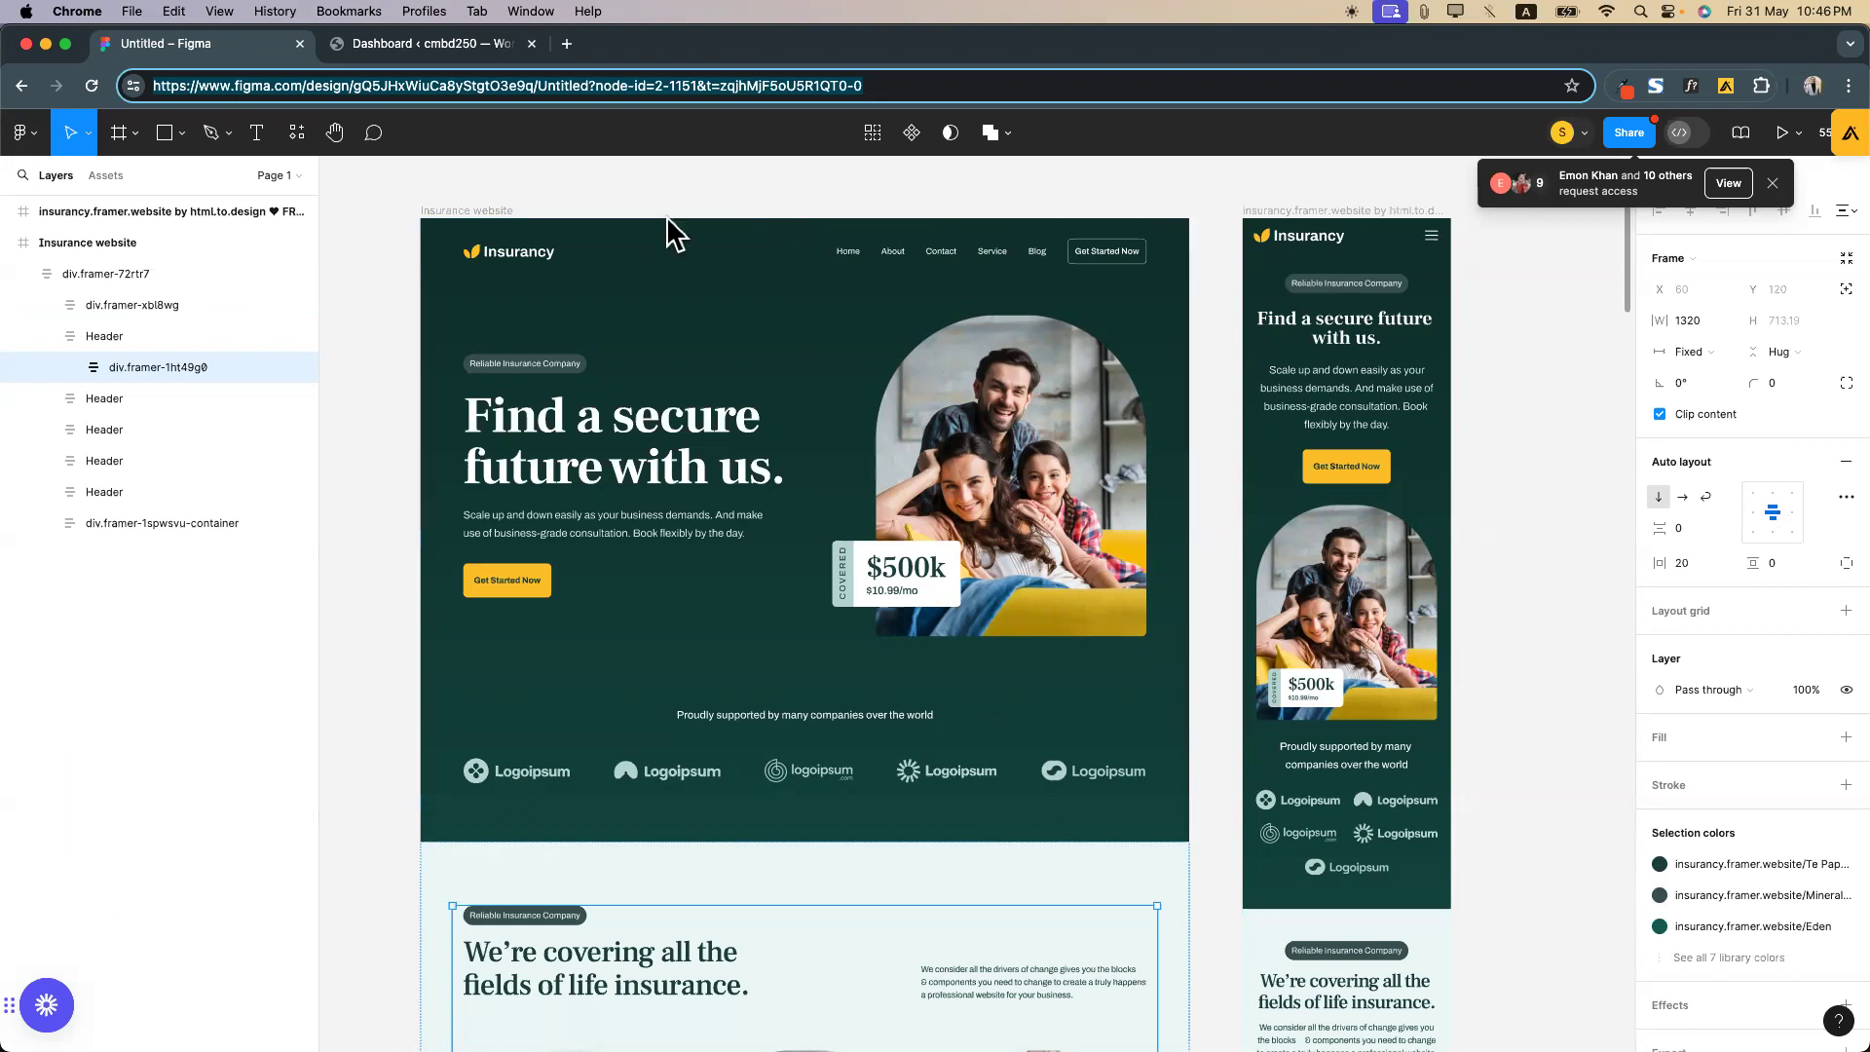
pyautogui.click(566, 44)
pyautogui.write('fig')
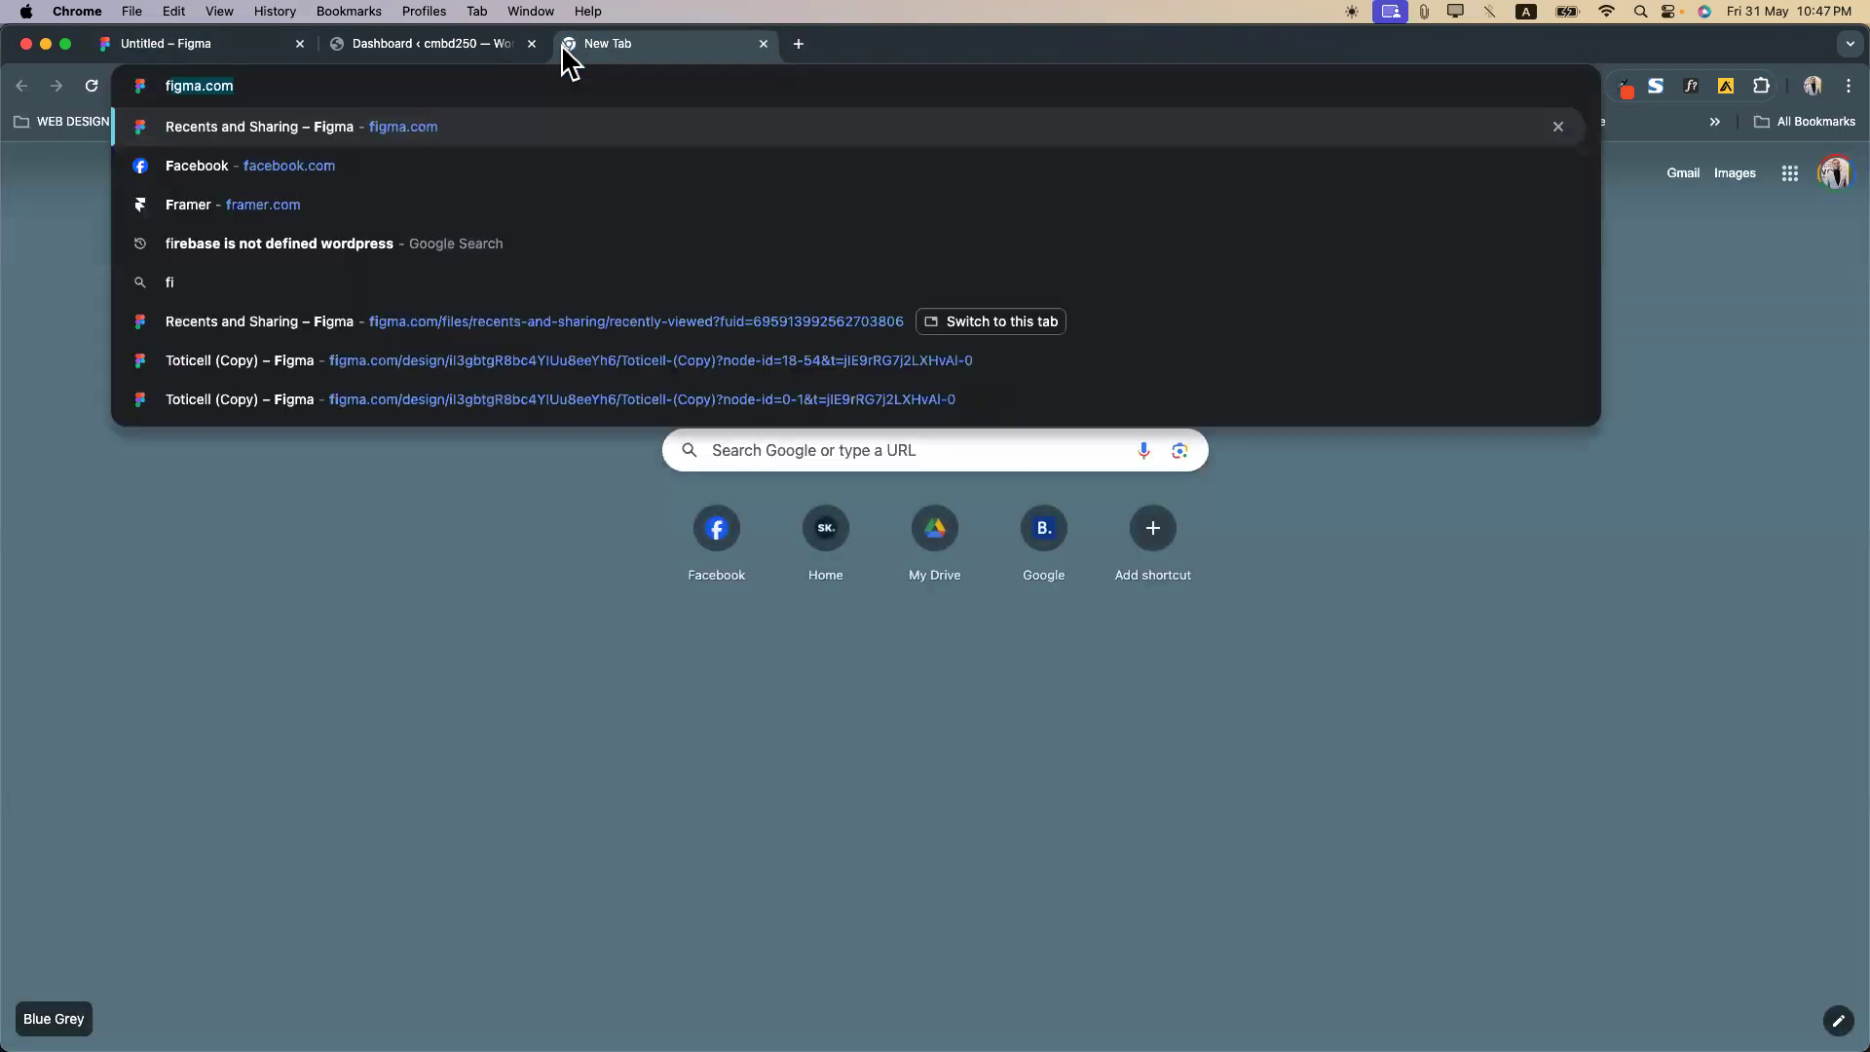
pyautogui.write('ma')
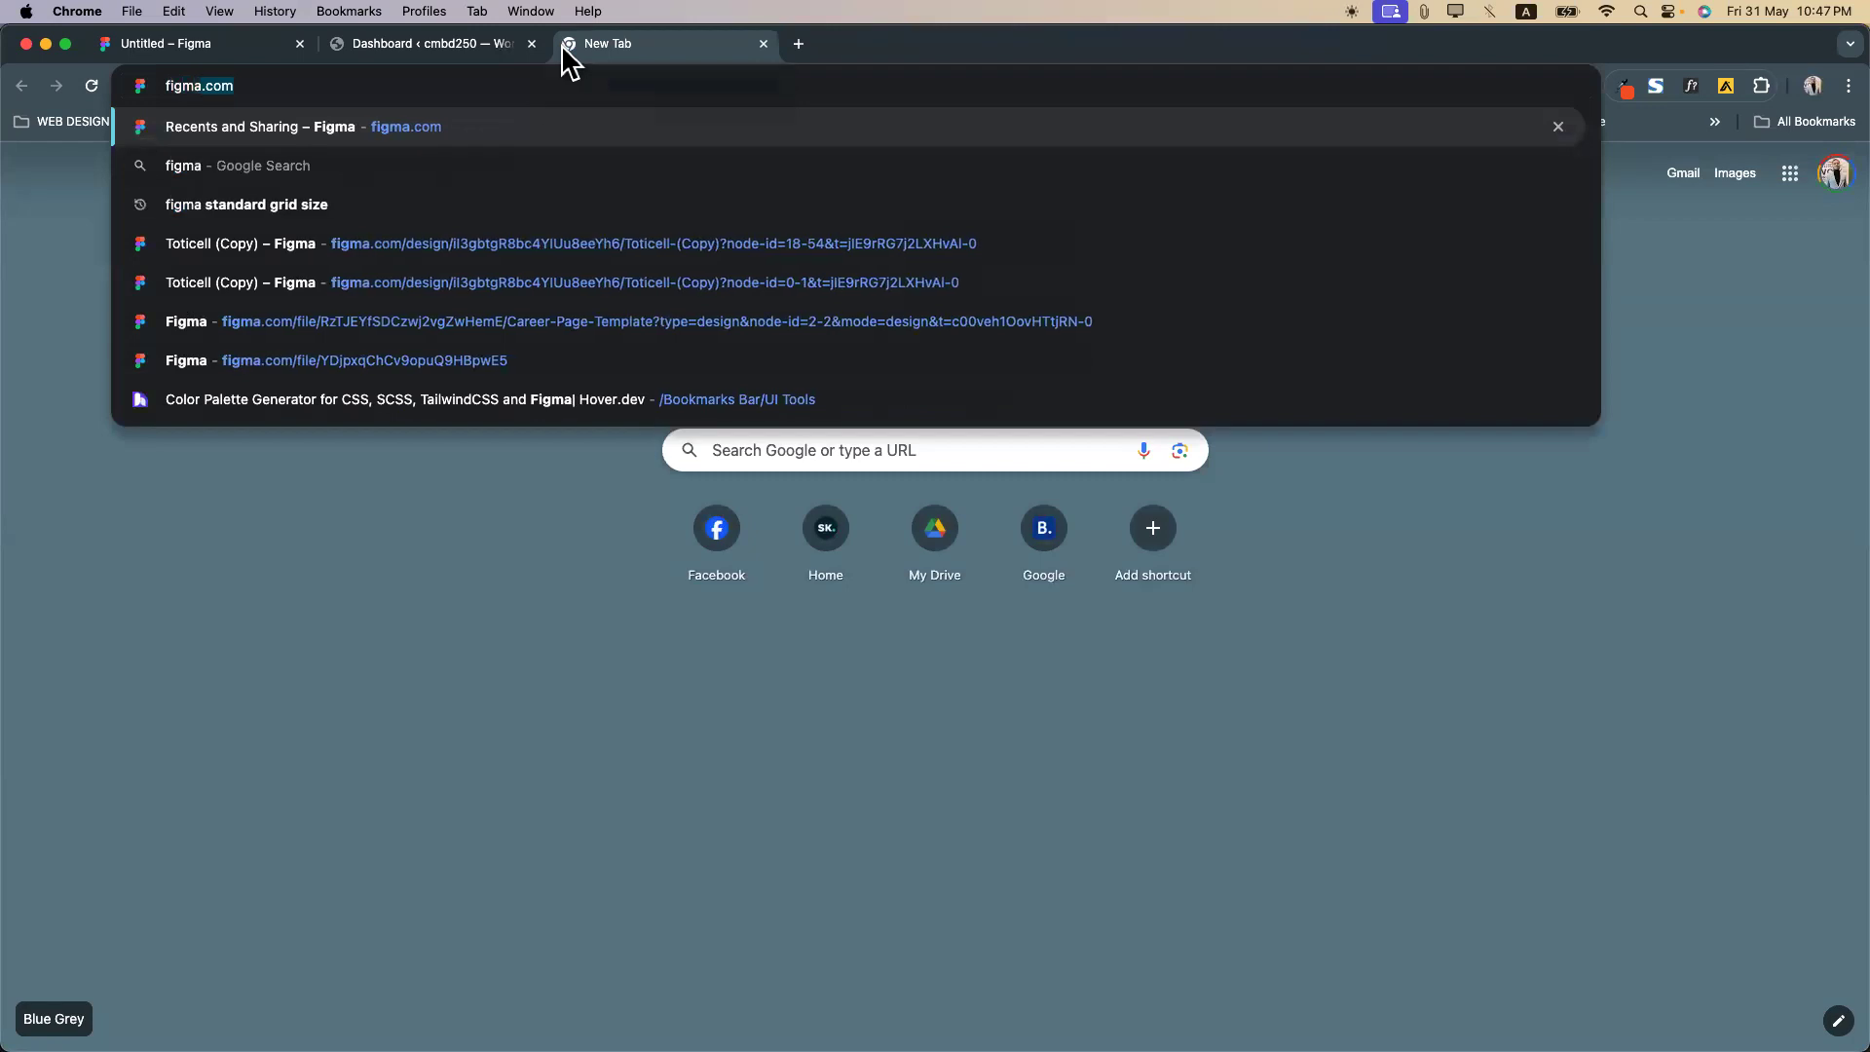
pyautogui.write('.com')
pyautogui.press('super+shift+n')
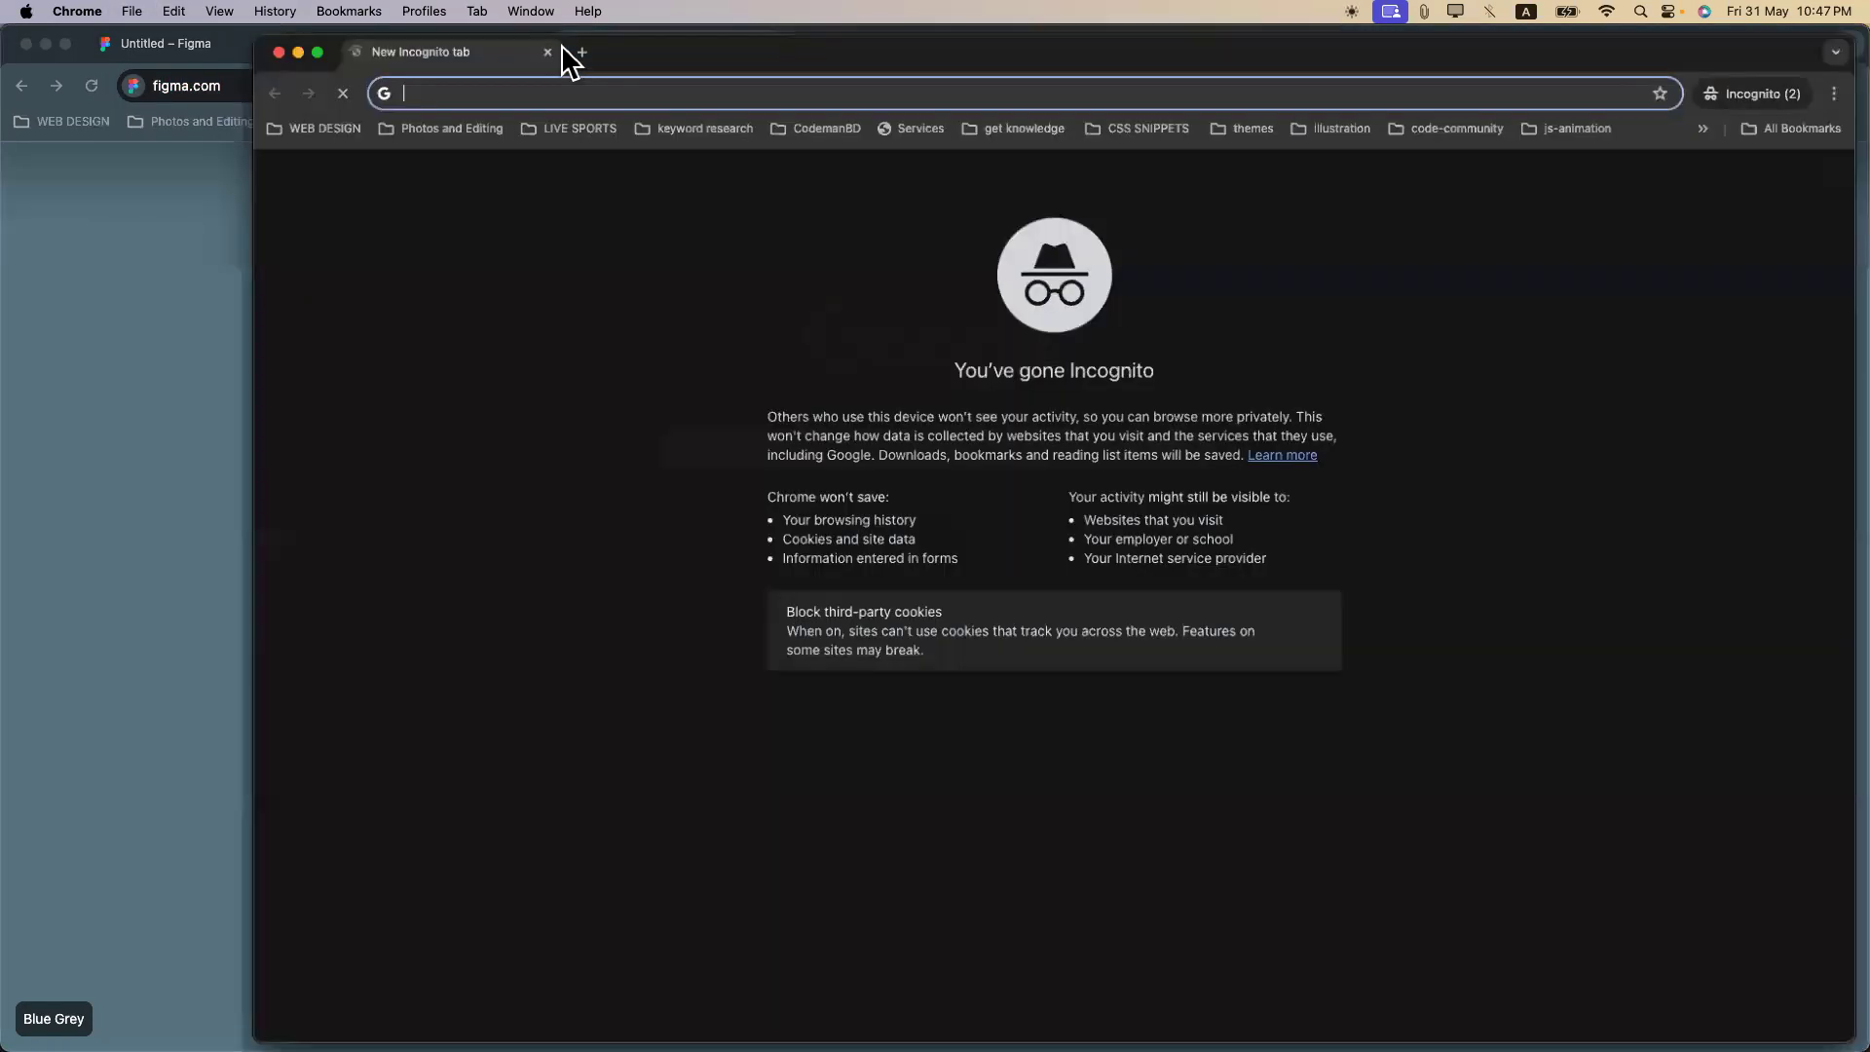
pyautogui.write('https://www.figma.com')
pyautogui.press('Return')
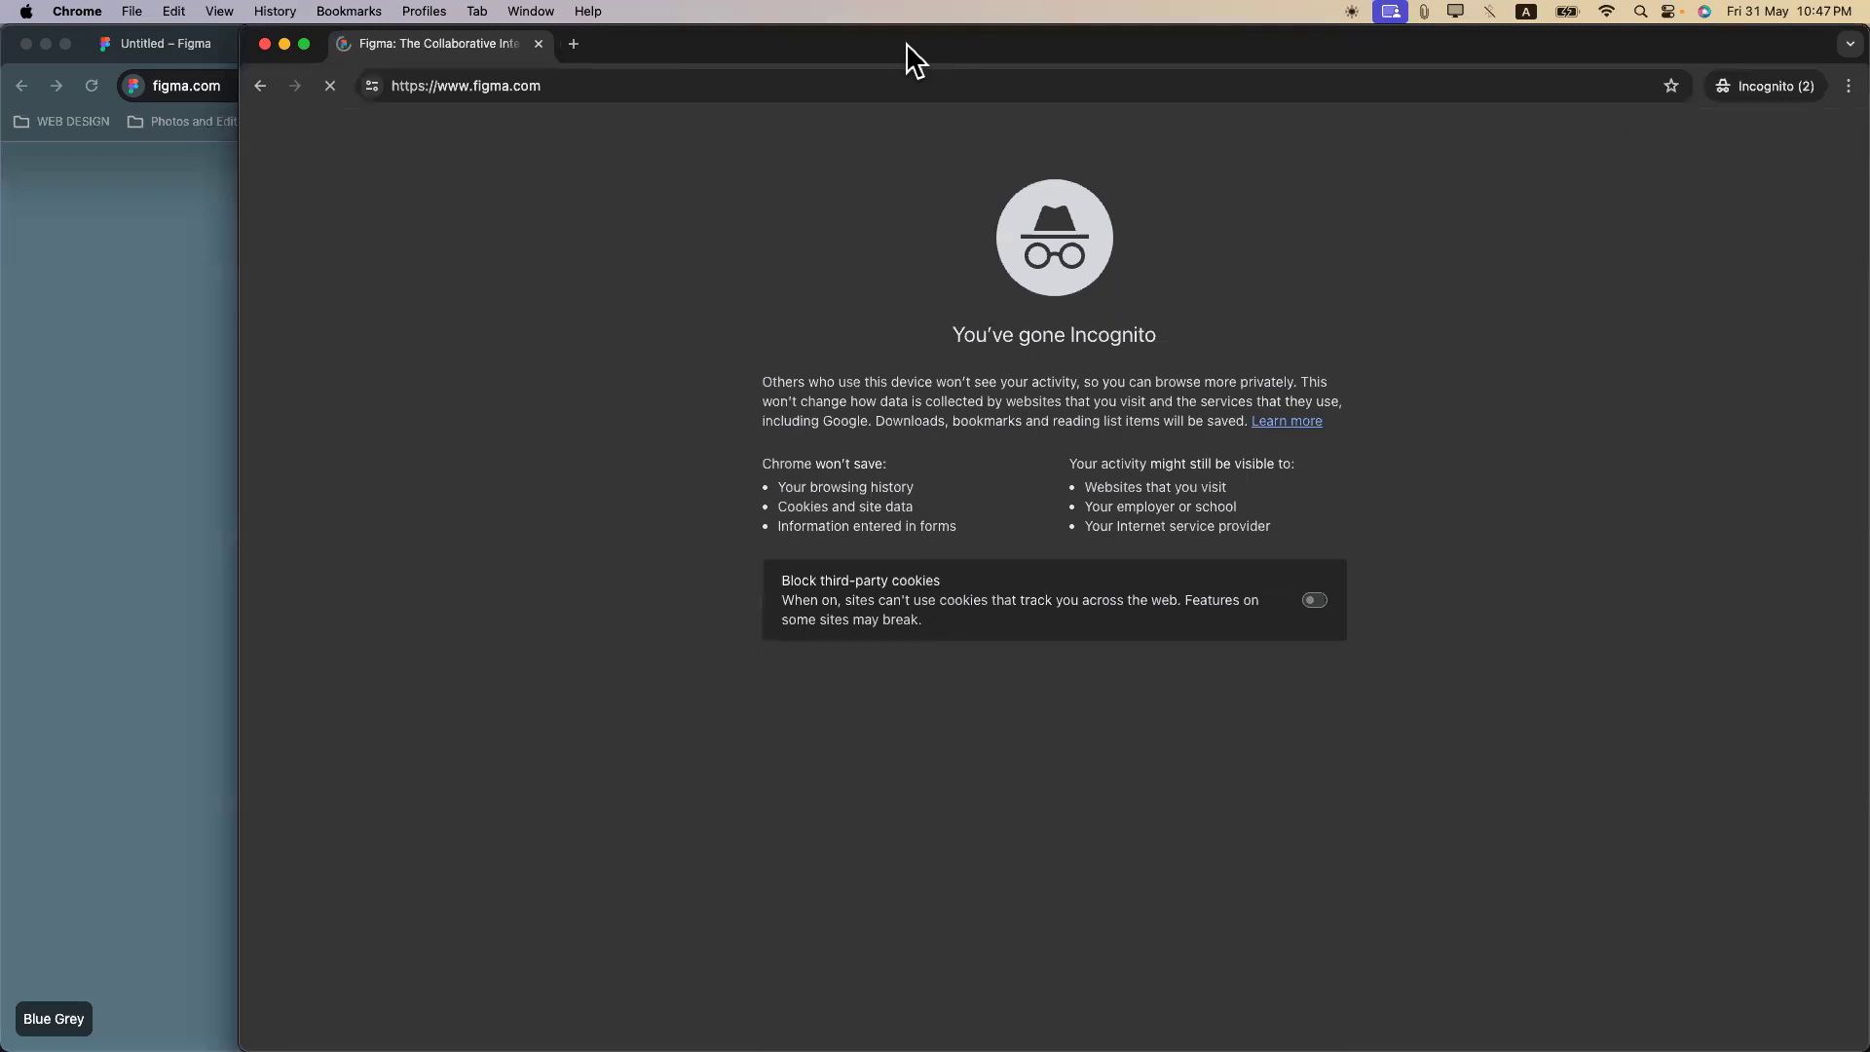
pyautogui.doubleClick(915, 58)
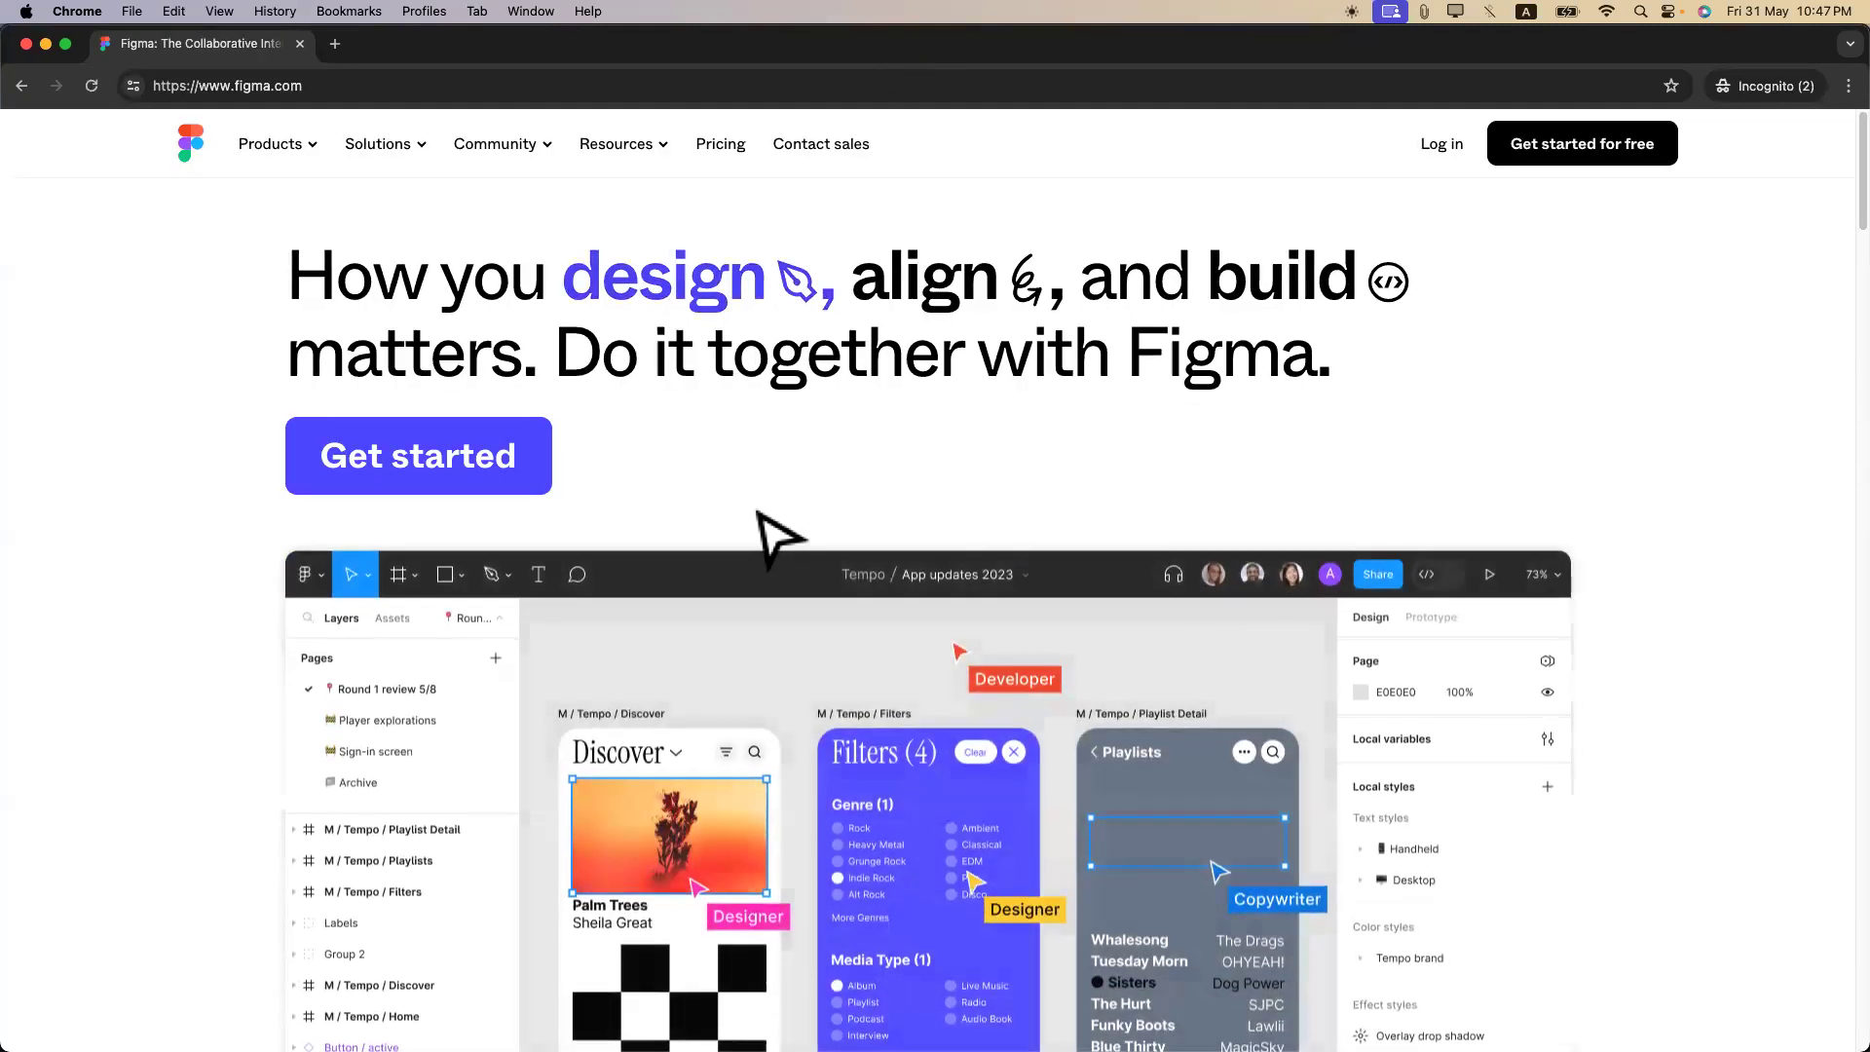
pyautogui.scroll(-1, 770, 575)
pyautogui.scroll(1, 769, 599)
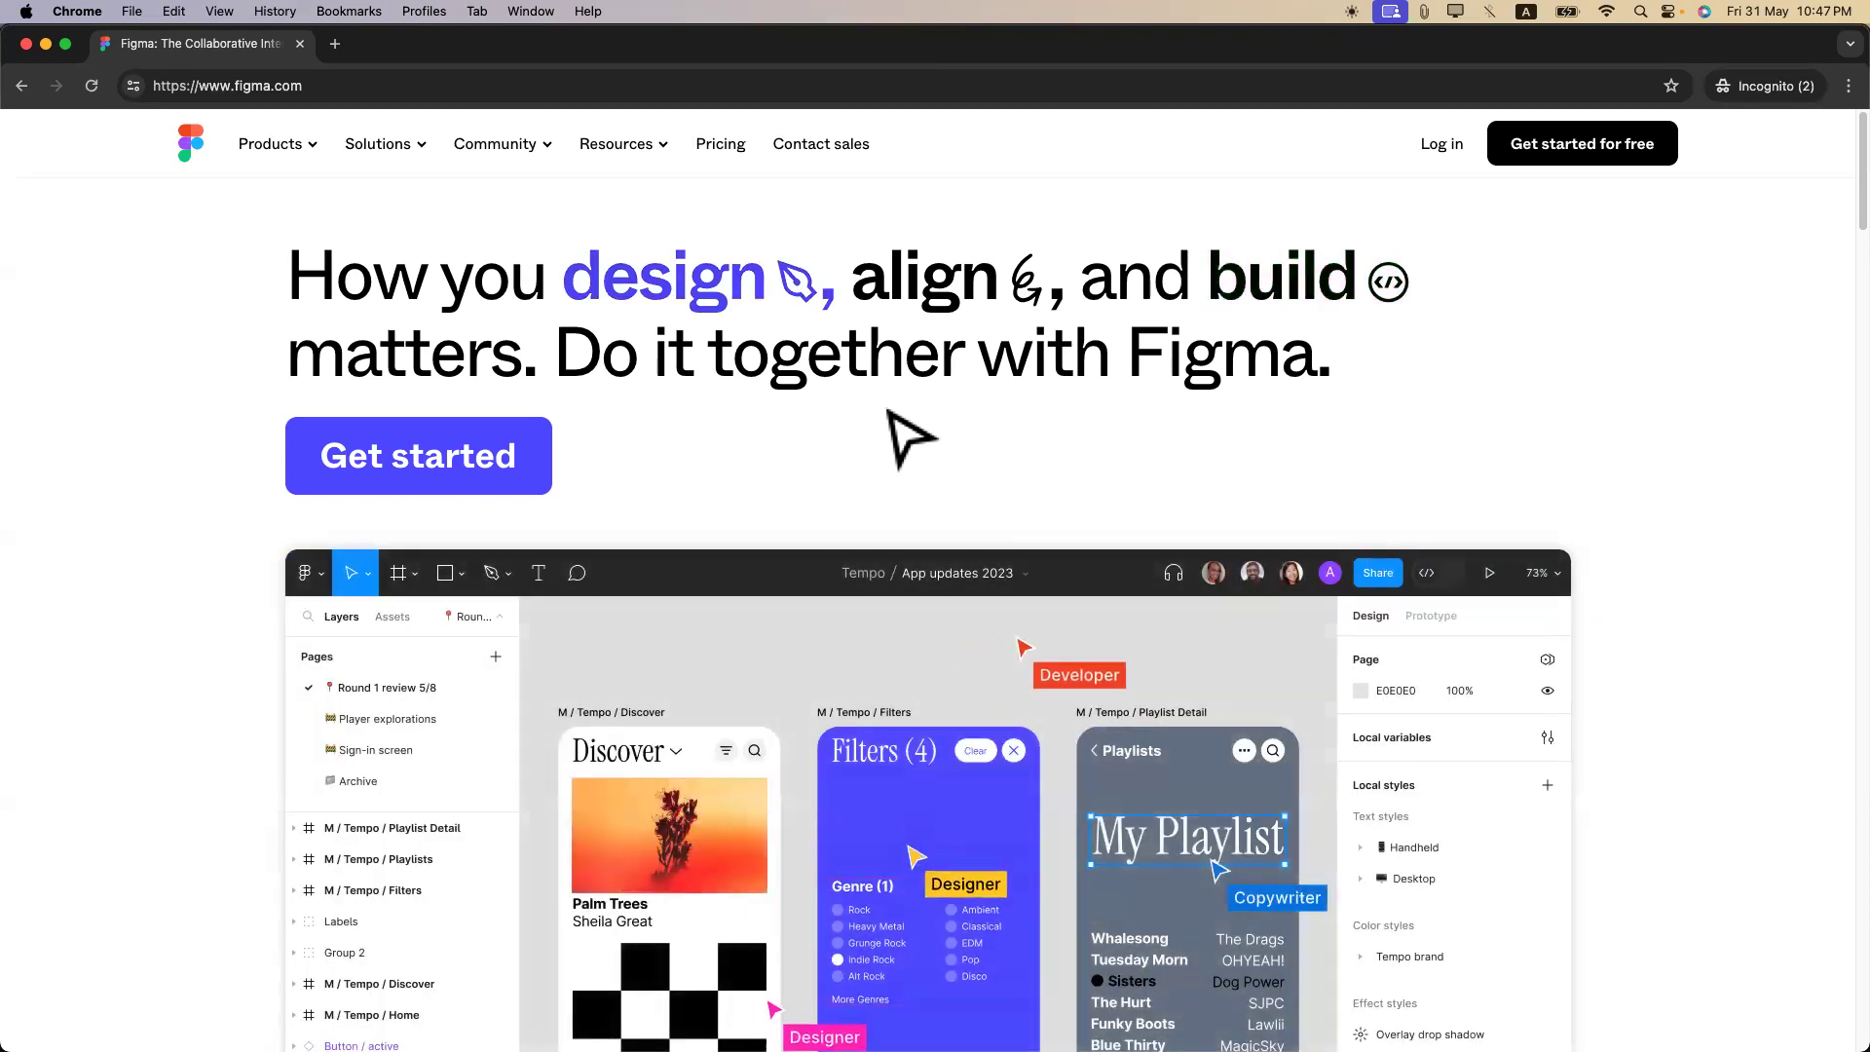
pyautogui.scroll(-10, 886, 565)
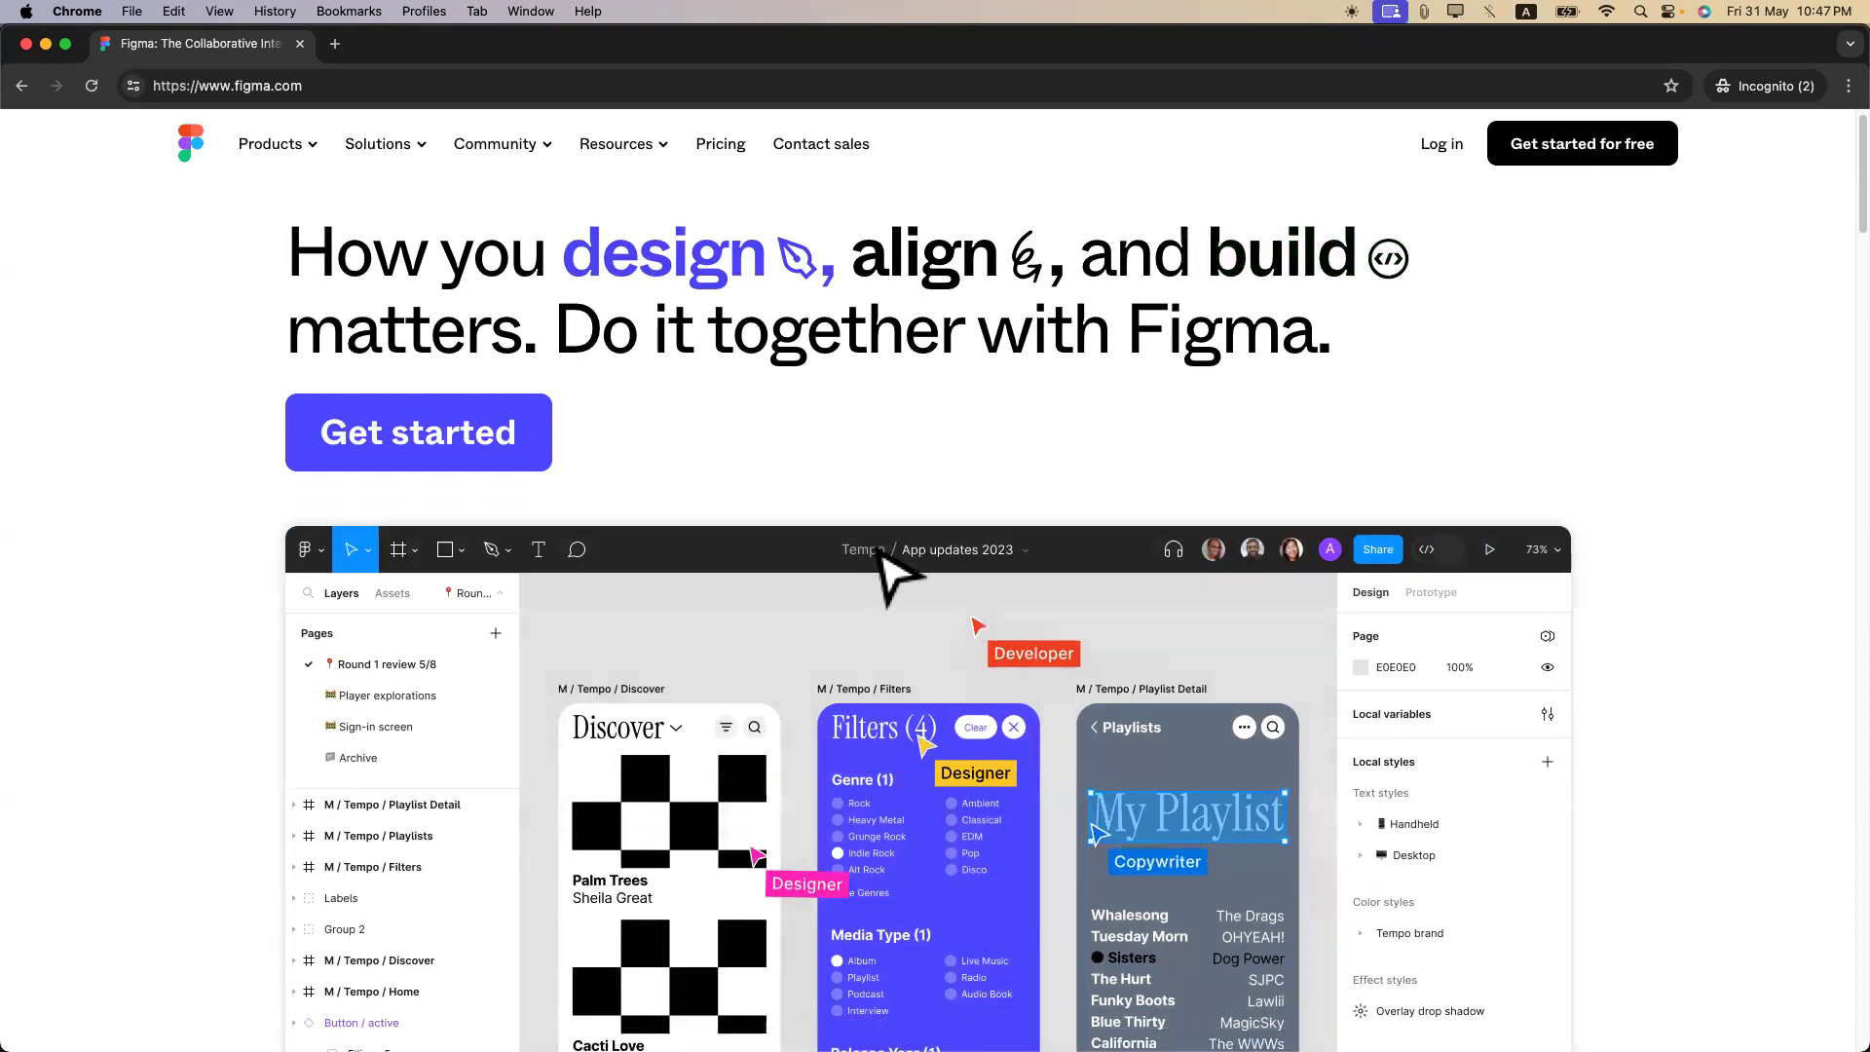
pyautogui.scroll(5, 877, 549)
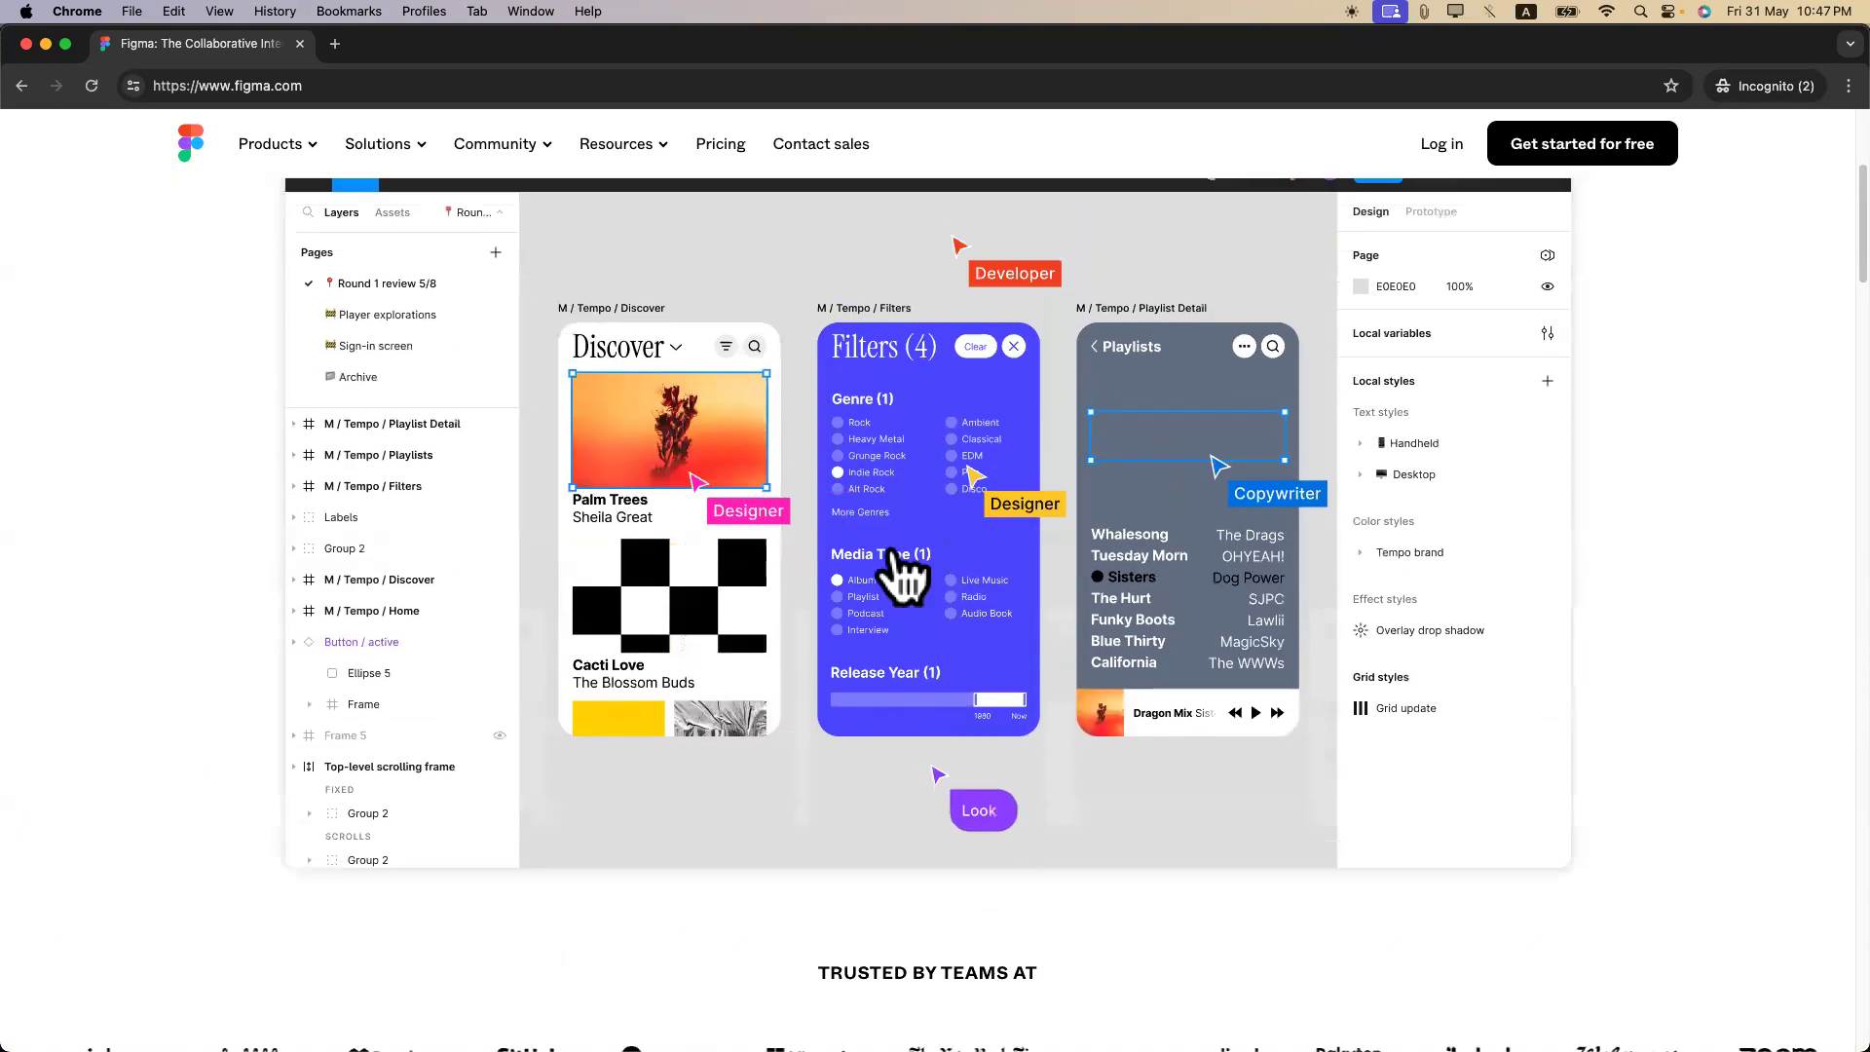
pyautogui.scroll(2, 886, 551)
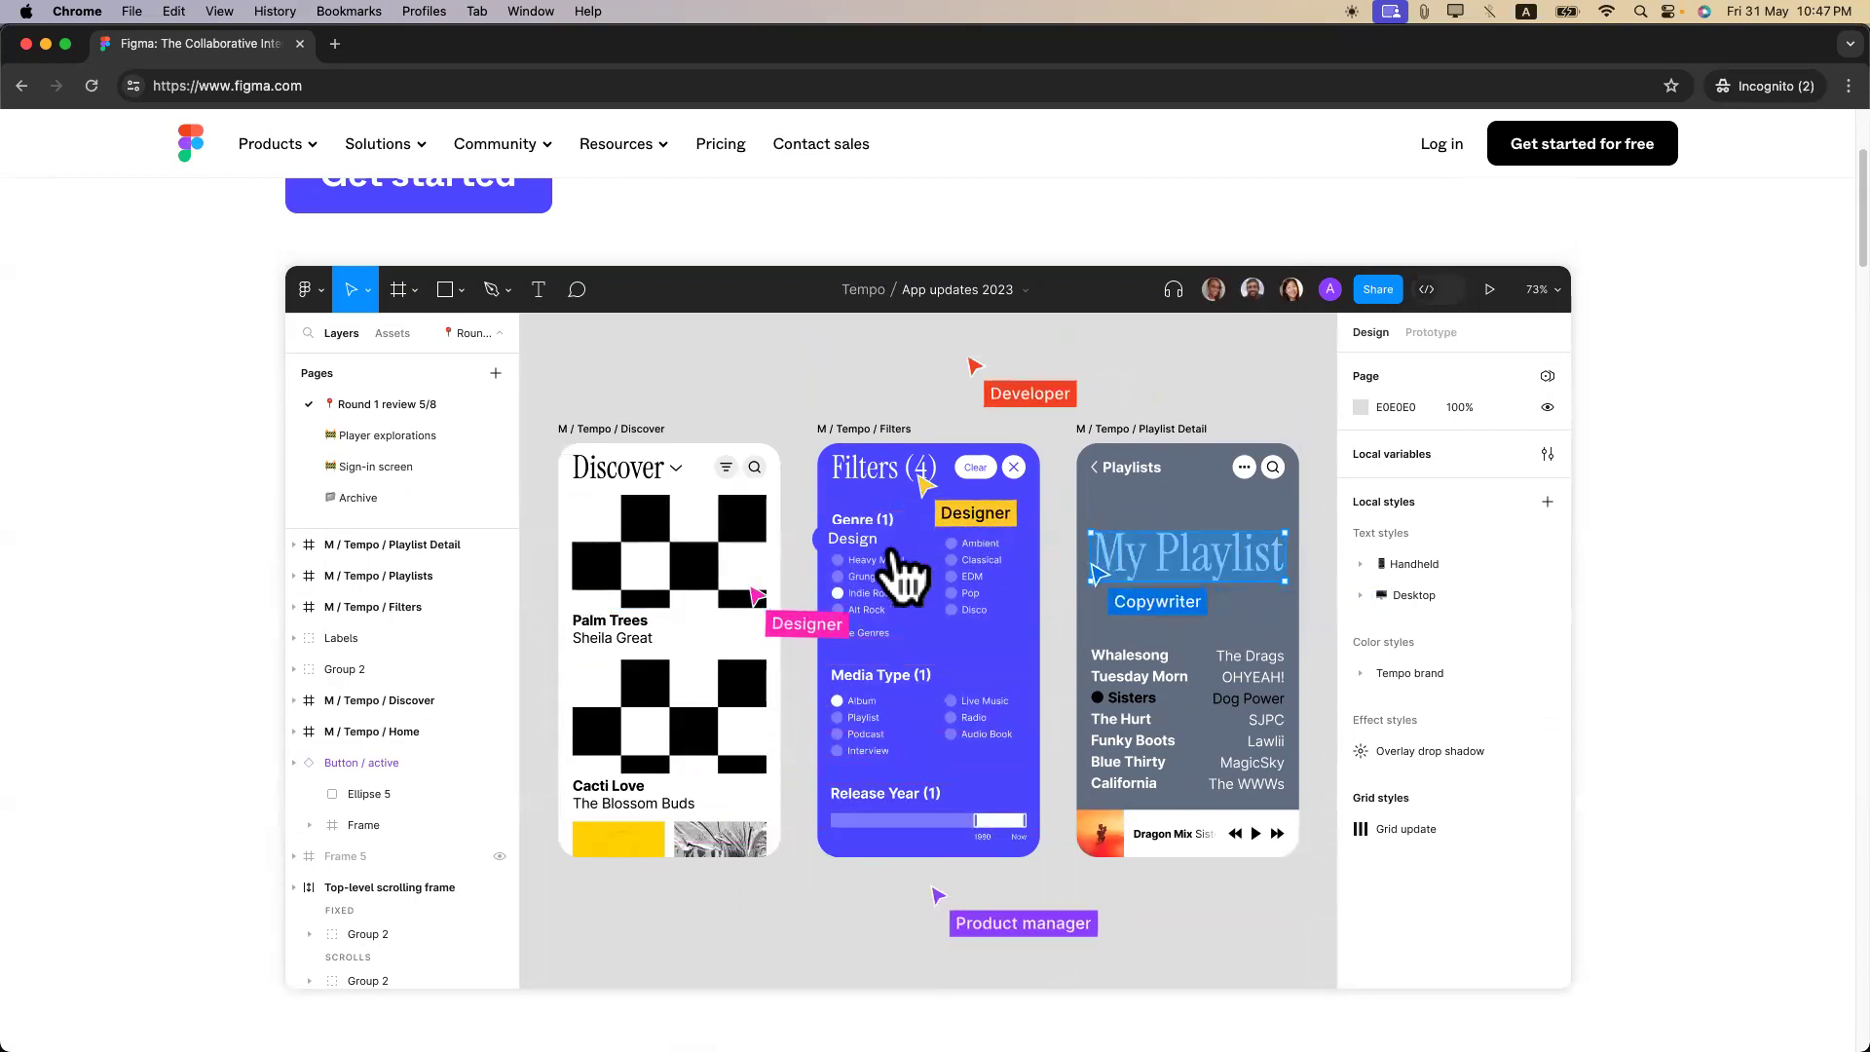
pyautogui.scroll(3, 901, 570)
pyautogui.scroll(-8, 857, 633)
pyautogui.scroll(-10, 772, 765)
pyautogui.scroll(-10, 771, 770)
pyautogui.scroll(-10, 772, 769)
pyautogui.scroll(-10, 769, 769)
pyautogui.scroll(-5, 765, 765)
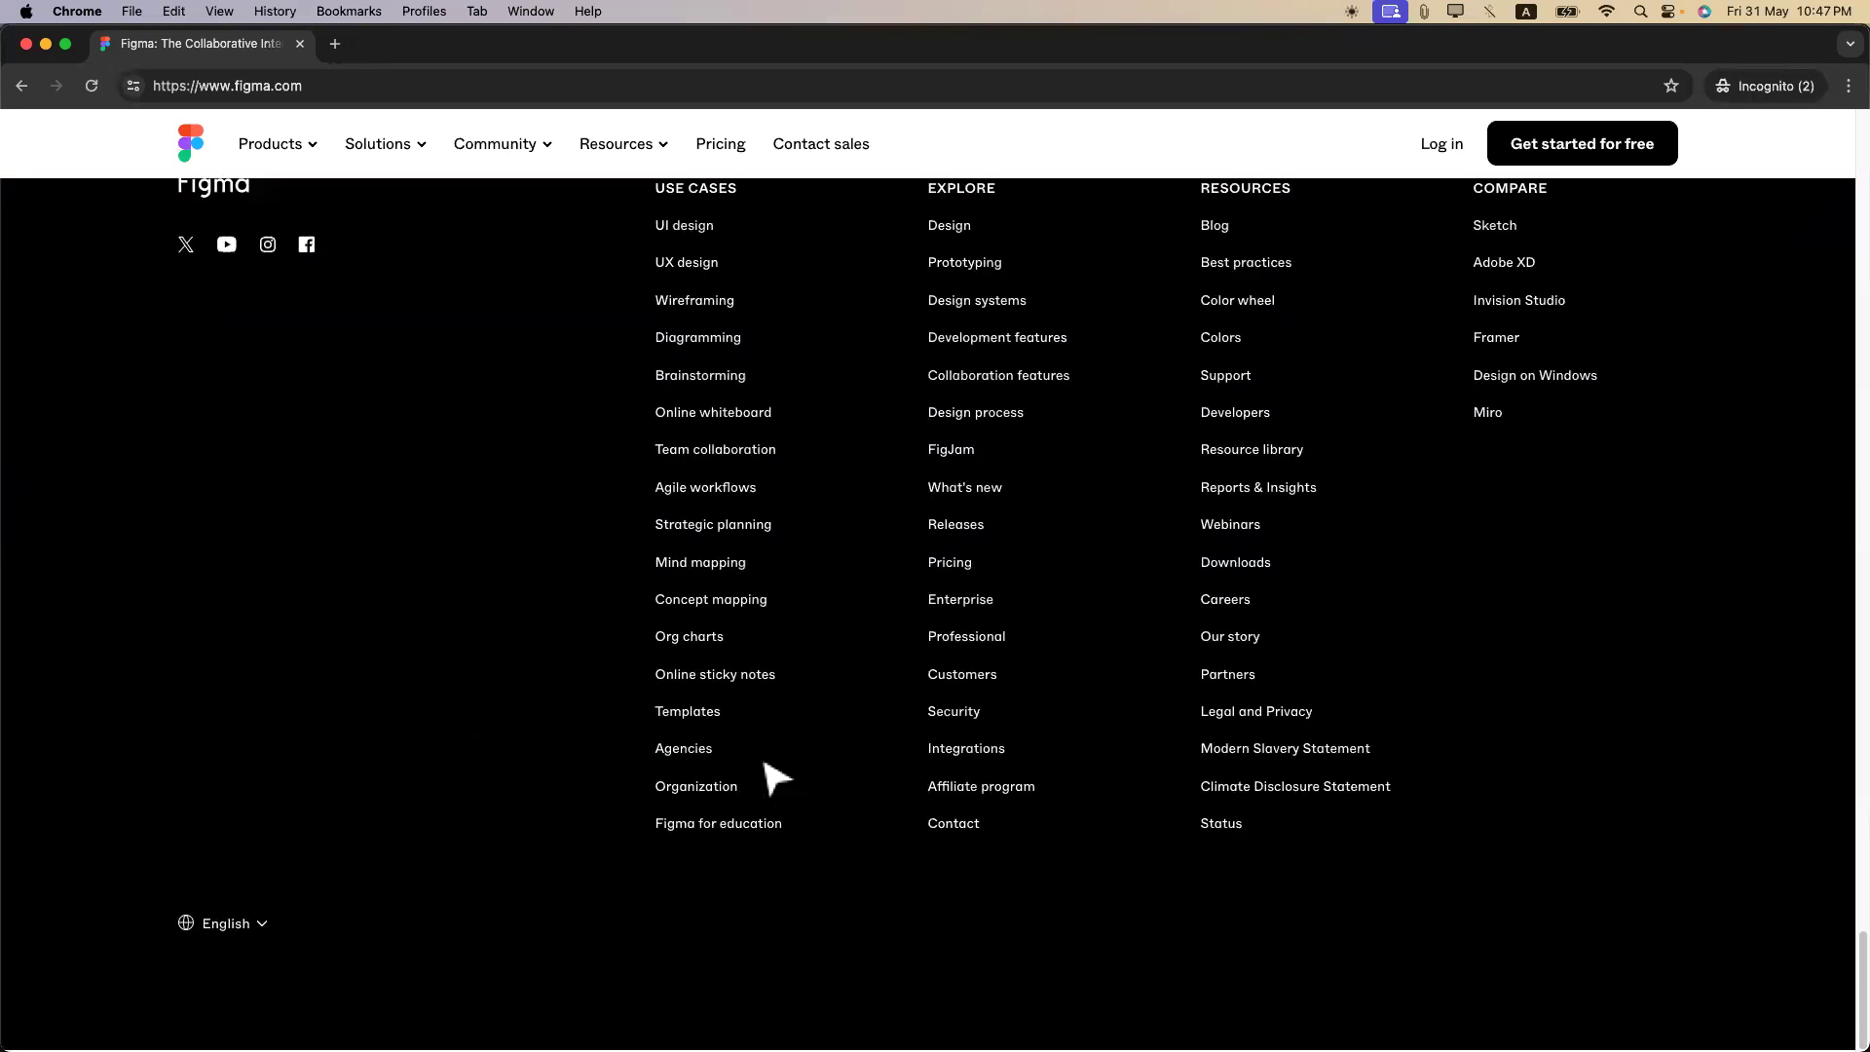
pyautogui.scroll(15, 764, 765)
pyautogui.scroll(10, 764, 761)
pyautogui.scroll(3, 764, 764)
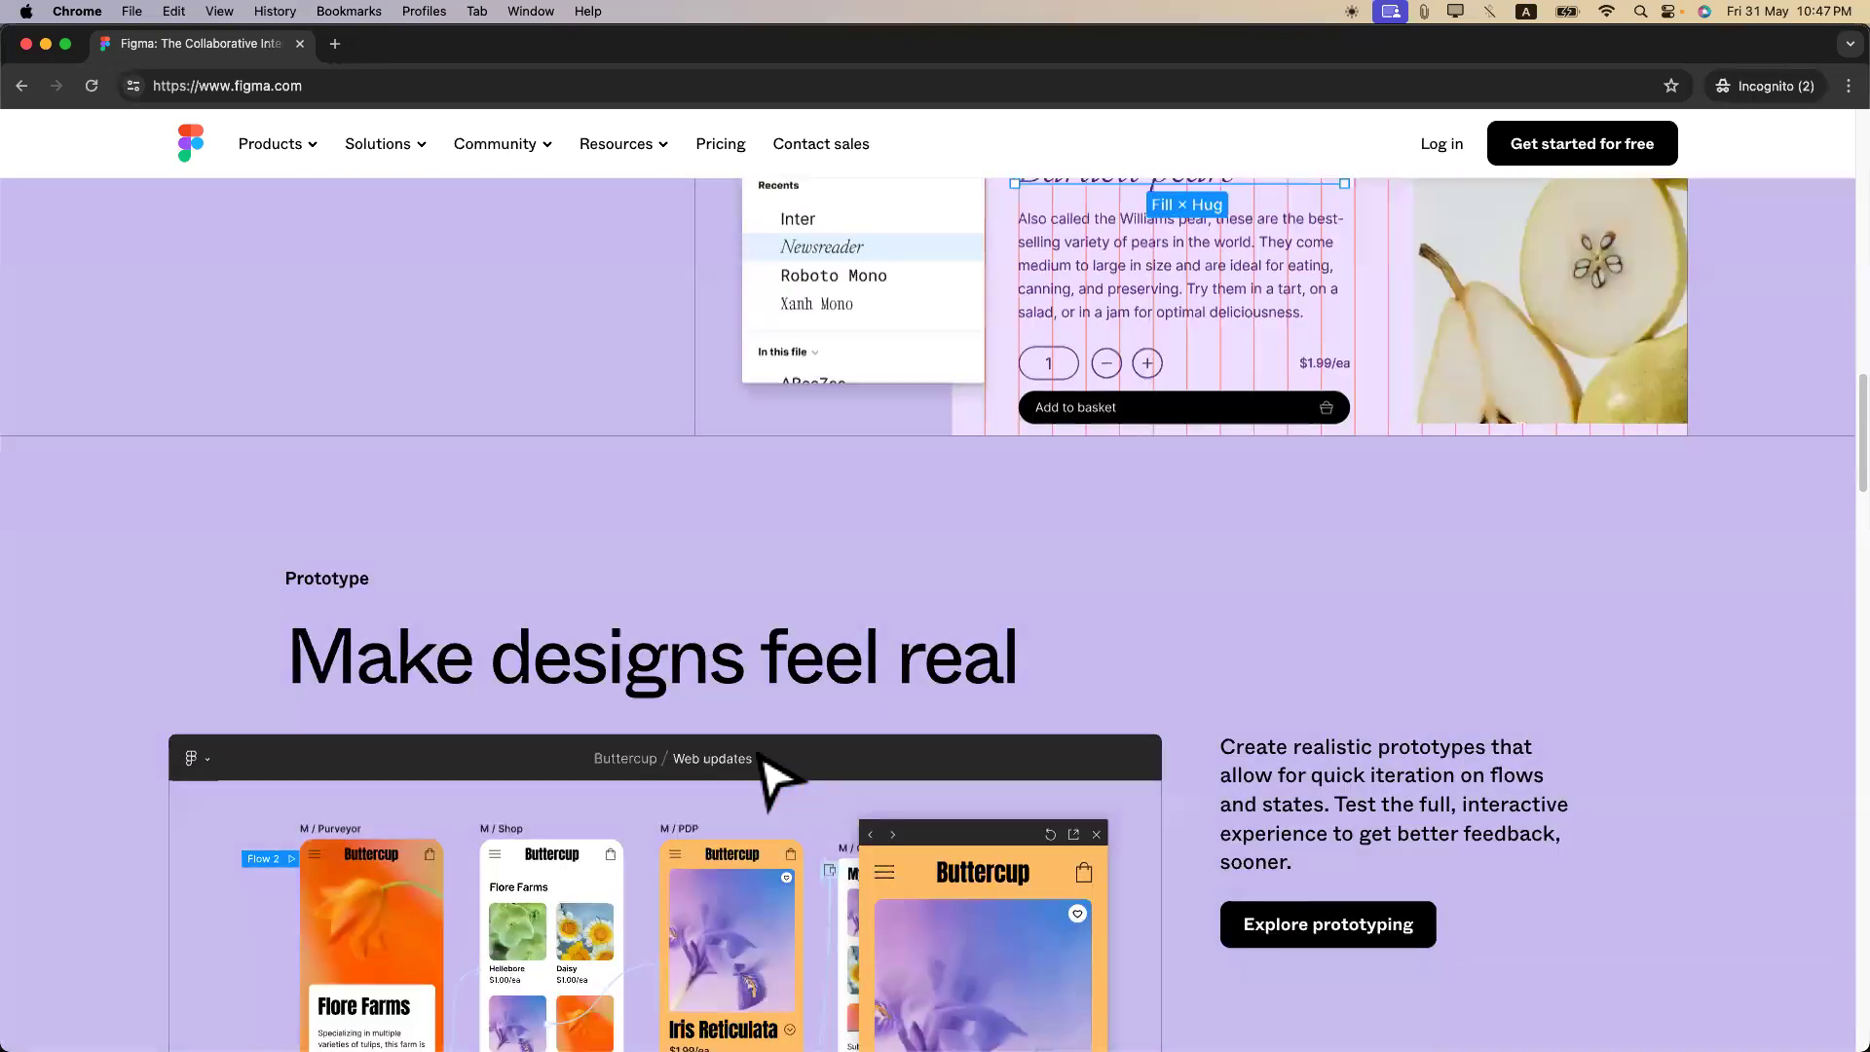
pyautogui.scroll(5, 765, 765)
pyautogui.scroll(5, 765, 764)
pyautogui.scroll(2, 765, 765)
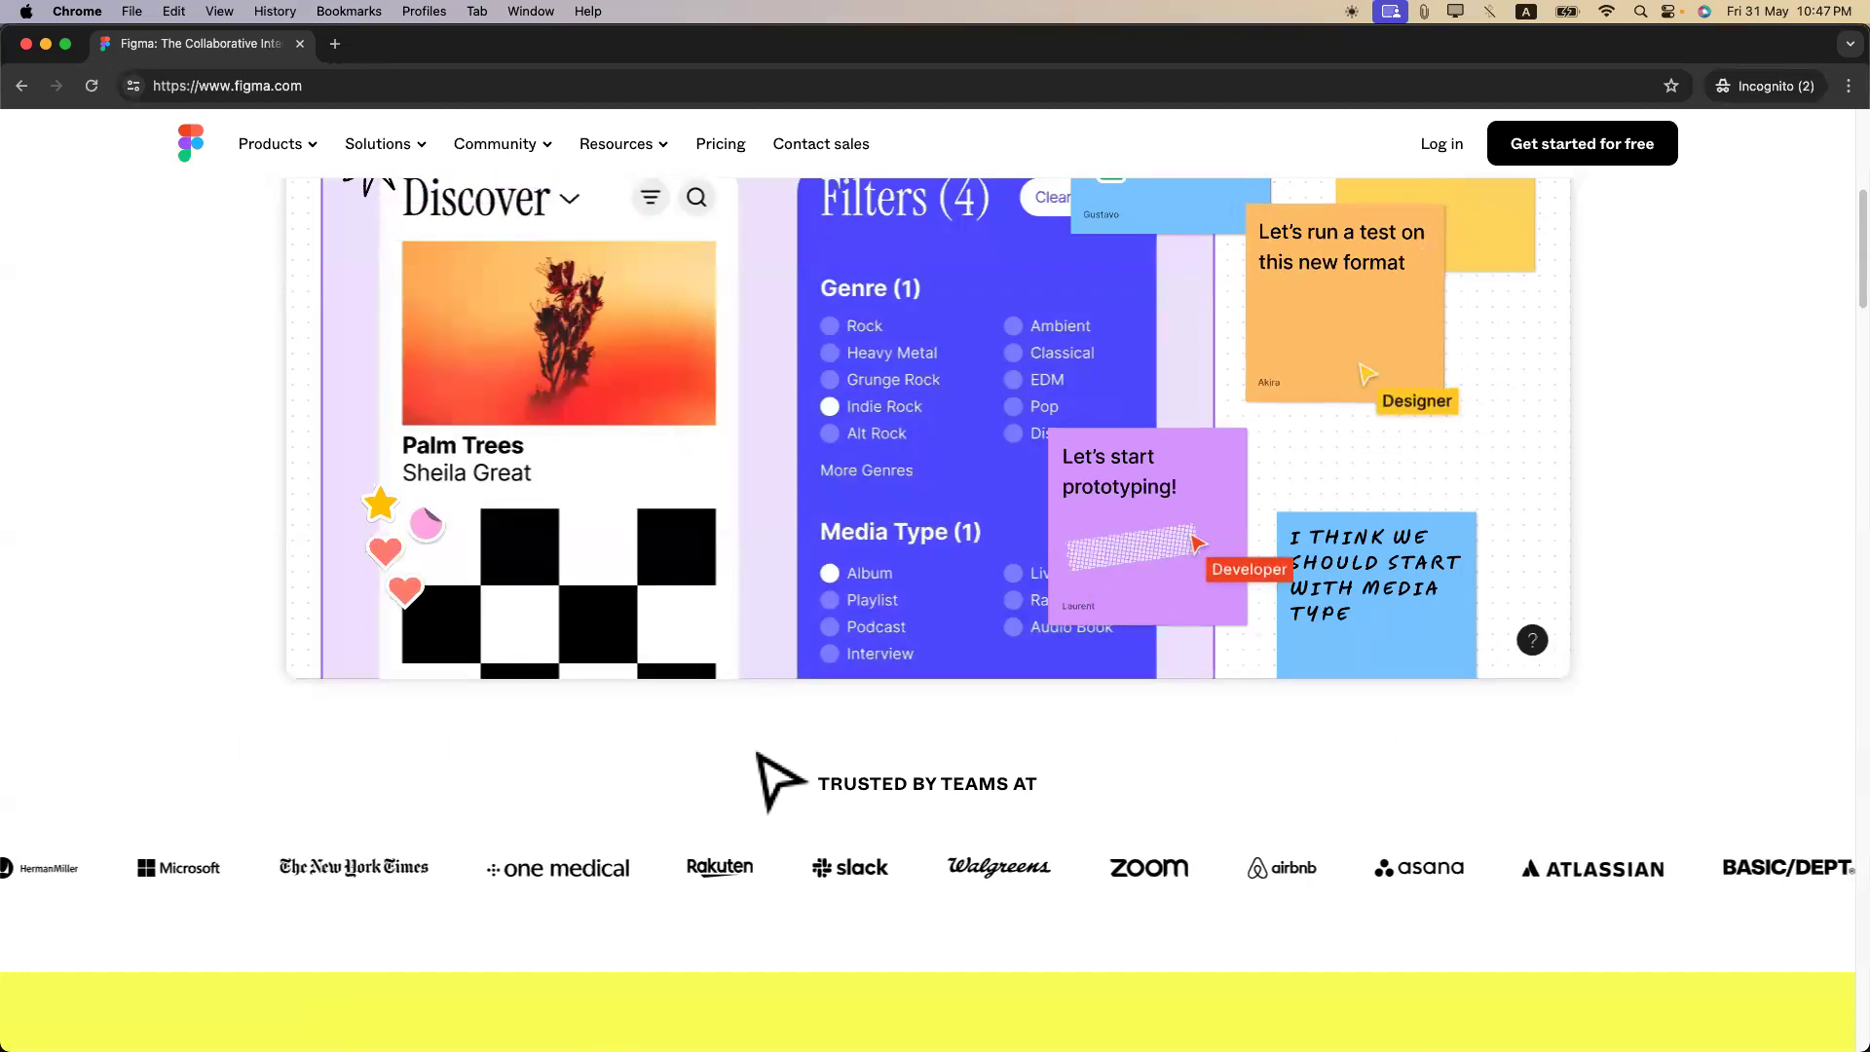
pyautogui.scroll(2, 765, 764)
pyautogui.scroll(4, 769, 770)
pyautogui.scroll(1, 769, 769)
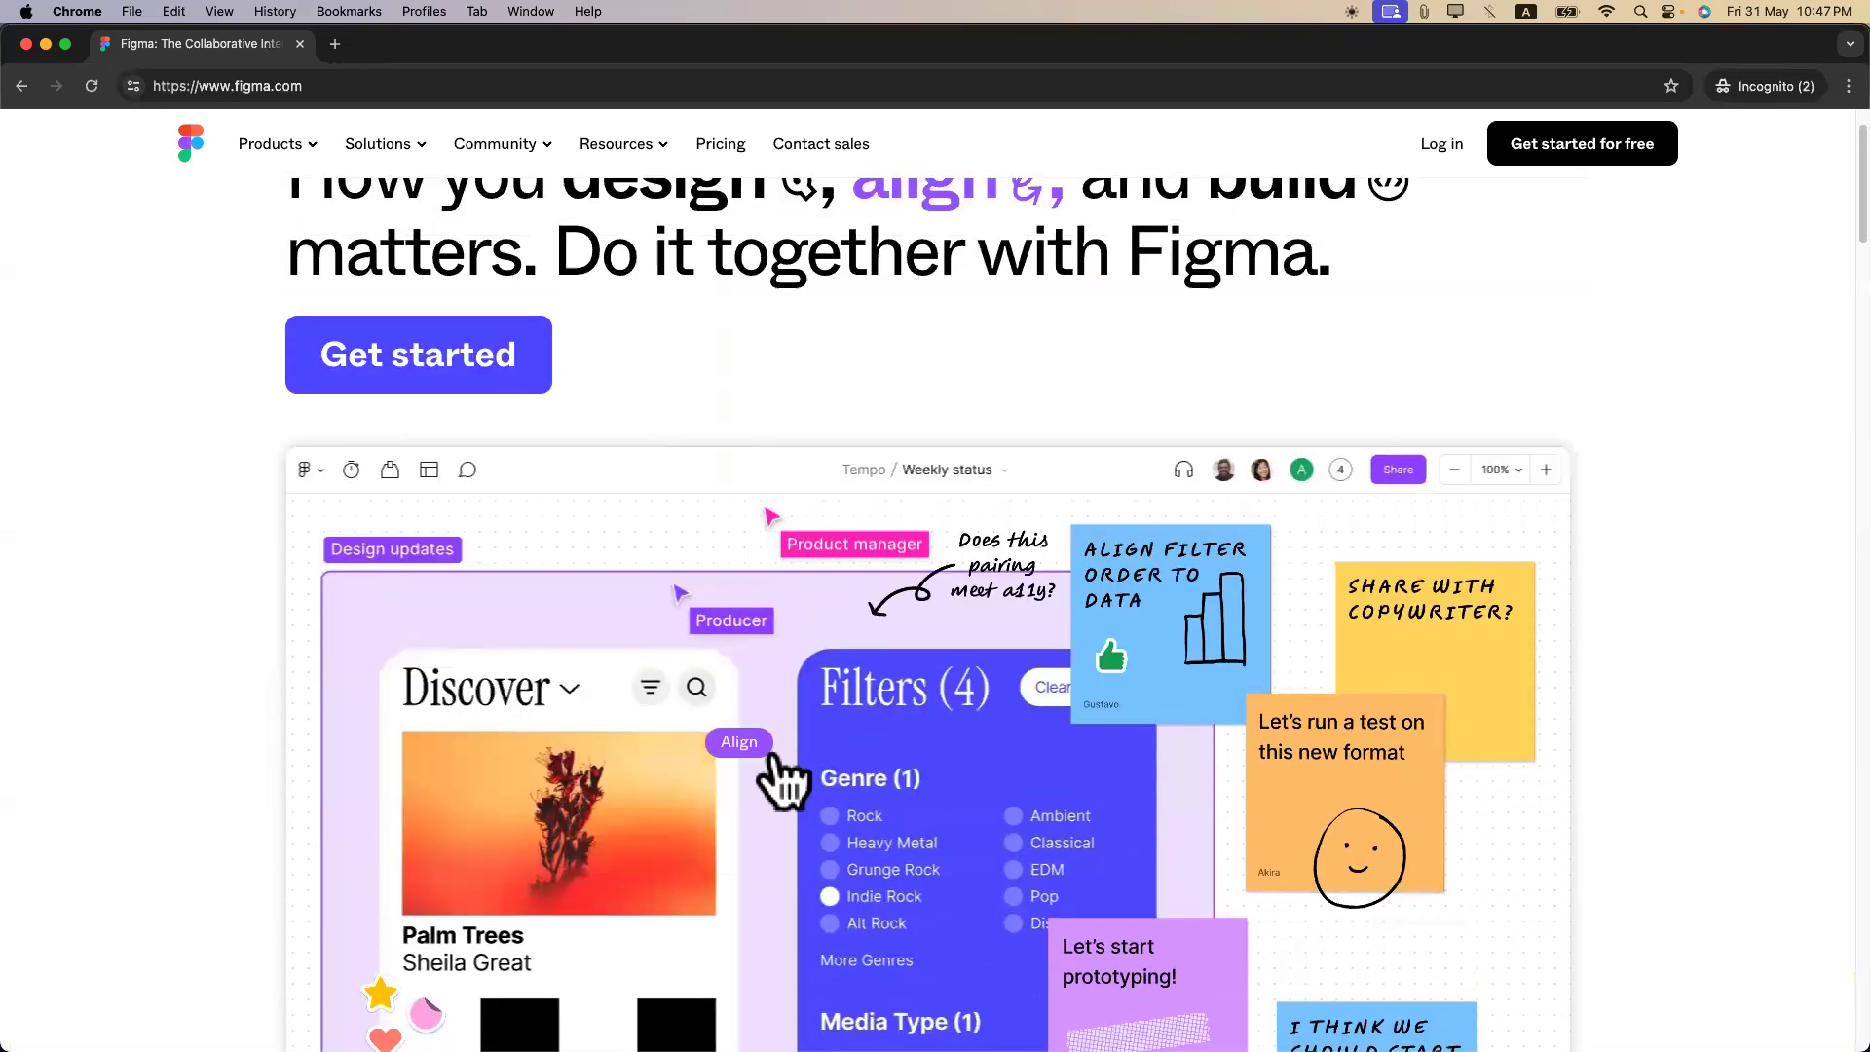
pyautogui.scroll(2, 769, 770)
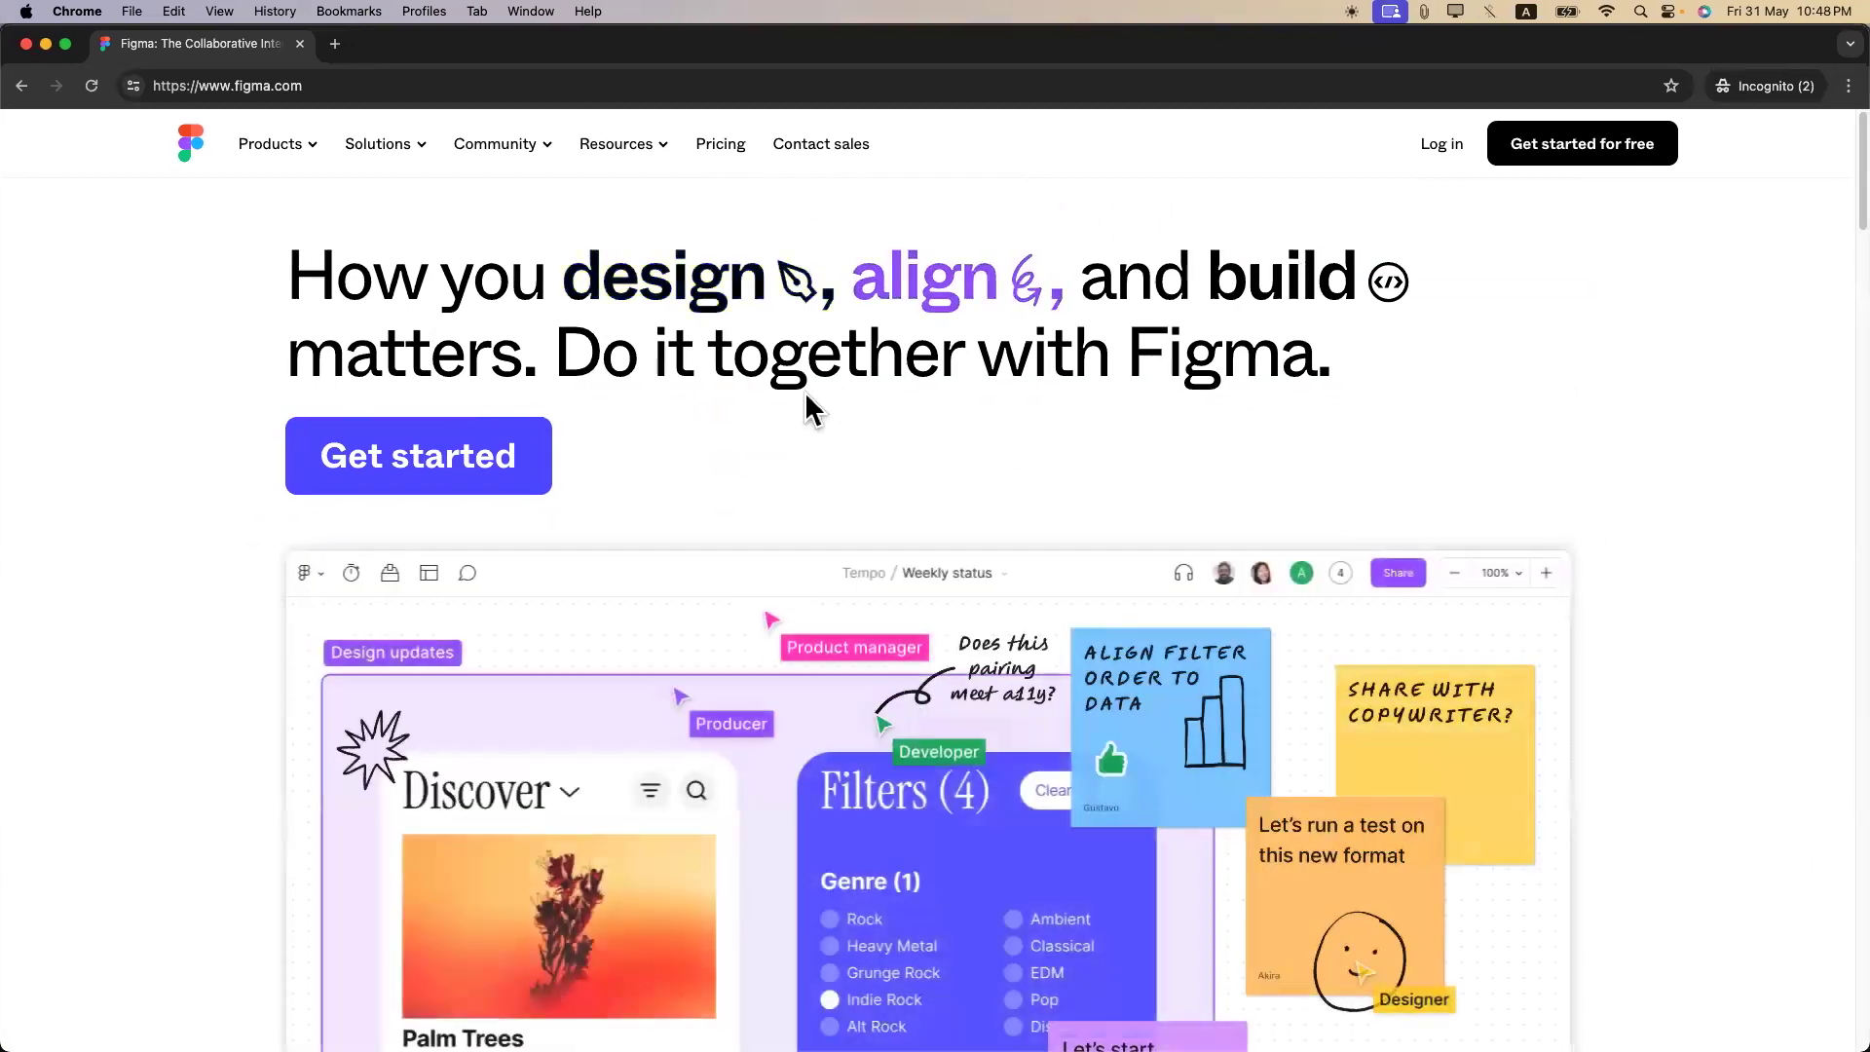
# In the regular browser window, search 'relume ai' and open relume.io in a new tab.
pyautogui.hotkey('ctrl', 'Up')
pyautogui.click(668, 334)
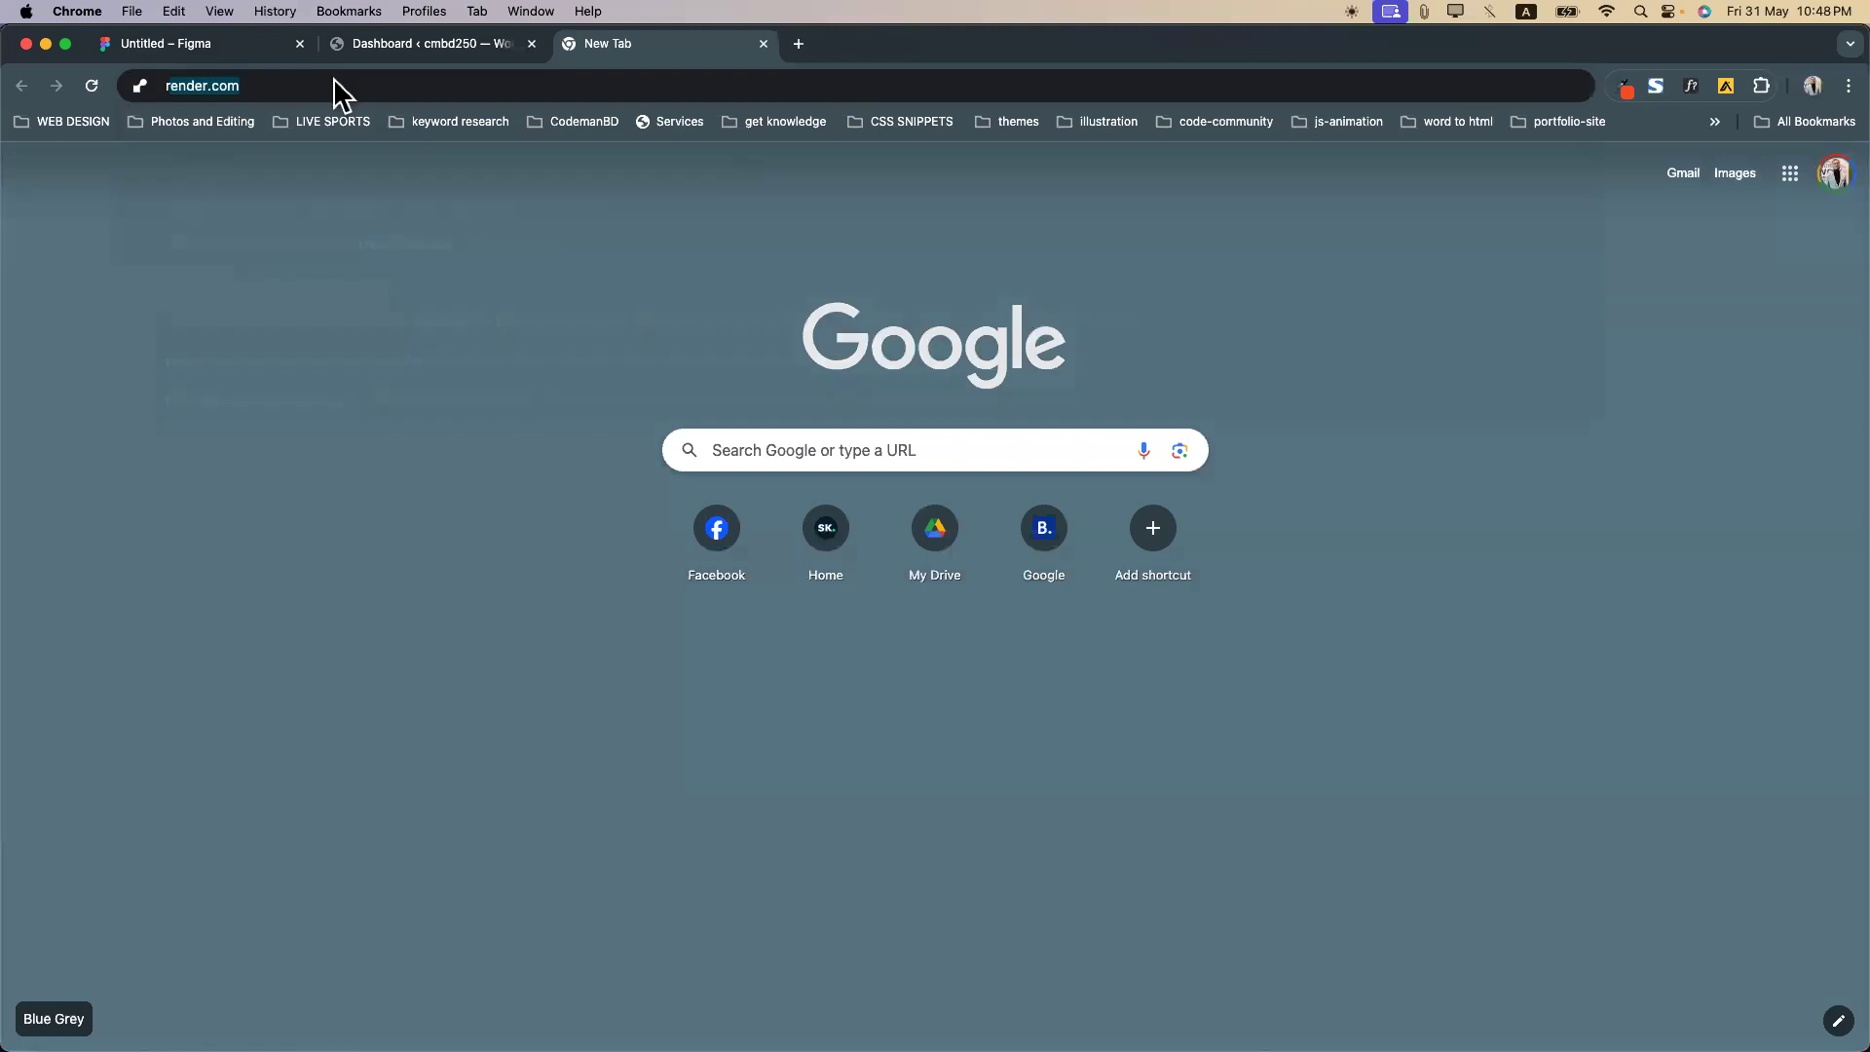
pyautogui.write('relume')
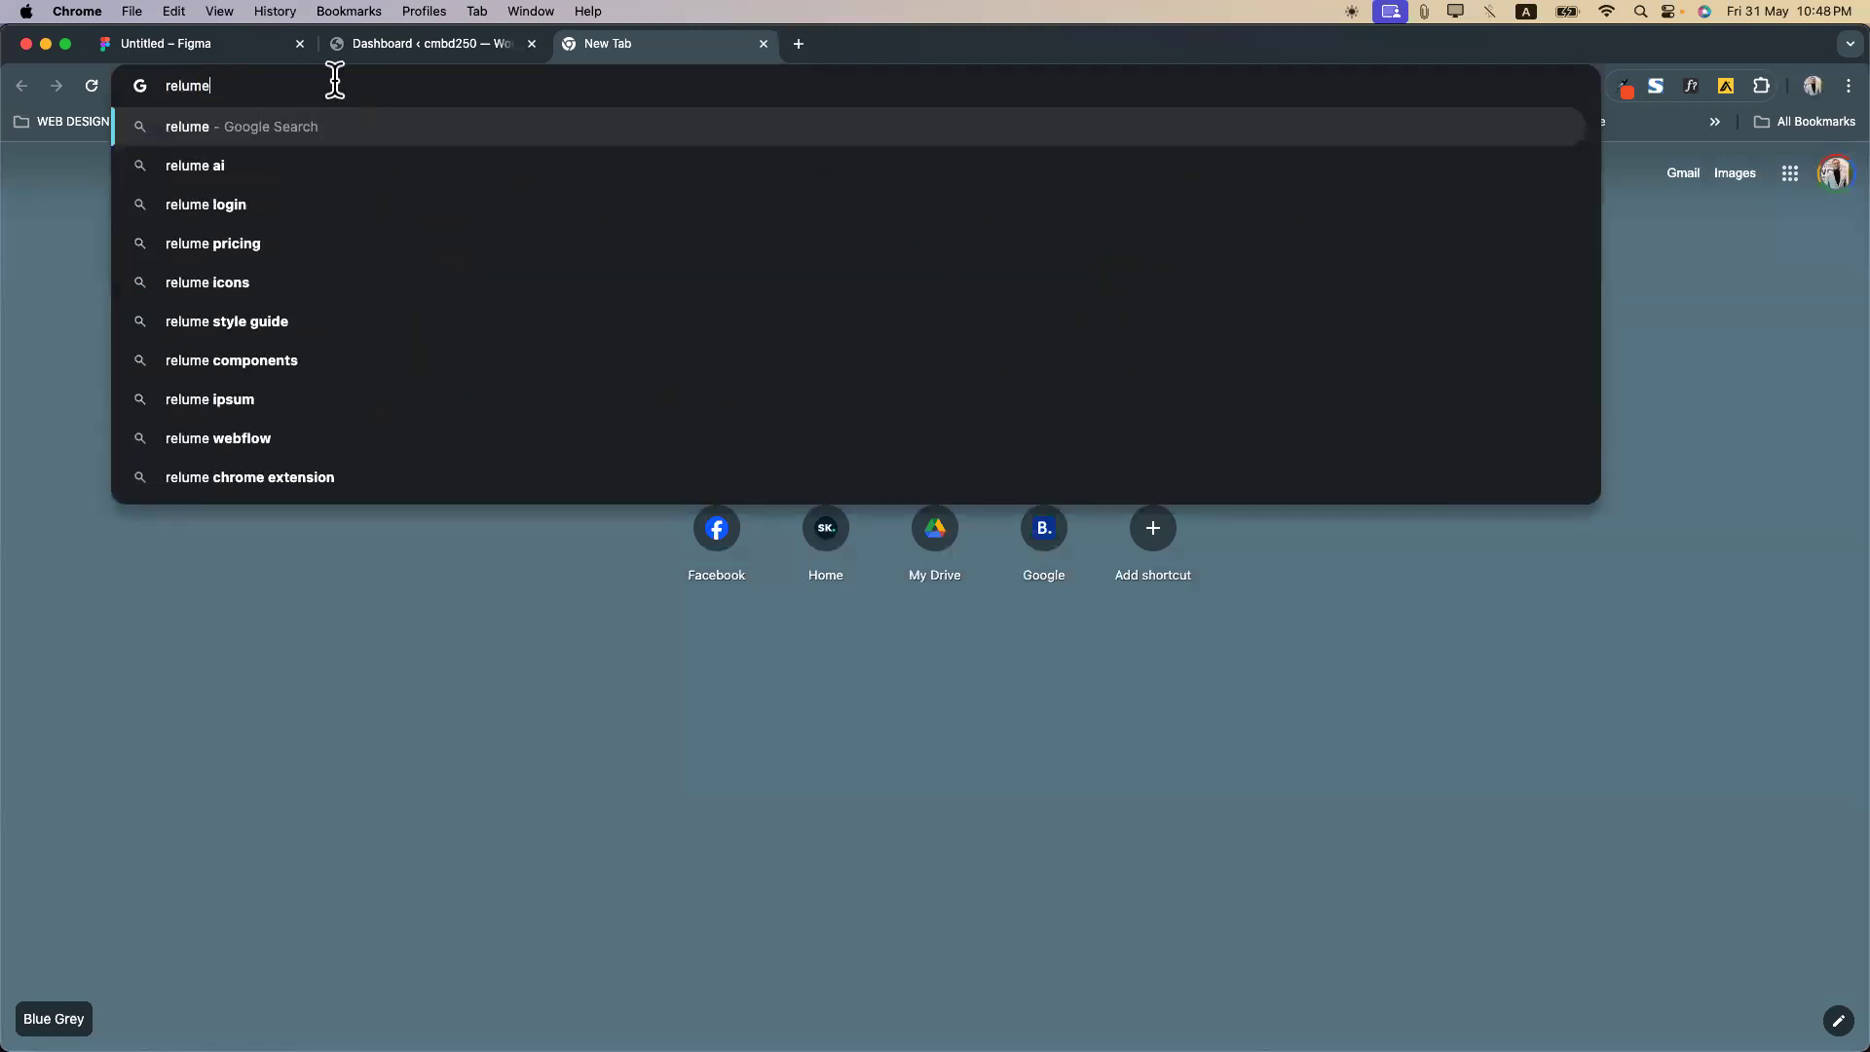
pyautogui.press('Down')
pyautogui.press('Return')
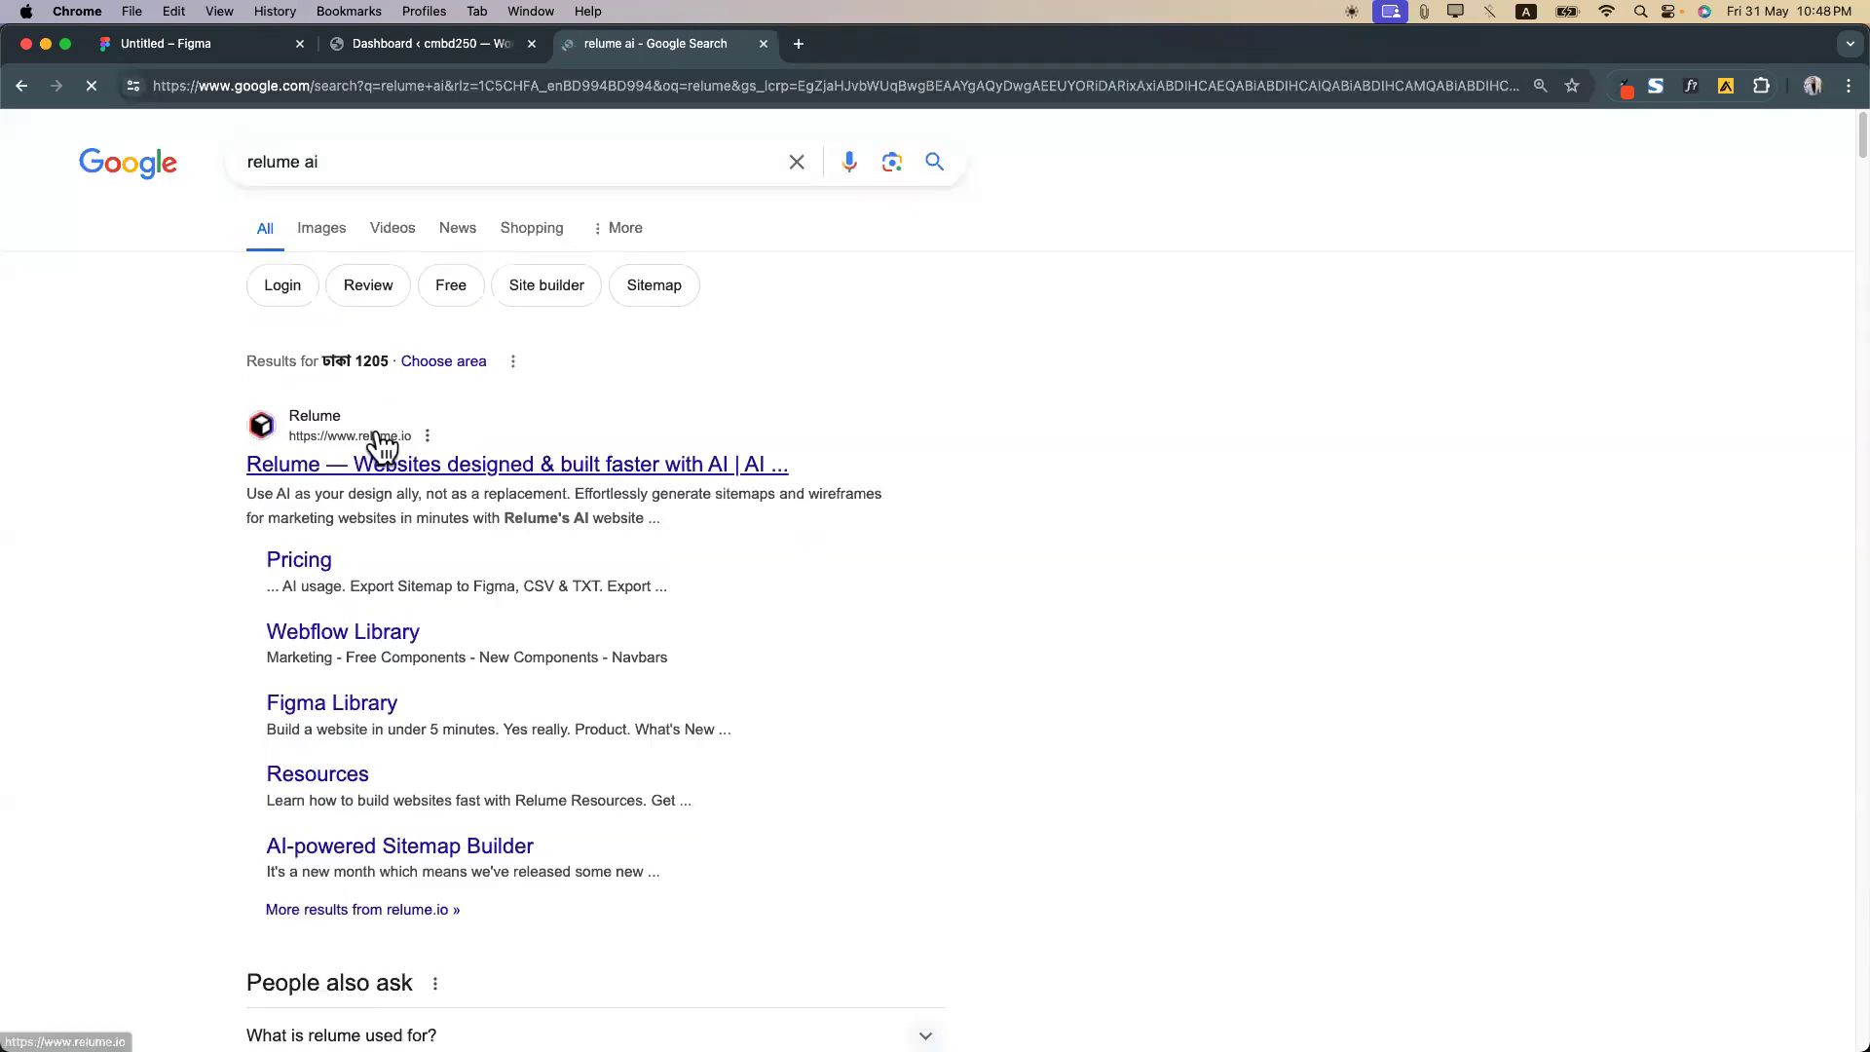
pyautogui.keyDown('super'); pyautogui.click(401, 482); pyautogui.keyUp('super')
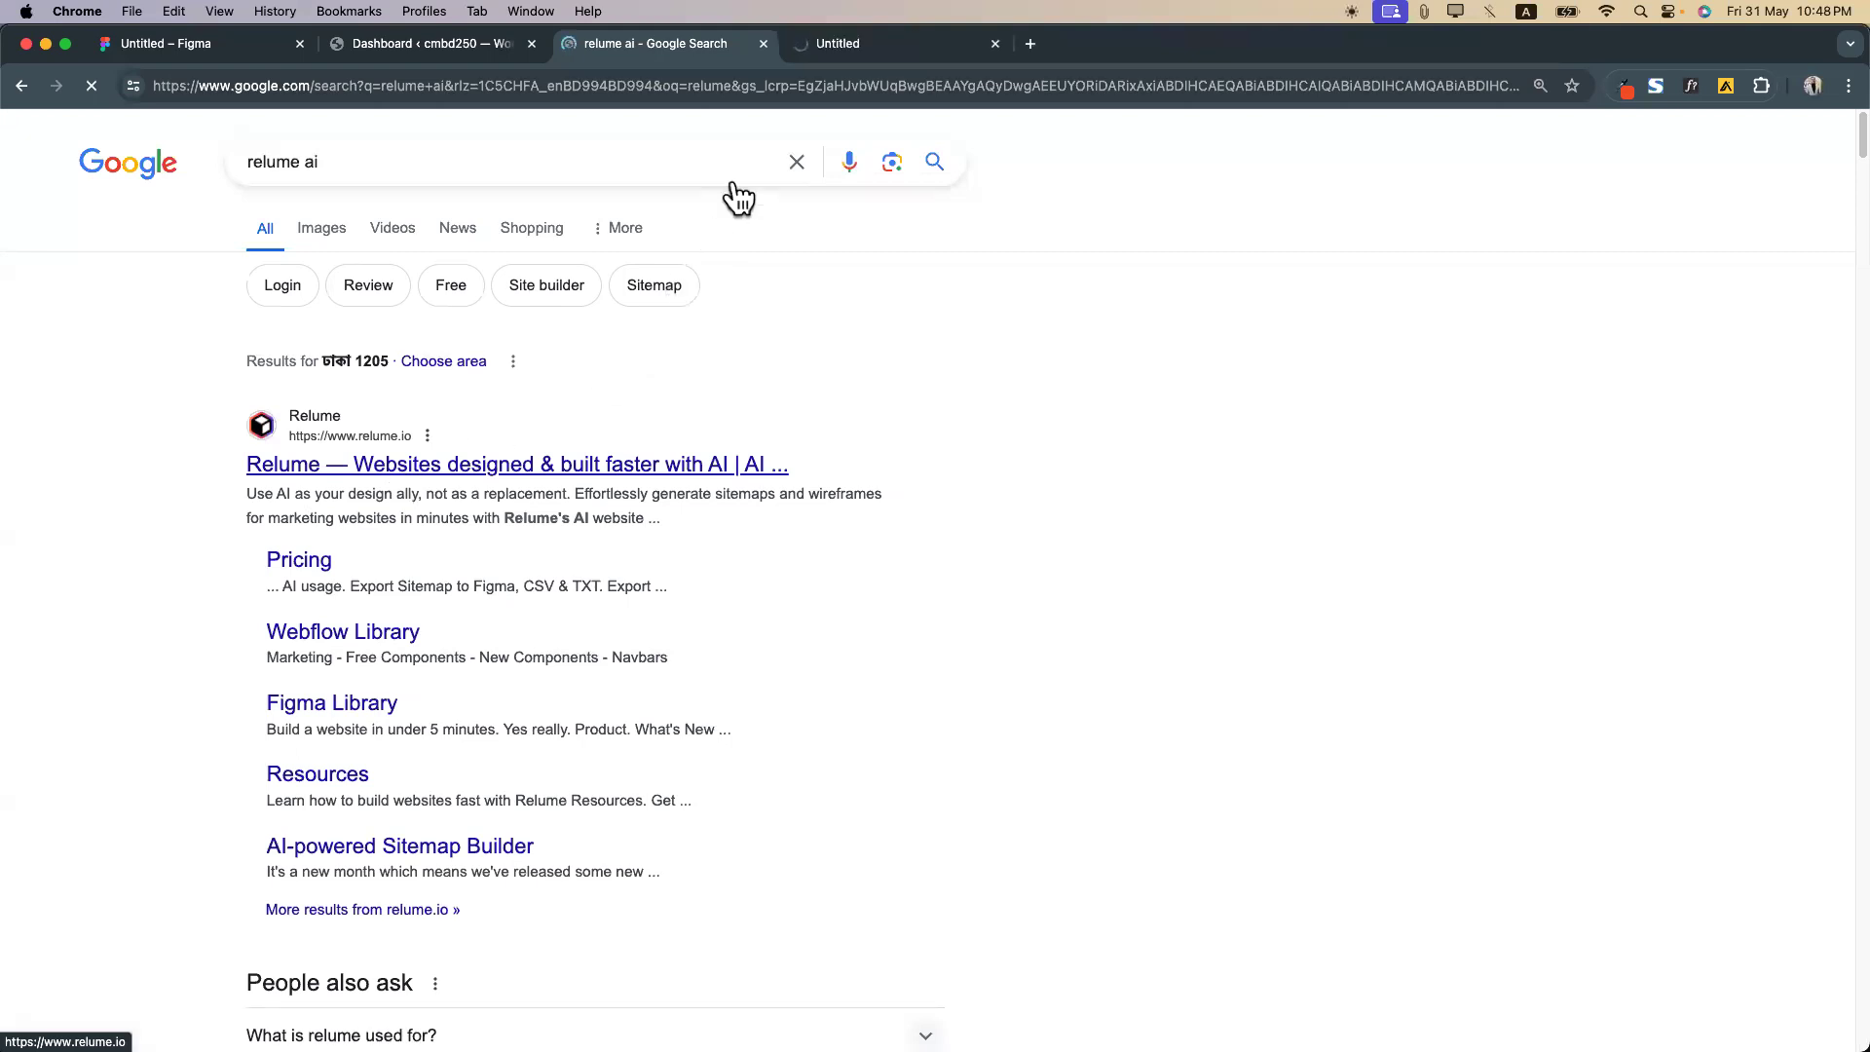
pyautogui.click(864, 58)
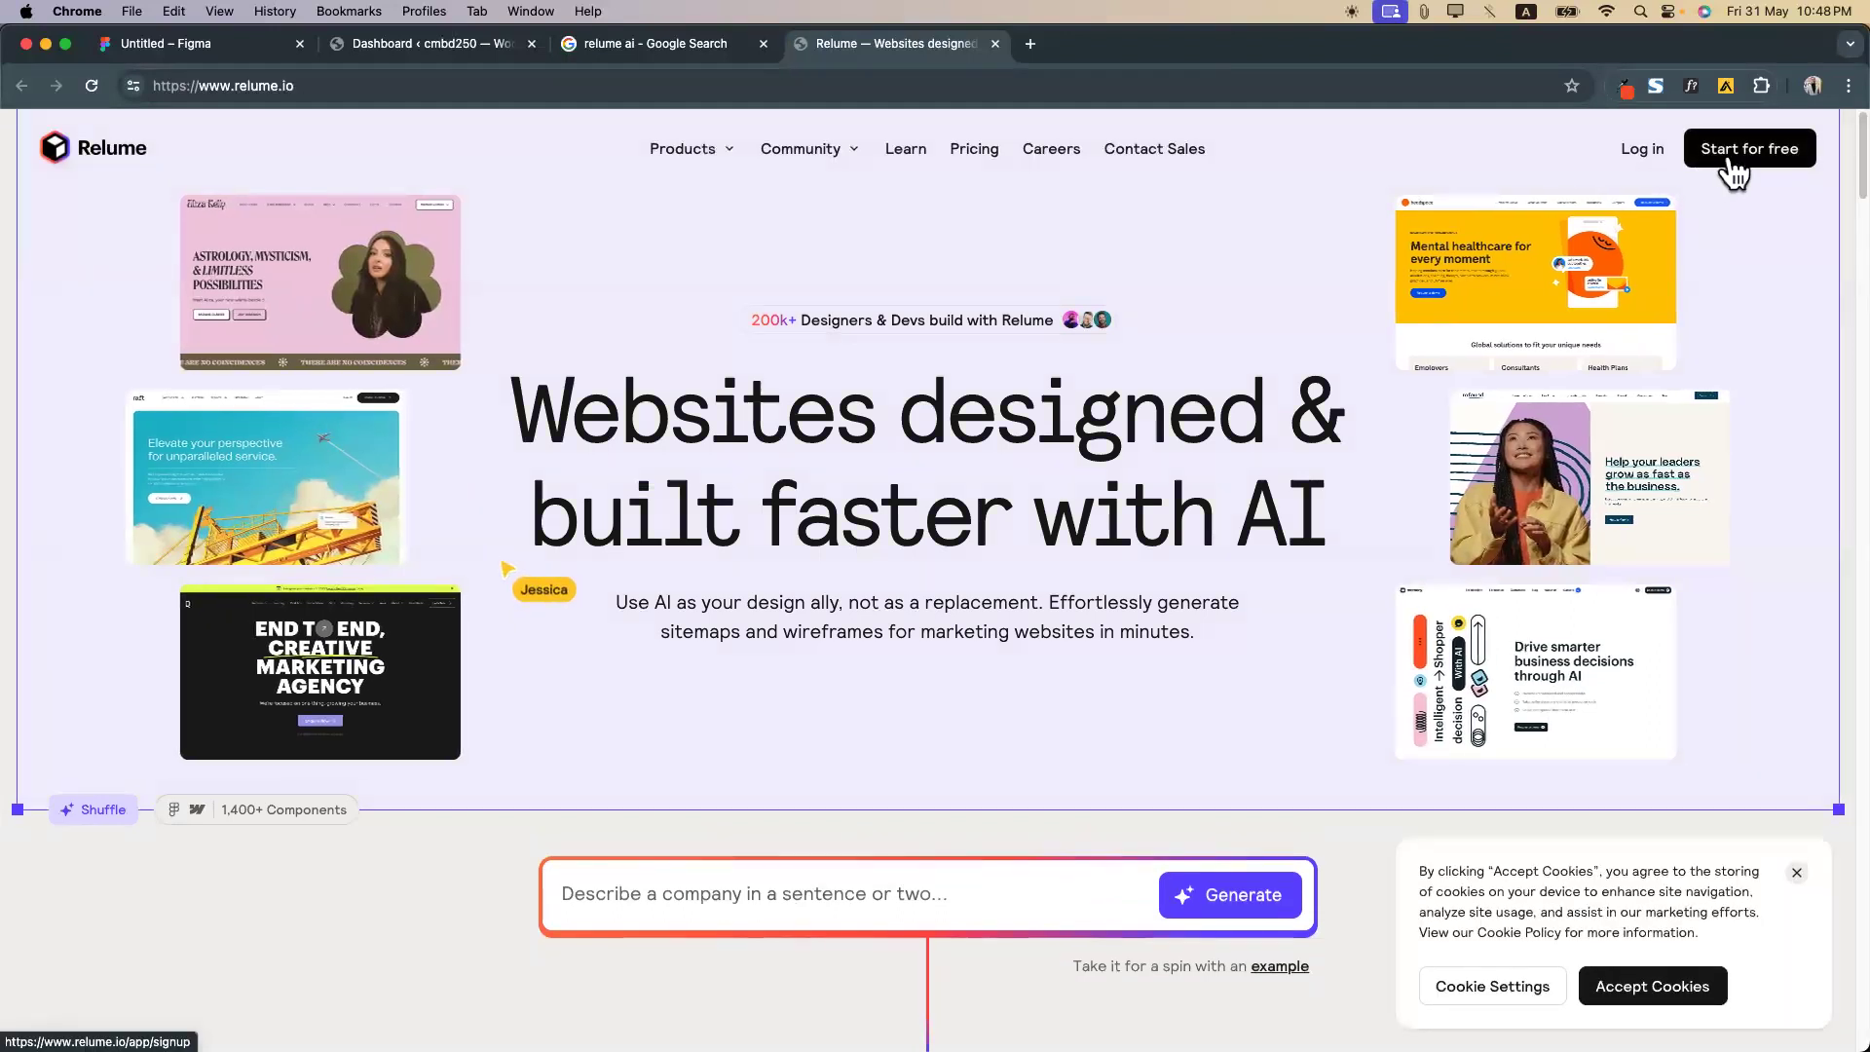
# Go to Relume's free sign-up page, briefly switching to the login form and back.
pyautogui.click(1730, 158)
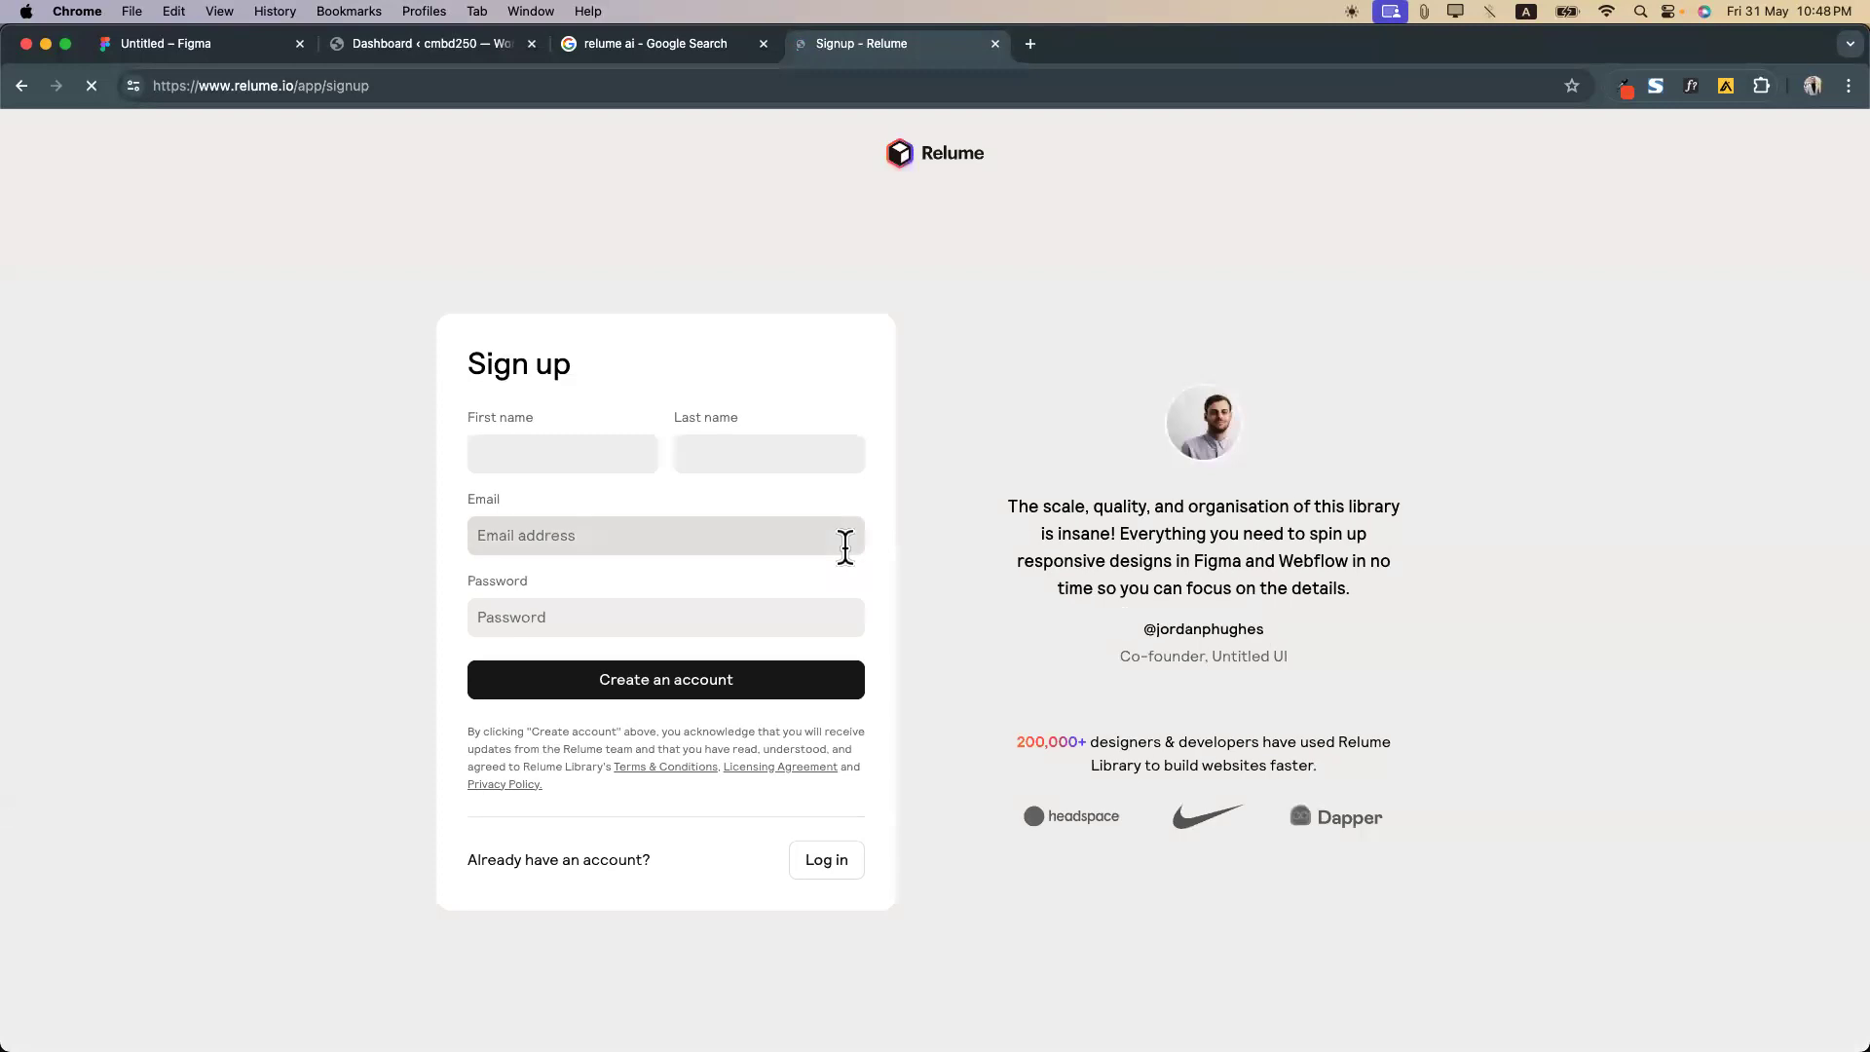
pyautogui.click(610, 466)
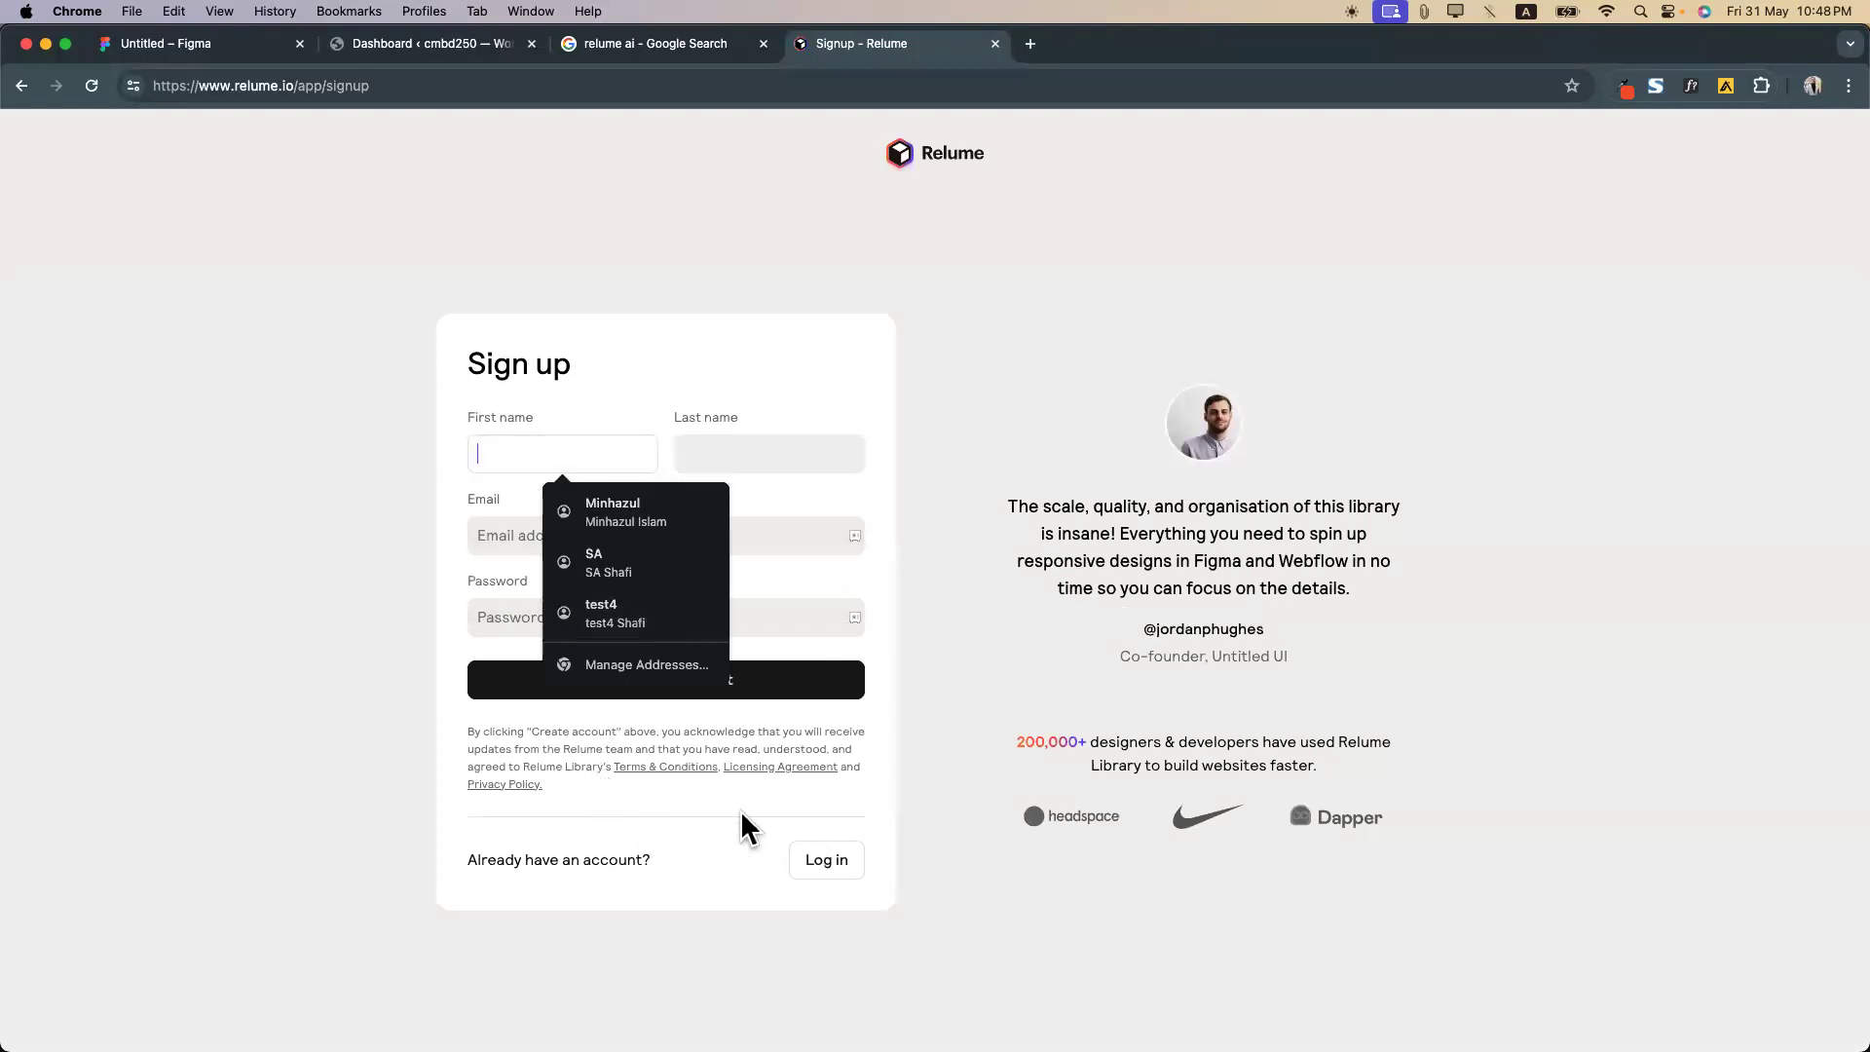
pyautogui.click(819, 855)
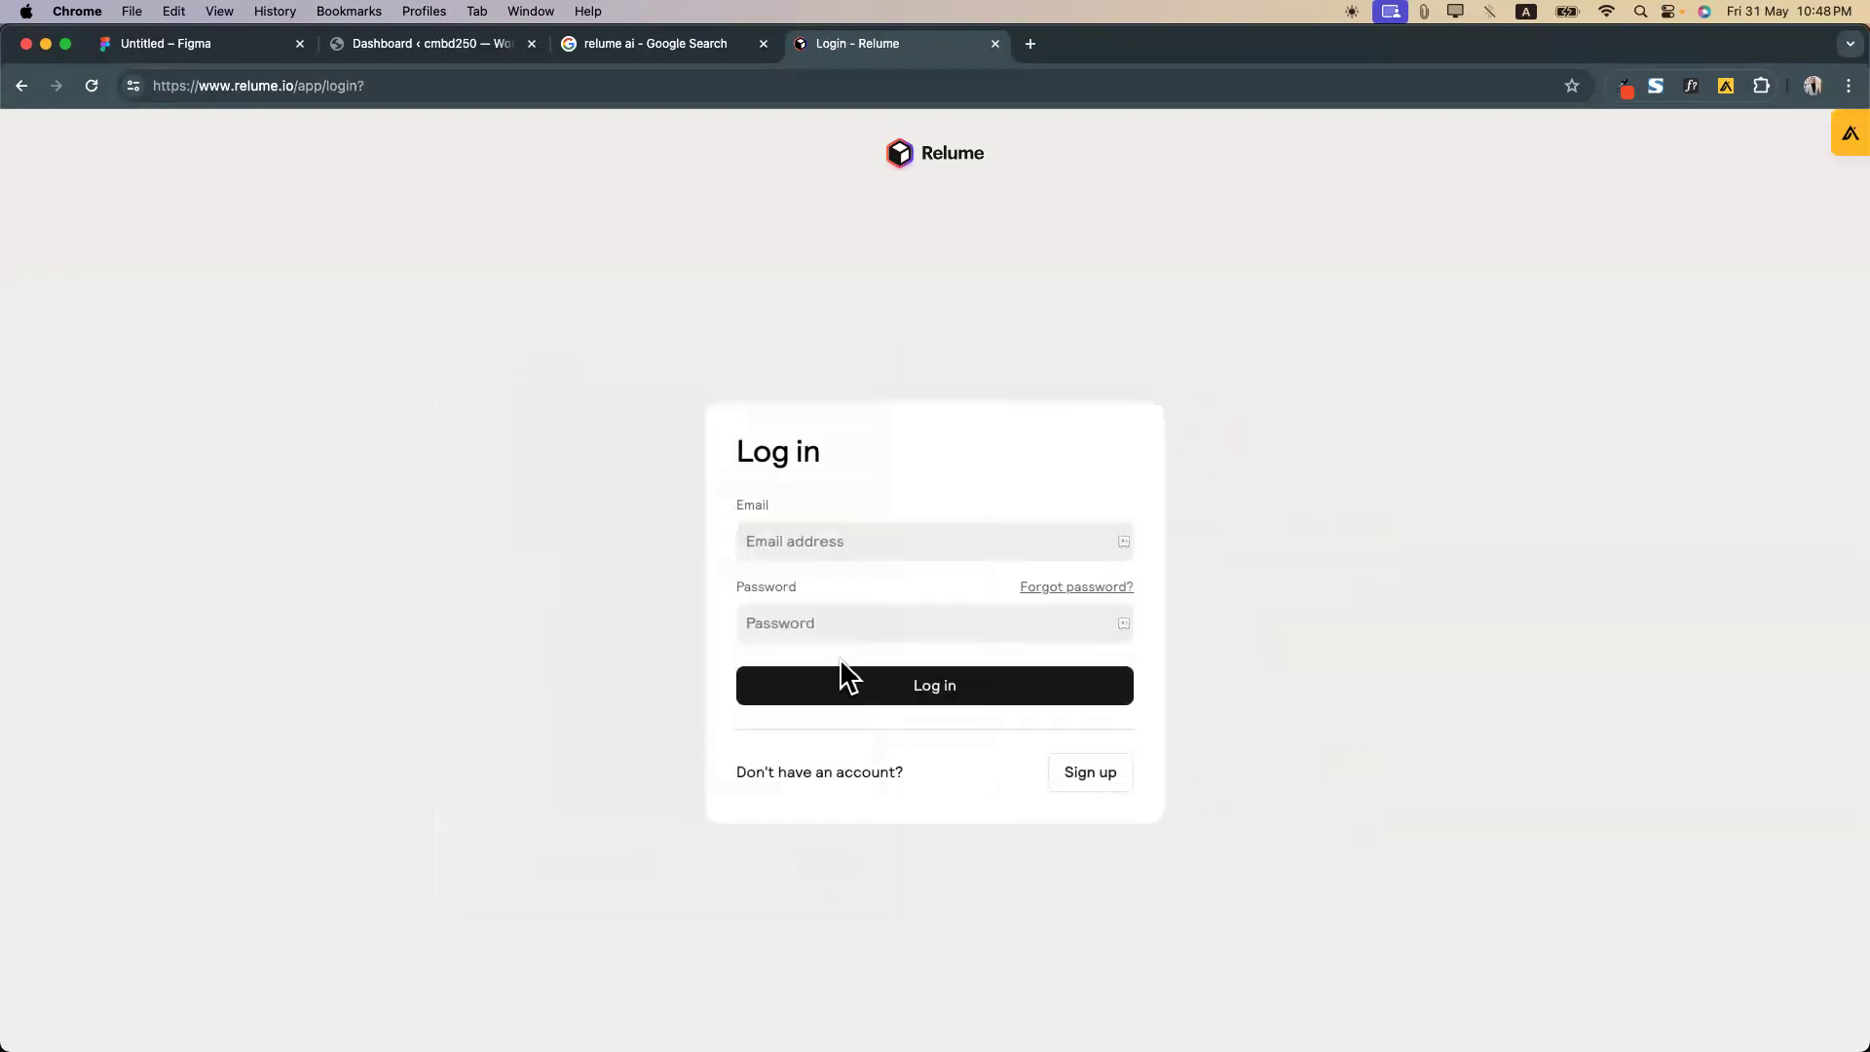
pyautogui.click(1091, 775)
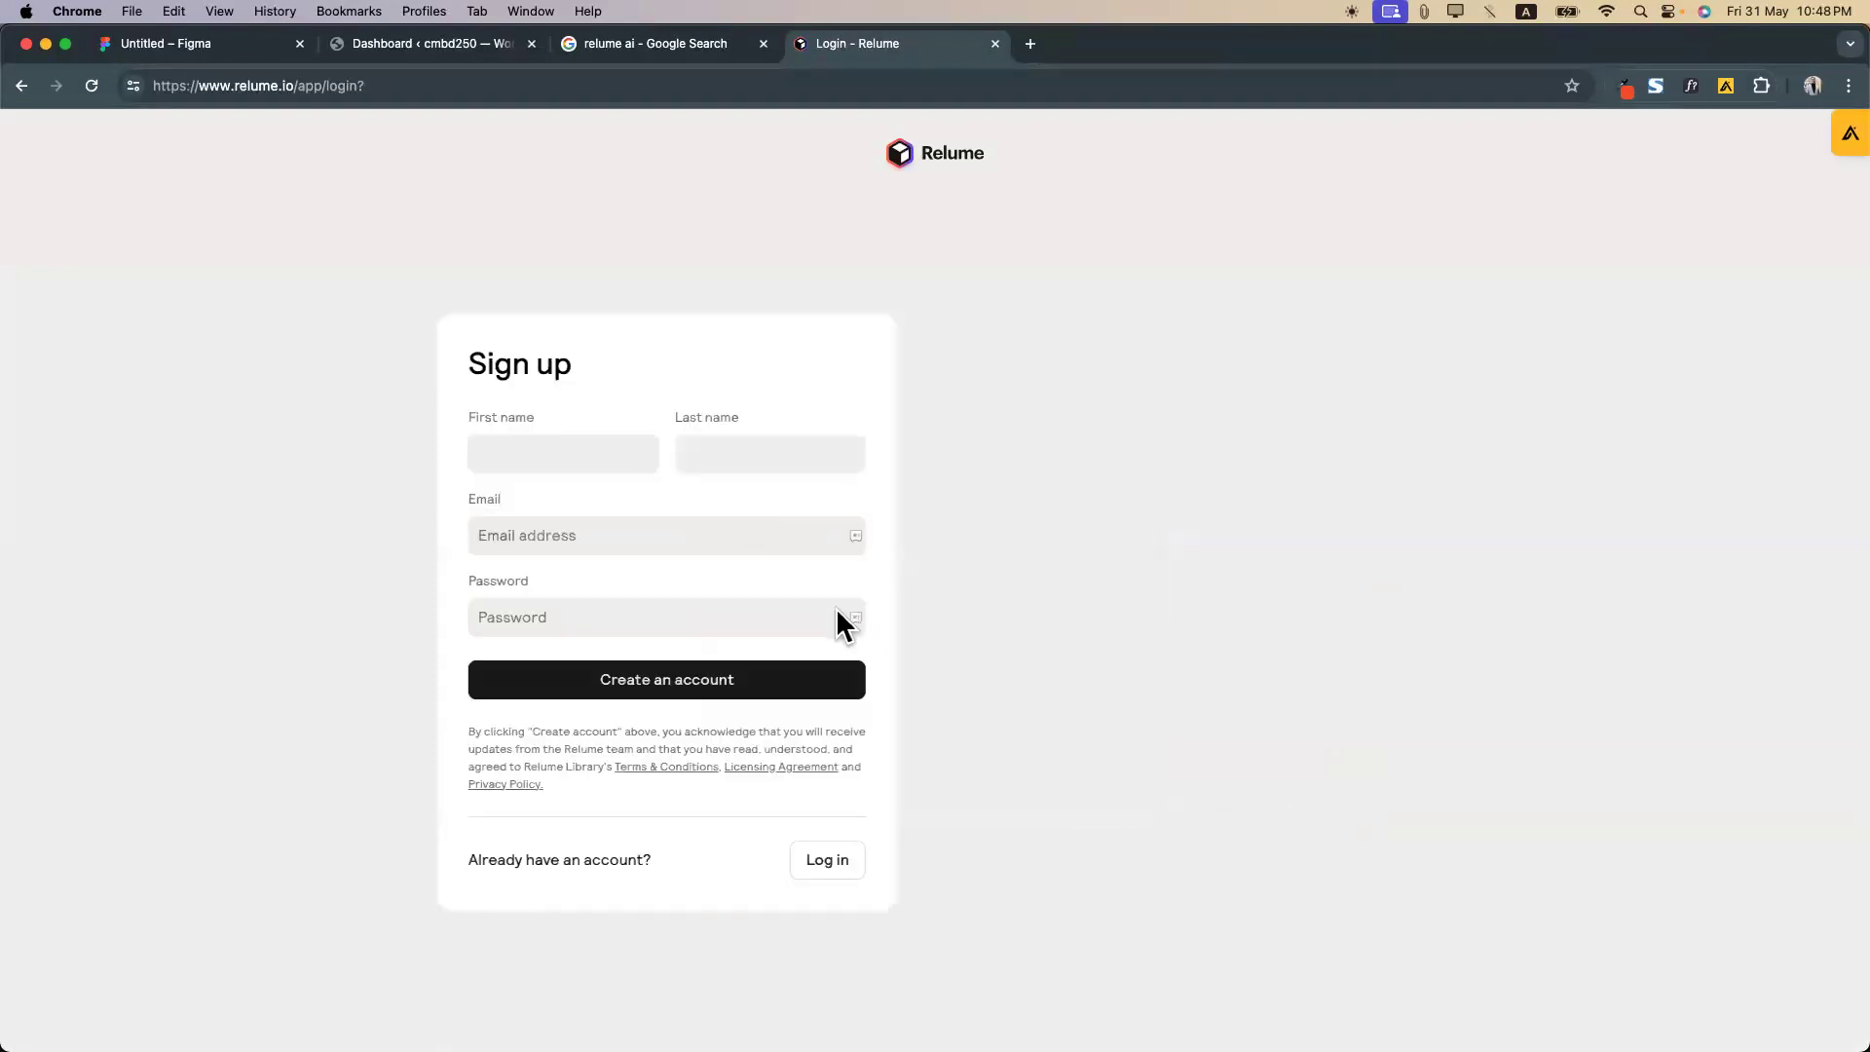
# Fill in the sign-up form with first name, last name, email and password, then submit it.
pyautogui.click(605, 460)
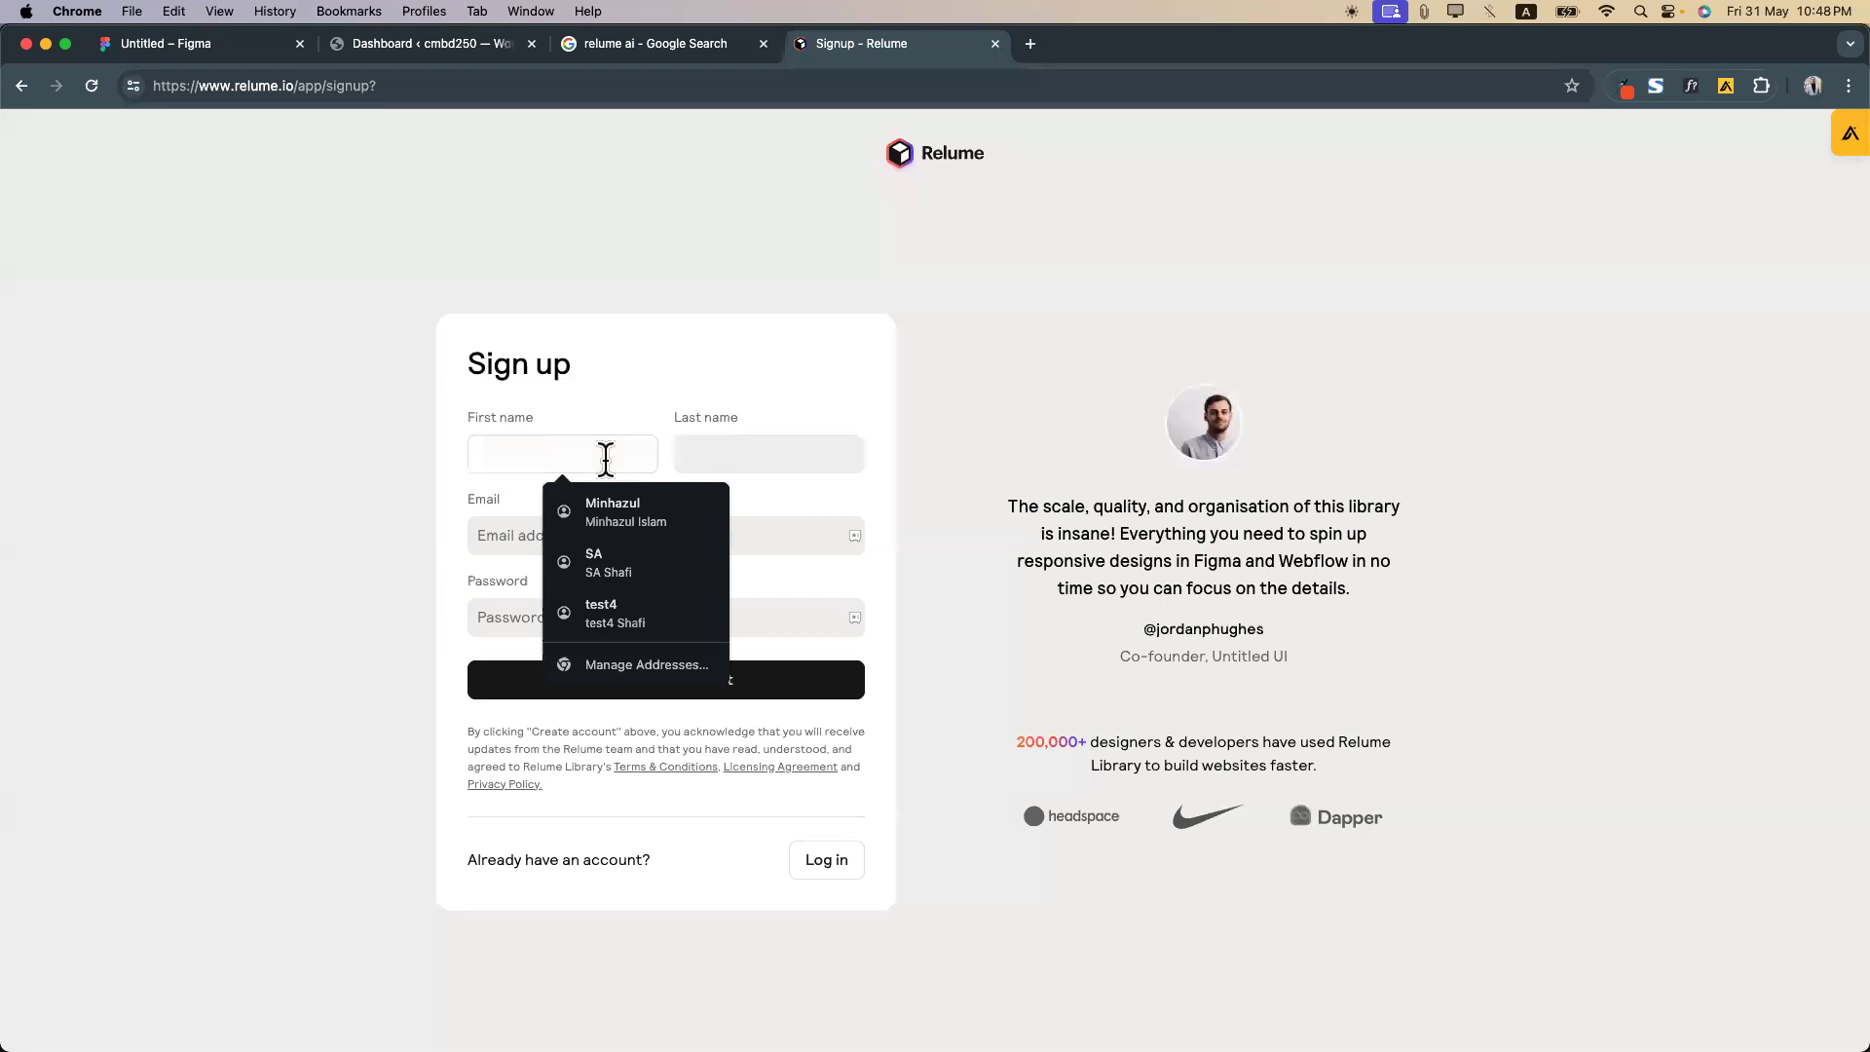
pyautogui.press('Tab')
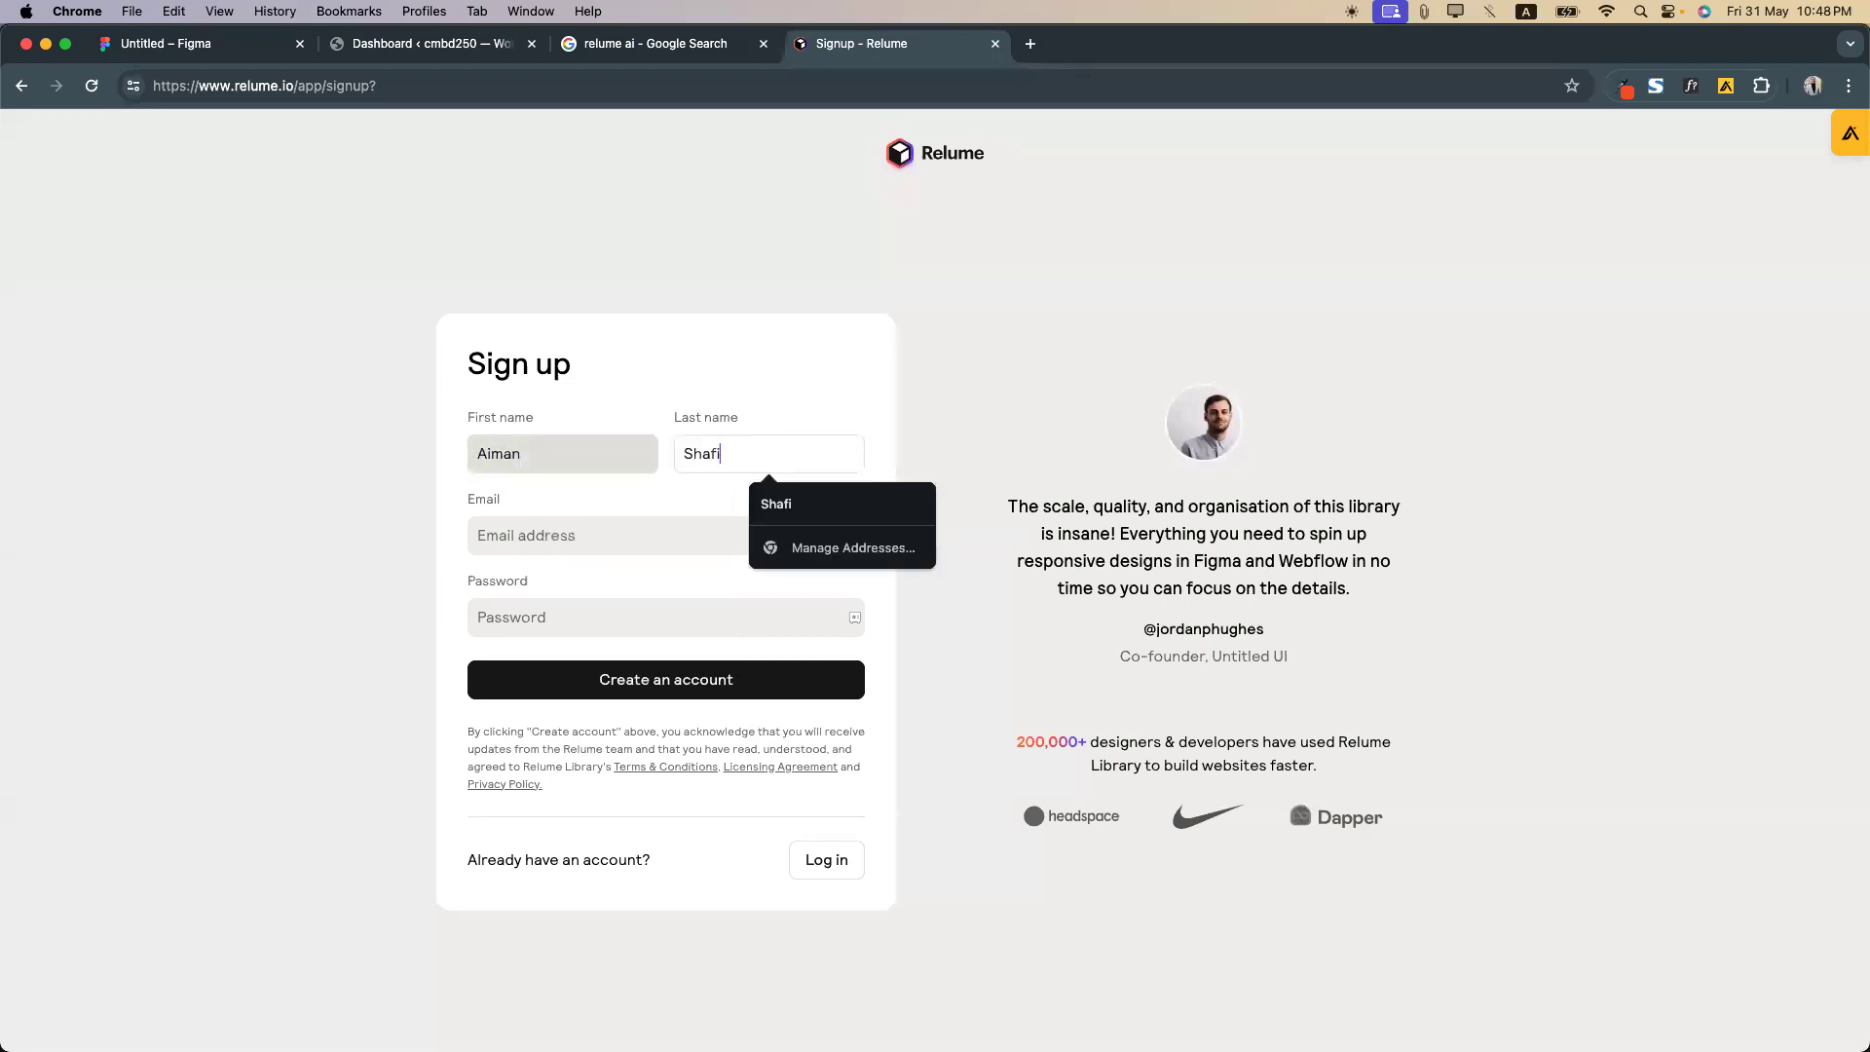
pyautogui.click(561, 533)
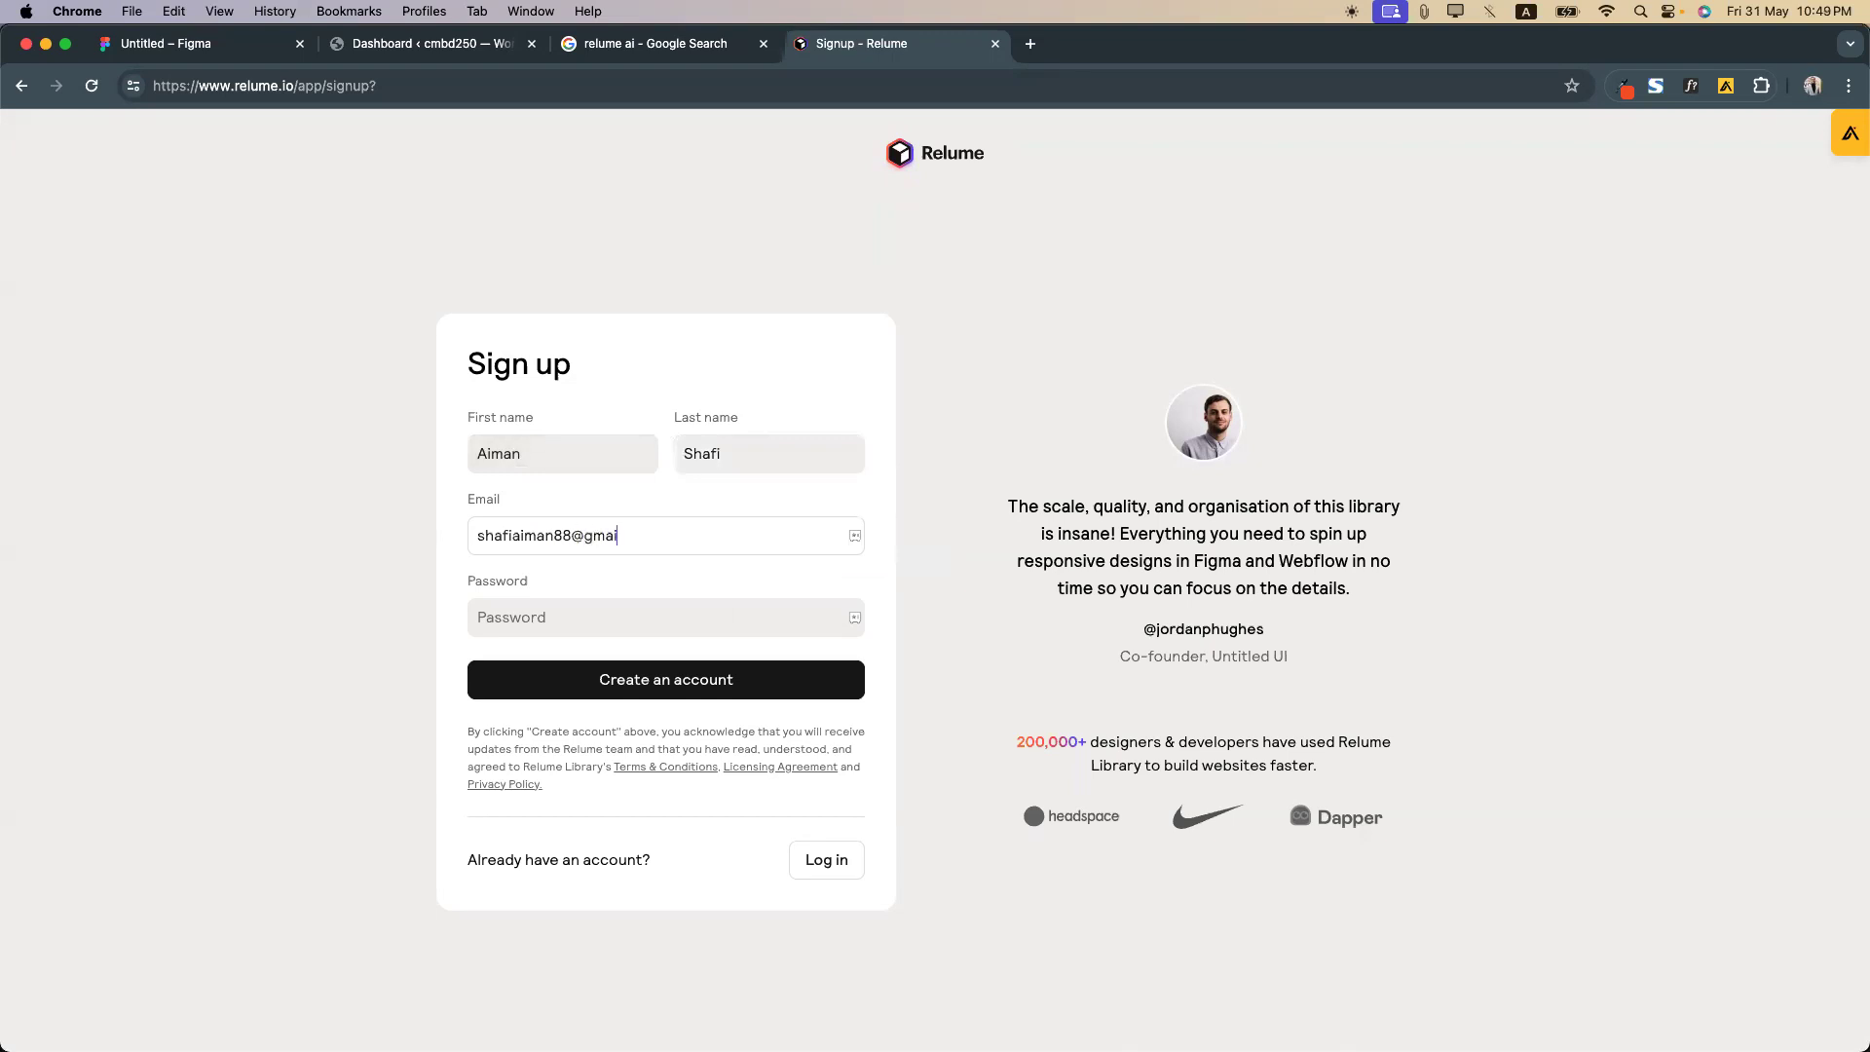
pyautogui.press('Tab')
pyautogui.write('a')
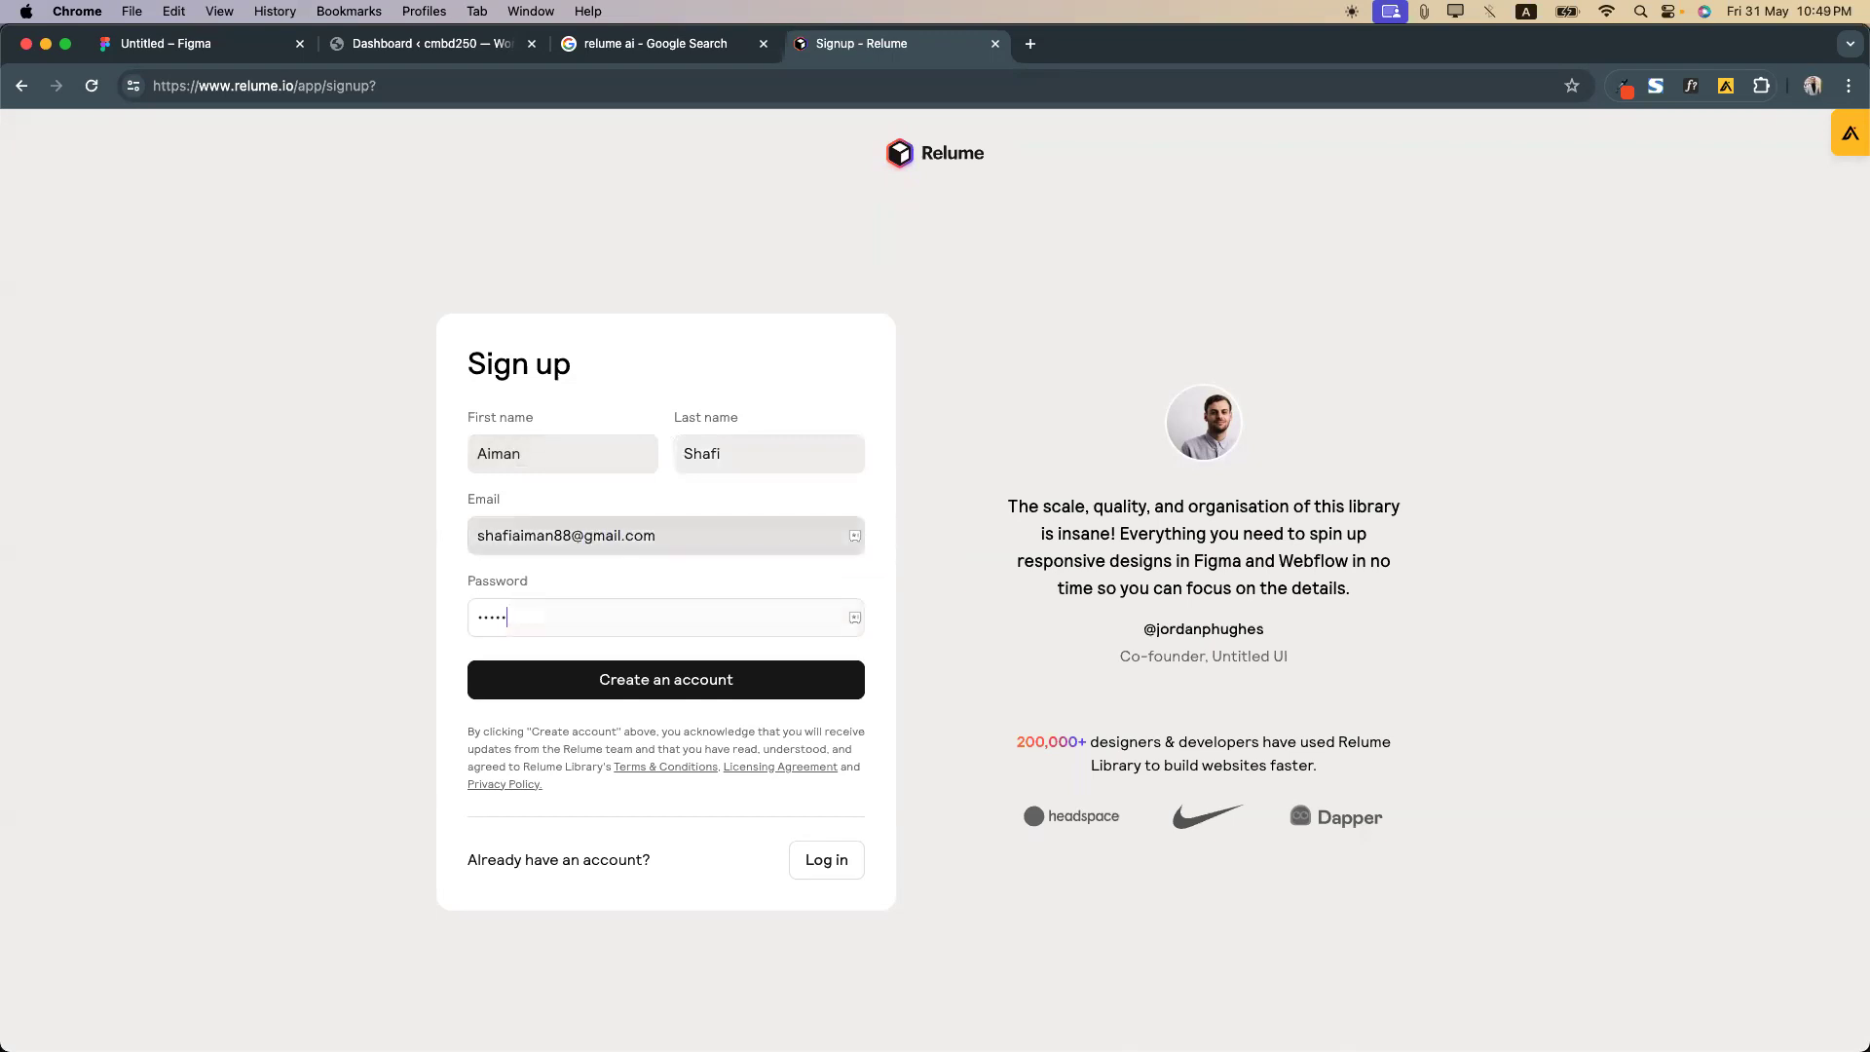
pyautogui.press('Return')
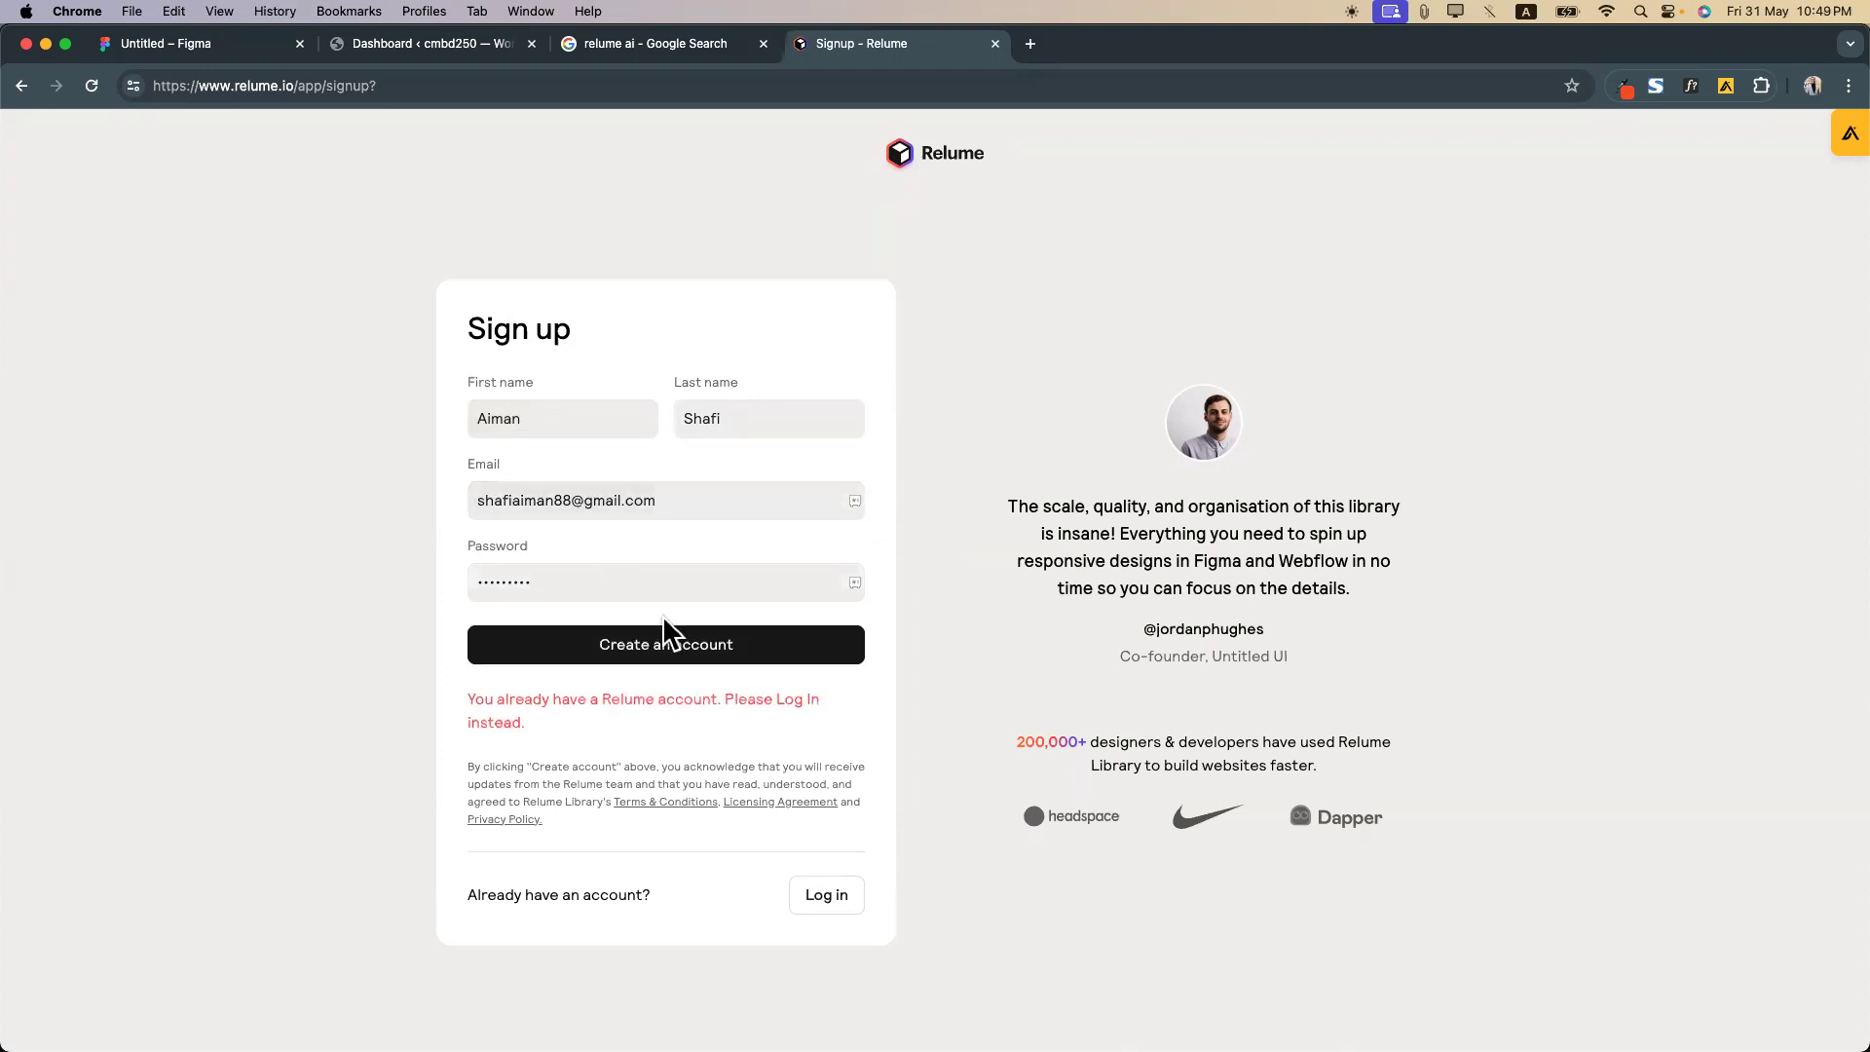
# Switch to the login form and log in with the existing account's credentials.
pyautogui.click(811, 896)
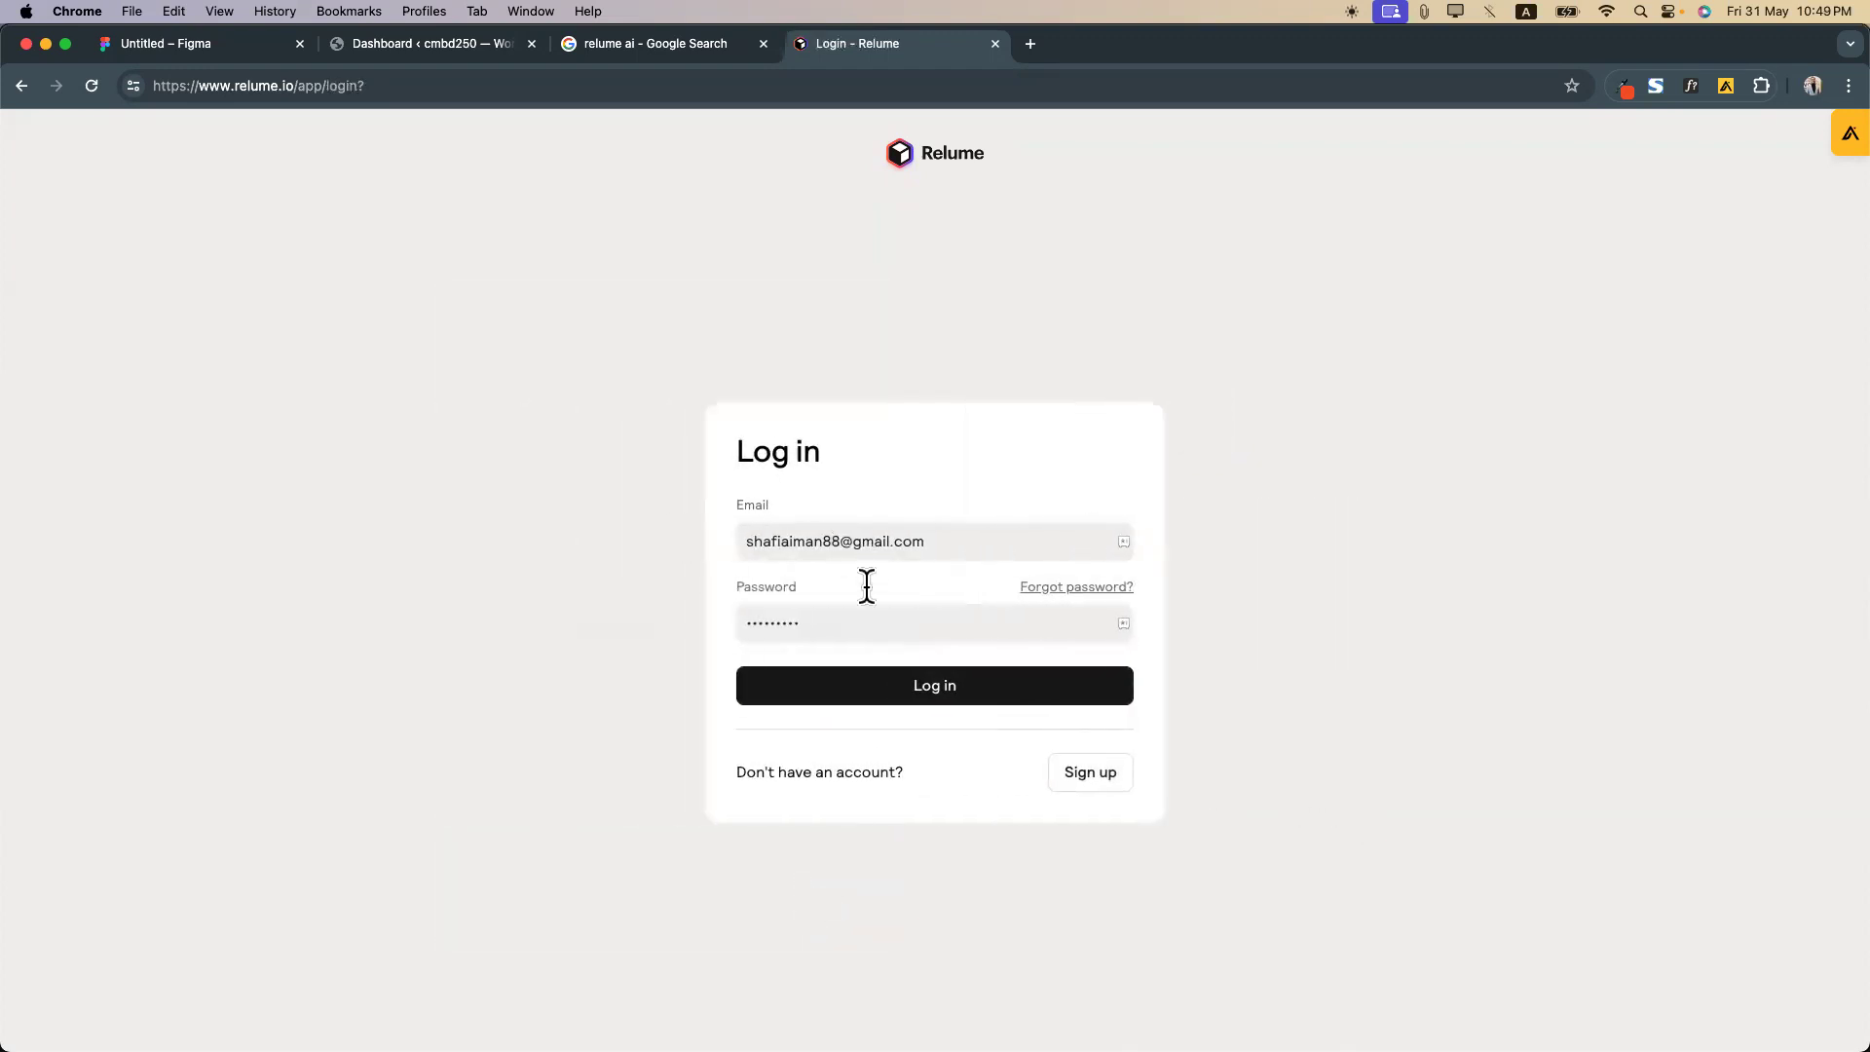
pyautogui.click(916, 687)
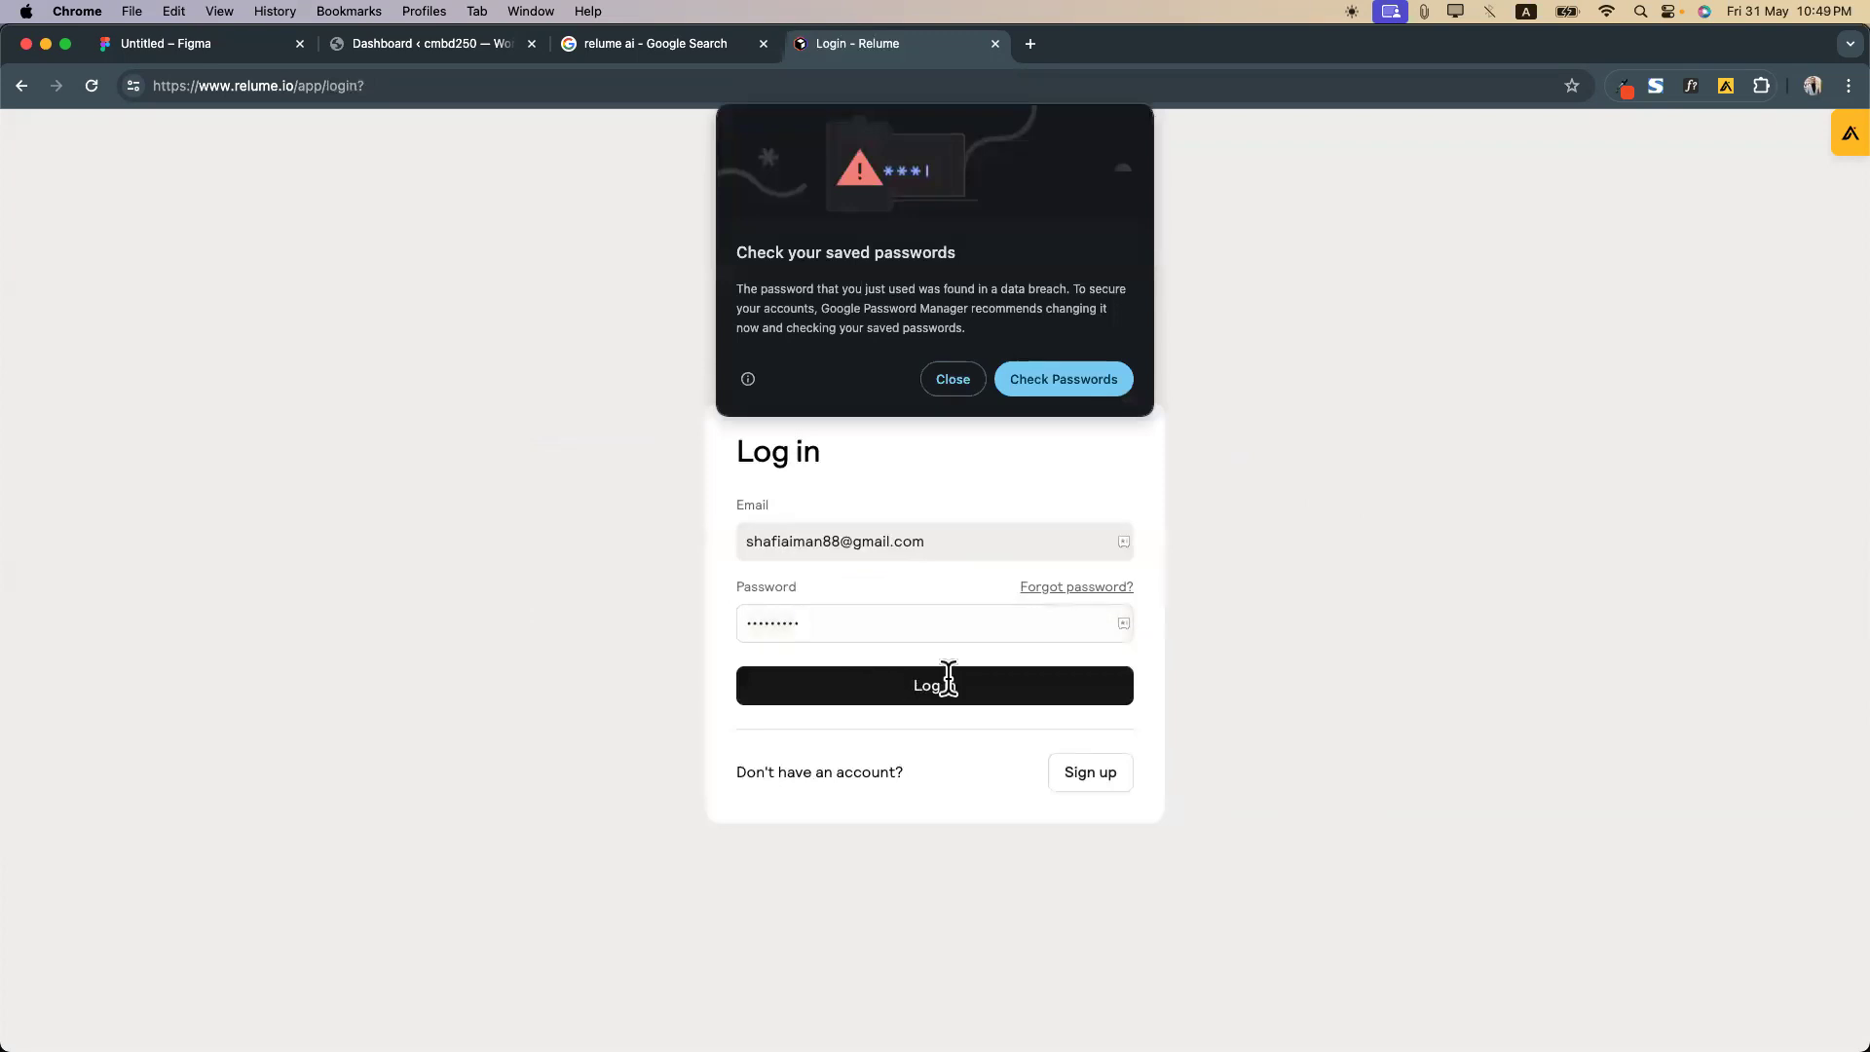
pyautogui.click(952, 379)
pyautogui.click(982, 688)
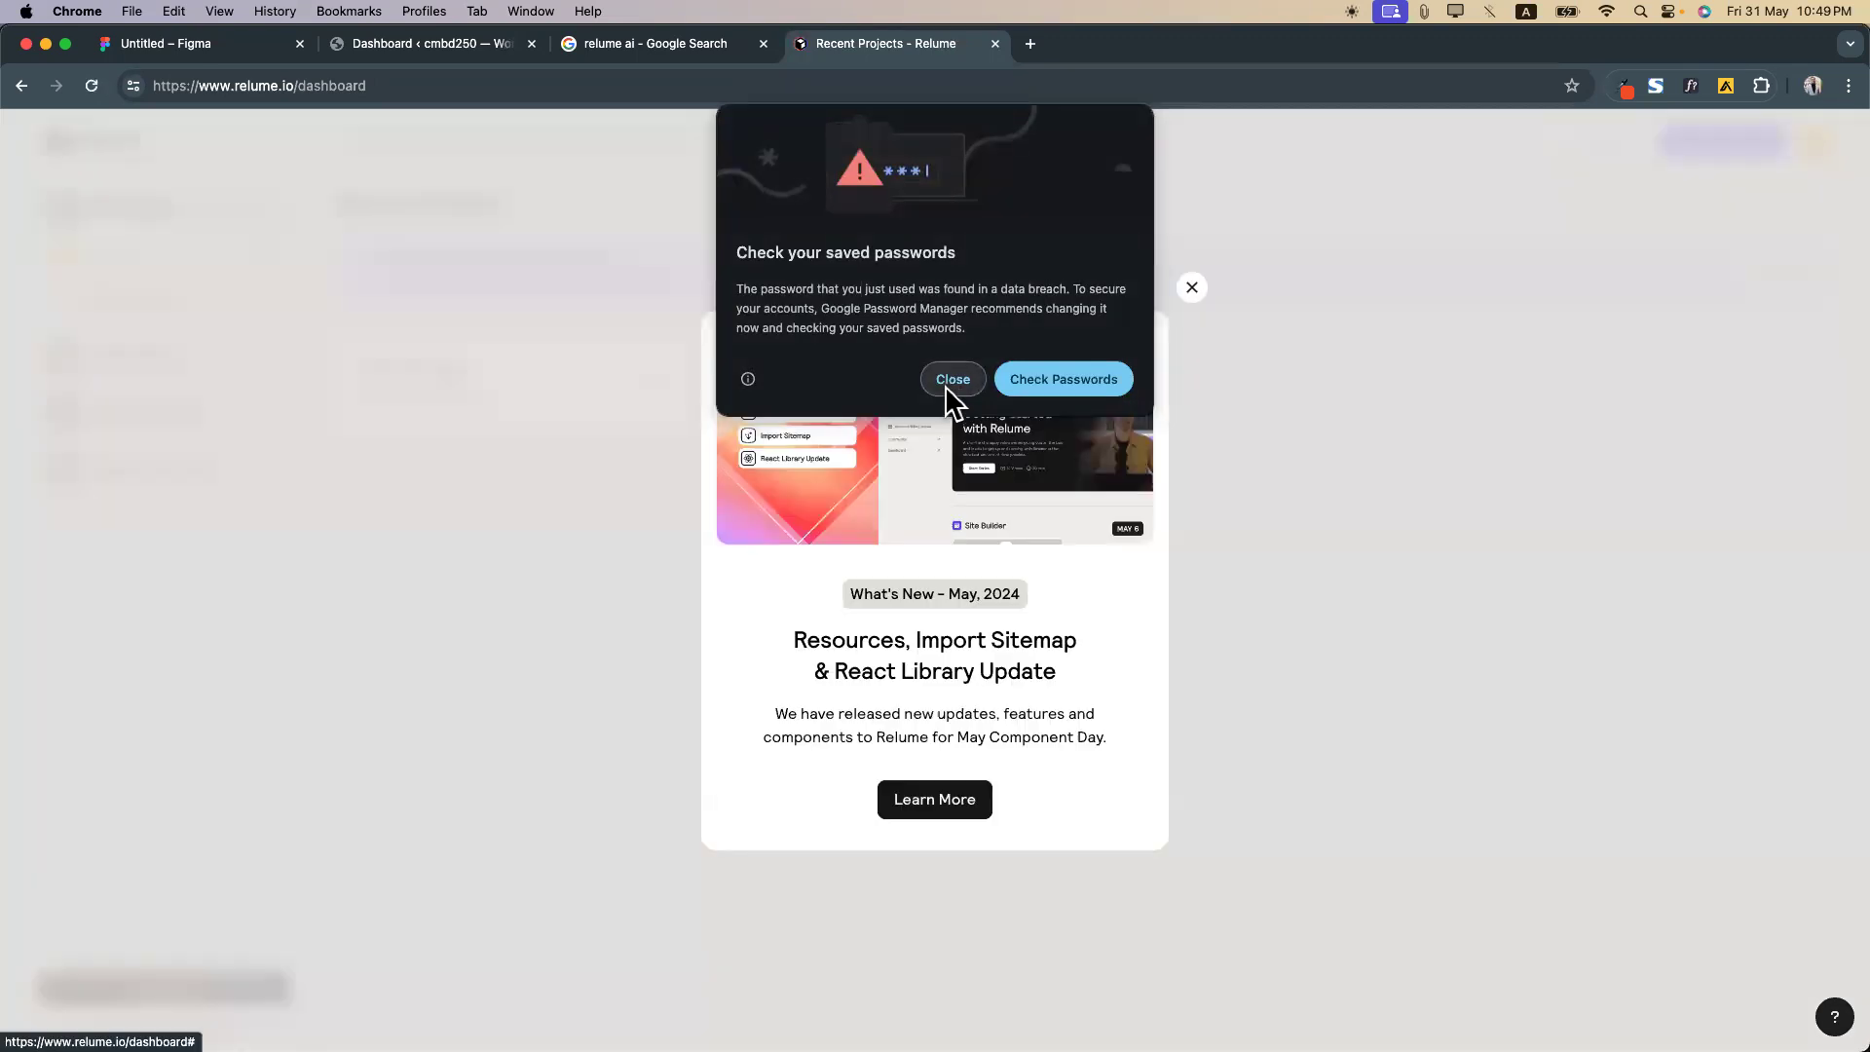
# Close Chrome's password breach warning and the 'What's New – May, 2024' announcement.
pyautogui.click(953, 379)
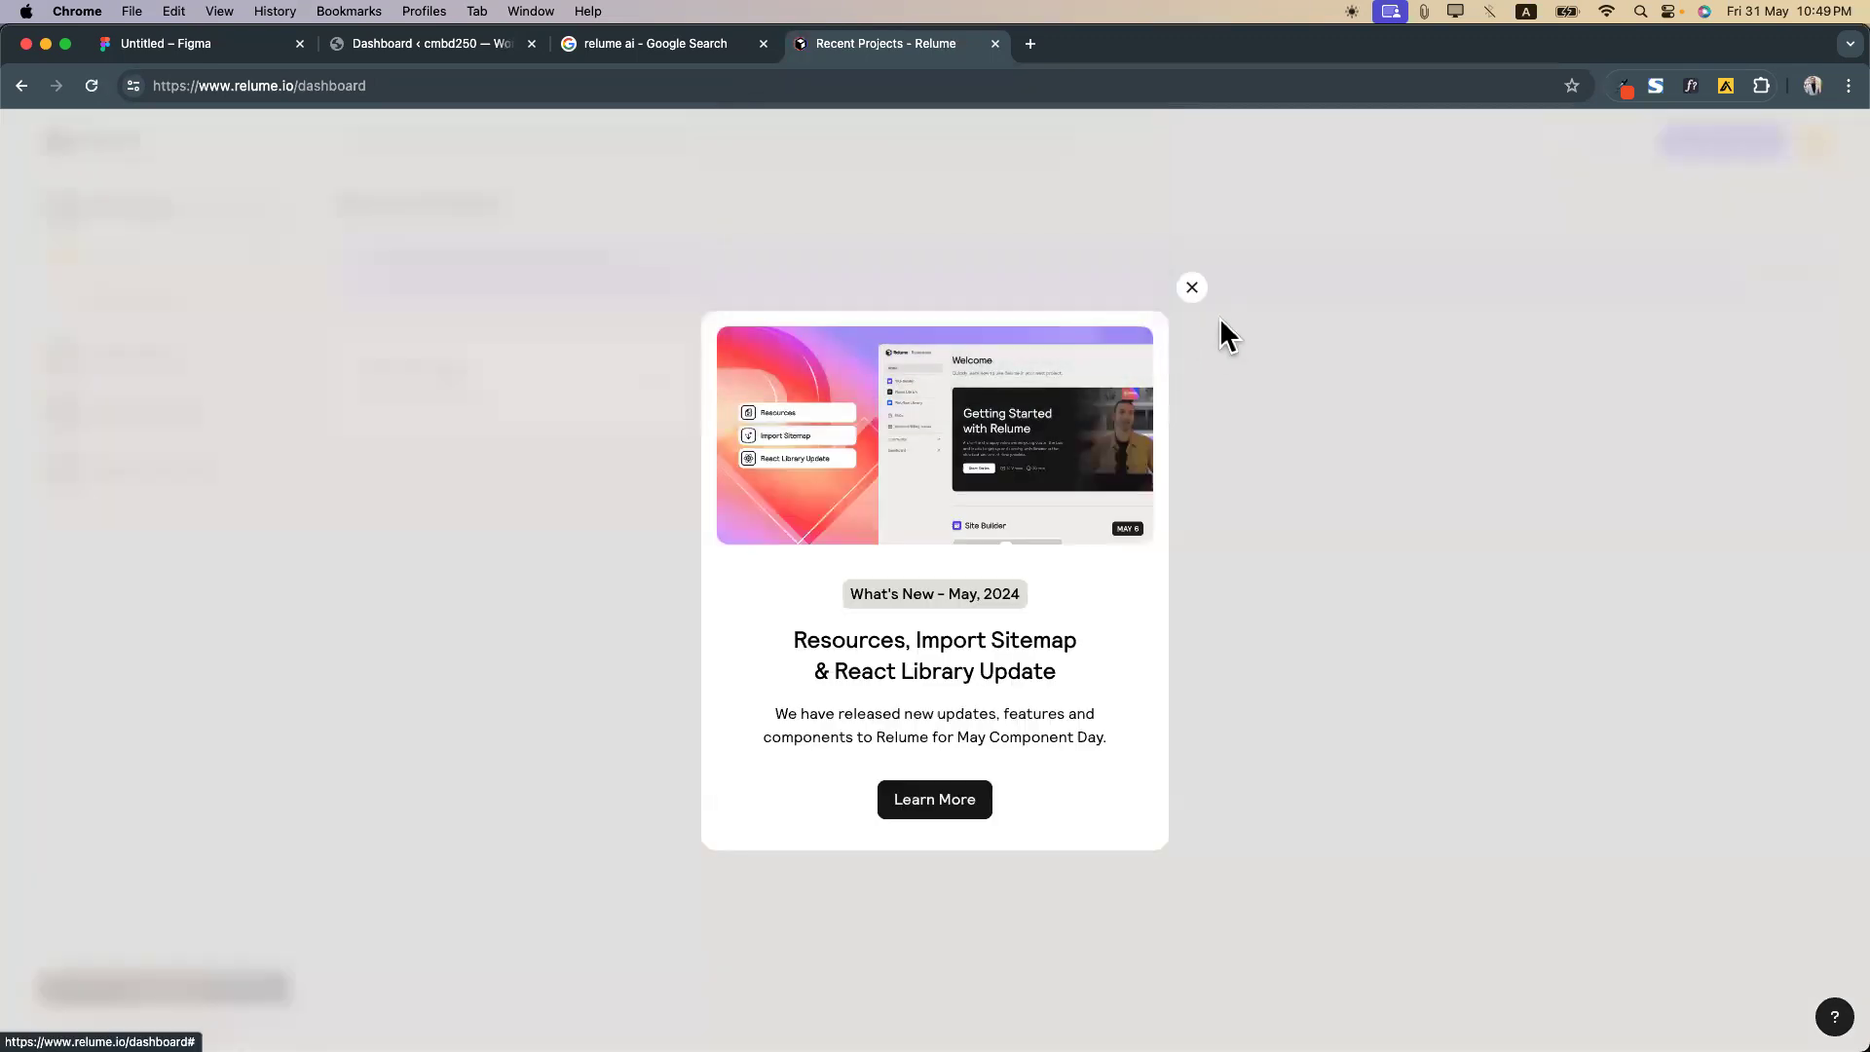
pyautogui.click(1189, 286)
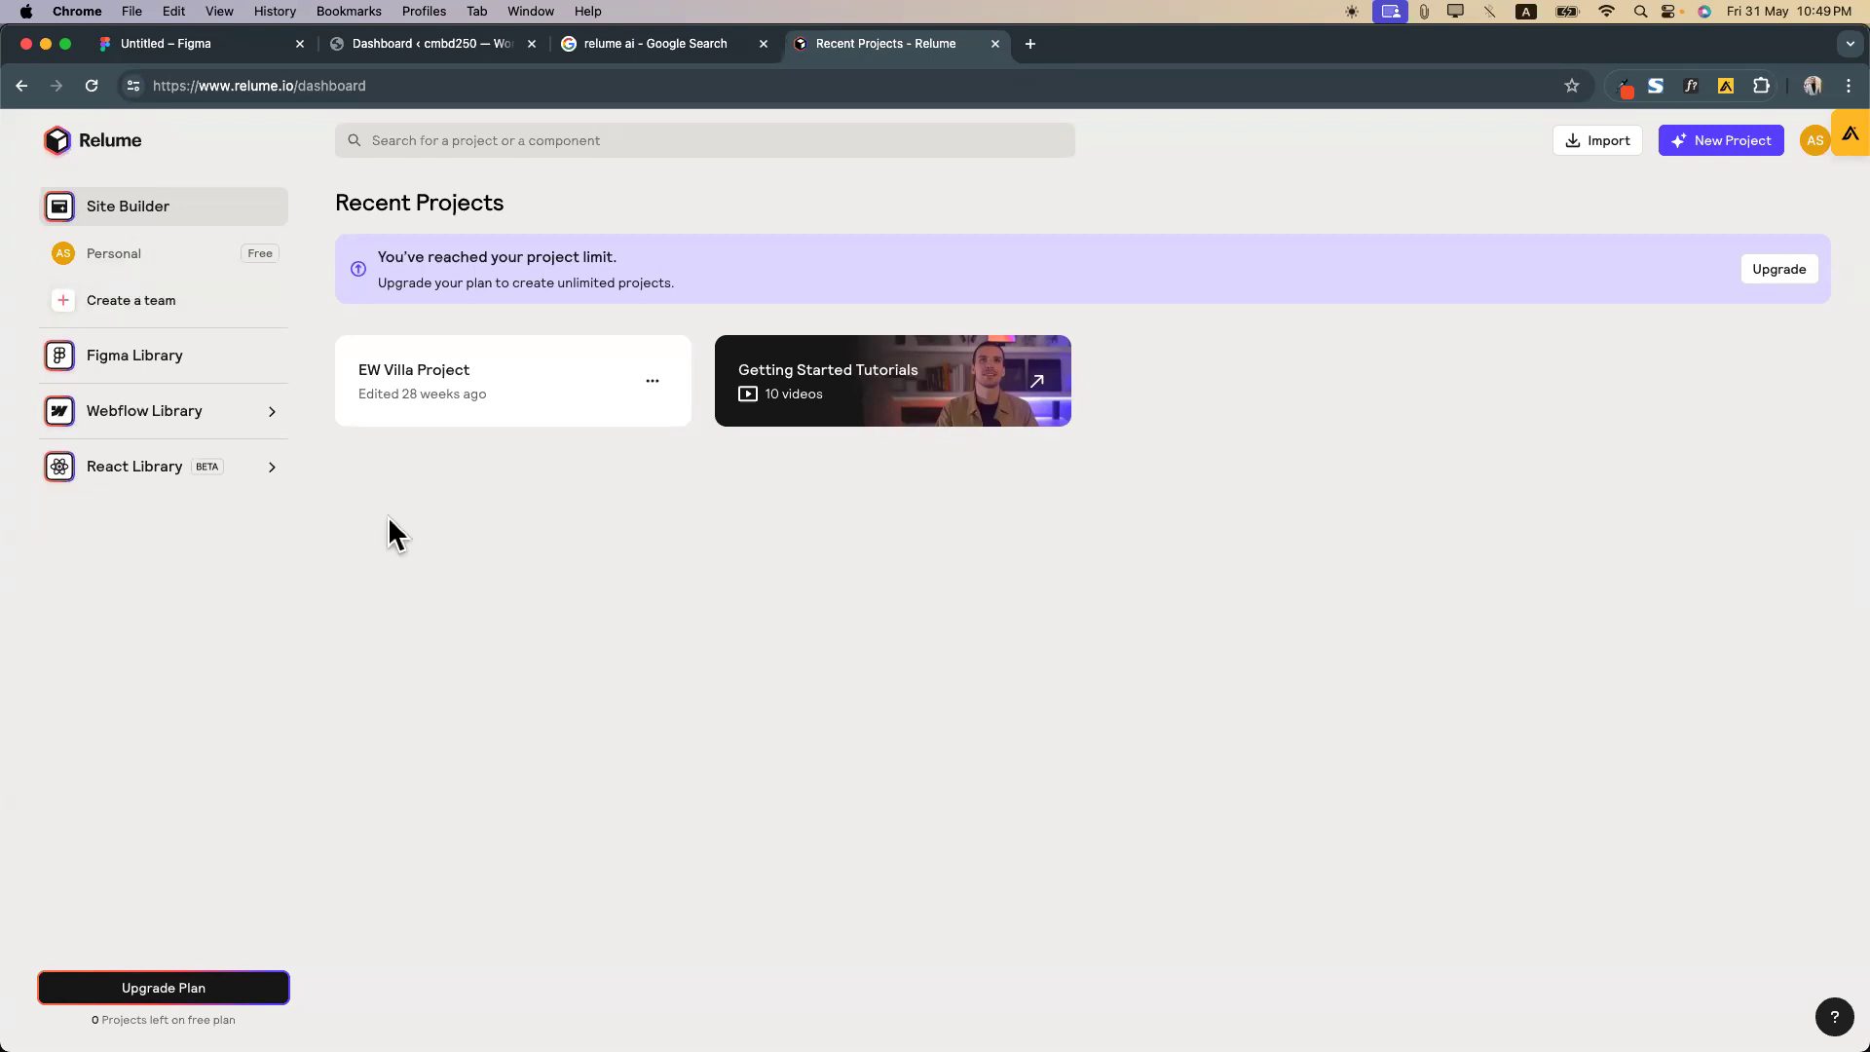
# Check the Figma design and figma.com windows, then return to the Relume projects dashboard.
pyautogui.click(217, 44)
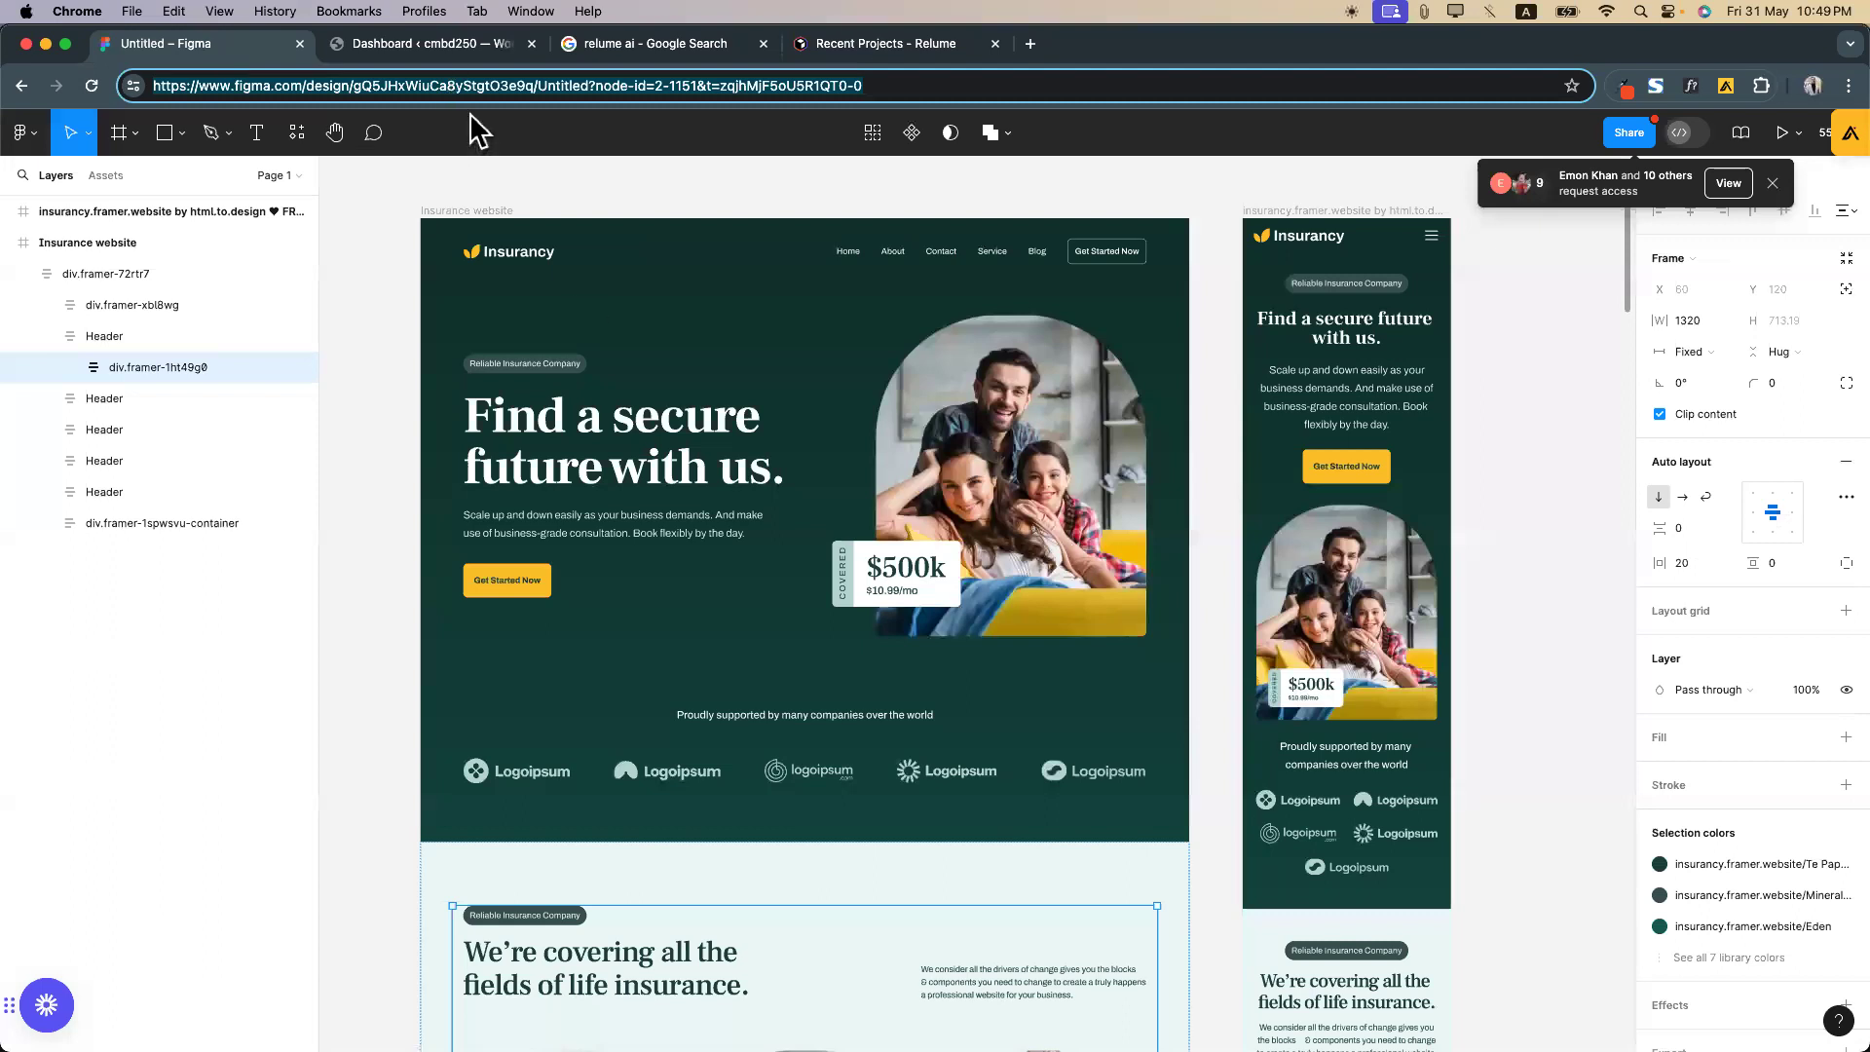
pyautogui.hotkey('ctrl', 'Up')
pyautogui.click(610, 406)
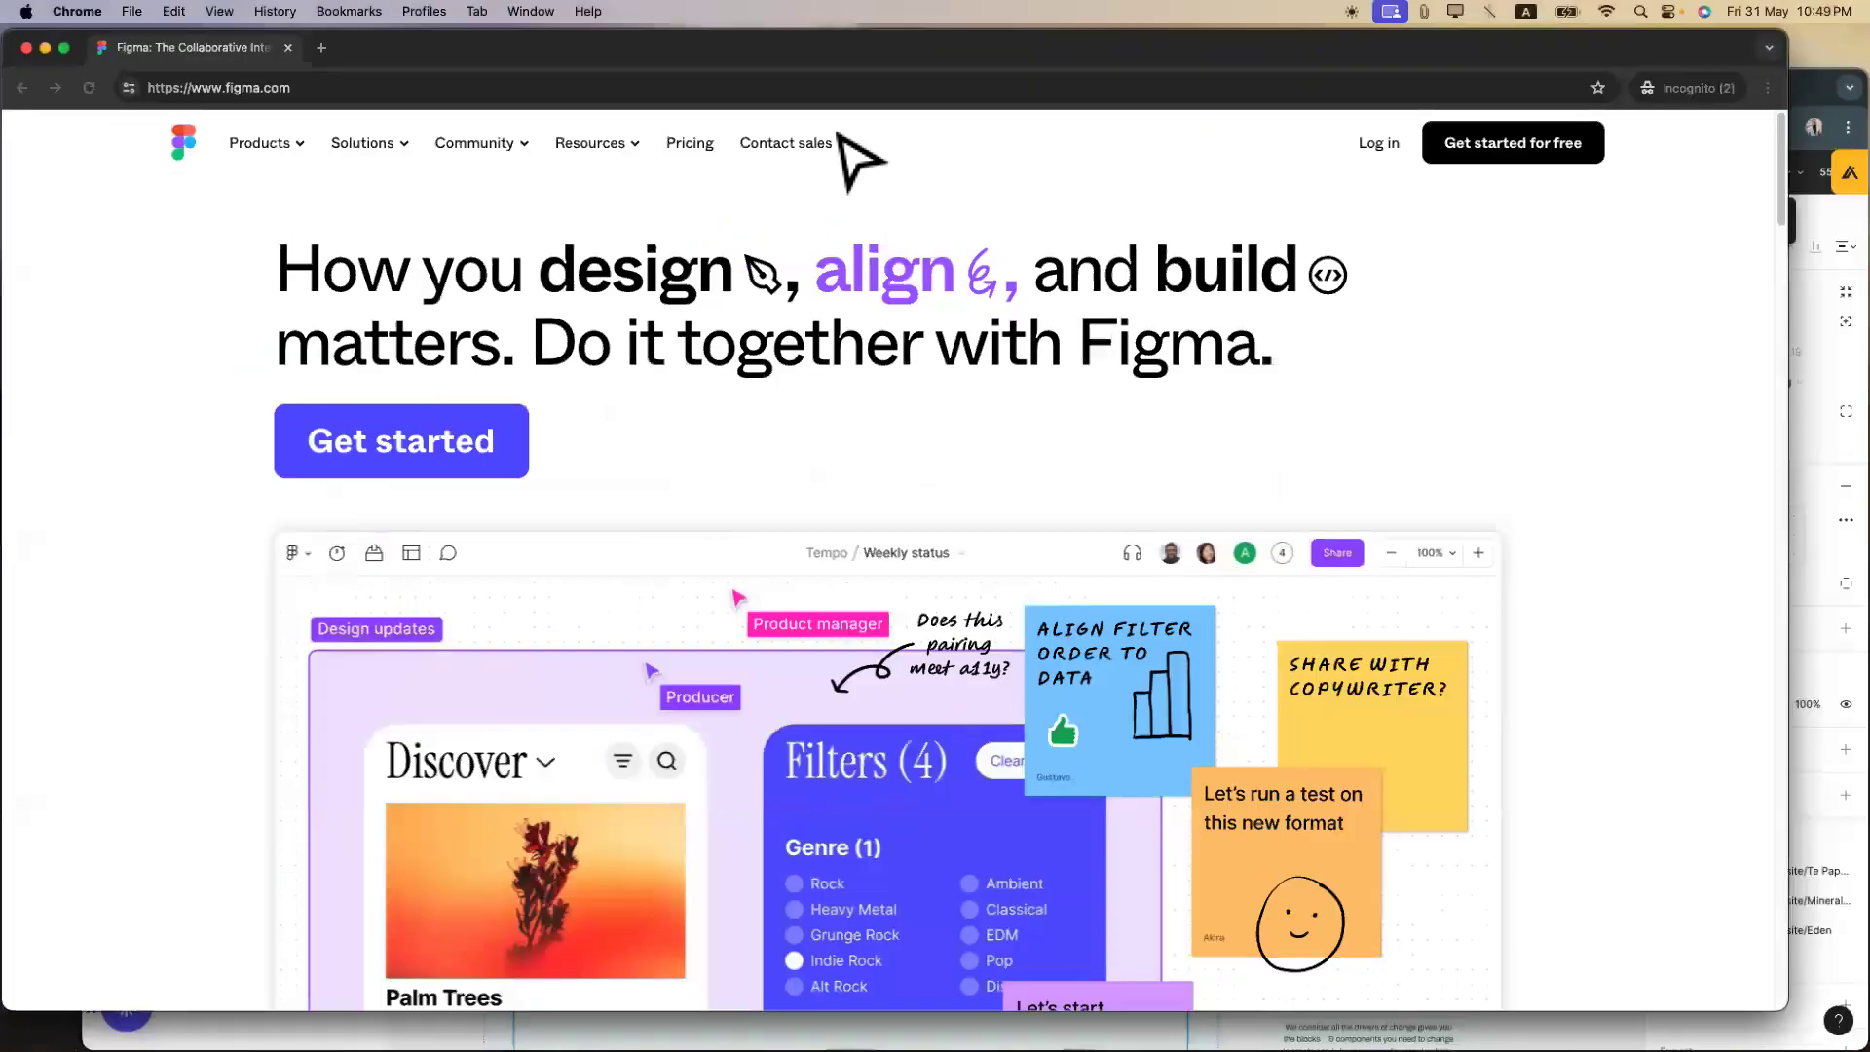
pyautogui.hotkey('ctrl', 'Up')
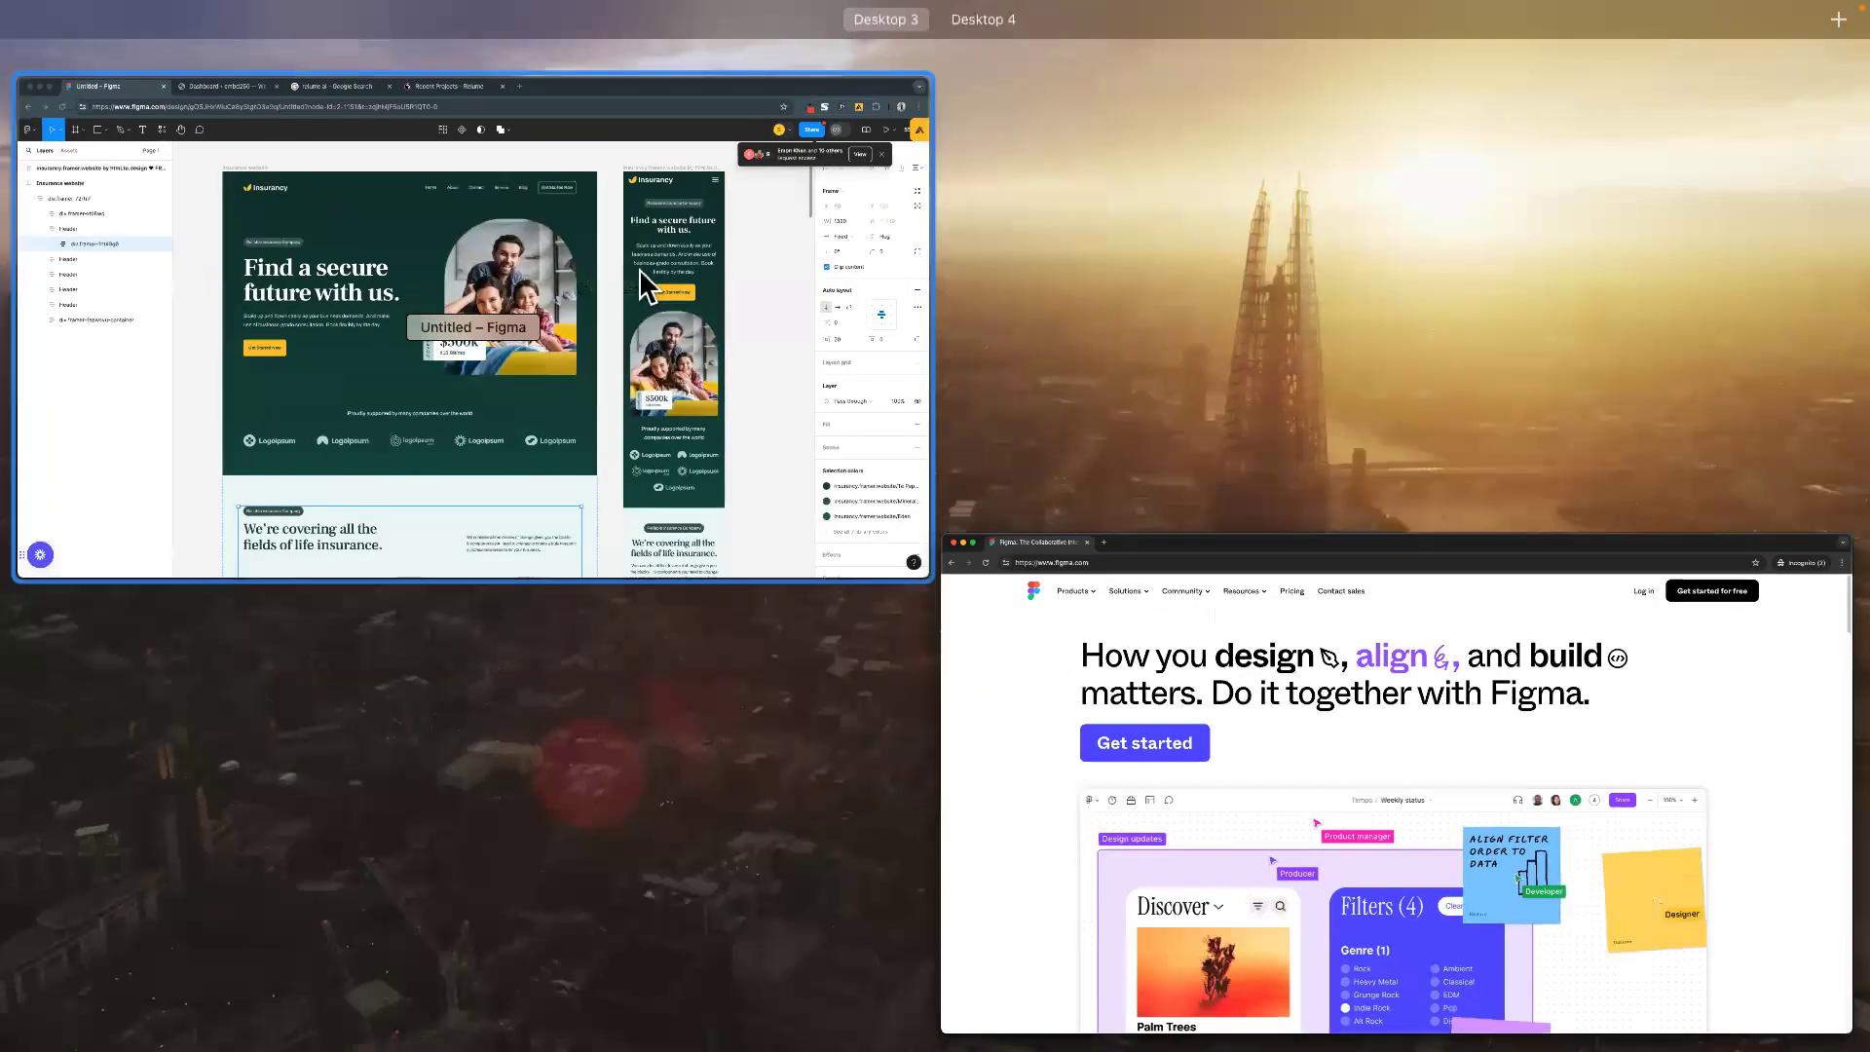
pyautogui.click(647, 287)
pyautogui.click(843, 41)
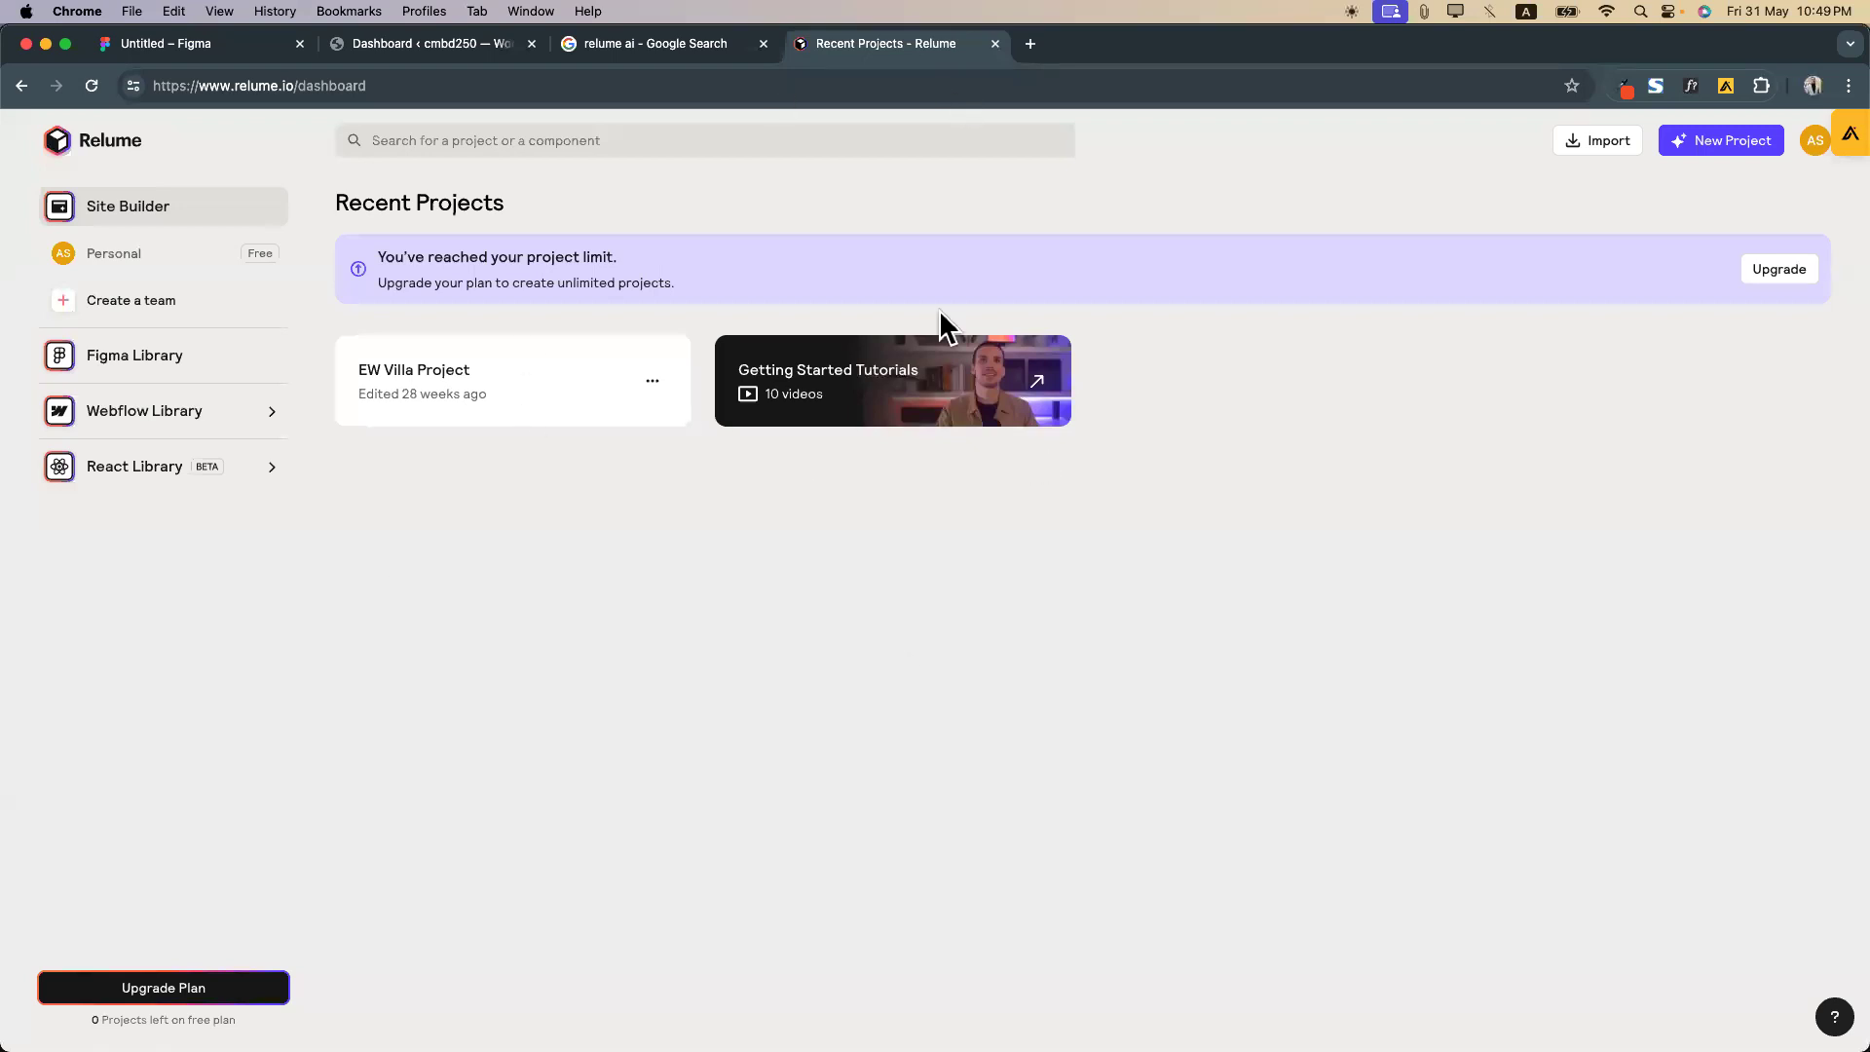
# Delete the EW Villa Project to get past the project limit, then create a new project.
pyautogui.click(1698, 146)
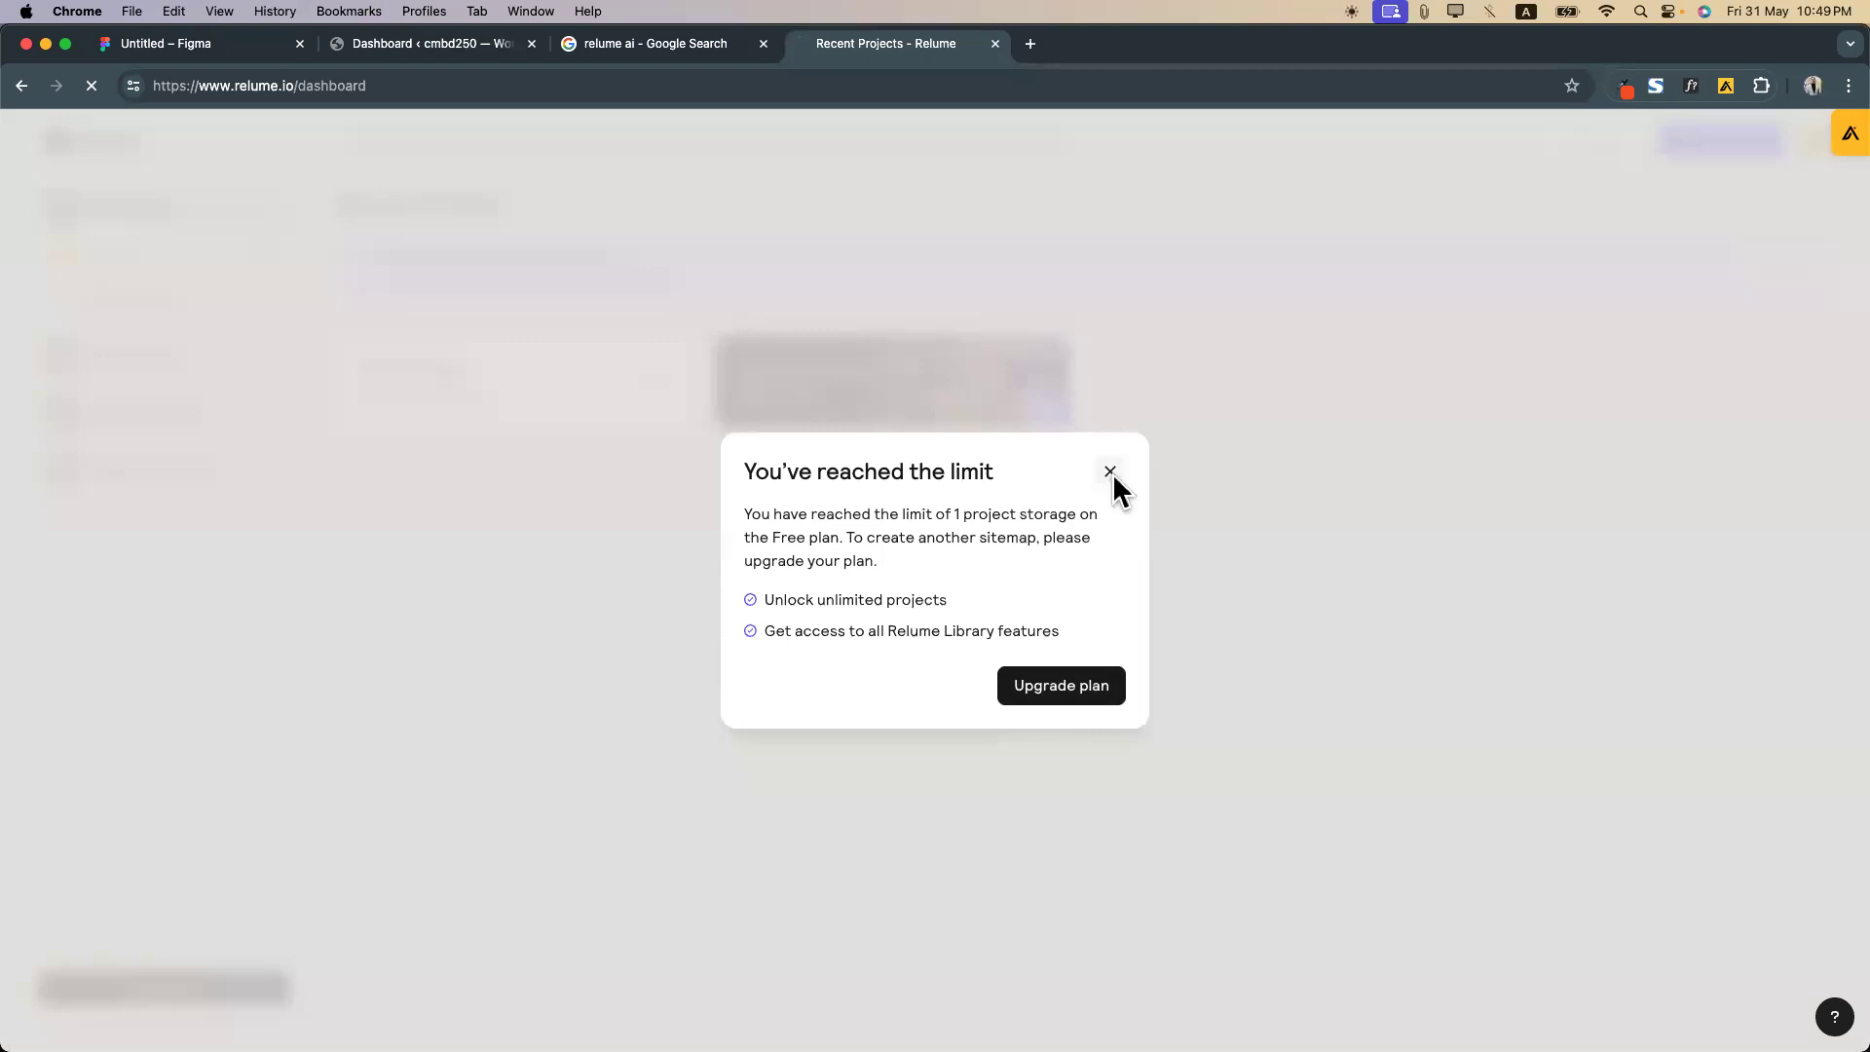
pyautogui.click(735, 407)
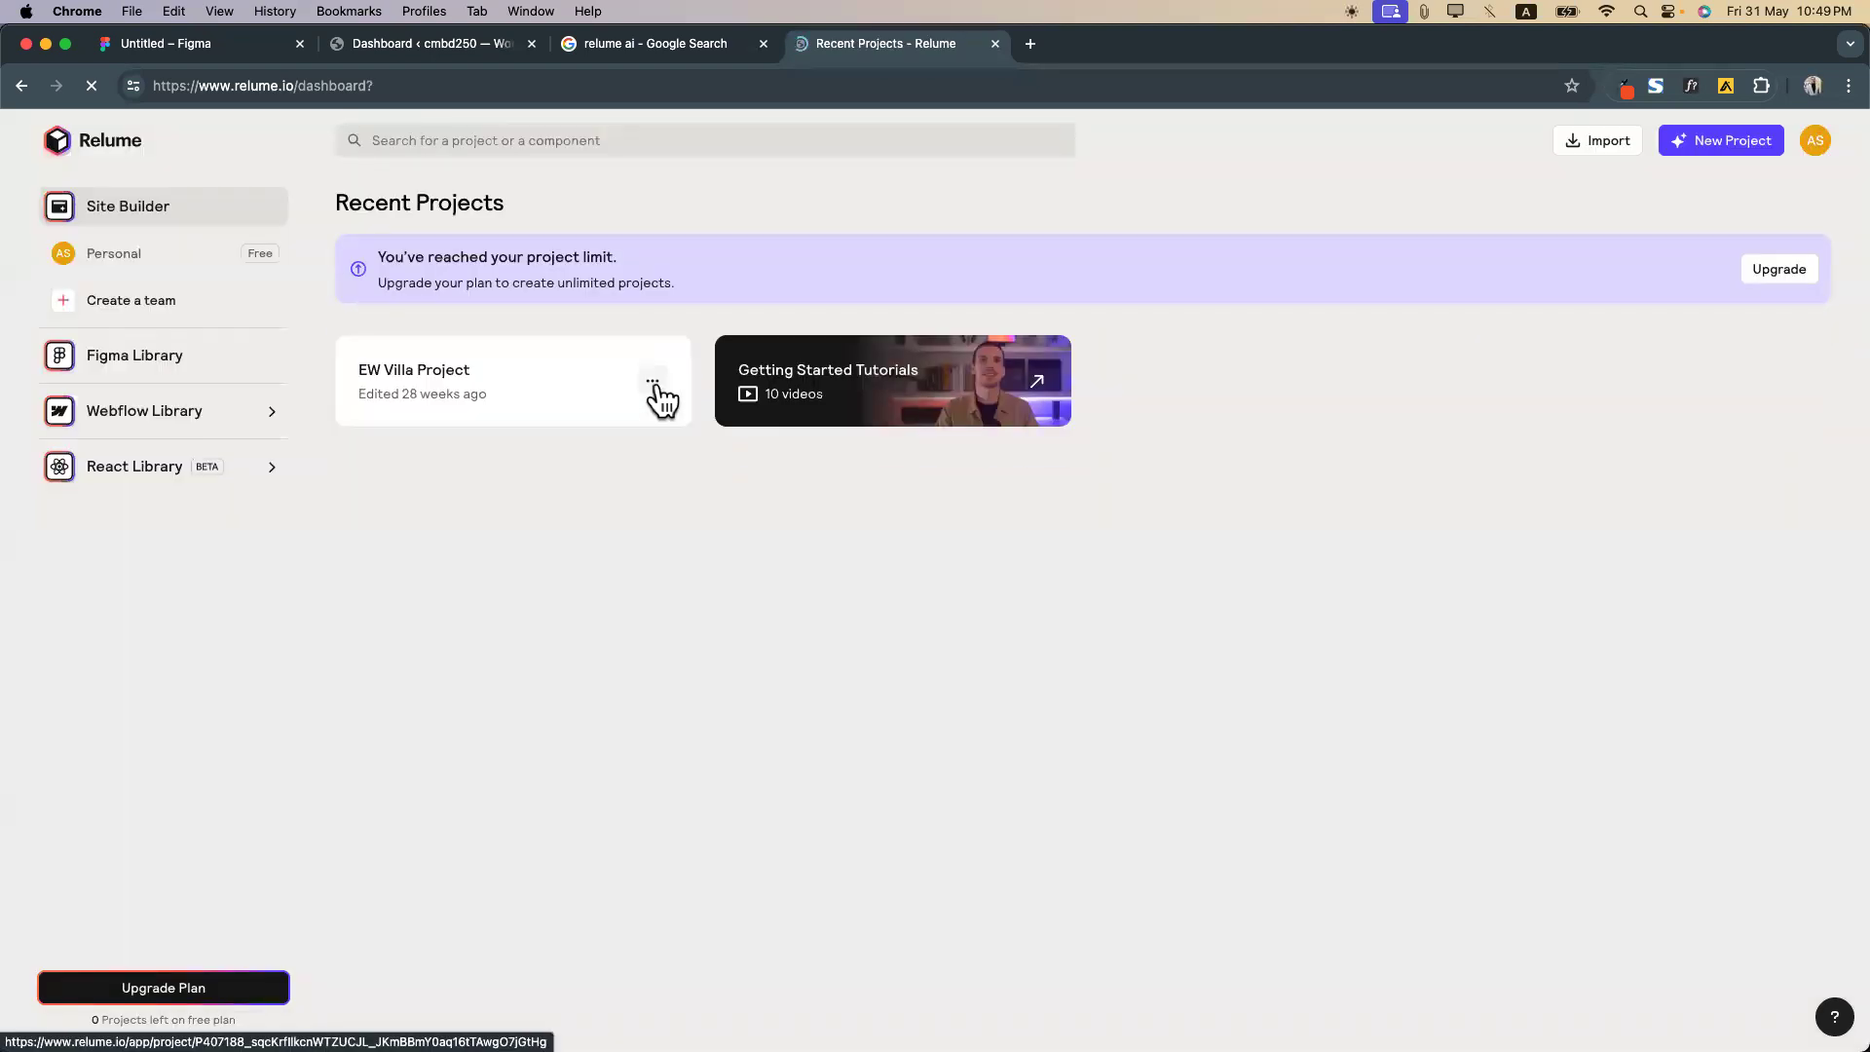
pyautogui.click(653, 387)
pyautogui.click(675, 495)
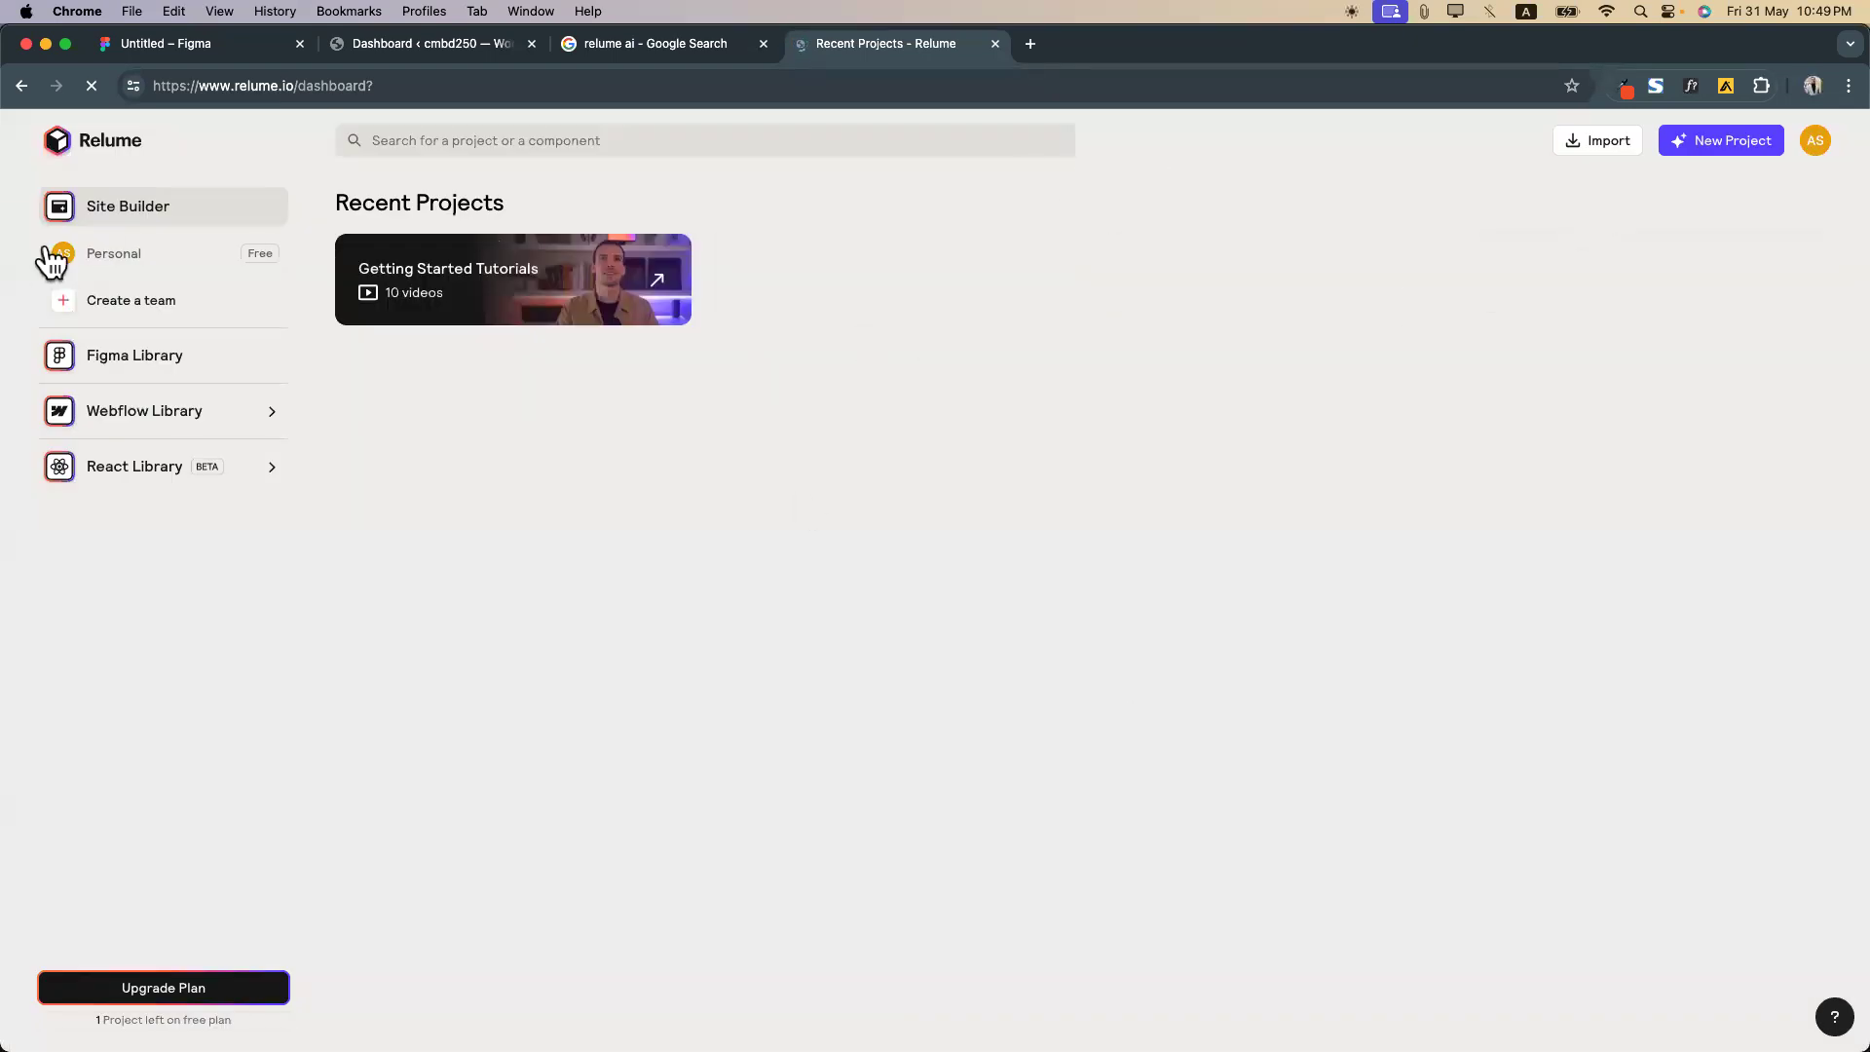
pyautogui.click(101, 255)
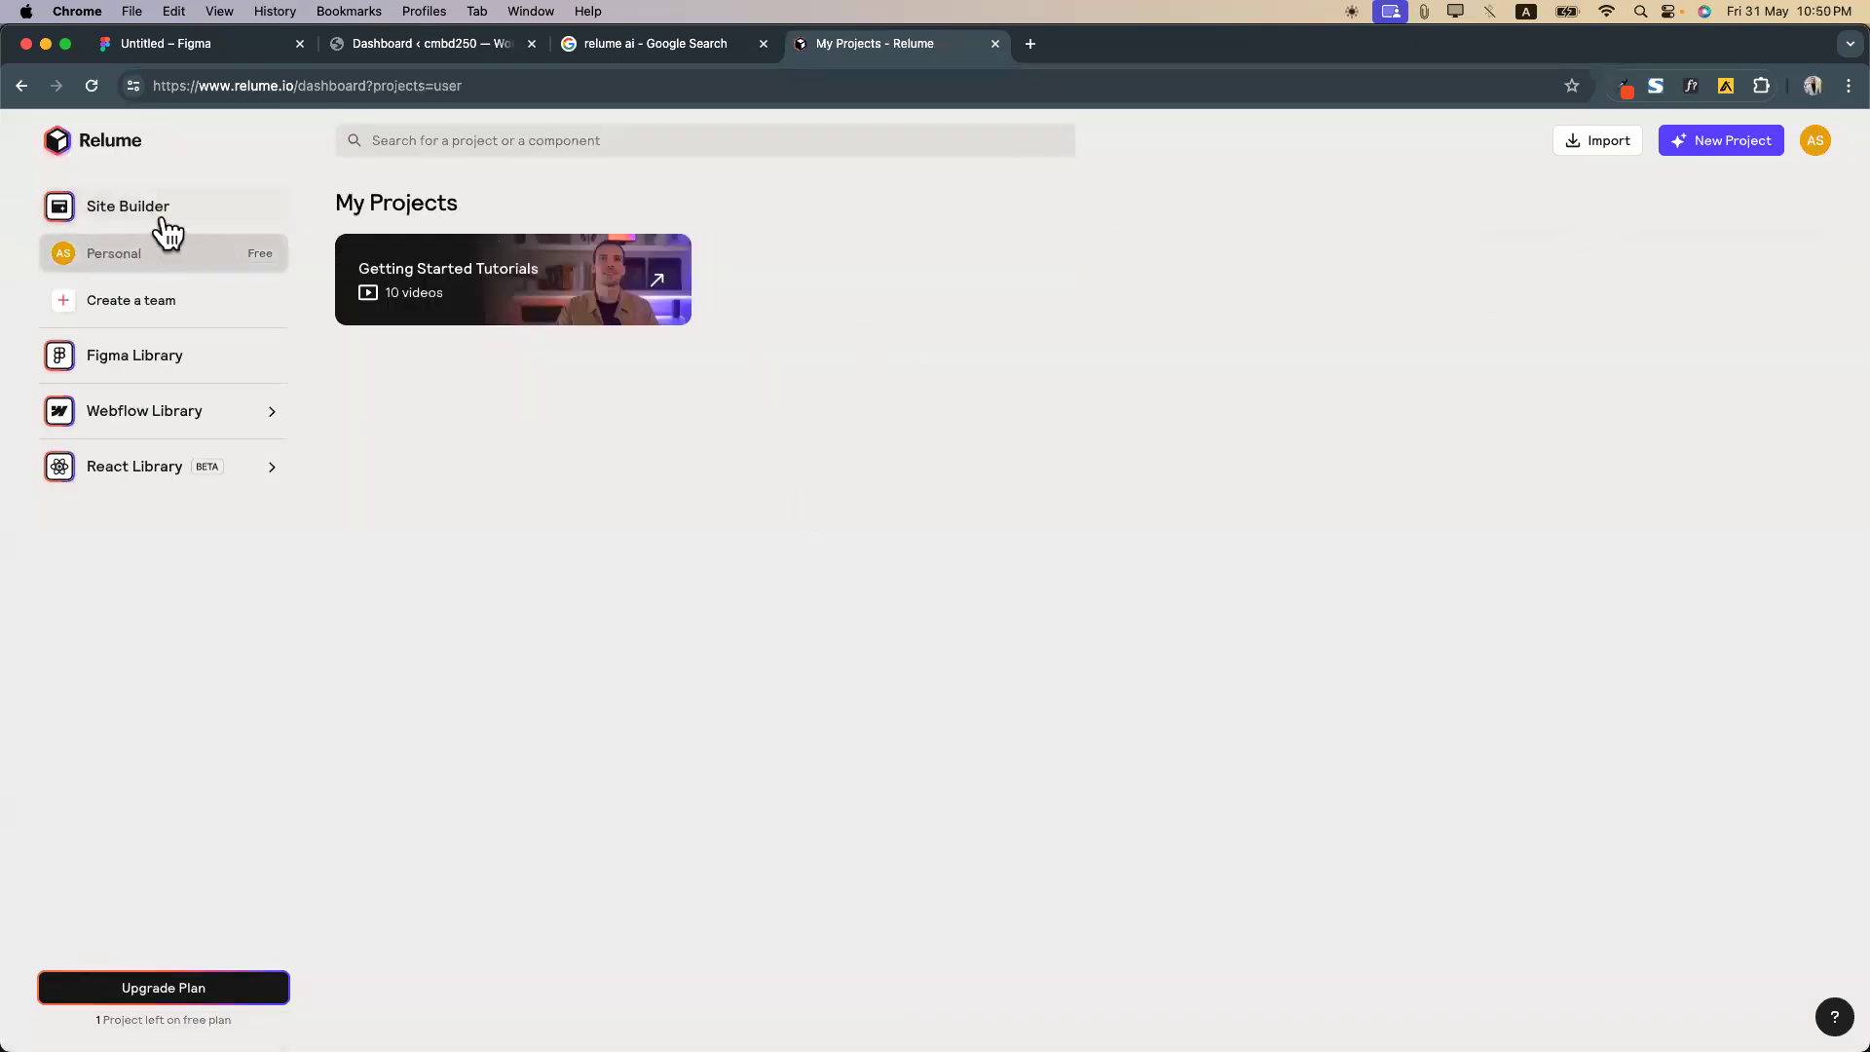
pyautogui.click(1720, 140)
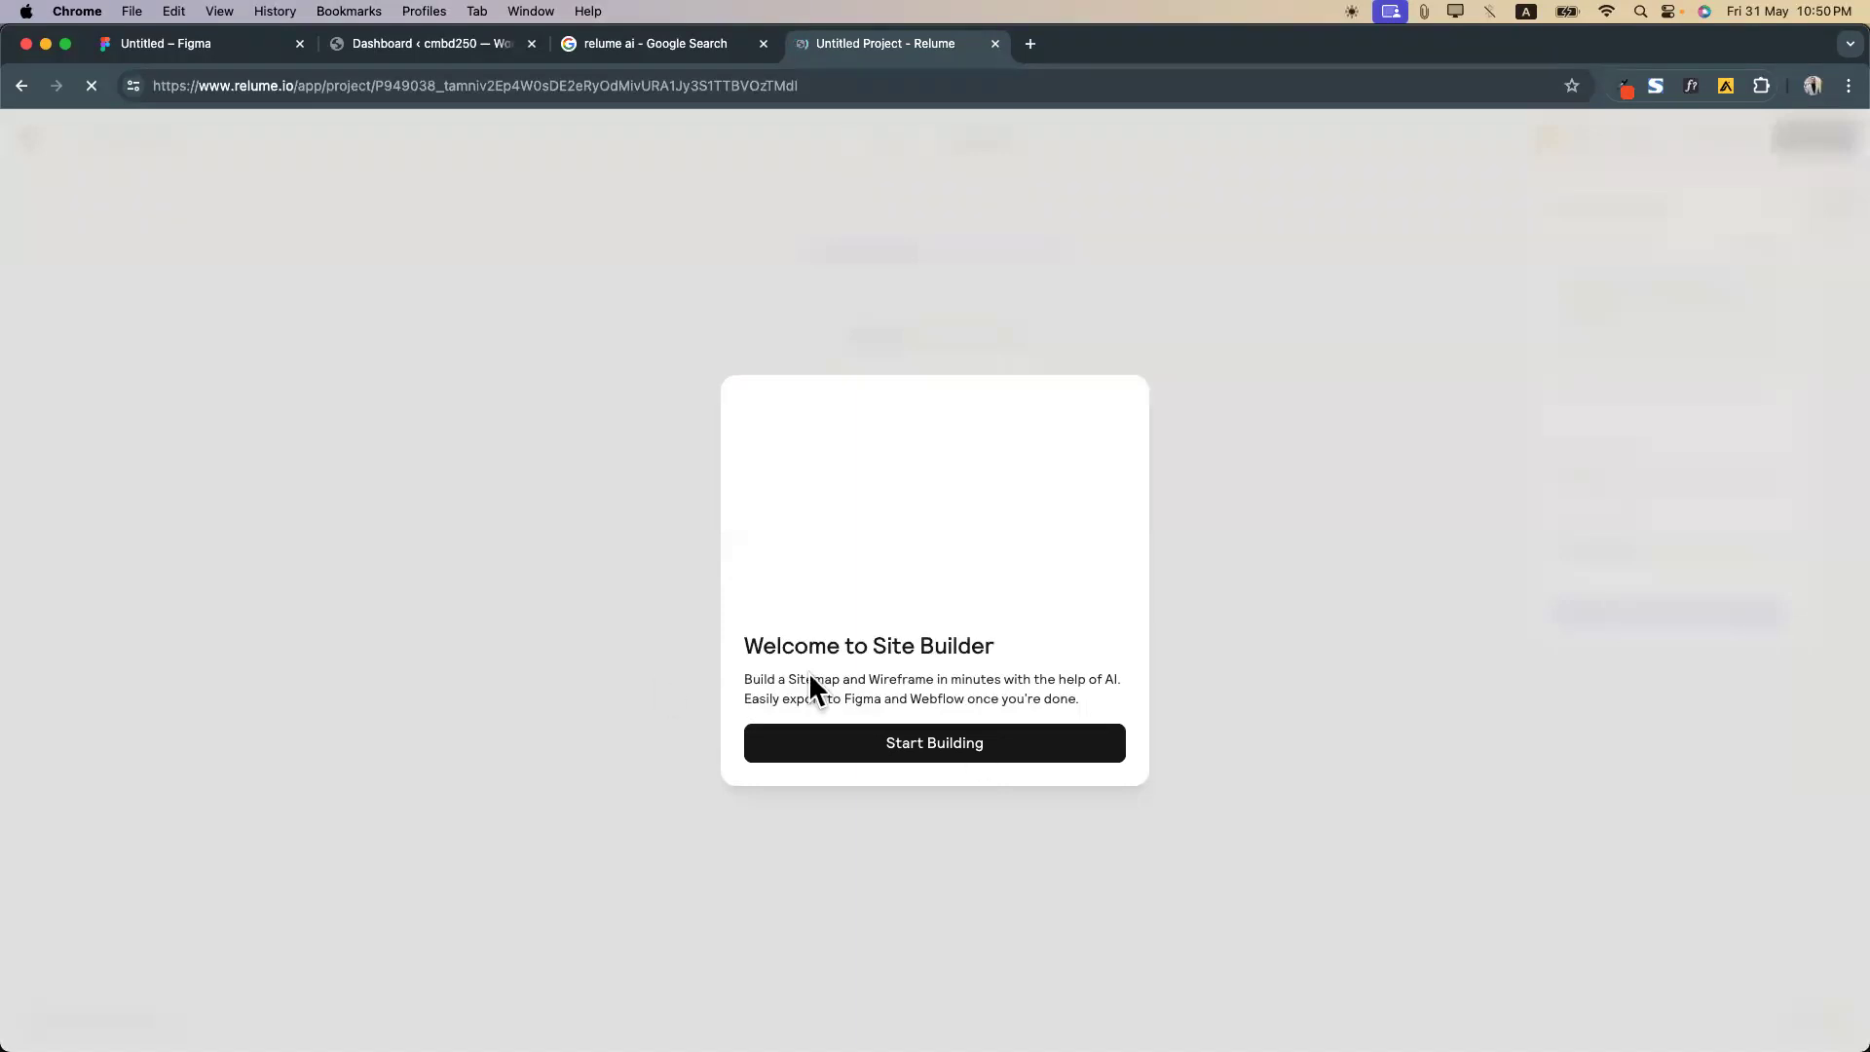
# Start building in Site Builder, load the example sitemap prompt and delete its text.
pyautogui.click(957, 758)
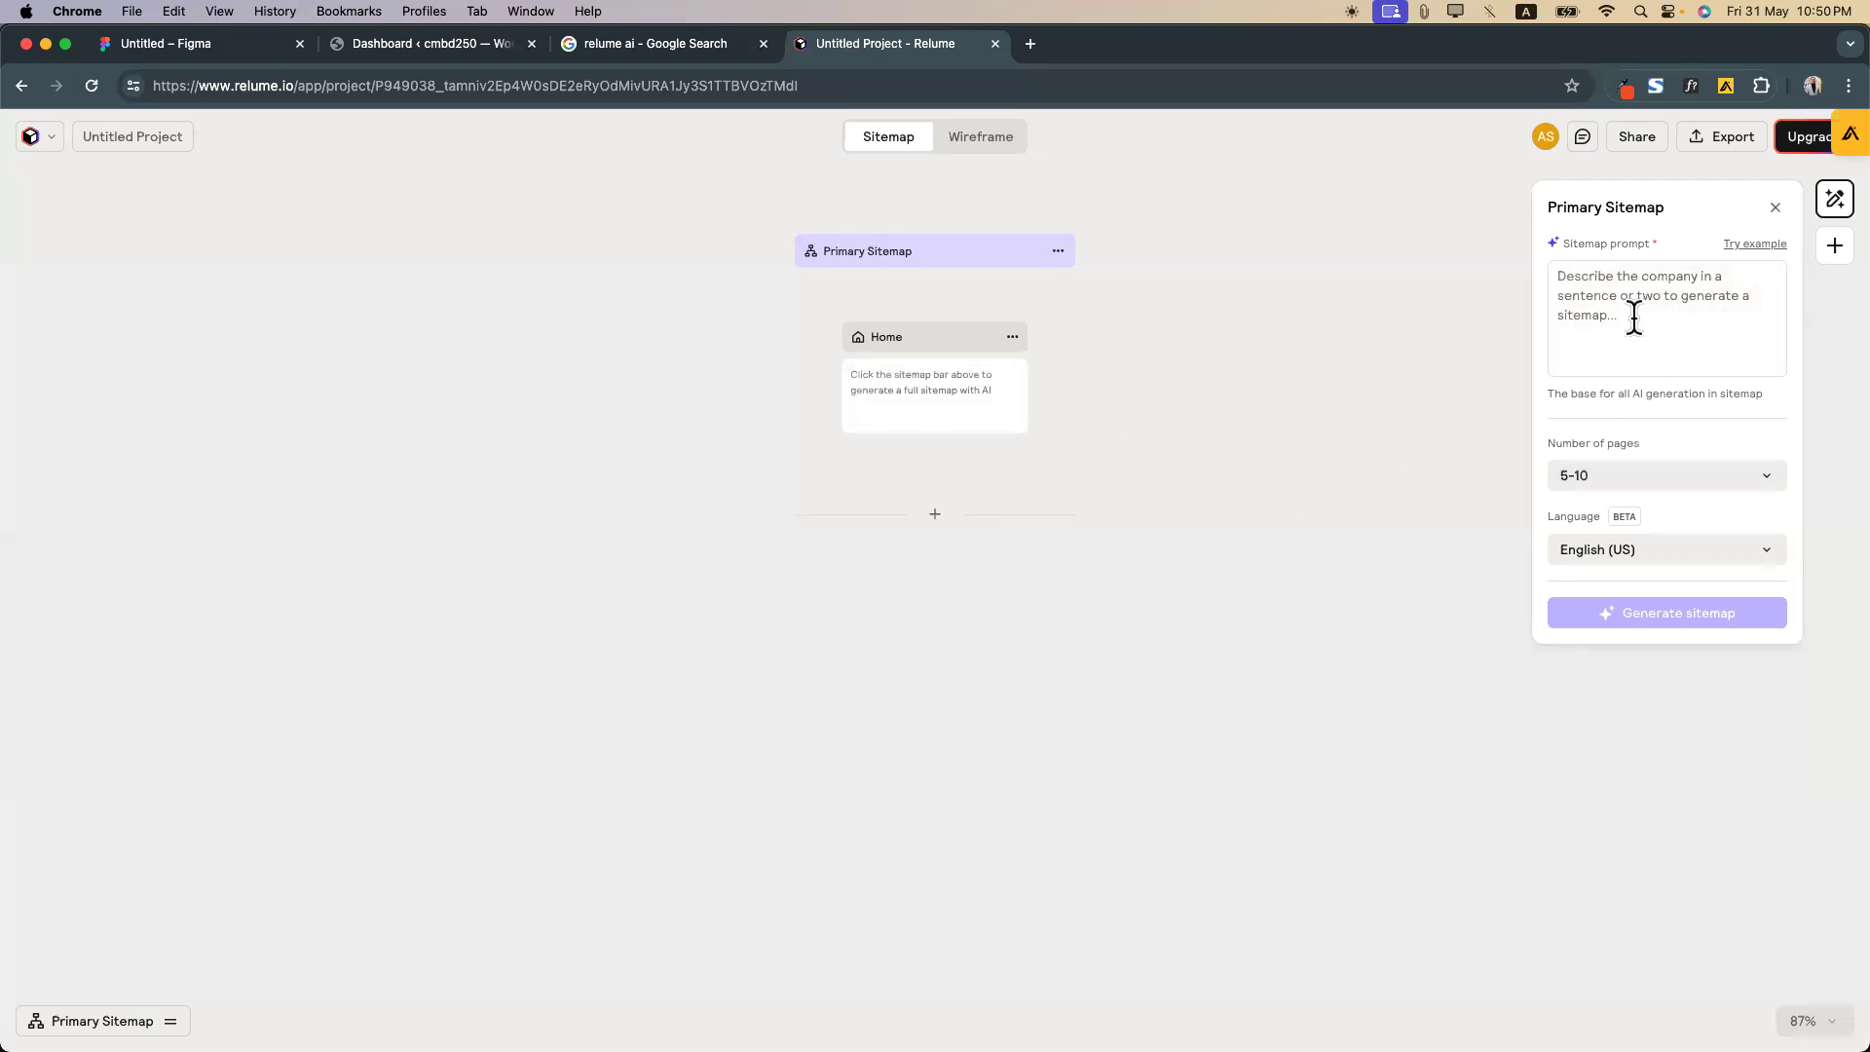
pyautogui.click(1748, 246)
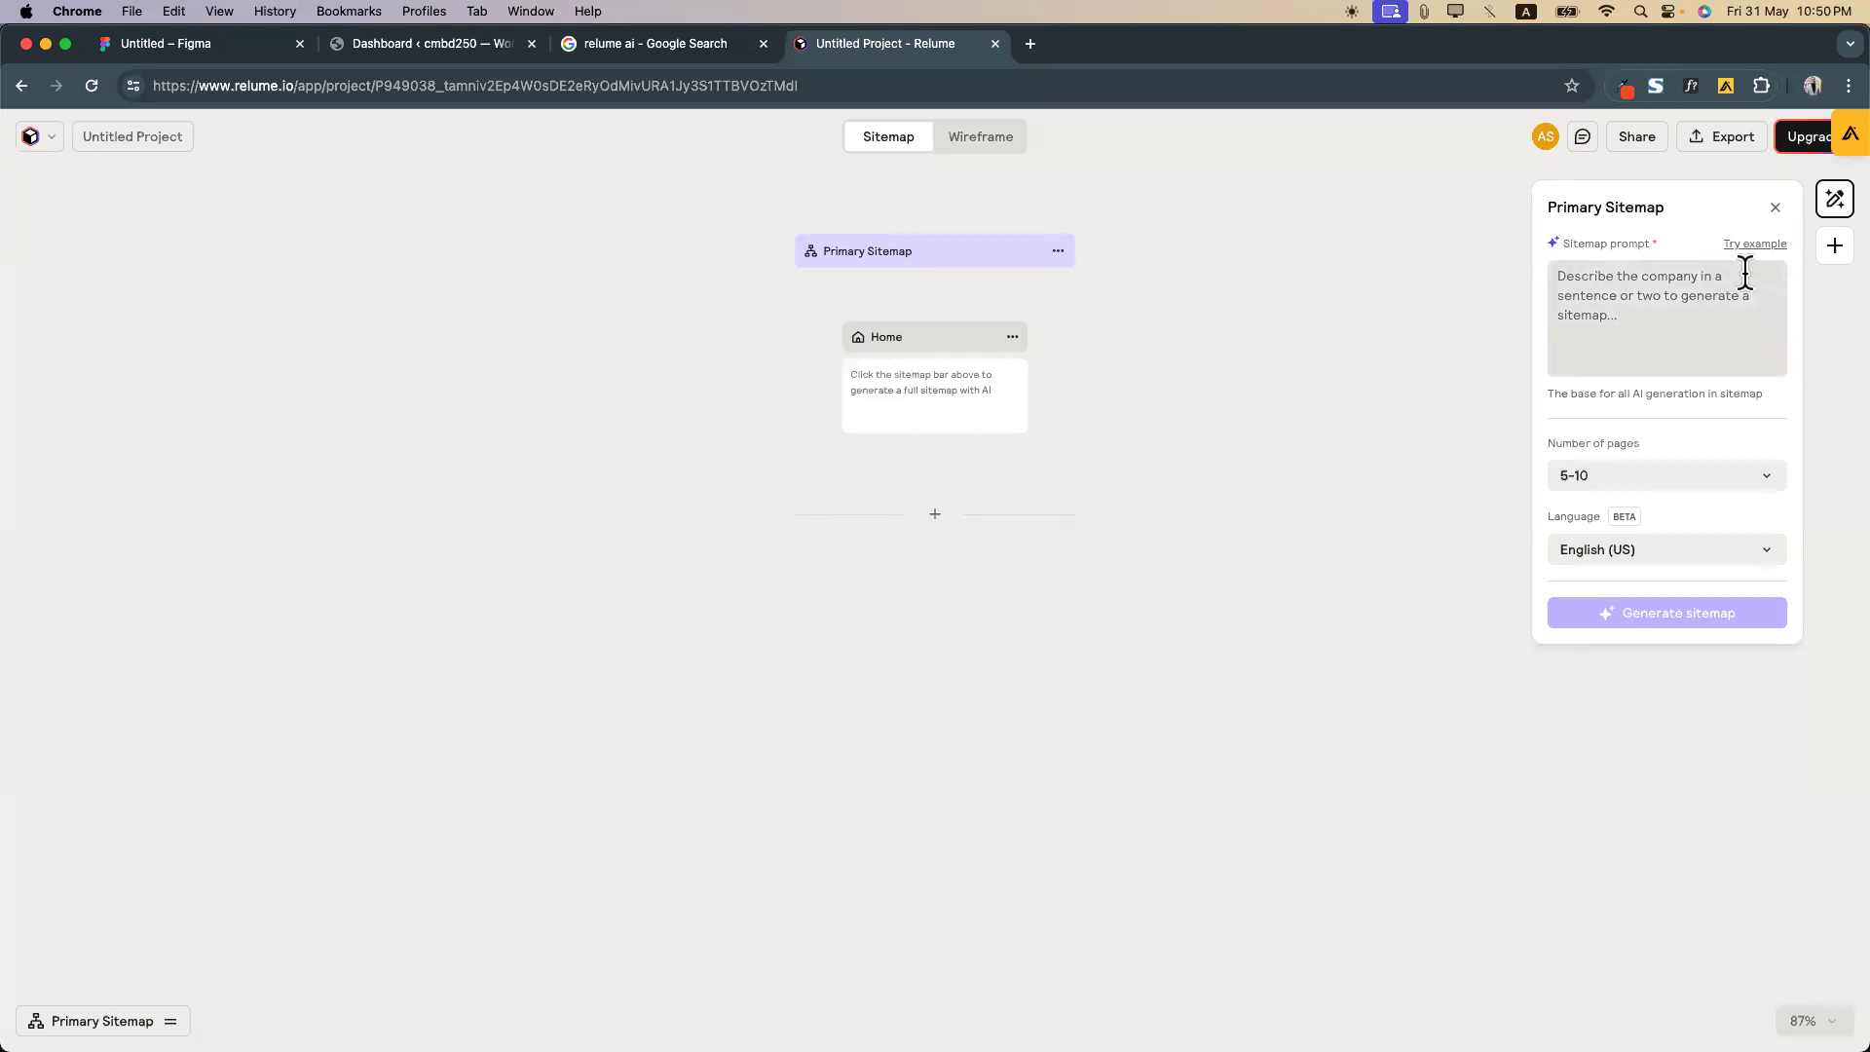
pyautogui.click(1752, 246)
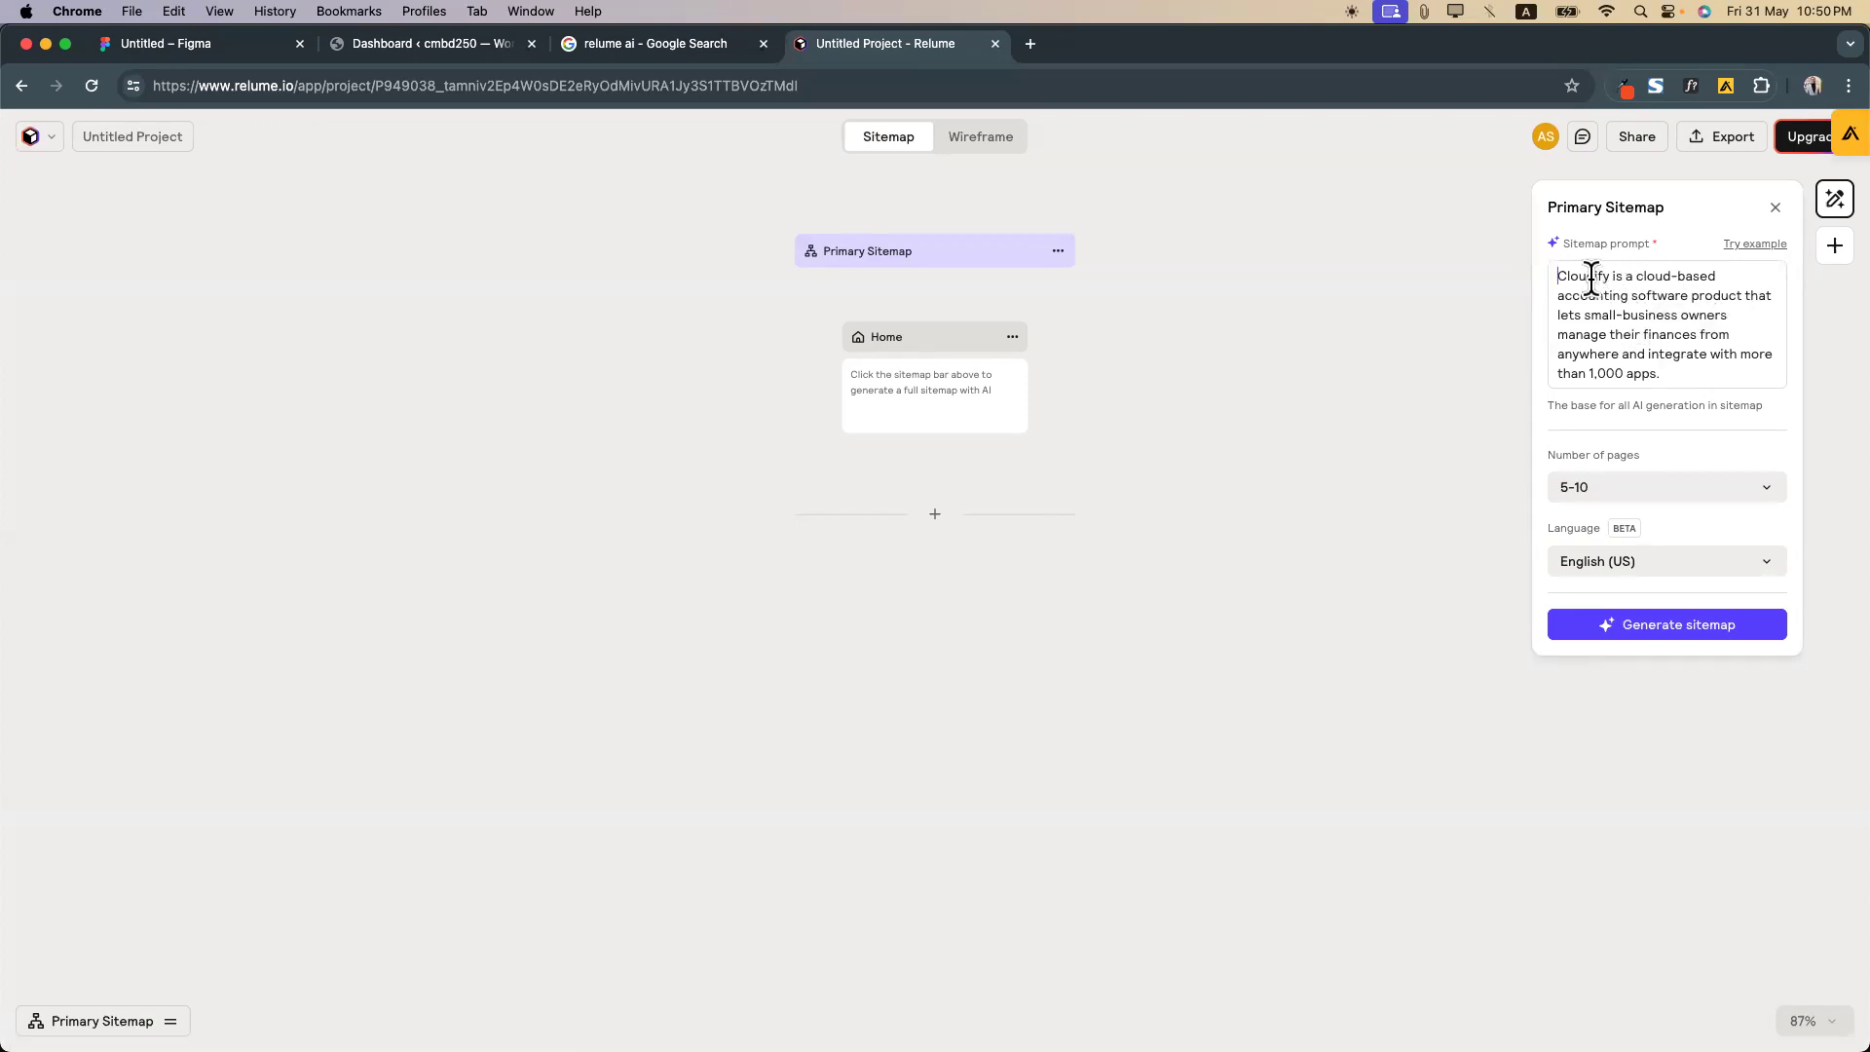
pyautogui.moveTo(1561, 274); pyautogui.dragTo(1708, 419)
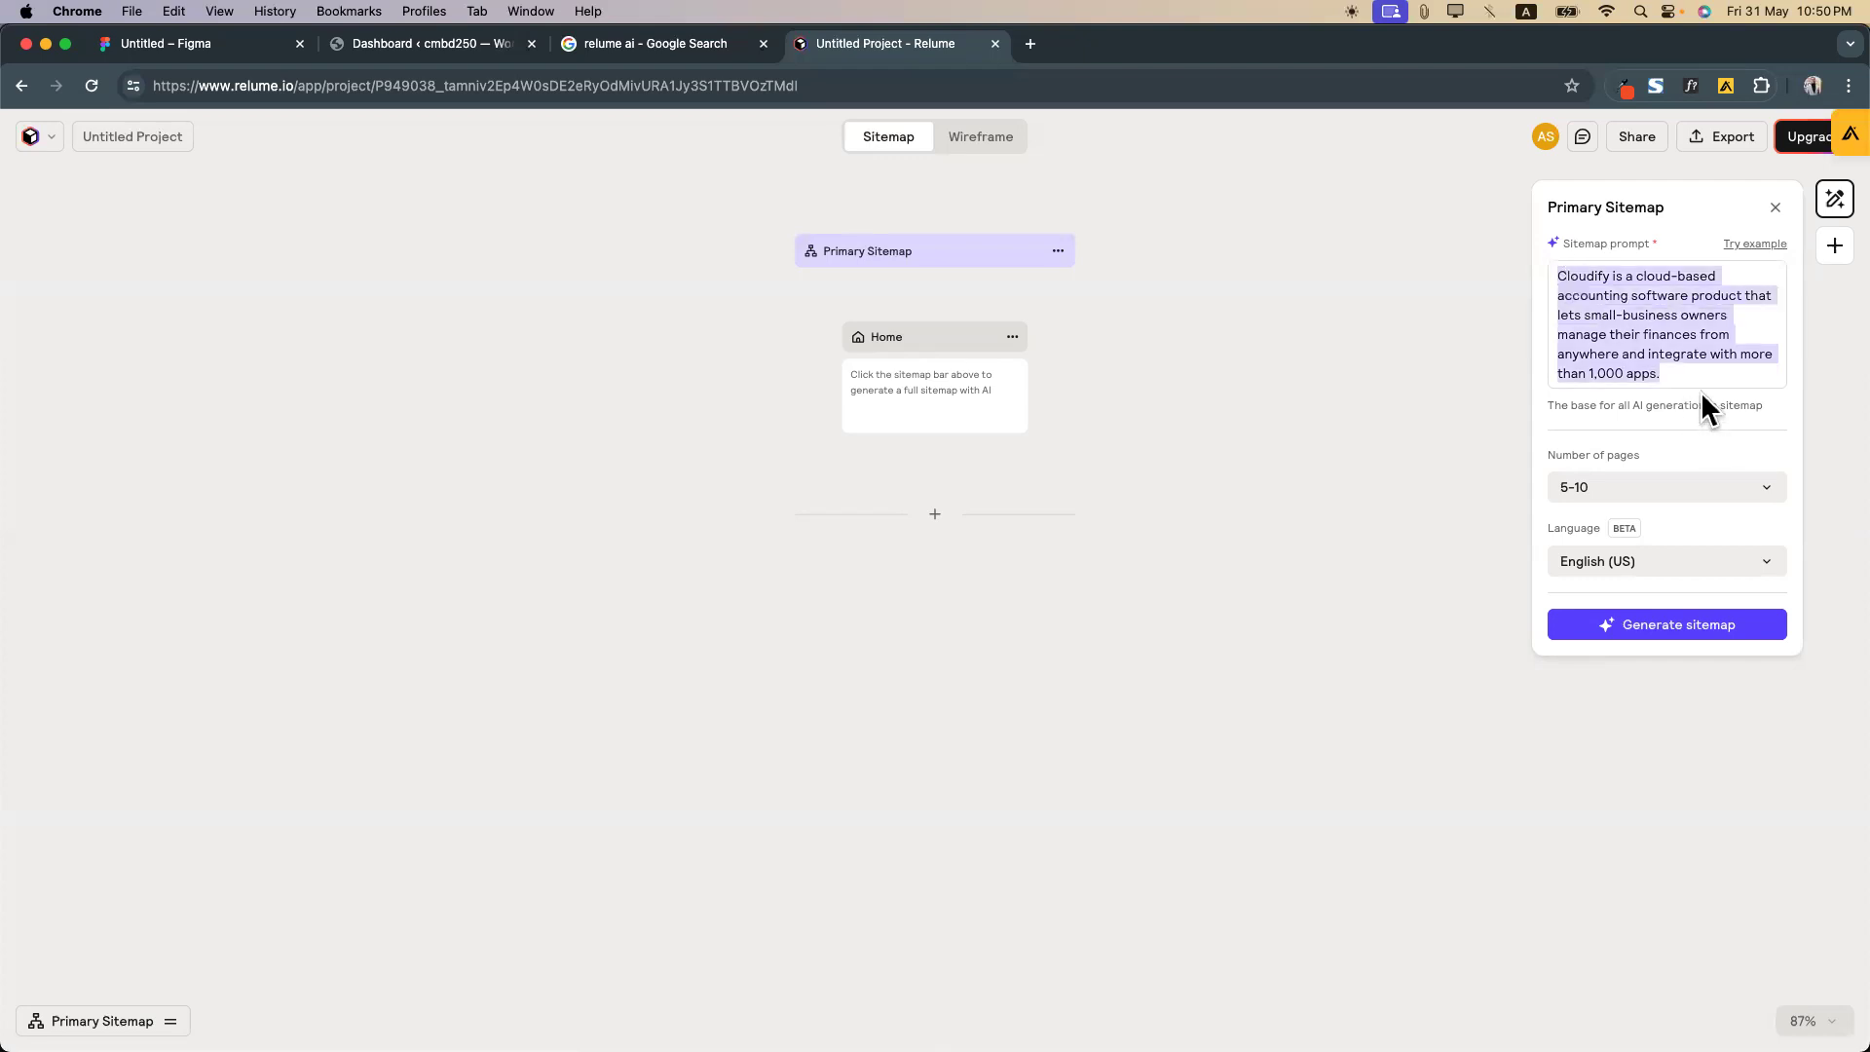
pyautogui.press('BackSpace')
# Scroll the Figma insurance design briefly, then return to the Relume project.
pyautogui.click(192, 51)
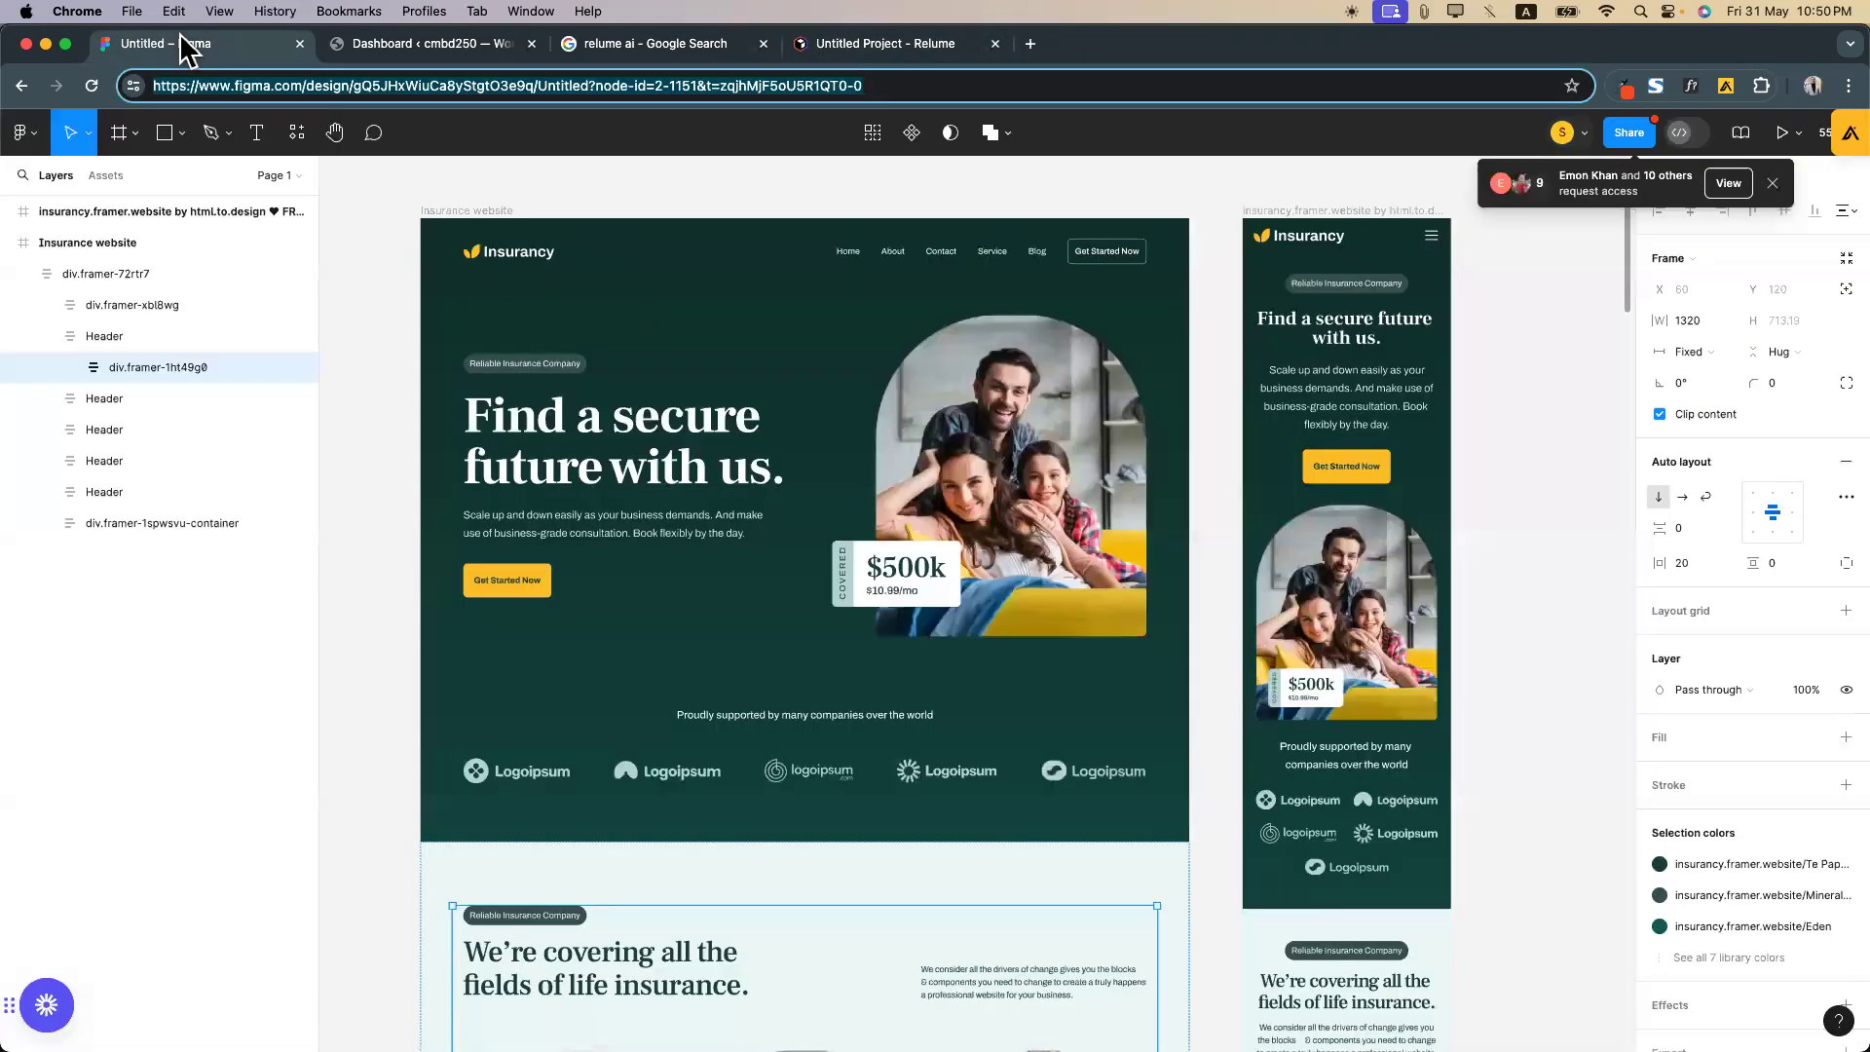
pyautogui.scroll(-2, 794, 696)
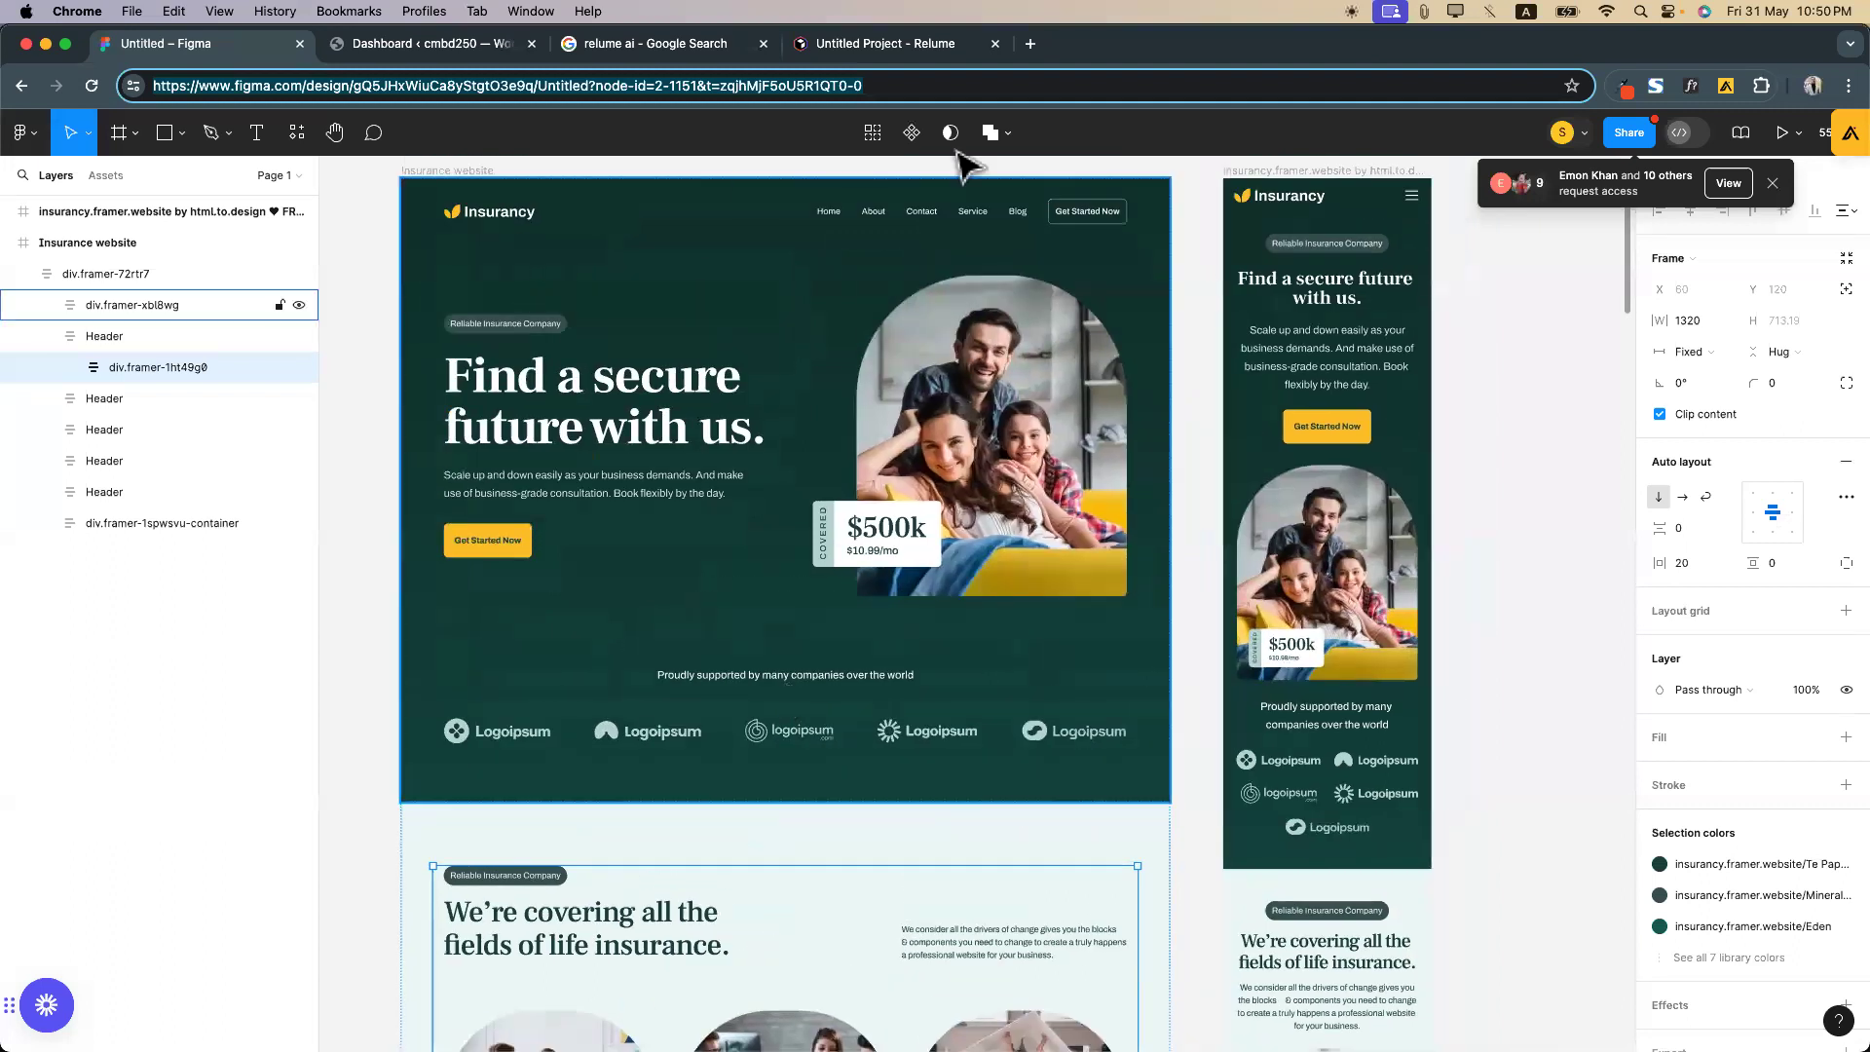
pyautogui.click(872, 45)
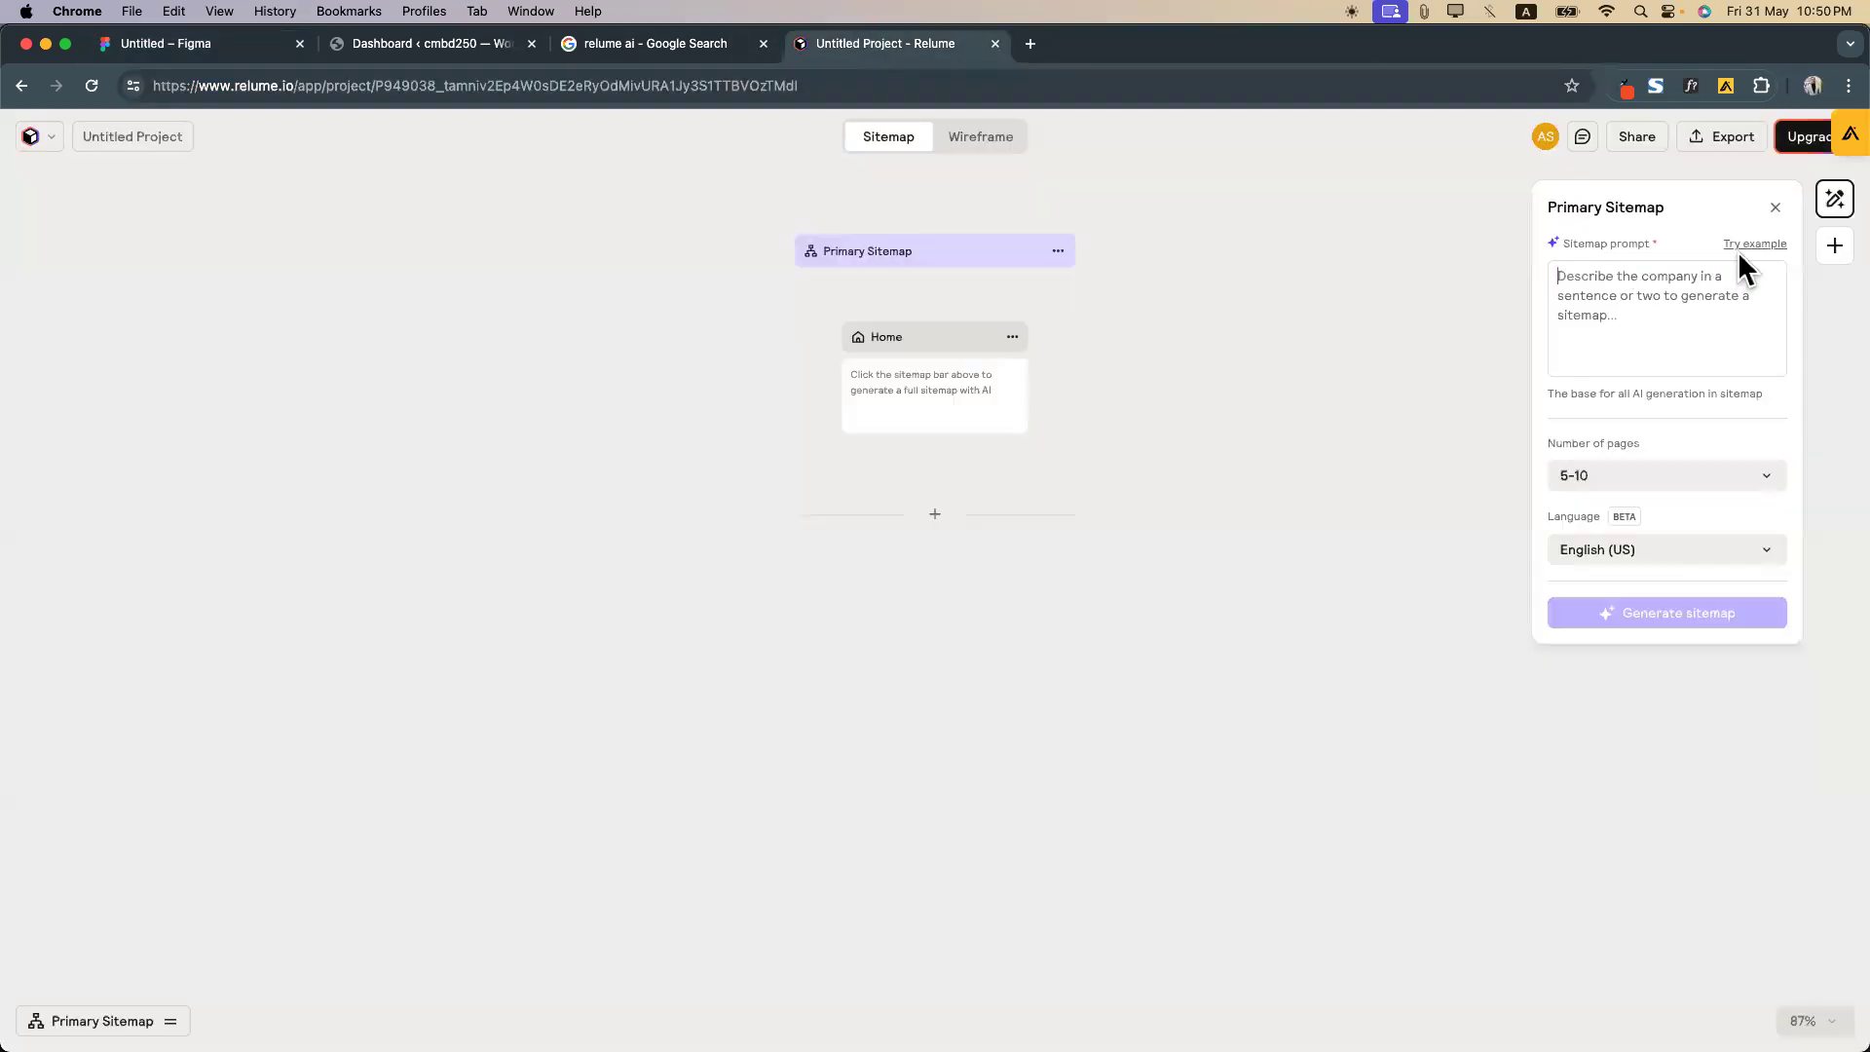
# Load an example prompt and replace its company name with 'Insurancy'.
pyautogui.click(1743, 245)
pyautogui.moveTo(1558, 275); pyautogui.dragTo(1590, 275)
pyautogui.click(1671, 348)
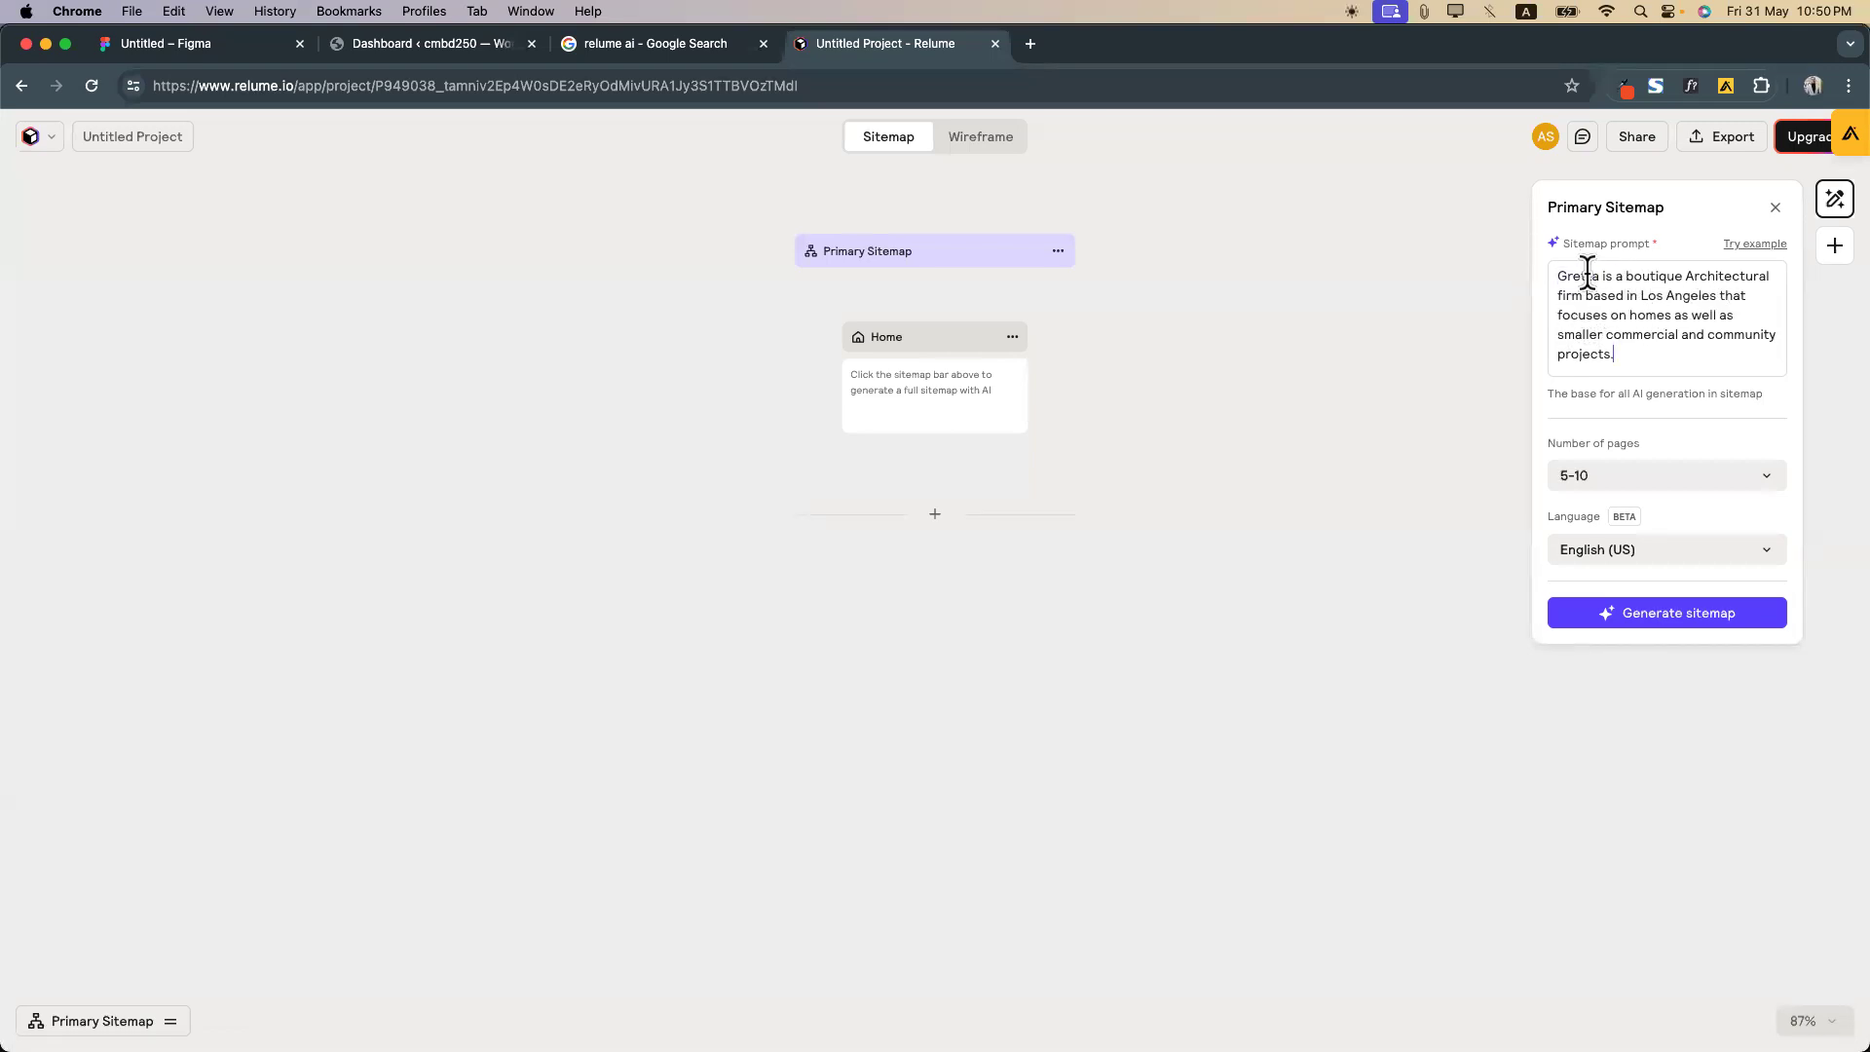
pyautogui.moveTo(1588, 269); pyautogui.dragTo(1600, 275)
pyautogui.write('Insuracn')
pyautogui.press('BackSpace')
pyautogui.press('BackSpace')
pyautogui.write('ncy')
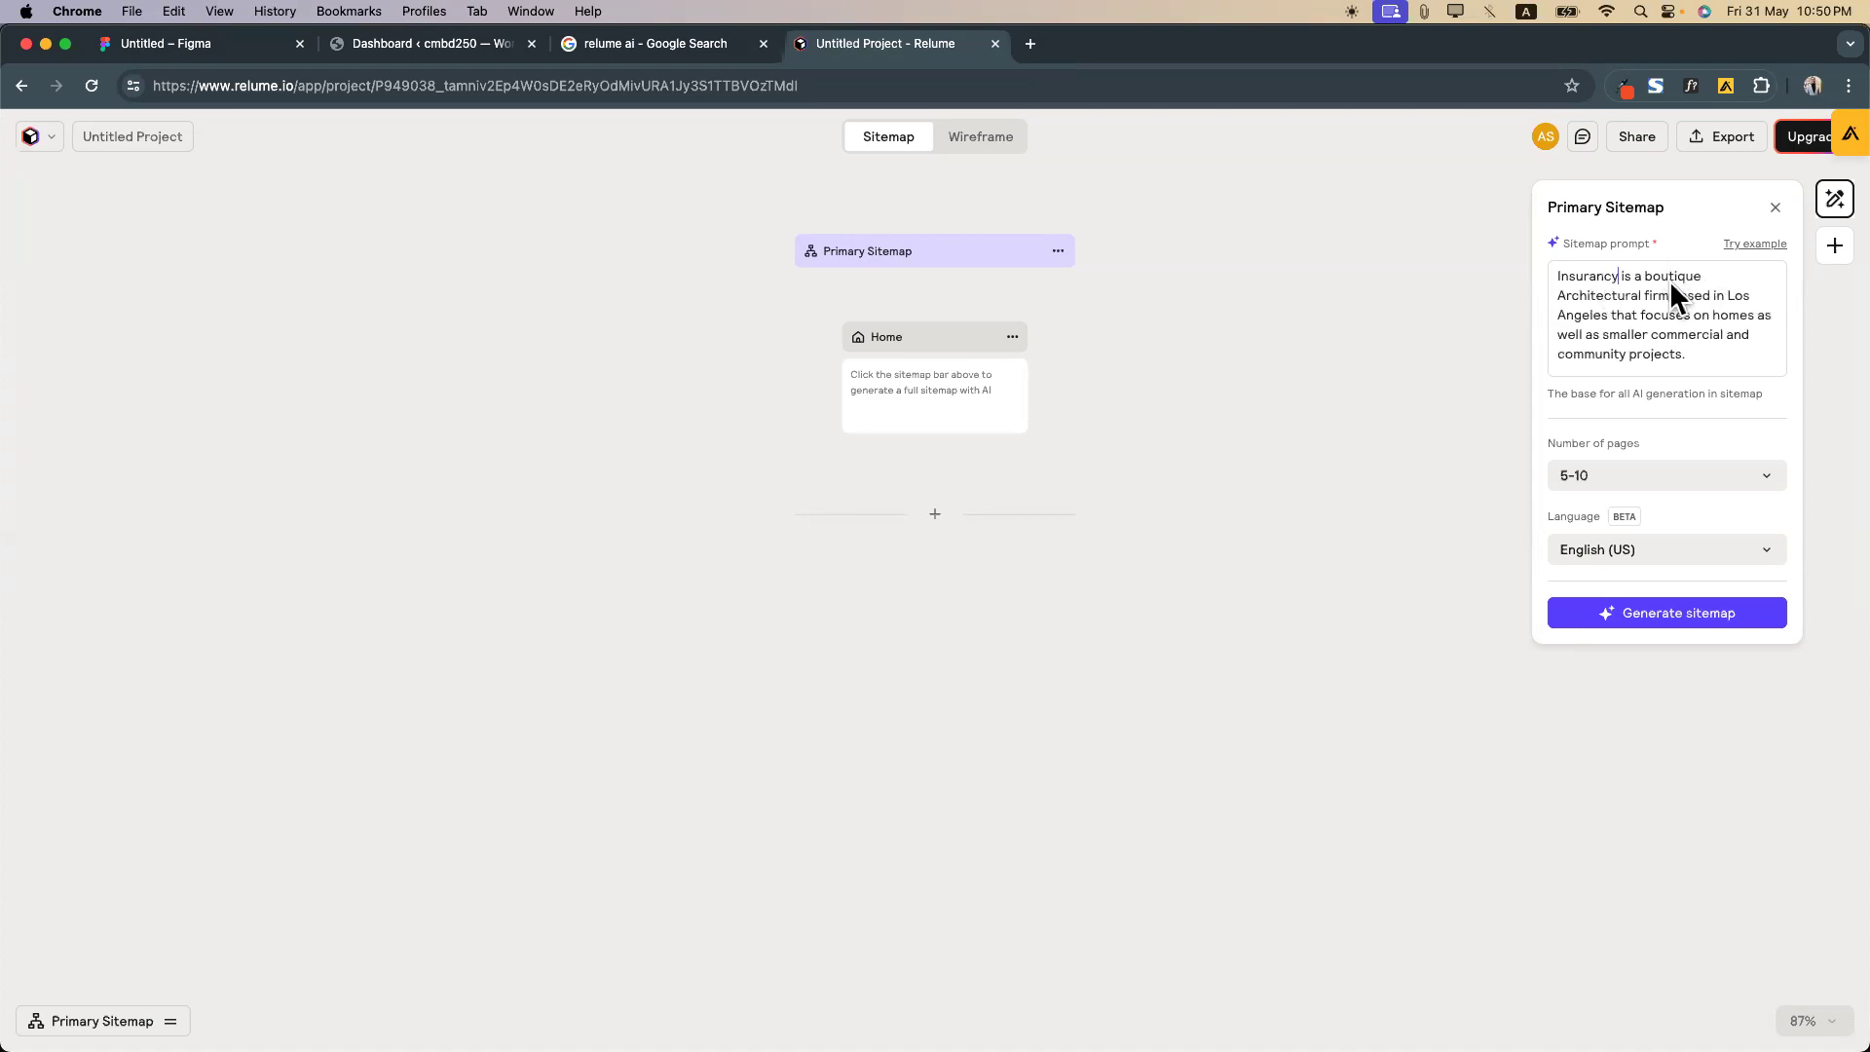
pyautogui.moveTo(1658, 274); pyautogui.dragTo(182, 68)
# Copy the 'Reliable Insurance Company' text from the Figma hero section.
pyautogui.click(181, 51)
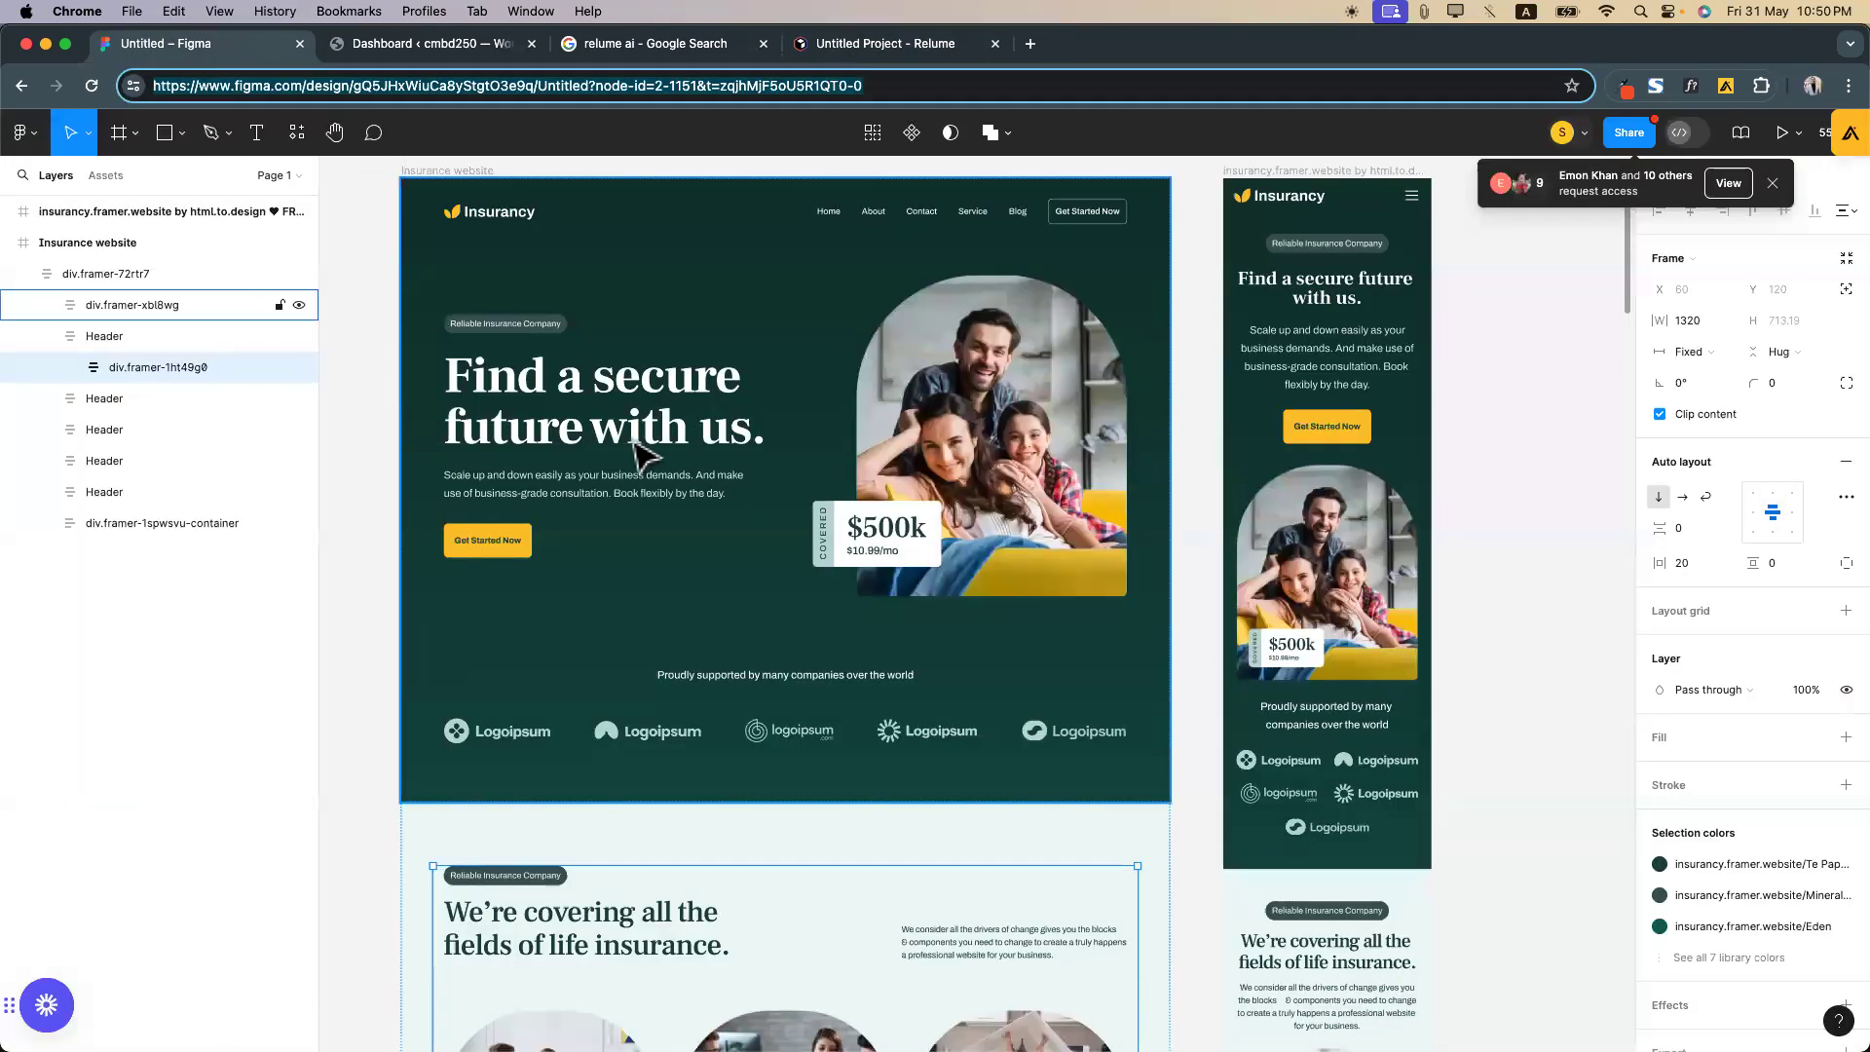
pyautogui.doubleClick(539, 339)
pyautogui.doubleClick(543, 341)
pyautogui.doubleClick(544, 341)
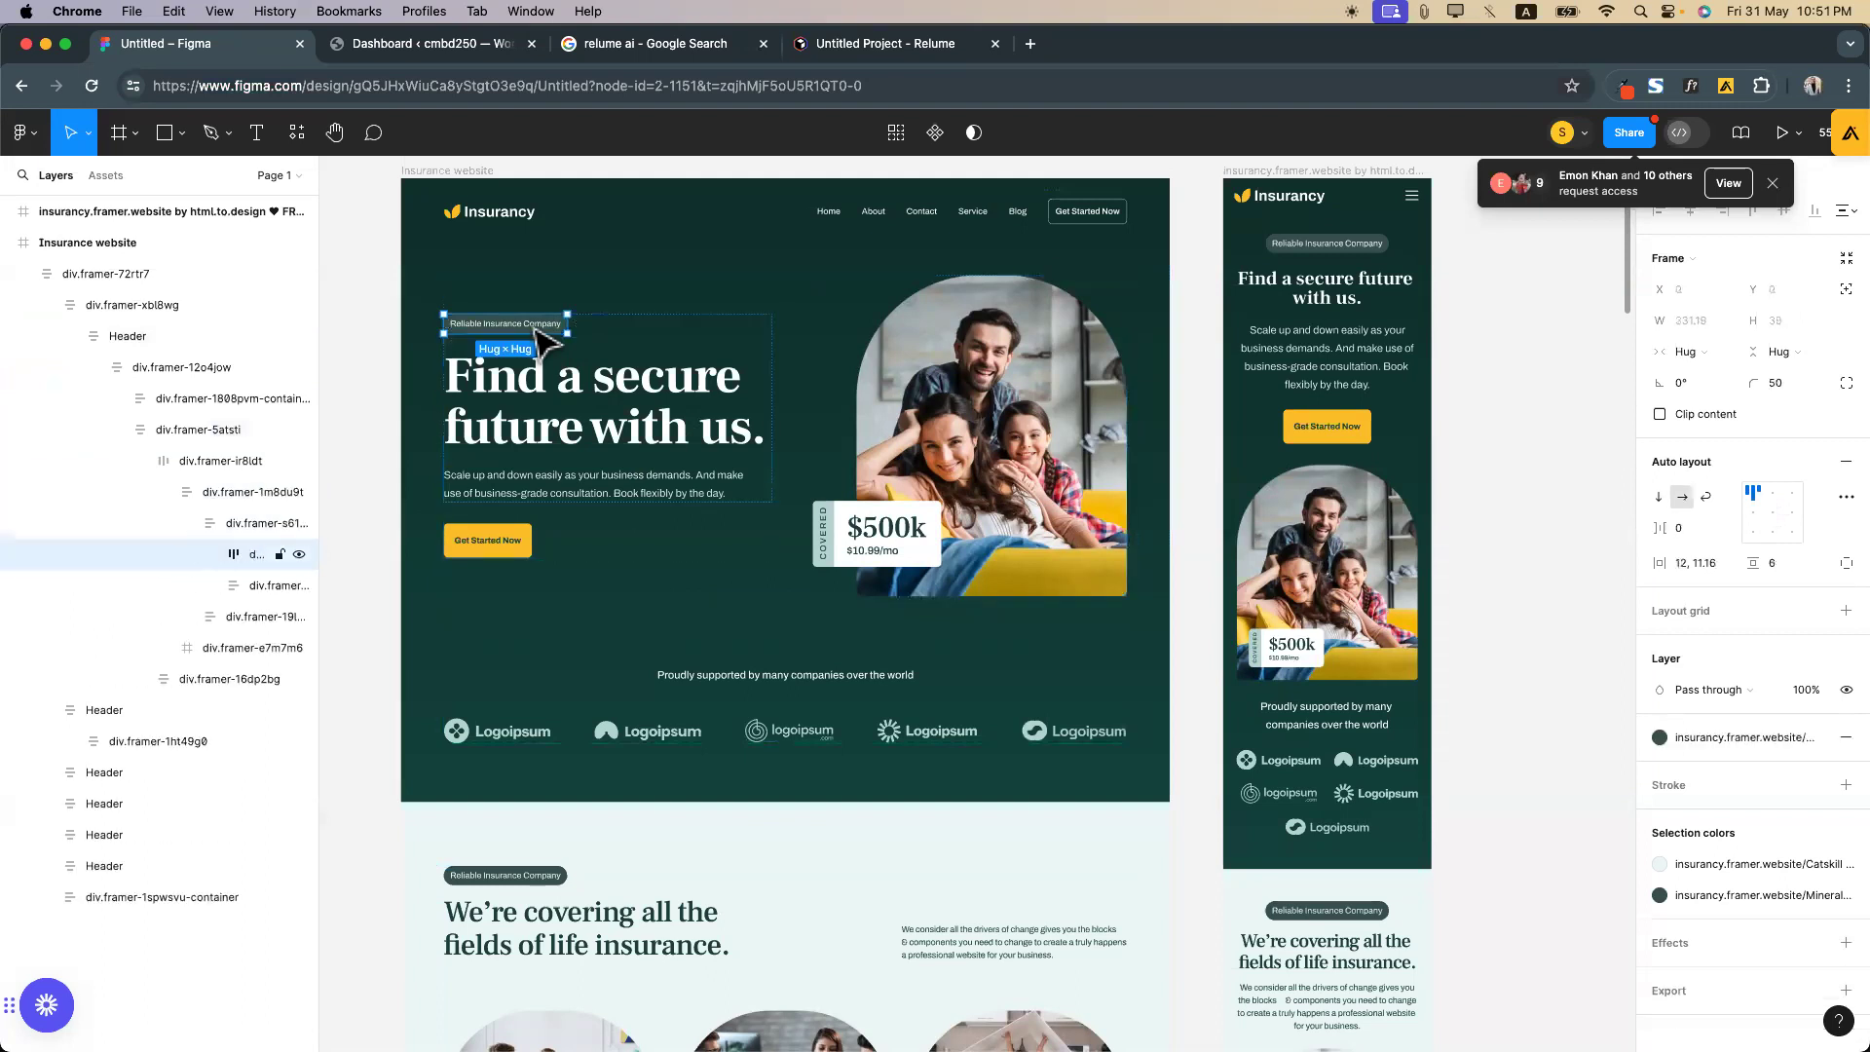
pyautogui.doubleClick(545, 341)
pyautogui.doubleClick(531, 325)
pyautogui.press('super+c')
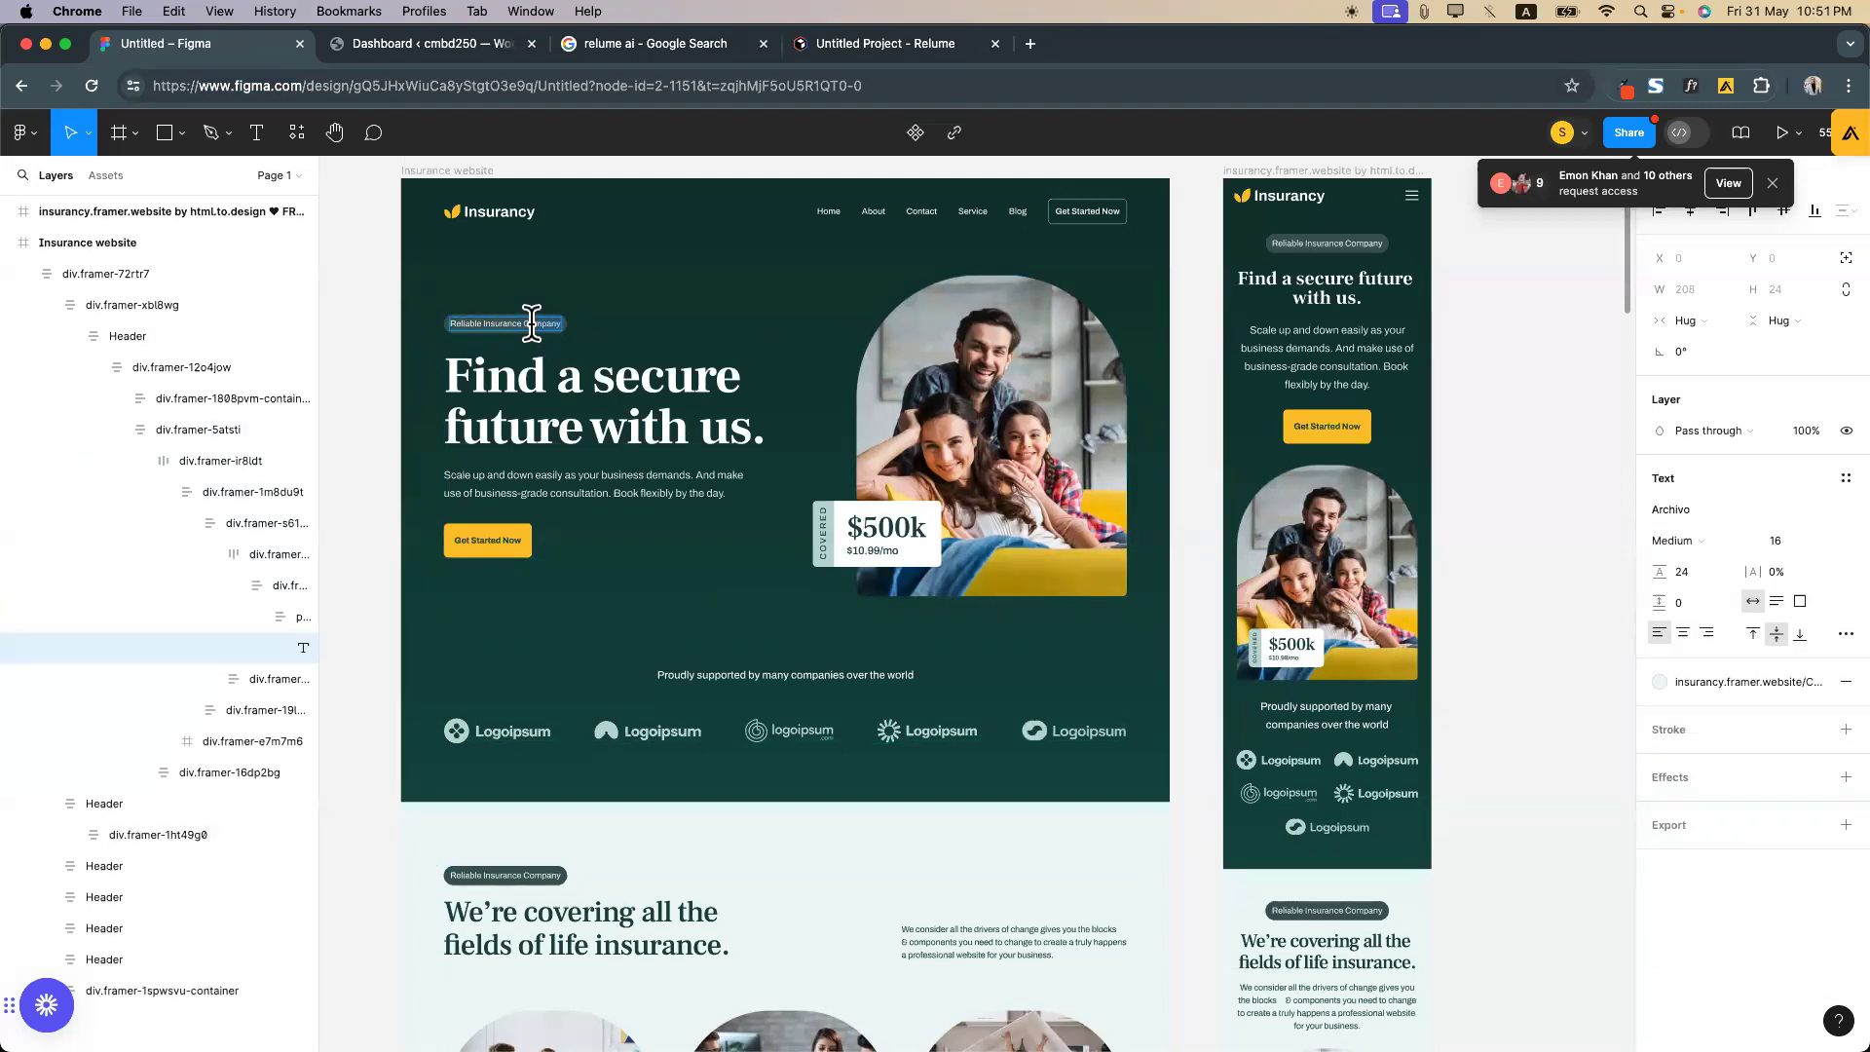
# Paste 'Reliable Insurance Company' over 'boutique Architectural firm' and delete the leftover architecture description.
pyautogui.click(876, 55)
pyautogui.click(1722, 300)
pyautogui.moveTo(1645, 280)
pyautogui.mouseDown()
pyautogui.moveTo(1672, 304)
pyautogui.moveTo(1708, 294)
pyautogui.mouseUp()
pyautogui.press('super+v')
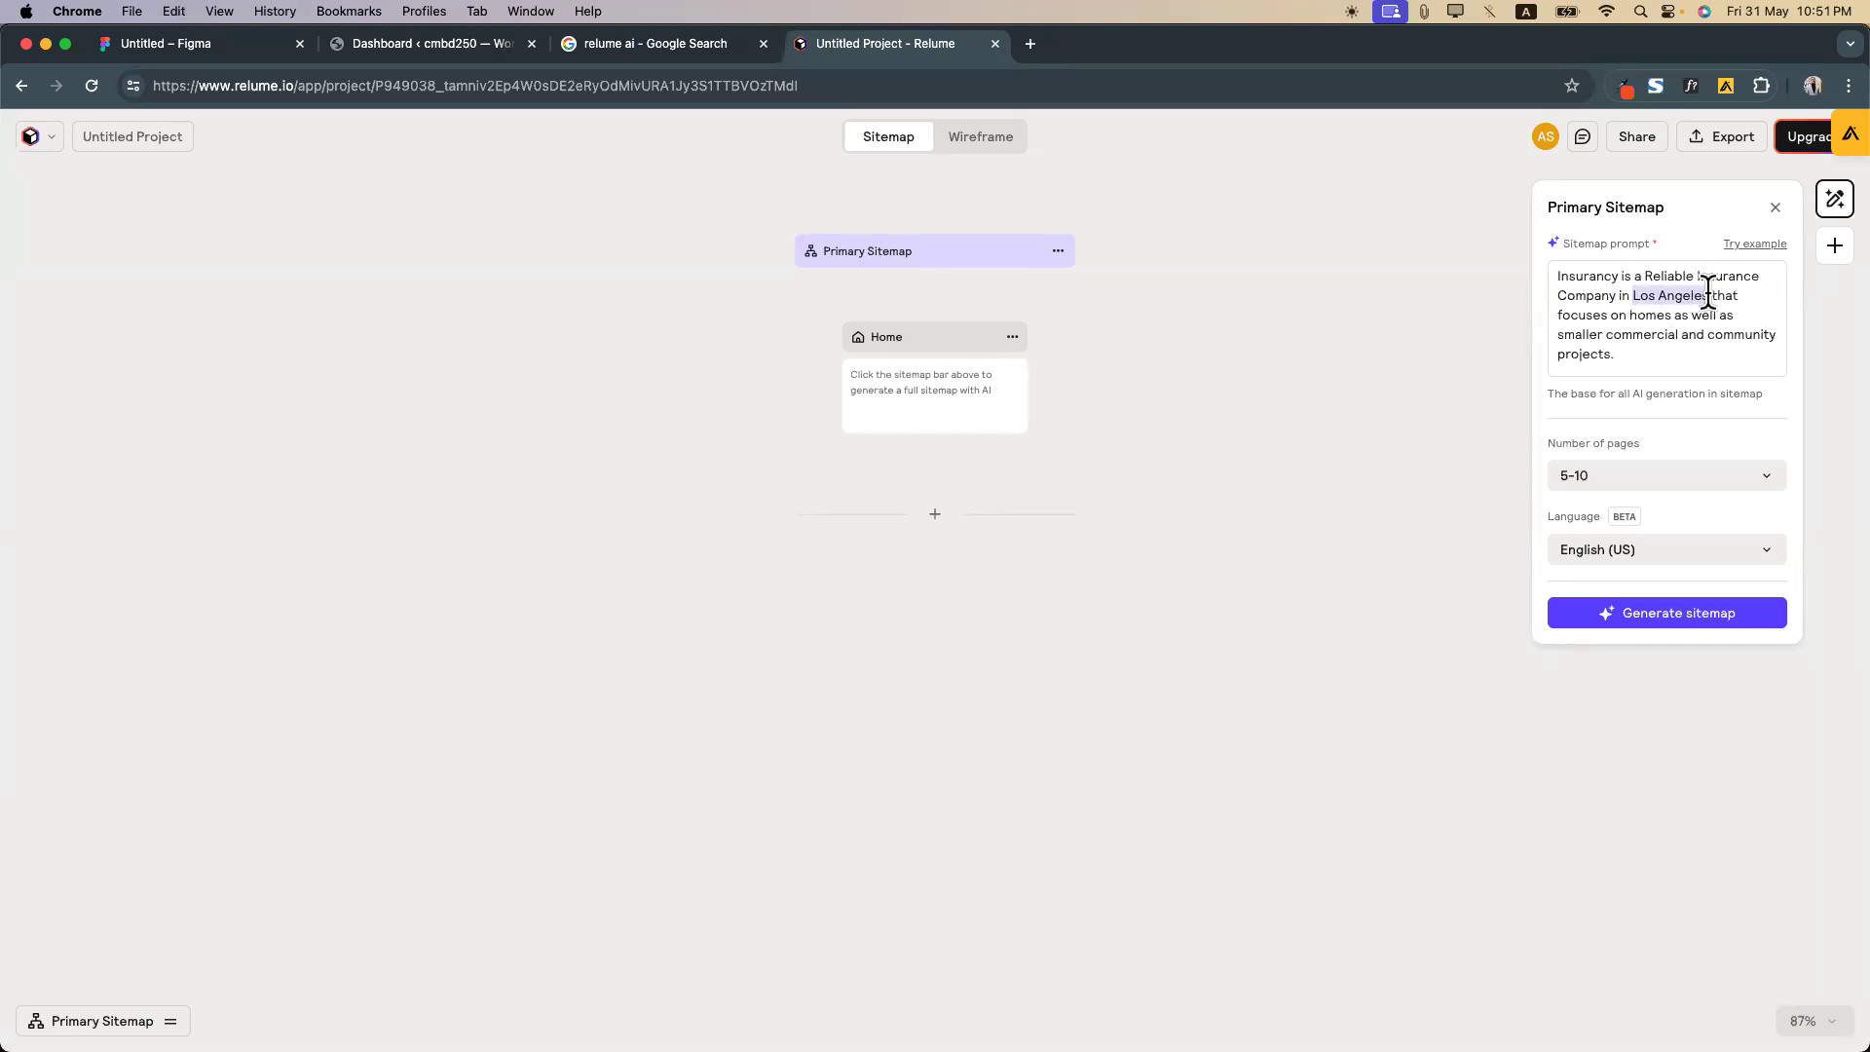
pyautogui.click(1715, 334)
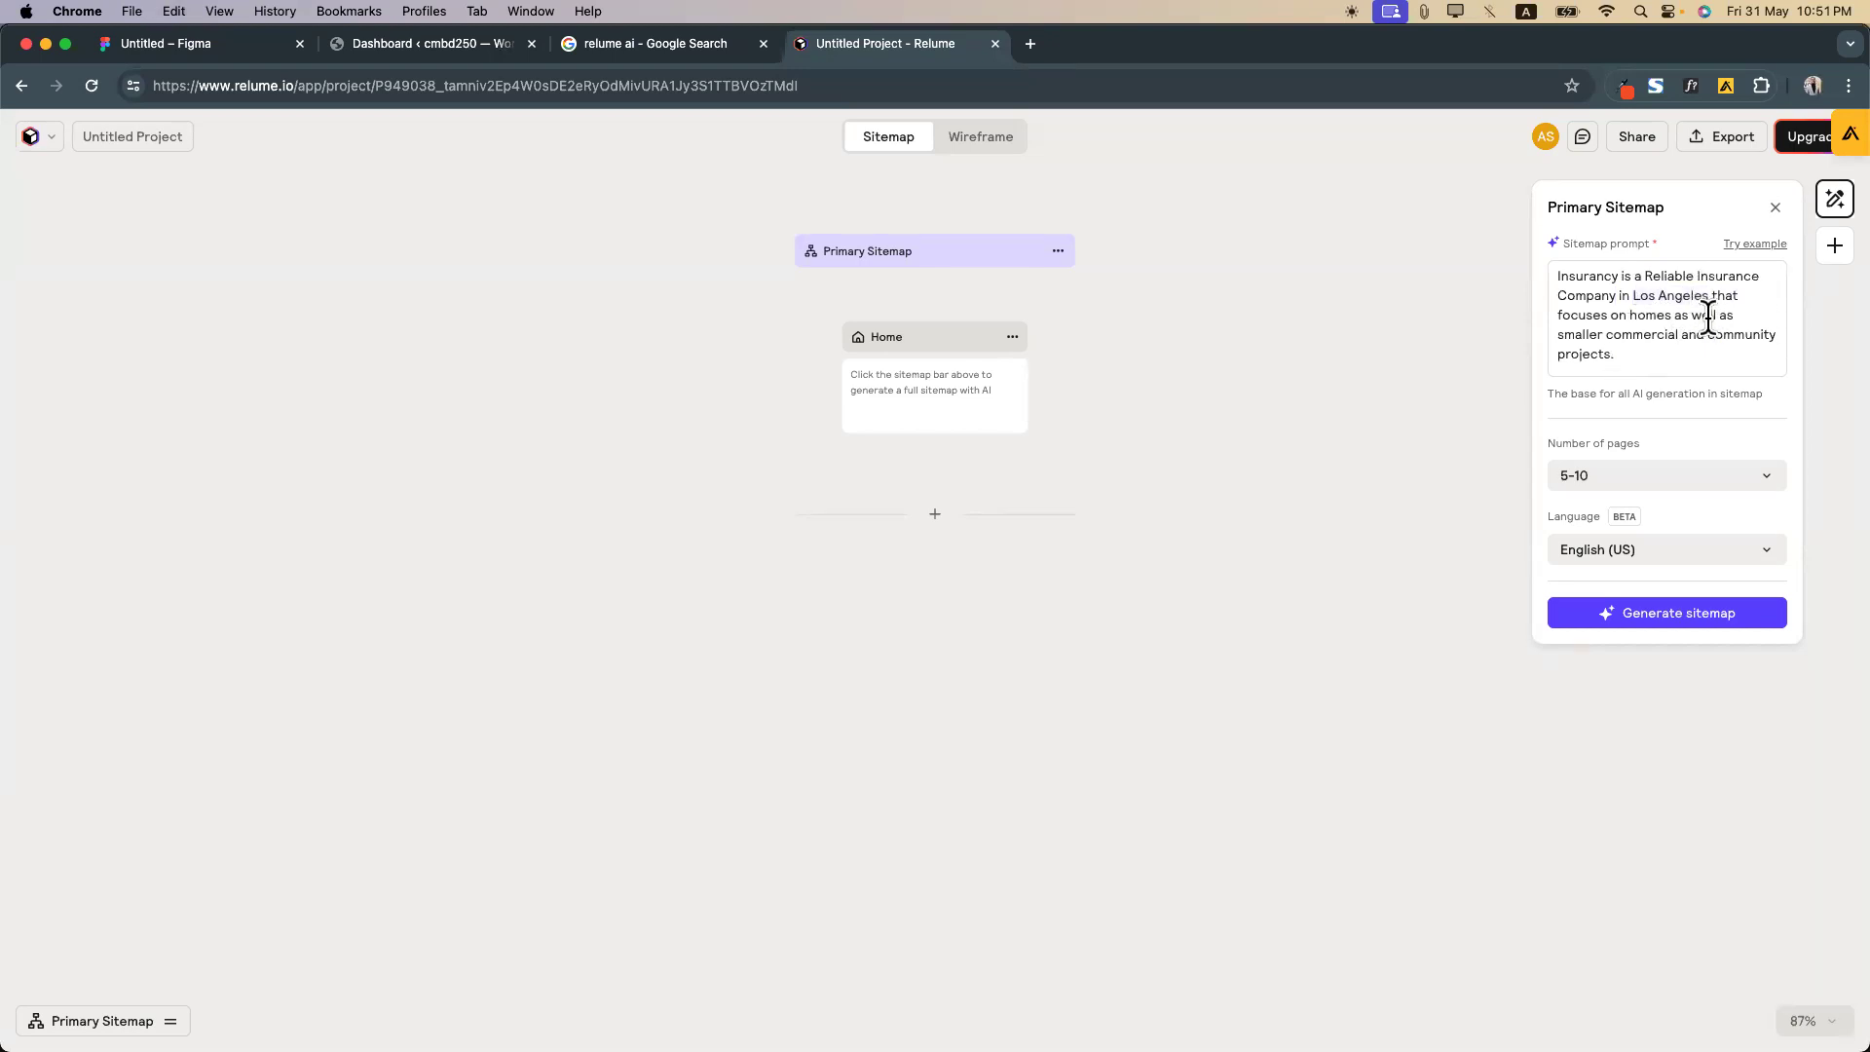
pyautogui.moveTo(1557, 316); pyautogui.dragTo(1621, 351)
pyautogui.press('BackSpace')
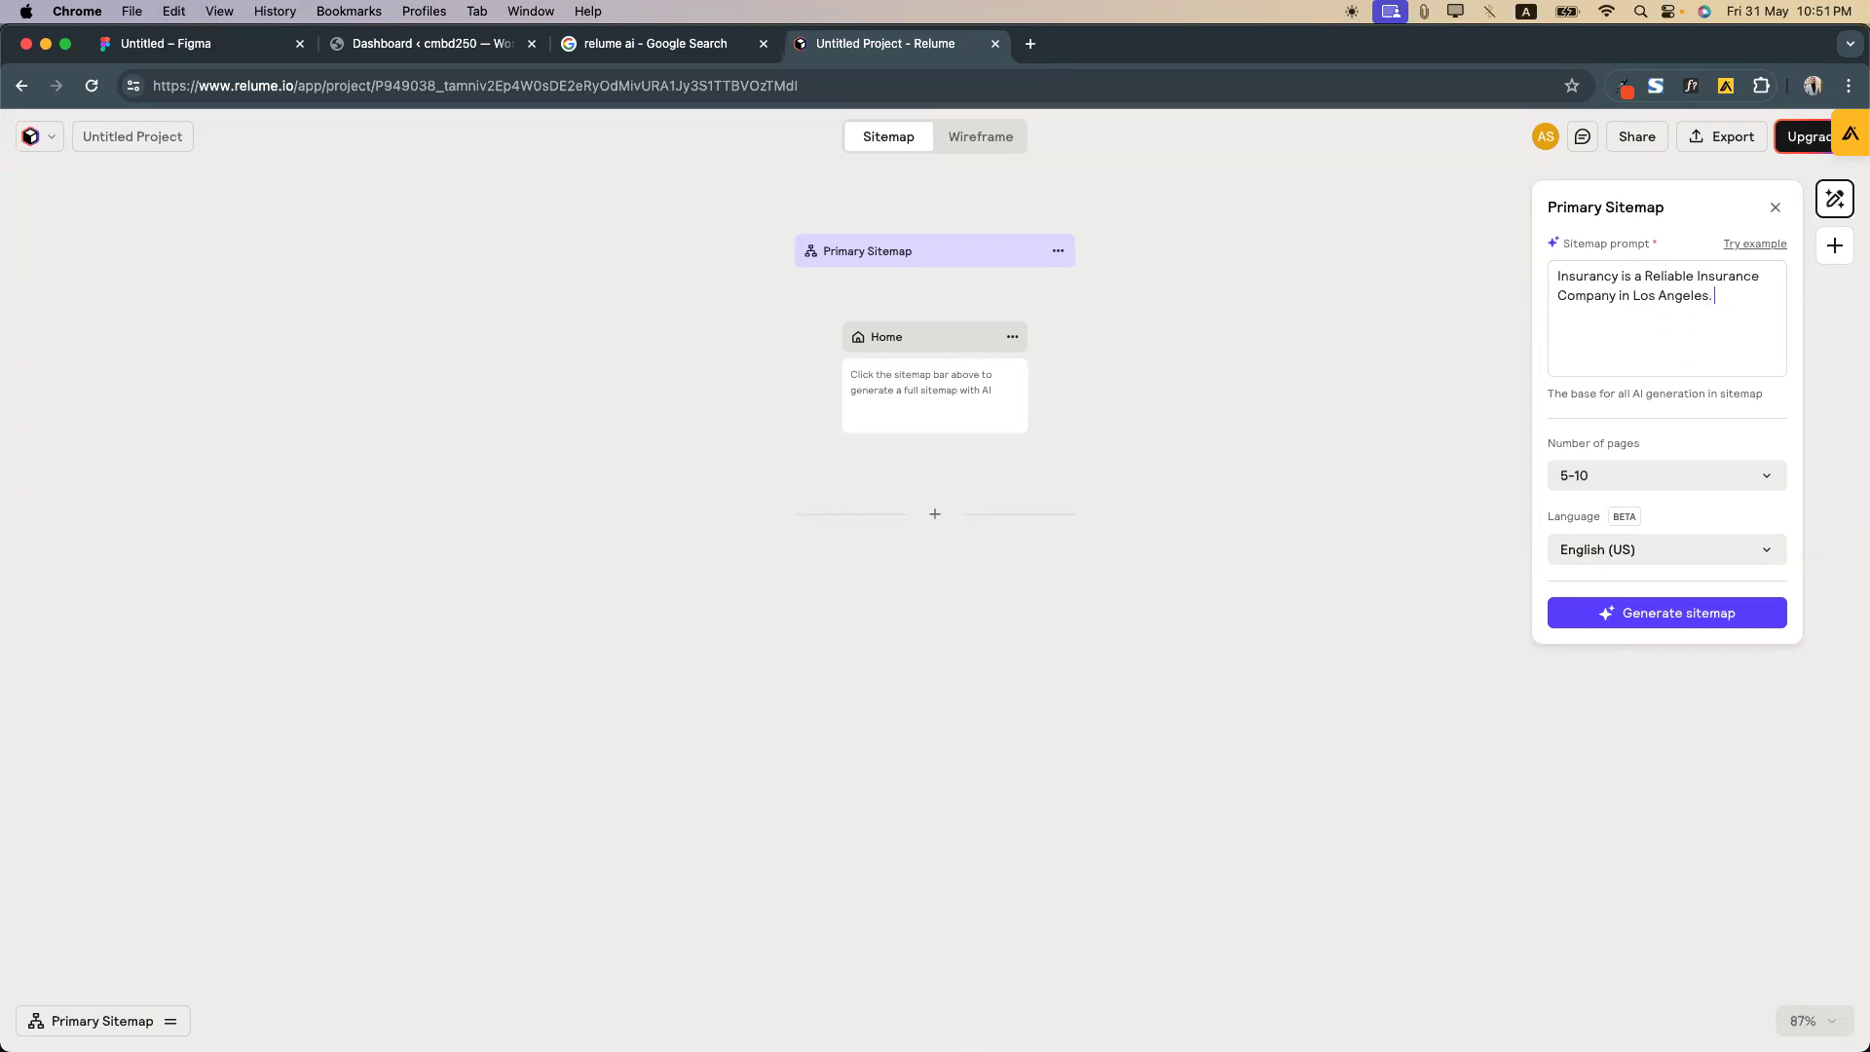
# Paste the Figma hero paragraph into the prompt, removing a stray line break and 'delivers'.
pyautogui.click(107, 43)
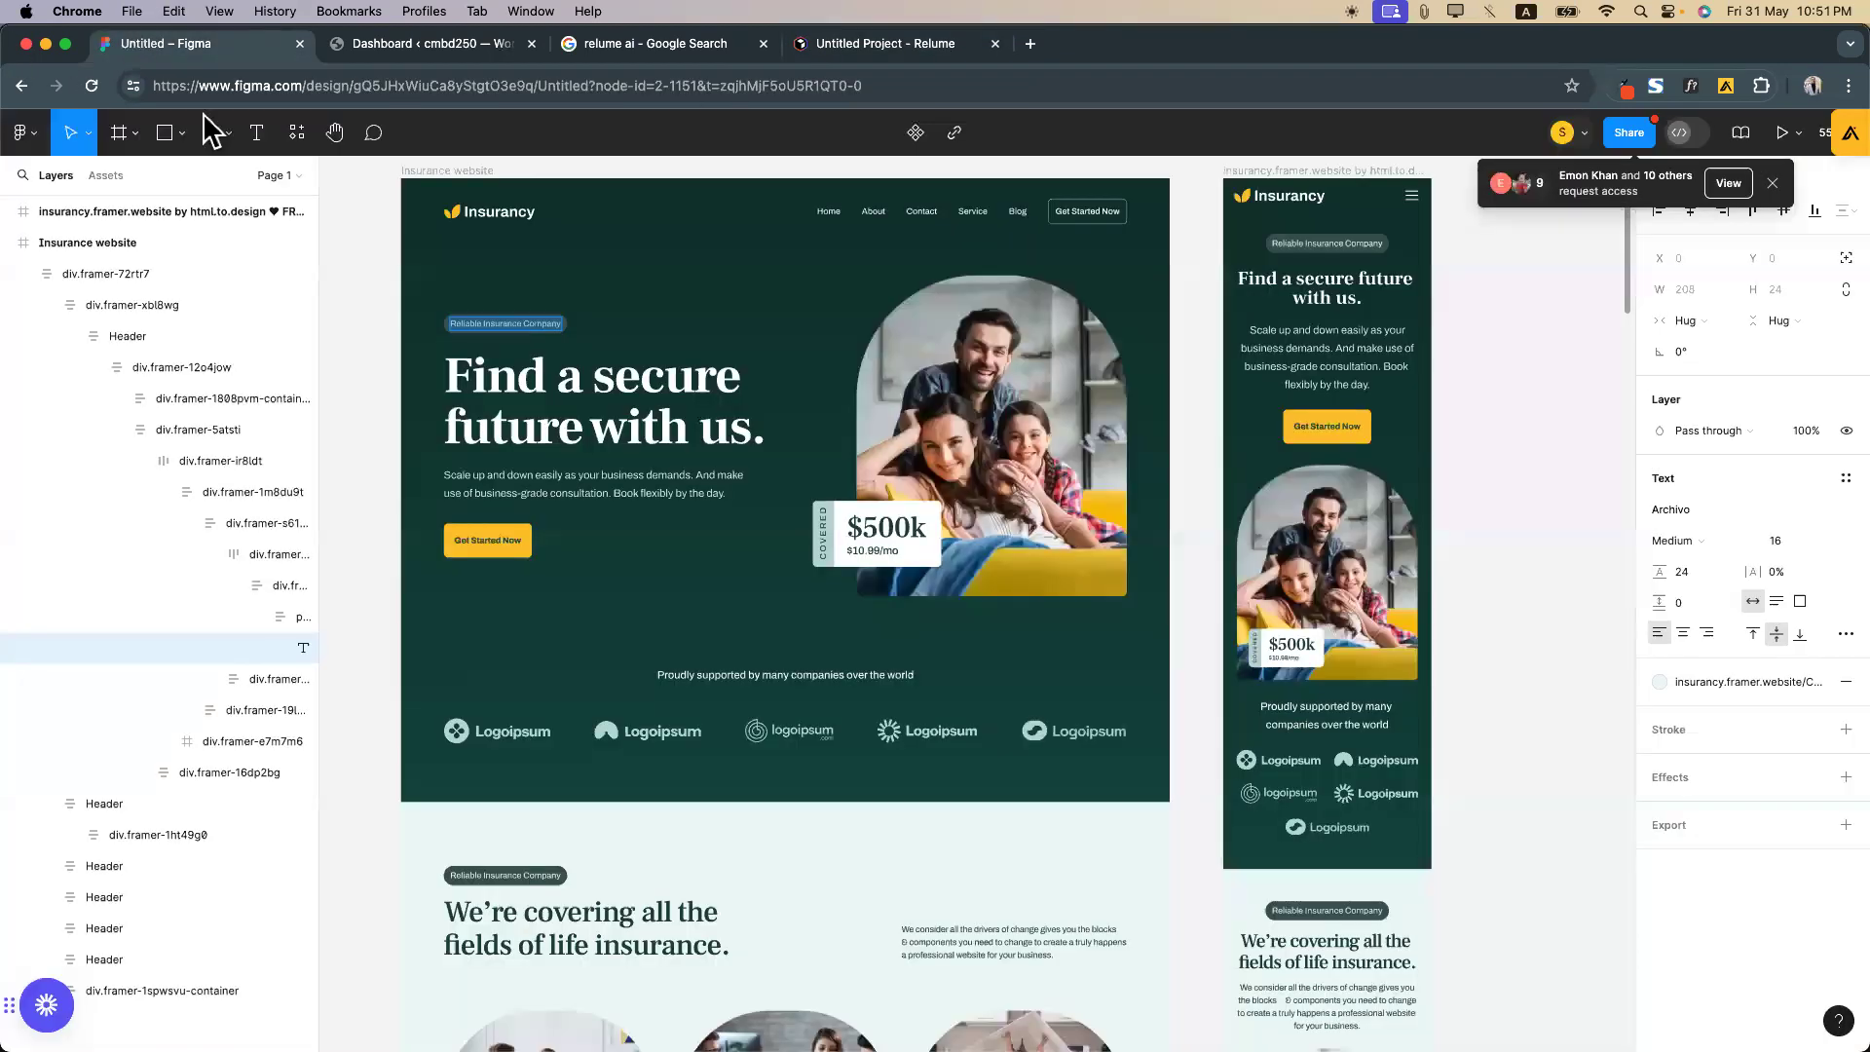
pyautogui.click(597, 497)
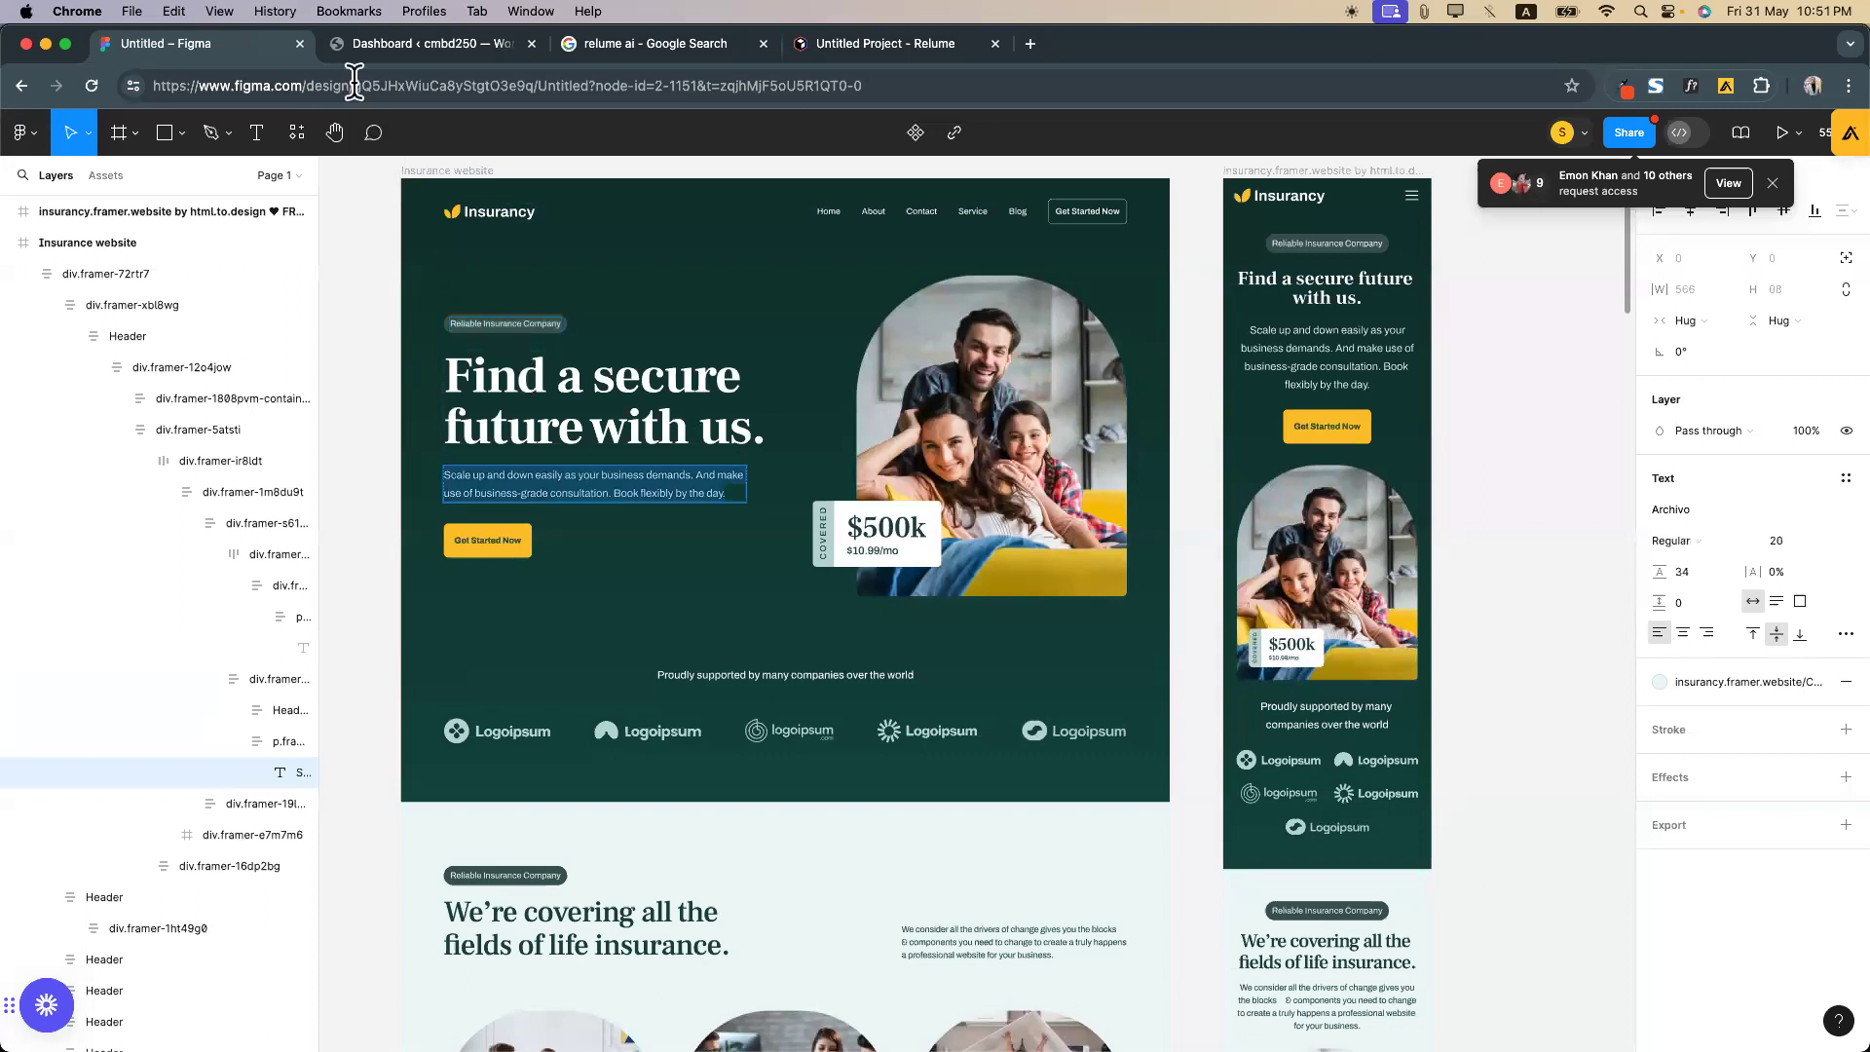
pyautogui.click(388, 51)
pyautogui.click(886, 46)
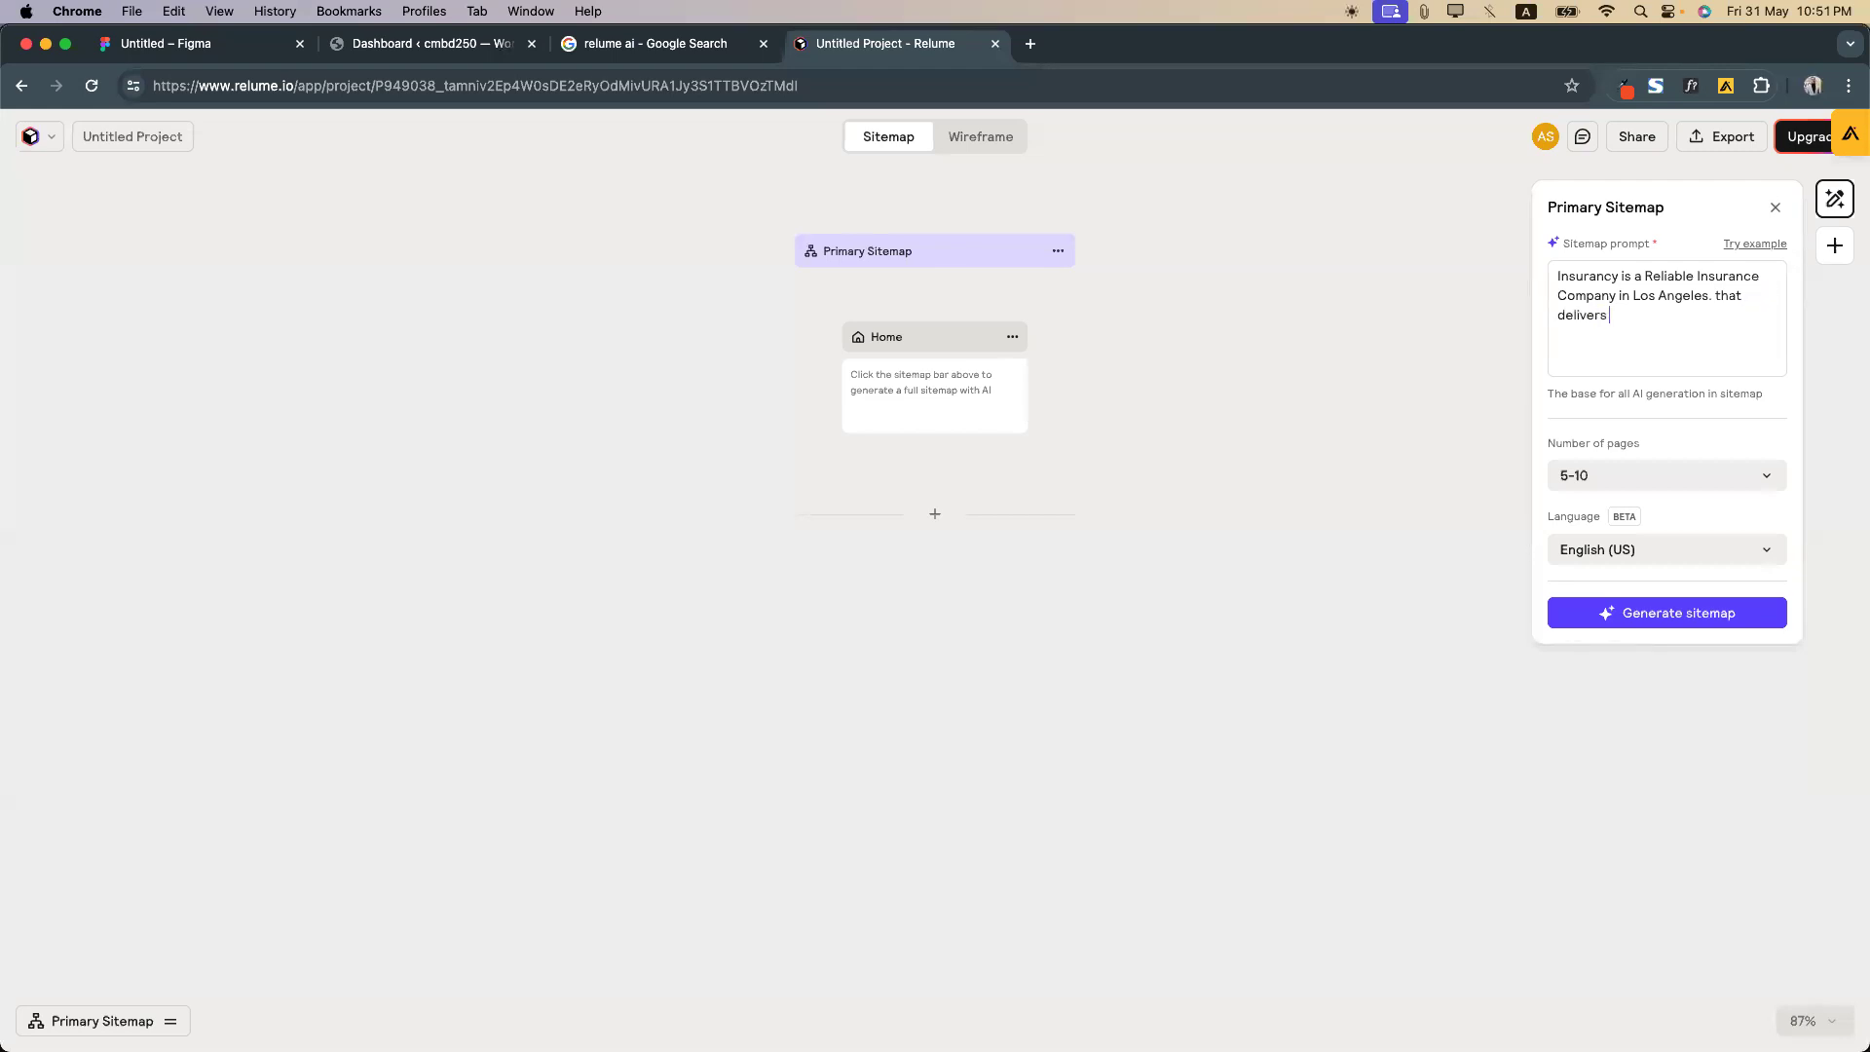
pyautogui.write('Scale up and down easily as your business demands. And make use of business-grade consultation. Book flexibly by the day.')
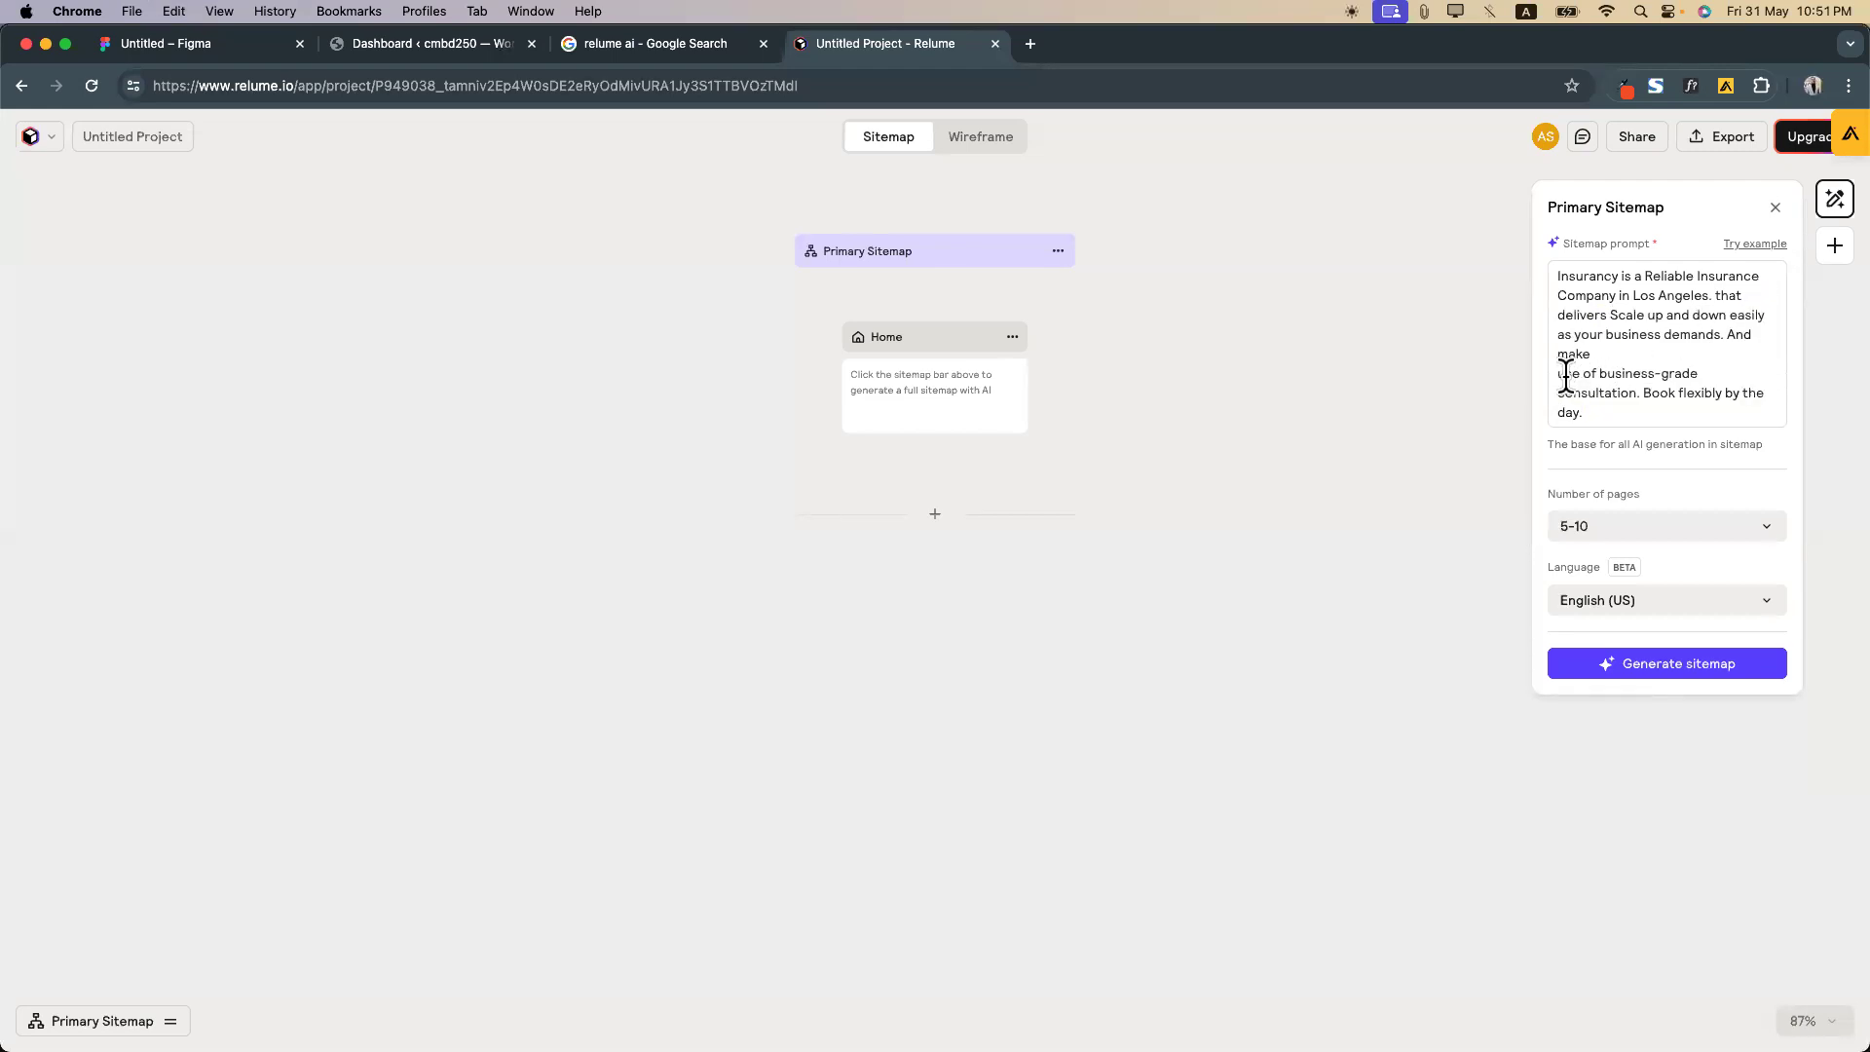
pyautogui.click(1559, 374)
pyautogui.press('BackSpace')
pyautogui.doubleClick(1588, 315)
pyautogui.press('BackSpace')
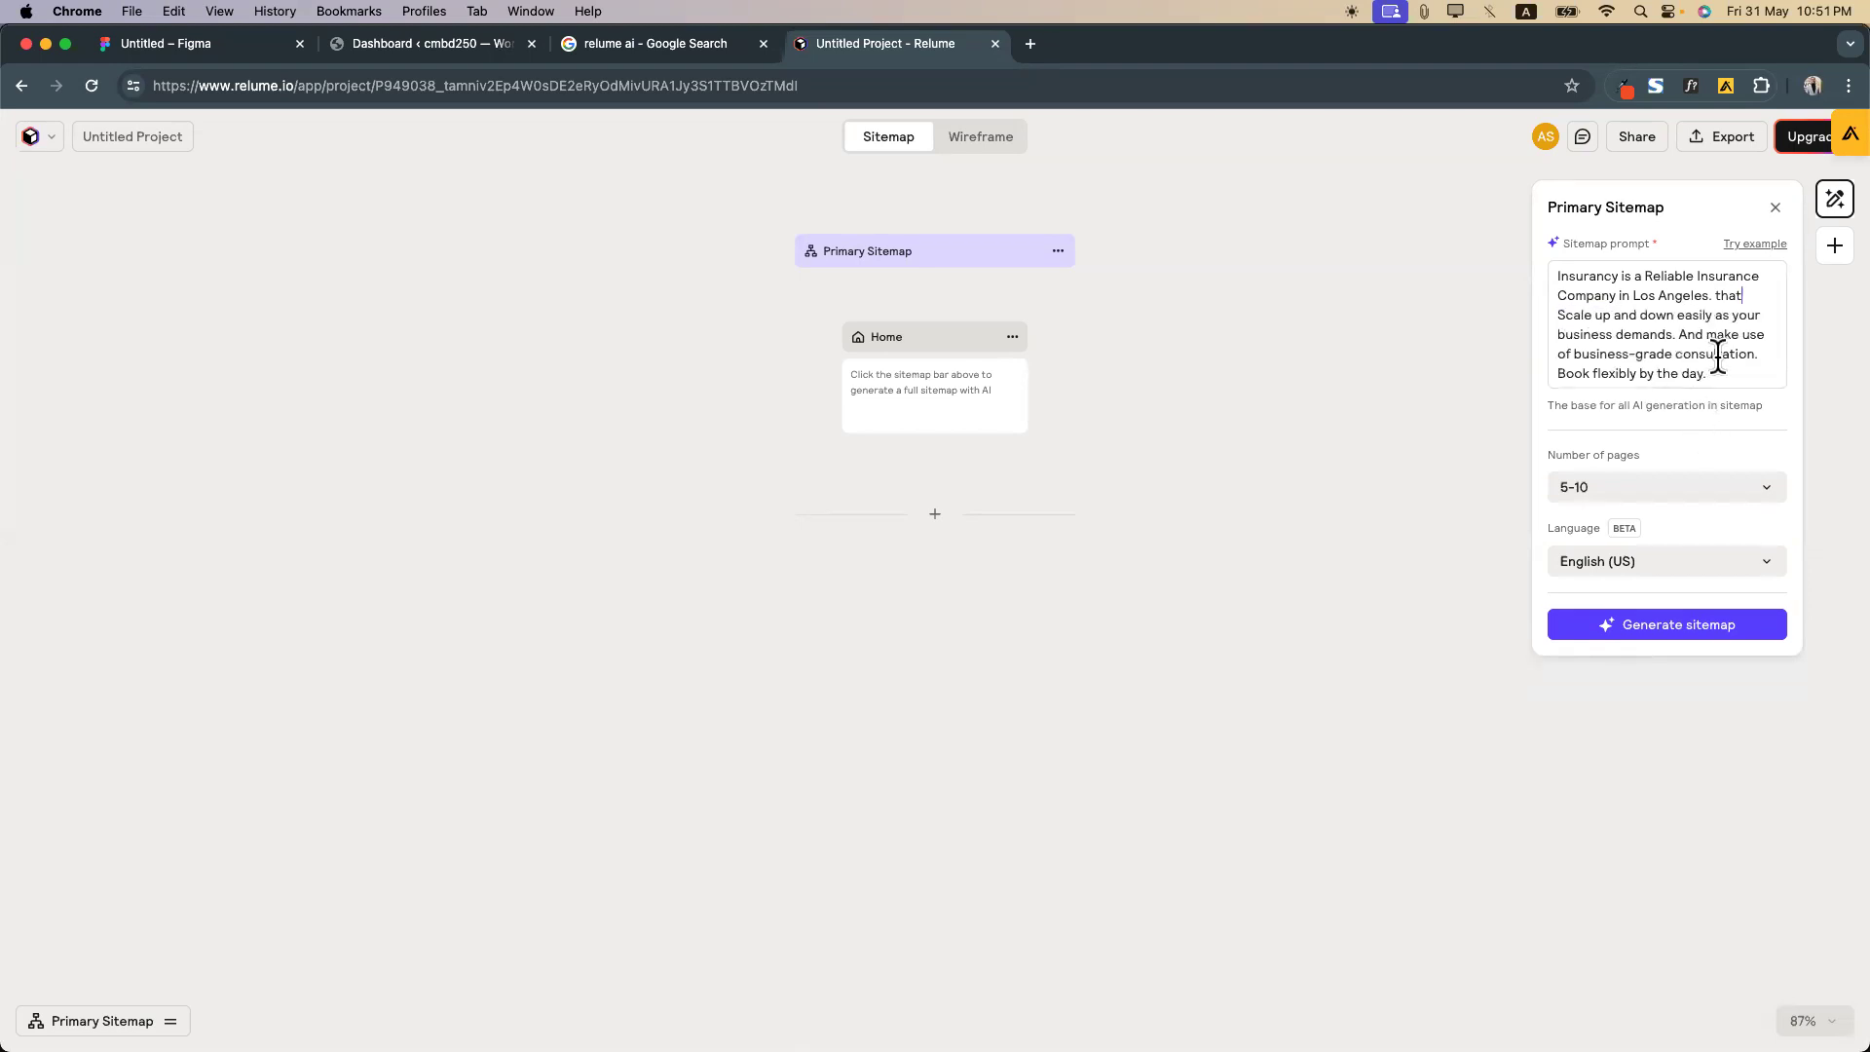
# Set the sitemap's number of pages to 1–5.
pyautogui.moveTo(1558, 276); pyautogui.dragTo(1716, 360)
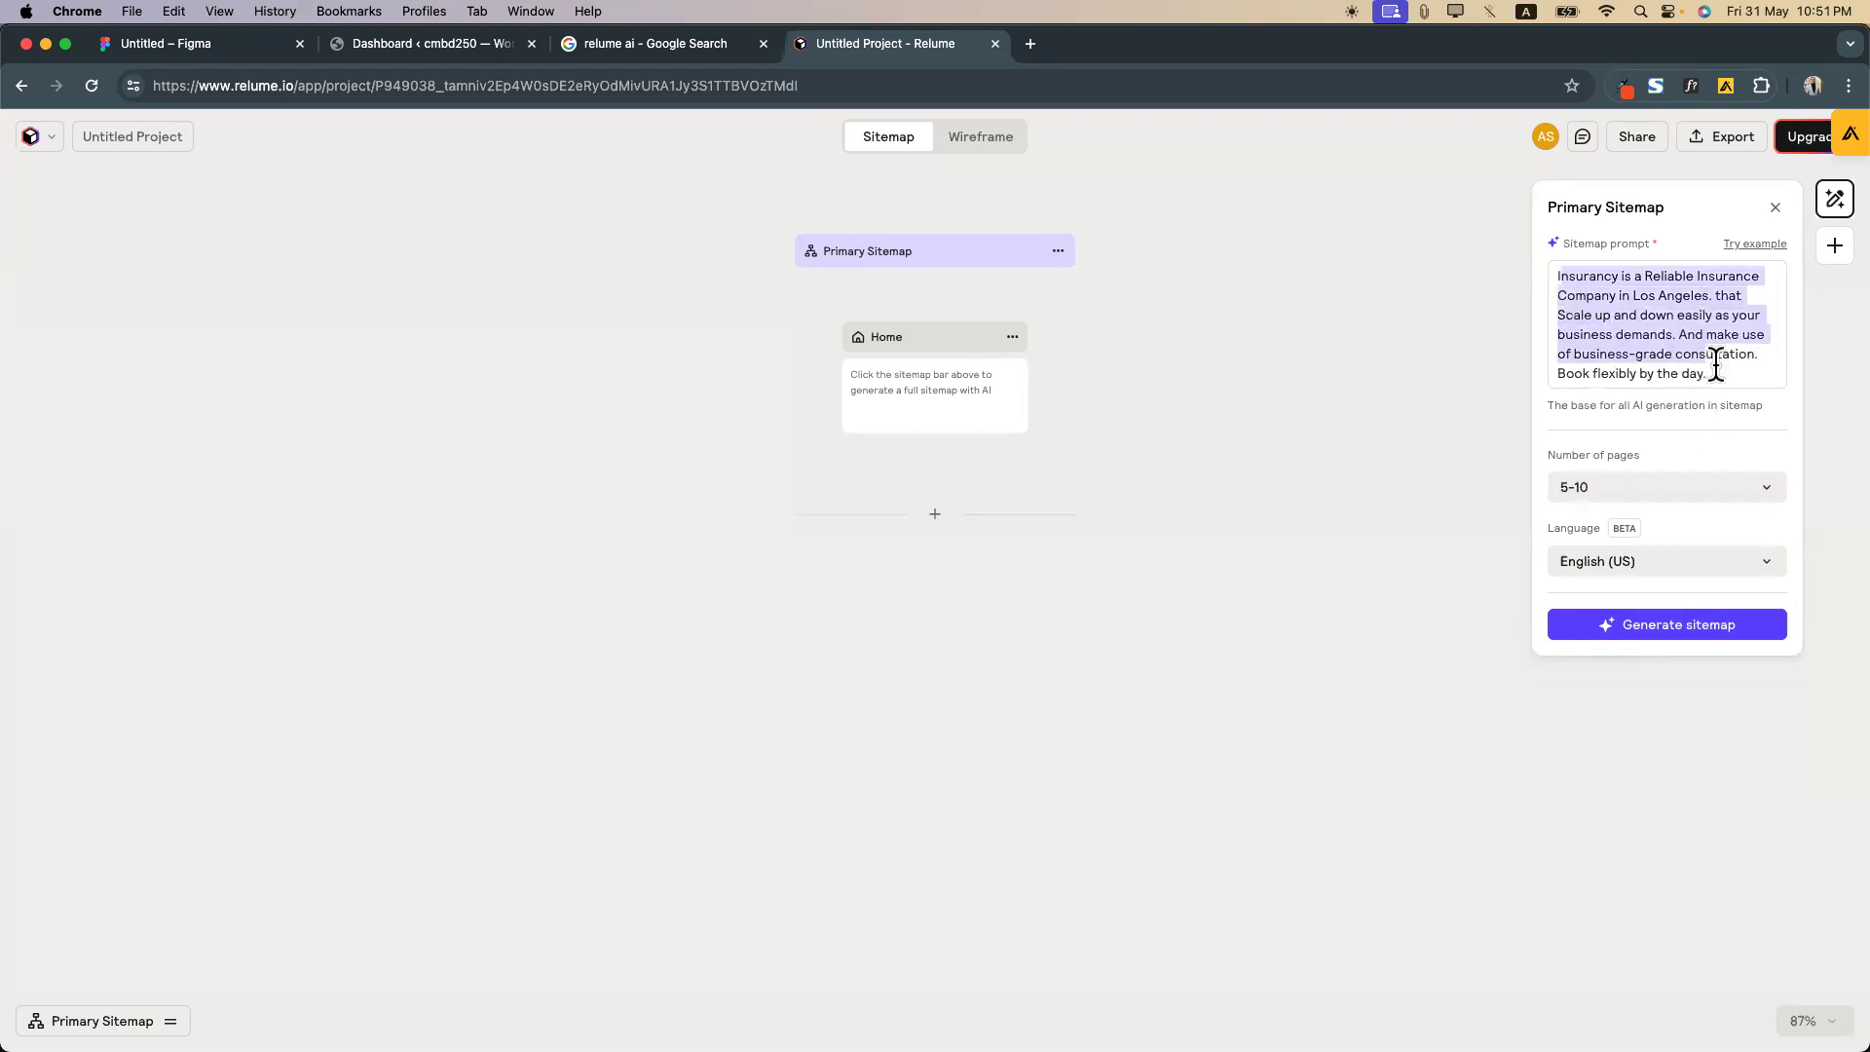
pyautogui.click(1659, 487)
pyautogui.click(1632, 528)
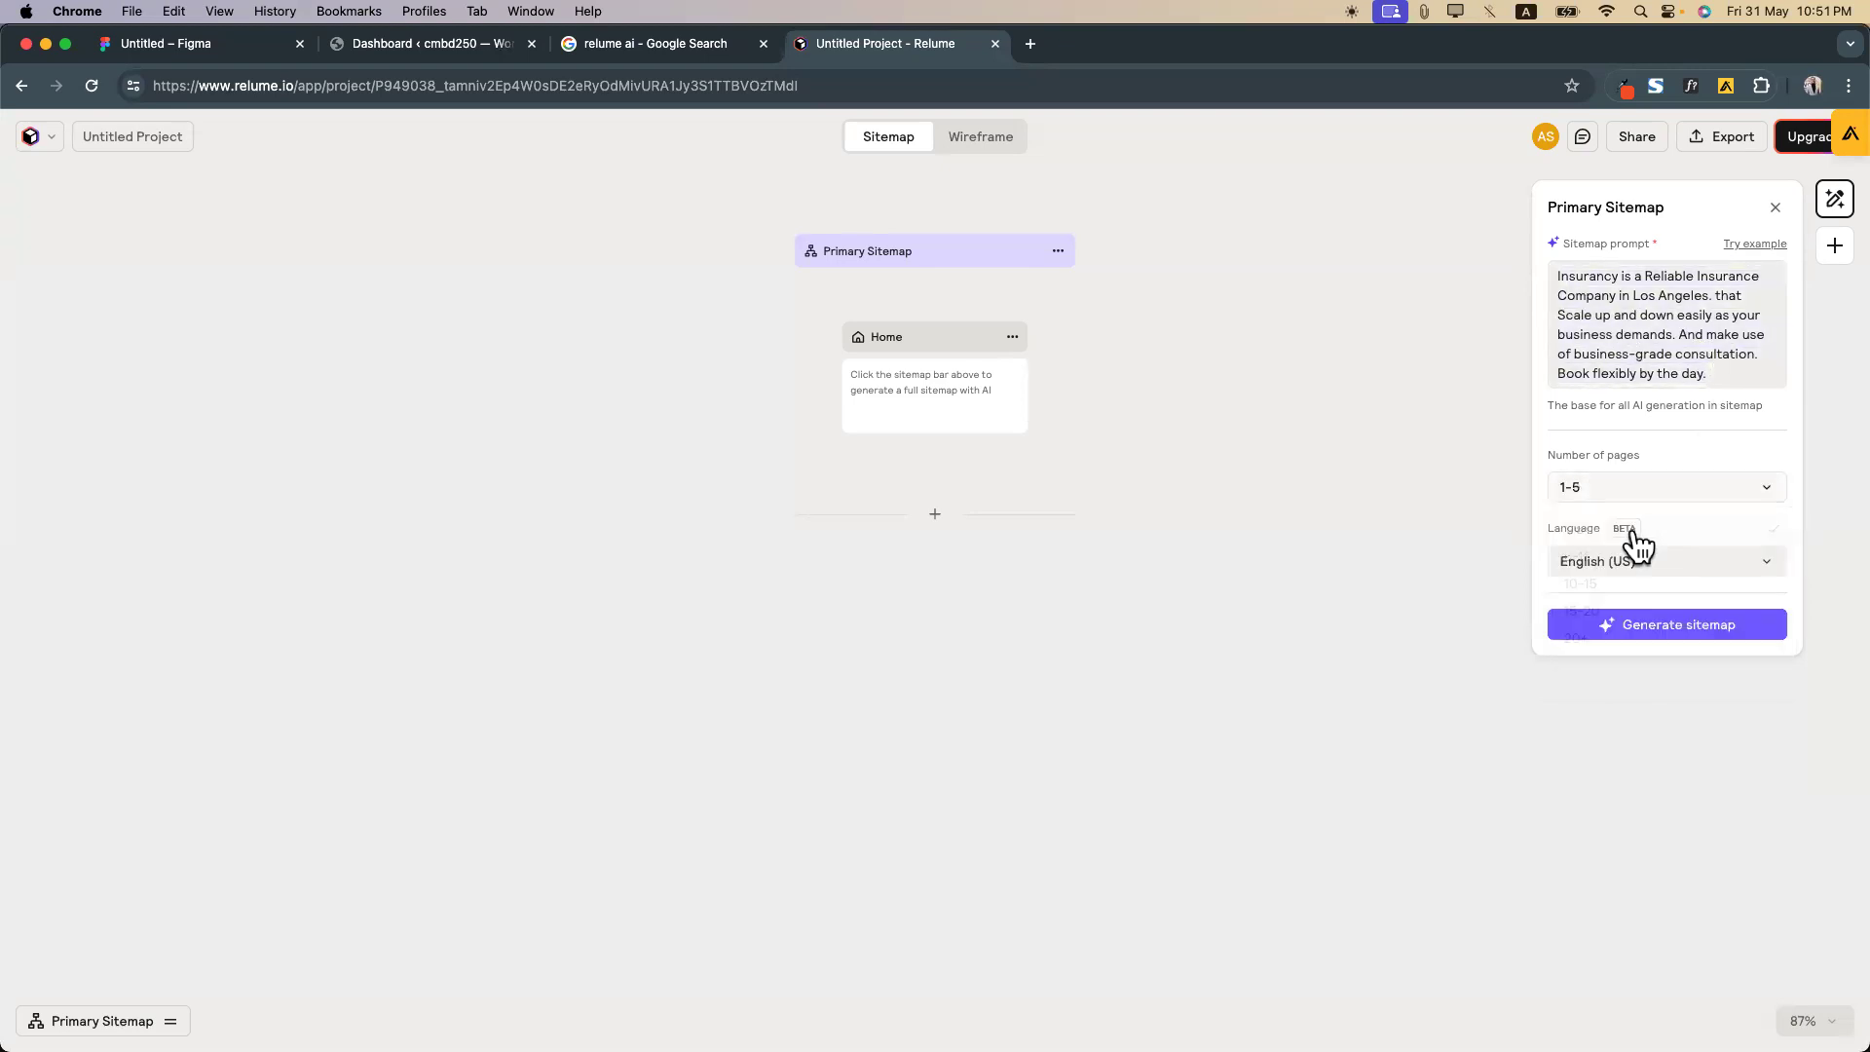
pyautogui.moveTo(1714, 375); pyautogui.dragTo(1545, 253)
pyautogui.click(1731, 375)
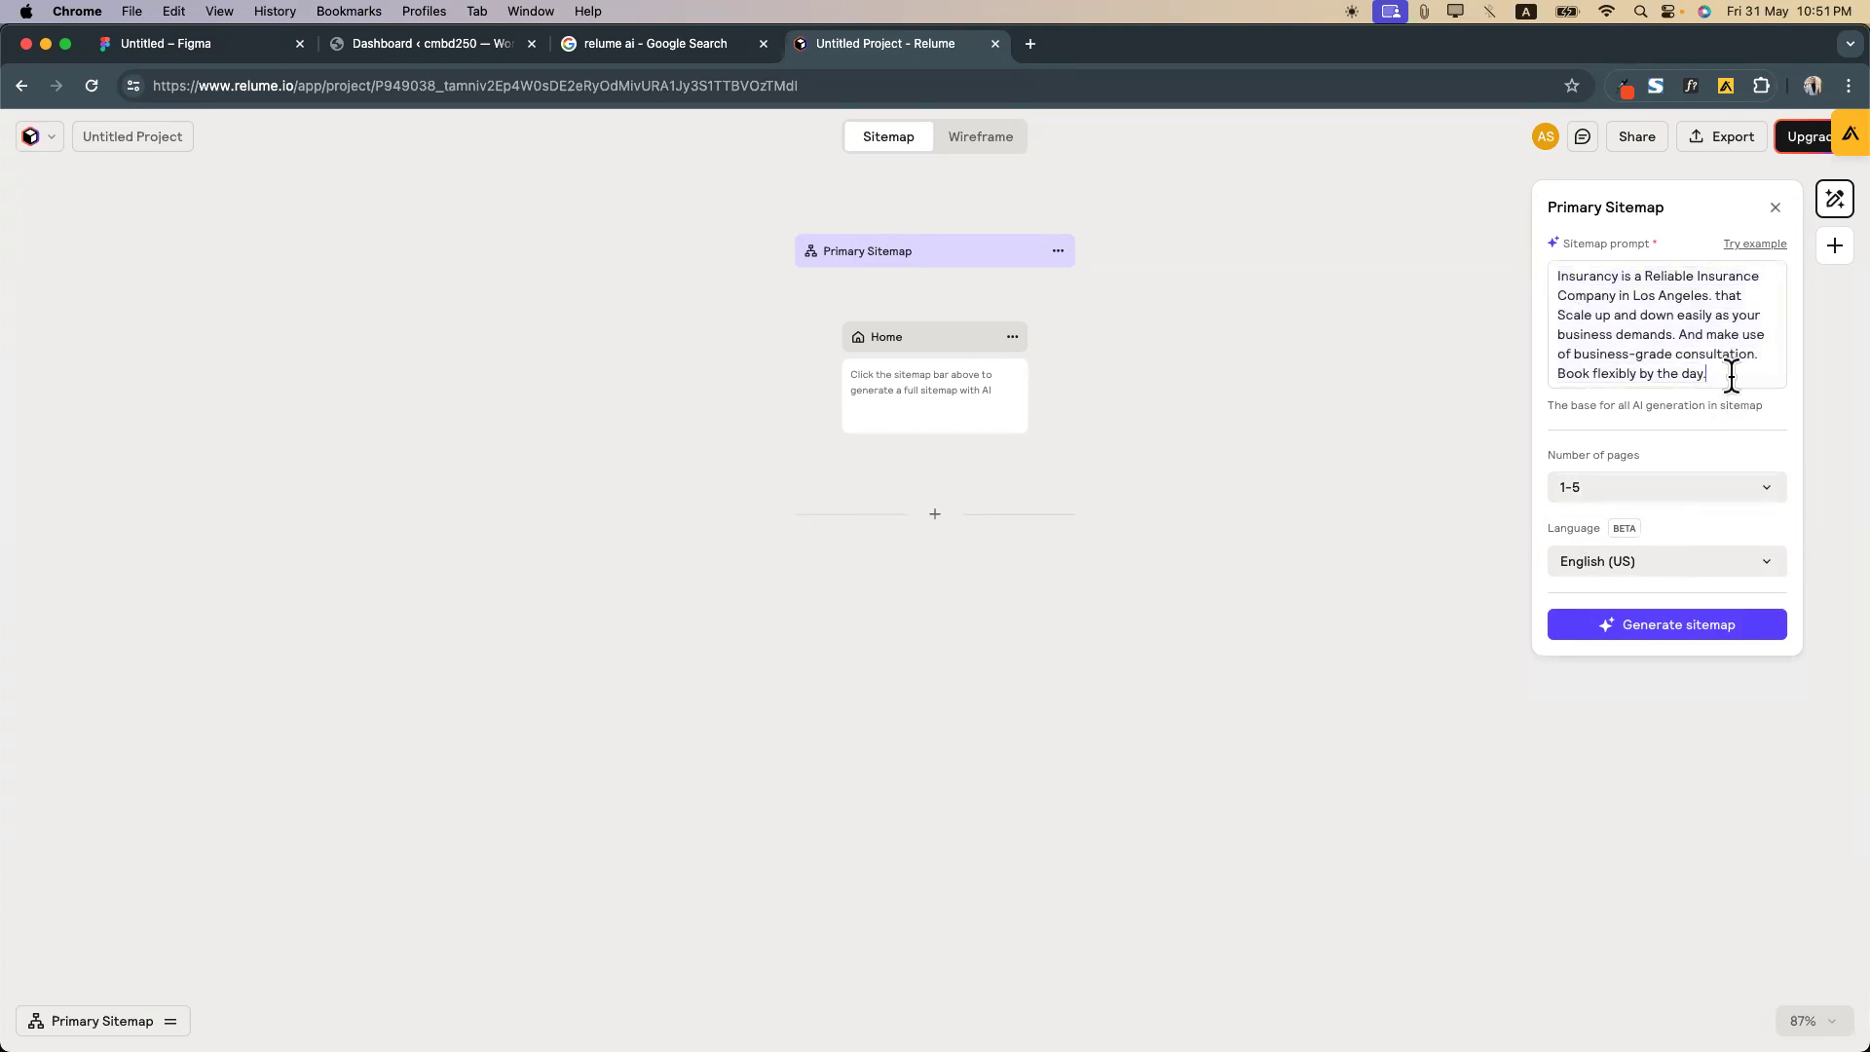
# Generate the sitemap and review the Home page sections from Navbar to Footer.
pyautogui.click(1718, 638)
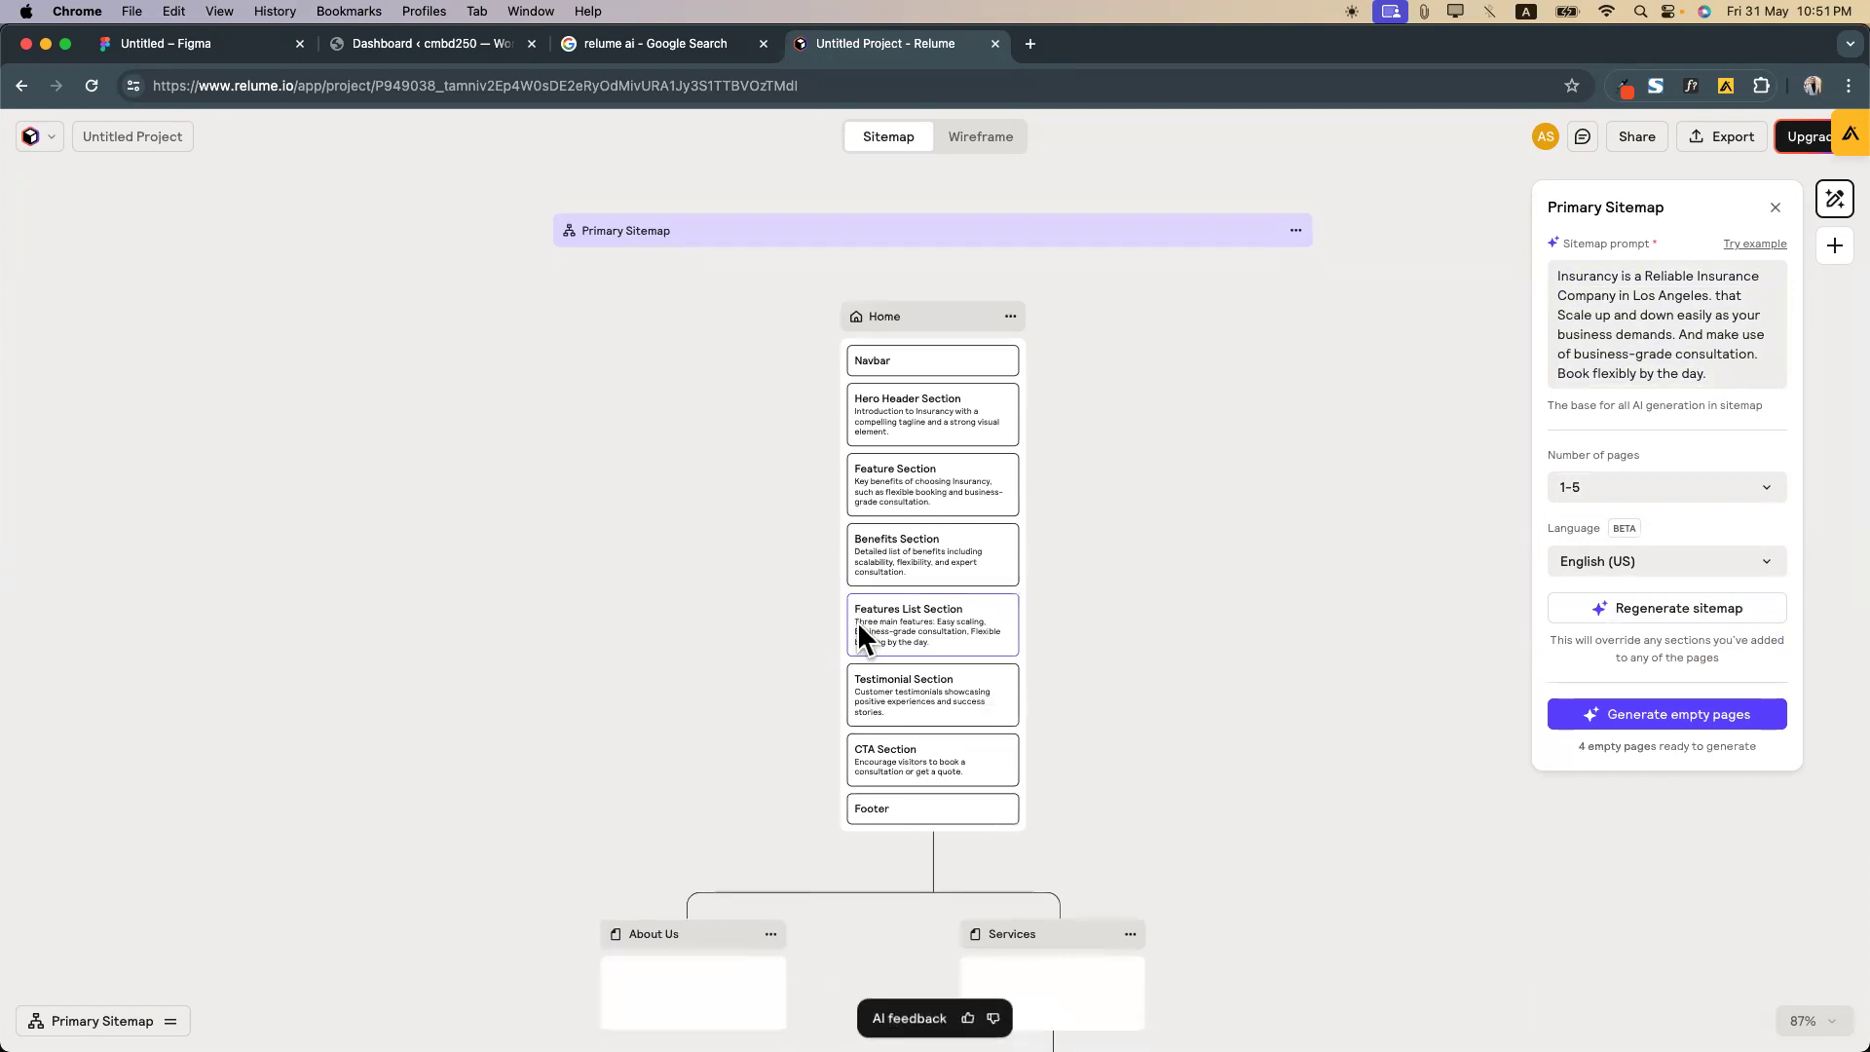
pyautogui.tripleClick(1652, 308)
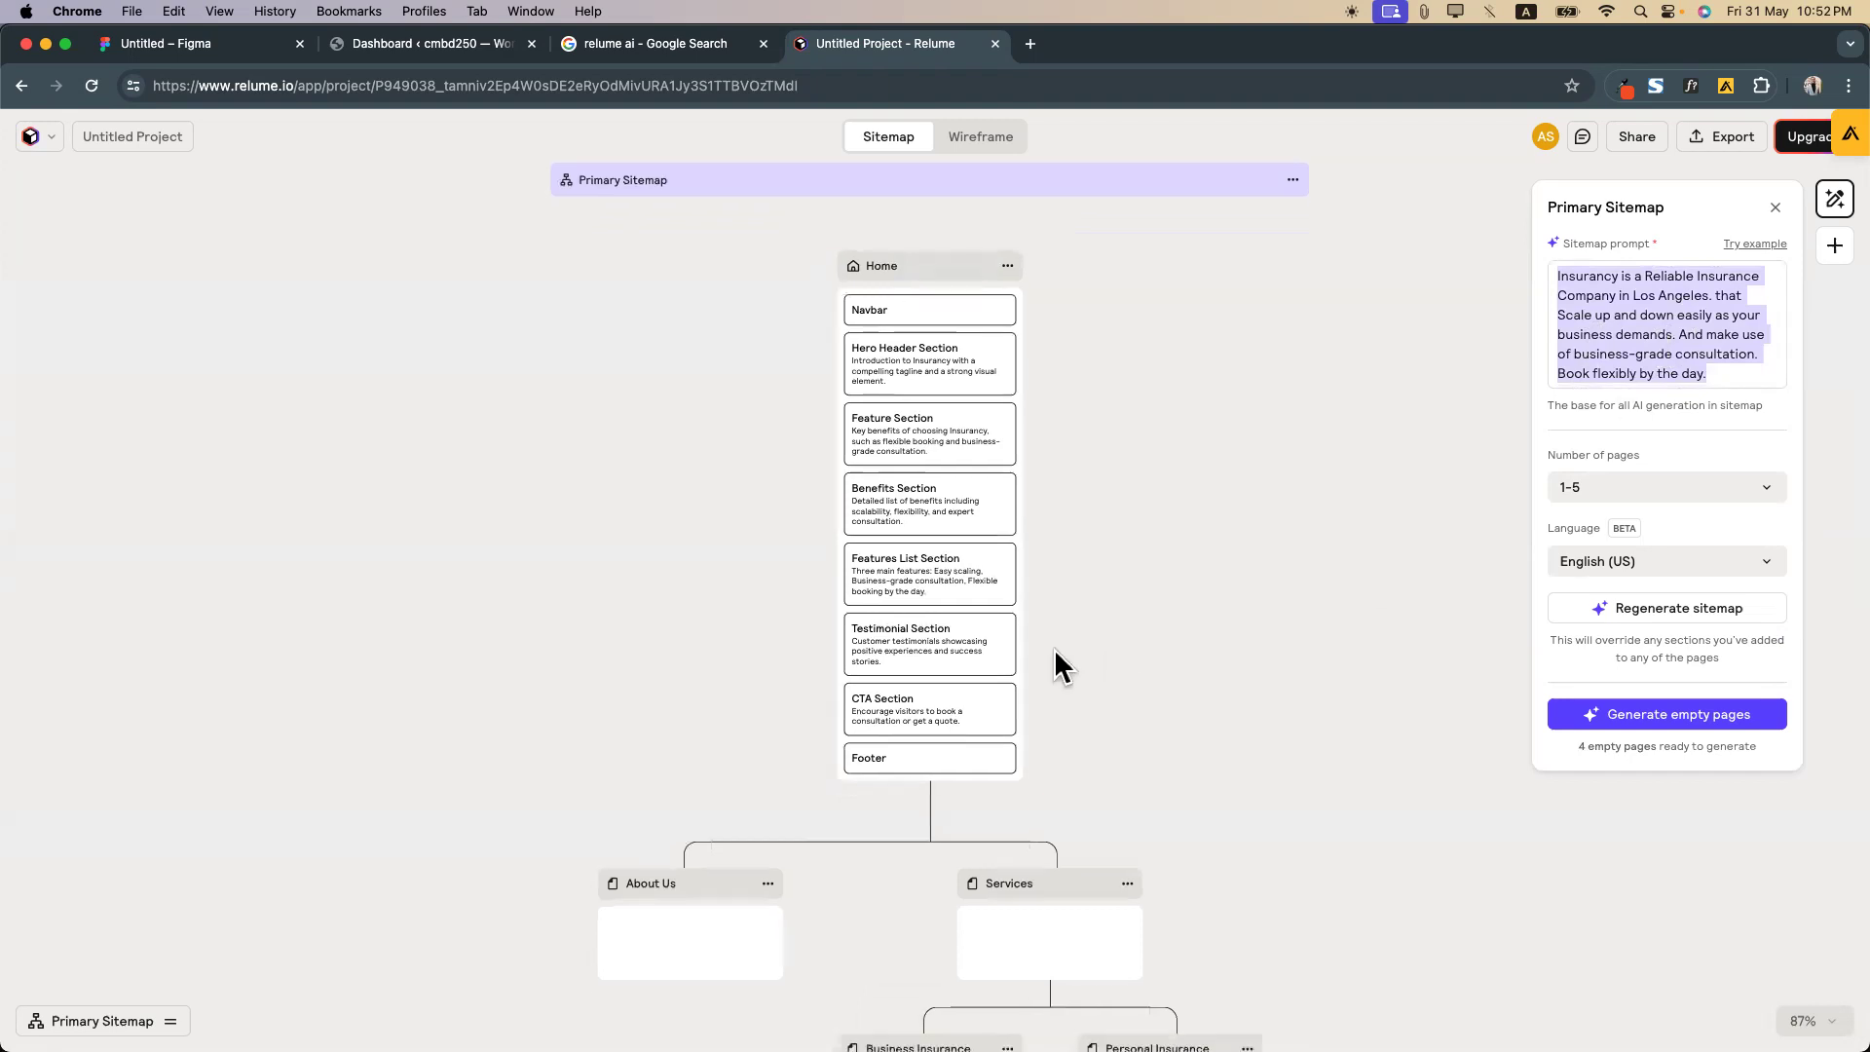
pyautogui.scroll(-3, 1054, 647)
pyautogui.scroll(2, 914, 785)
pyautogui.scroll(1, 935, 584)
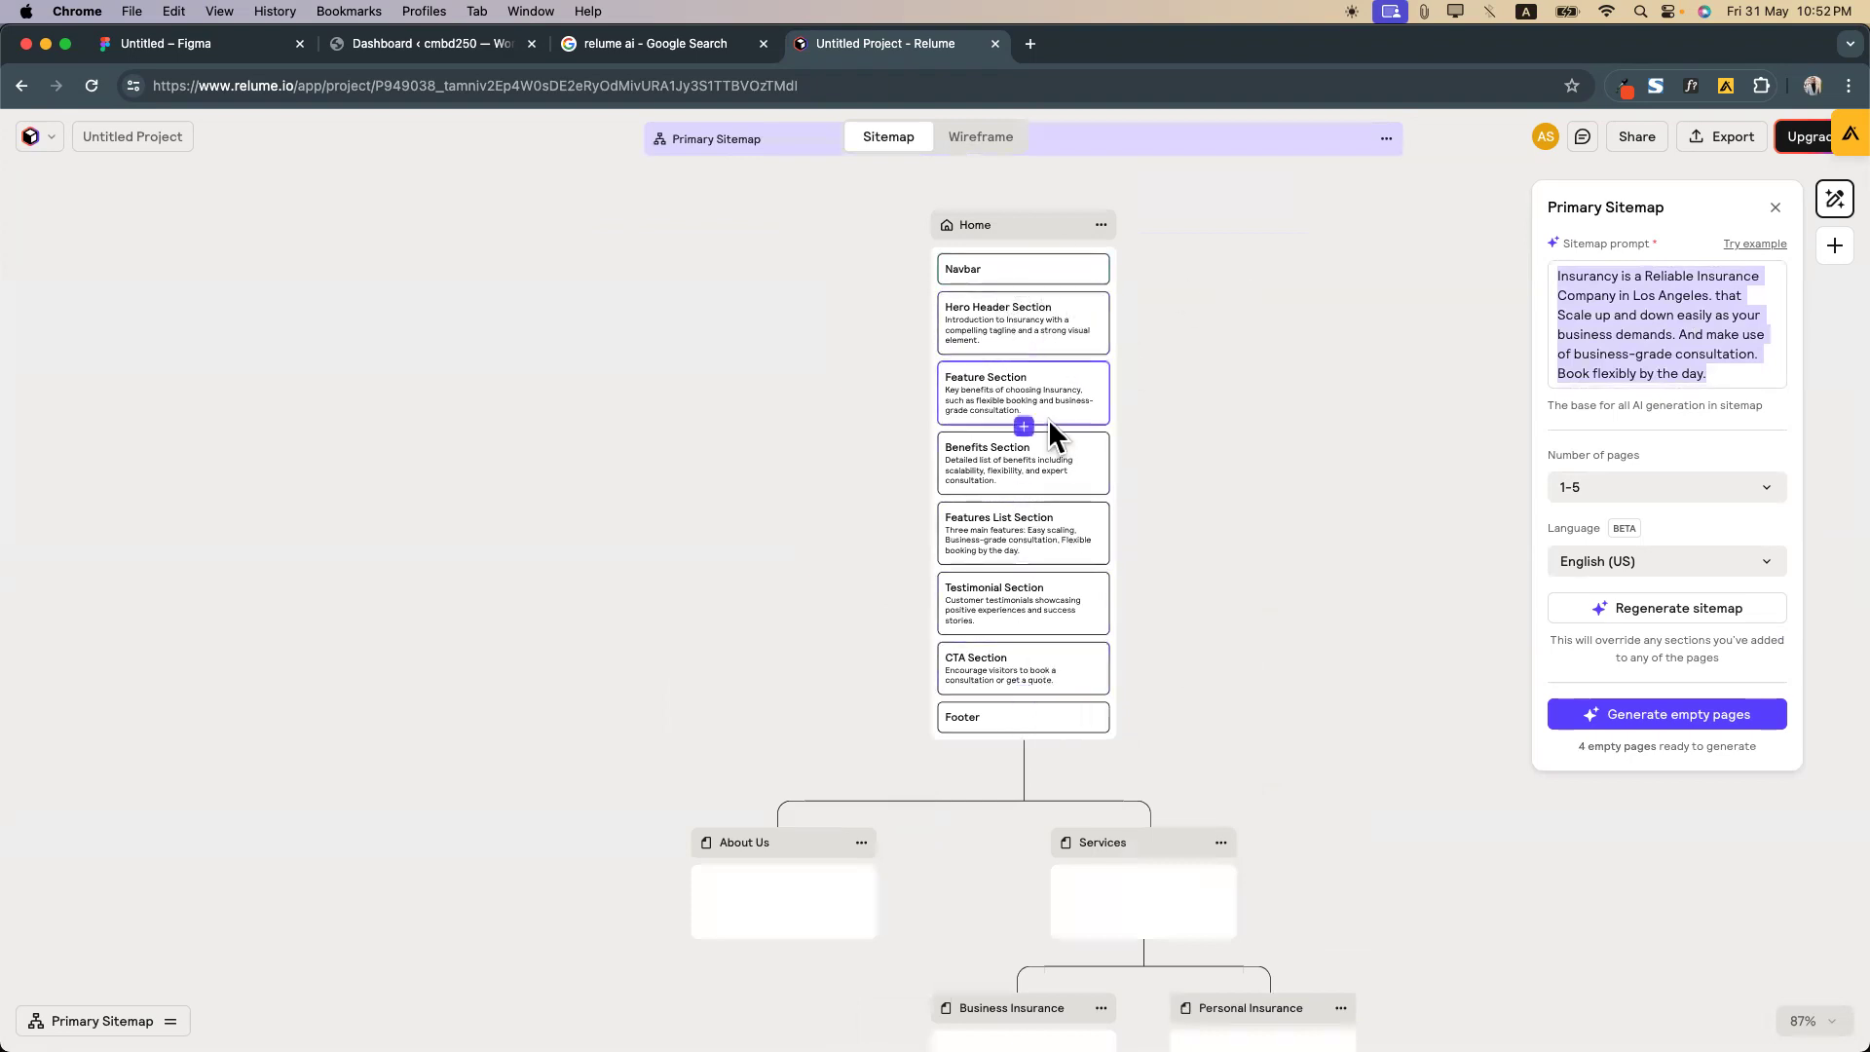
pyautogui.scroll(2, 1048, 418)
pyautogui.scroll(2, 1037, 331)
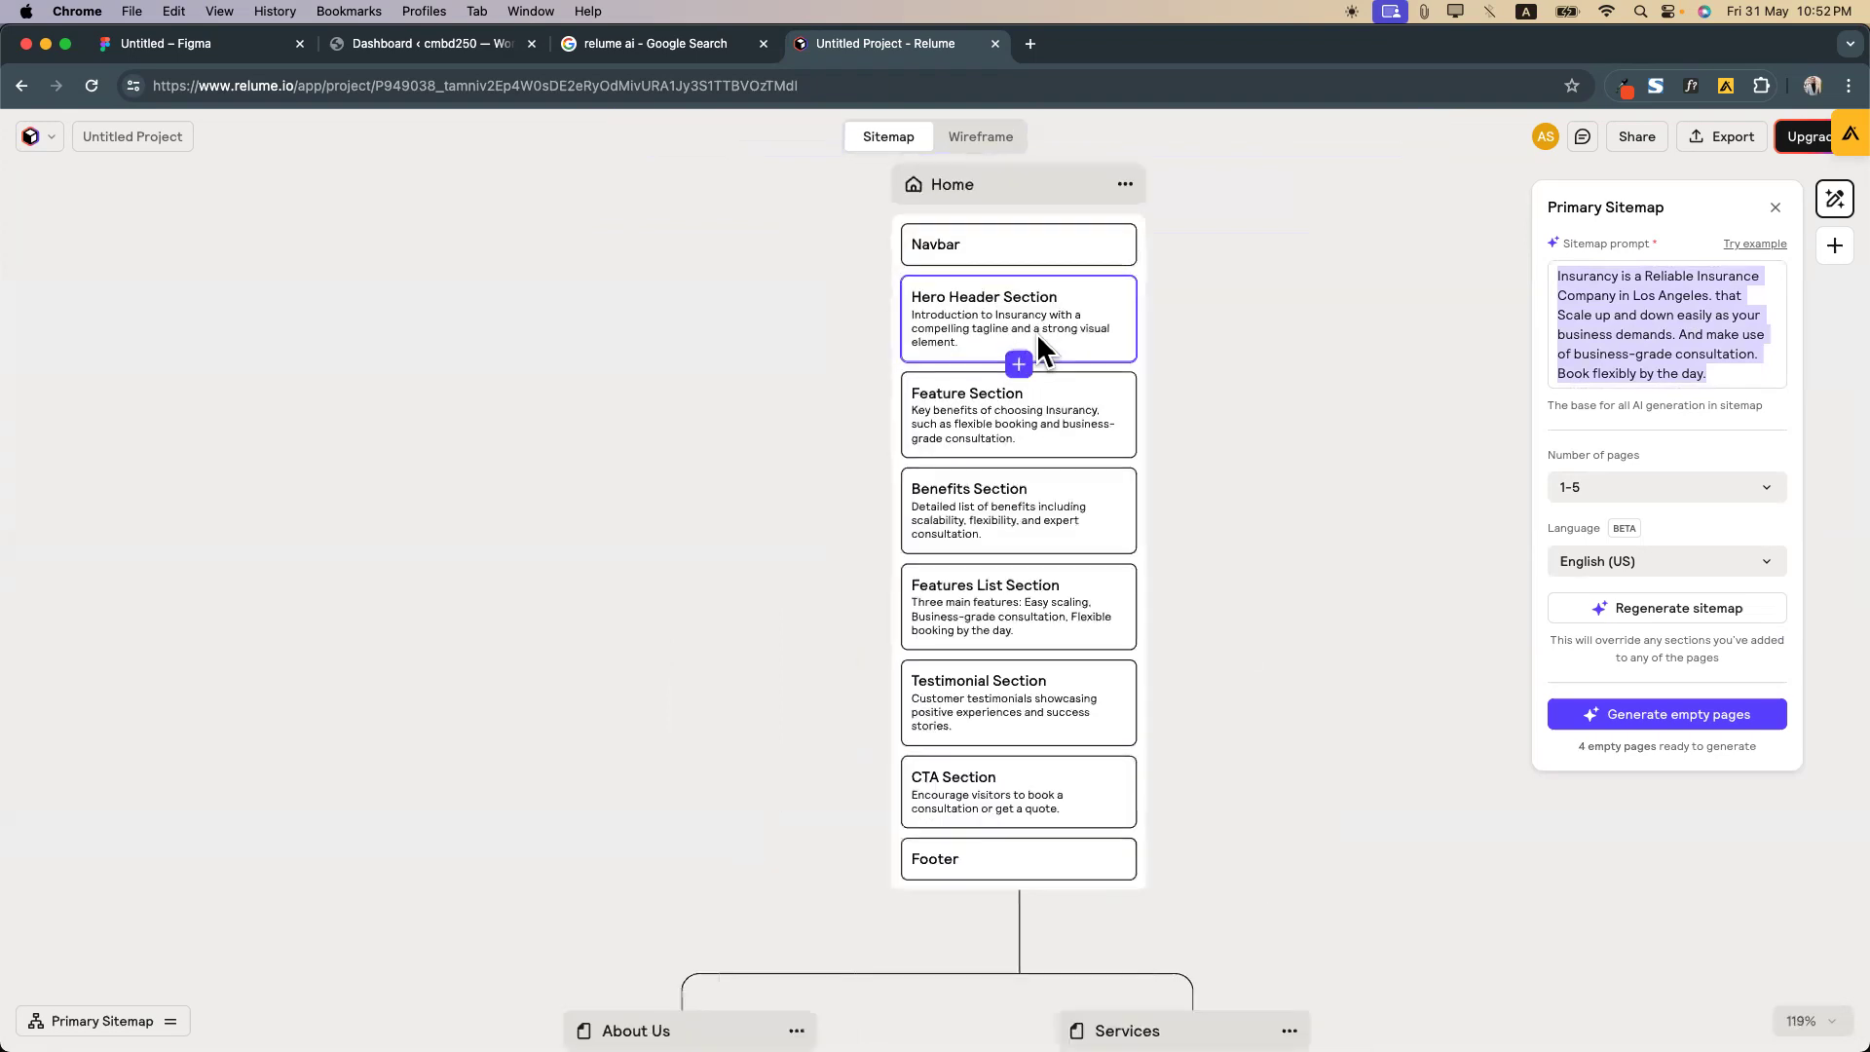
pyautogui.scroll(2, 1037, 331)
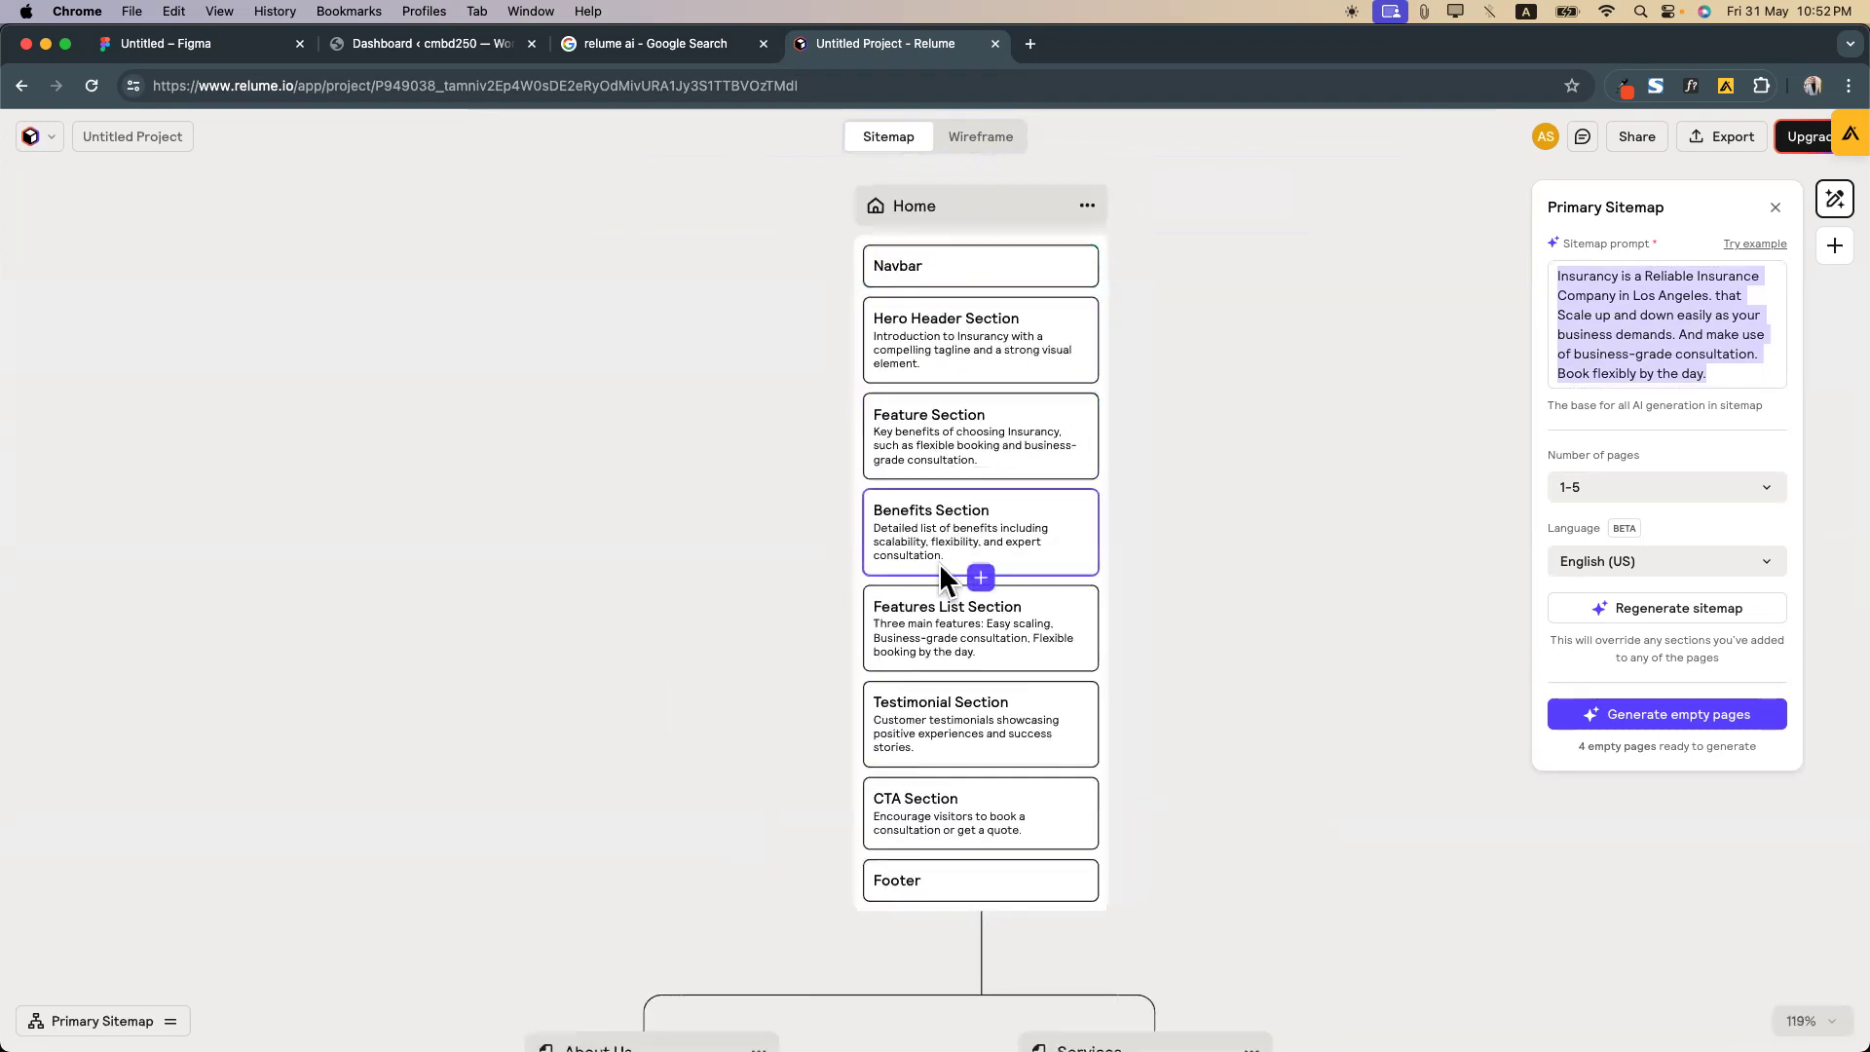
pyautogui.scroll(-2, 950, 487)
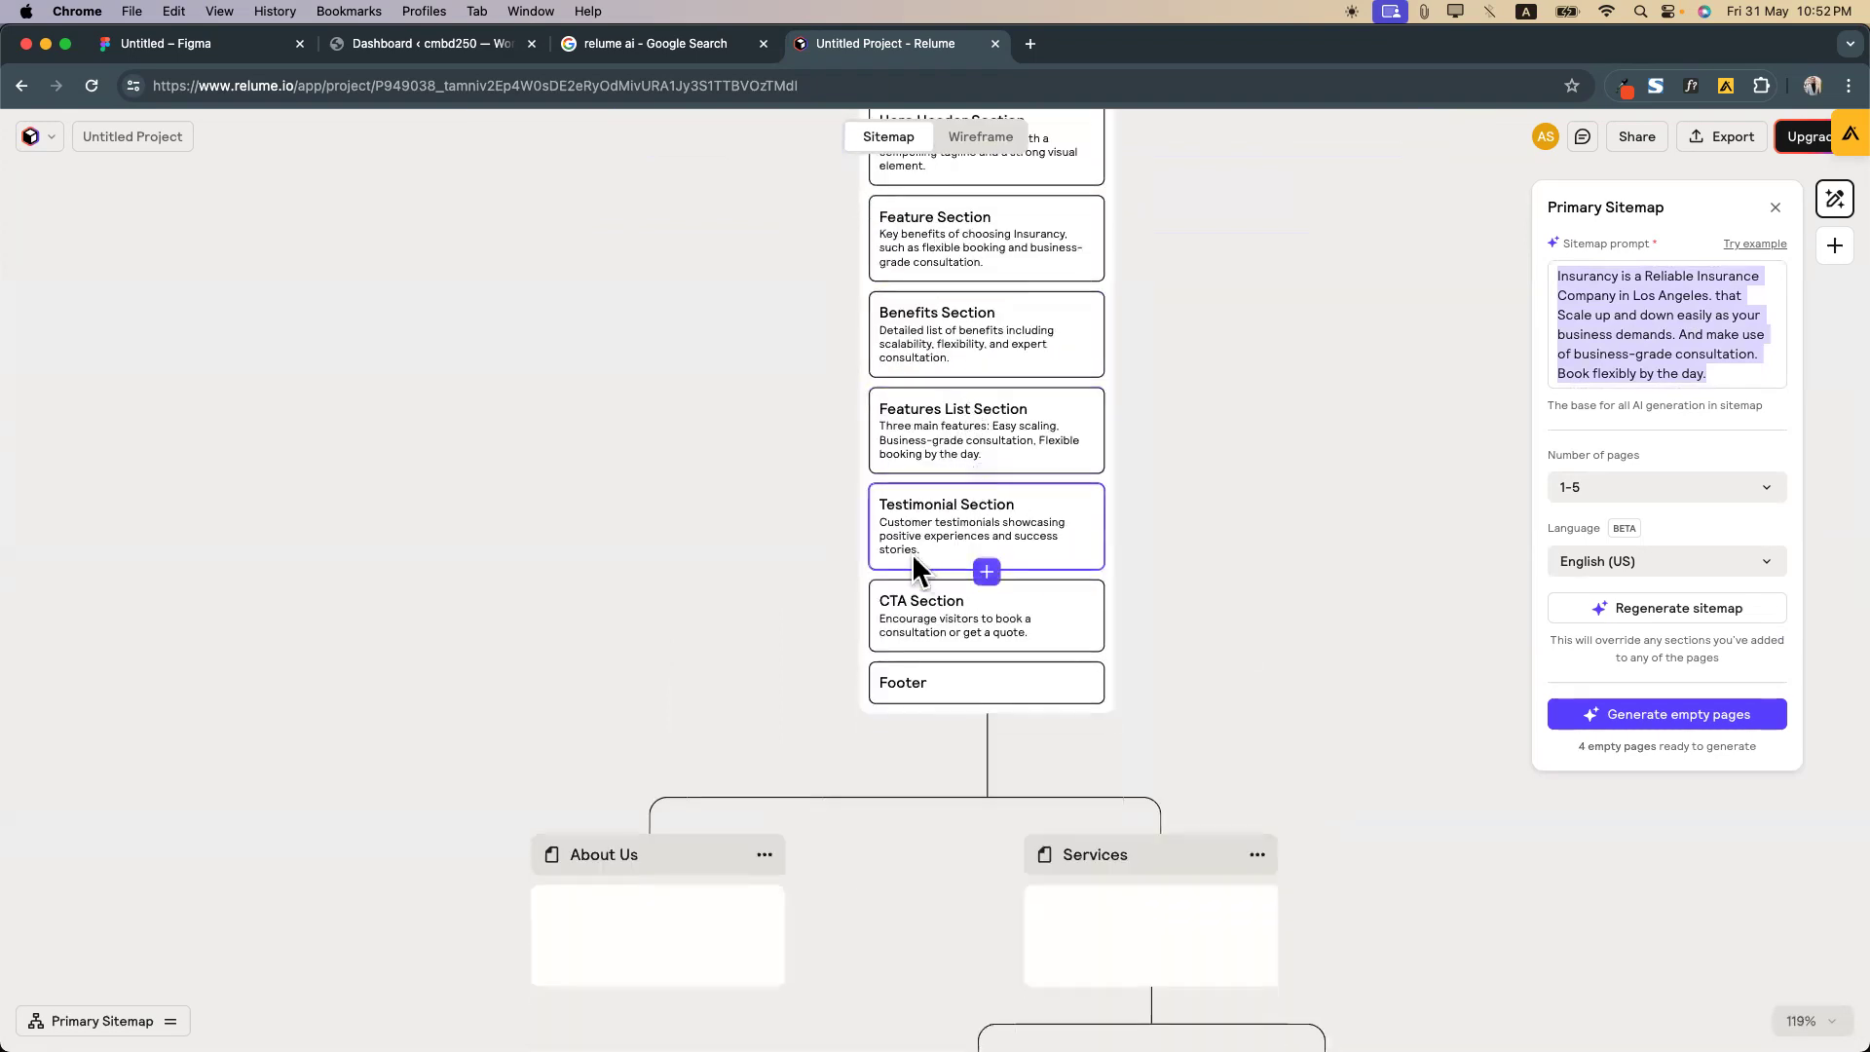
pyautogui.scroll(3, 691, 645)
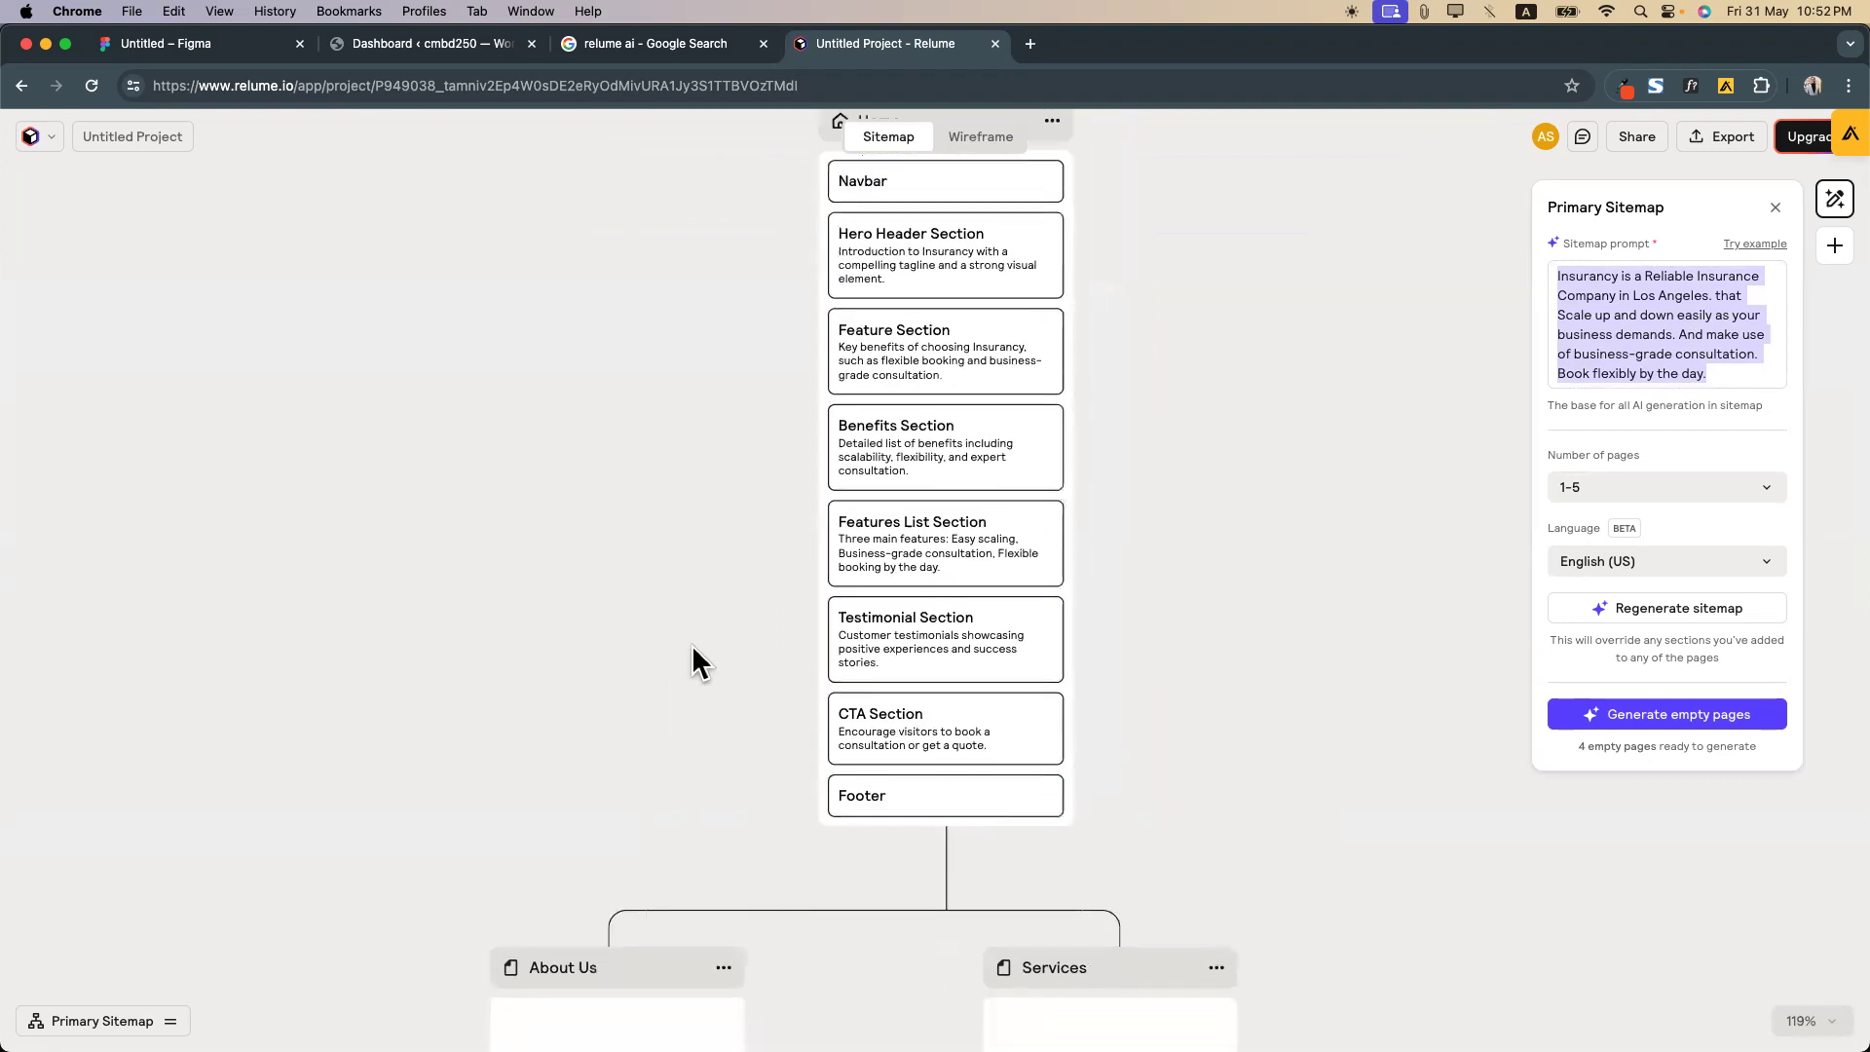
pyautogui.scroll(-3, 810, 709)
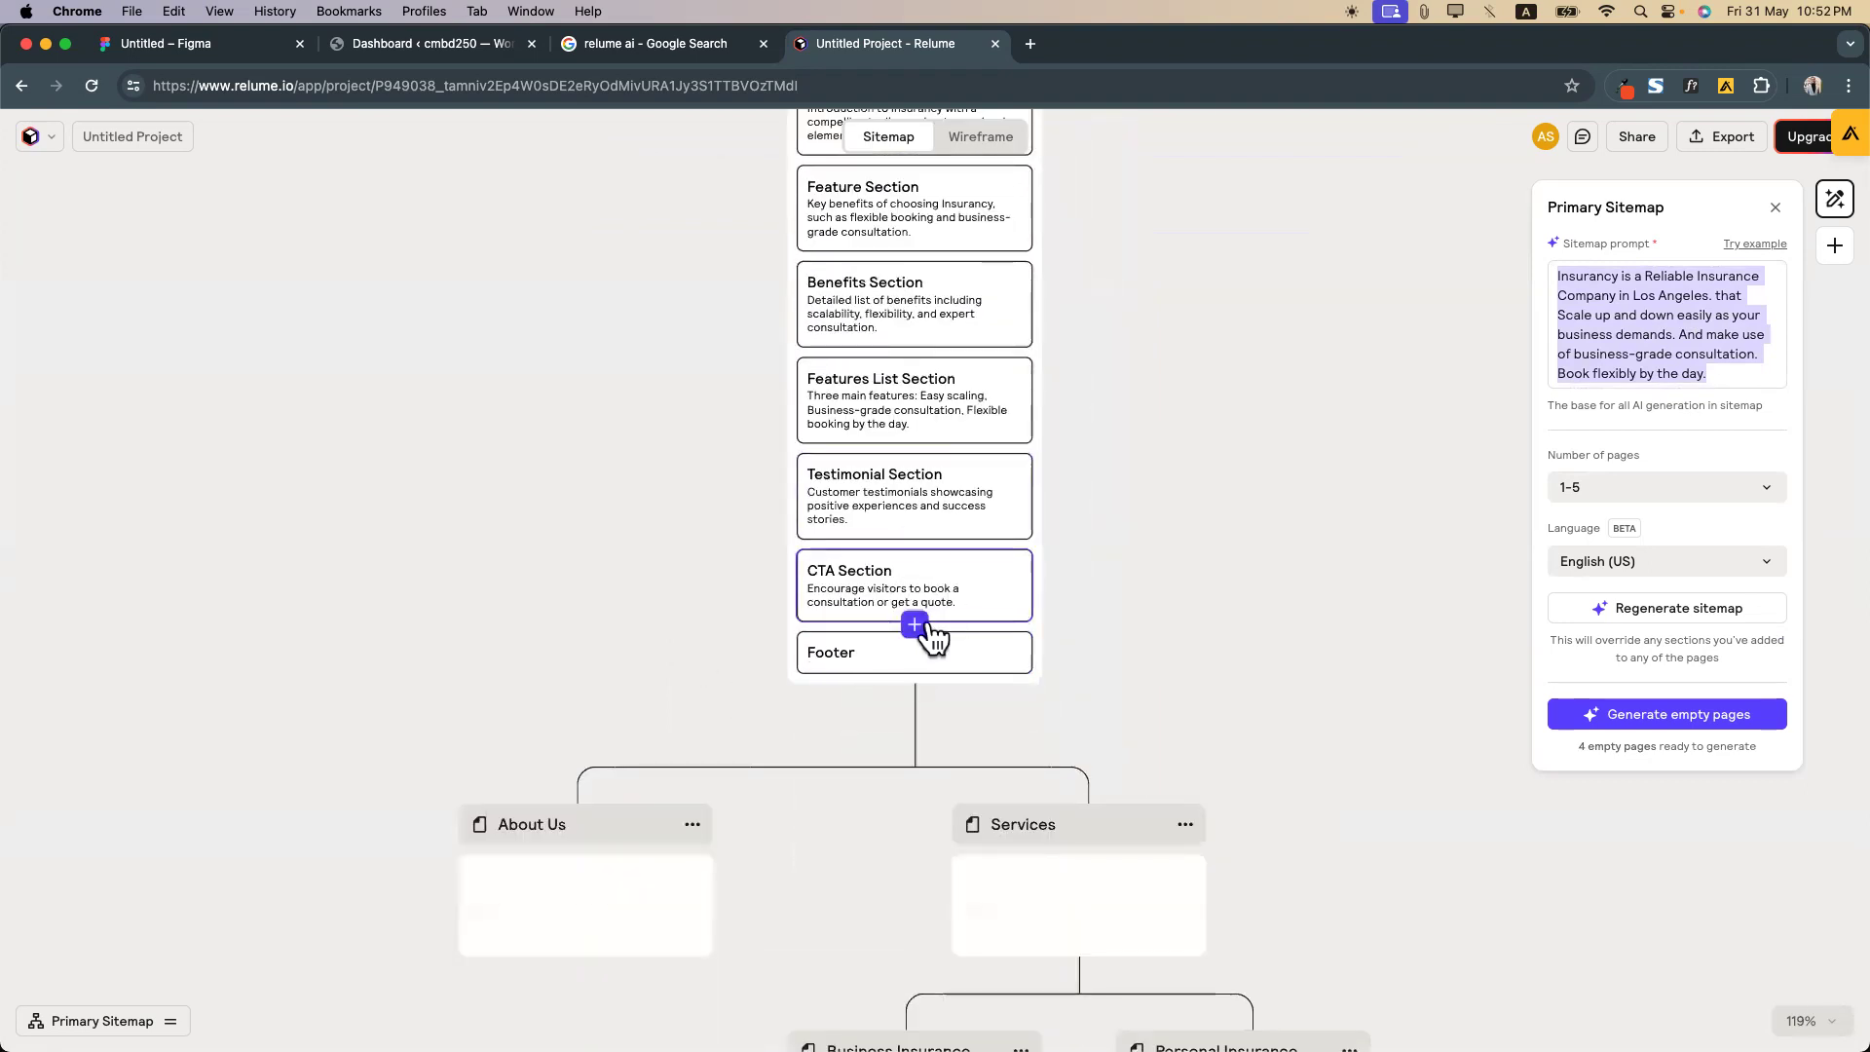
pyautogui.scroll(3, 926, 593)
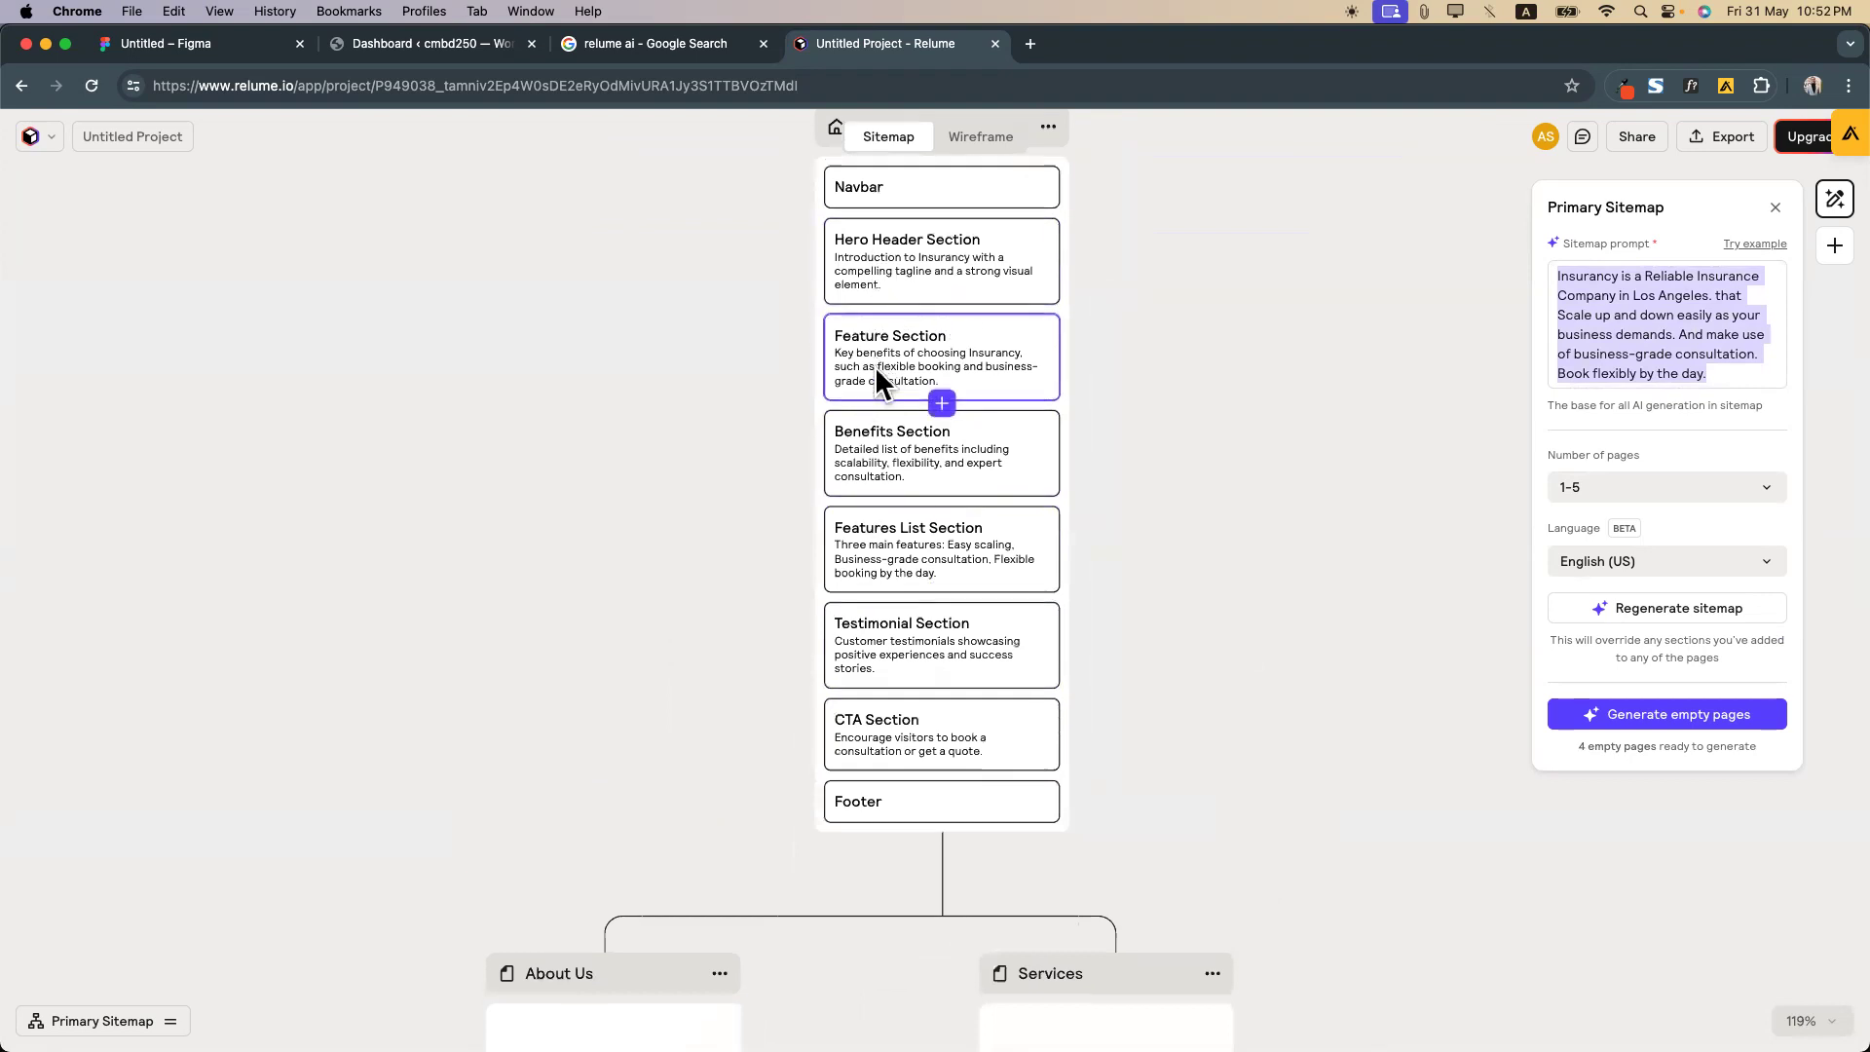
pyautogui.scroll(-3, 874, 365)
pyautogui.scroll(-2, 865, 366)
pyautogui.scroll(2, 865, 366)
pyautogui.scroll(4, 865, 368)
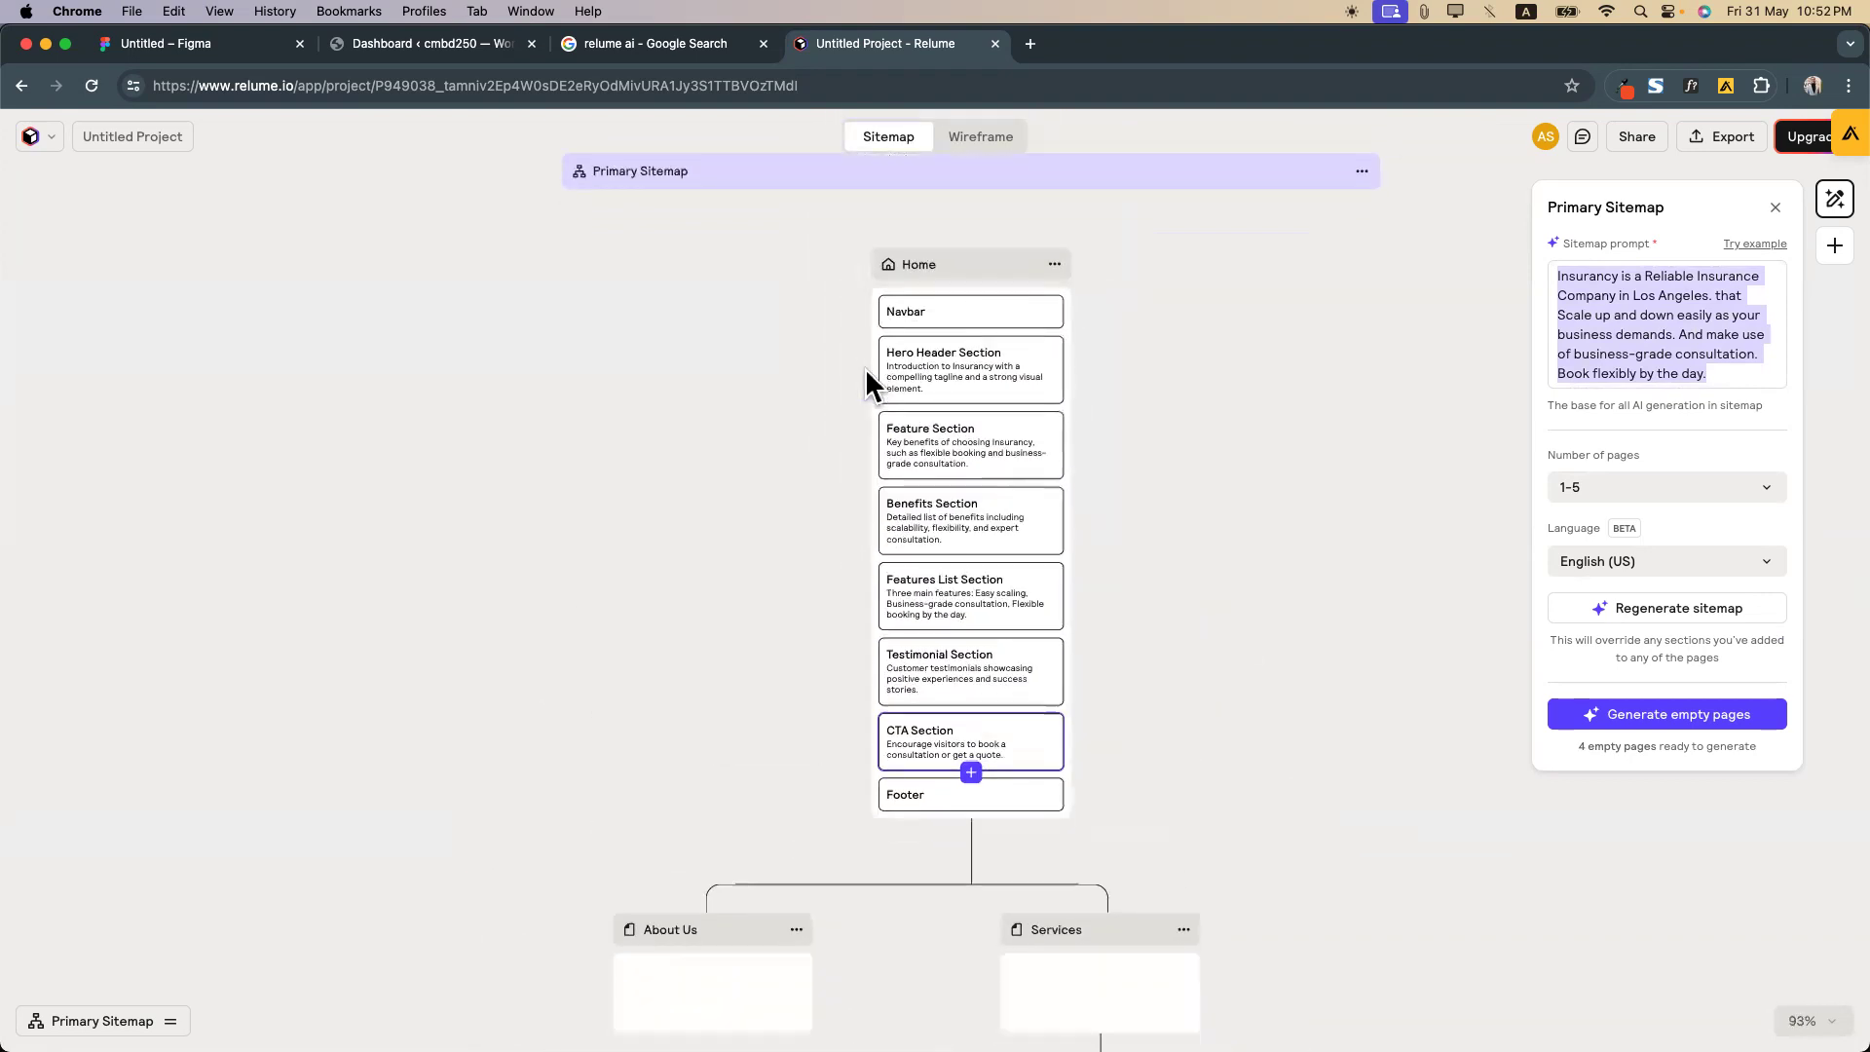
pyautogui.scroll(-5, 865, 374)
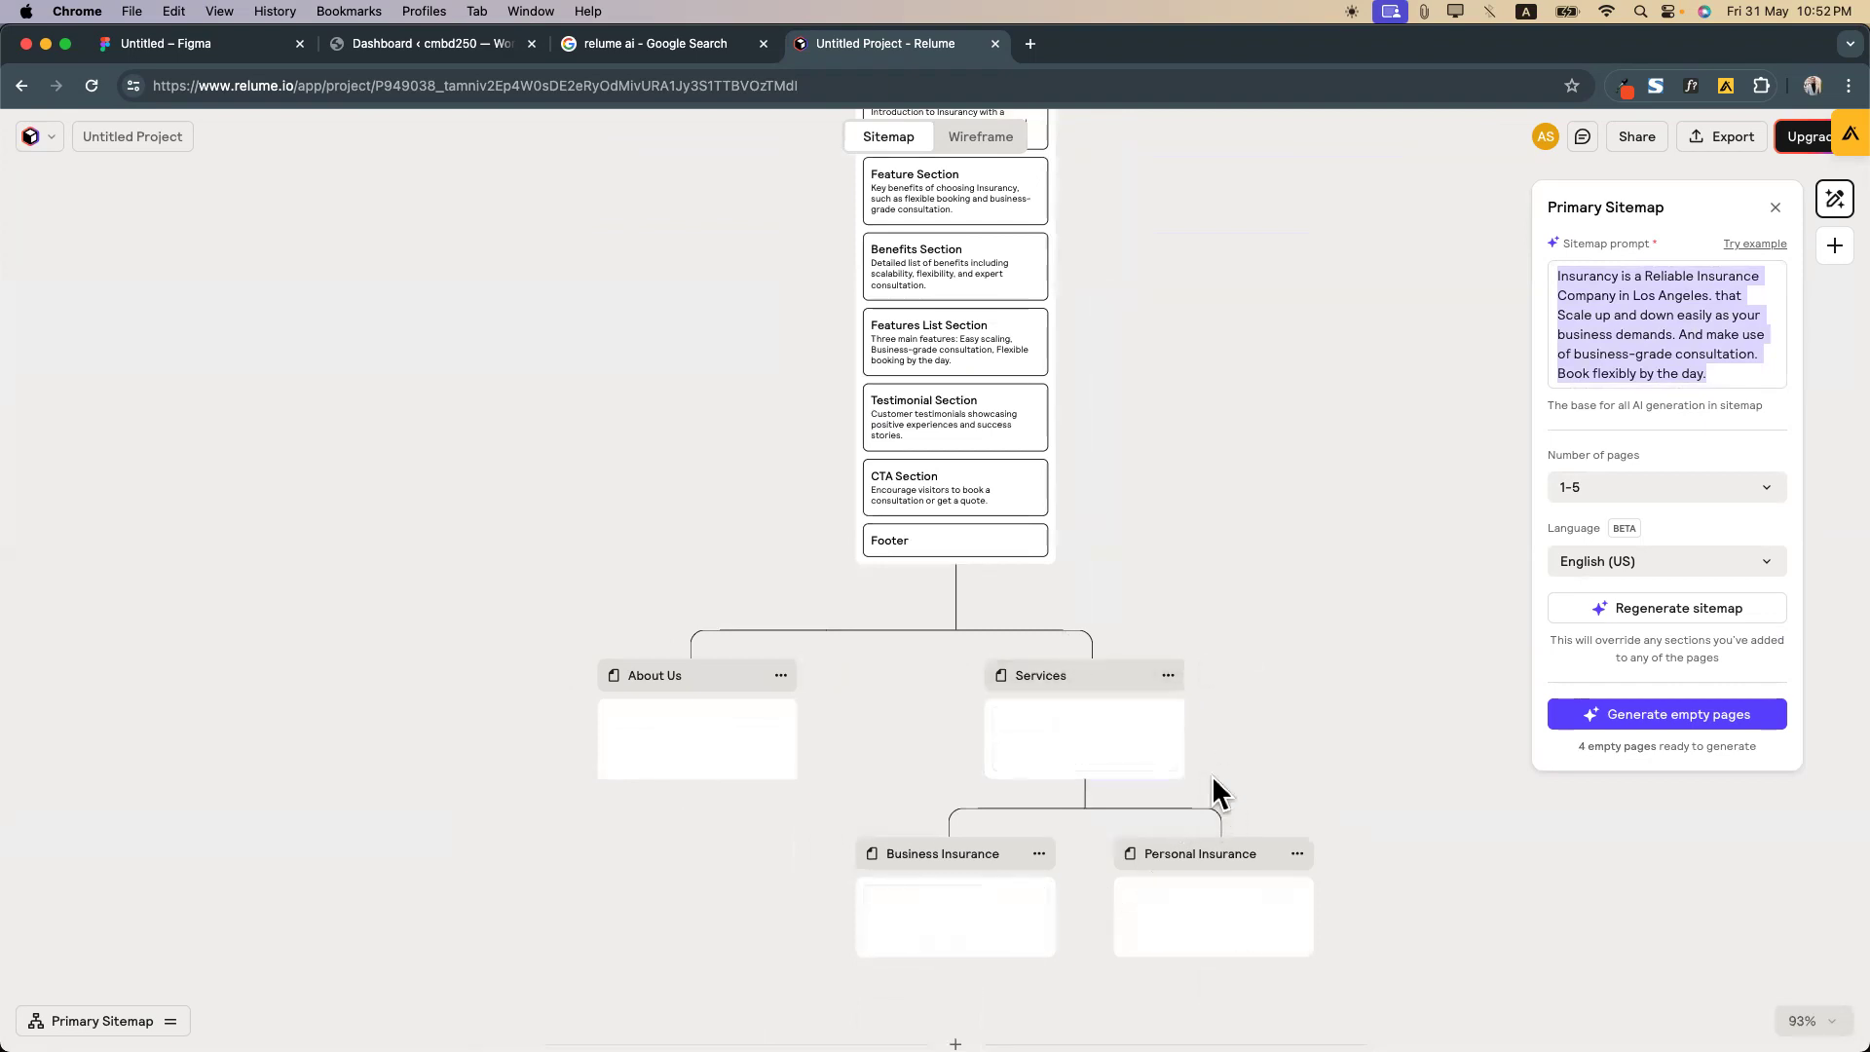
pyautogui.moveTo(1083, 675)
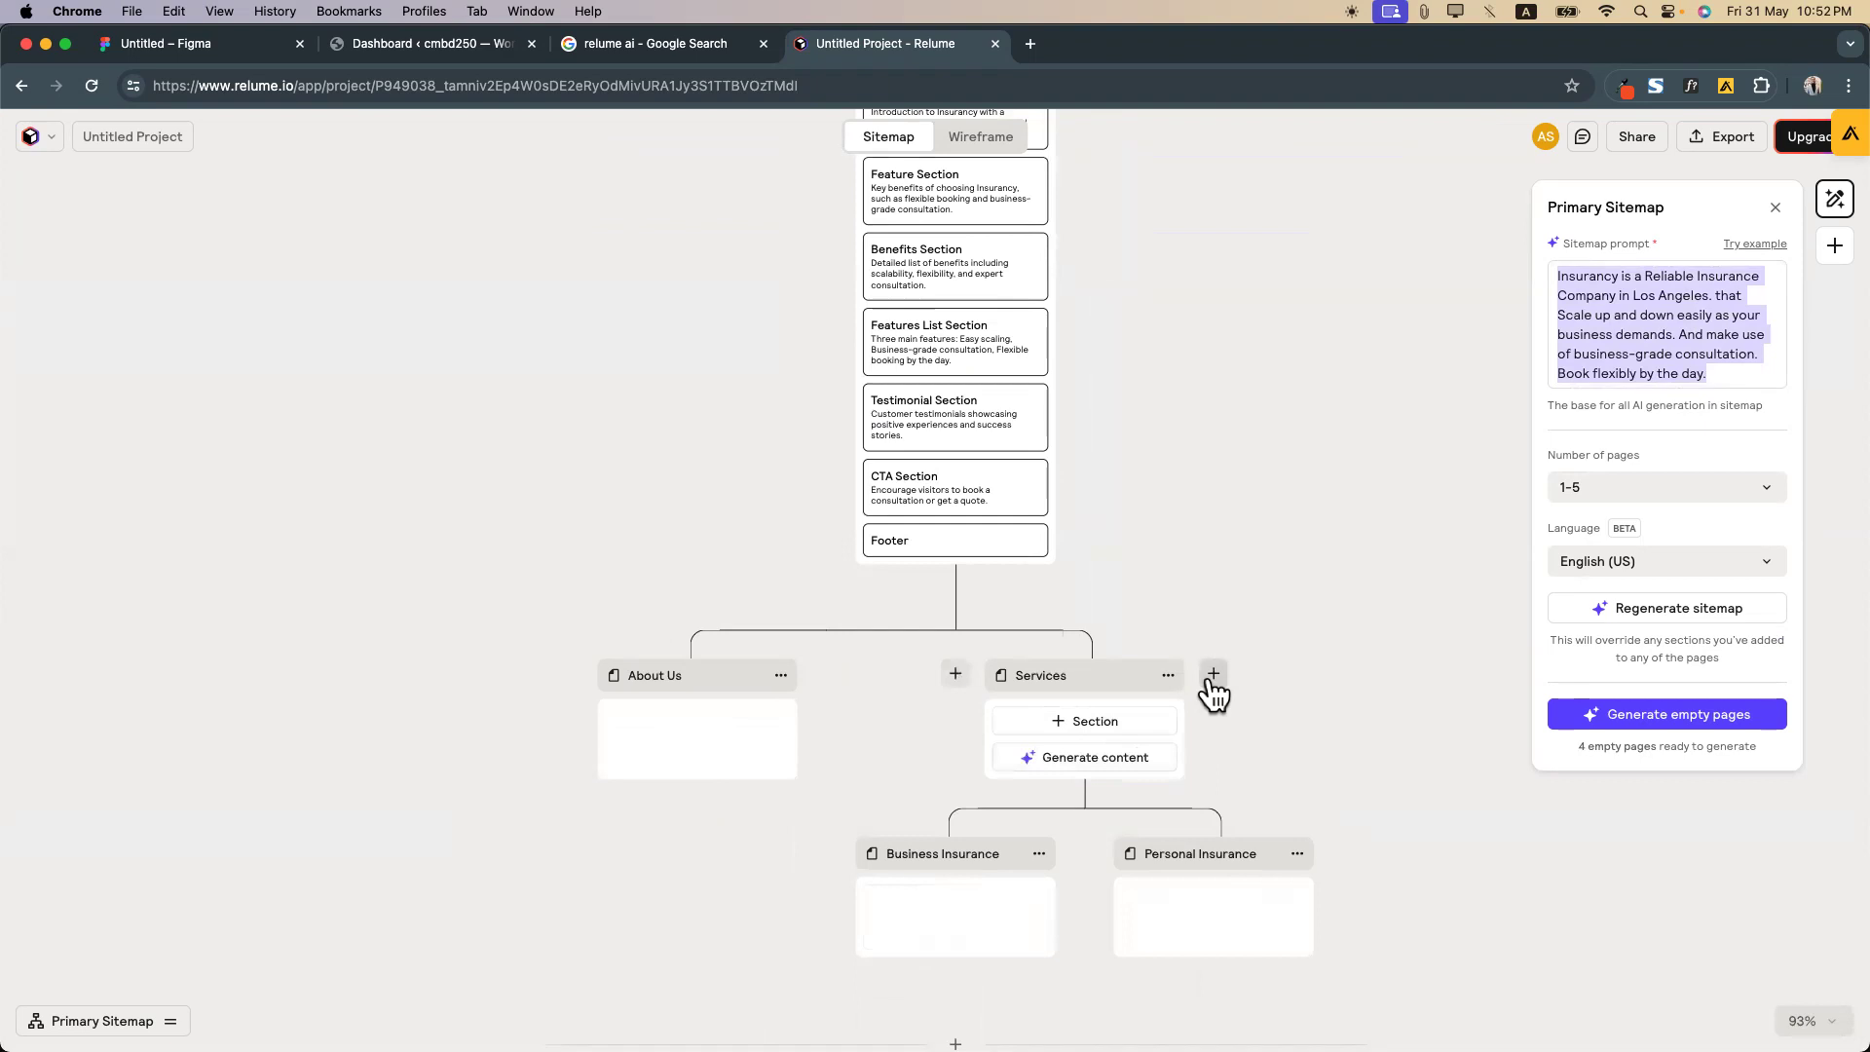
# Add a Page 6 beside Services, delete it again, and compare with the Figma design.
pyautogui.click(1213, 674)
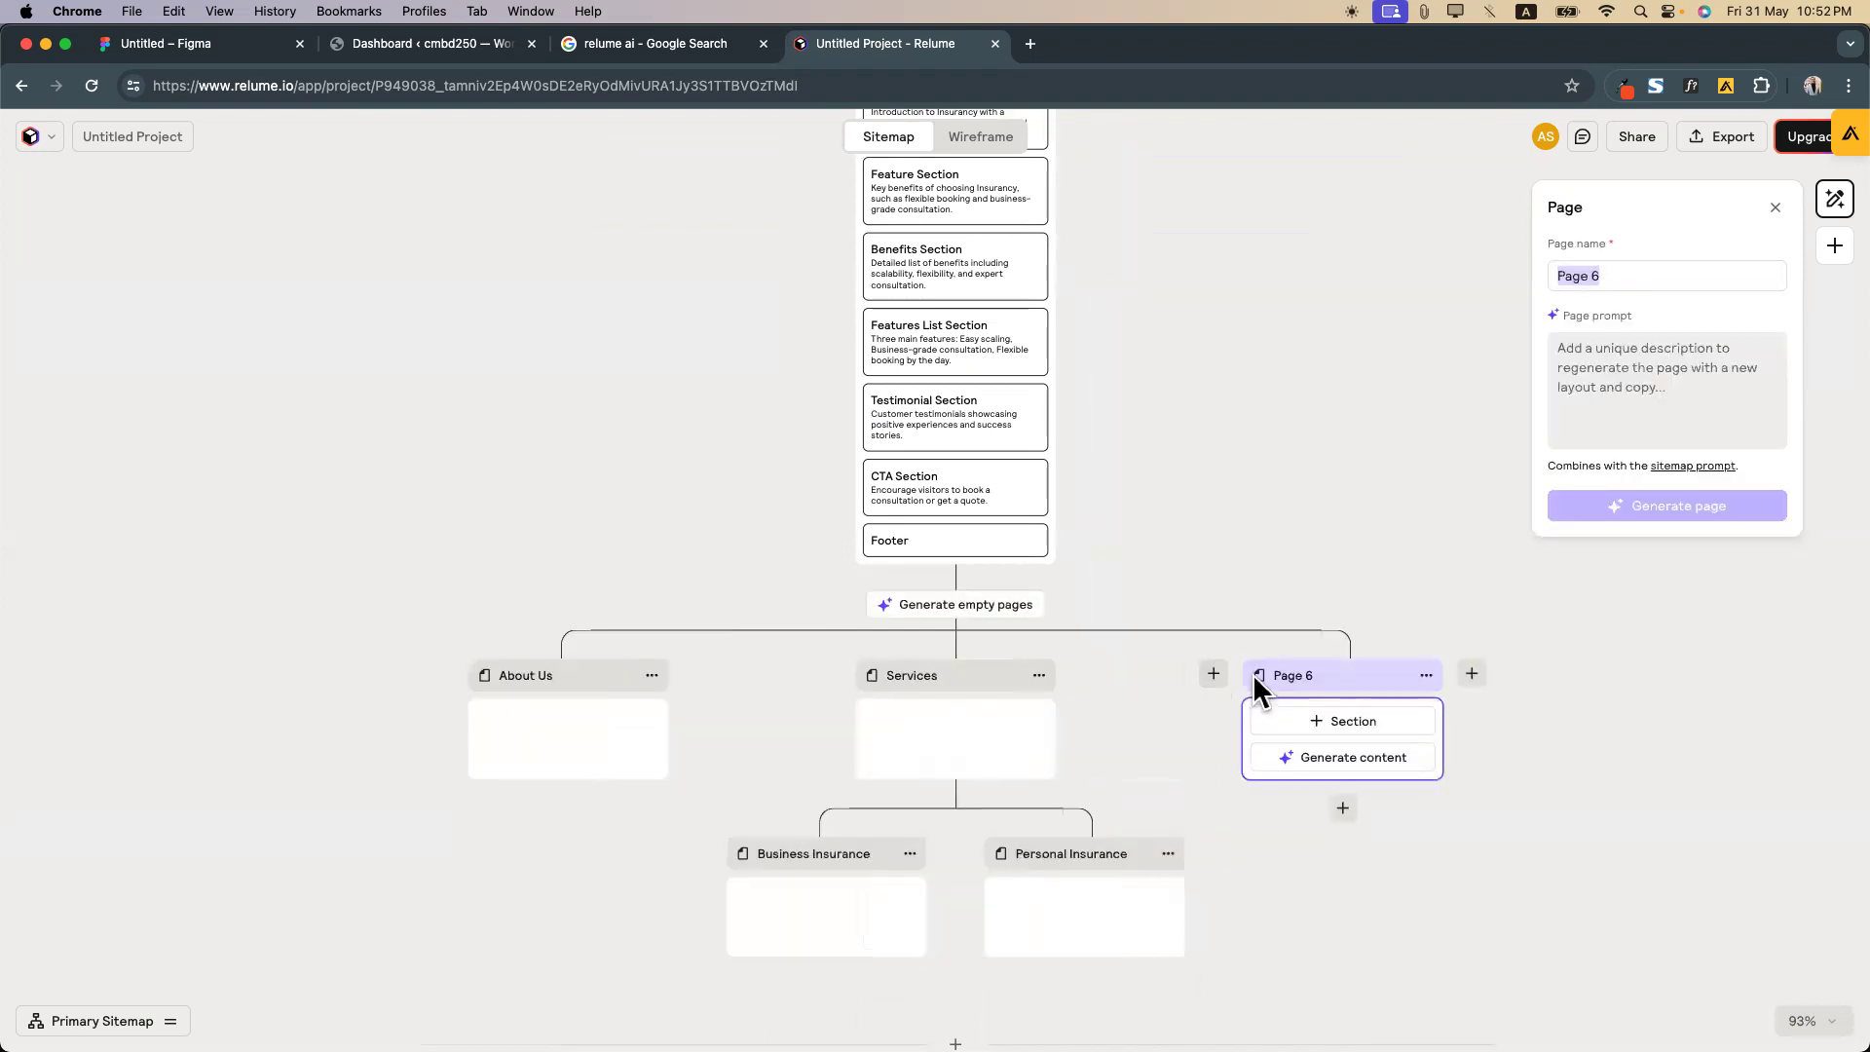
pyautogui.click(1426, 678)
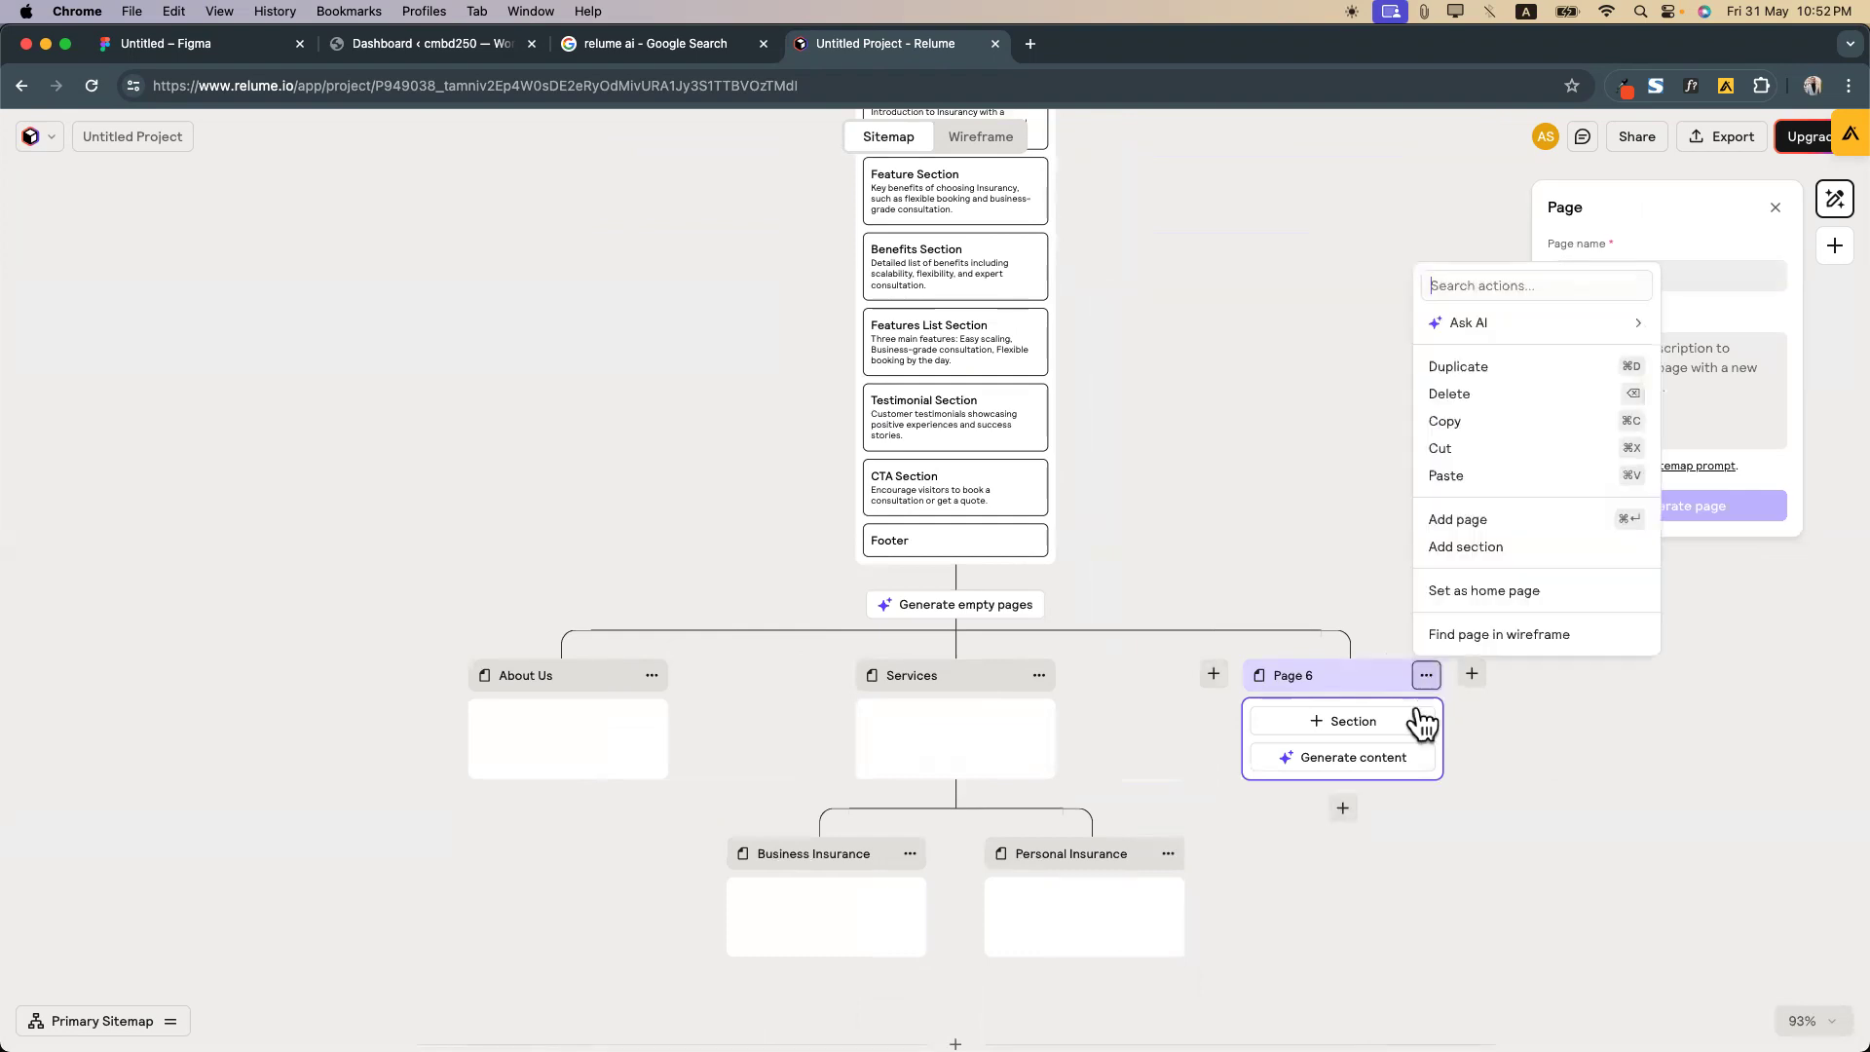
pyautogui.click(1452, 395)
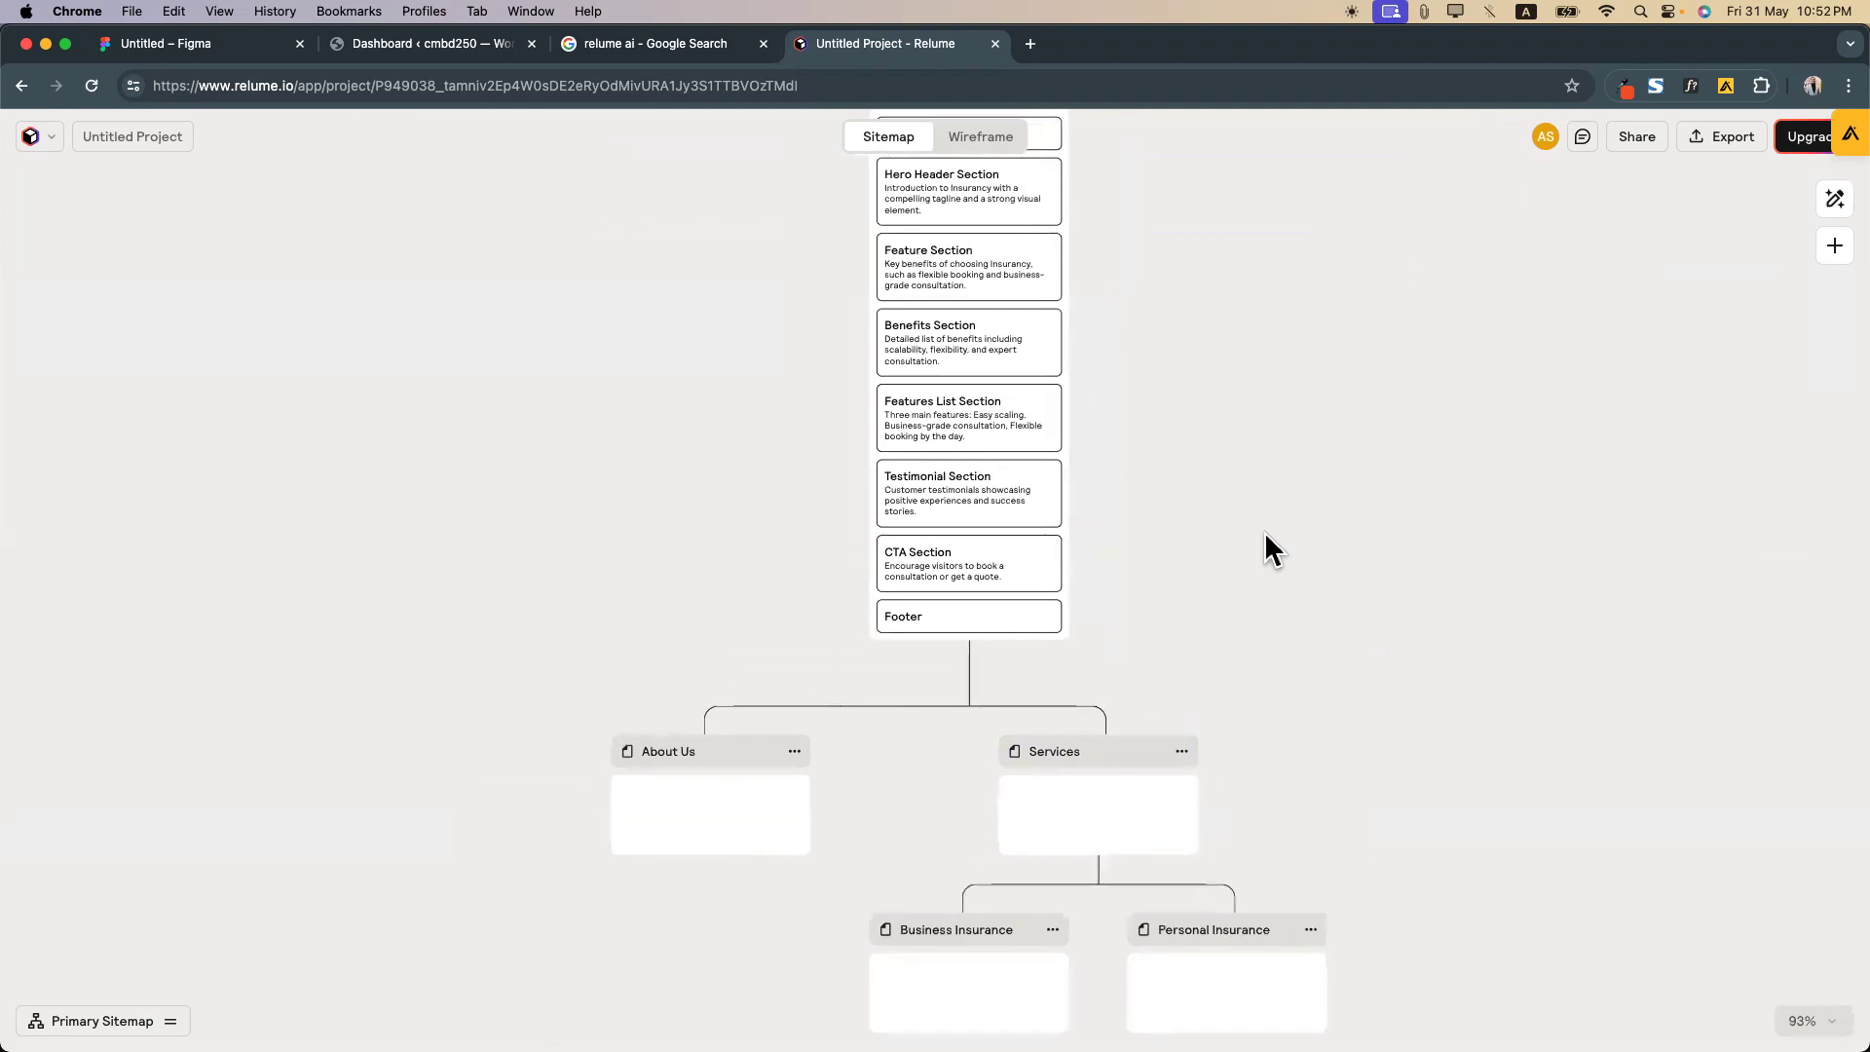
pyautogui.click(206, 45)
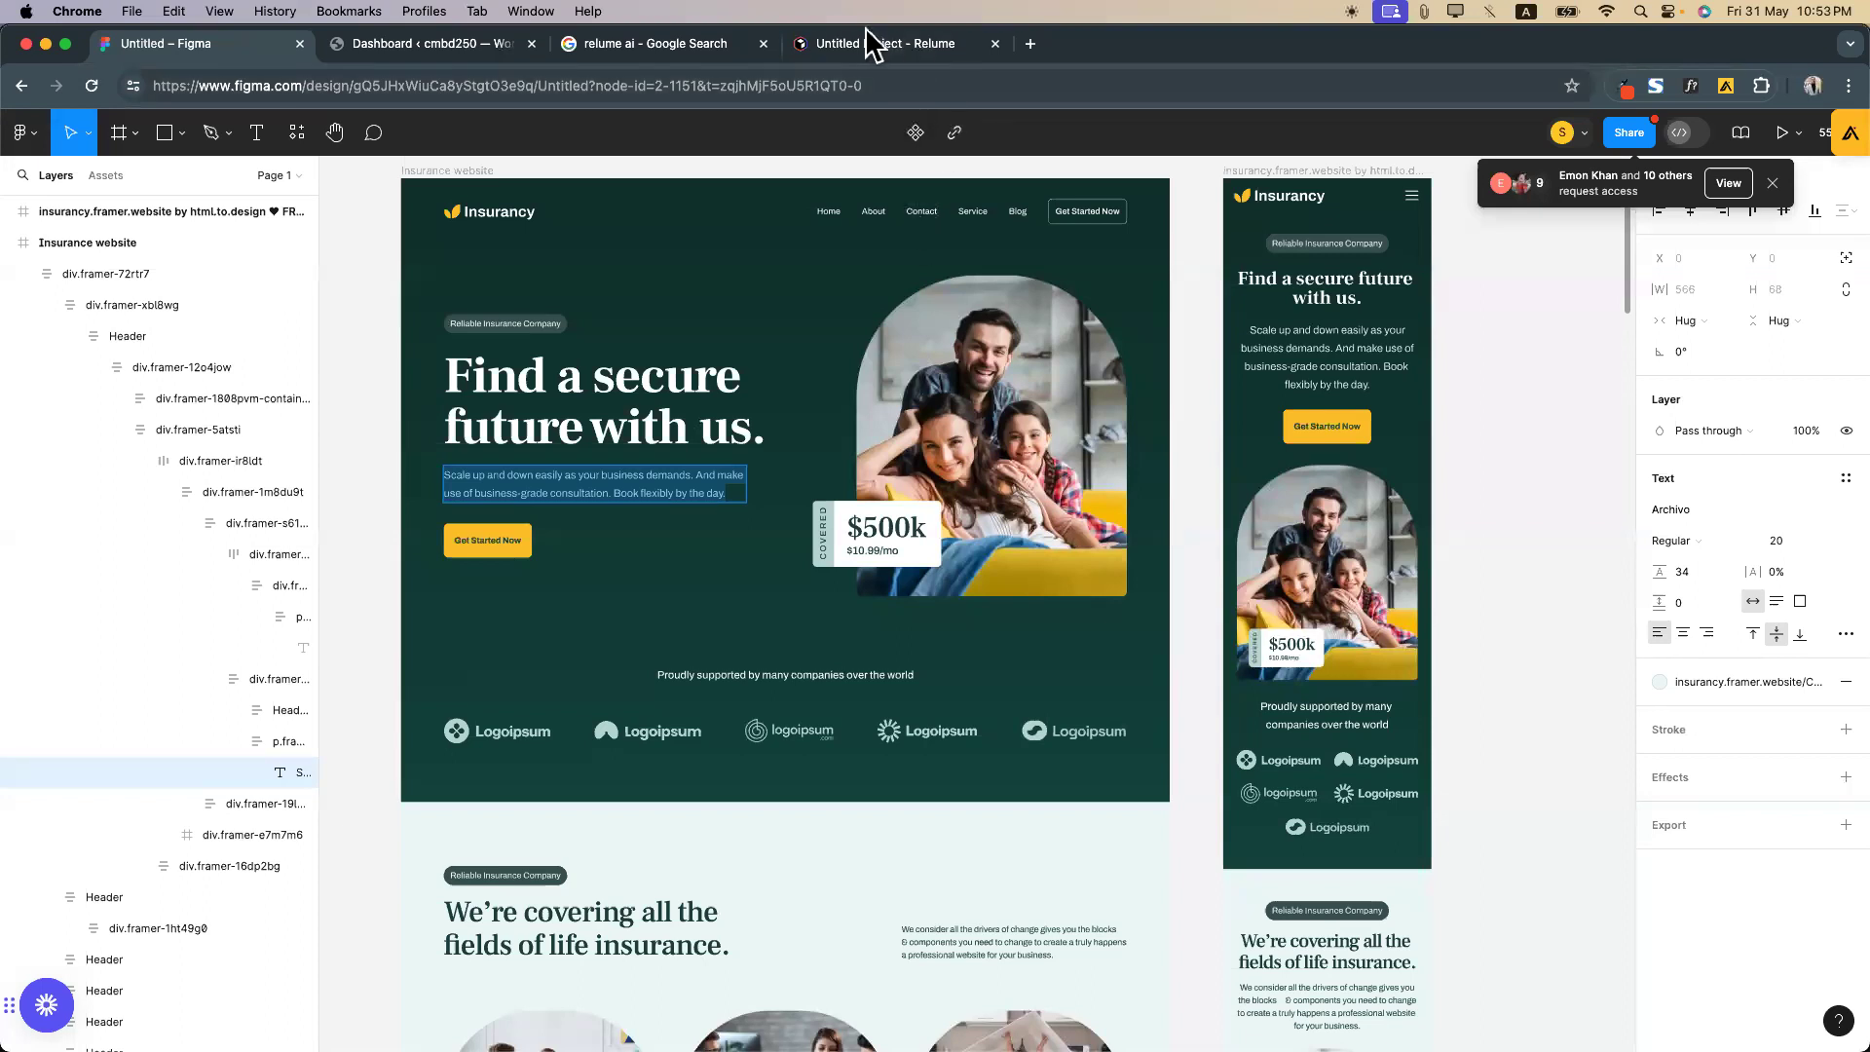
pyautogui.click(882, 42)
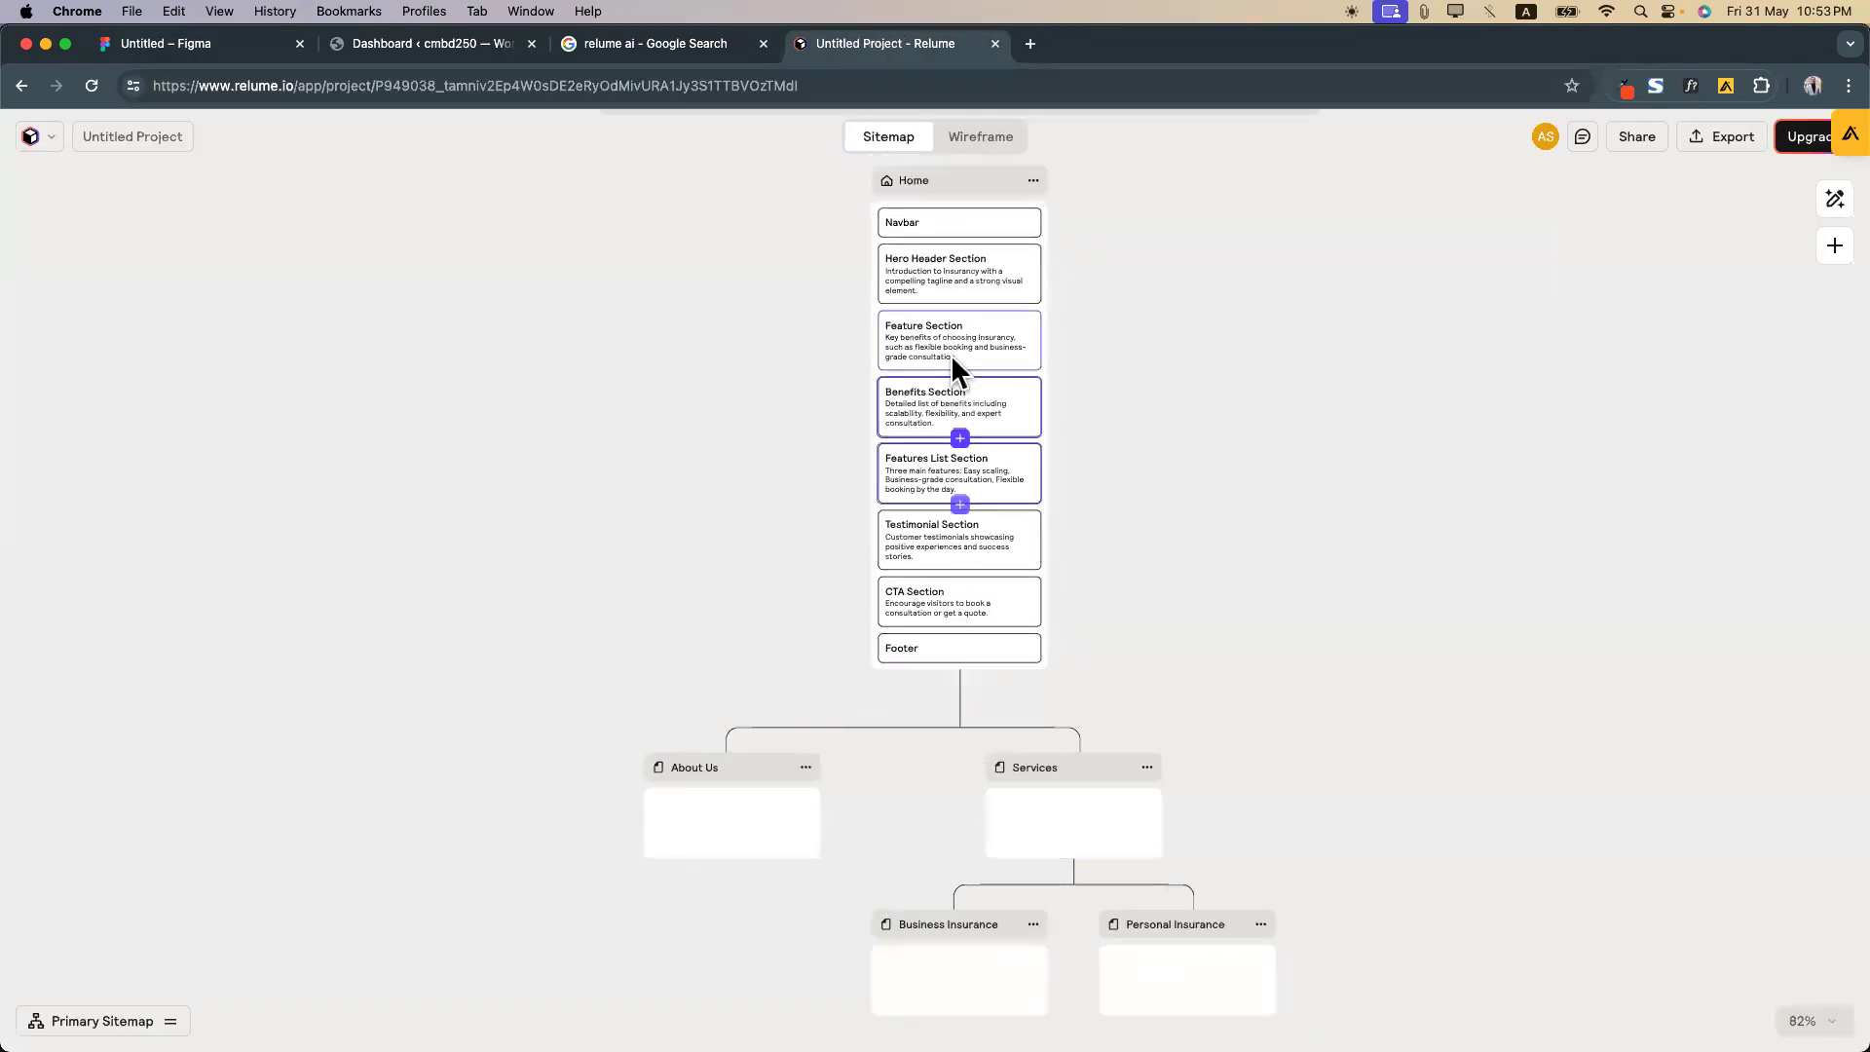
# Add a Contact page beside Services with Navbar and Footer sections.
pyautogui.scroll(-2, 908, 535)
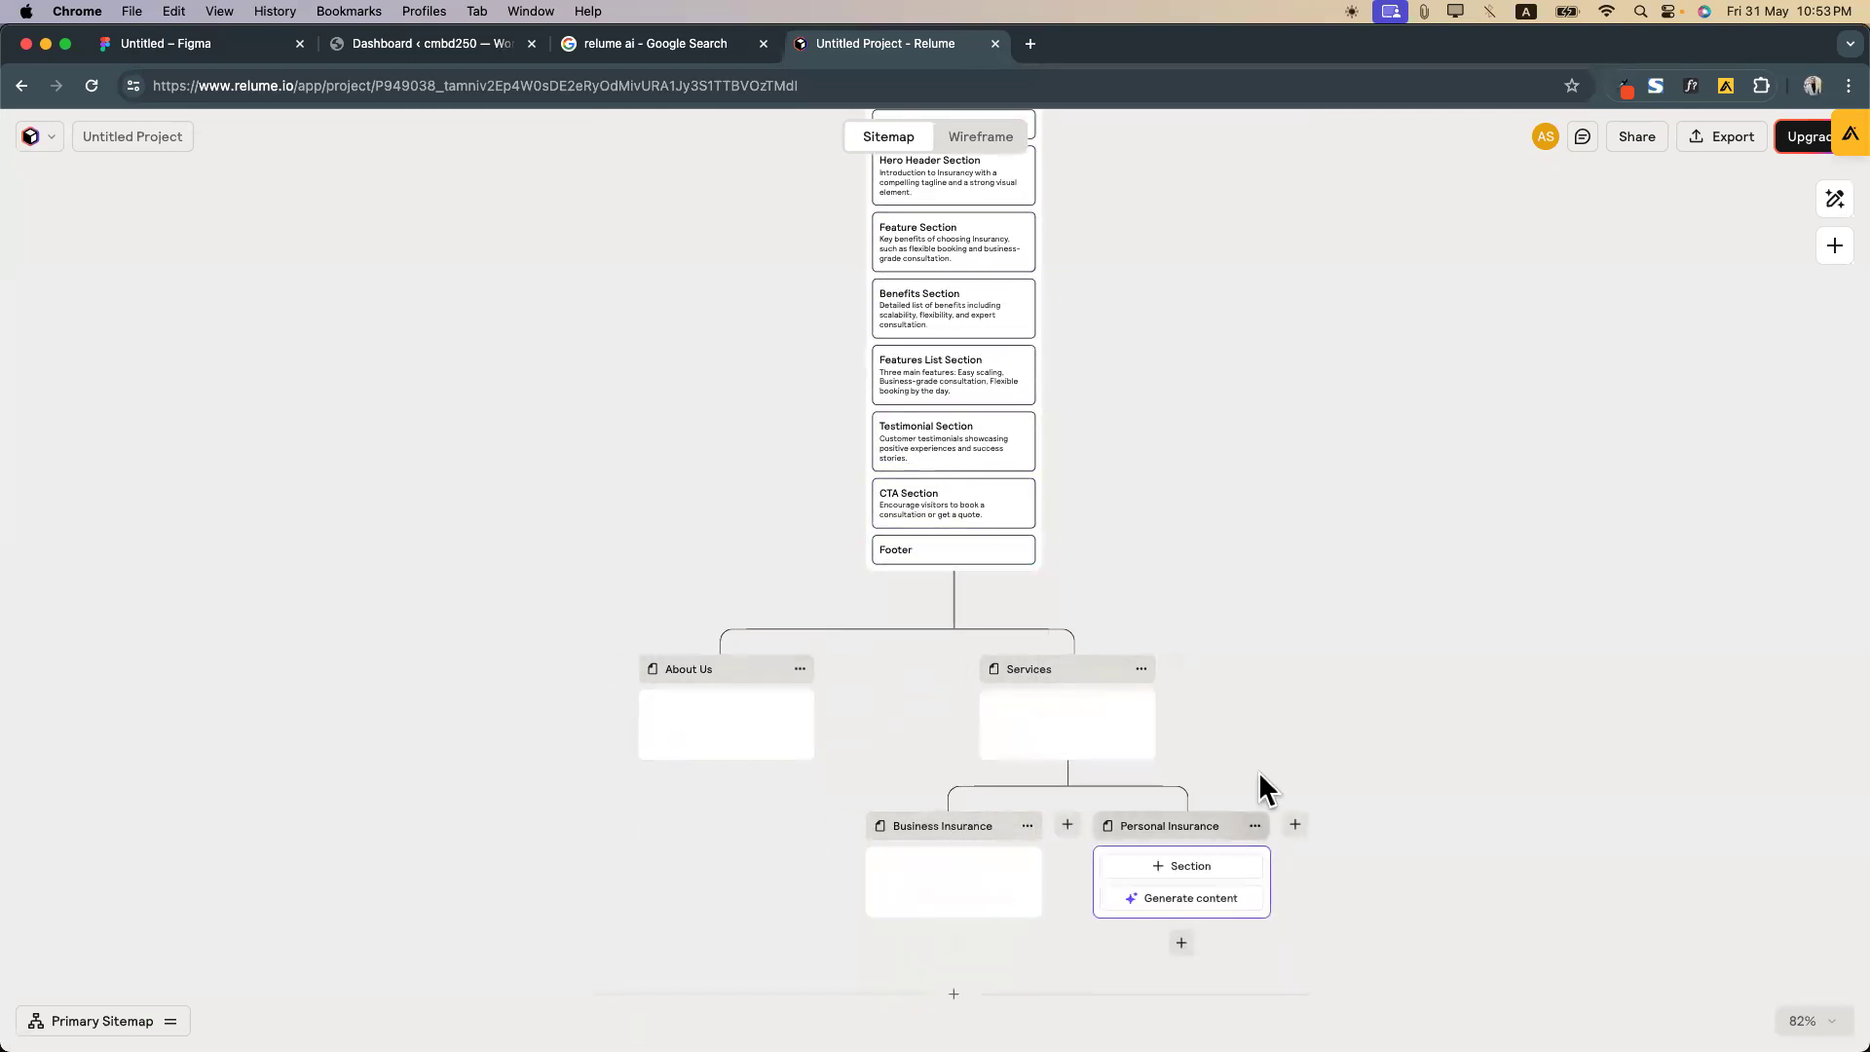
pyautogui.click(1181, 668)
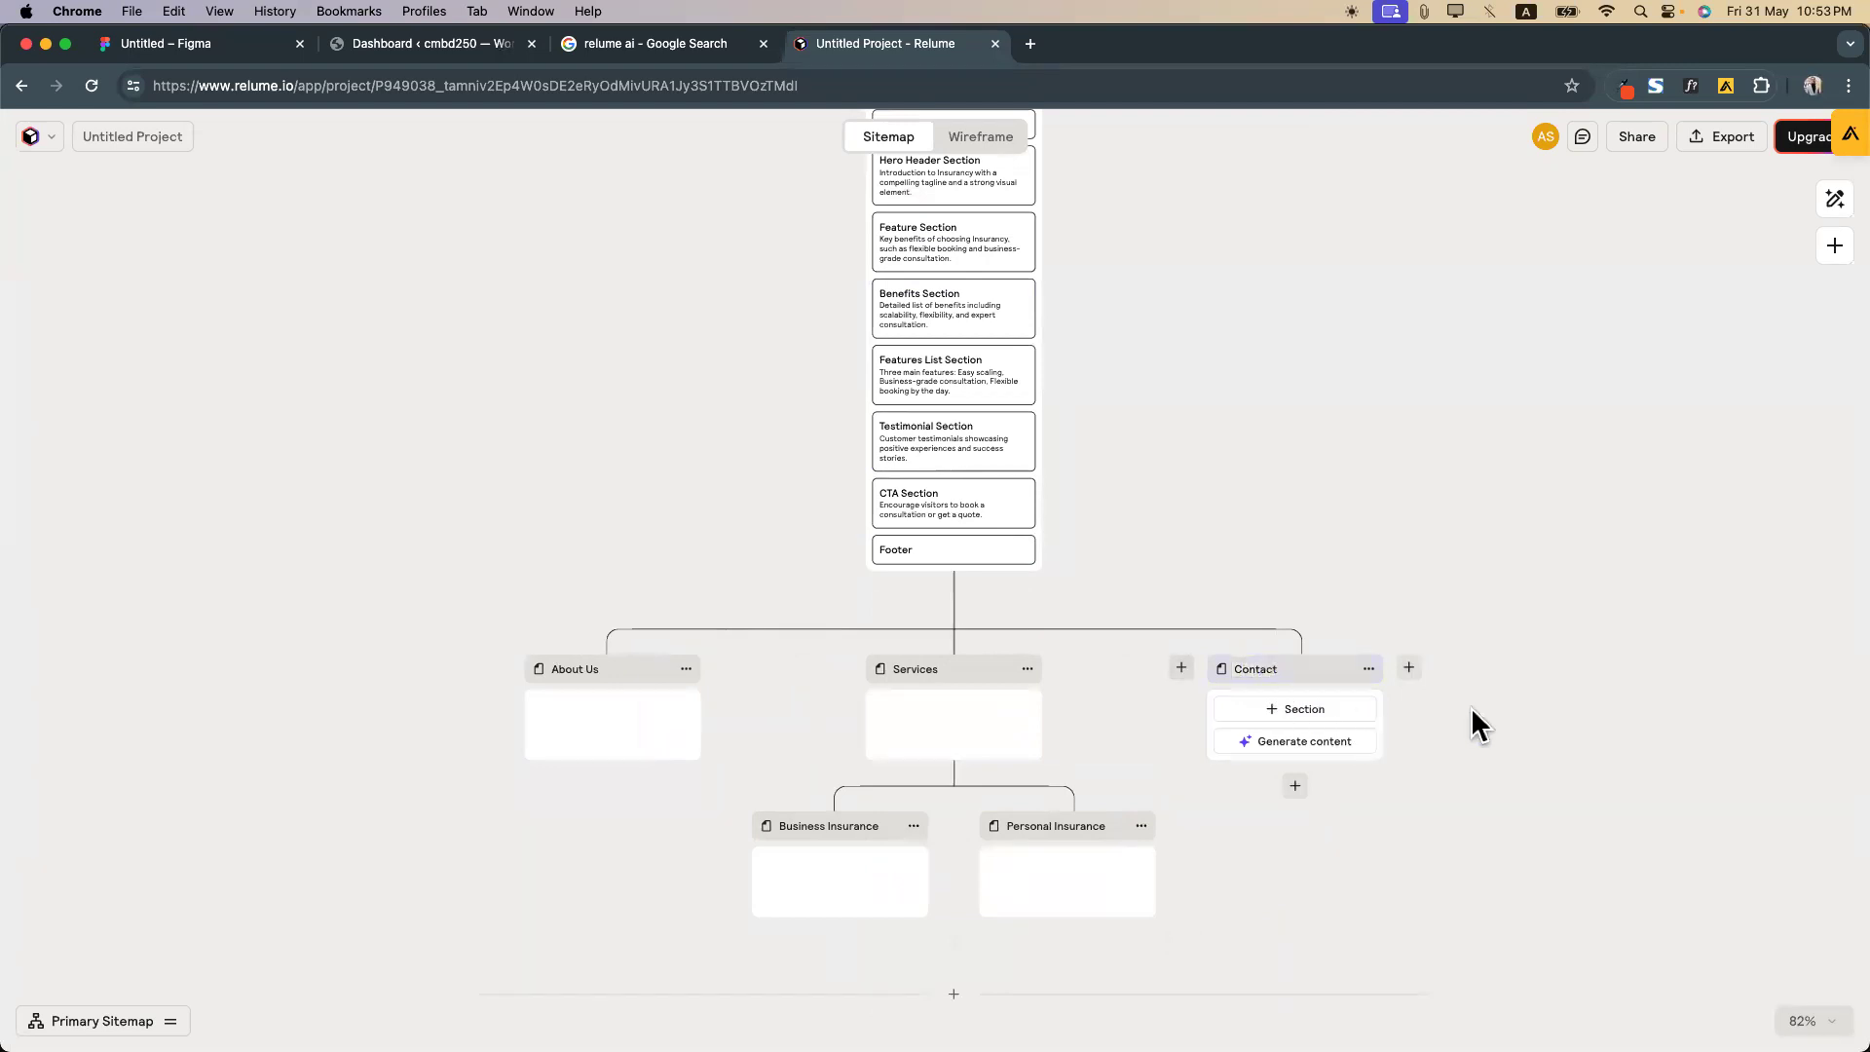
pyautogui.click(1300, 710)
pyautogui.click(1648, 509)
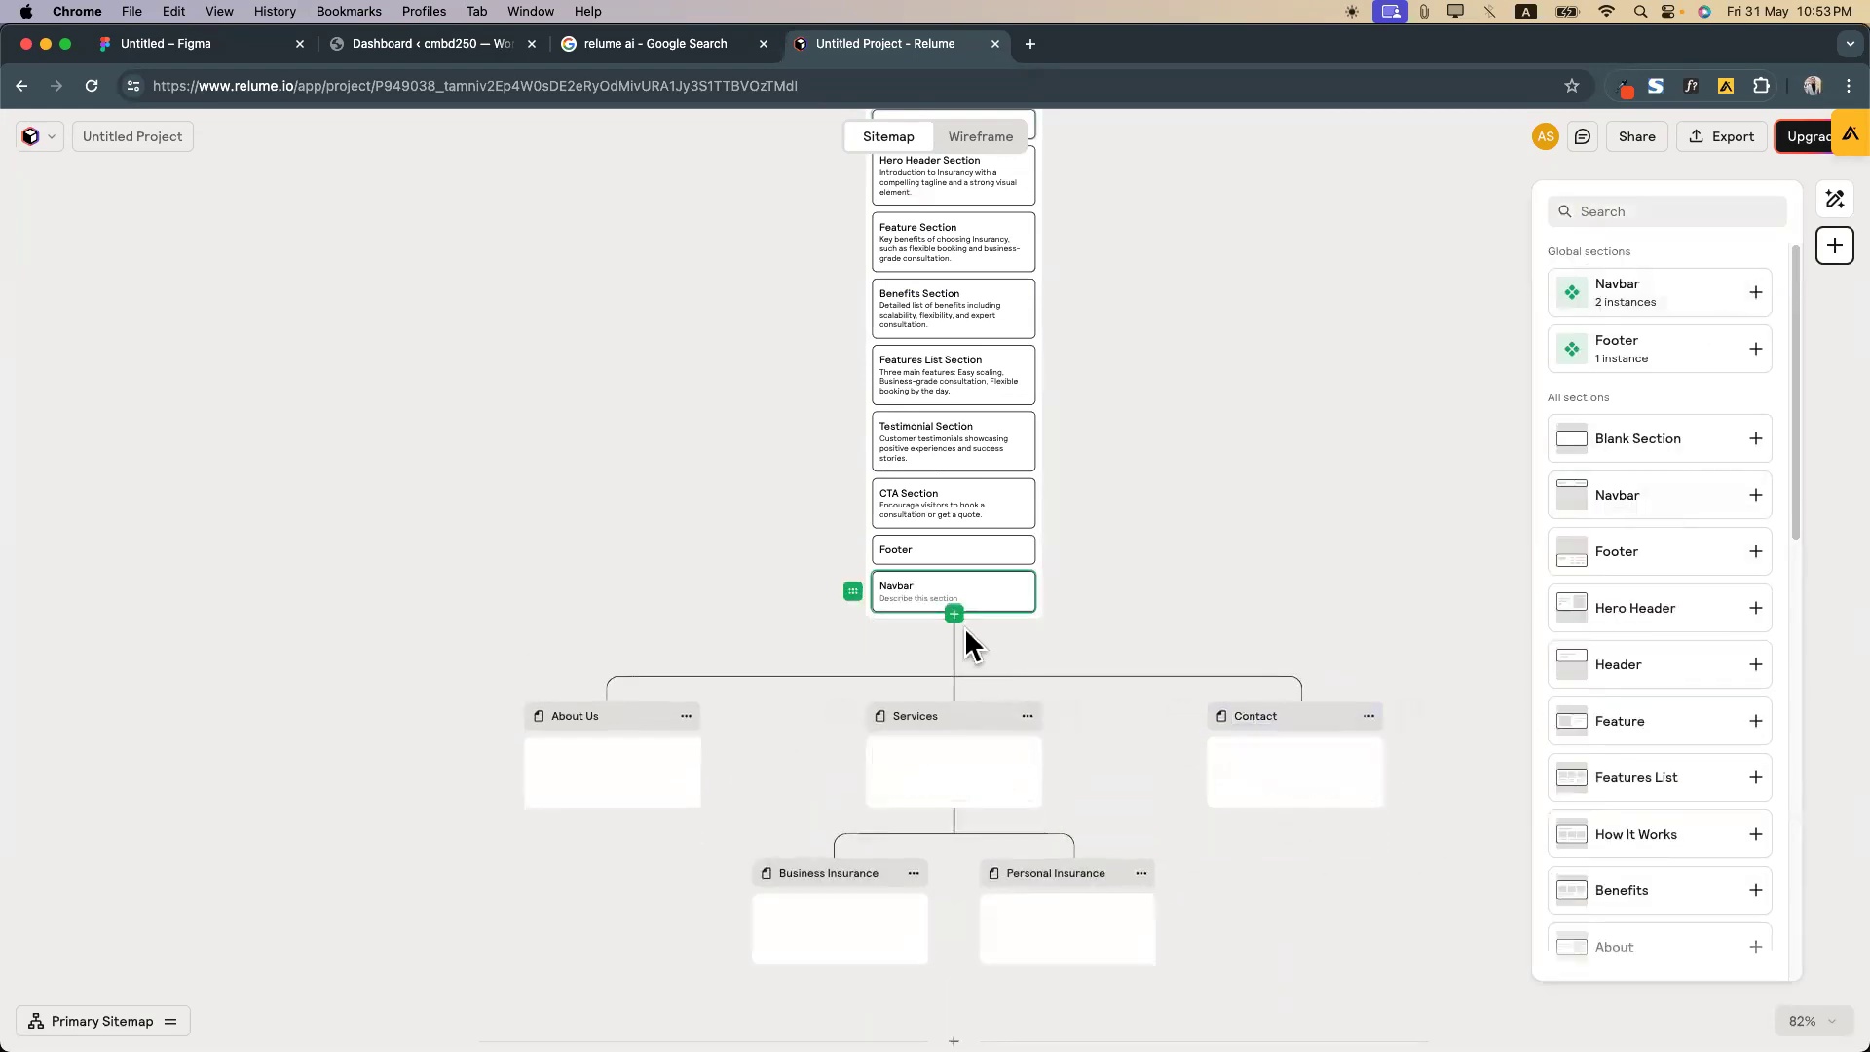
pyautogui.moveTo(925, 588); pyautogui.dragTo(1306, 729)
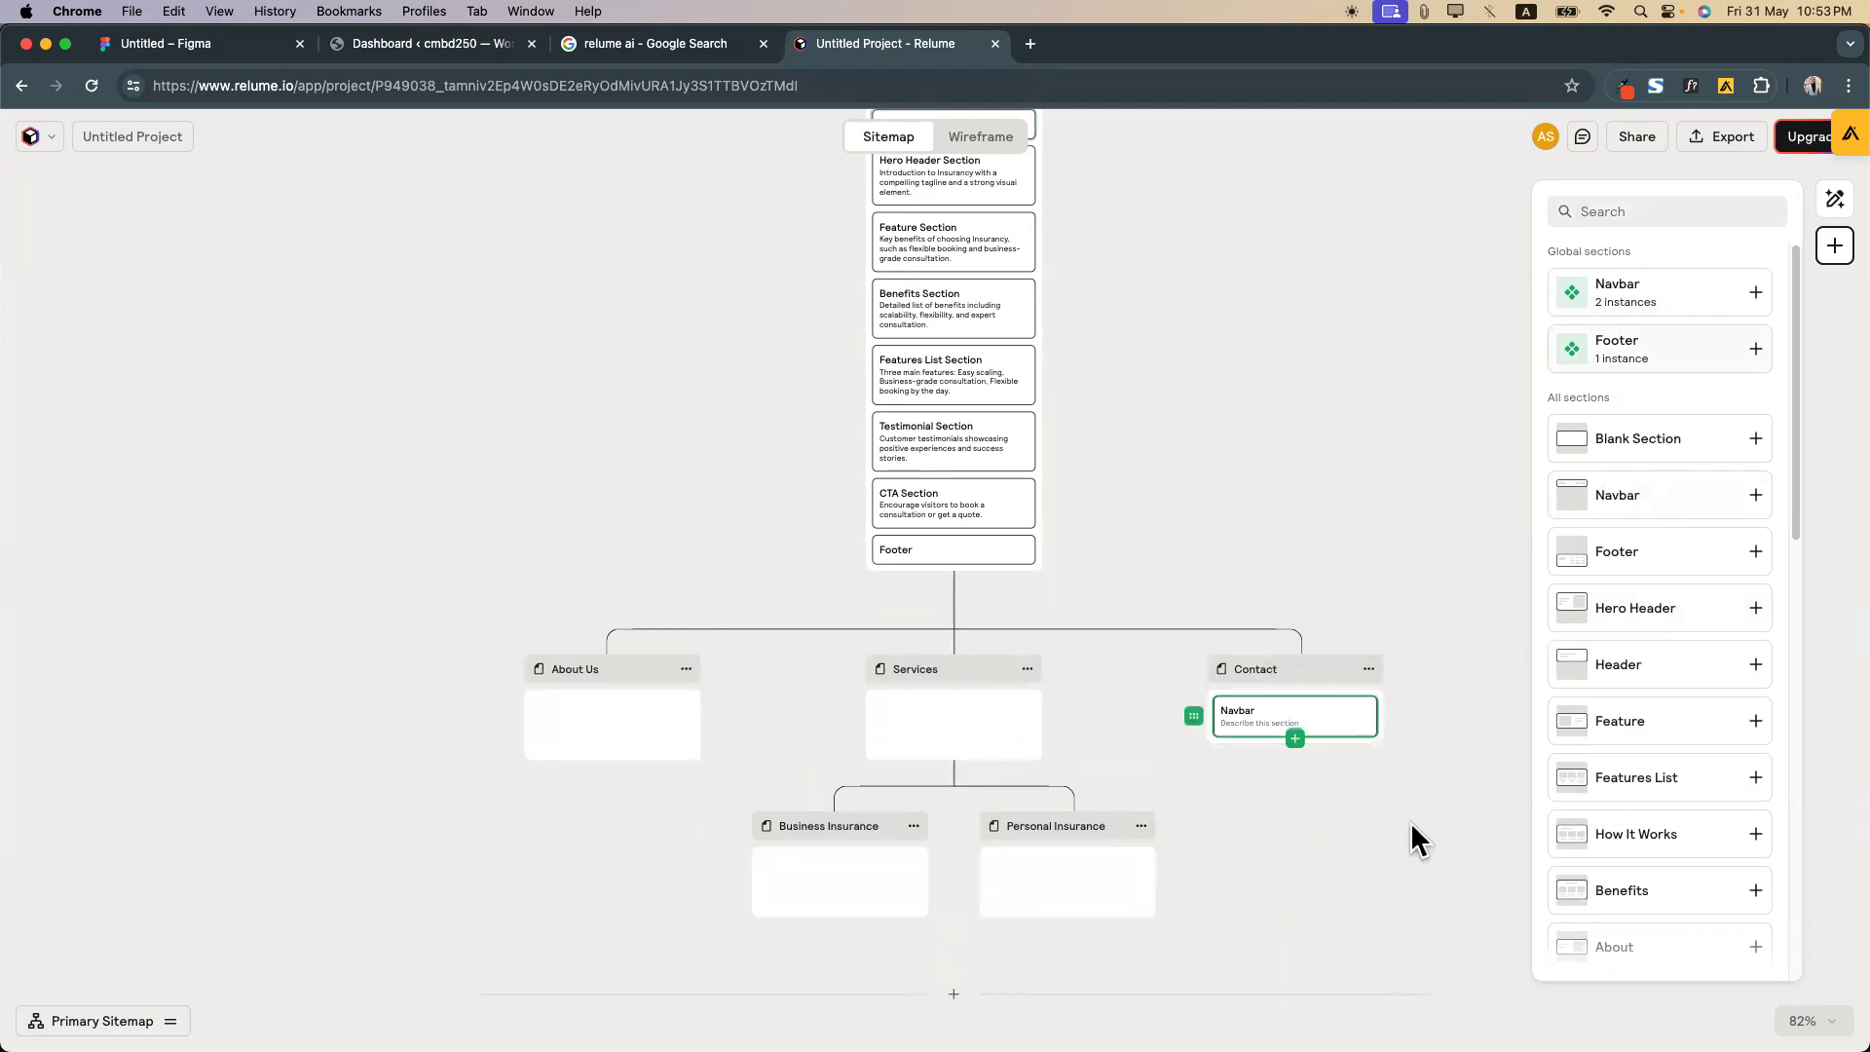
pyautogui.click(1297, 746)
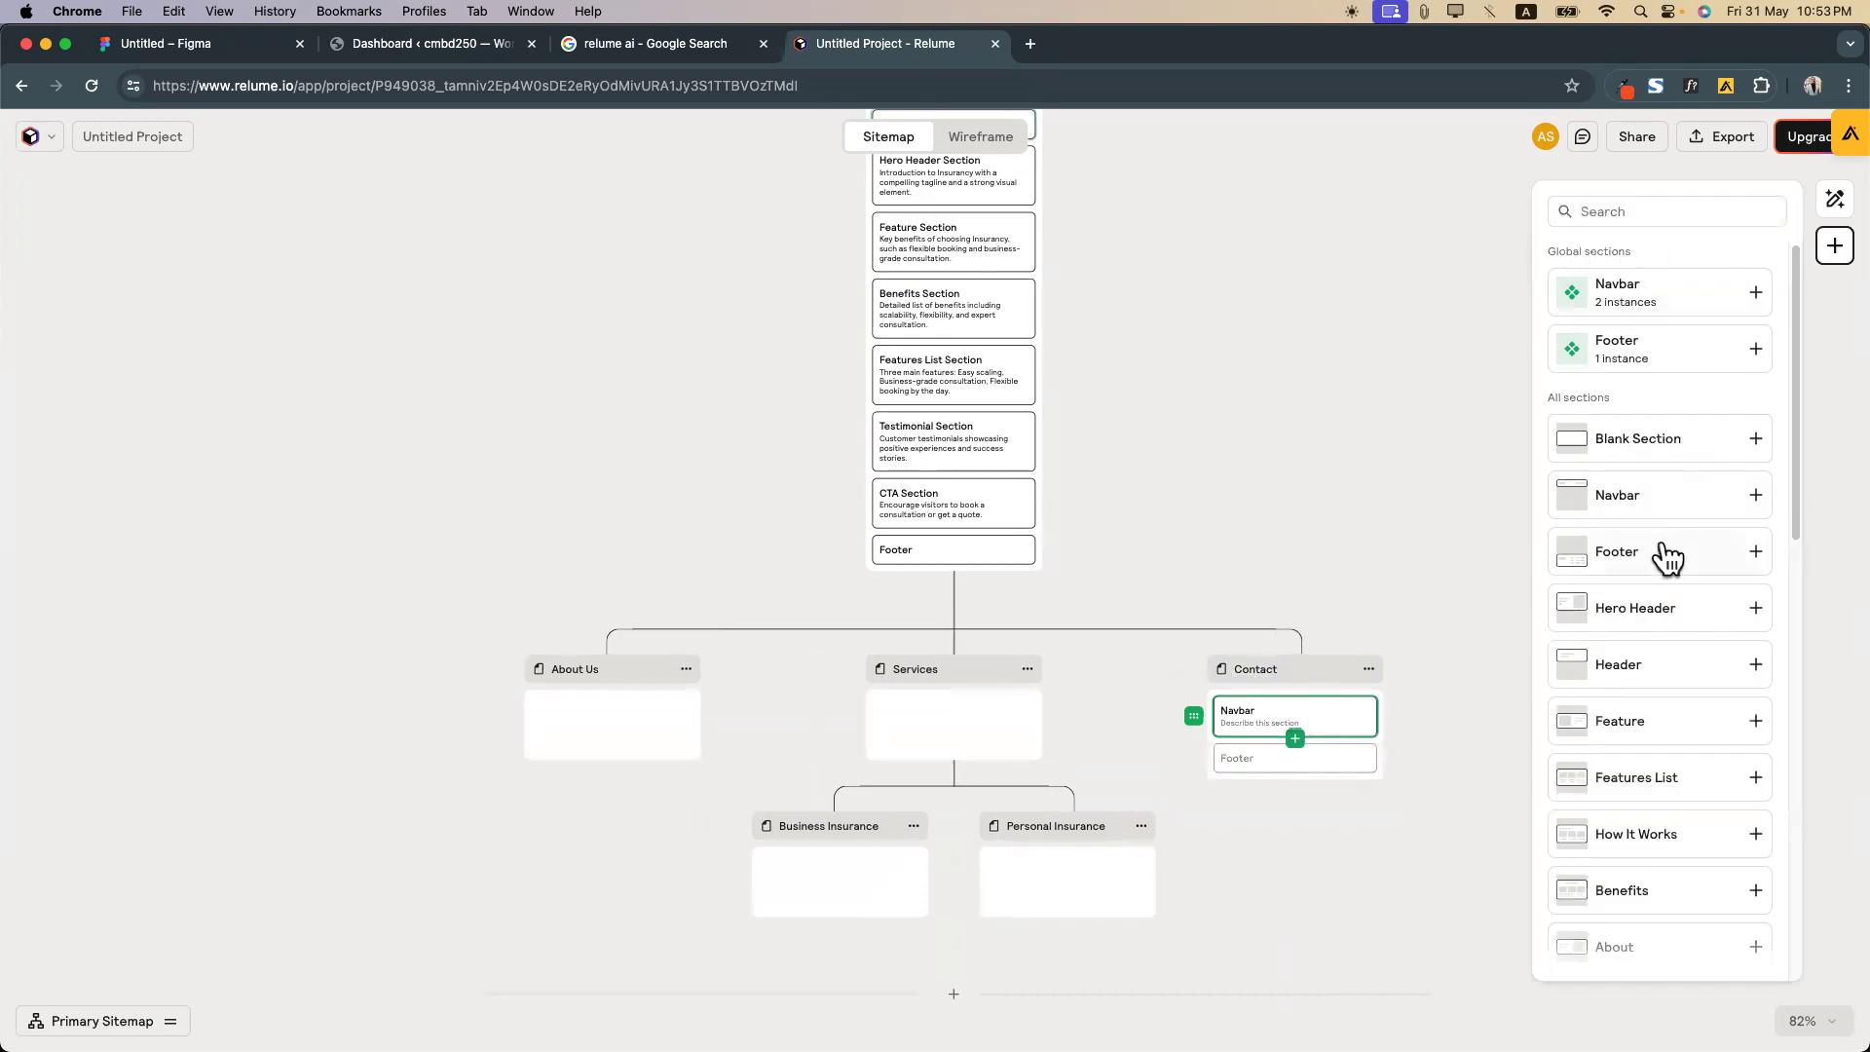
pyautogui.click(1657, 551)
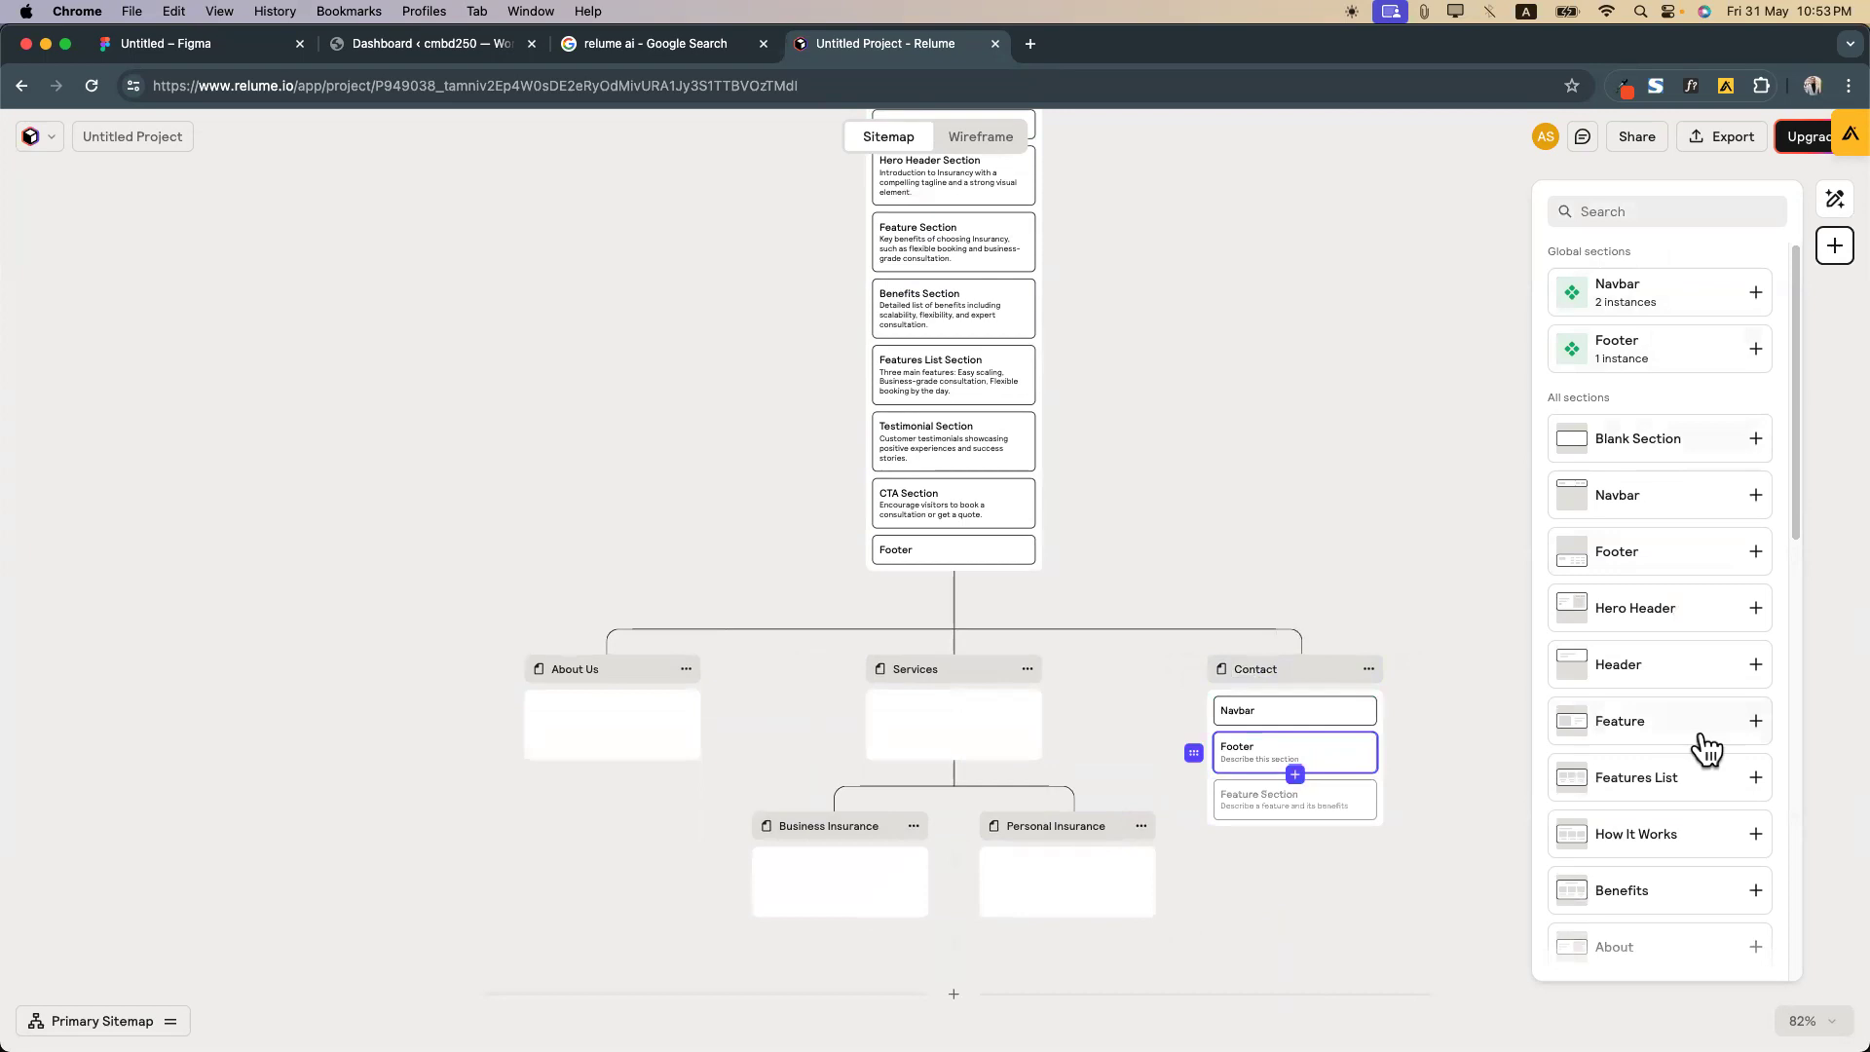
# Drag a Contact section into the Contact page between Navbar and Footer, then close the panel.
pyautogui.scroll(-3, 1705, 750)
pyautogui.scroll(-3, 1700, 750)
pyautogui.scroll(-2, 1690, 749)
pyautogui.scroll(-2, 1682, 748)
pyautogui.scroll(-3, 1678, 746)
pyautogui.scroll(-2, 1669, 743)
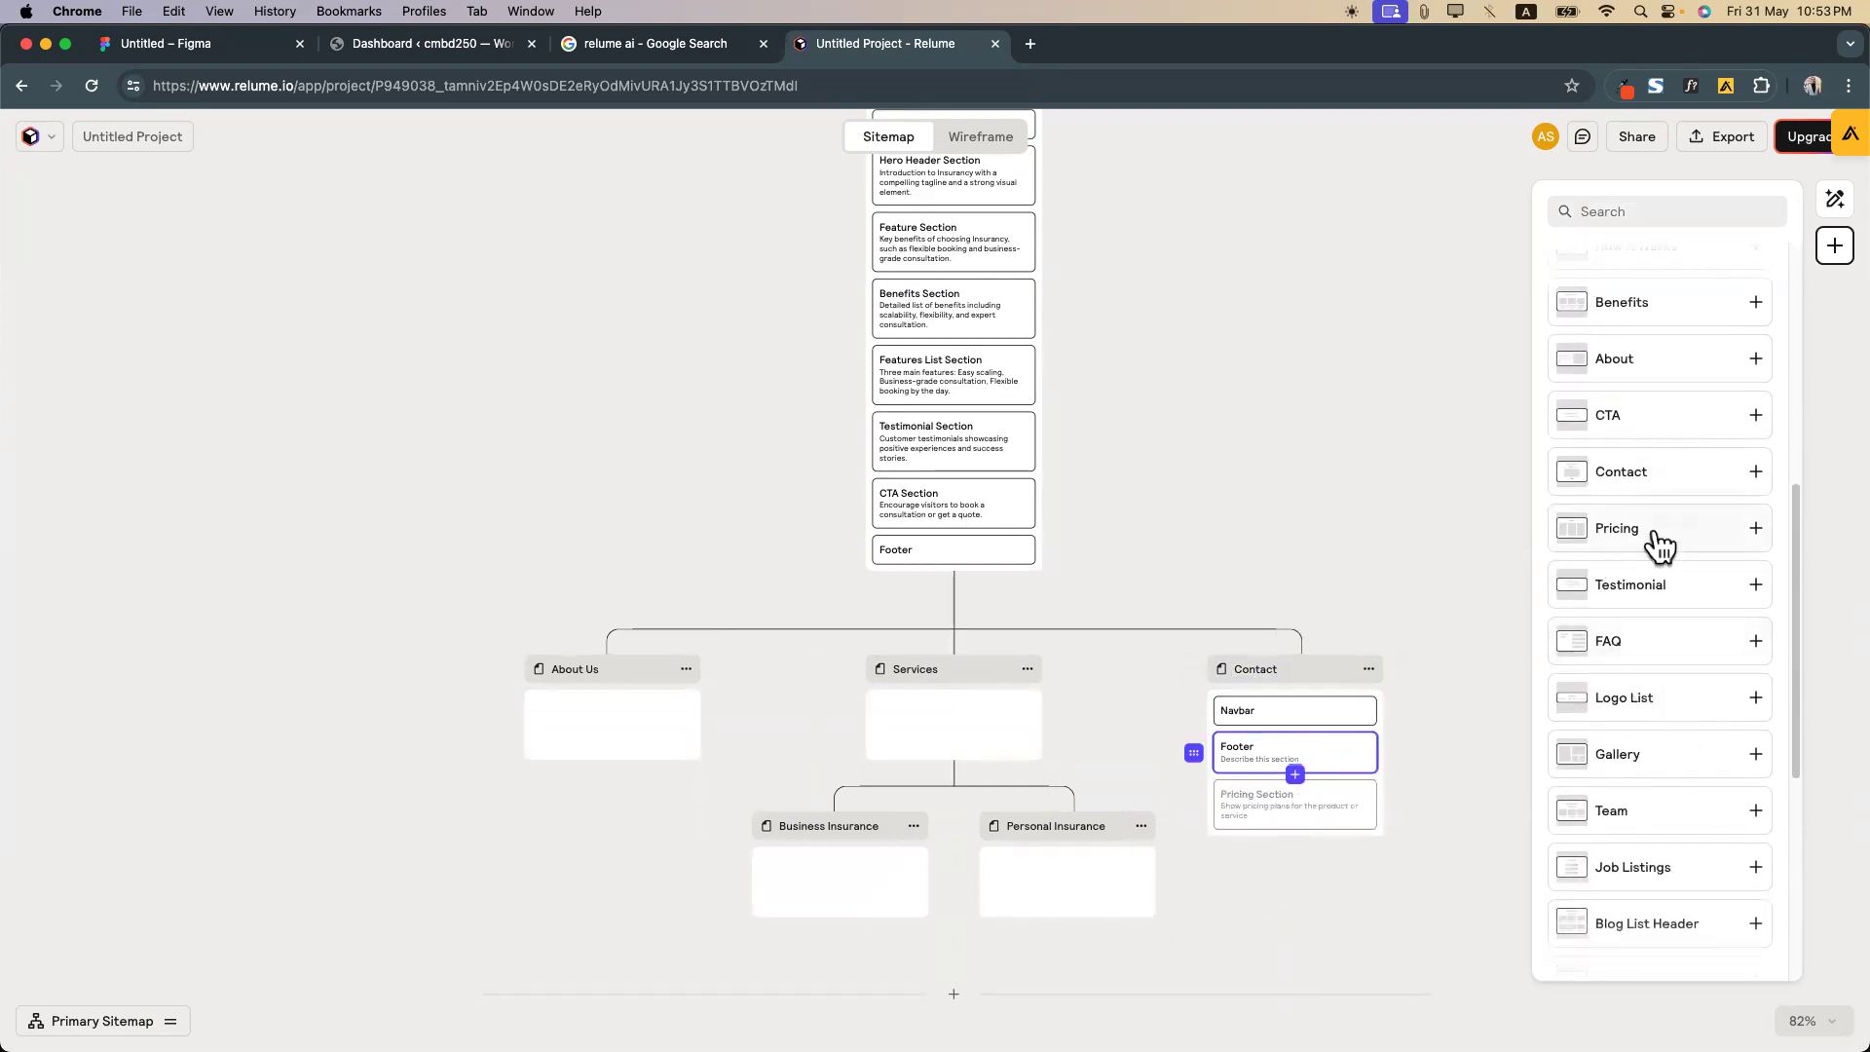
pyautogui.moveTo(1634, 497); pyautogui.dragTo(1284, 750)
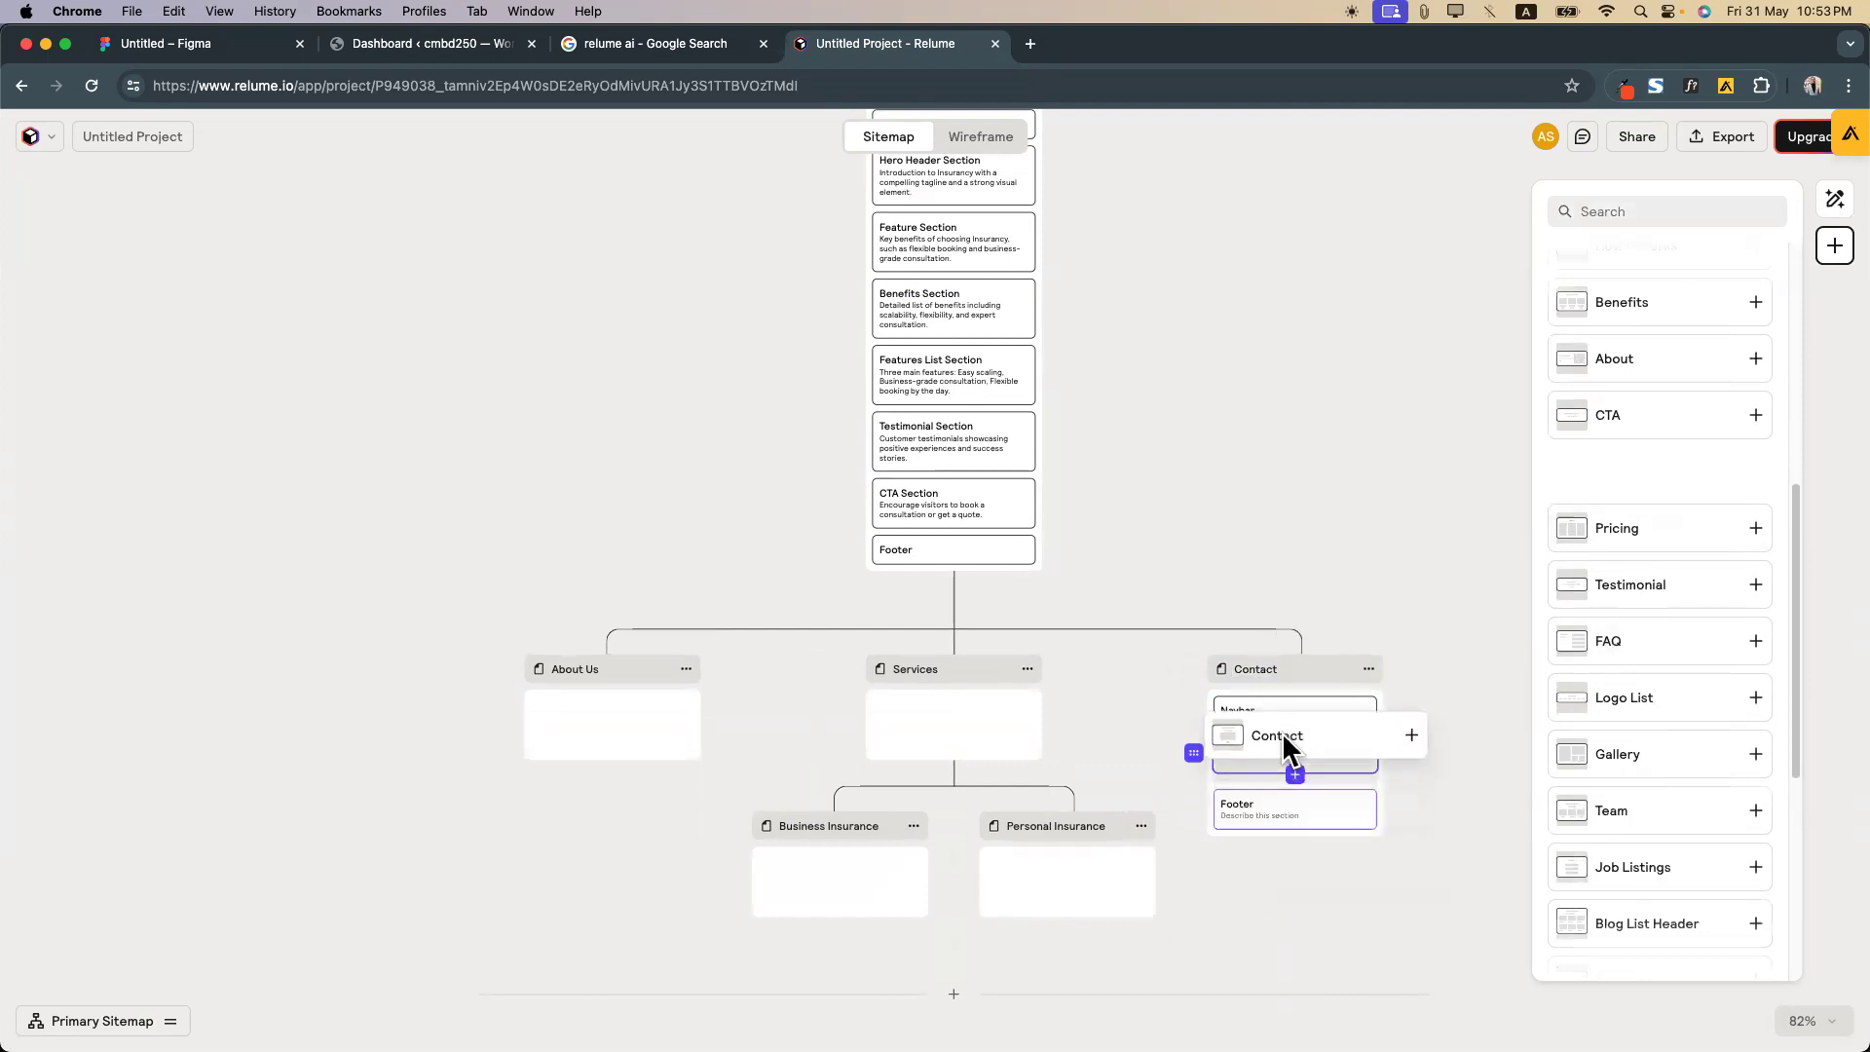
pyautogui.click(1444, 752)
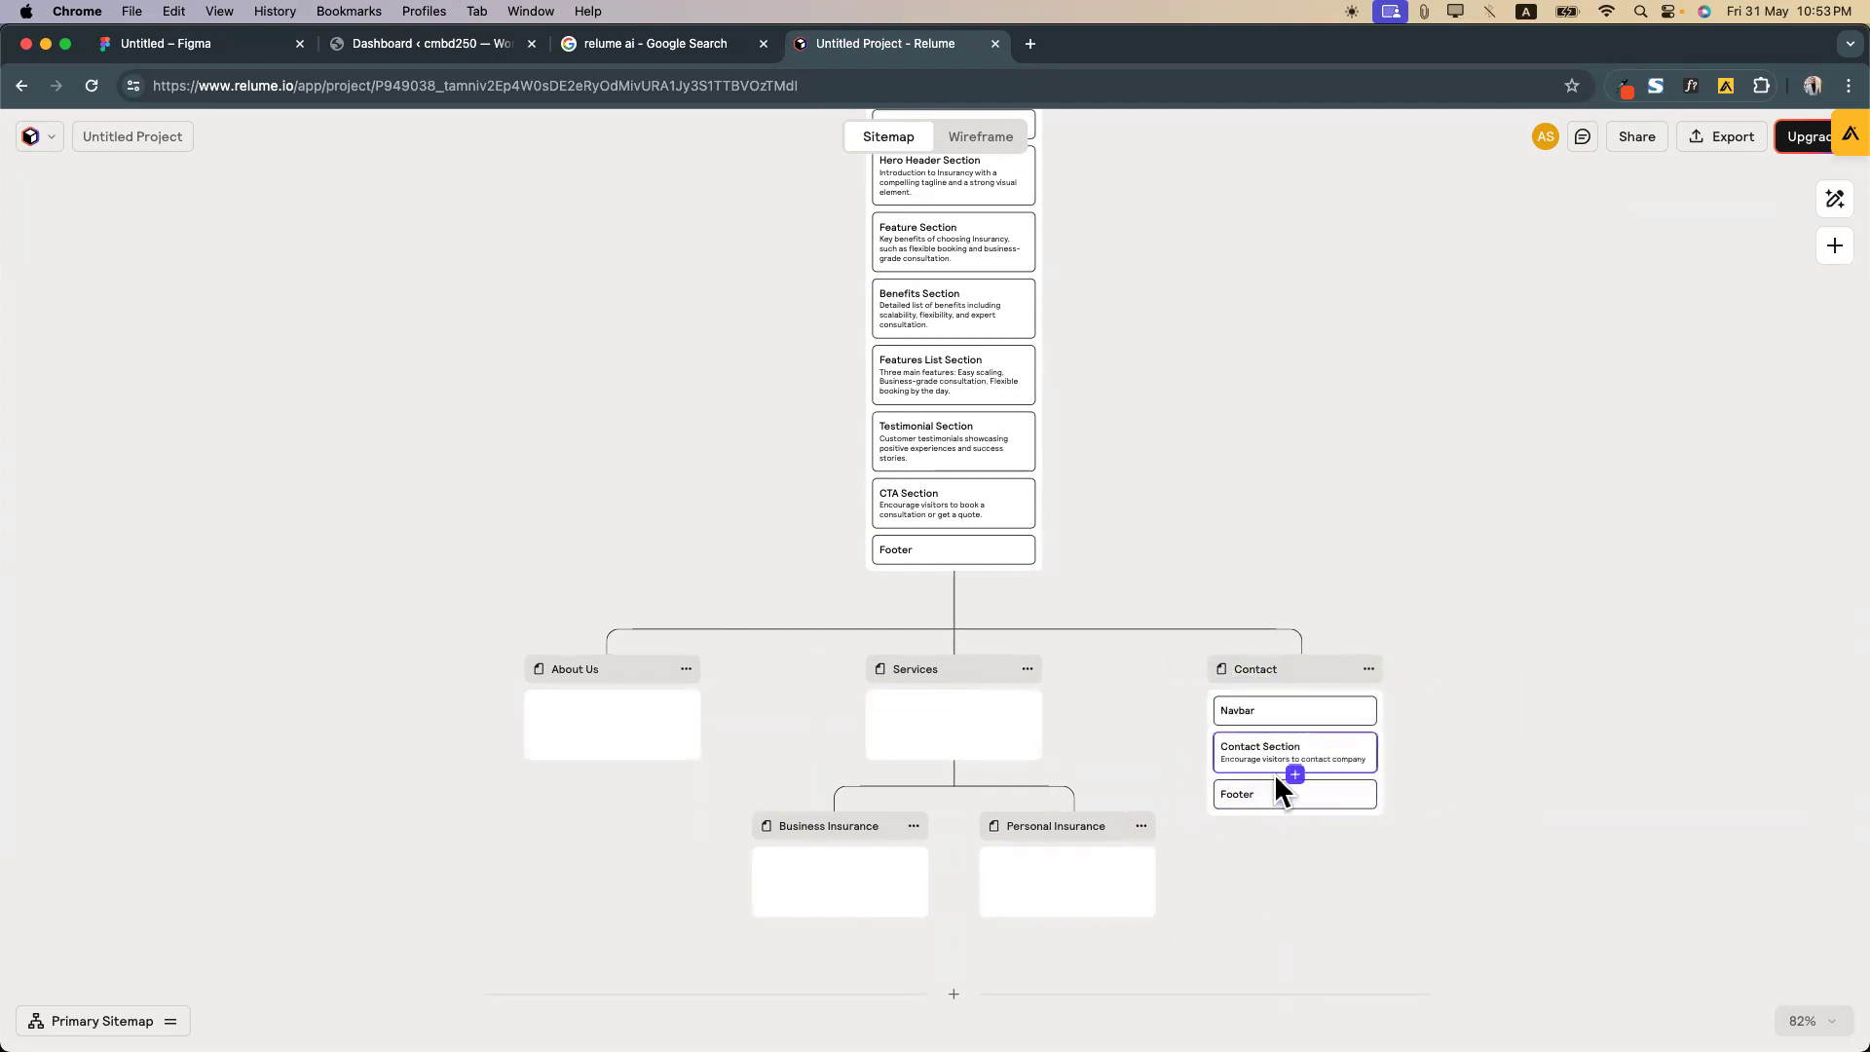
# Drag a Pricing section, then a Testimonial section below it, into the Services page.
pyautogui.click(970, 713)
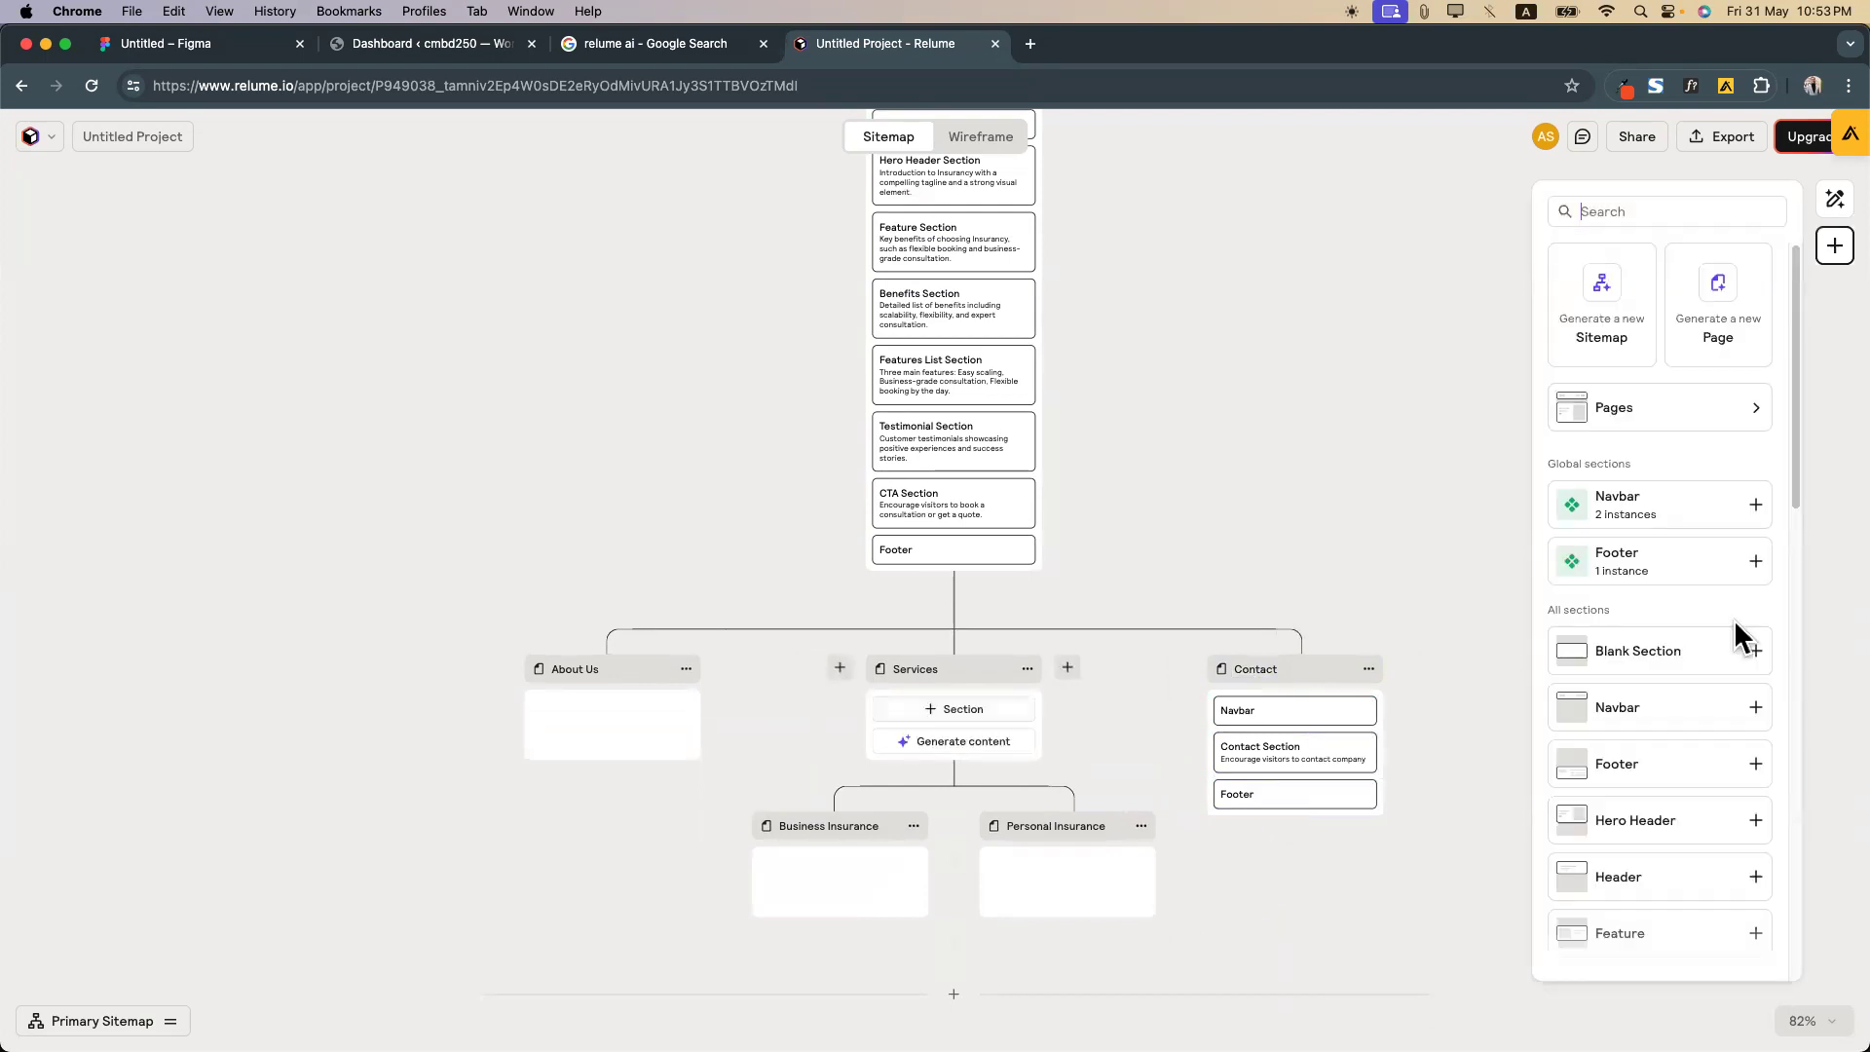
pyautogui.scroll(-2, 1711, 681)
pyautogui.scroll(-1, 1714, 682)
pyautogui.scroll(-2, 1711, 681)
pyautogui.scroll(-1, 1705, 652)
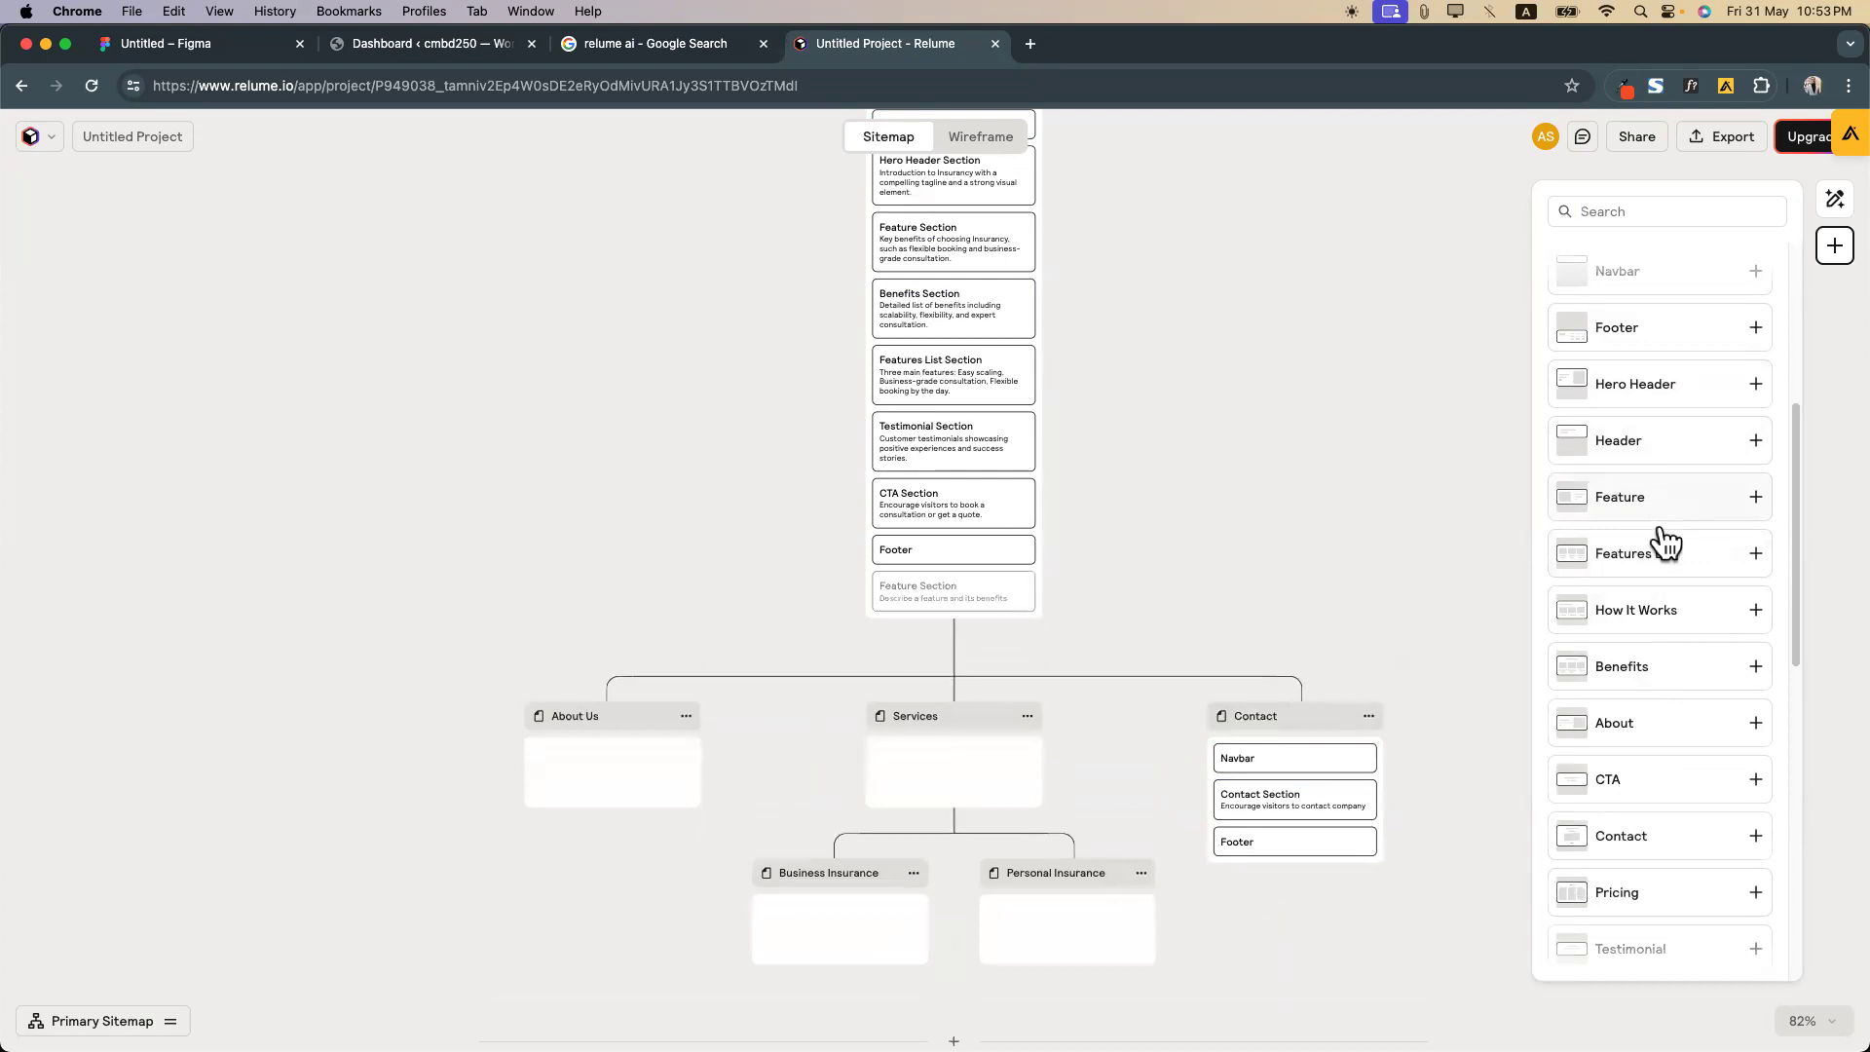
pyautogui.scroll(-1, 1612, 762)
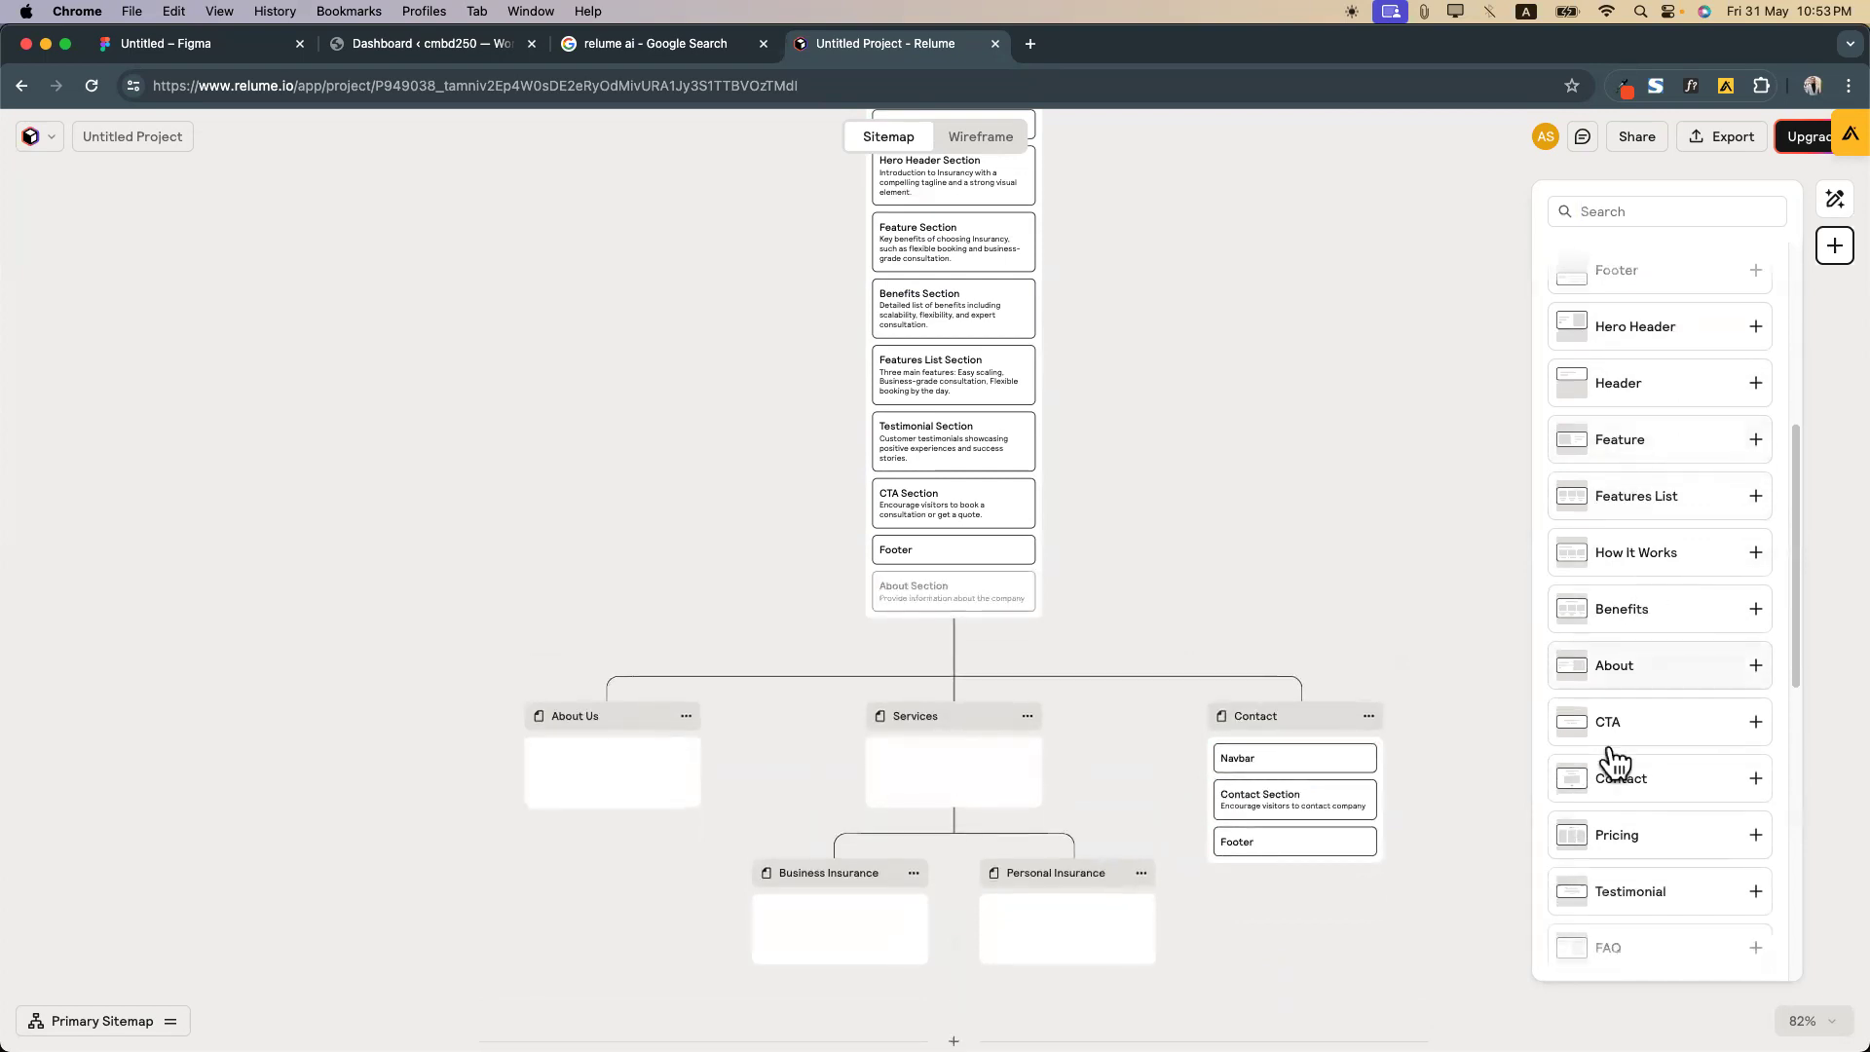
pyautogui.scroll(-2, 1612, 763)
pyautogui.moveTo(1661, 745); pyautogui.dragTo(989, 738)
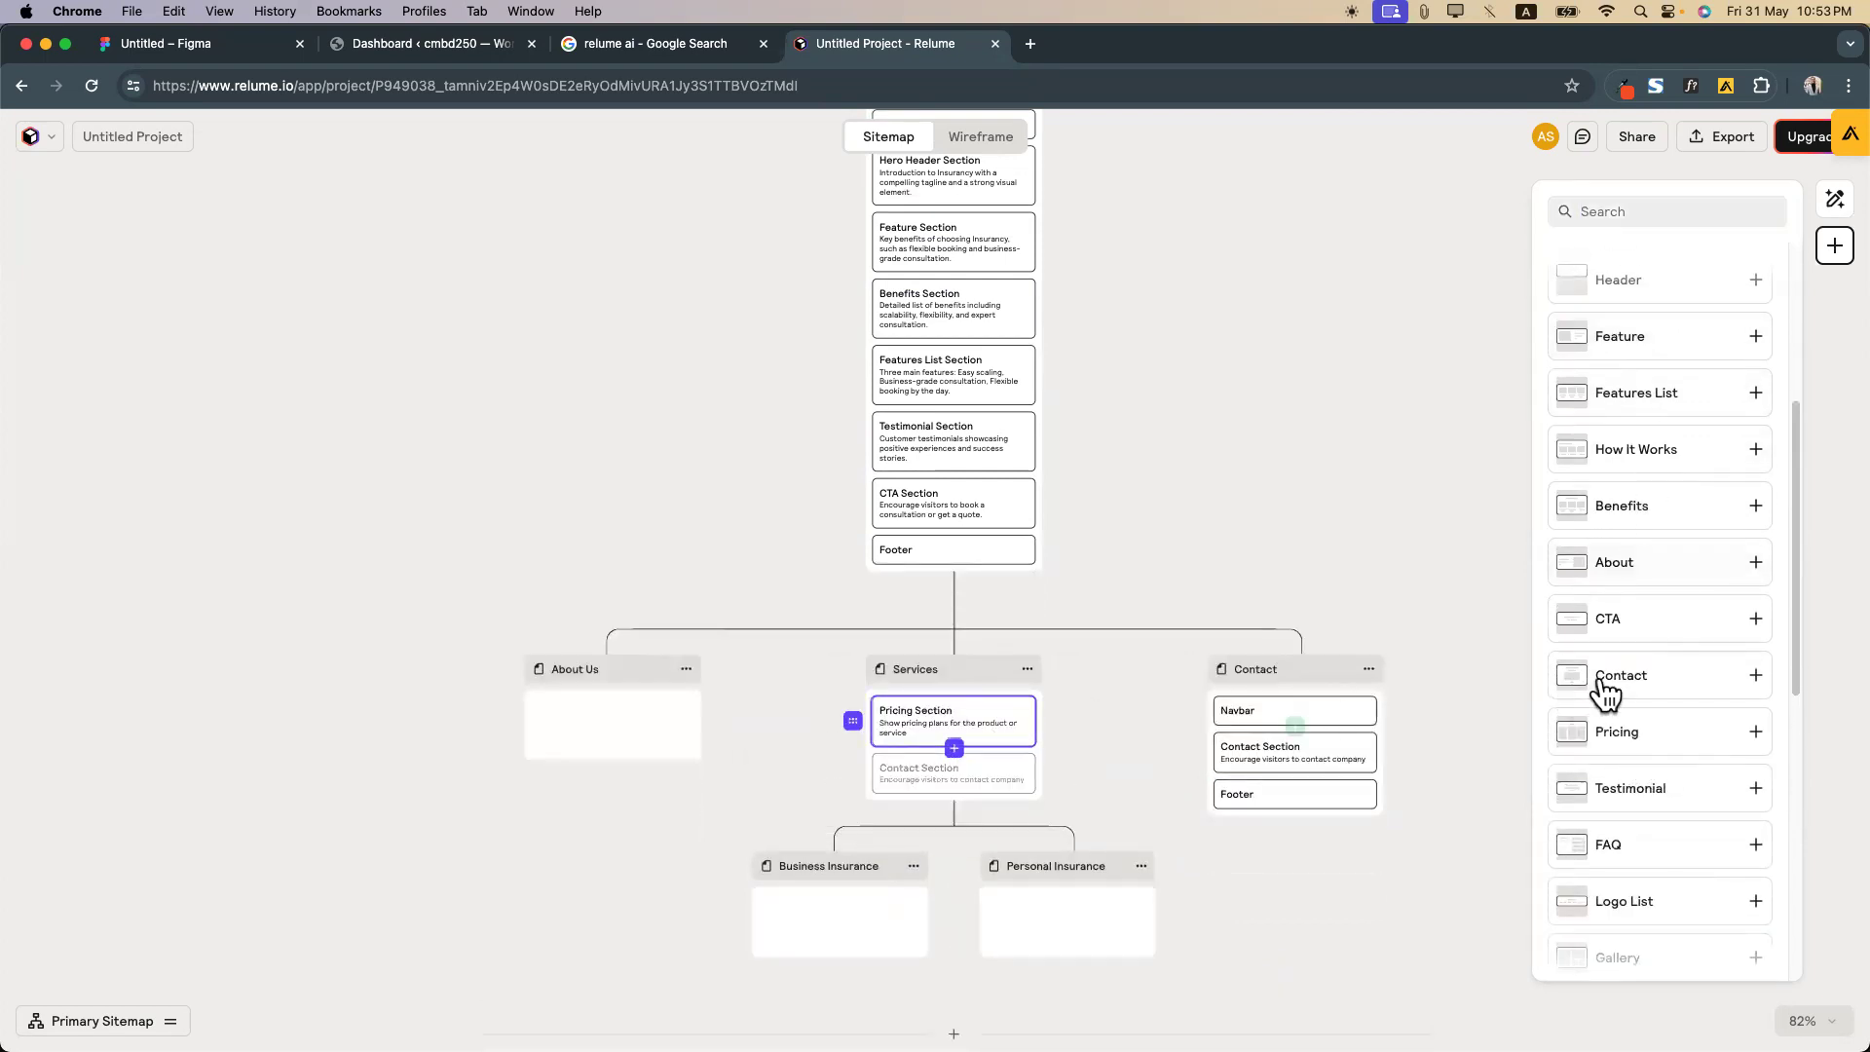
pyautogui.scroll(-2, 1605, 741)
pyautogui.scroll(-1, 1646, 701)
pyautogui.moveTo(1572, 629); pyautogui.dragTo(953, 768)
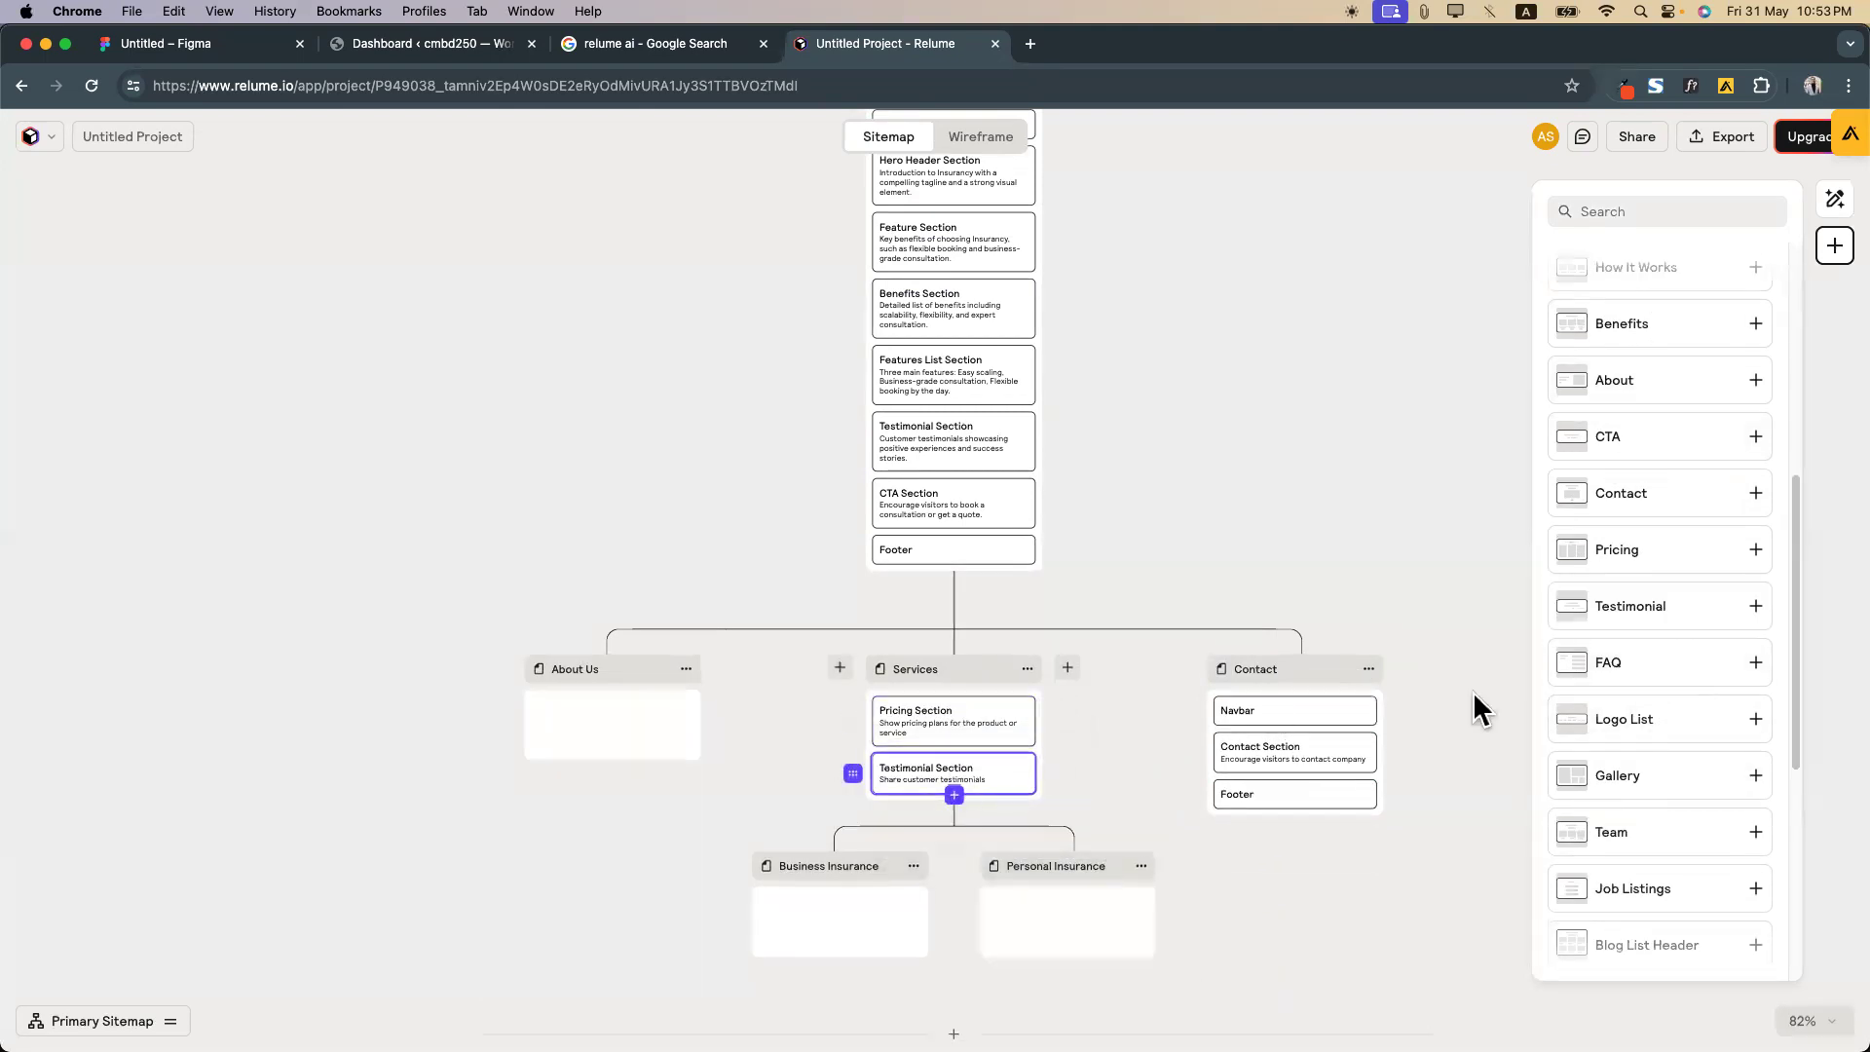
pyautogui.scroll(-3, 1649, 764)
pyautogui.scroll(-1, 1649, 770)
pyautogui.scroll(-4, 1653, 774)
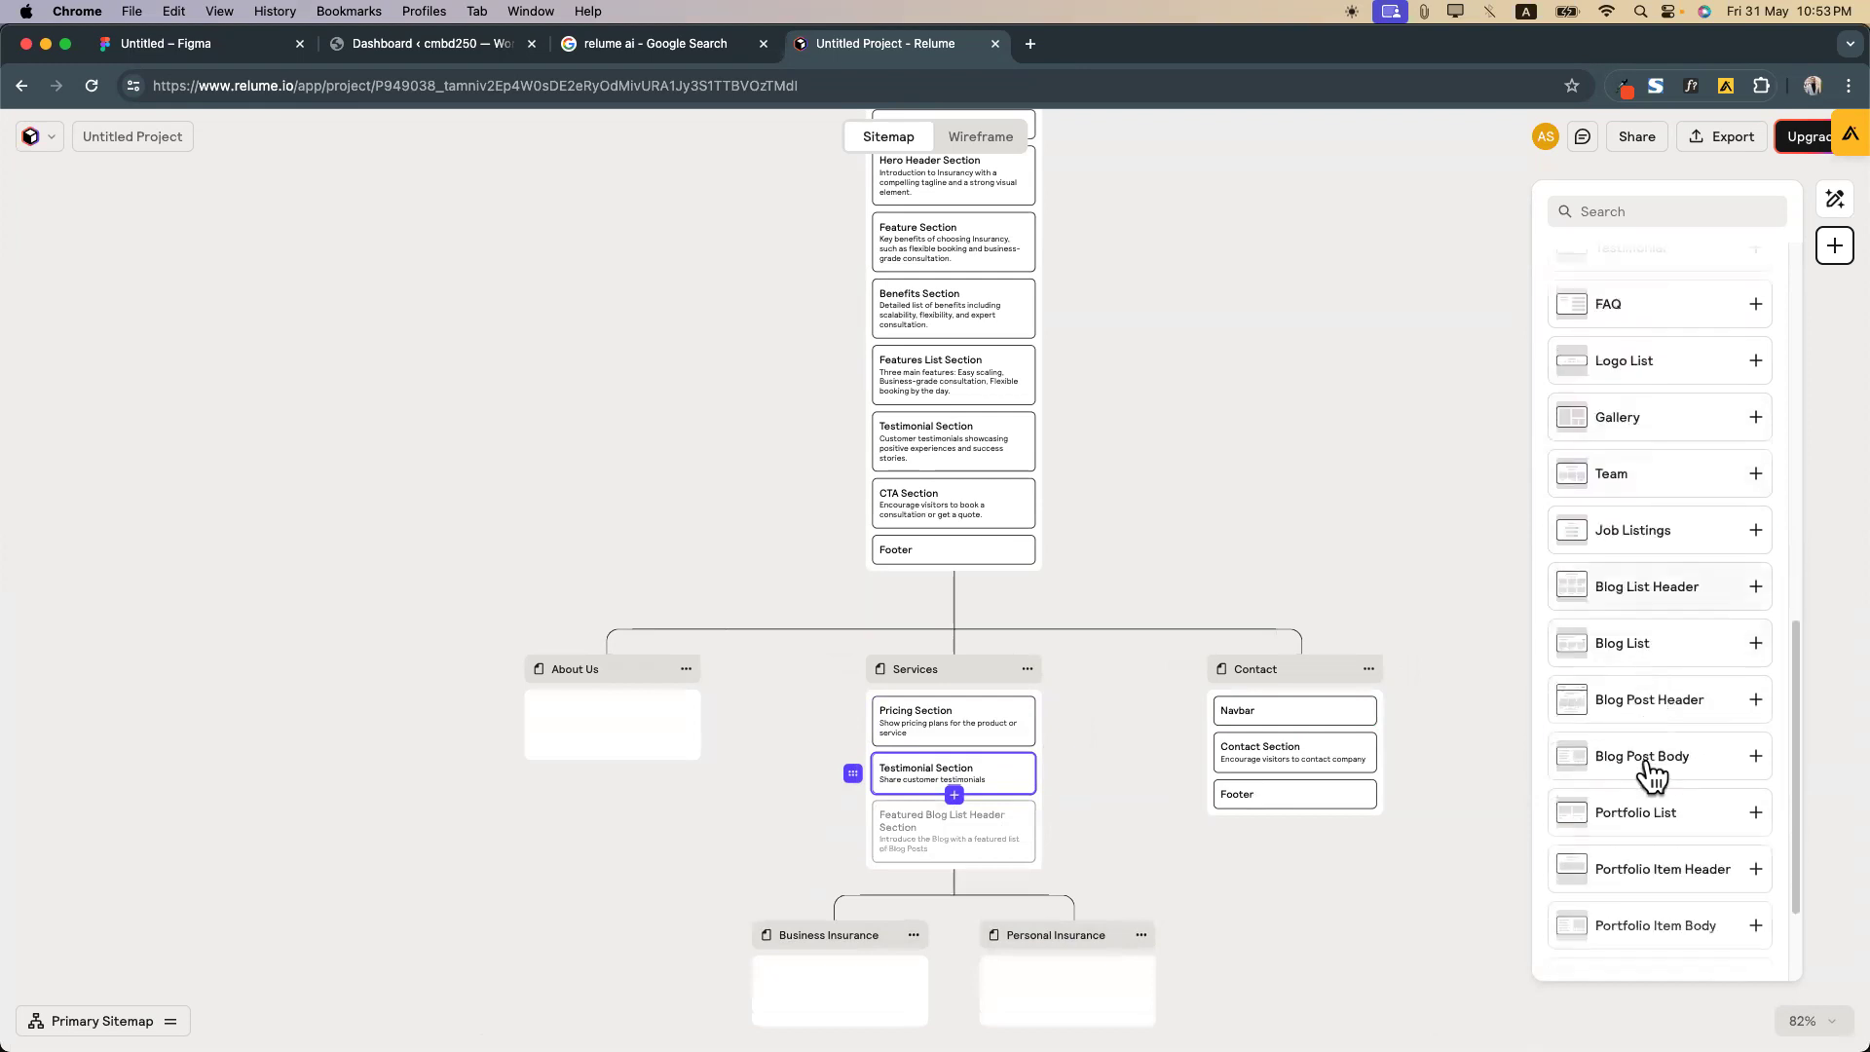
pyautogui.scroll(-1, 1653, 774)
pyautogui.scroll(-3, 1354, 847)
# Delete the Business Insurance and Personal Insurance pages from the sitemap.
pyautogui.moveTo(834, 785)
pyautogui.click(908, 729)
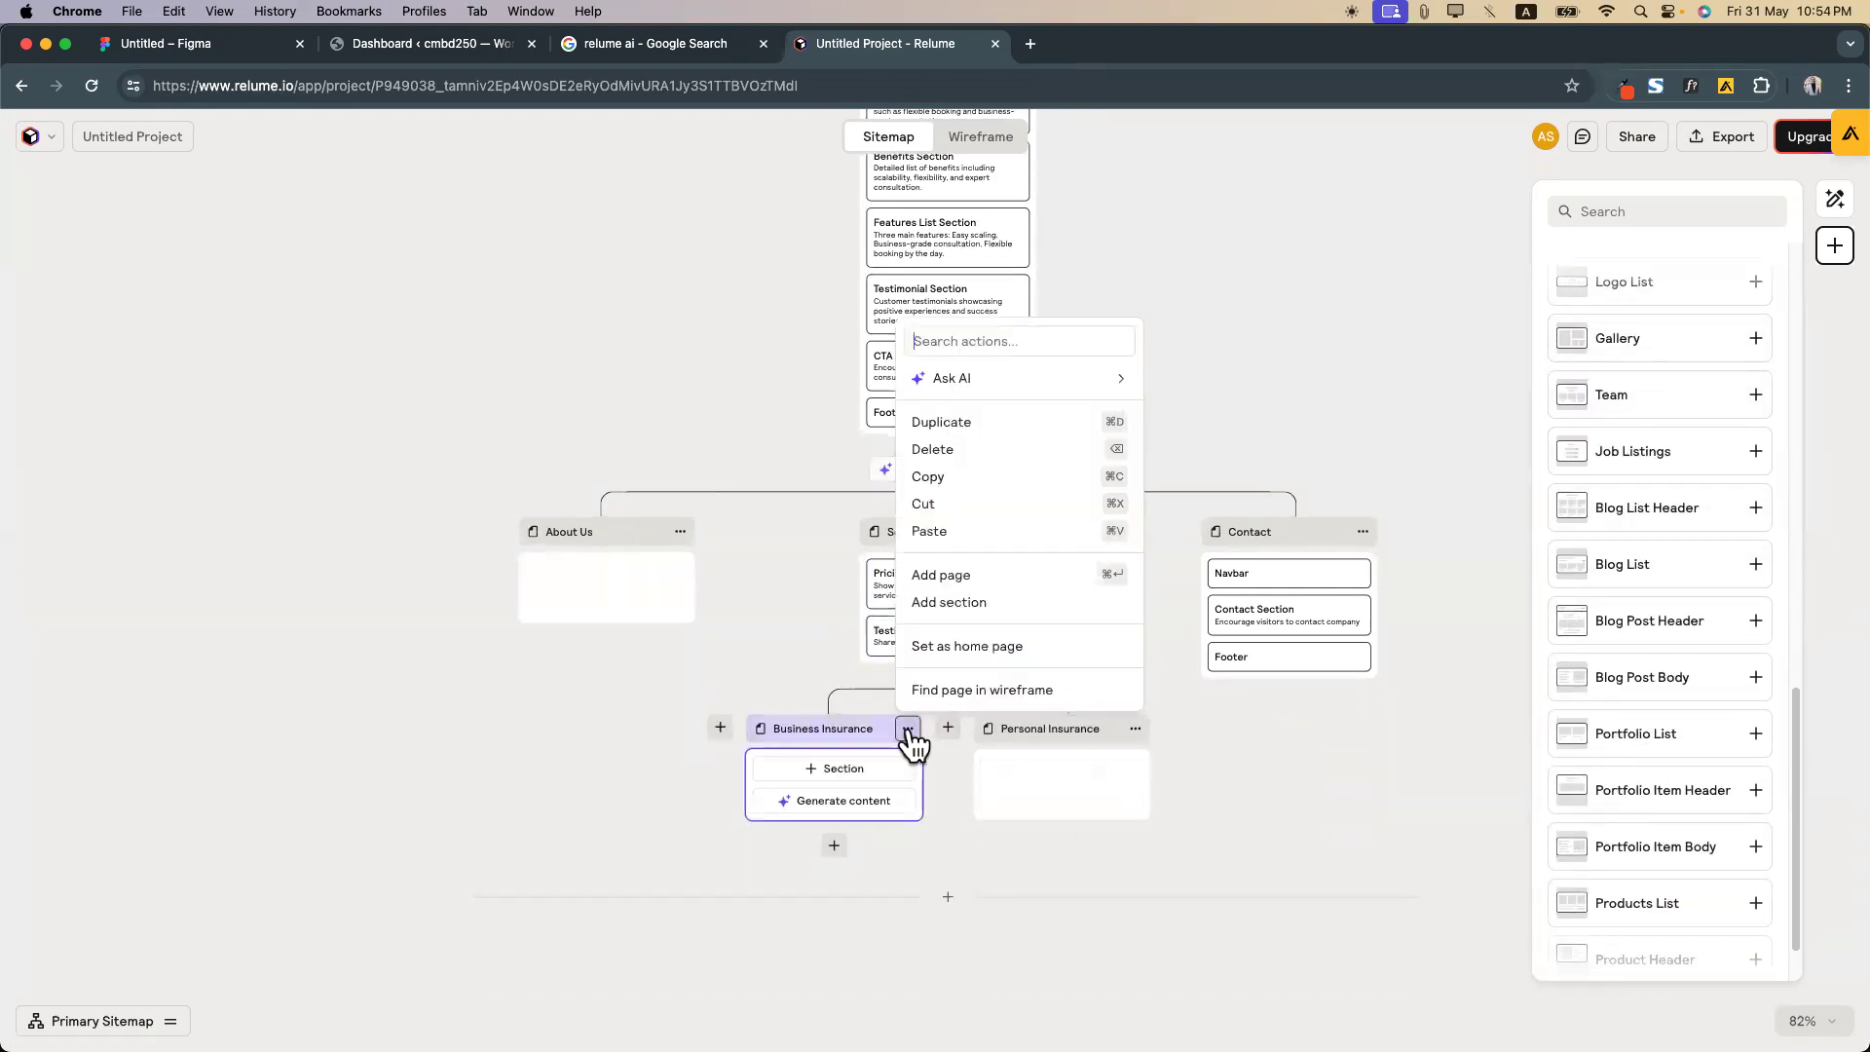
pyautogui.click(950, 449)
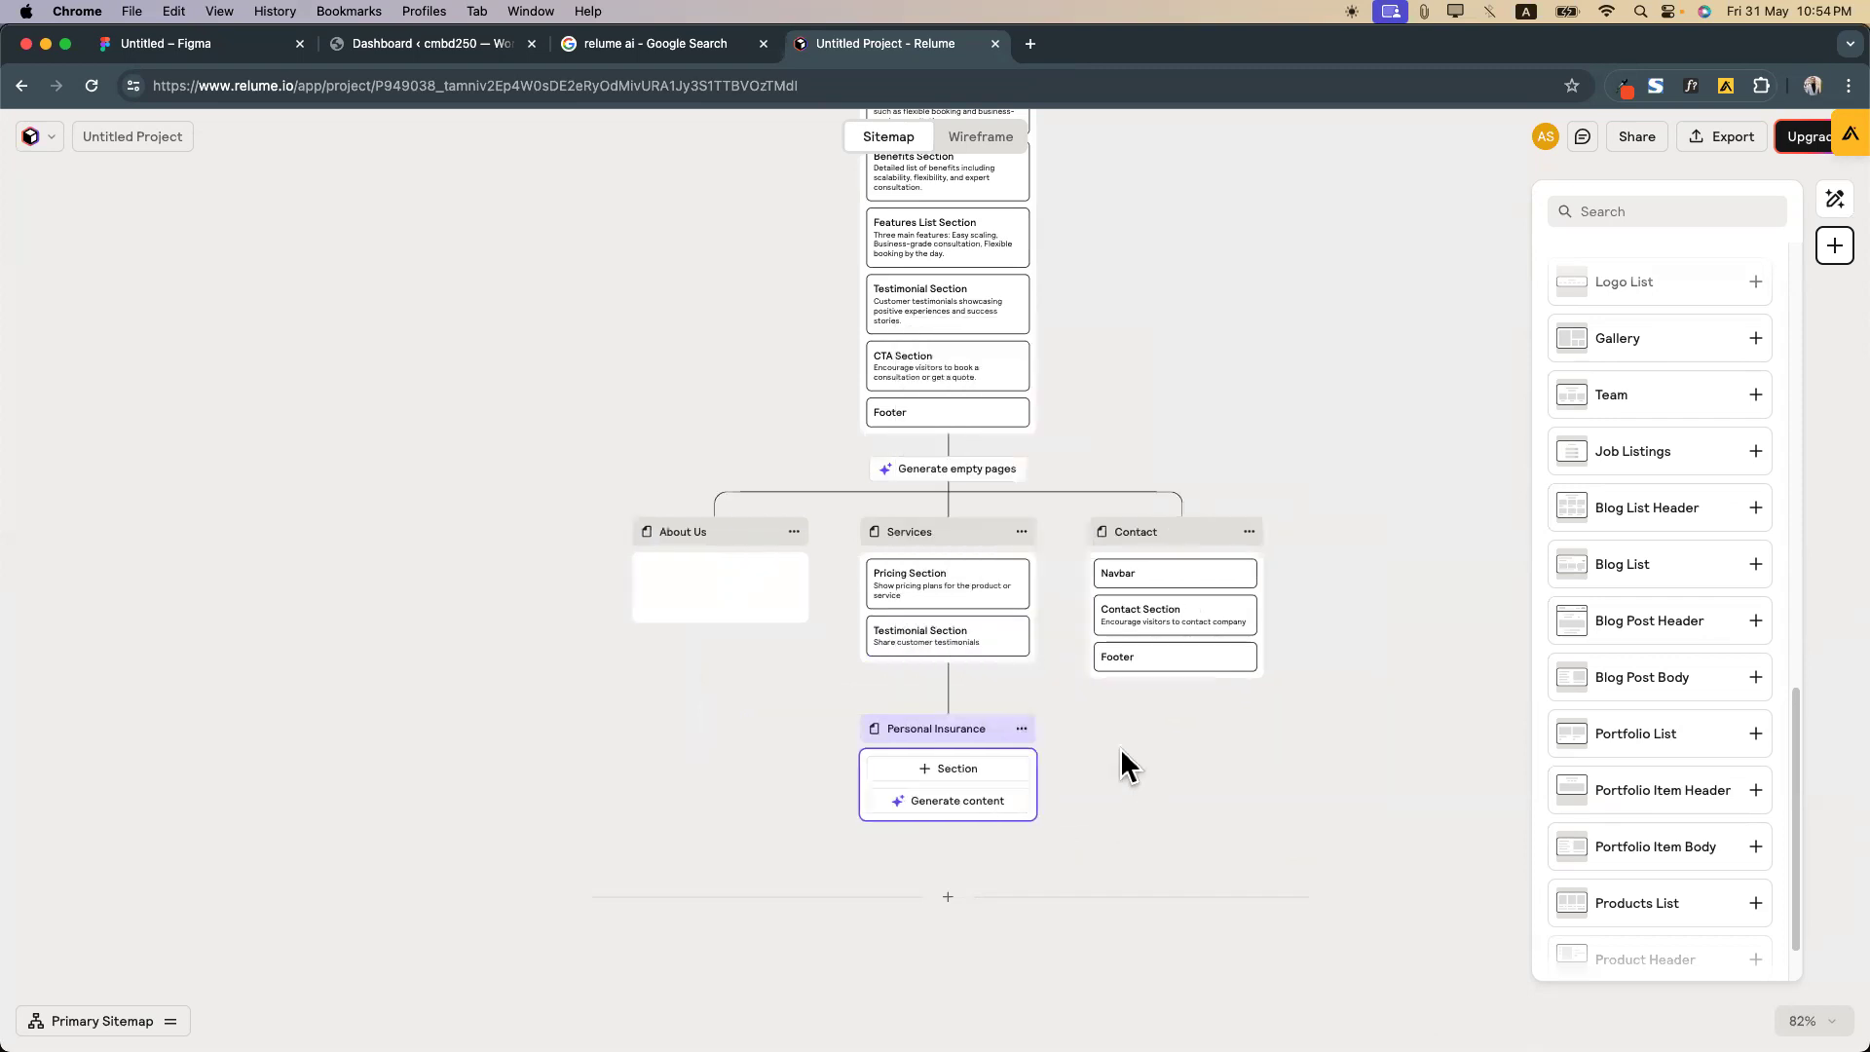
pyautogui.click(1022, 728)
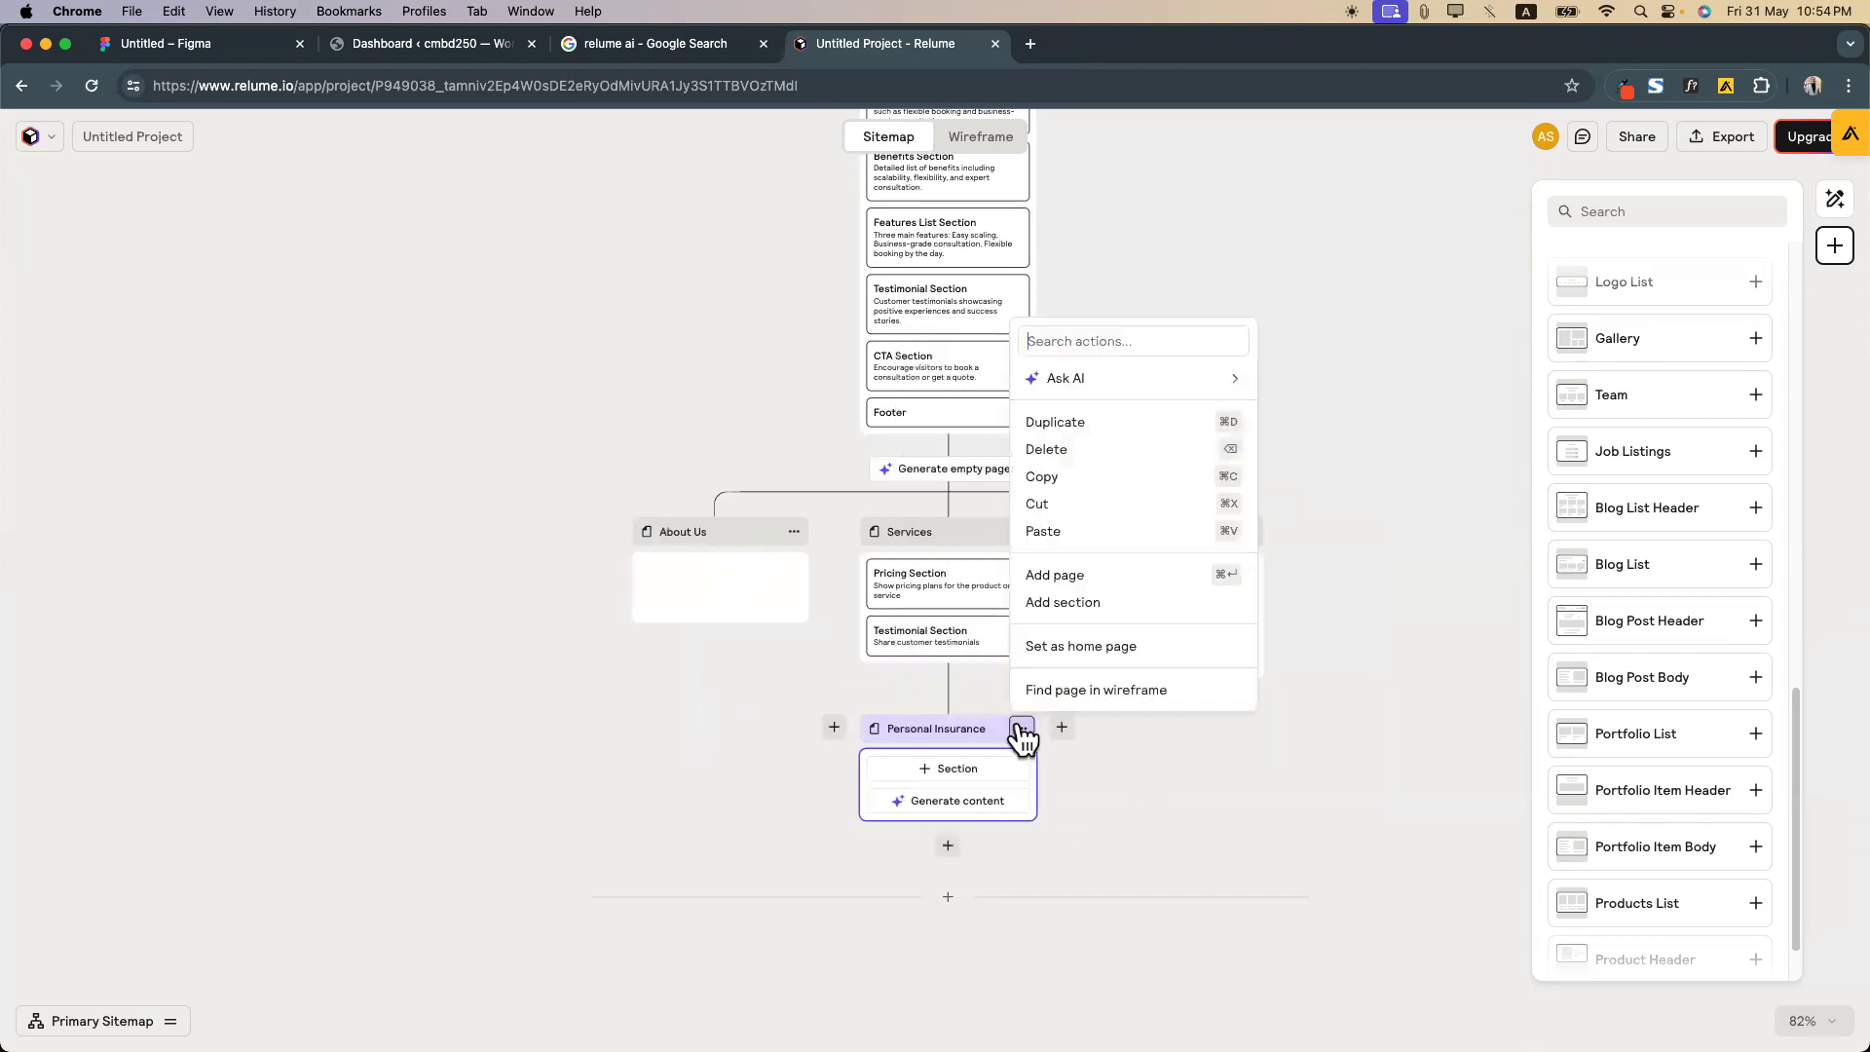
pyautogui.click(1081, 449)
# Add a Features List section to the top of Services, and How It Works and About sections to About Us.
pyautogui.scroll(5, 1712, 530)
pyautogui.scroll(2, 1715, 532)
pyautogui.scroll(1, 1714, 531)
pyautogui.scroll(3, 1714, 532)
pyautogui.scroll(1, 1714, 532)
pyautogui.moveTo(1645, 427); pyautogui.dragTo(975, 589)
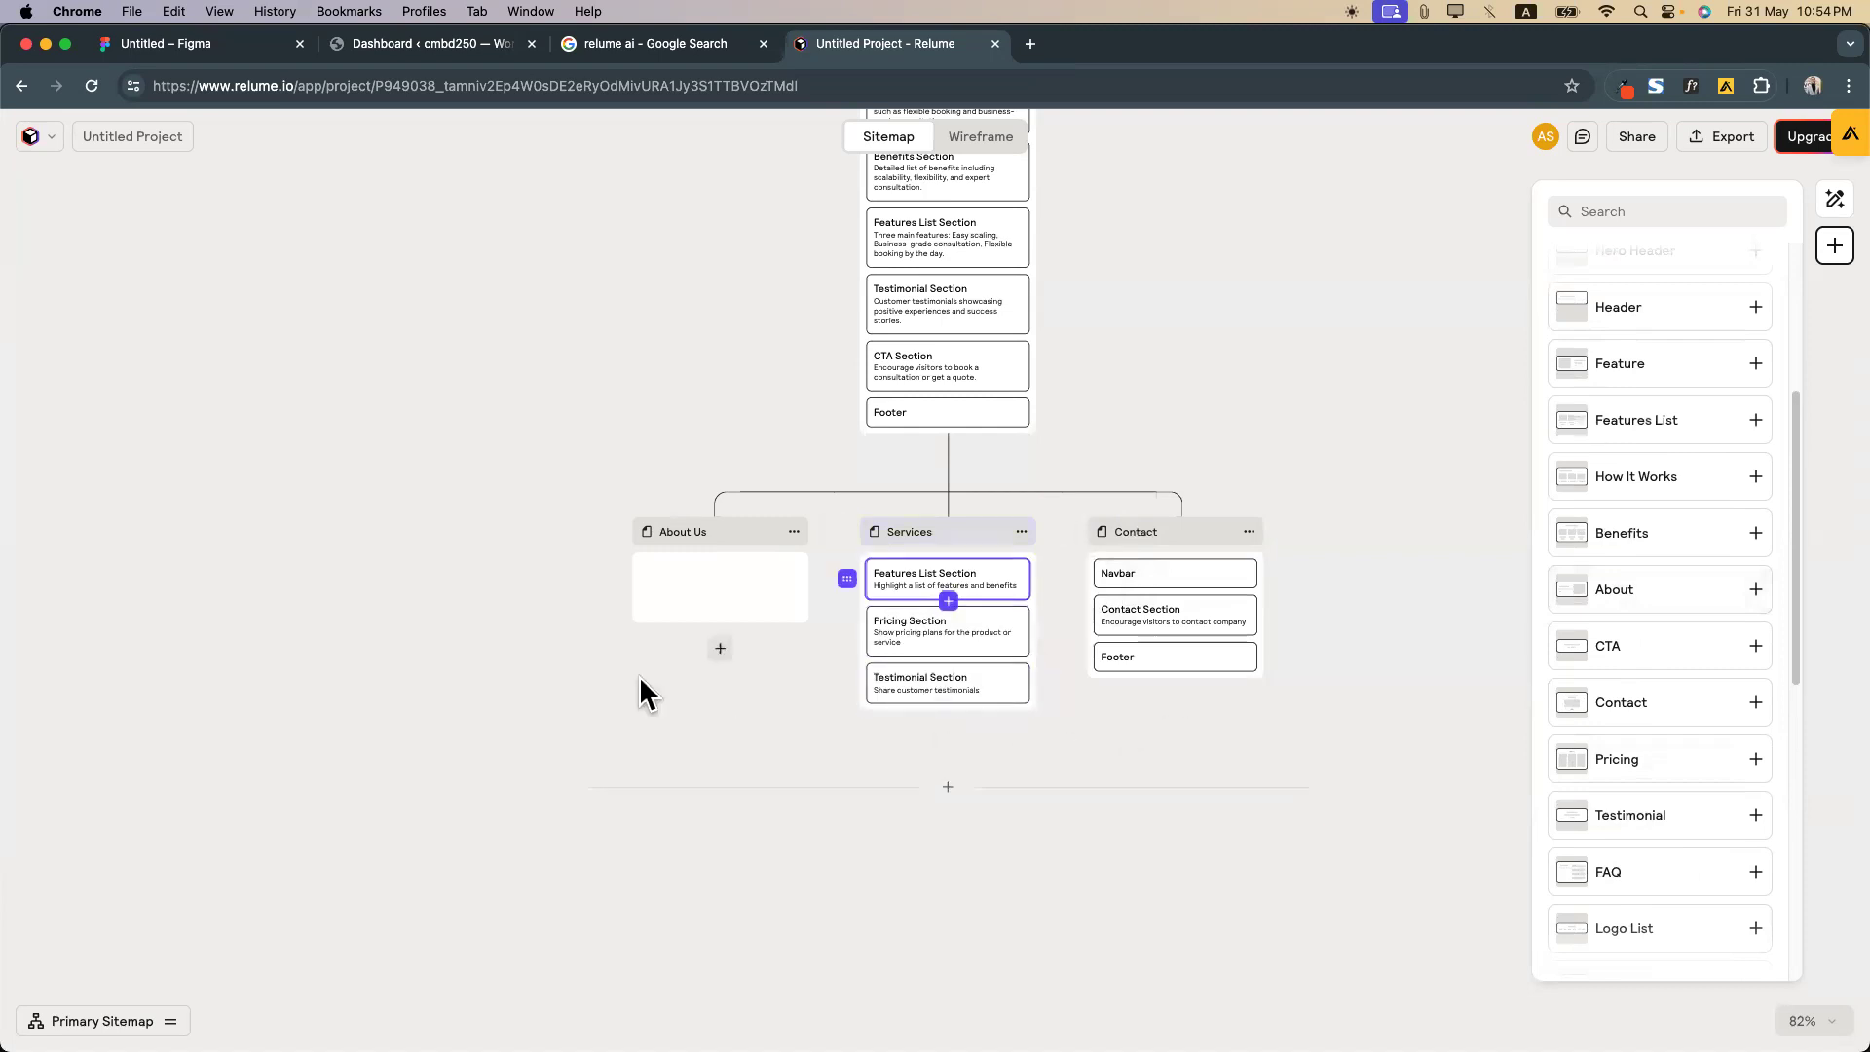
pyautogui.moveTo(1641, 548); pyautogui.dragTo(770, 631)
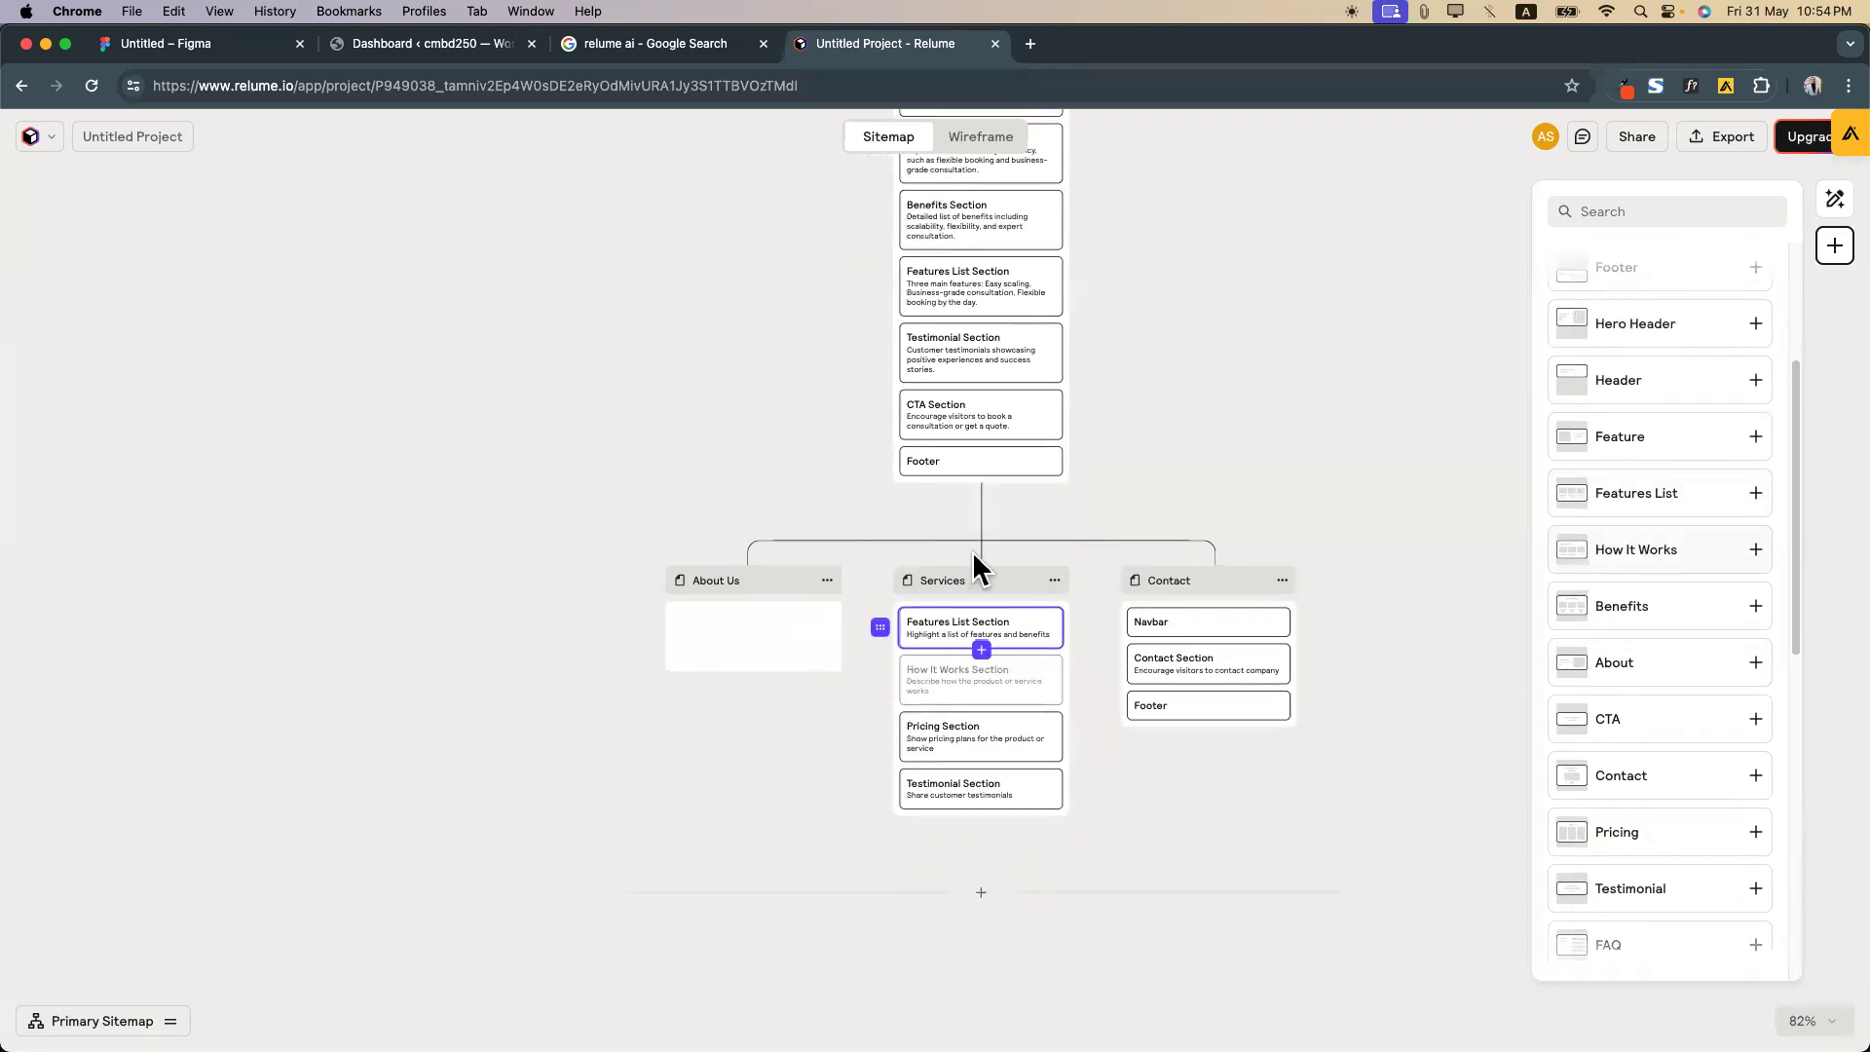
pyautogui.moveTo(1635, 665); pyautogui.dragTo(765, 624)
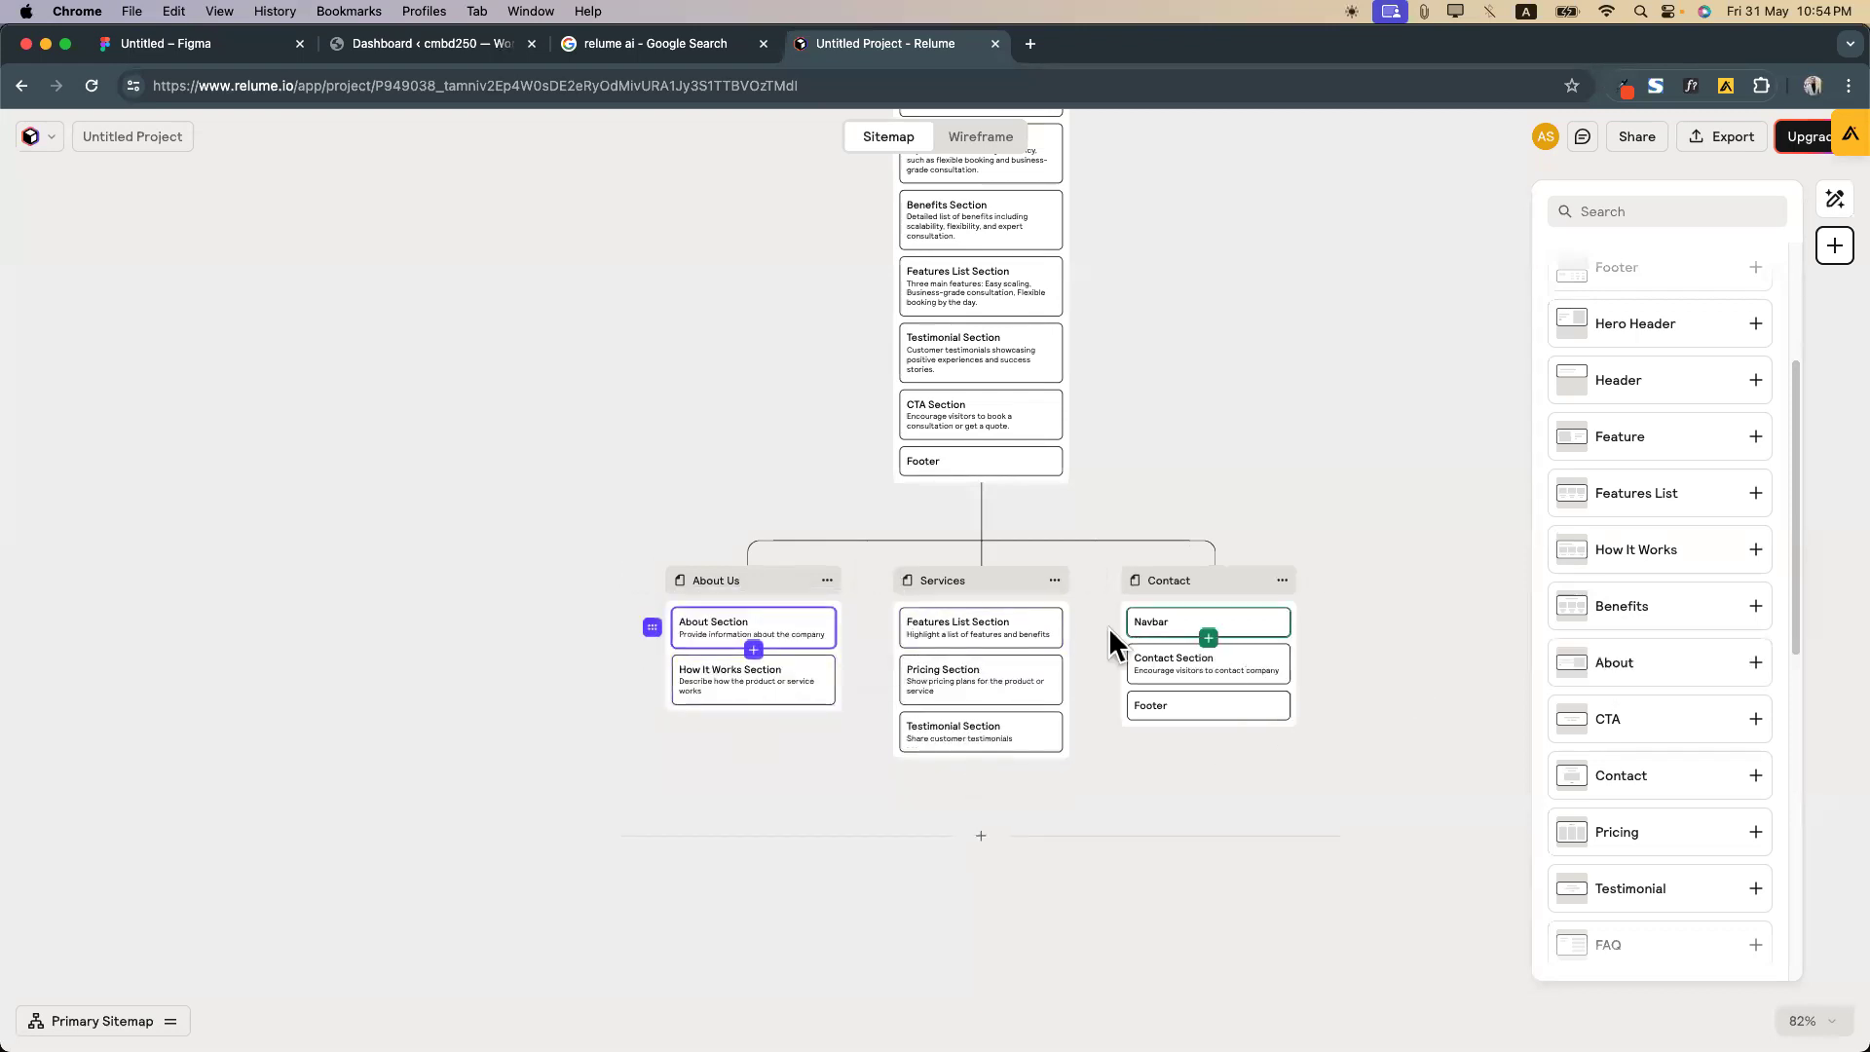
# Remove the Navbar and Footer sections from the Contact page.
pyautogui.moveTo(1268, 634); pyautogui.dragTo(1266, 634)
pyautogui.rightClick(1265, 621)
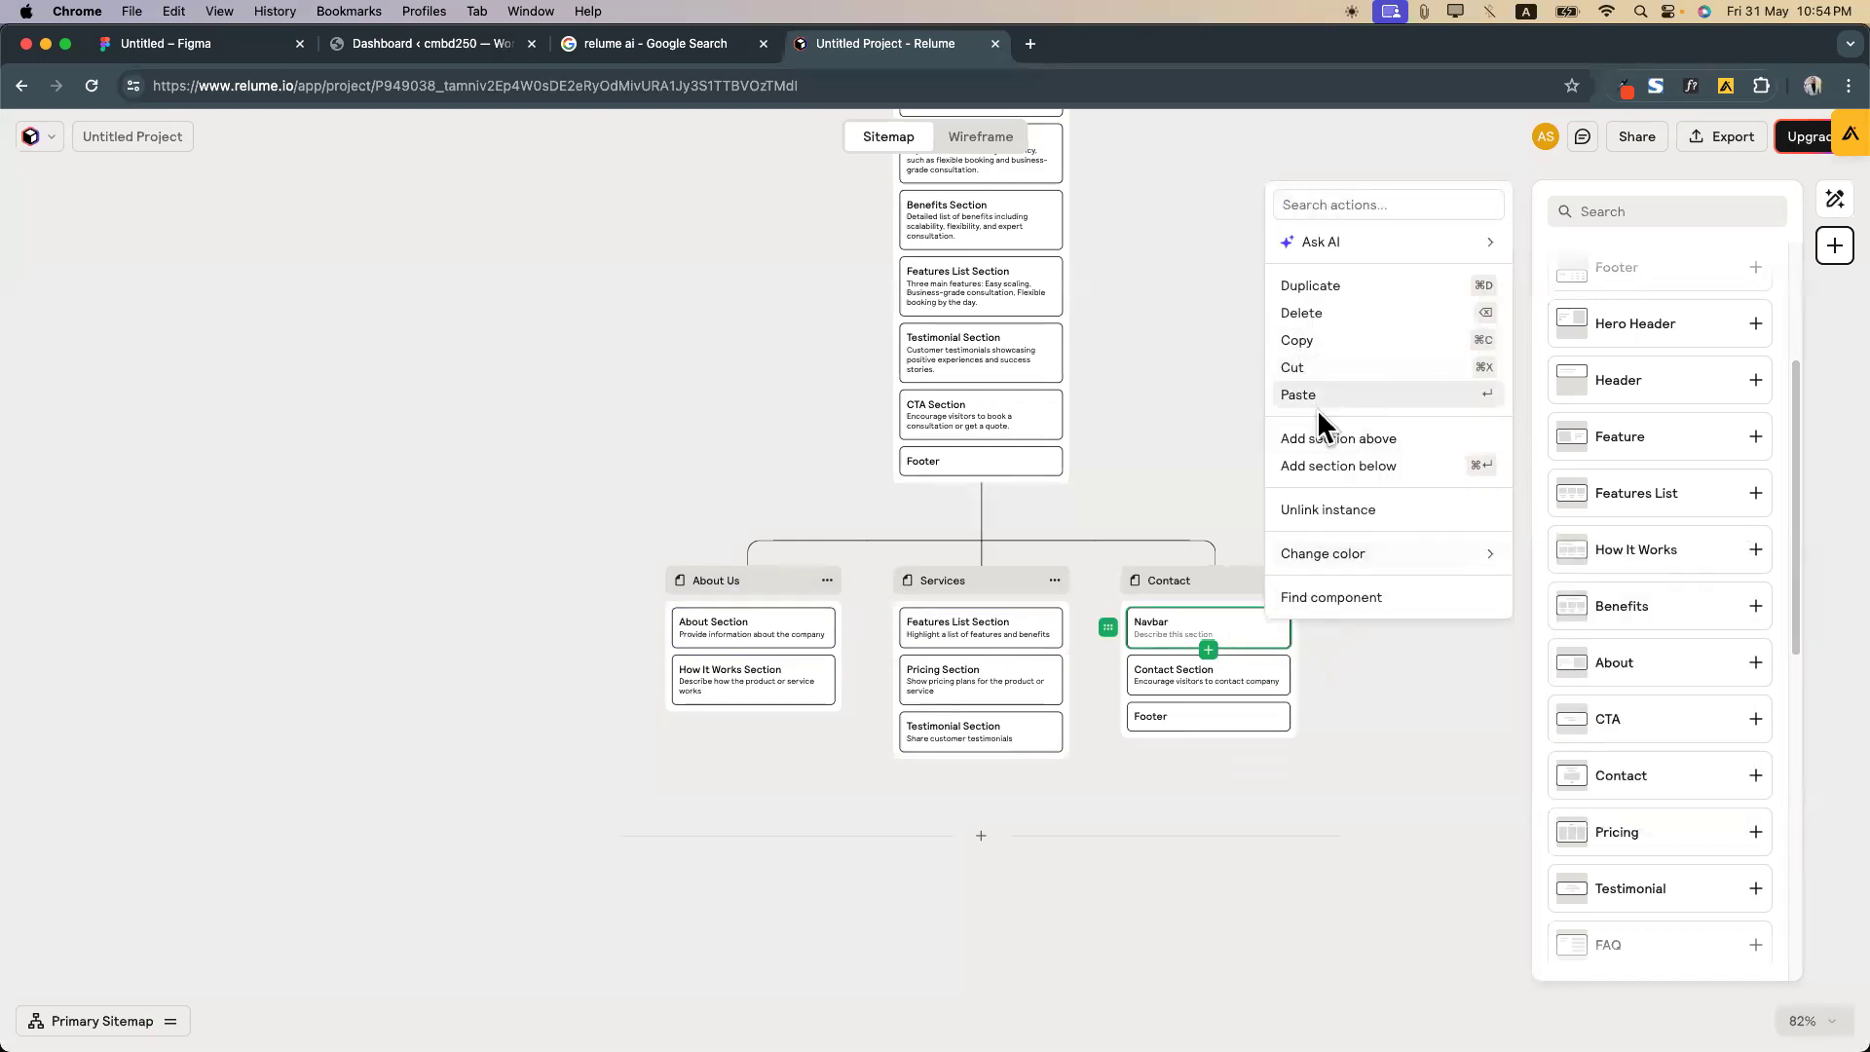
pyautogui.click(1303, 312)
pyautogui.click(1161, 672)
pyautogui.press('Delete')
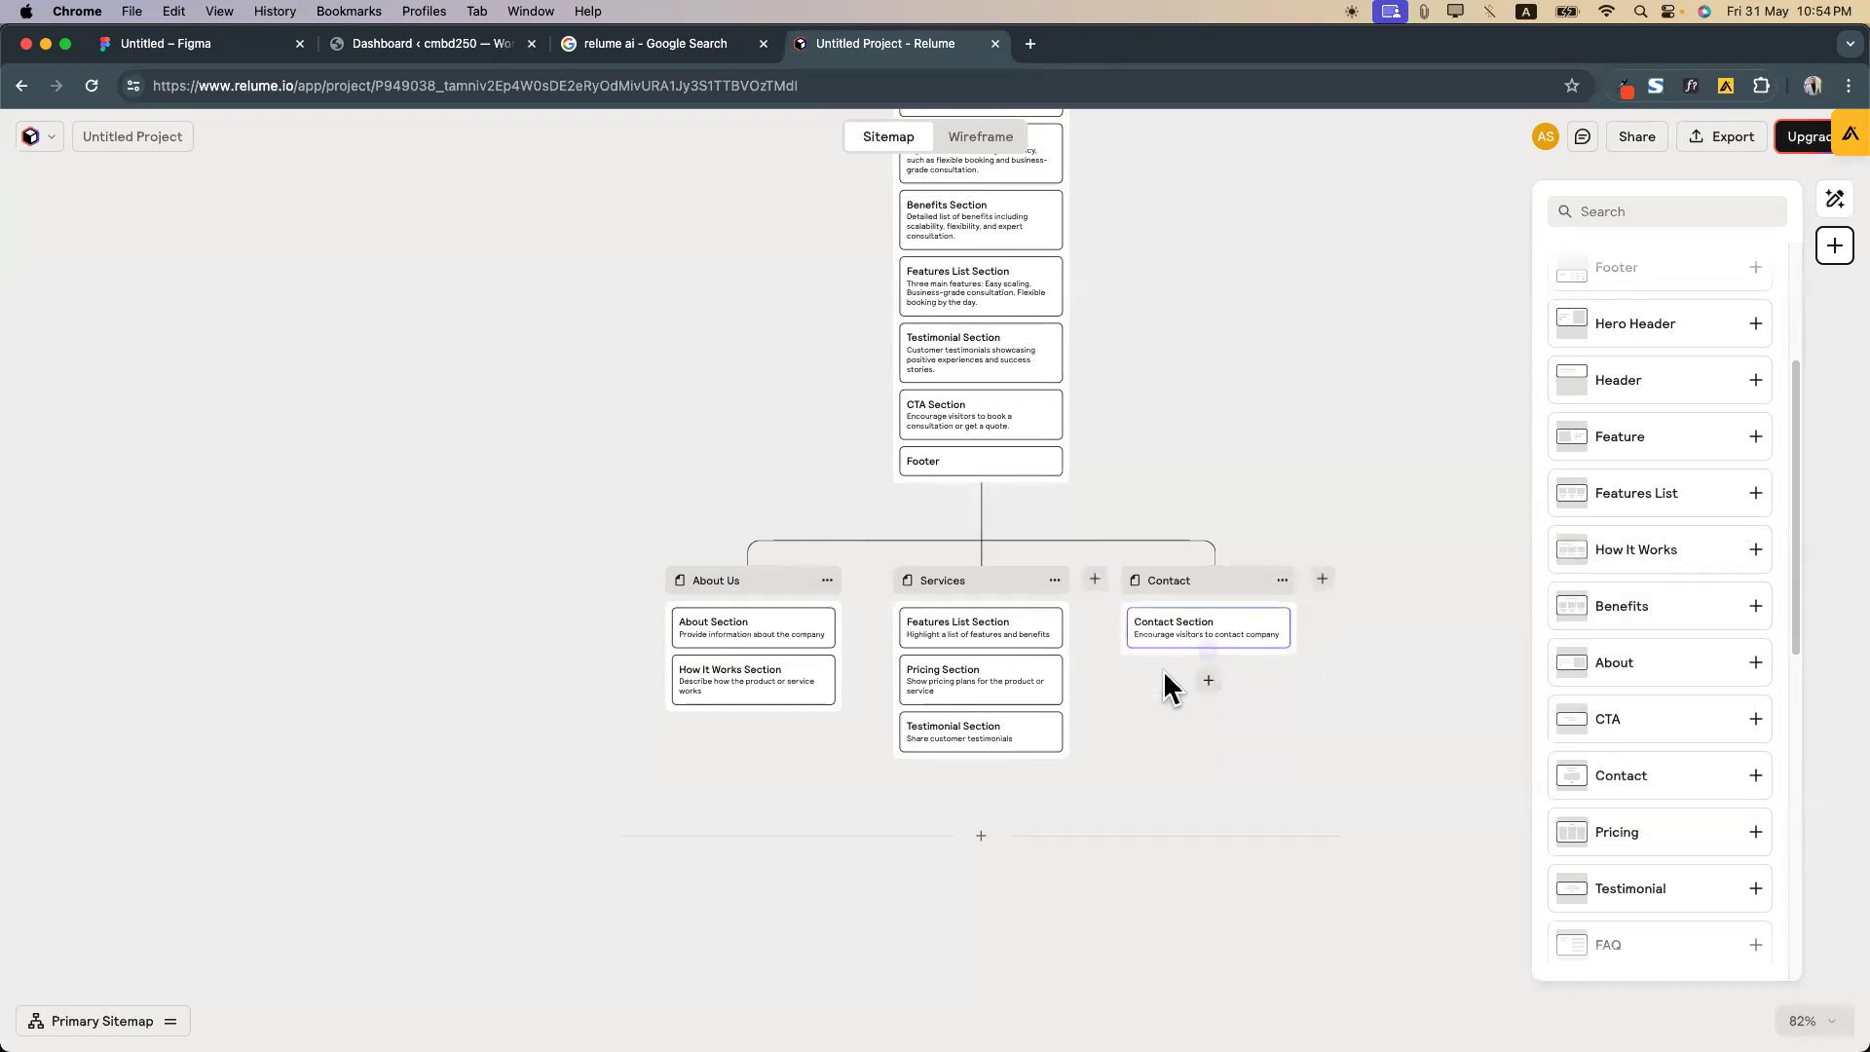
pyautogui.click(1162, 680)
# Switch to Wireframe mode to generate wireframes for the four sitemap pages.
pyautogui.scroll(5, 1151, 598)
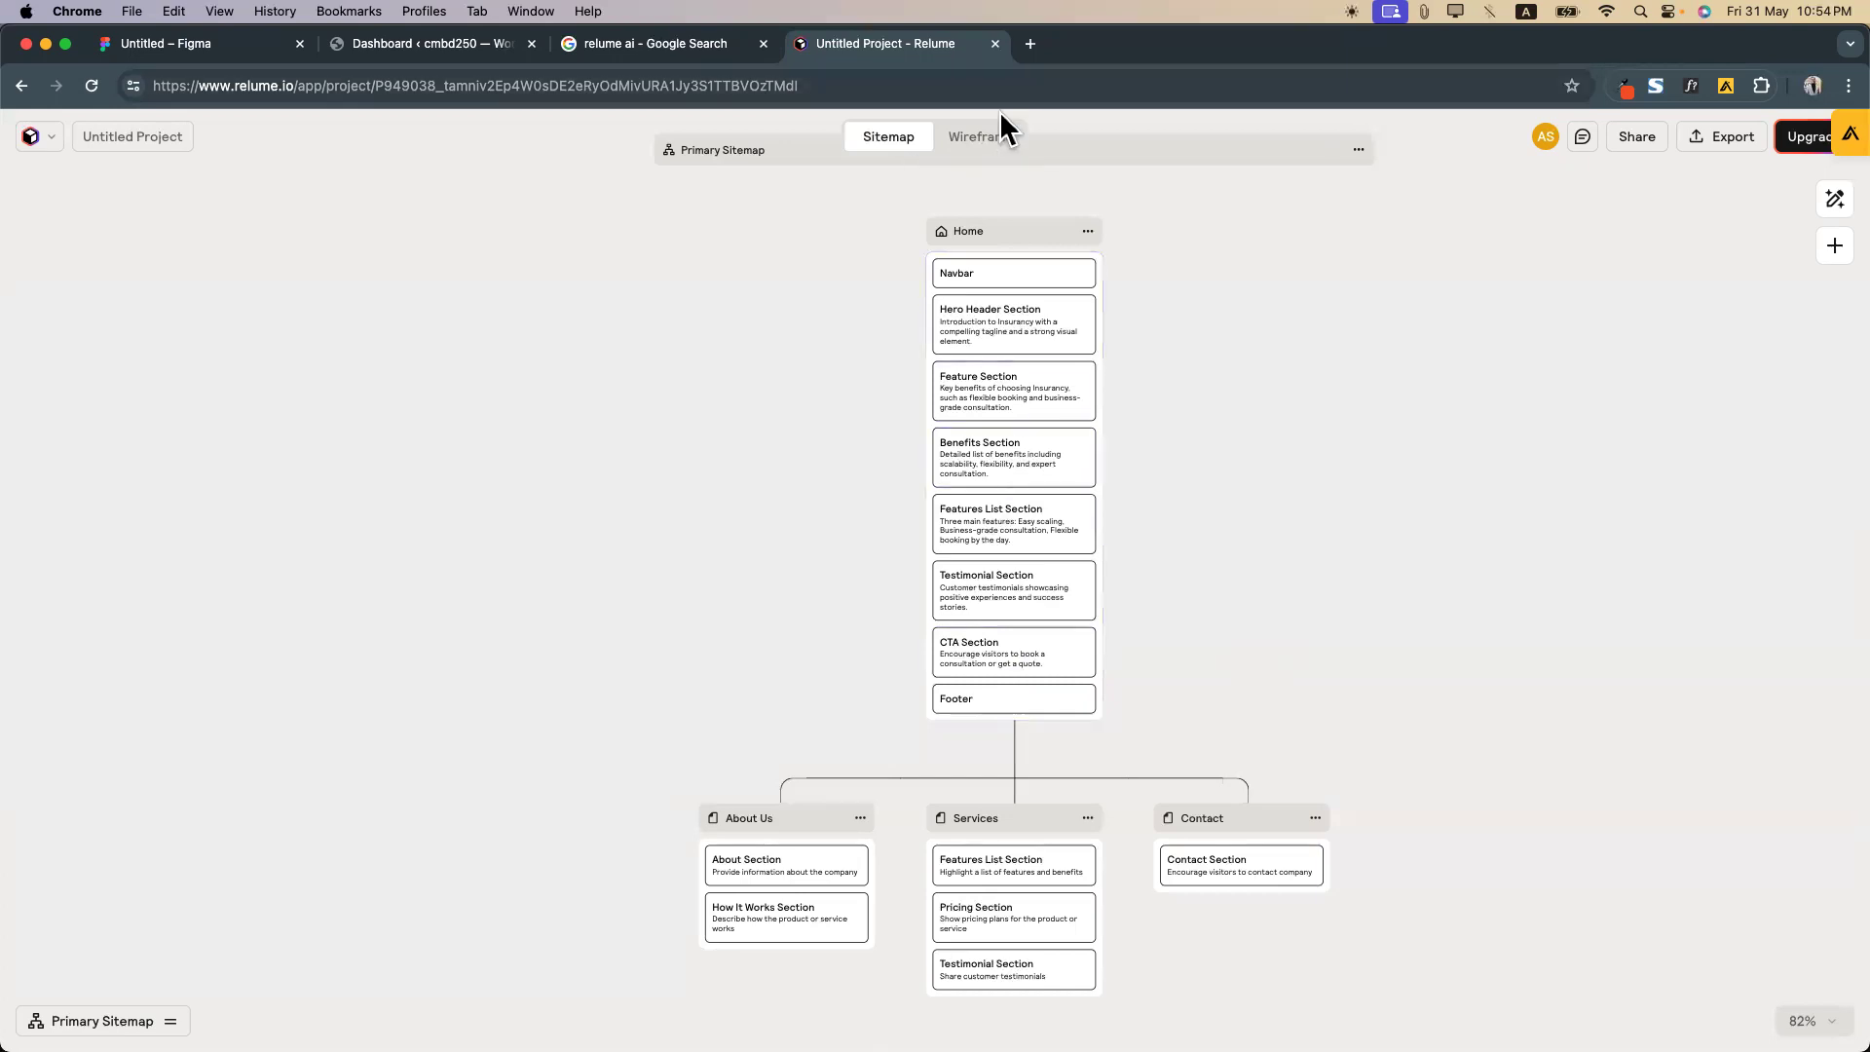
pyautogui.click(993, 144)
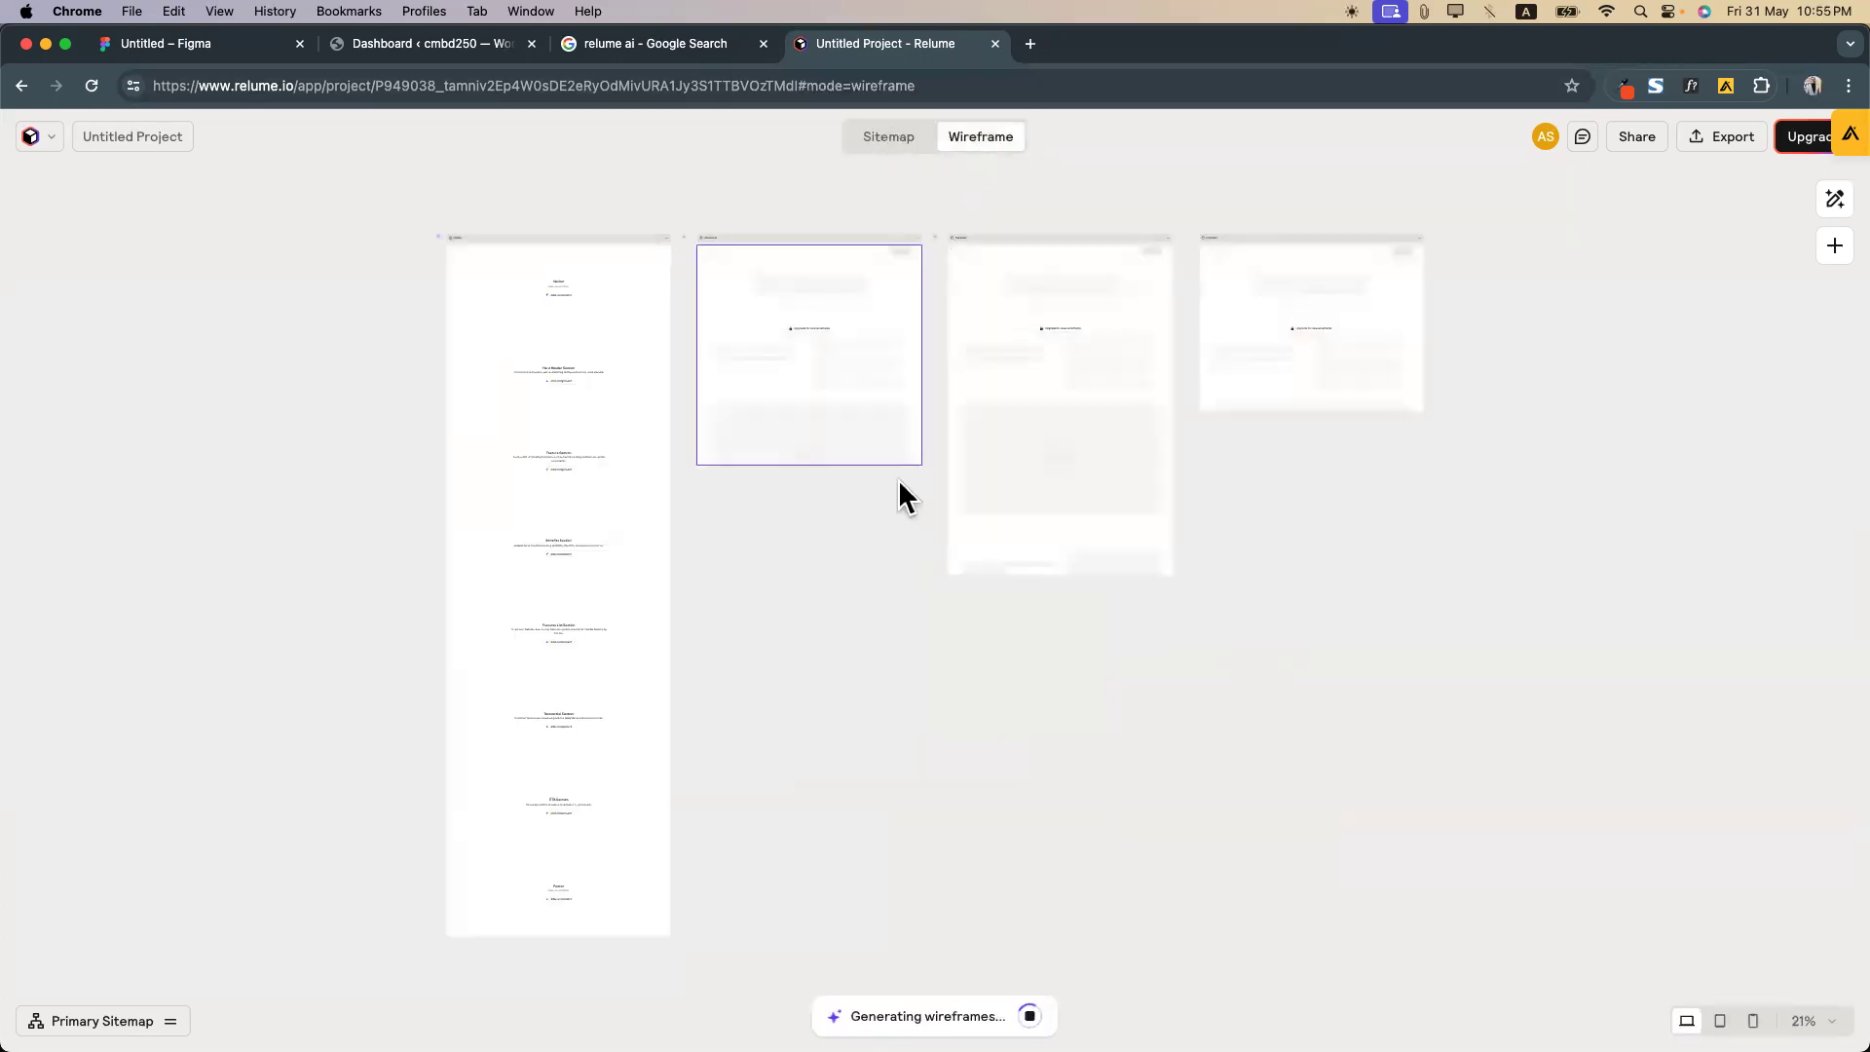
pyautogui.click(887, 144)
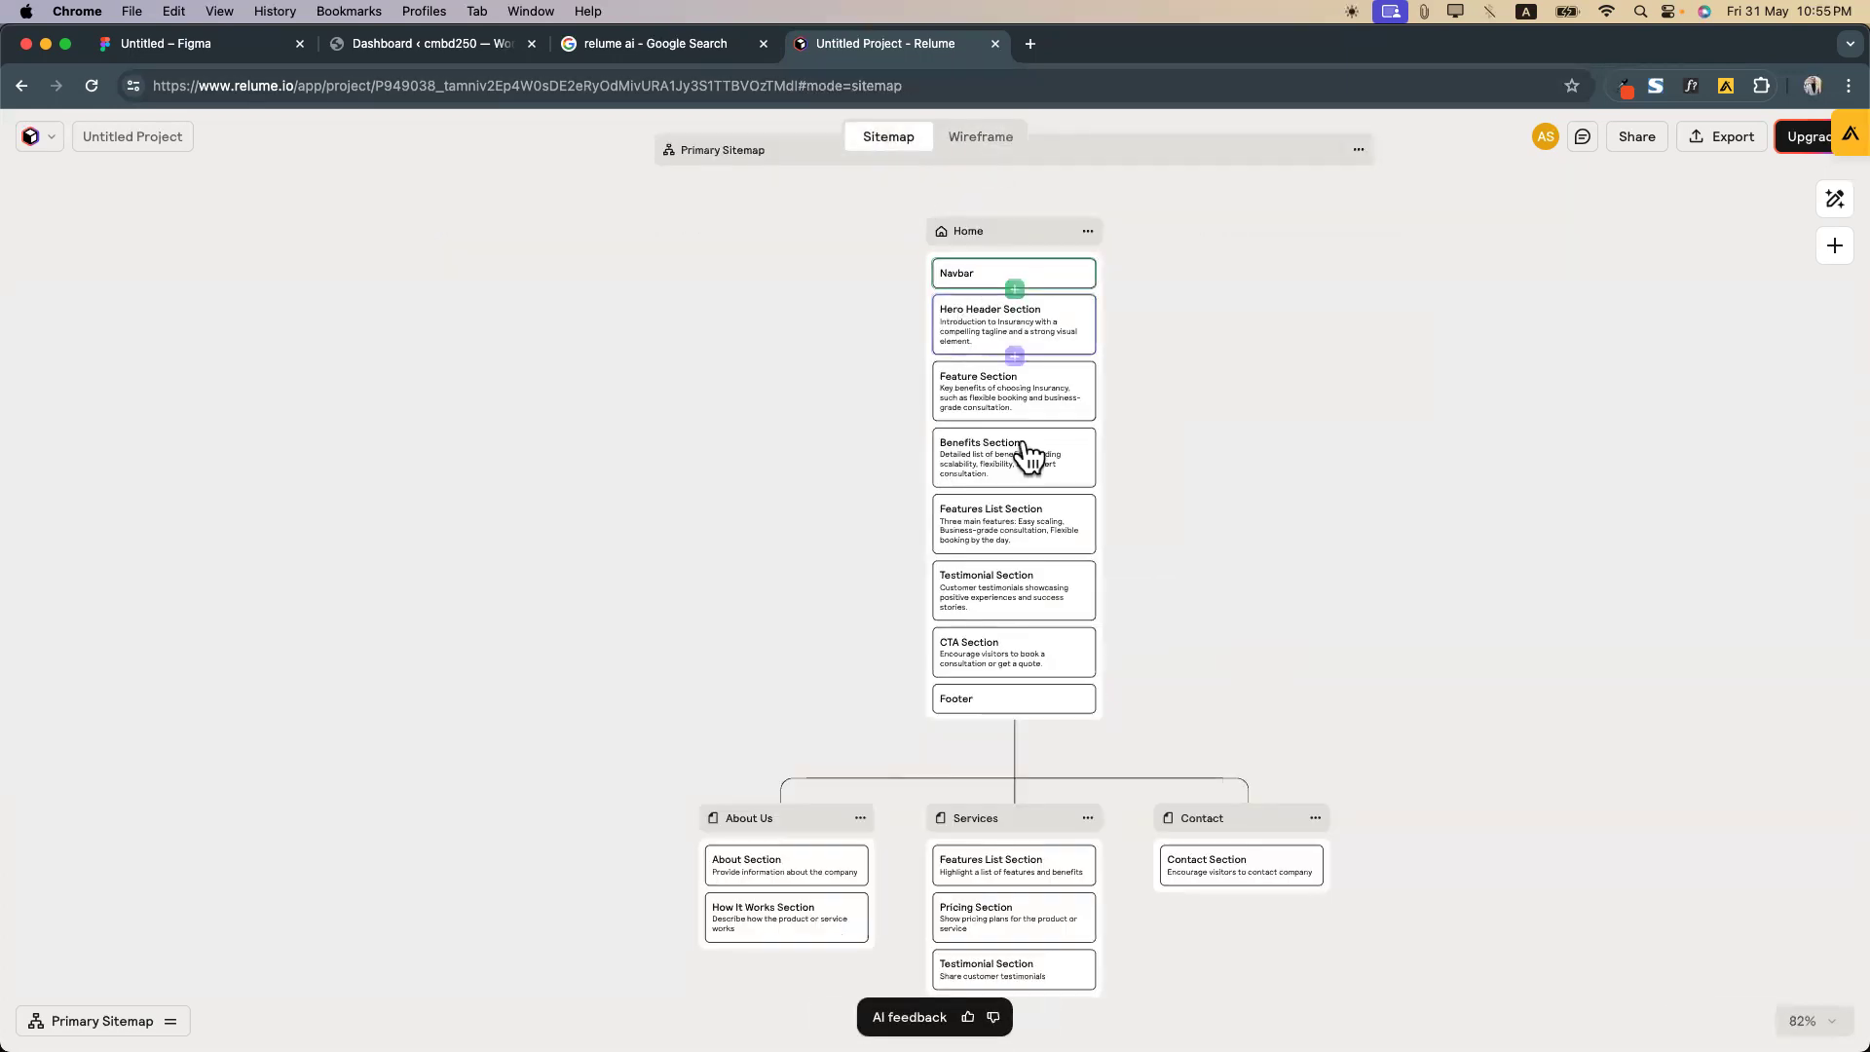
pyautogui.click(979, 137)
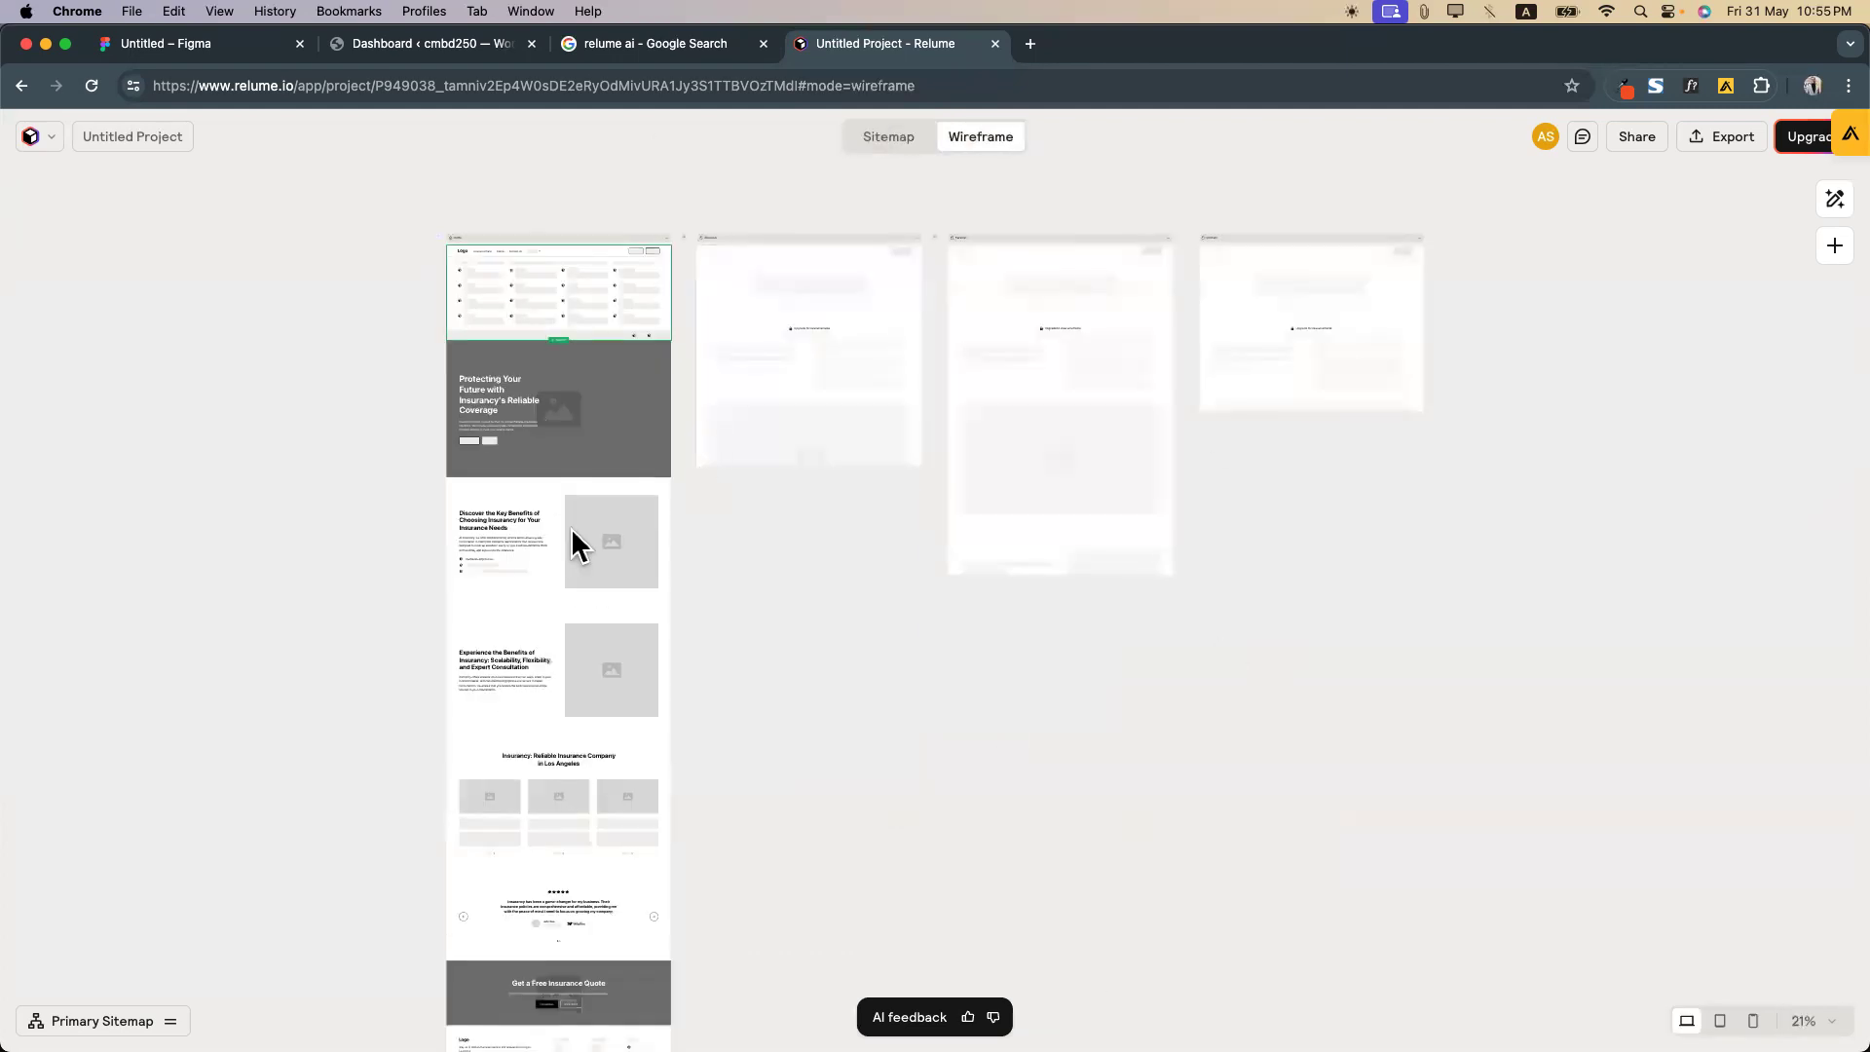
pyautogui.hscroll(-3, 572, 540)
pyautogui.scroll(2, 572, 540)
pyautogui.scroll(2, 647, 388)
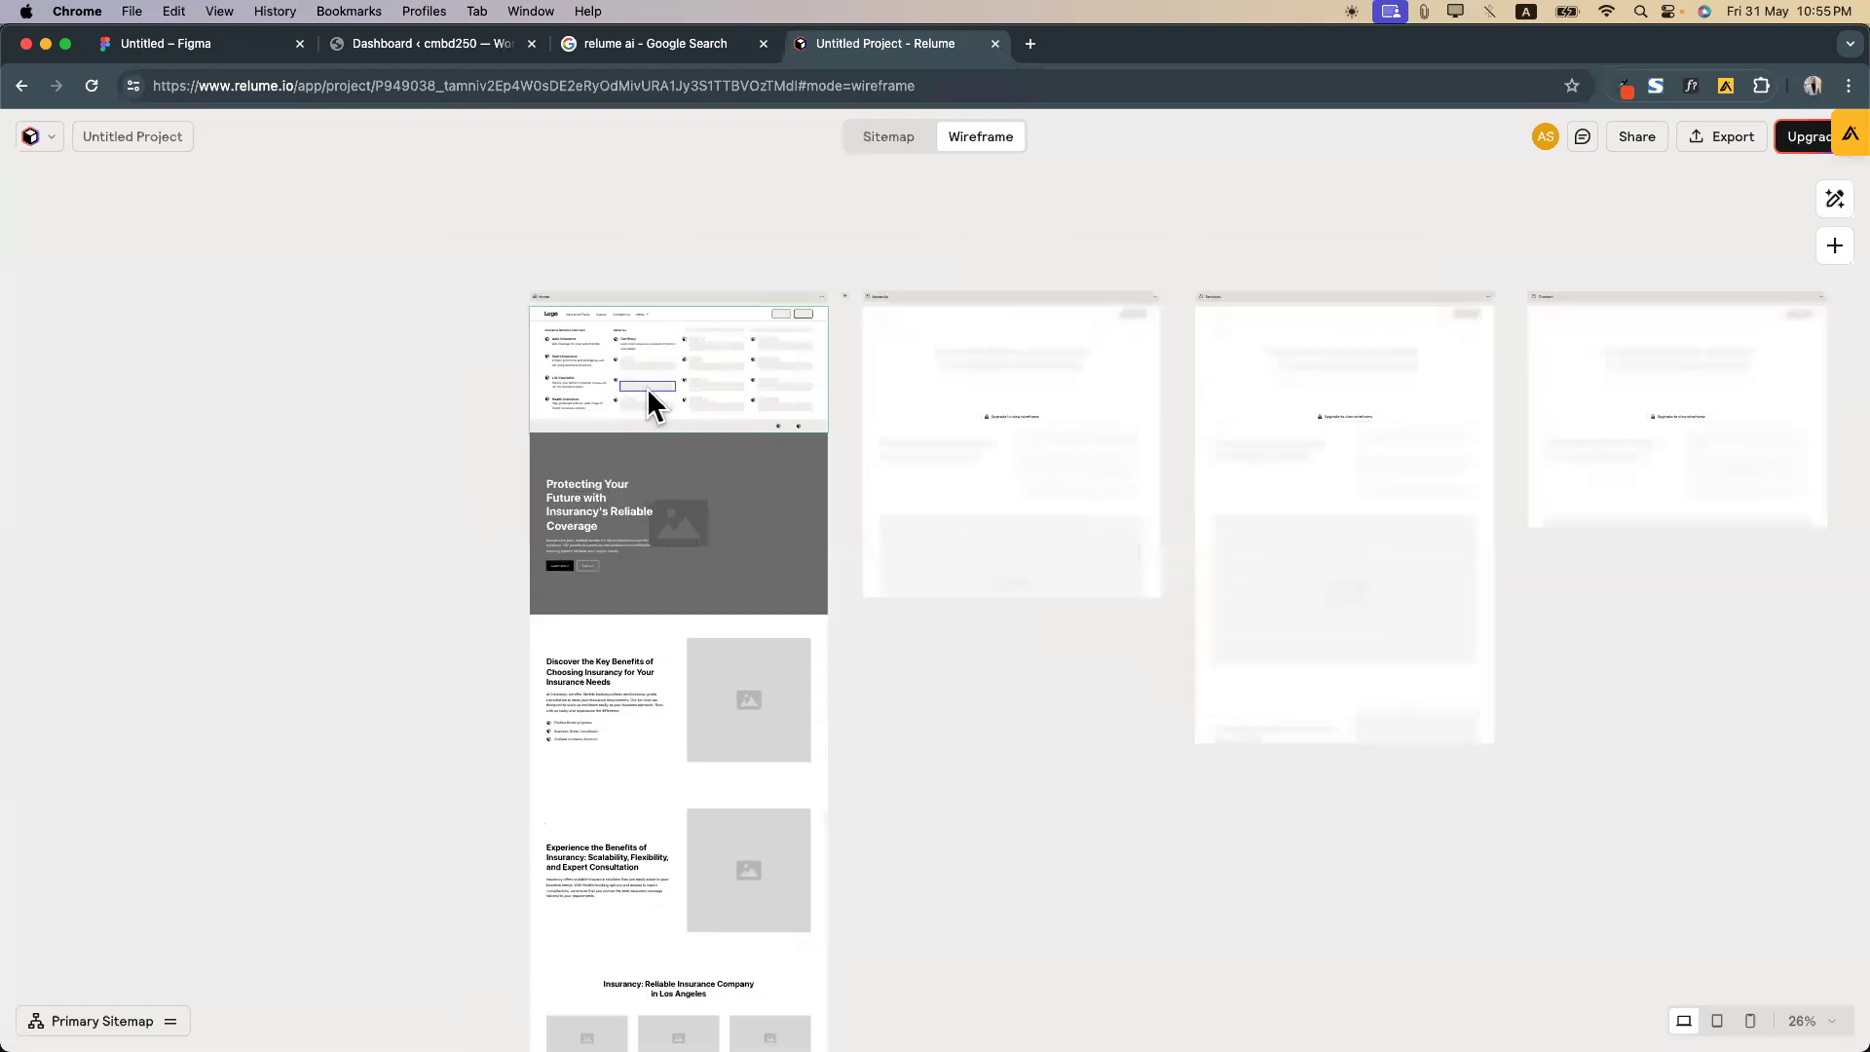
pyautogui.scroll(2, 647, 388)
pyautogui.scroll(4, 647, 387)
pyautogui.scroll(1, 646, 387)
pyautogui.hscroll(-3, 647, 387)
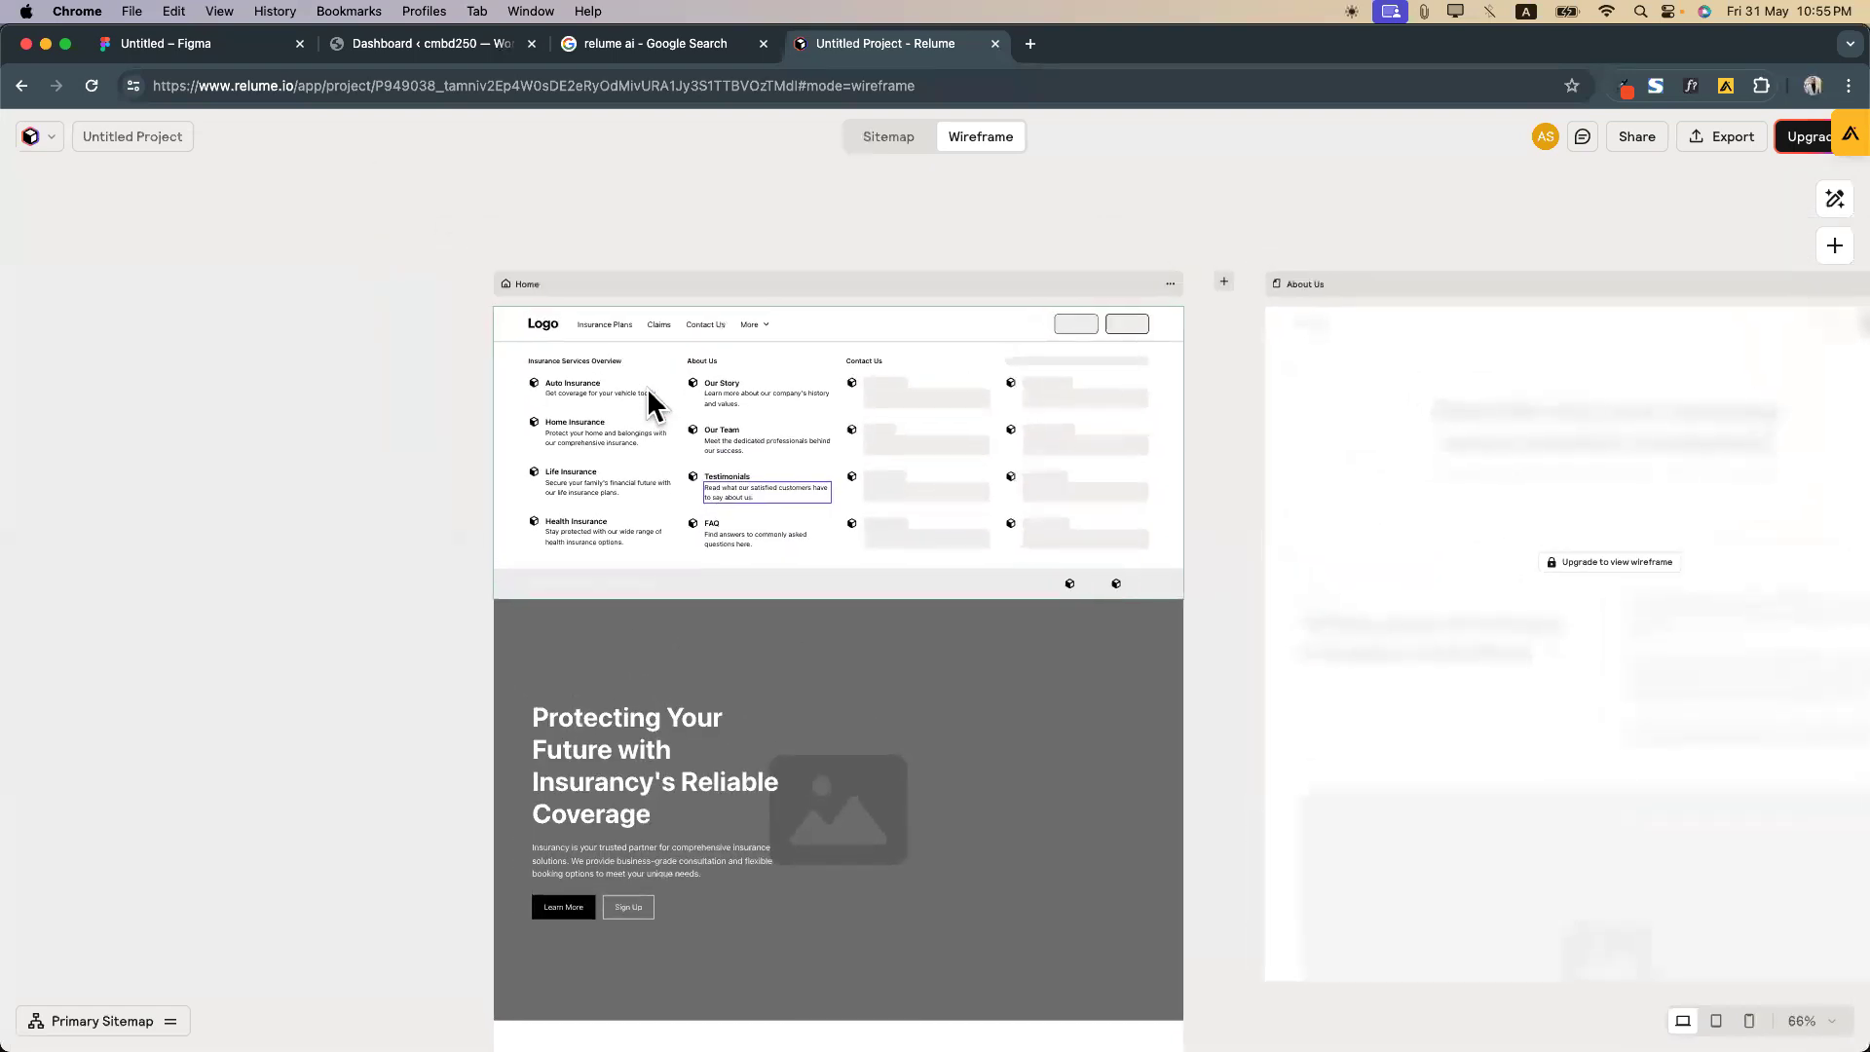
pyautogui.scroll(2, 647, 399)
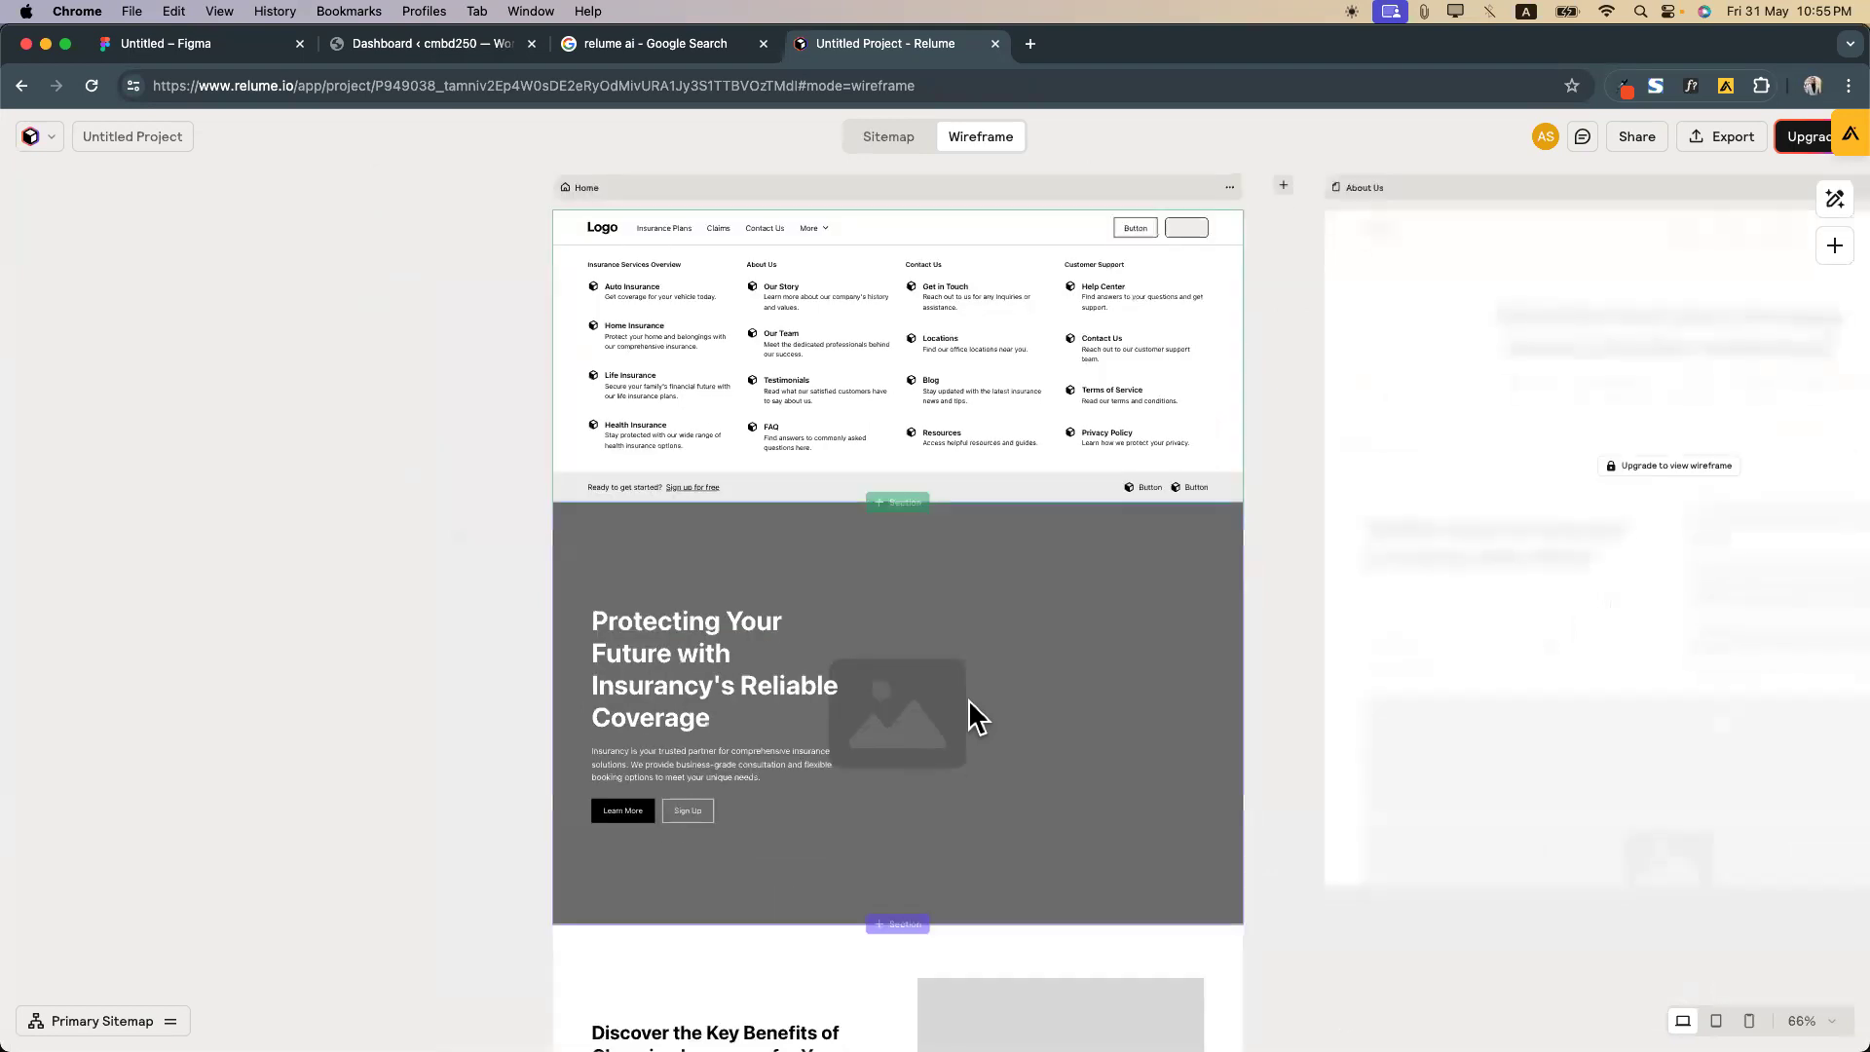
pyautogui.scroll(-5, 968, 698)
pyautogui.scroll(3, 960, 705)
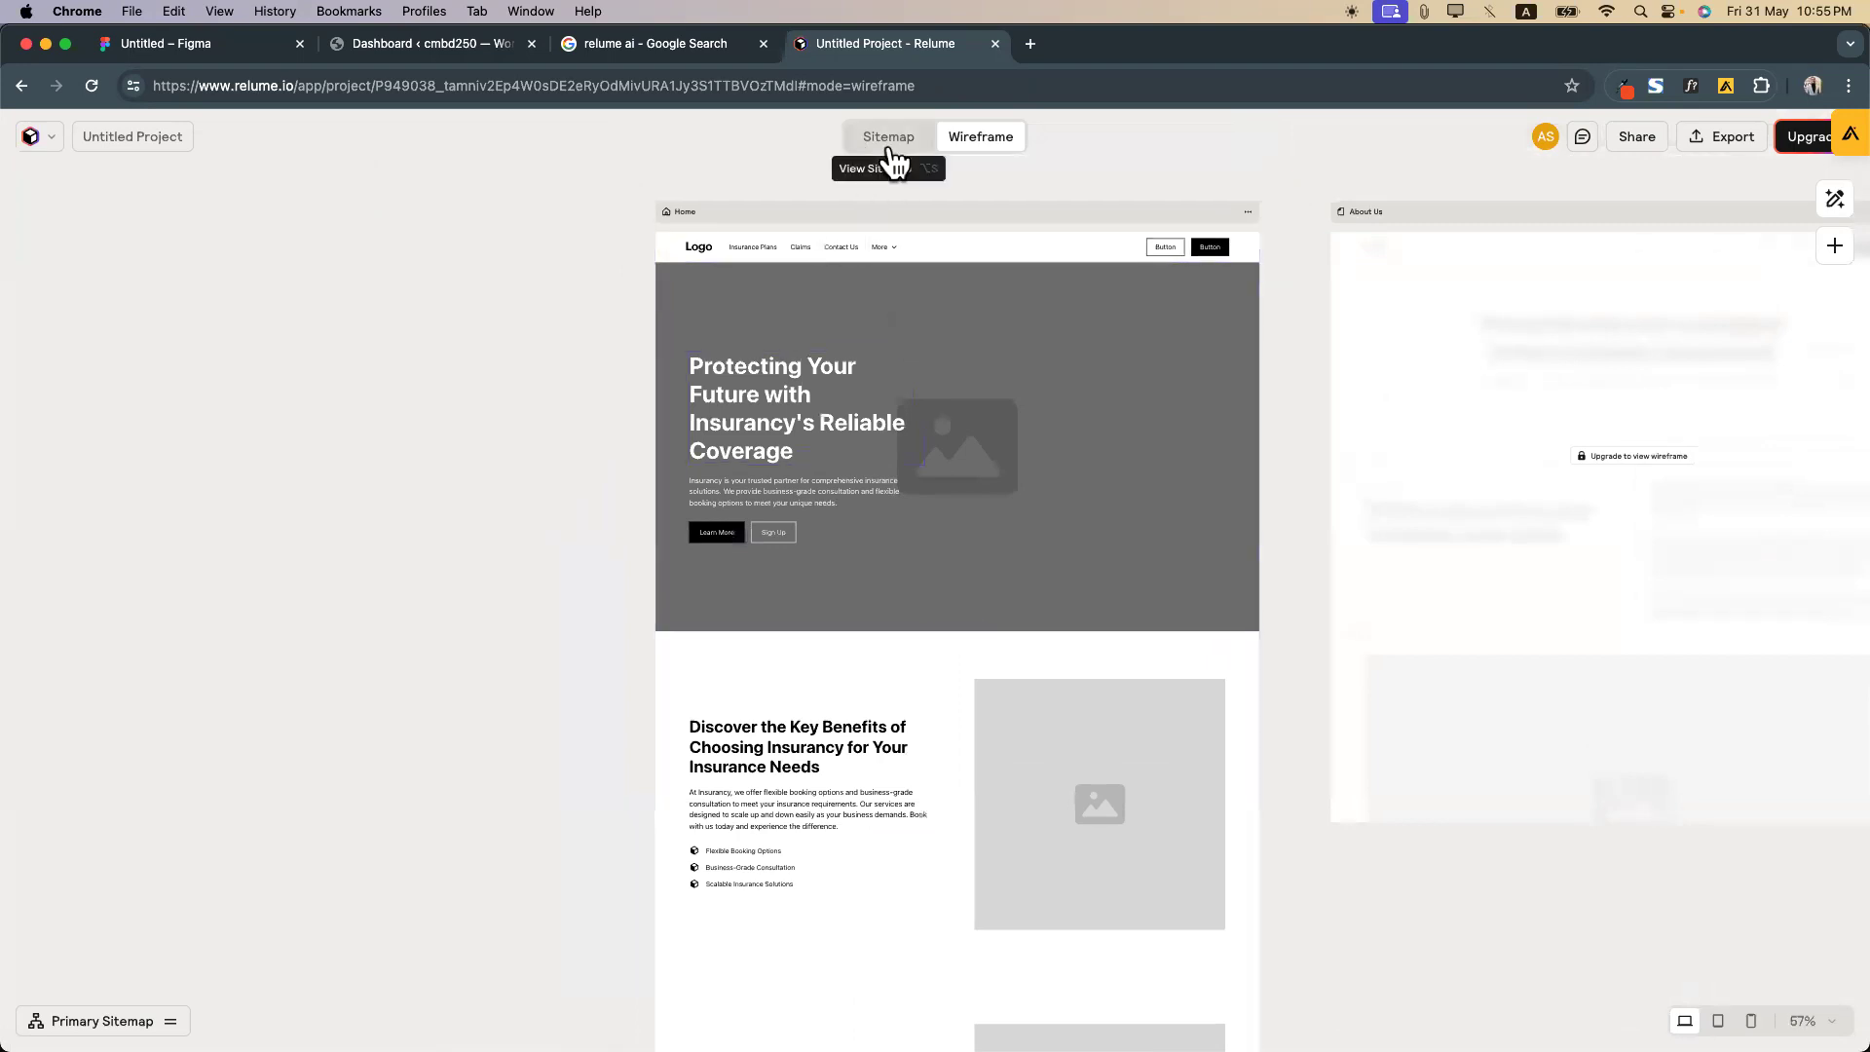
pyautogui.scroll(3, 797, 261)
pyautogui.moveTo(801, 271)
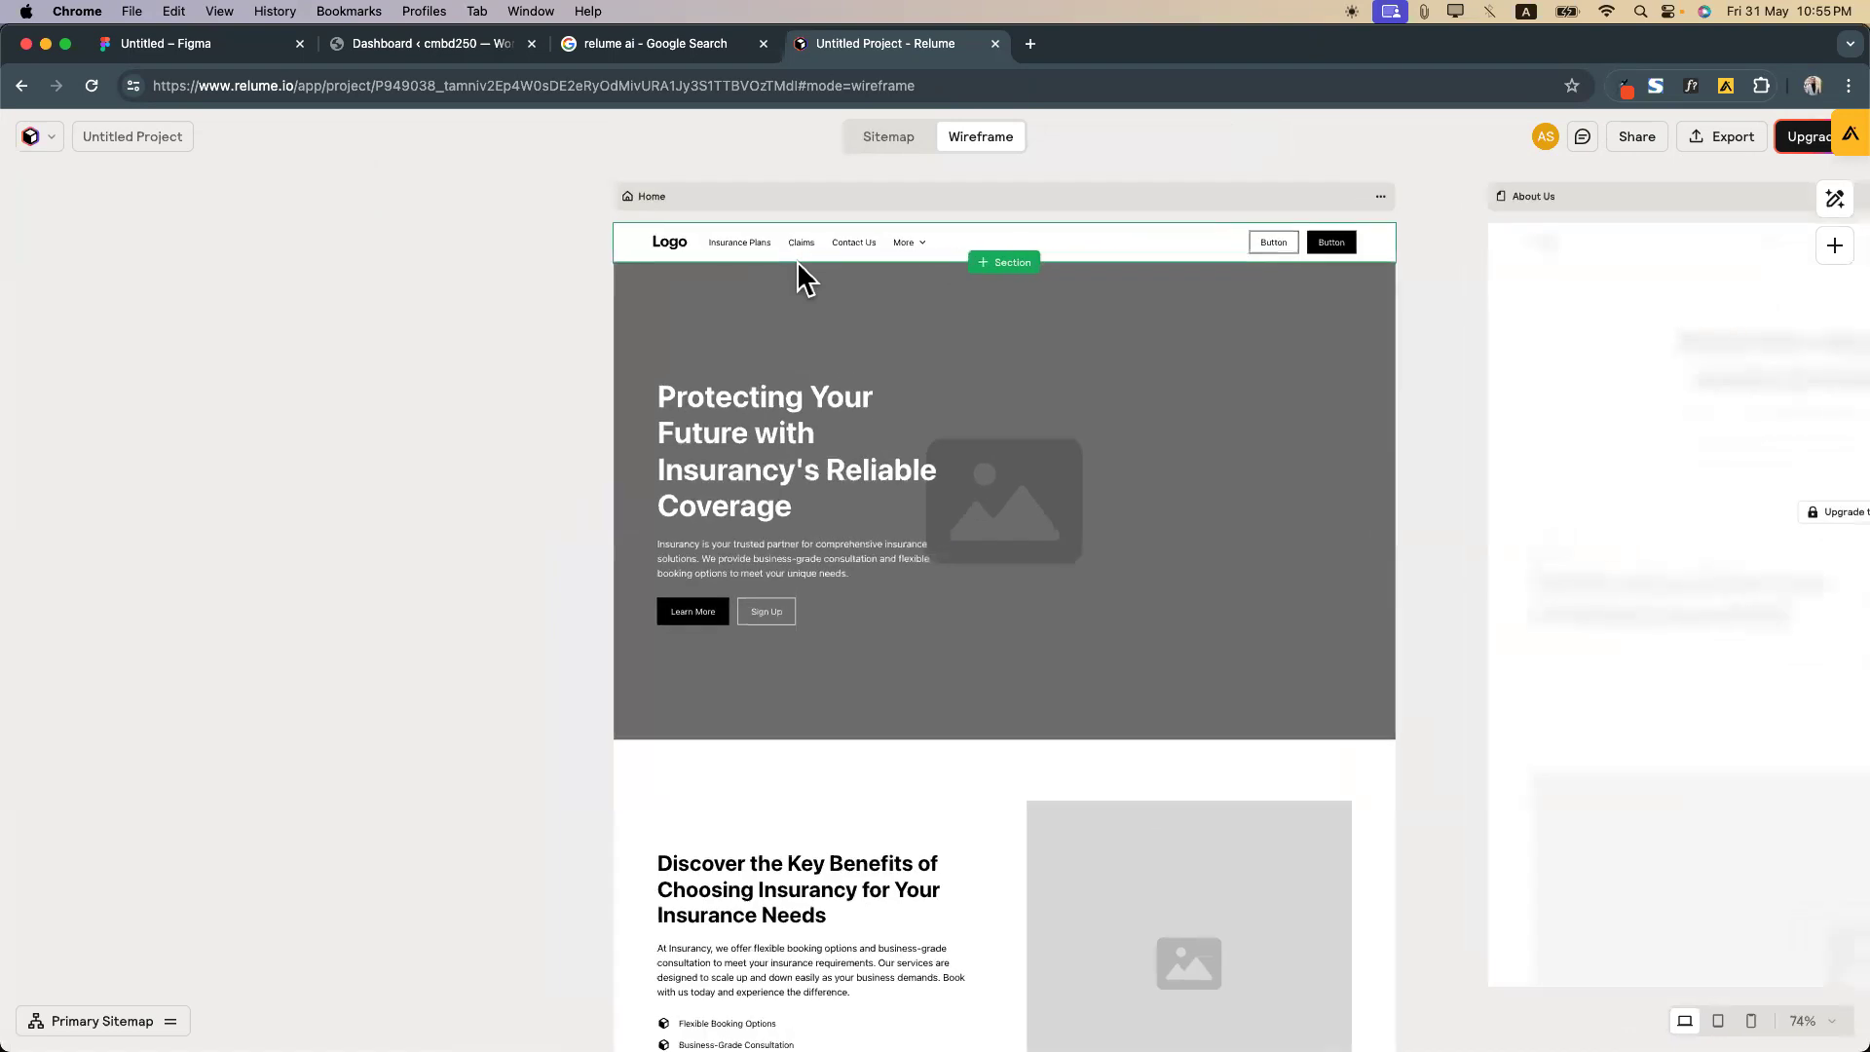
pyautogui.scroll(1, 797, 261)
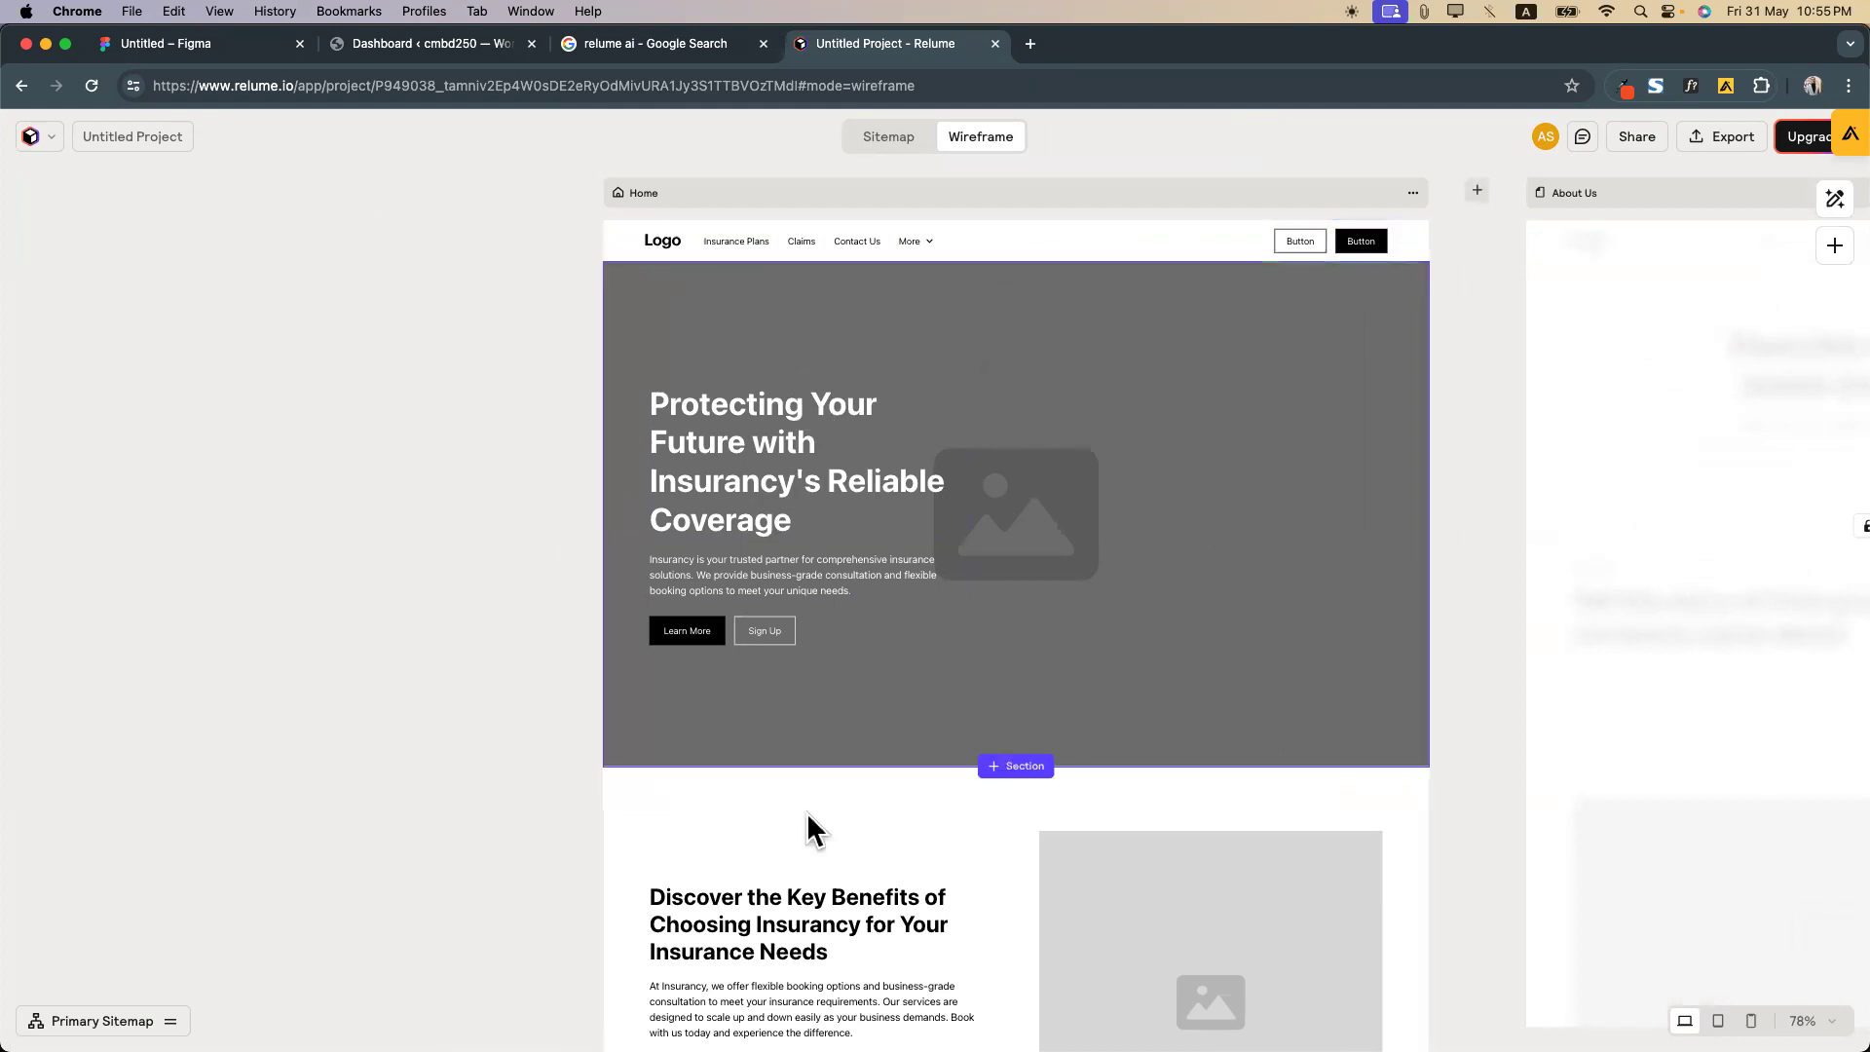
pyautogui.scroll(-2, 791, 769)
pyautogui.scroll(-4, 682, 776)
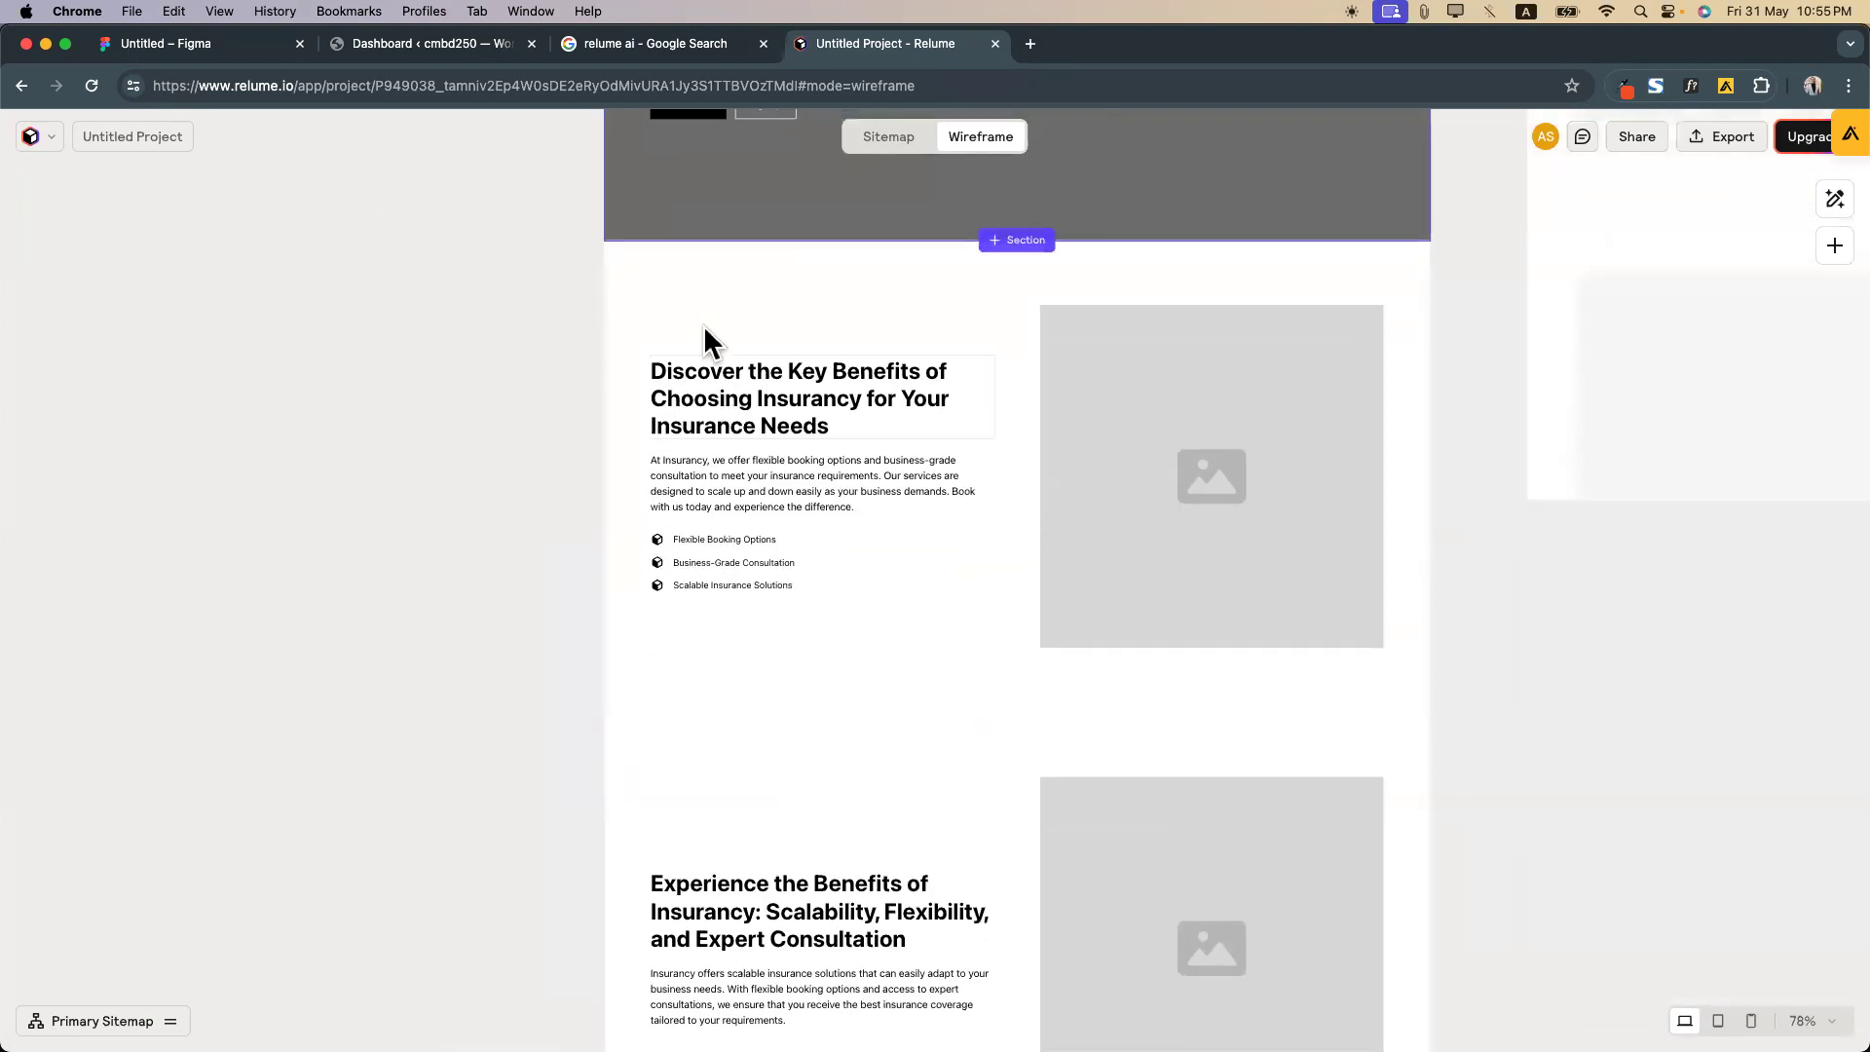
pyautogui.scroll(-2, 974, 672)
pyautogui.scroll(-3, 822, 818)
pyautogui.scroll(-5, 847, 546)
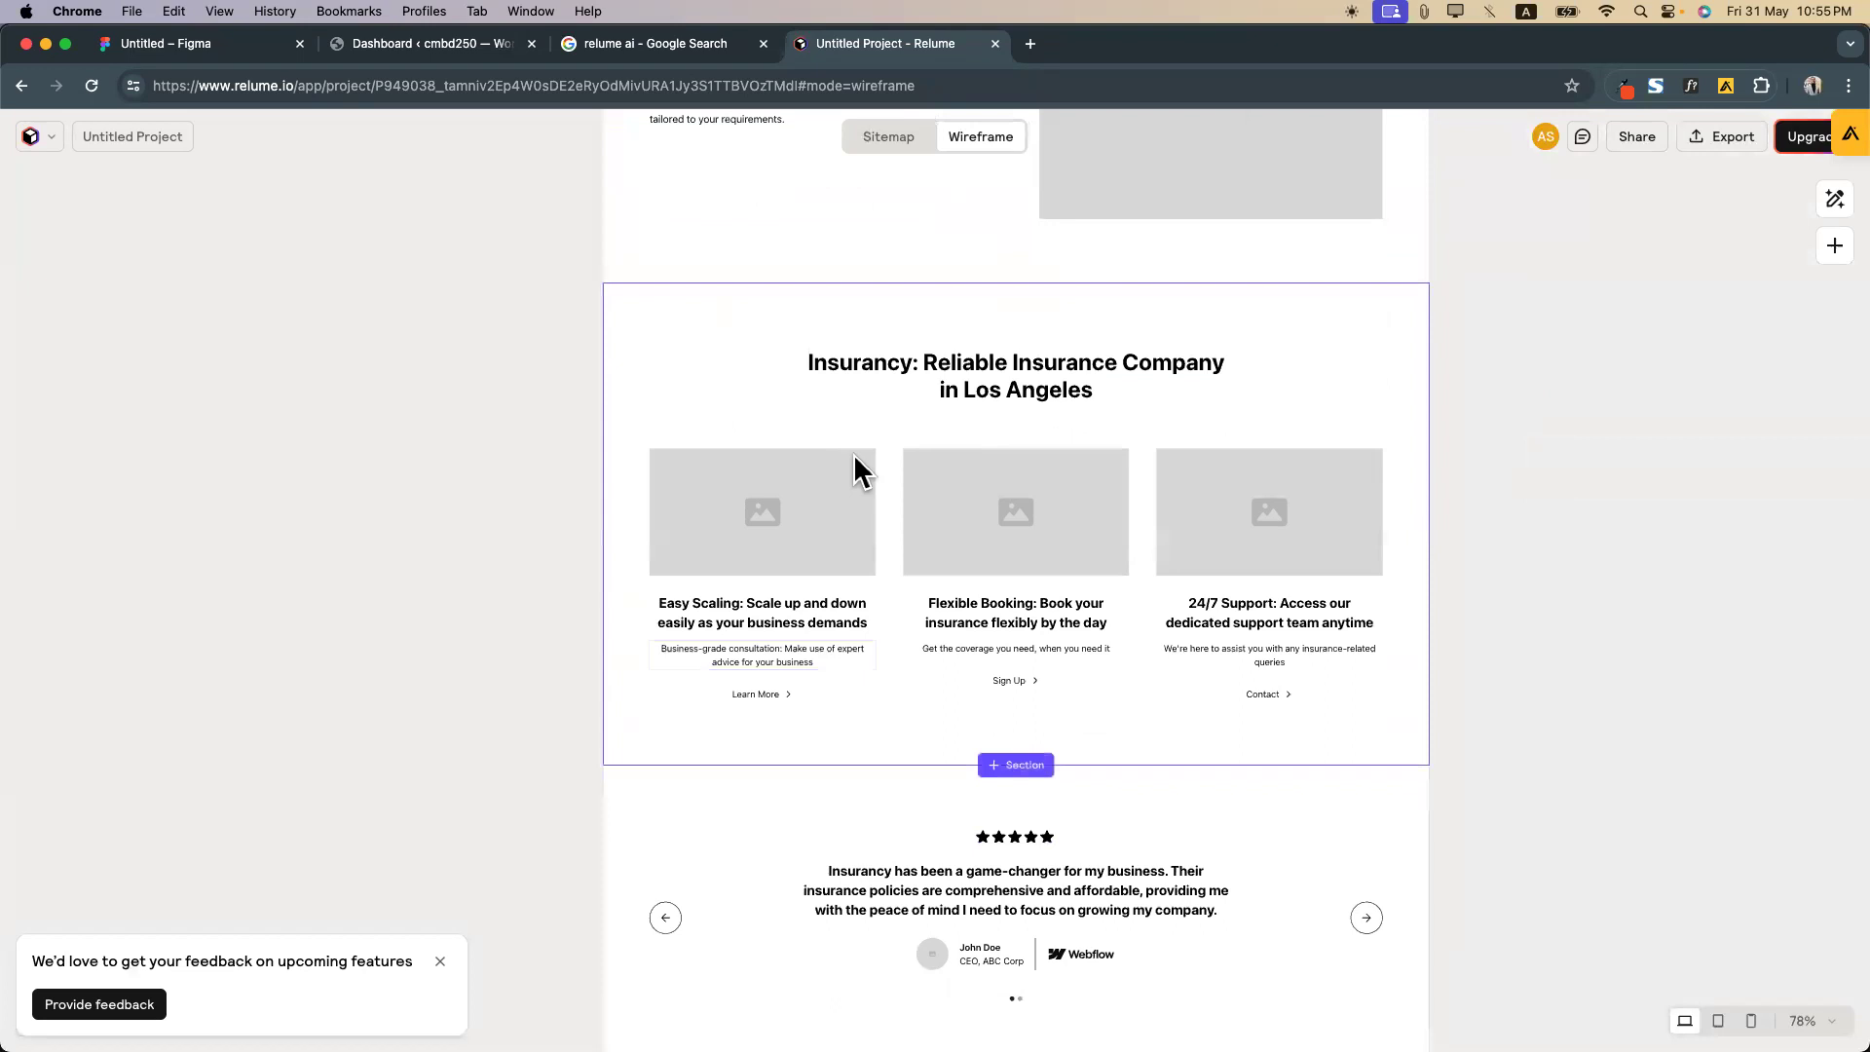
pyautogui.scroll(-3, 990, 628)
pyautogui.scroll(-1, 976, 639)
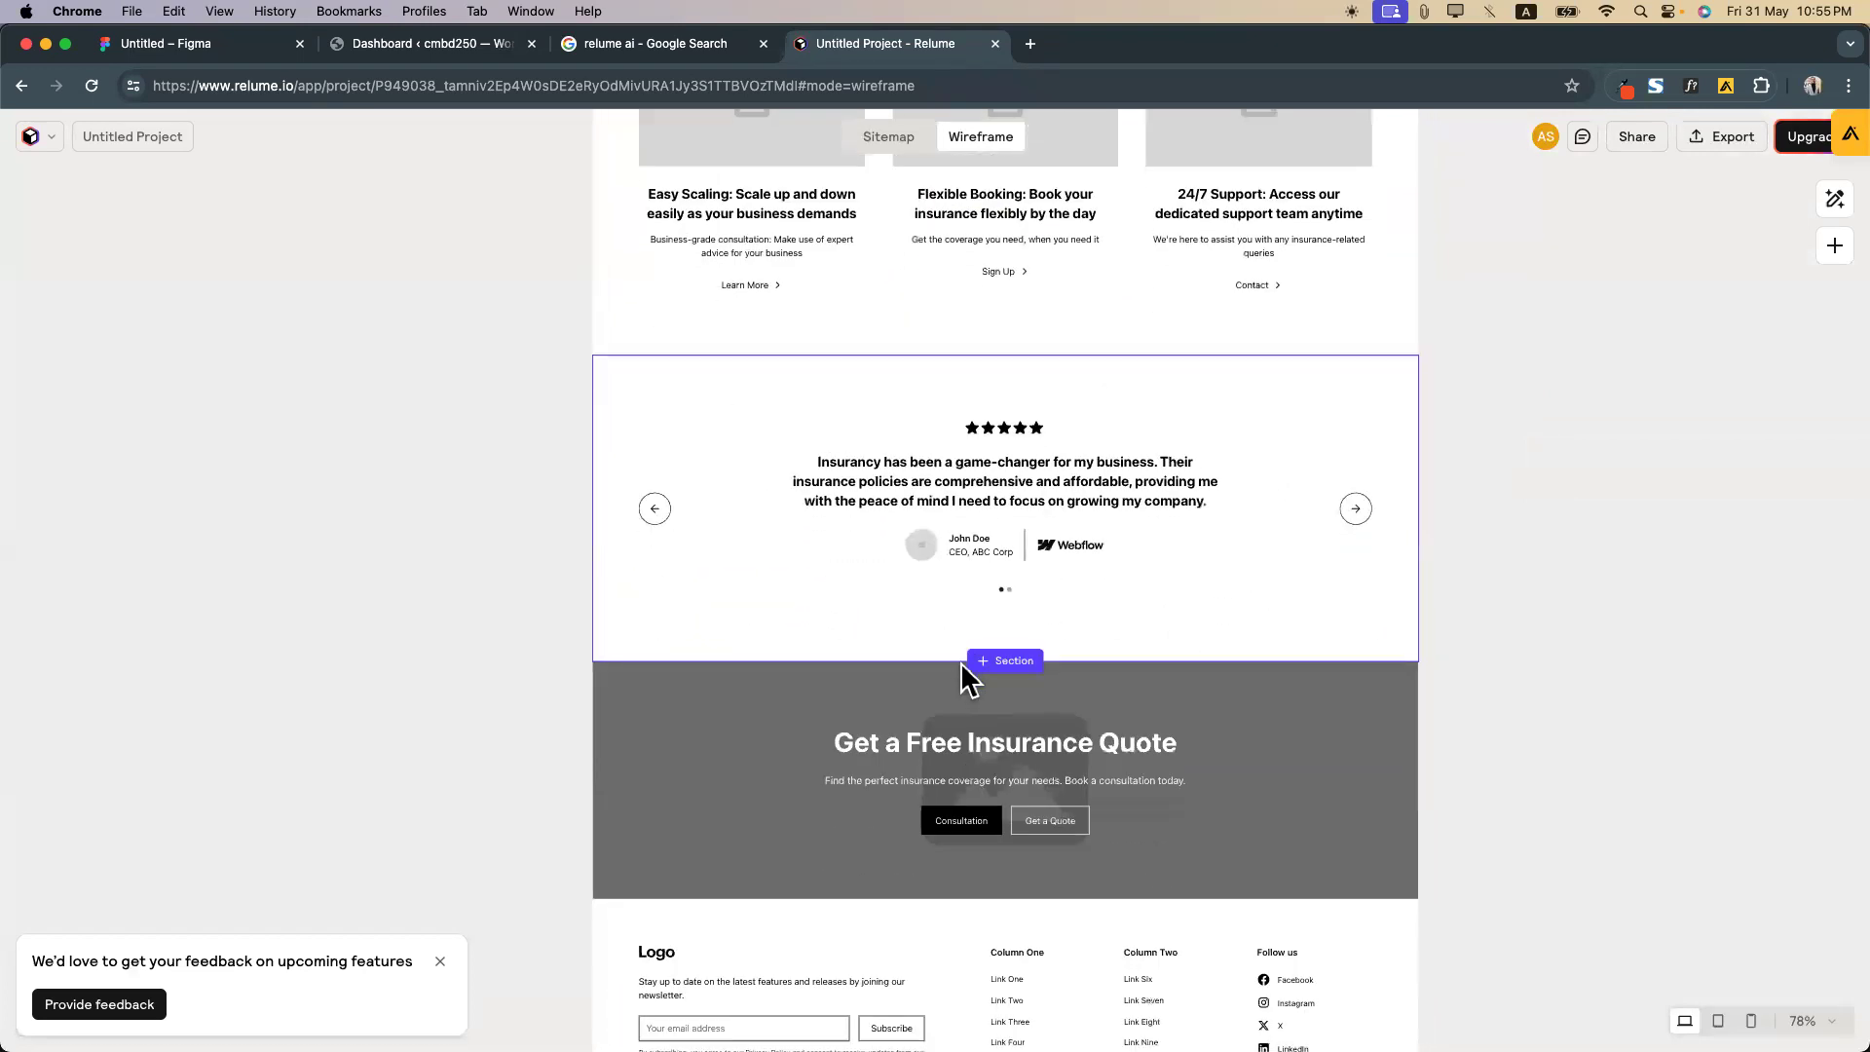
pyautogui.scroll(-2, 876, 623)
pyautogui.scroll(5, 1027, 750)
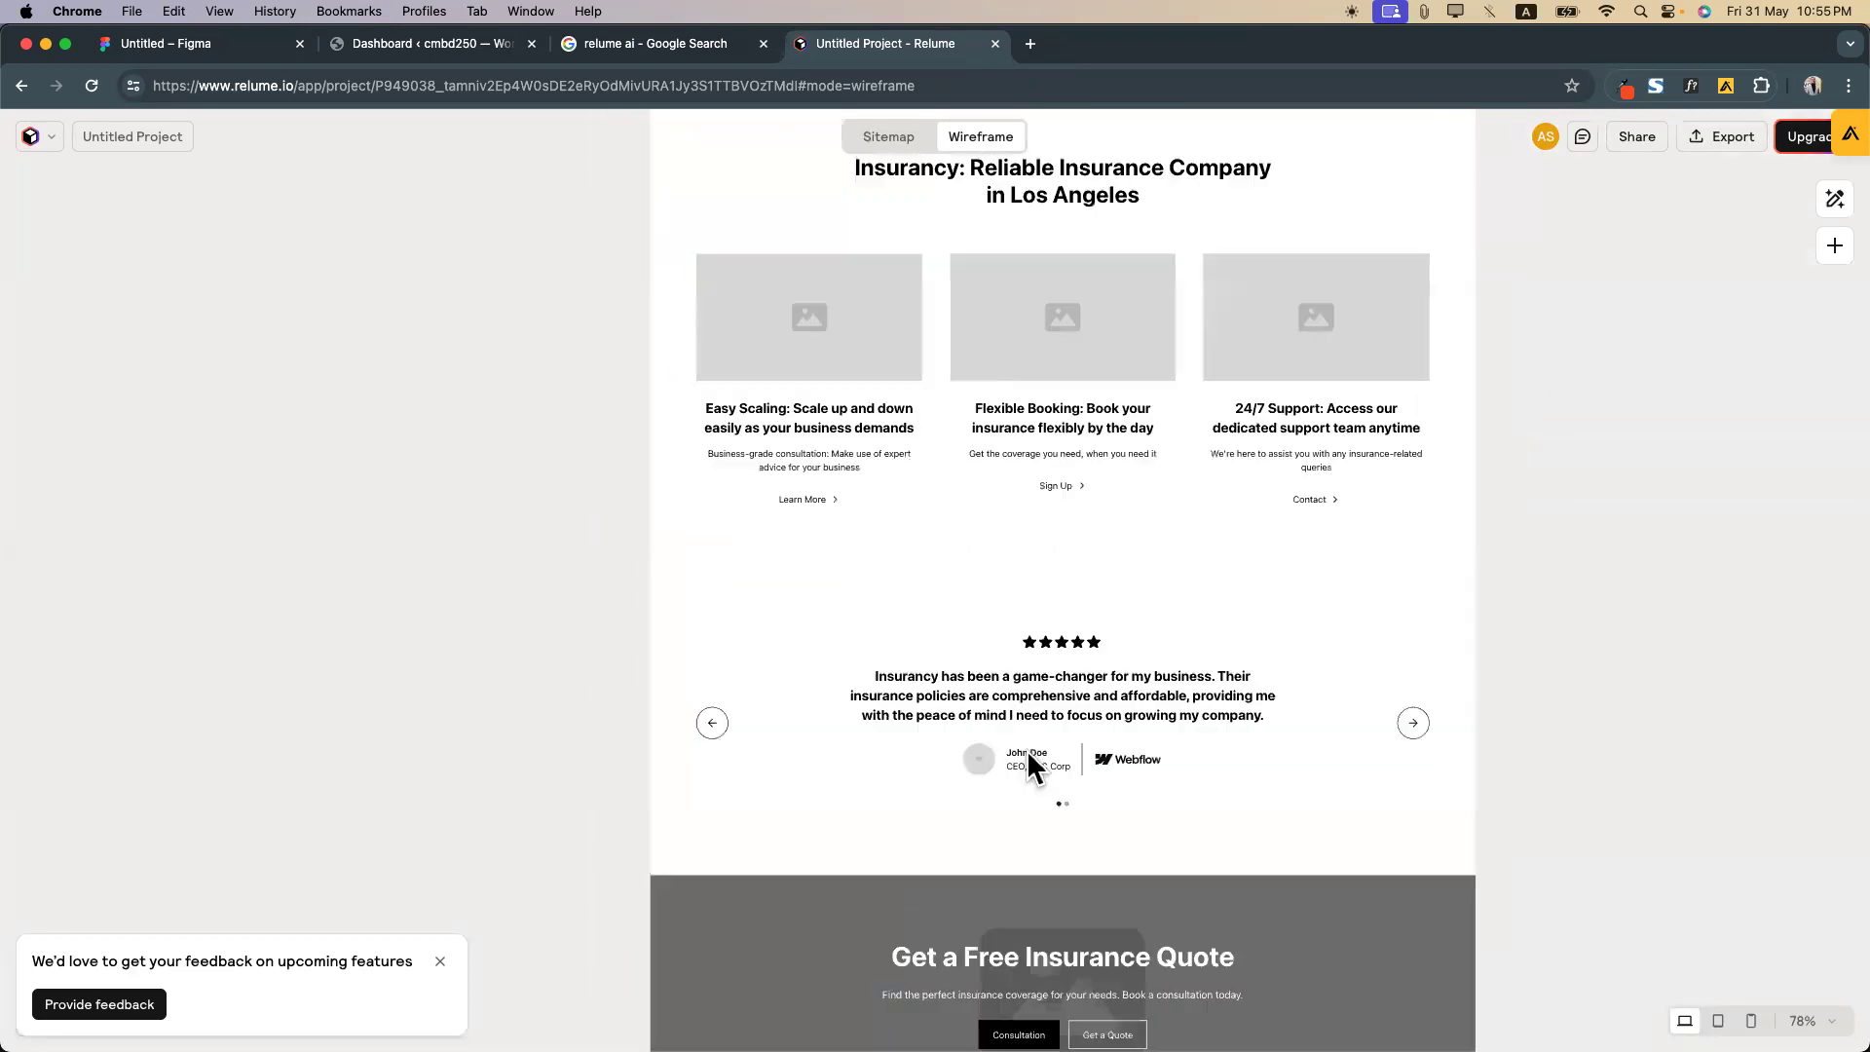
pyautogui.scroll(7, 1027, 750)
pyautogui.scroll(3, 1026, 760)
pyautogui.scroll(5, 1027, 760)
pyautogui.scroll(2, 1027, 760)
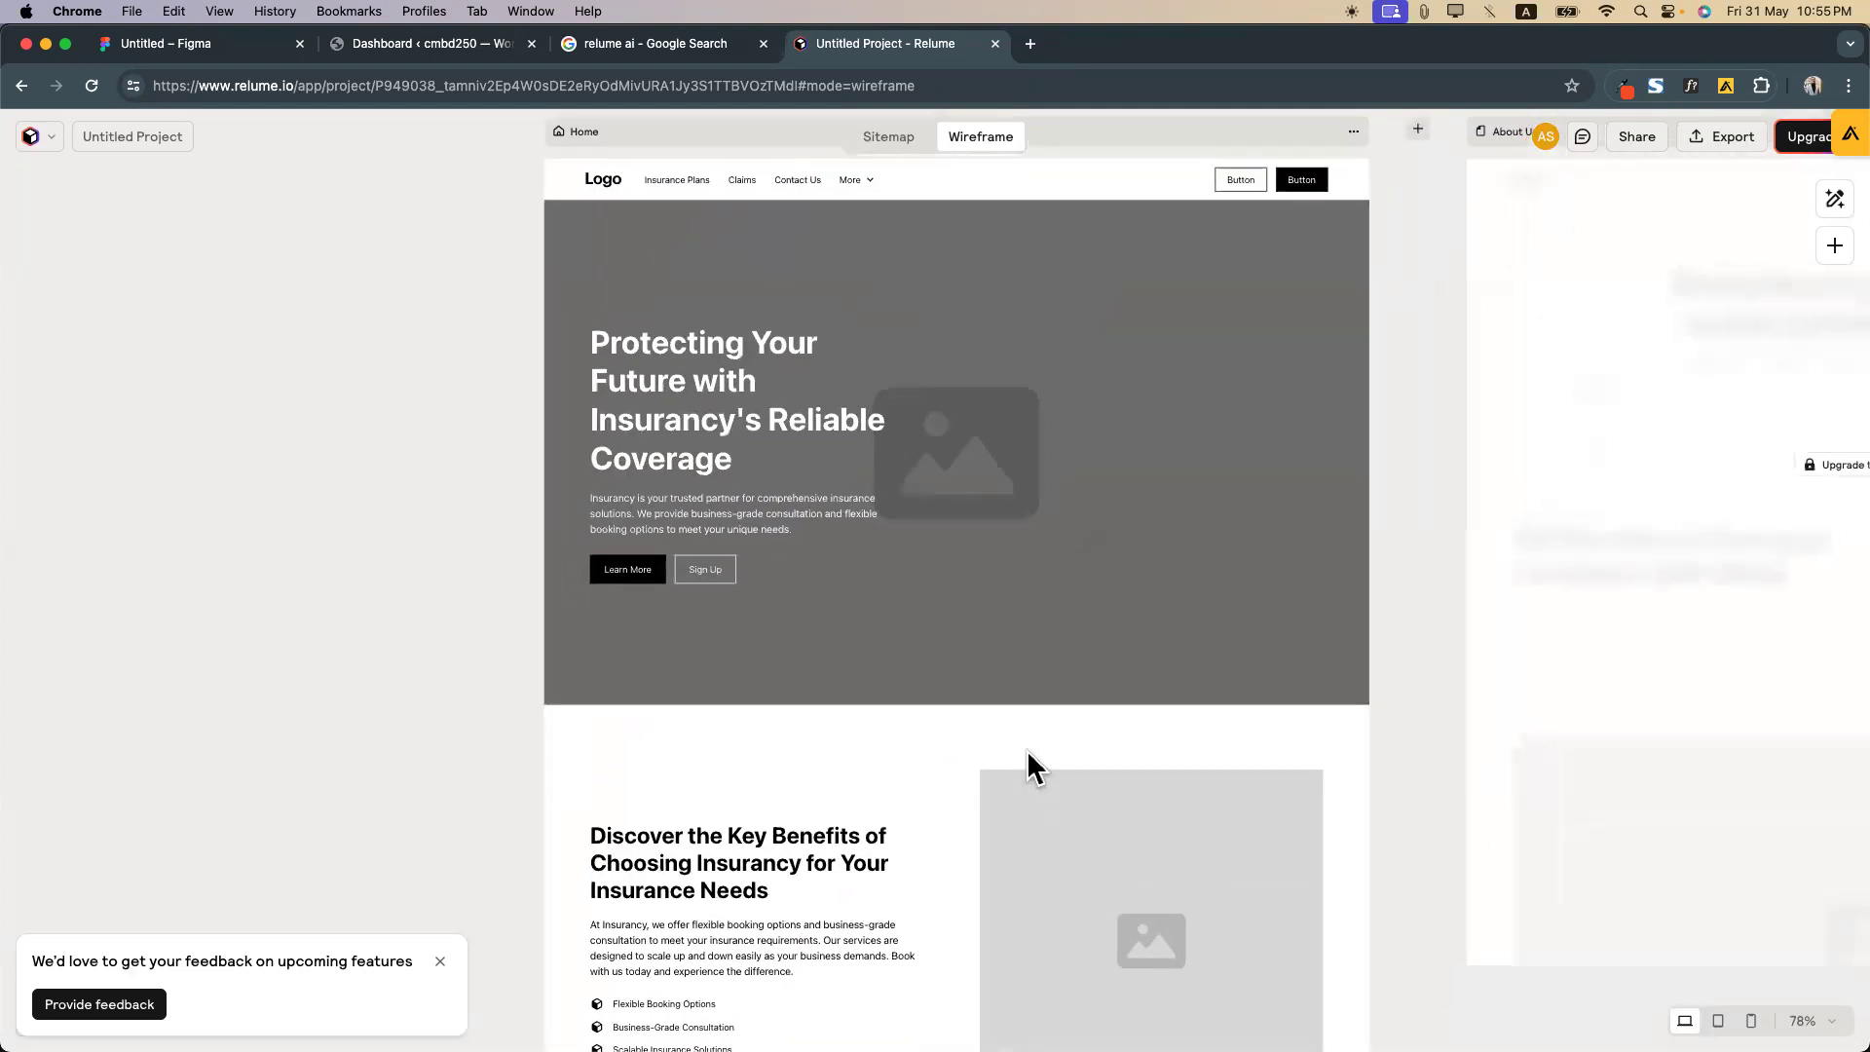
# Regenerate the whole Home page wireframe from its page settings.
pyautogui.click(620, 374)
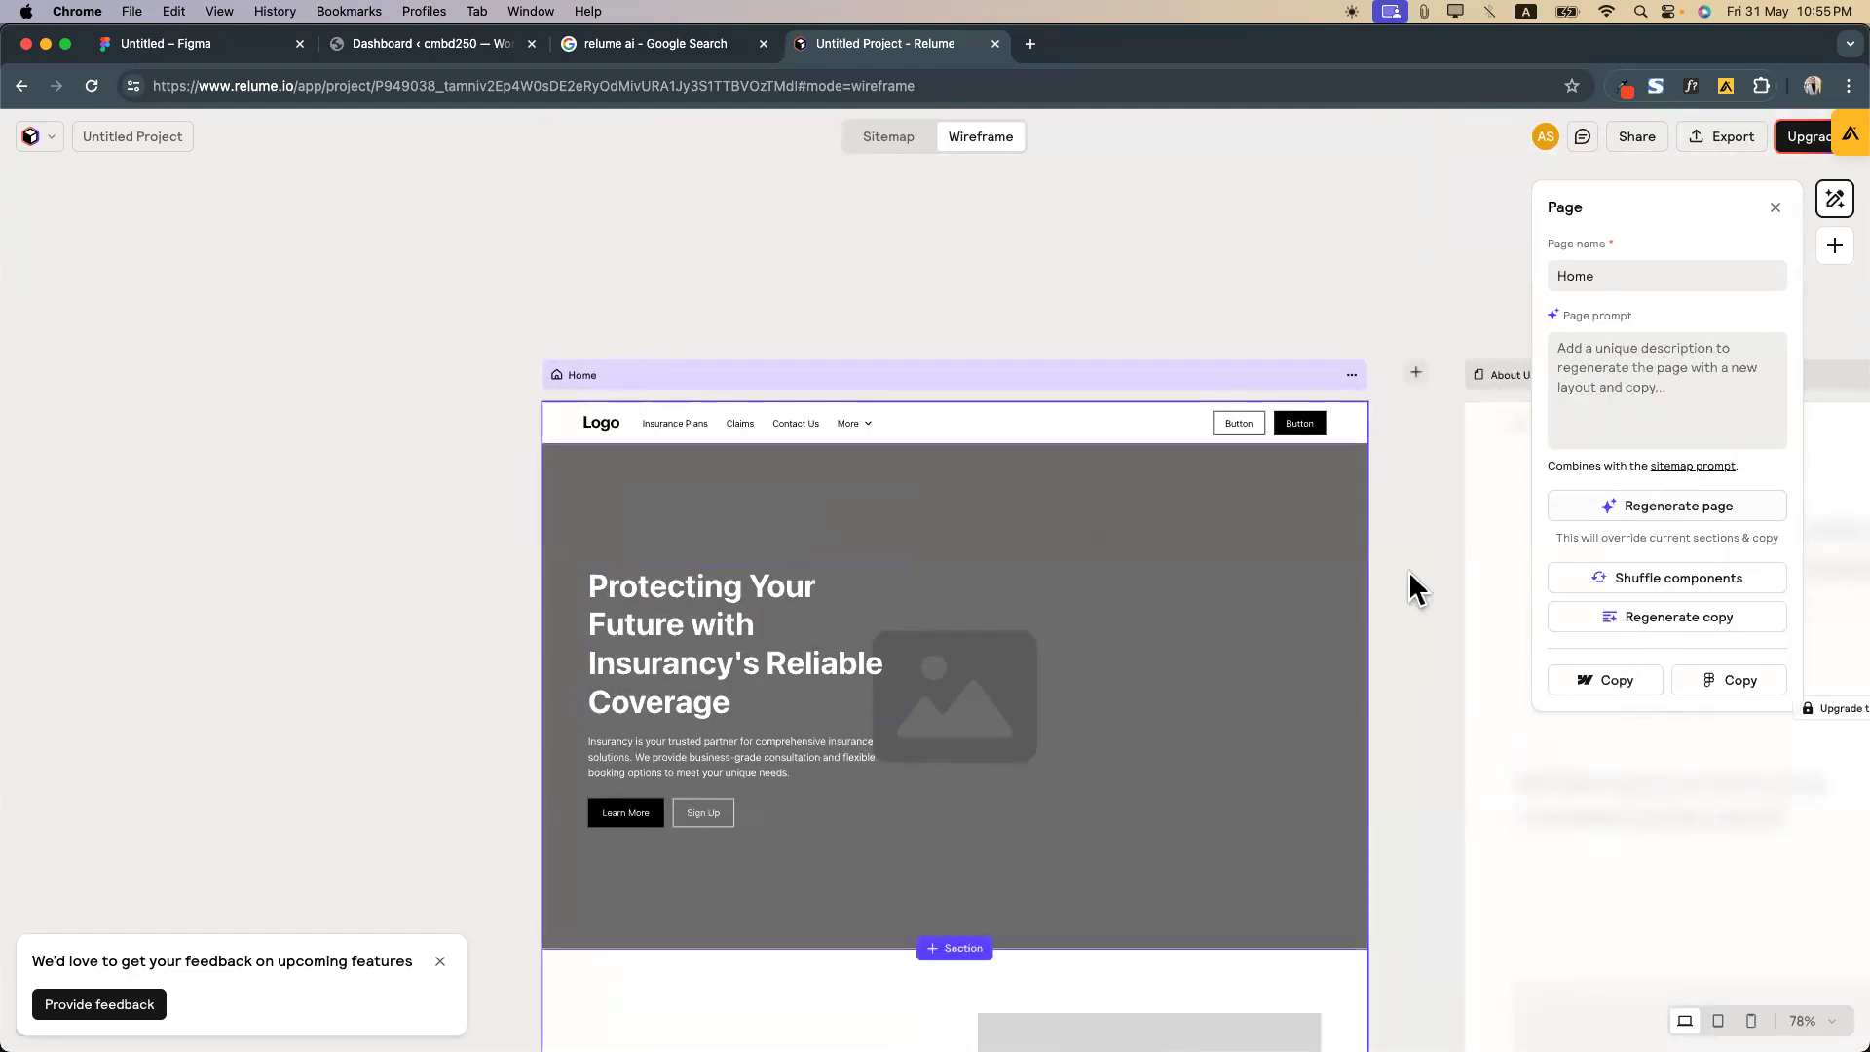
pyautogui.click(1664, 581)
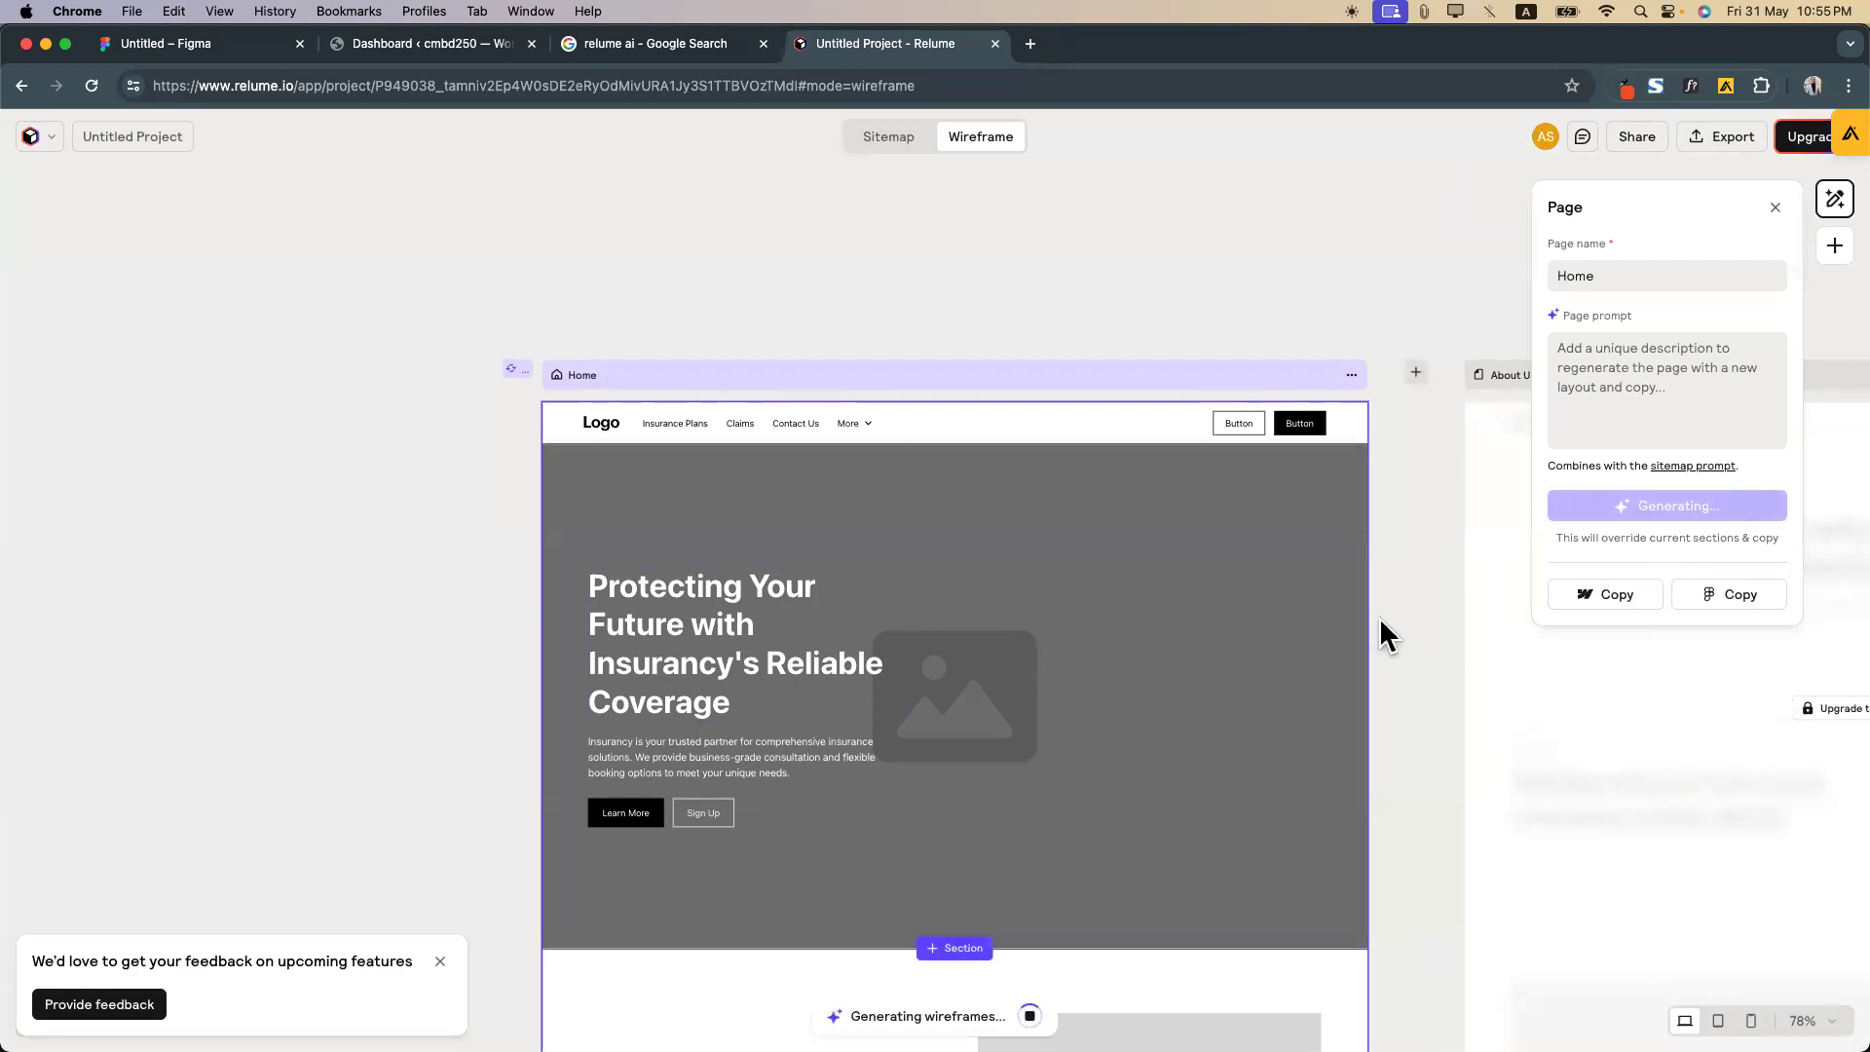
pyautogui.scroll(-10, 1089, 787)
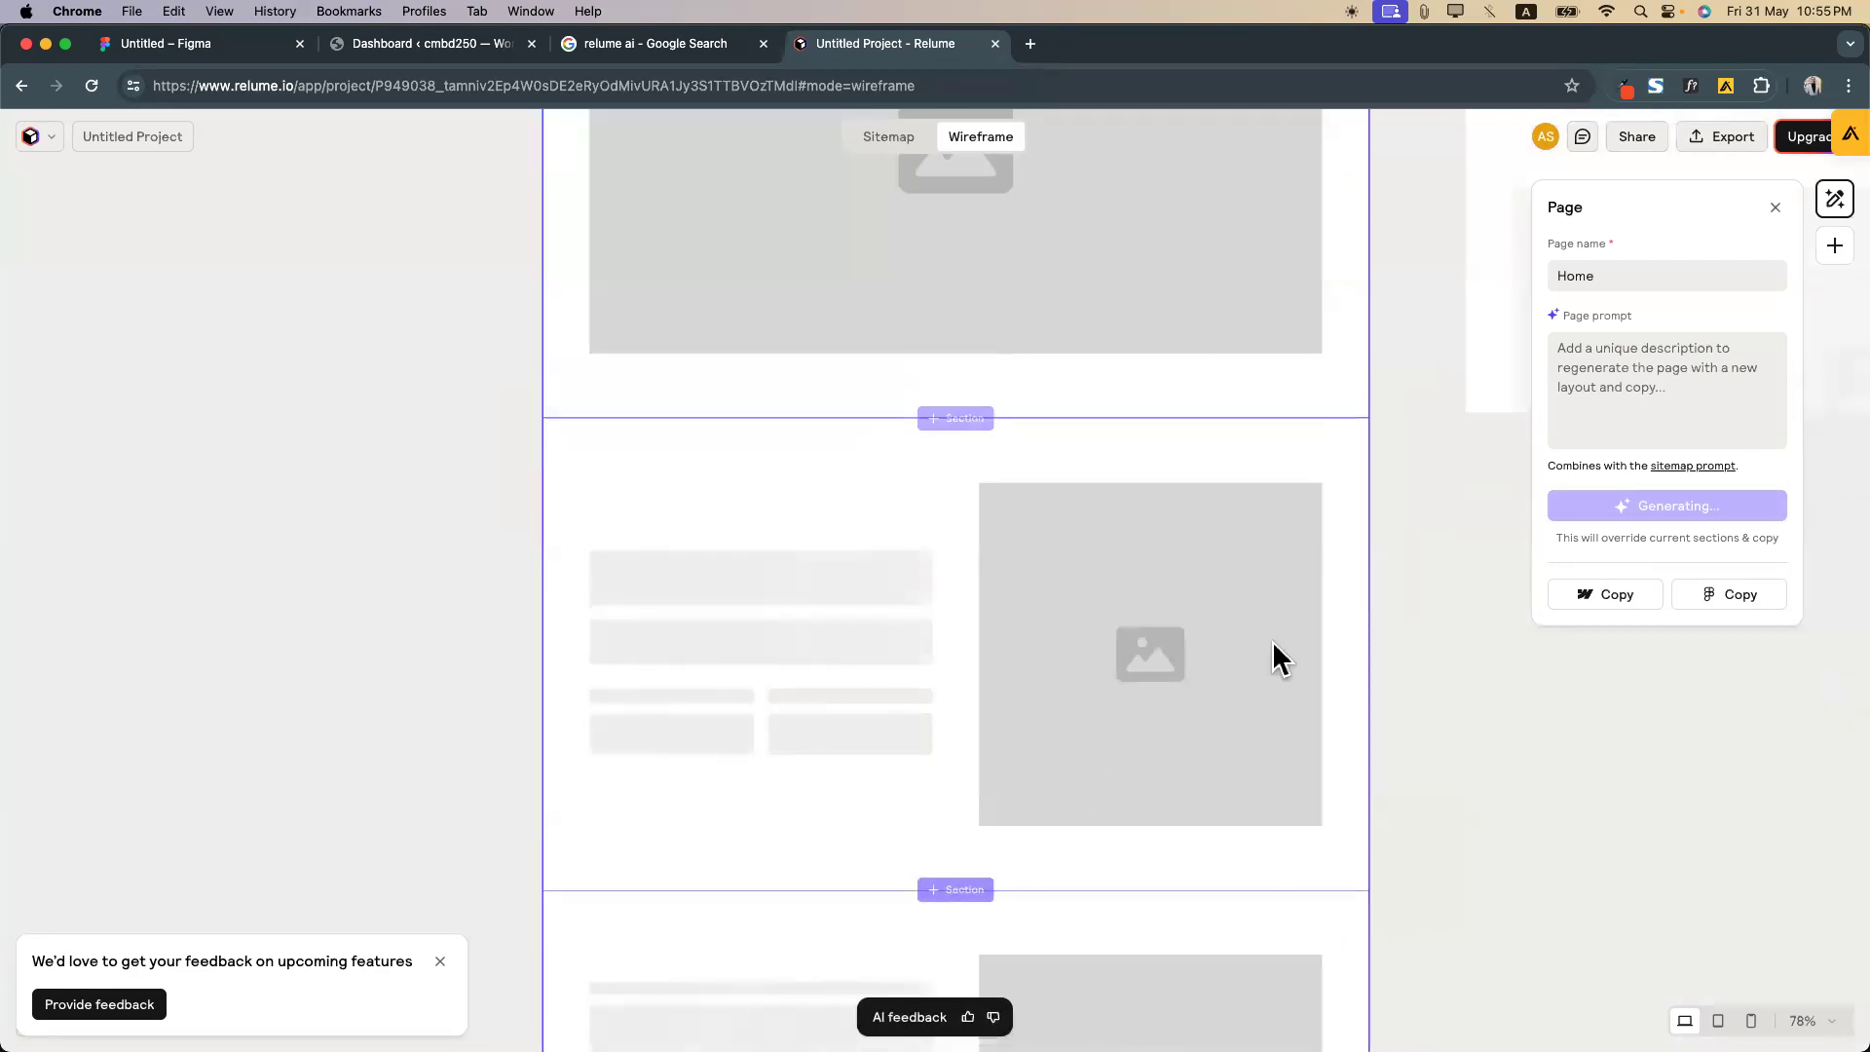
# Review the regenerated Home wireframe's new benefits and Happy Customers sections.
pyautogui.click(1457, 634)
pyautogui.scroll(7, 1457, 634)
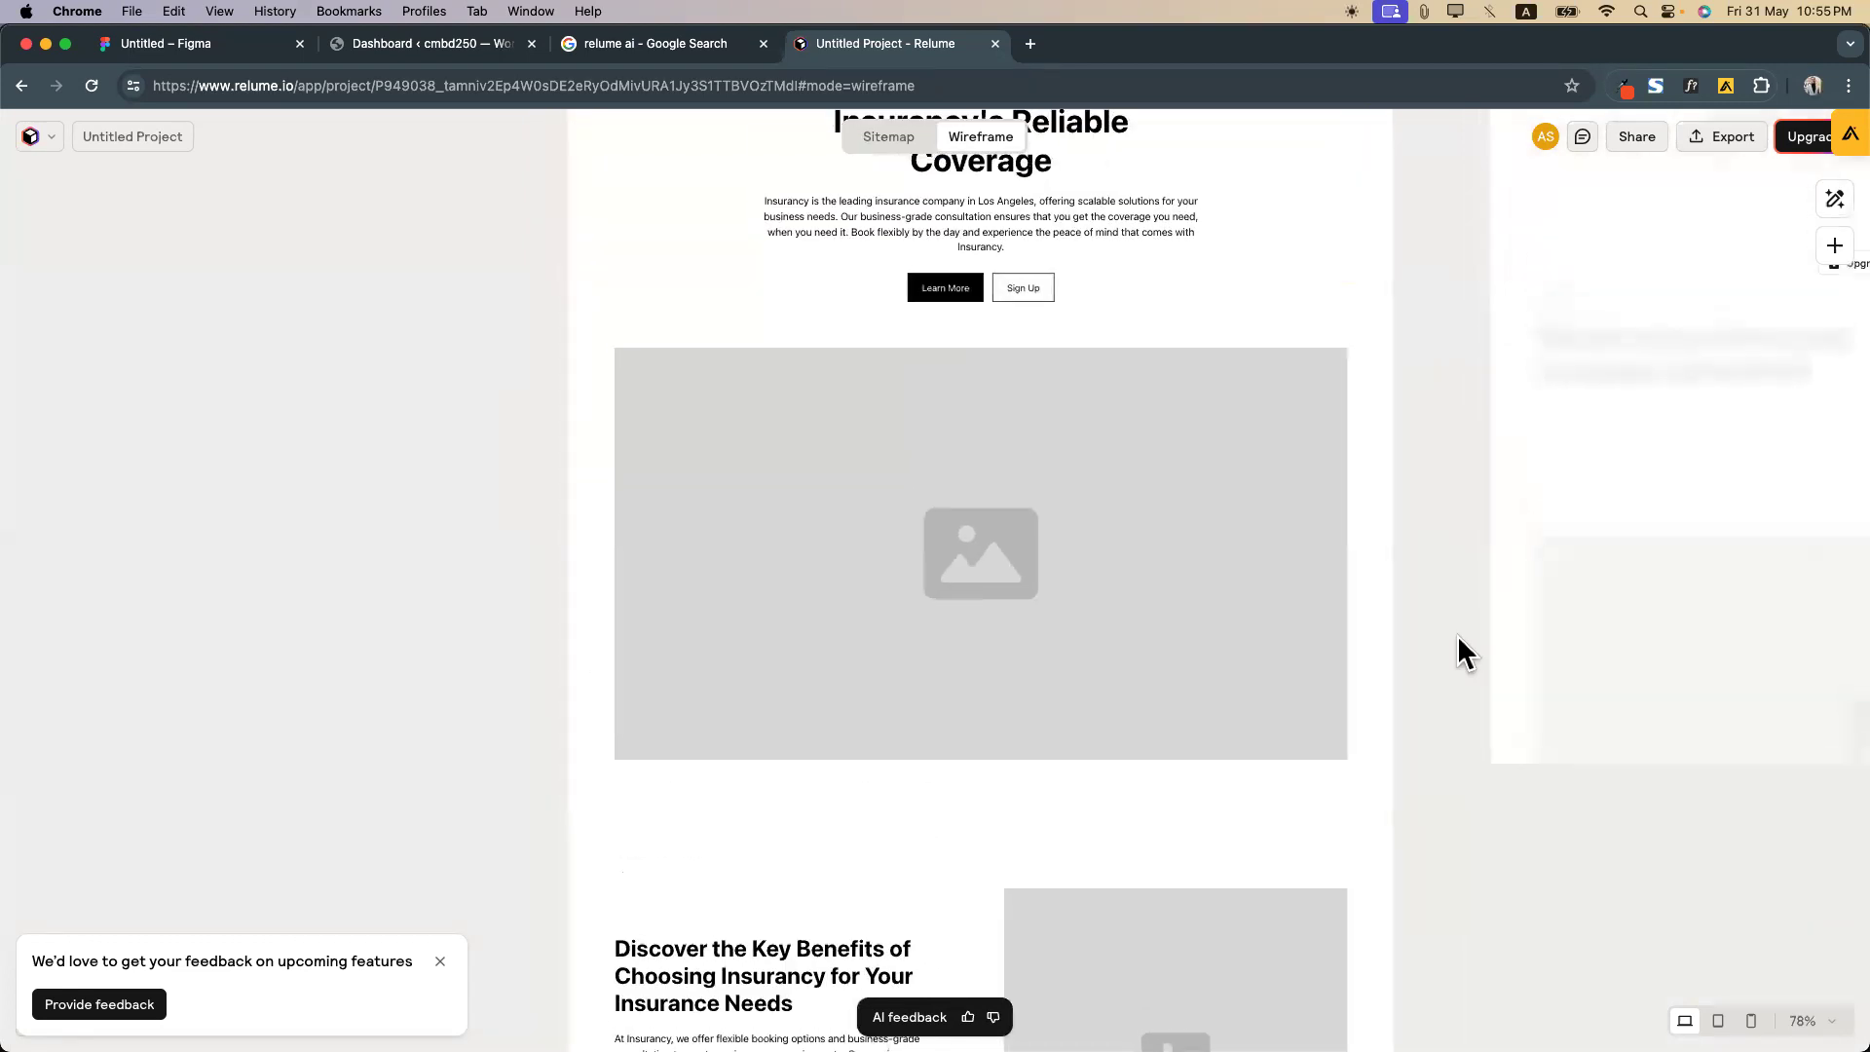
pyautogui.click(667, 243)
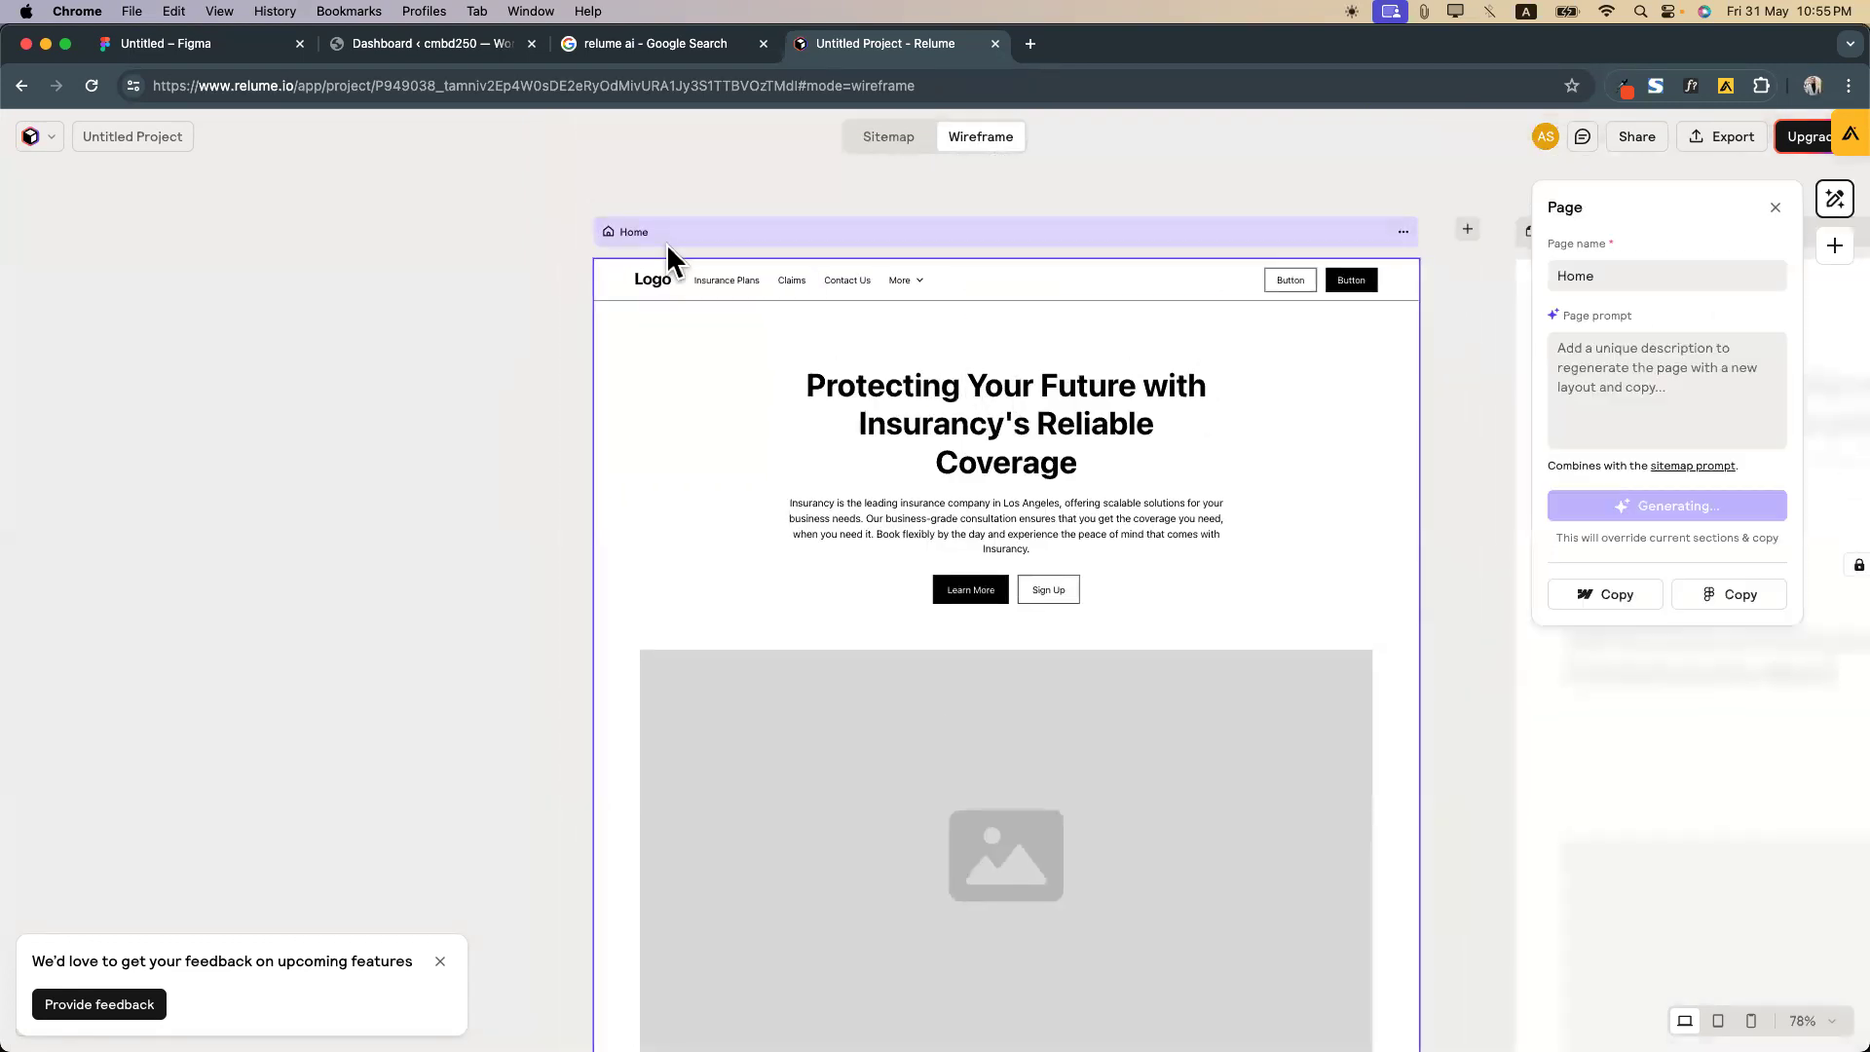
pyautogui.scroll(-3, 945, 383)
pyautogui.hscroll(5, 944, 383)
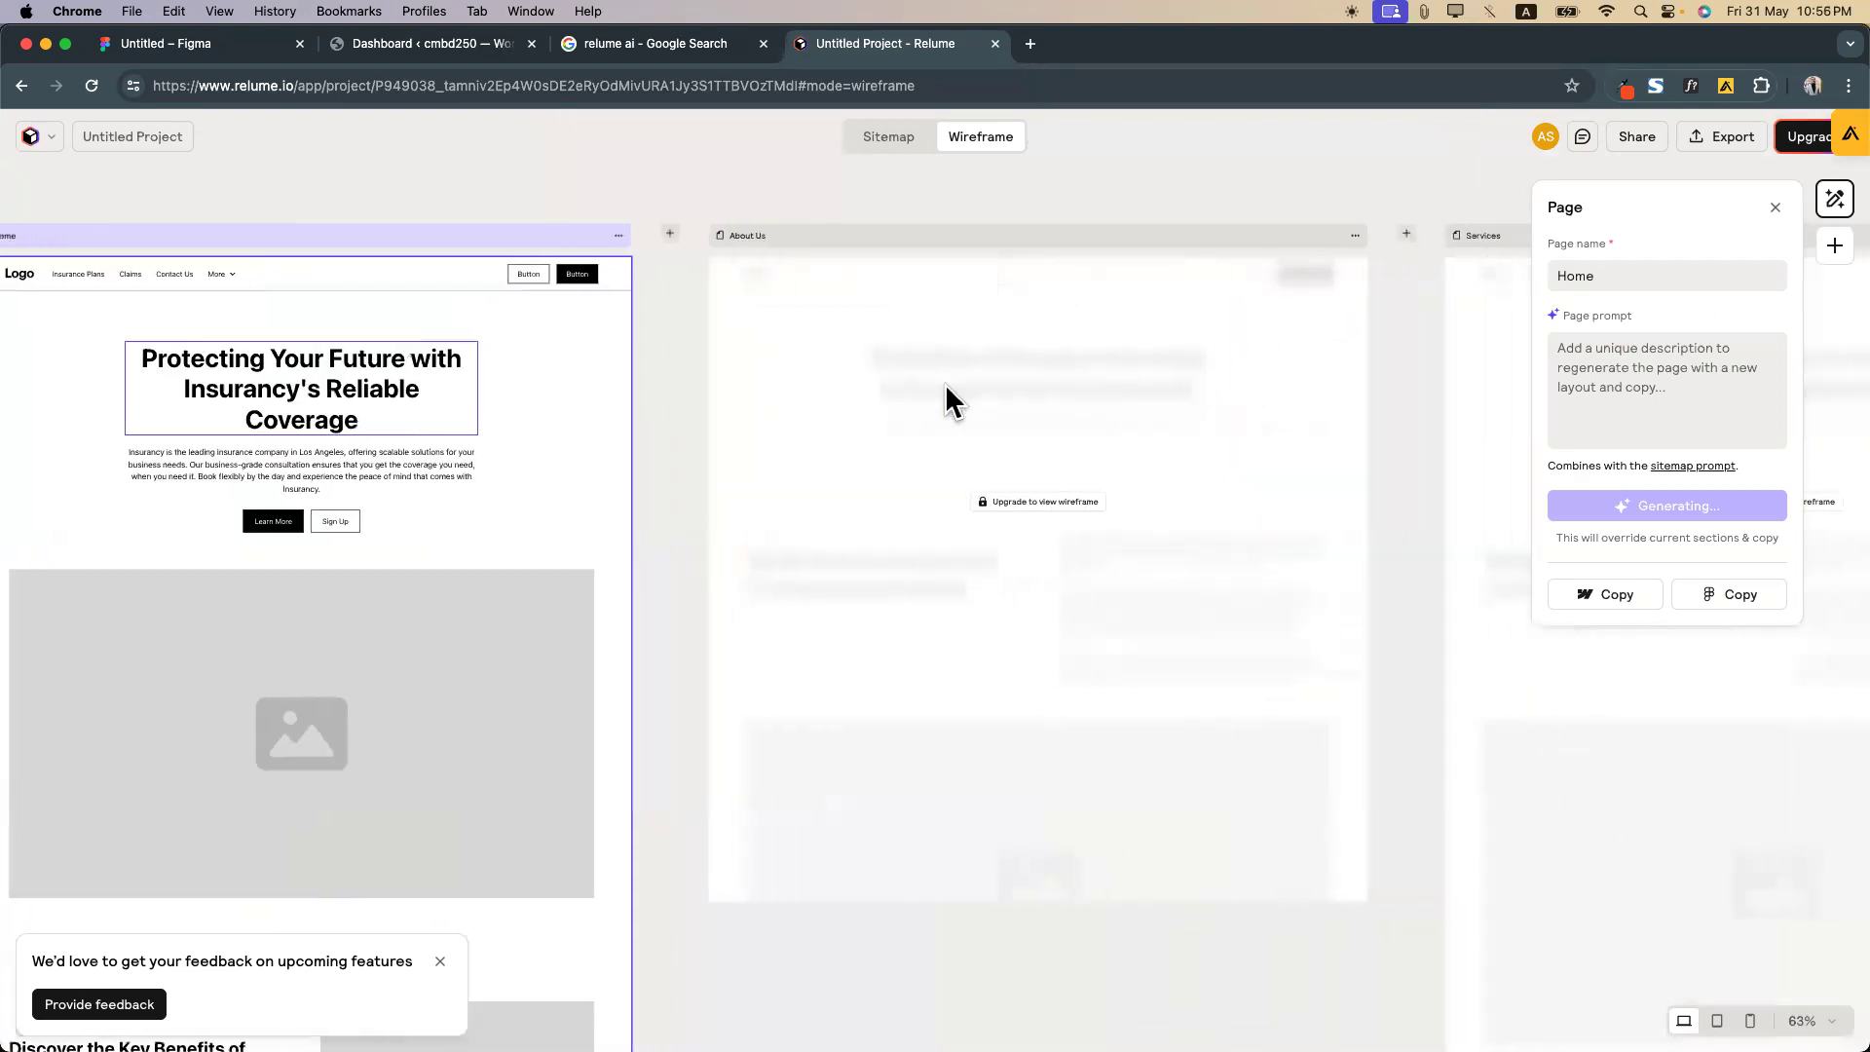
pyautogui.hscroll(-10, 908, 663)
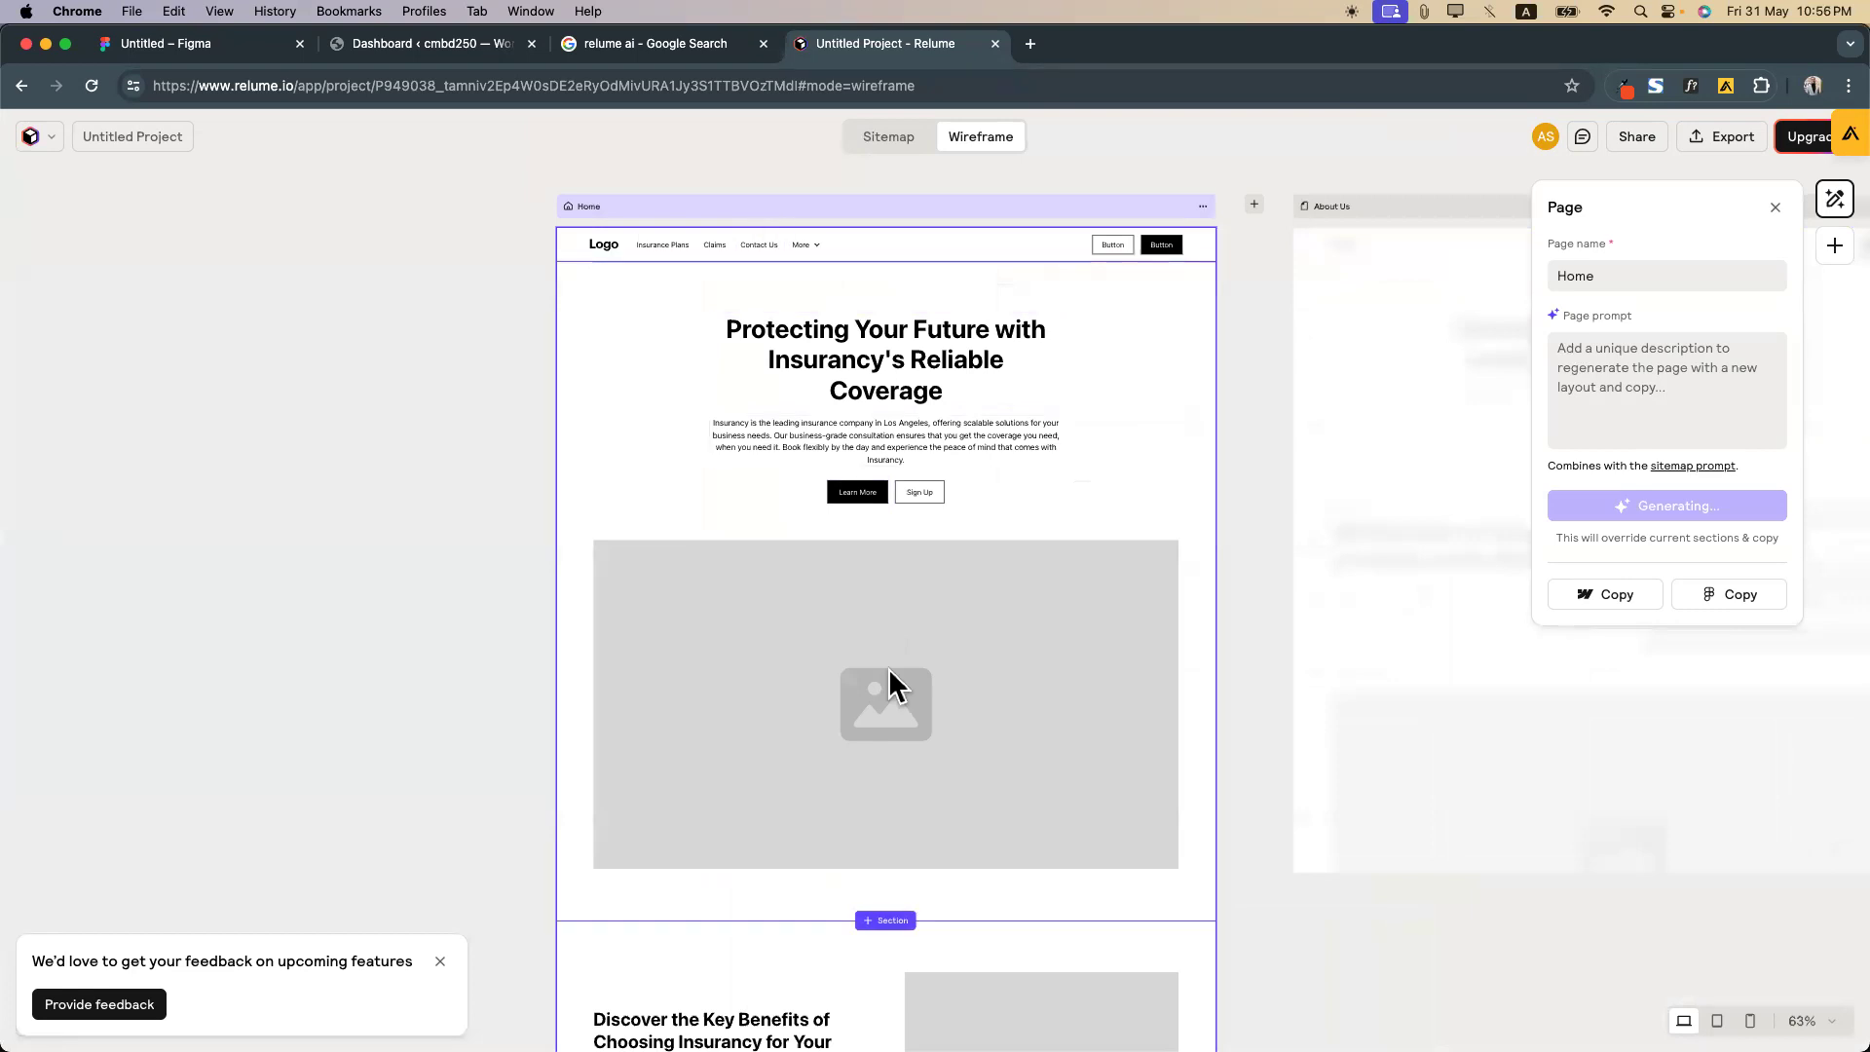
pyautogui.scroll(-7, 888, 672)
pyautogui.scroll(-3, 888, 672)
pyautogui.scroll(-5, 888, 672)
pyautogui.scroll(-3, 889, 672)
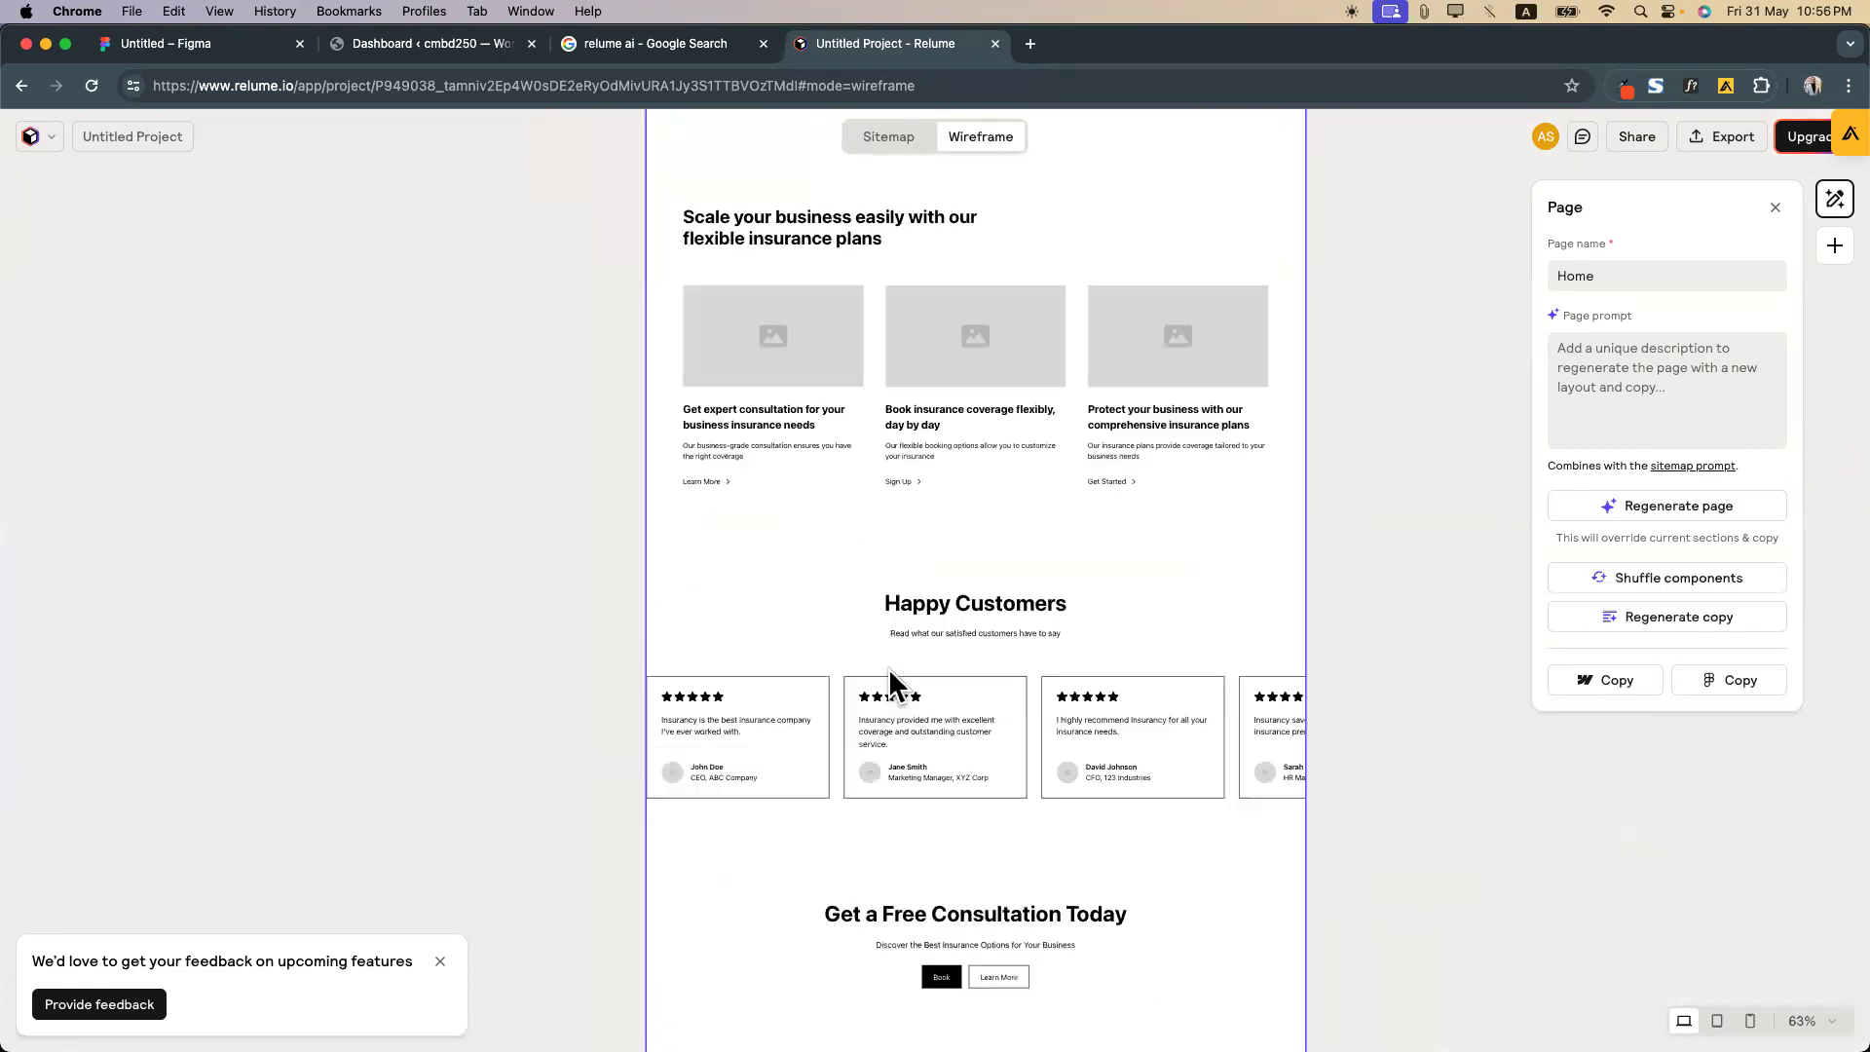
pyautogui.scroll(-4, 888, 672)
pyautogui.scroll(10, 970, 633)
pyautogui.scroll(6, 949, 531)
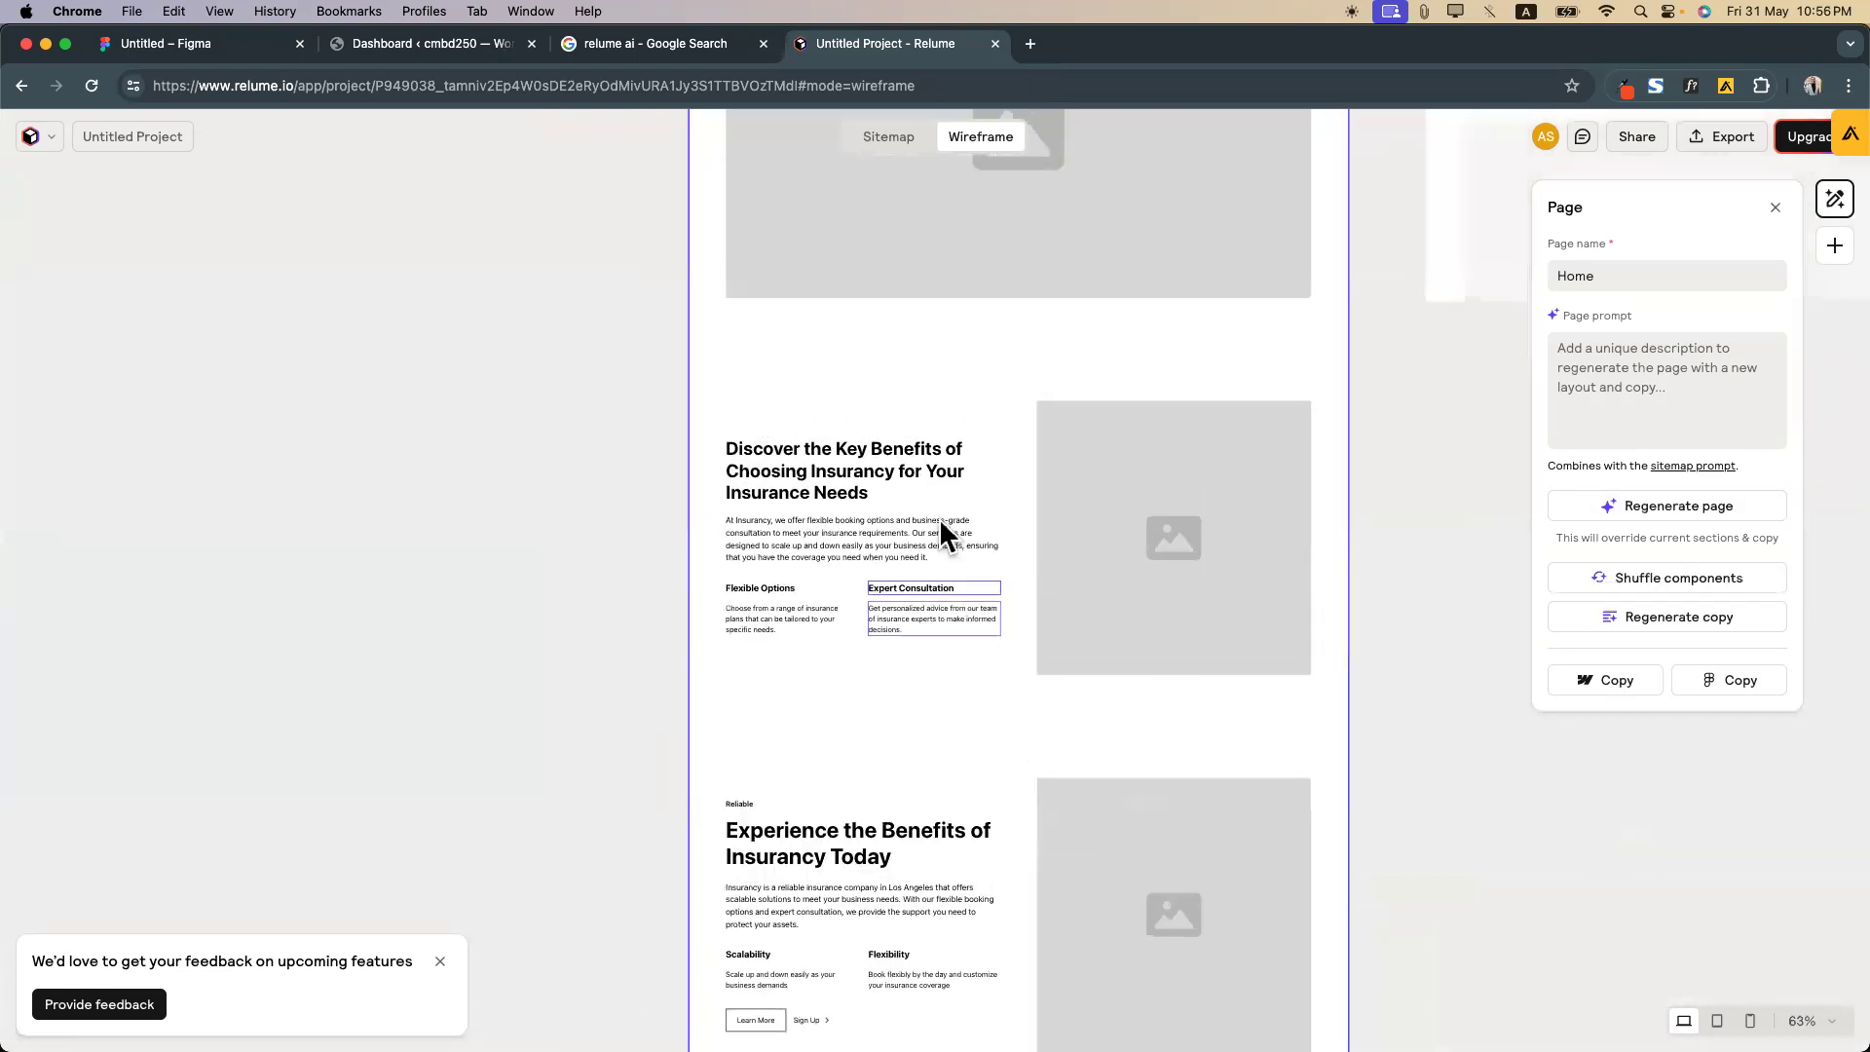
# Browse alternative layouts for the Discover the Key Benefits section.
pyautogui.click(925, 403)
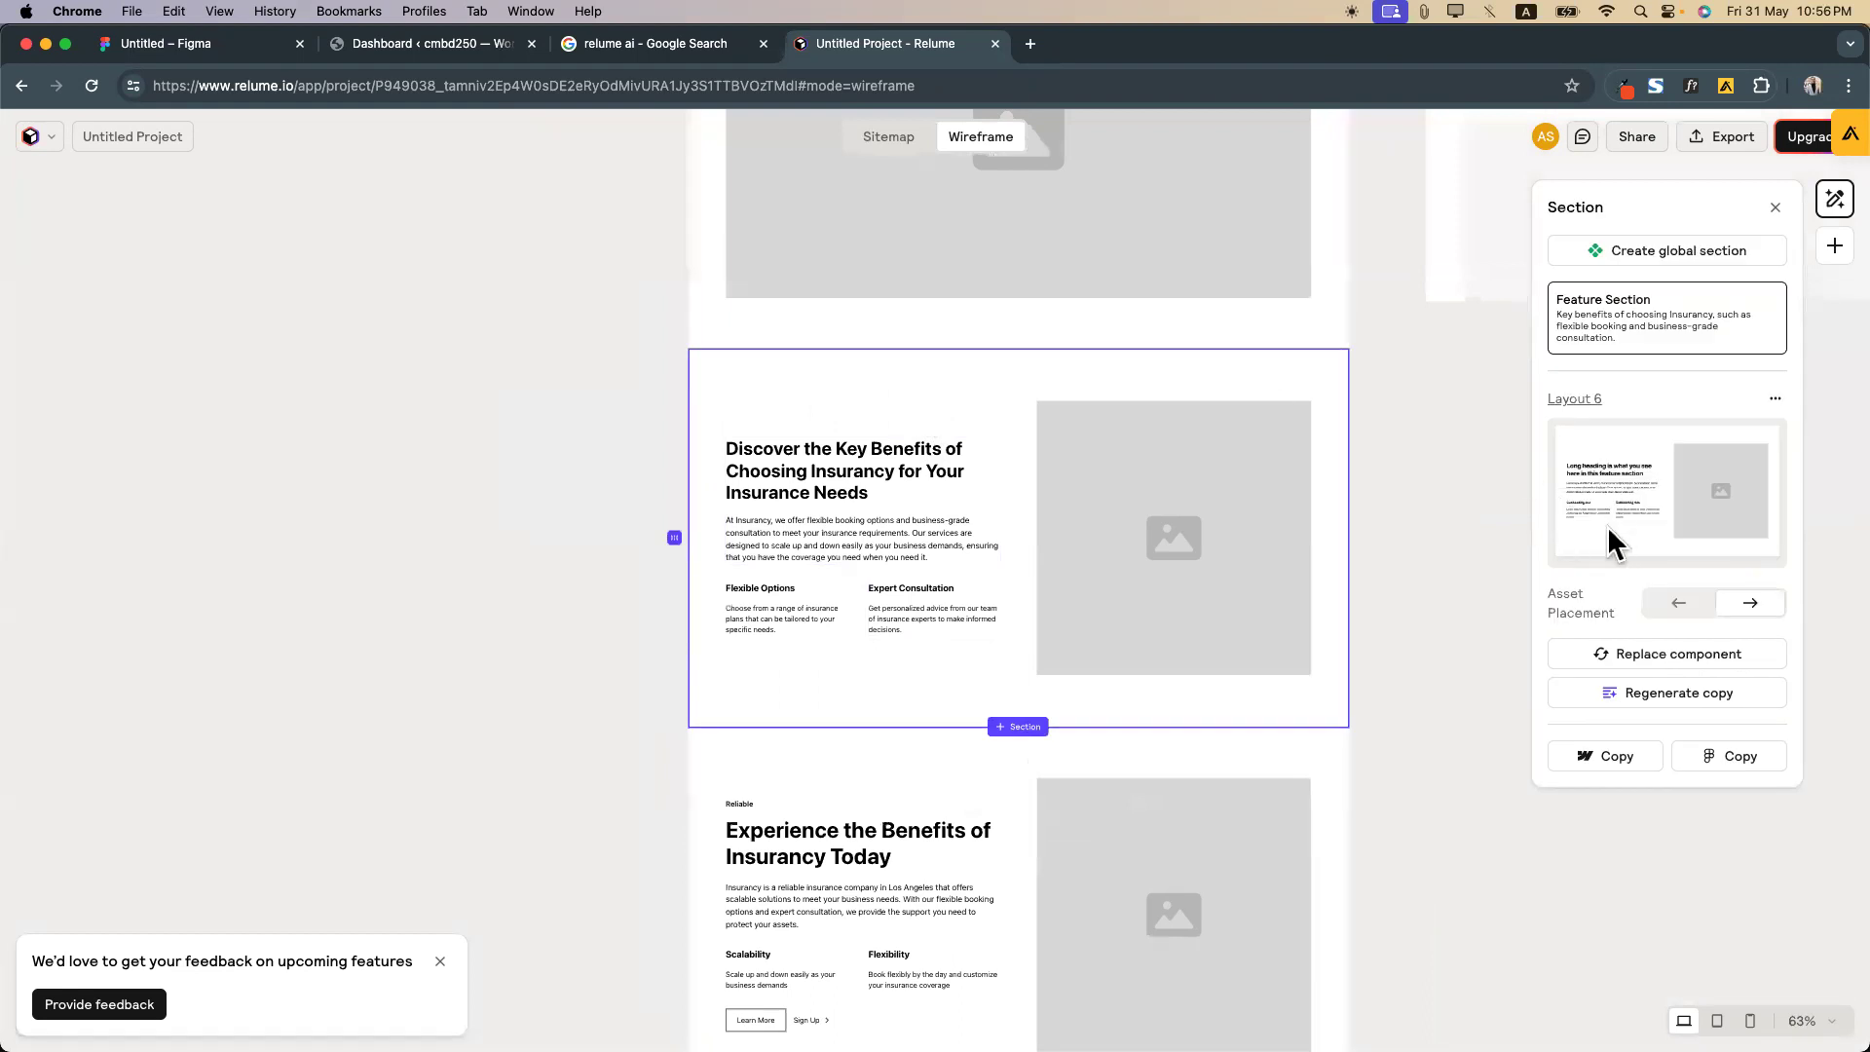
pyautogui.click(1664, 662)
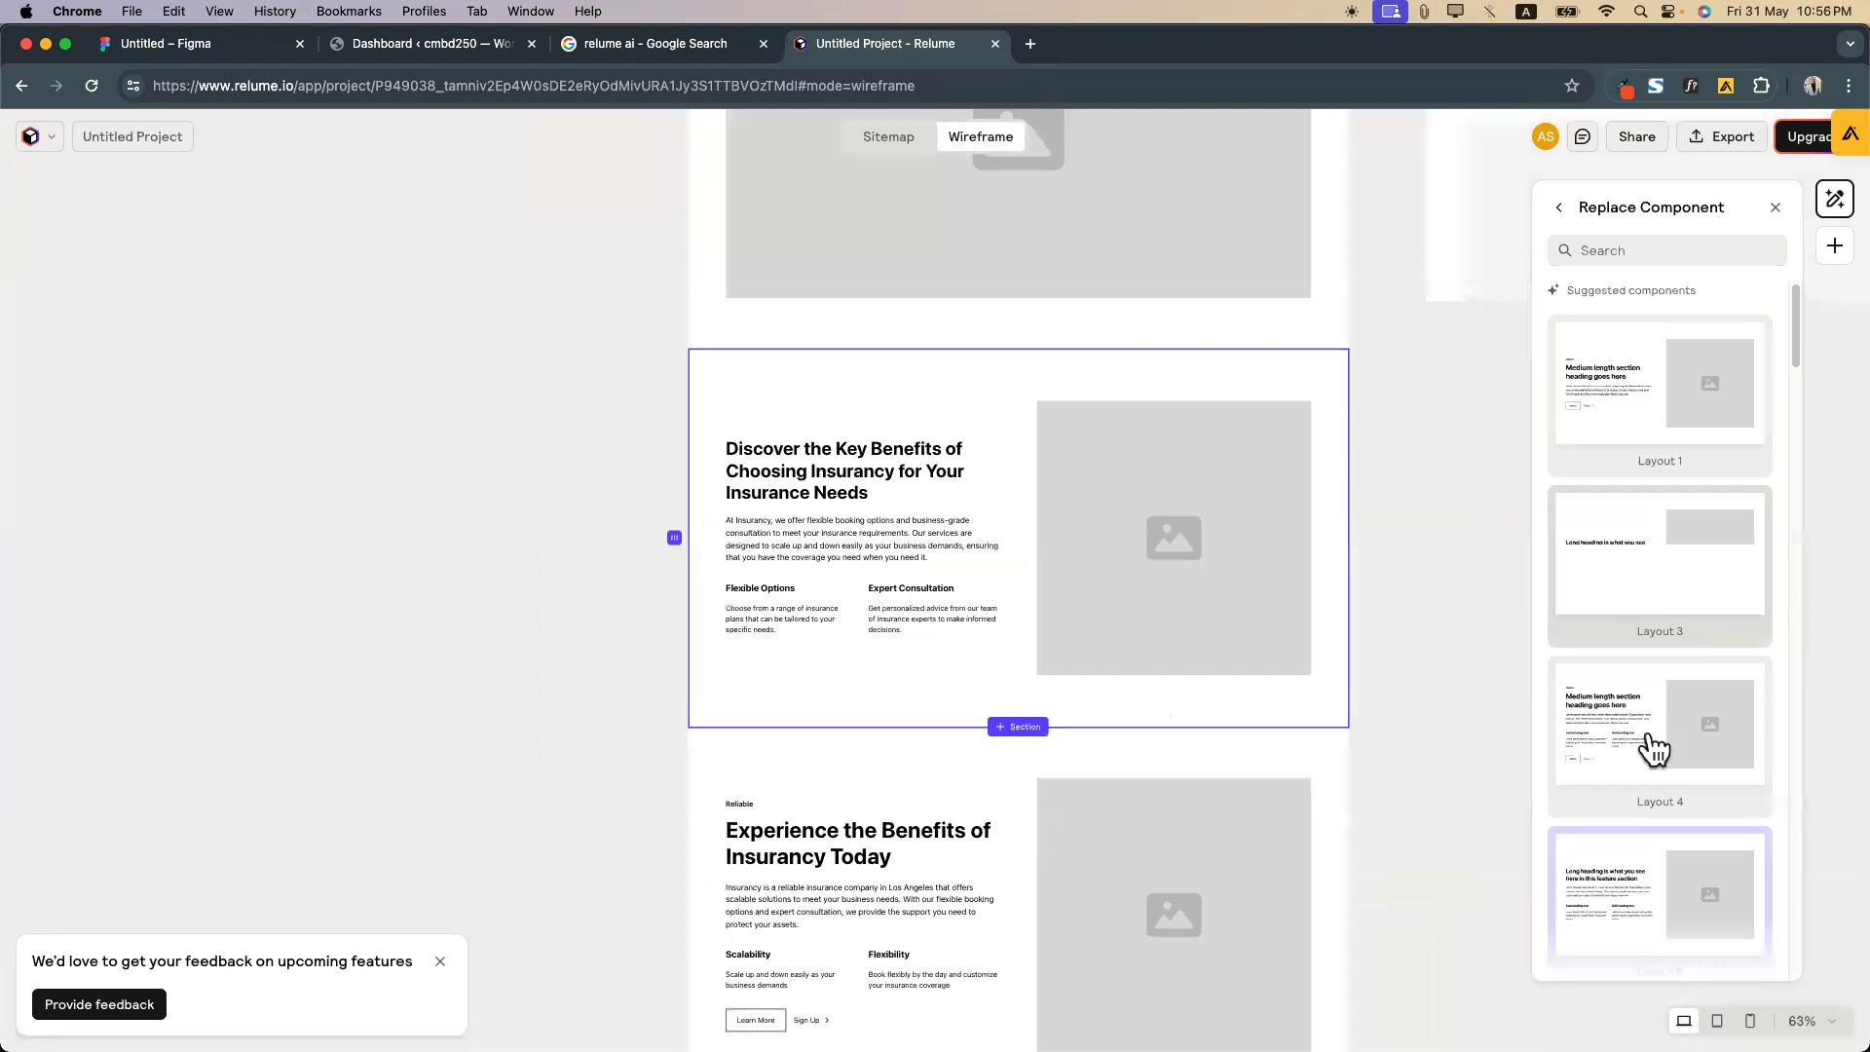
pyautogui.scroll(-2, 1647, 682)
pyautogui.scroll(-3, 1613, 671)
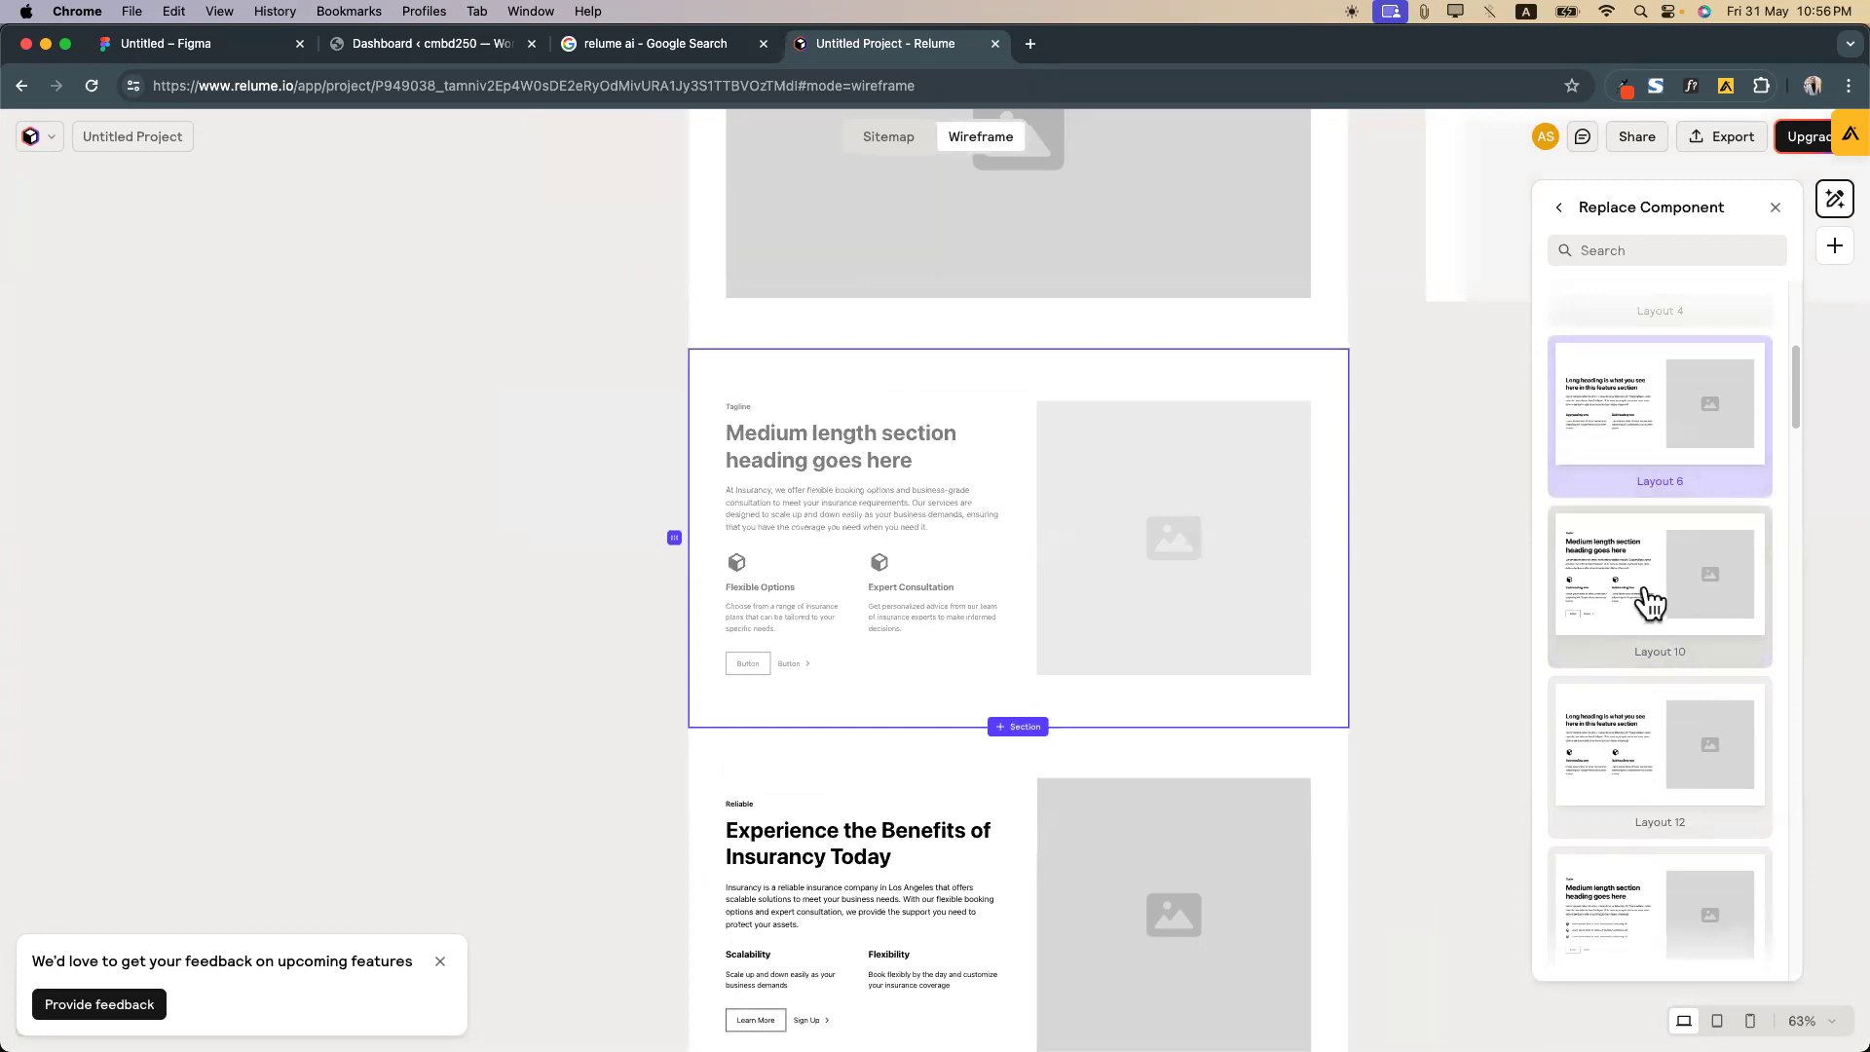
pyautogui.scroll(-2, 1645, 764)
pyautogui.scroll(-3, 1645, 764)
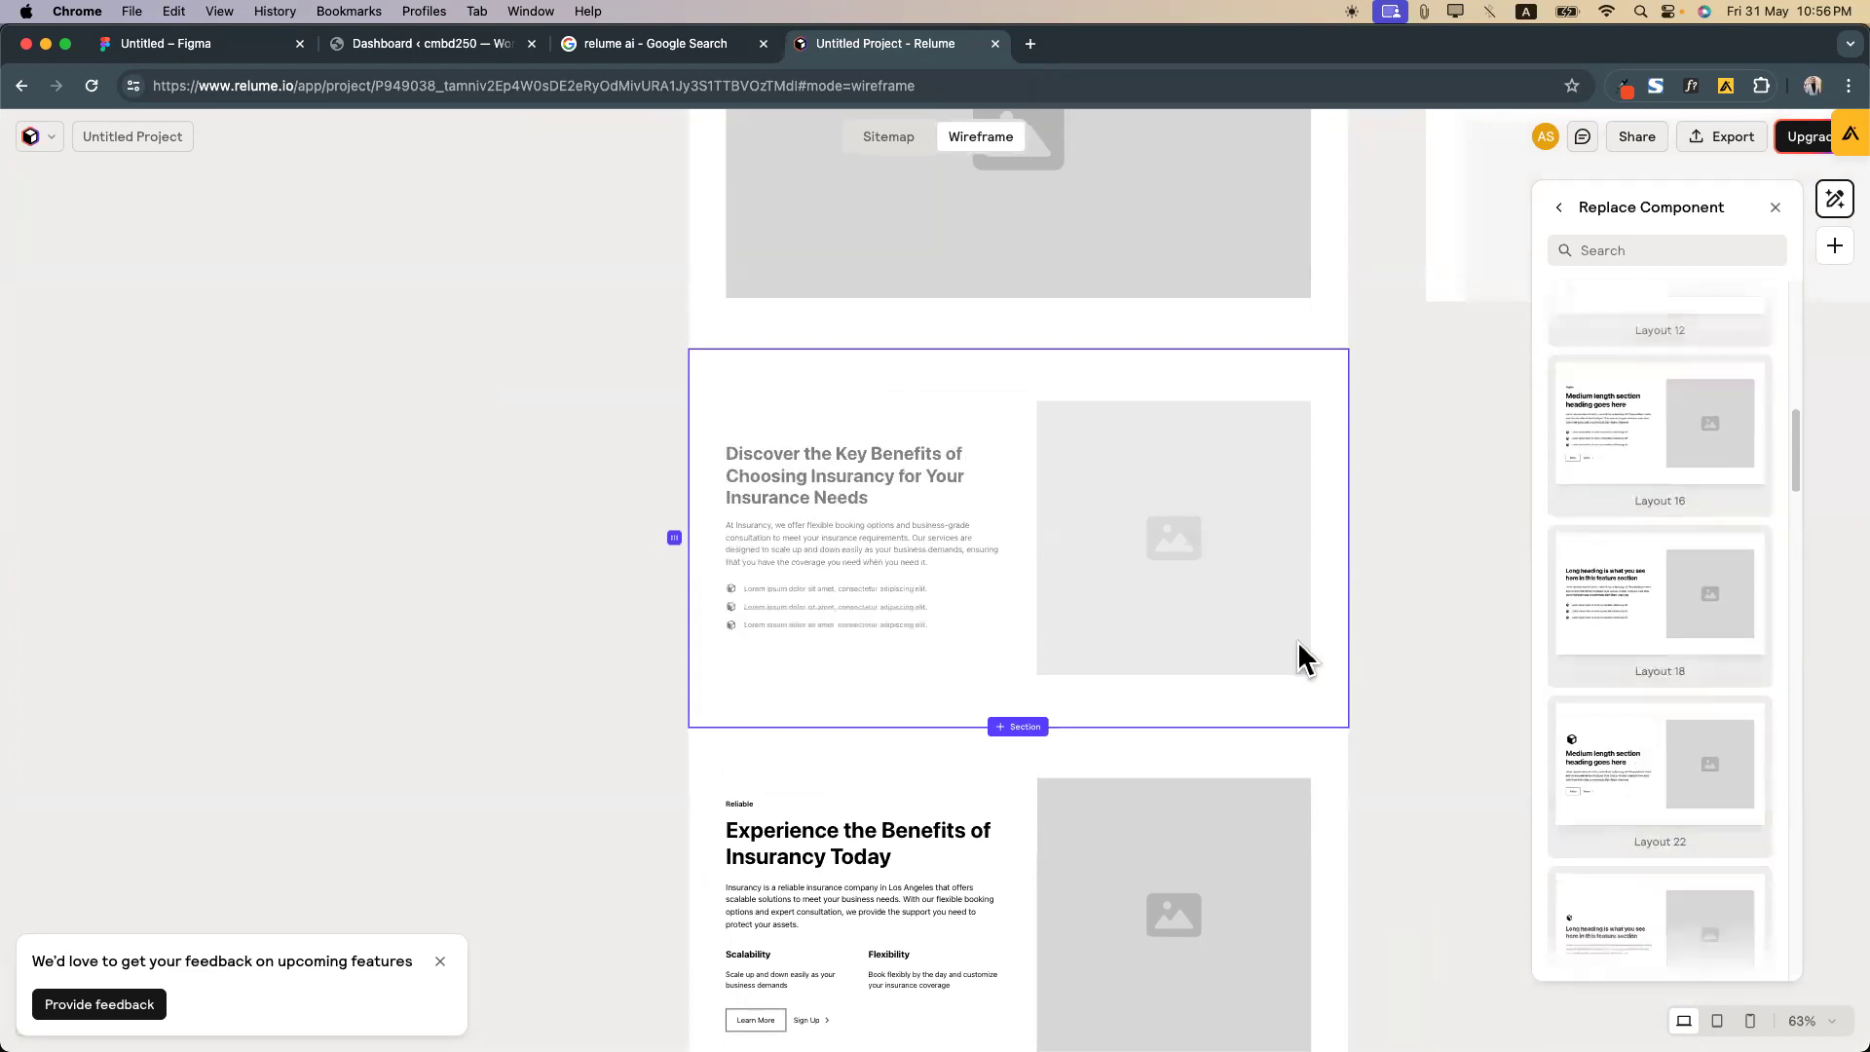
pyautogui.scroll(10, 1299, 645)
# Replace the hero with Header 76, a left-aligned heading beside an image placeholder grid.
pyautogui.click(1345, 639)
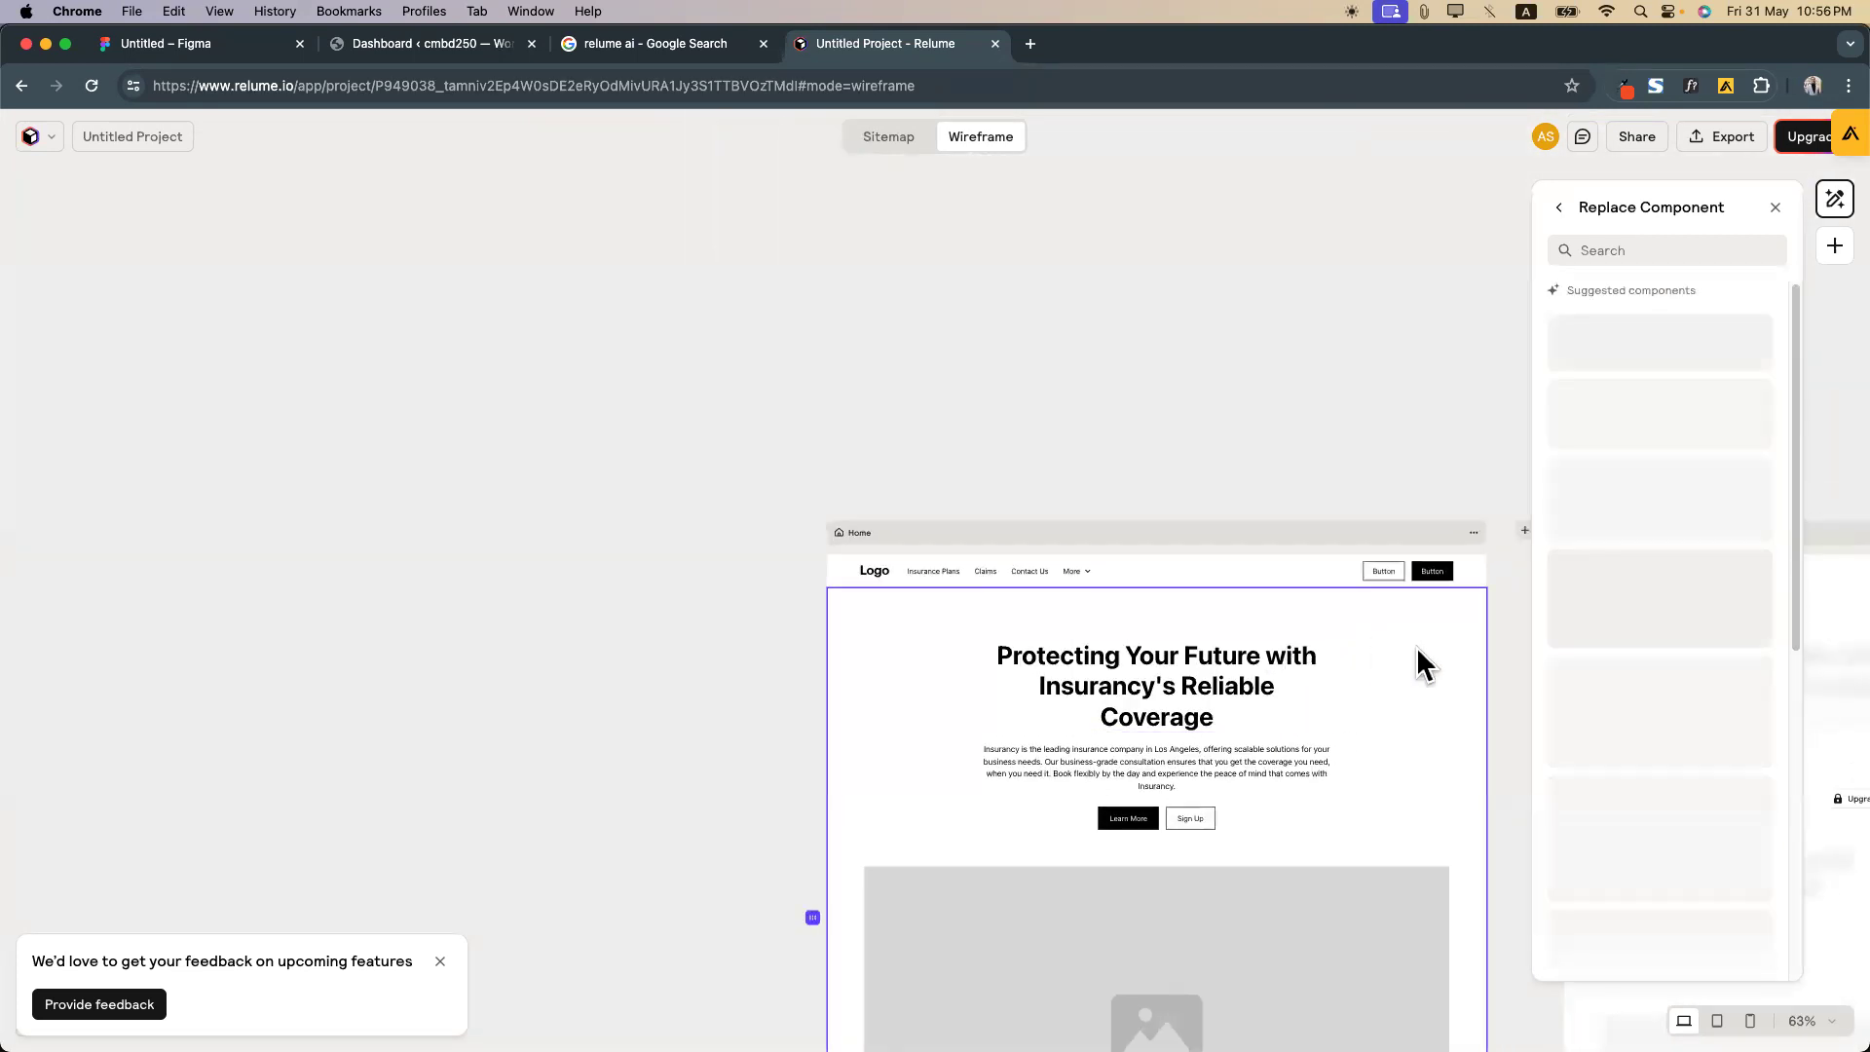
pyautogui.scroll(-3, 1705, 719)
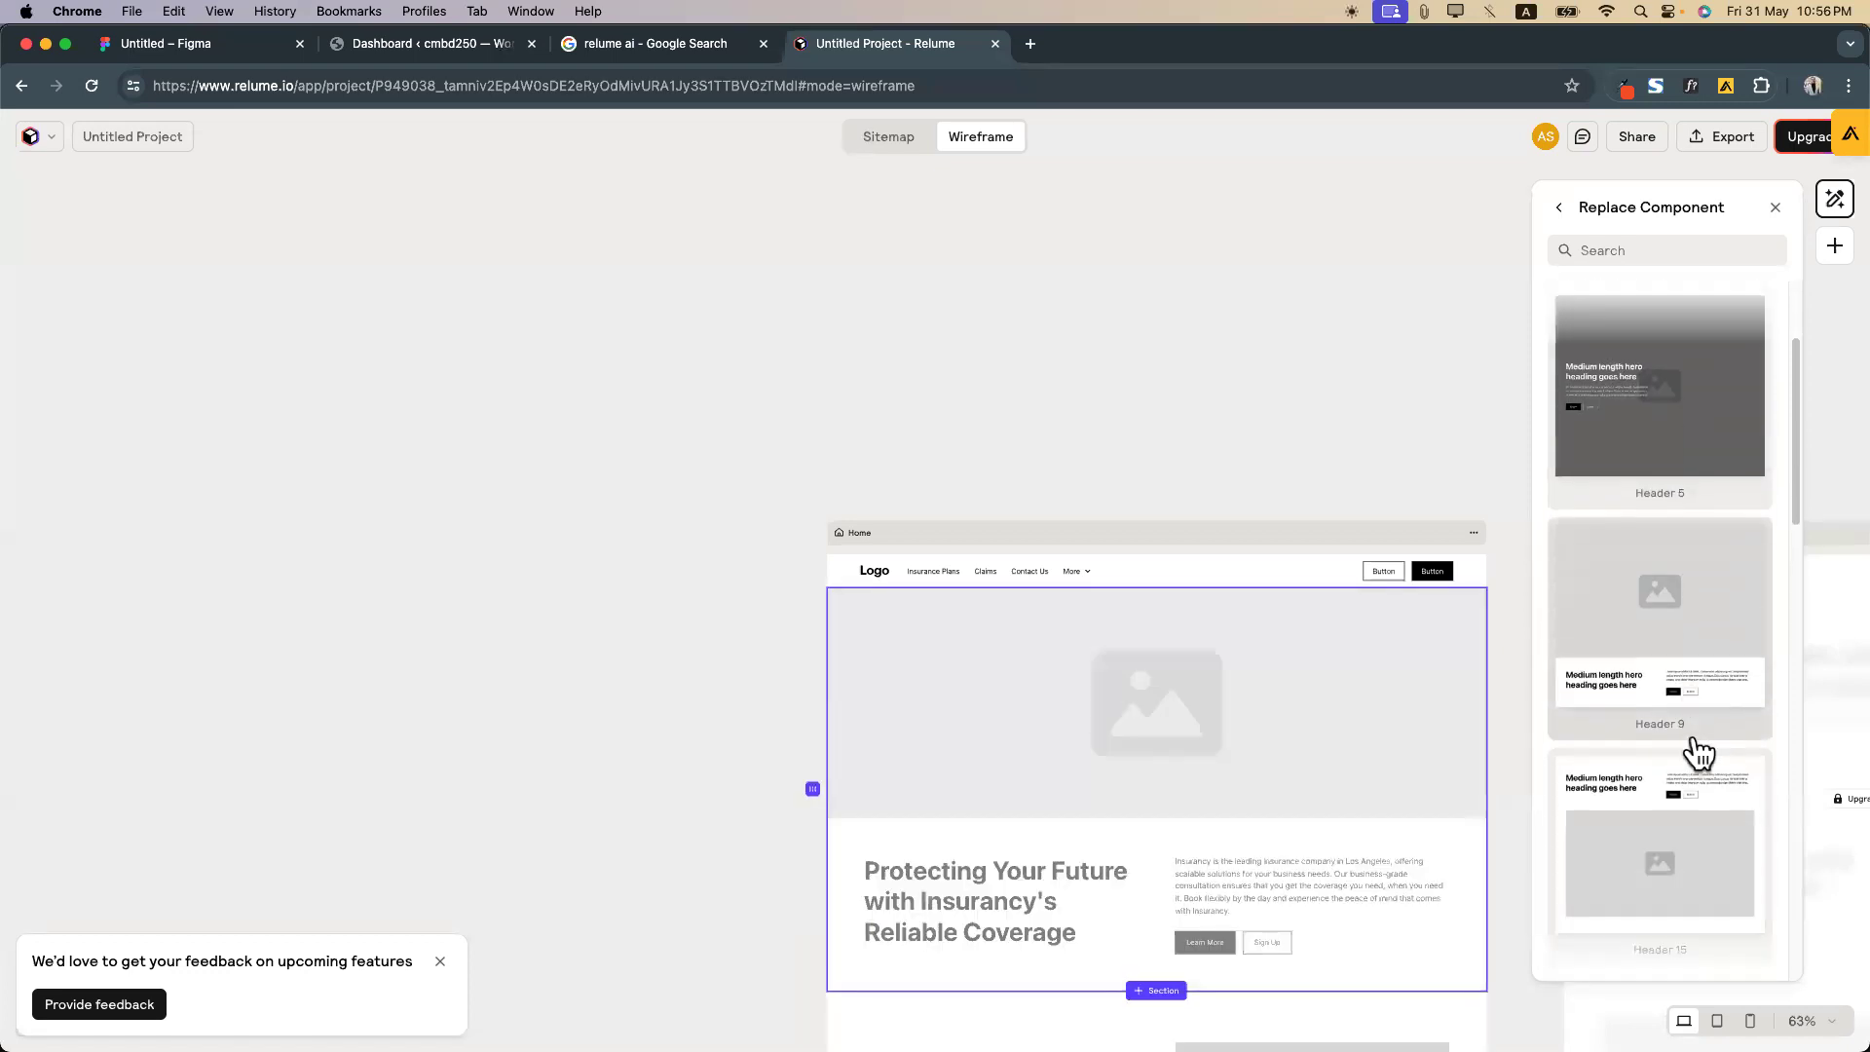
pyautogui.scroll(-1, 1696, 752)
pyautogui.scroll(-2, 1743, 721)
pyautogui.scroll(-1, 1715, 716)
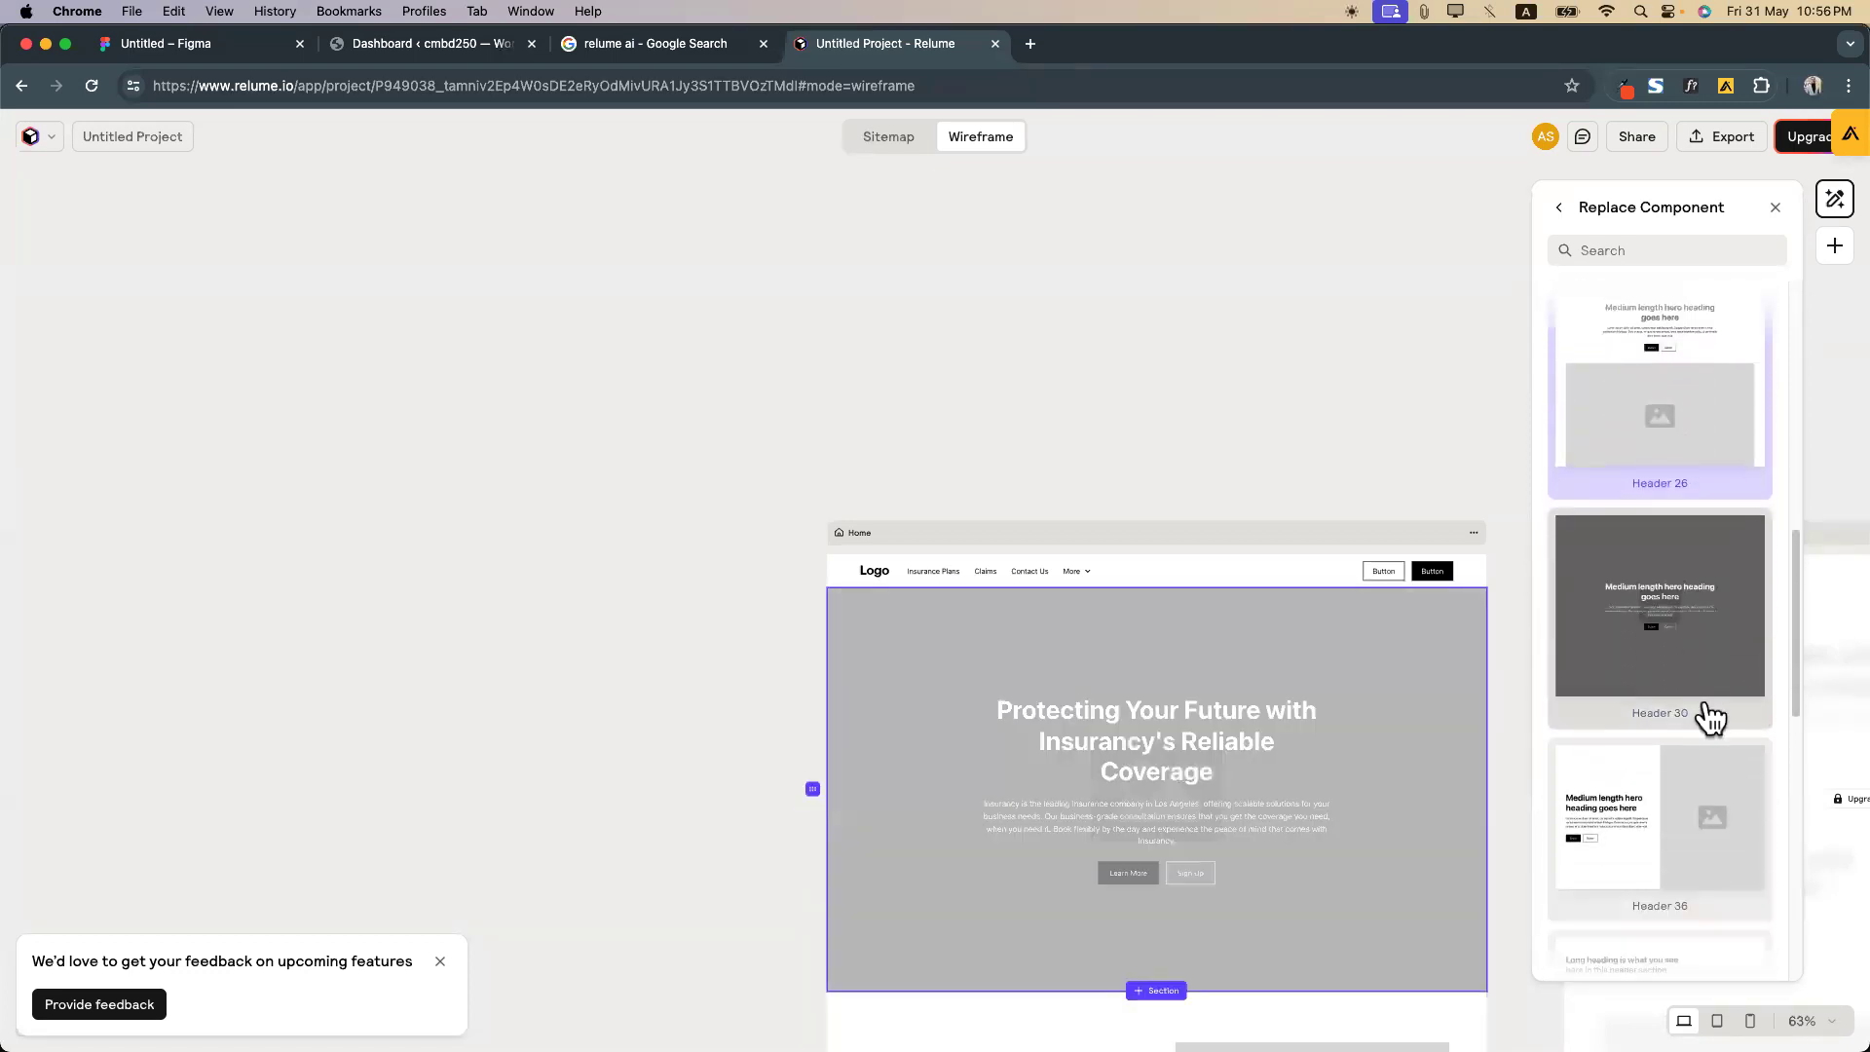
pyautogui.scroll(-2, 1656, 643)
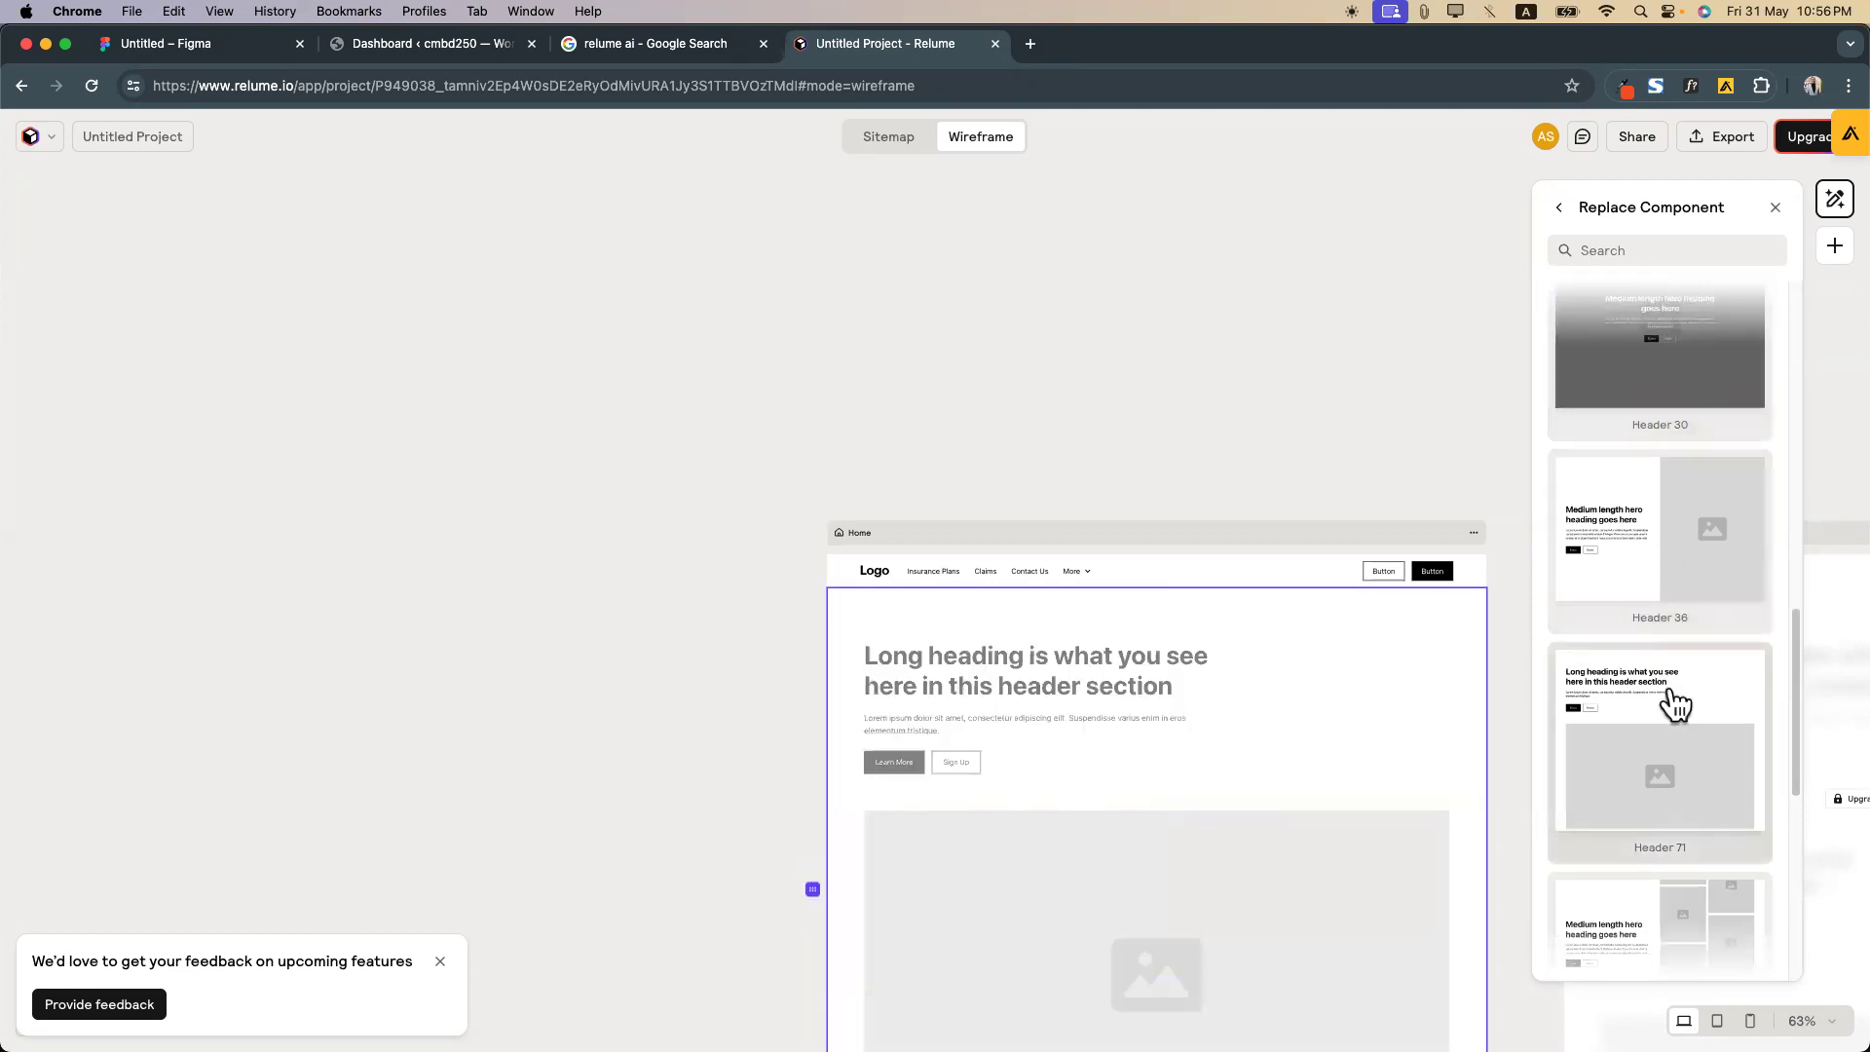
pyautogui.scroll(-3, 1680, 702)
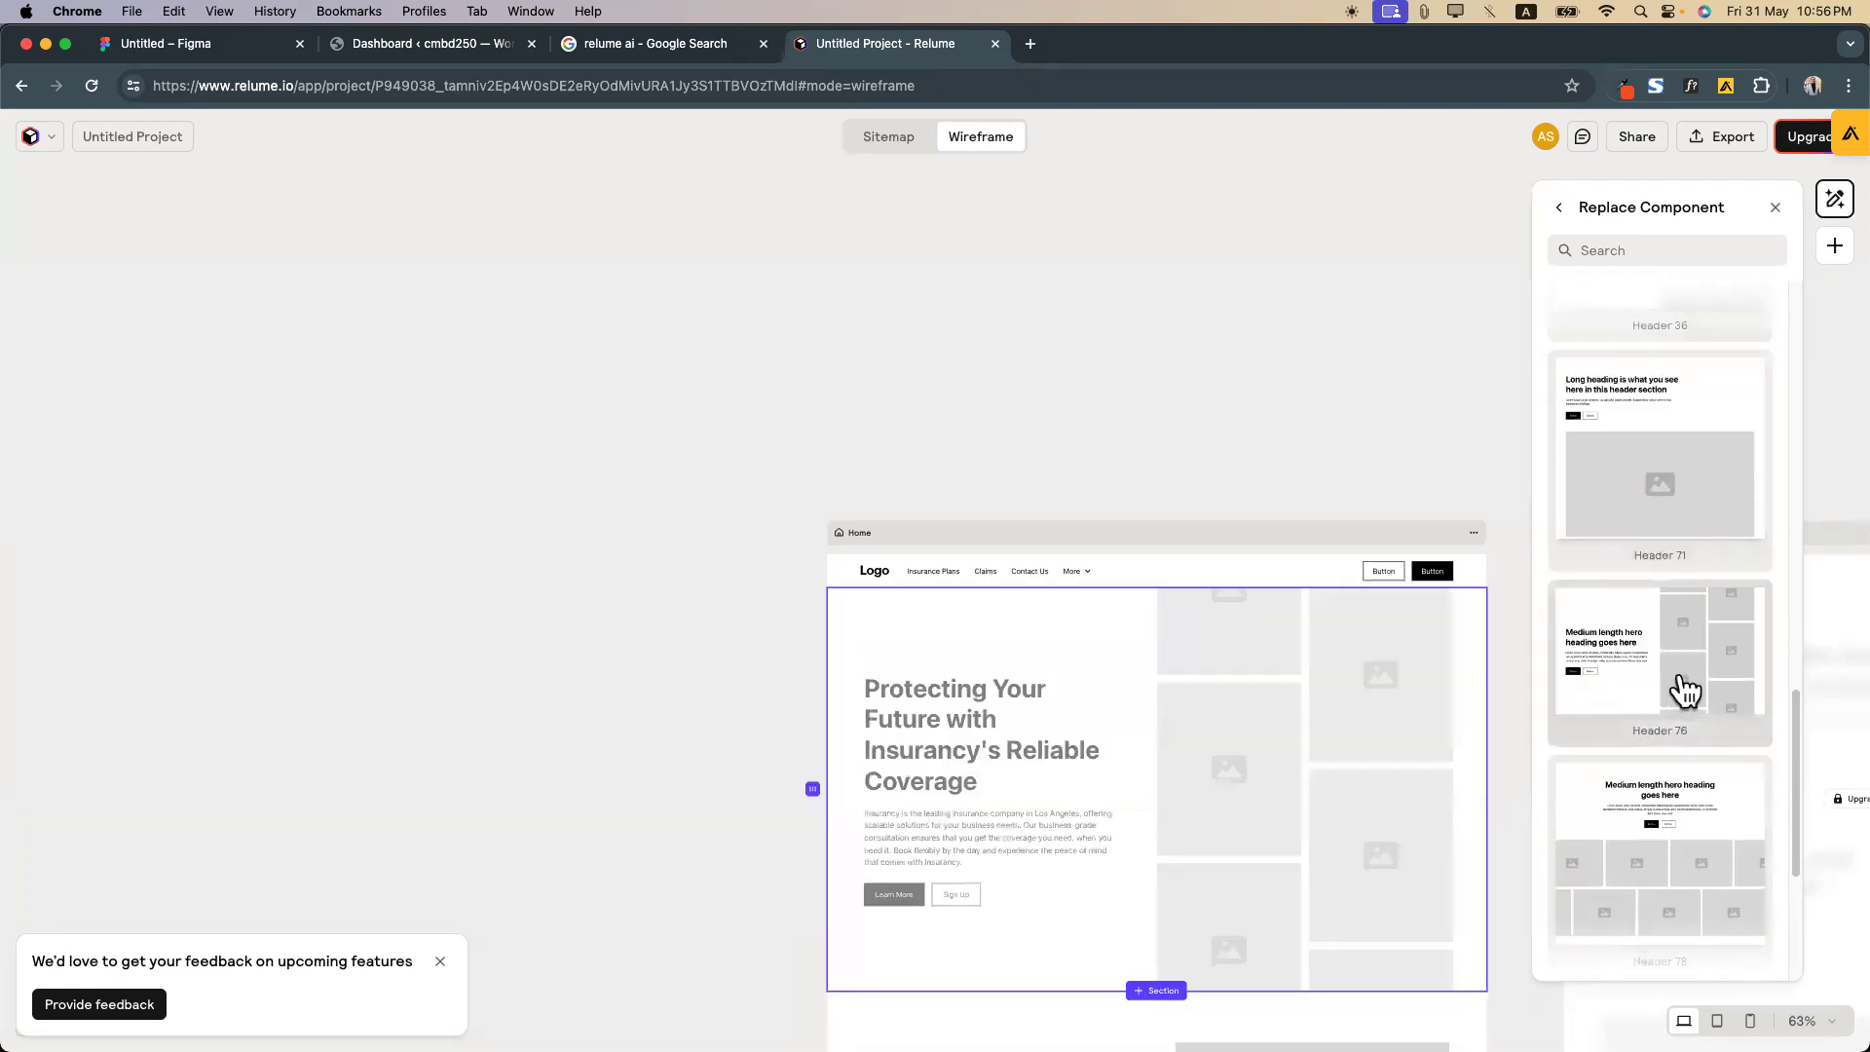
pyautogui.click(1683, 690)
pyautogui.click(628, 751)
pyautogui.scroll(-3, 627, 751)
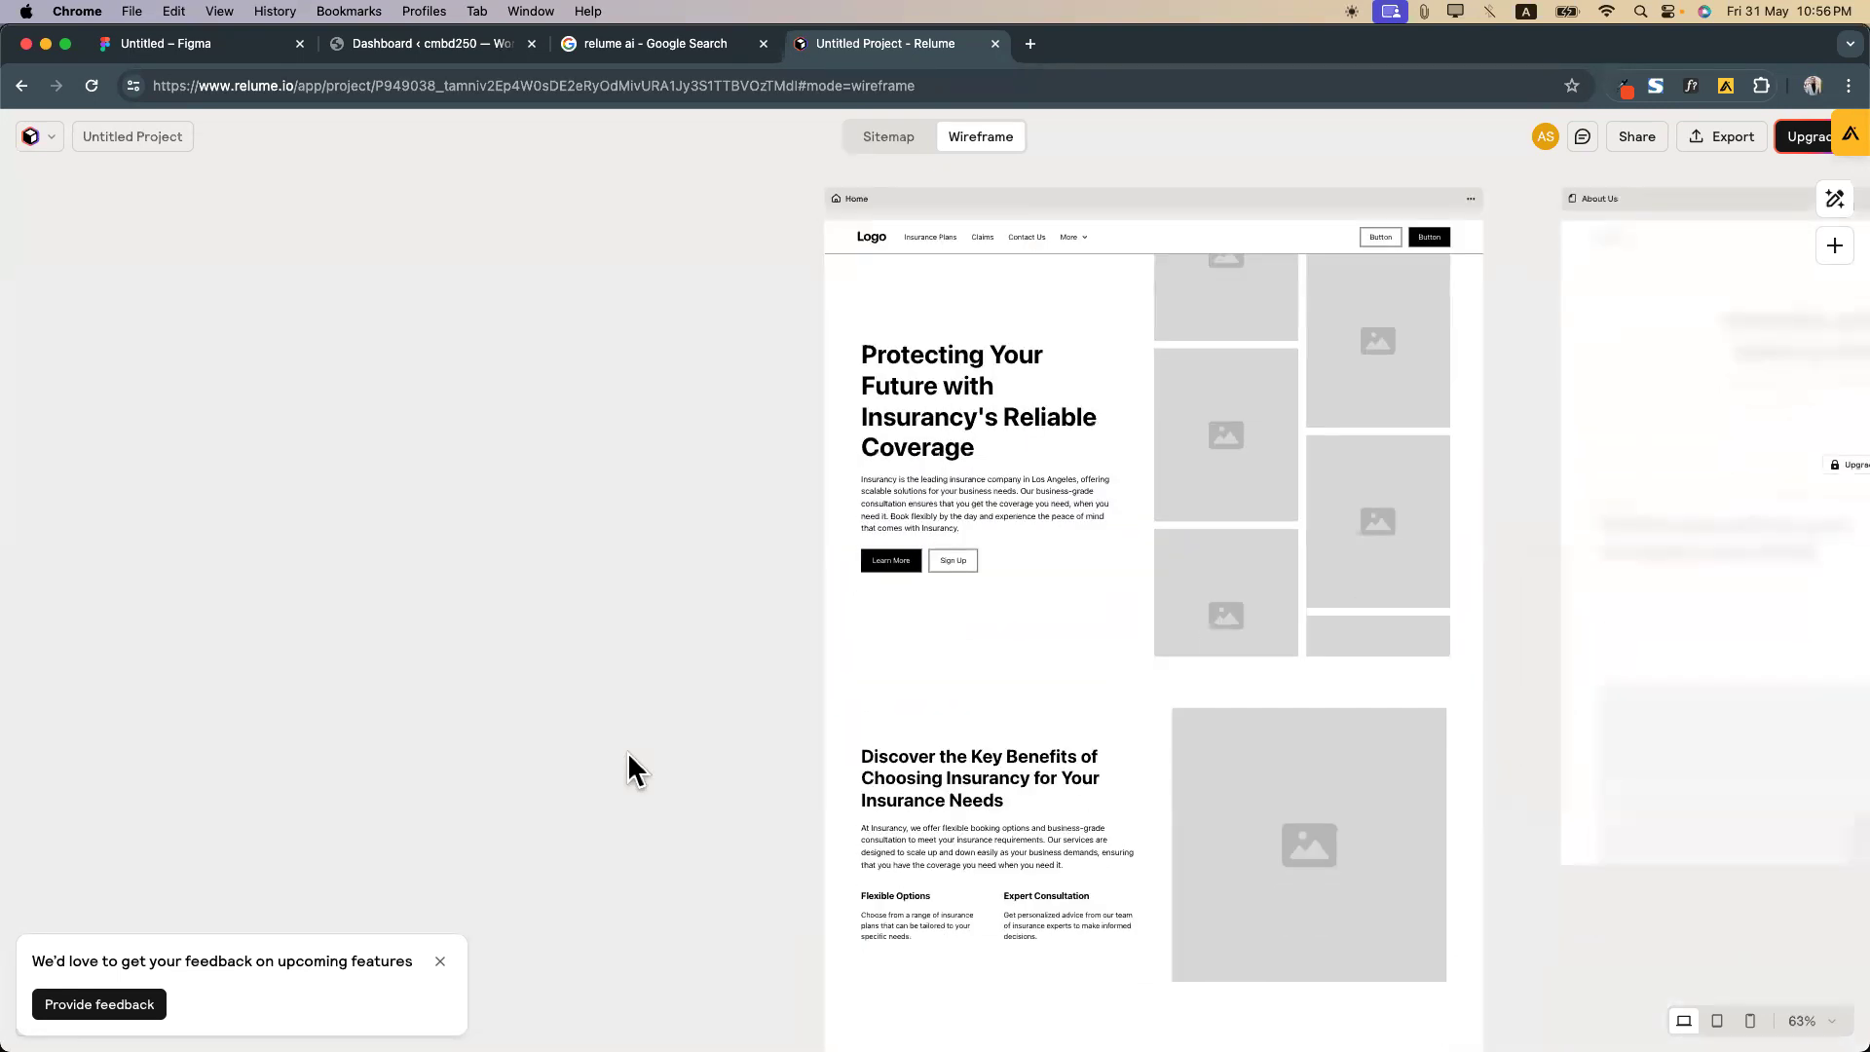
pyautogui.scroll(-2, 627, 751)
# Switch the Discover the Key Benefits section to Layout 89, with copy above a full-width image.
pyautogui.click(1050, 535)
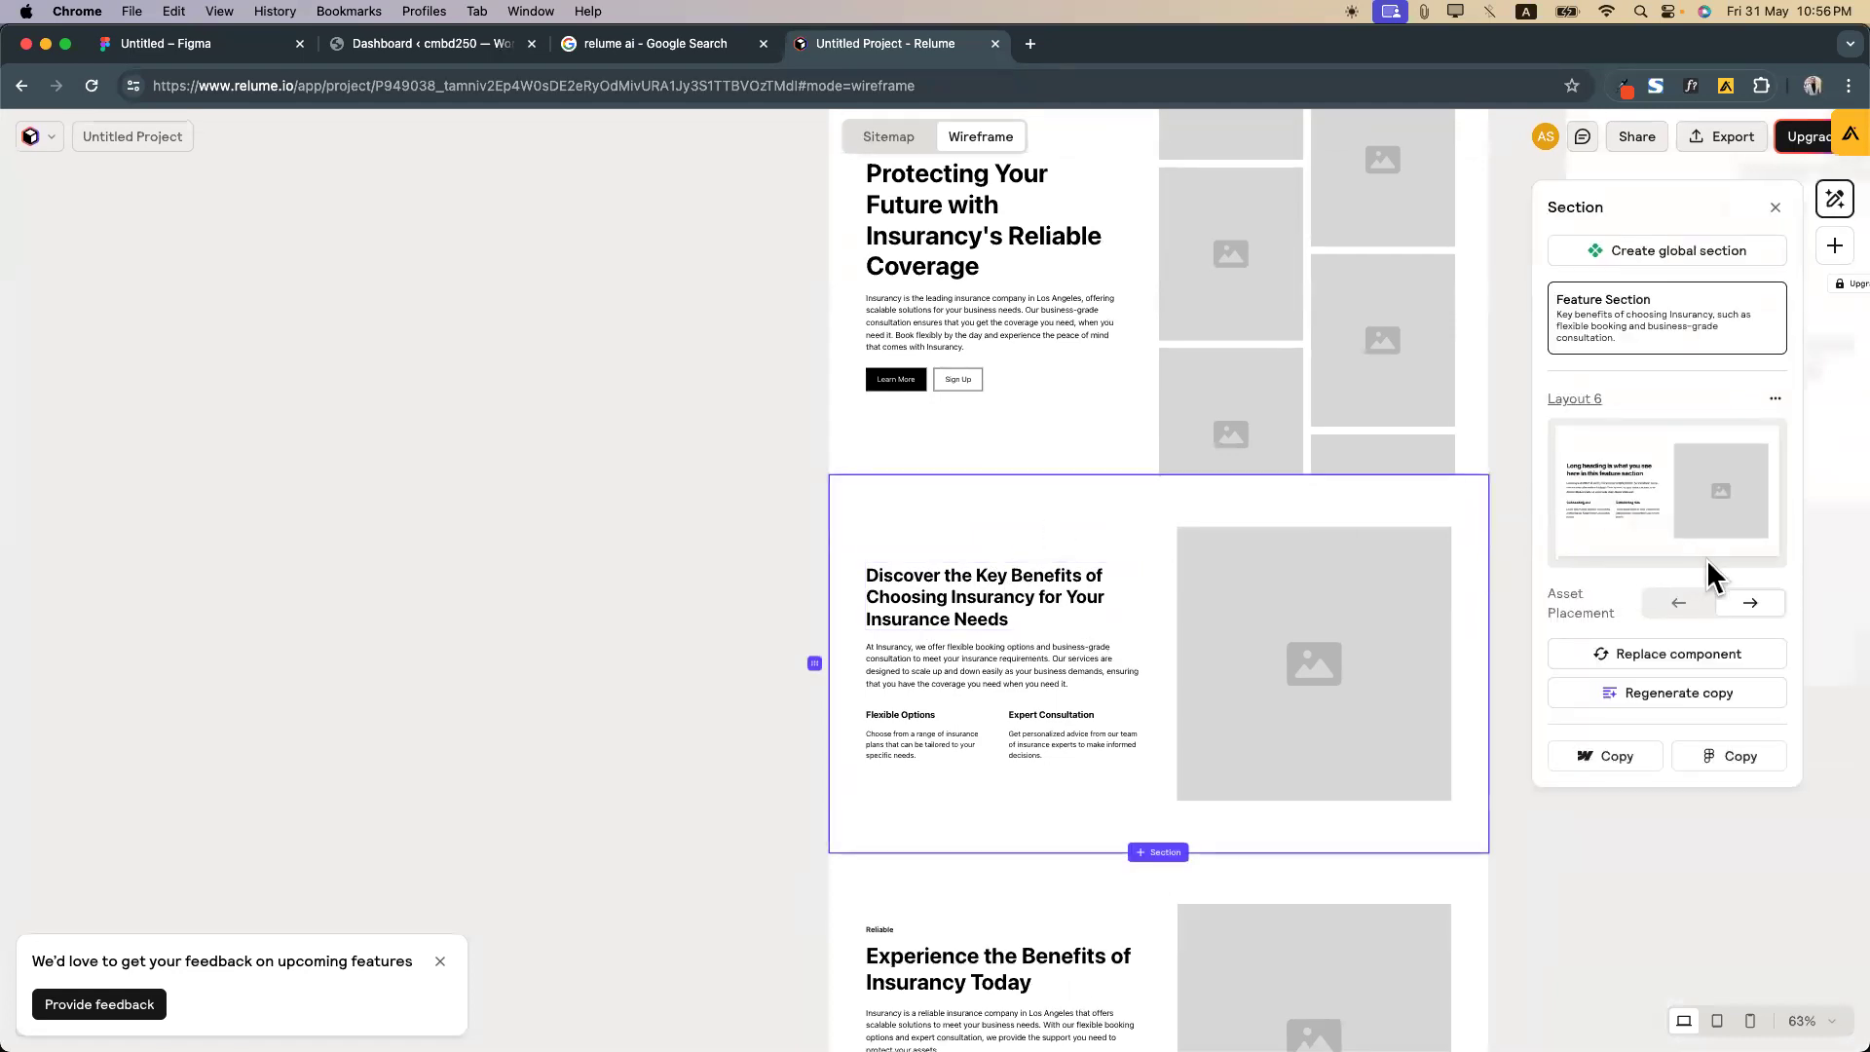
pyautogui.click(1656, 654)
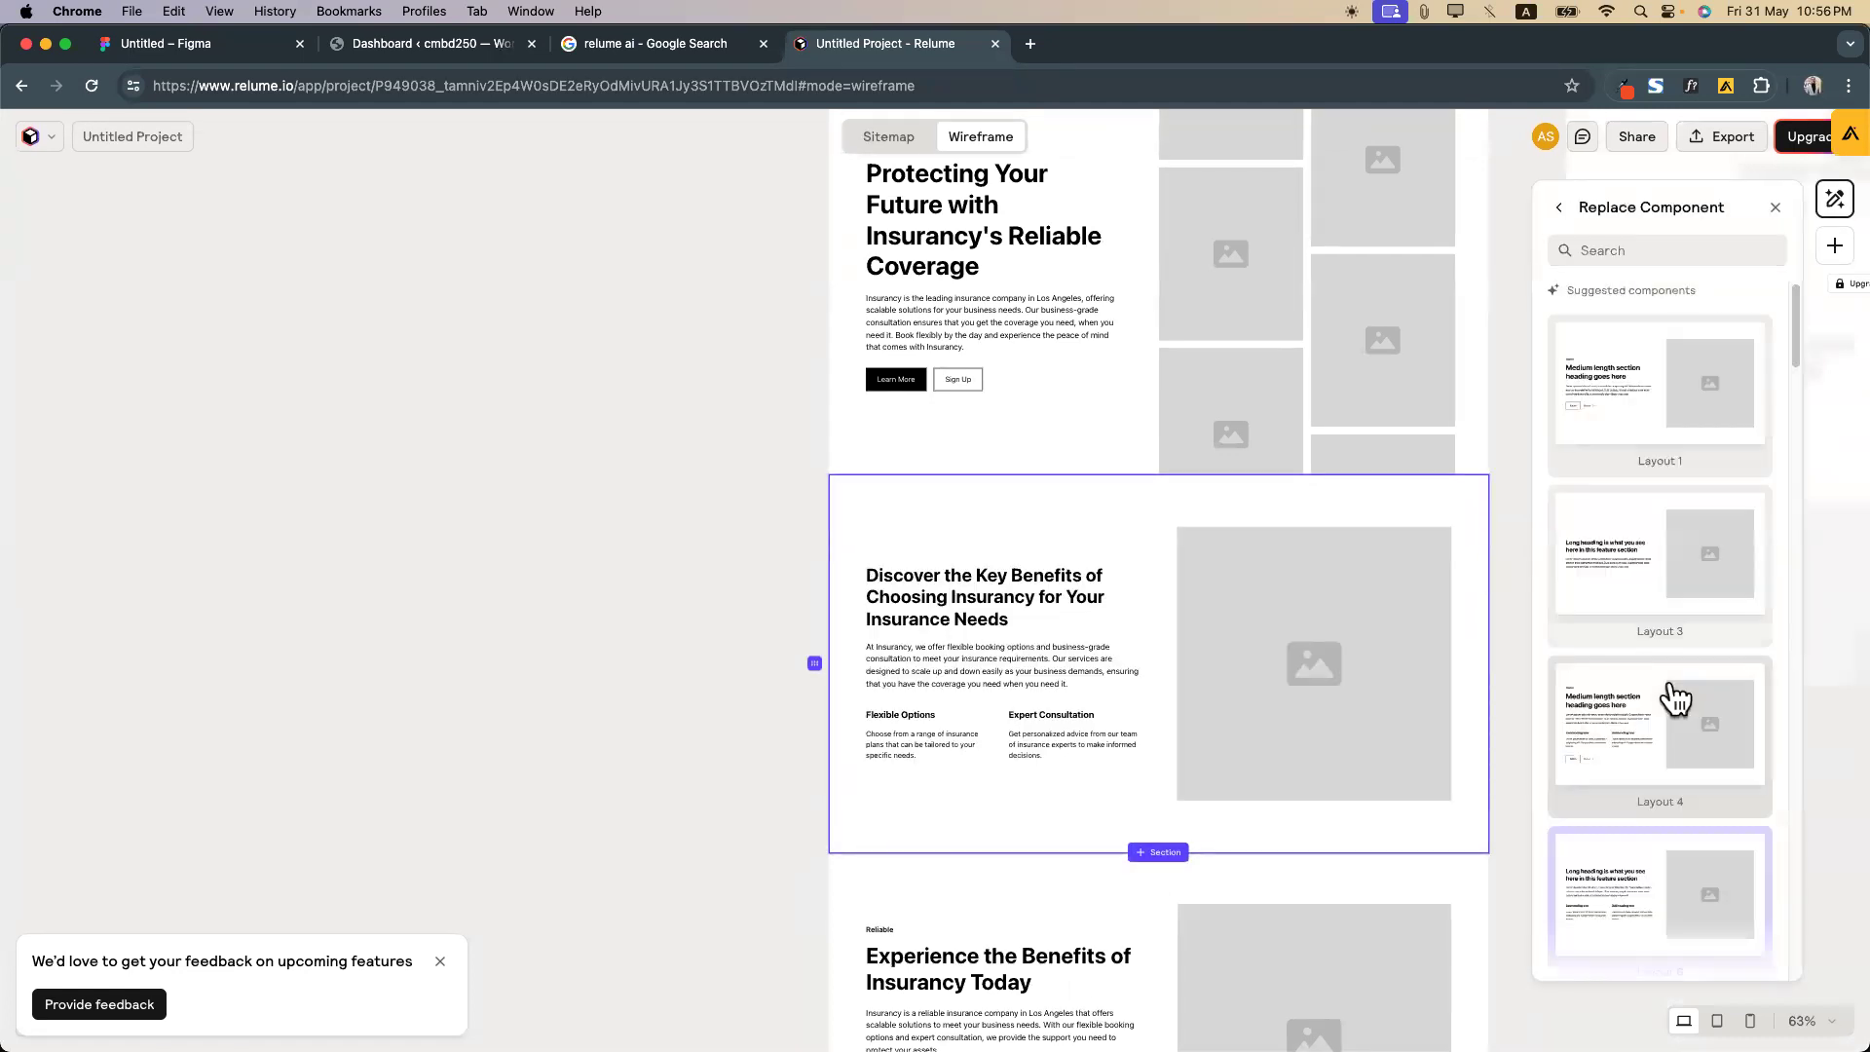
pyautogui.scroll(-2, 1675, 818)
pyautogui.scroll(-3, 1680, 823)
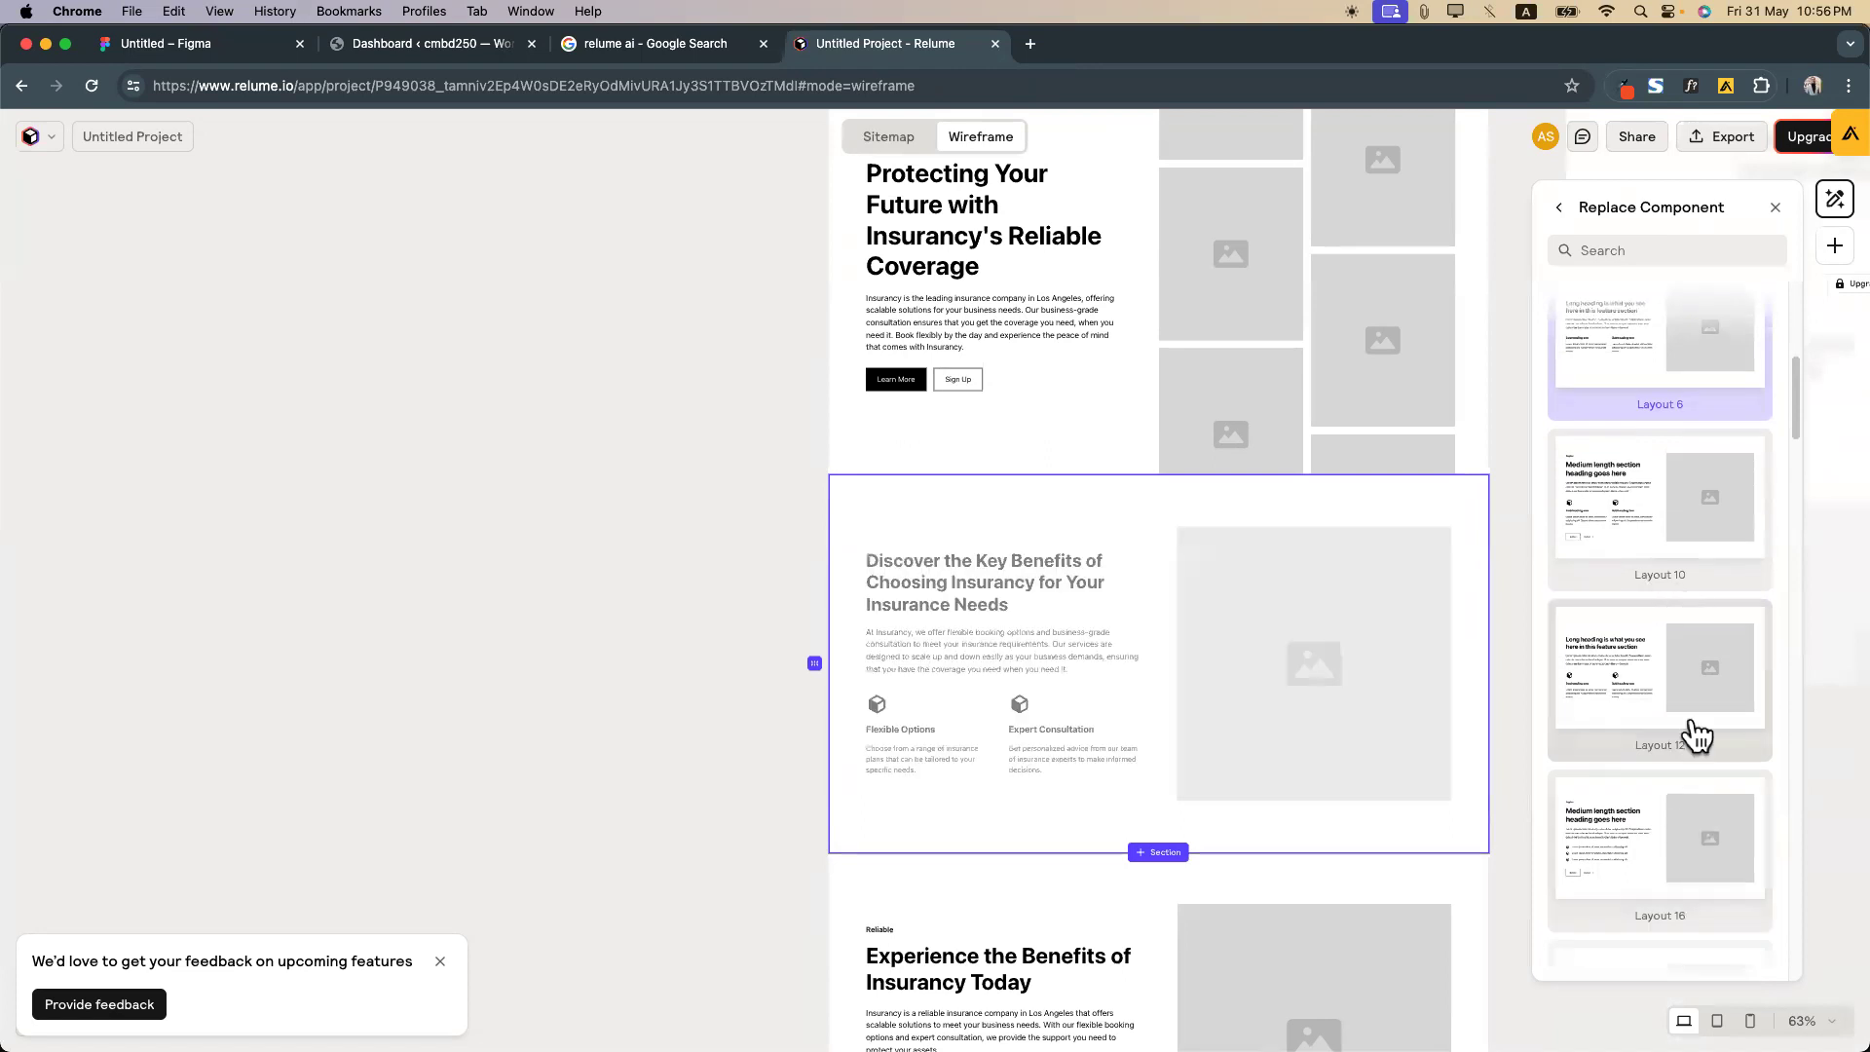
pyautogui.scroll(-3, 1692, 741)
pyautogui.scroll(-2, 1694, 893)
pyautogui.scroll(-2, 1695, 902)
pyautogui.scroll(-2, 1702, 903)
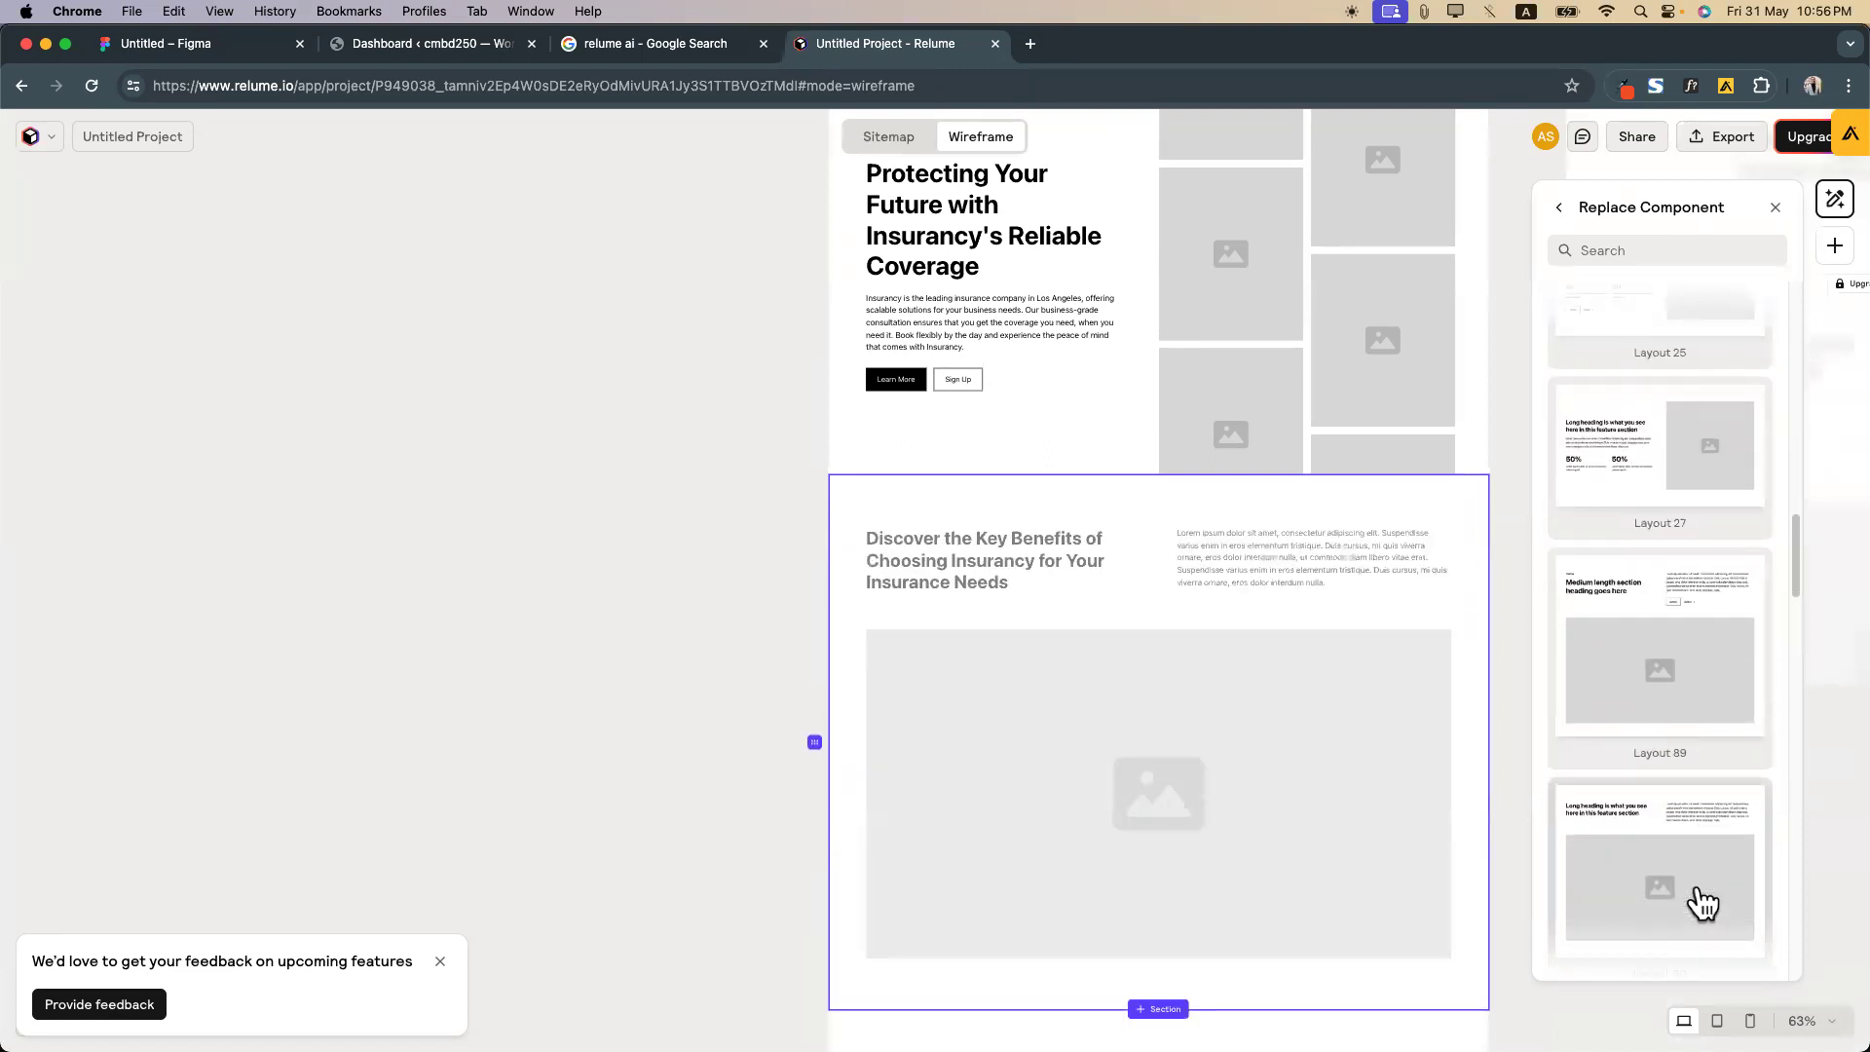
pyautogui.scroll(-1, 1703, 903)
pyautogui.scroll(-1, 1703, 903)
pyautogui.scroll(-1, 1703, 903)
pyautogui.scroll(3, 1703, 903)
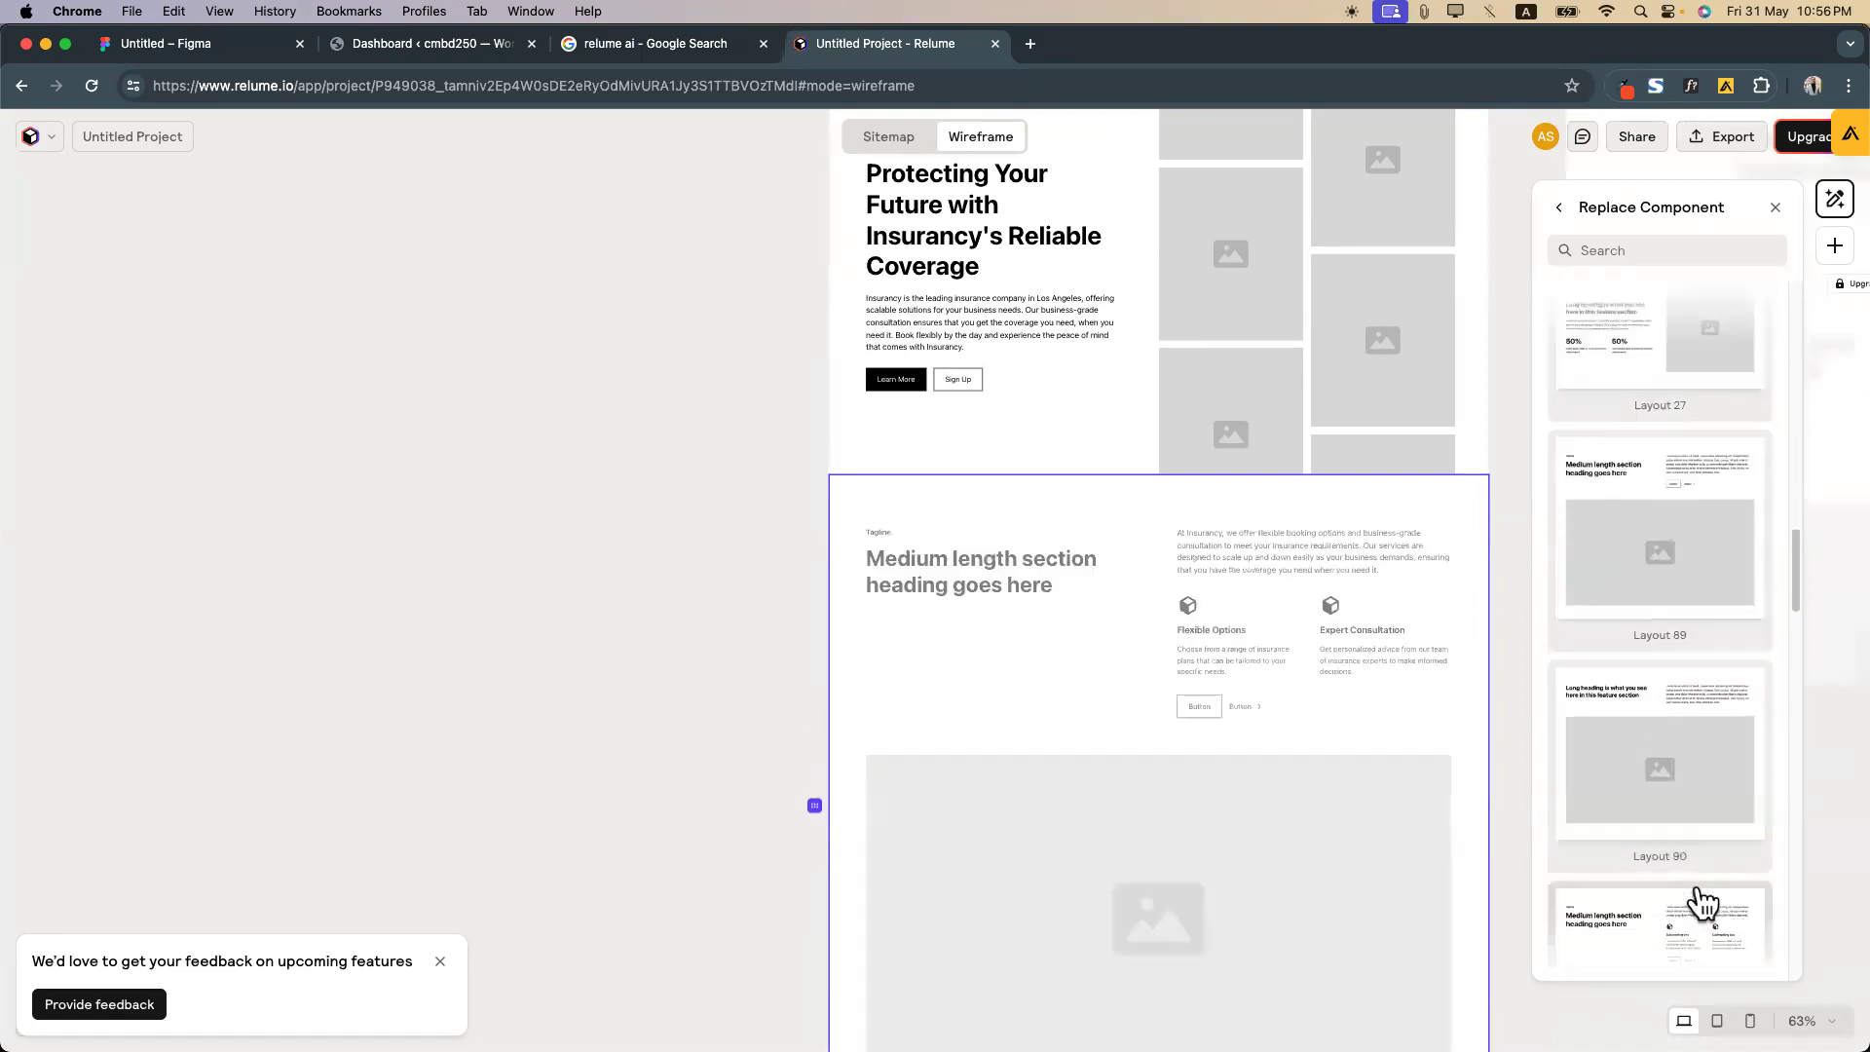
pyautogui.click(1643, 741)
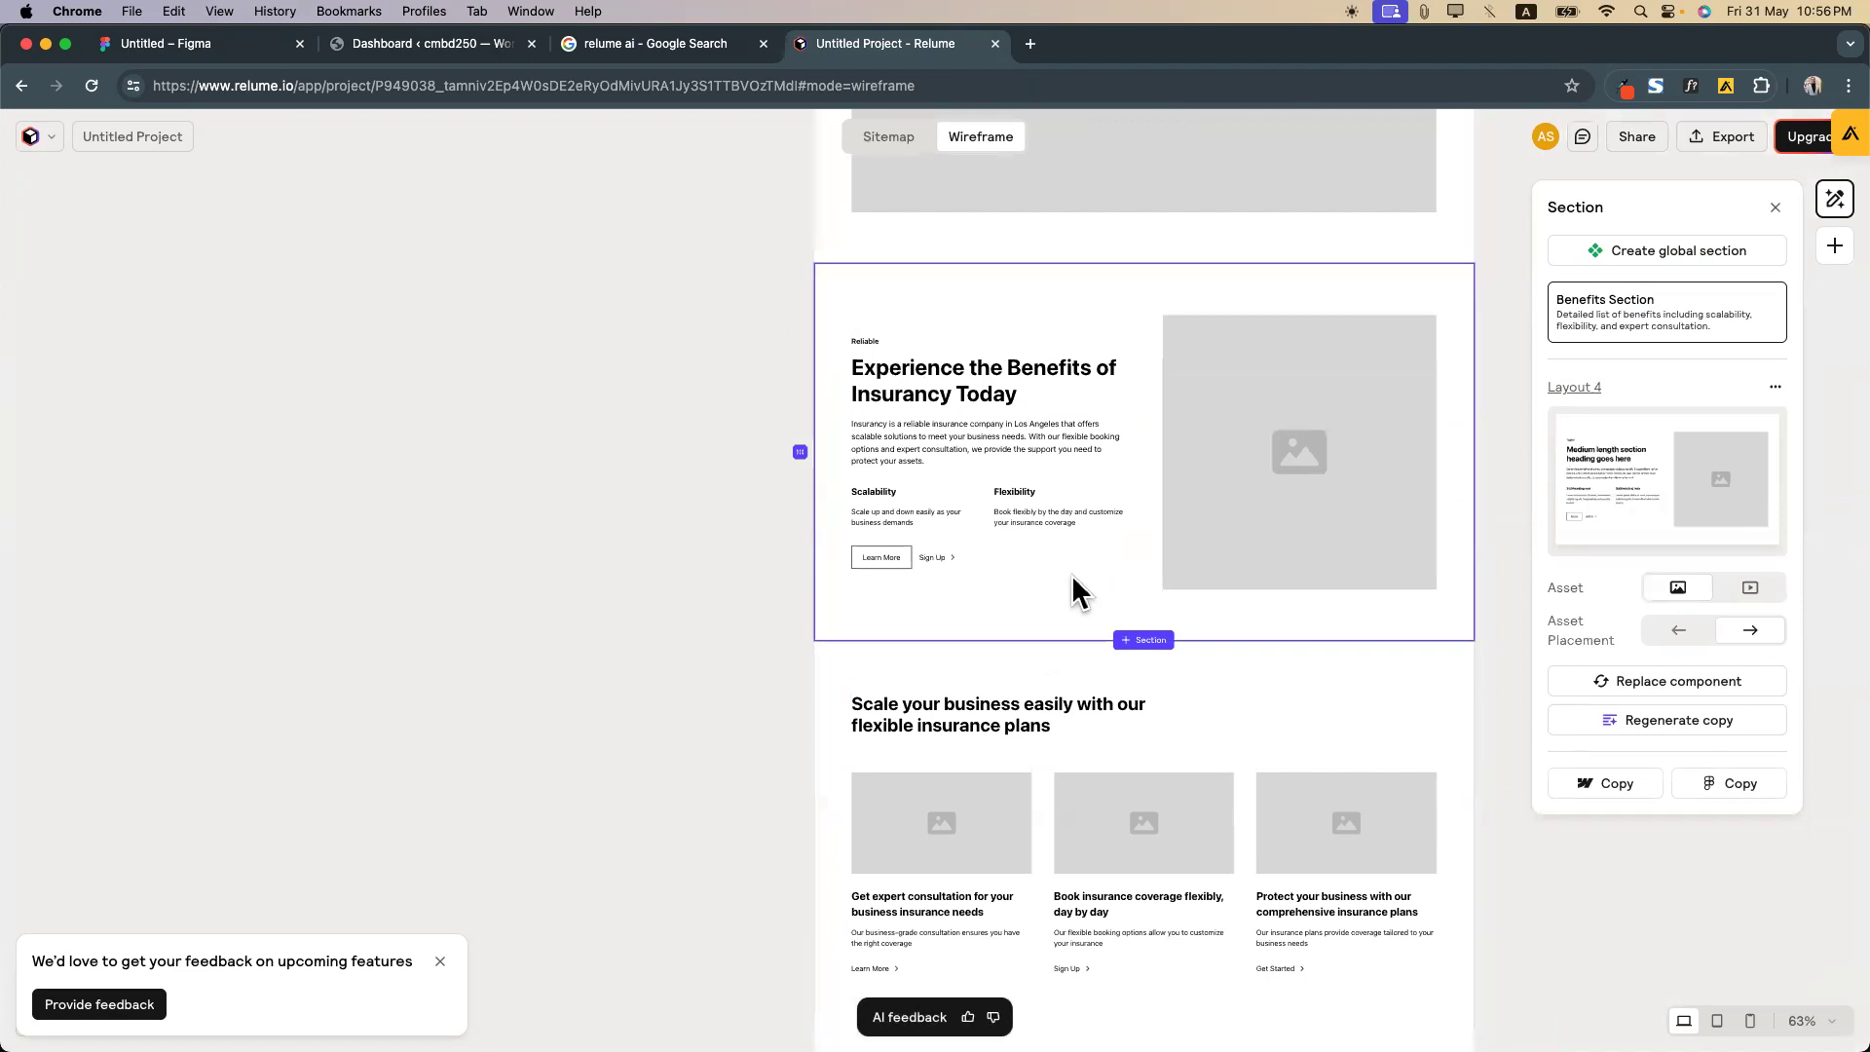
# Search the Benefits section's replacement layouts for 'service'.
pyautogui.click(1646, 694)
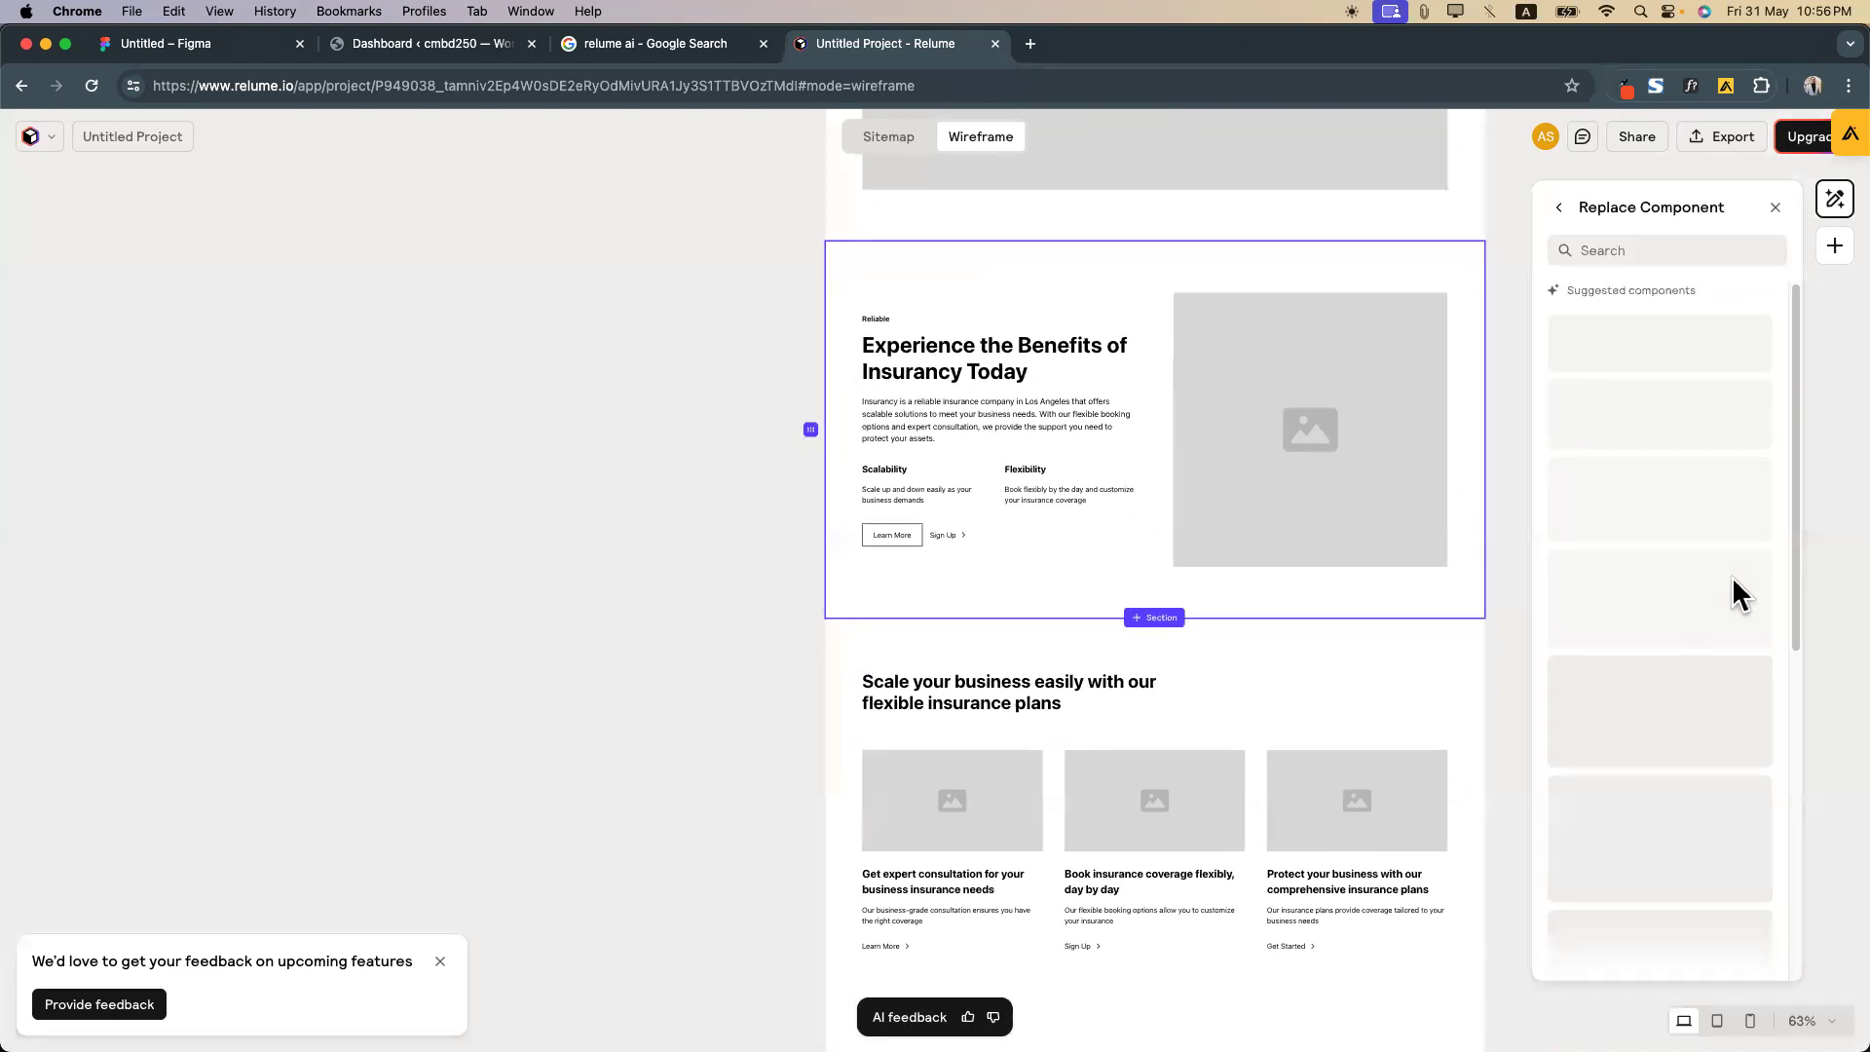
pyautogui.click(1629, 255)
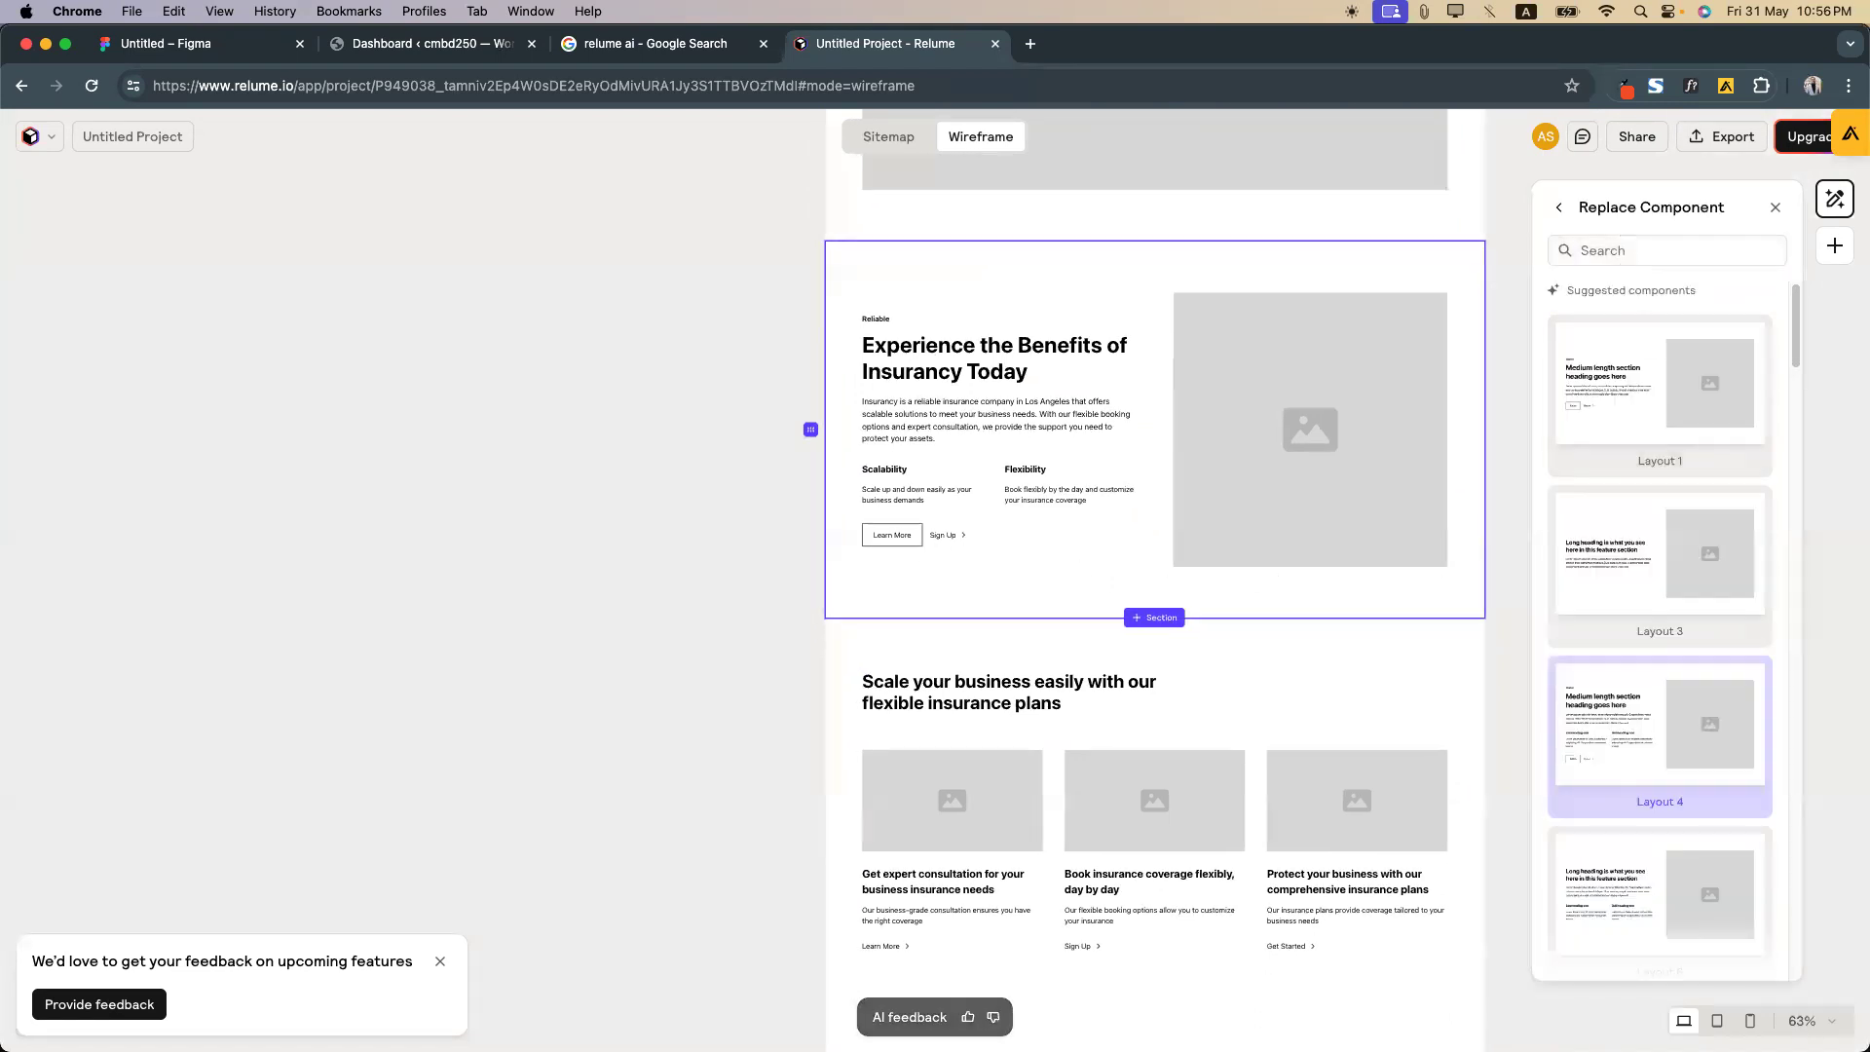
pyautogui.write('service')
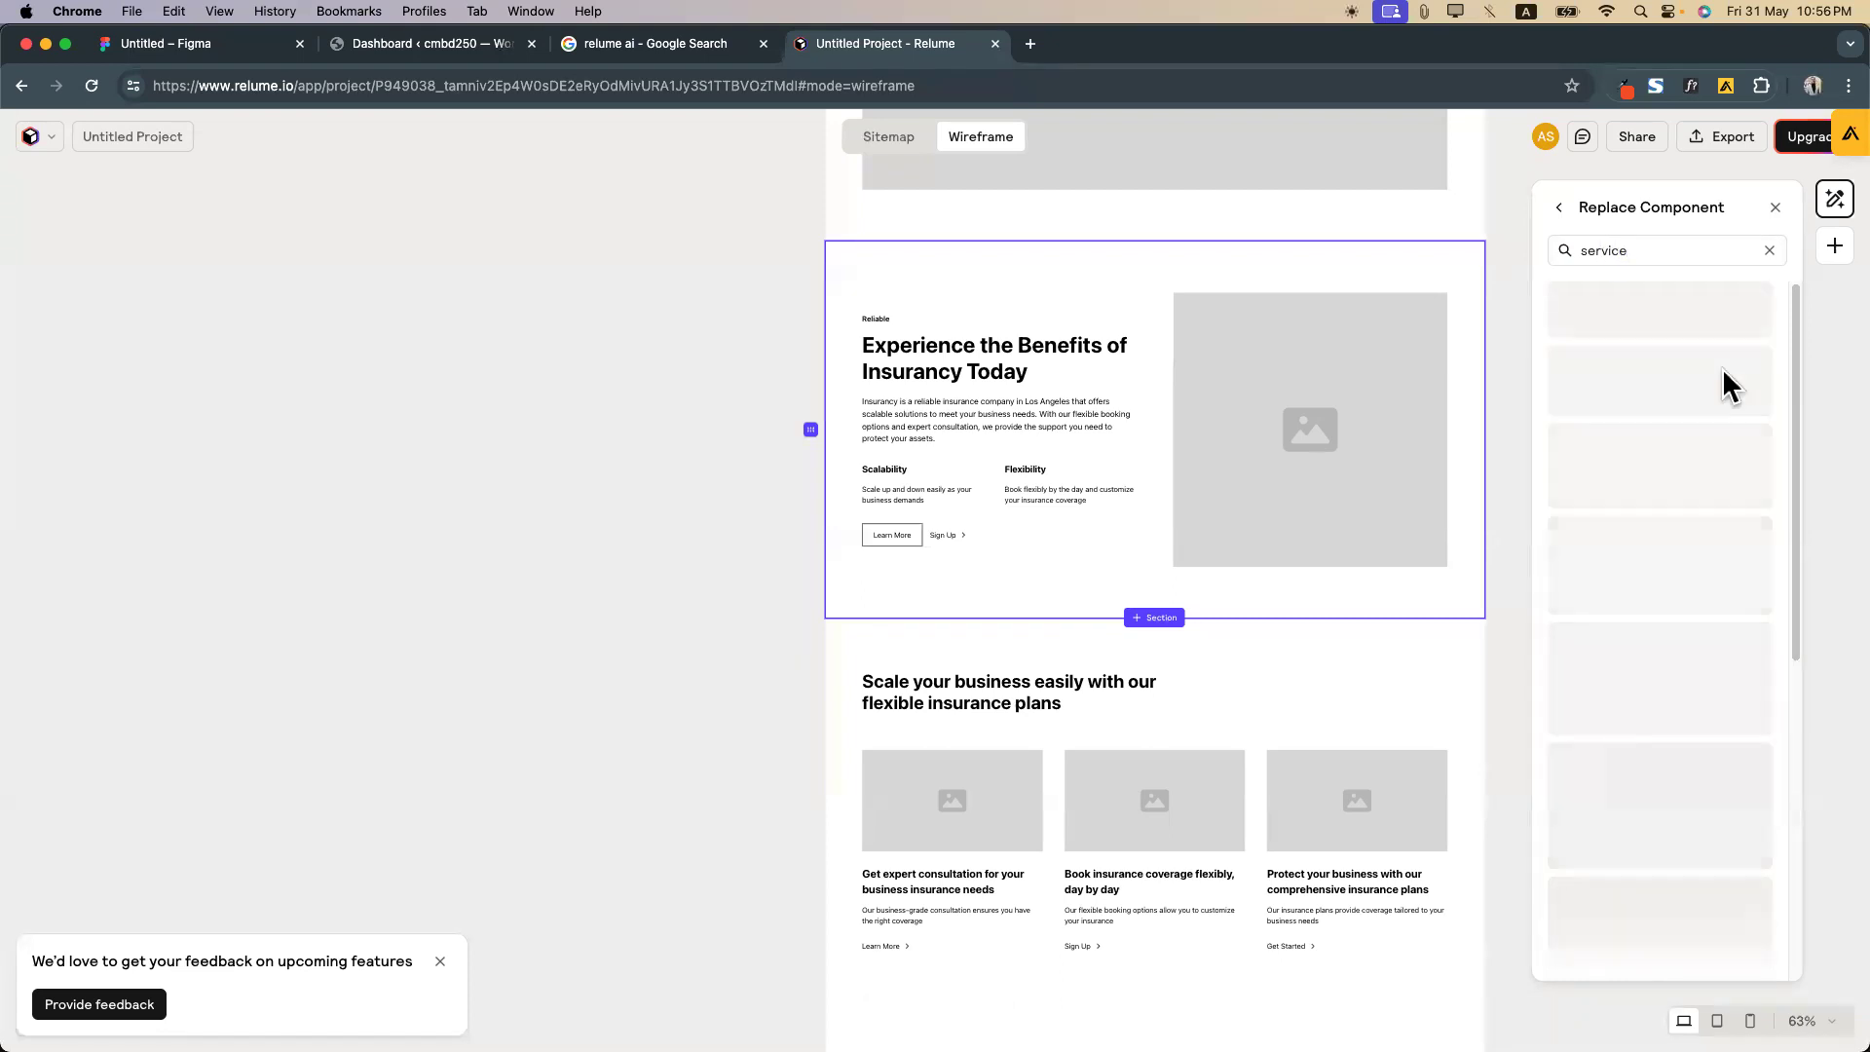
# Swap the Benefits section to Layout 247 with three icon feature columns.
pyautogui.scroll(-2, 1704, 555)
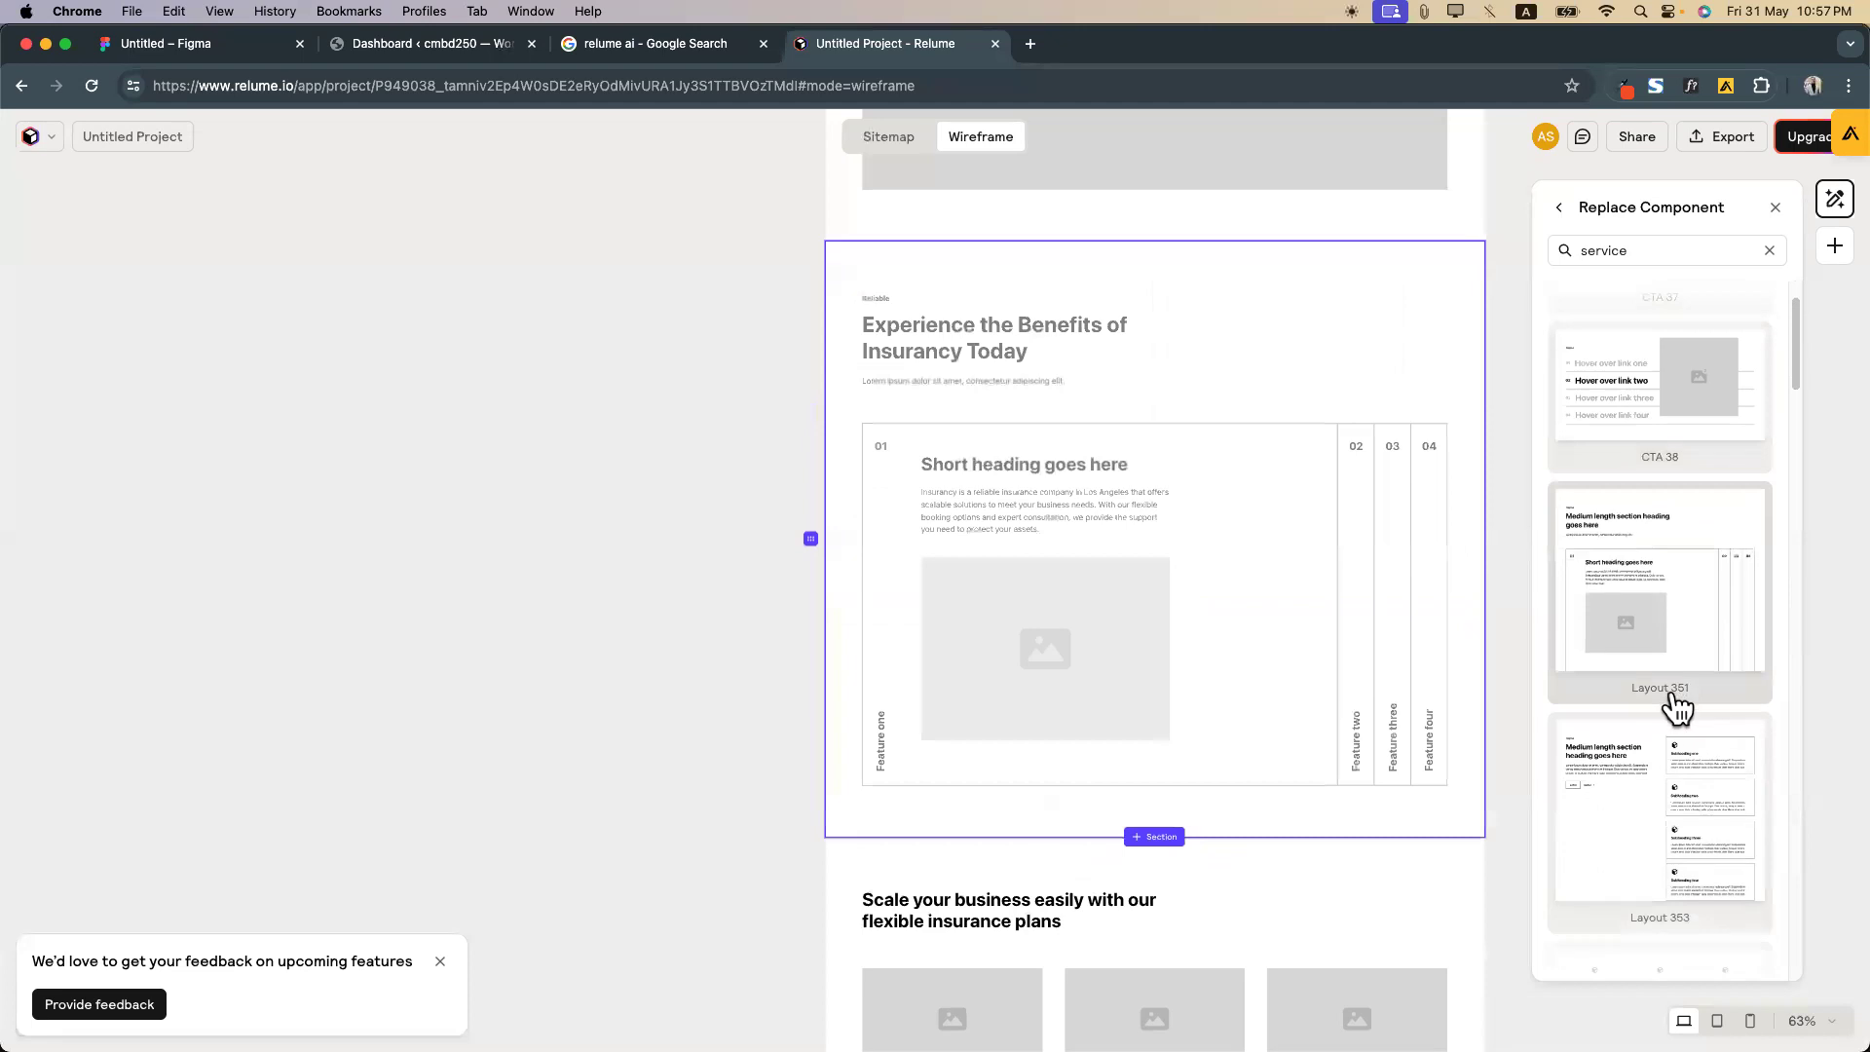
pyautogui.scroll(-2, 1678, 710)
pyautogui.scroll(-4, 1652, 664)
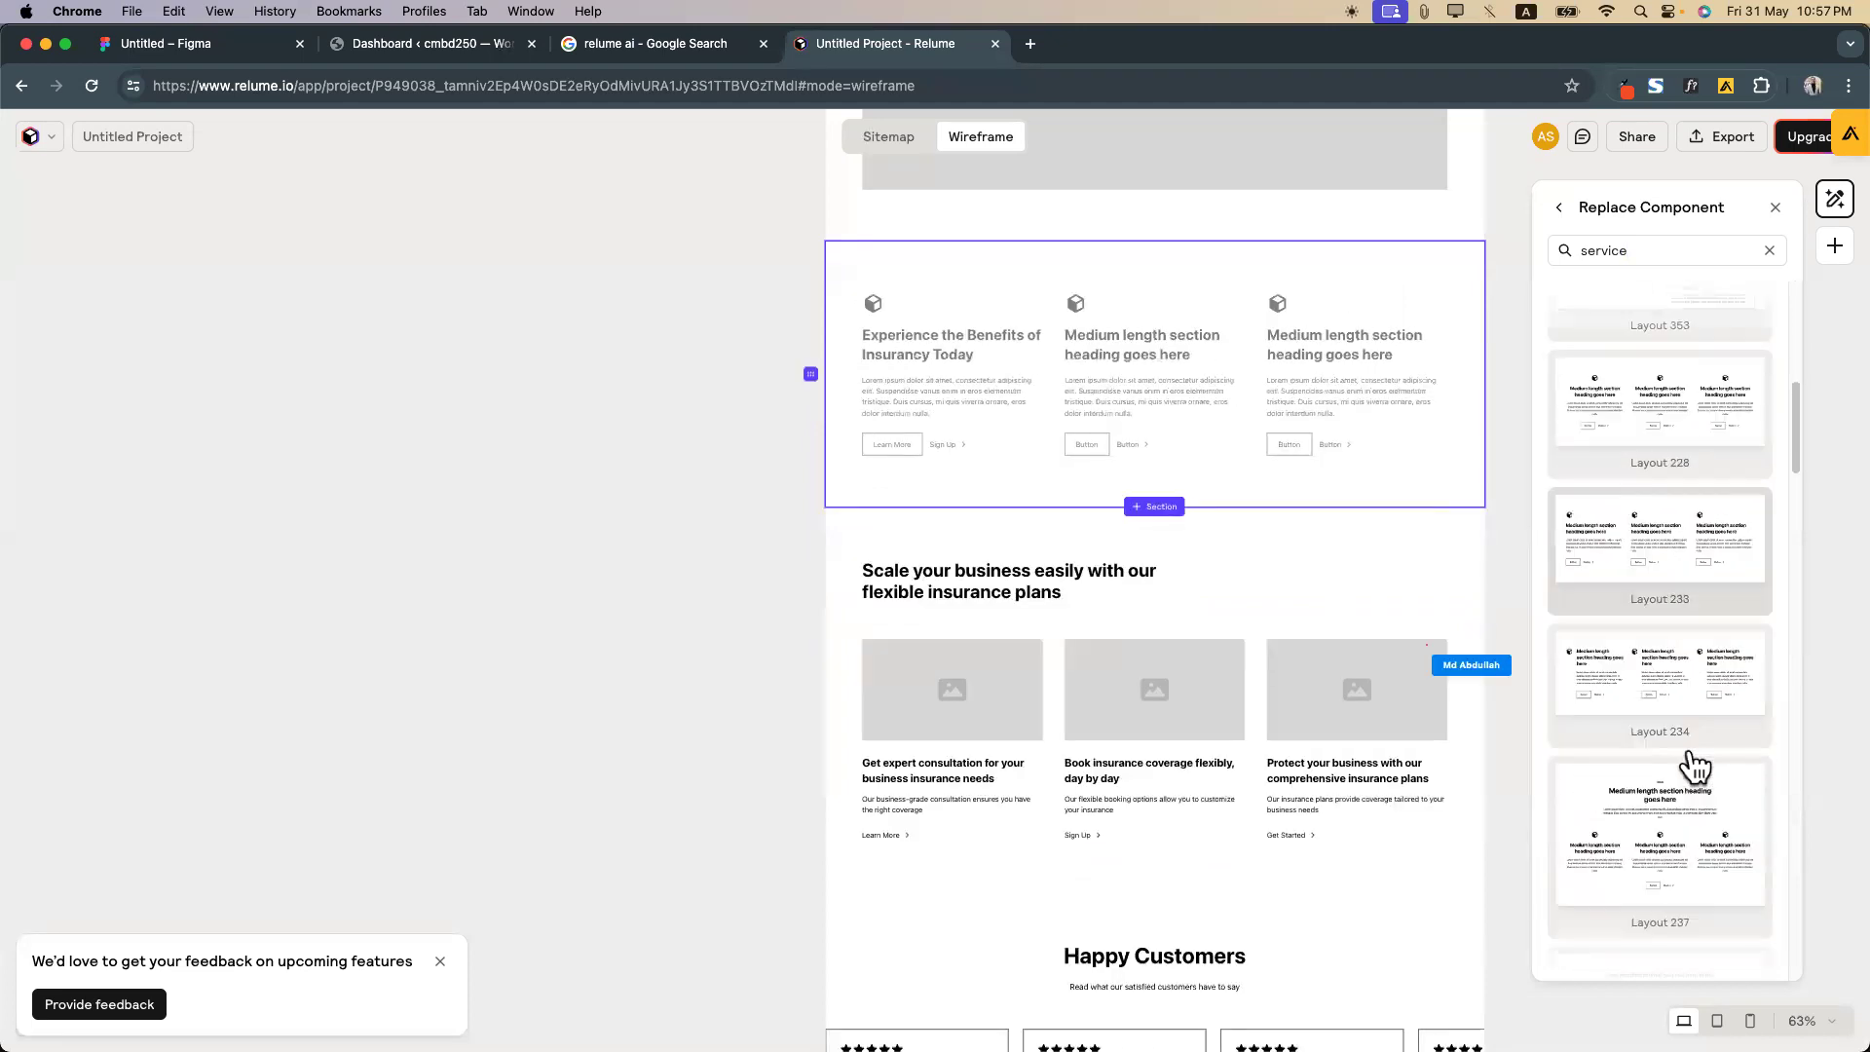
pyautogui.scroll(-1, 1695, 767)
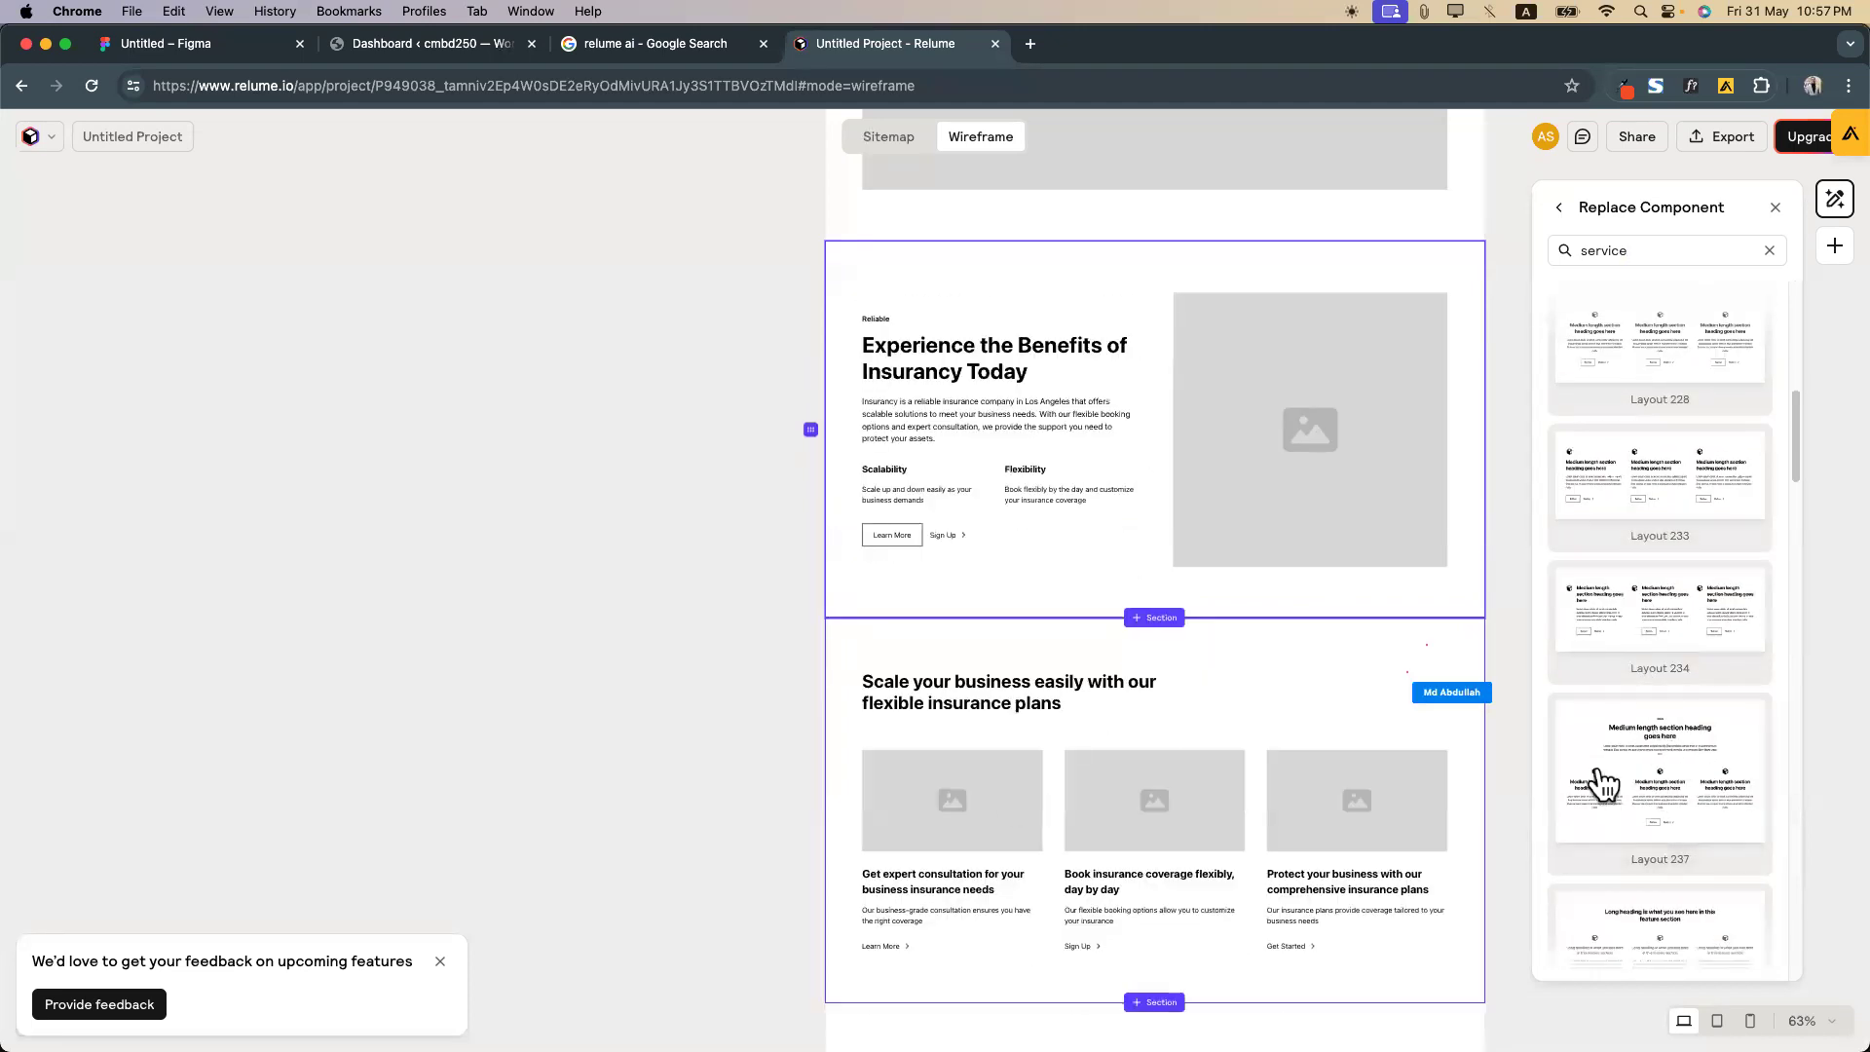
pyautogui.scroll(-2, 1607, 763)
pyautogui.scroll(-2, 1650, 743)
pyautogui.scroll(-2, 1649, 746)
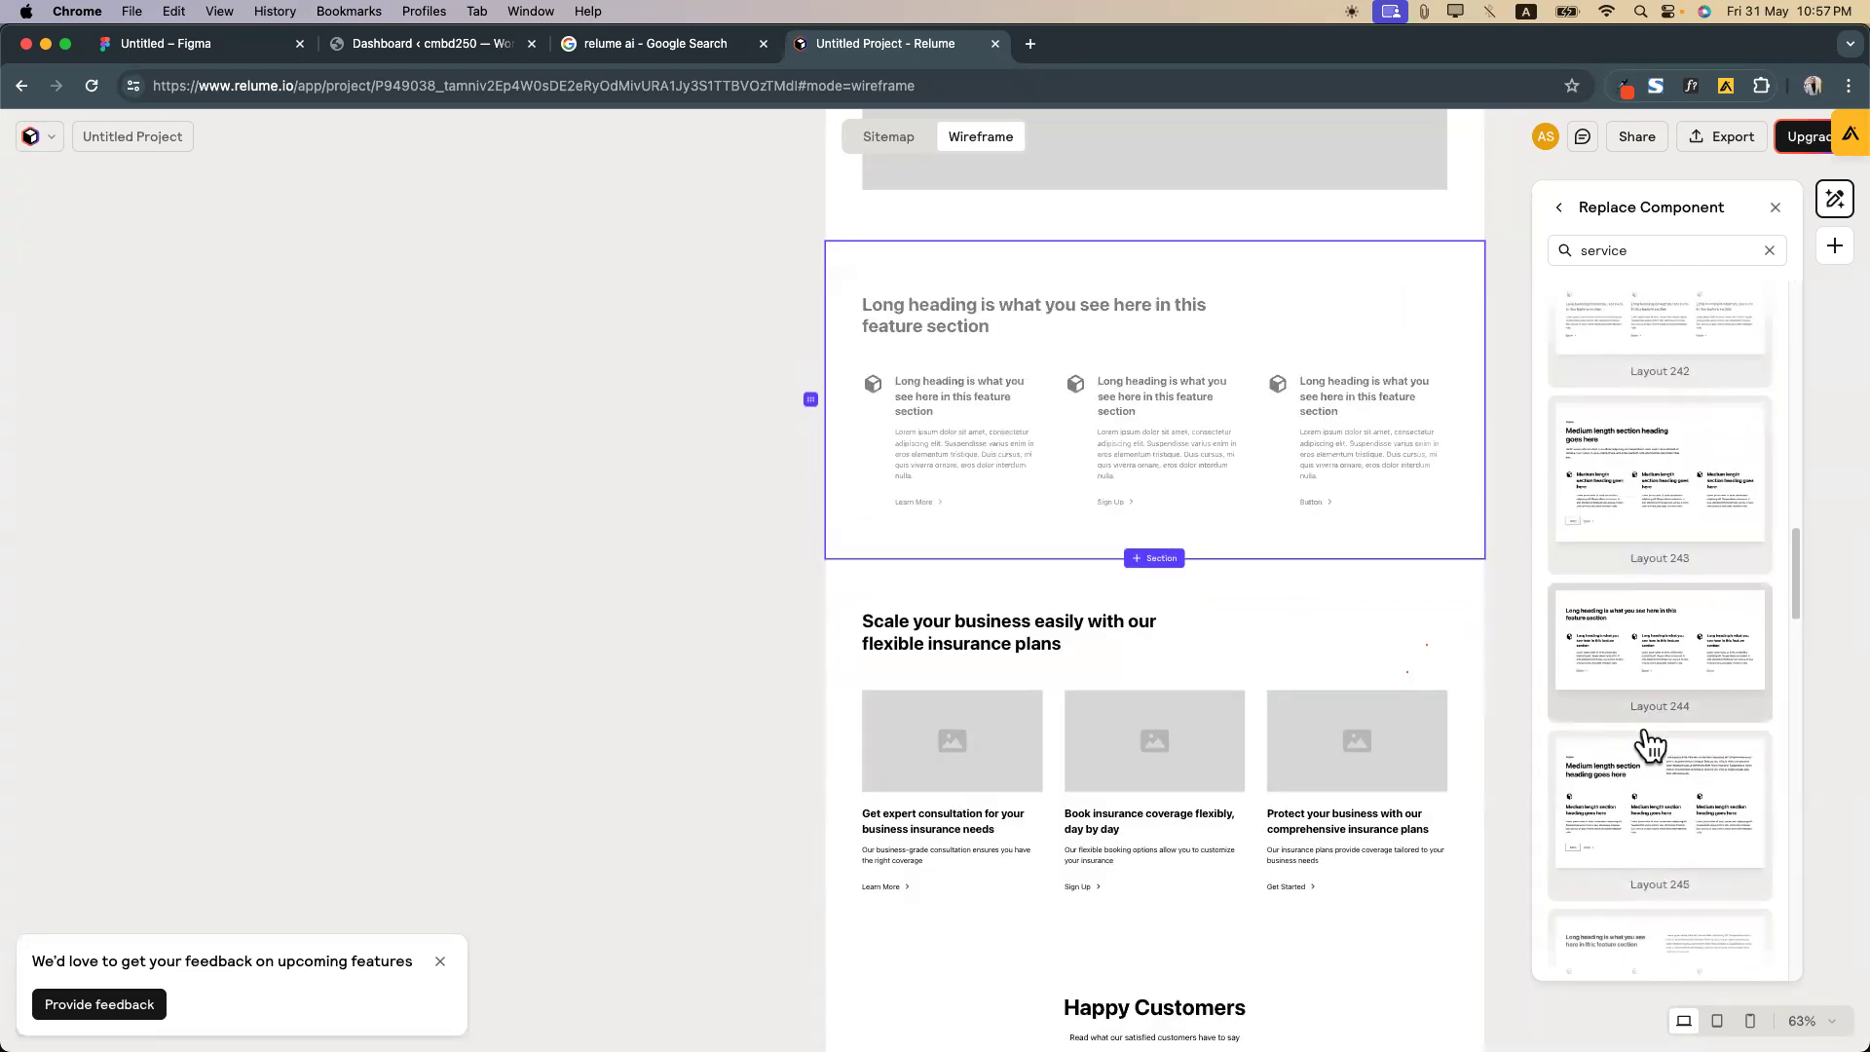
pyautogui.scroll(-2, 1650, 745)
pyautogui.scroll(-2, 1650, 745)
pyautogui.scroll(-2, 1649, 746)
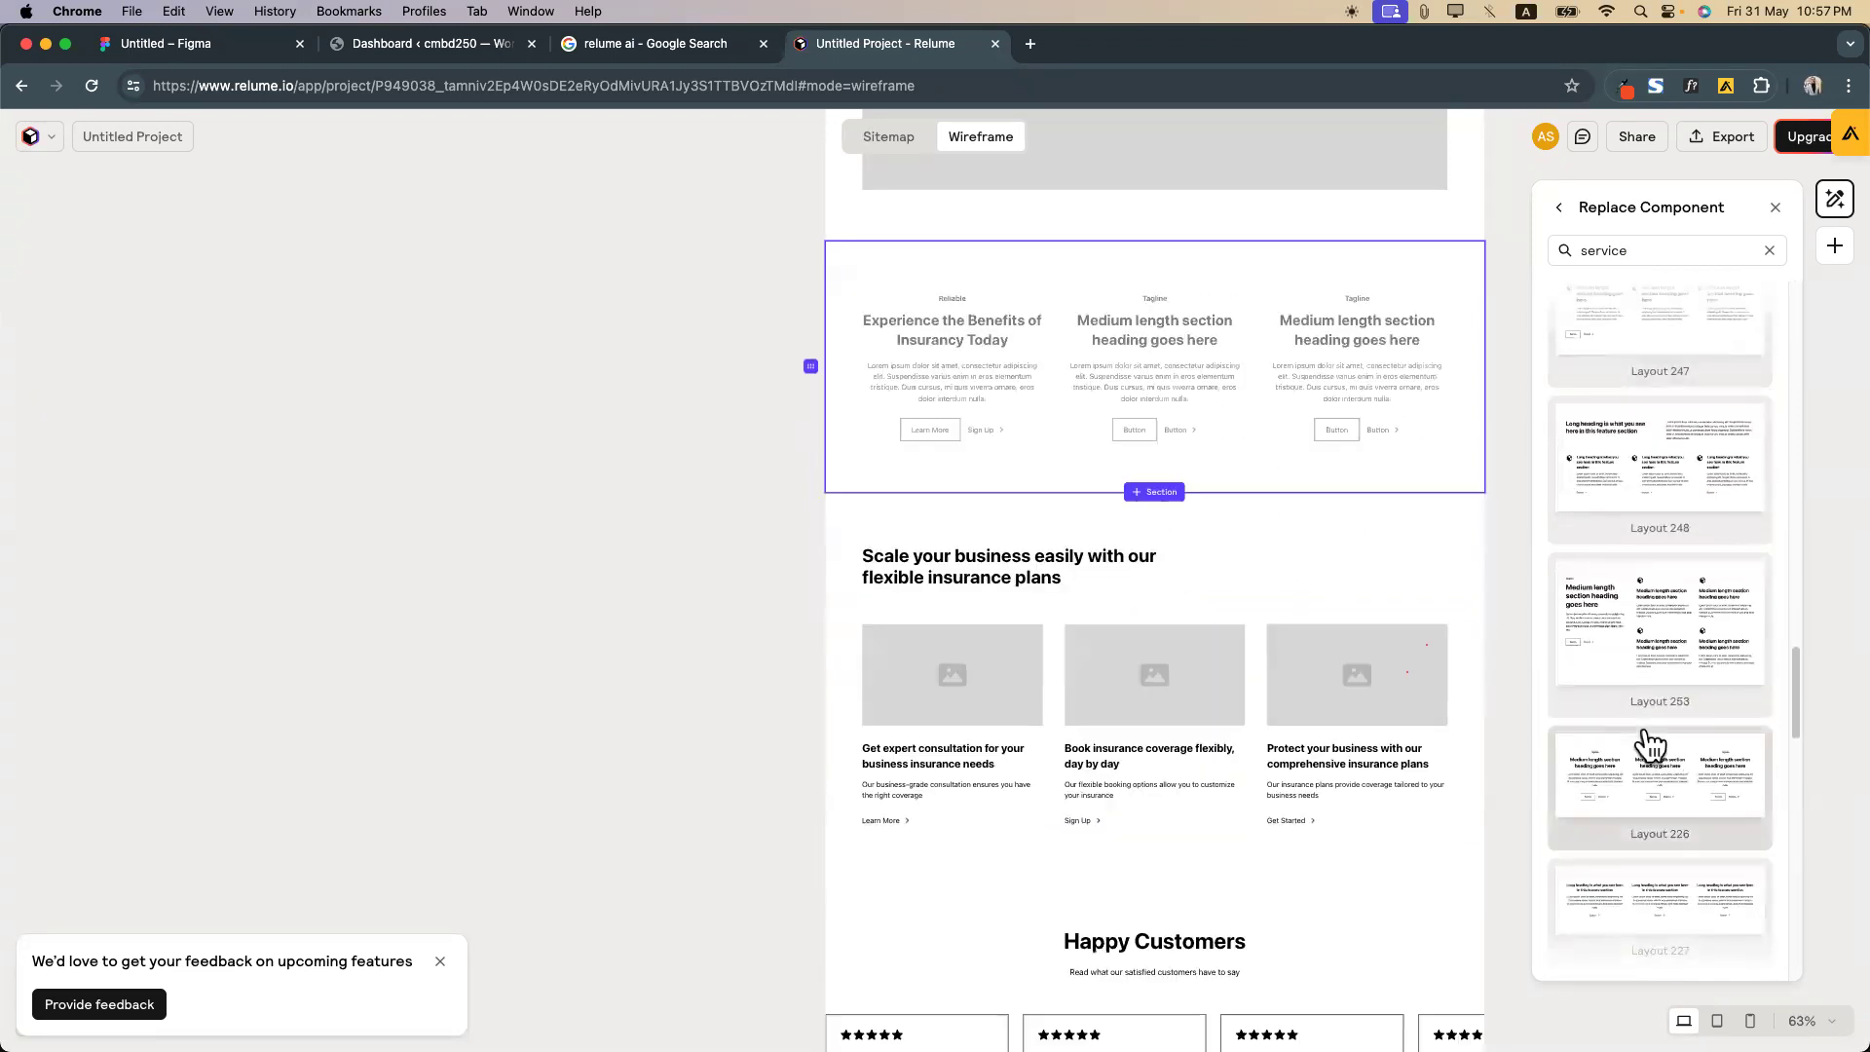
pyautogui.scroll(-2, 1636, 910)
pyautogui.scroll(-2, 1640, 905)
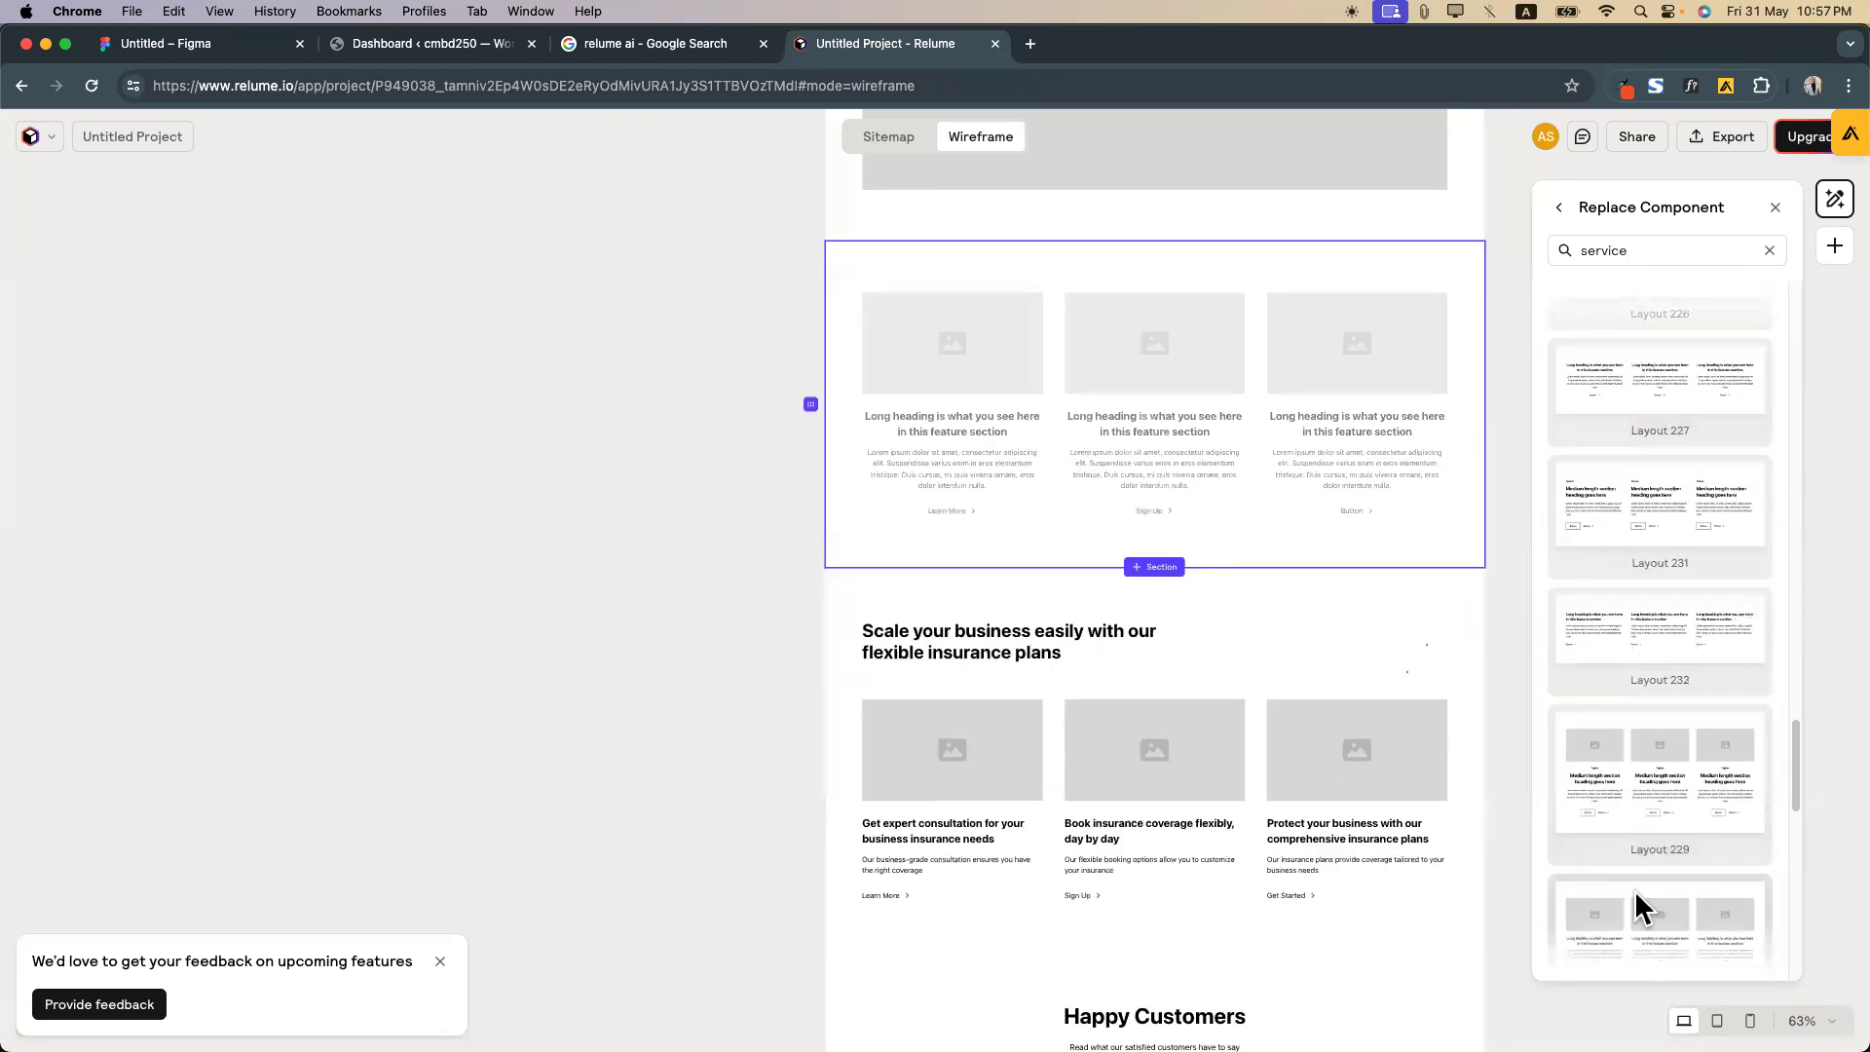
pyautogui.scroll(-2, 1676, 791)
pyautogui.scroll(2, 1662, 647)
pyautogui.scroll(2, 1661, 648)
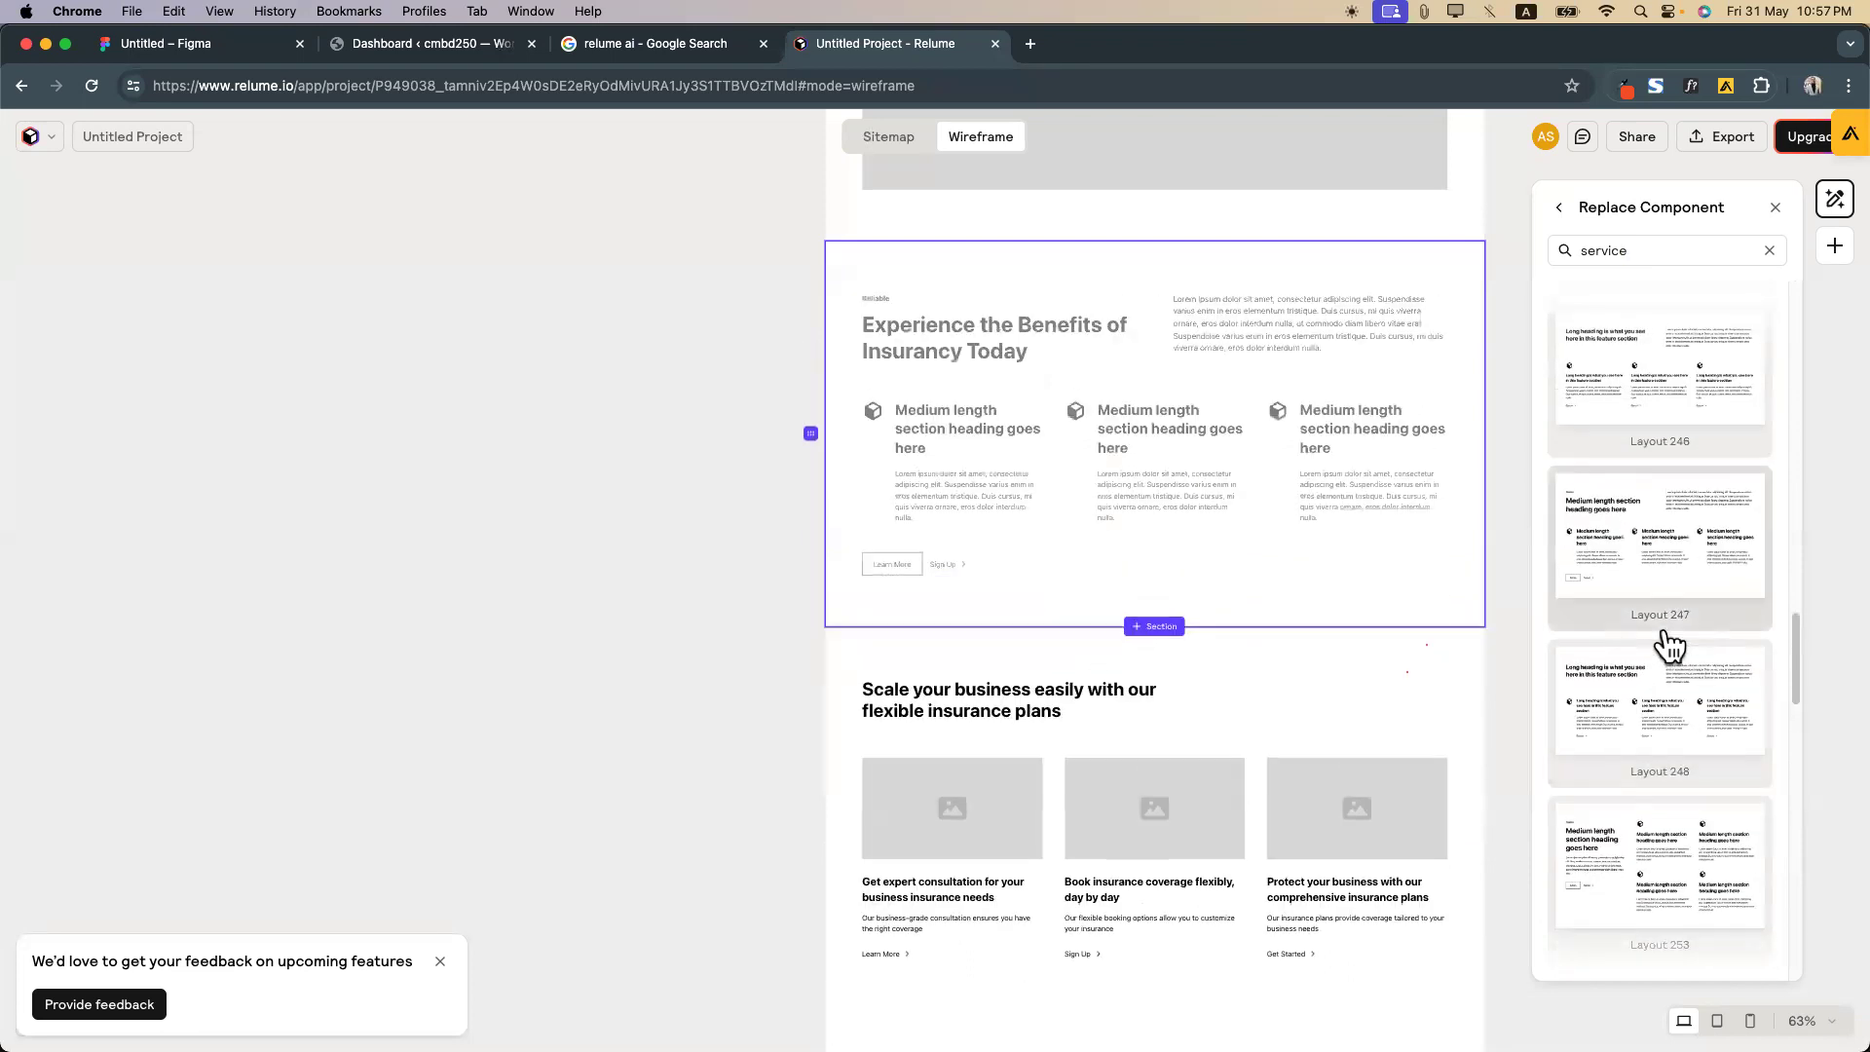
pyautogui.click(1634, 524)
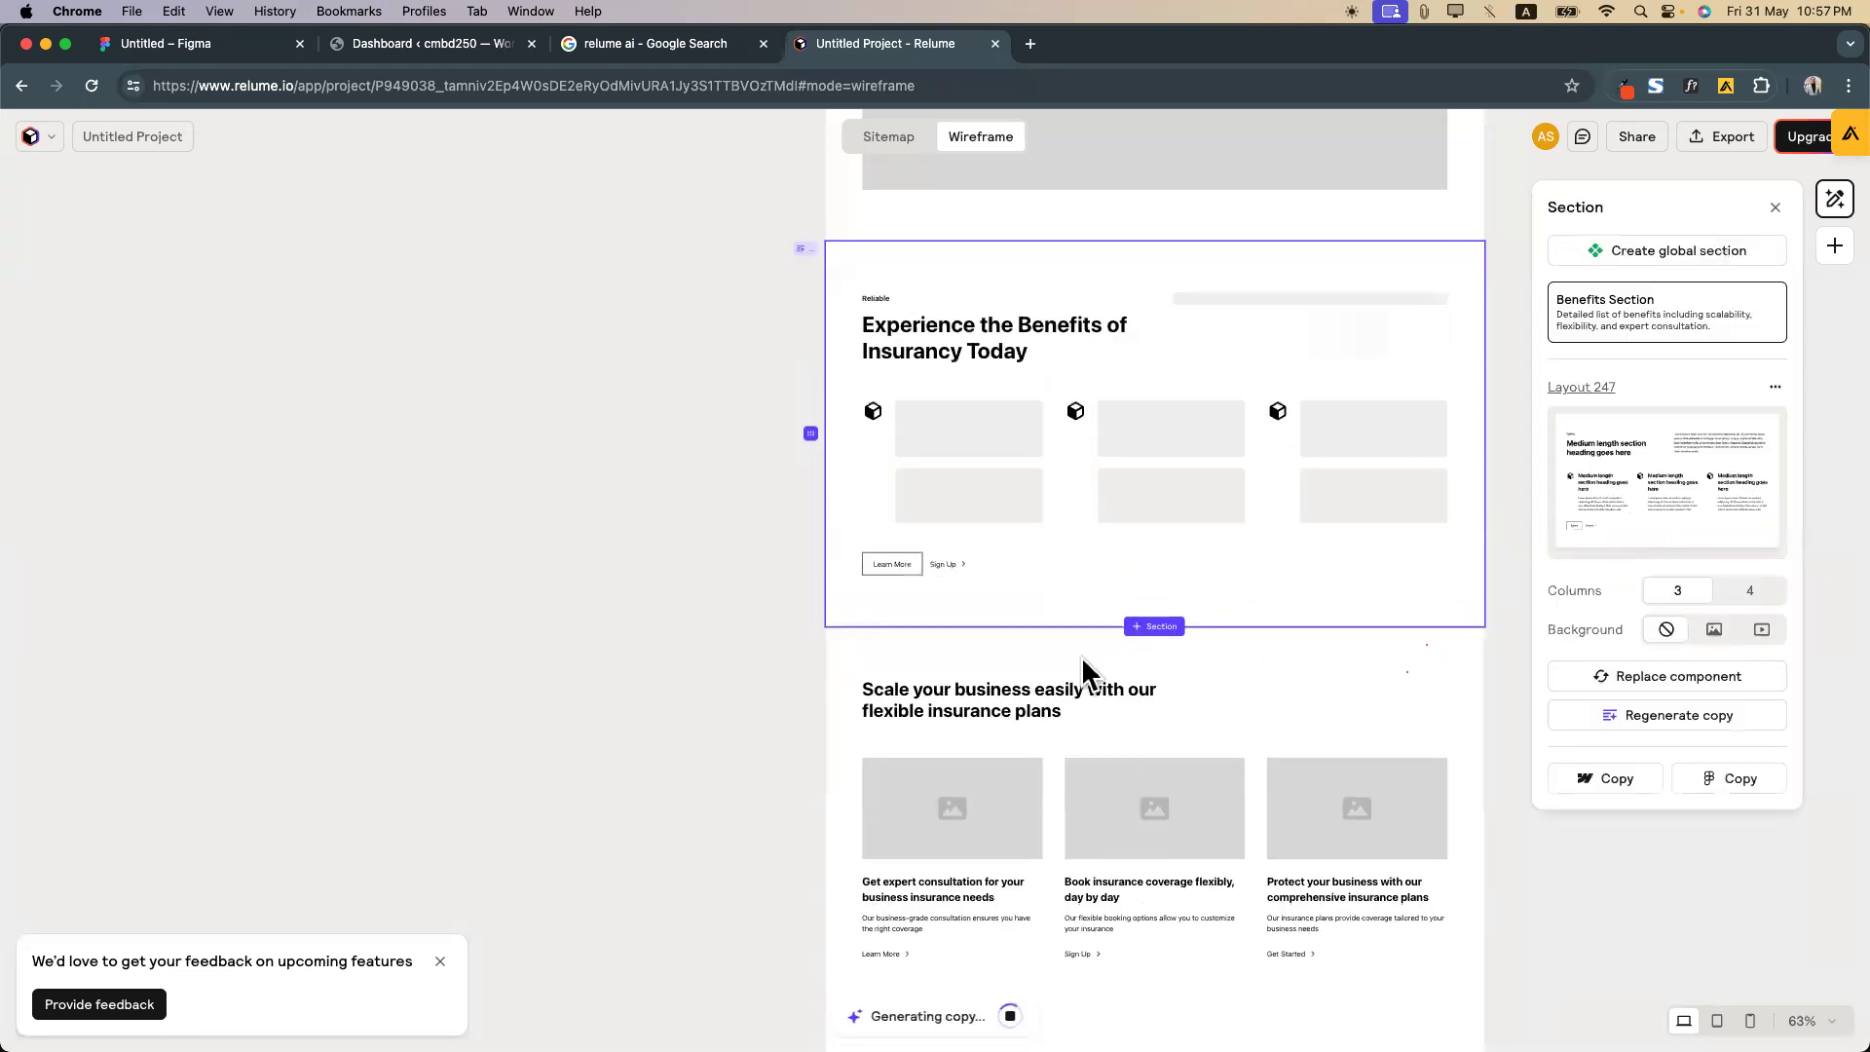
# Select the Happy Customers testimonials section and review the regenerated Benefits copy.
pyautogui.scroll(-2, 1081, 656)
pyautogui.scroll(-3, 1246, 692)
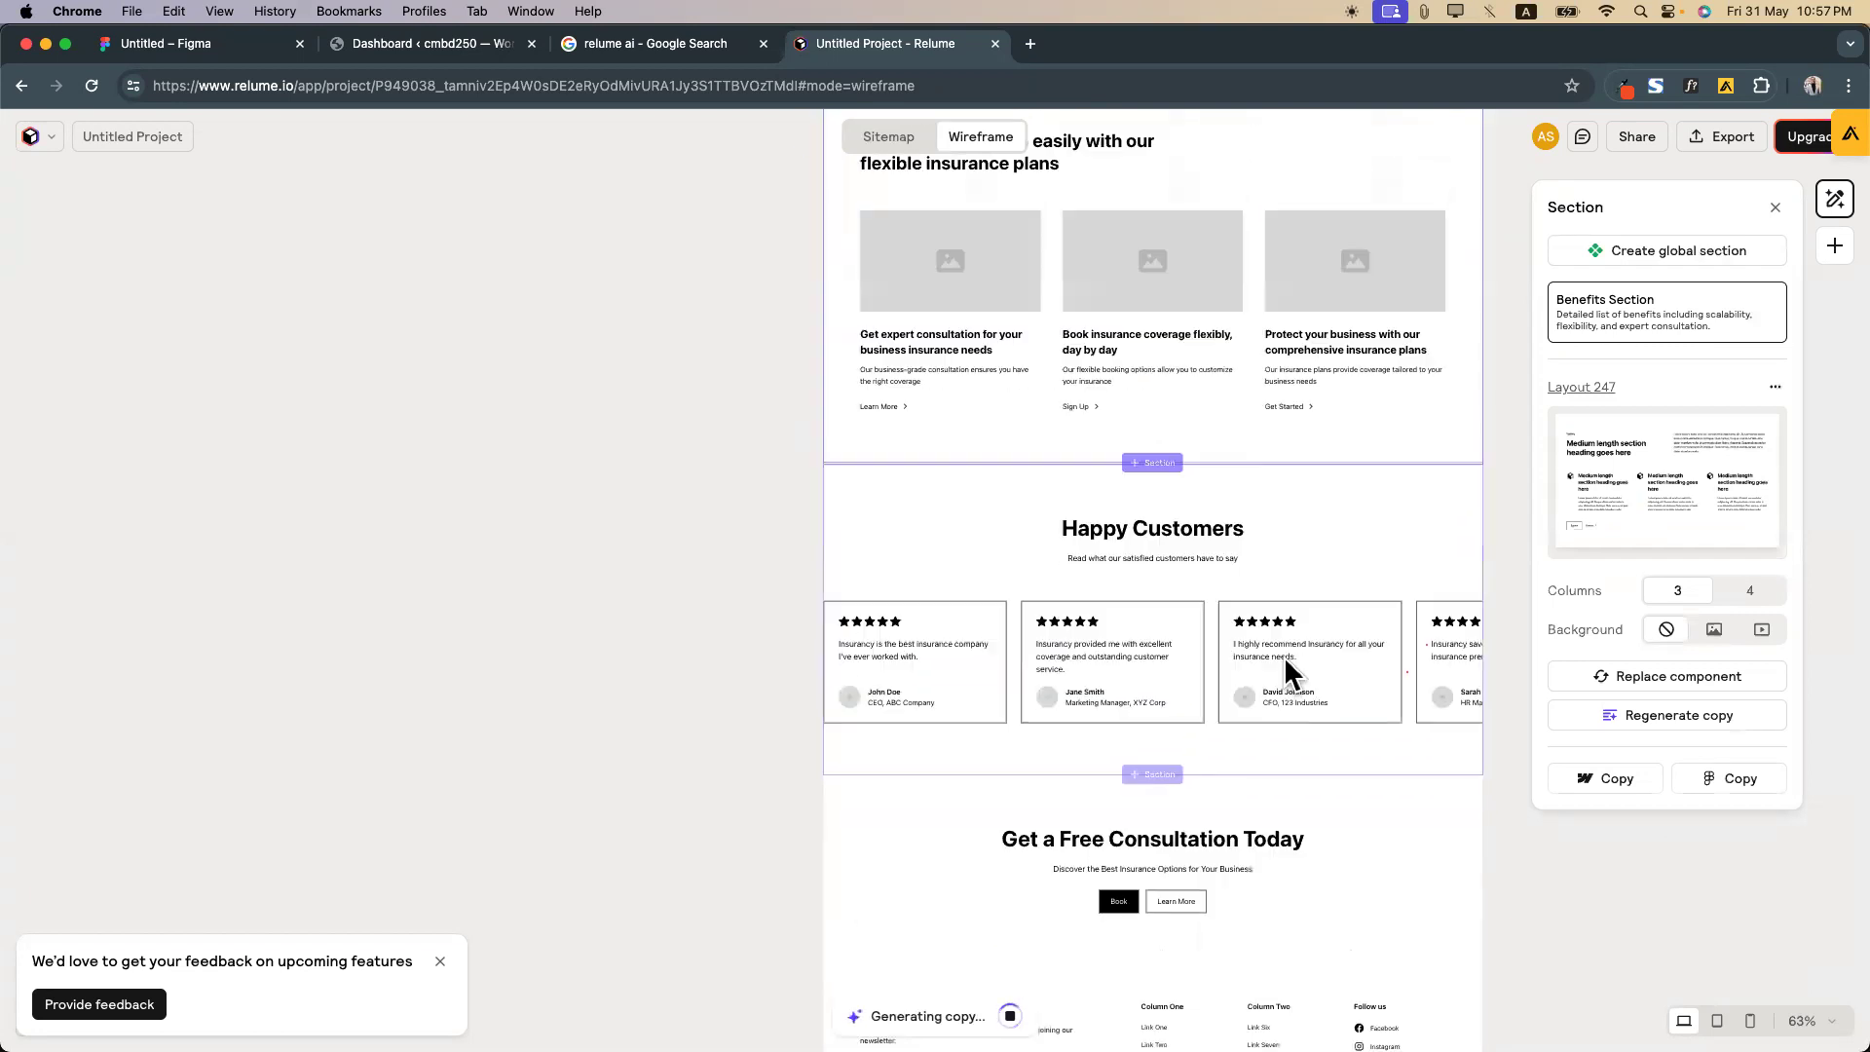
pyautogui.click(1368, 506)
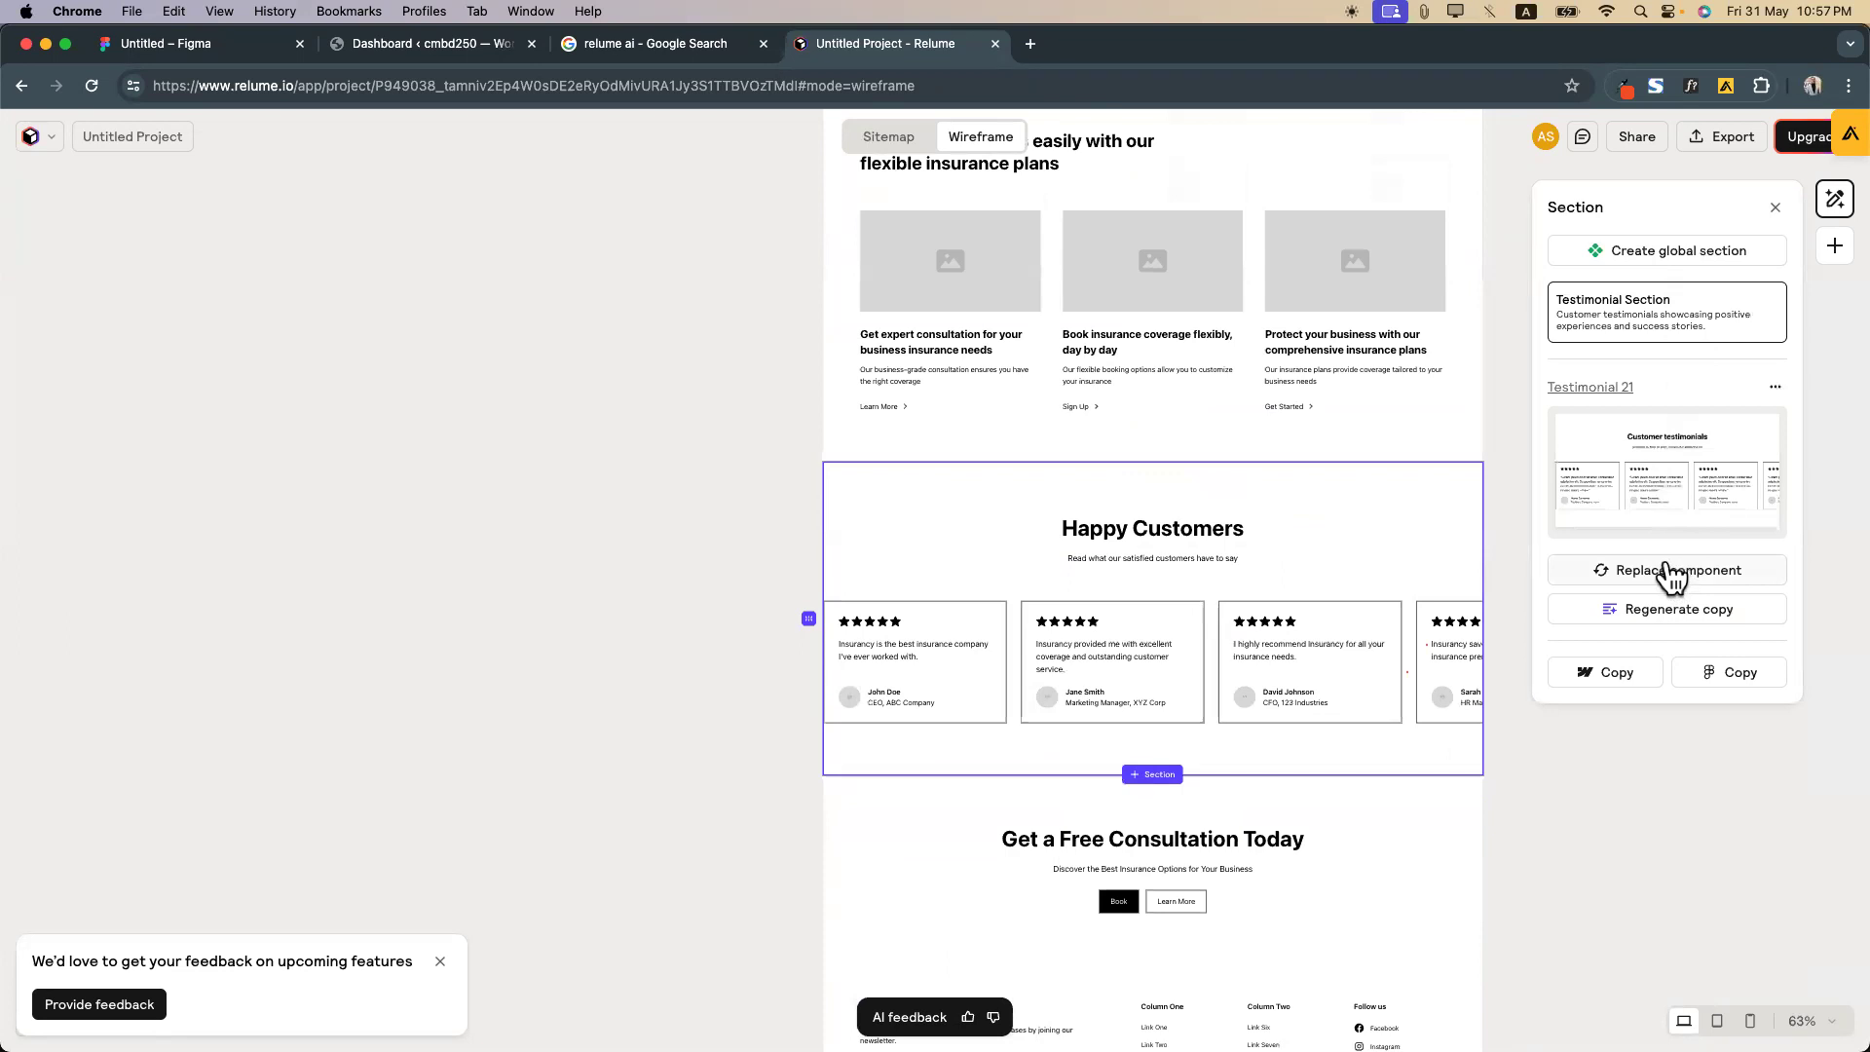
pyautogui.scroll(-2, 1372, 692)
pyautogui.scroll(-3, 1362, 633)
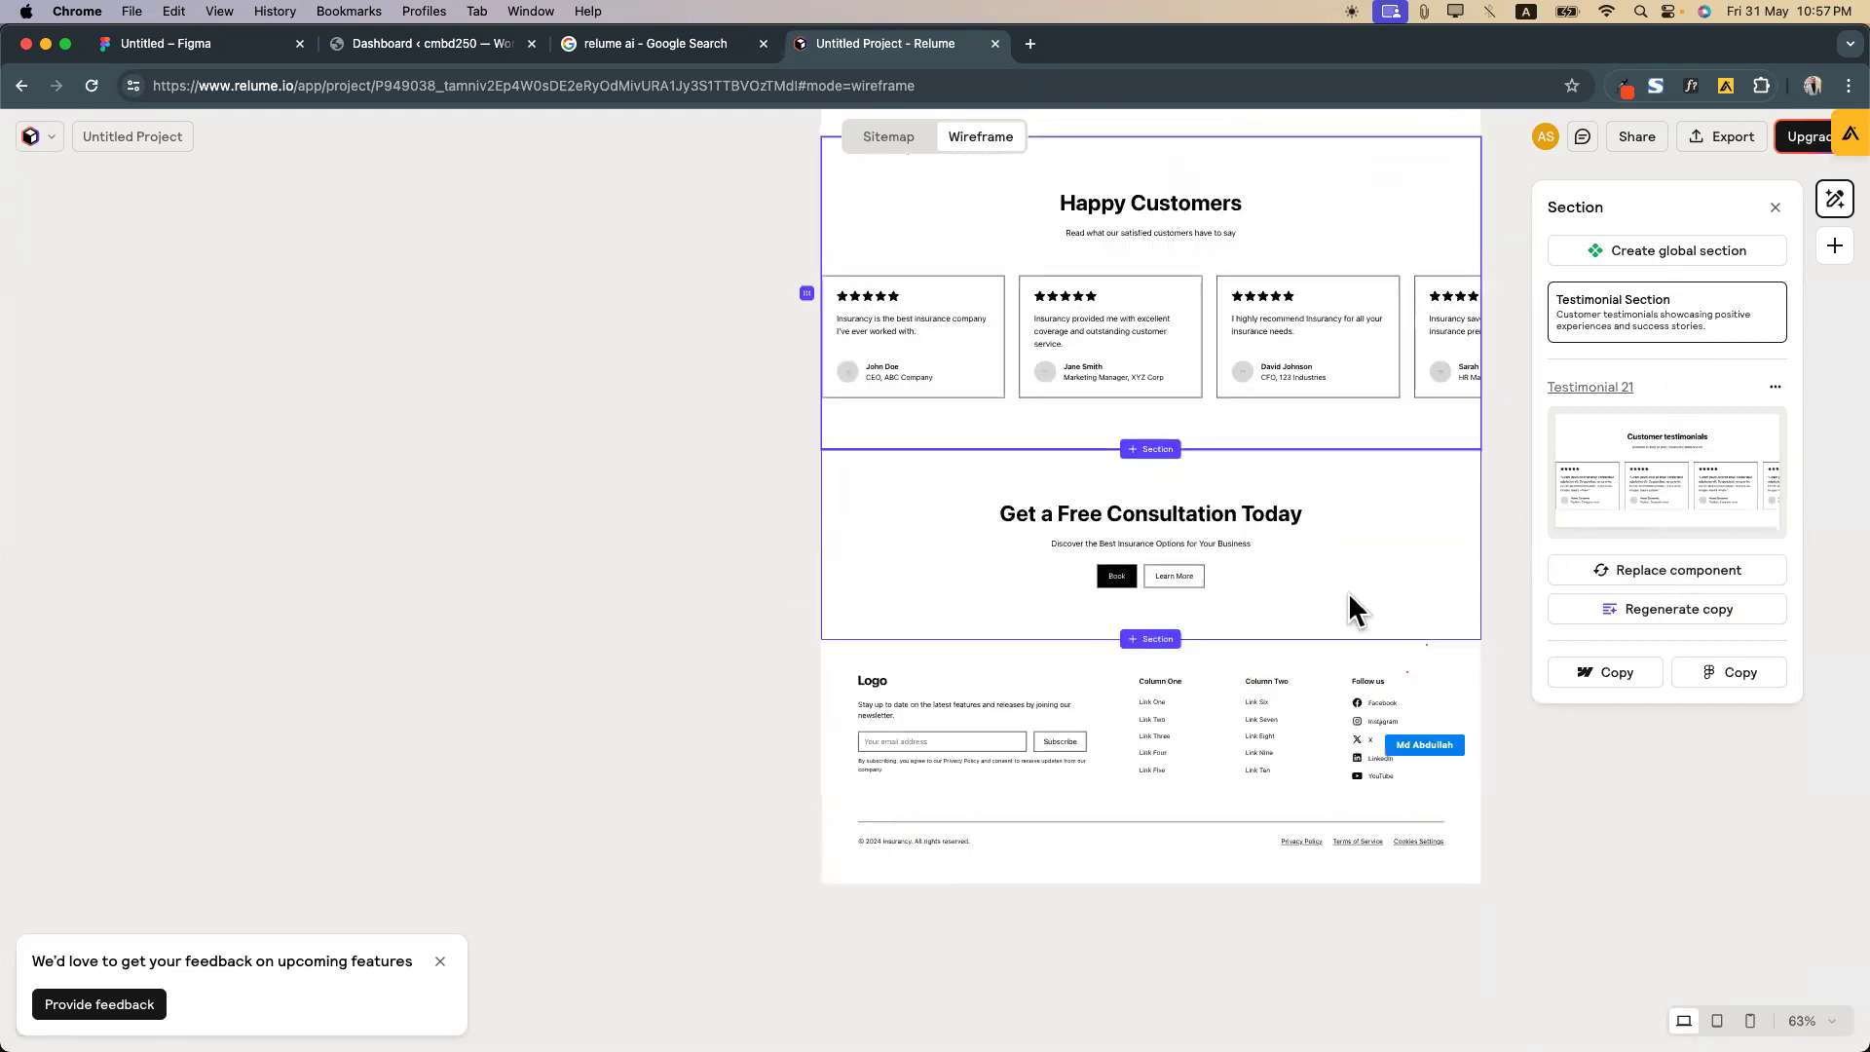
pyautogui.scroll(4, 1265, 675)
pyautogui.scroll(6, 1265, 675)
pyautogui.scroll(4, 1266, 679)
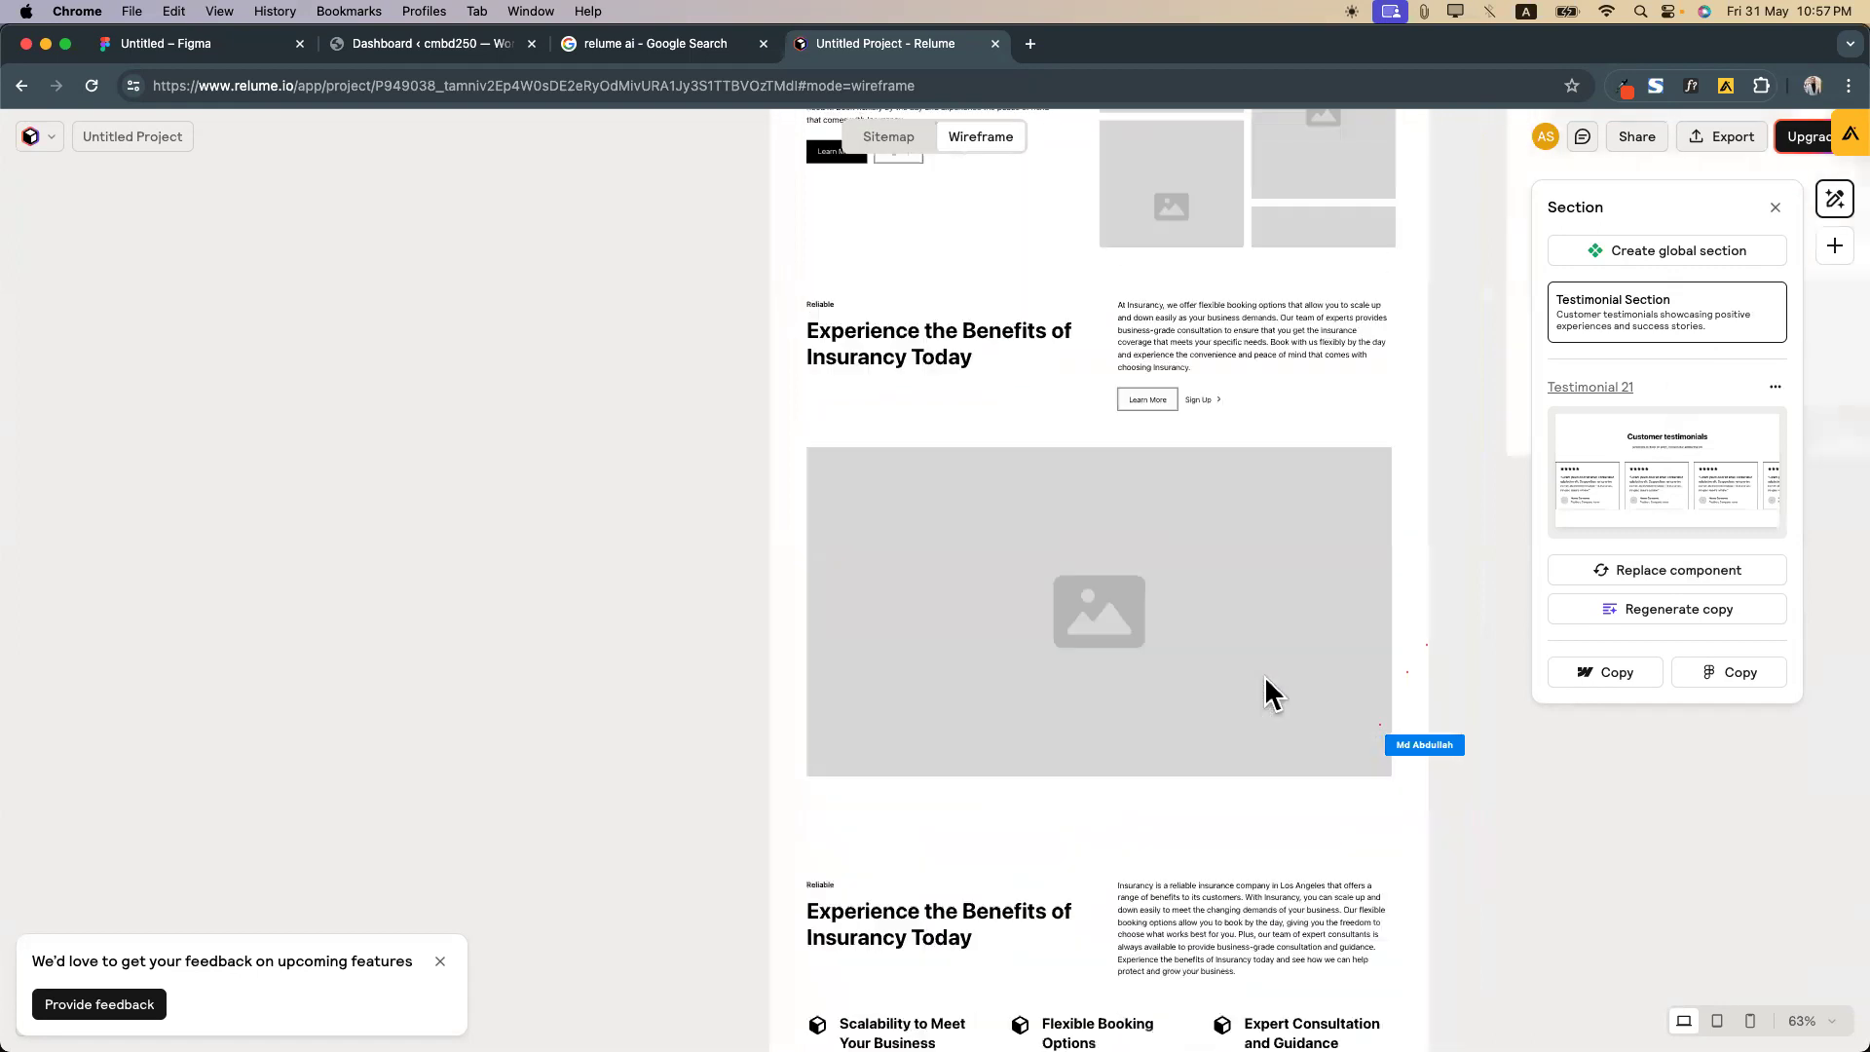
pyautogui.scroll(4, 1265, 679)
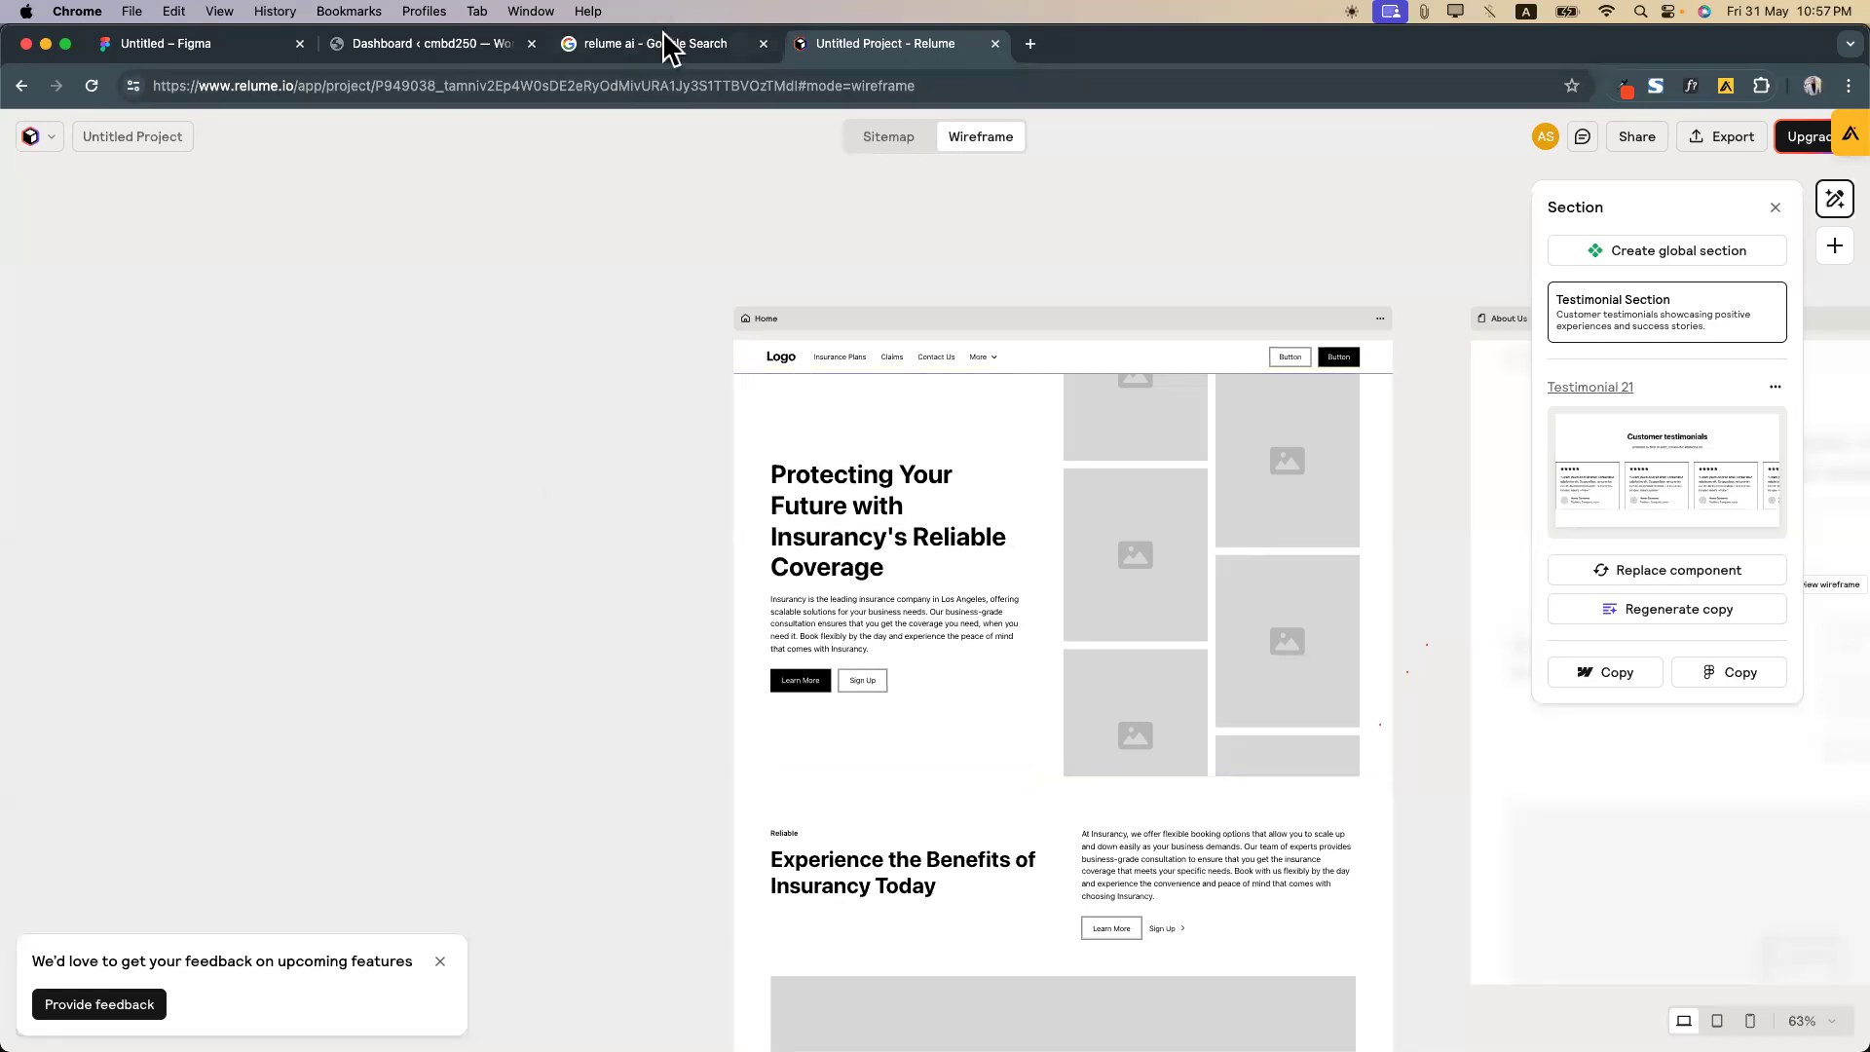
# View the sitemap, clear the testimonial selection, and return to the Home wireframe.
pyautogui.click(888, 139)
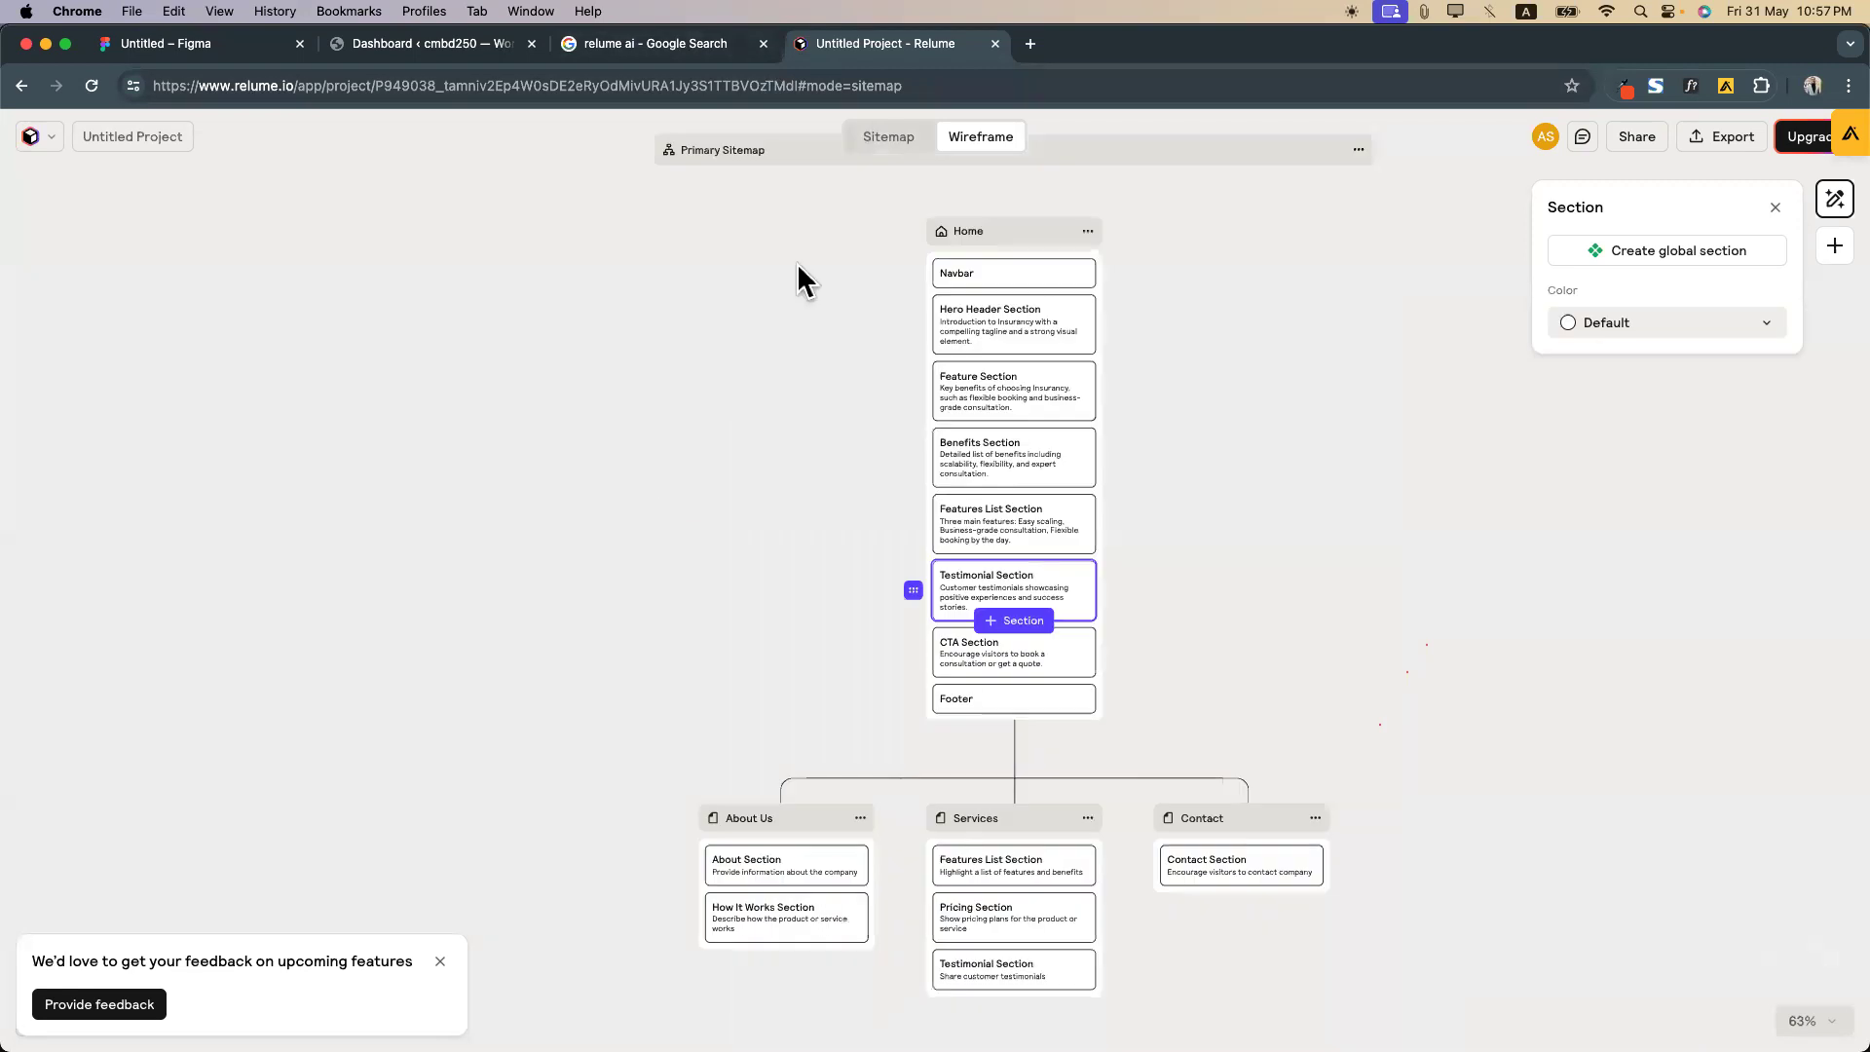
pyautogui.click(1229, 625)
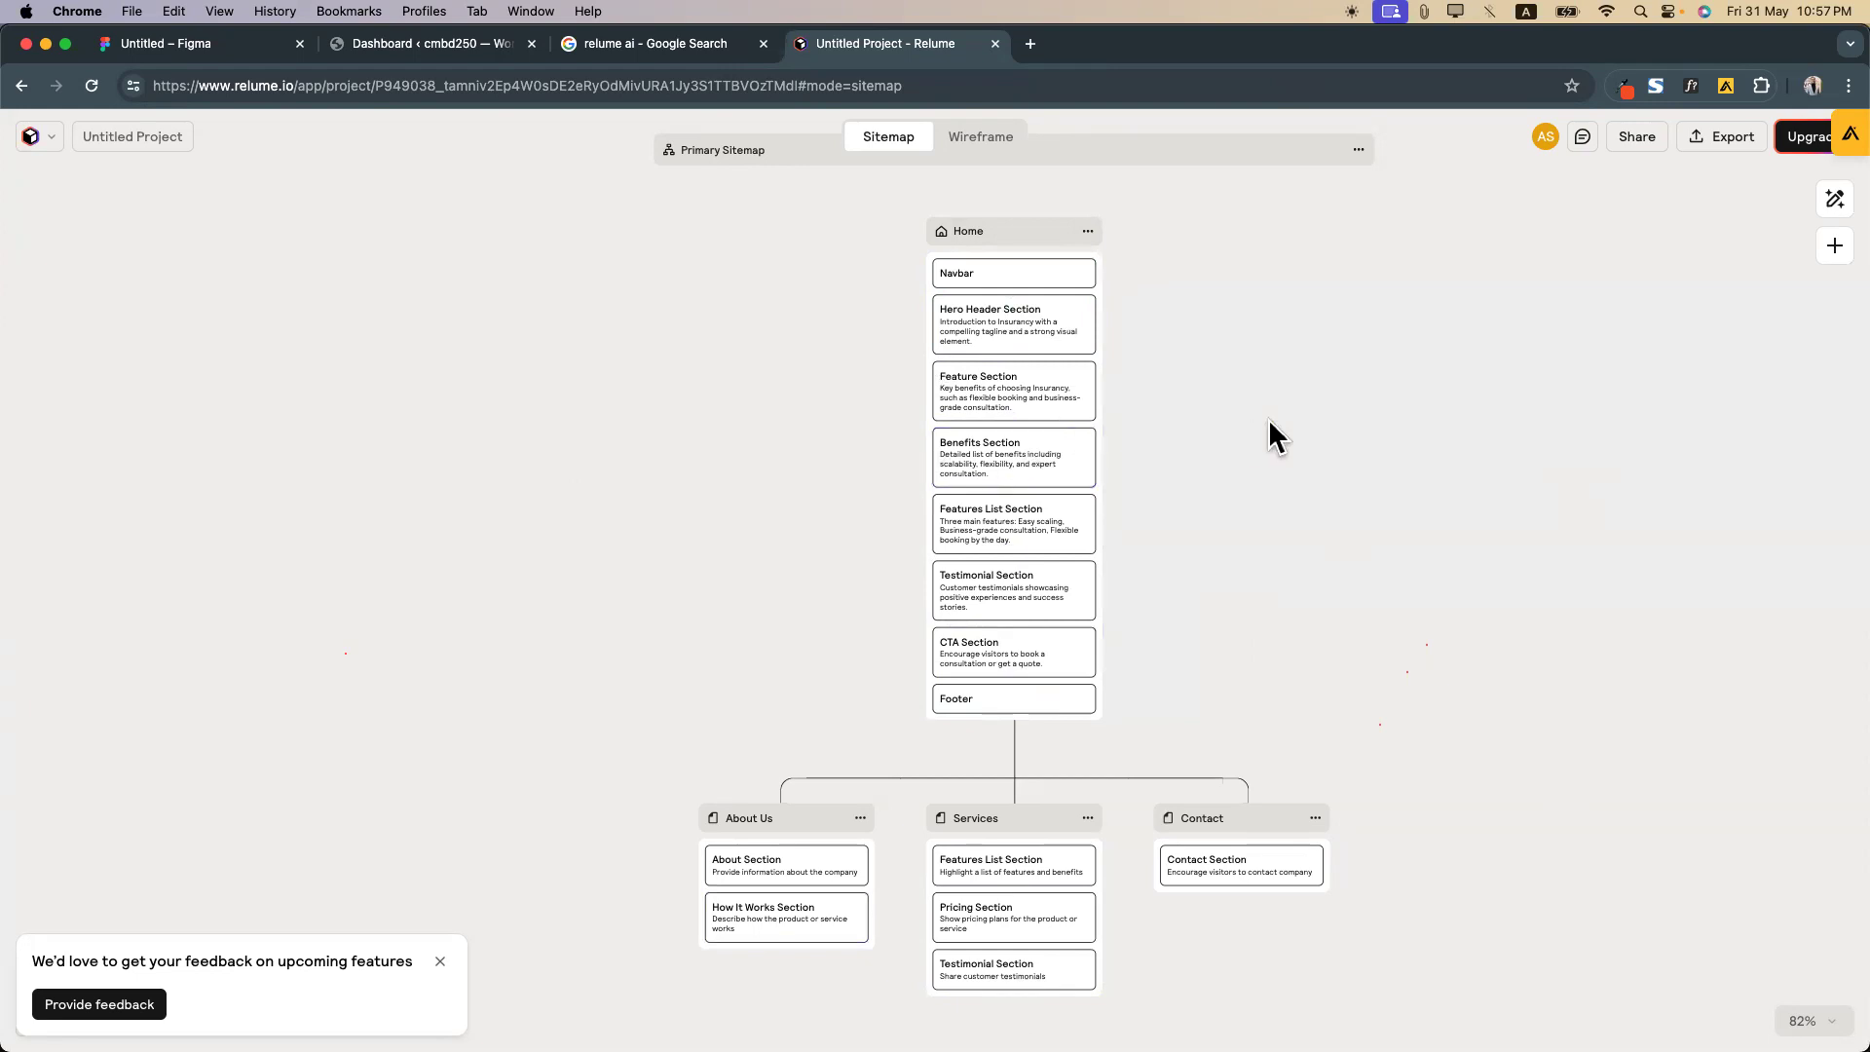
pyautogui.click(983, 138)
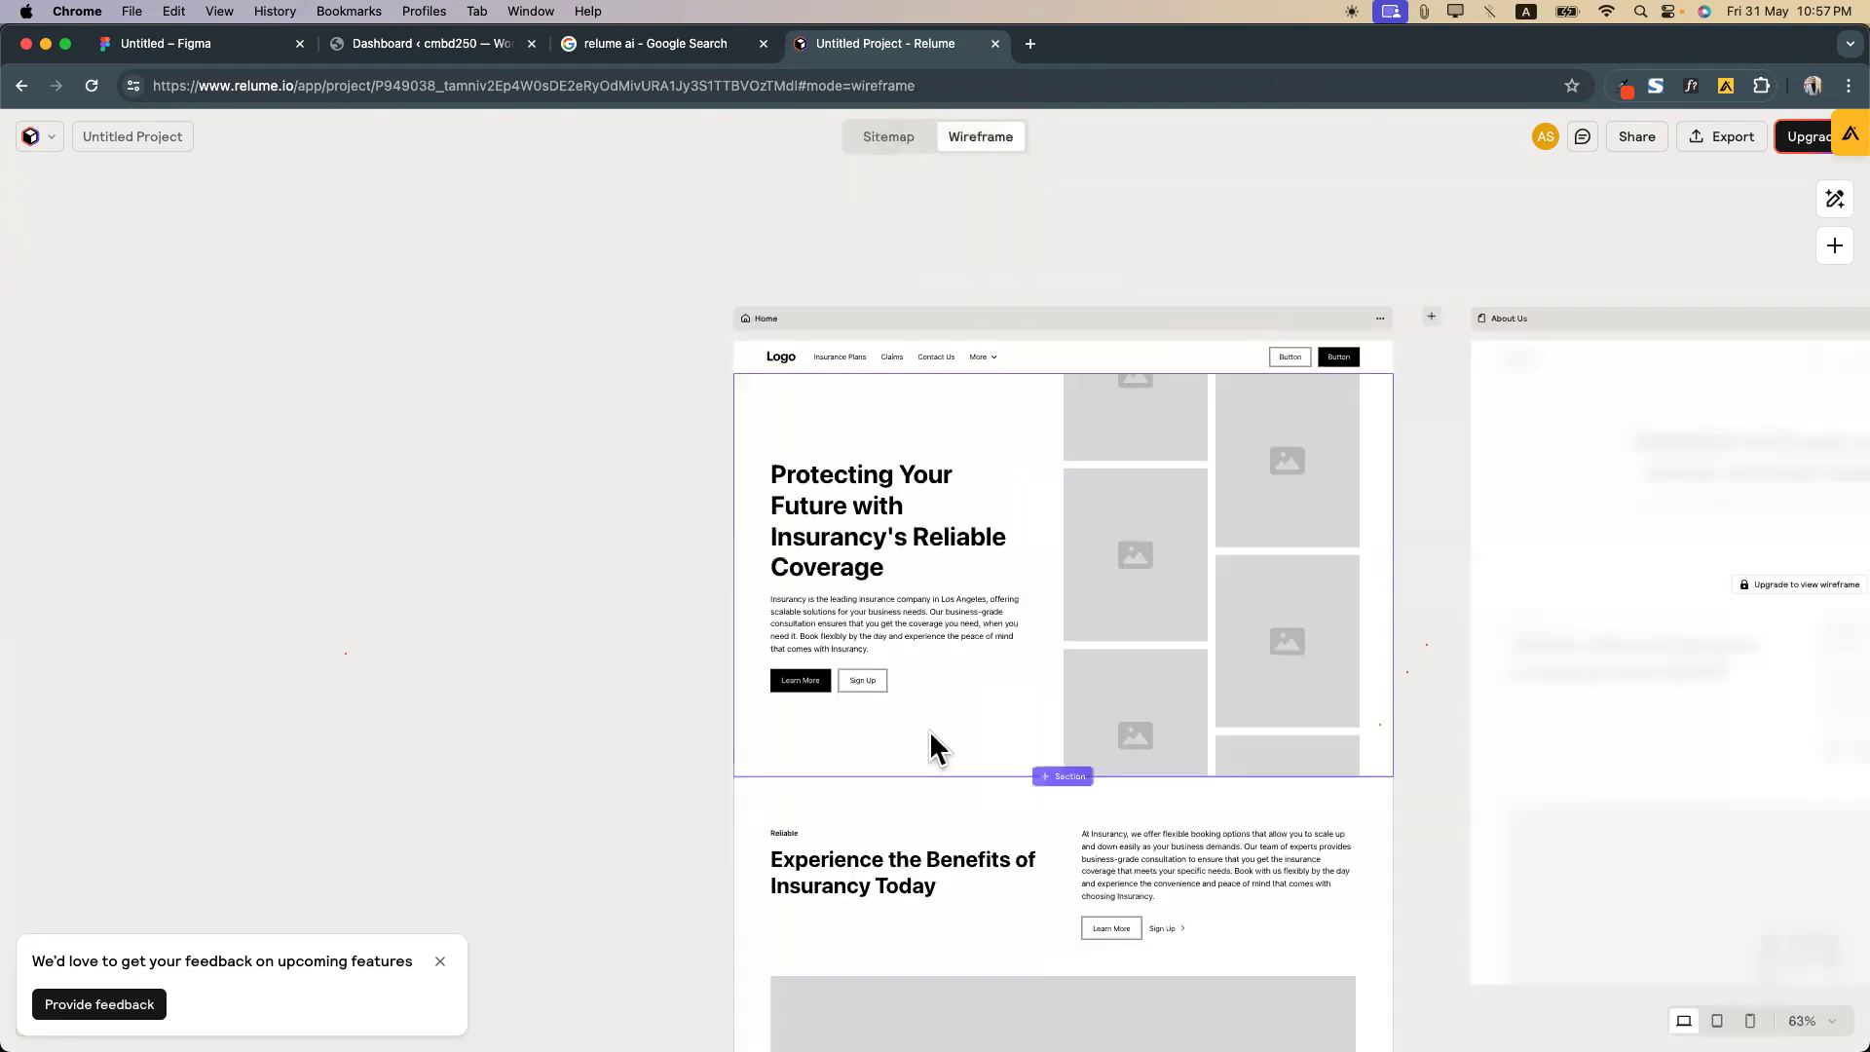
pyautogui.scroll(-4, 933, 738)
pyautogui.scroll(-4, 930, 731)
pyautogui.scroll(-3, 929, 728)
pyautogui.scroll(-5, 929, 729)
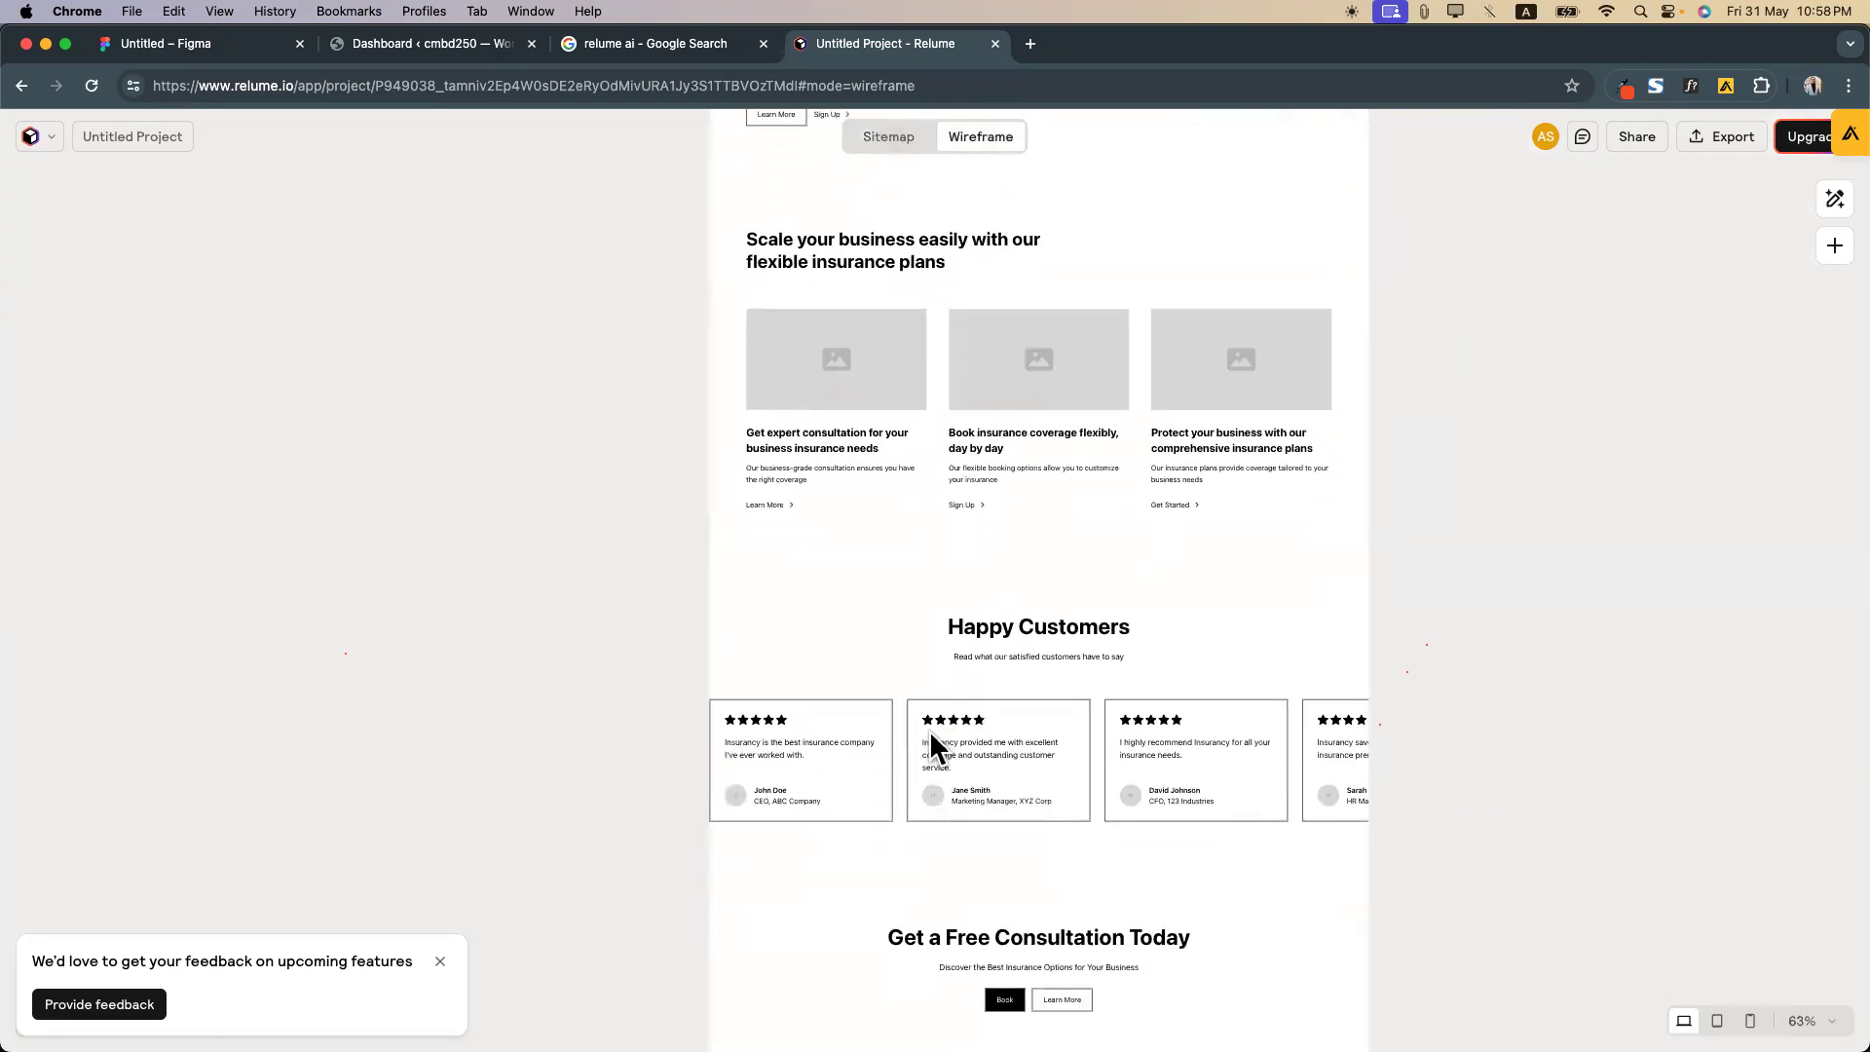
pyautogui.scroll(5, 929, 729)
pyautogui.scroll(3, 929, 735)
pyautogui.scroll(3, 1101, 489)
pyautogui.scroll(1, 732, 489)
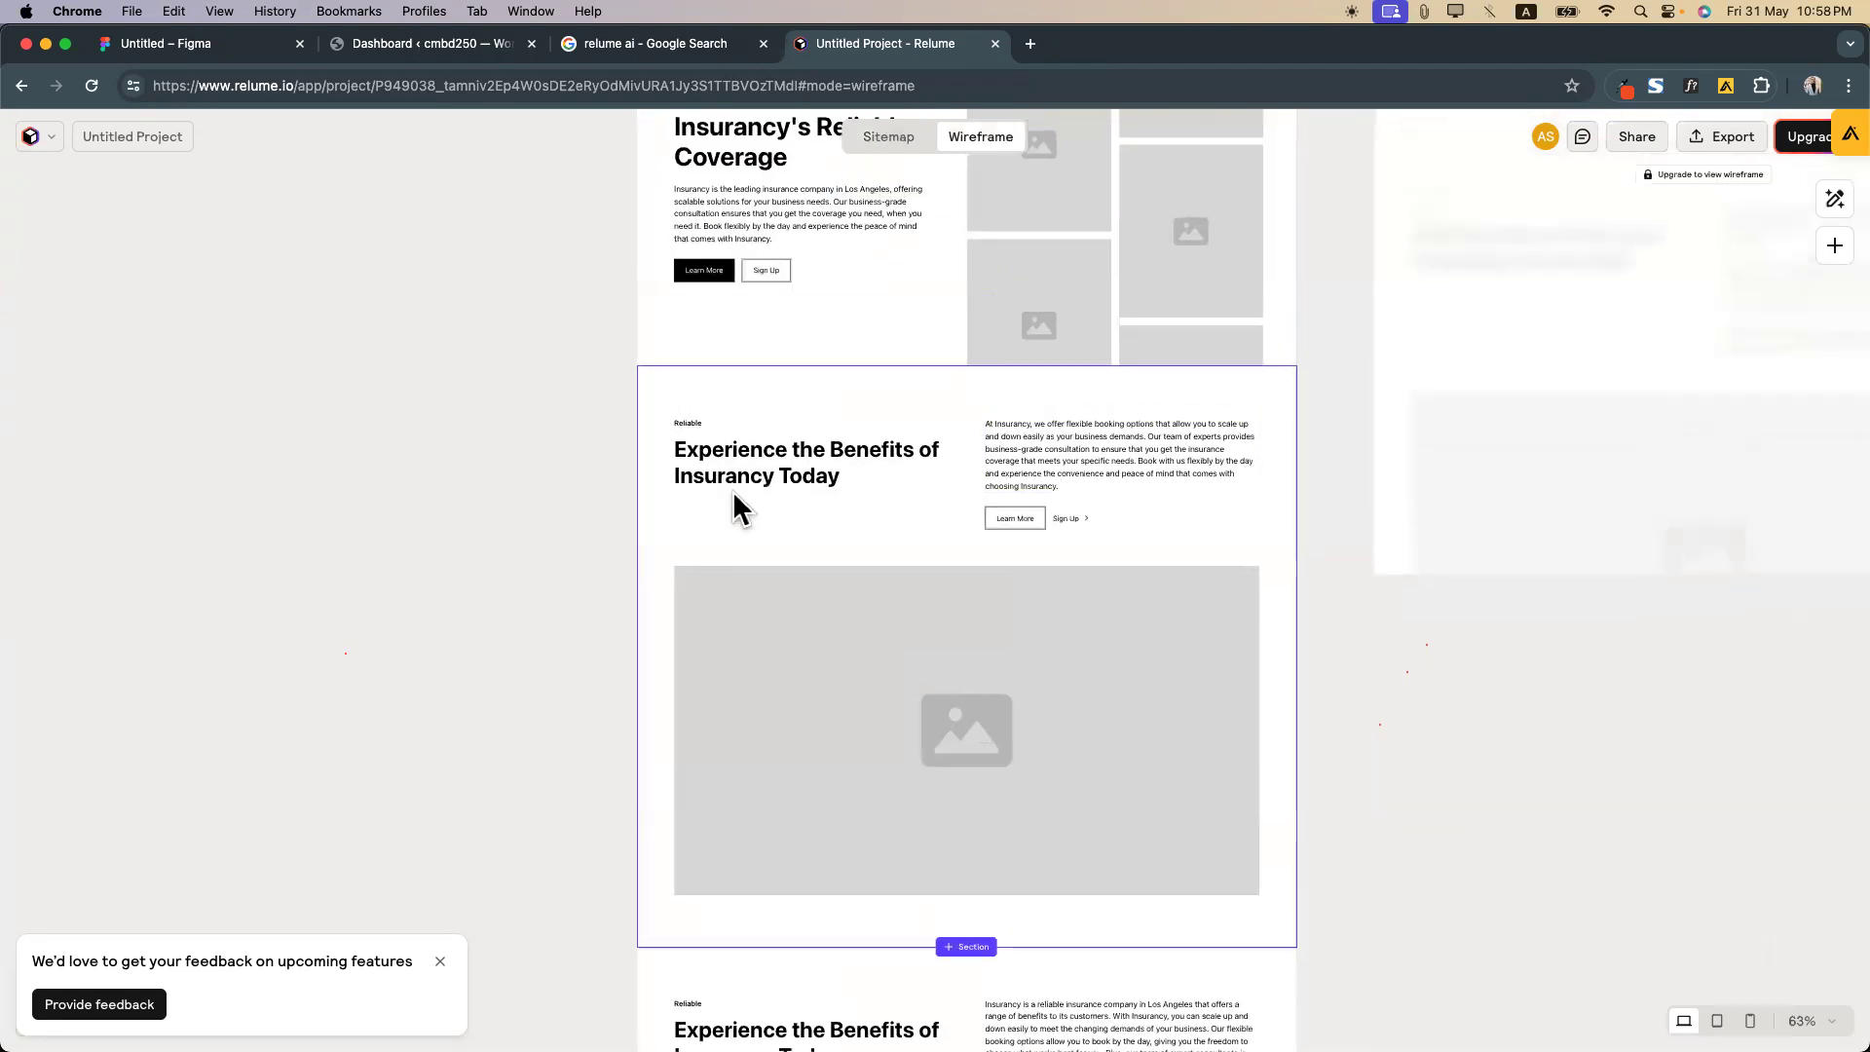
pyautogui.scroll(3, 732, 489)
pyautogui.scroll(1, 721, 400)
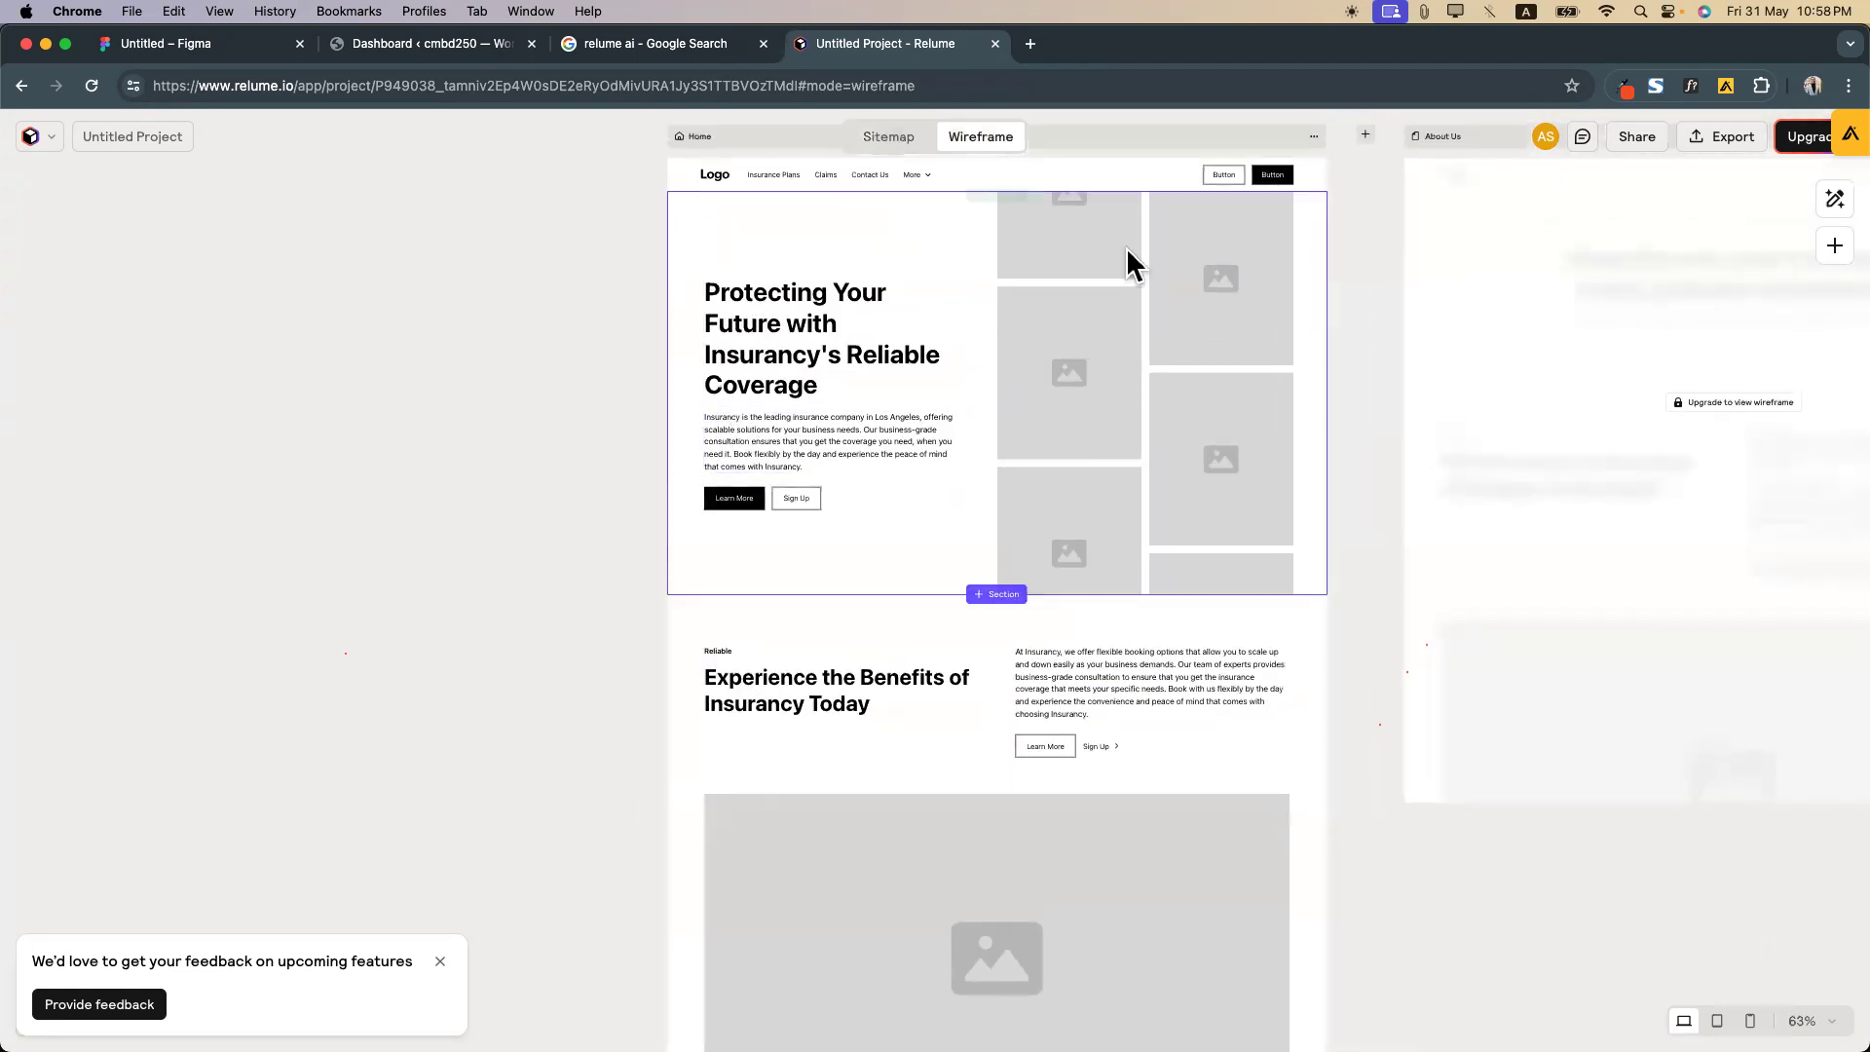
pyautogui.scroll(-3, 1141, 793)
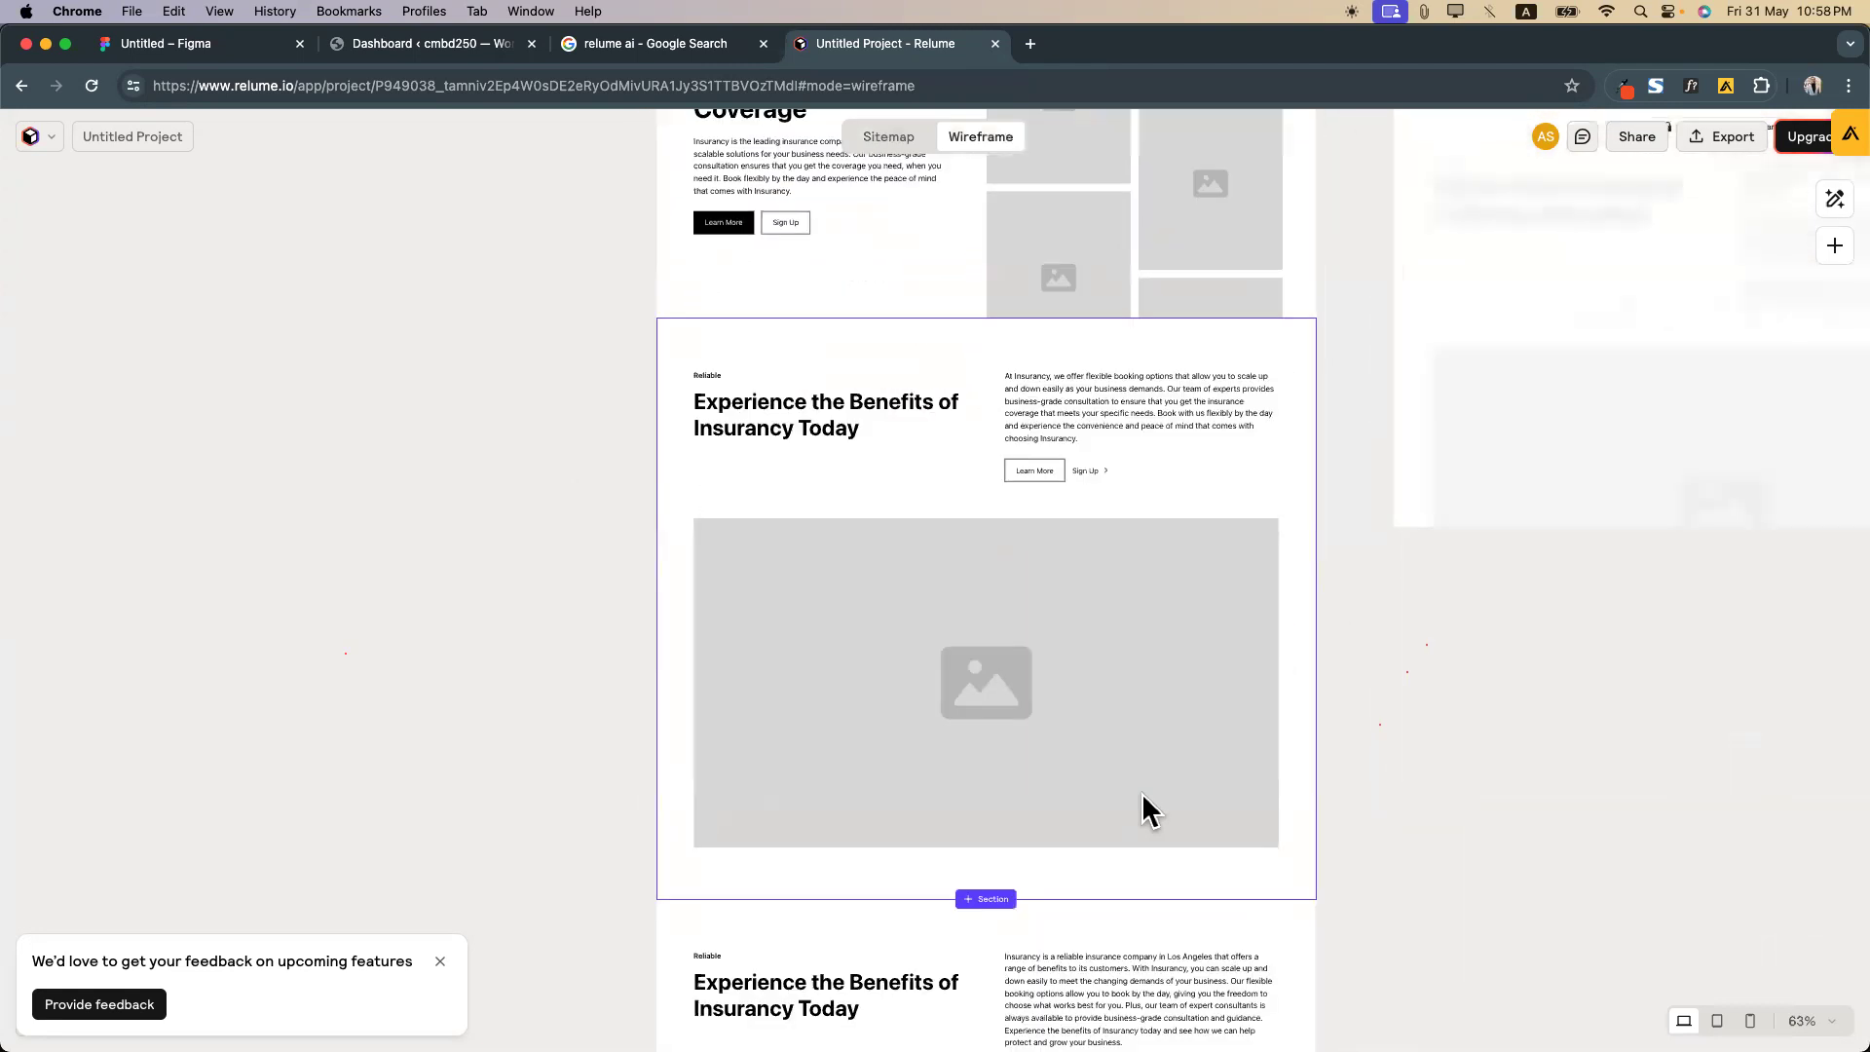
pyautogui.scroll(-9, 1142, 792)
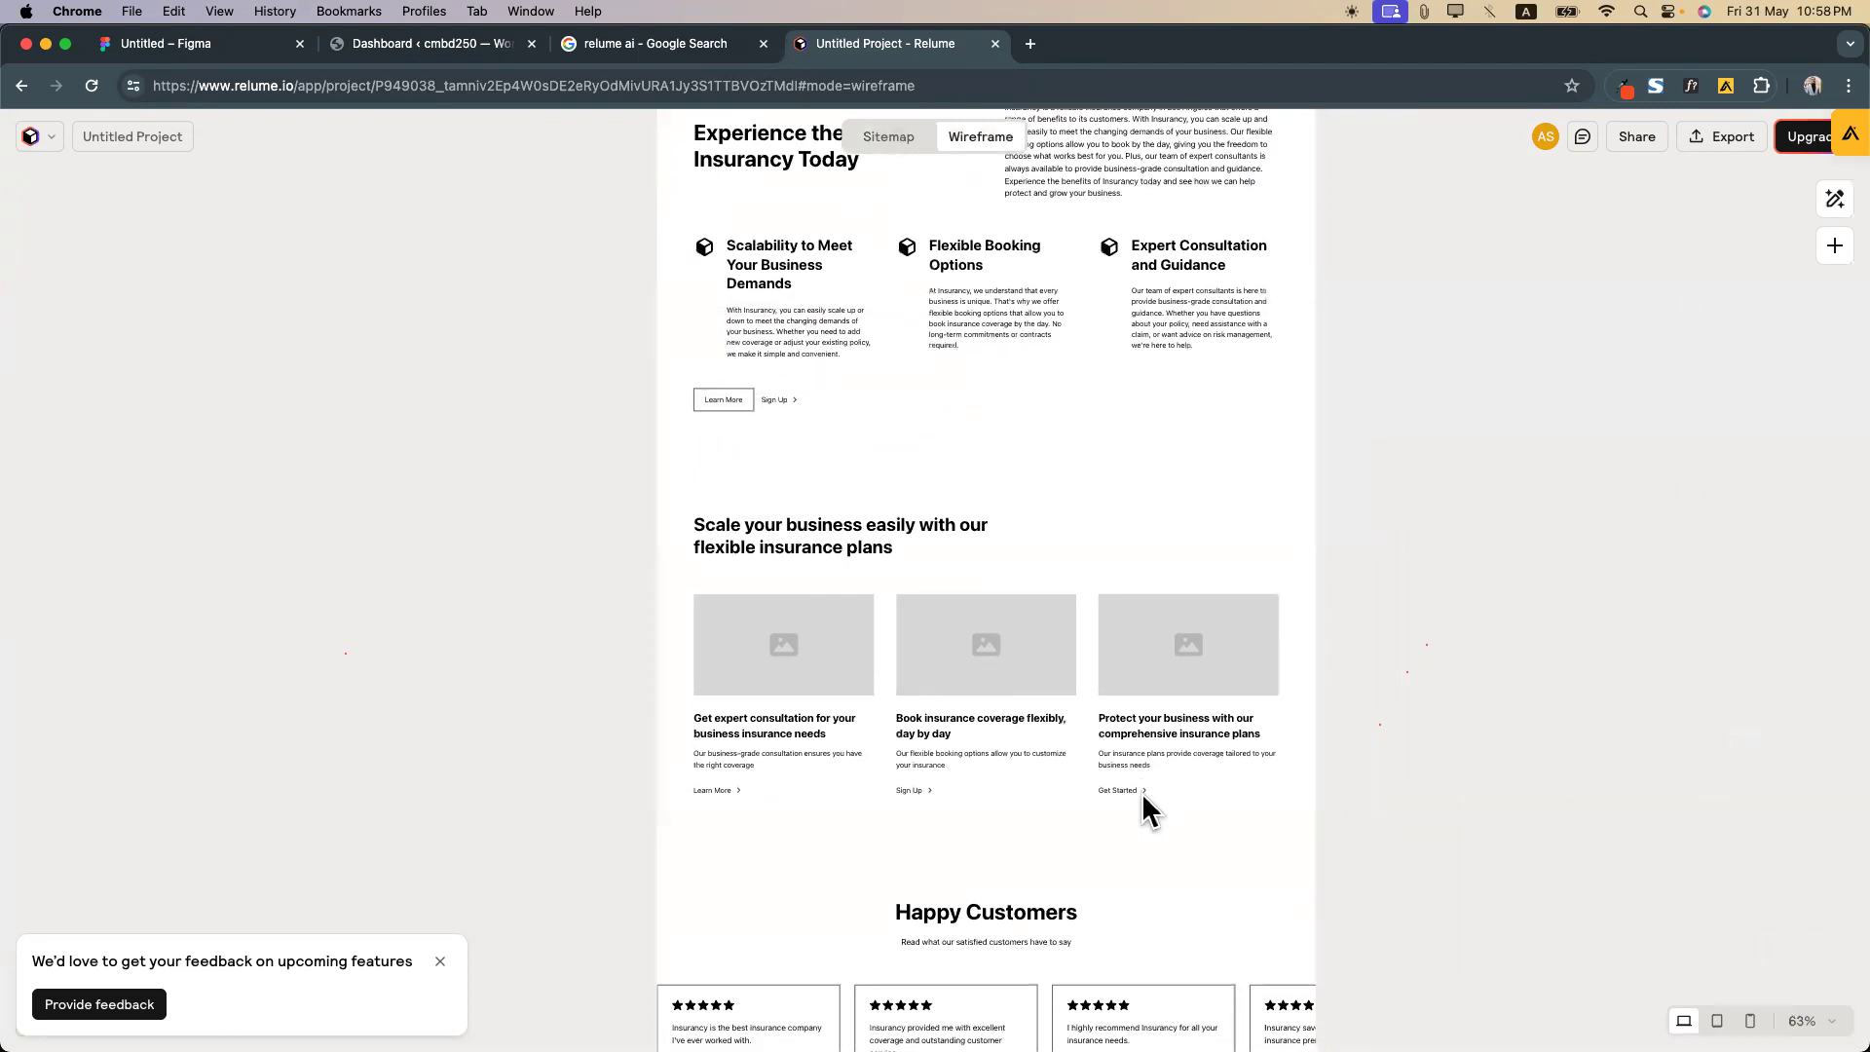
pyautogui.scroll(-3, 1141, 792)
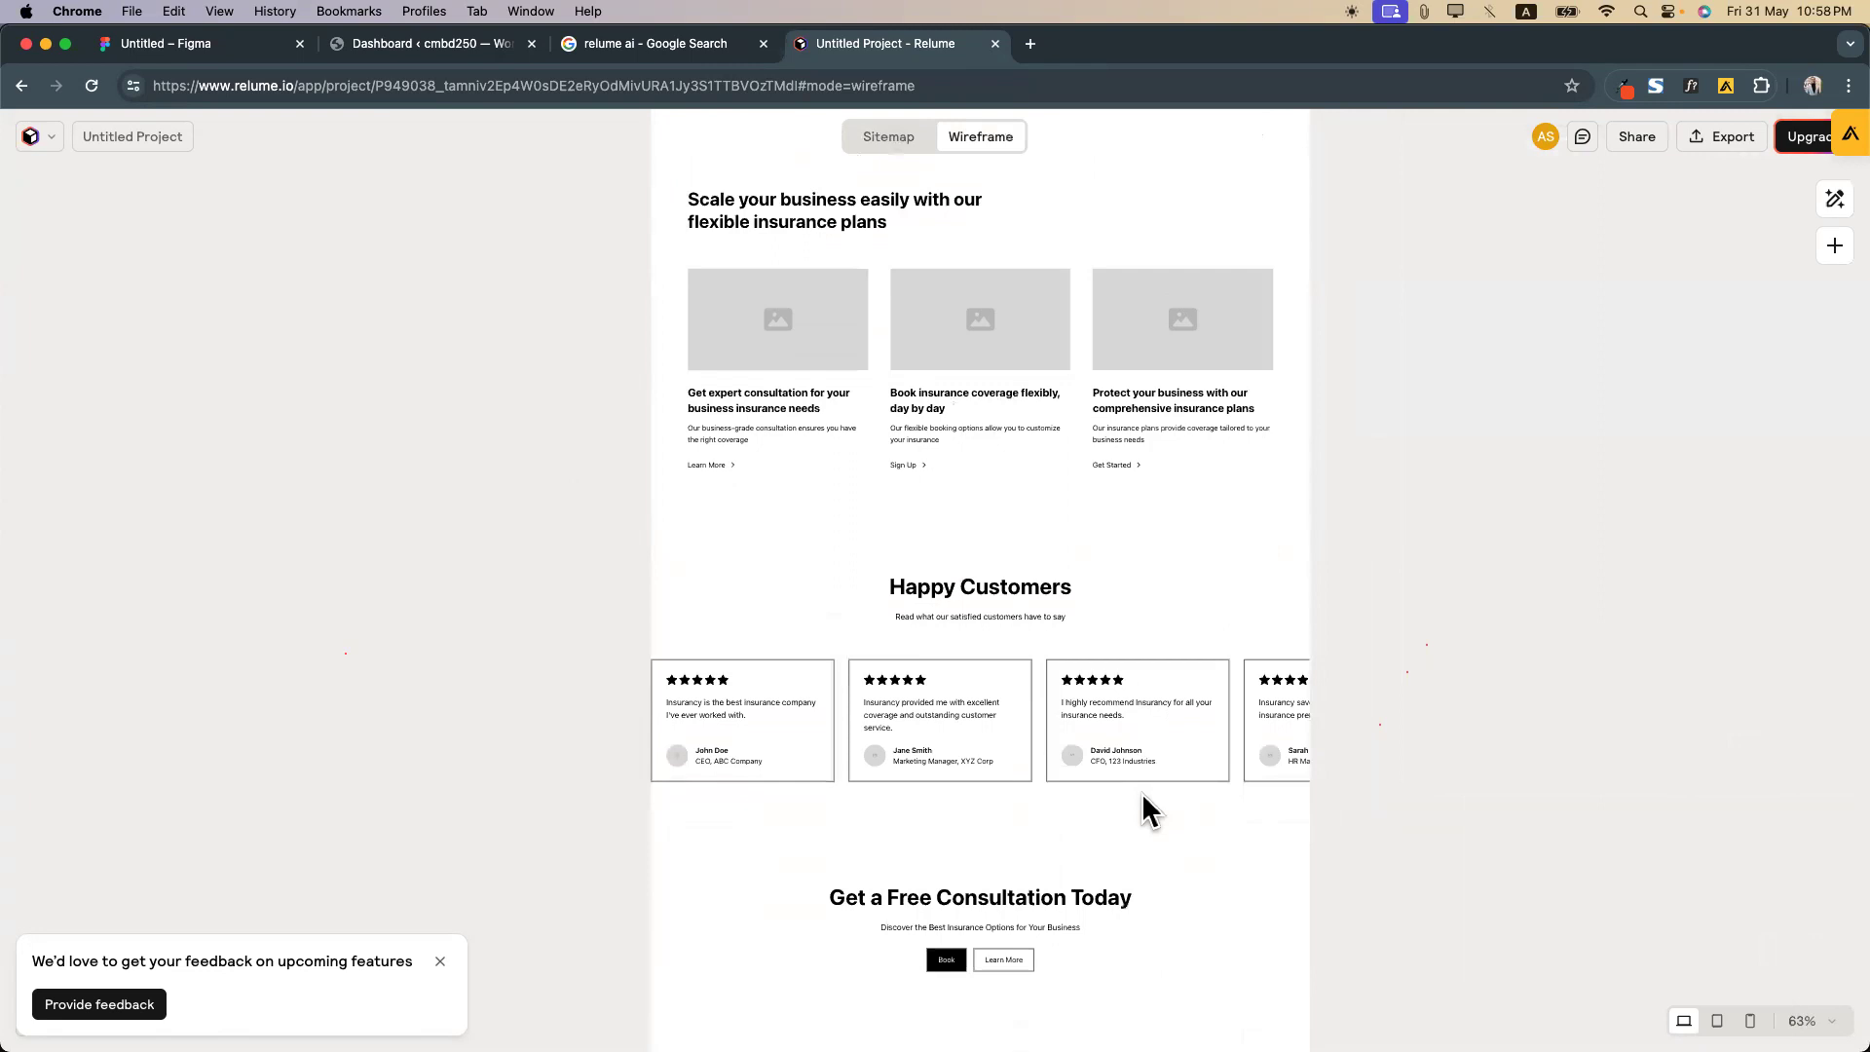
pyautogui.scroll(-4, 1141, 792)
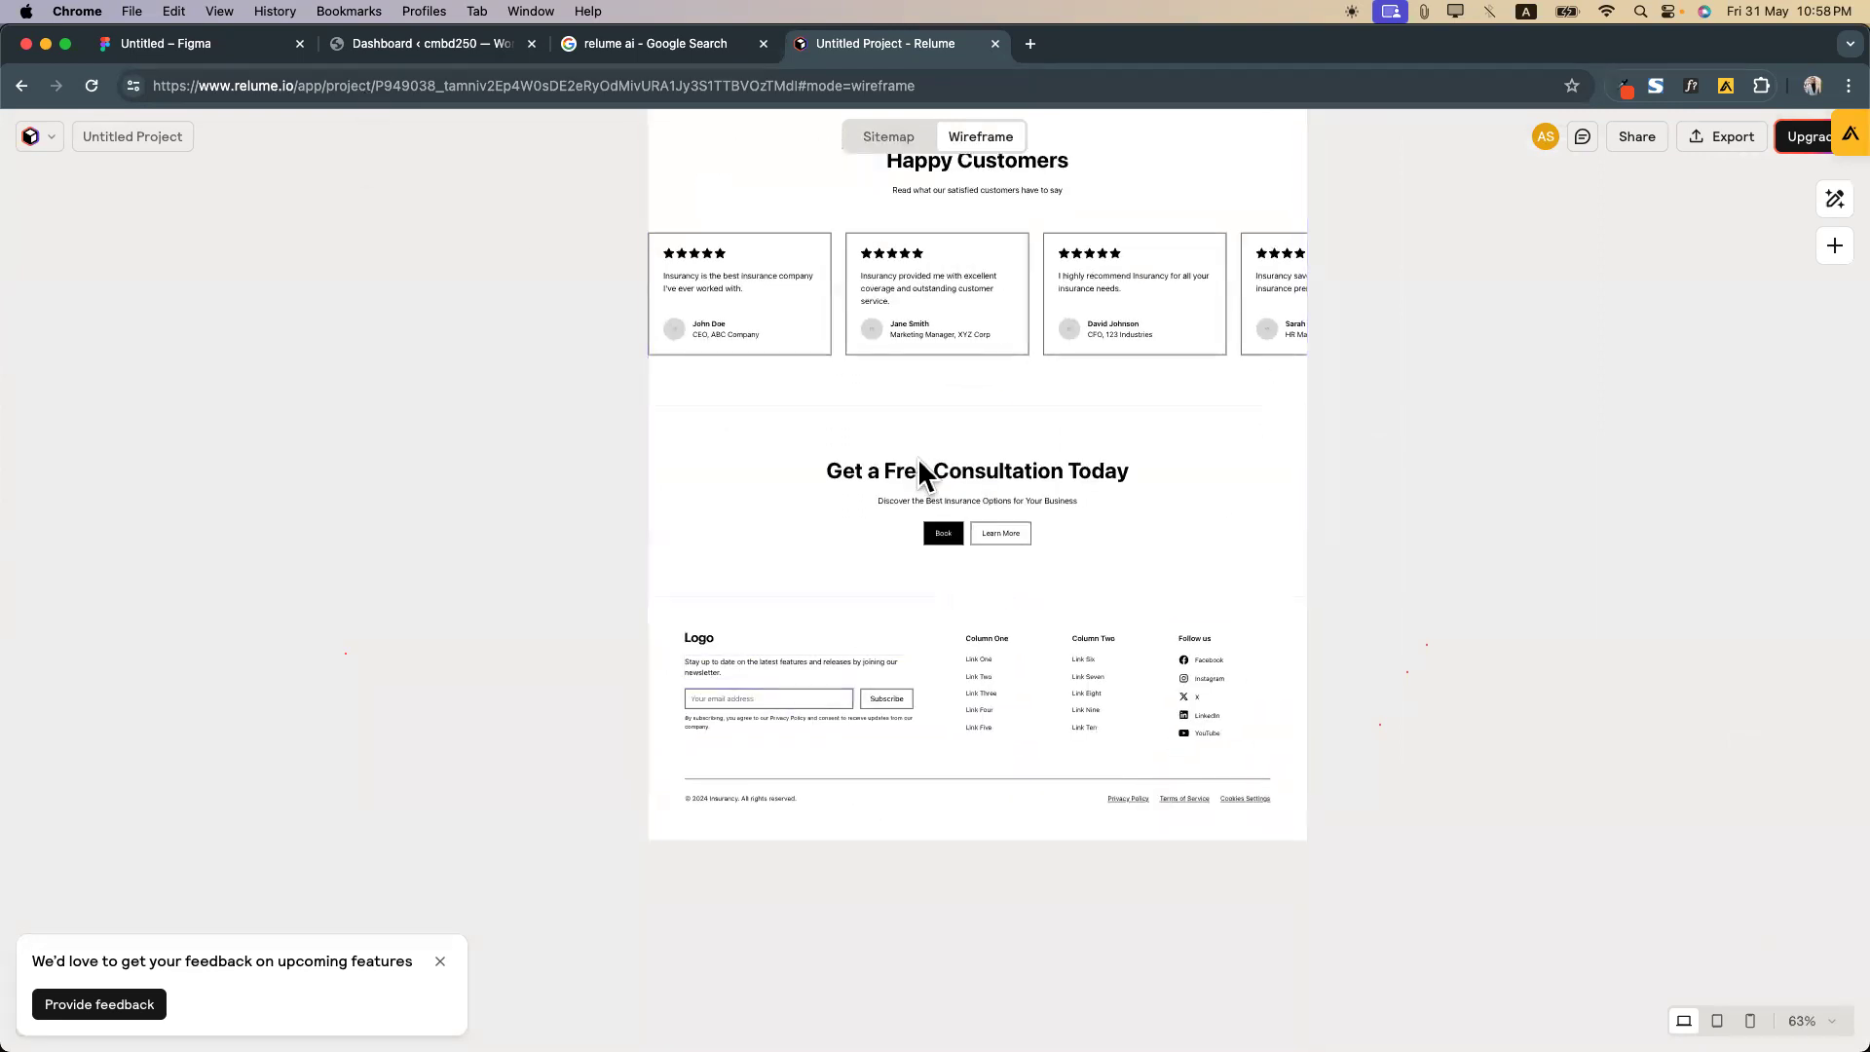
pyautogui.scroll(10, 918, 458)
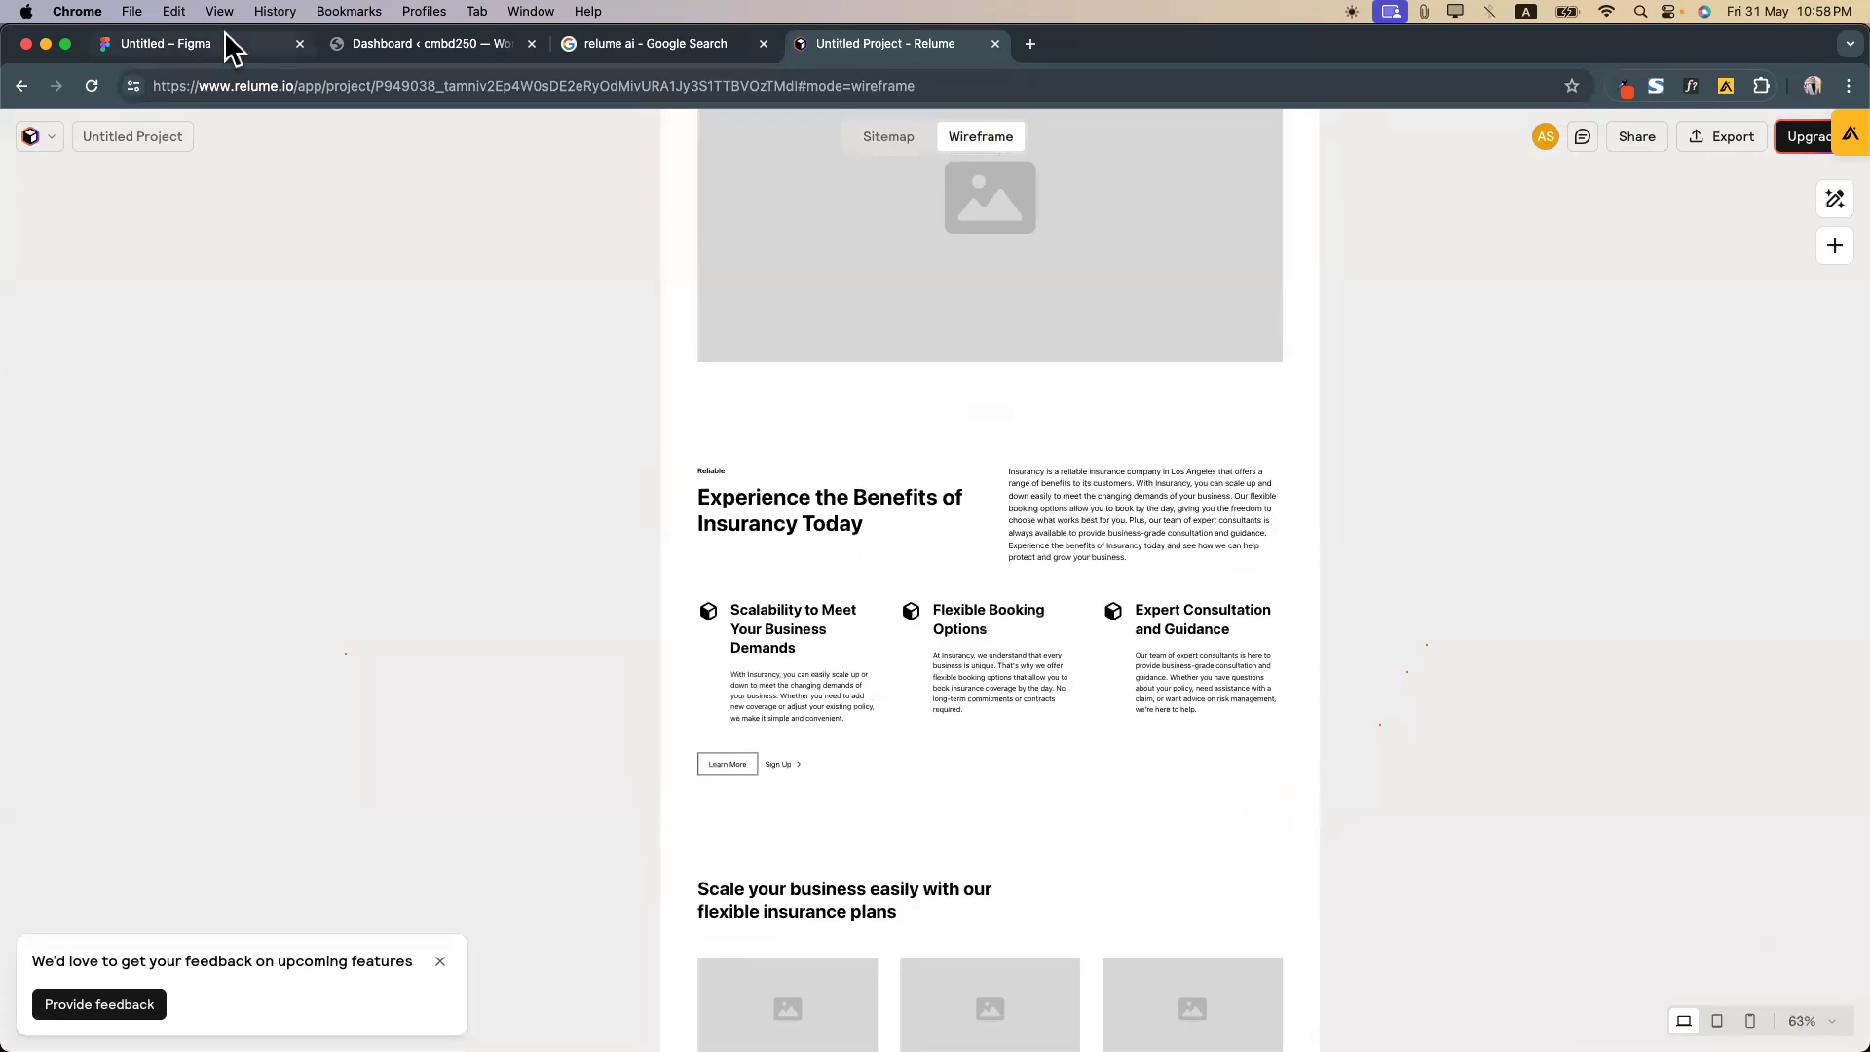
pyautogui.click(232, 49)
# Inspect the Figma Insurancy hero and logos section, then return to the Relume project.
pyautogui.scroll(-3, 1164, 585)
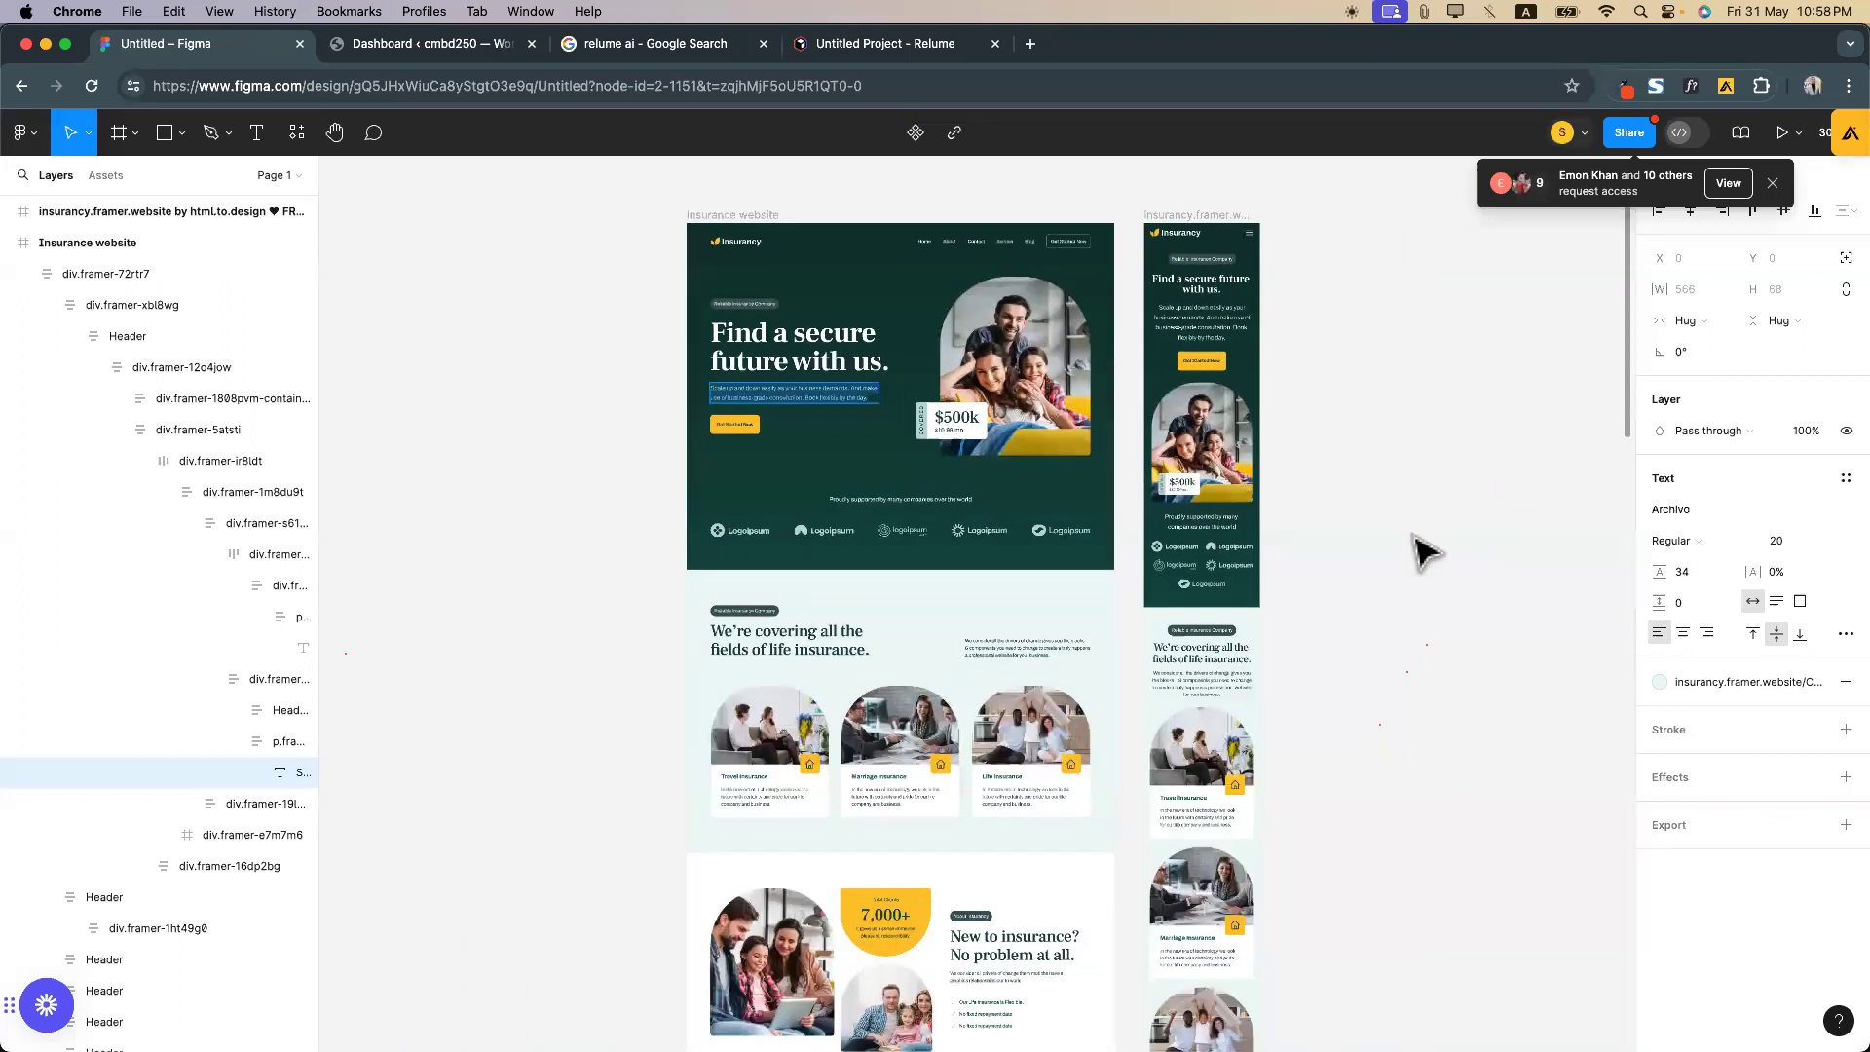
pyautogui.scroll(5, 877, 571)
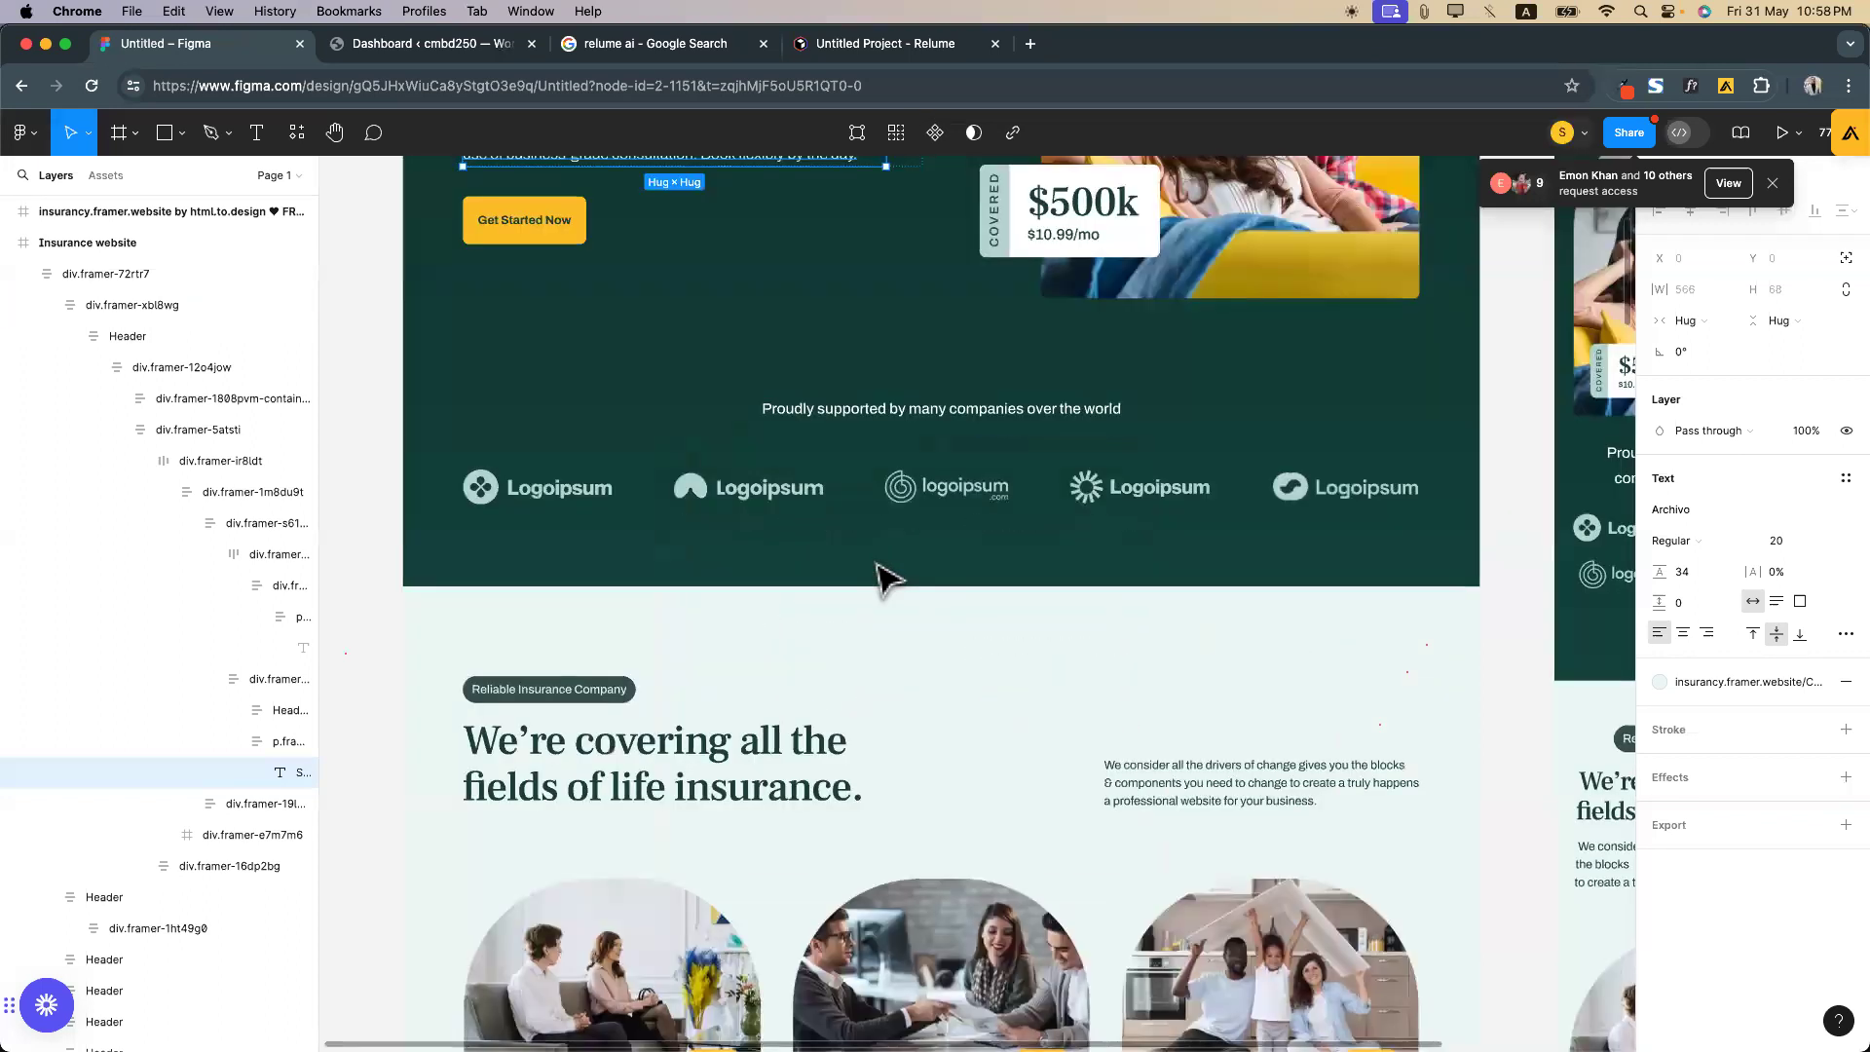
pyautogui.scroll(4, 882, 577)
pyautogui.scroll(3, 882, 577)
pyautogui.scroll(4, 882, 577)
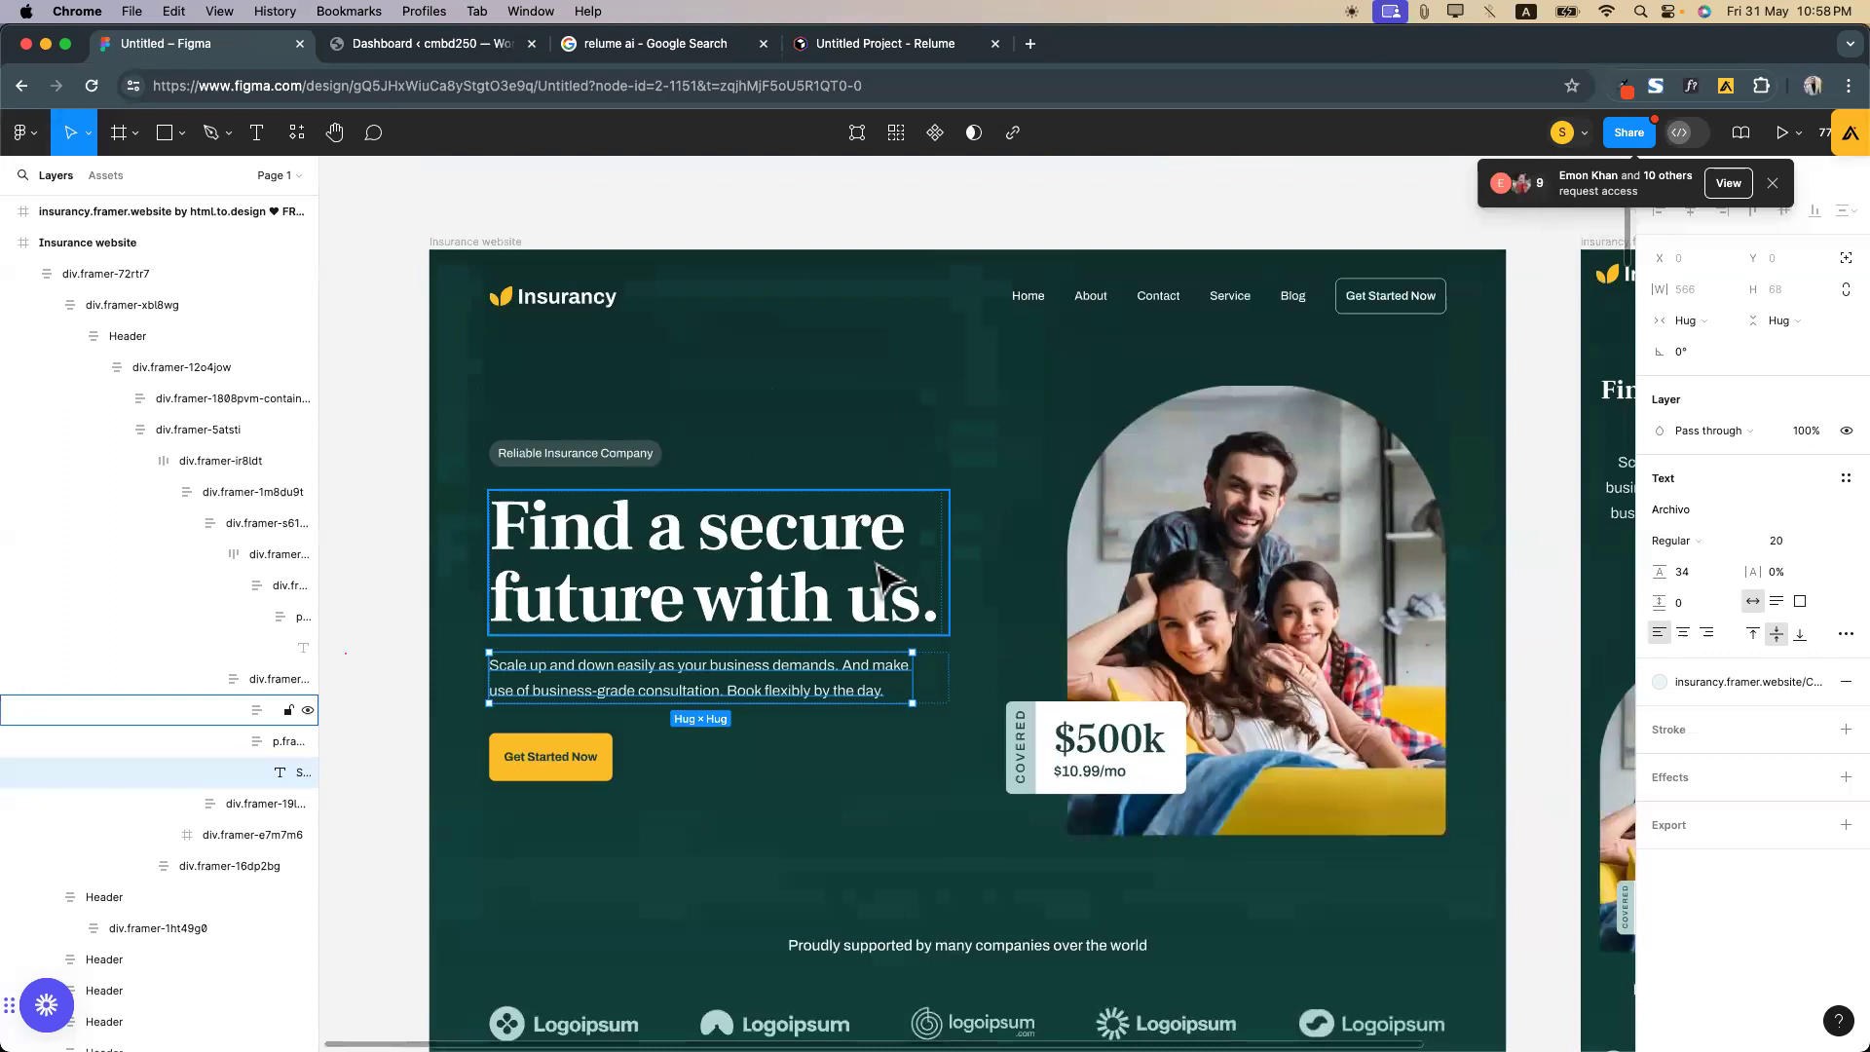
pyautogui.scroll(-4, 1043, 585)
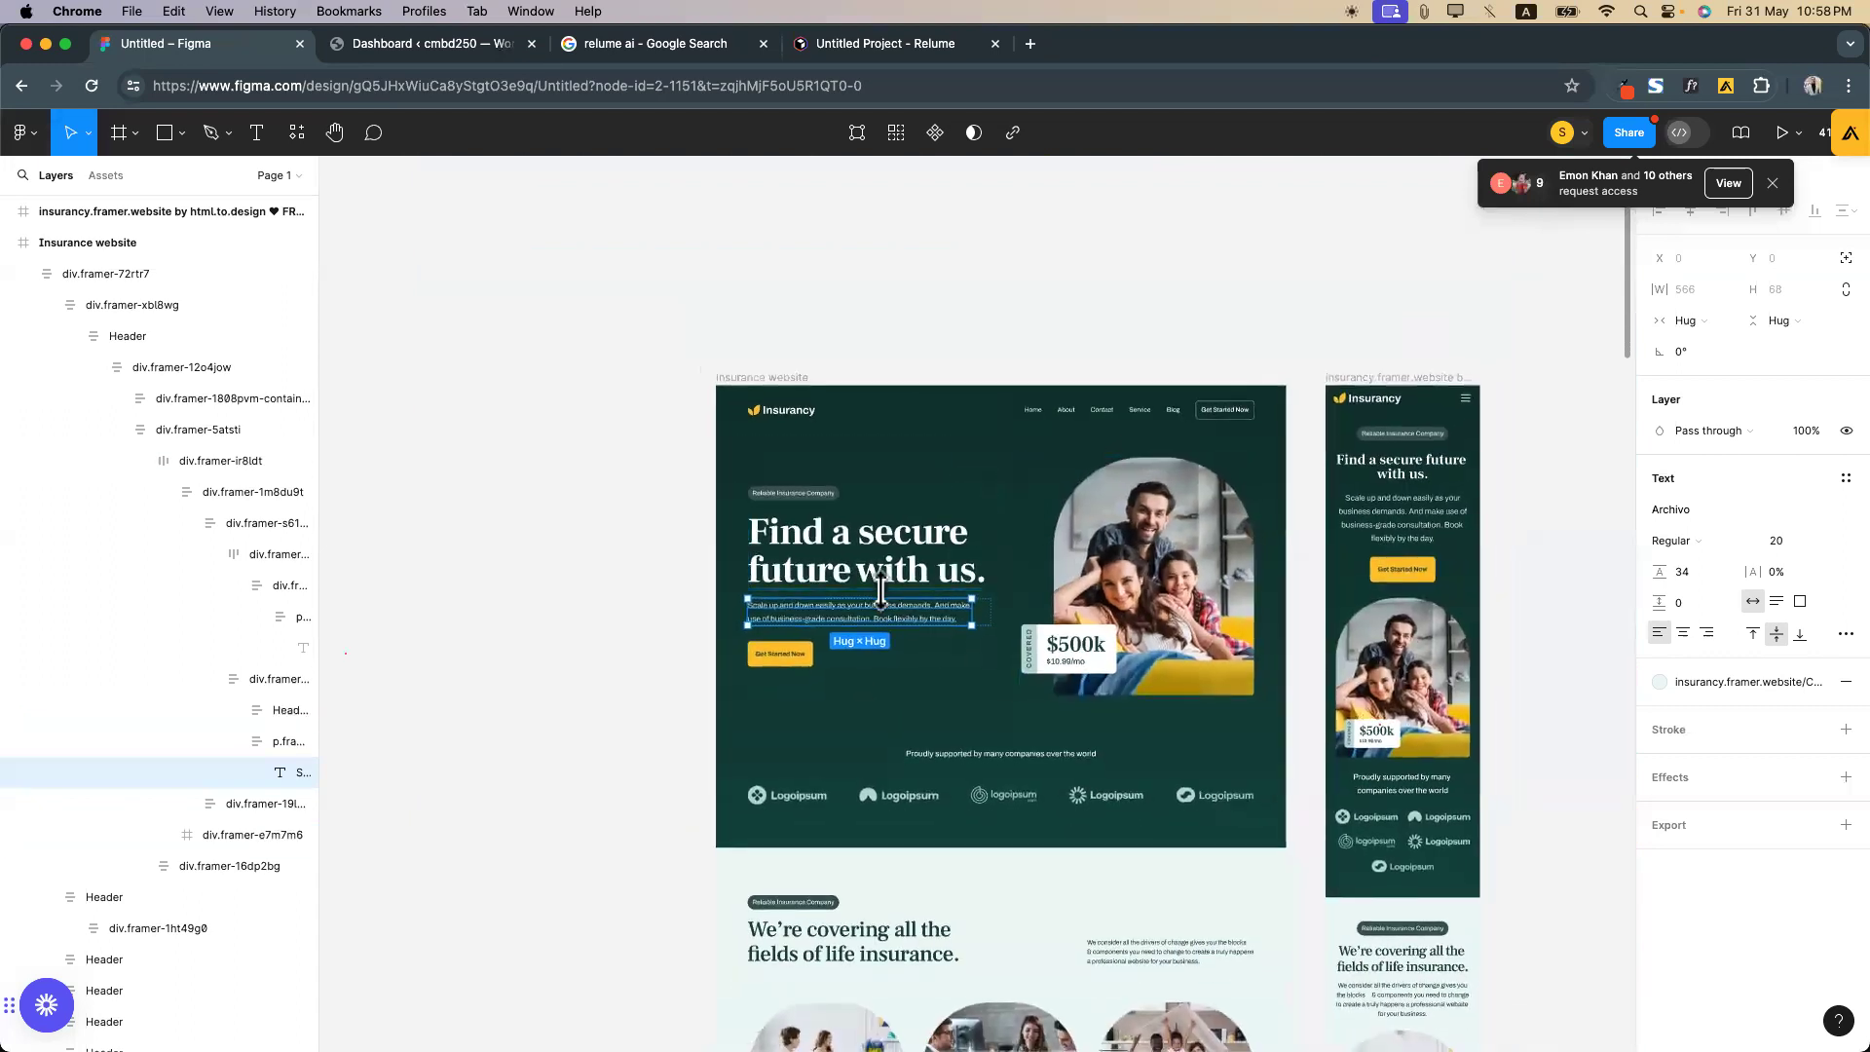
pyautogui.scroll(-2, 880, 590)
pyautogui.hscroll(2, 881, 590)
pyautogui.scroll(2, 894, 611)
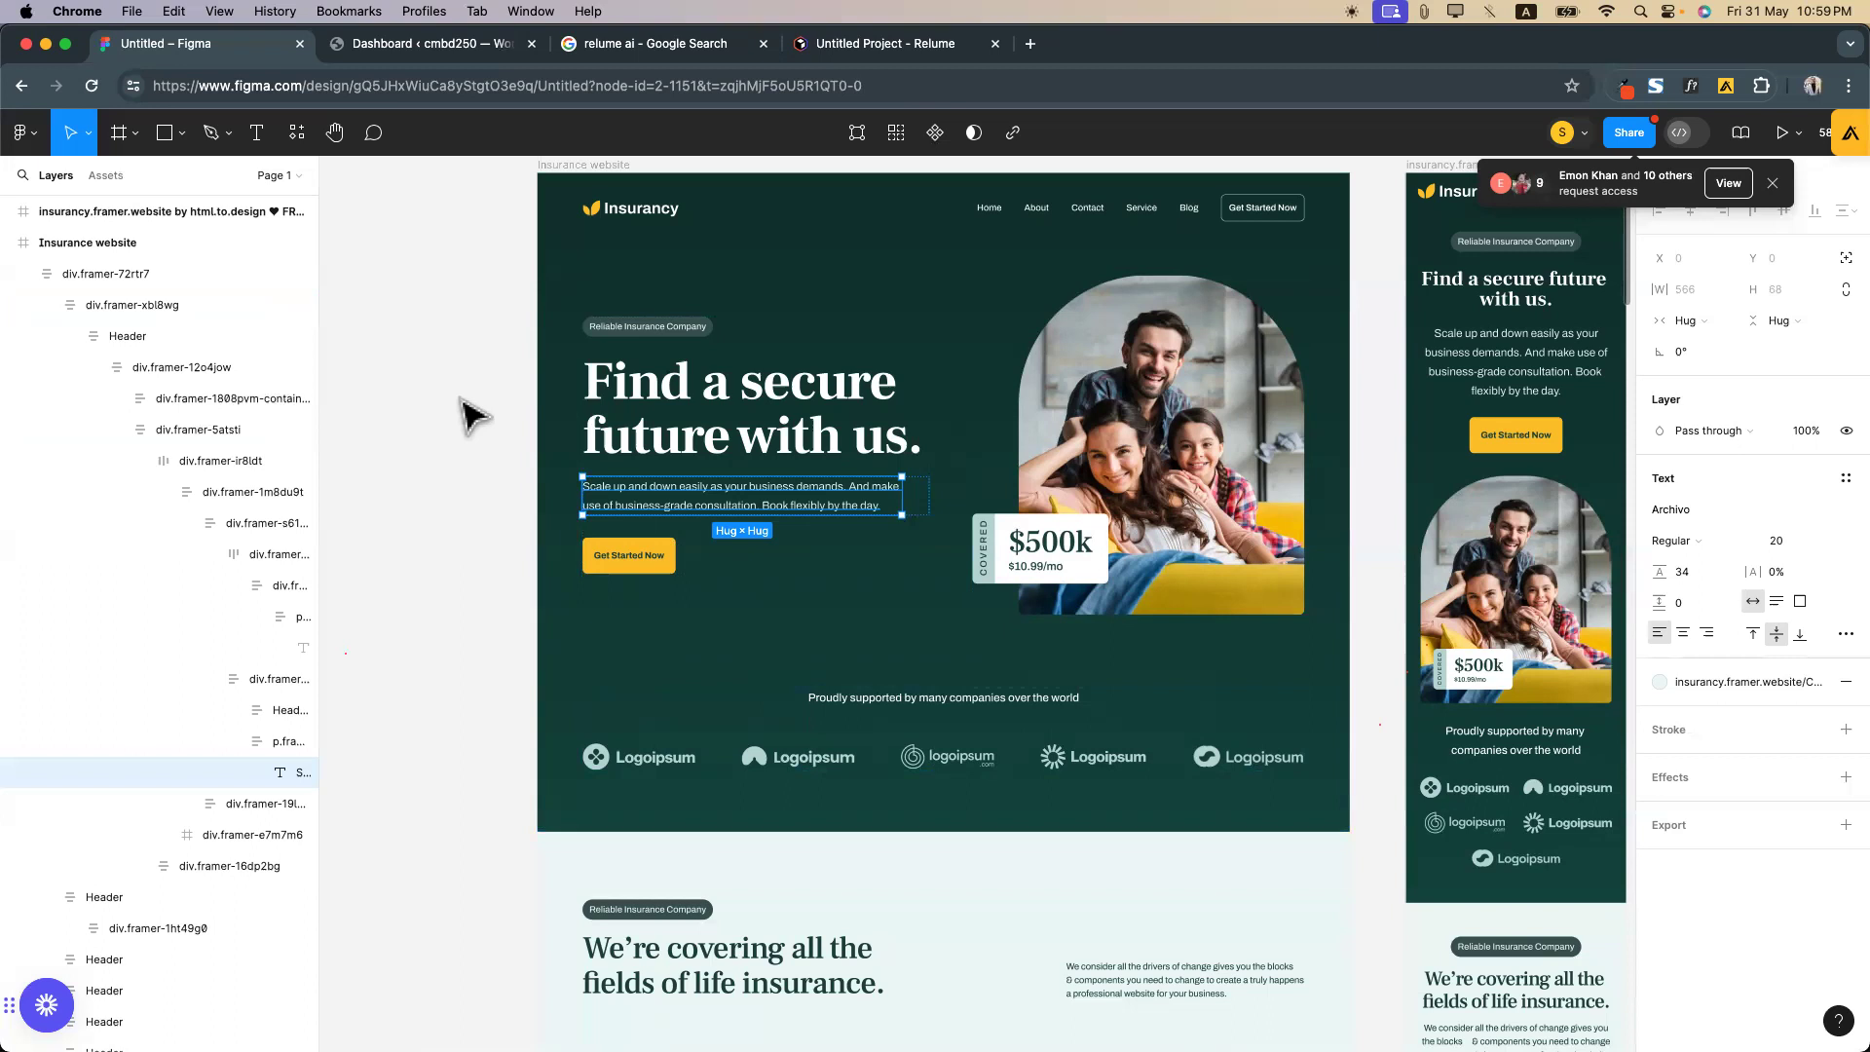
pyautogui.click(857, 44)
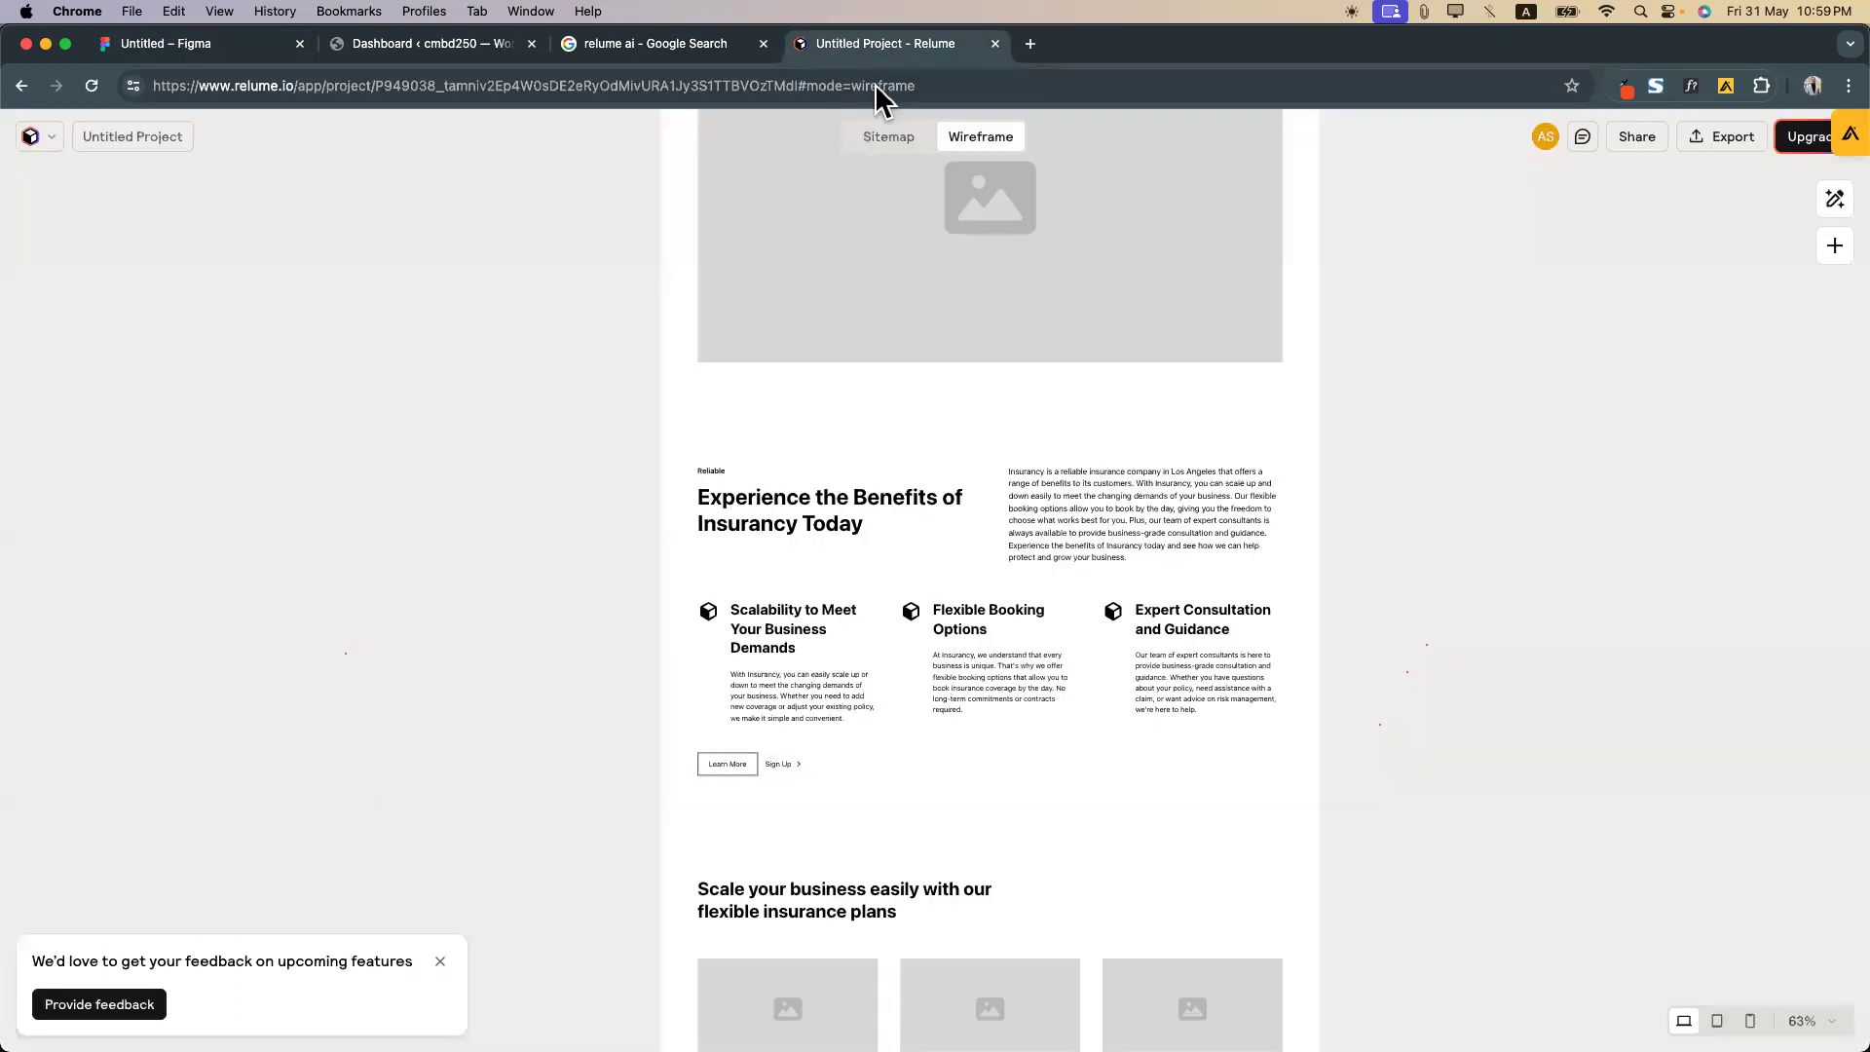
# Check Relume's sitemap and Home wireframe, then go back to the Figma insurance design.
pyautogui.click(884, 137)
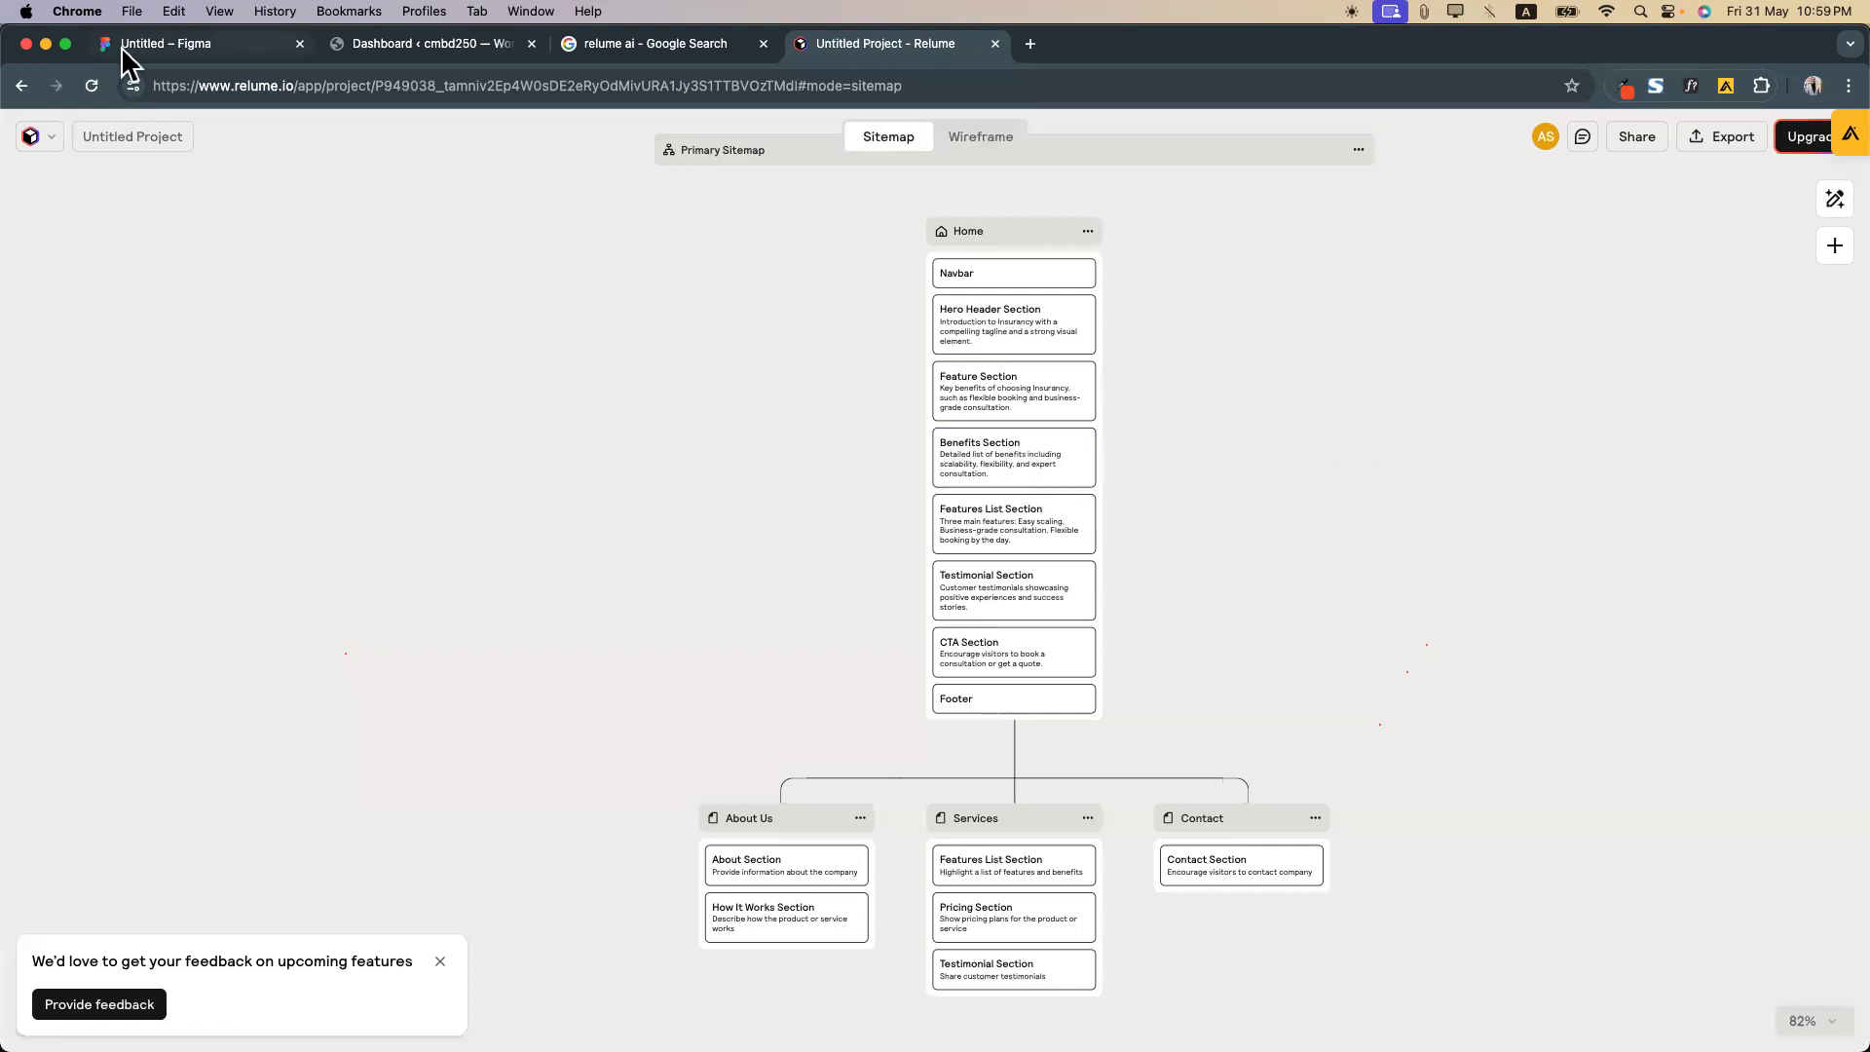
pyautogui.click(992, 138)
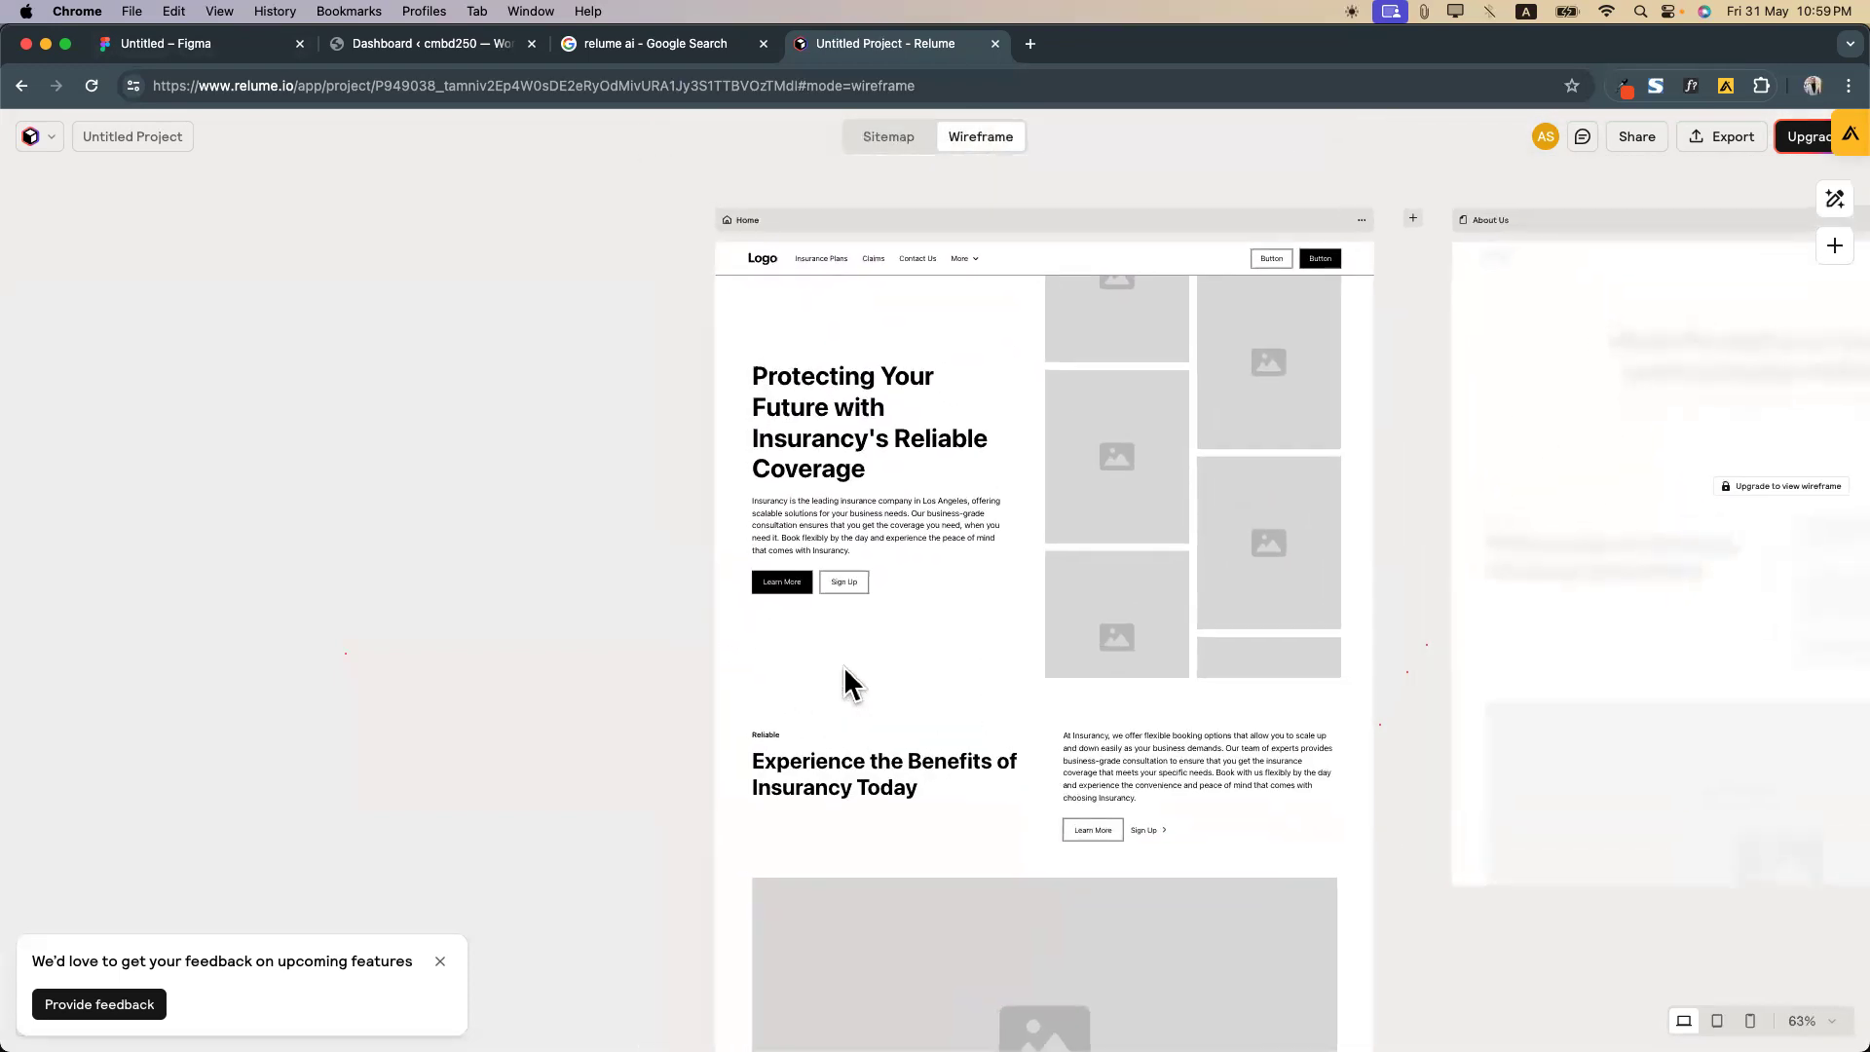
pyautogui.click(212, 45)
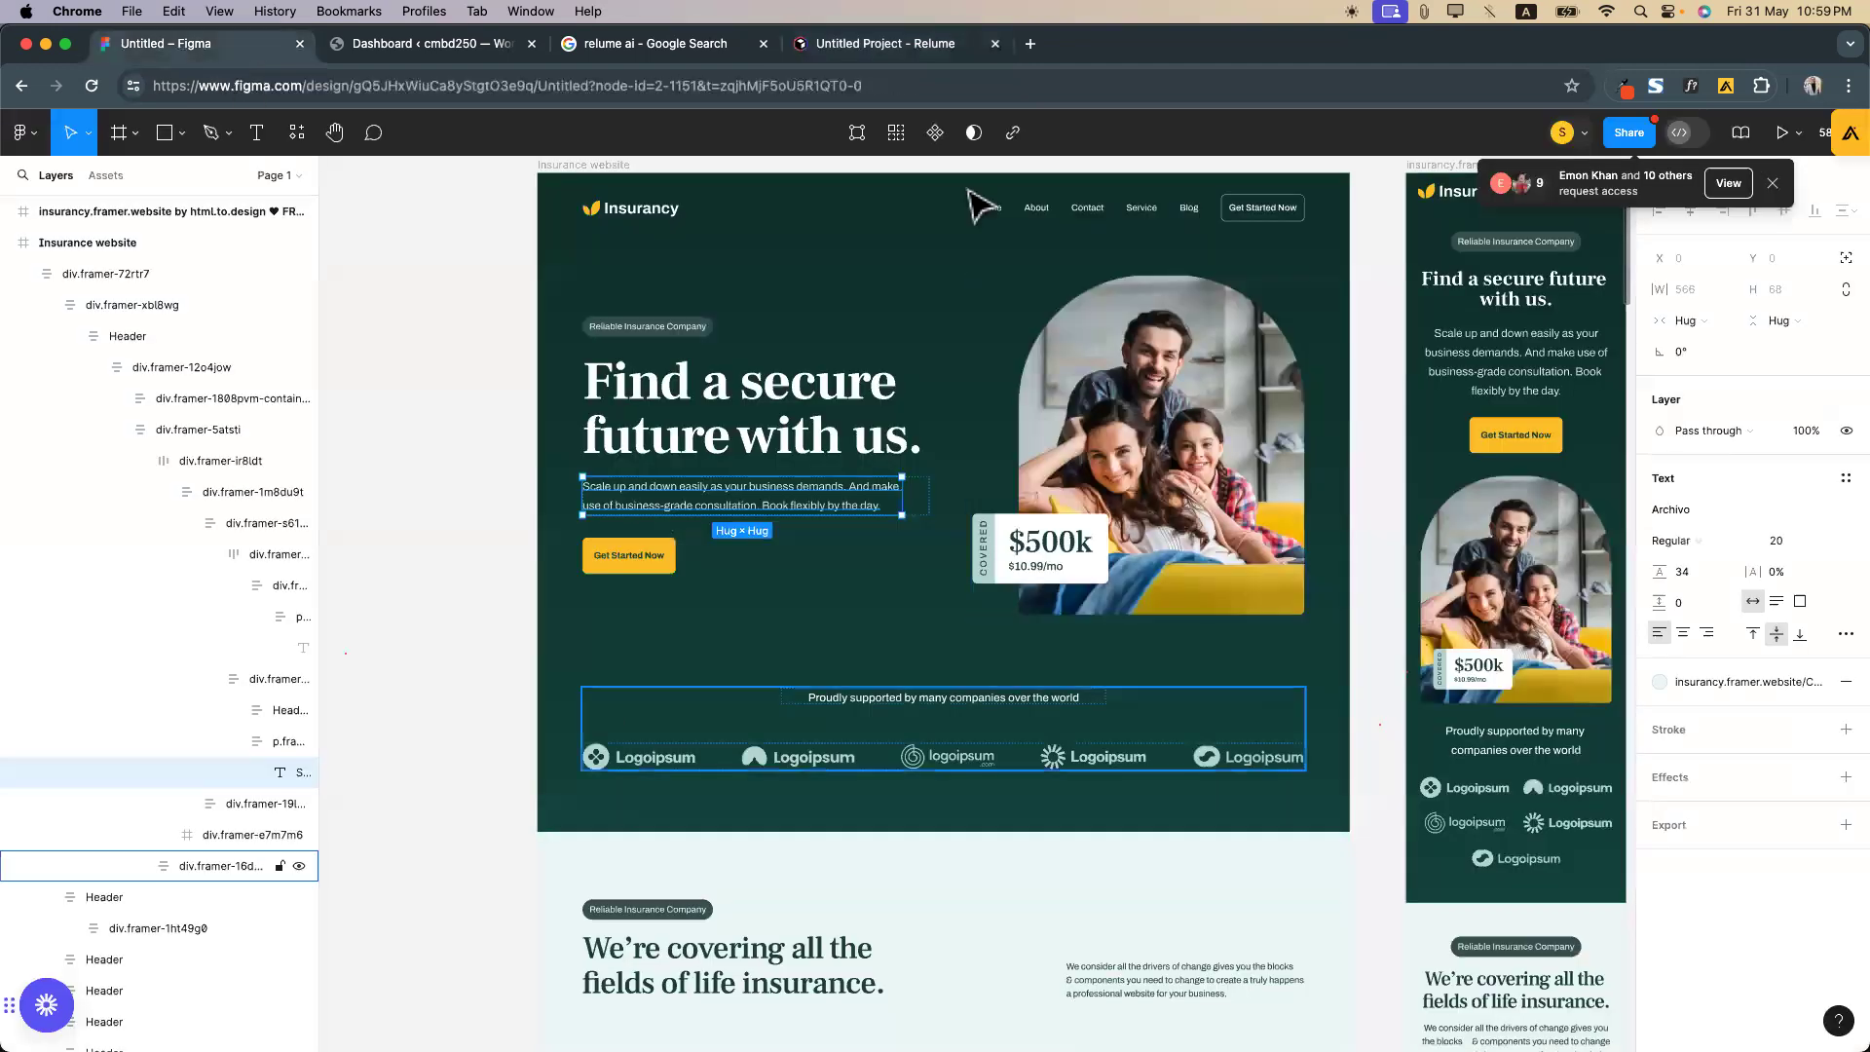
pyautogui.scroll(-2, 1238, 870)
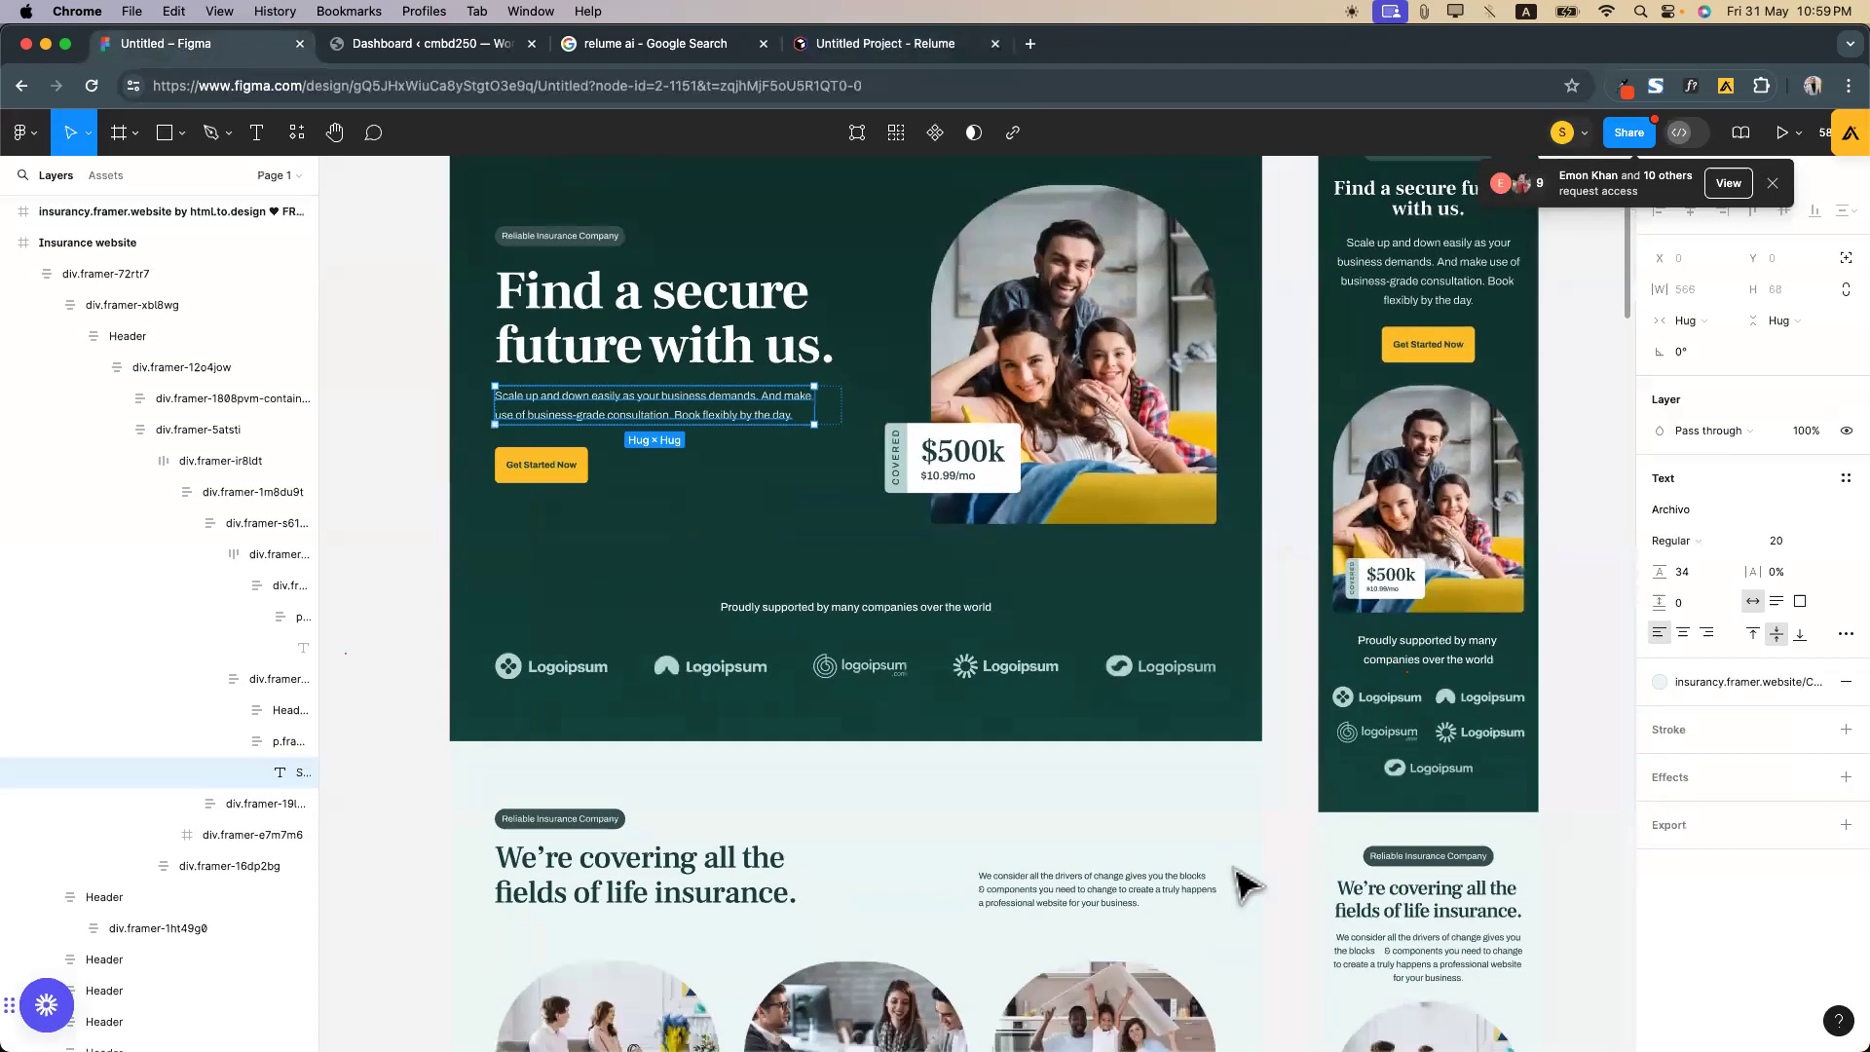
pyautogui.scroll(2, 1243, 882)
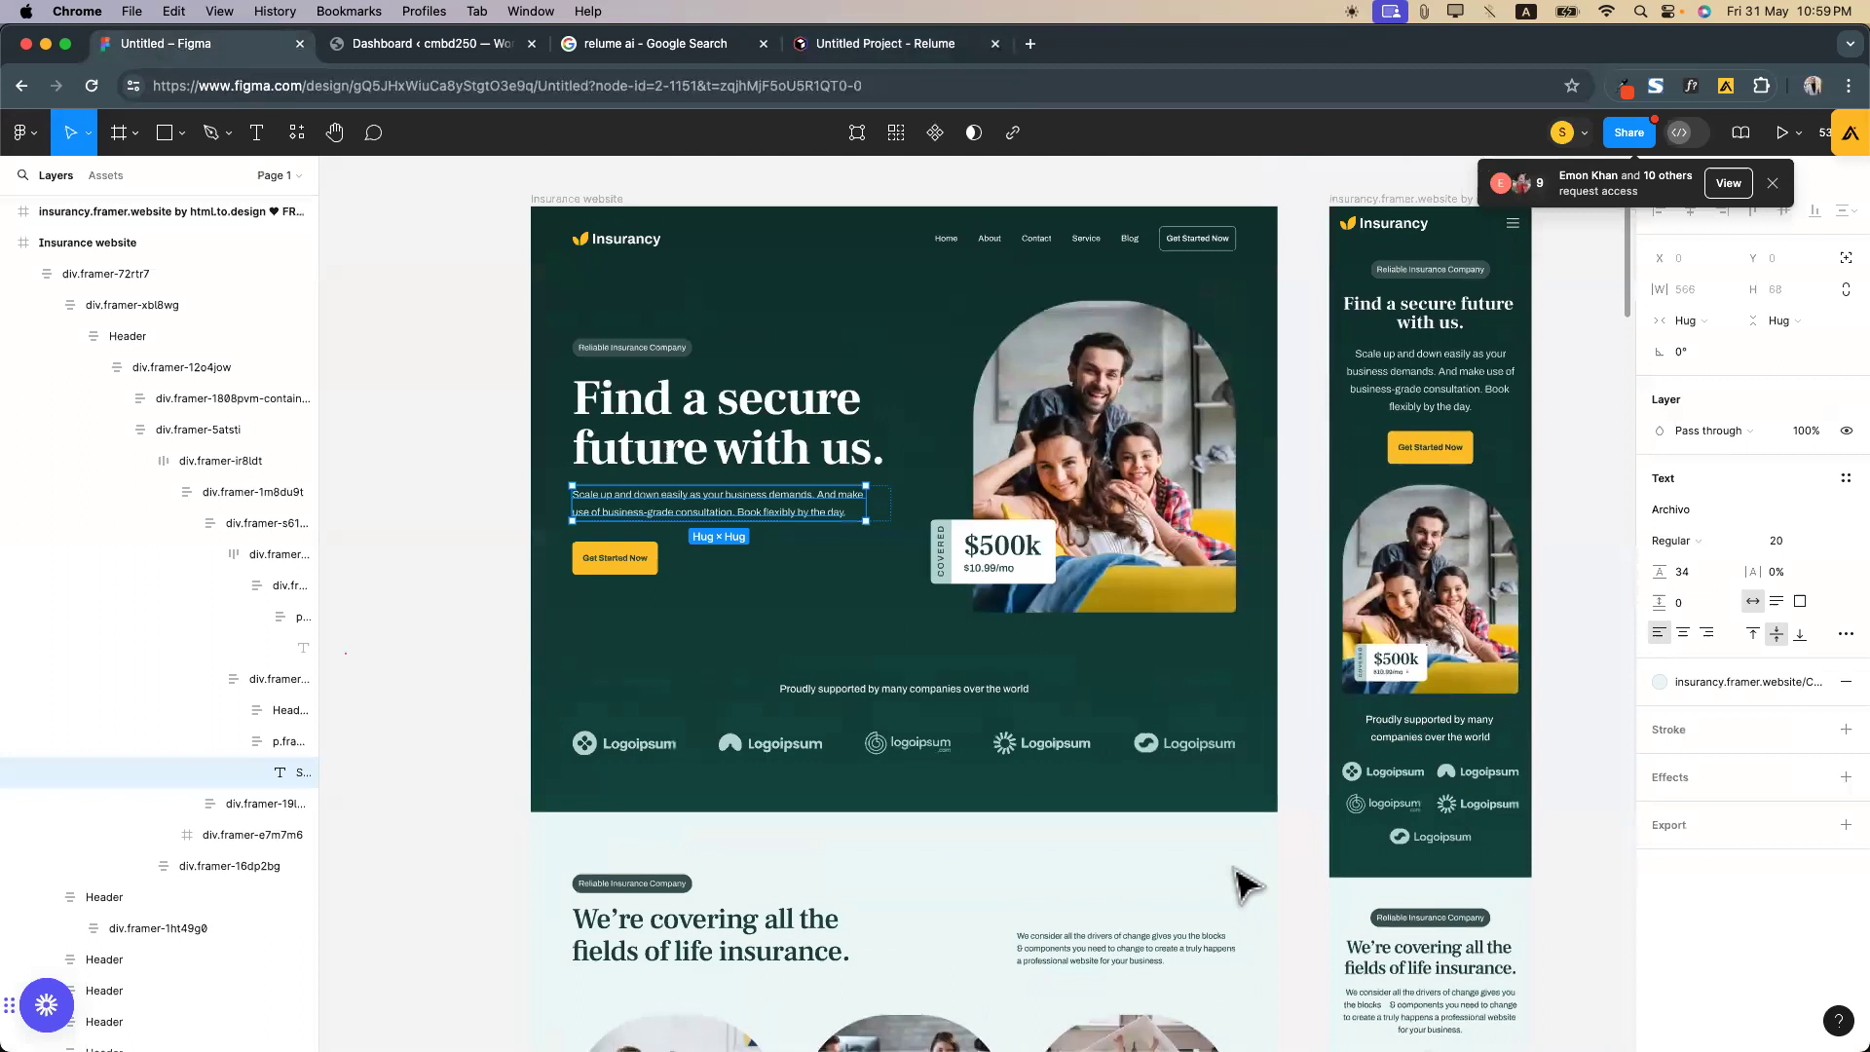
pyautogui.click(843, 46)
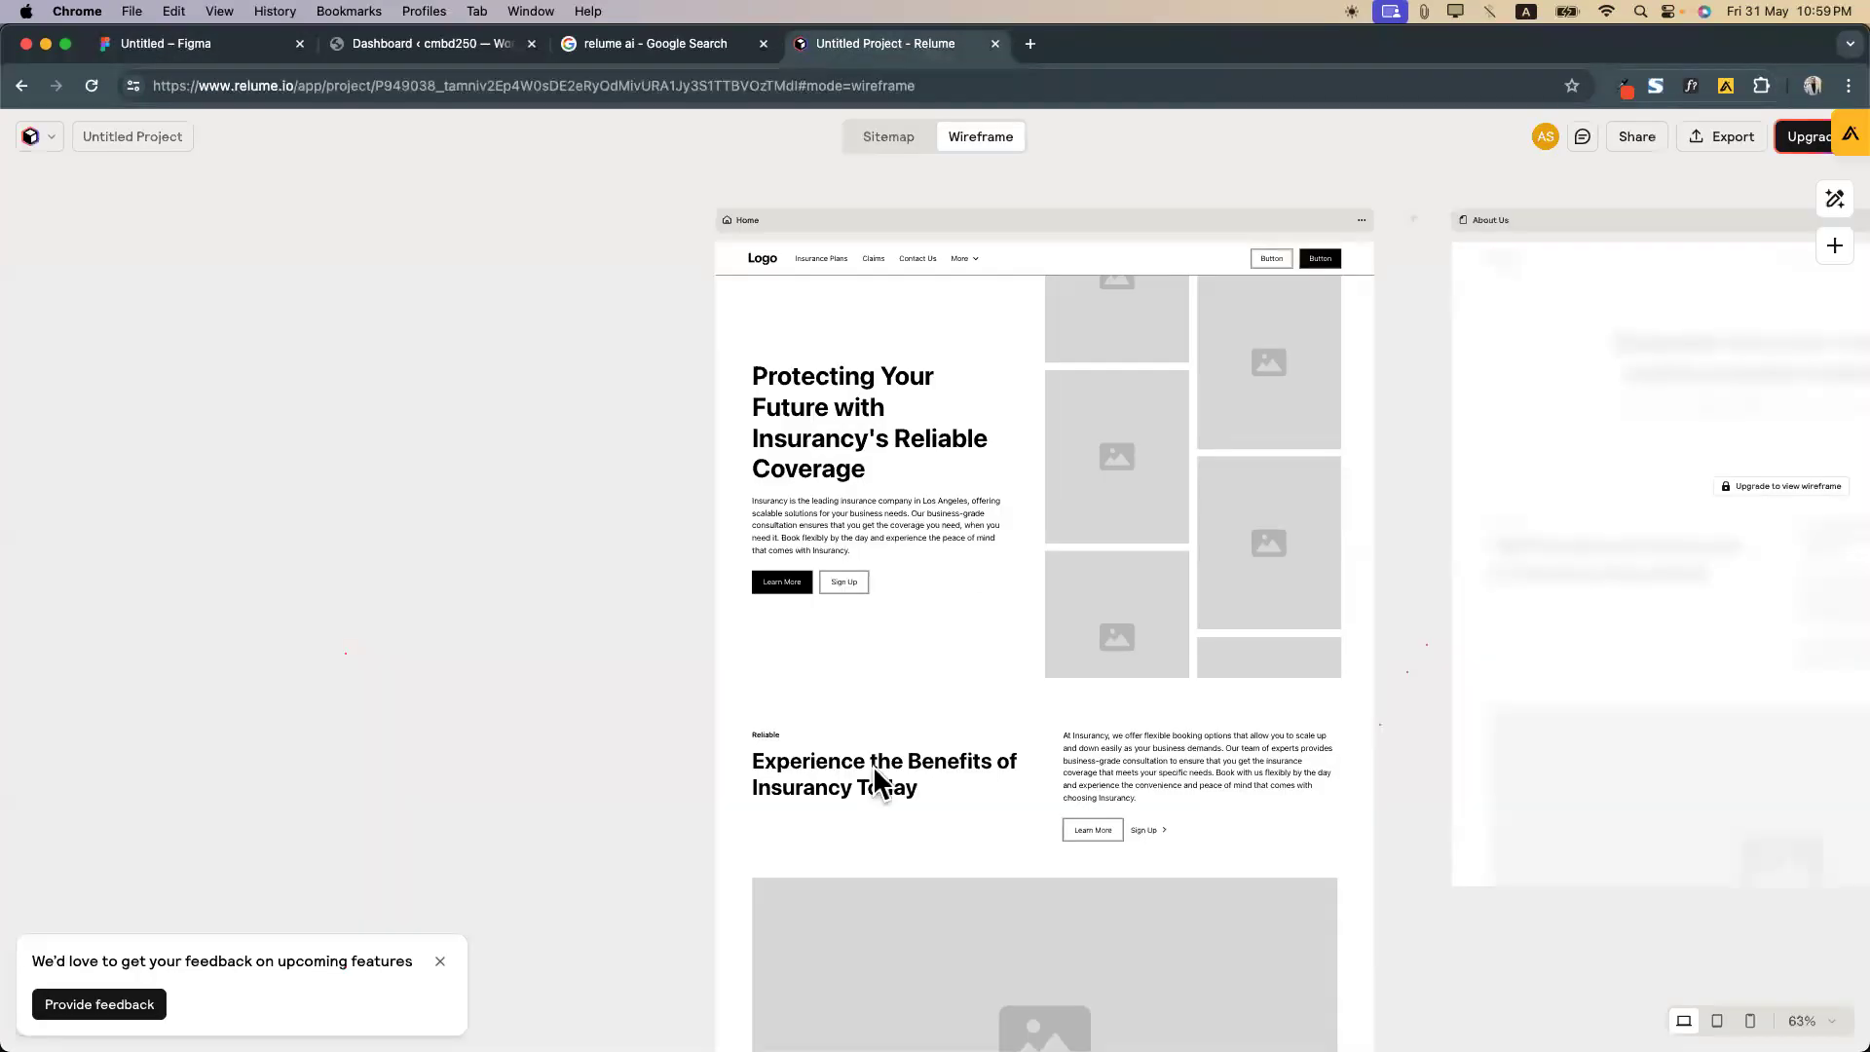
pyautogui.scroll(-5, 1428, 448)
pyautogui.scroll(-4, 1428, 448)
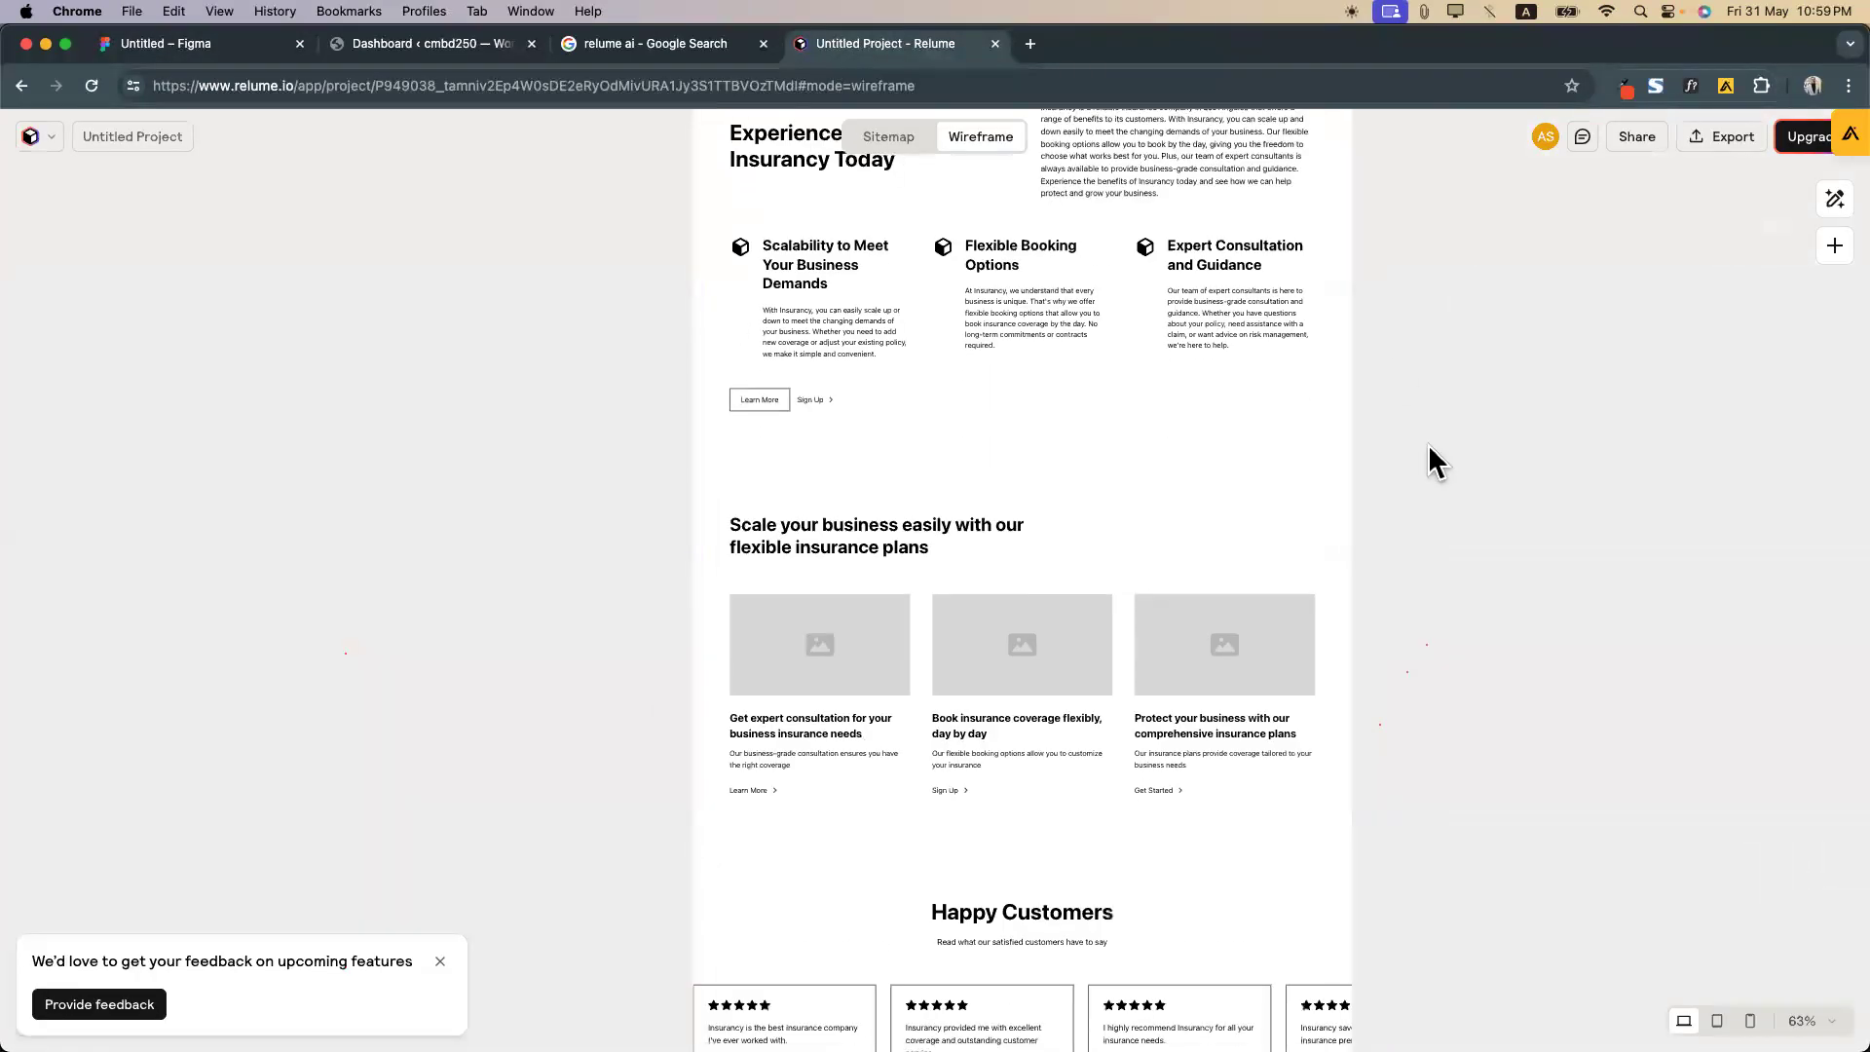
pyautogui.scroll(-6, 1428, 442)
pyautogui.scroll(3, 744, 360)
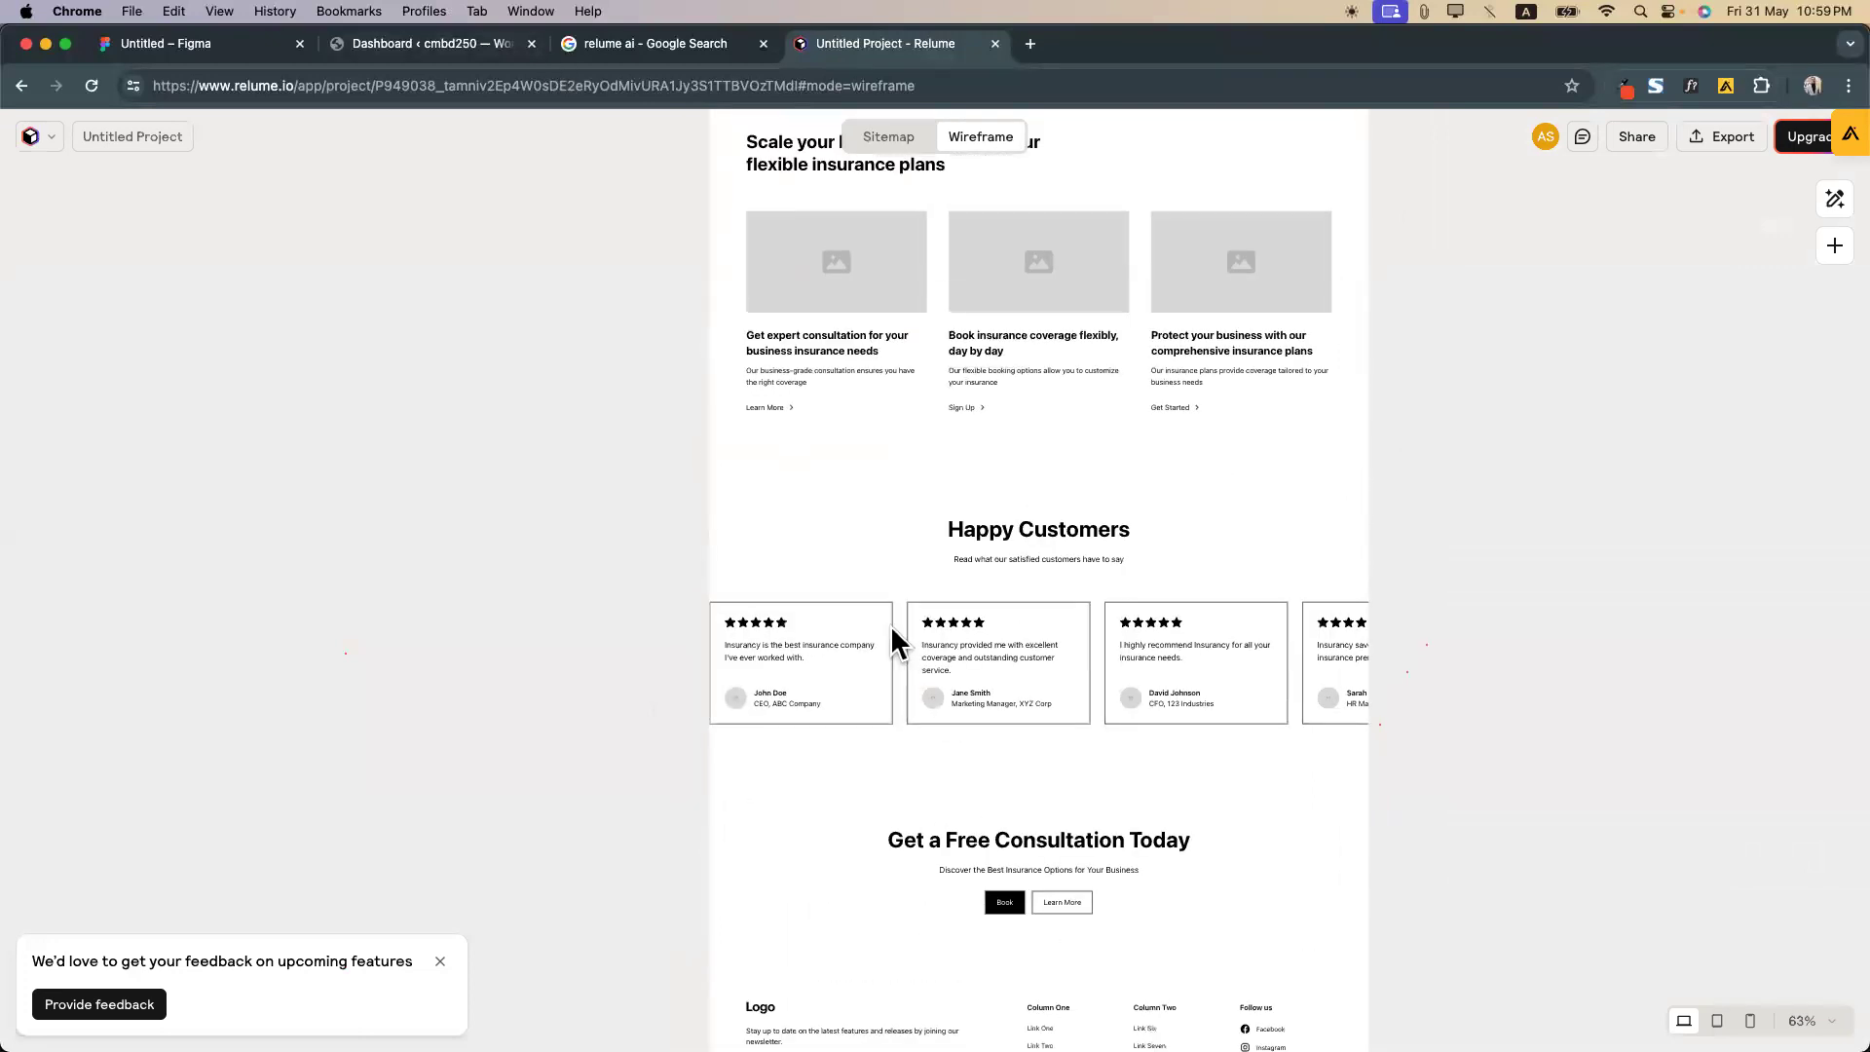
pyautogui.scroll(6, 891, 633)
pyautogui.scroll(5, 891, 633)
pyautogui.scroll(2, 890, 633)
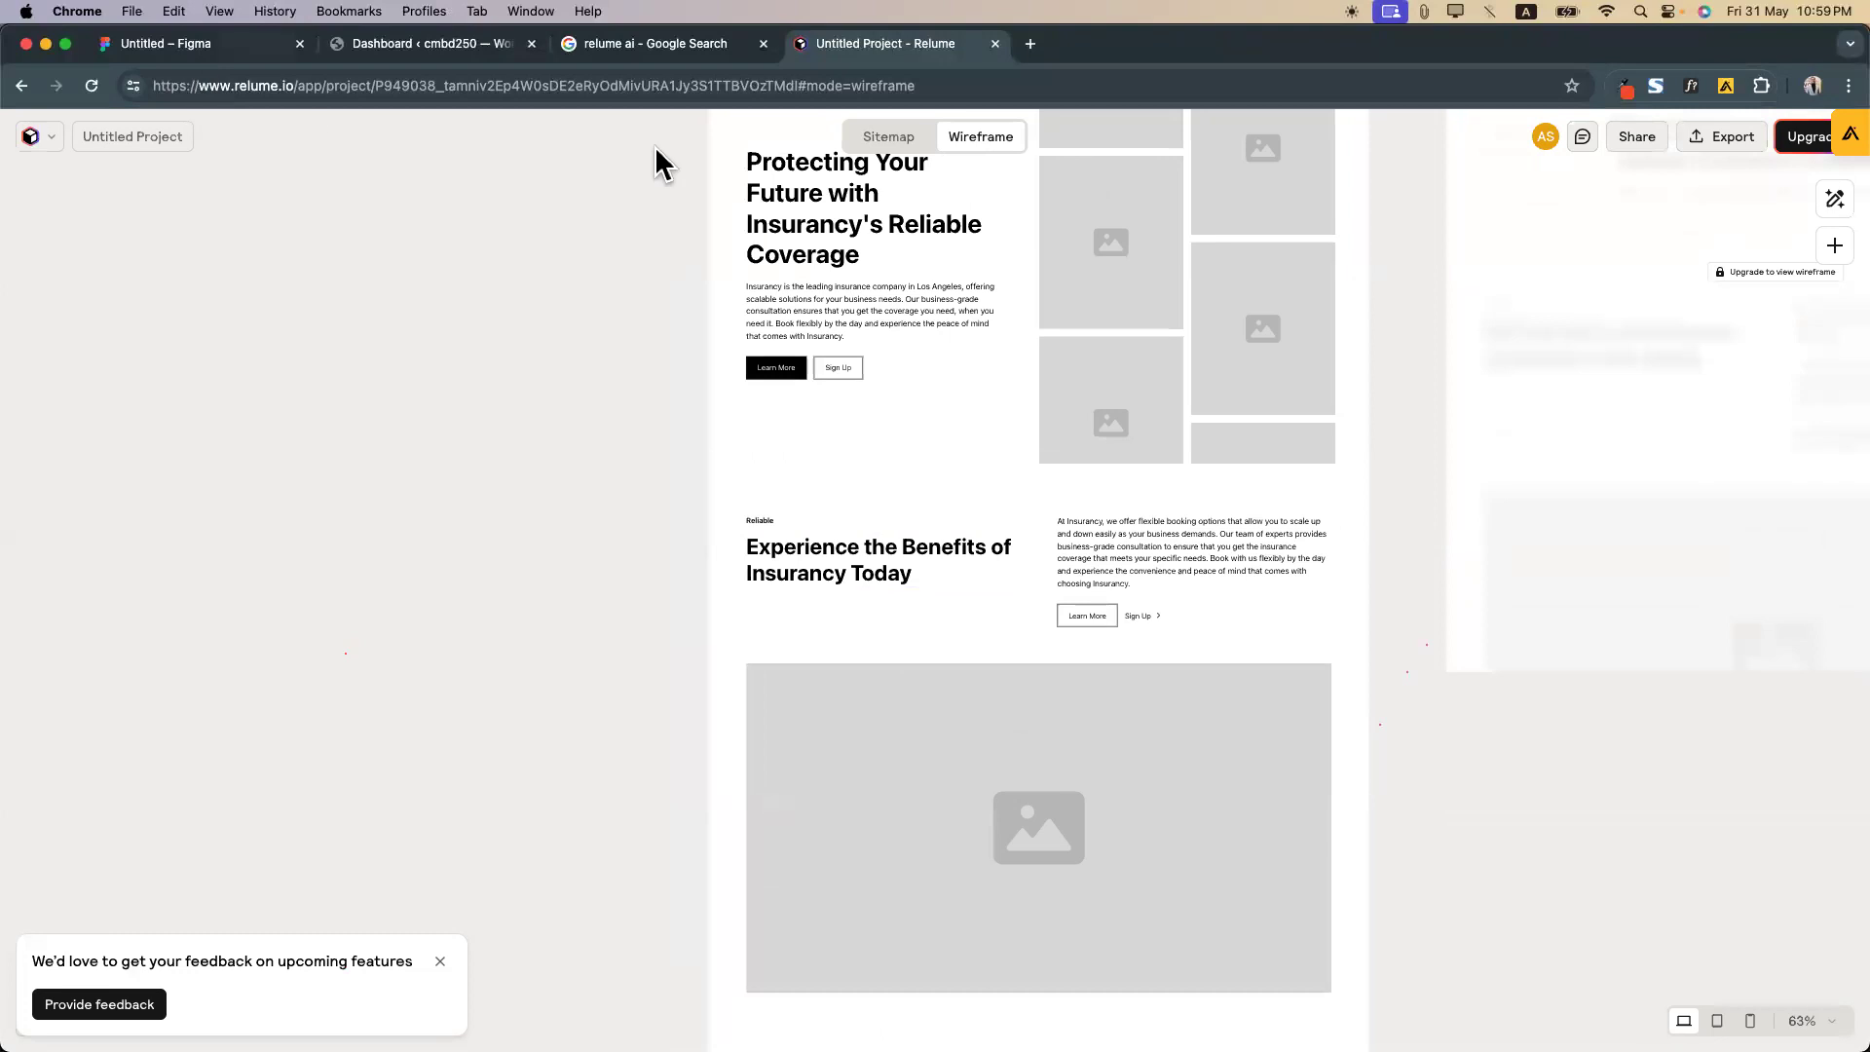
pyautogui.click(219, 50)
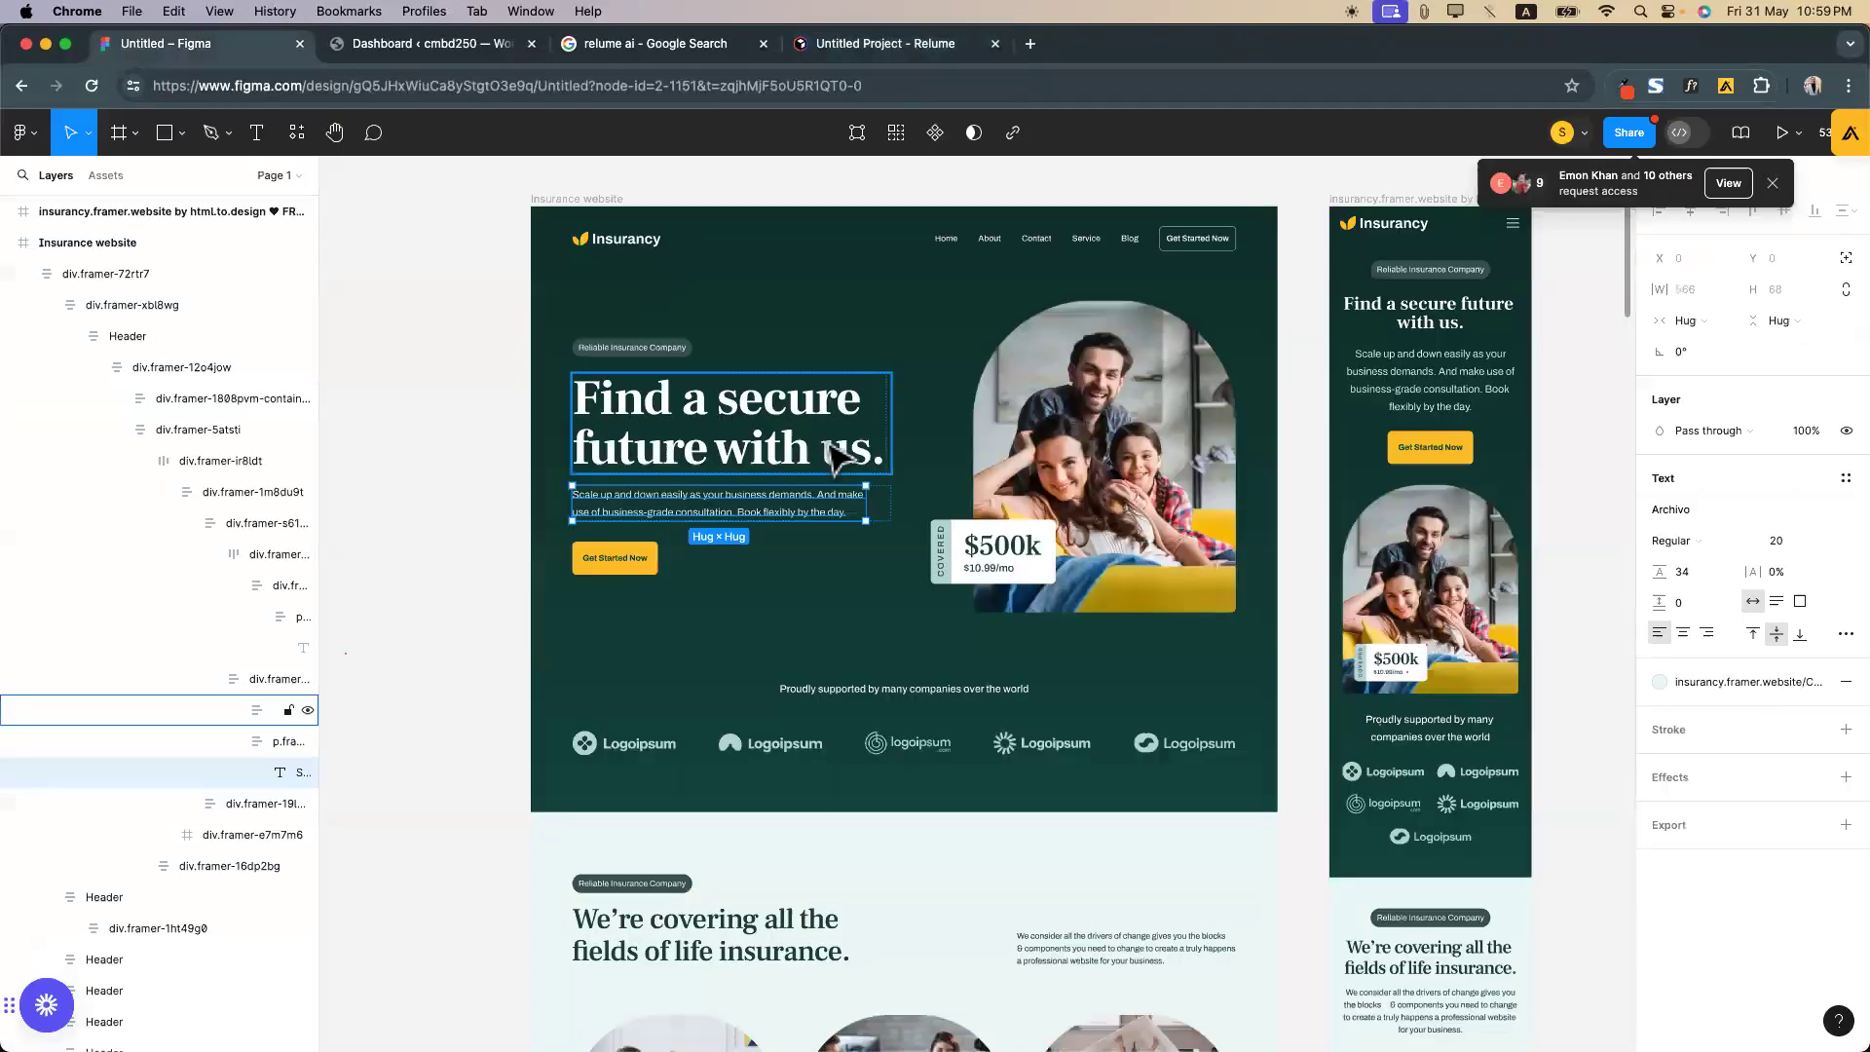
pyautogui.scroll(-3, 911, 655)
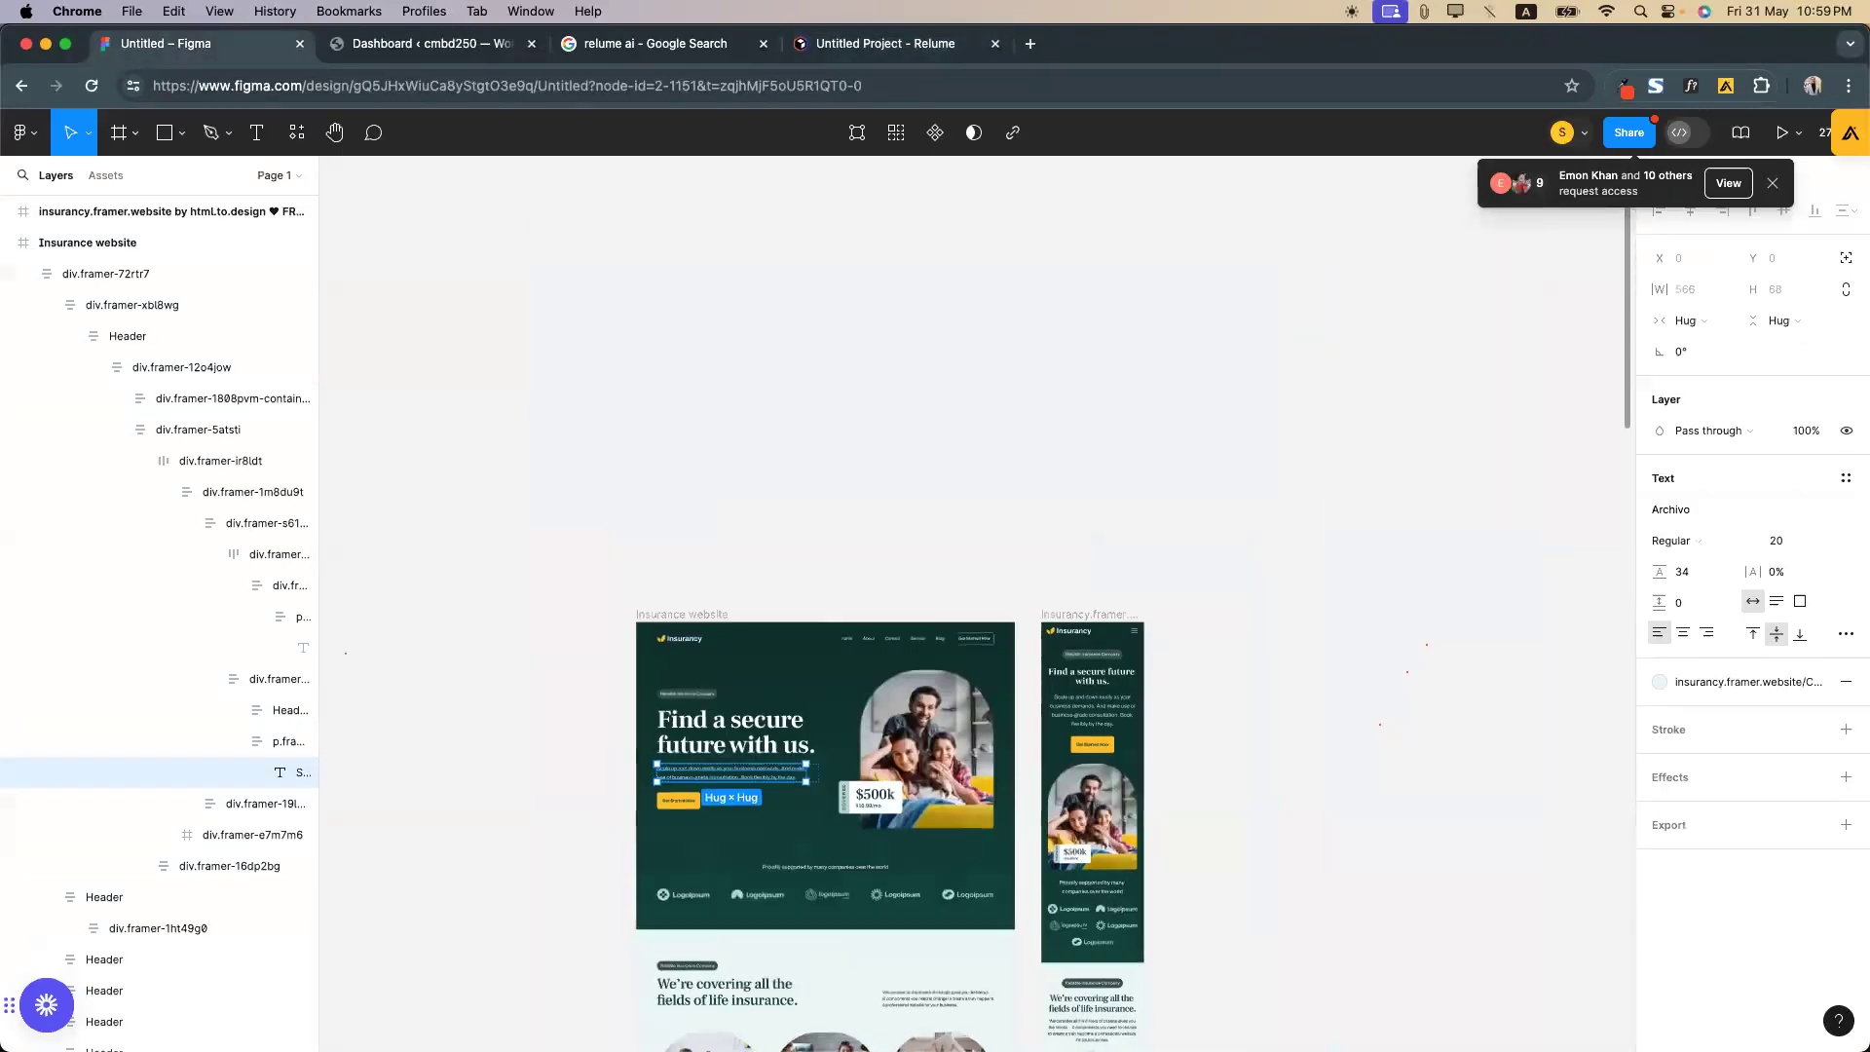
pyautogui.scroll(-5, 909, 653)
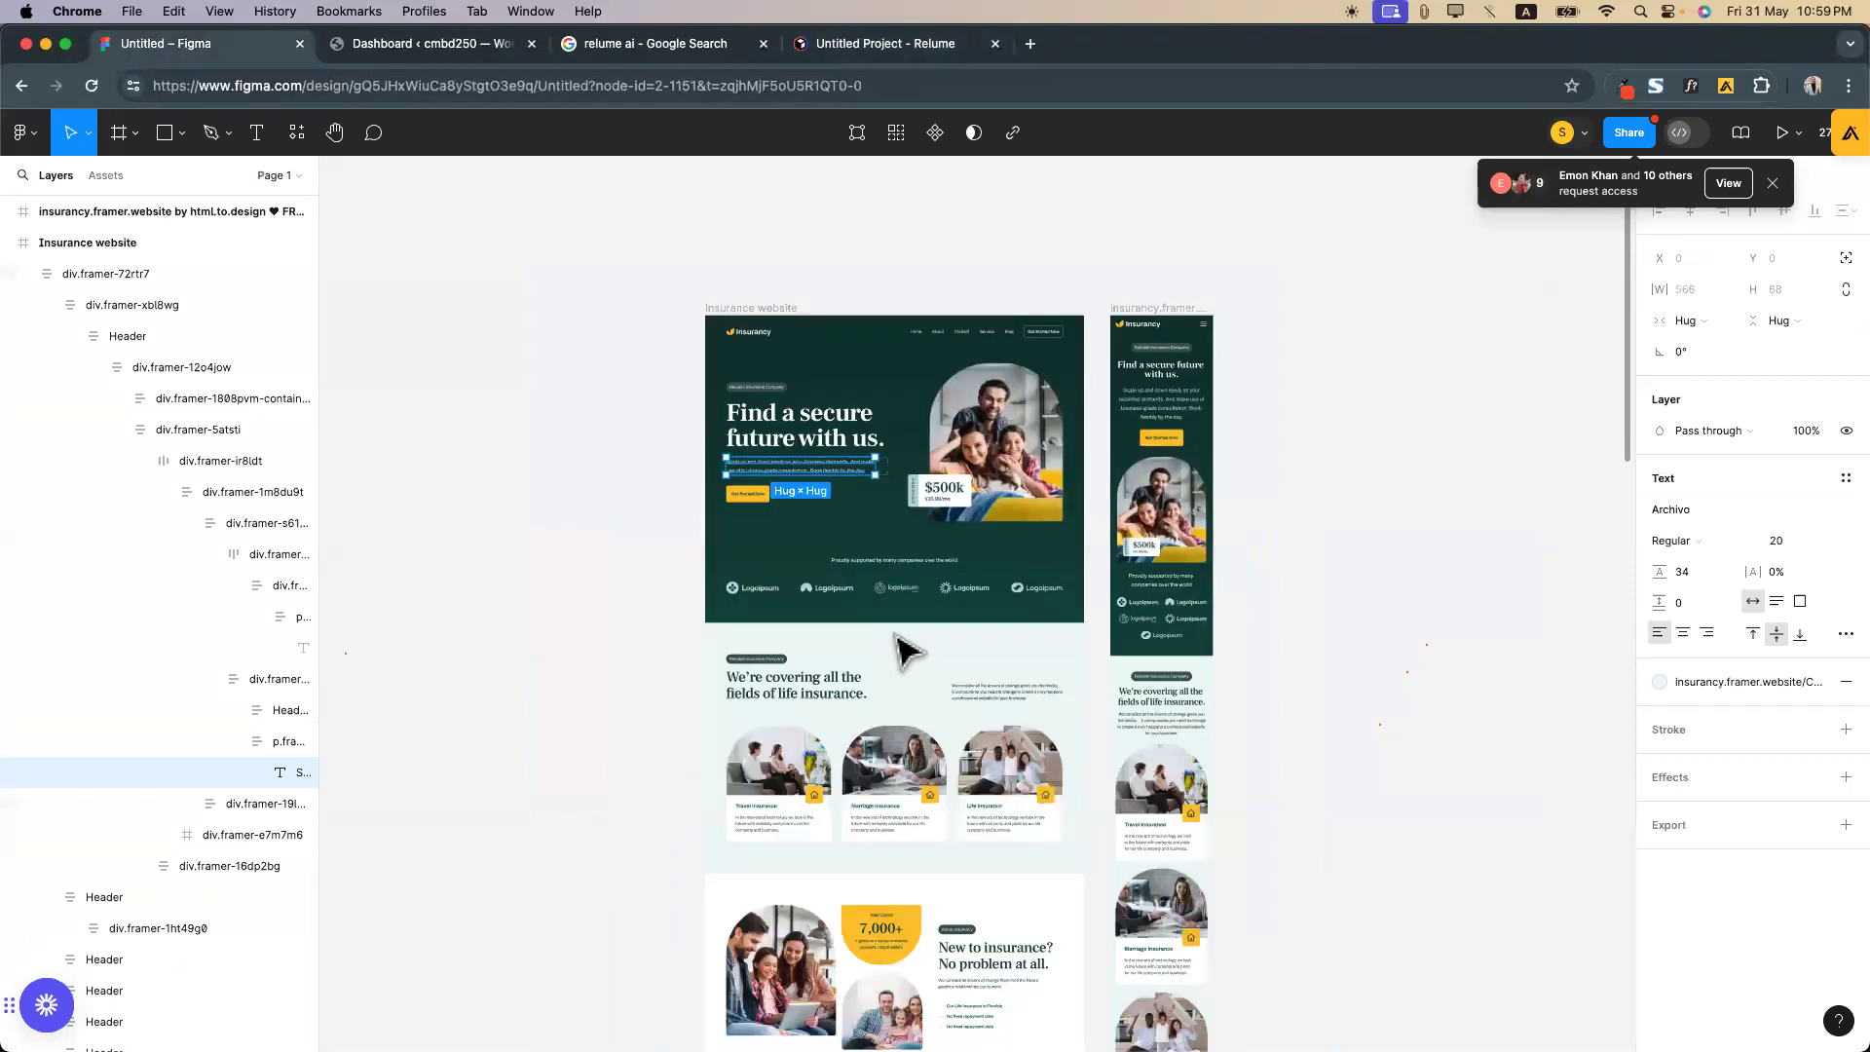
pyautogui.scroll(3, 906, 653)
pyautogui.scroll(2, 906, 653)
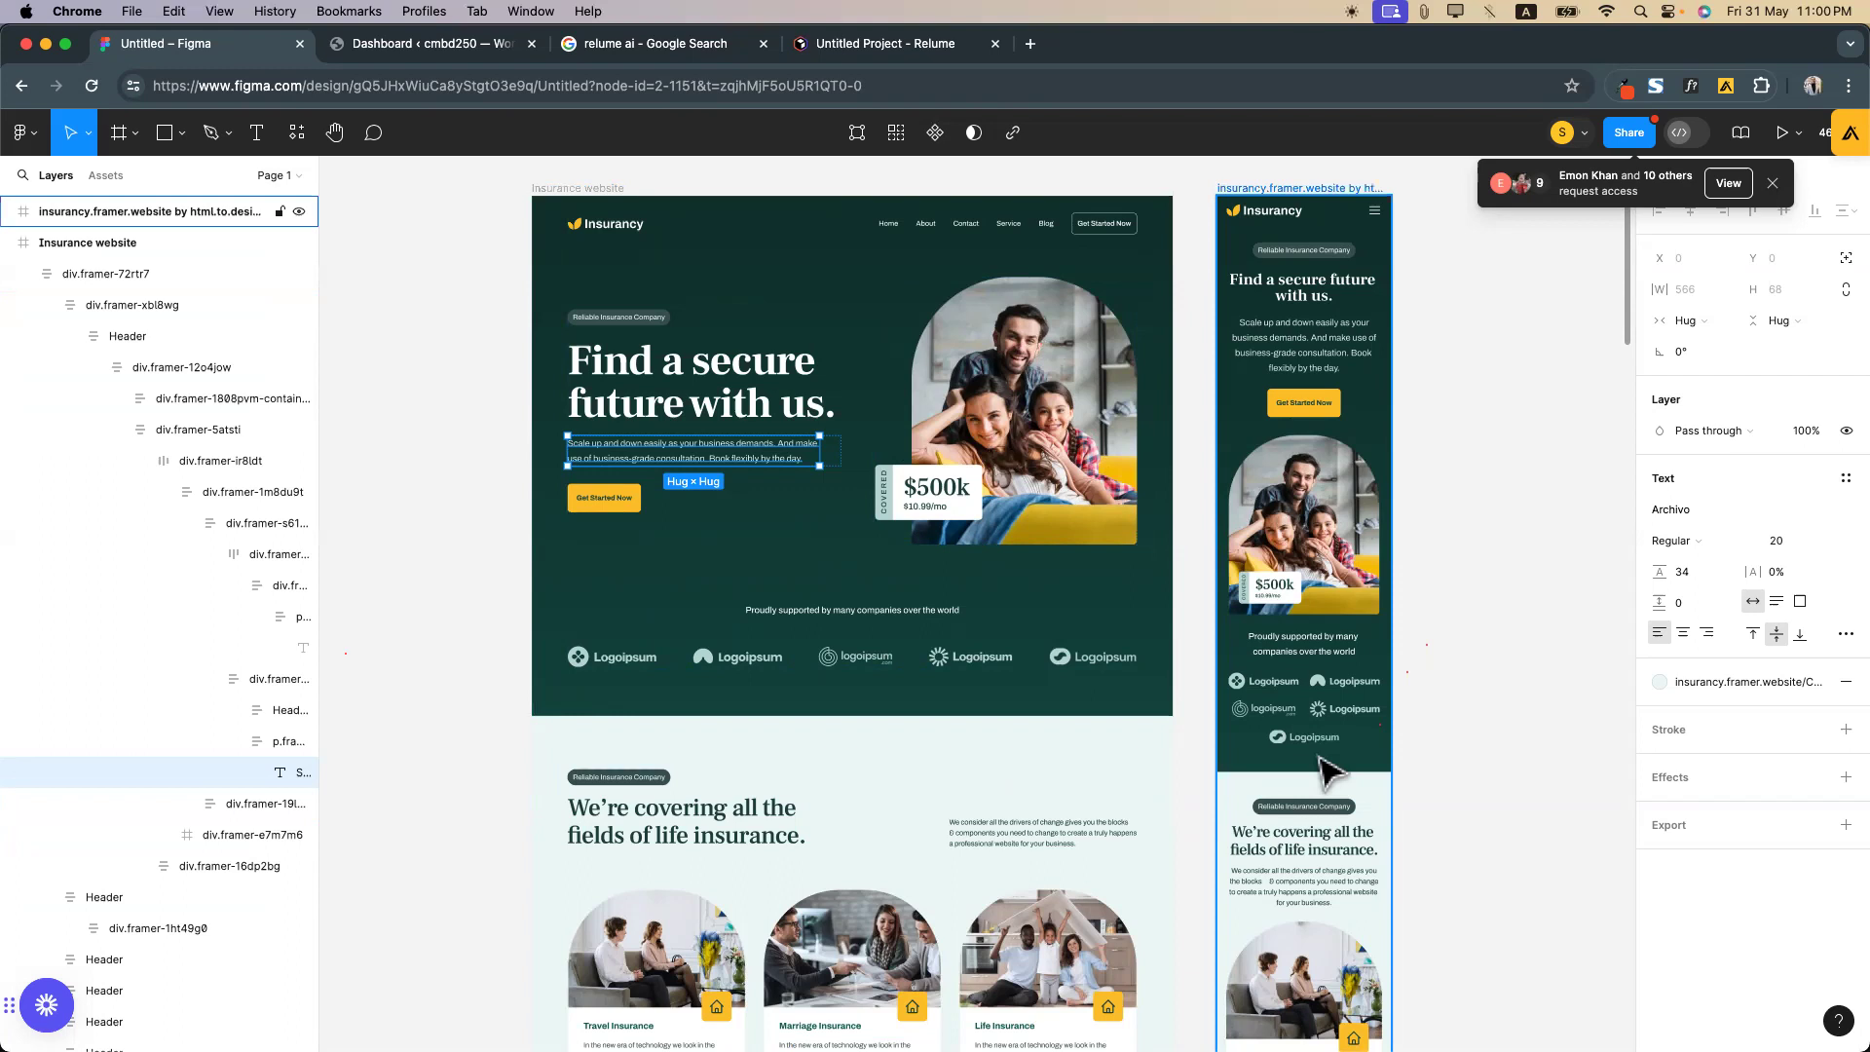
pyautogui.scroll(-1, 1013, 726)
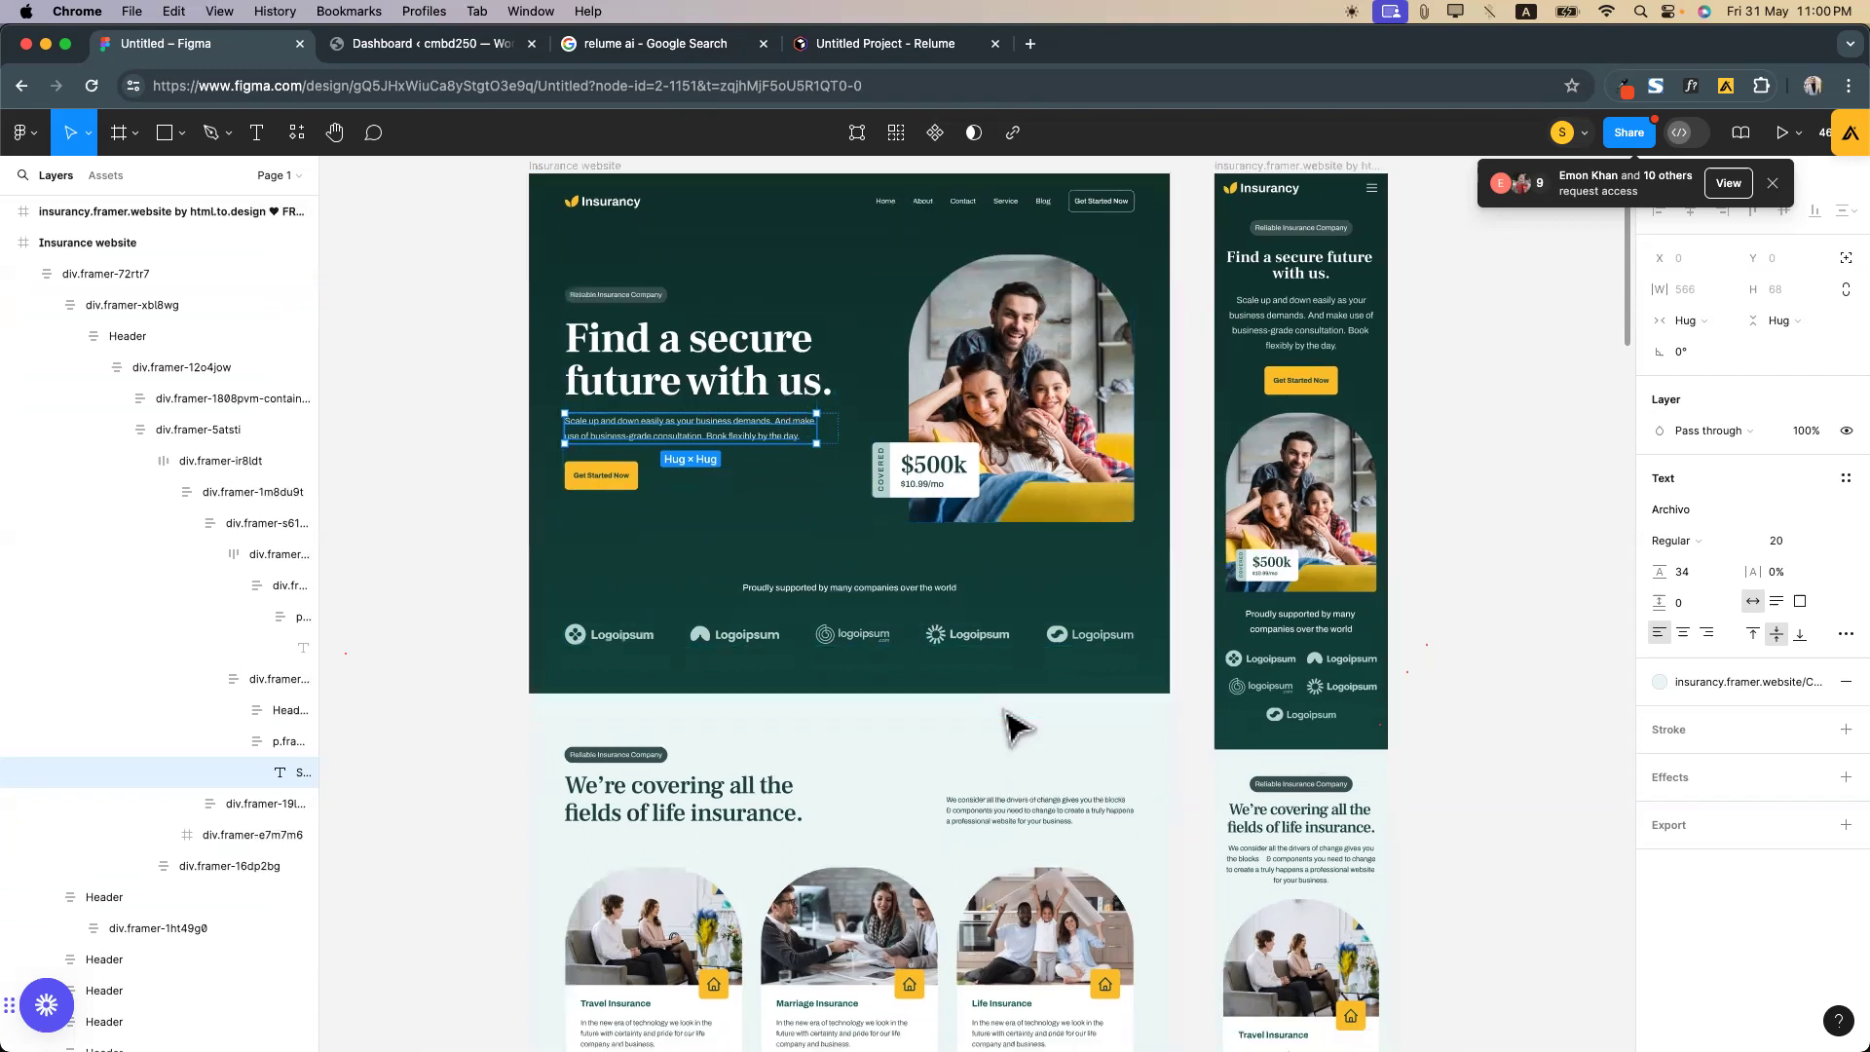
pyautogui.scroll(-10, 1013, 725)
pyautogui.scroll(-8, 1013, 726)
pyautogui.scroll(-1, 1013, 725)
pyautogui.scroll(-3, 1013, 726)
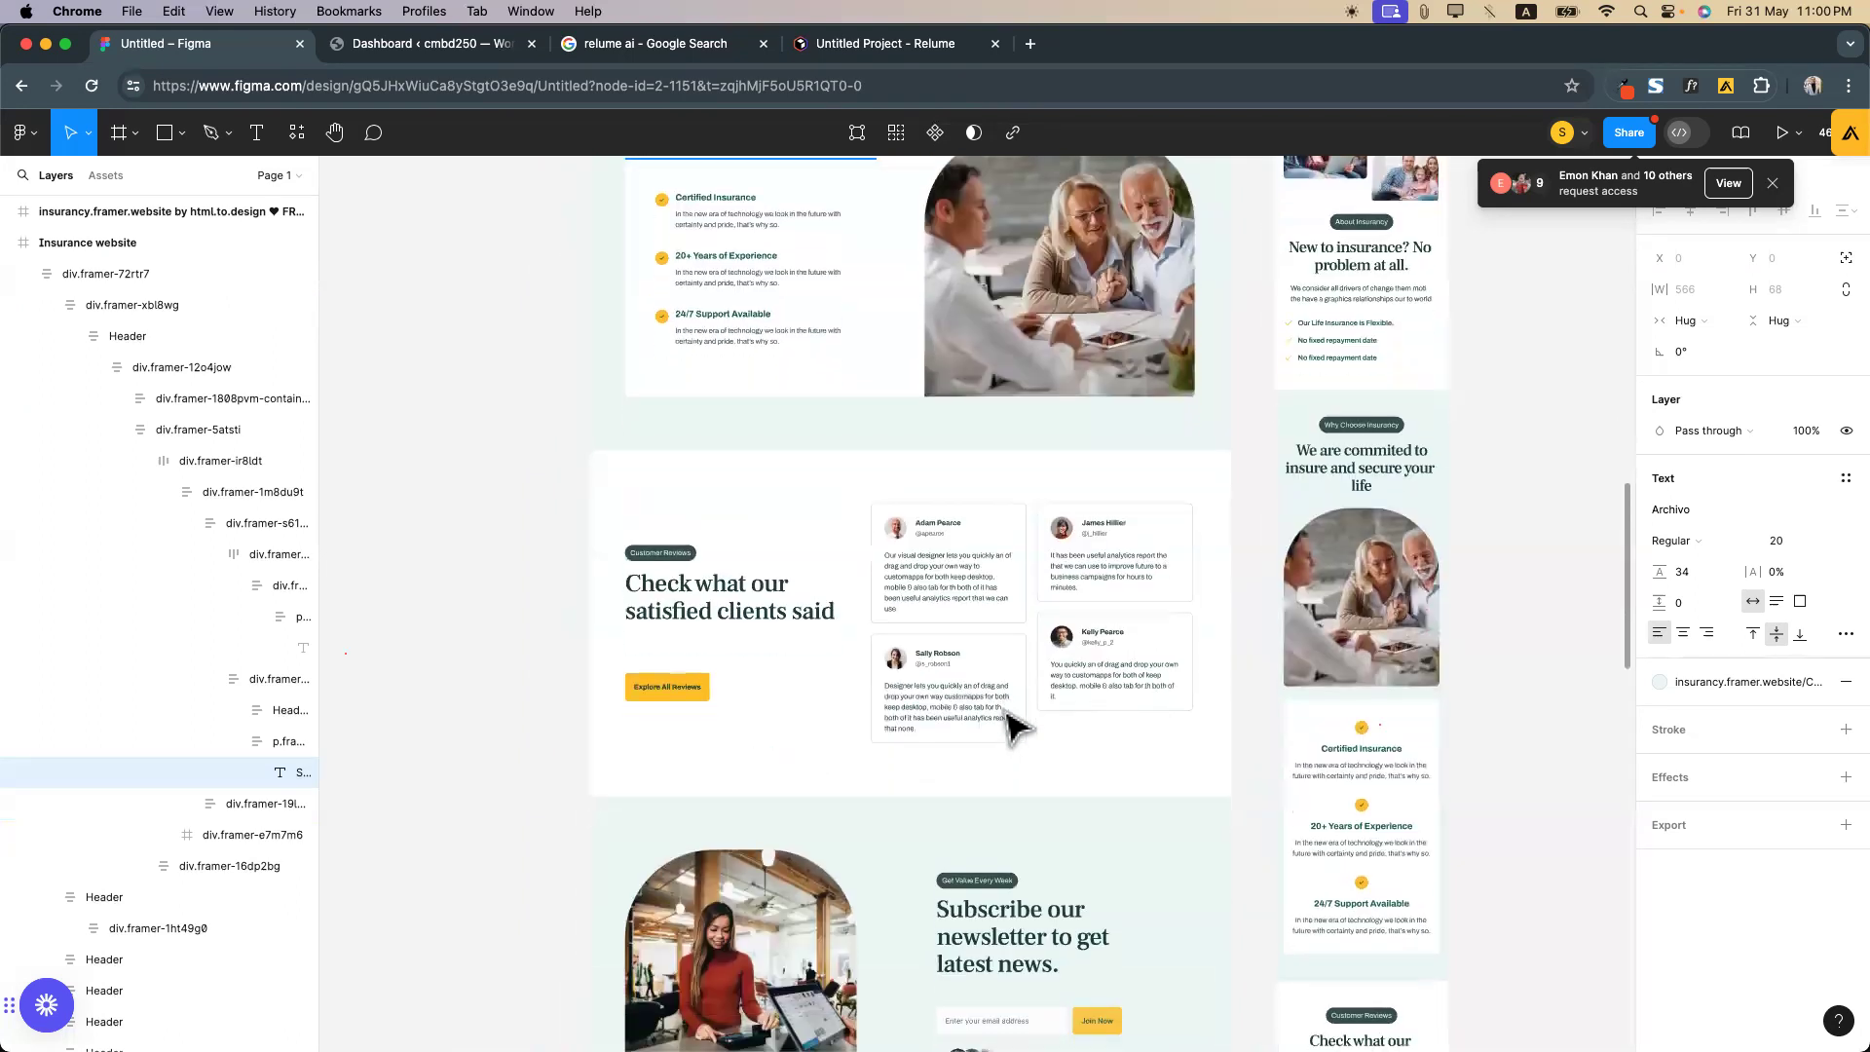
pyautogui.scroll(15, 1013, 725)
pyautogui.scroll(5, 1013, 725)
# Launch the Insurancy prototype preview, showing the '$500k COVERED, $10.99/mo' hero card.
pyautogui.click(1779, 136)
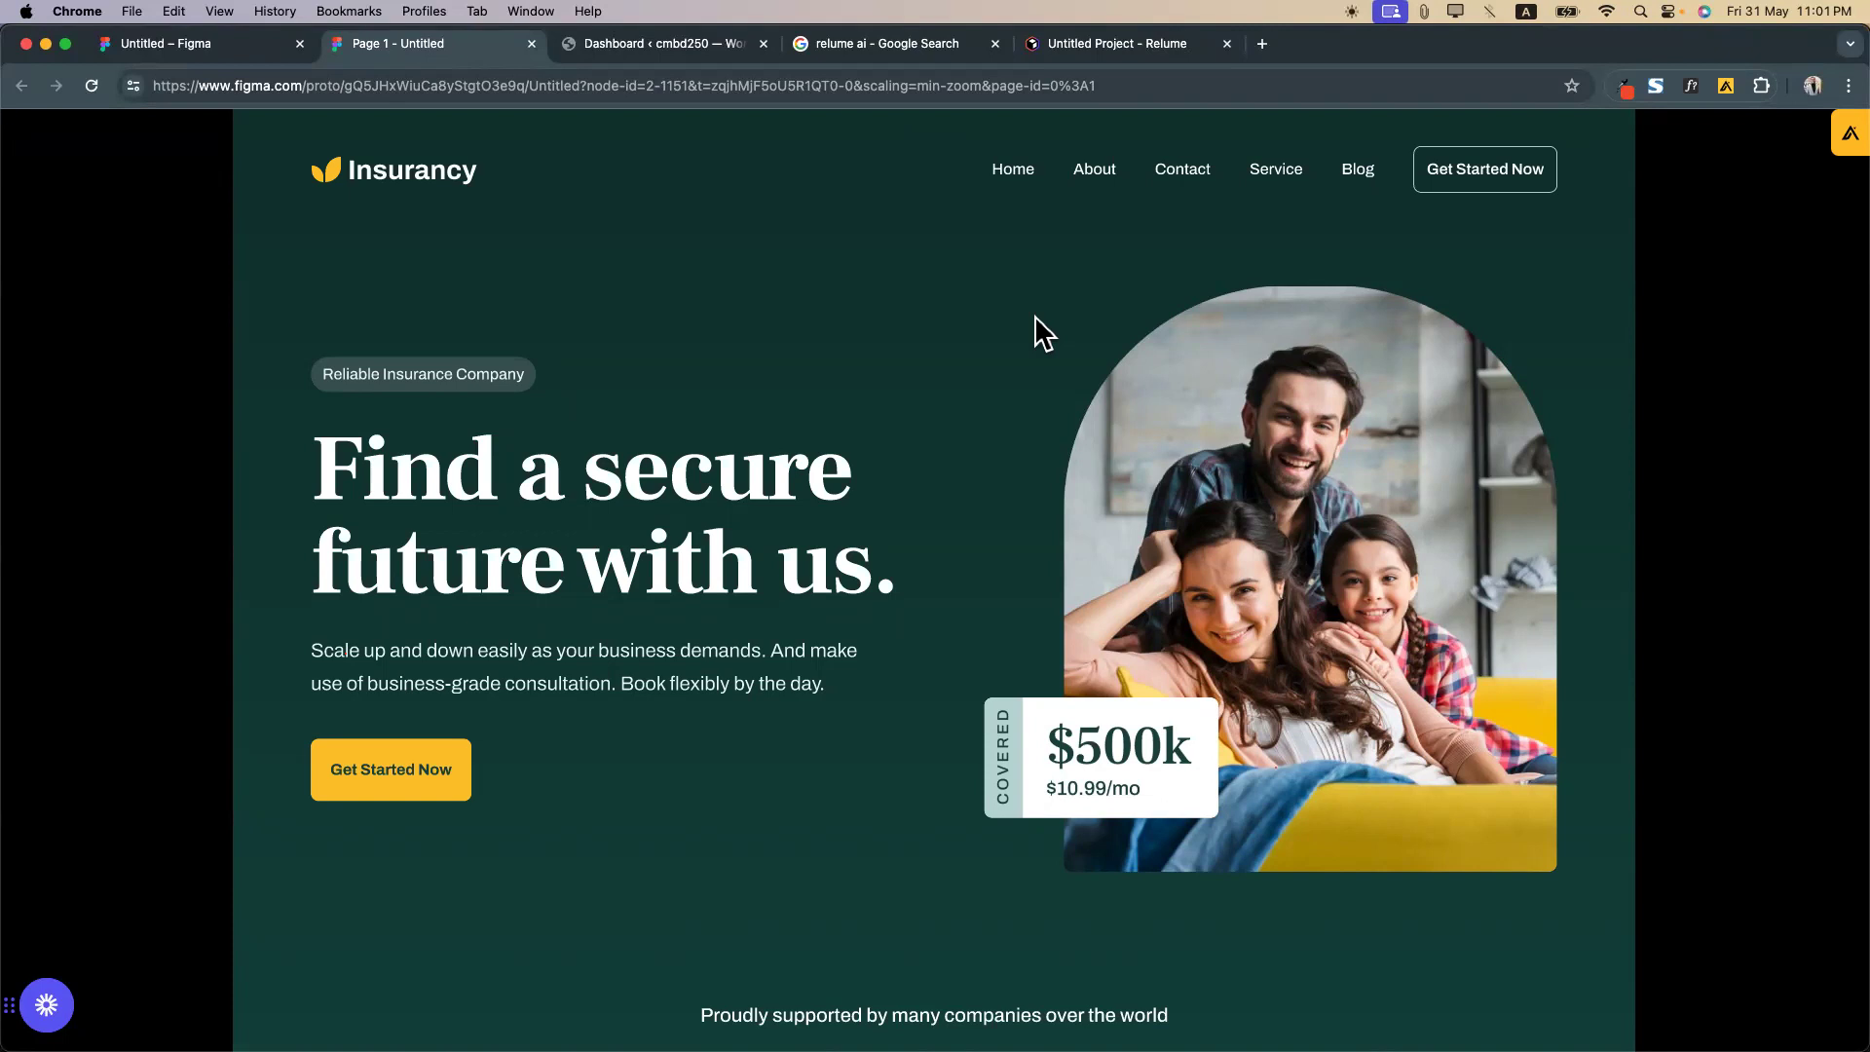
# Exit full screen and bring the incognito Figma browser window forward.
pyautogui.click(1262, 43)
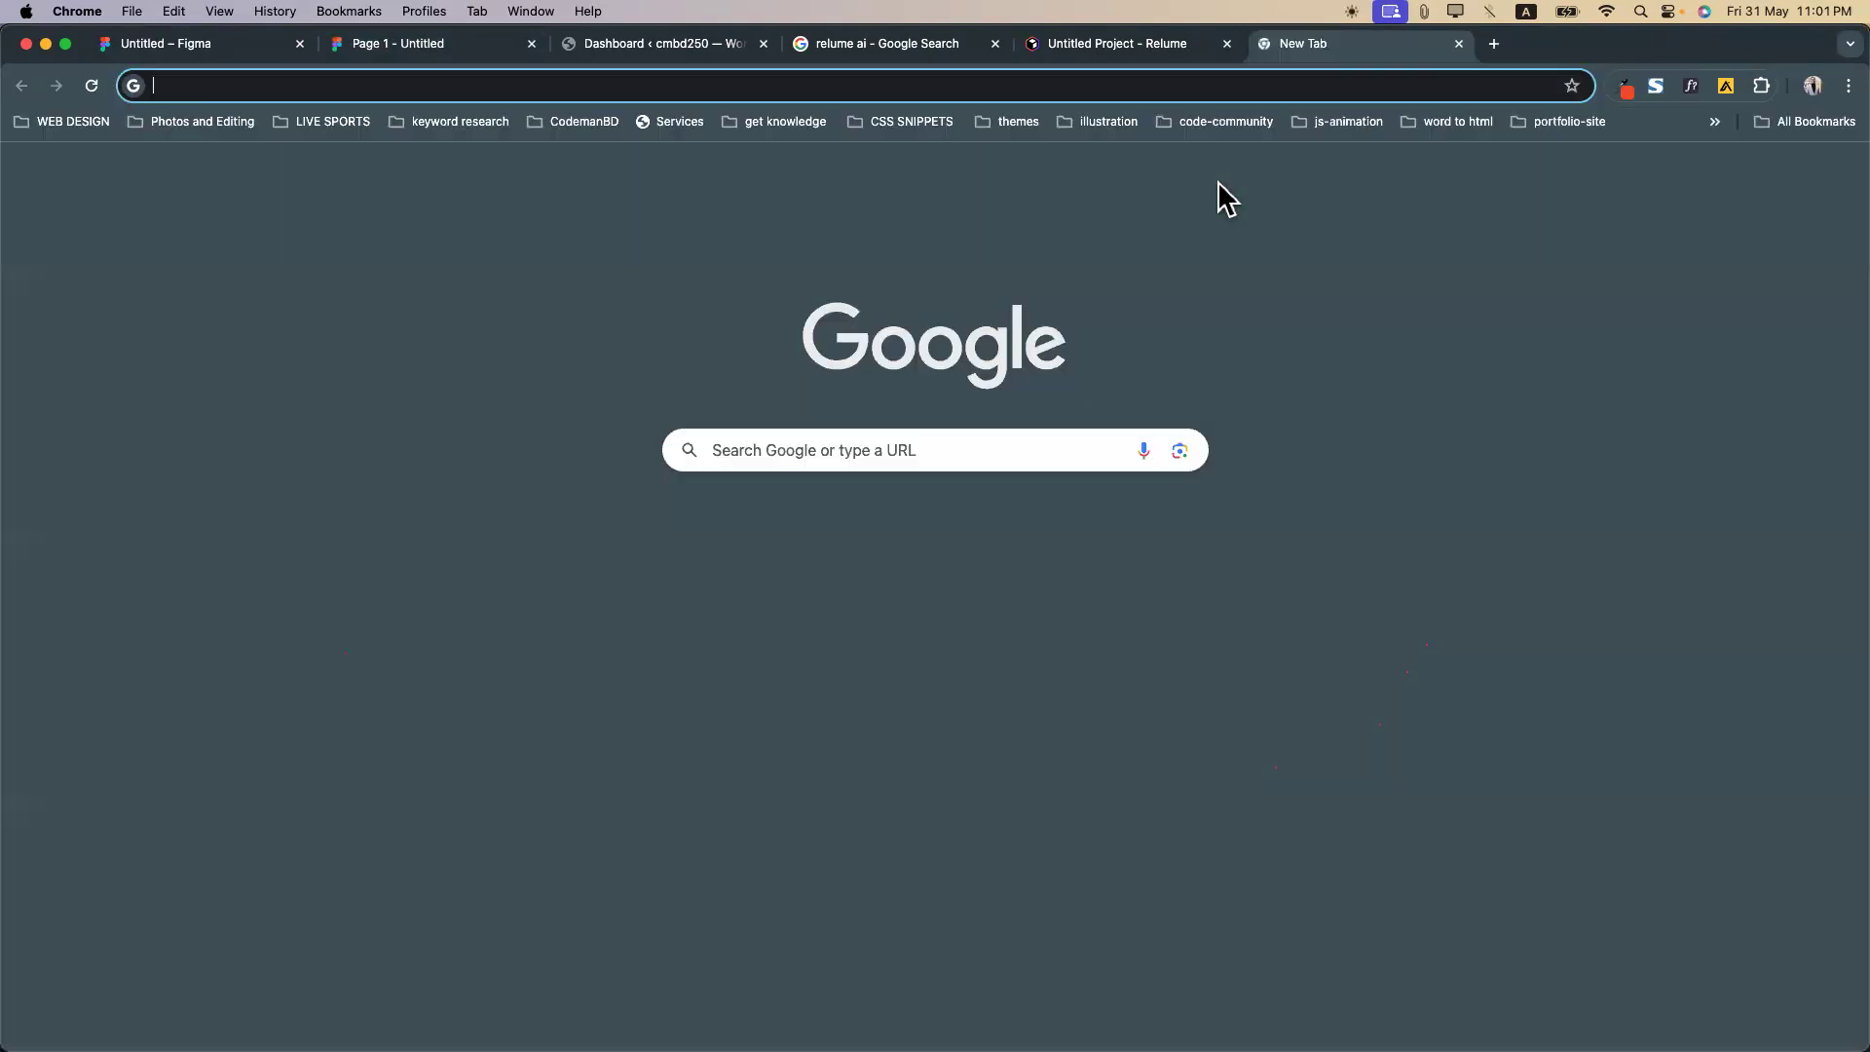
pyautogui.press('ctrl+super+f')
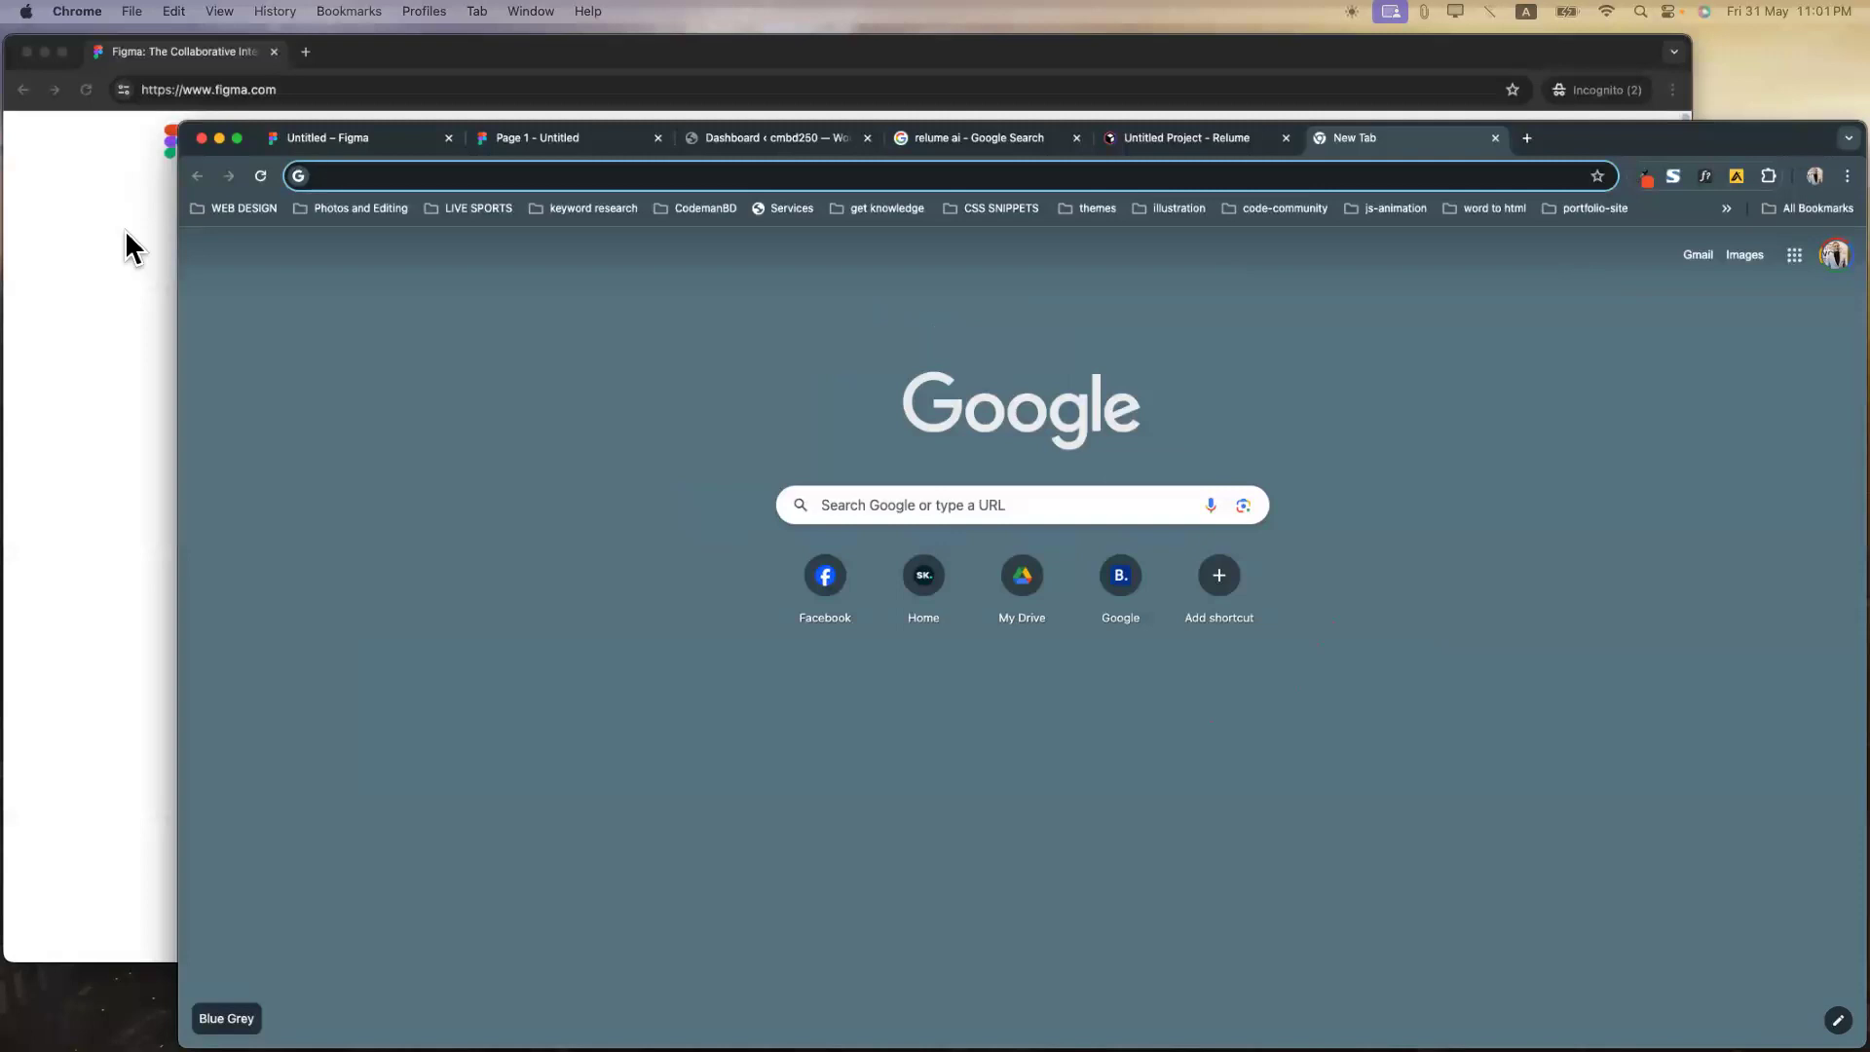
pyautogui.hotkey('ctrl', 'Up')
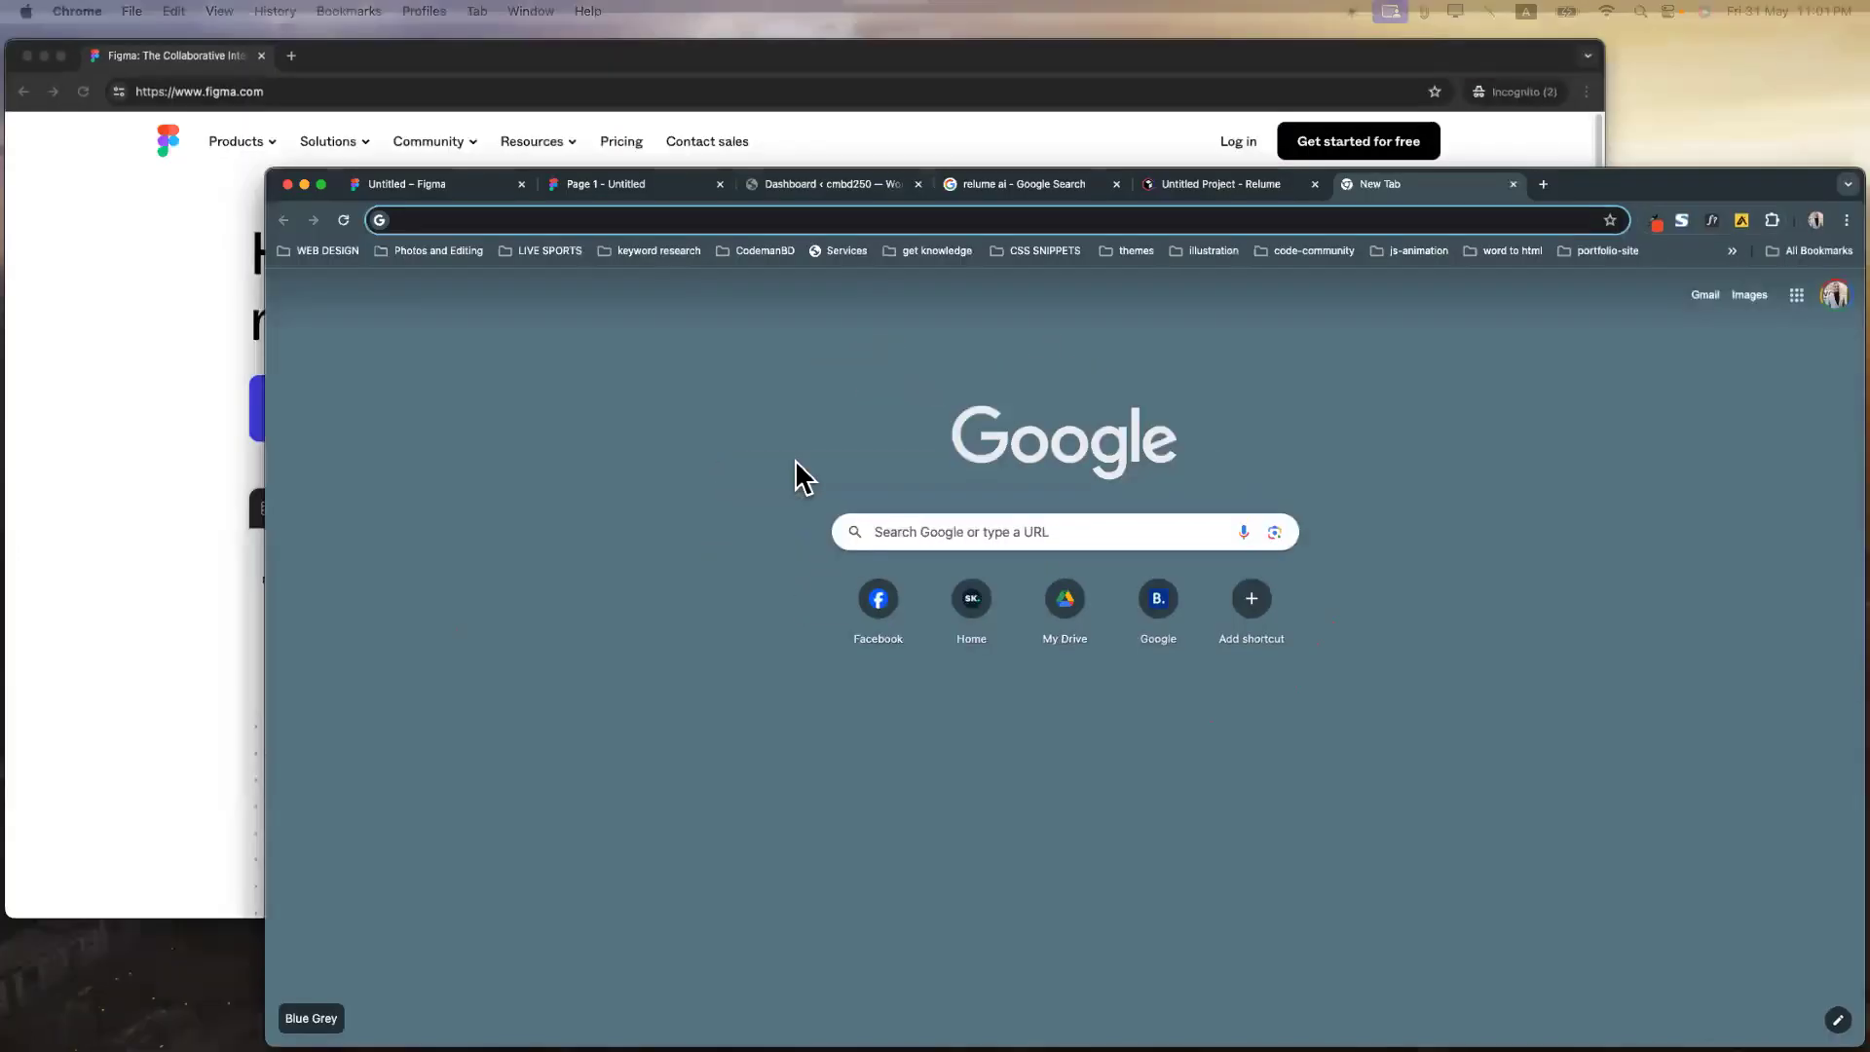
pyautogui.click(646, 293)
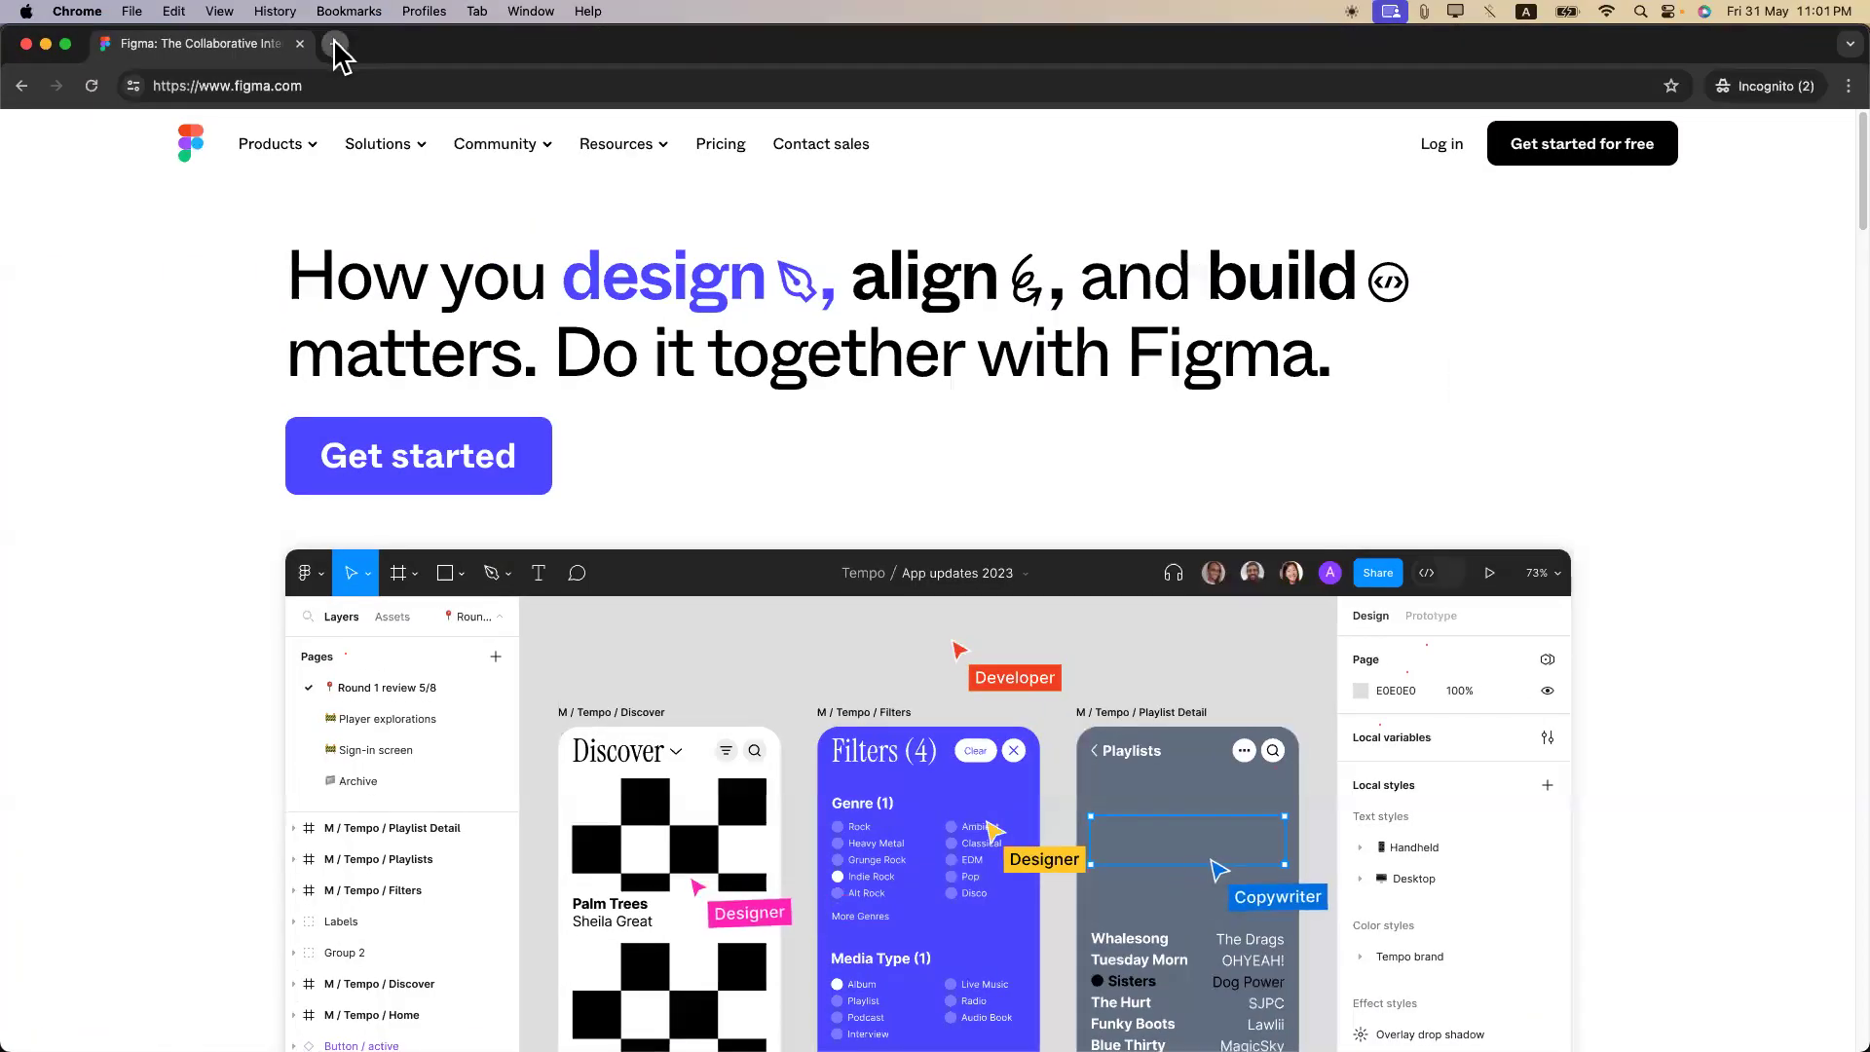
# Load google.com in a new incognito tab.
pyautogui.click(330, 43)
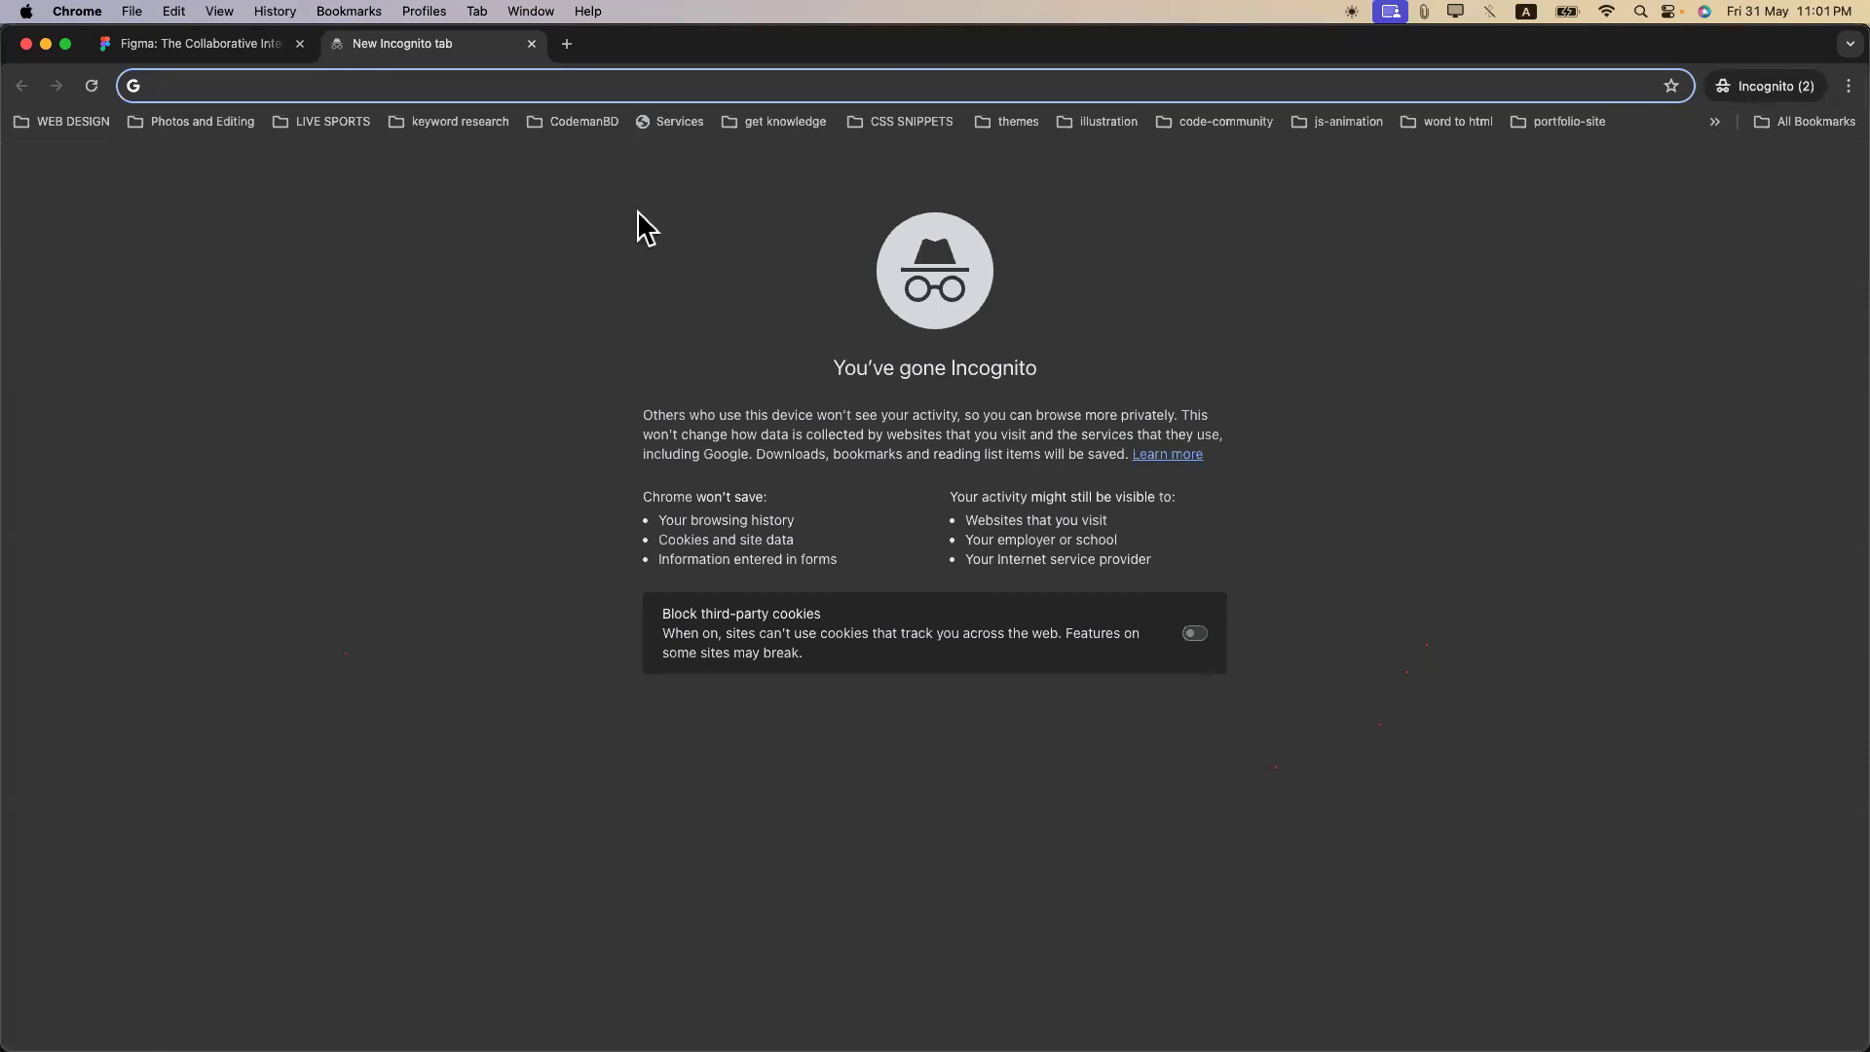
pyautogui.write('google.com')
pyautogui.press('Return')
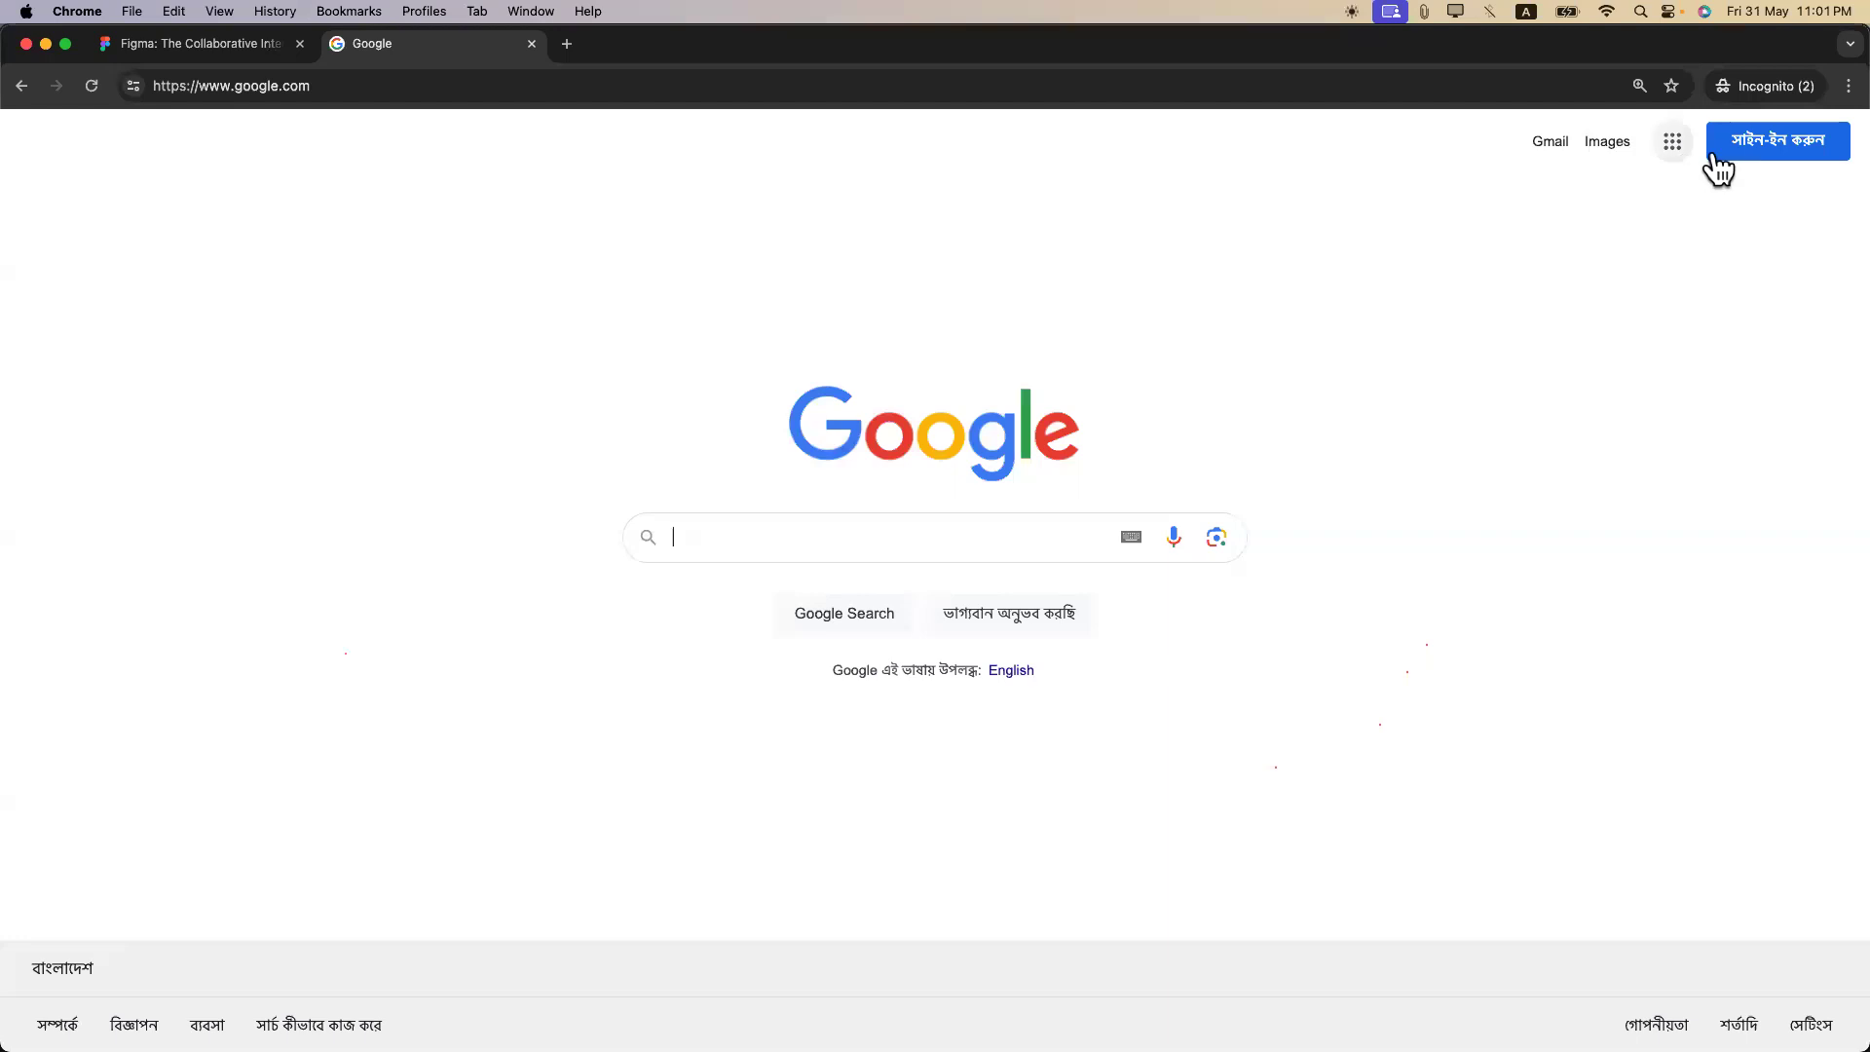
# Start Google sign-in with the saved account e-mail, then return to the Figma homepage tab.
pyautogui.click(1714, 158)
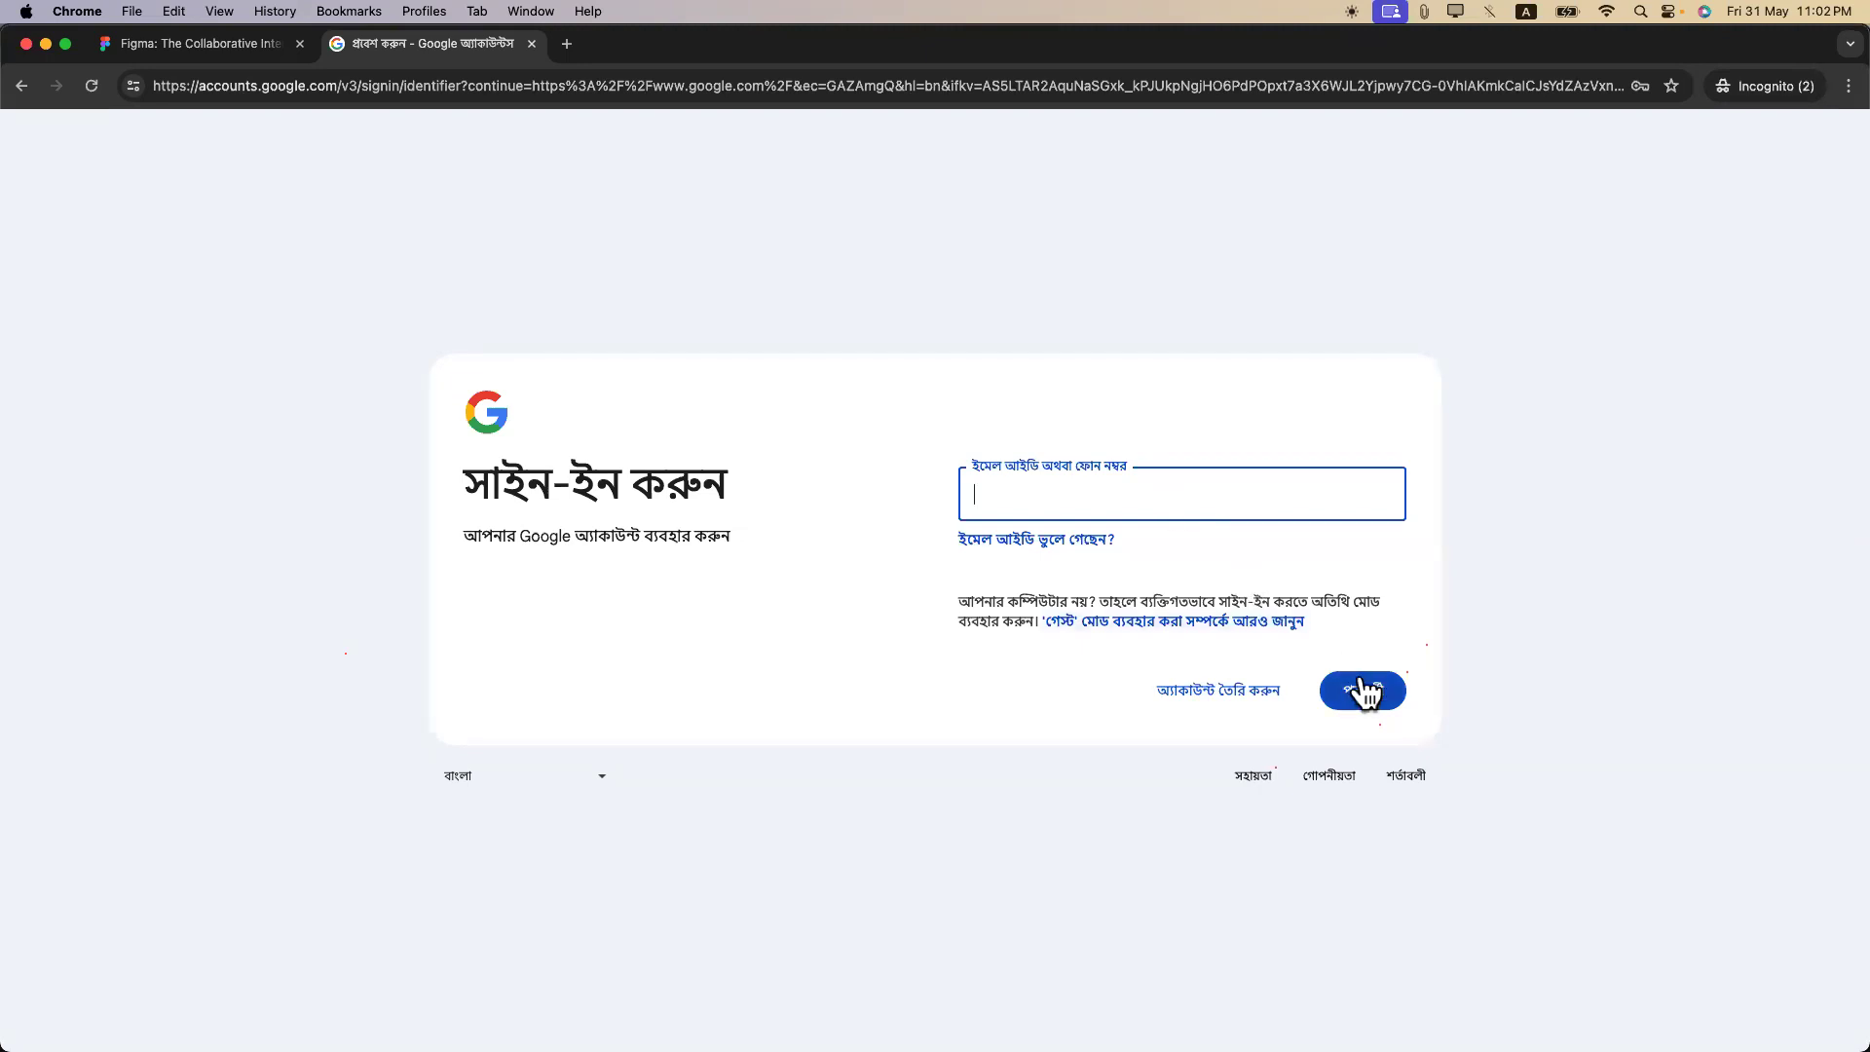
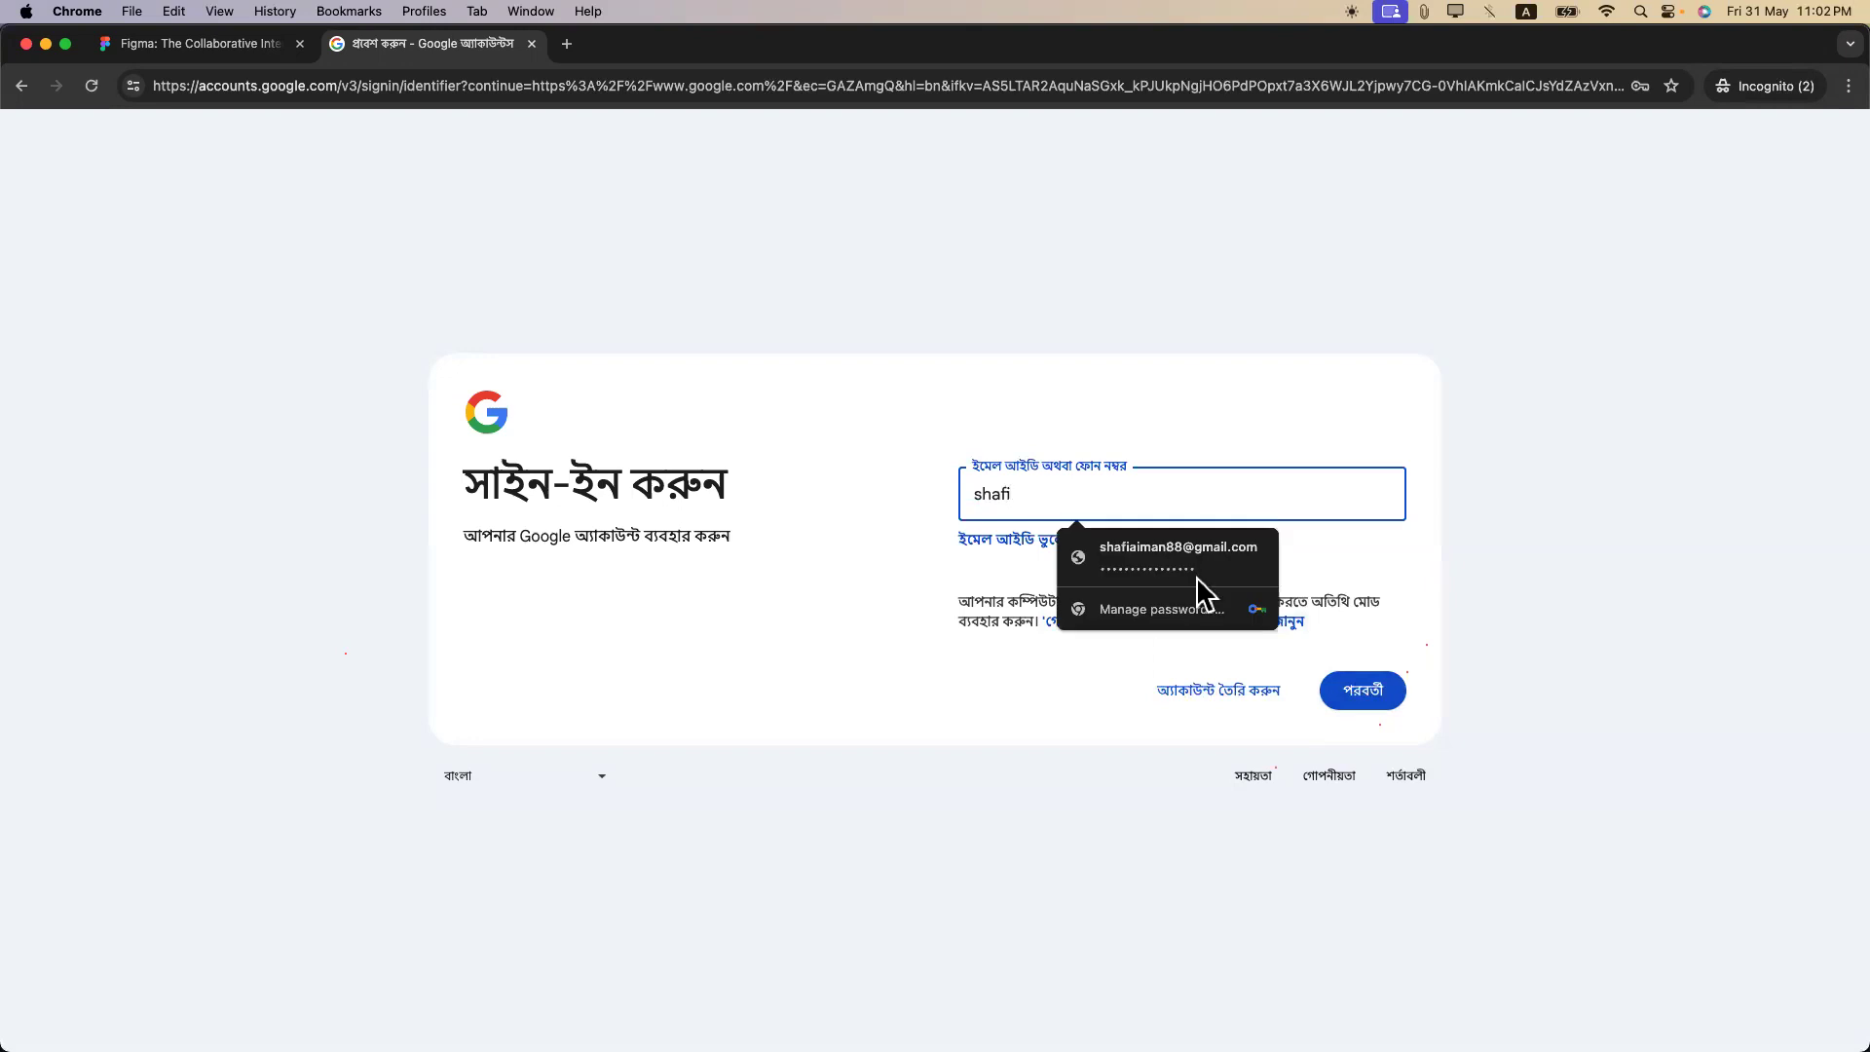
pyautogui.click(1197, 573)
pyautogui.click(1348, 697)
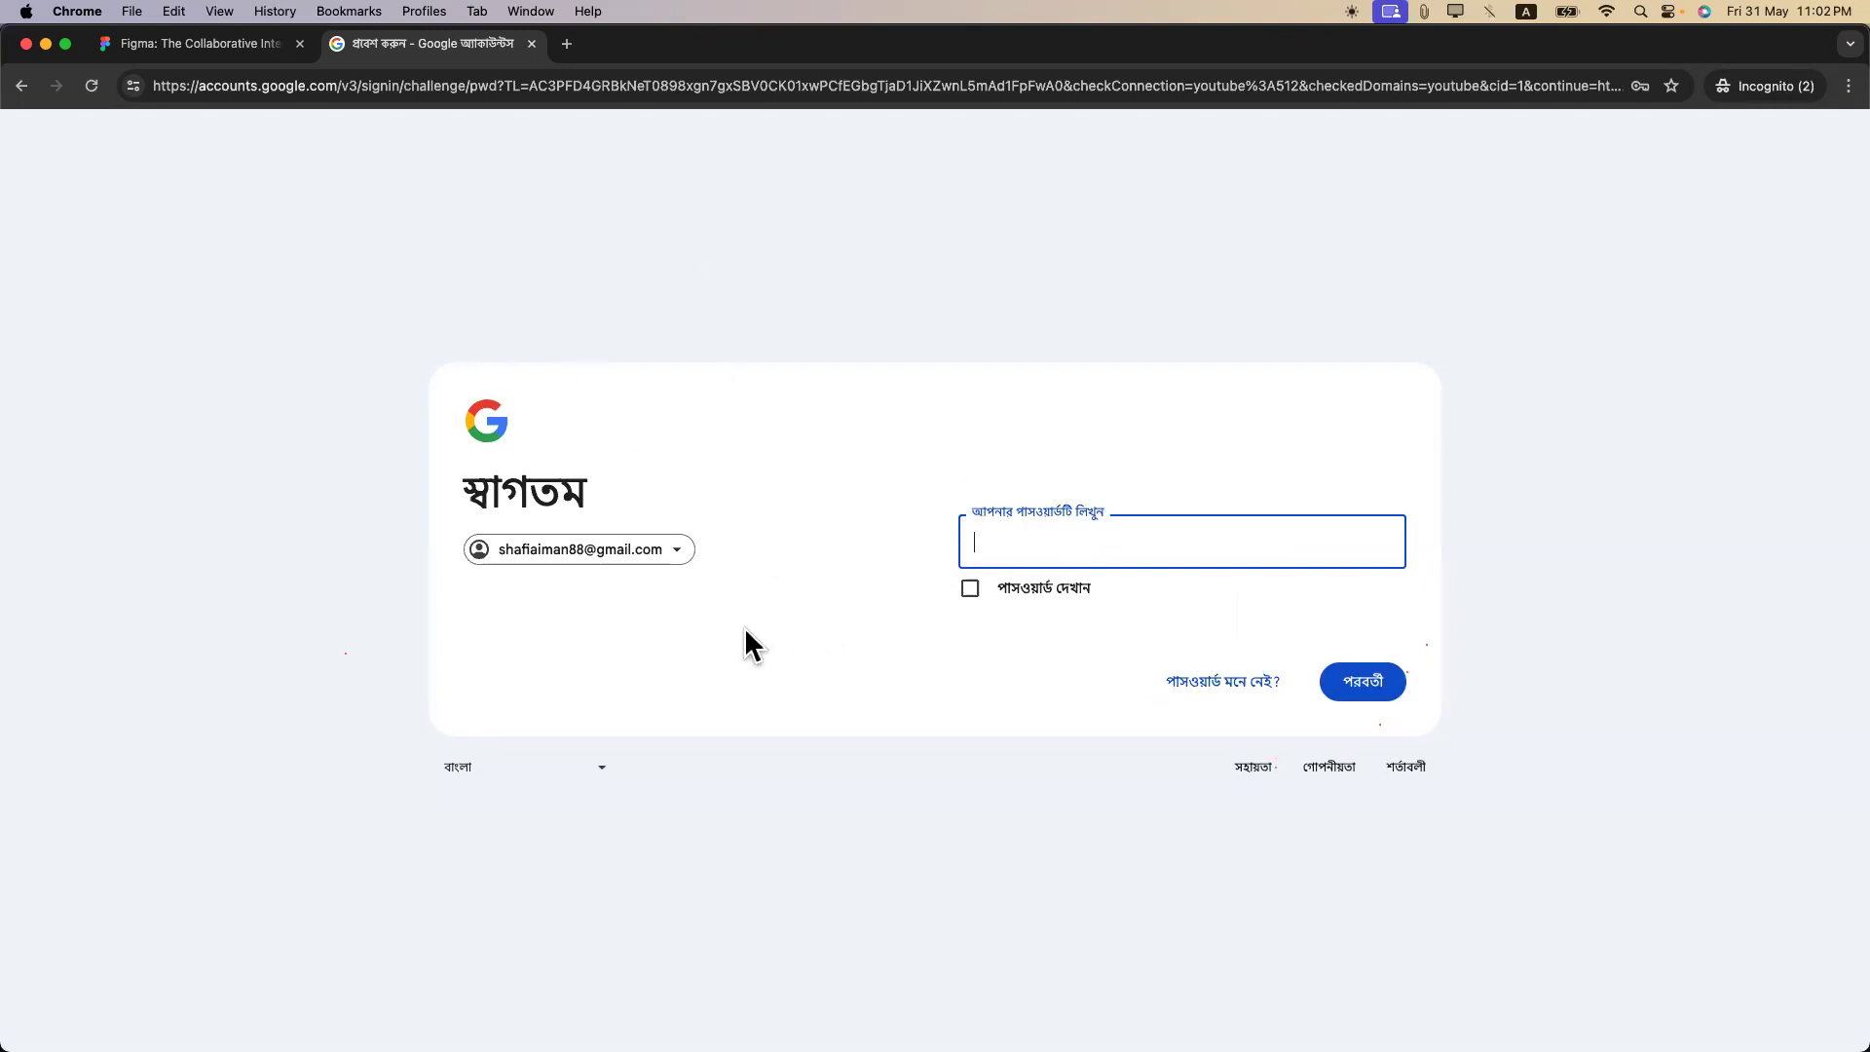
pyautogui.click(212, 48)
# Bring up the main Chrome window and open the Insurancy prototype, briefly checking the WordPress dashboard.
pyautogui.hotkey('ctrl', 'Up')
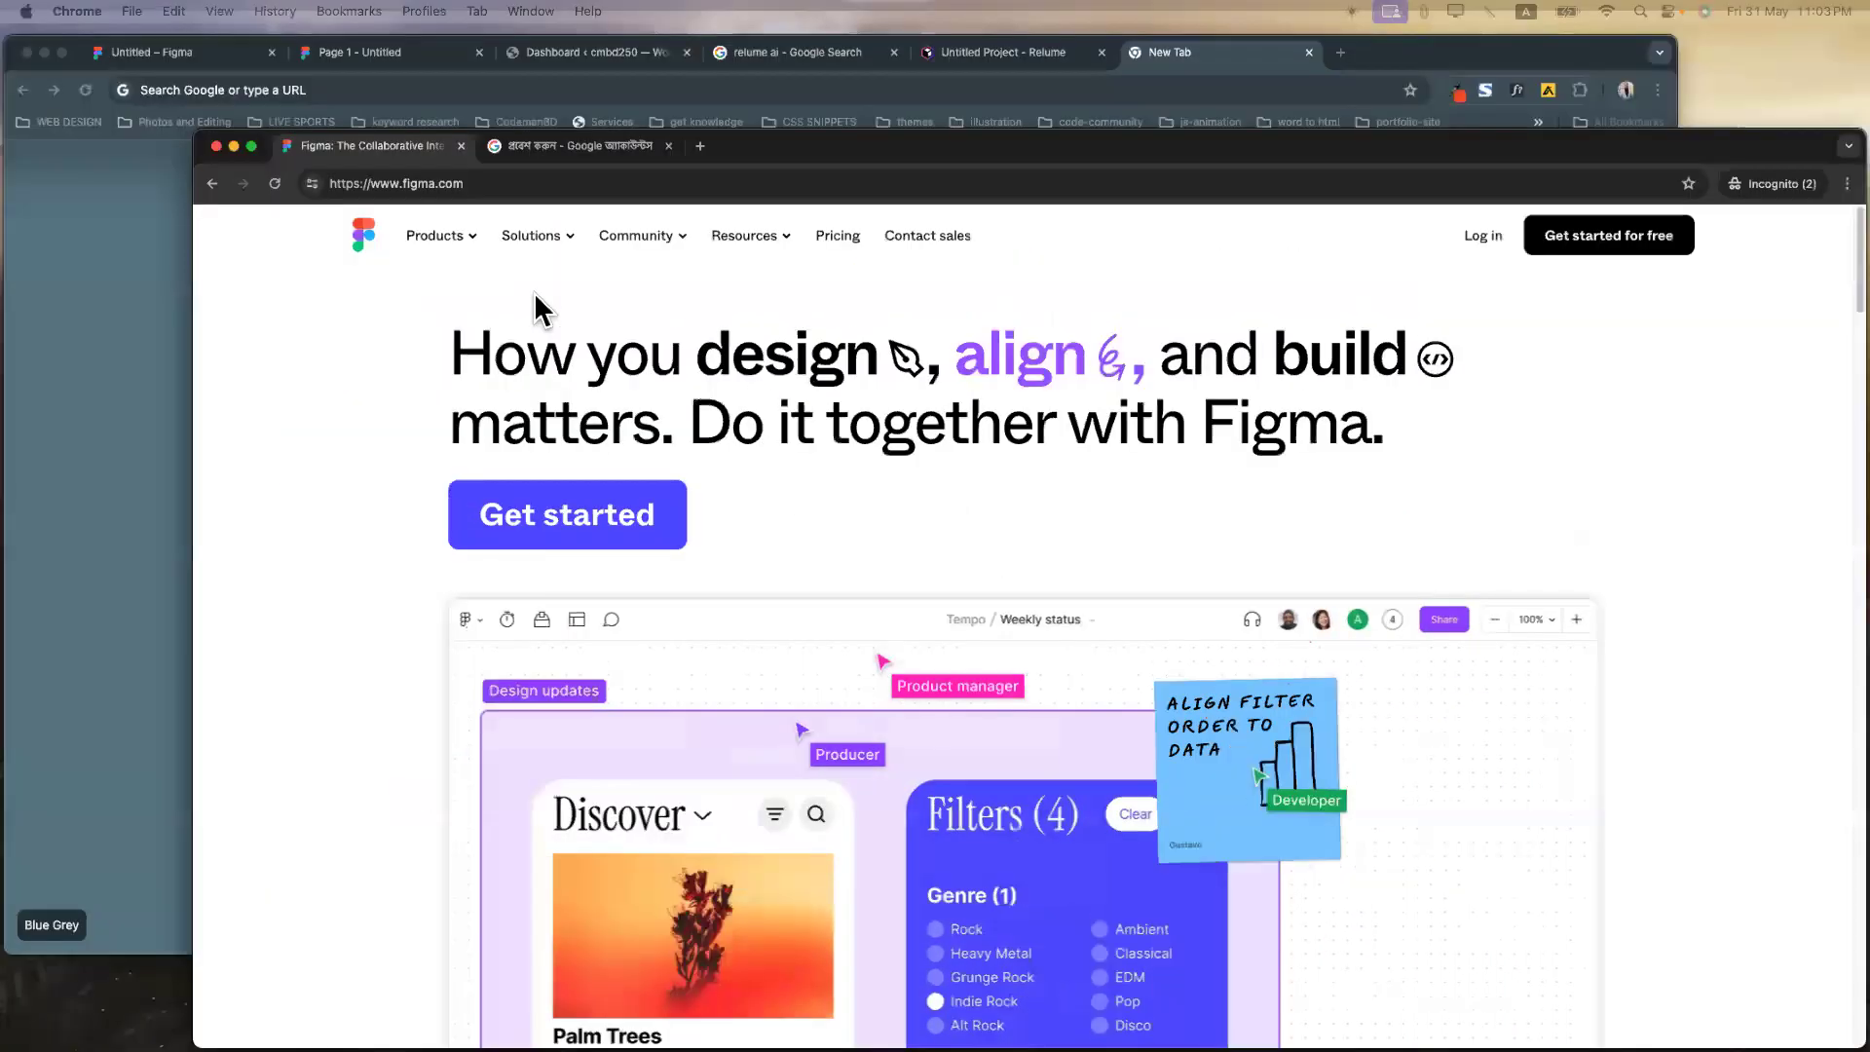
pyautogui.click(673, 276)
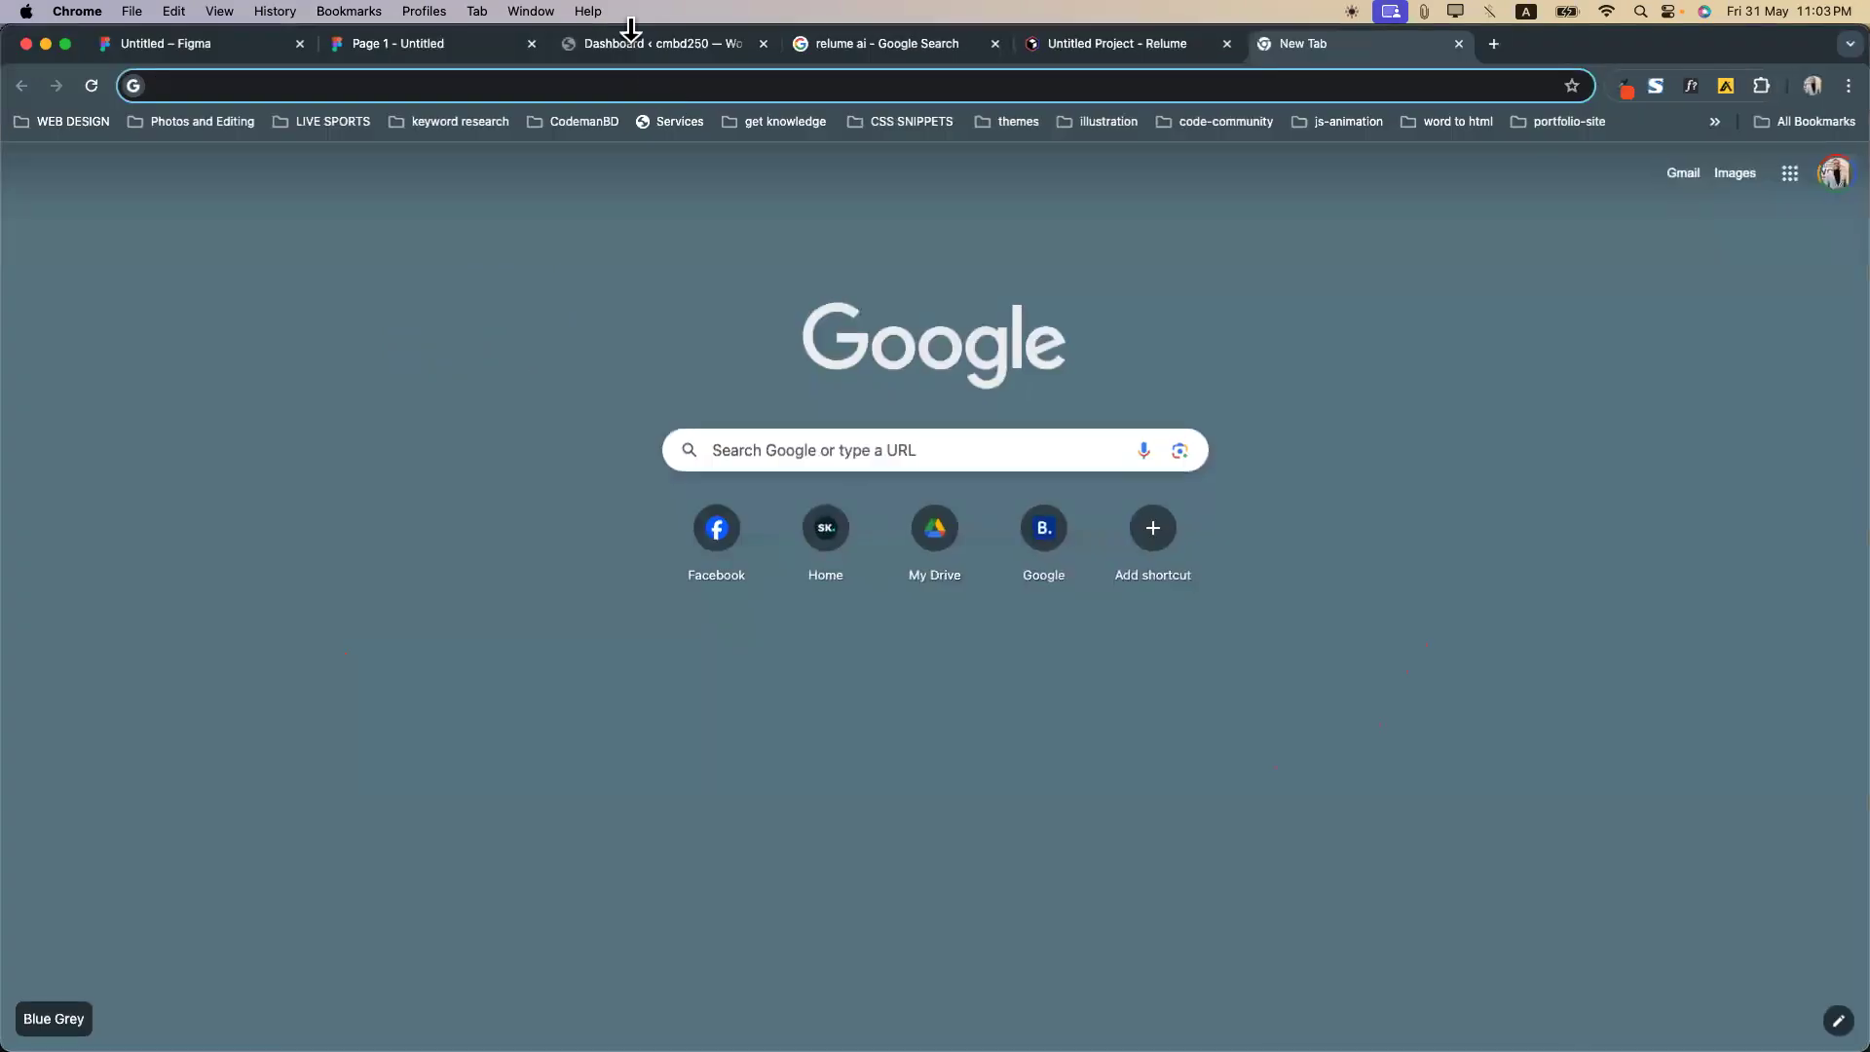
pyautogui.click(438, 49)
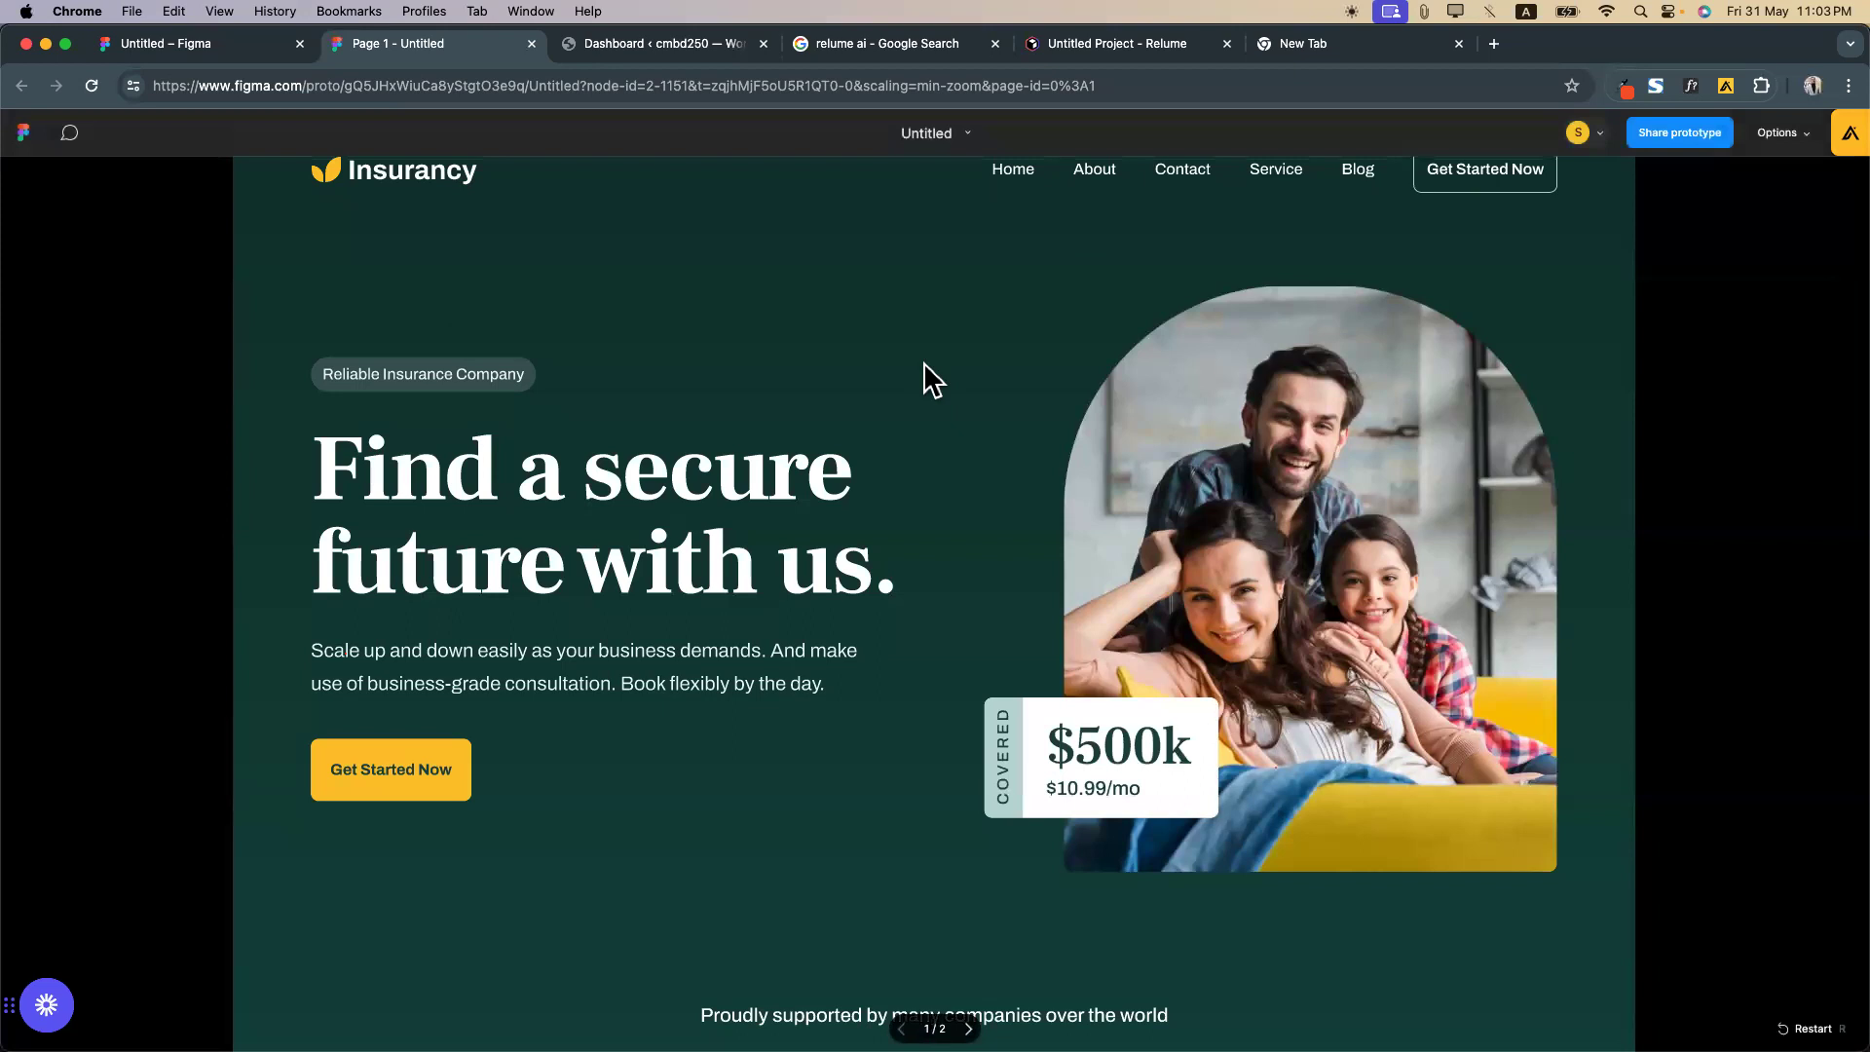
pyautogui.click(691, 43)
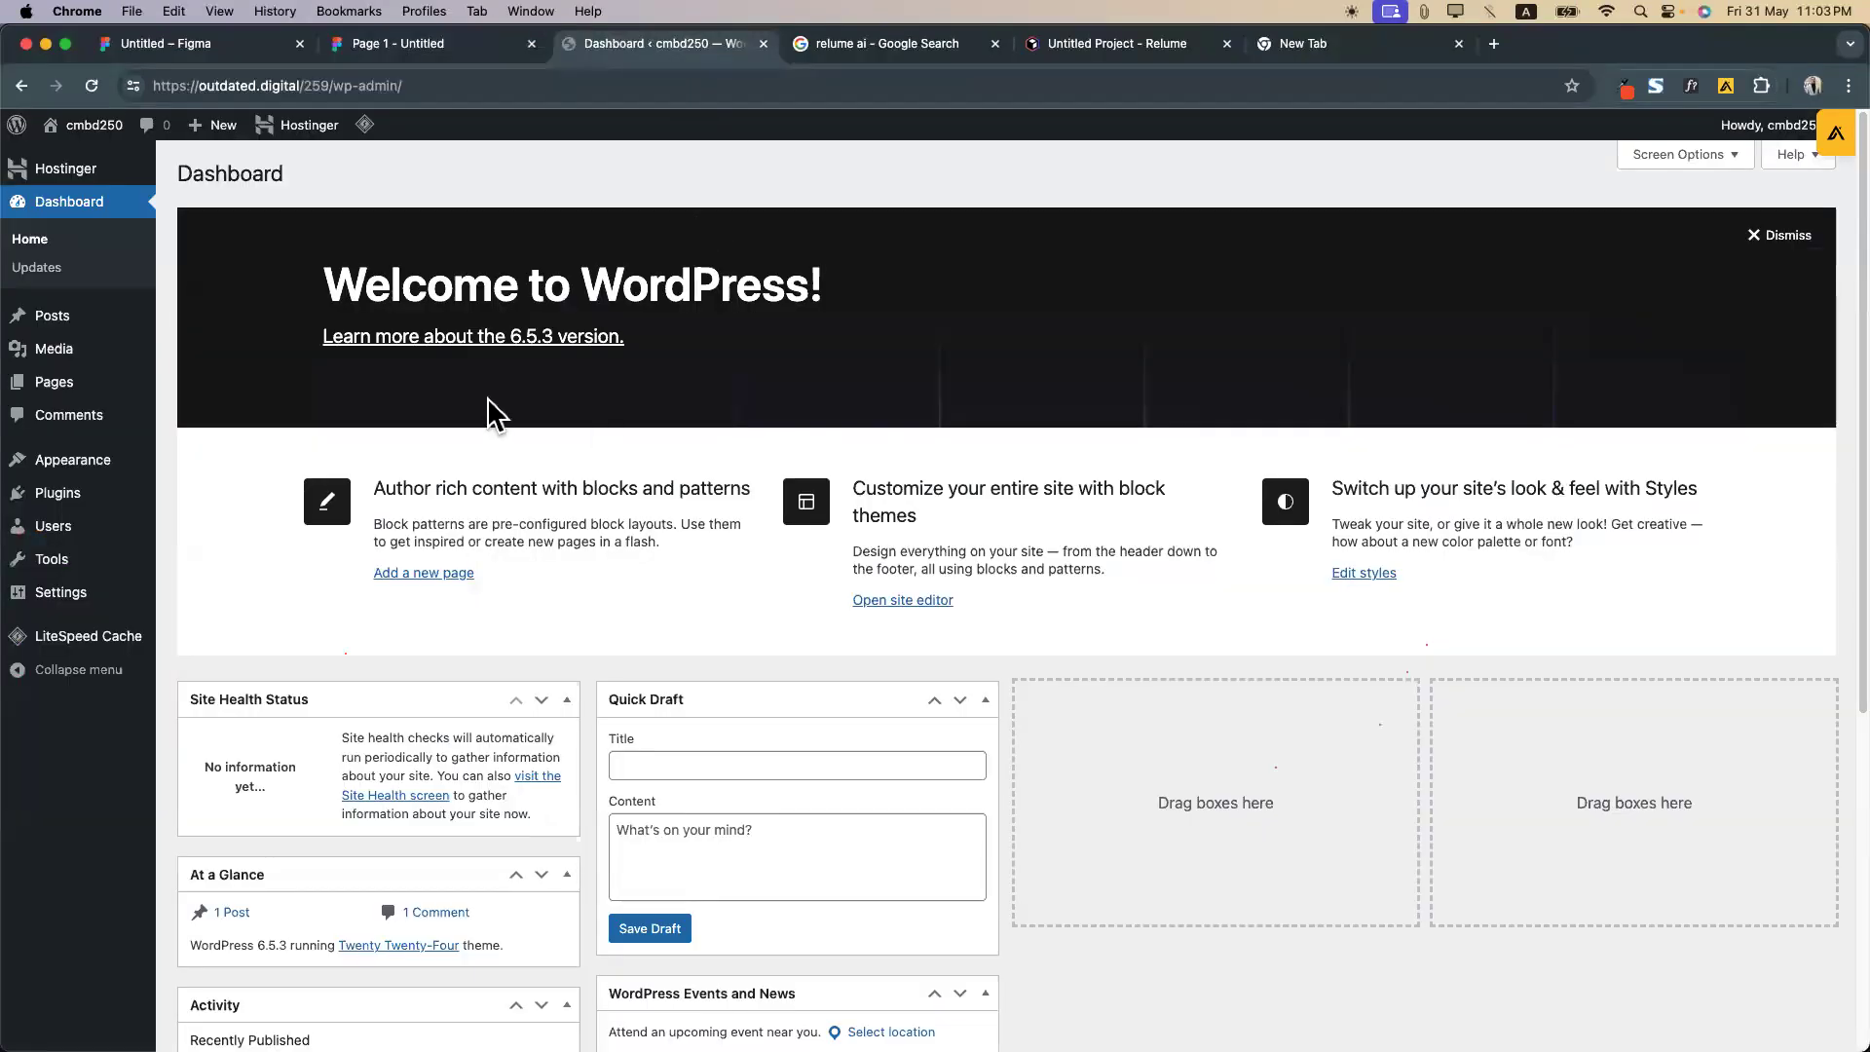
pyautogui.click(409, 57)
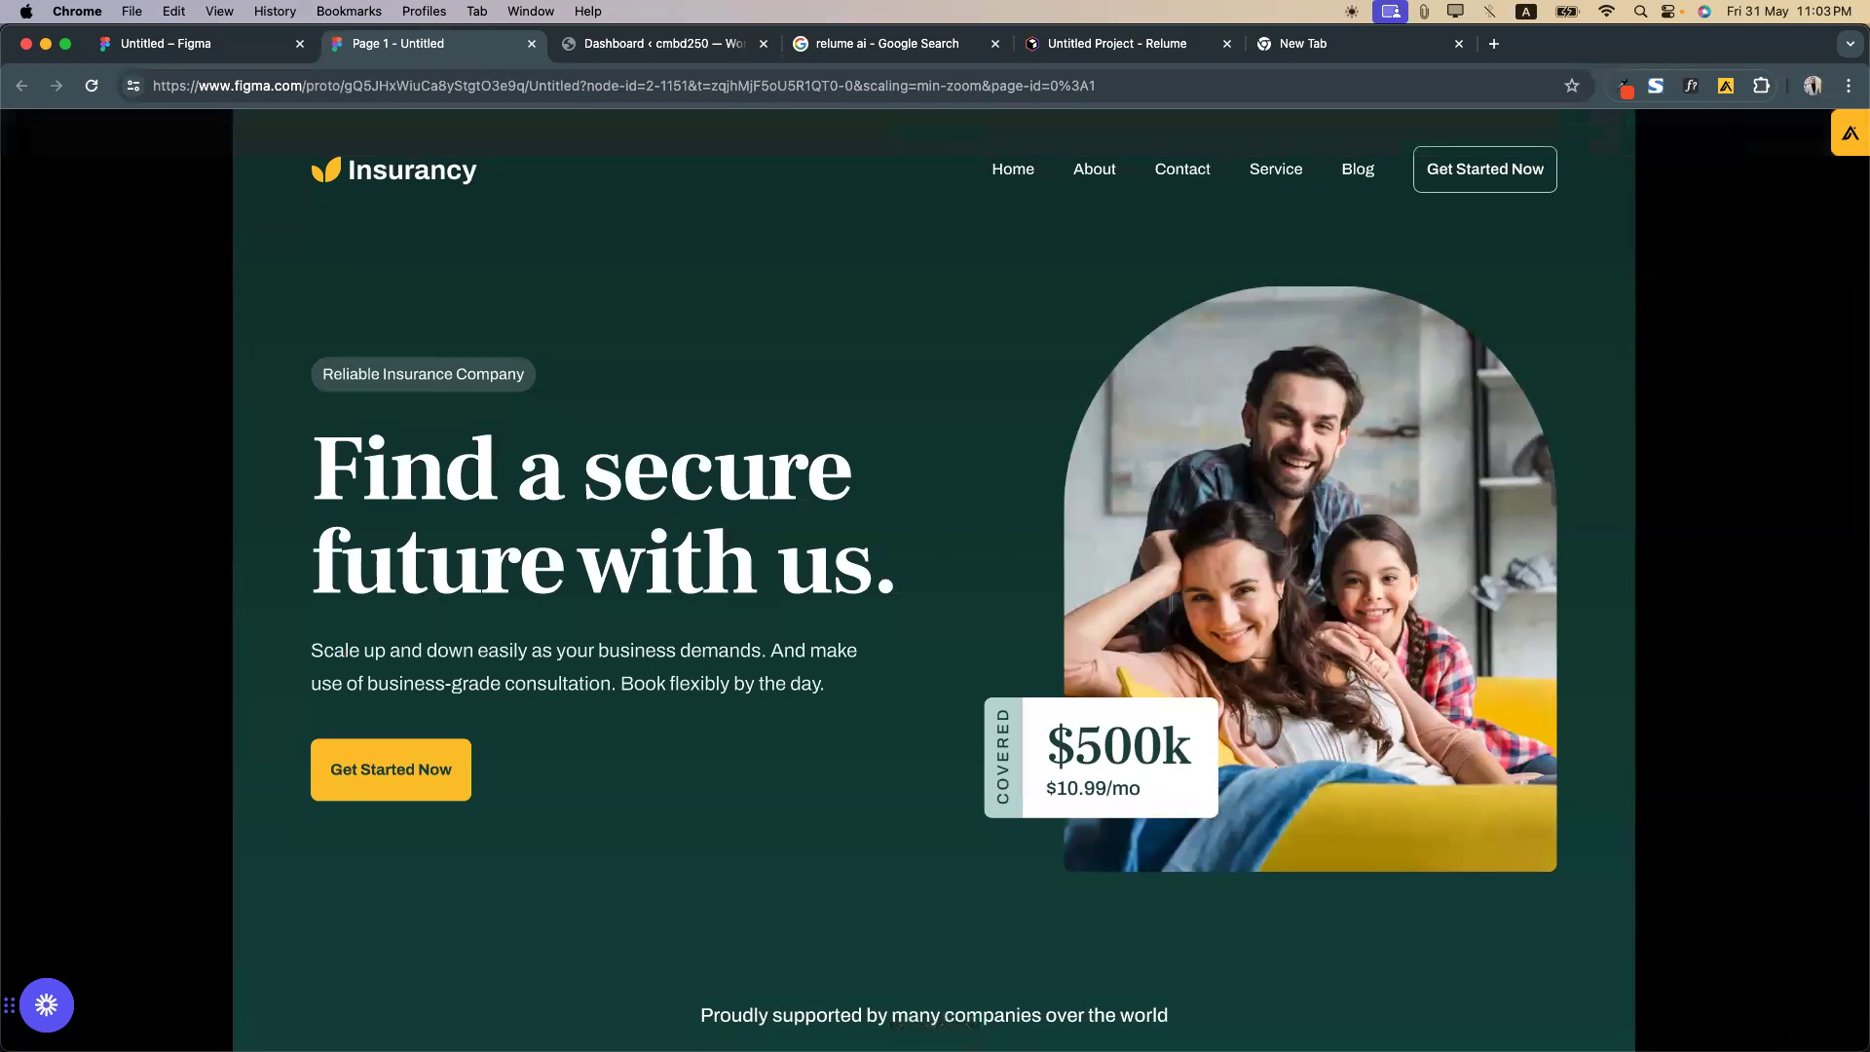
# Scroll through the Insurancy home page prototype to review its sections.
pyautogui.scroll(-3, 976, 555)
pyautogui.scroll(3, 977, 555)
pyautogui.scroll(-3, 933, 697)
pyautogui.scroll(-3, 933, 698)
pyautogui.scroll(6, 933, 697)
# Load the EW Villa Medica site (ewvillabd.com) in a new tab, then return to the Insurancy prototype.
pyautogui.click(1307, 54)
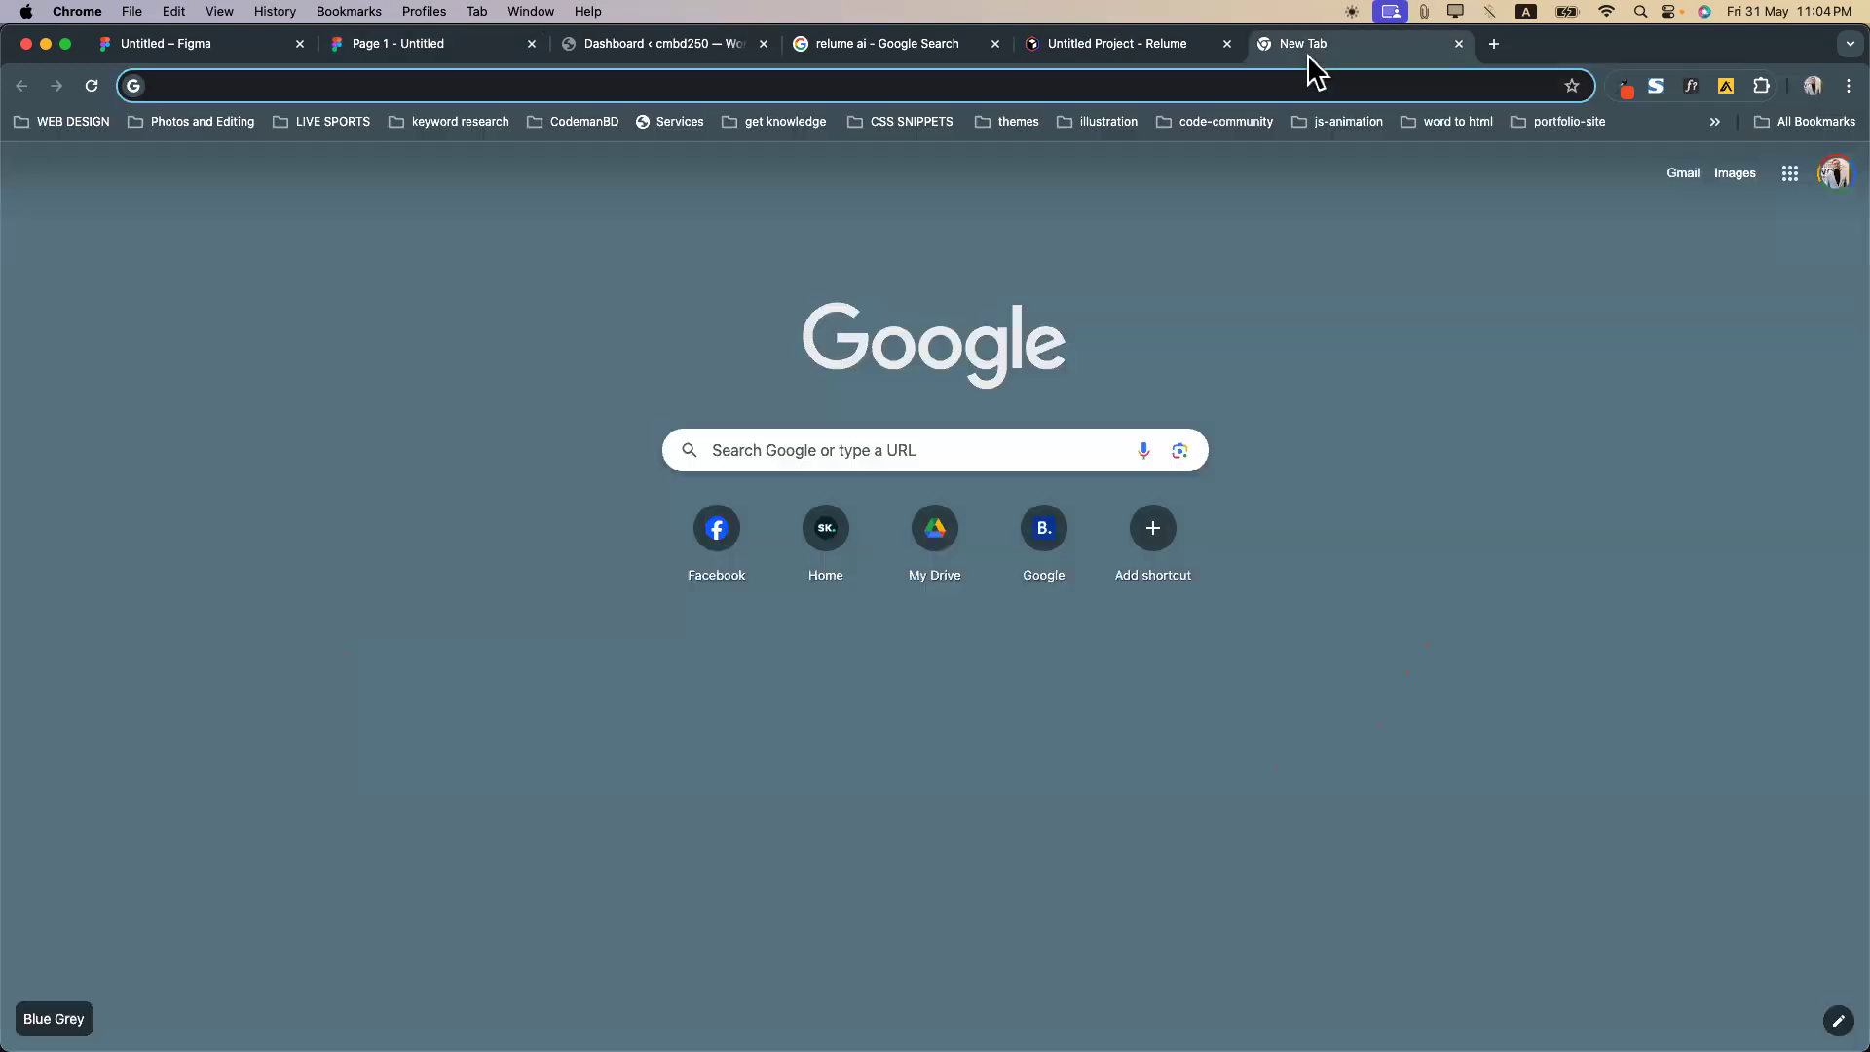
pyautogui.write('ew')
pyautogui.press('Return')
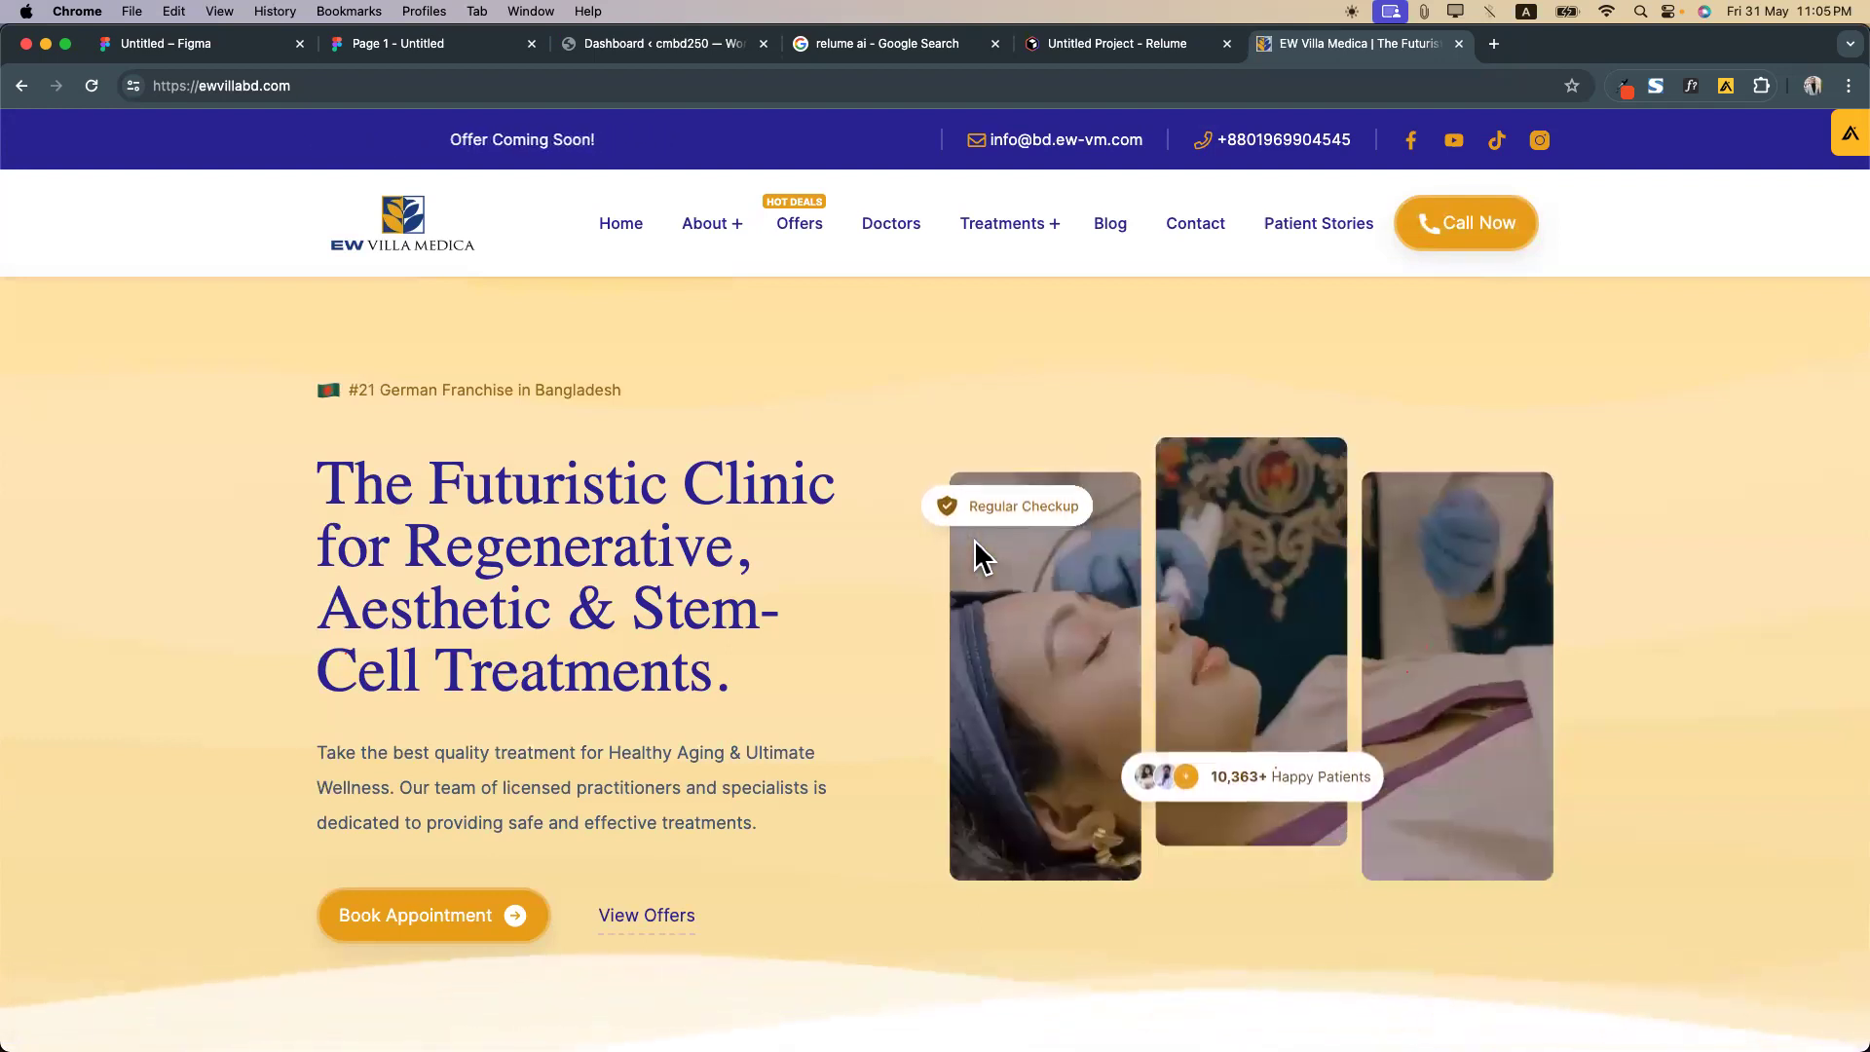
pyautogui.click(398, 49)
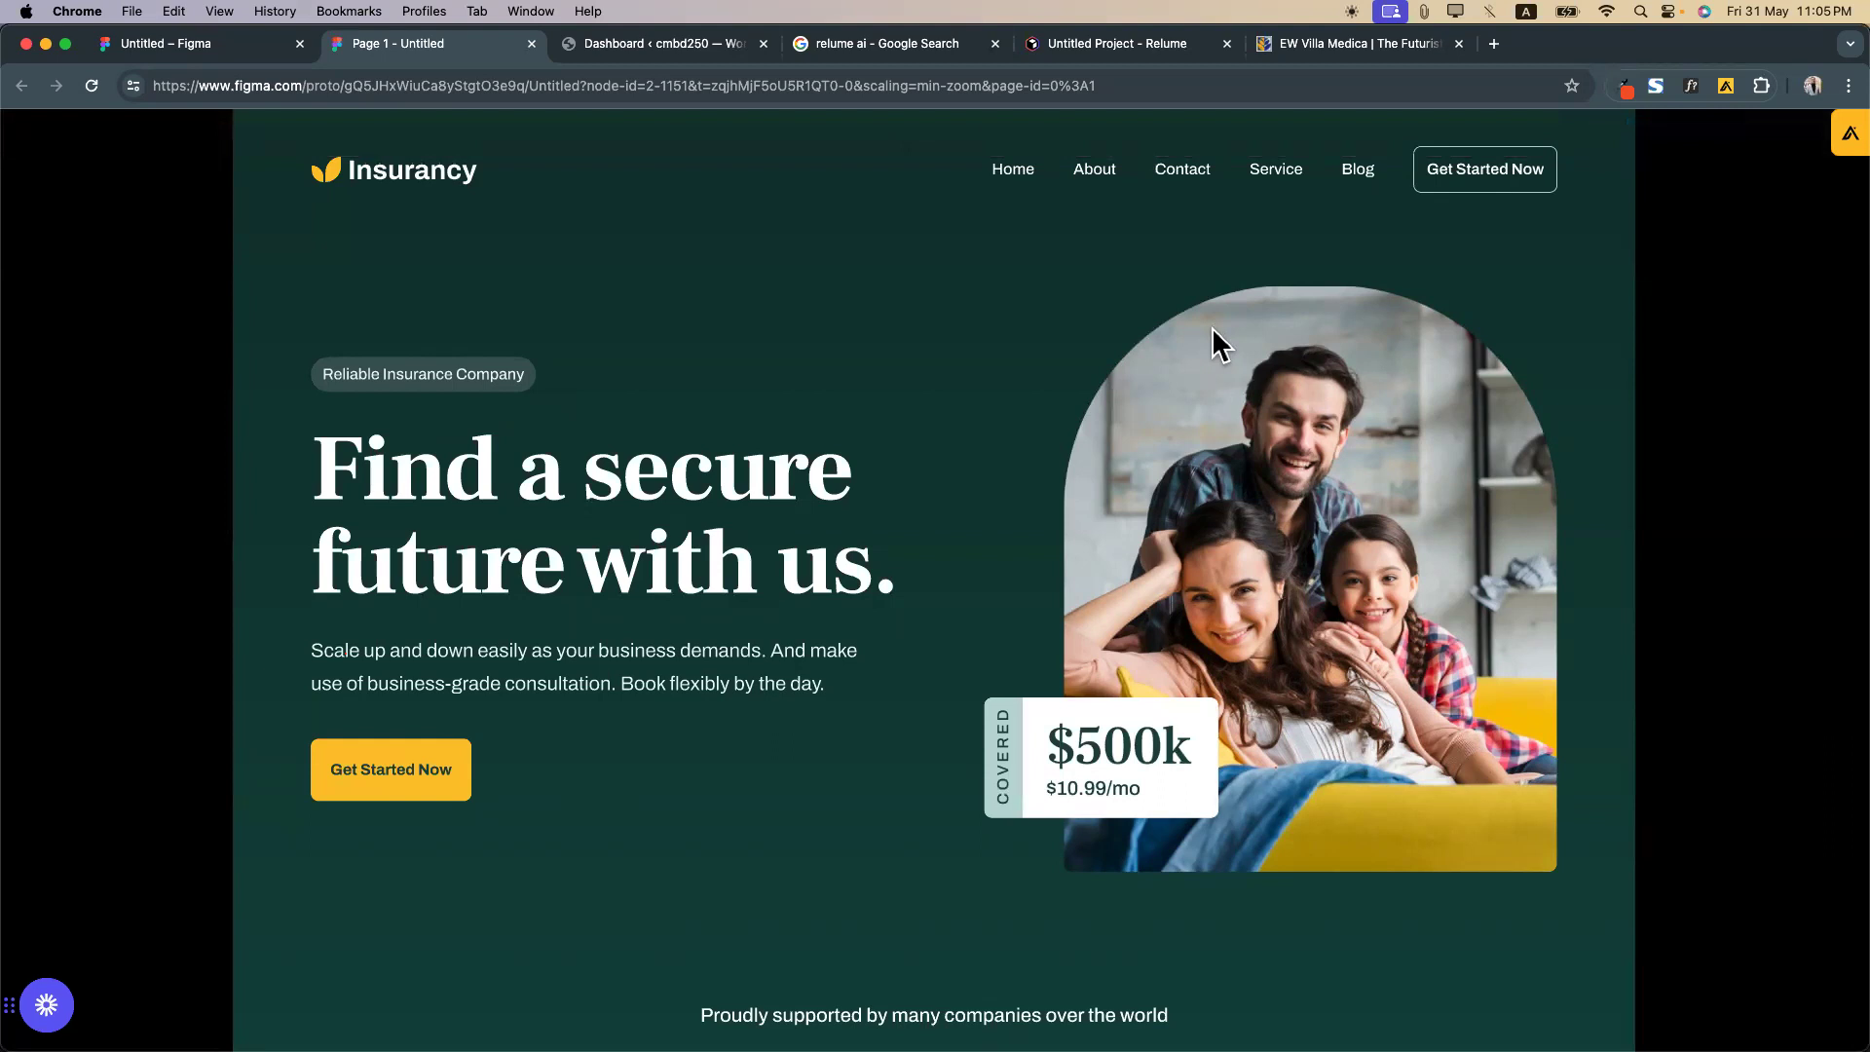
# Give the header's Get Started Now button the Sunglow yellow fill style and view it in the prototype.
pyautogui.moveTo(1440, 172)
pyautogui.moveTo(935, 146)
pyautogui.click(170, 44)
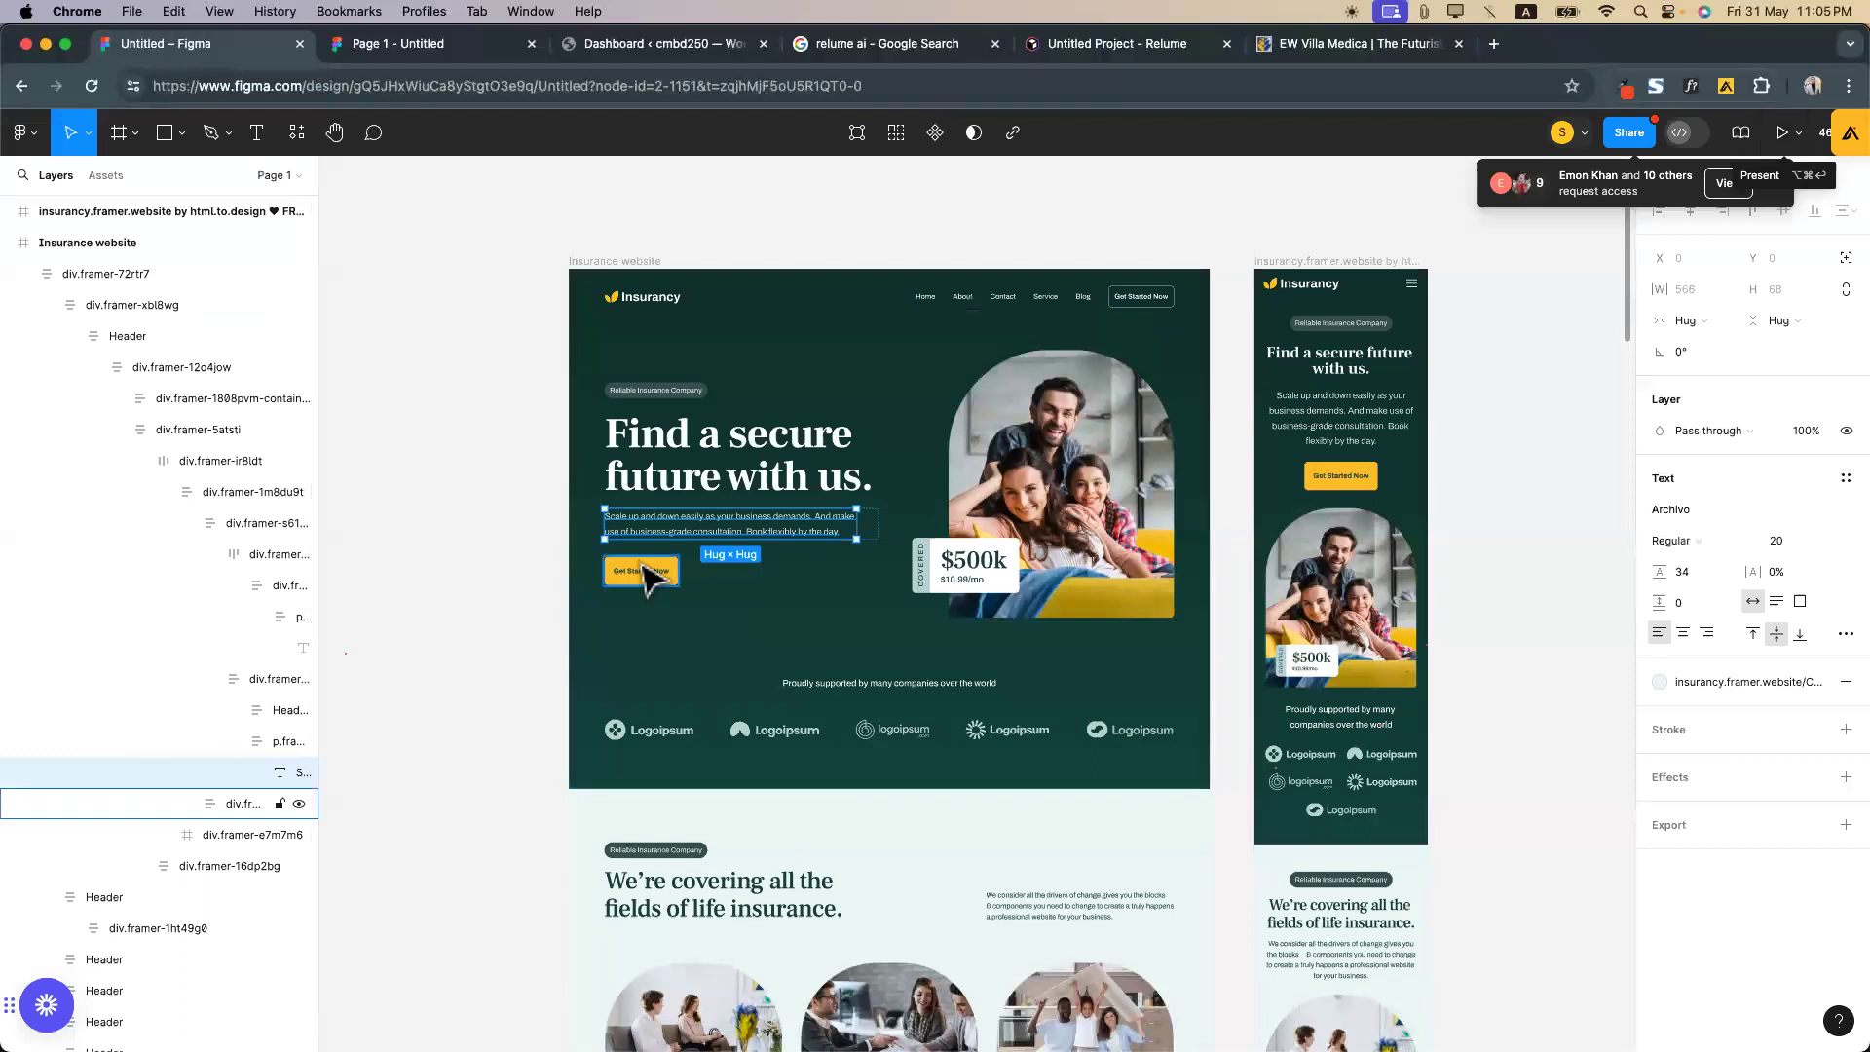
pyautogui.click(1146, 295)
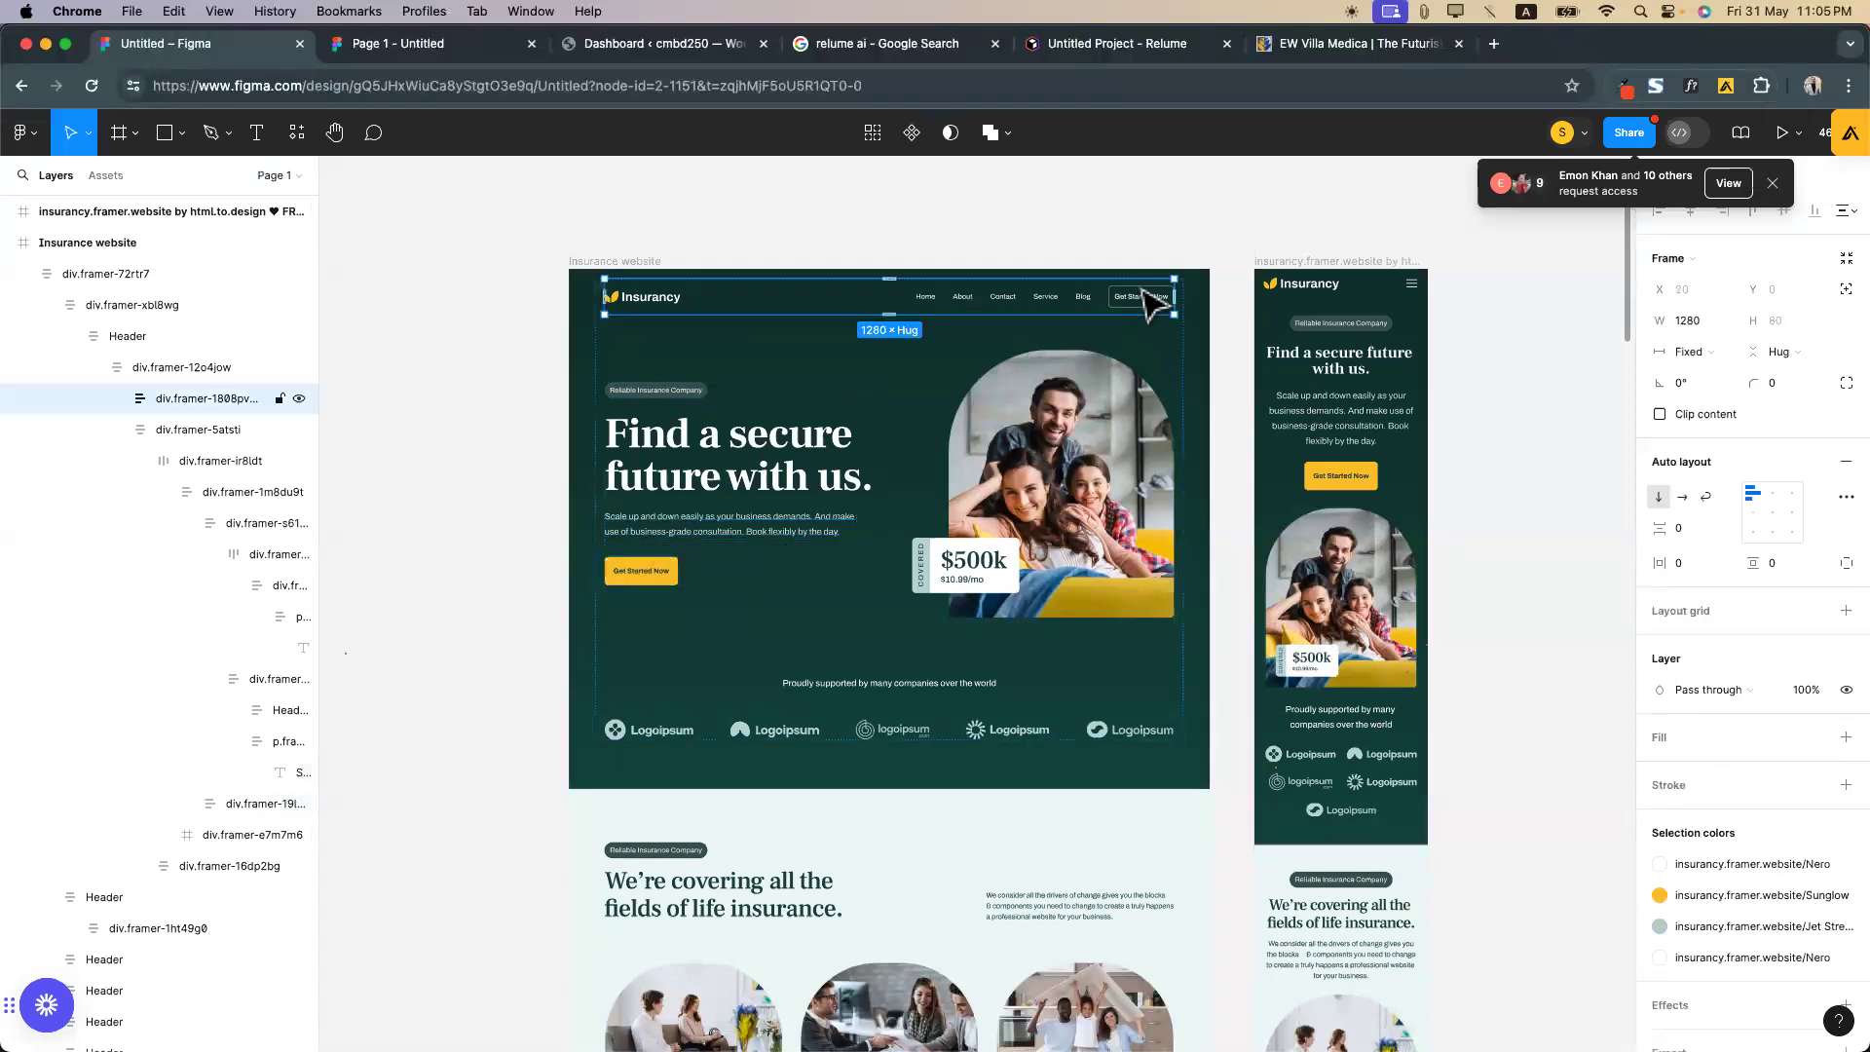
pyautogui.doubleClick(1146, 295)
pyautogui.doubleClick(1146, 295)
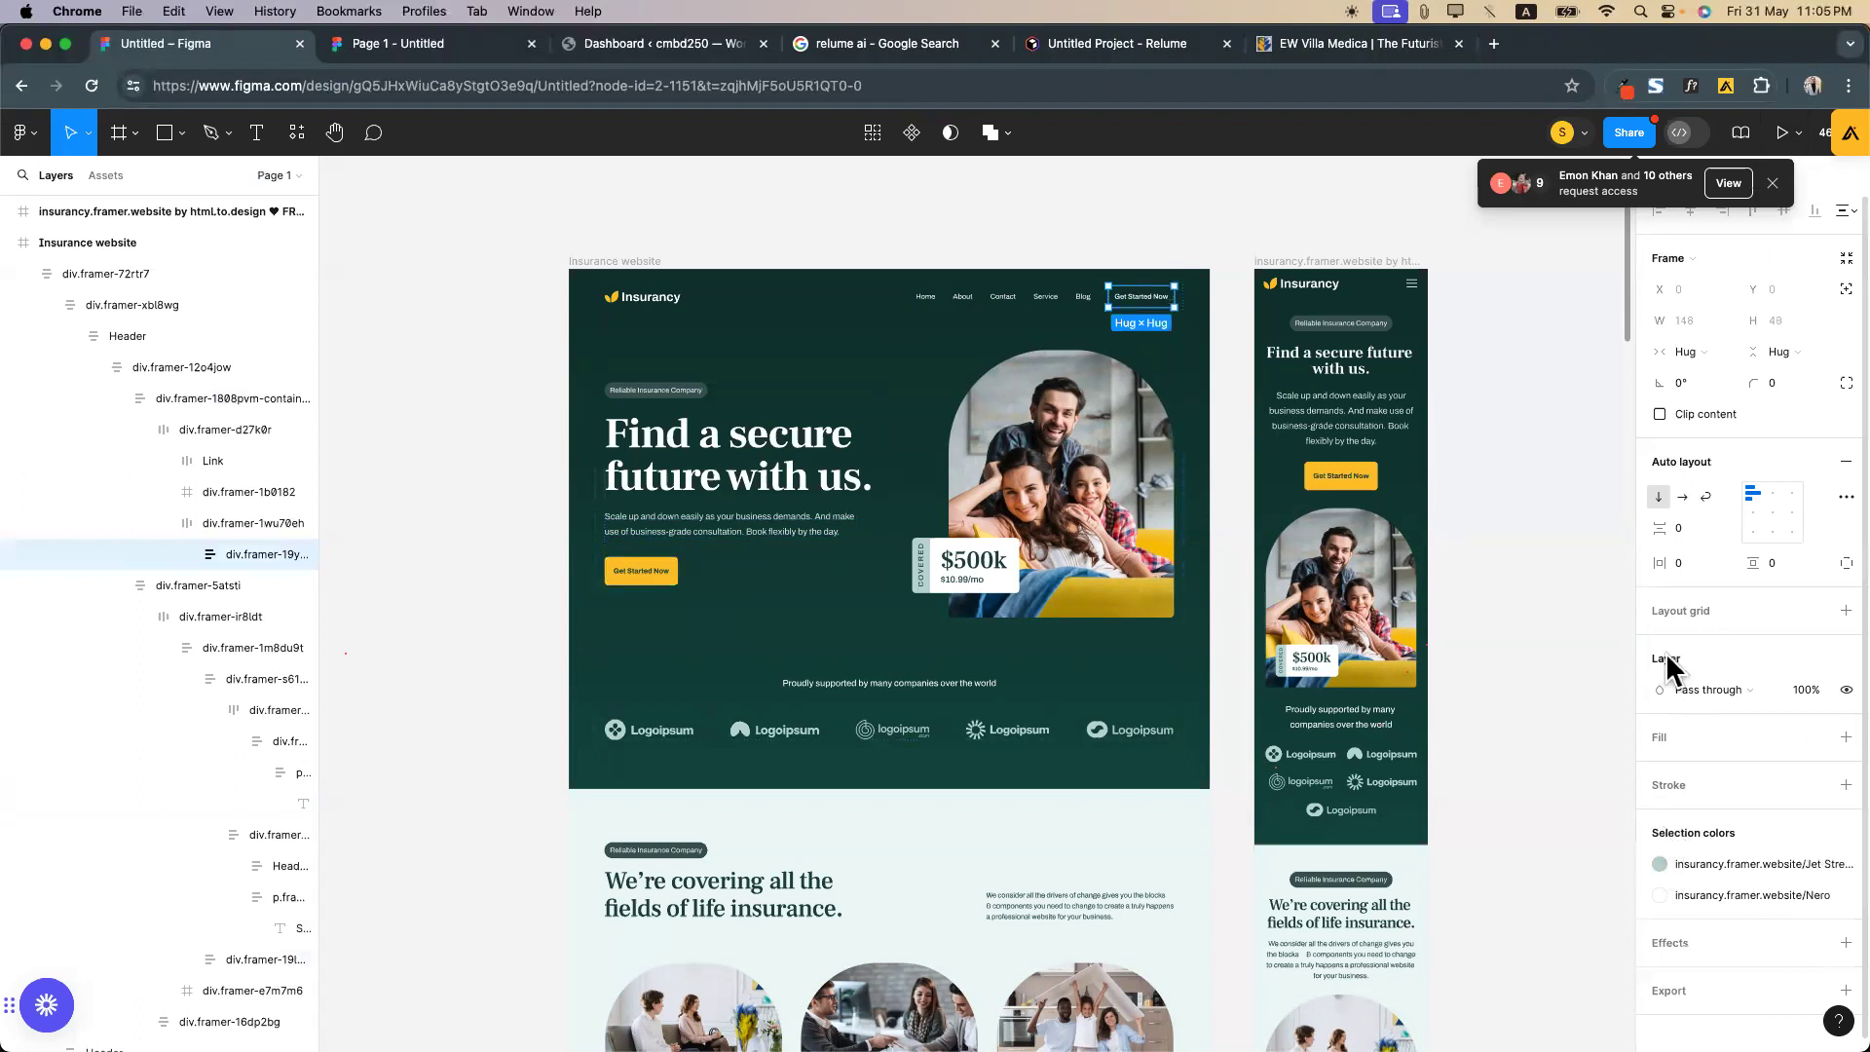
pyautogui.click(1814, 737)
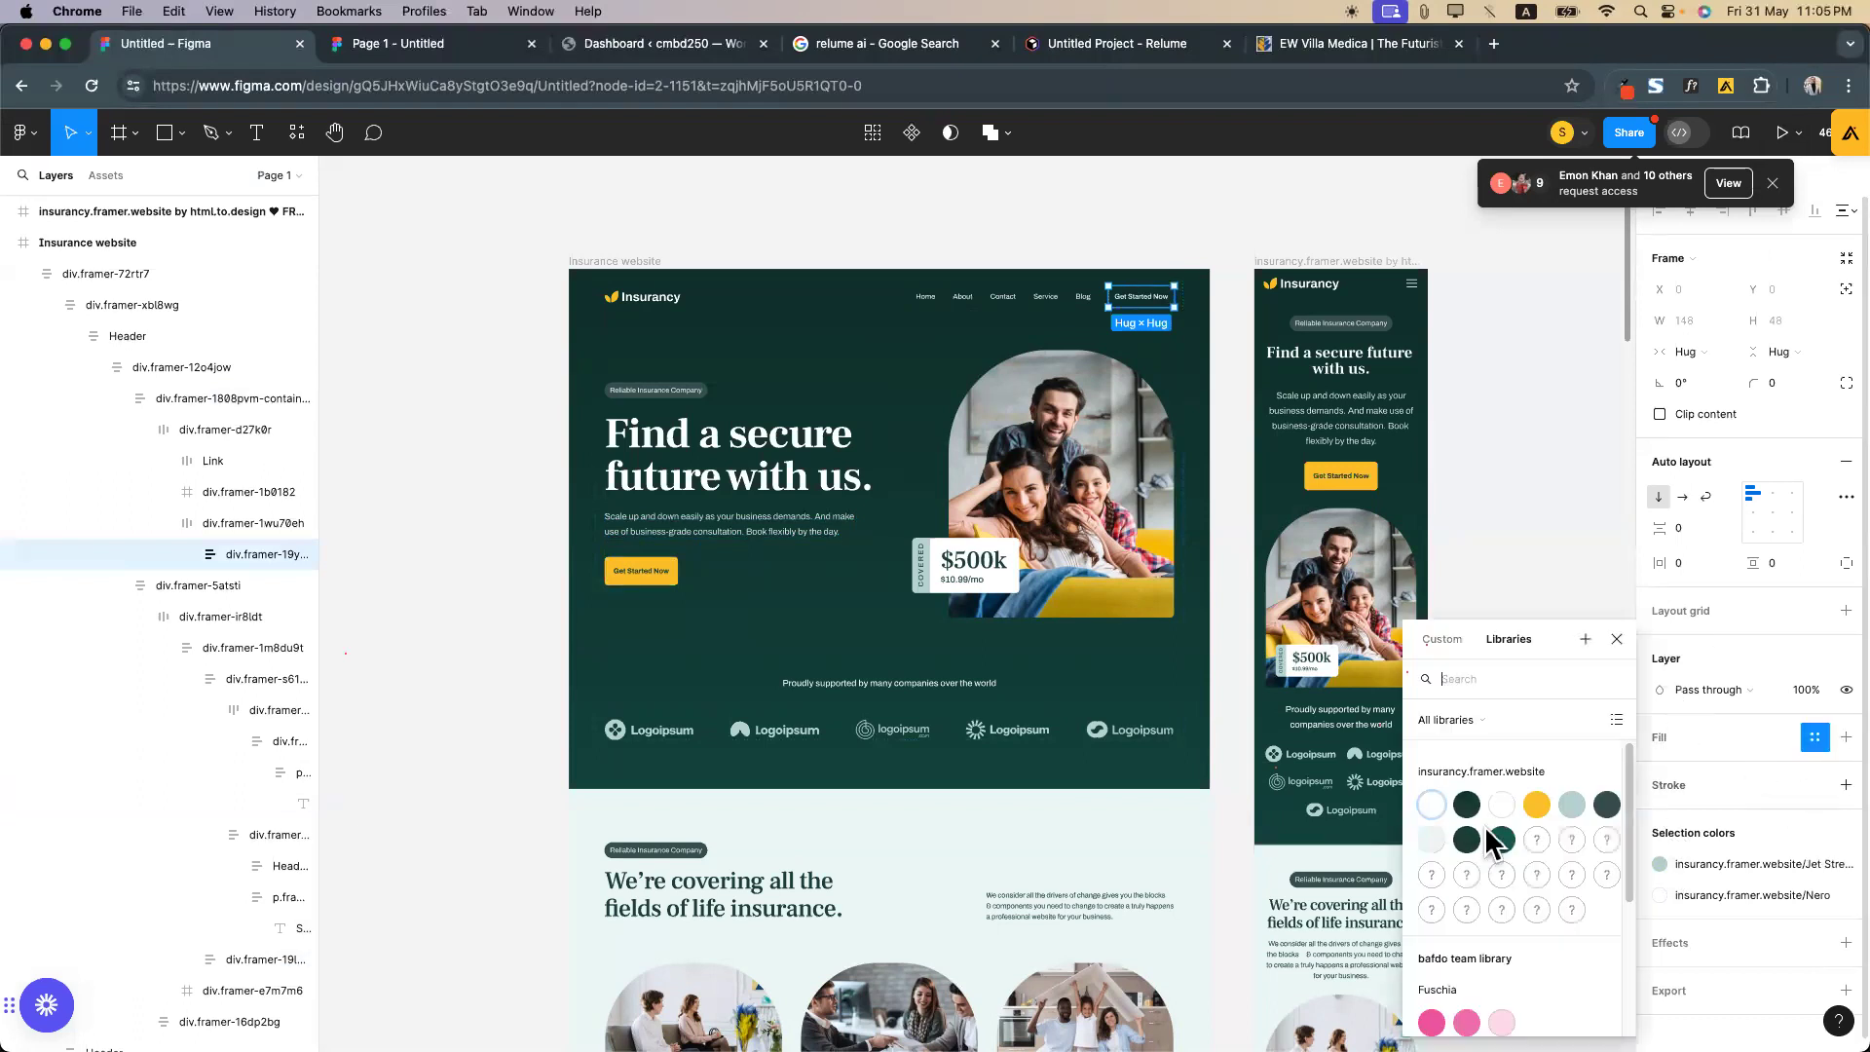
pyautogui.click(1536, 804)
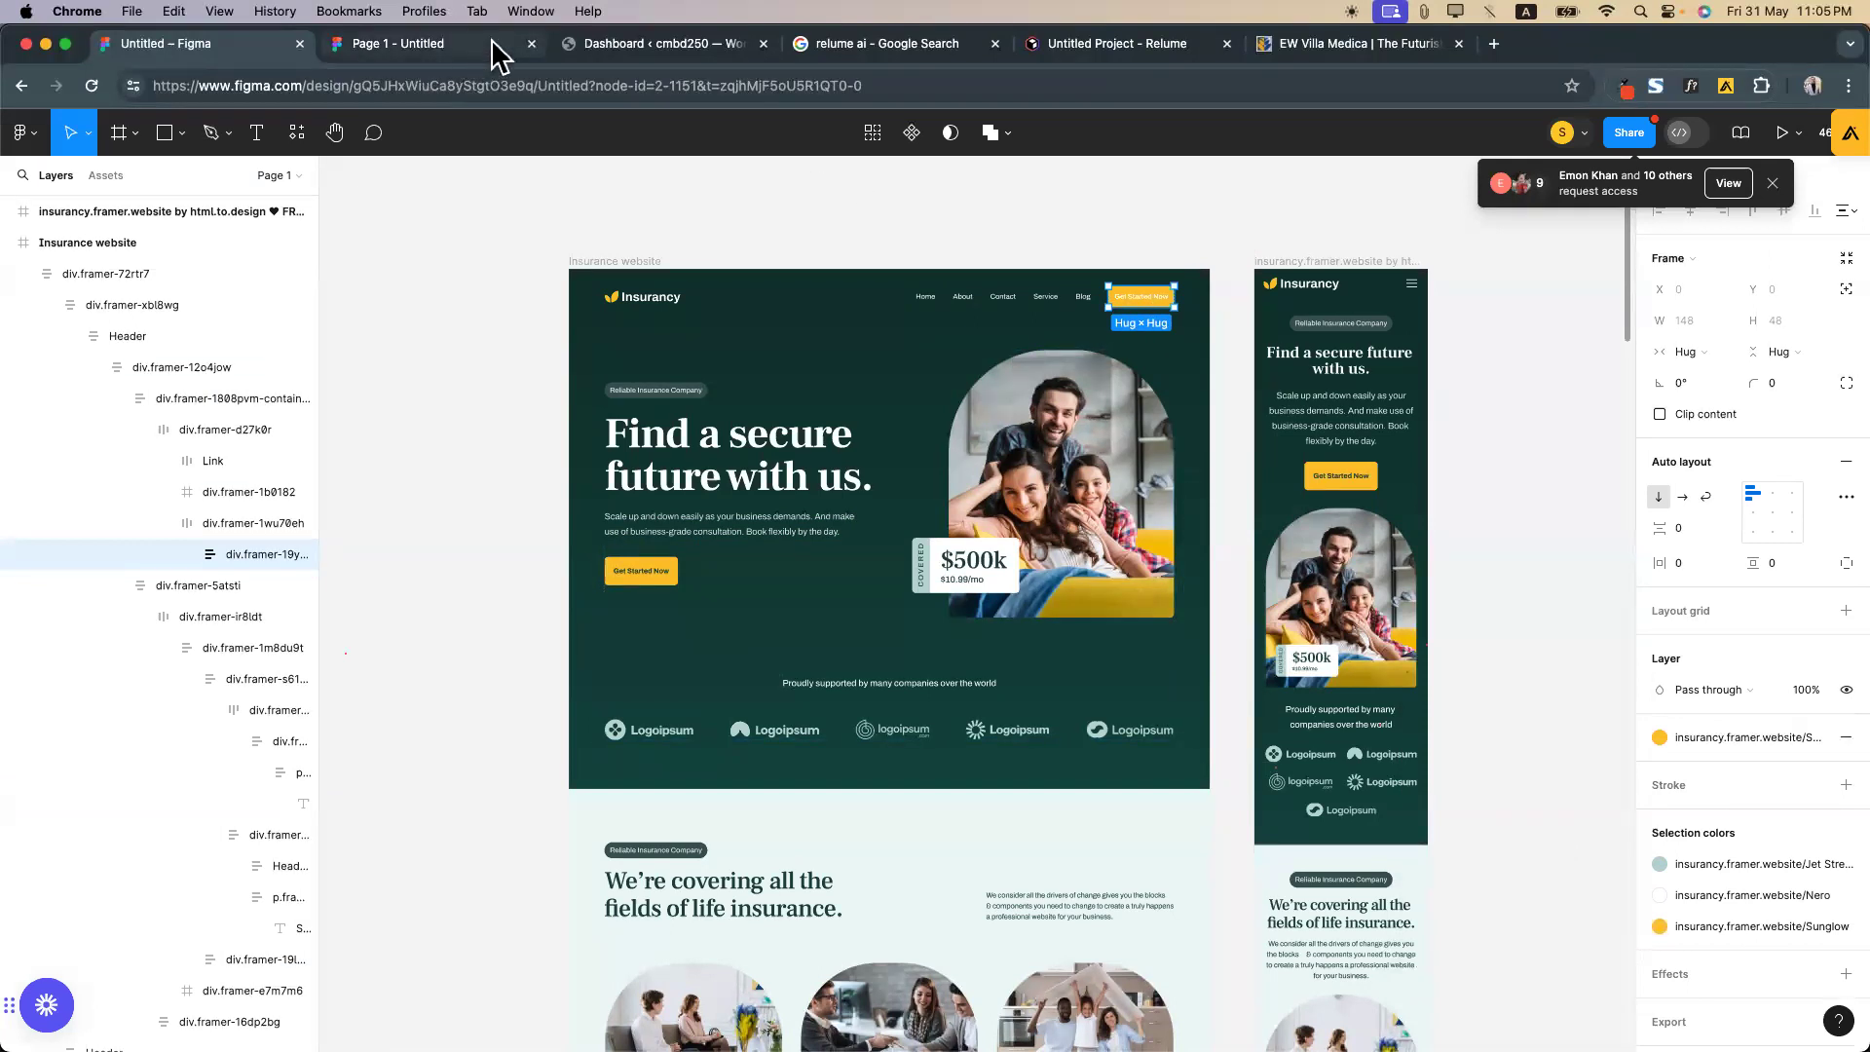
pyautogui.click(487, 45)
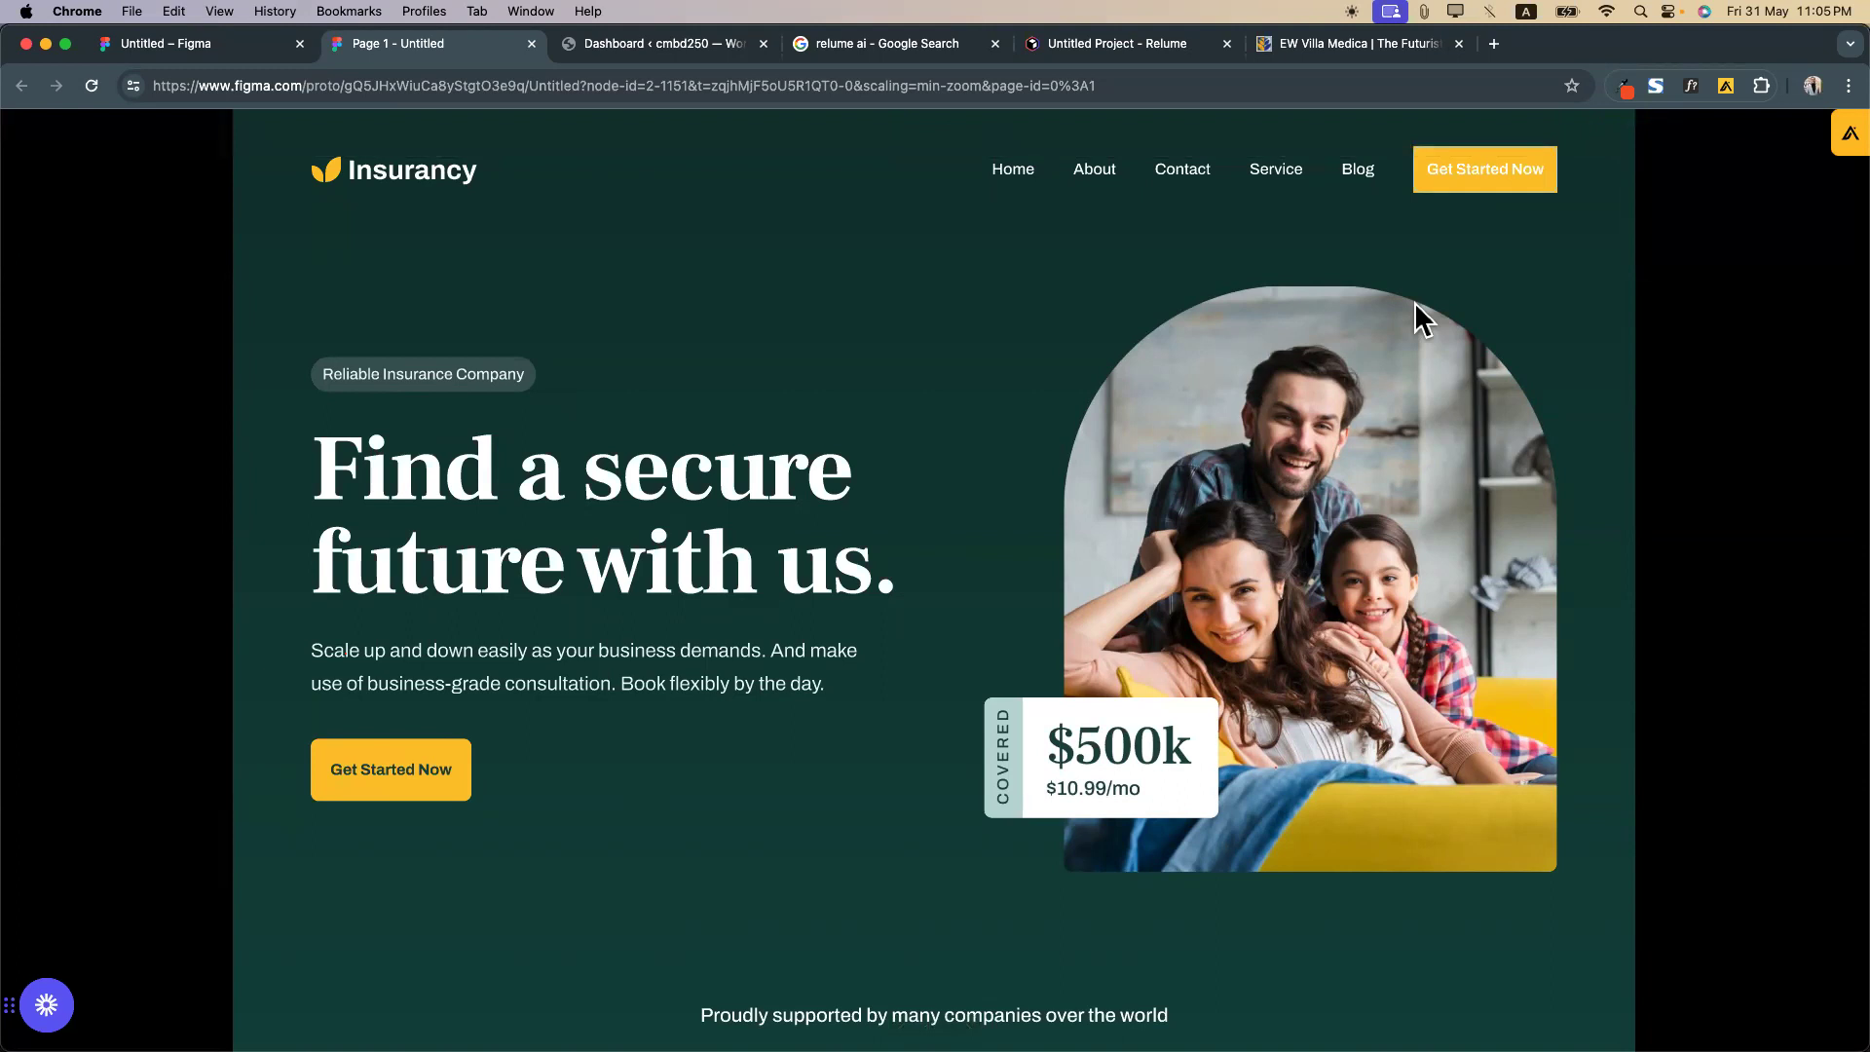
# Undo the Sunglow fill on the Get Started Now button and return to the prototype tab.
pyautogui.click(234, 47)
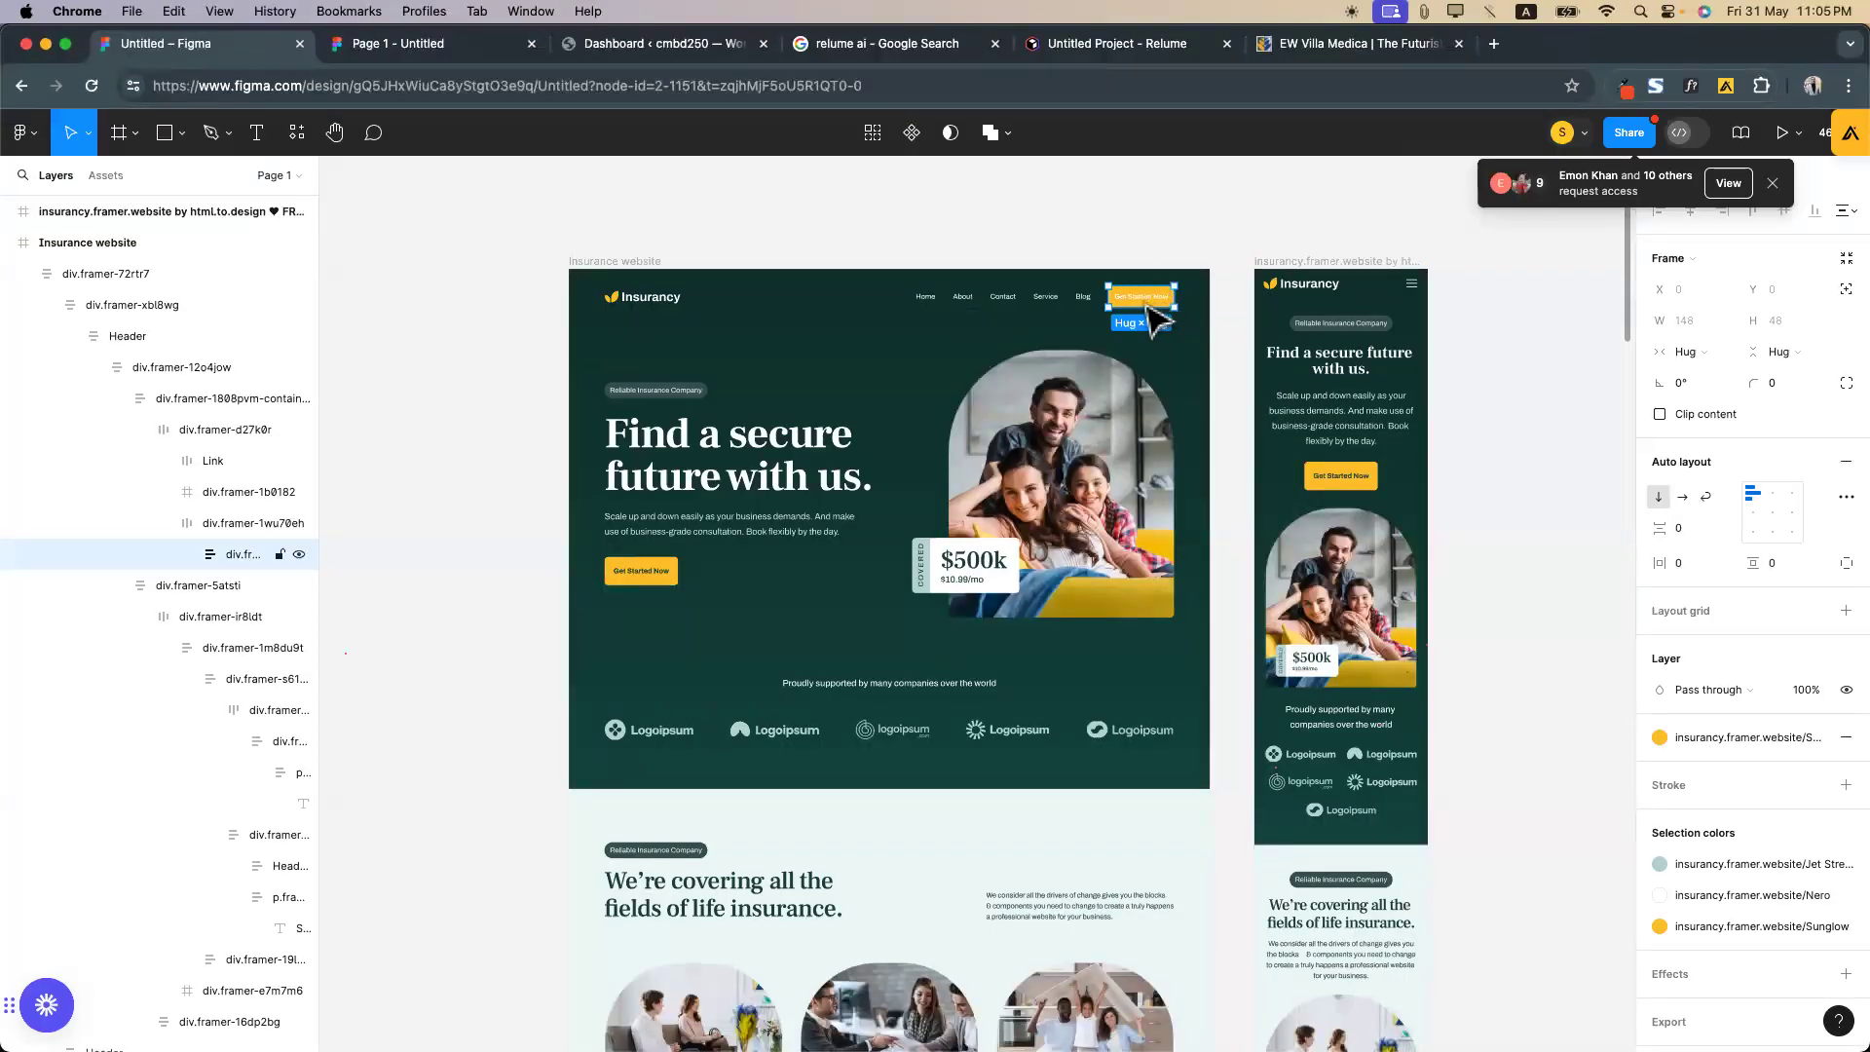
pyautogui.press('super+z')
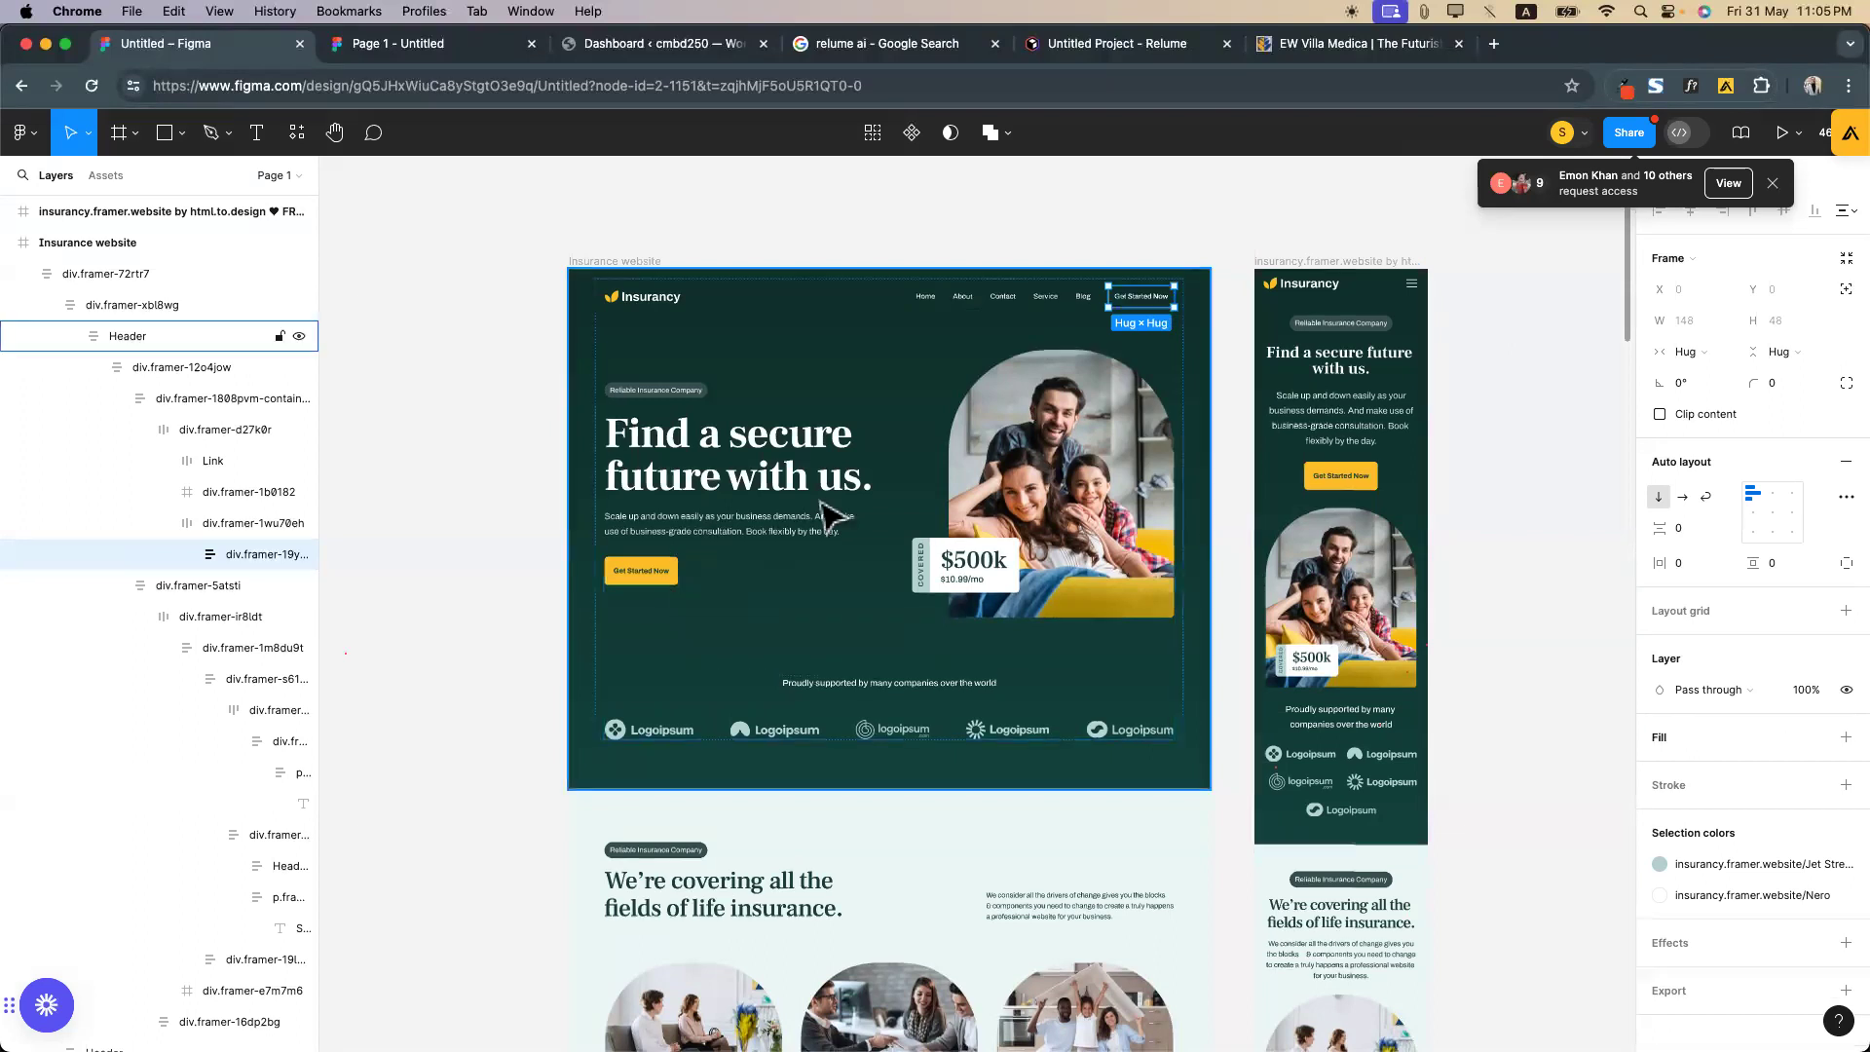
pyautogui.click(763, 570)
pyautogui.click(484, 48)
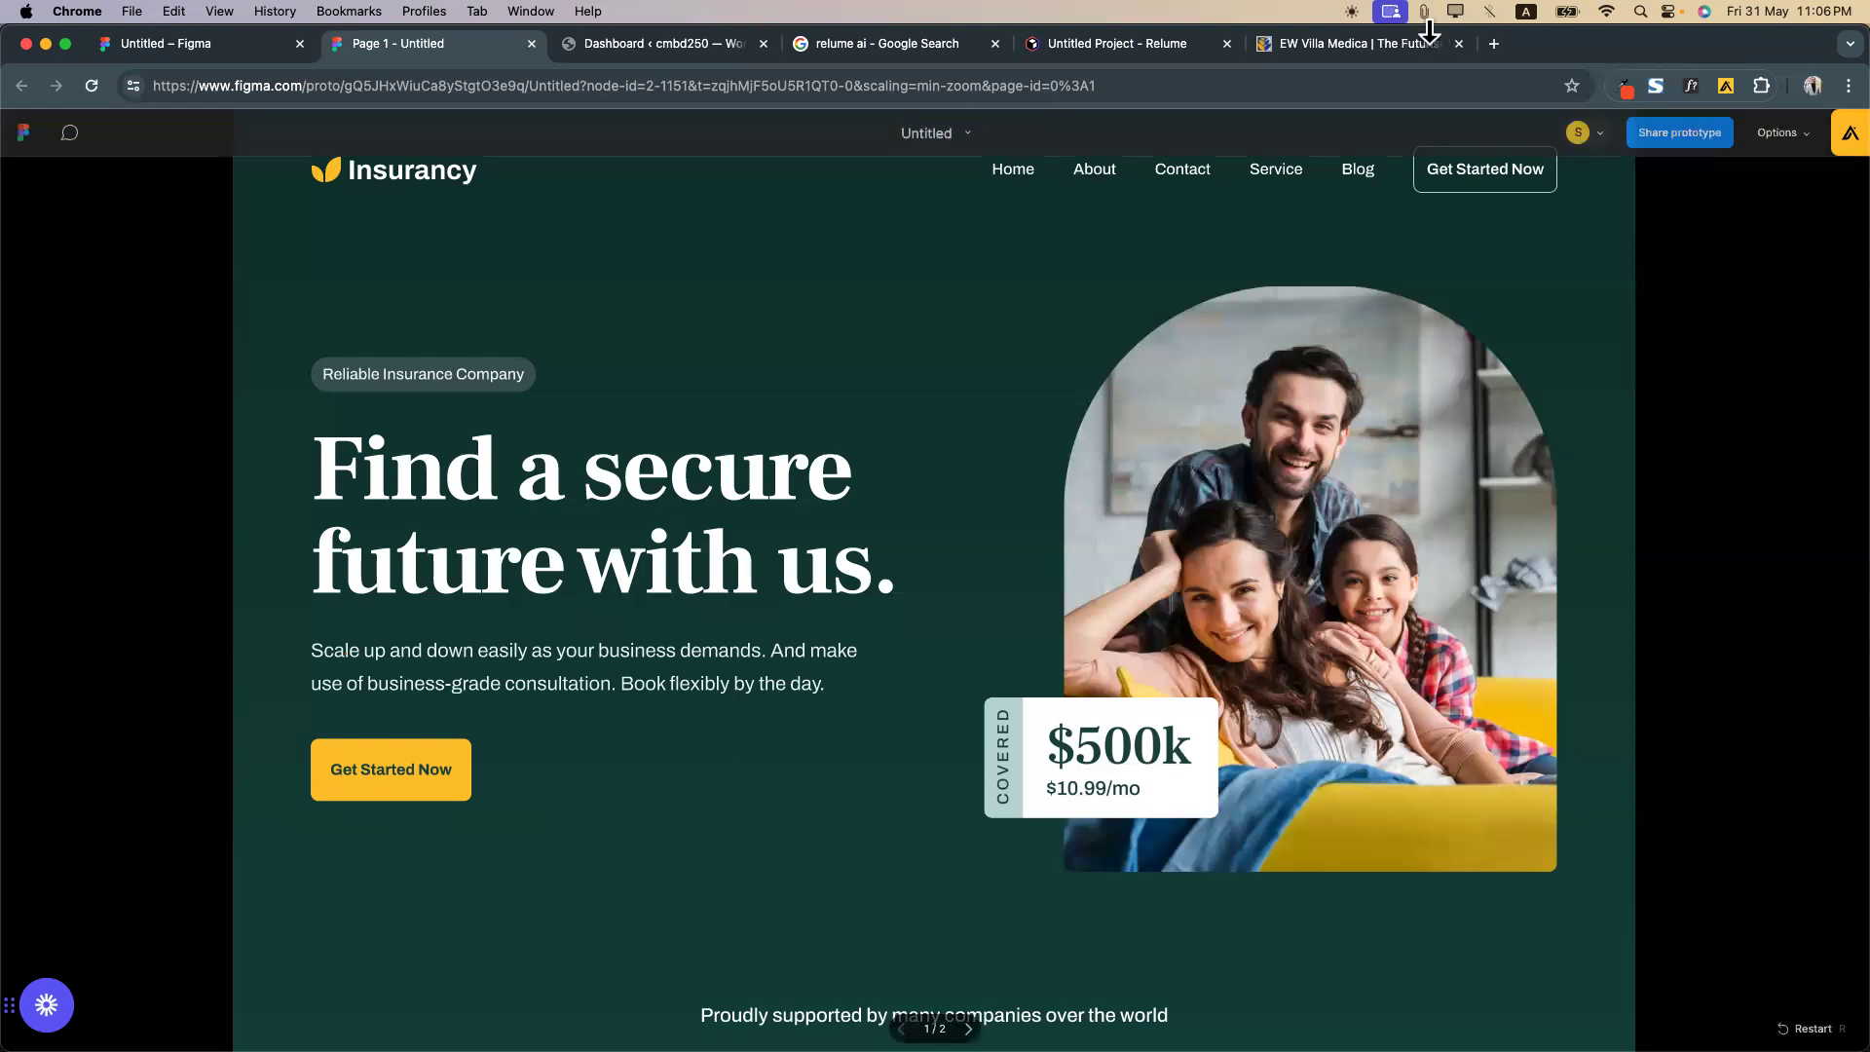
# Scroll the EW Villa Medica site to its 87+ years stats and Treatments We Offer section.
pyautogui.click(1364, 43)
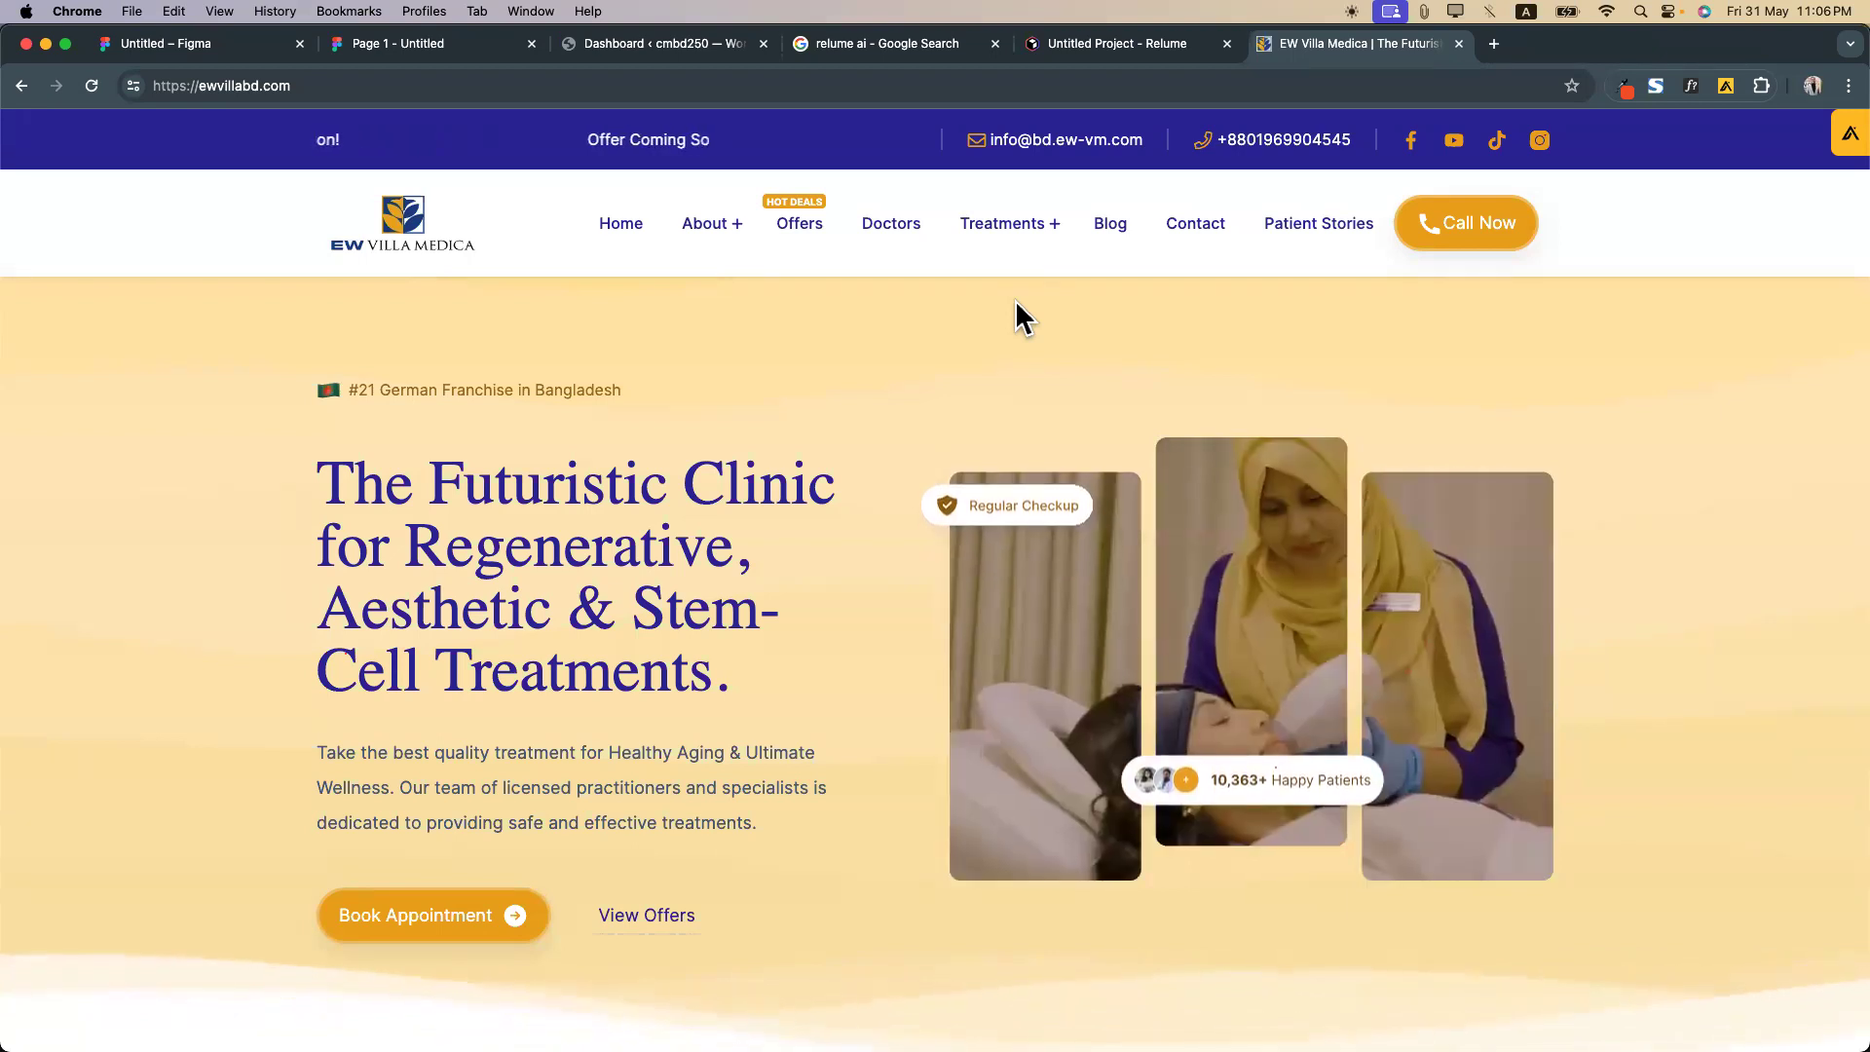
pyautogui.scroll(-1, 791, 413)
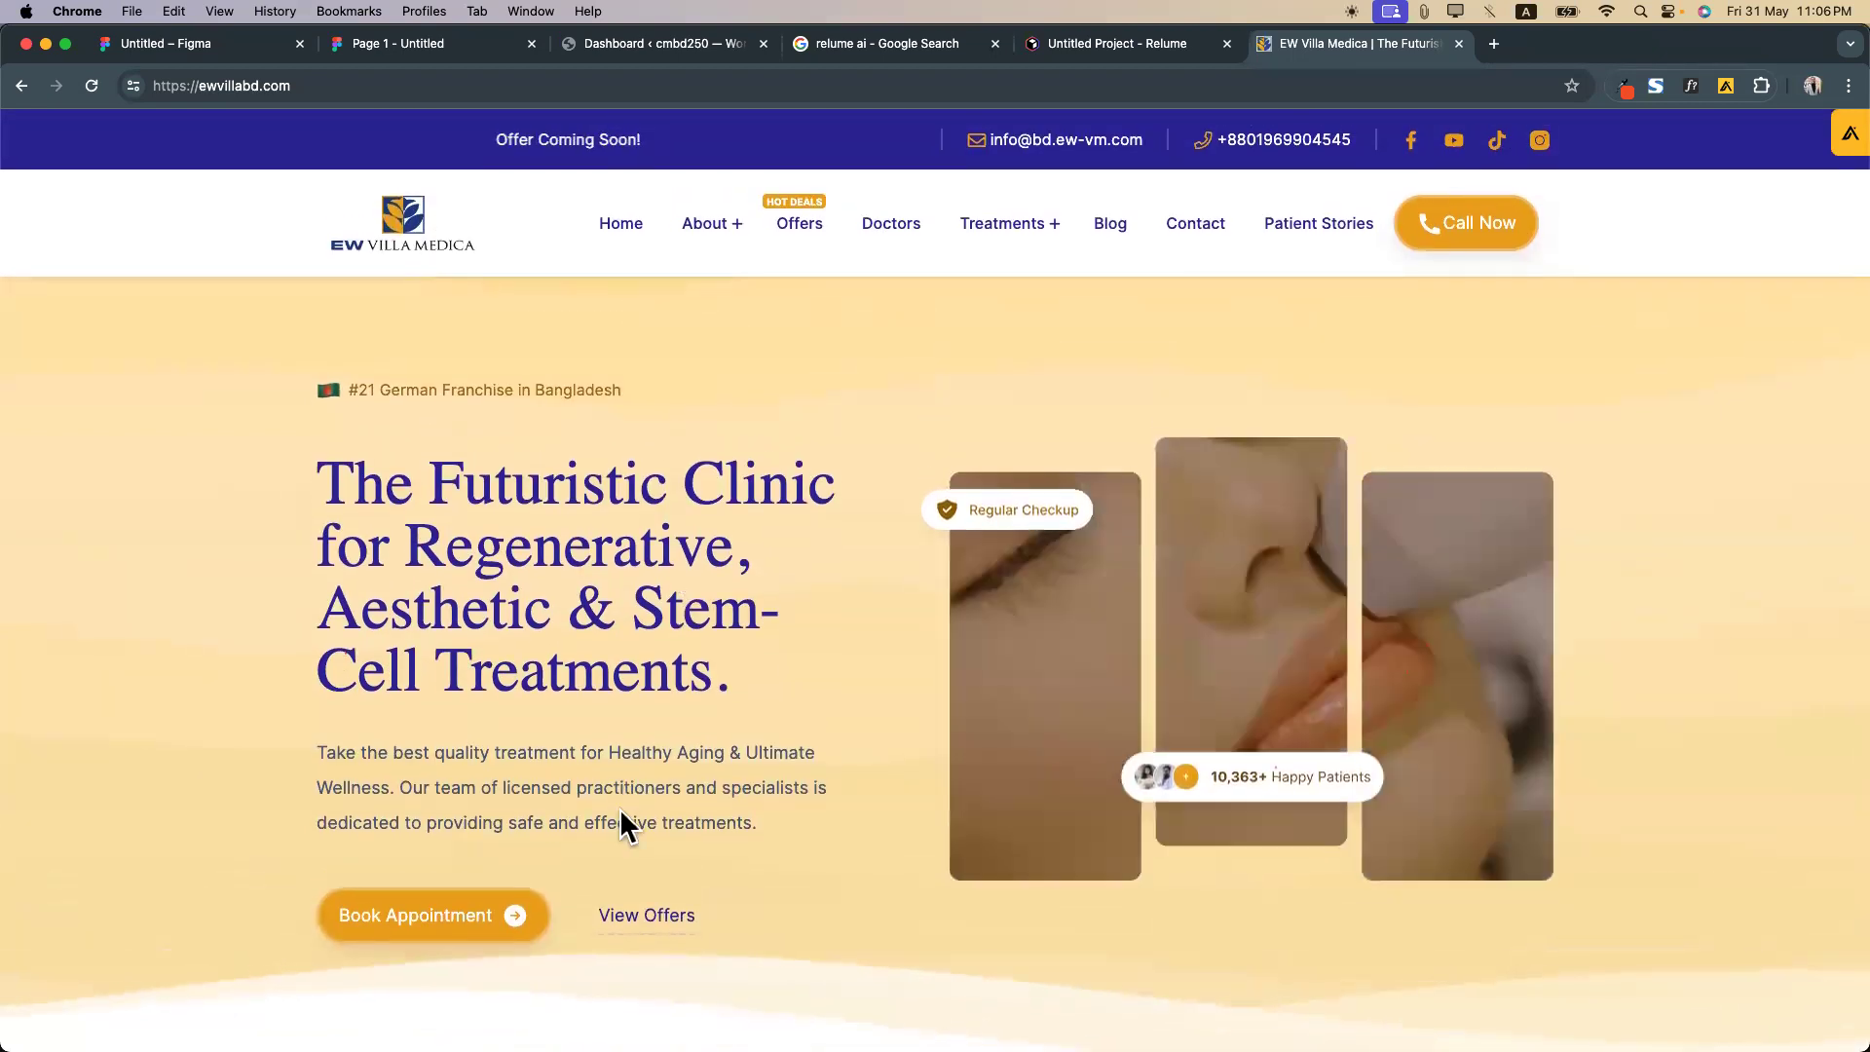
pyautogui.scroll(-10, 791, 791)
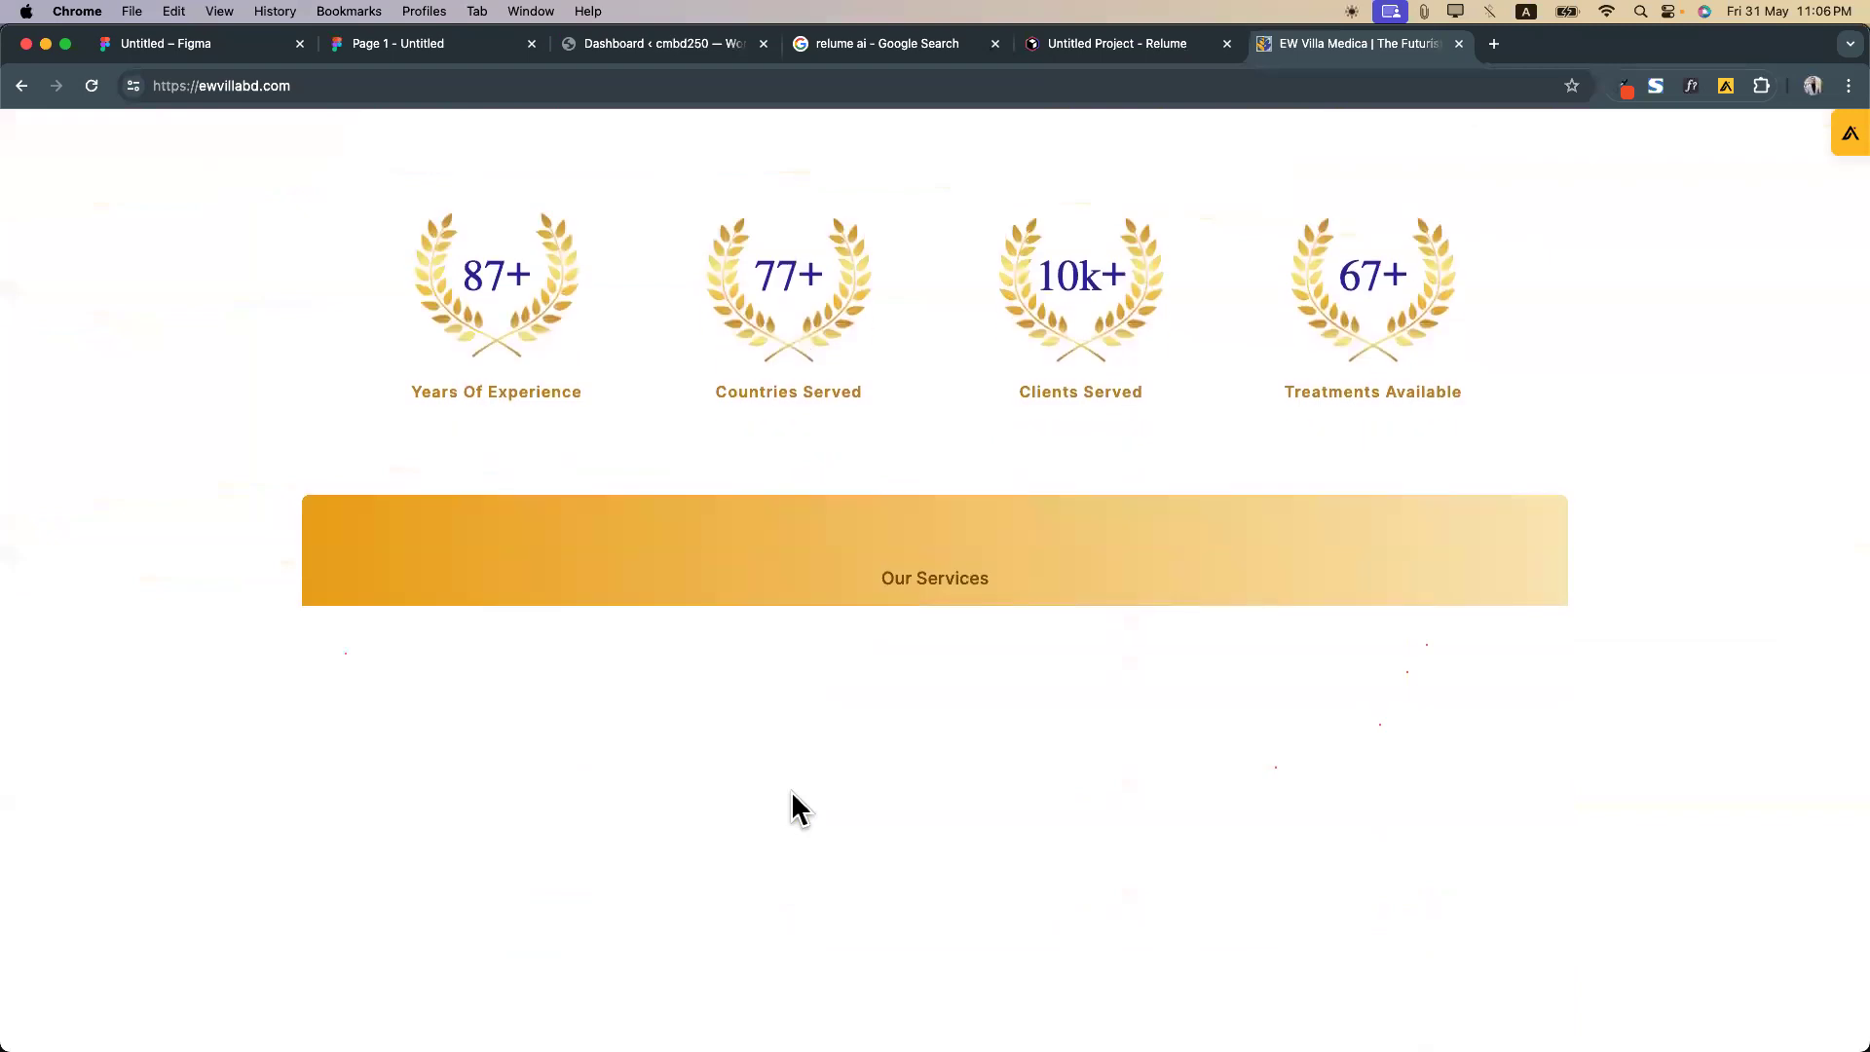
pyautogui.scroll(2, 779, 682)
pyautogui.scroll(-1, 758, 628)
pyautogui.scroll(-3, 760, 645)
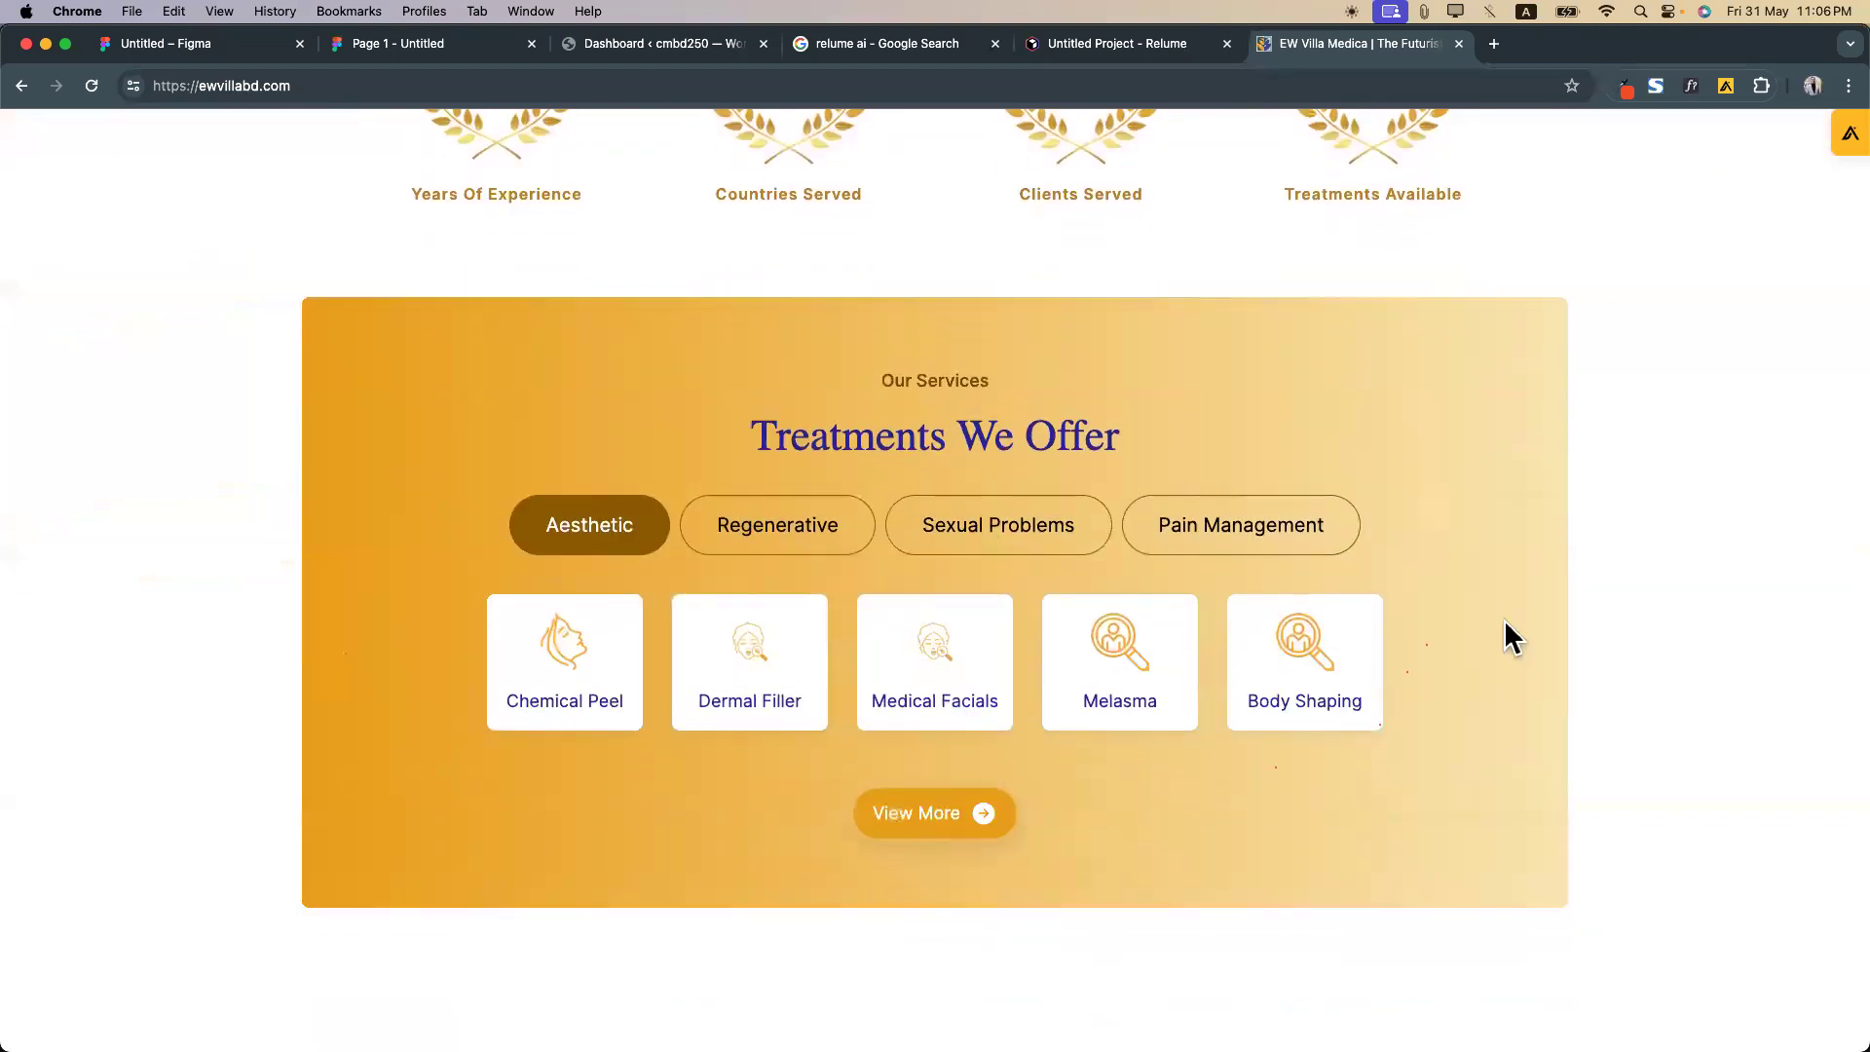
pyautogui.scroll(-2, 952, 581)
pyautogui.scroll(-5, 884, 430)
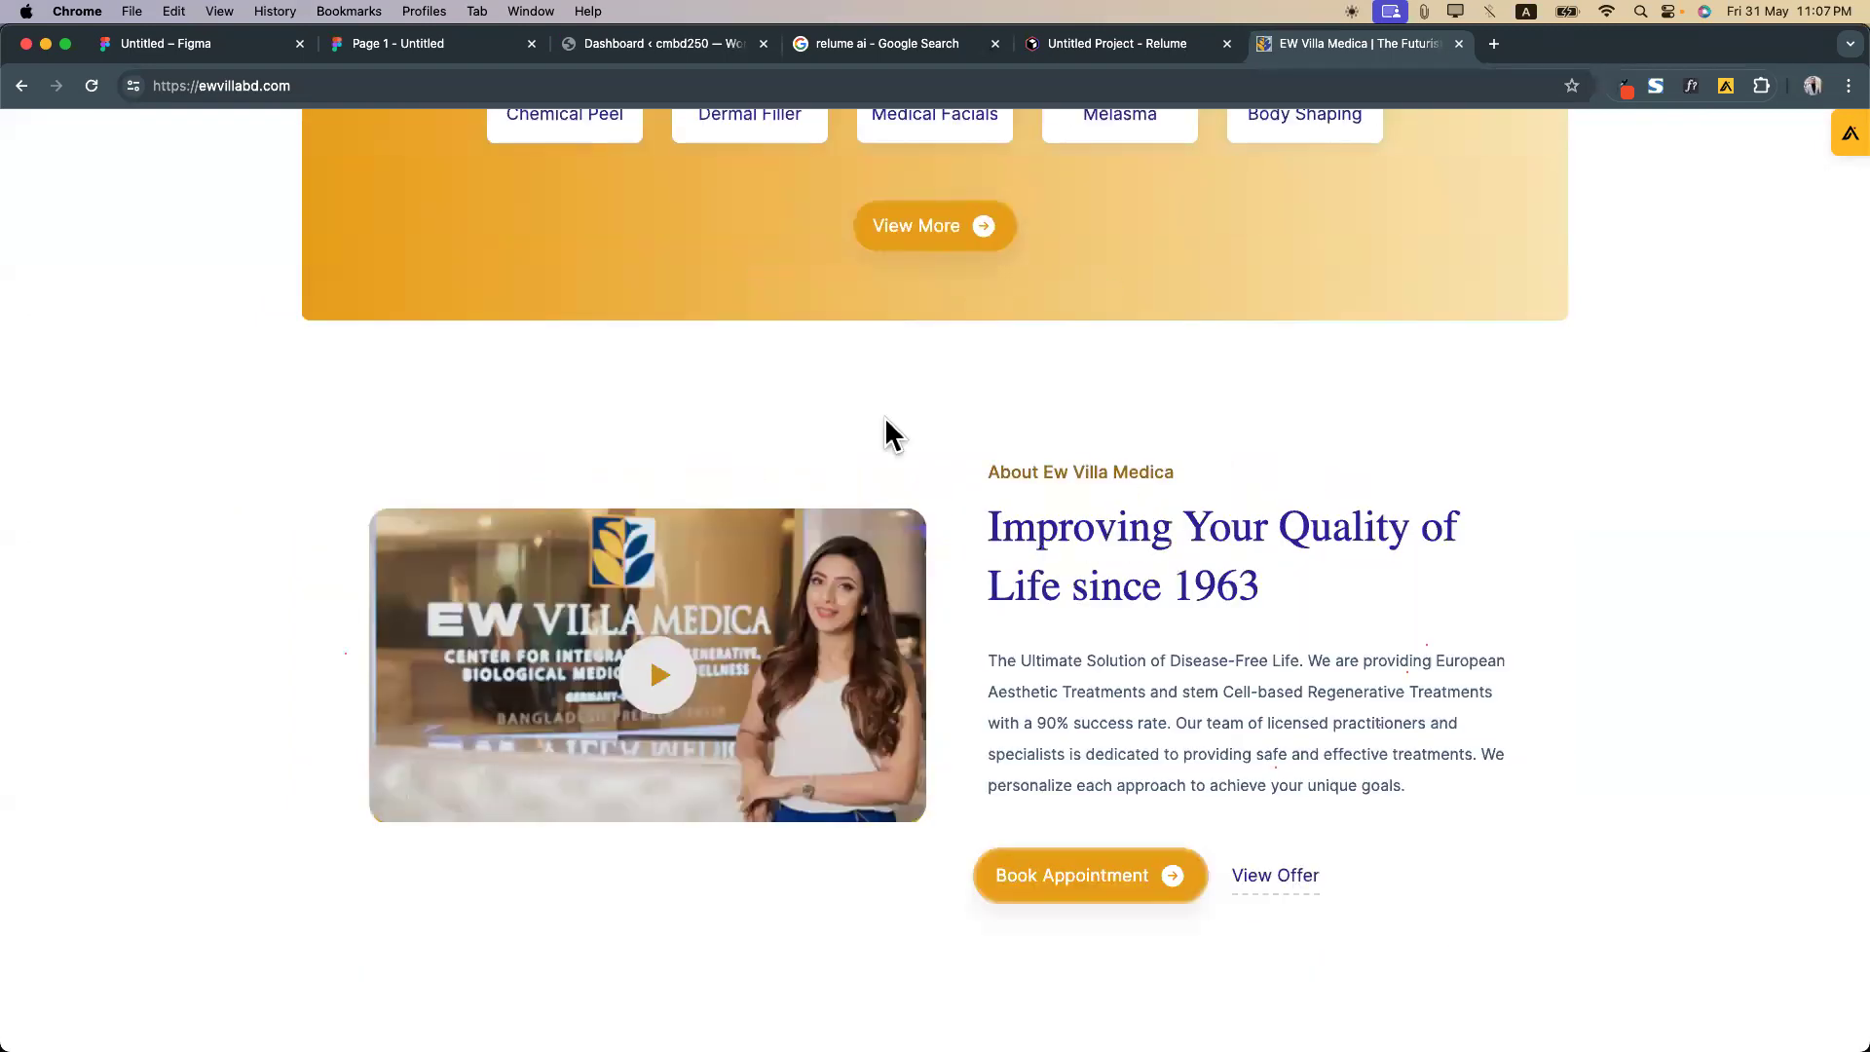
pyautogui.scroll(5, 818, 340)
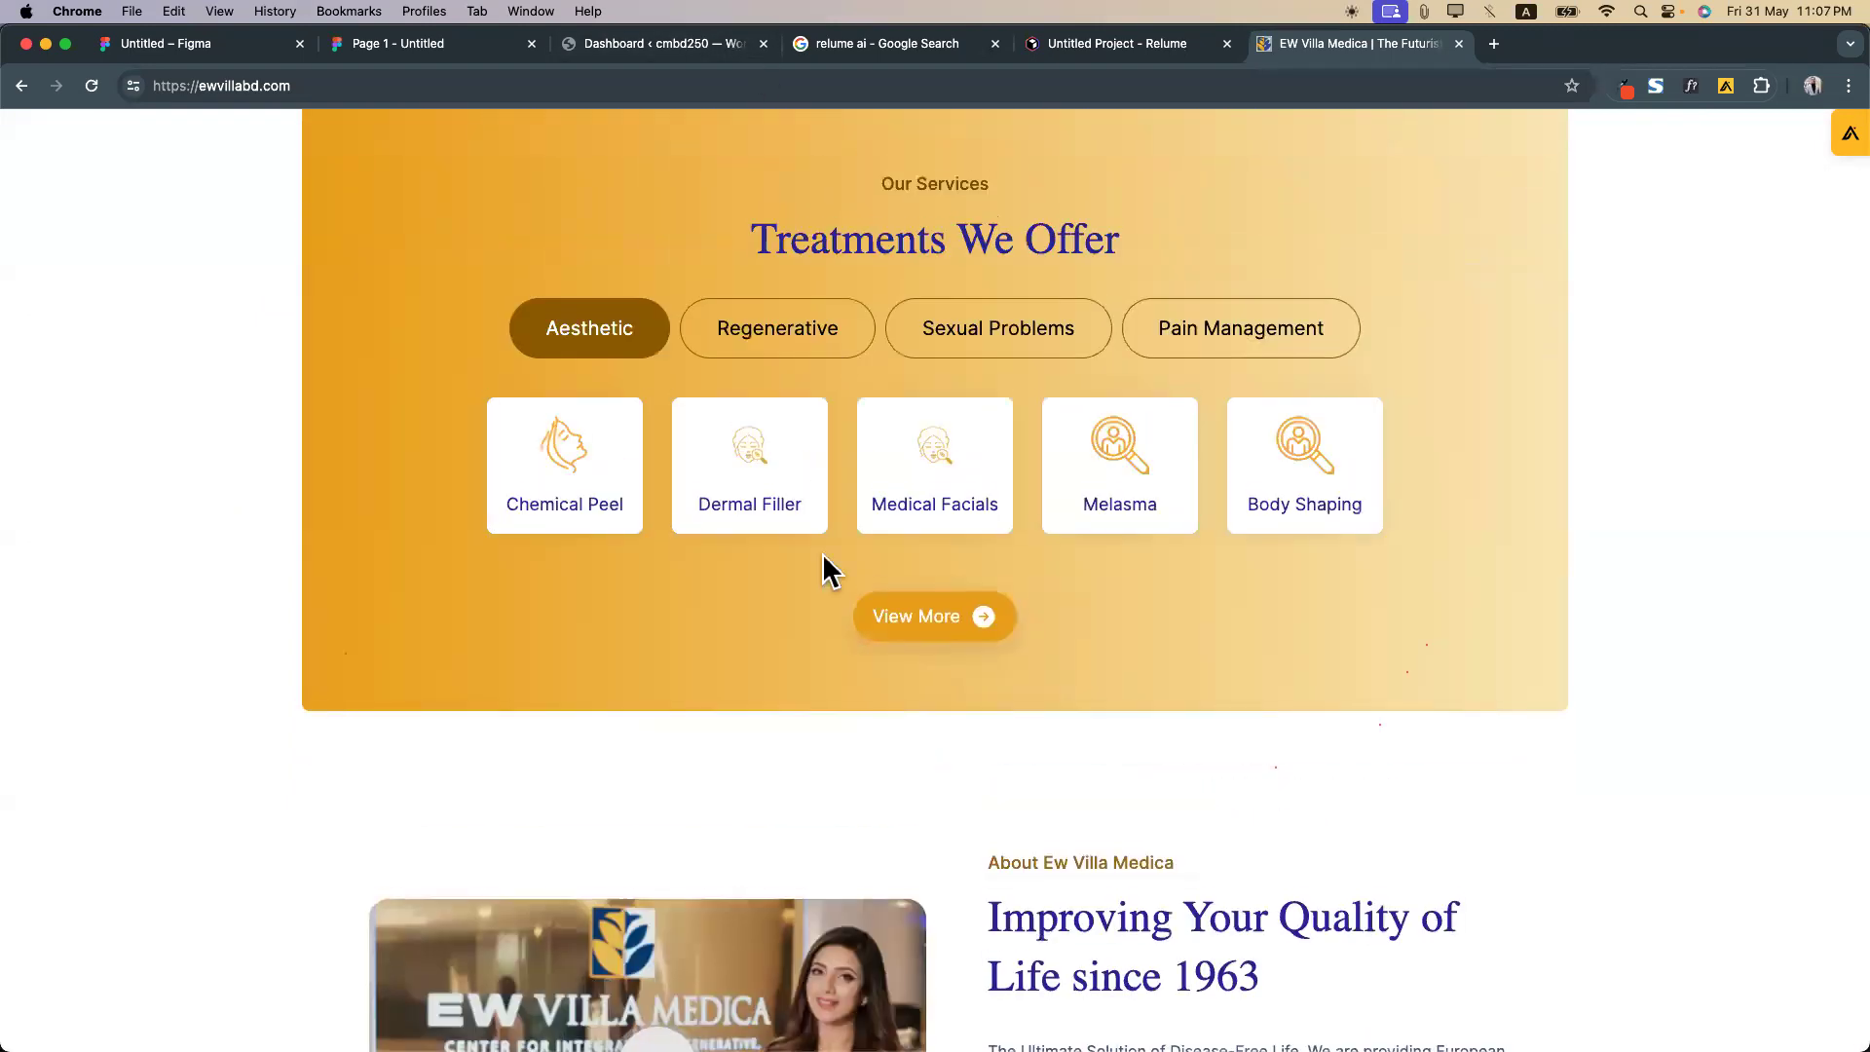
pyautogui.scroll(1, 639, 628)
pyautogui.scroll(5, 643, 635)
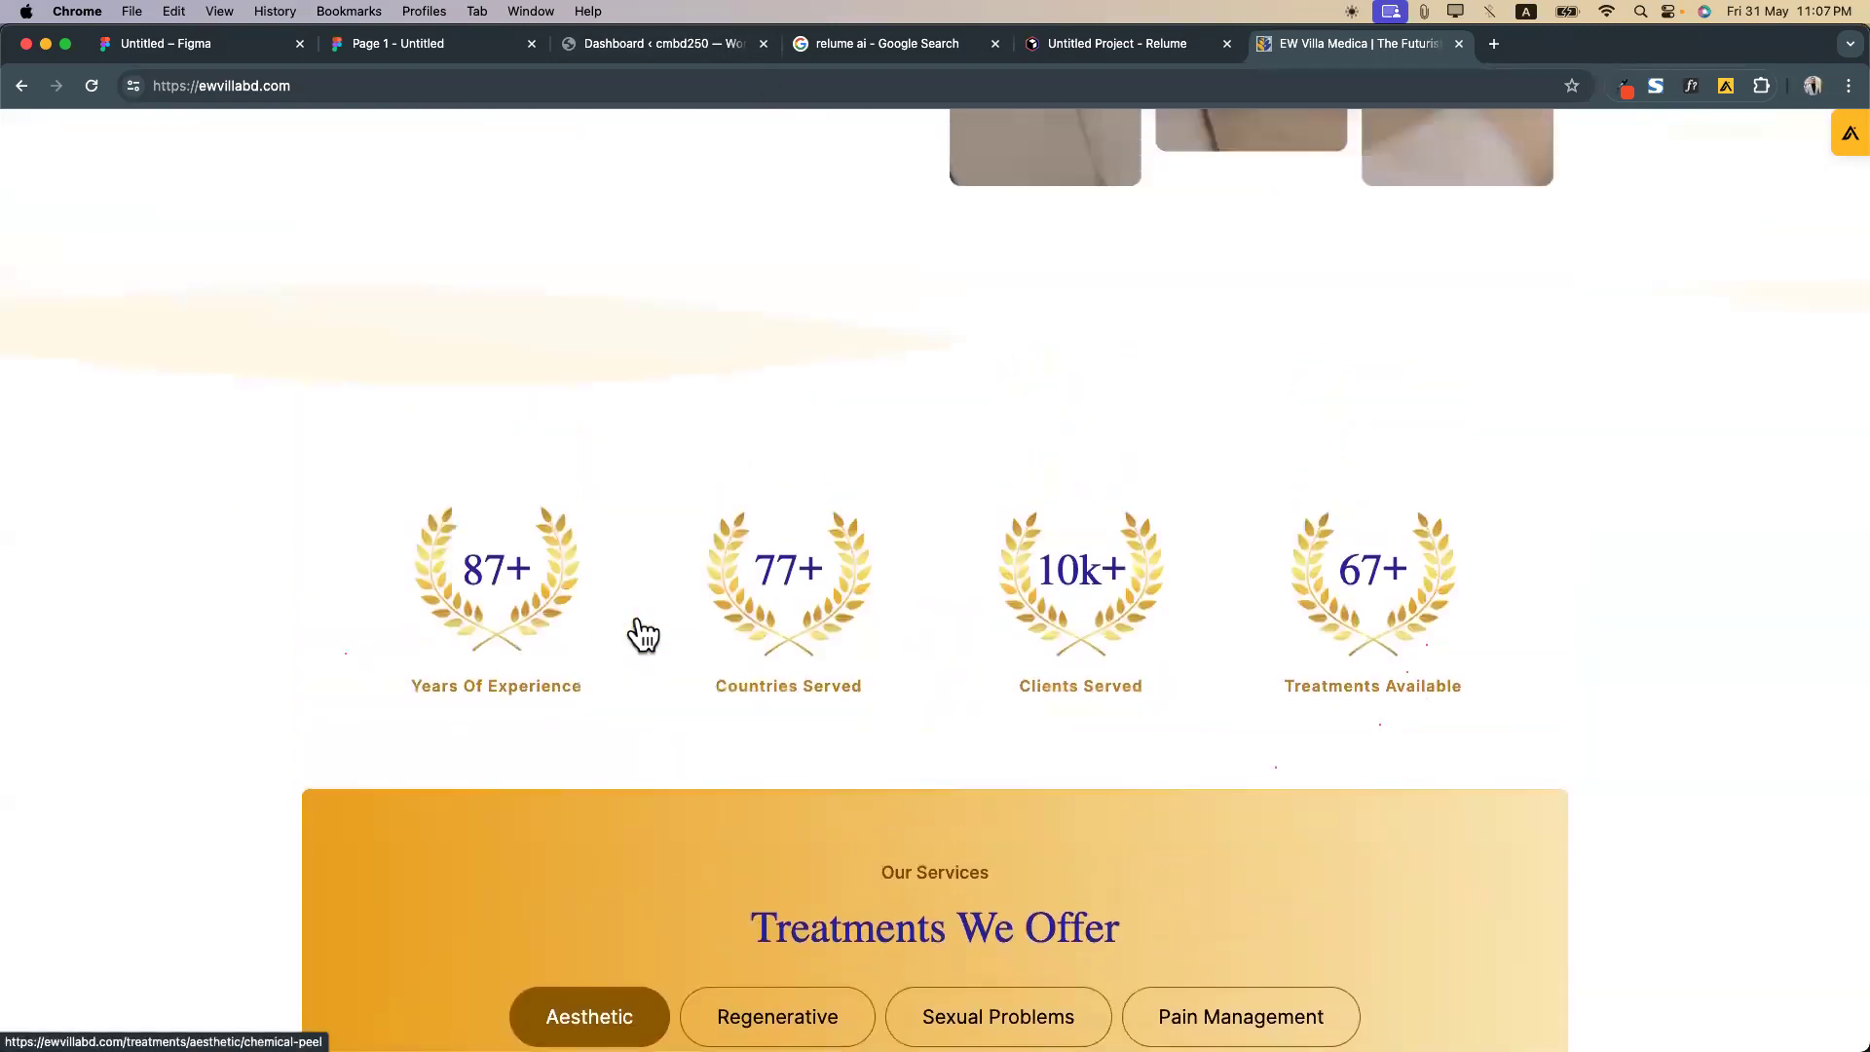
pyautogui.scroll(5, 642, 636)
pyautogui.scroll(-5, 643, 636)
pyautogui.scroll(-5, 643, 634)
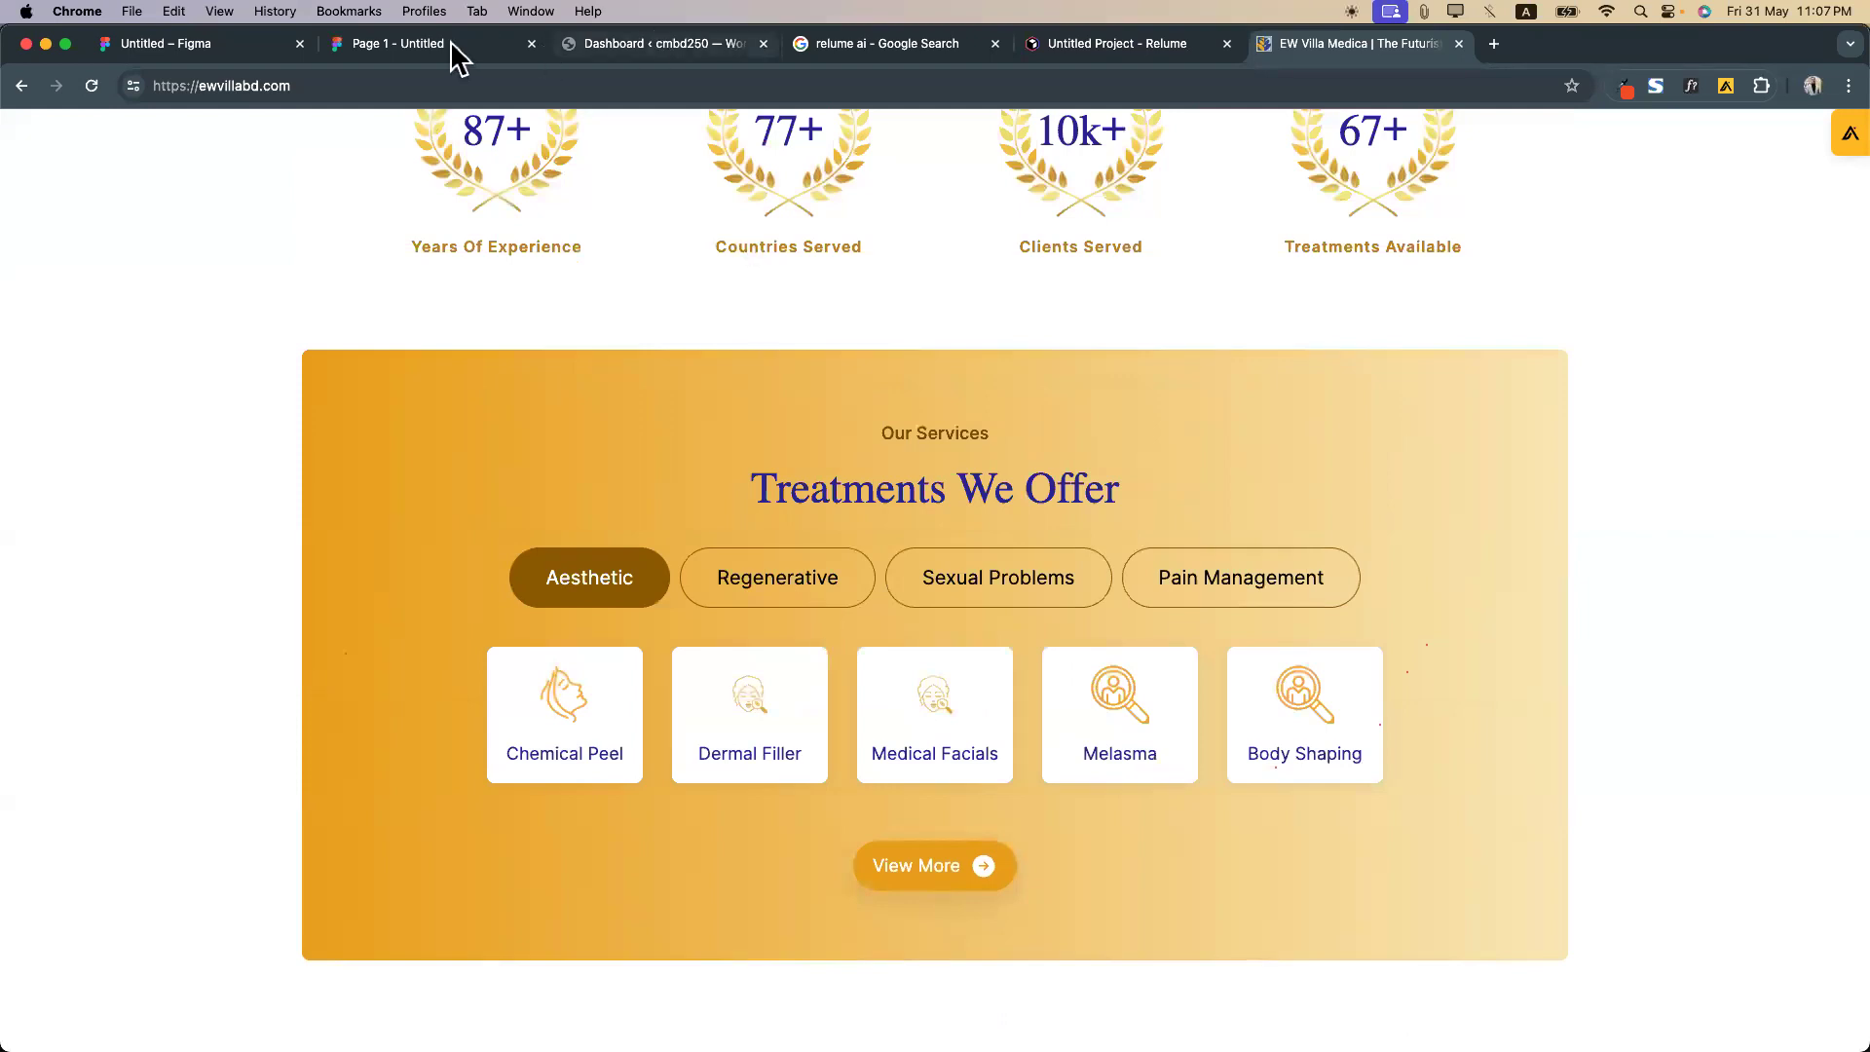
# Go back to the Insurancy editor tab and deselect everything to show Page settings and local text styles.
pyautogui.click(313, 54)
pyautogui.click(195, 50)
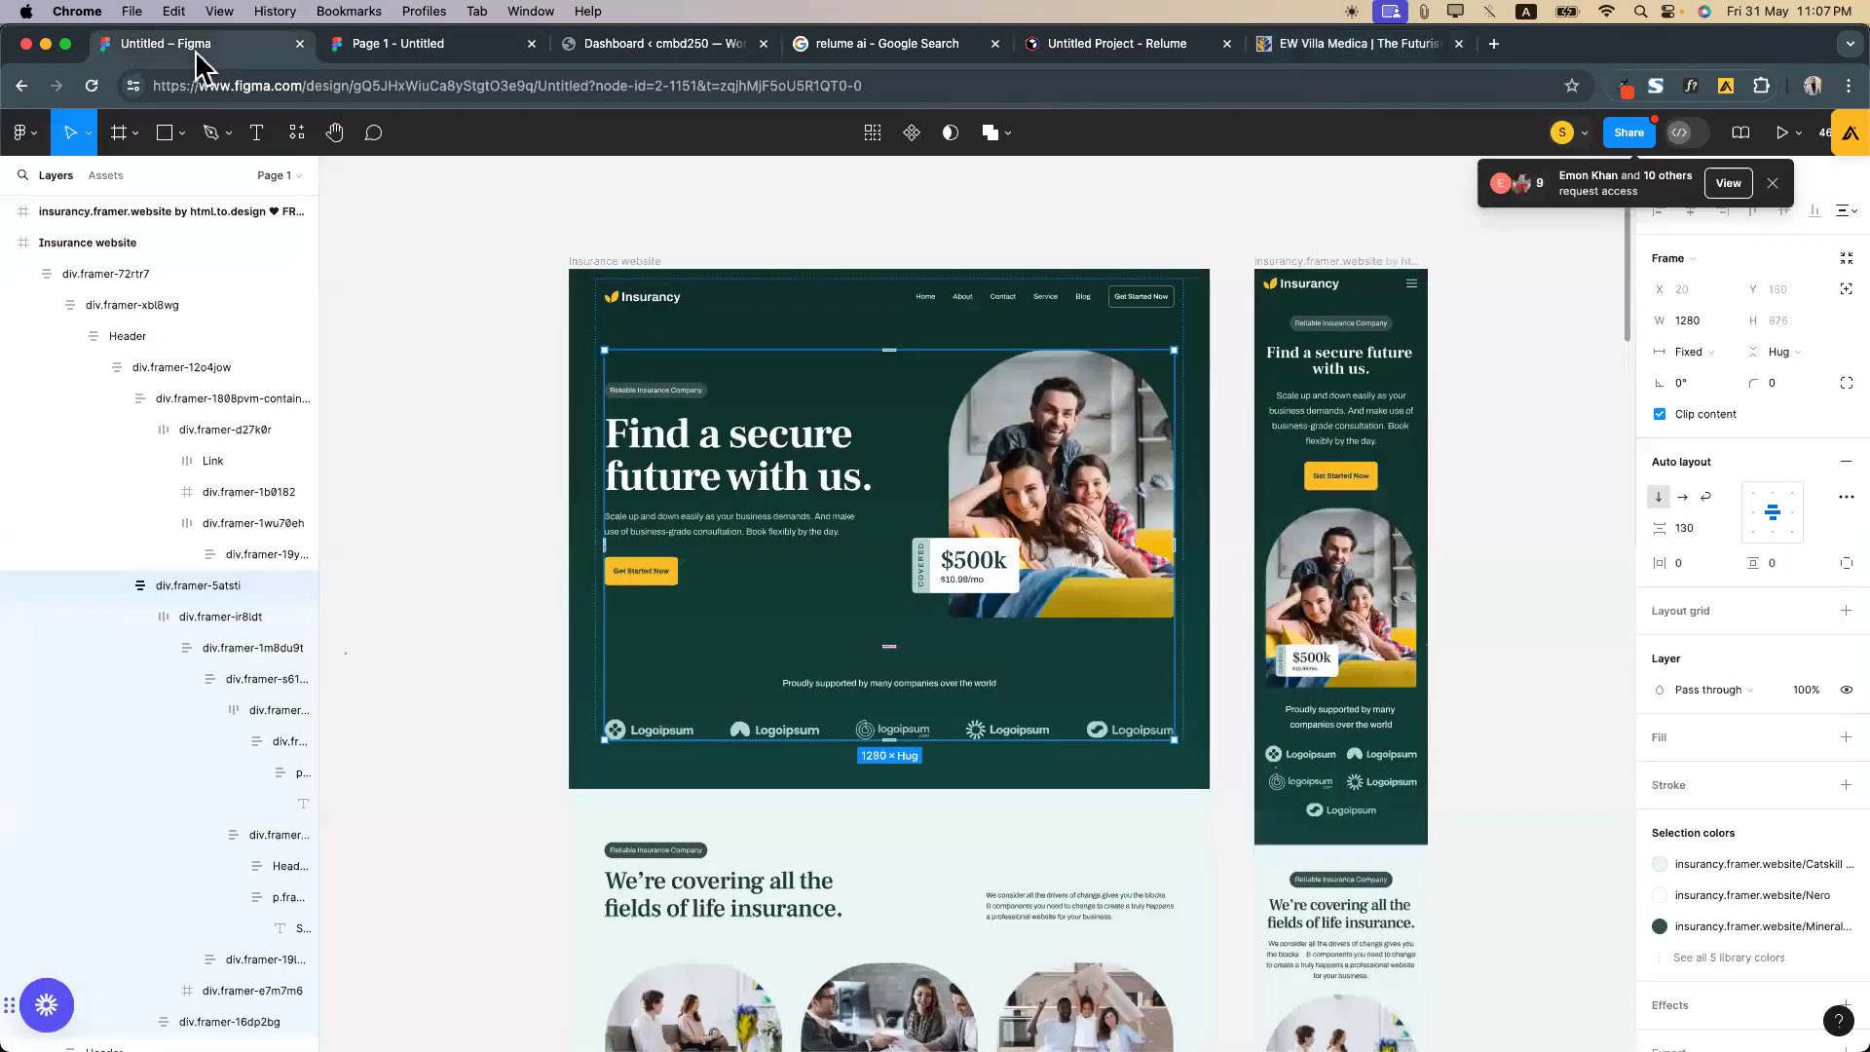
pyautogui.click(1515, 531)
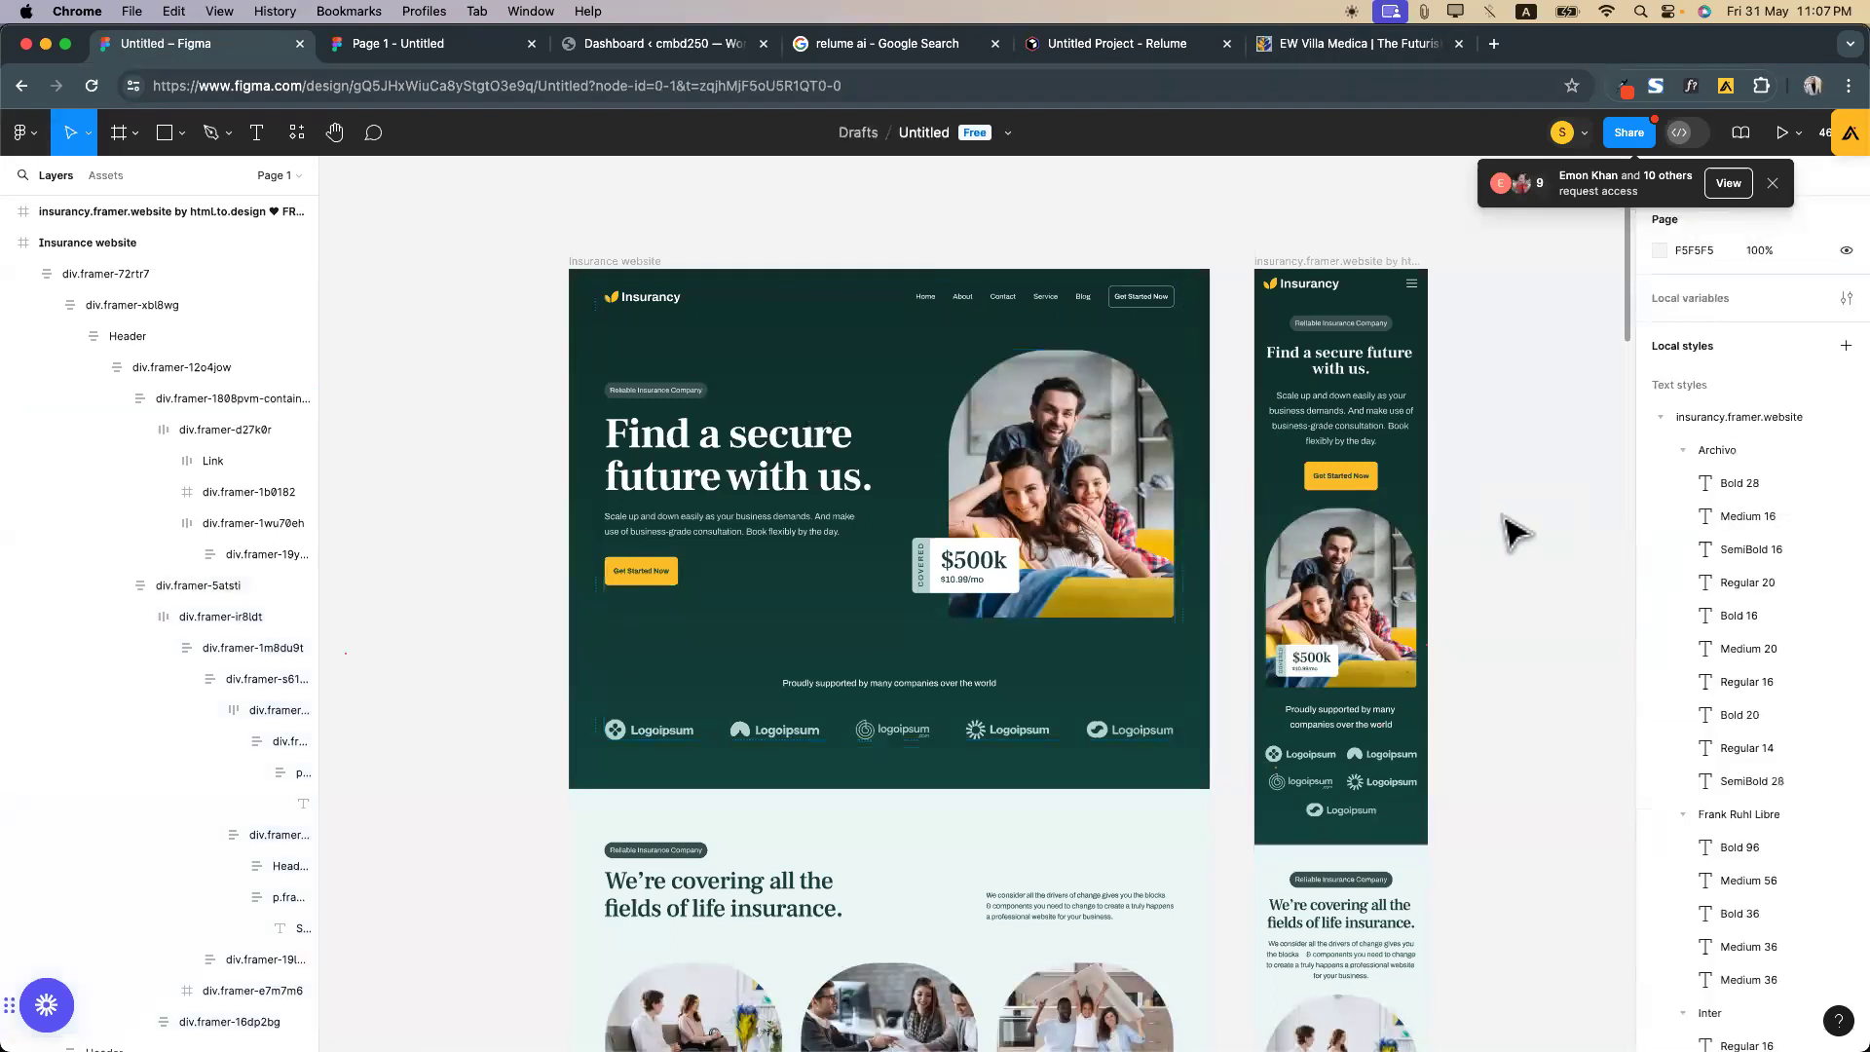
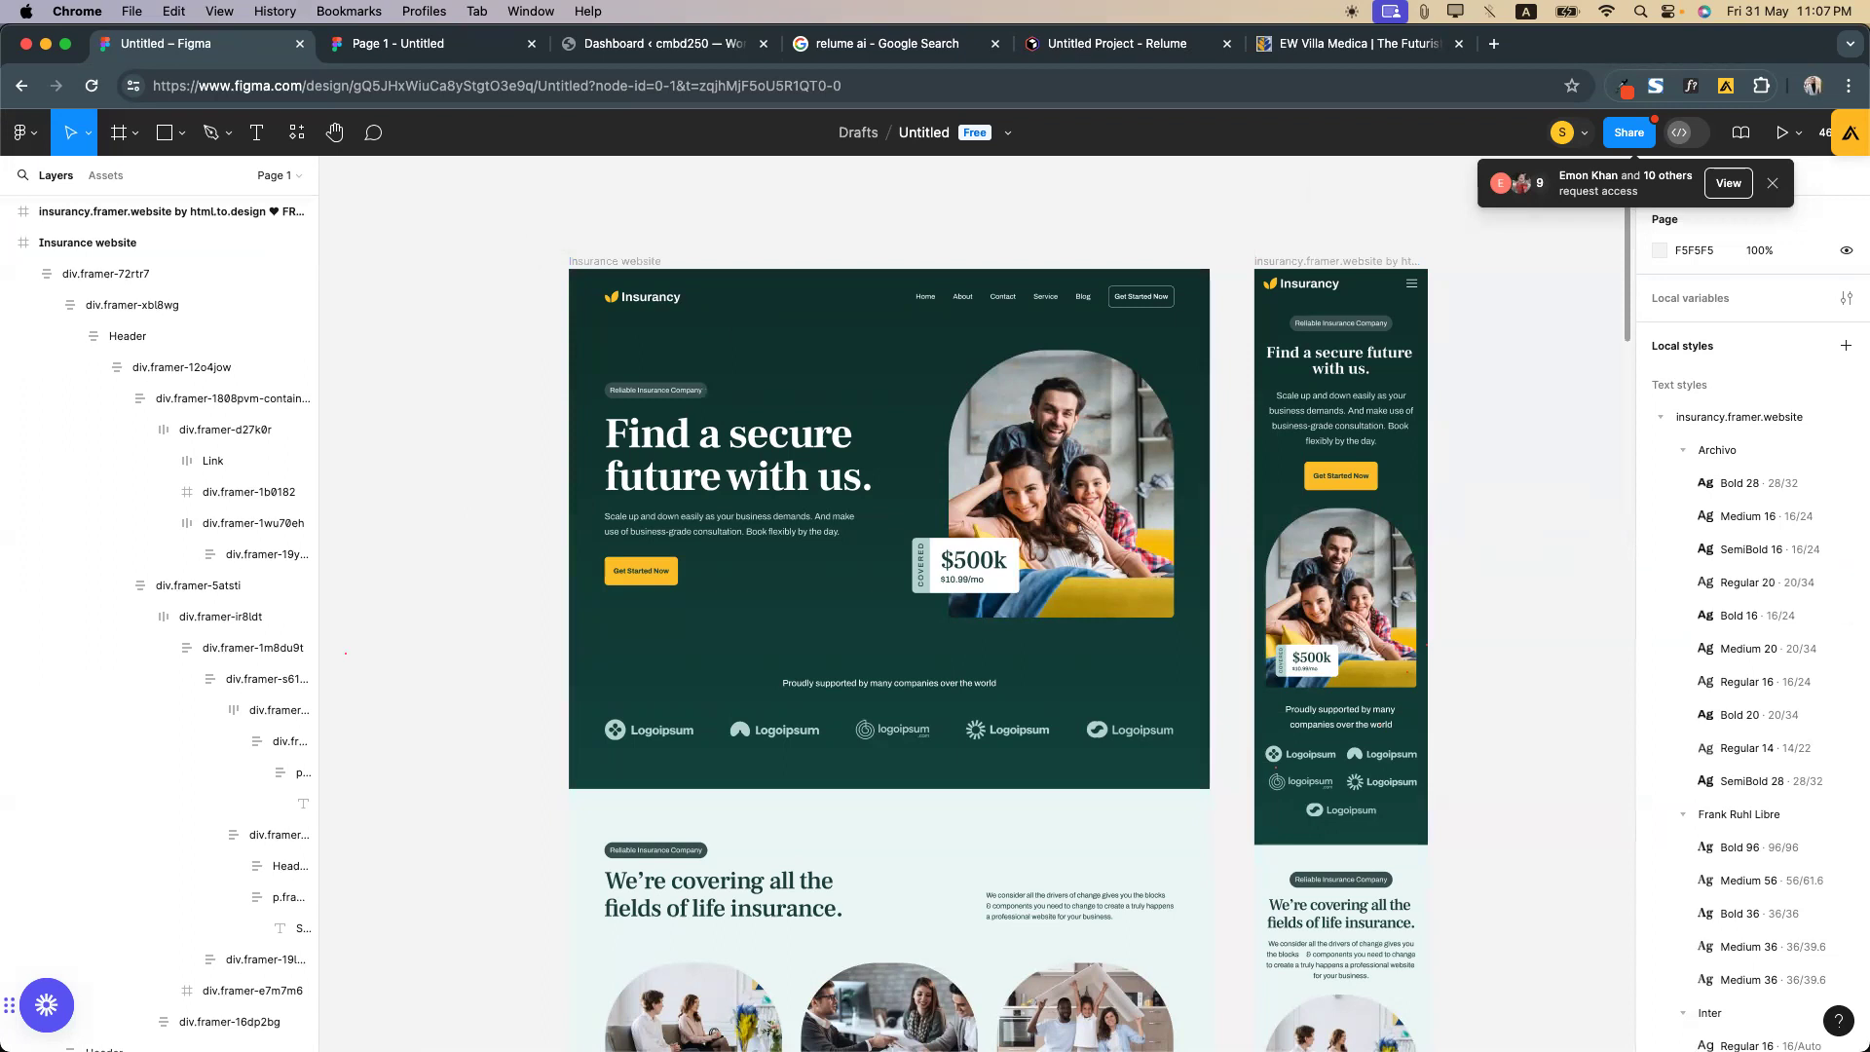
# Select the 1440-wide desktop Insurance website frame and zoom in and out over its hero section.
pyautogui.click(609, 49)
pyautogui.click(206, 49)
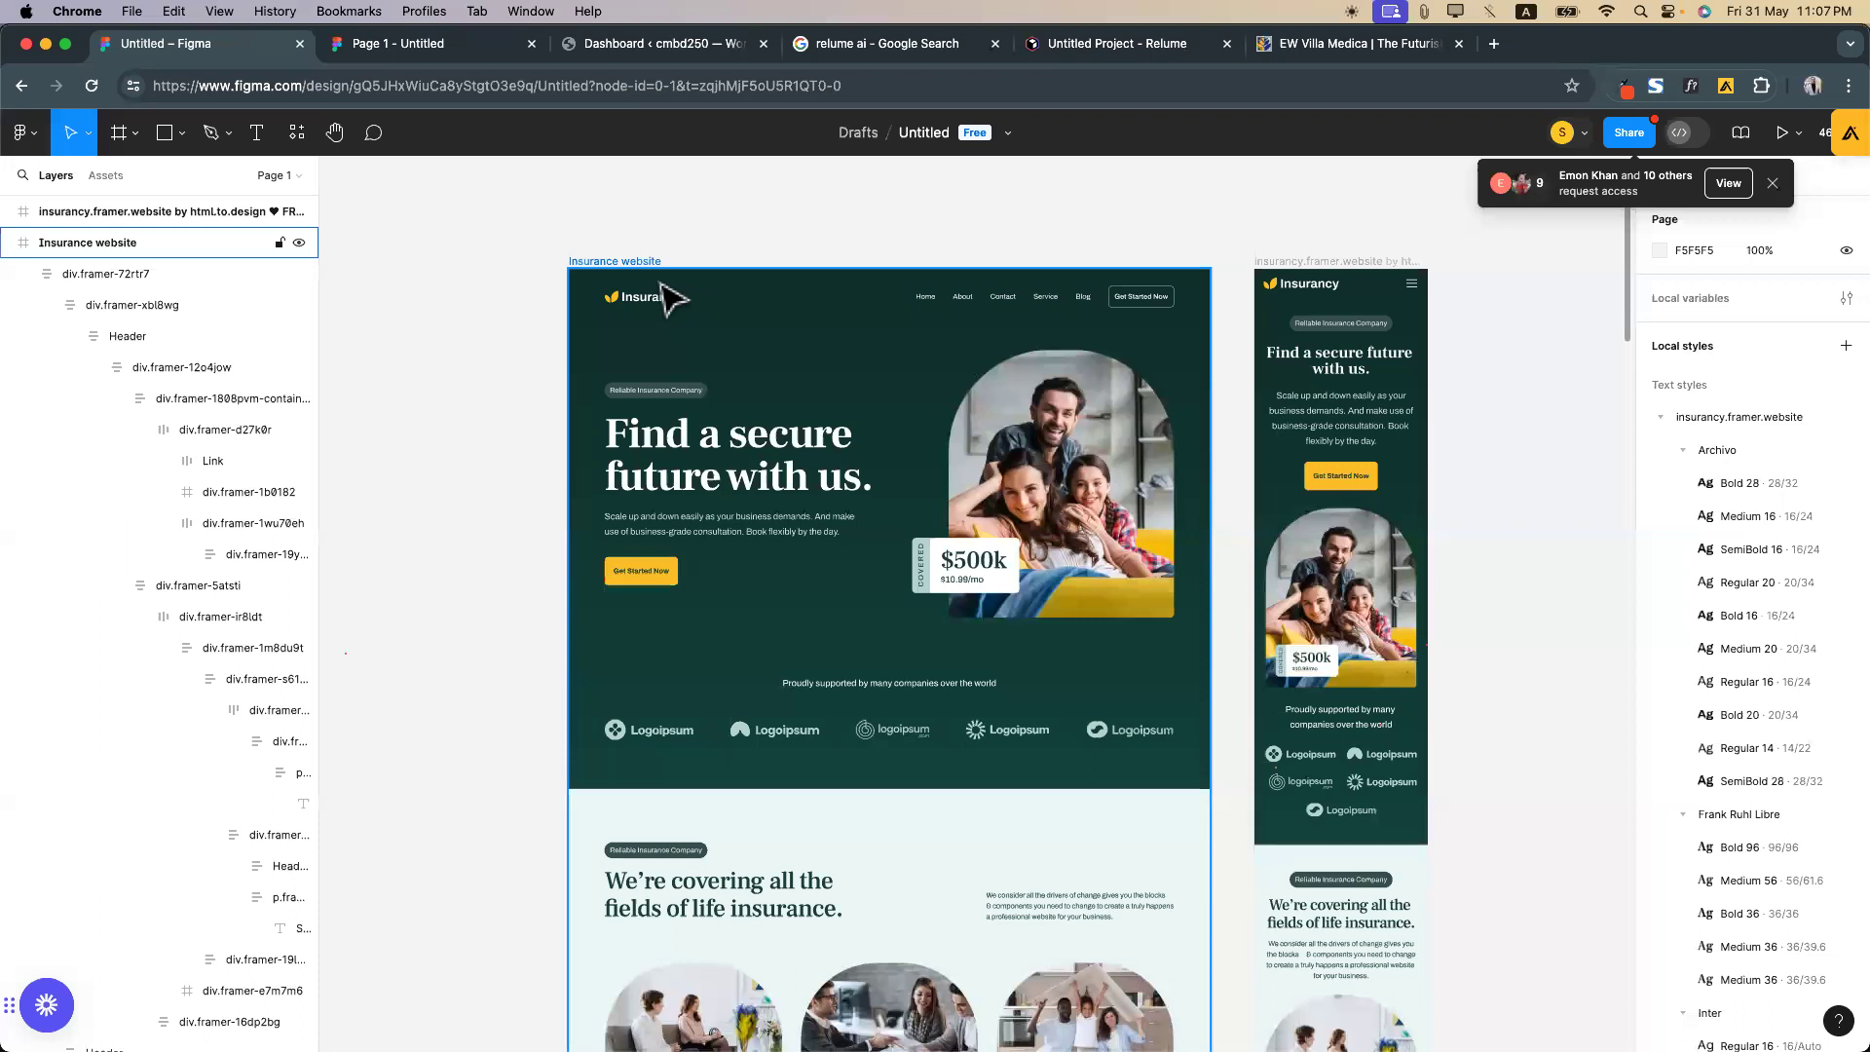
pyautogui.click(708, 285)
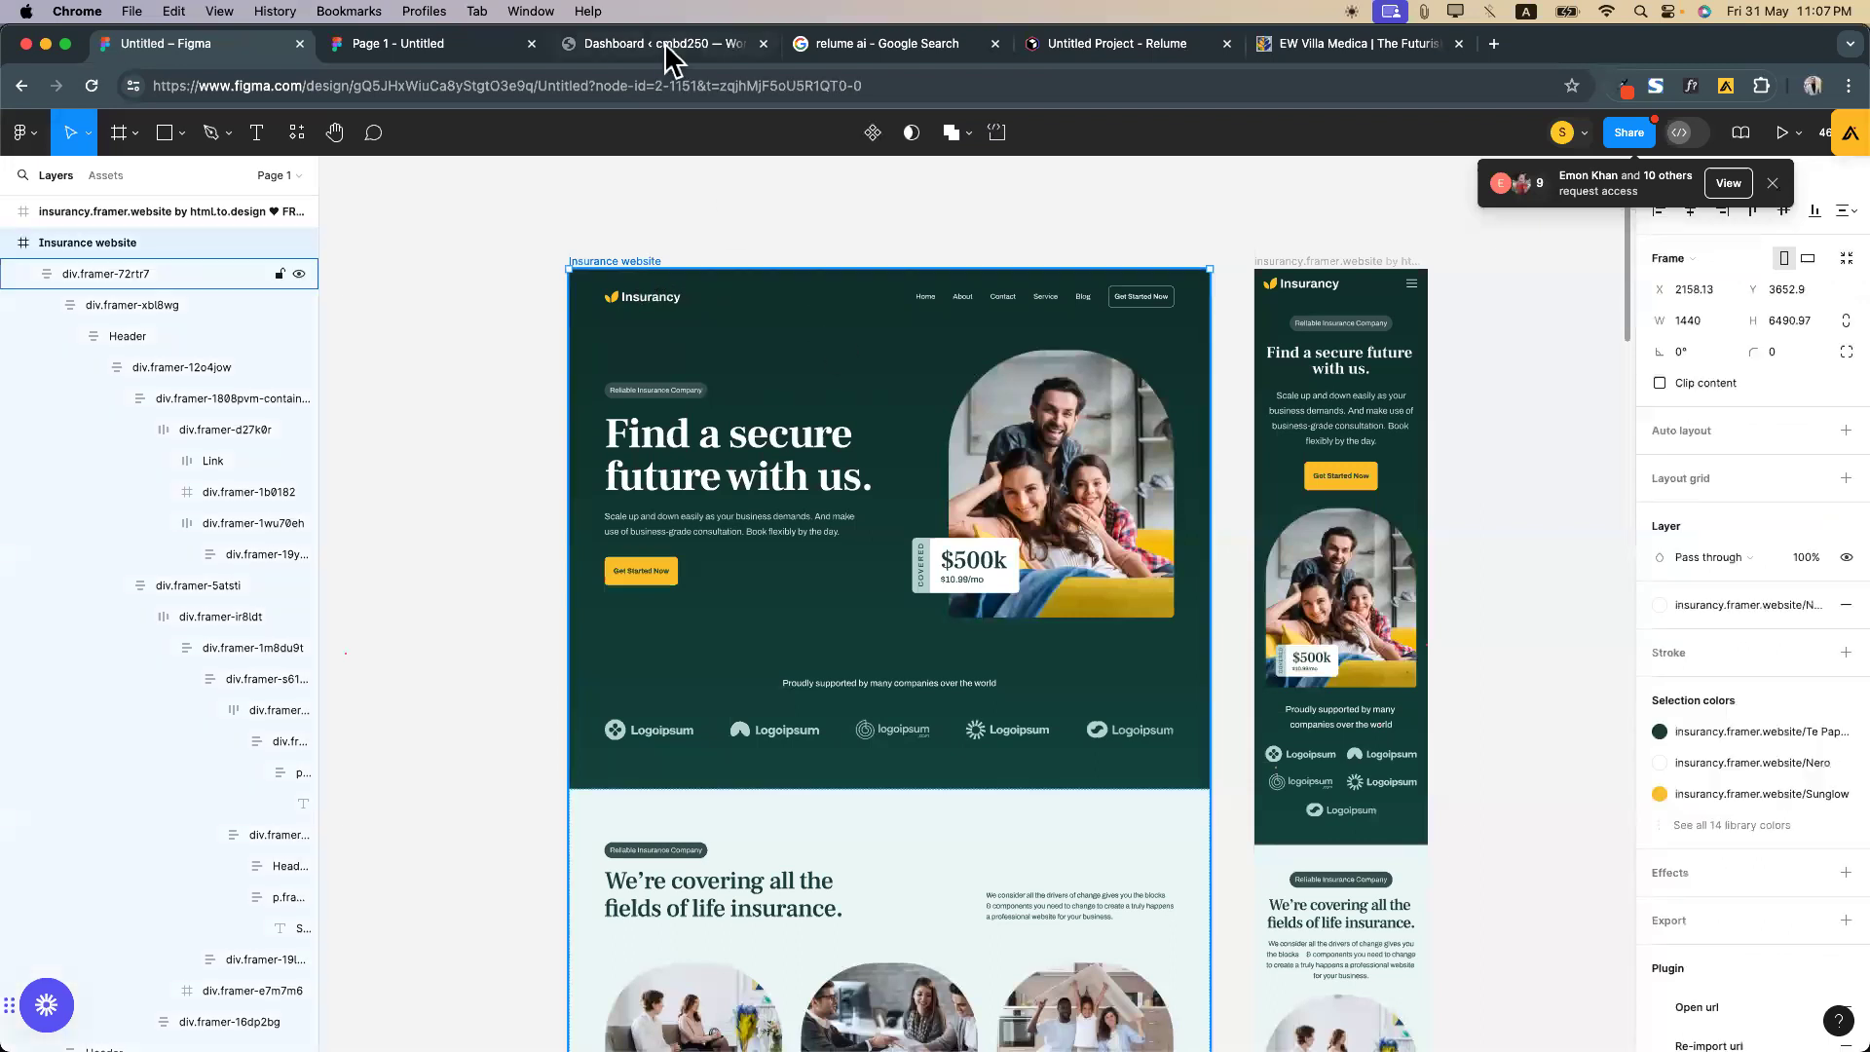
pyautogui.click(669, 46)
pyautogui.click(195, 46)
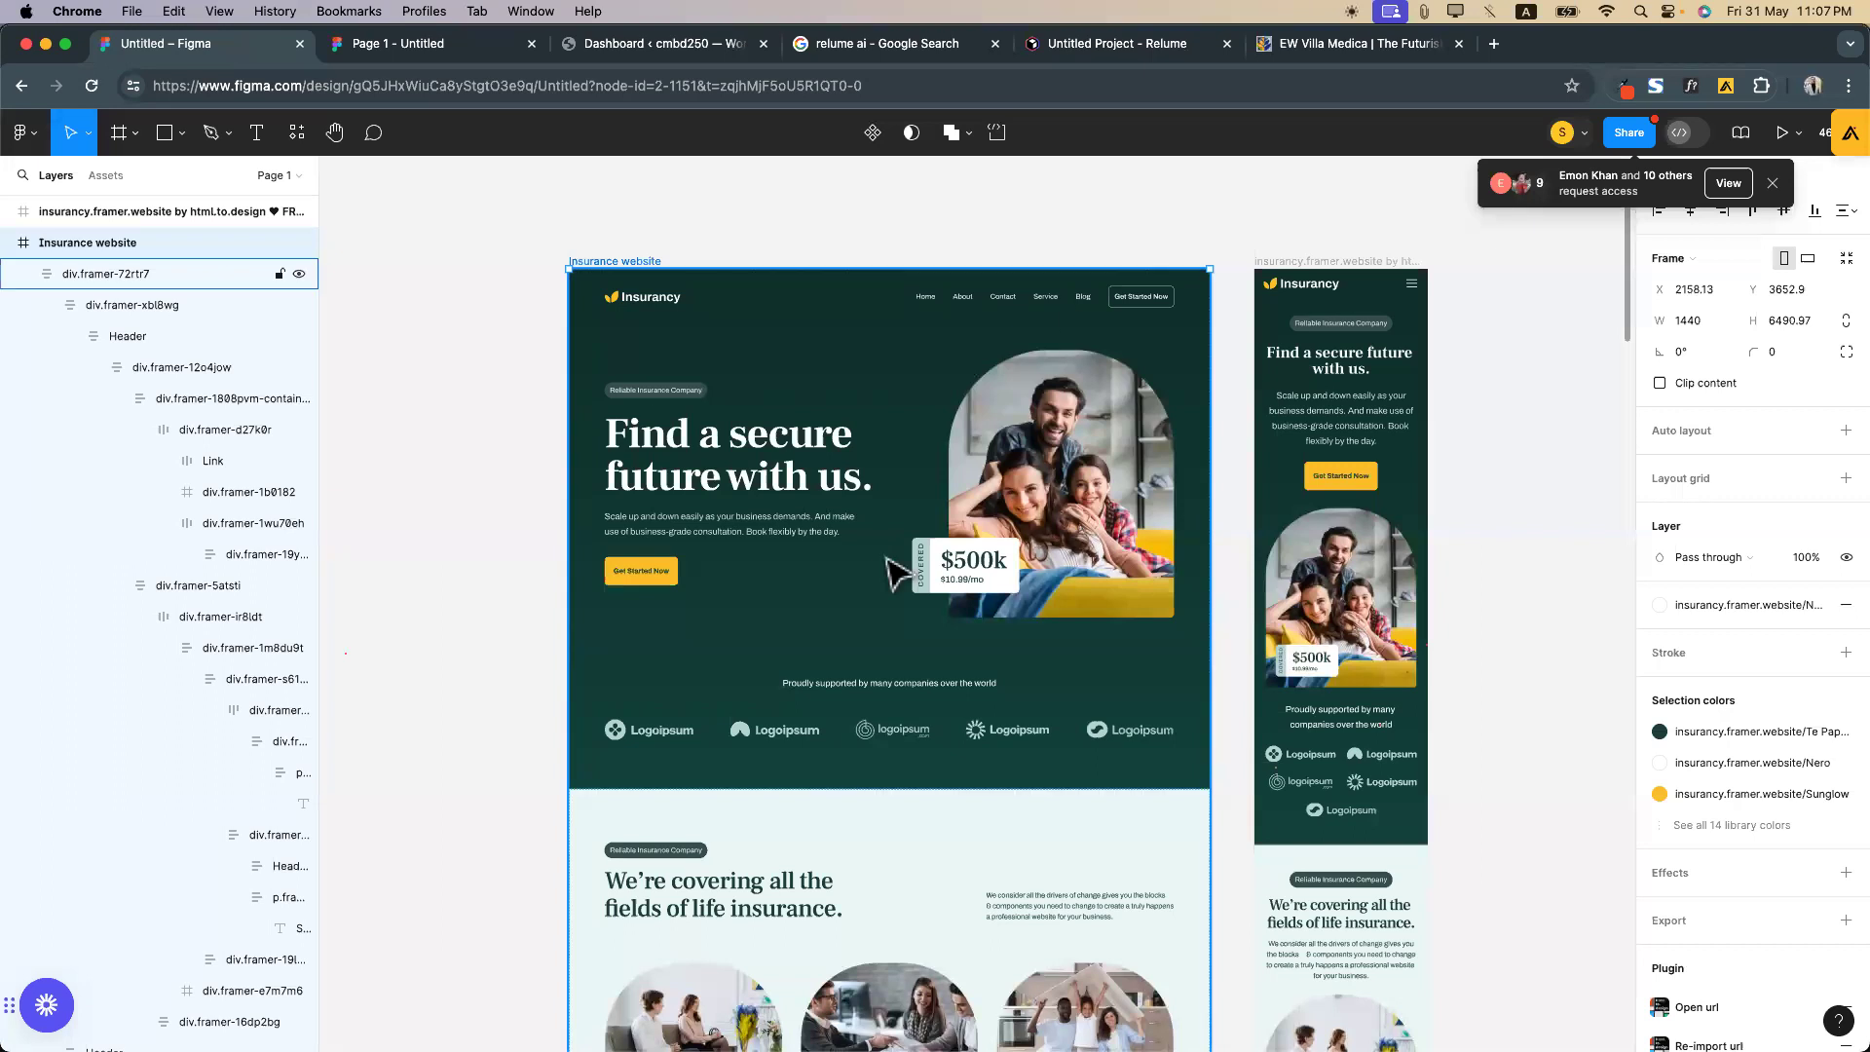
pyautogui.scroll(5, 894, 575)
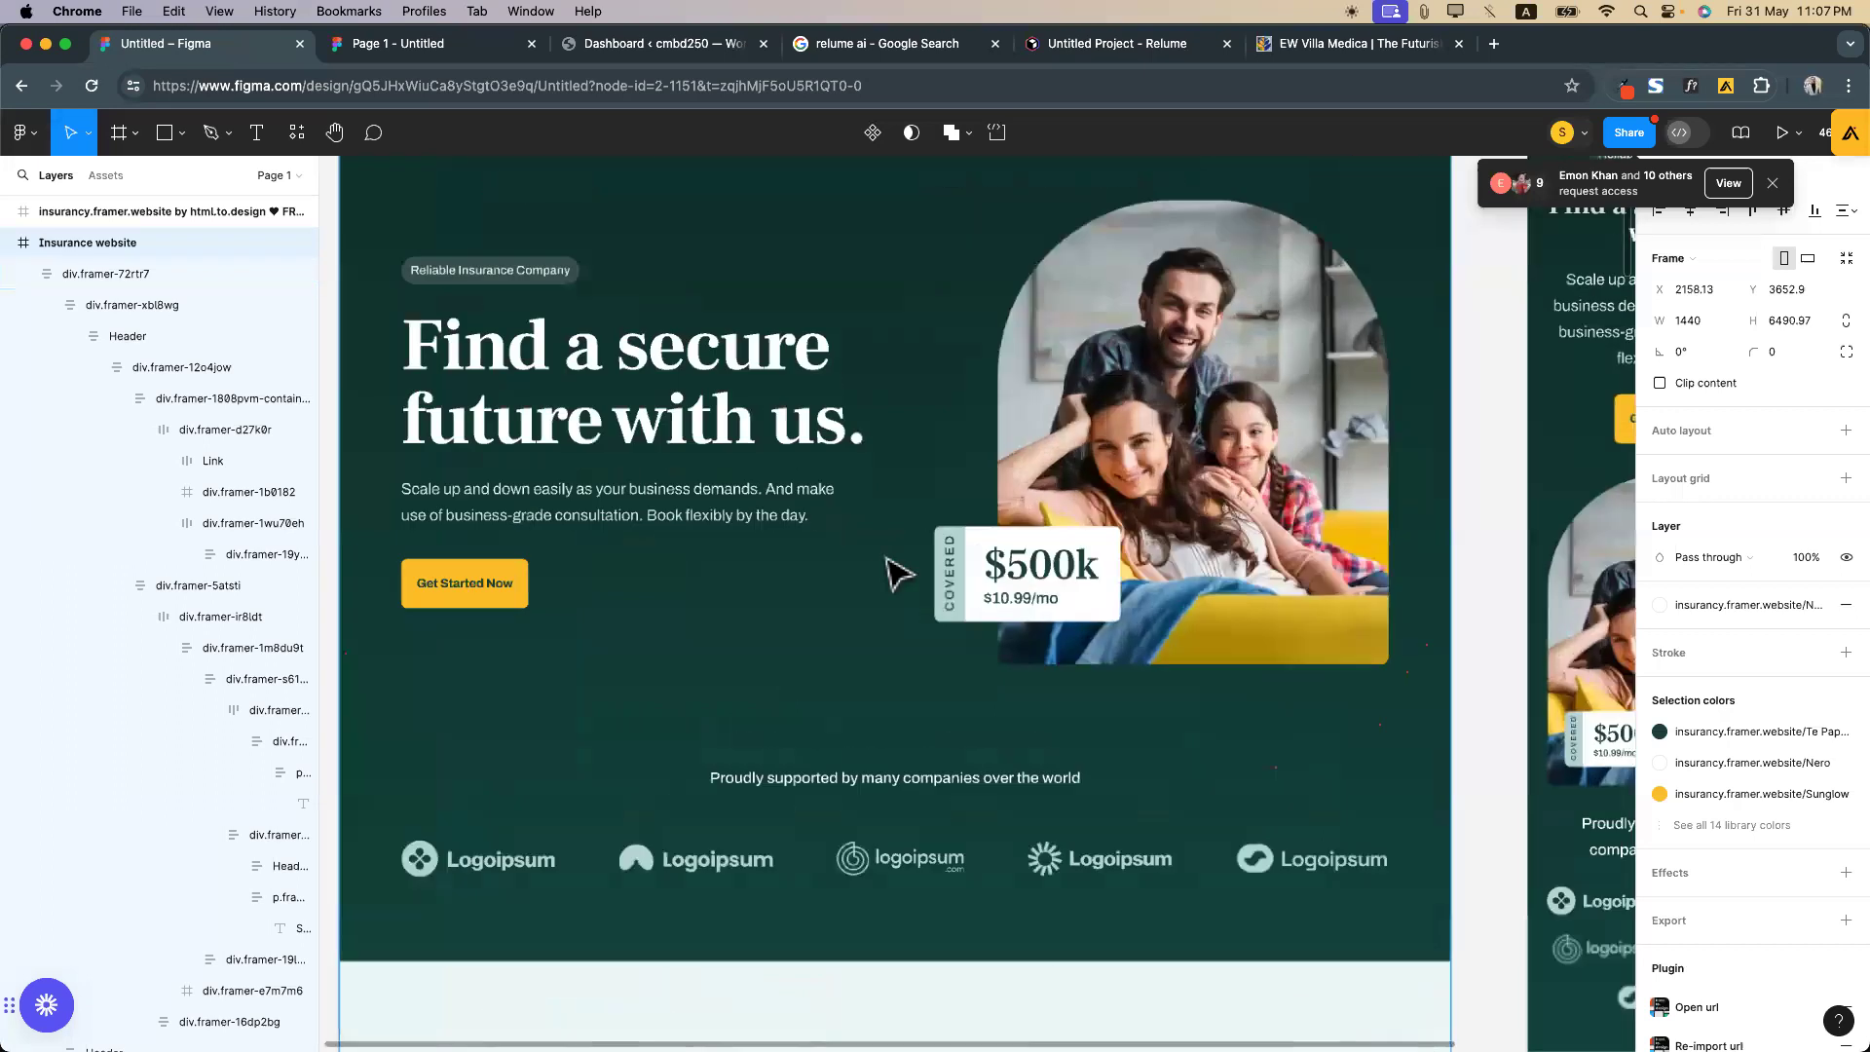
pyautogui.scroll(-2, 896, 574)
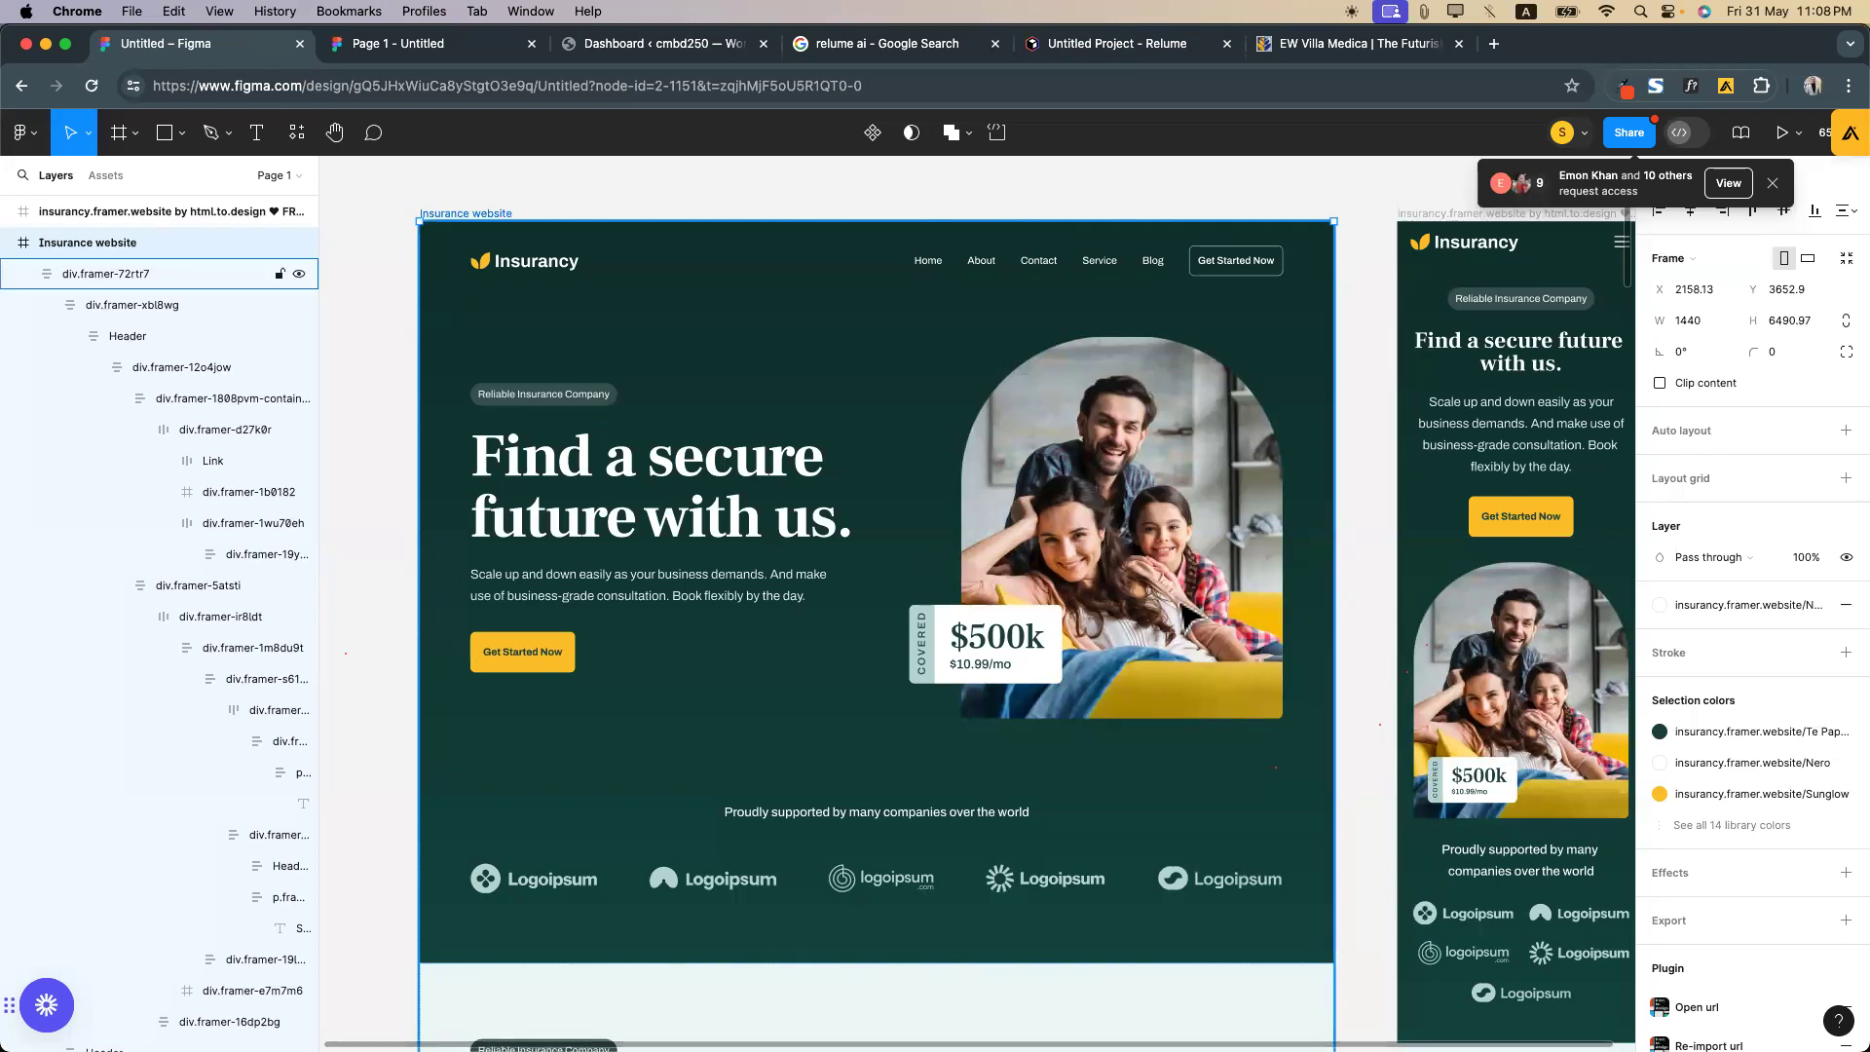
pyautogui.scroll(-5, 1188, 613)
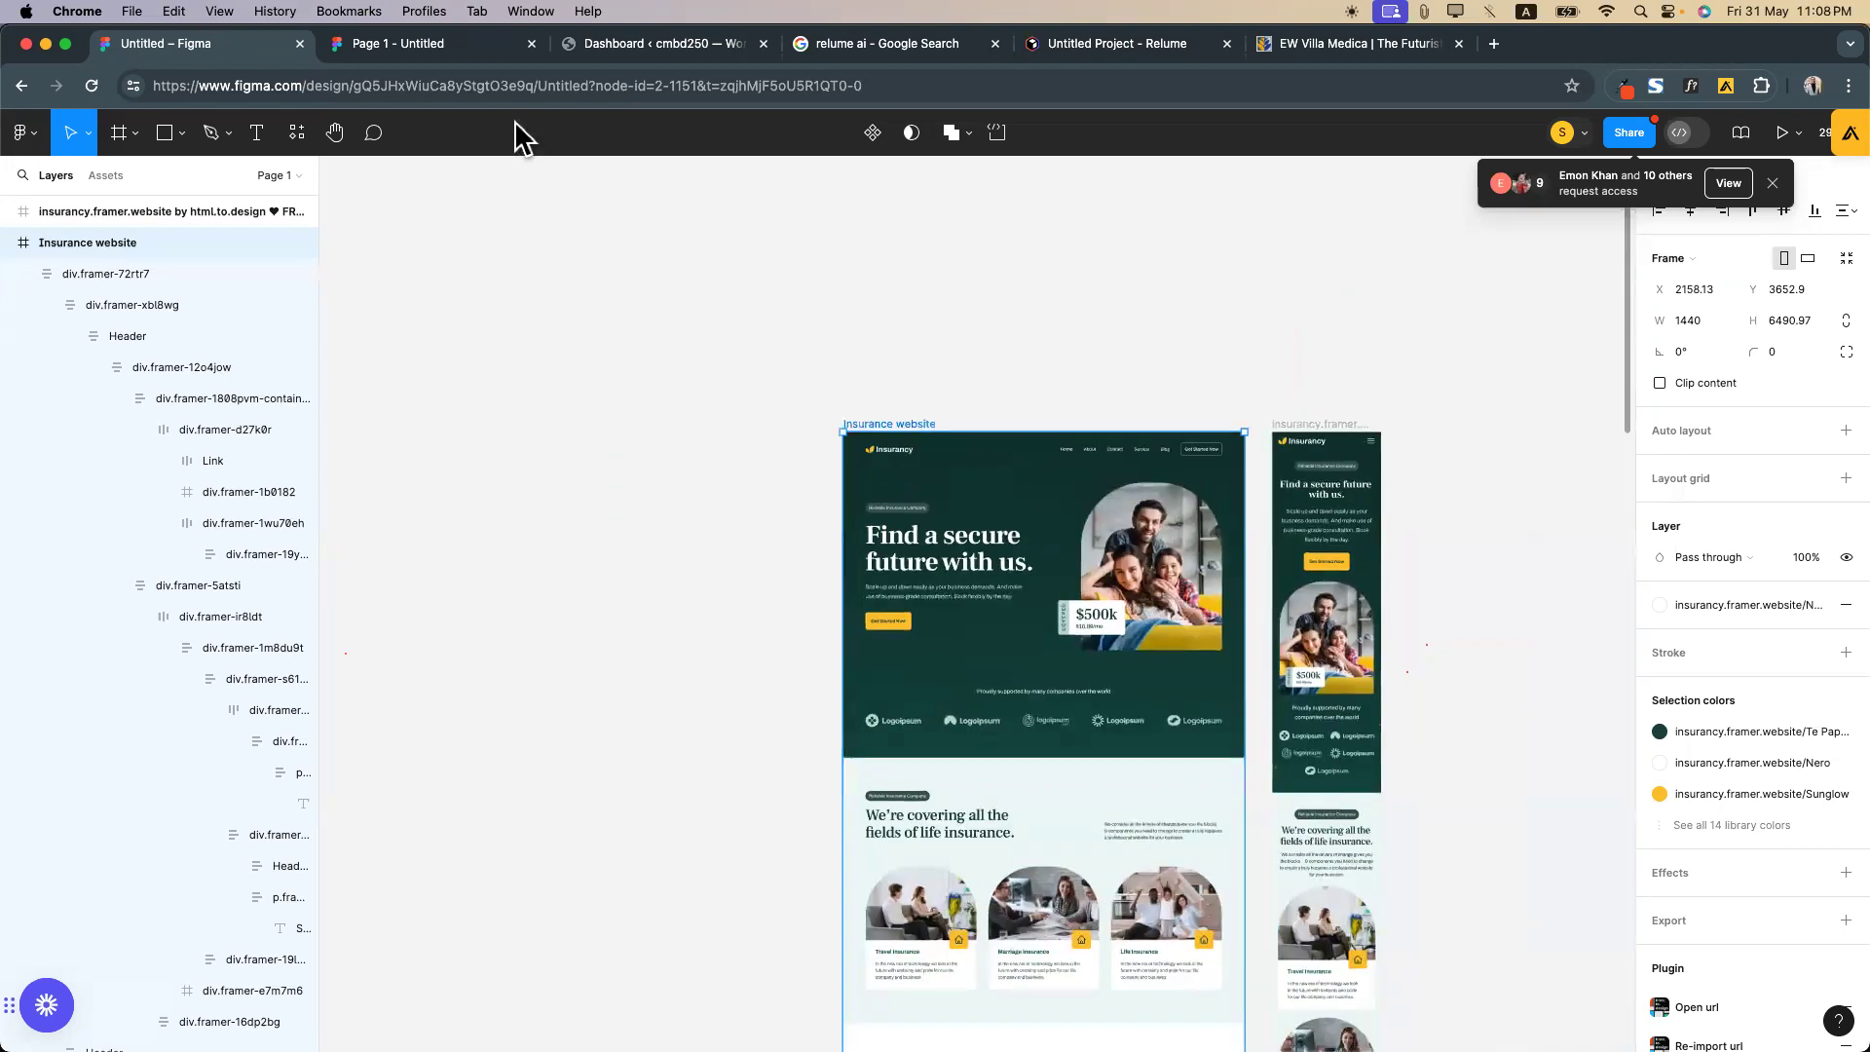
pyautogui.hotkey('ctrl', 'Up')
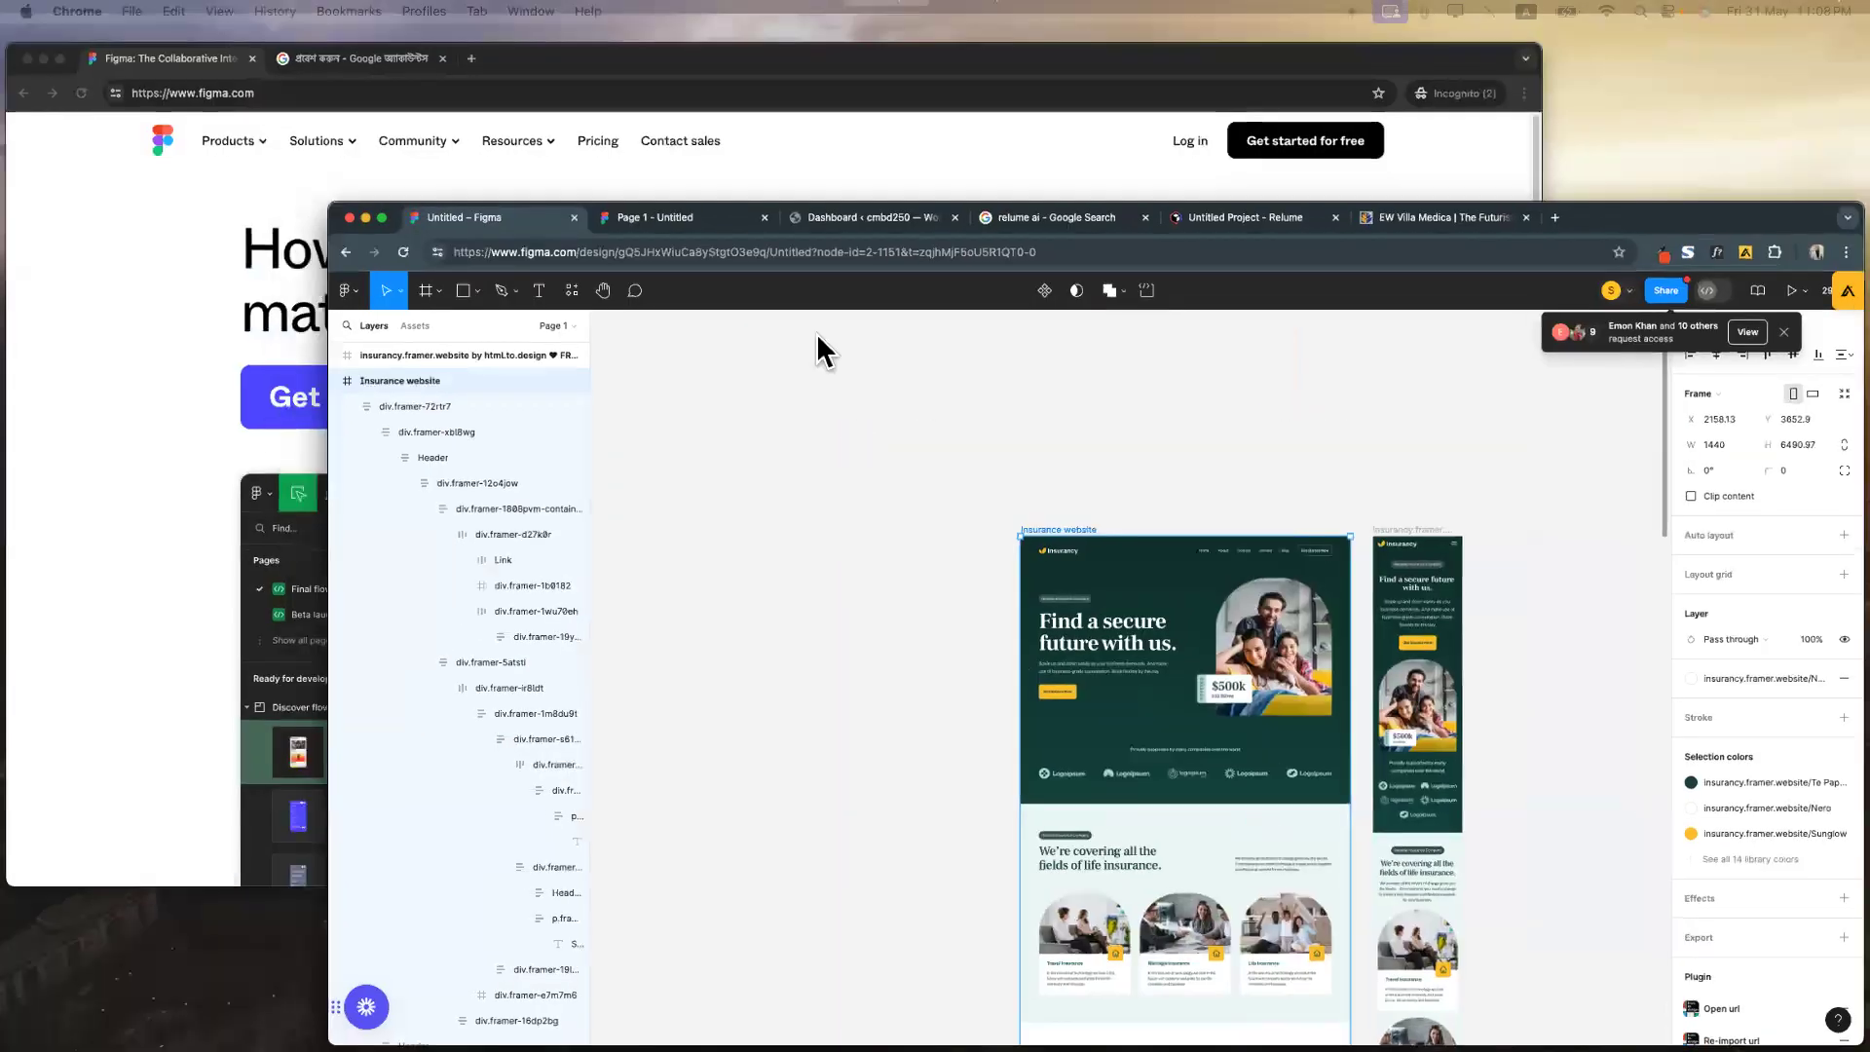
pyautogui.click(817, 326)
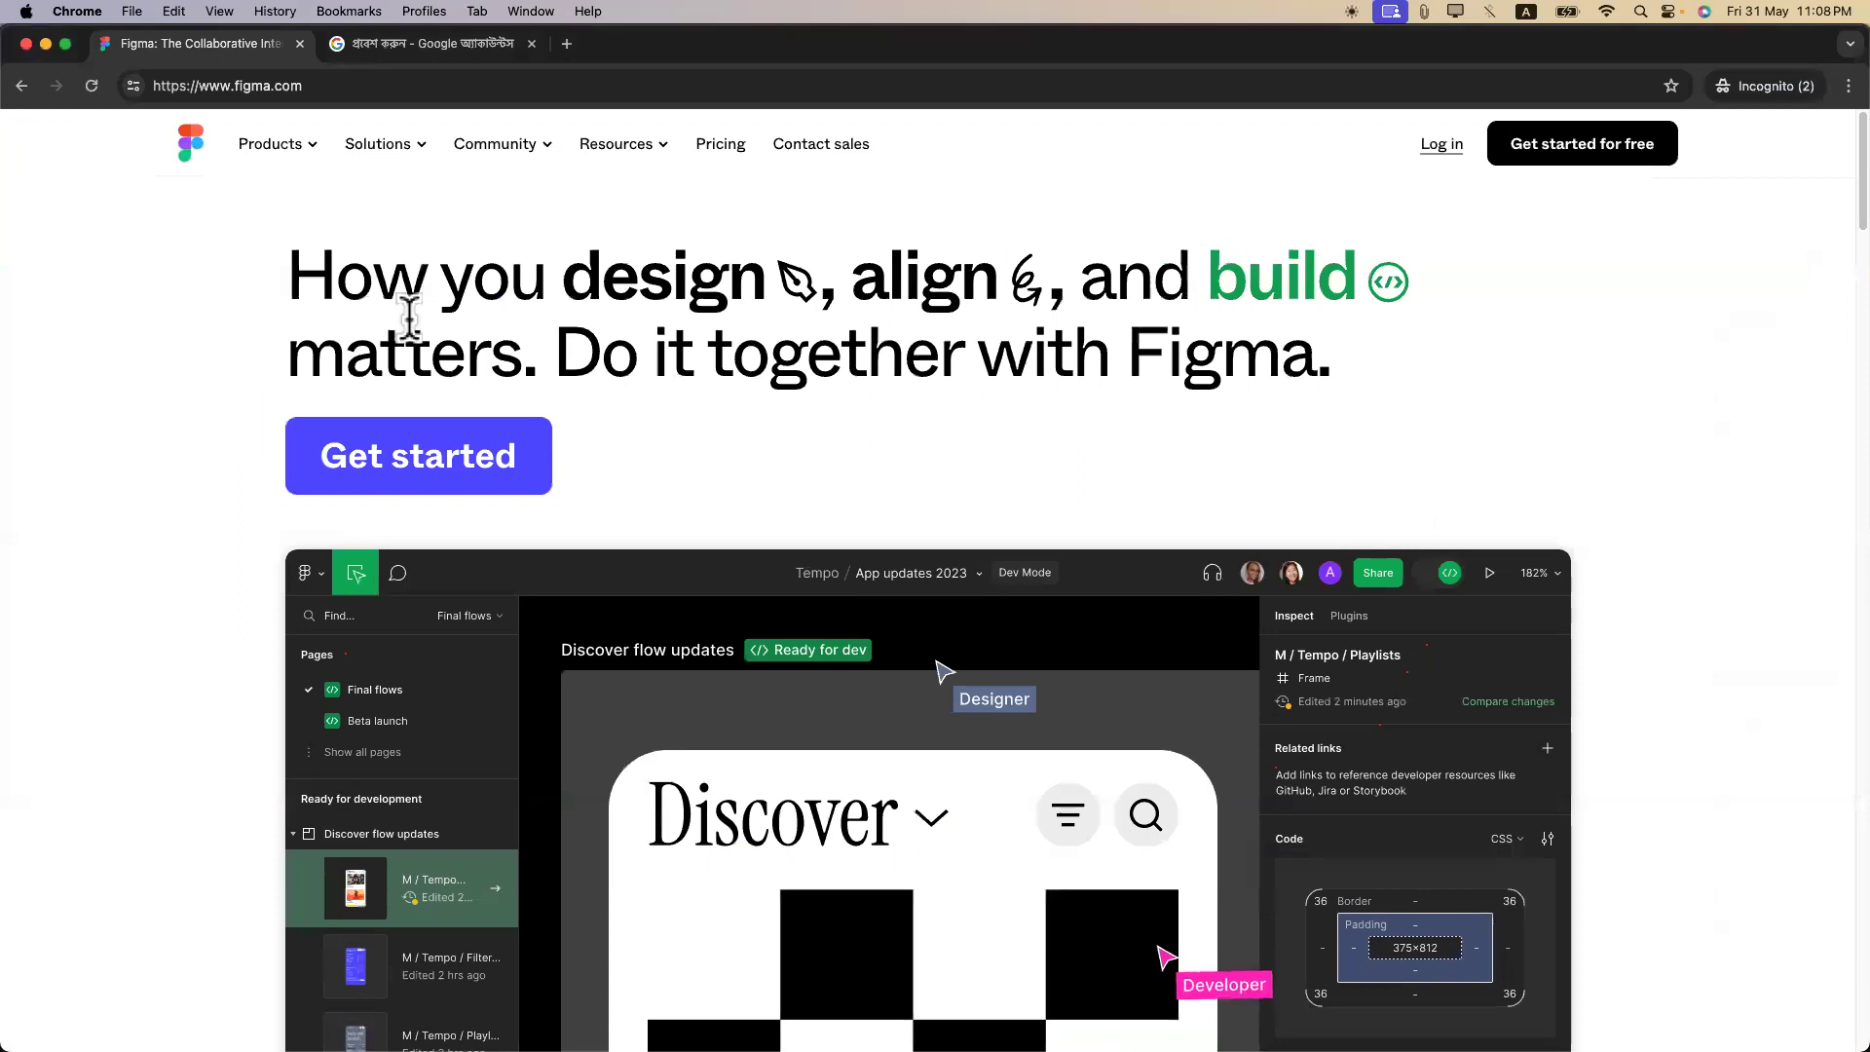
pyautogui.click(387, 85)
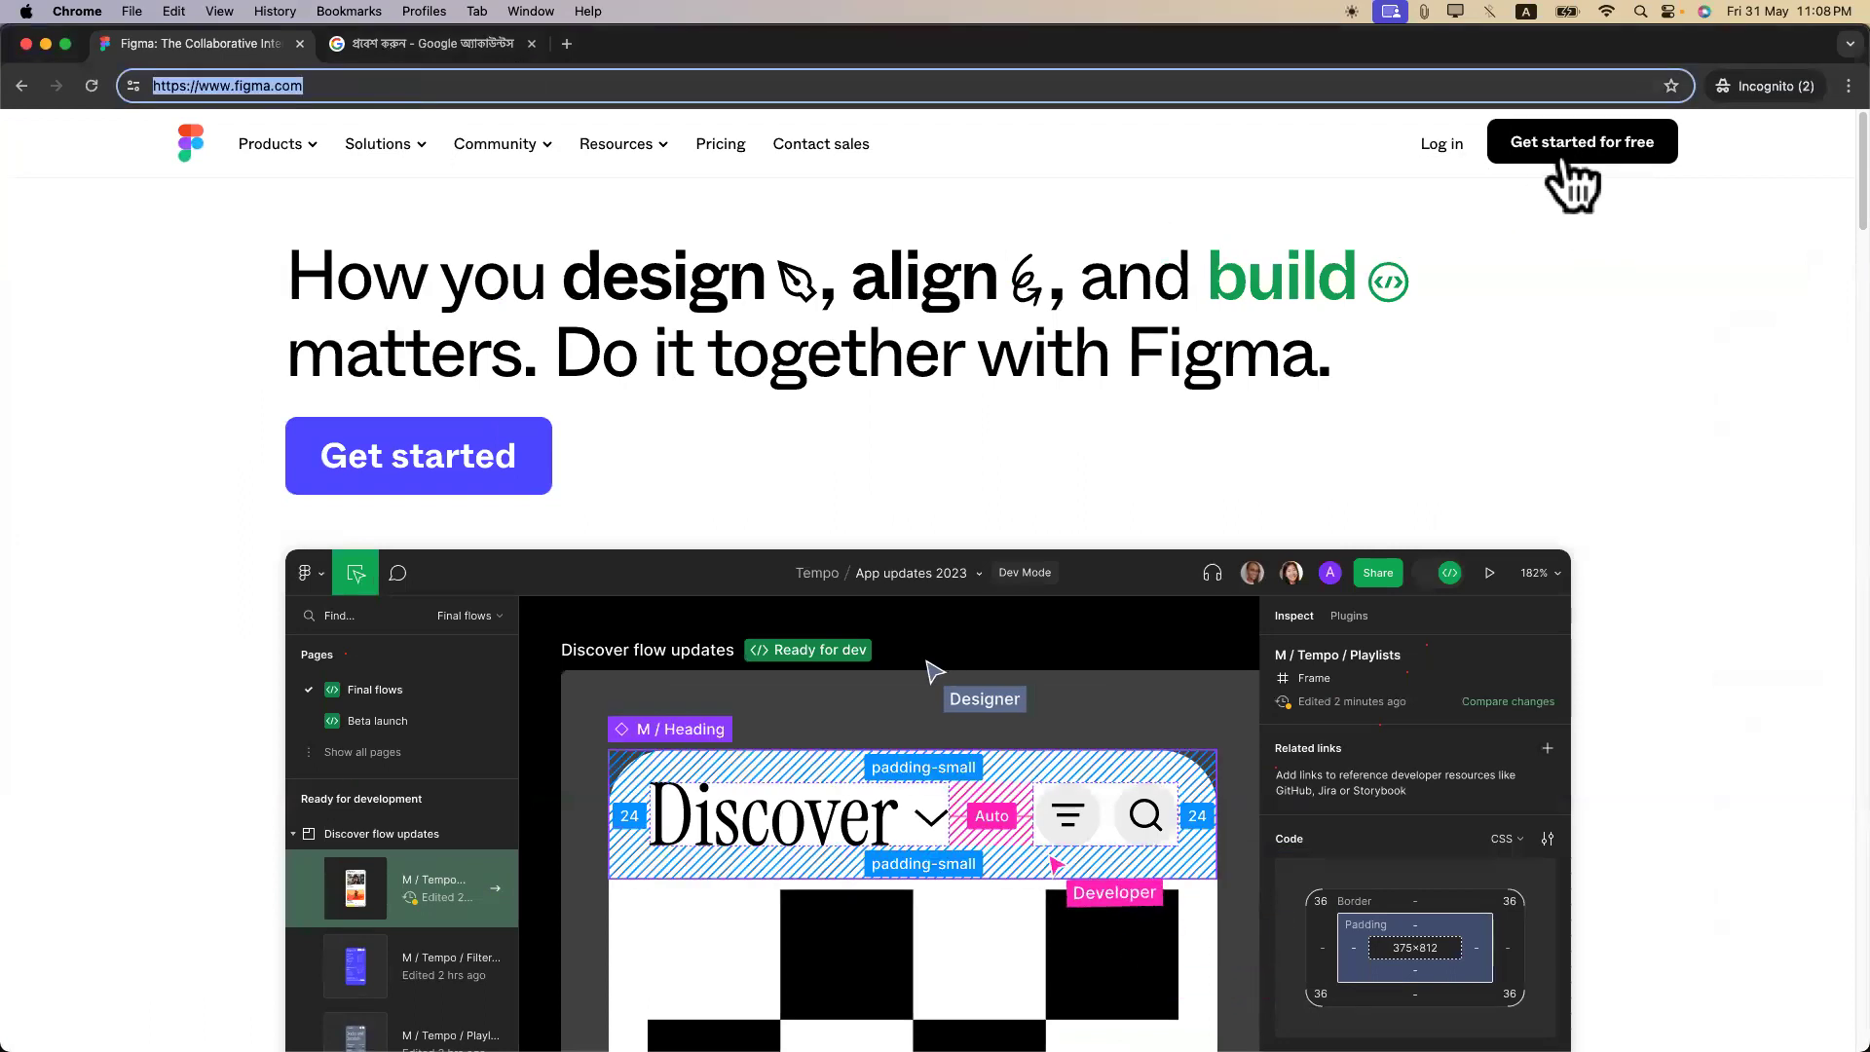
pyautogui.hotkey('ctrl', 'Up')
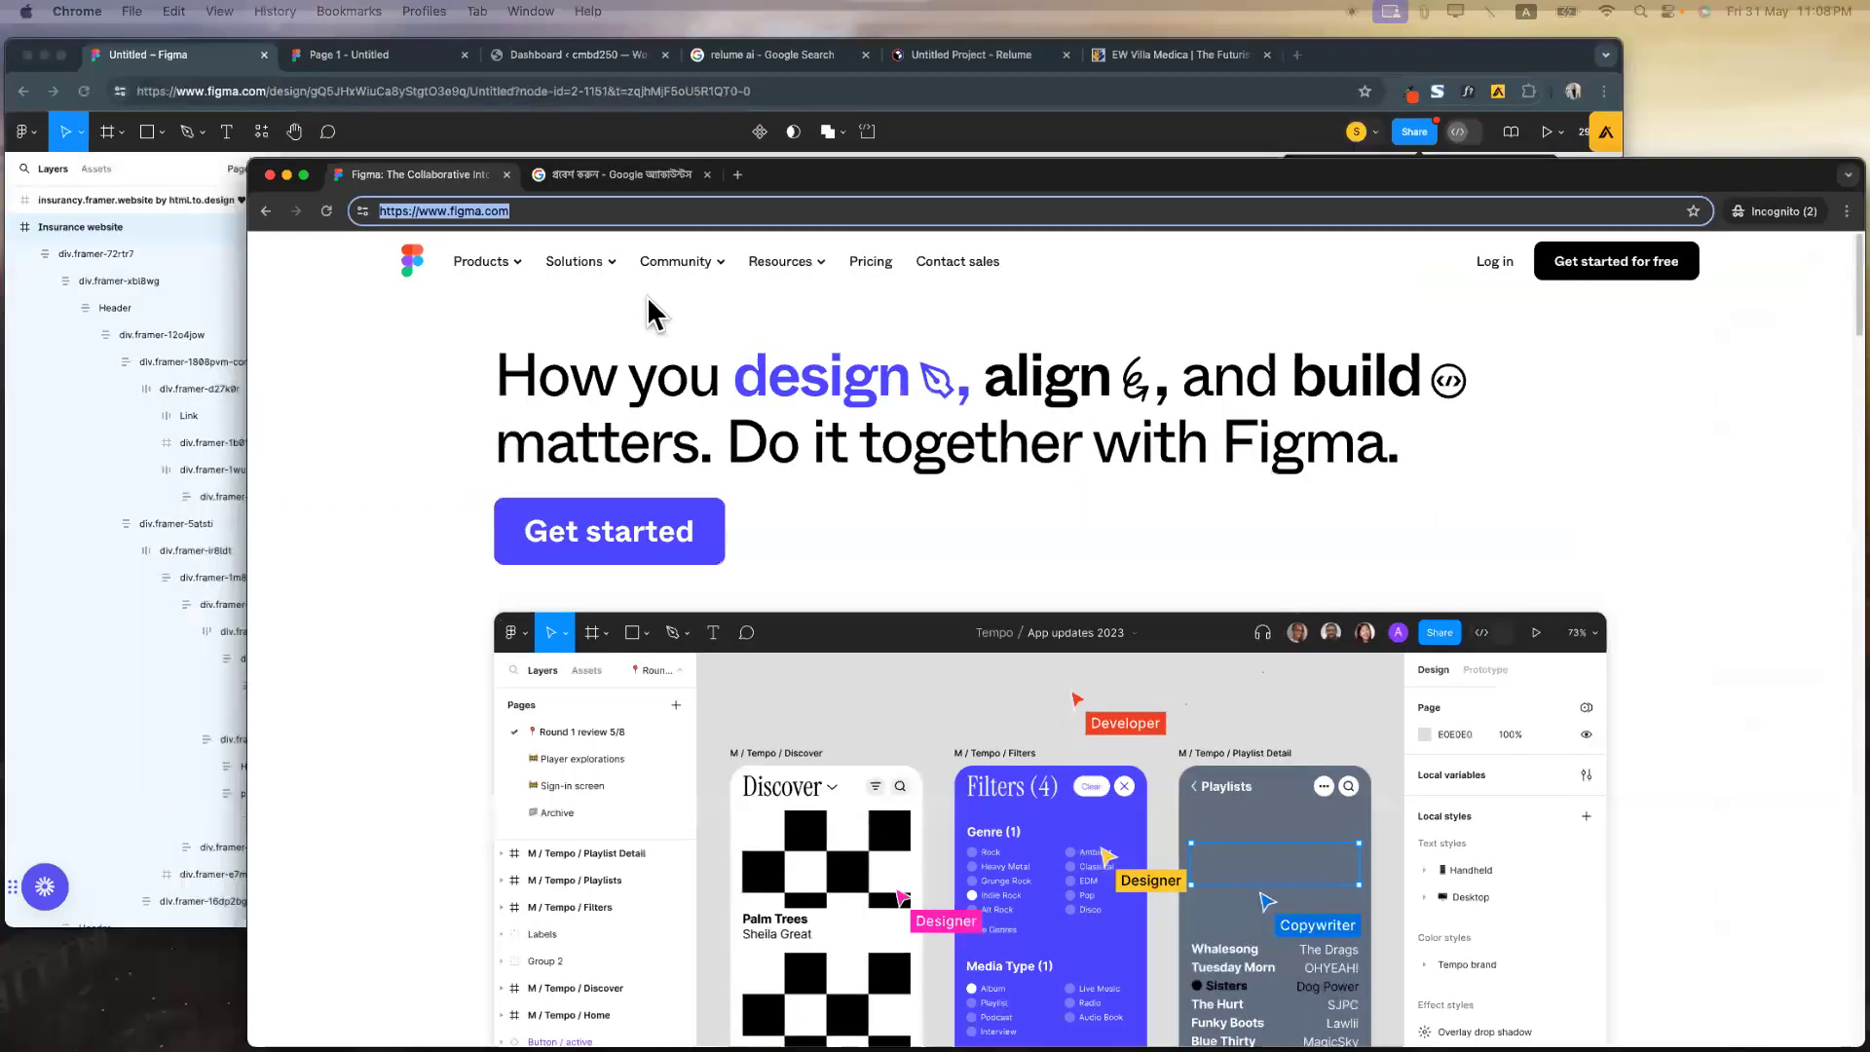
pyautogui.click(584, 240)
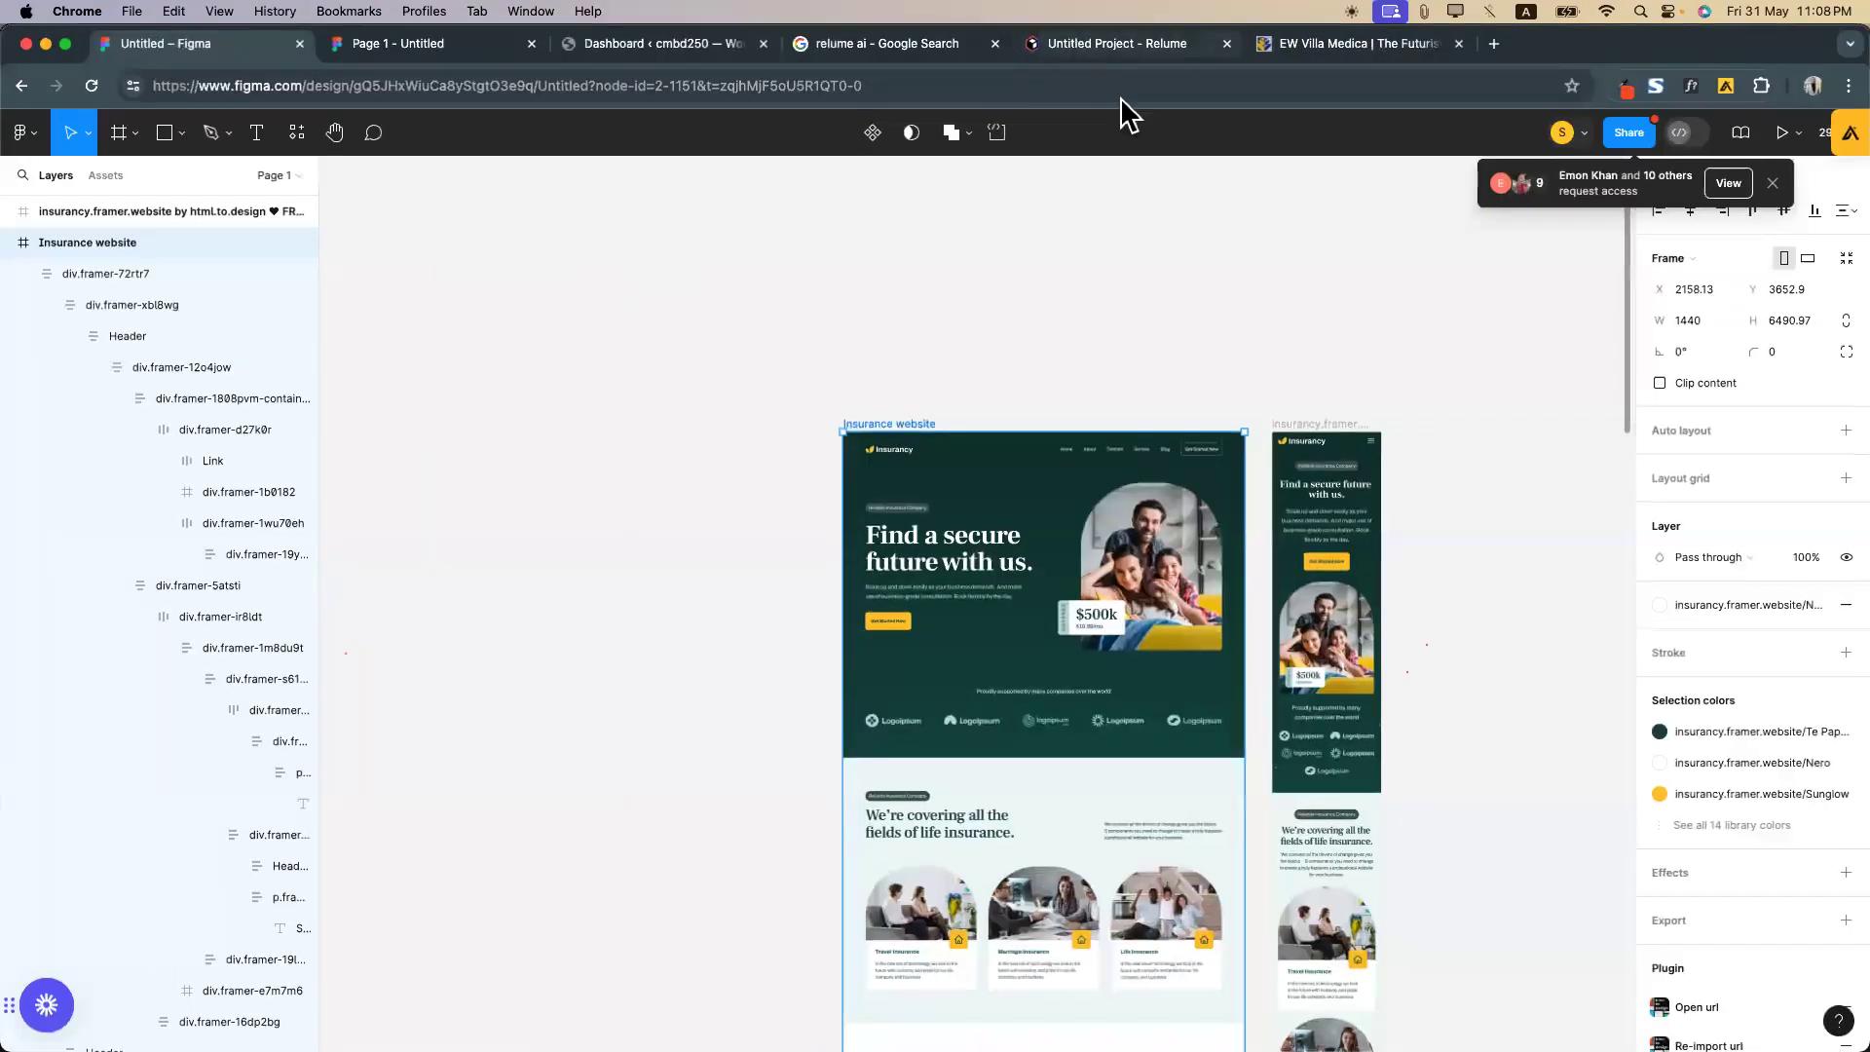
pyautogui.click(1117, 43)
pyautogui.scroll(5, 1060, 465)
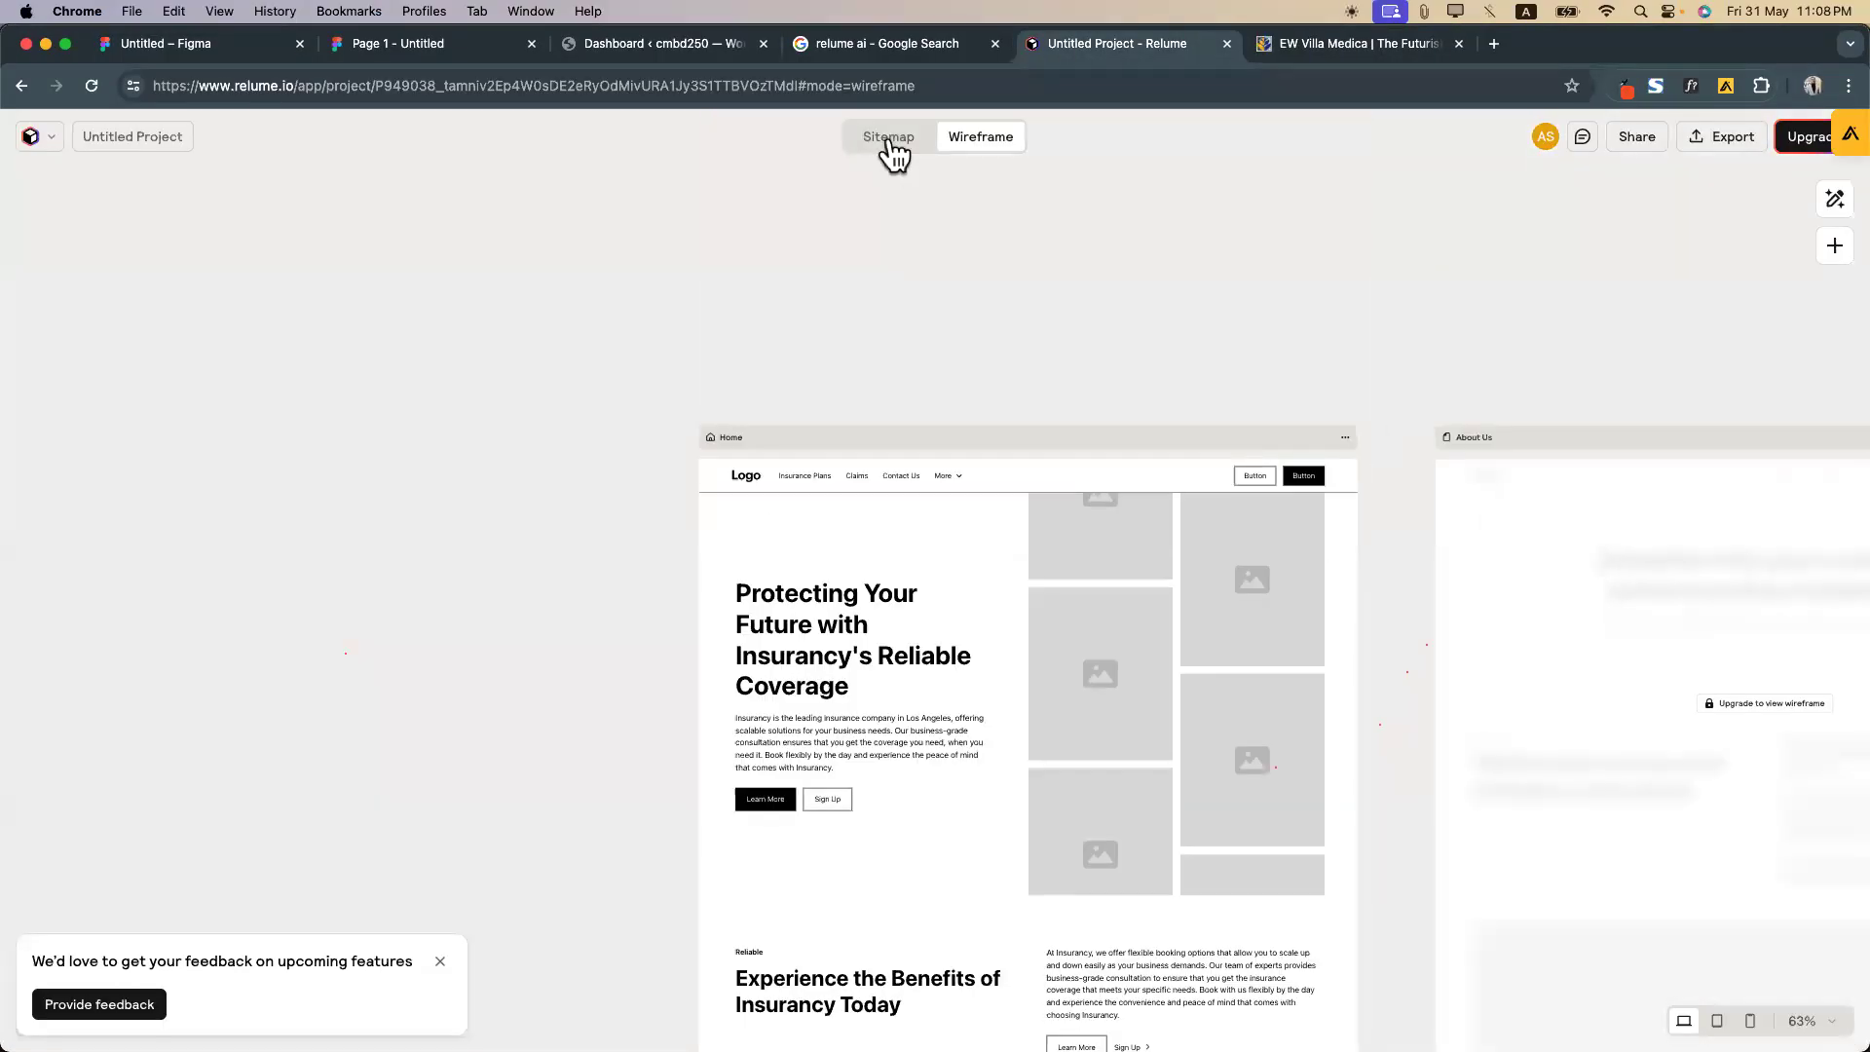
pyautogui.click(229, 44)
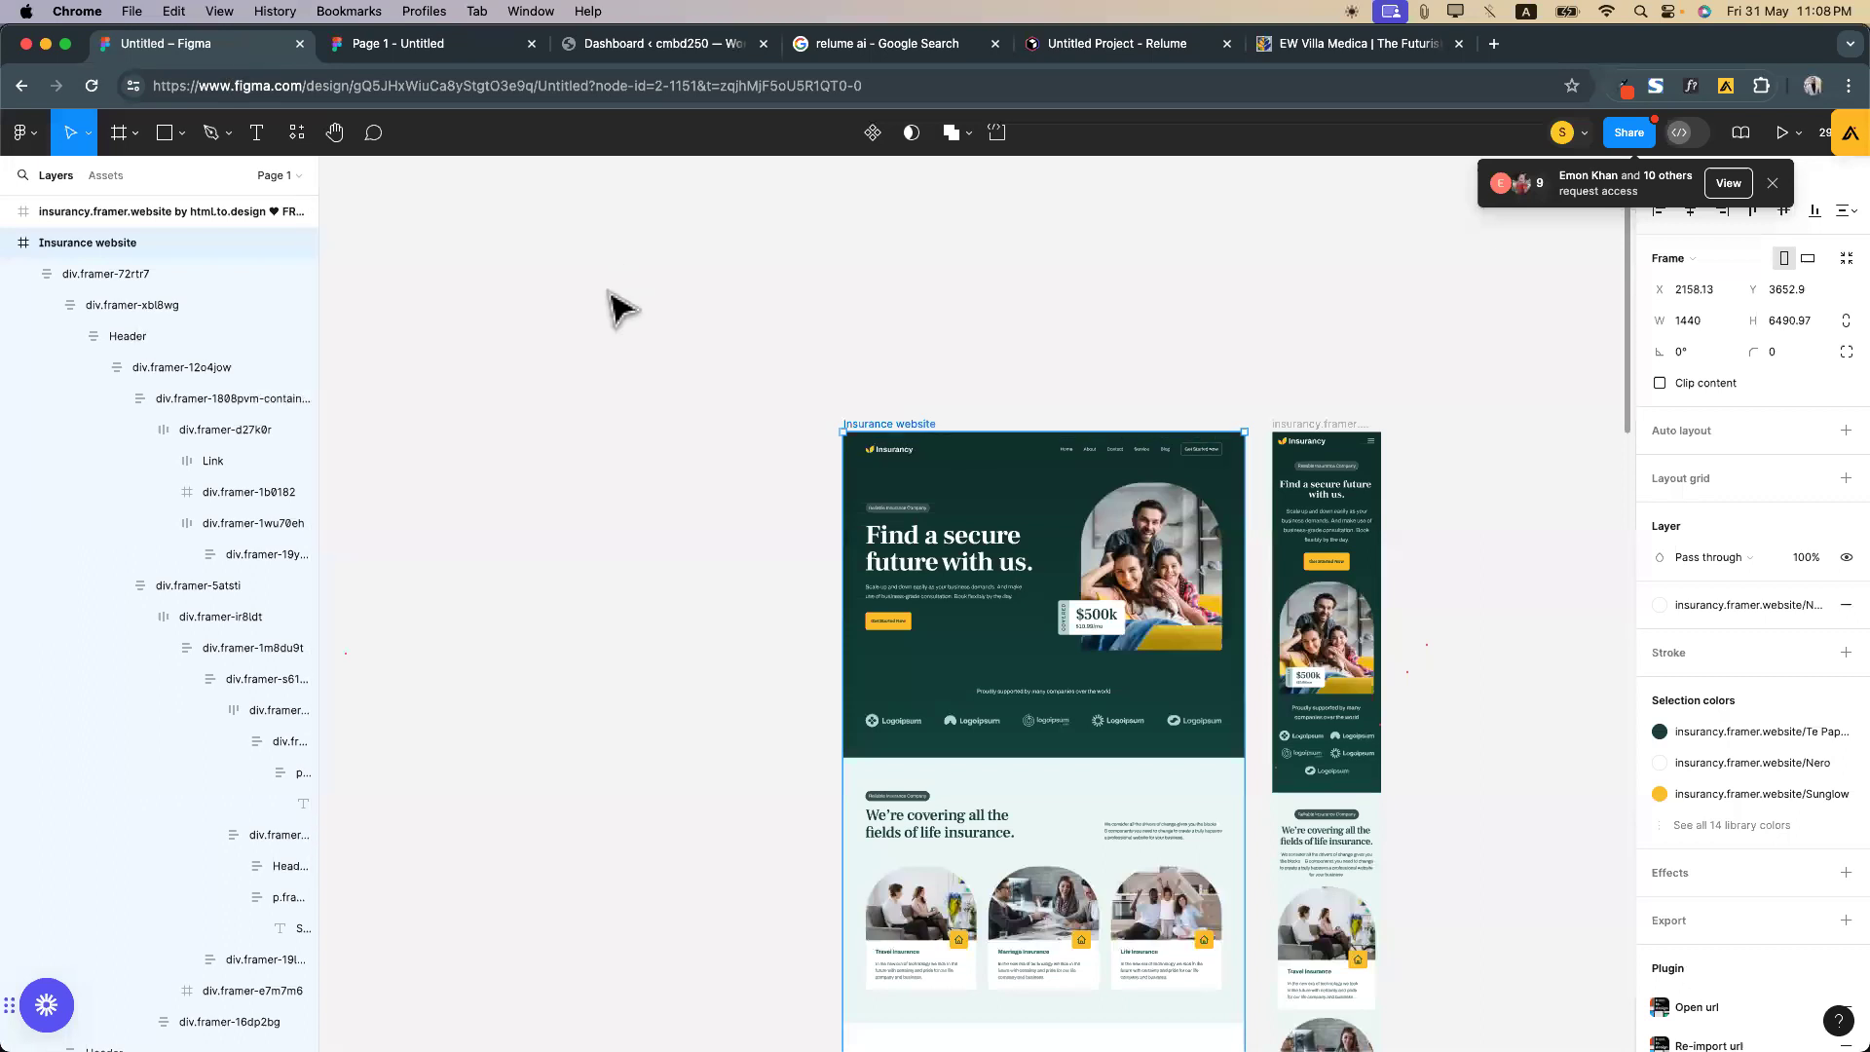
# Go back to the file browser from the main menu and scroll through the Drafts grid.
pyautogui.click(23, 133)
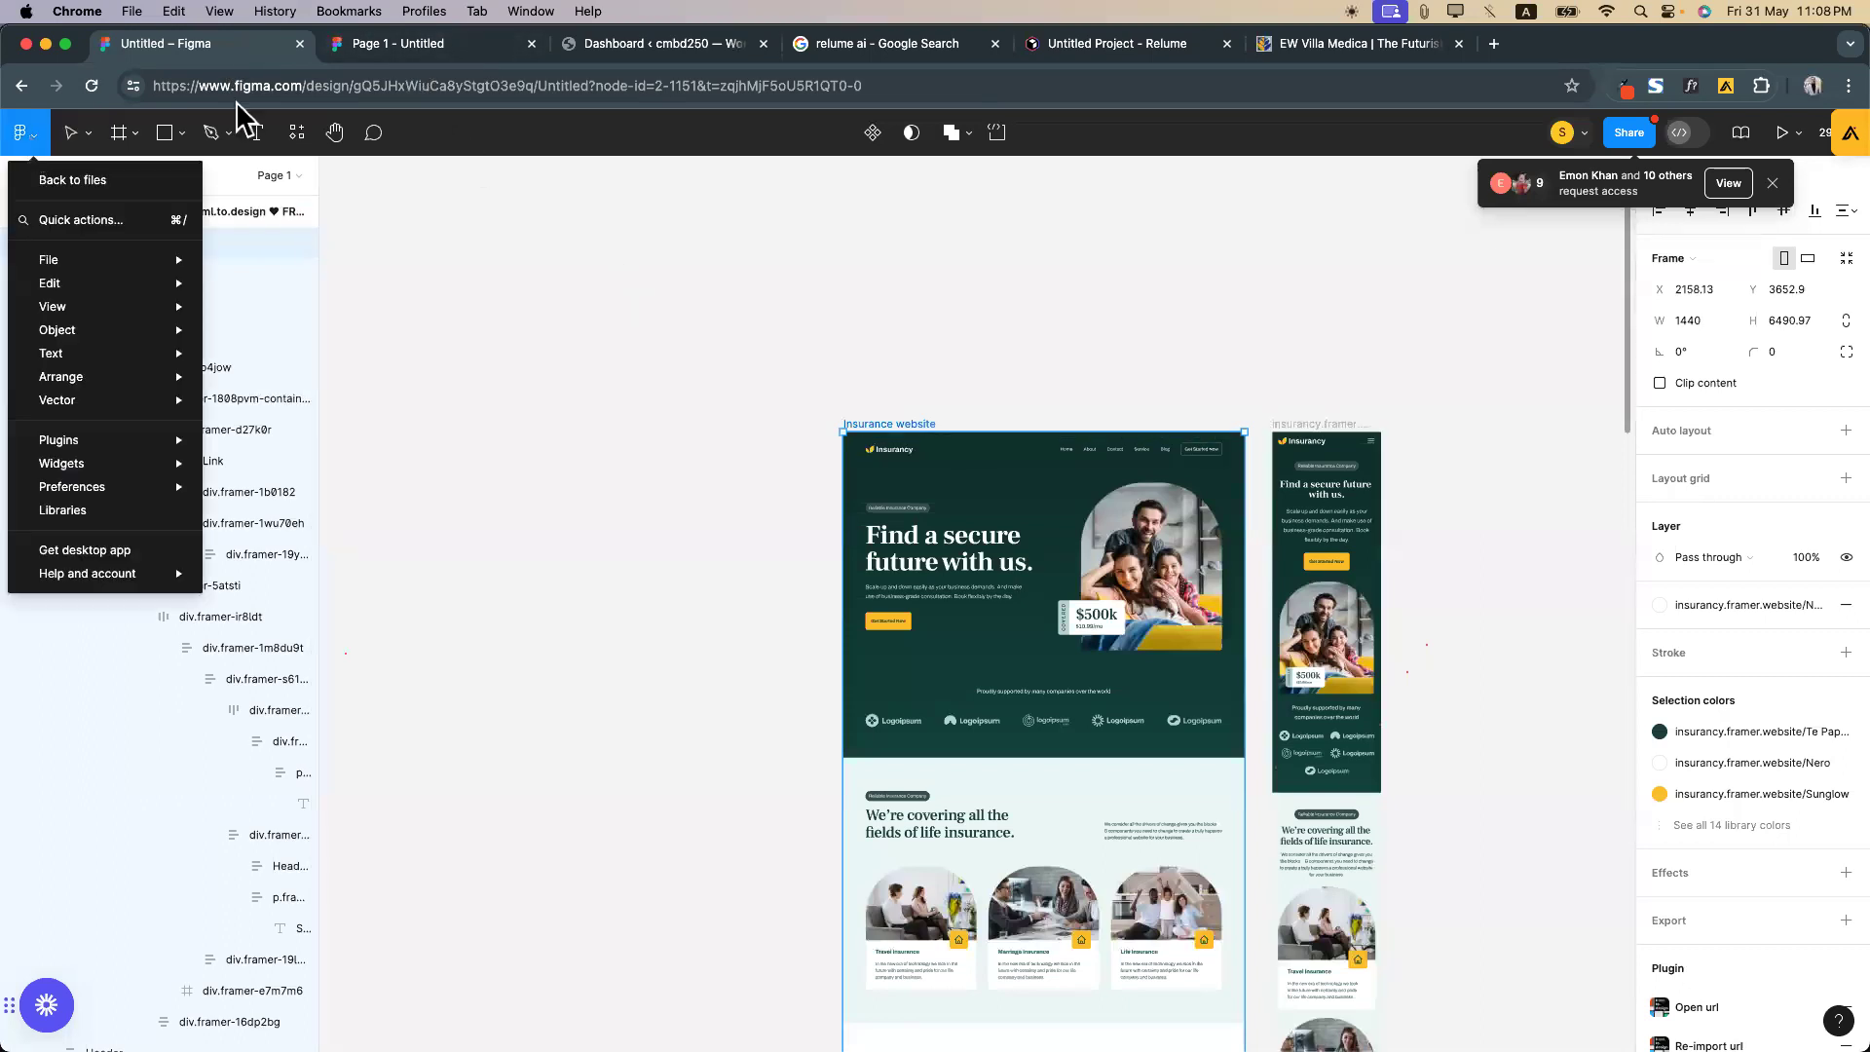
pyautogui.click(68, 179)
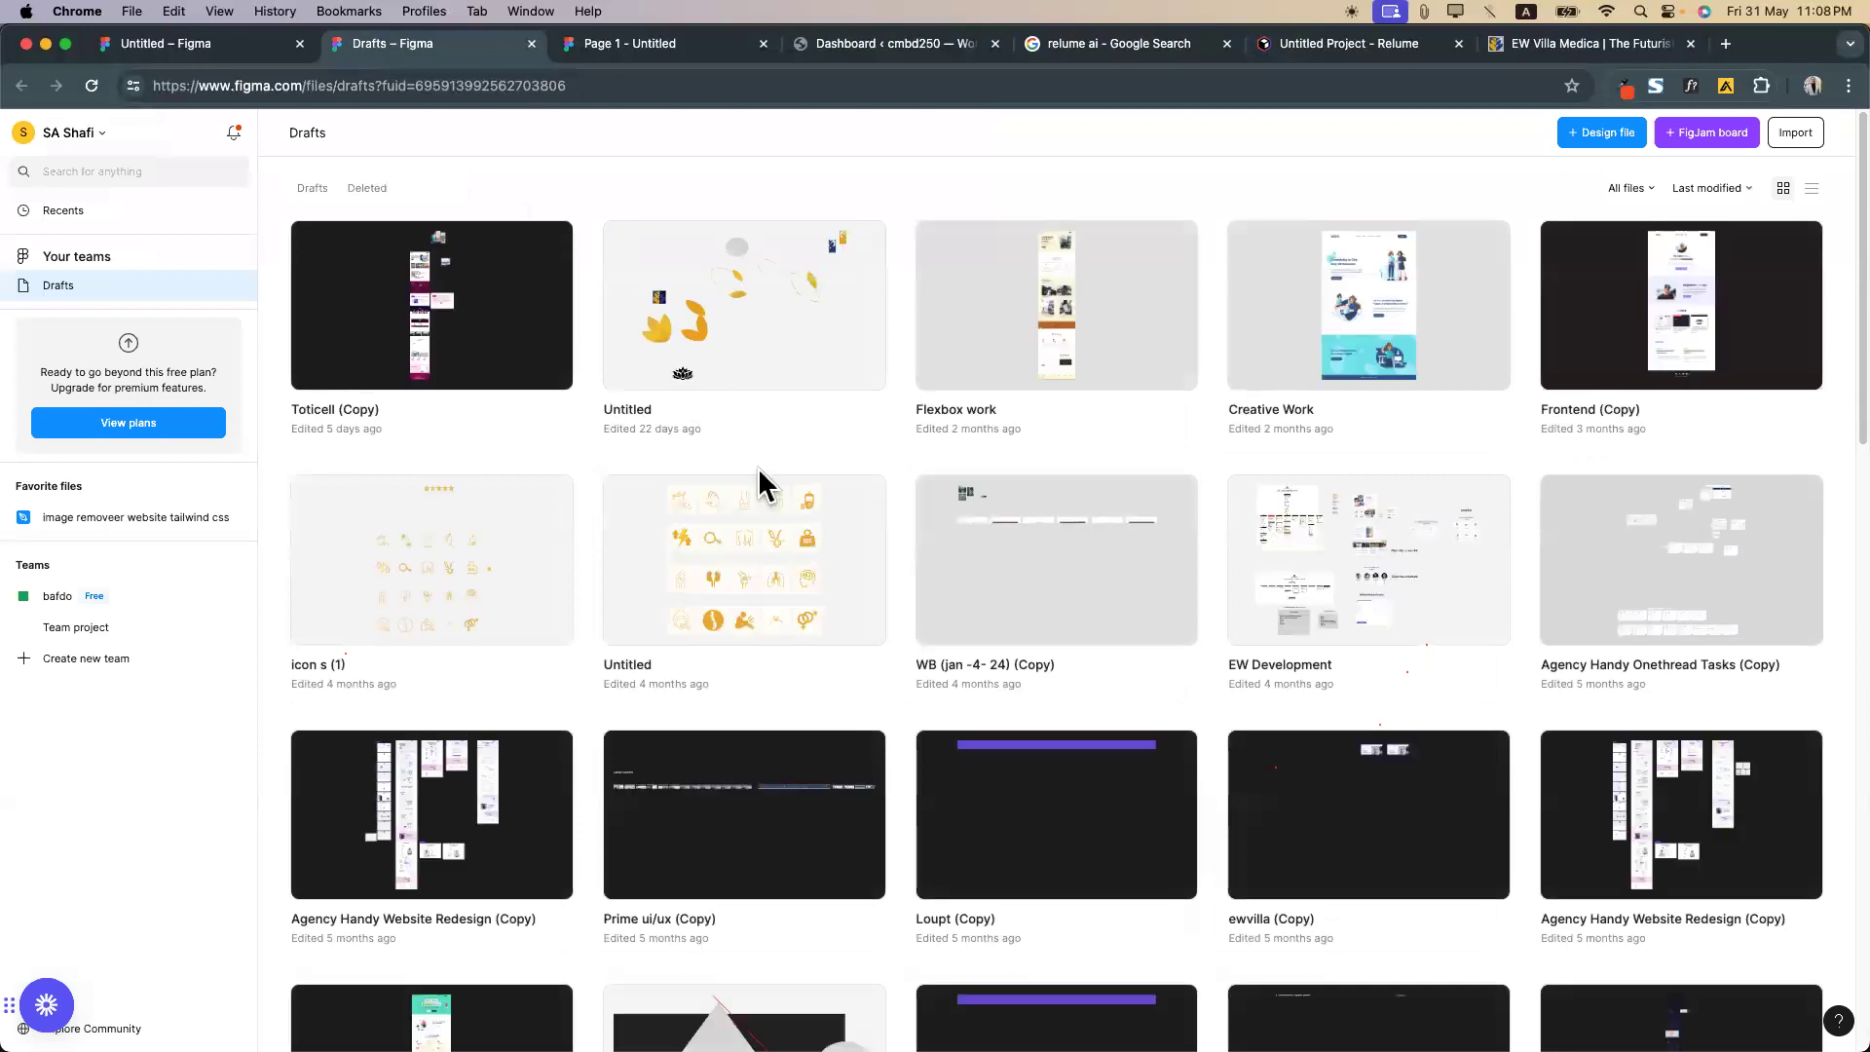
pyautogui.scroll(-2, 758, 468)
pyautogui.scroll(2, 758, 465)
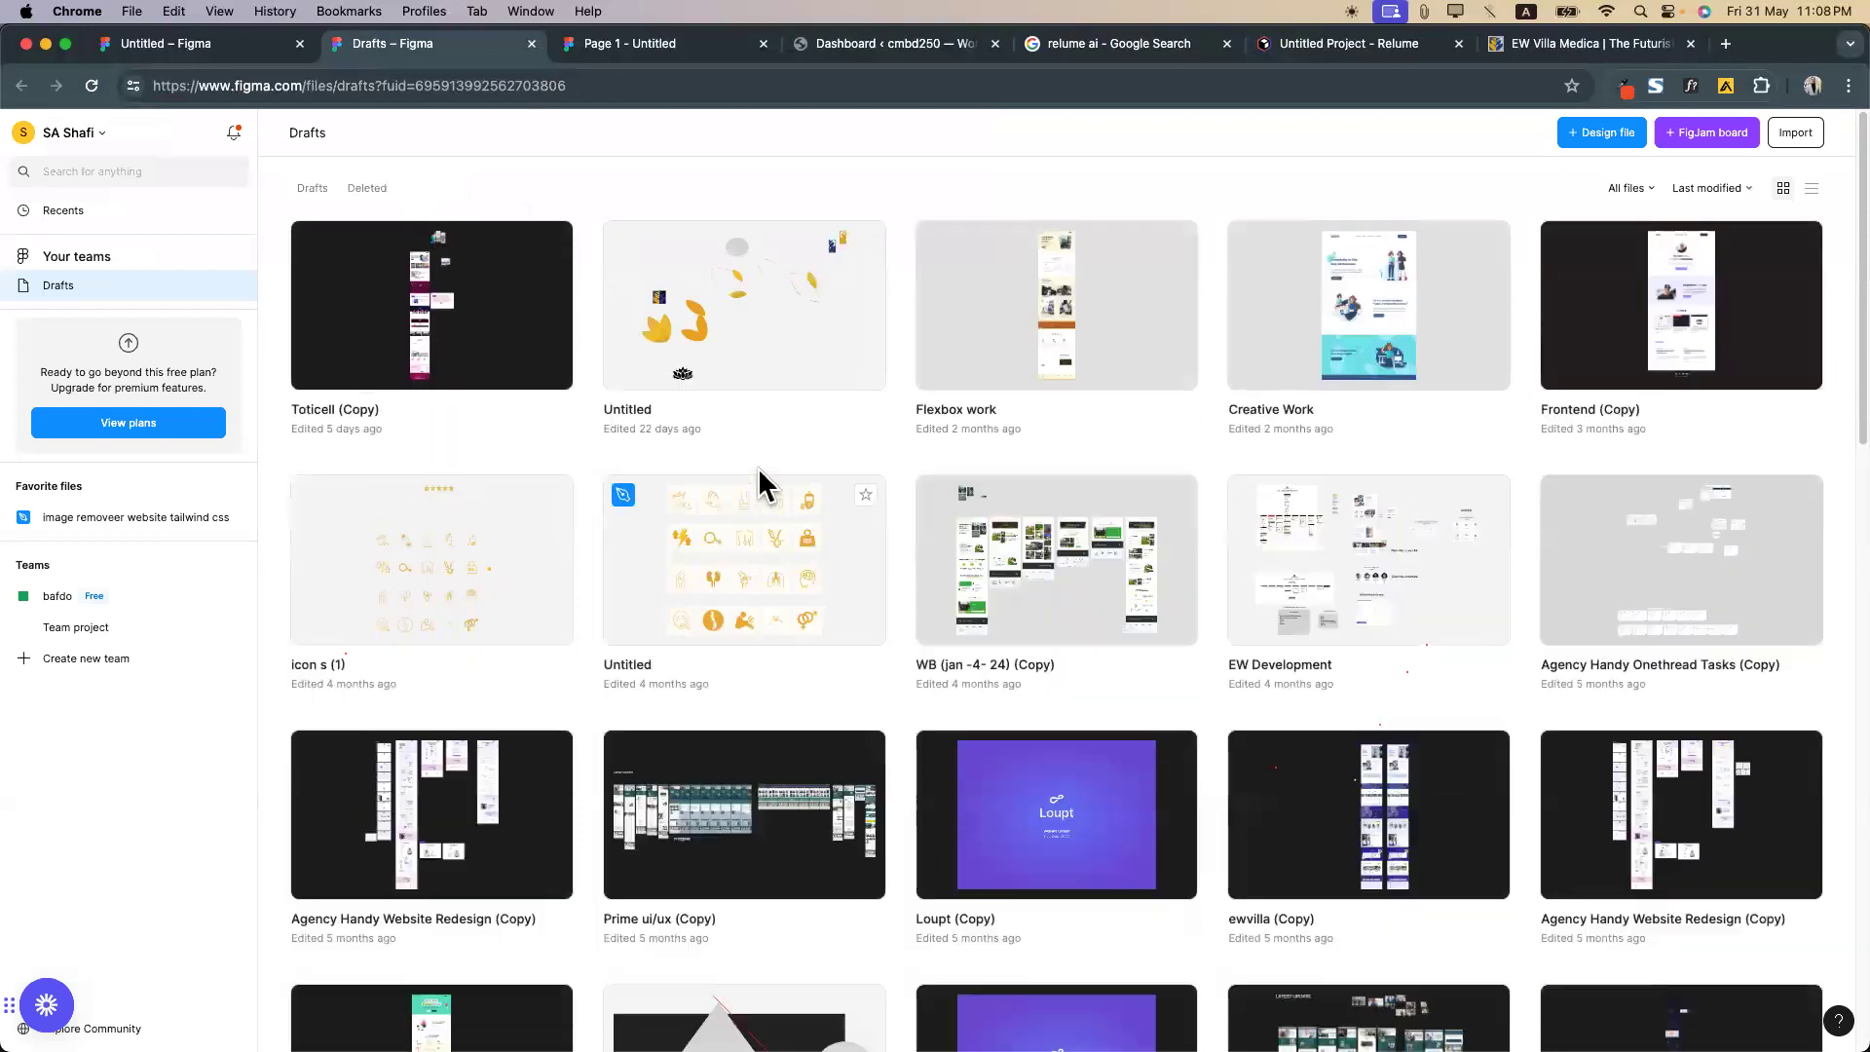
pyautogui.scroll(-1, 931, 442)
pyautogui.scroll(1, 931, 443)
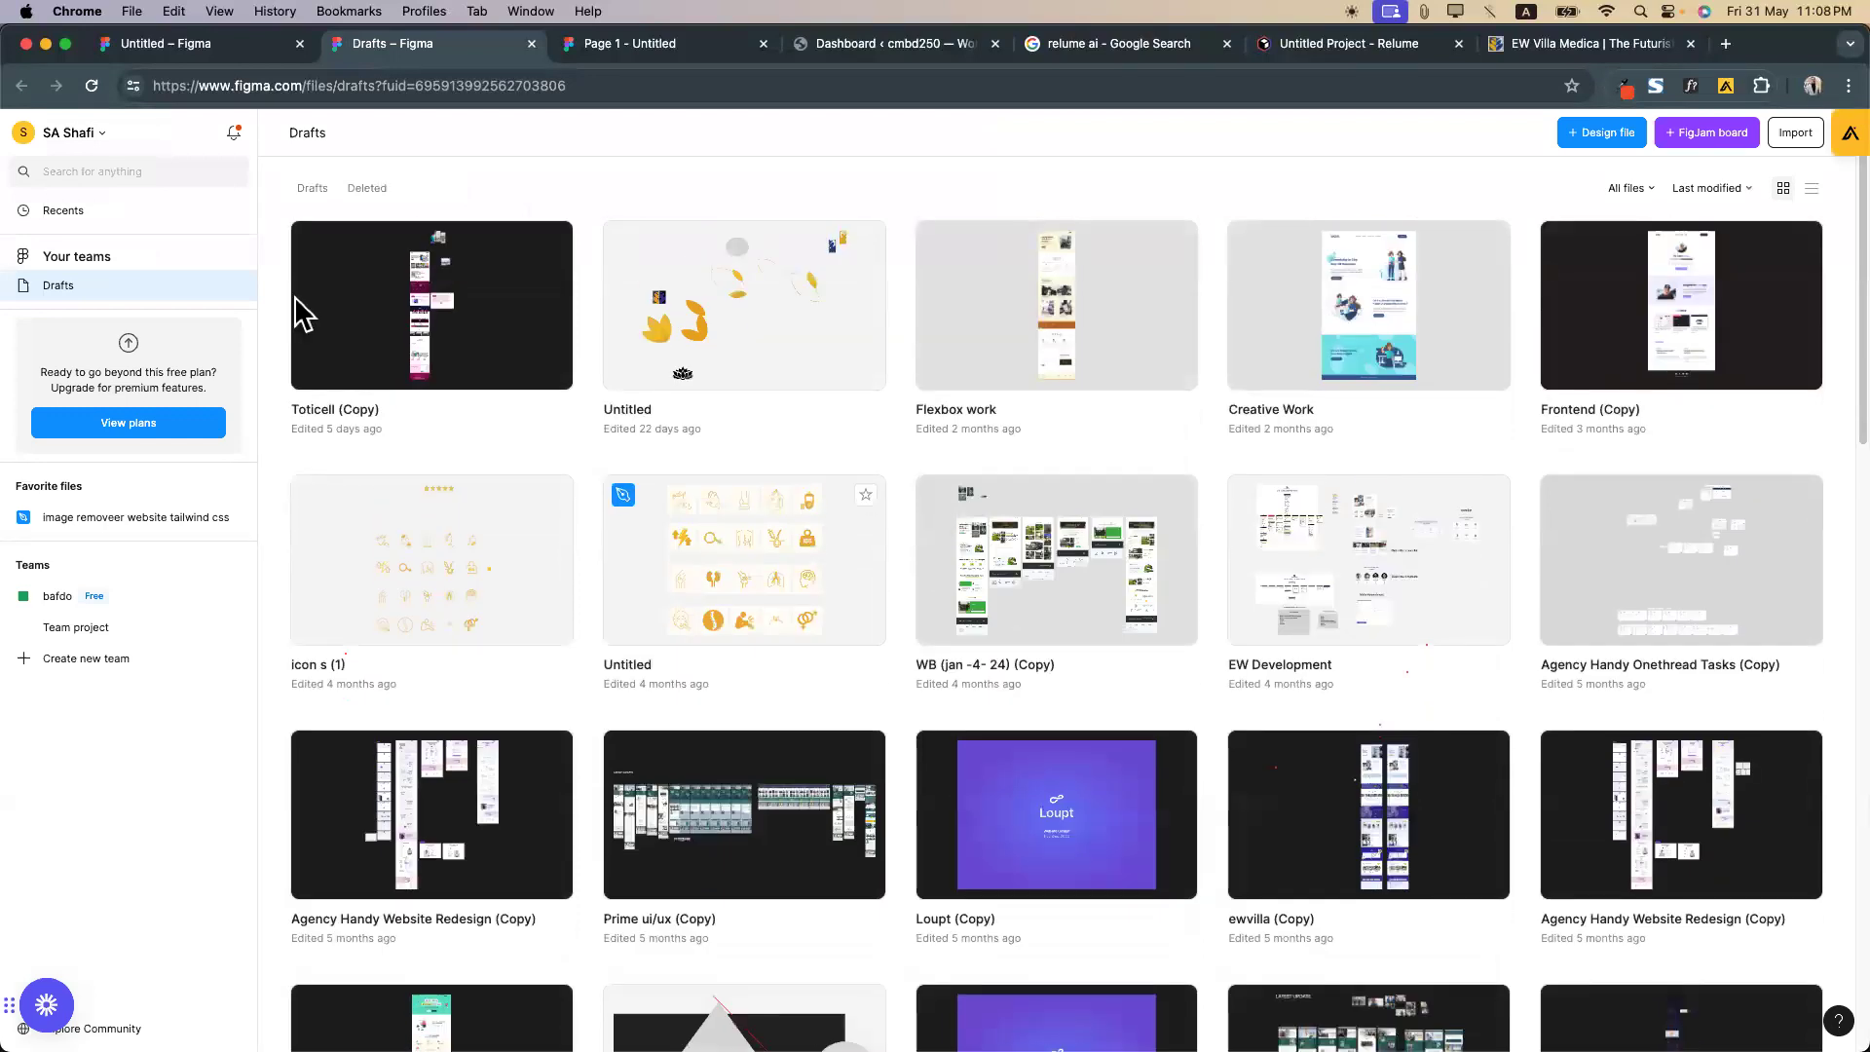
pyautogui.scroll(-2, 623, 1003)
pyautogui.scroll(2, 770, 623)
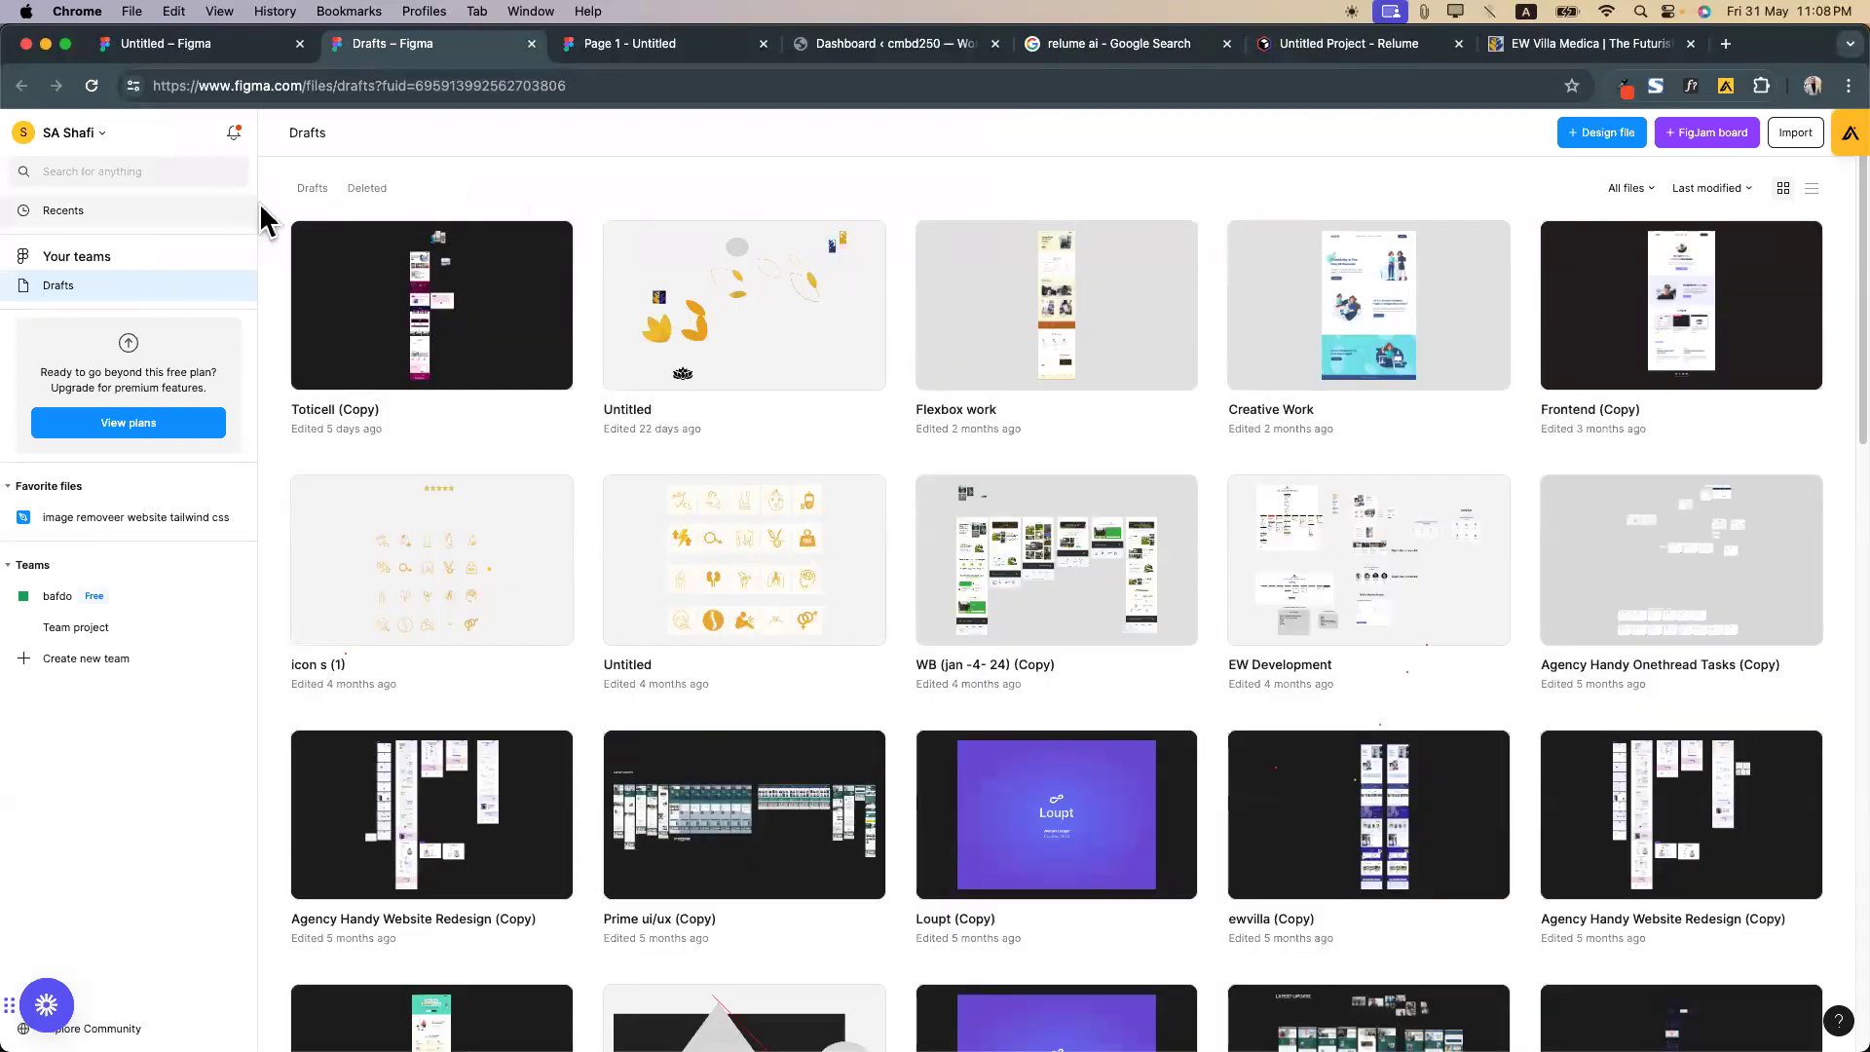
pyautogui.scroll(-10, 796, 430)
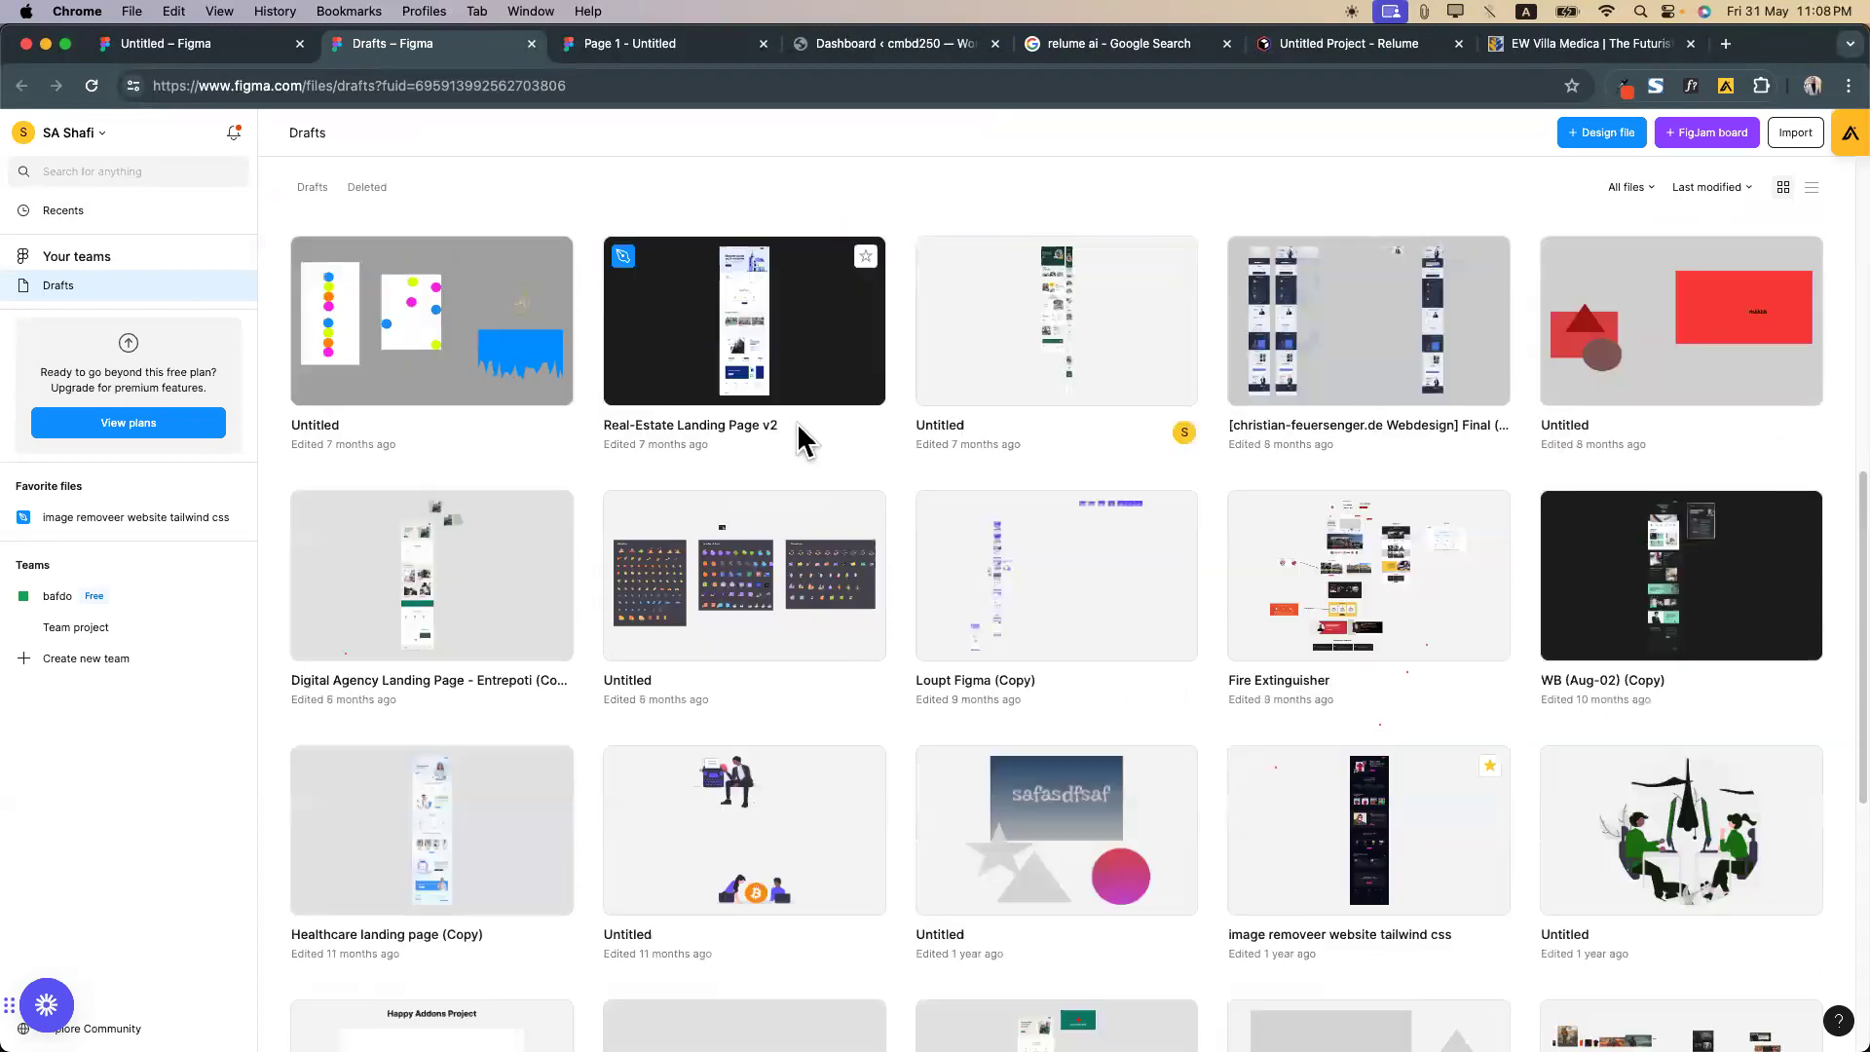
pyautogui.scroll(-5, 796, 429)
pyautogui.scroll(14, 797, 430)
pyautogui.scroll(2, 797, 430)
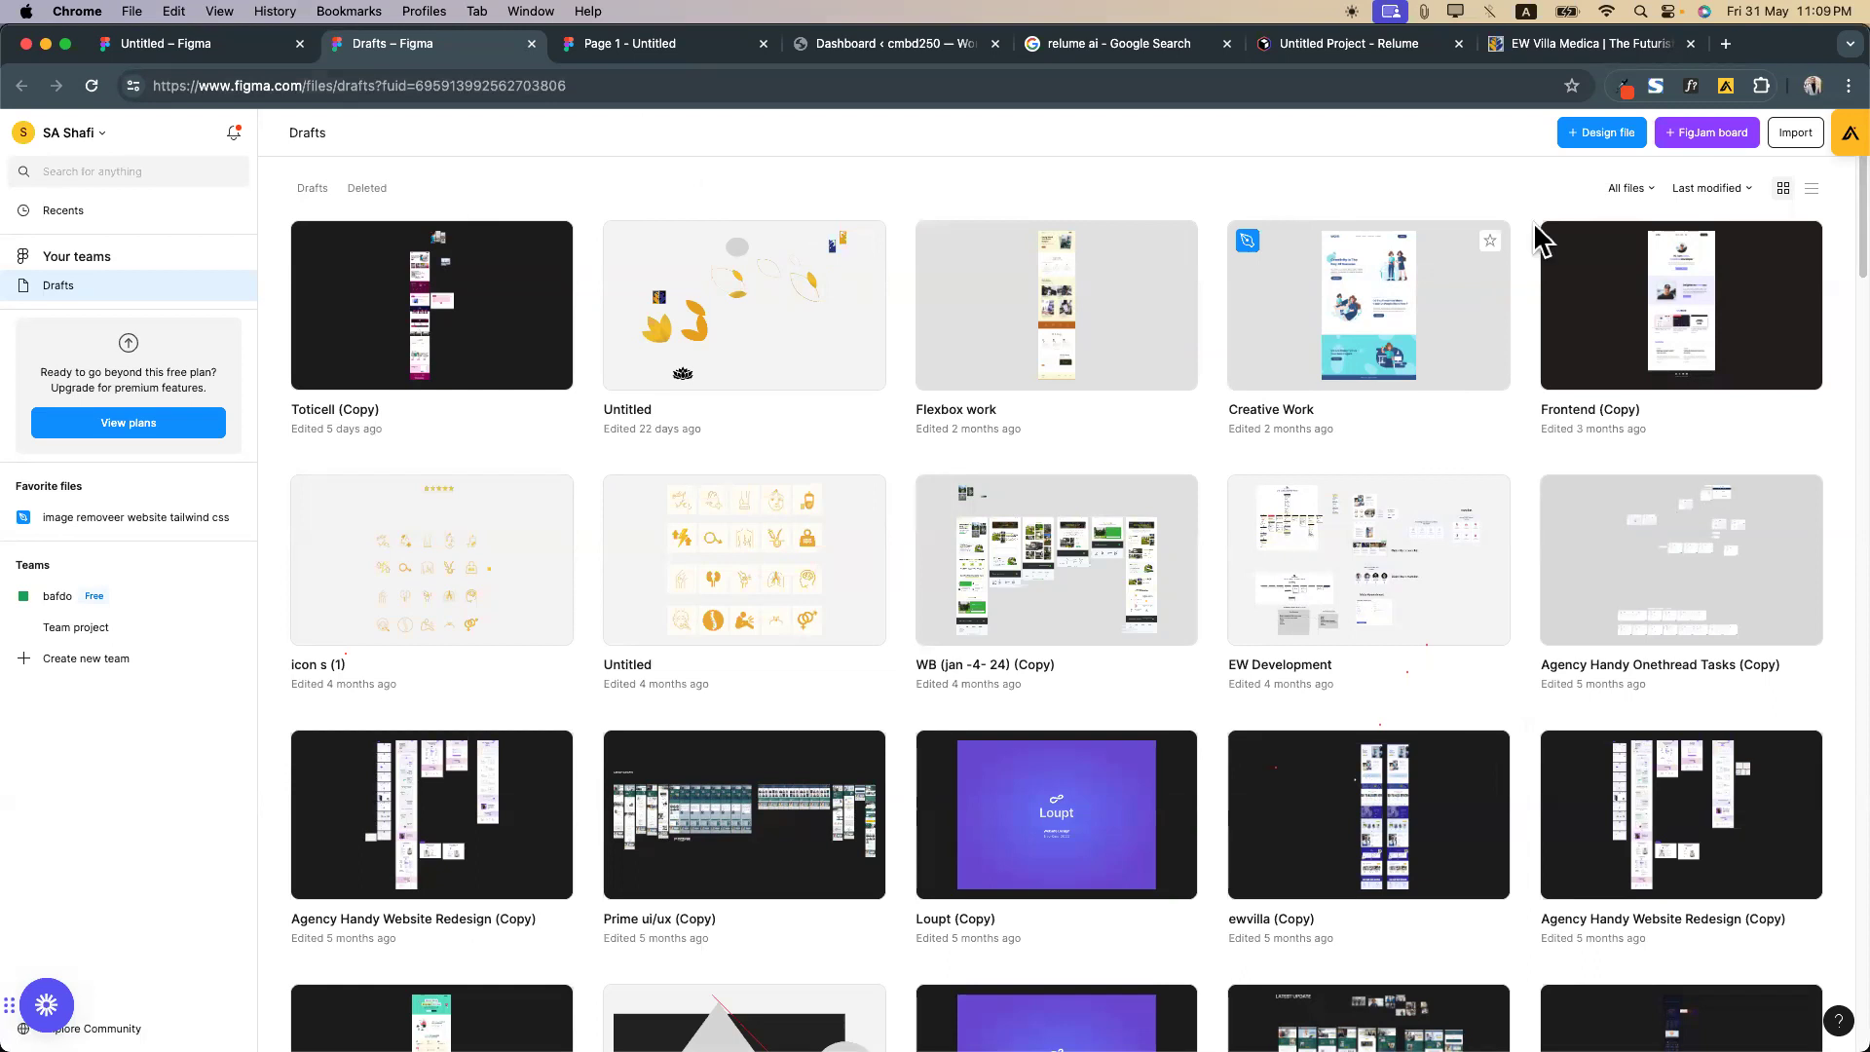
# Start a new blank design file and draw a rectangle on the canvas.
pyautogui.click(1595, 134)
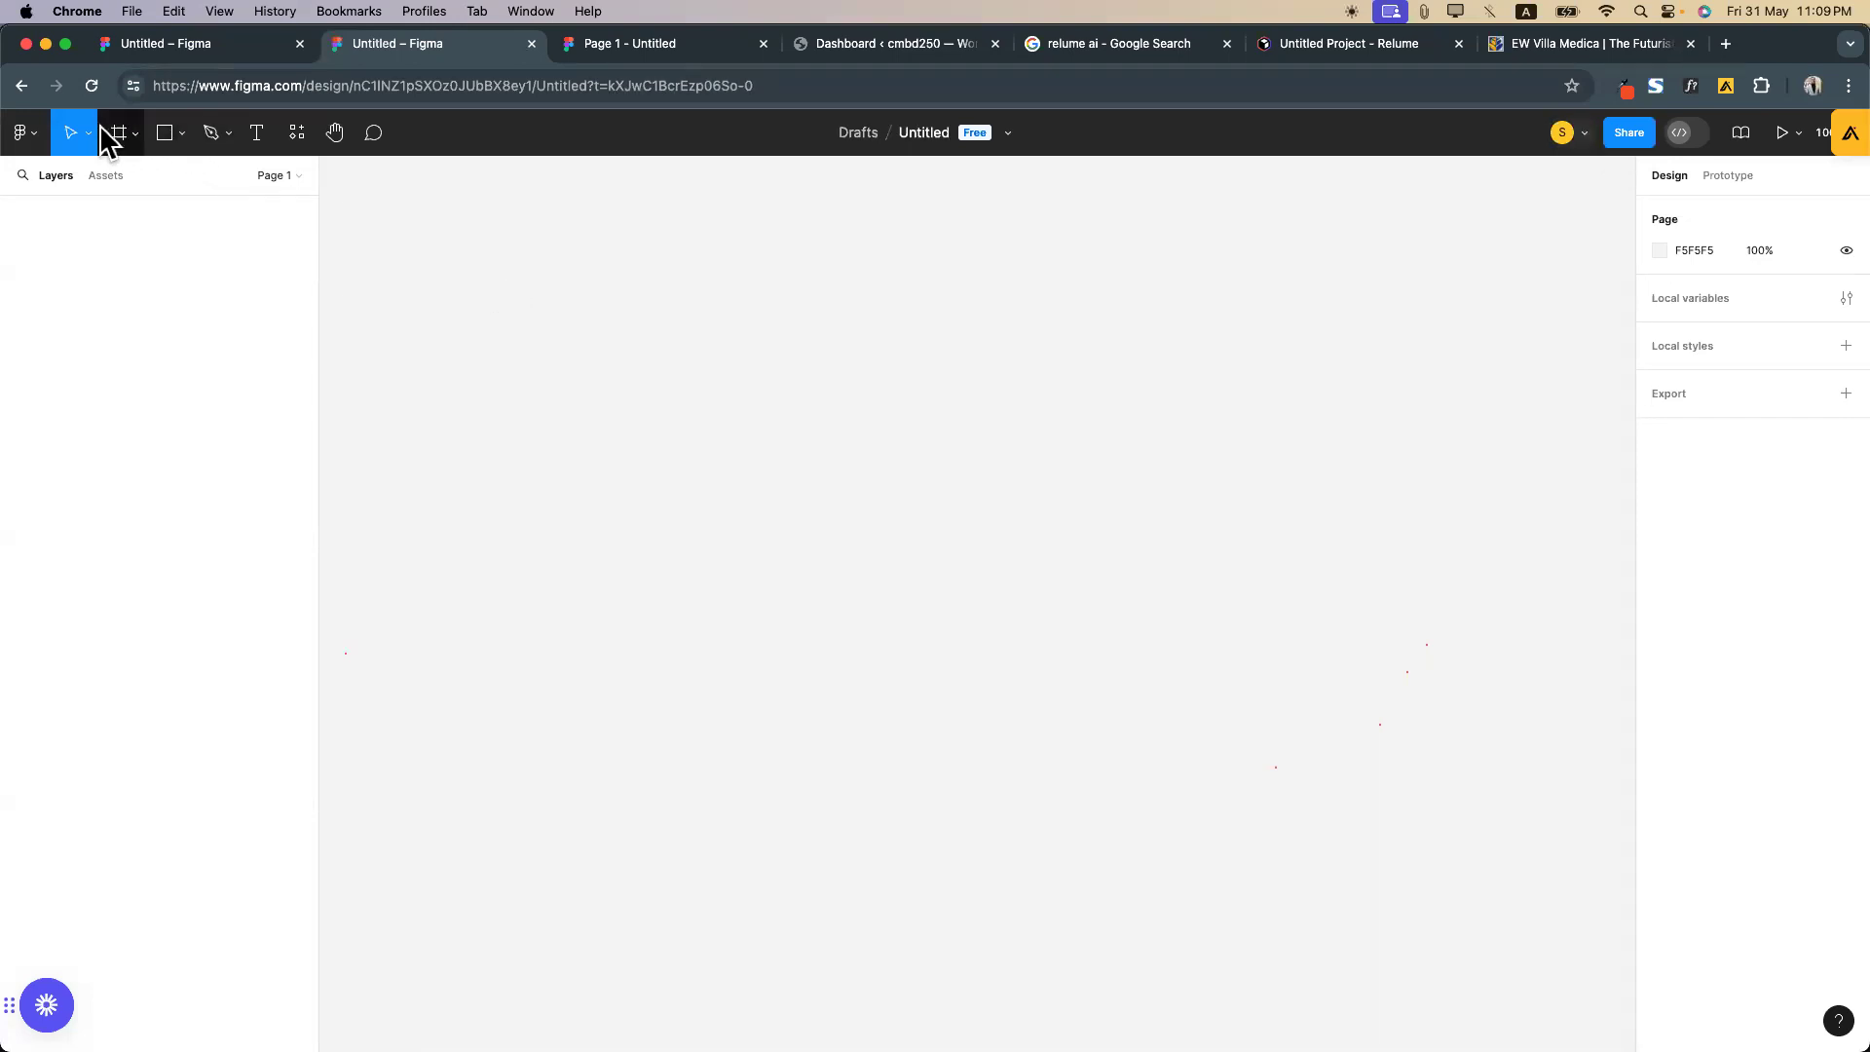
pyautogui.click(182, 133)
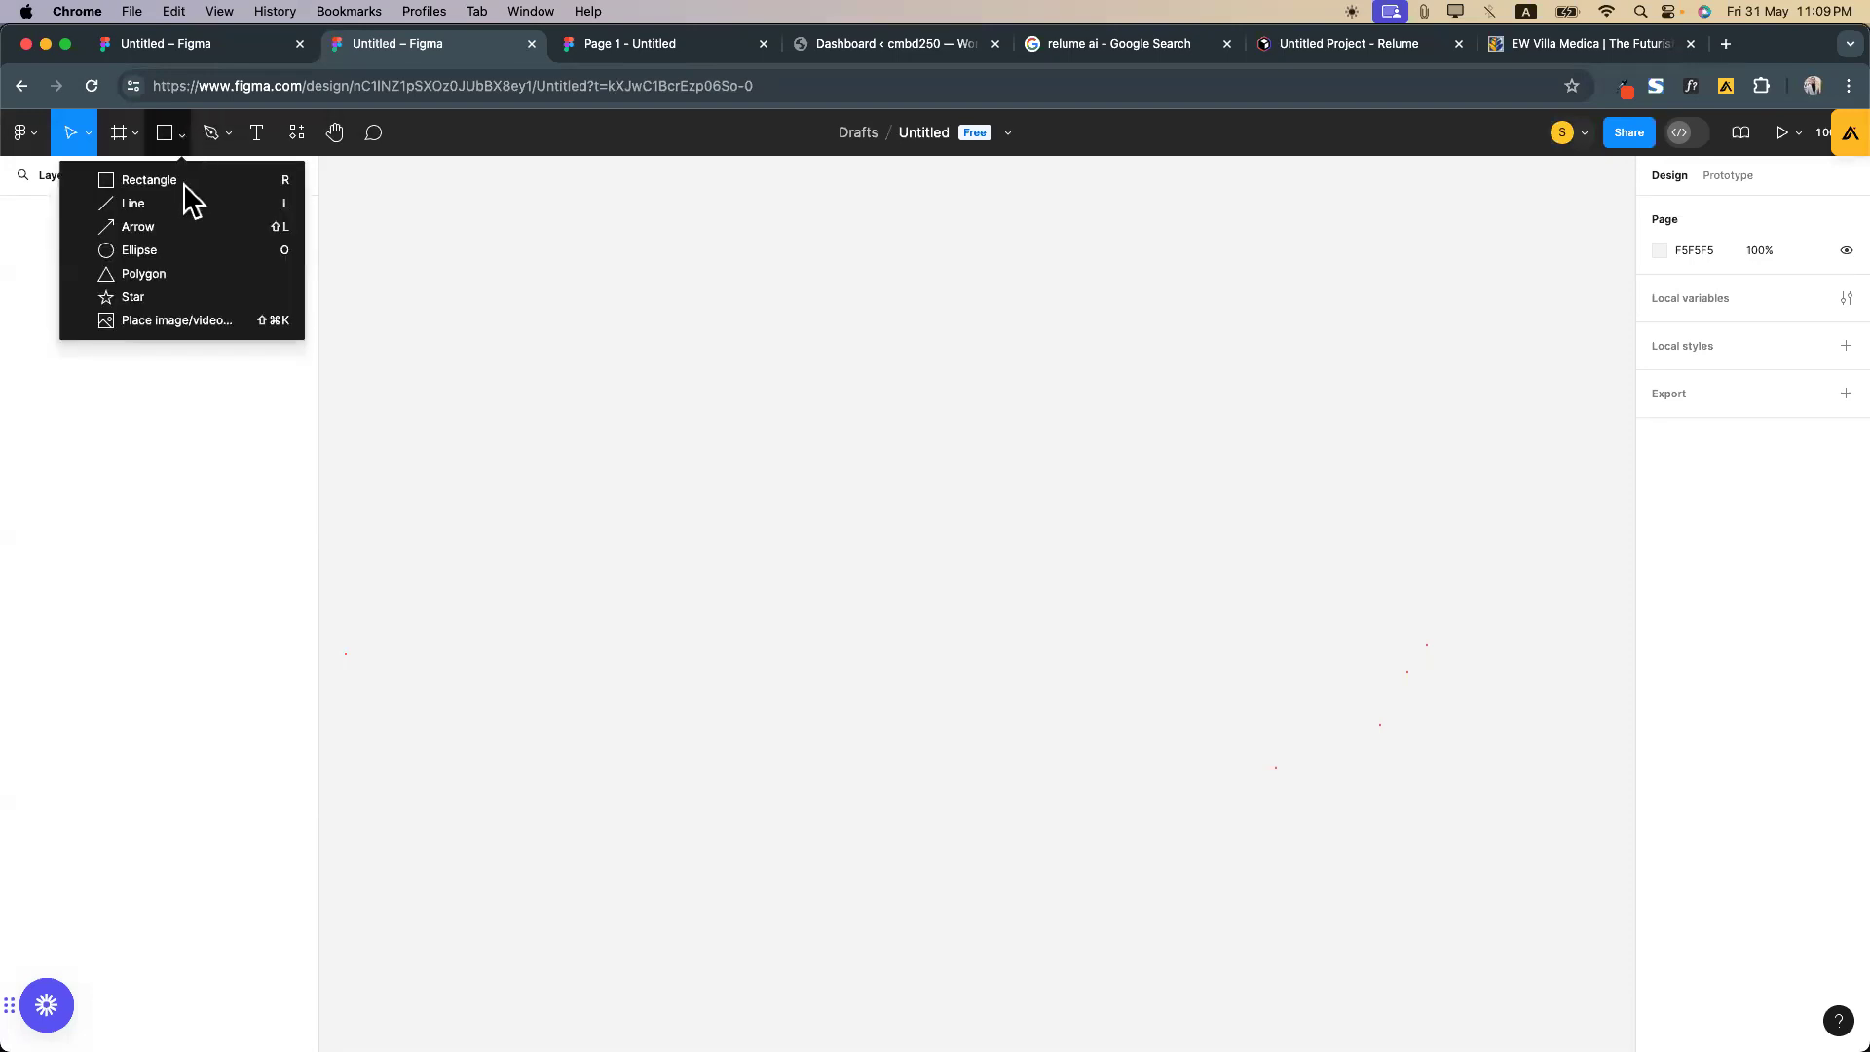
pyautogui.click(179, 178)
pyautogui.moveTo(497, 272); pyautogui.dragTo(1415, 856)
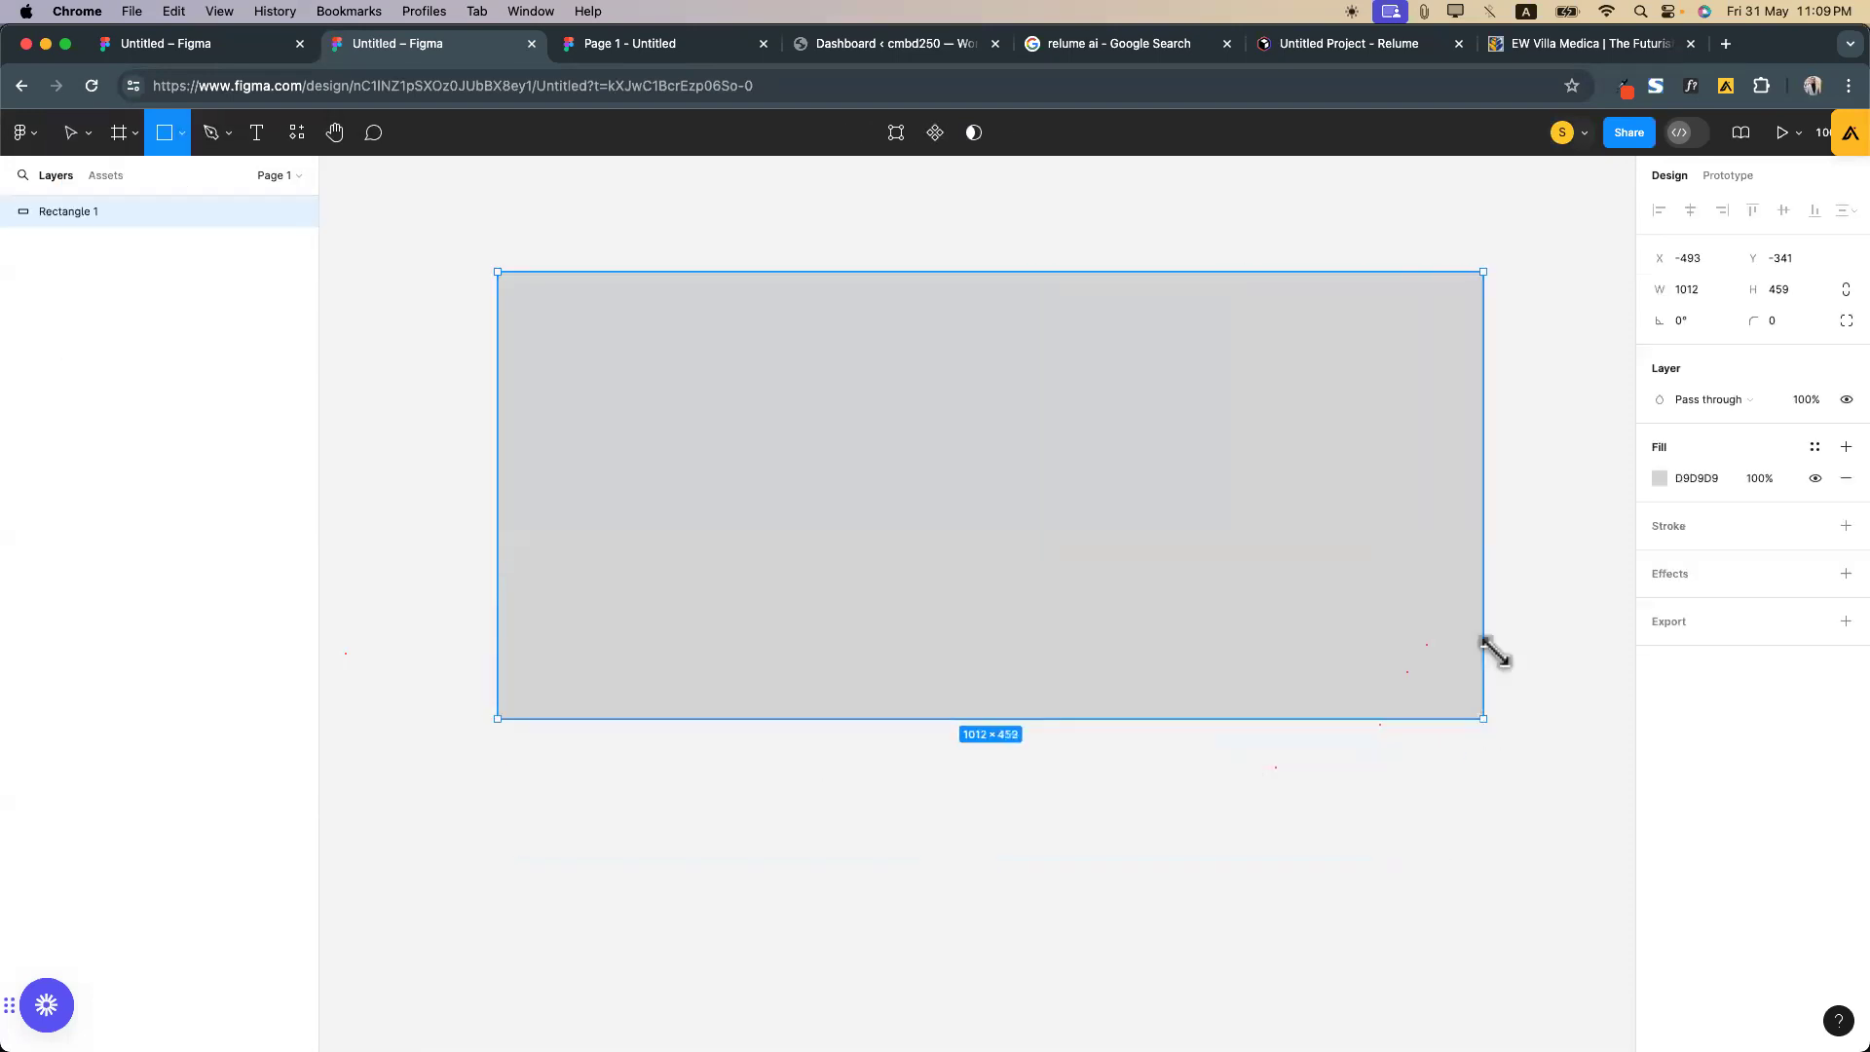
# Resize the rectangle to 1280 × 600 and move it further left.
pyautogui.moveTo(1029, 611); pyautogui.dragTo(1484, 723)
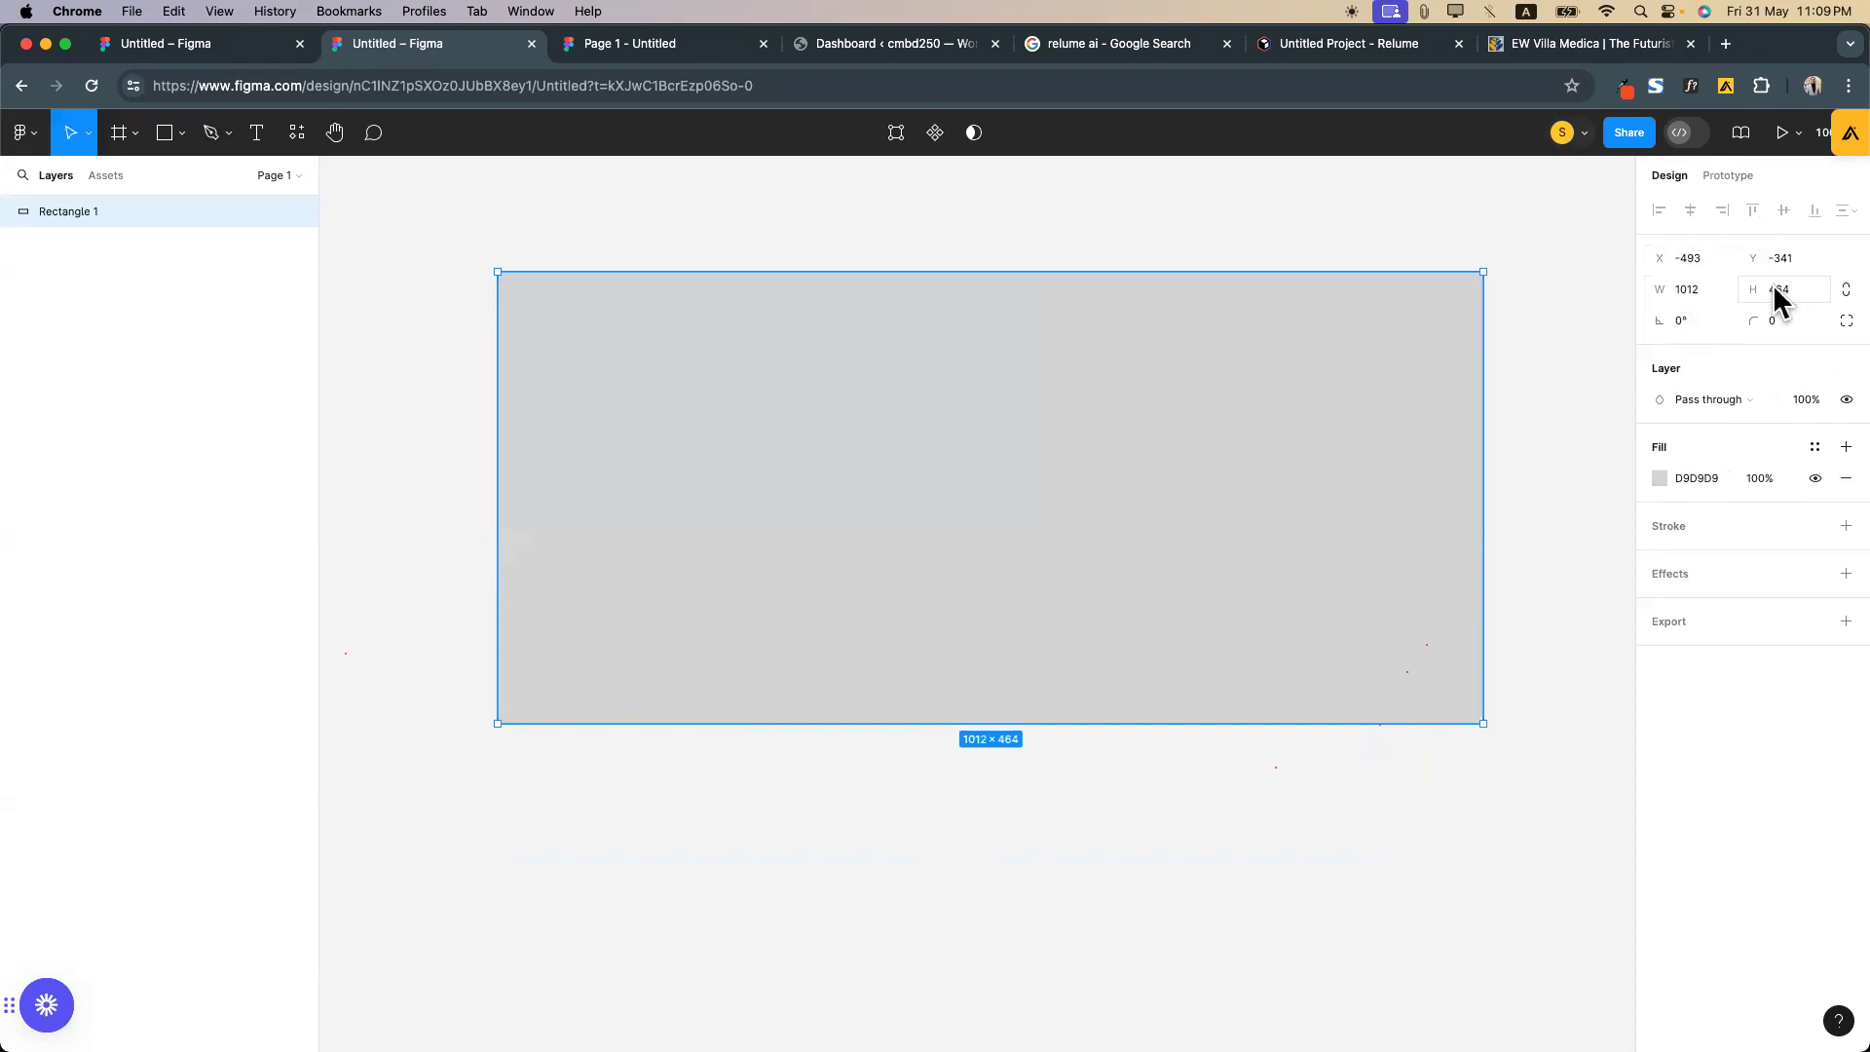
pyautogui.click(1692, 287)
pyautogui.write('1280')
pyautogui.press('Return')
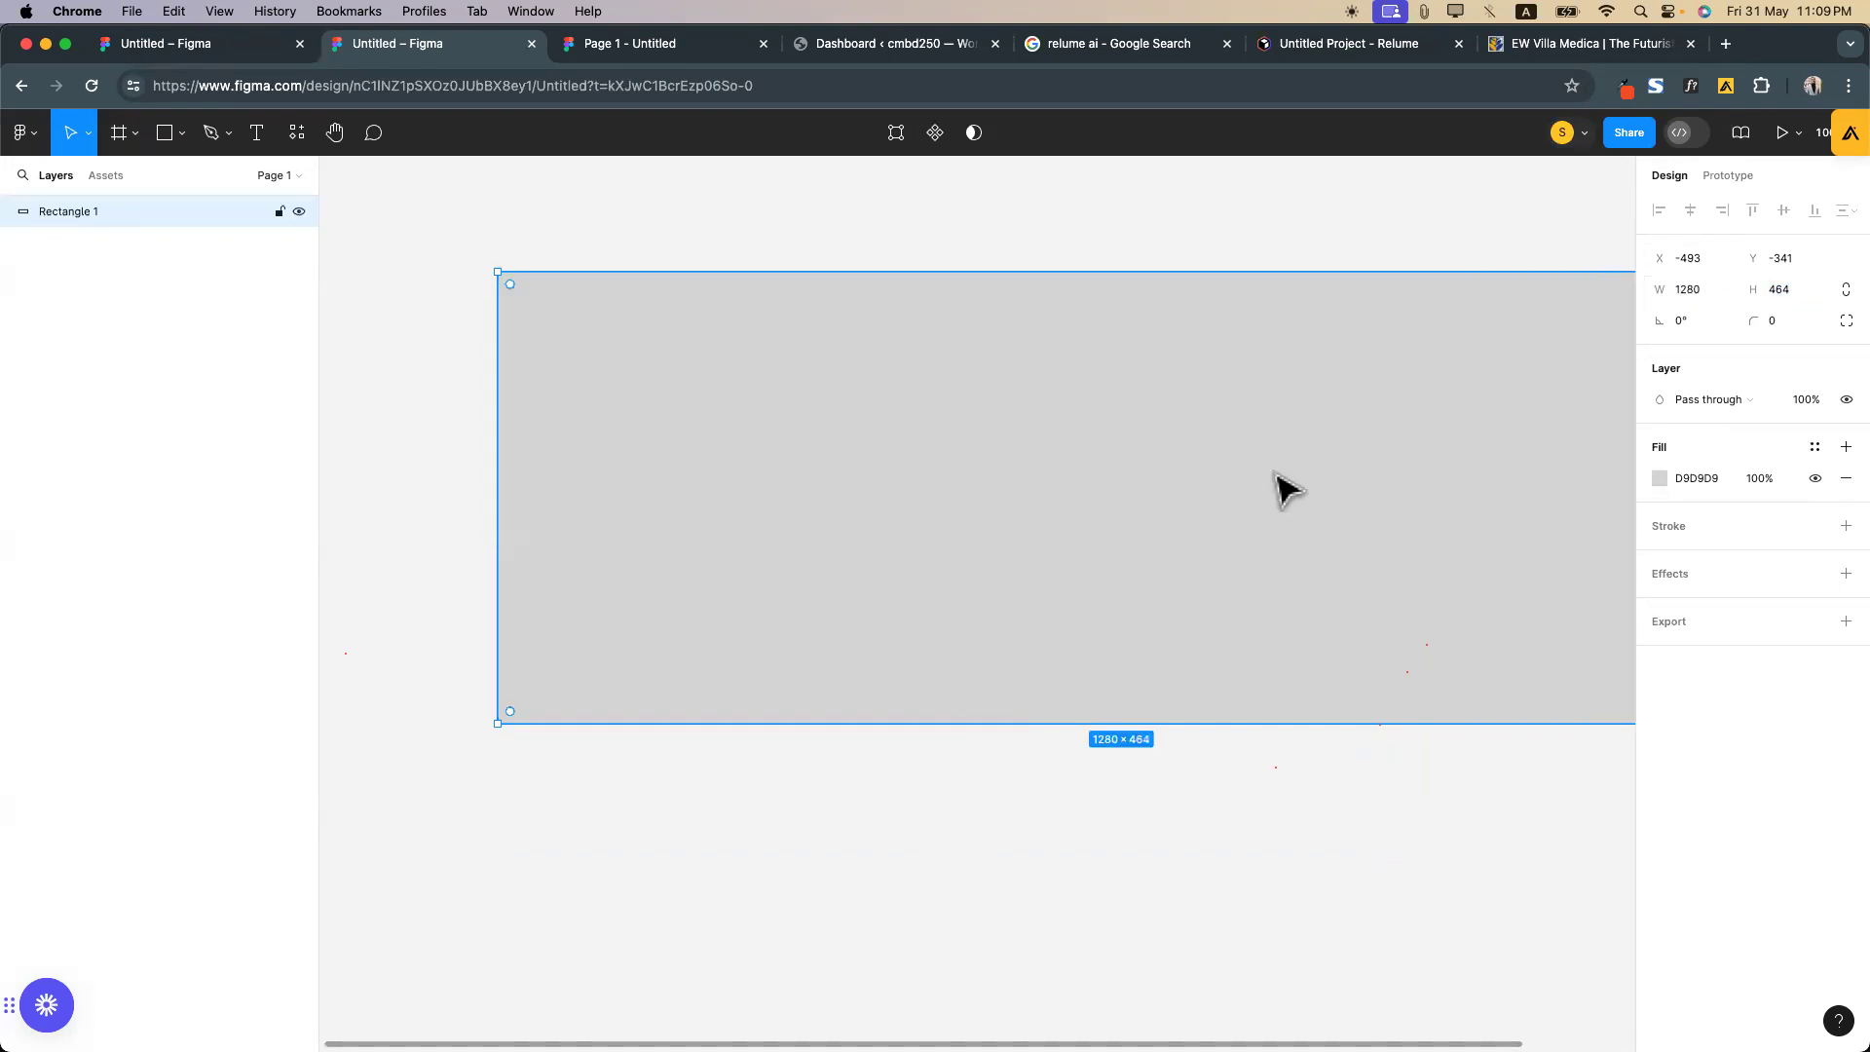
pyautogui.scroll(-3, 1276, 487)
pyautogui.scroll(-3, 1286, 489)
pyautogui.scroll(3, 1286, 489)
pyautogui.scroll(2, 1286, 489)
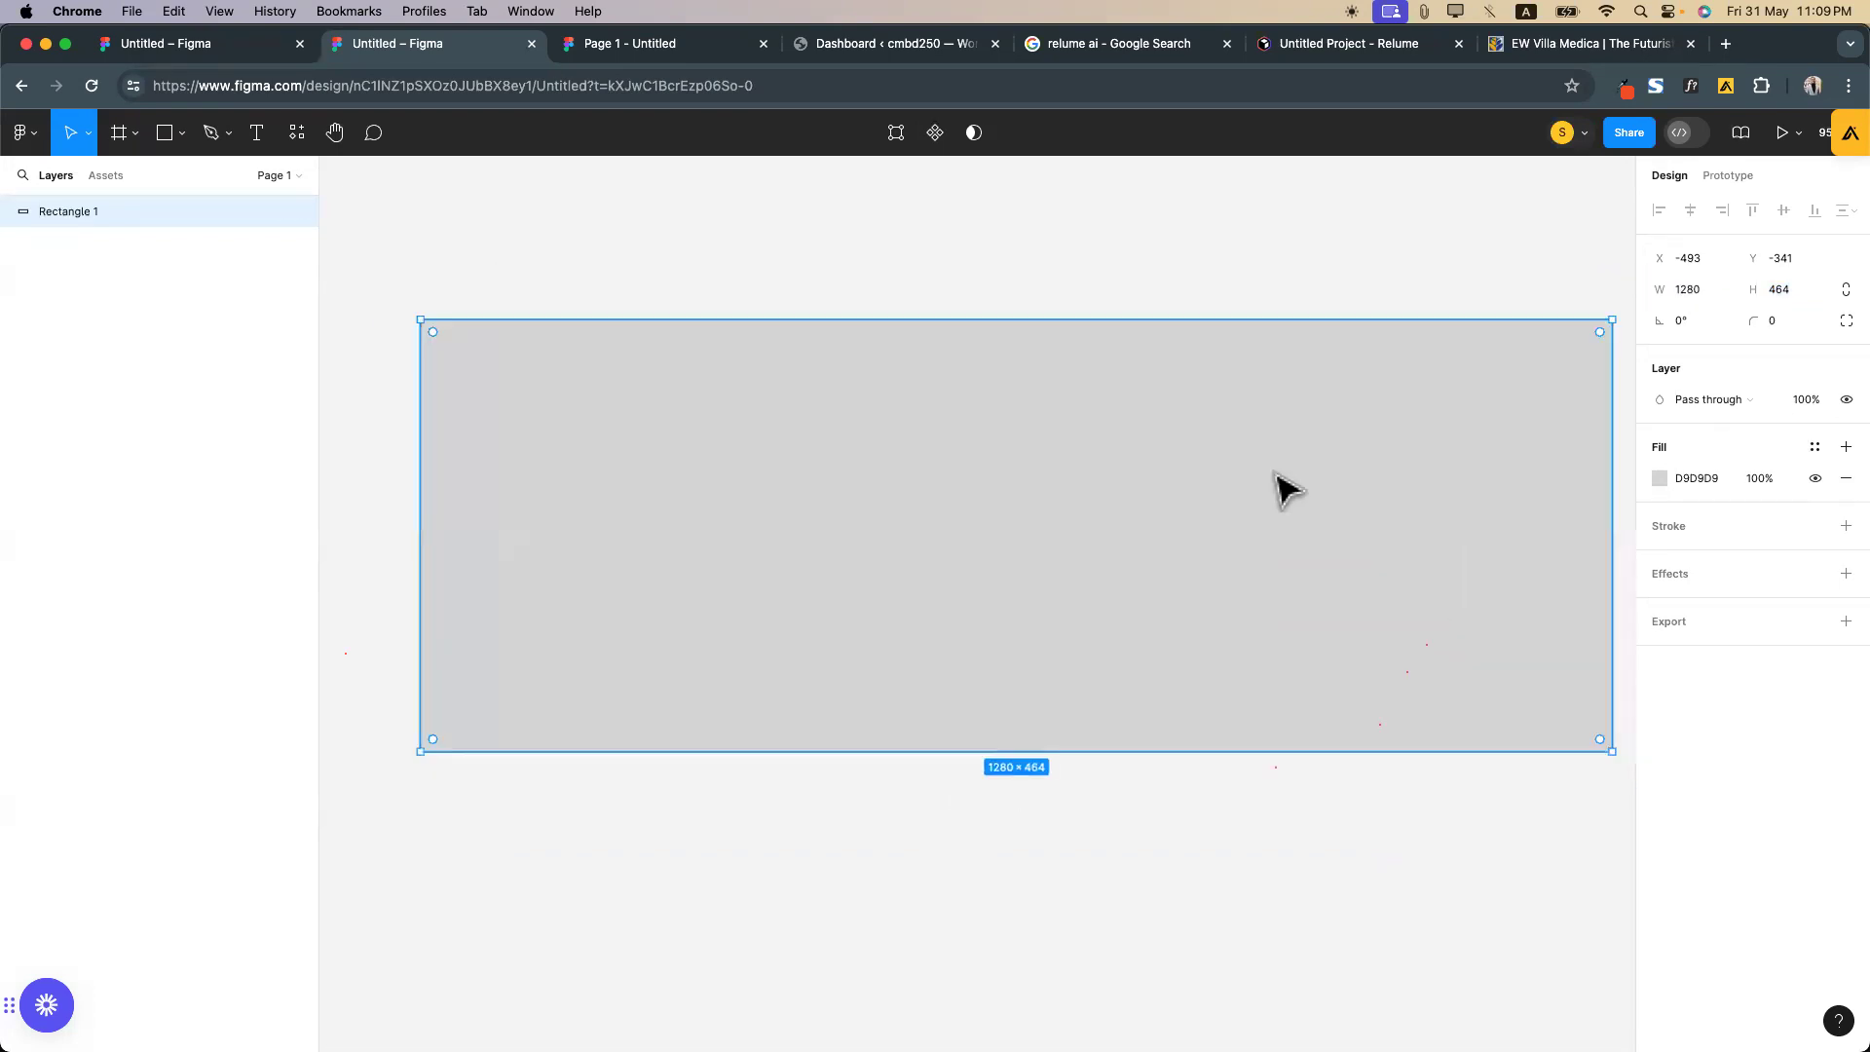
pyautogui.scroll(-5, 1286, 489)
pyautogui.scroll(2, 1285, 489)
pyautogui.scroll(3, 1281, 489)
pyautogui.scroll(-2, 1295, 482)
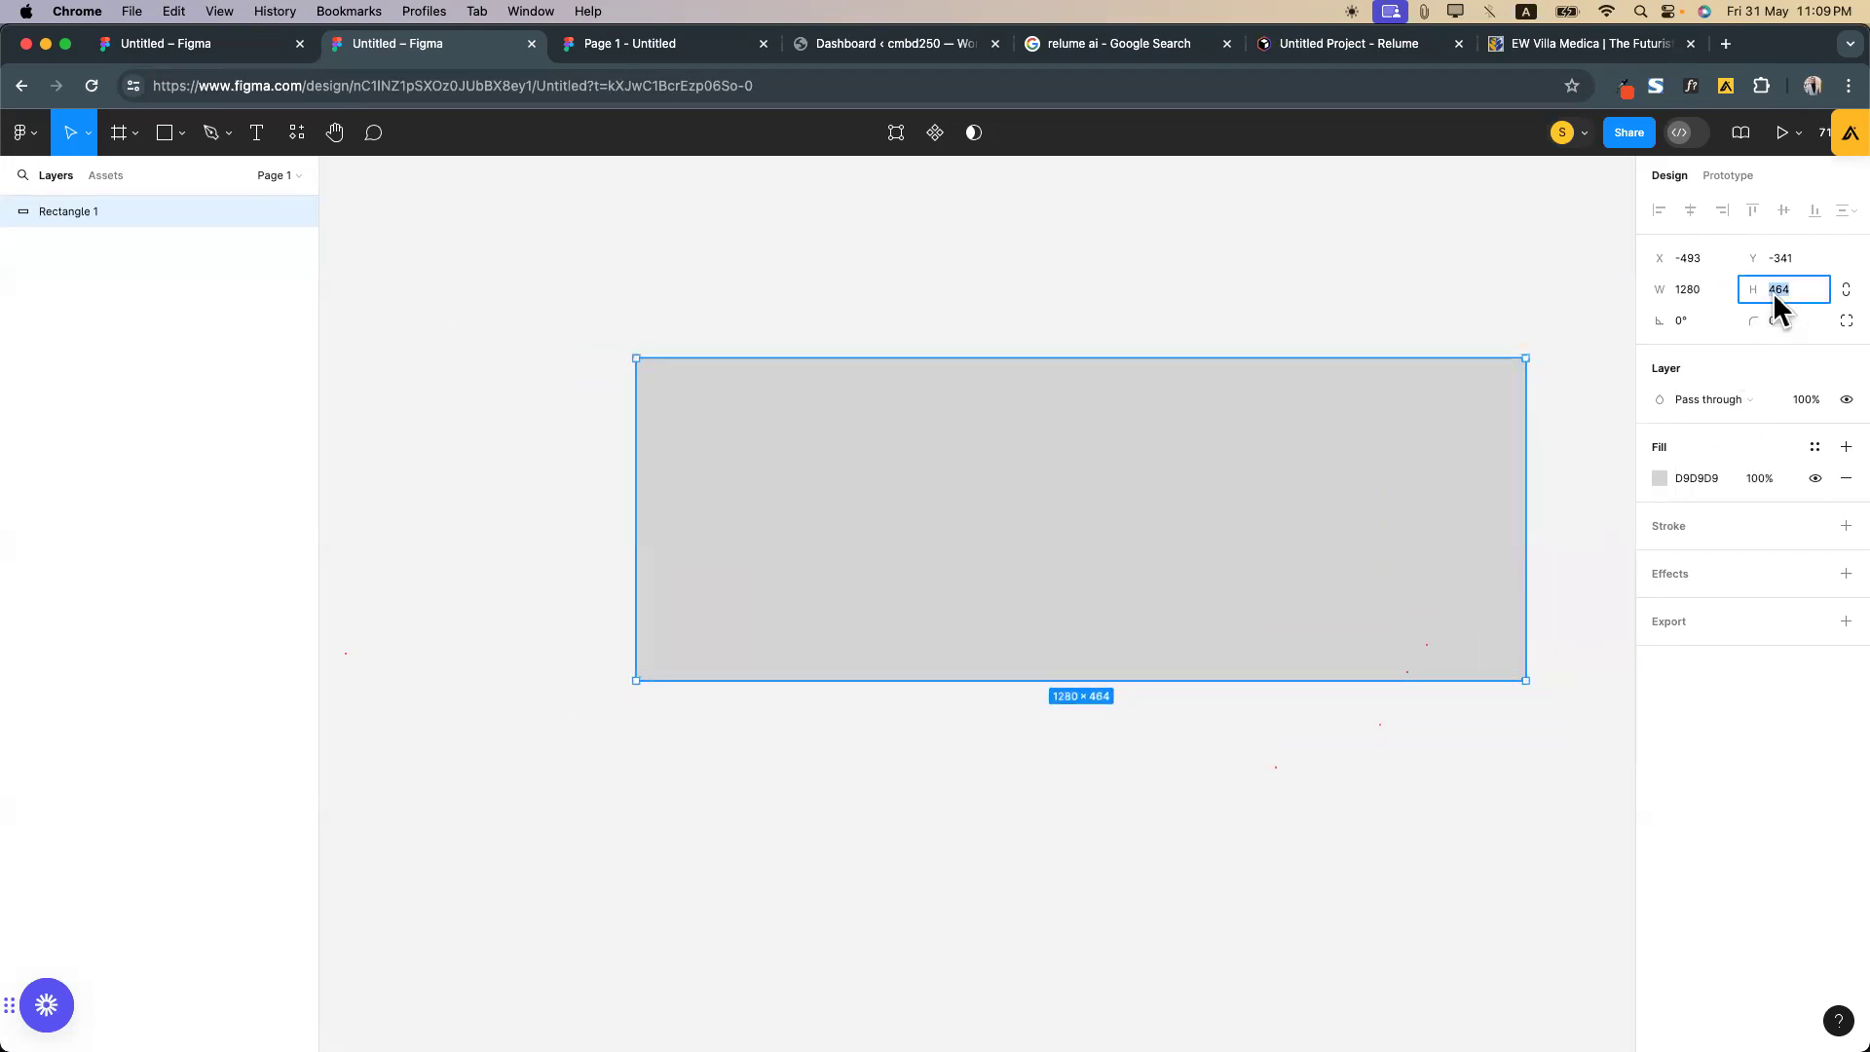
pyautogui.write('600')
pyautogui.press('Return')
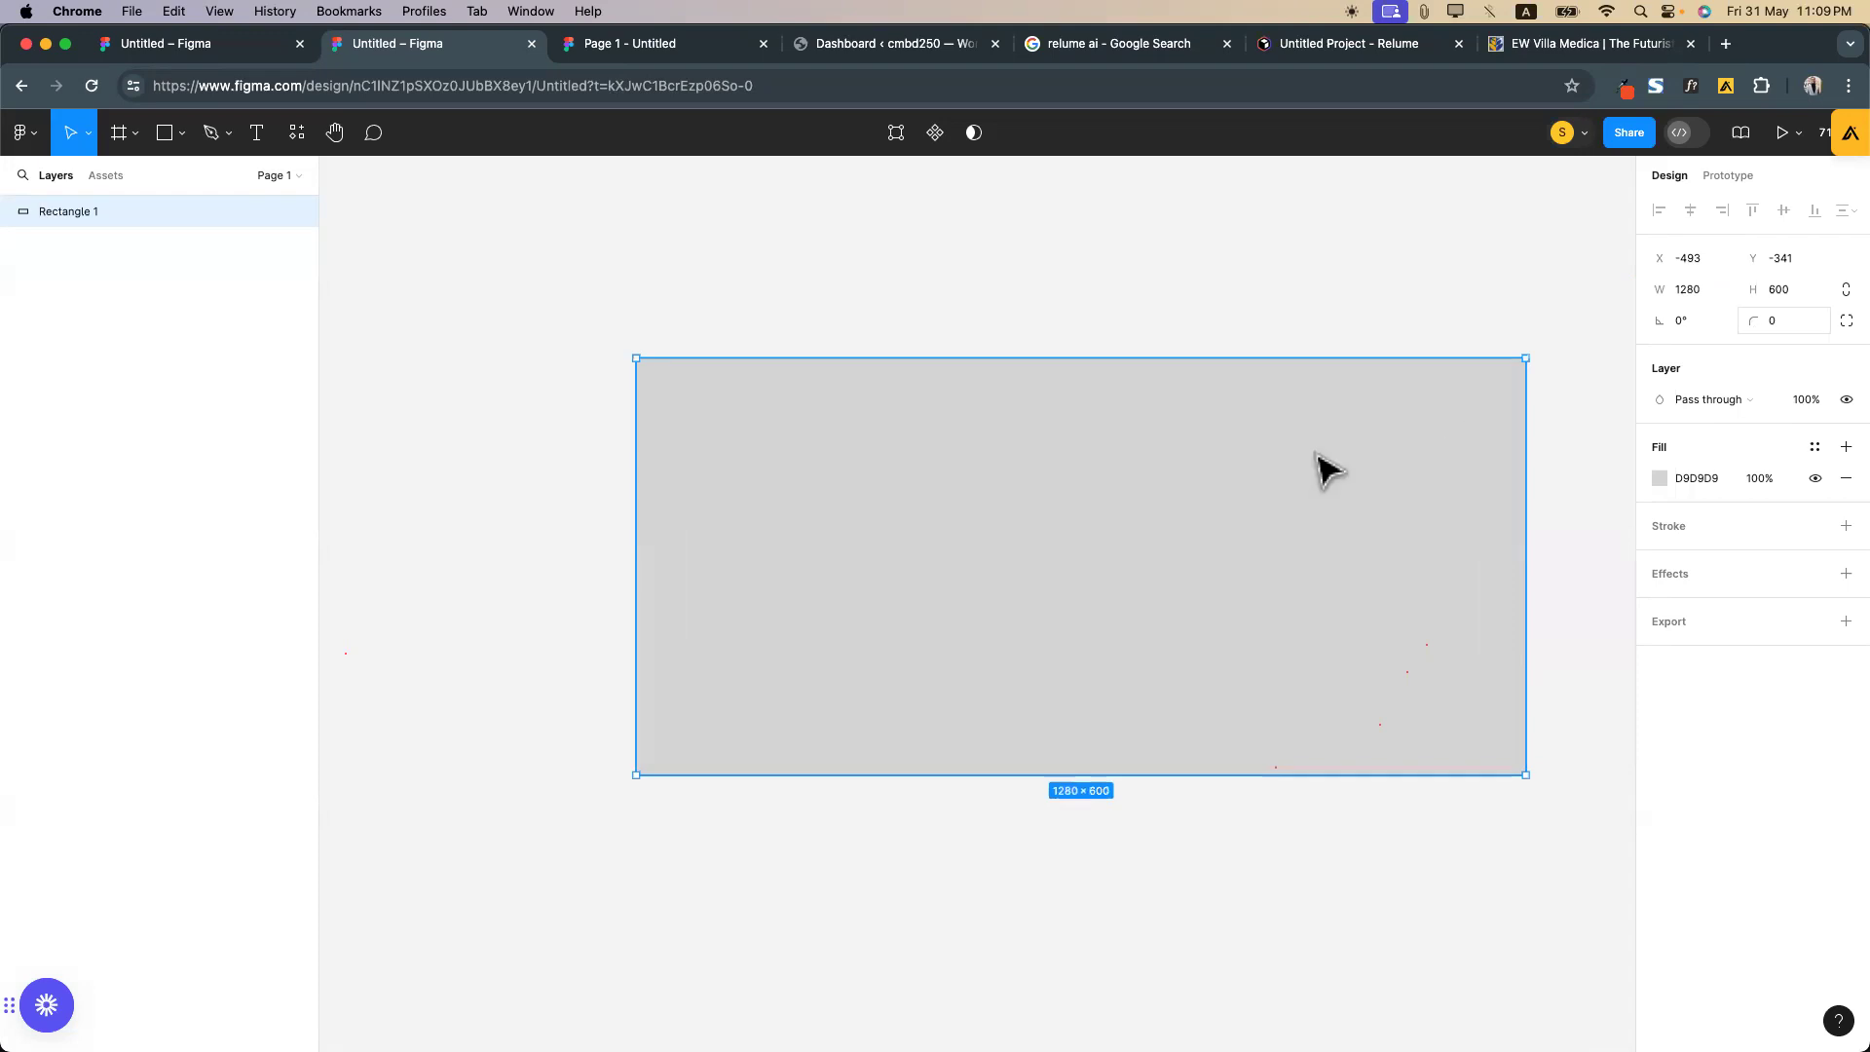
pyautogui.click(1148, 910)
pyautogui.moveTo(1107, 652); pyautogui.dragTo(911, 647)
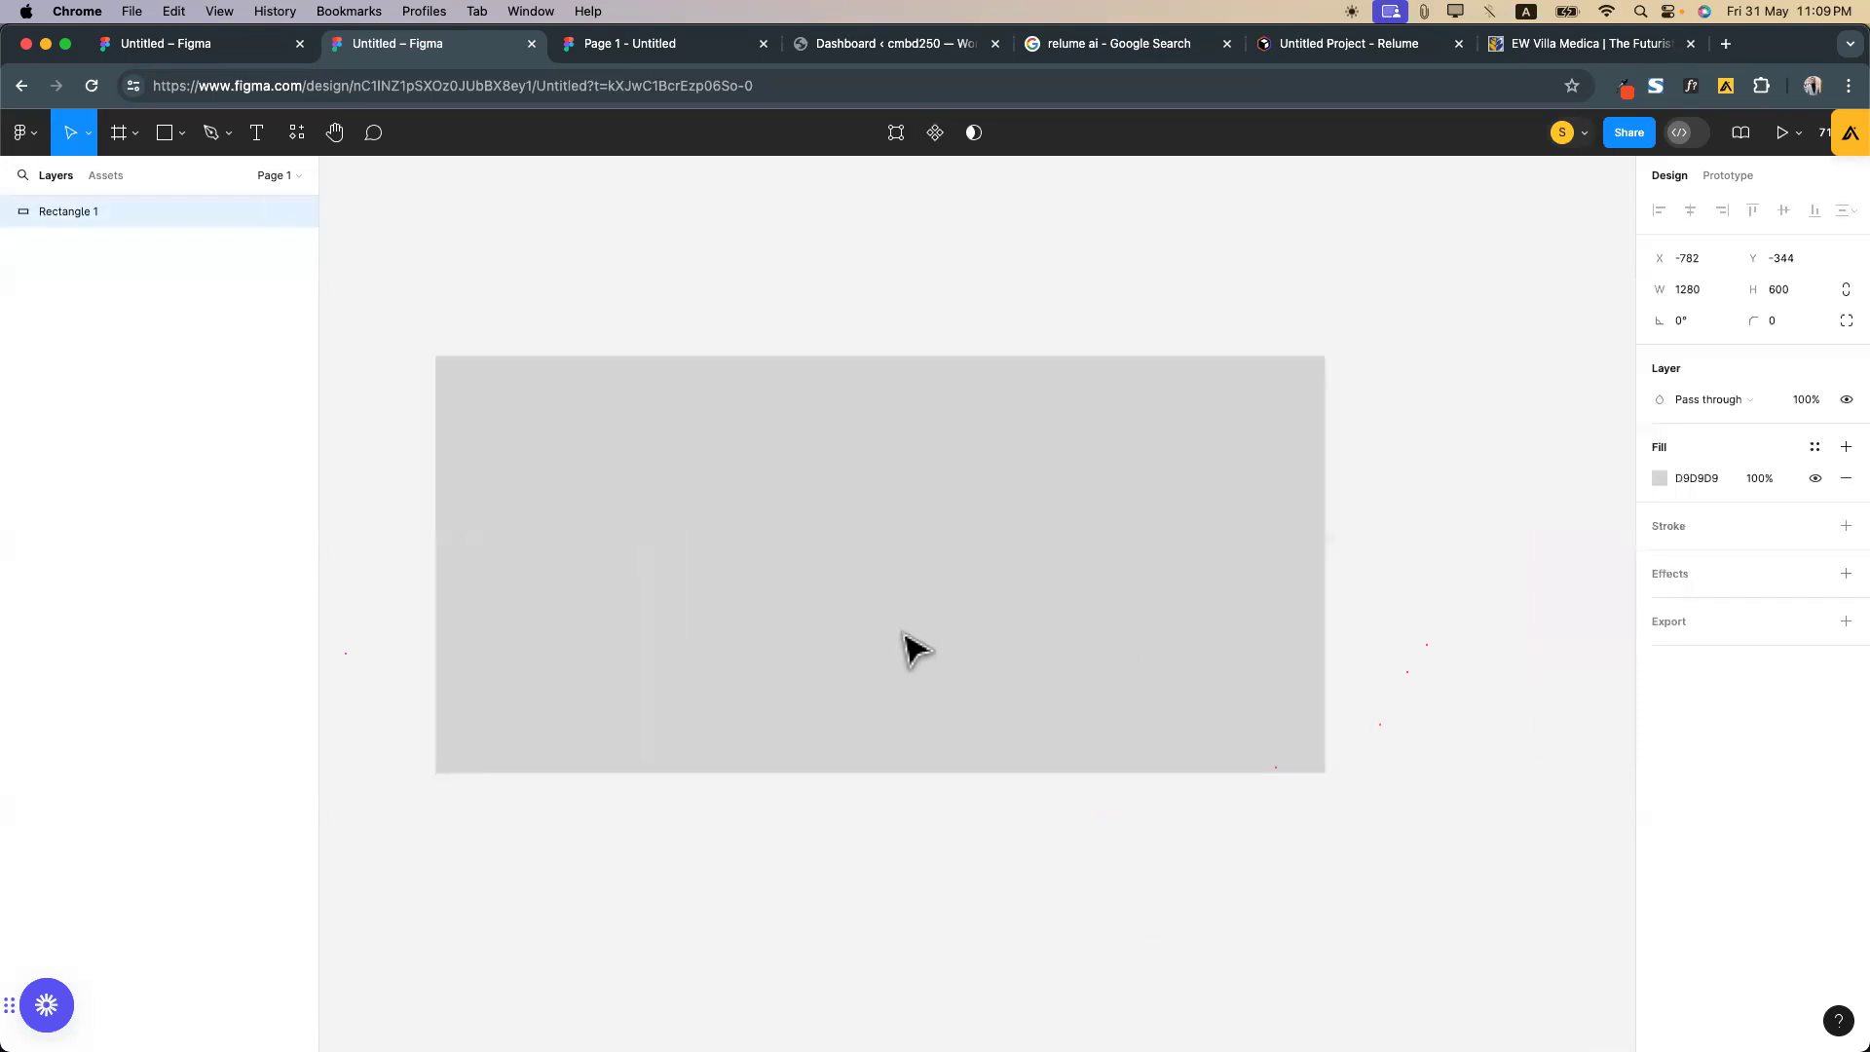
# Give the rectangle a dark brown 443131 fill.
pyautogui.click(1660, 477)
pyautogui.click(1609, 583)
pyautogui.moveTo(1609, 583); pyautogui.dragTo(1404, 764)
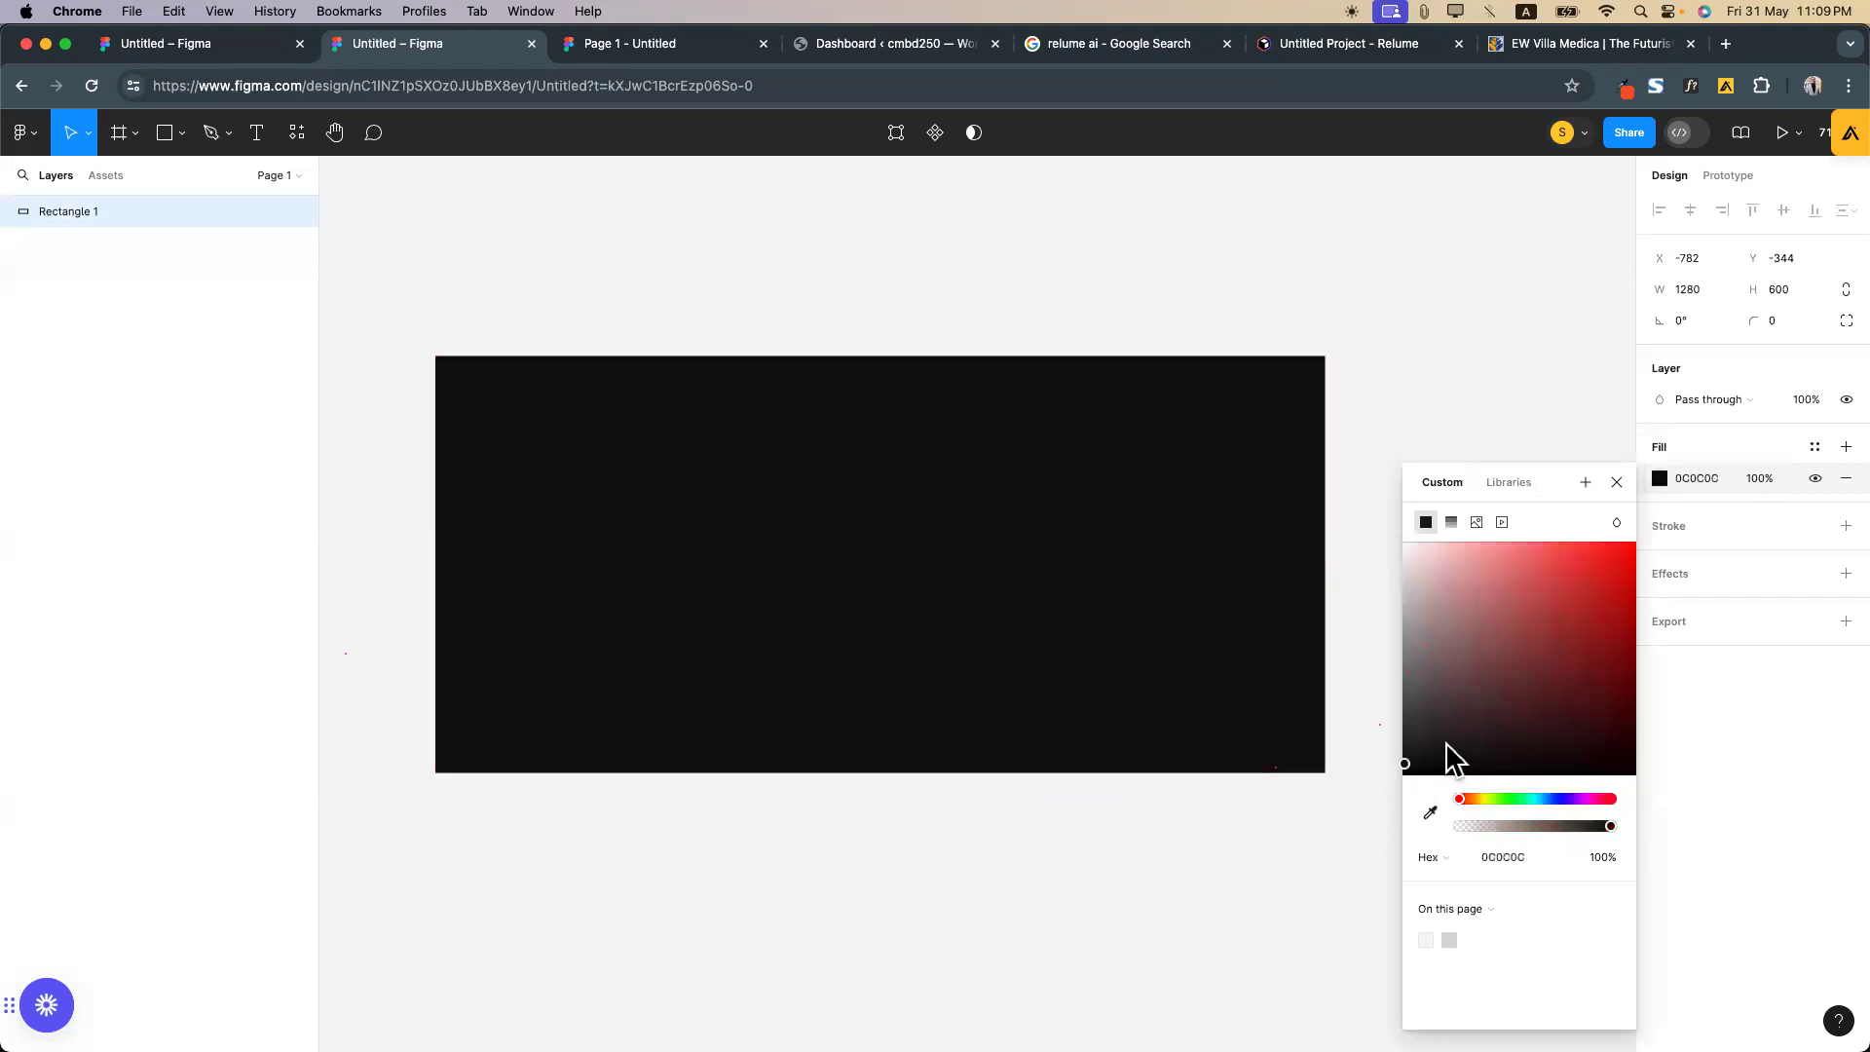
pyautogui.click(1466, 722)
pyautogui.click(1417, 451)
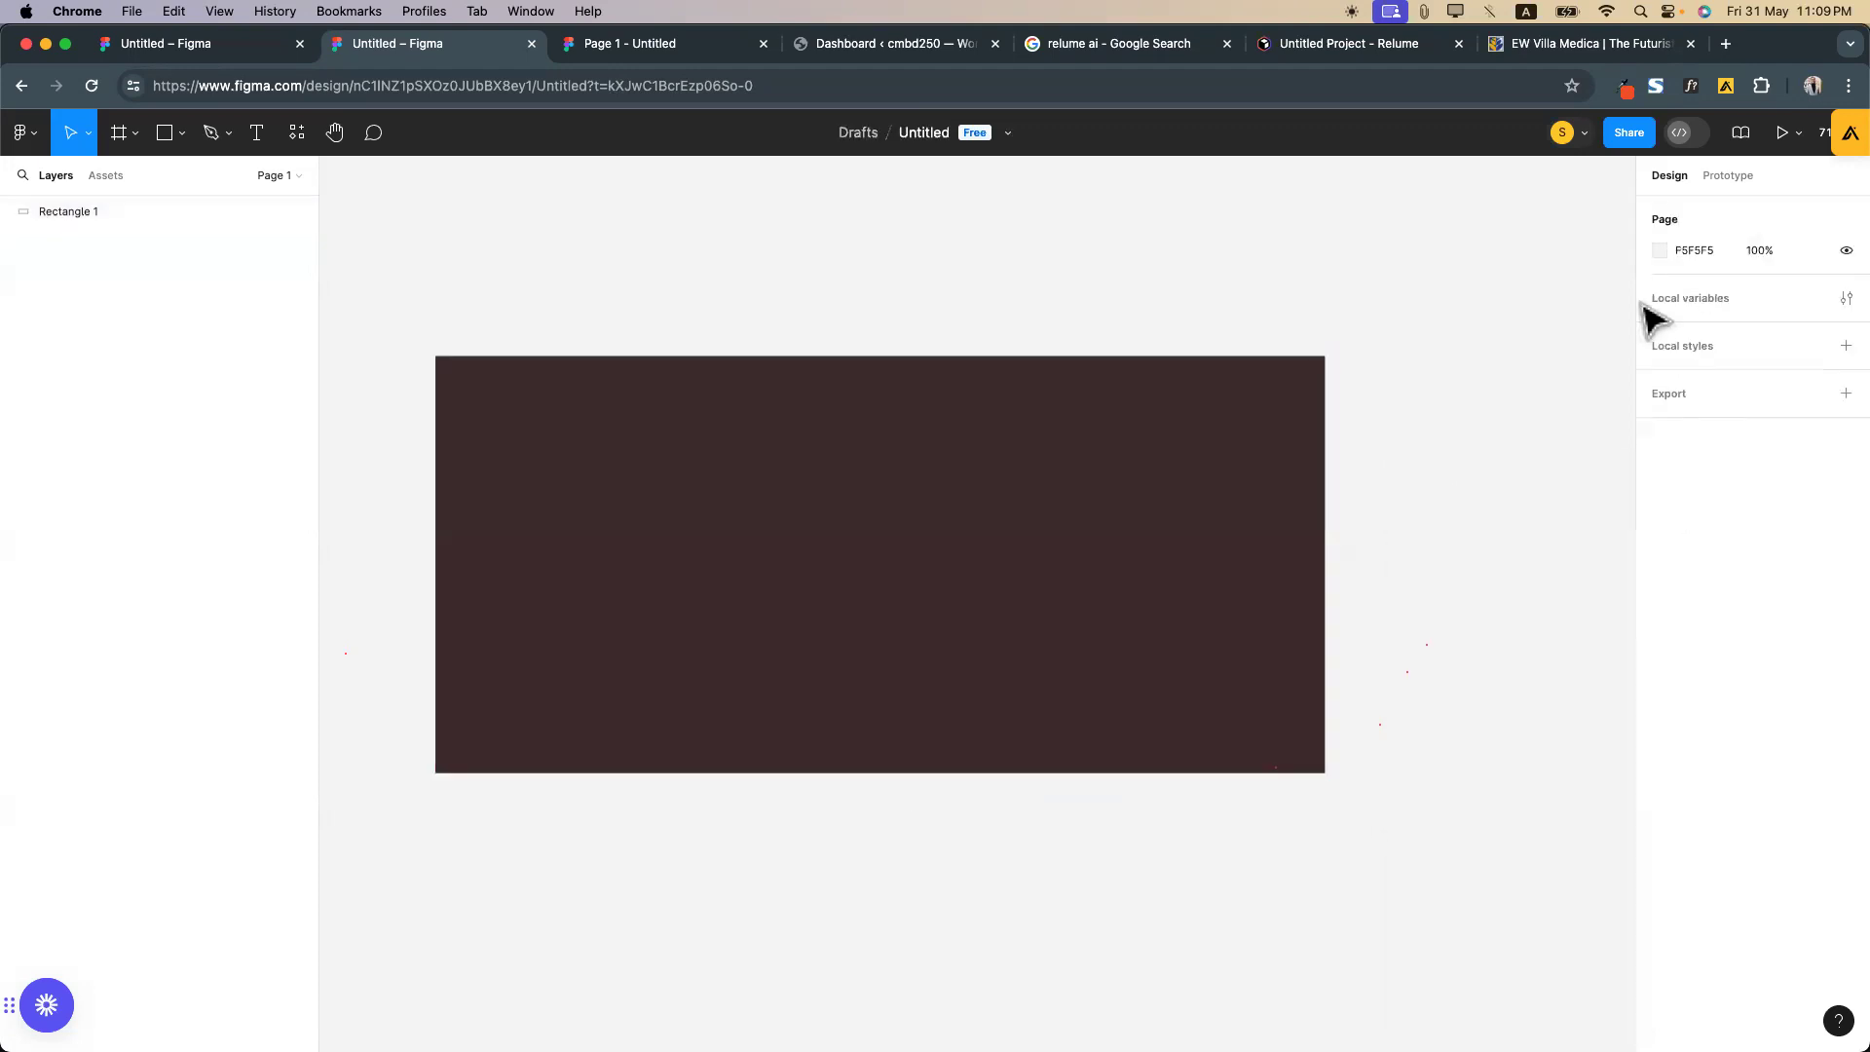
pyautogui.click(1725, 180)
pyautogui.click(1669, 178)
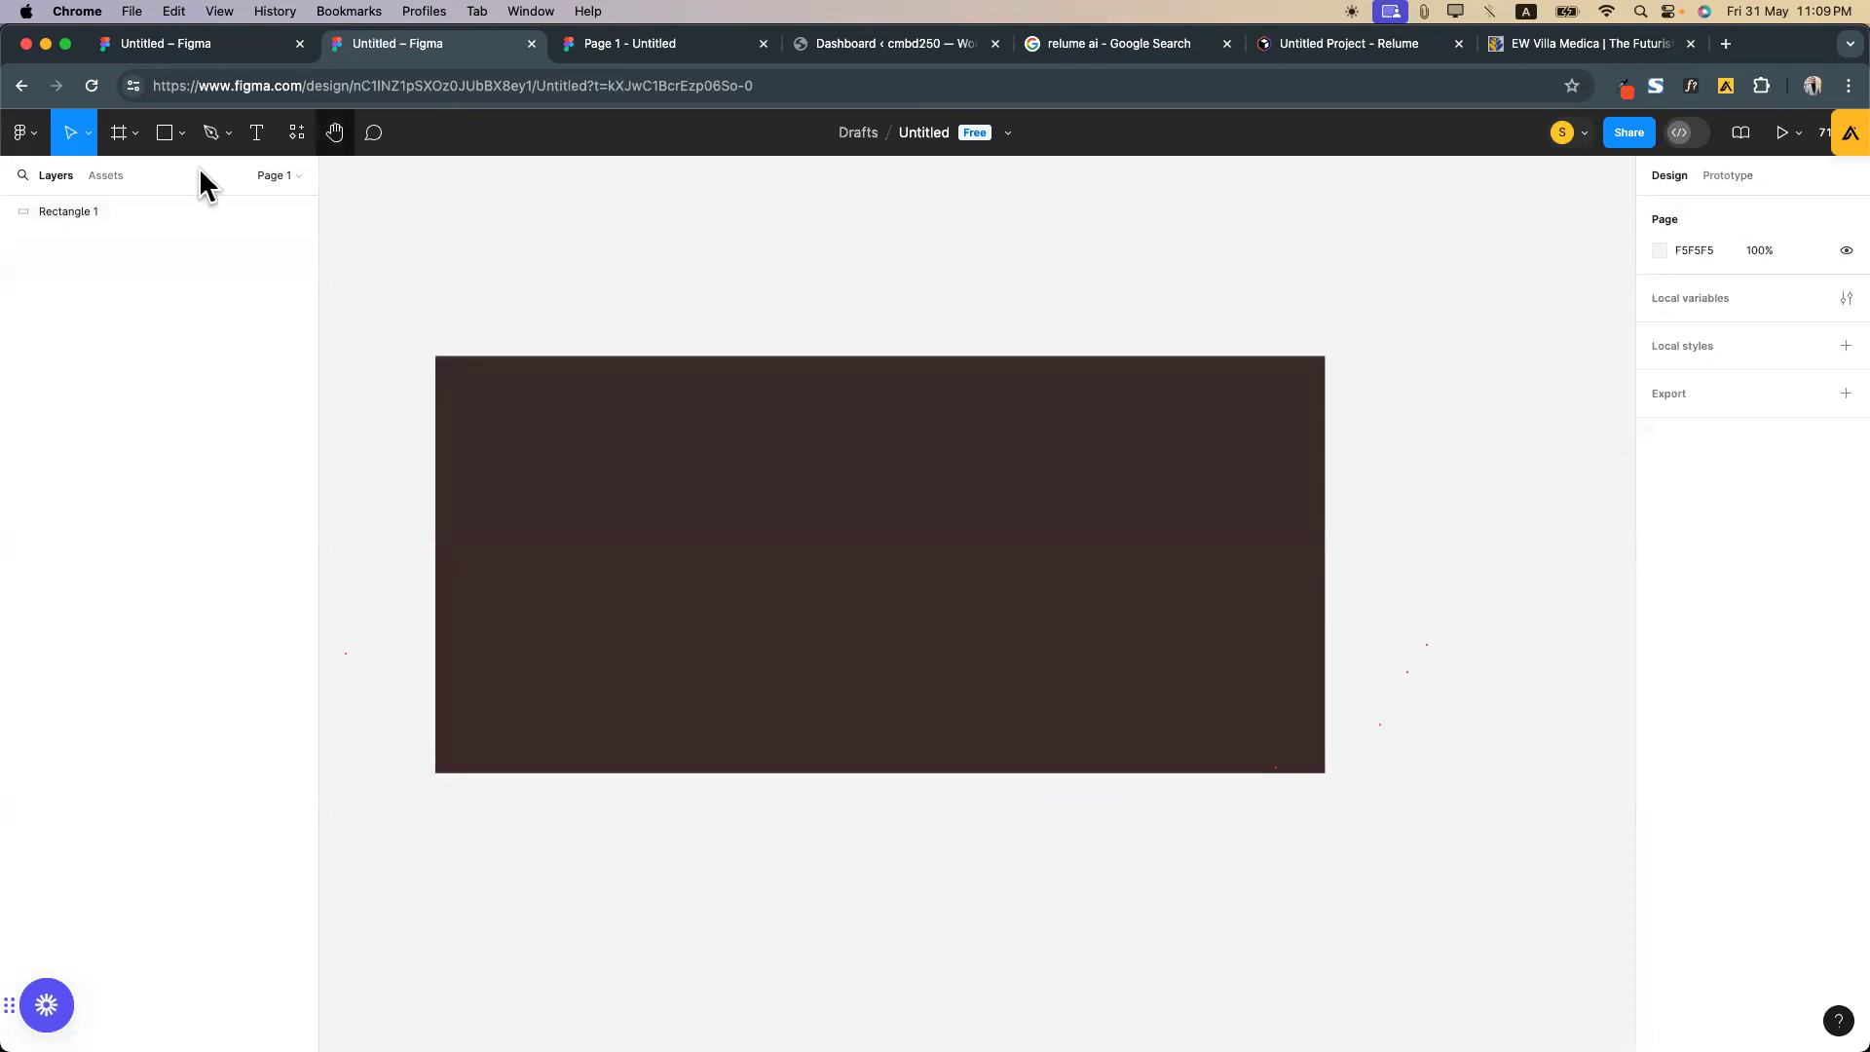
# Delete Rectangle 1 so the page is empty again.
pyautogui.click(137, 132)
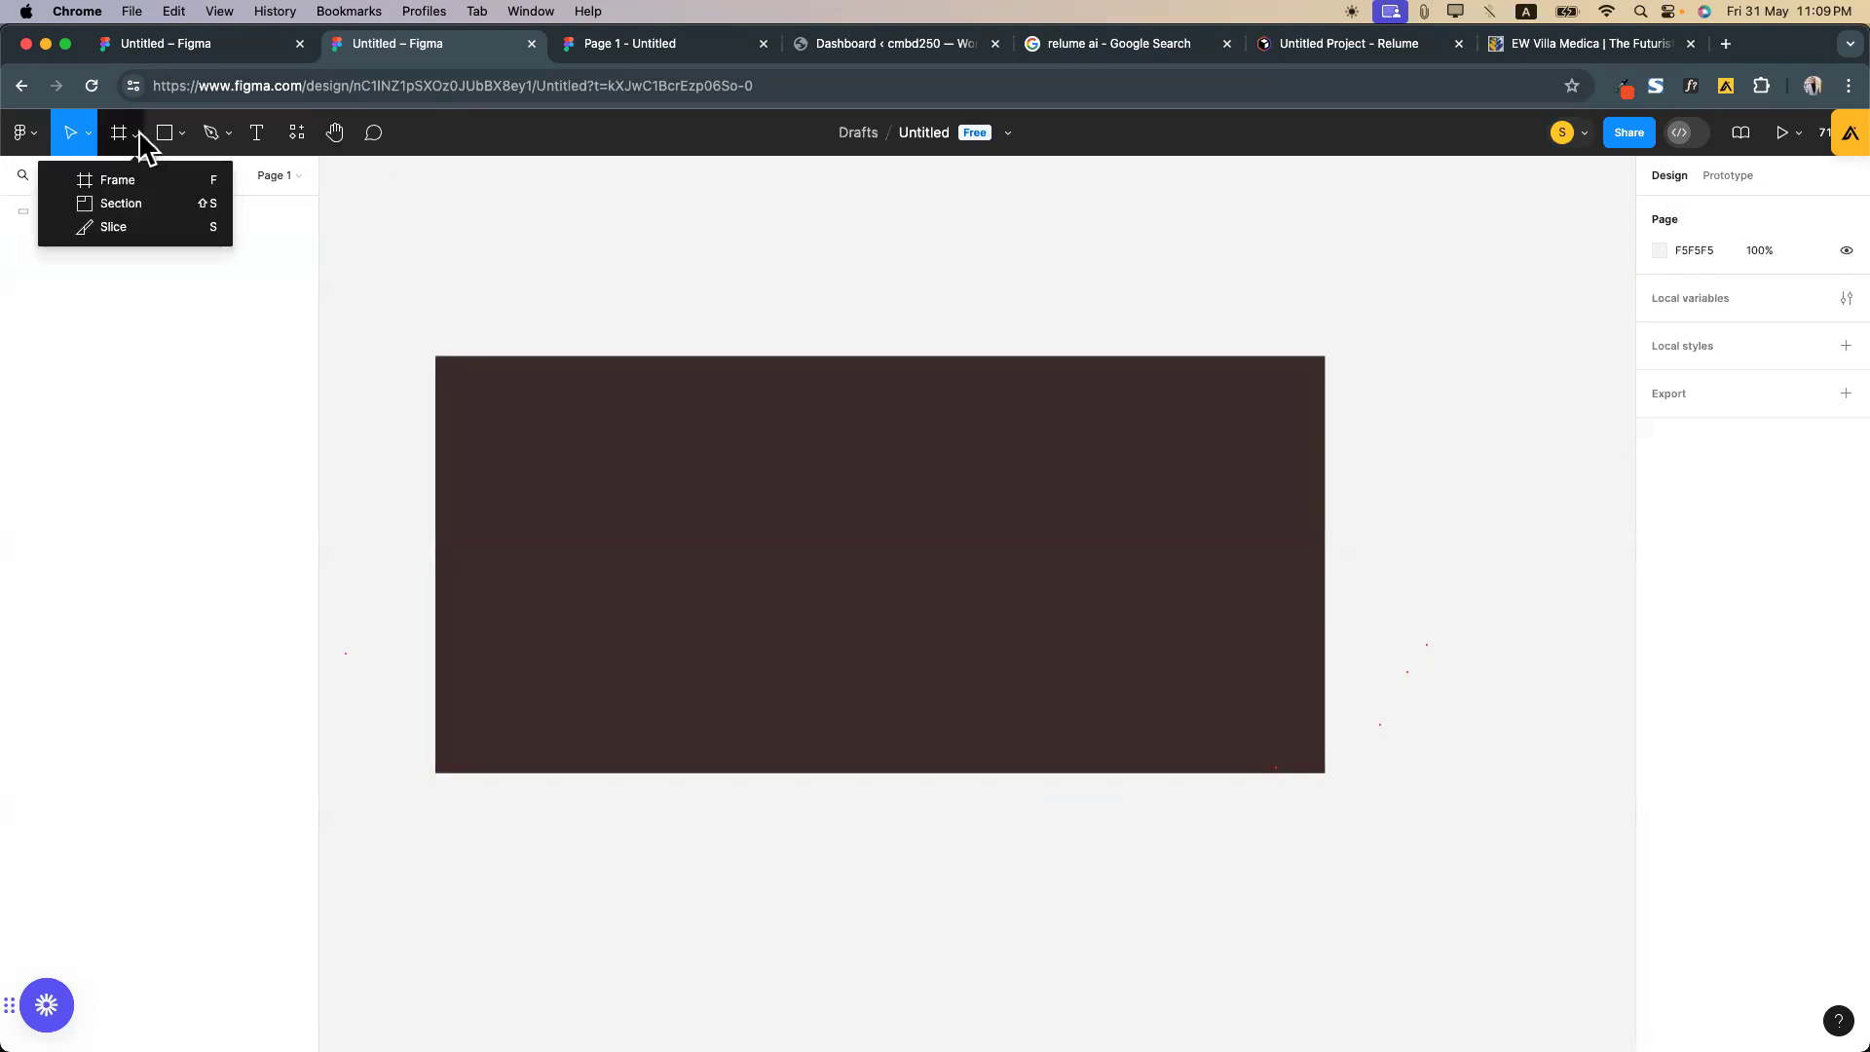
pyautogui.click(154, 182)
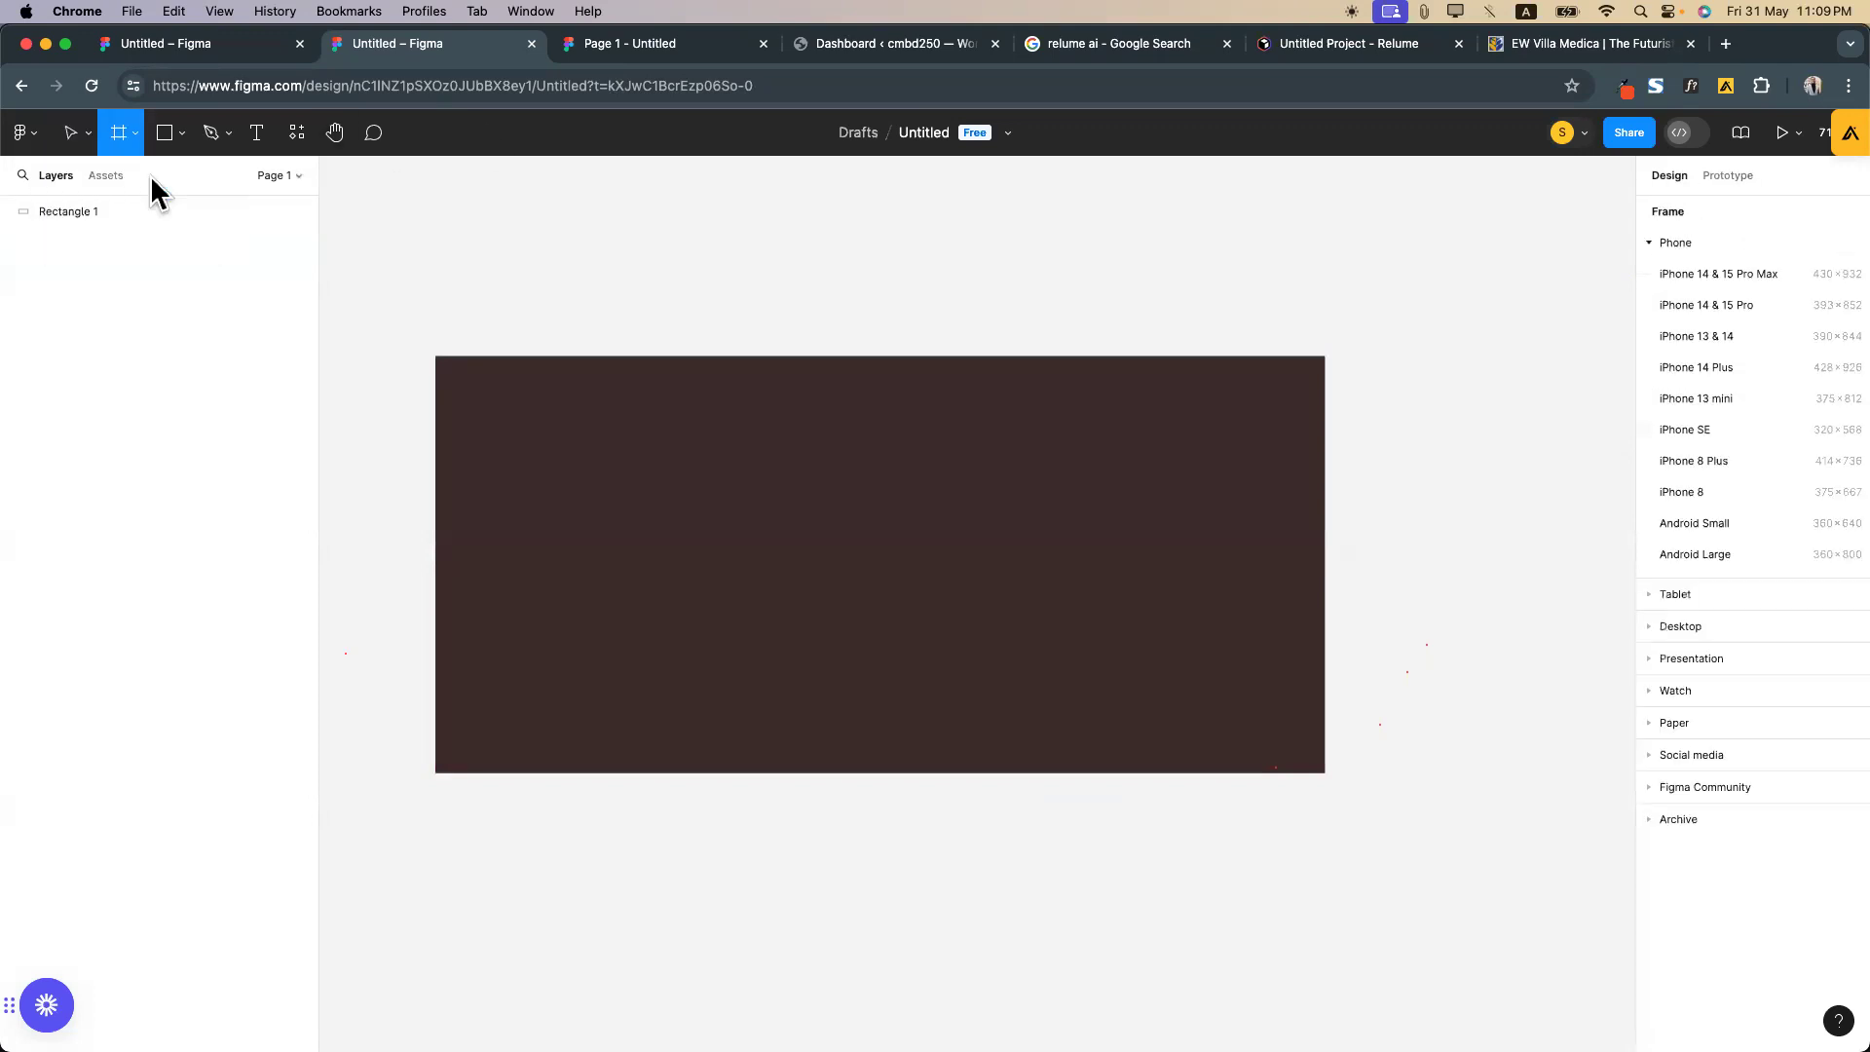
pyautogui.click(1249, 487)
pyautogui.press('super+z')
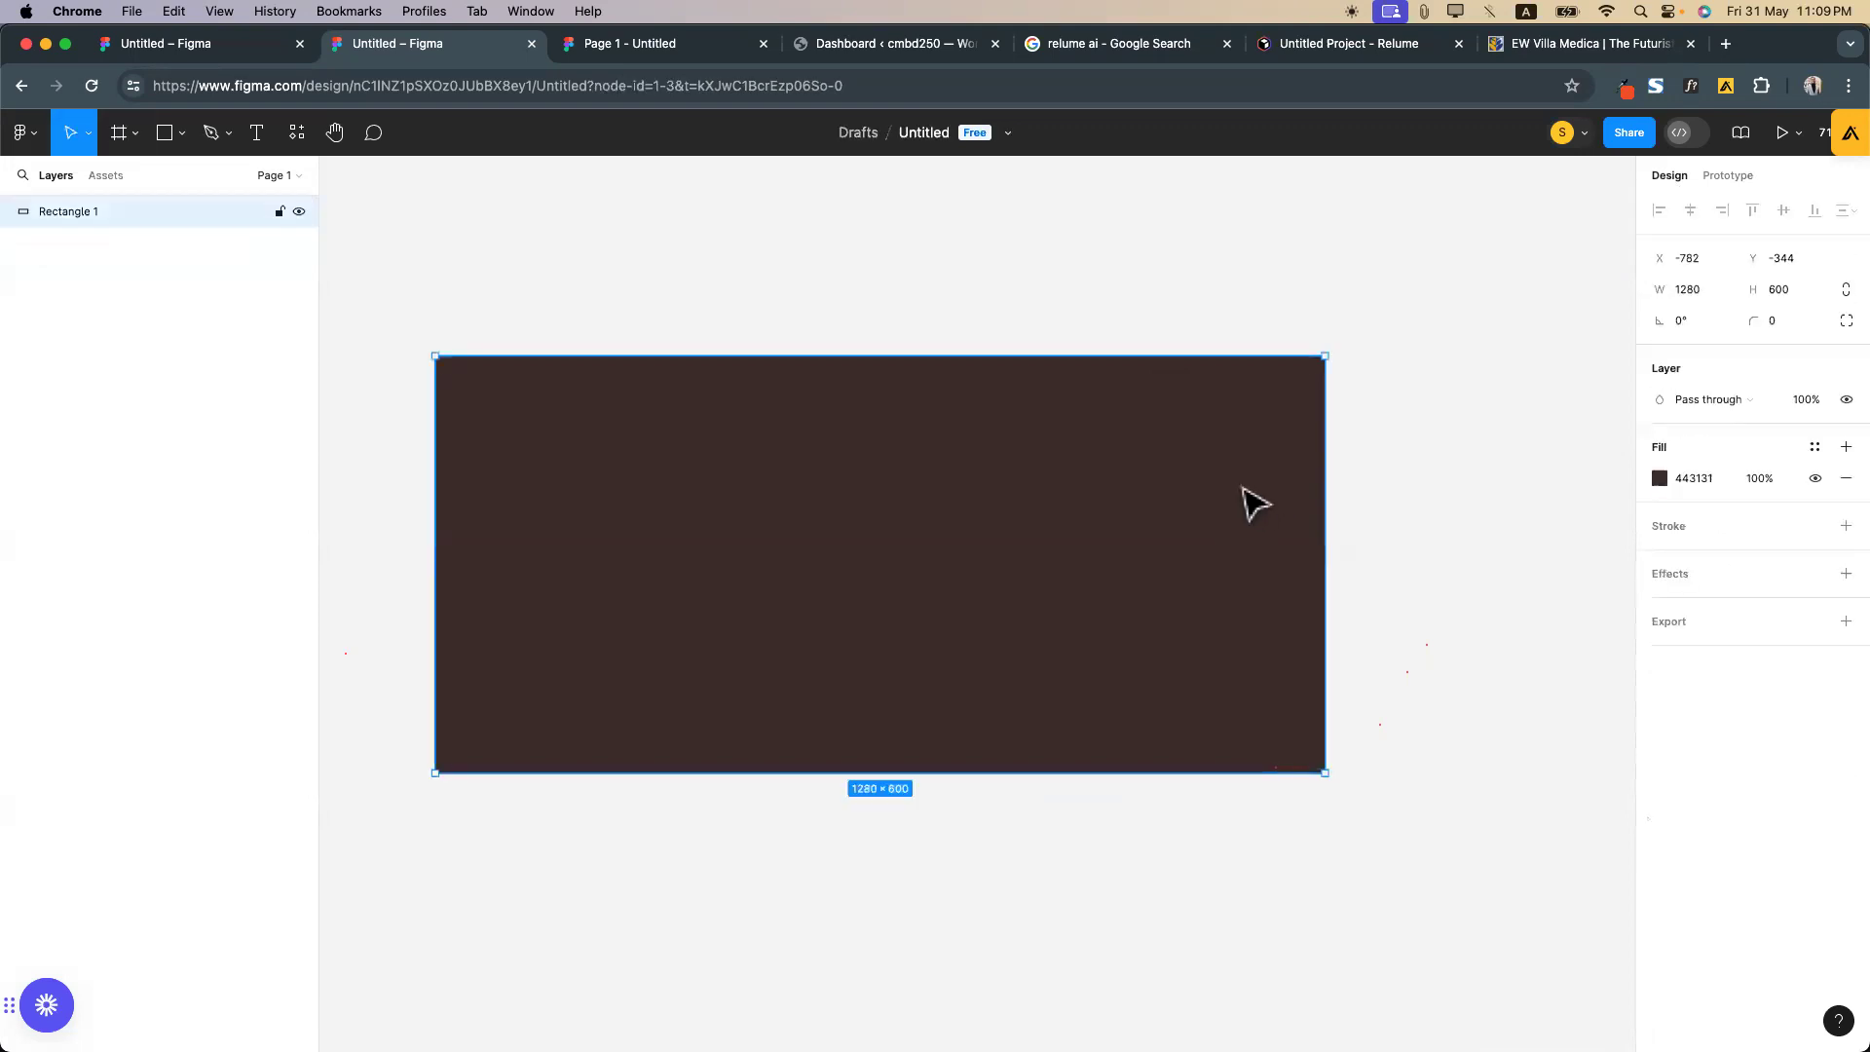
pyautogui.press('Delete')
pyautogui.click(136, 137)
# Add an iPhone 14 & 15 Pro Max frame at 430 × 932.
pyautogui.click(135, 179)
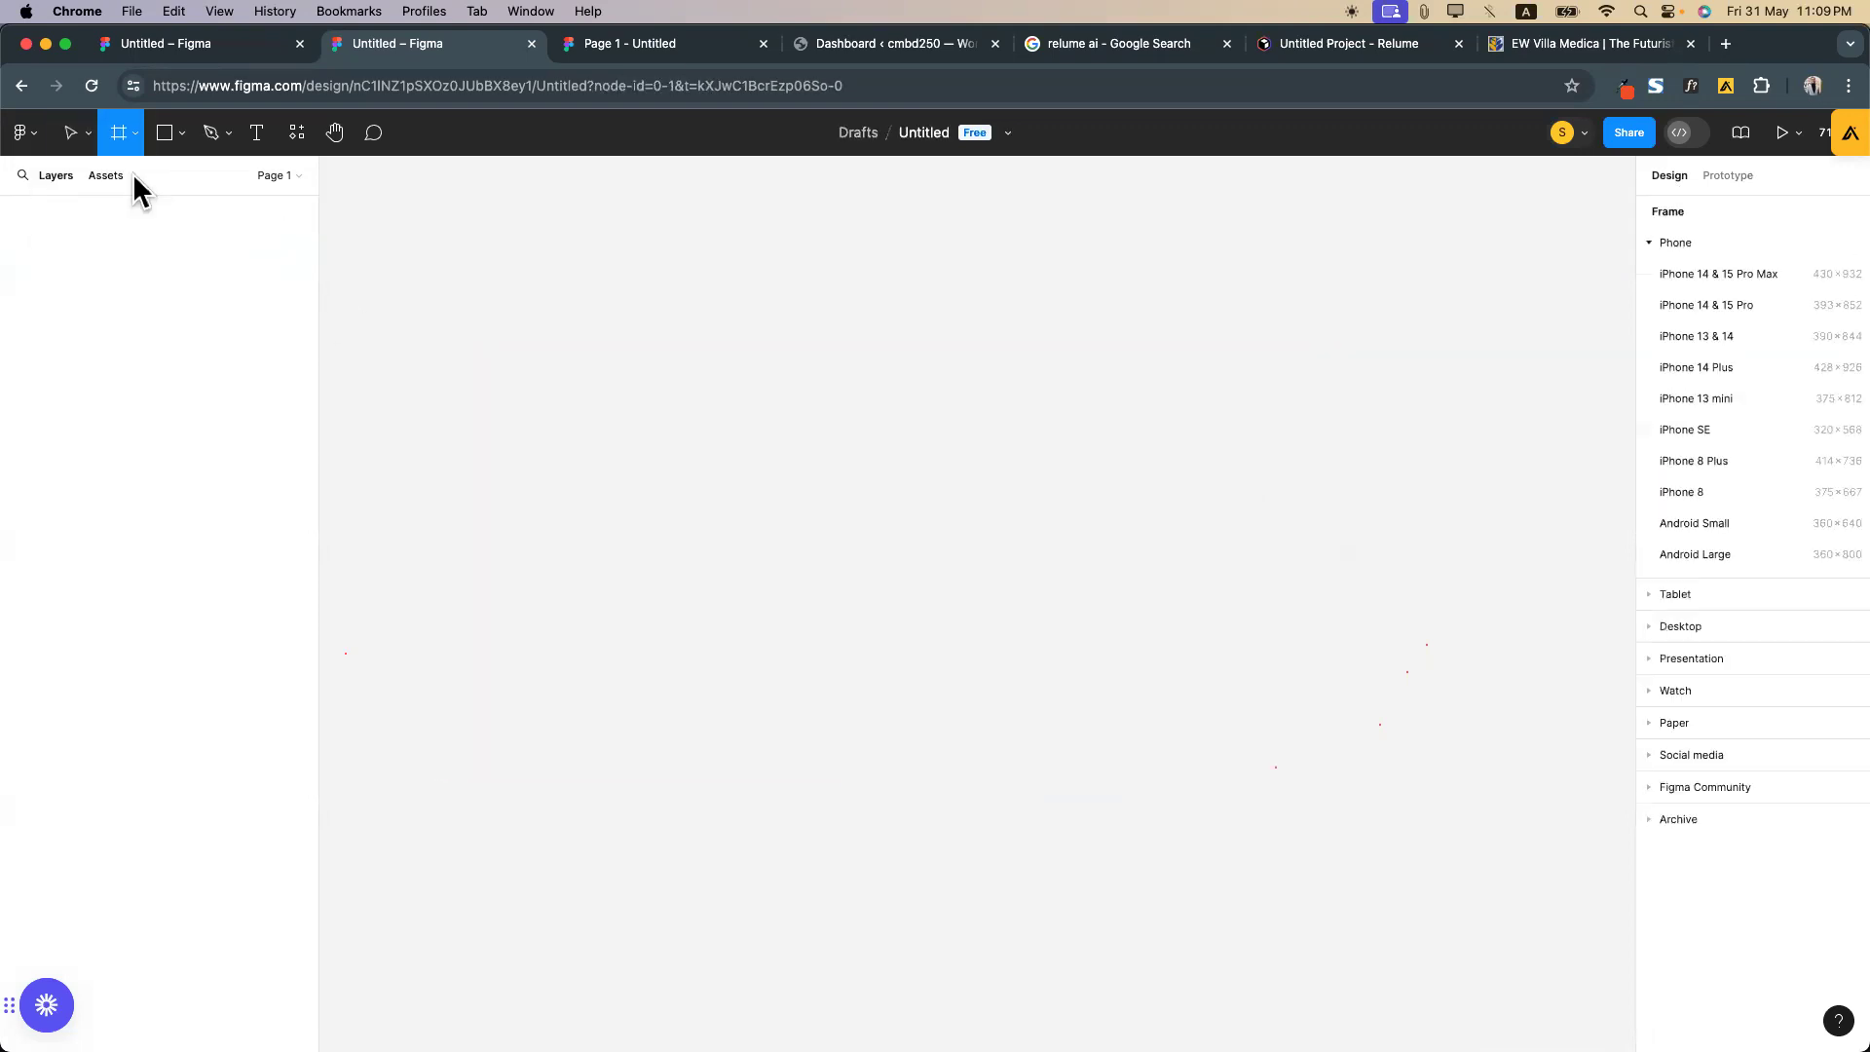
pyautogui.click(182, 134)
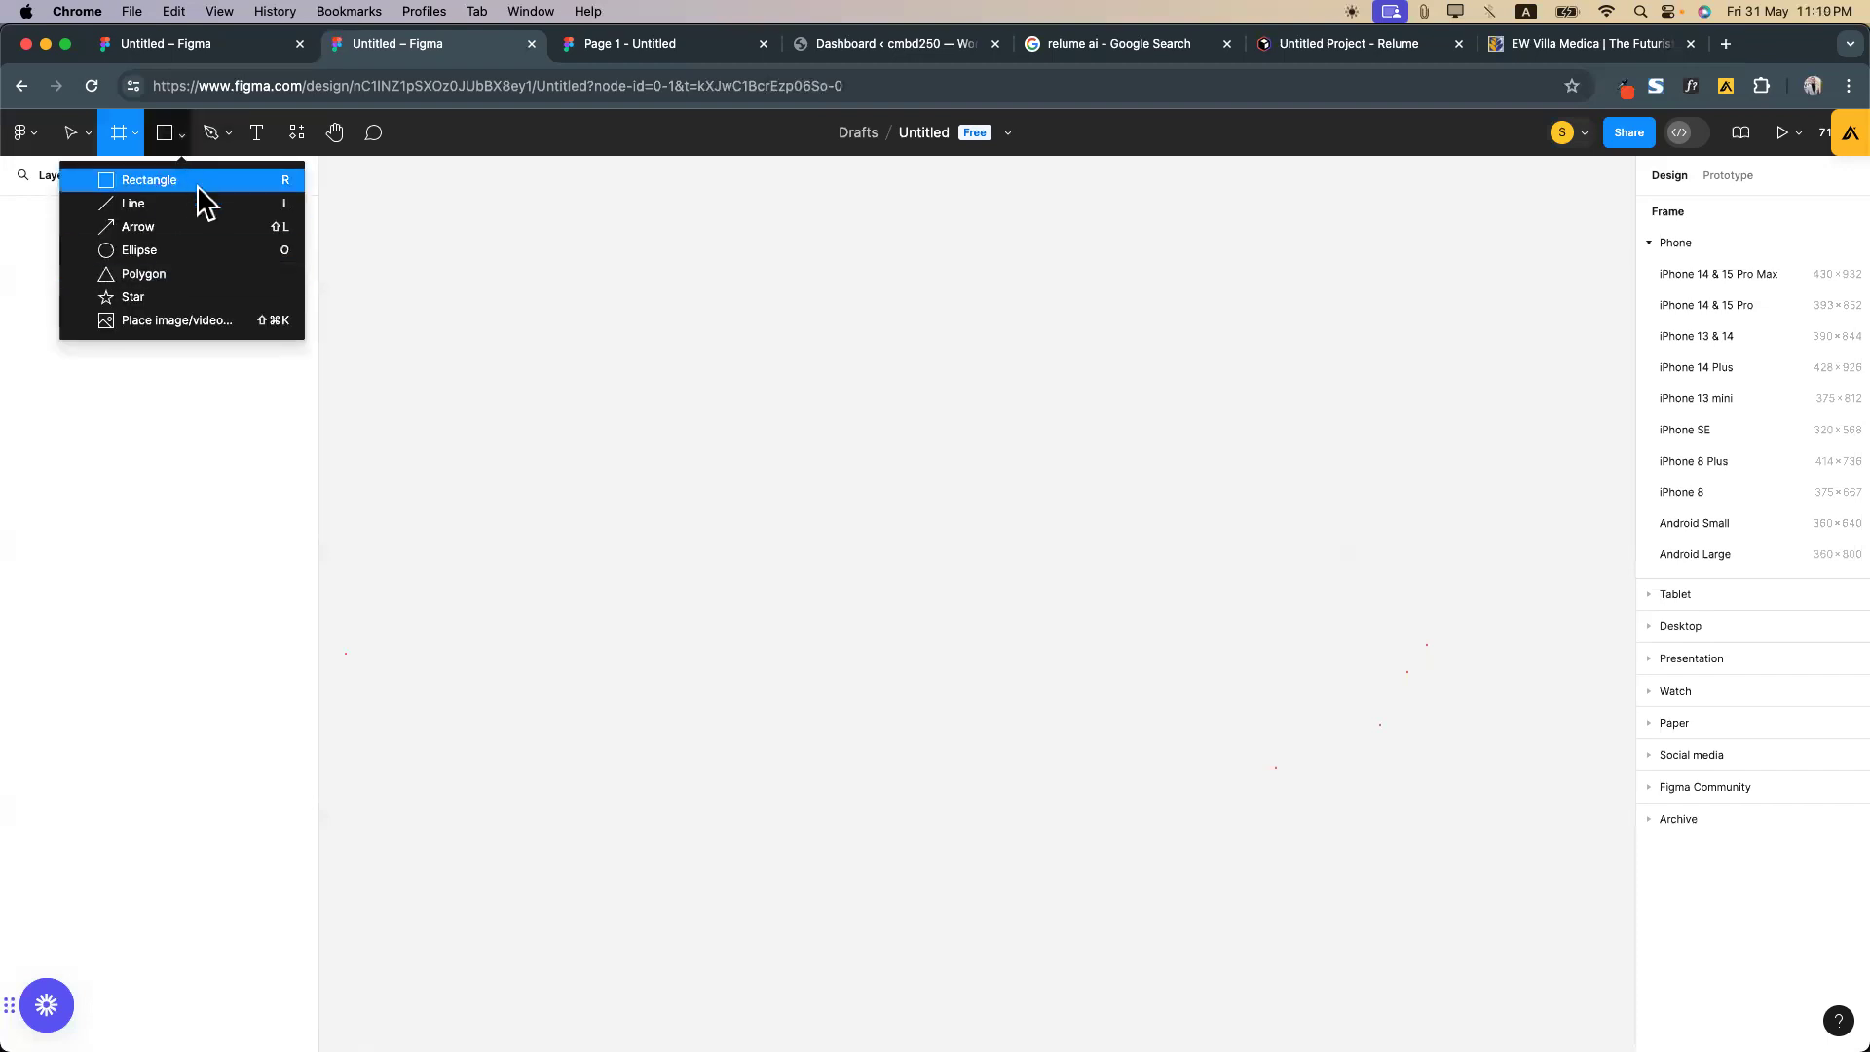
pyautogui.click(1746, 275)
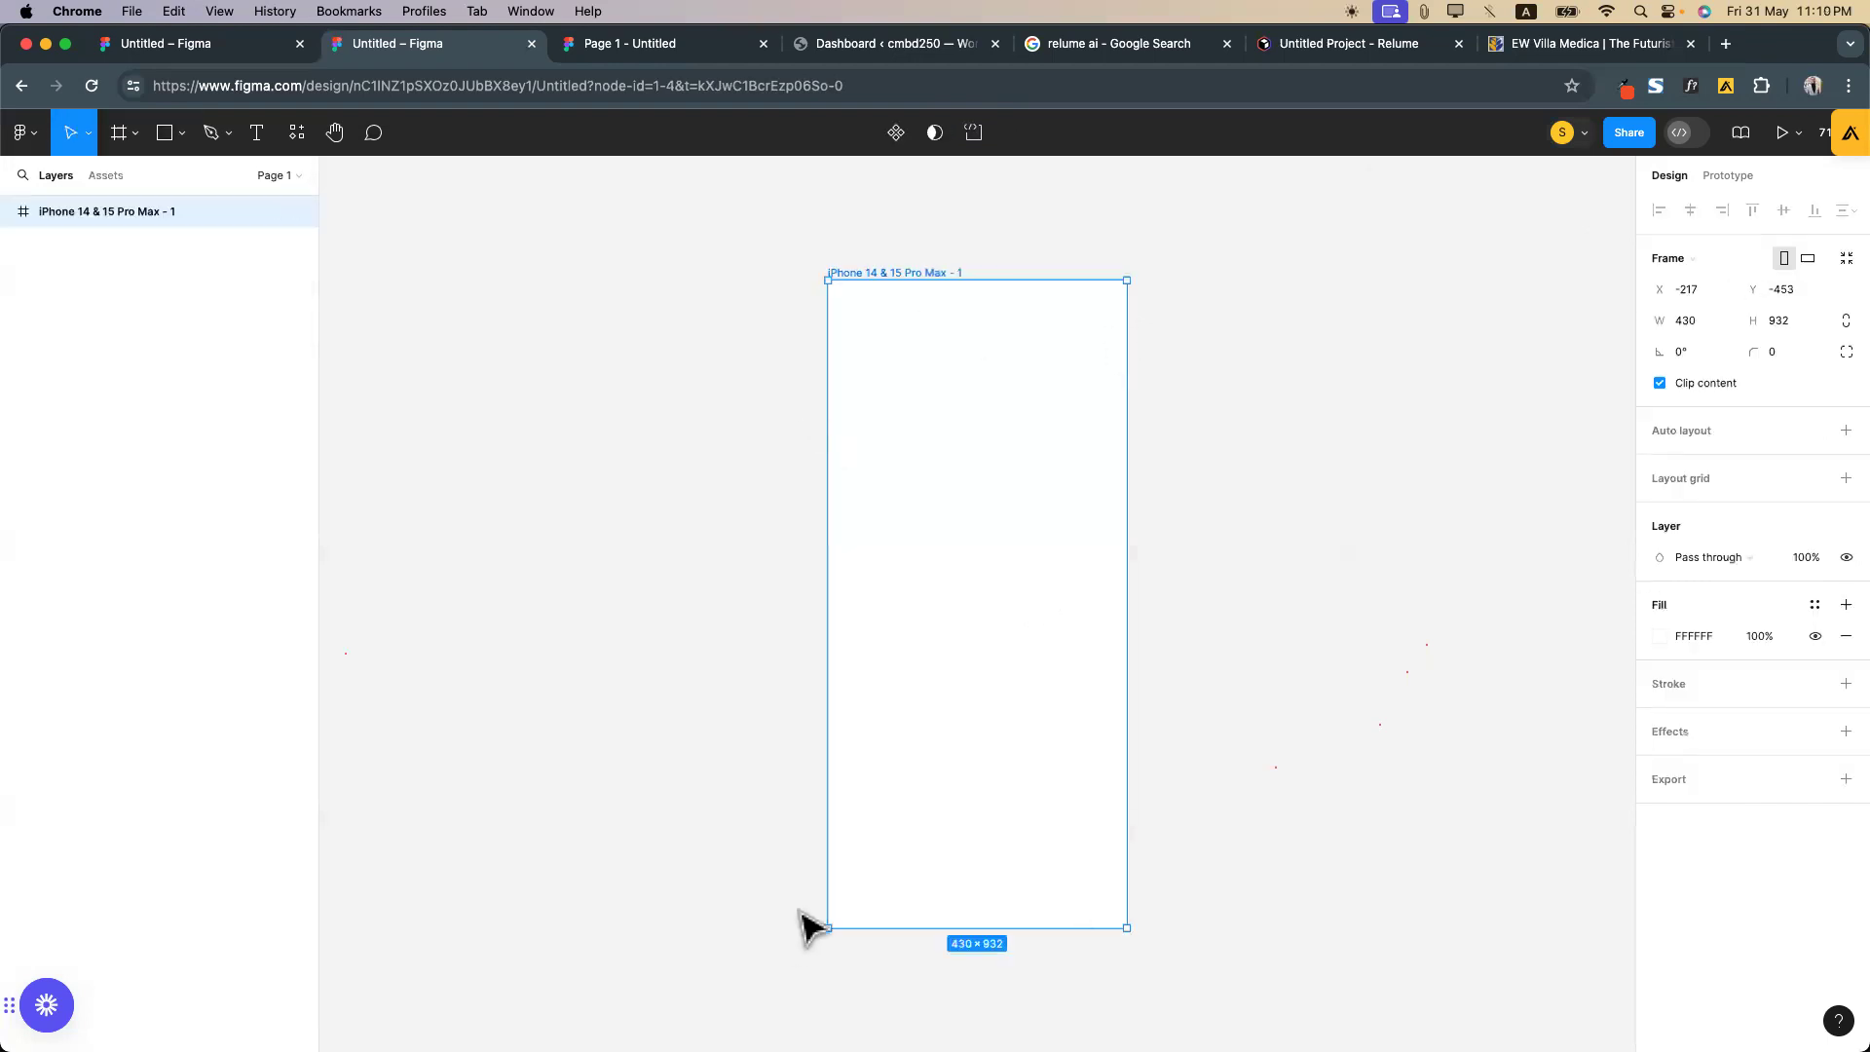
pyautogui.moveTo(160, 213)
pyautogui.click(1206, 546)
pyautogui.click(1015, 541)
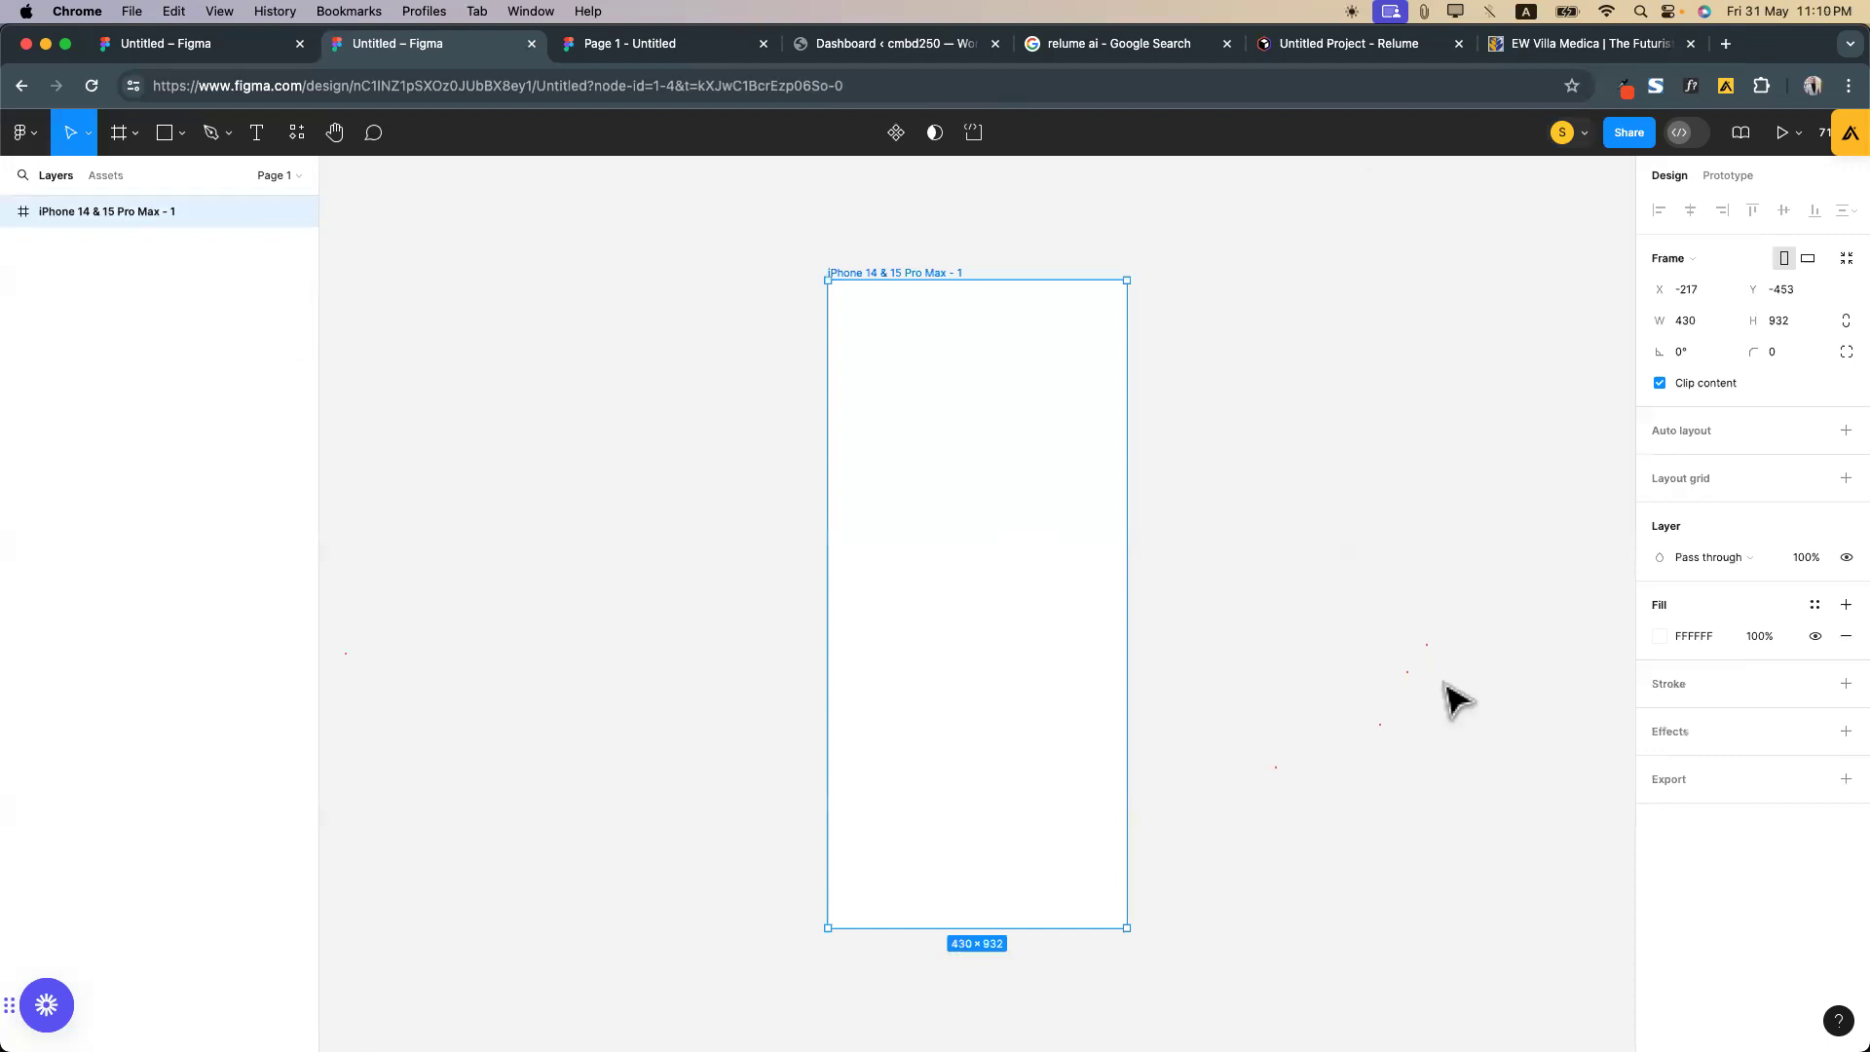
# Add a Desktop frame from the 1440 × 1024 preset.
pyautogui.click(136, 132)
pyautogui.click(127, 180)
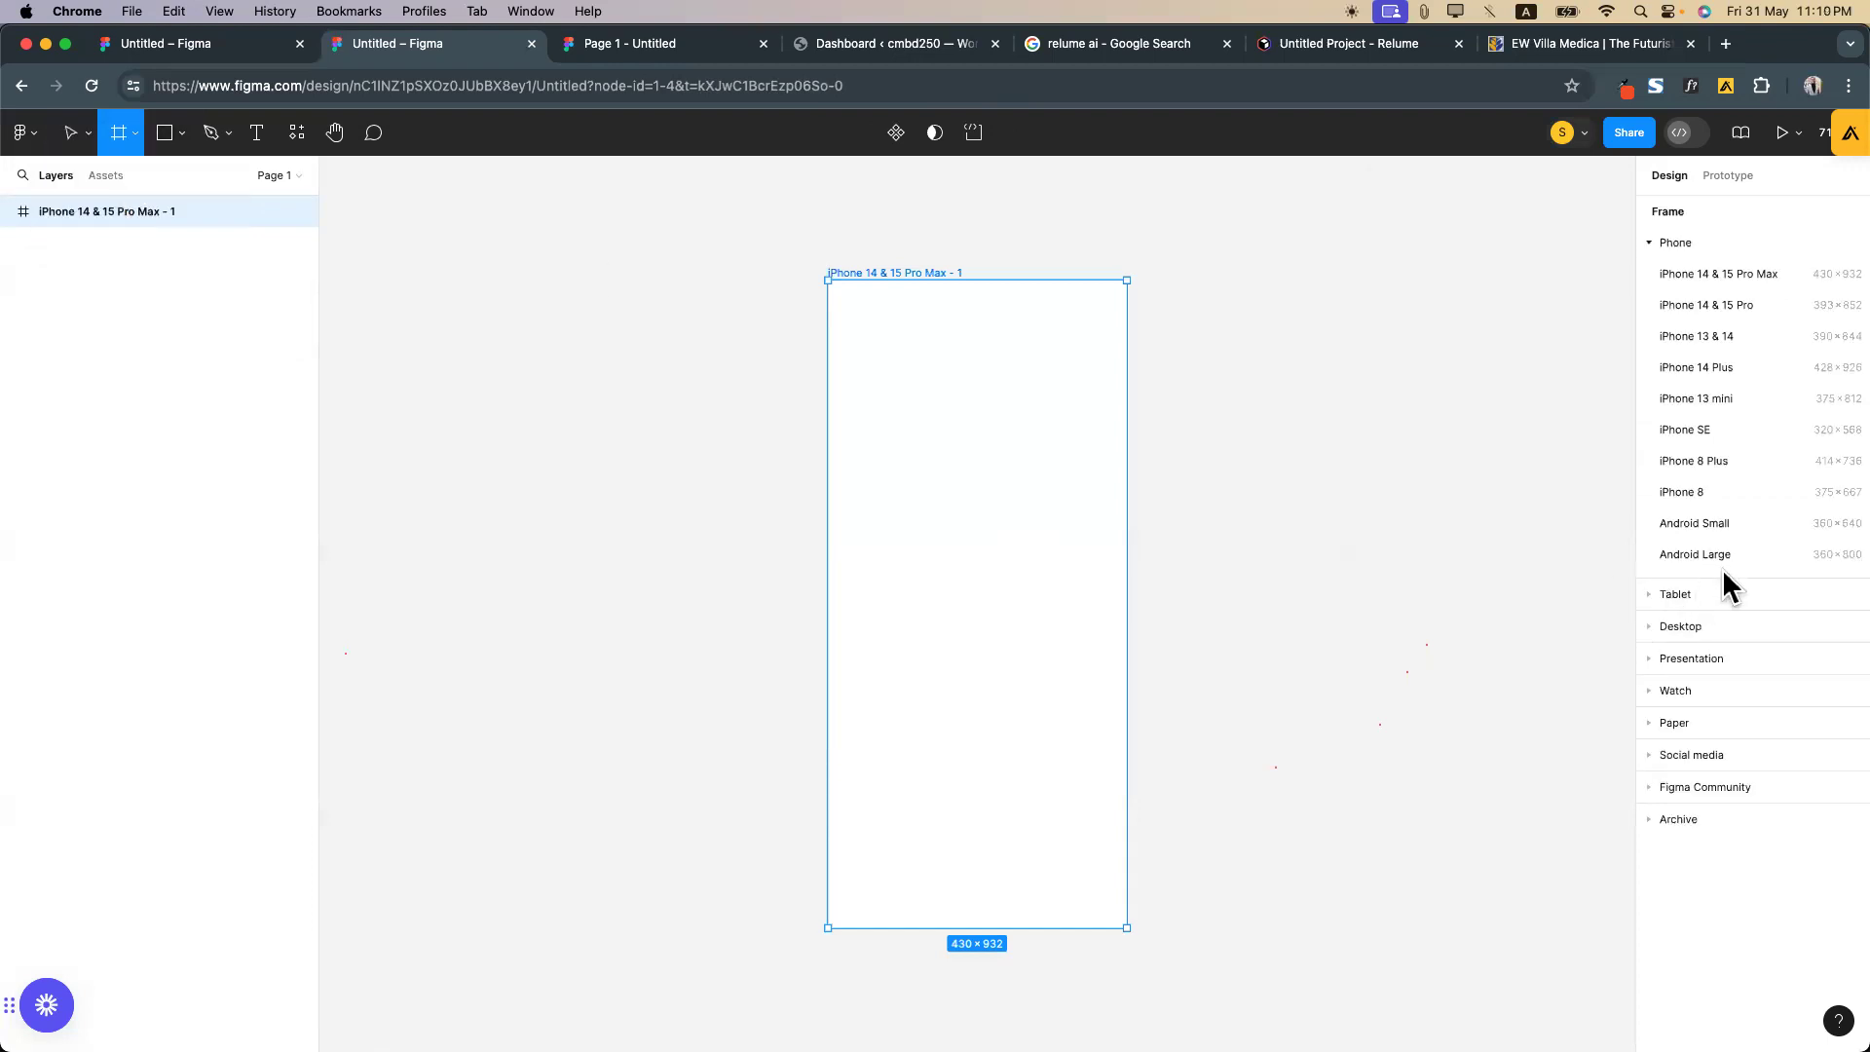
pyautogui.click(1653, 627)
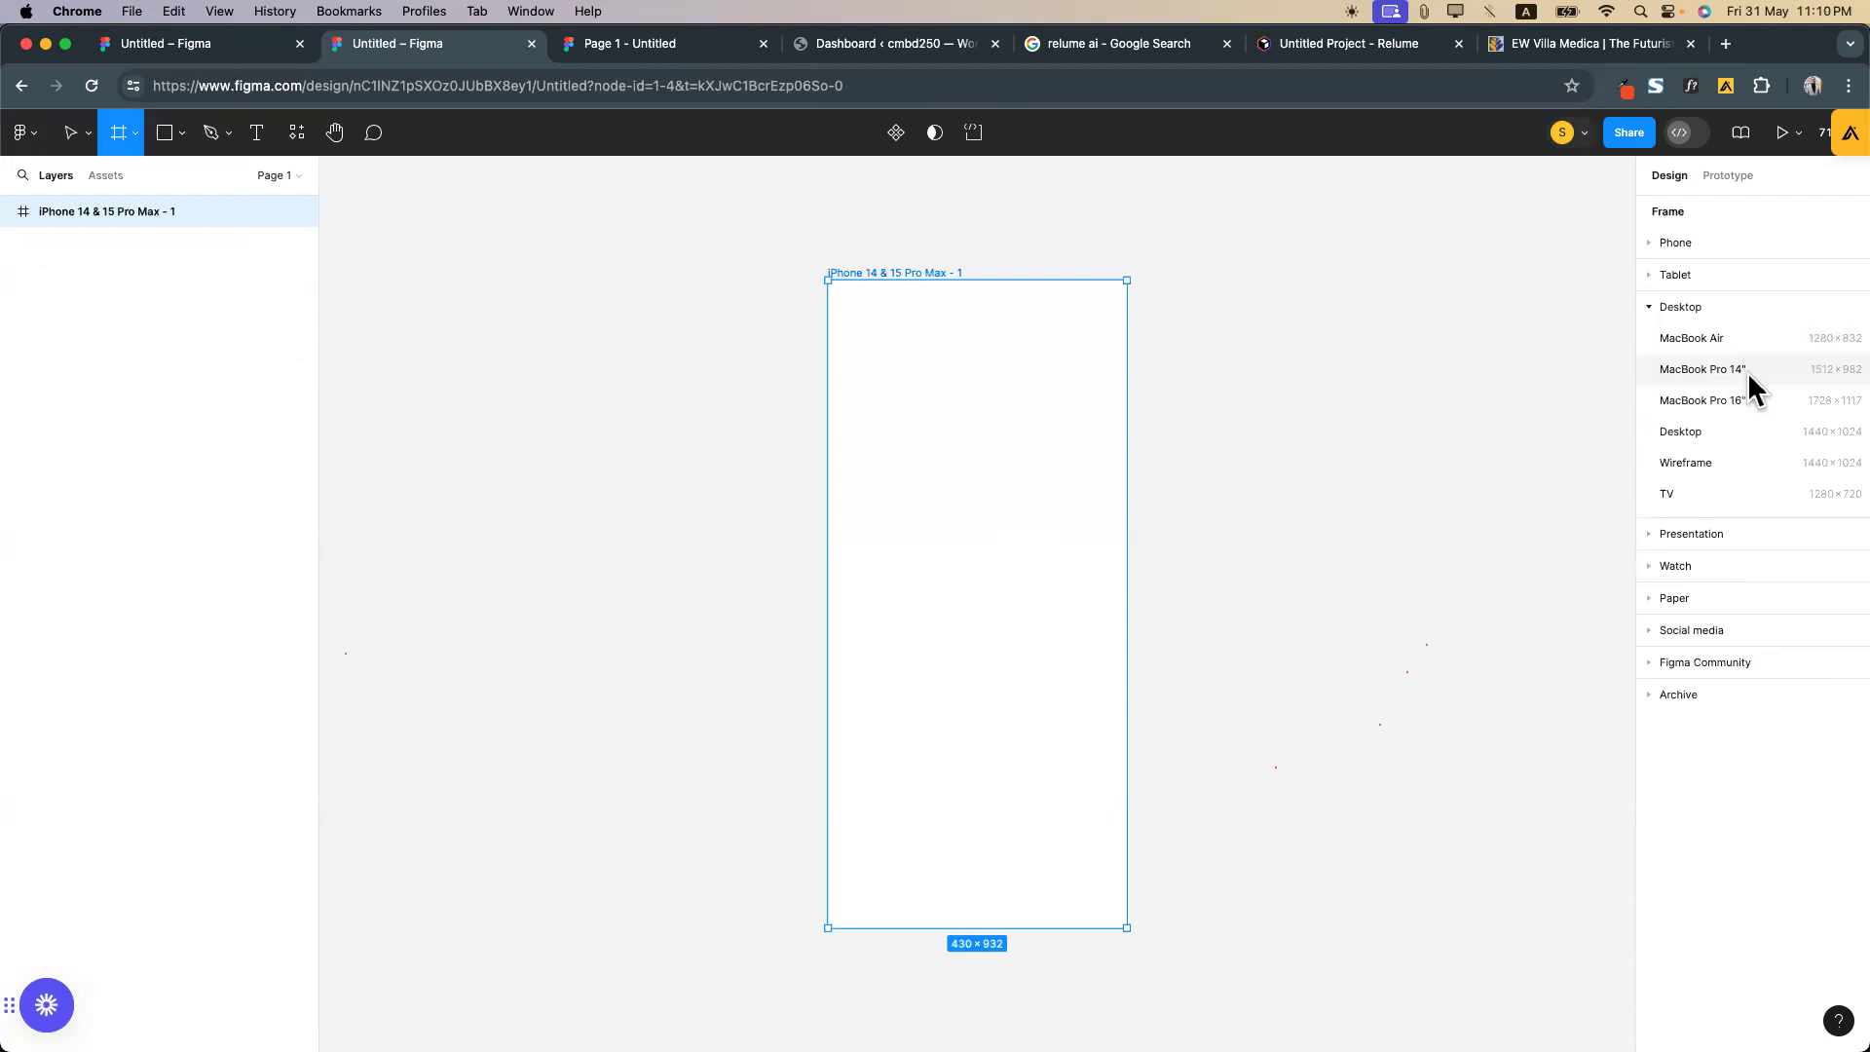
pyautogui.click(1691, 464)
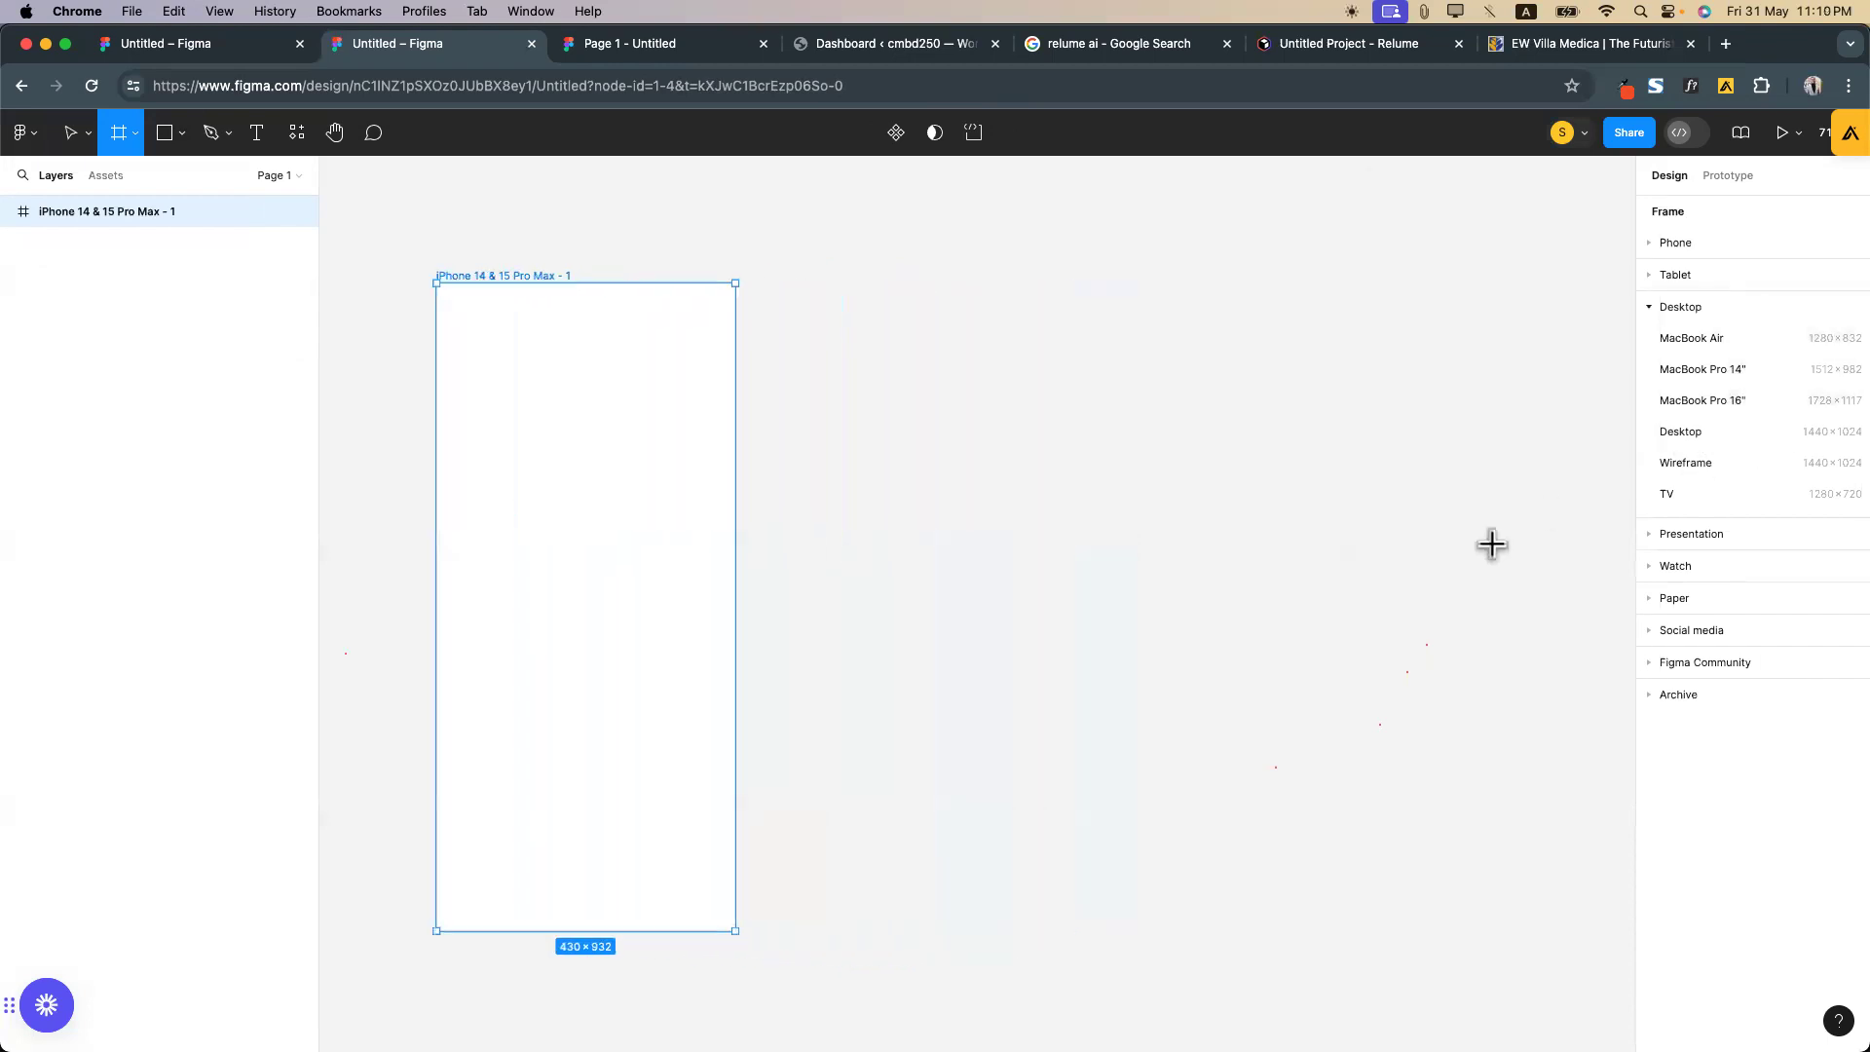
pyautogui.click(1720, 443)
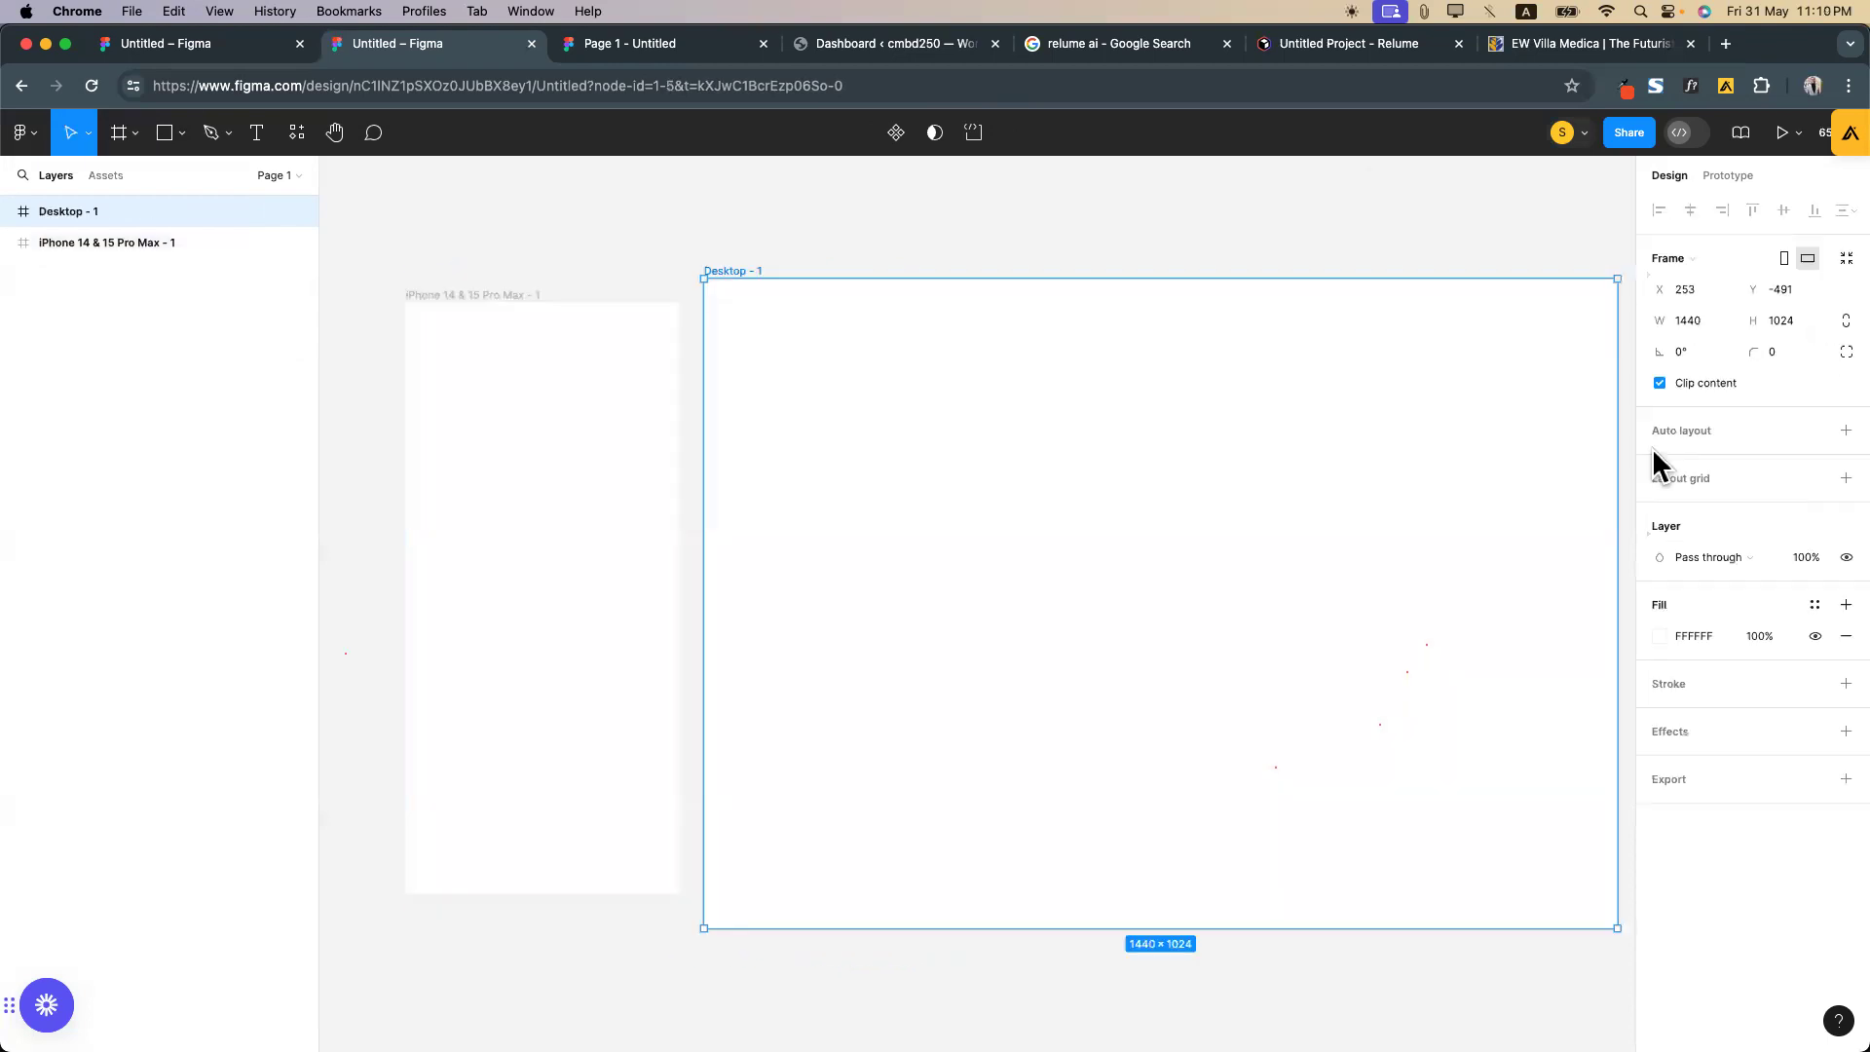
# Pan around the canvas to view the new Desktop - 1 frame beside the iPhone frame.
pyautogui.scroll(-3, 1159, 691)
pyautogui.scroll(4, 1119, 598)
pyautogui.hscroll(1, 1091, 823)
pyautogui.scroll(-5, 1003, 776)
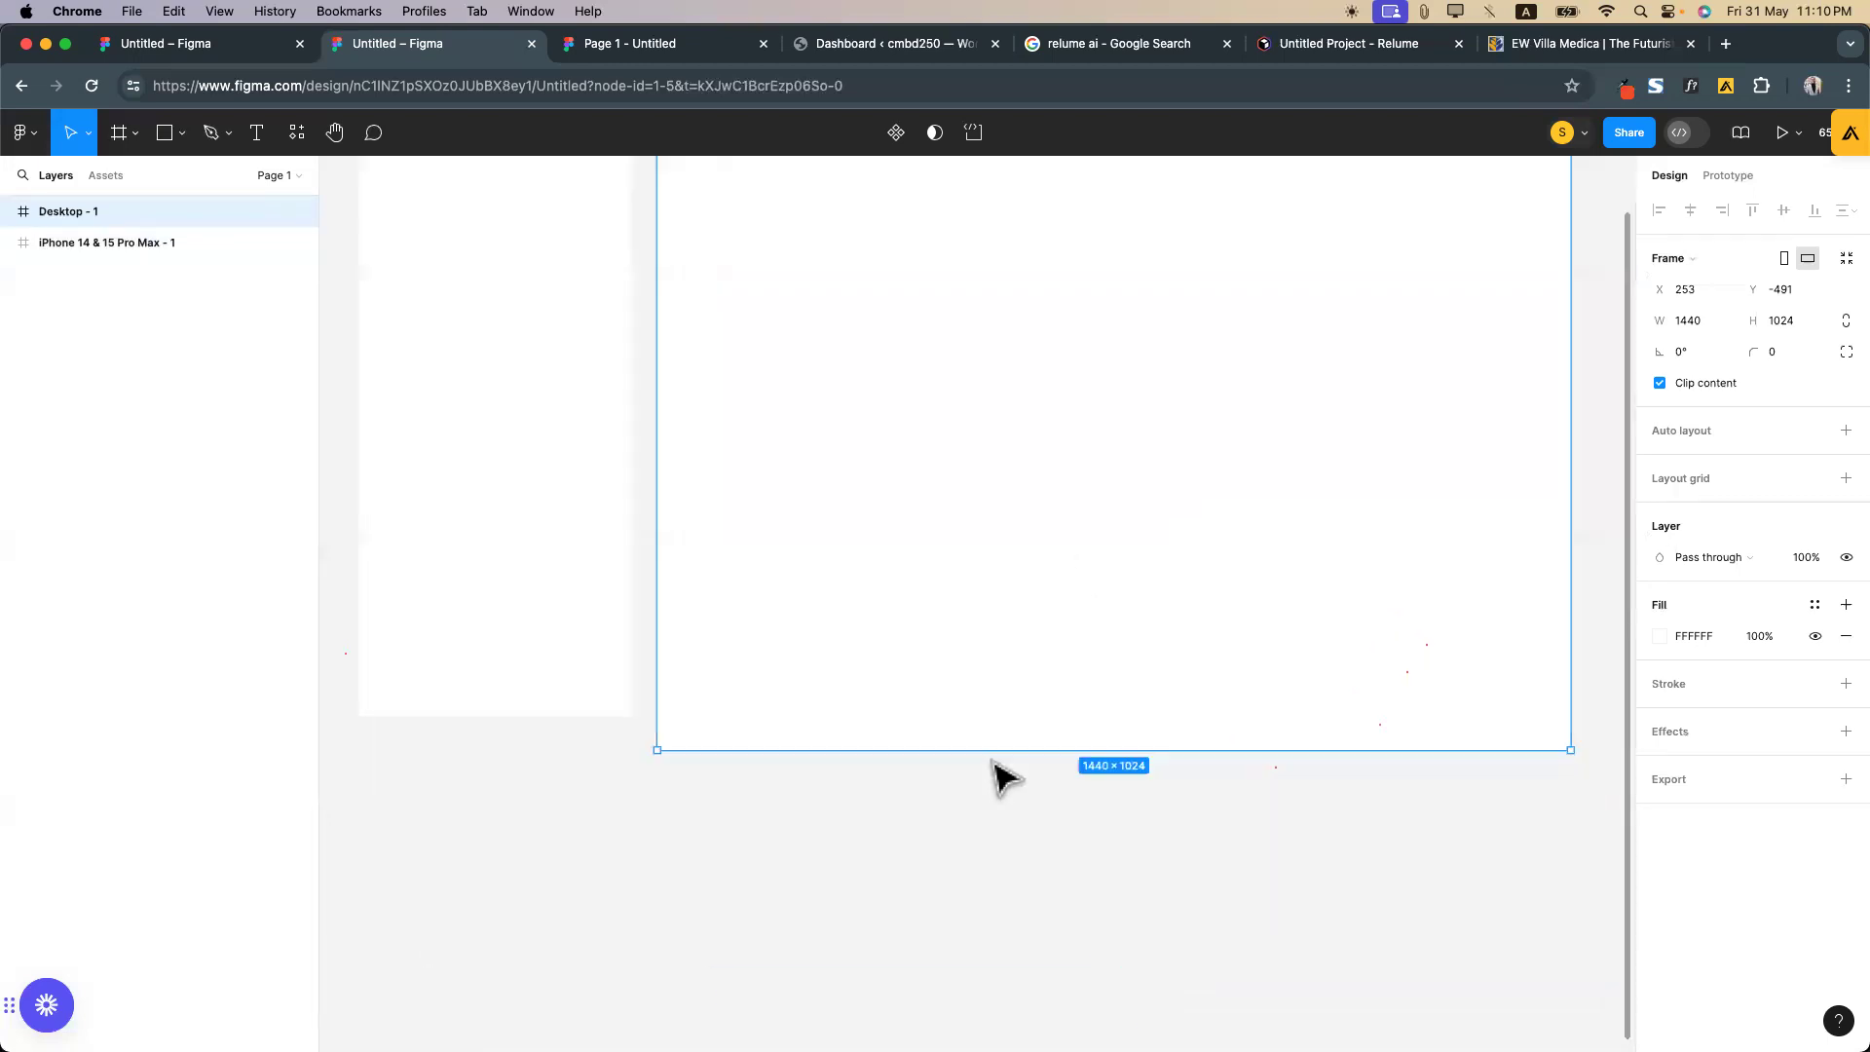
pyautogui.scroll(2, 1003, 776)
pyautogui.scroll(3, 1003, 776)
pyautogui.scroll(2, 1004, 776)
pyautogui.hscroll(1, 1003, 777)
pyautogui.hscroll(1, 975, 565)
pyautogui.click(920, 231)
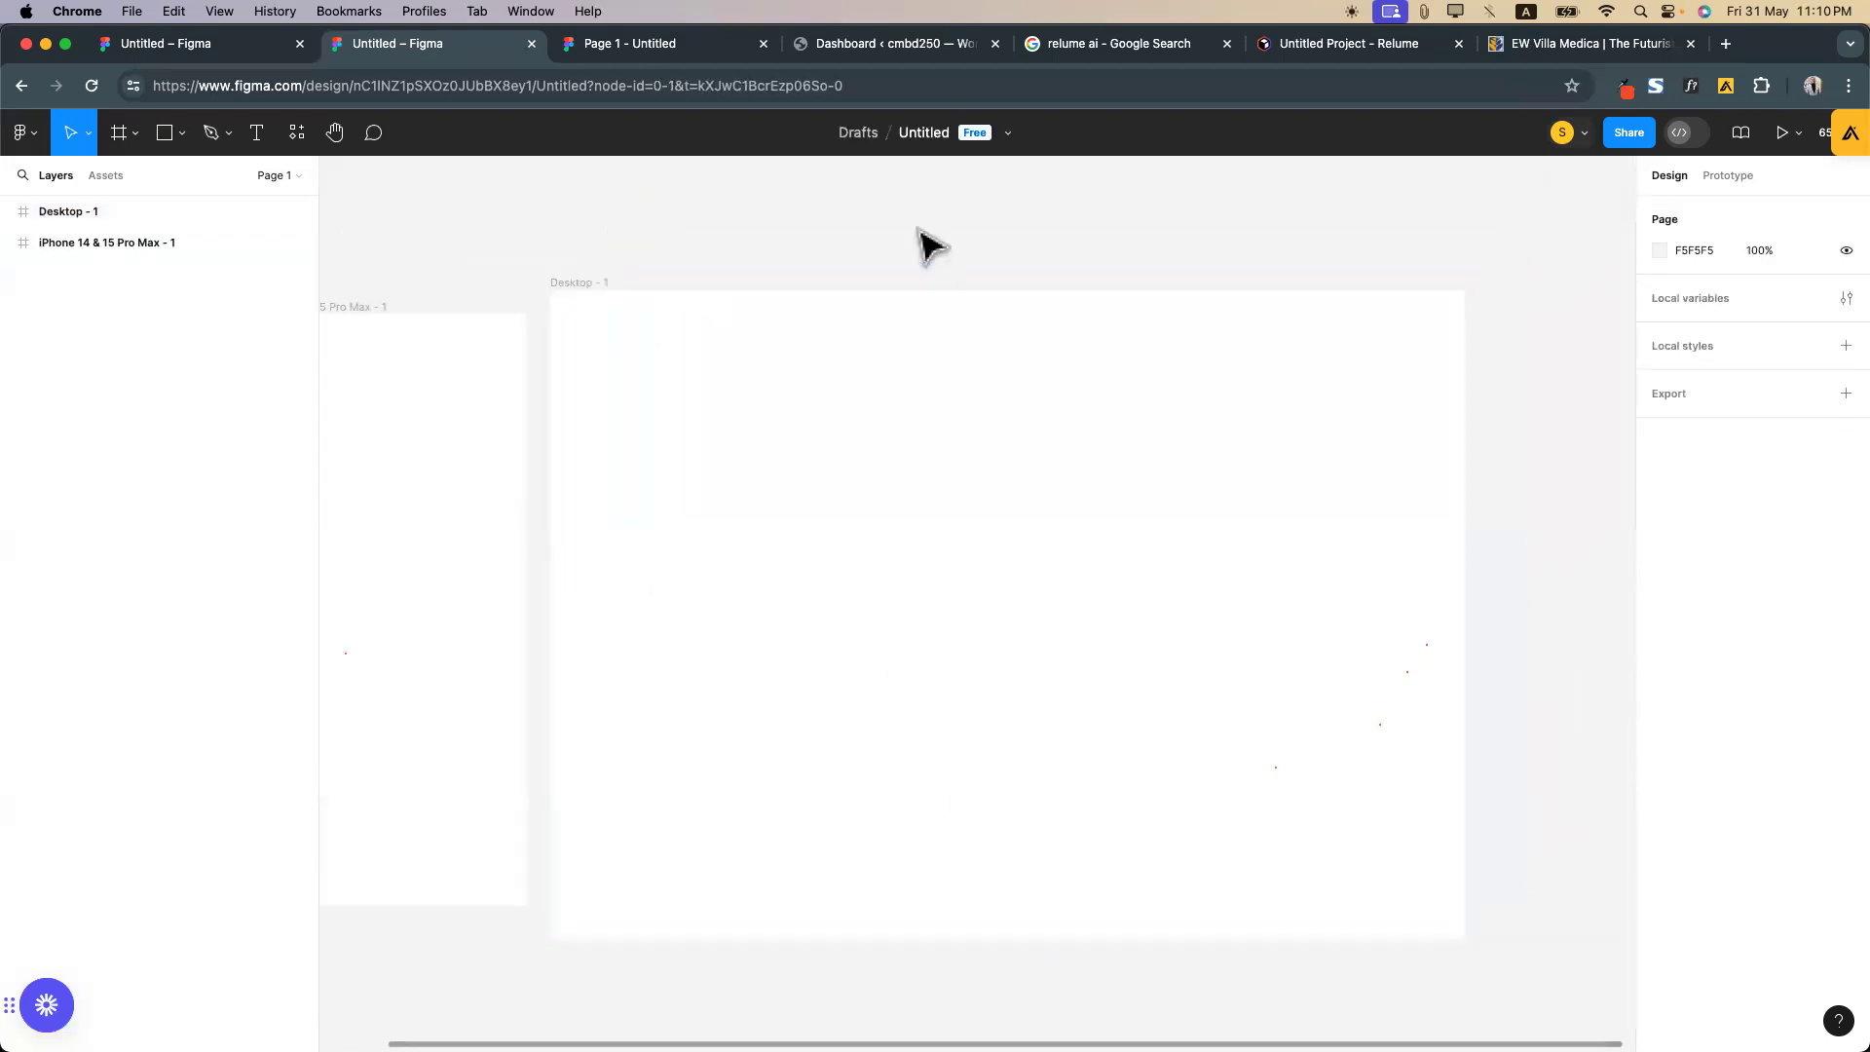
pyautogui.click(638, 476)
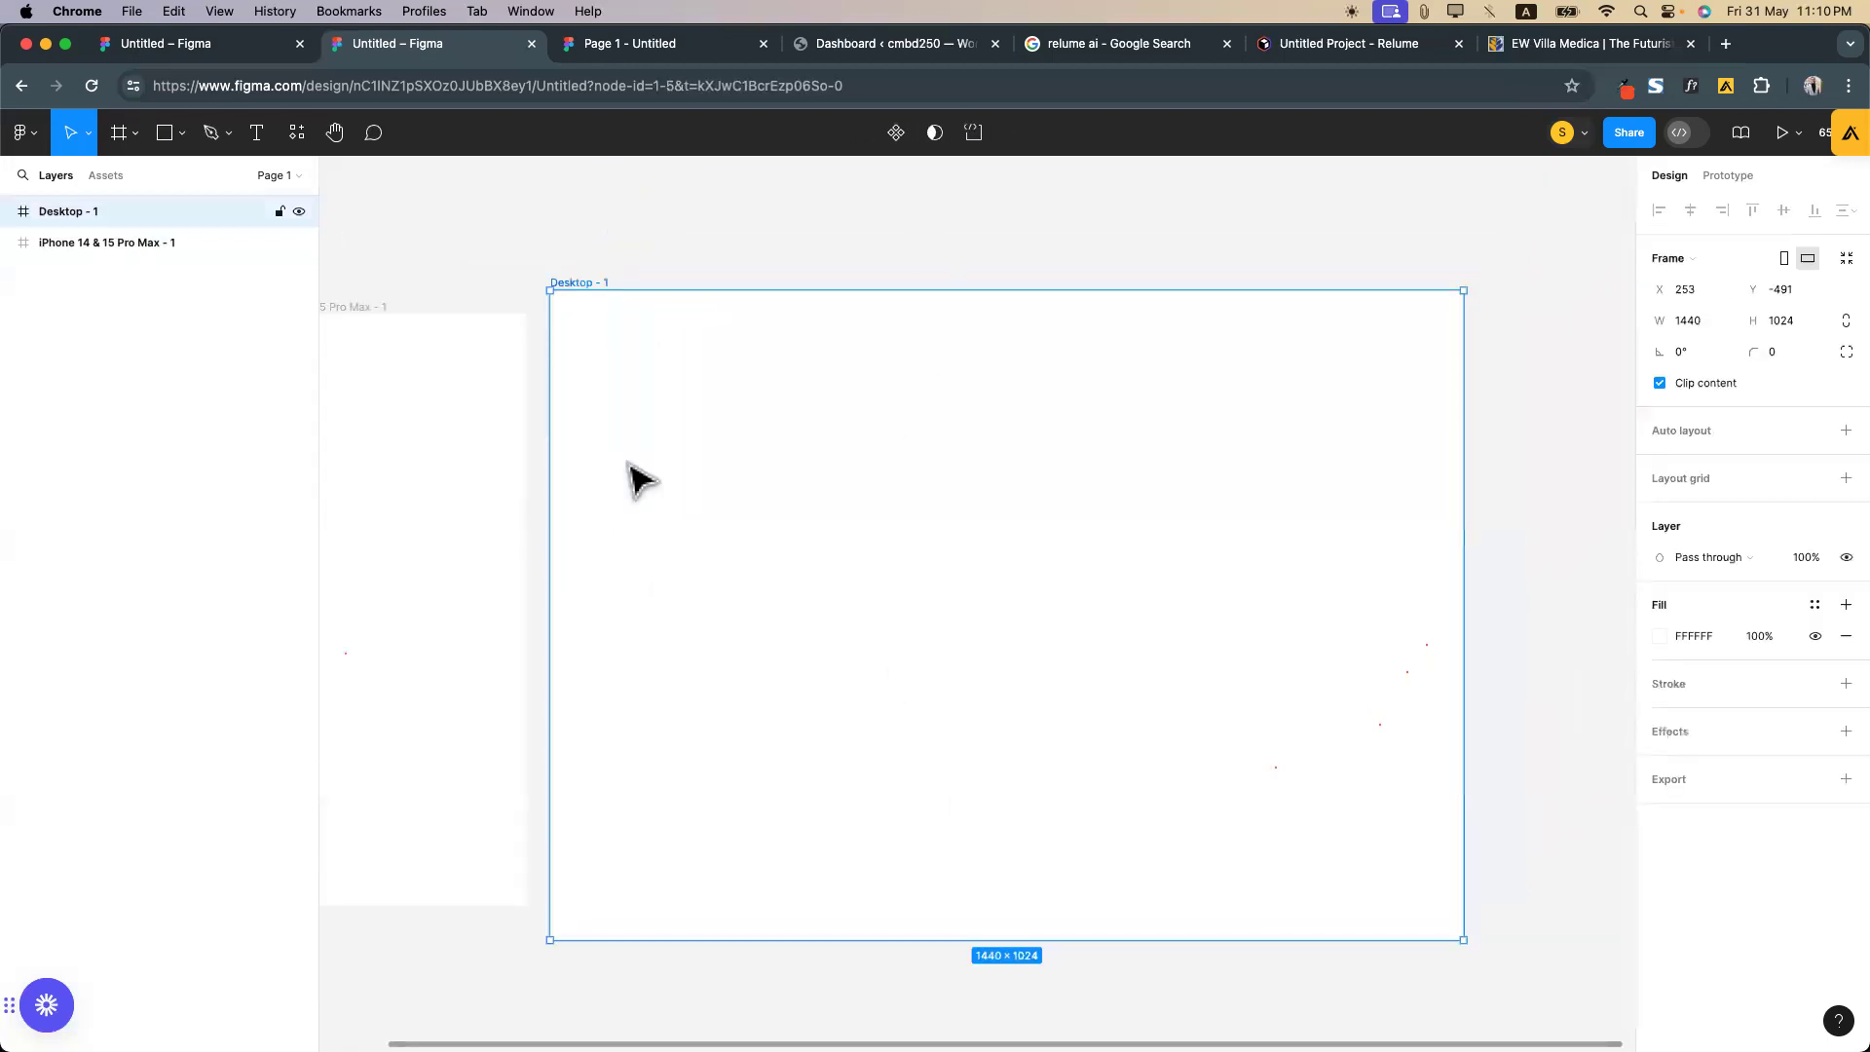
pyautogui.click(597, 209)
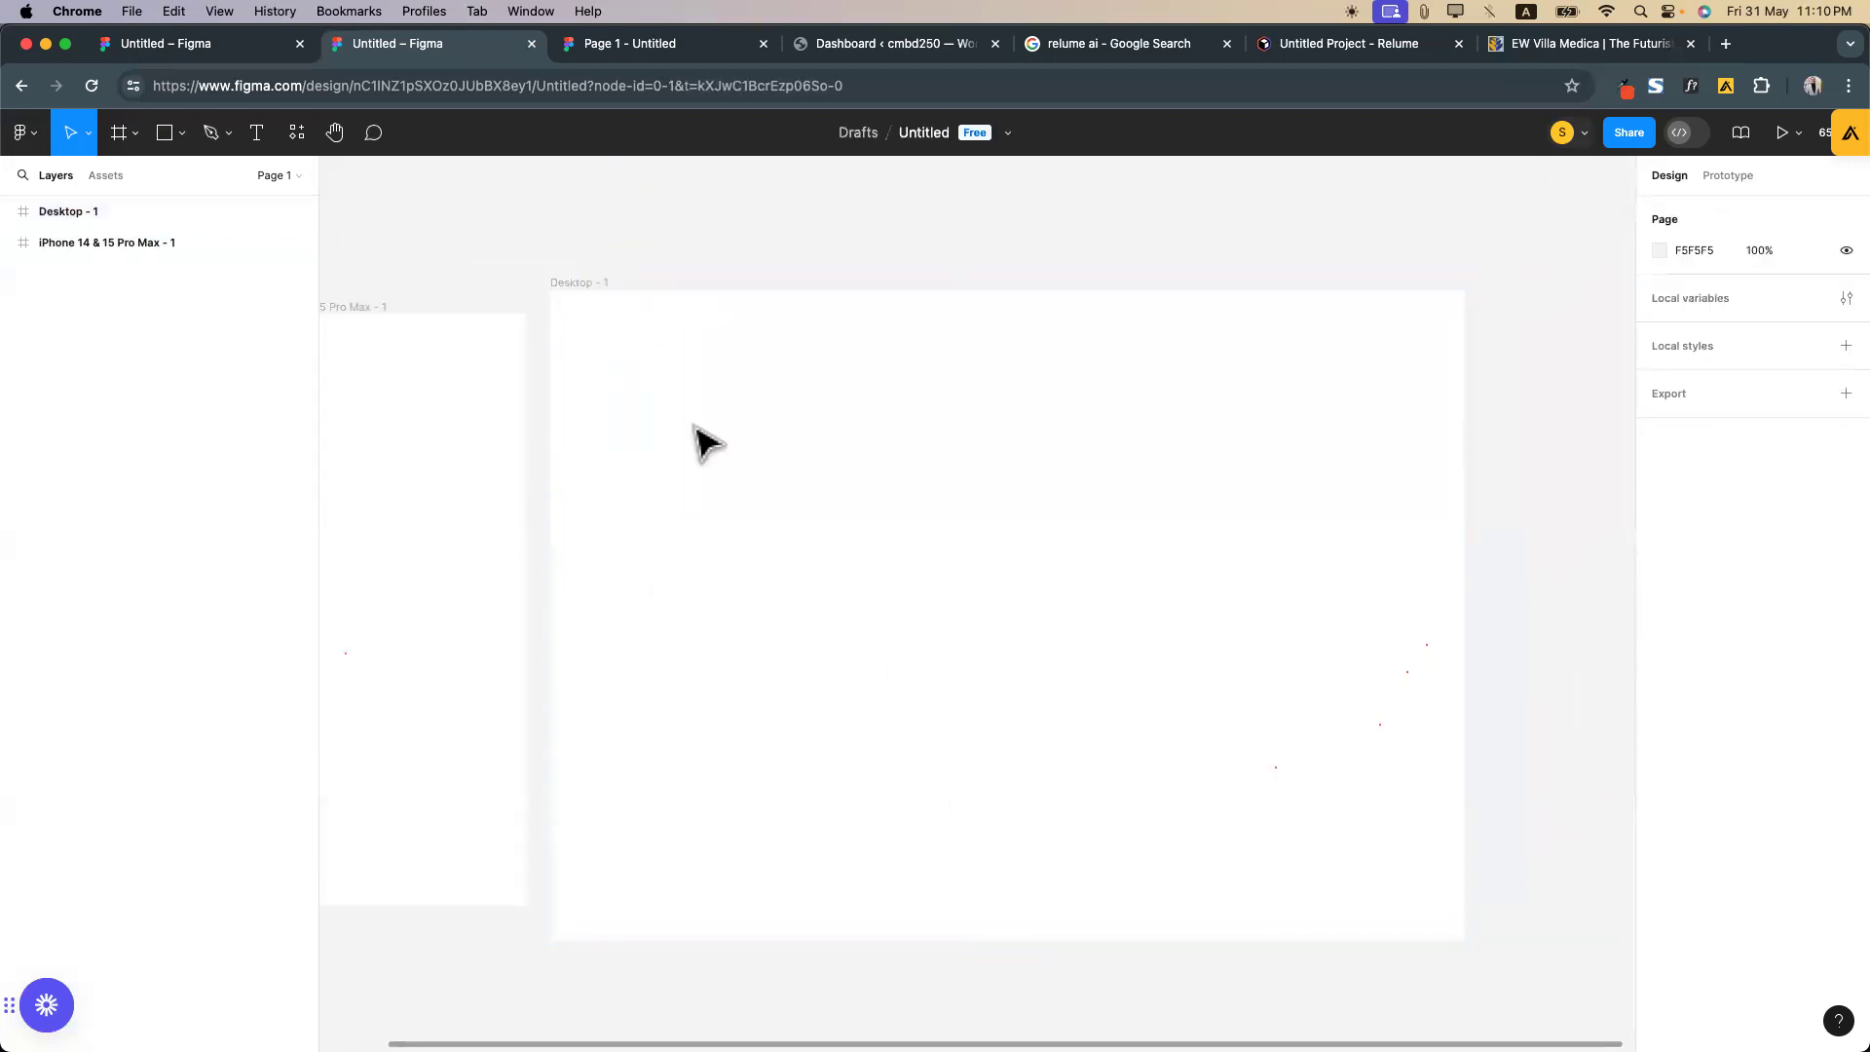
# Add a 'LOGO' text layer in Inter Bold 24 at X 60, Y 51 in Desktop - 1.
pyautogui.click(256, 136)
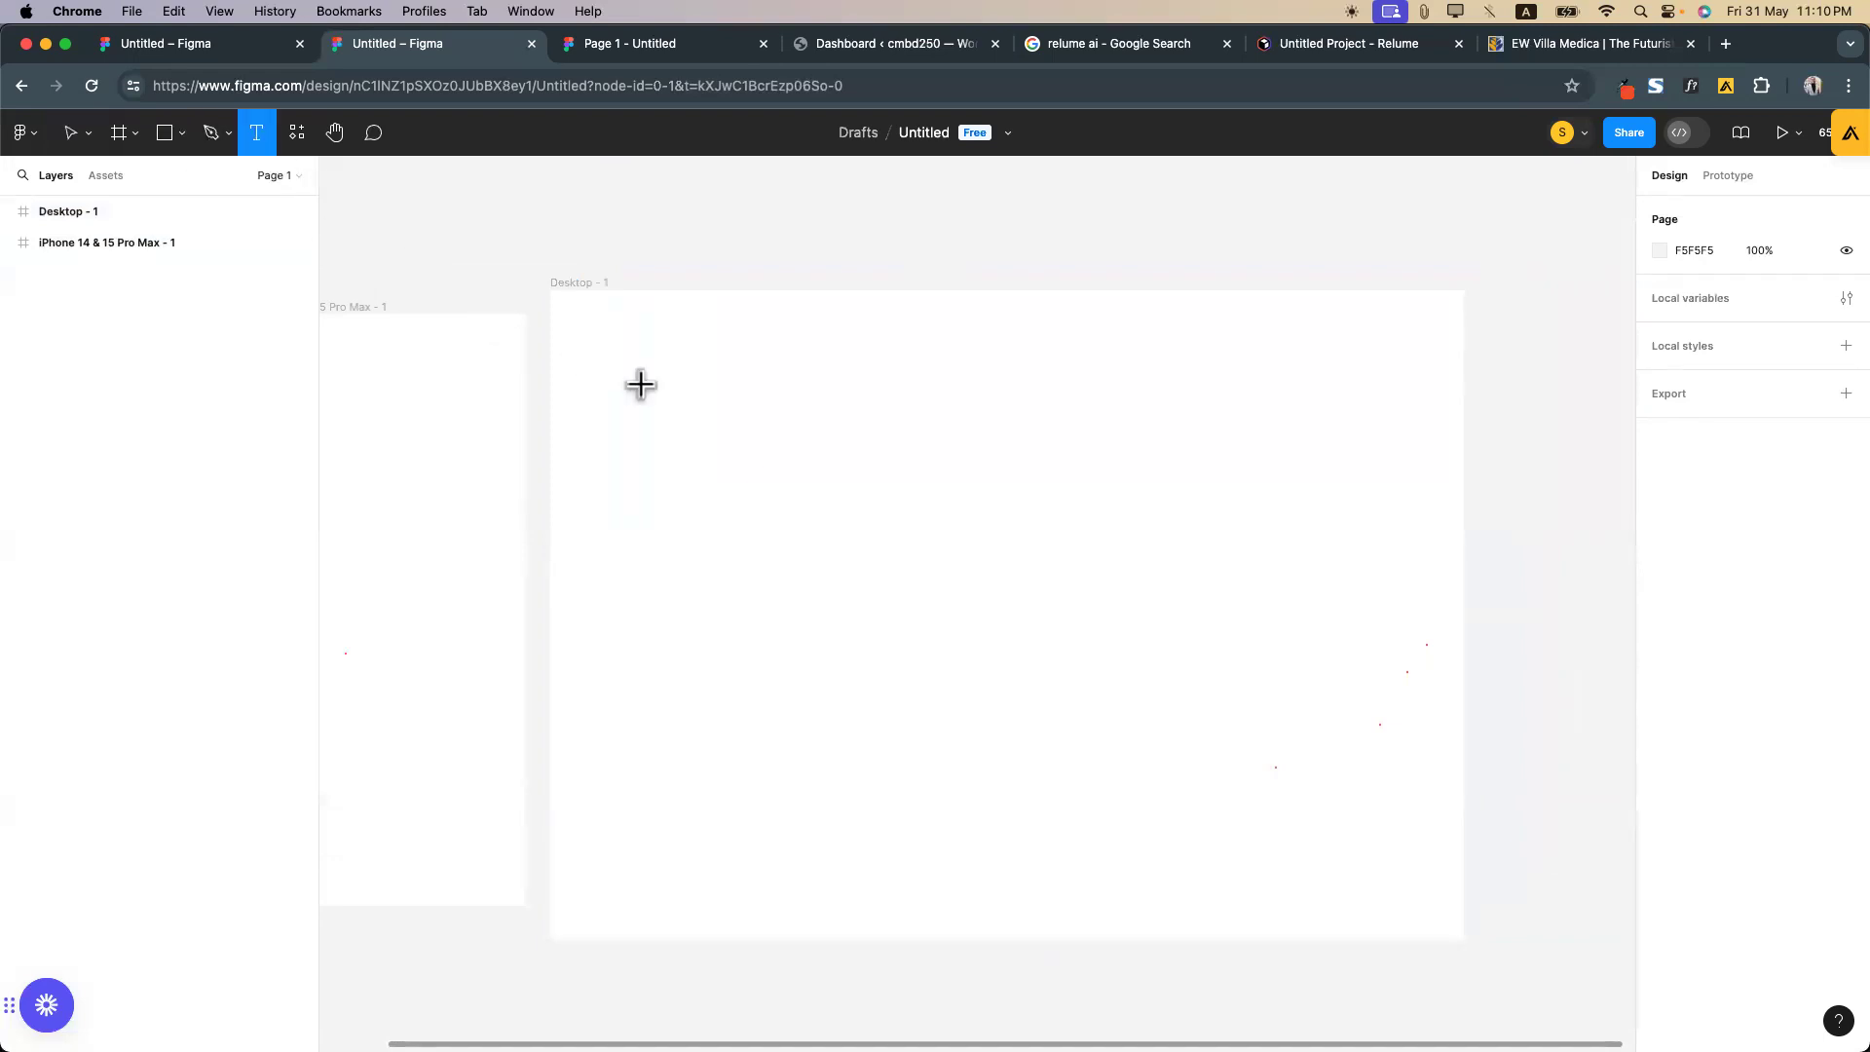
pyautogui.click(612, 318)
pyautogui.write('LOGO')
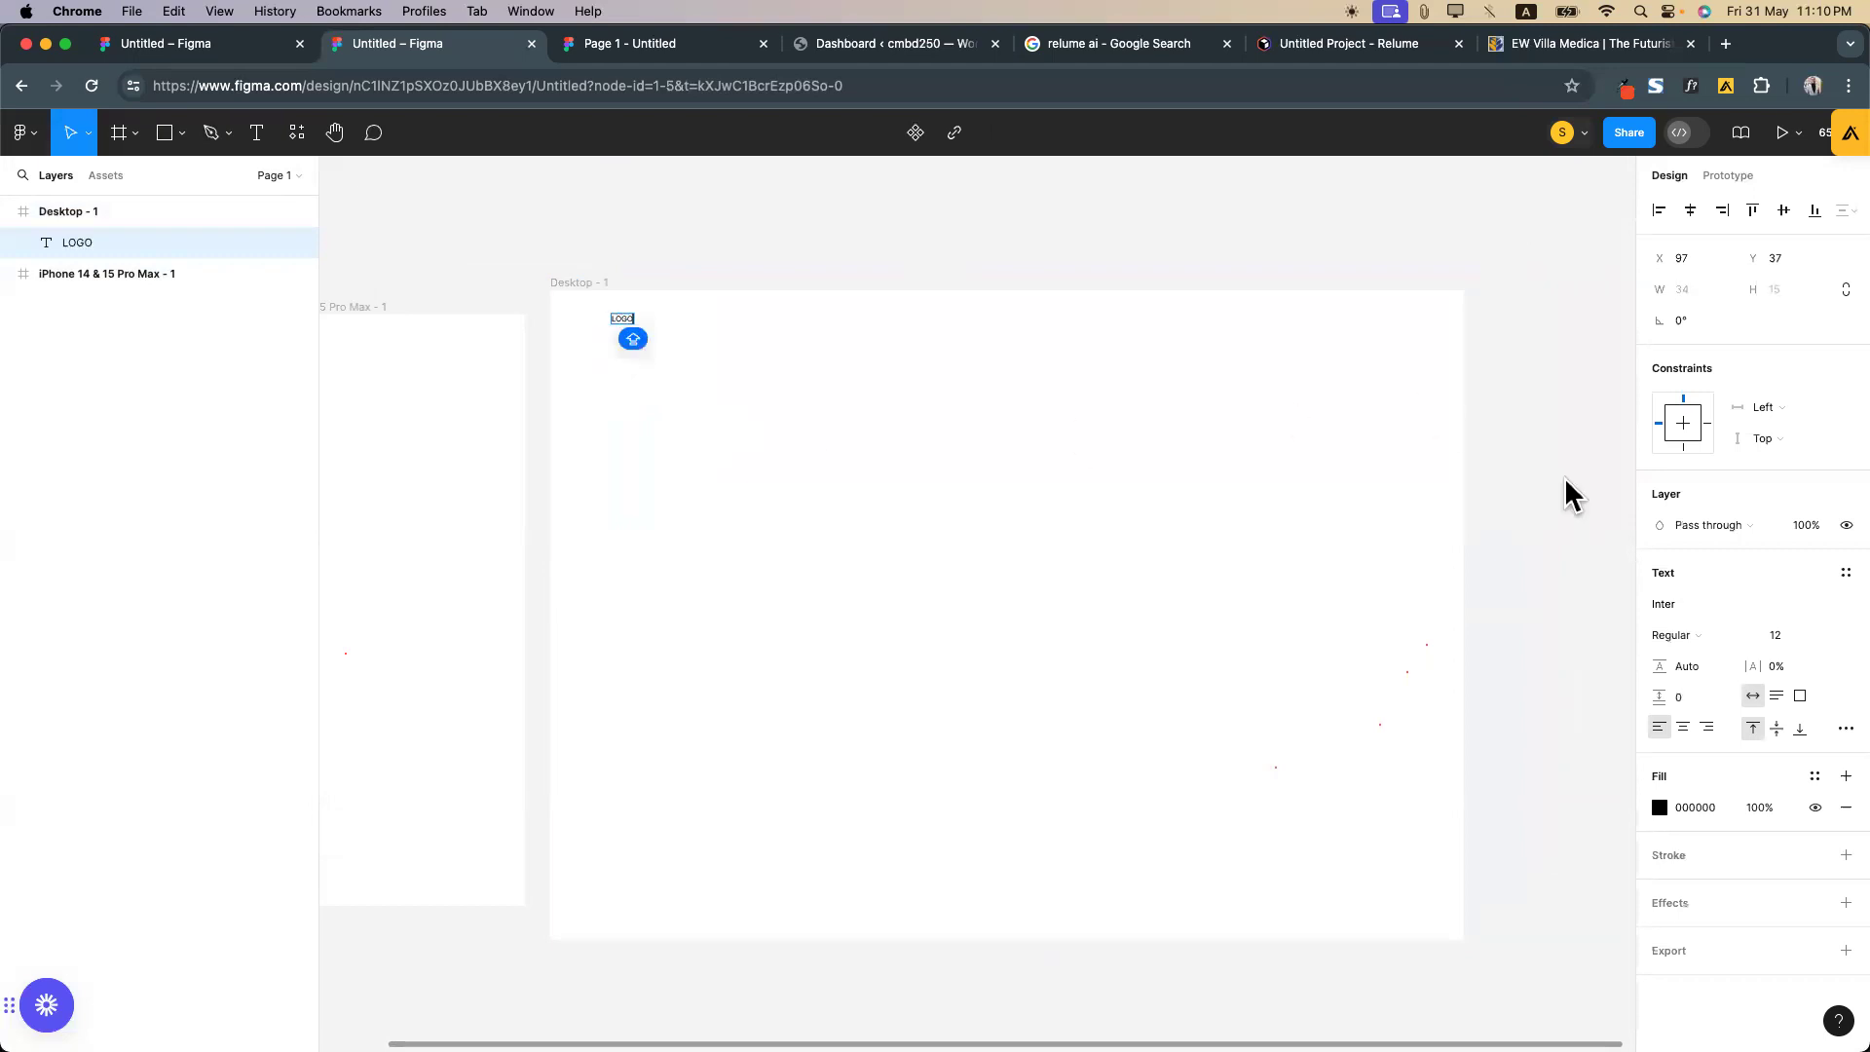
pyautogui.click(1751, 635)
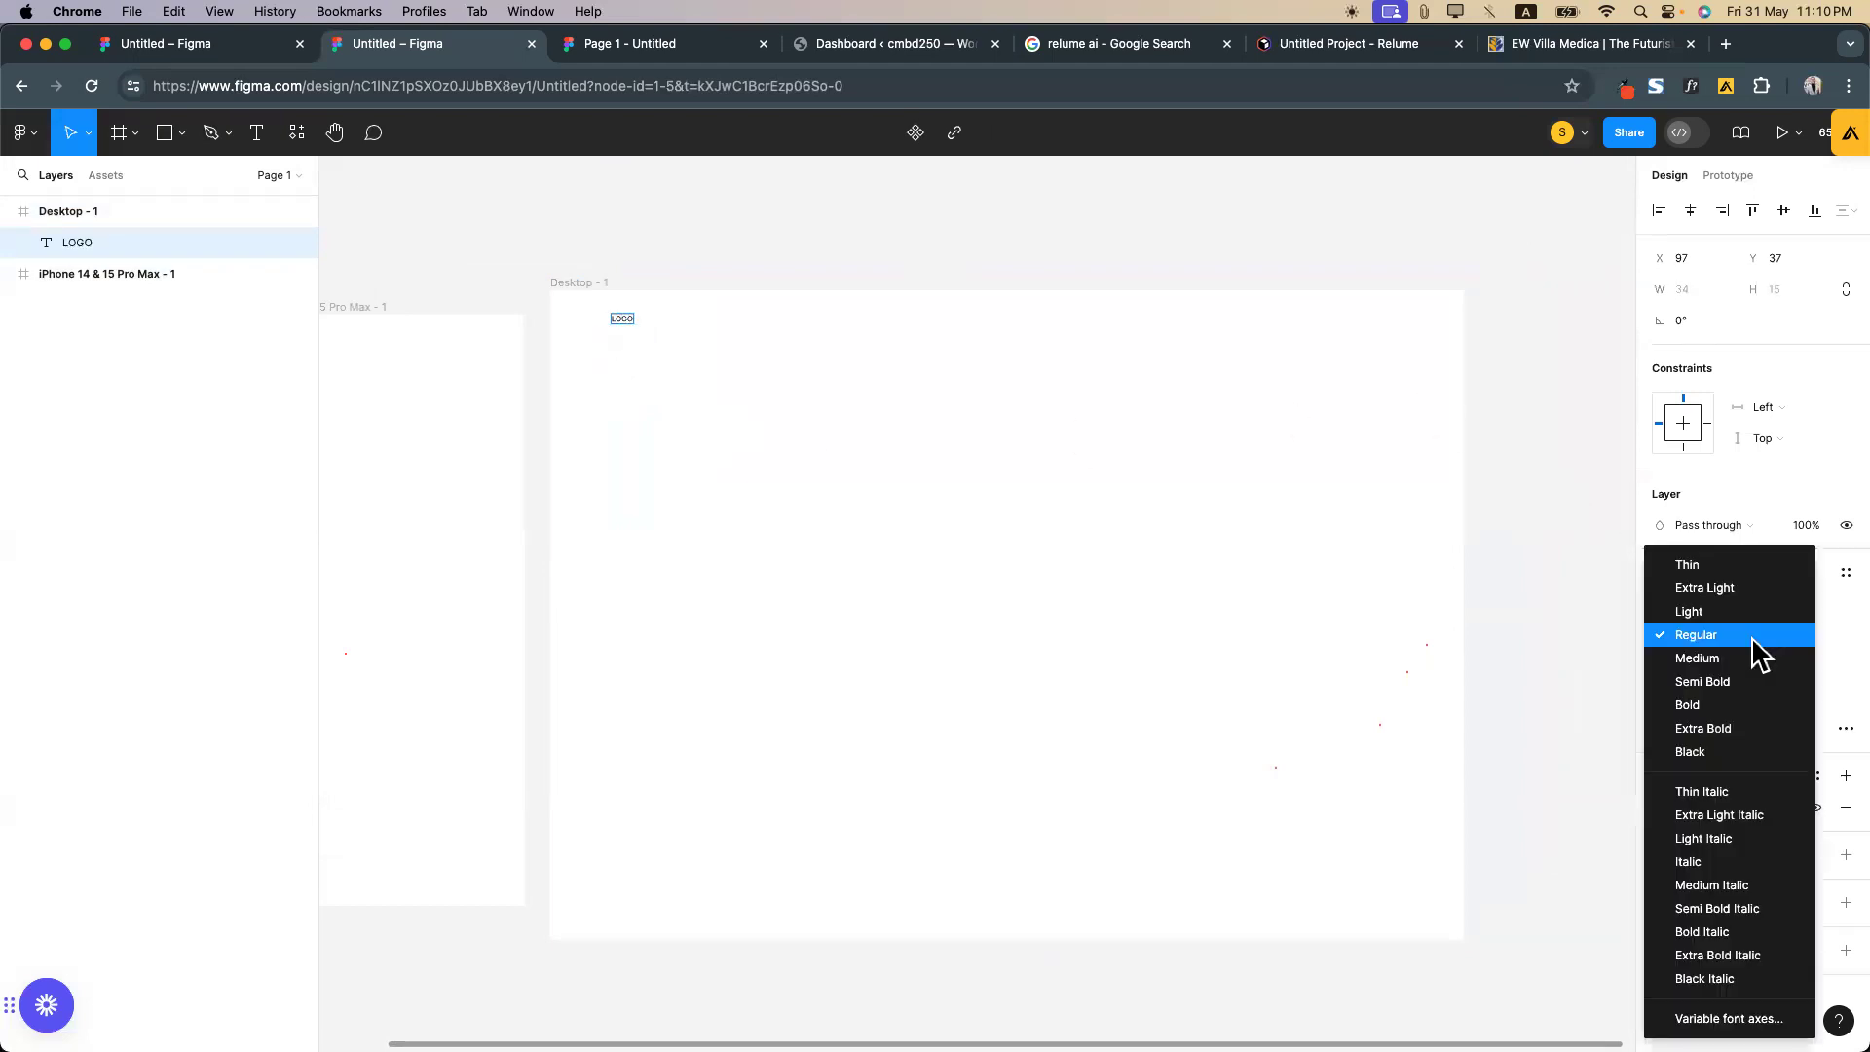
pyautogui.click(1719, 755)
pyautogui.hotkey('ctrl', 'z')
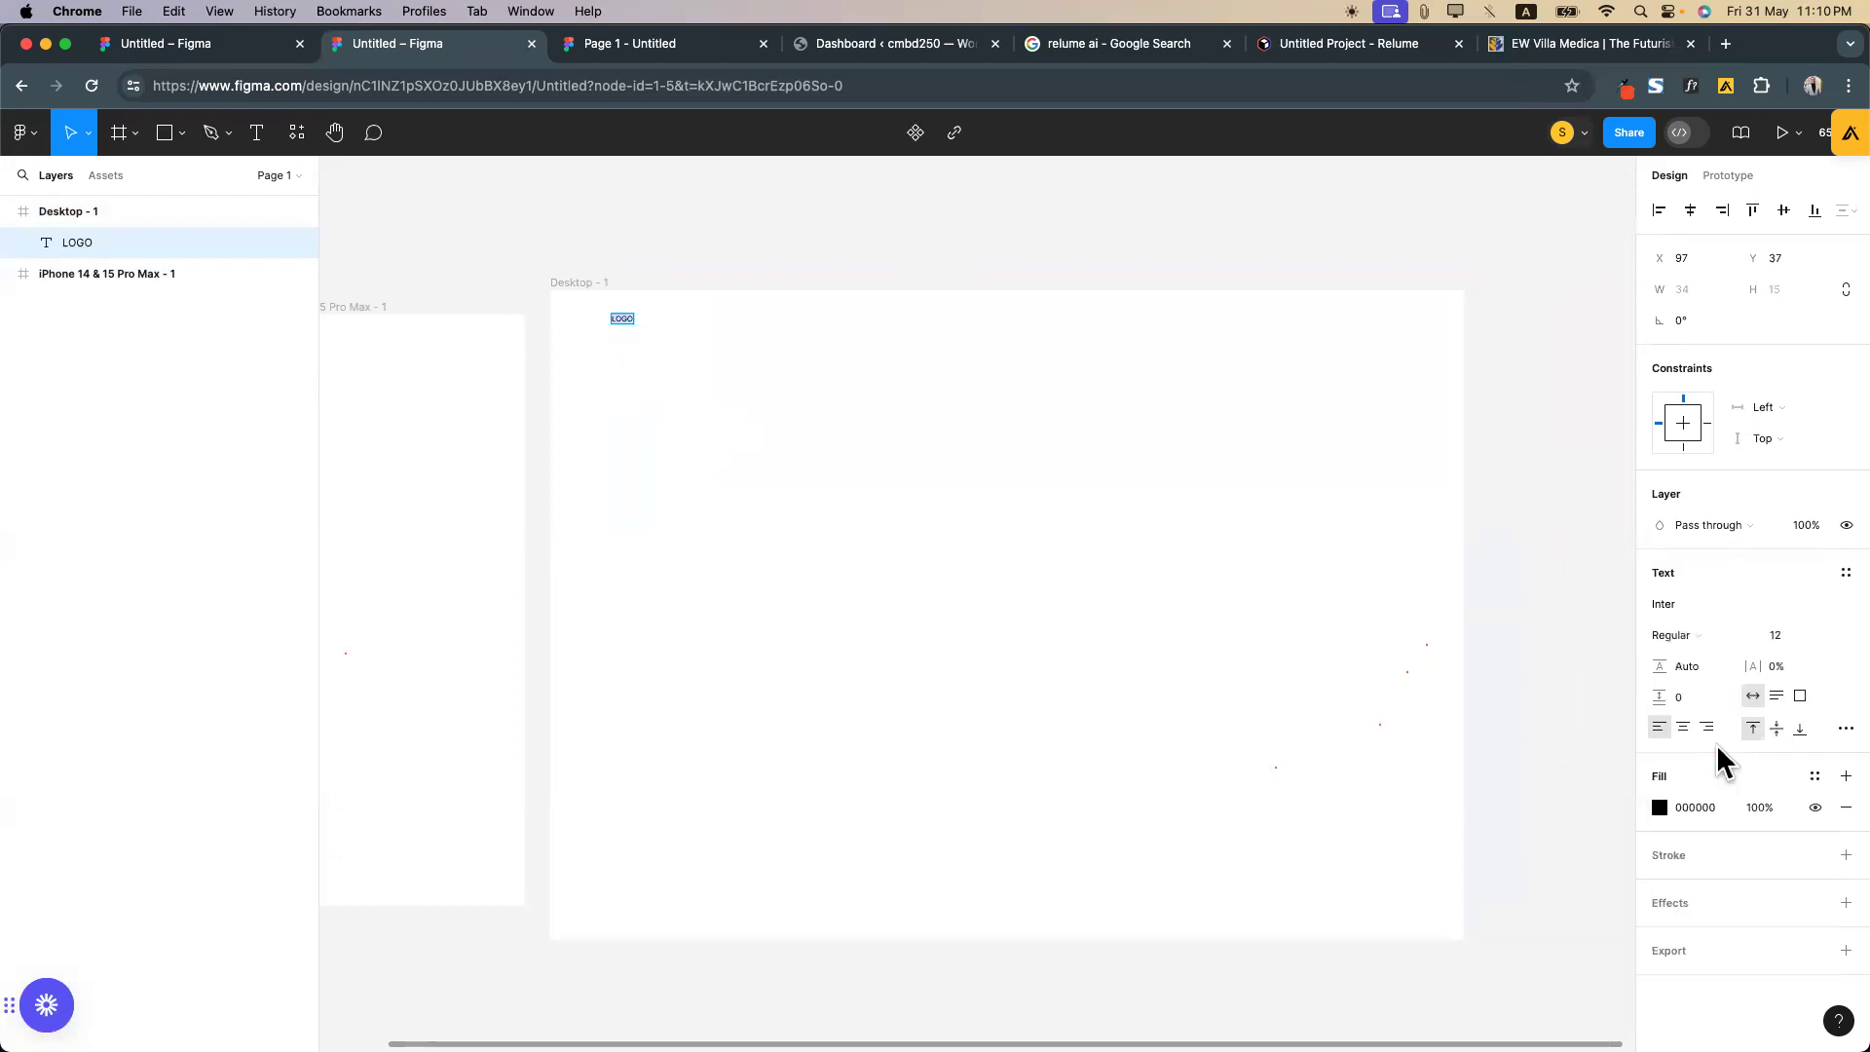
pyautogui.click(1716, 643)
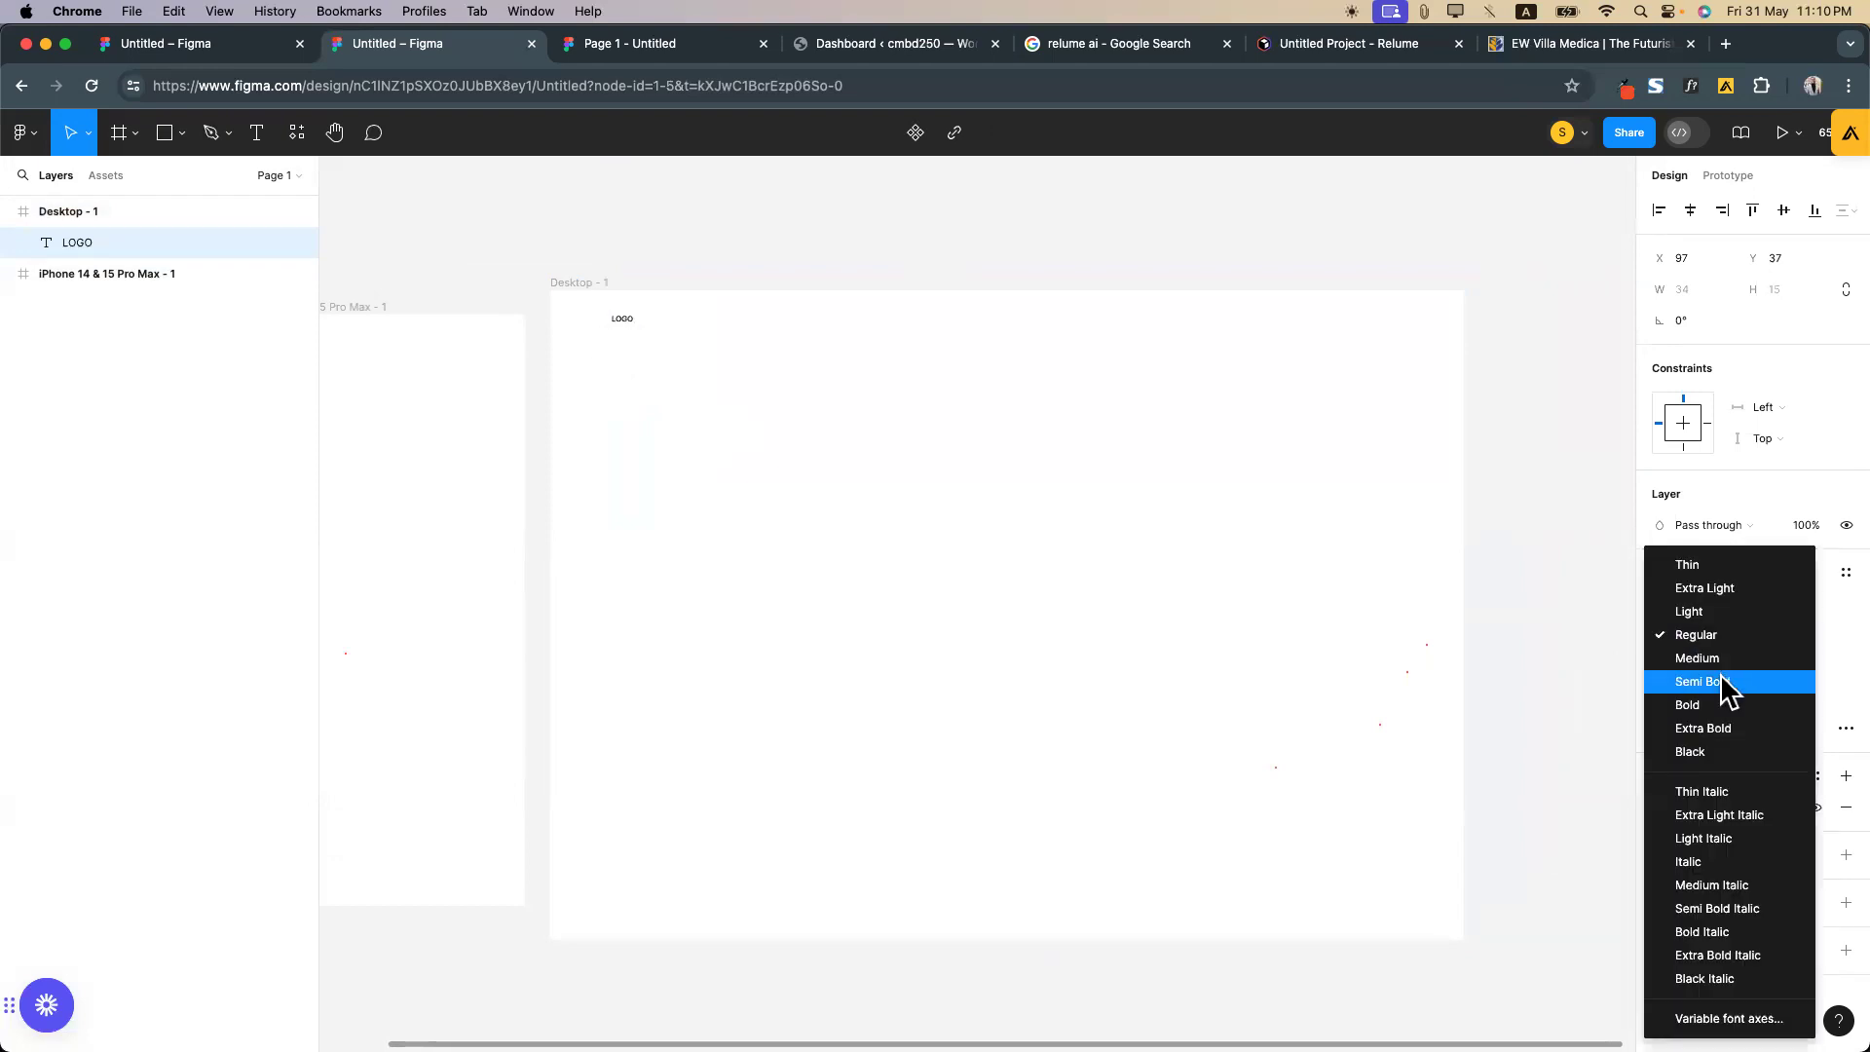
pyautogui.click(1722, 702)
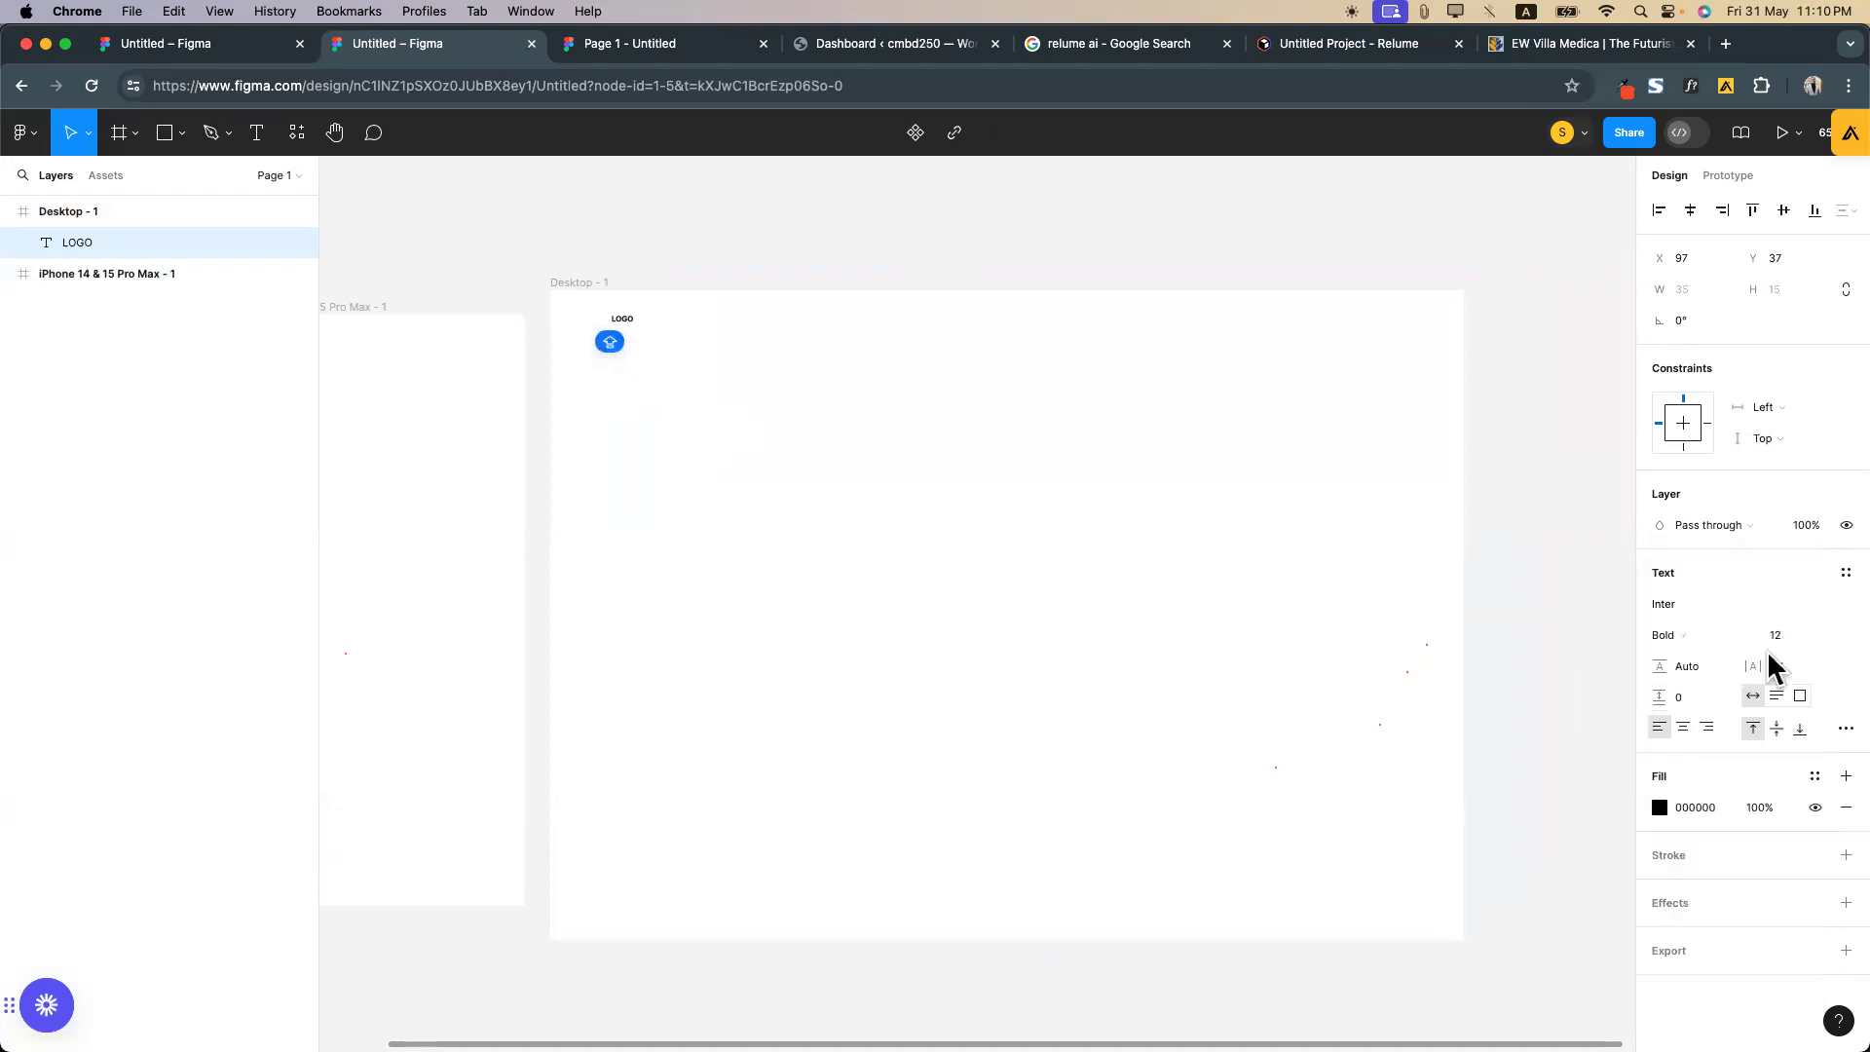
pyautogui.click(1826, 635)
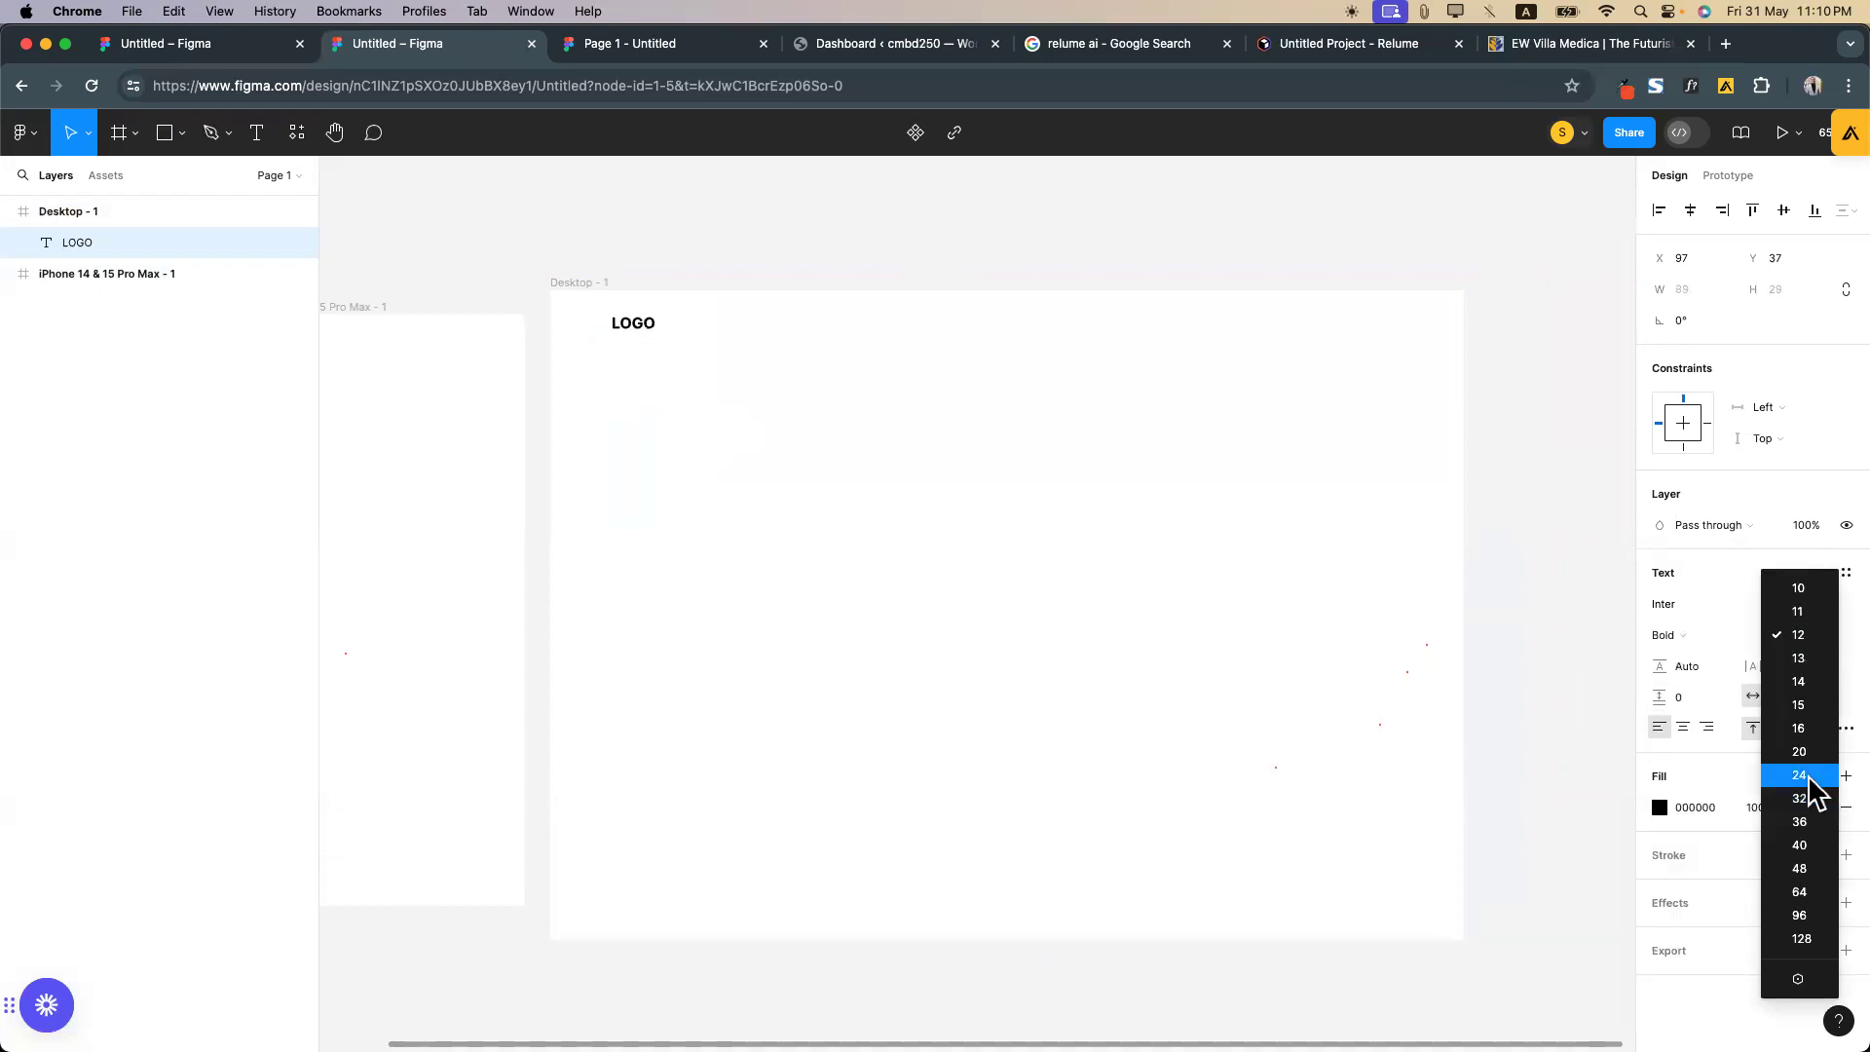
pyautogui.click(1814, 774)
pyautogui.doubleClick(633, 322)
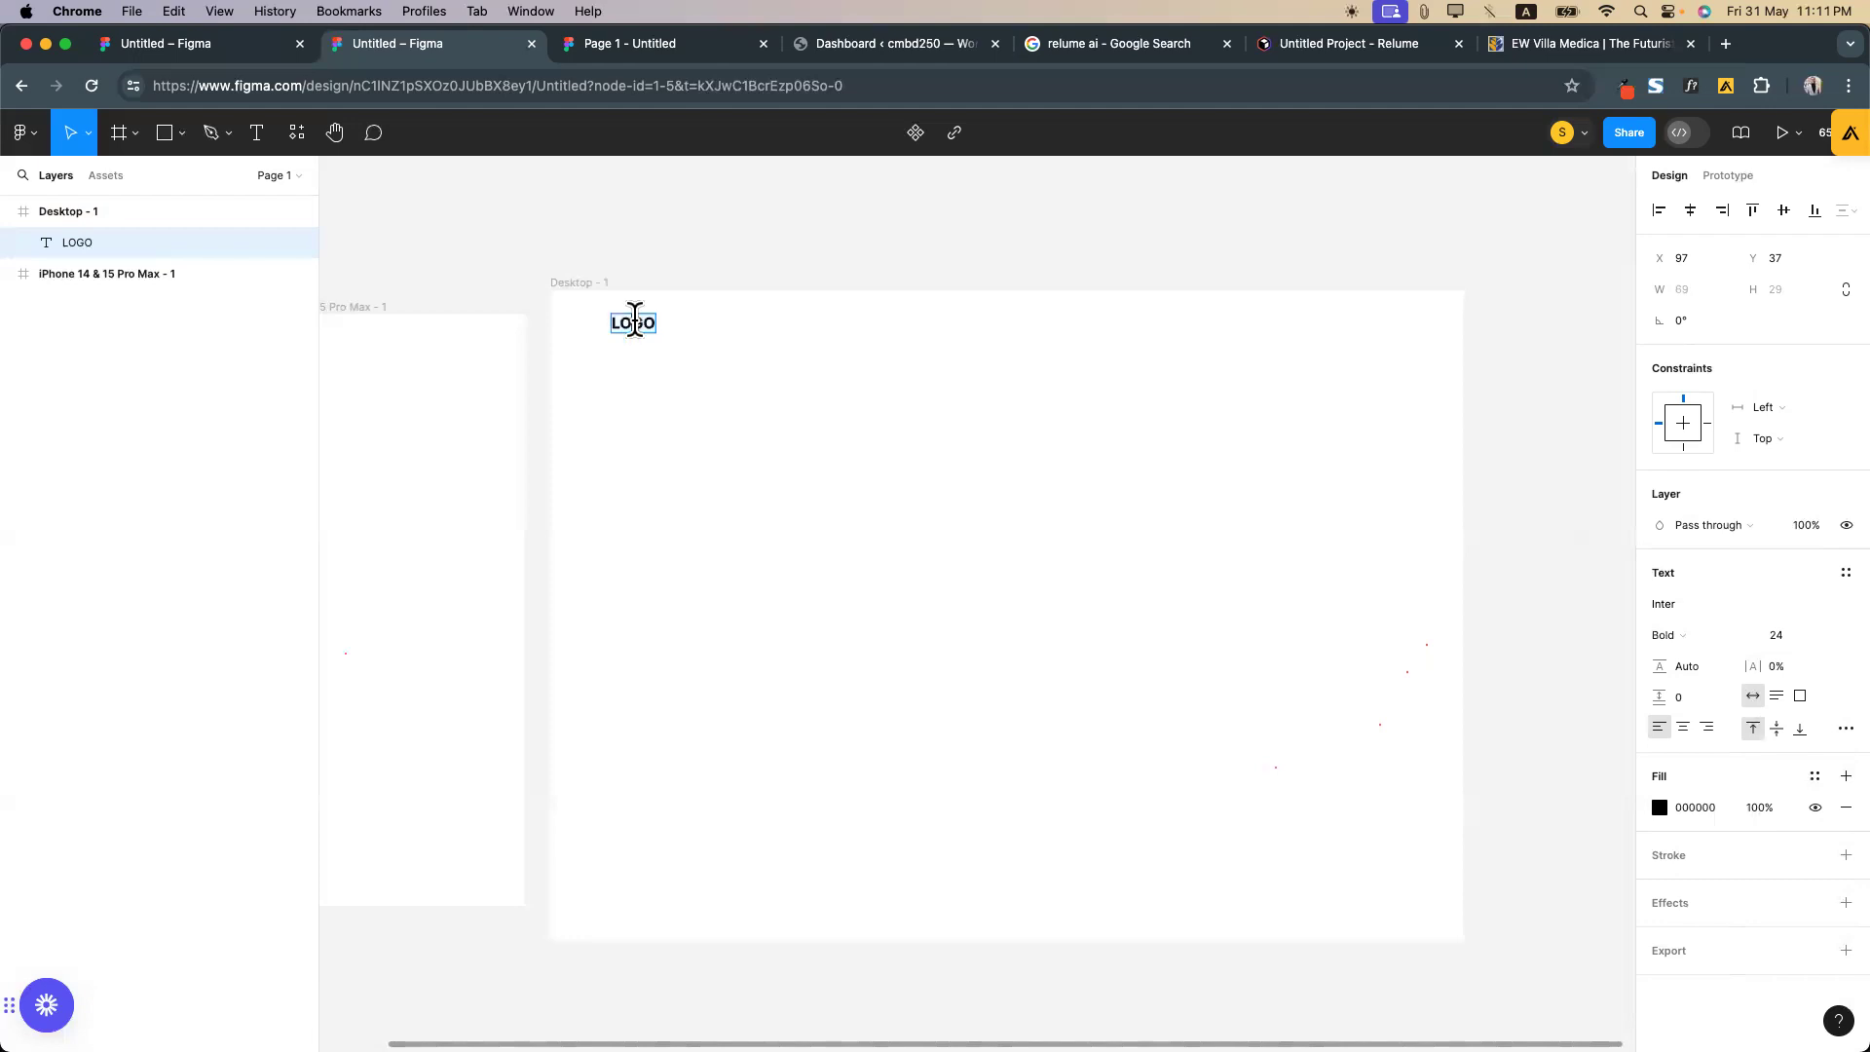
pyautogui.press('Escape')
pyautogui.moveTo(636, 345); pyautogui.dragTo(613, 341)
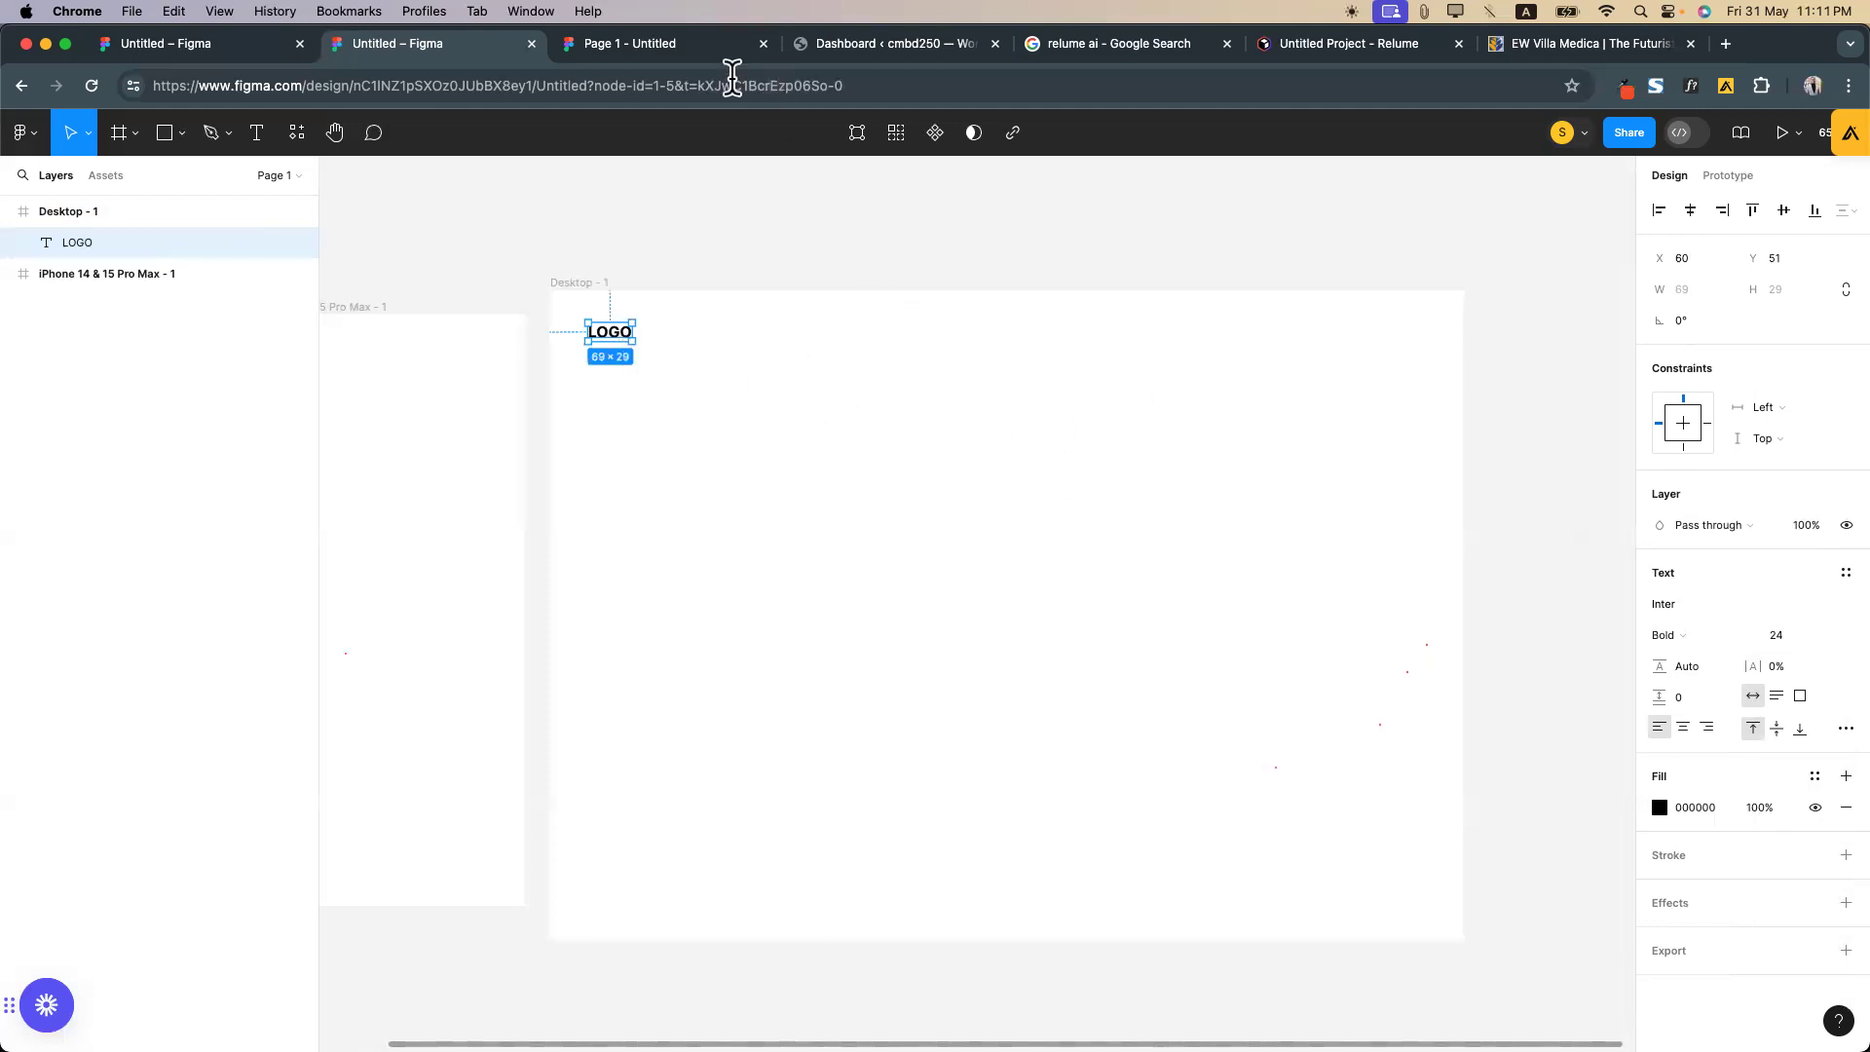
# Open unsplash.com in a new browser tab.
pyautogui.click(1734, 45)
pyautogui.write('UNSplash.com')
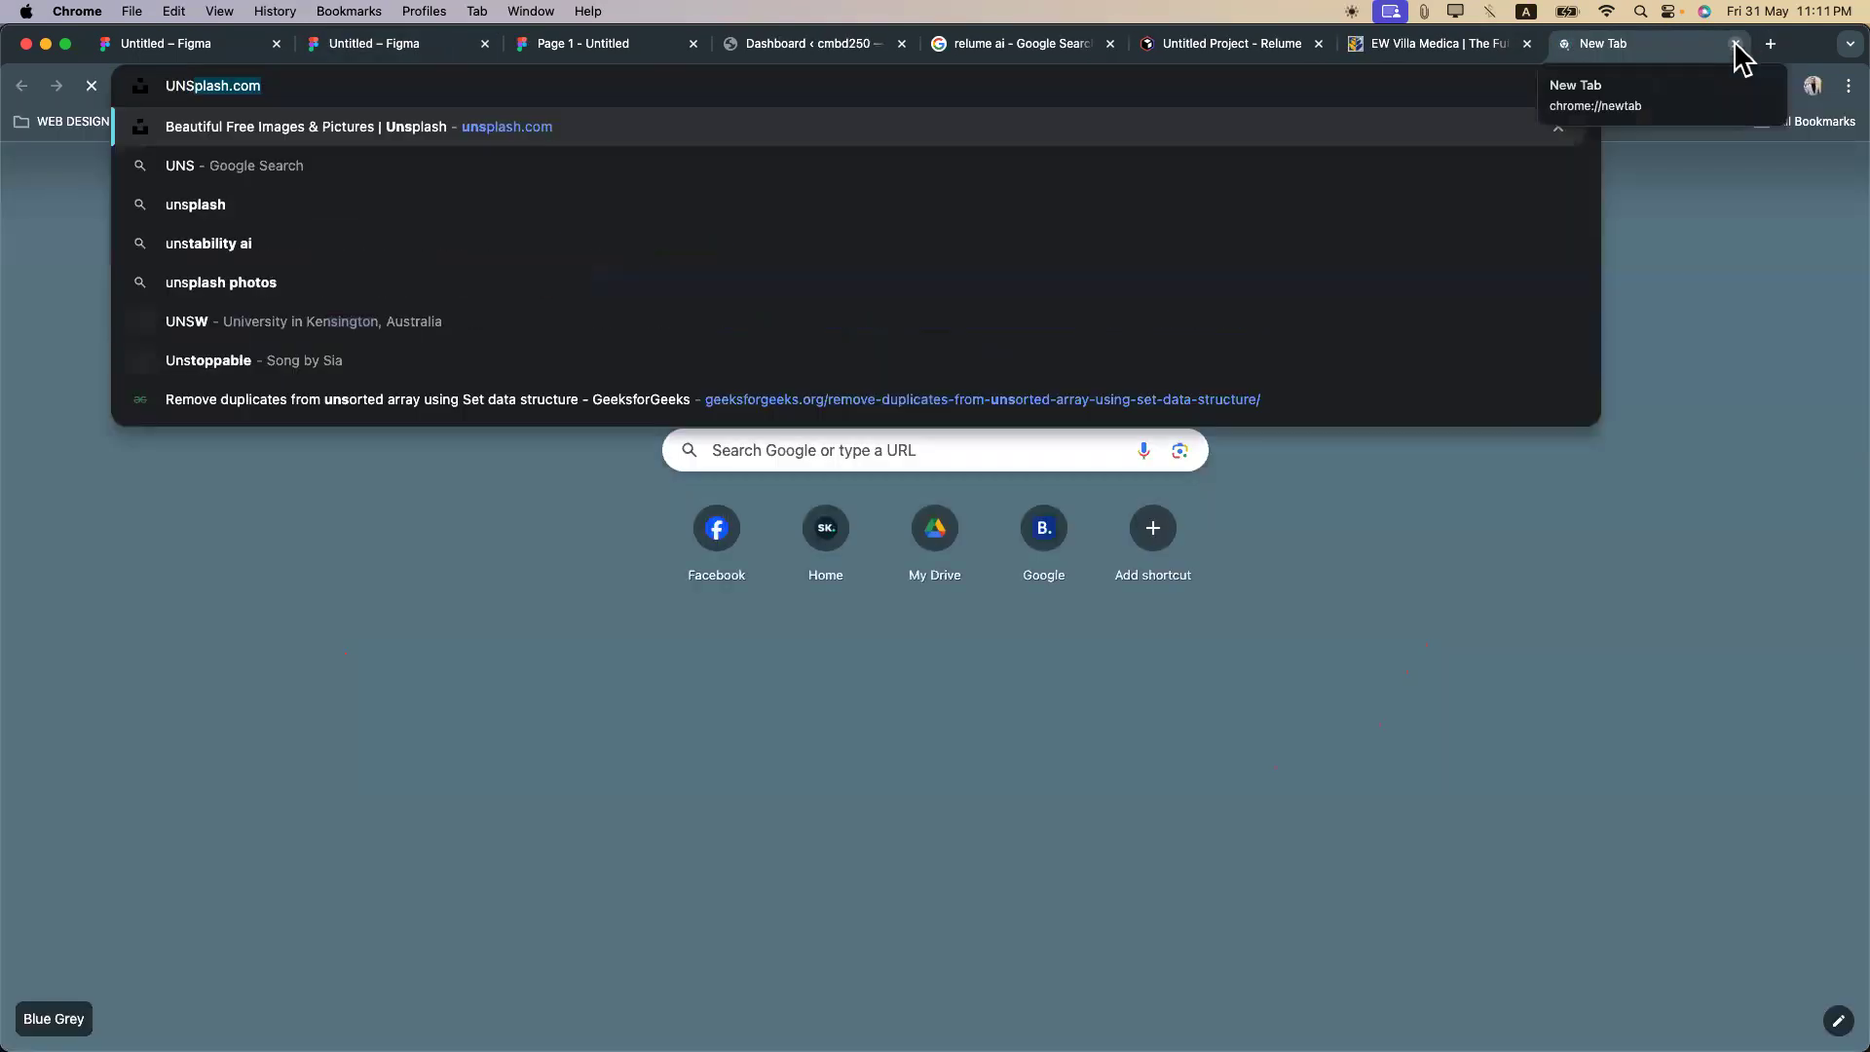
pyautogui.press('Return')
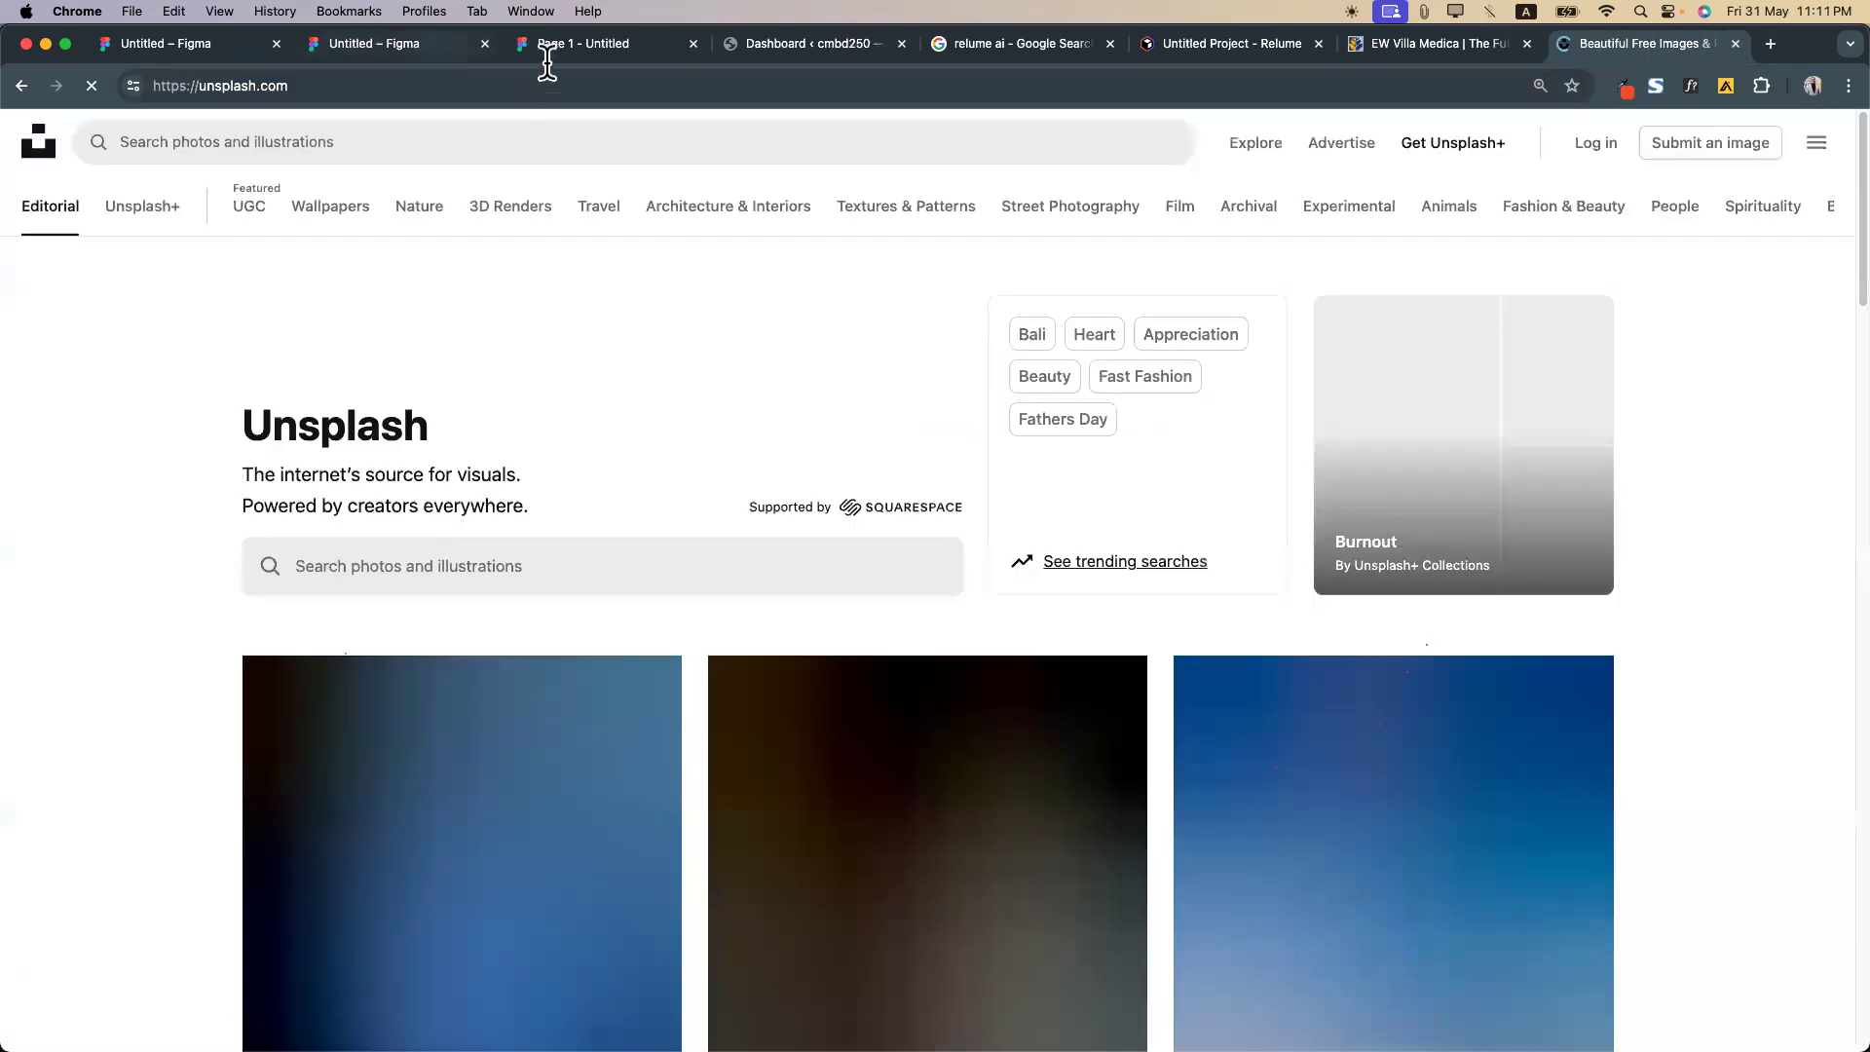
pyautogui.press('super+2')
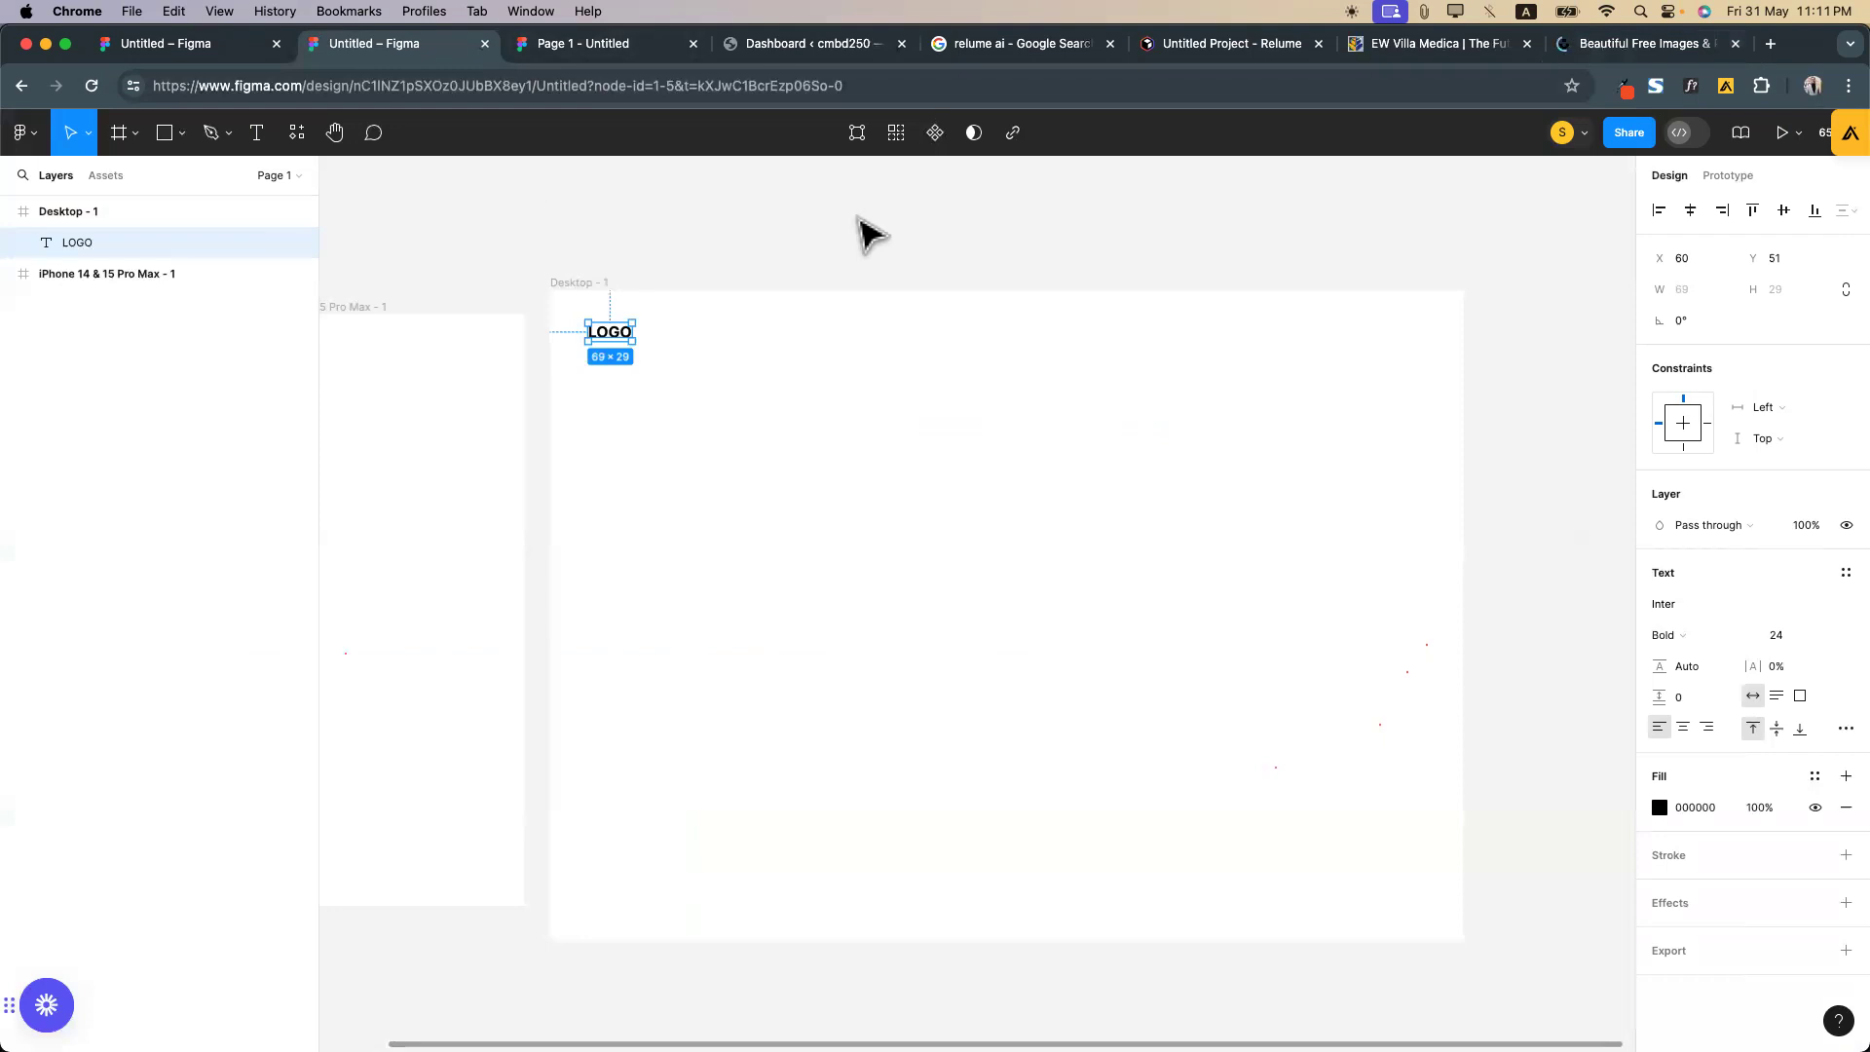
pyautogui.click(1598, 61)
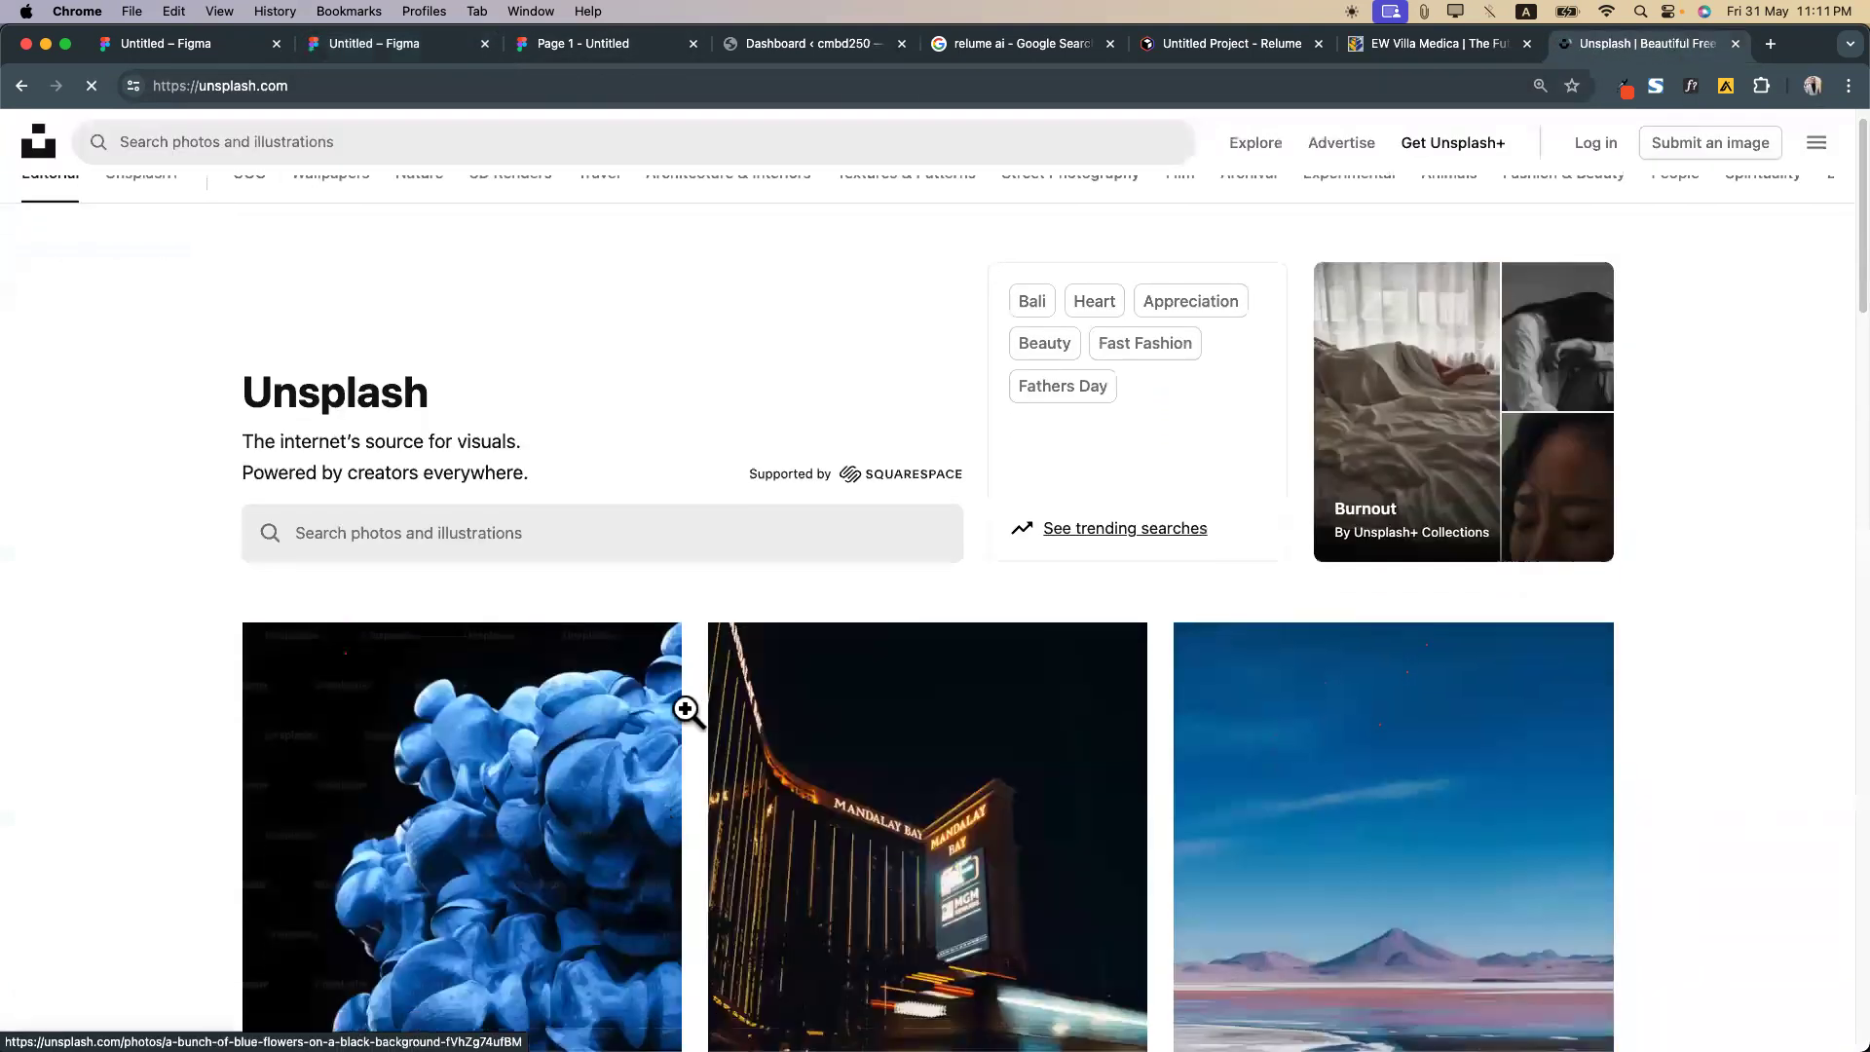
# Copy the blue smoke photo from the Unsplash grid to the clipboard.
pyautogui.scroll(-3, 1084, 599)
pyautogui.rightClick(993, 585)
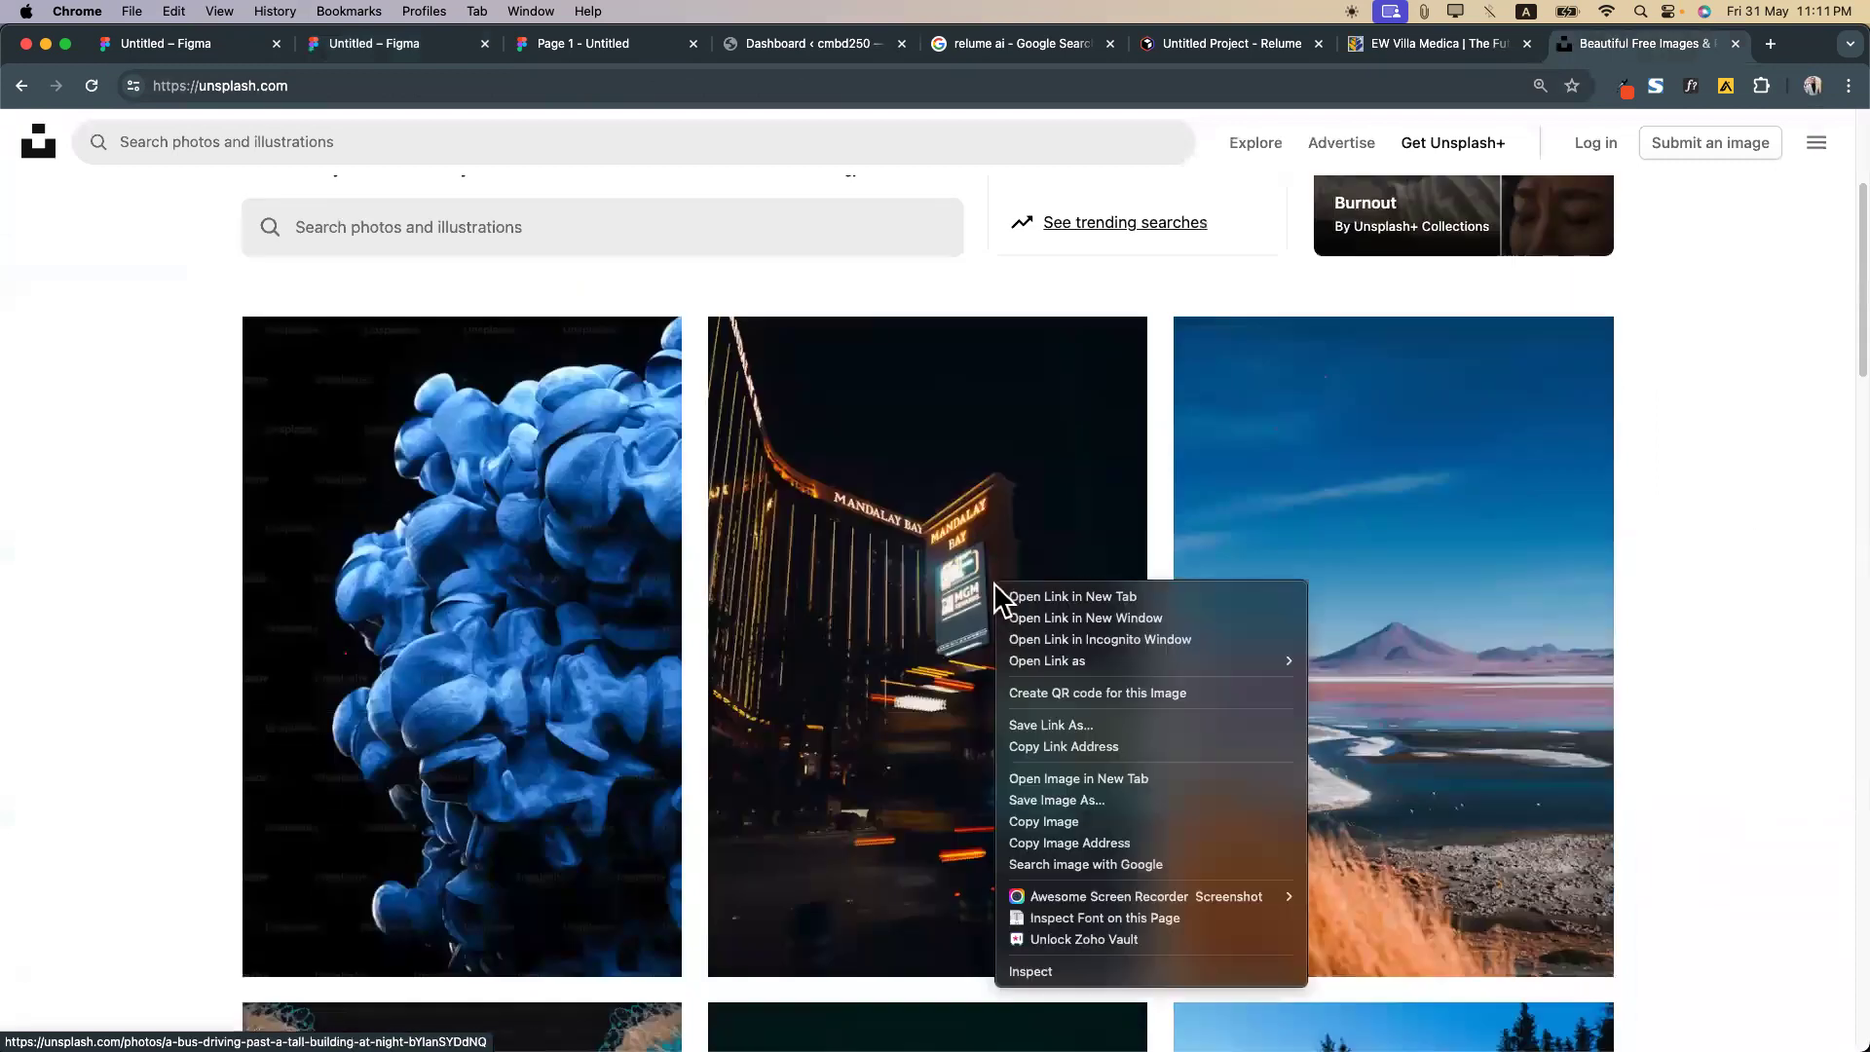
pyautogui.click(465, 559)
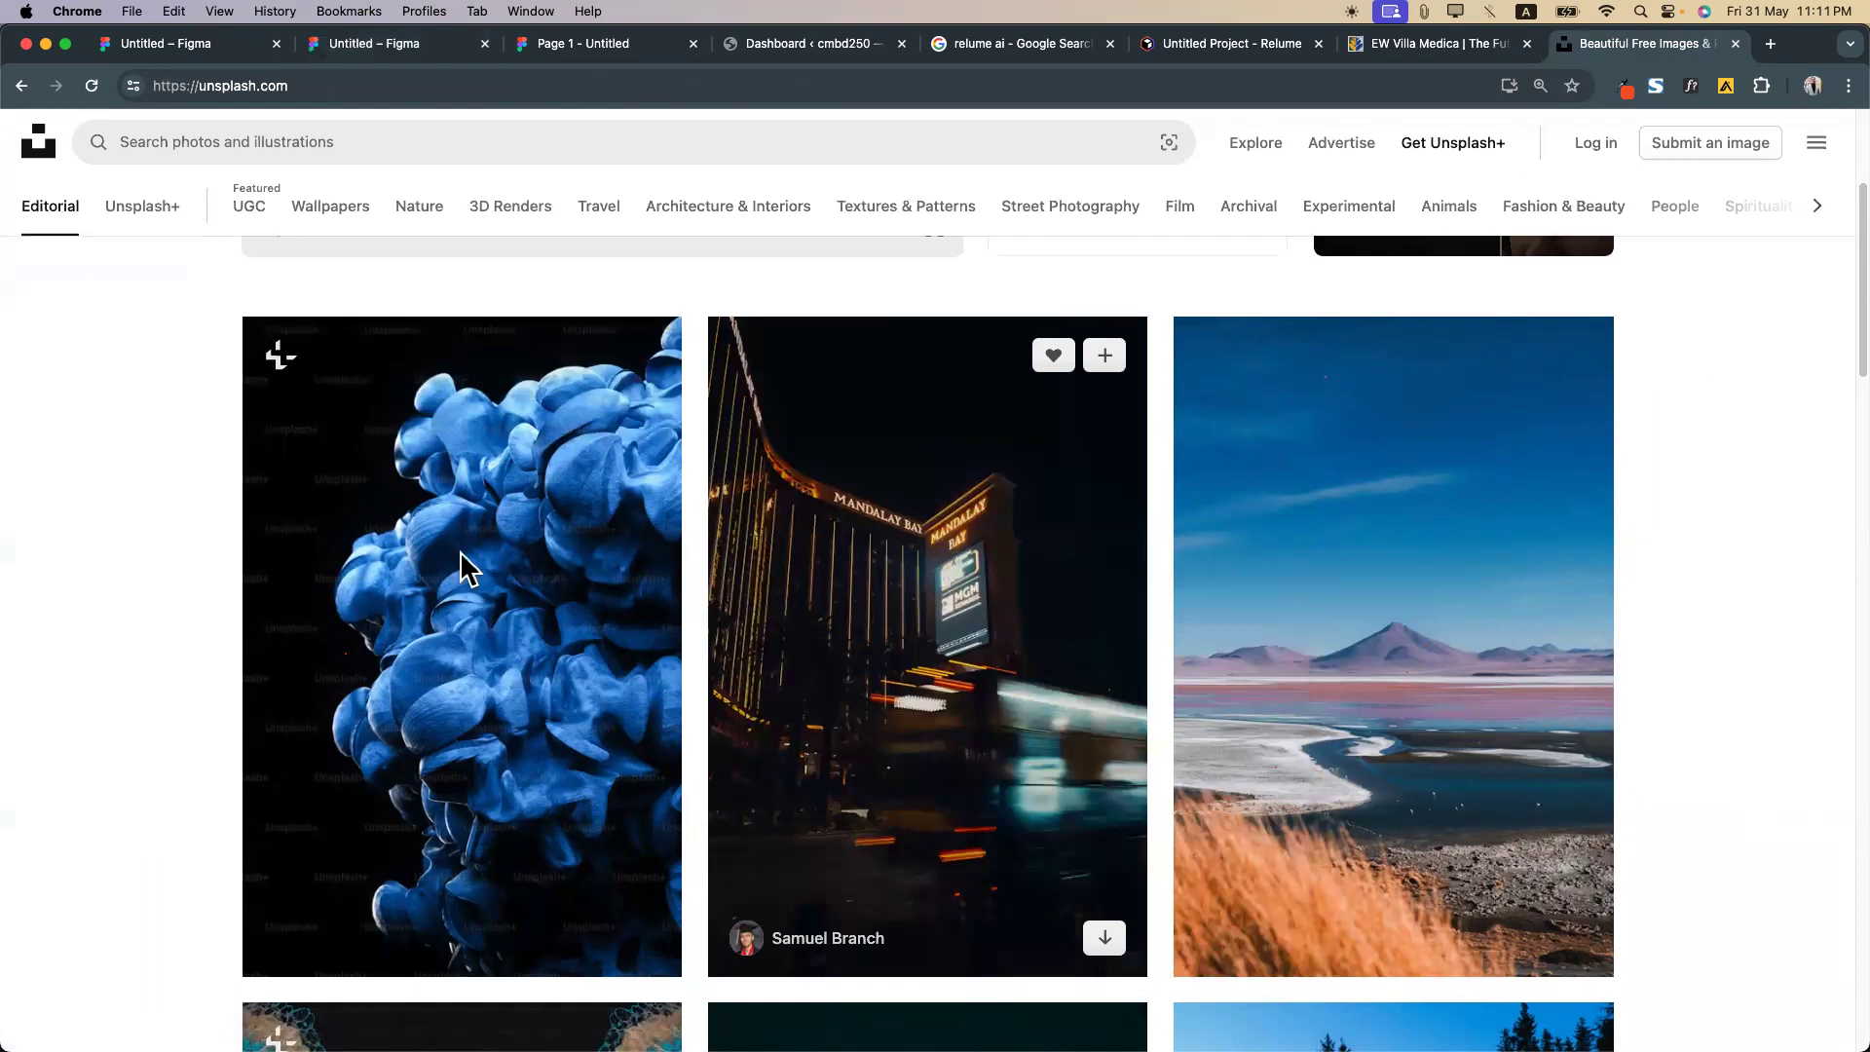
pyautogui.rightClick(460, 551)
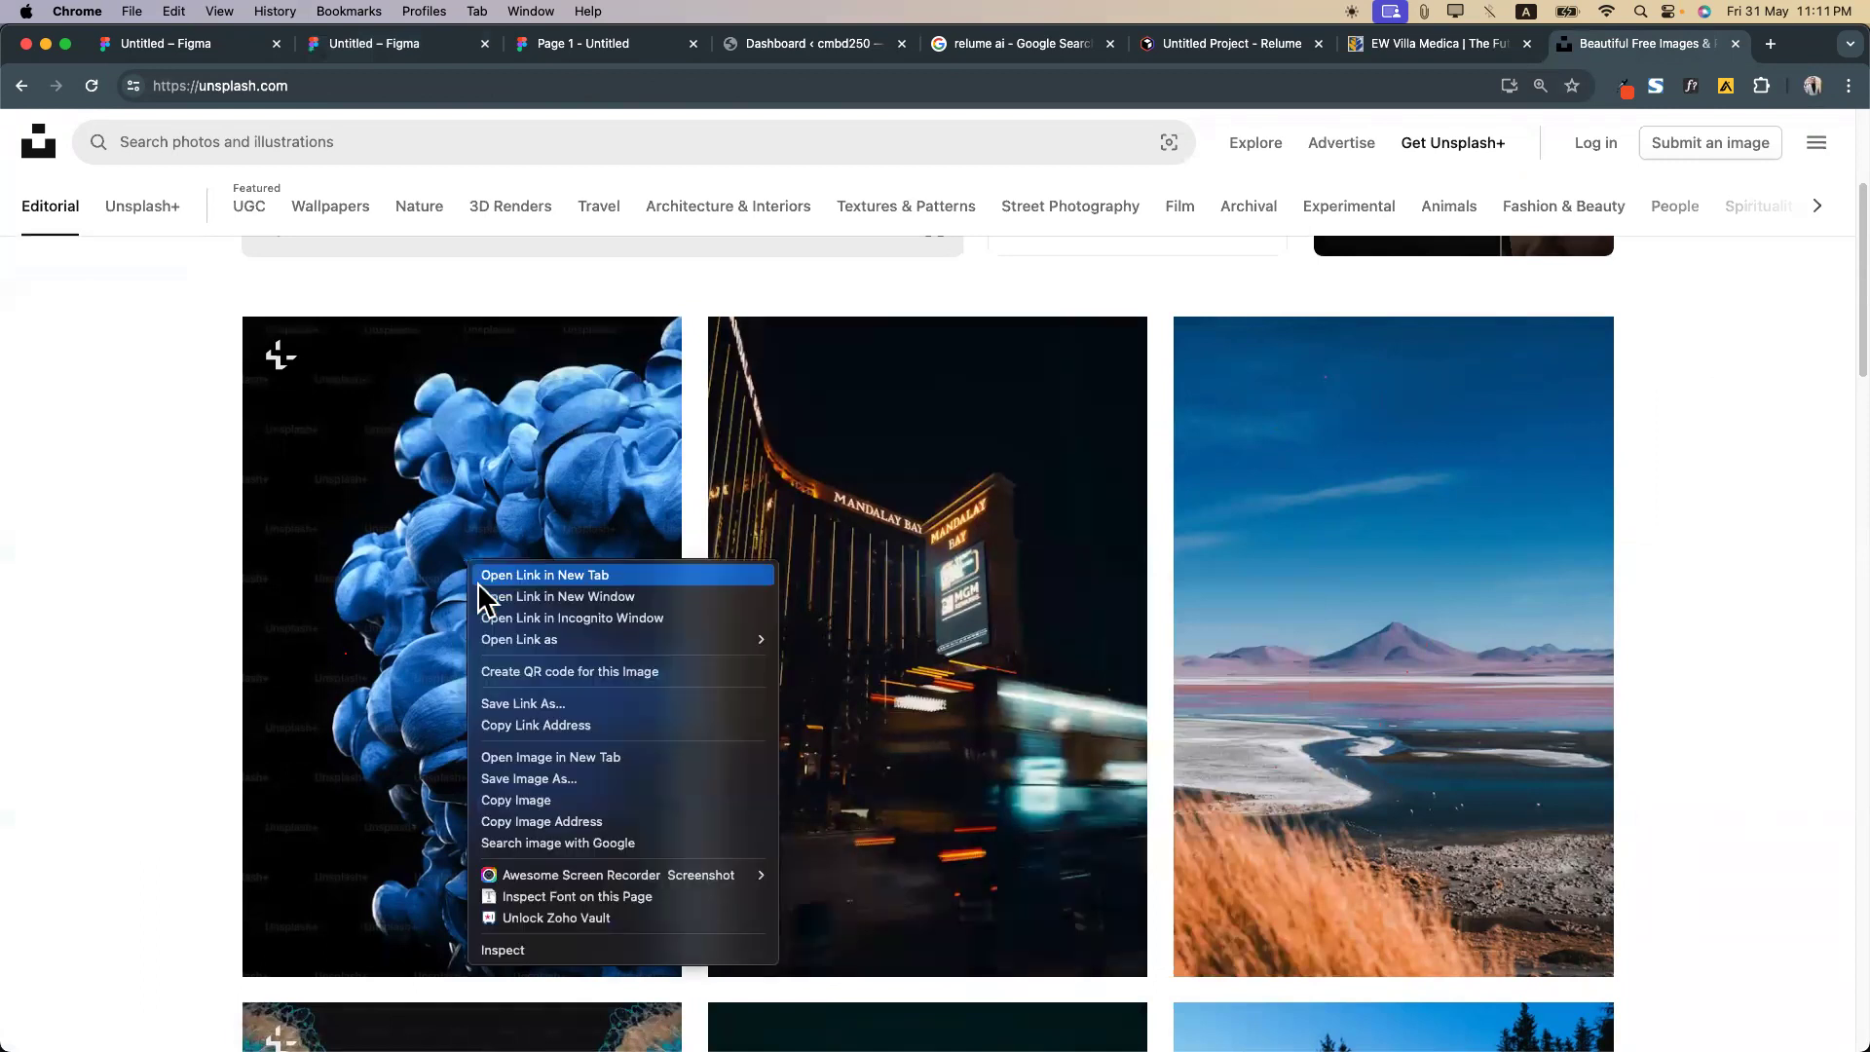
pyautogui.click(534, 801)
# Paste the blue smoke photo into Desktop - 1, resized to 824 × 1024 at X 616, Y 0.
pyautogui.click(348, 49)
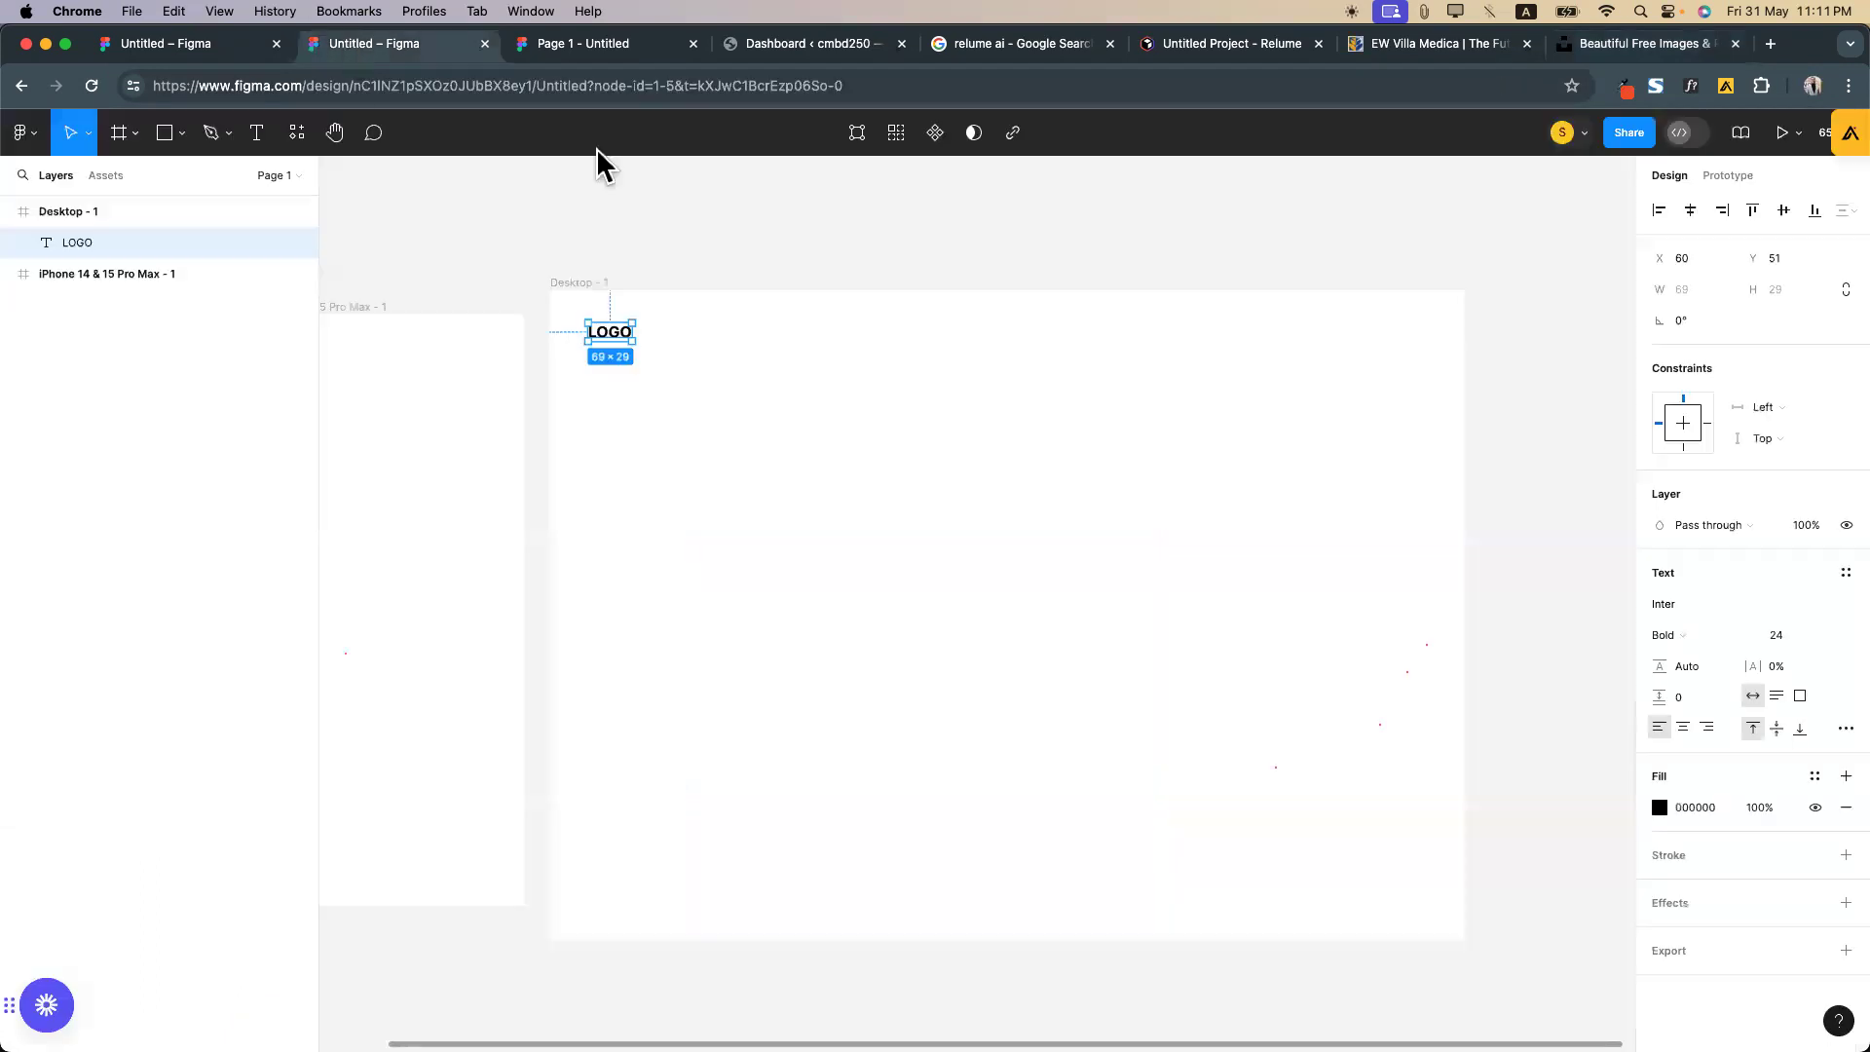
pyautogui.click(828, 260)
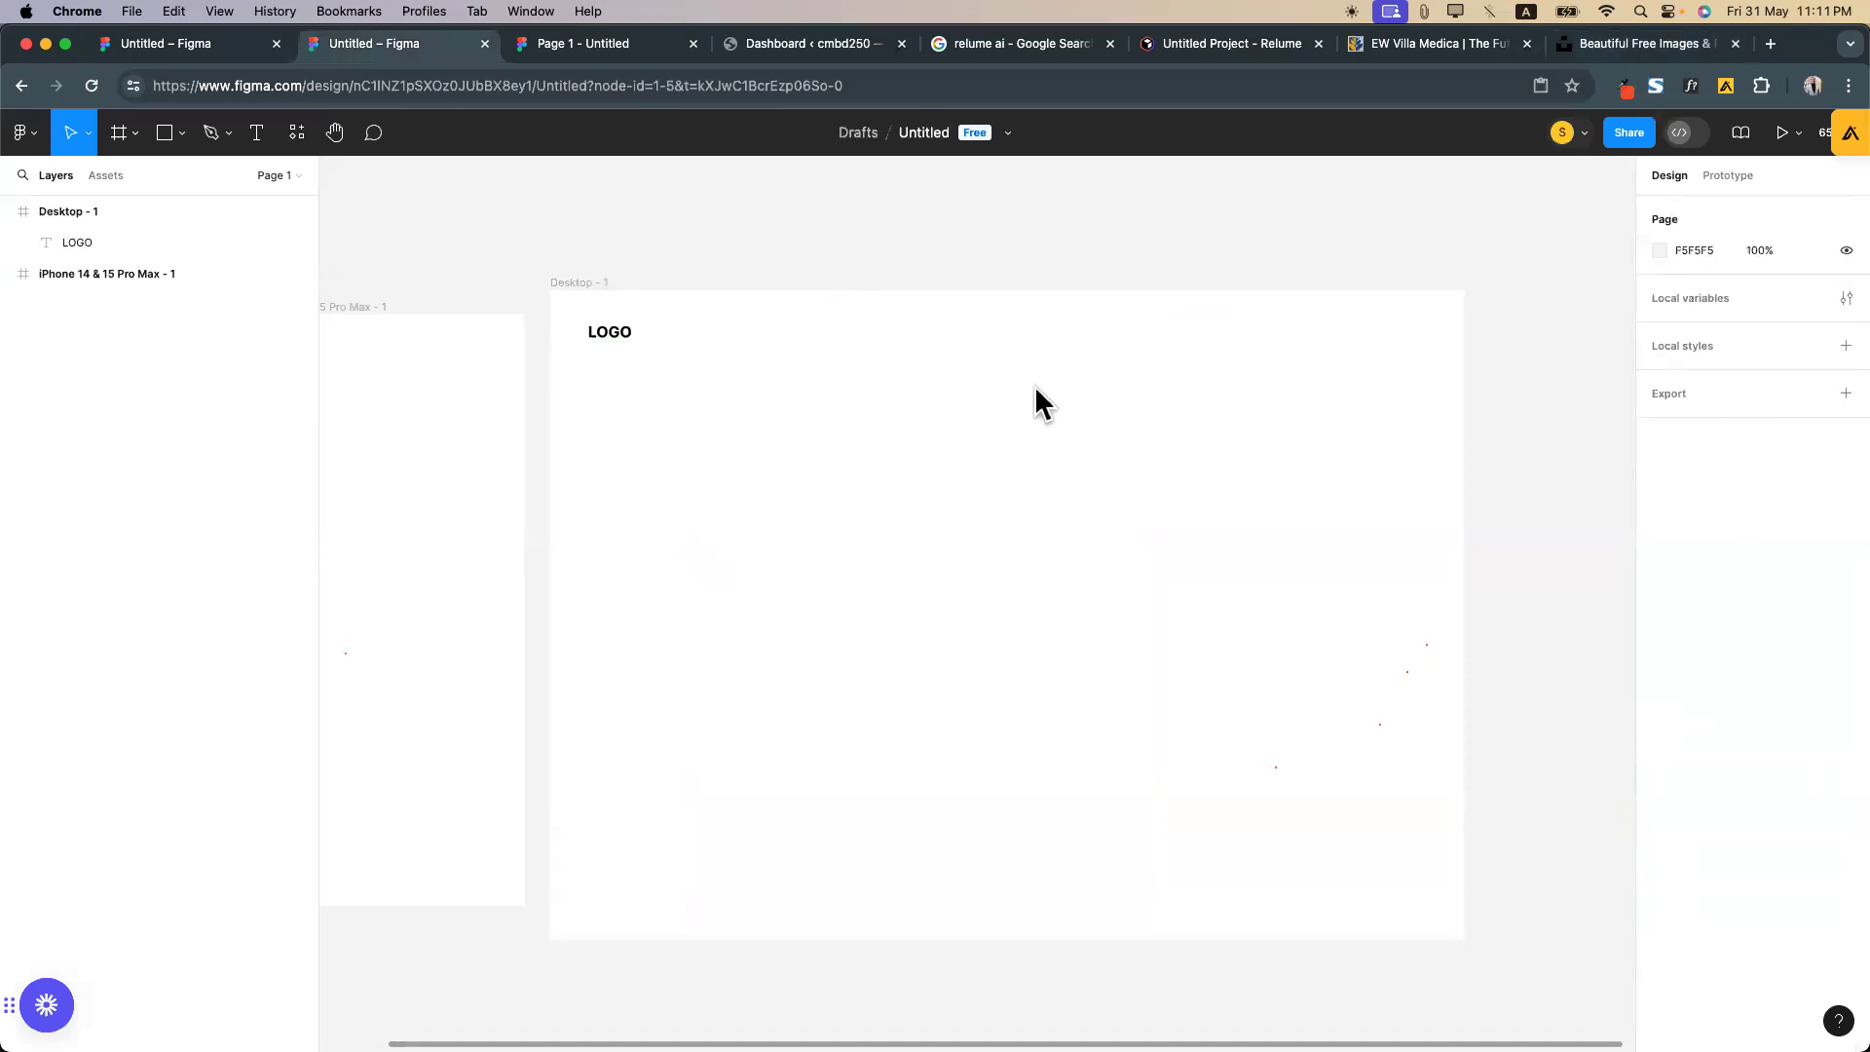
pyautogui.press('super+v')
pyautogui.moveTo(1159, 470); pyautogui.dragTo(1292, 388)
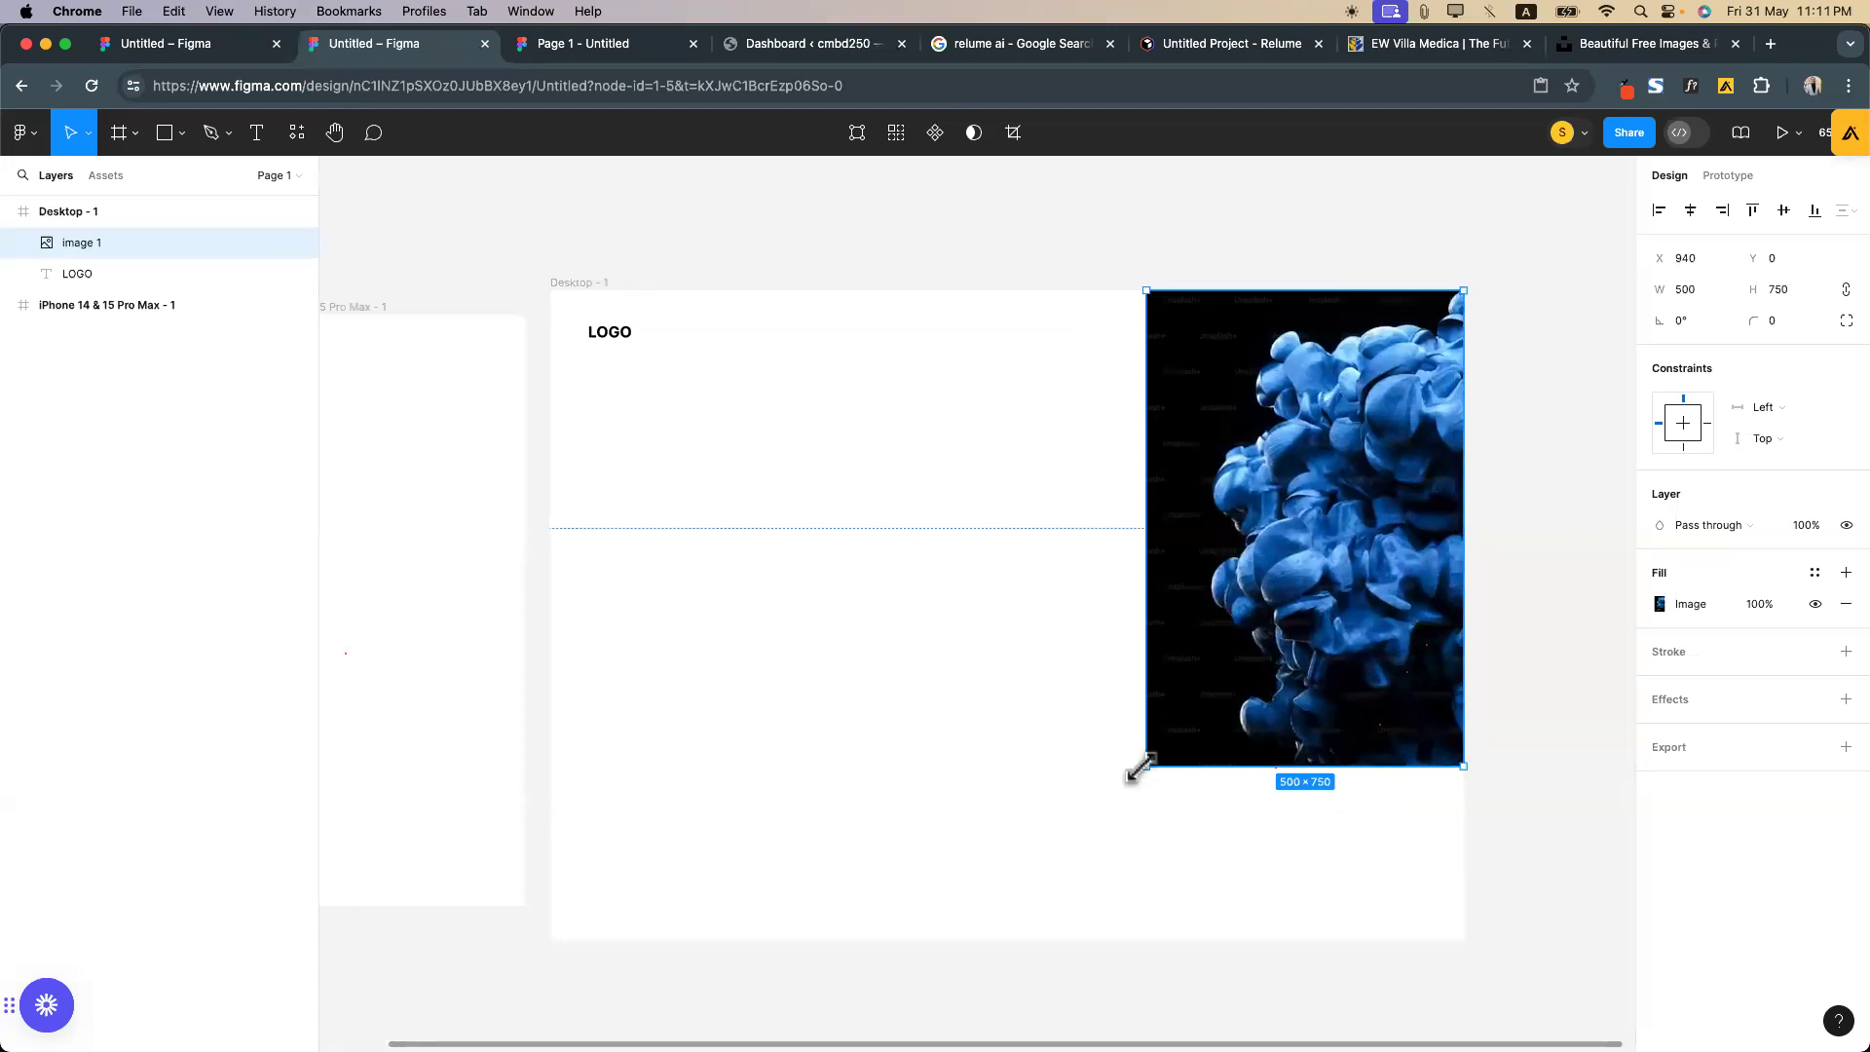
pyautogui.moveTo(1140, 766); pyautogui.dragTo(937, 943)
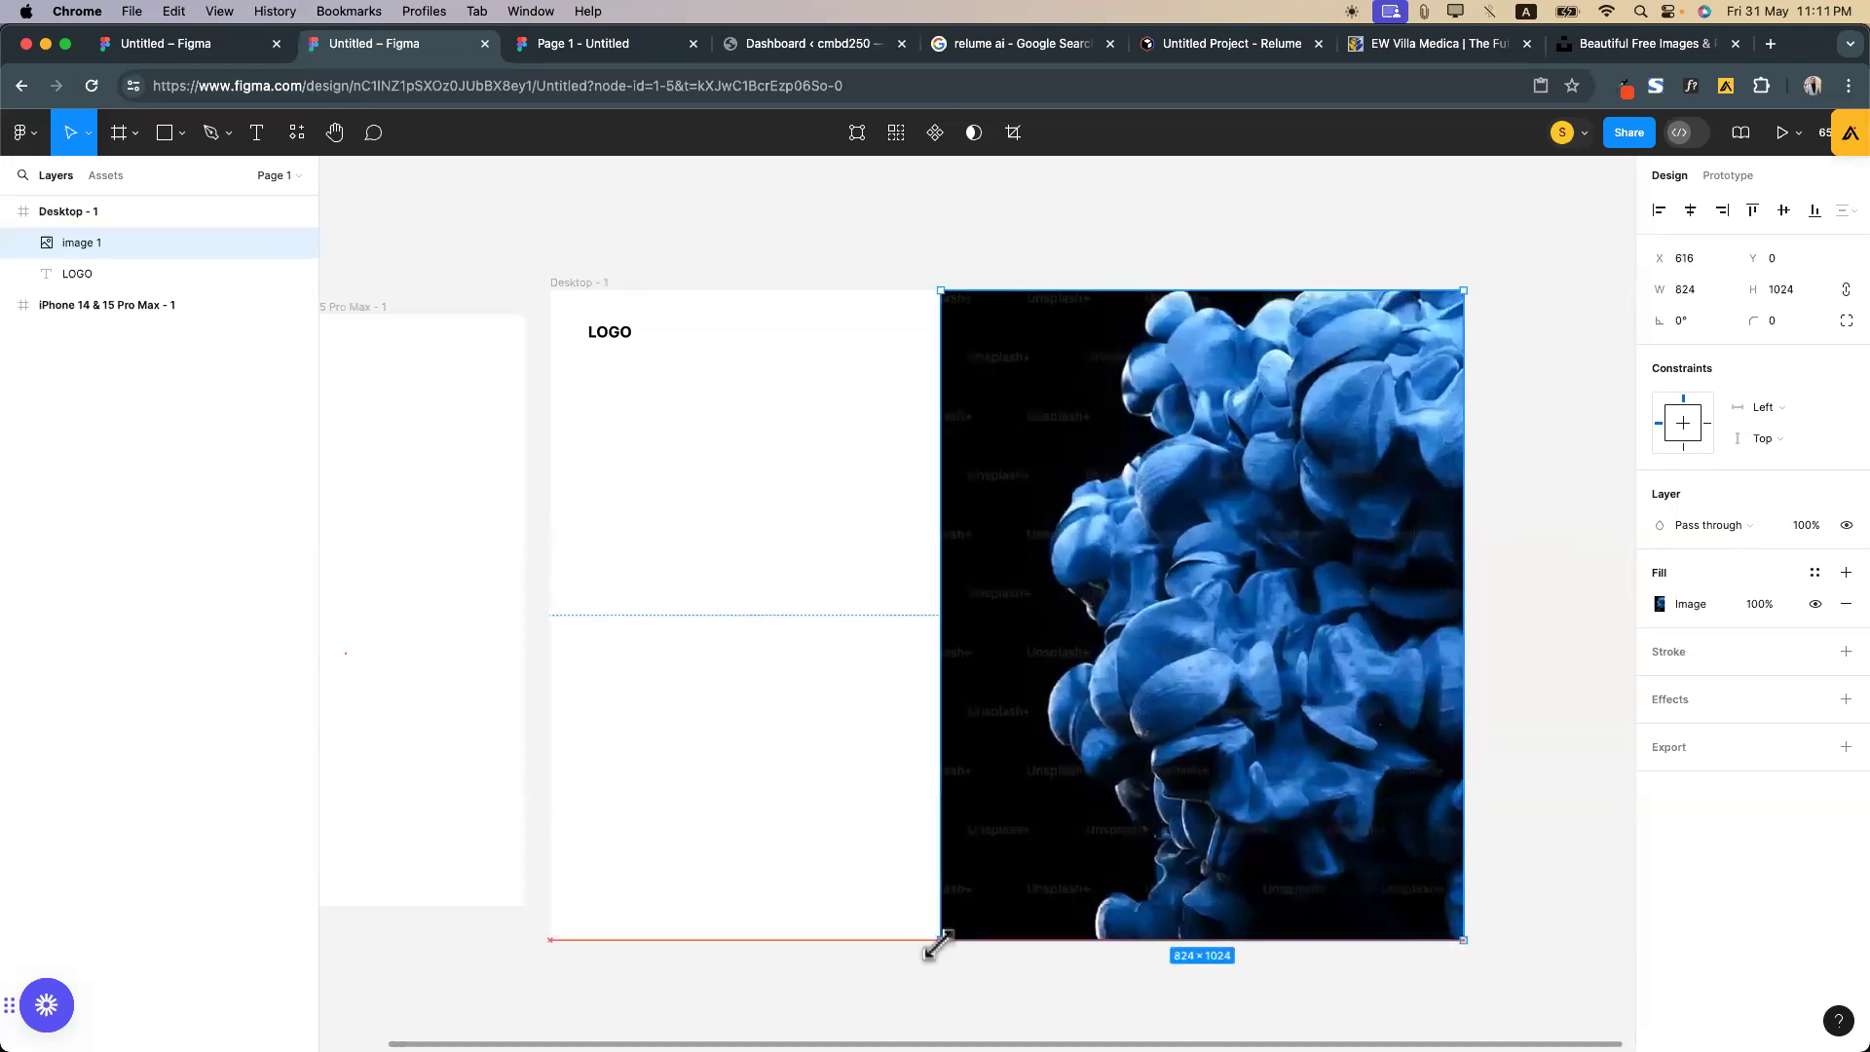
pyautogui.click(1492, 612)
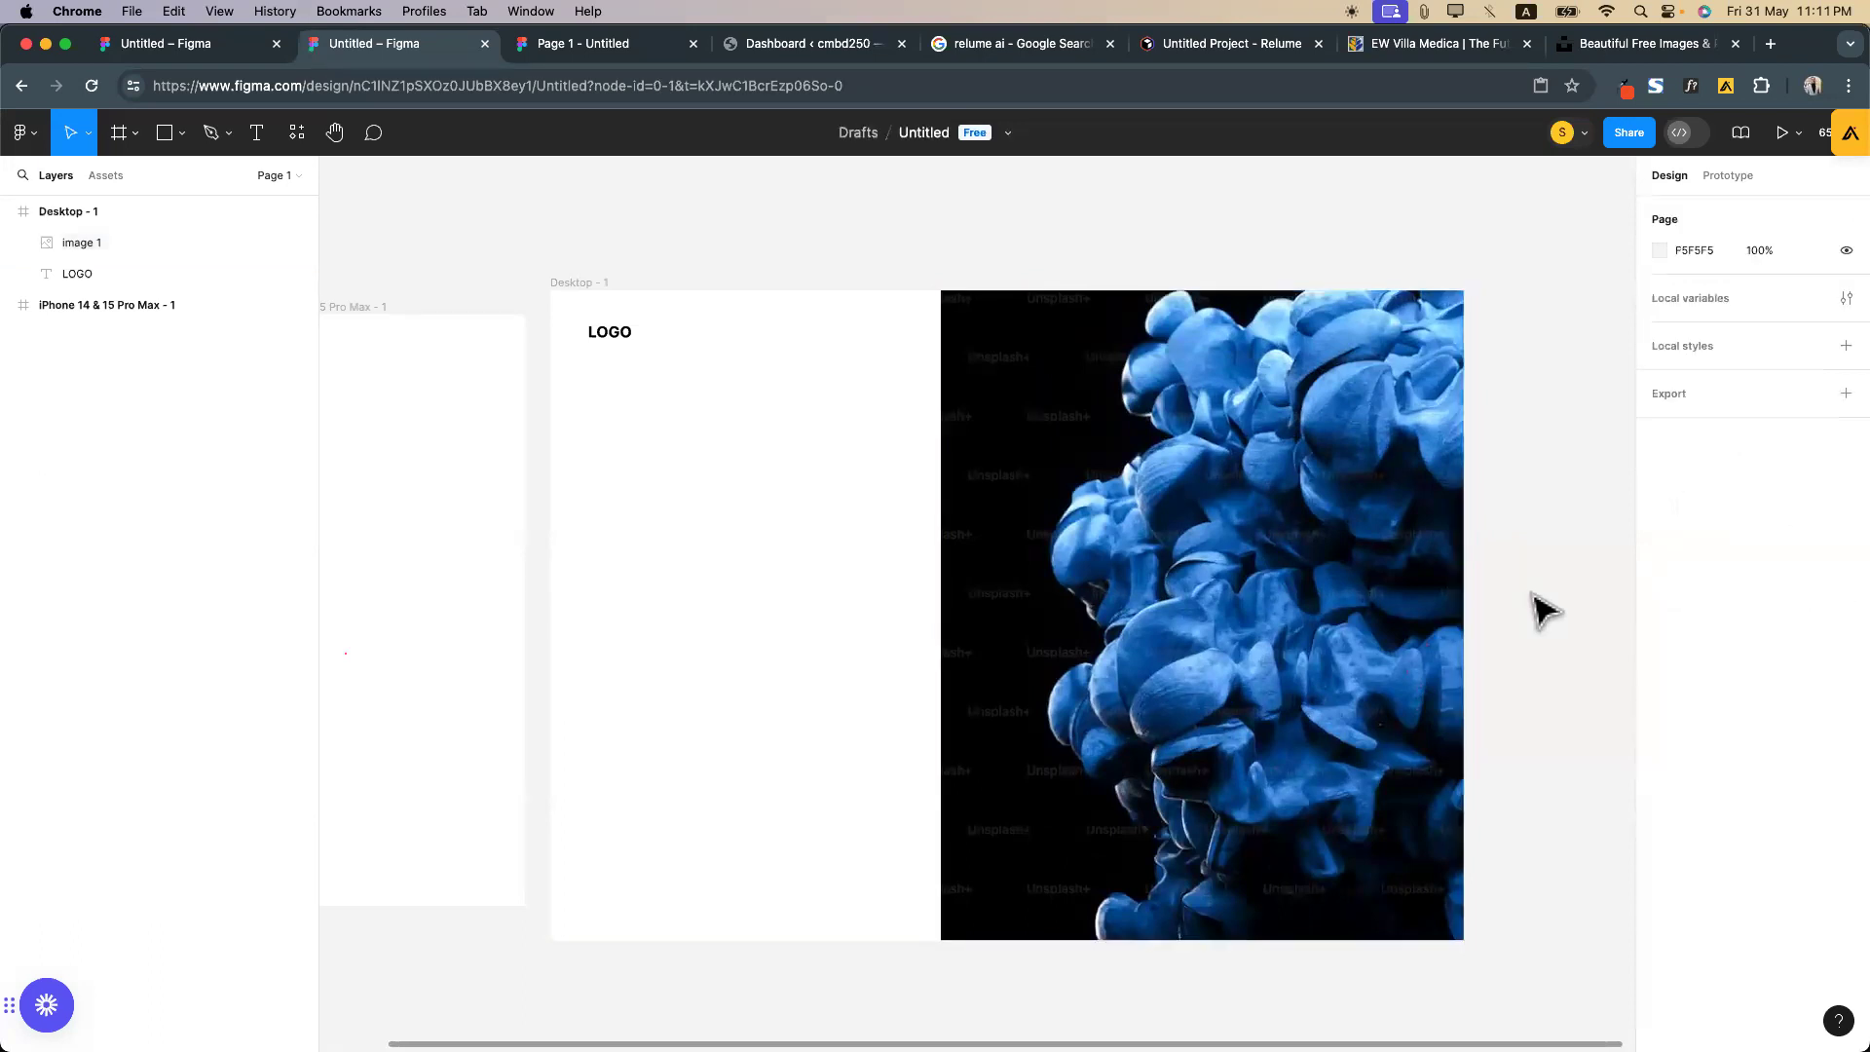
pyautogui.click(614, 336)
pyautogui.click(705, 428)
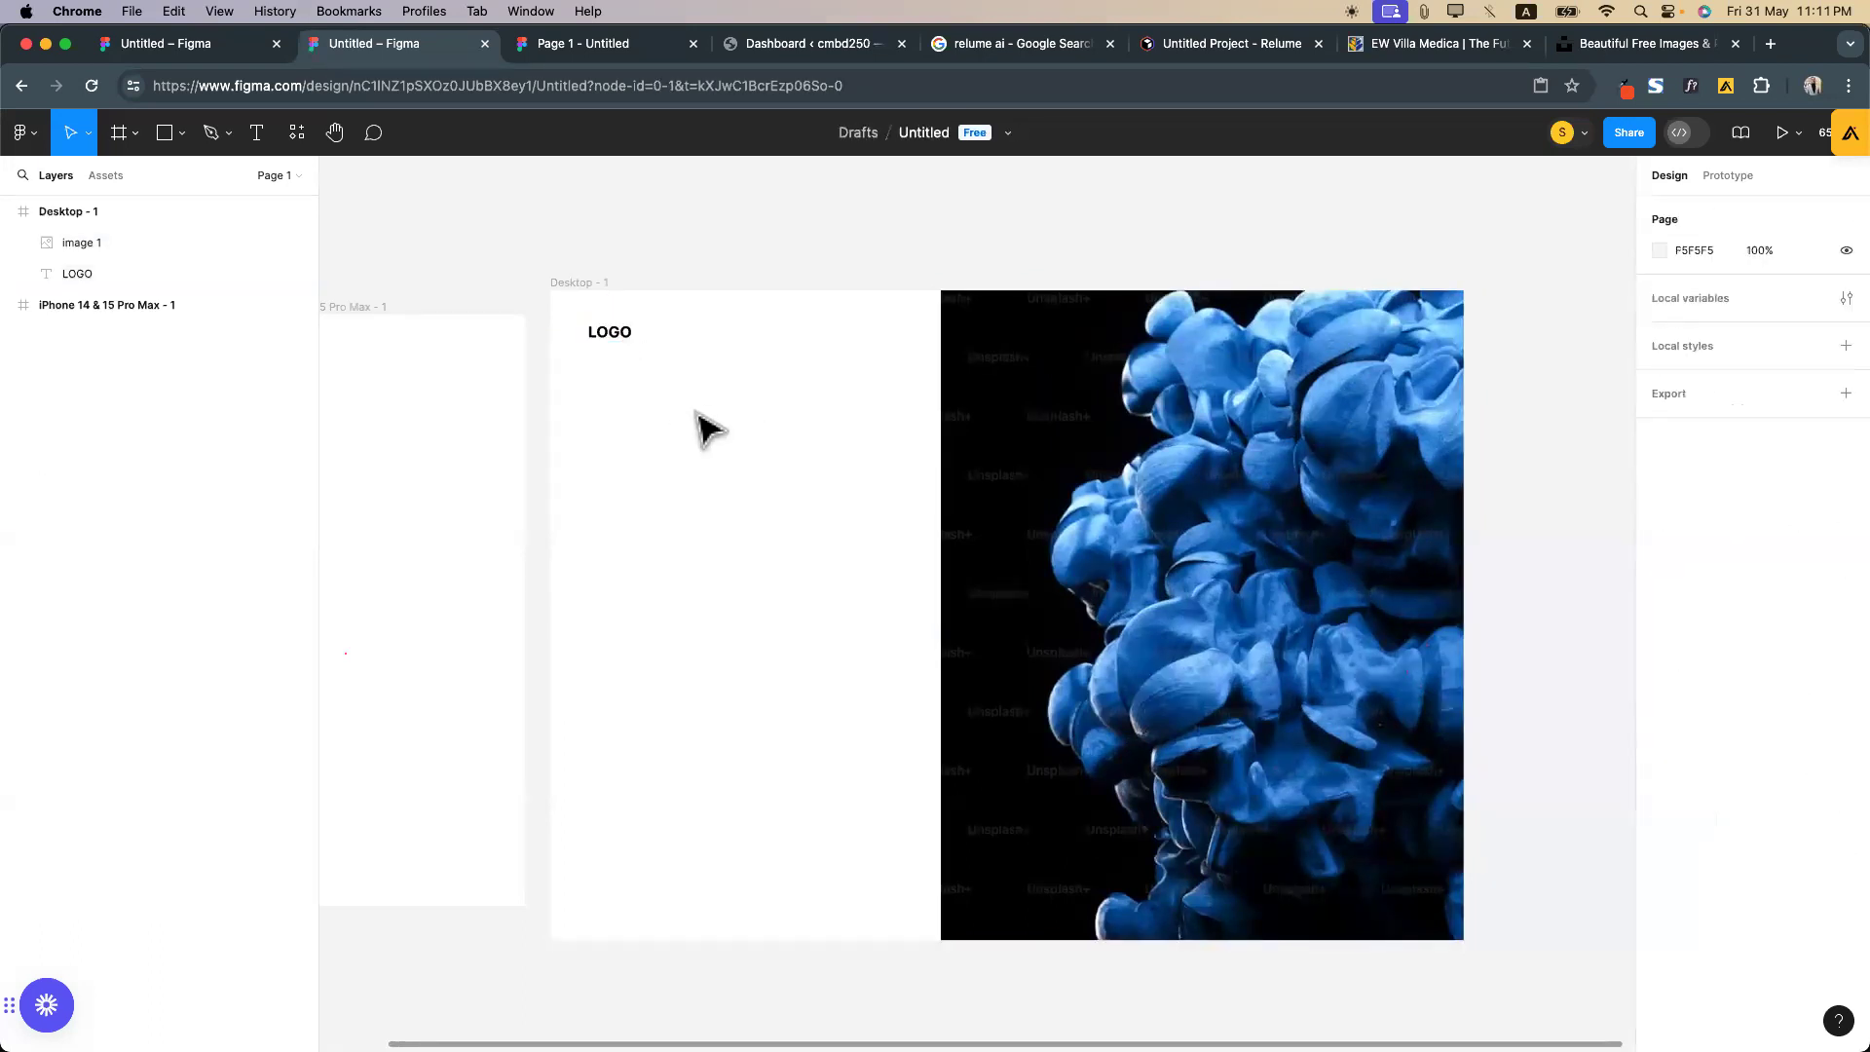
# Draw a 476 × 77 rectangle below LOGO with a 10 px corner radius.
pyautogui.click(182, 132)
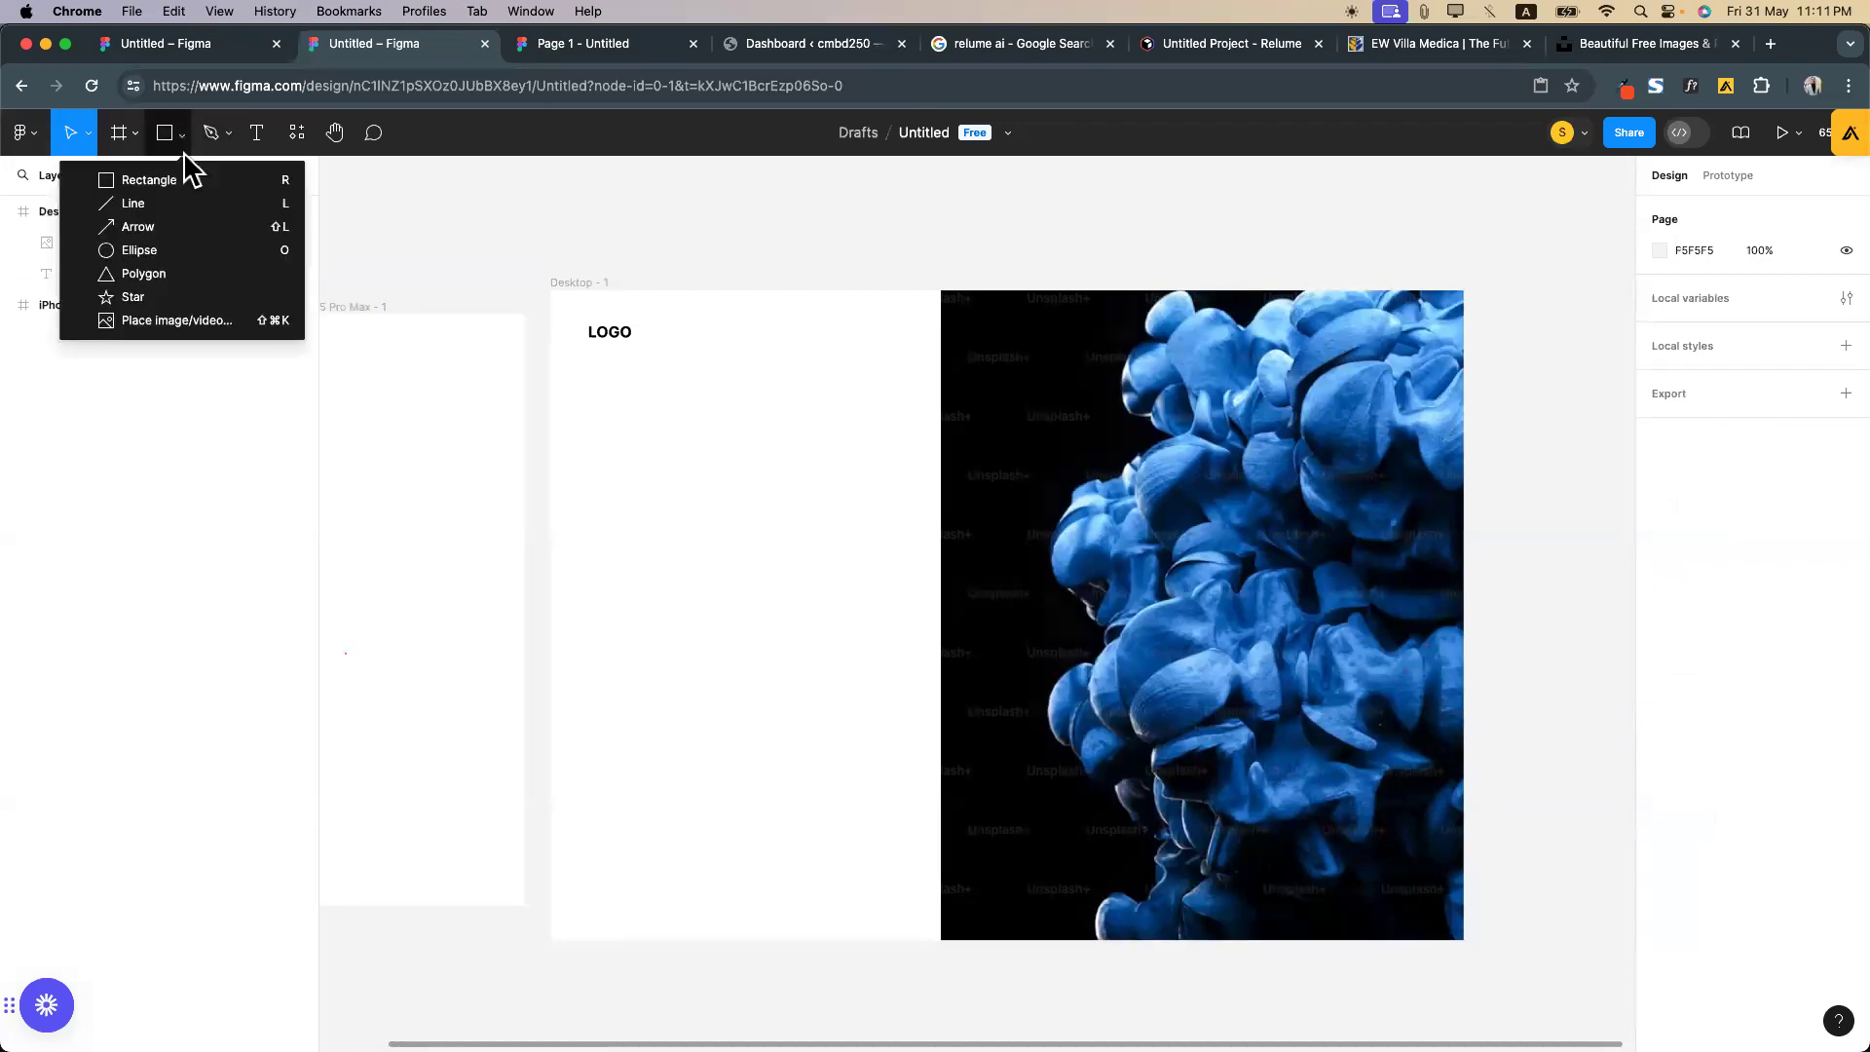
pyautogui.click(187, 175)
pyautogui.moveTo(595, 531)
pyautogui.mouseDown()
pyautogui.moveTo(916, 581)
pyautogui.moveTo(880, 580)
pyautogui.moveTo(897, 555)
pyautogui.mouseUp()
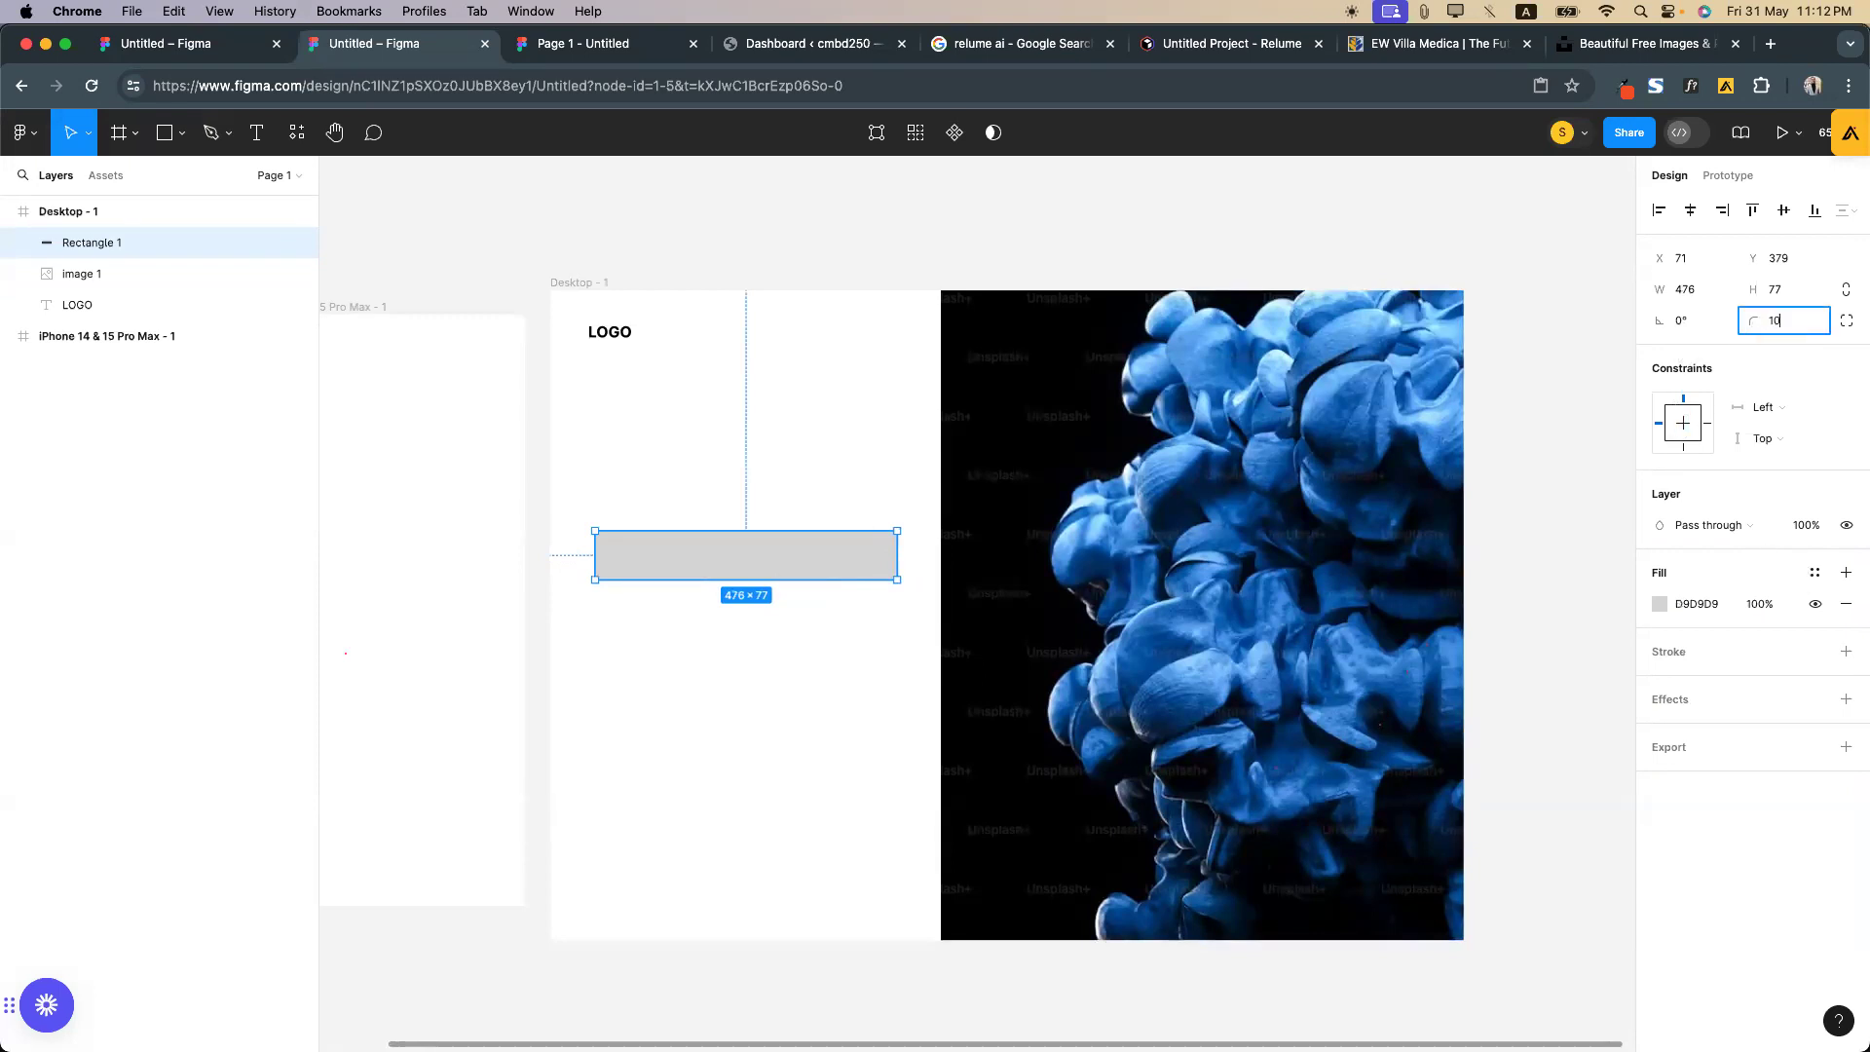
pyautogui.click(814, 624)
pyautogui.click(804, 573)
# Set the rectangle's fill to light grey F1F1F1.
pyautogui.click(1658, 602)
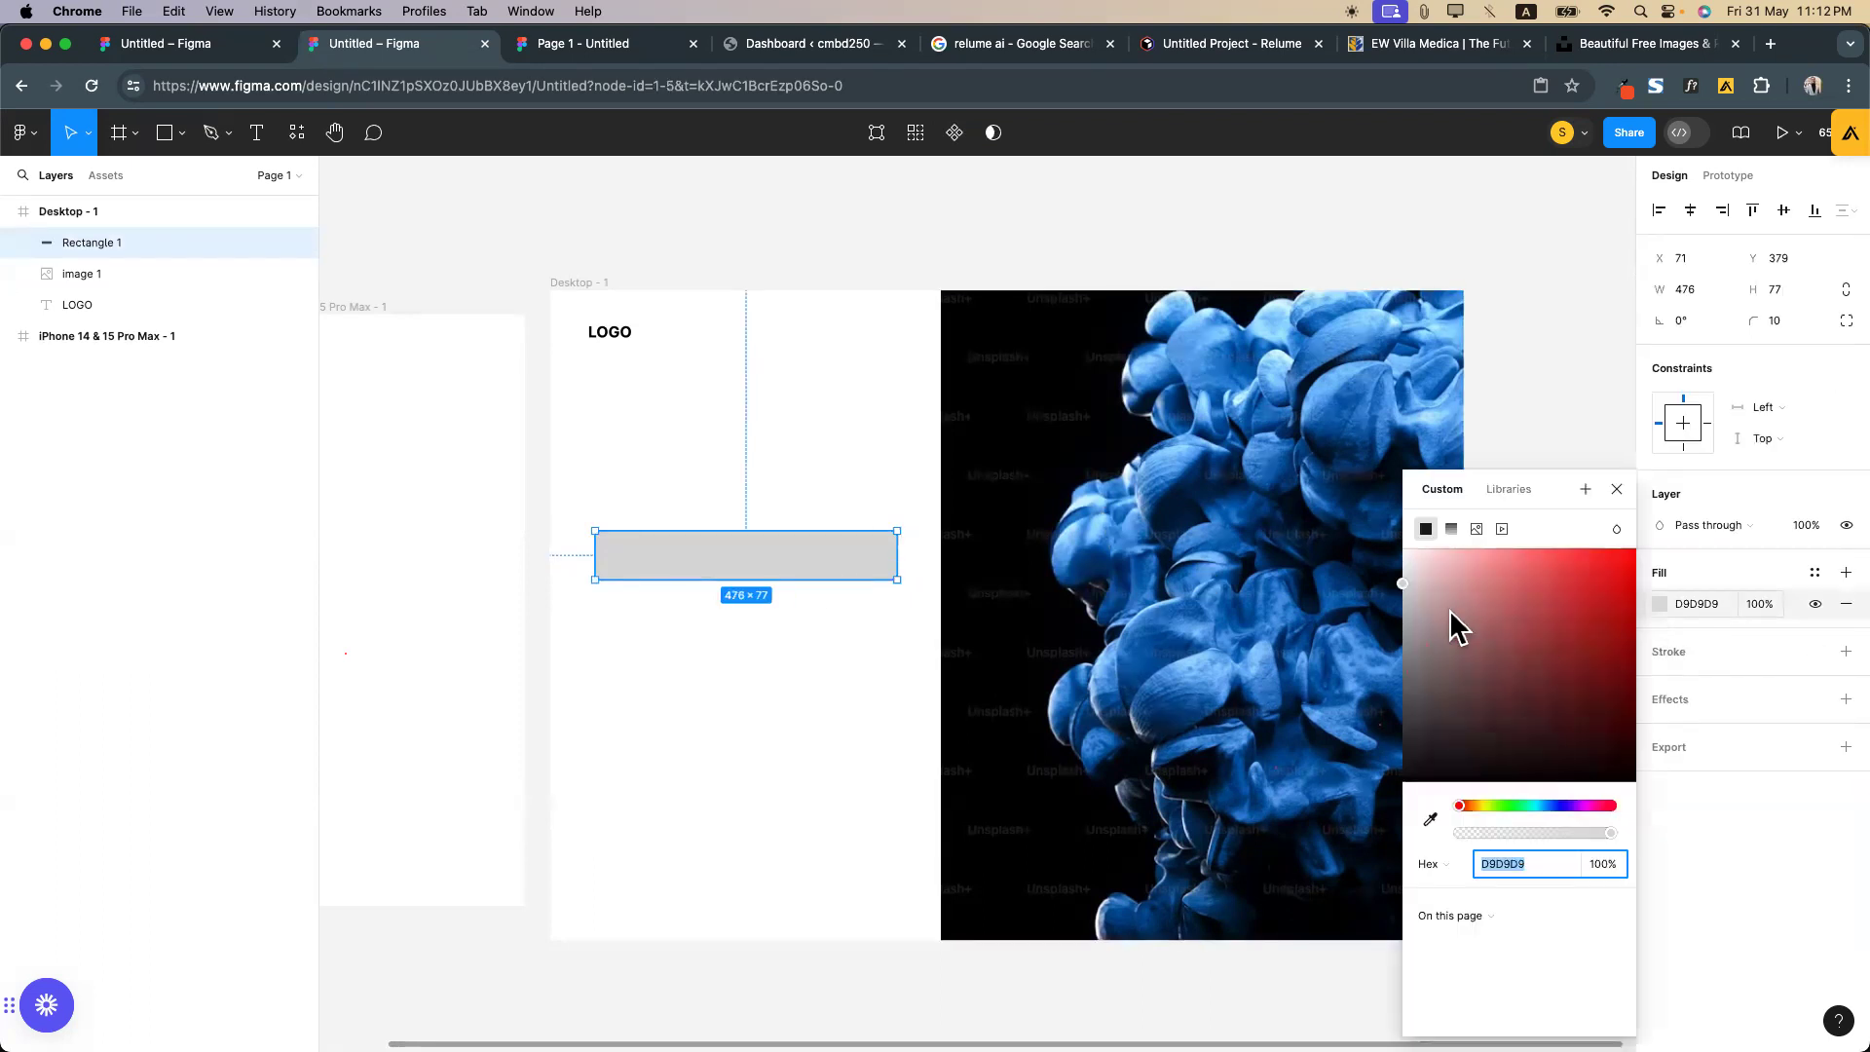
pyautogui.click(1434, 588)
pyautogui.moveTo(1424, 596); pyautogui.dragTo(1402, 590)
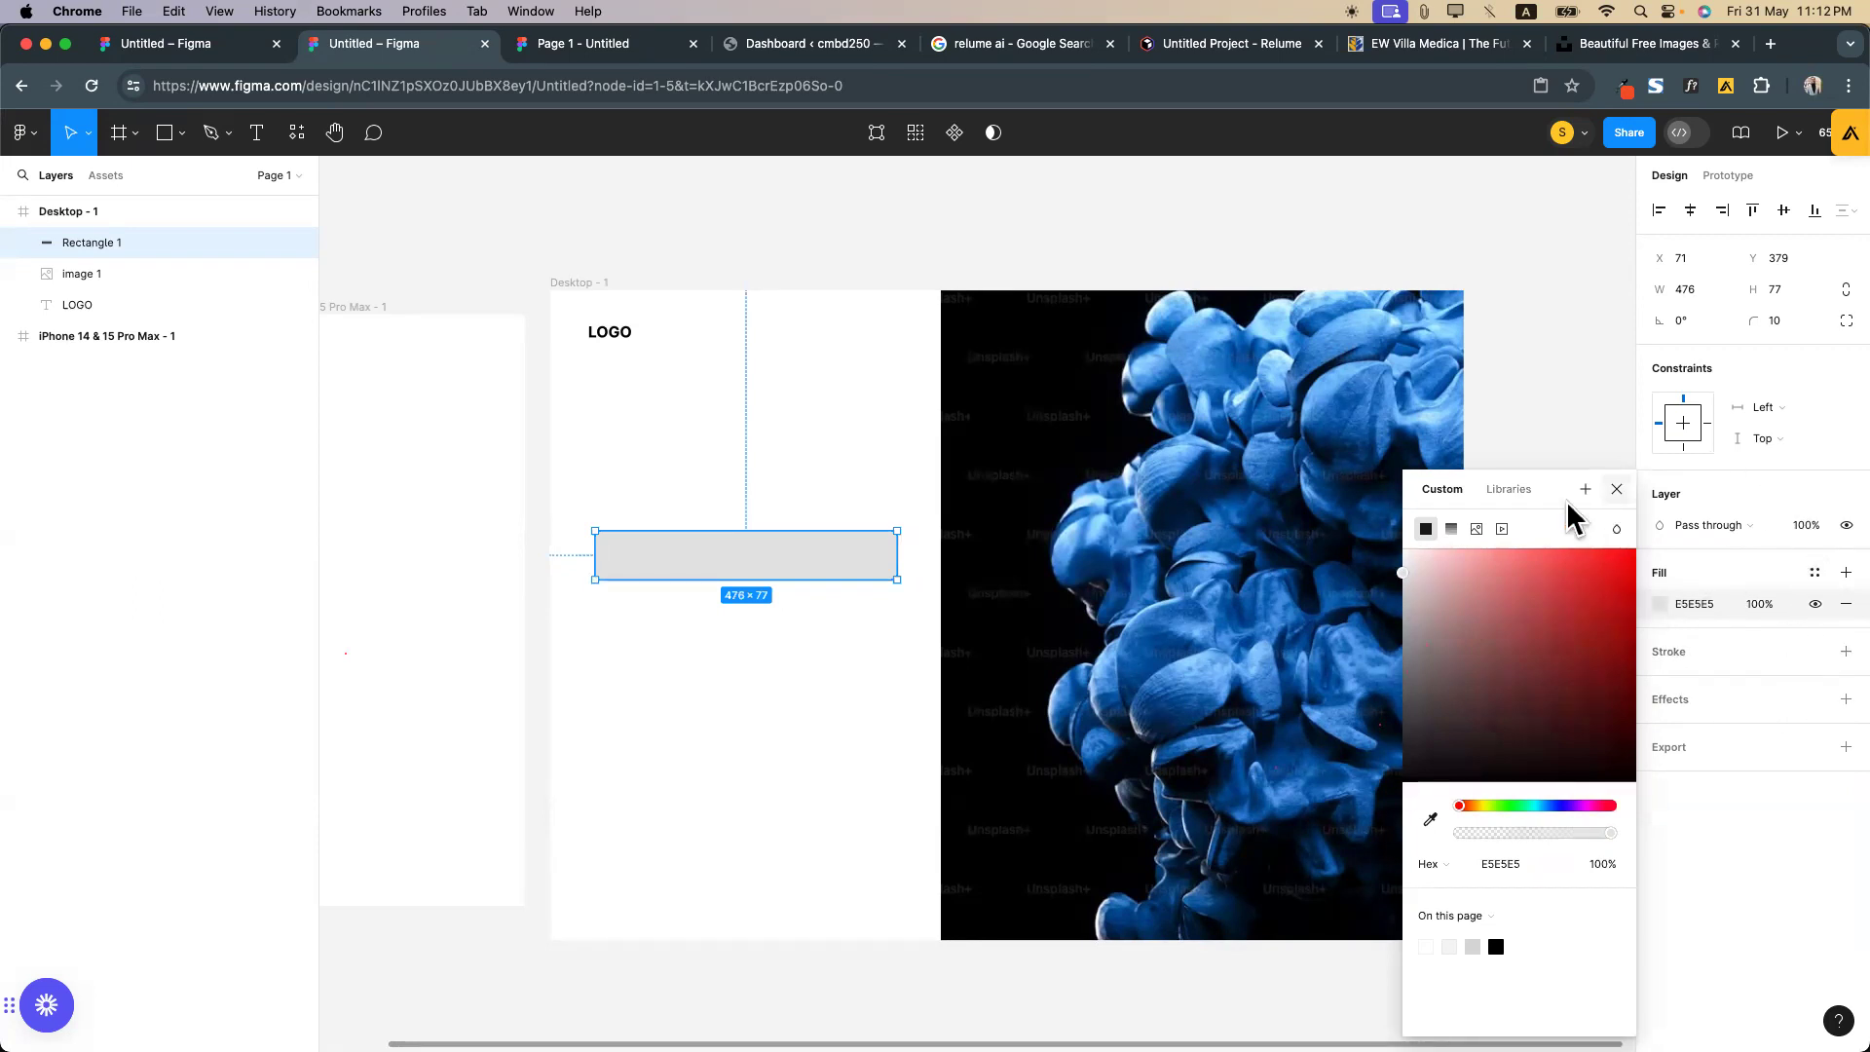
pyautogui.click(1617, 489)
pyautogui.click(833, 608)
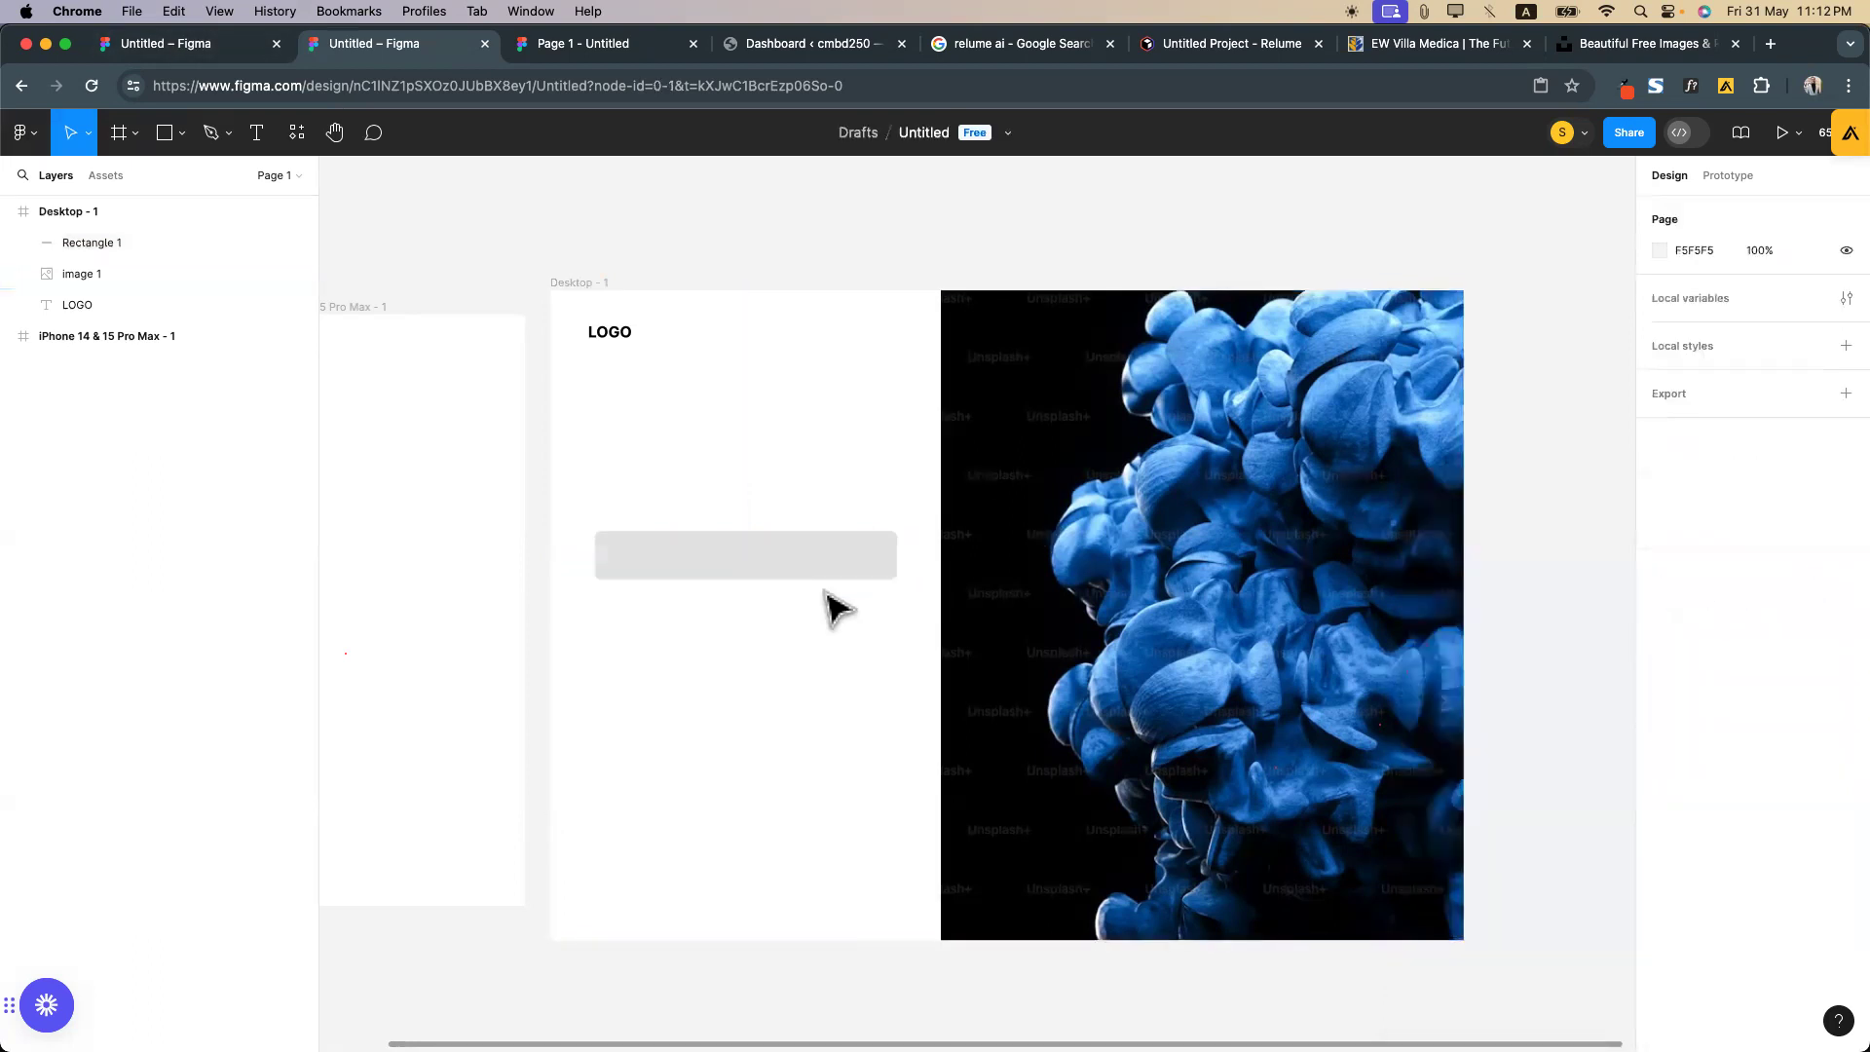
pyautogui.click(725, 582)
pyautogui.click(1661, 604)
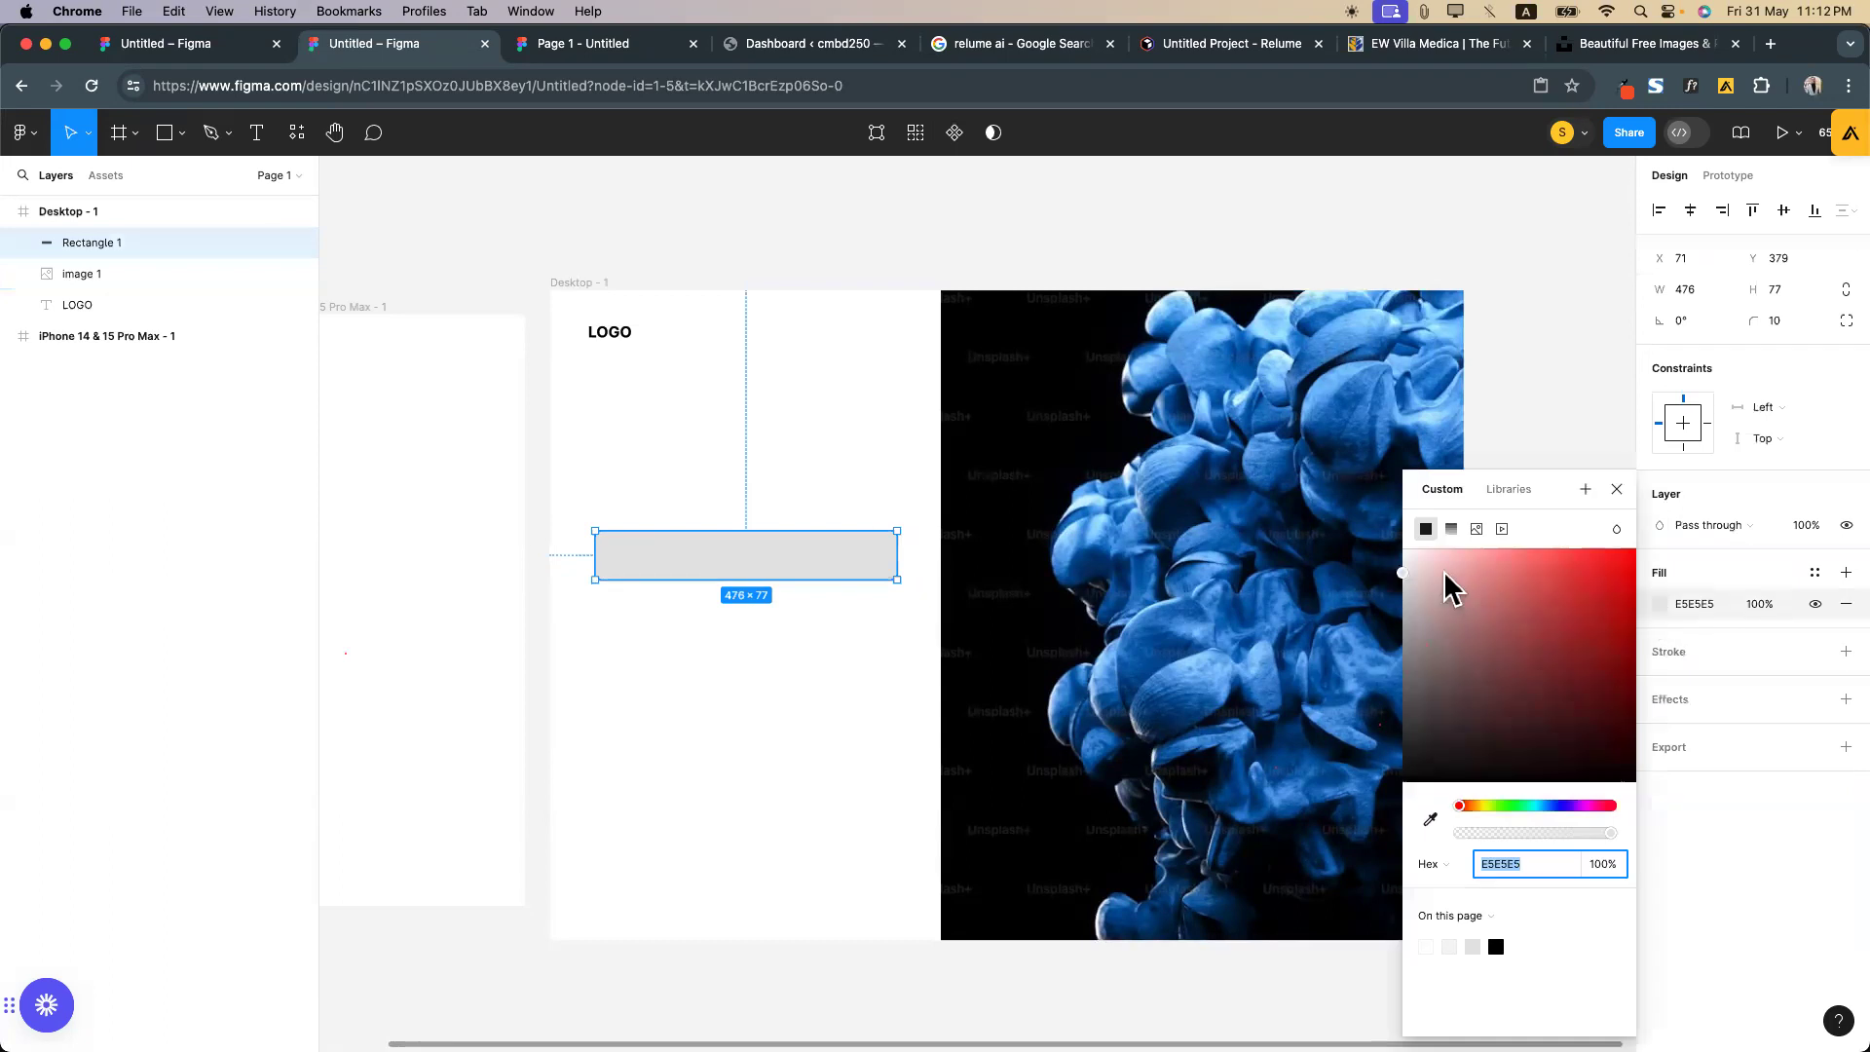
pyautogui.click(1414, 562)
pyautogui.moveTo(1414, 562); pyautogui.dragTo(1400, 566)
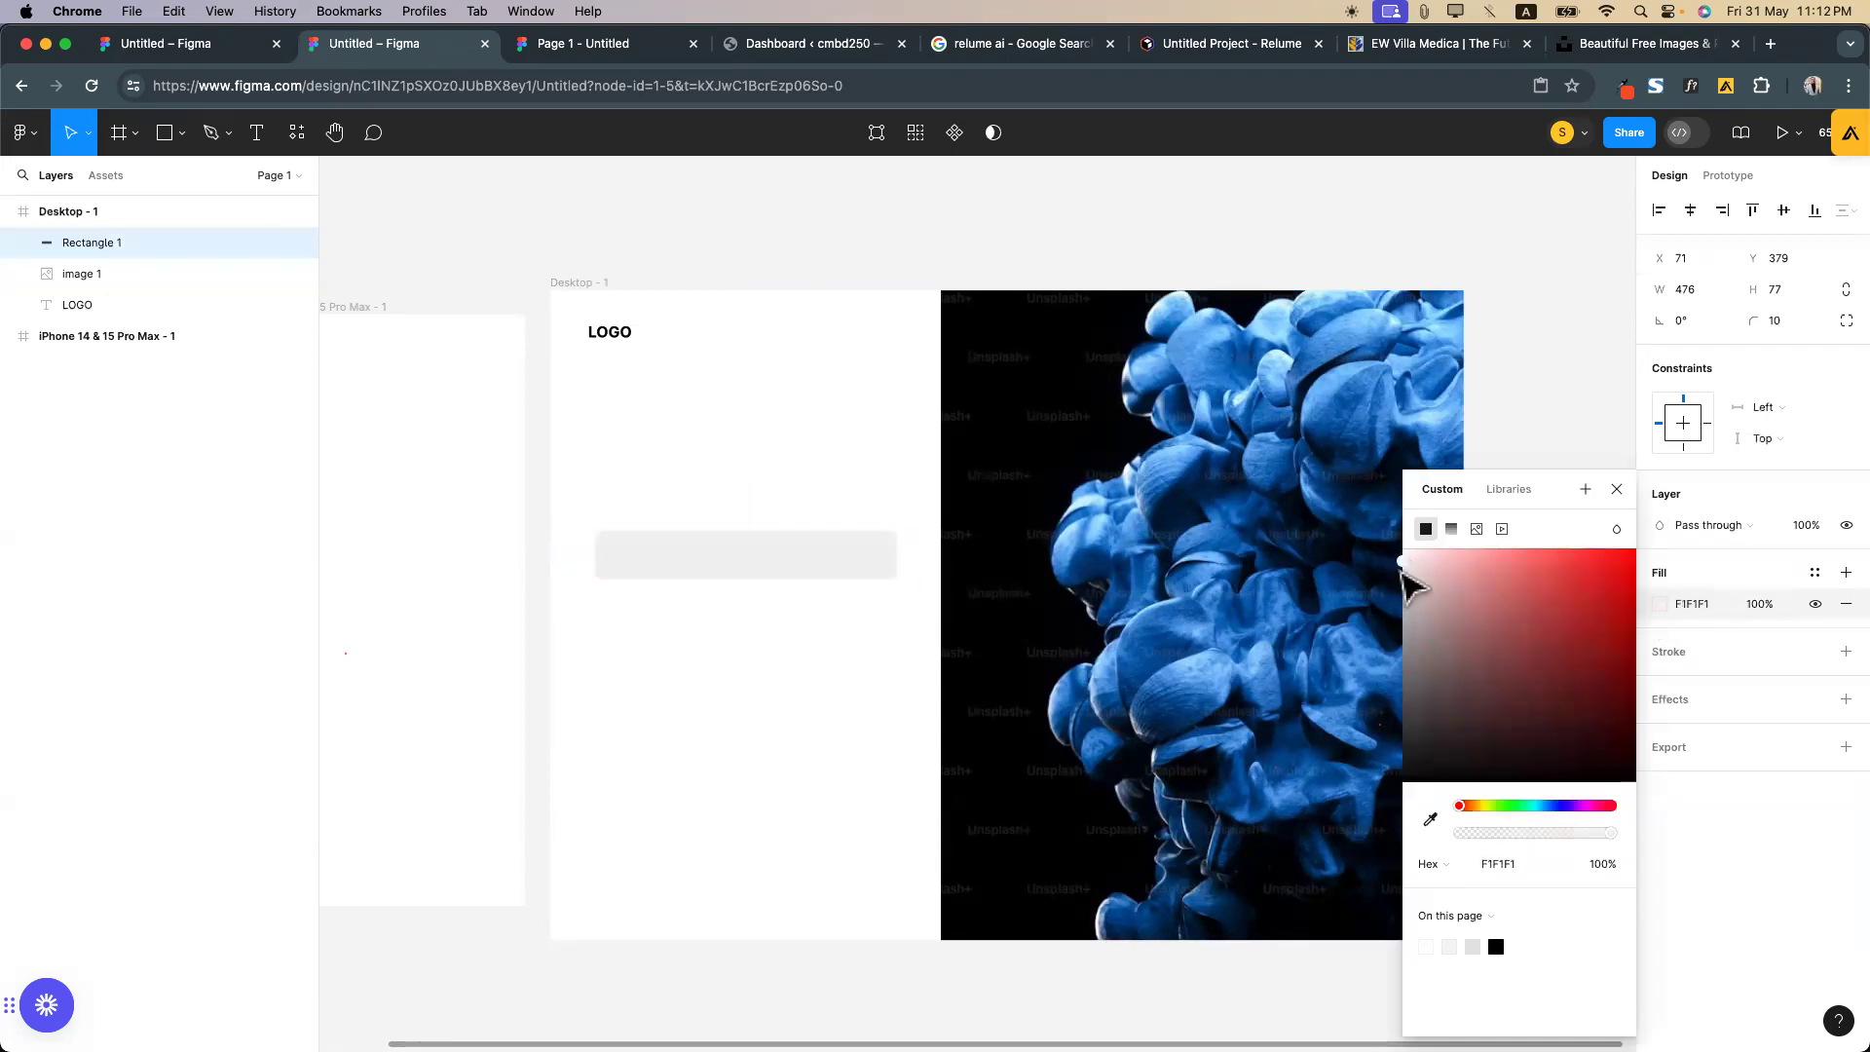
pyautogui.click(1617, 489)
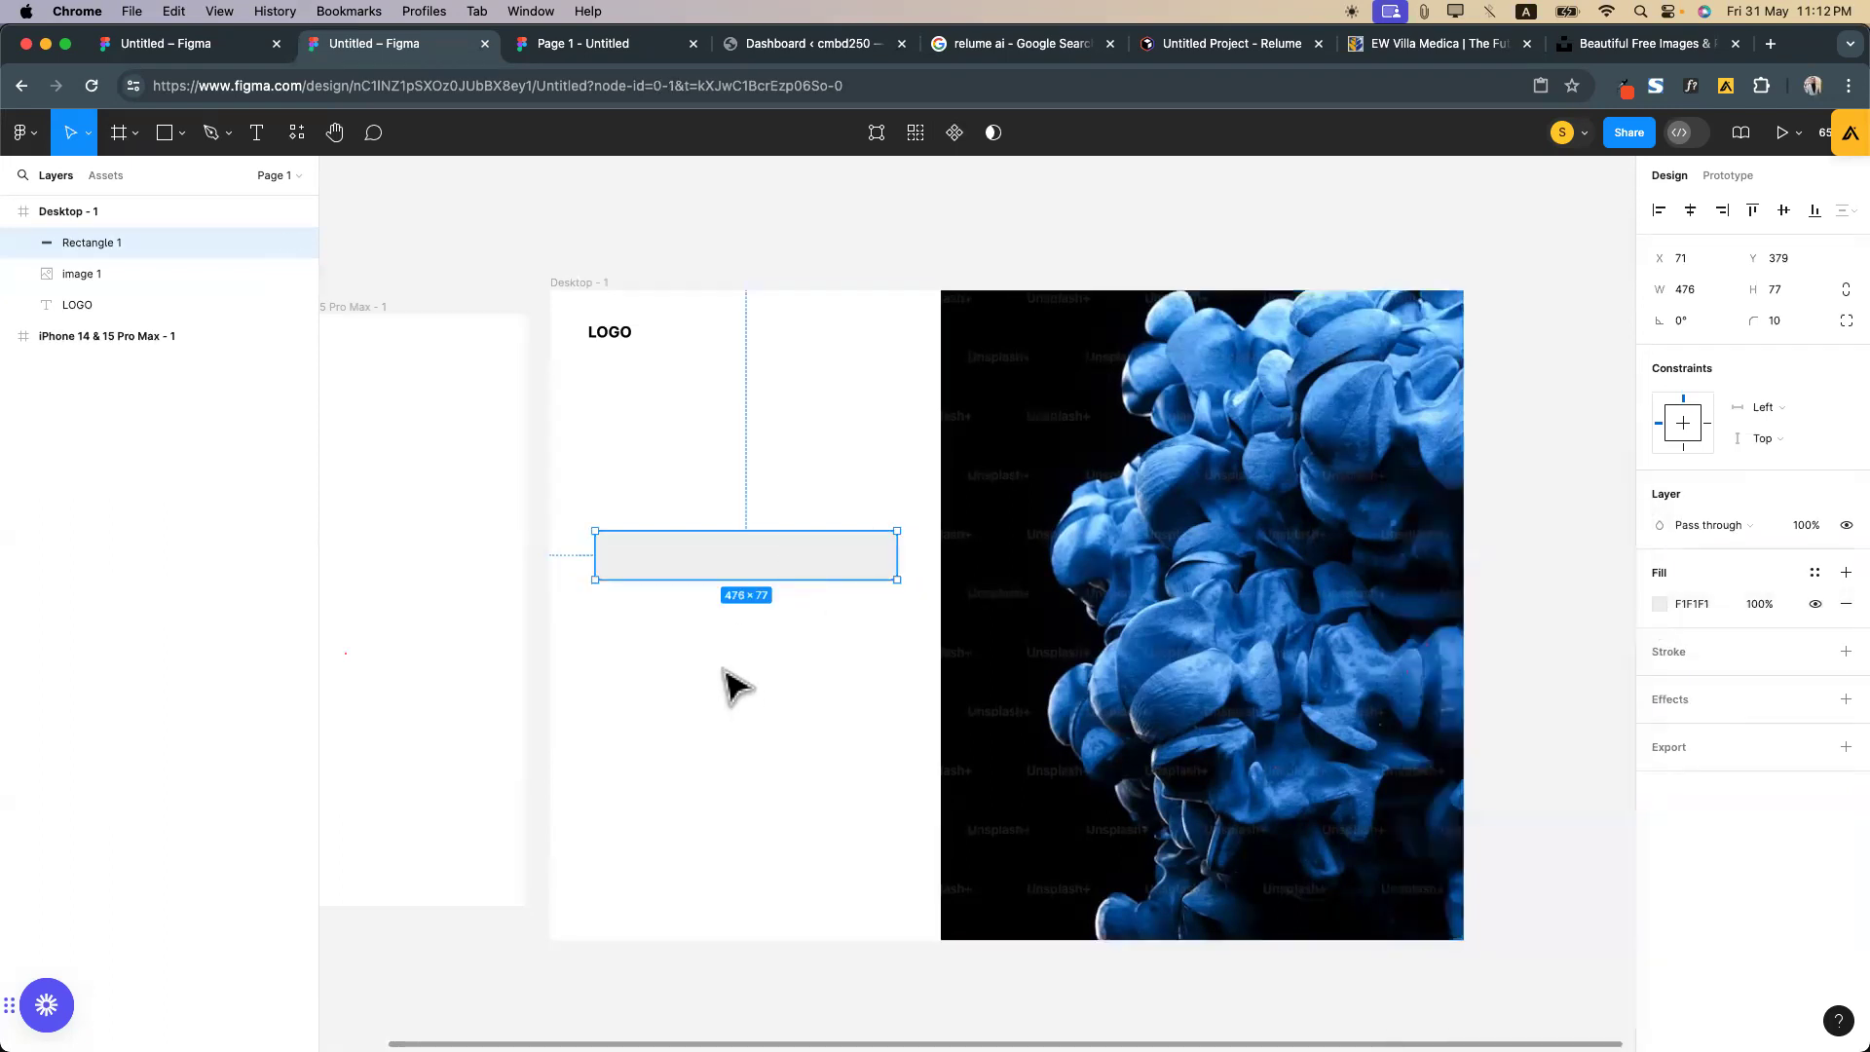
pyautogui.click(613, 343)
pyautogui.click(613, 340)
pyautogui.click(711, 341)
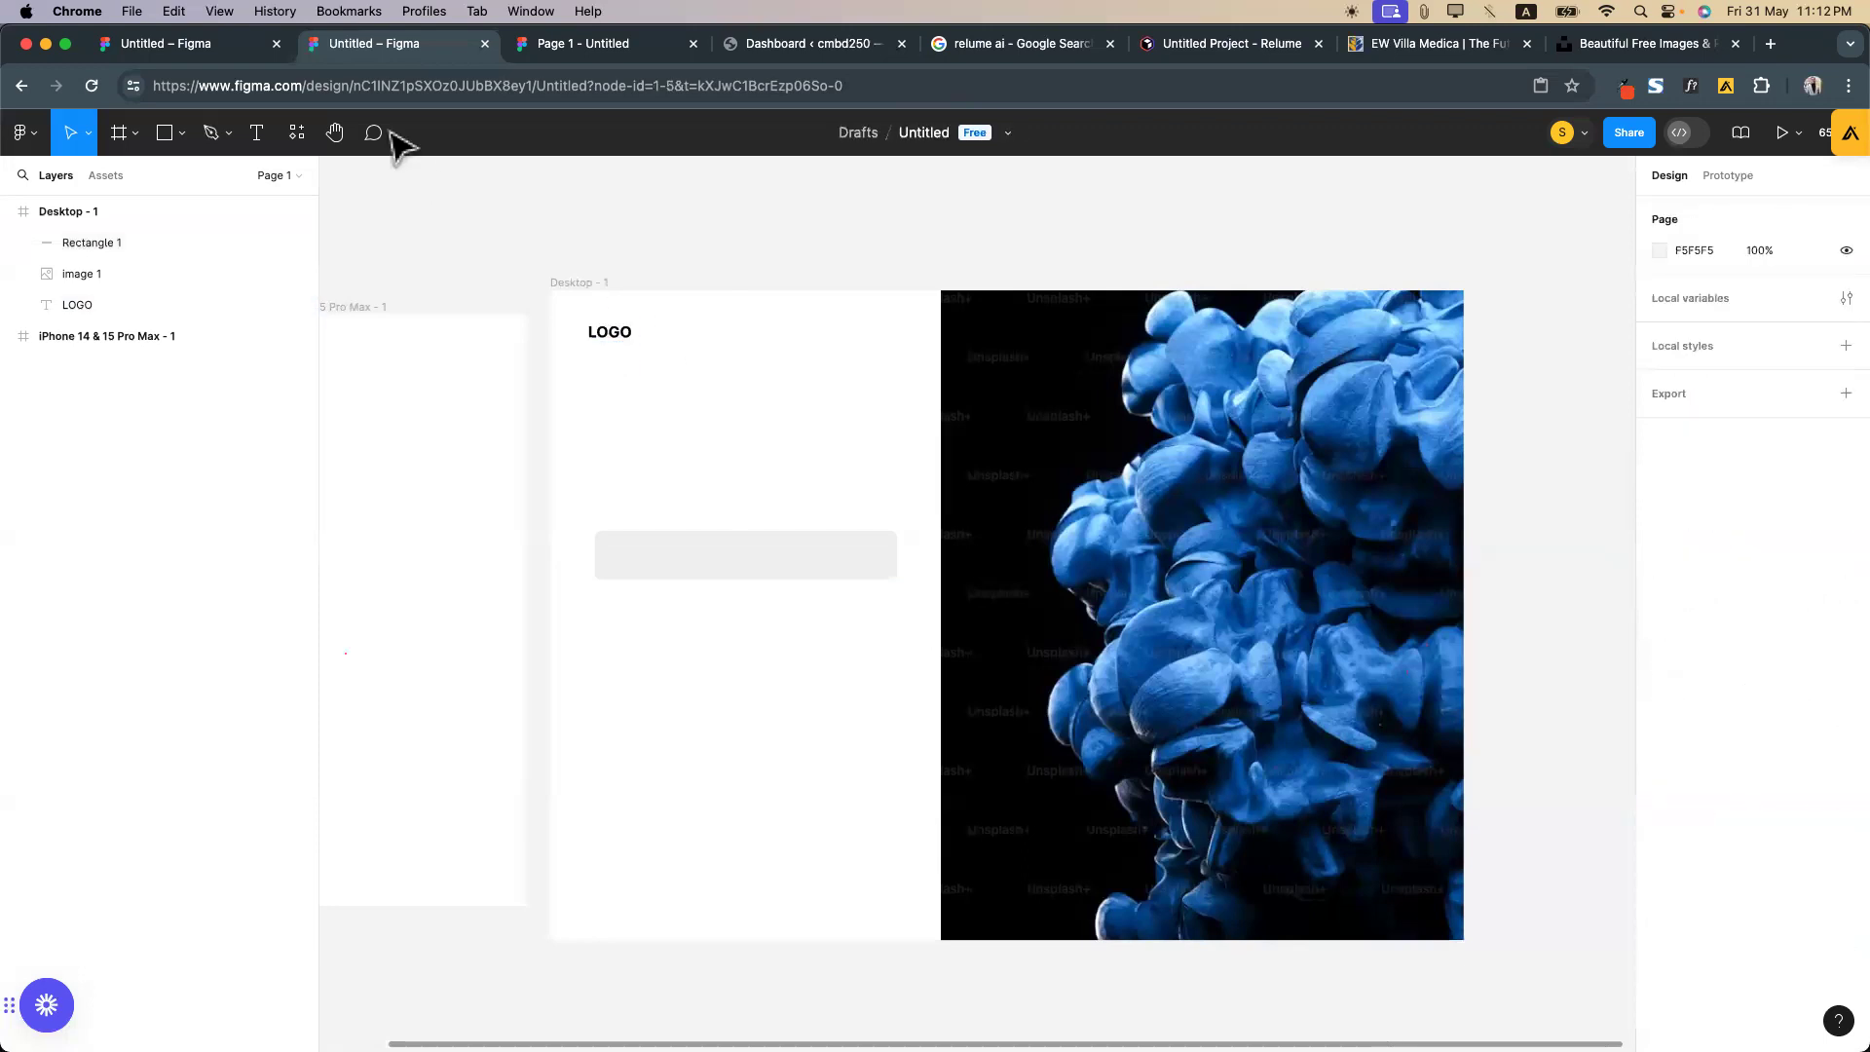
# Add an 'E.G John Doe' placeholder in Regular weight inside the grey field.
pyautogui.click(257, 134)
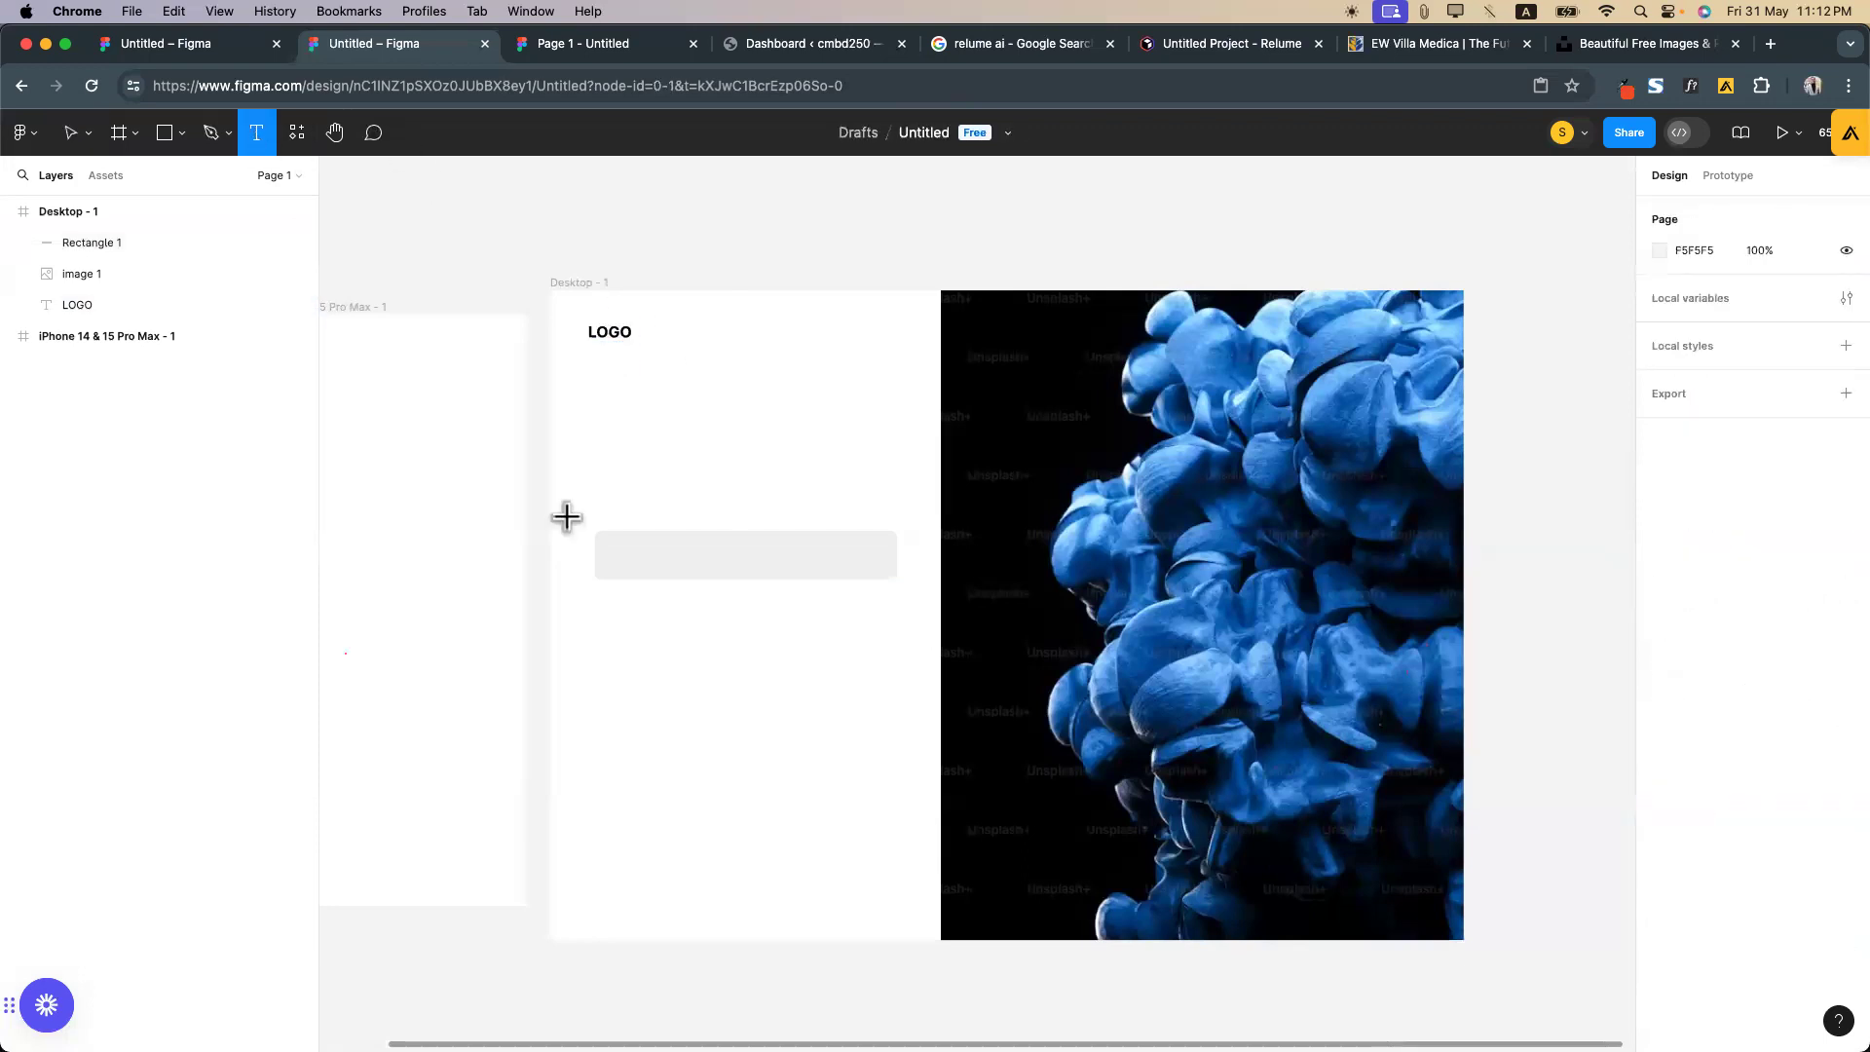
pyautogui.click(615, 554)
pyautogui.write('E.G')
pyautogui.press('Escape')
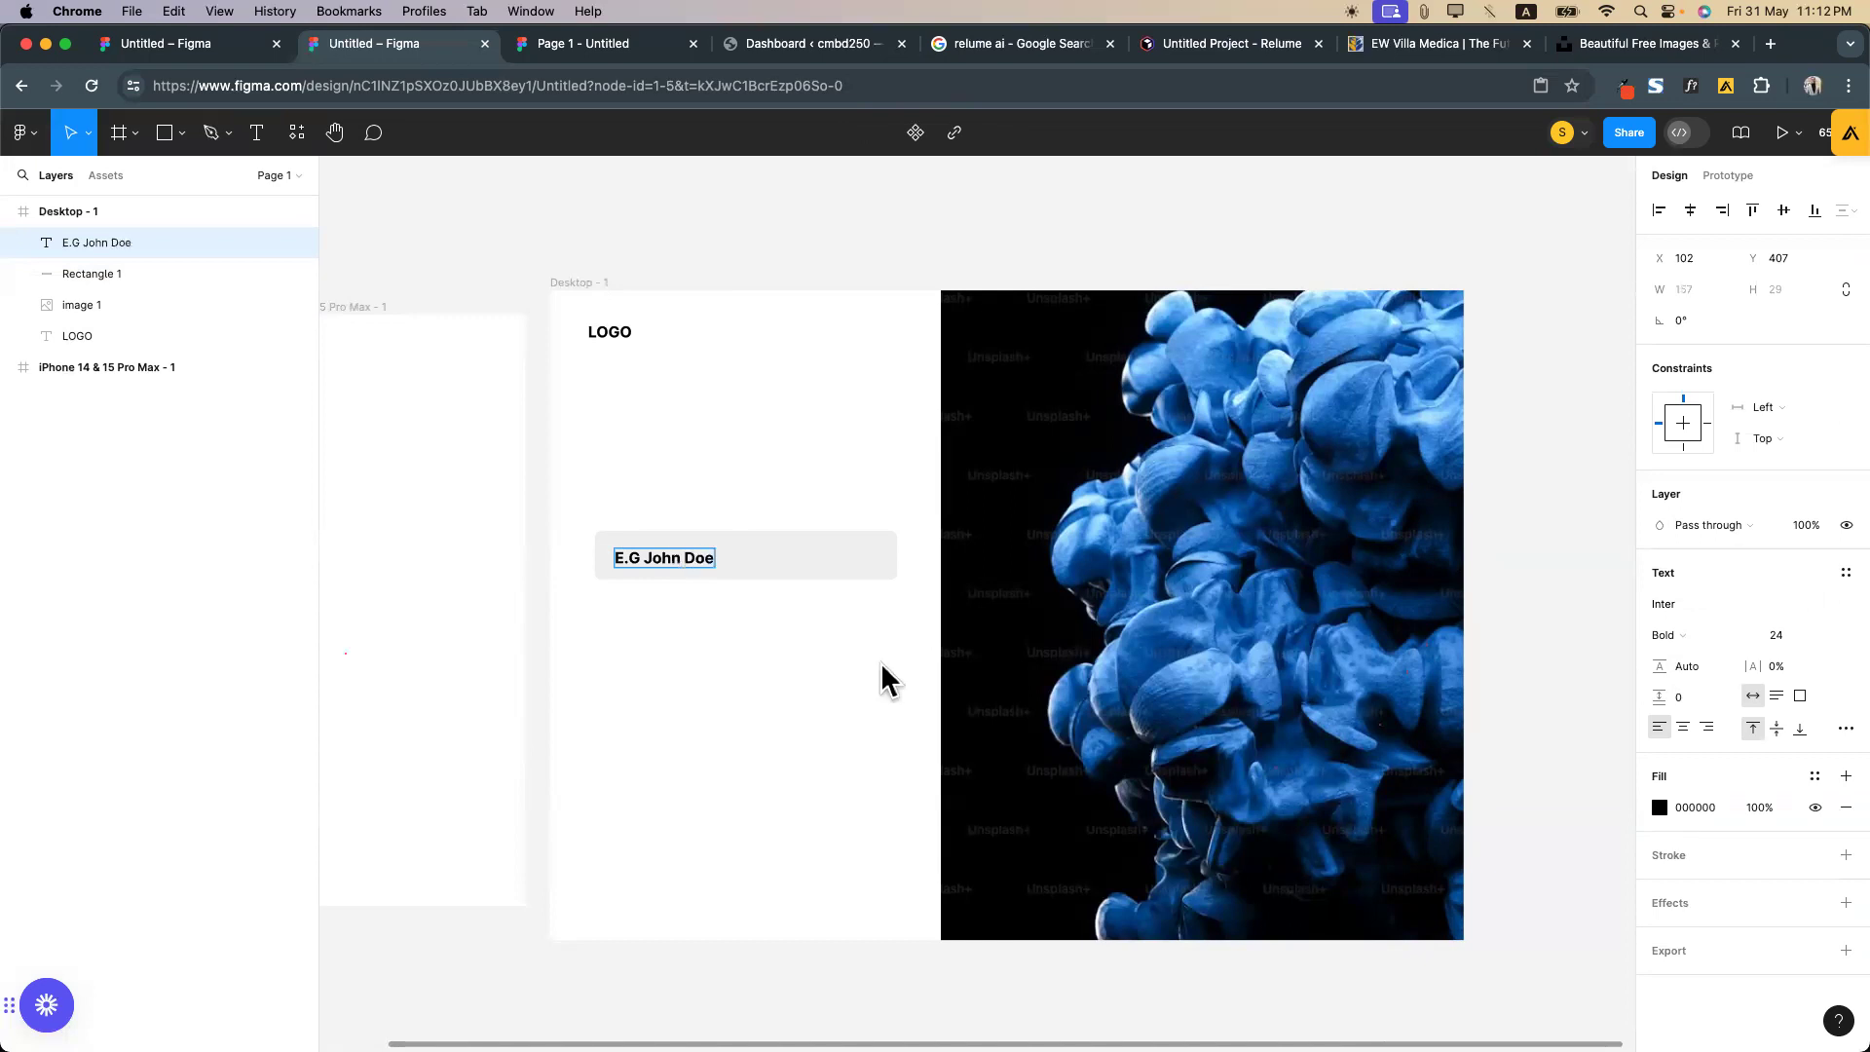
pyautogui.moveTo(636, 568); pyautogui.dragTo(635, 573)
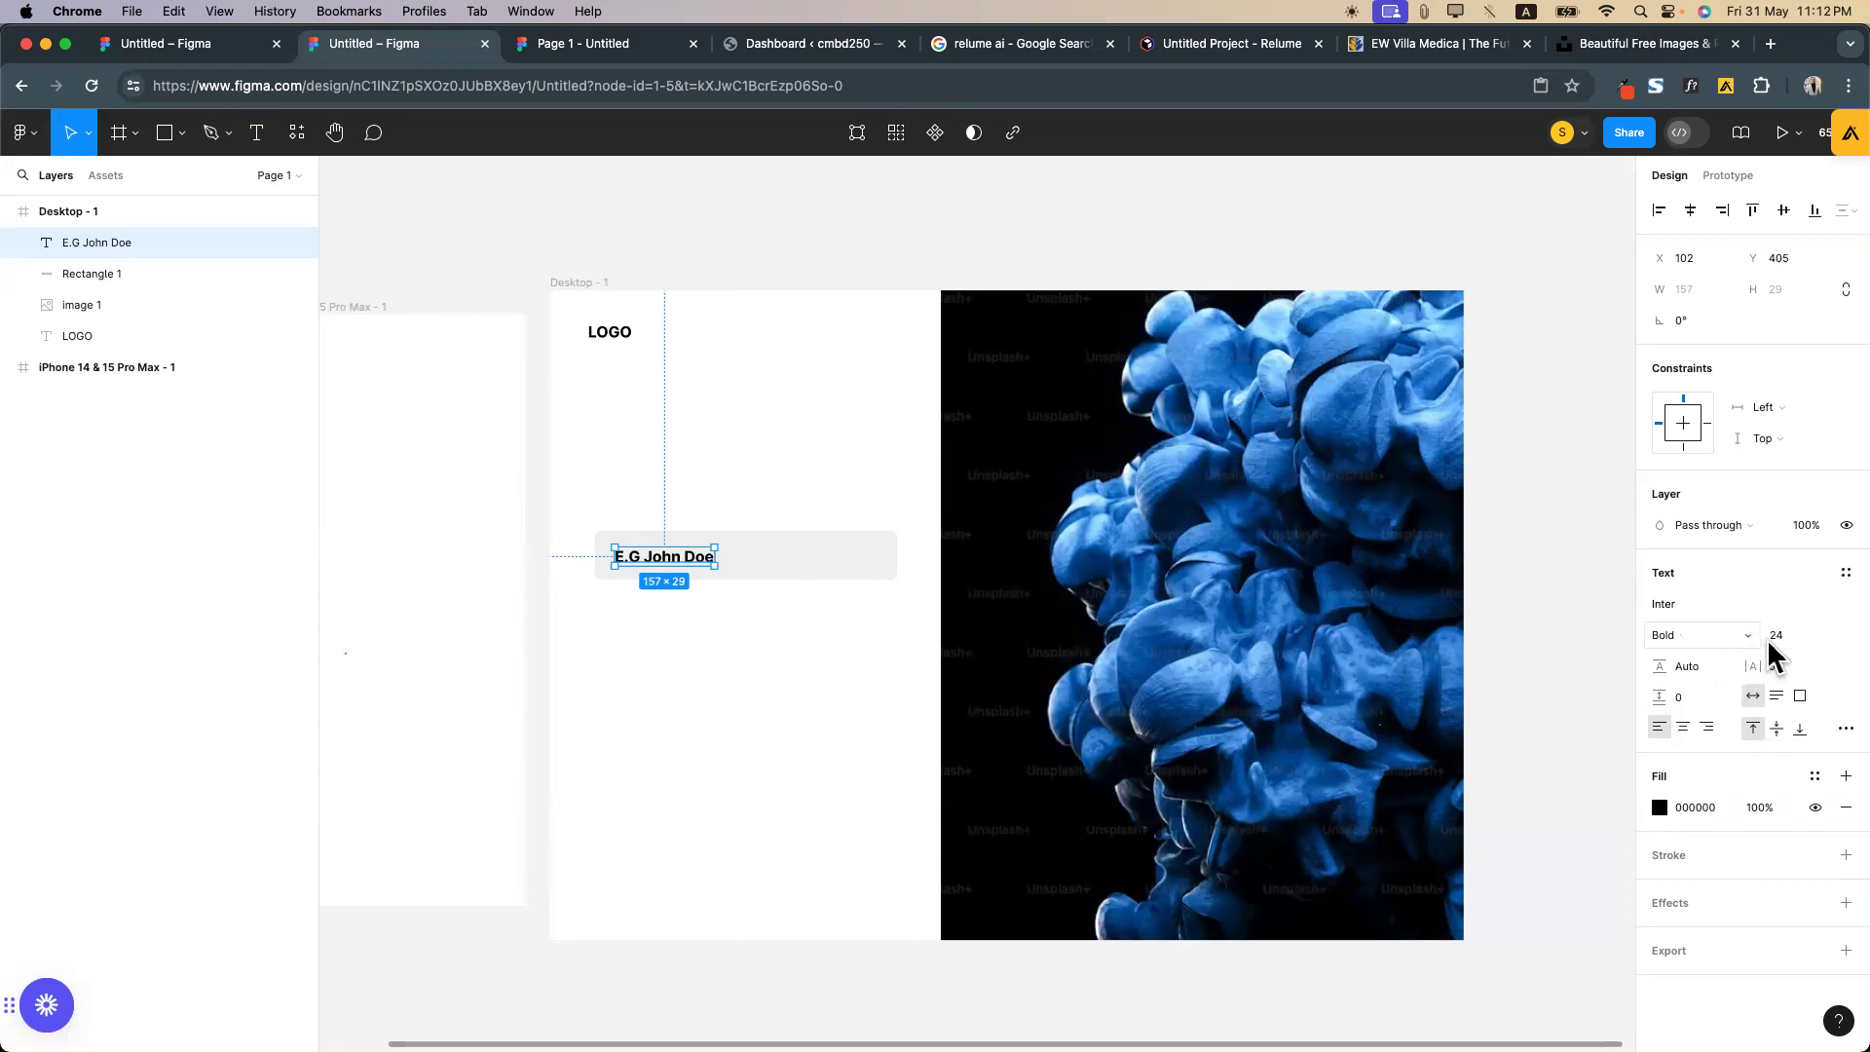
pyautogui.click(1726, 636)
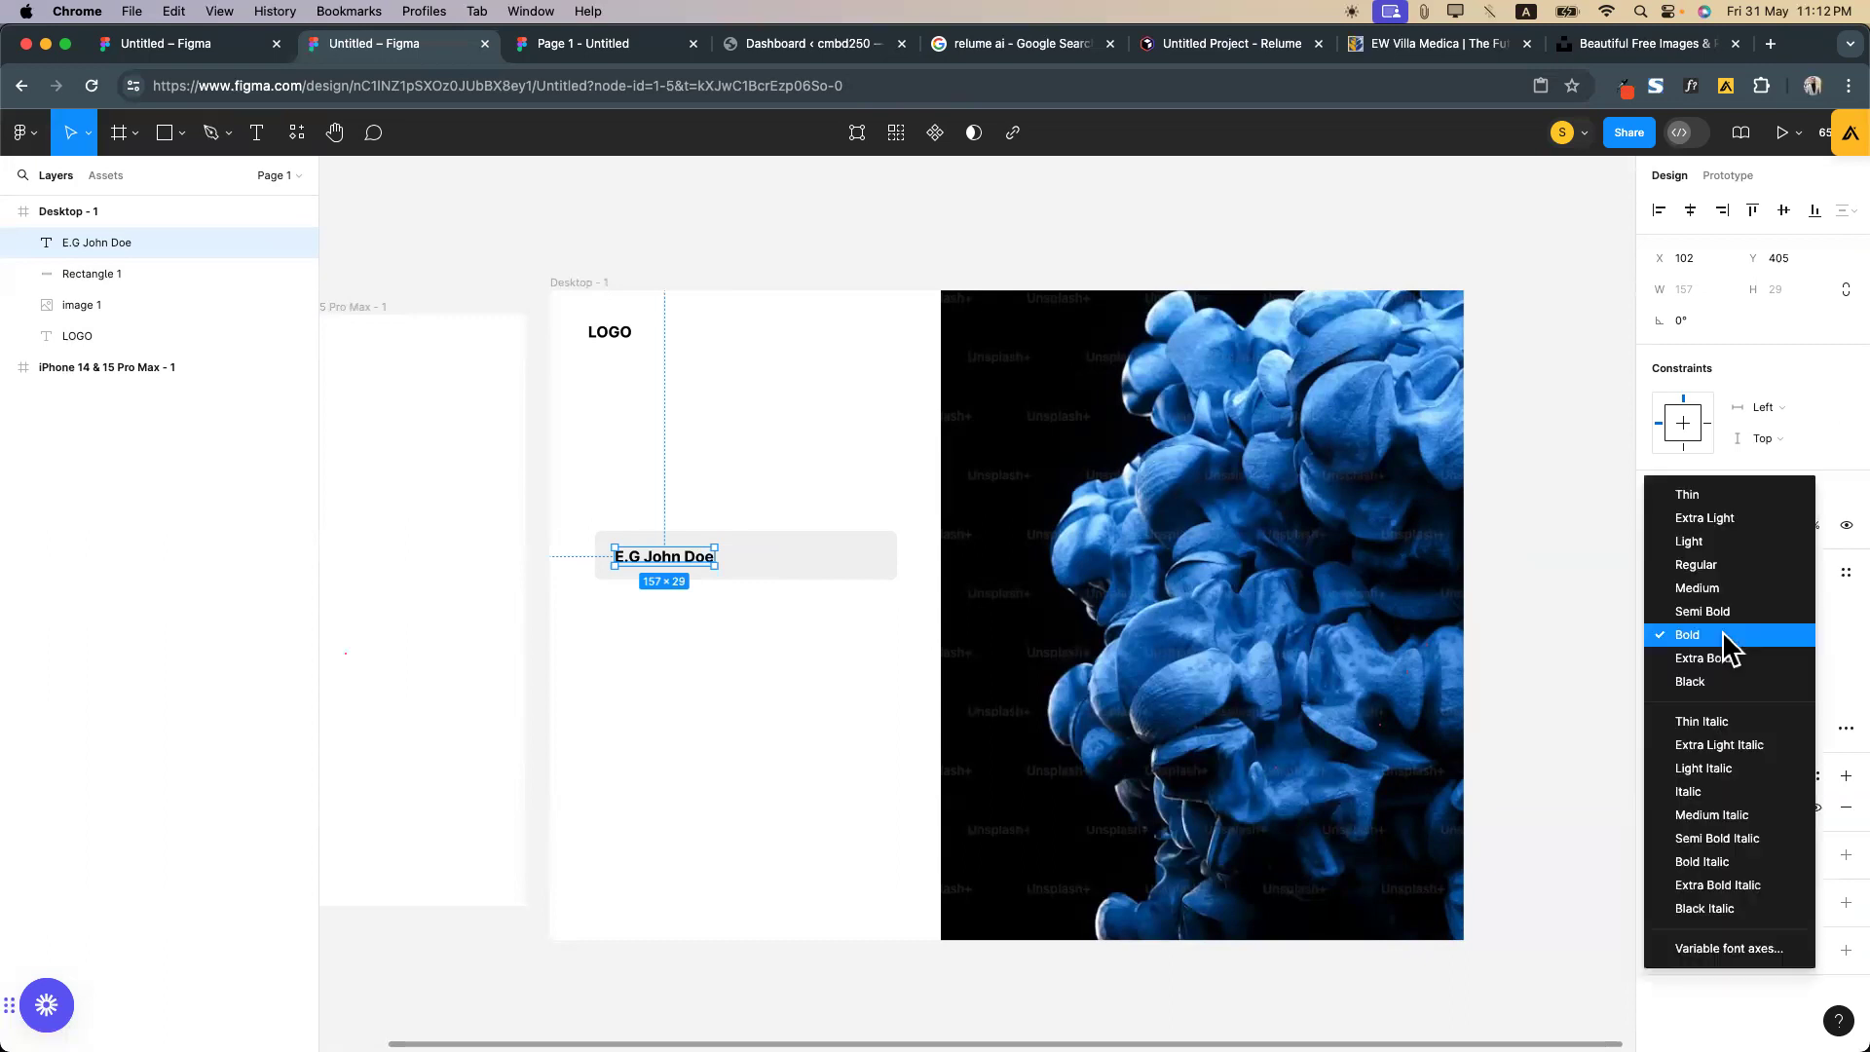
pyautogui.click(1700, 567)
pyautogui.click(785, 628)
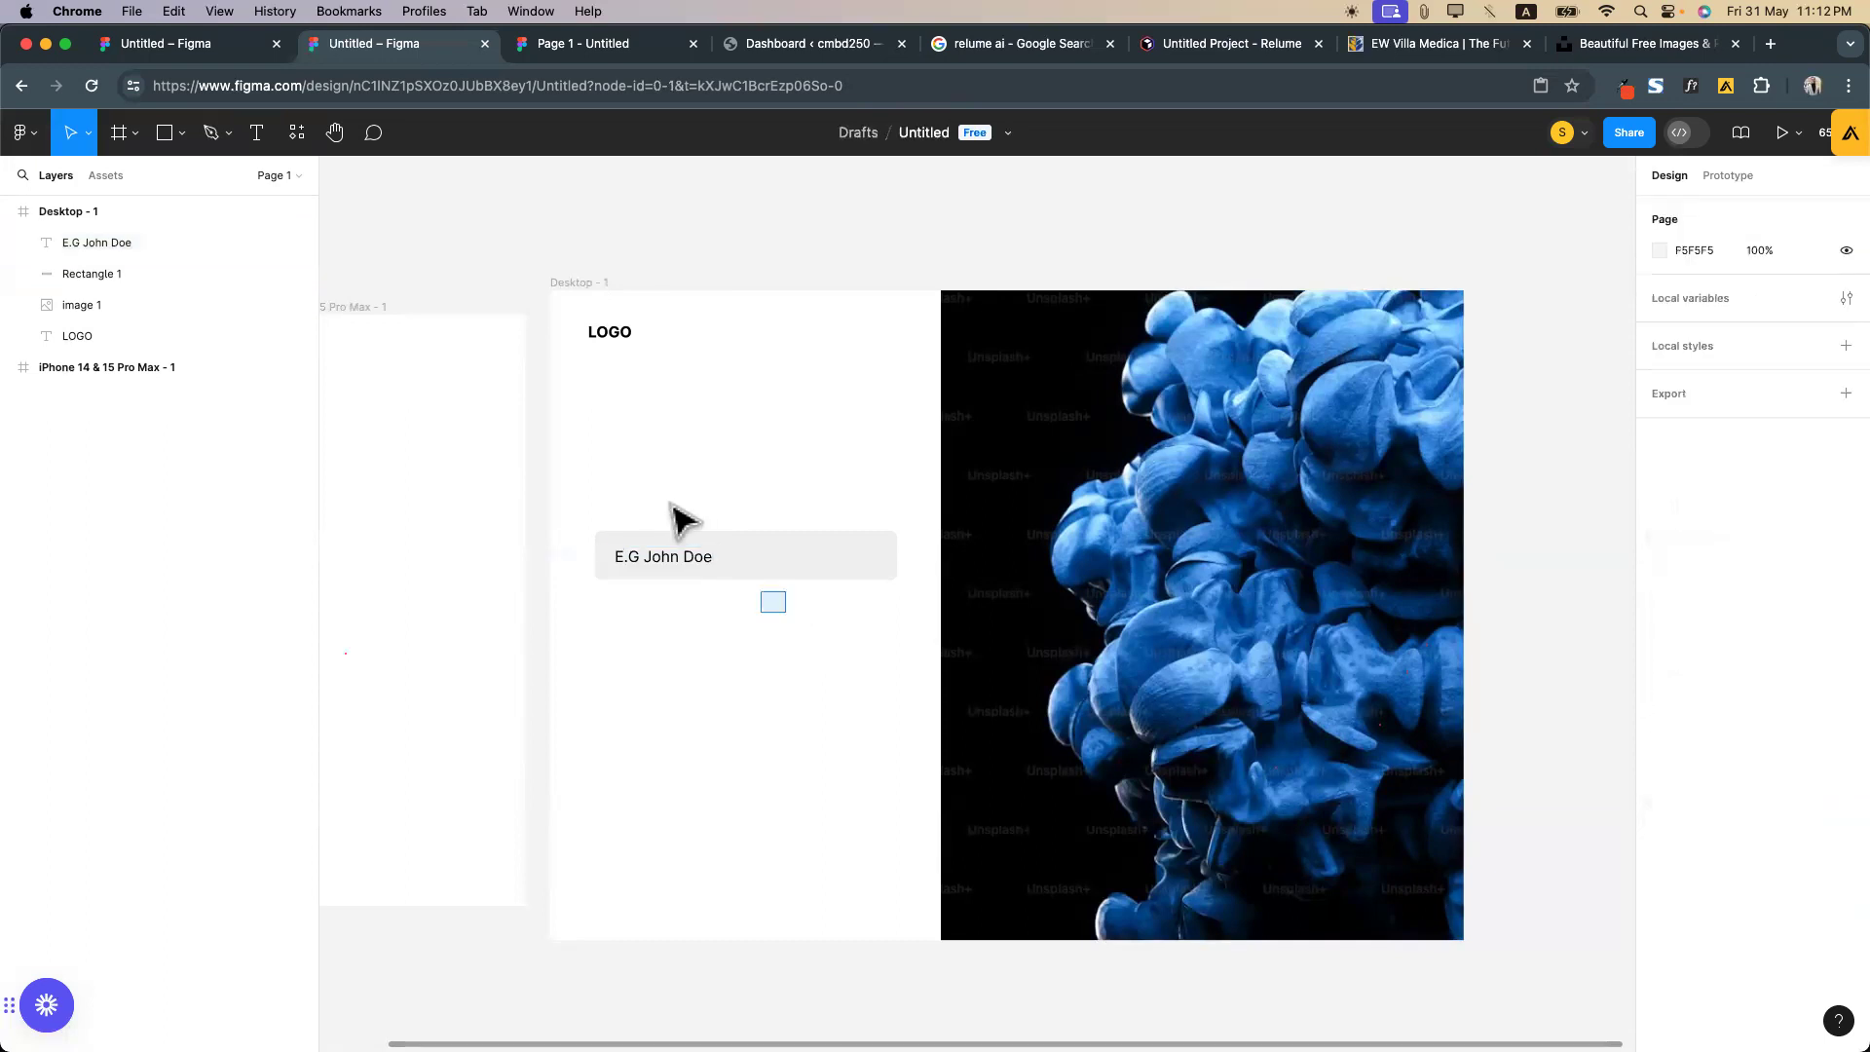
# Duplicate the field below and change its placeholder to asterisks.
pyautogui.moveTo(679, 516); pyautogui.dragTo(647, 489)
pyautogui.press('super+d')
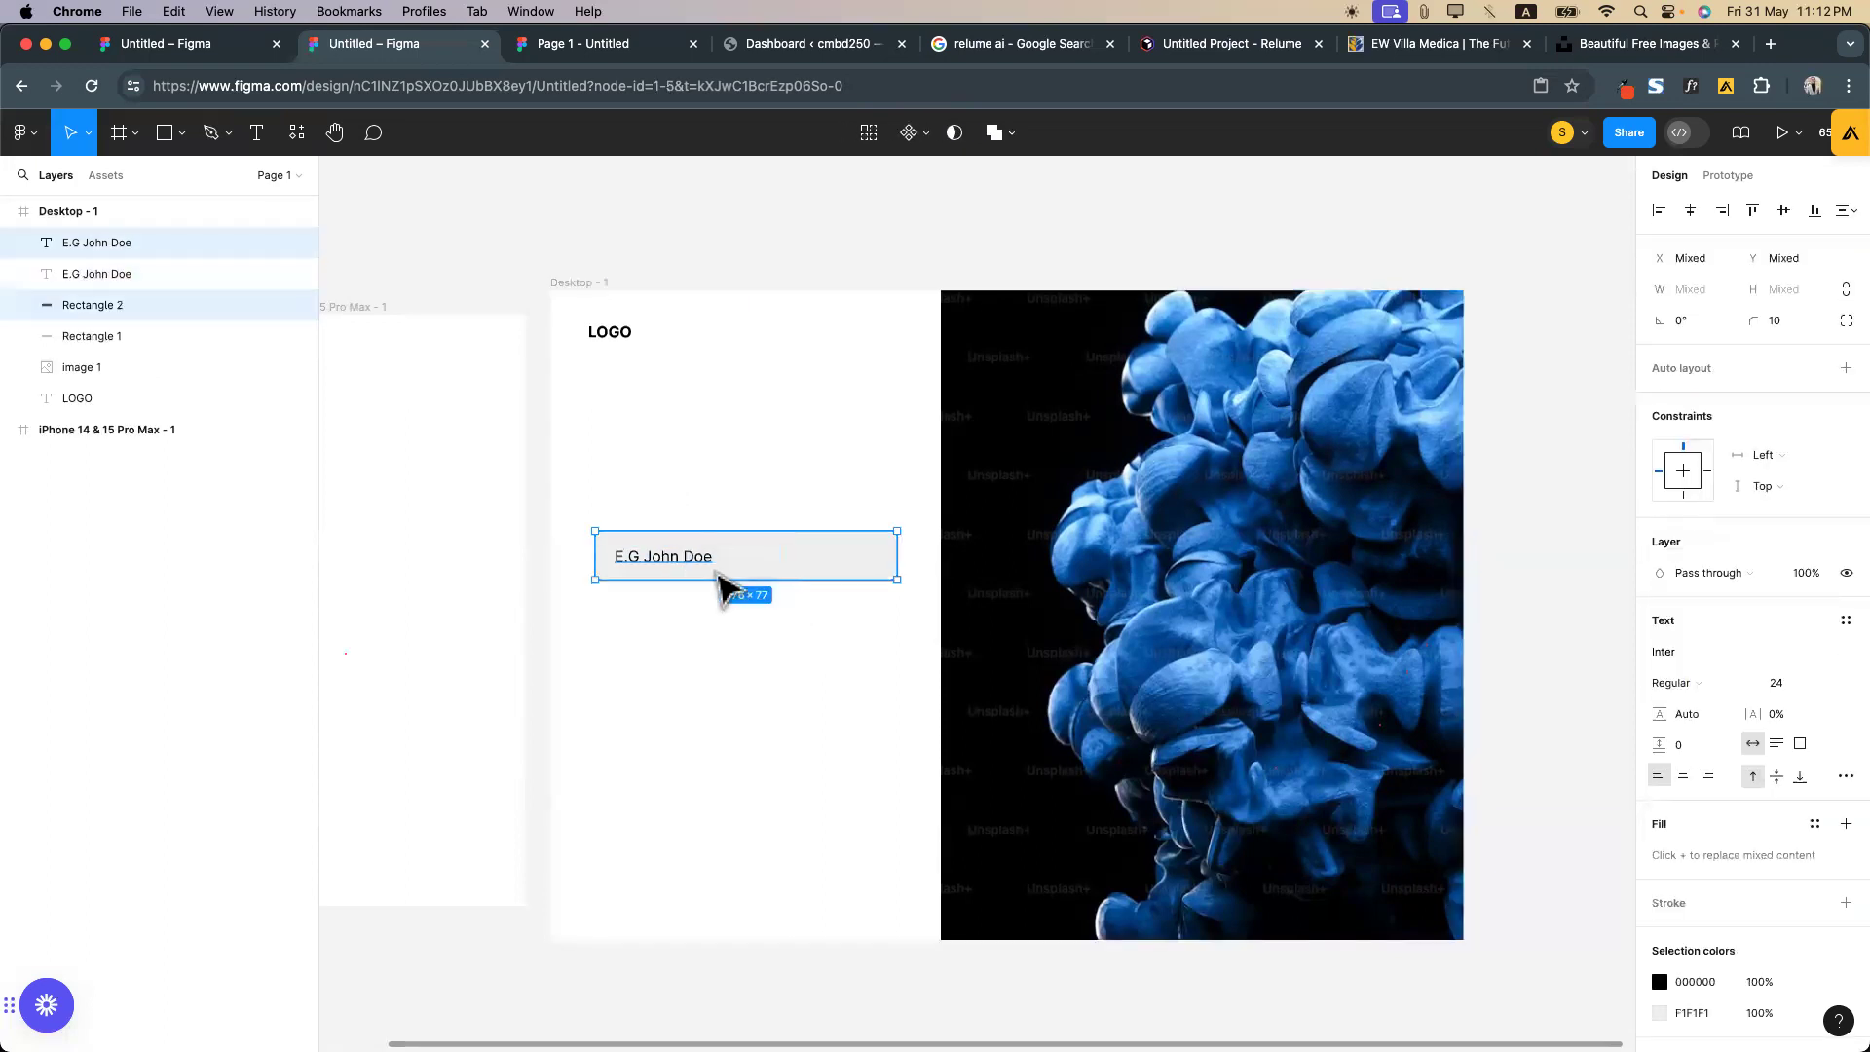
pyautogui.moveTo(720, 587); pyautogui.dragTo(725, 643)
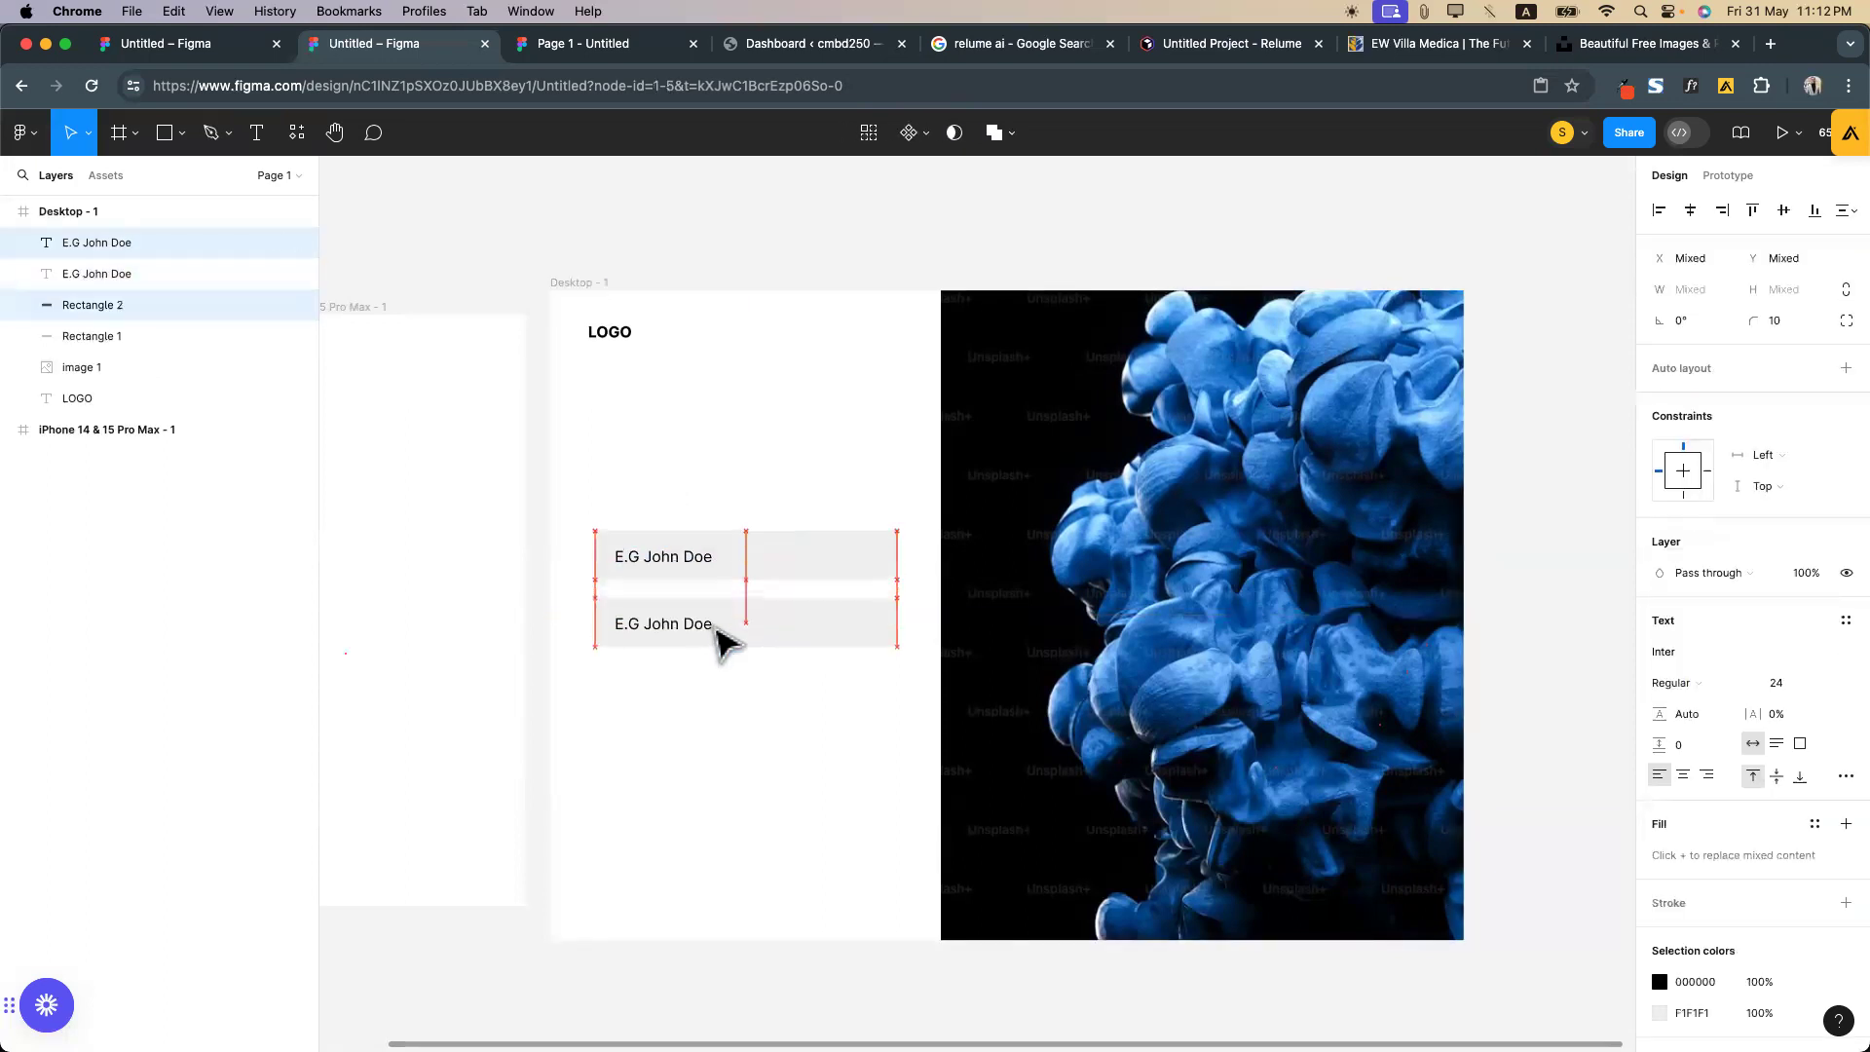
pyautogui.press('Escape')
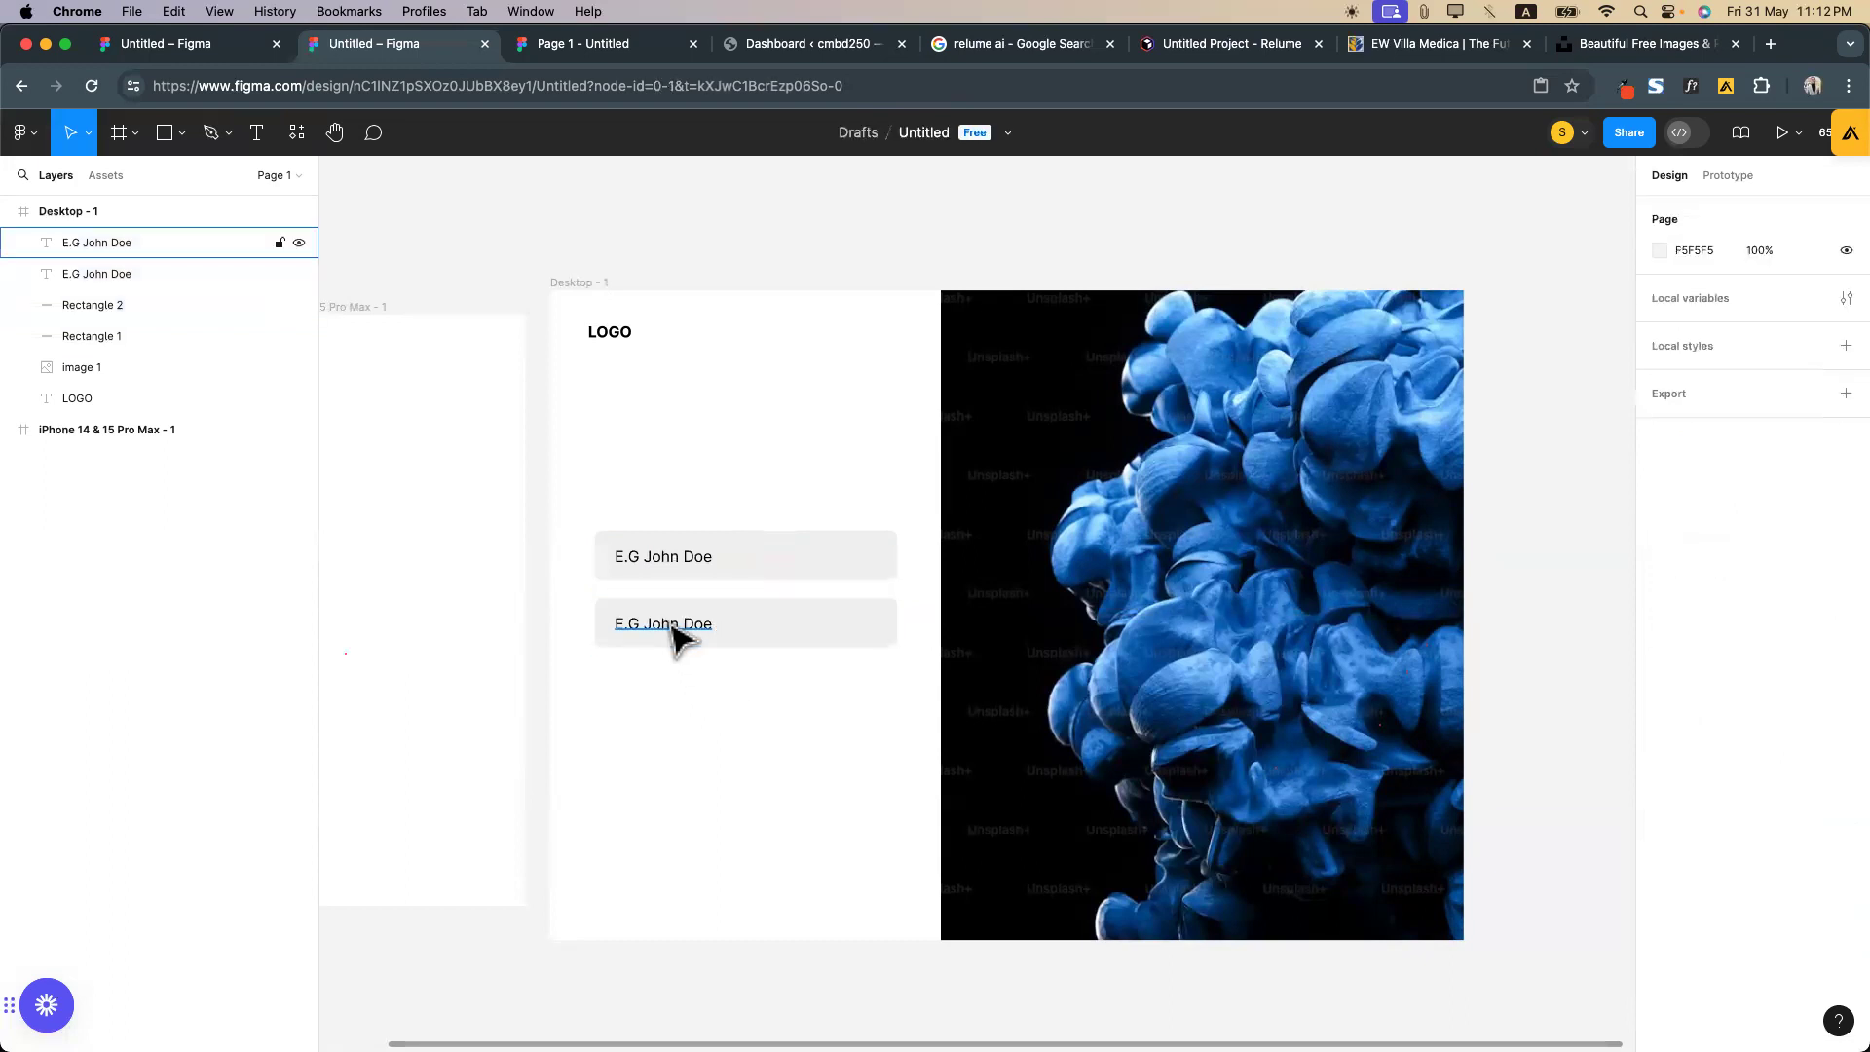
pyautogui.doubleClick(670, 624)
pyautogui.write('**')
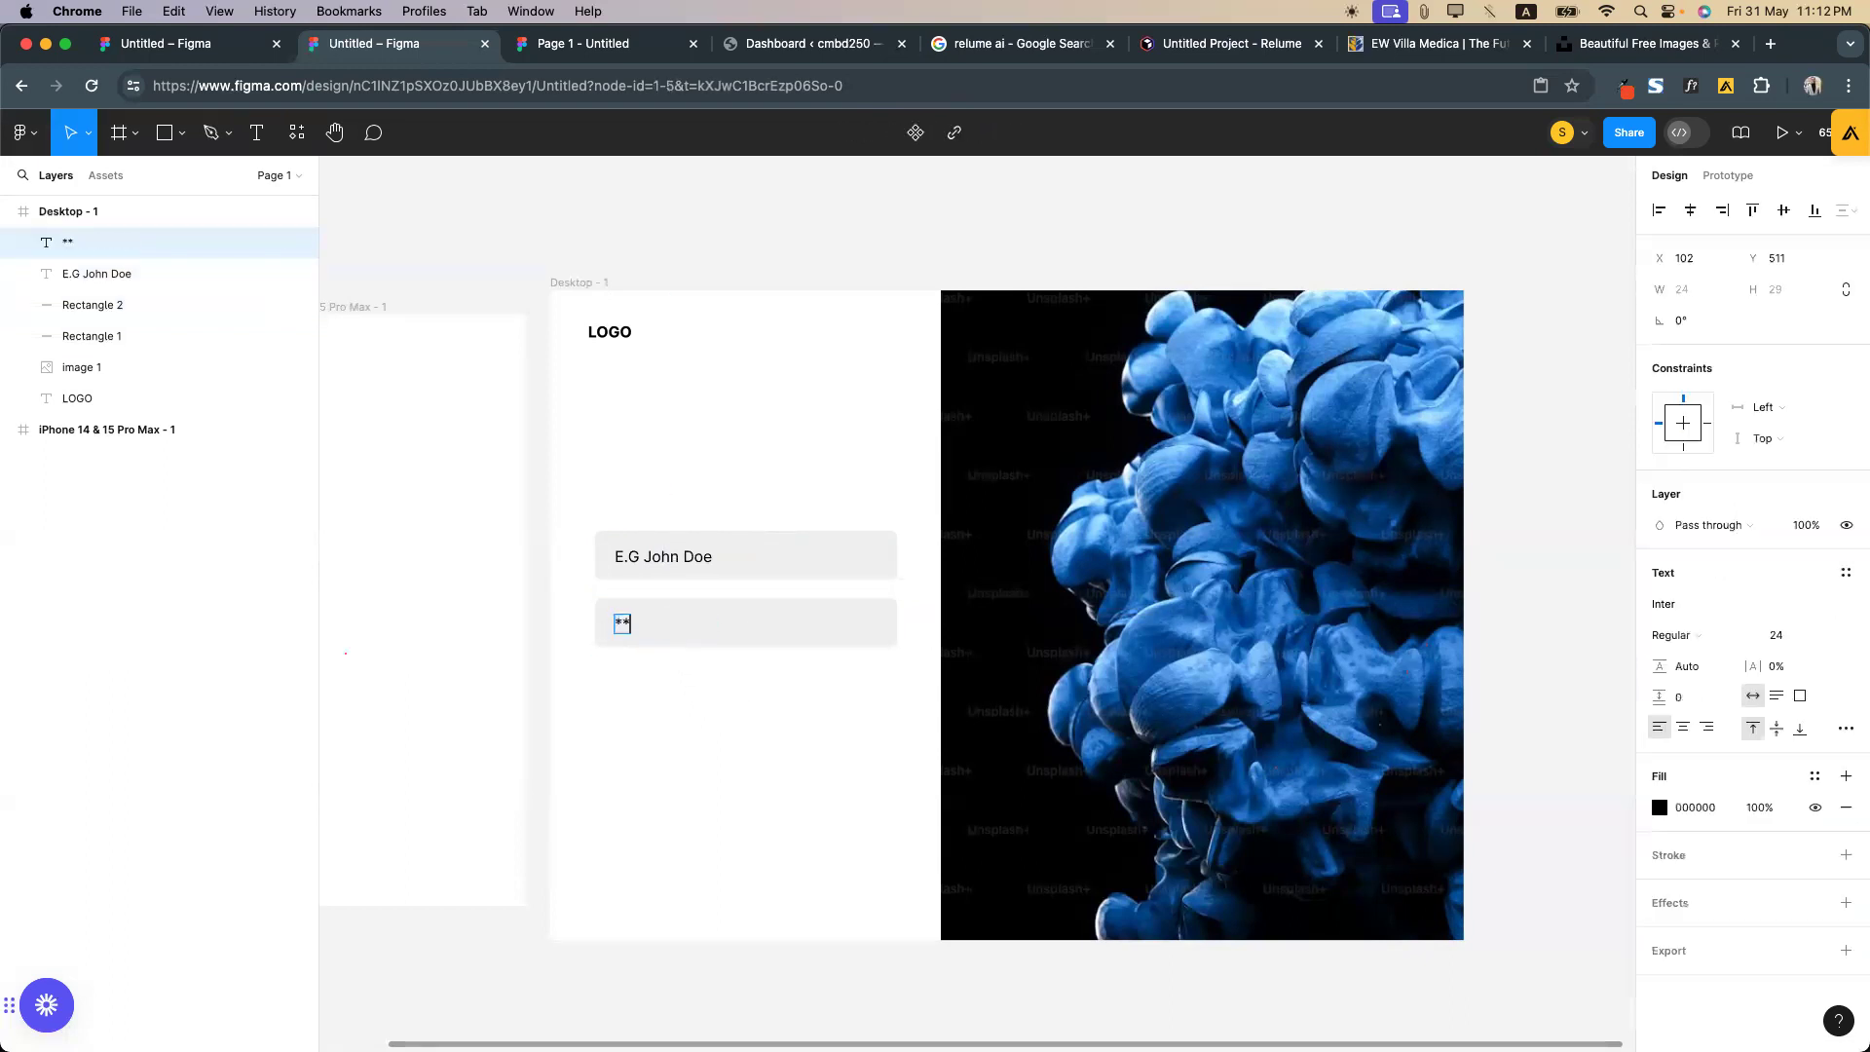
pyautogui.press('Escape')
pyautogui.press('Escape')
# Move the heading text just above the input fields and change its wording to 'Login'.
pyautogui.moveTo(610, 332)
pyautogui.mouseDown()
pyautogui.moveTo(748, 503)
pyautogui.moveTo(739, 484)
pyautogui.mouseUp()
pyautogui.doubleClick(738, 481)
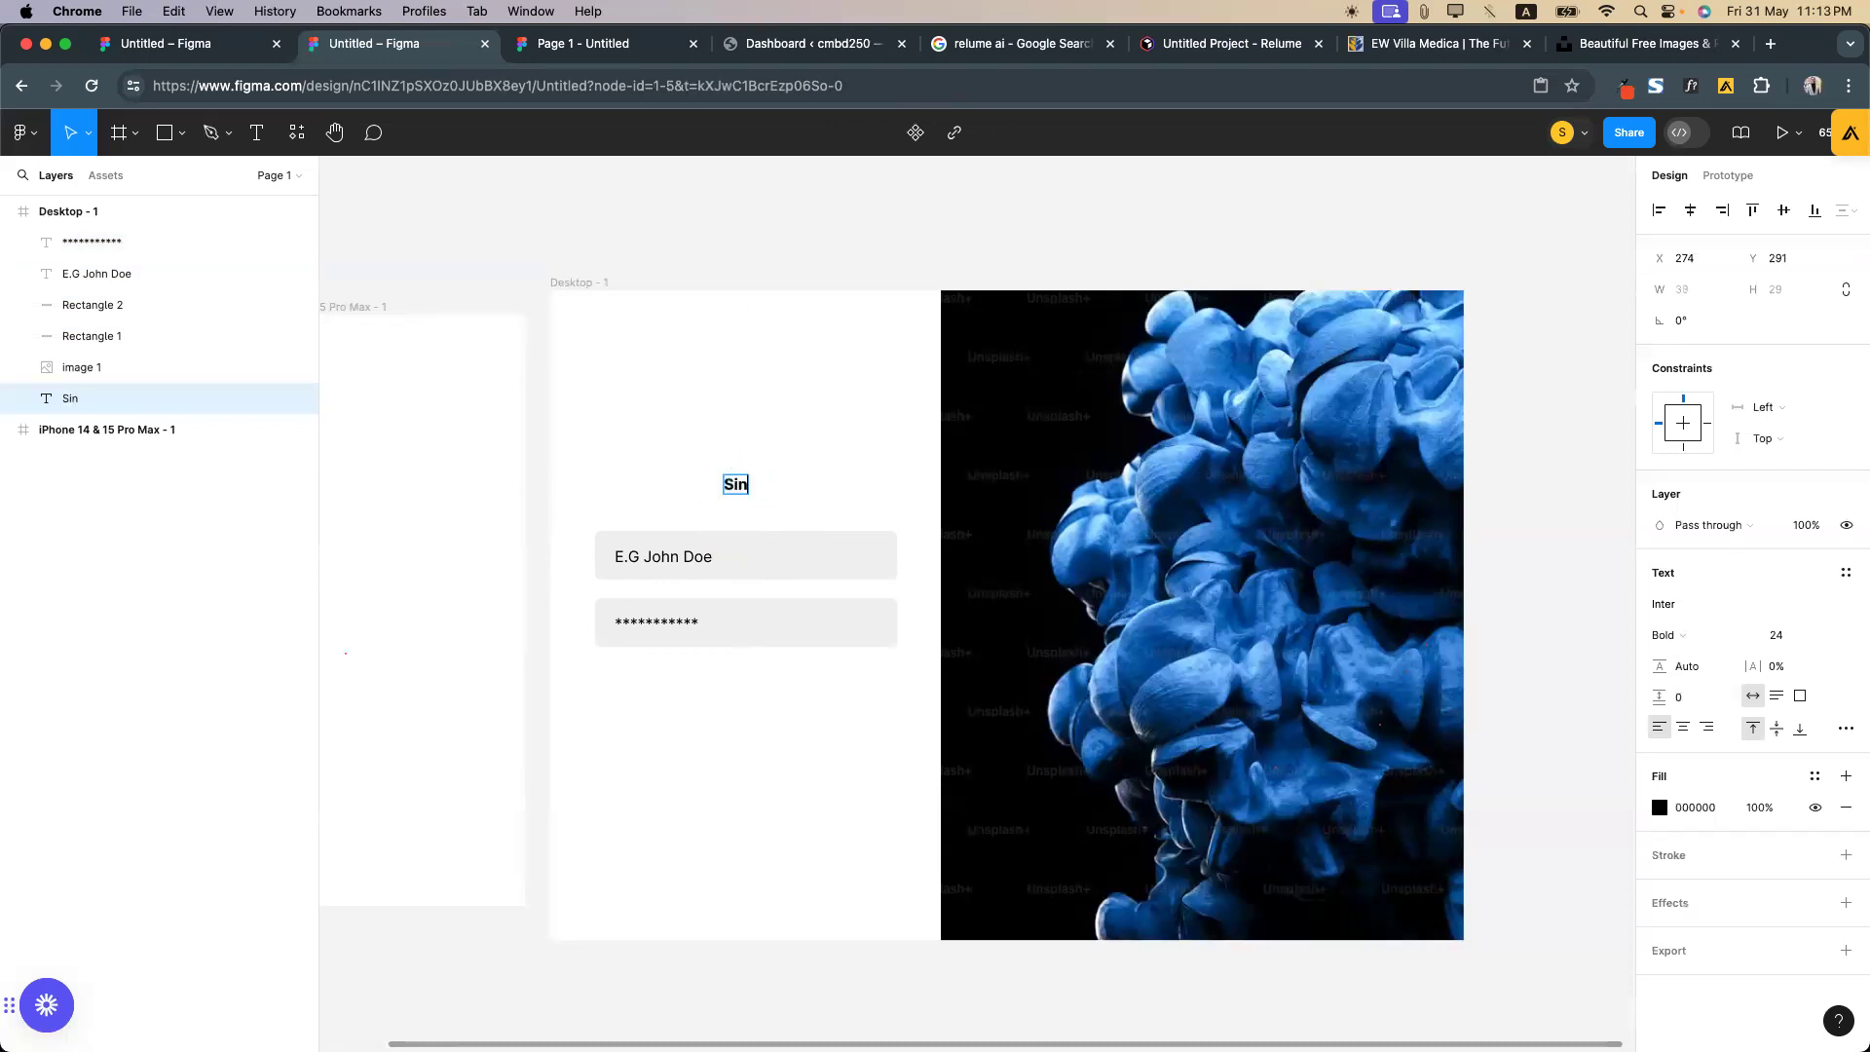
pyautogui.write('LO')
pyautogui.press('Escape')
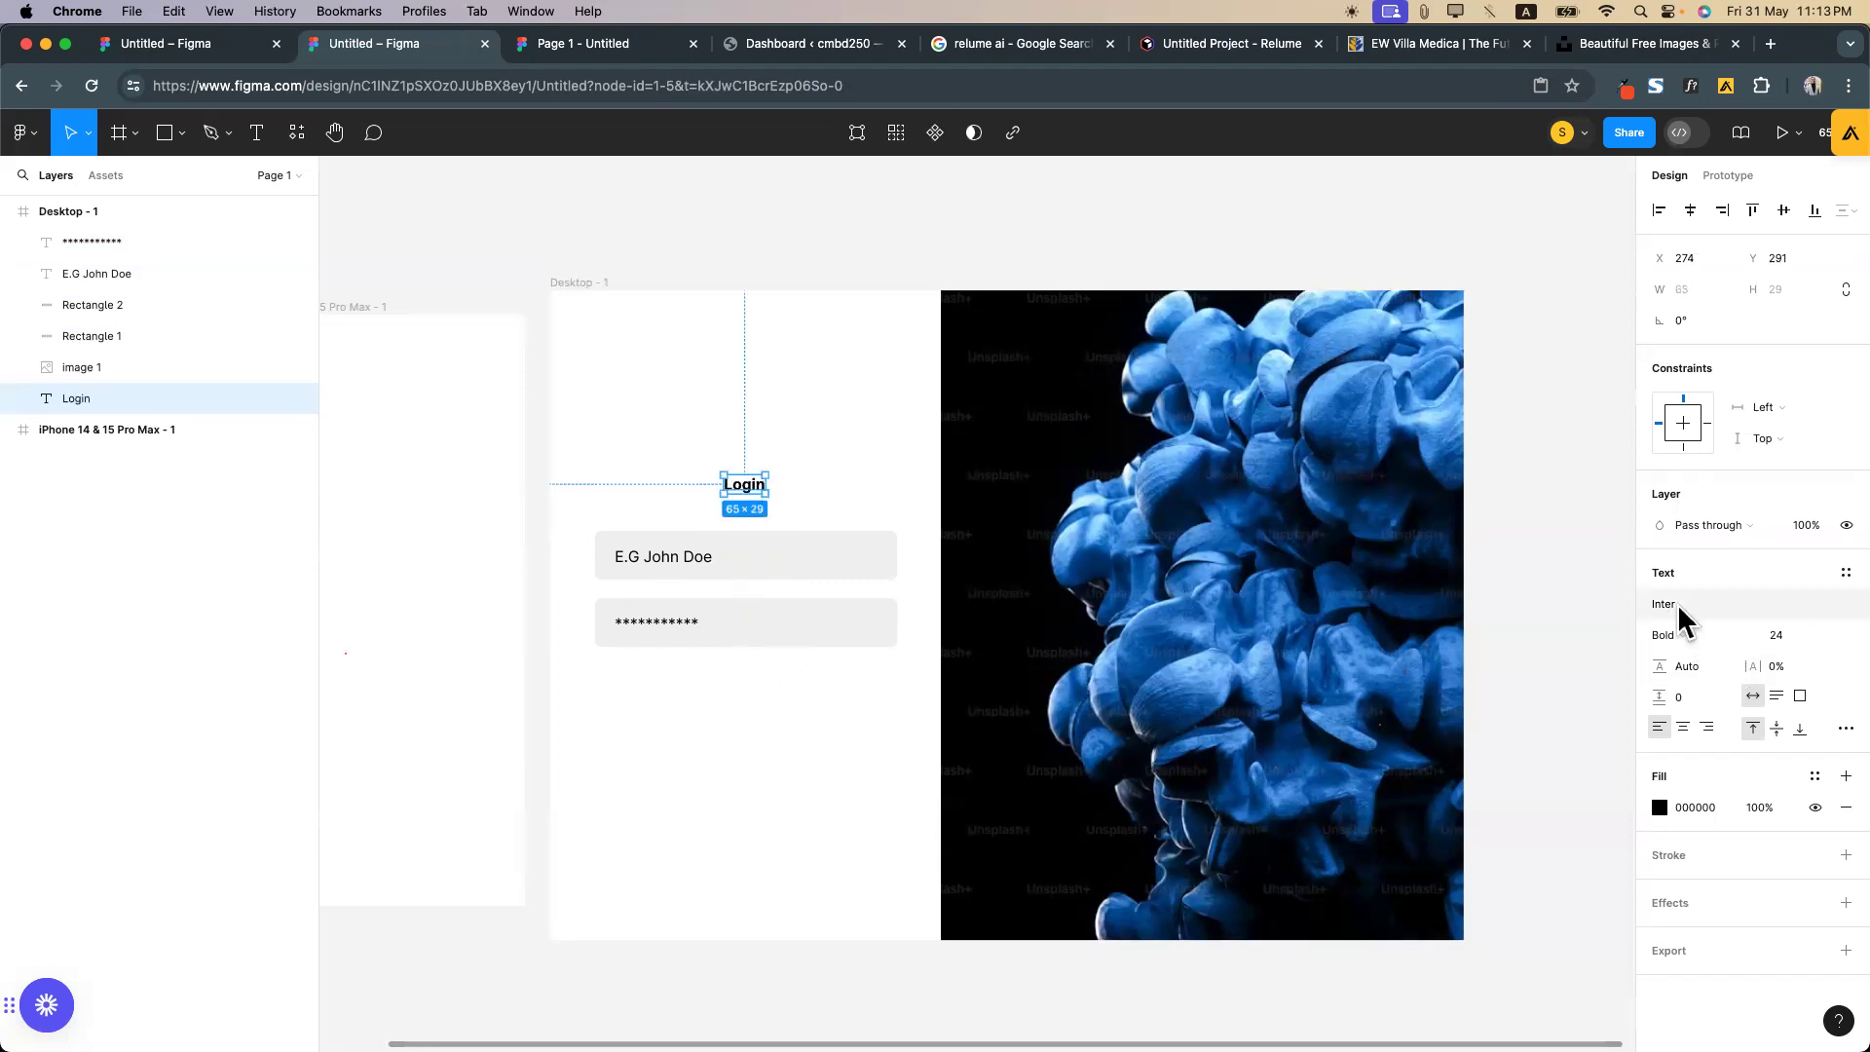
# Make the Login heading Inter Bold at size 48 and centre it above the fields.
pyautogui.click(1713, 606)
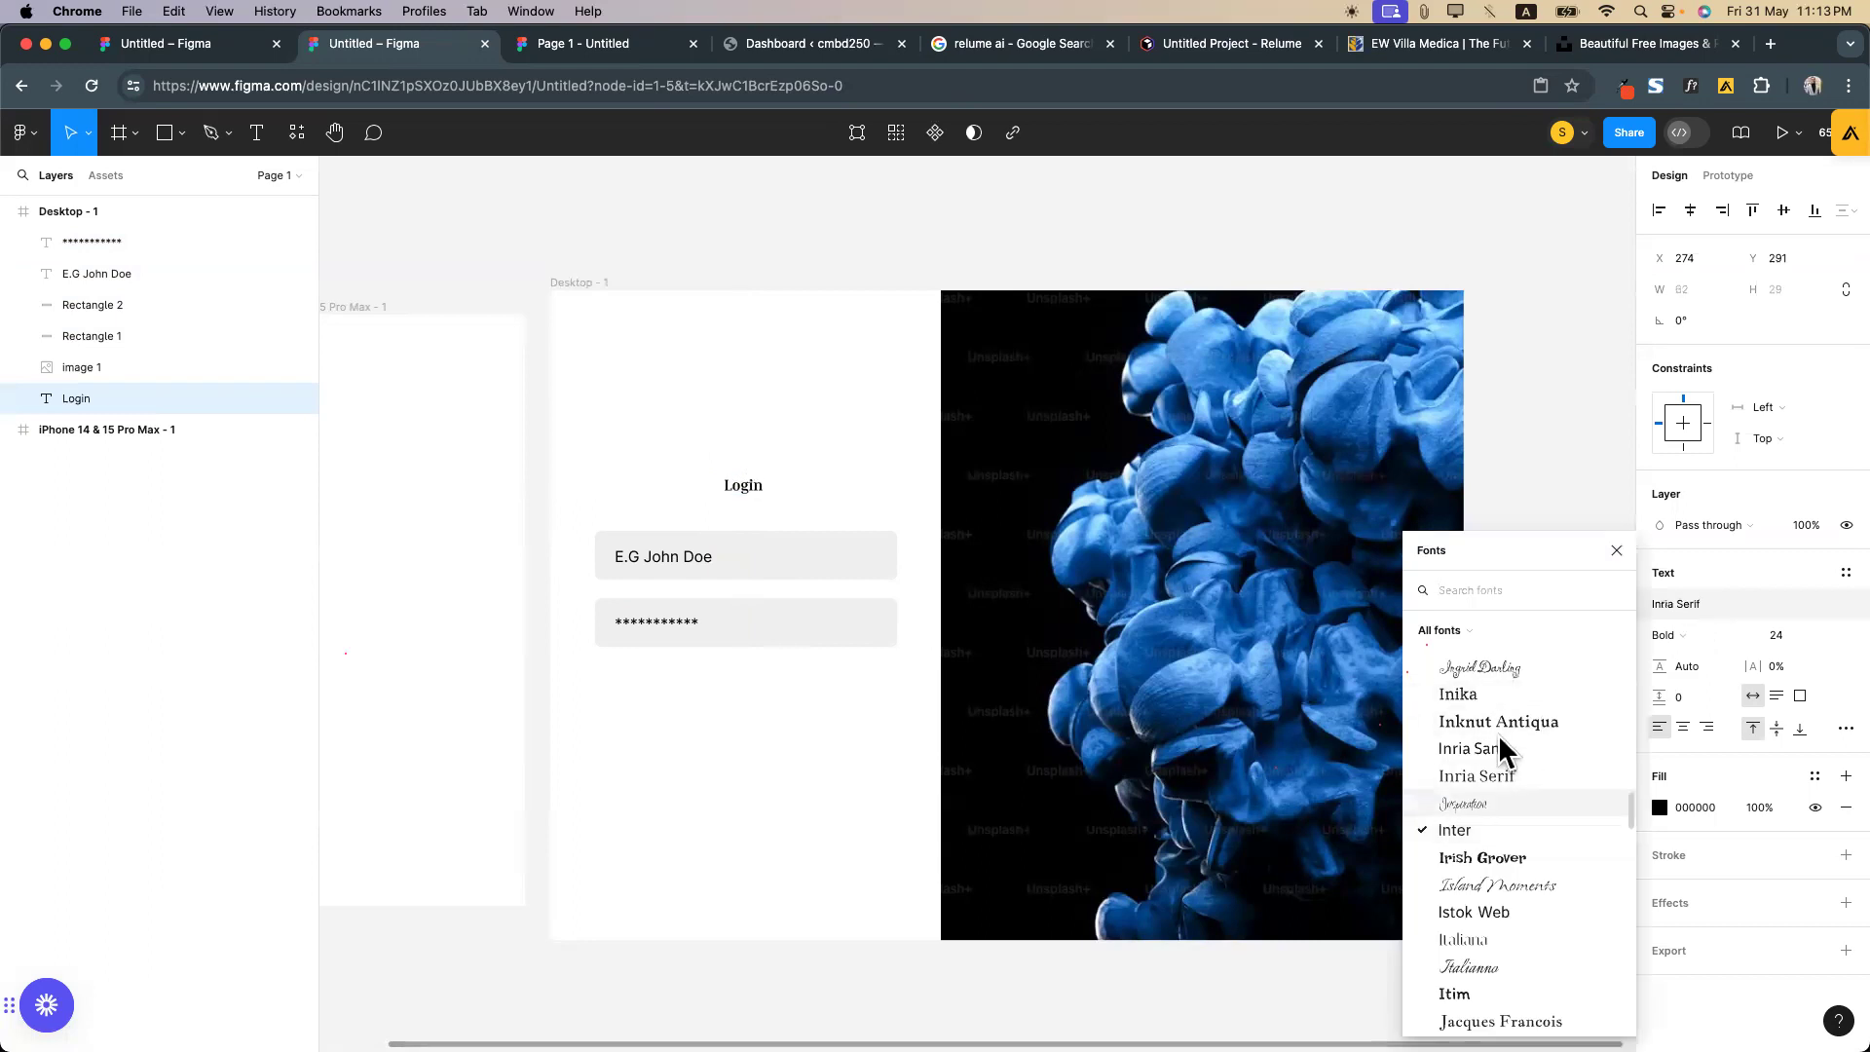
pyautogui.click(1824, 635)
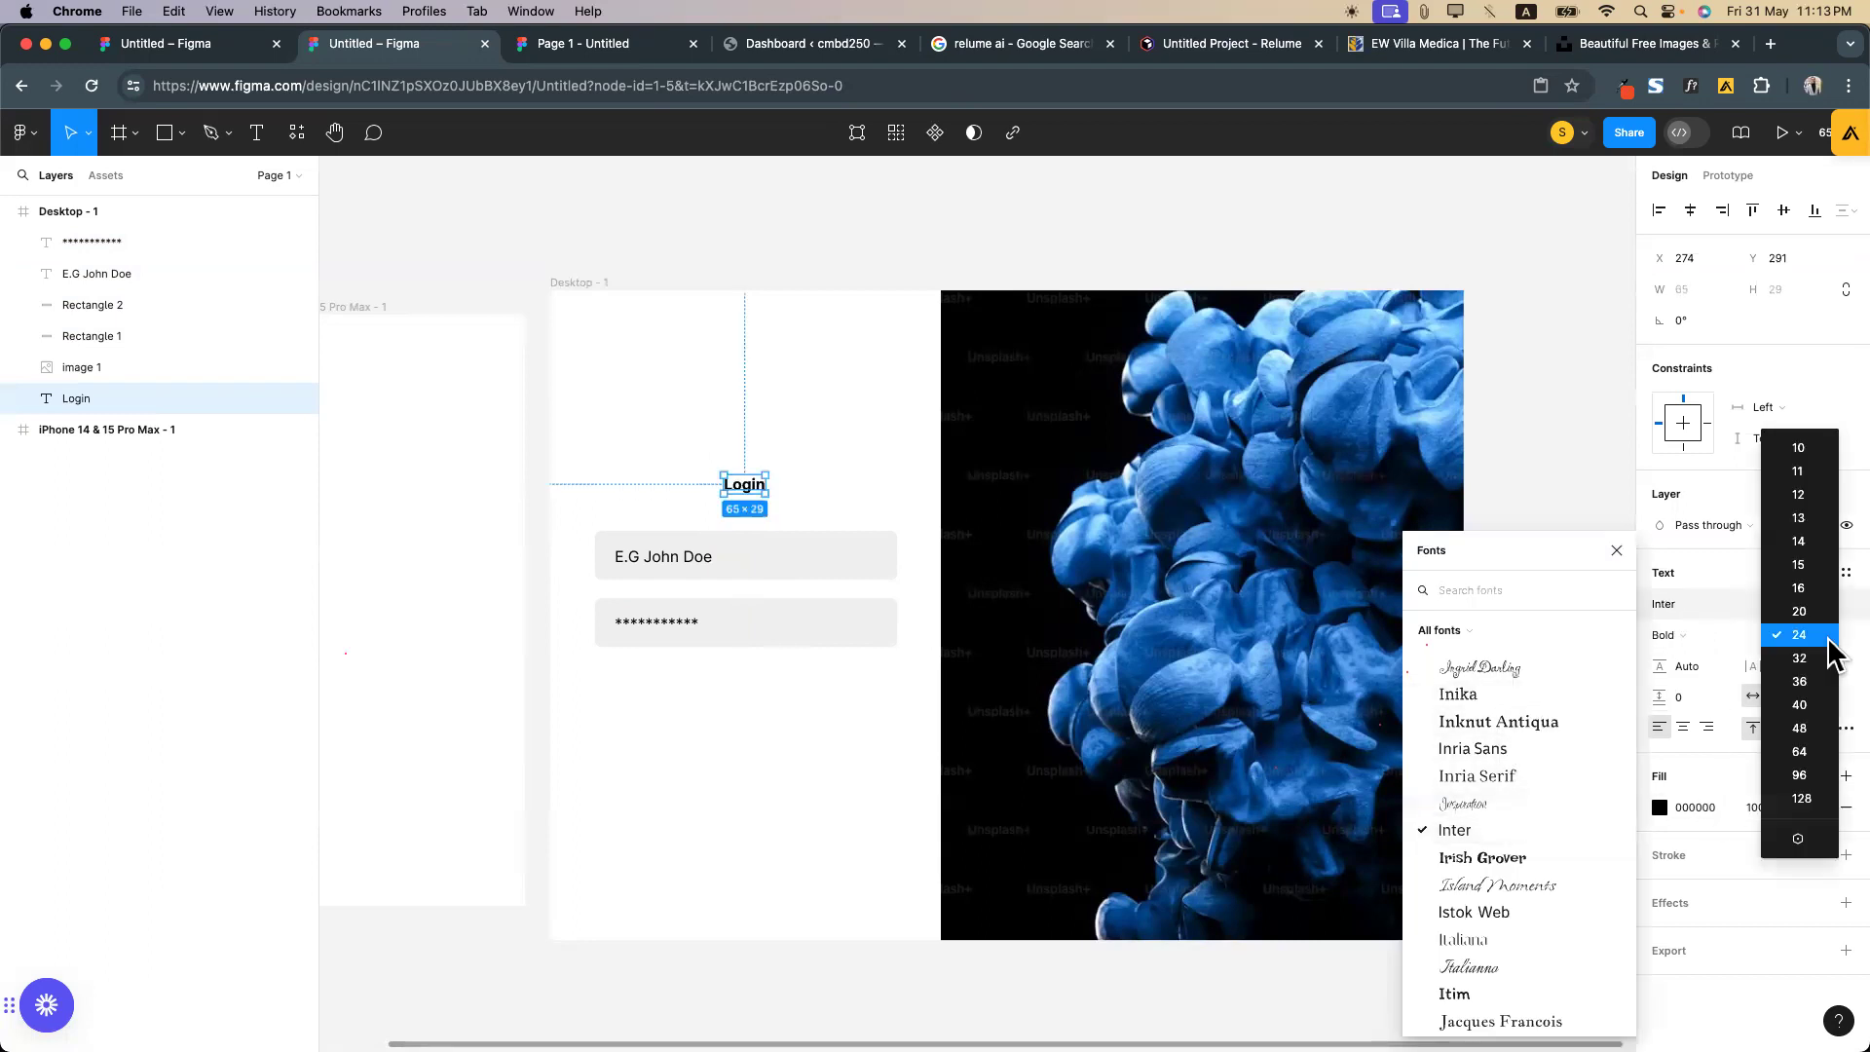
pyautogui.click(1801, 728)
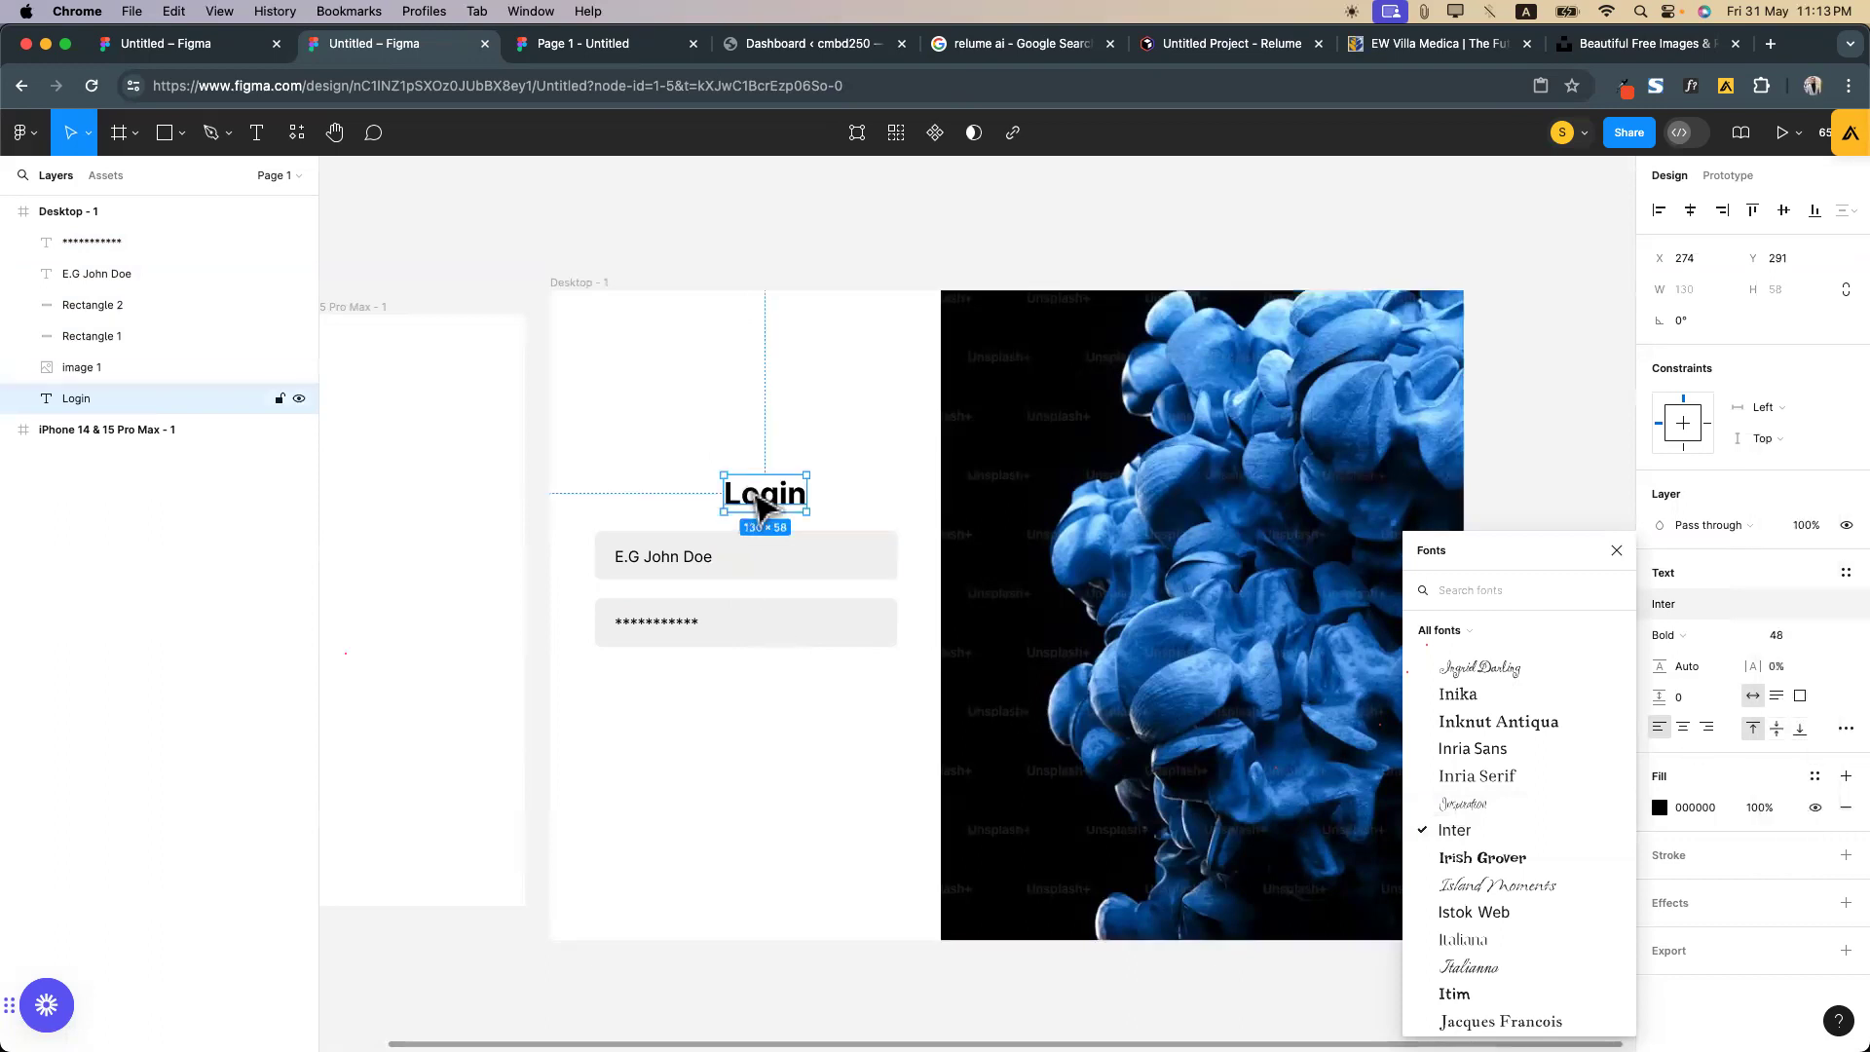
pyautogui.moveTo(739, 497); pyautogui.dragTo(733, 495)
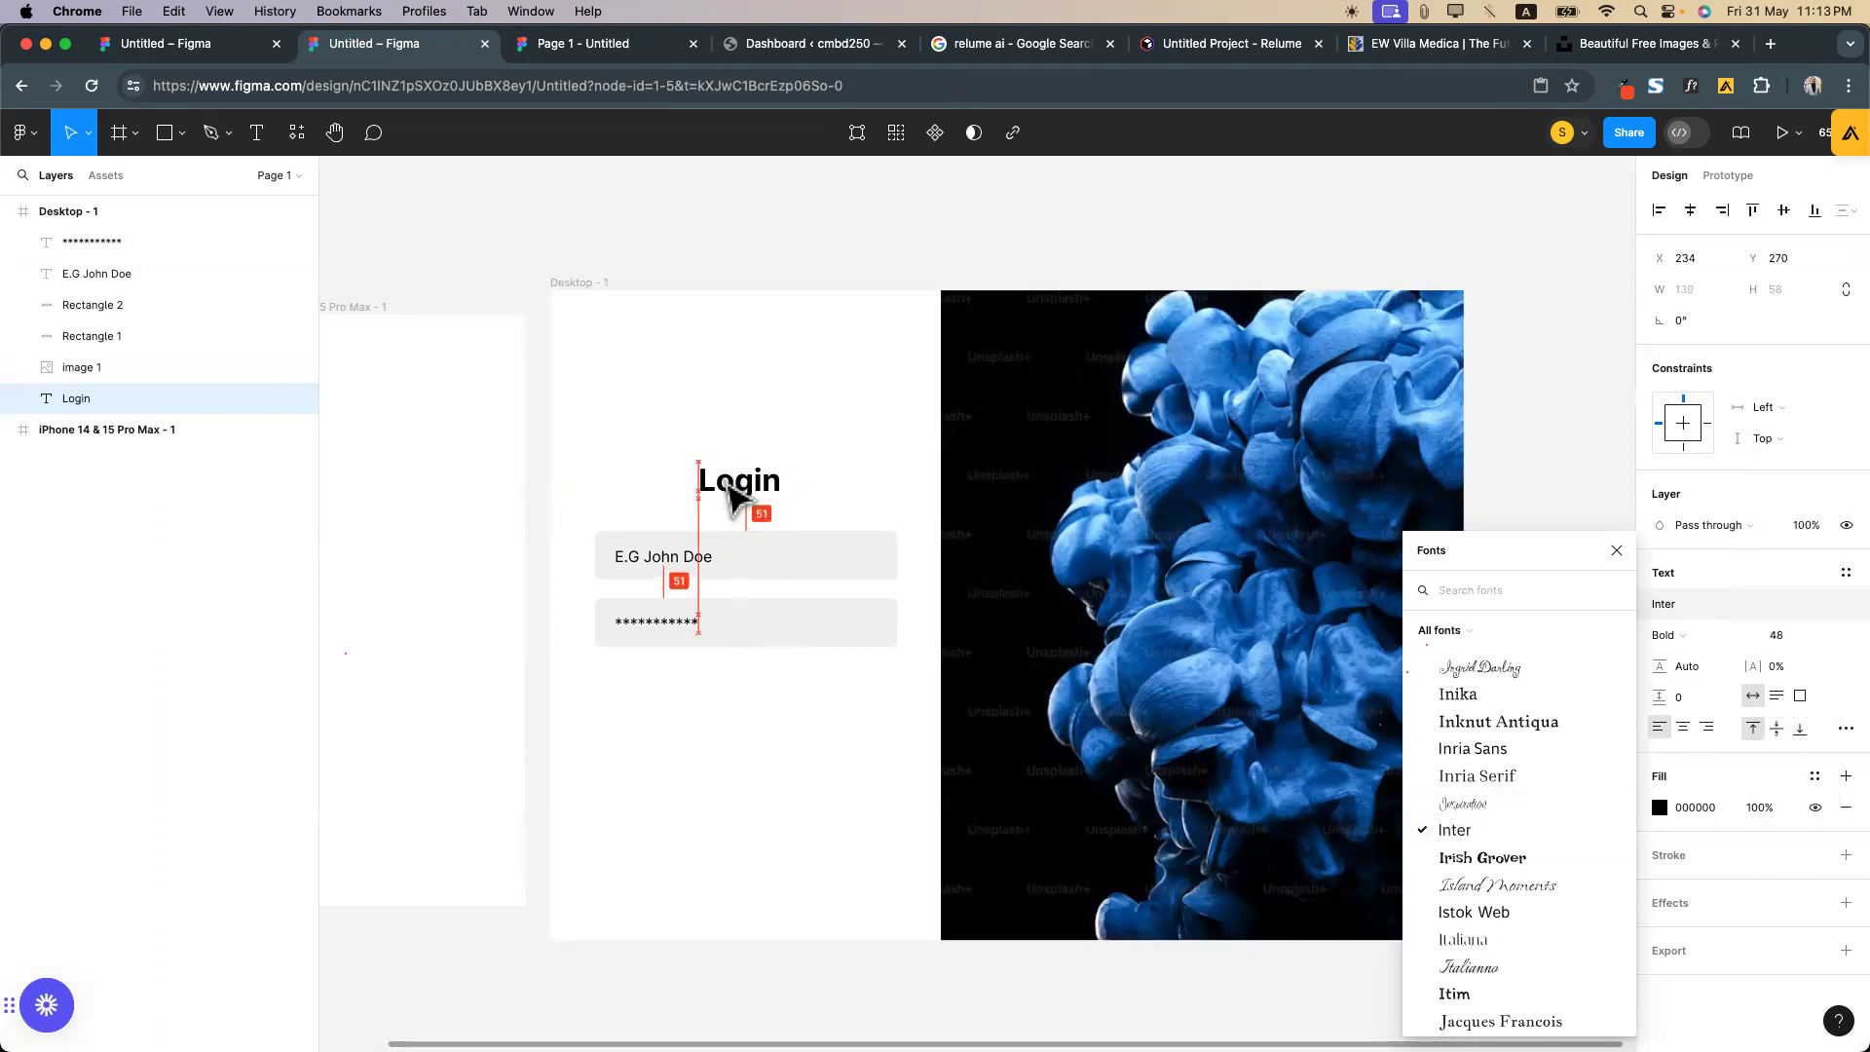
pyautogui.click(733, 804)
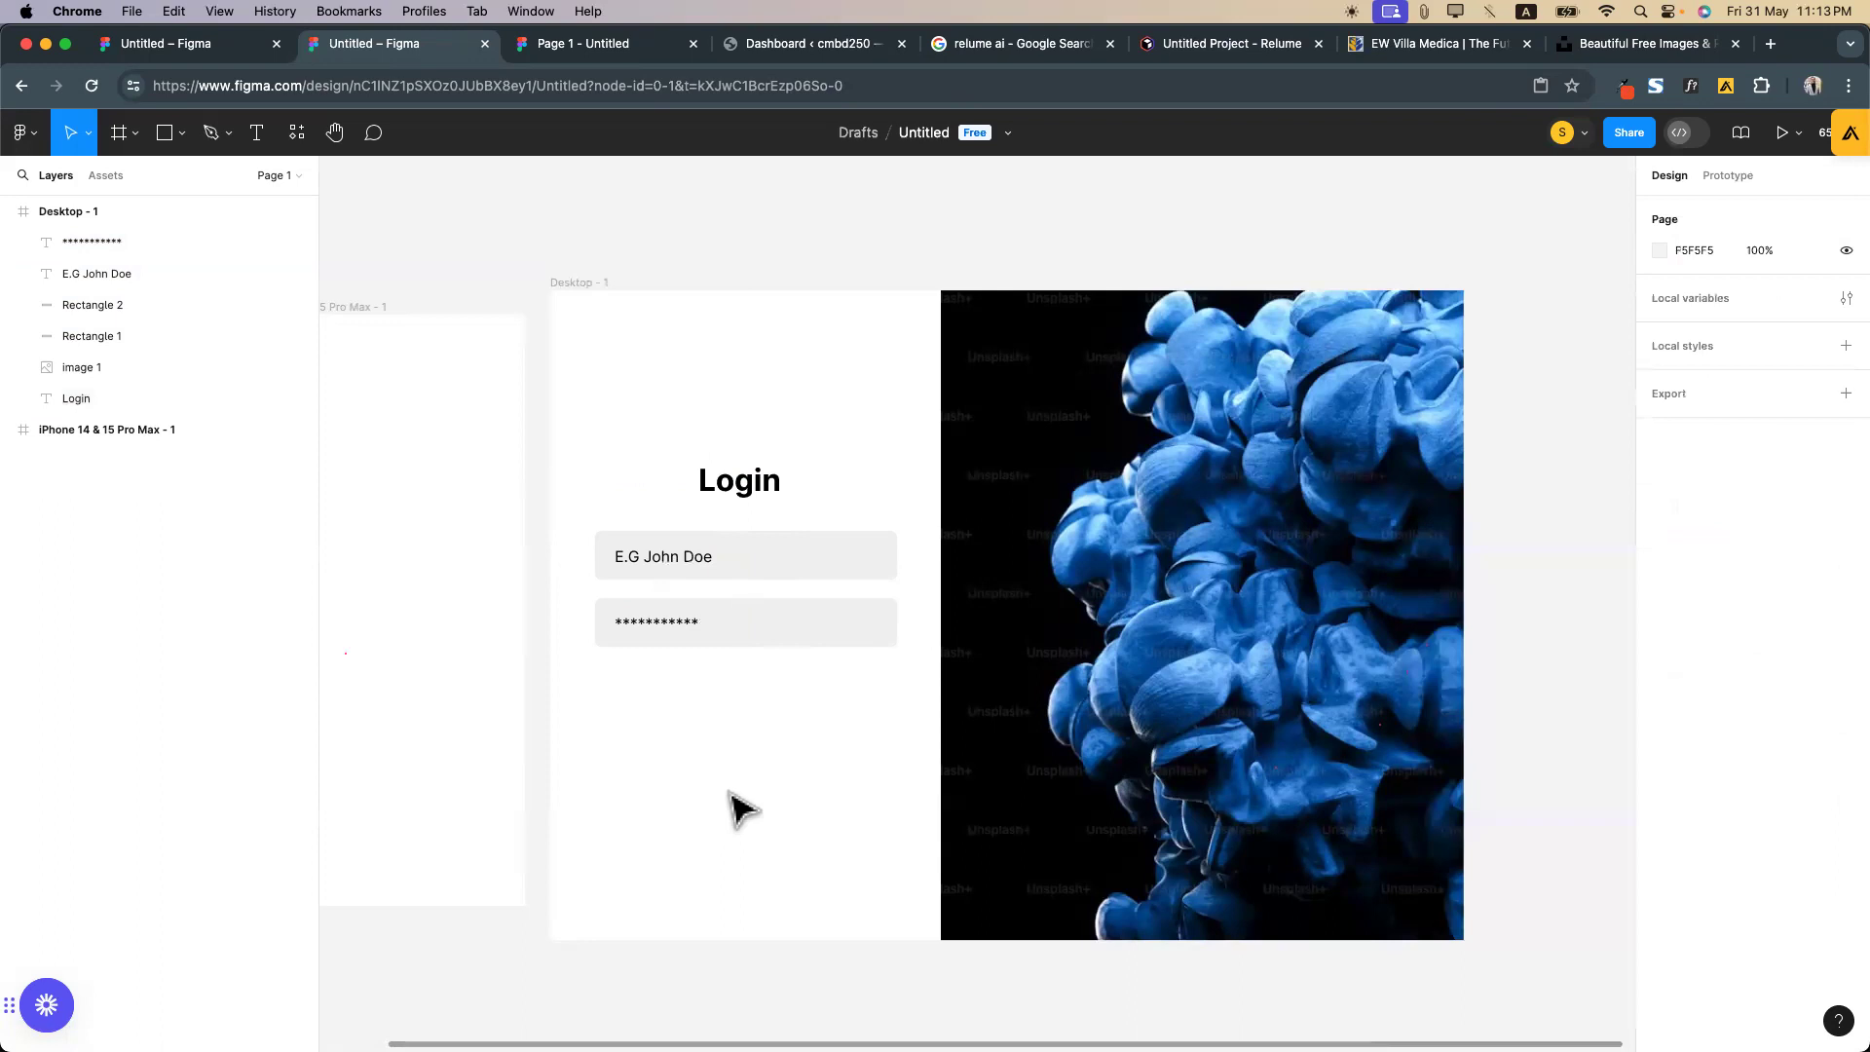
# Draw a 149×53 rectangle below the password field, fill it black 000000, and round its corners to 10.
pyautogui.click(182, 134)
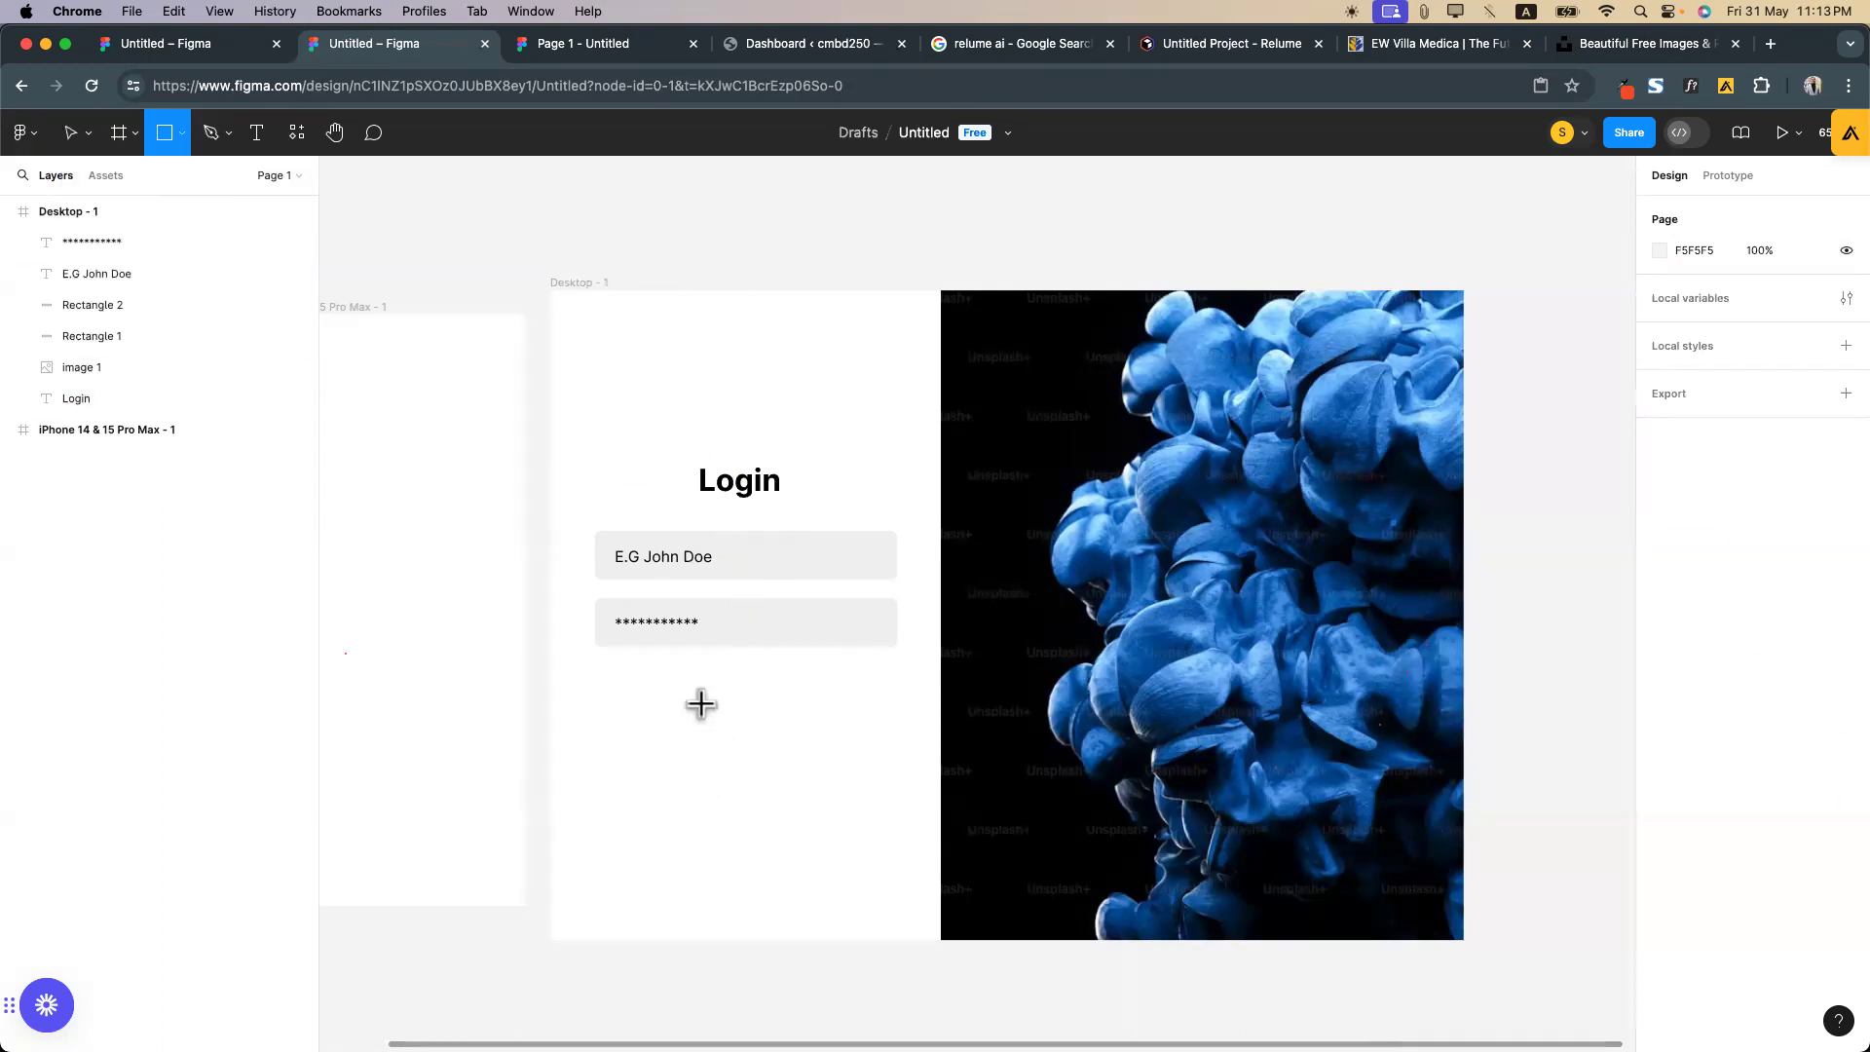
pyautogui.moveTo(696, 698)
pyautogui.mouseDown()
pyautogui.moveTo(791, 733)
pyautogui.moveTo(737, 700)
pyautogui.moveTo(746, 718)
pyautogui.mouseUp()
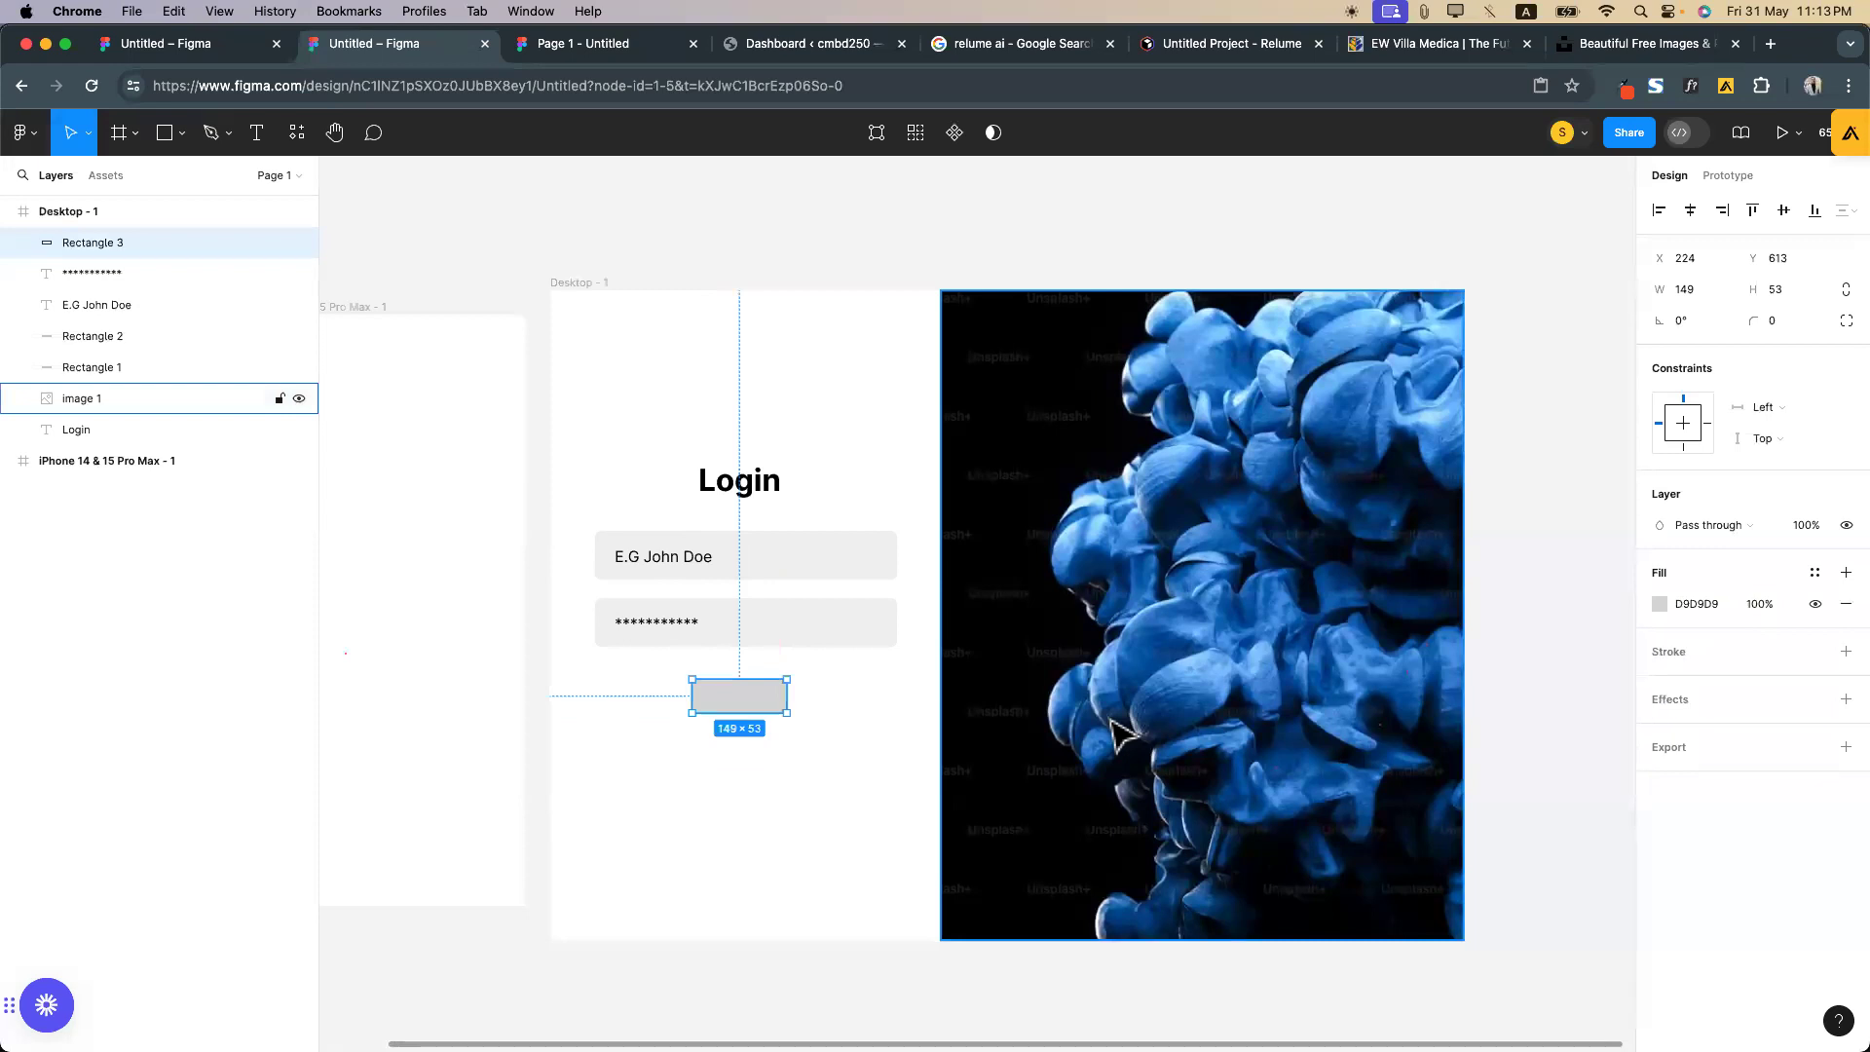
pyautogui.click(1660, 605)
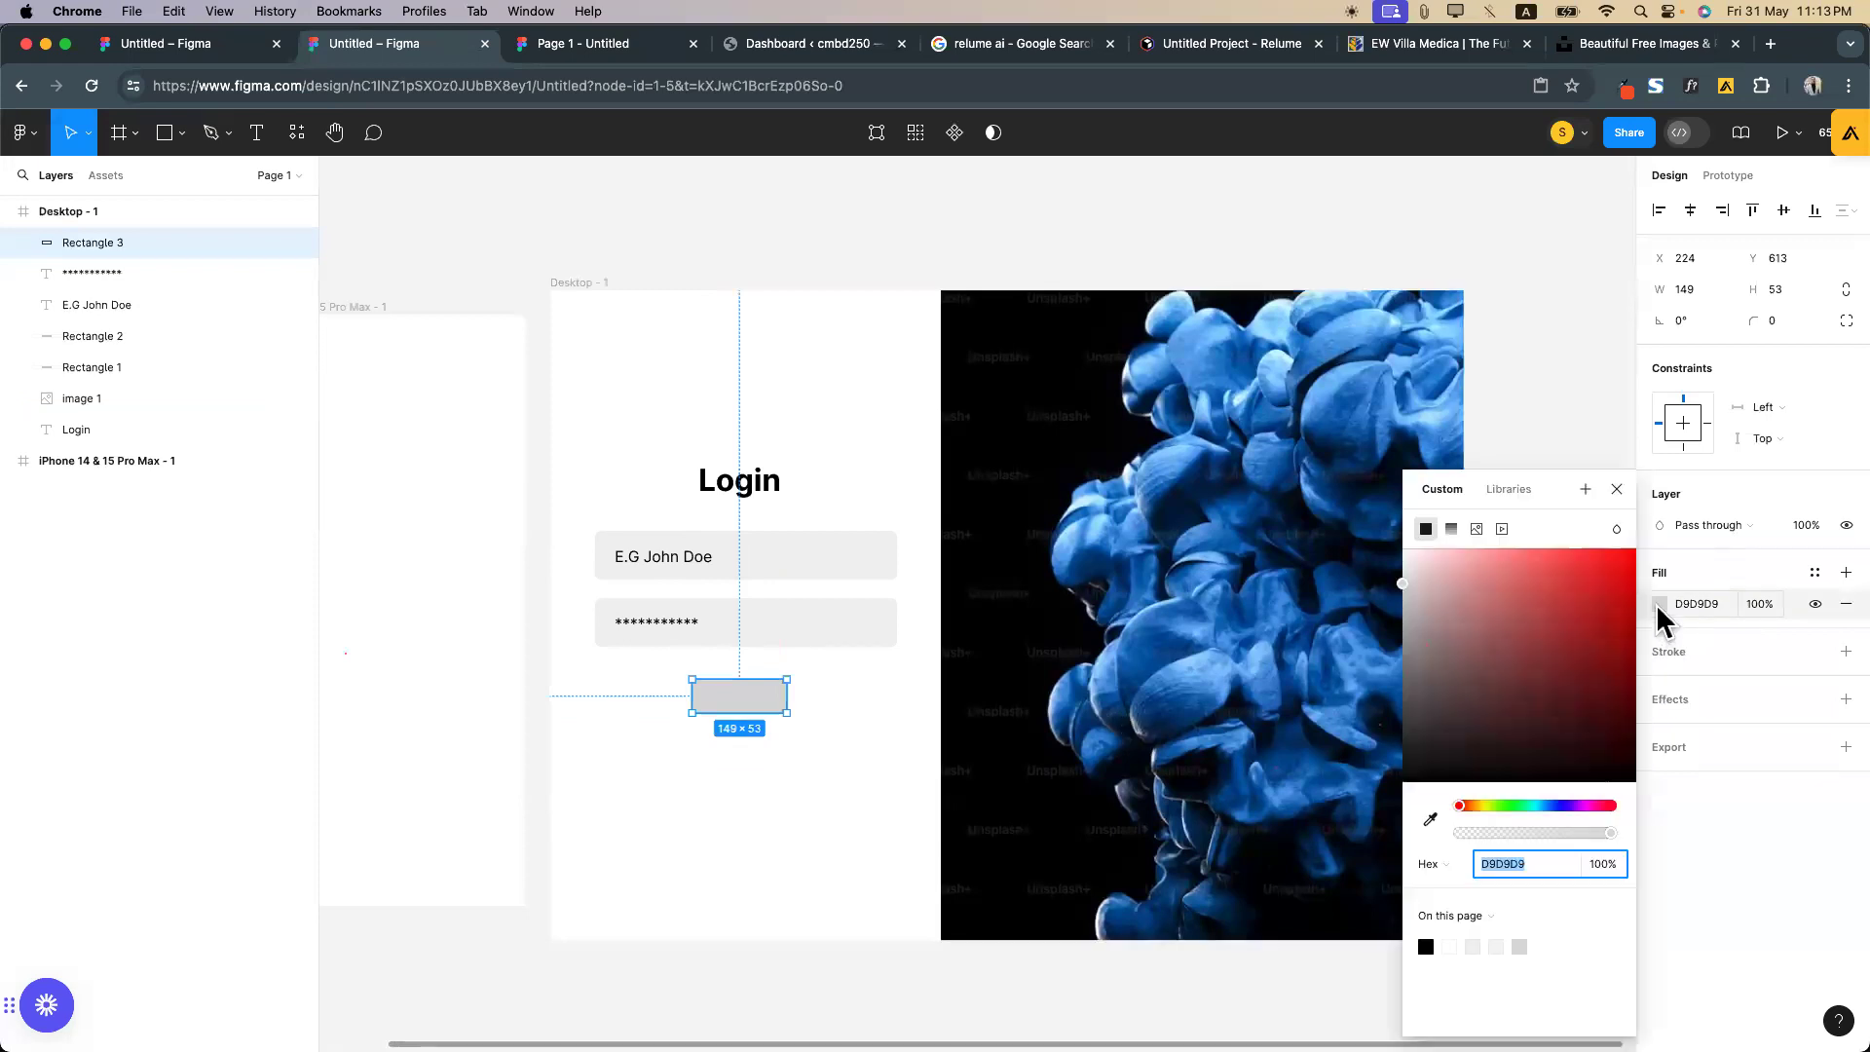
pyautogui.click(1426, 933)
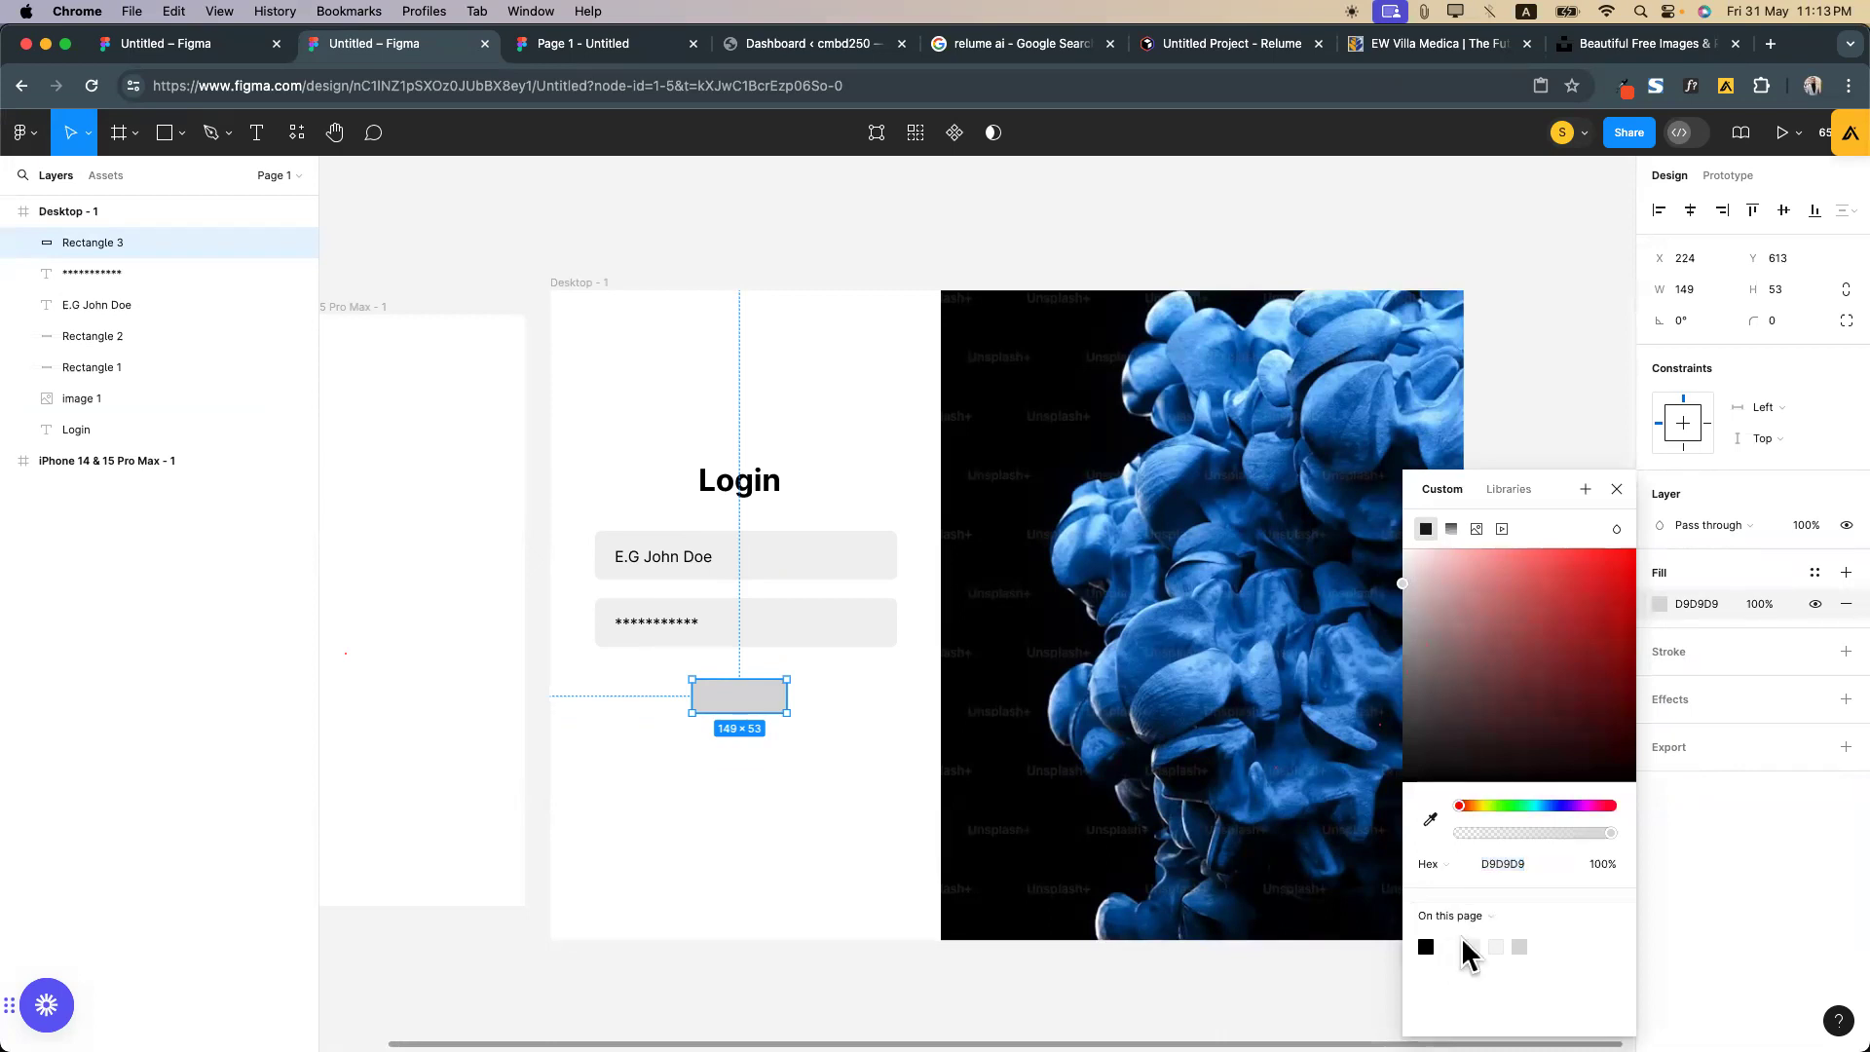
pyautogui.click(1427, 947)
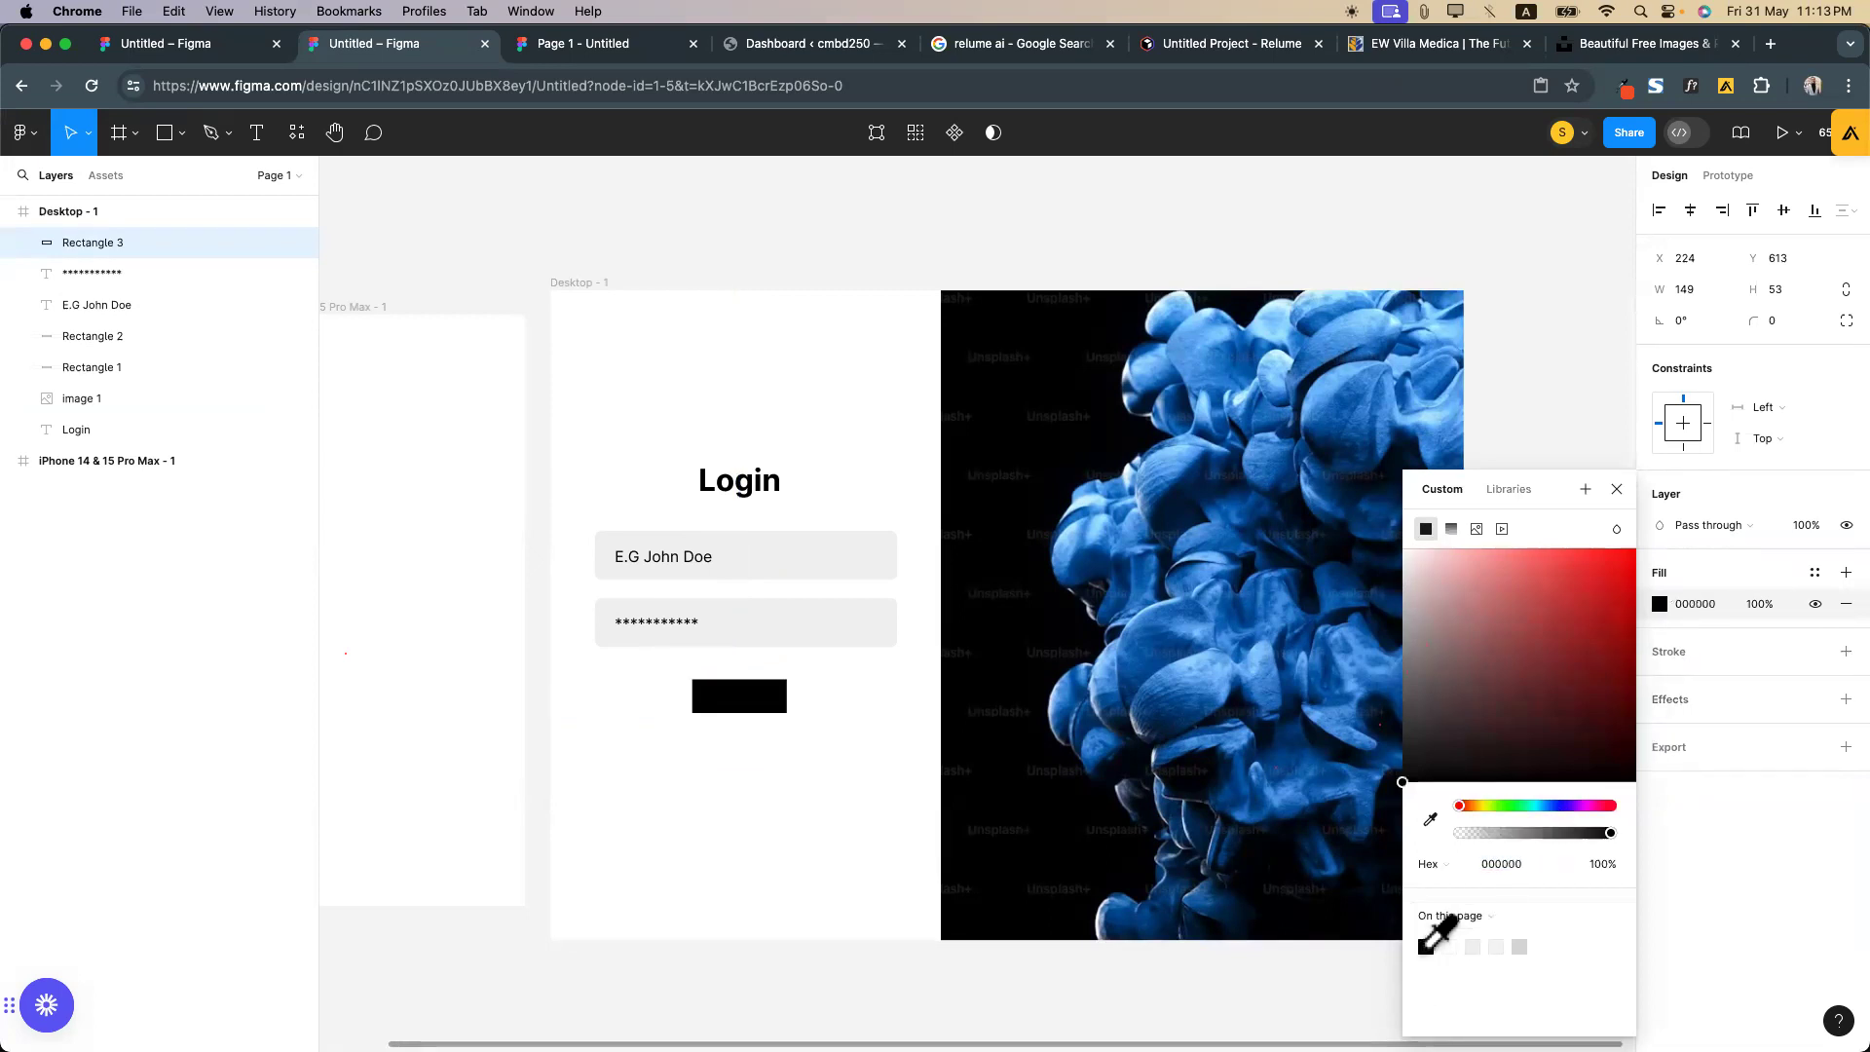
pyautogui.click(1773, 327)
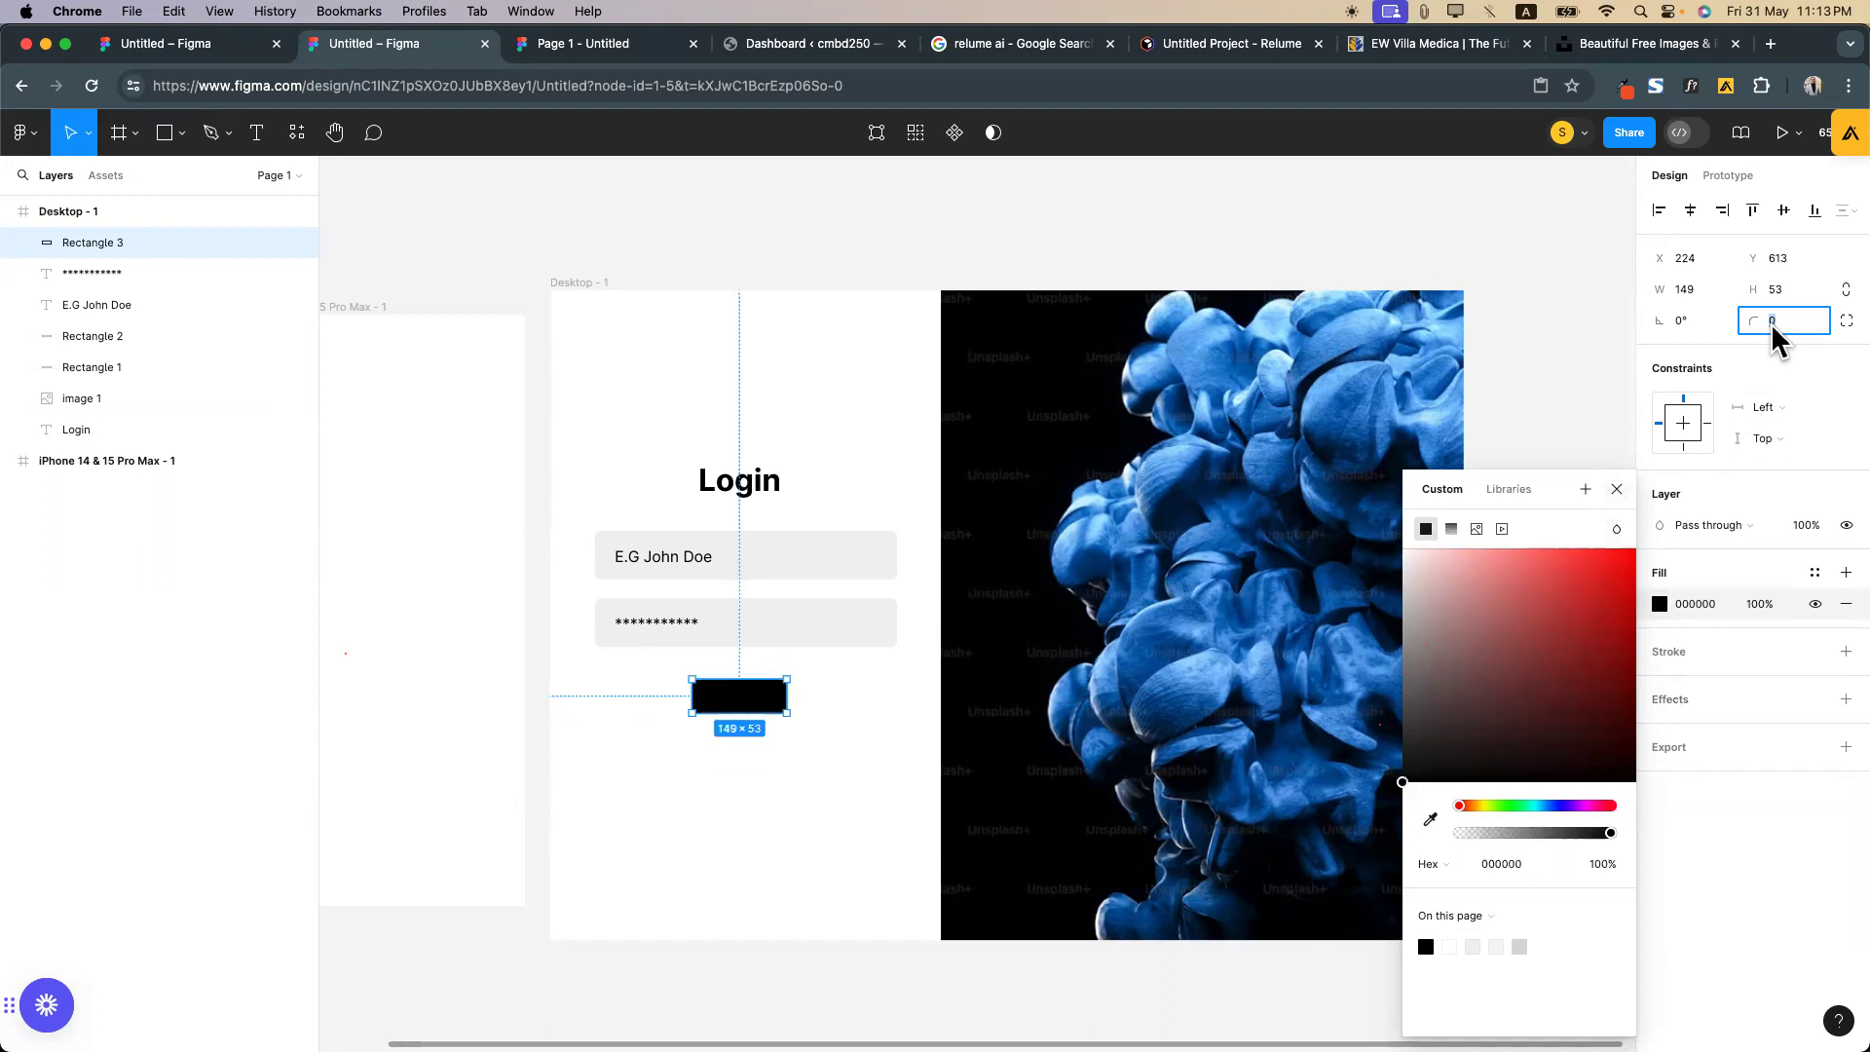
pyautogui.write('10')
pyautogui.click(868, 751)
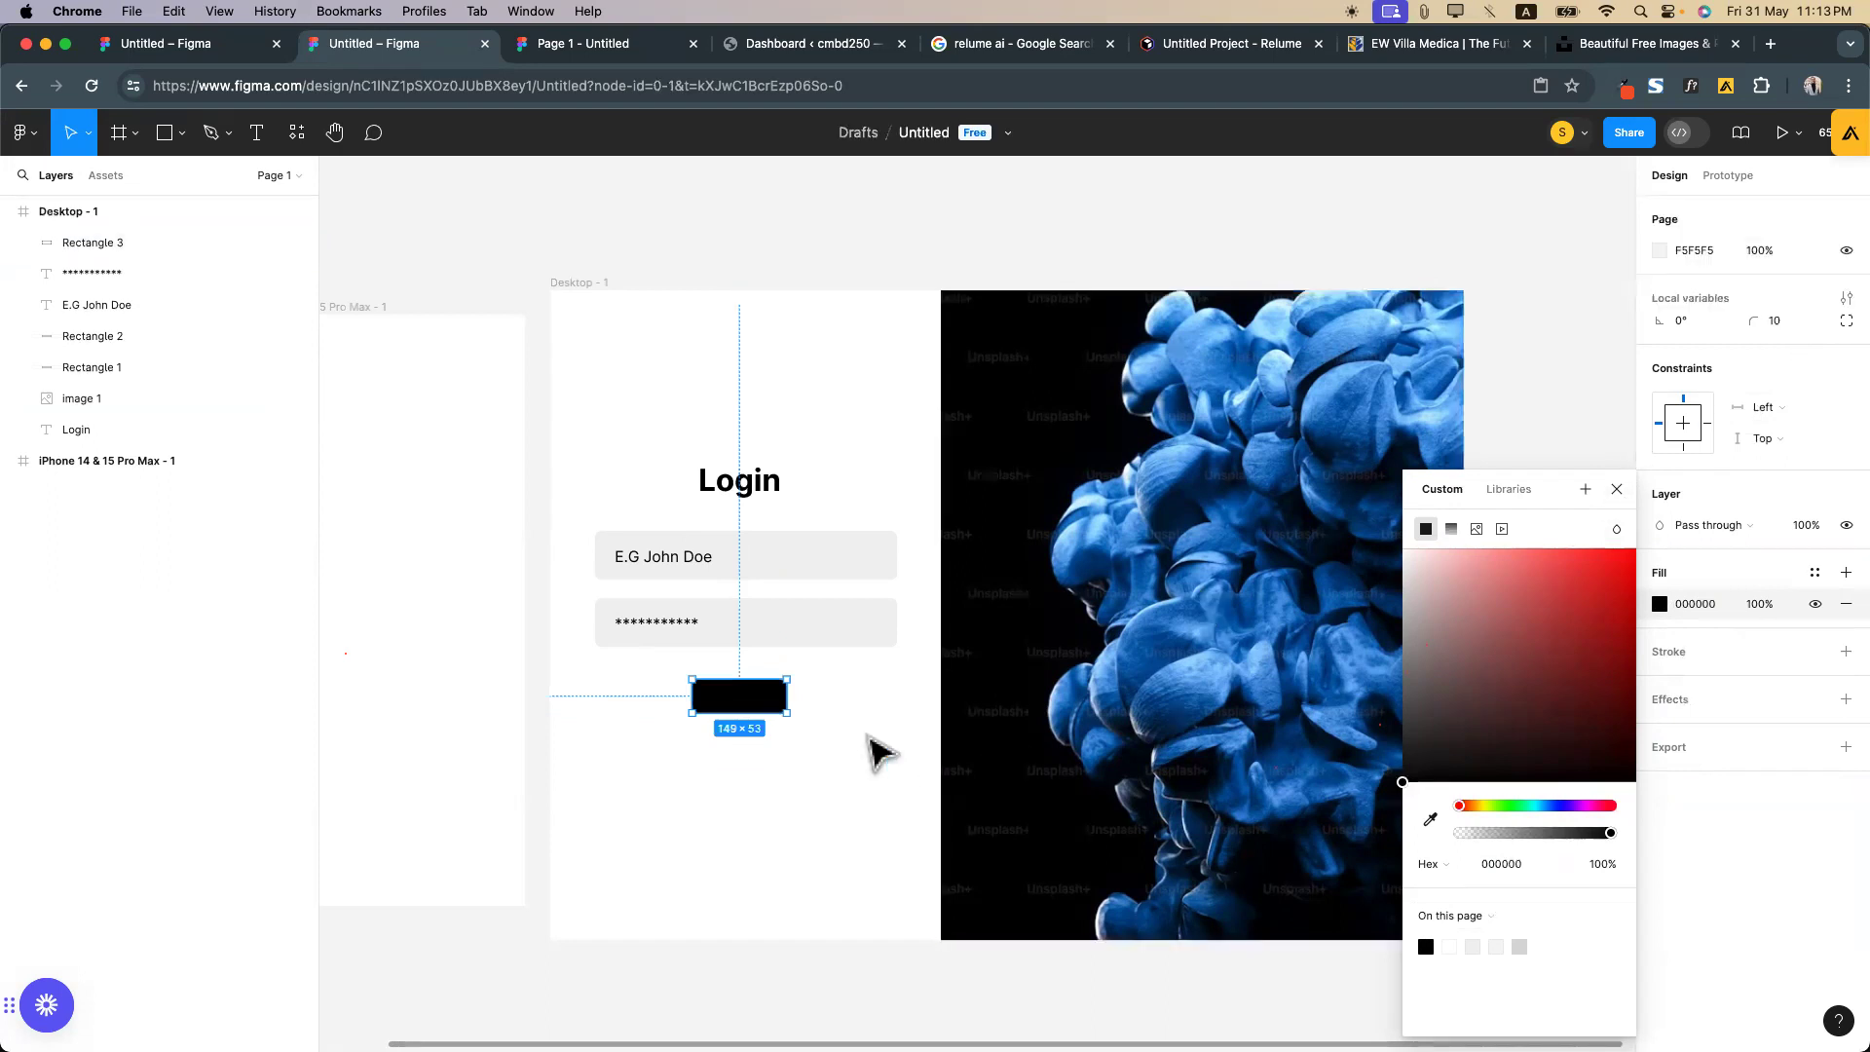
pyautogui.click(736, 698)
# Copy the Login heading onto the black button and make the copy white at size 24.
pyautogui.click(743, 482)
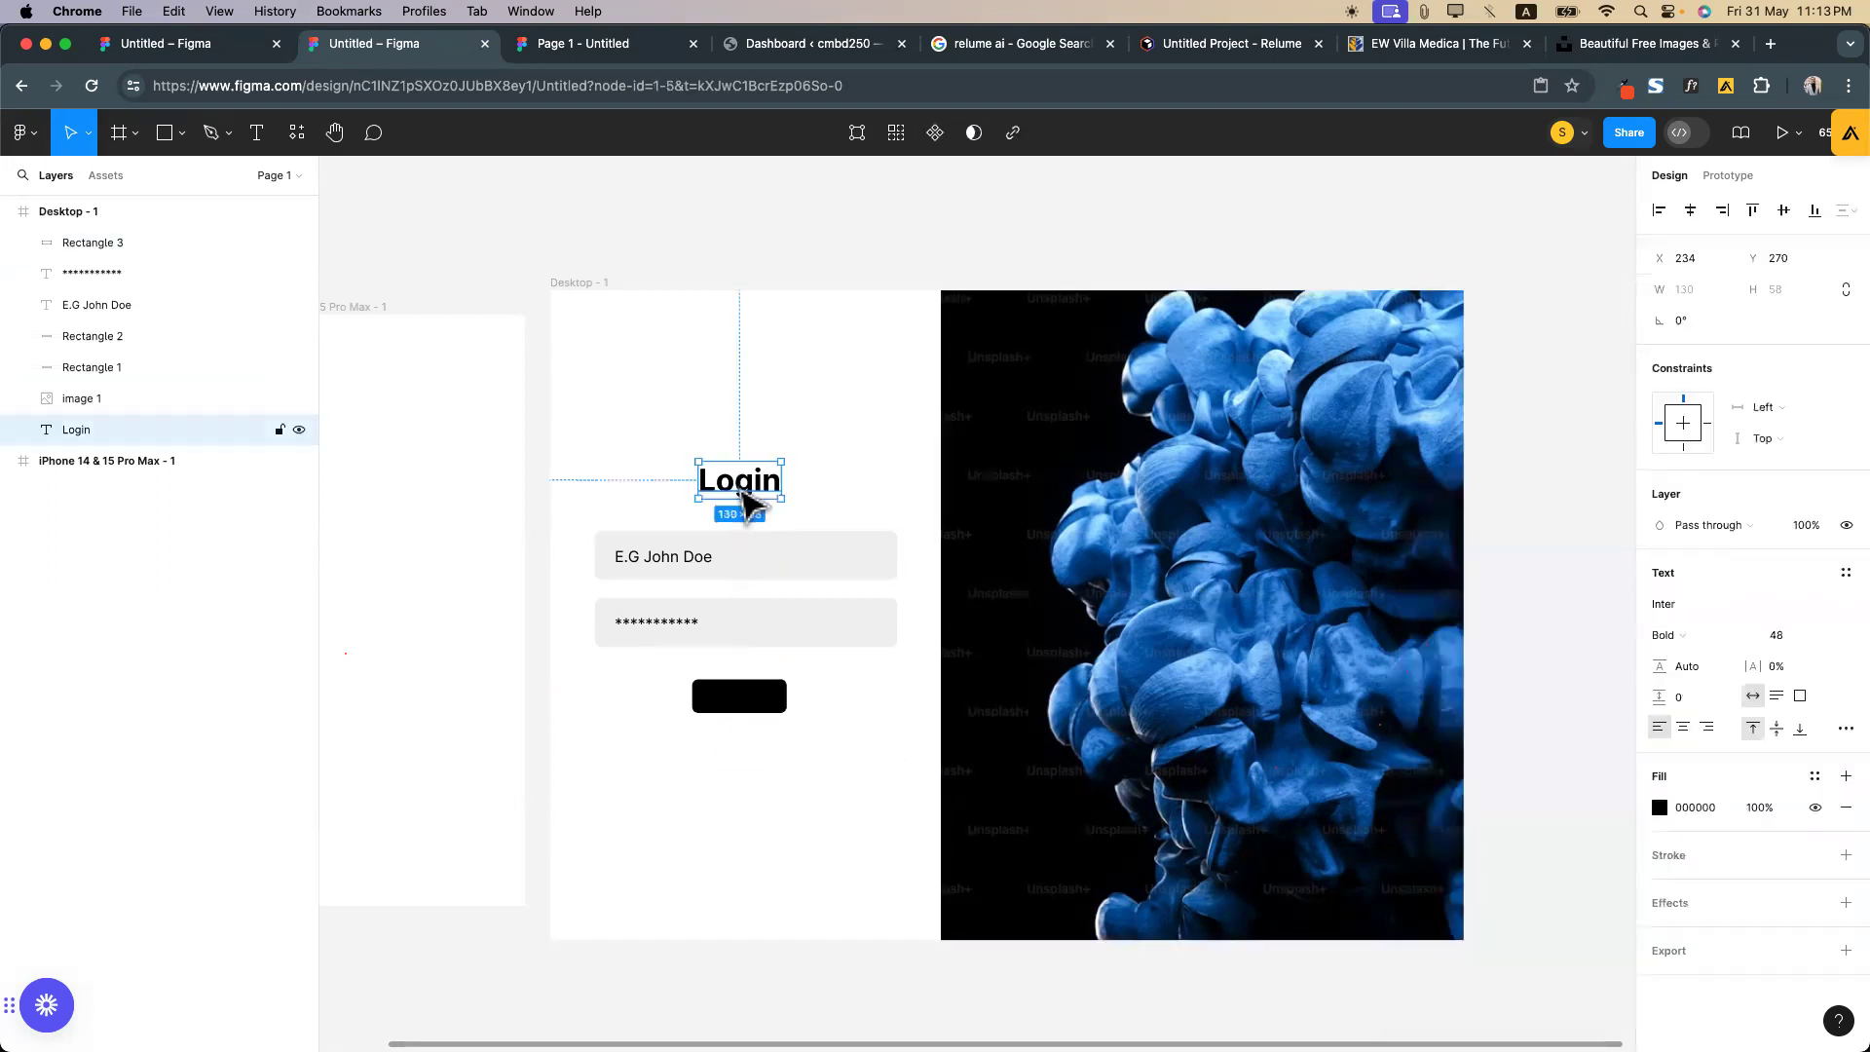
pyautogui.moveTo(745, 500); pyautogui.dragTo(755, 714)
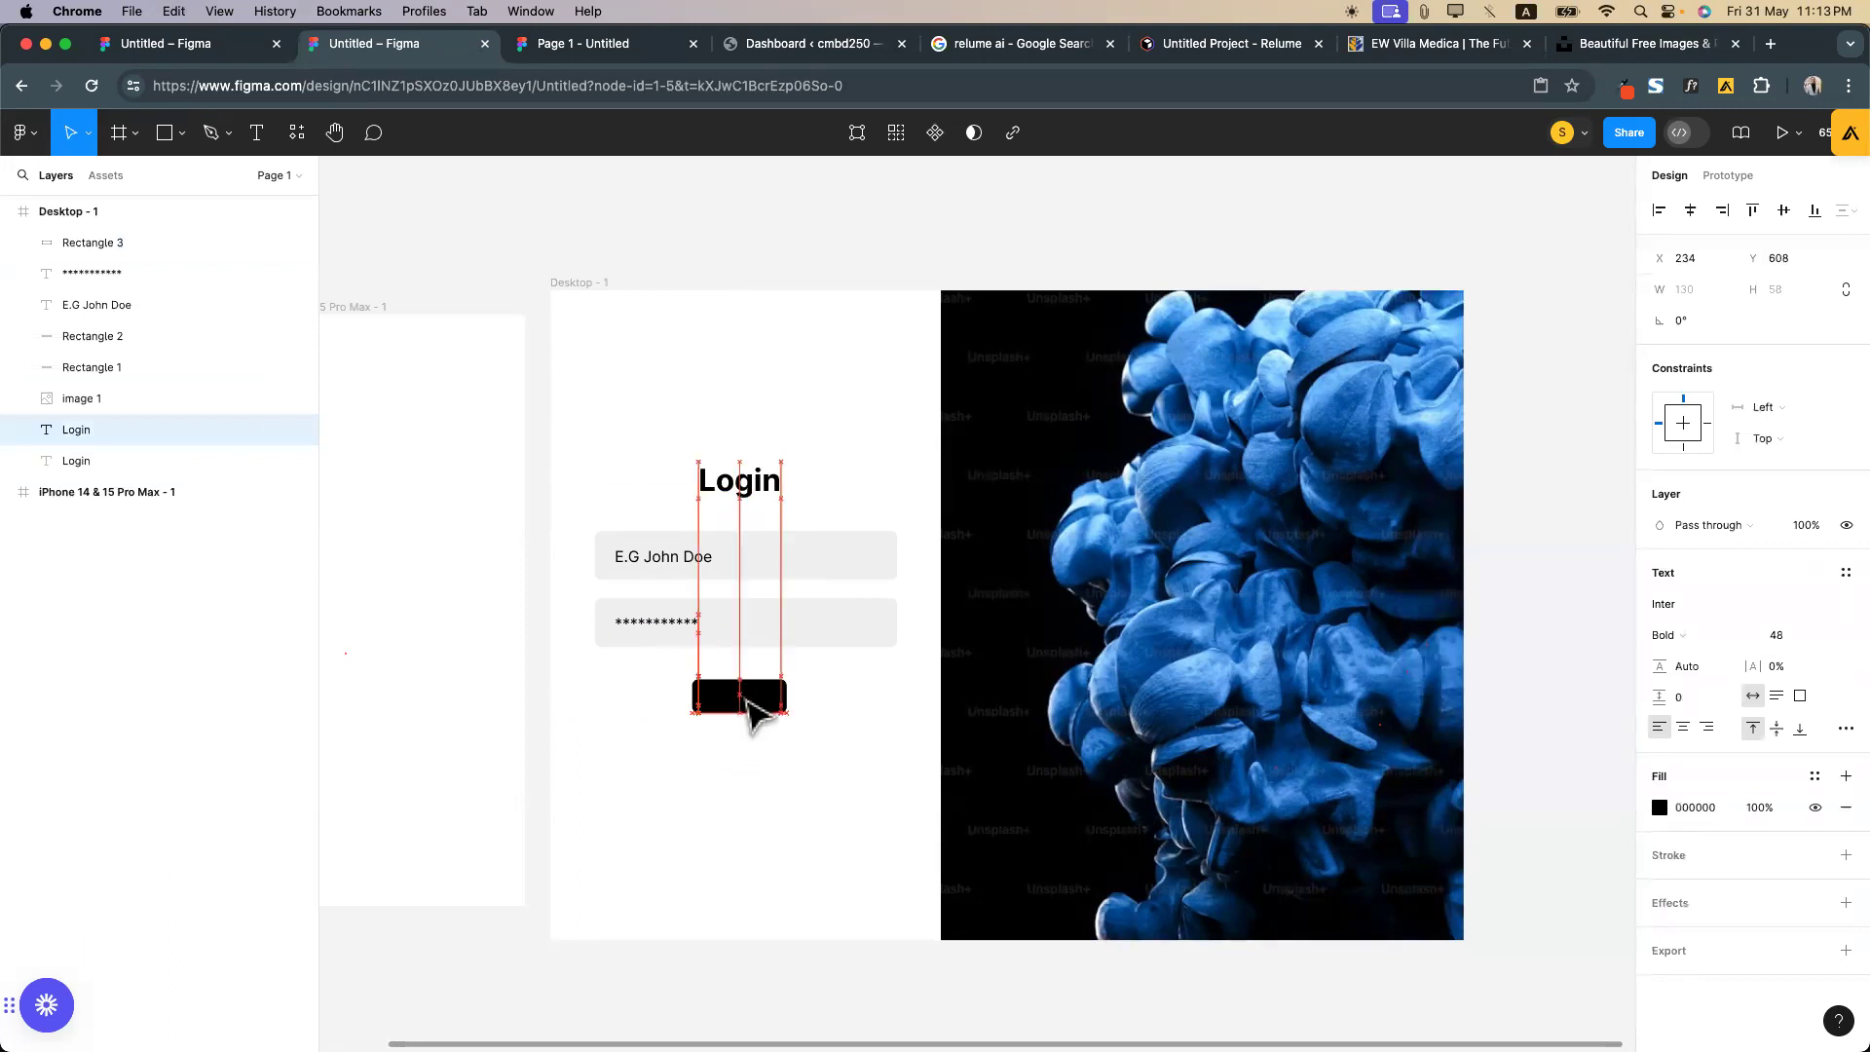
pyautogui.click(1816, 633)
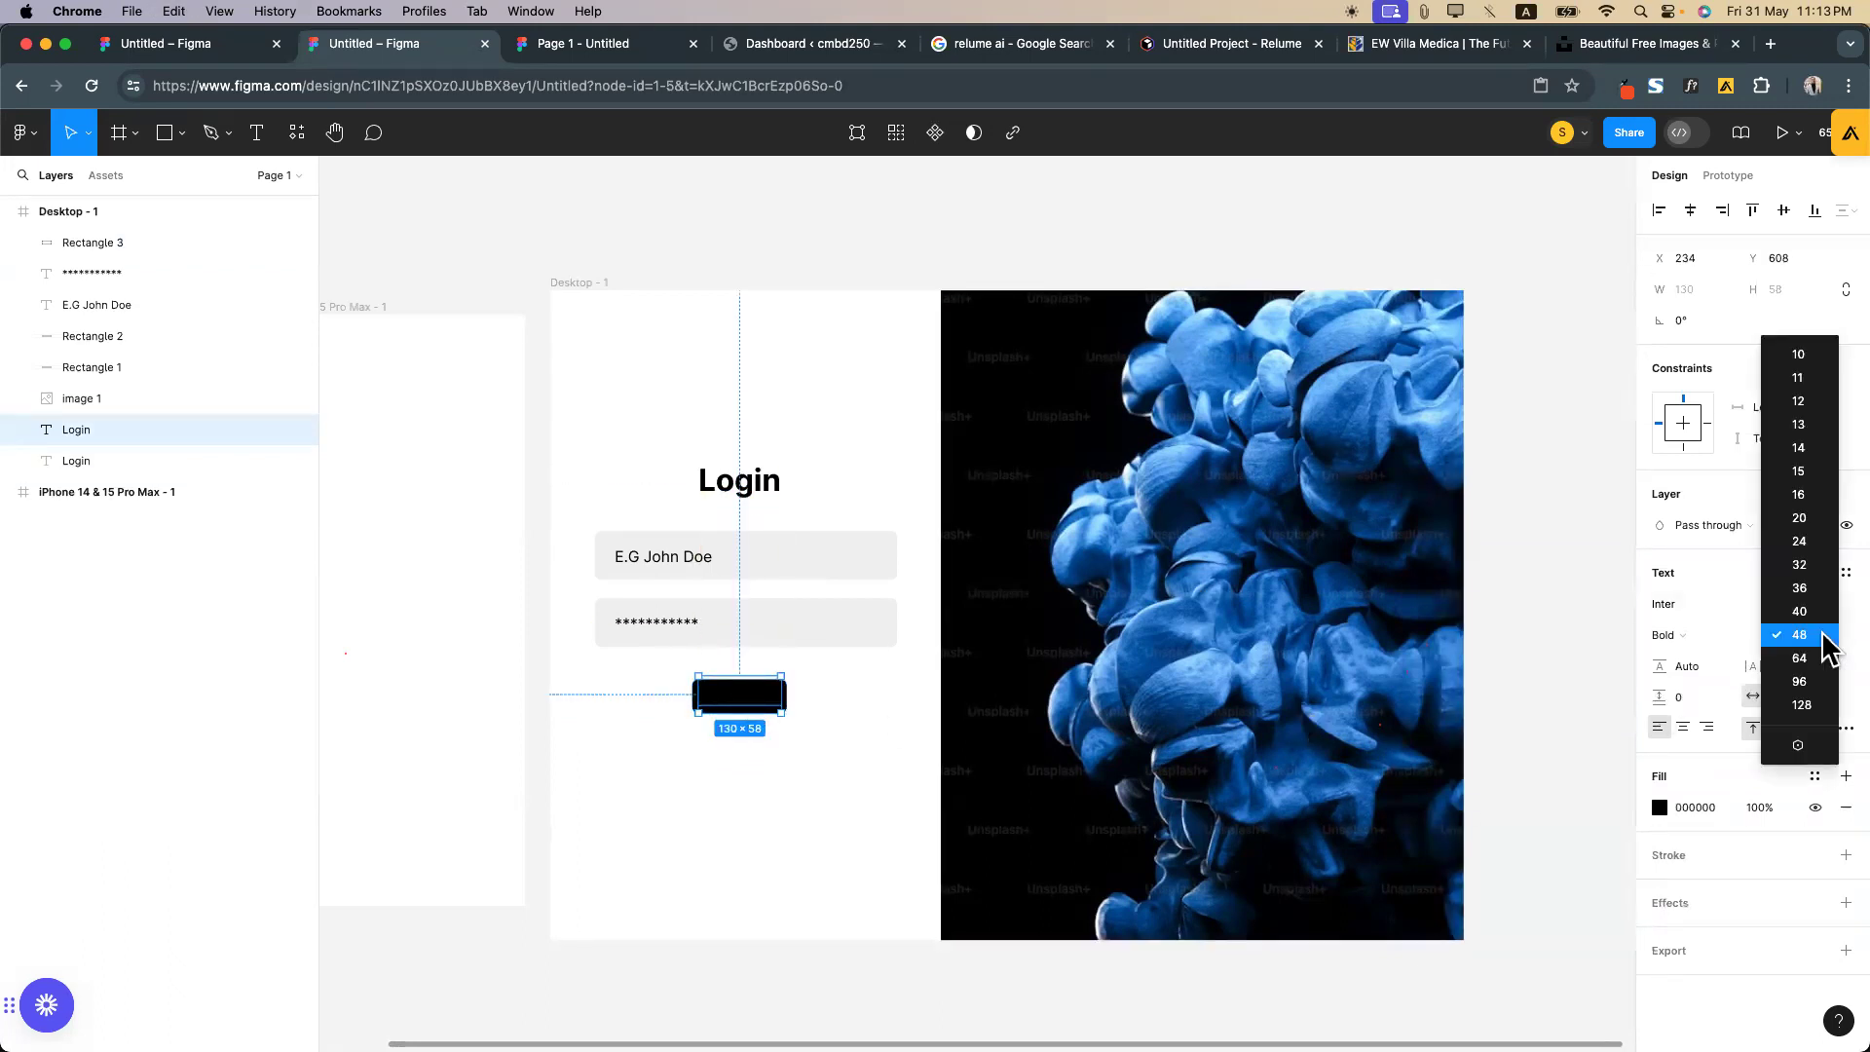
pyautogui.click(1799, 541)
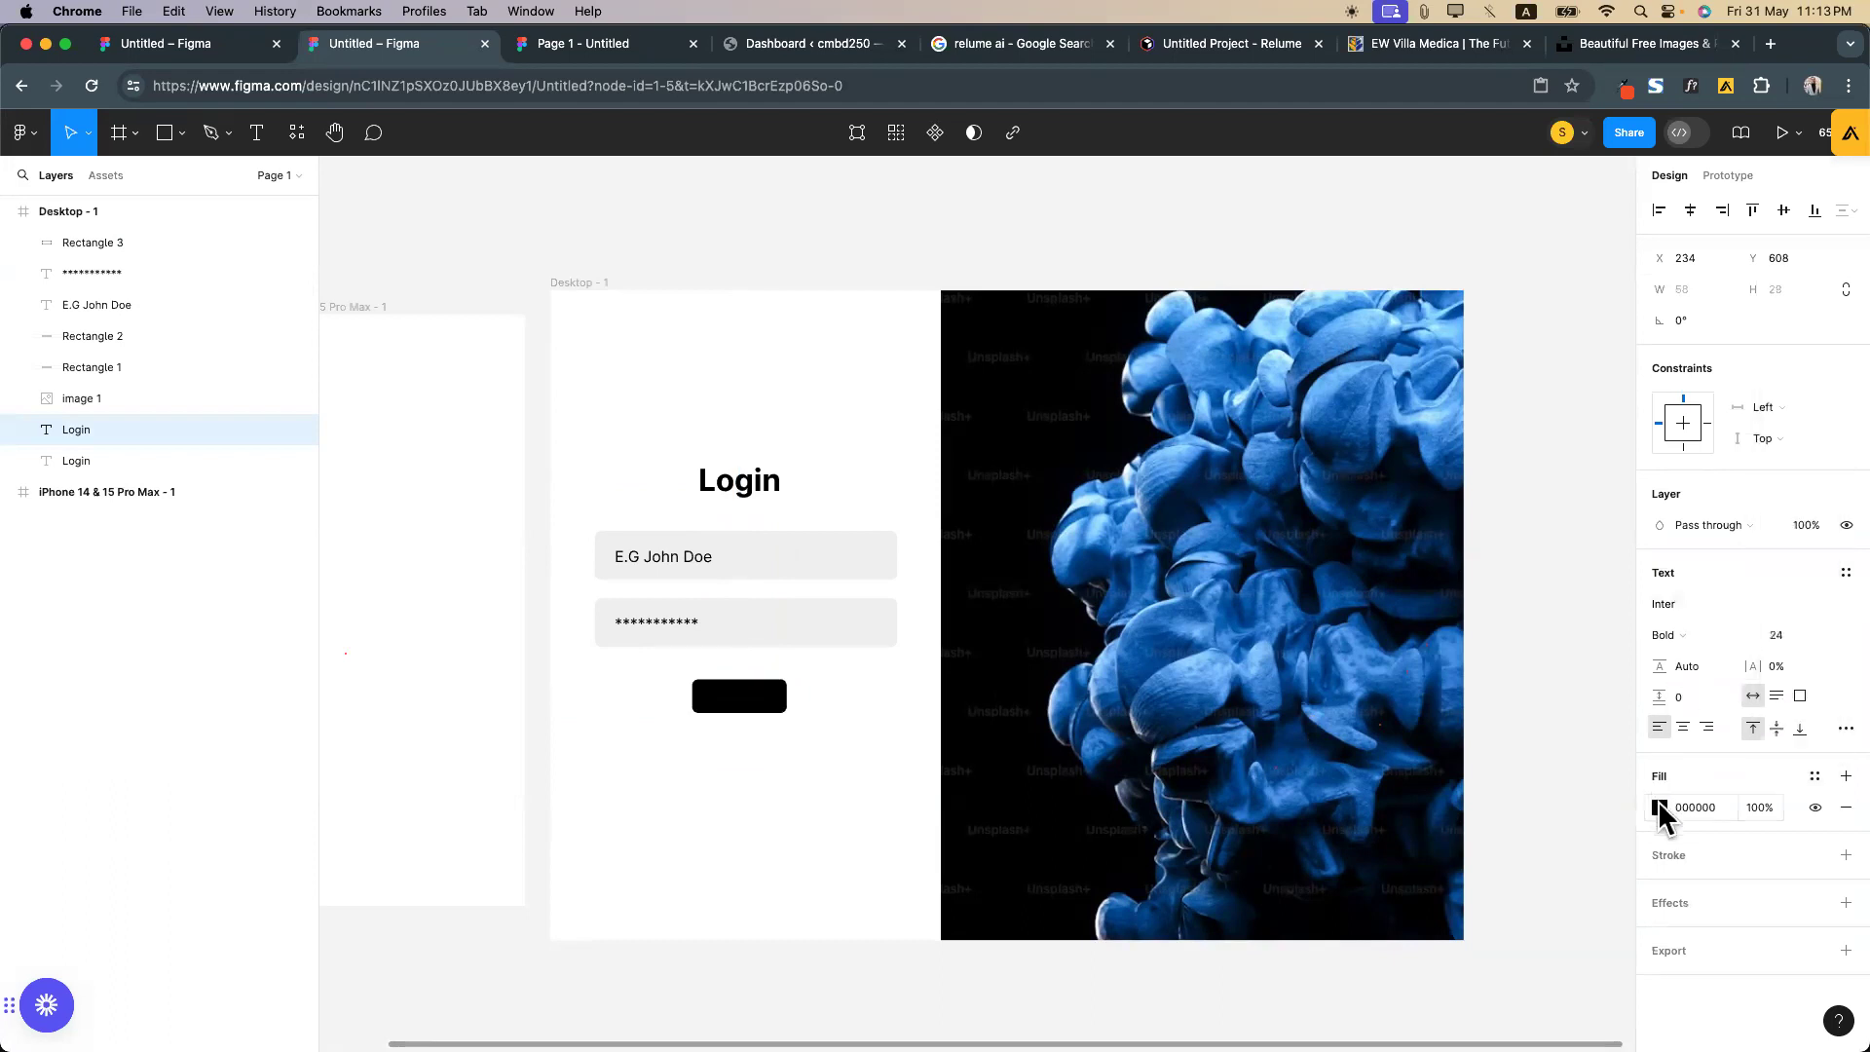
pyautogui.click(1658, 807)
pyautogui.click(1419, 586)
pyautogui.moveTo(1395, 560); pyautogui.dragTo(1361, 526)
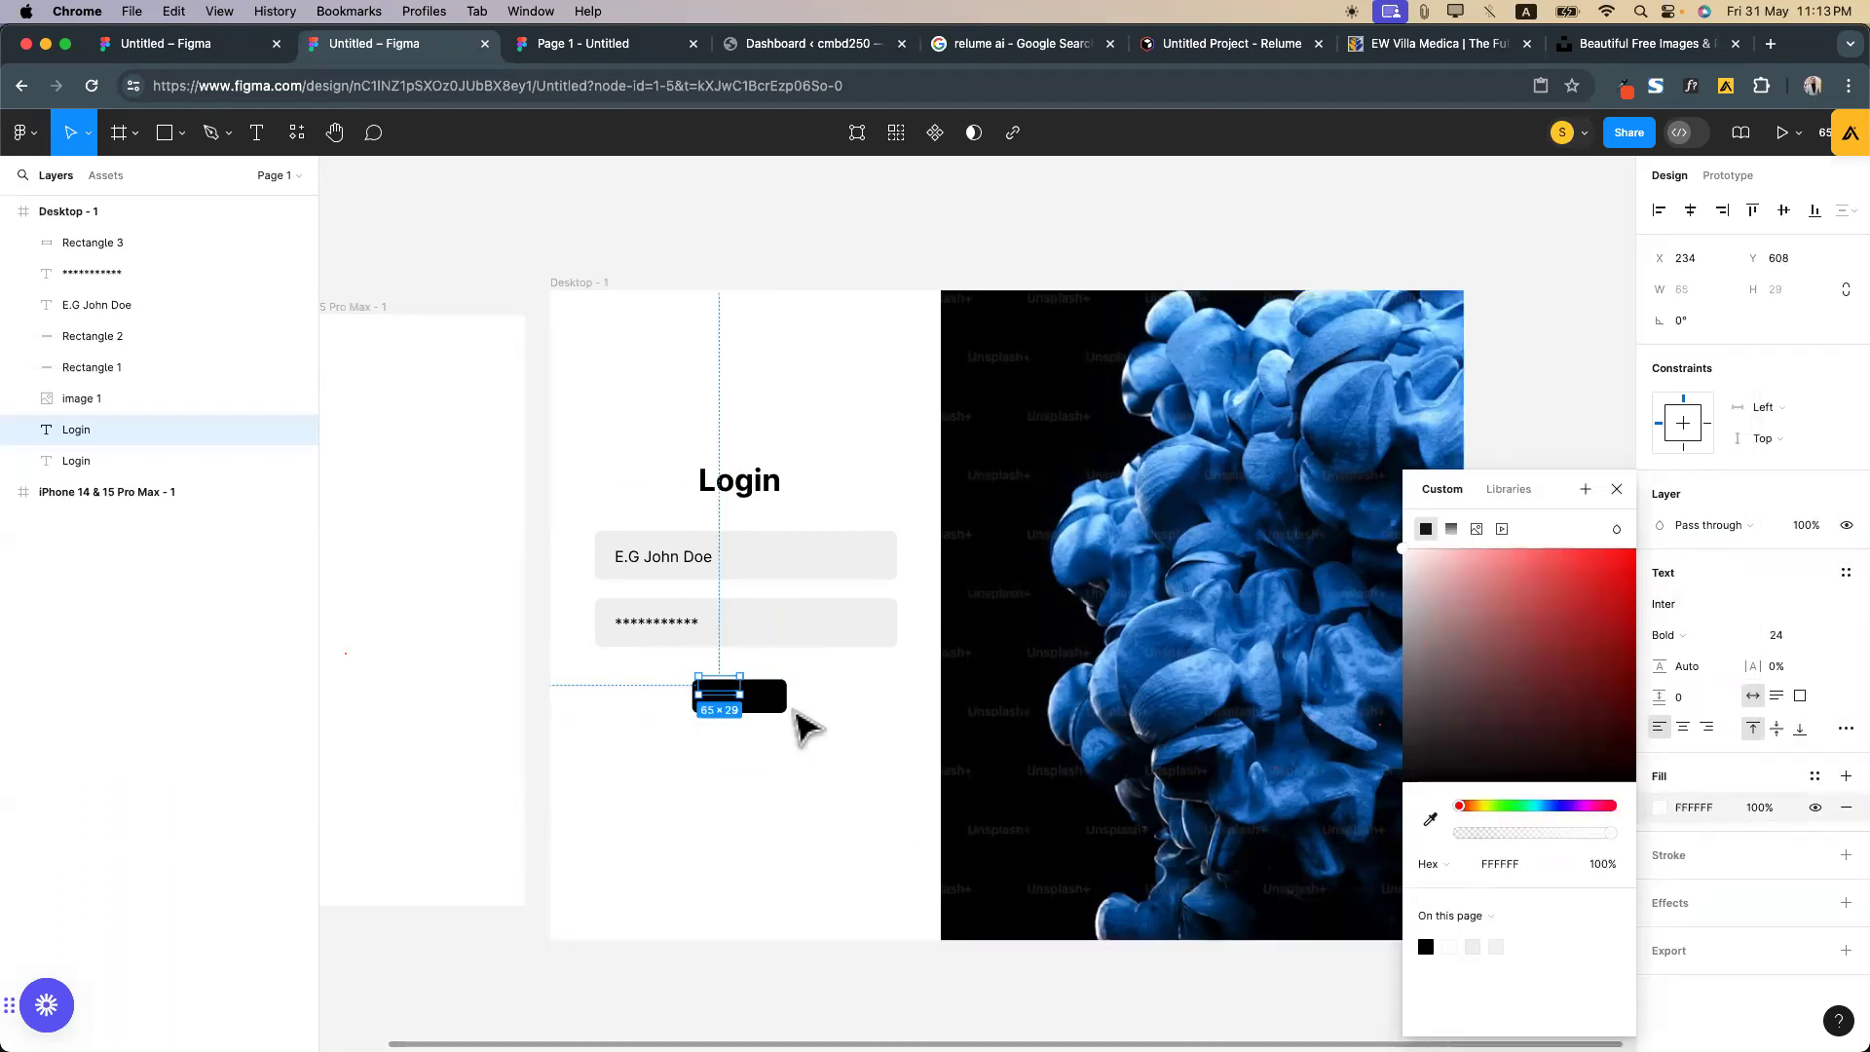
# Bring the white label in front, centre it on the button, and group both as Group 1.
pyautogui.moveTo(750, 737)
pyautogui.mouseDown()
pyautogui.moveTo(811, 711)
pyautogui.moveTo(767, 706)
pyautogui.mouseUp()
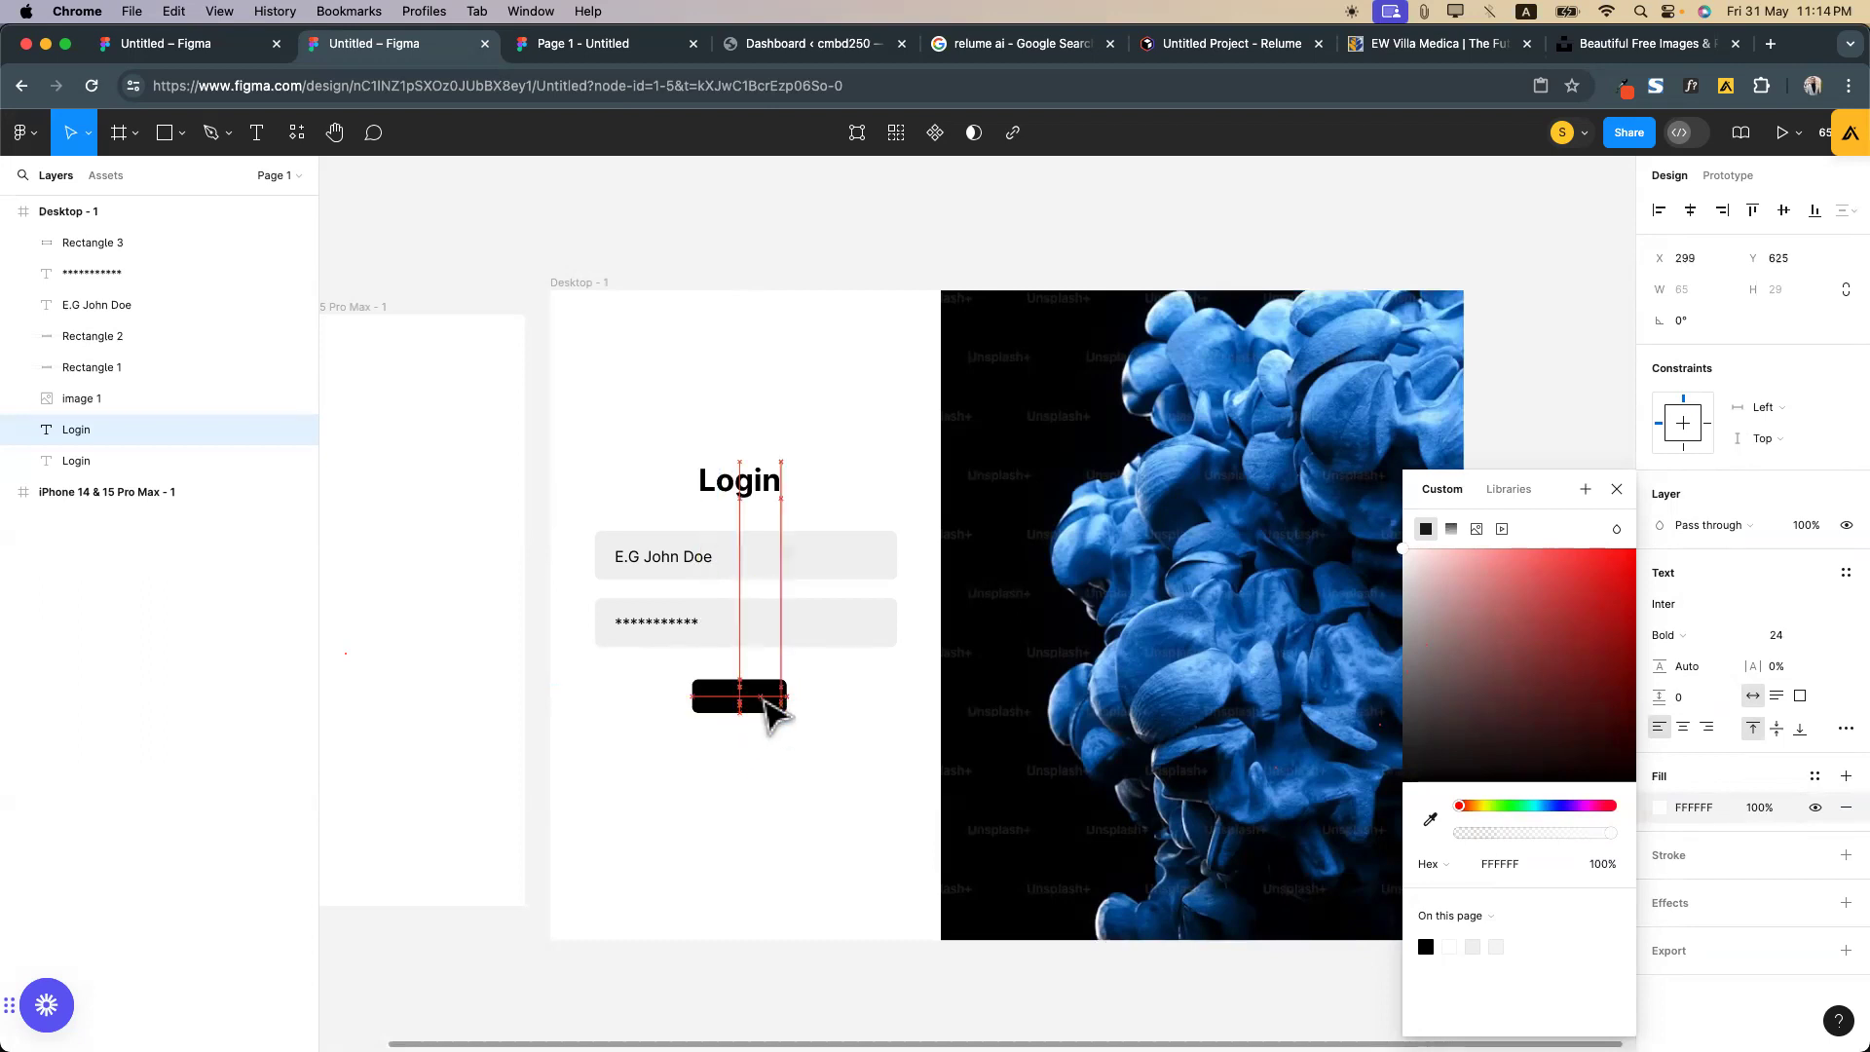
pyautogui.rightClick(762, 695)
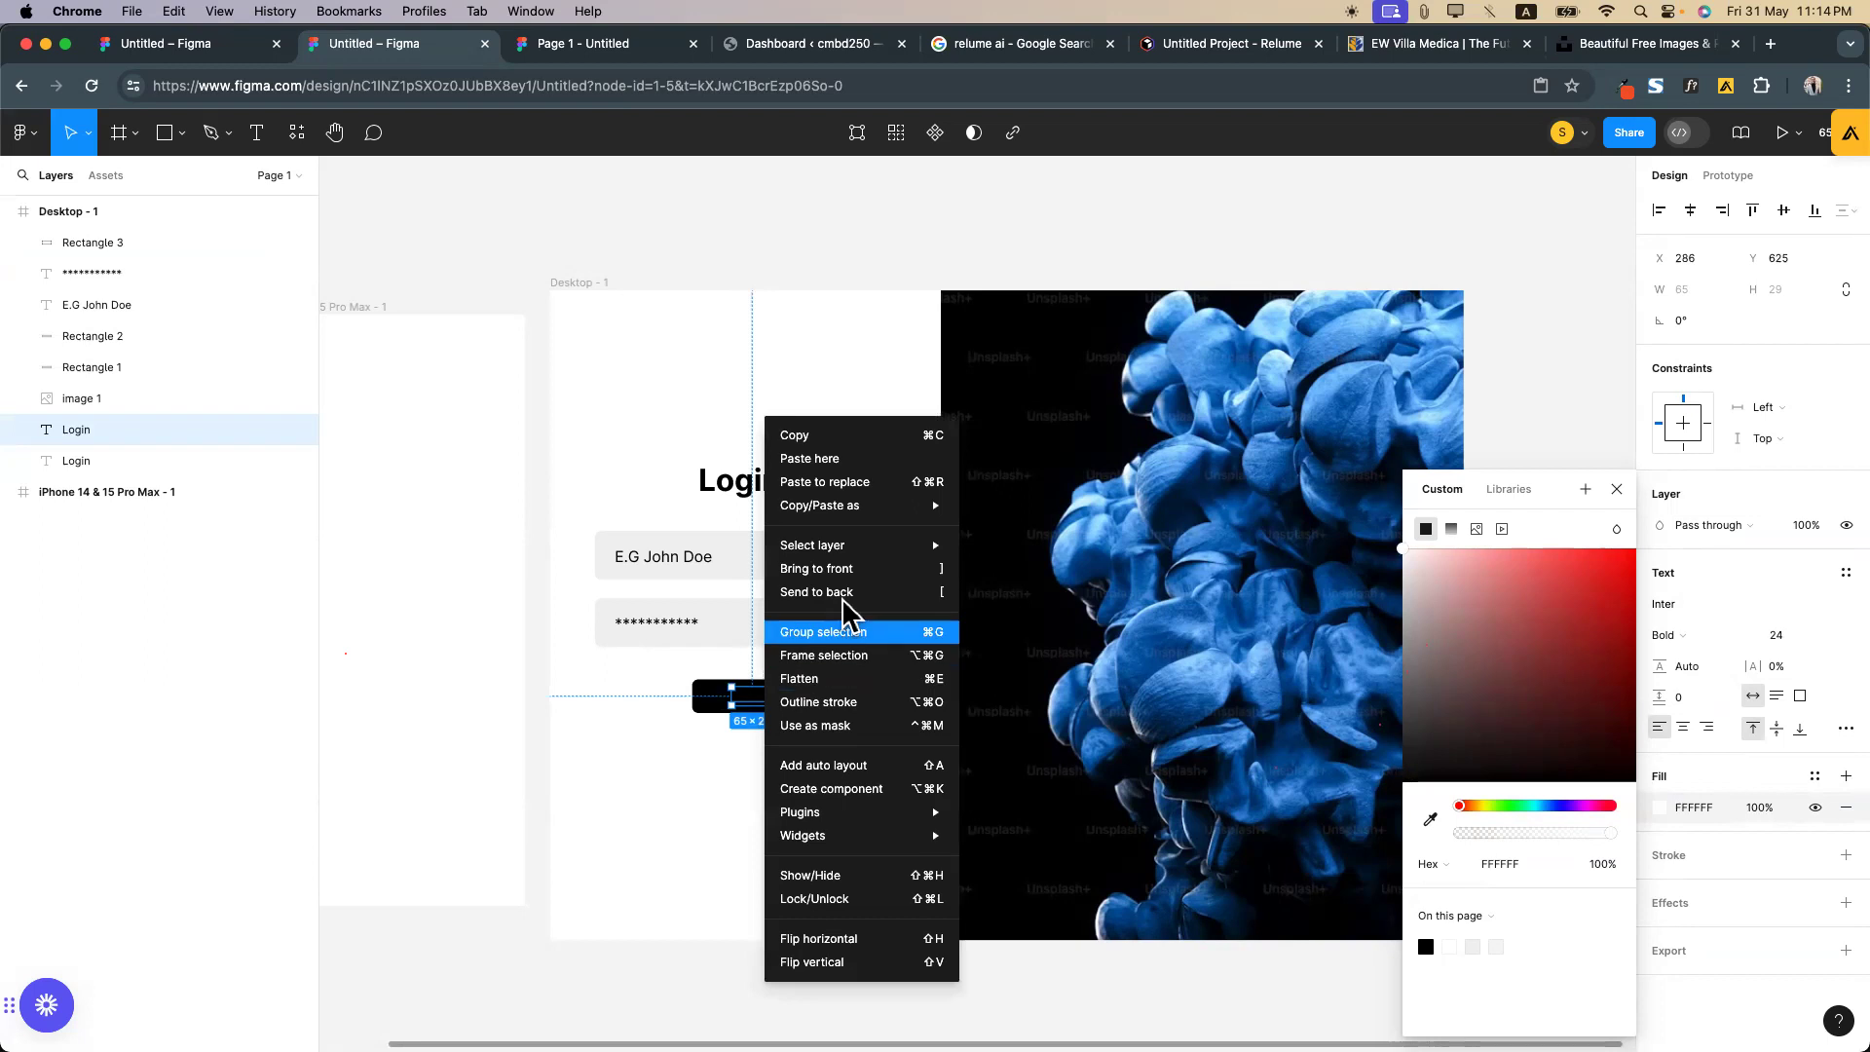
pyautogui.click(888, 573)
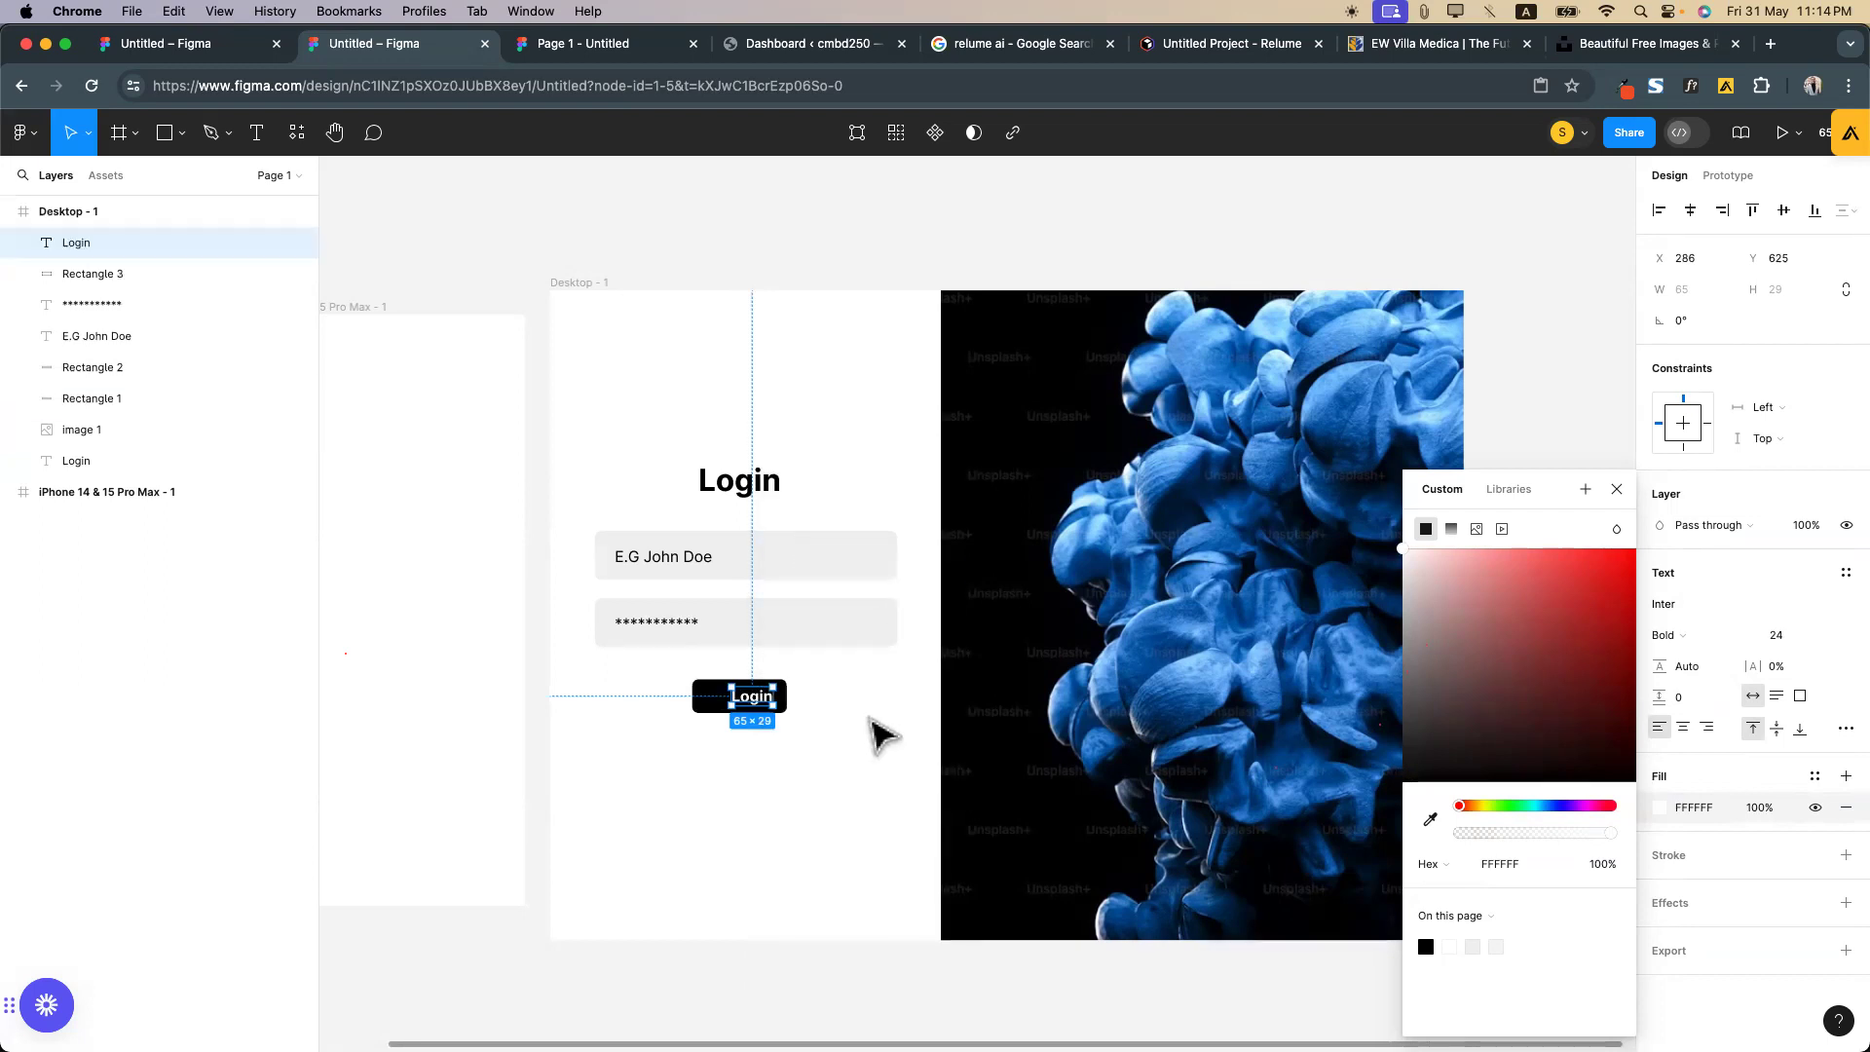
pyautogui.click(1690, 210)
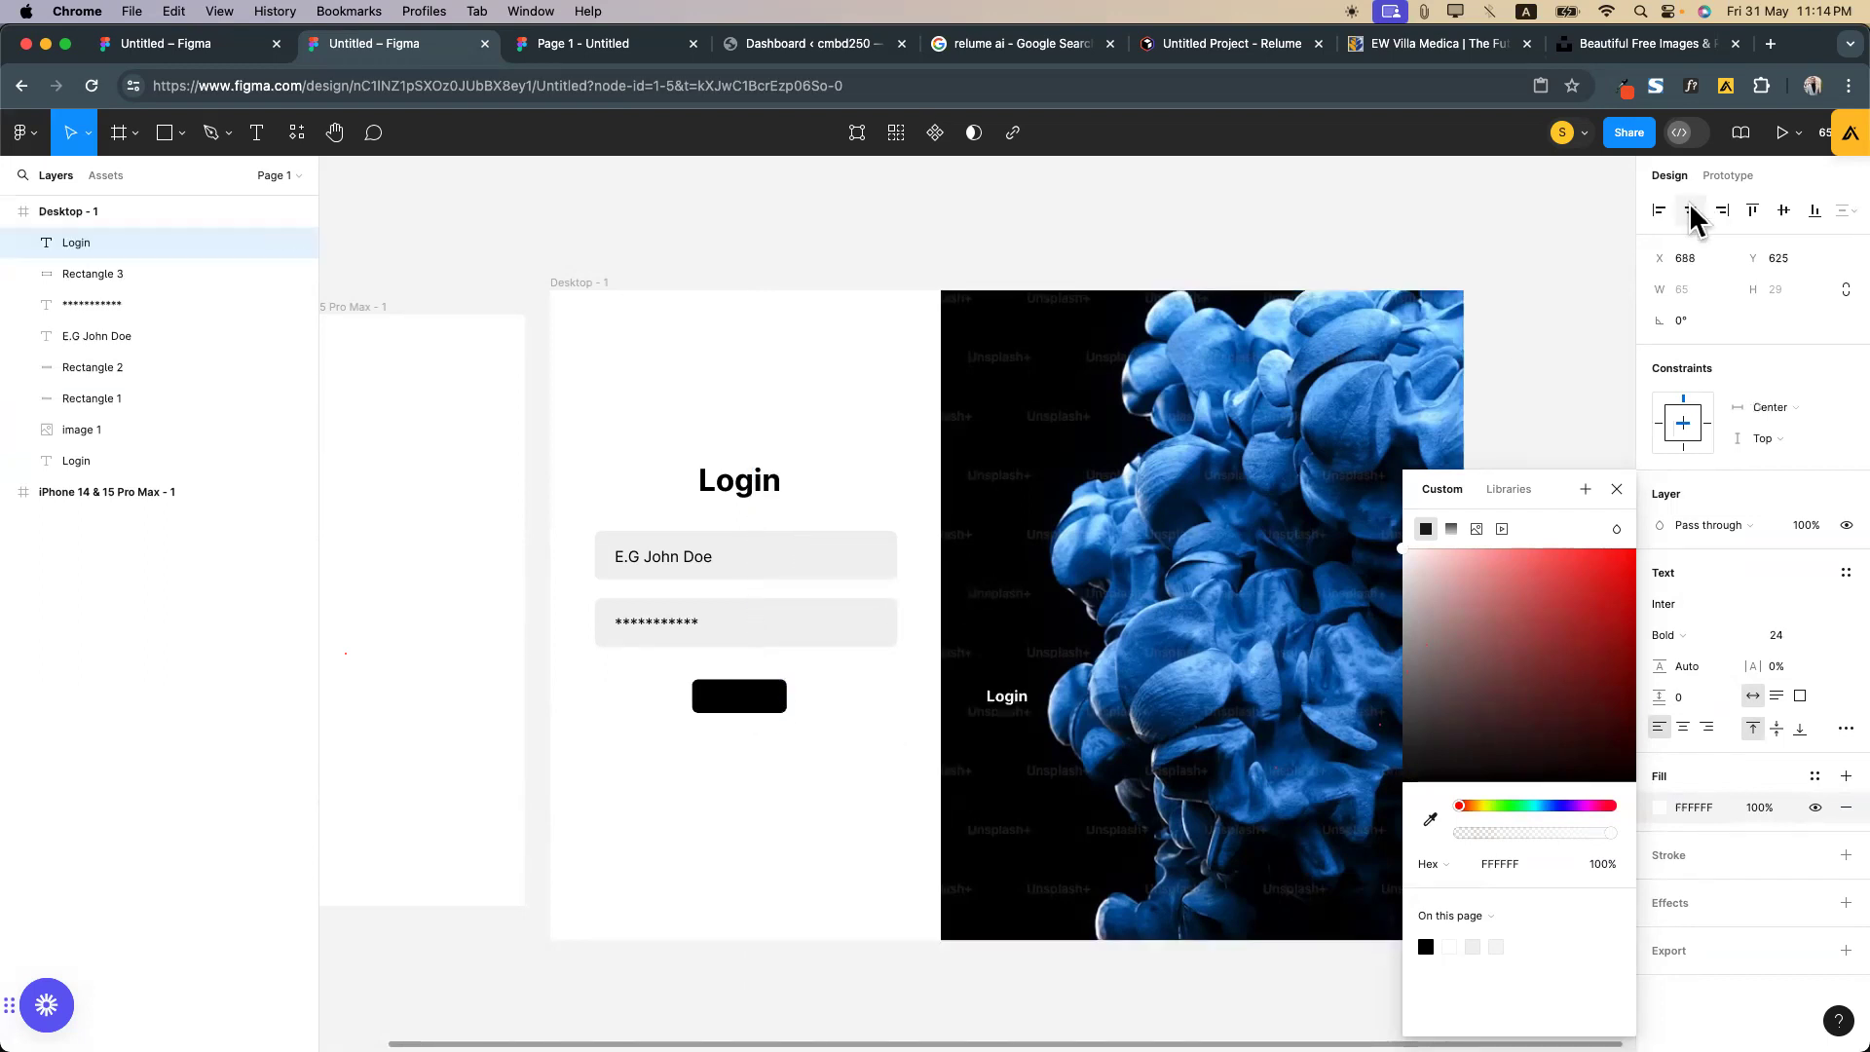
pyautogui.moveTo(1005, 702); pyautogui.dragTo(737, 697)
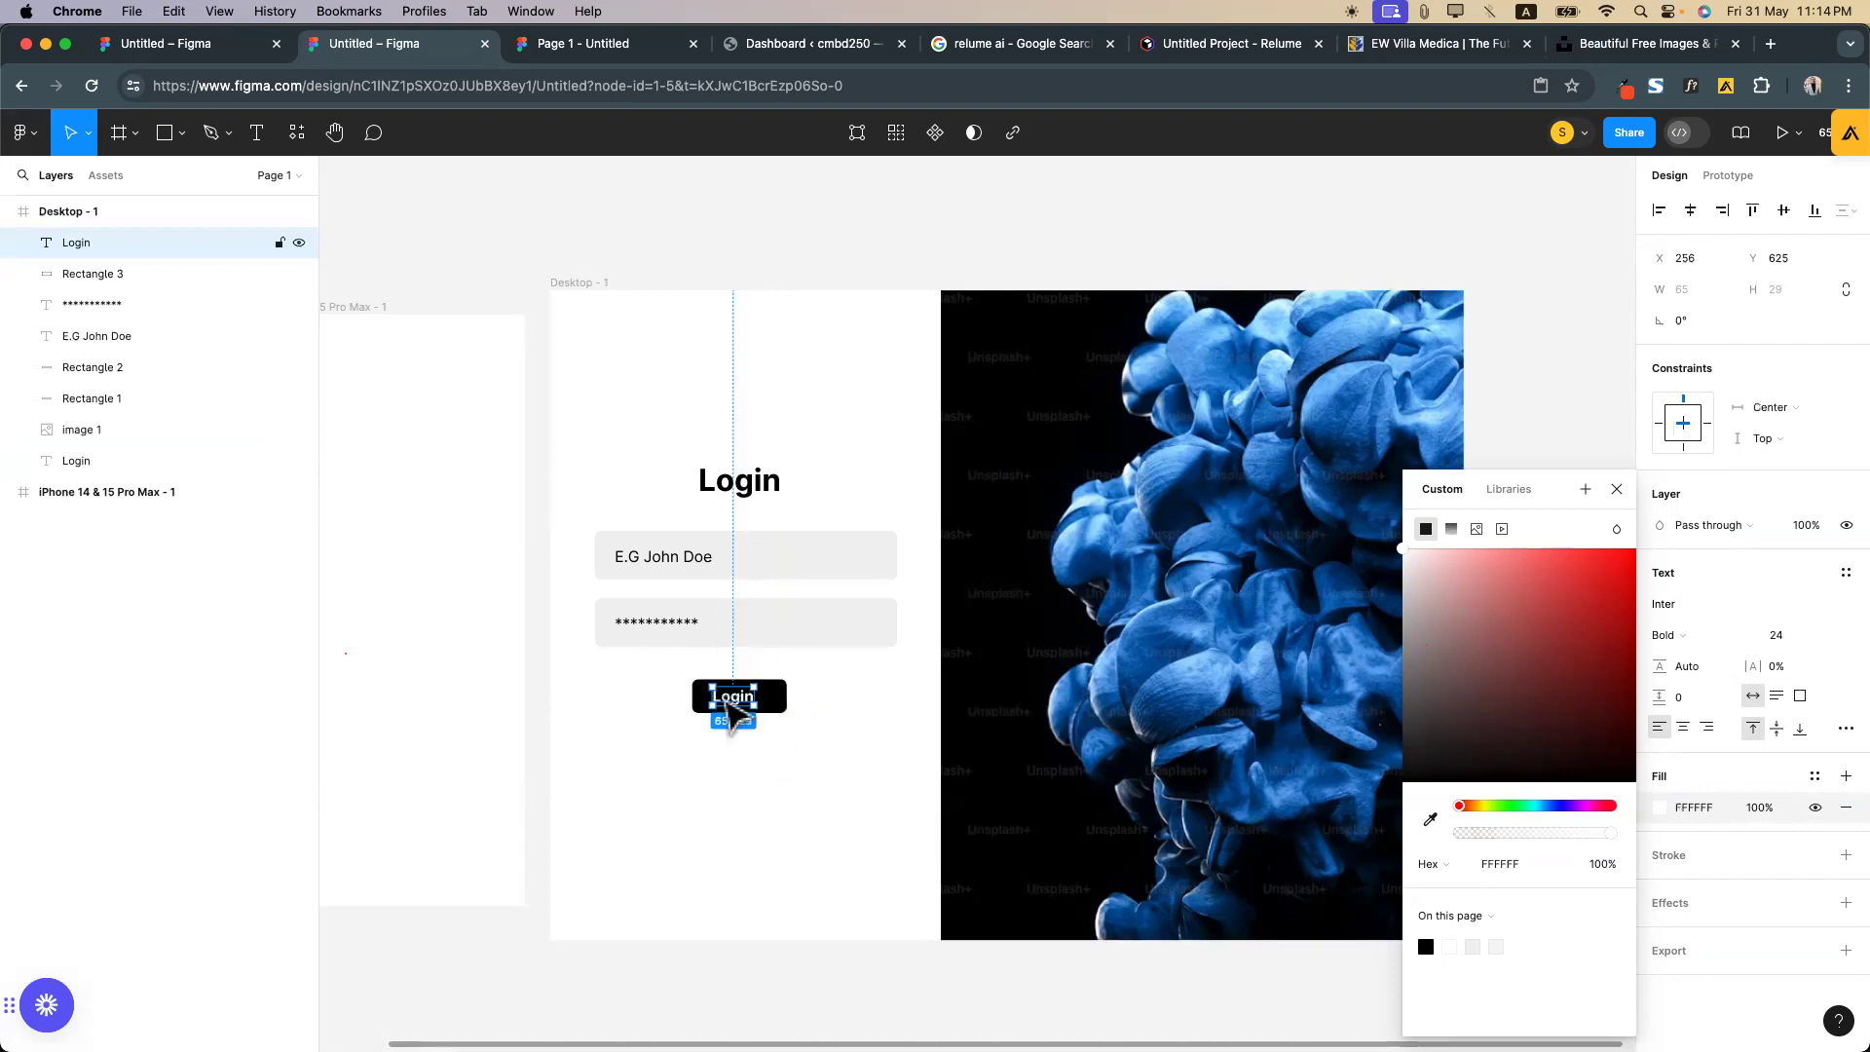
pyautogui.moveTo(791, 748); pyautogui.dragTo(688, 668)
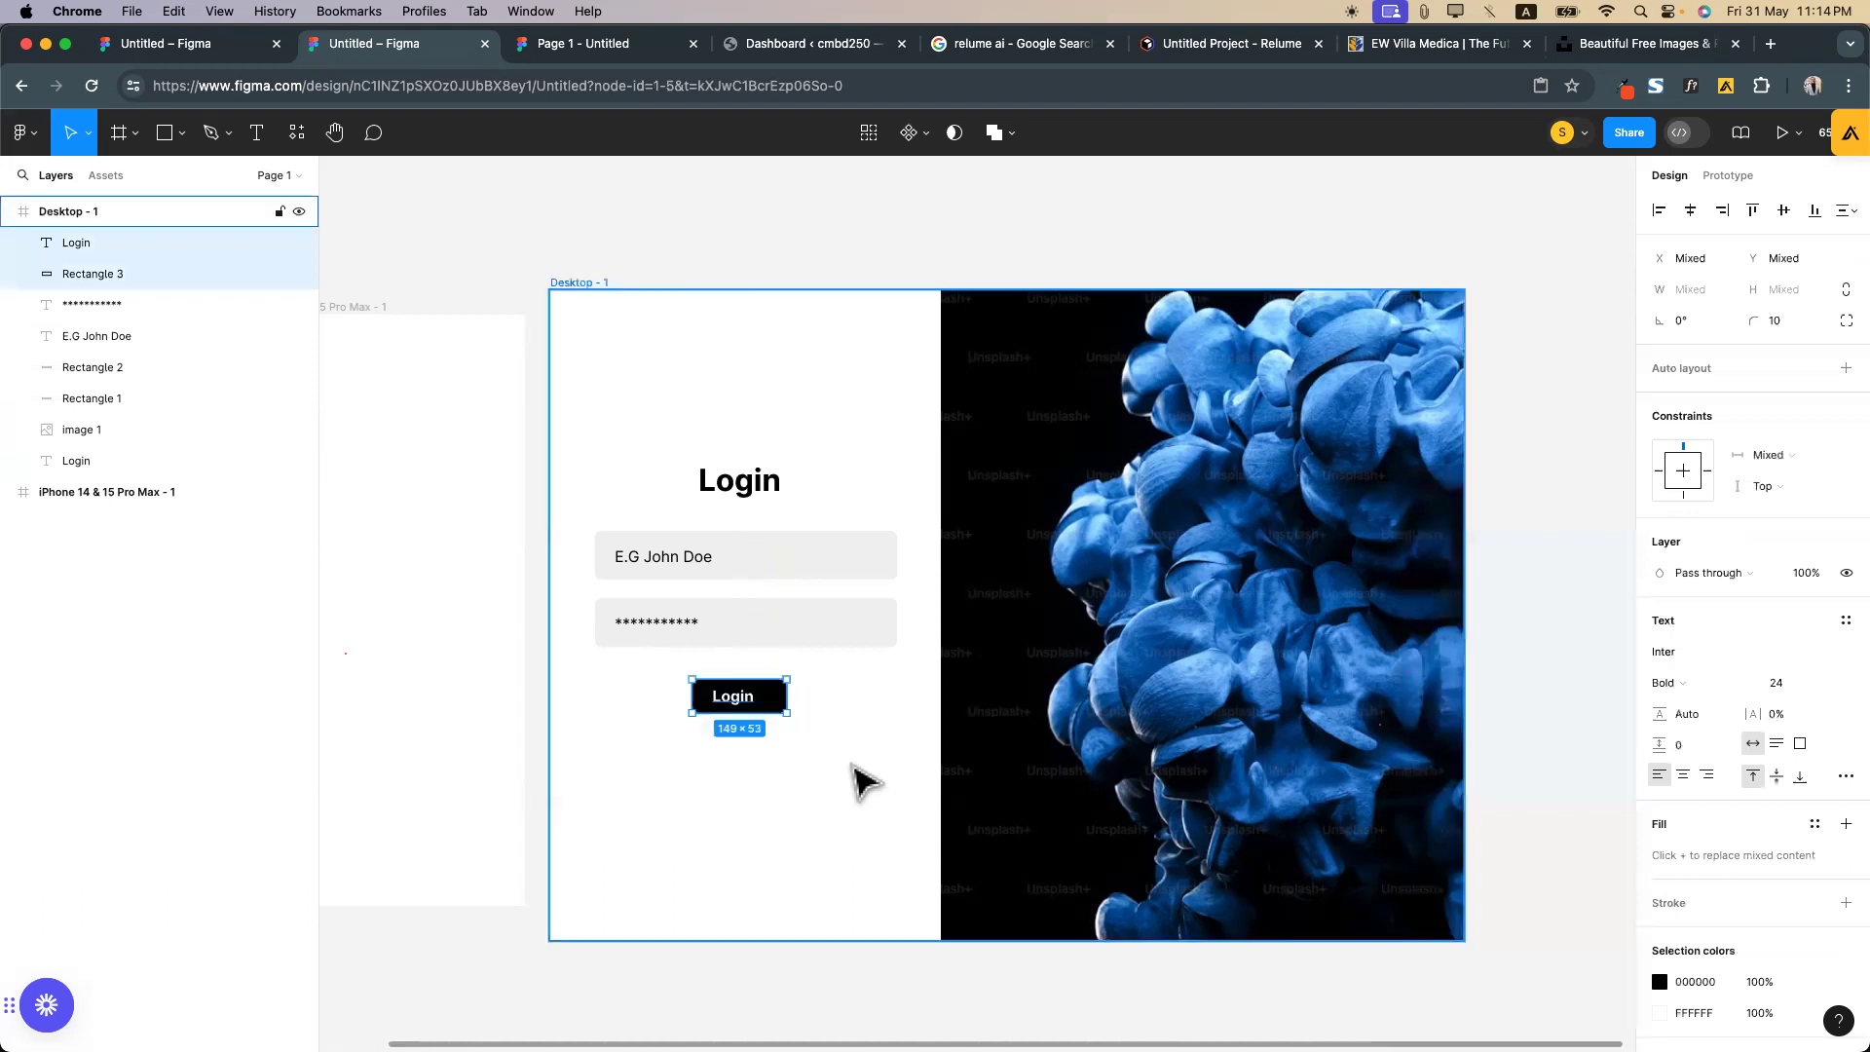
pyautogui.press('super+g')
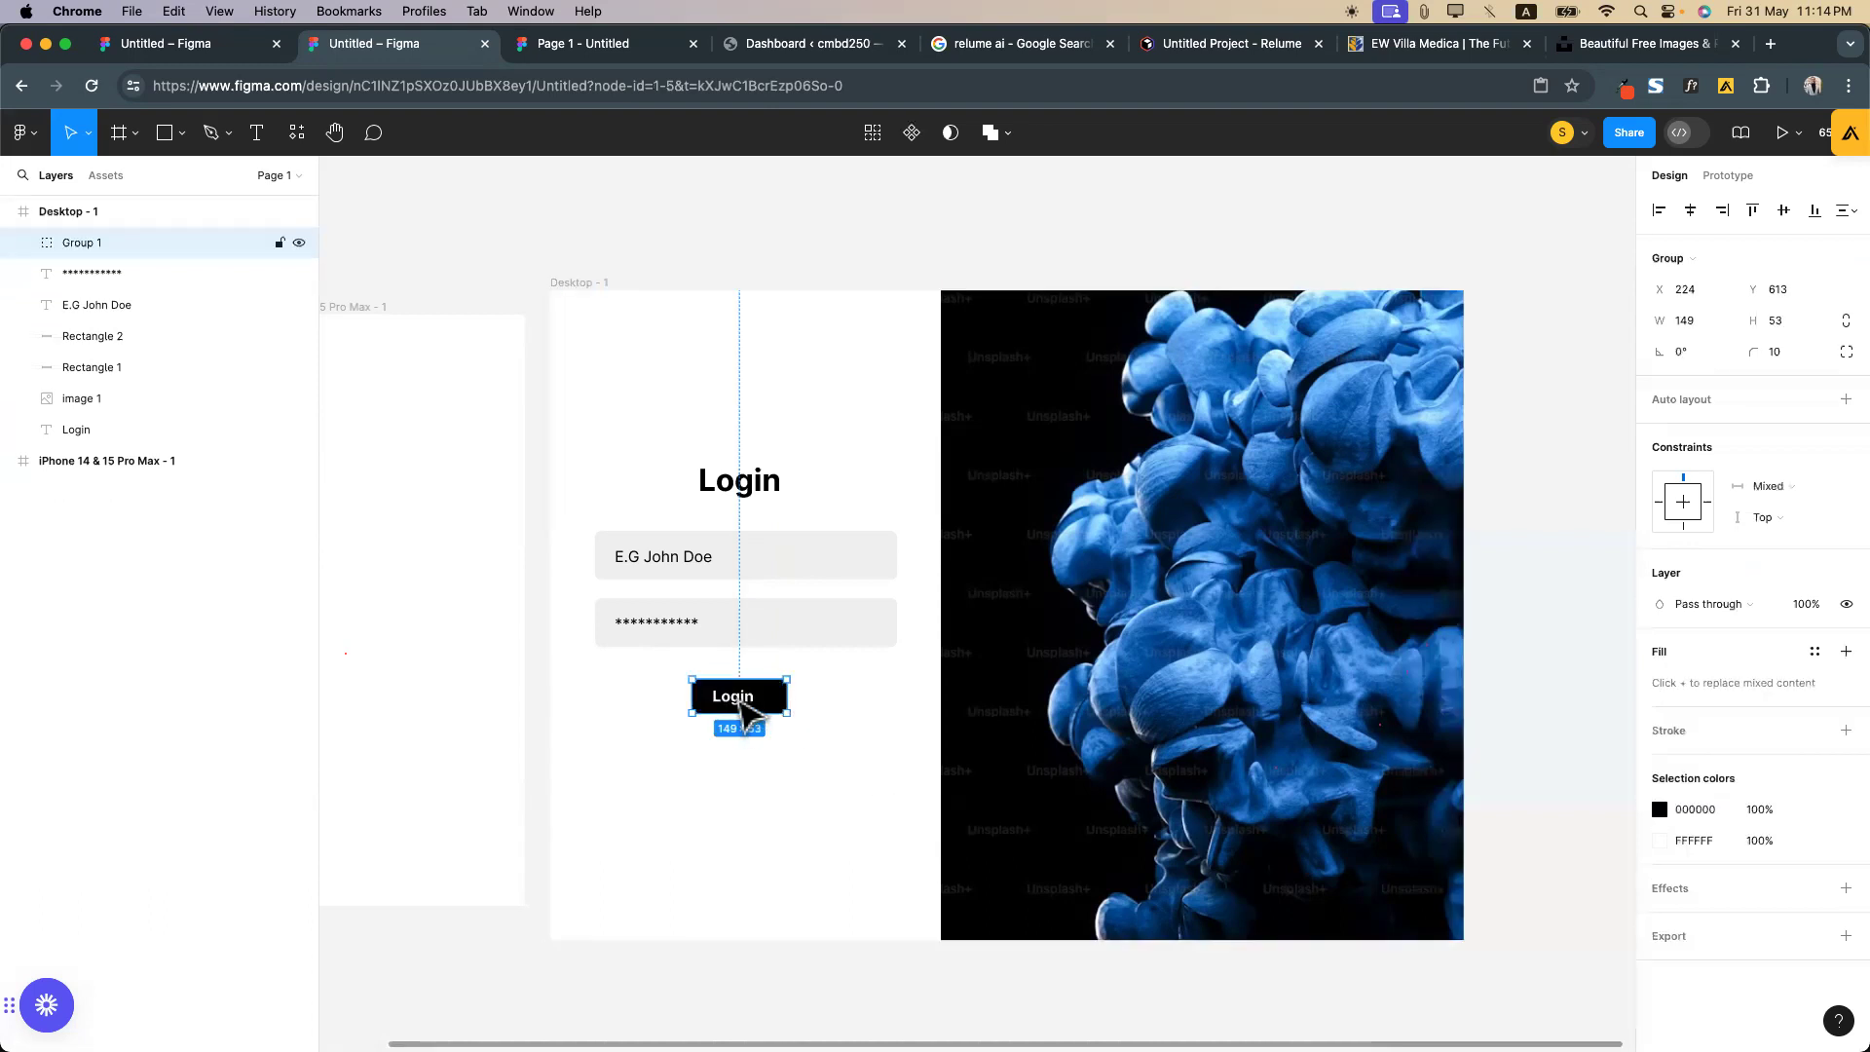
# Centre the Login label on the button and change its weight to Medium.
pyautogui.doubleClick(732, 697)
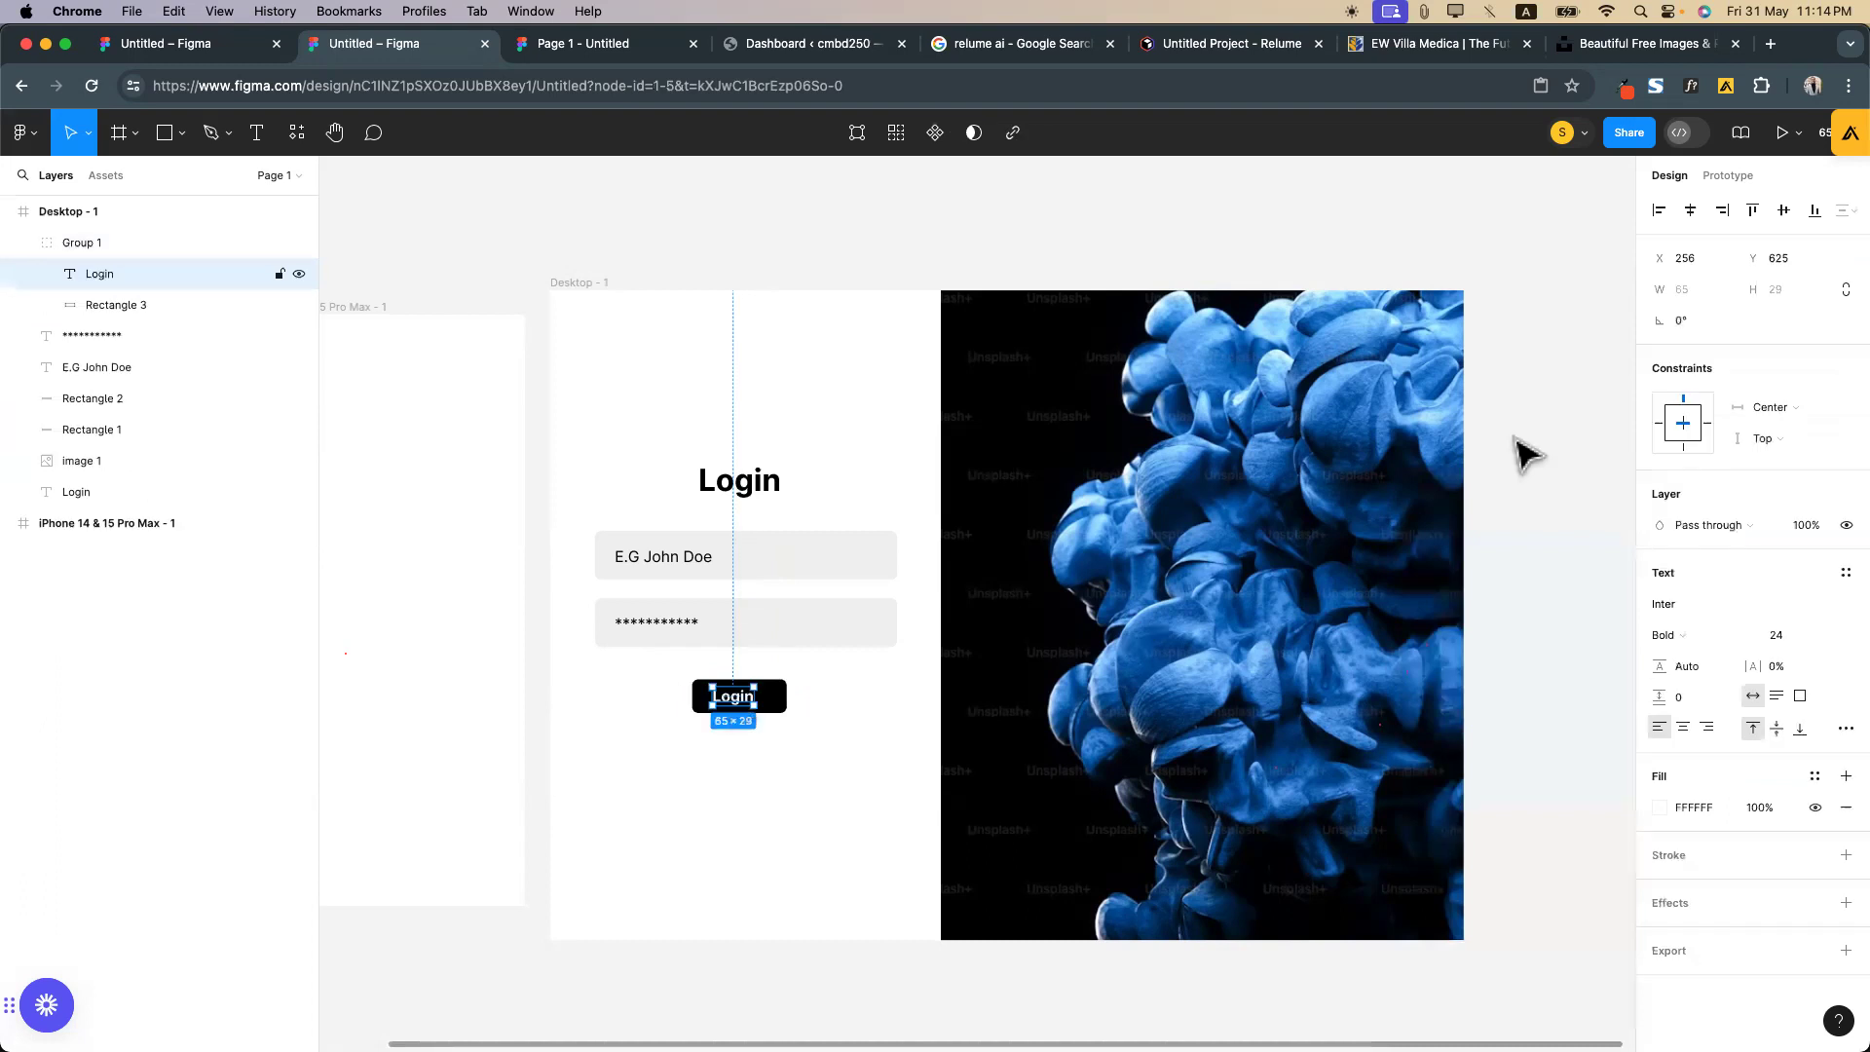
pyautogui.click(1685, 213)
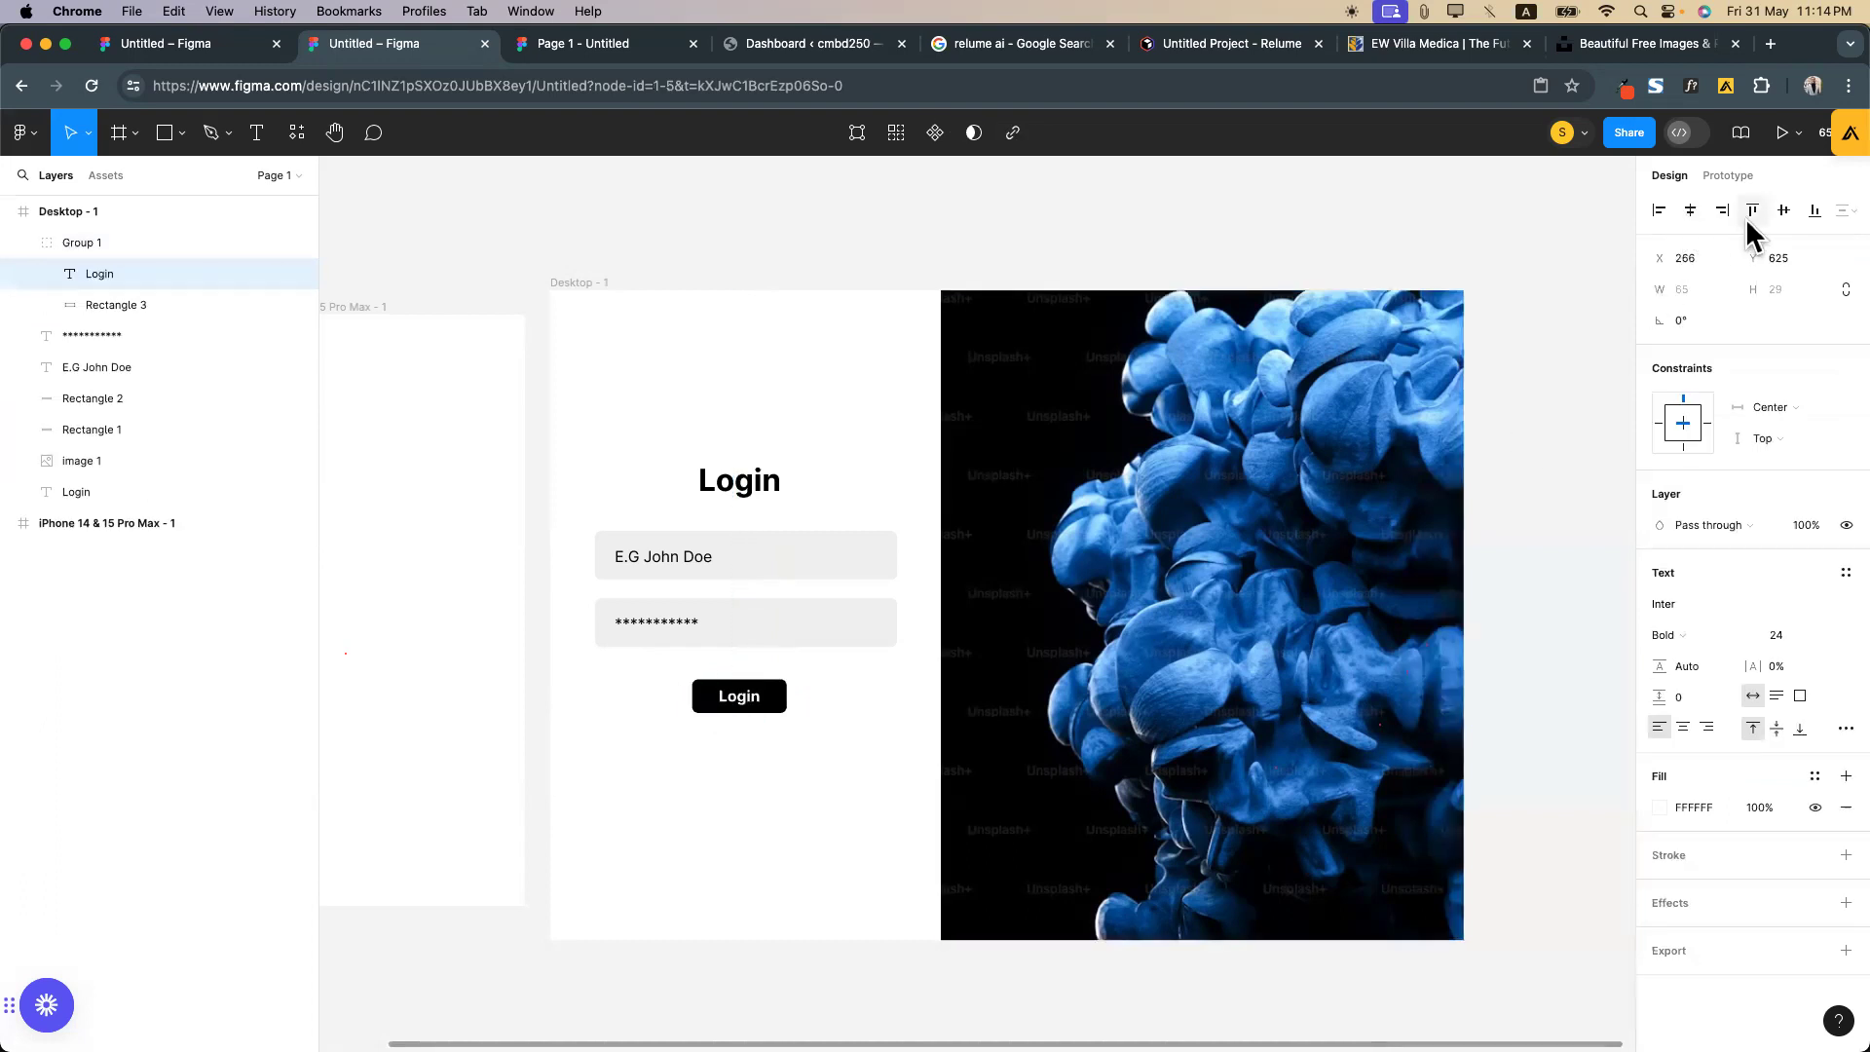
pyautogui.click(1783, 211)
pyautogui.click(1667, 635)
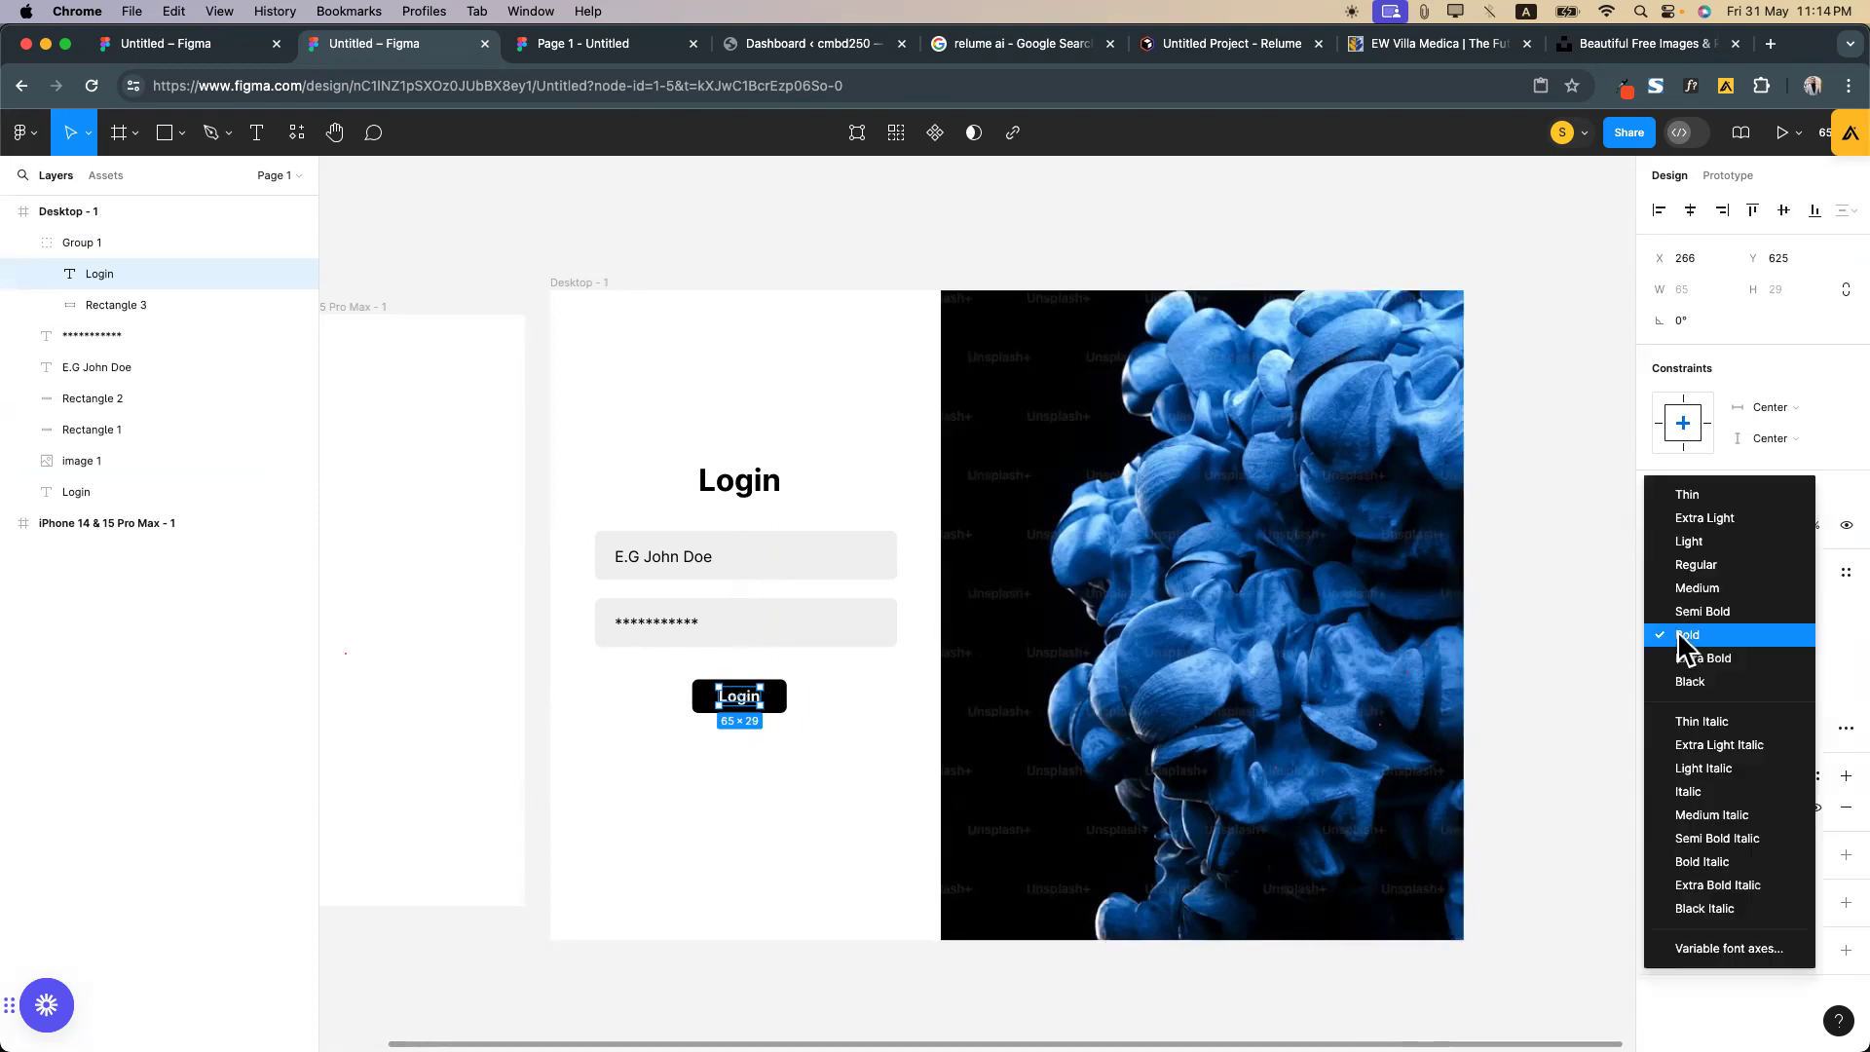
pyautogui.click(1710, 564)
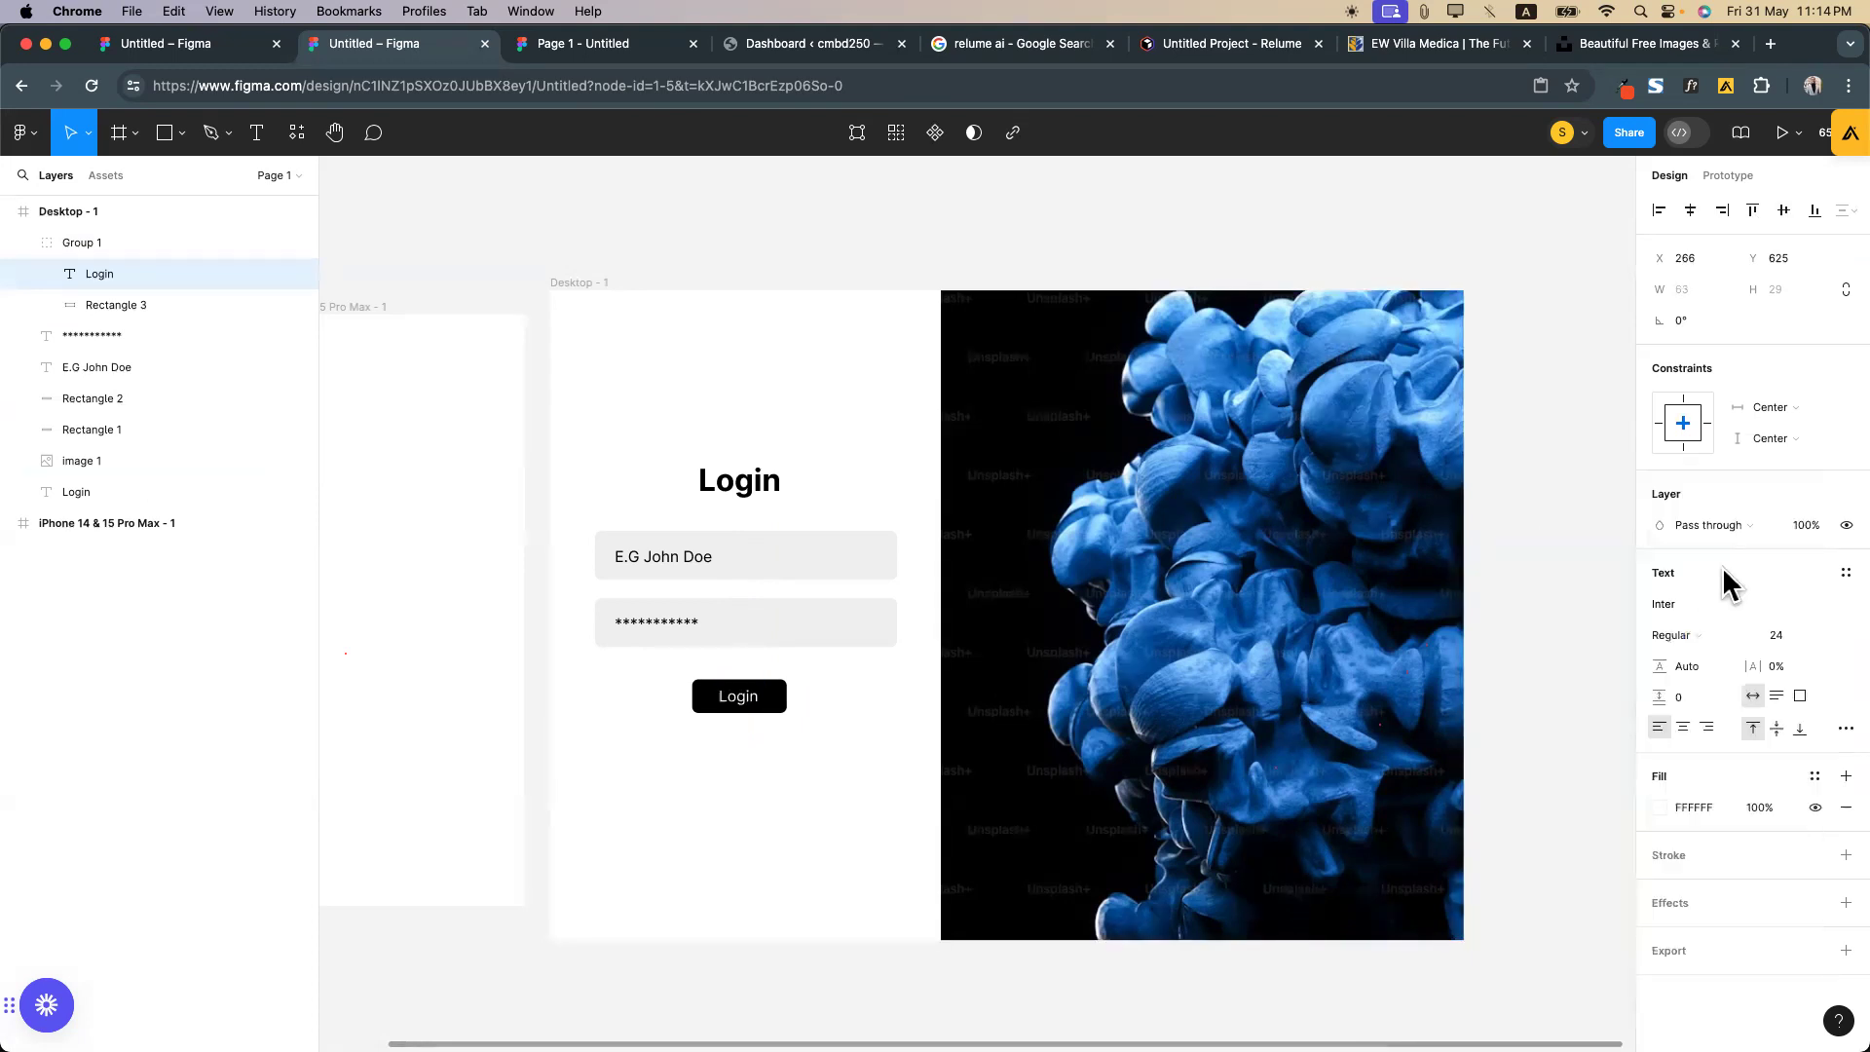
pyautogui.click(1669, 636)
pyautogui.click(1687, 658)
pyautogui.click(828, 736)
# Reduce the Login label's font size from 24 to 20.
pyautogui.click(740, 708)
pyautogui.click(740, 708)
pyautogui.click(740, 708)
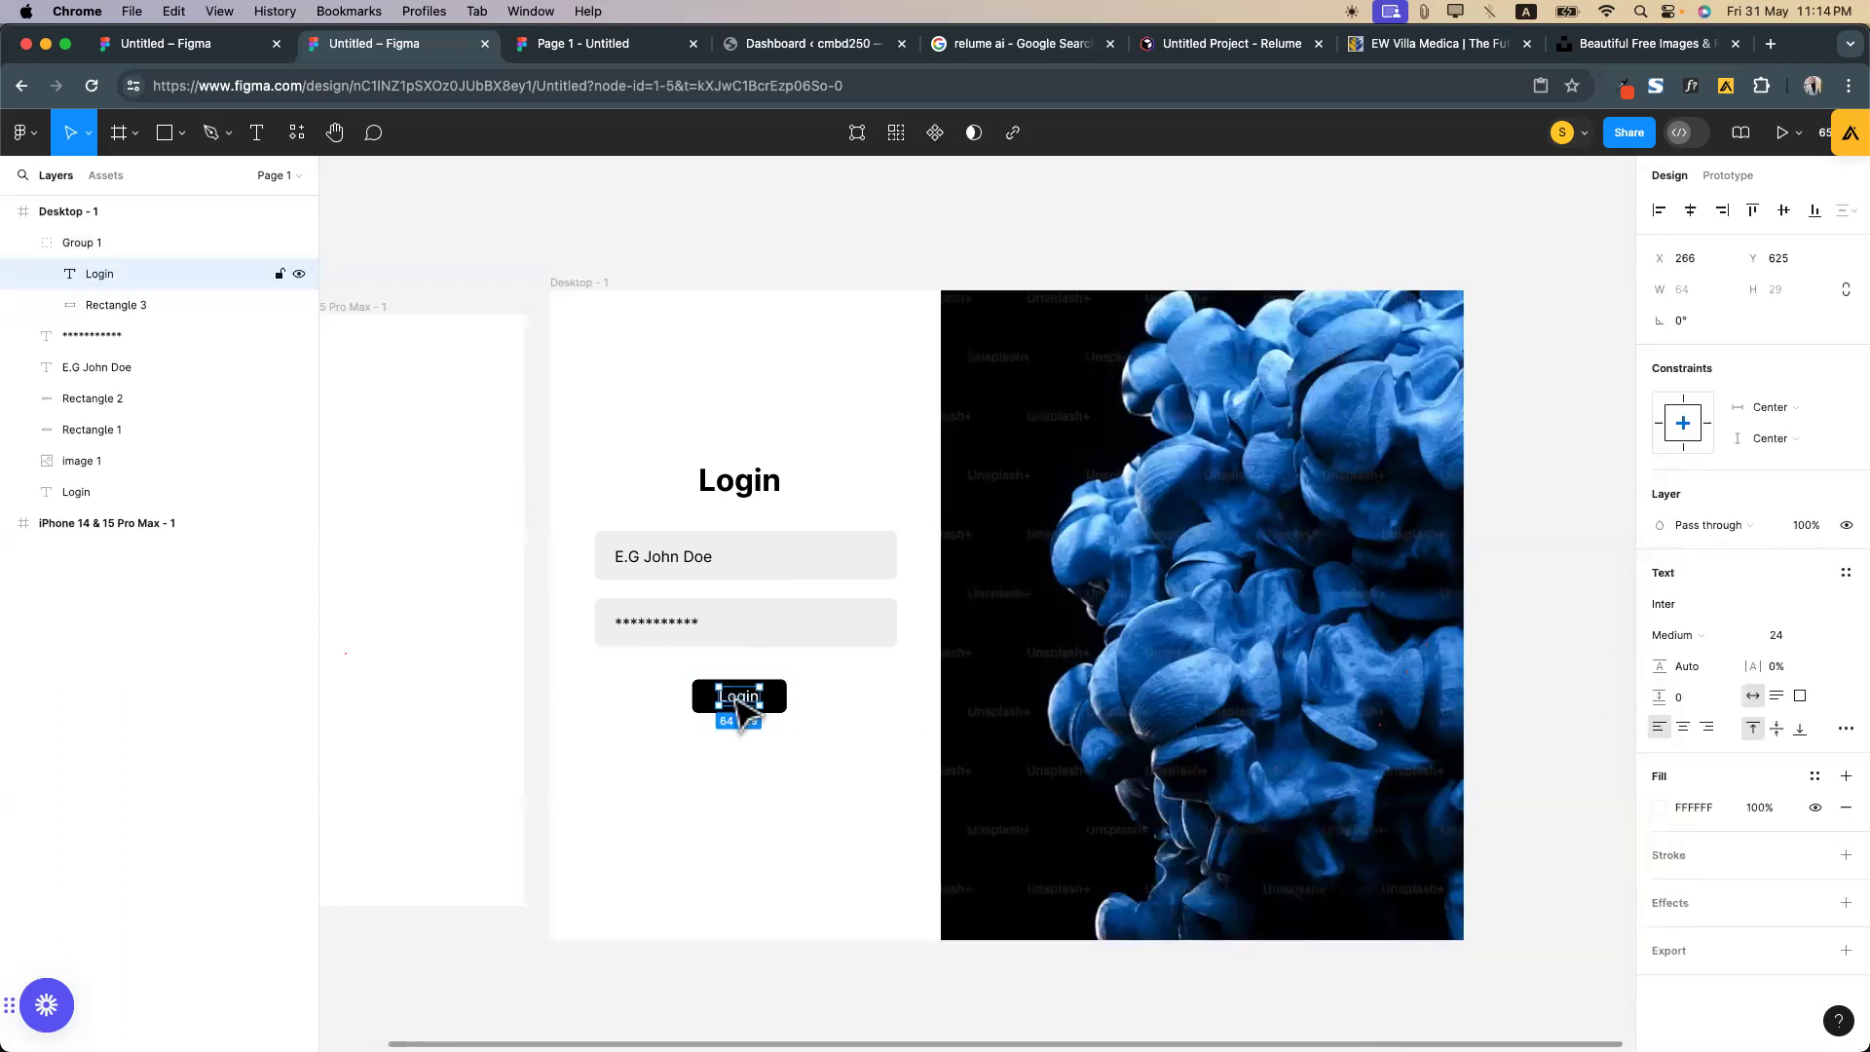
pyautogui.click(1818, 632)
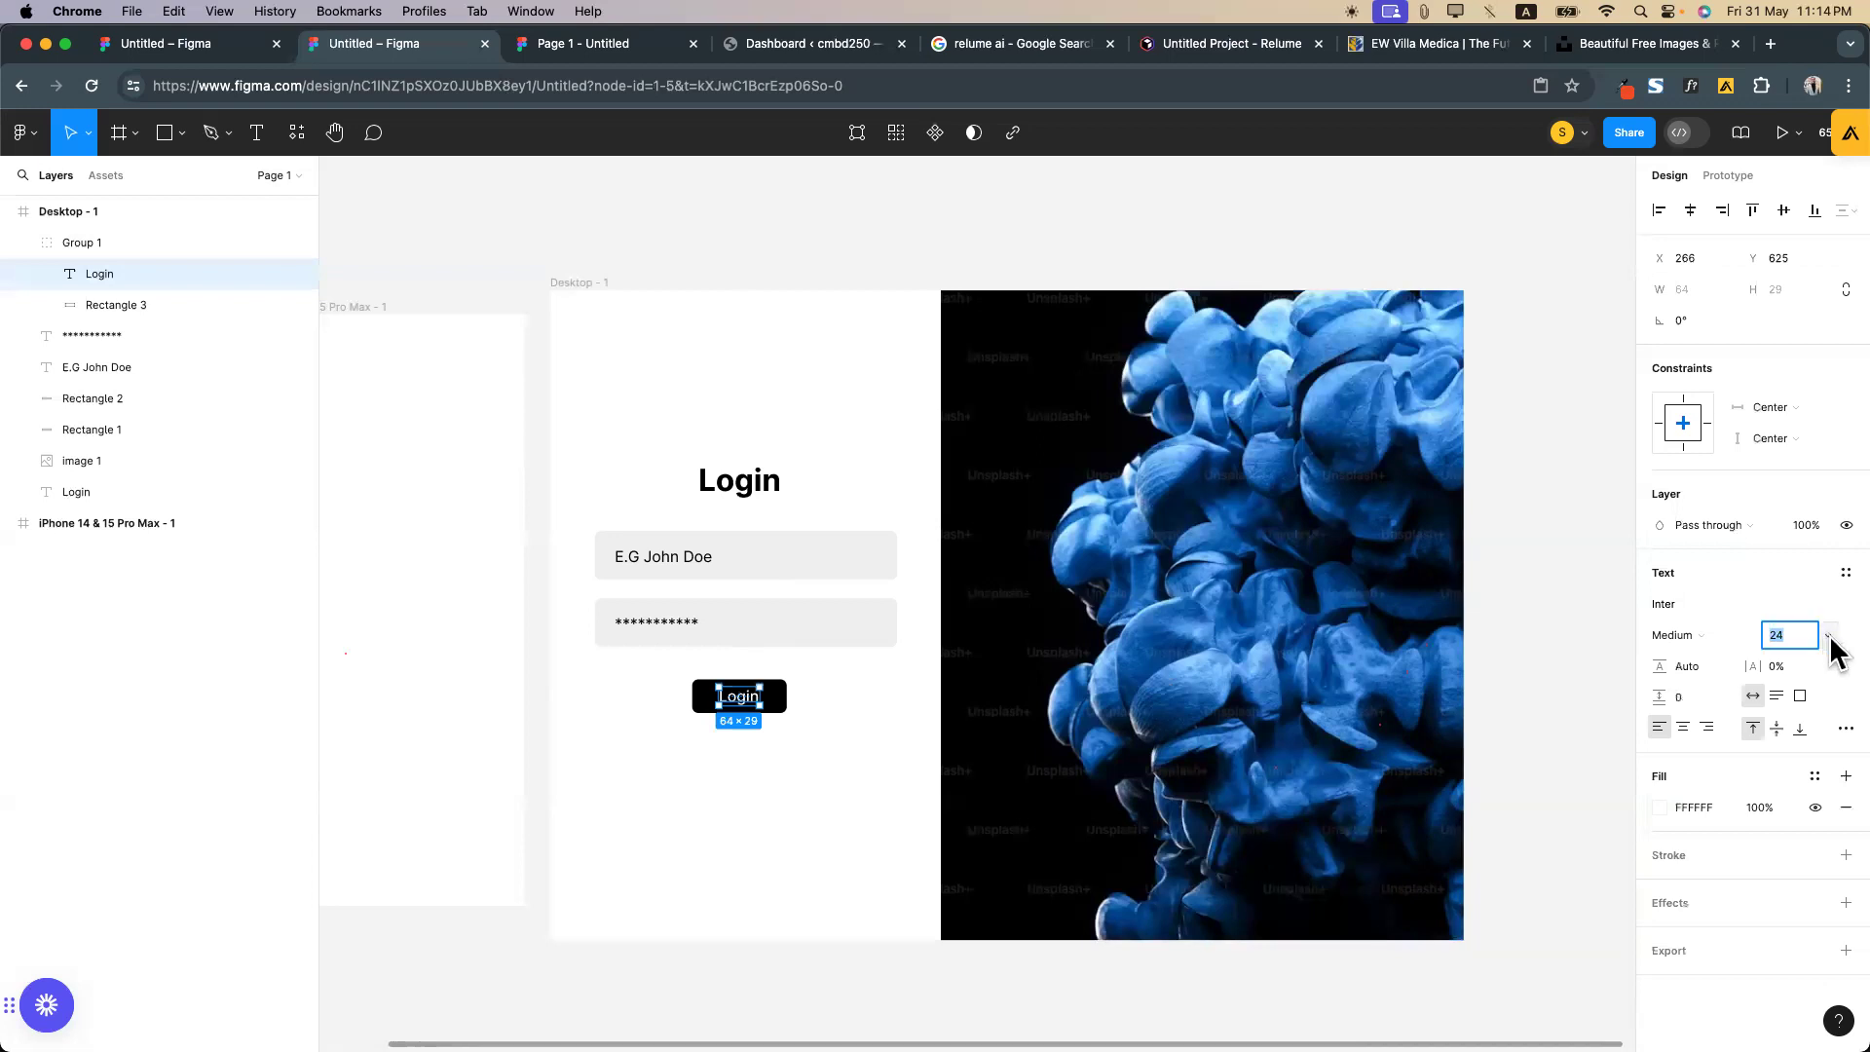
pyautogui.click(1828, 638)
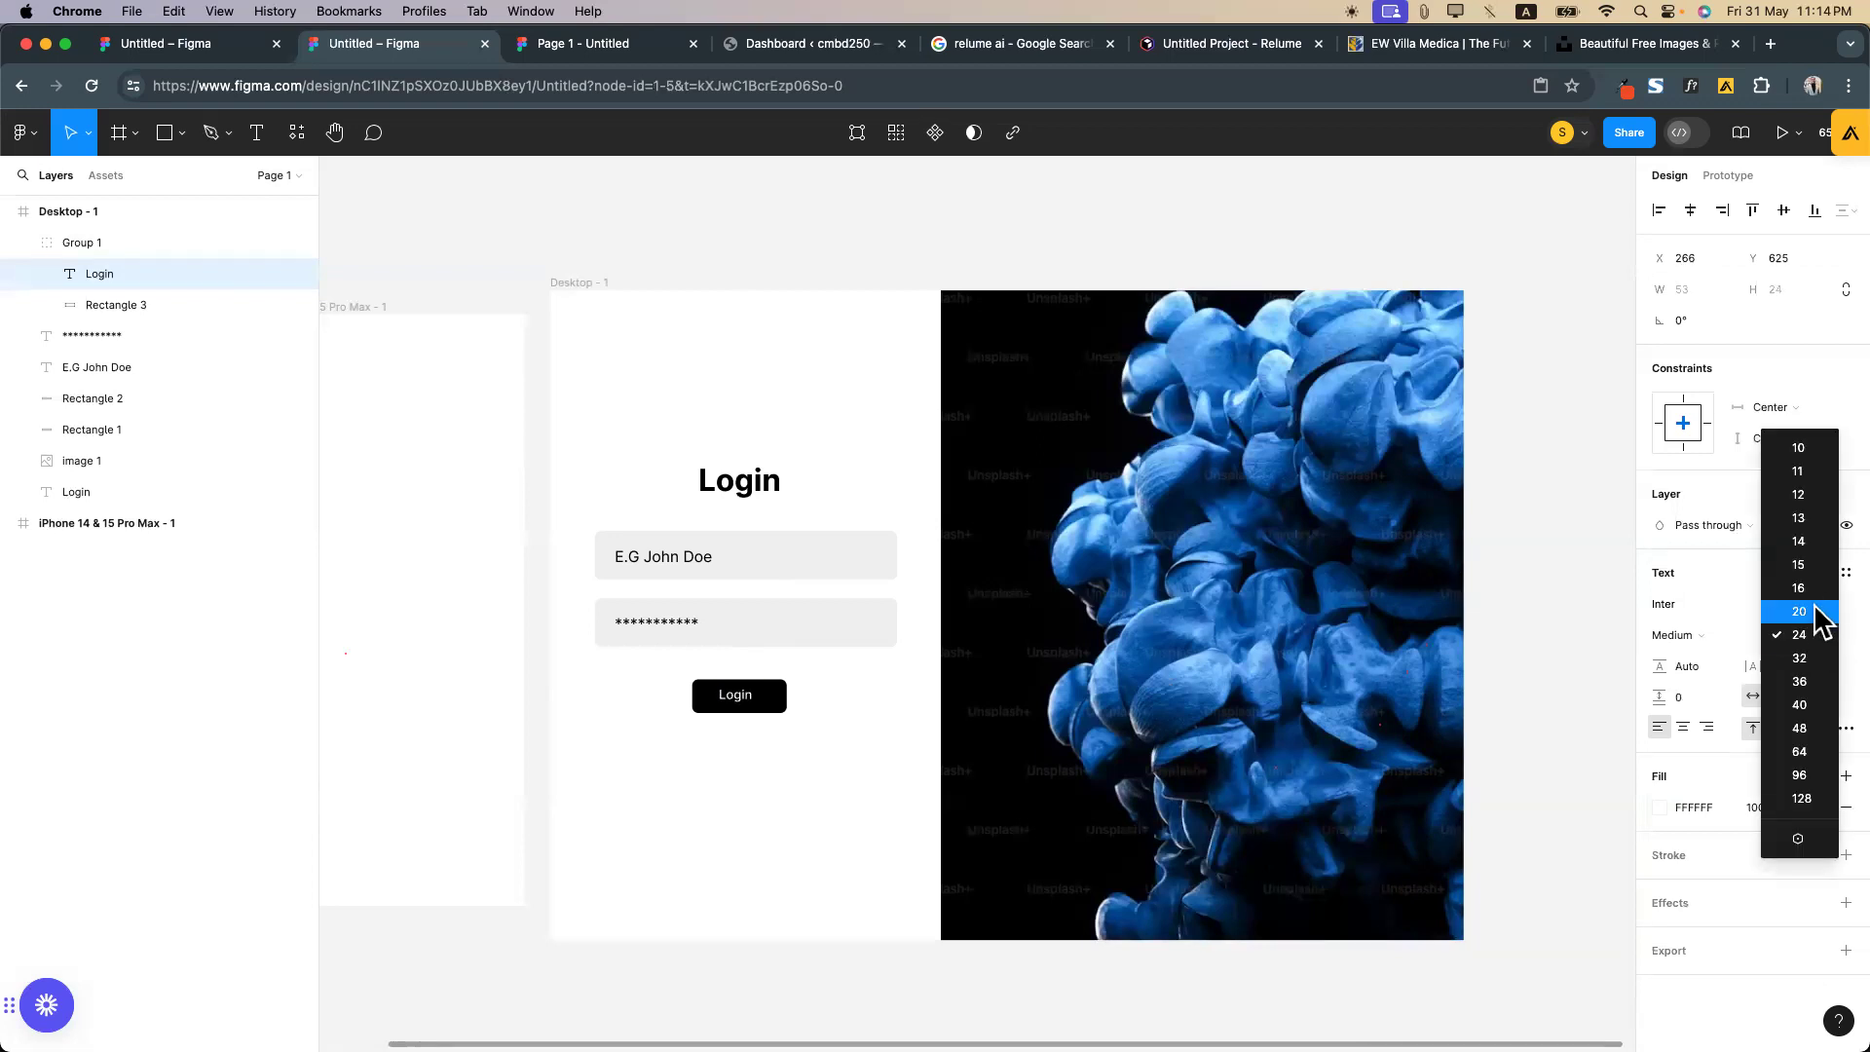
pyautogui.click(1818, 613)
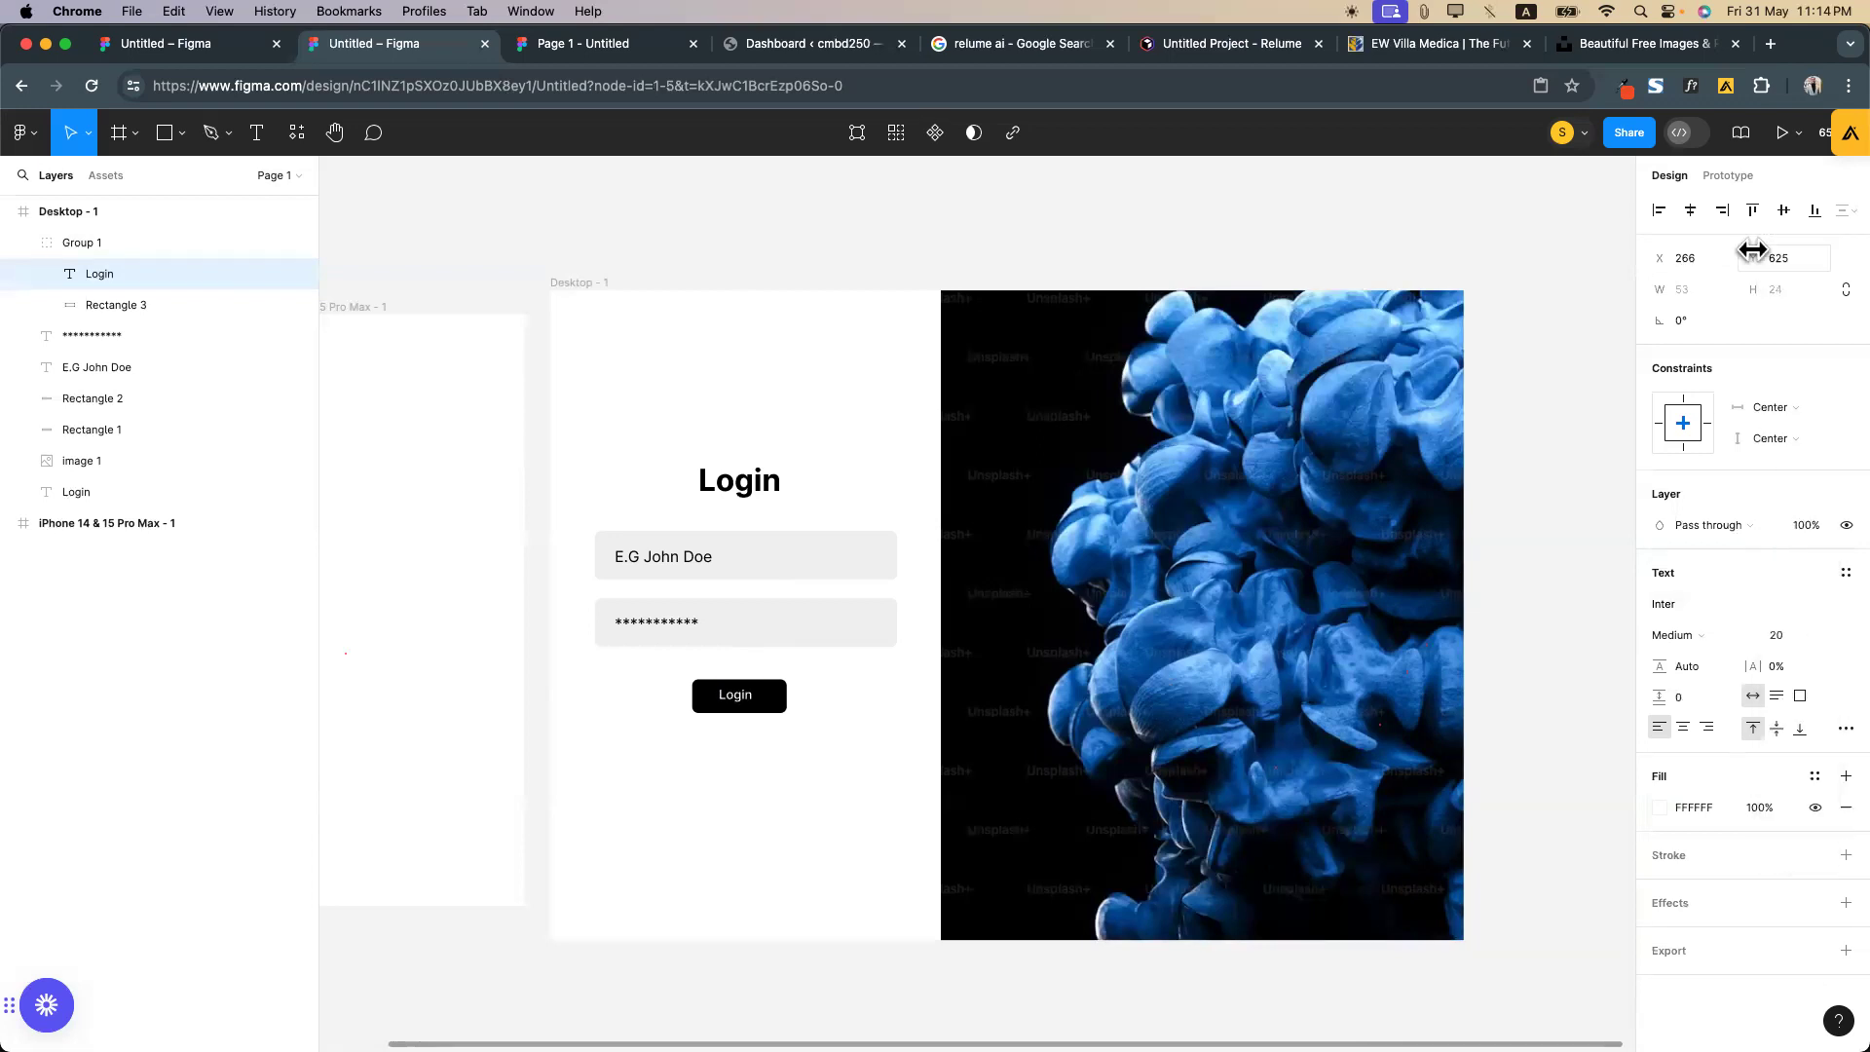
pyautogui.click(811, 743)
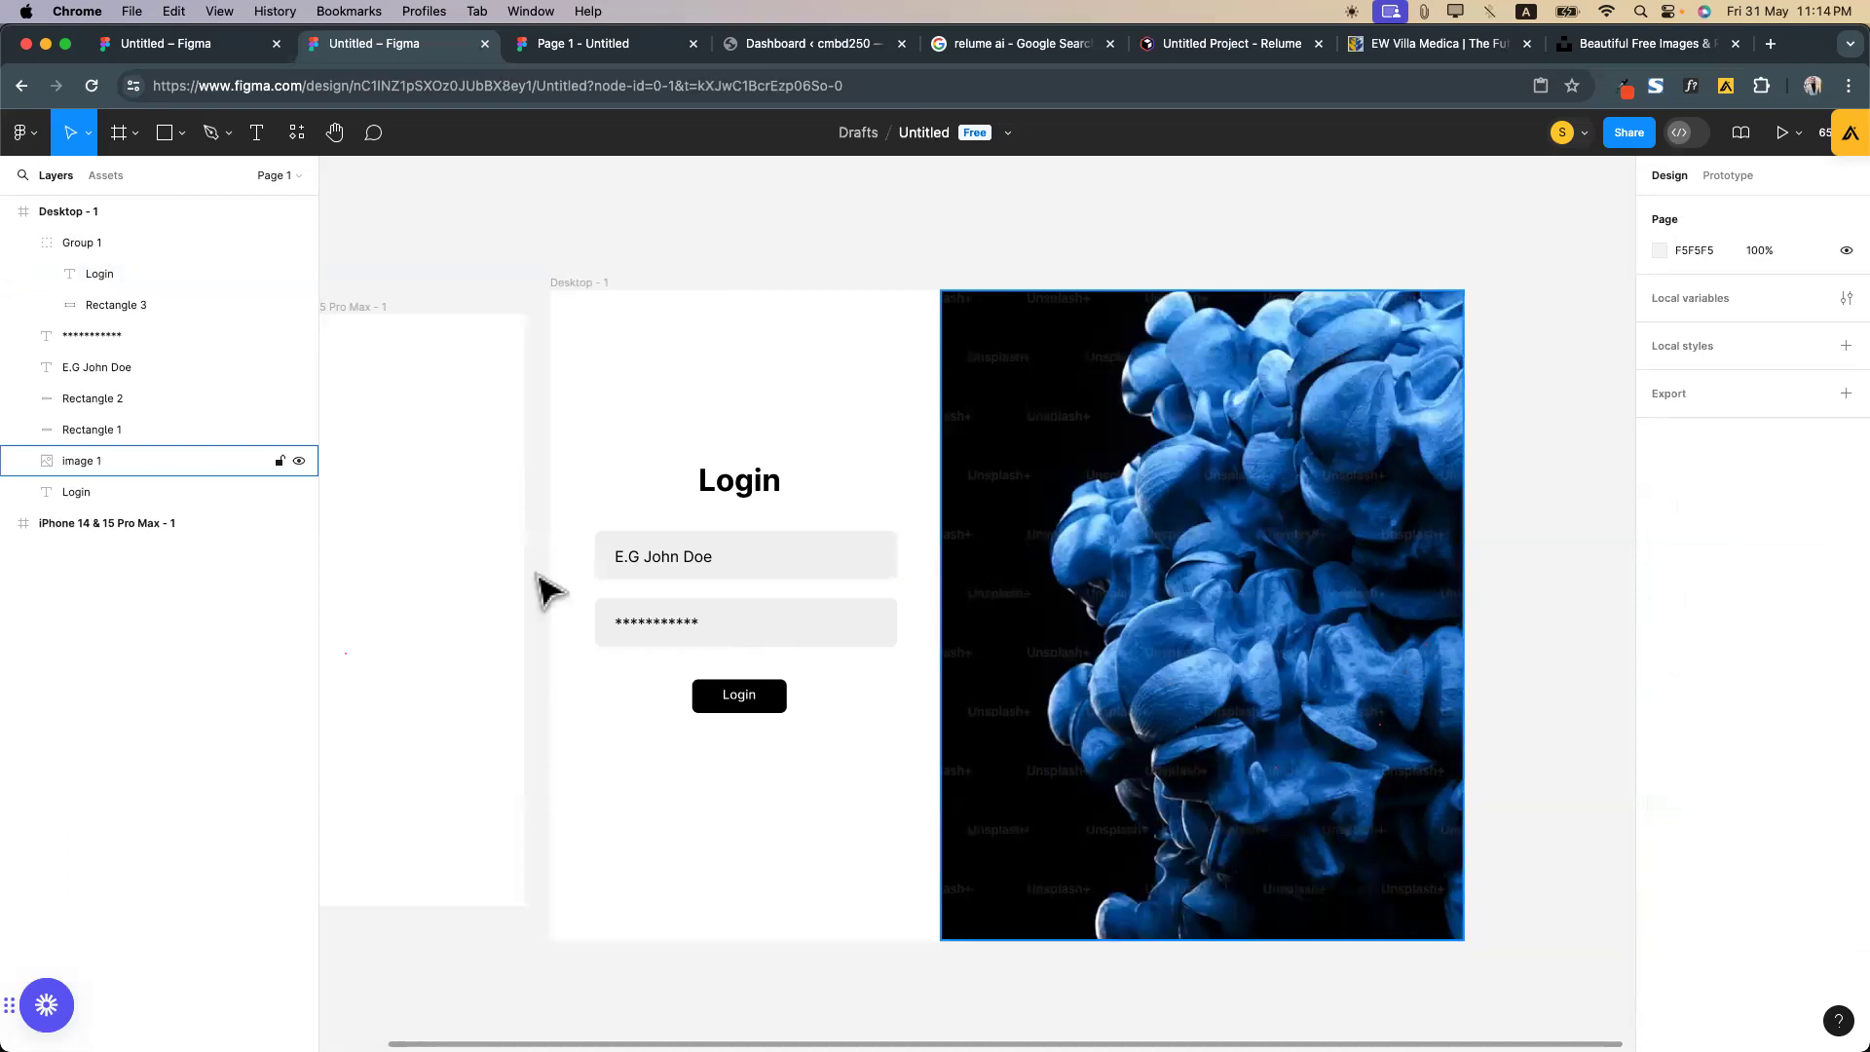
# Draw a D9D9D9 ellipse, size it to about 334×324, and place it over the hero image's middle.
pyautogui.click(182, 133)
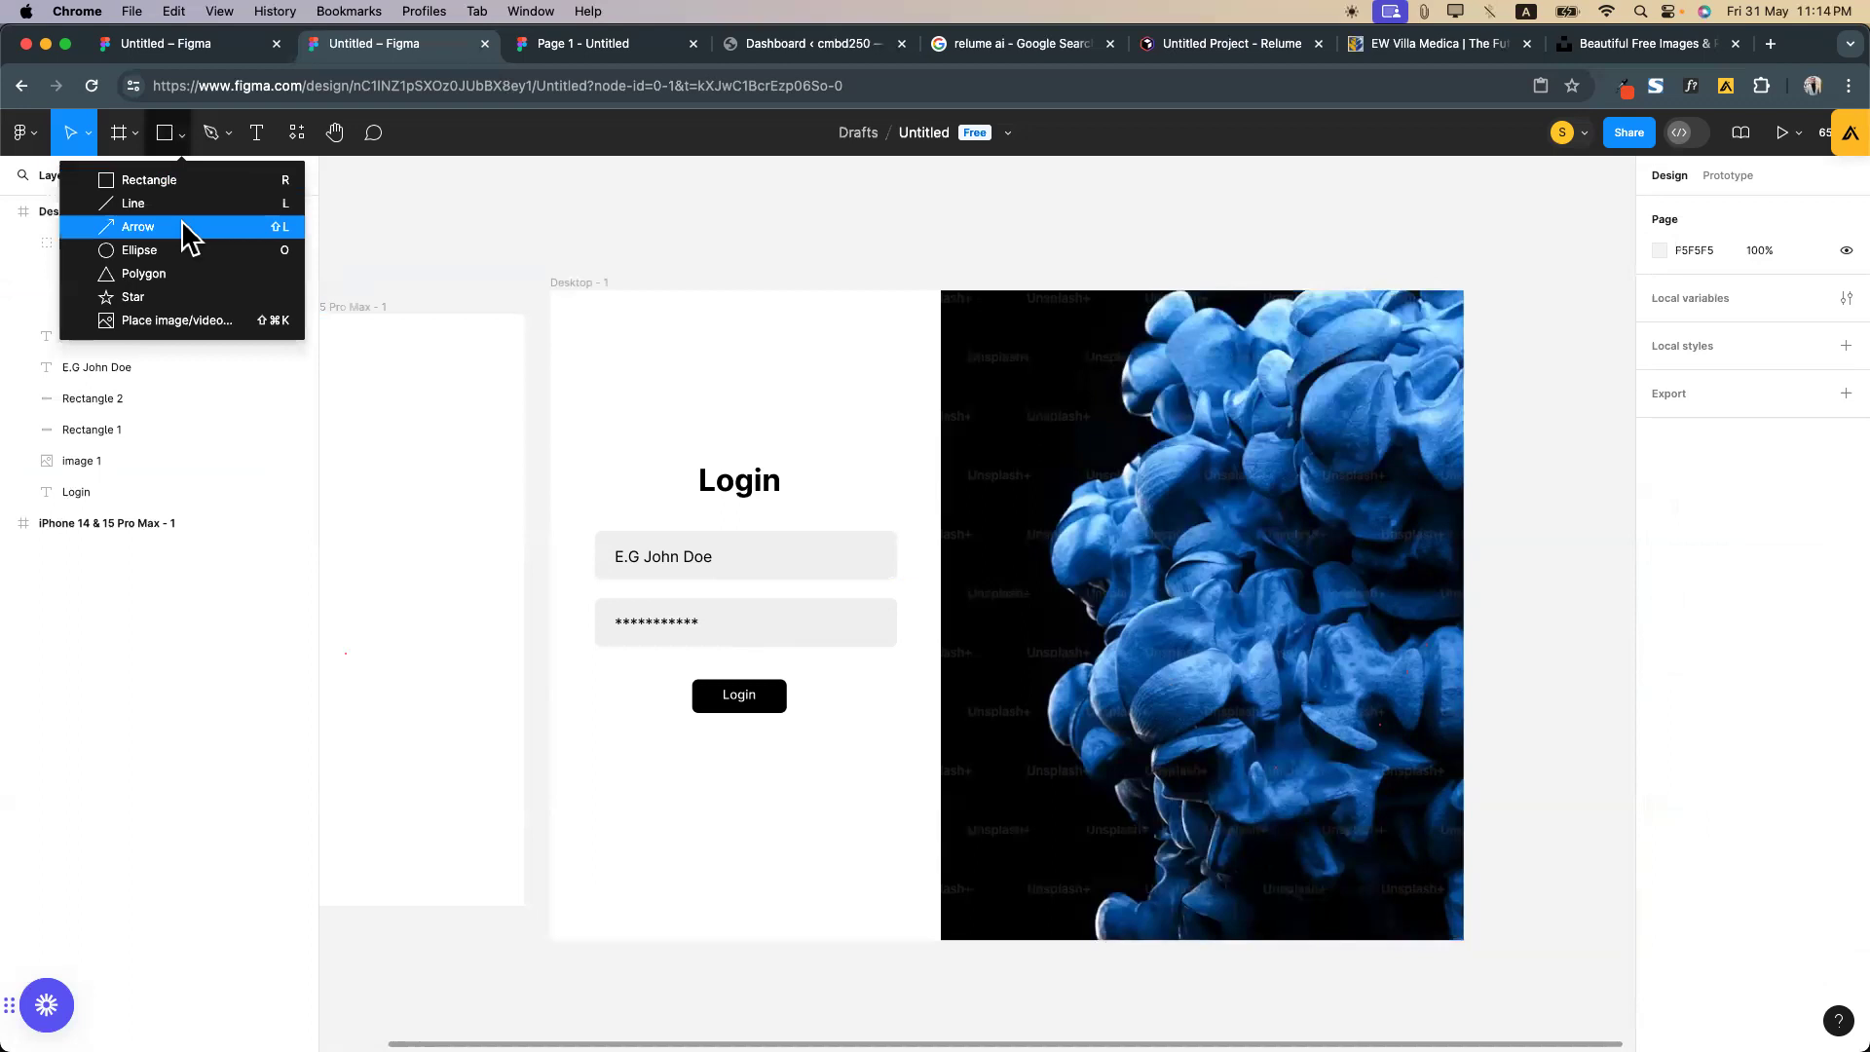
pyautogui.click(168, 250)
pyautogui.moveTo(499, 233)
pyautogui.mouseDown()
pyautogui.moveTo(711, 393)
pyautogui.moveTo(629, 440)
pyautogui.mouseUp()
pyautogui.moveTo(639, 376); pyautogui.dragTo(960, 439)
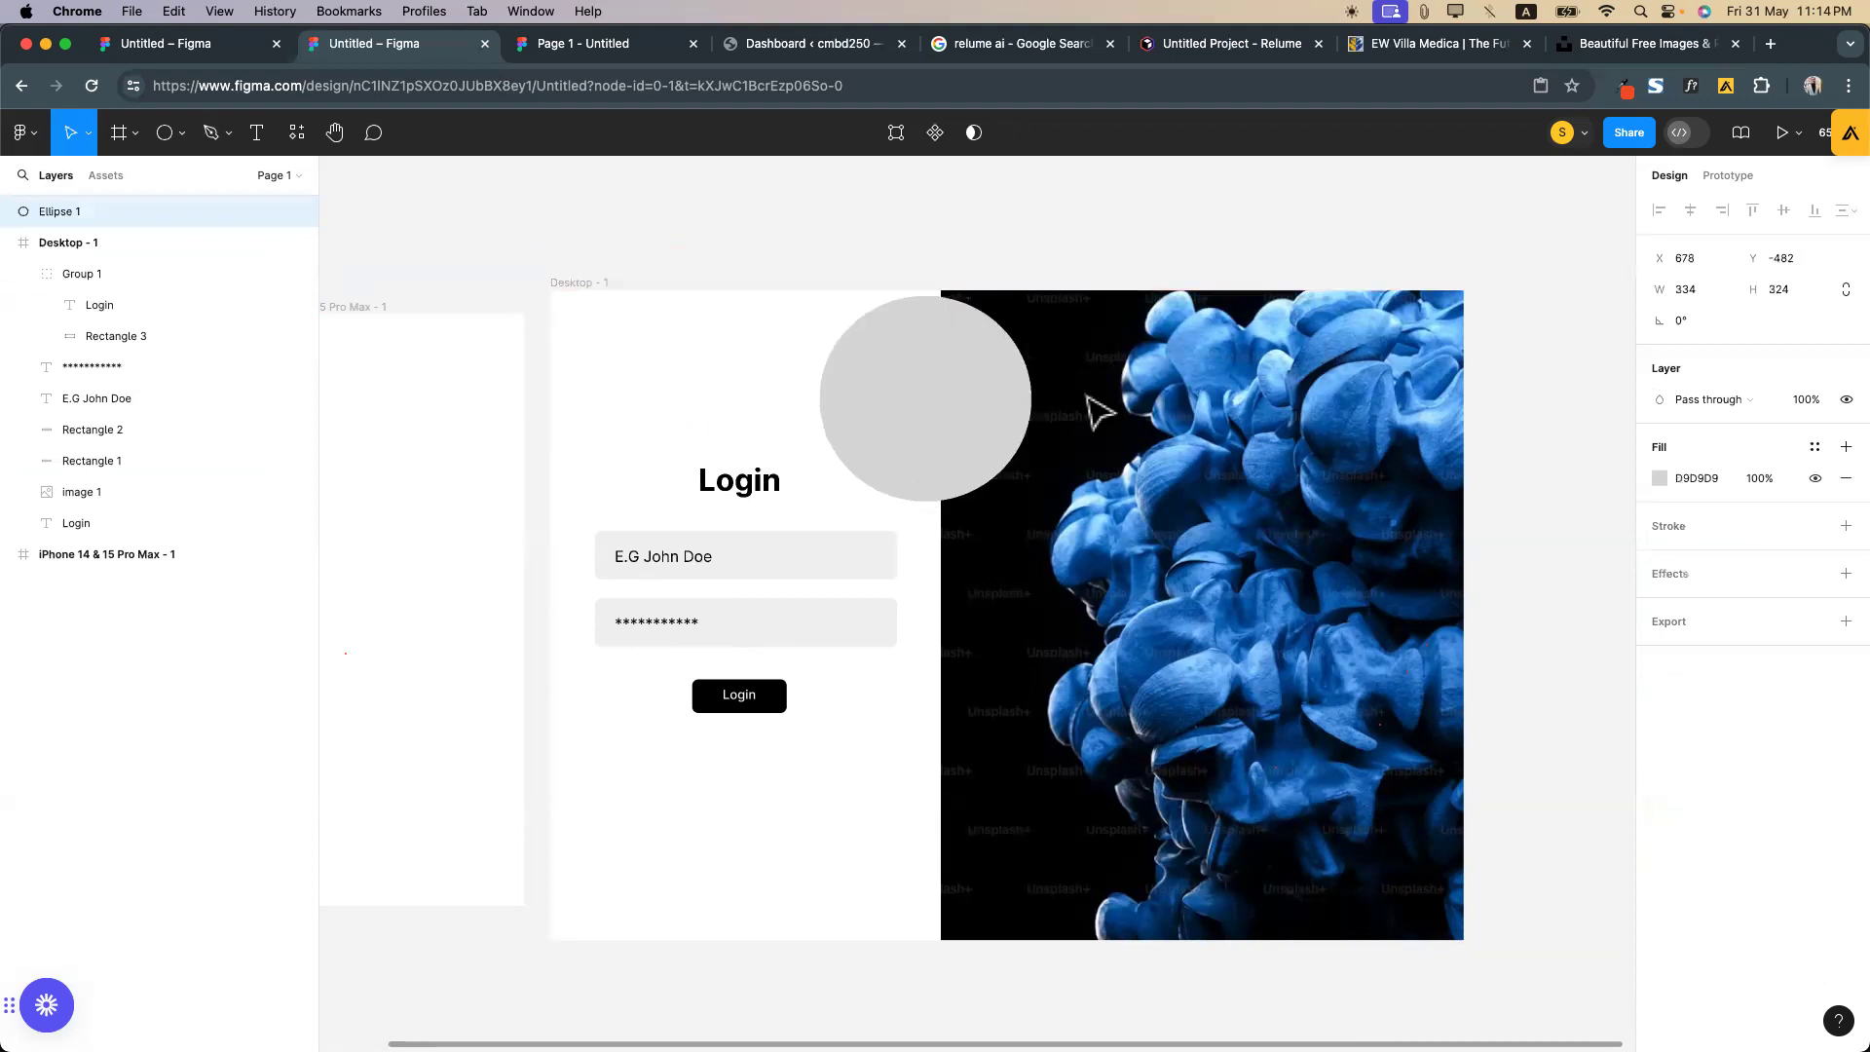
pyautogui.moveTo(1099, 409); pyautogui.dragTo(1398, 879)
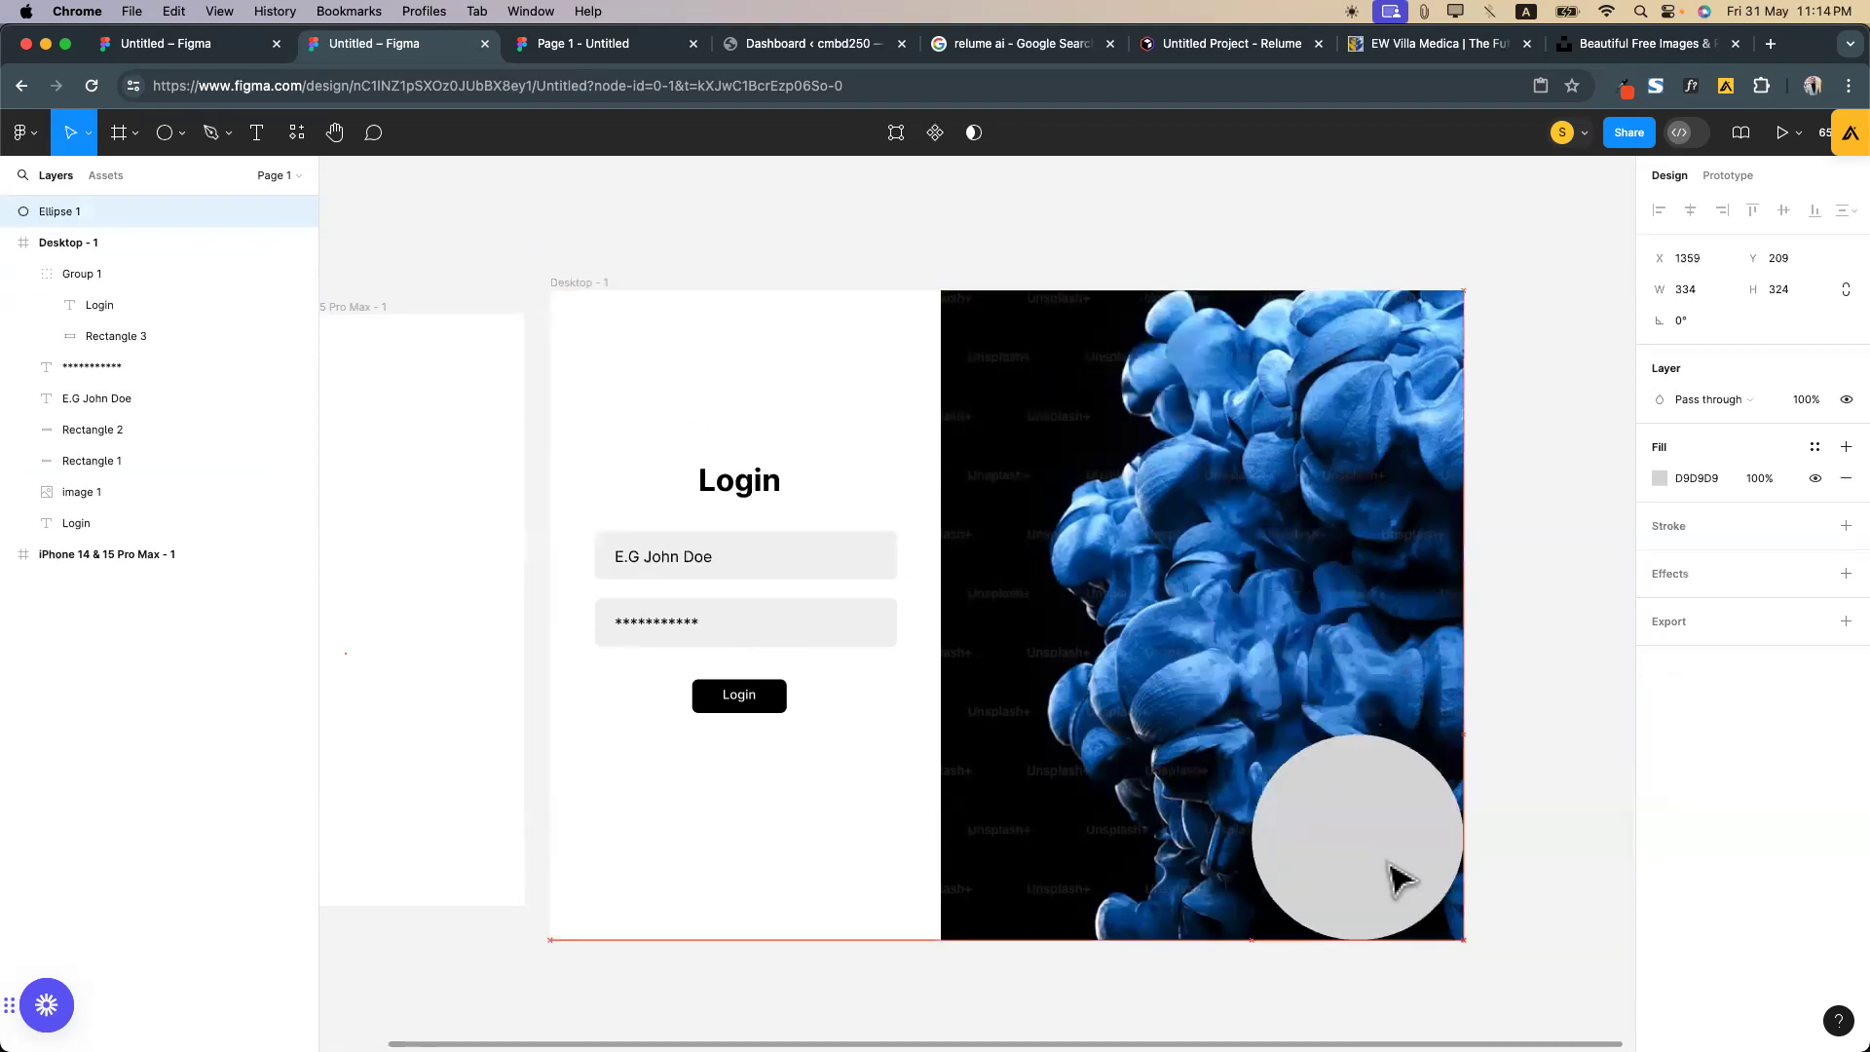
pyautogui.hotkey('ctrl', 'z')
pyautogui.moveTo(949, 433)
pyautogui.mouseDown()
pyautogui.moveTo(1232, 613)
pyautogui.moveTo(1256, 656)
pyautogui.mouseUp()
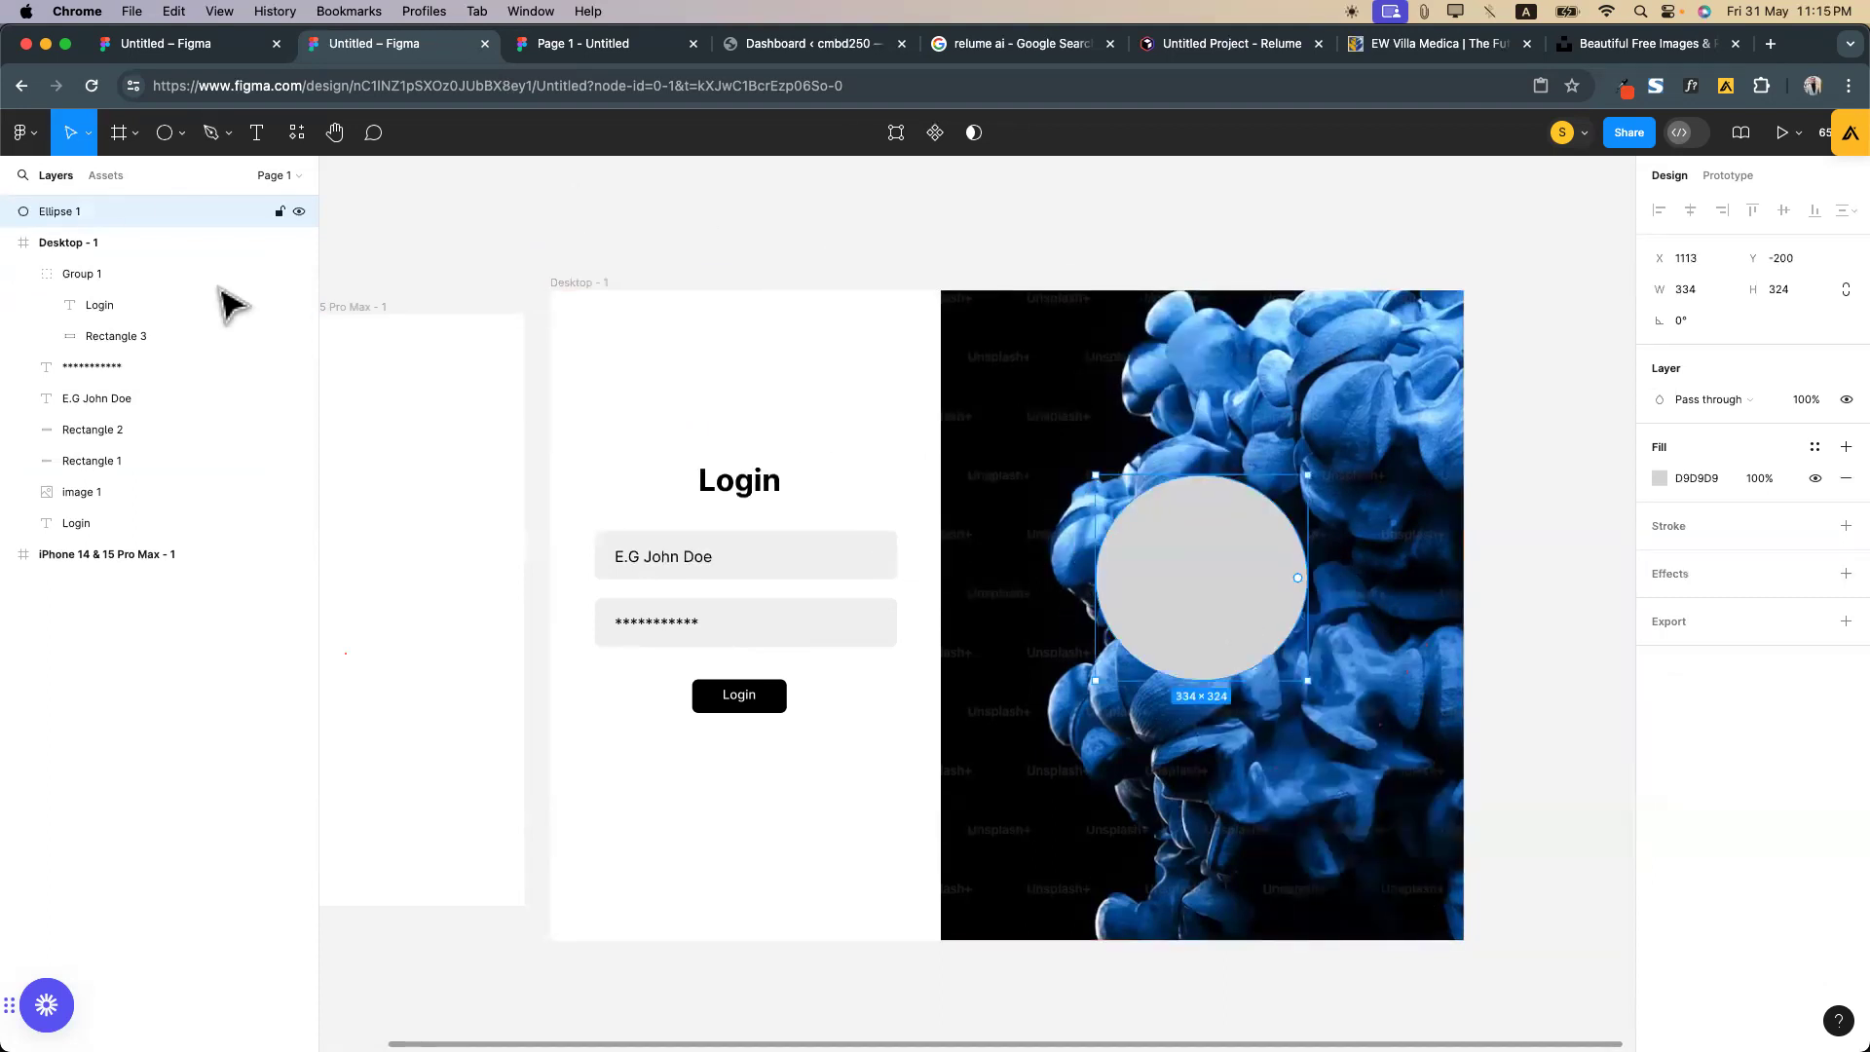
pyautogui.click(182, 133)
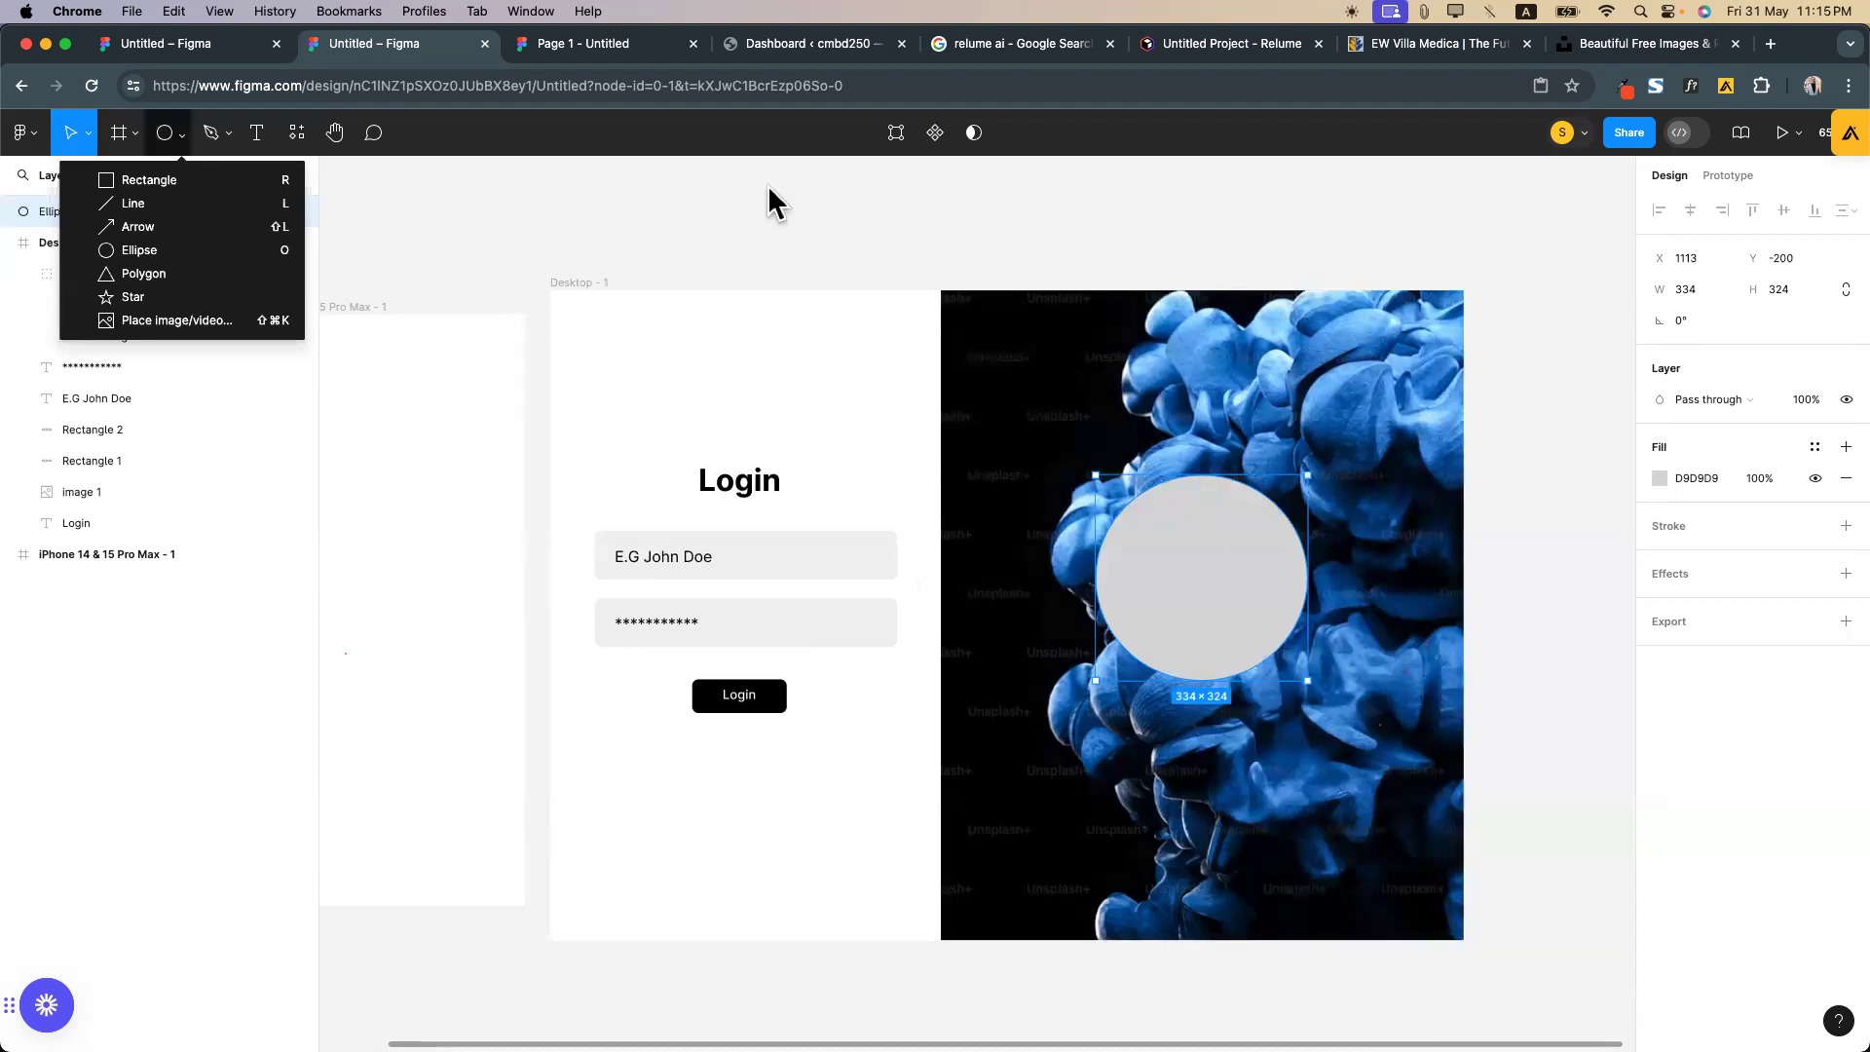
pyautogui.click(471, 231)
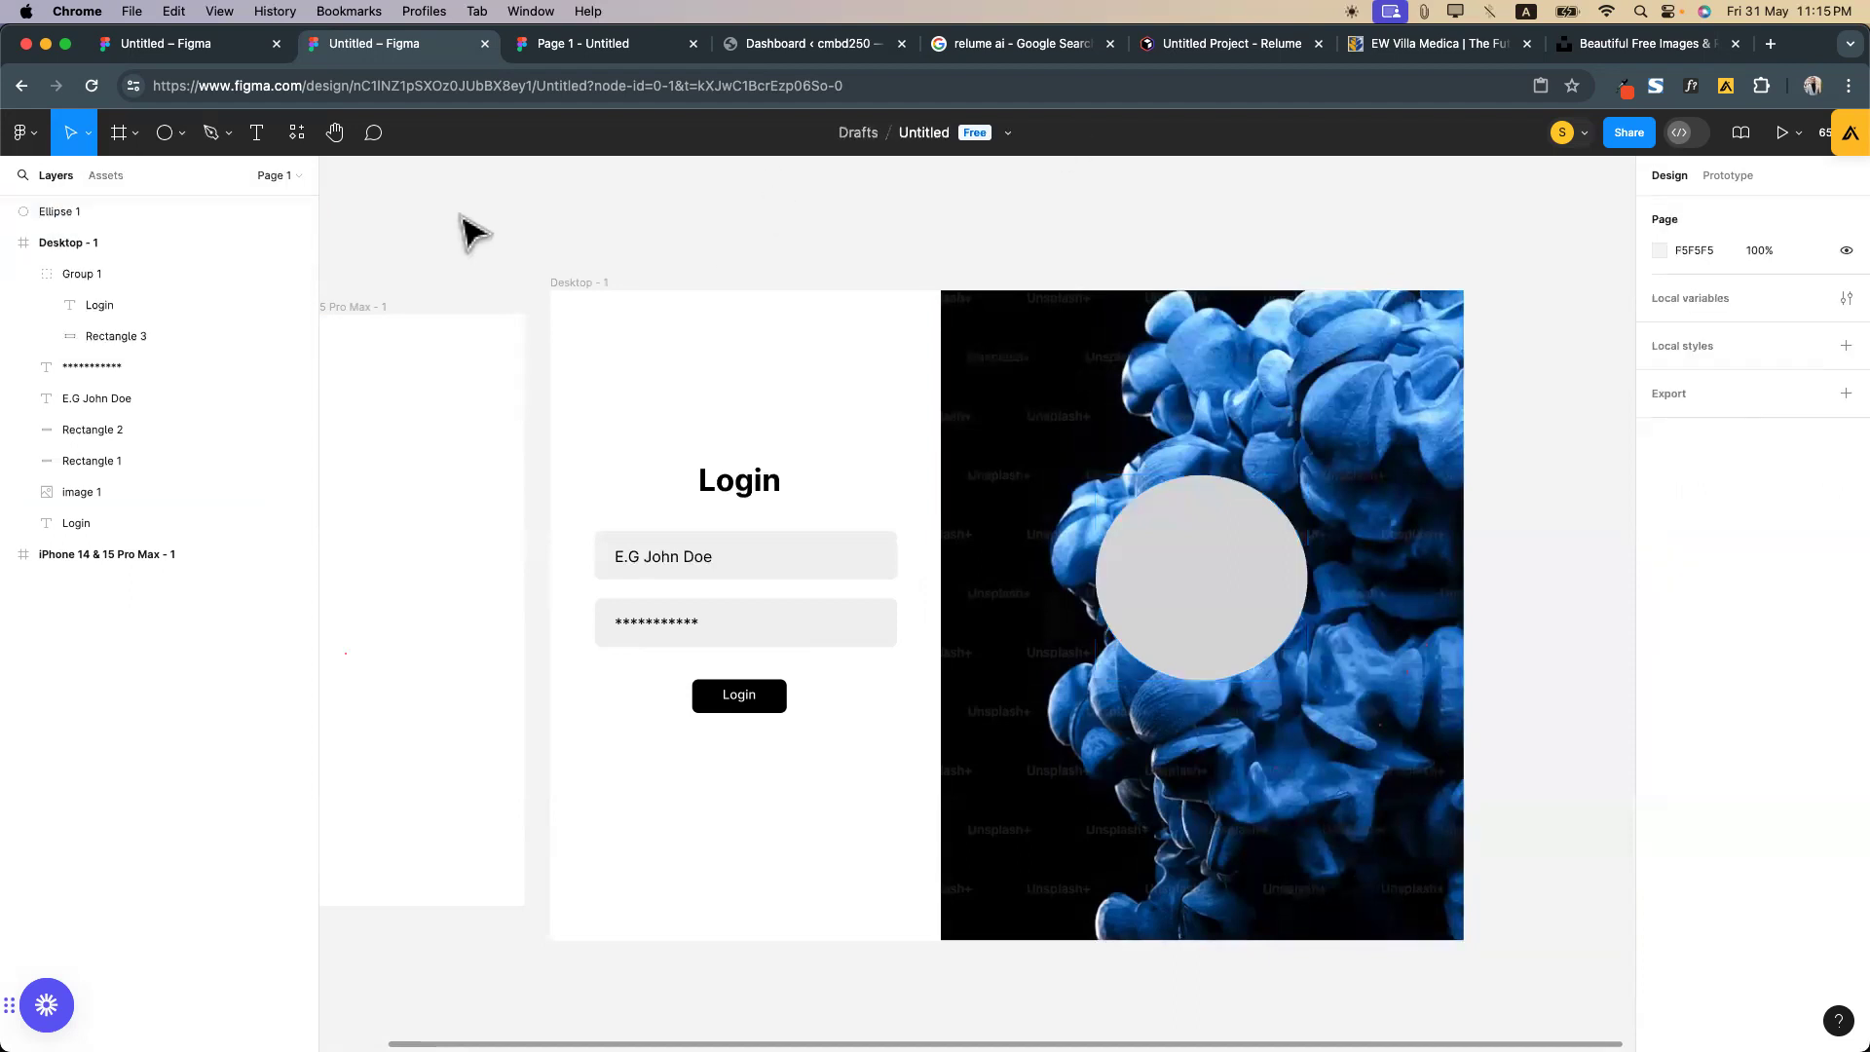
pyautogui.click(1199, 616)
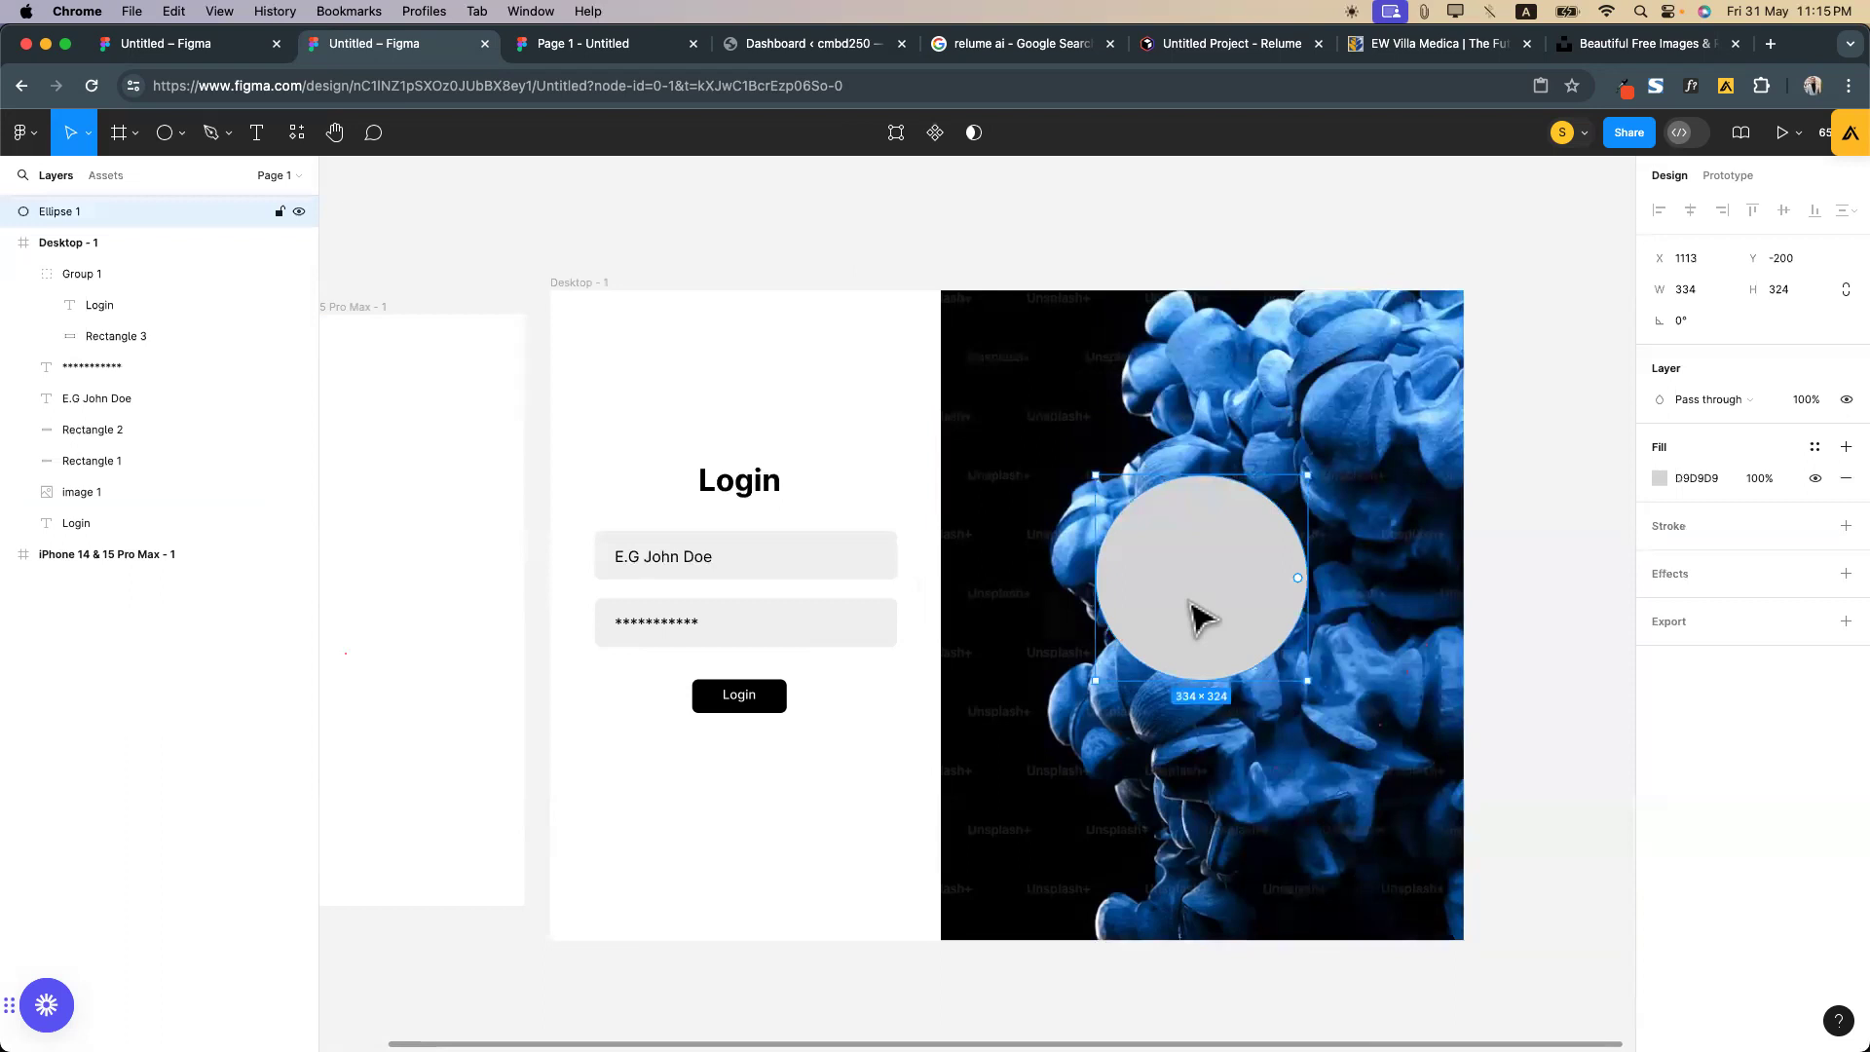
# Google 'undraw' in a new tab and open the unDraw website from the results.
pyautogui.click(1771, 45)
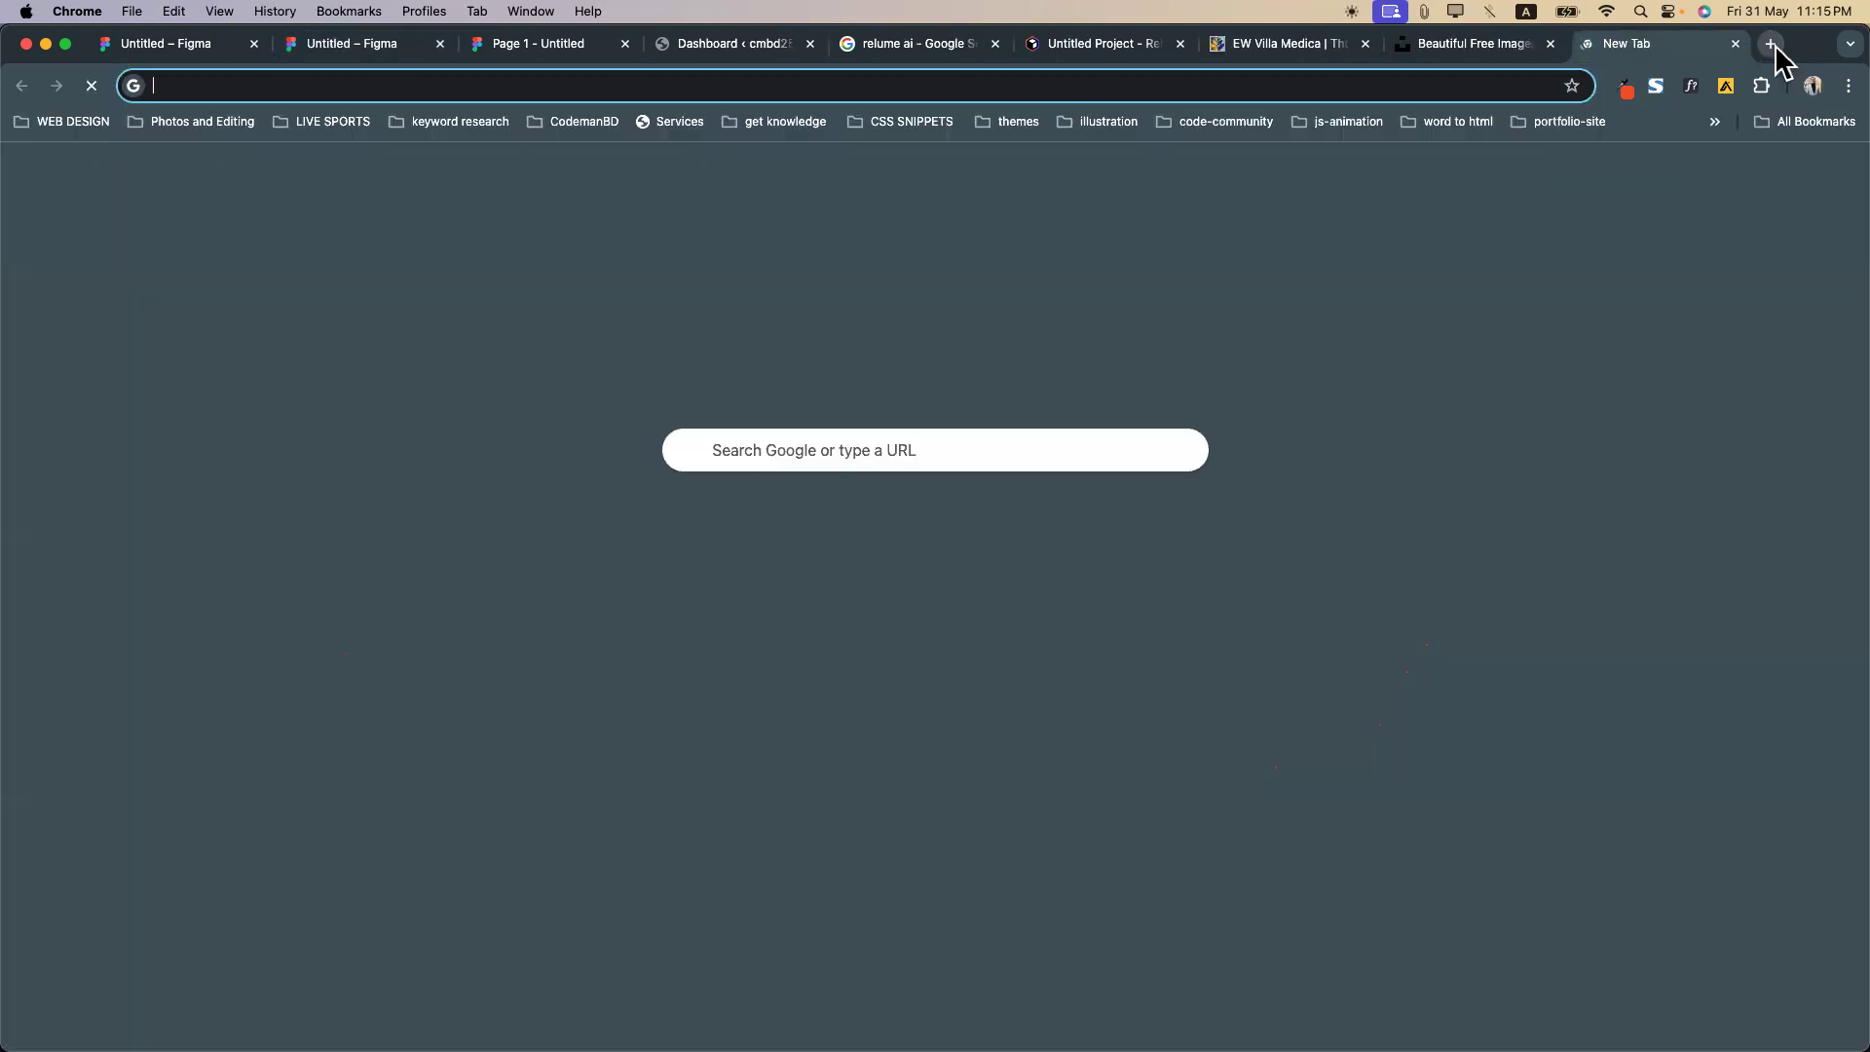
pyautogui.write('undrwa')
pyautogui.press('BackSpace')
pyautogui.press('BackSpace')
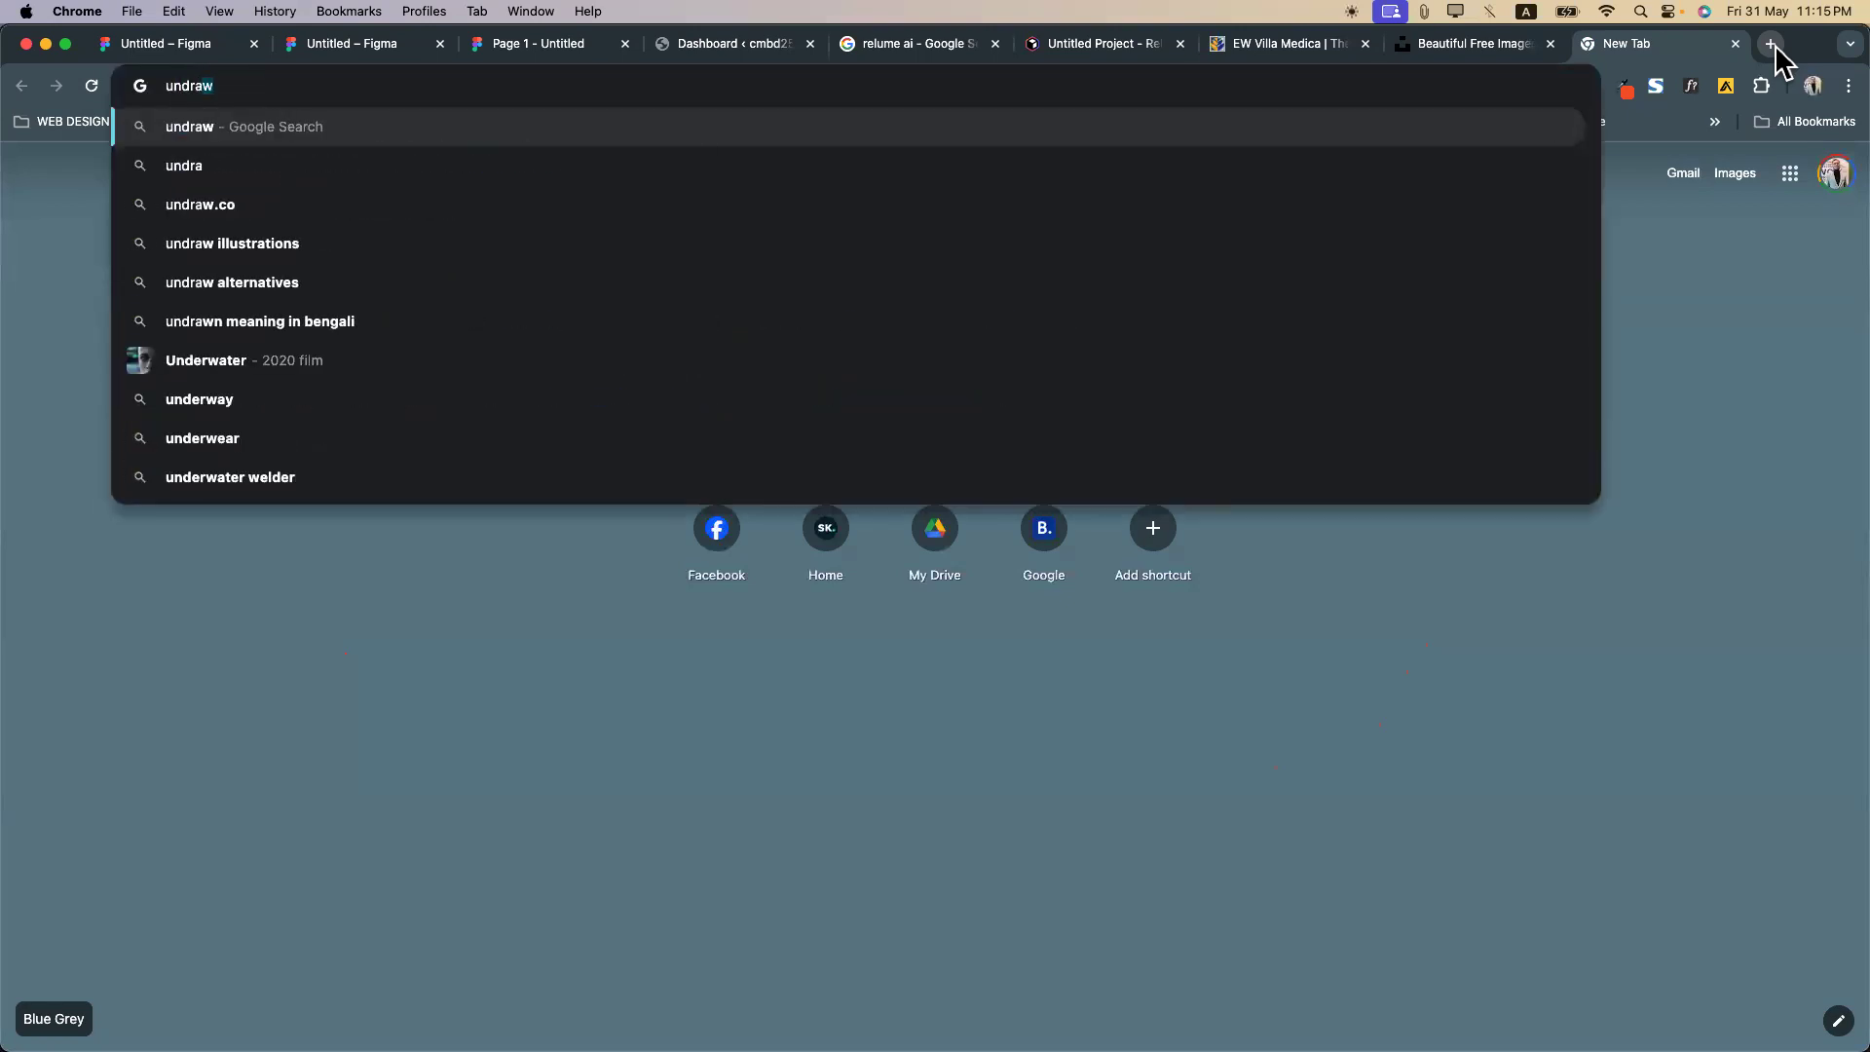
pyautogui.write('aw')
pyautogui.press('Return')
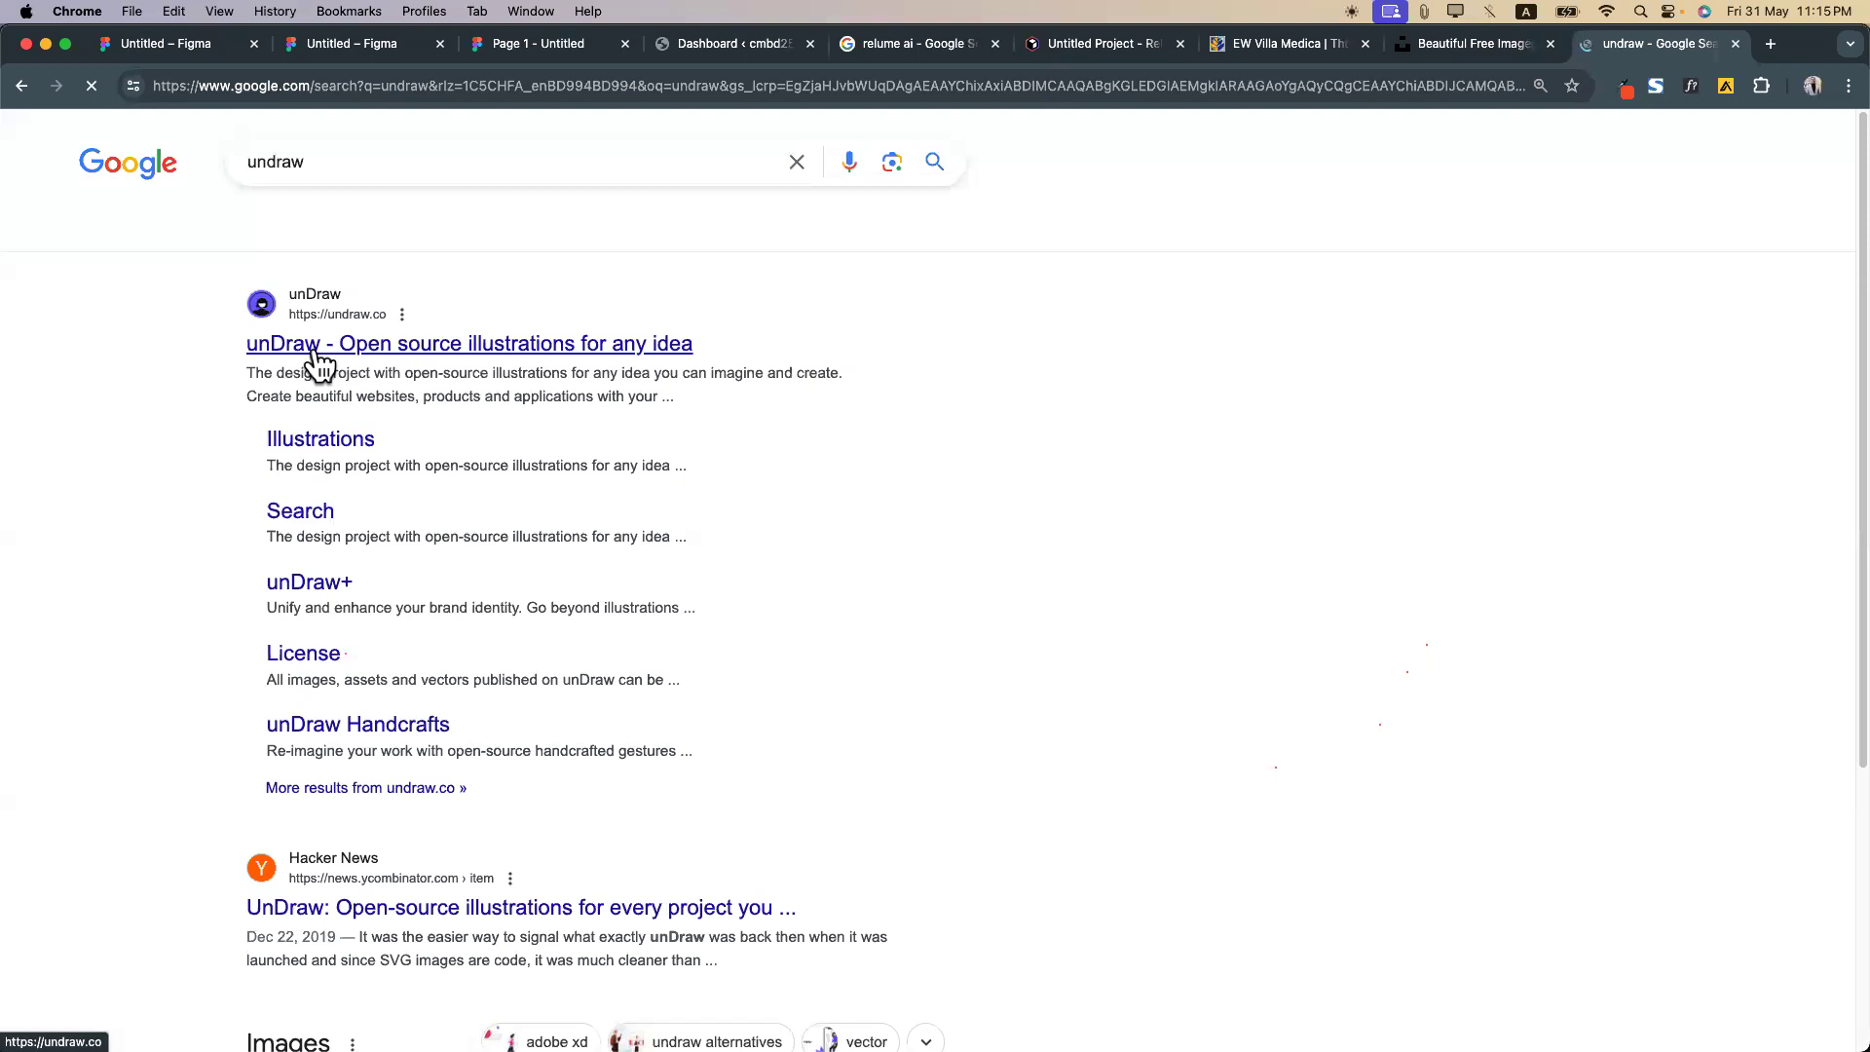
pyautogui.click(318, 355)
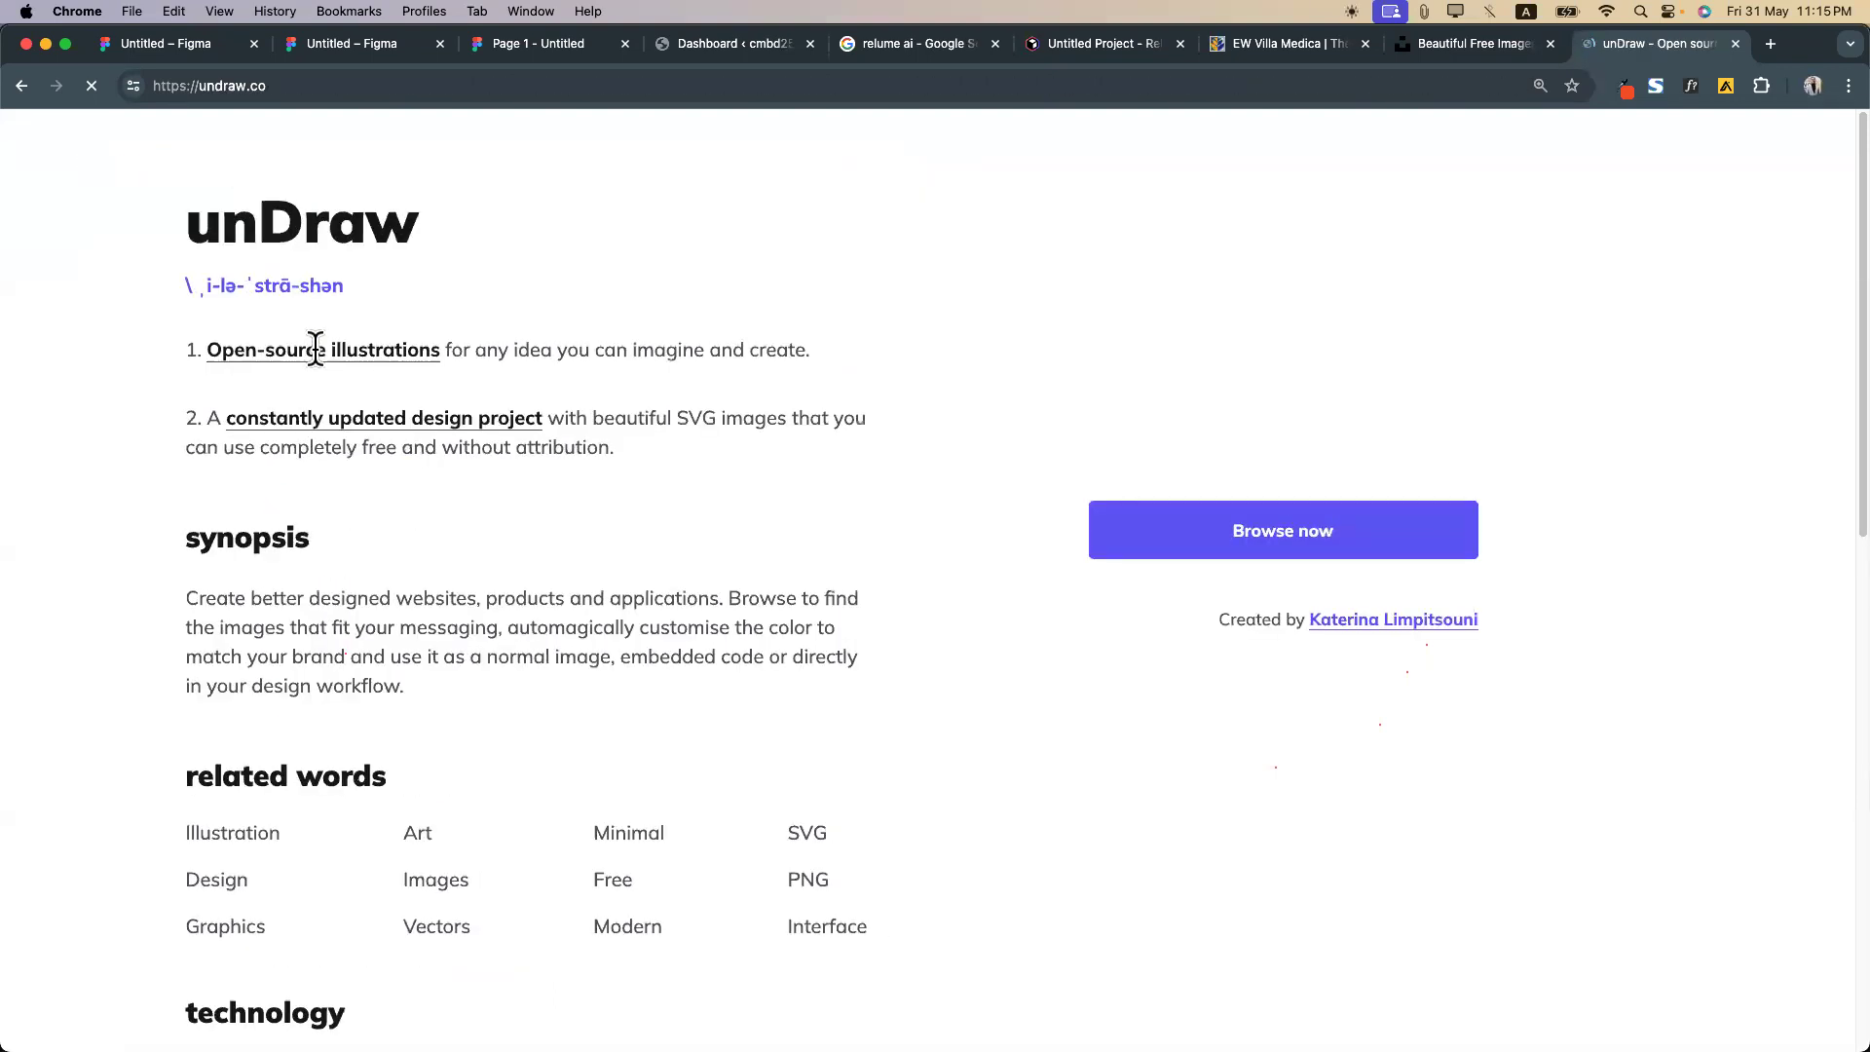
# In the unDraw illustrations gallery, change the illustration colour to near-black #0E0E0E.
pyautogui.click(1272, 557)
pyautogui.click(1315, 546)
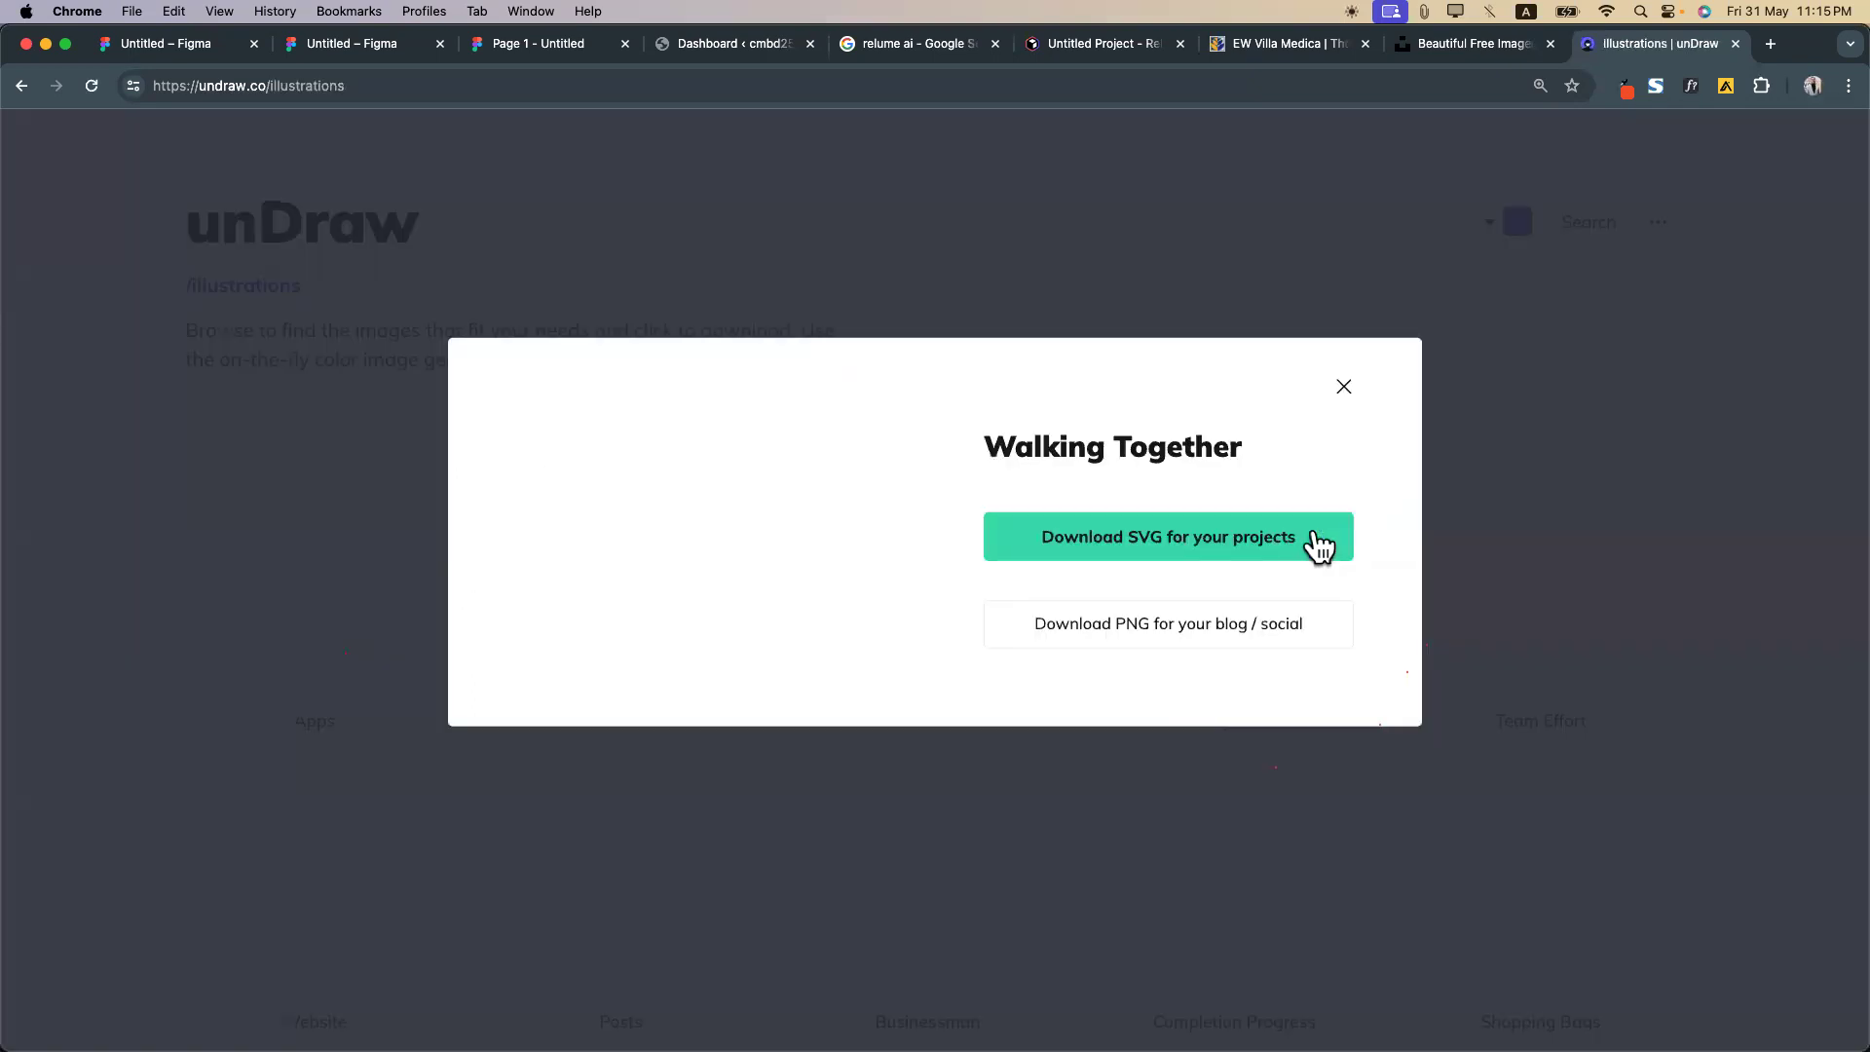
pyautogui.click(1343, 369)
pyautogui.scroll(-3, 556, 889)
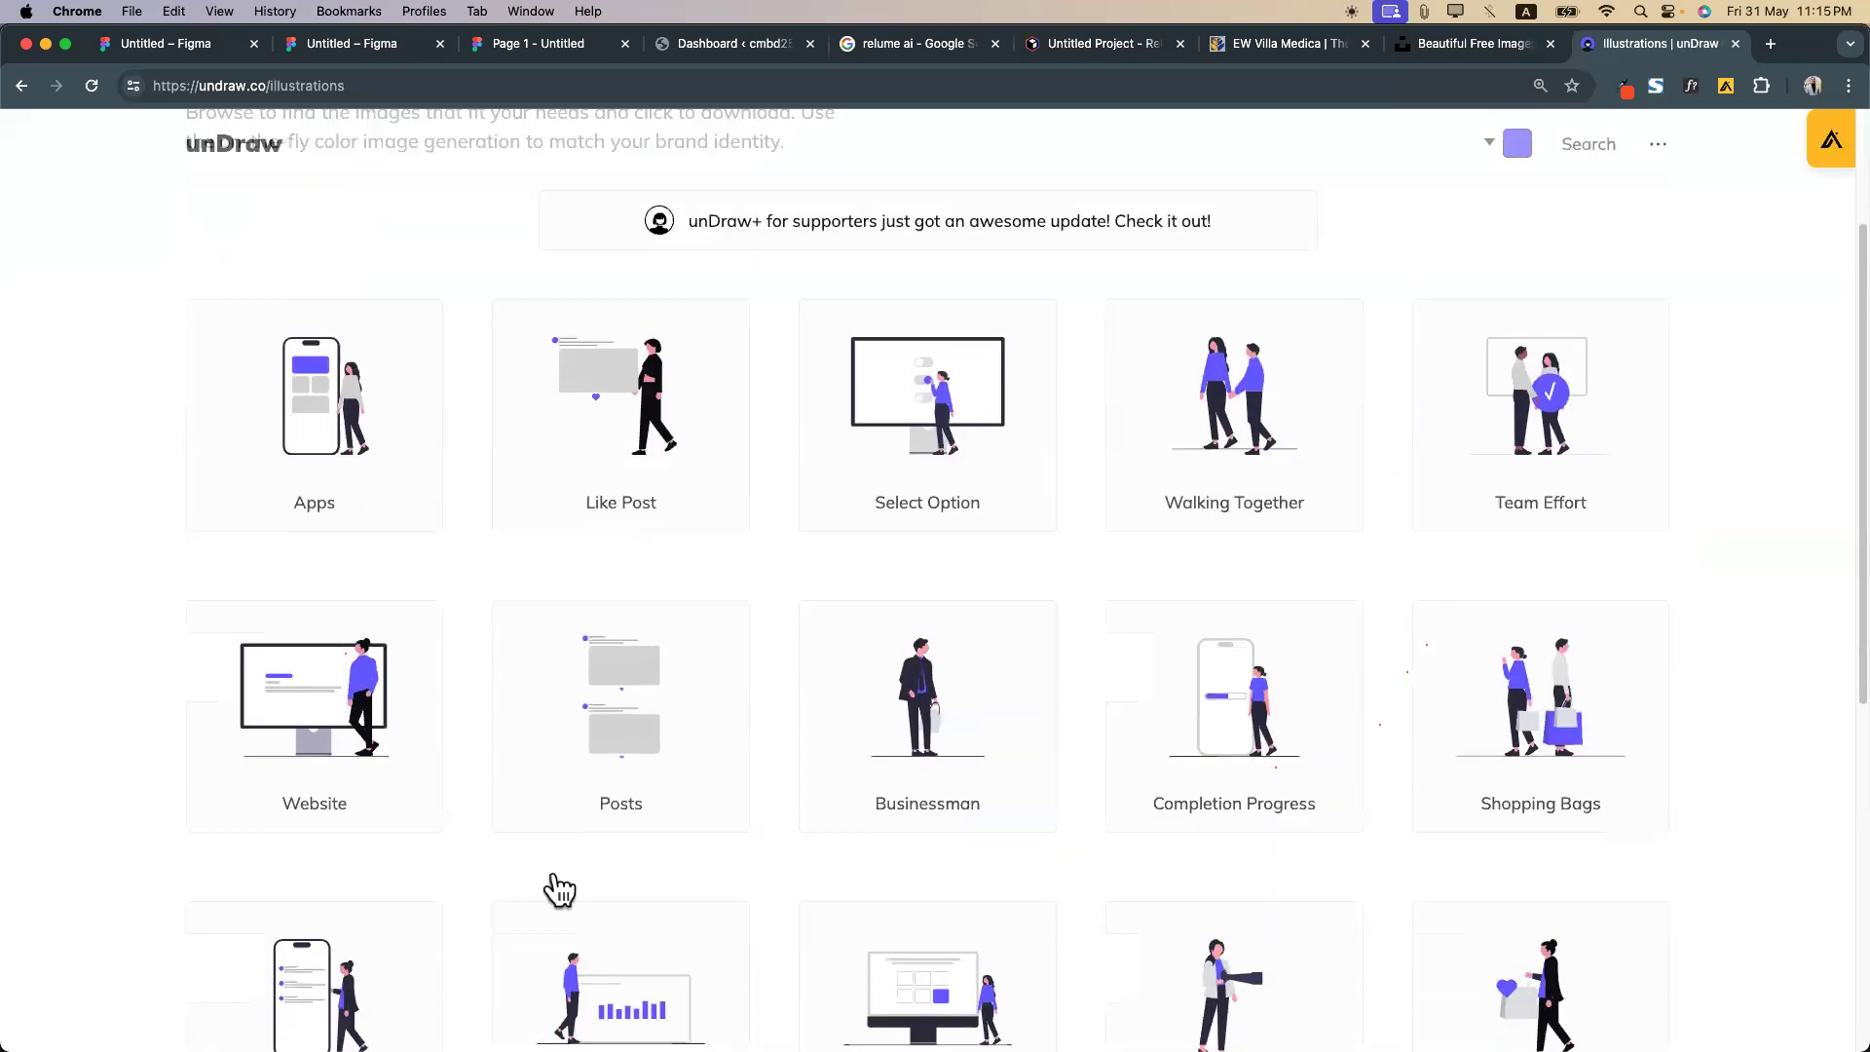
pyautogui.scroll(3, 1157, 638)
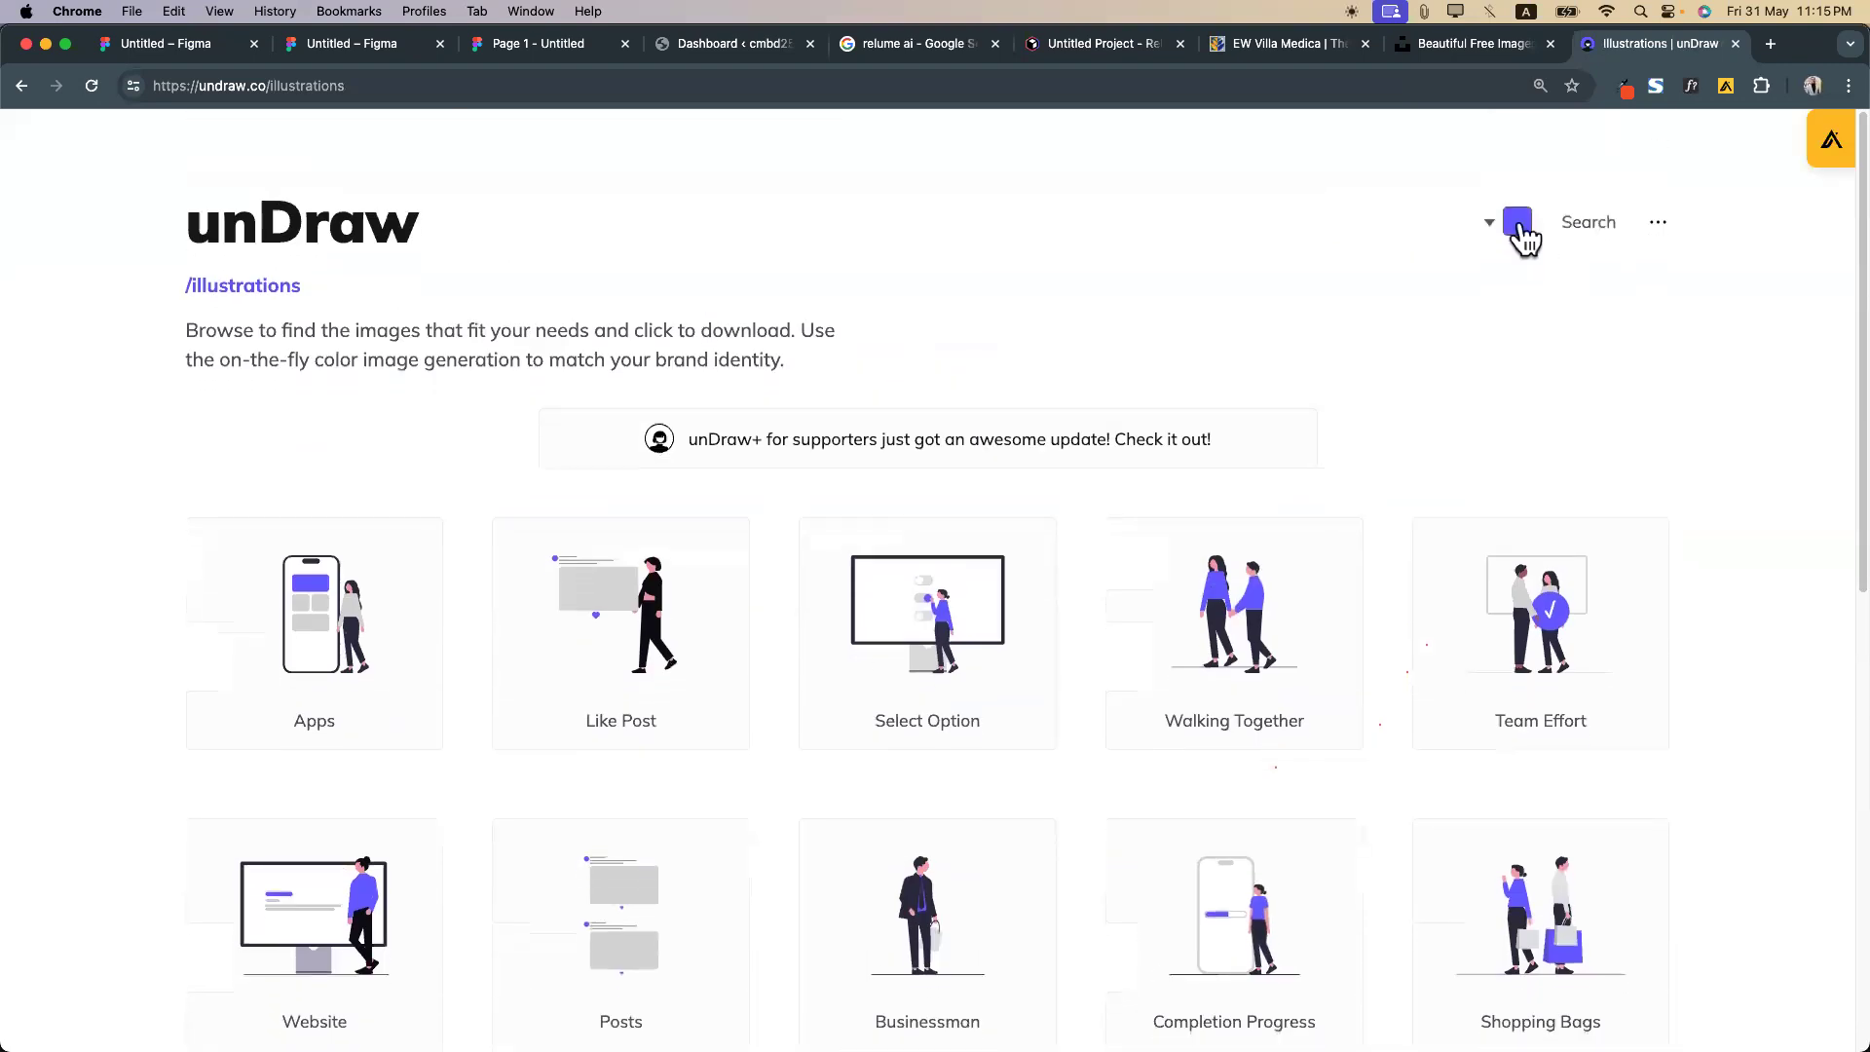
pyautogui.click(1518, 224)
pyautogui.moveTo(1447, 367); pyautogui.dragTo(1695, 238)
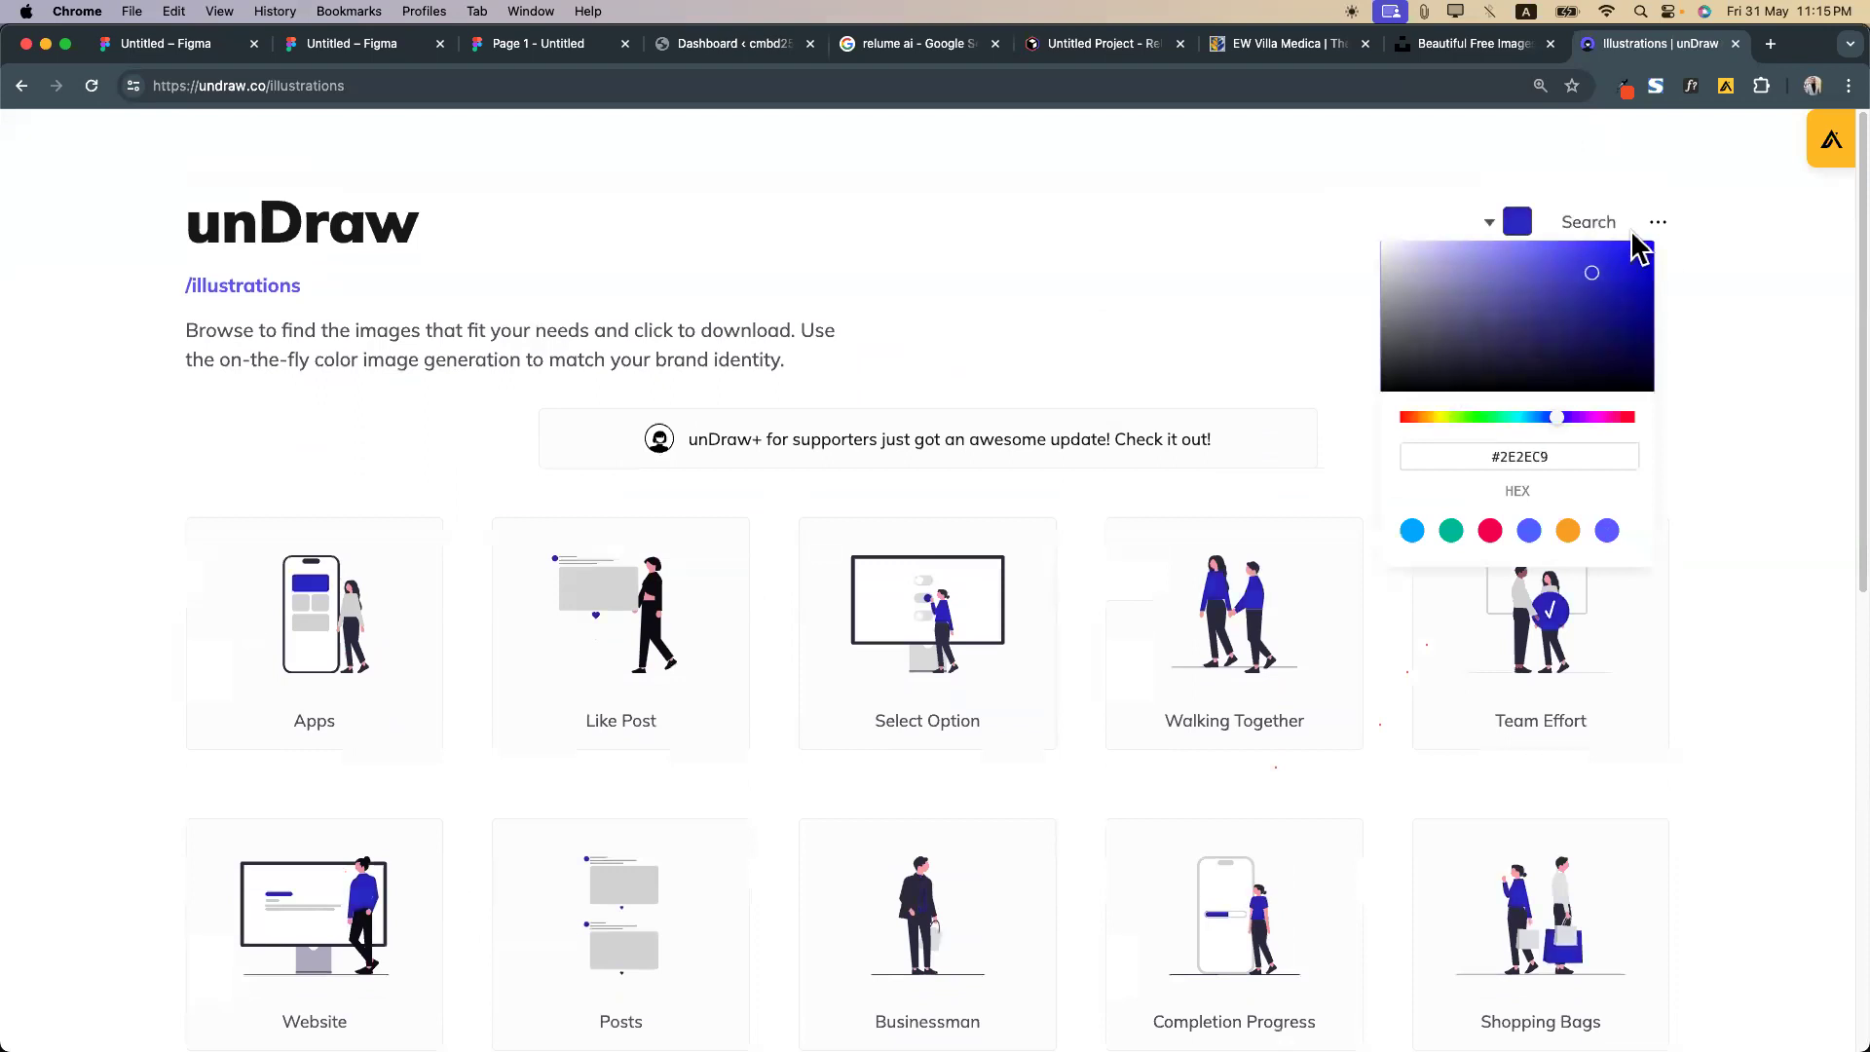
pyautogui.click(1714, 444)
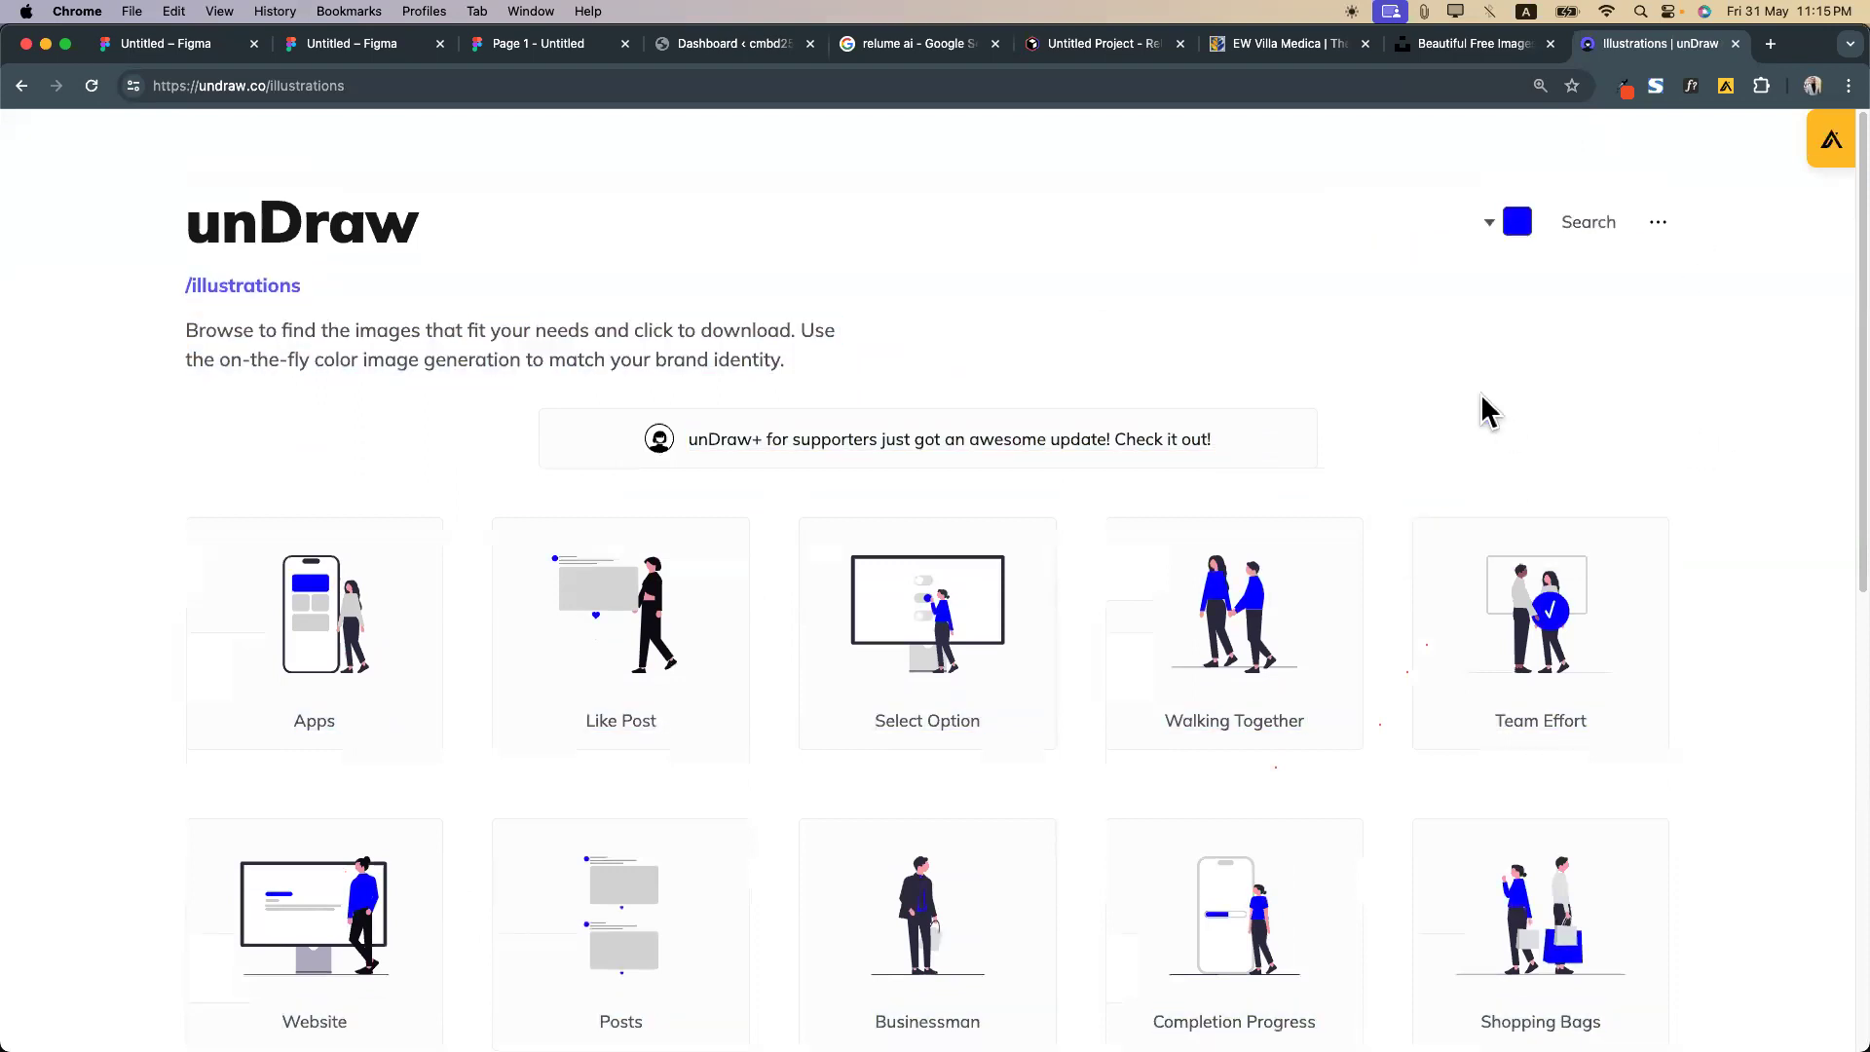
pyautogui.click(1535, 223)
pyautogui.moveTo(1521, 257); pyautogui.dragTo(1252, 429)
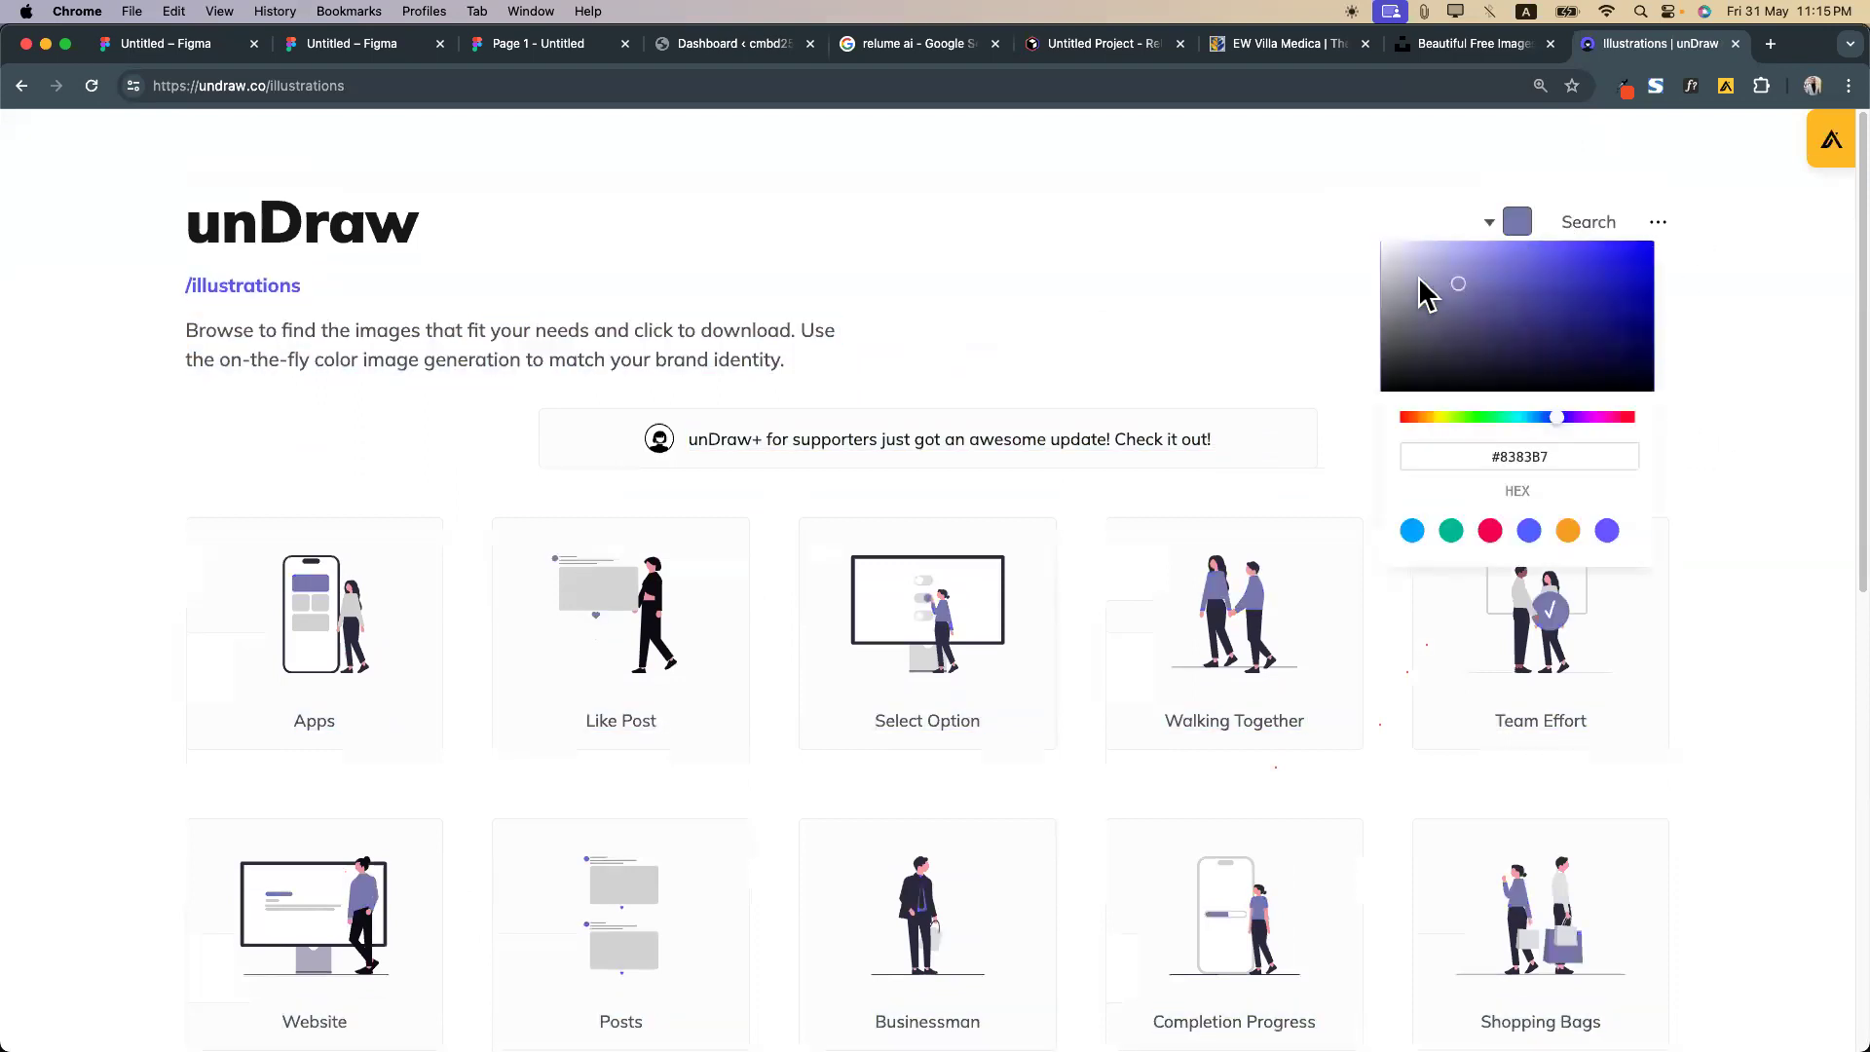
pyautogui.click(1242, 321)
# Download the Apps illustration as an SVG.
pyautogui.scroll(-2, 1131, 792)
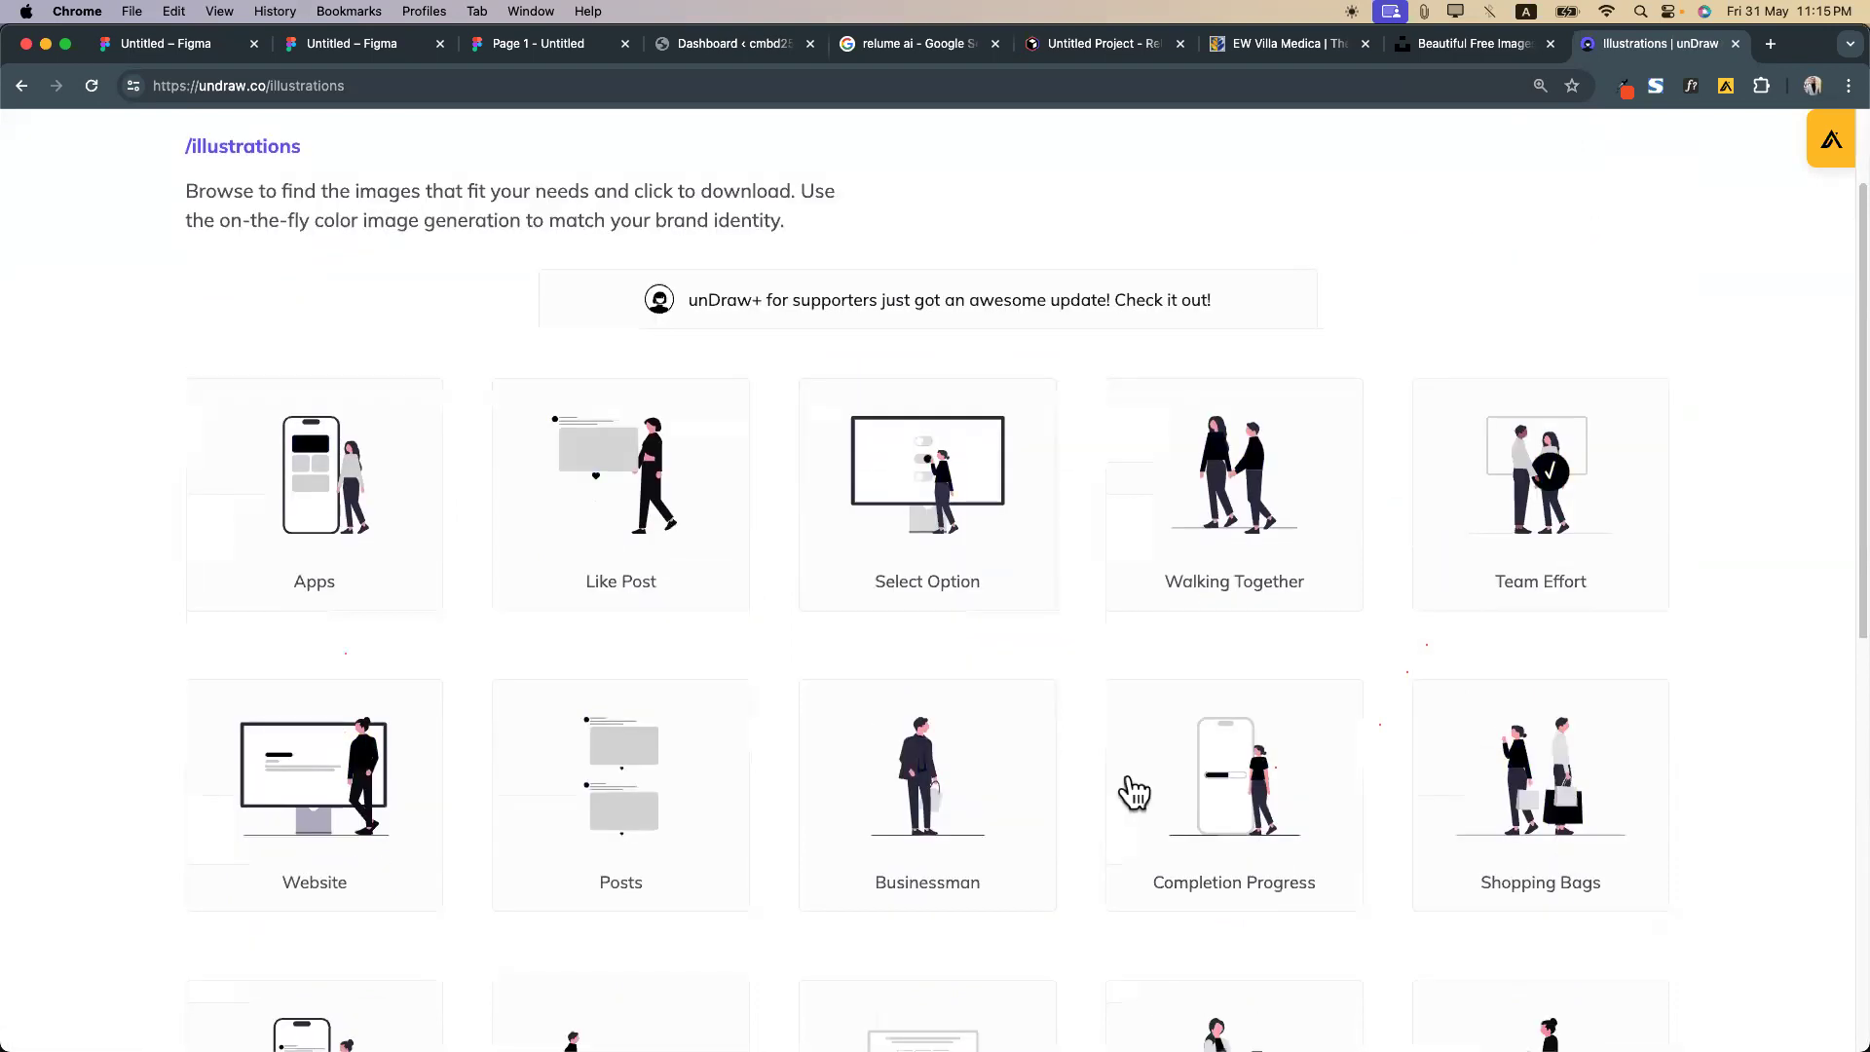
pyautogui.scroll(-10, 1134, 791)
pyautogui.scroll(3, 1235, 702)
pyautogui.scroll(3, 1235, 701)
pyautogui.scroll(2, 1235, 702)
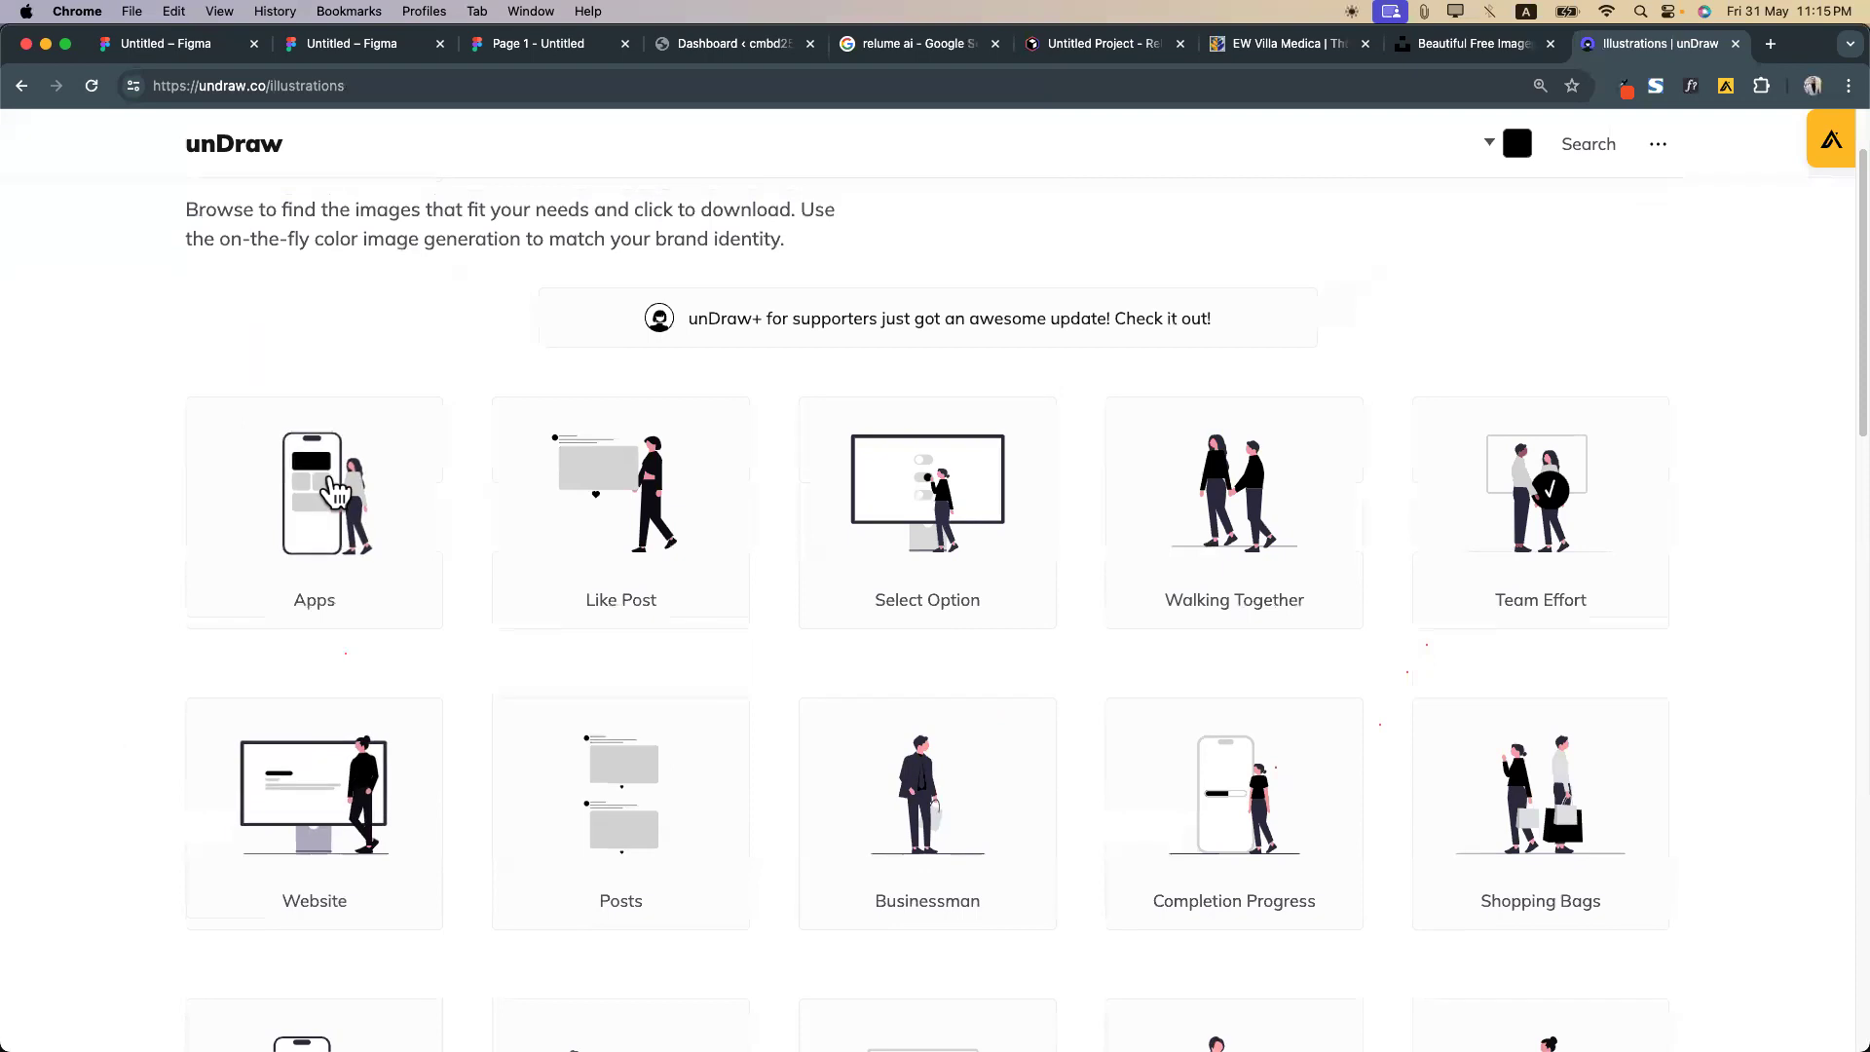
pyautogui.click(341, 499)
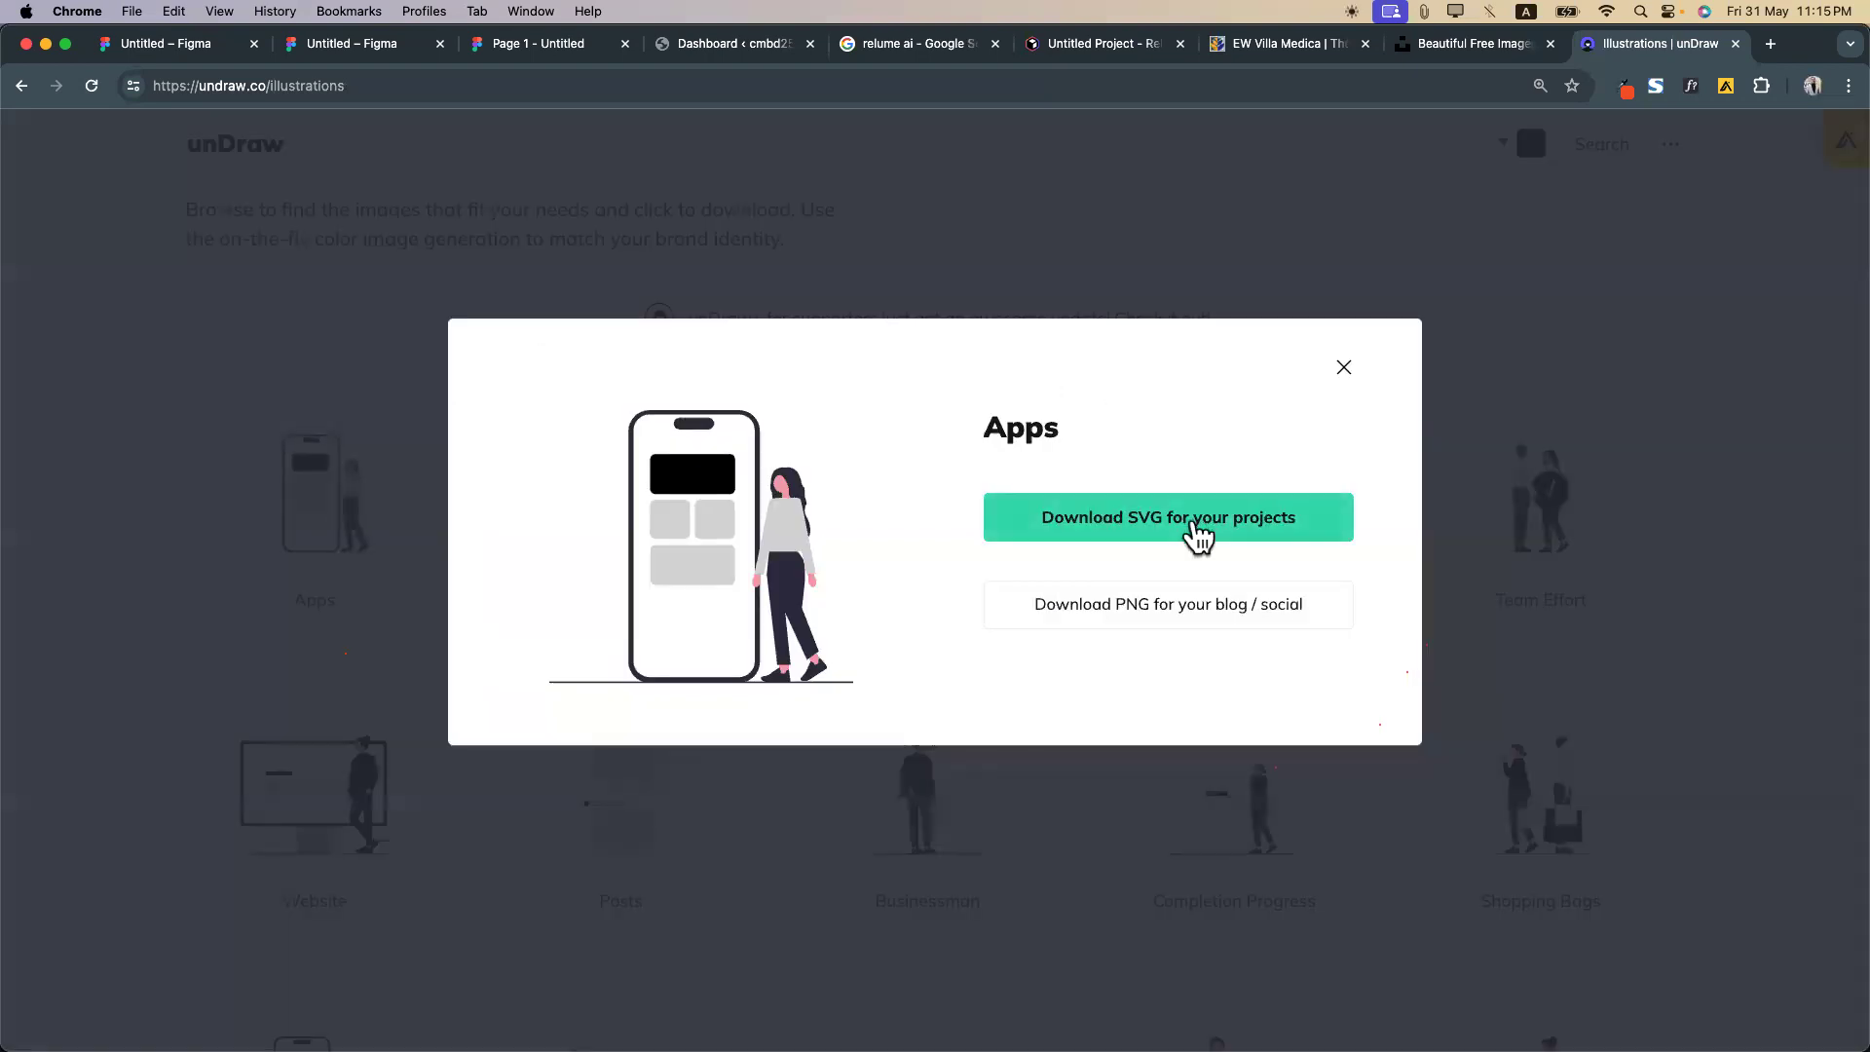
pyautogui.click(1159, 546)
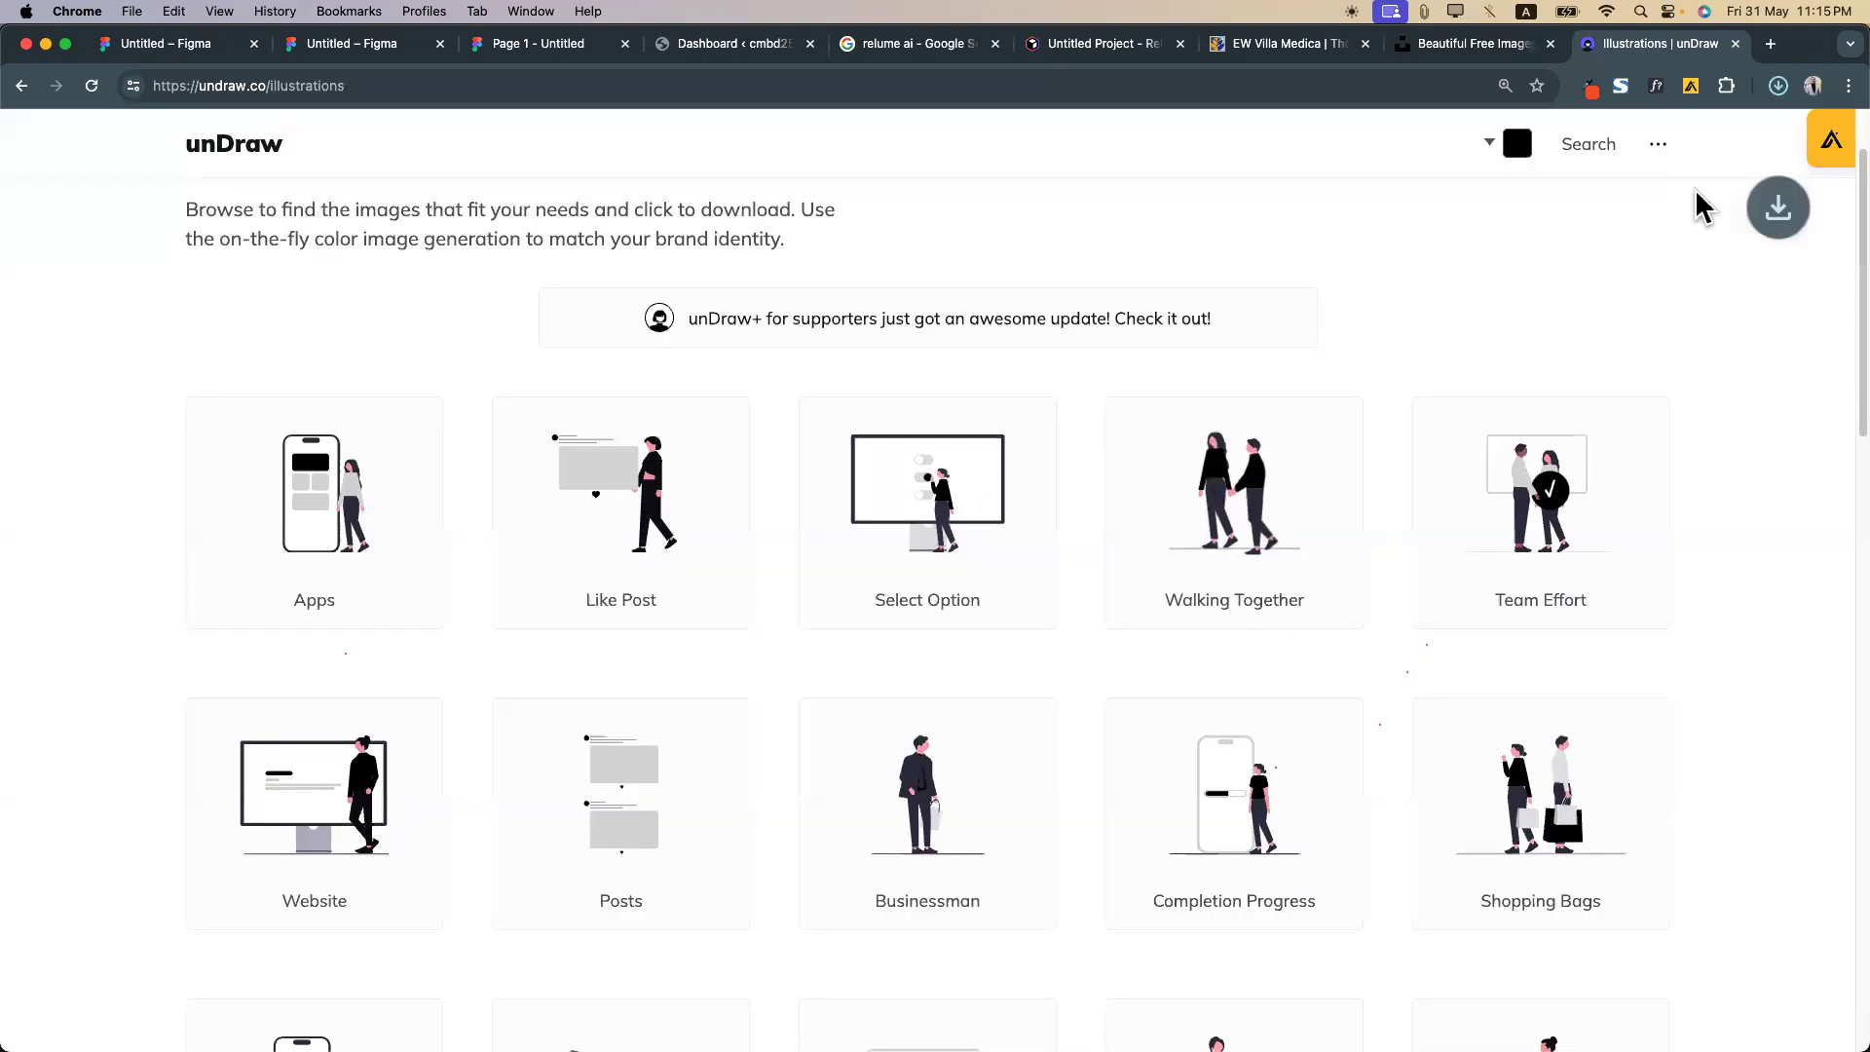
# In Figma, replace the blue hero image and grey circle with the downloaded Apps illustration.
pyautogui.click(414, 54)
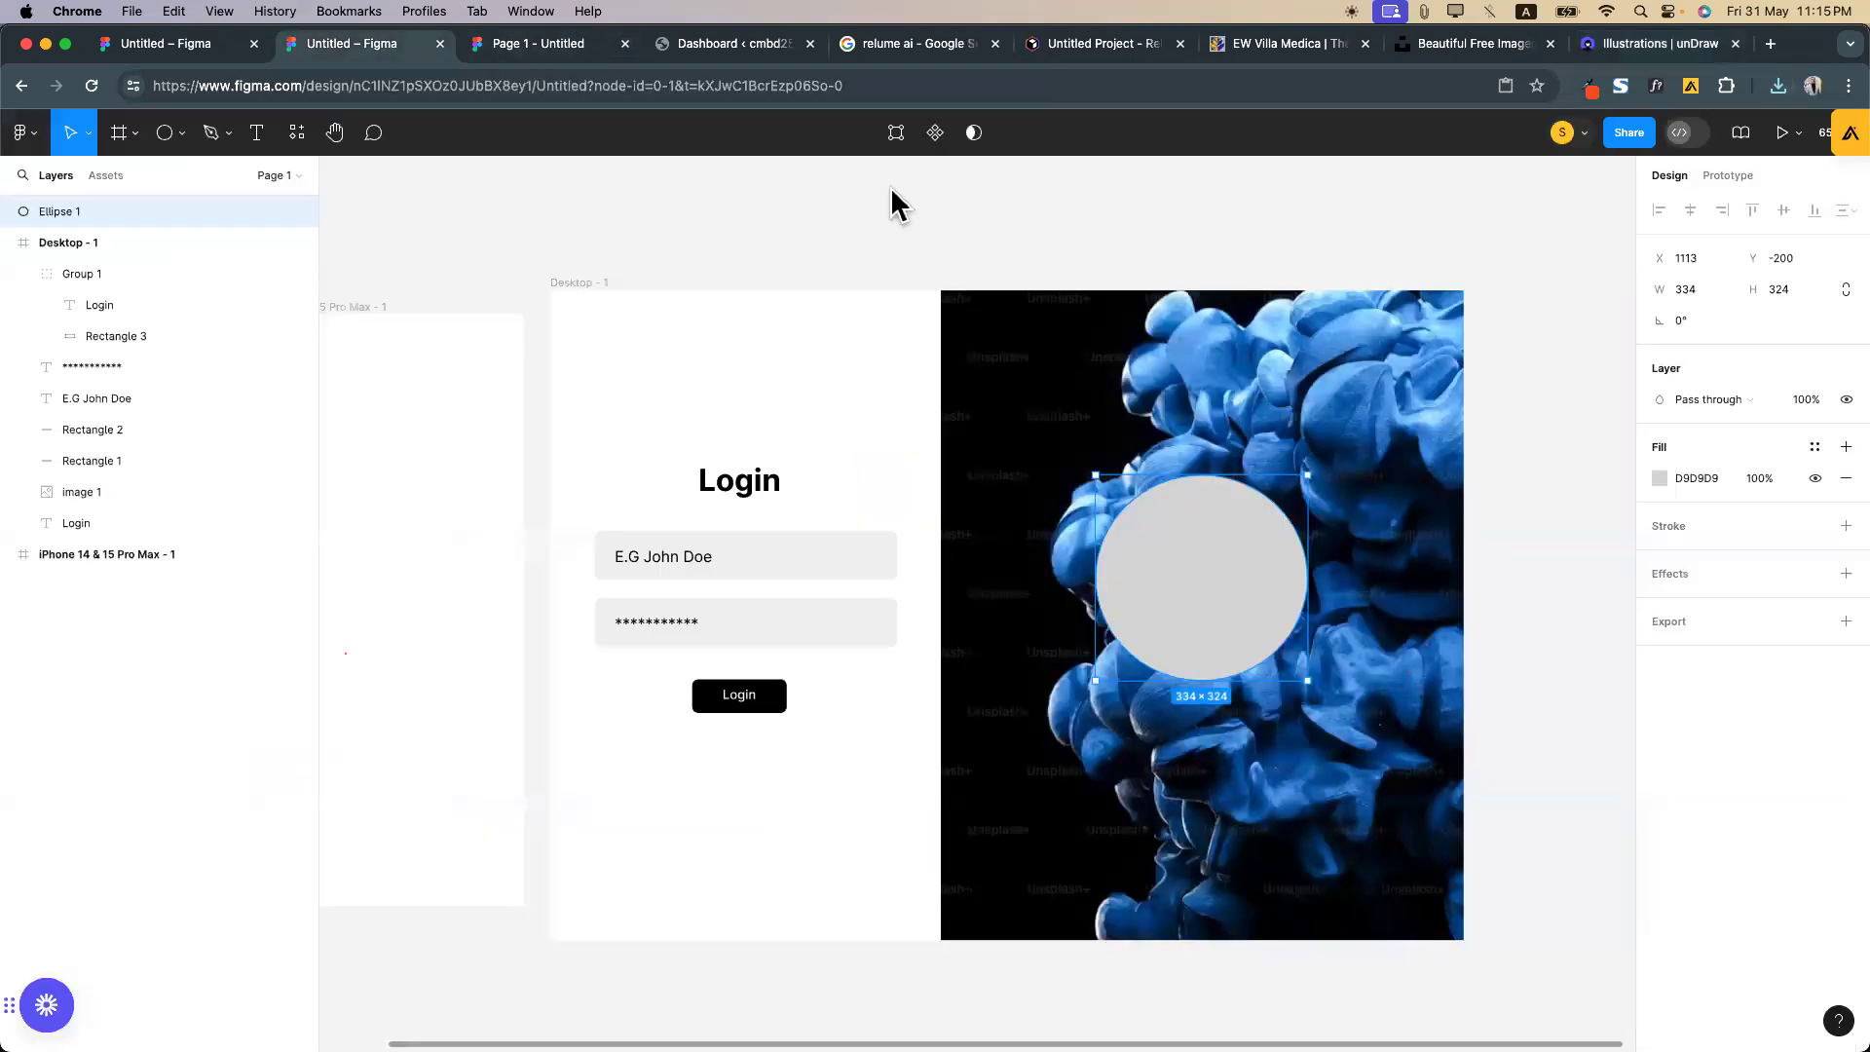
pyautogui.click(1254, 411)
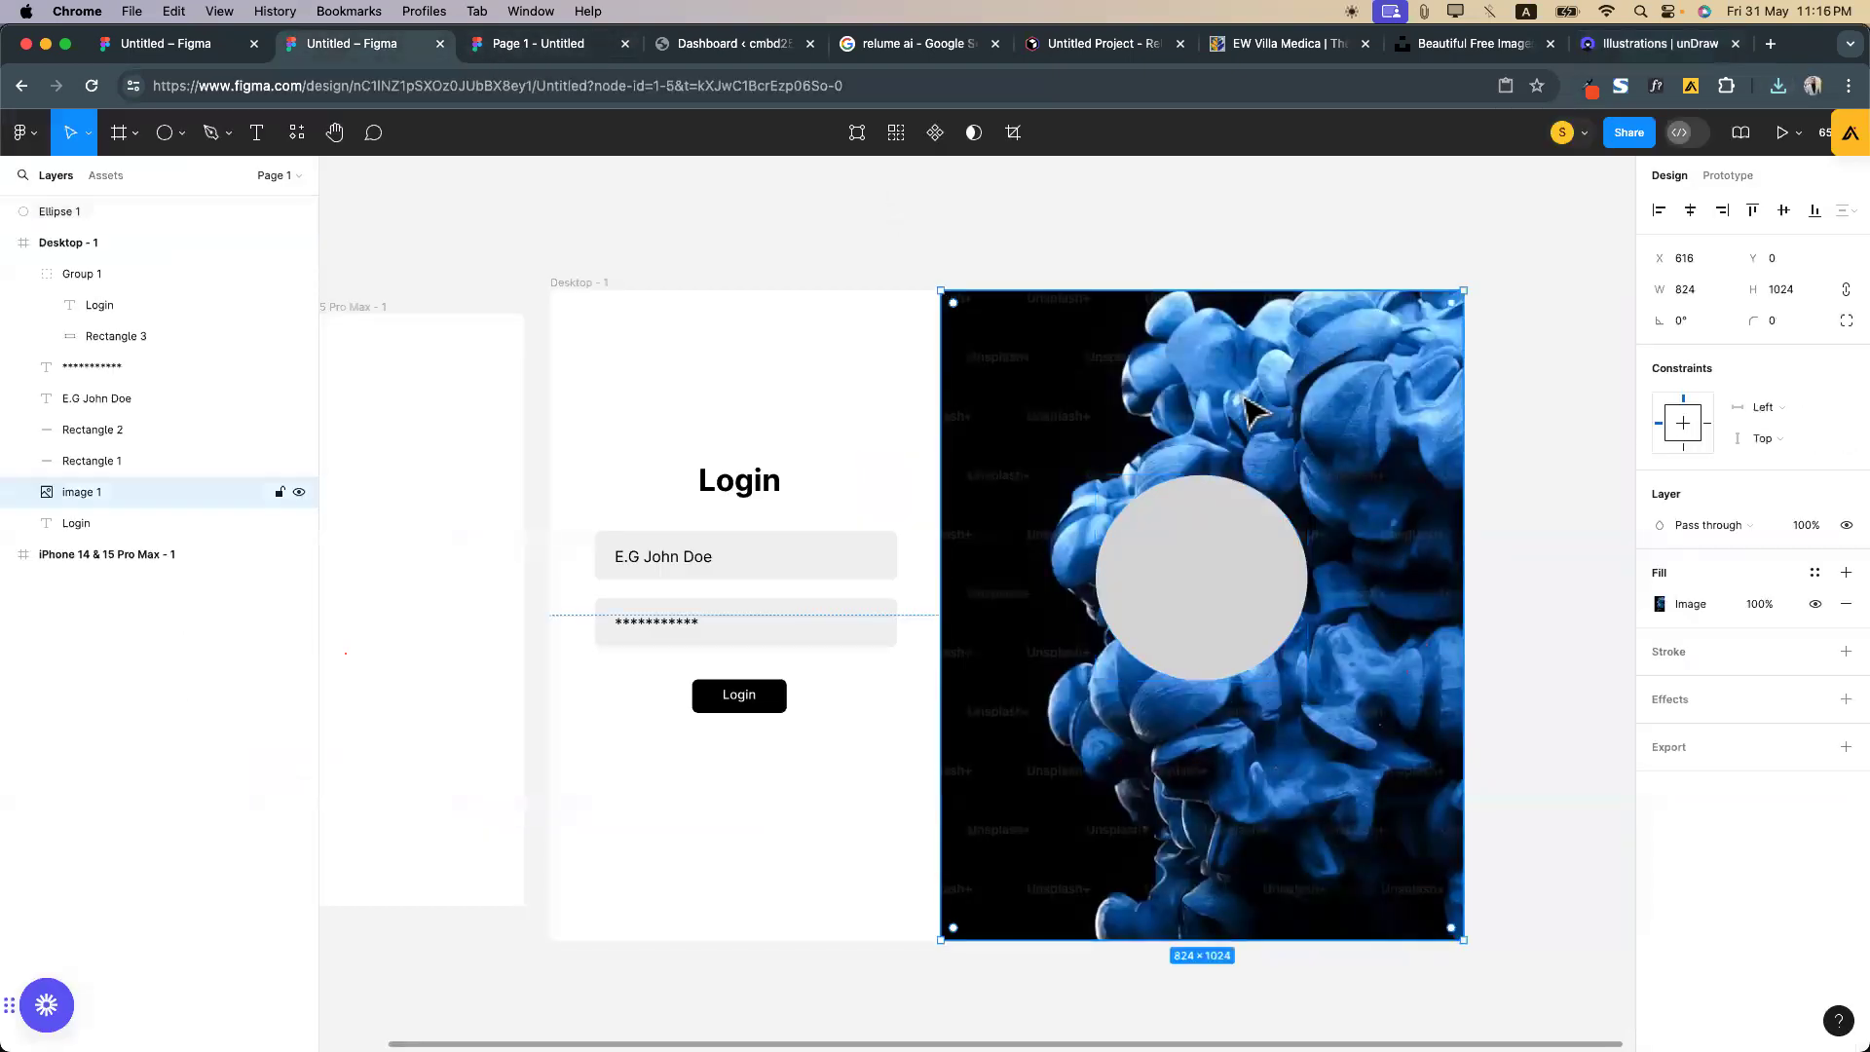
pyautogui.press('Delete')
pyautogui.click(1224, 534)
pyautogui.press('Delete')
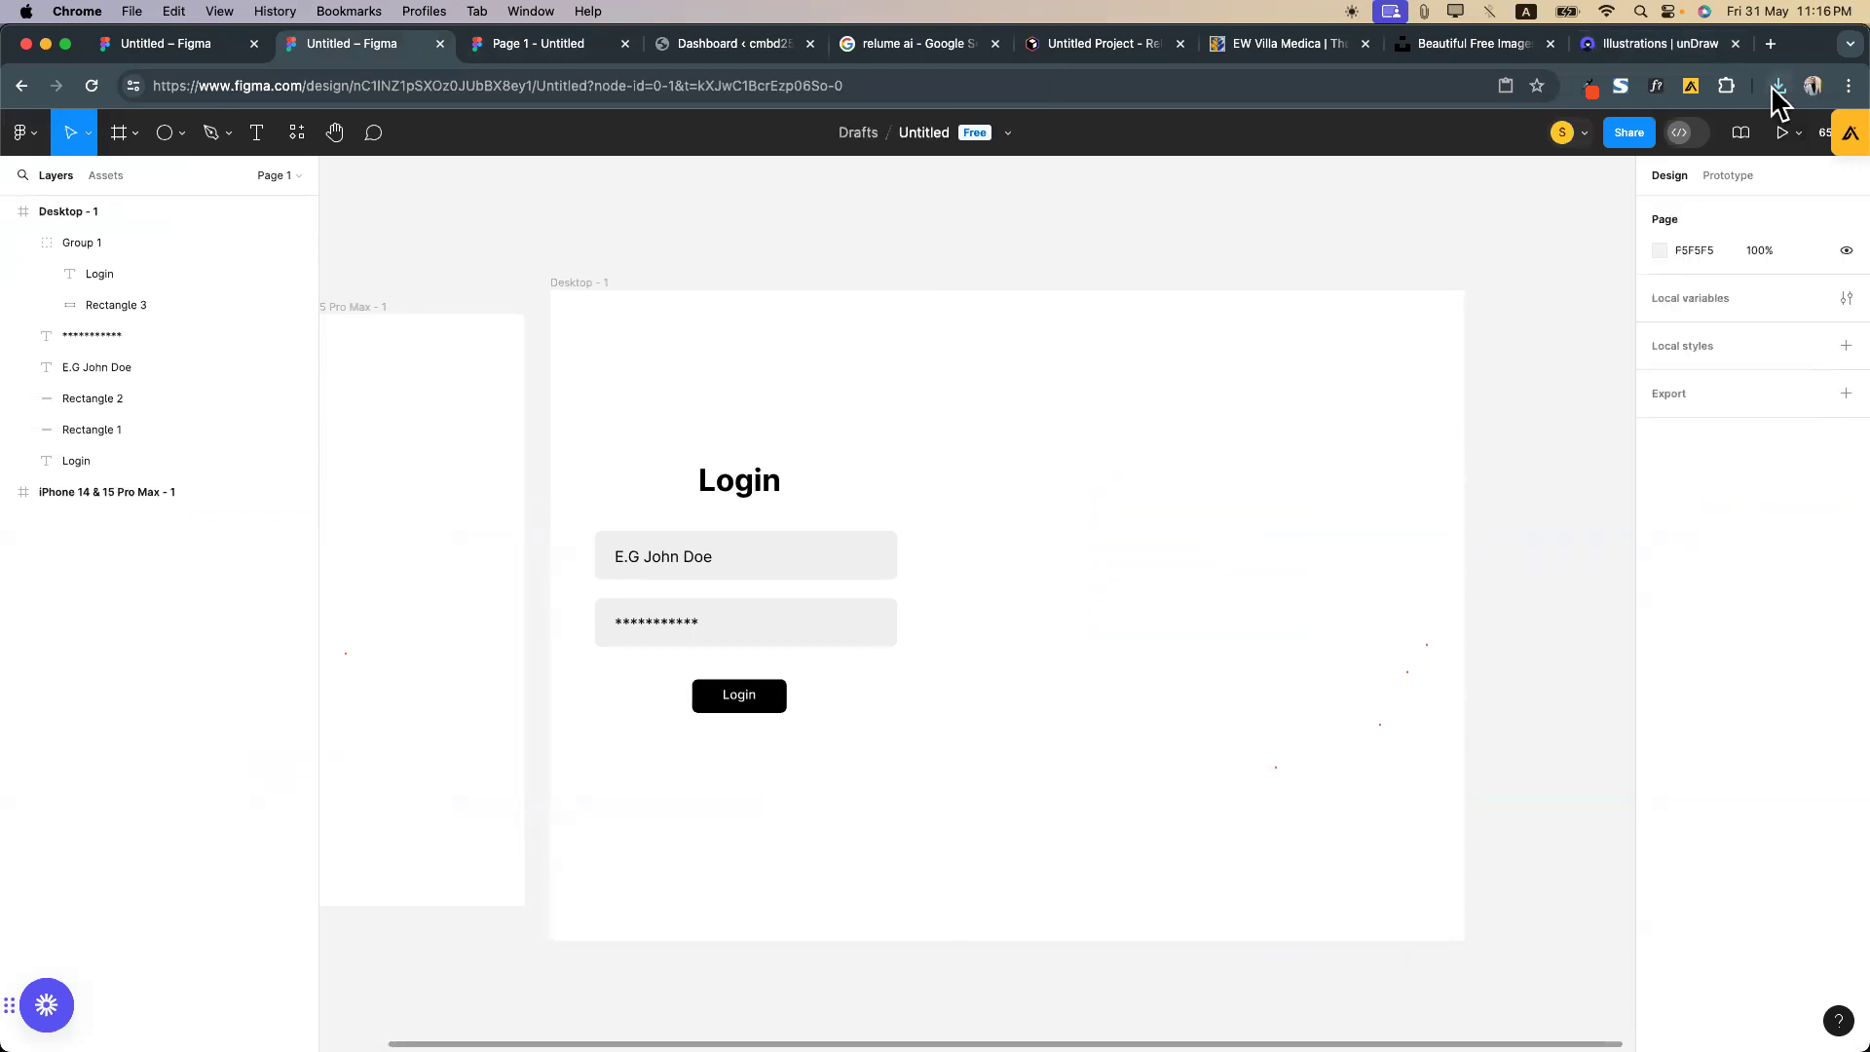
pyautogui.click(1779, 86)
pyautogui.moveTo(1632, 183); pyautogui.dragTo(1143, 555)
pyautogui.moveTo(1186, 609); pyautogui.dragTo(1200, 643)
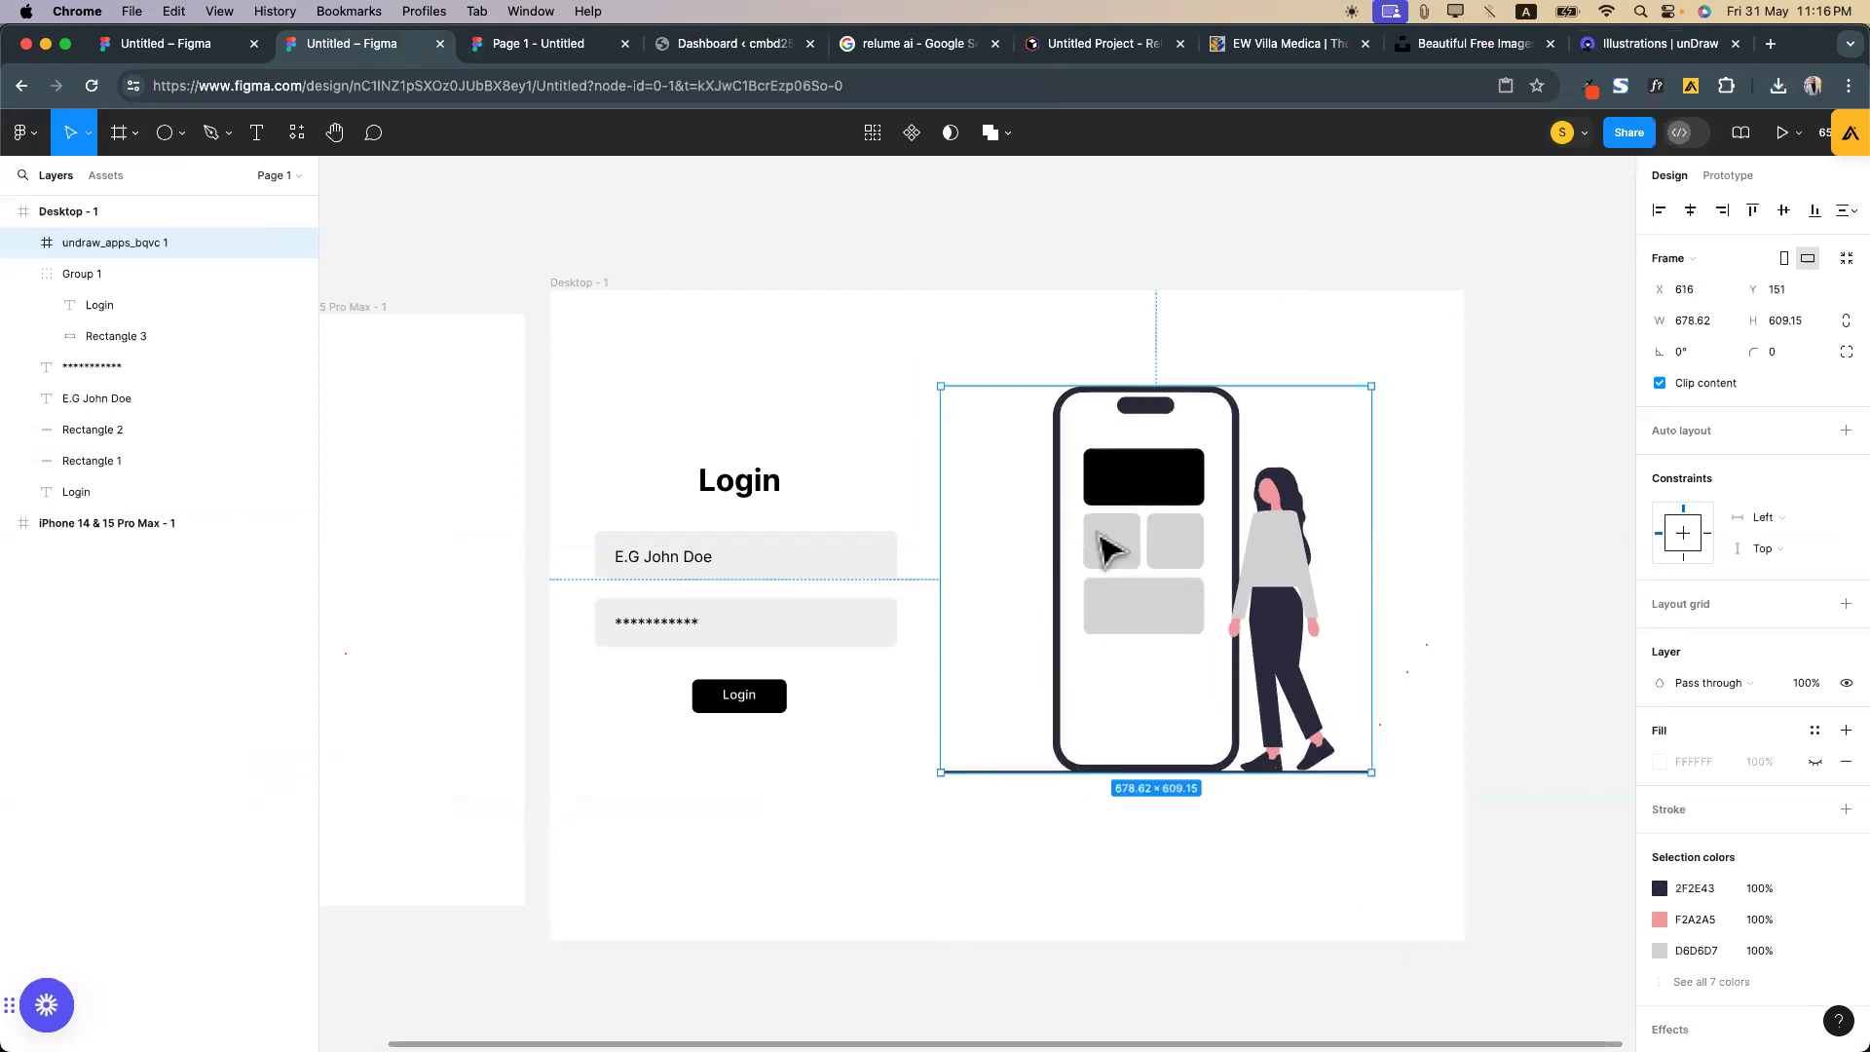
pyautogui.press('Escape')
# Set the illustration's pink to light pink FFE4E5 and reveal all seven of its colours.
pyautogui.click(1205, 601)
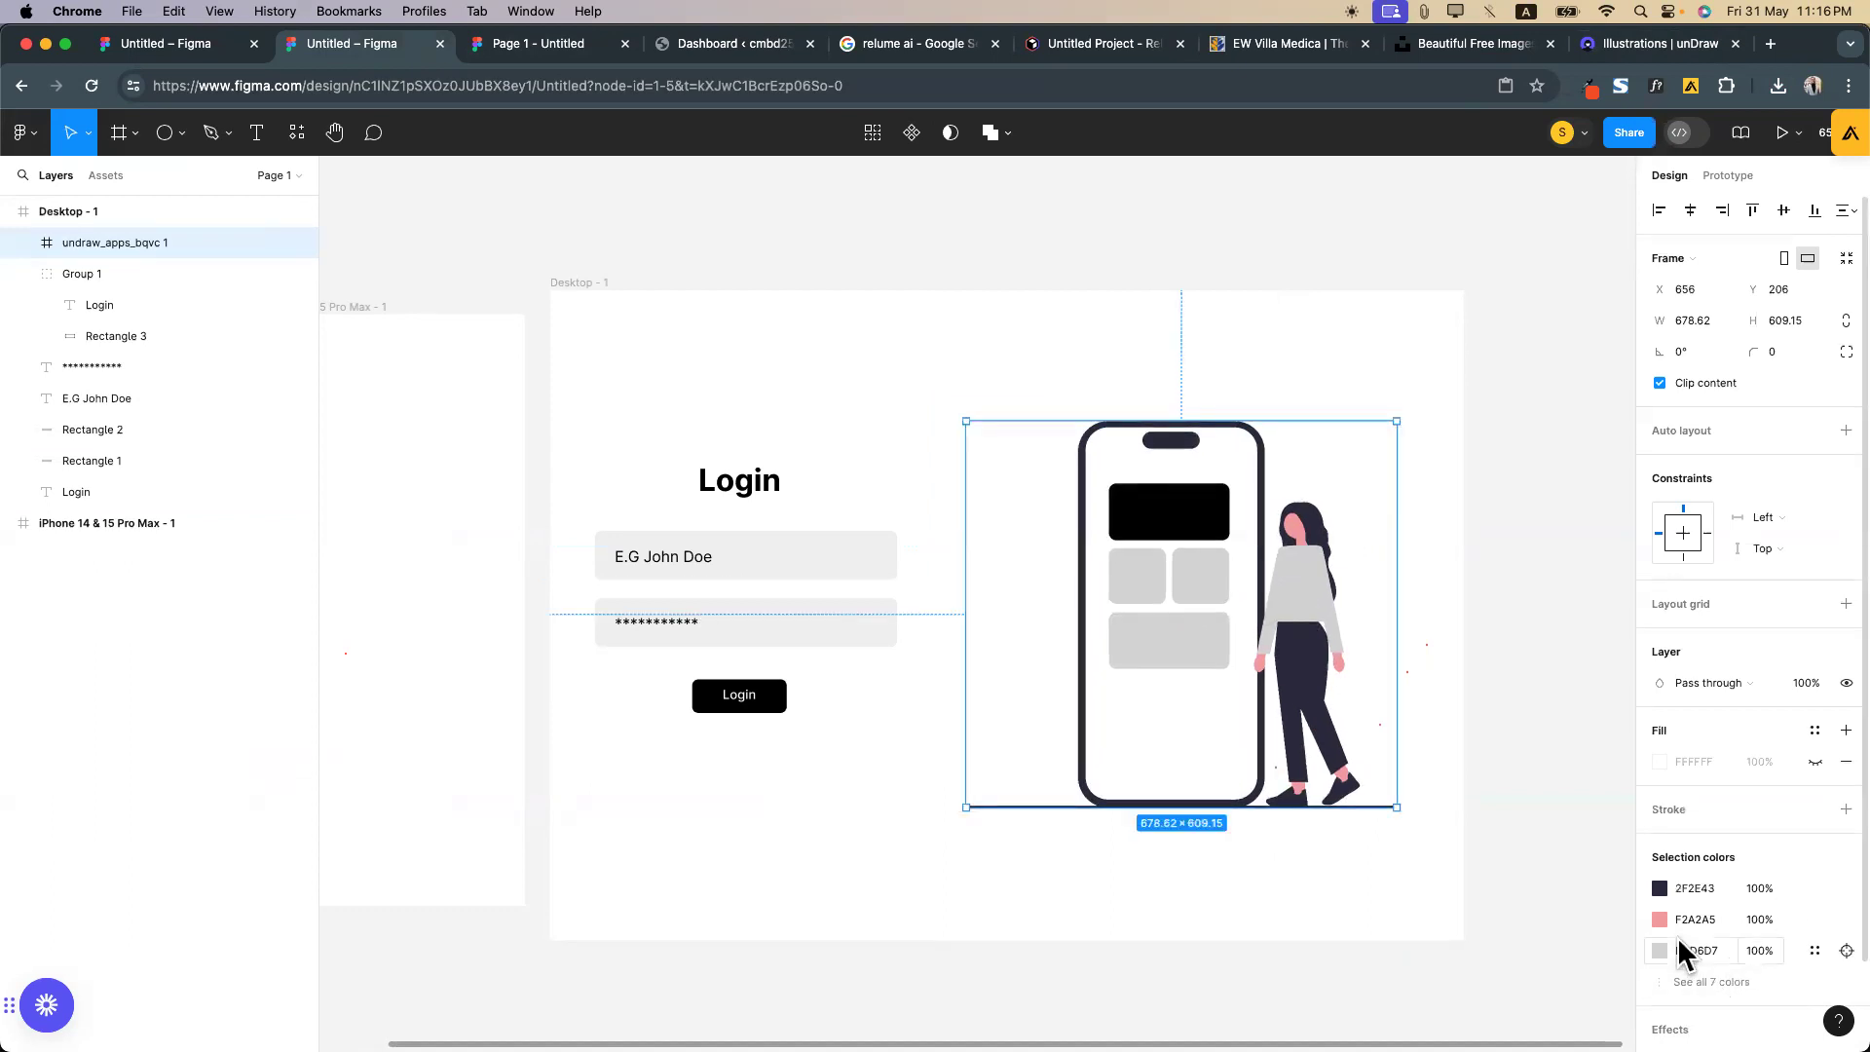
pyautogui.click(1660, 920)
pyautogui.moveTo(1616, 594)
pyautogui.mouseDown()
pyautogui.moveTo(1609, 567)
pyautogui.moveTo(1426, 553)
pyautogui.mouseUp()
pyautogui.click(1617, 489)
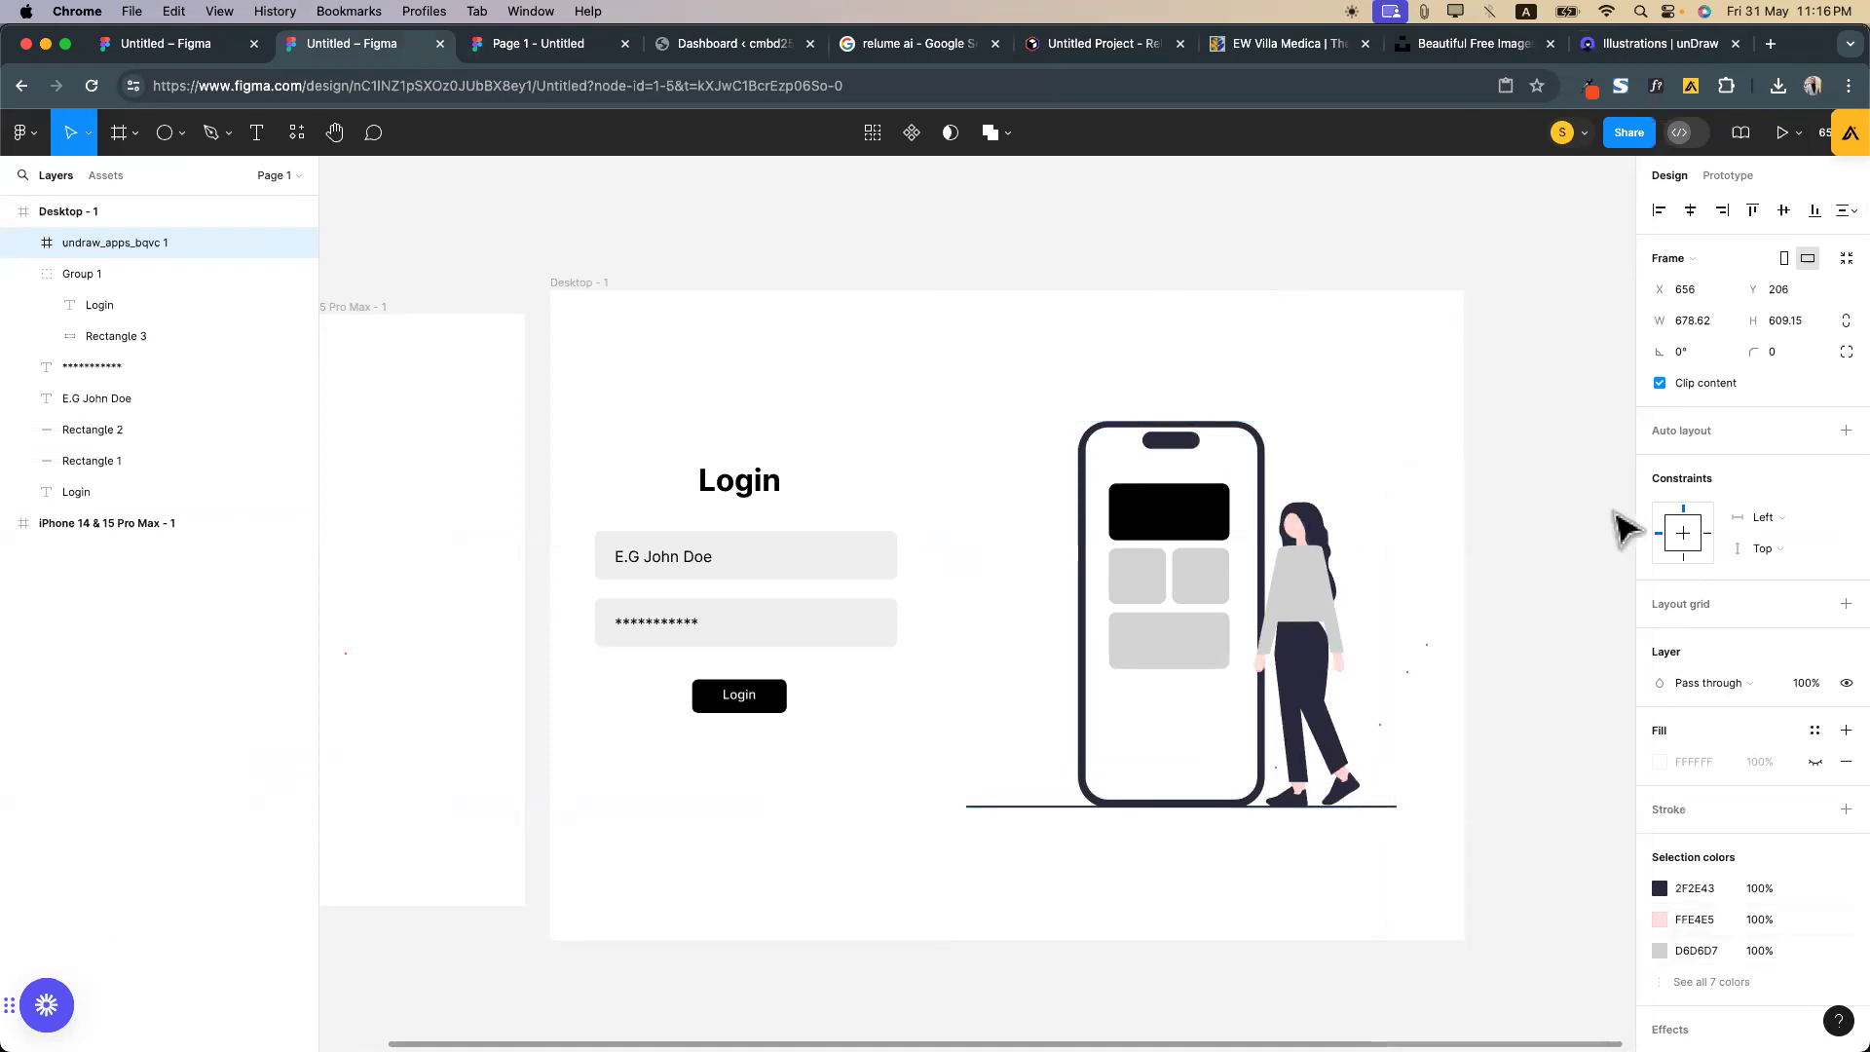
pyautogui.scroll(-1, 1704, 961)
pyautogui.scroll(-1, 1709, 925)
pyautogui.click(1712, 884)
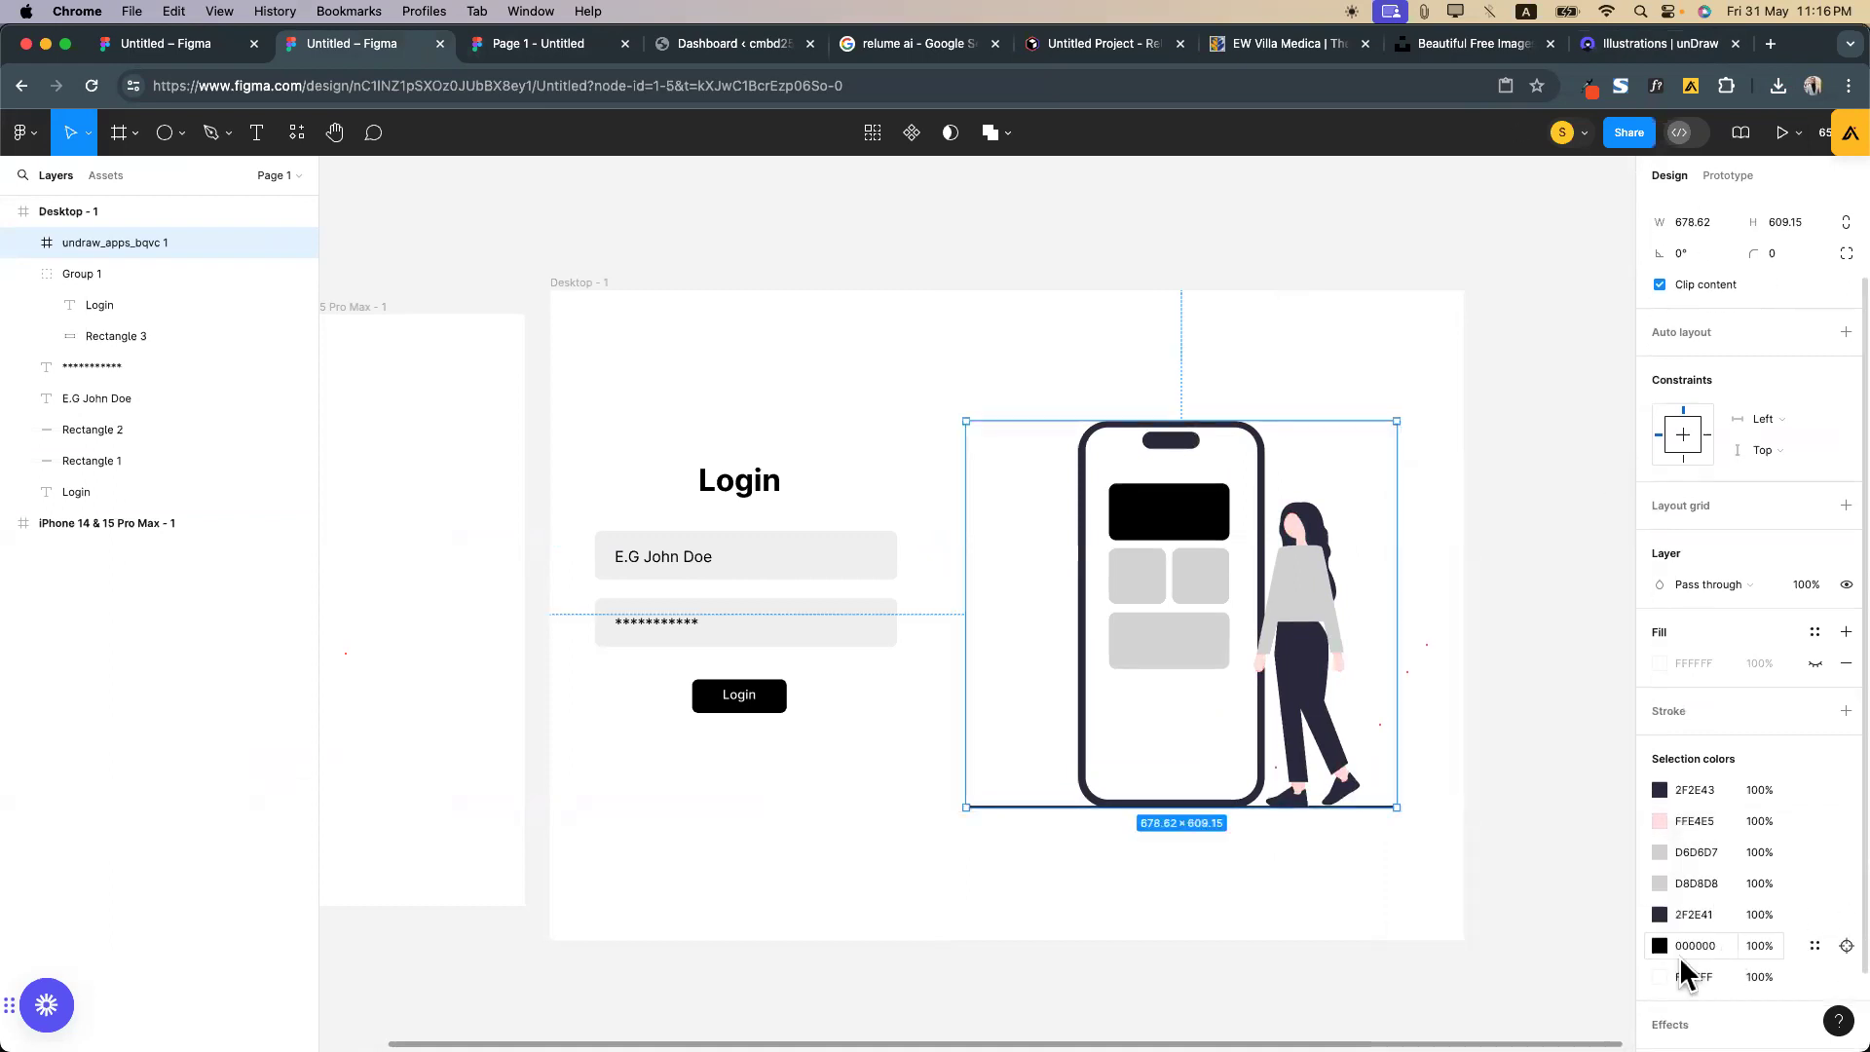
pyautogui.click(1470, 782)
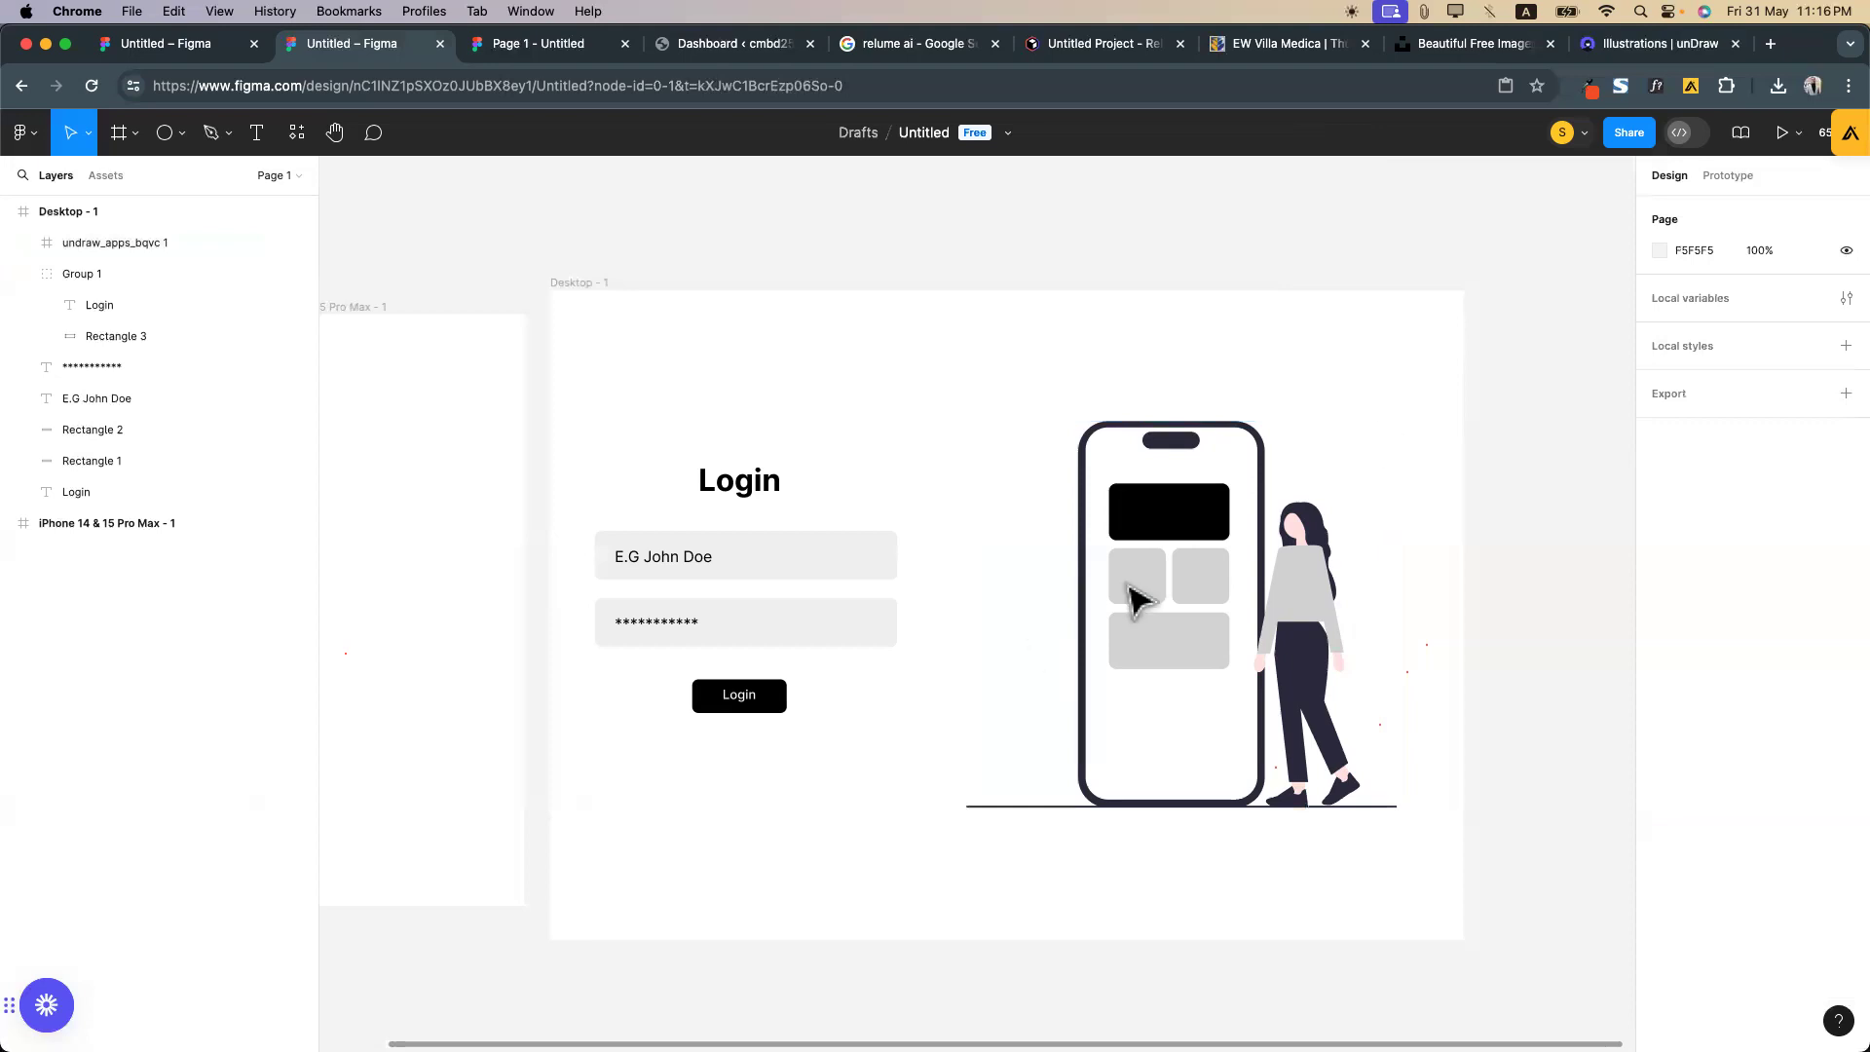
# Export the Desktop - 1 frame as a PNG and preview the result.
pyautogui.click(1237, 538)
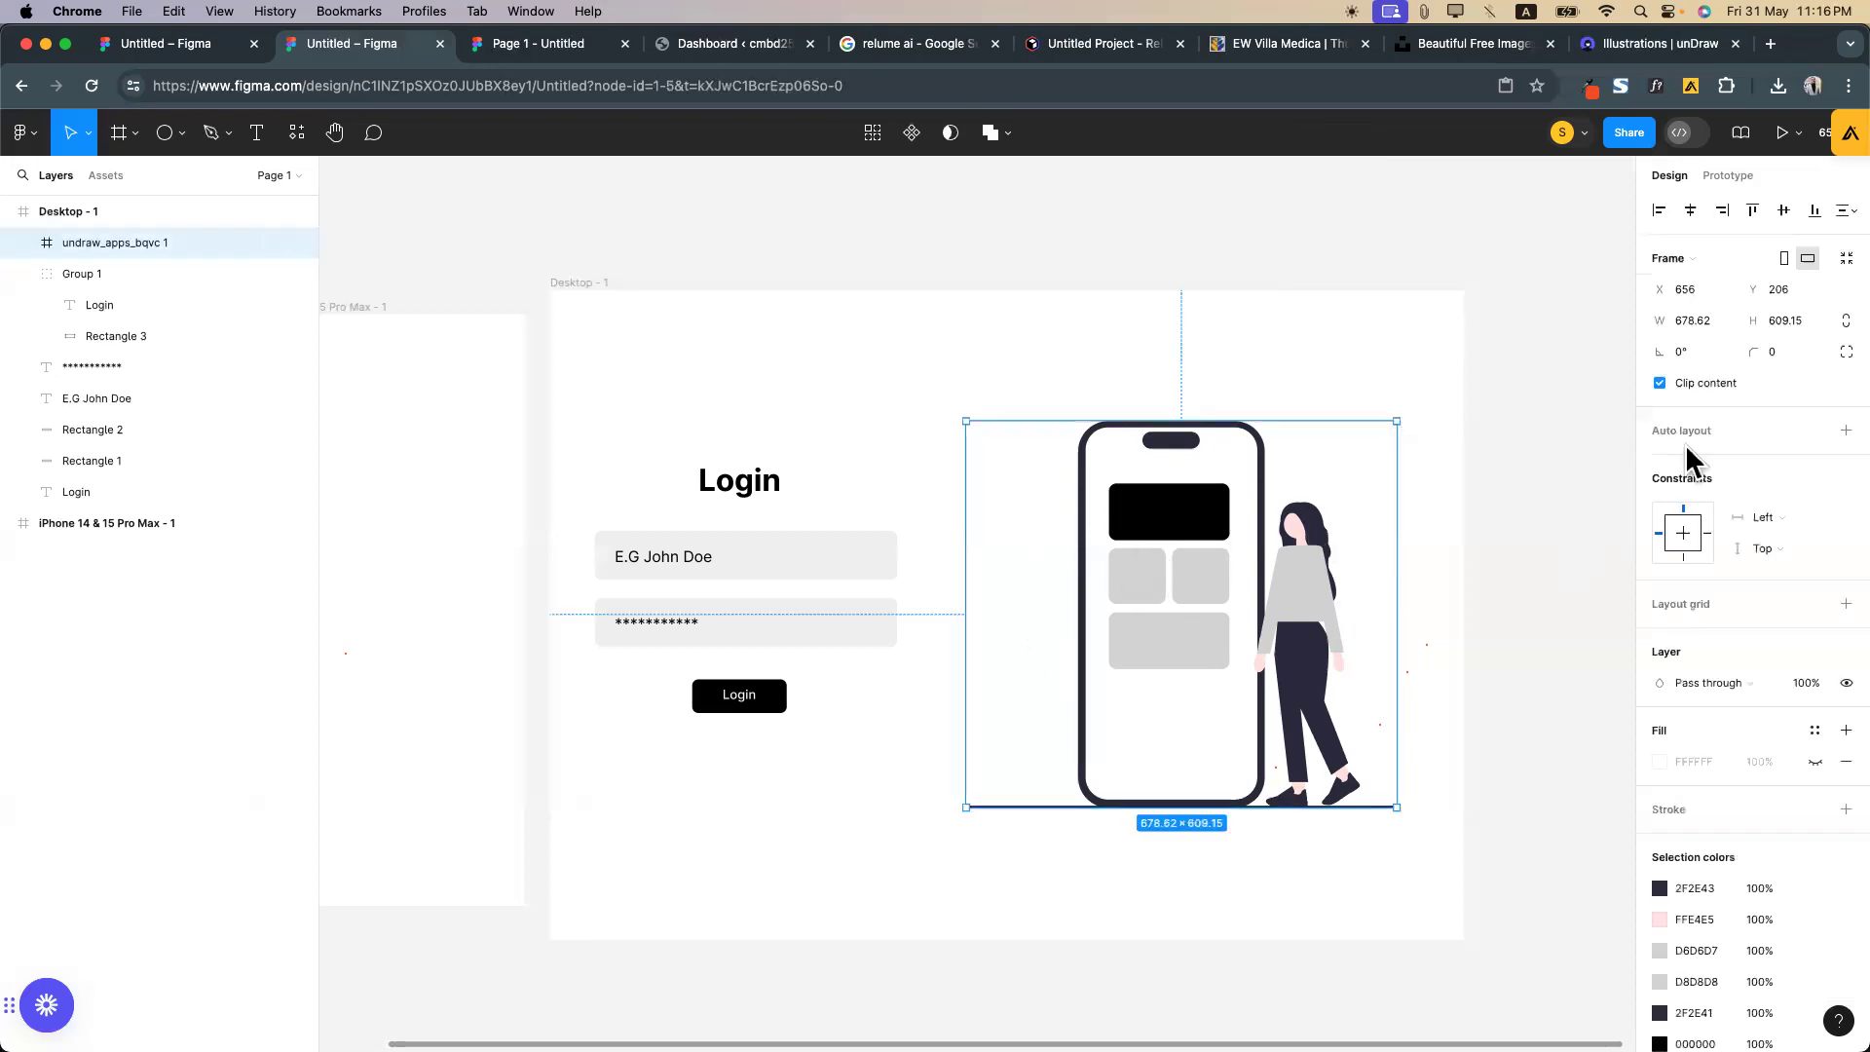
pyautogui.scroll(-3, 1782, 896)
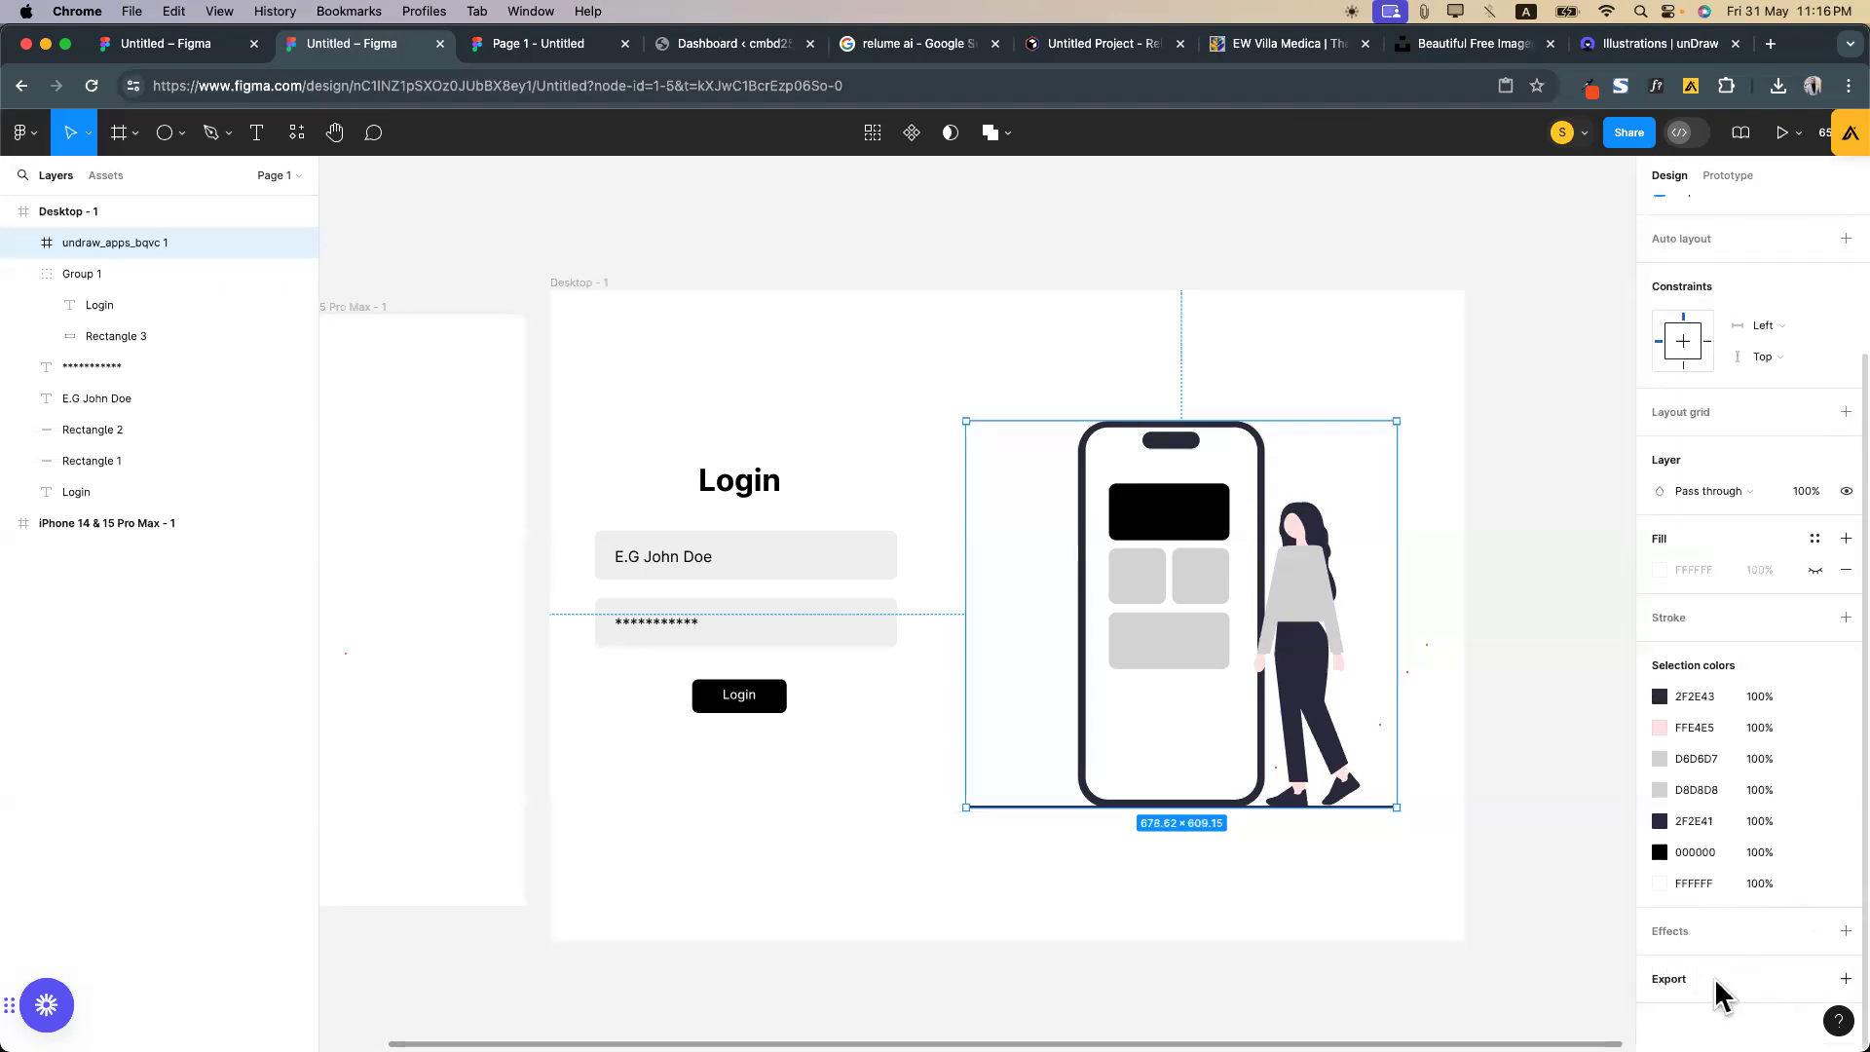
pyautogui.click(596, 288)
pyautogui.scroll(-2, 1677, 775)
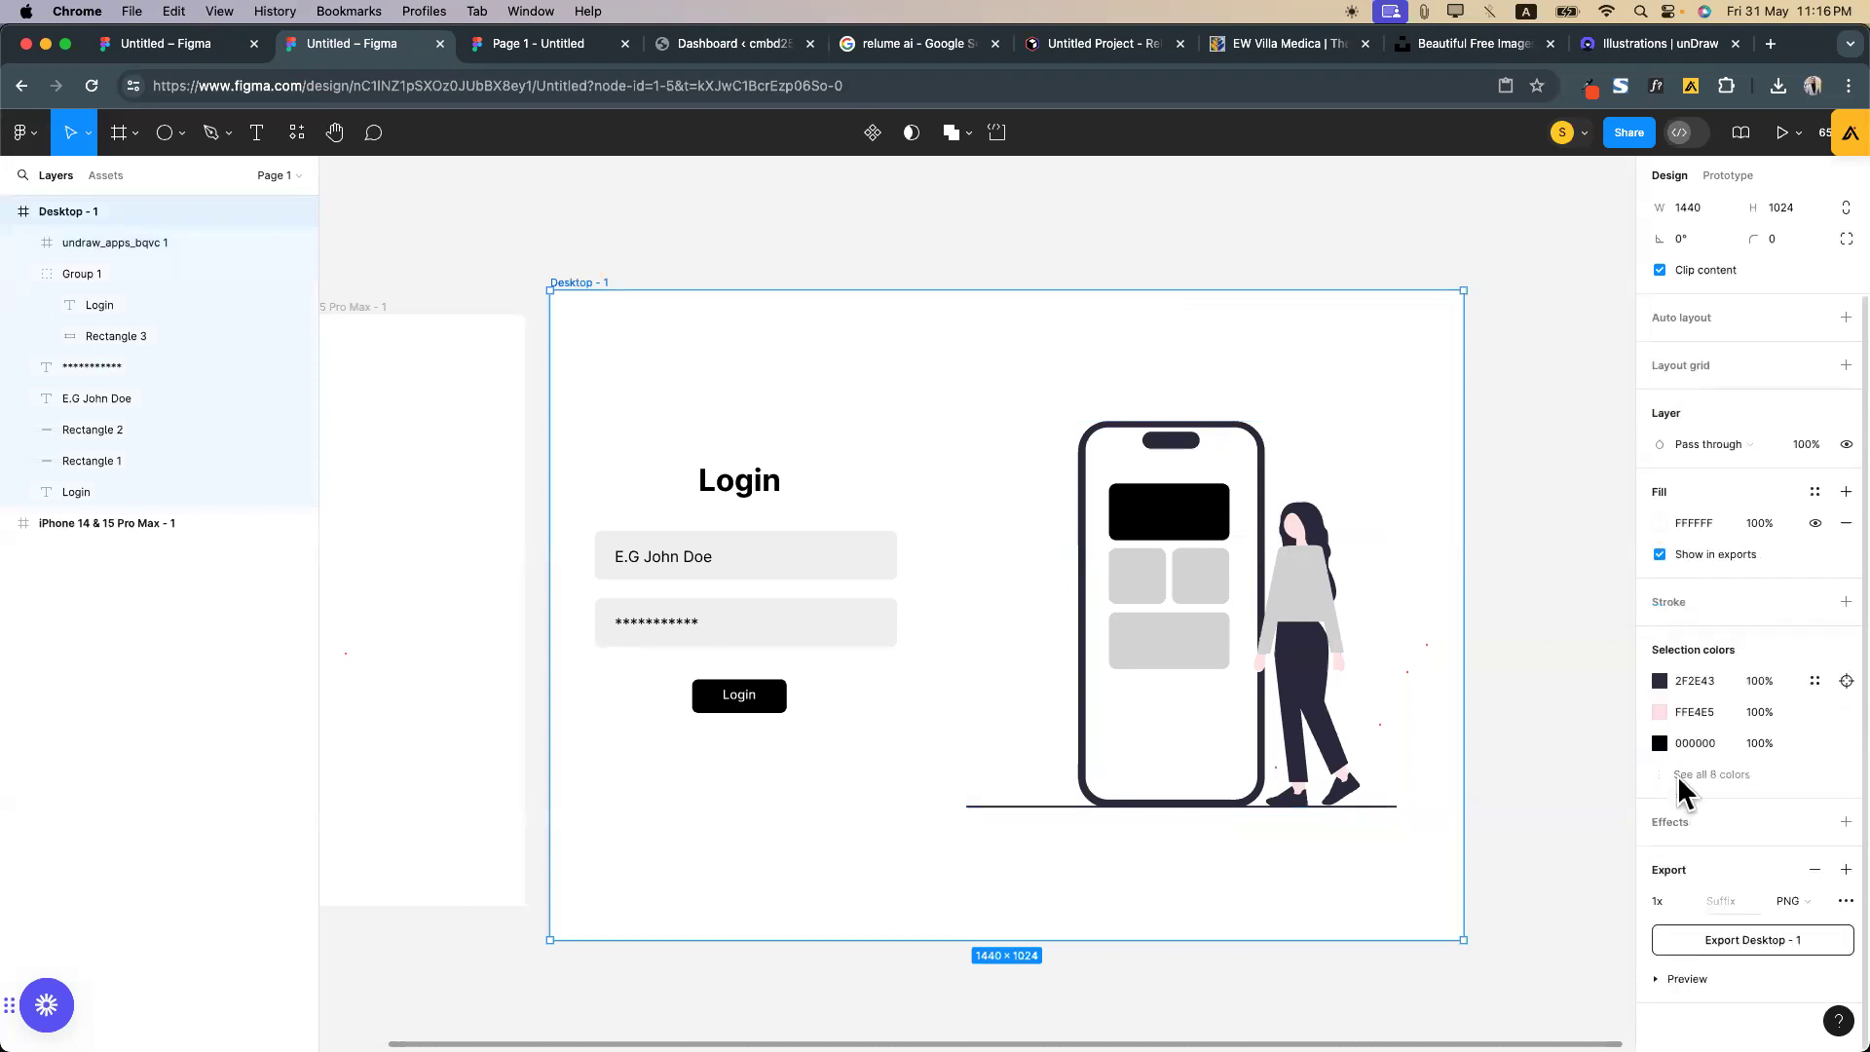
pyautogui.click(1731, 943)
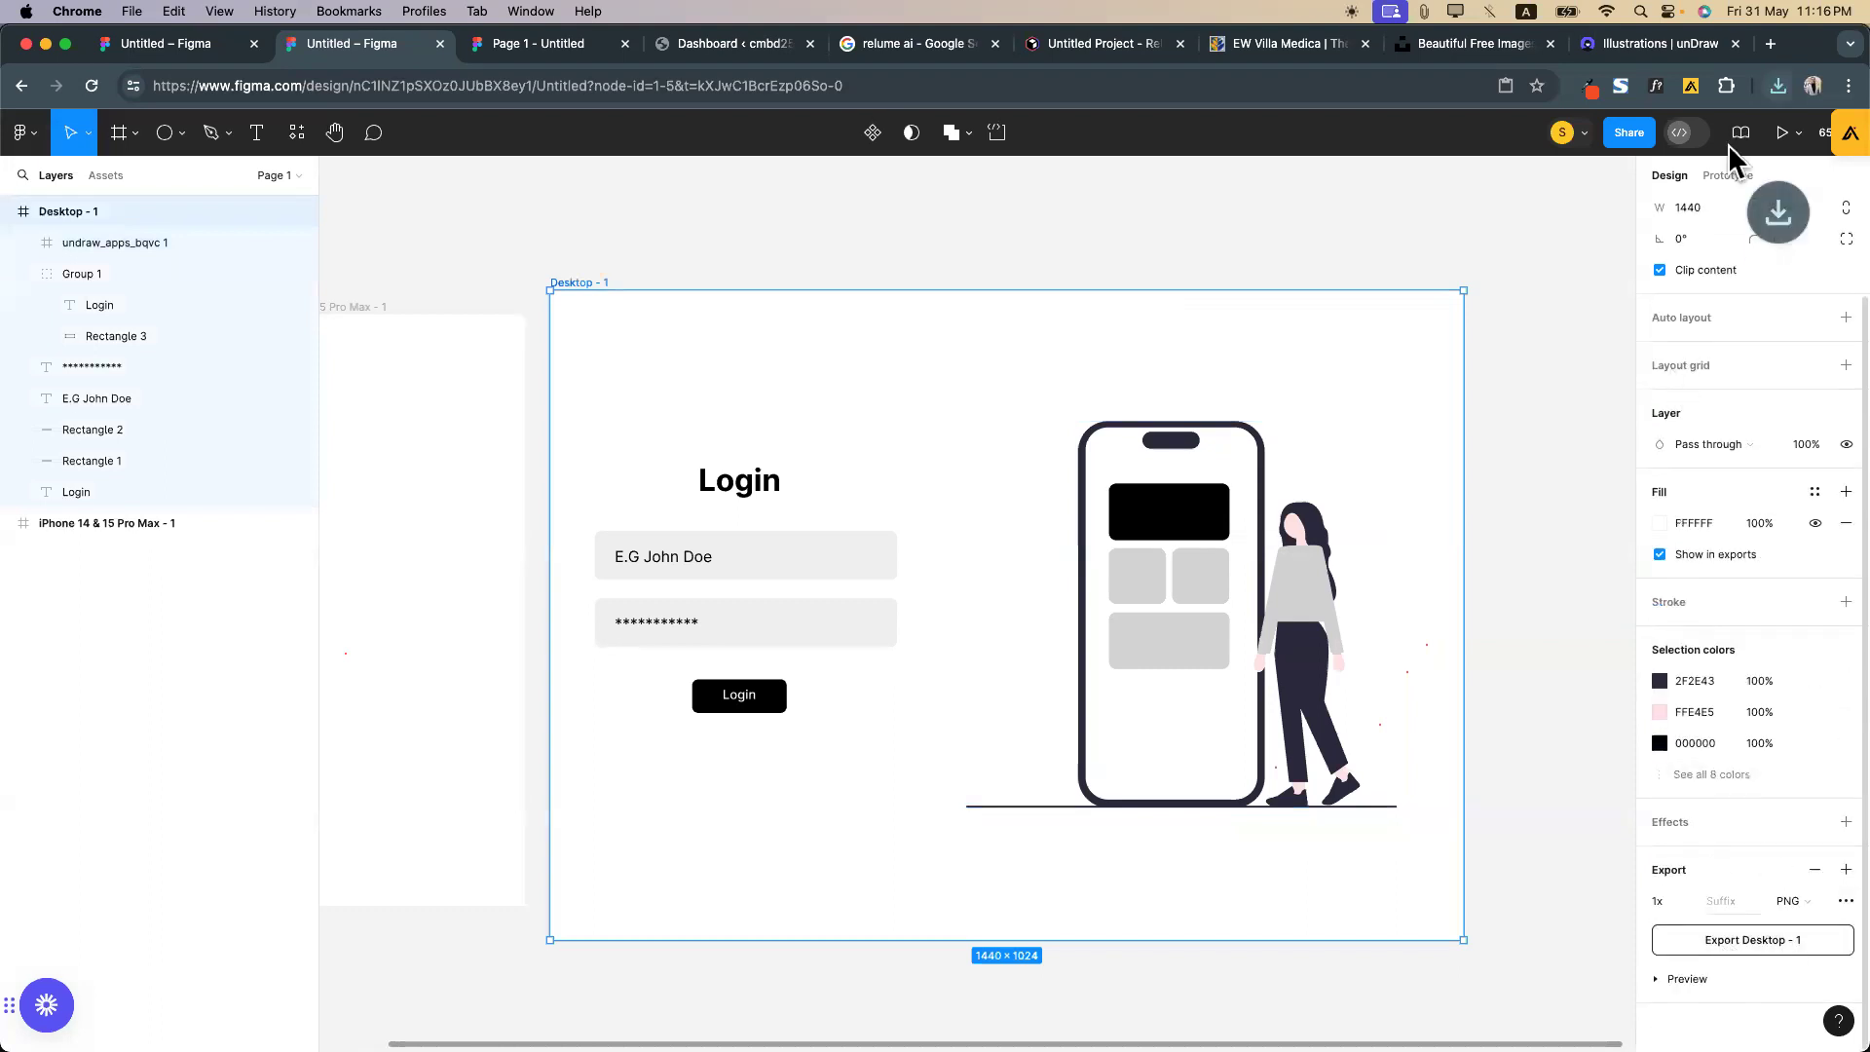
pyautogui.click(1670, 979)
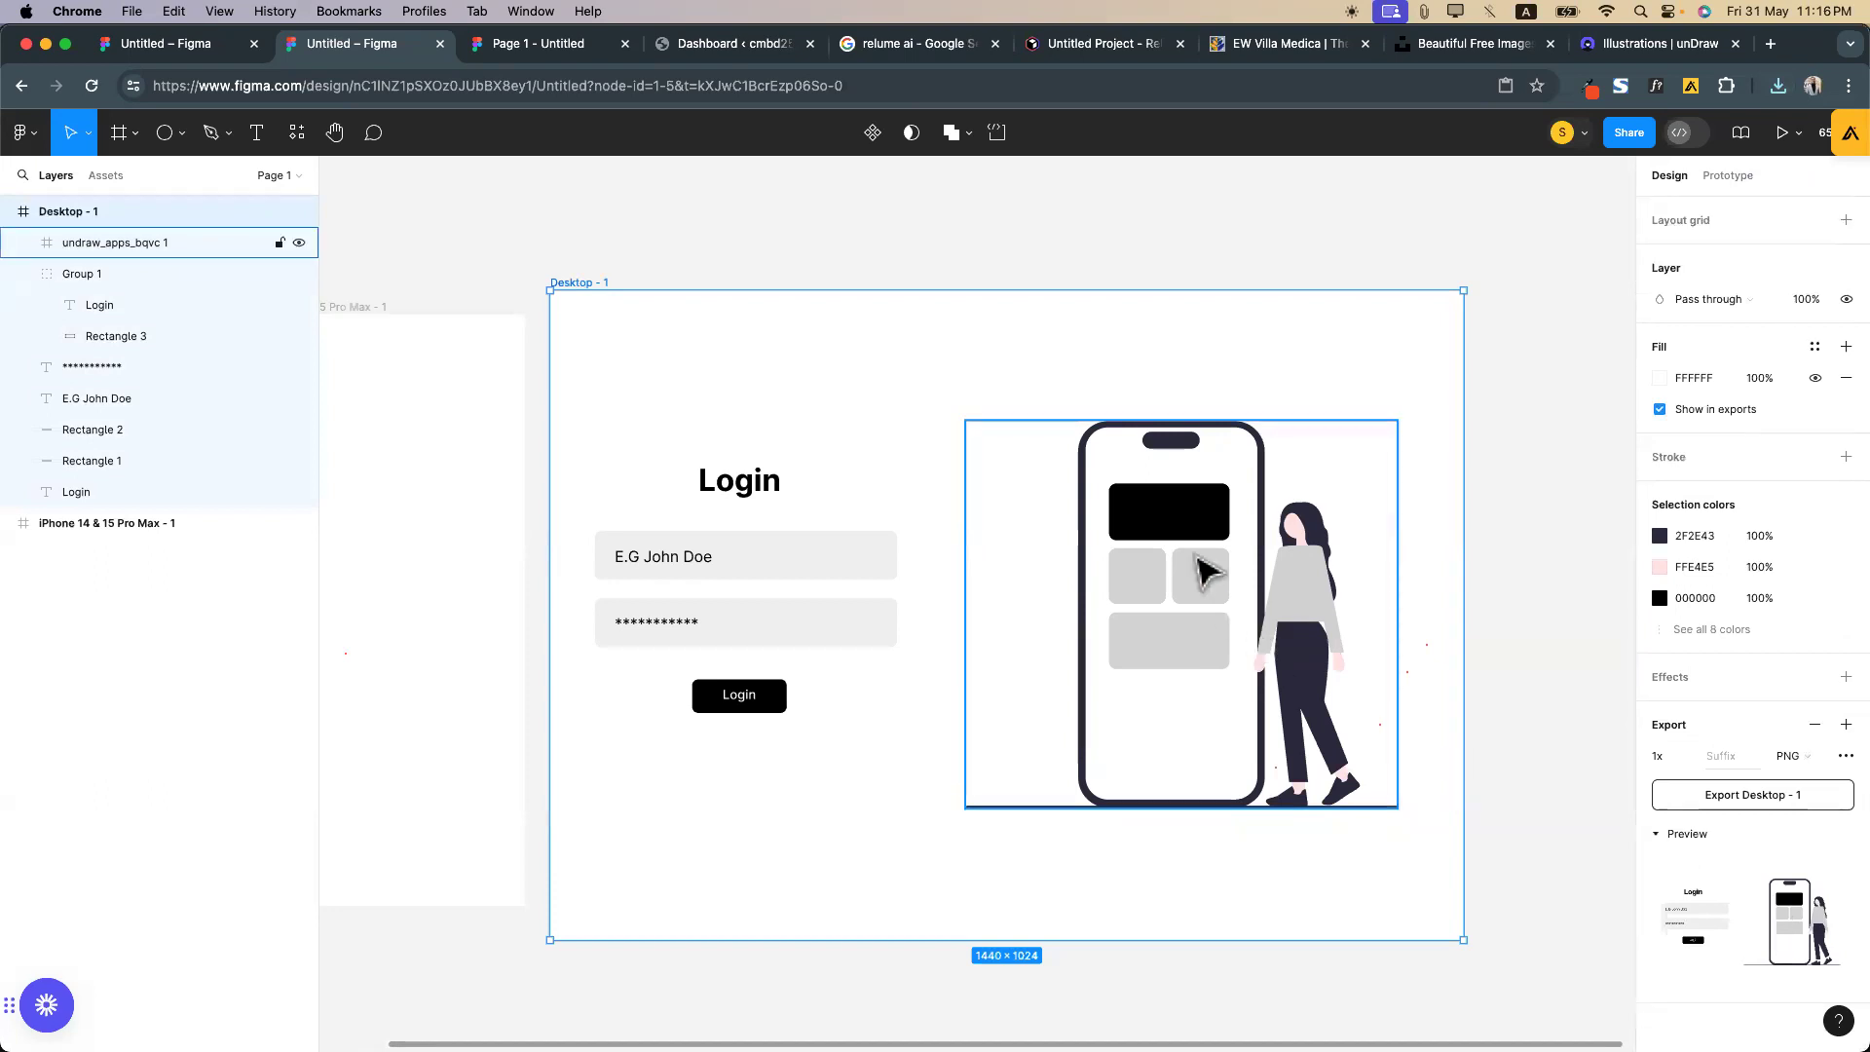
# Add a PNG export setting to the undraw_apps_bqvc 1 illustration frame.
pyautogui.click(1208, 570)
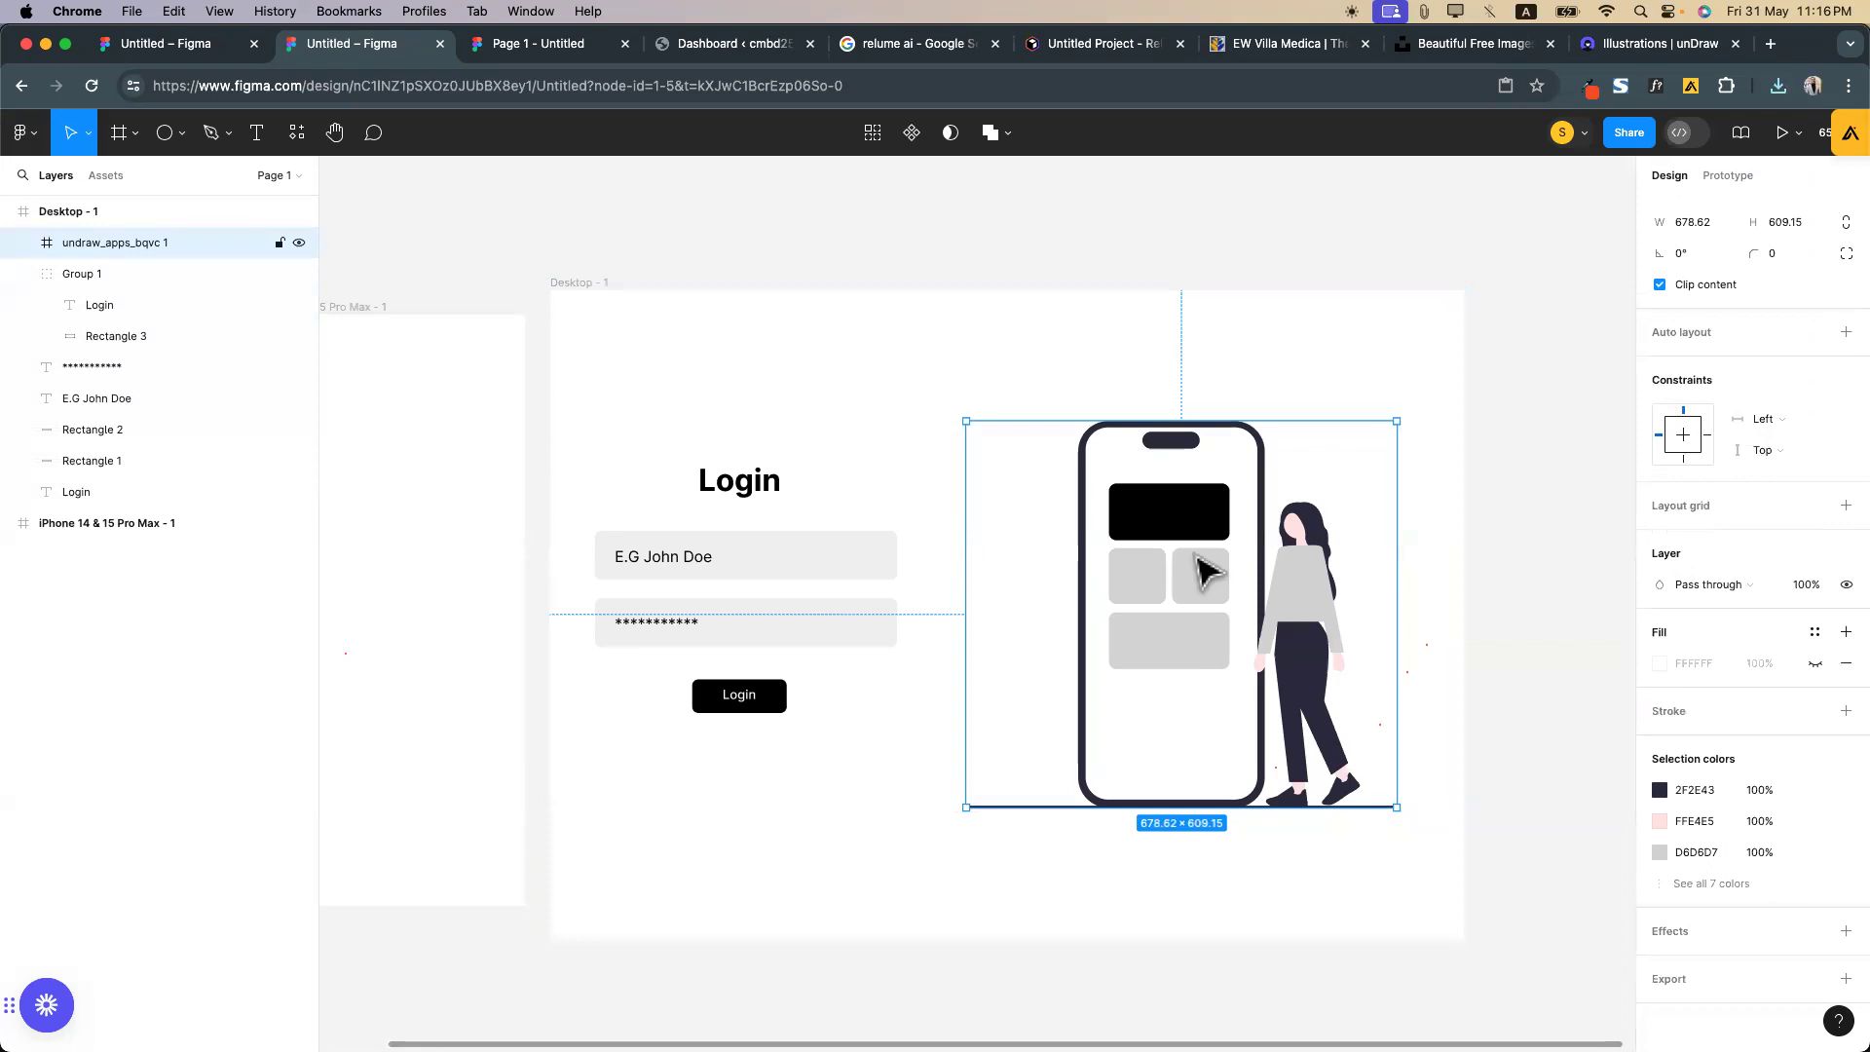
pyautogui.moveTo(1717, 789)
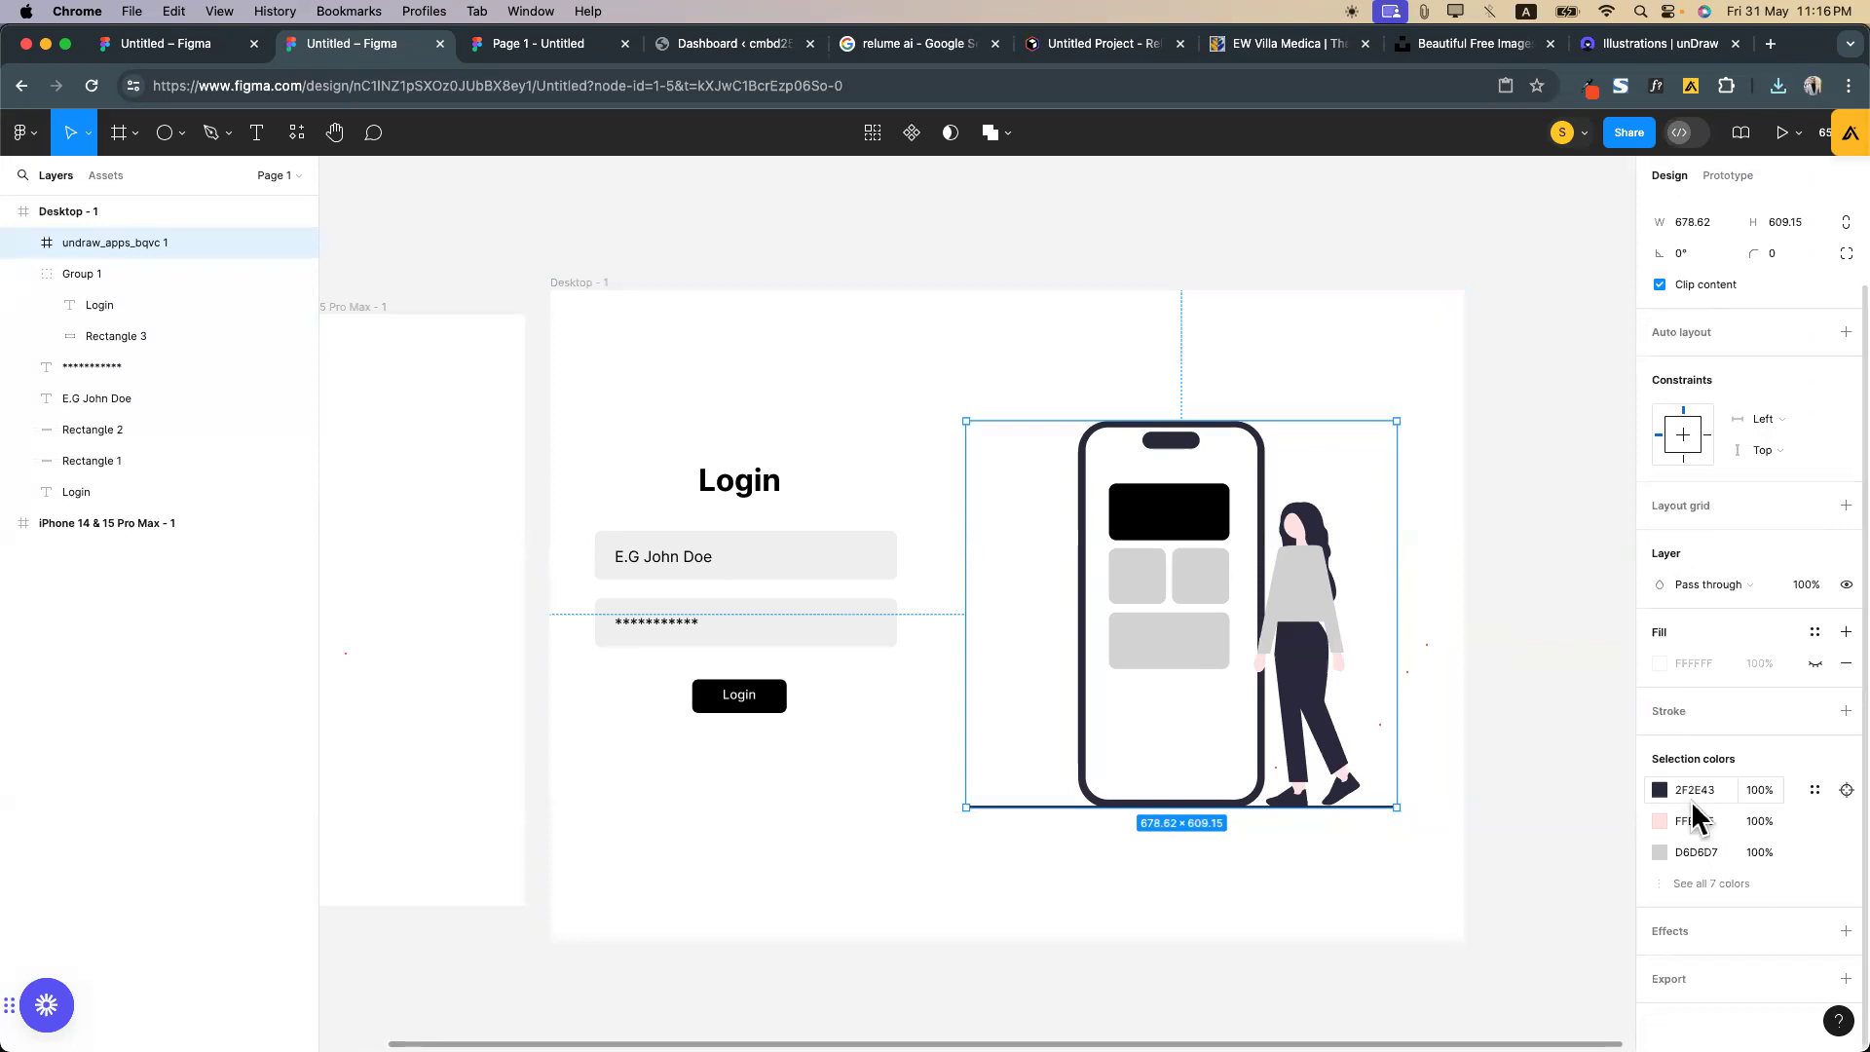
pyautogui.click(1729, 979)
pyautogui.scroll(-3, 1739, 989)
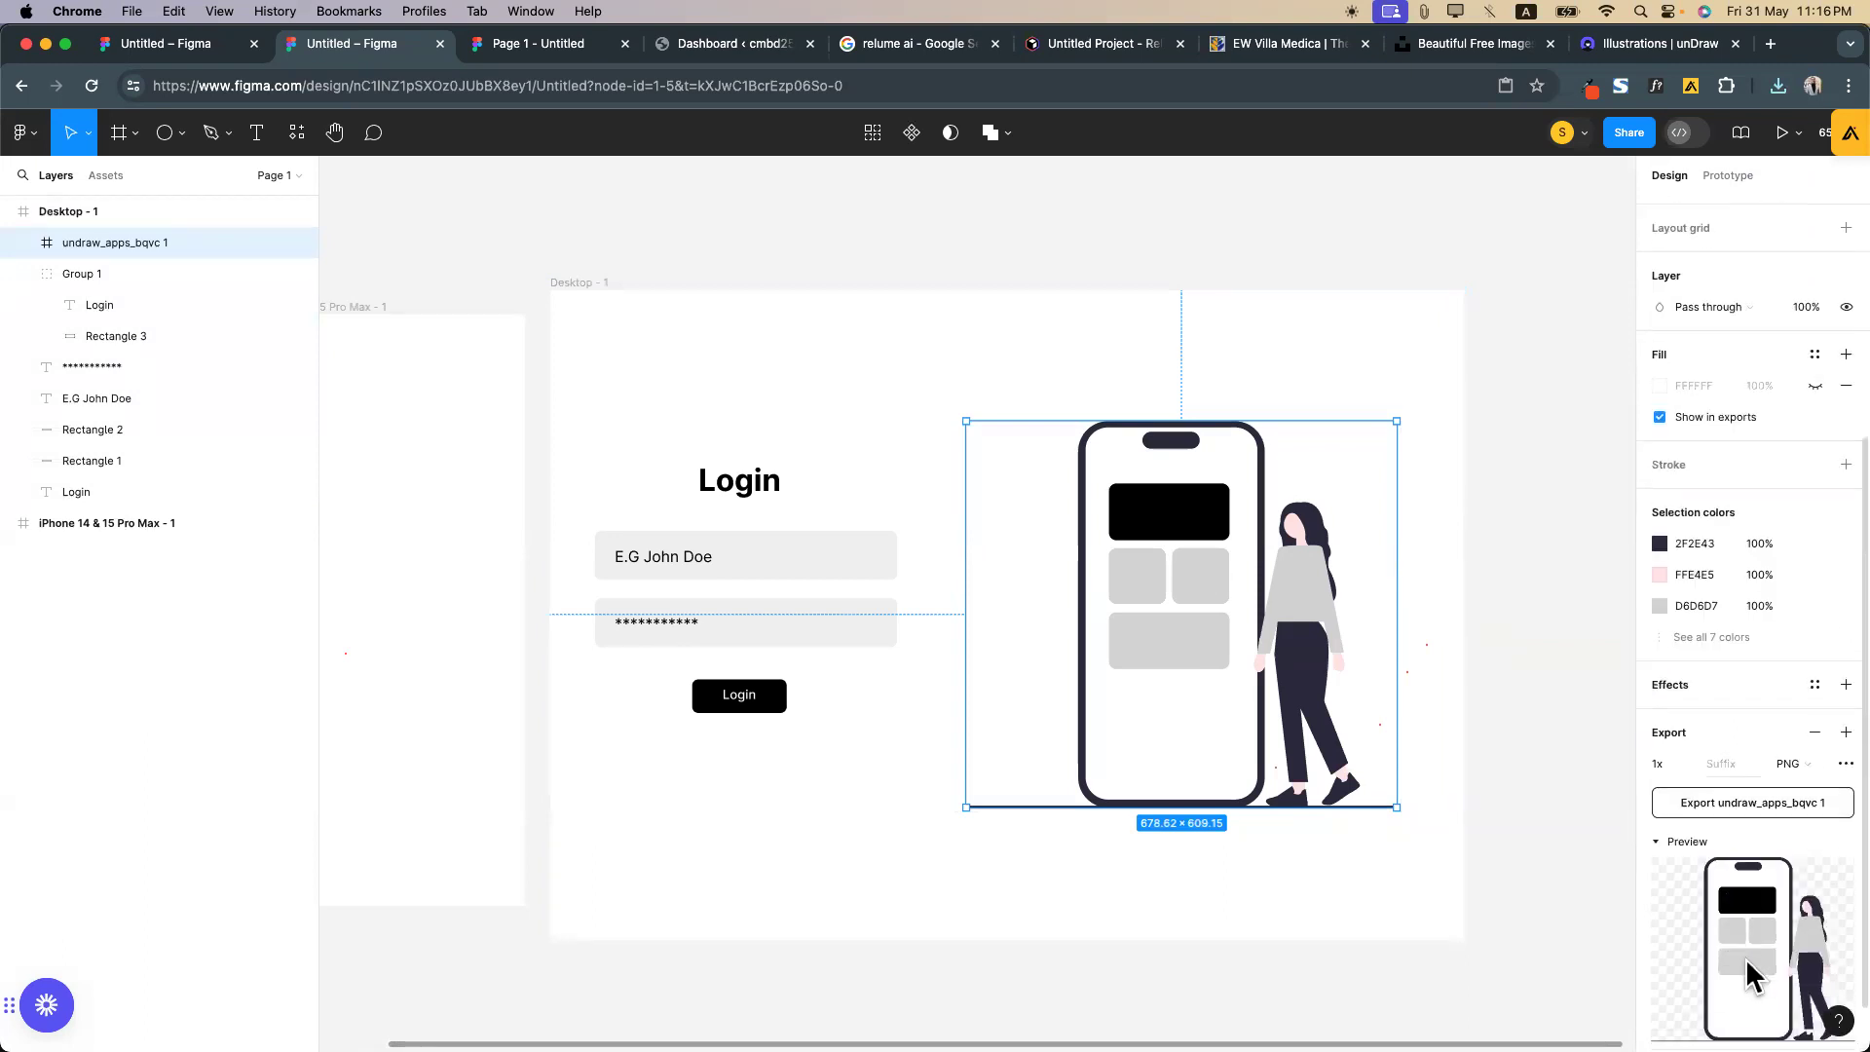
pyautogui.click(1524, 773)
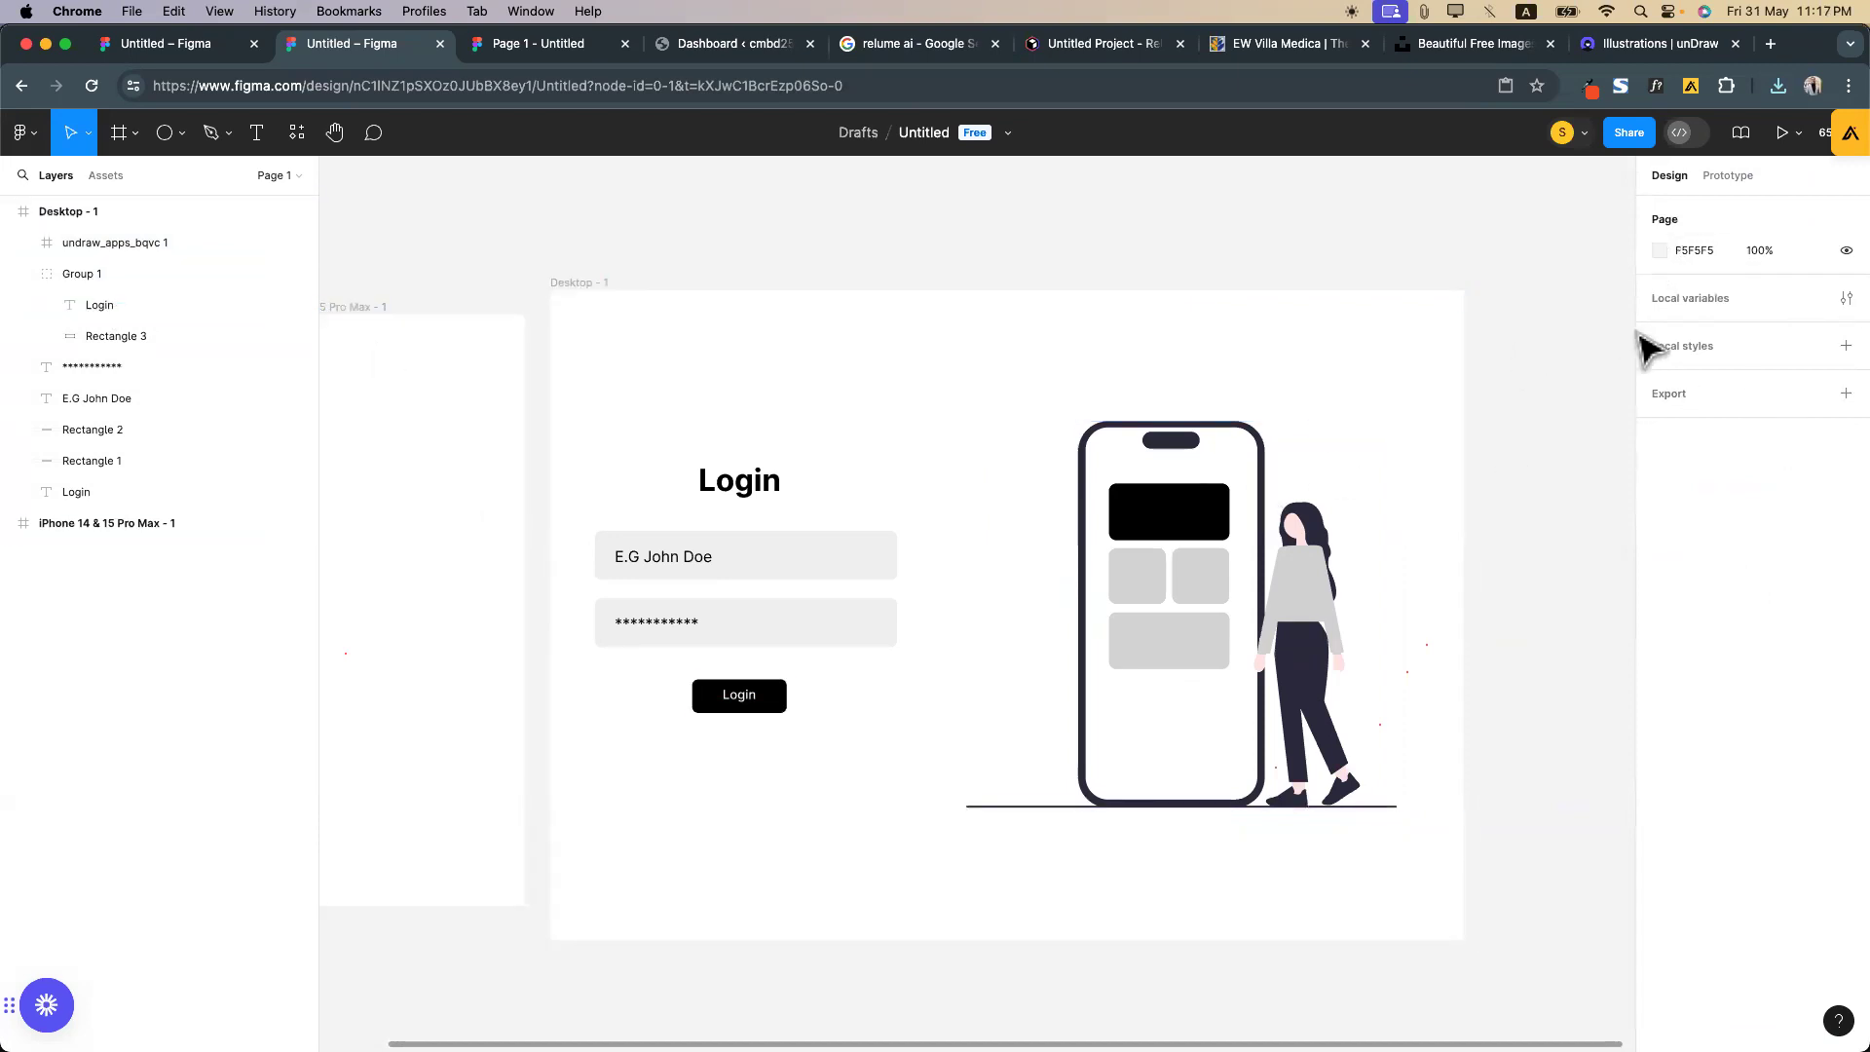
# Nudge the Apps illustration slightly up-right to X 671, Y 191.
pyautogui.click(1148, 482)
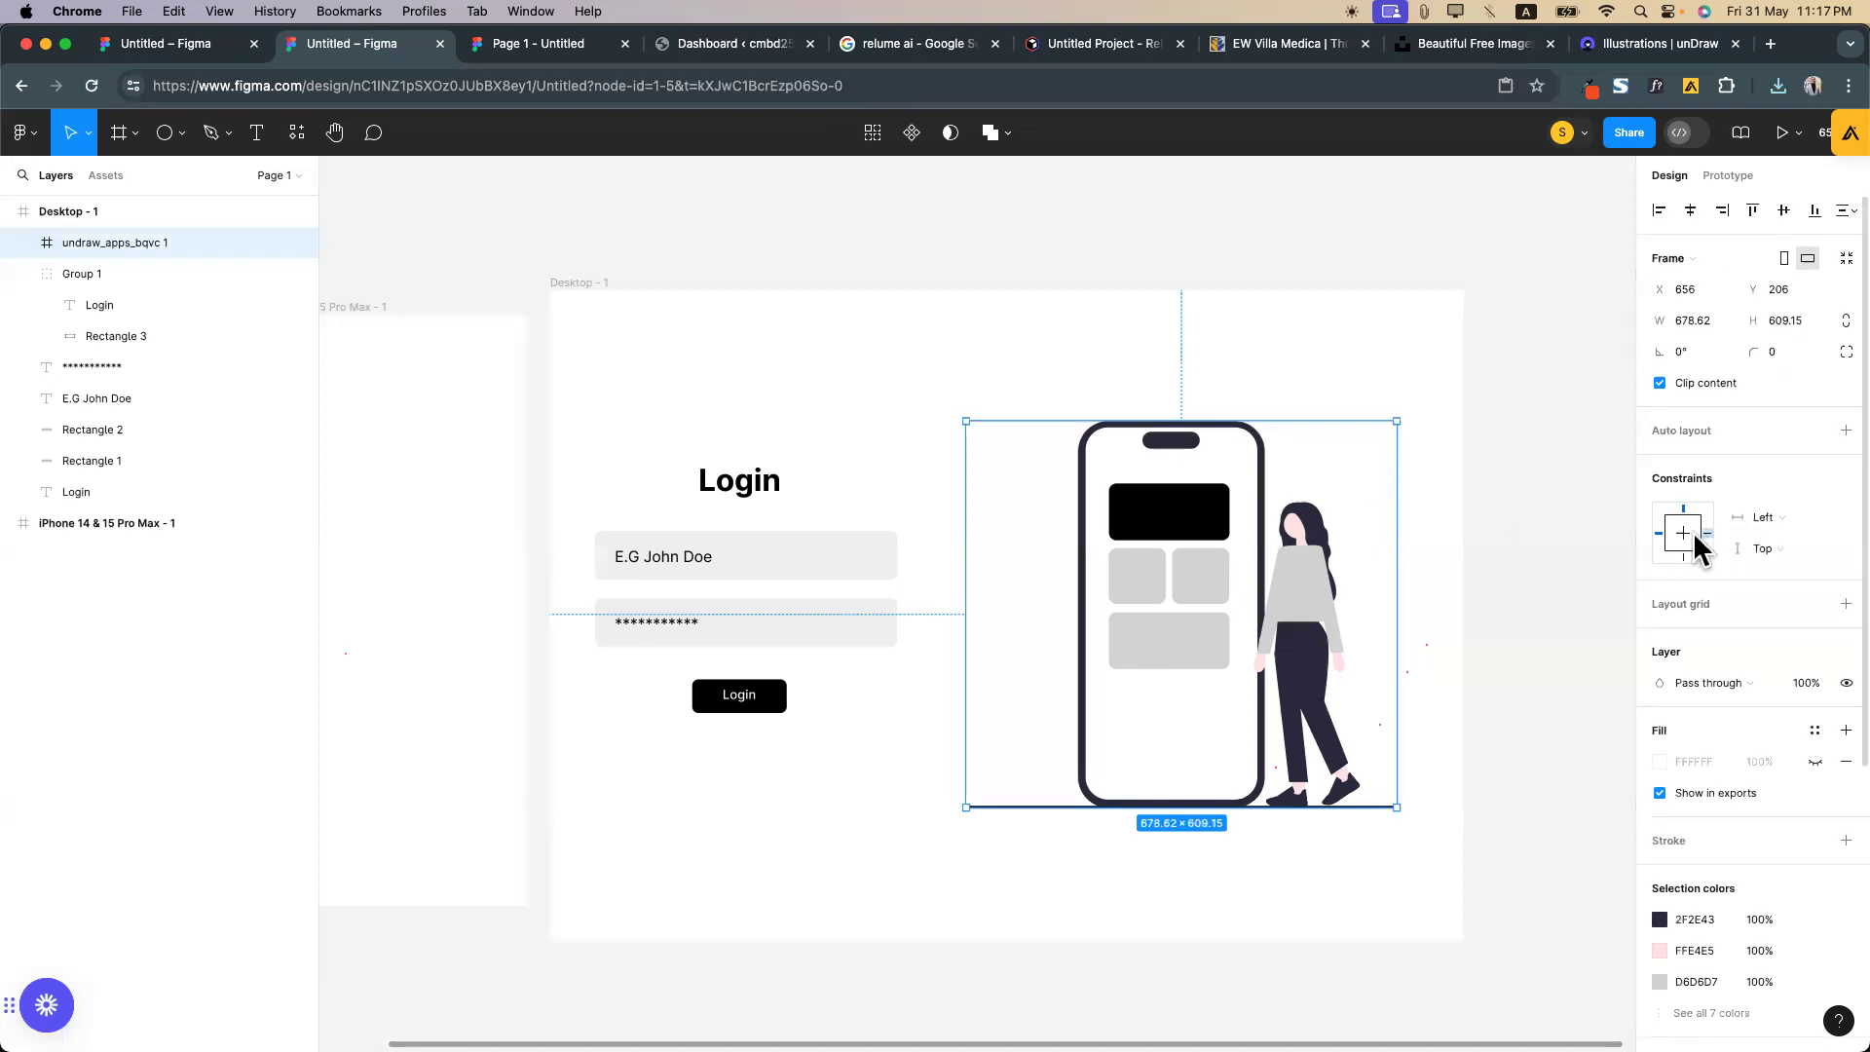
pyautogui.scroll(-3, 1711, 780)
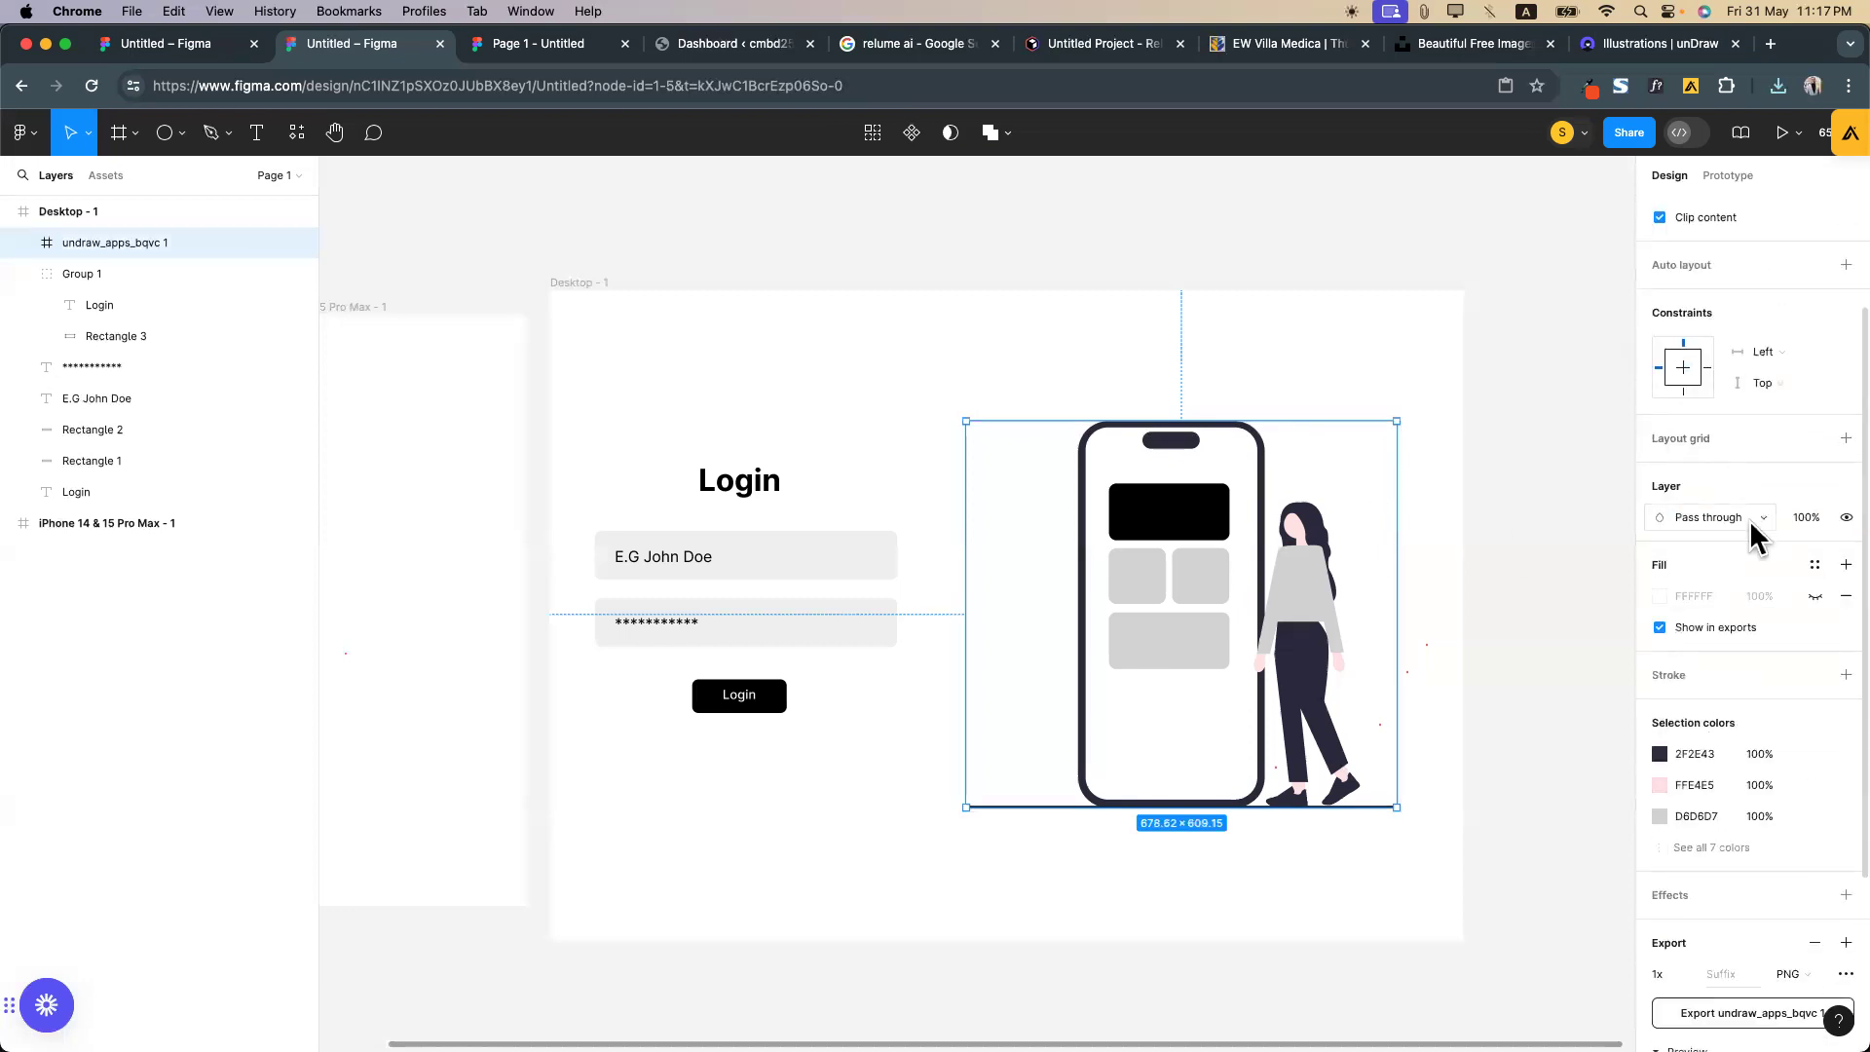
pyautogui.scroll(3, 1753, 535)
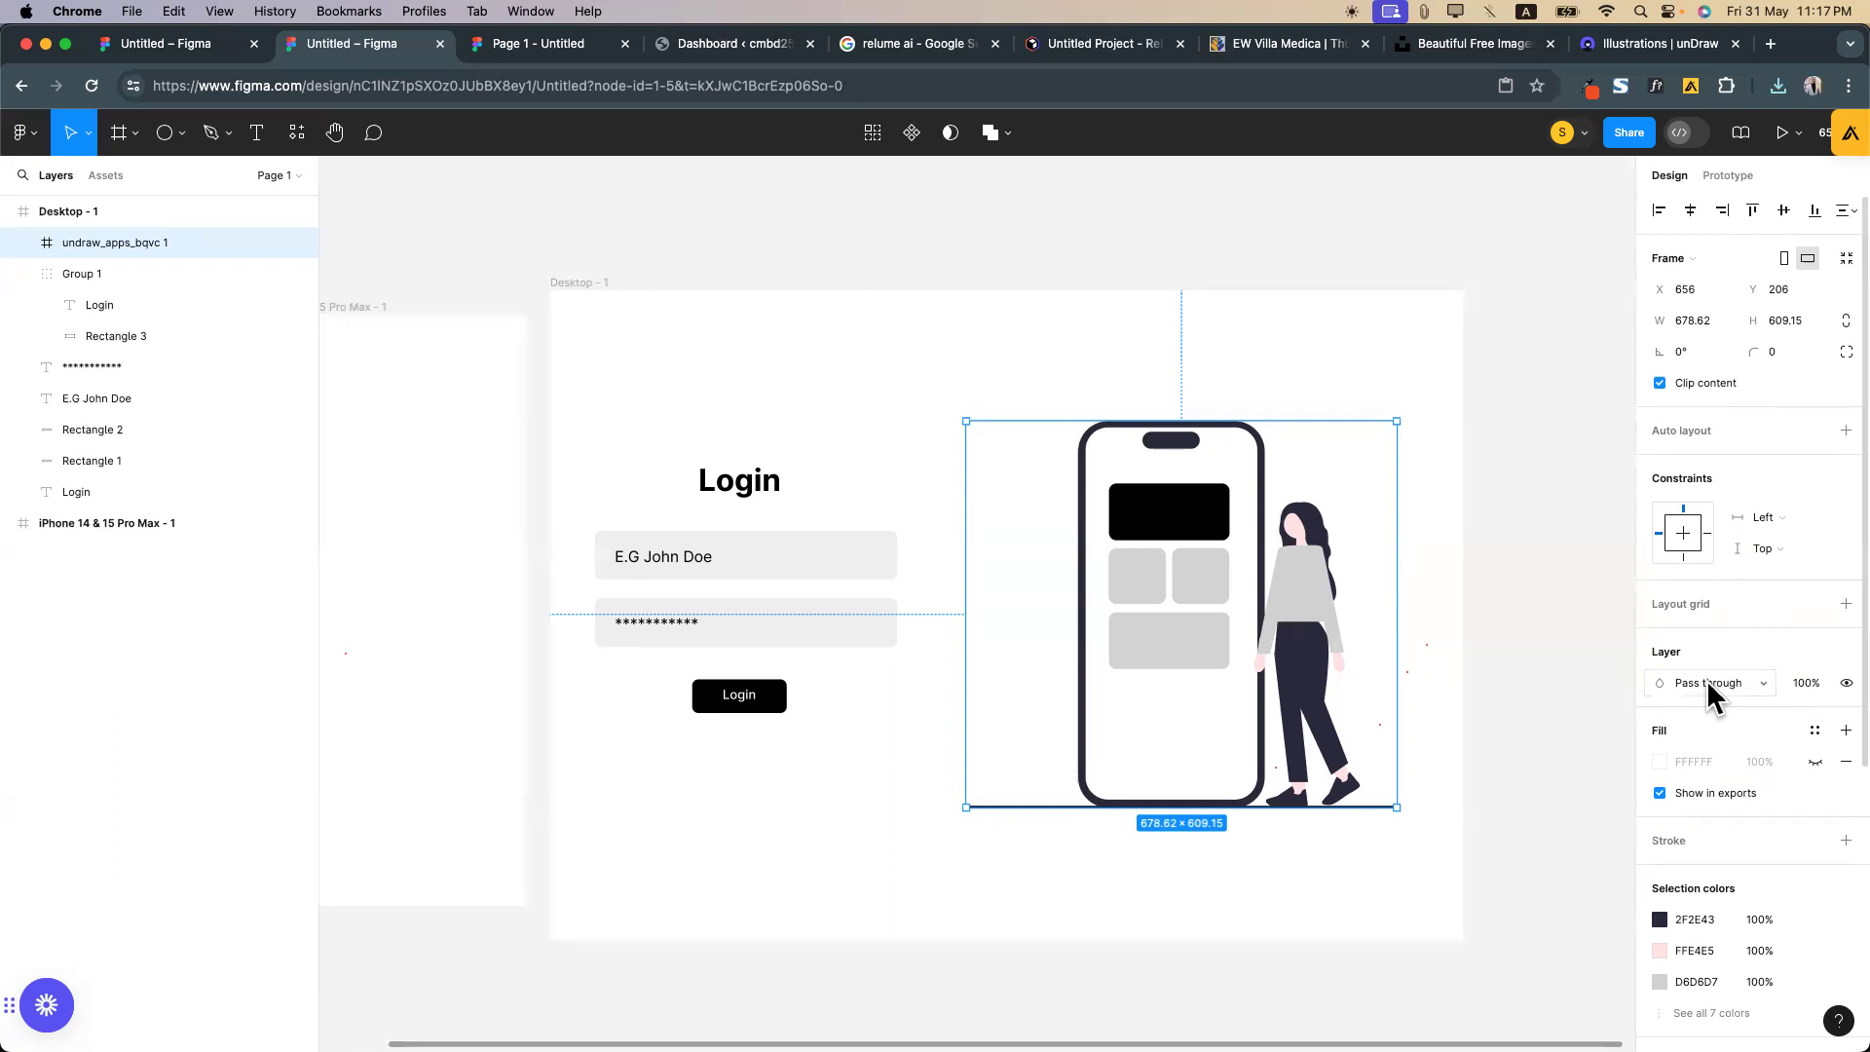
pyautogui.scroll(-5, 1707, 680)
pyautogui.scroll(5, 1695, 585)
pyautogui.moveTo(1141, 539); pyautogui.dragTo(1139, 534)
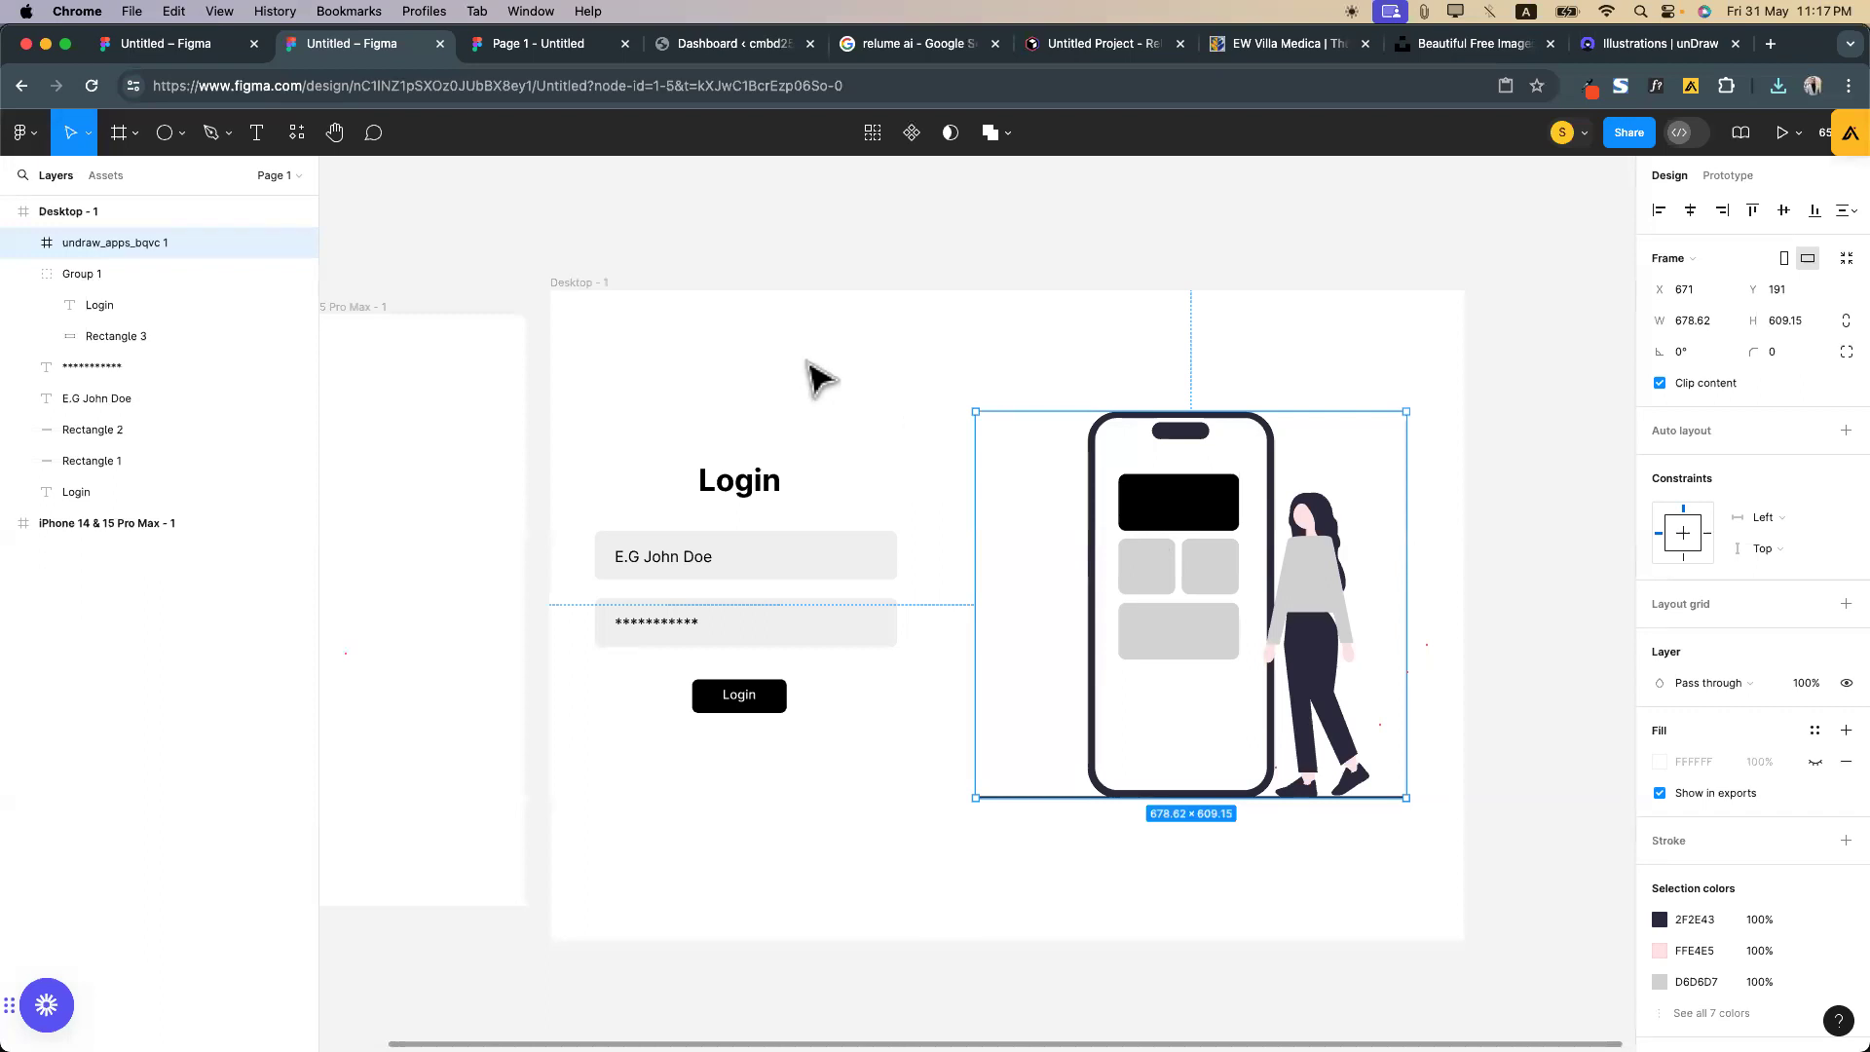
pyautogui.click(334, 132)
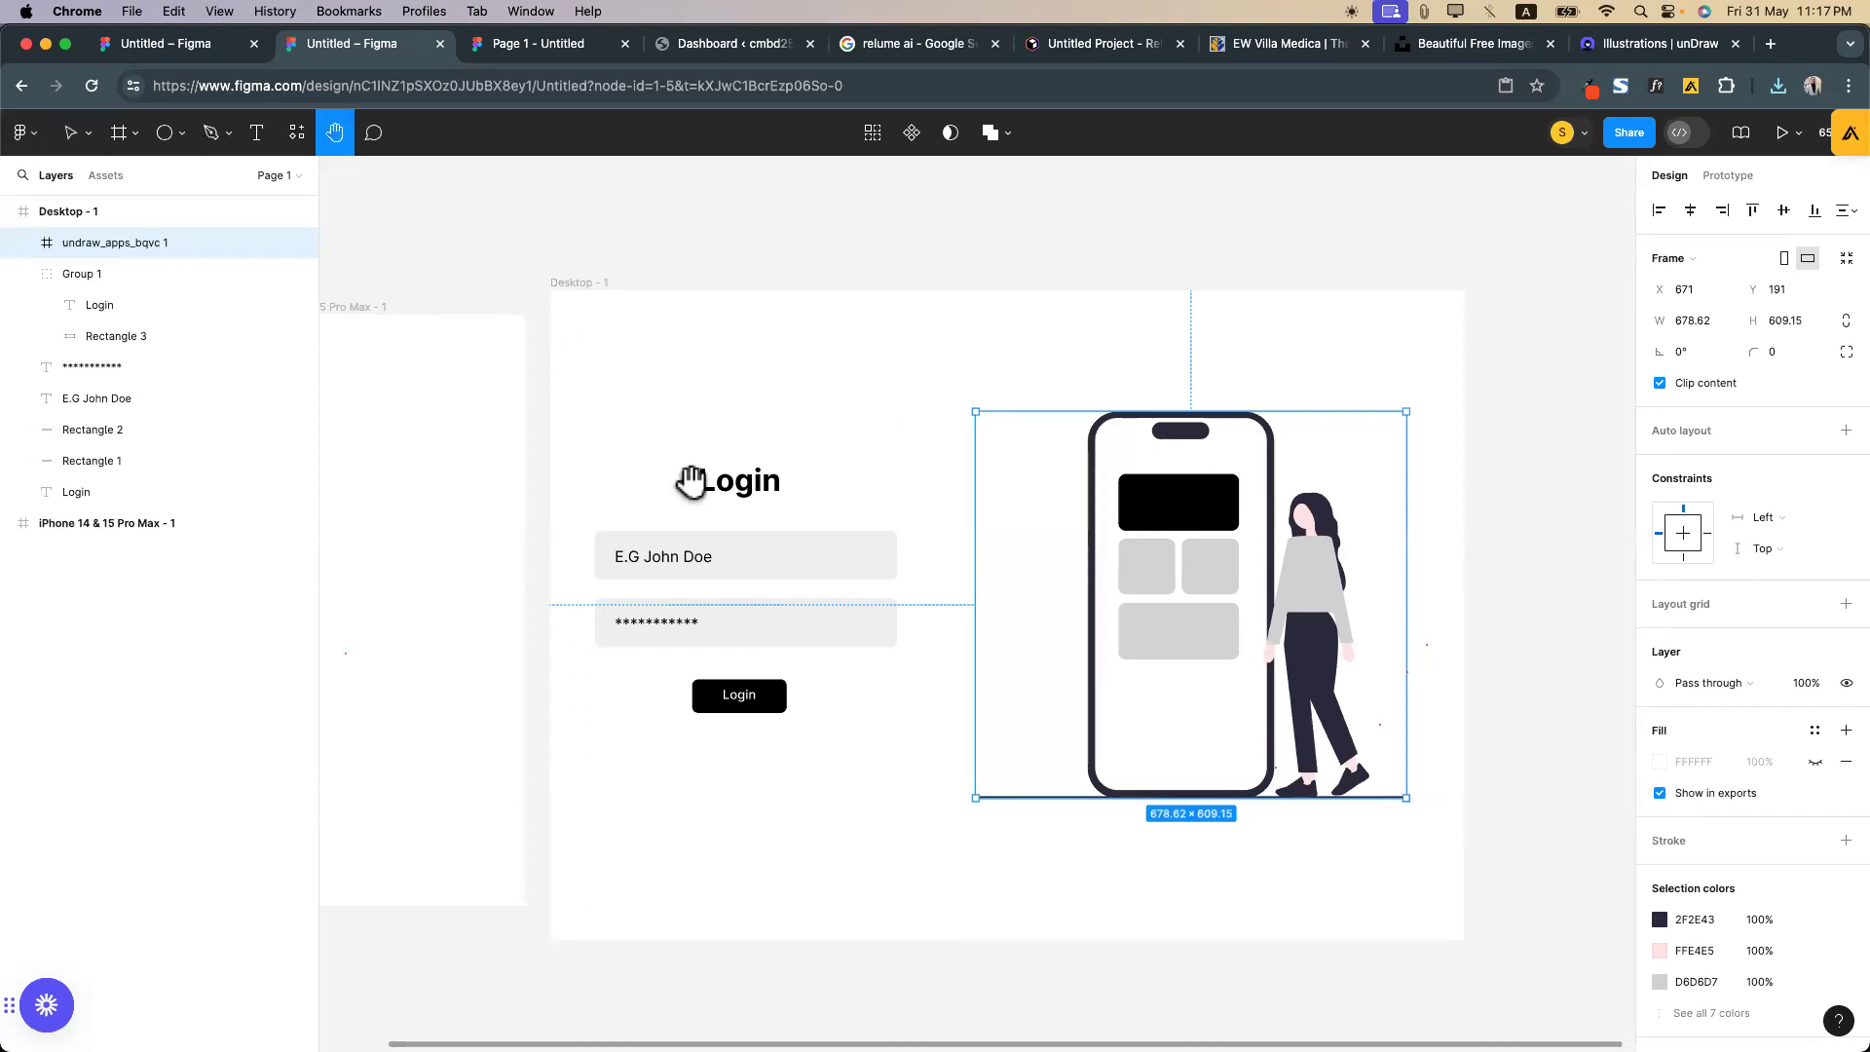
# Re-centre the view on the login form and return to the selection tool.
pyautogui.hscroll(-5, 691, 485)
pyautogui.scroll(3, 841, 496)
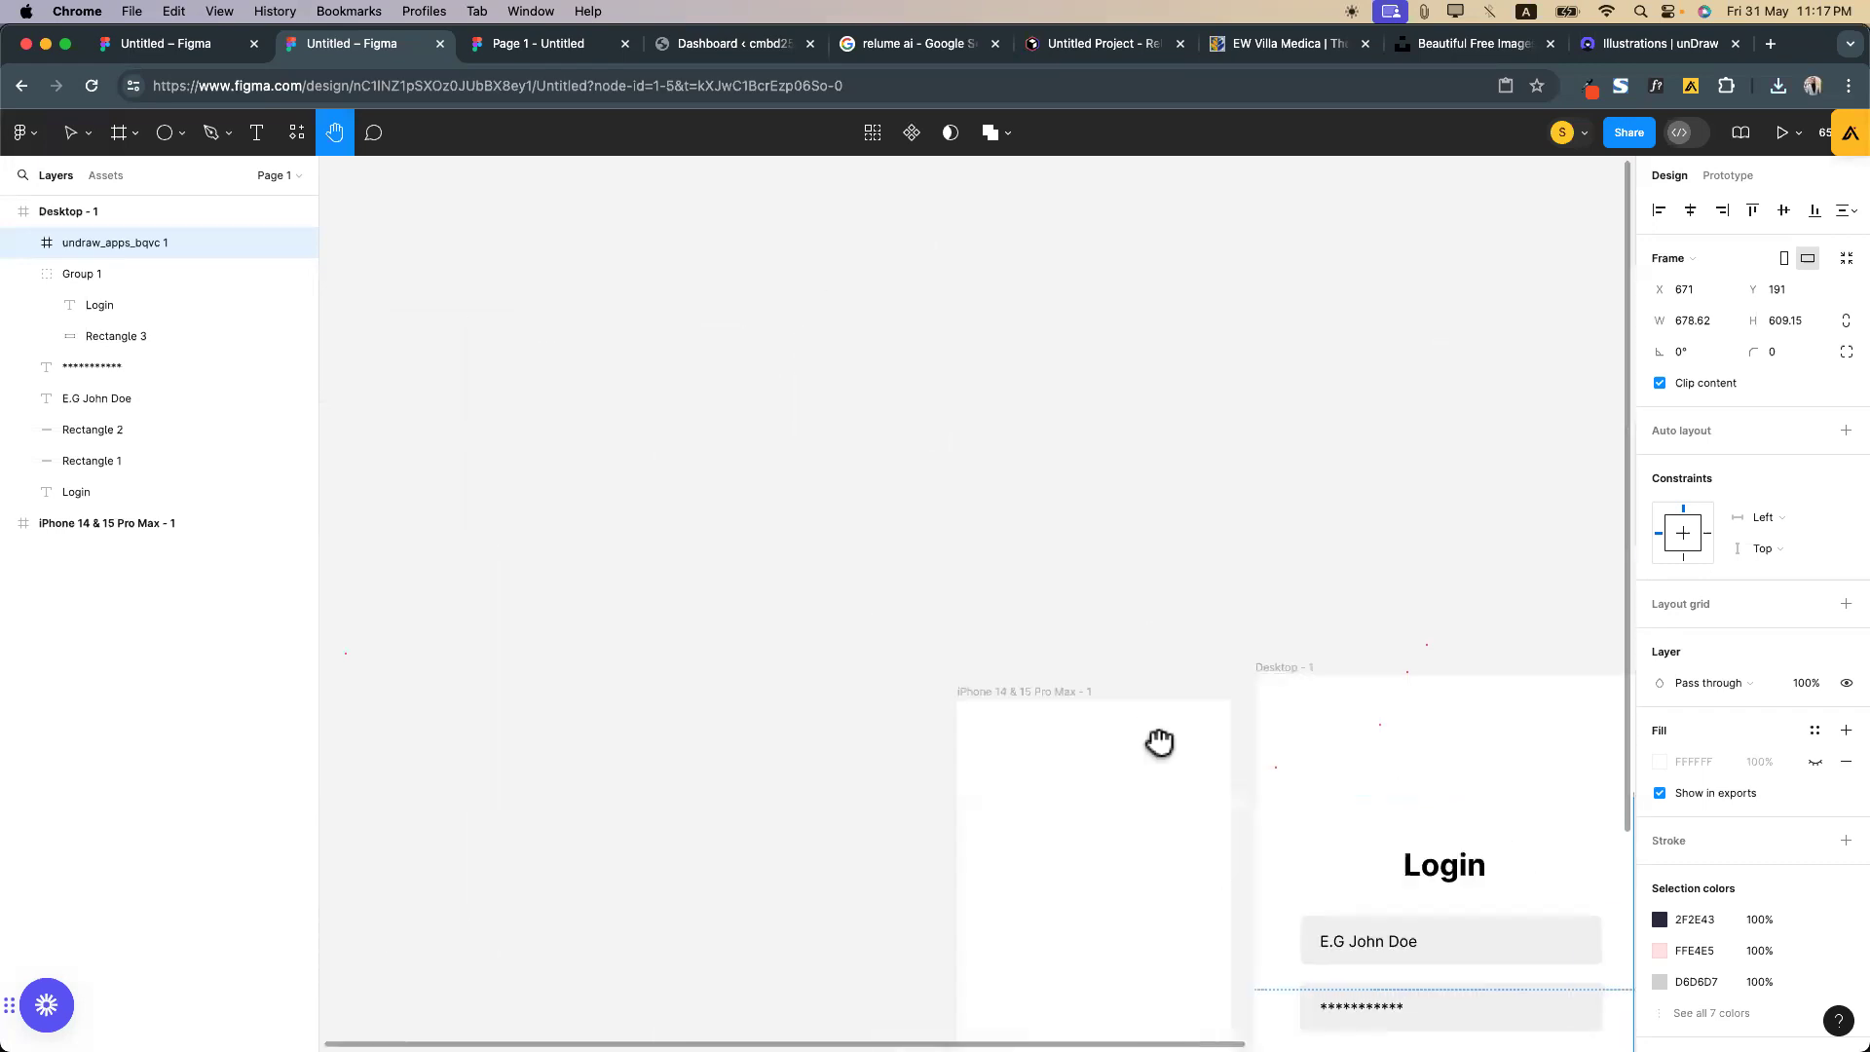
pyautogui.scroll(-3, 1160, 743)
pyautogui.hscroll(5, 1160, 743)
pyautogui.hscroll(2, 898, 530)
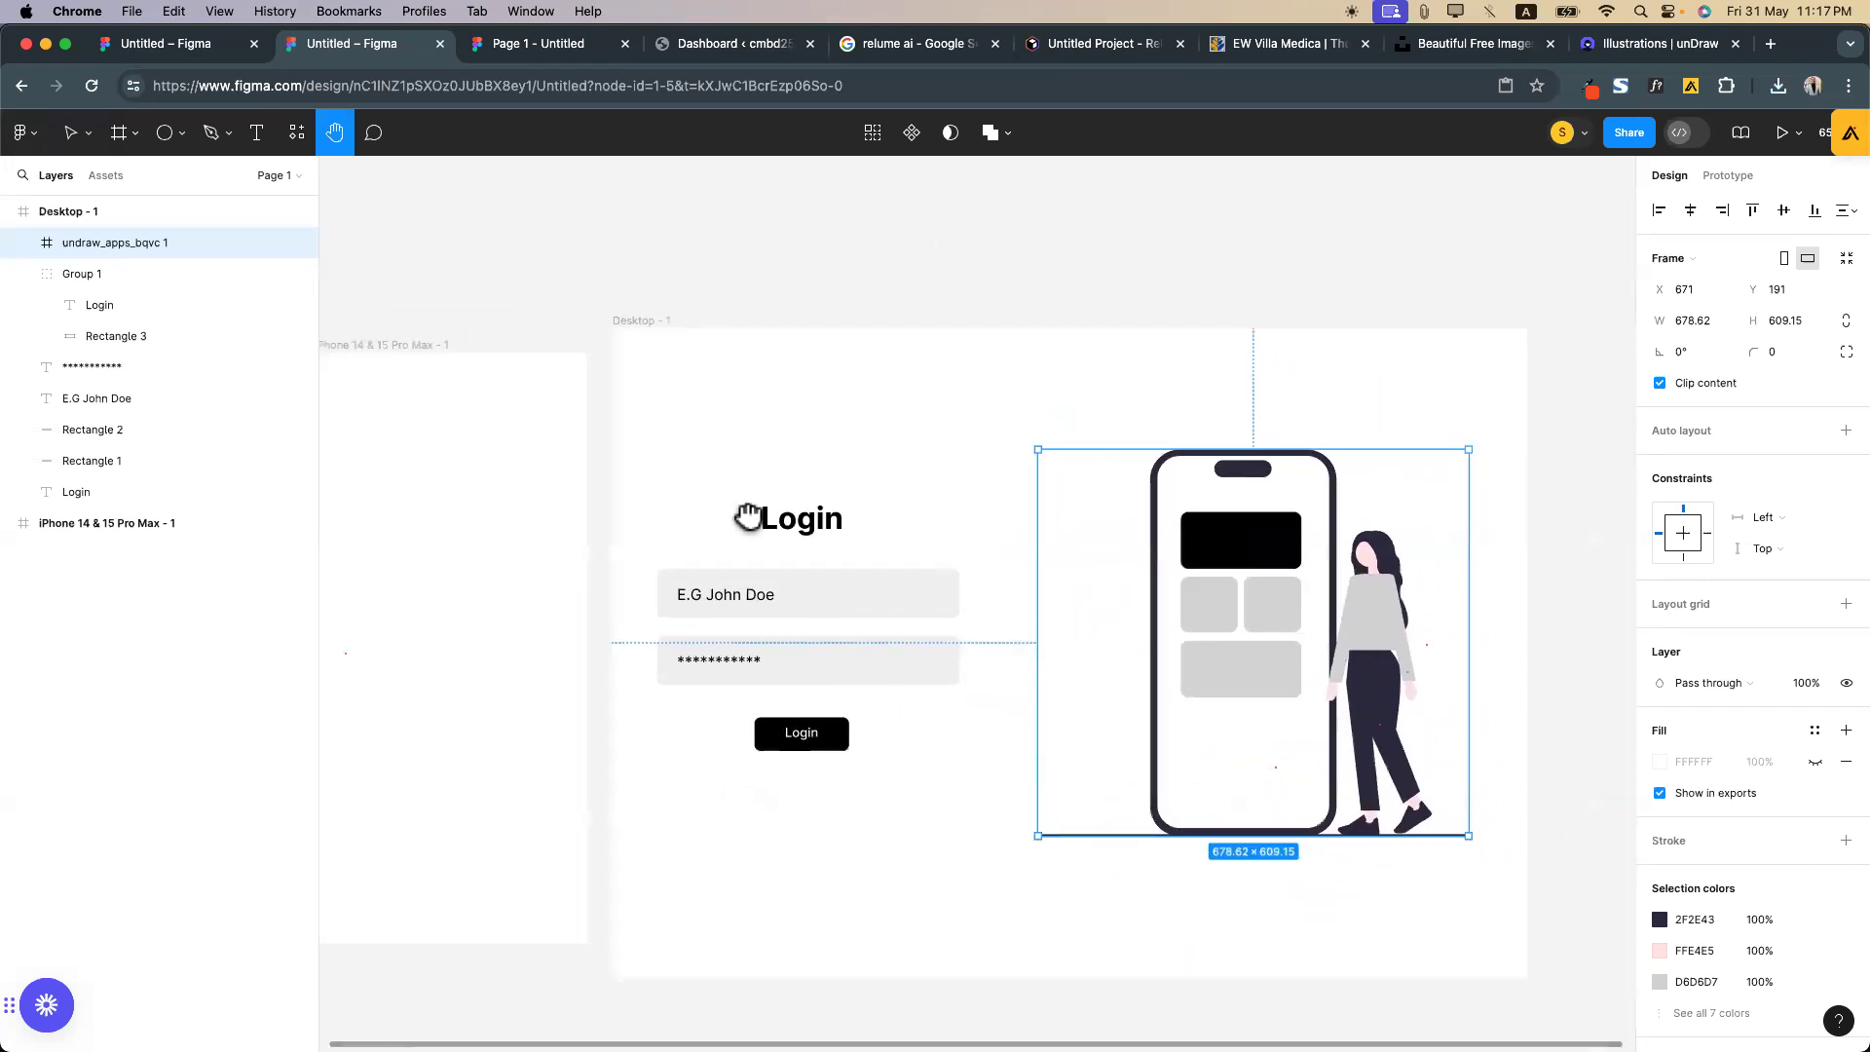
pyautogui.click(70, 133)
pyautogui.click(682, 397)
pyautogui.click(639, 313)
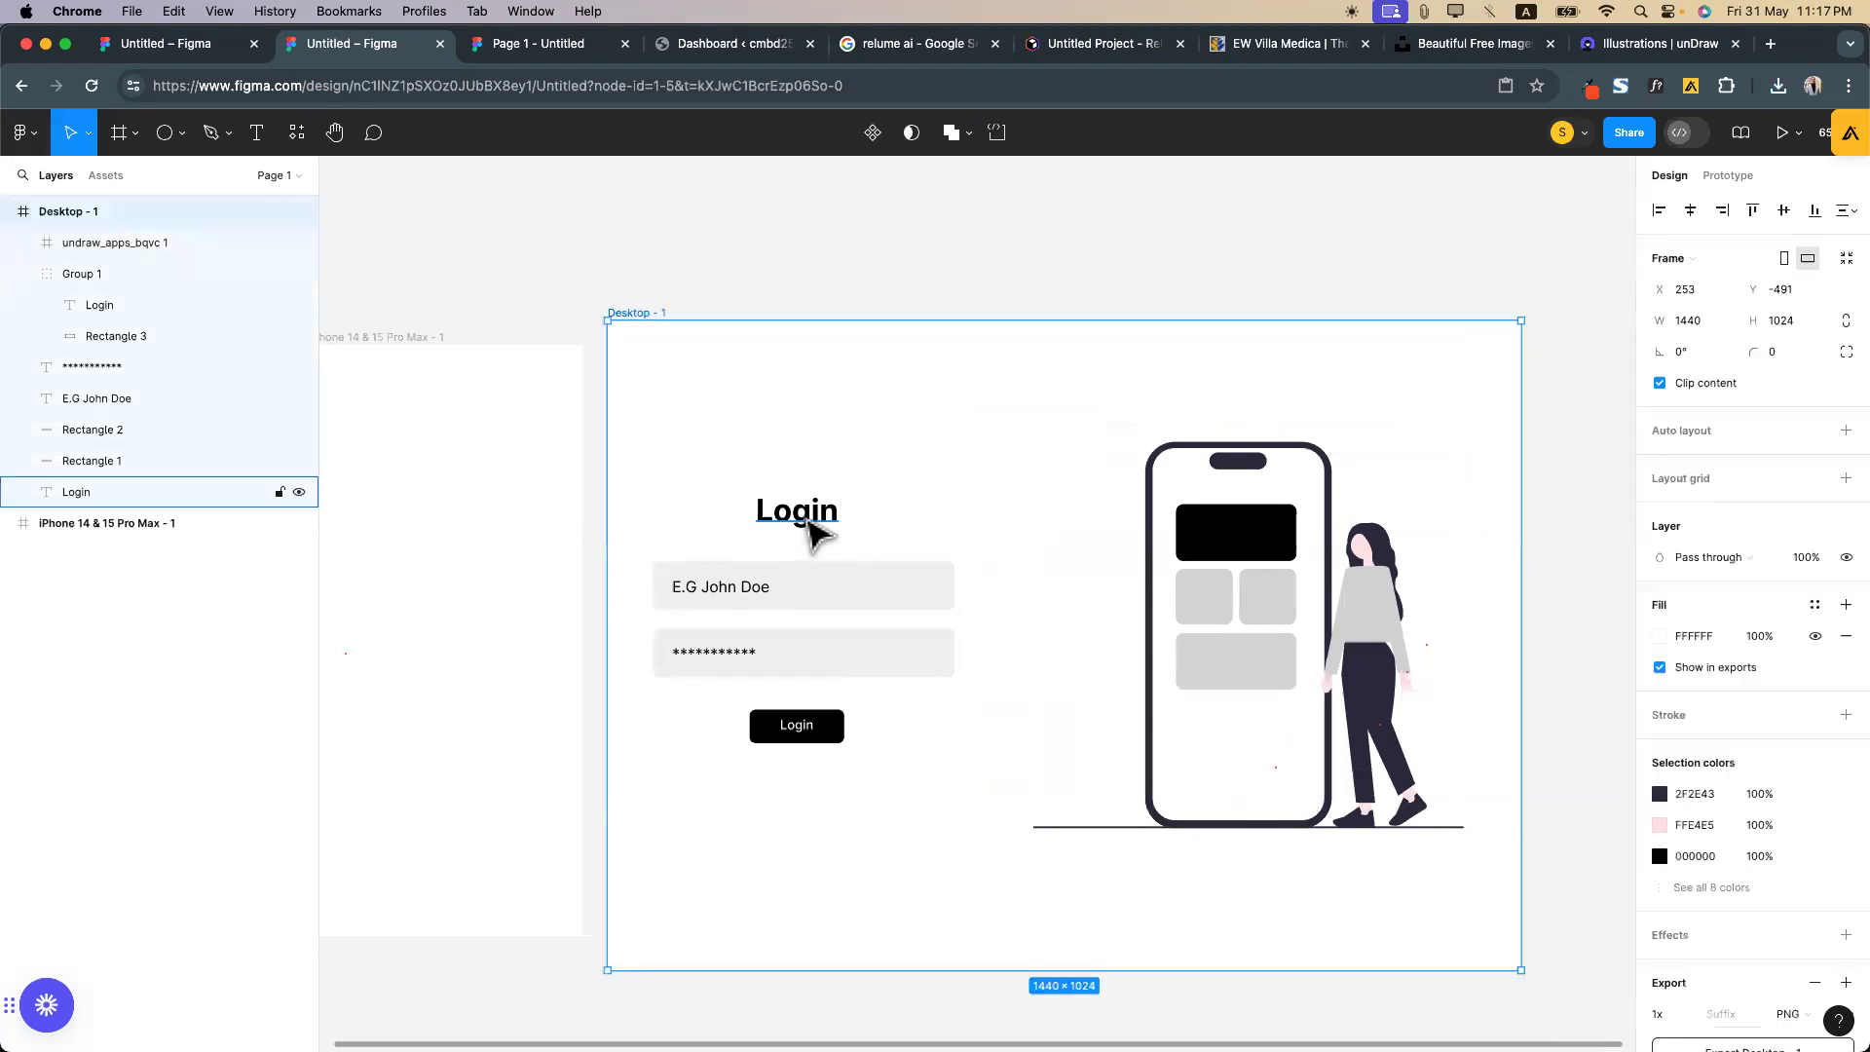
pyautogui.click(808, 521)
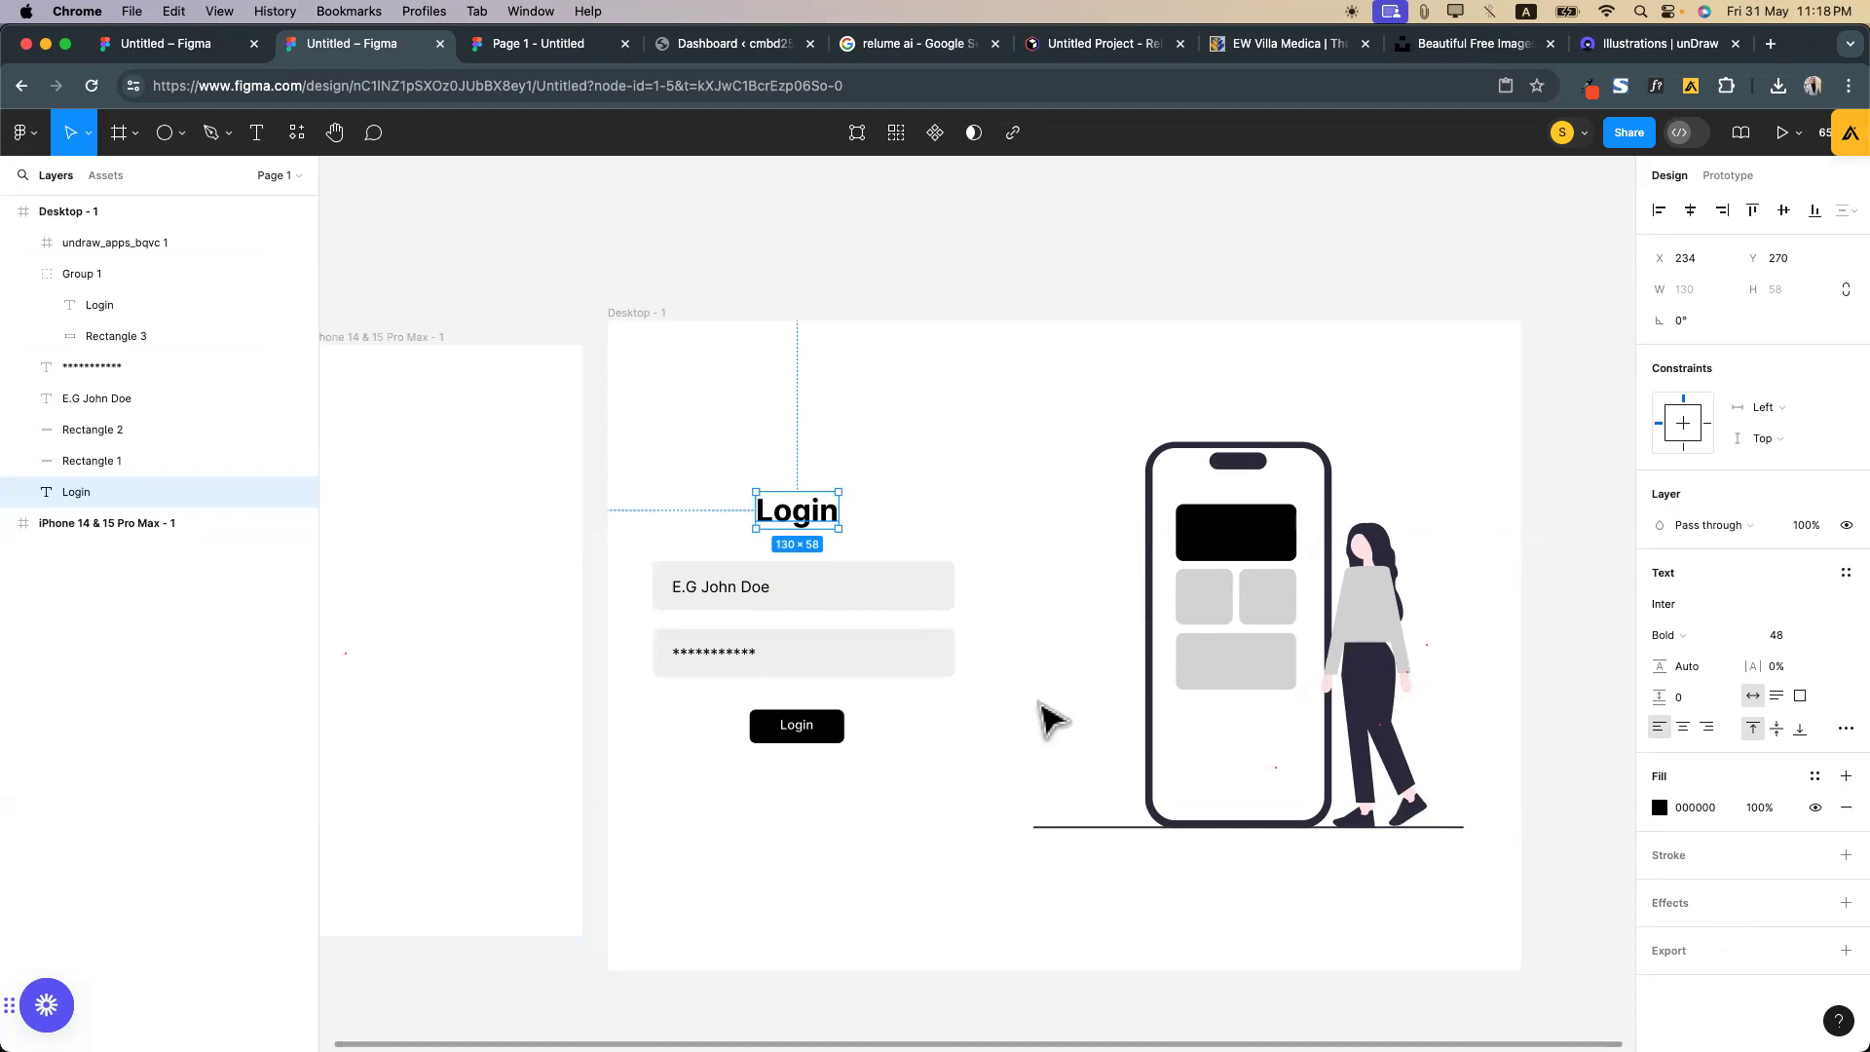
# Add a drop shadow effect to the Login button (Group 1).
pyautogui.click(813, 729)
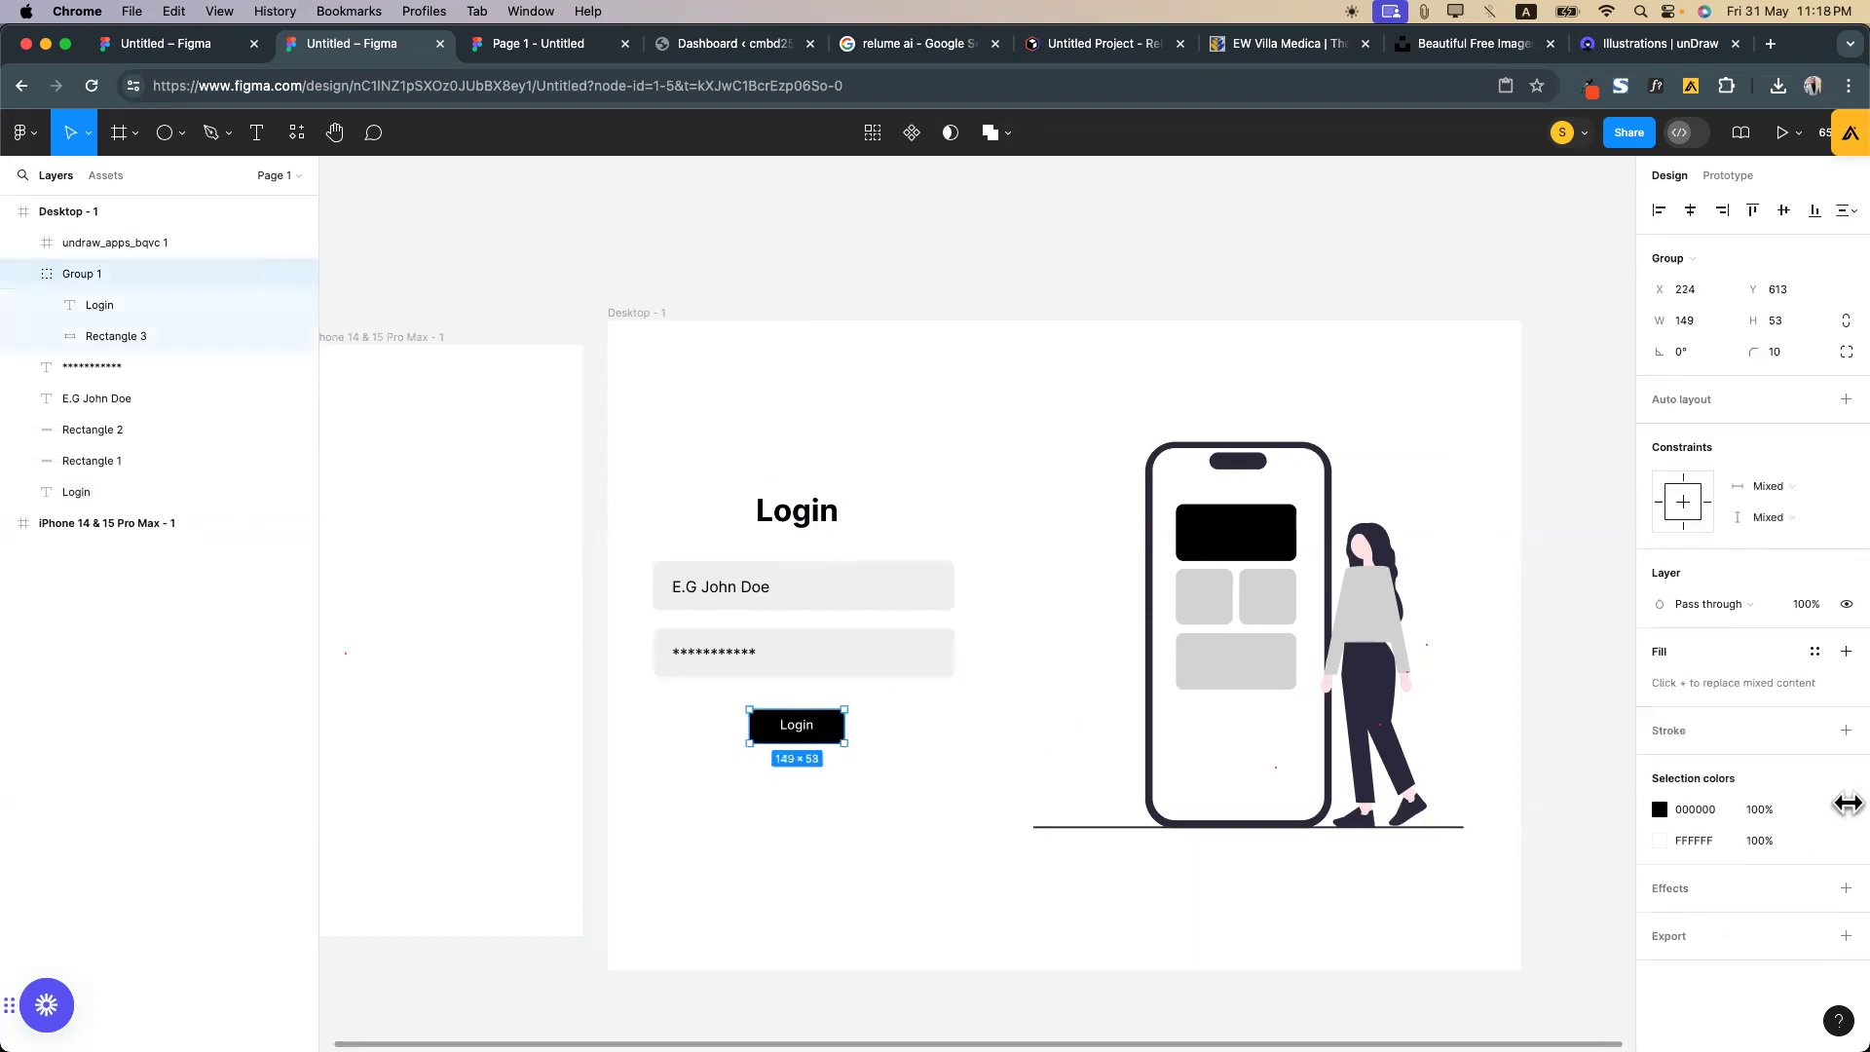
pyautogui.click(1844, 889)
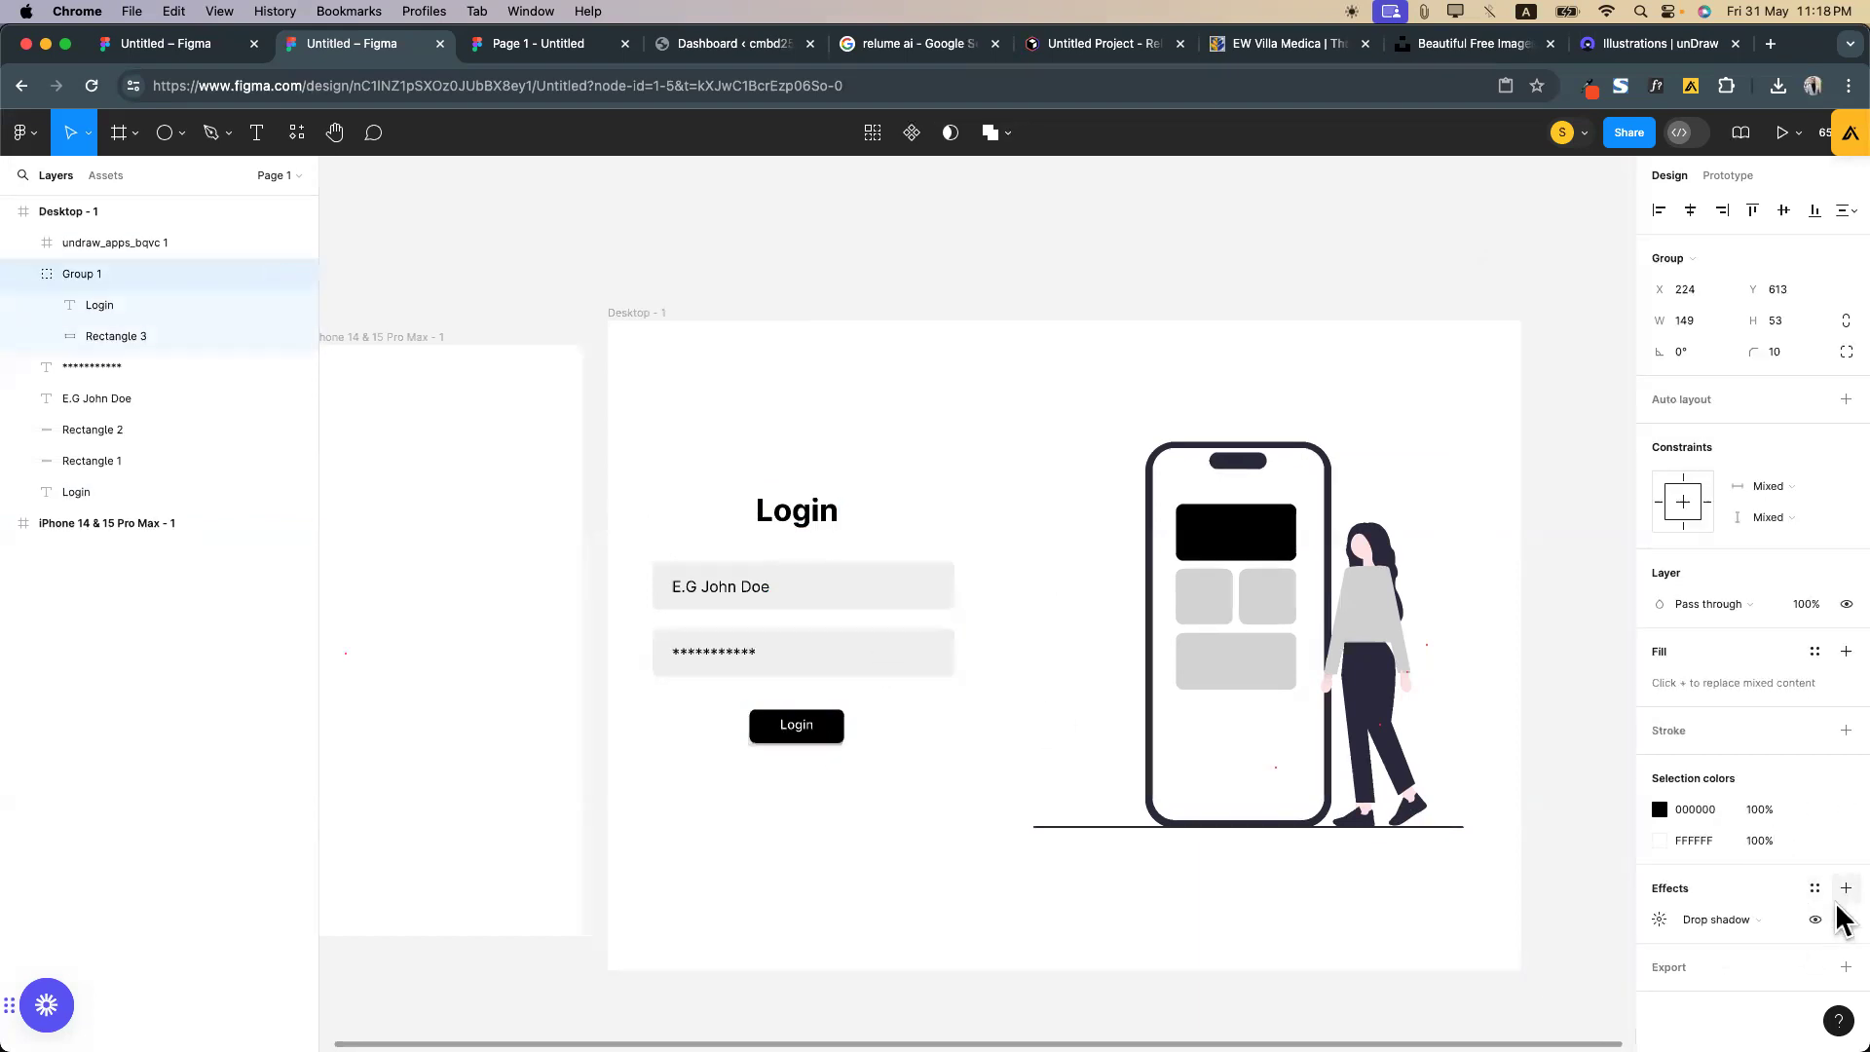
pyautogui.click(1660, 920)
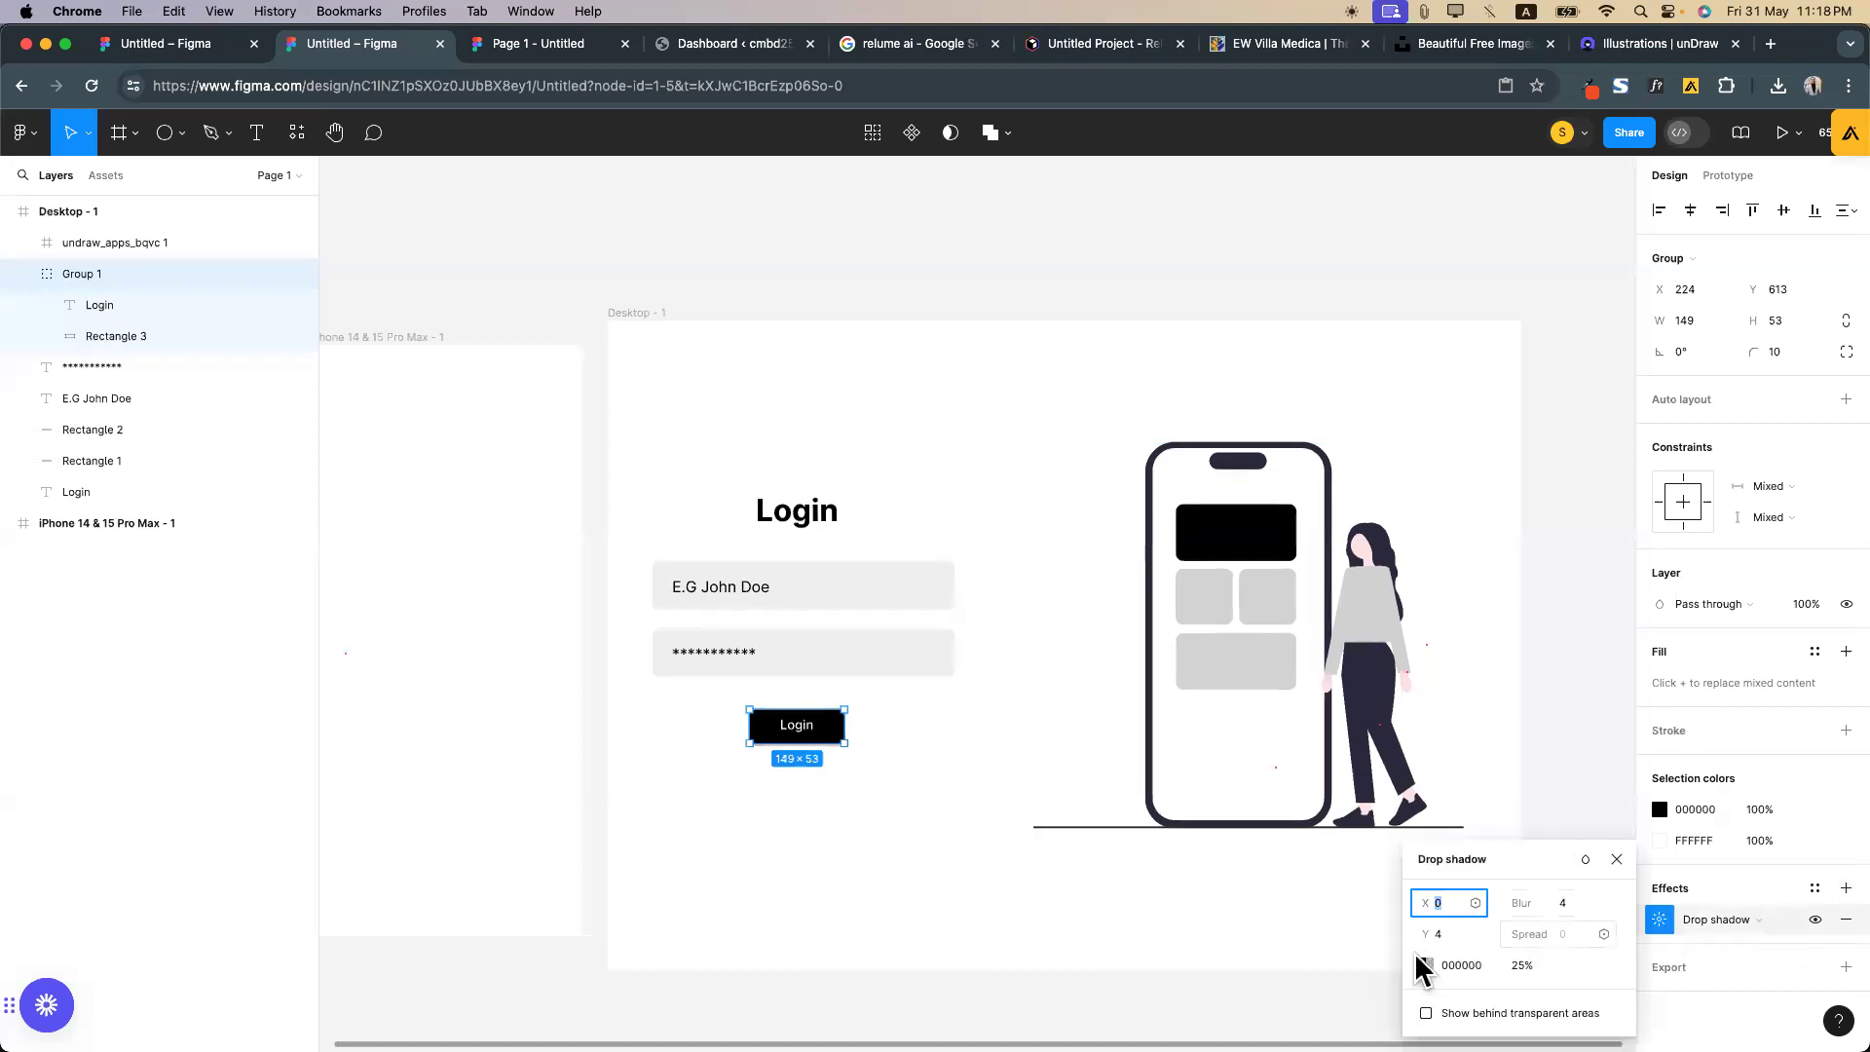
pyautogui.click(1619, 863)
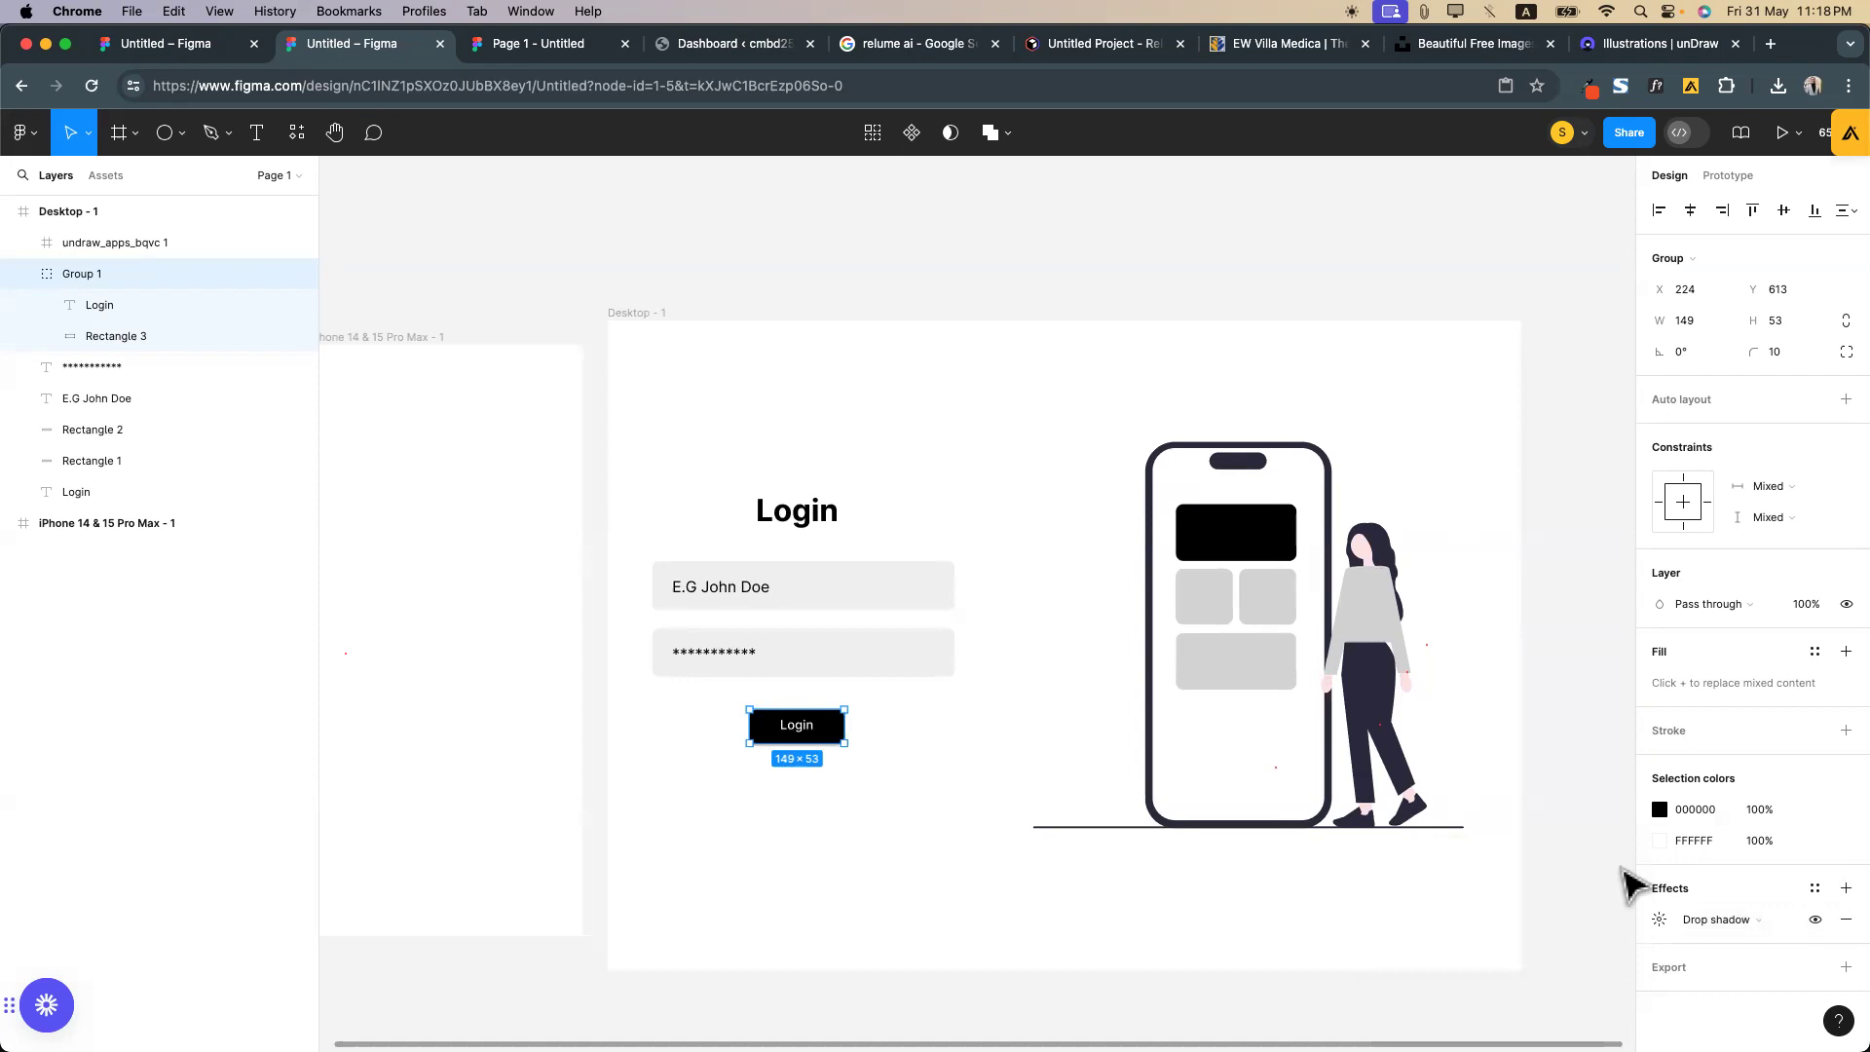
pyautogui.scroll(-5, 646, 779)
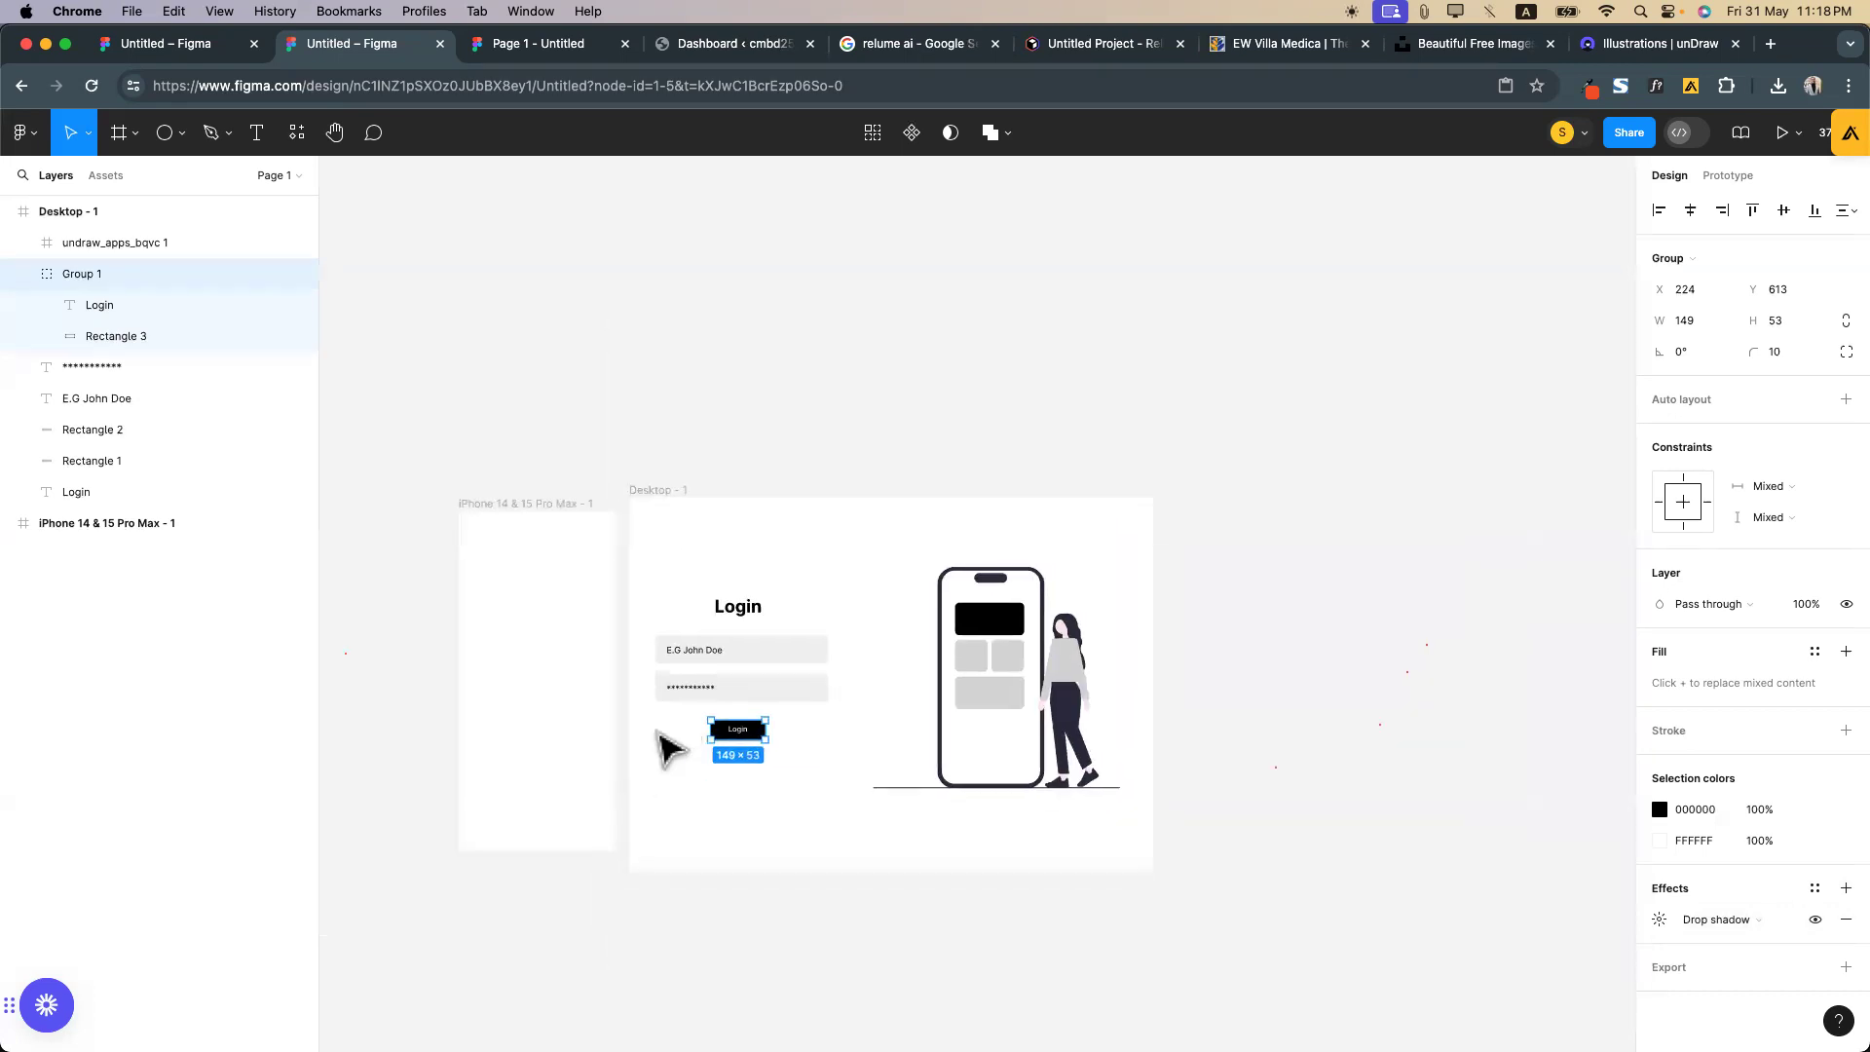
pyautogui.hscroll(-3, 668, 751)
pyautogui.scroll(3, 808, 662)
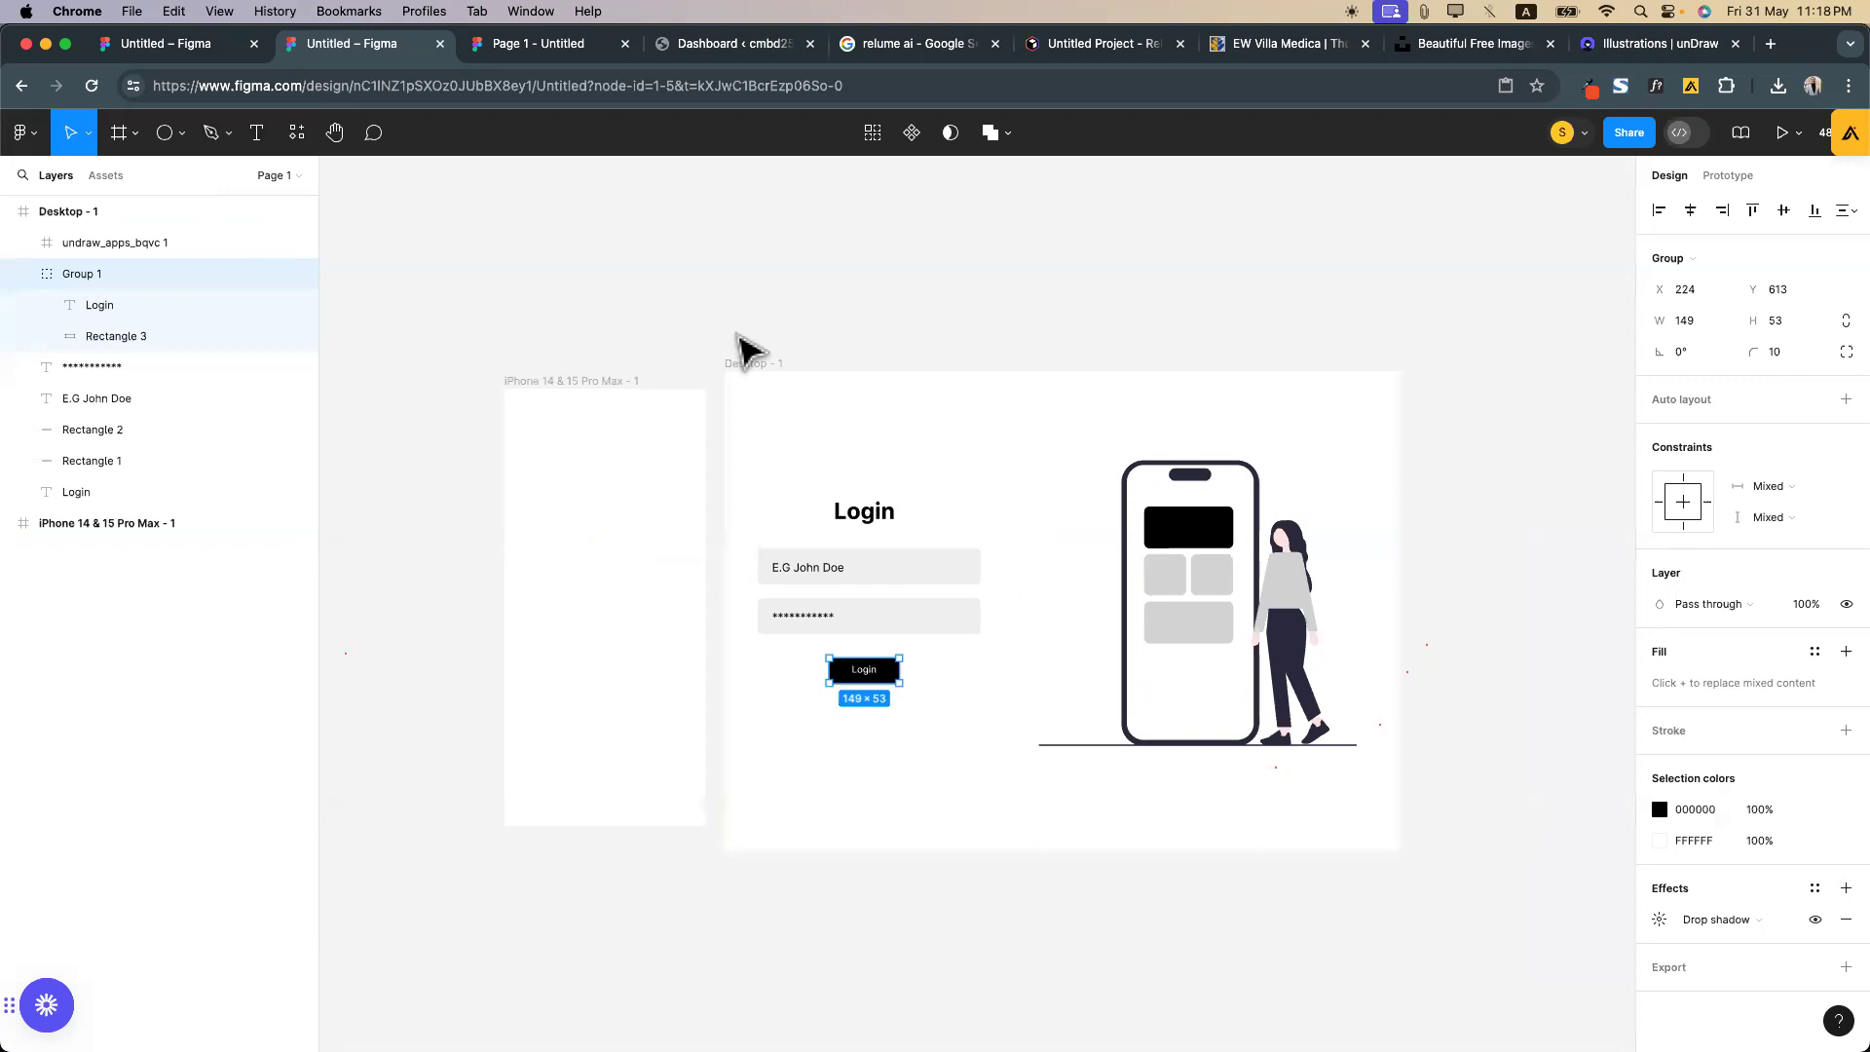
# Switch to the other open Figma file, deselect its frame and select the file's web address.
pyautogui.click(211, 56)
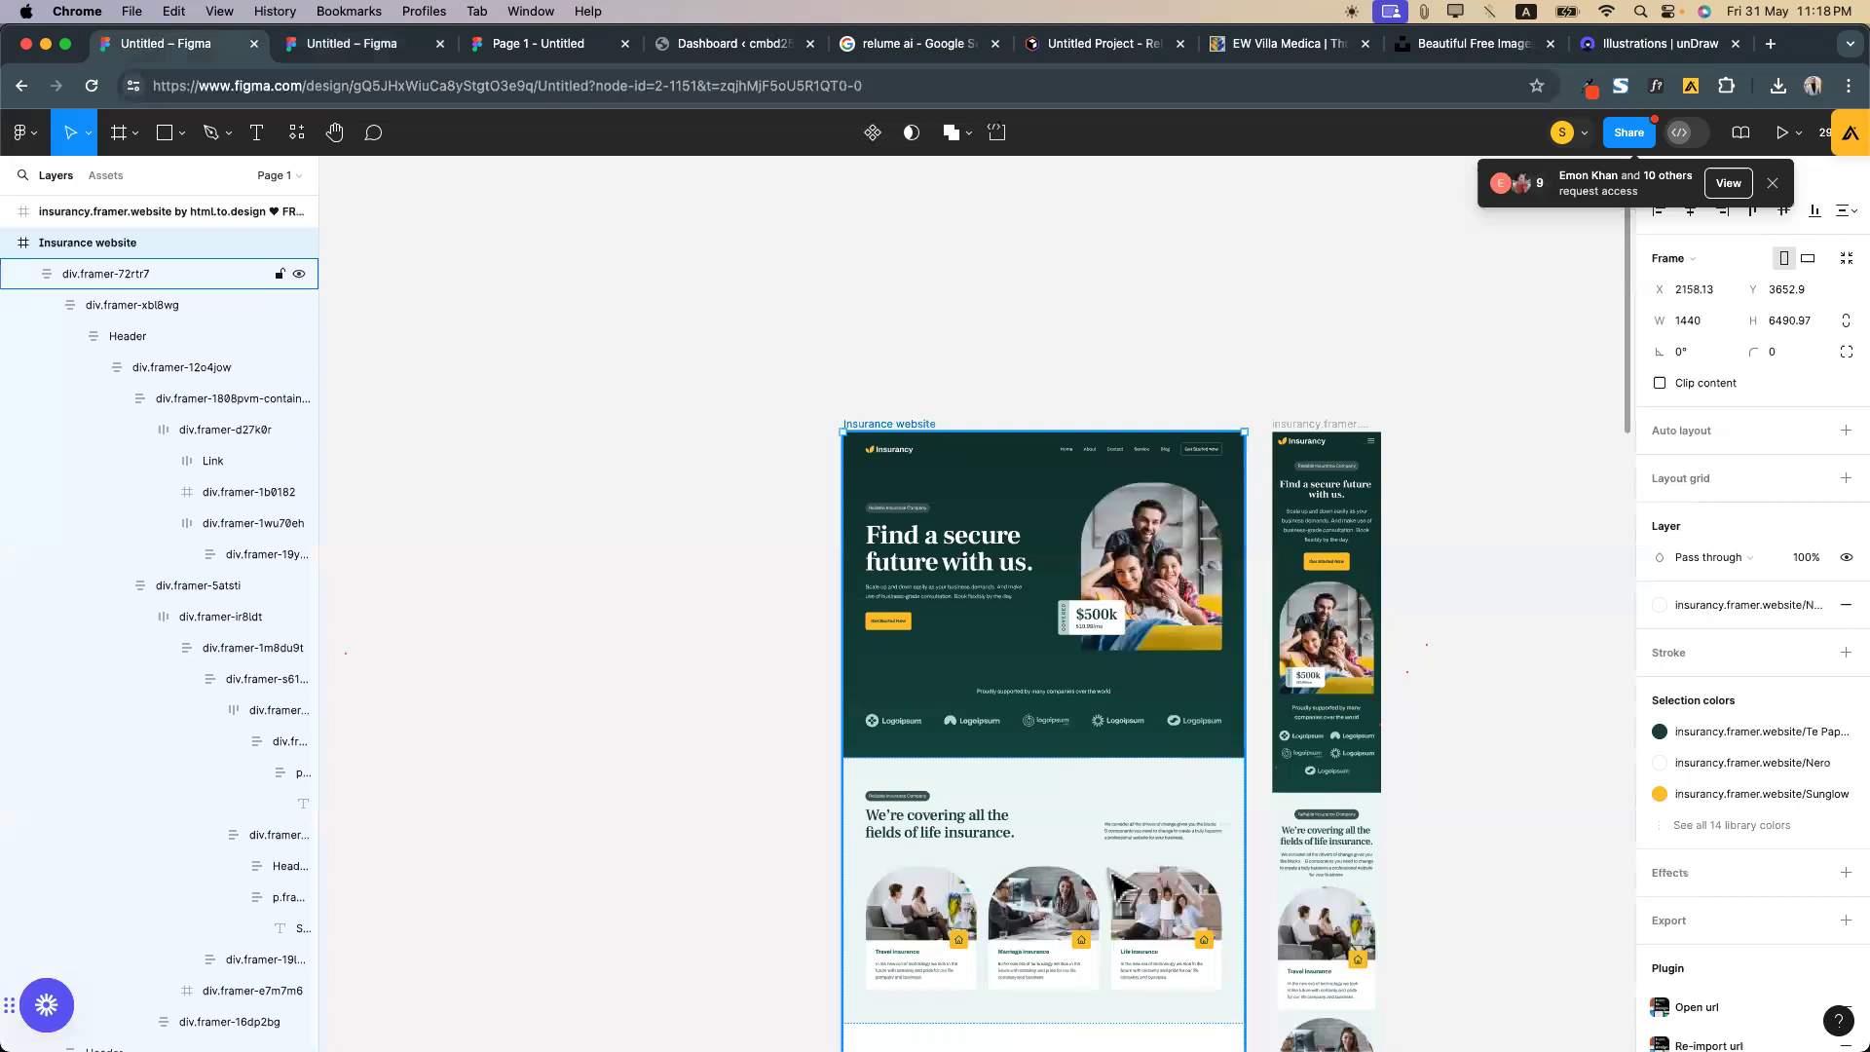
pyautogui.click(881, 382)
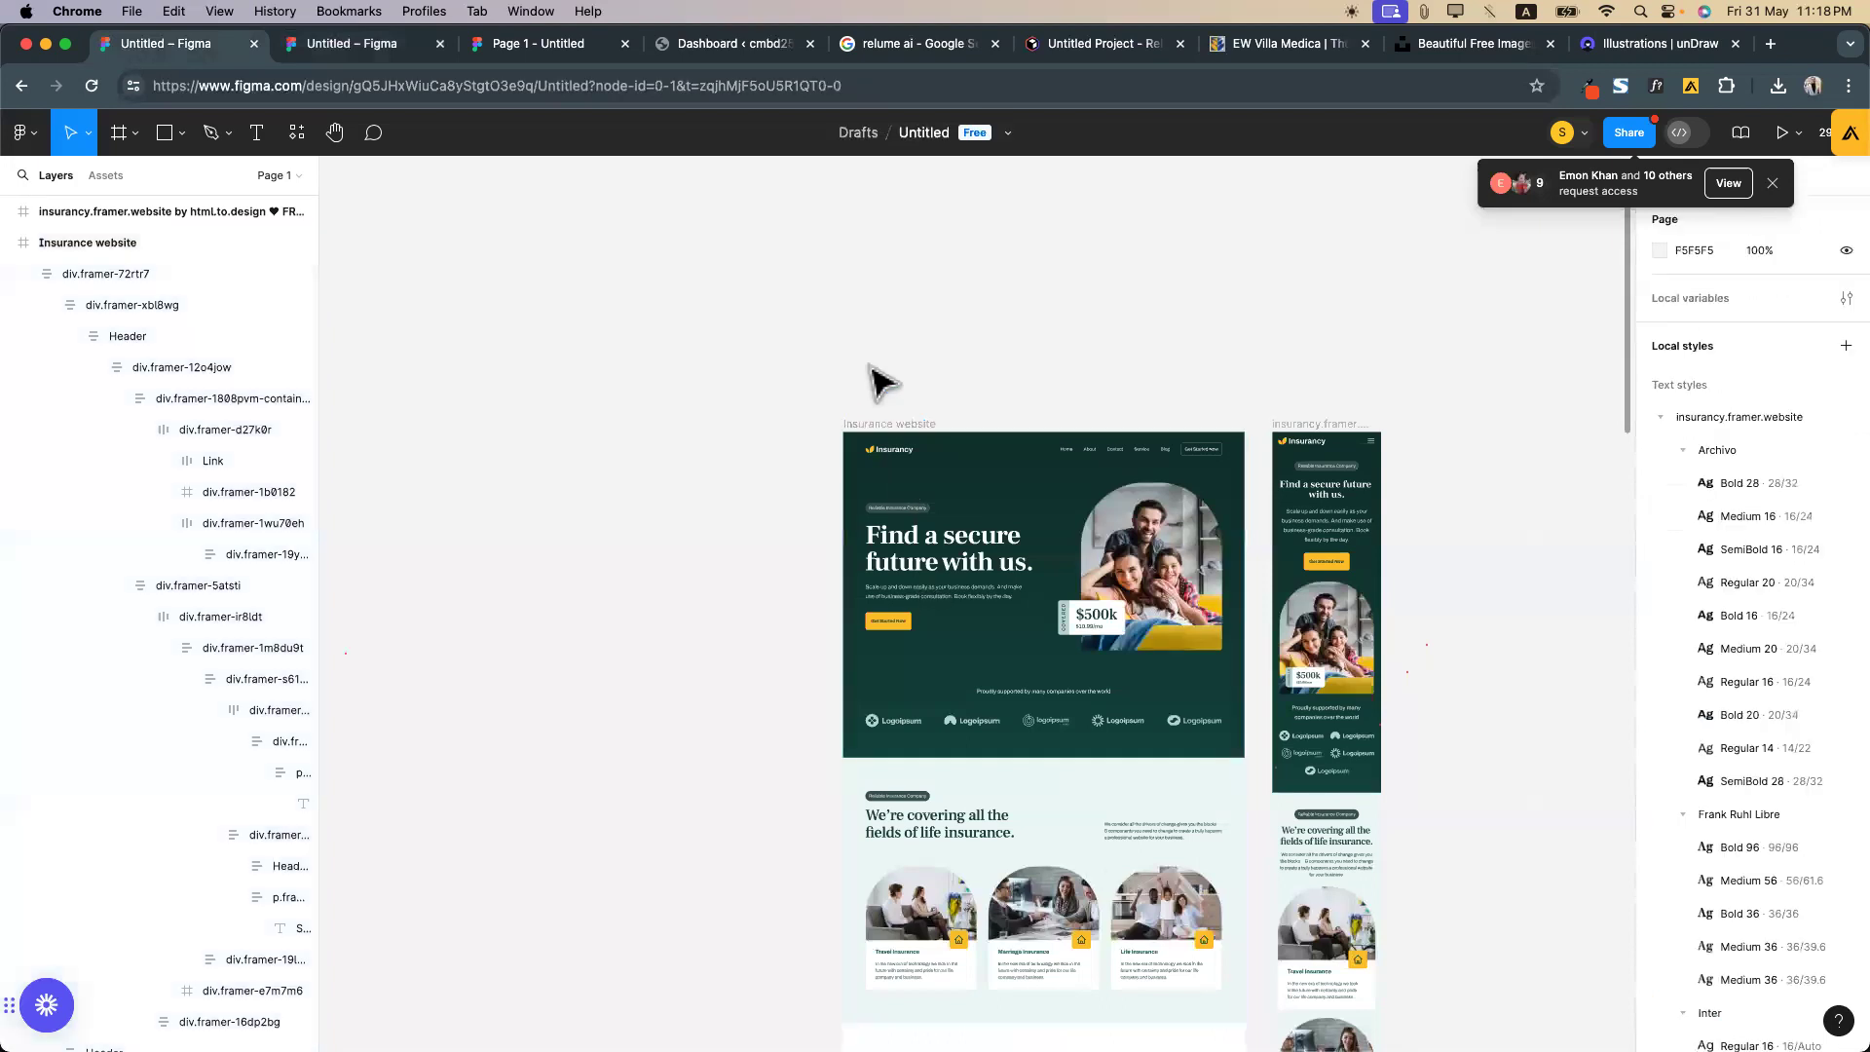
pyautogui.click(880, 85)
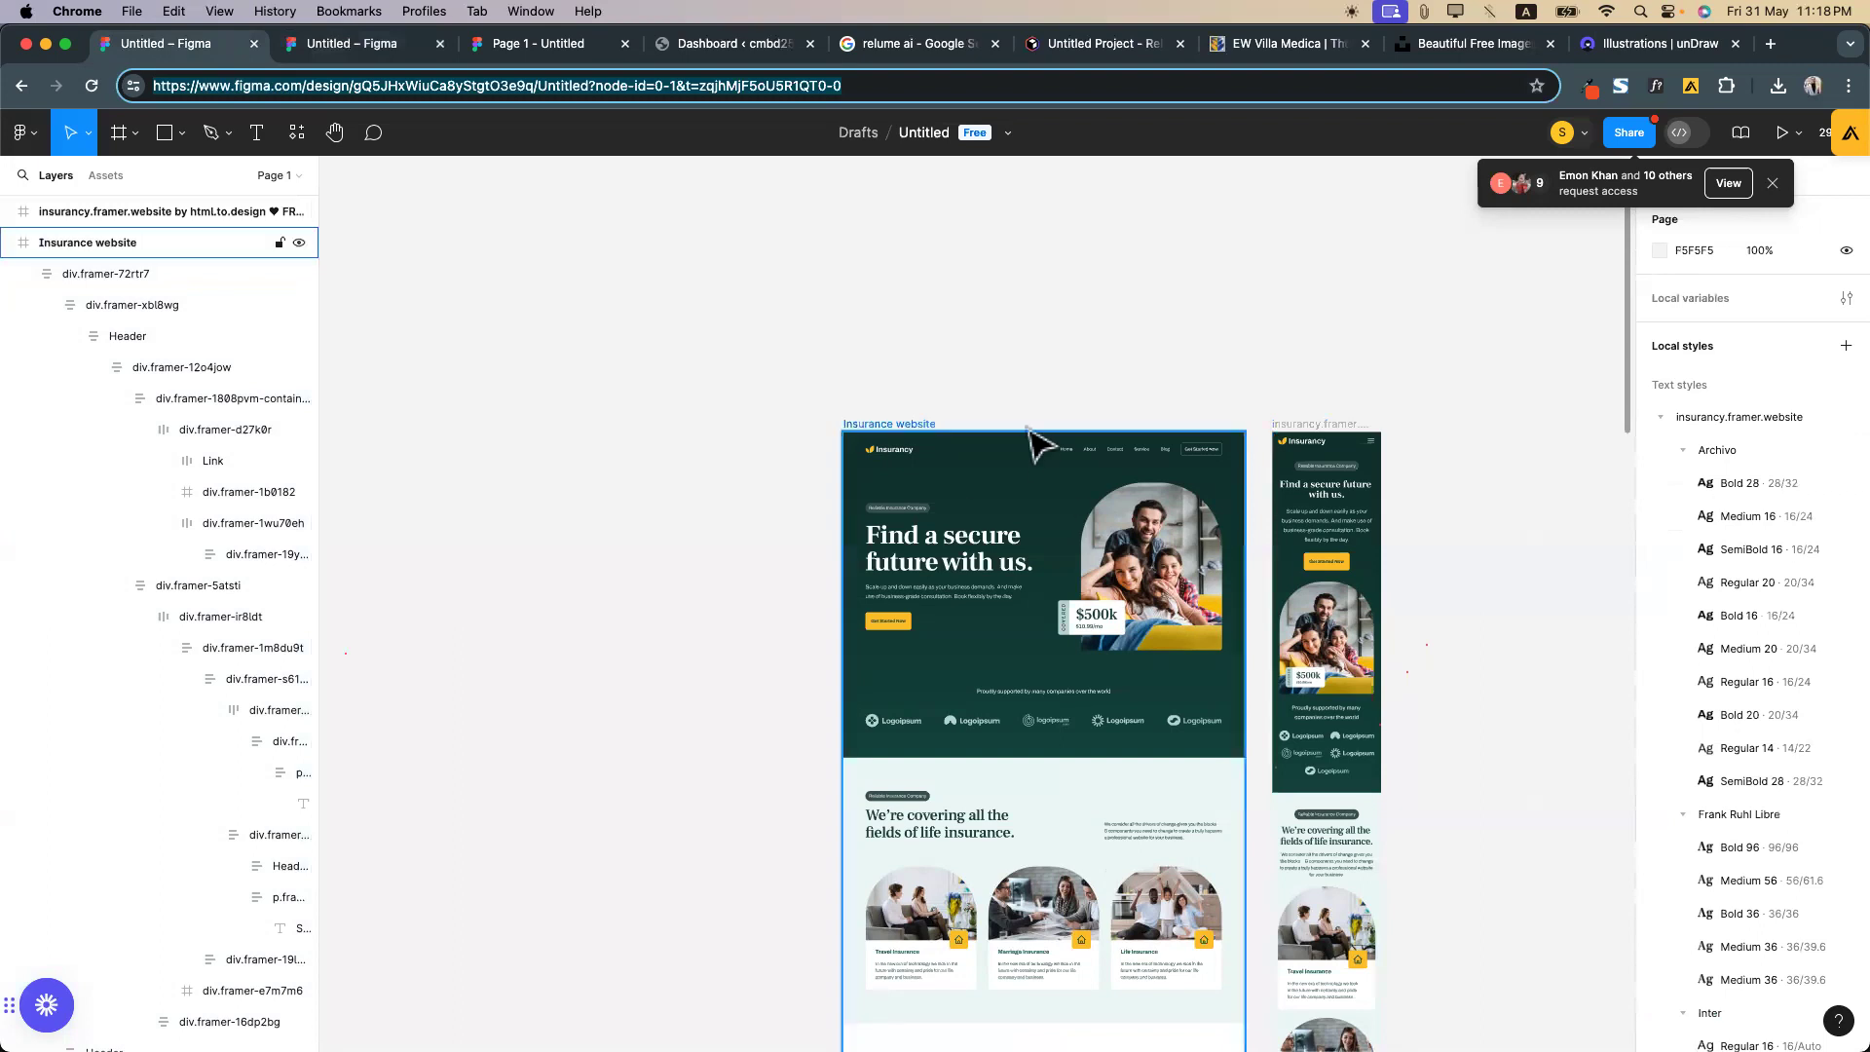
# Clear the selection on the Login page design, then return to the Insurance website file.
pyautogui.click(375, 43)
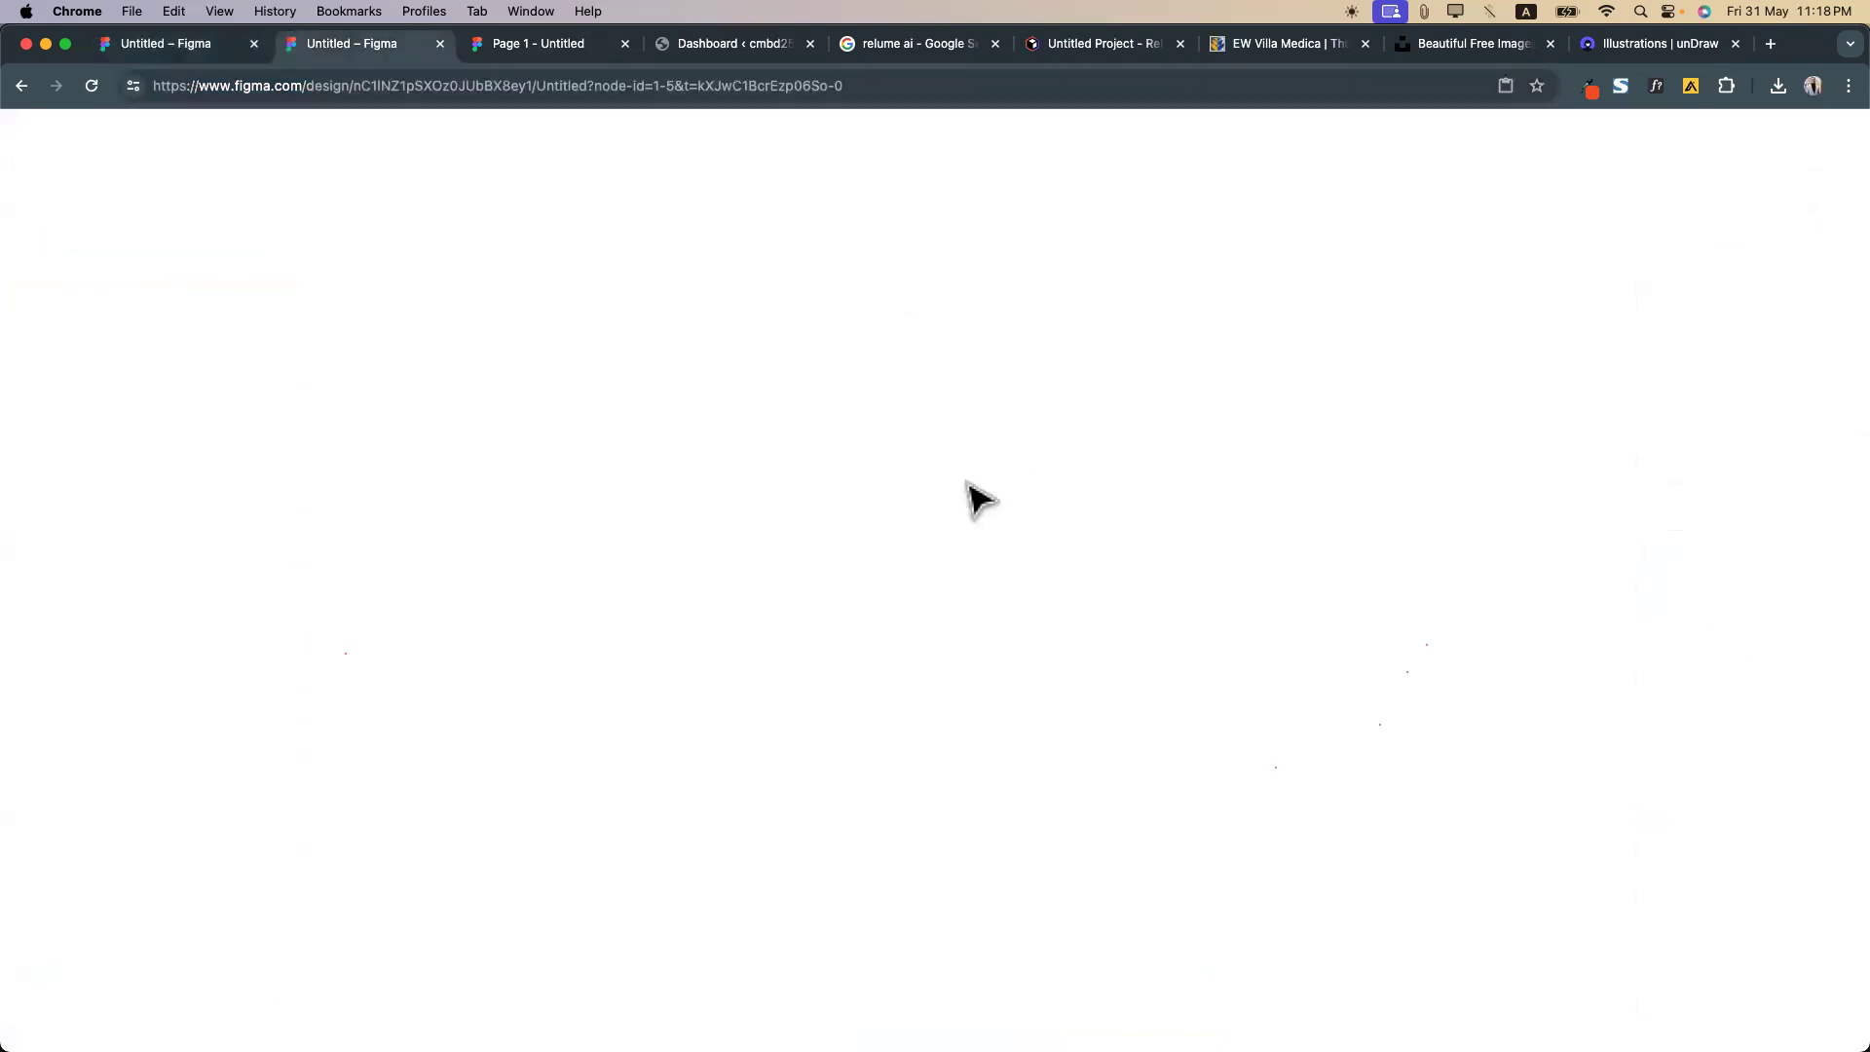
pyautogui.click(856, 518)
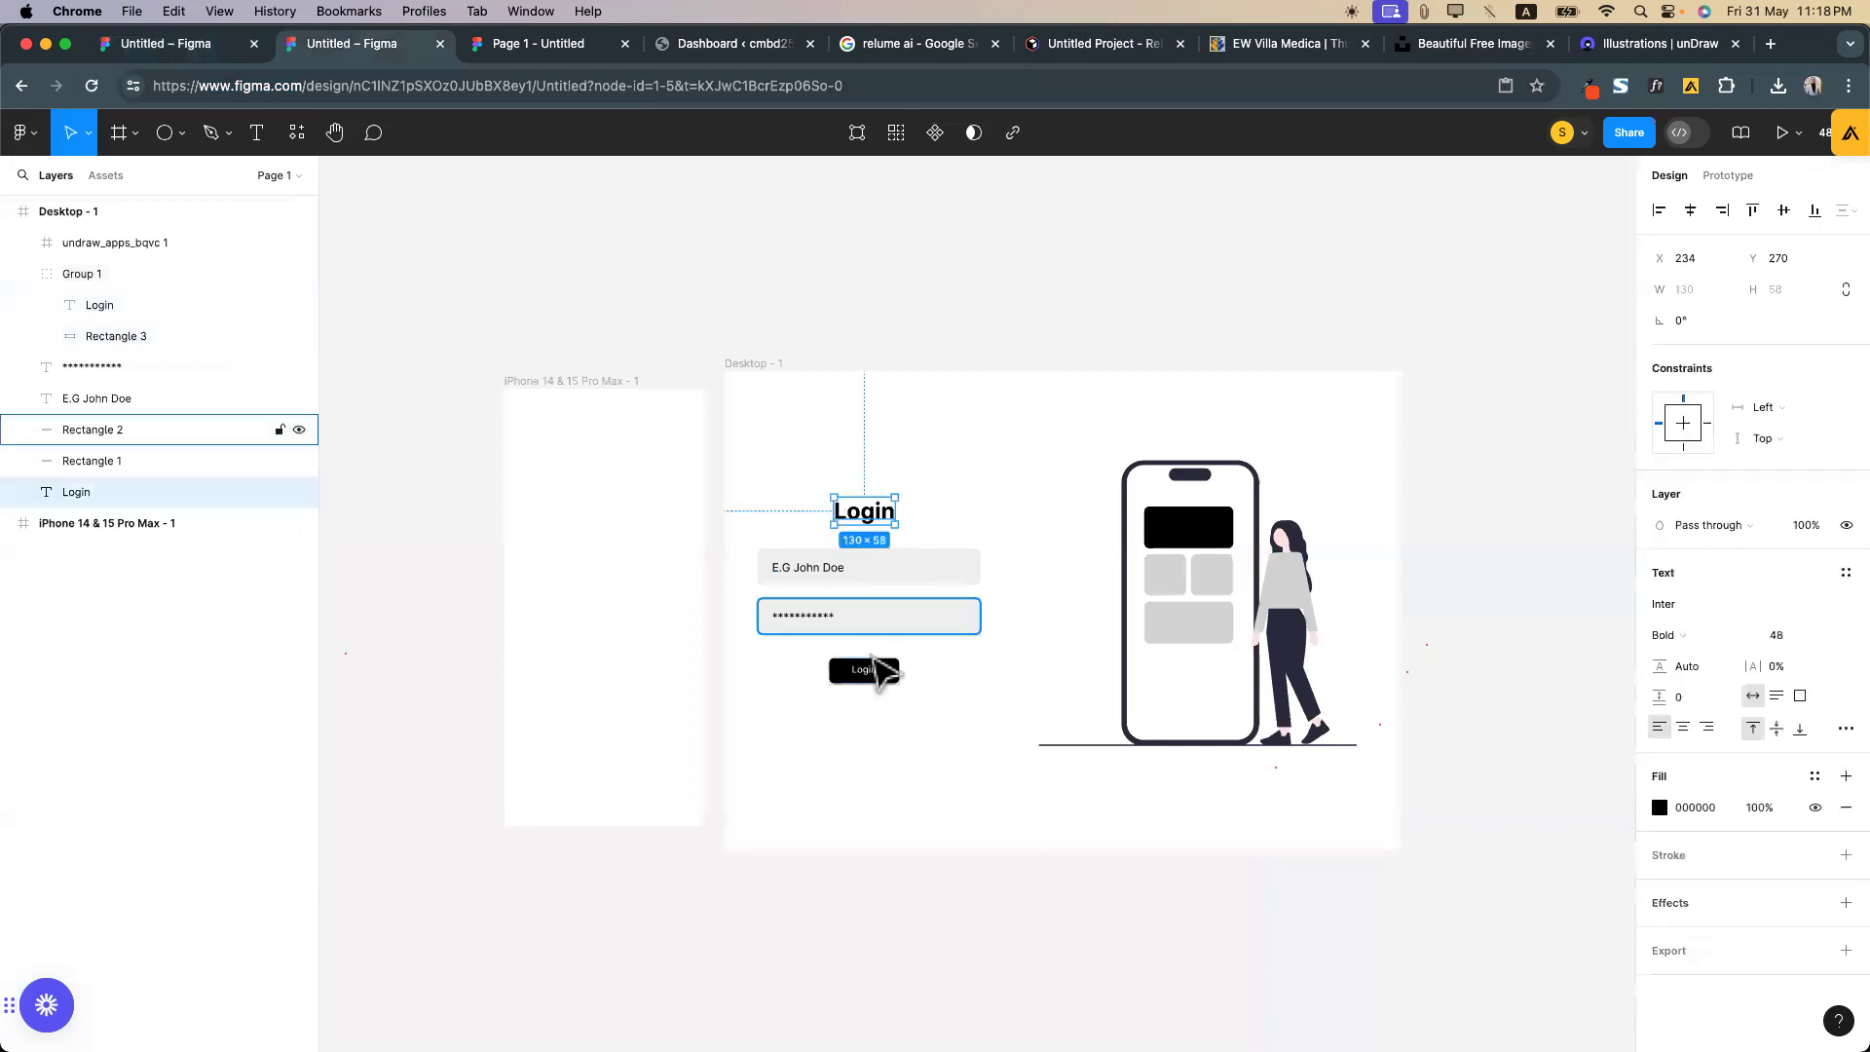
pyautogui.press('Escape')
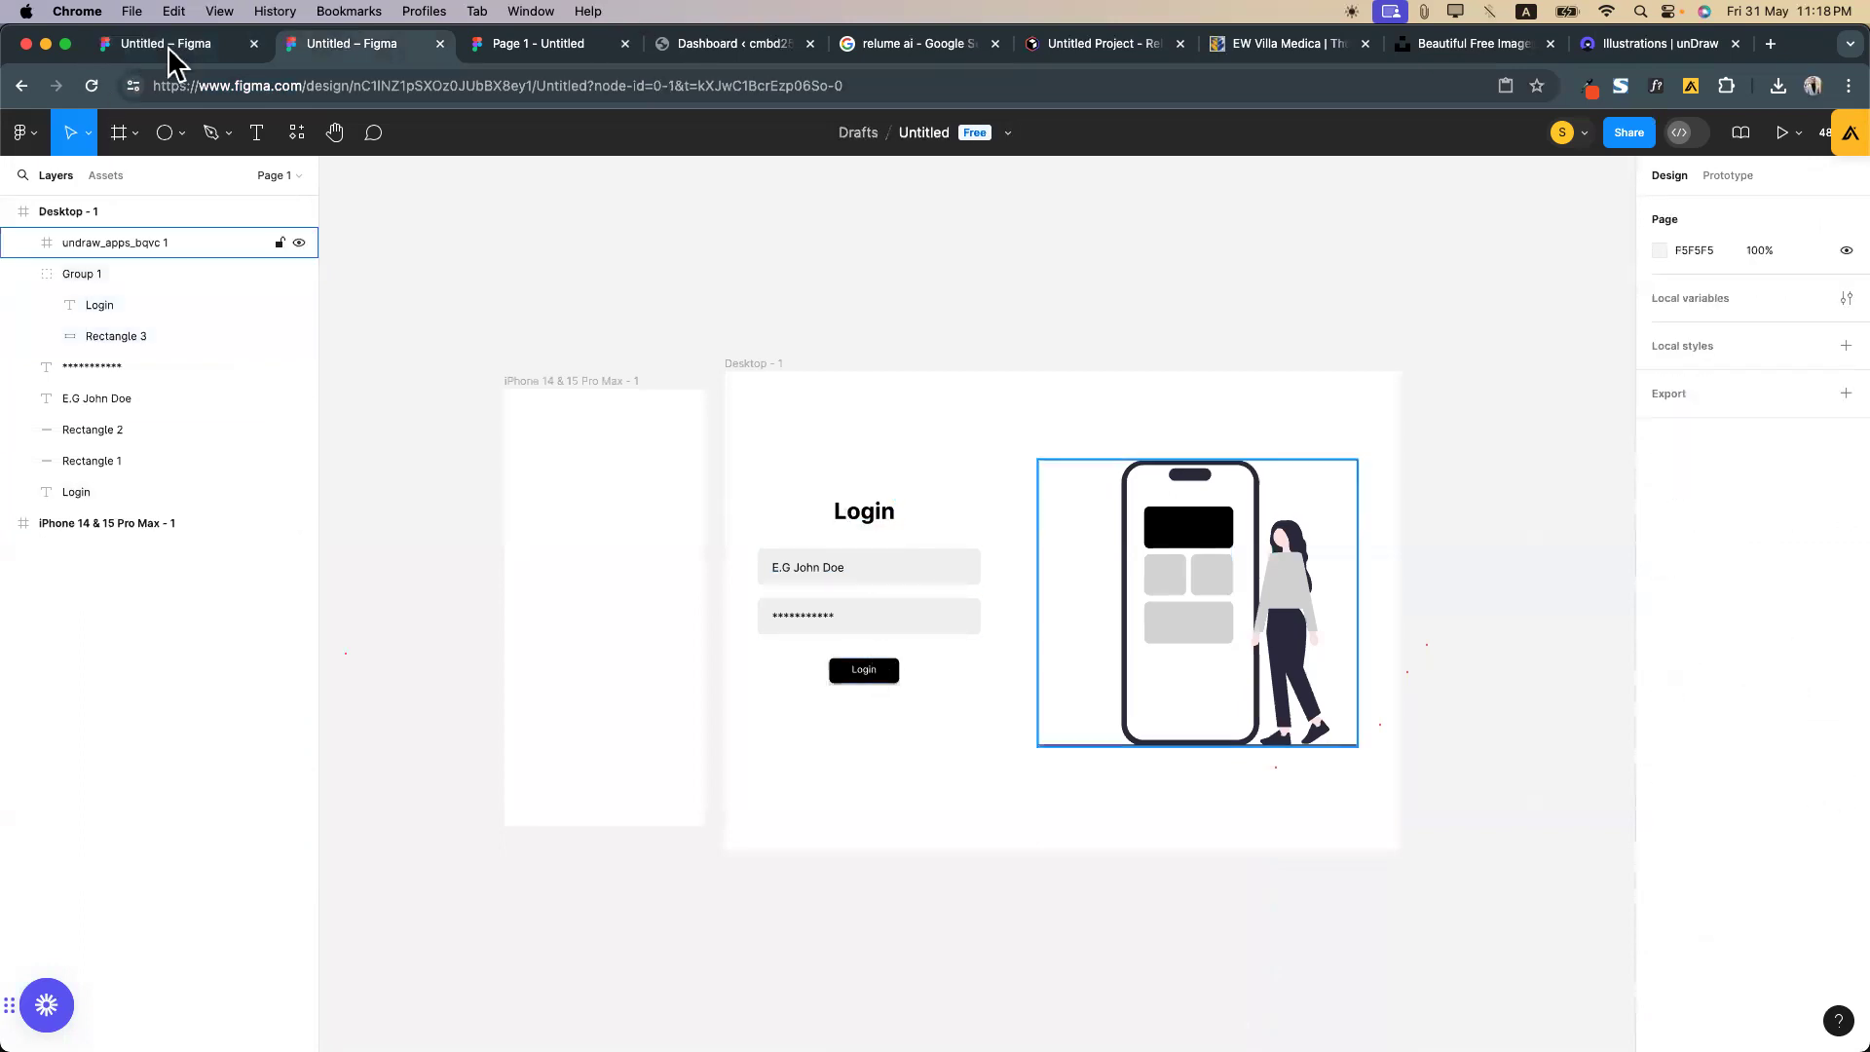
pyautogui.click(167, 45)
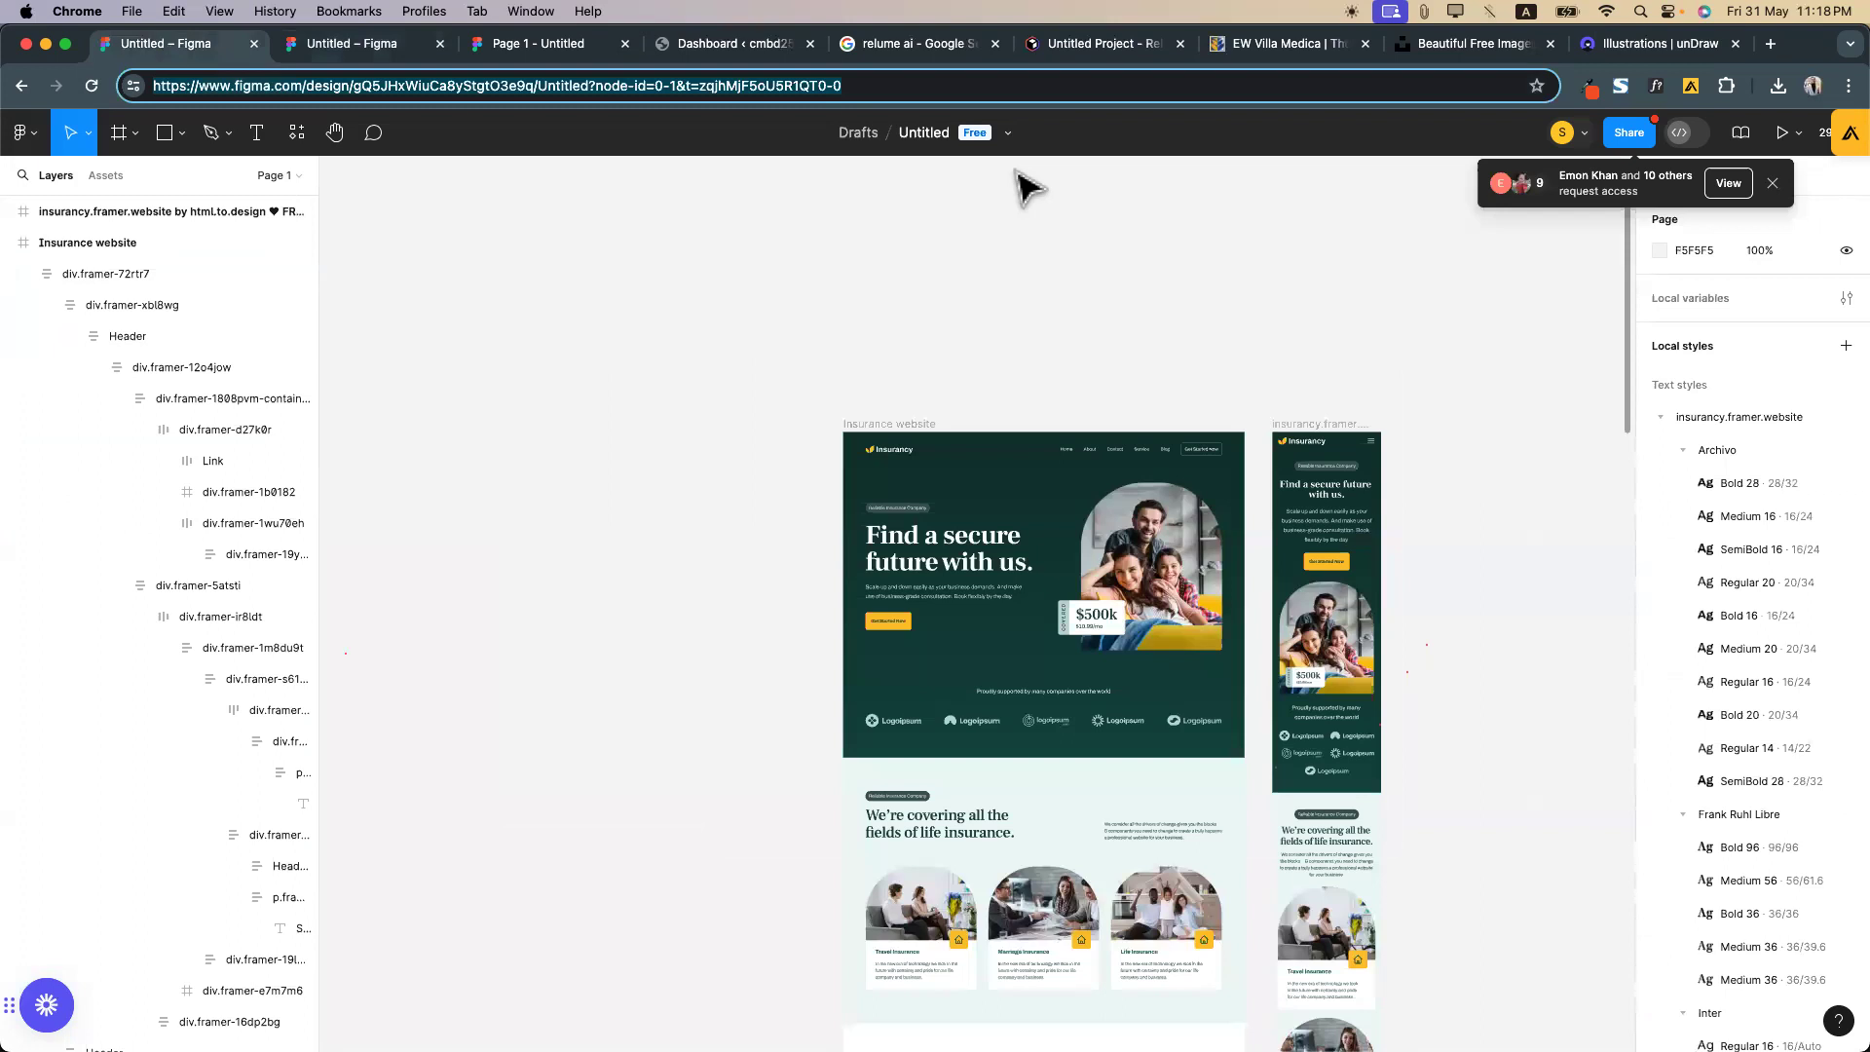
# Load the pasted Insurance file link in a new window under another Chrome profile.
pyautogui.click(1812, 86)
pyautogui.click(1617, 485)
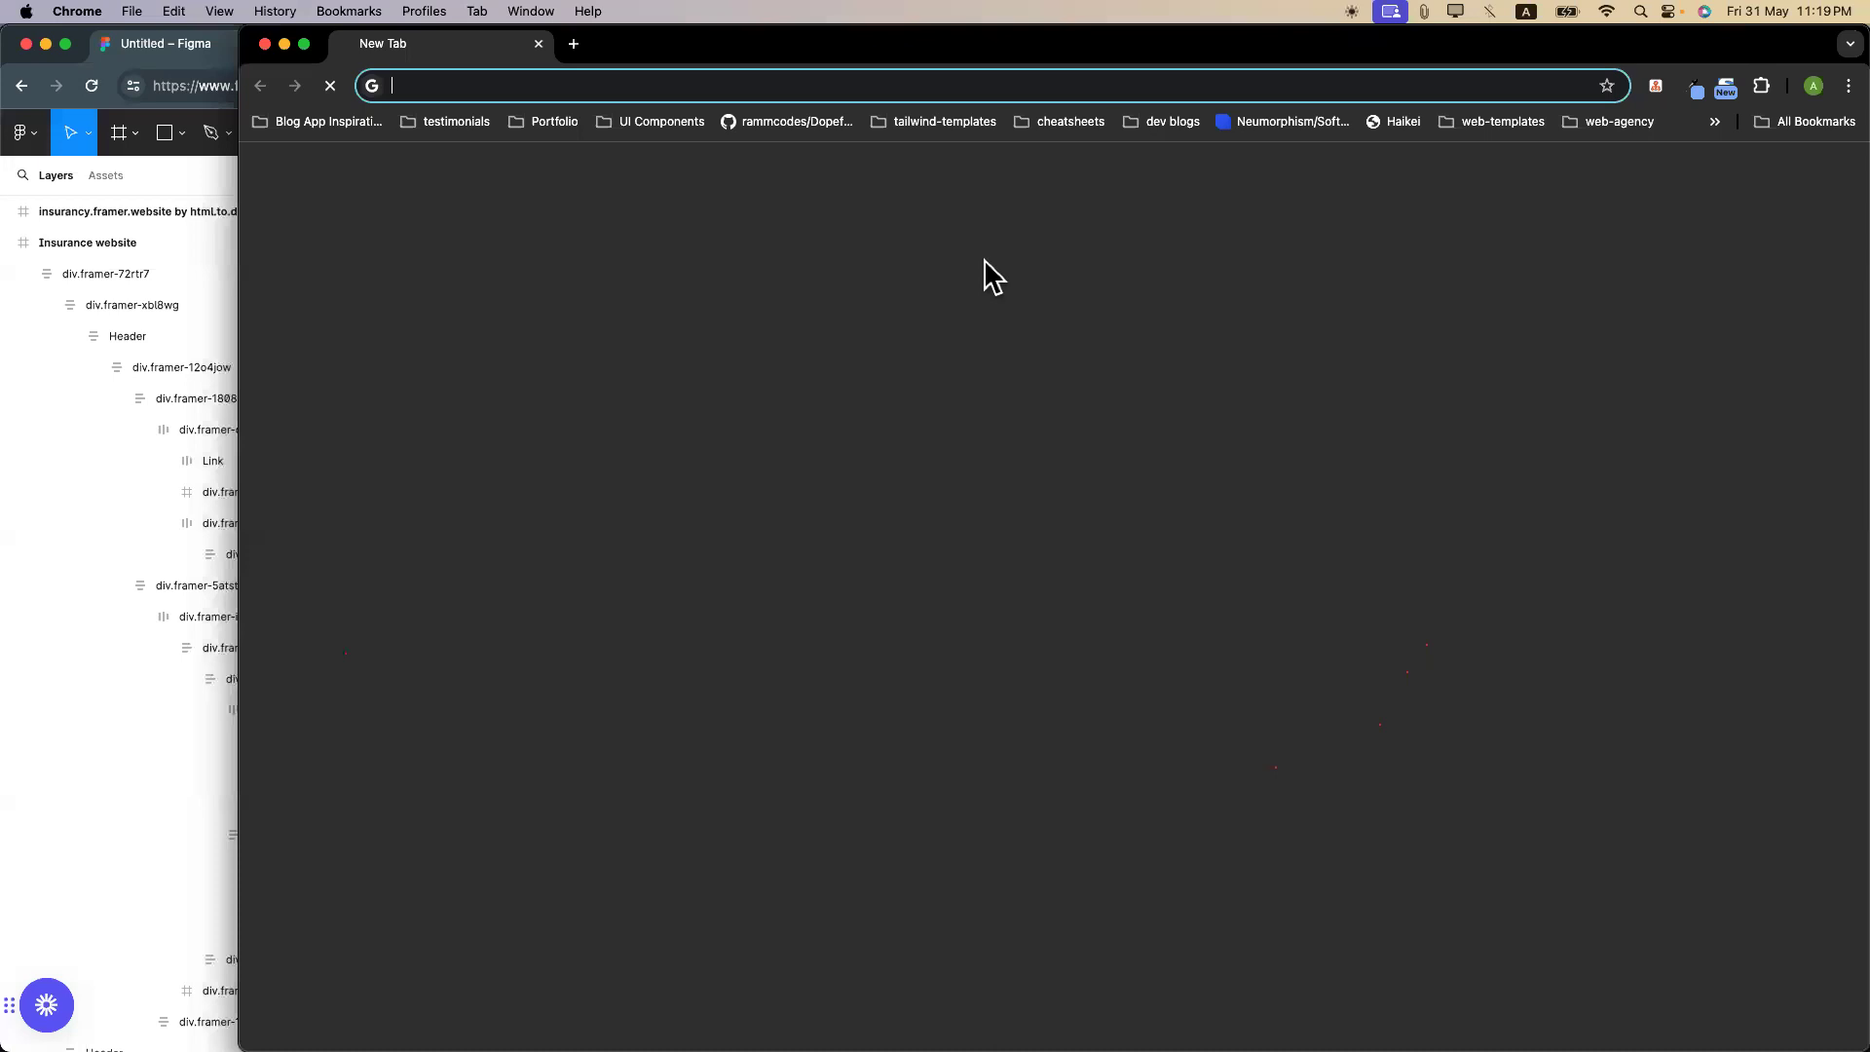
pyautogui.press('Return')
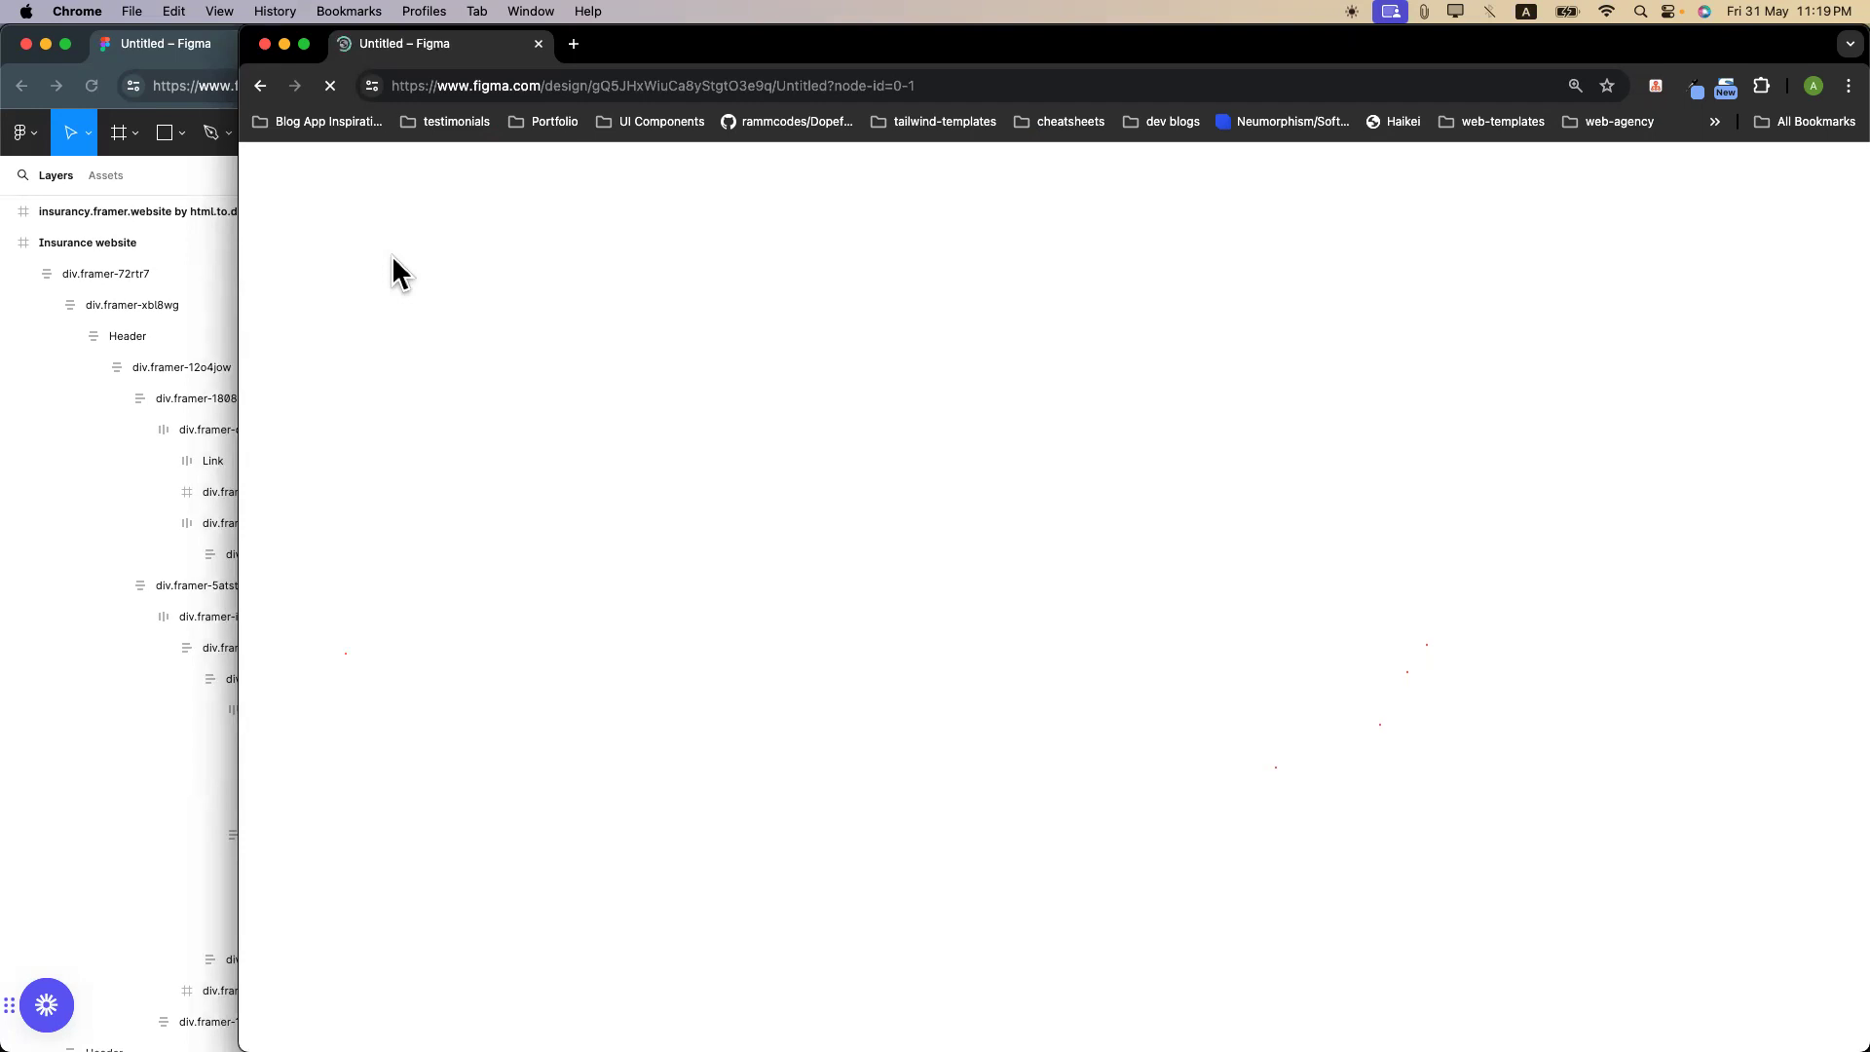
pyautogui.press('super+w')
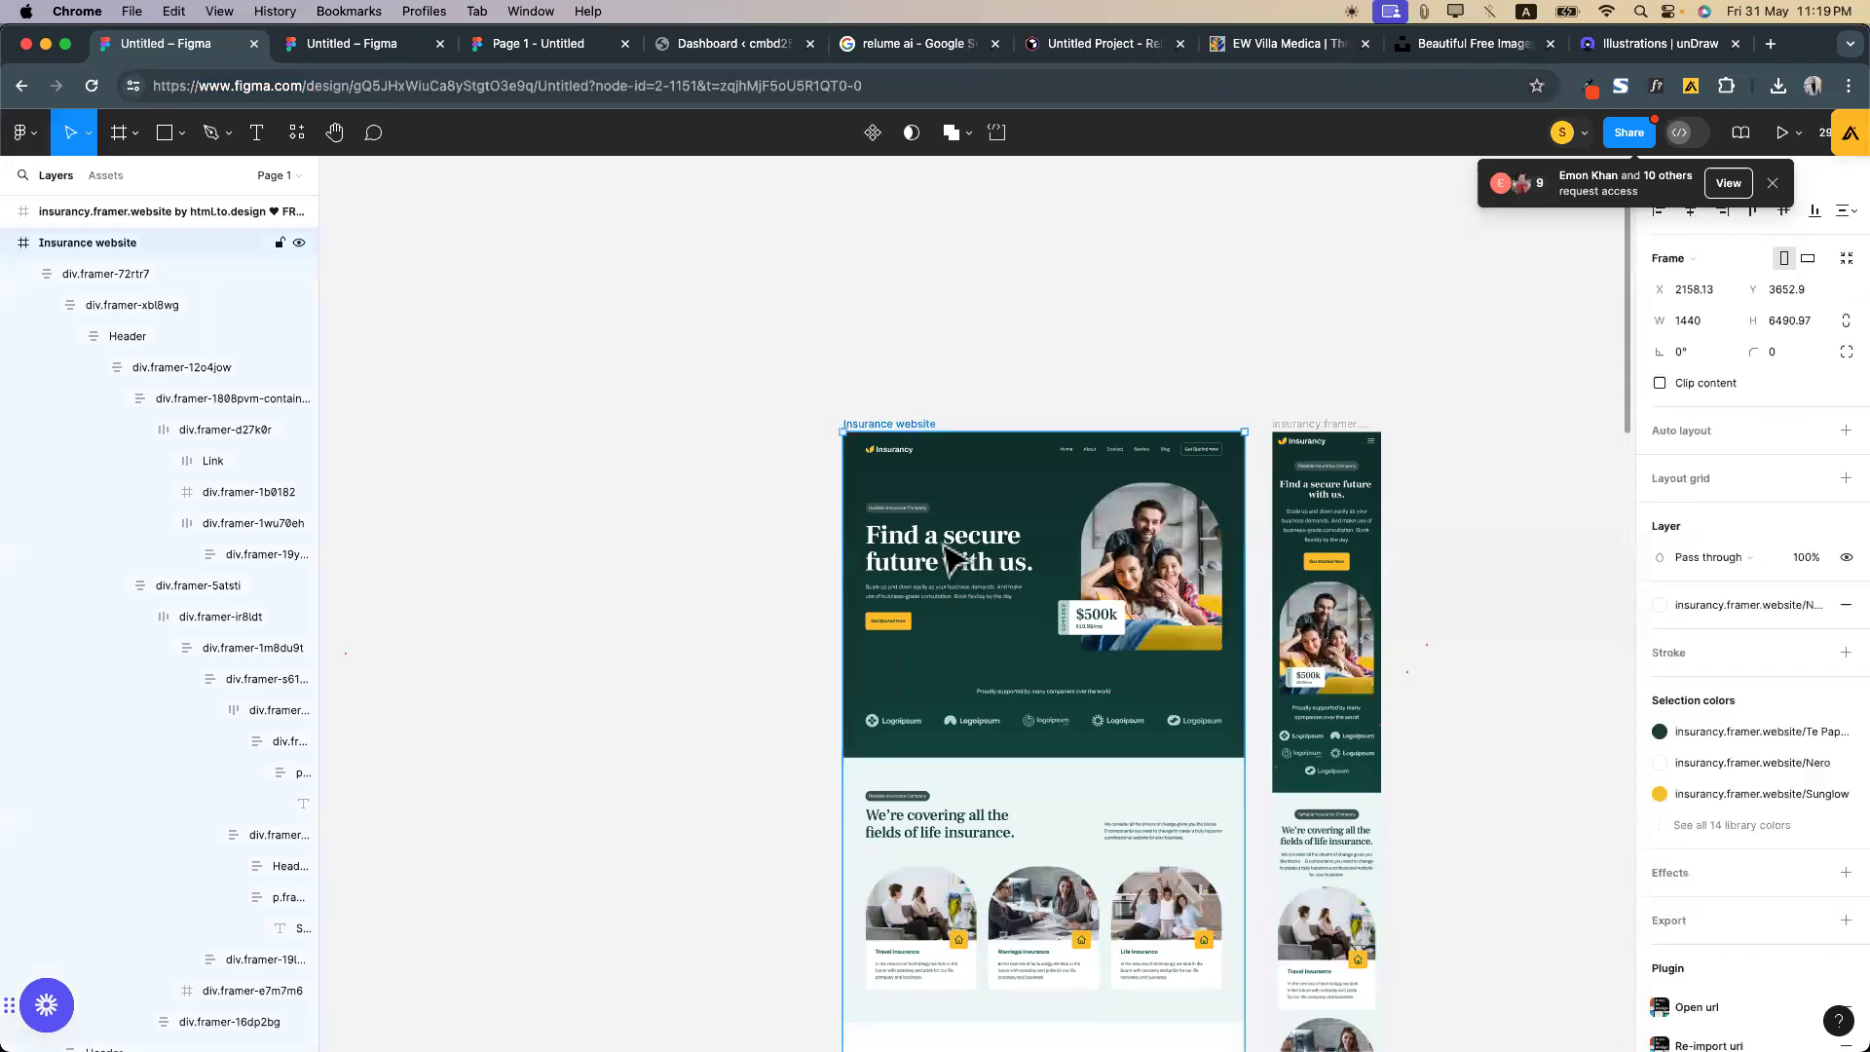
pyautogui.click(956, 558)
pyautogui.doubleClick(957, 558)
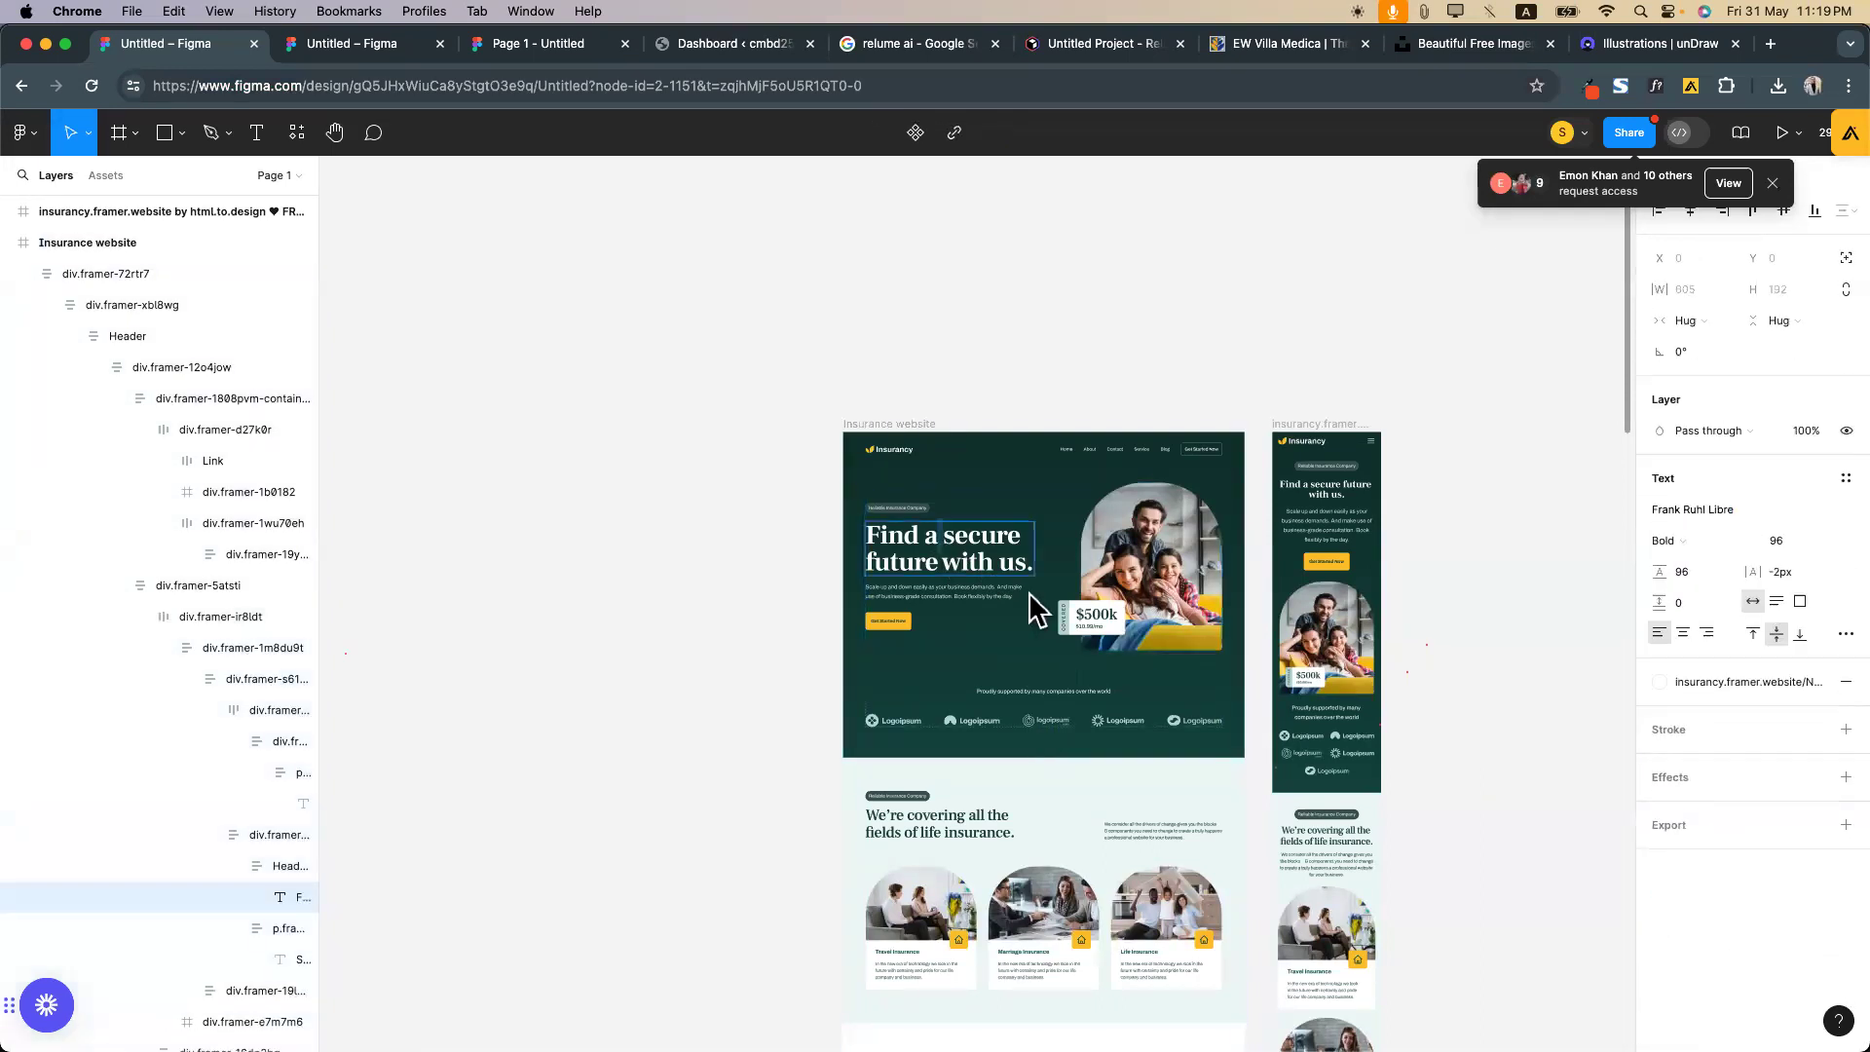
# In the other-profile Figma window, sign in to Figma with a Google account.
pyautogui.hotkey('ctrl', 'Up')
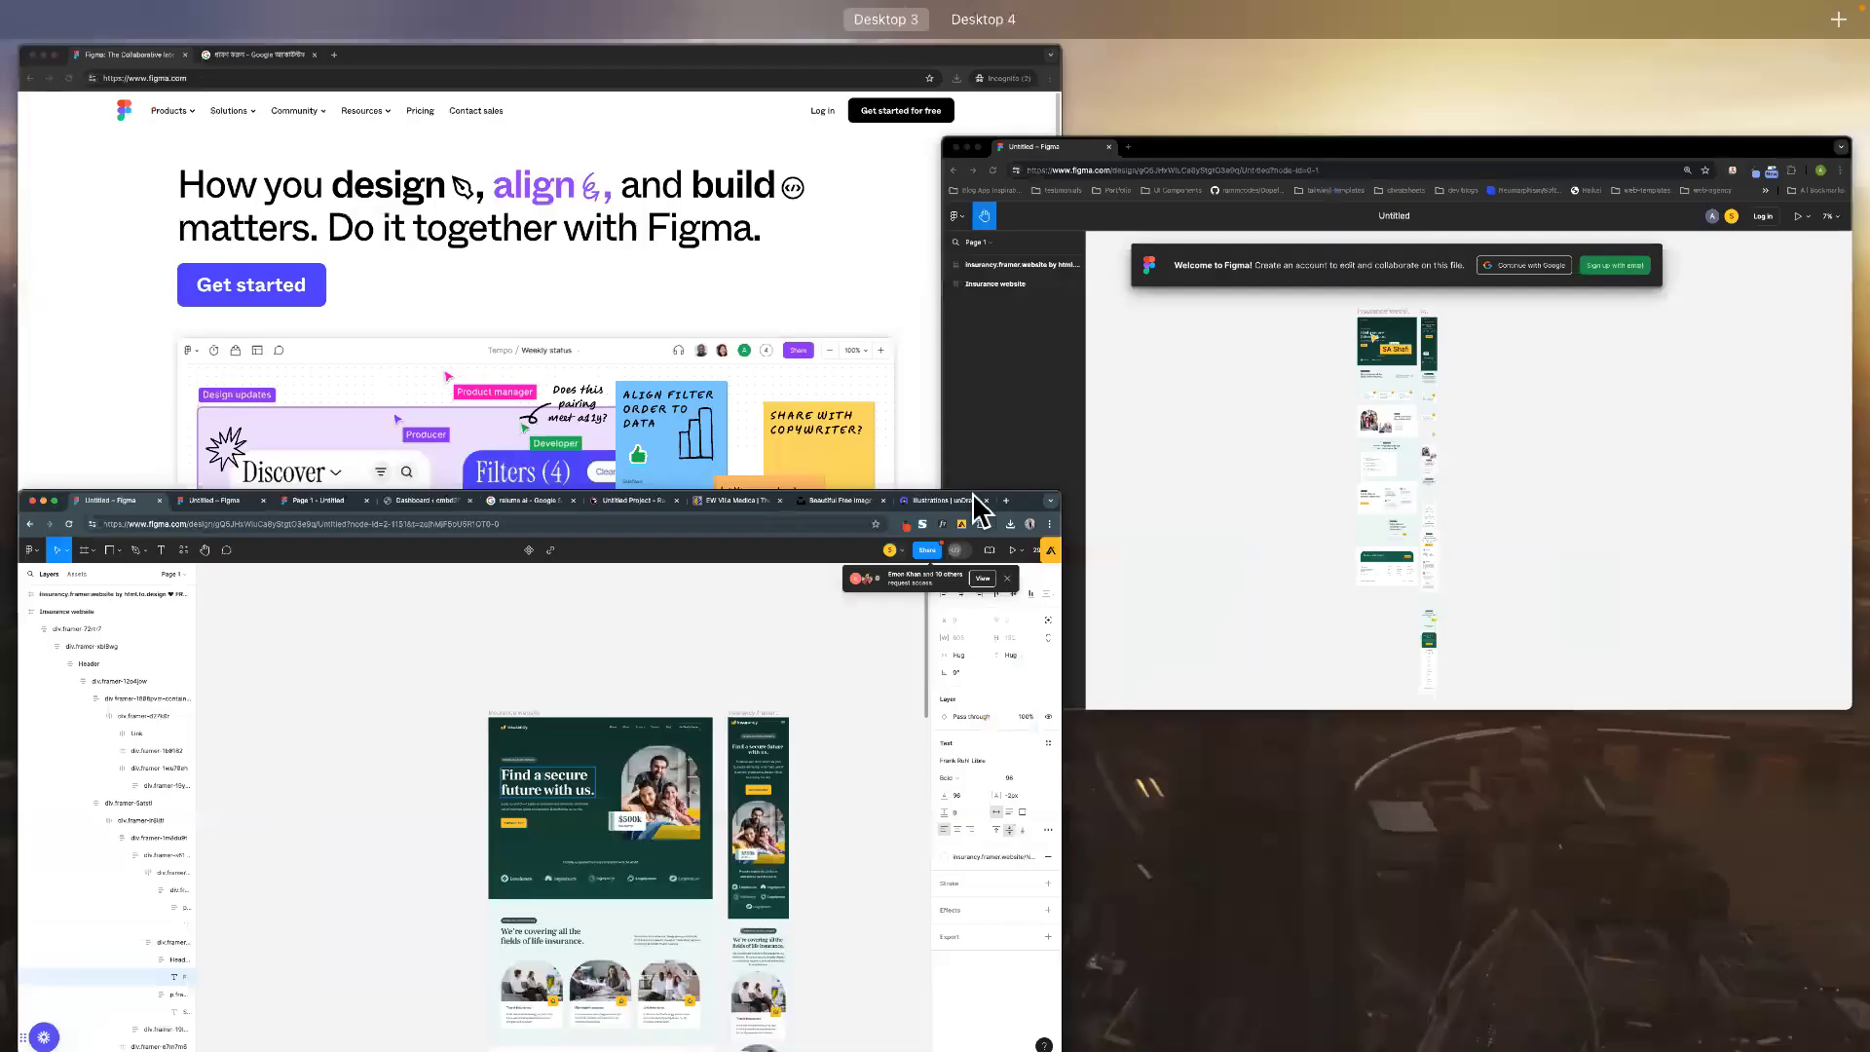
pyautogui.click(1182, 401)
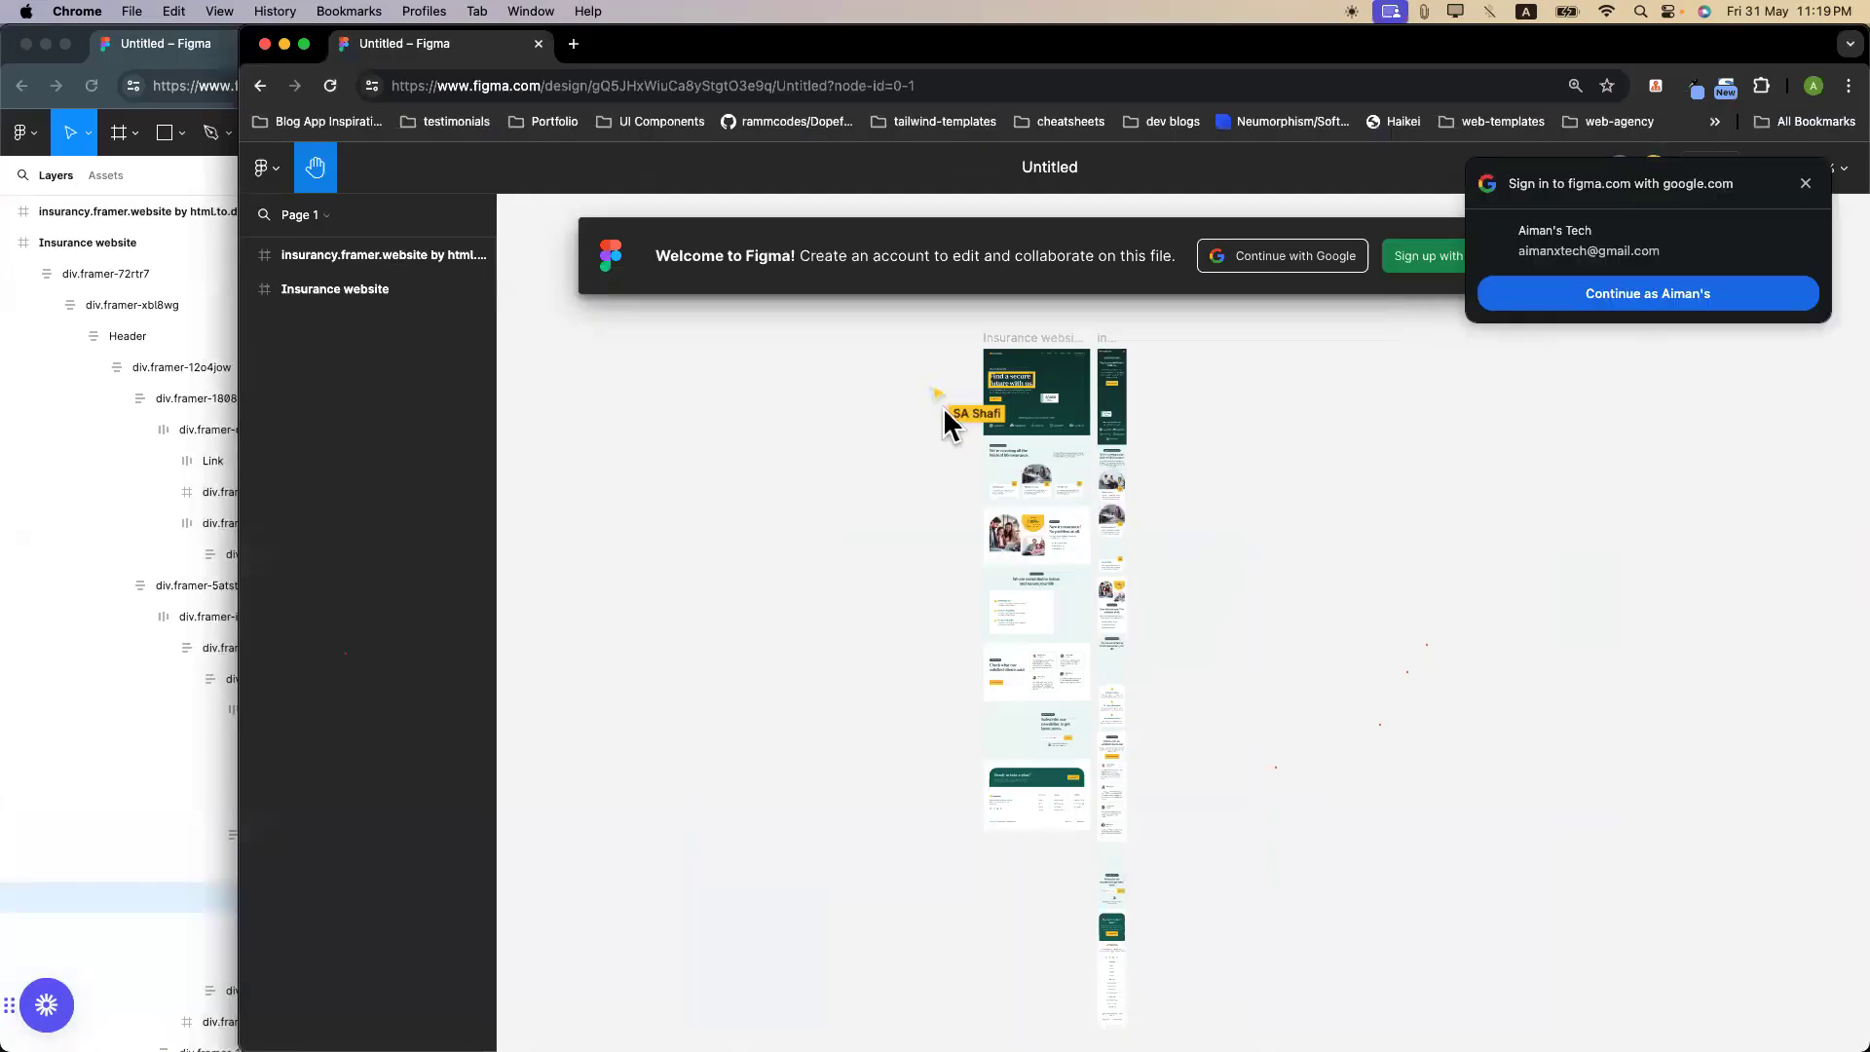
pyautogui.click(1807, 184)
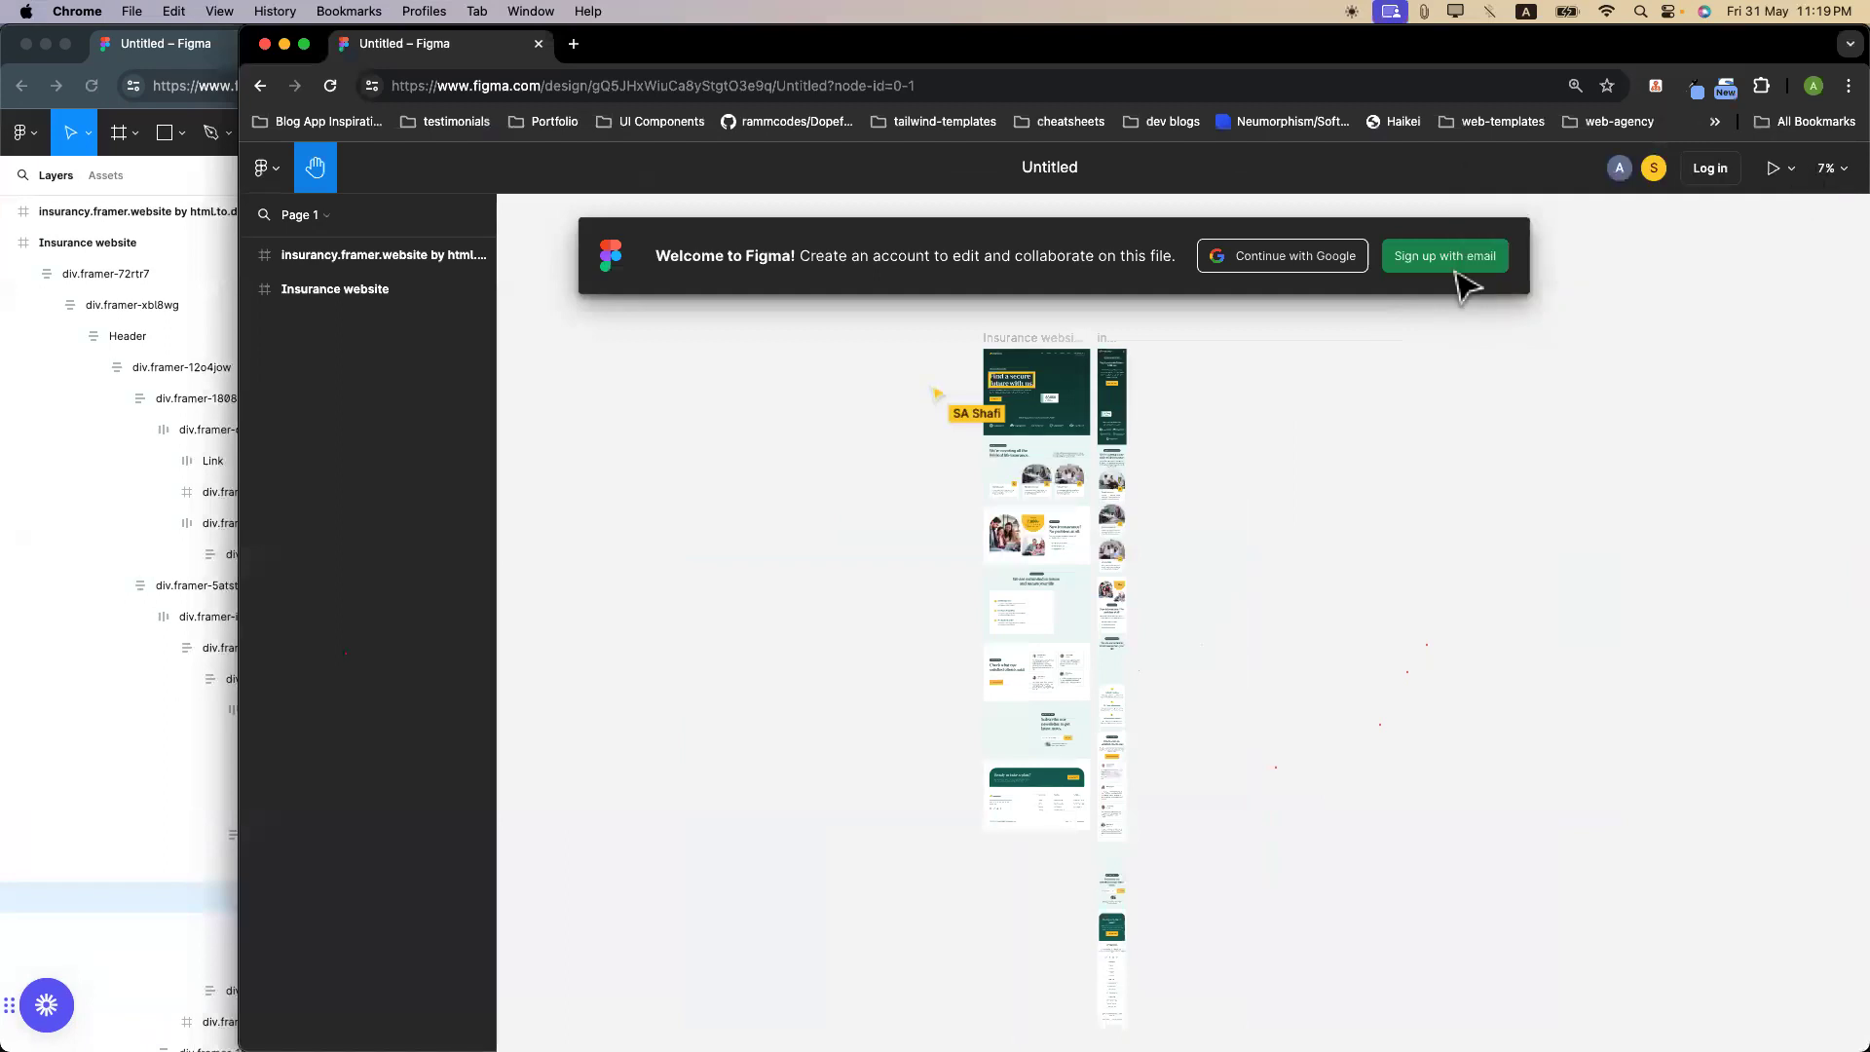
pyautogui.click(1295, 255)
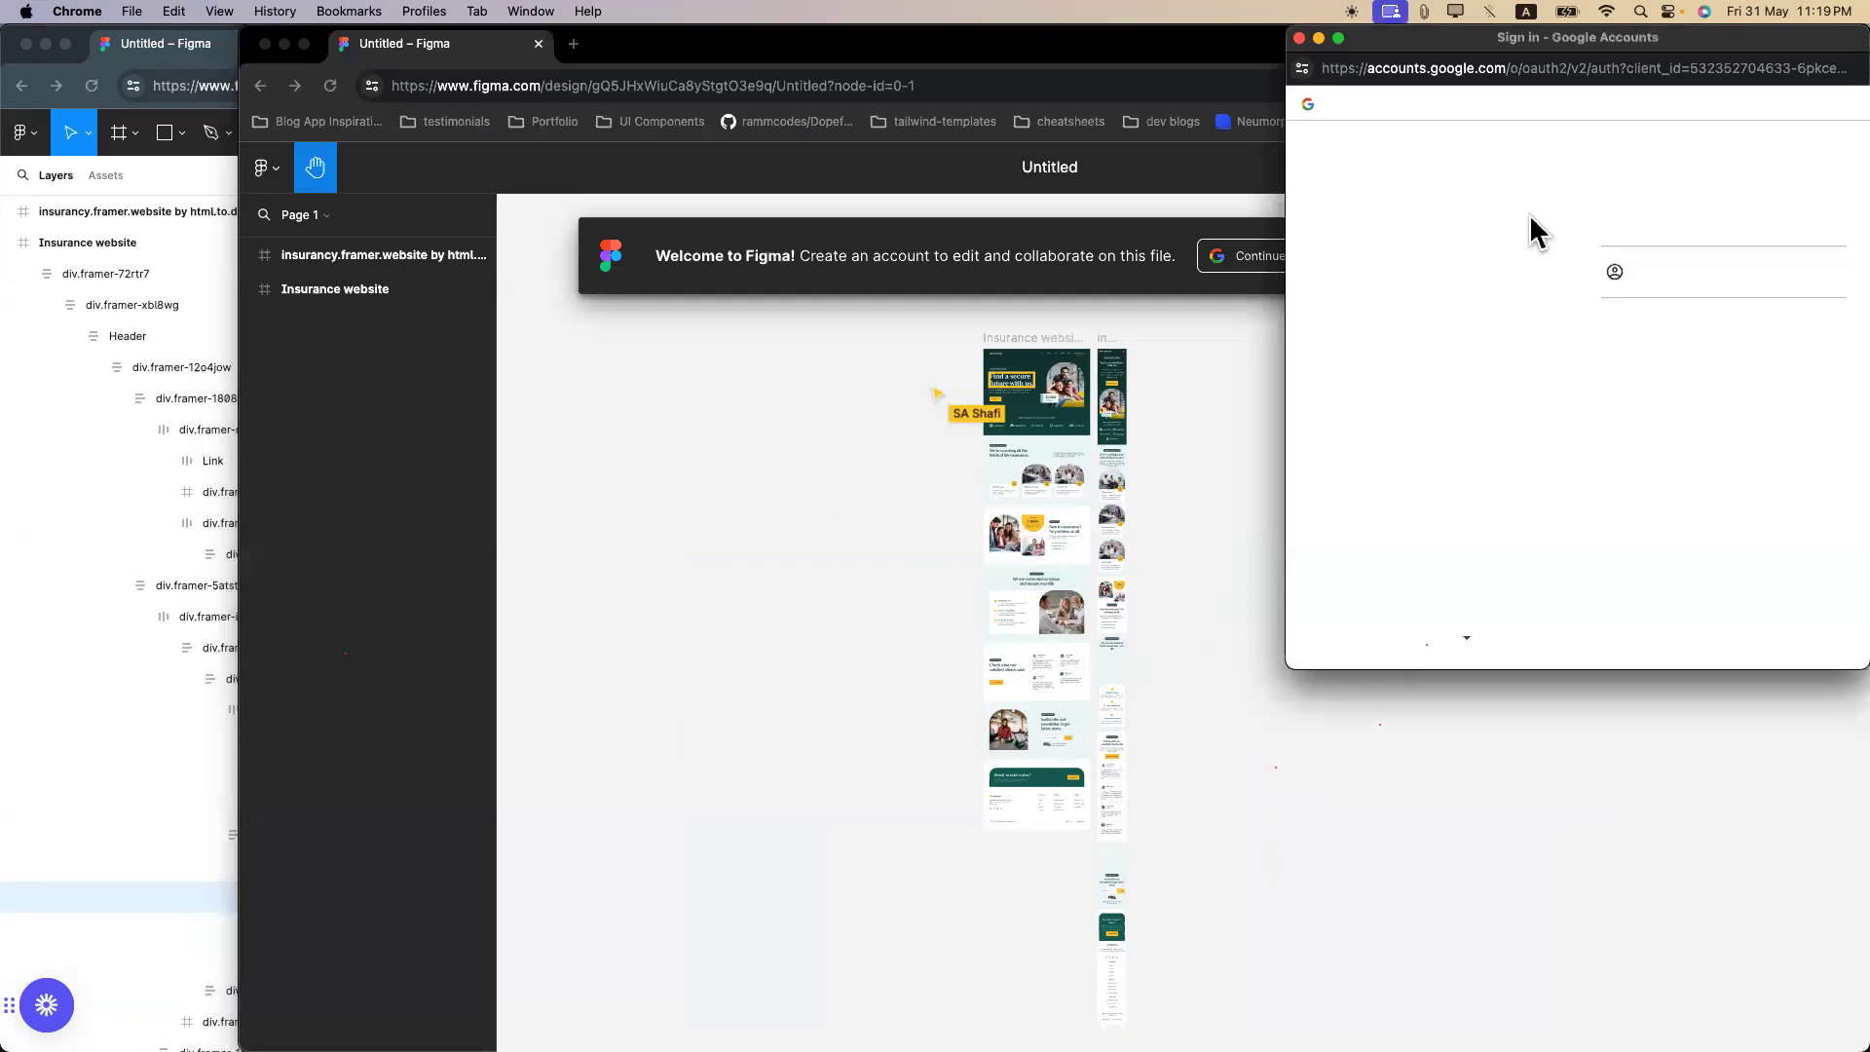
pyautogui.click(1692, 190)
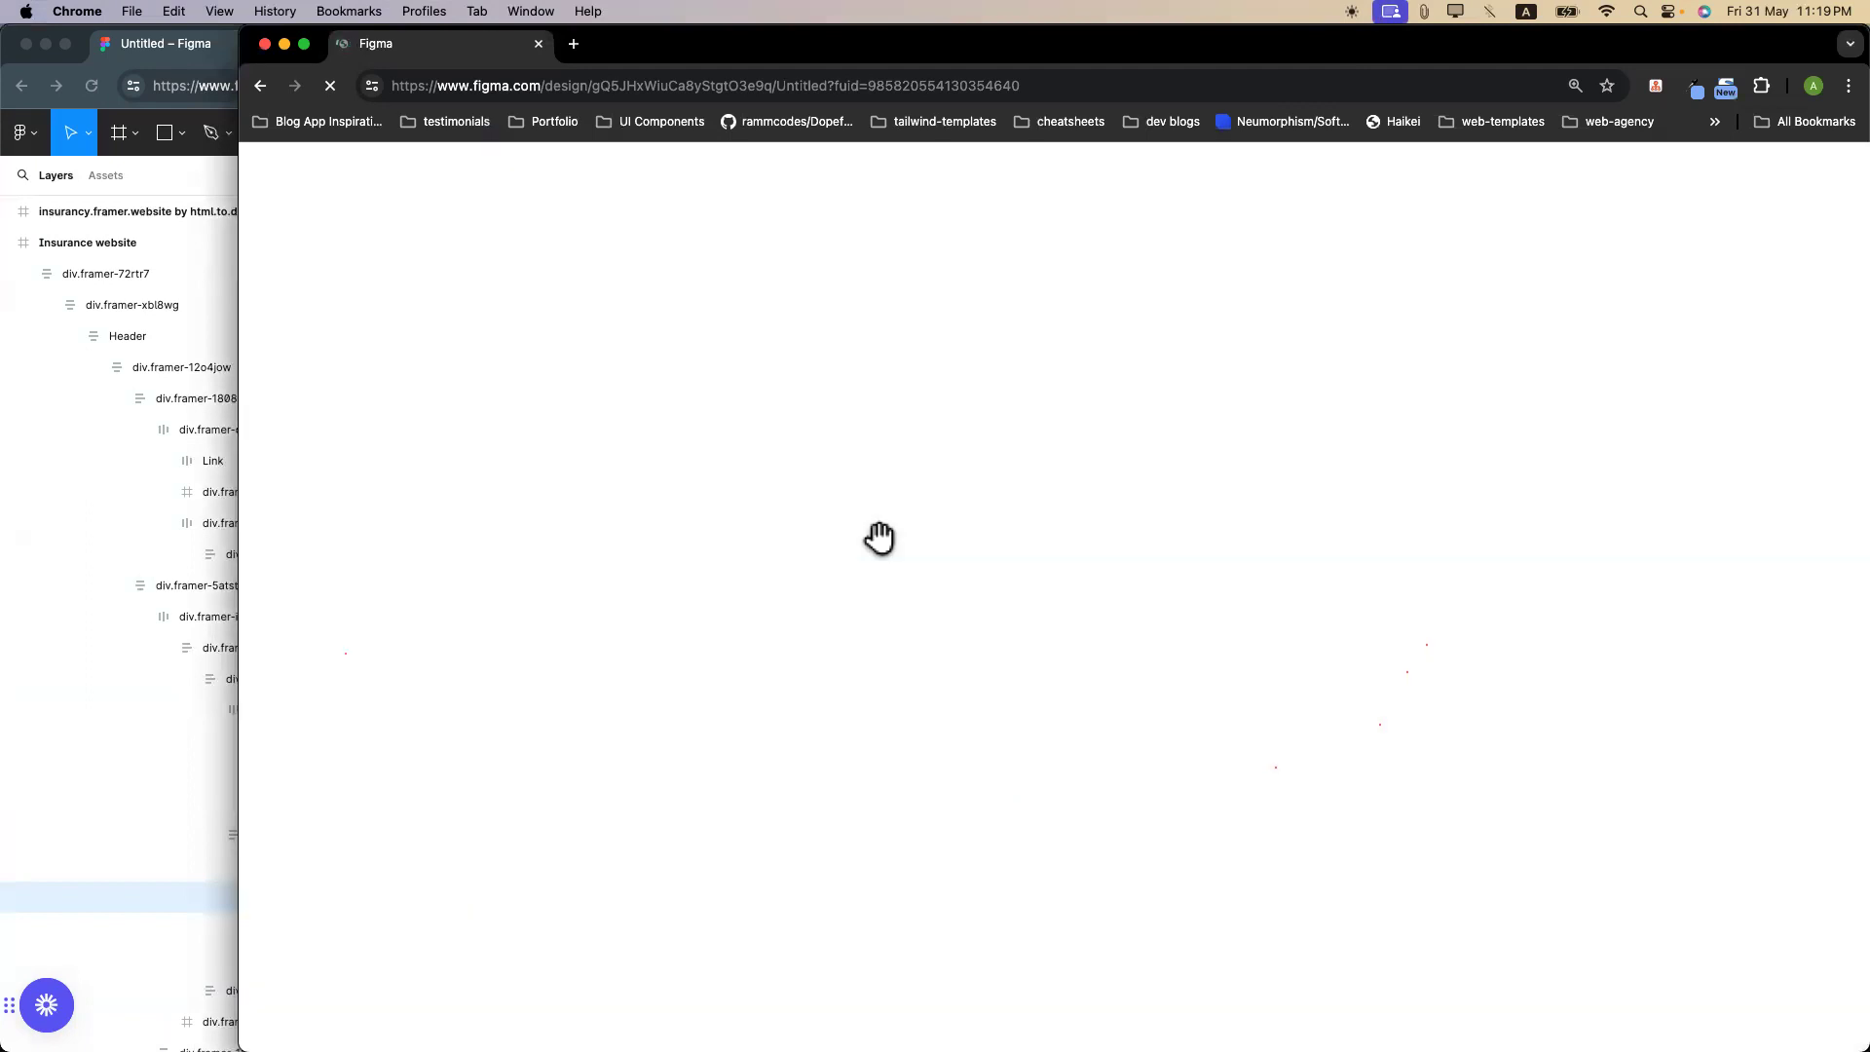
pyautogui.click(100, 407)
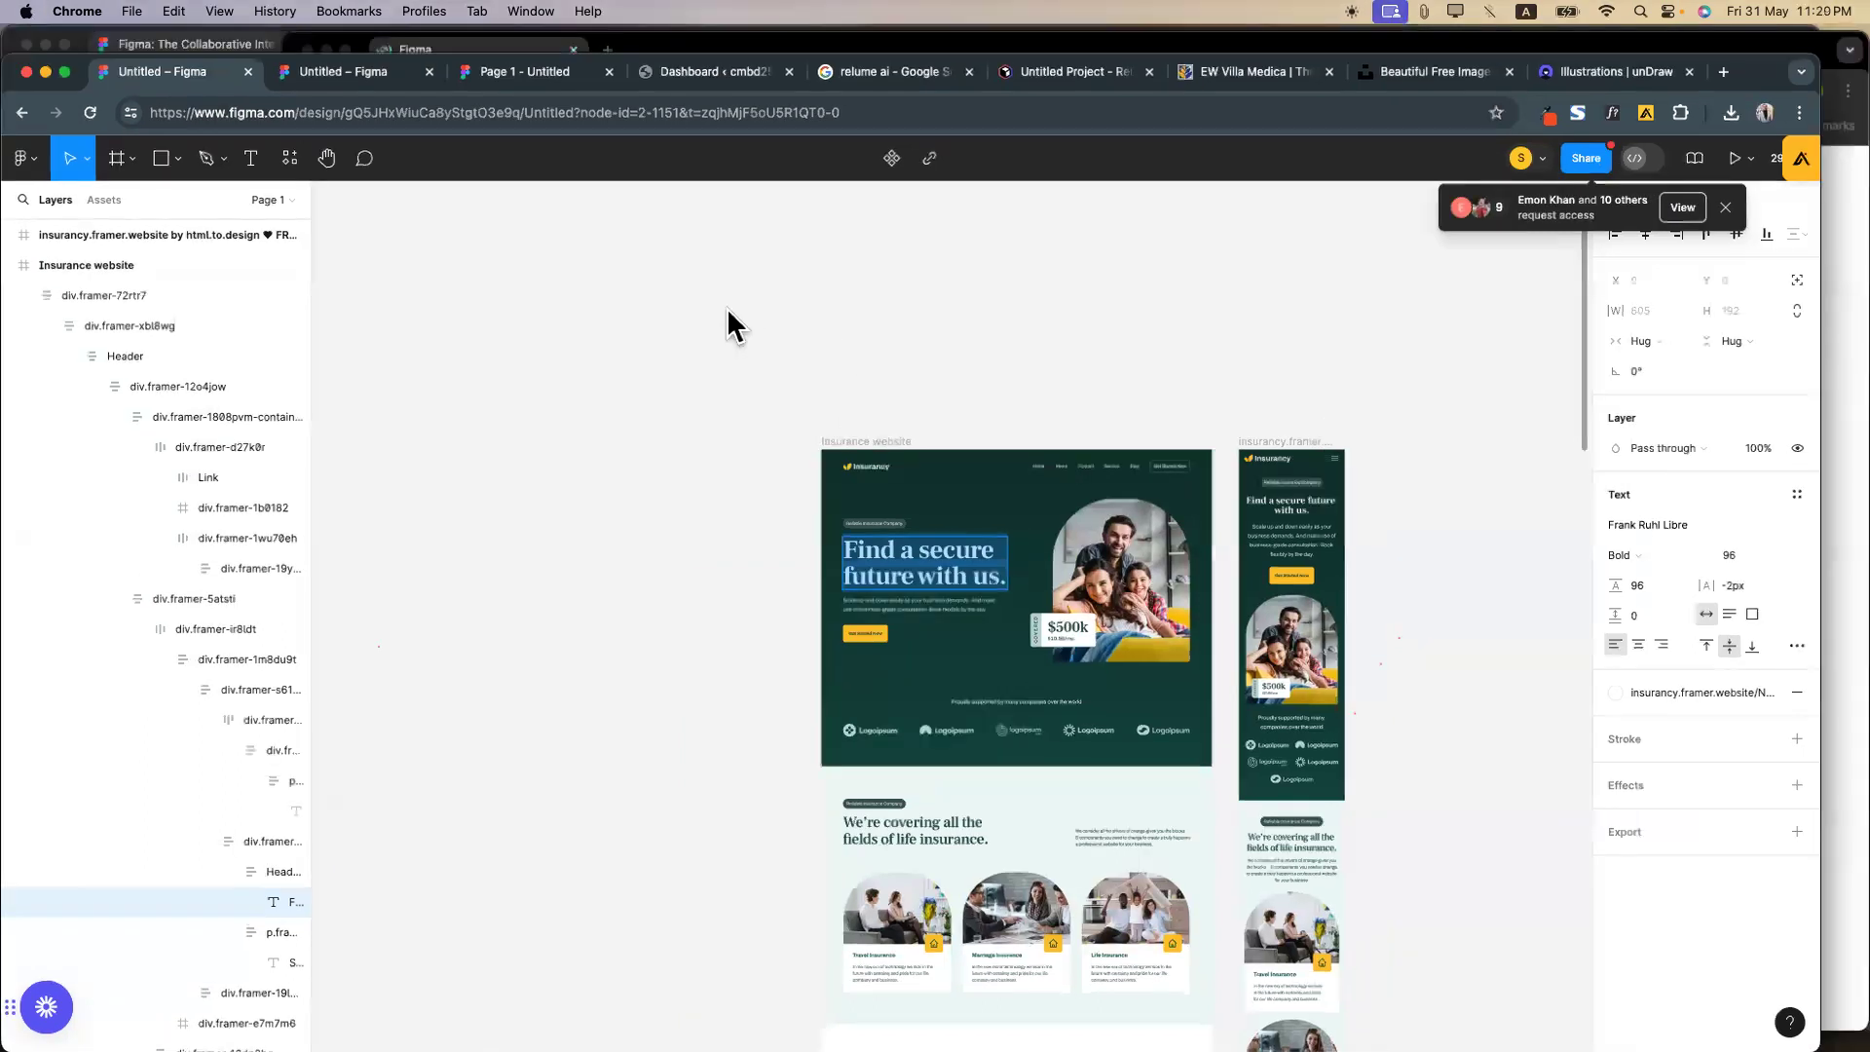
pyautogui.hotkey('ctrl', 'Up')
# In the view-only window, zoom to the hero and select it to read its 1,320 px fixed width and 80 px gap.
pyautogui.click(1246, 324)
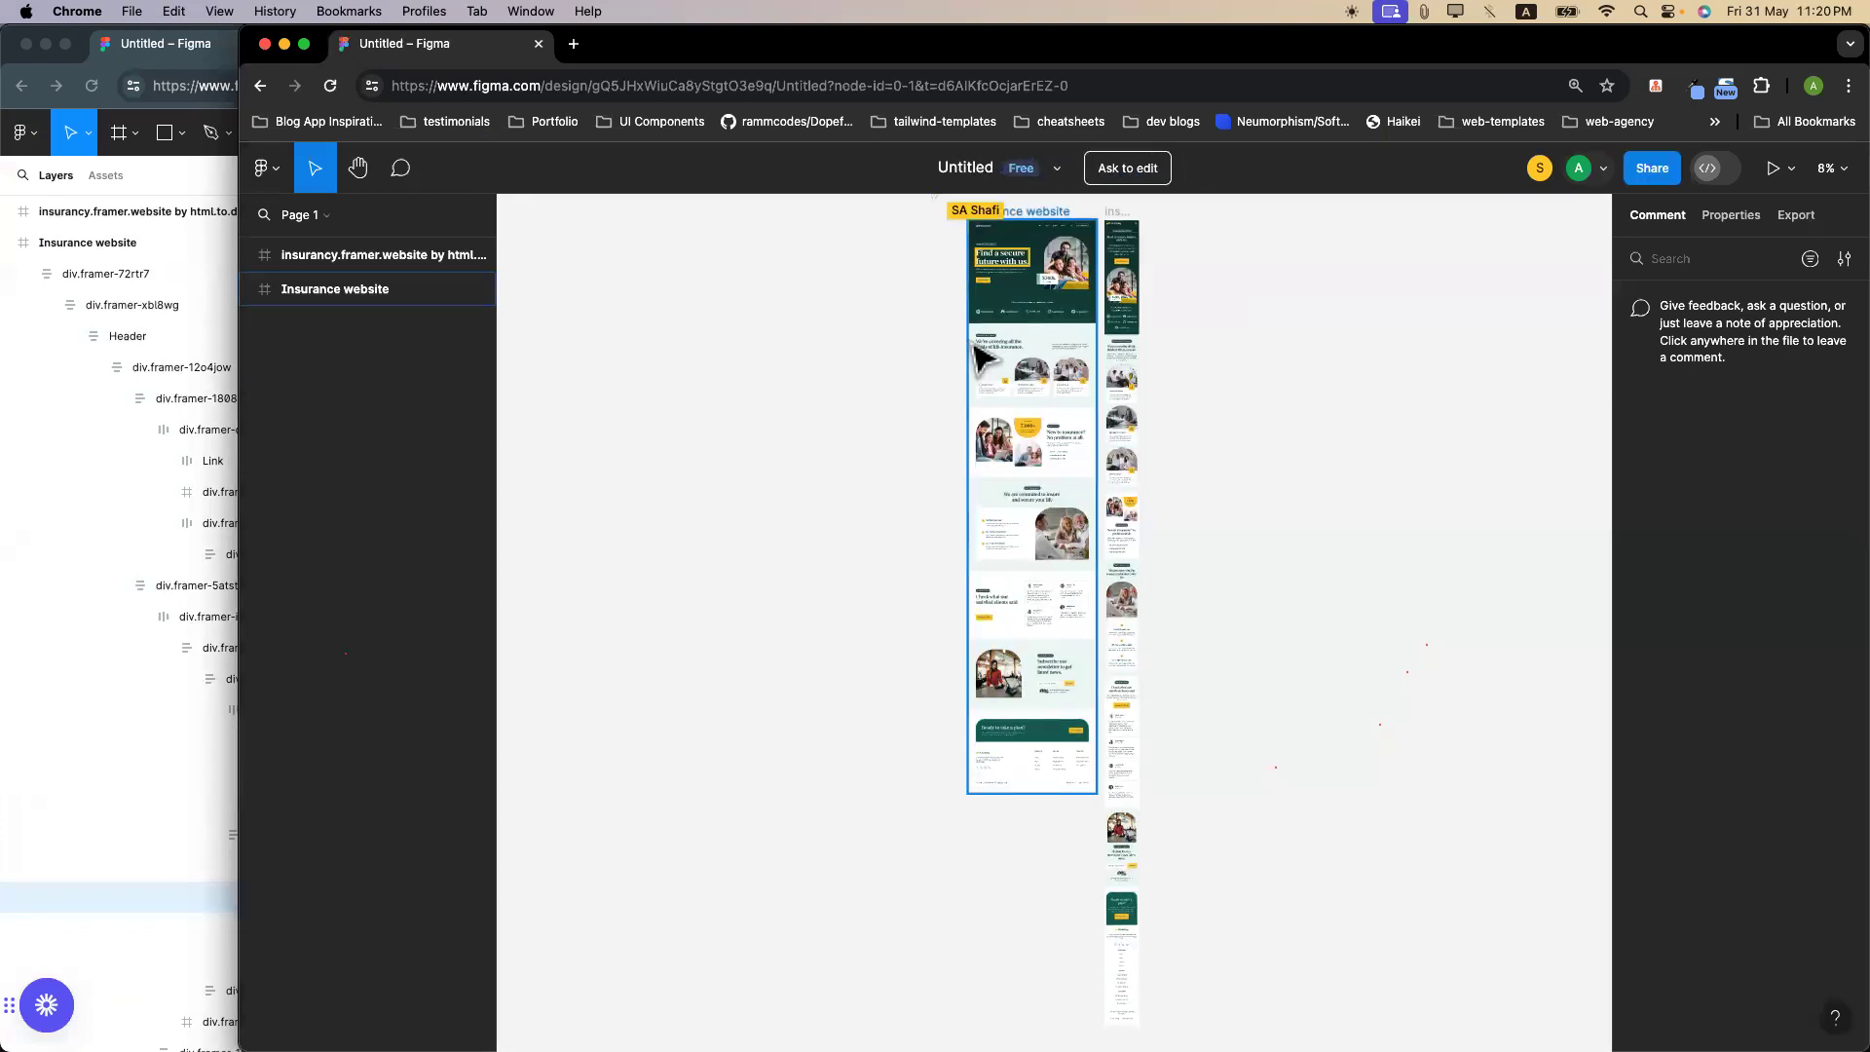
pyautogui.keyDown('ctrl'); pyautogui.scroll(10, 984, 358); pyautogui.keyUp('ctrl')
pyautogui.scroll(5, 984, 358)
pyautogui.hscroll(3, 983, 358)
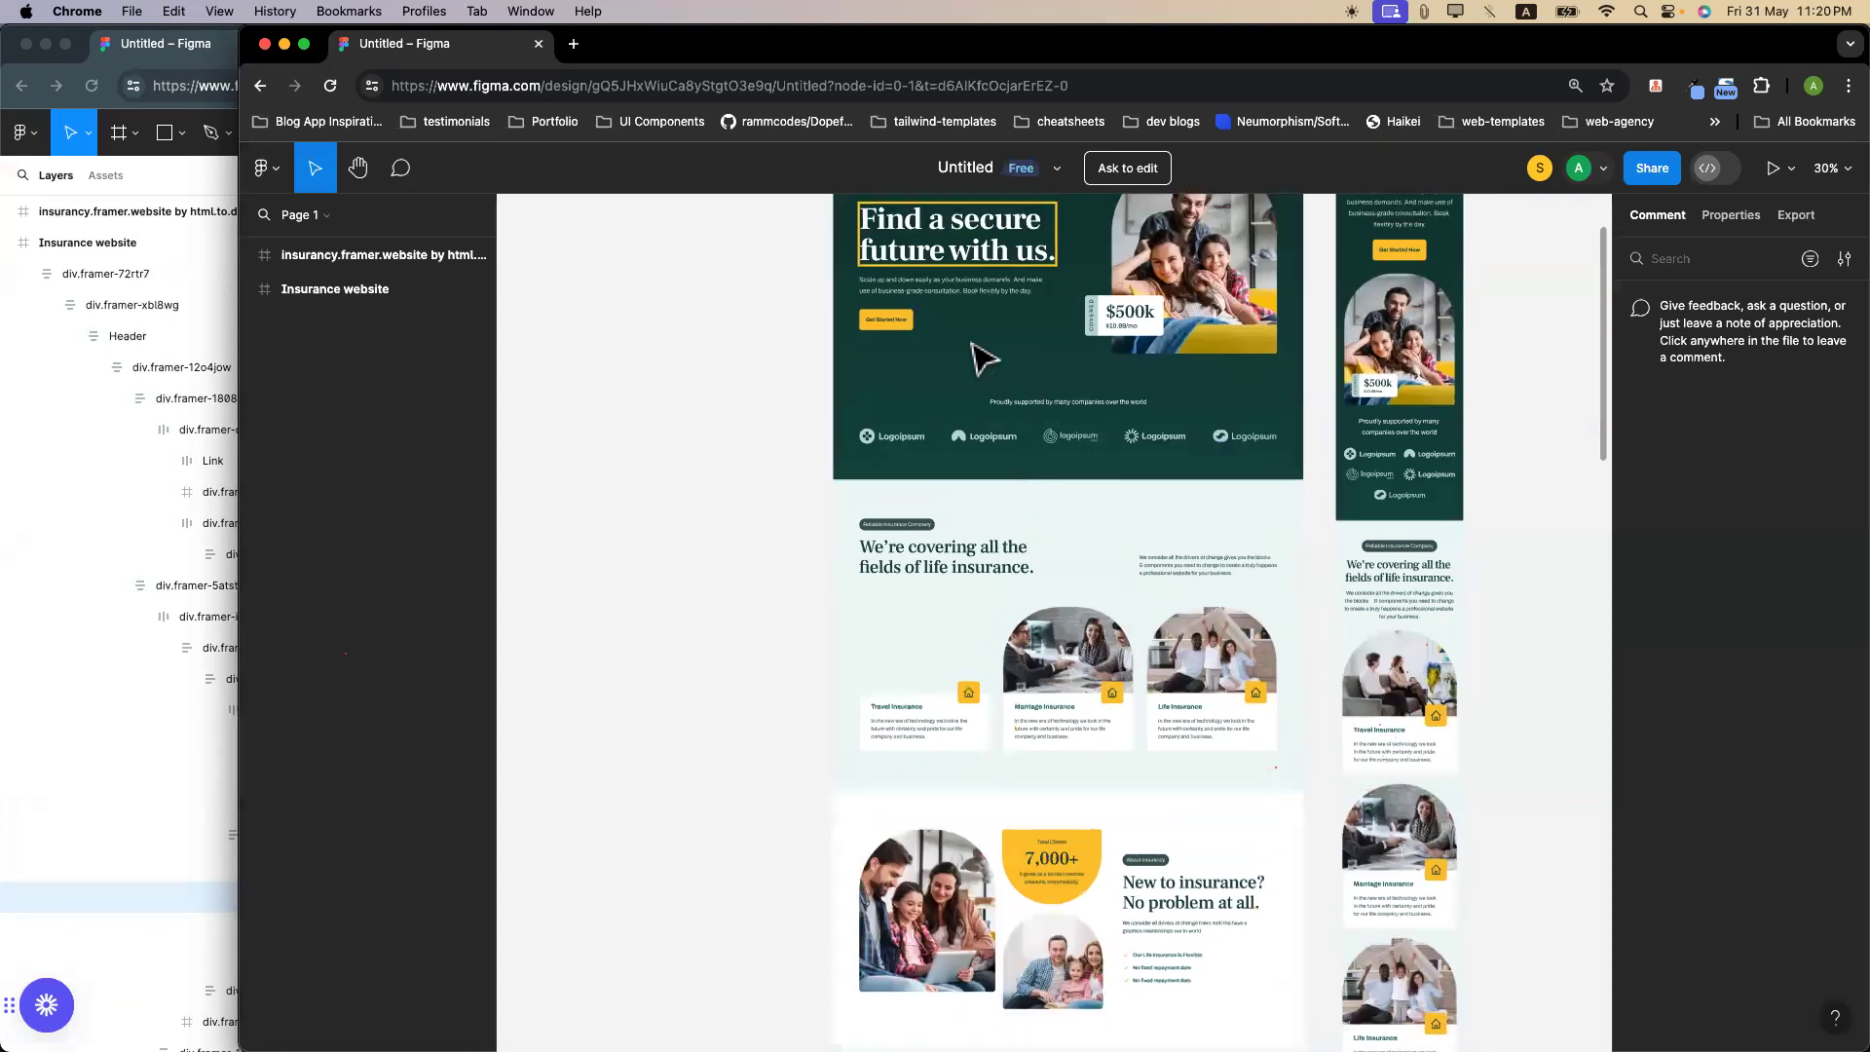
pyautogui.scroll(2, 972, 343)
pyautogui.hscroll(1, 972, 343)
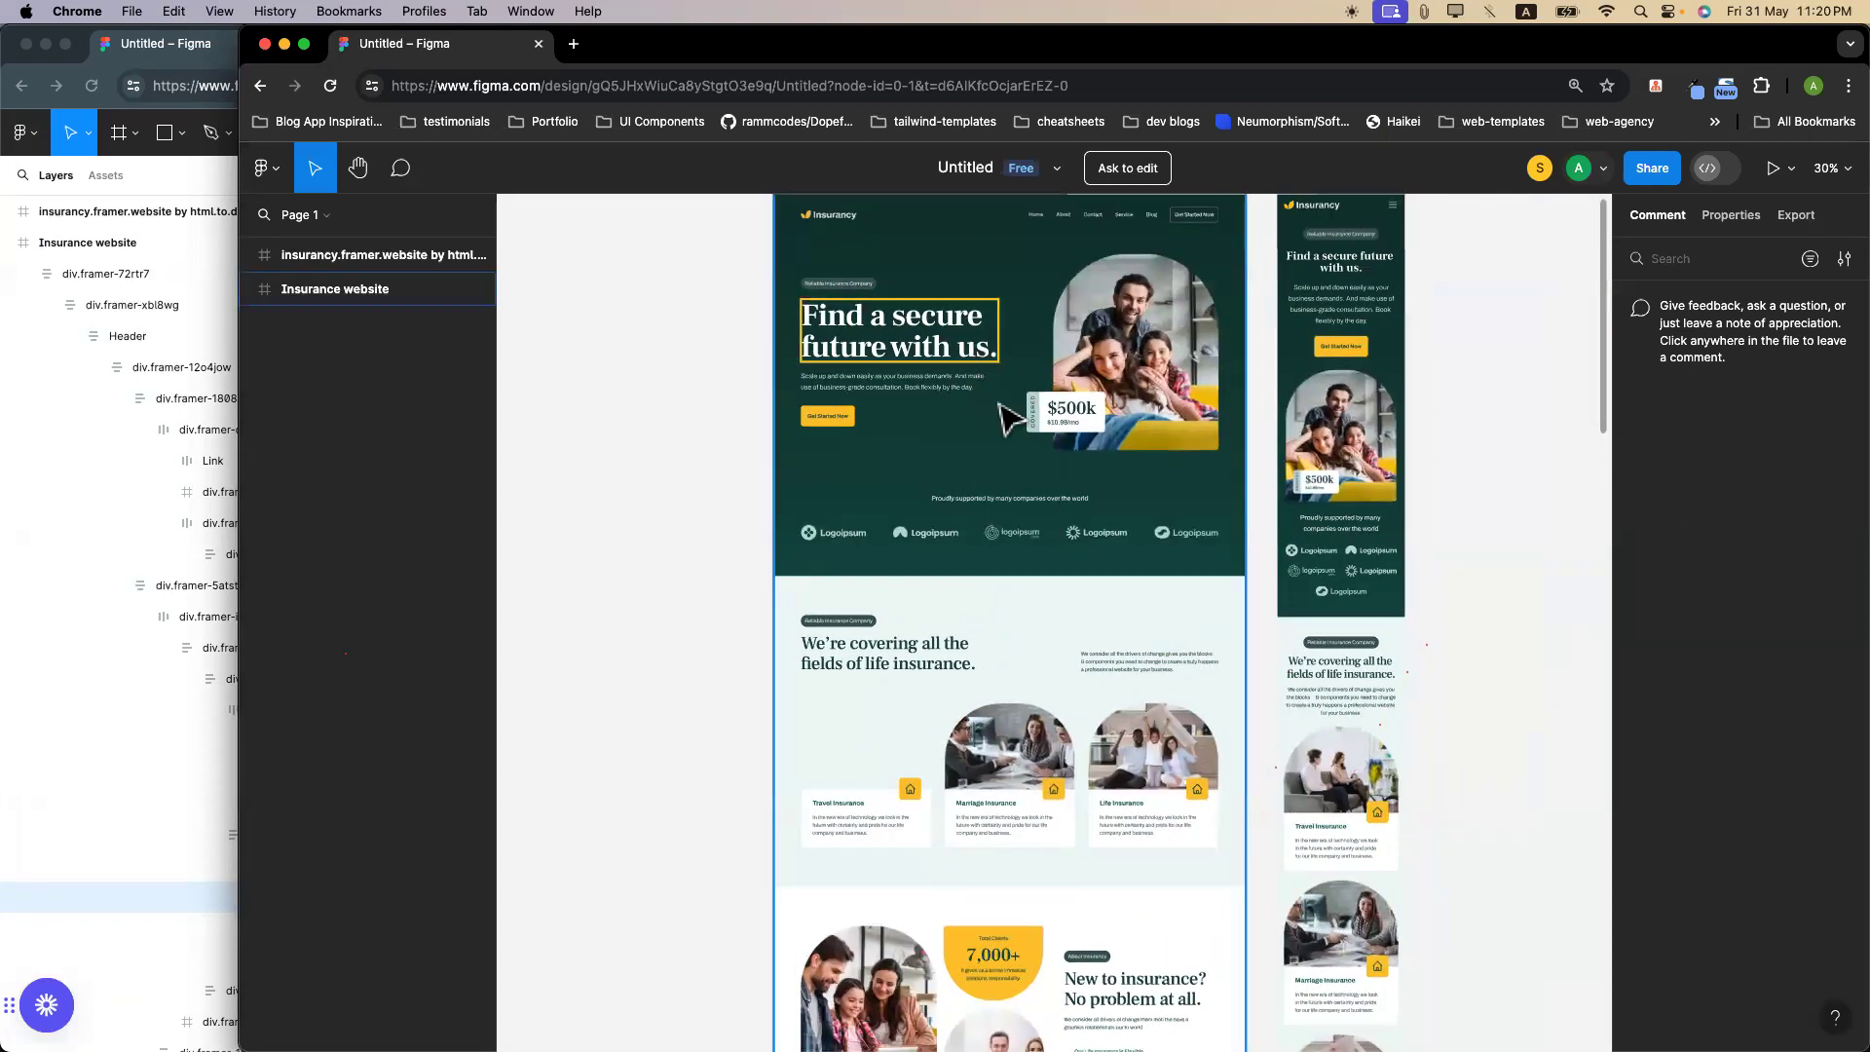
pyautogui.click(1138, 354)
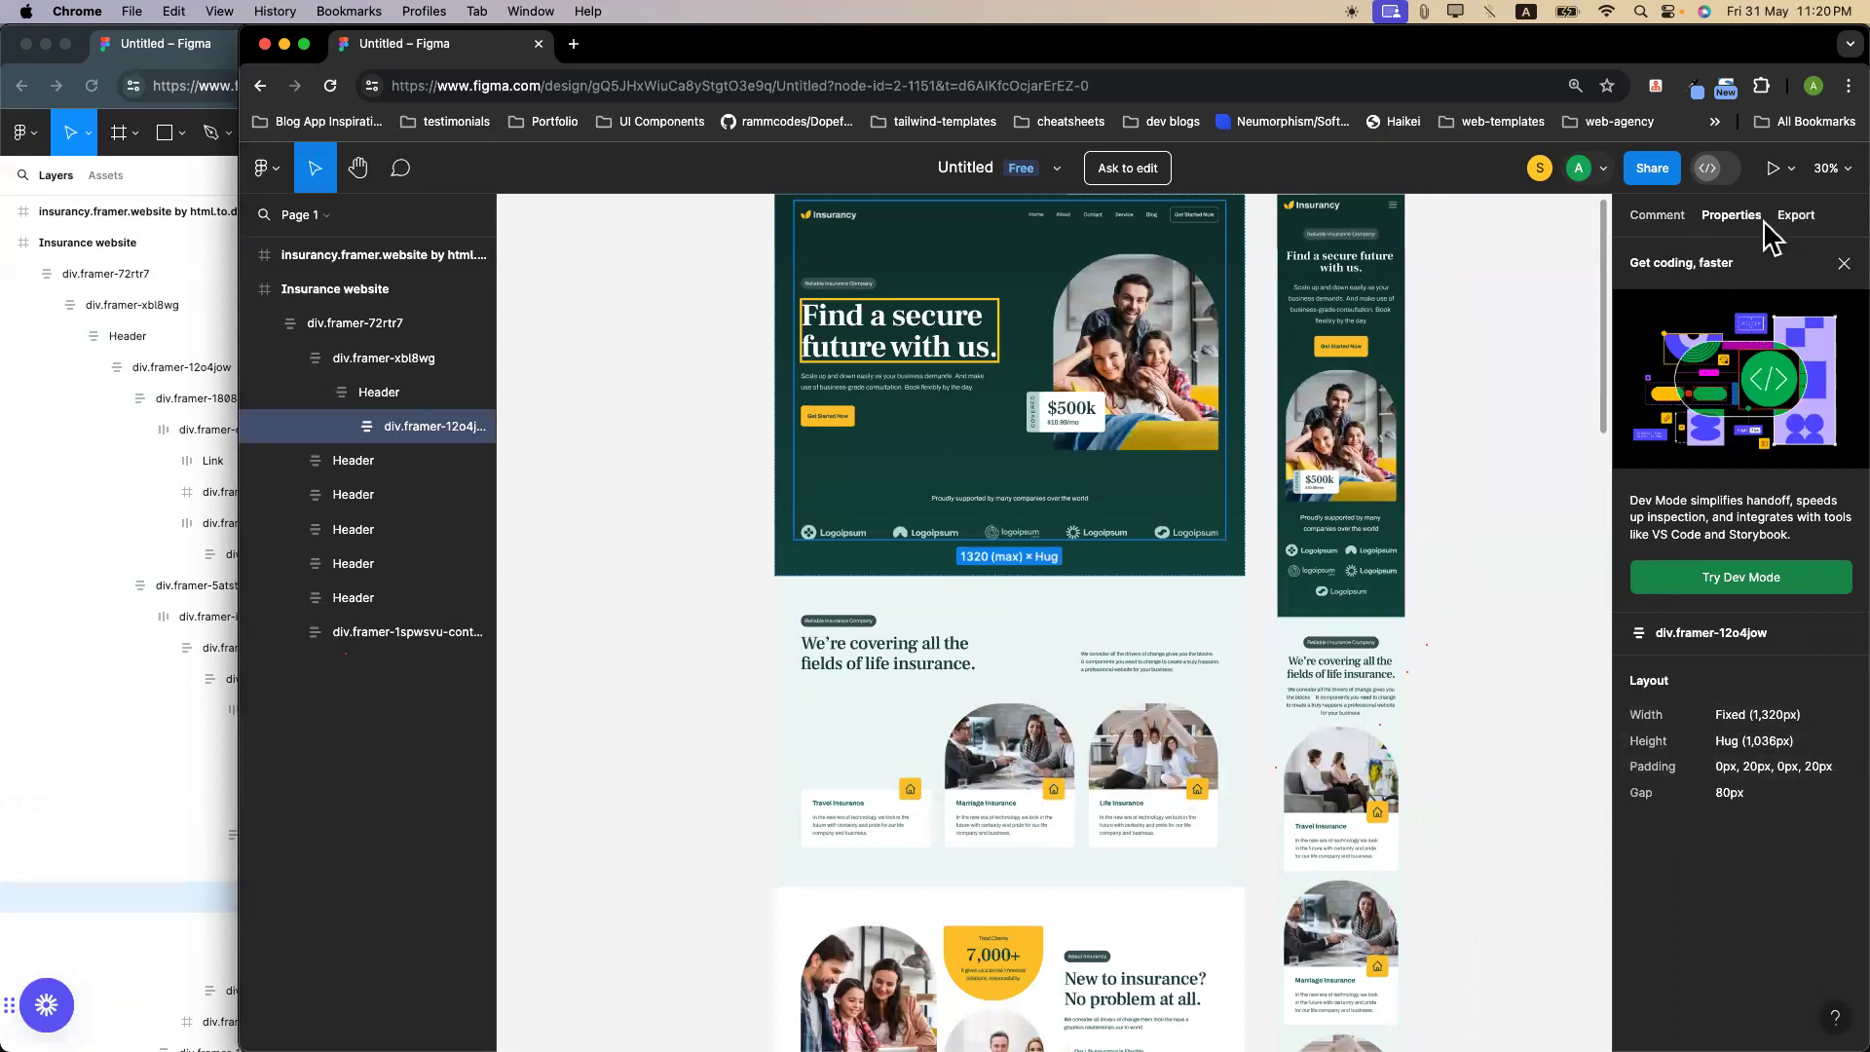
# Dismiss the Dev Mode and tips prompts, then select the 'Find a secure future with us.' headline to read its Frank Ruhl Libre 700, 96 px styling.
pyautogui.click(1843, 265)
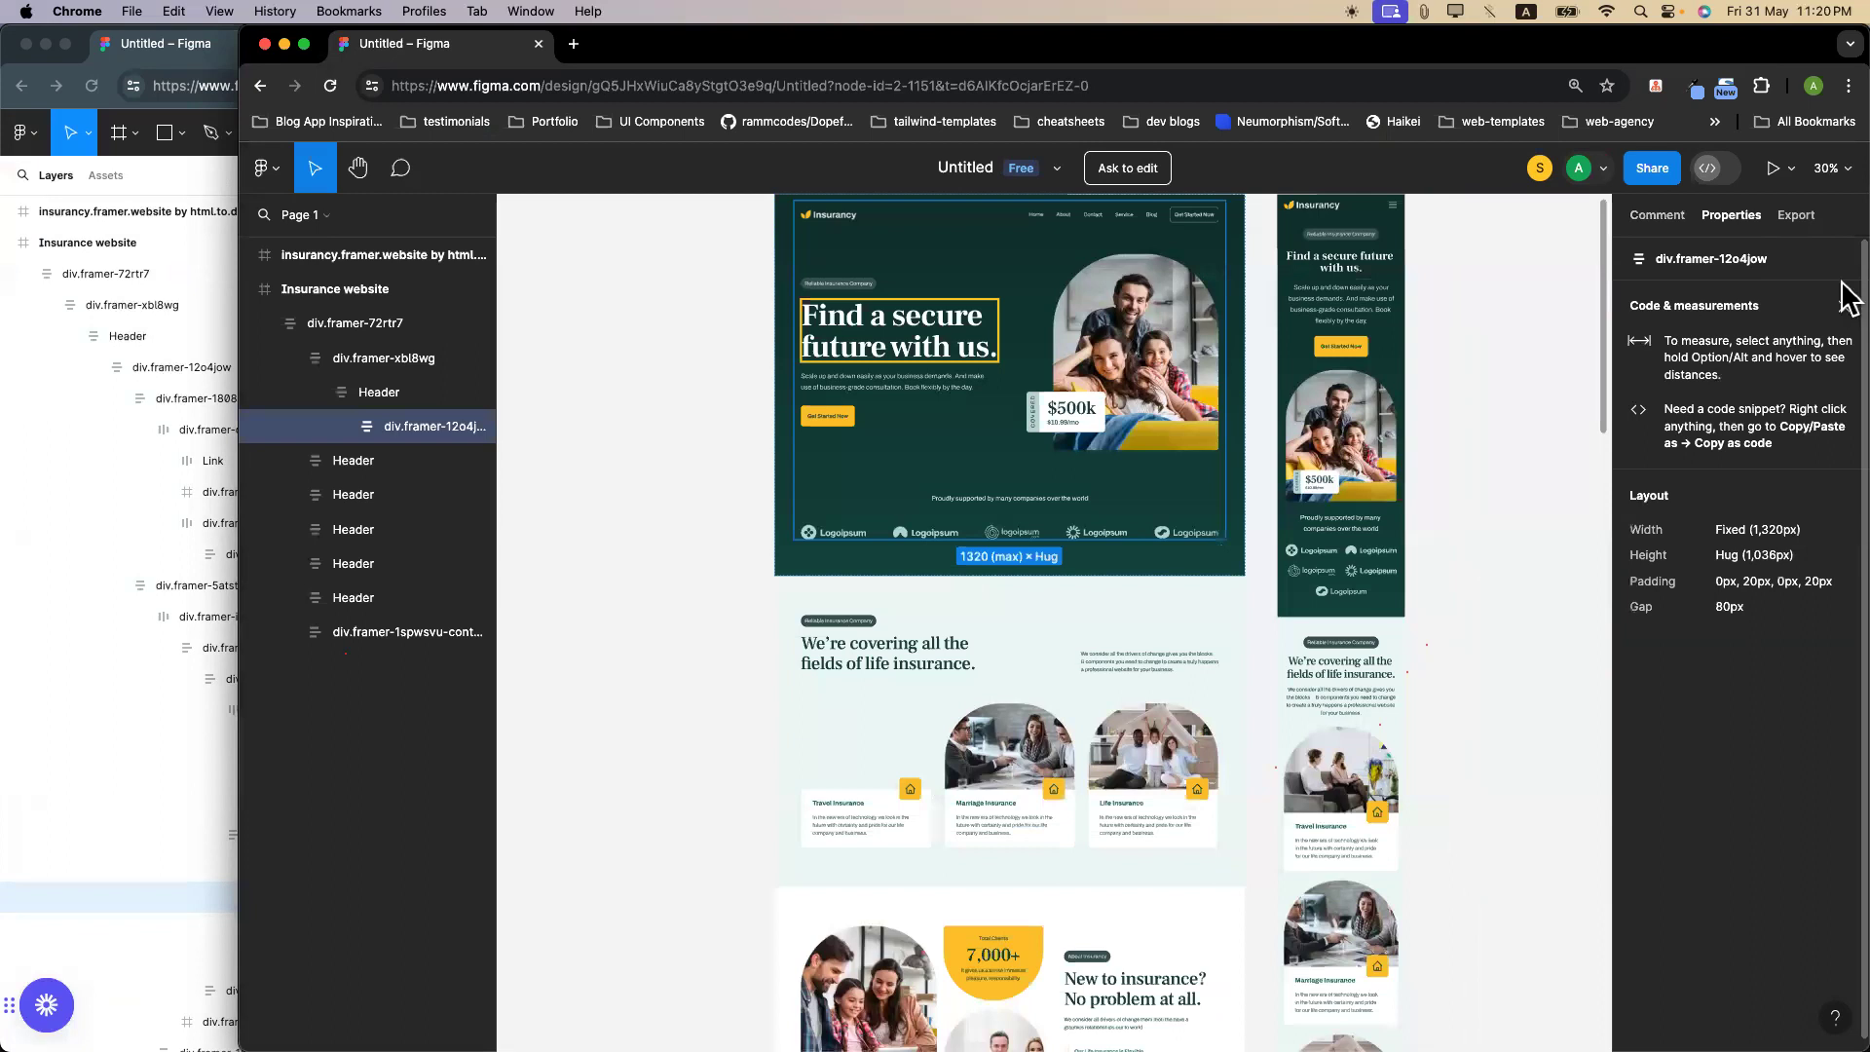
pyautogui.click(1853, 294)
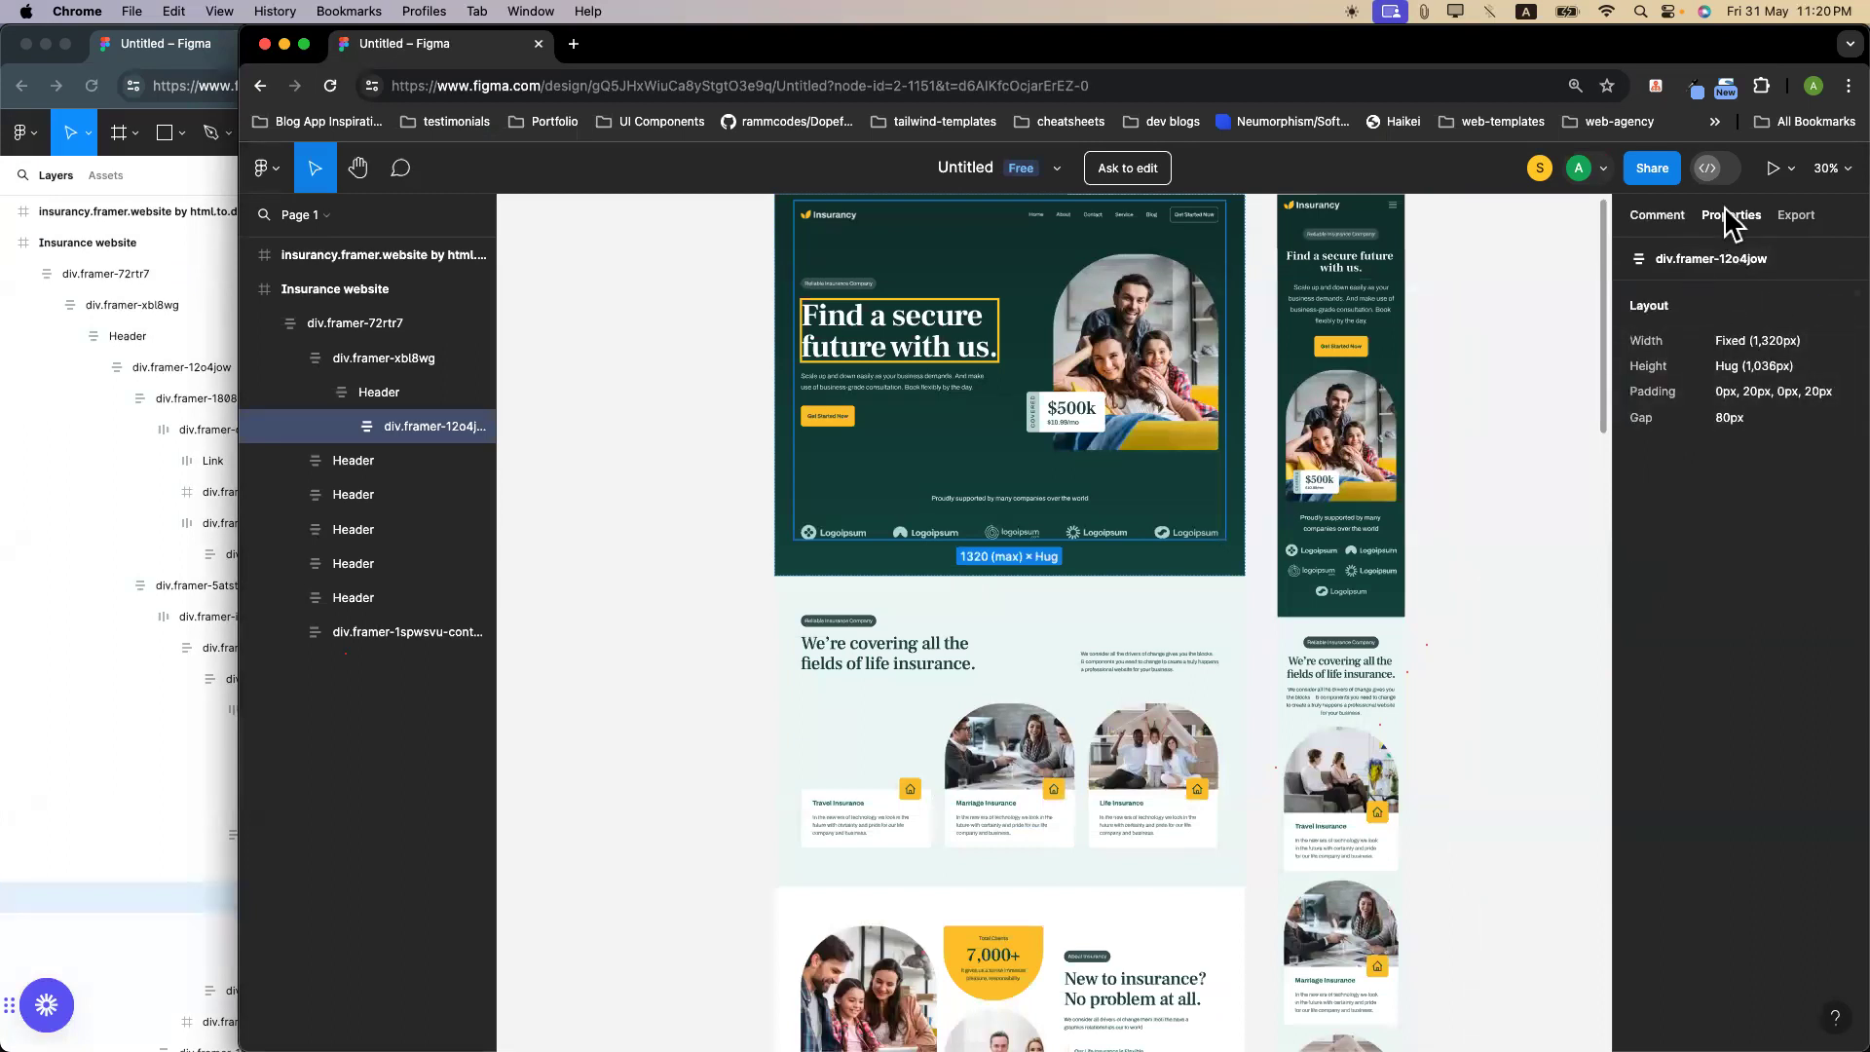
pyautogui.moveTo(1707, 168)
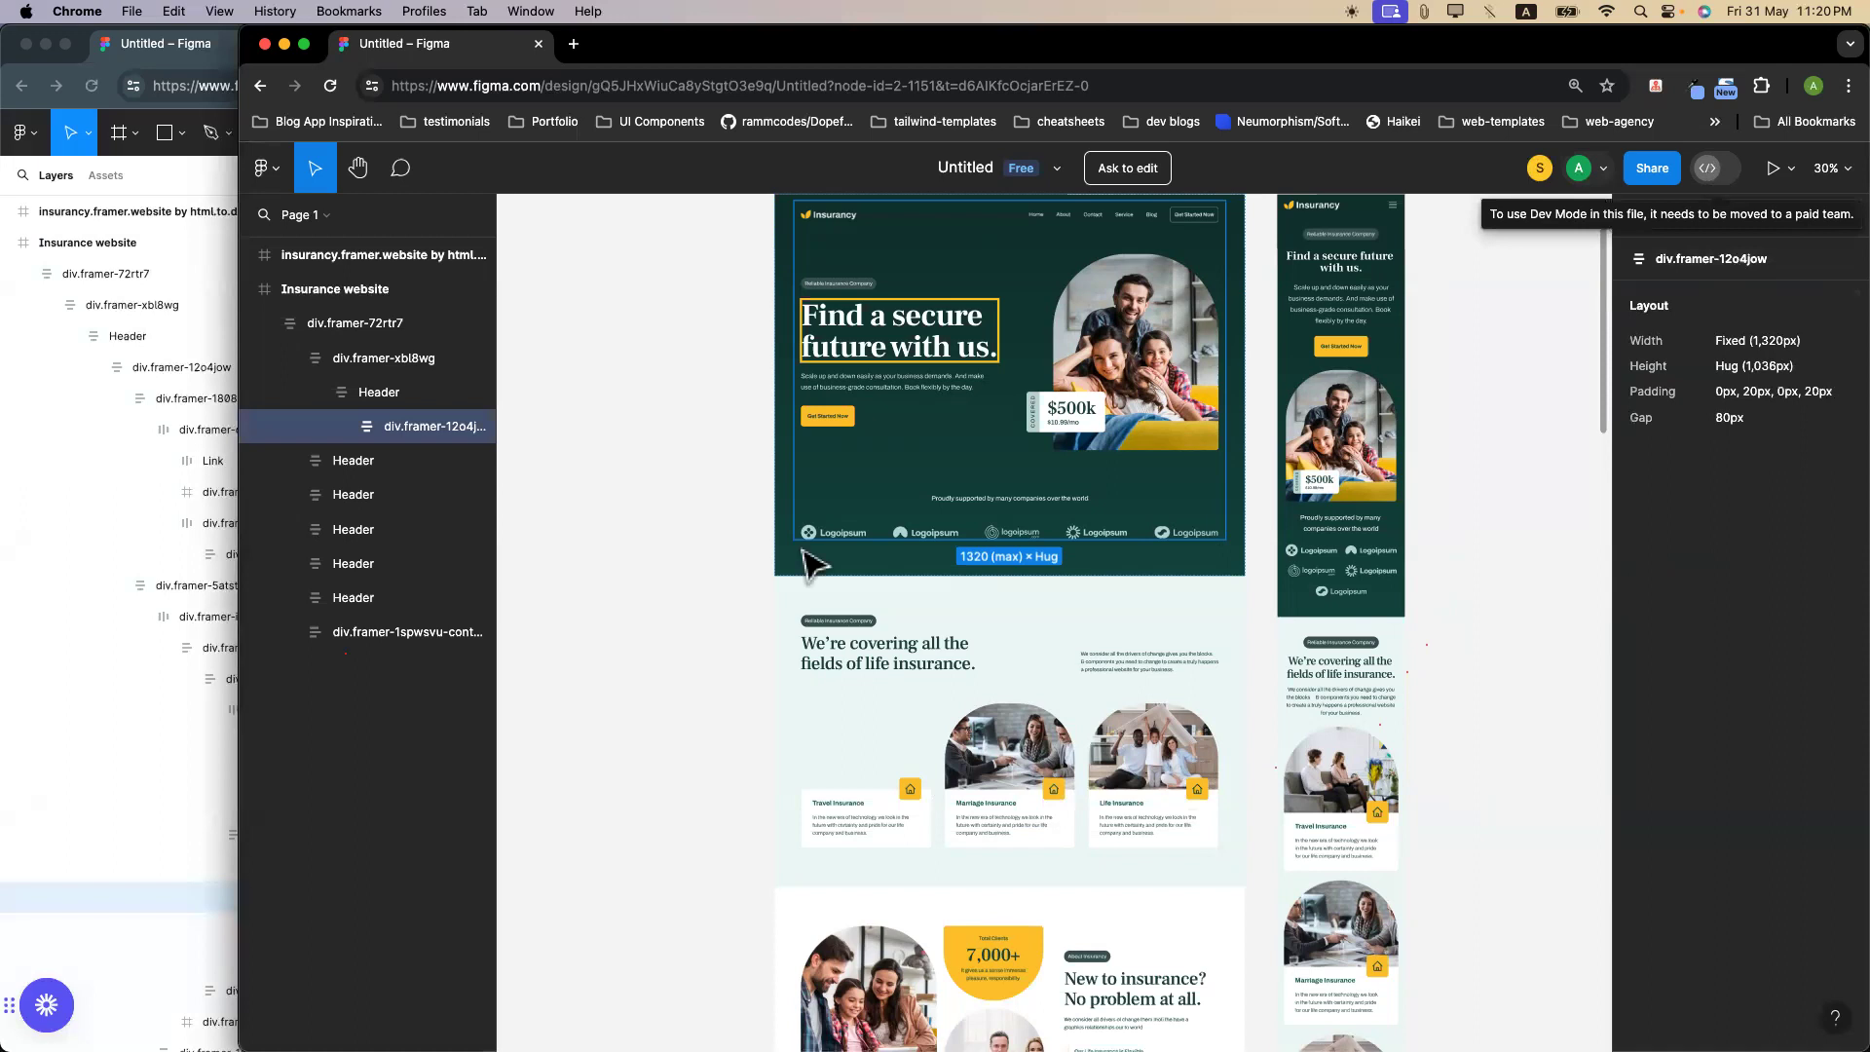
pyautogui.doubleClick(916, 343)
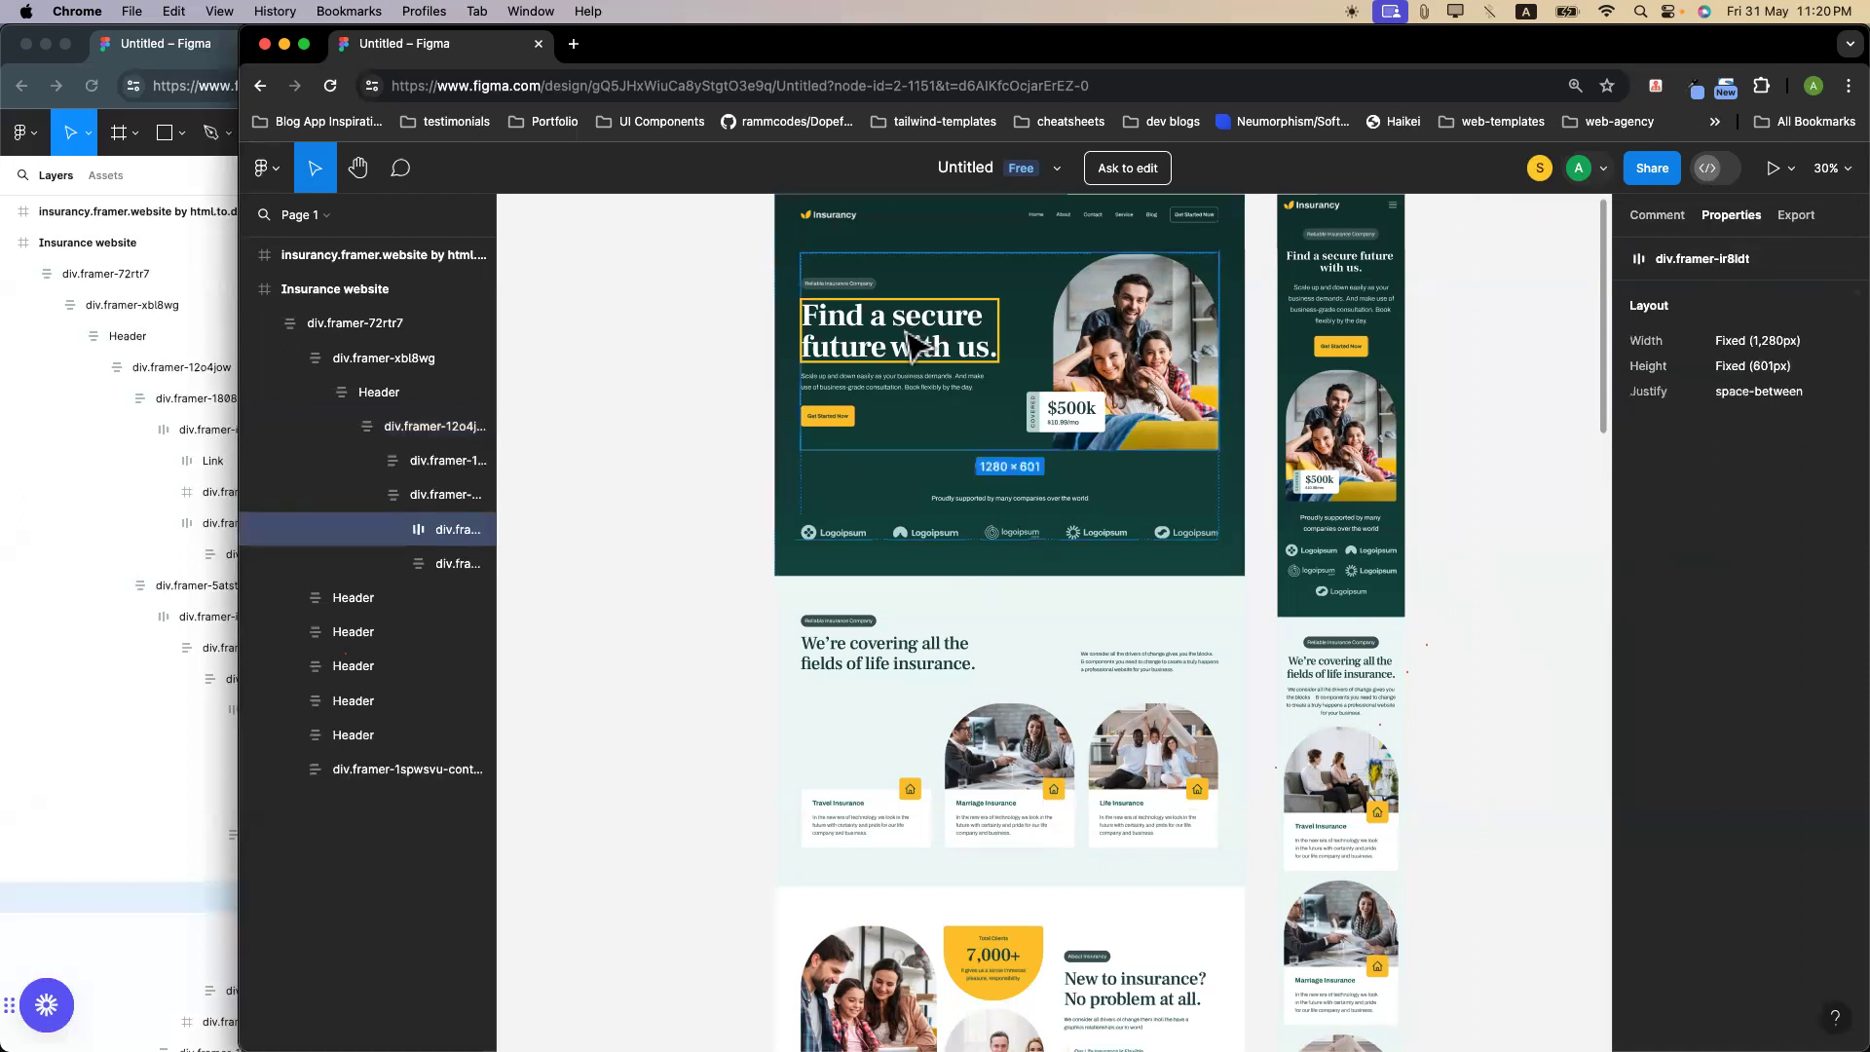
pyautogui.doubleClick(916, 343)
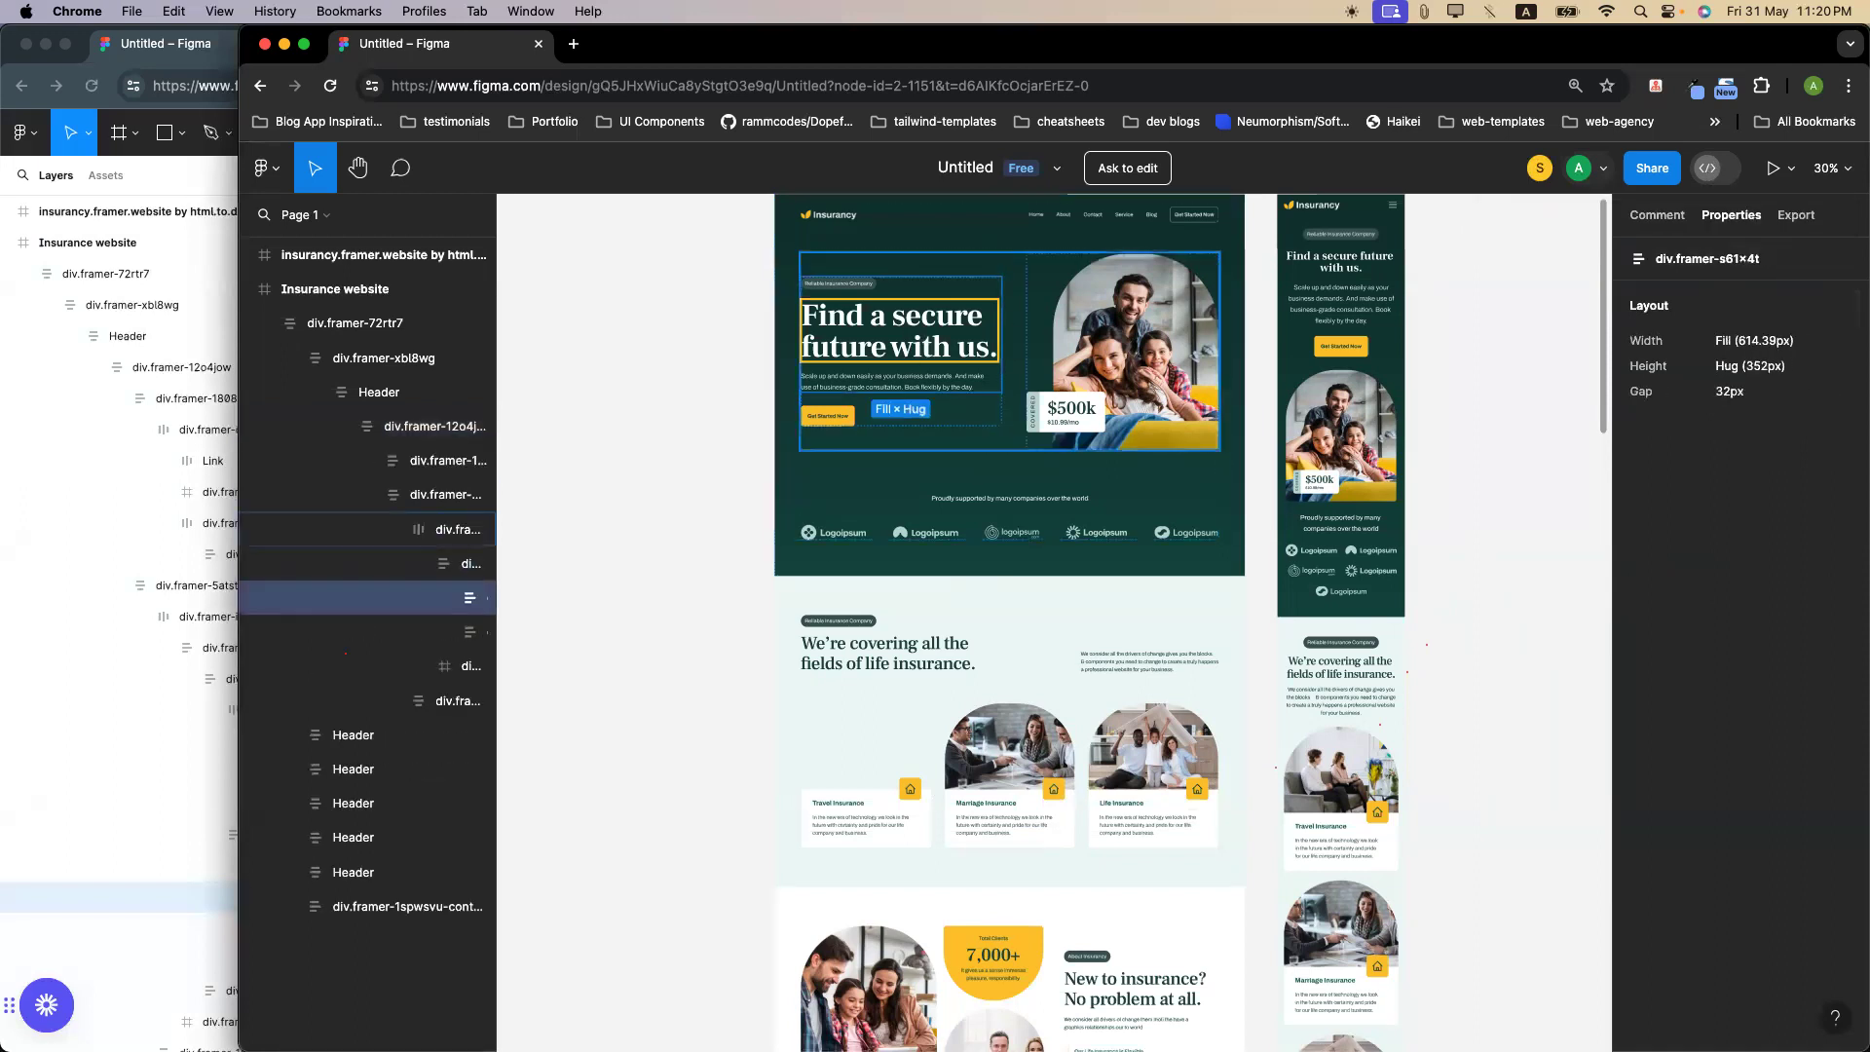
pyautogui.click(1662, 219)
pyautogui.click(1732, 215)
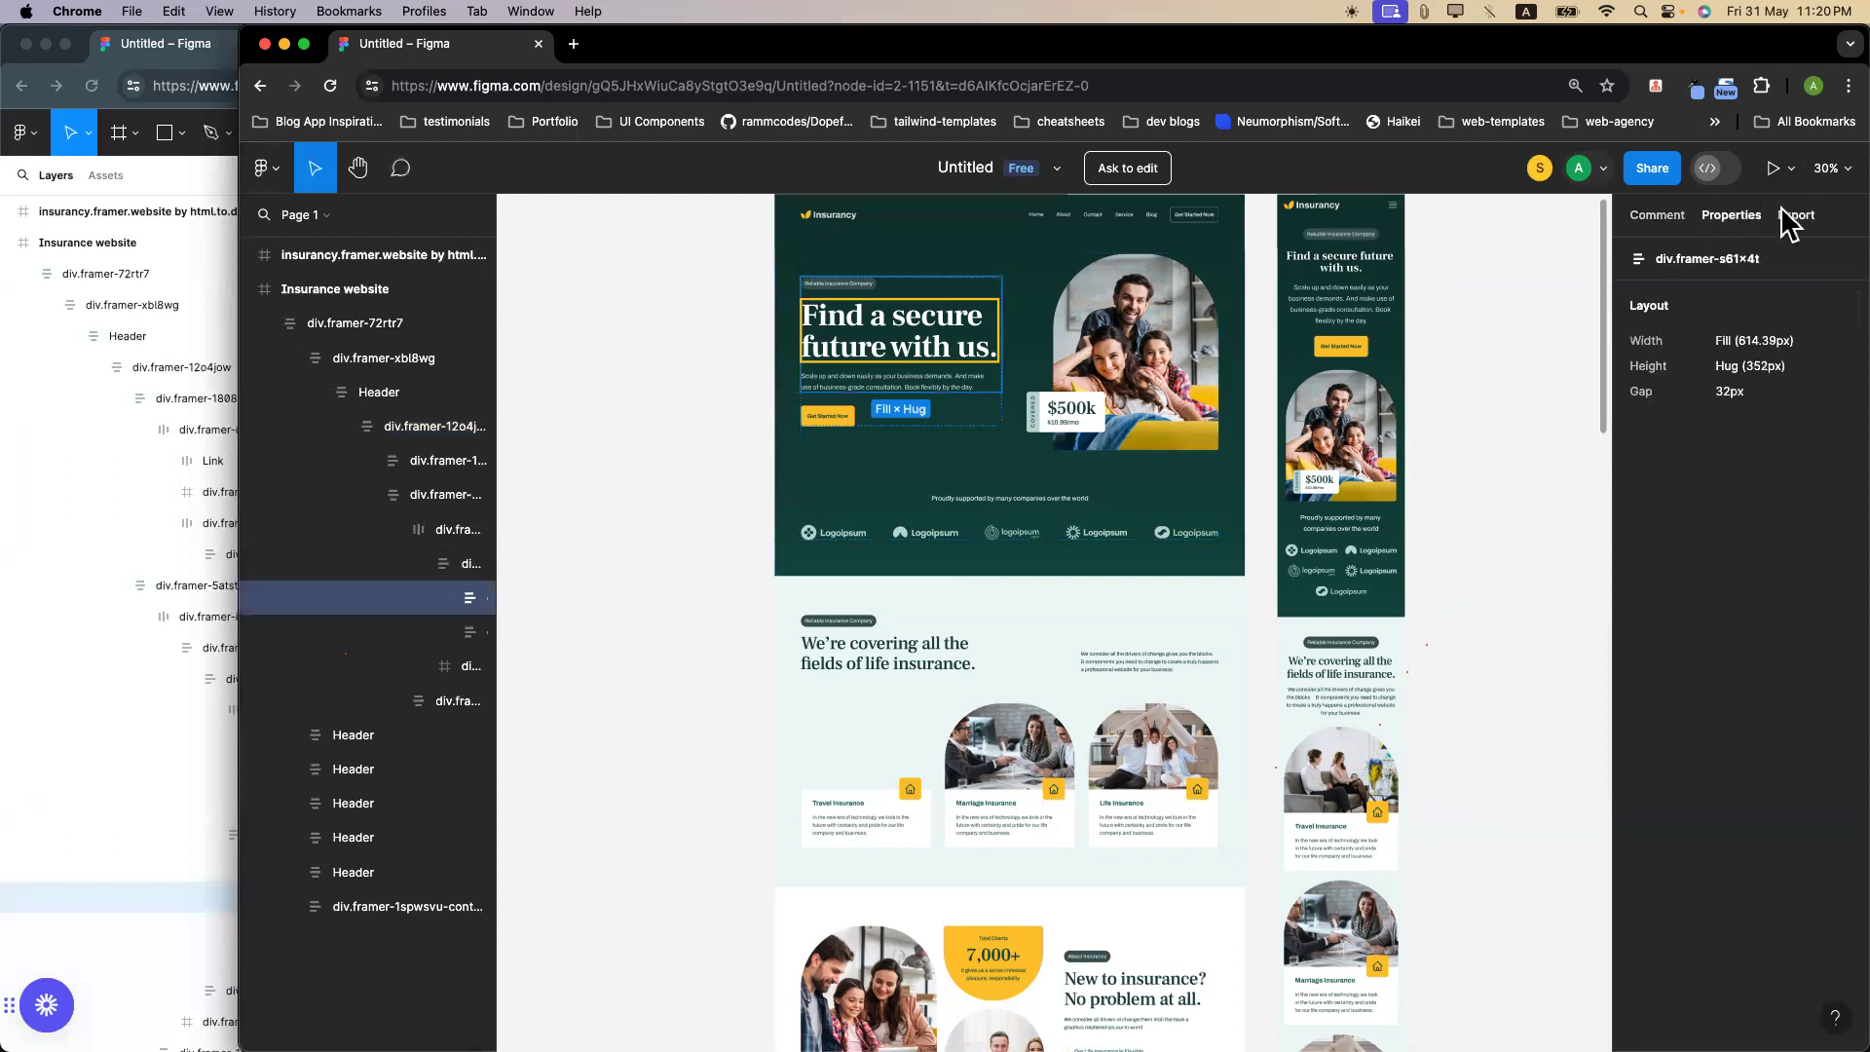
pyautogui.moveTo(1739, 424)
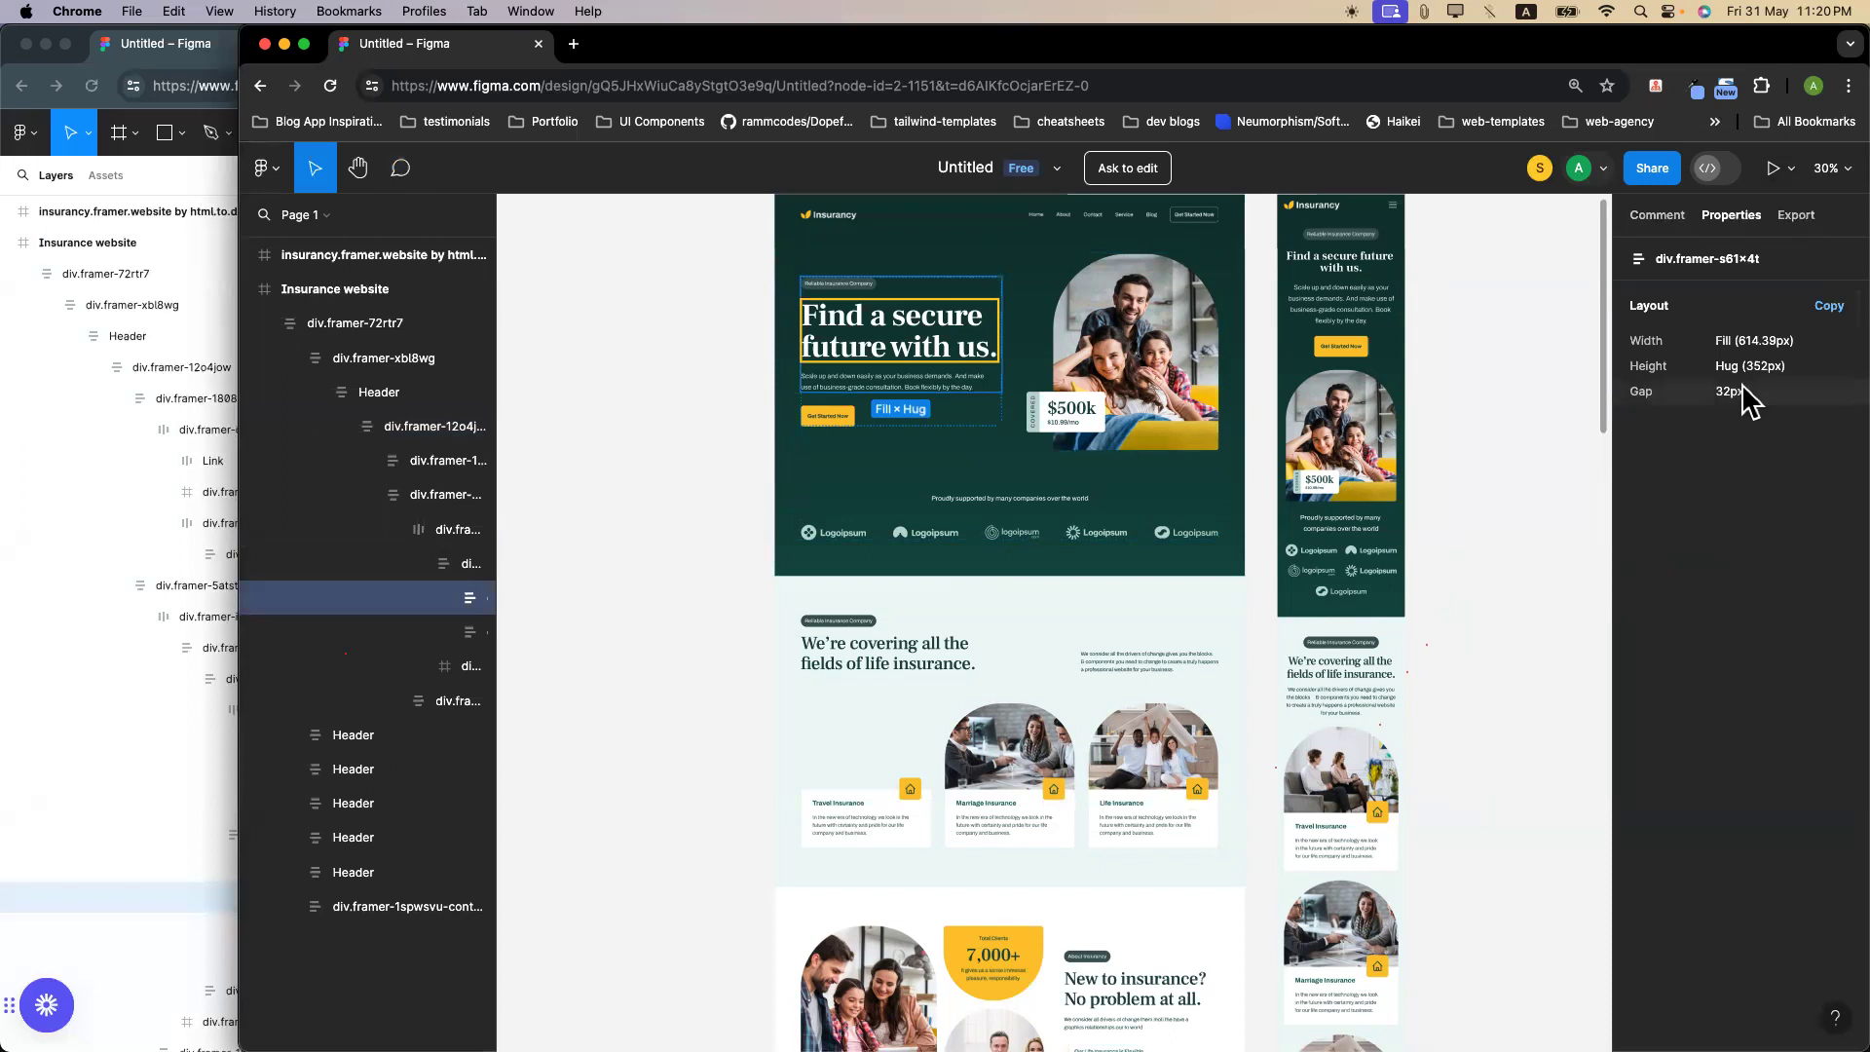
pyautogui.click(906, 353)
pyautogui.click(906, 353)
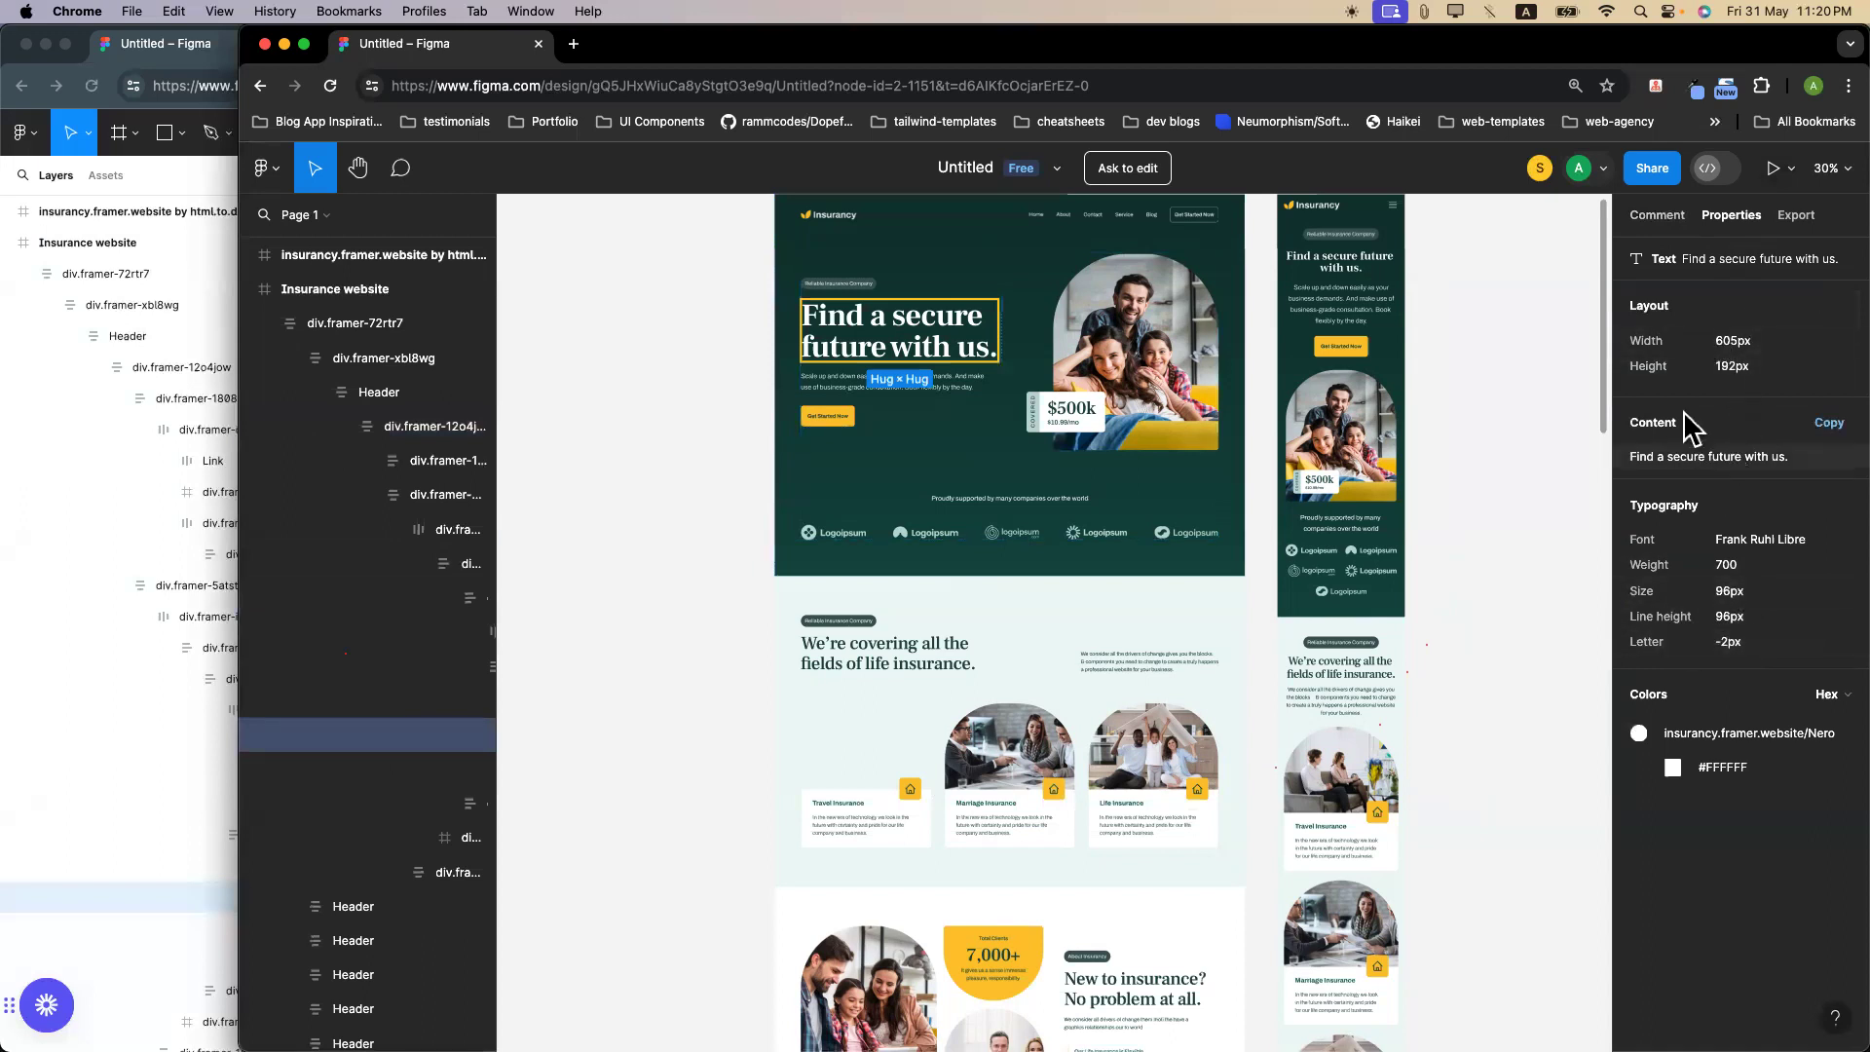
pyautogui.scroll(3, 1200, 590)
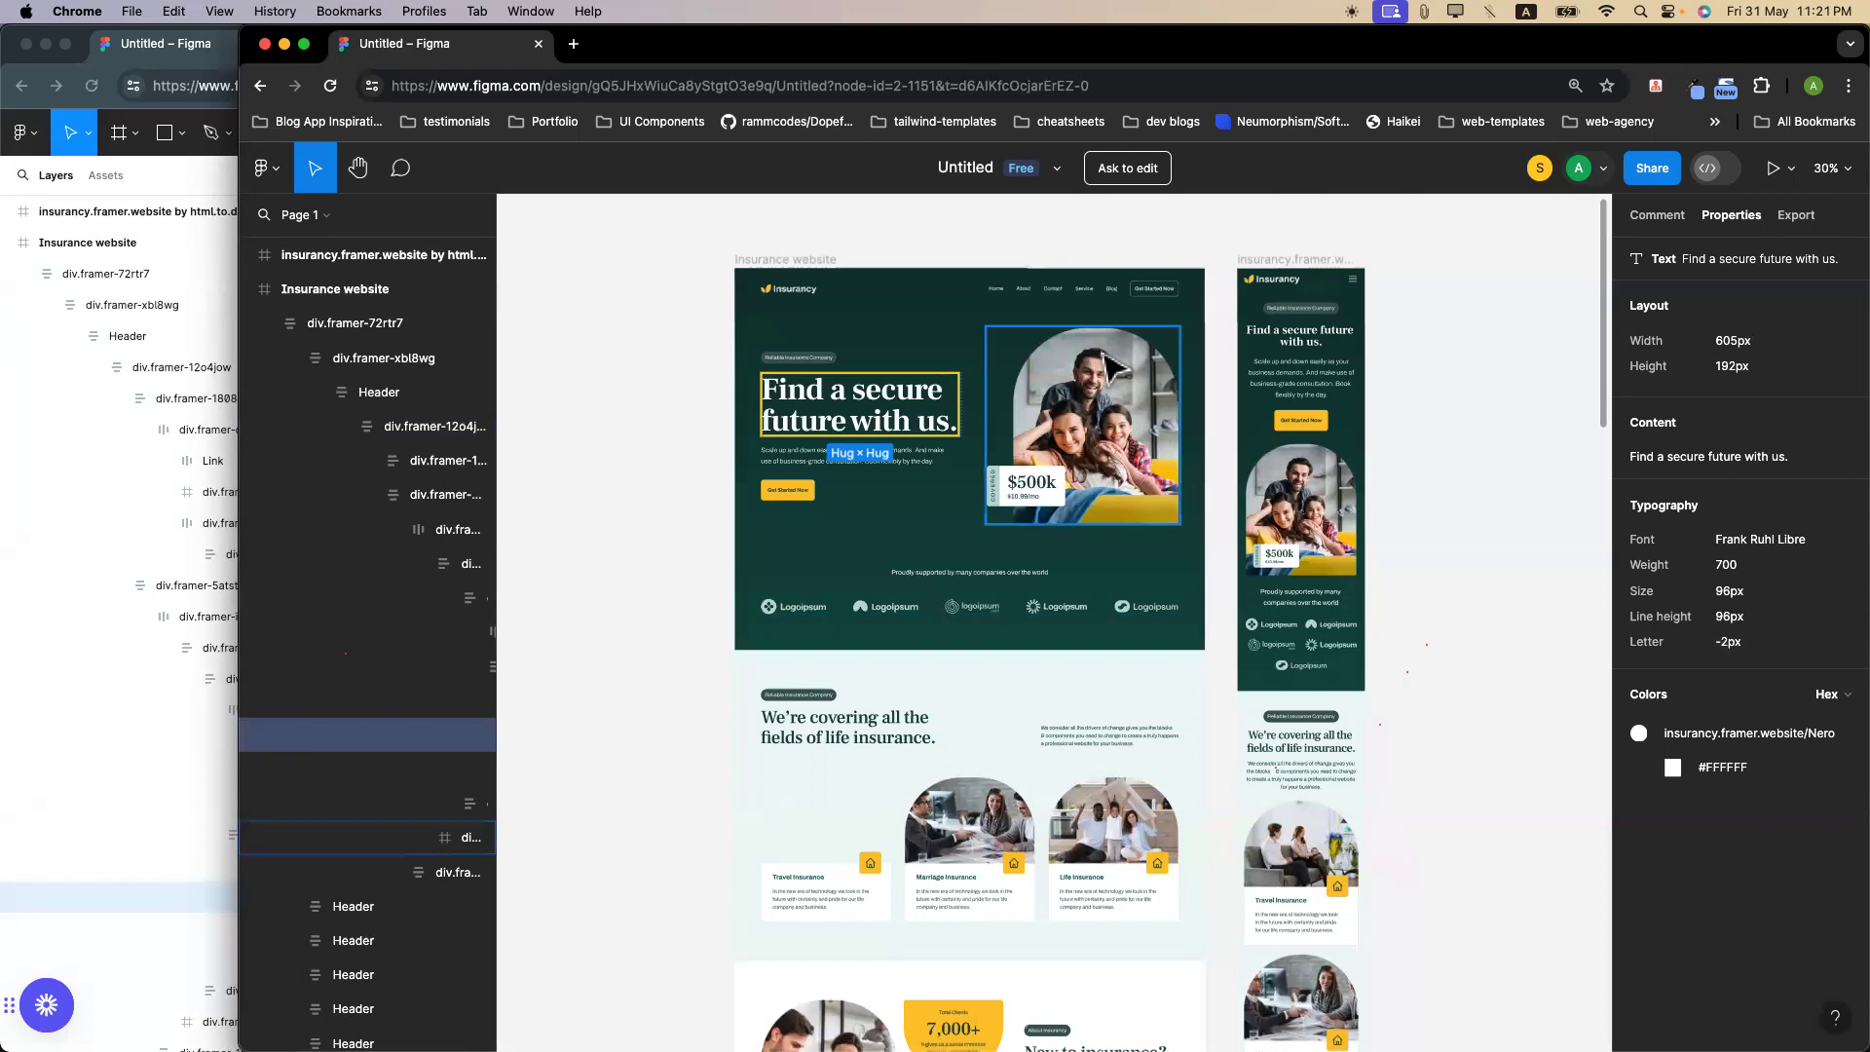
# Inspect the Get Started Now button's container, link frame, label and surrounding spacing.
pyautogui.click(805, 494)
pyautogui.click(819, 495)
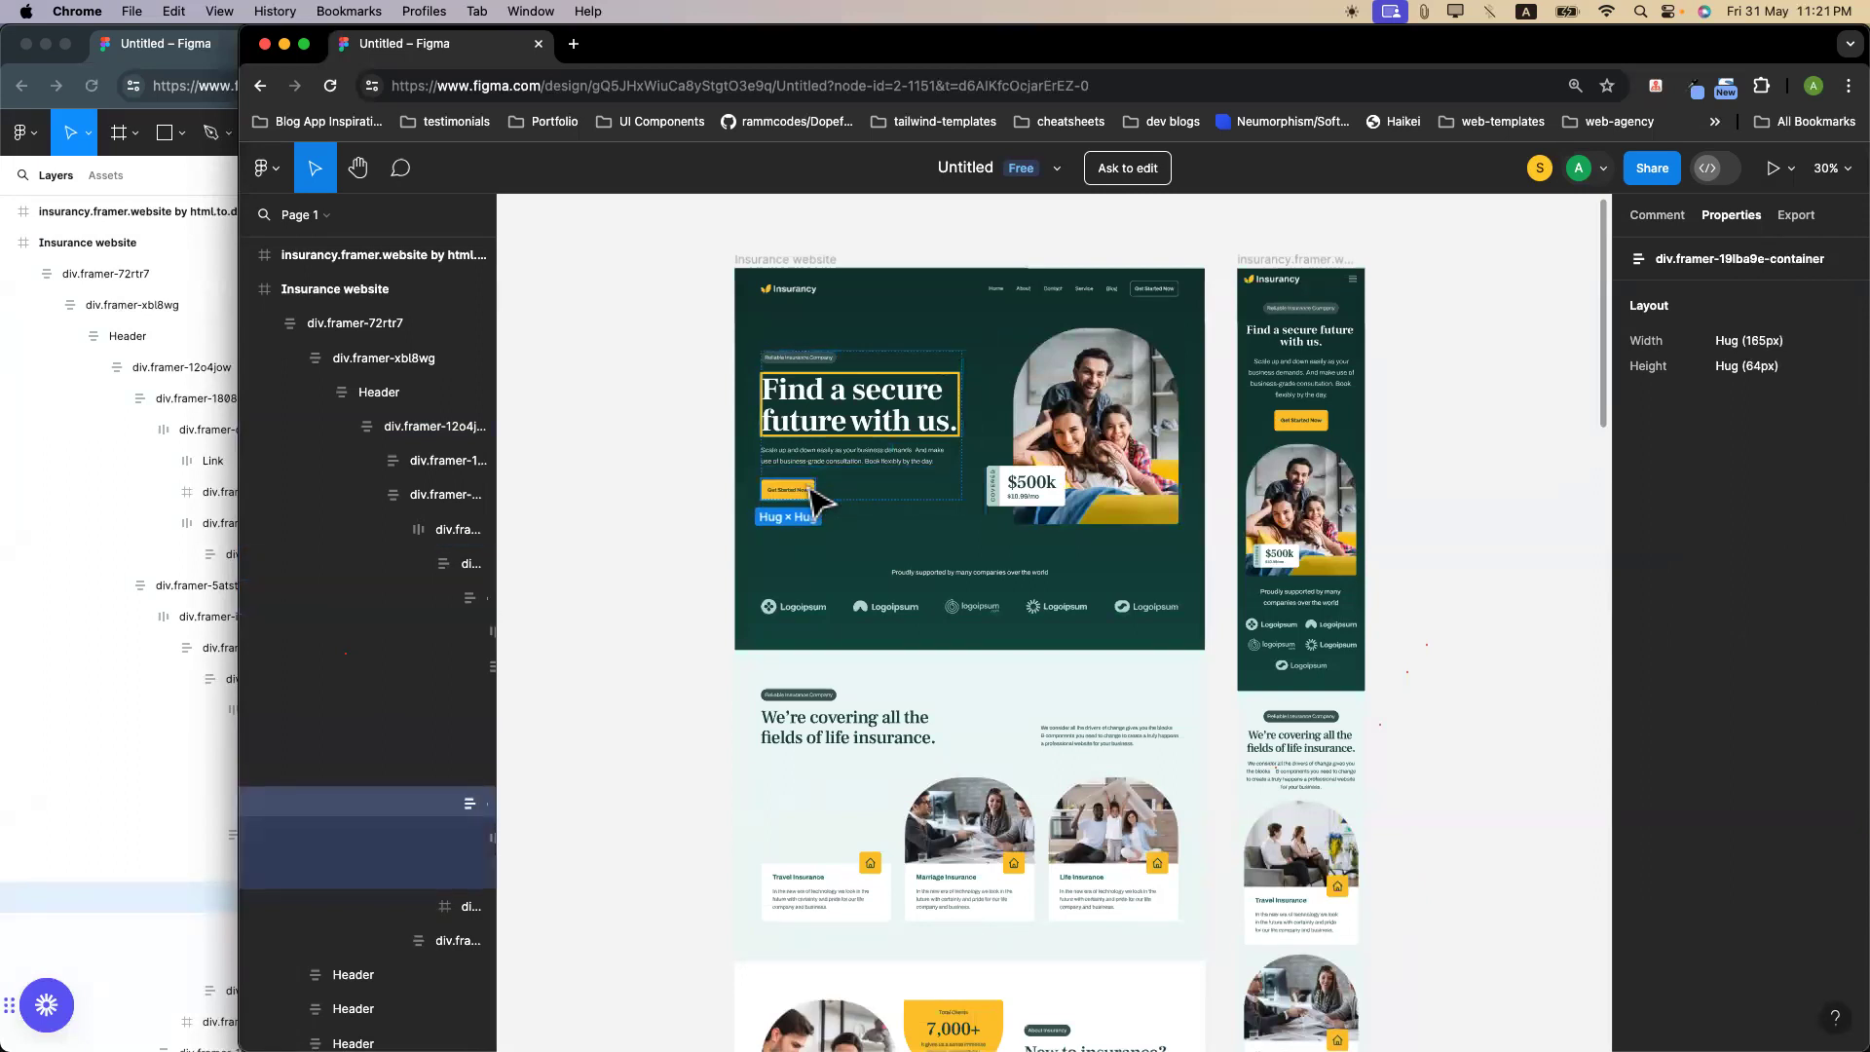
pyautogui.click(826, 487)
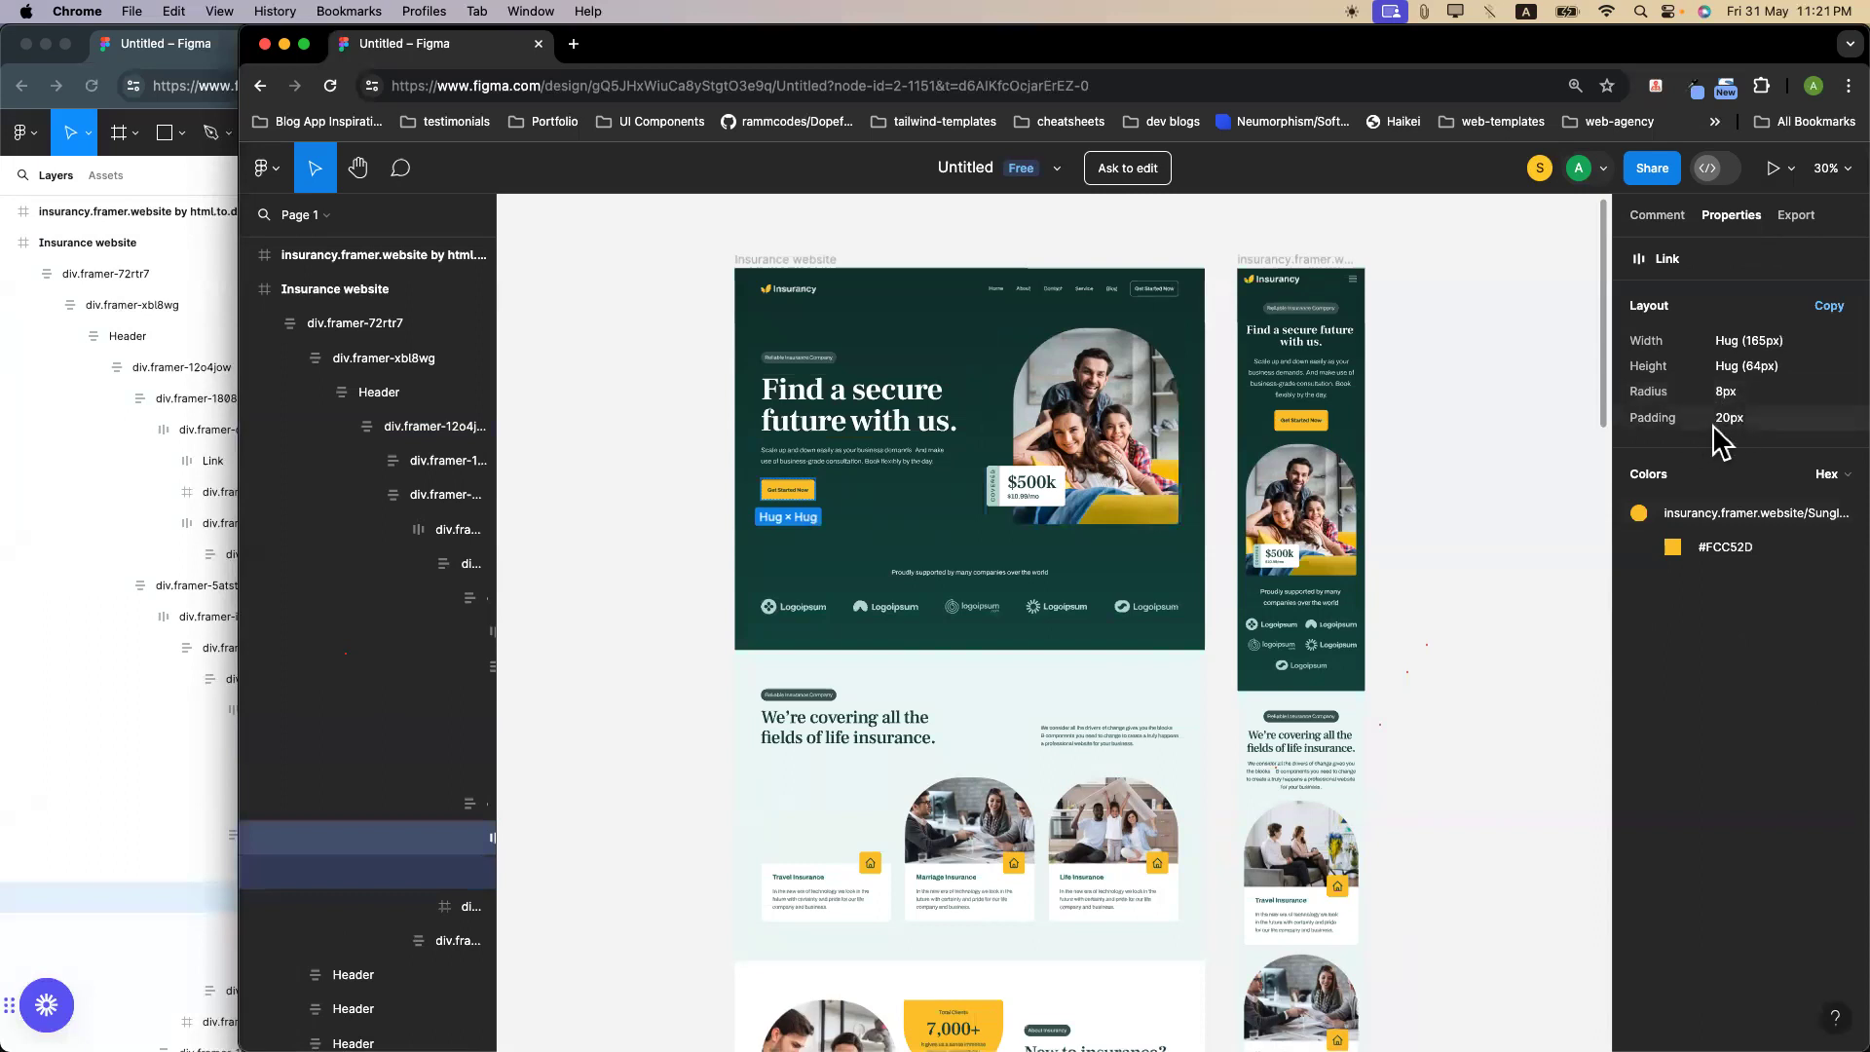
pyautogui.scroll(5, 775, 531)
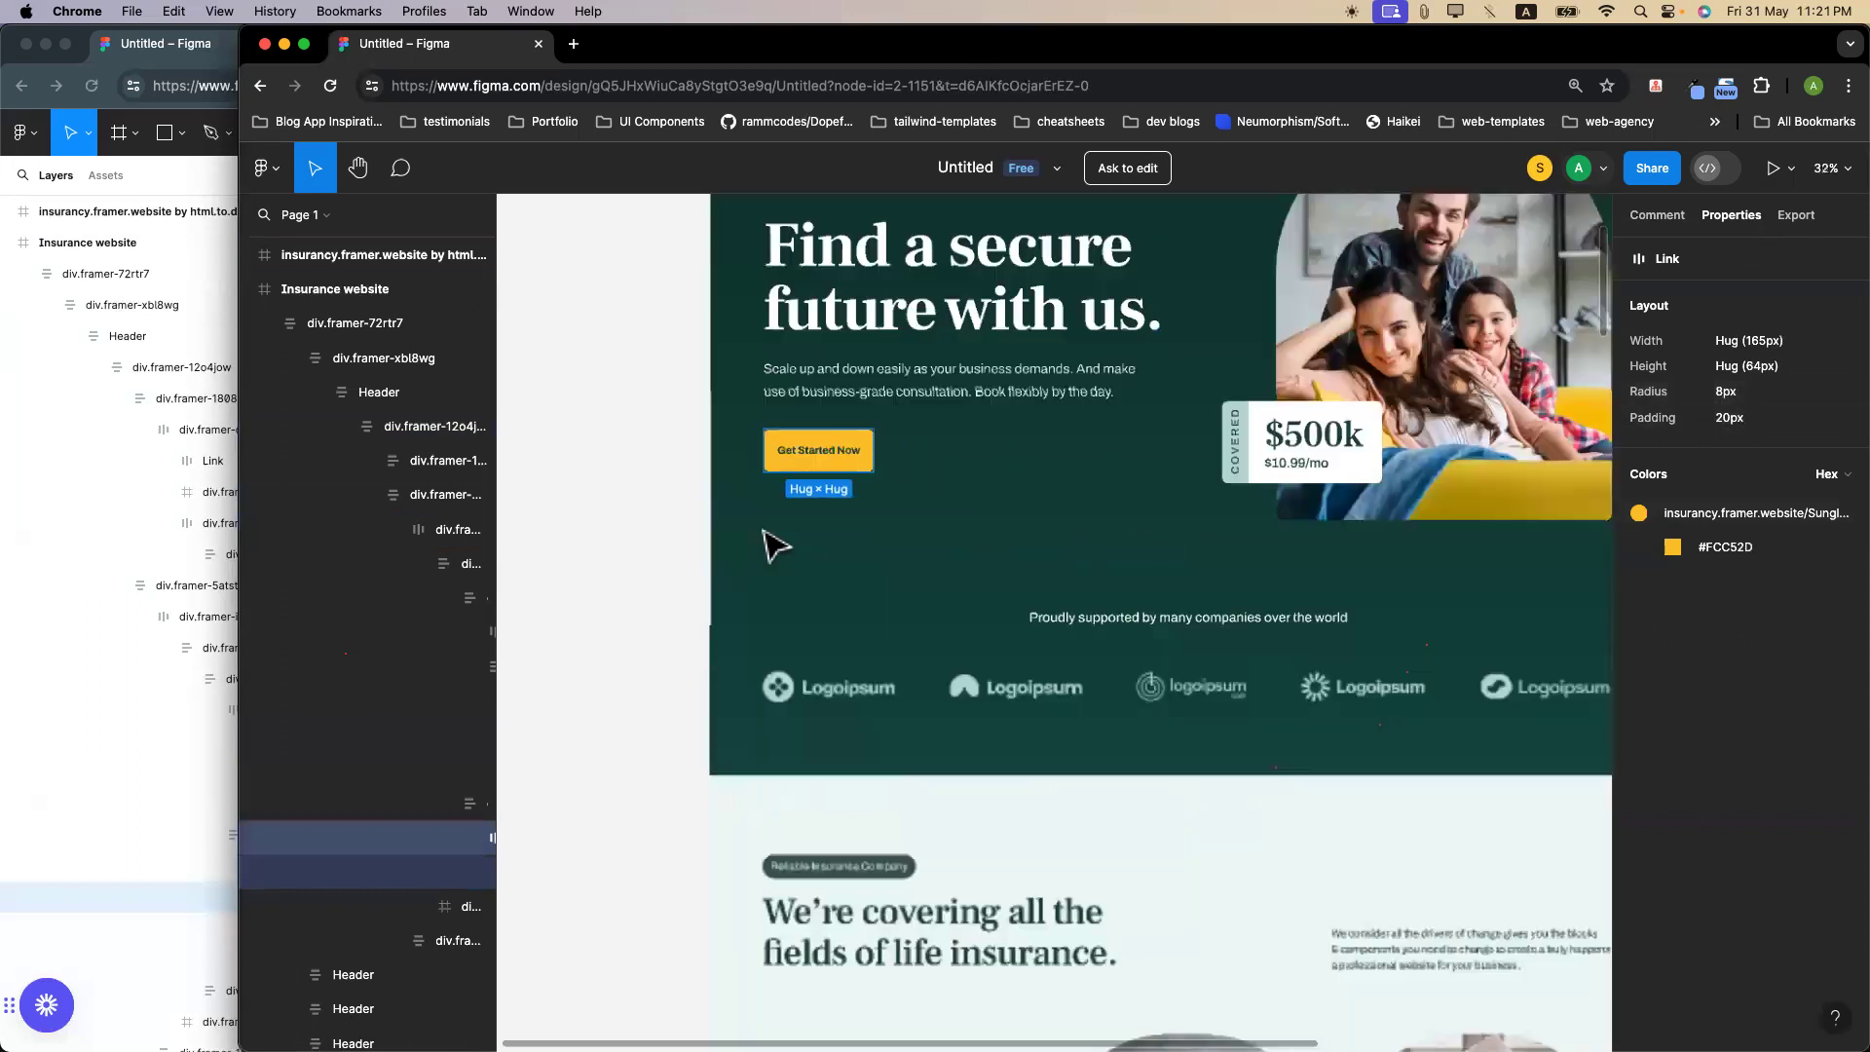
pyautogui.doubleClick(851, 437)
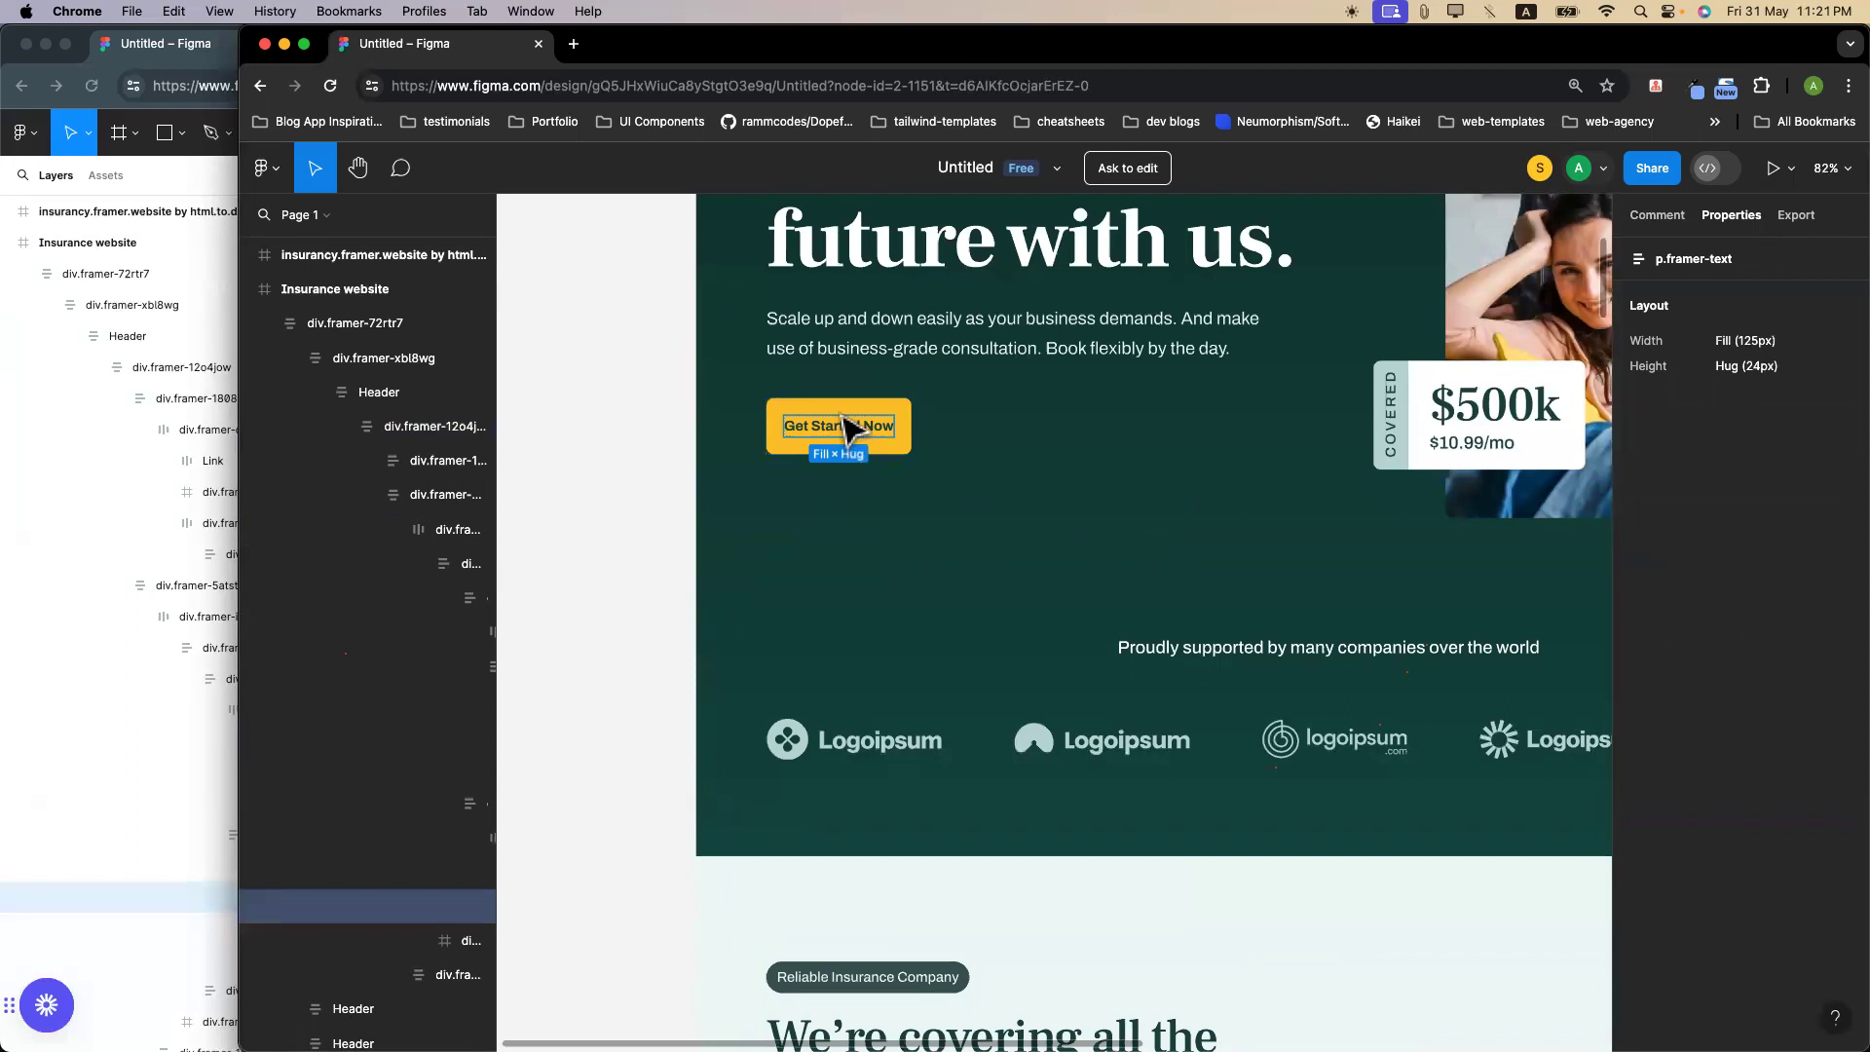
pyautogui.press('alt')
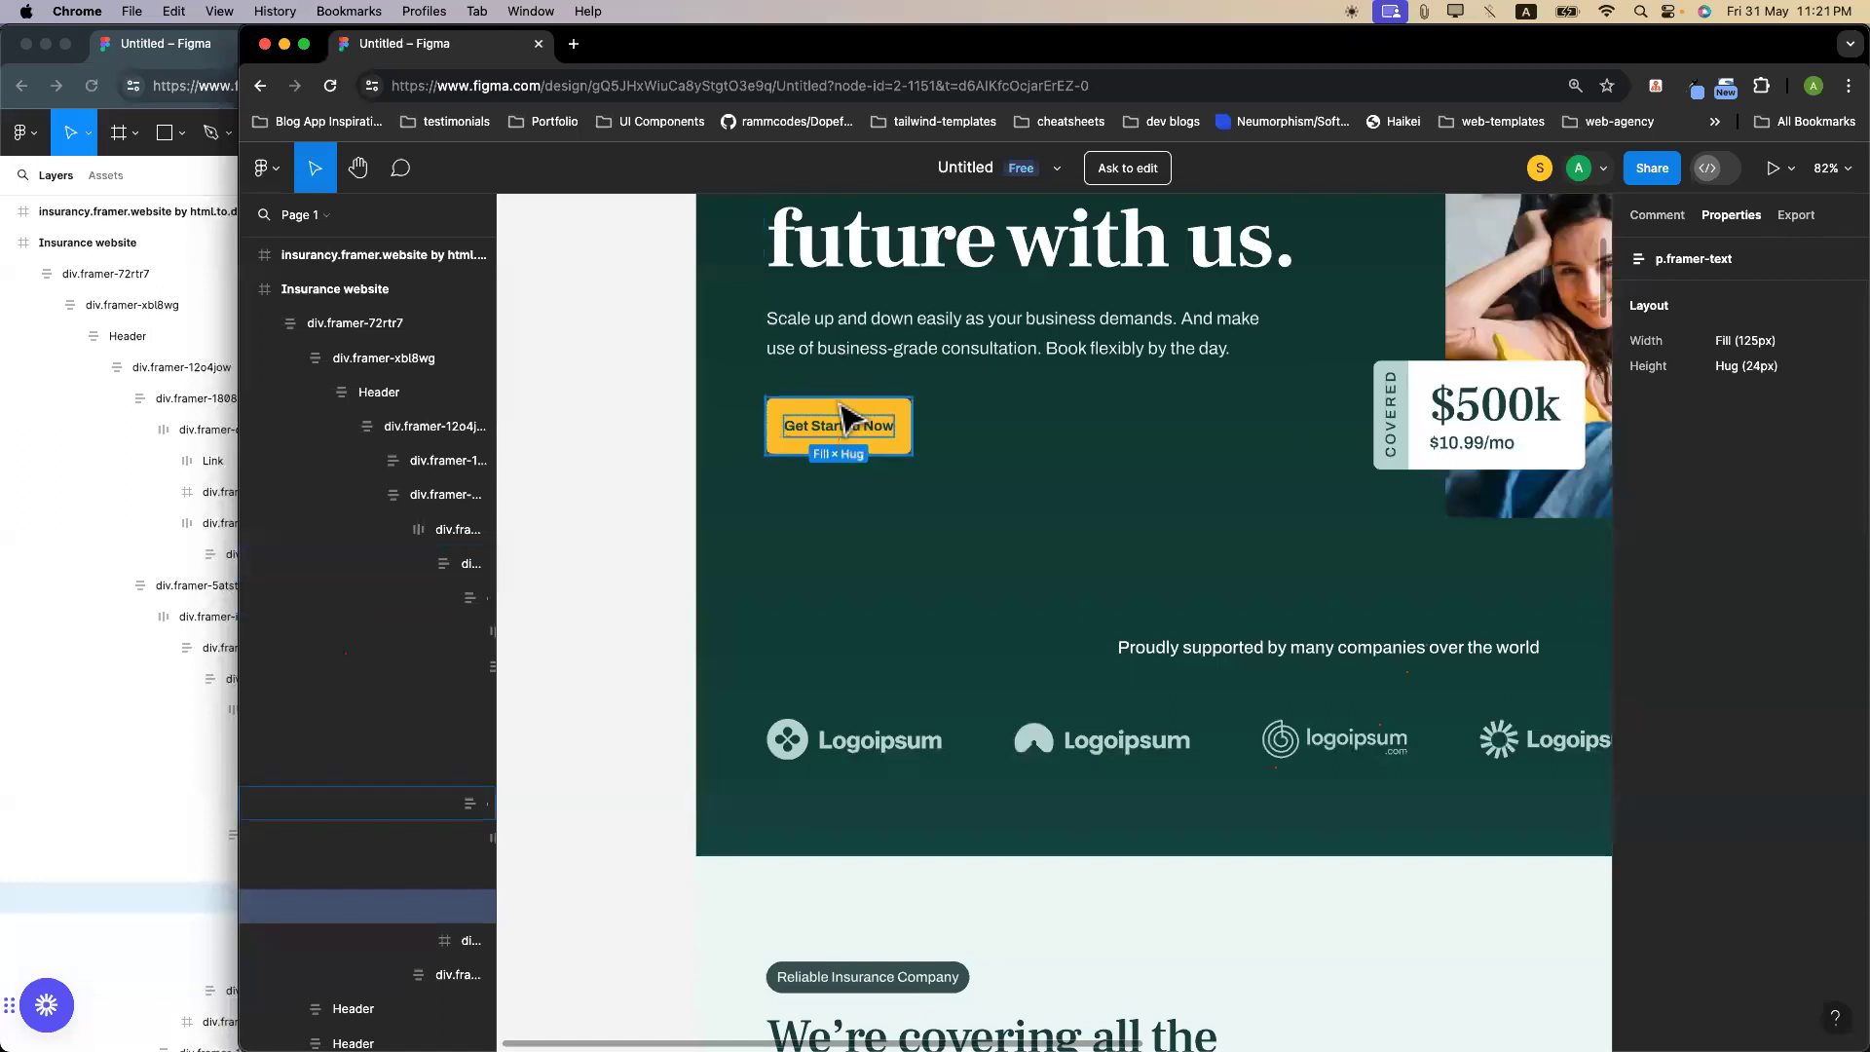
pyautogui.click(839, 409)
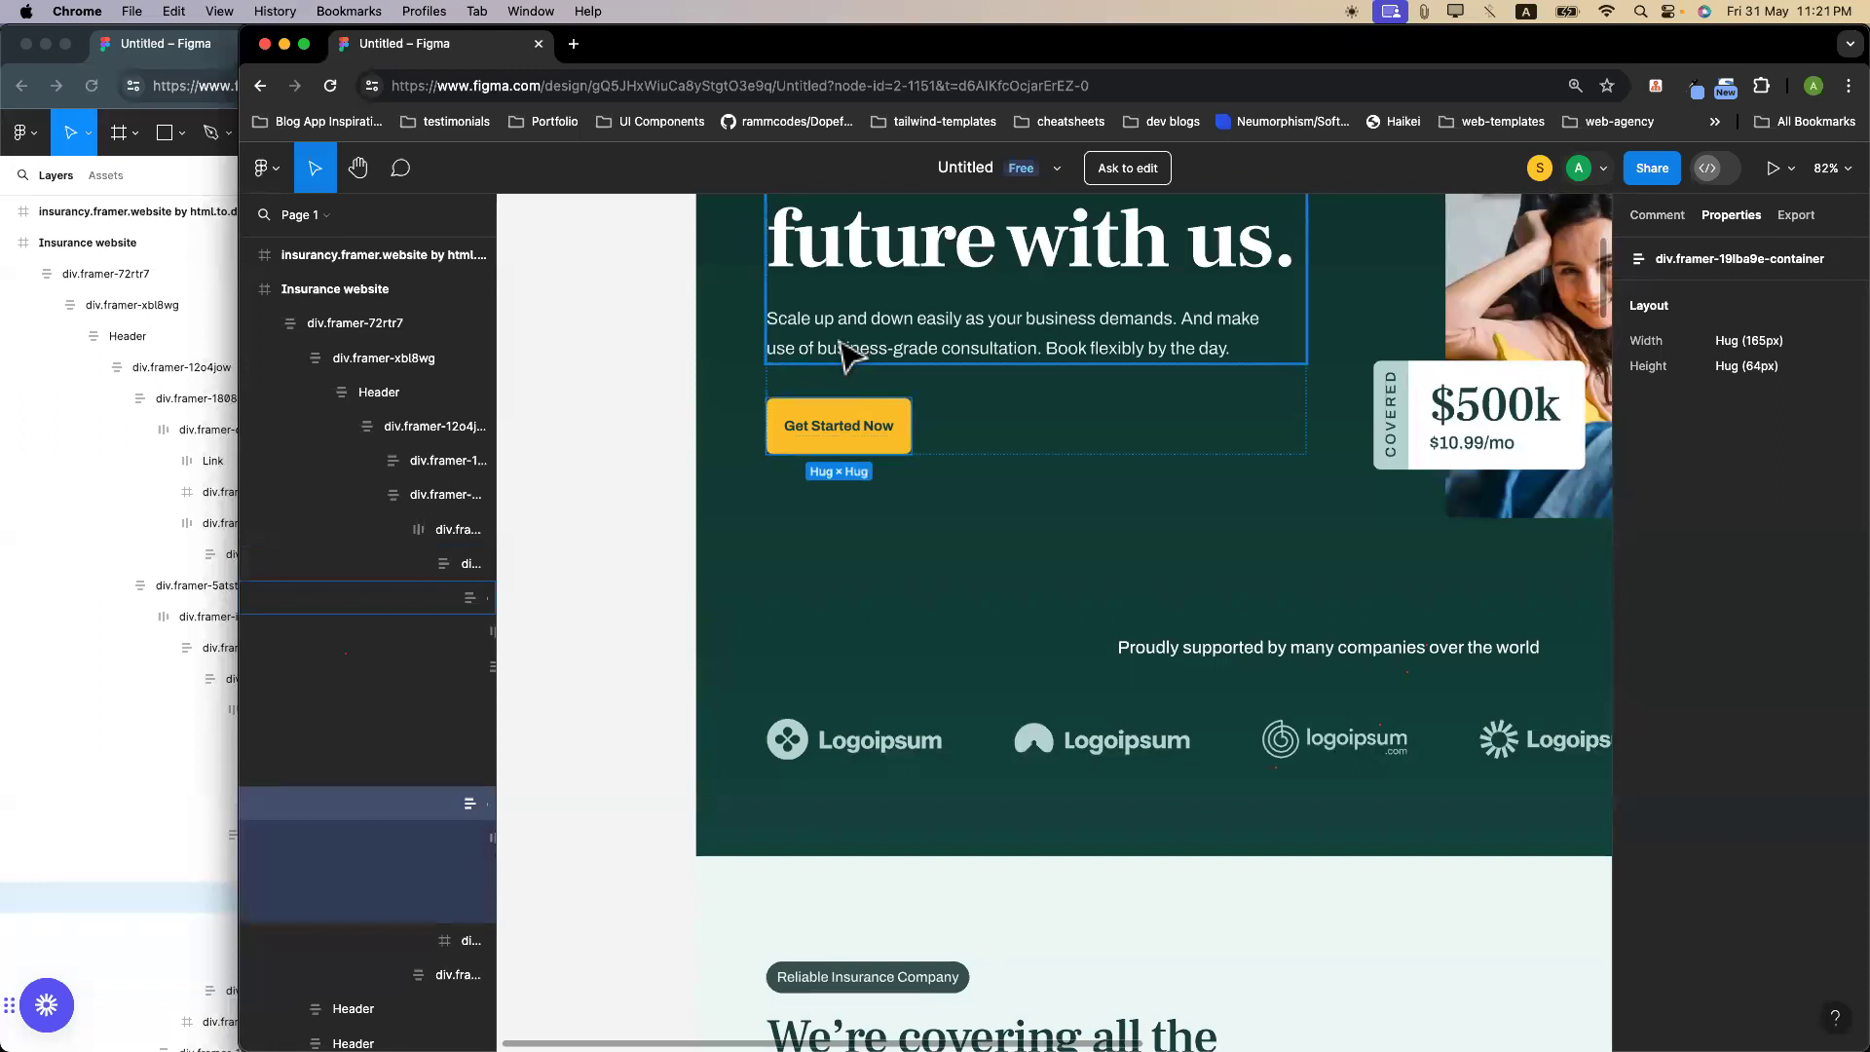
# Inspect the paragraph below the hero headline.
pyautogui.scroll(2, 846, 424)
pyautogui.scroll(2, 846, 424)
pyautogui.scroll(1, 843, 421)
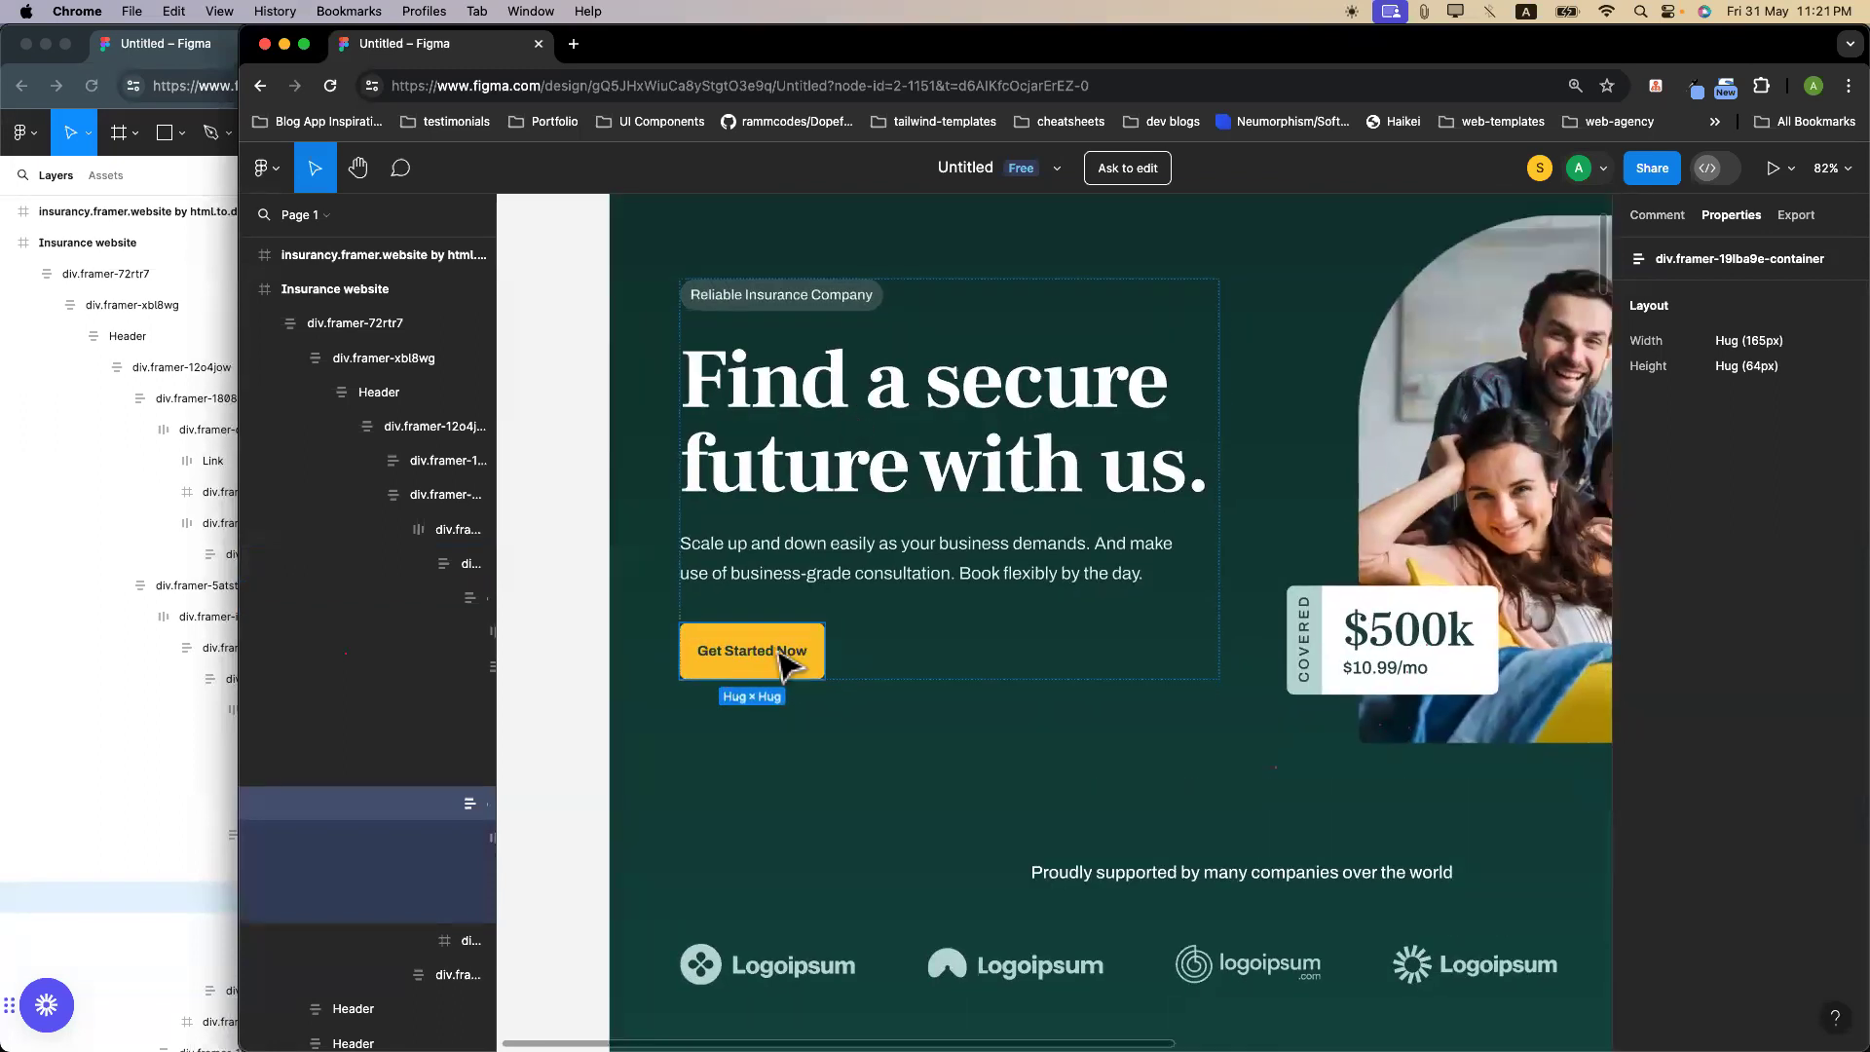
pyautogui.click(844, 579)
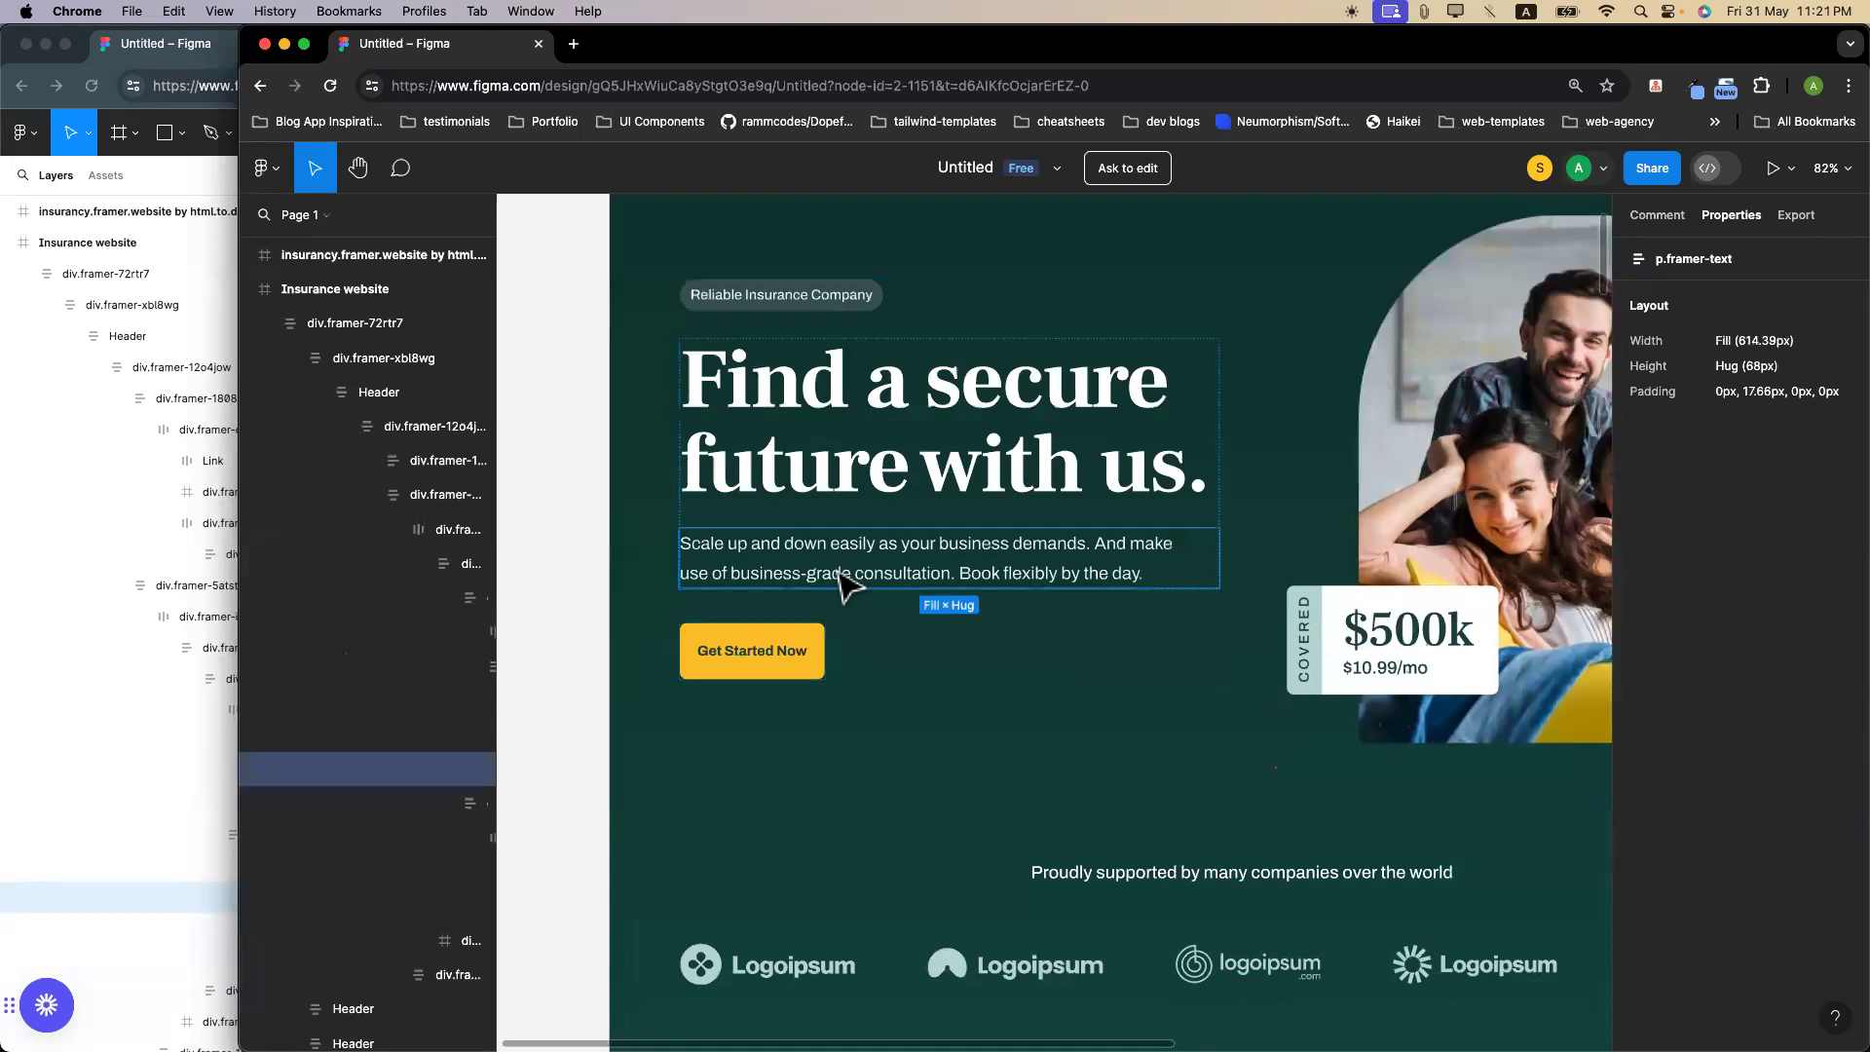
# Select the hero family photo layer: an image.png fill at 506.36 × 601 px.
pyautogui.scroll(2, 844, 582)
pyautogui.hscroll(2, 844, 581)
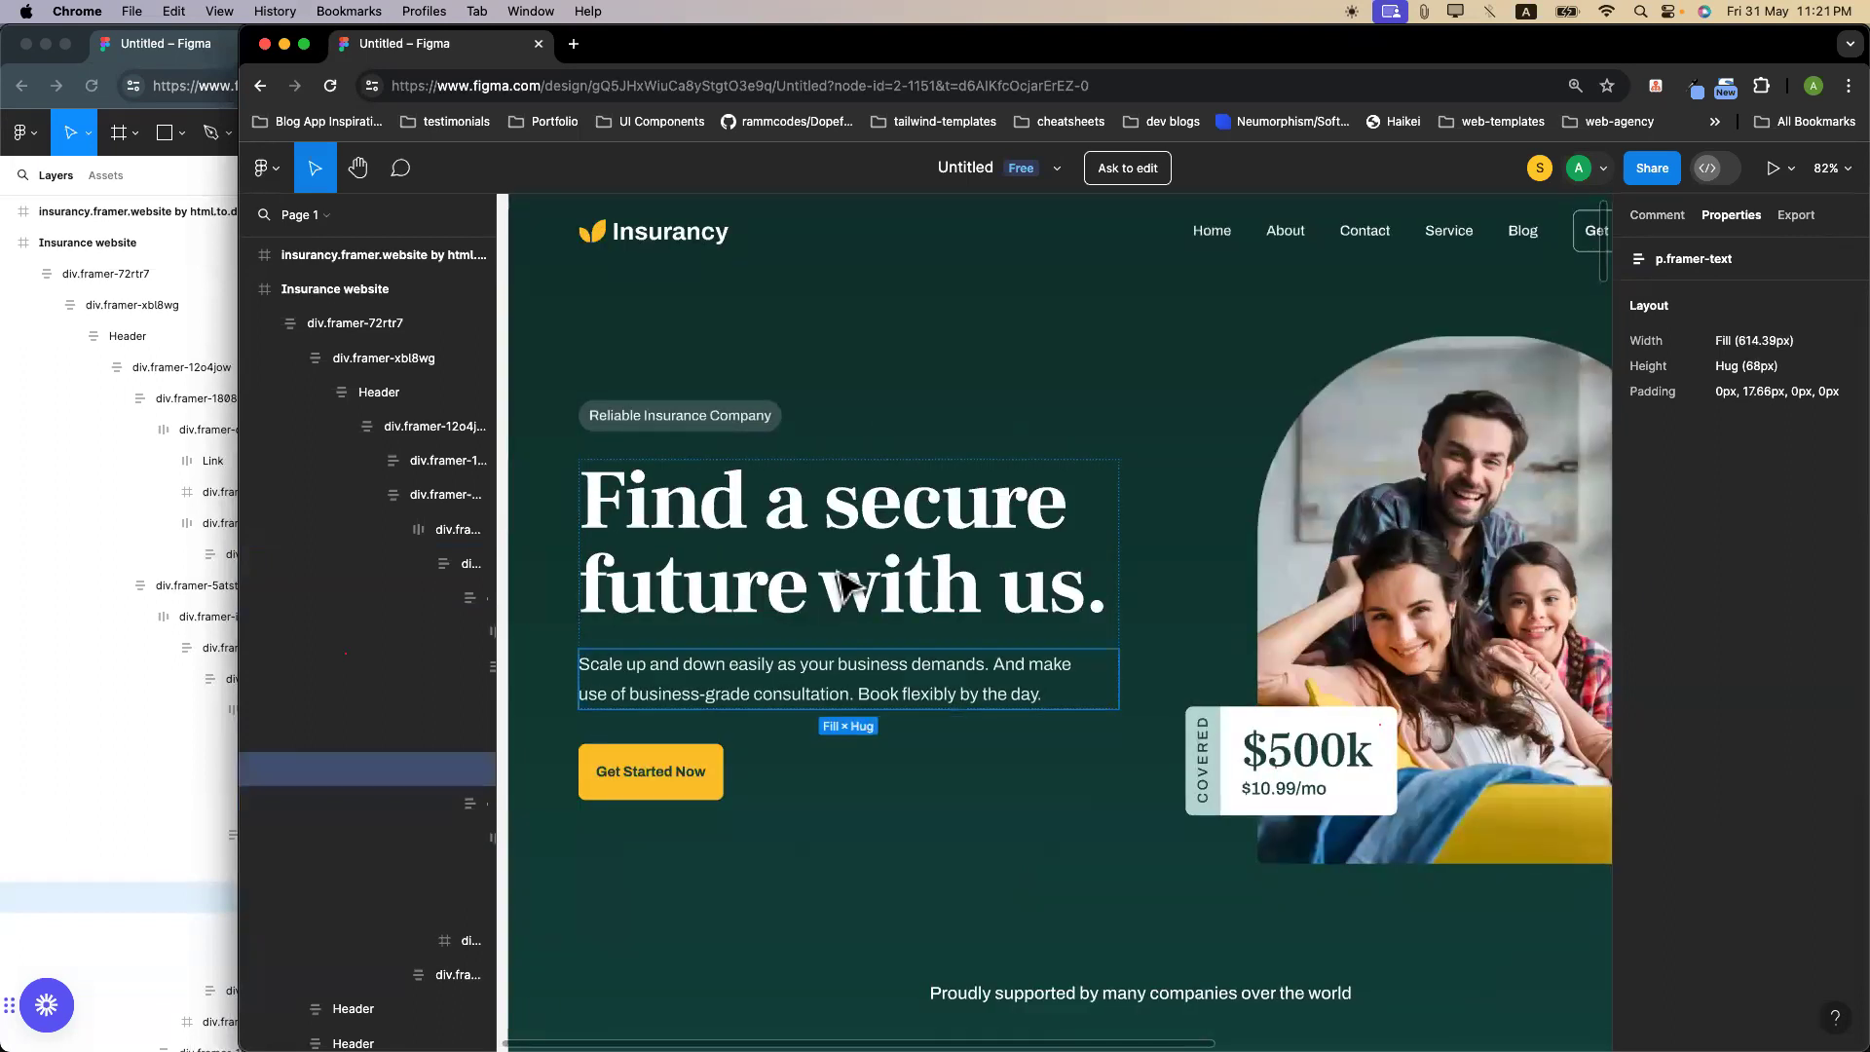
pyautogui.click(1471, 458)
pyautogui.click(1471, 457)
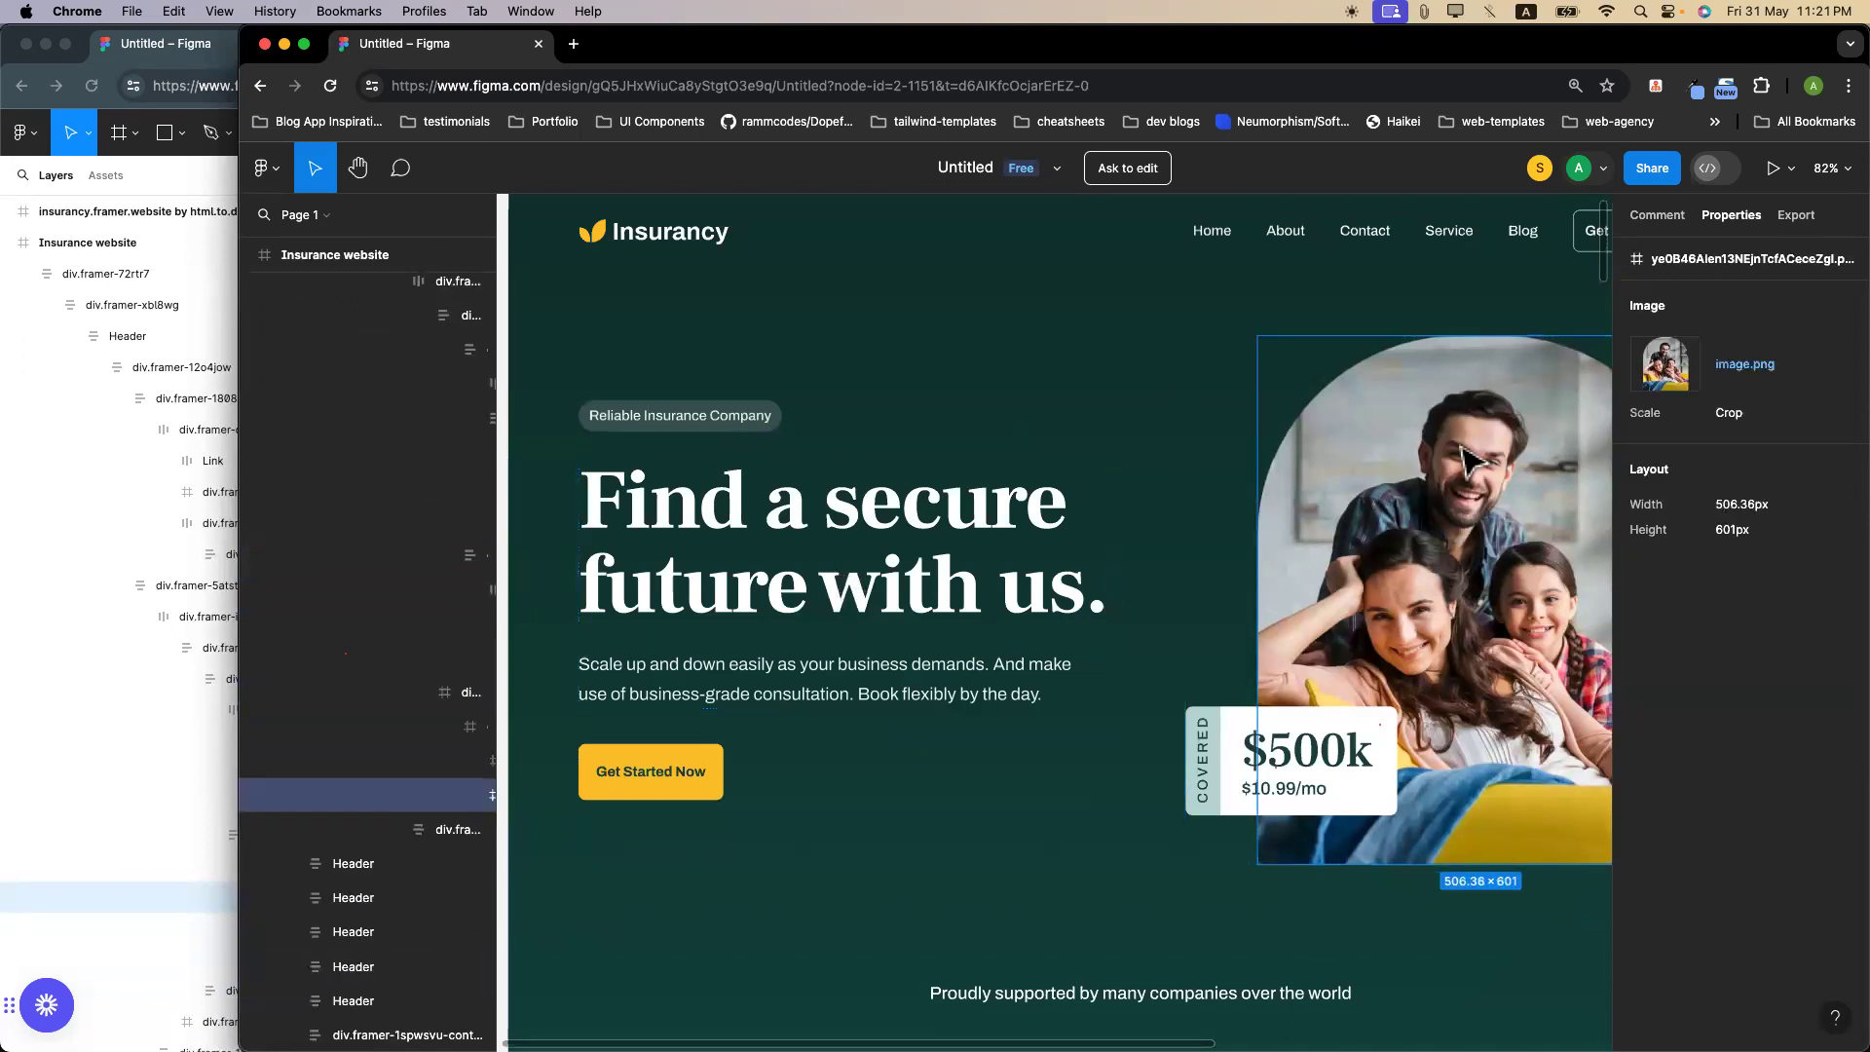
# Add an export setting for the hero photo and preview it.
pyautogui.click(1796, 215)
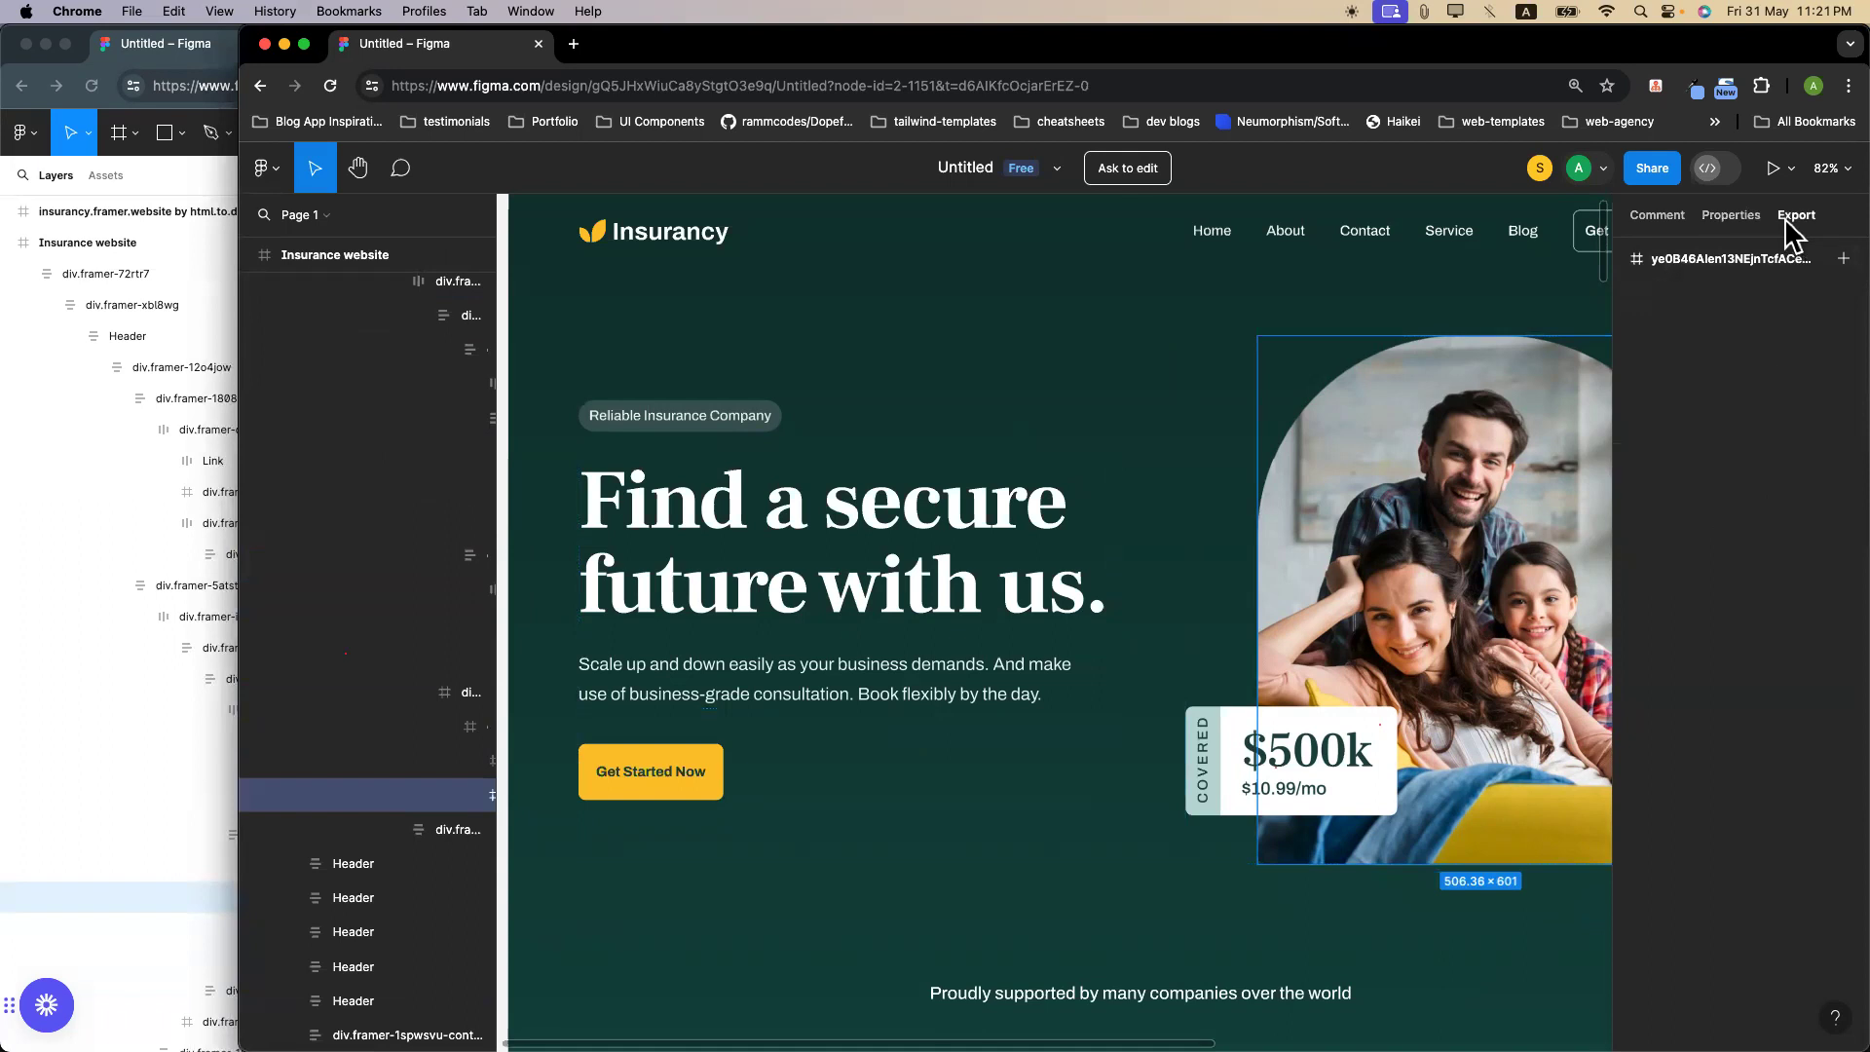
pyautogui.click(1843, 258)
pyautogui.click(1670, 383)
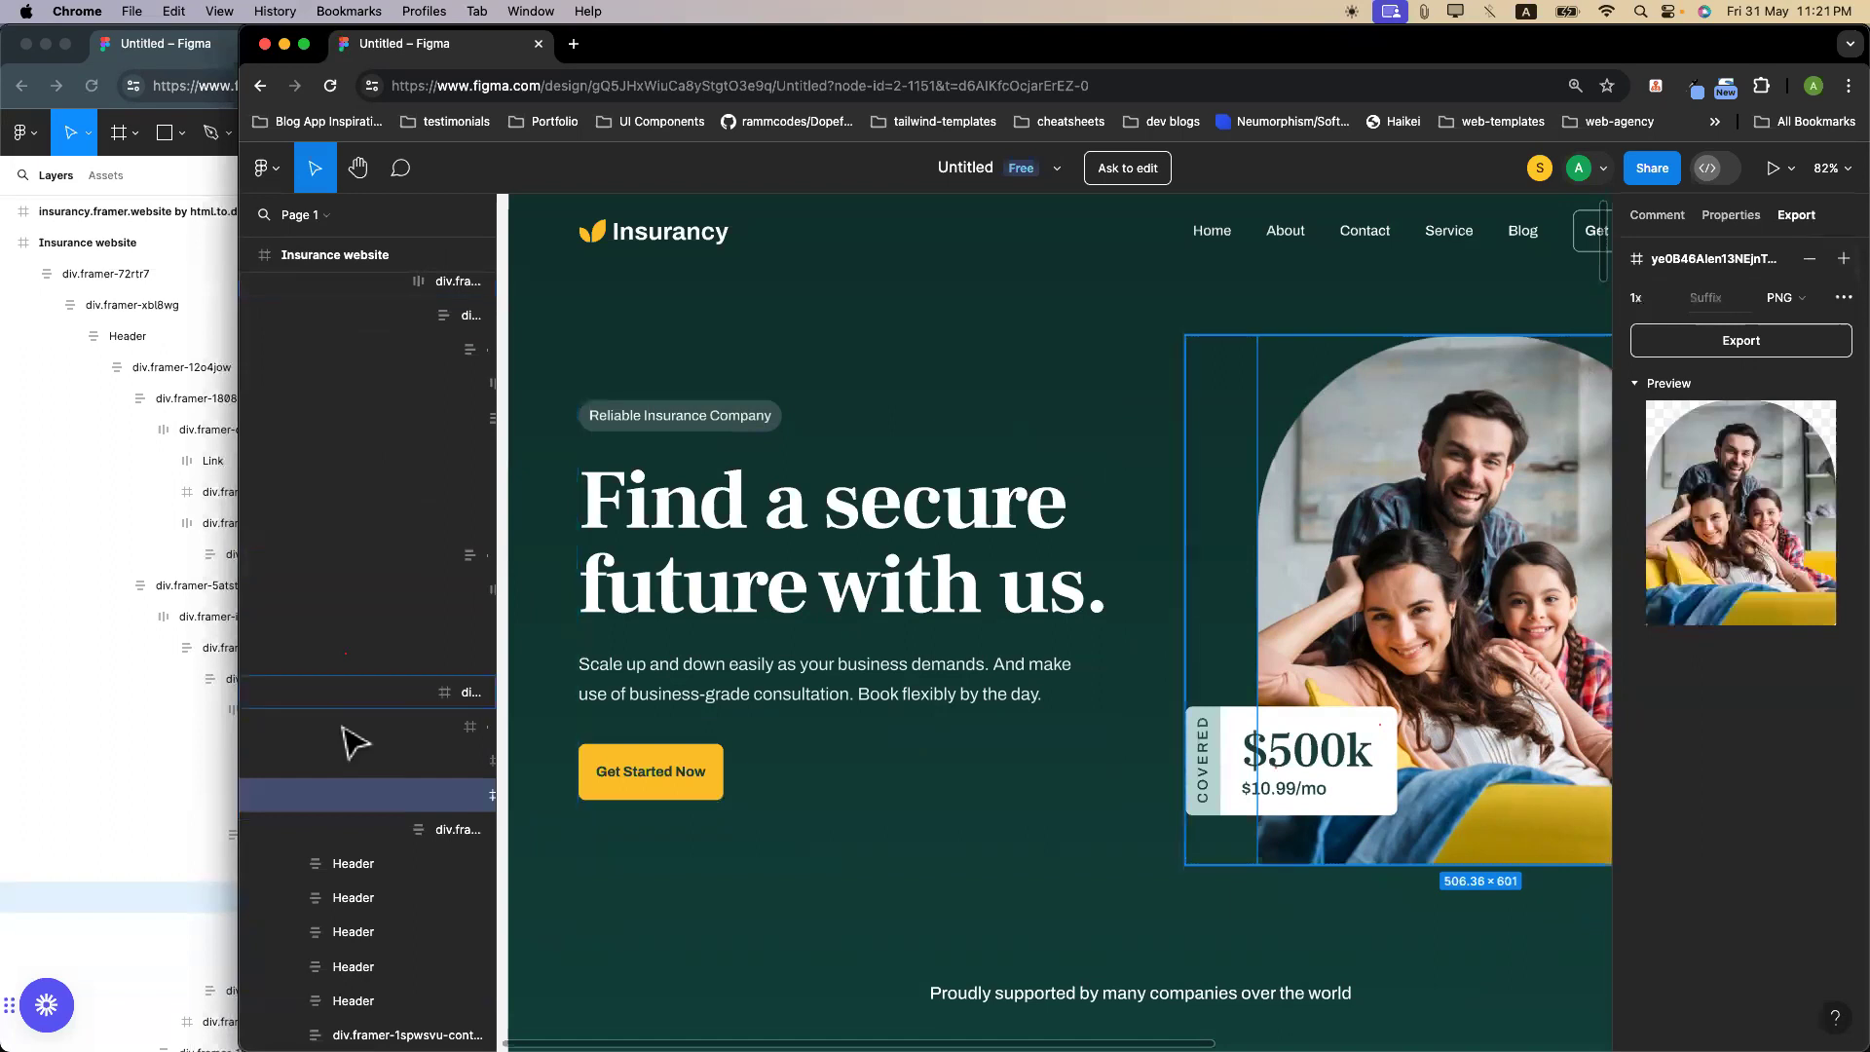
pyautogui.moveTo(390, 563)
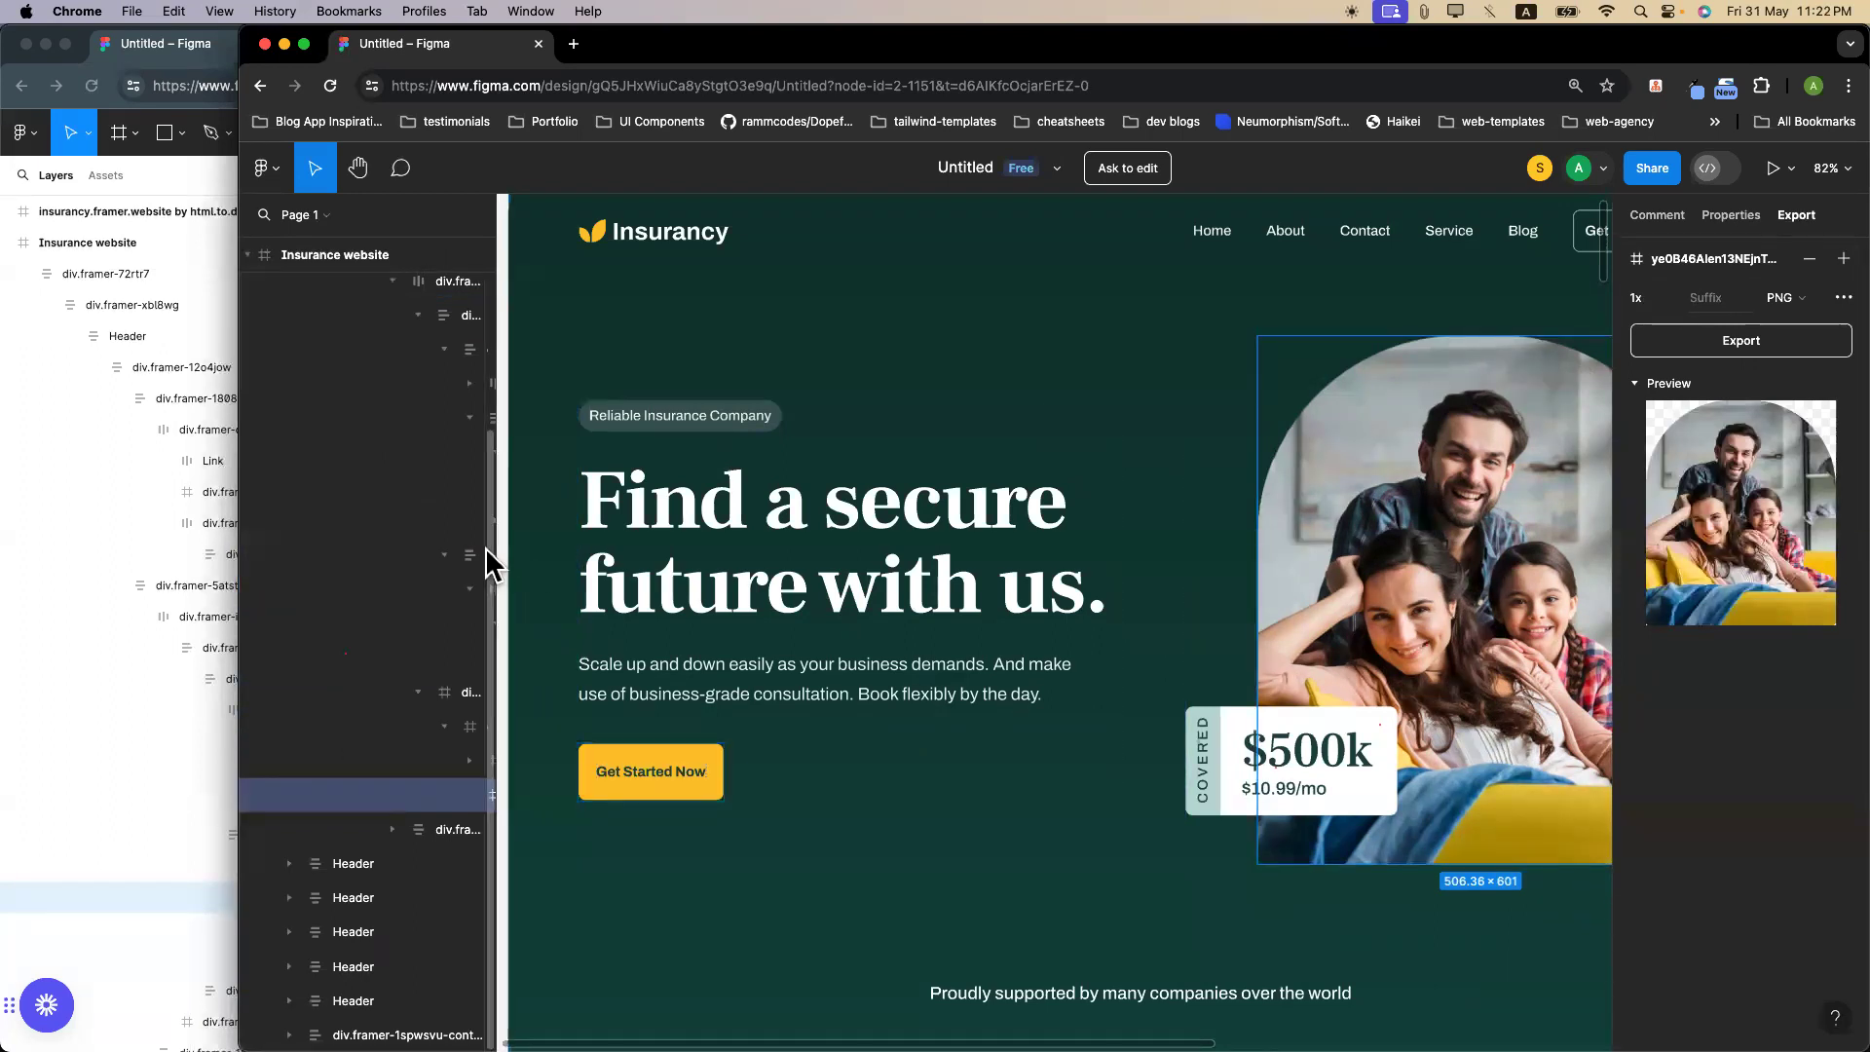
# Export the parent group div.framer-e7m7m6 with the $500k badge as a 1x PNG and check the download.
pyautogui.moveTo(495, 553); pyautogui.dragTo(607, 560)
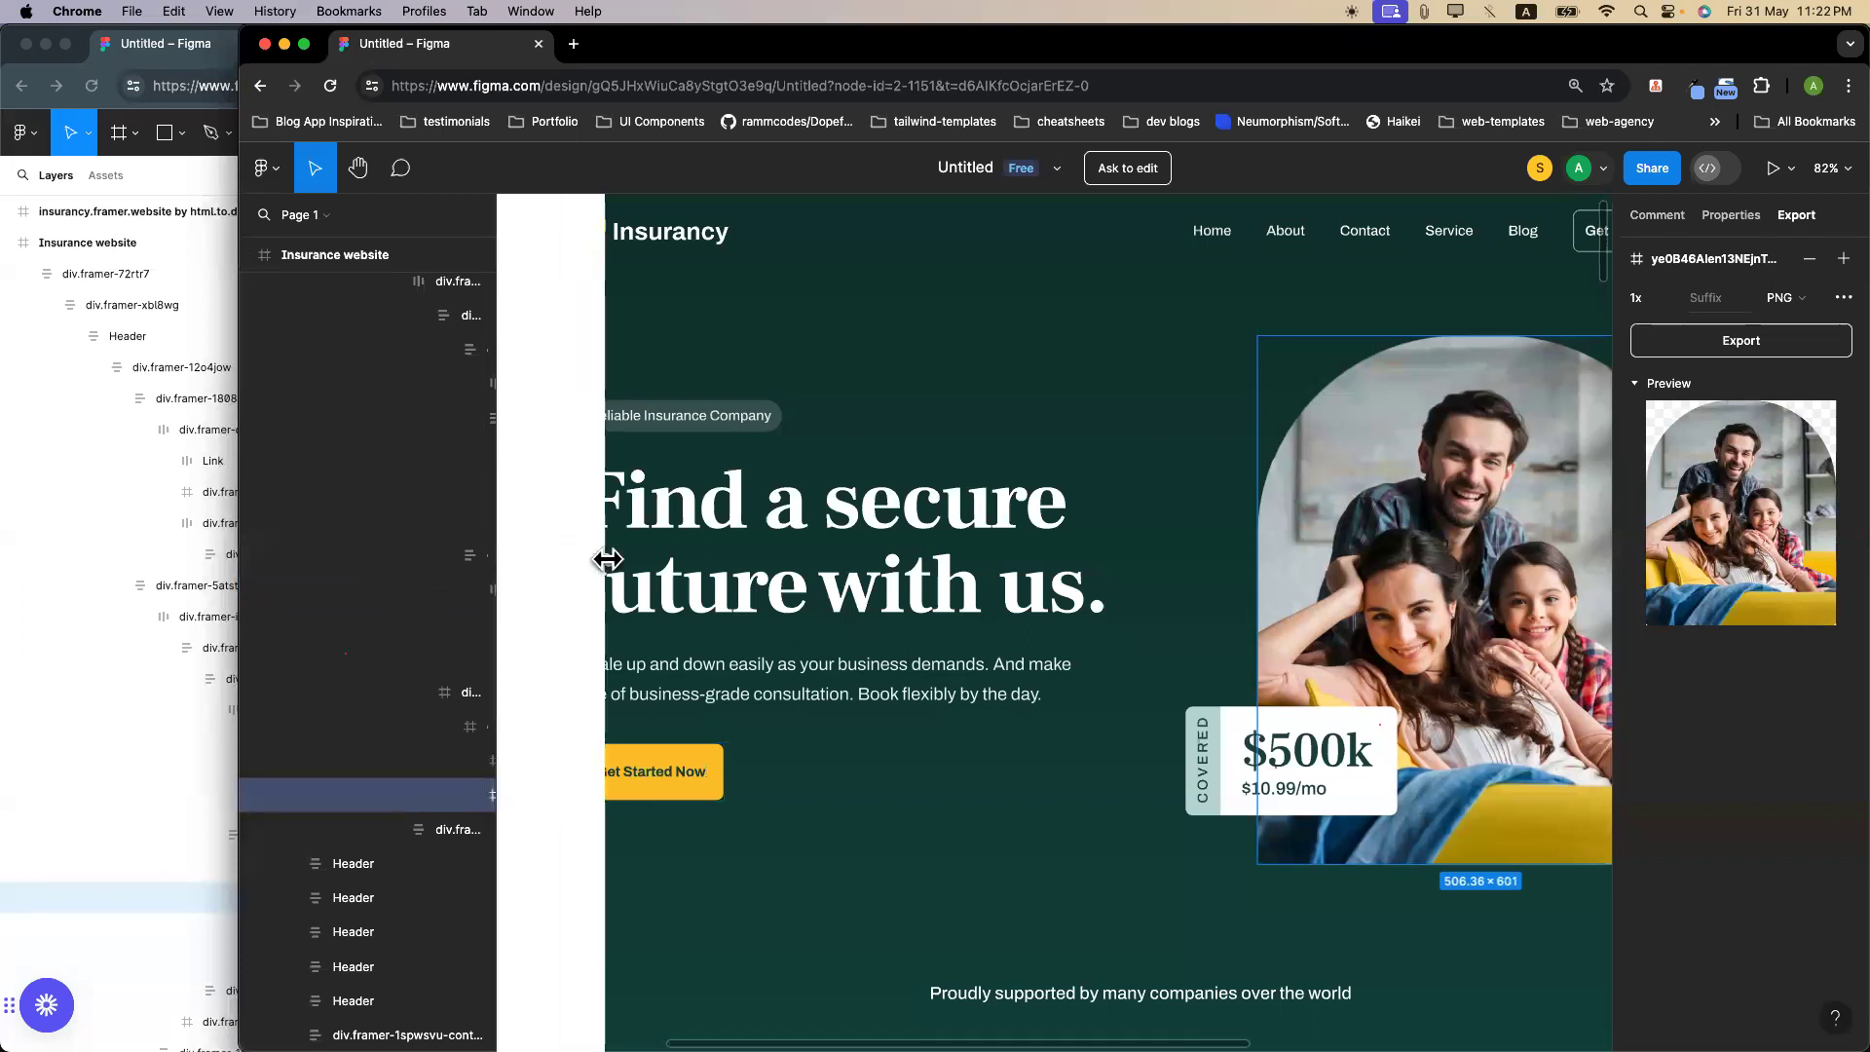
pyautogui.click(509, 726)
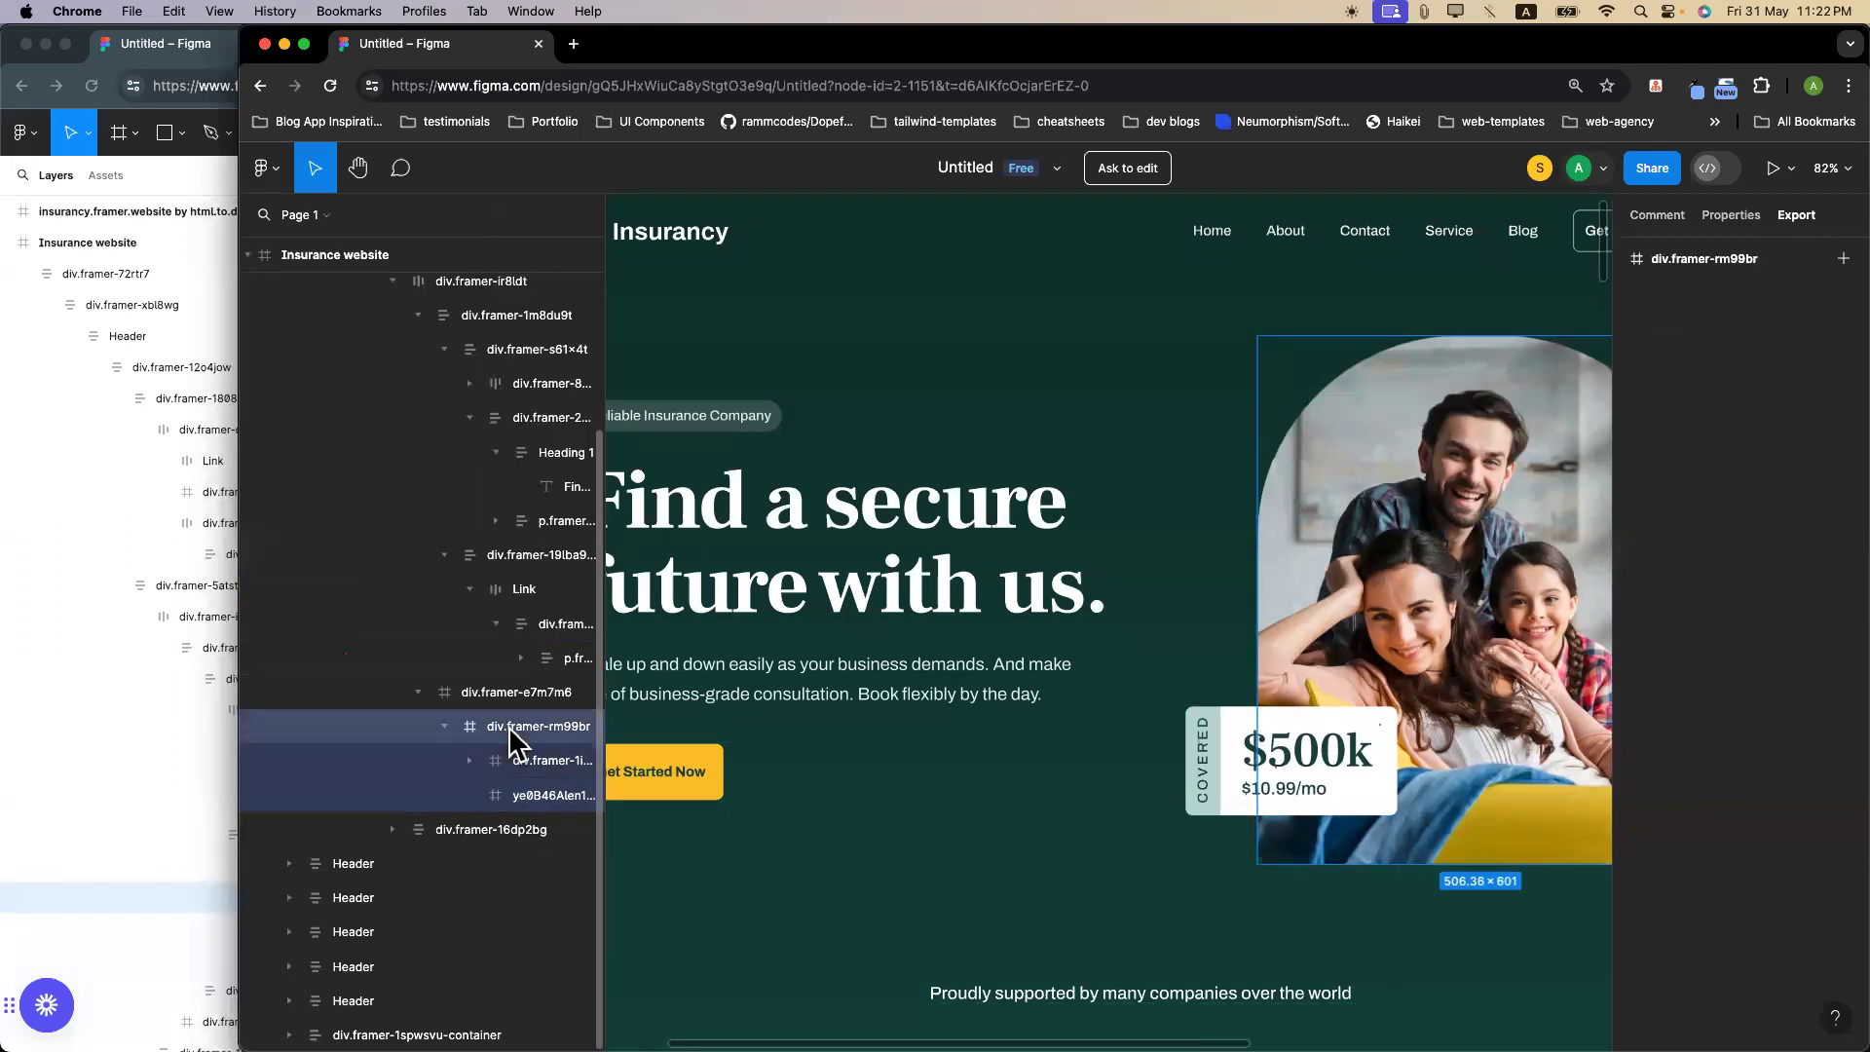
pyautogui.click(497, 694)
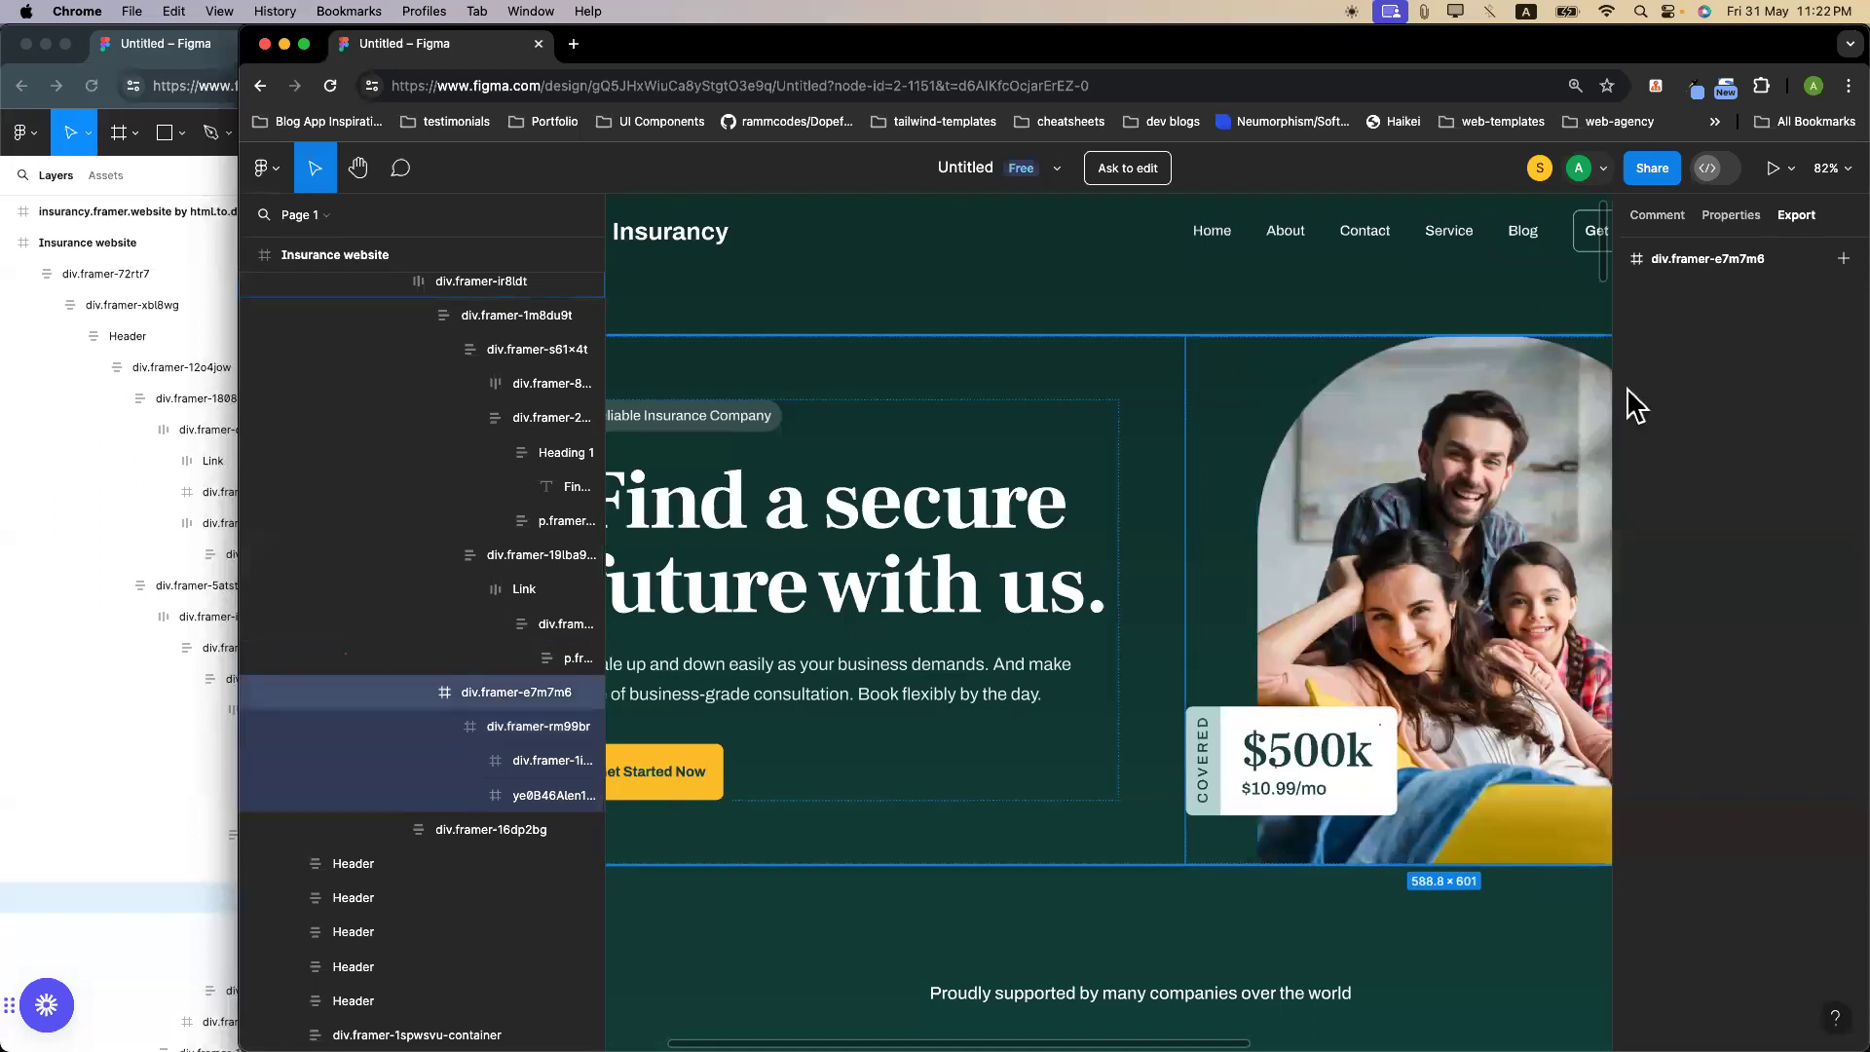
pyautogui.click(1843, 258)
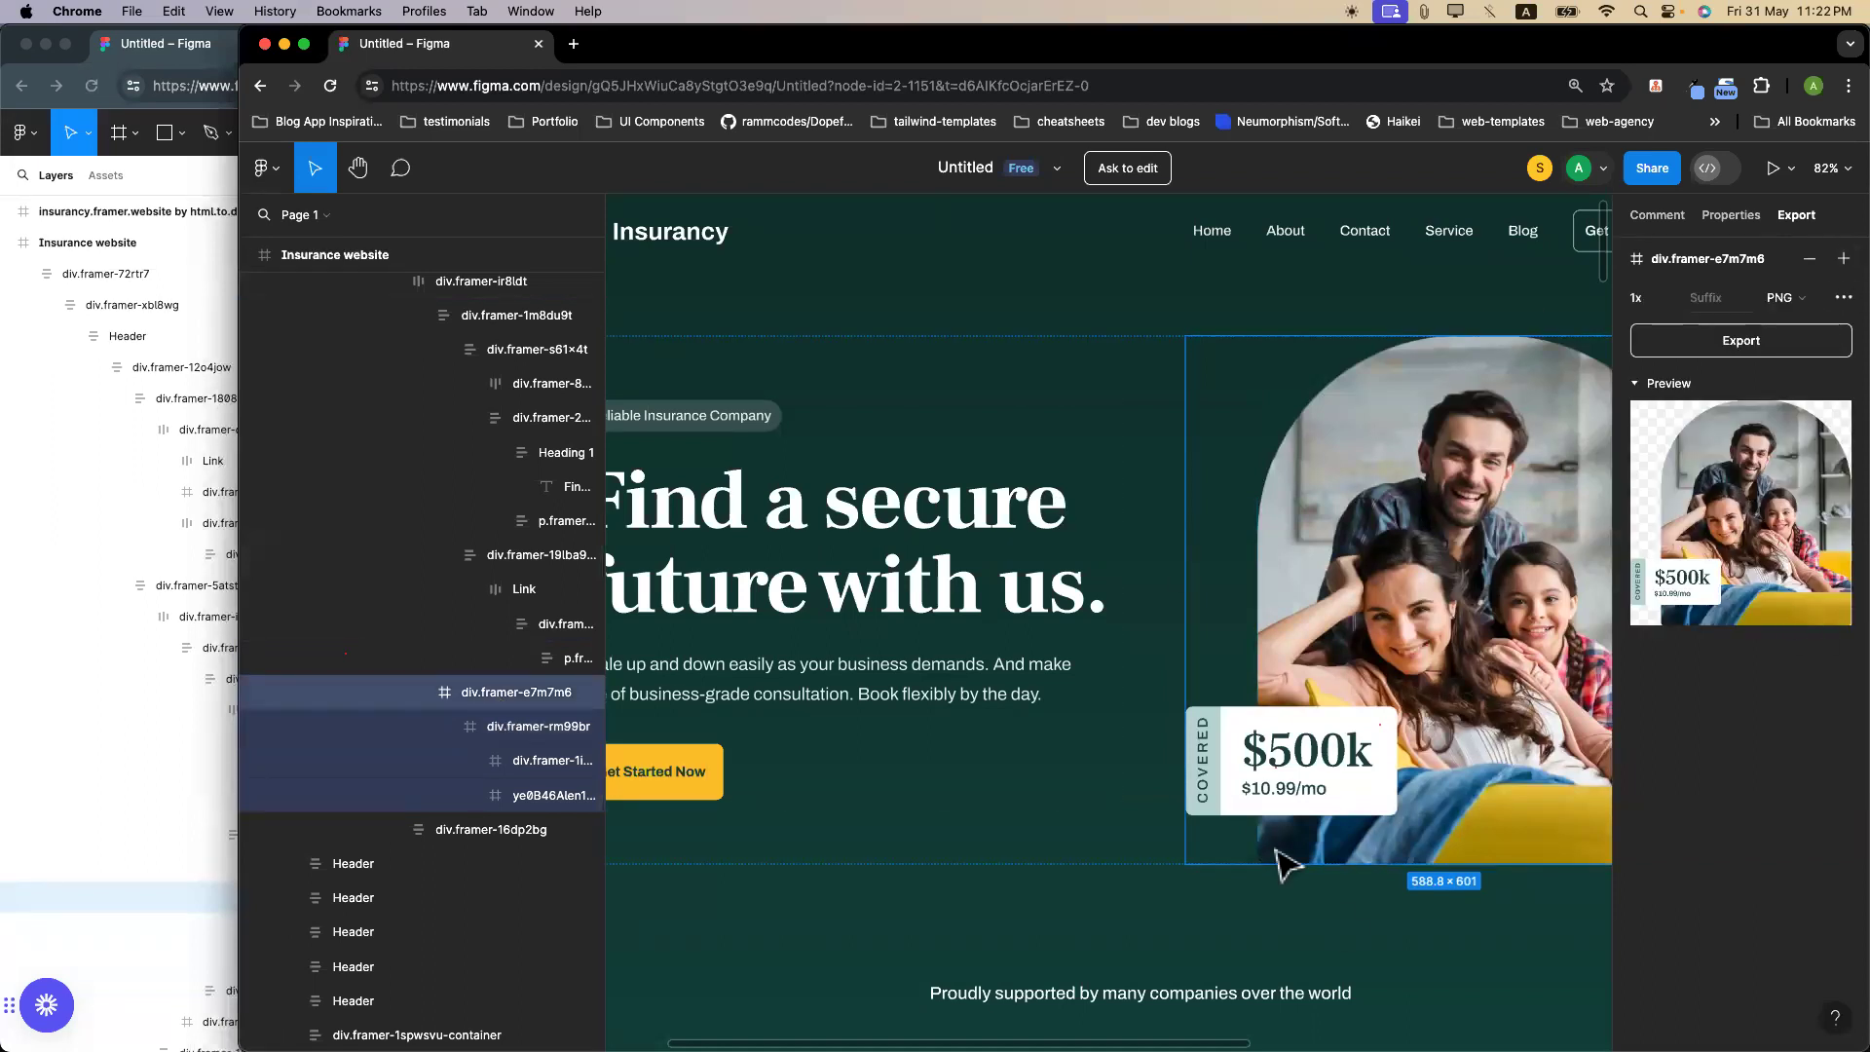
pyautogui.click(1744, 341)
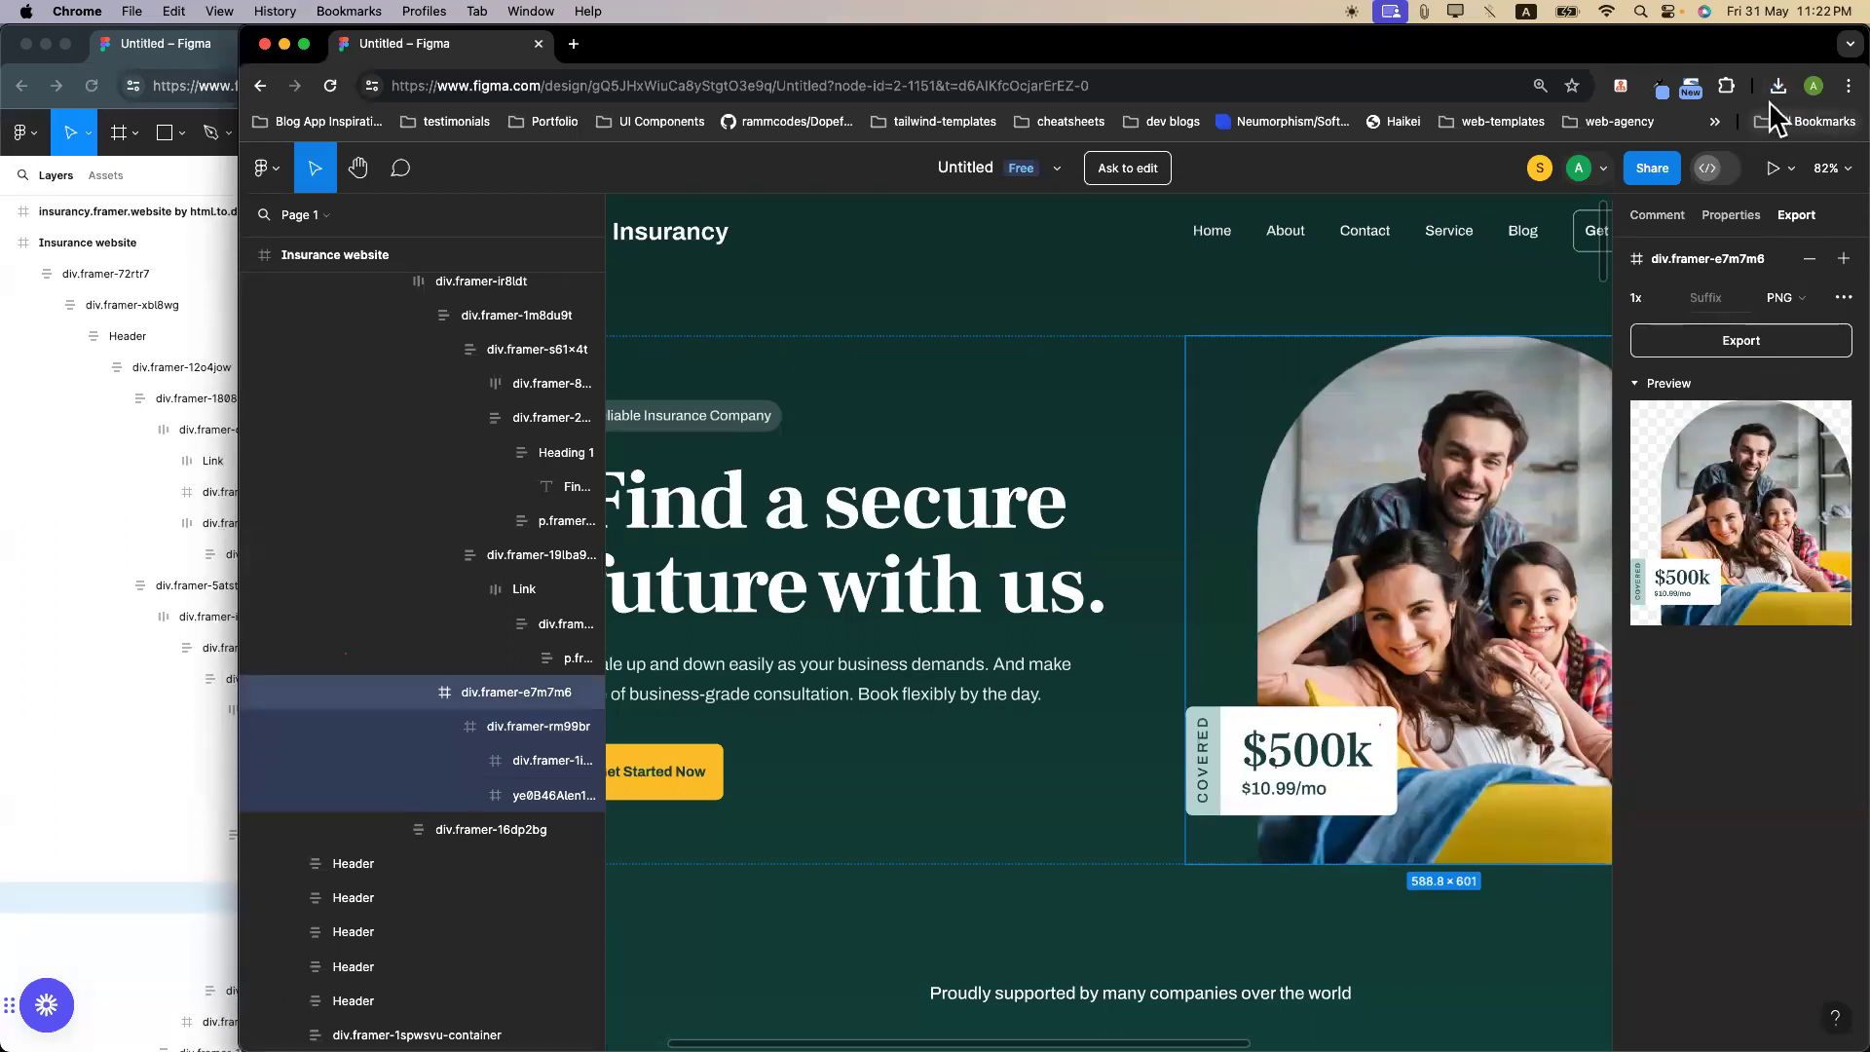
pyautogui.click(1779, 88)
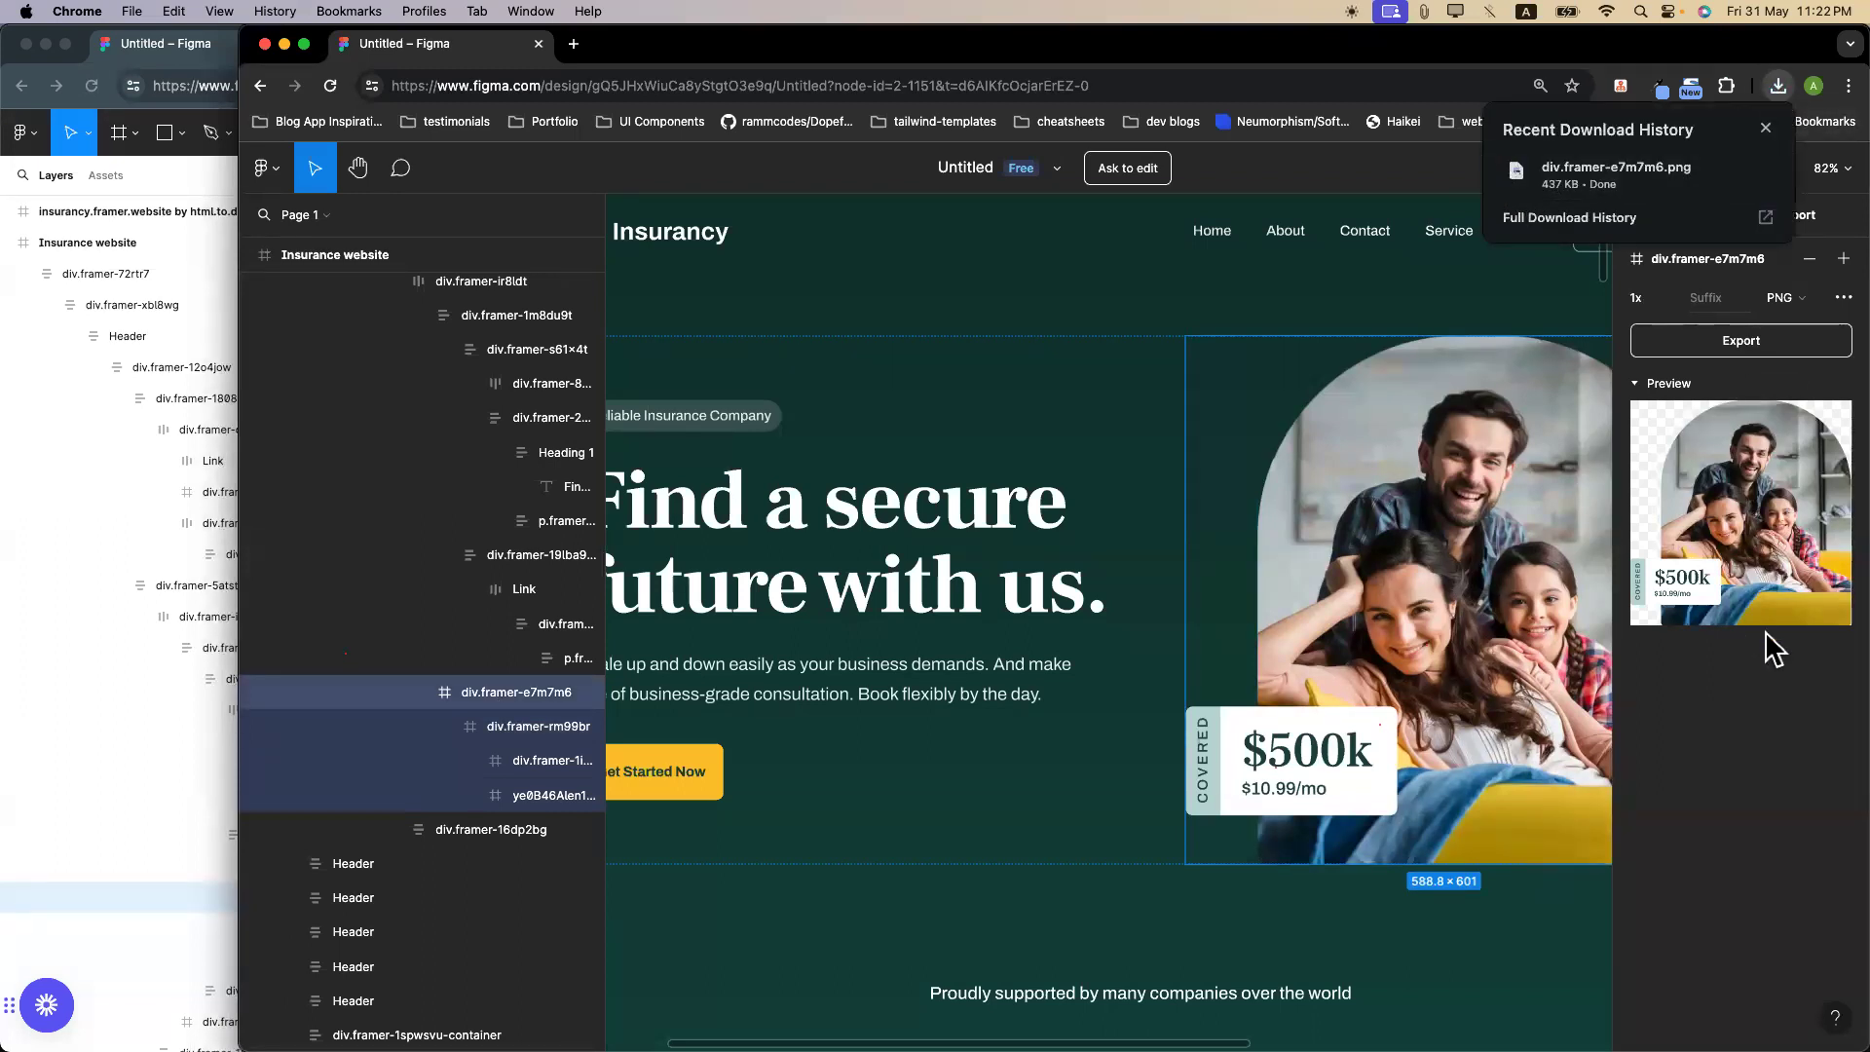
pyautogui.click(1787, 298)
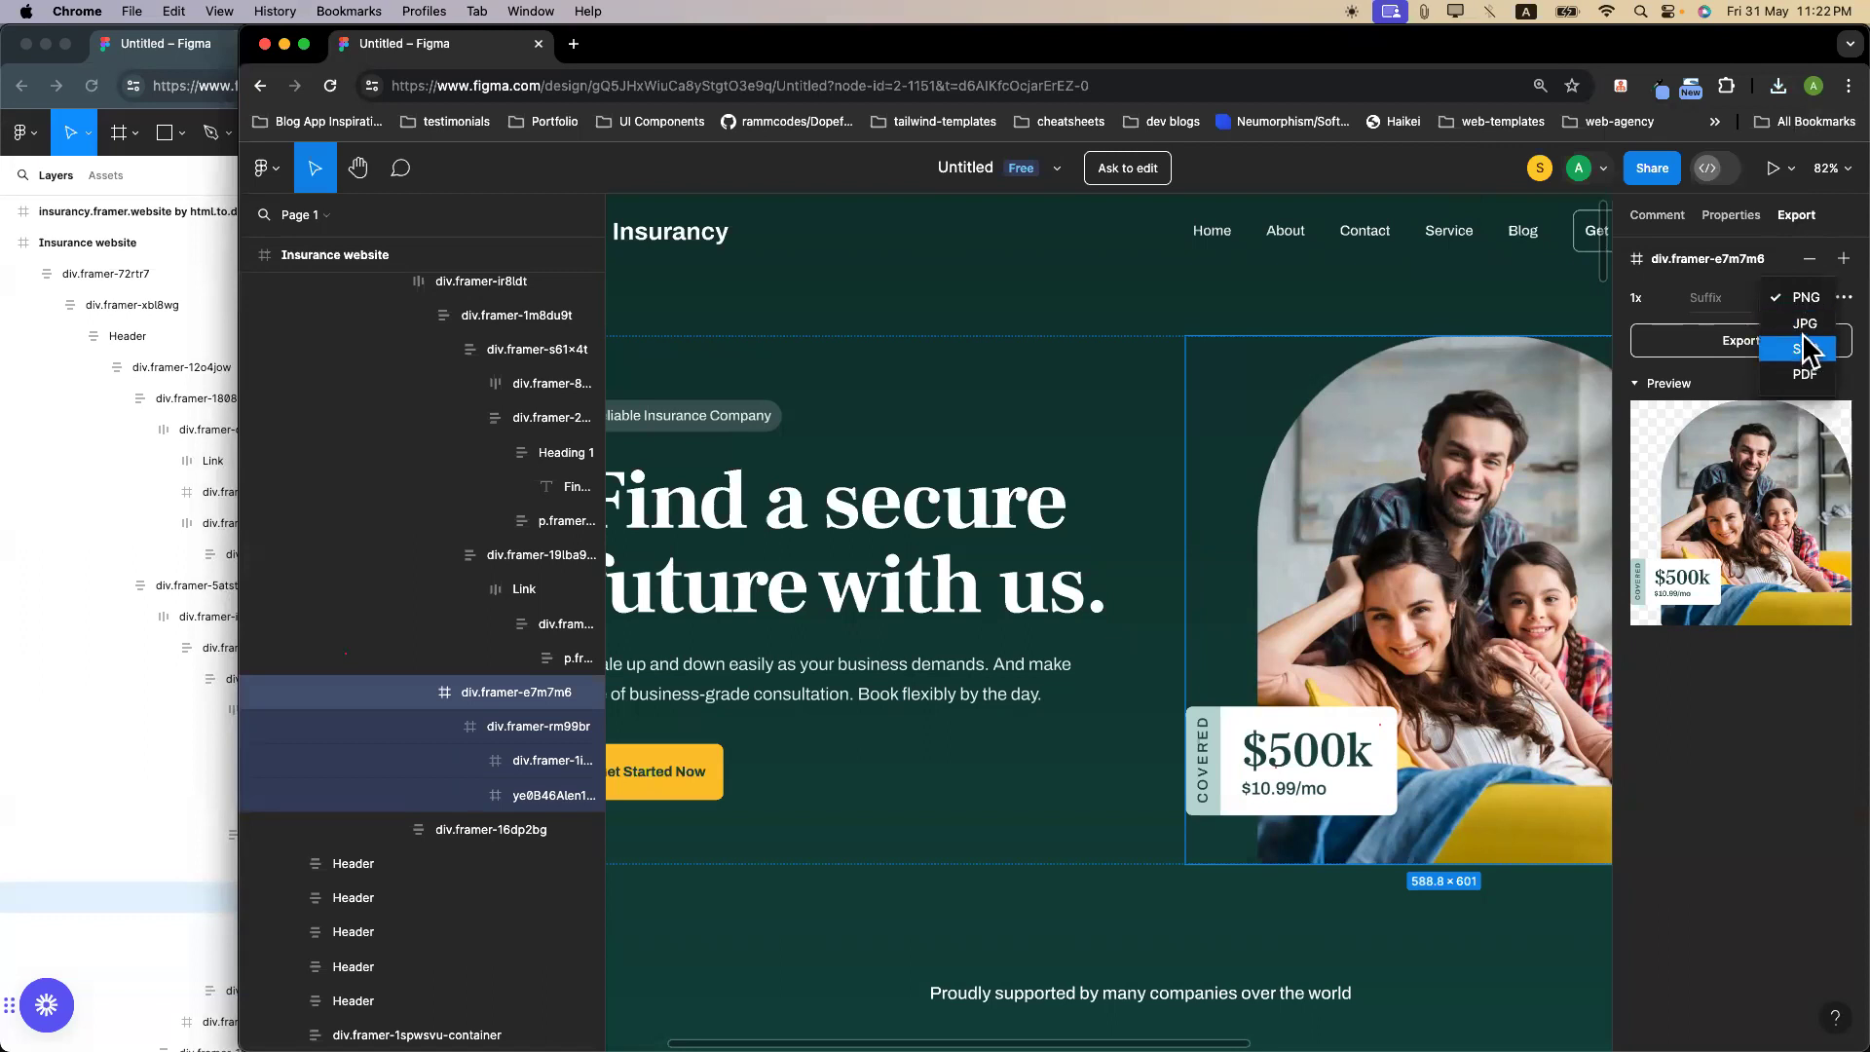
pyautogui.click(1768, 750)
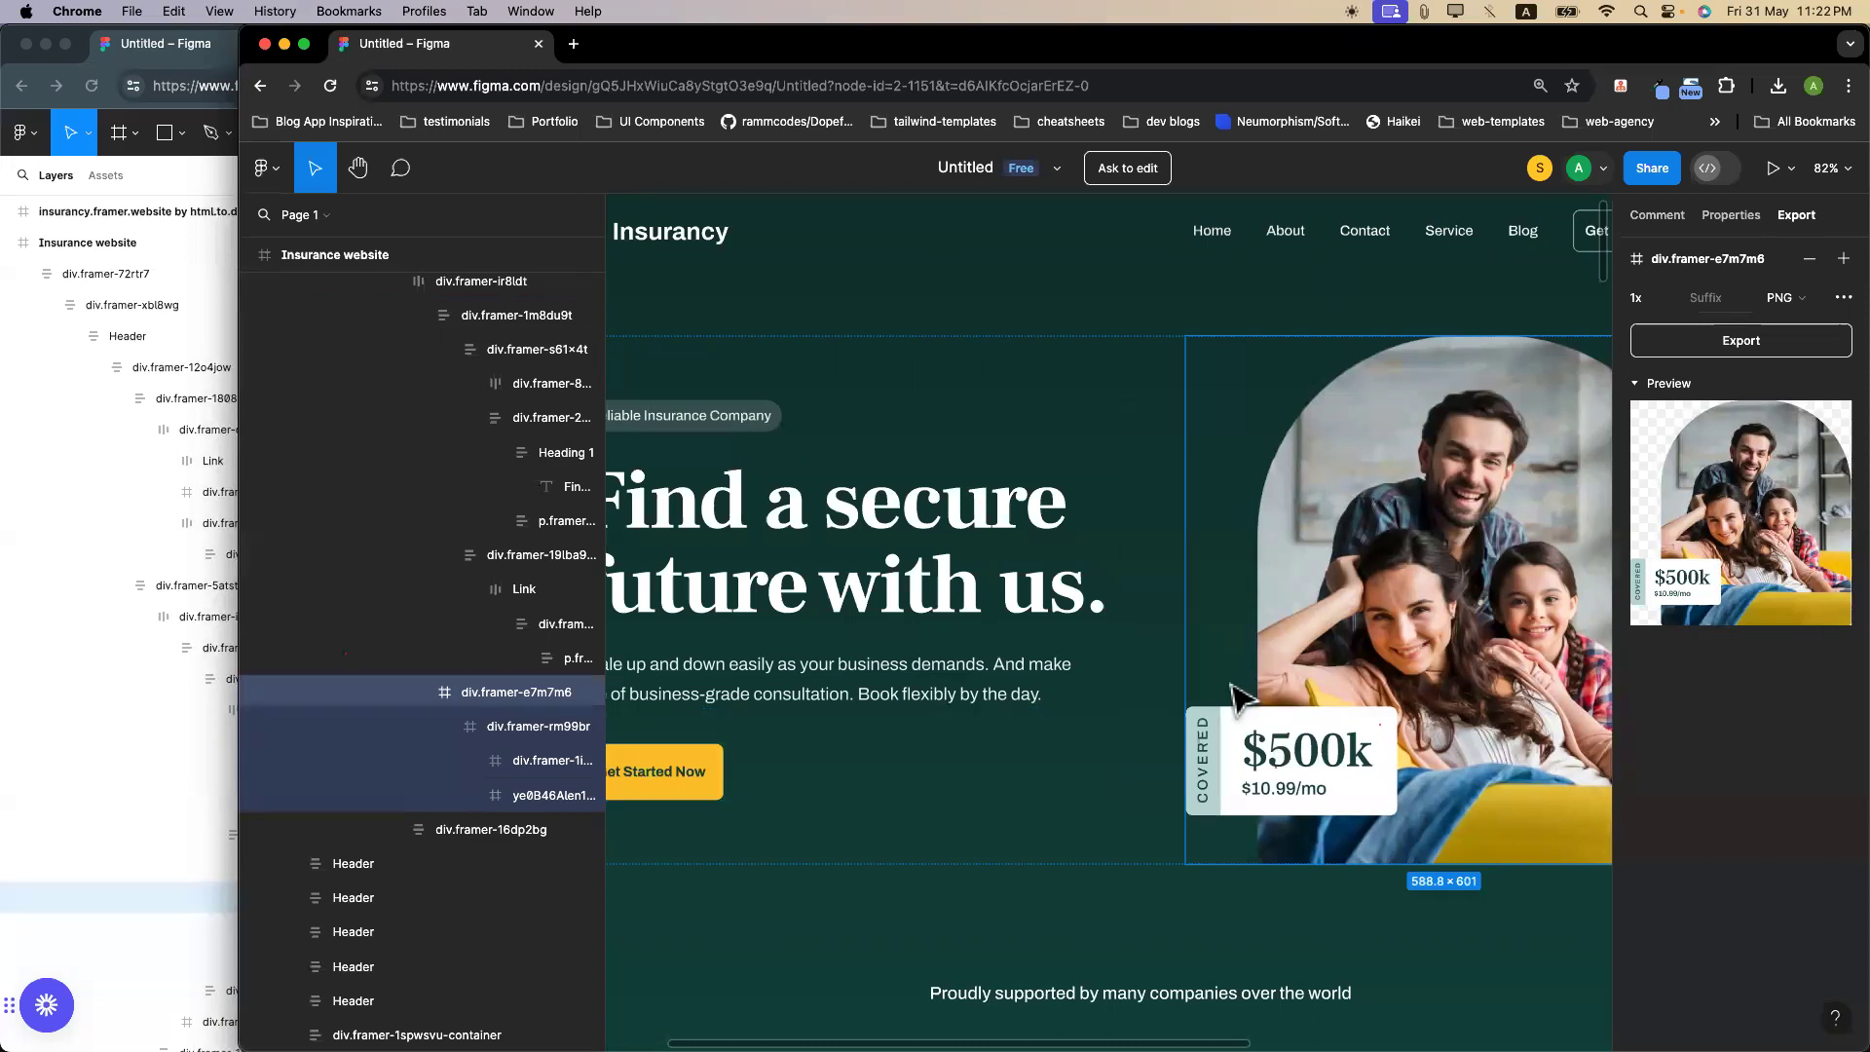
# Duplicate the Insurance file to your drafts as Untitled (Copy).
pyautogui.click(1058, 172)
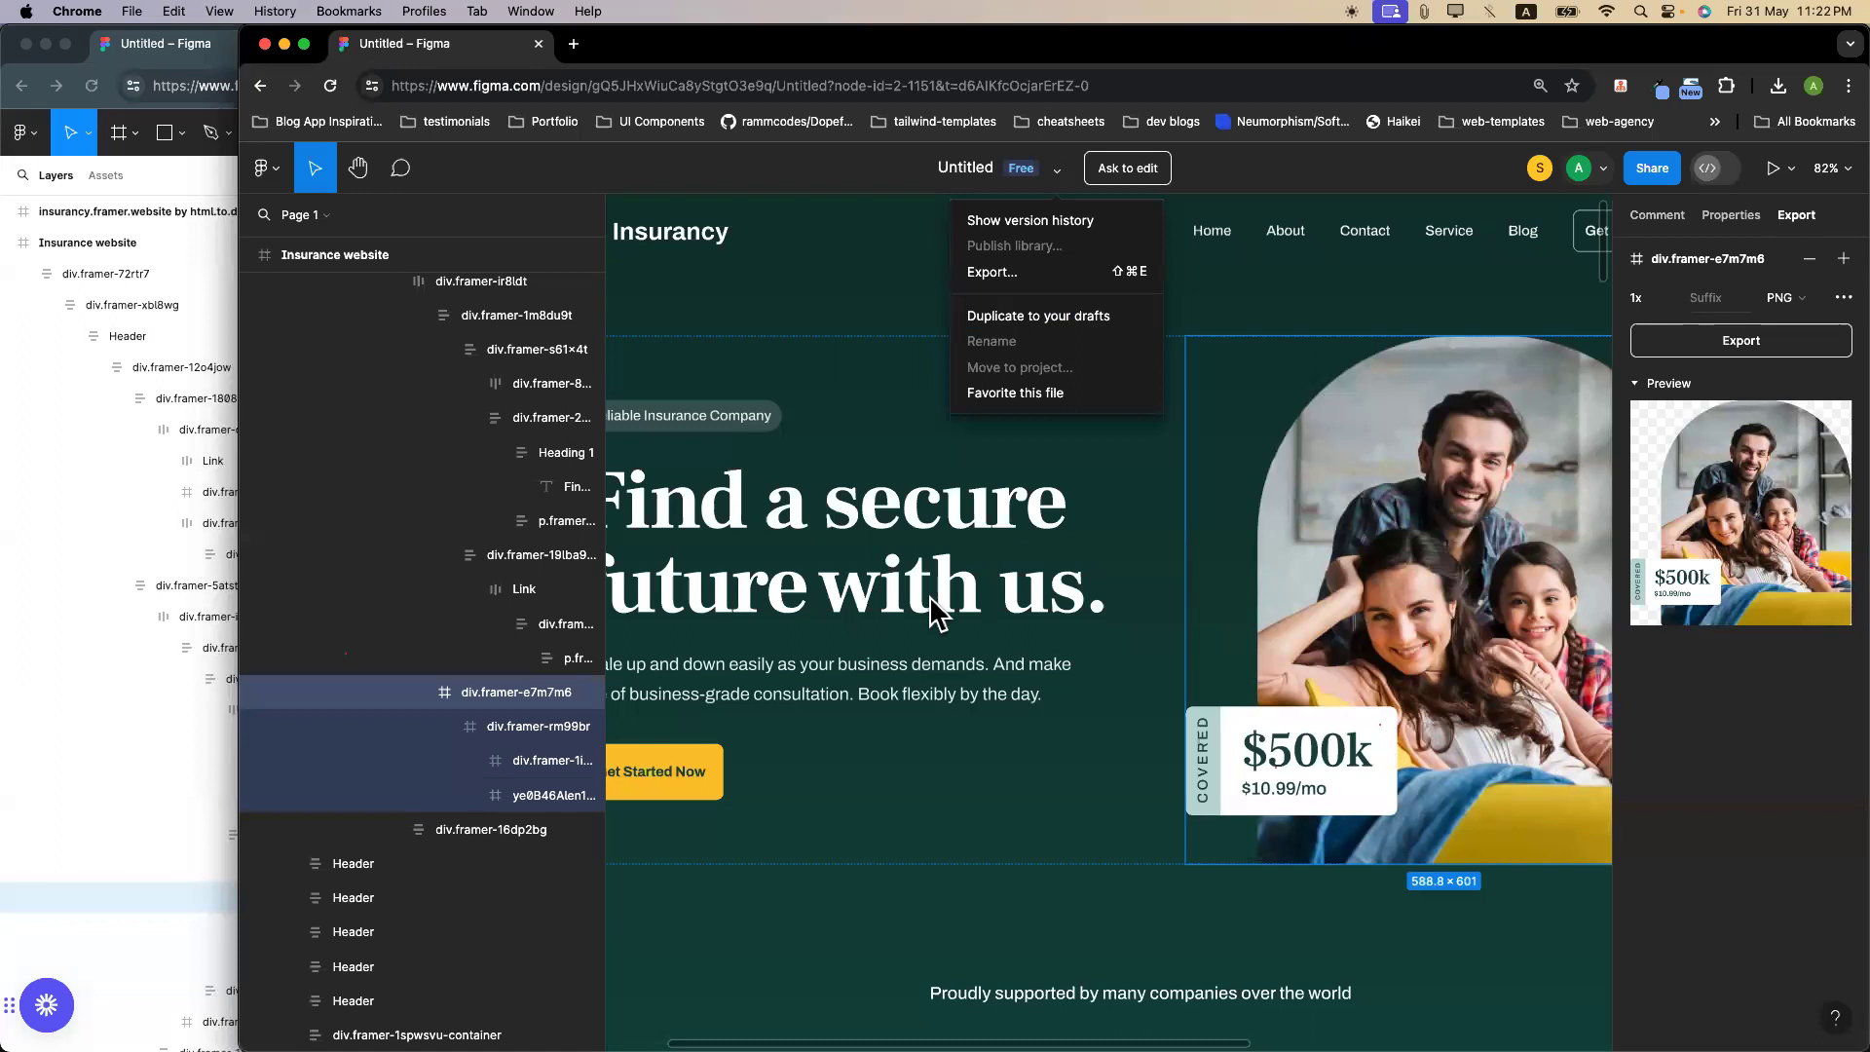
pyautogui.click(1006, 317)
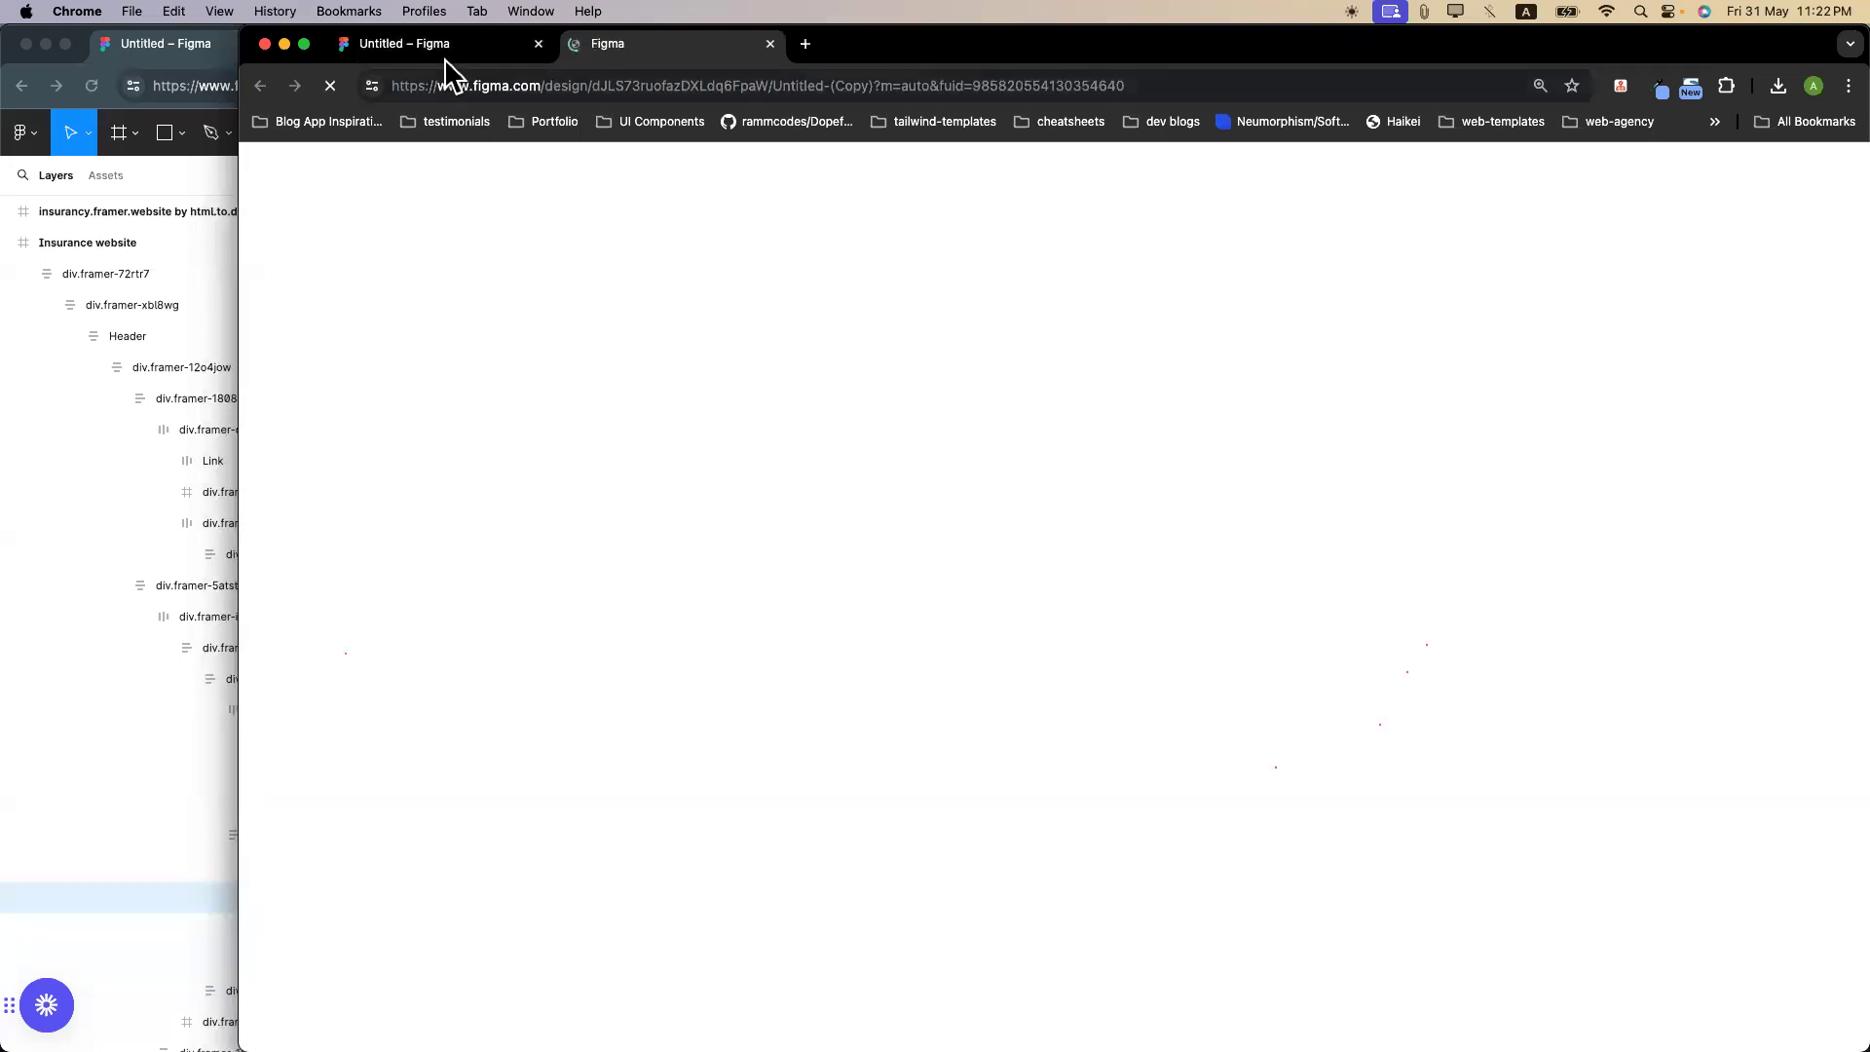
pyautogui.click(442, 49)
pyautogui.click(625, 50)
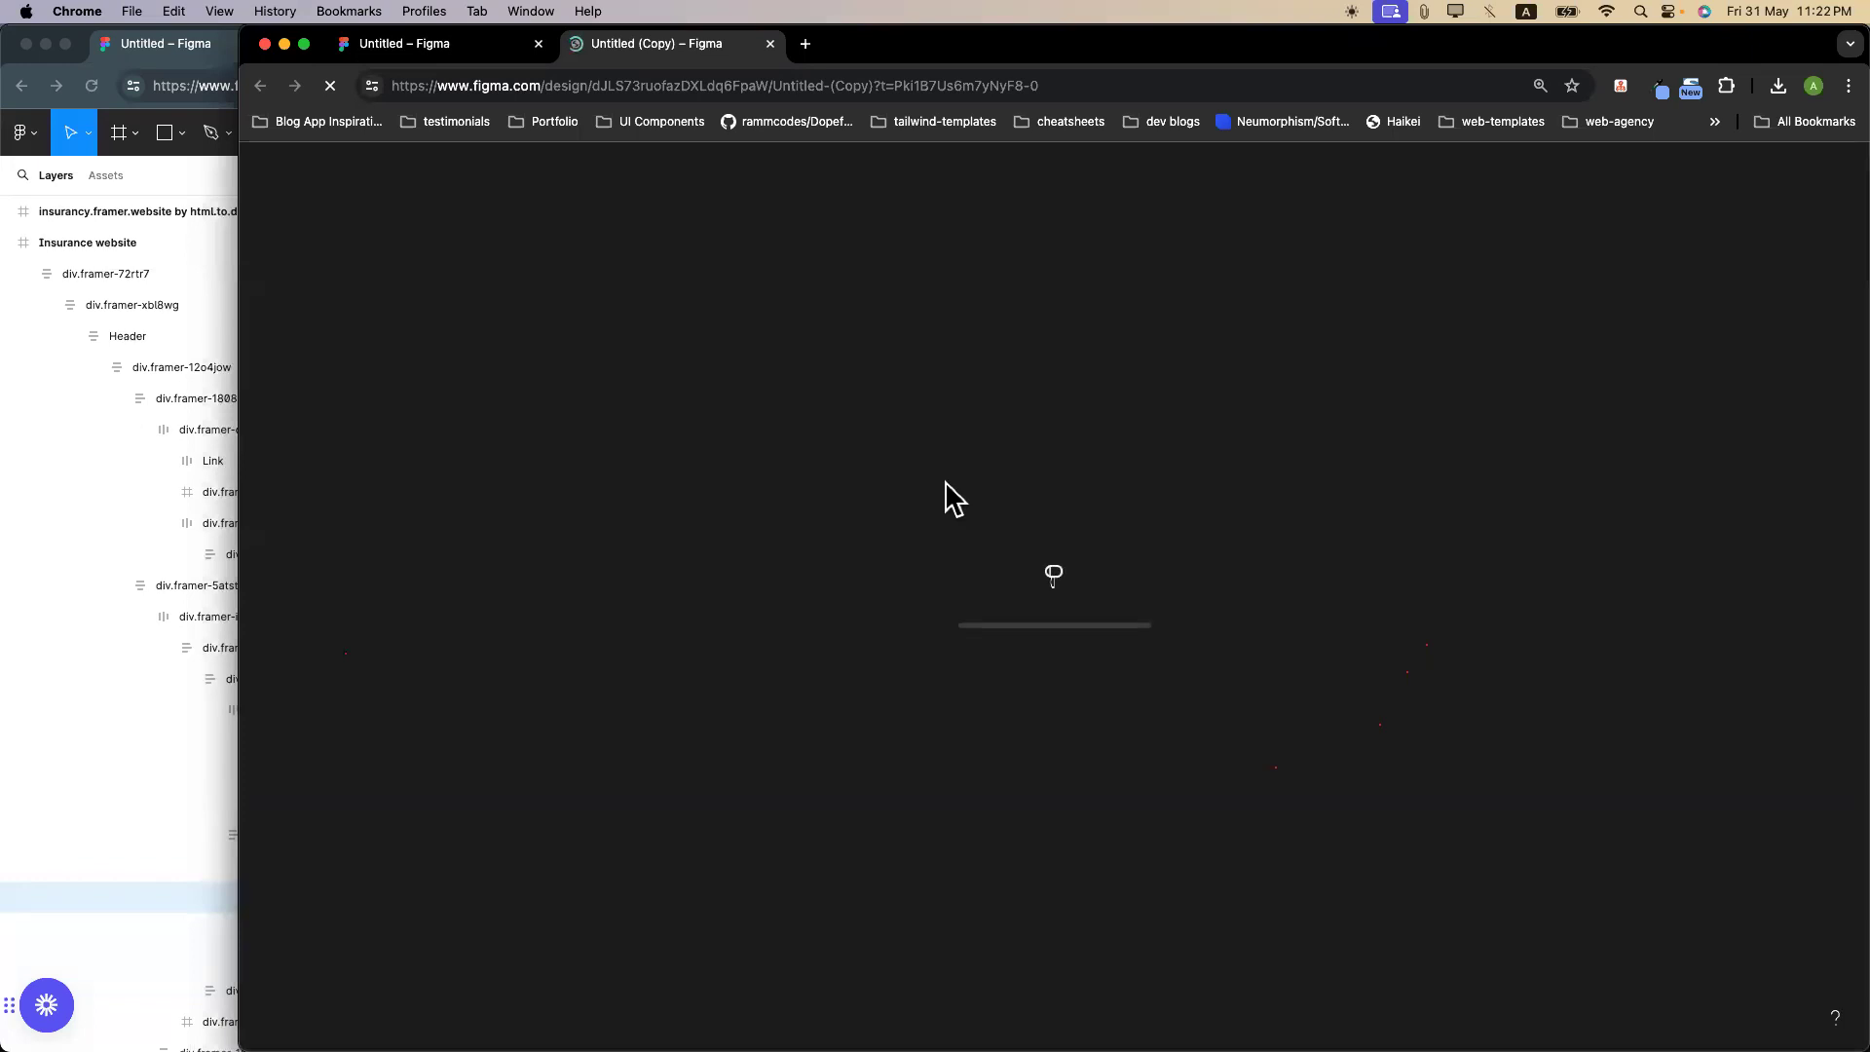
# Send the original Insurance file tab back to the file browser.
pyautogui.click(445, 53)
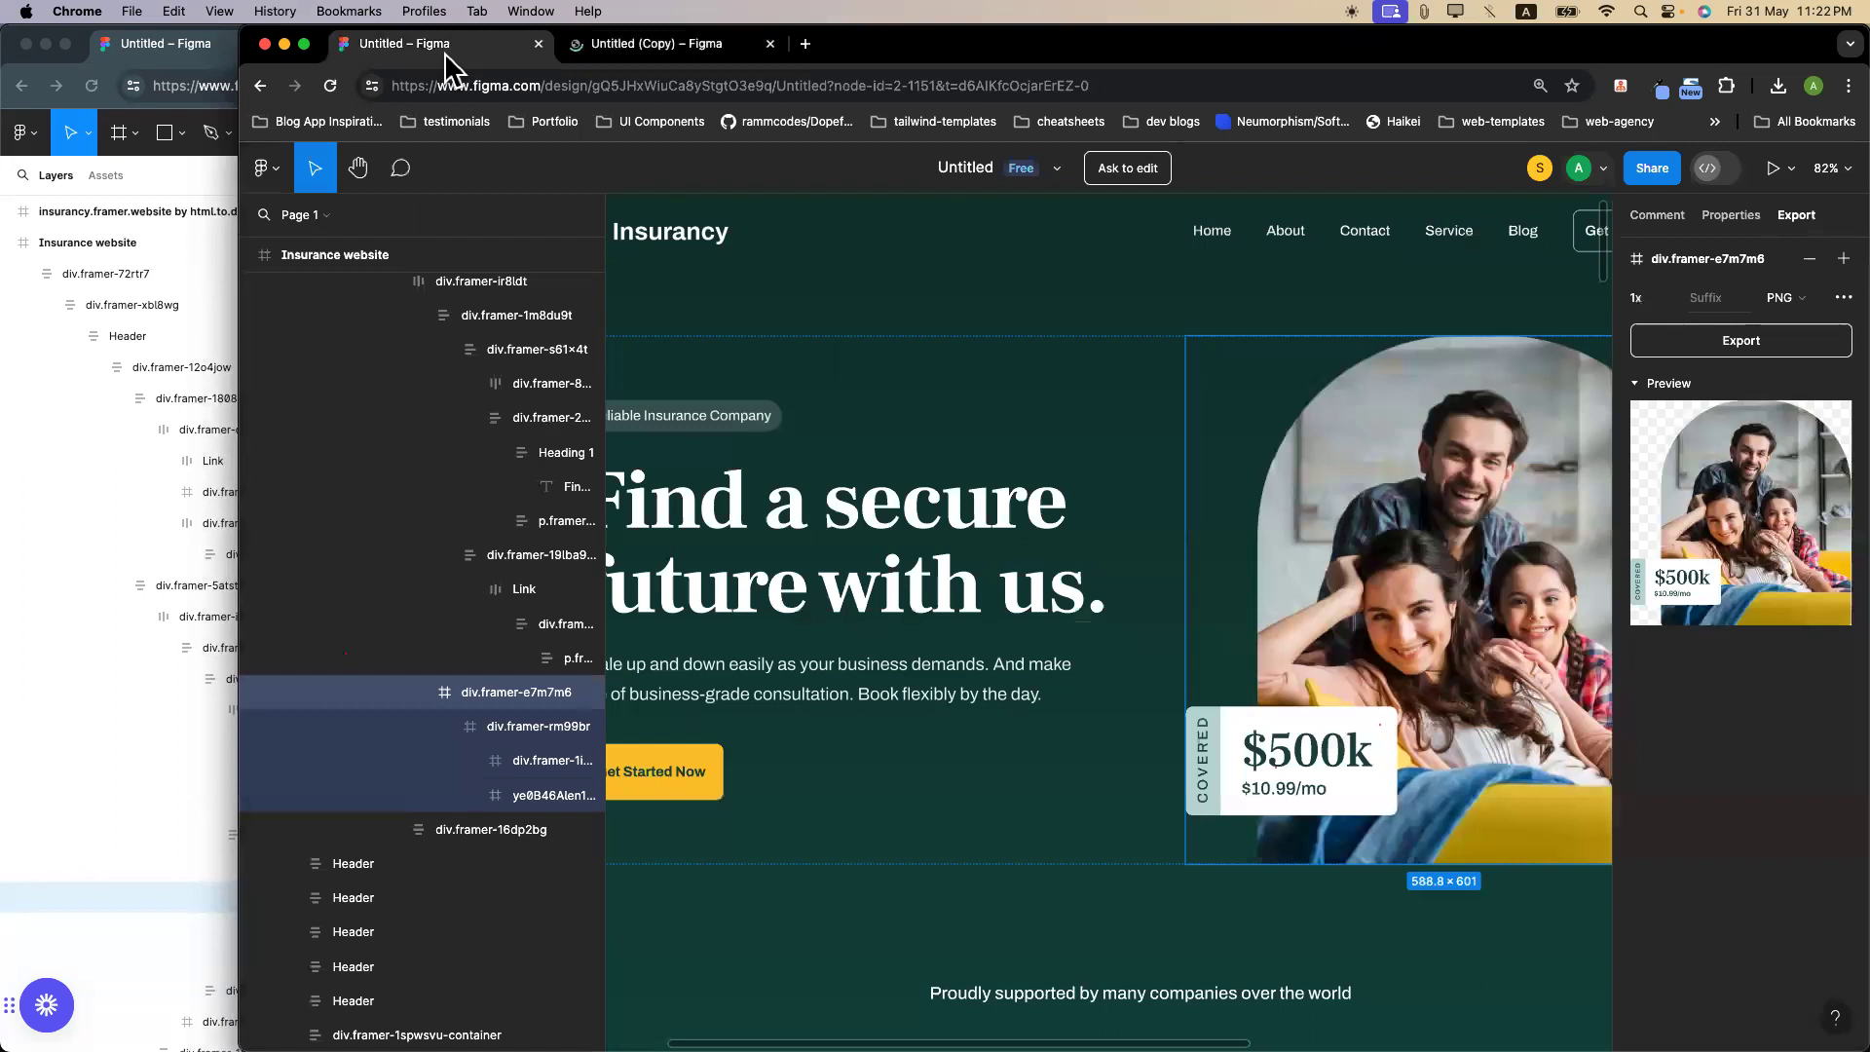
pyautogui.click(279, 184)
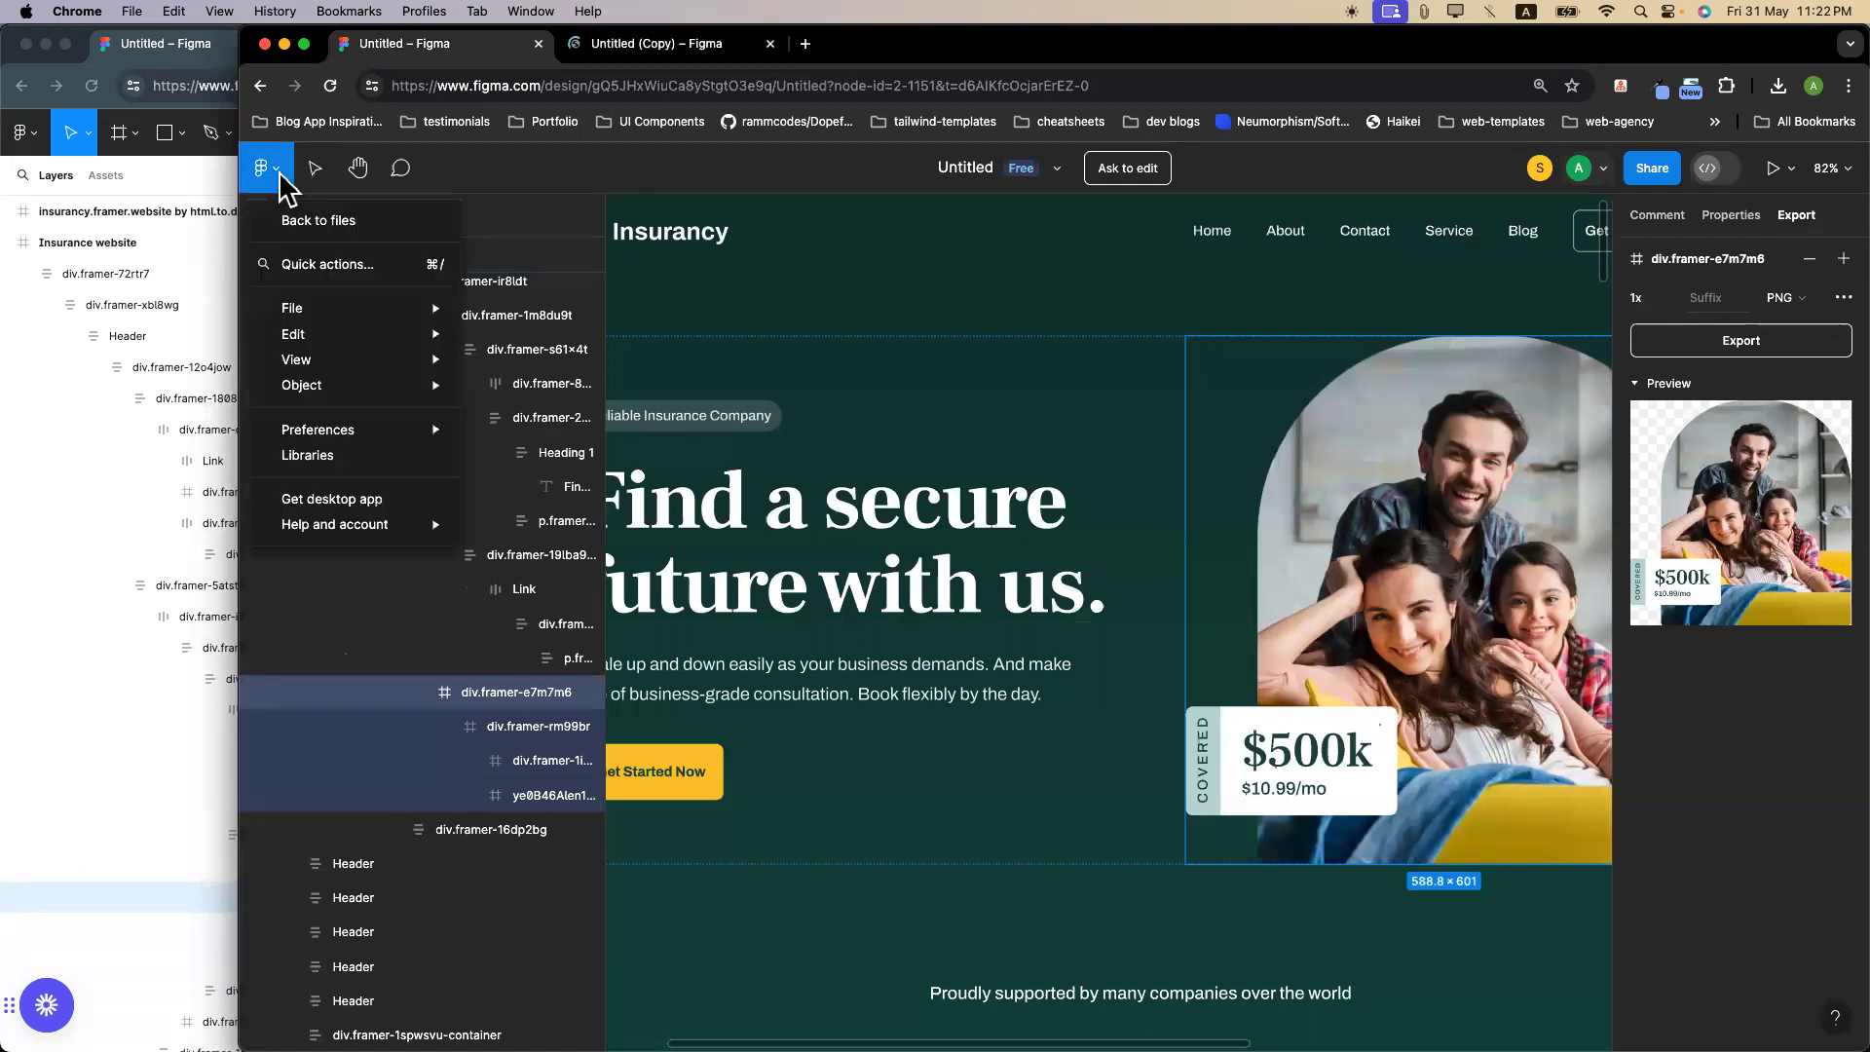
pyautogui.click(301, 220)
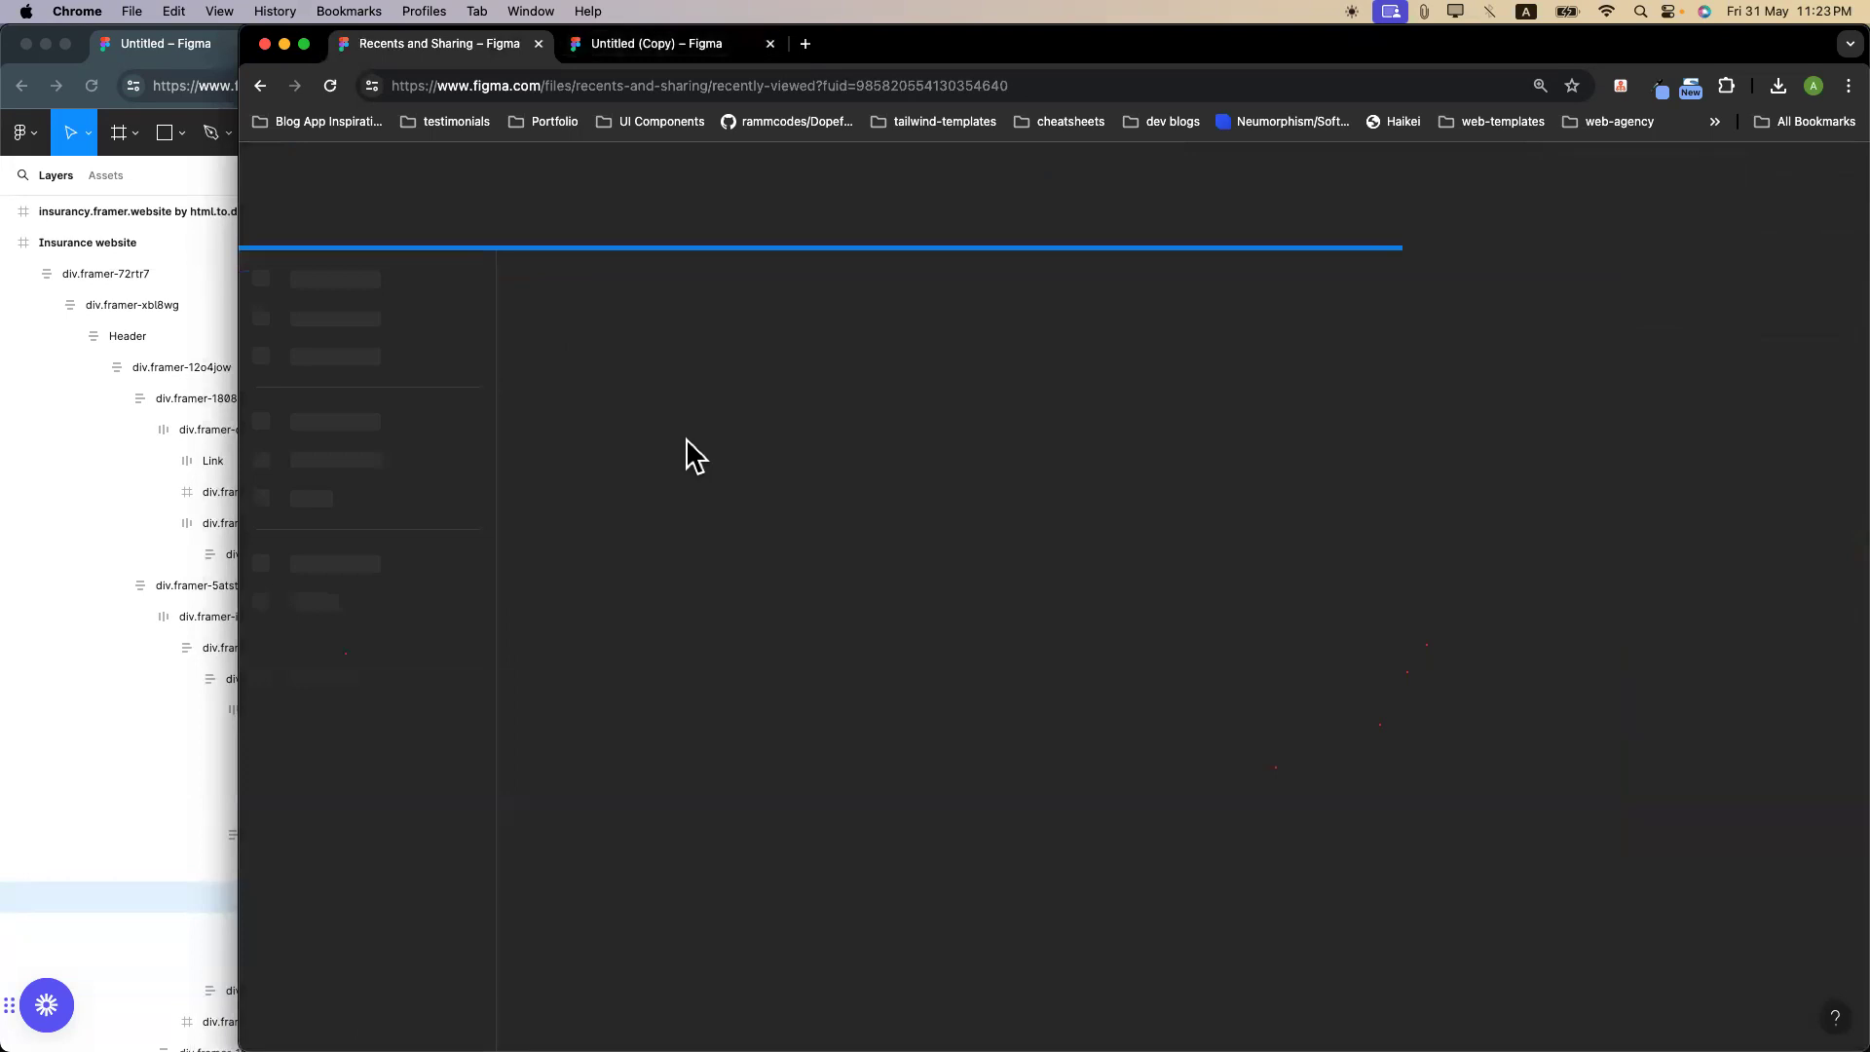
# In the Untitled (Copy) draft, check the Insurance website frame's Te Papa Green colour, then go to Recents.
pyautogui.click(672, 49)
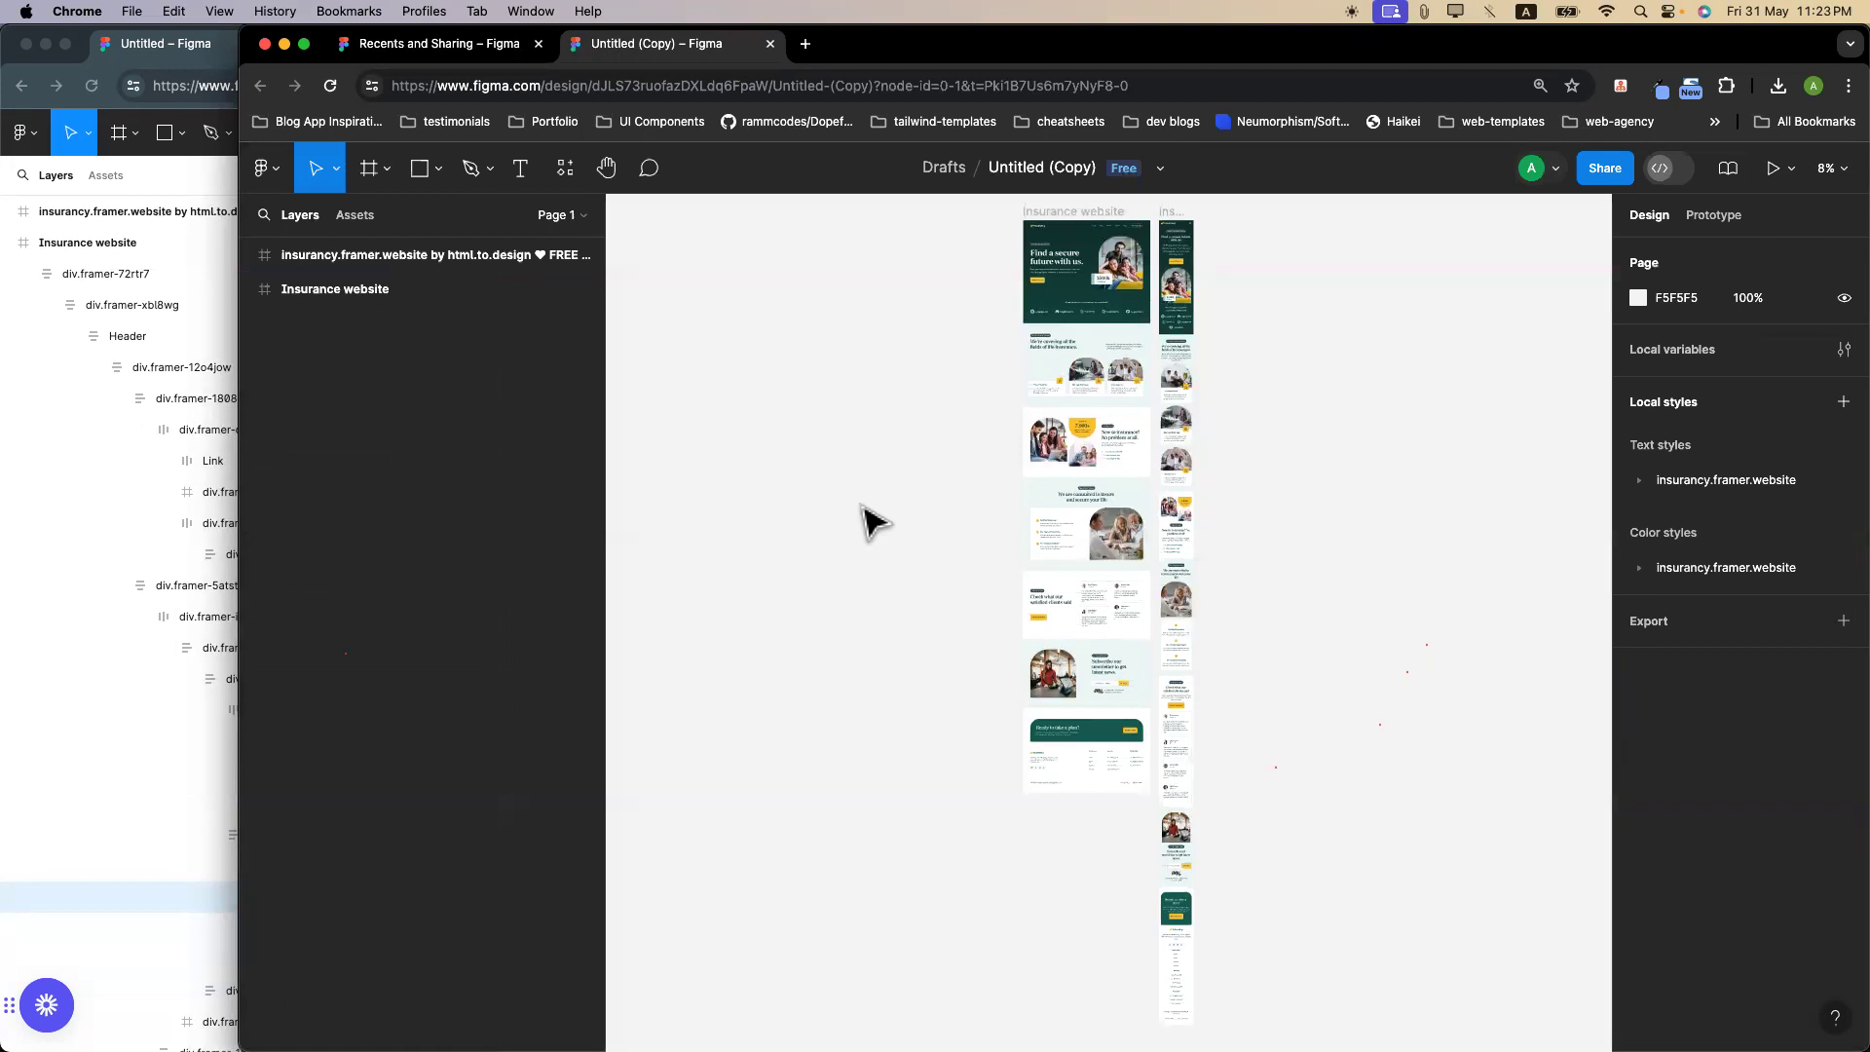
pyautogui.click(1077, 346)
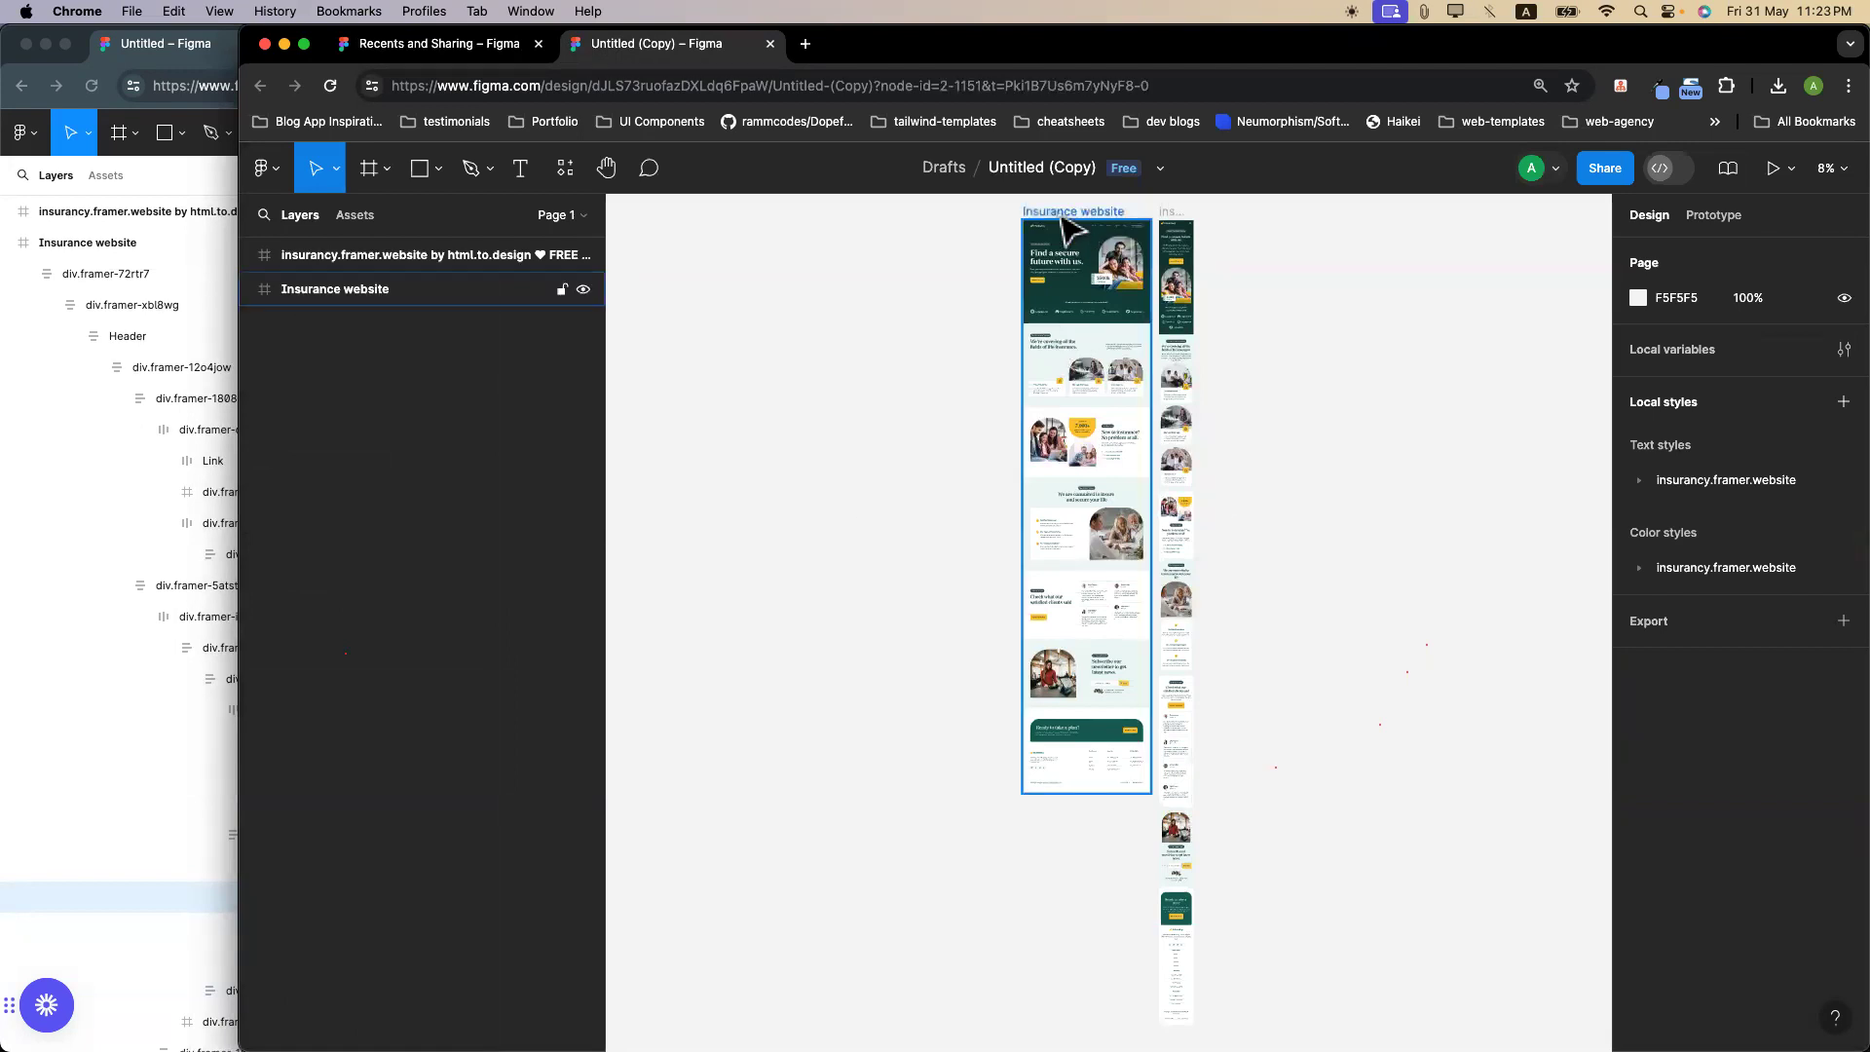
pyautogui.click(1063, 220)
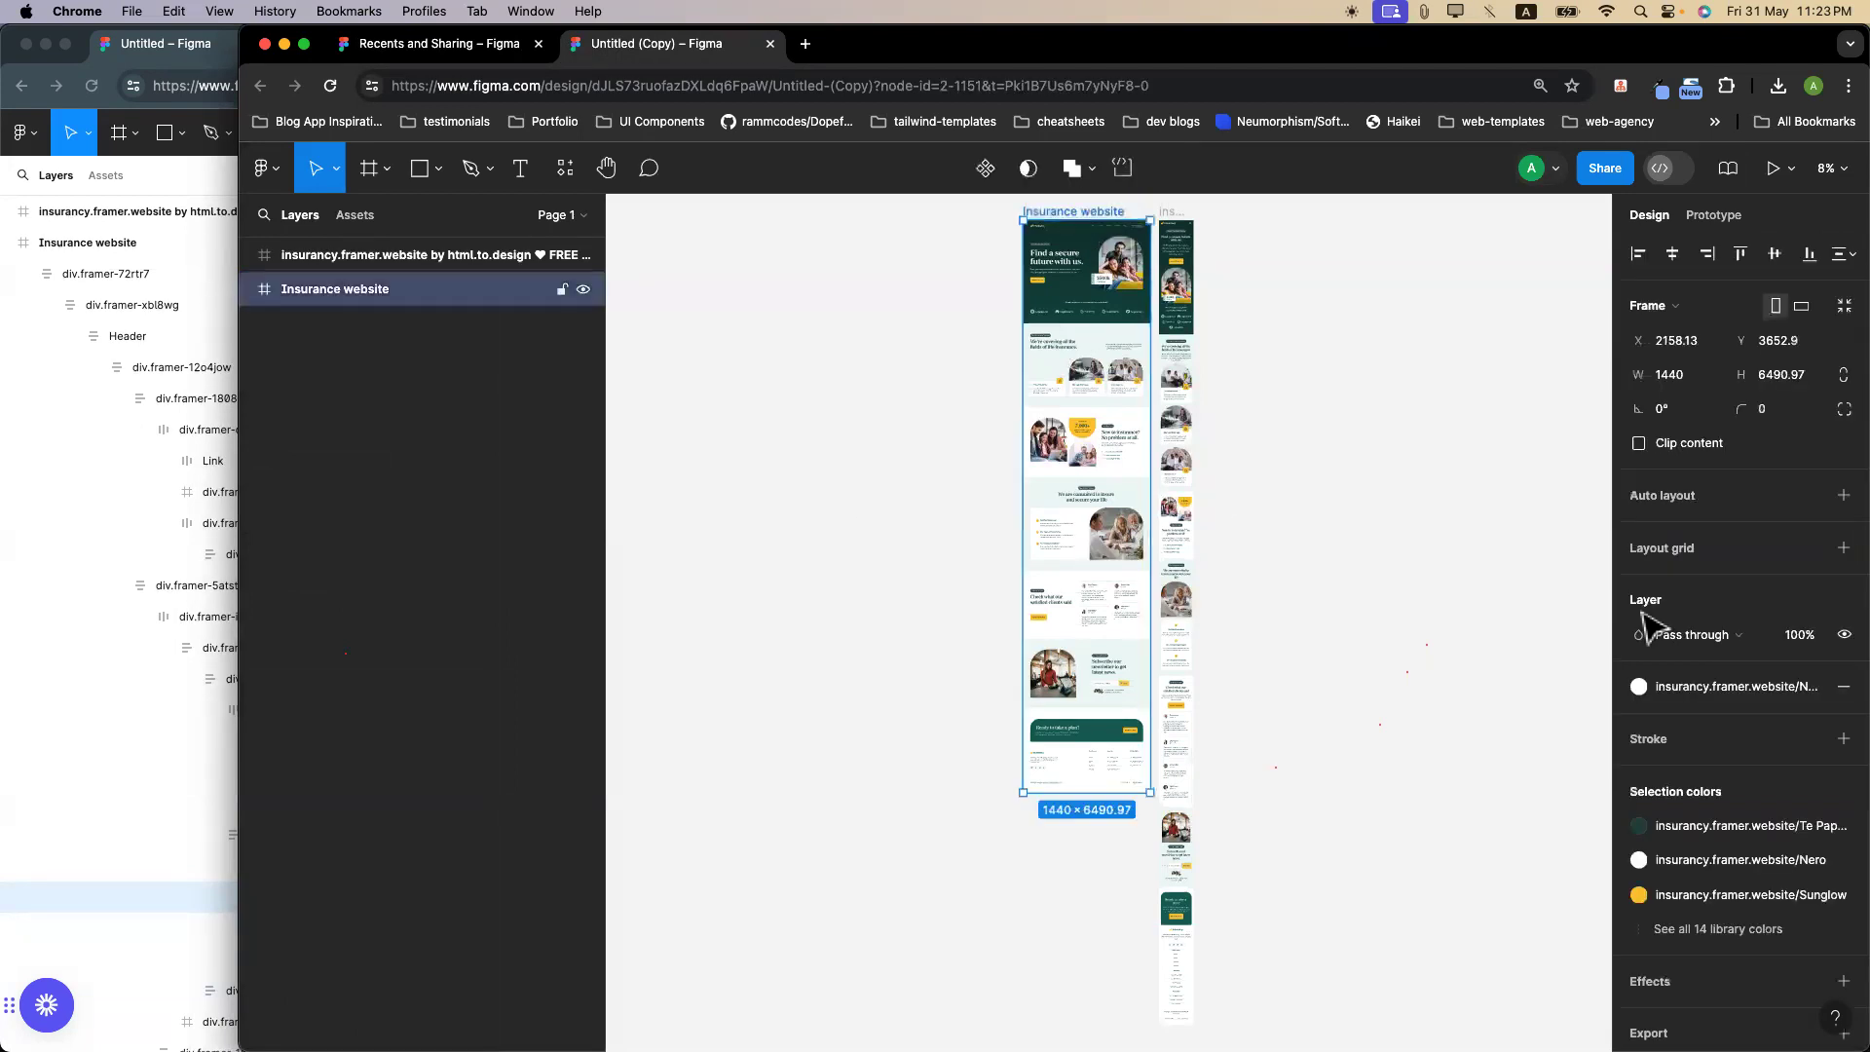
pyautogui.click(1639, 826)
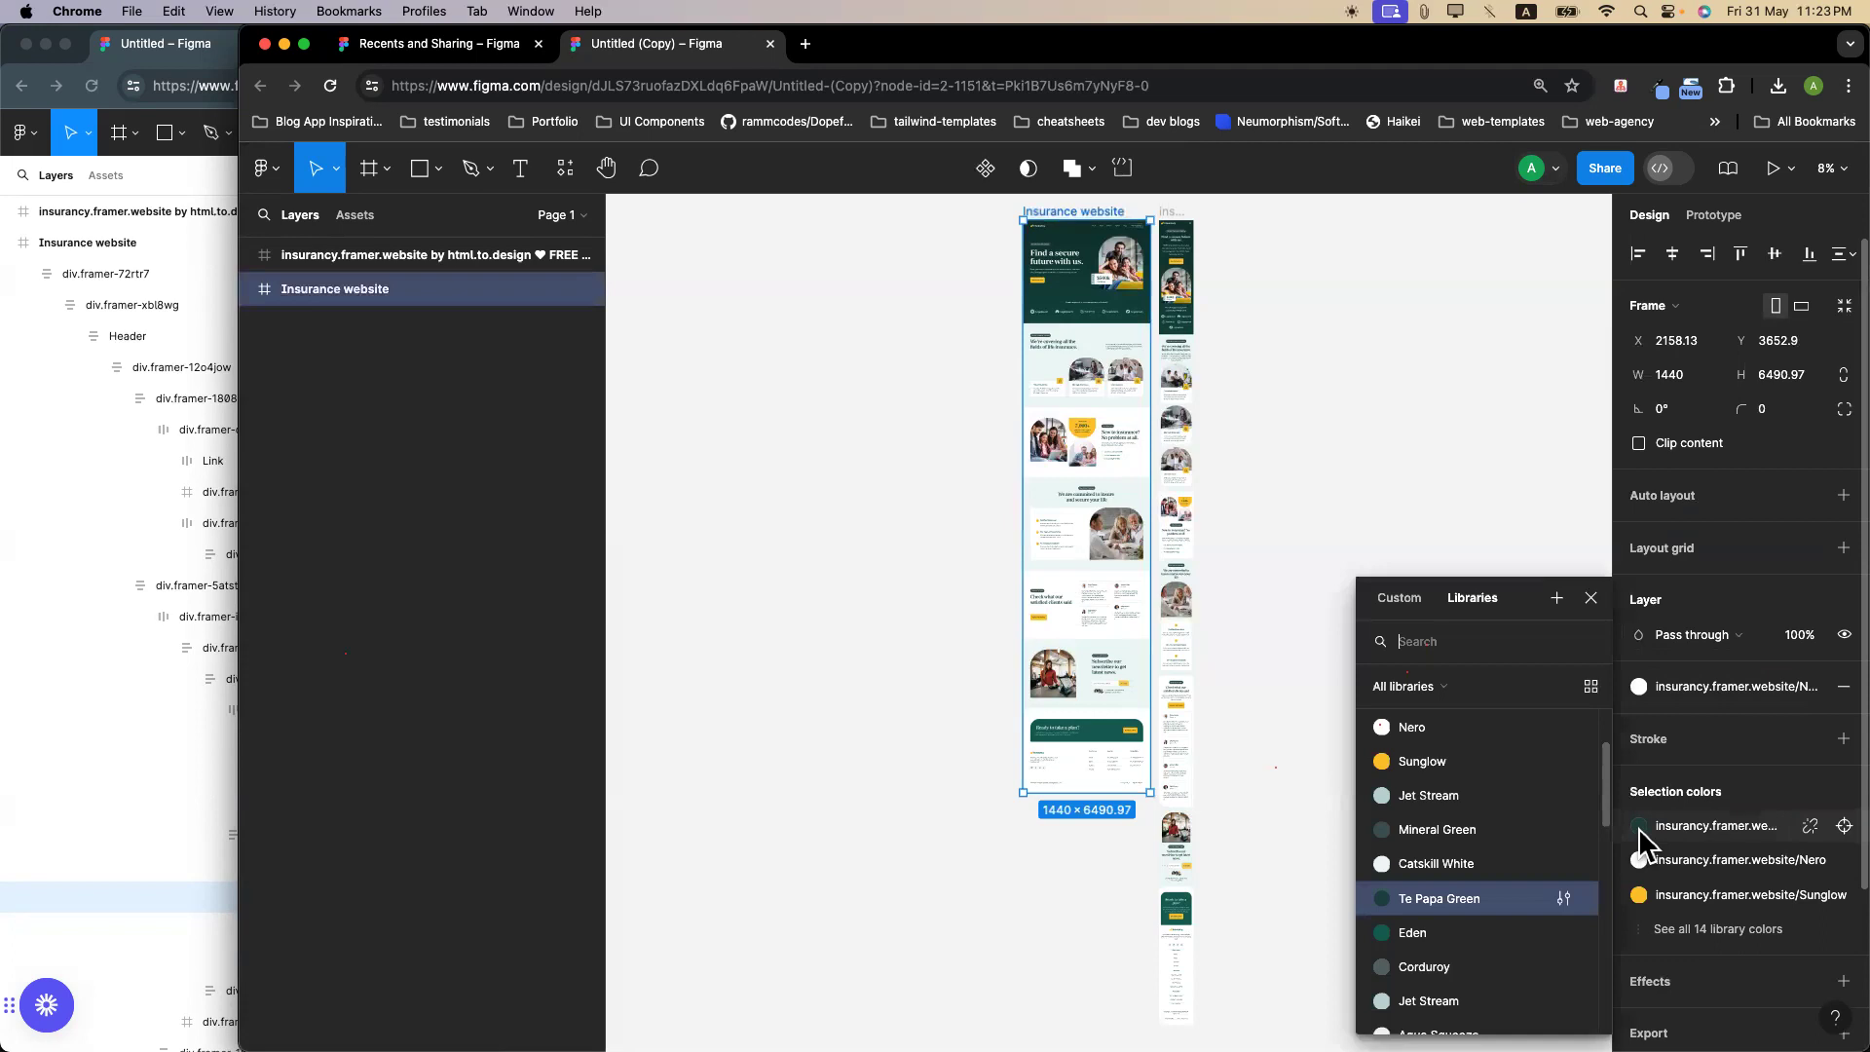
pyautogui.click(1440, 797)
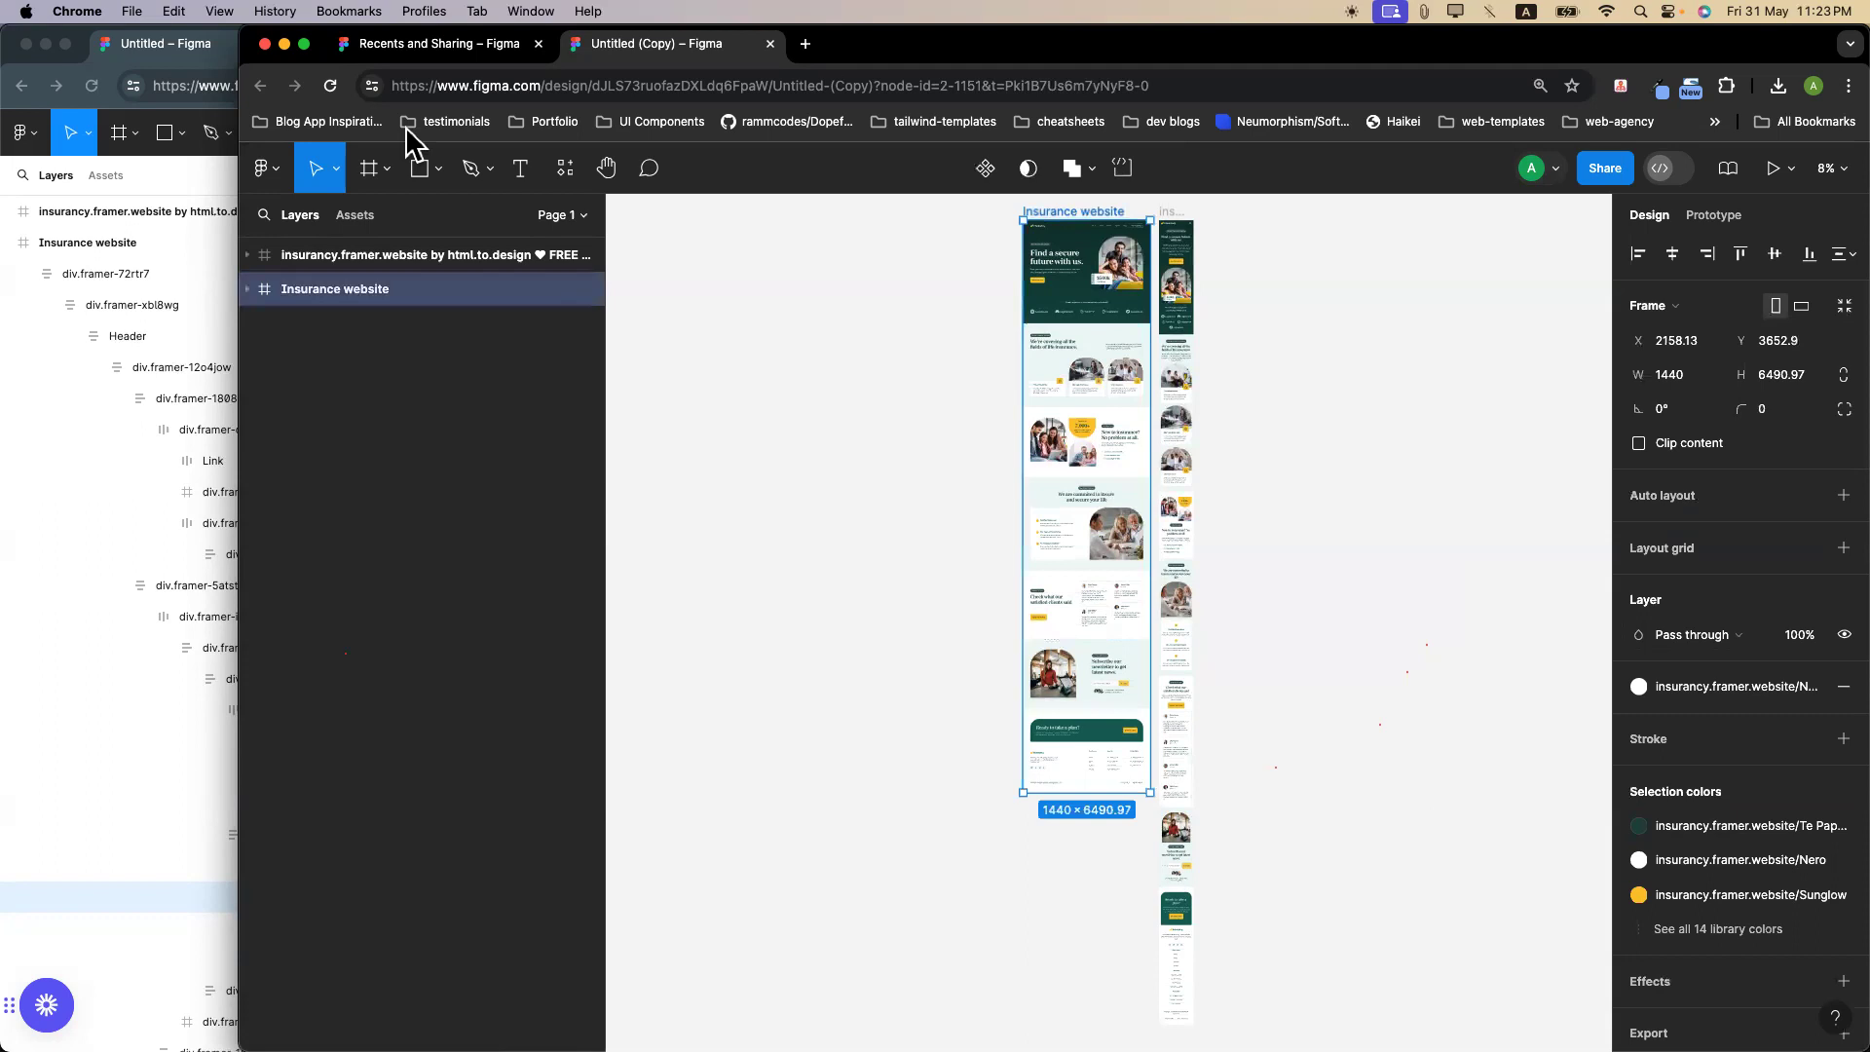
pyautogui.click(413, 50)
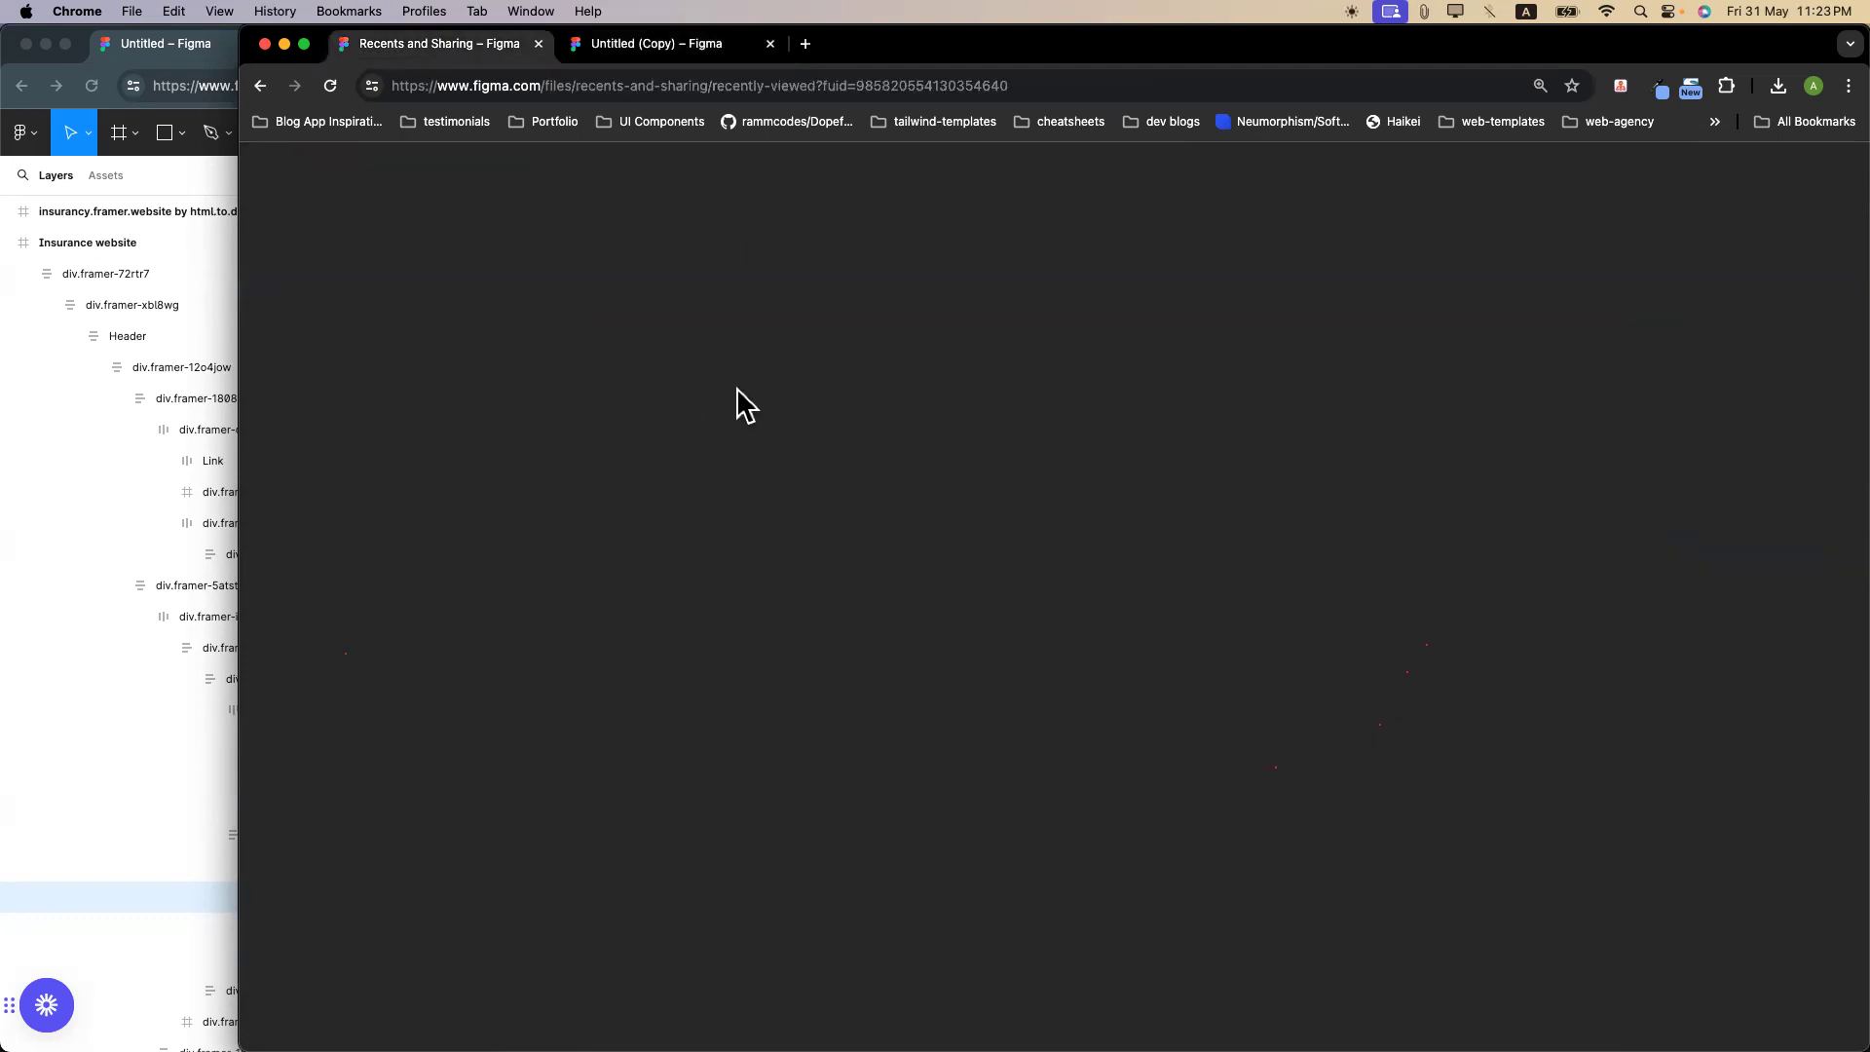
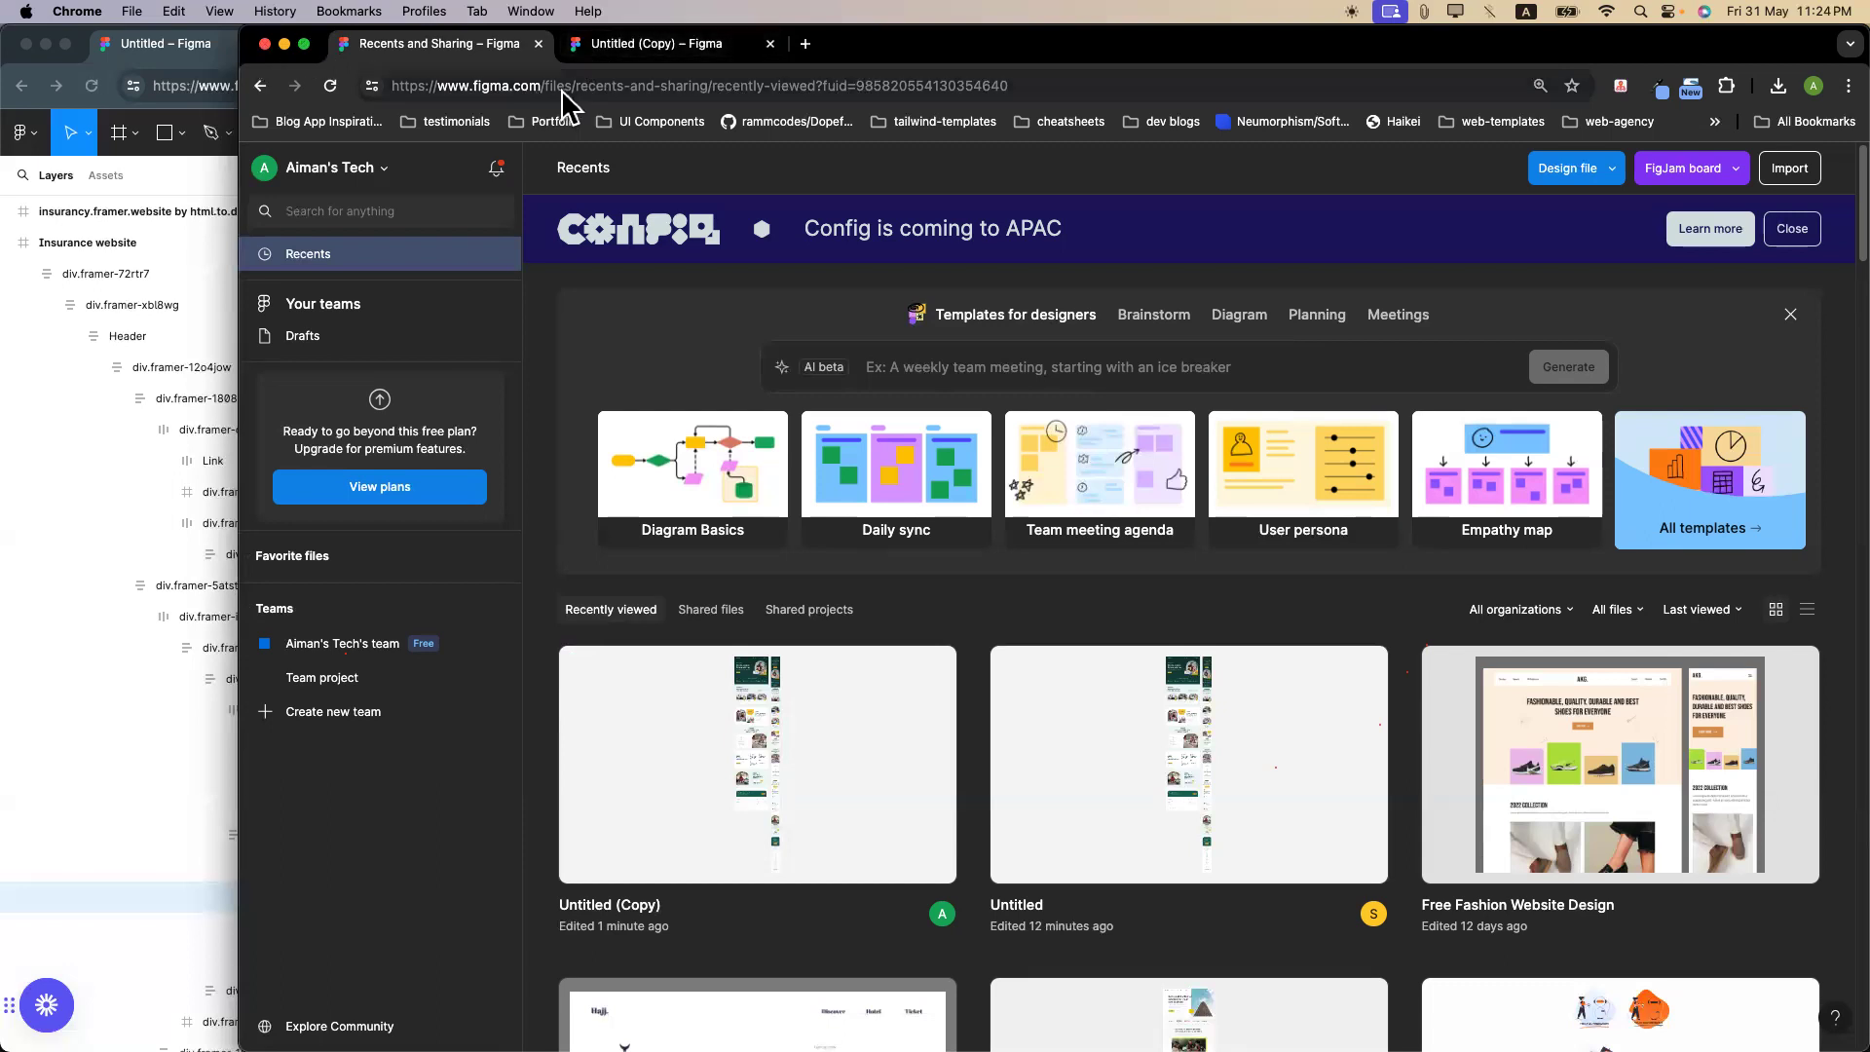
# Close the duplicate Figma Recents browser window.
pyautogui.click(654, 47)
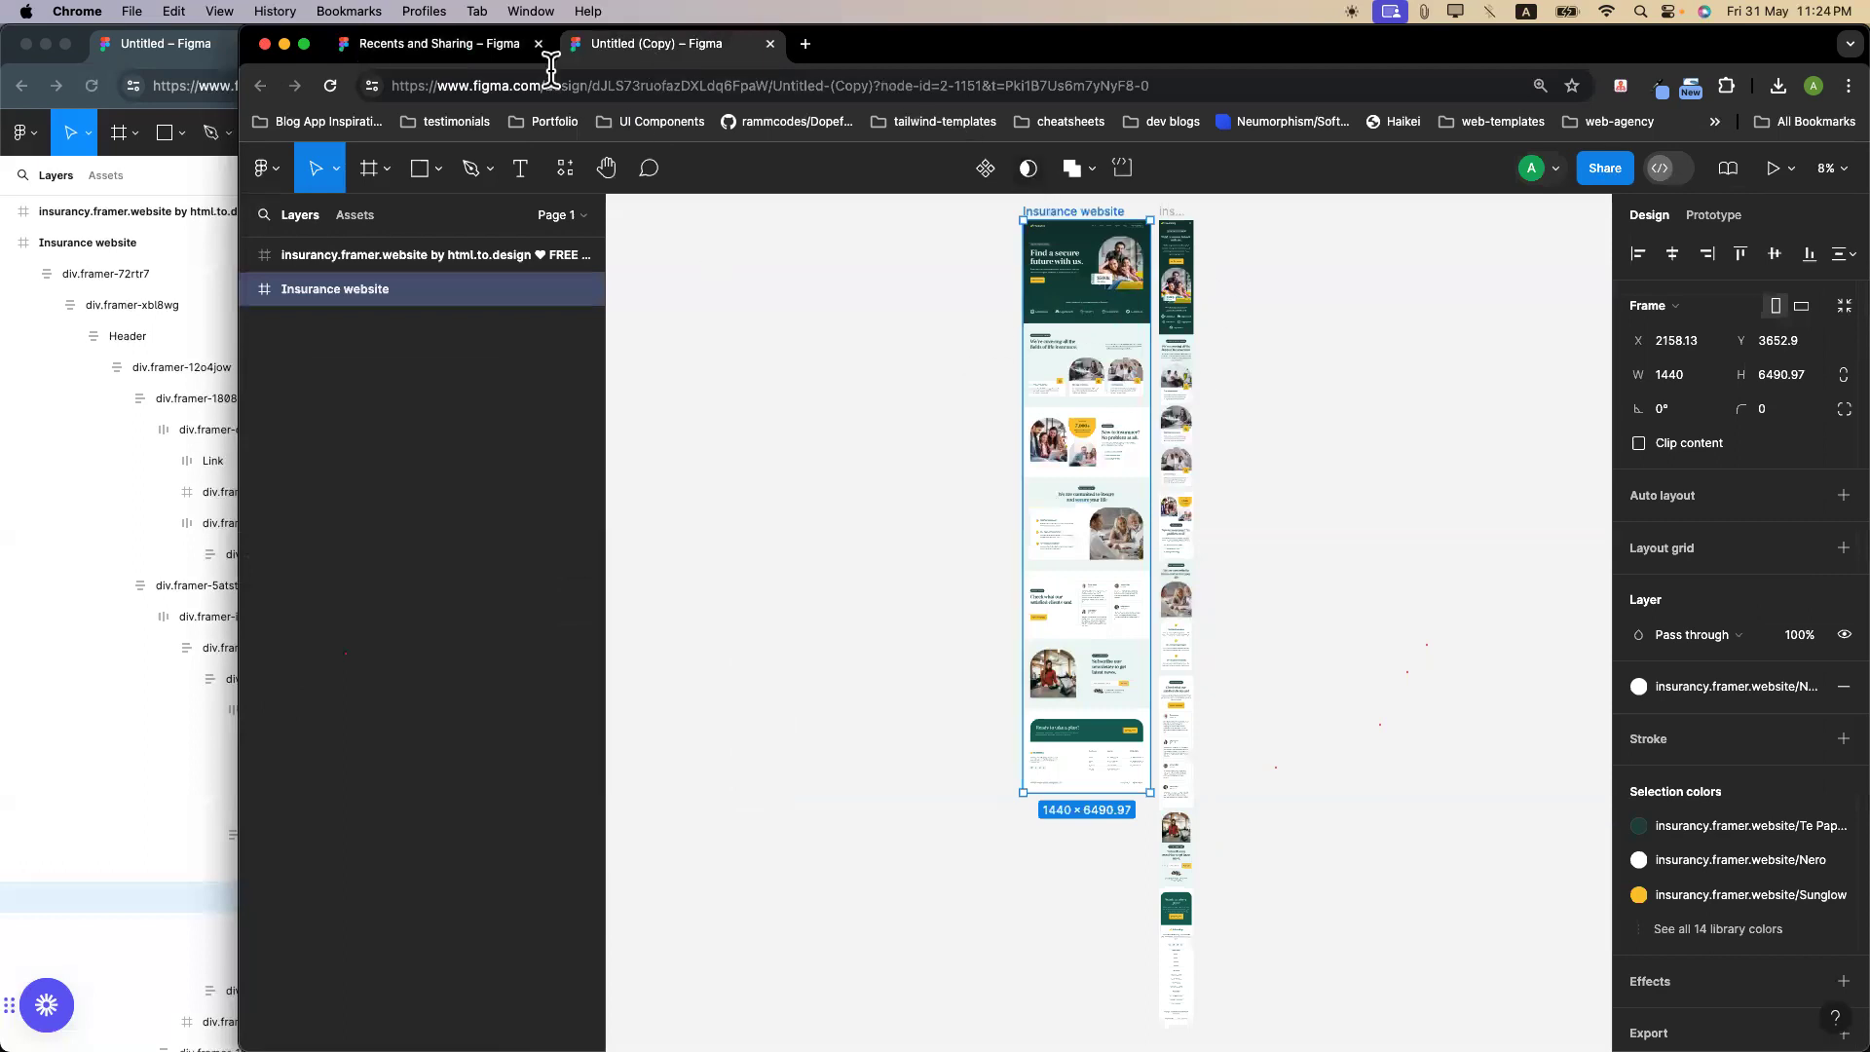
pyautogui.click(476, 45)
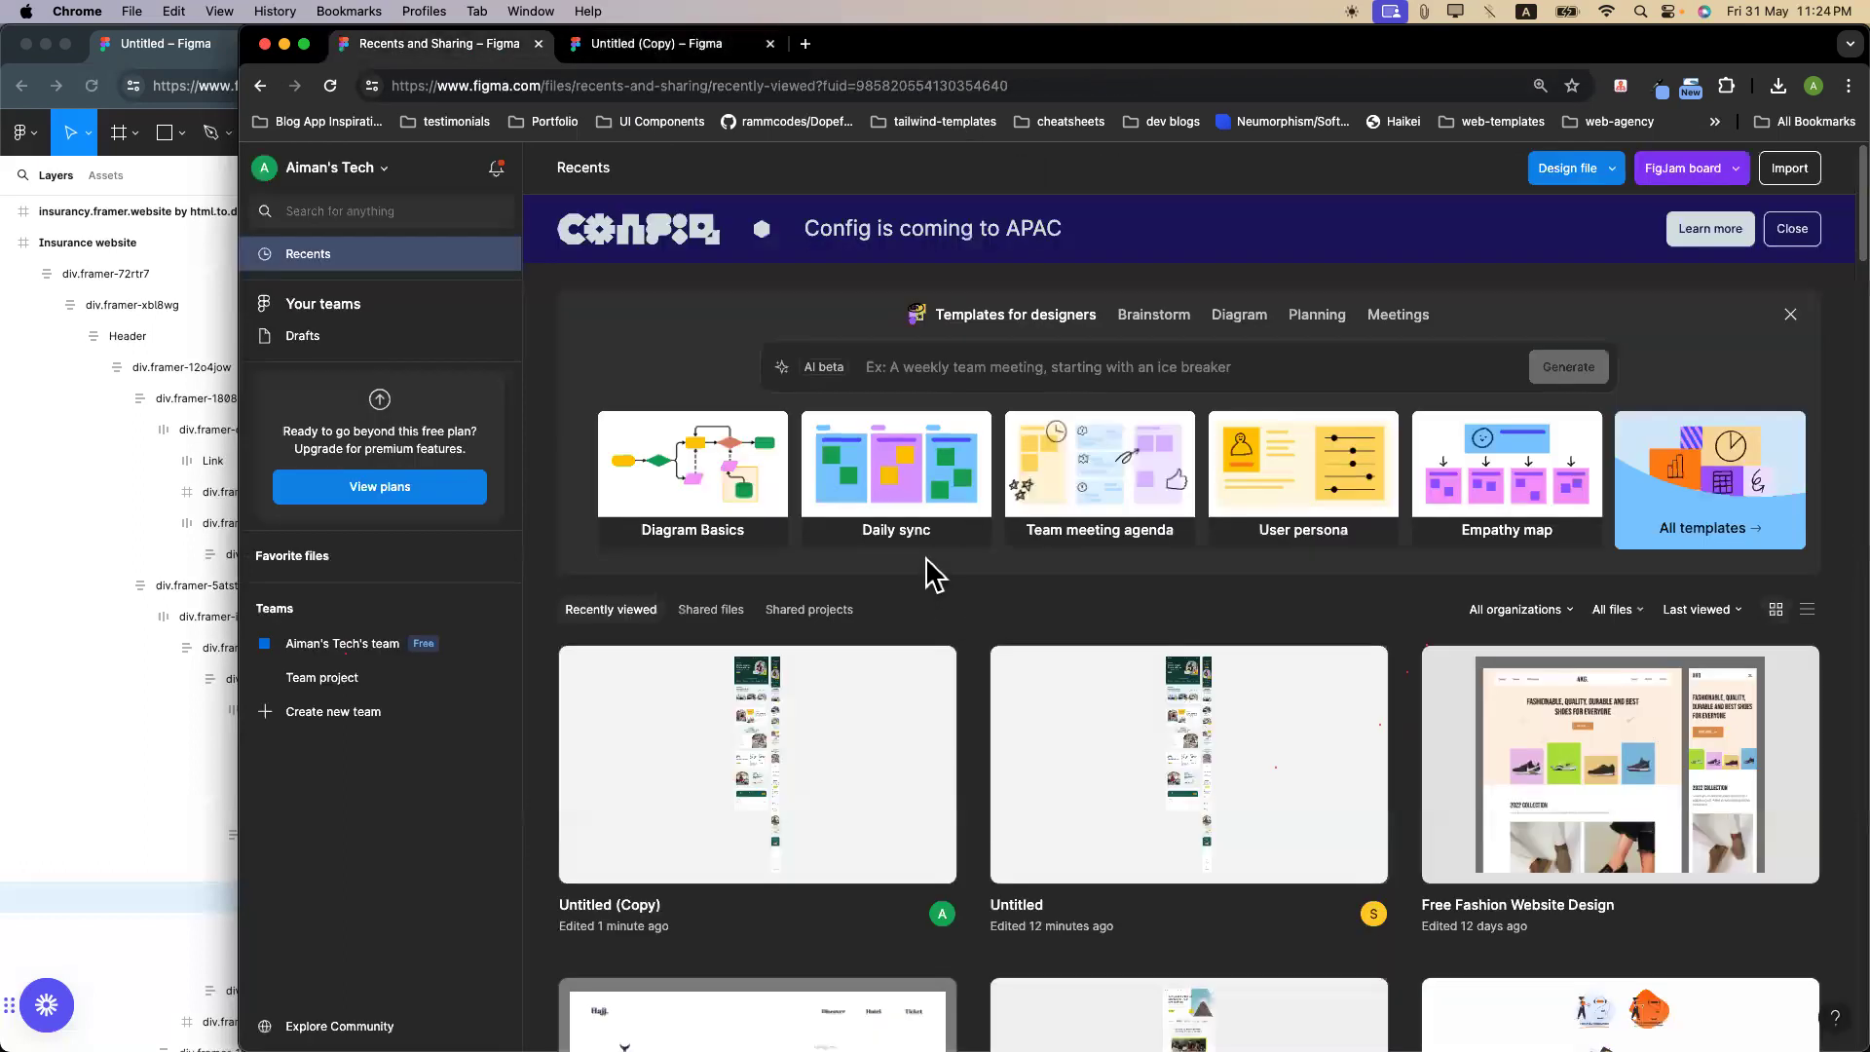
pyautogui.click(264, 44)
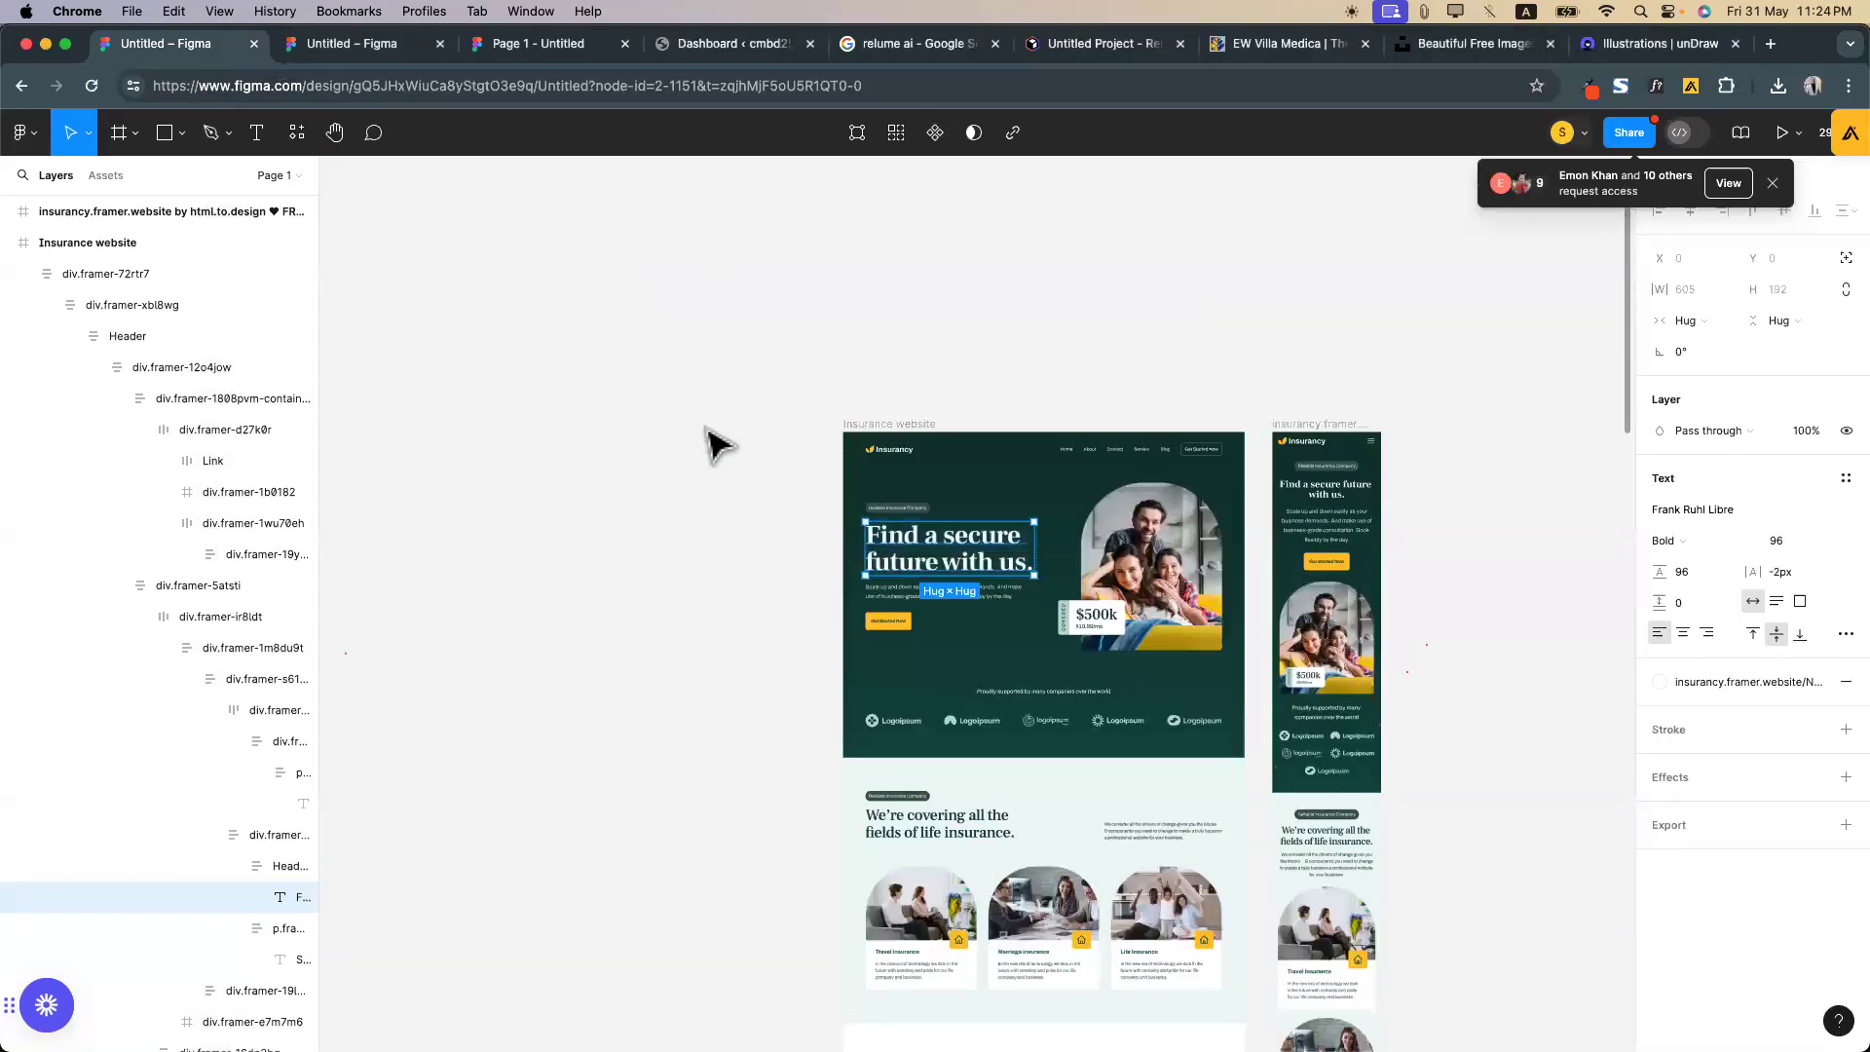
# Deselect the heading to review the Archivo and Frank Ruhl Libre local text styles.
pyautogui.click(1190, 351)
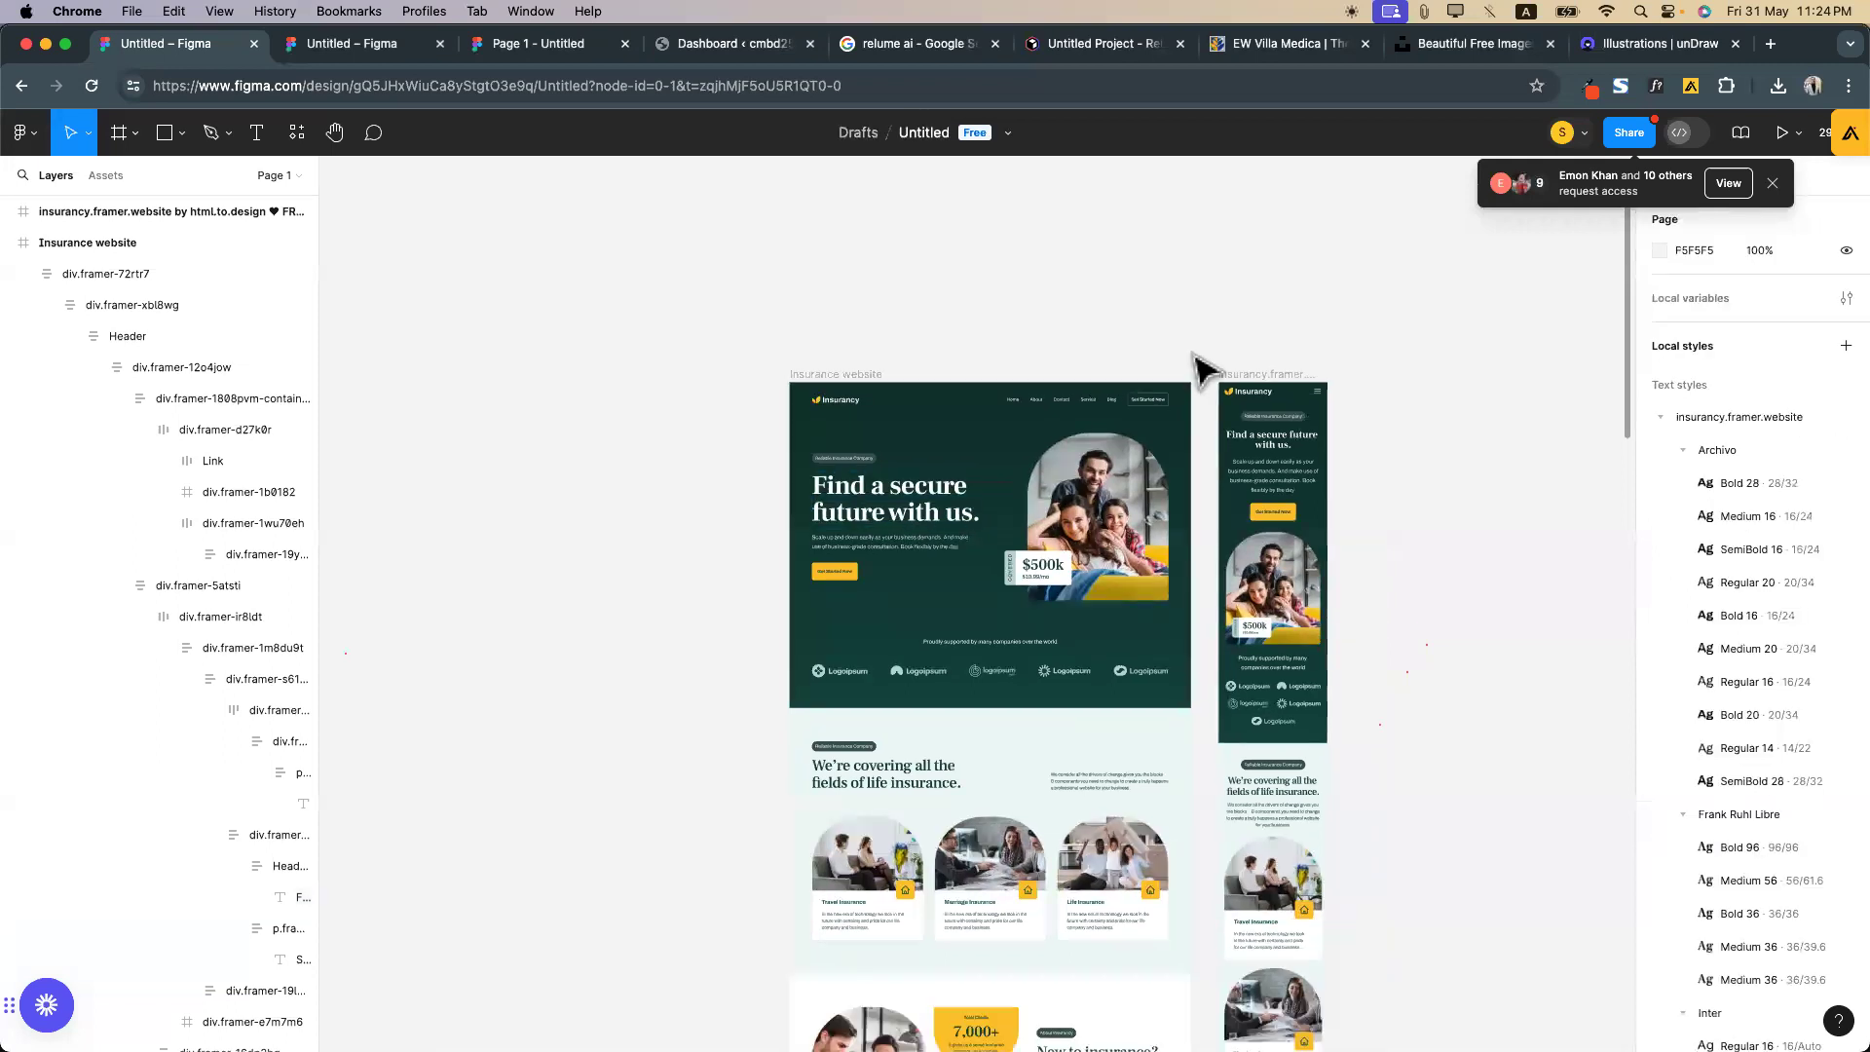
pyautogui.hscroll(3, 1072, 341)
pyautogui.scroll(-3, 1071, 341)
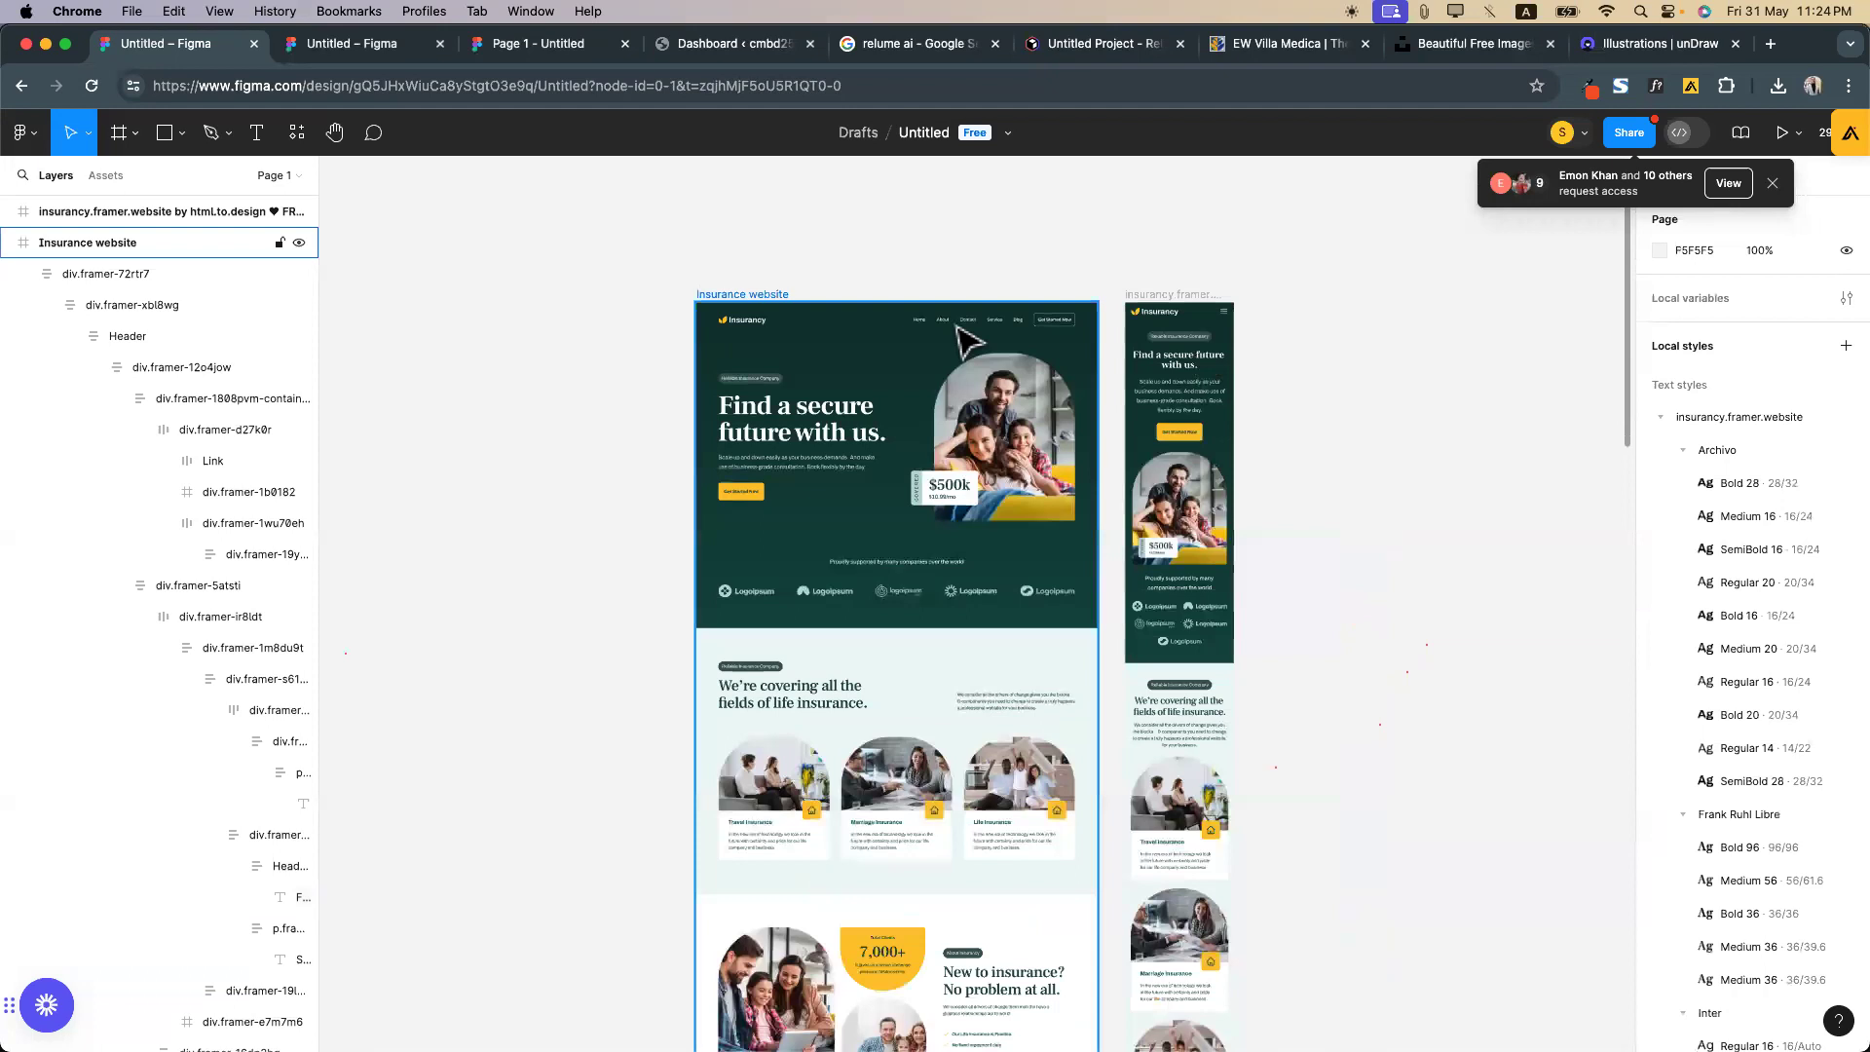
# Close the unneeded browser tabs, including relume ai and the unDraw illustrations page.
pyautogui.click(732, 47)
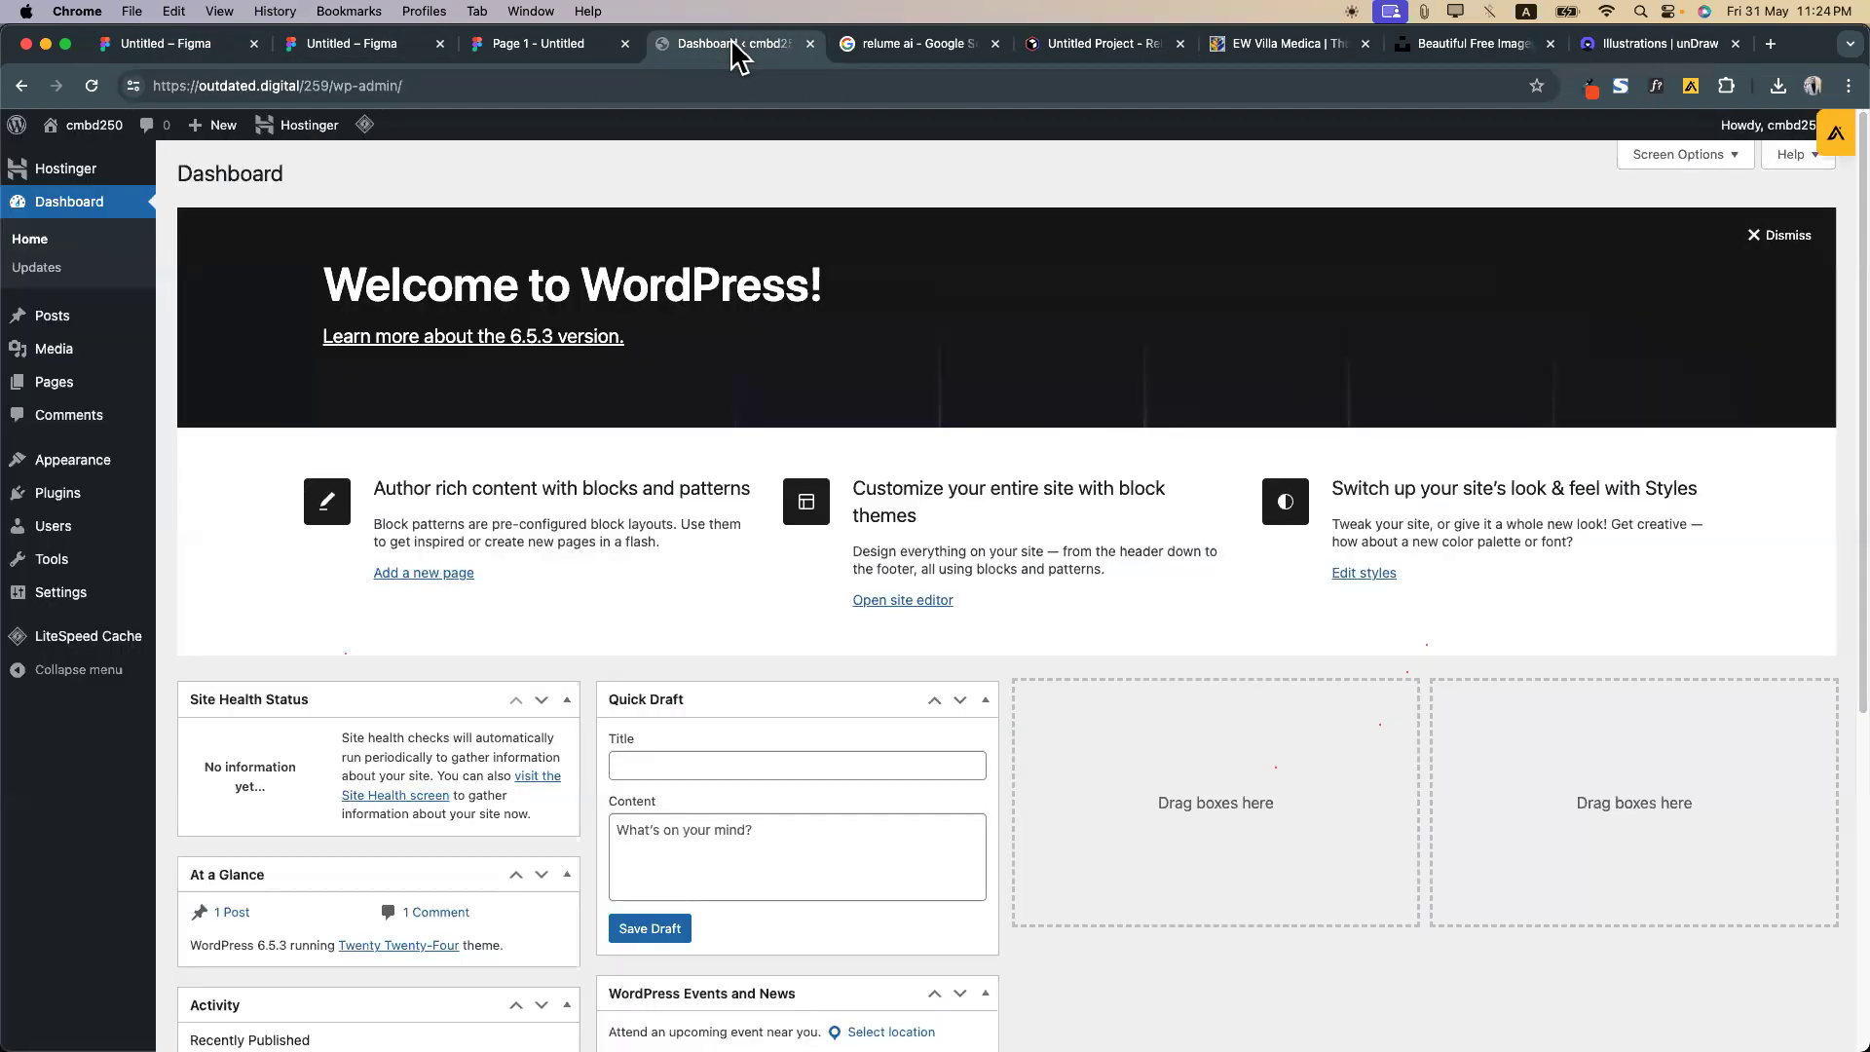
pyautogui.click(995, 43)
pyautogui.click(995, 44)
pyautogui.click(996, 44)
pyautogui.click(996, 44)
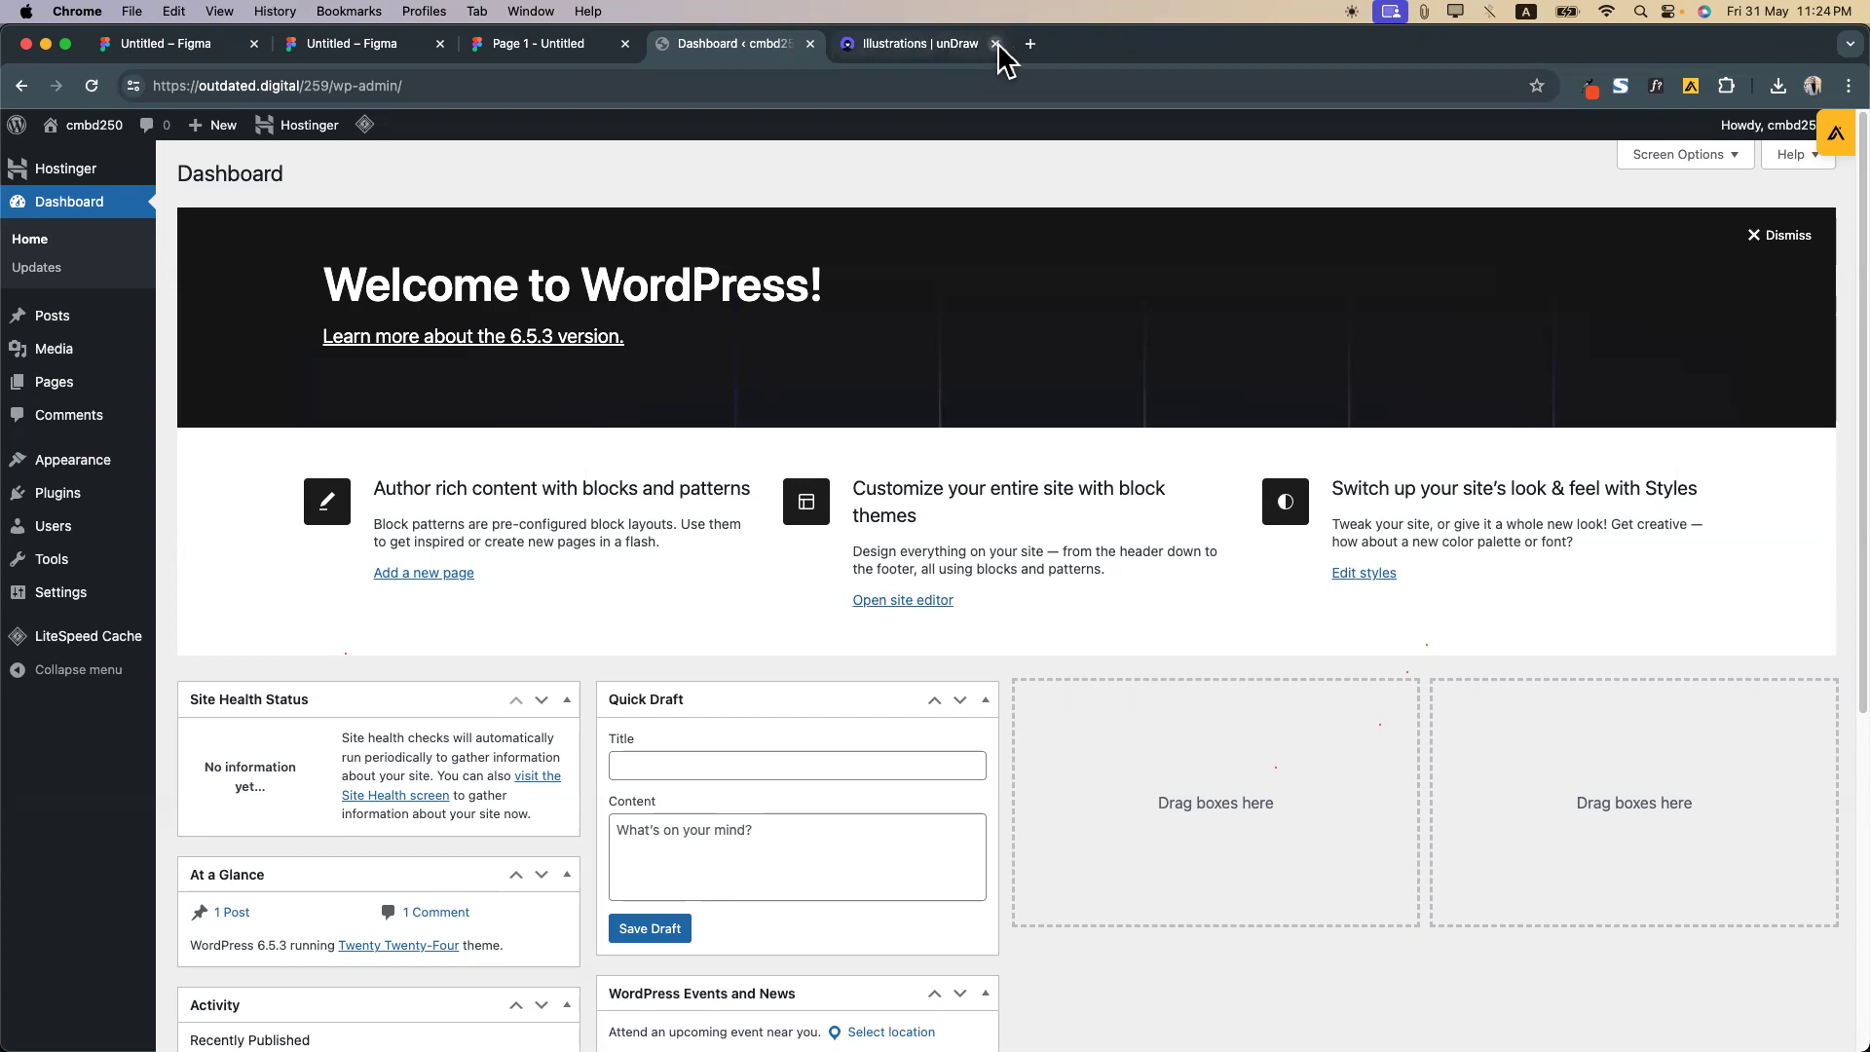
pyautogui.click(870, 44)
pyautogui.scroll(-10, 770, 608)
pyautogui.scroll(10, 669, 744)
pyautogui.scroll(2, 669, 743)
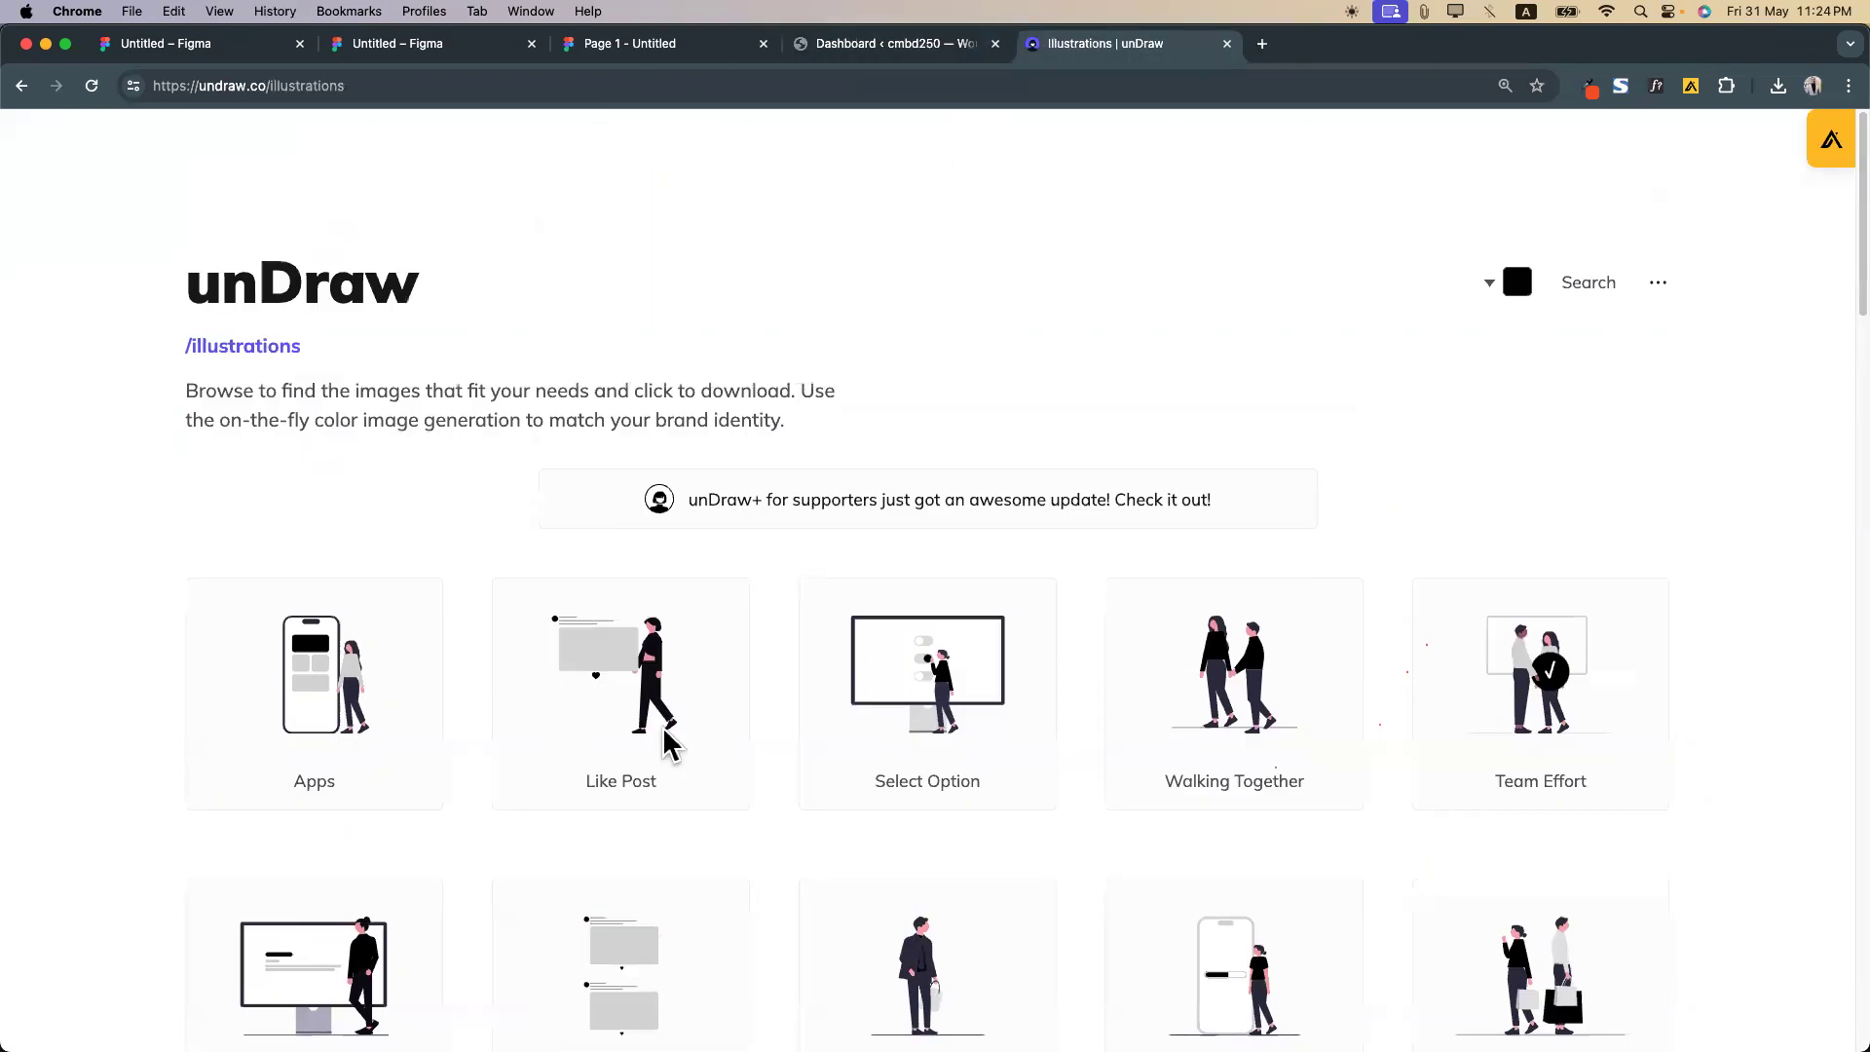
pyautogui.click(1228, 45)
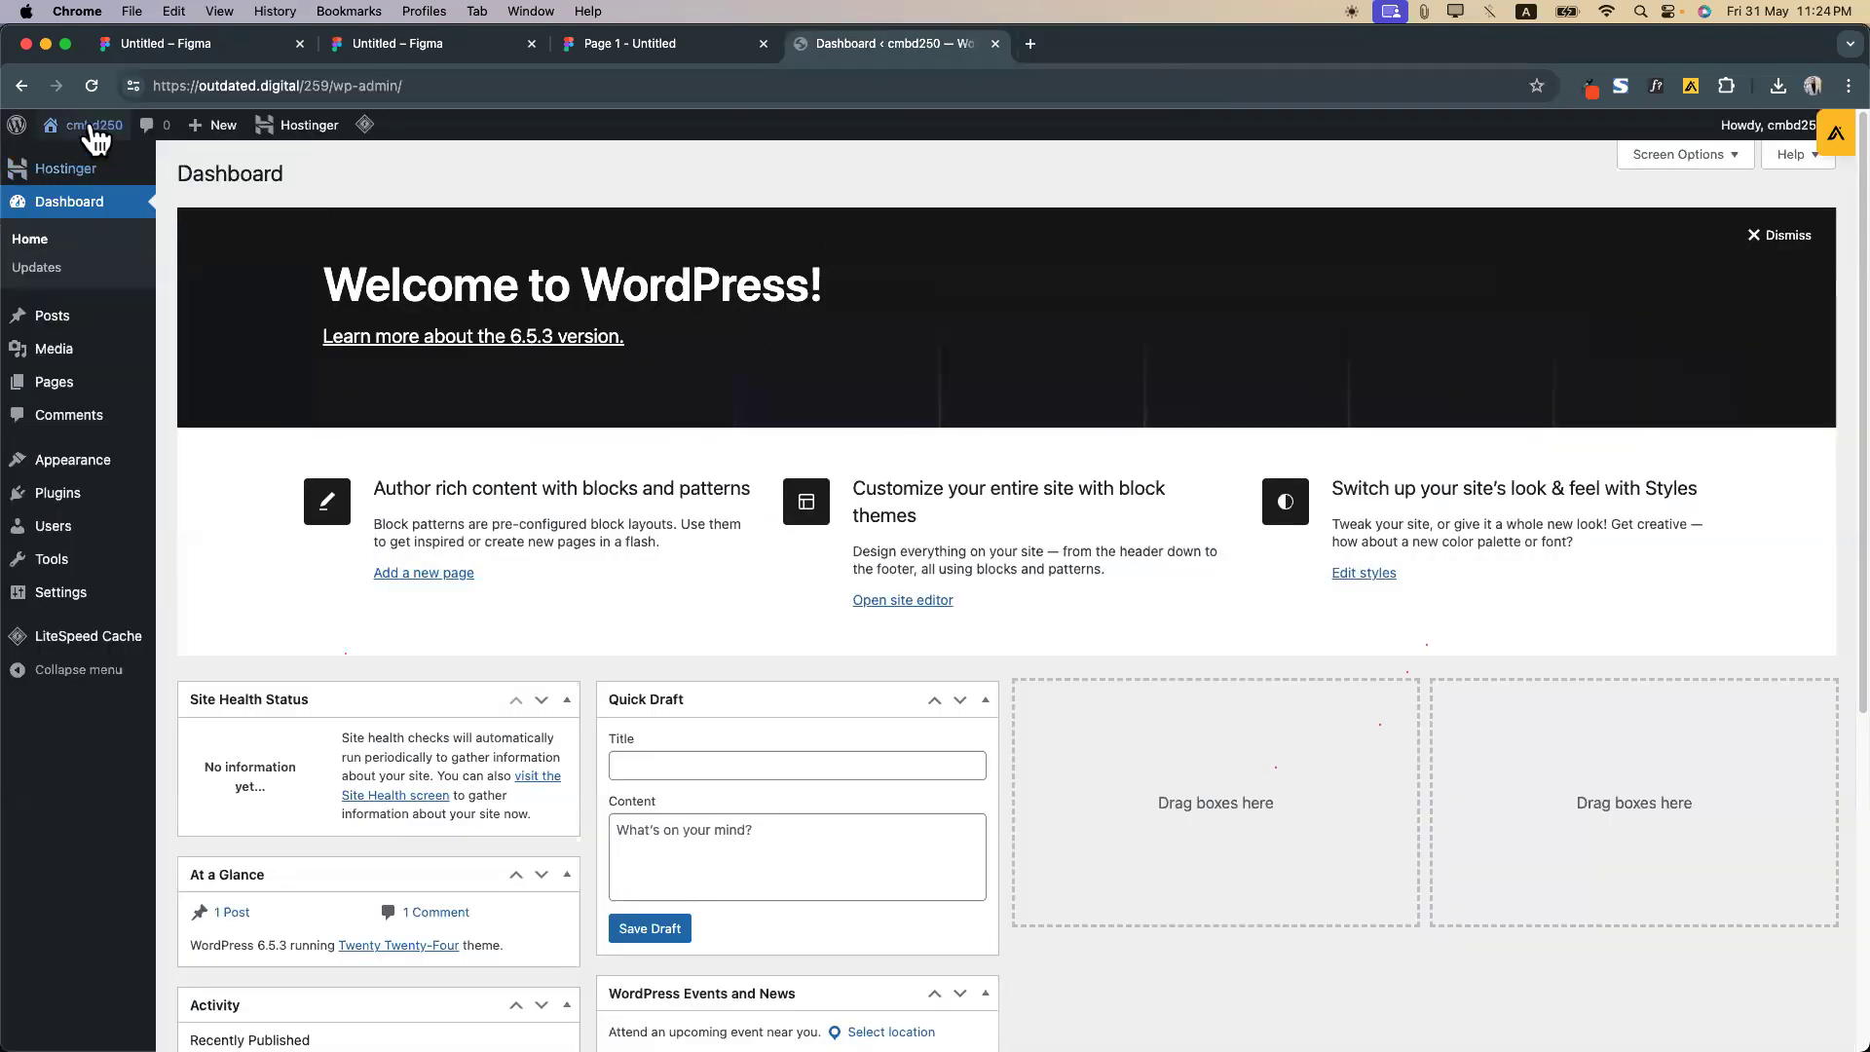
# Open the live site in a new tab, then go to Appearance > Themes.
pyautogui.moveTo(90, 125)
pyautogui.rightClick(80, 157)
pyautogui.click(151, 166)
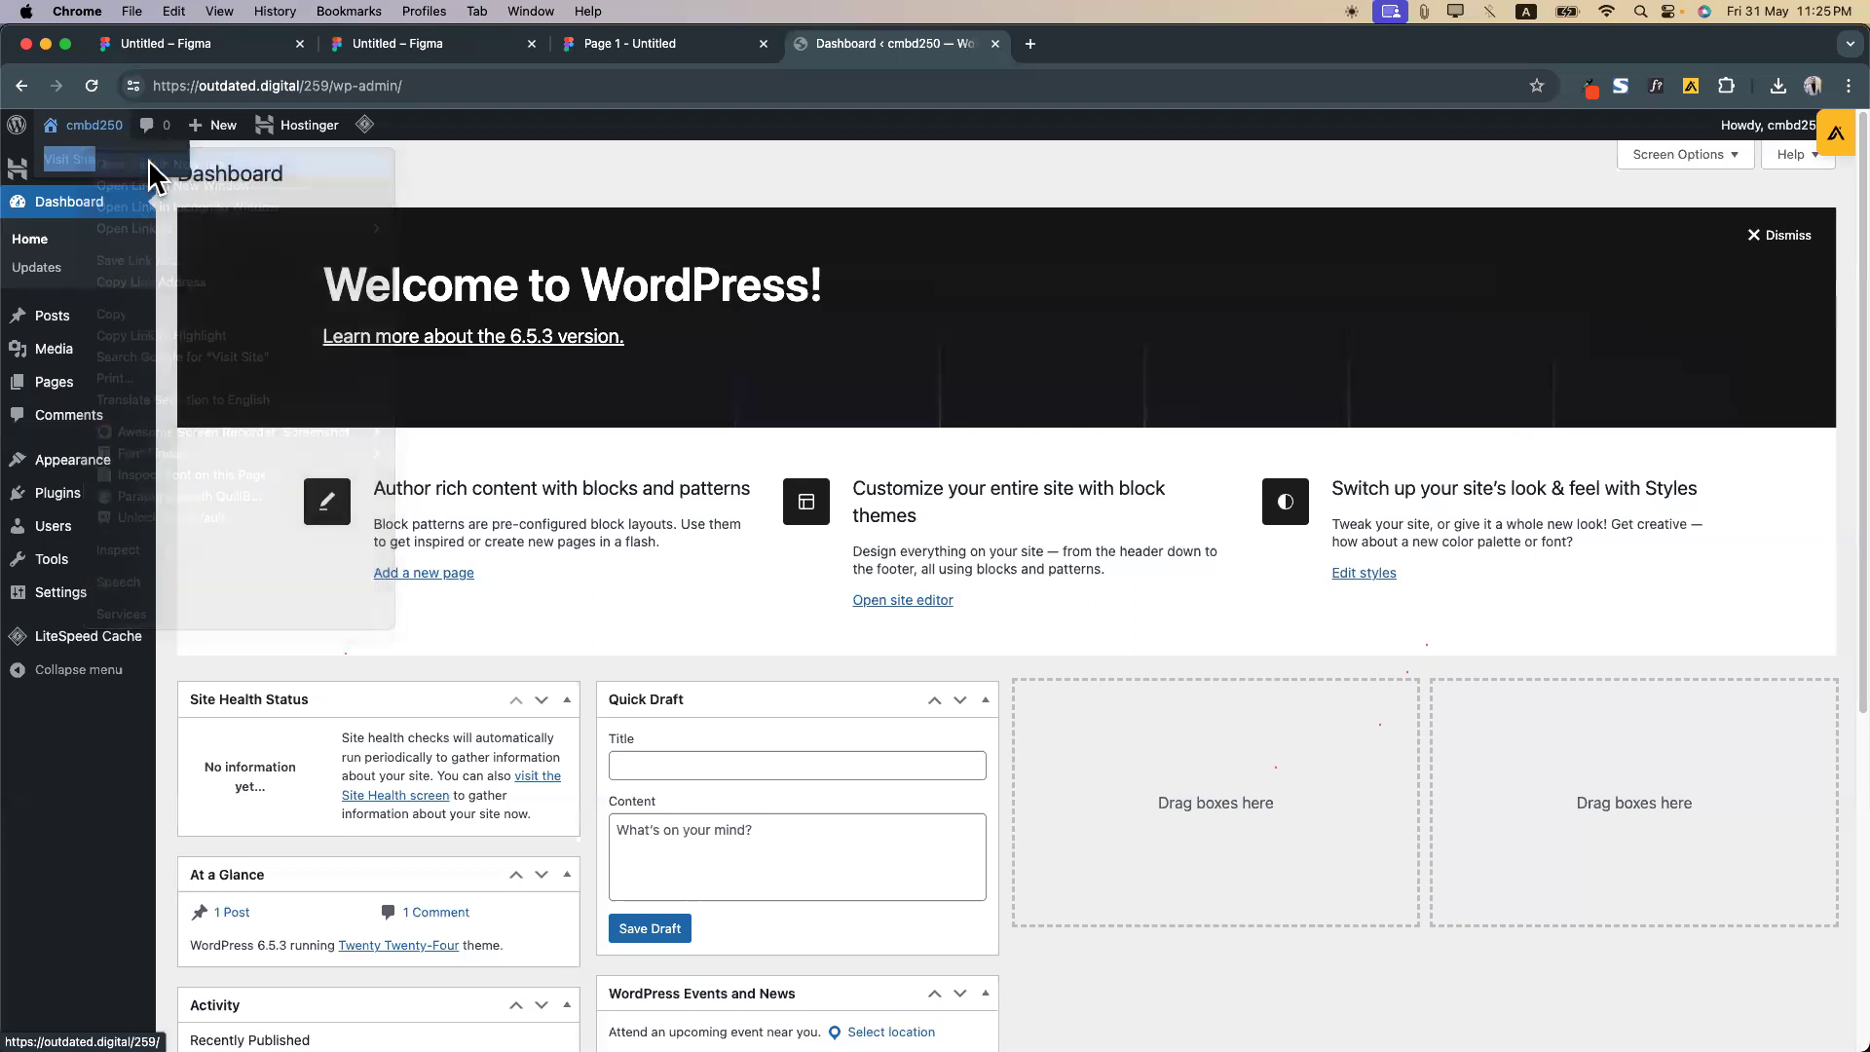
pyautogui.click(1063, 44)
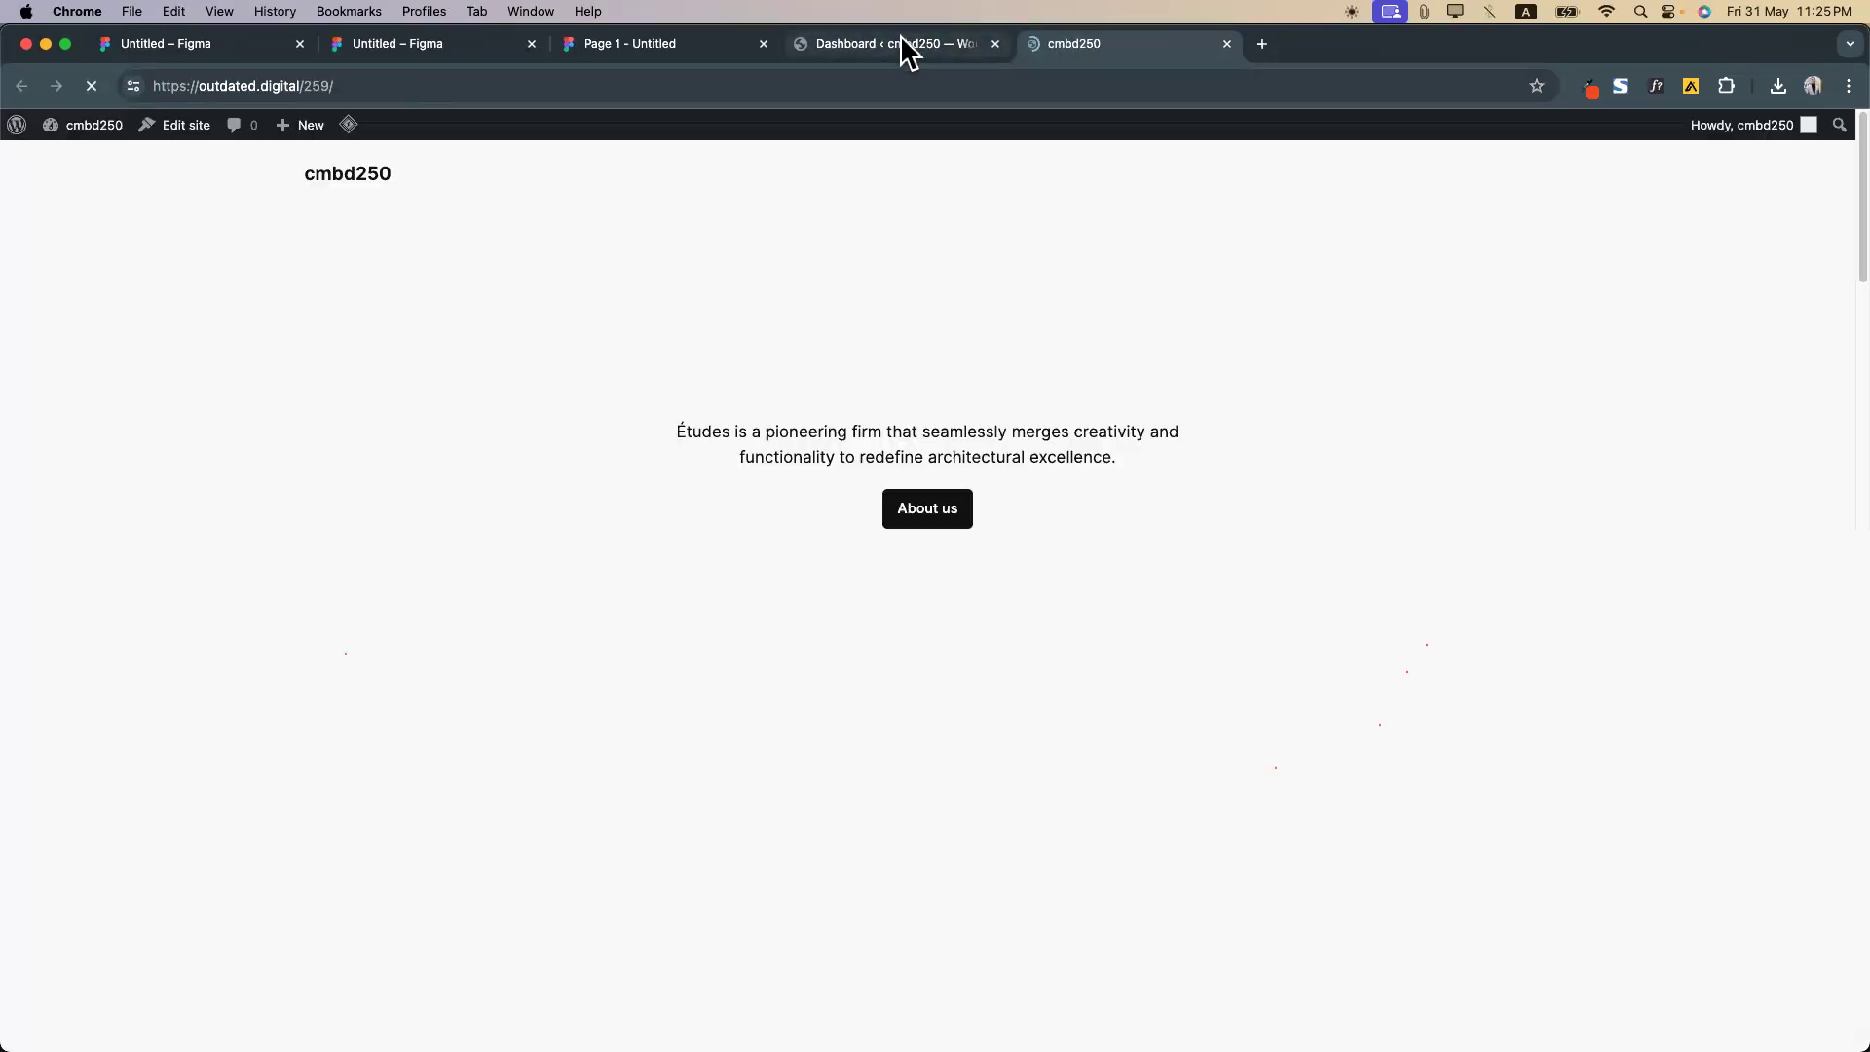
pyautogui.click(903, 43)
pyautogui.moveTo(73, 458)
pyautogui.click(185, 465)
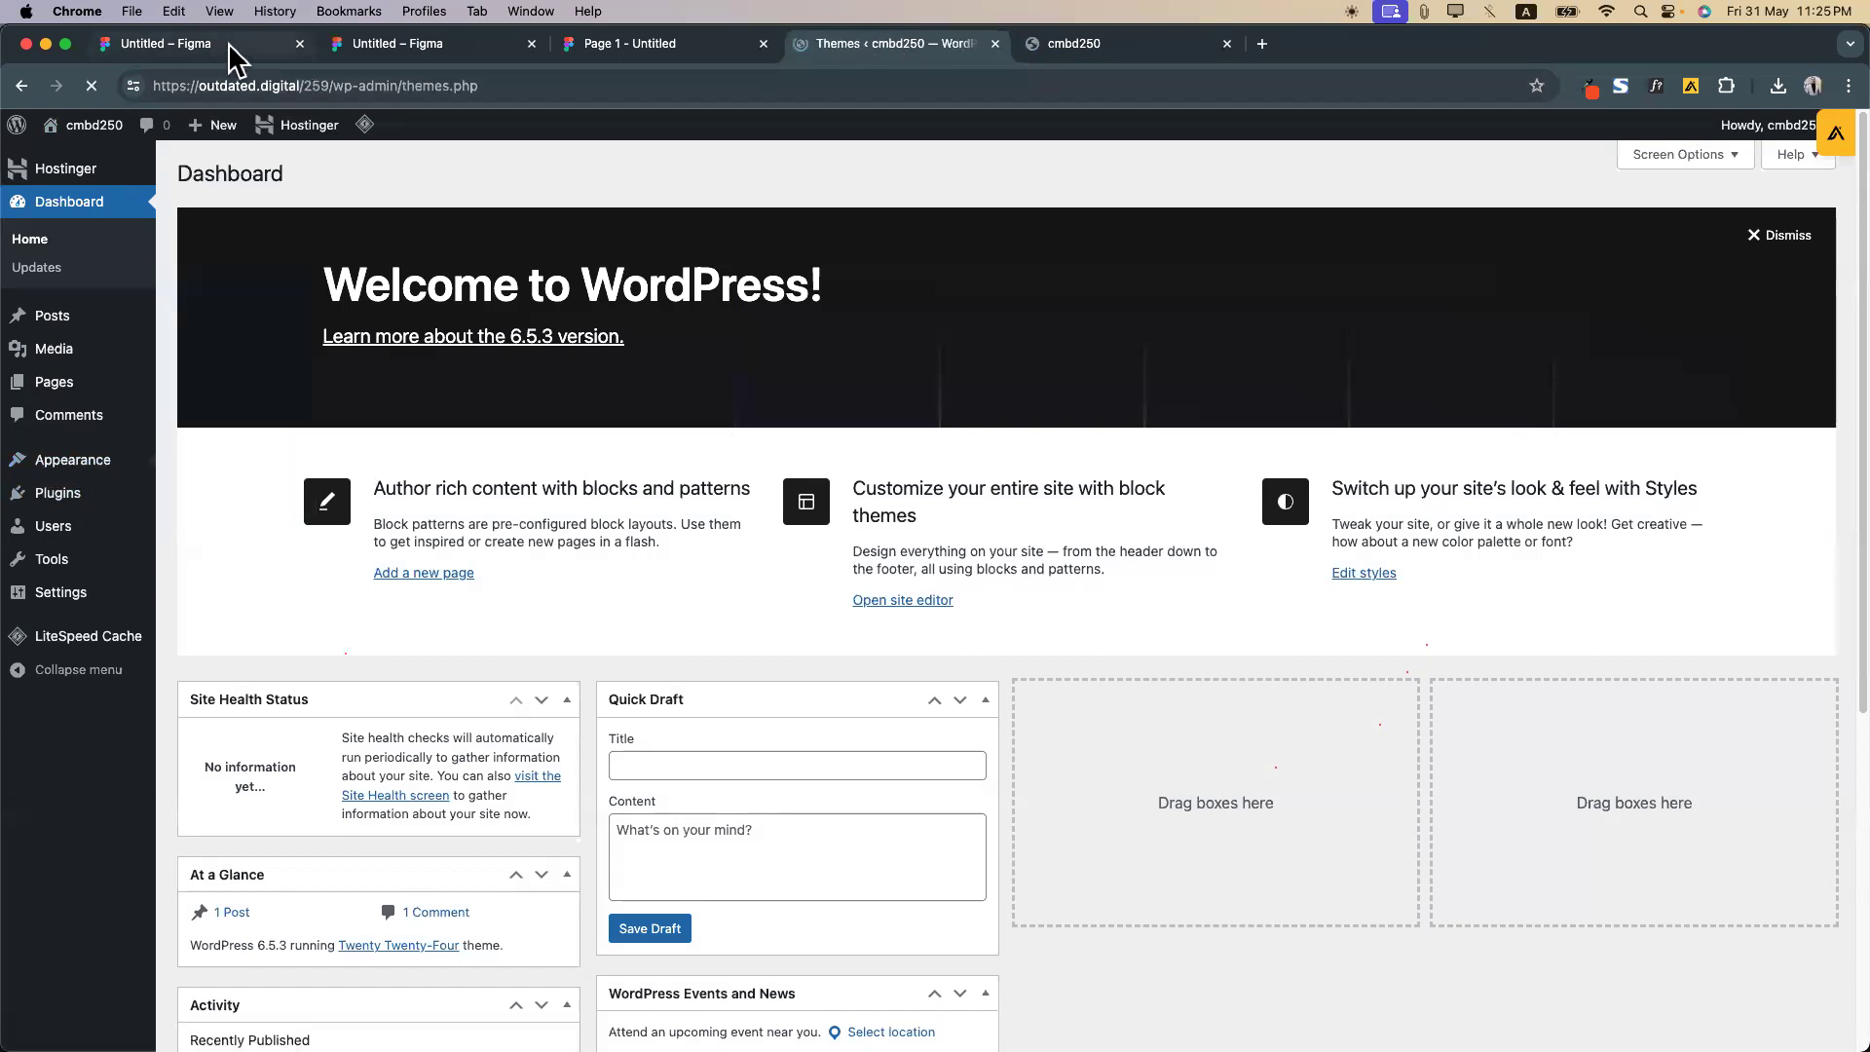
# Check the Figma Insurance website frame, then return to the Themes page.
pyautogui.click(230, 46)
pyautogui.click(733, 440)
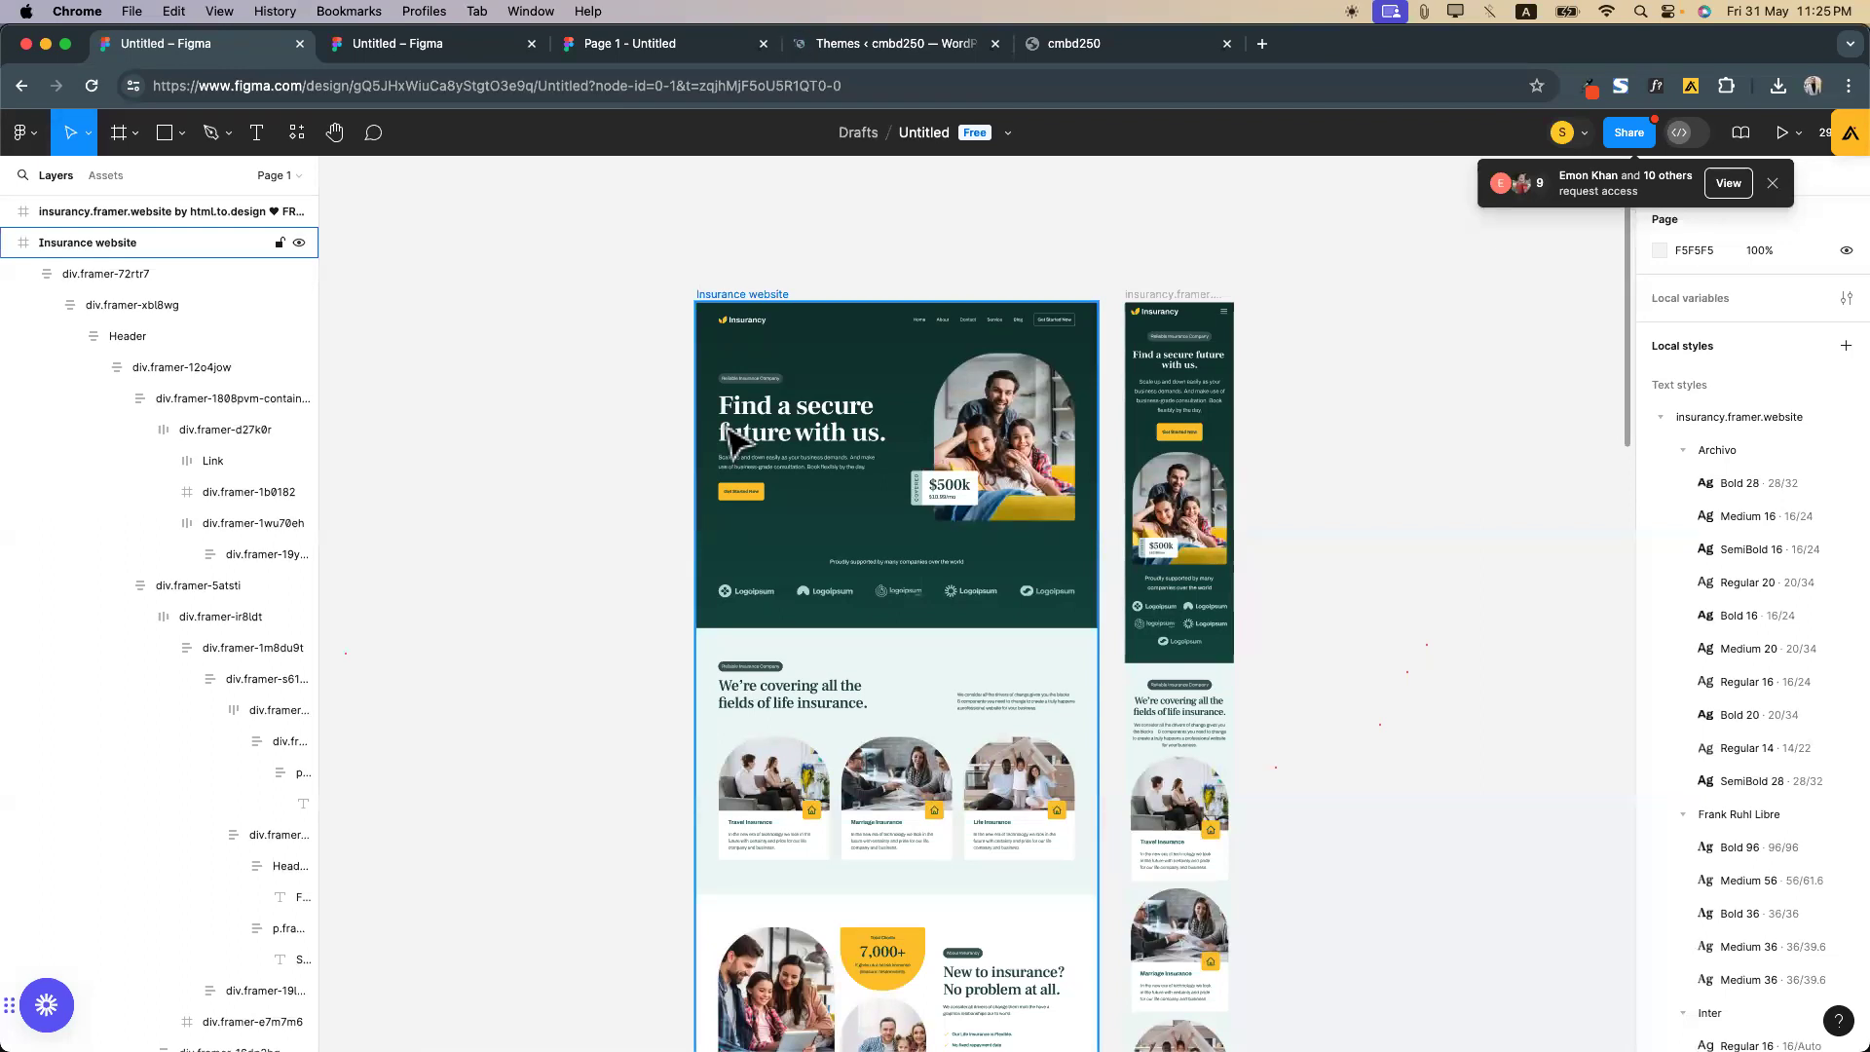
pyautogui.click(901, 43)
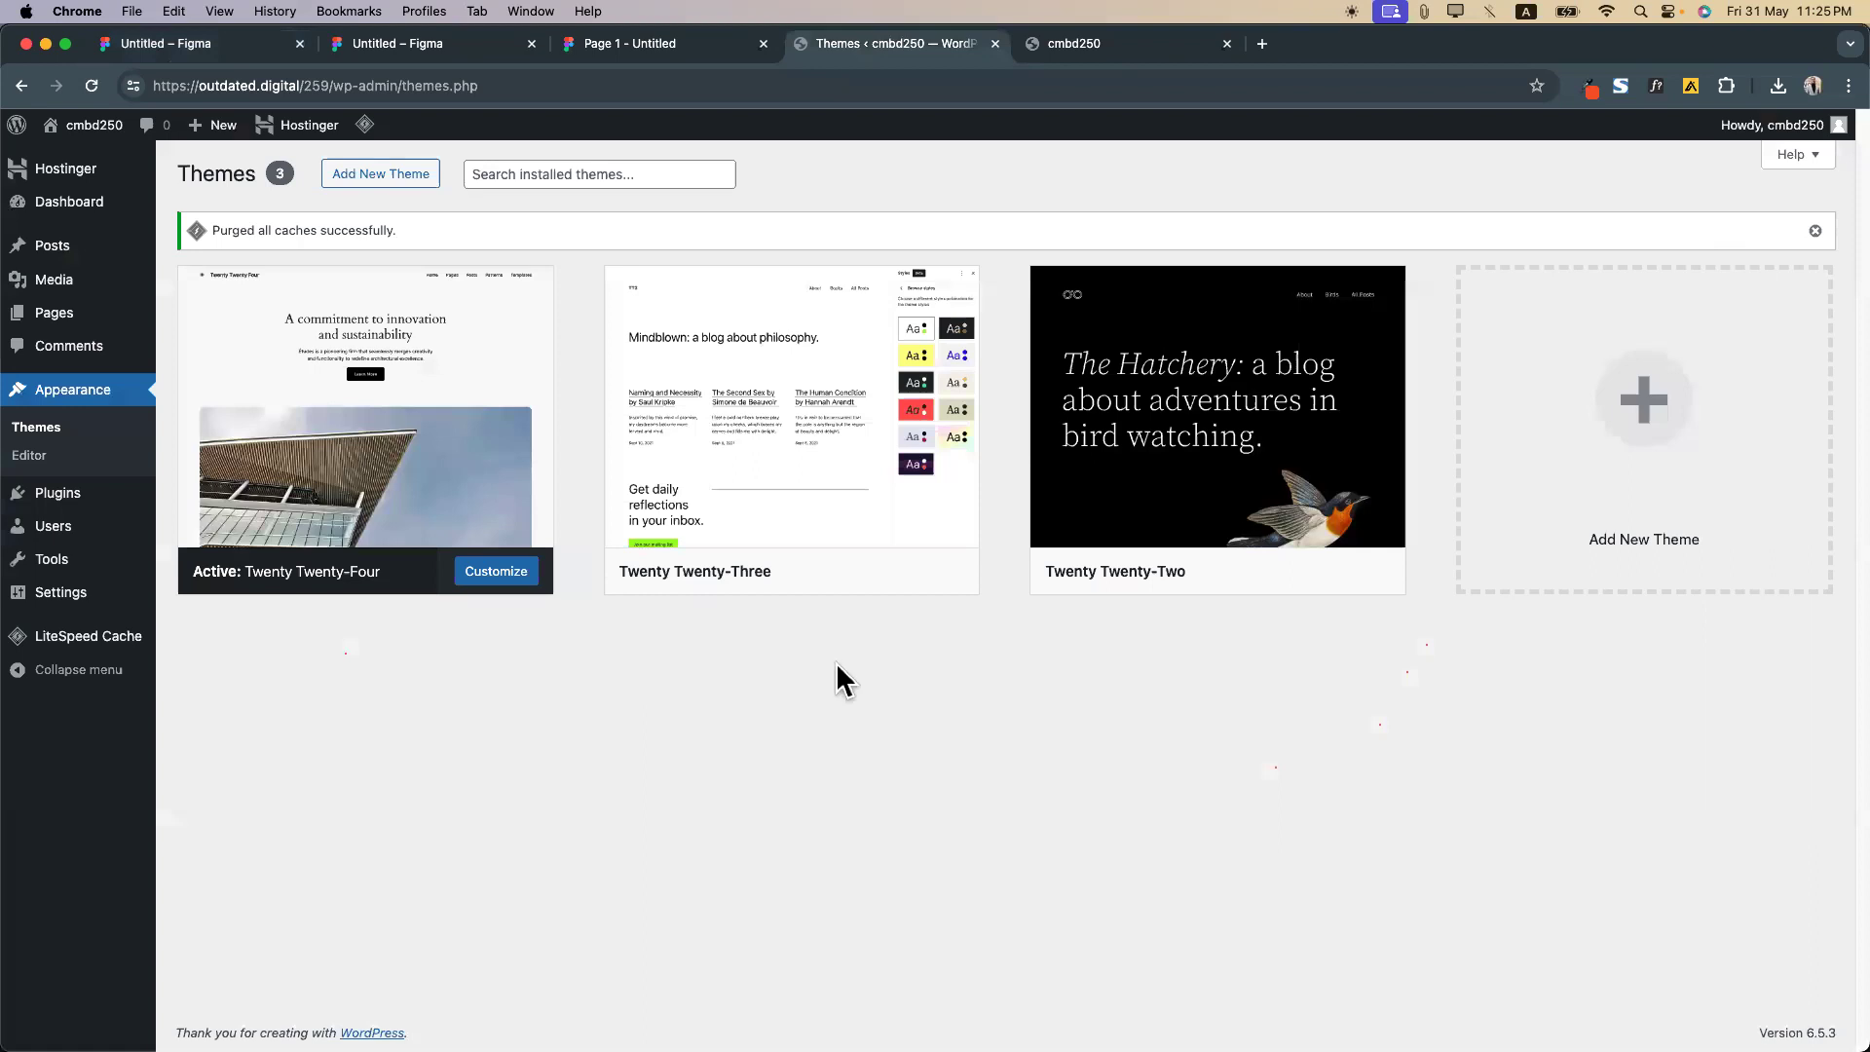
# Find Hello Elementor under Add New Theme, install it and activate it.
pyautogui.click(373, 177)
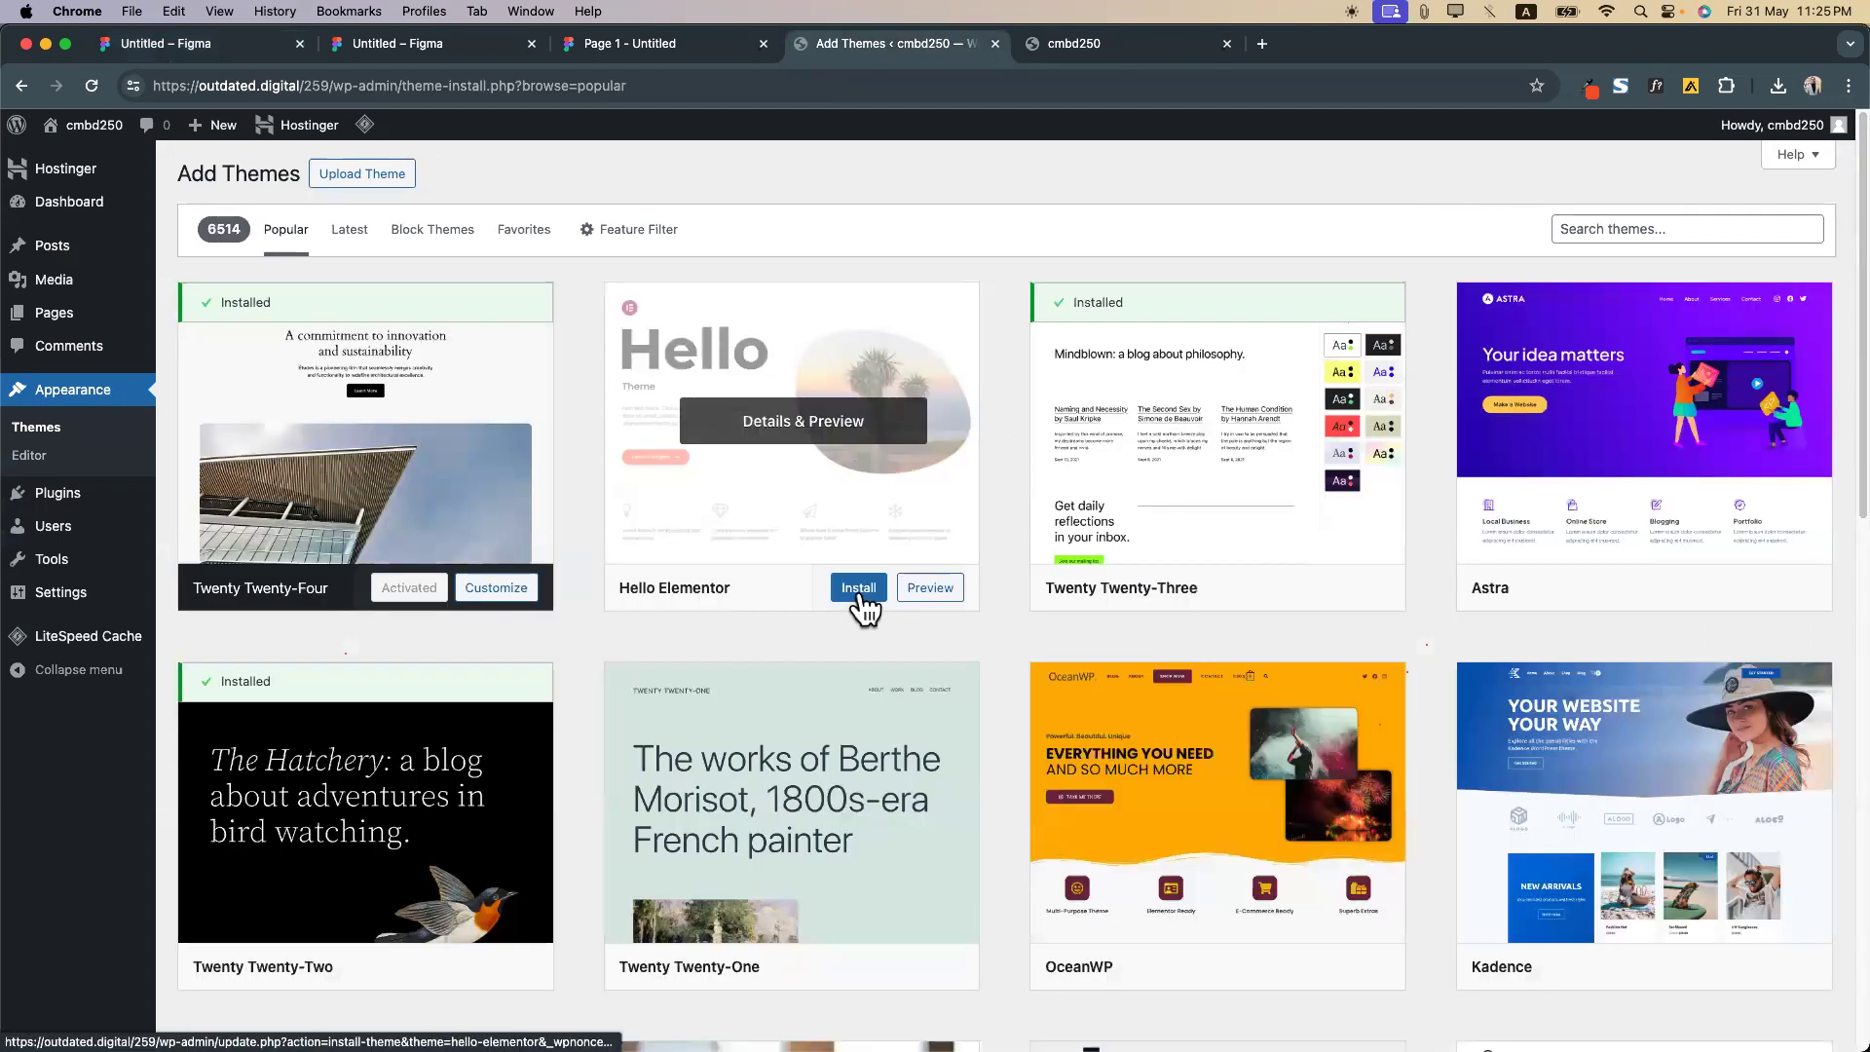
pyautogui.moveTo(791, 438)
pyautogui.click(862, 594)
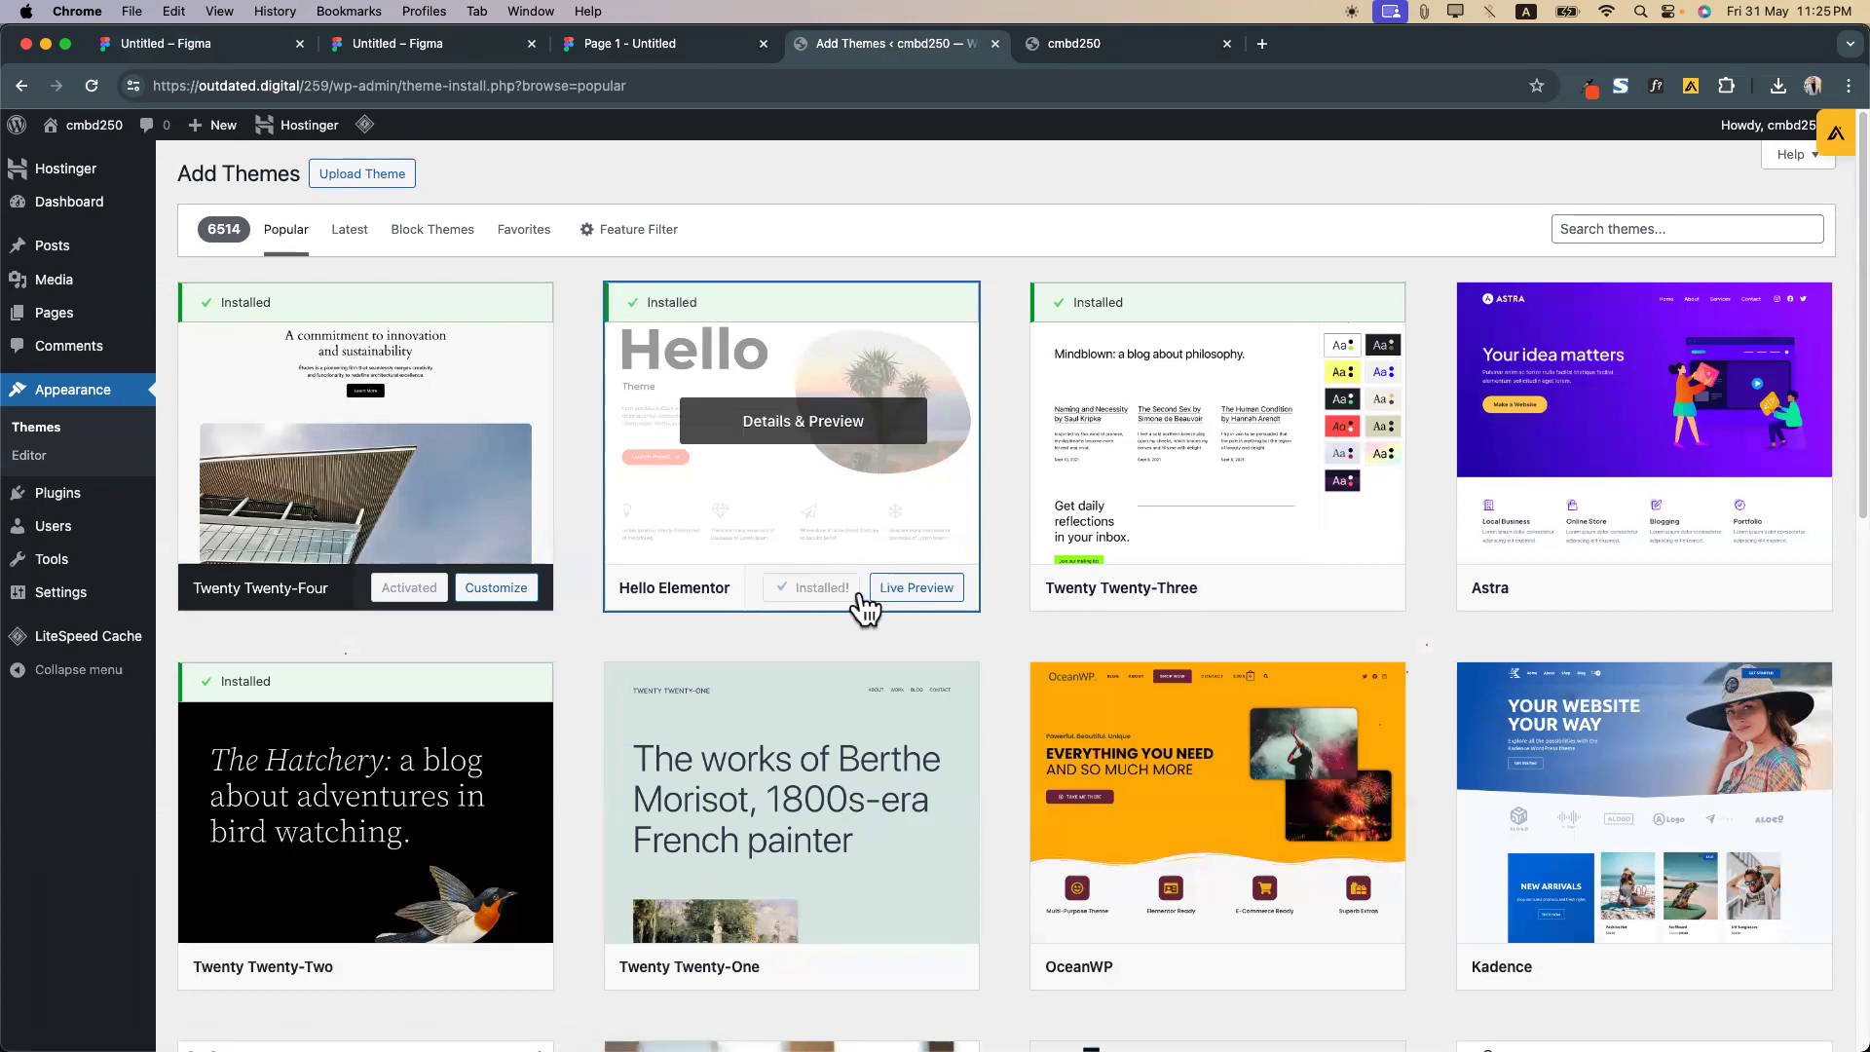
pyautogui.click(861, 594)
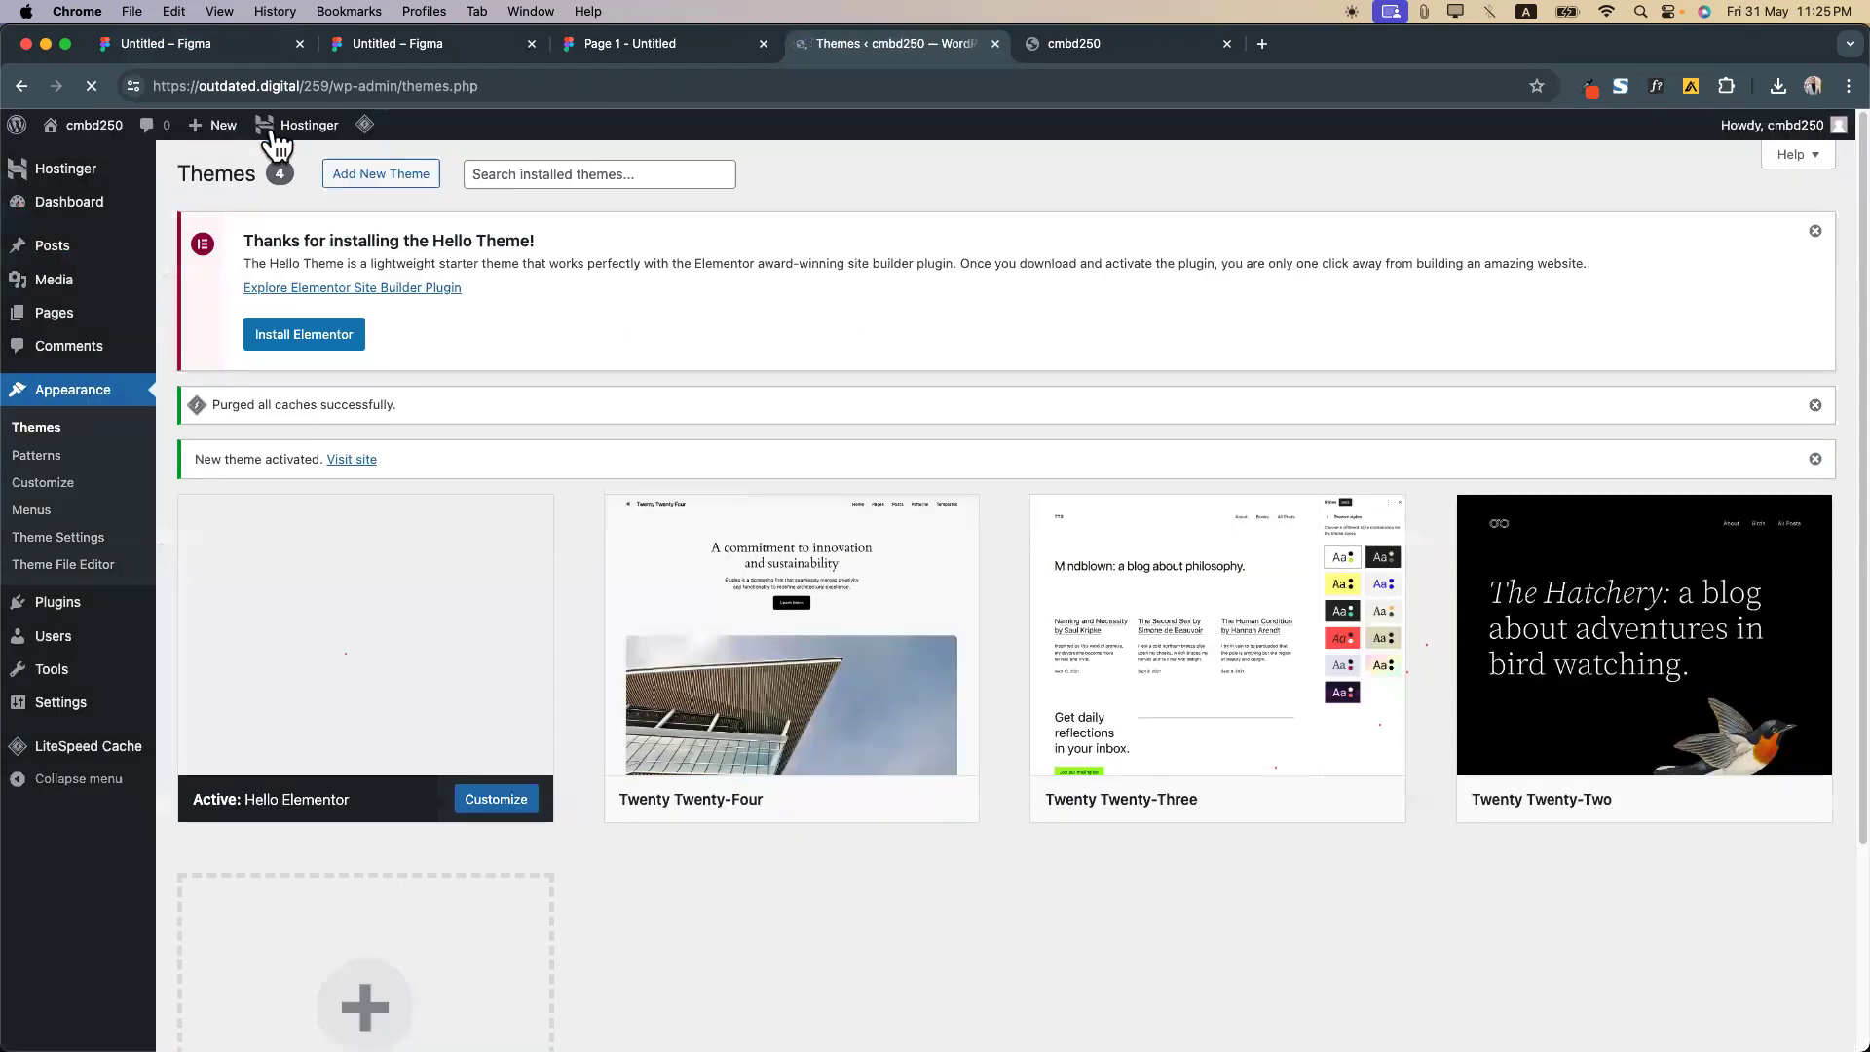
# Upload elementor-pro-3.19.2.zip from Downloads via Upload Plugin, then install and activate it.
pyautogui.click(192, 640)
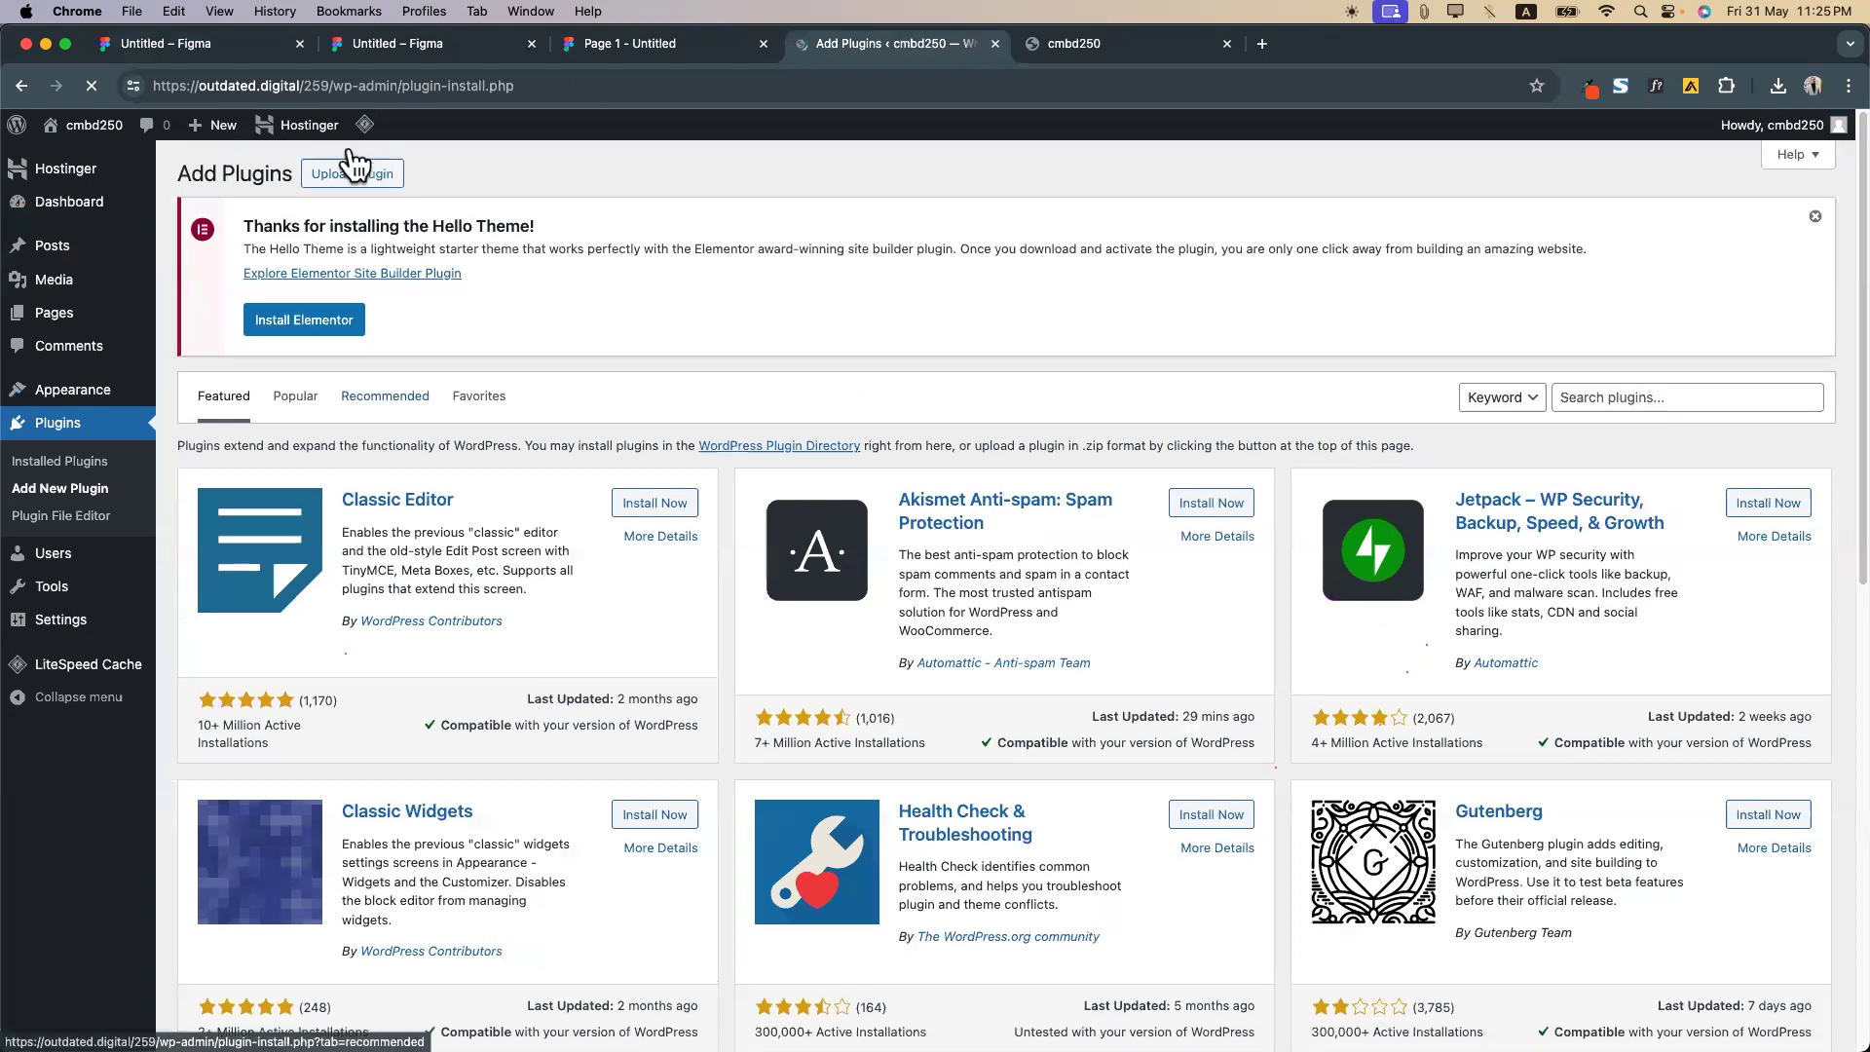
pyautogui.click(360, 175)
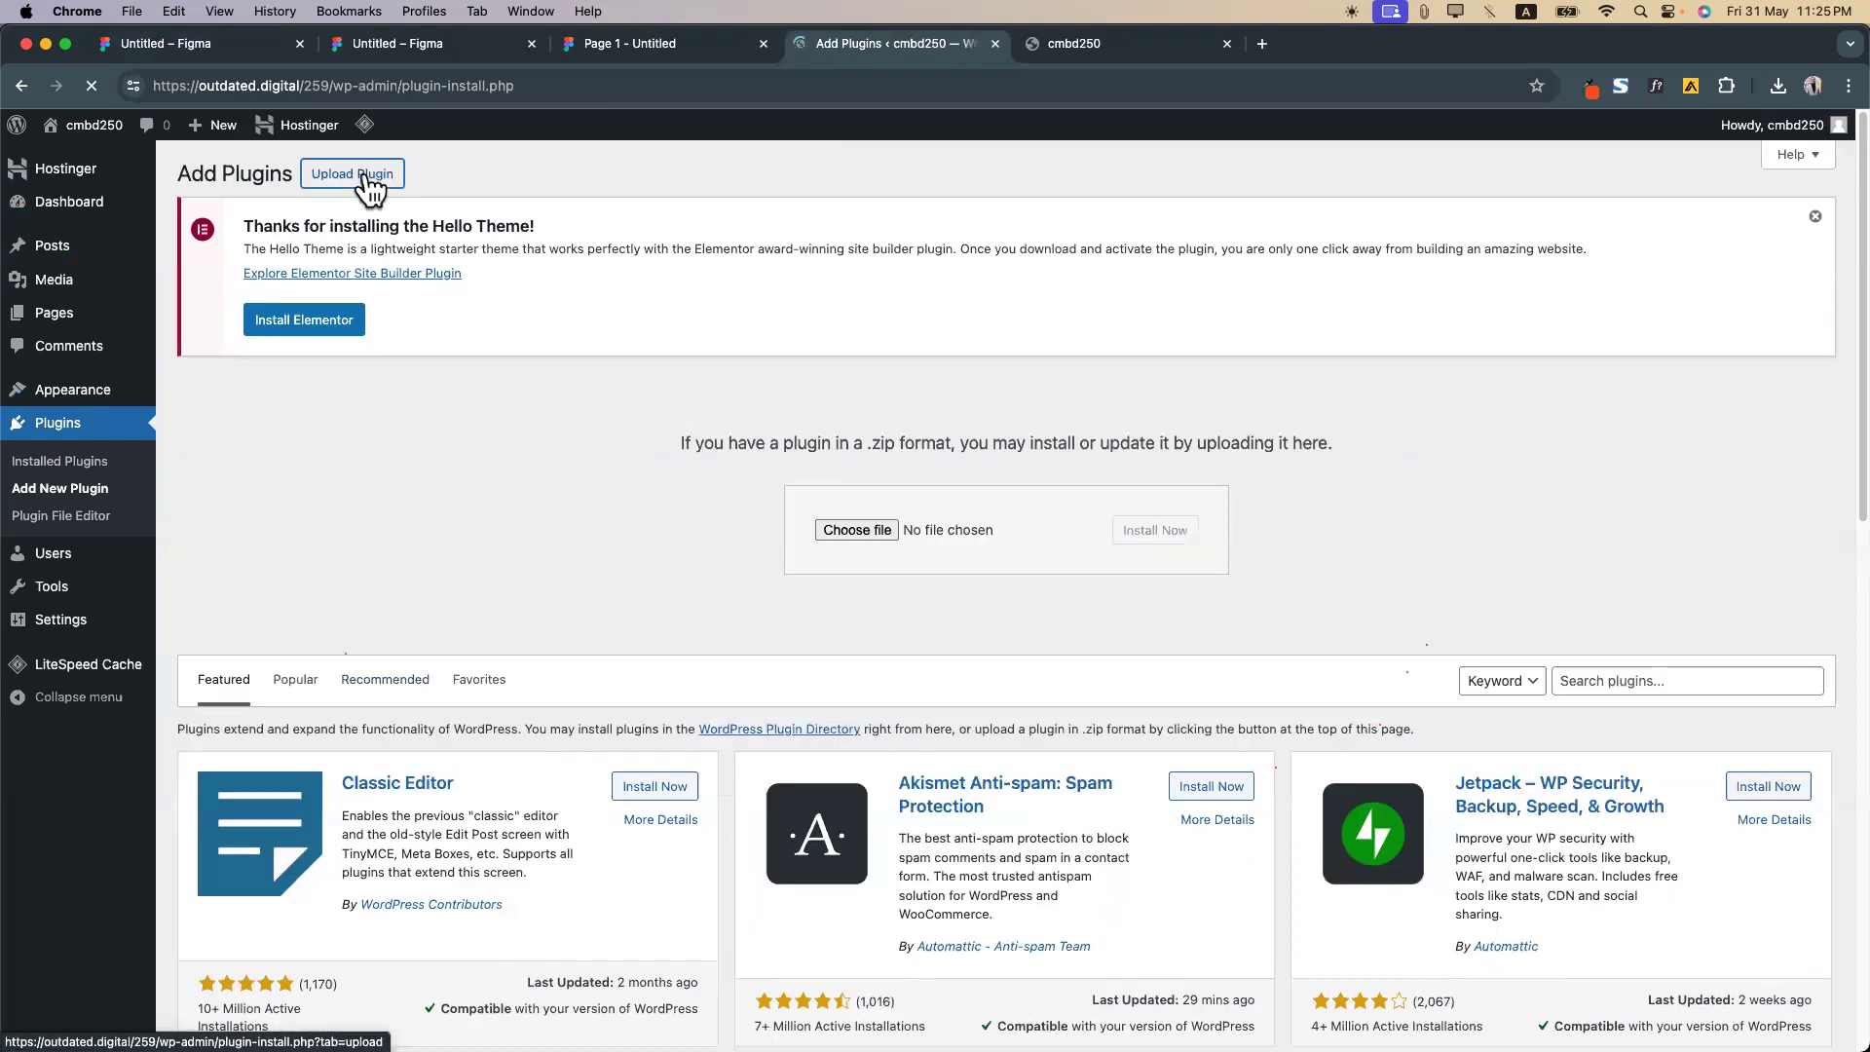
pyautogui.click(835, 528)
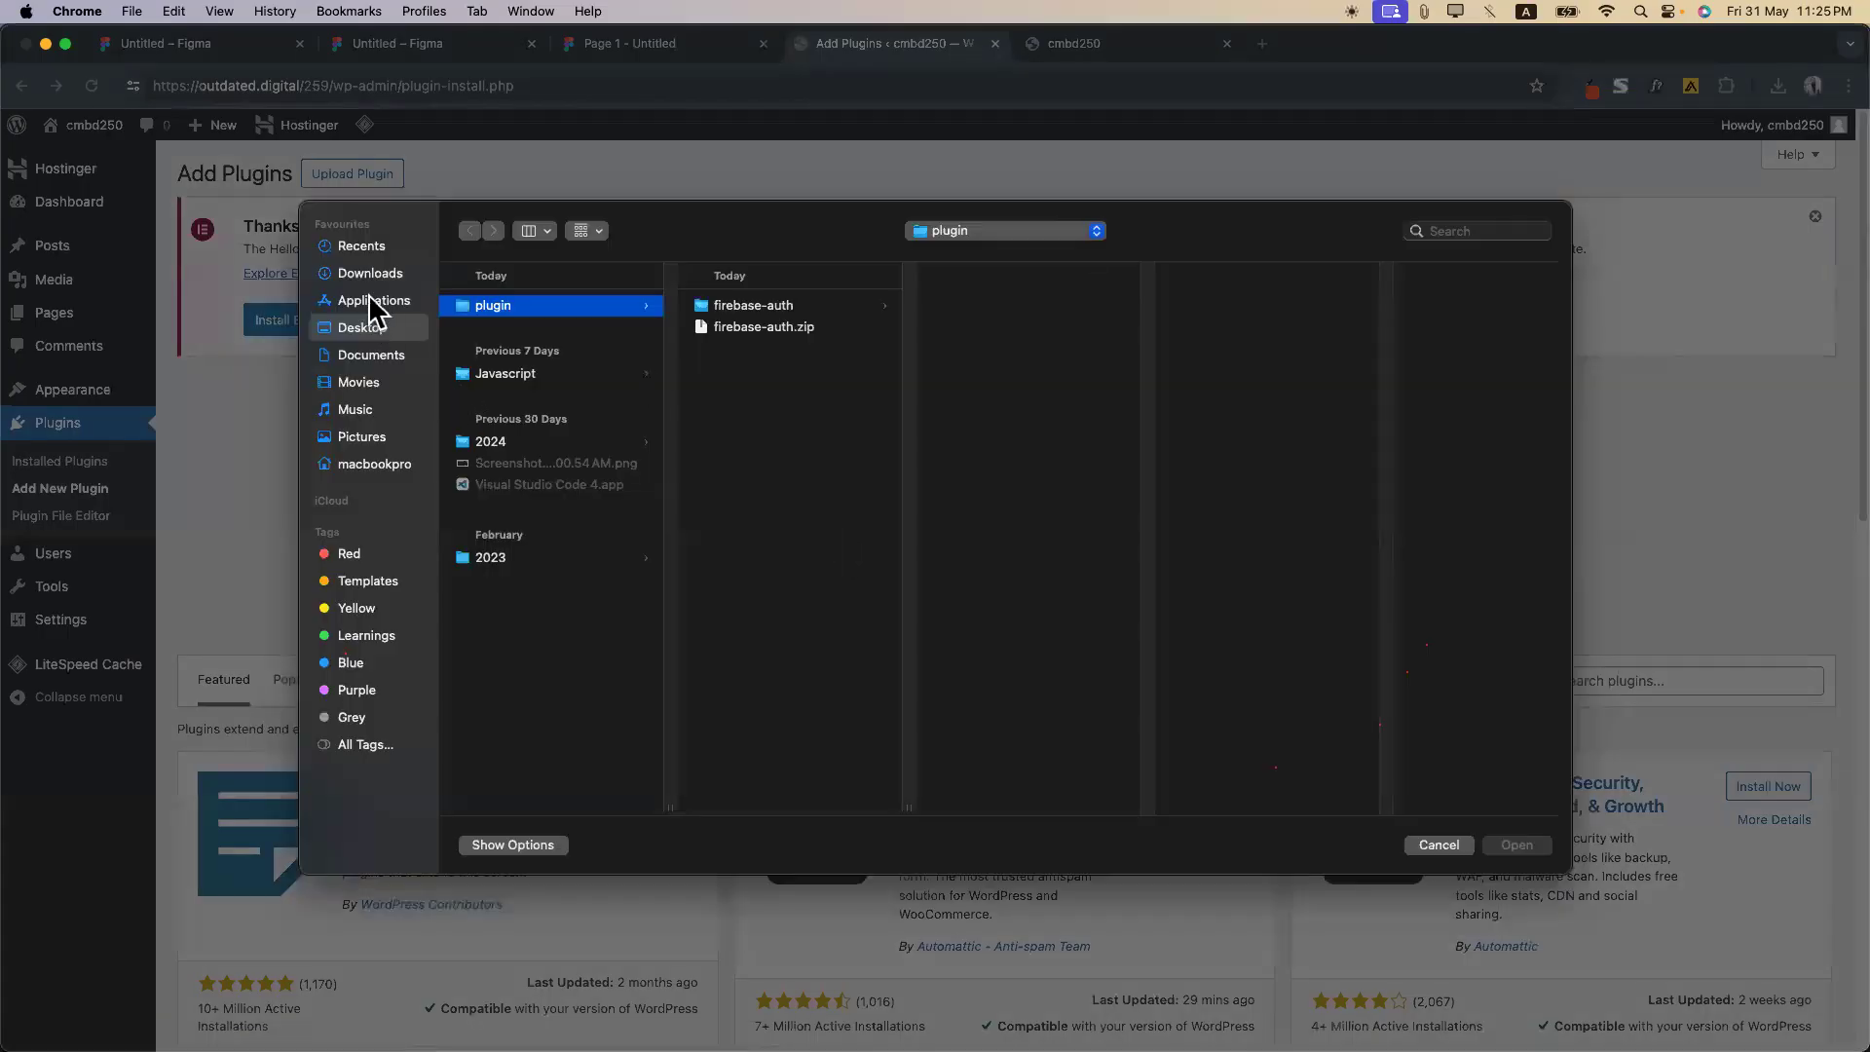
pyautogui.click(367, 276)
pyautogui.click(1447, 230)
pyautogui.write('elem')
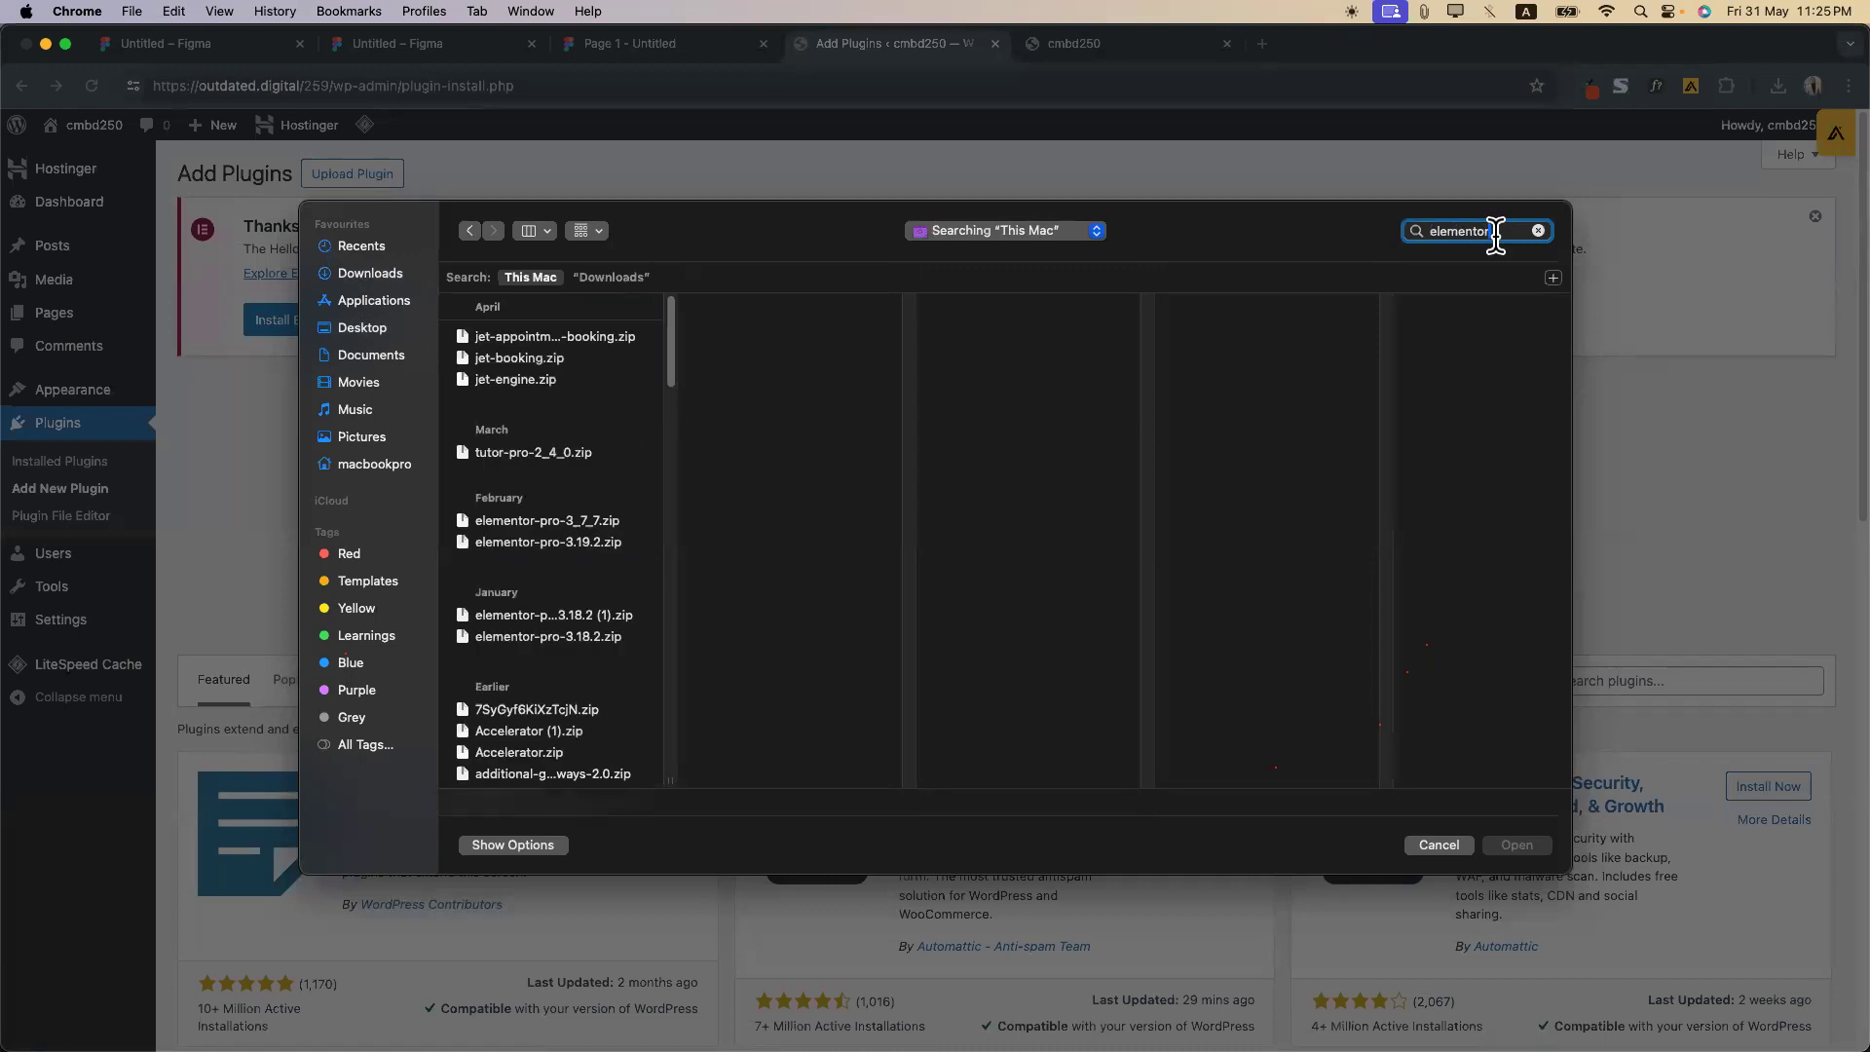
pyautogui.write('entor')
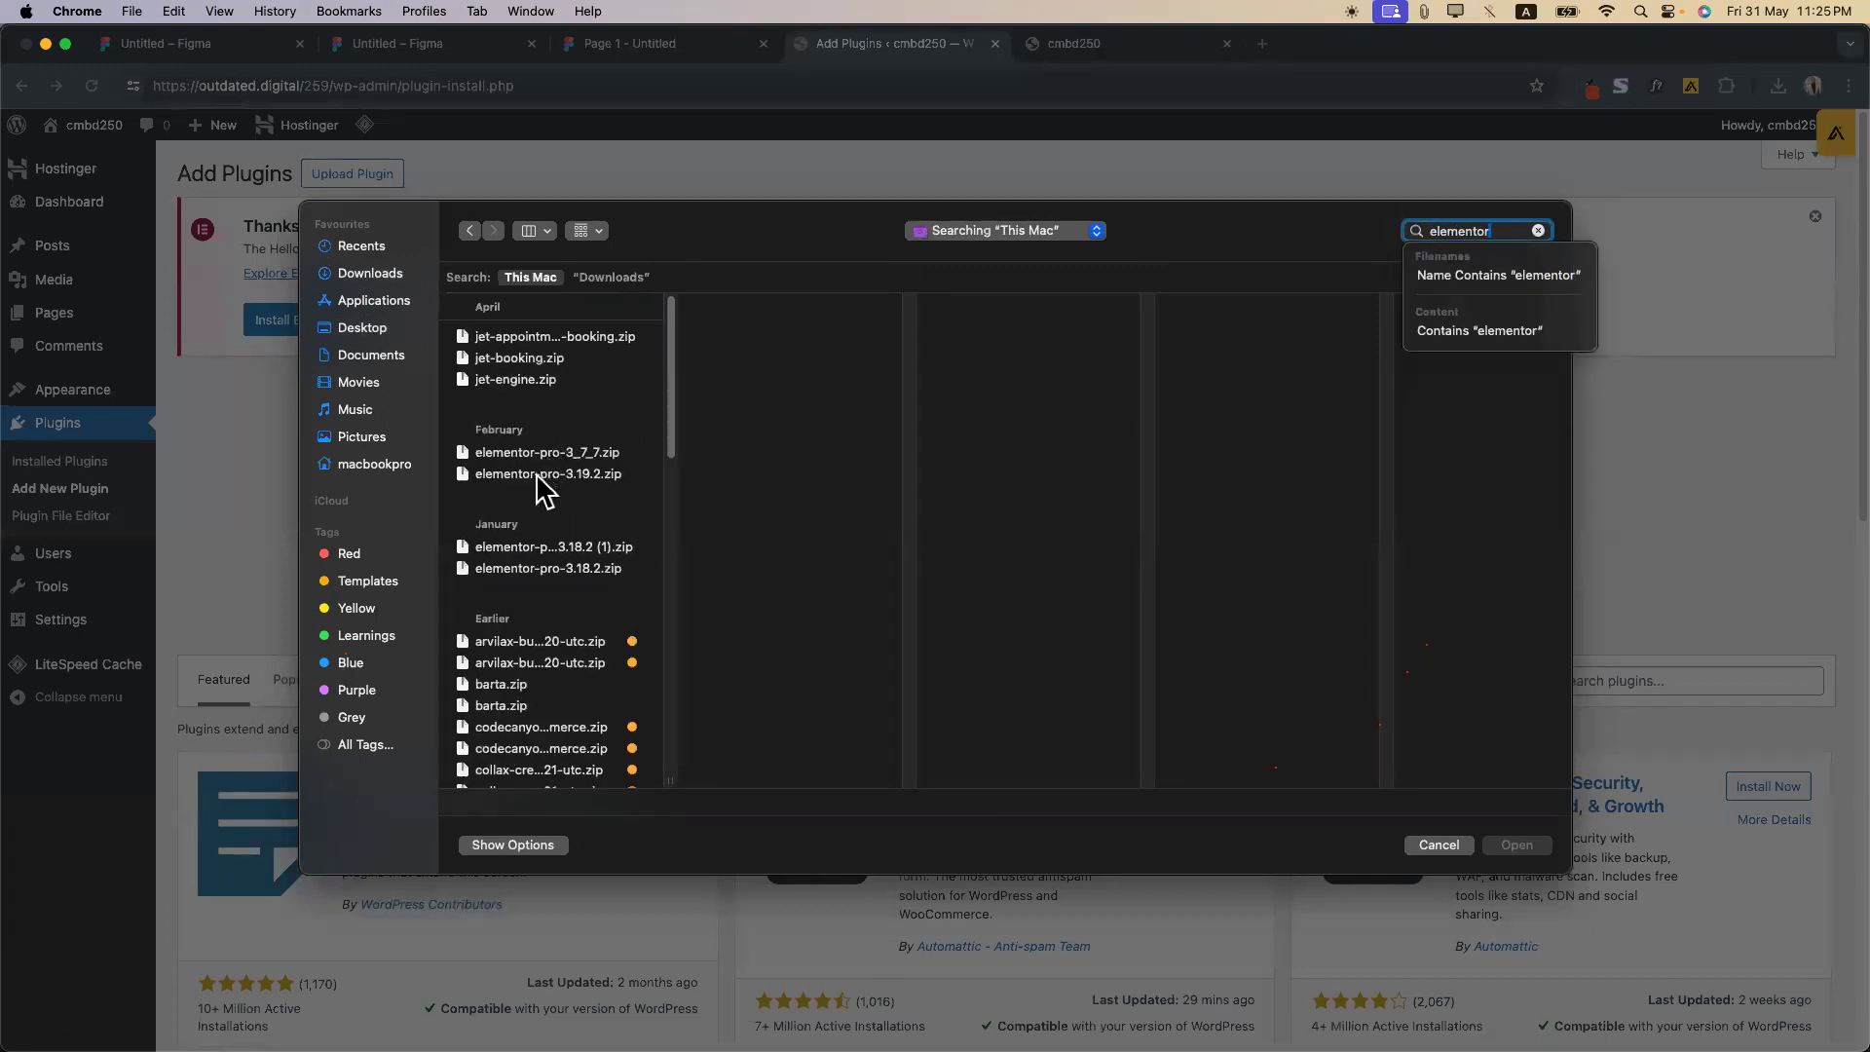
pyautogui.click(539, 475)
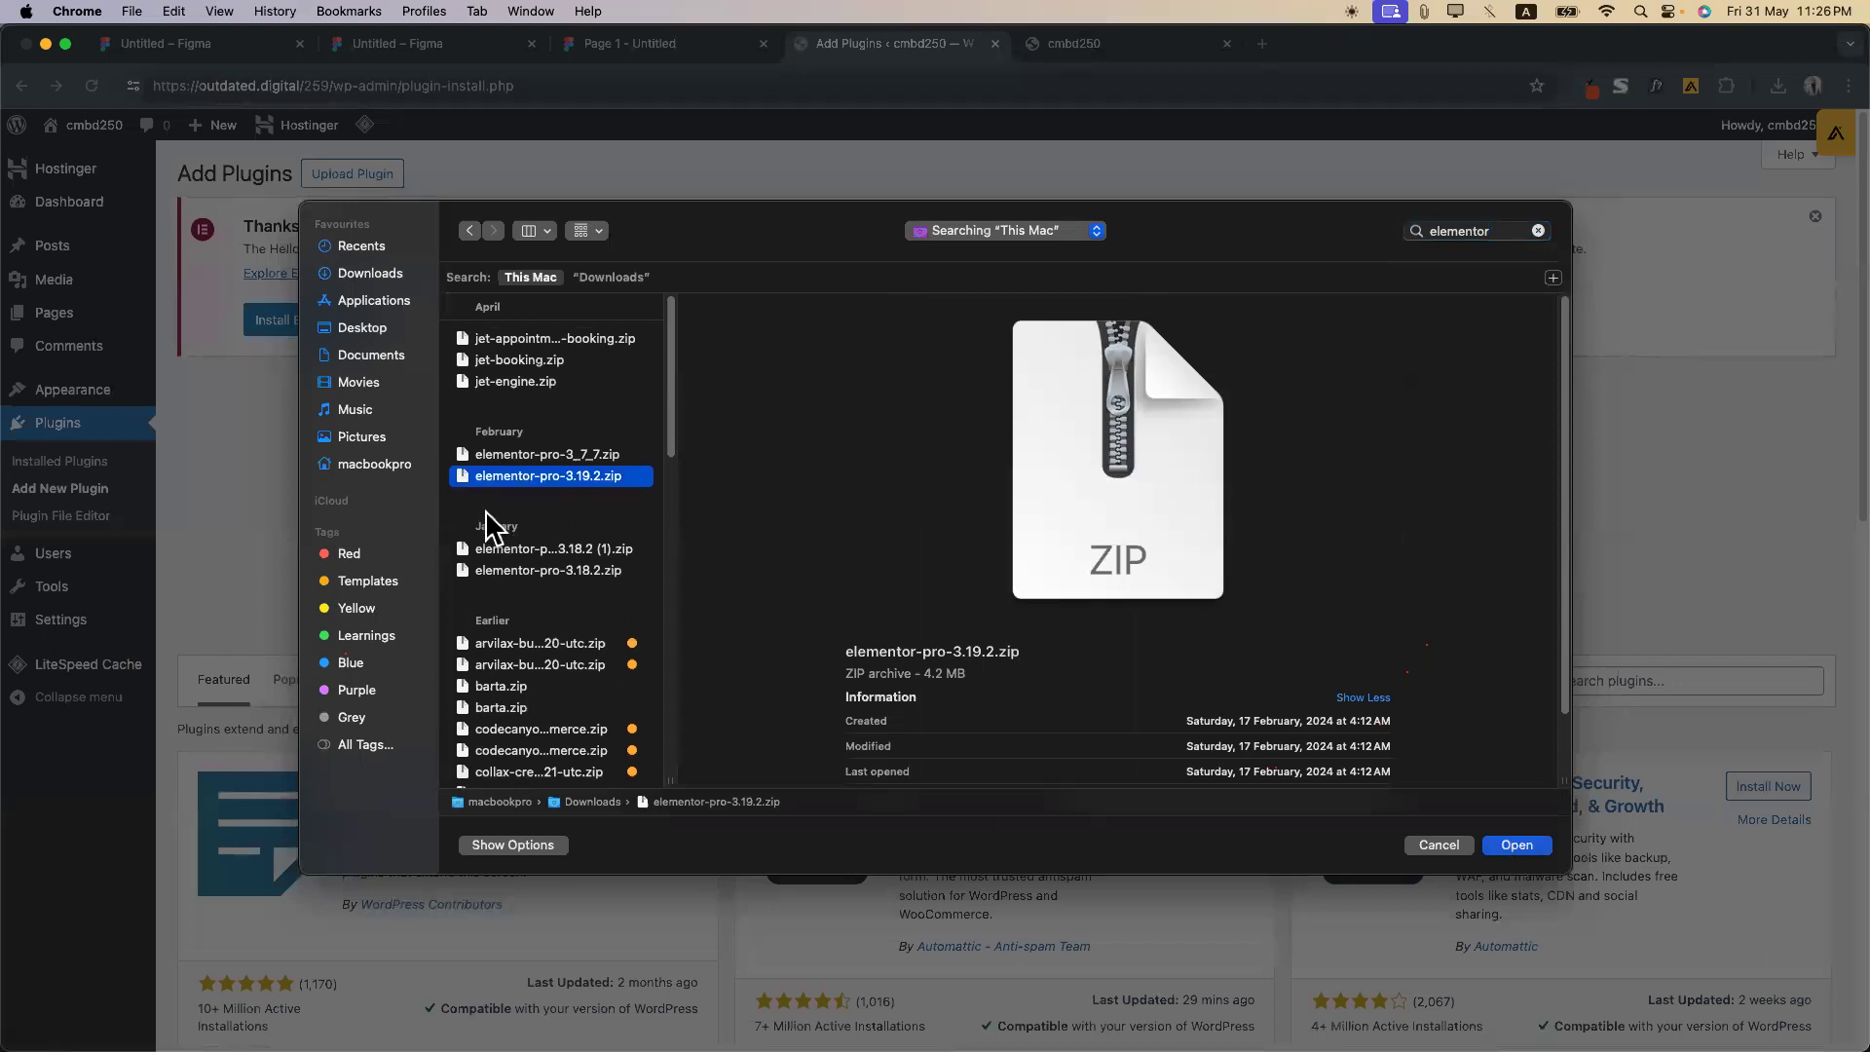
pyautogui.click(1516, 845)
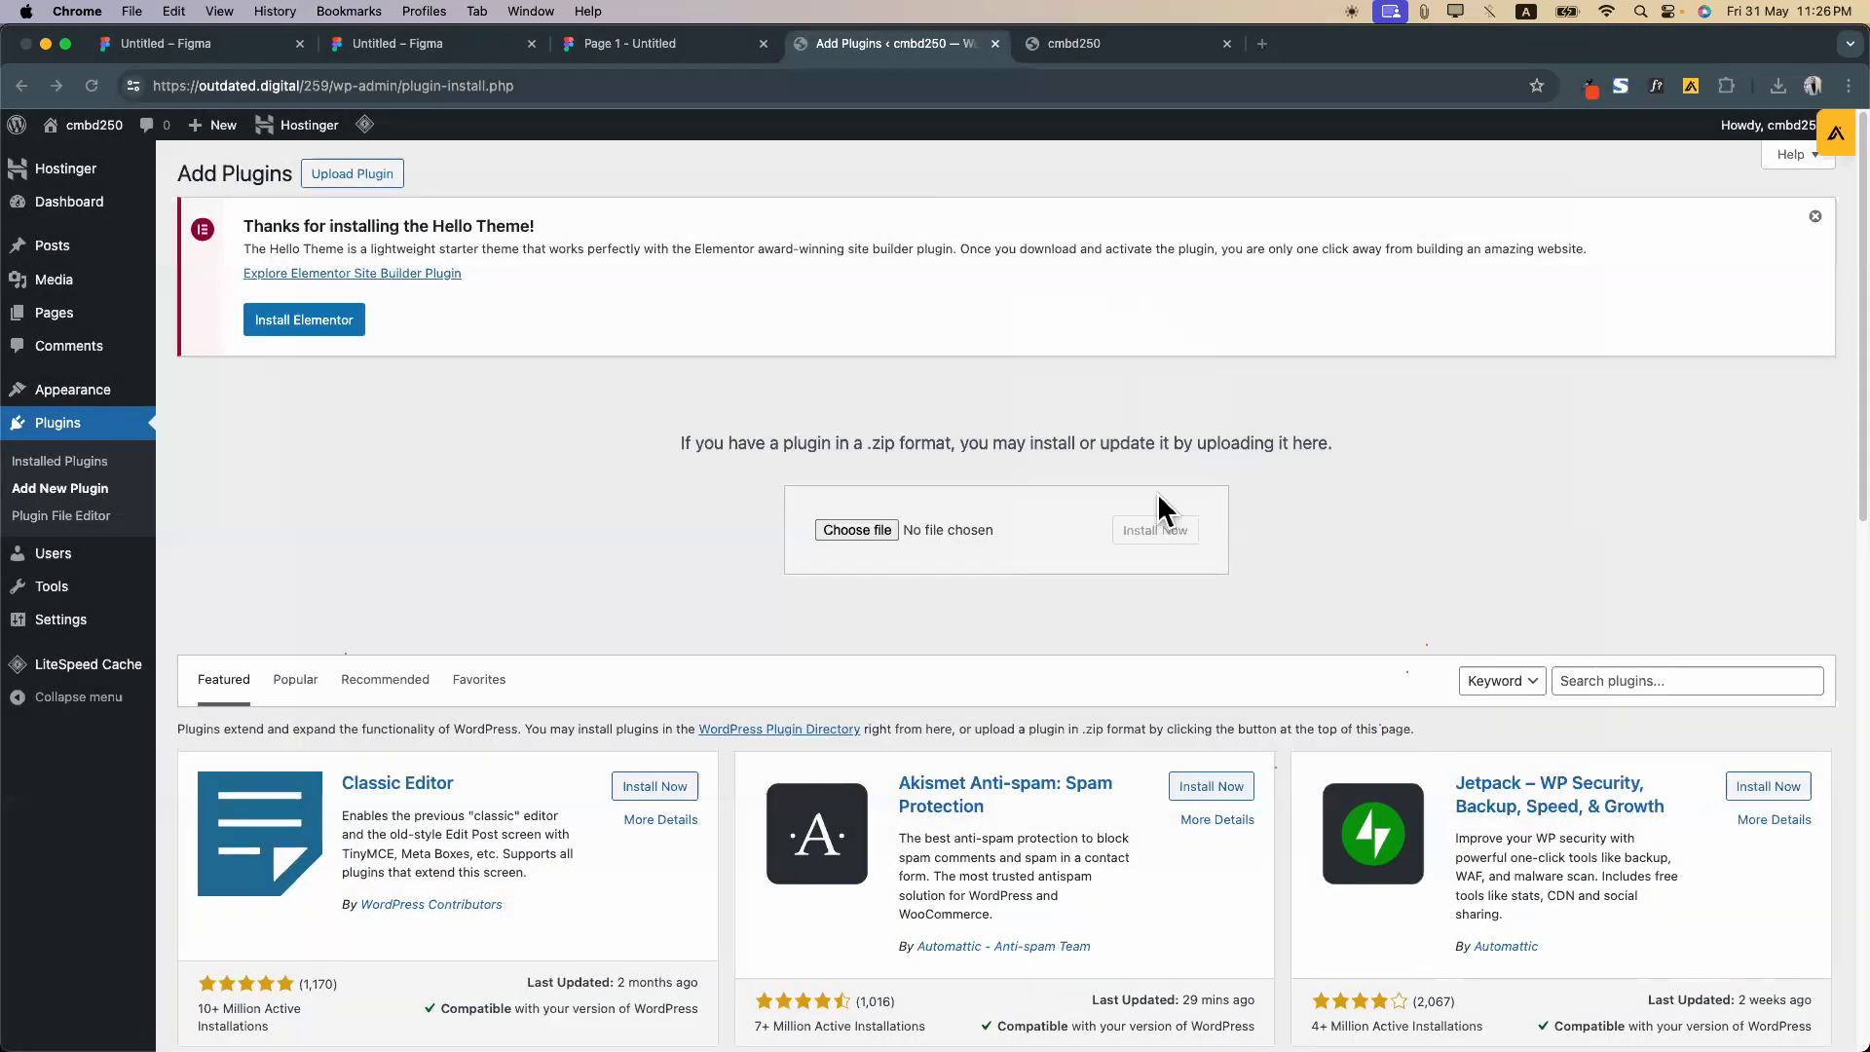
pyautogui.click(1142, 561)
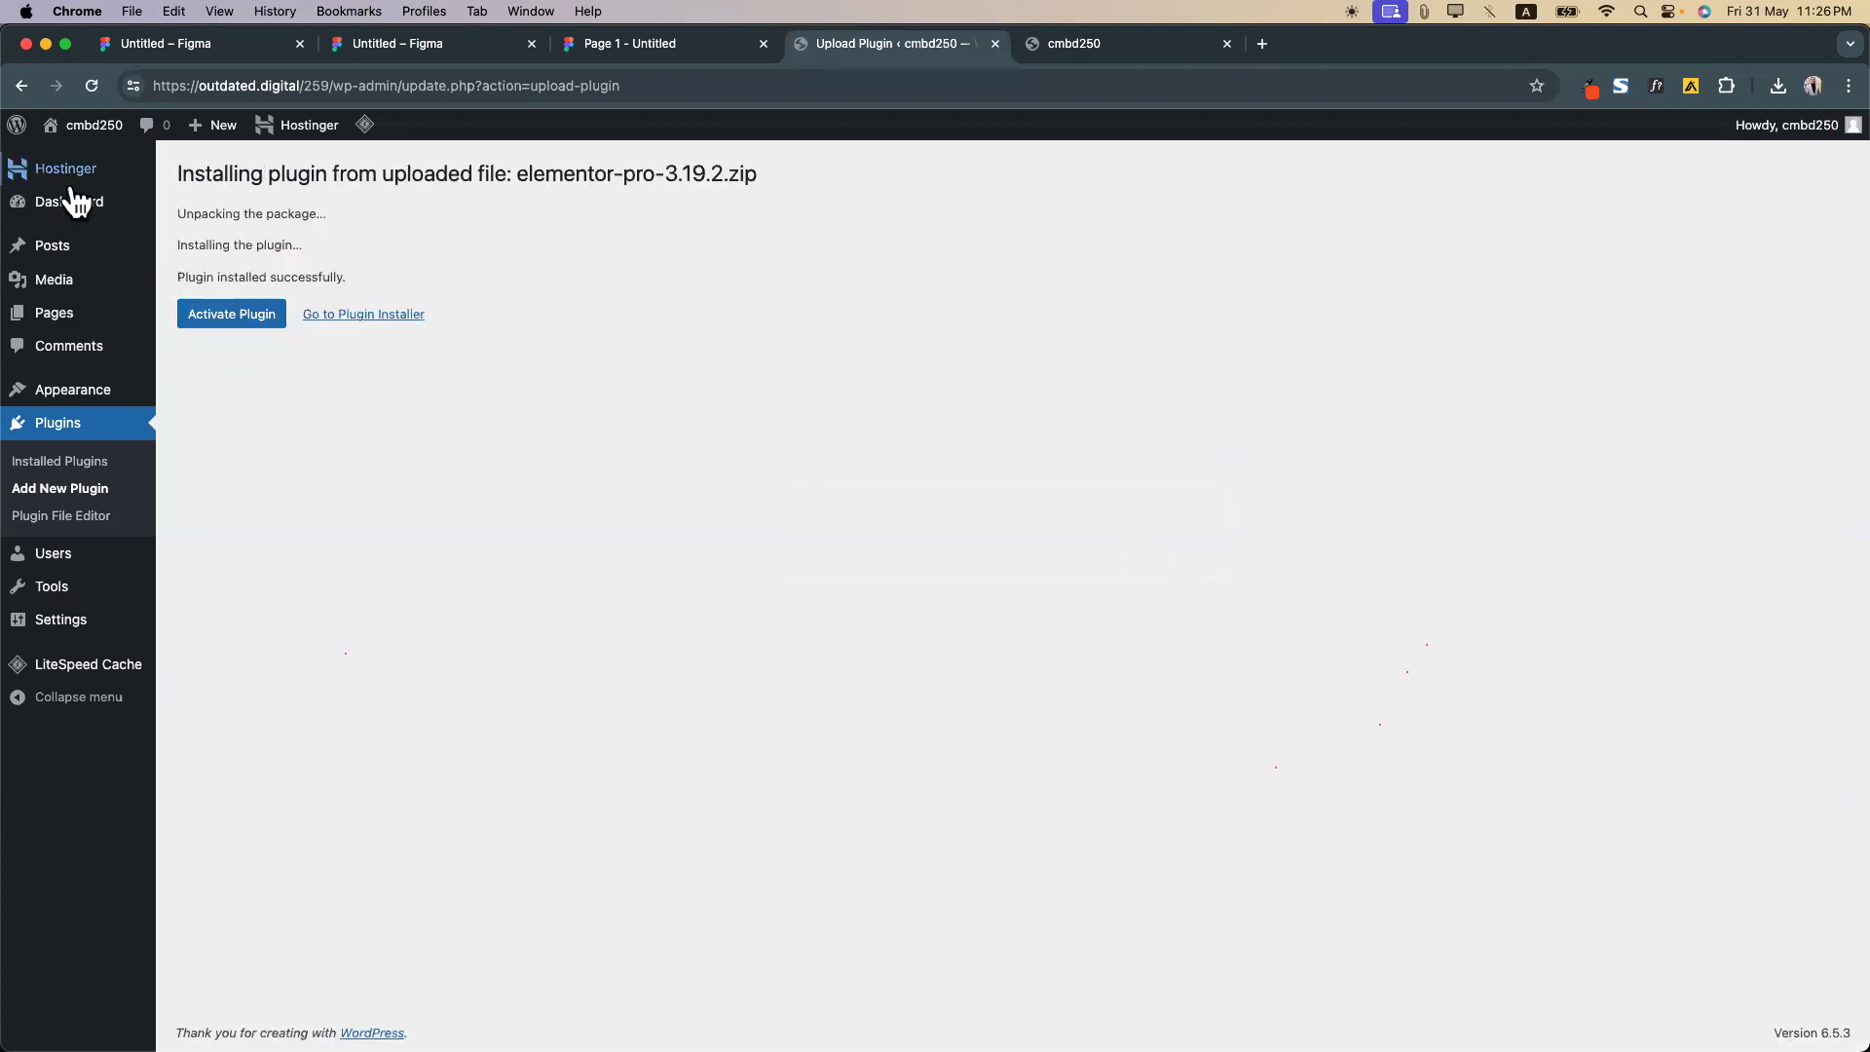
pyautogui.click(242, 321)
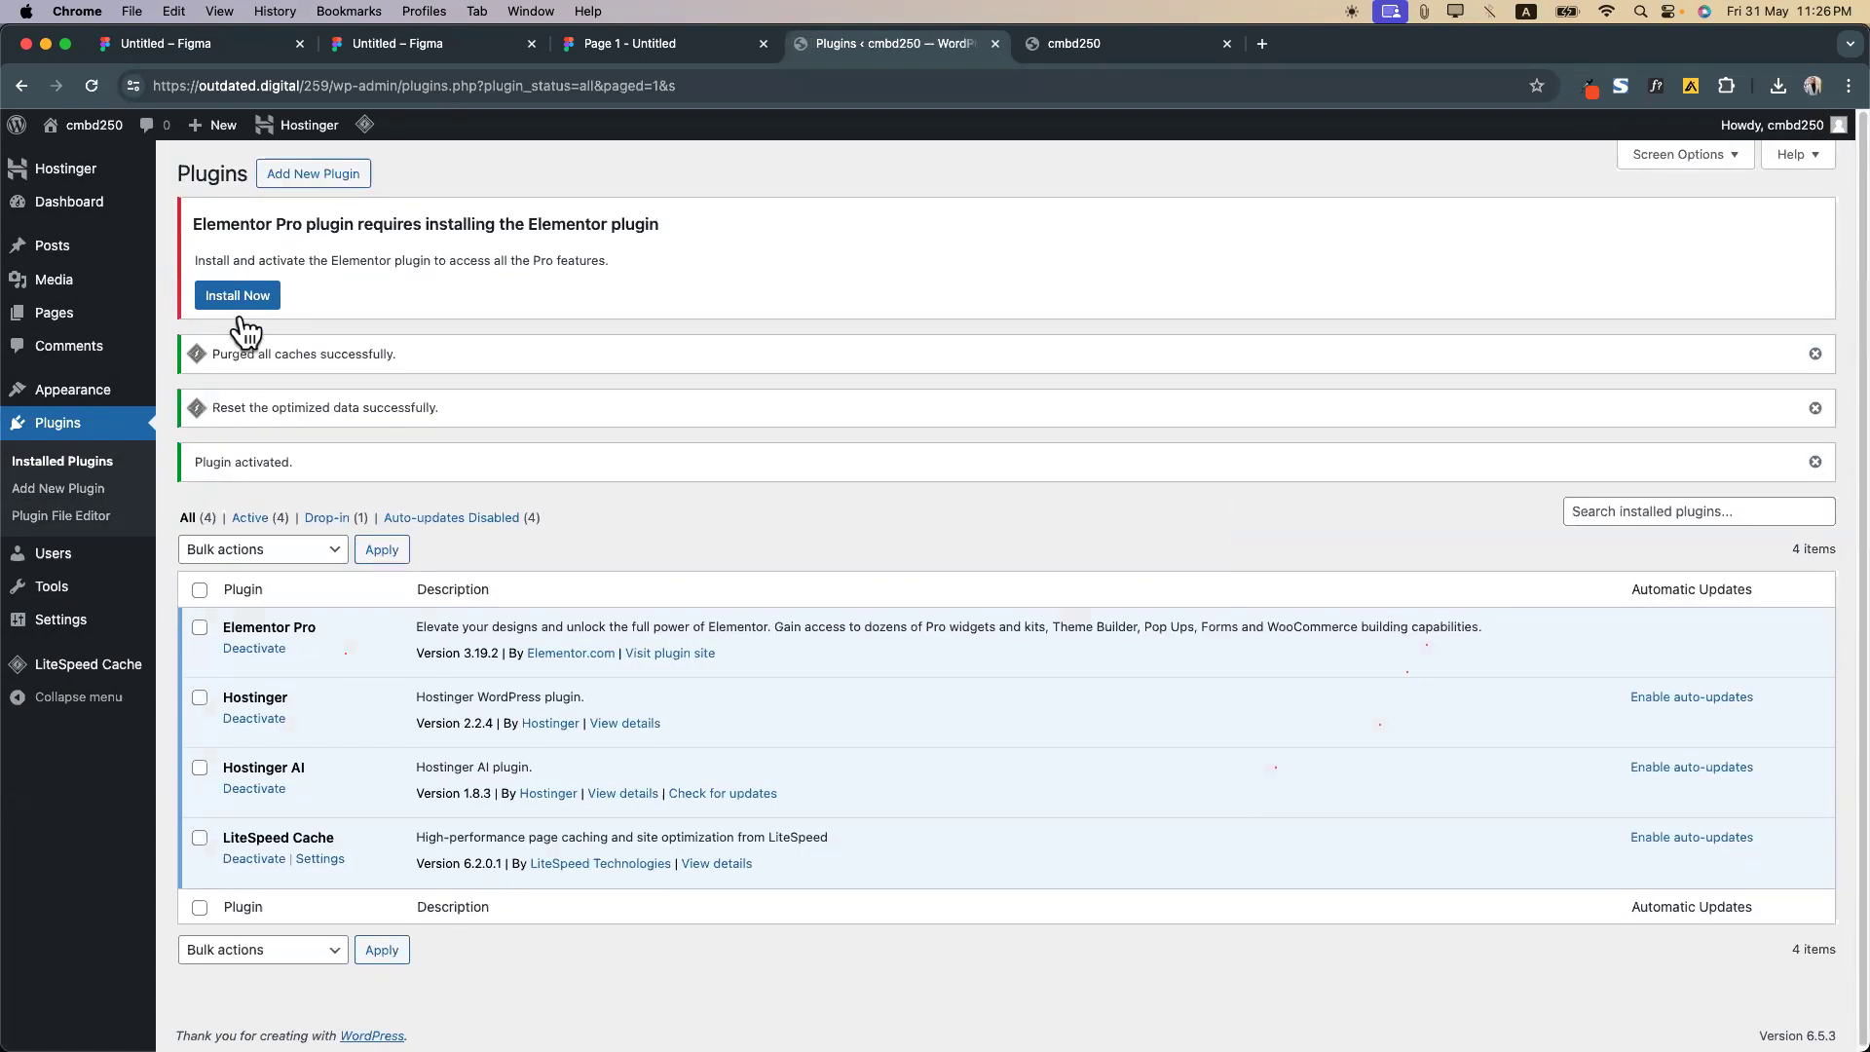
# Install the Elementor plugin required by Elementor Pro from the plugin notice.
pyautogui.click(261, 311)
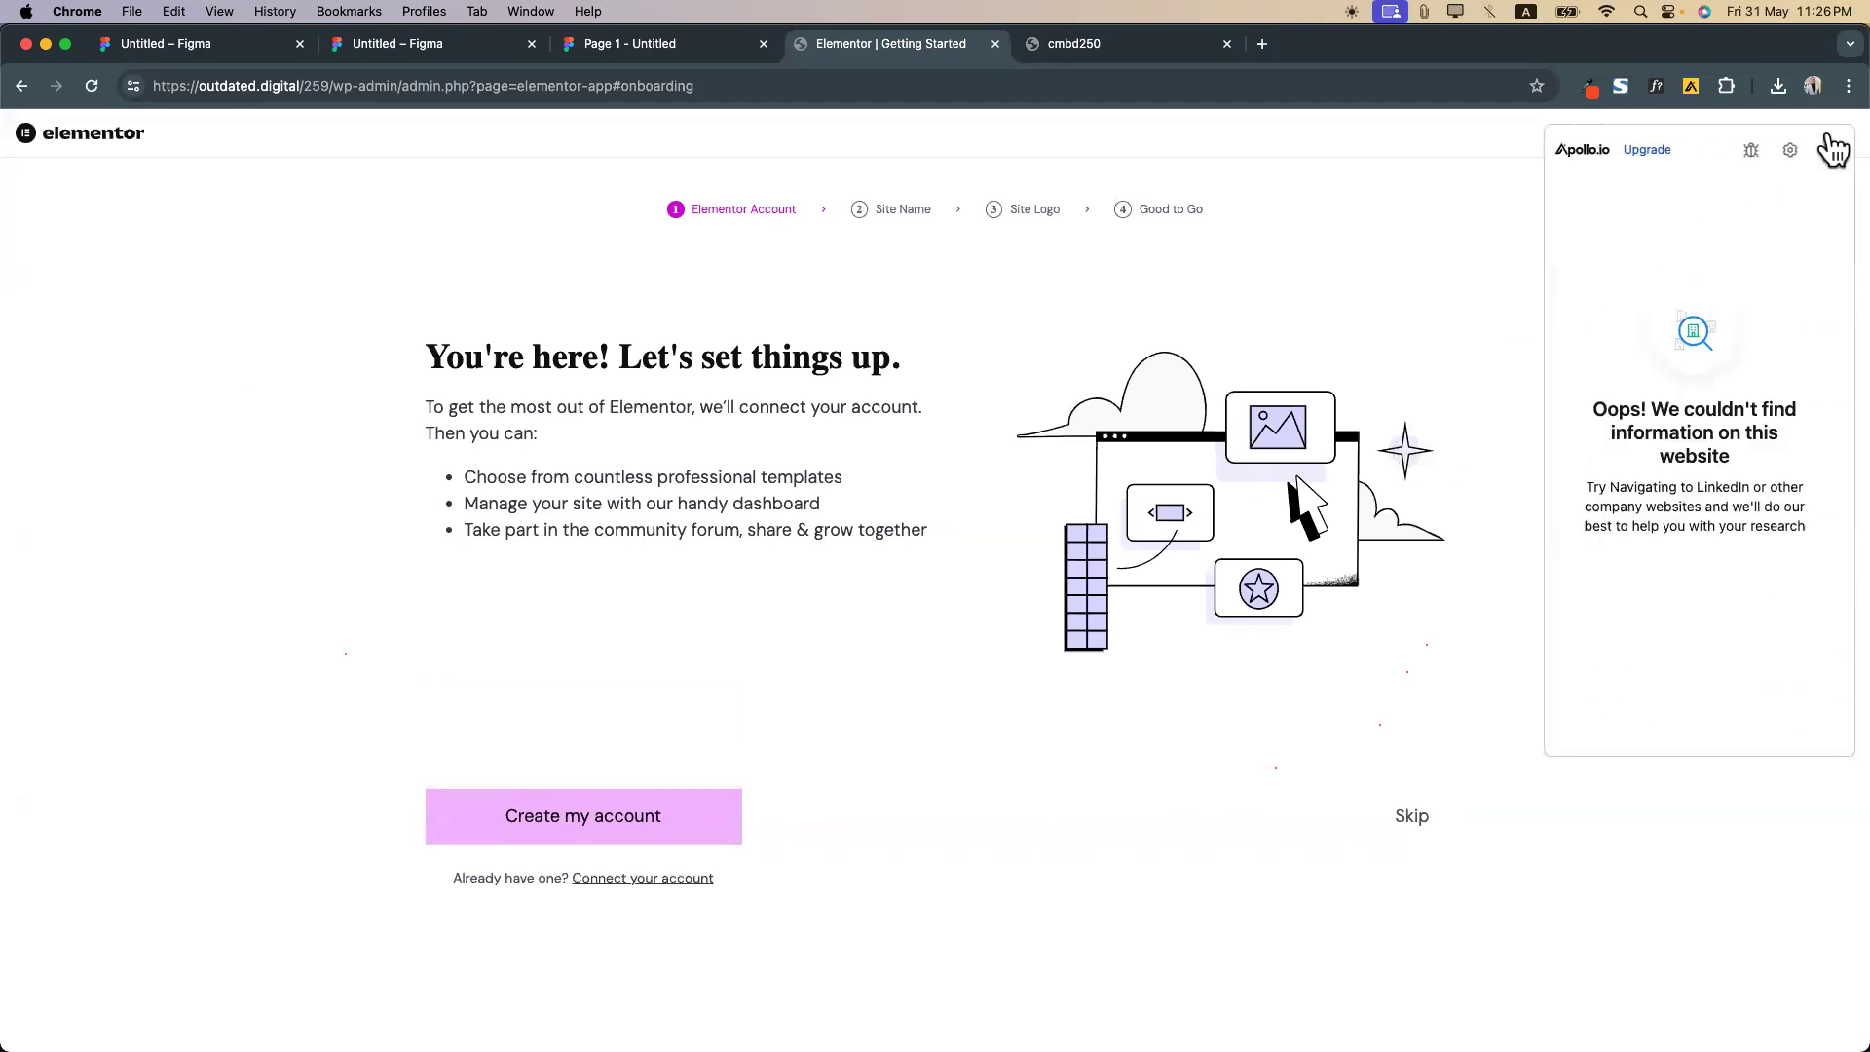
# Dismiss the Apollo side panel and skip the Elementor account and site name steps.
pyautogui.click(1833, 153)
pyautogui.click(1834, 146)
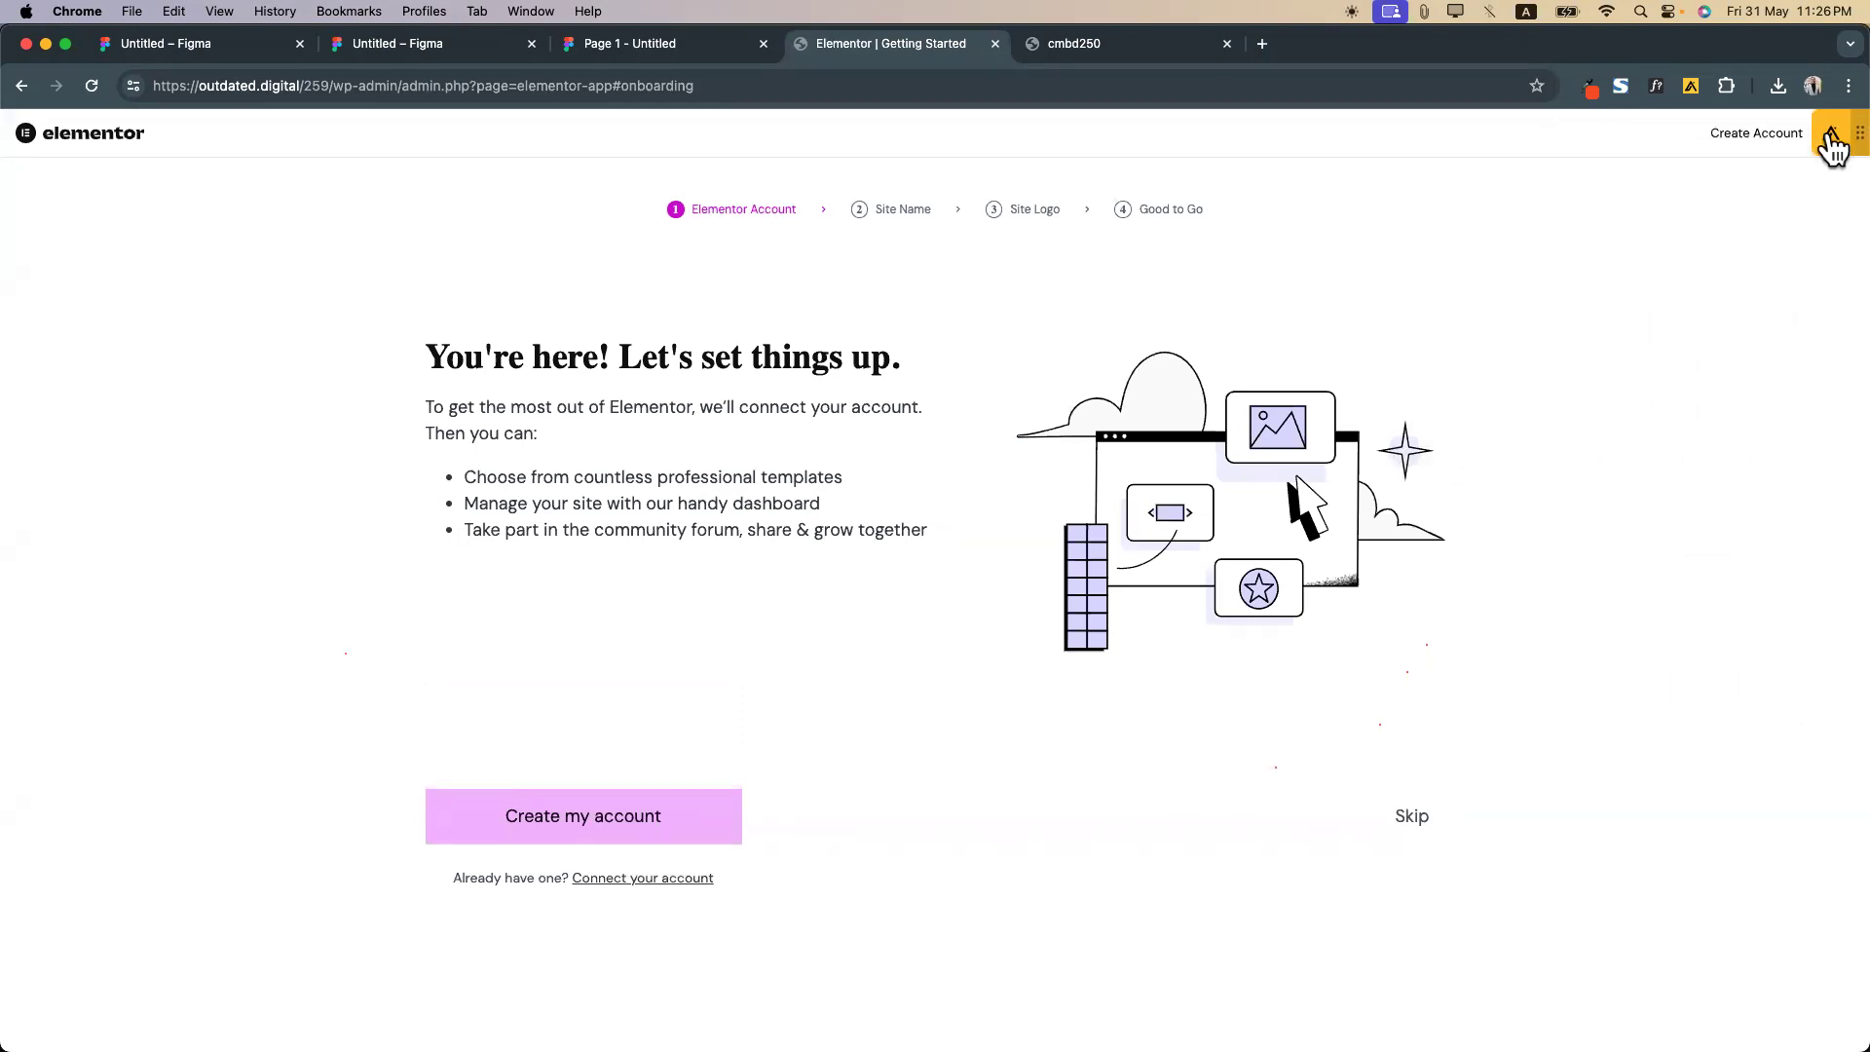
pyautogui.click(1828, 149)
pyautogui.click(1691, 86)
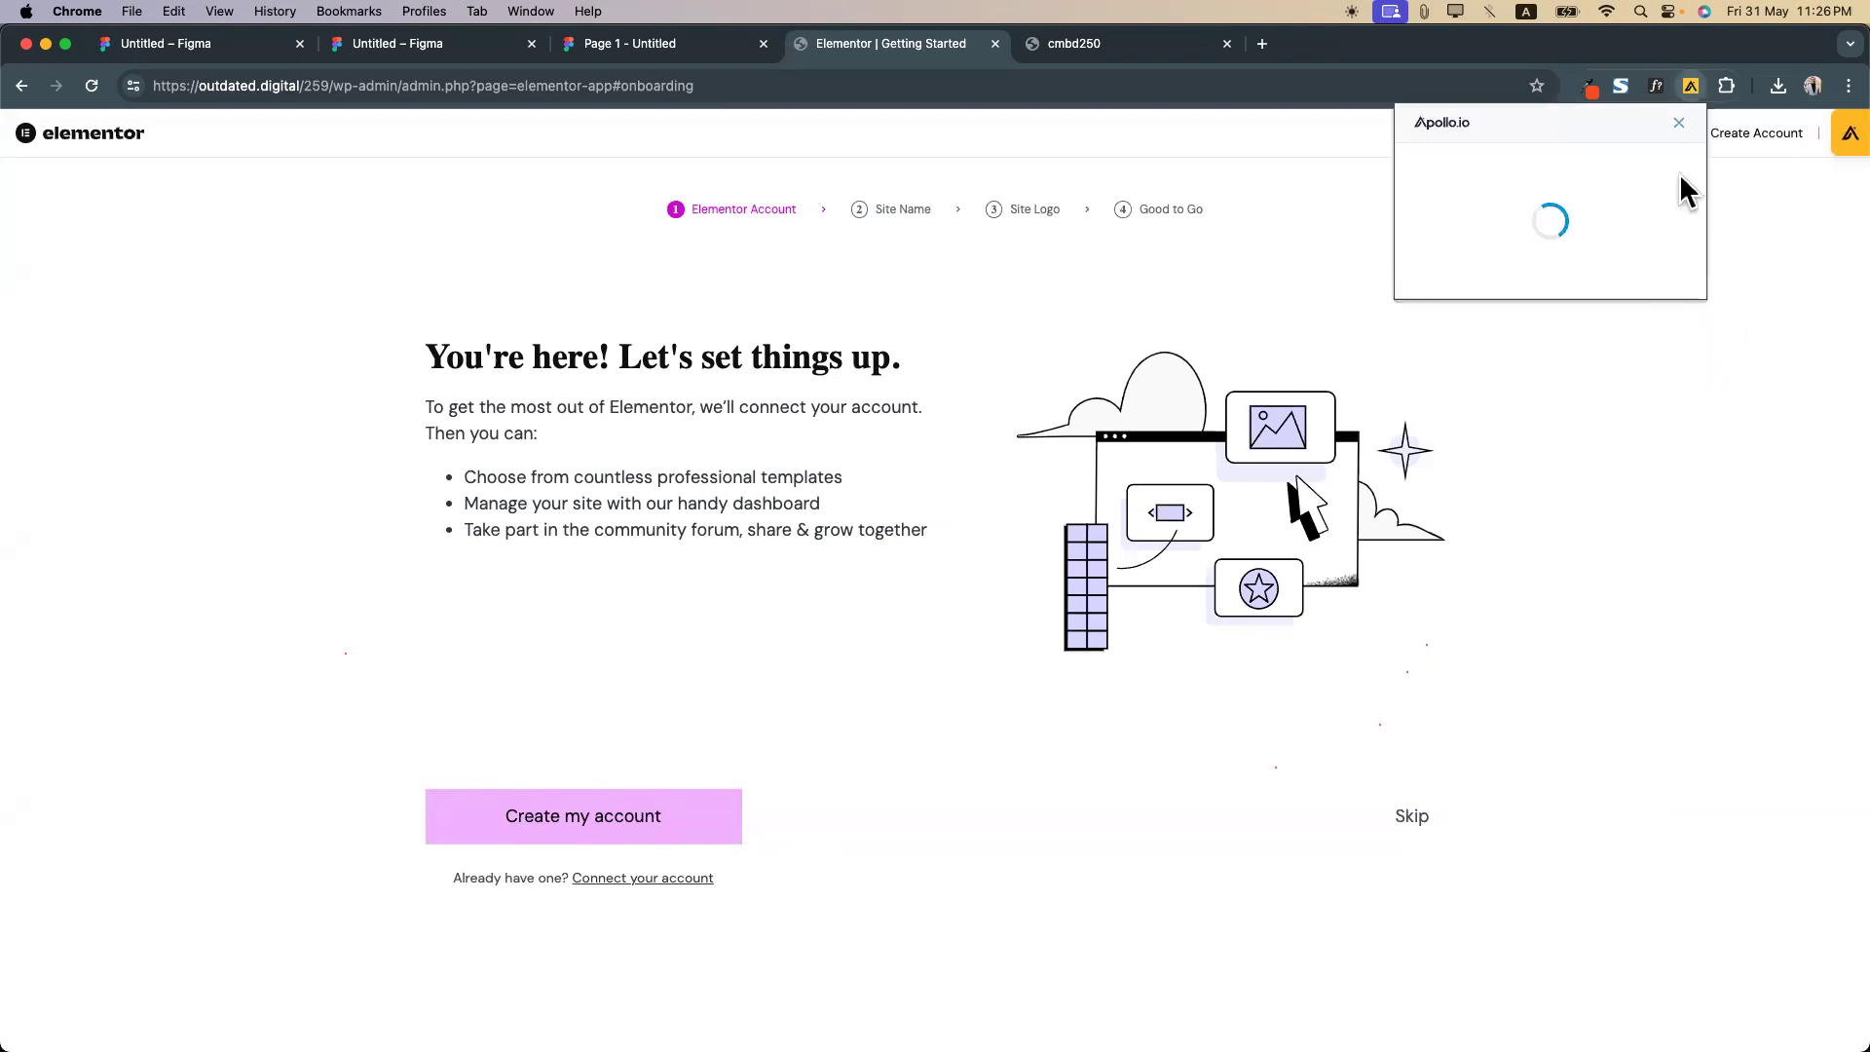
pyautogui.moveTo(1837, 159); pyautogui.dragTo(1809, 179)
pyautogui.moveTo(1844, 132)
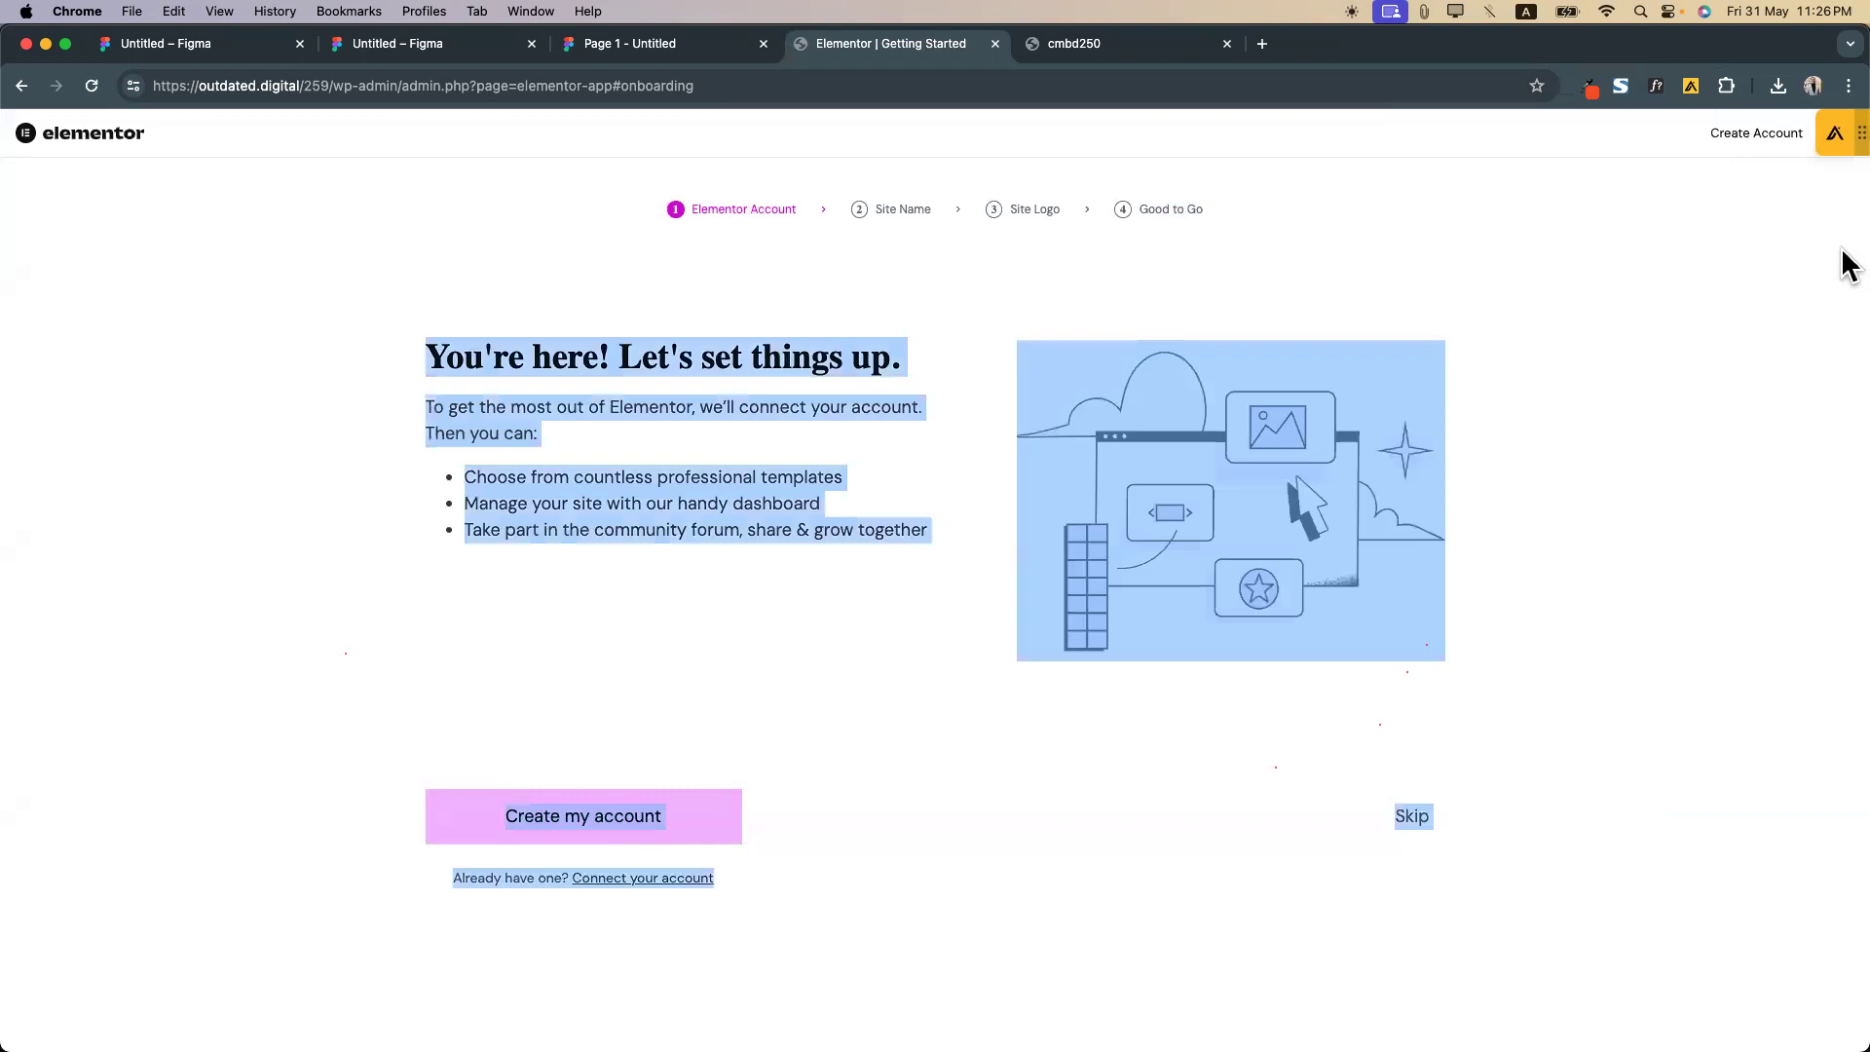
pyautogui.click(1436, 828)
pyautogui.click(1414, 772)
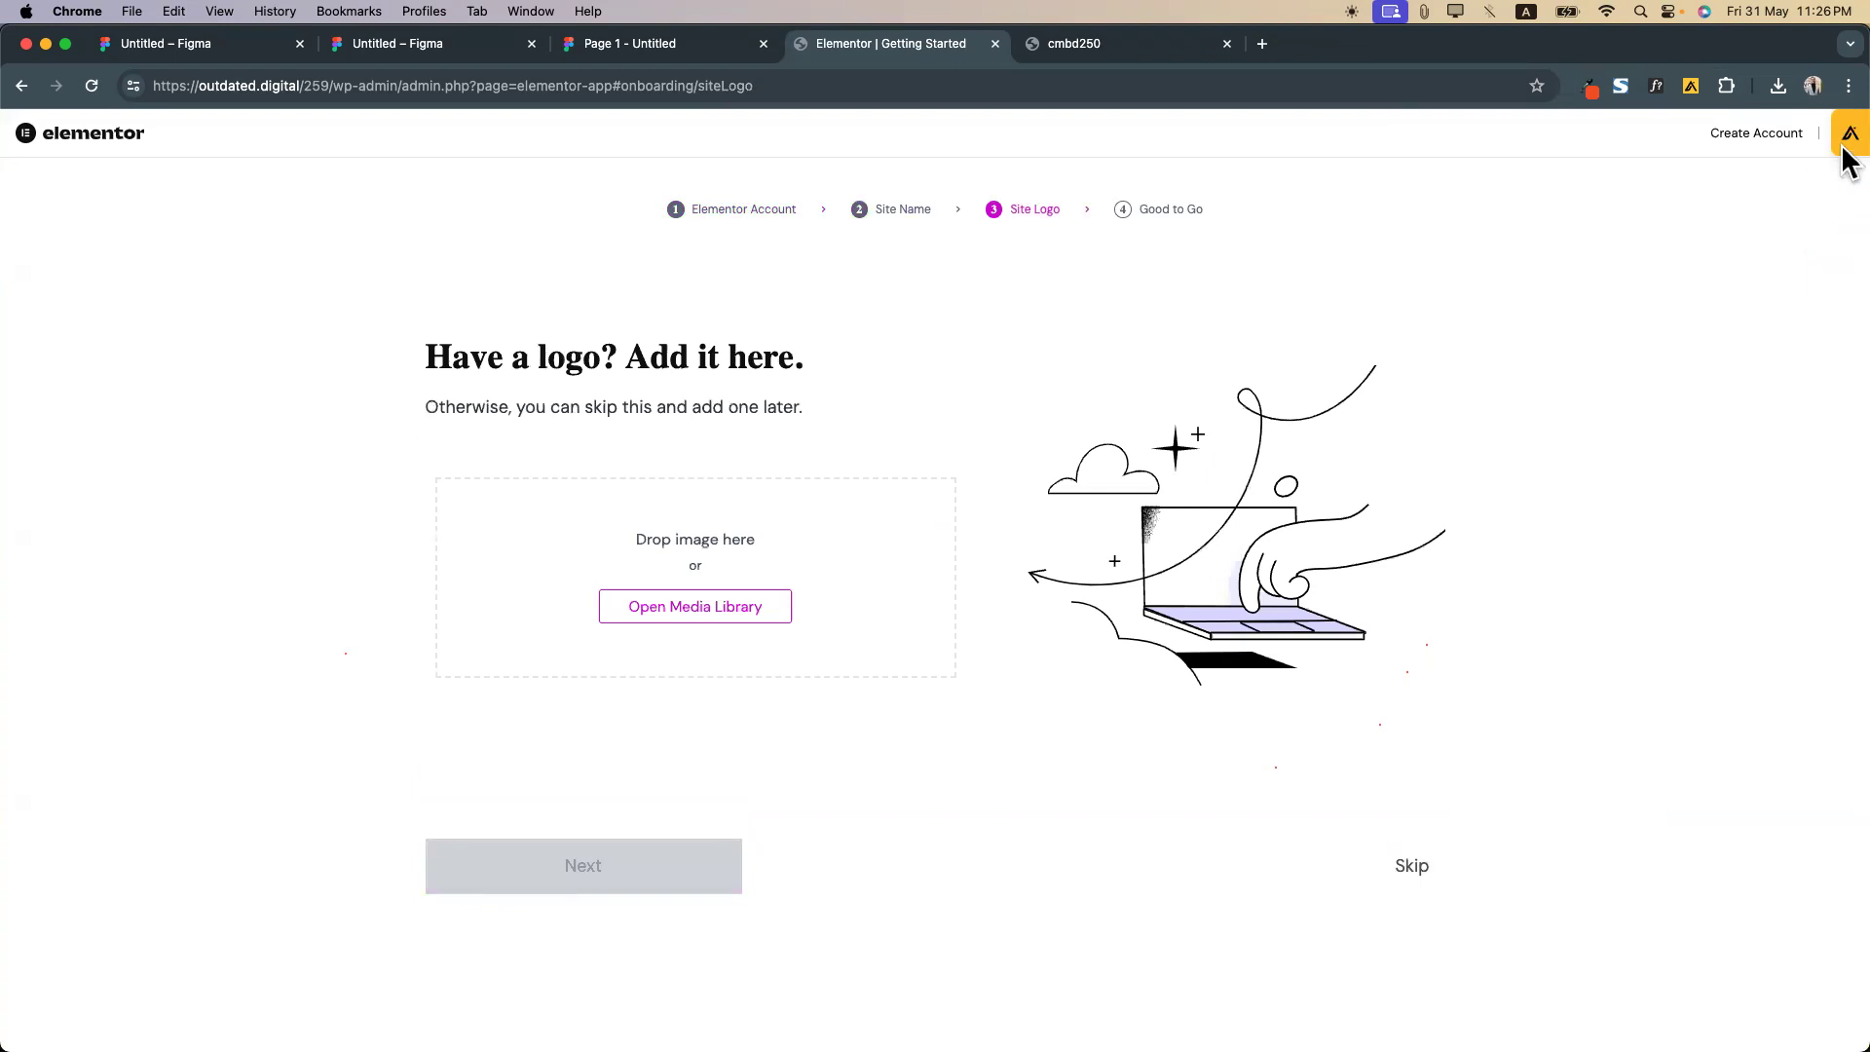
# Unpin the Apollo.io extension and remove it from Chrome.
pyautogui.moveTo(1835, 134)
pyautogui.mouseDown()
pyautogui.moveTo(1837, 286)
pyautogui.moveTo(1835, 137)
pyautogui.mouseUp()
pyautogui.click(1697, 95)
pyautogui.rightClick(1687, 91)
pyautogui.click(1561, 290)
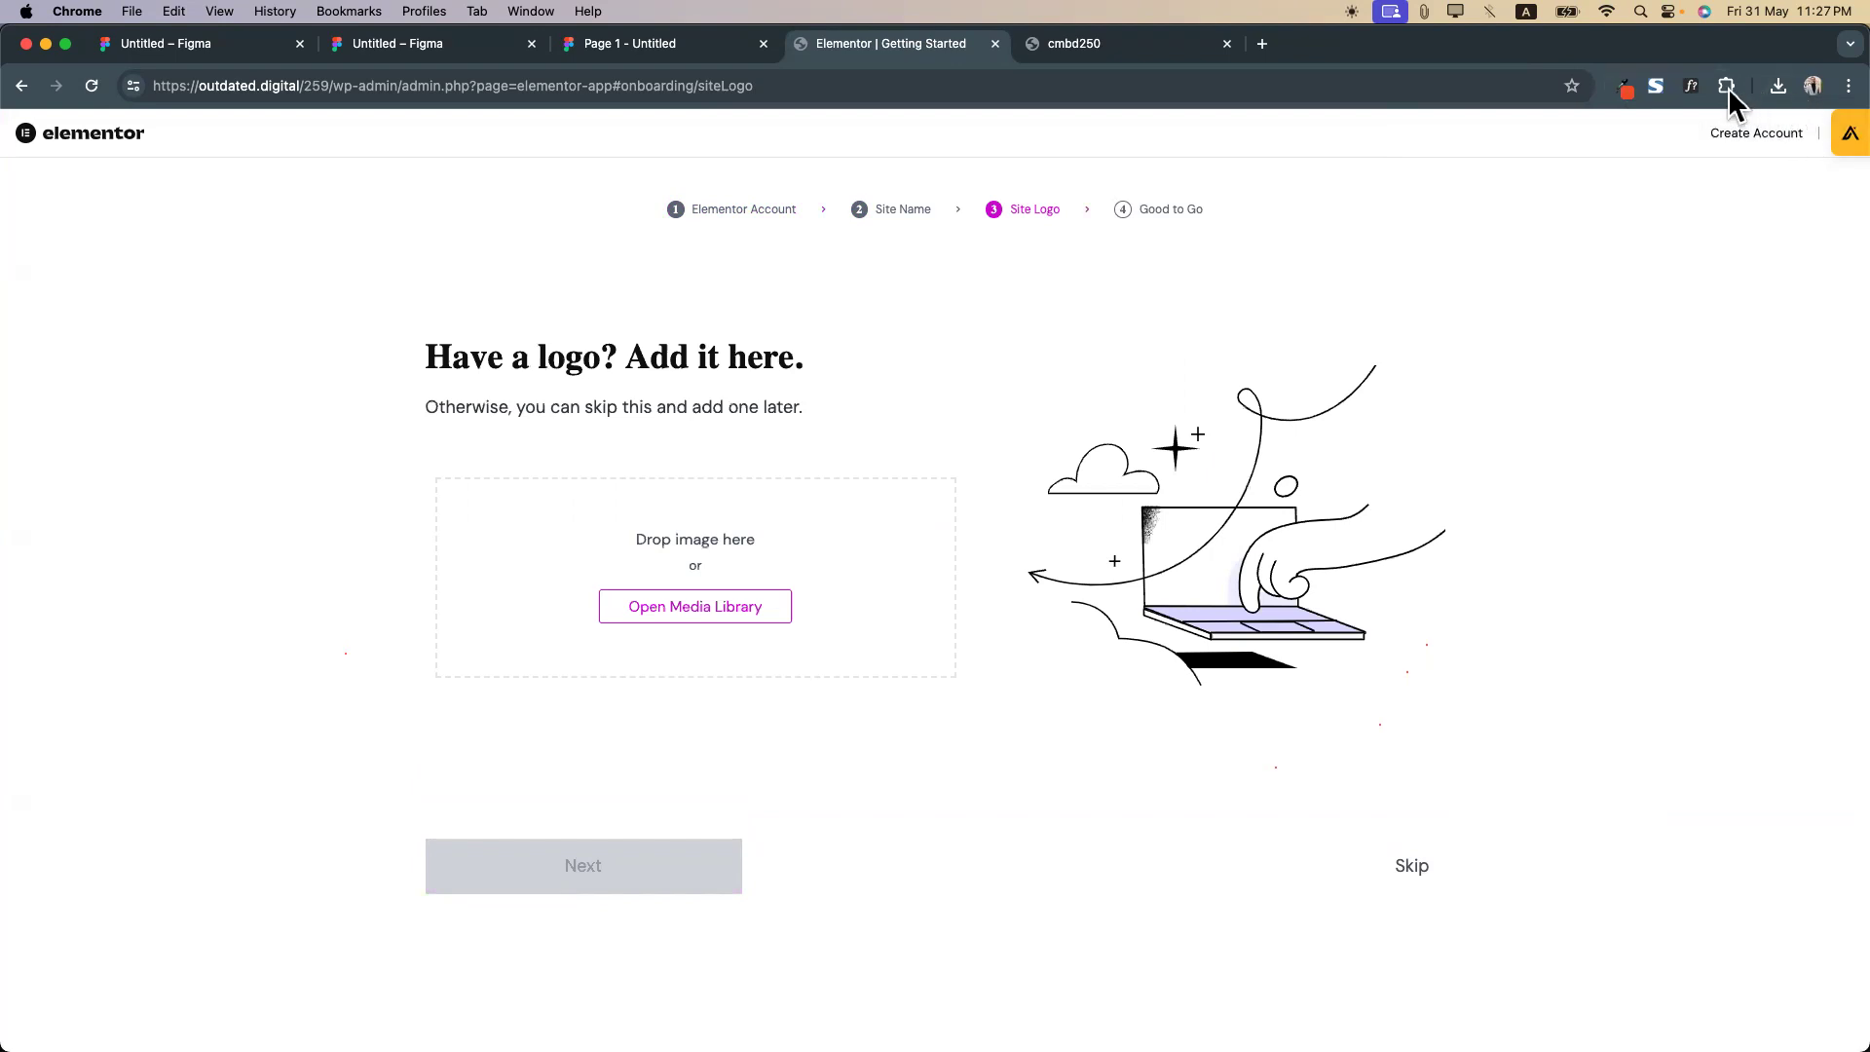
pyautogui.click(1728, 87)
pyautogui.click(1688, 237)
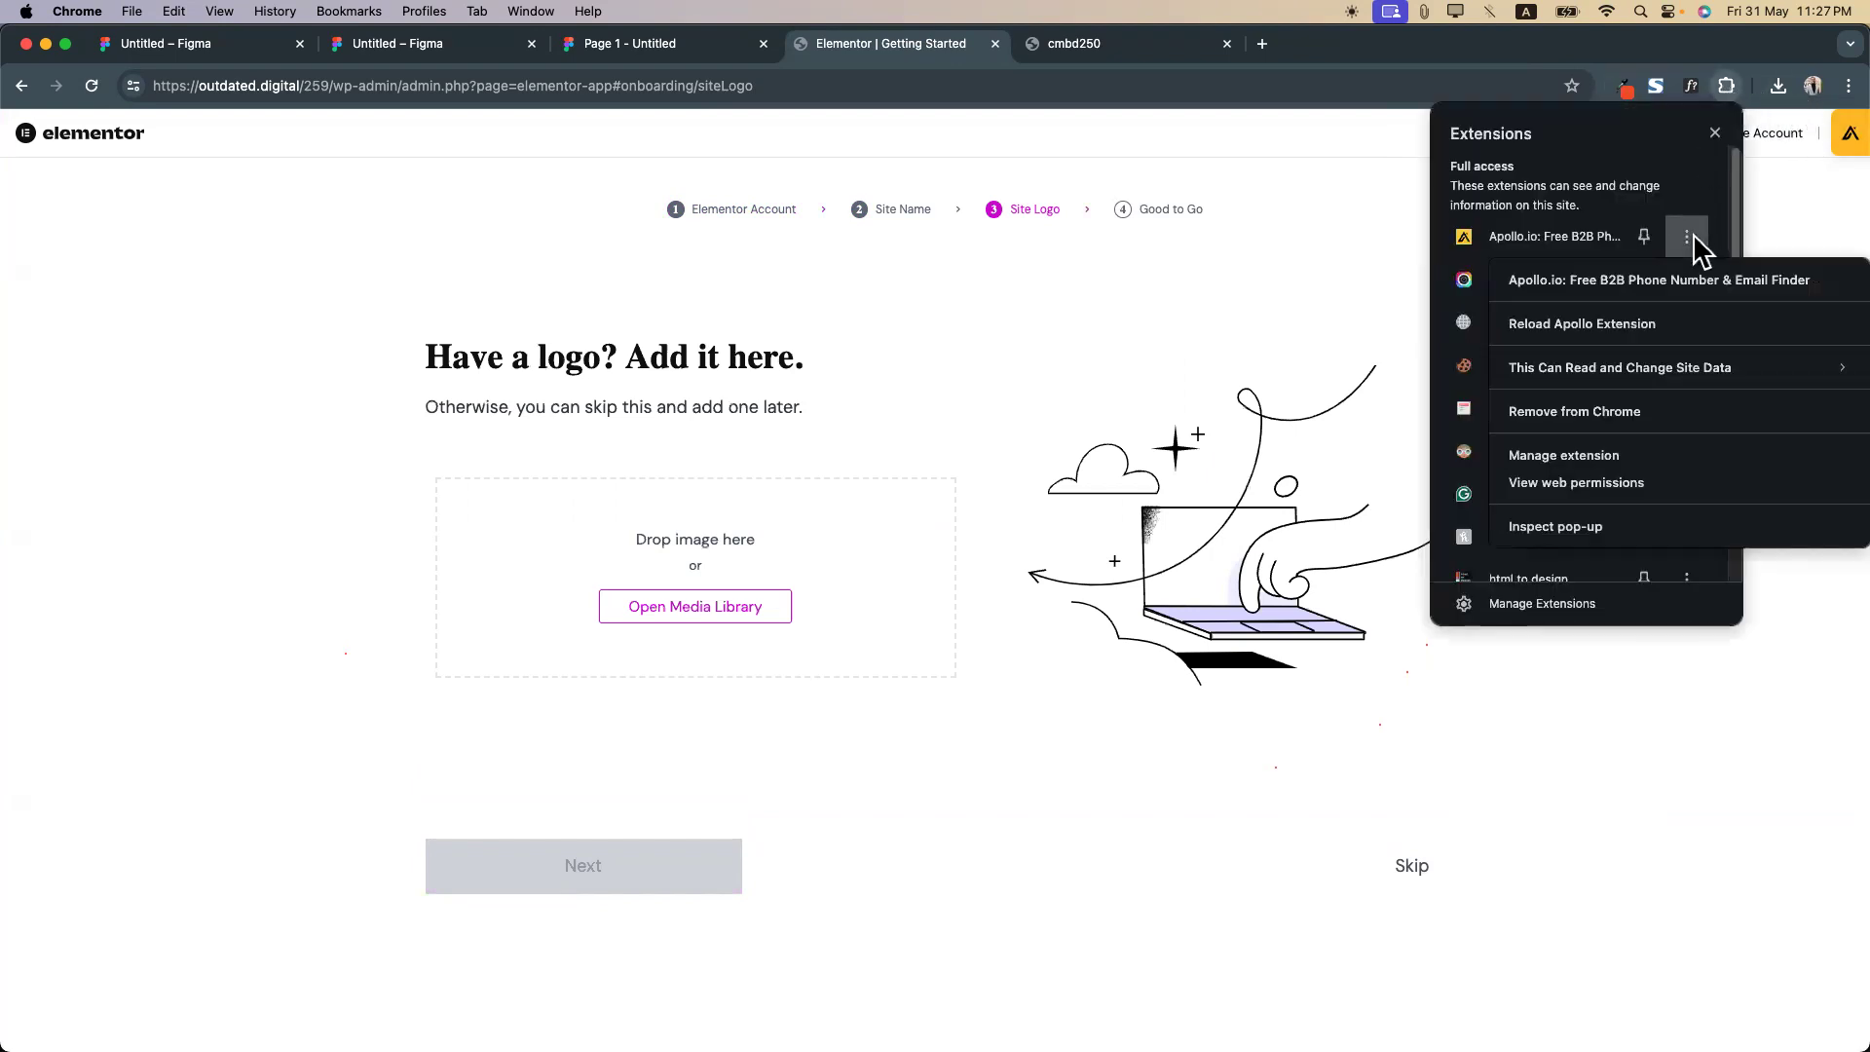
pyautogui.click(1615, 409)
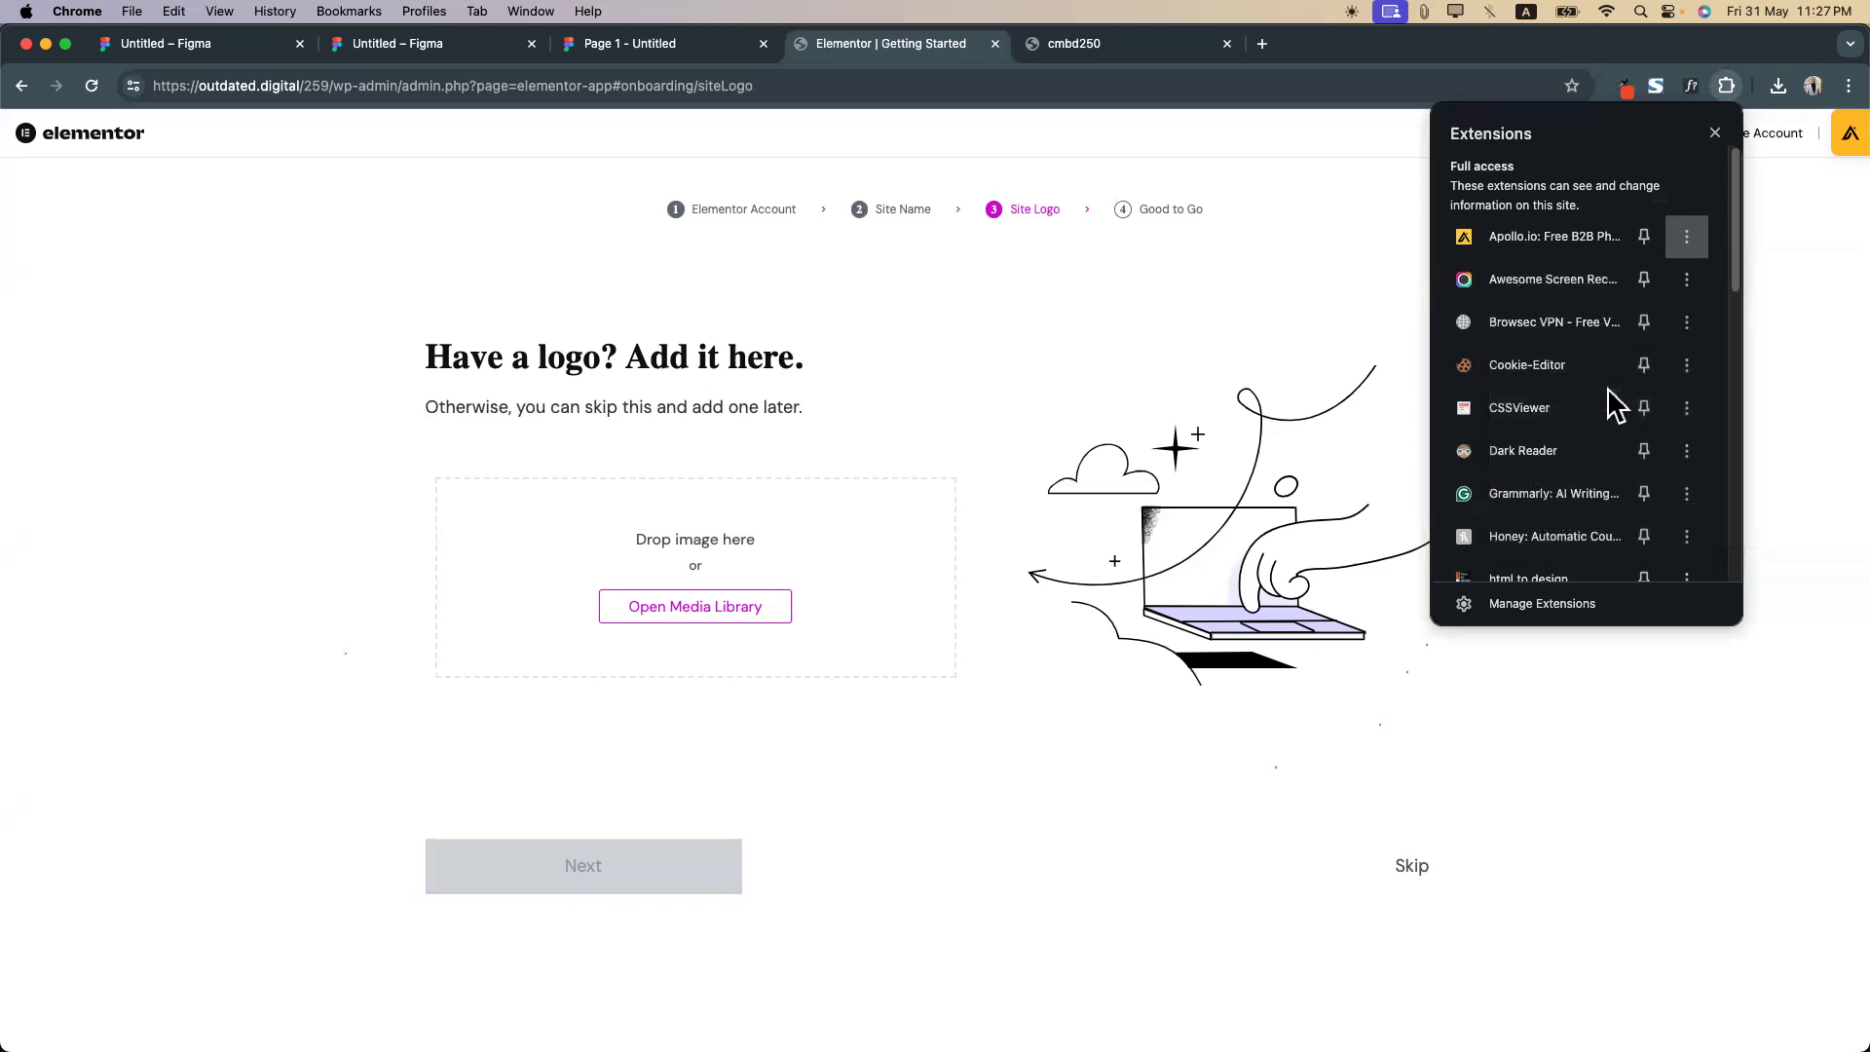
pyautogui.click(1644, 279)
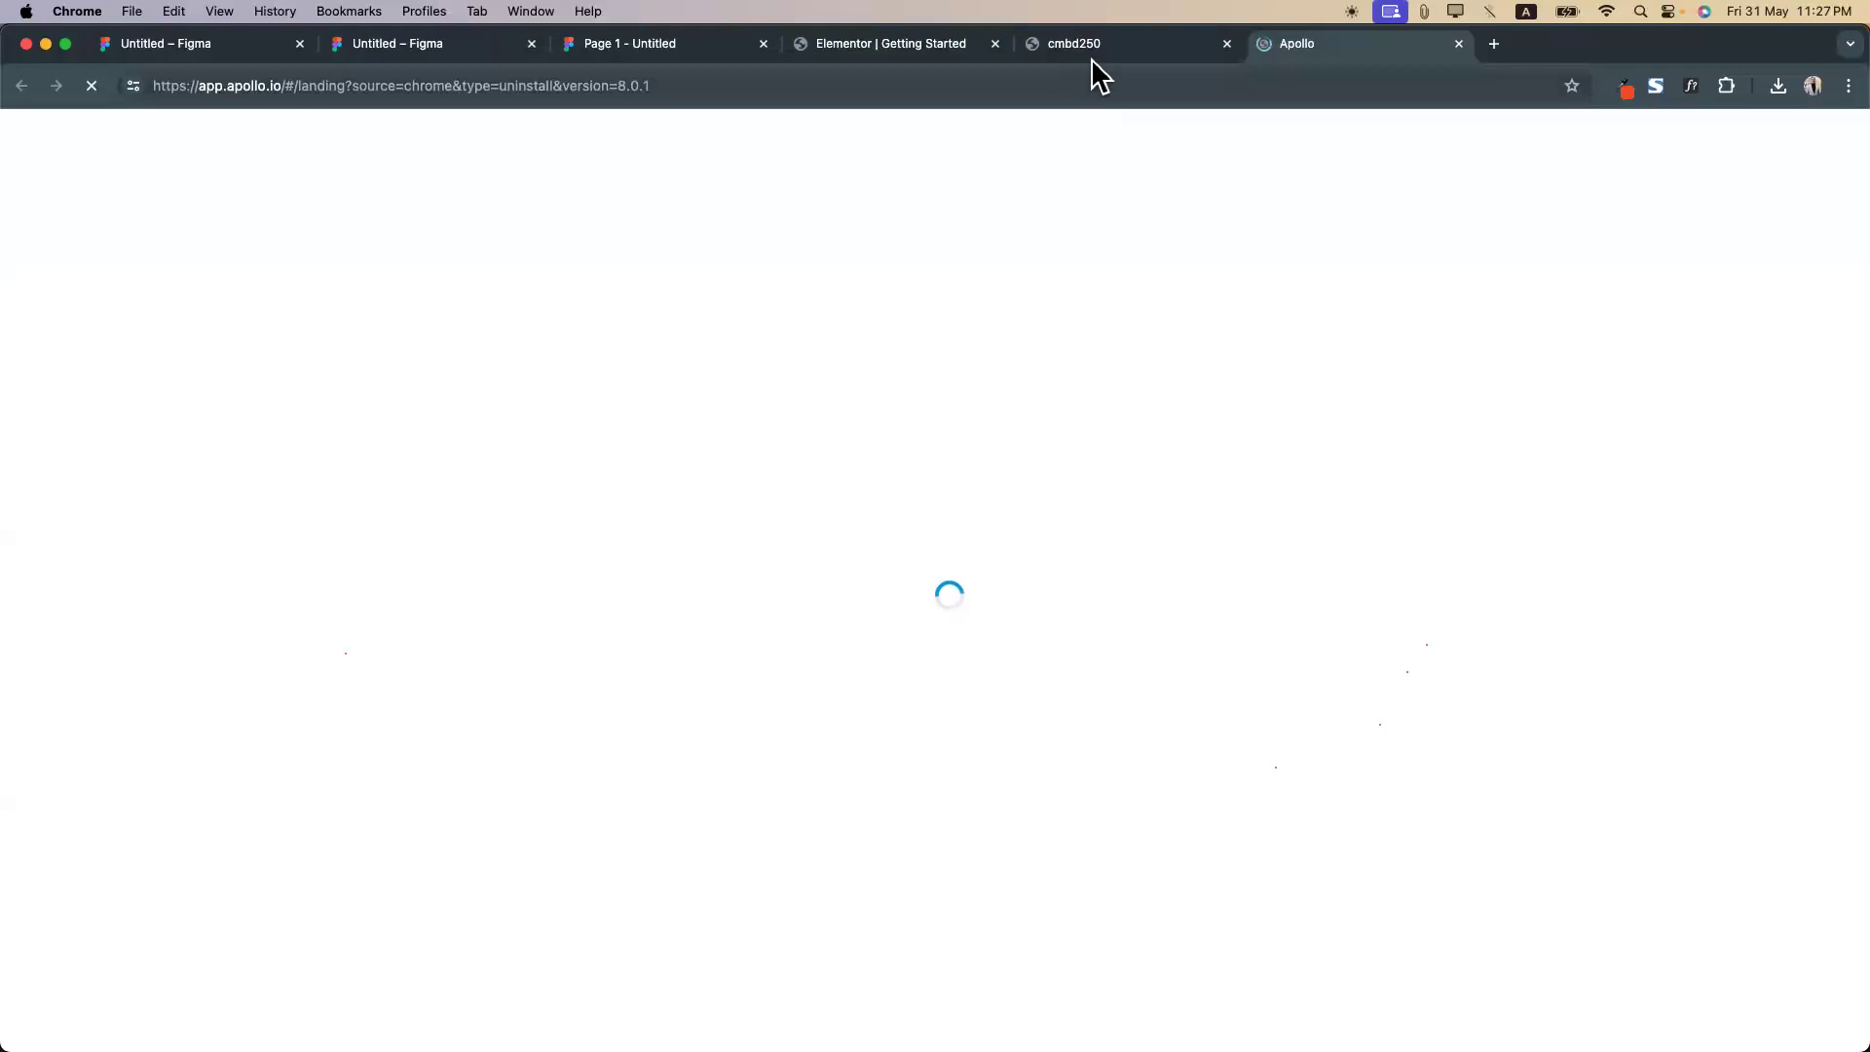
# Return to the Elementor setup wizard and skip the Site Logo step.
pyautogui.click(1091, 54)
pyautogui.click(904, 55)
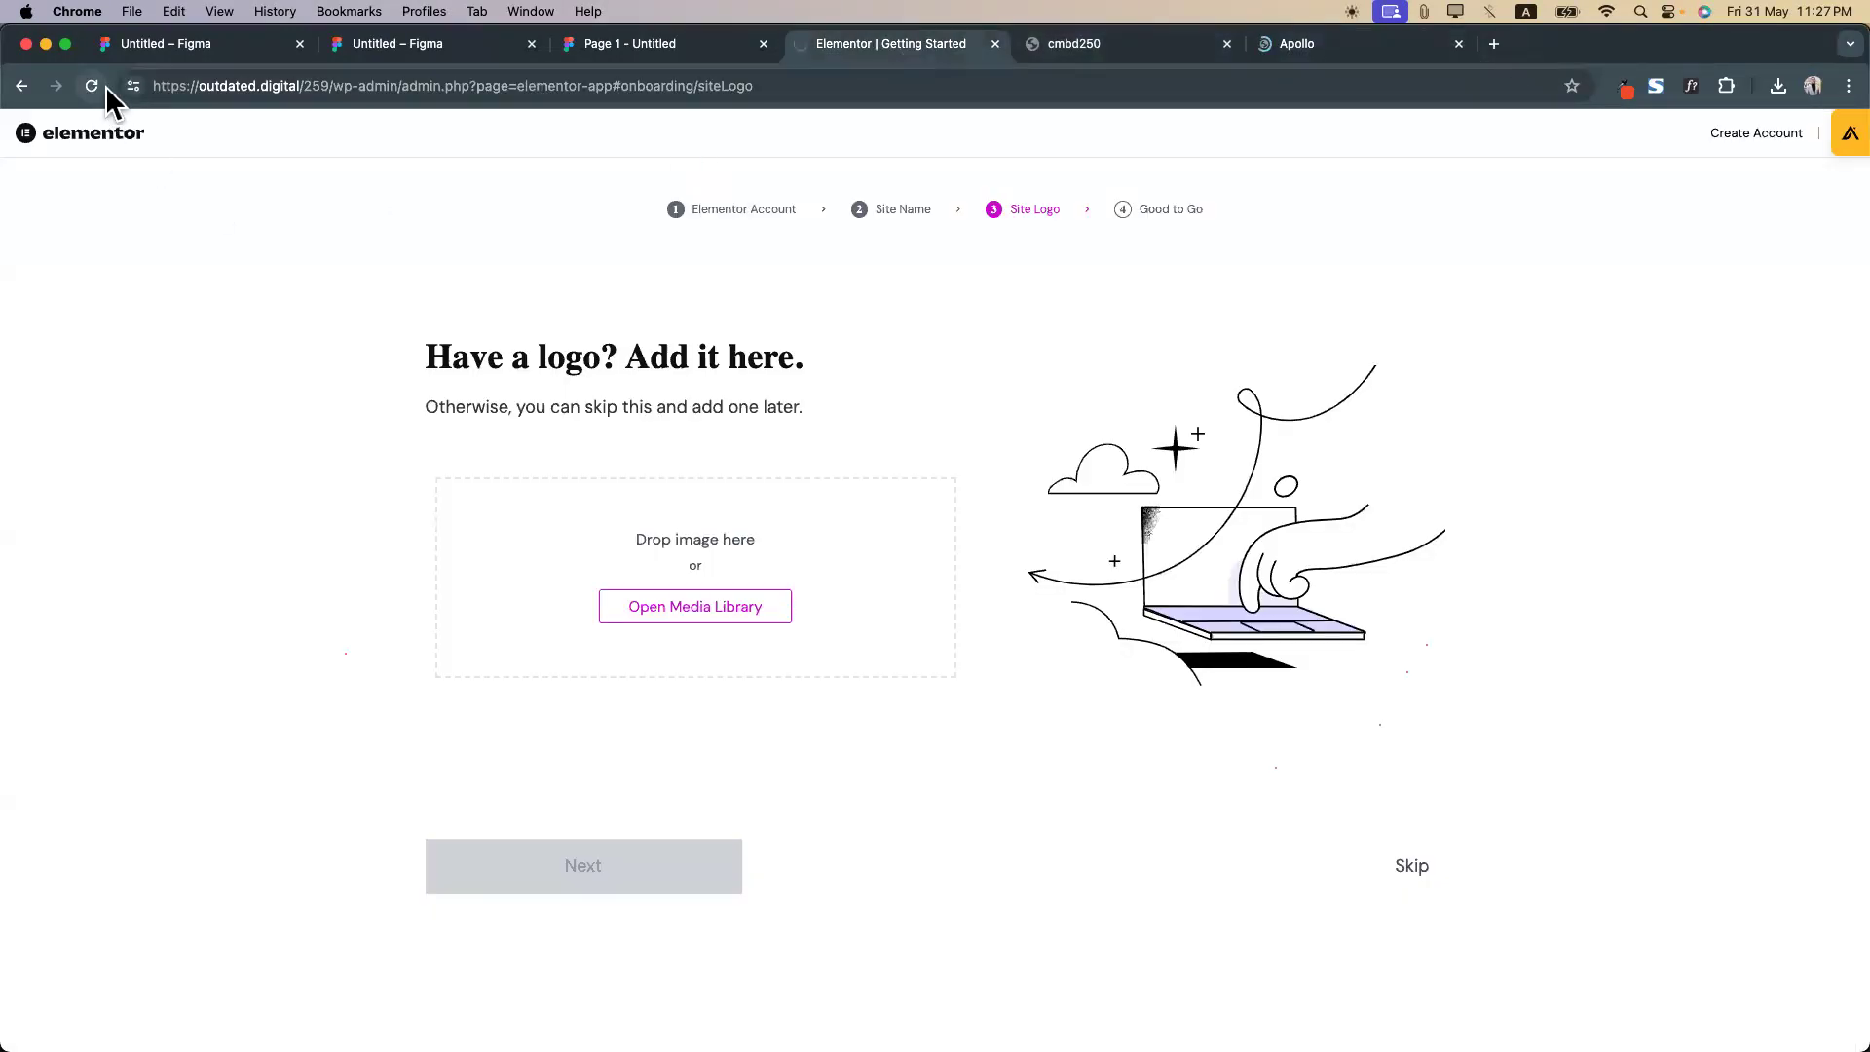
pyautogui.click(1418, 877)
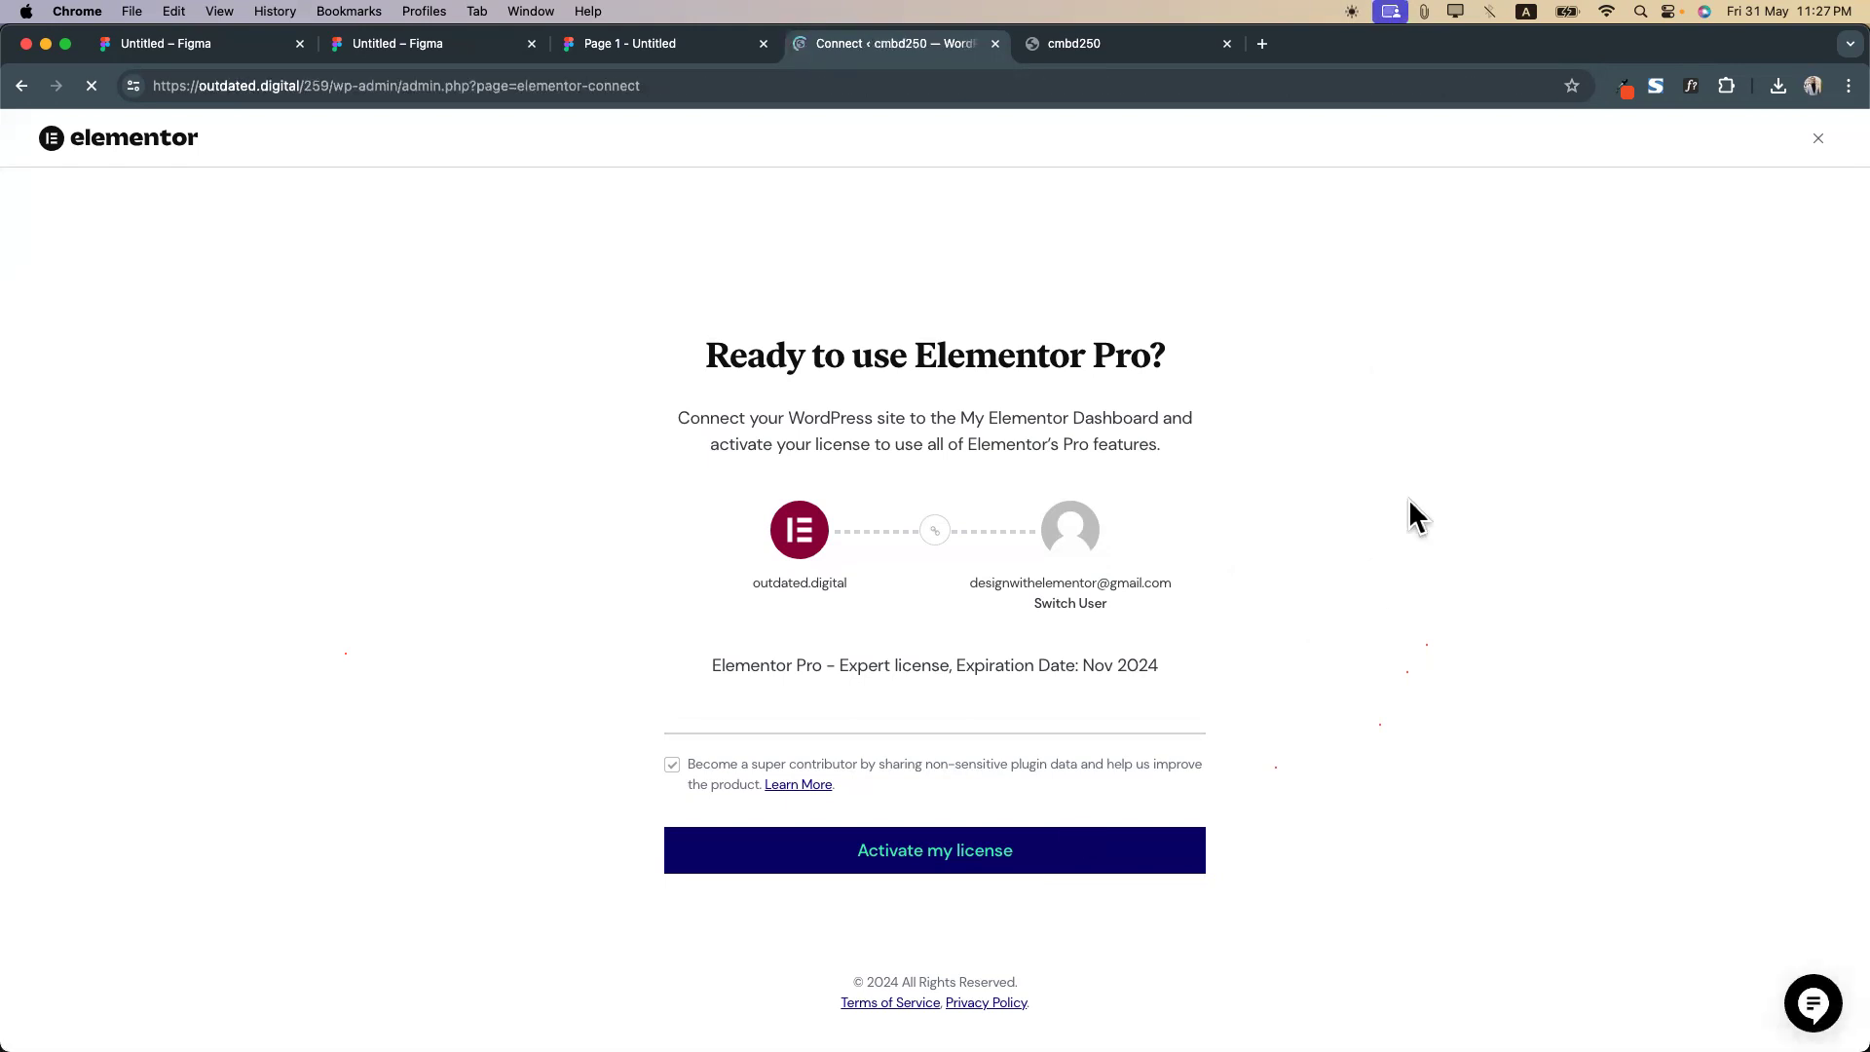
# Scroll down through the Elementor Pro license activation page.
pyautogui.scroll(-1, 785, 565)
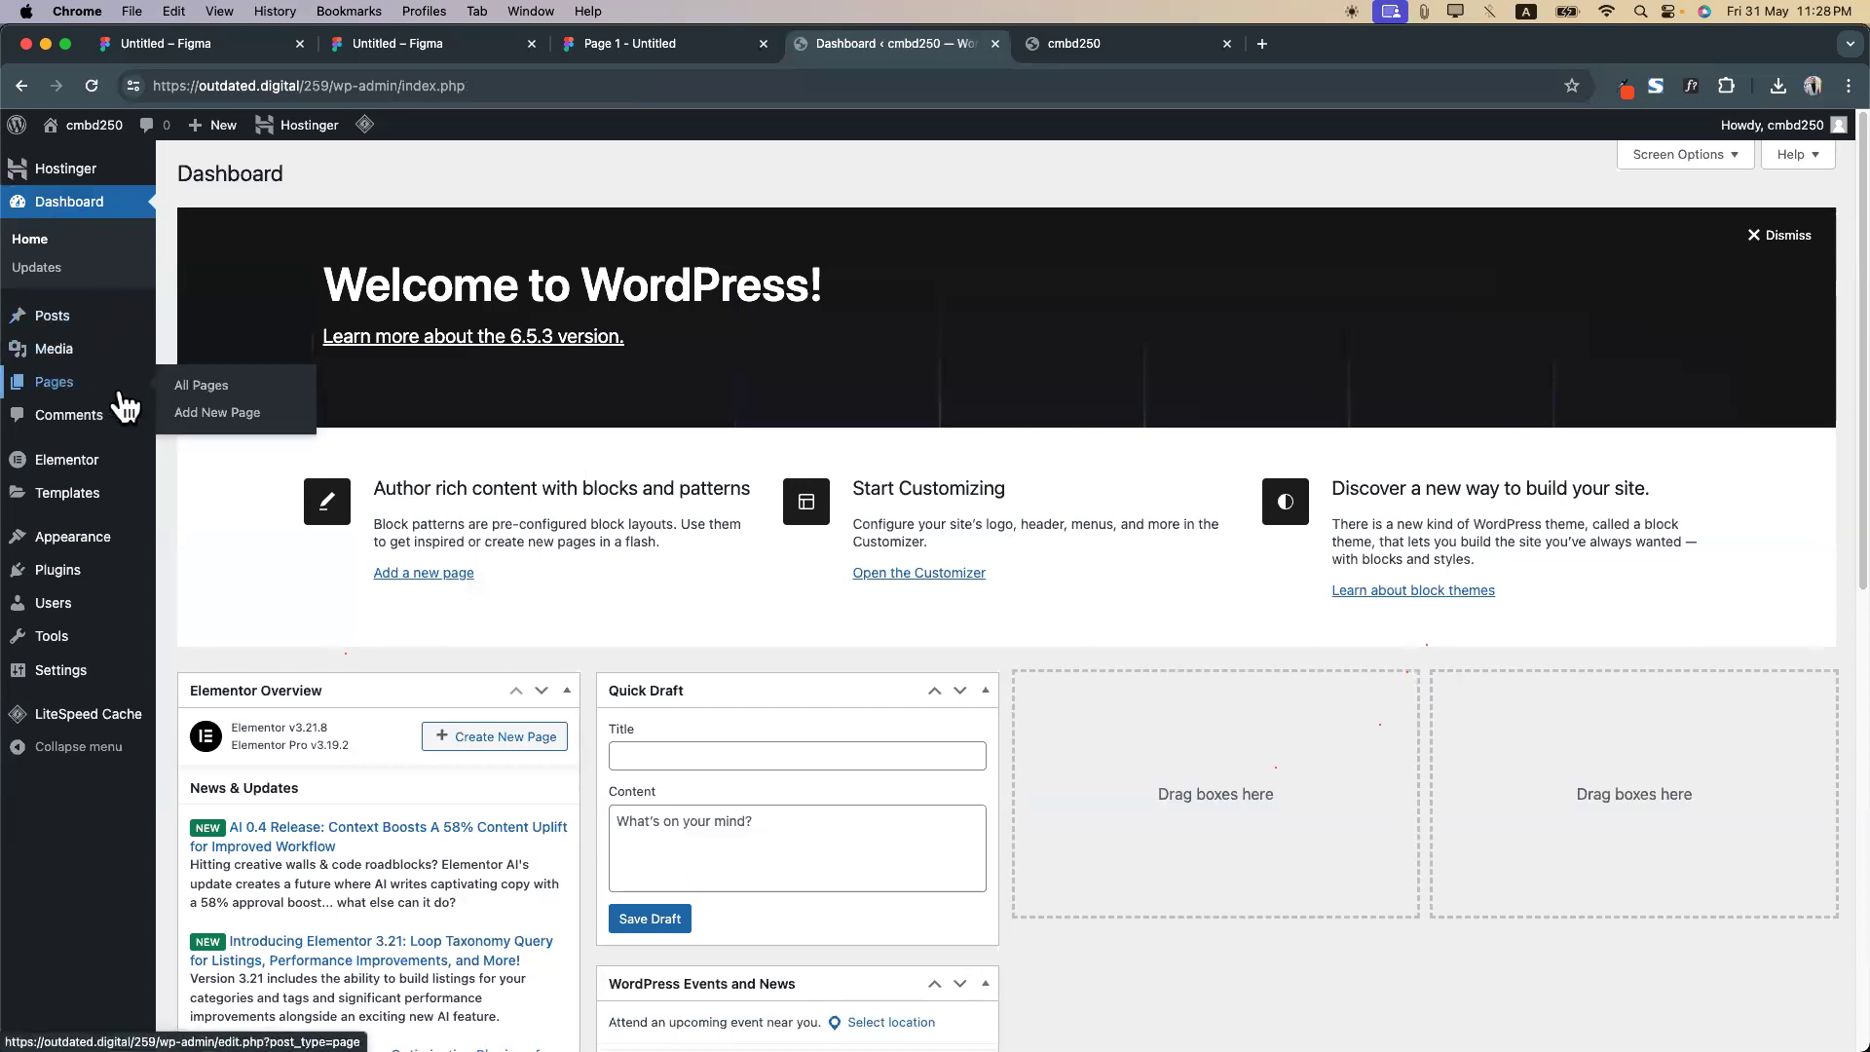
pyautogui.moveTo(66, 459)
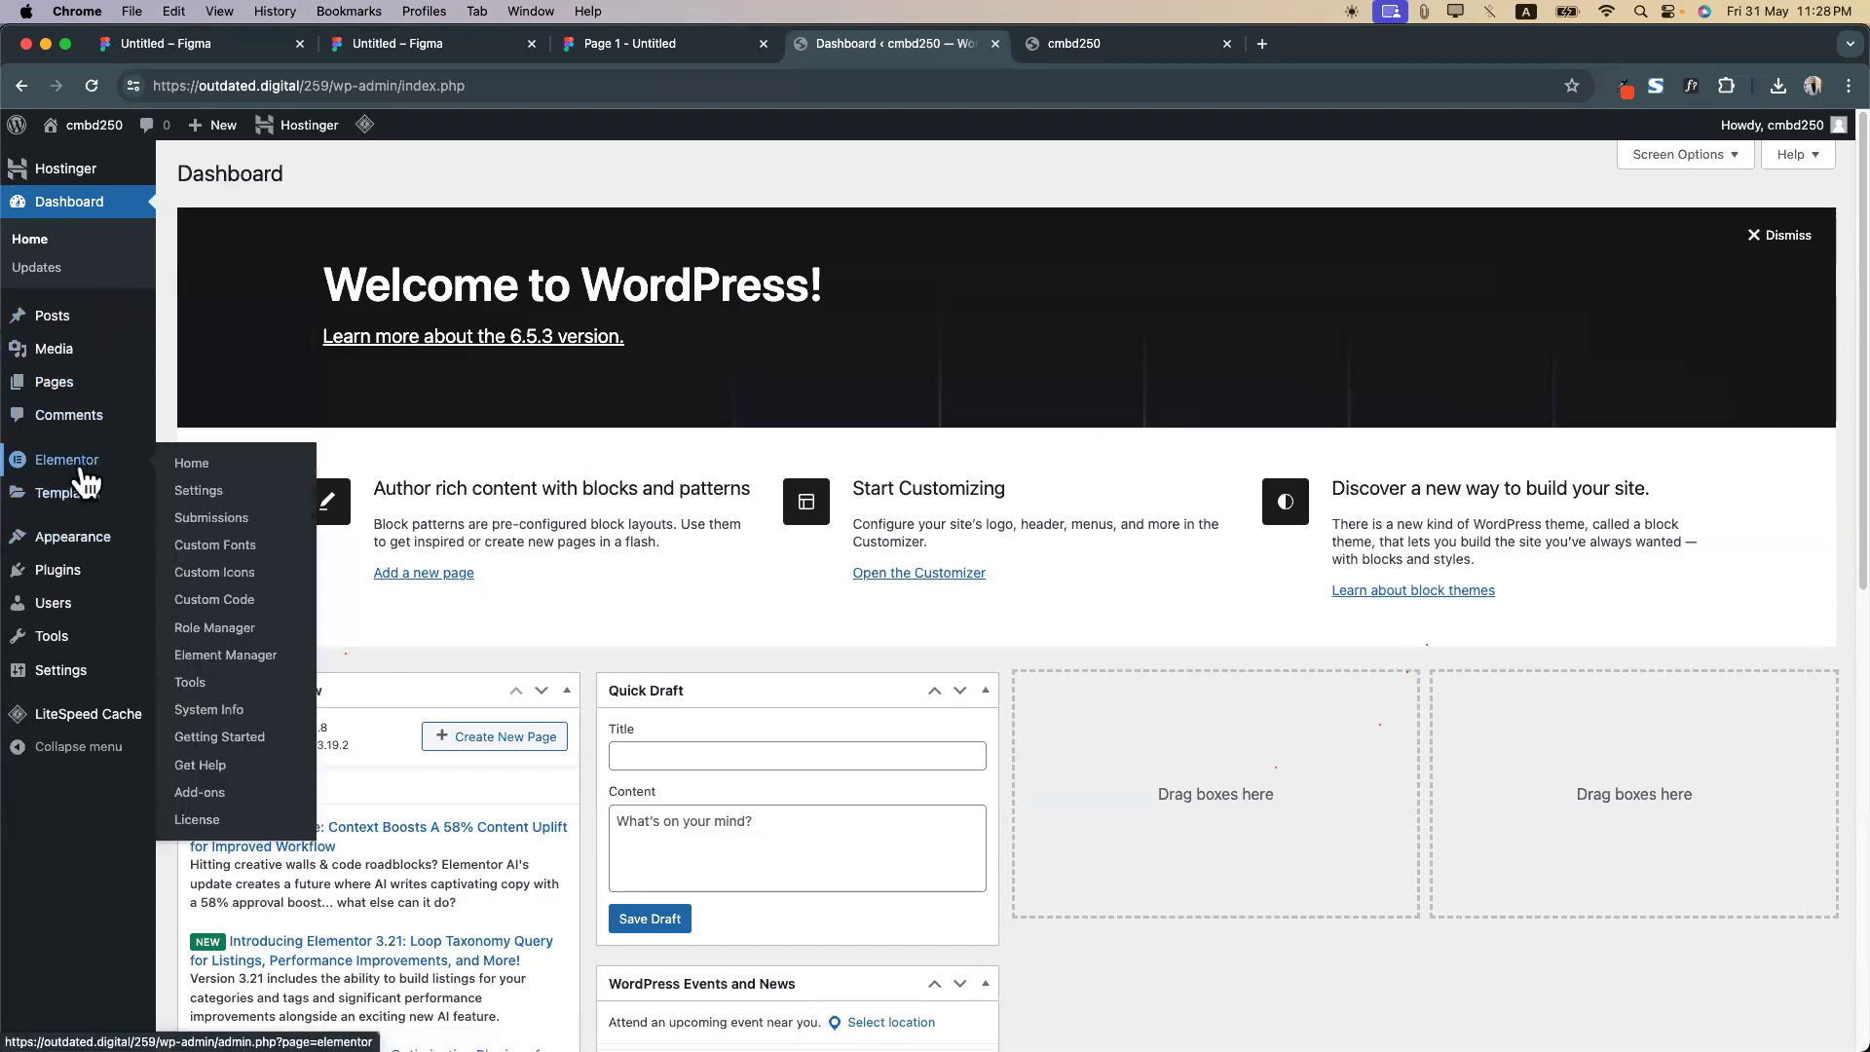
# Add a Header-type template named 'header', then view the Figma Insurance website frame.
pyautogui.click(216, 639)
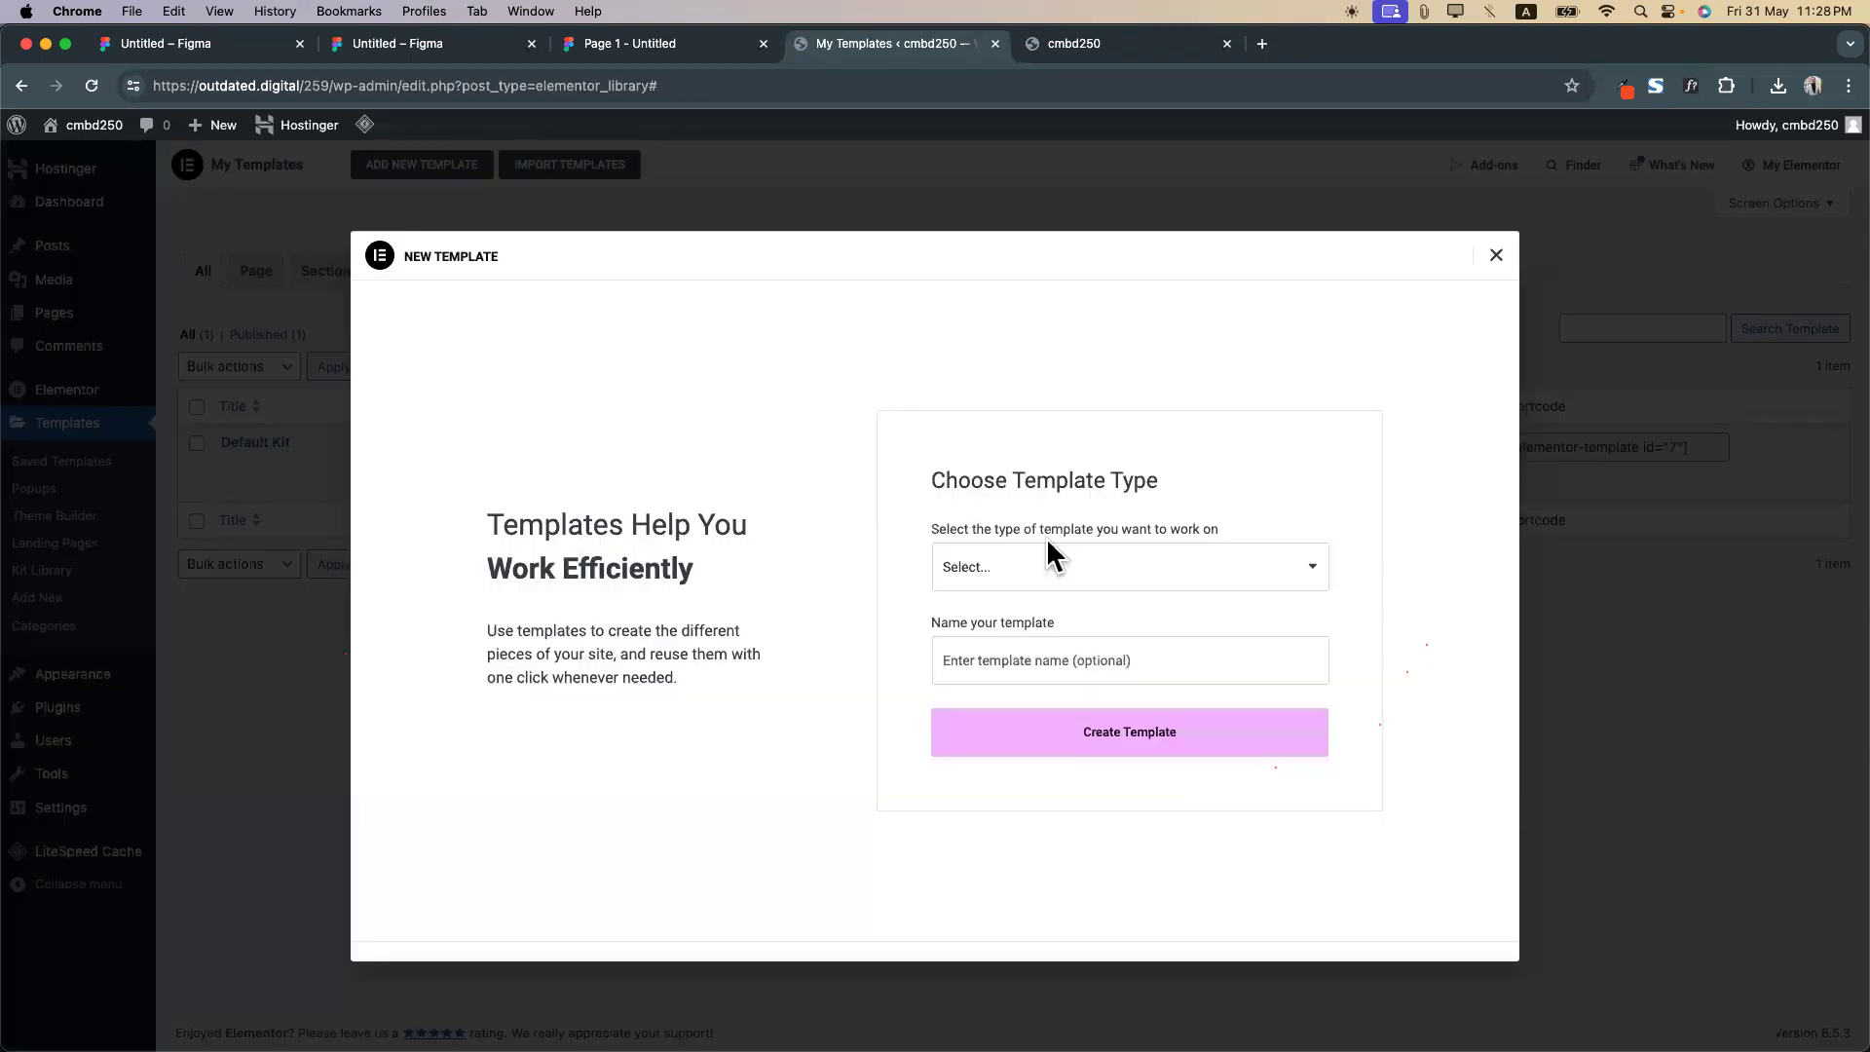
pyautogui.click(1048, 565)
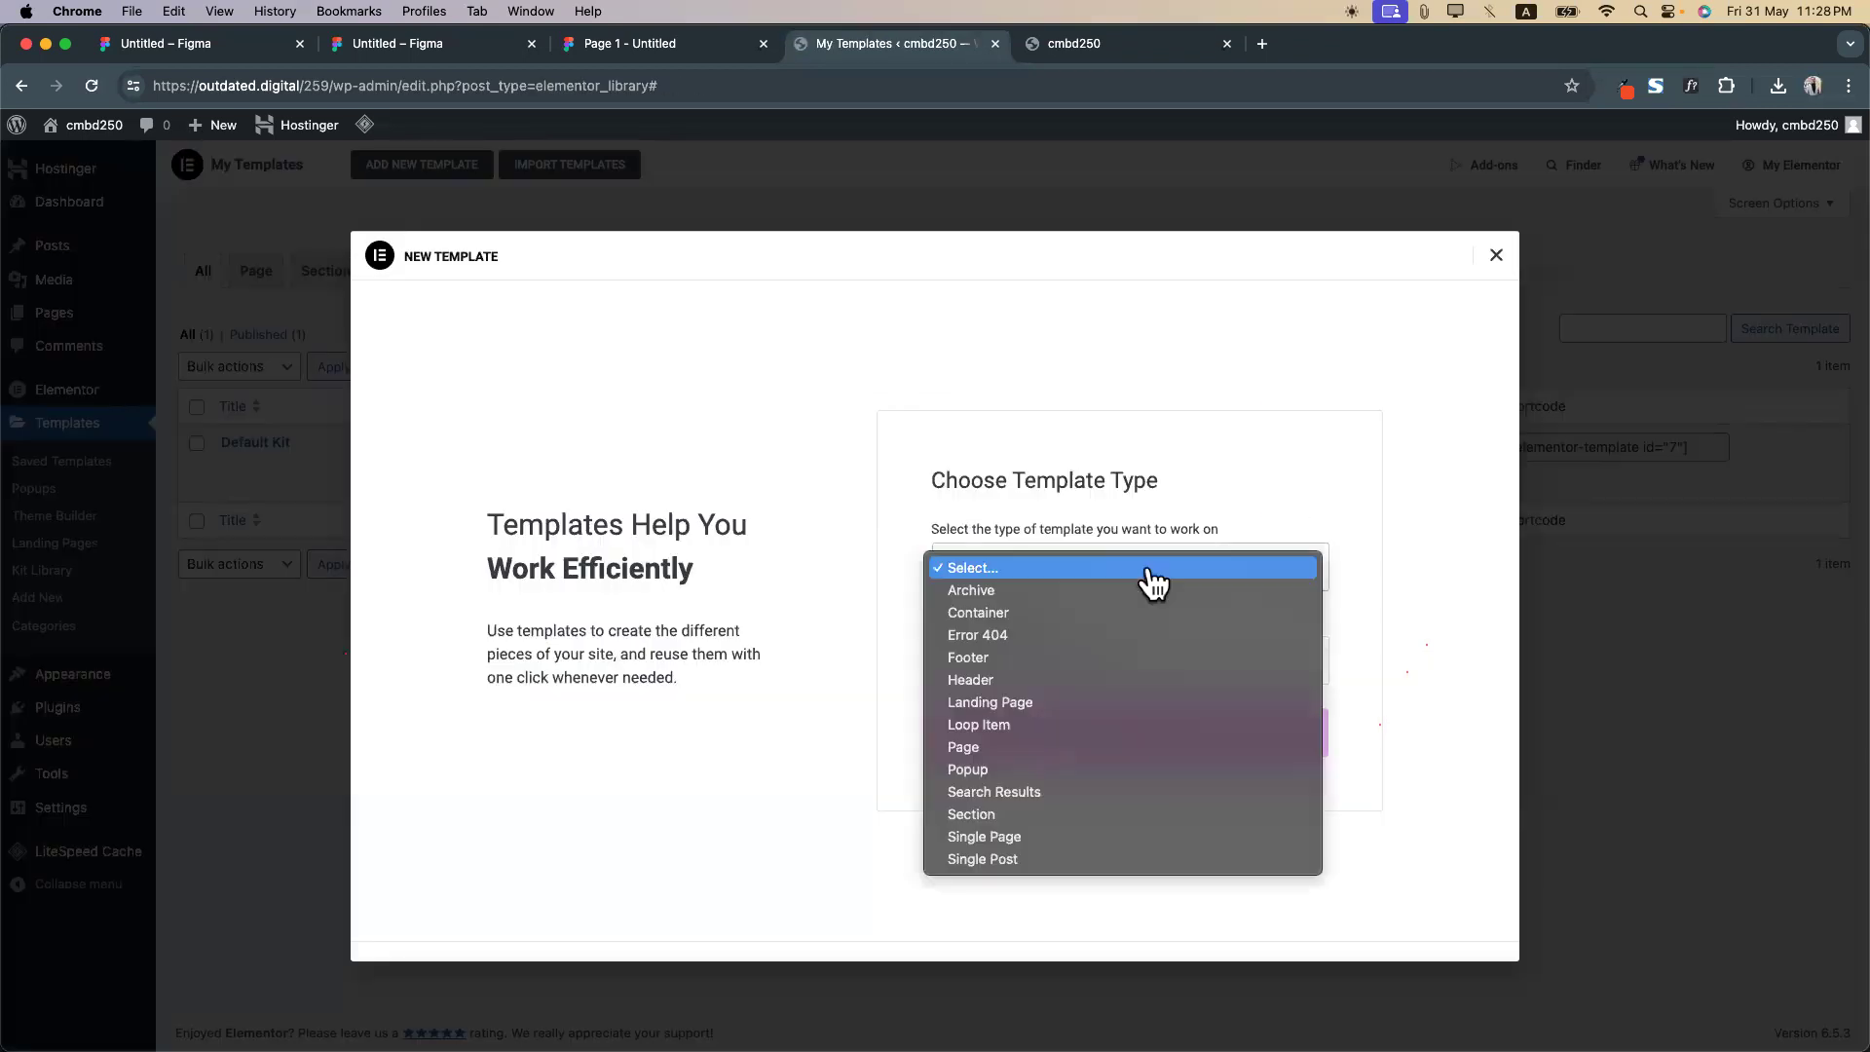
pyautogui.click(1009, 680)
pyautogui.click(1002, 655)
pyautogui.click(1077, 716)
pyautogui.click(1083, 736)
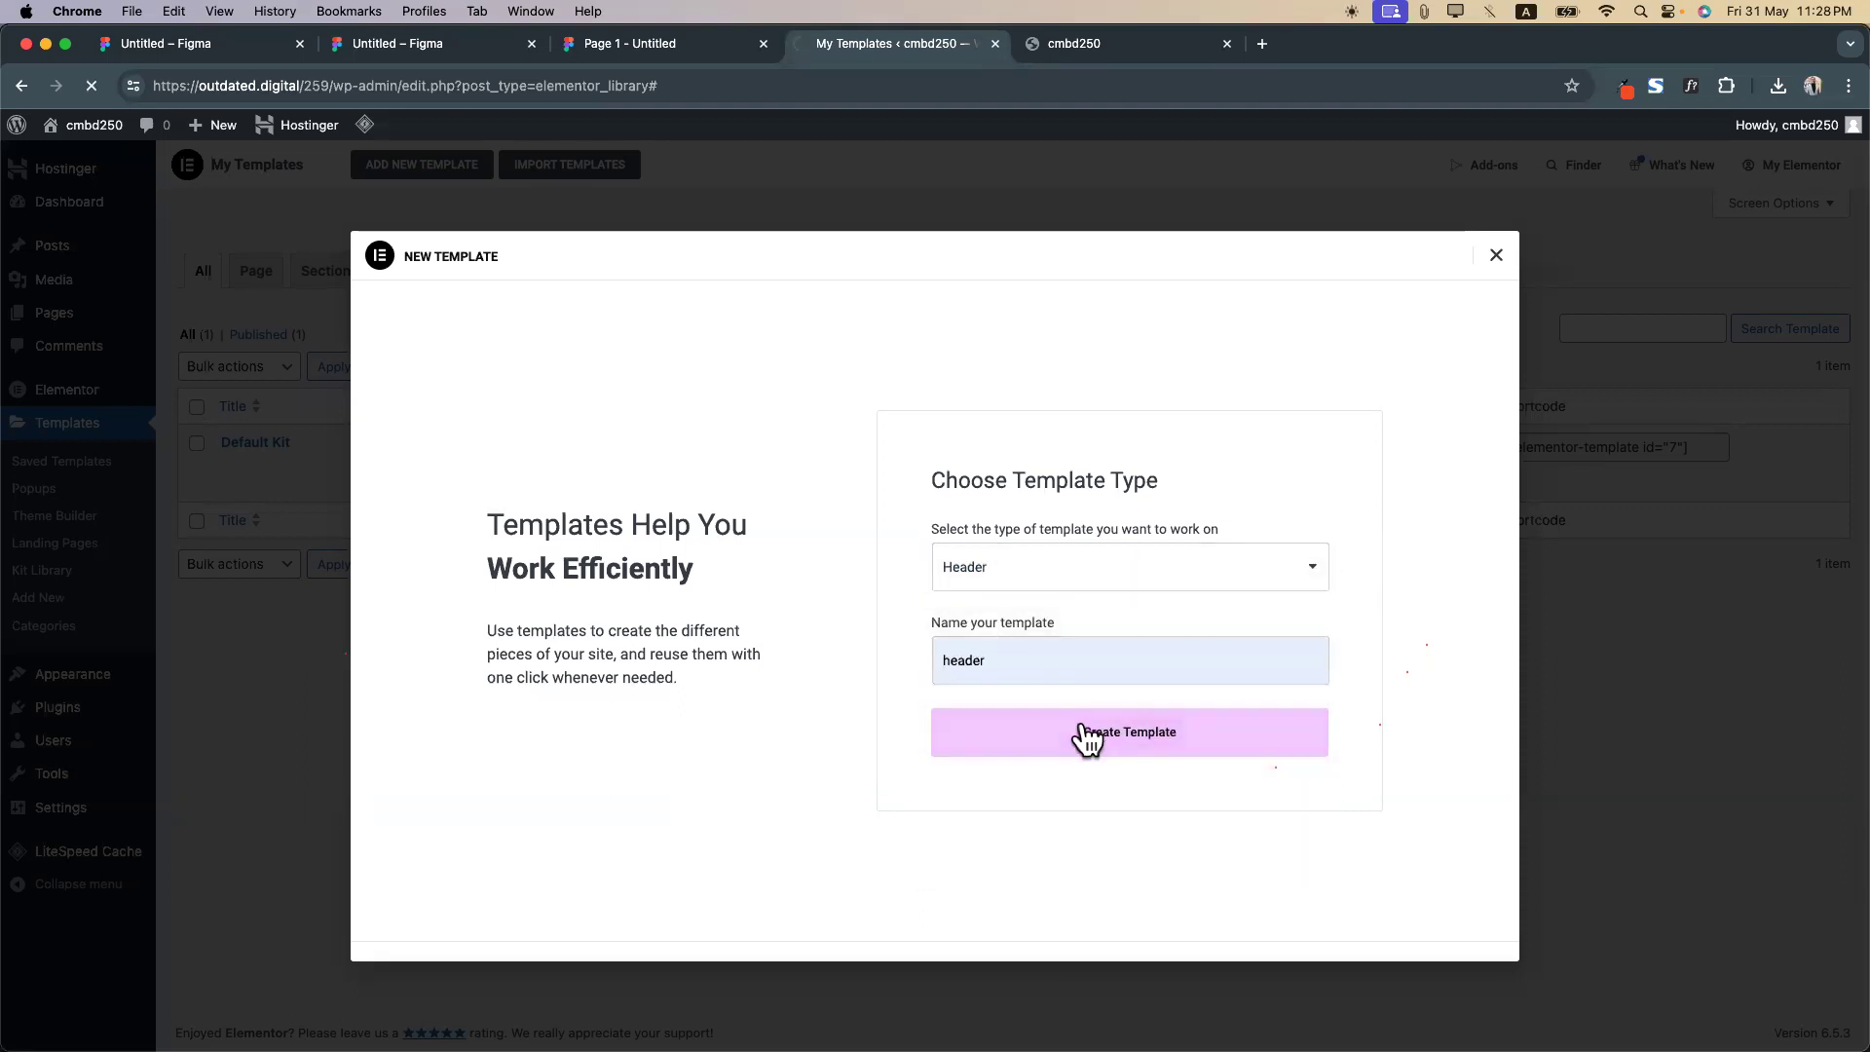
pyautogui.click(224, 55)
pyautogui.click(1031, 680)
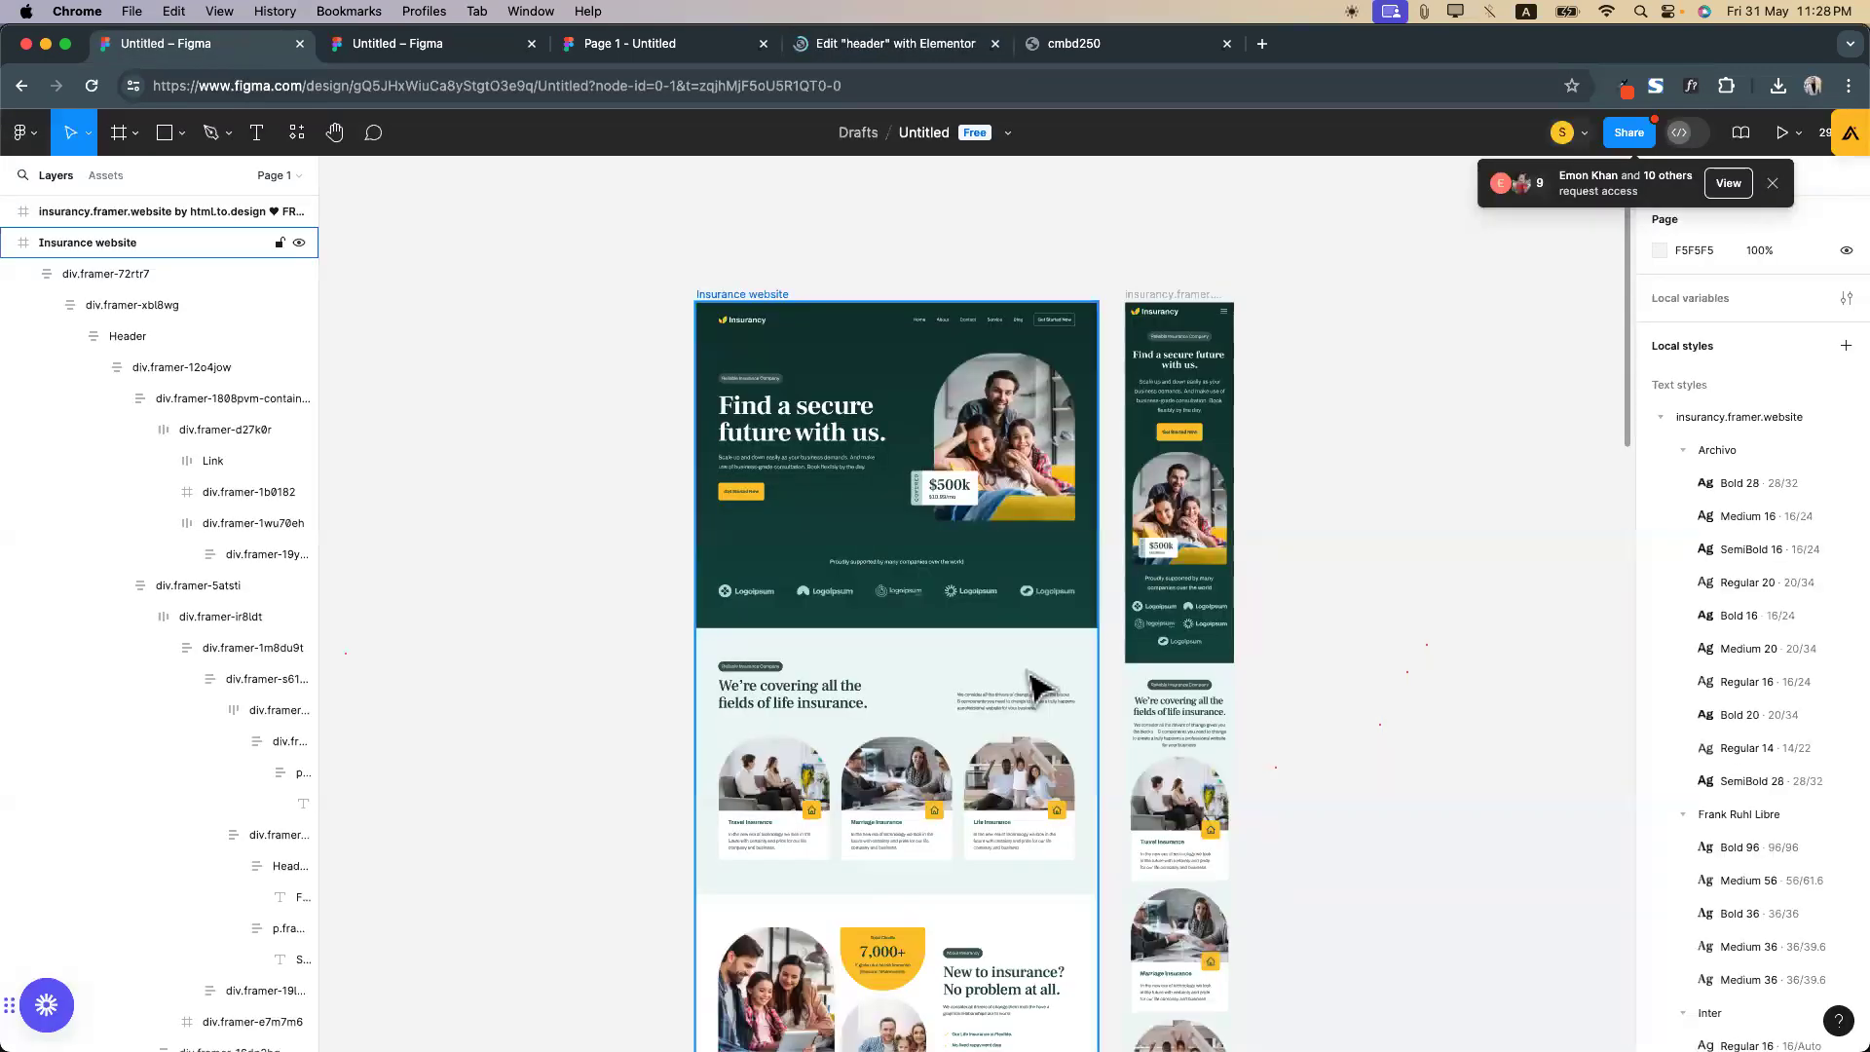
# In the Elementor header template, close the block library and the AI announcement.
pyautogui.press('Escape')
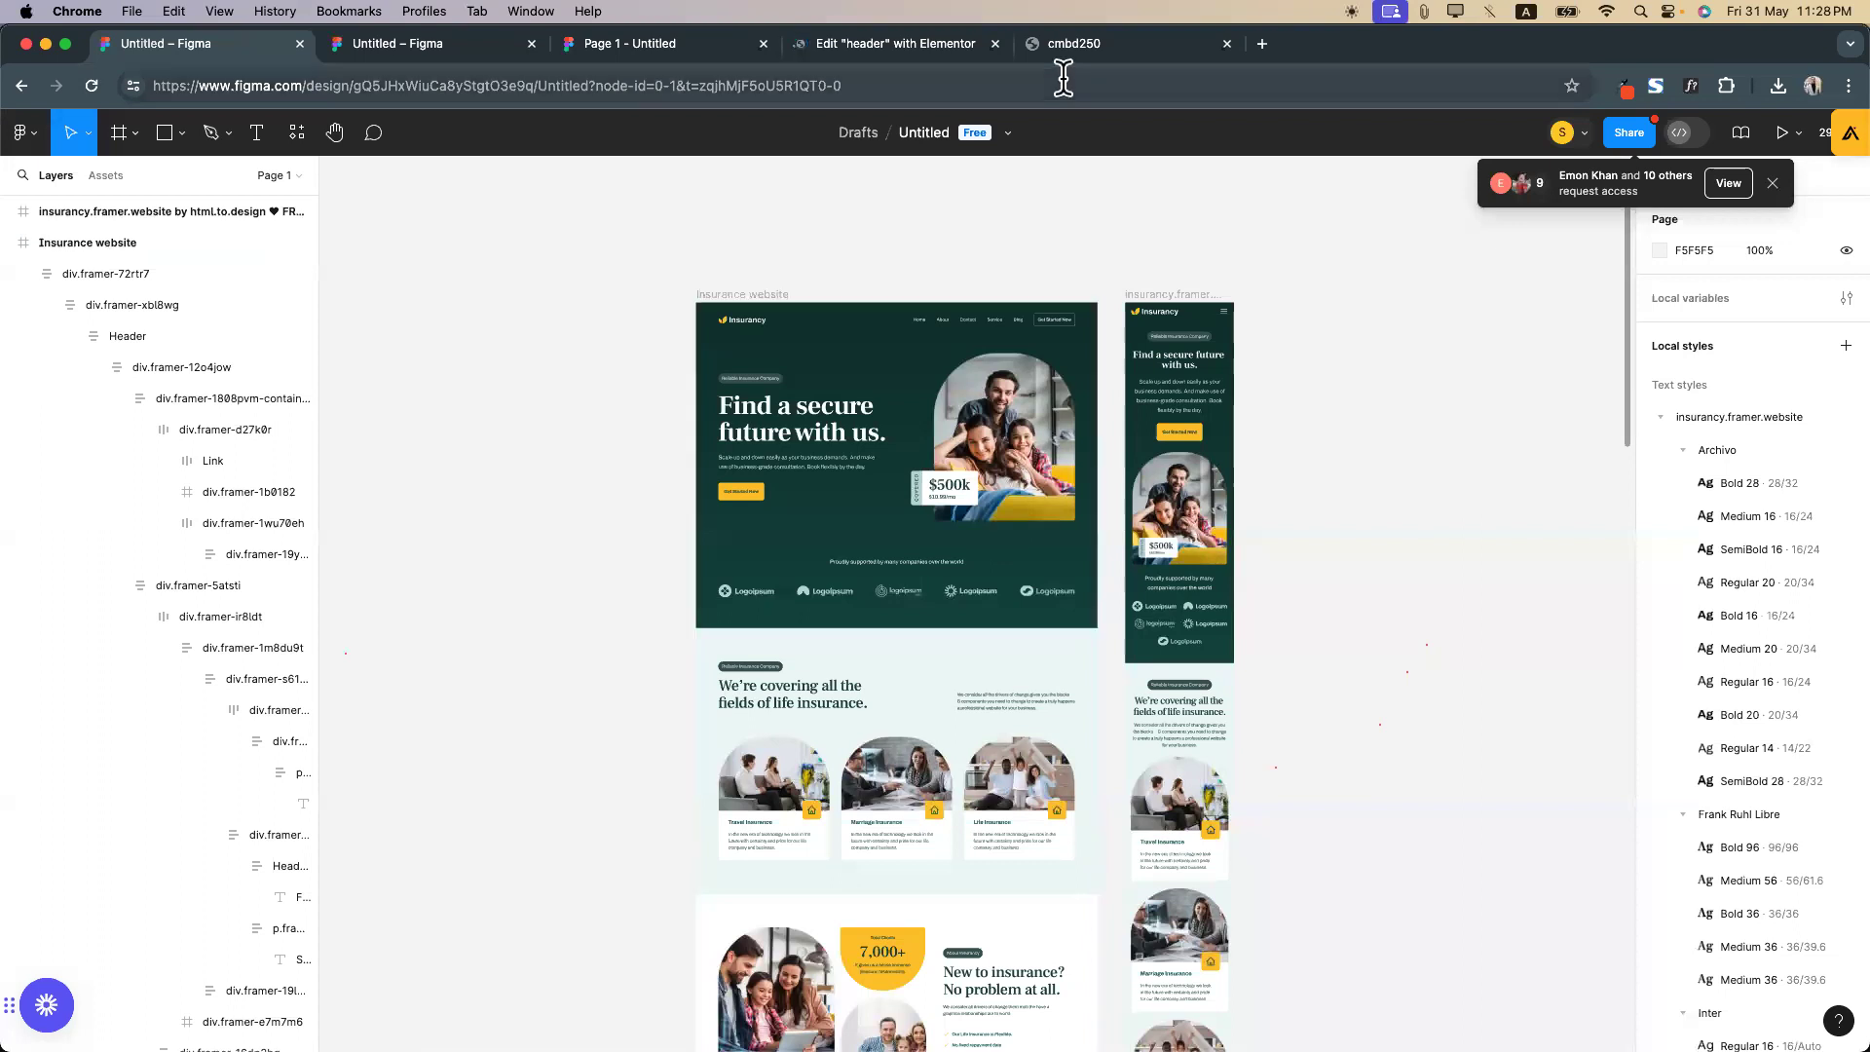
pyautogui.click(897, 46)
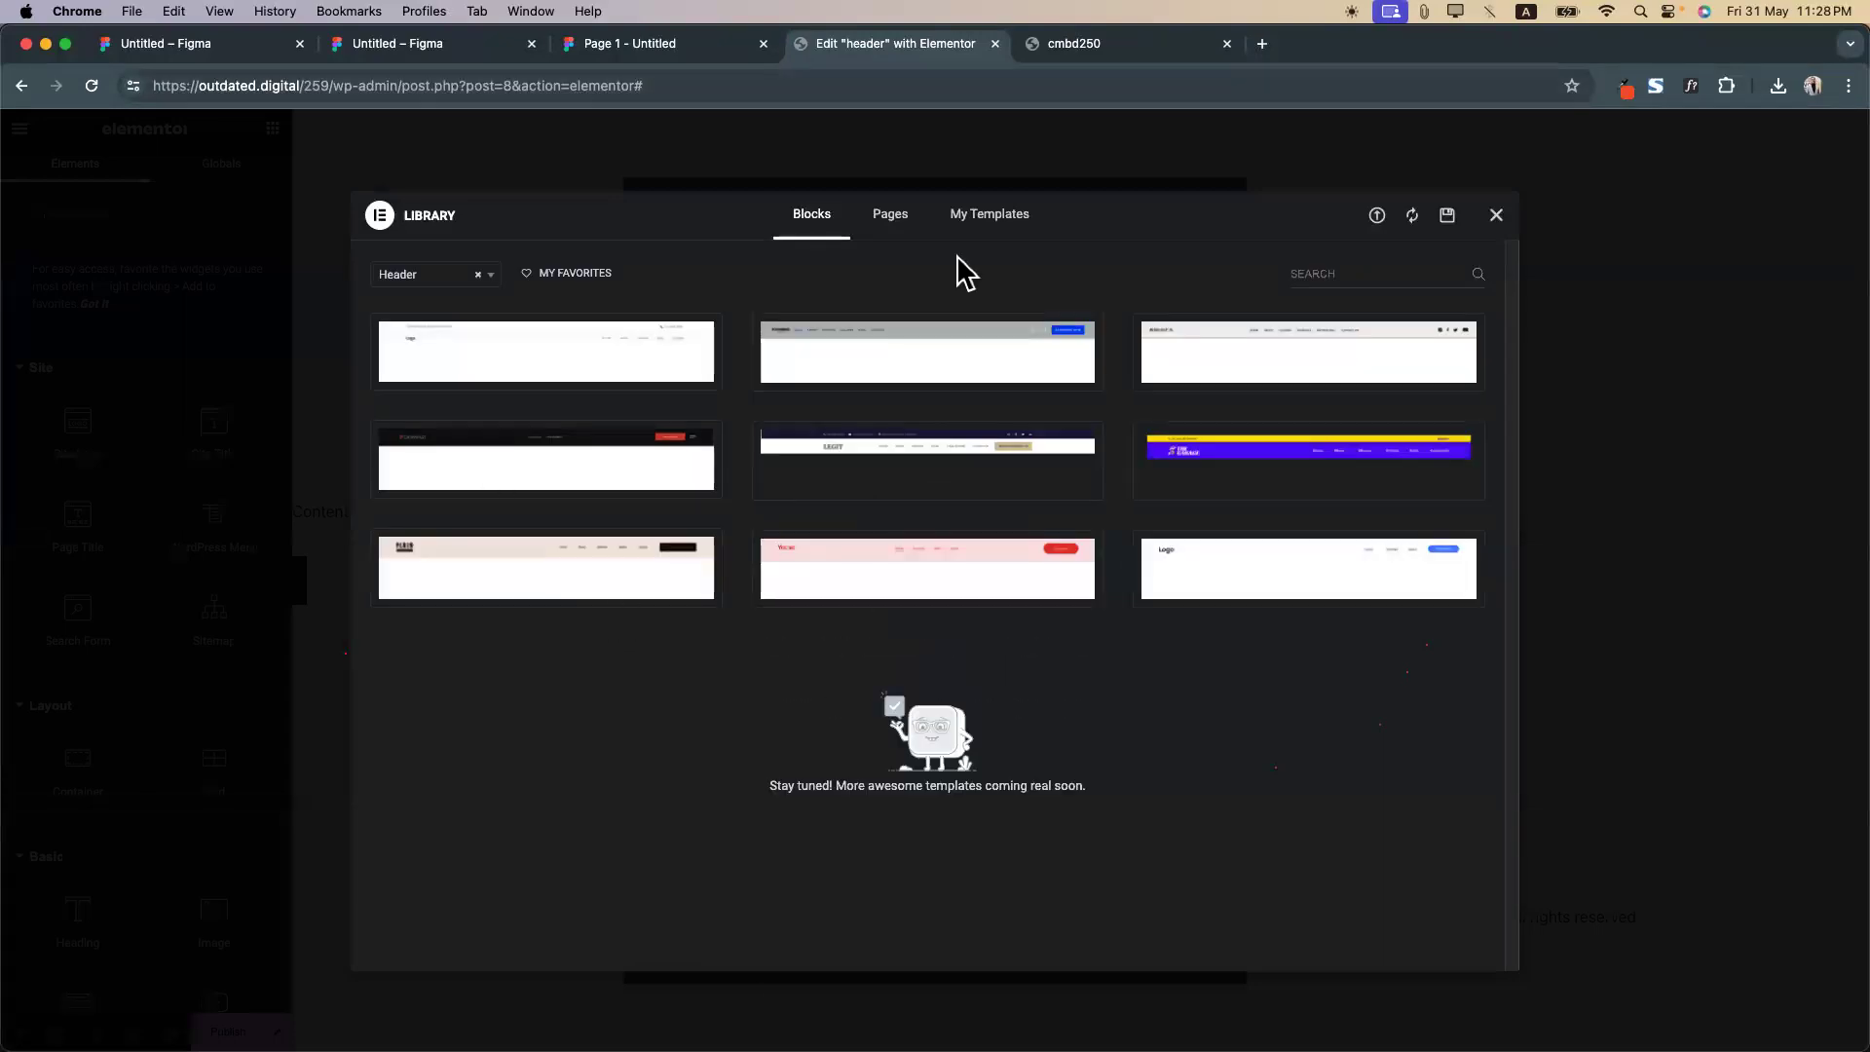
pyautogui.moveTo(545, 351)
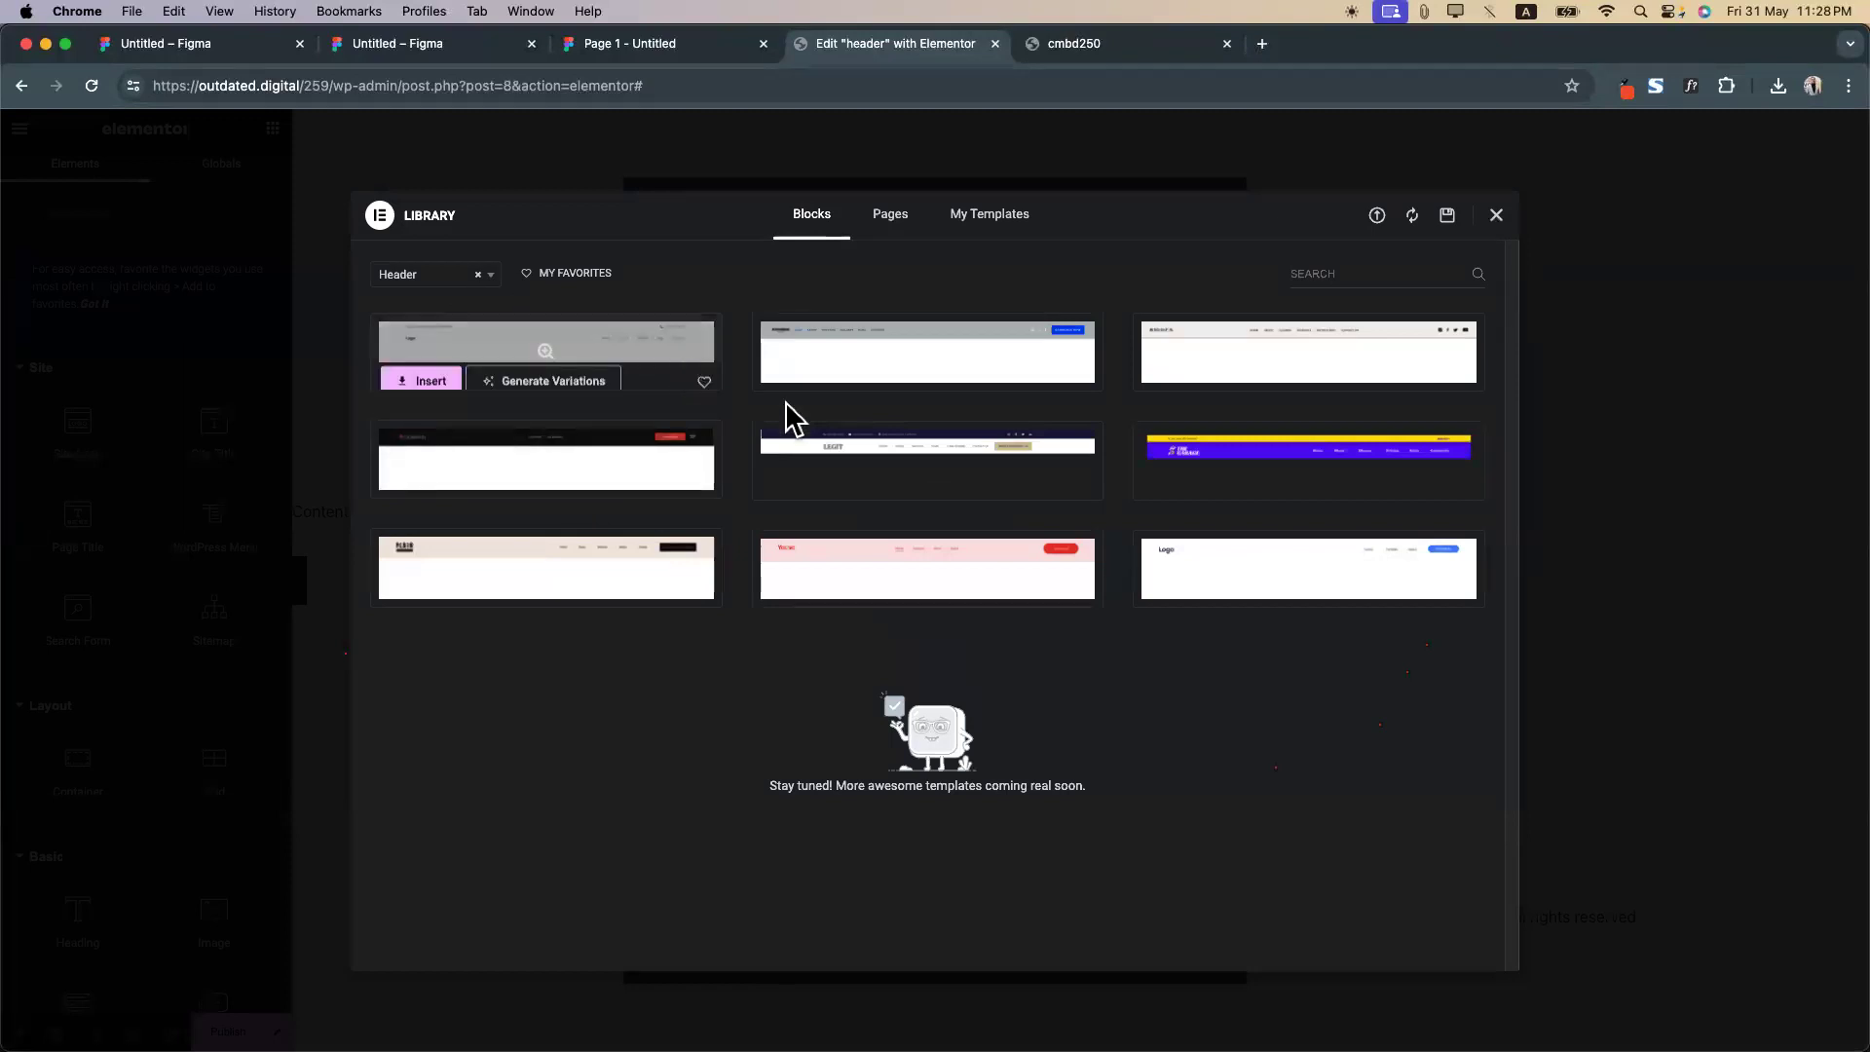
pyautogui.click(1496, 216)
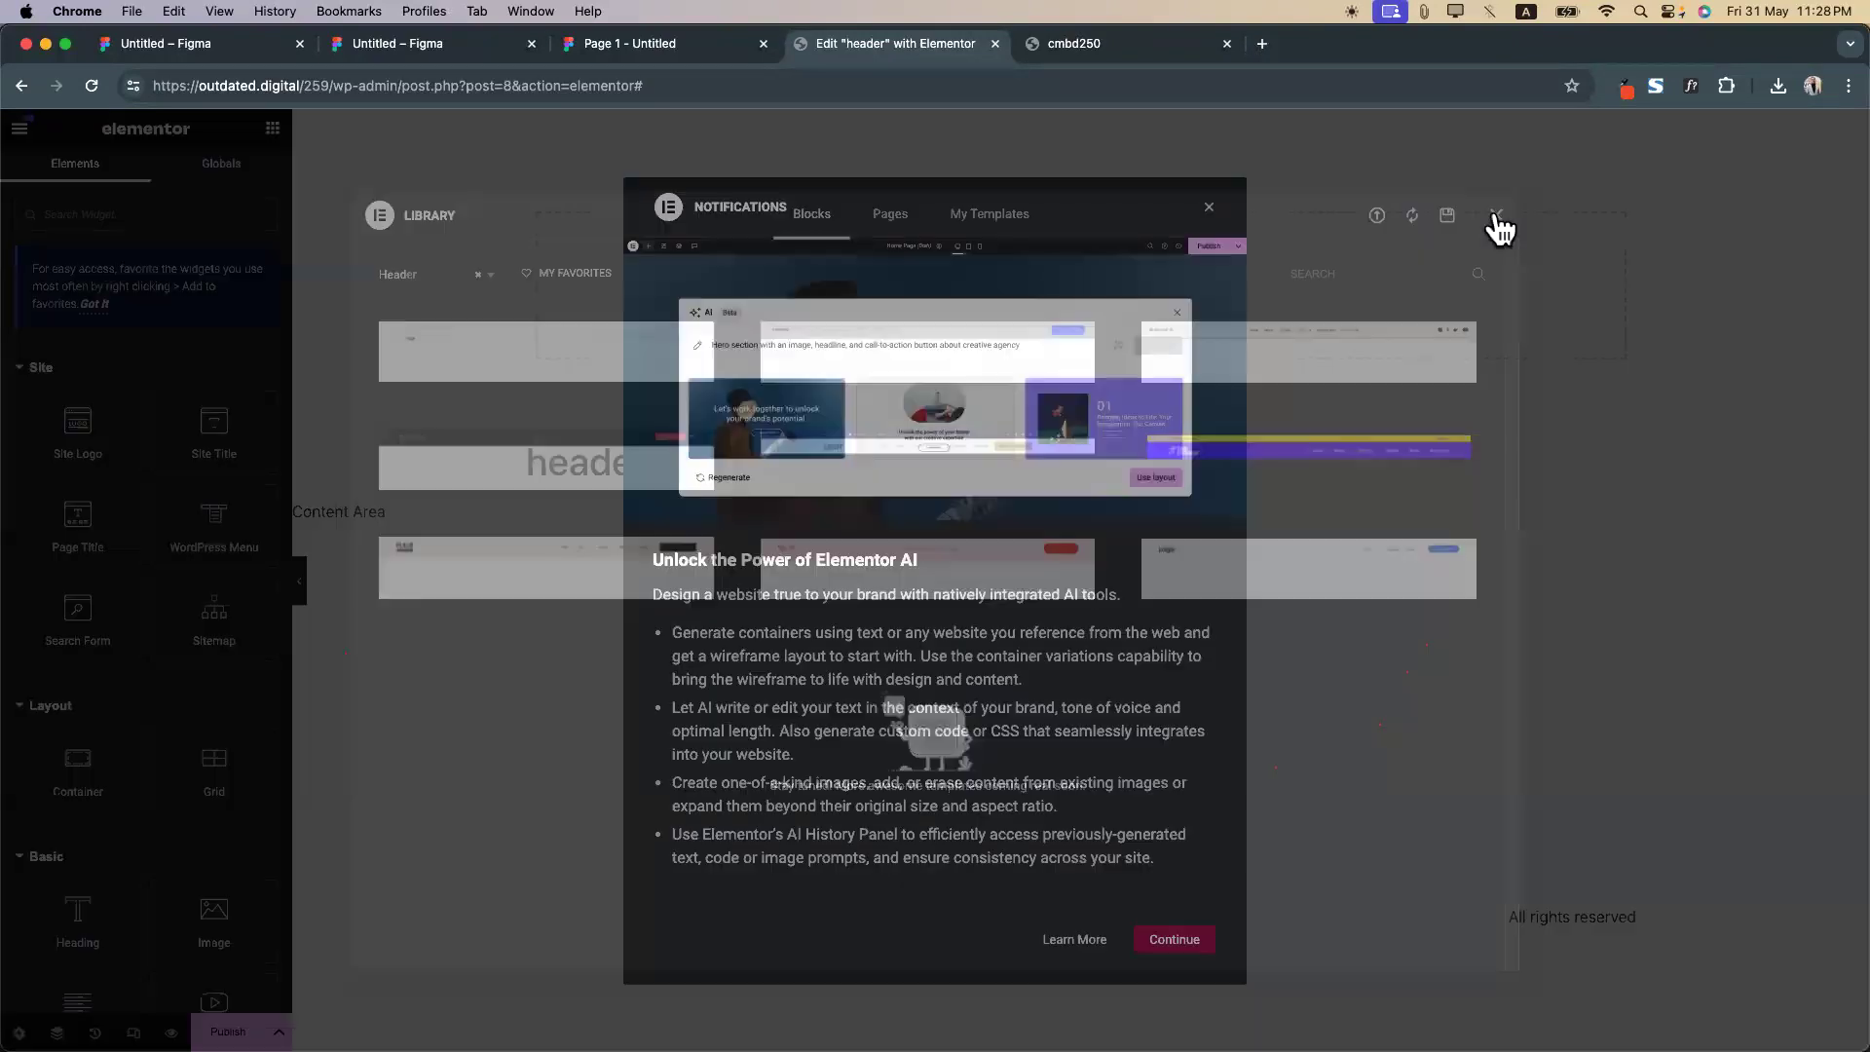
pyautogui.click(1209, 209)
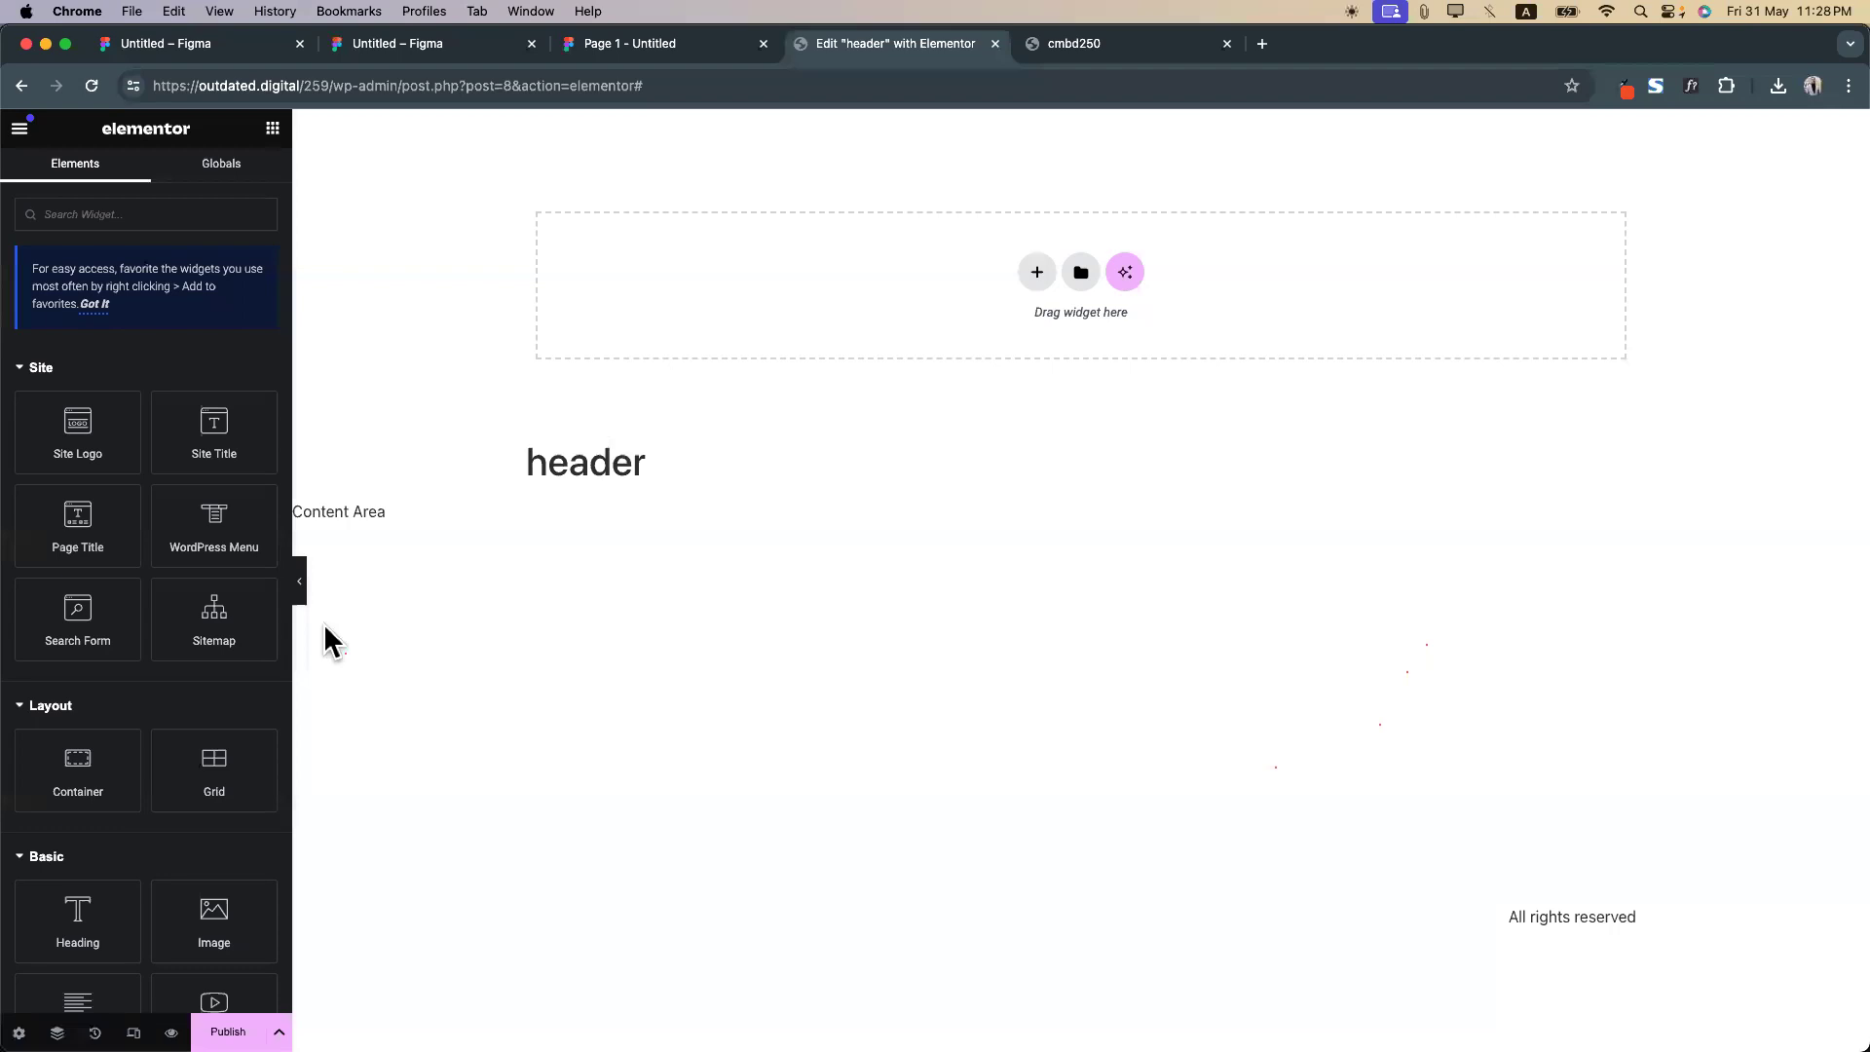
# Review the header template's page settings: title header, status Draft, HTML tag div.
pyautogui.click(18, 1033)
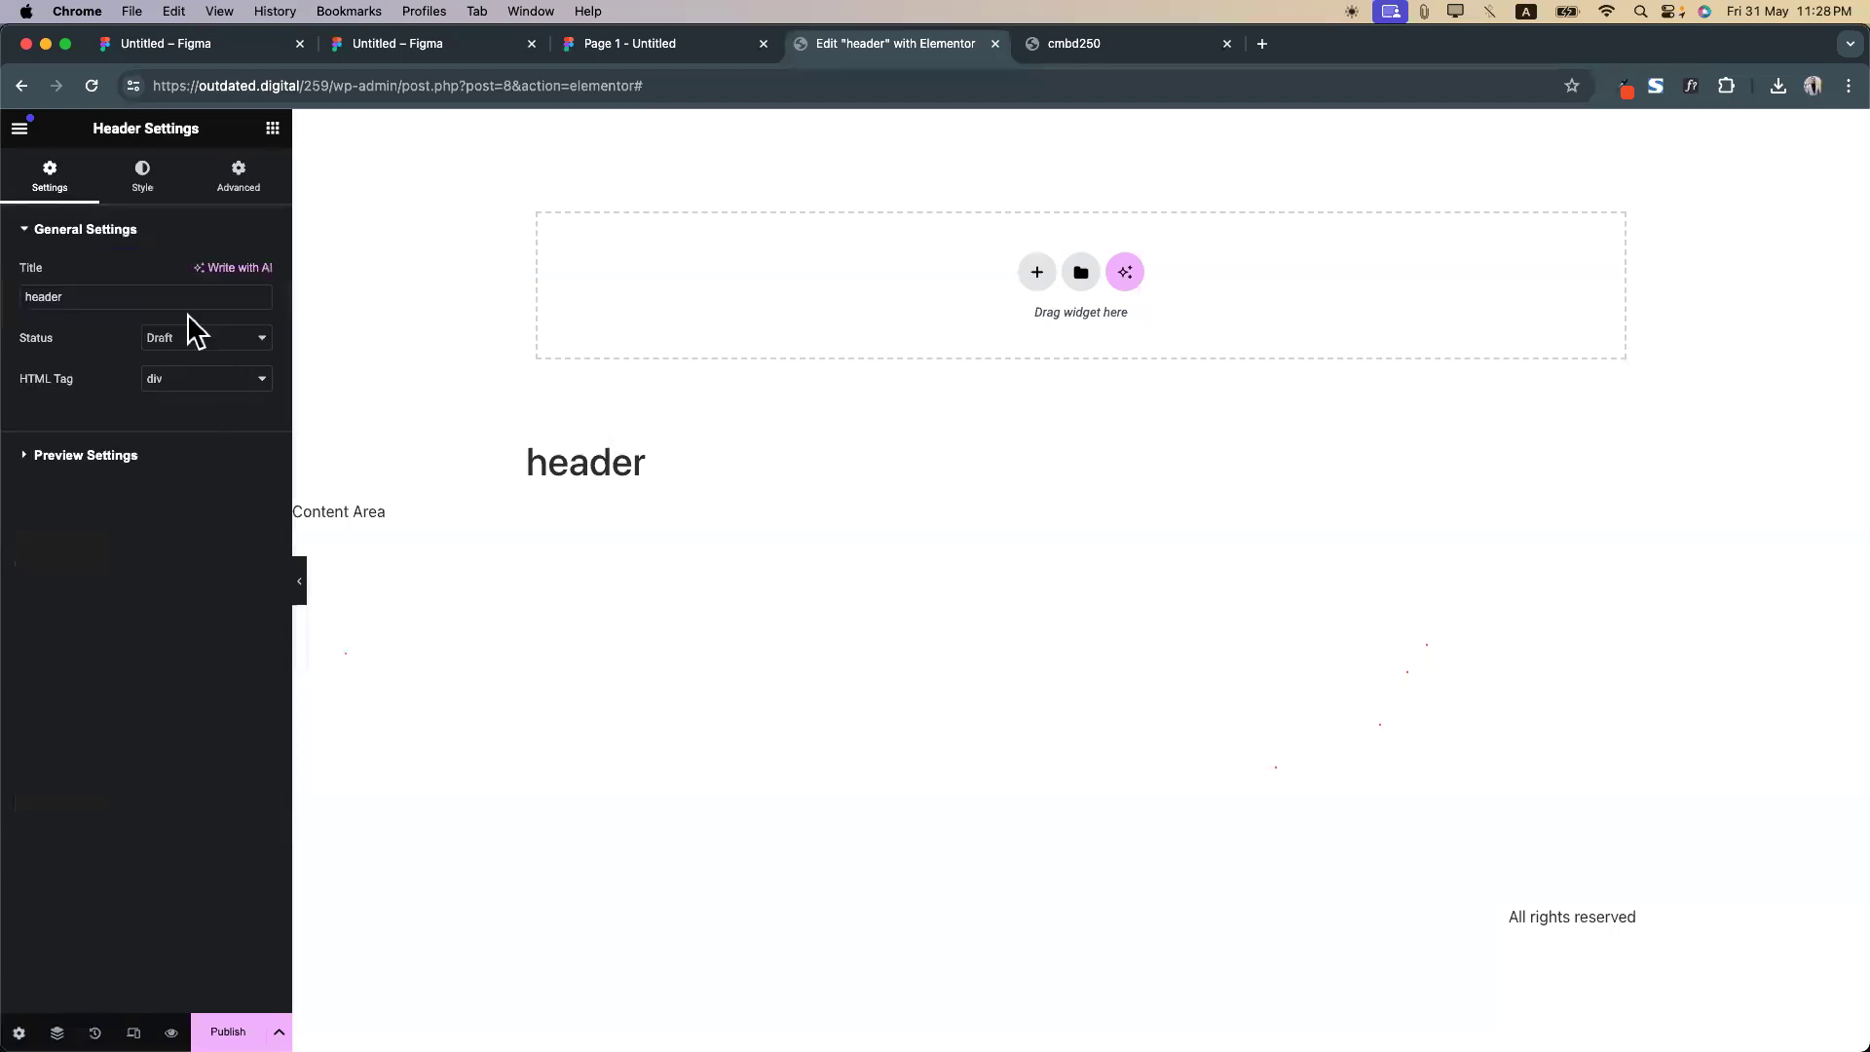
pyautogui.click(92, 456)
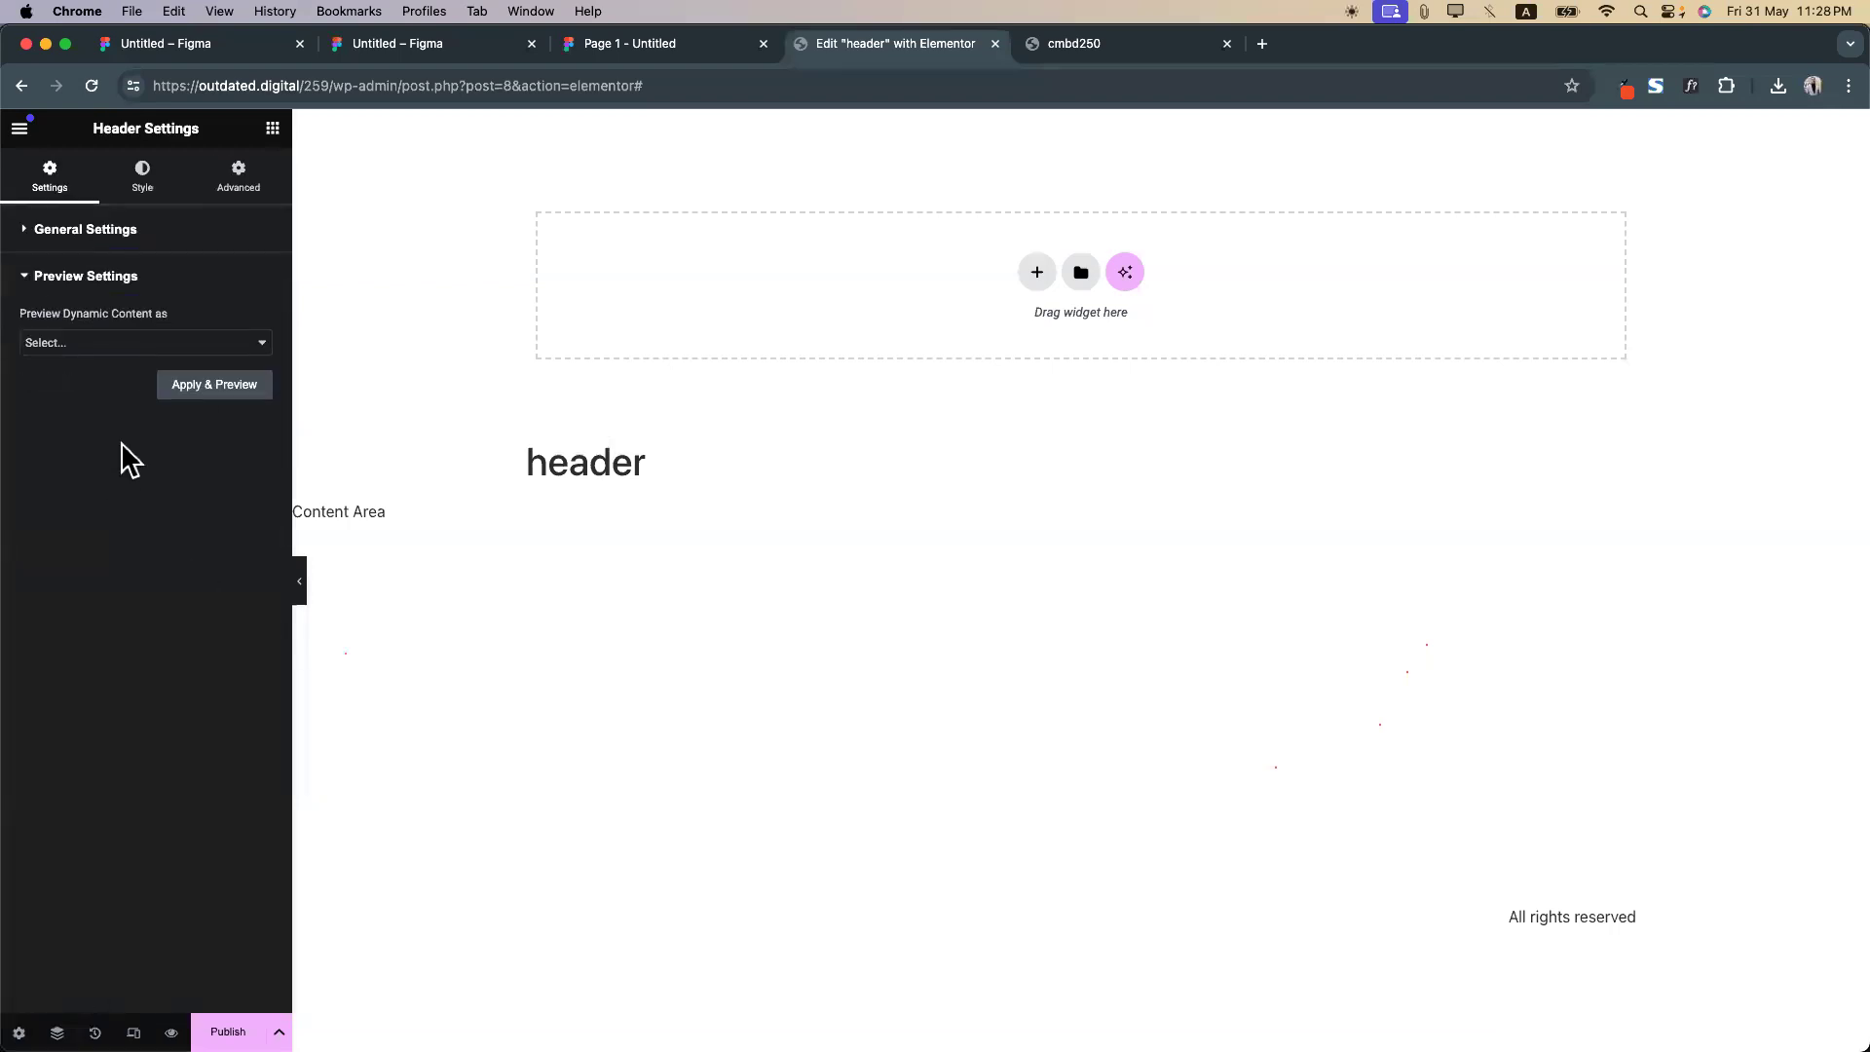
pyautogui.click(103, 280)
pyautogui.click(97, 234)
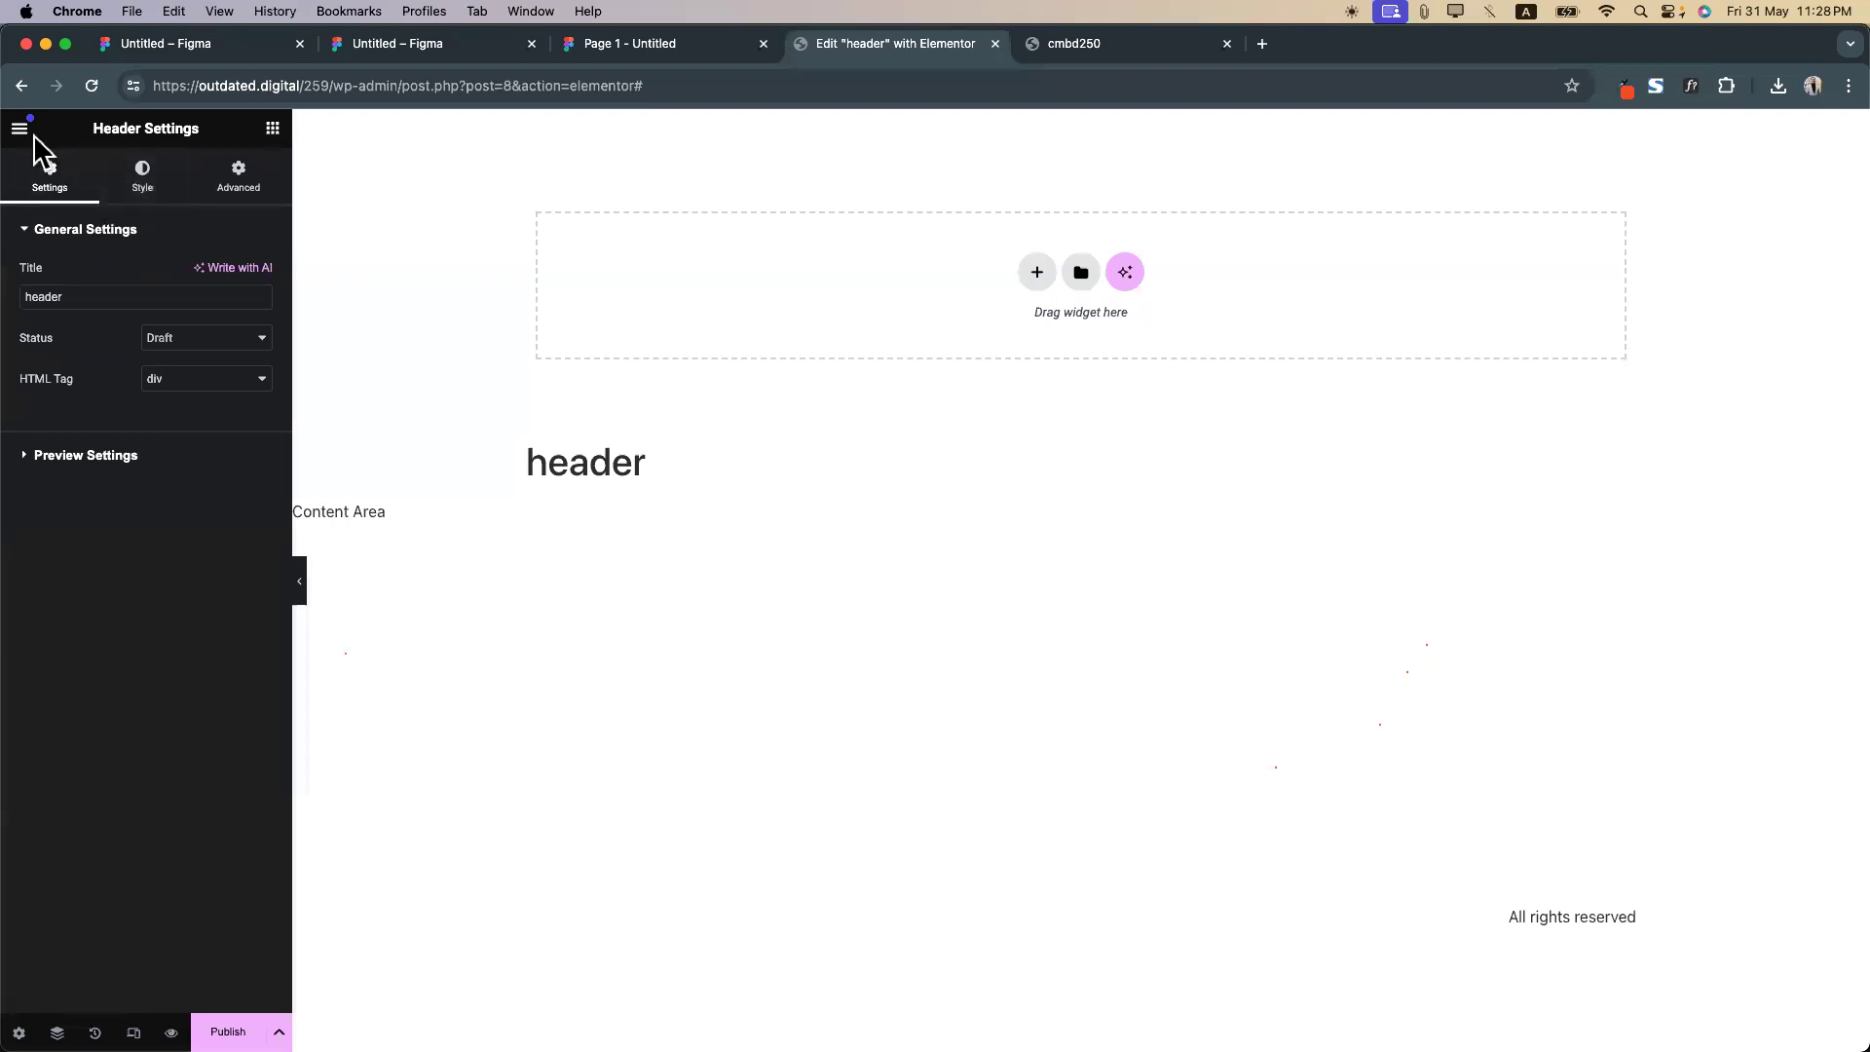
# Add a single-column flexbox container to the header.
pyautogui.click(1036, 274)
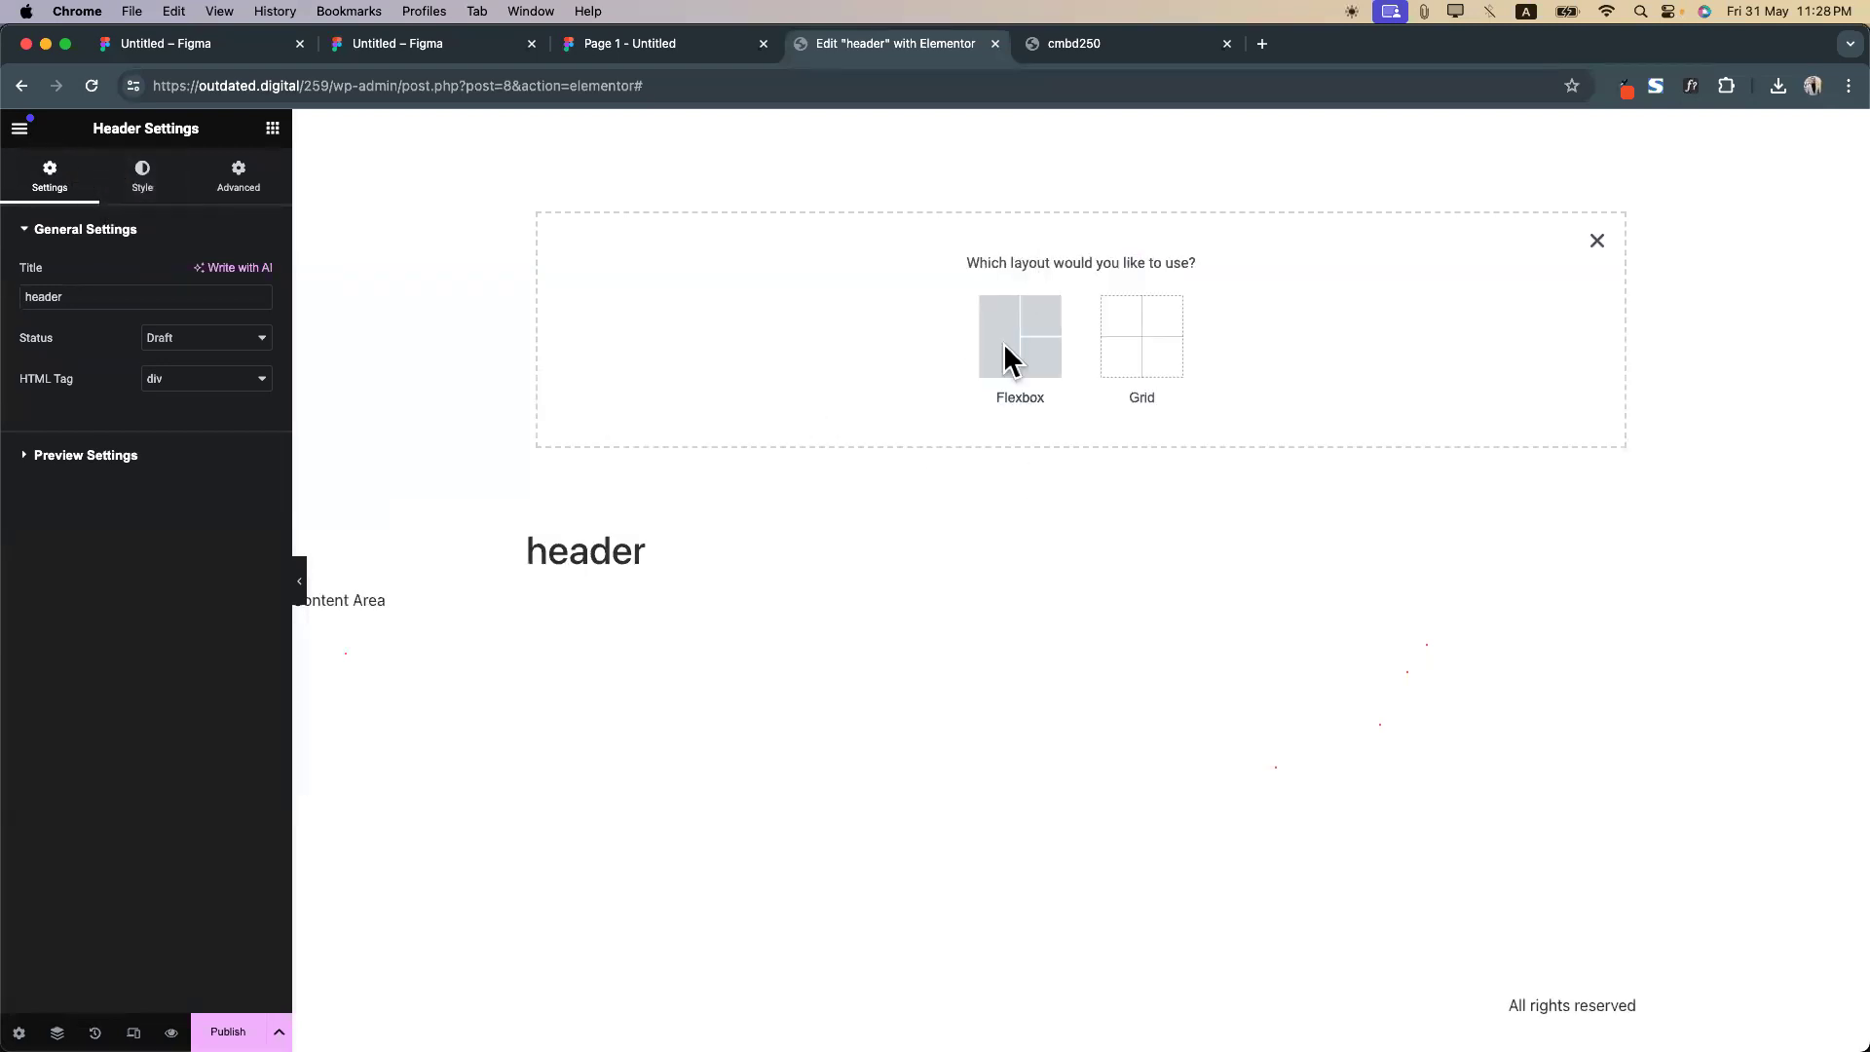
pyautogui.click(1013, 336)
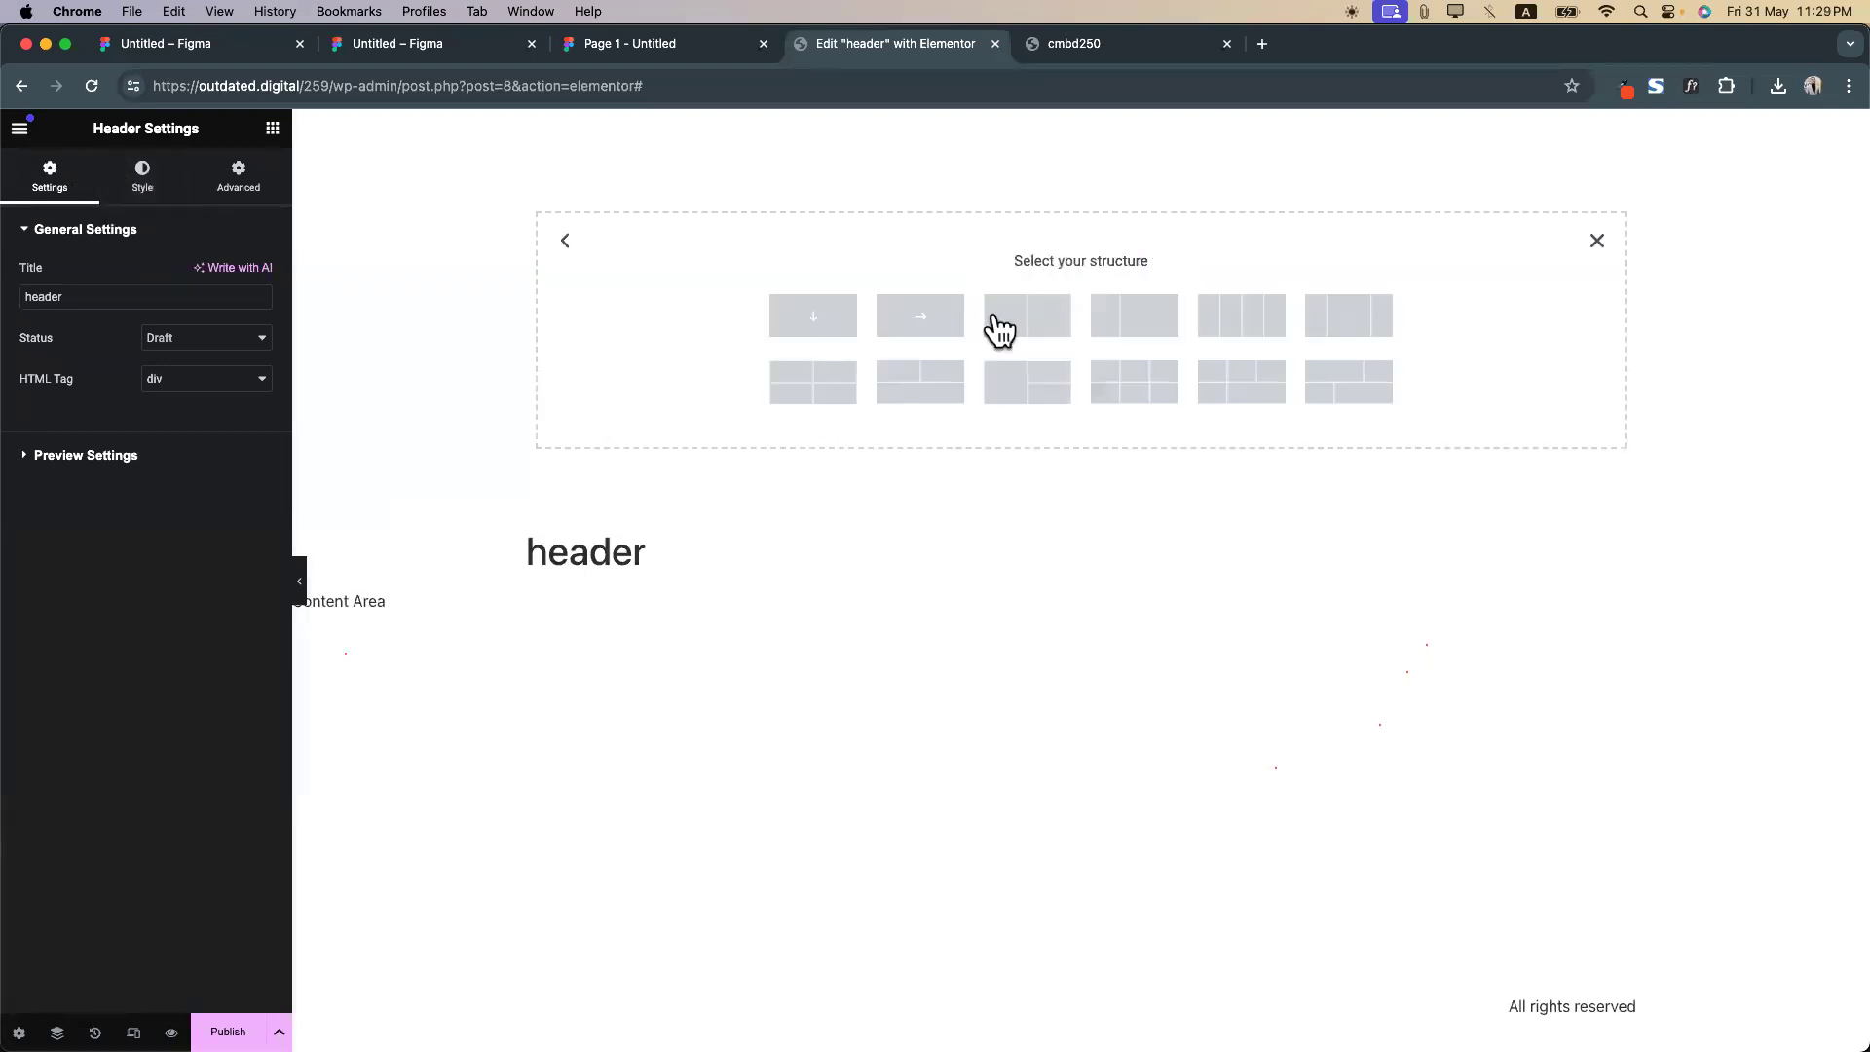
pyautogui.click(823, 334)
pyautogui.click(273, 128)
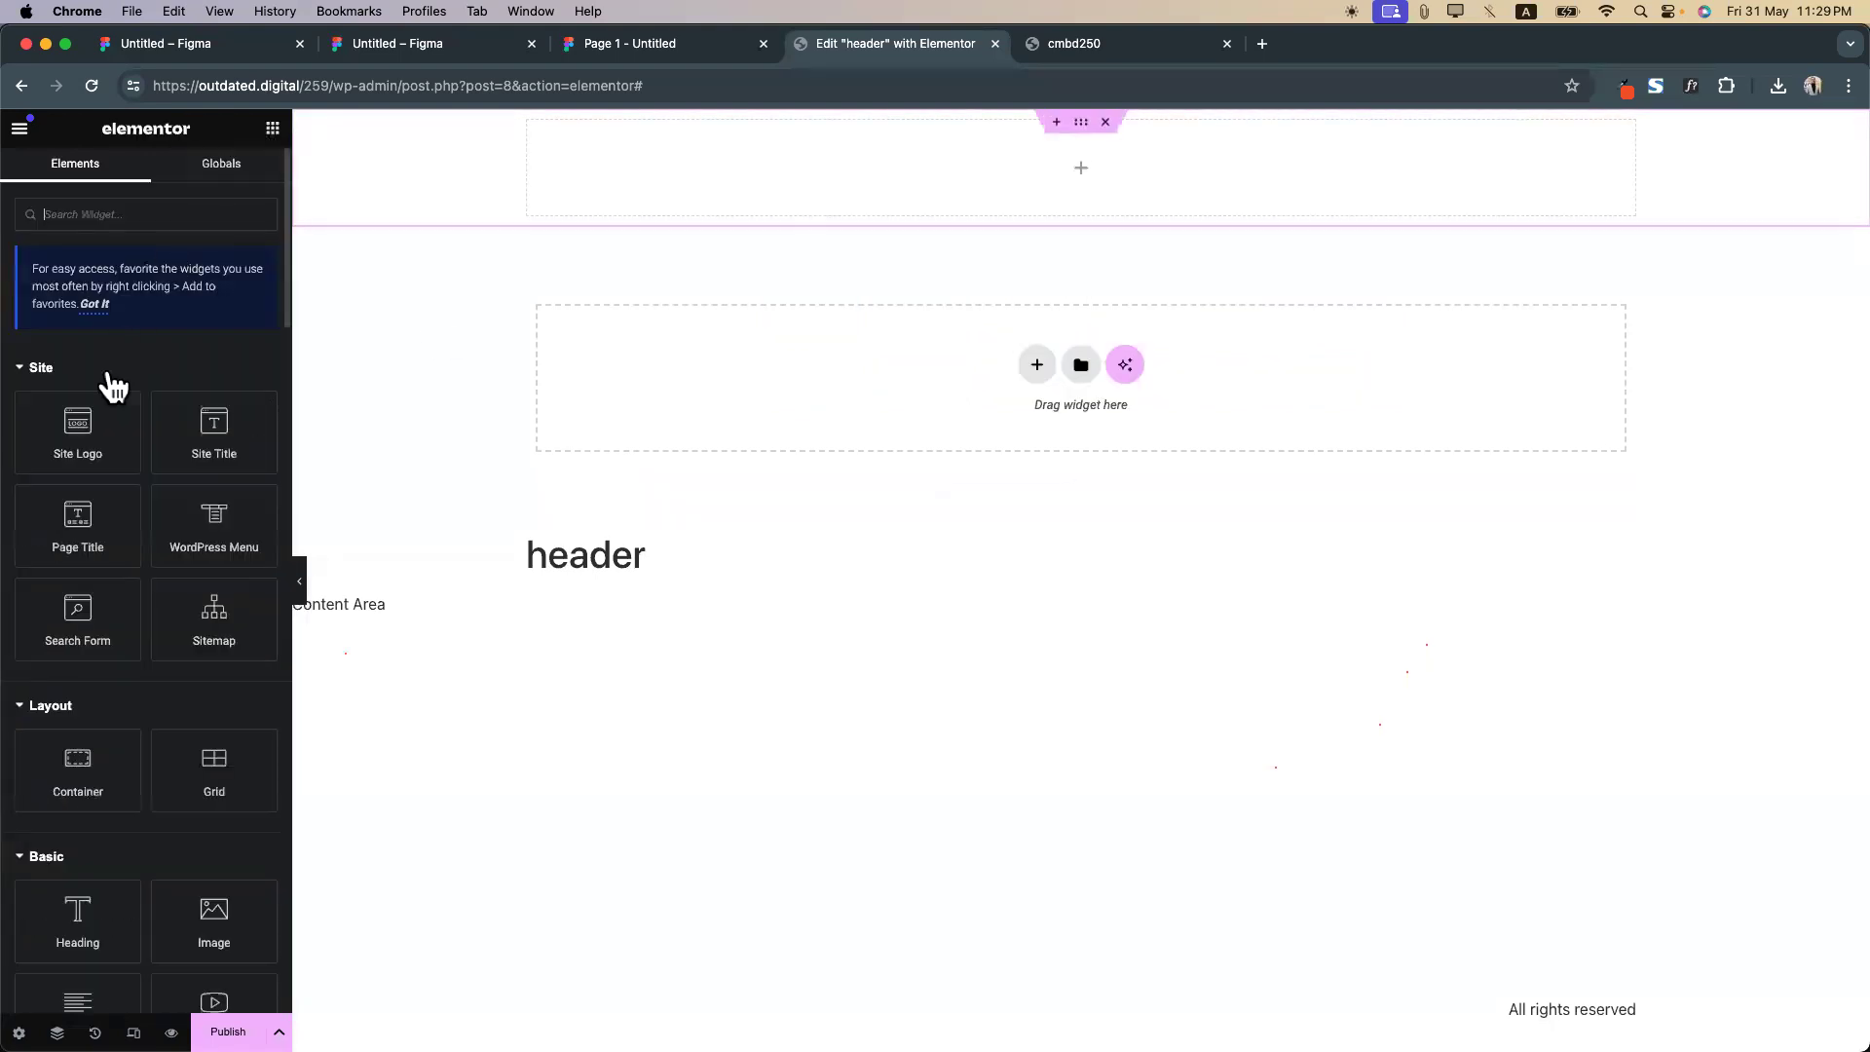
# Place a Heading widget and a lorem ipsum Text Editor widget beneath it.
pyautogui.moveTo(78, 911); pyautogui.dragTo(693, 146)
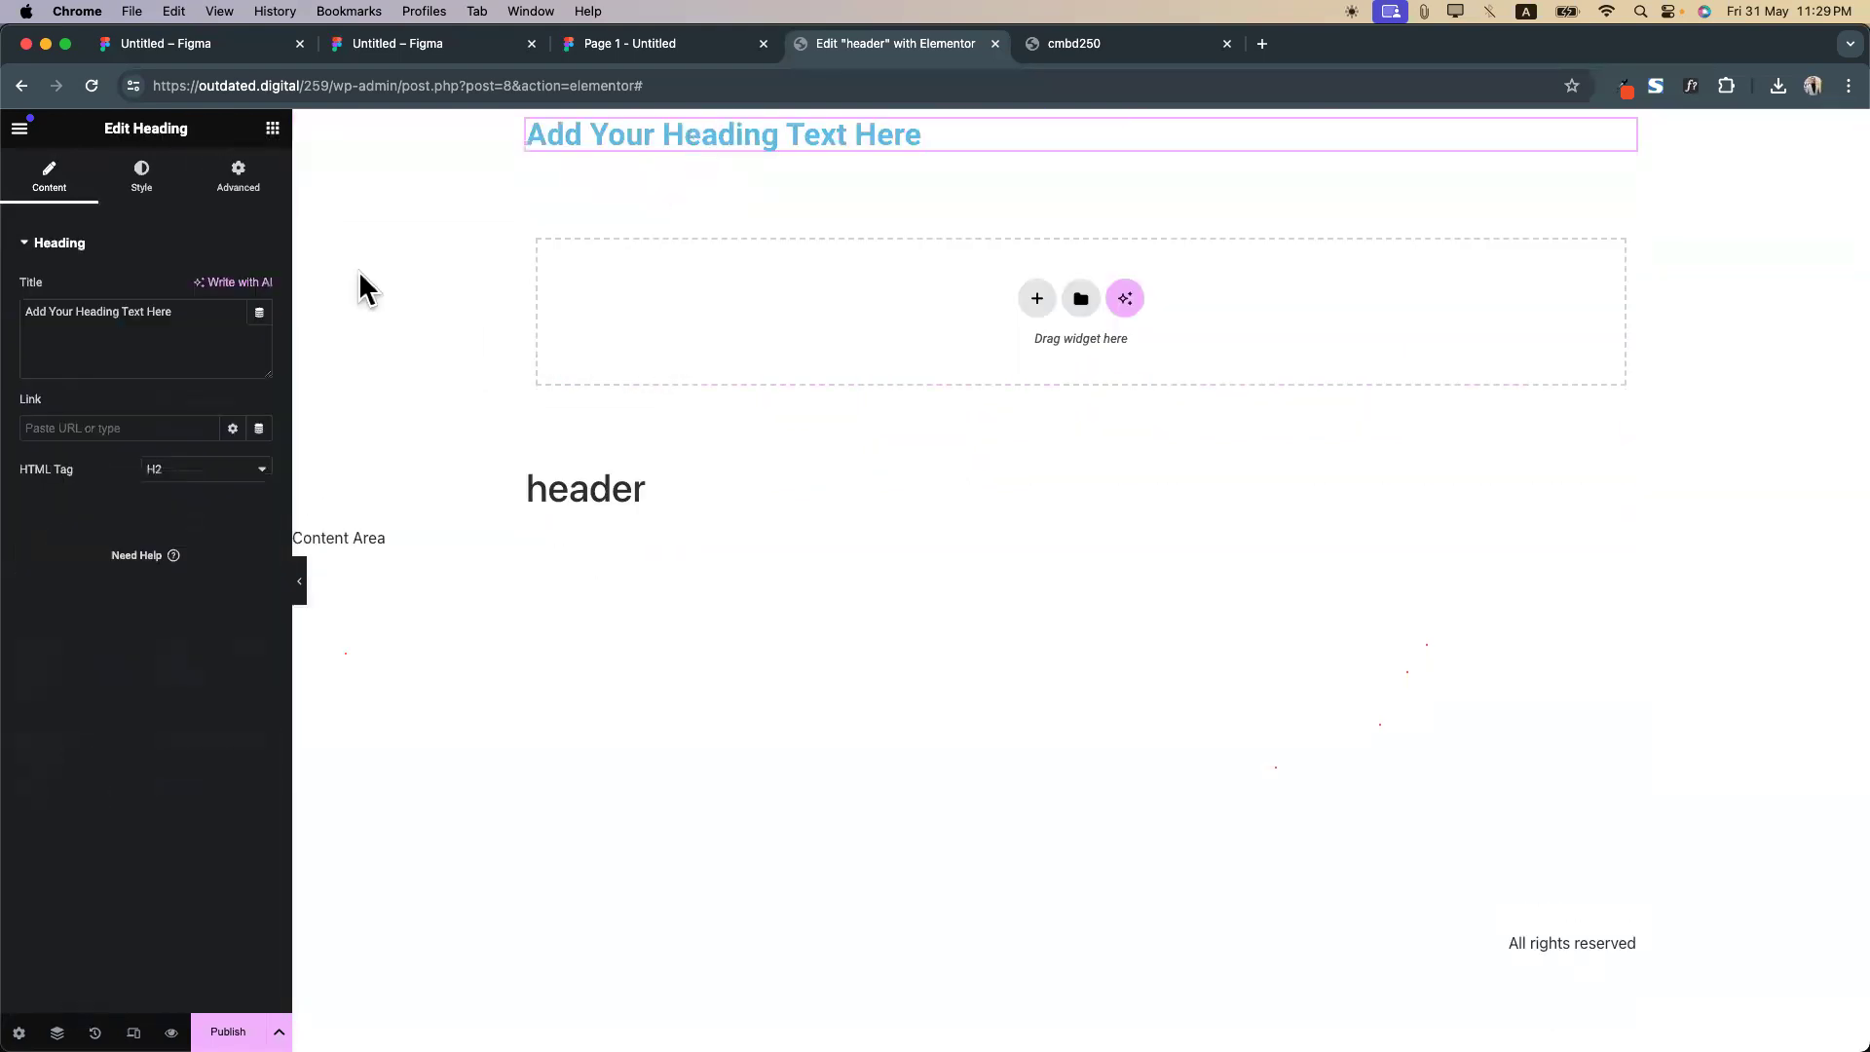
pyautogui.click(273, 127)
pyautogui.scroll(-2, 156, 799)
pyautogui.moveTo(104, 743); pyautogui.dragTo(763, 148)
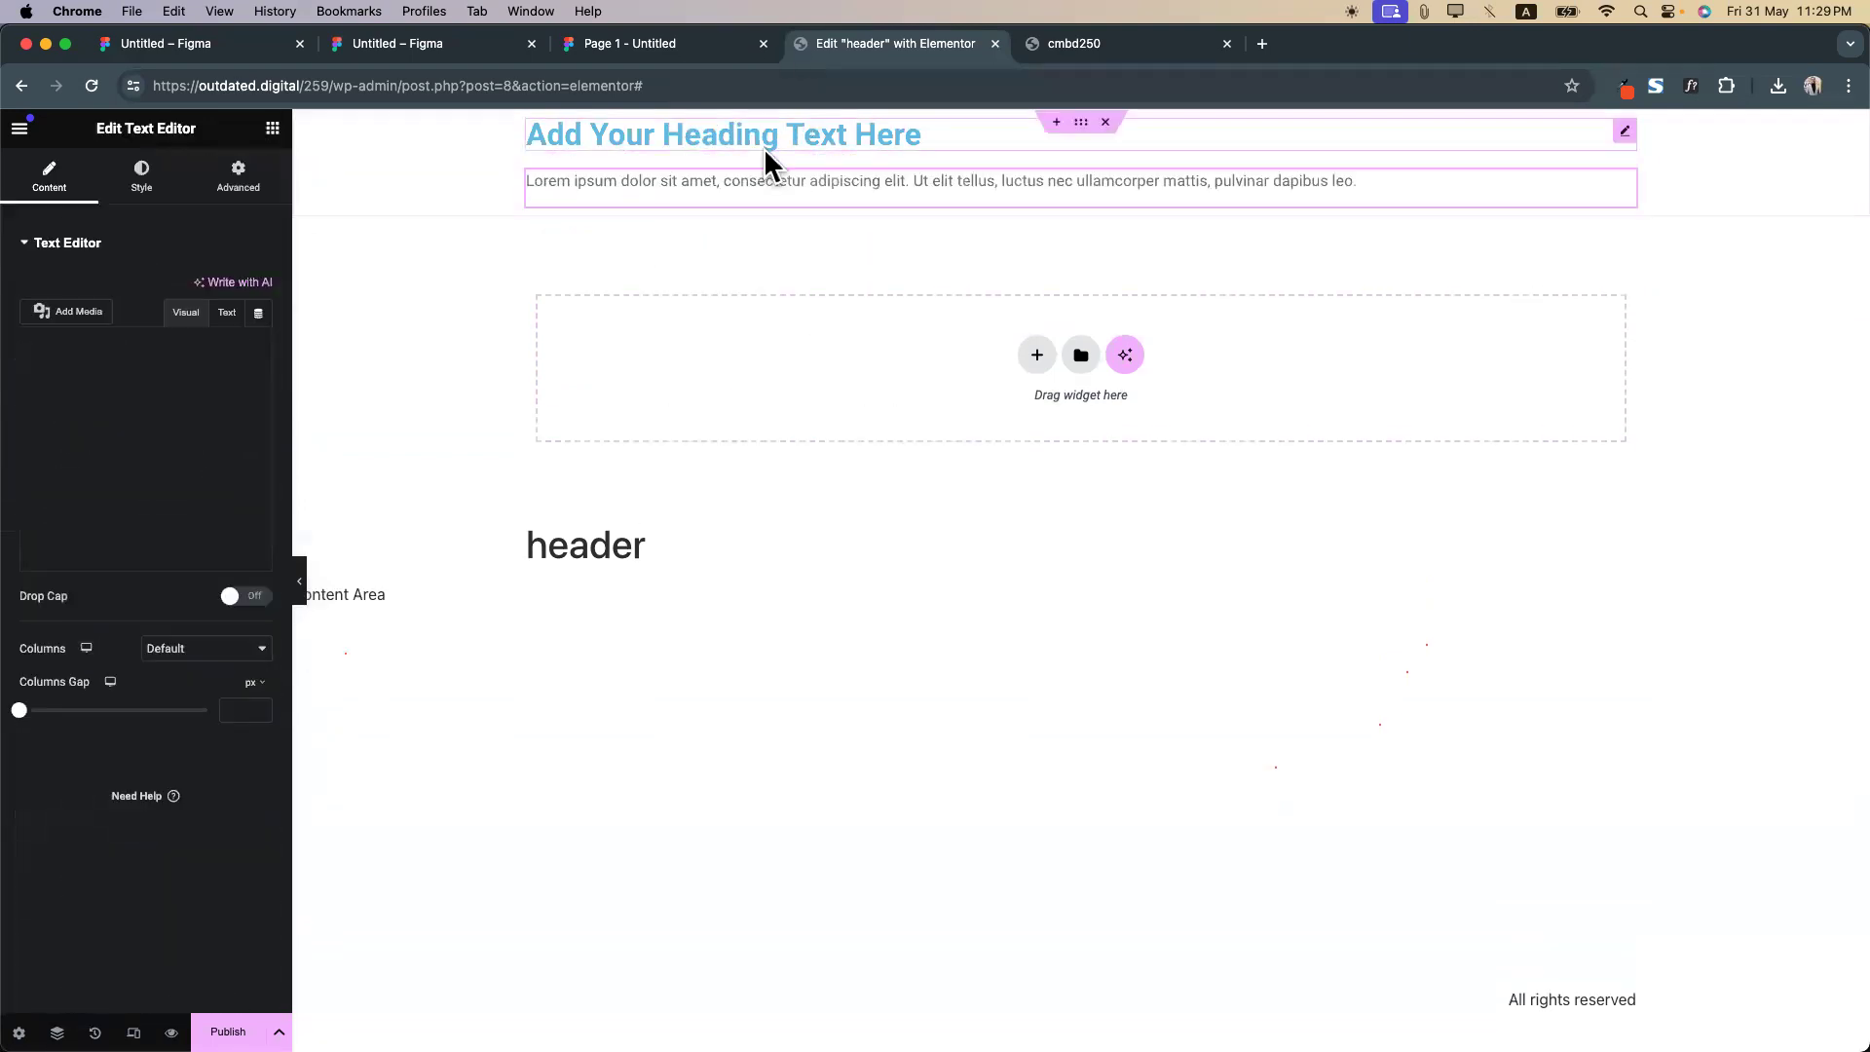
pyautogui.click(273, 128)
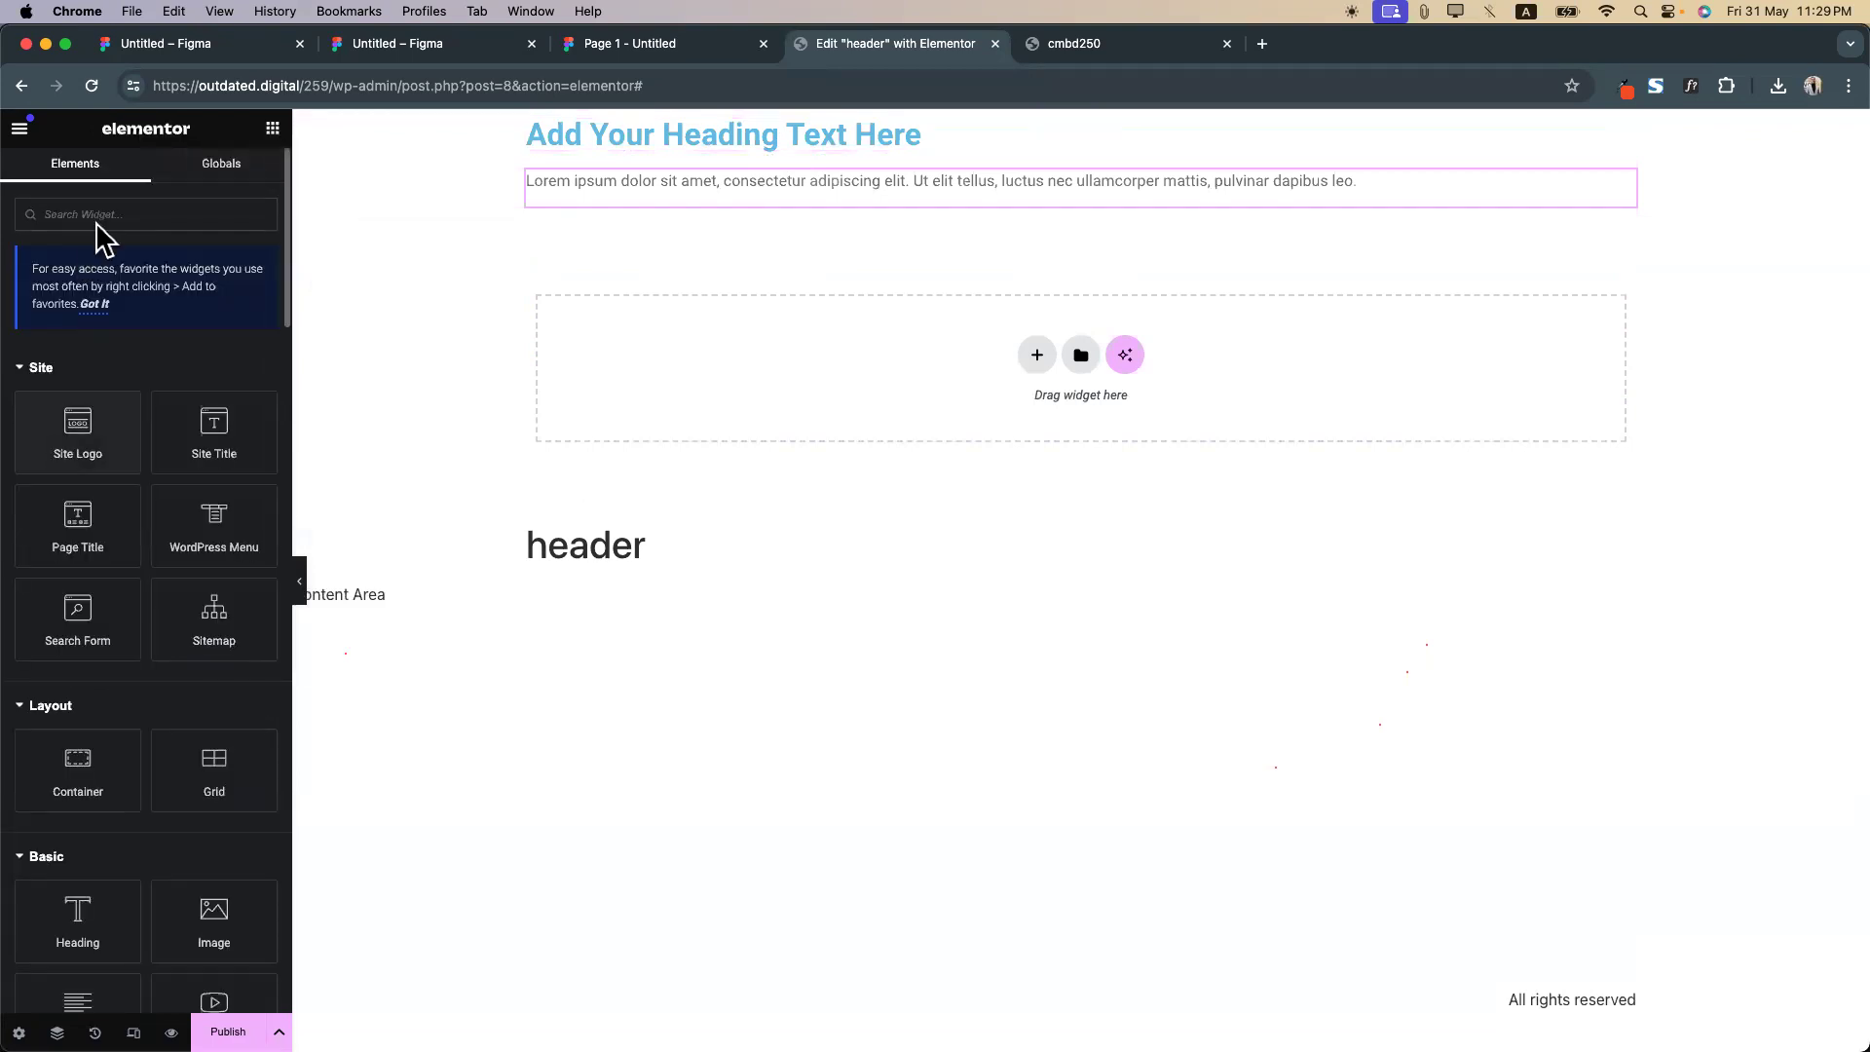
# Go to Global Colors from Site Settings in the Elementor editor's main menu.
pyautogui.click(20, 128)
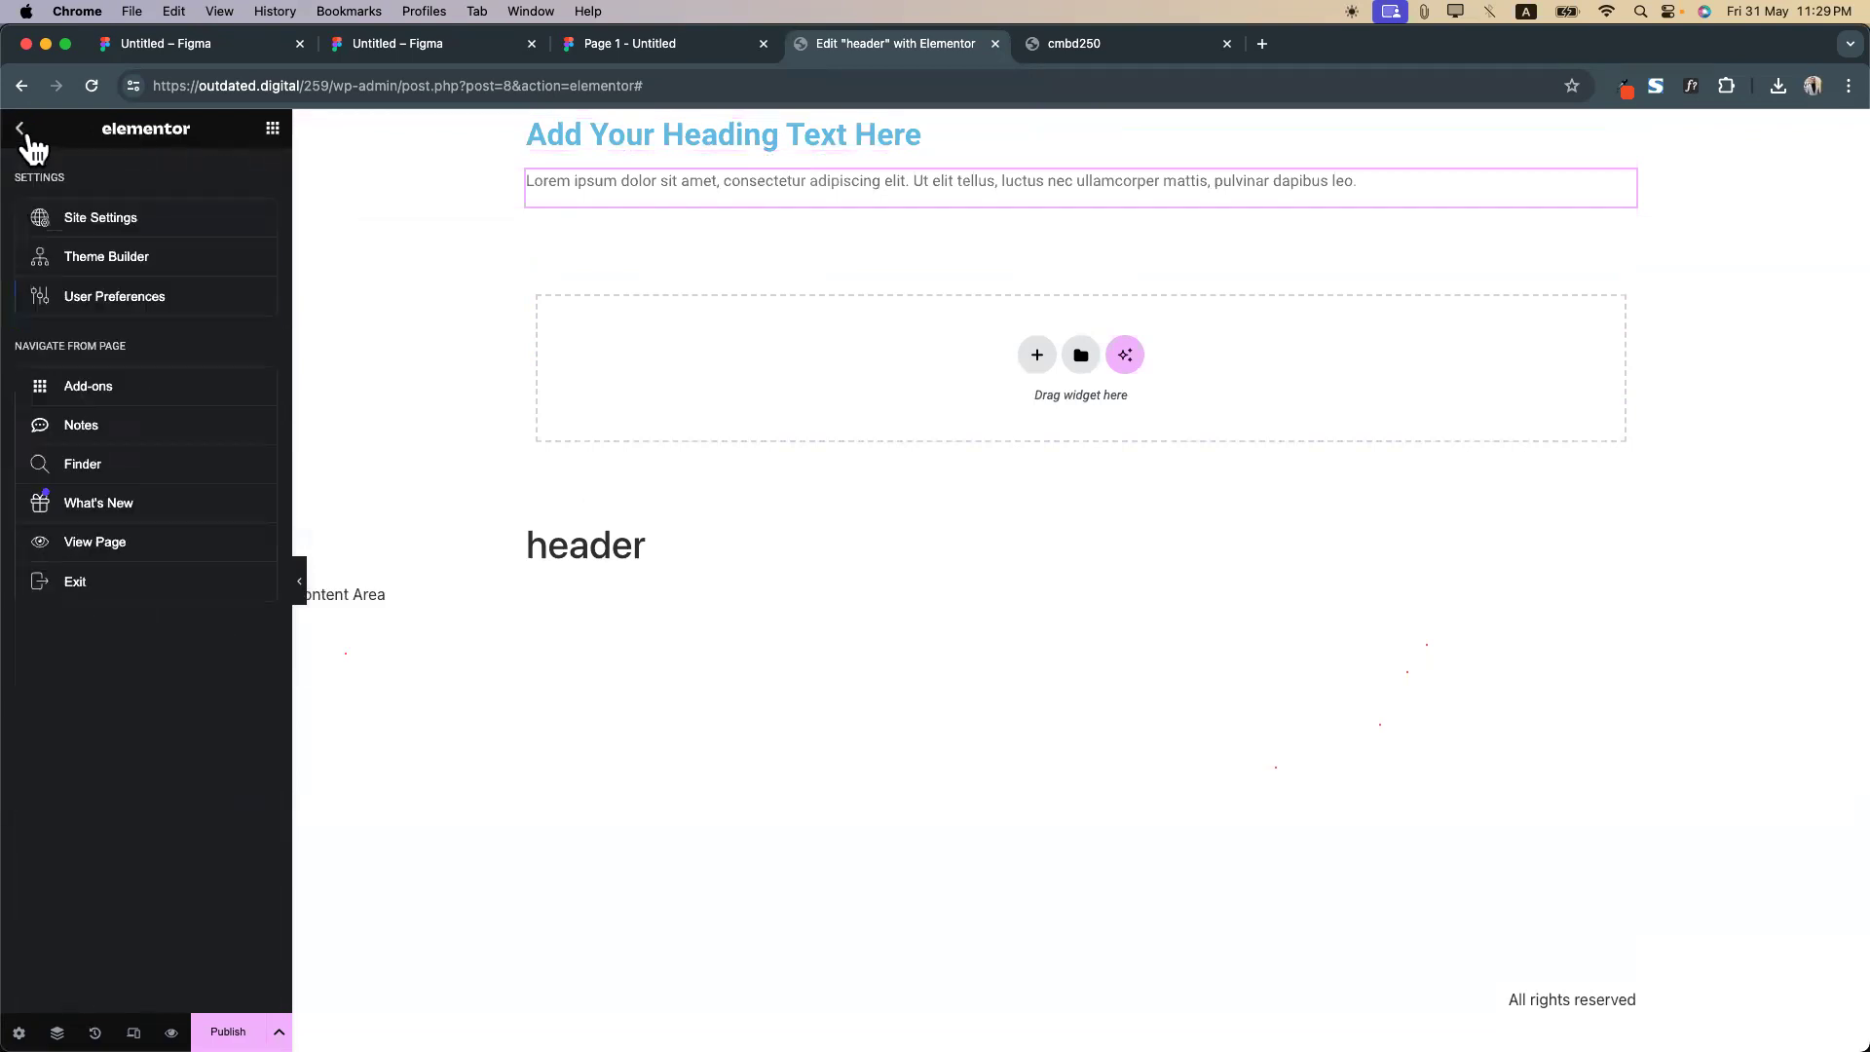
pyautogui.click(137, 217)
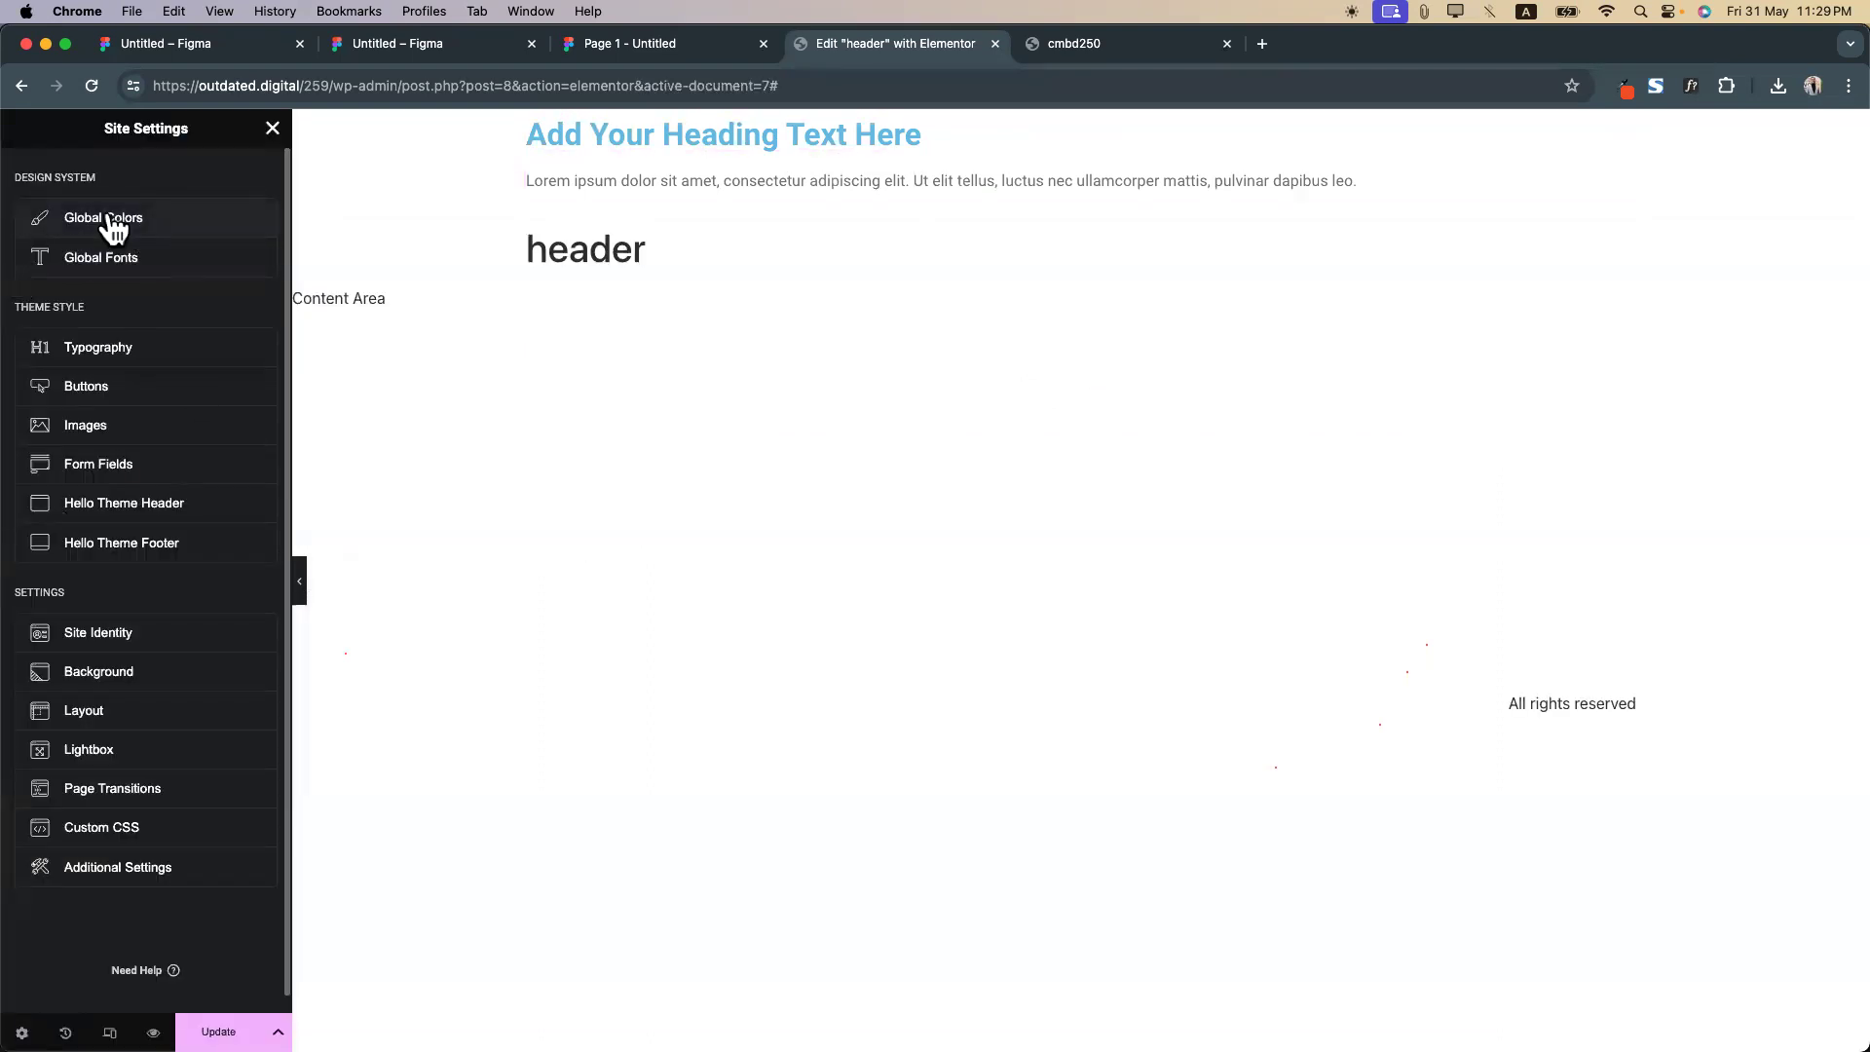
pyautogui.click(114, 229)
# Select Figma's Insurance website frame and inspect its 14 selection colours, starting with the first.
pyautogui.click(175, 44)
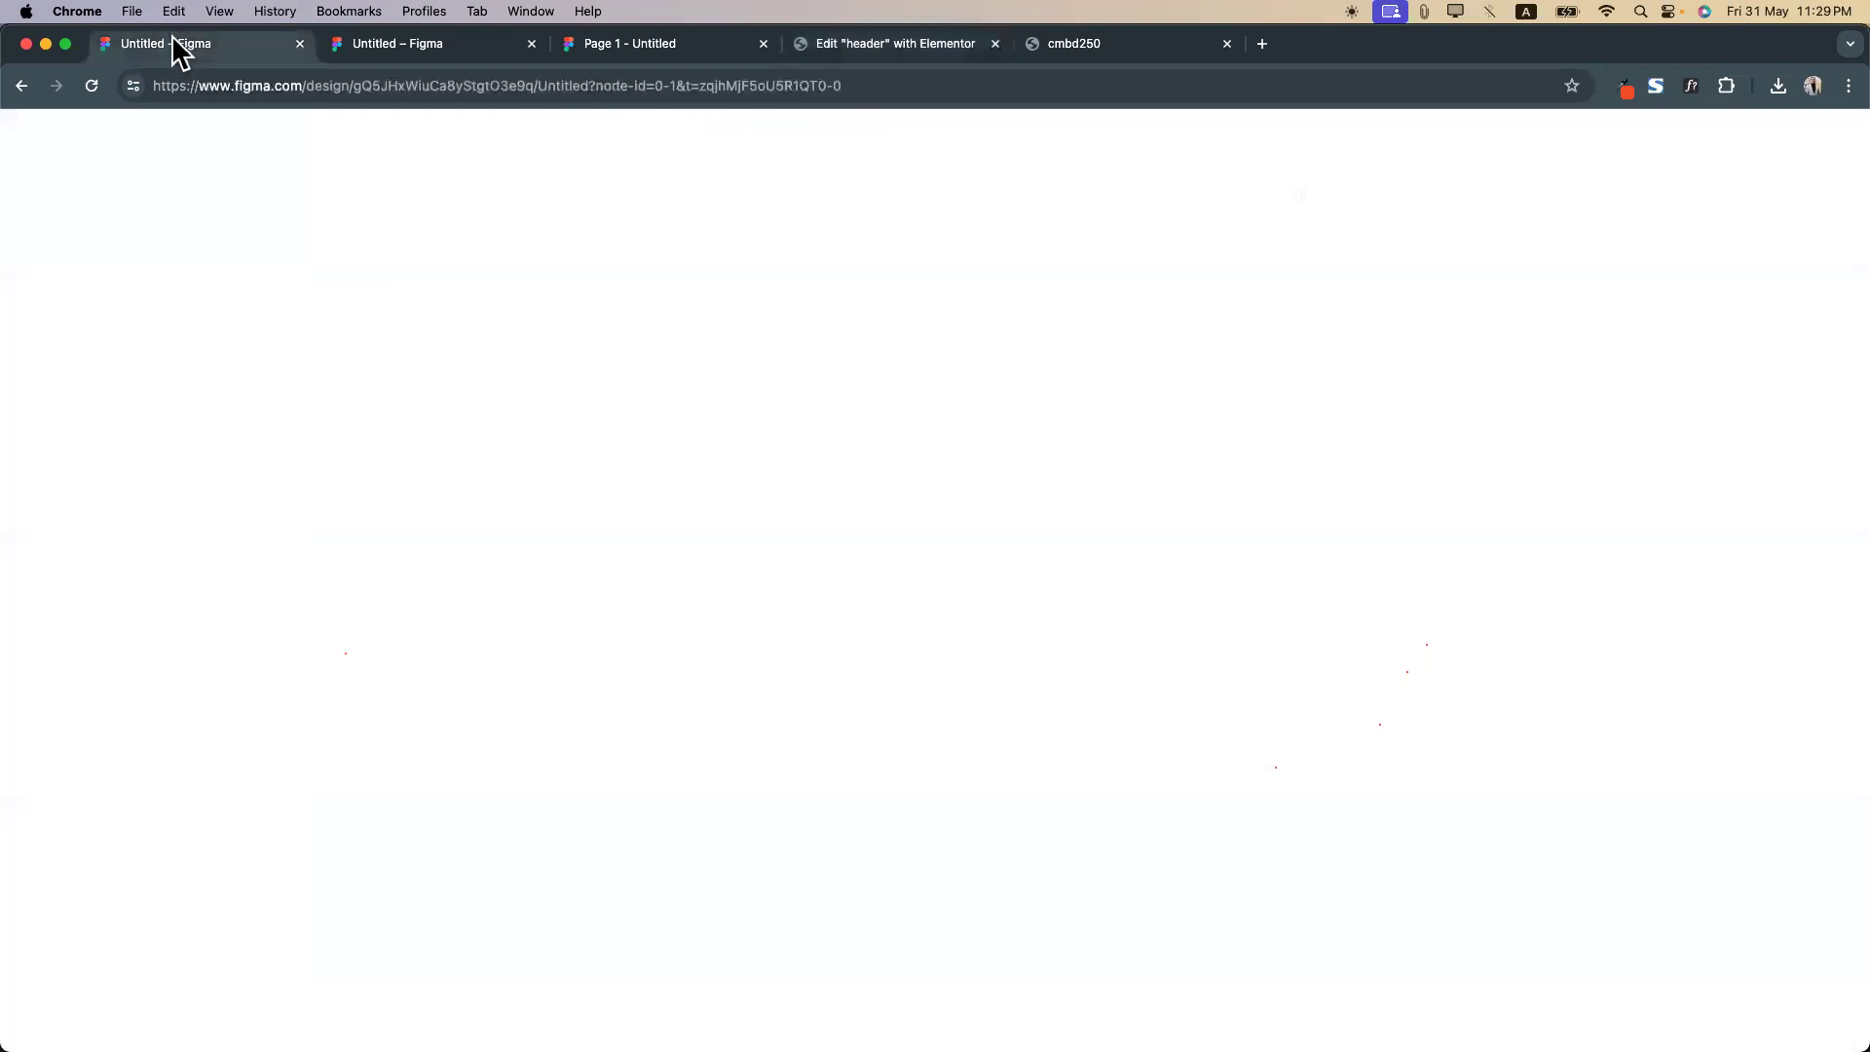
pyautogui.click(765, 294)
pyautogui.click(1732, 825)
pyautogui.scroll(-2, 1739, 910)
pyautogui.scroll(-2, 1740, 910)
pyautogui.scroll(-1, 1739, 910)
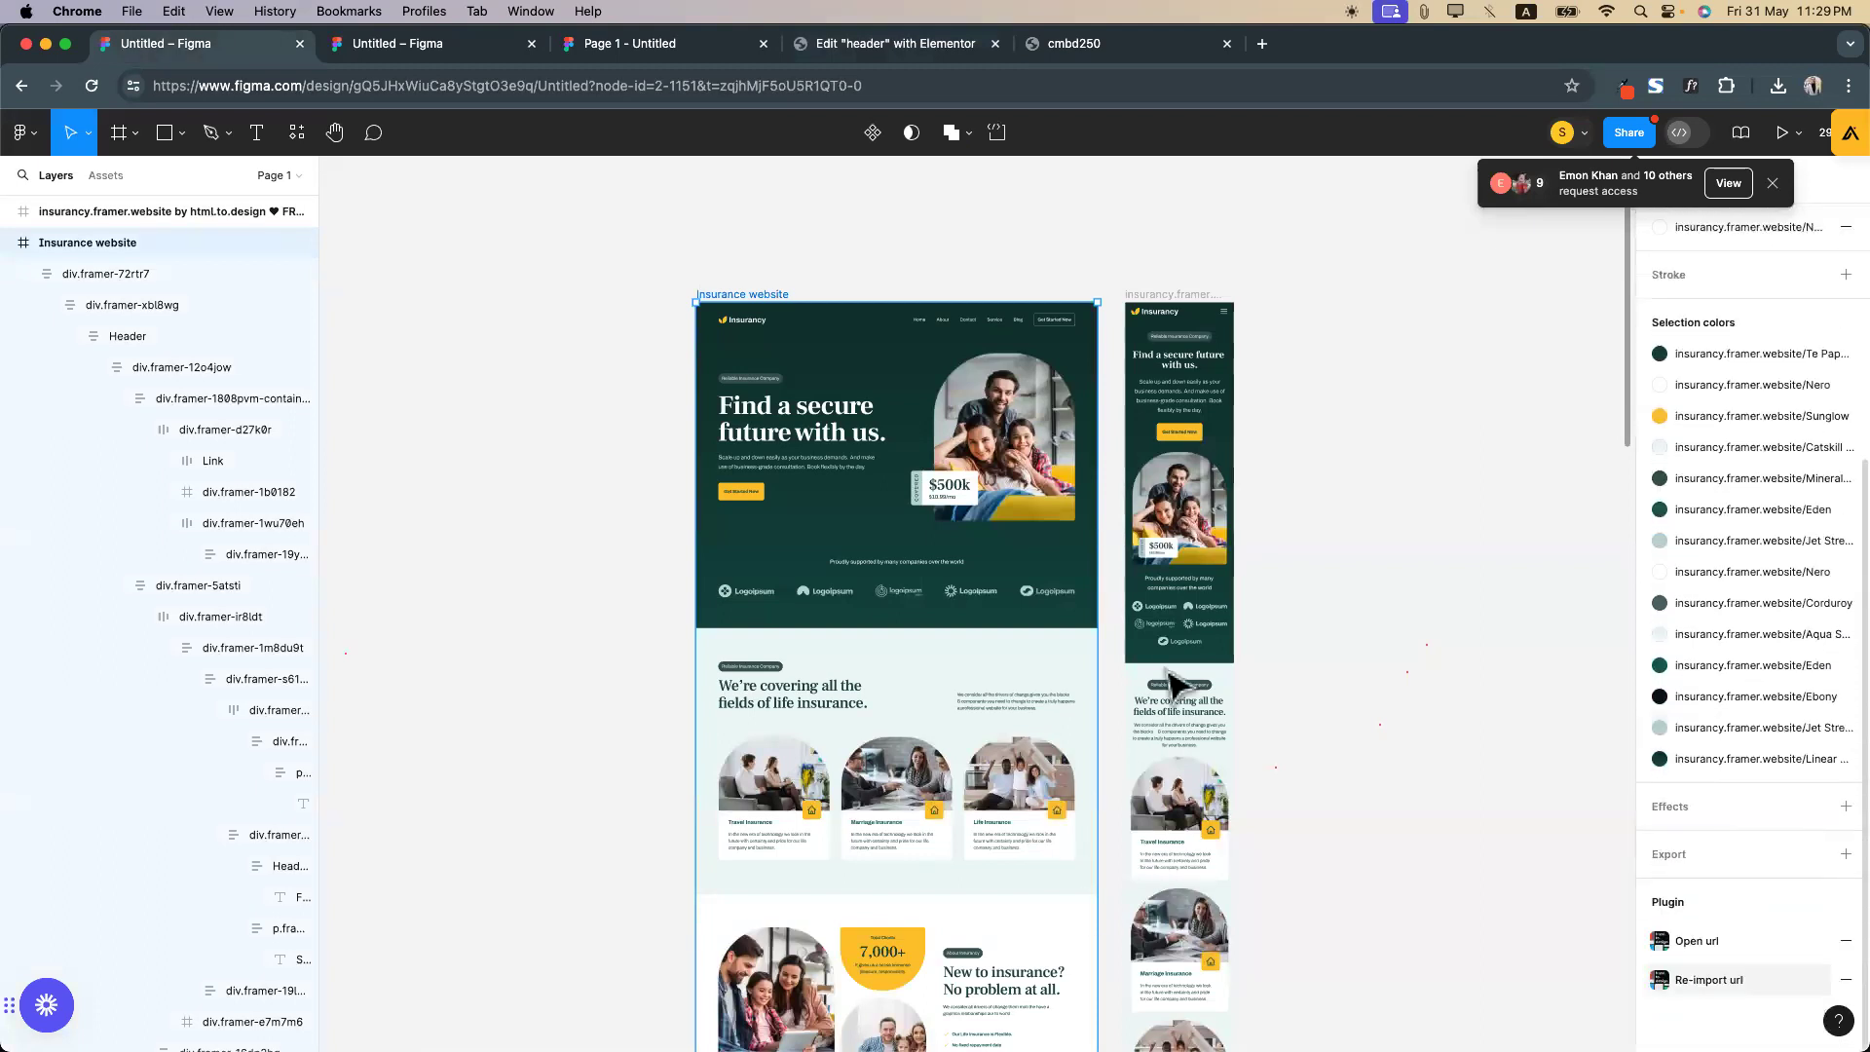
pyautogui.scroll(1, 1569, 785)
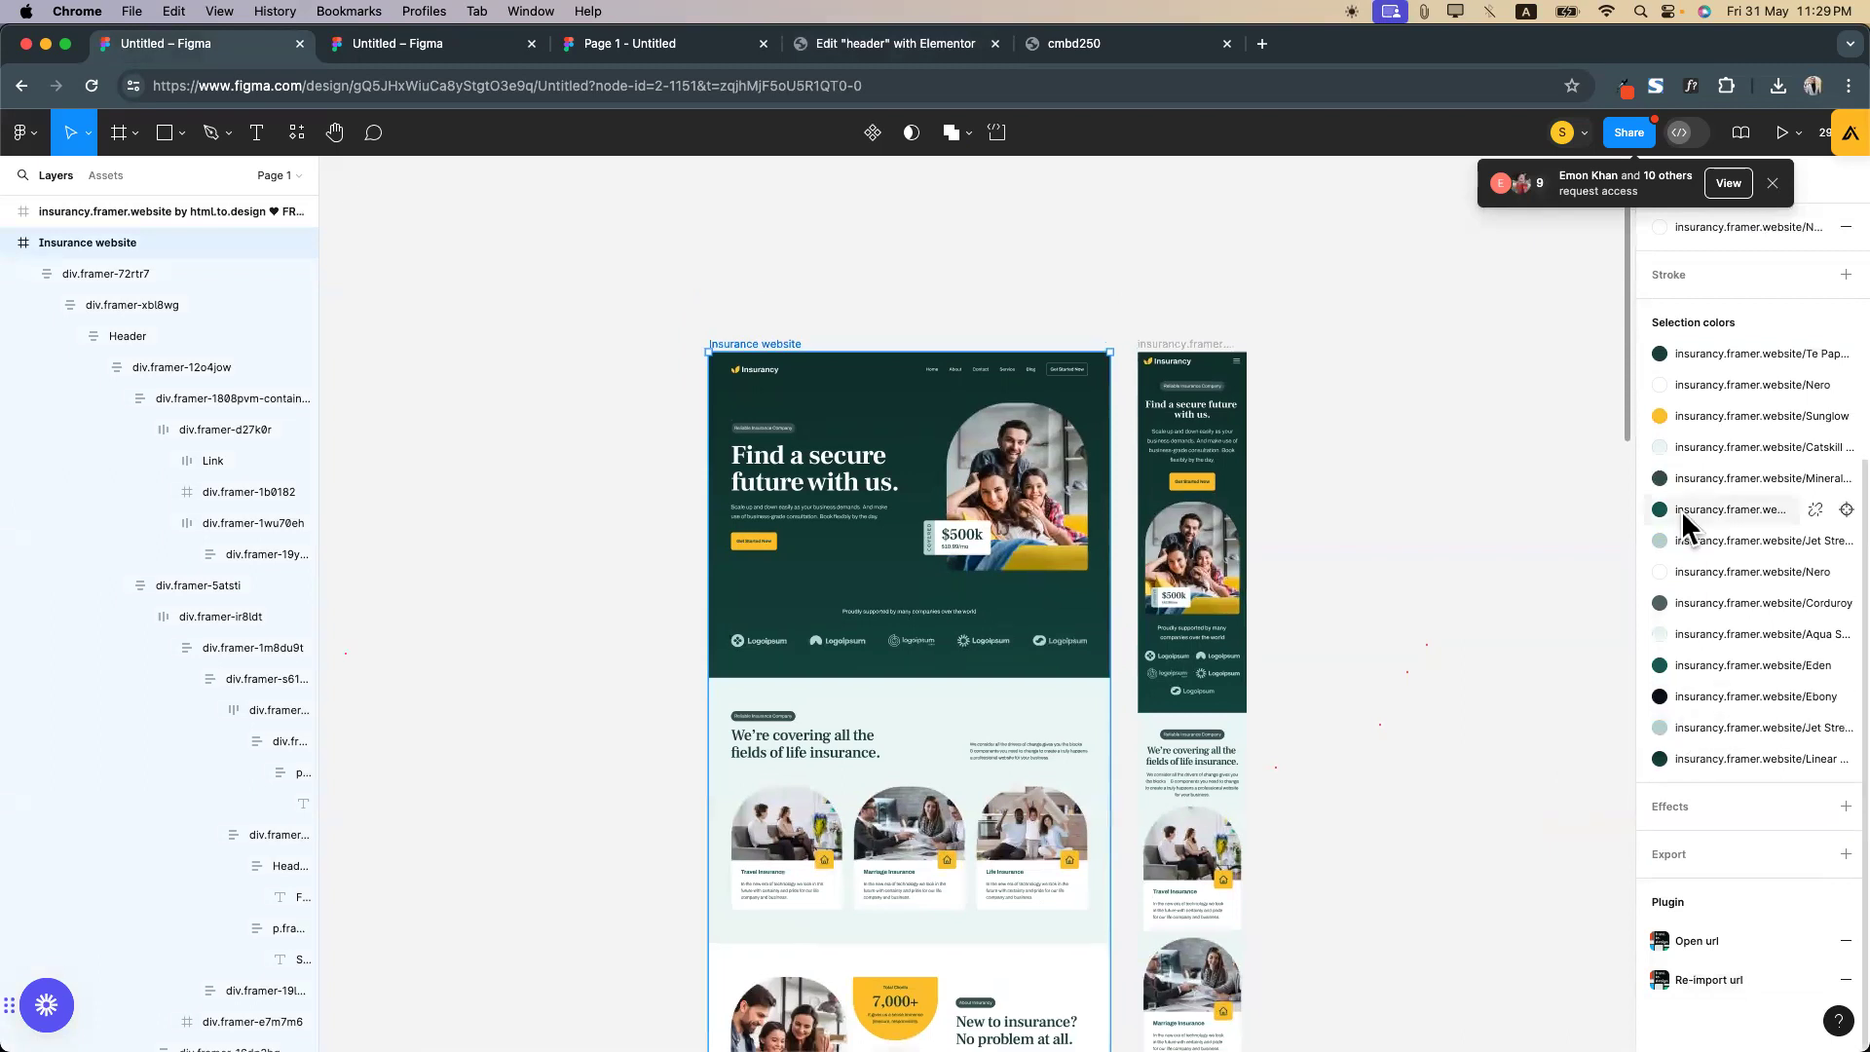
pyautogui.scroll(2, 1685, 546)
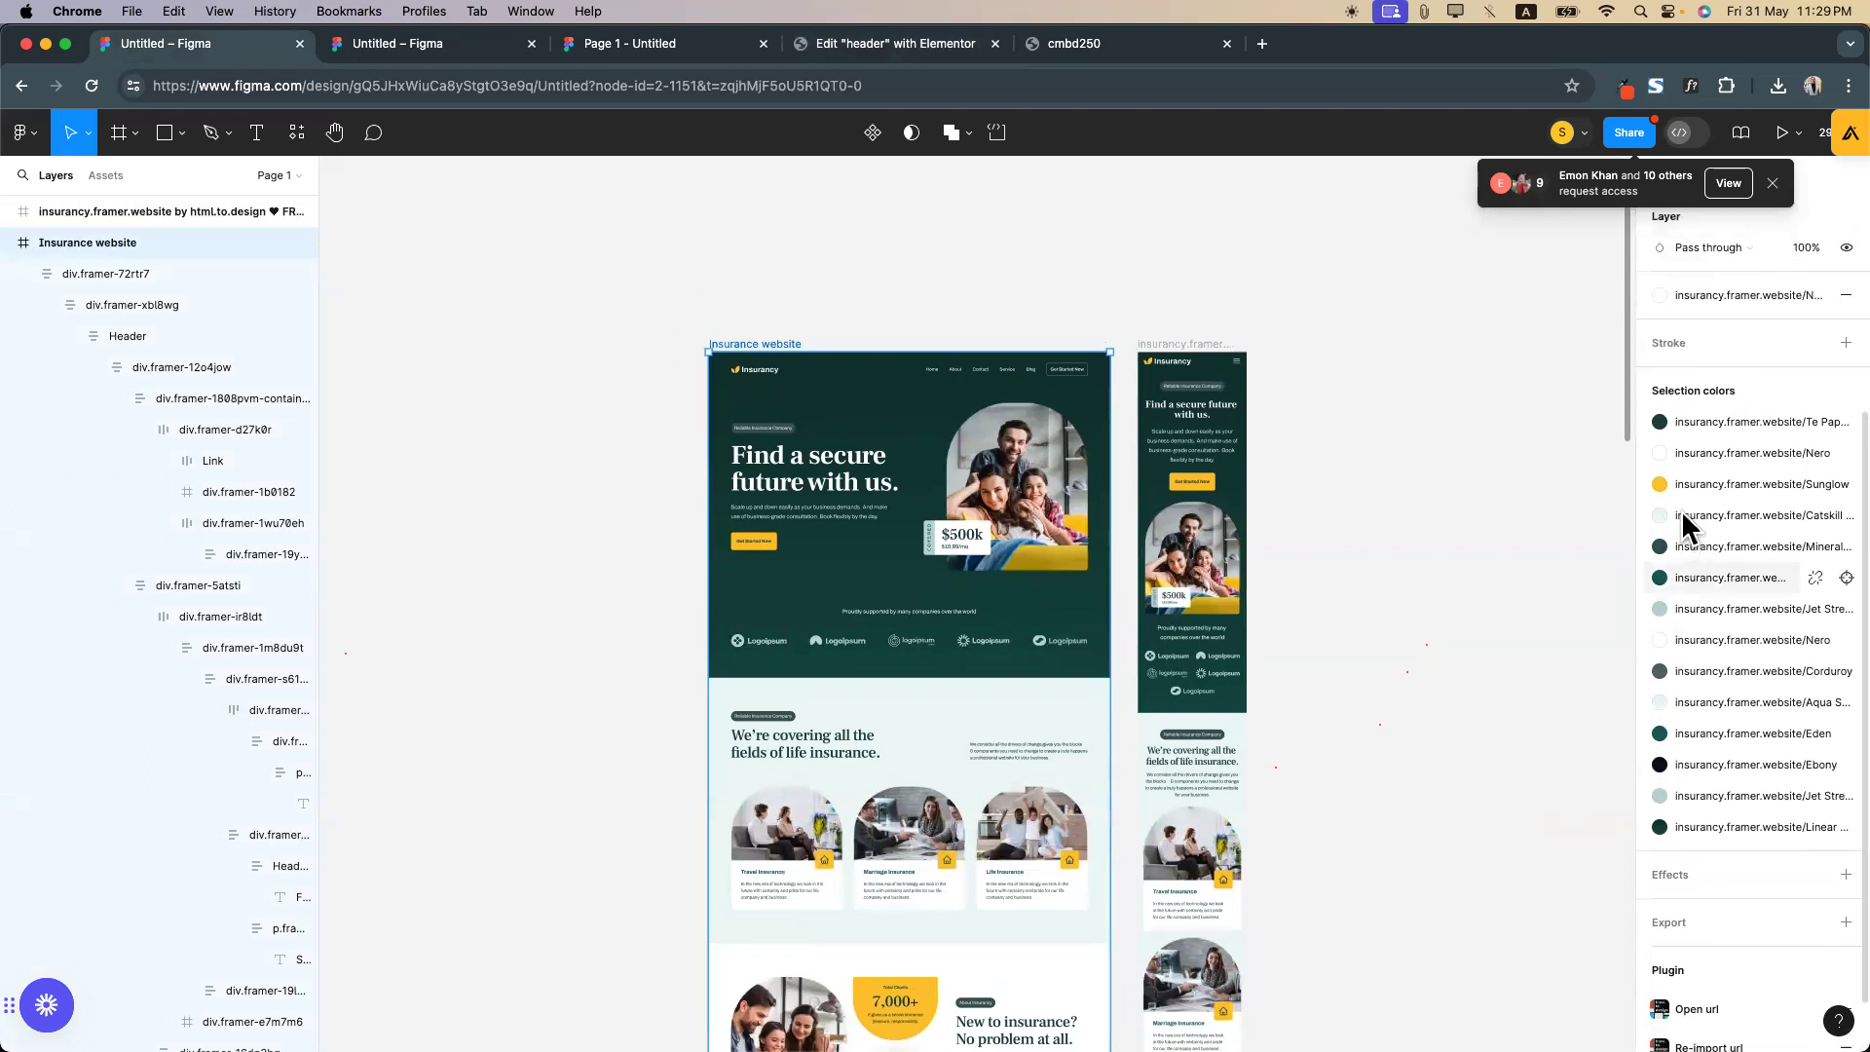
pyautogui.click(1660, 421)
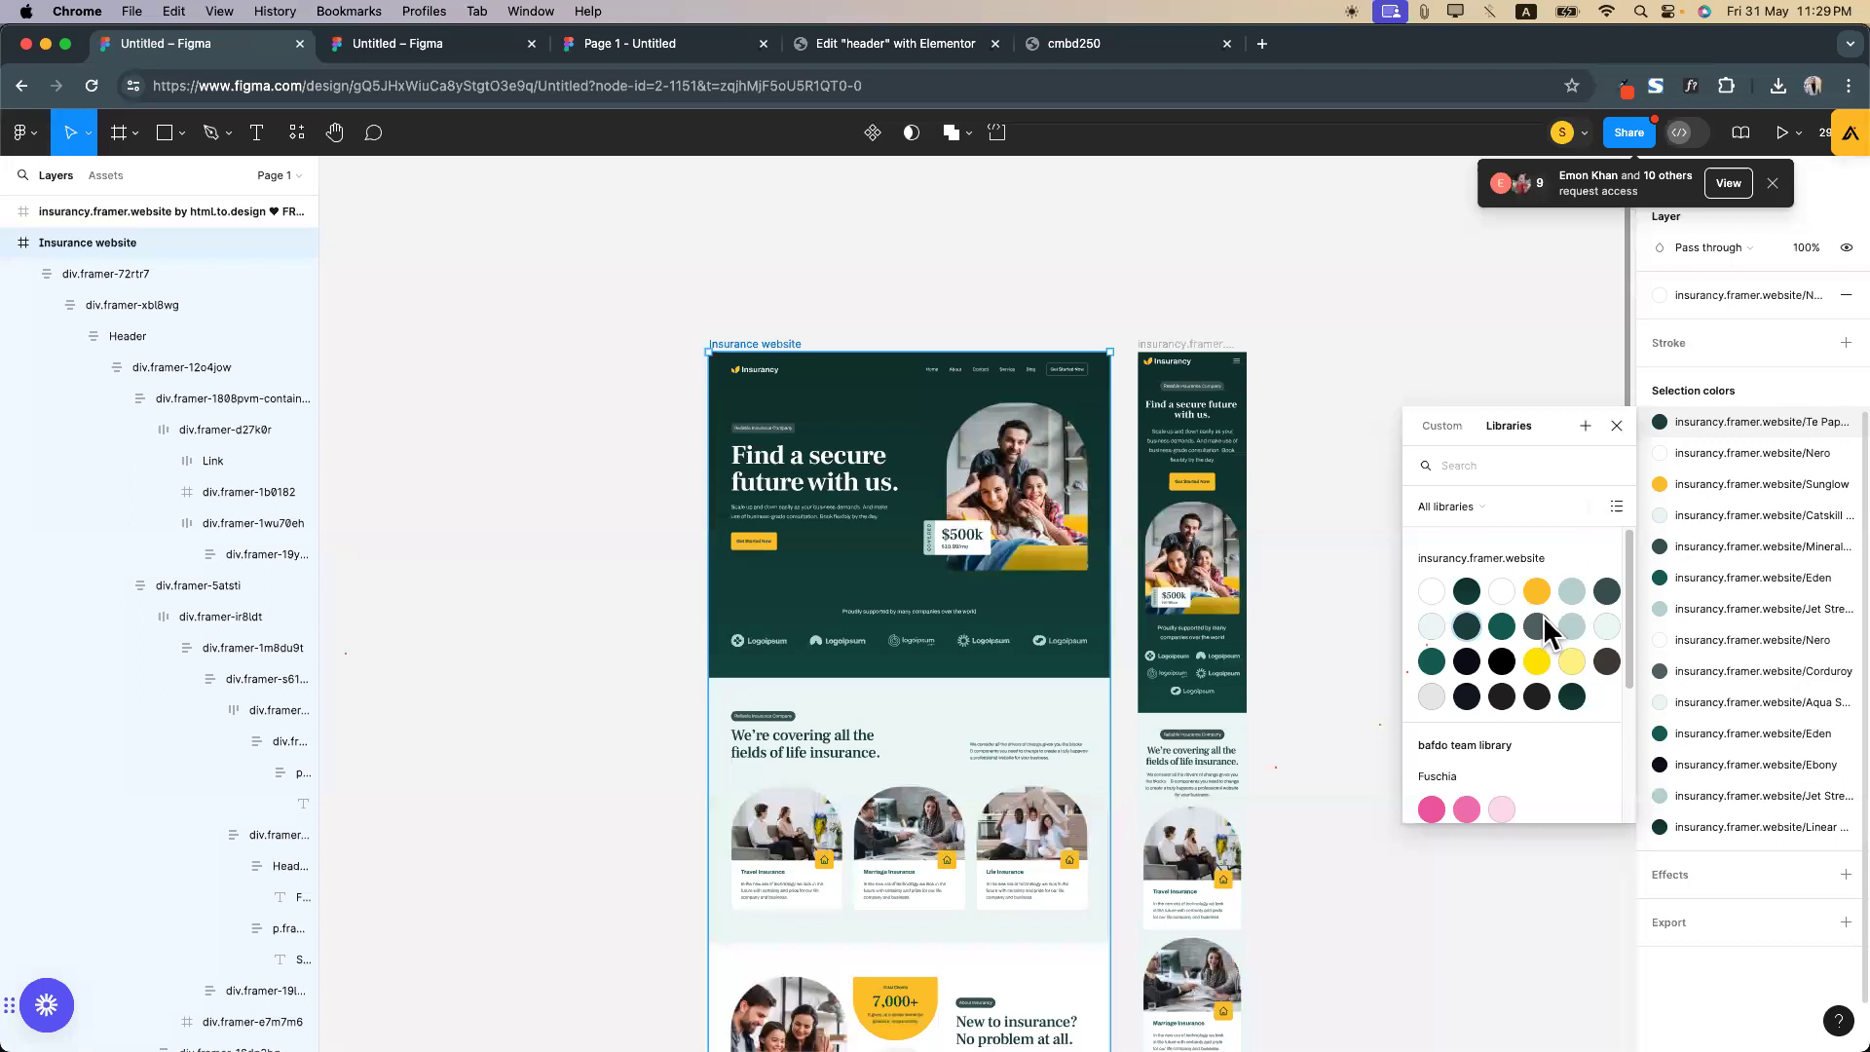
pyautogui.scroll(-3, 1471, 662)
pyautogui.scroll(-3, 1488, 732)
pyautogui.scroll(6, 1519, 633)
pyautogui.click(1616, 426)
# Browse the library colours for the first selection colour without changing it.
pyautogui.scroll(5, 1719, 524)
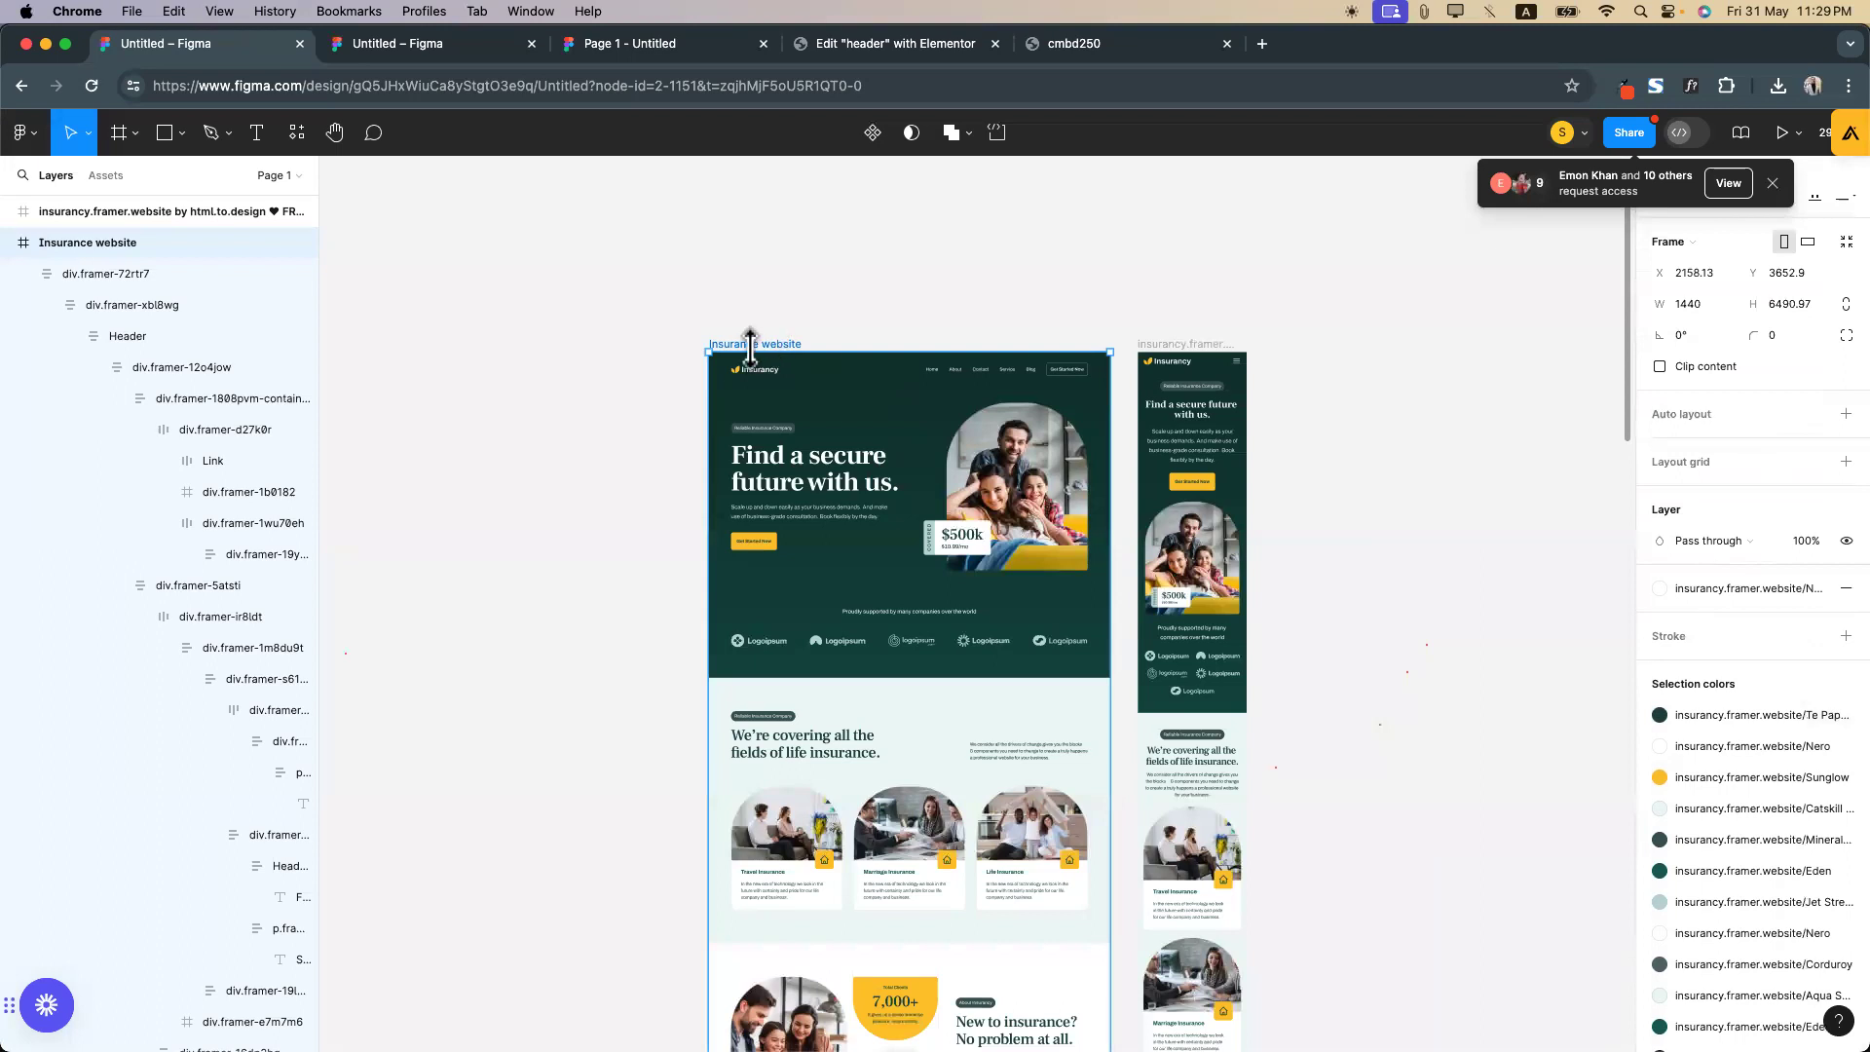
pyautogui.scroll(-1, 1748, 682)
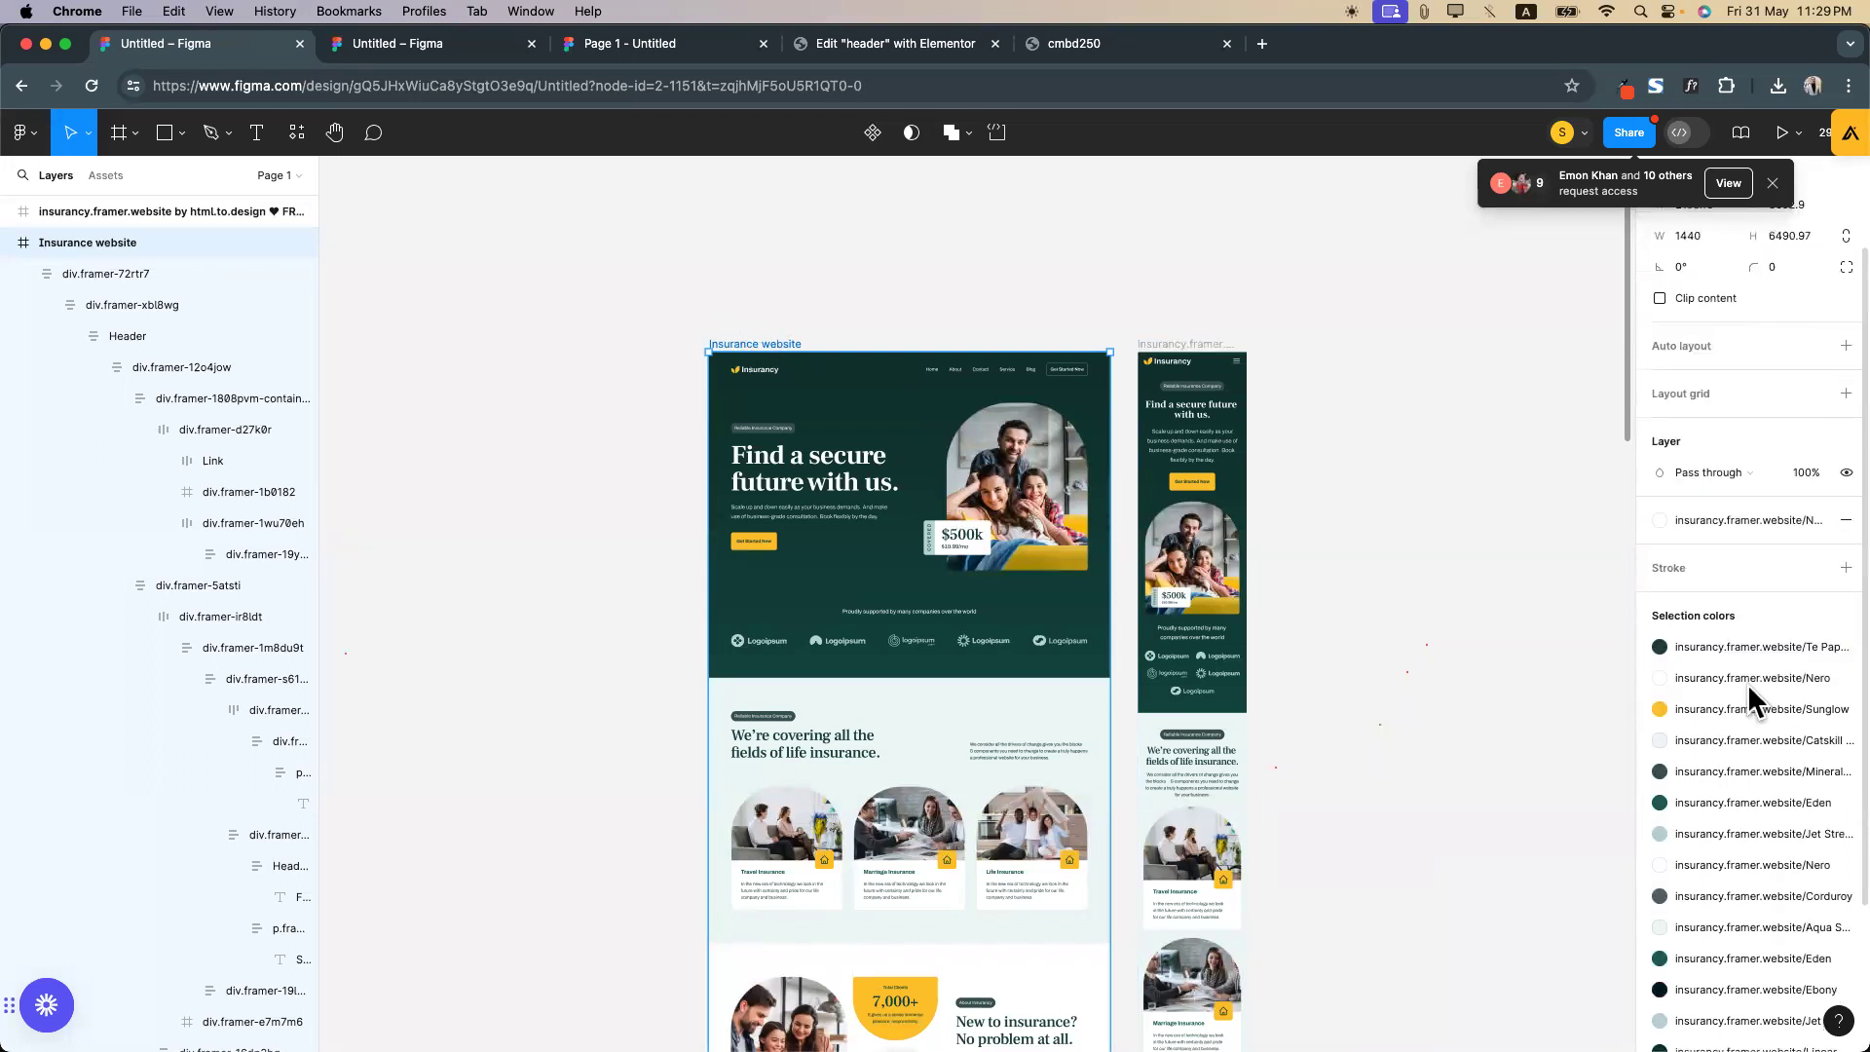
pyautogui.scroll(-3, 1734, 604)
pyautogui.click(1716, 492)
pyautogui.click(1508, 682)
pyautogui.press('Escape')
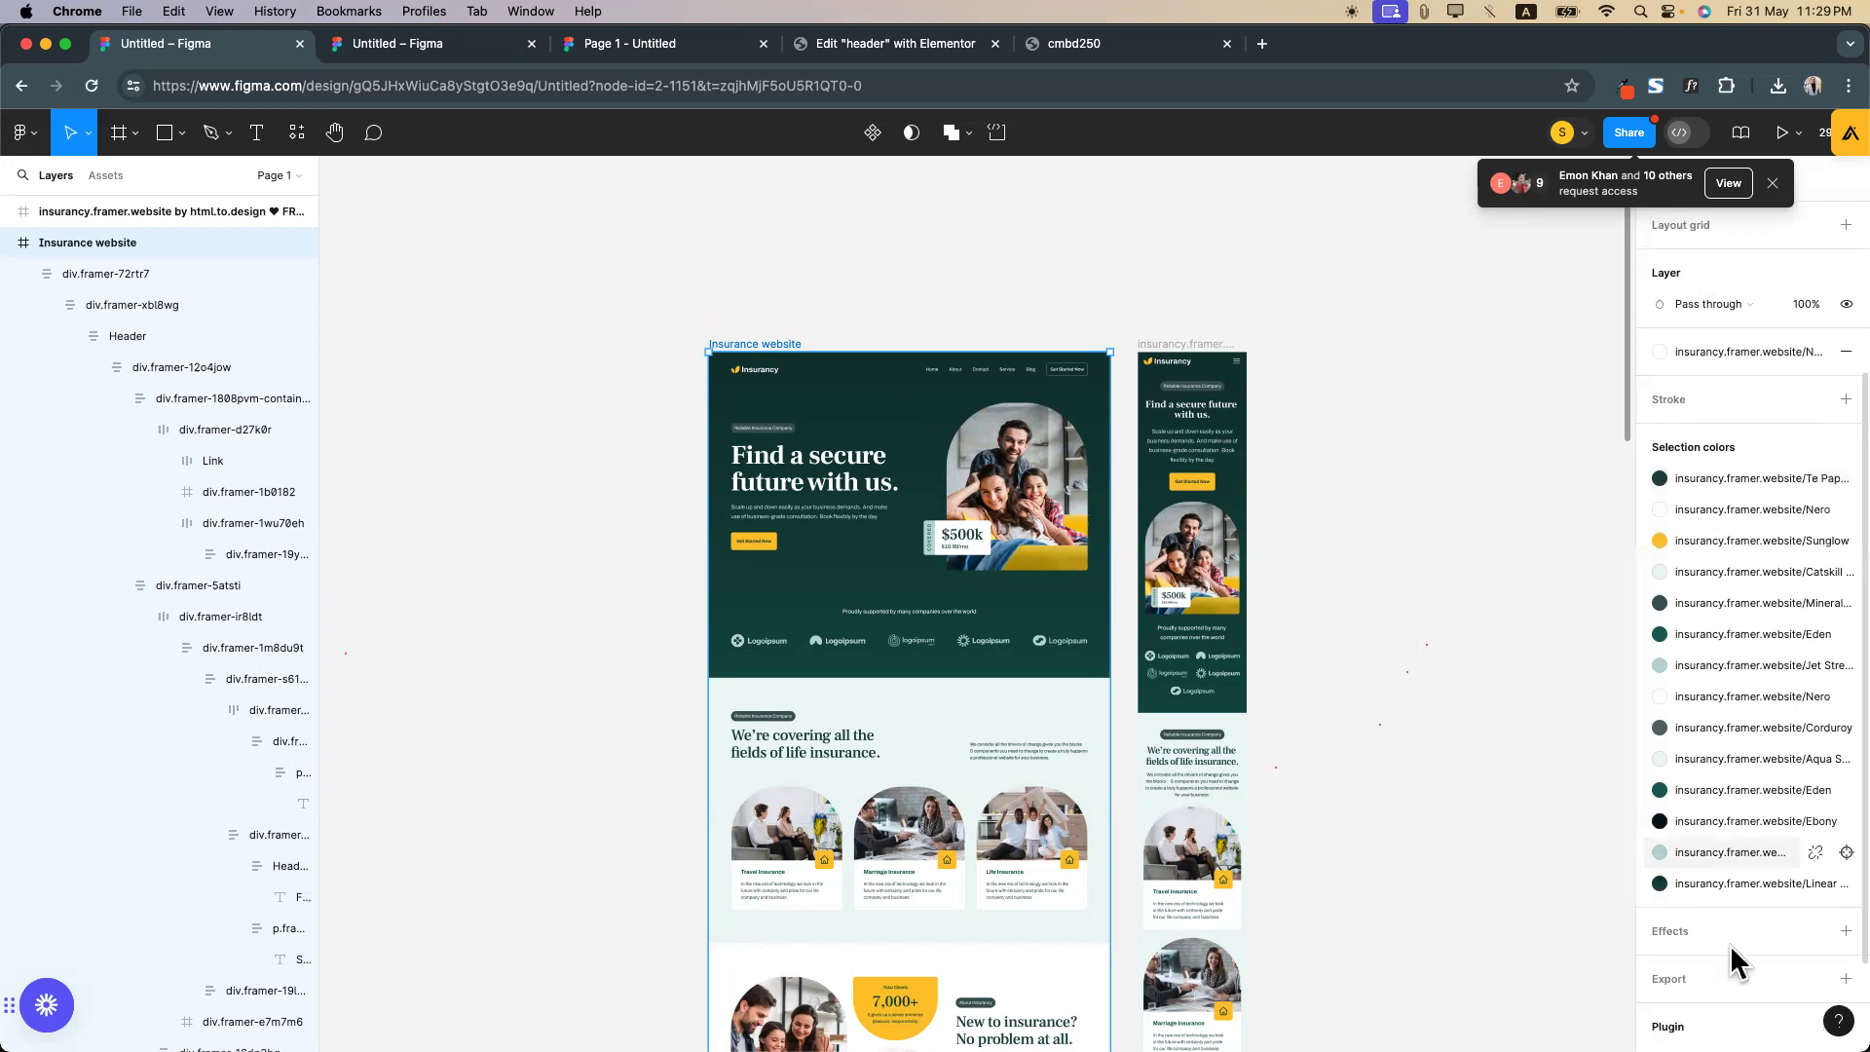
pyautogui.scroll(-3, 1730, 944)
pyautogui.scroll(4, 1708, 845)
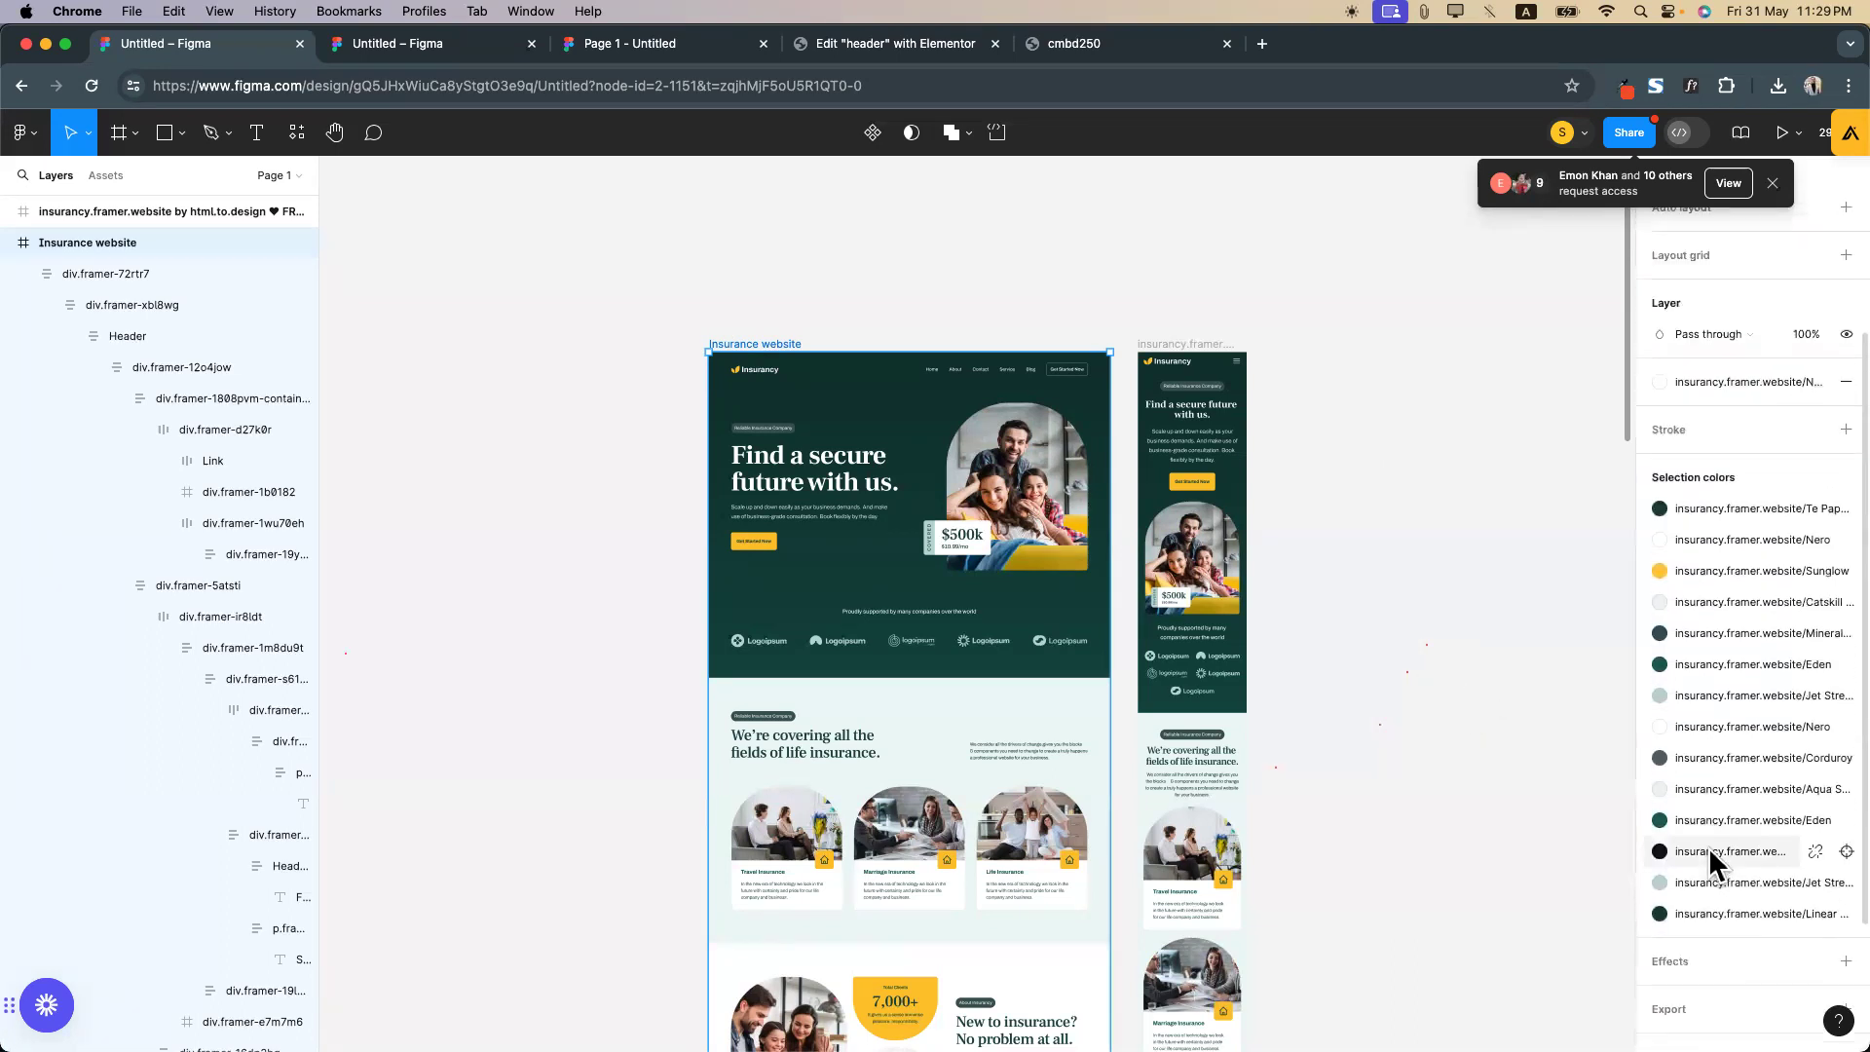
pyautogui.scroll(-2, 1710, 853)
pyautogui.scroll(5, 1709, 852)
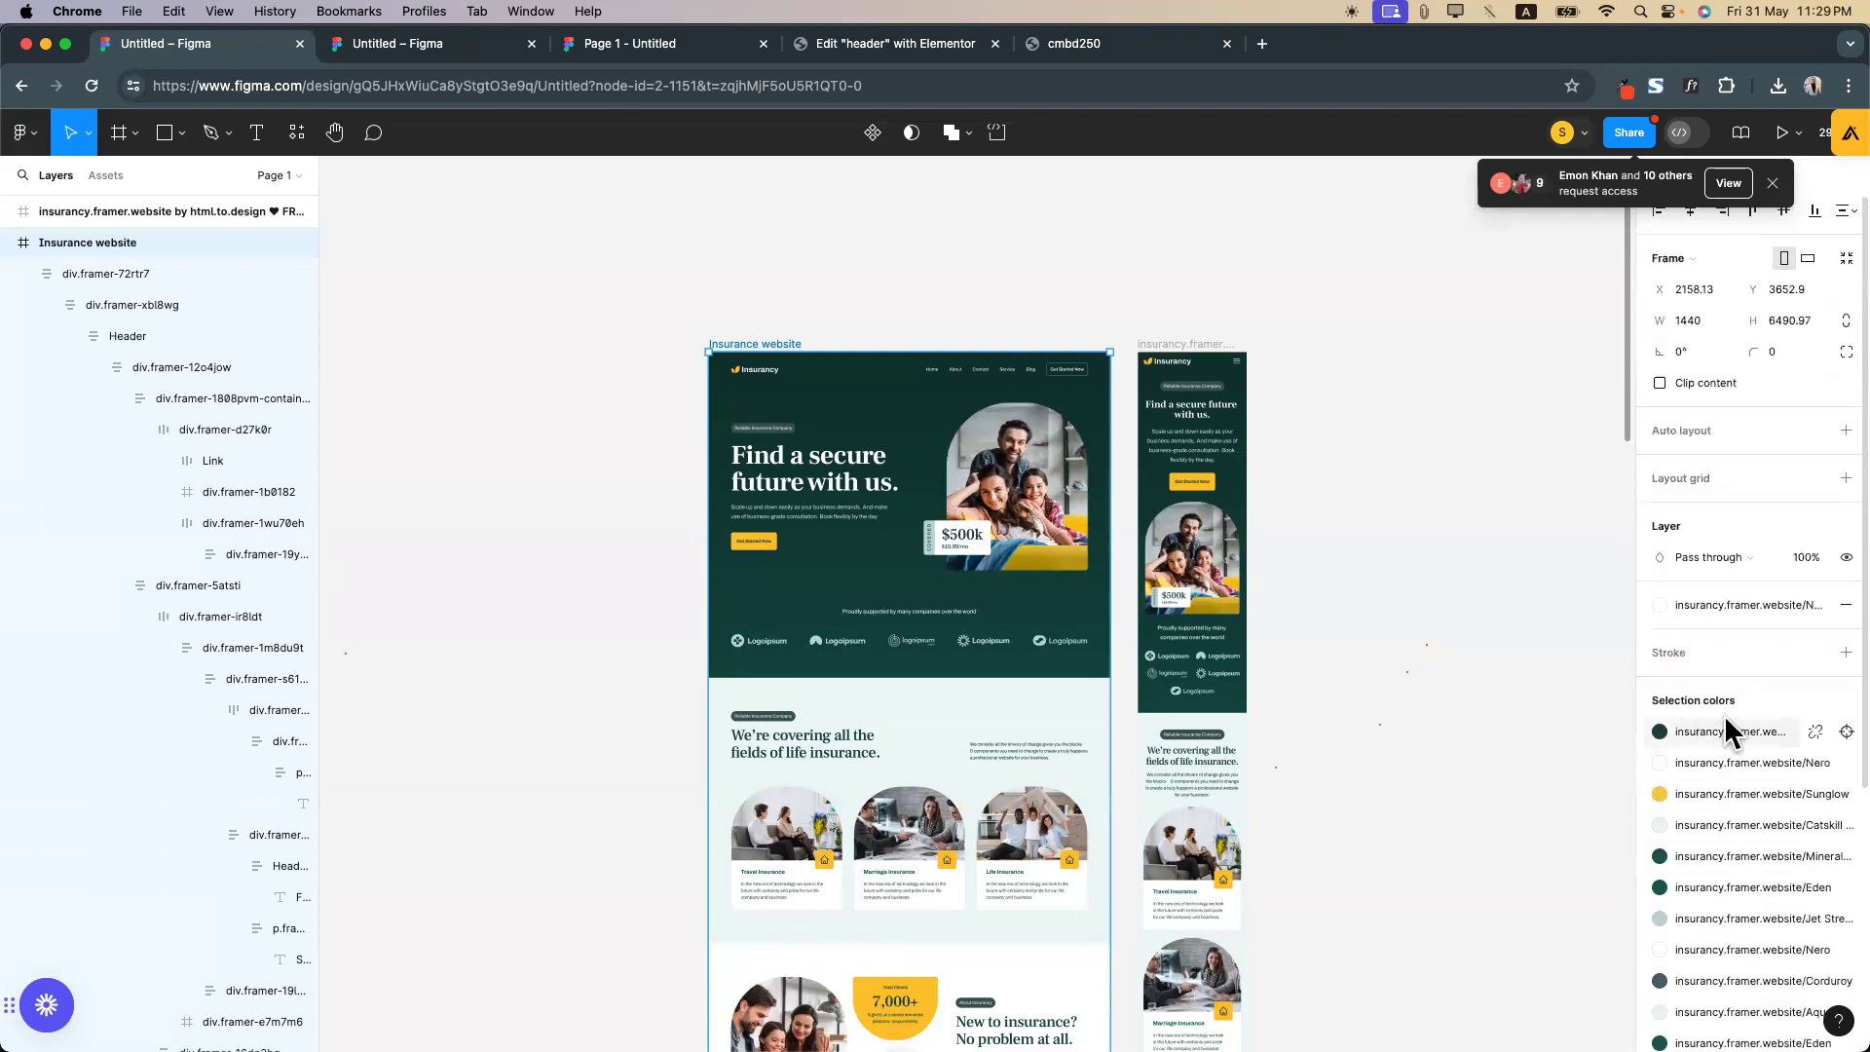
pyautogui.moveTo(1739, 508)
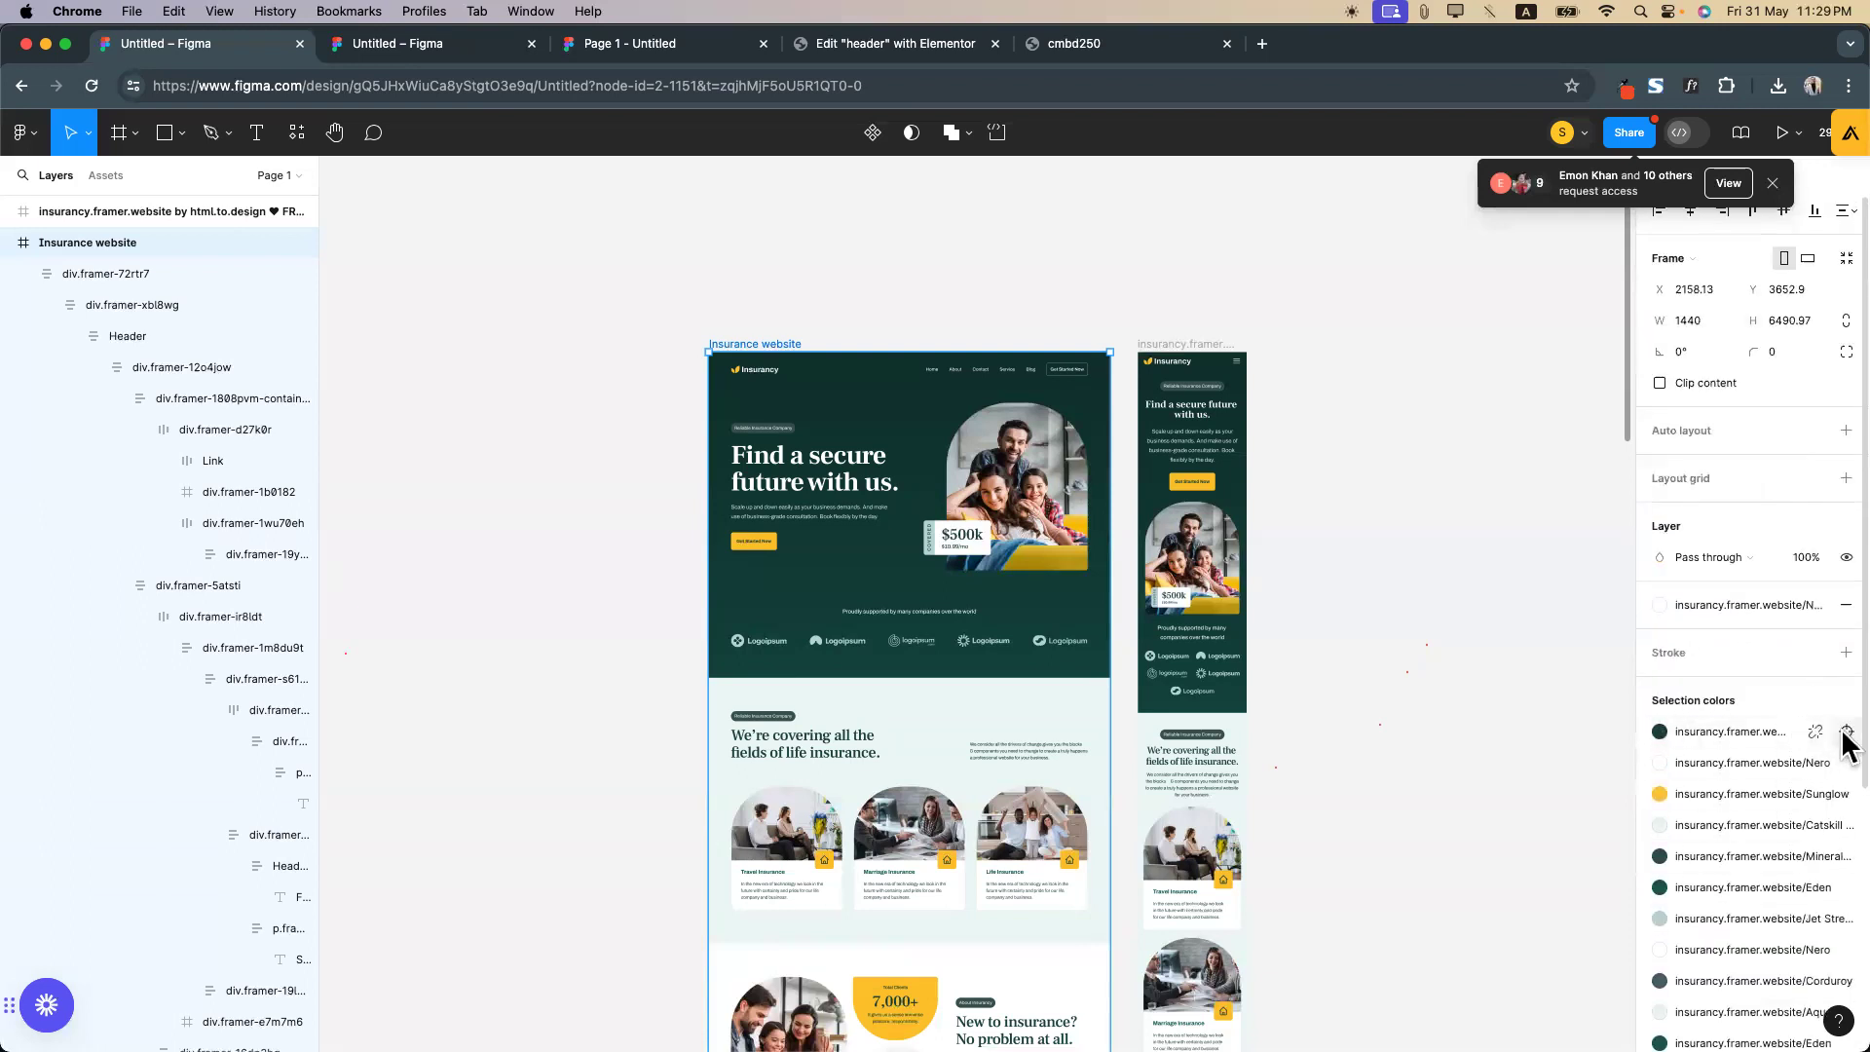
# Select every layer using the dark green colour, then reselect the whole Insurance website frame.
pyautogui.click(1845, 732)
pyautogui.click(1844, 732)
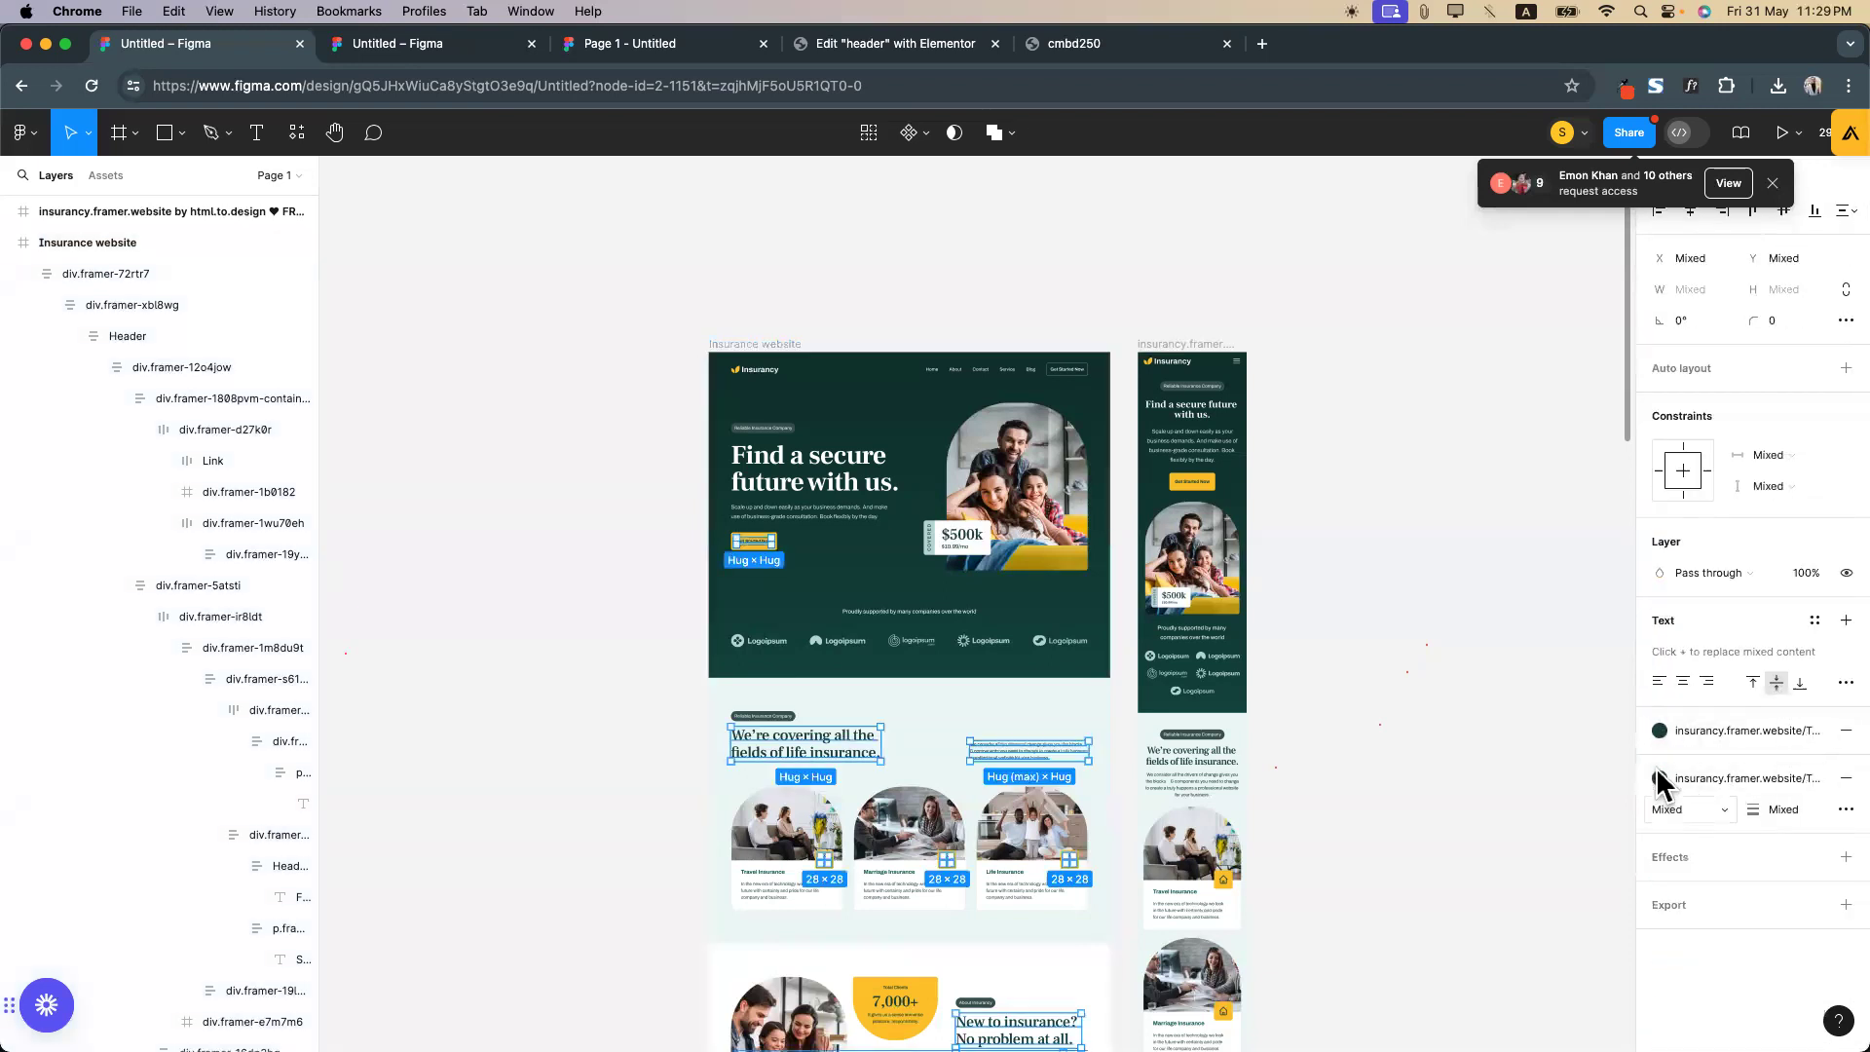
pyautogui.click(1658, 732)
pyautogui.click(1623, 635)
pyautogui.click(779, 345)
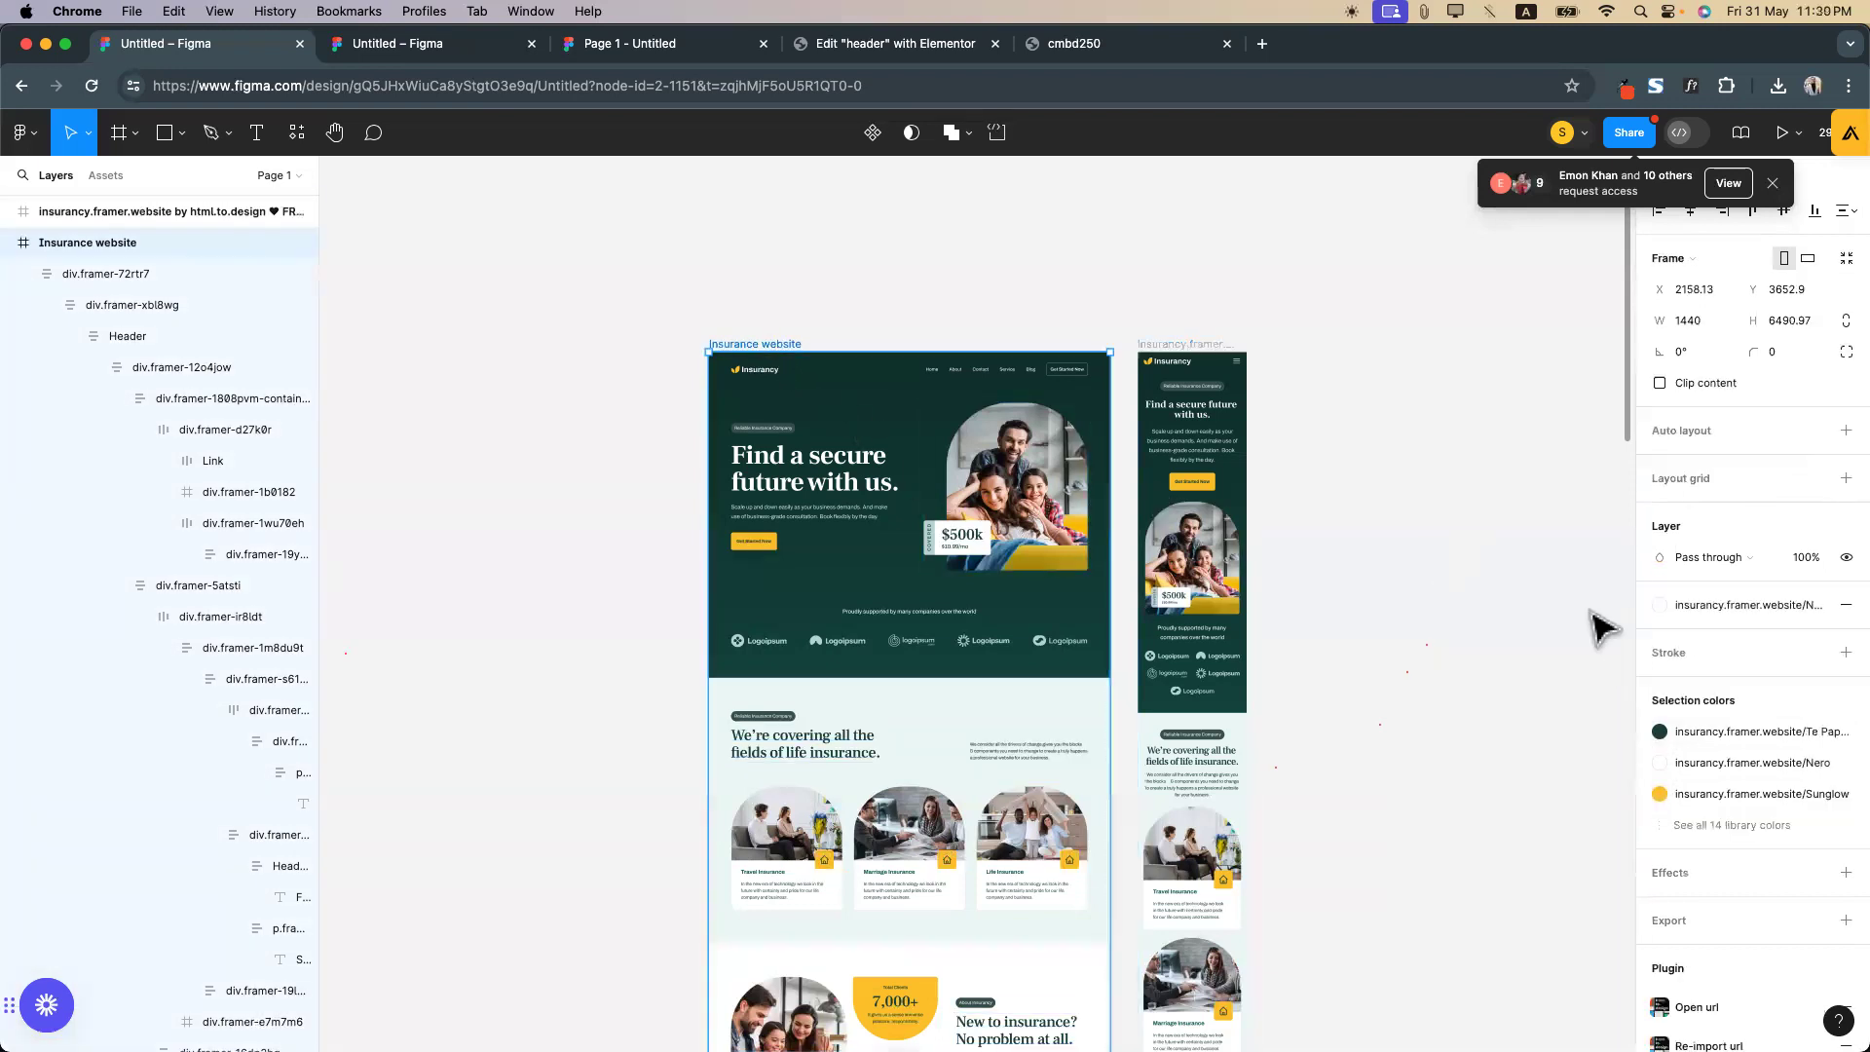
# Dismiss the access-request notification and check the dark green colour's picker, leaving it unchanged.
pyautogui.click(1772, 181)
pyautogui.click(1725, 178)
pyautogui.click(1668, 176)
pyautogui.scroll(-1, 1695, 541)
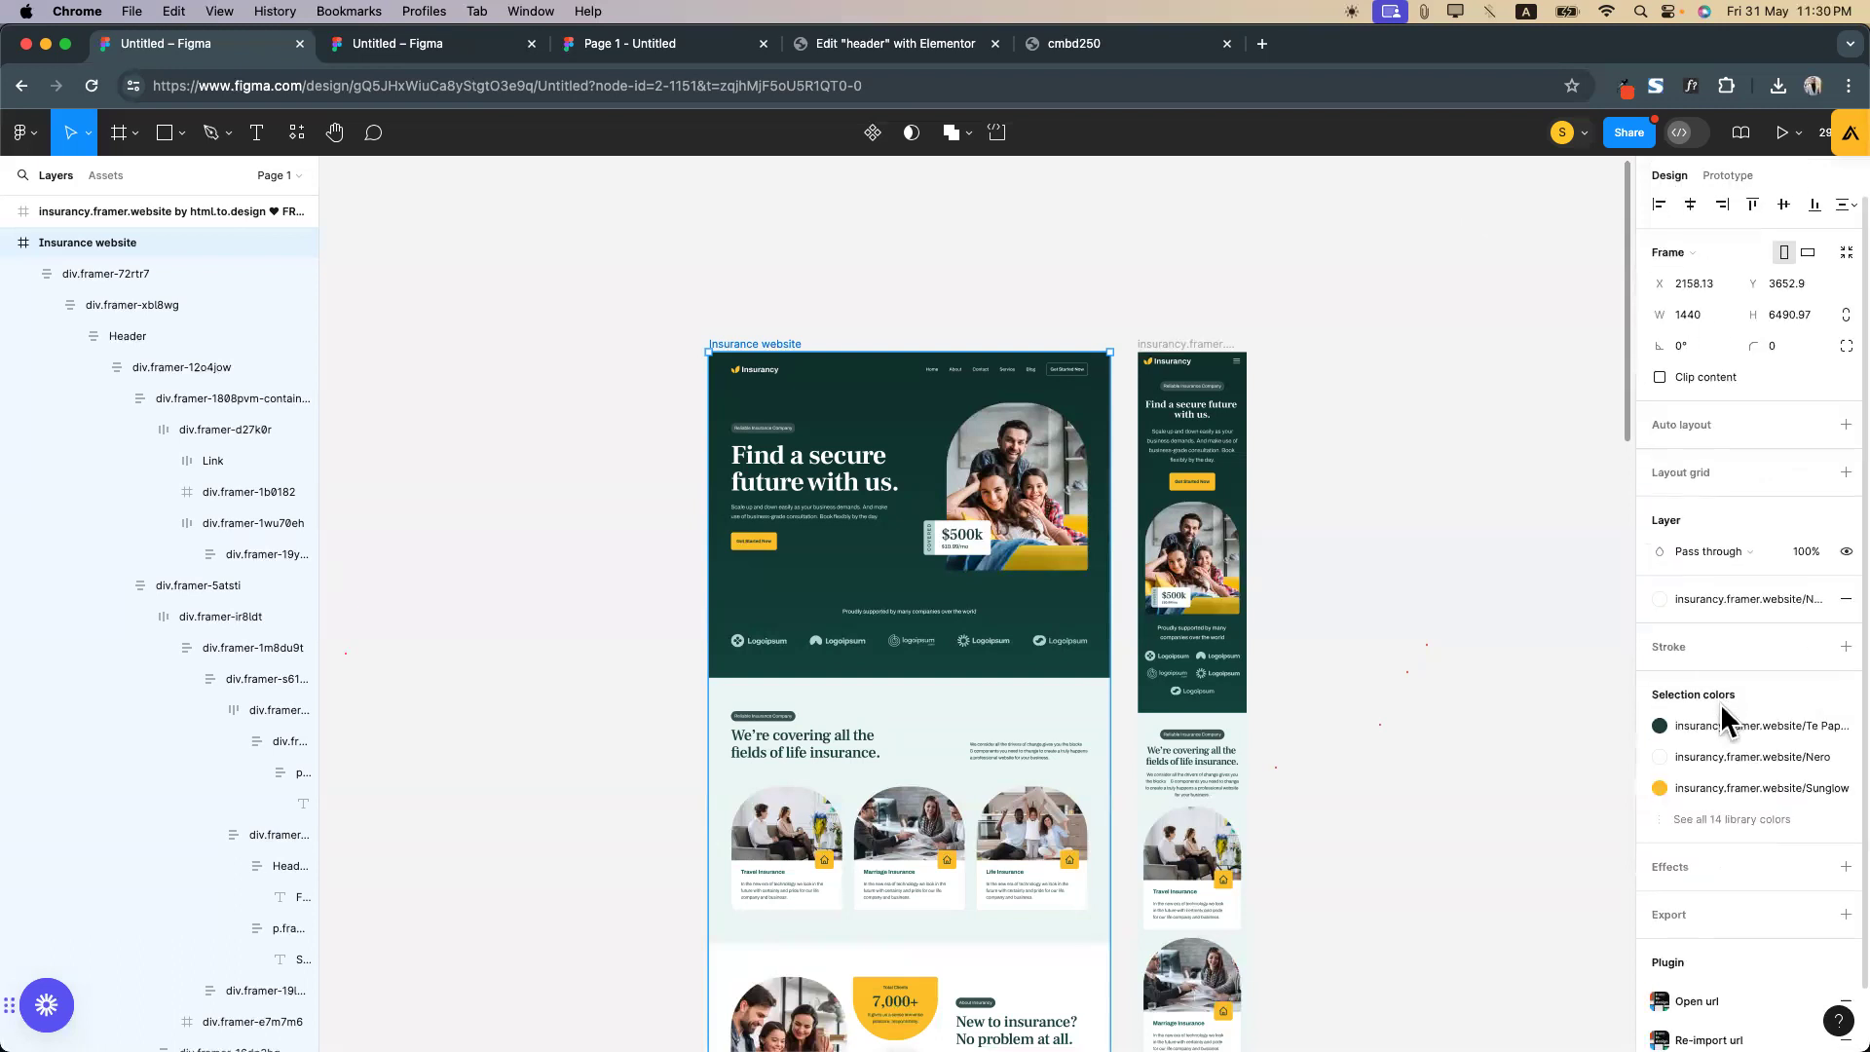
pyautogui.scroll(-1, 1720, 703)
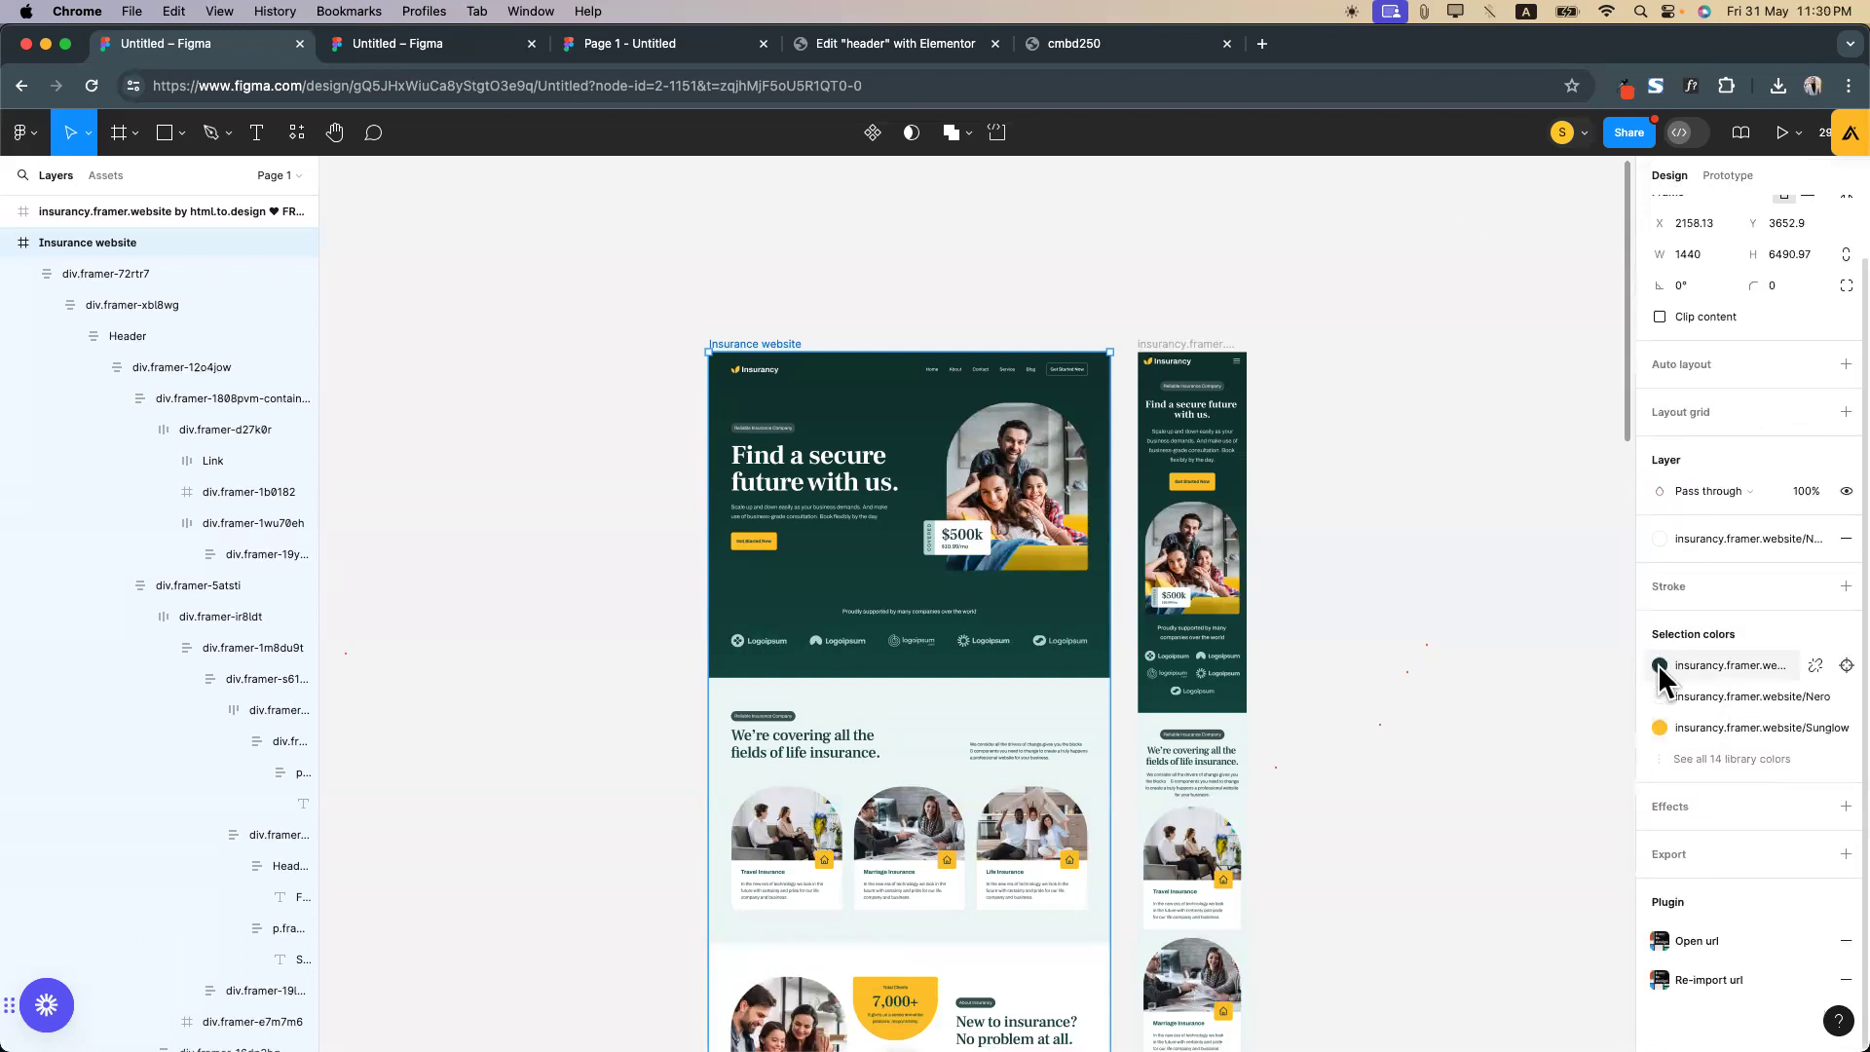
pyautogui.click(1658, 663)
pyautogui.scroll(-3, 1547, 937)
pyautogui.scroll(3, 1547, 937)
pyautogui.press('Escape')
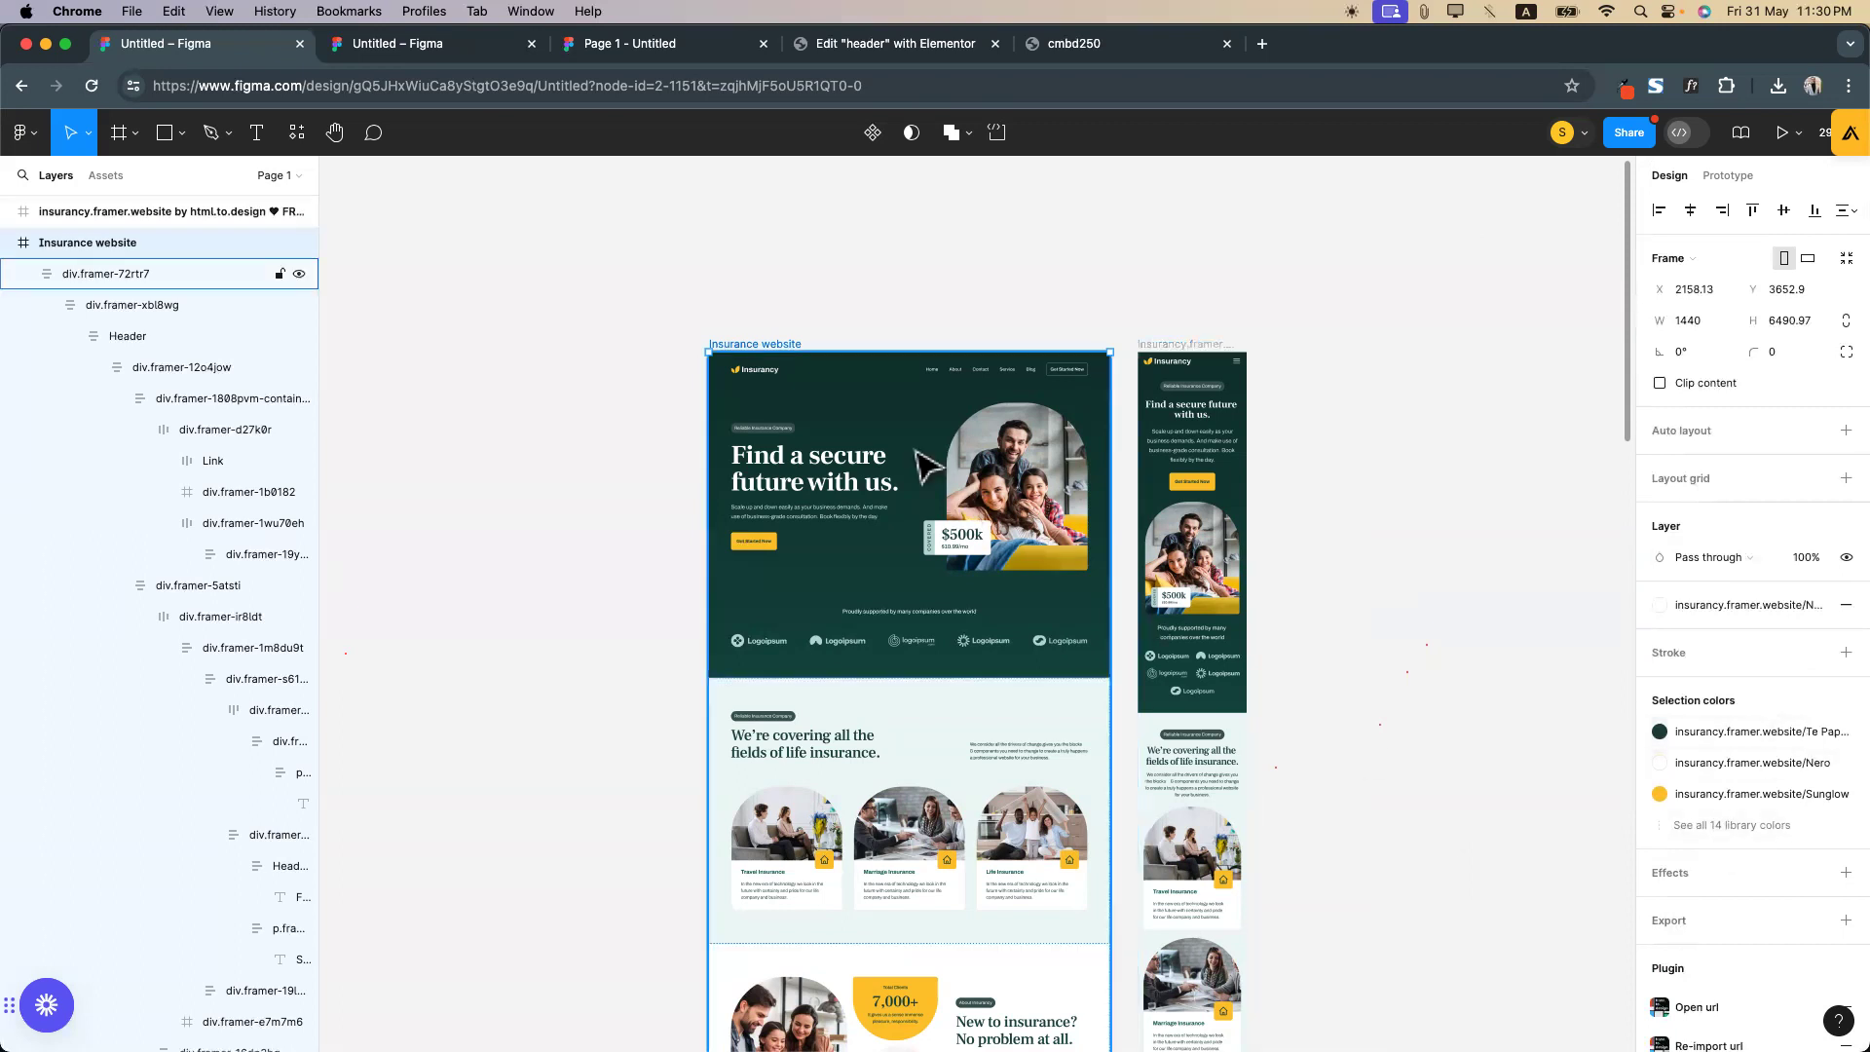
pyautogui.scroll(5, 880, 428)
# Select the full-width dark hero wrapper and review its colours, keeping the dark green background.
pyautogui.click(866, 387)
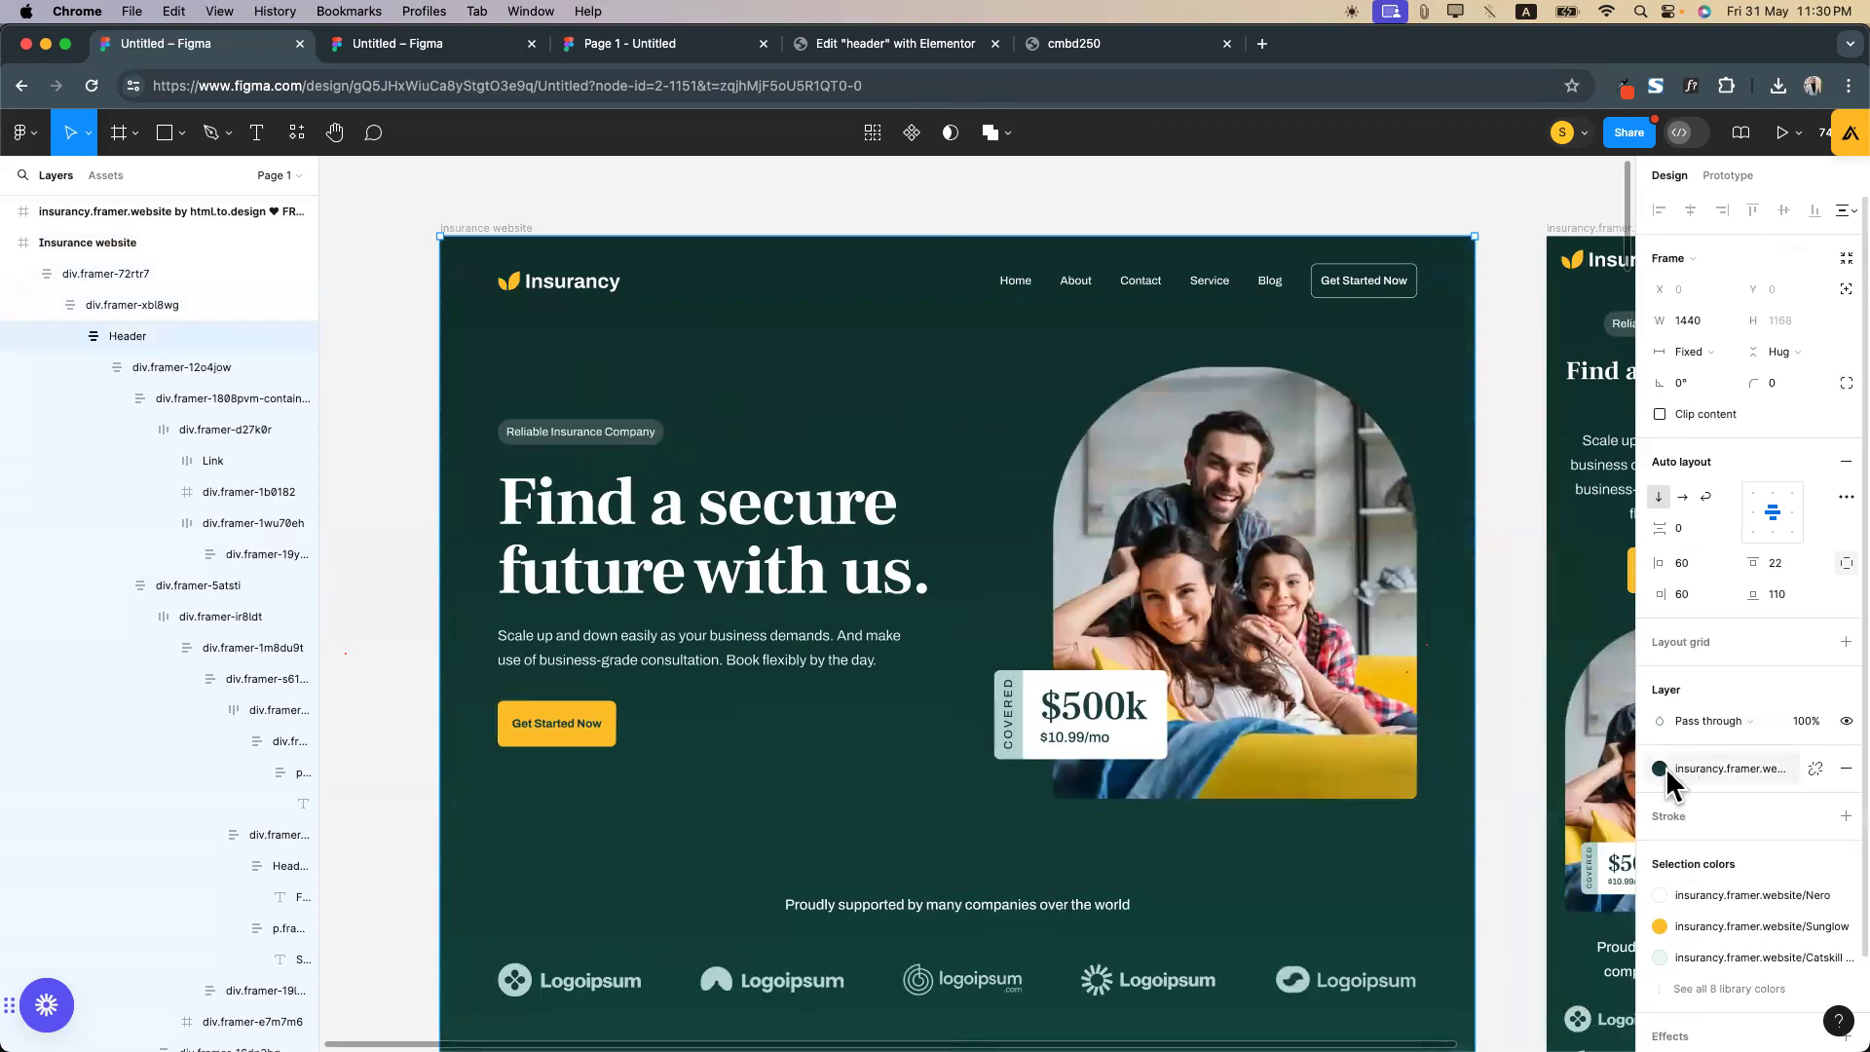
pyautogui.click(840, 399)
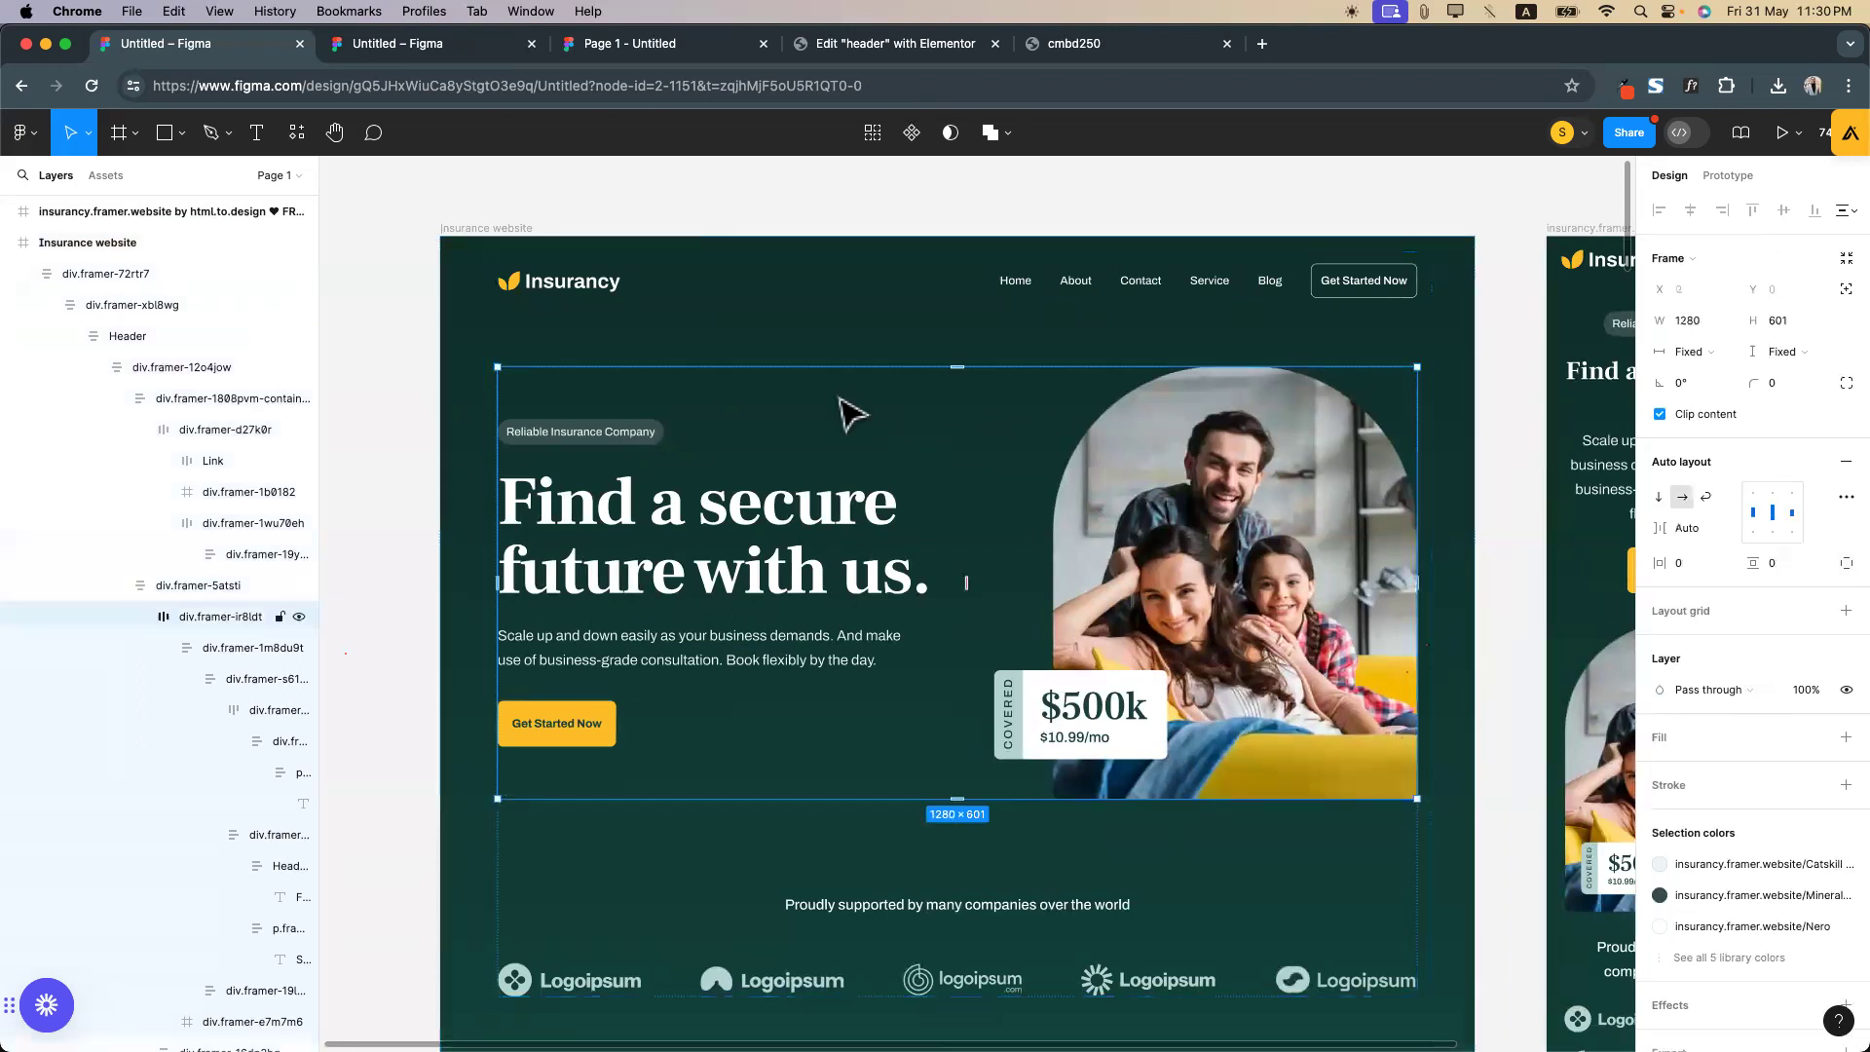
pyautogui.click(775, 314)
pyautogui.click(475, 263)
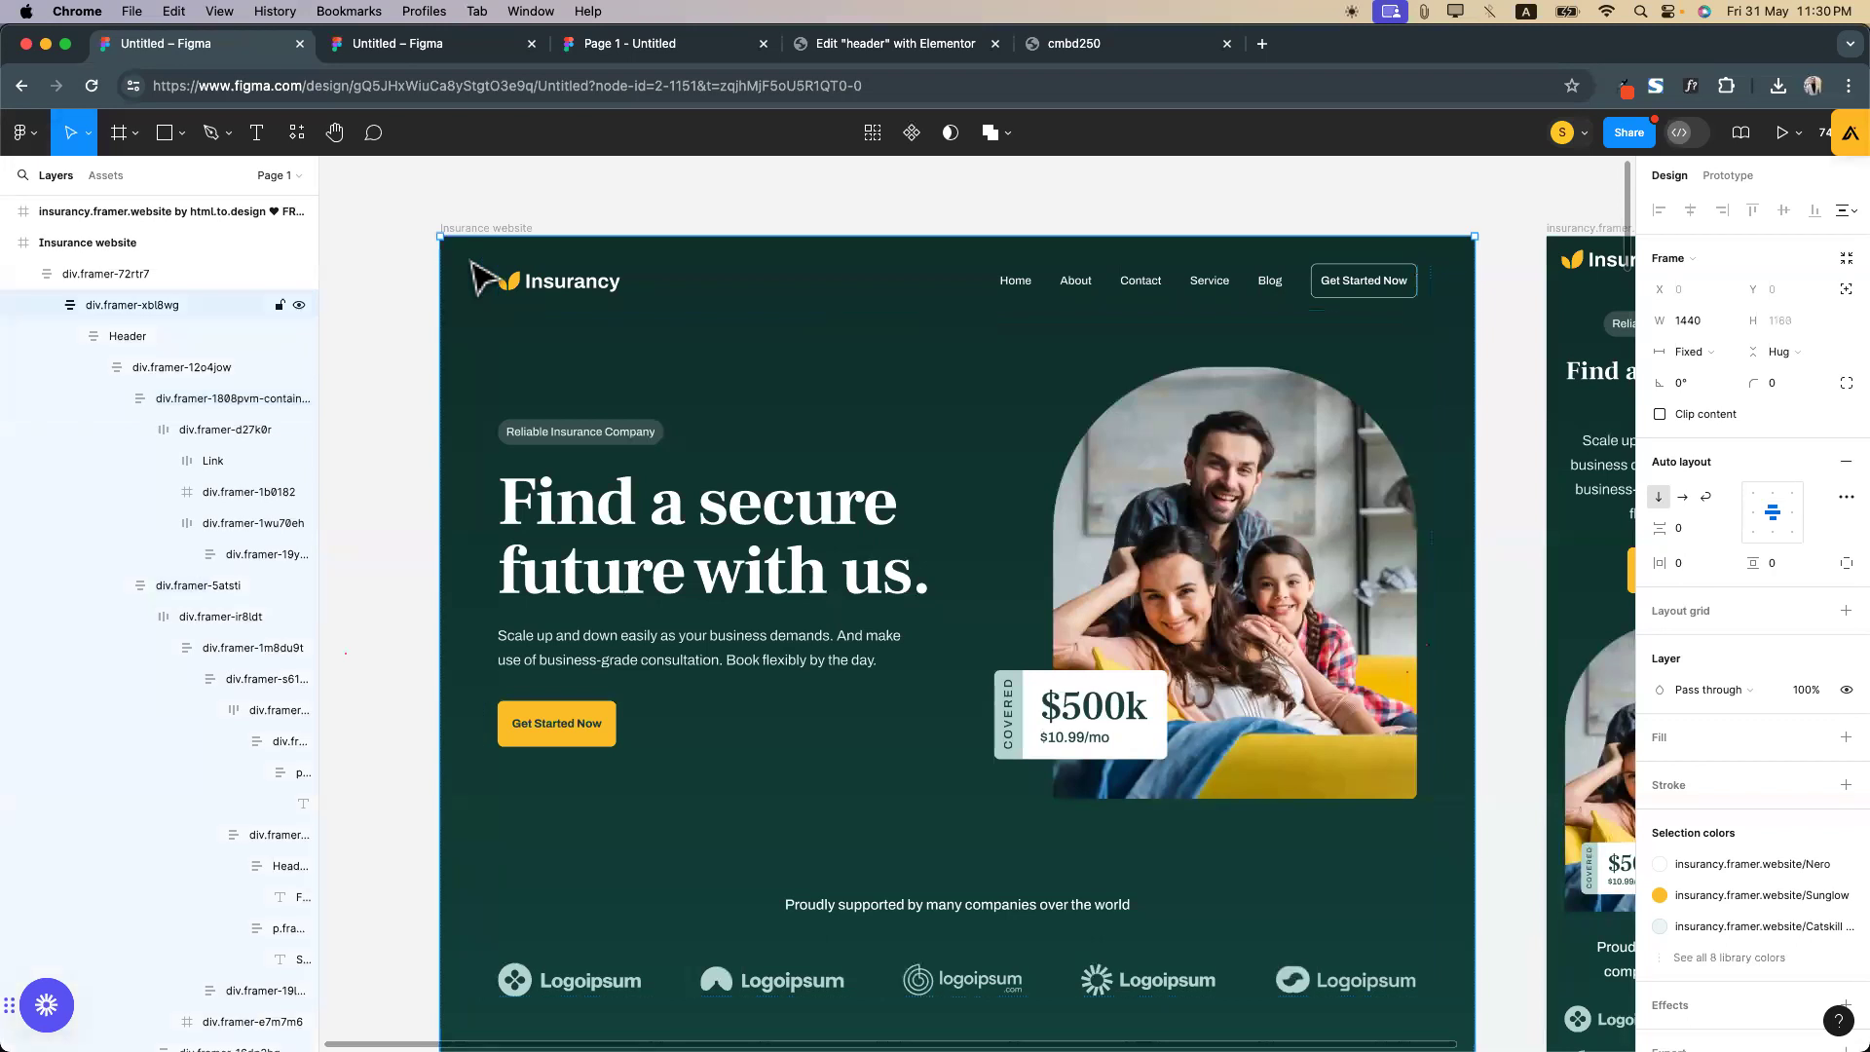
pyautogui.click(1722, 883)
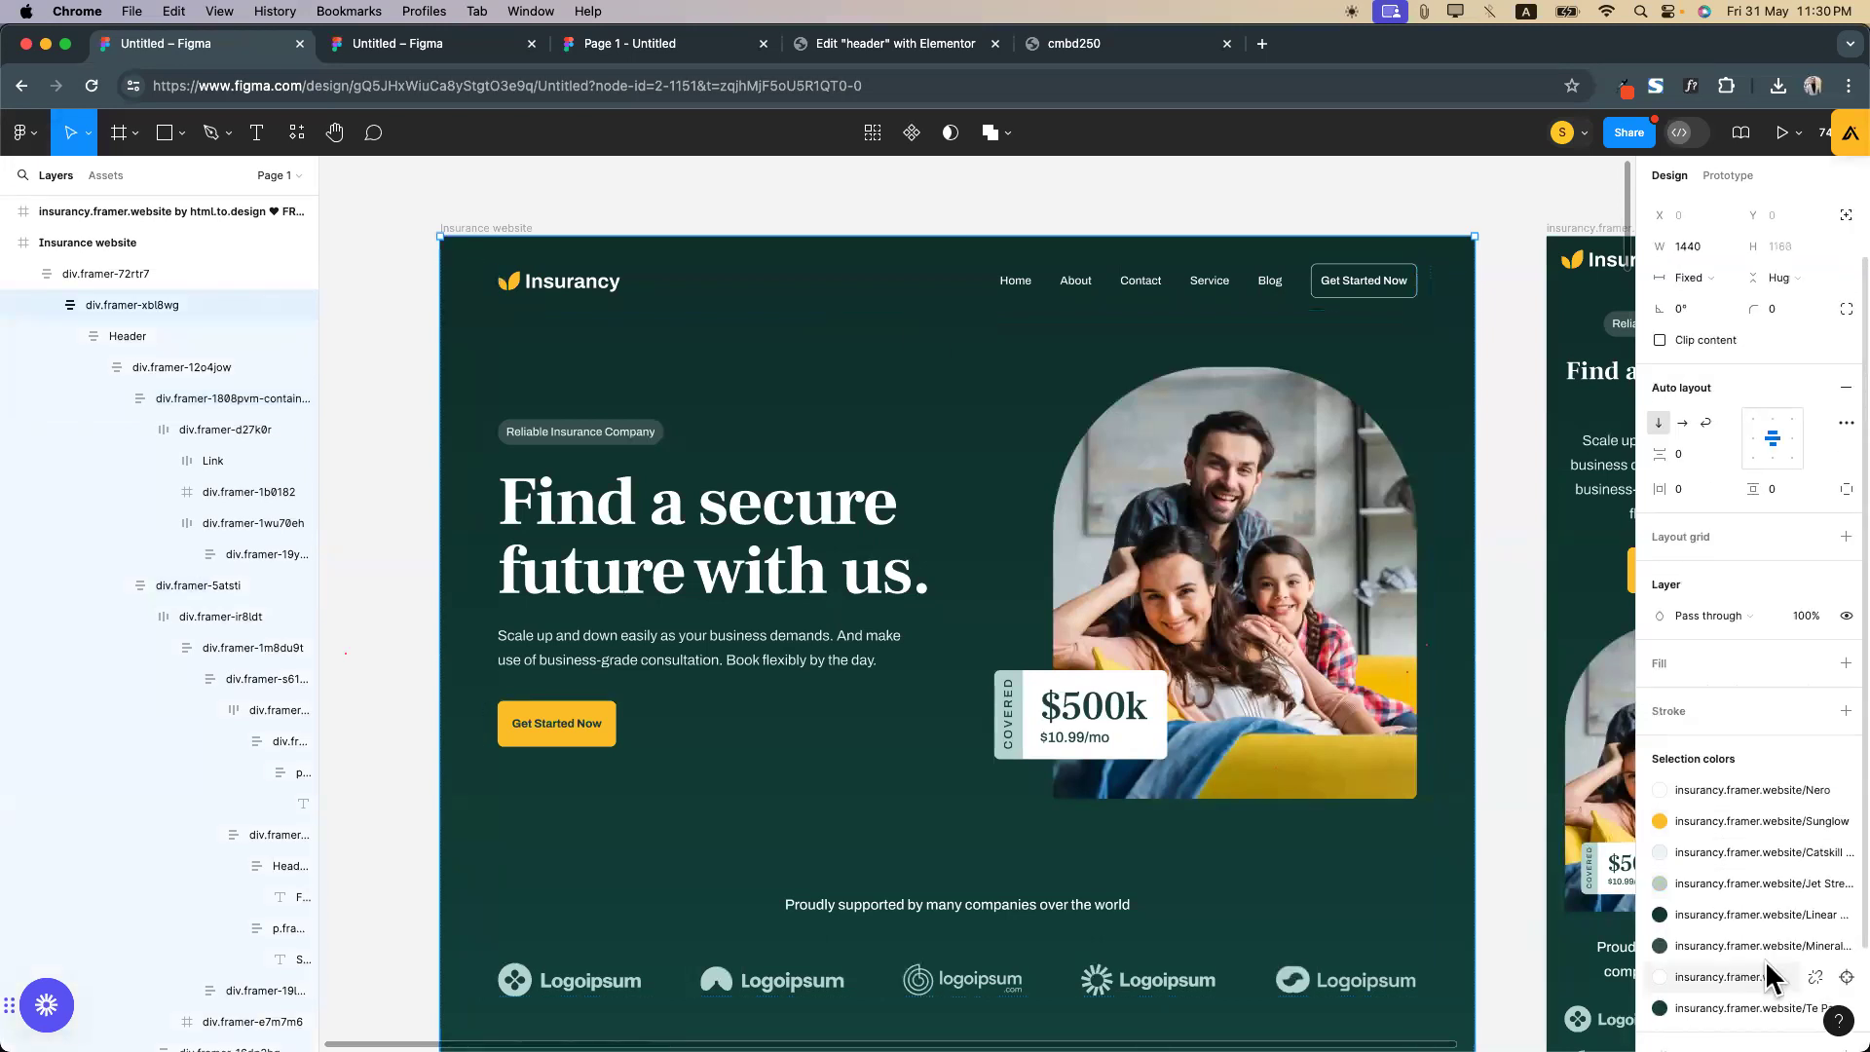
pyautogui.scroll(-2, 1763, 964)
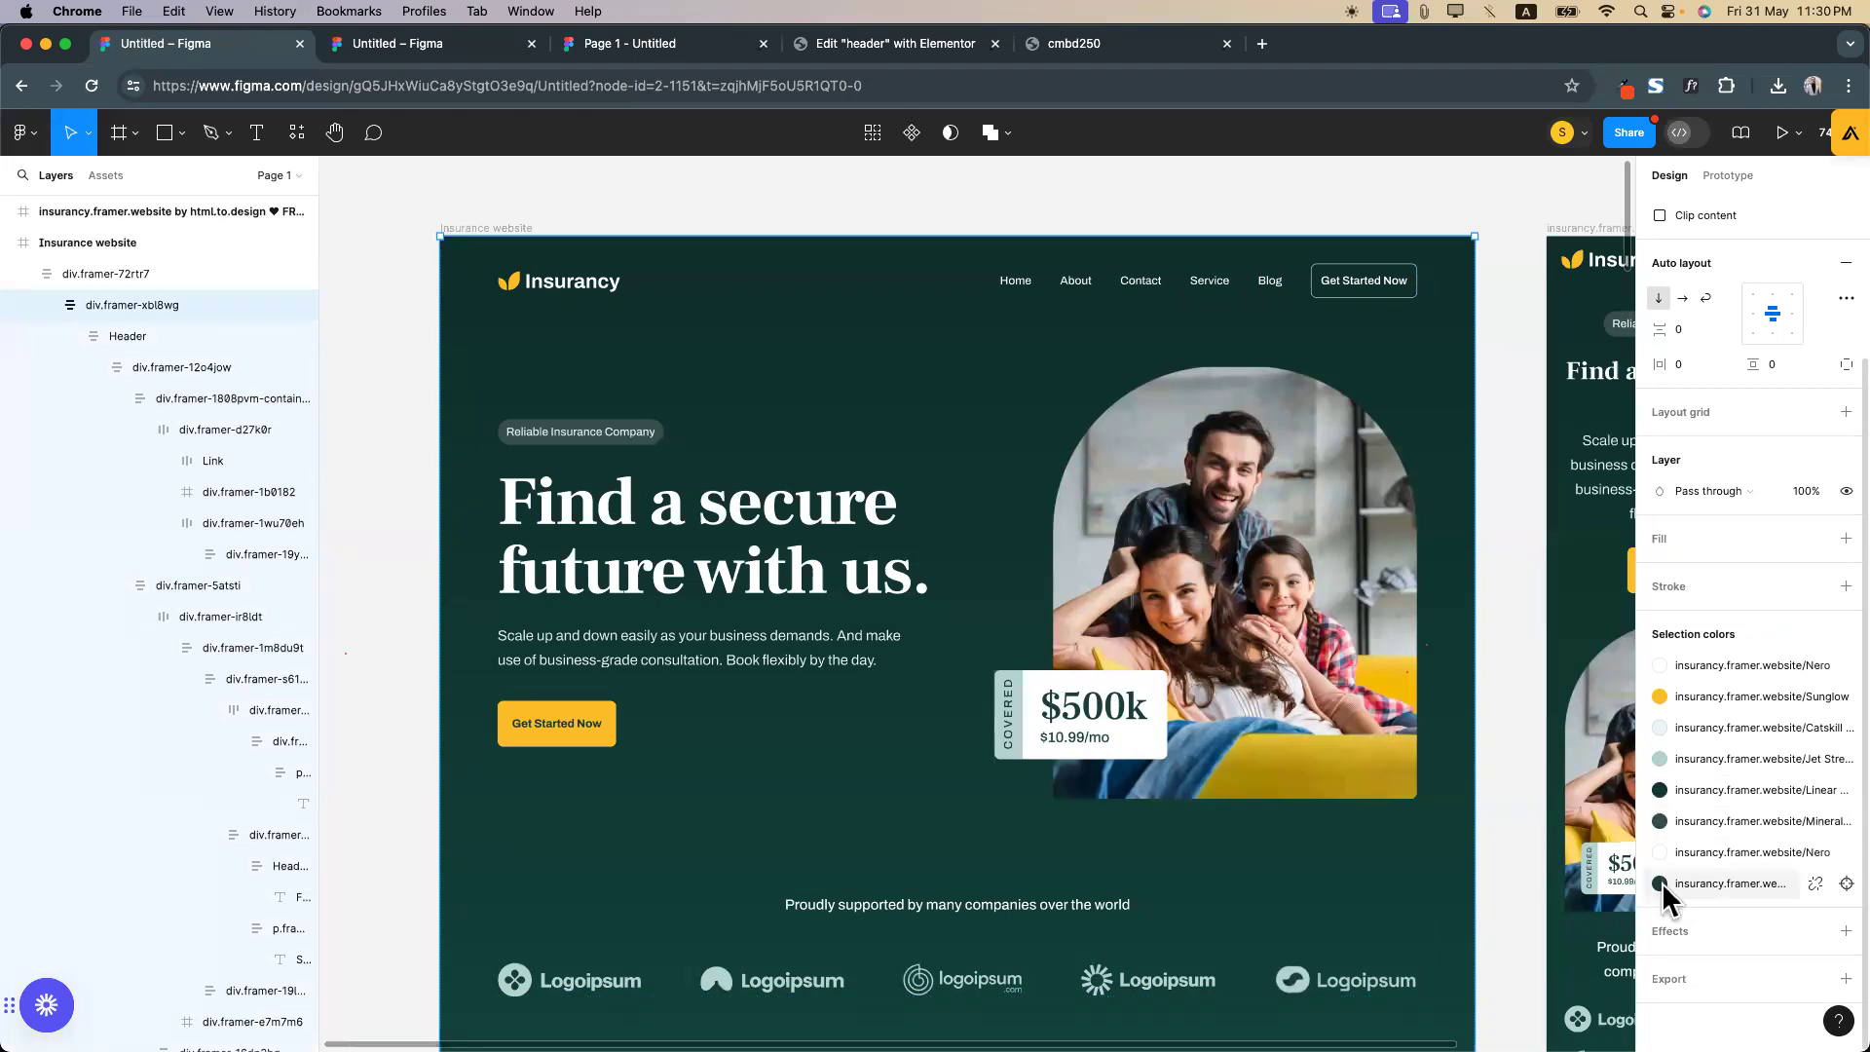
pyautogui.click(1657, 789)
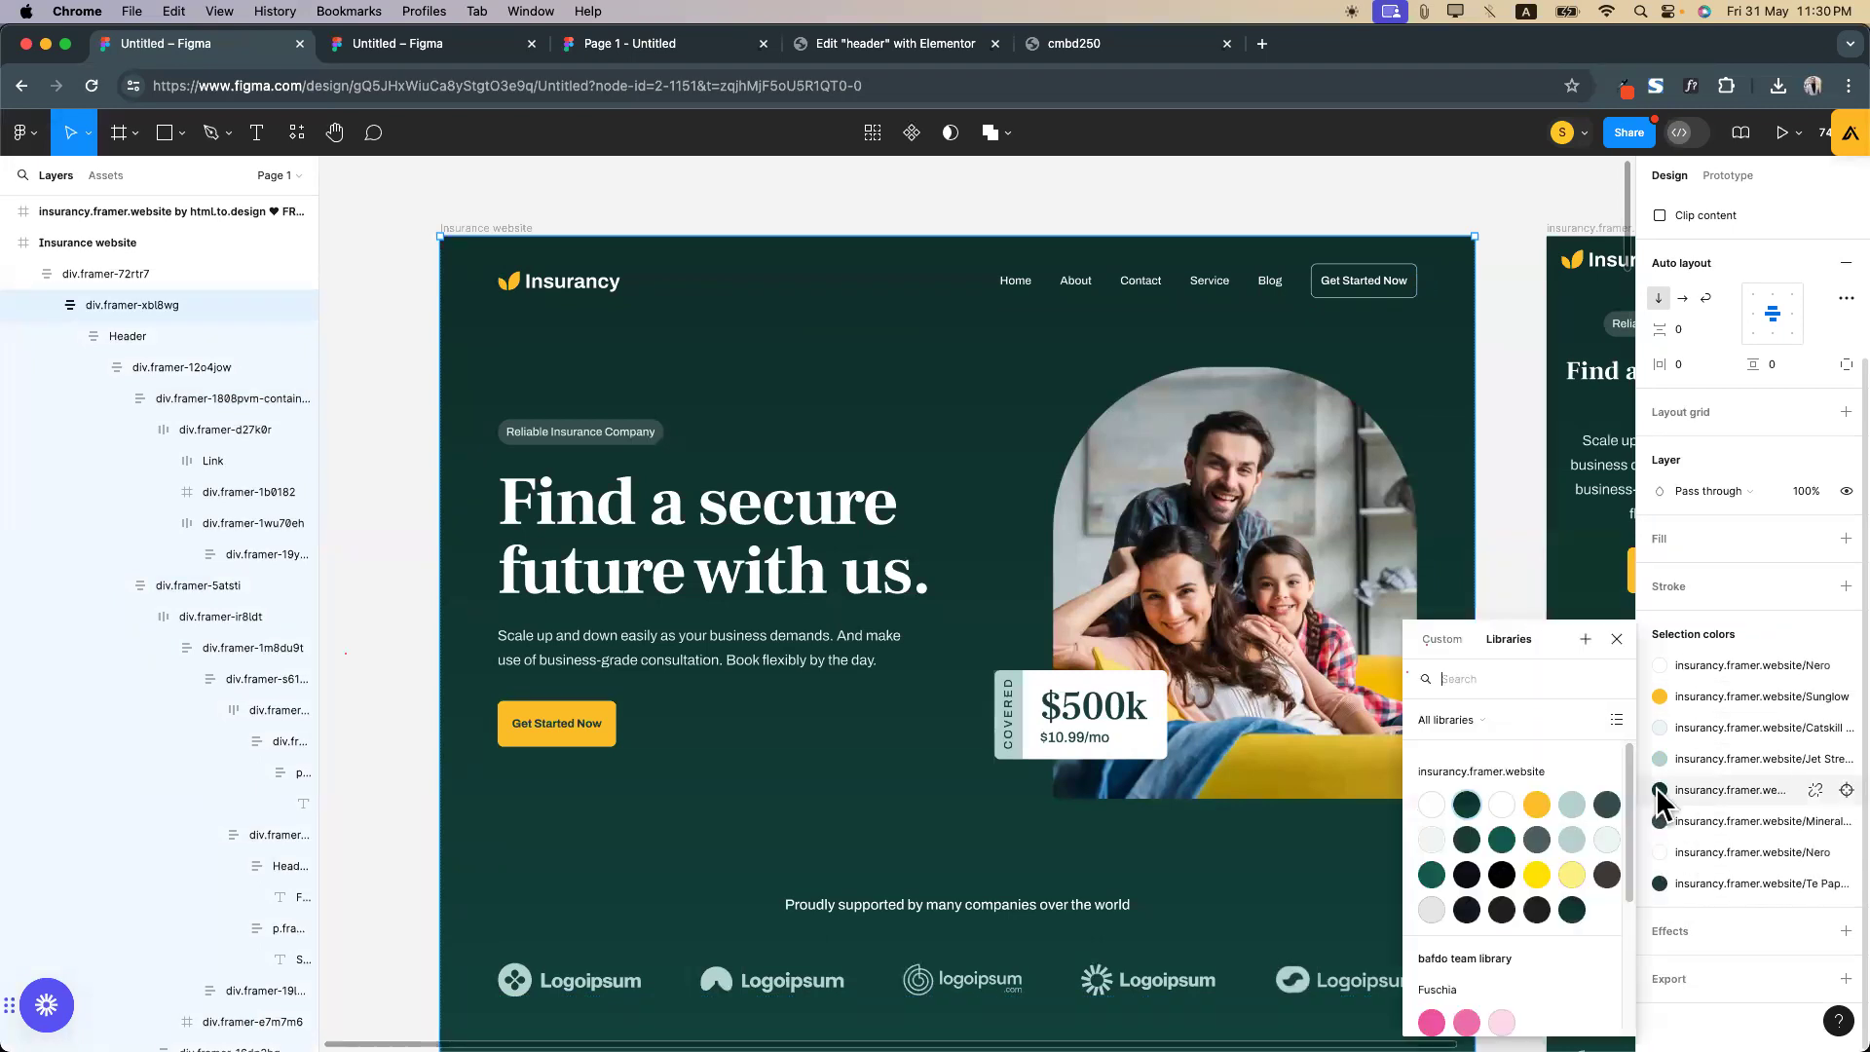
pyautogui.click(1602, 805)
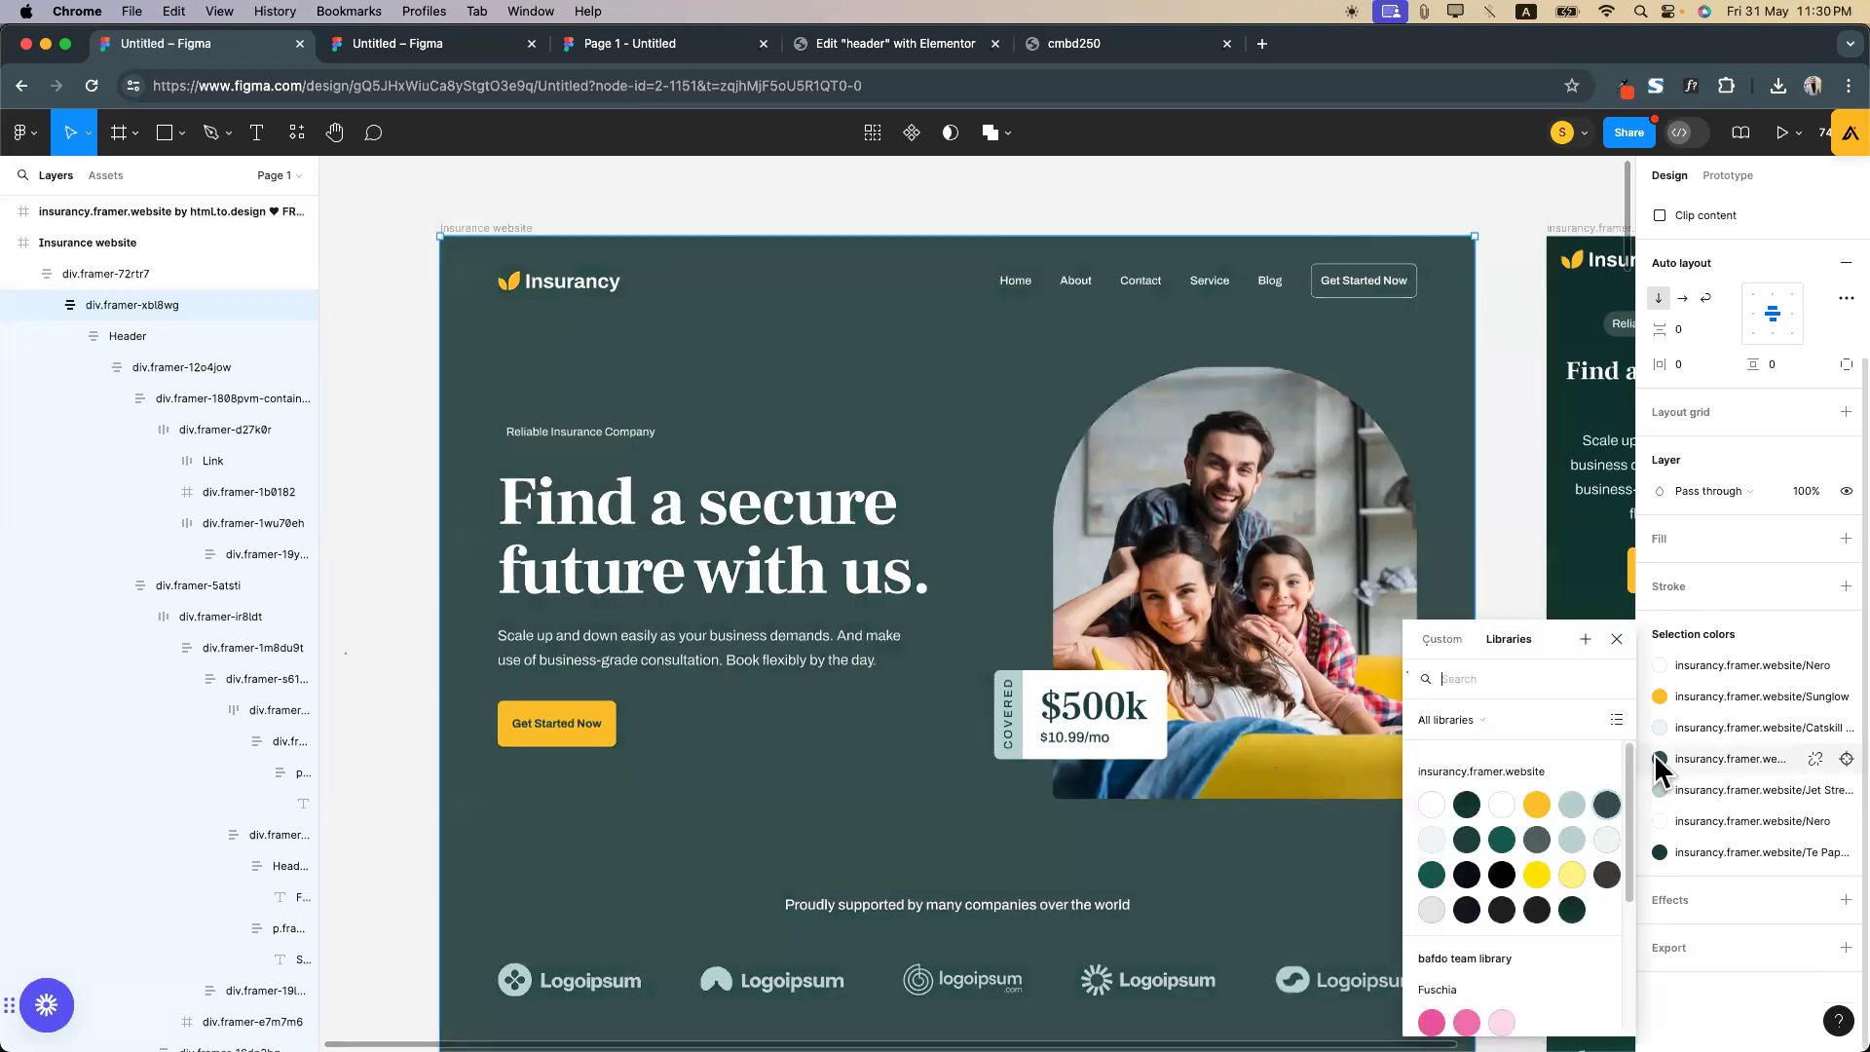
pyautogui.click(1461, 807)
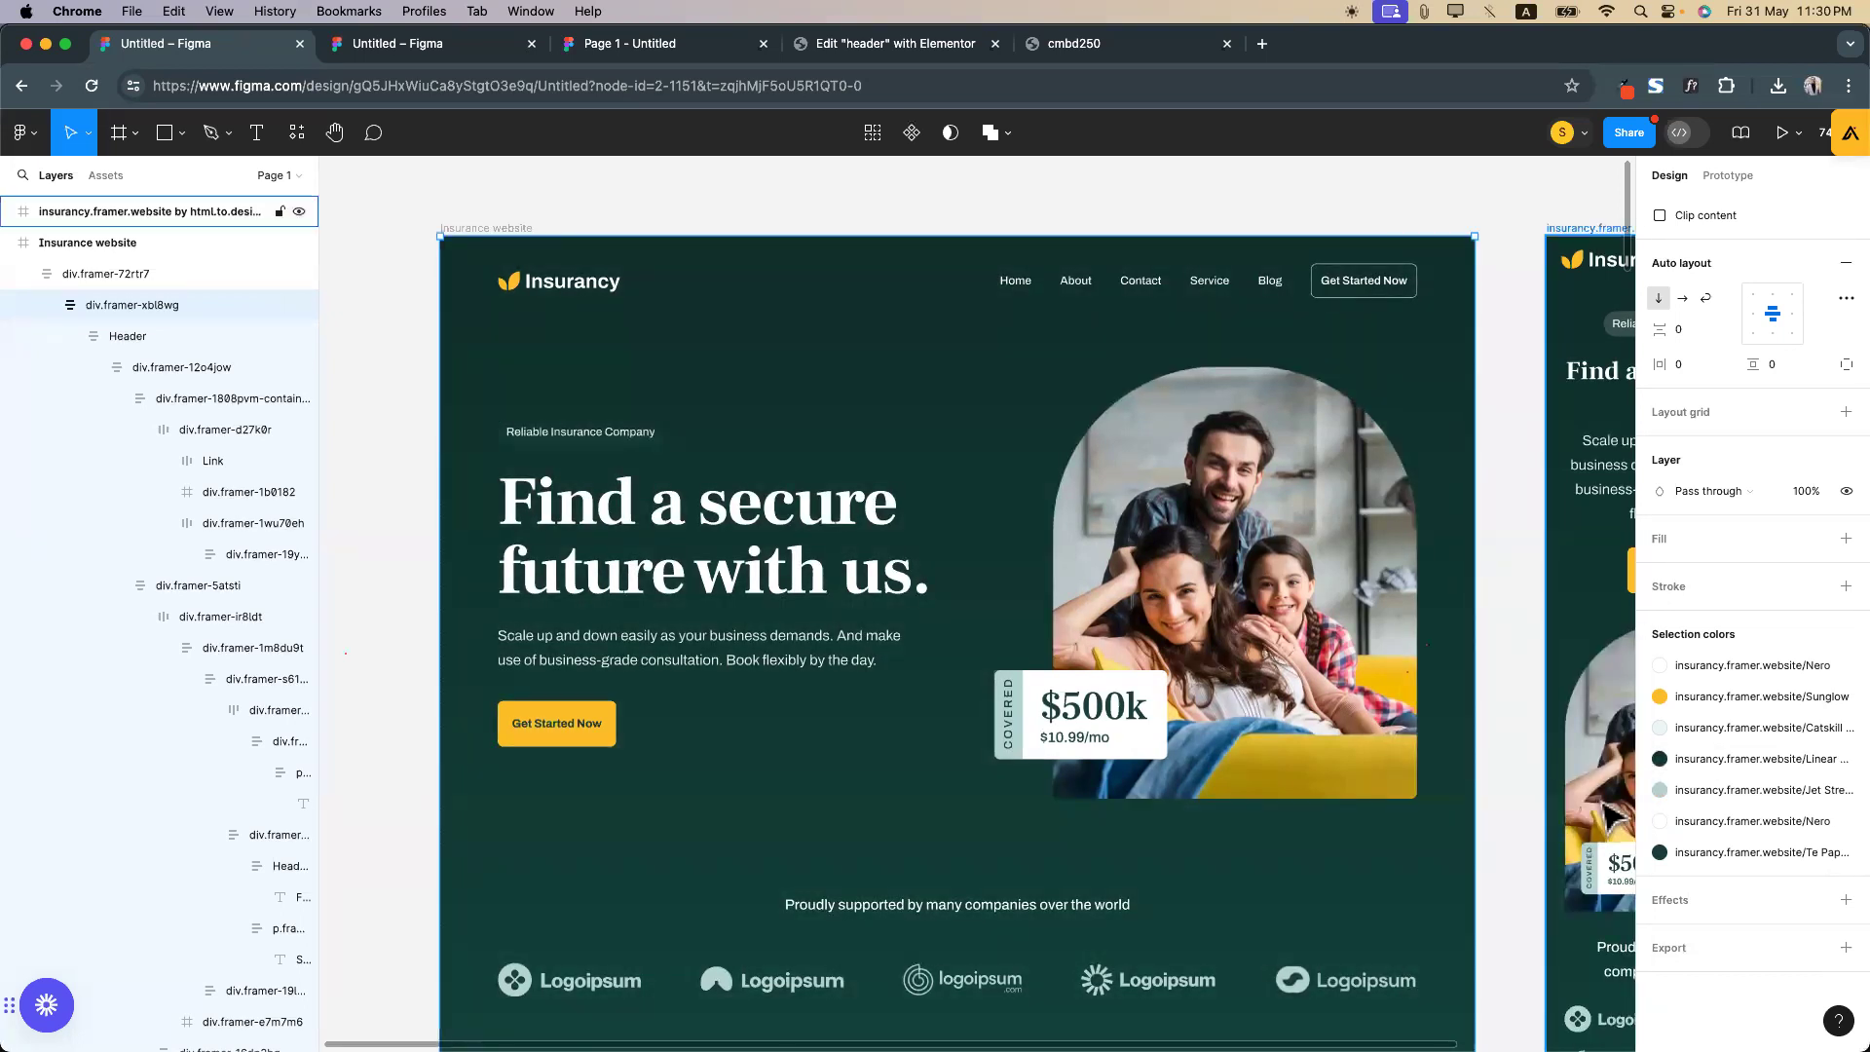
# Detach the hero's linear gradient and copy its end-stop hex 114B43.
pyautogui.click(1816, 759)
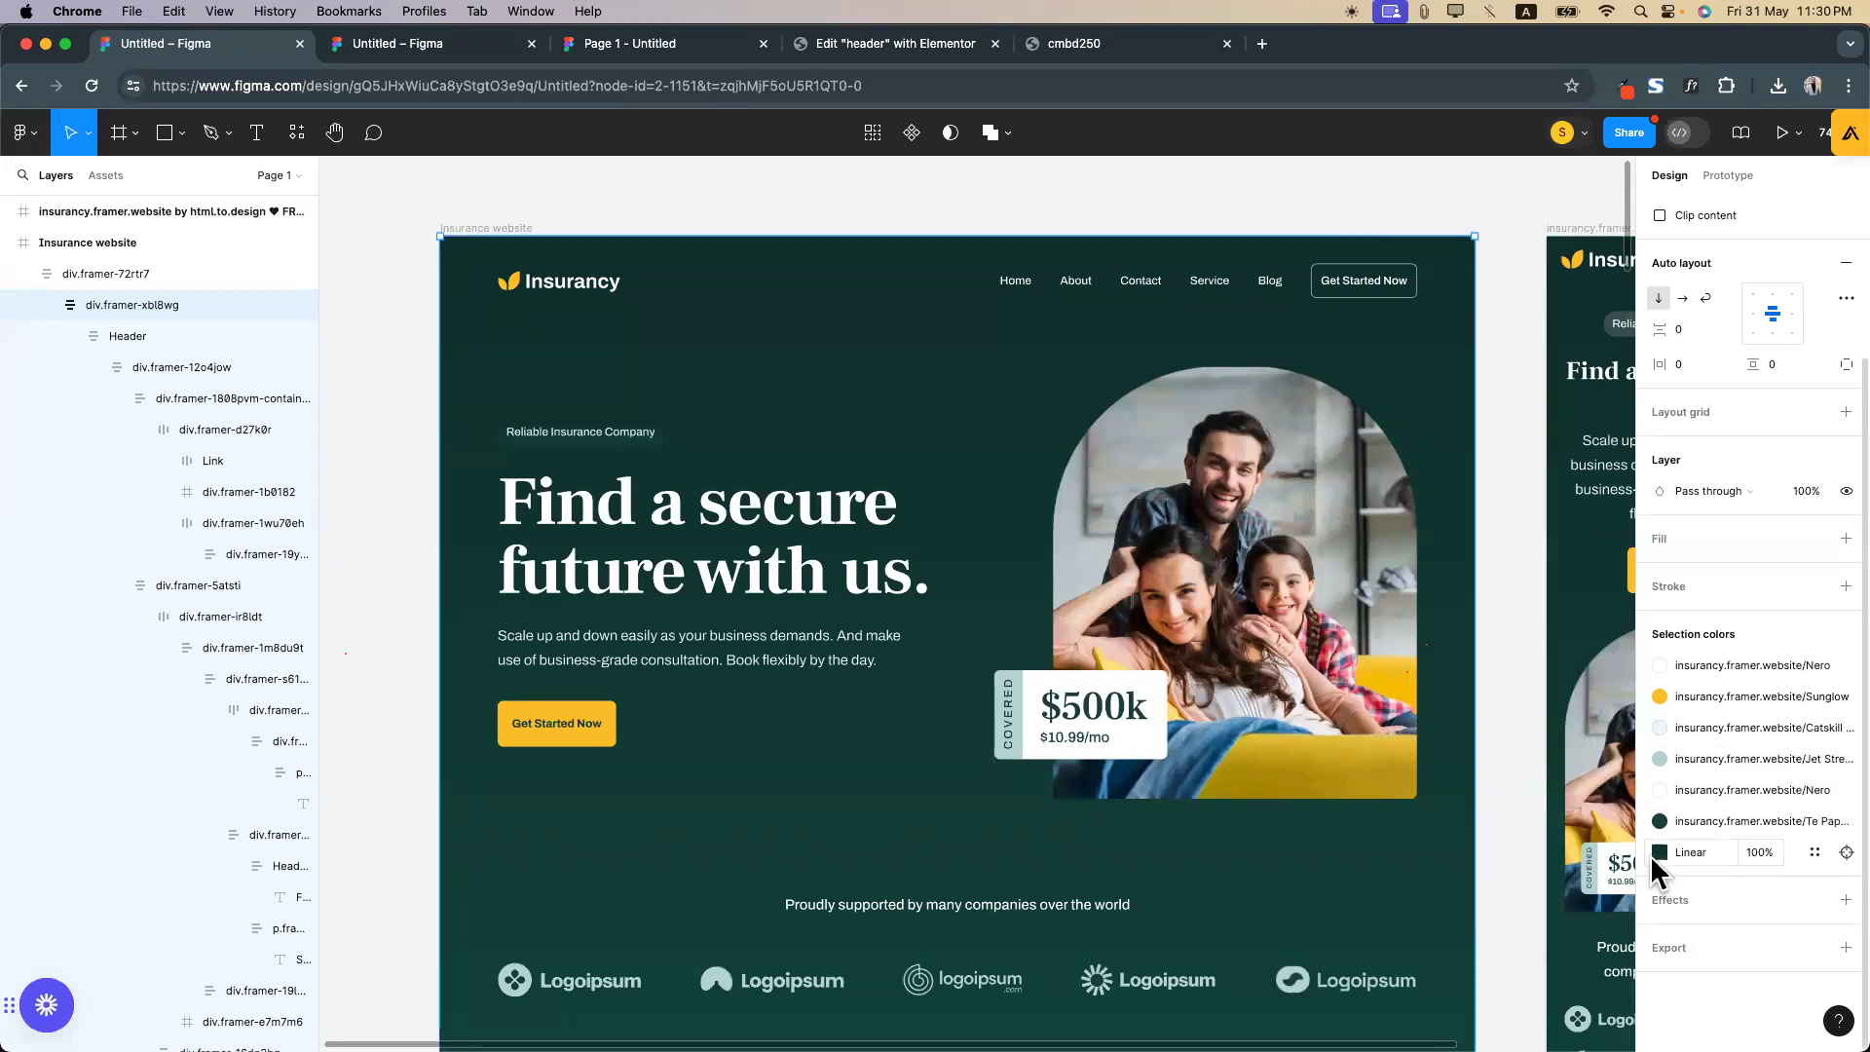
pyautogui.click(1659, 853)
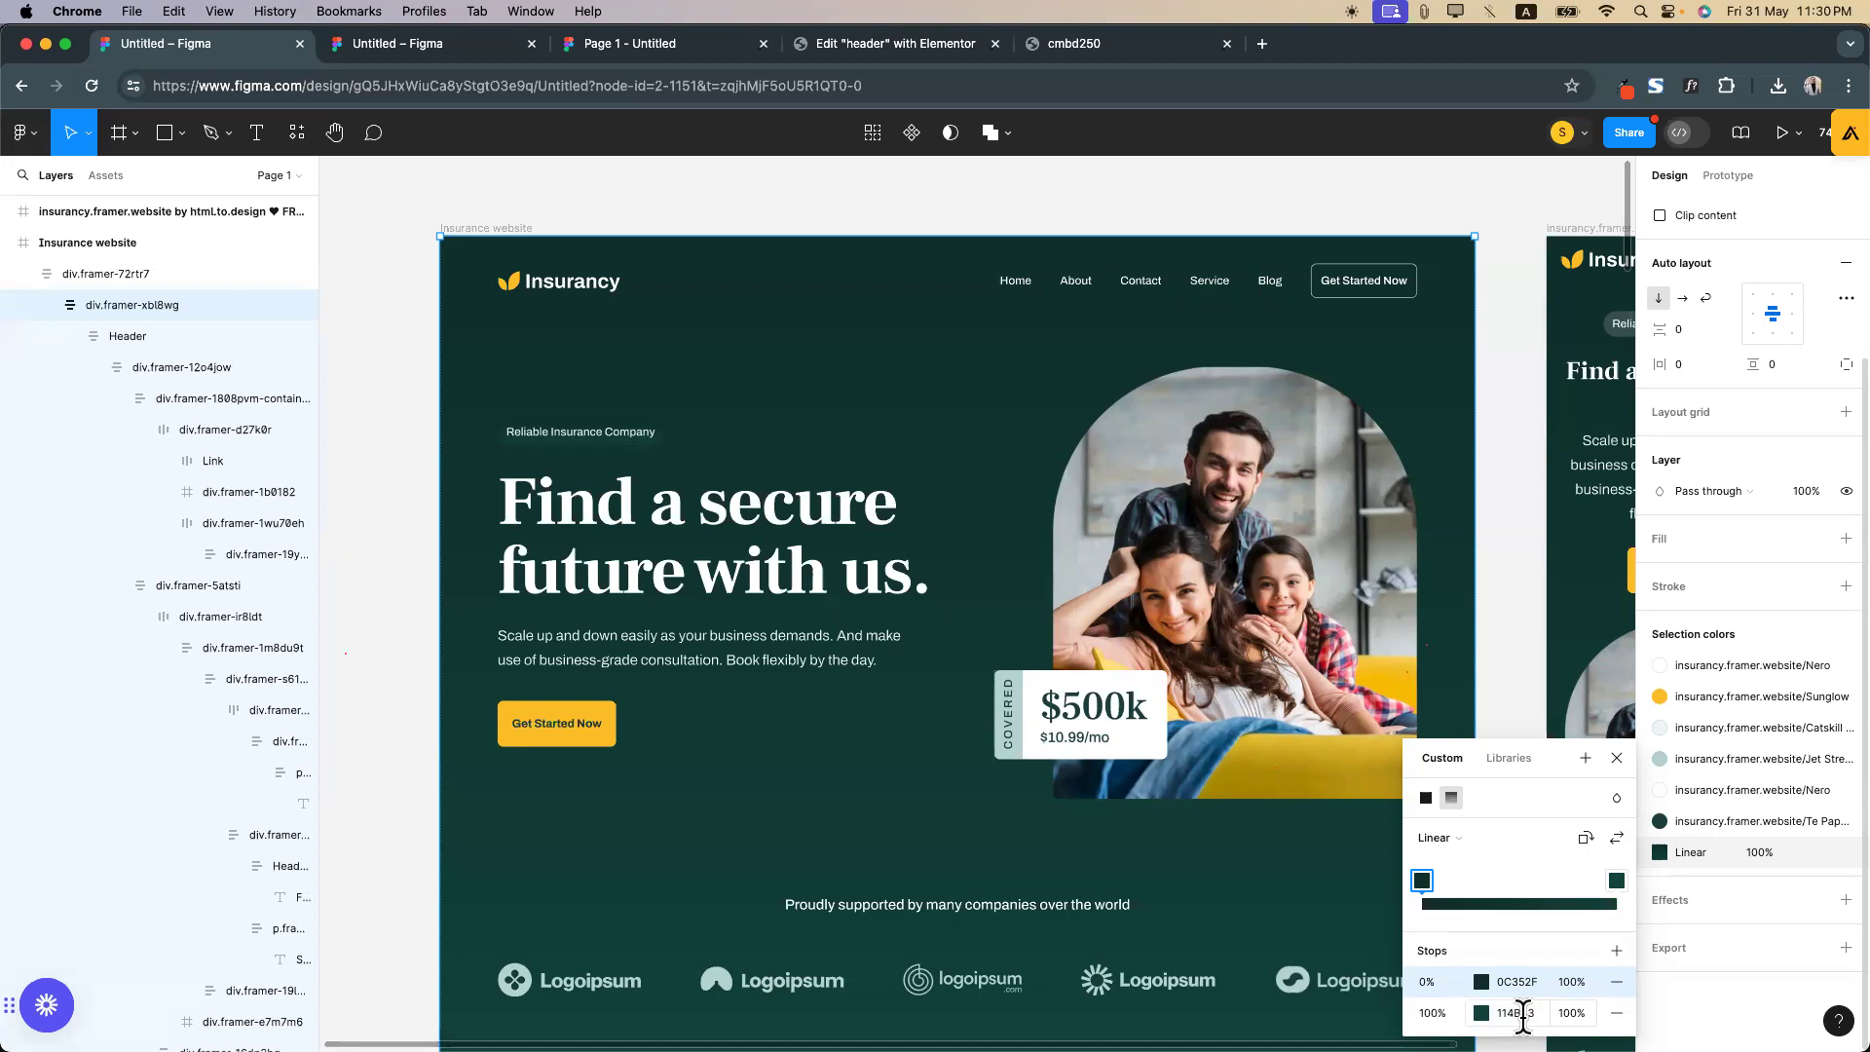
pyautogui.click(1523, 1013)
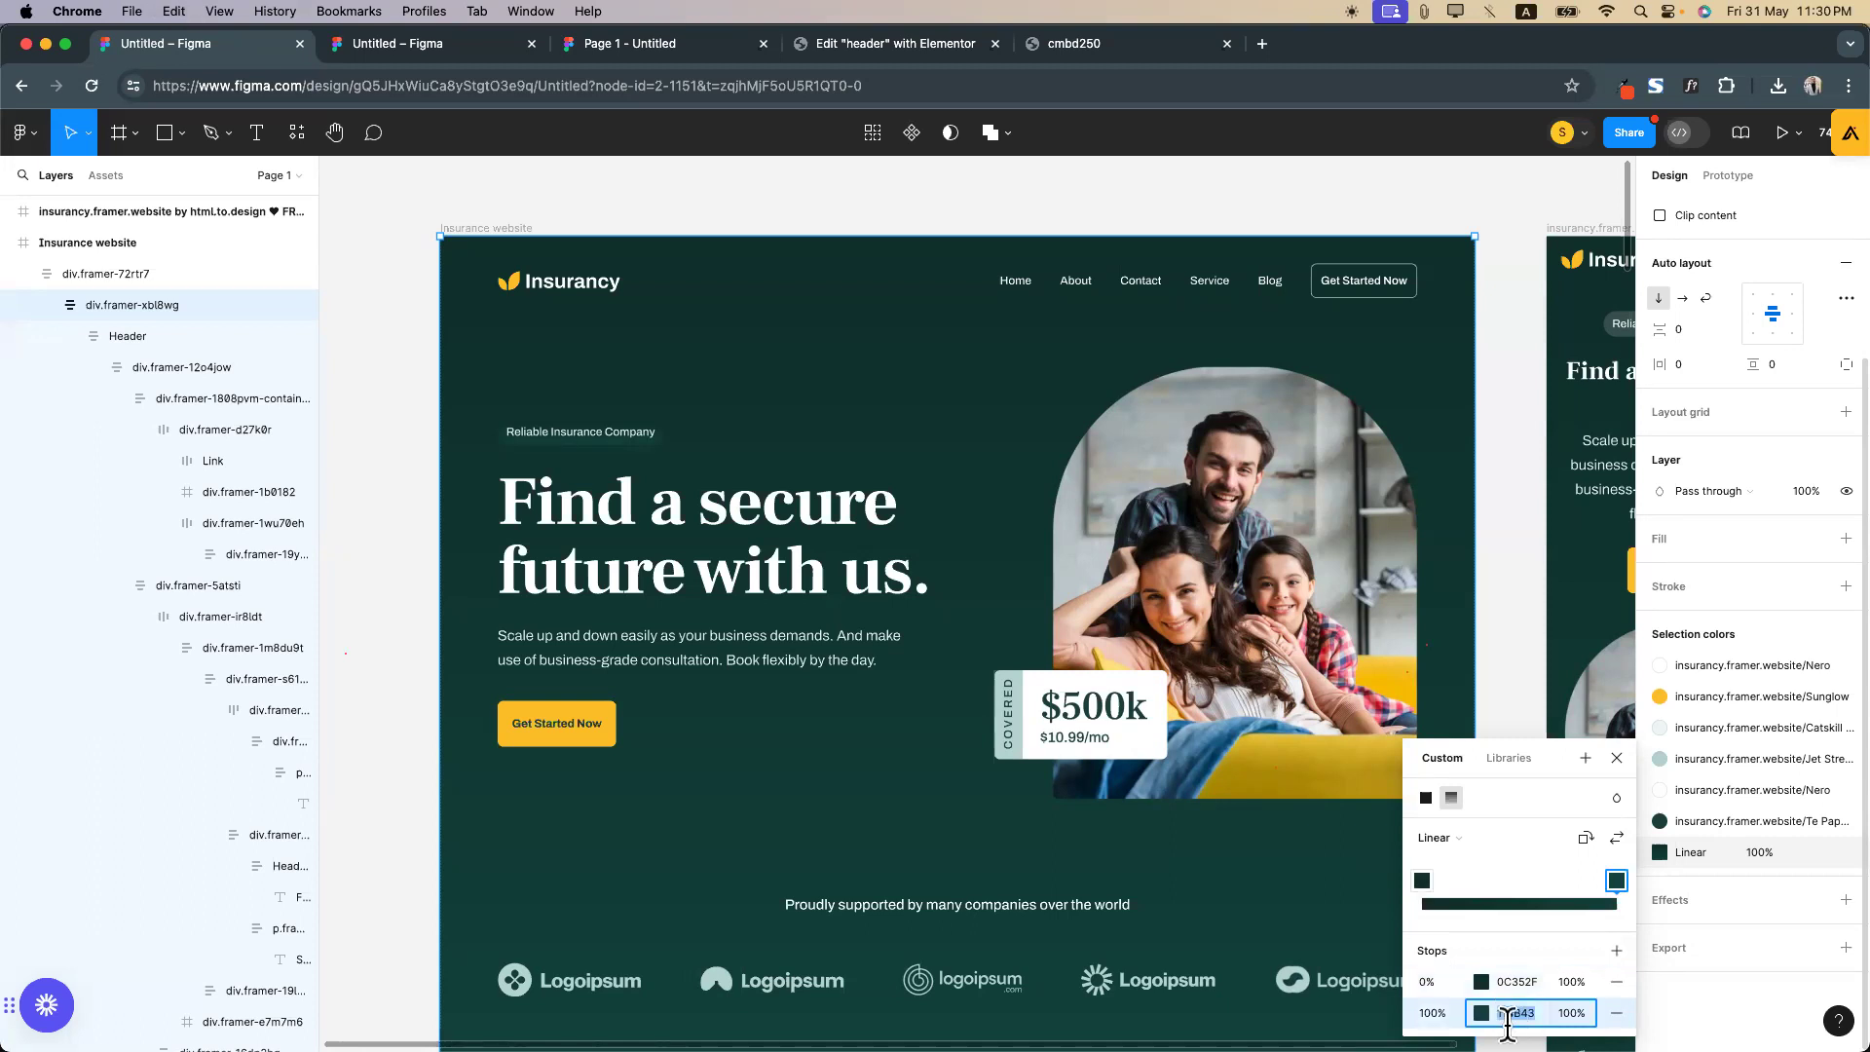
pyautogui.click(438, 47)
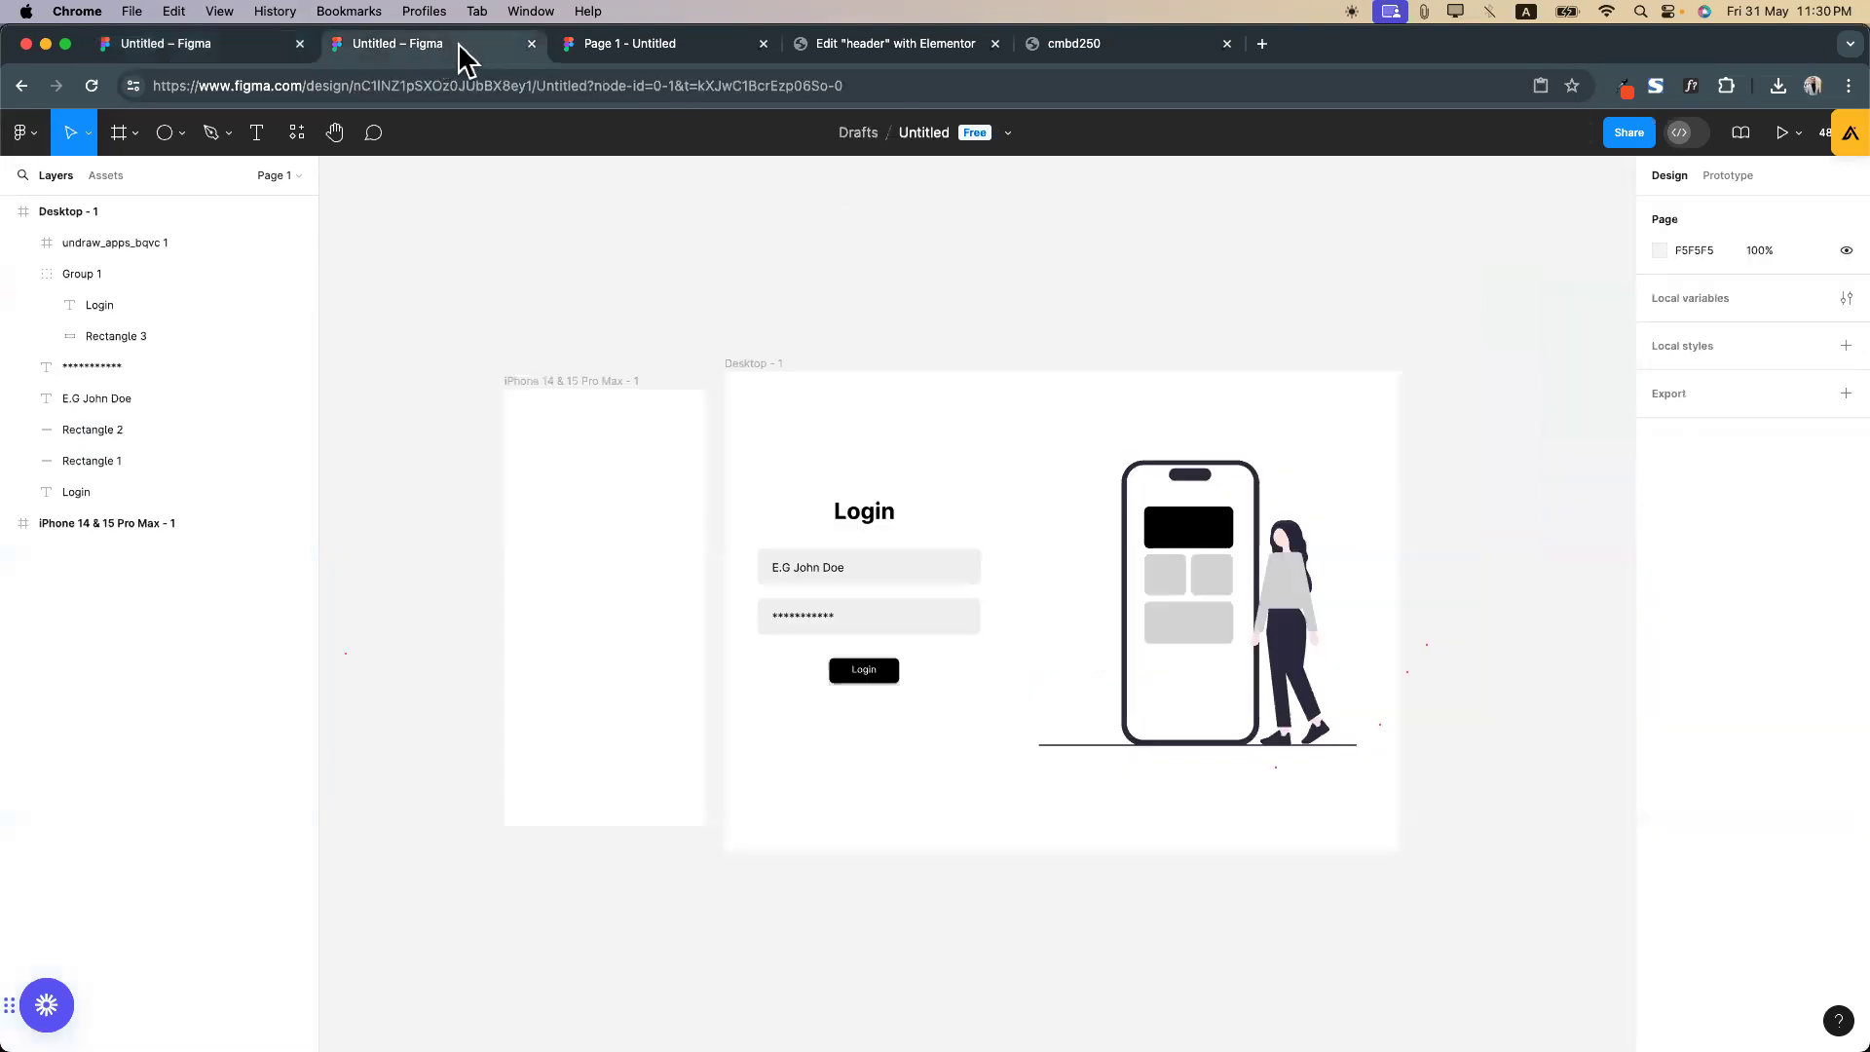
pyautogui.click(242, 48)
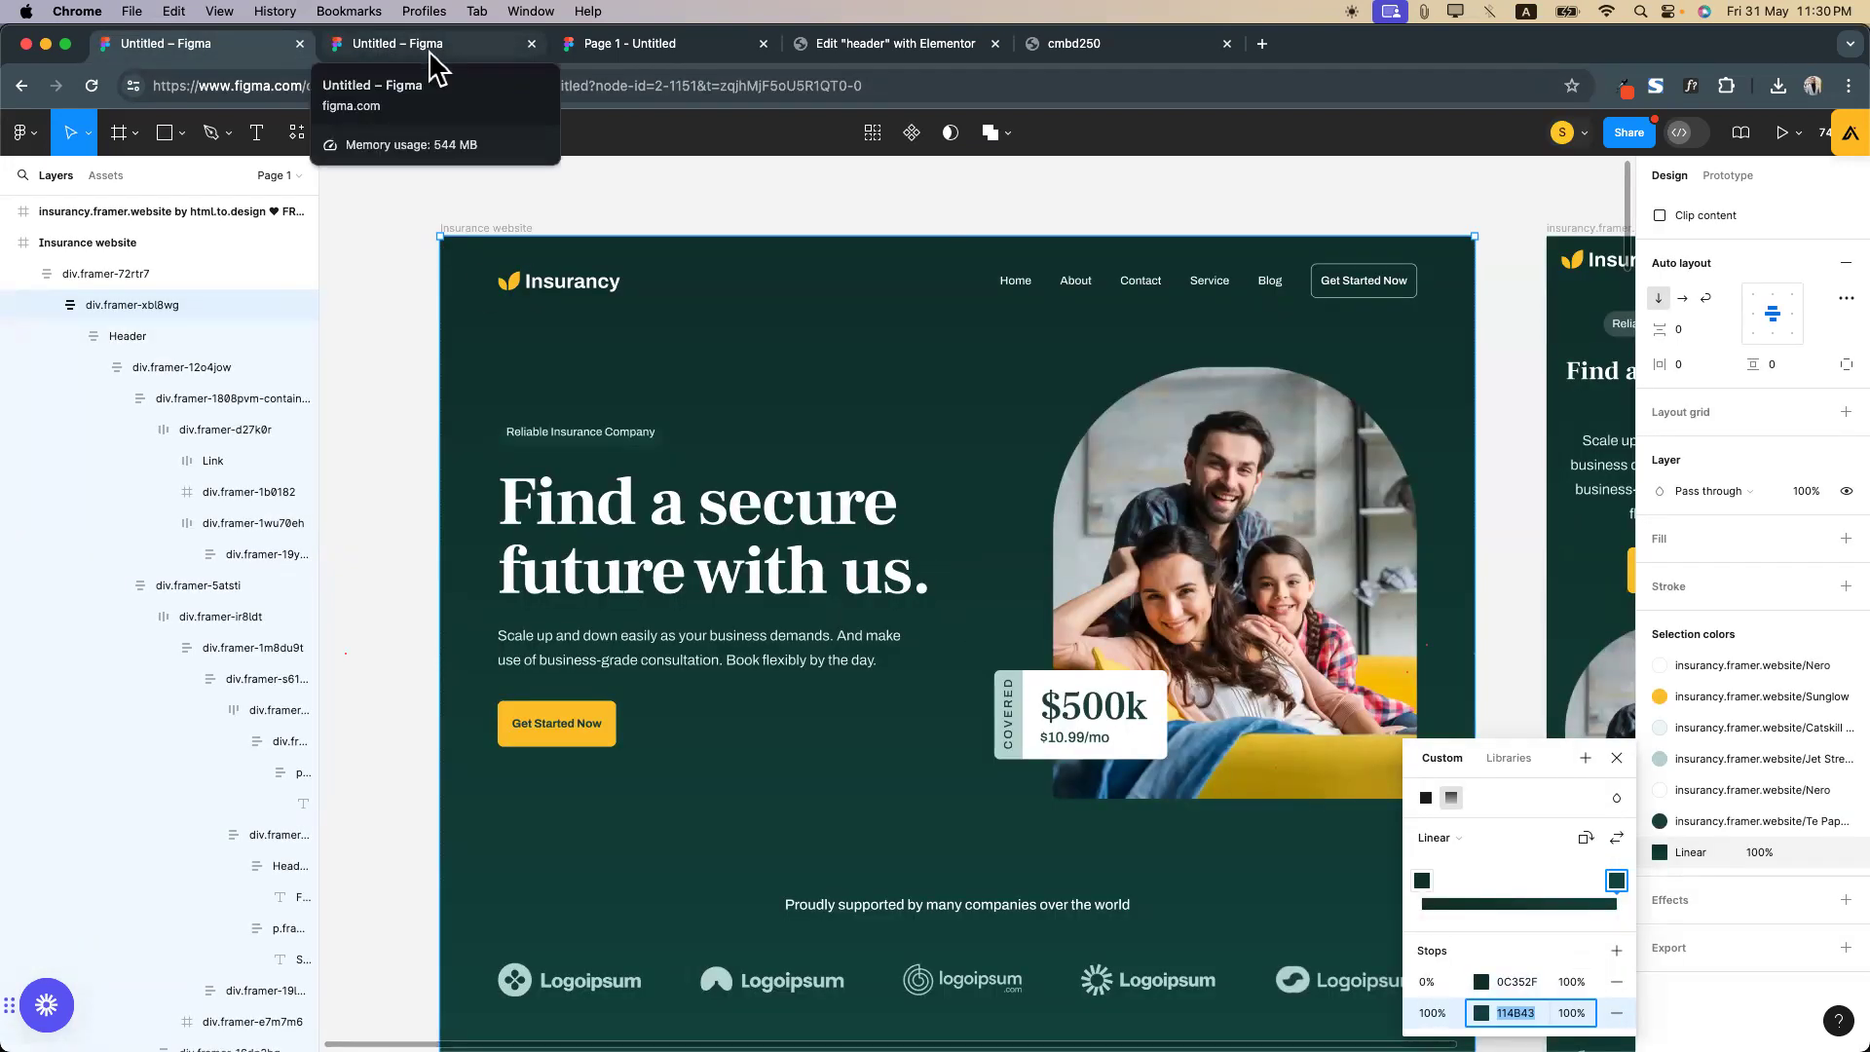
pyautogui.scroll(-5, 772, 752)
pyautogui.scroll(6, 769, 745)
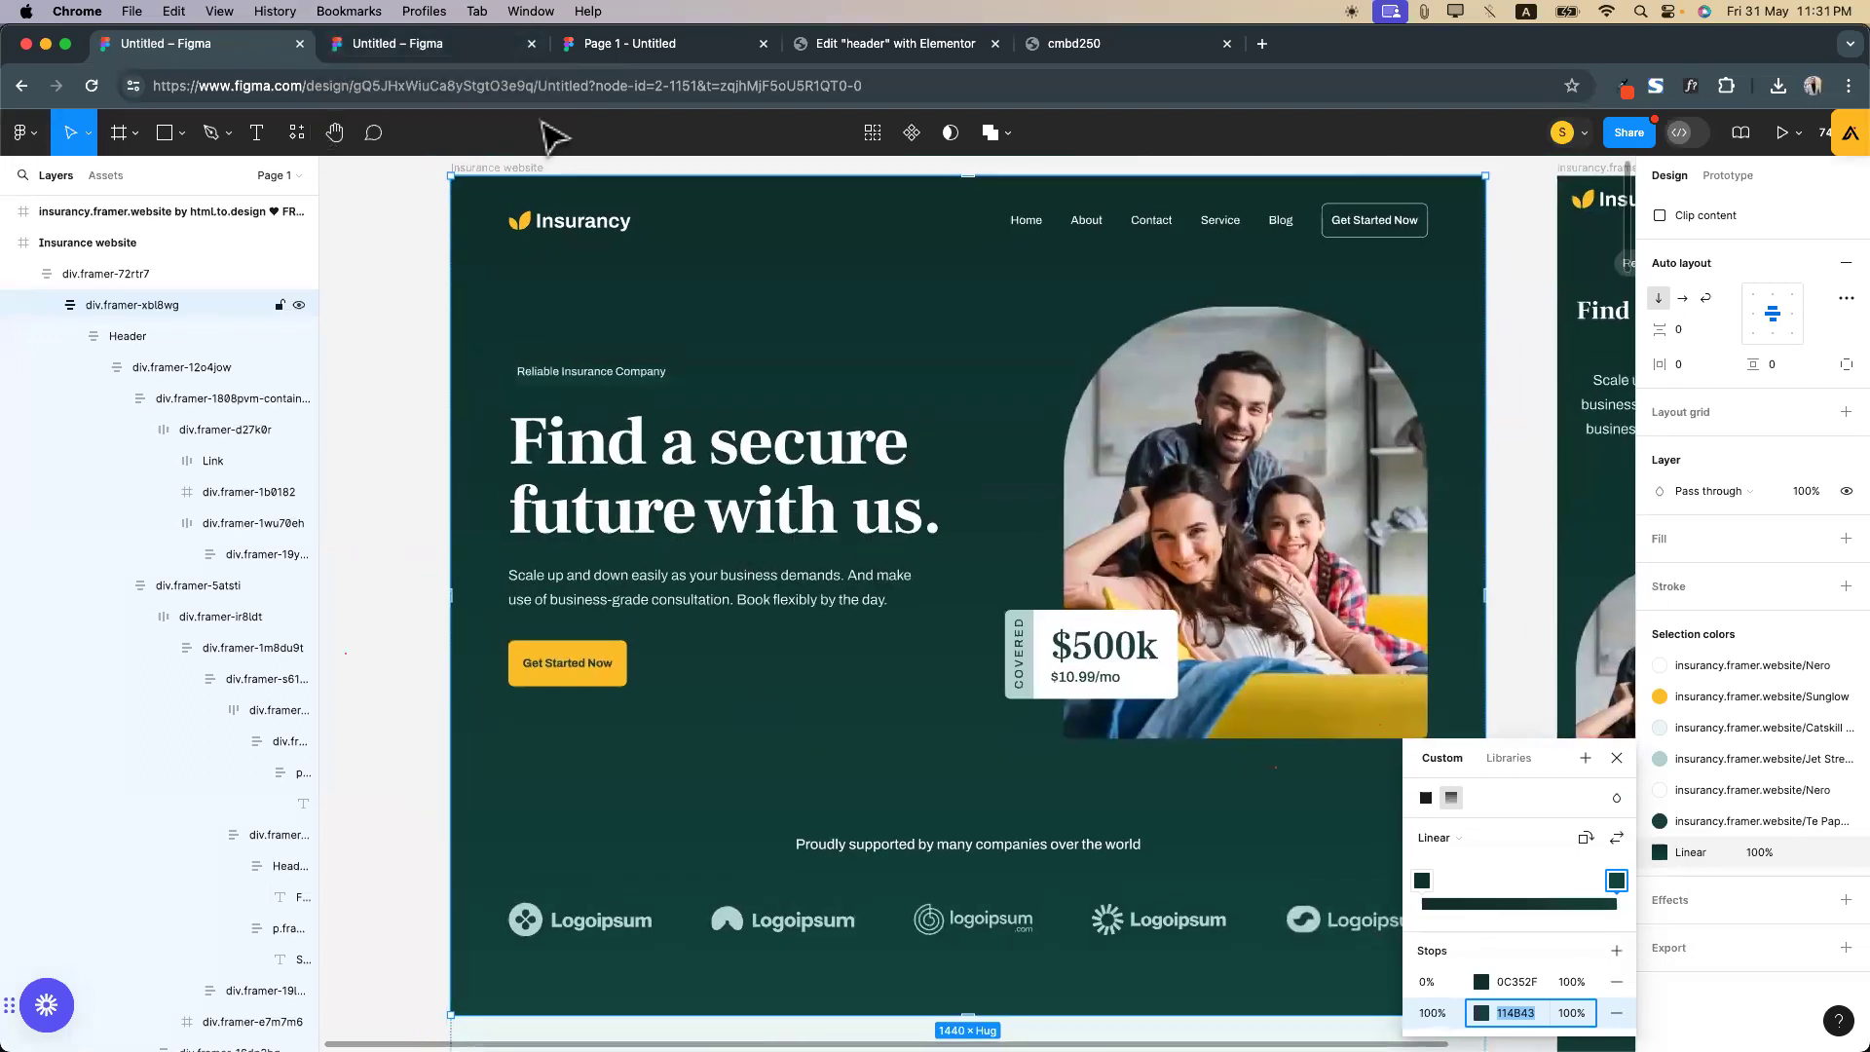
# Paste 114B43 into Elementor's Primary global colour, then return to Figma.
pyautogui.click(453, 48)
pyautogui.click(634, 60)
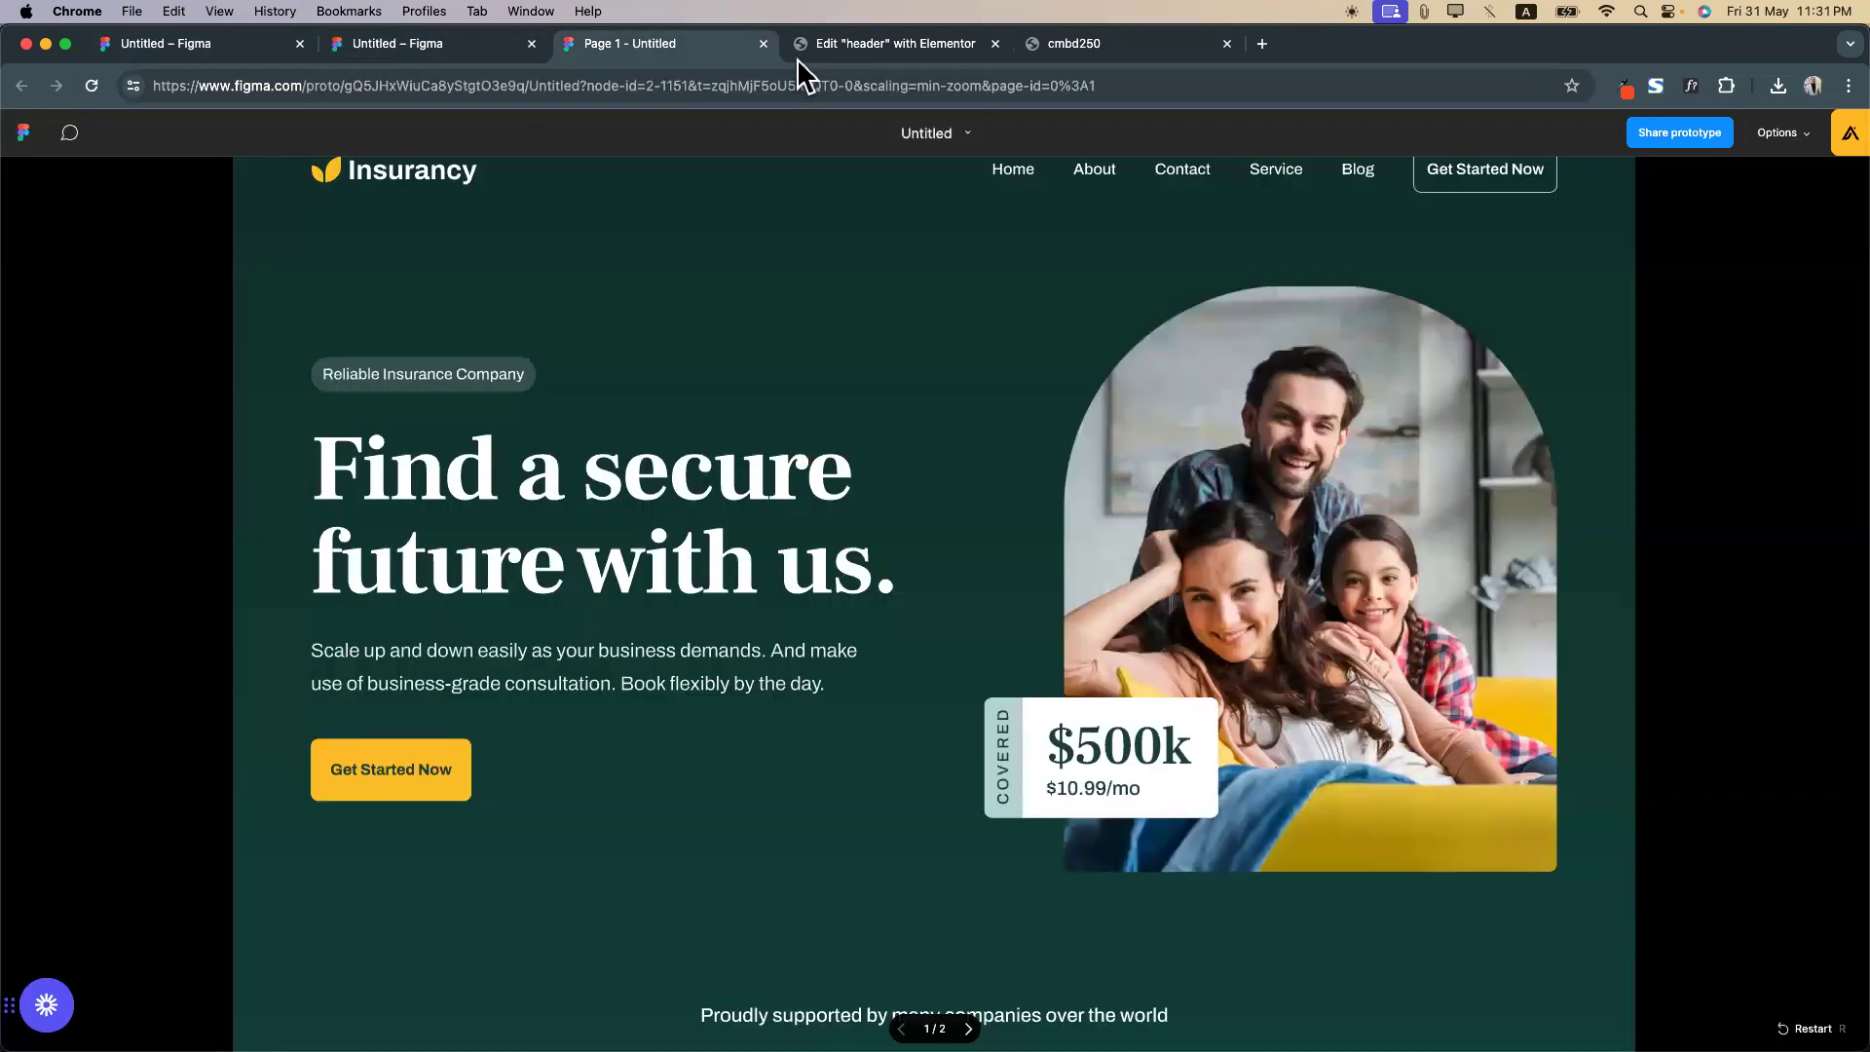
pyautogui.click(797, 57)
pyautogui.click(261, 332)
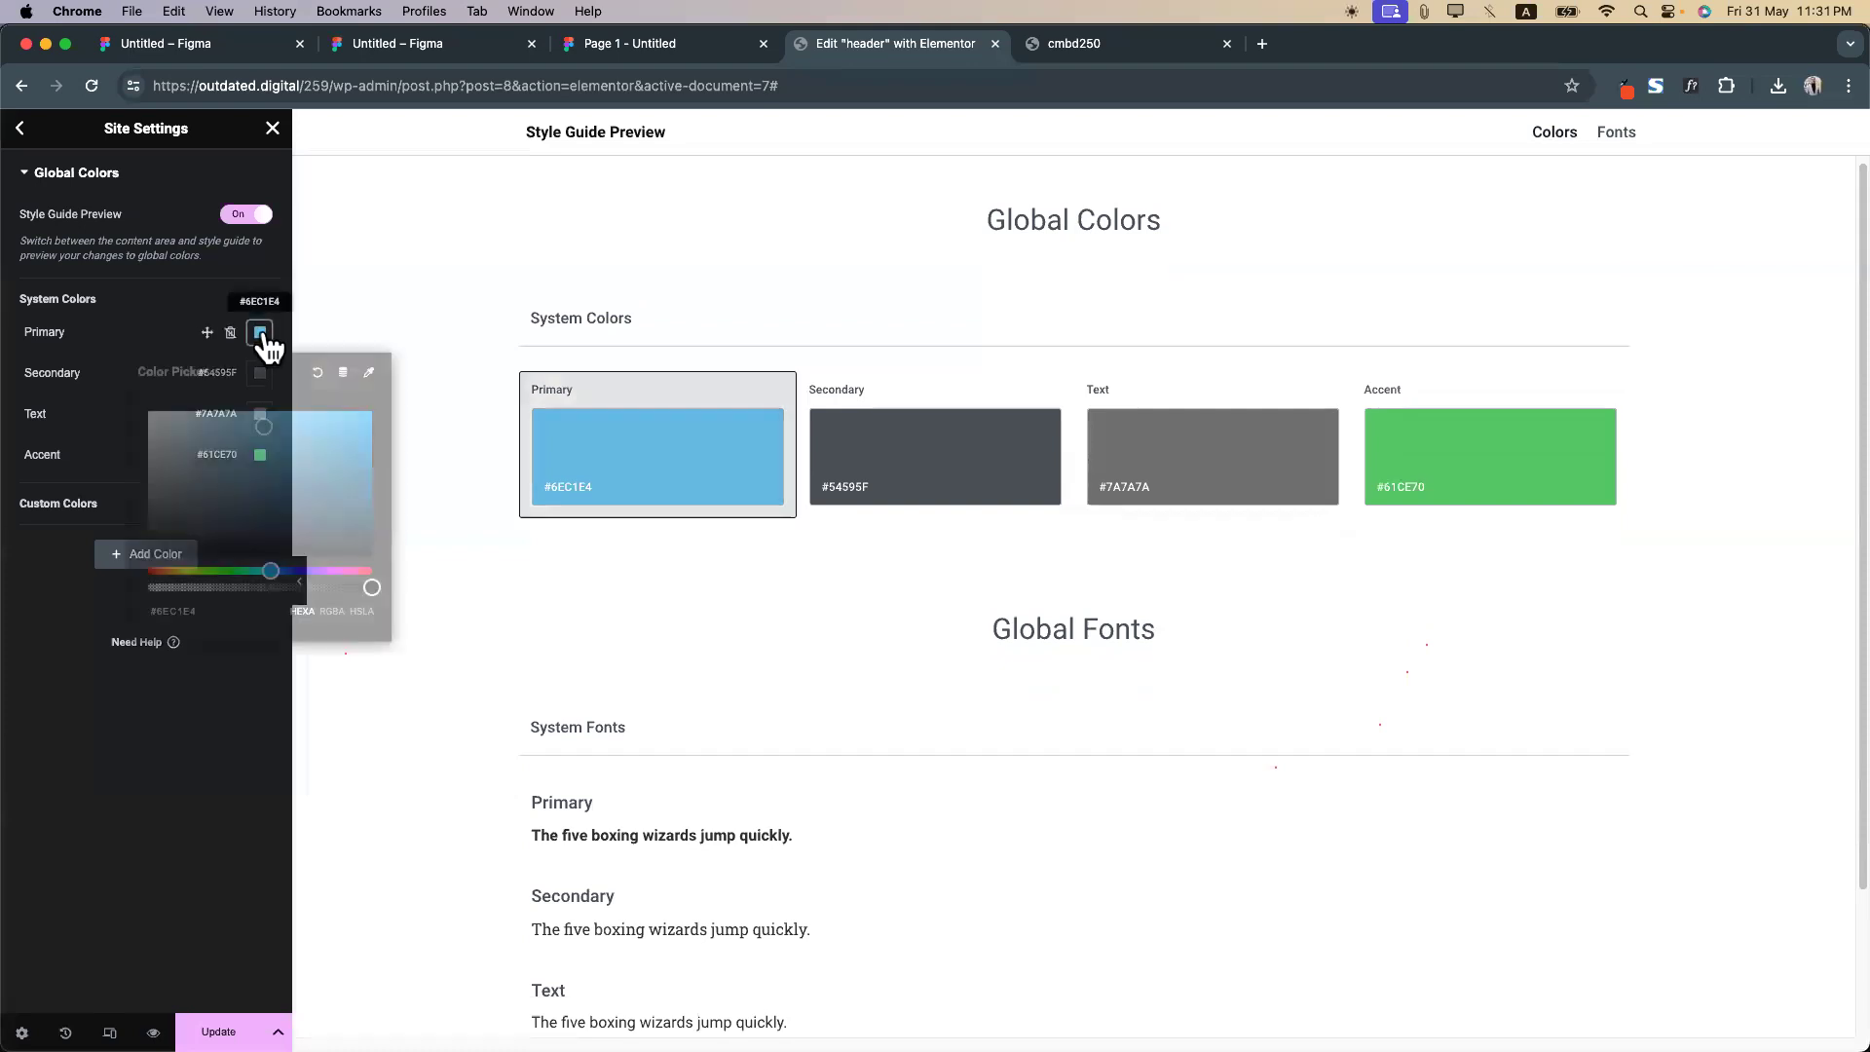
pyautogui.press('super+c')
pyautogui.press('super+v')
pyautogui.click(259, 690)
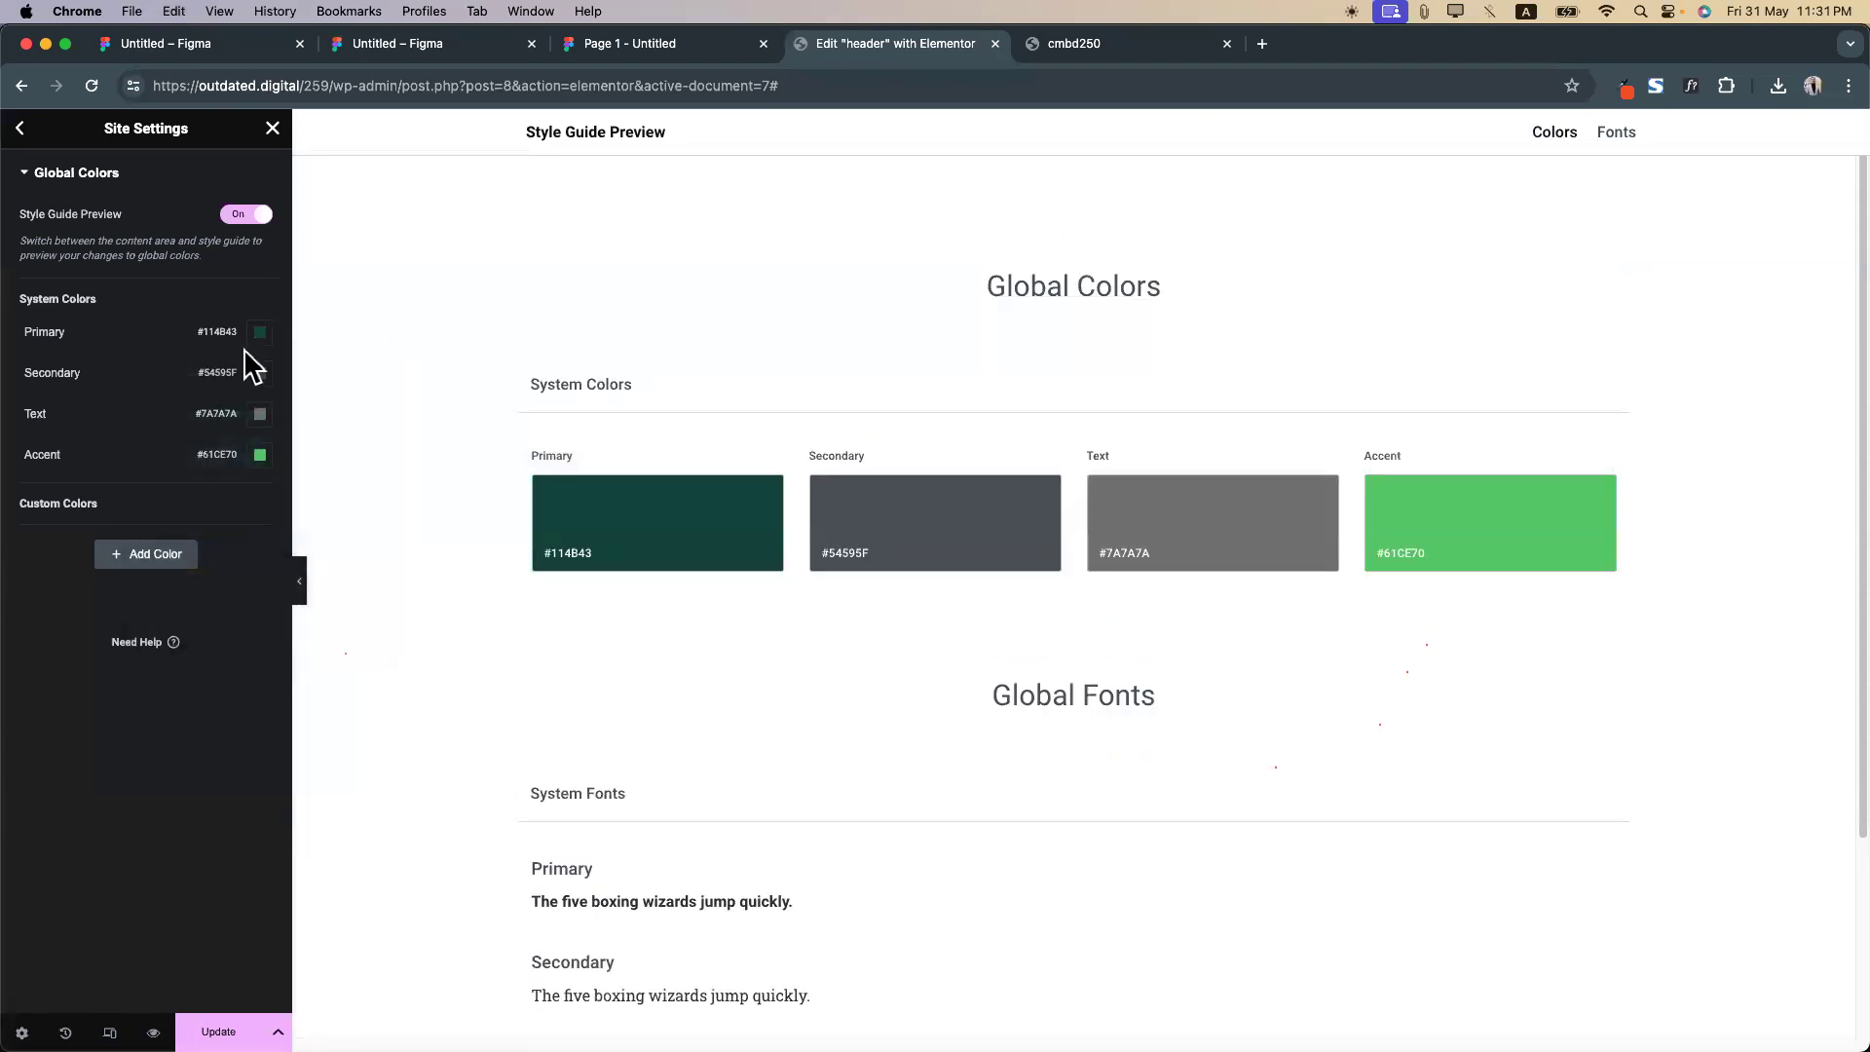
pyautogui.click(205, 52)
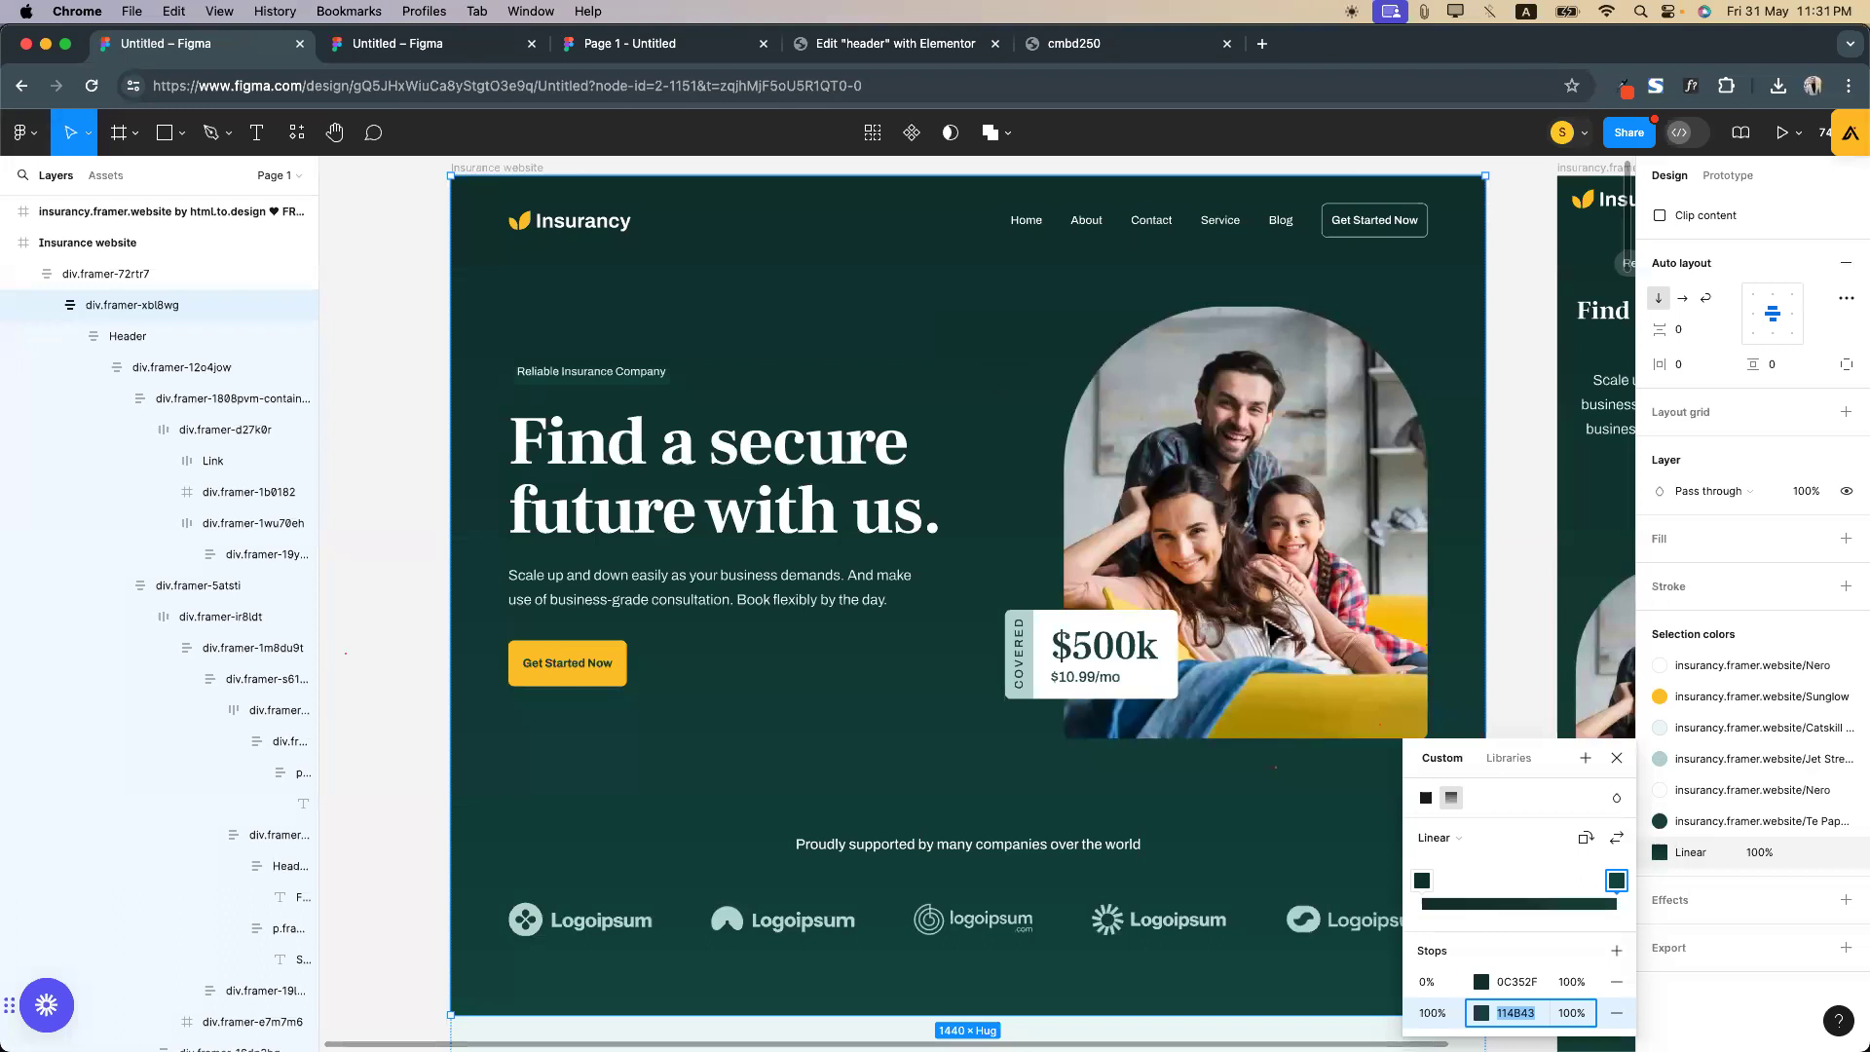
# Detach the light covering-fields section's background style to reveal and copy hex EDF6F5.
pyautogui.click(1616, 759)
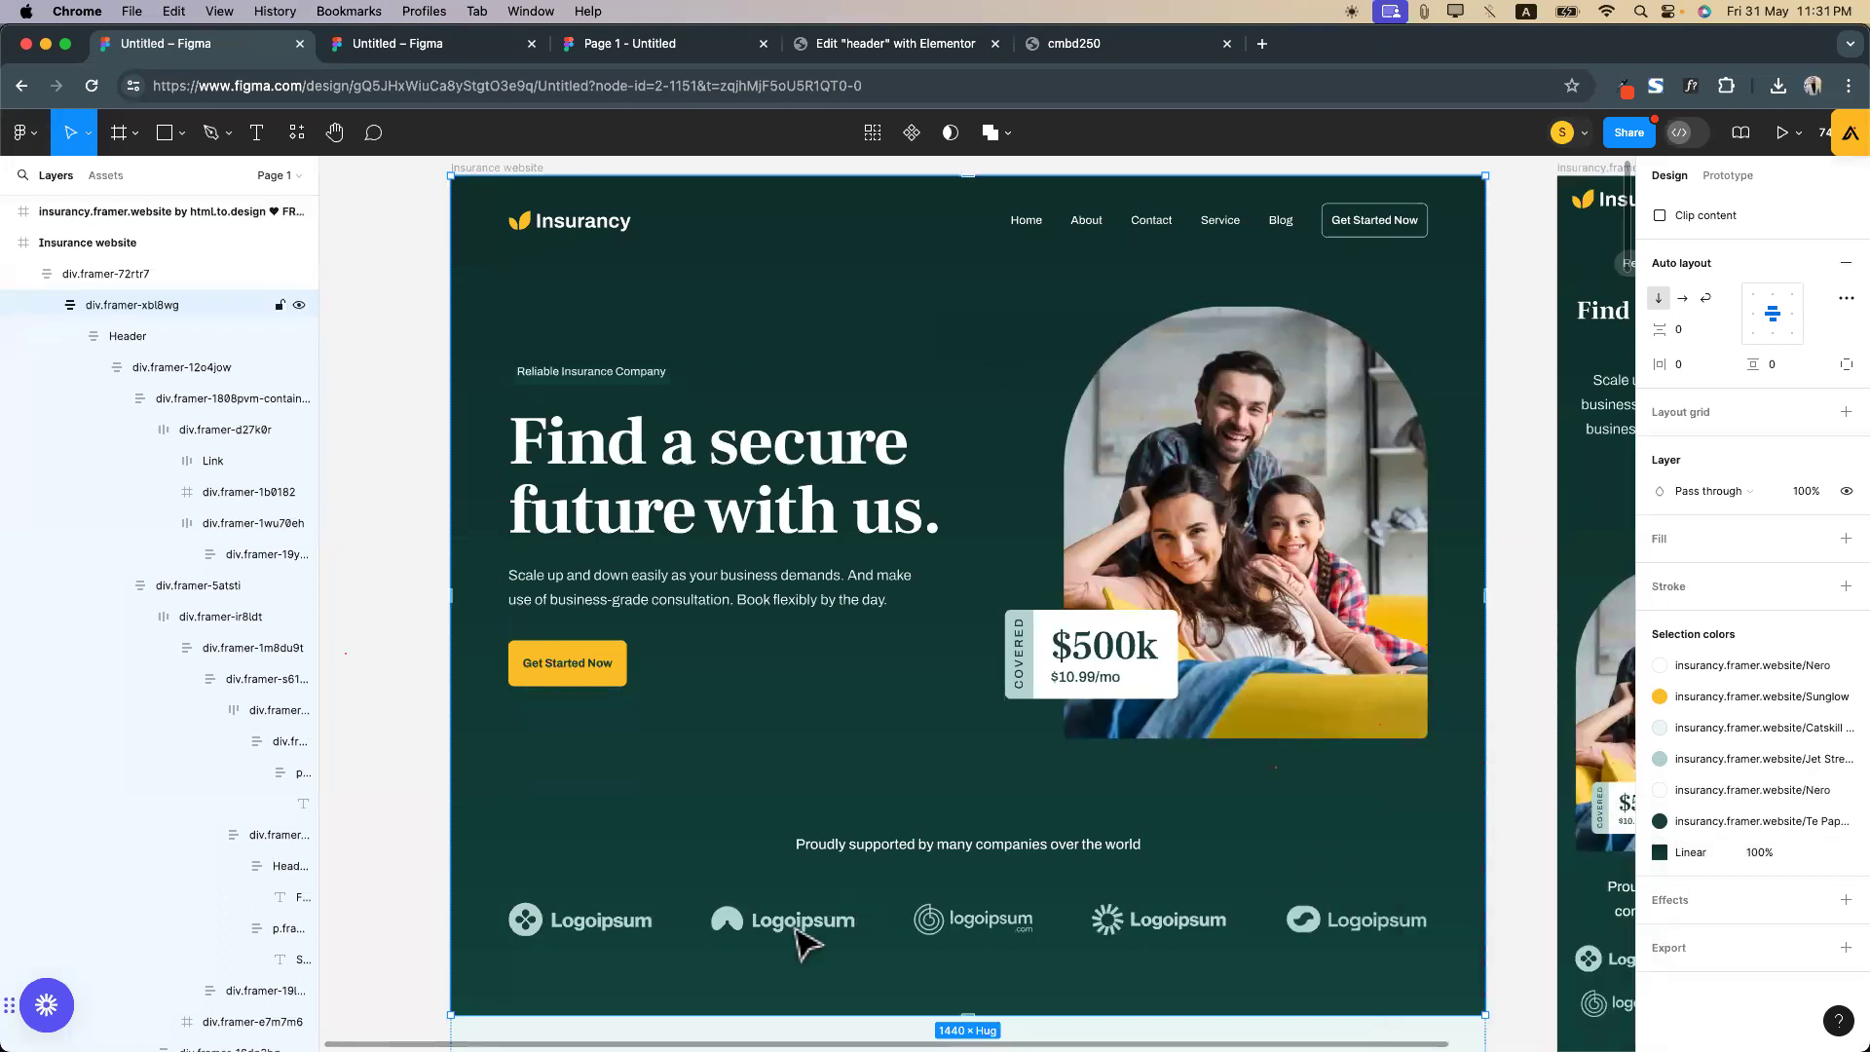
pyautogui.scroll(-3, 742, 842)
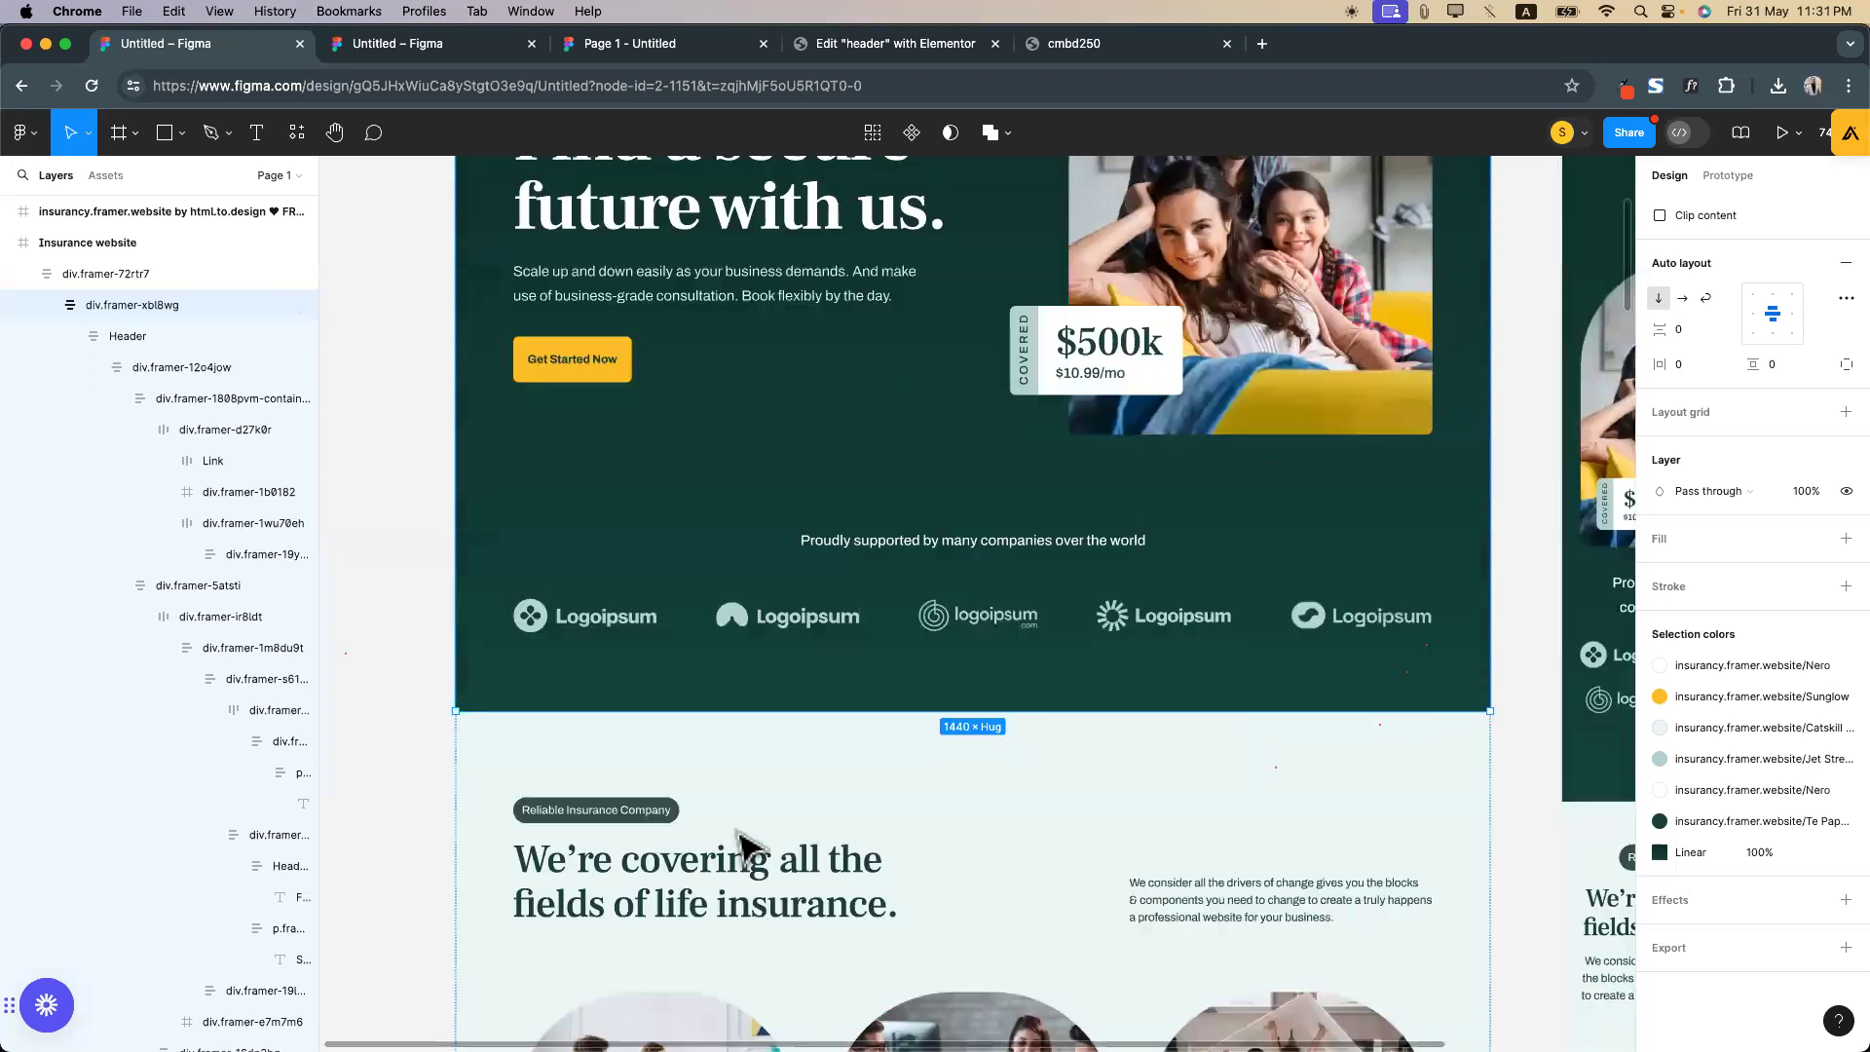
pyautogui.click(848, 765)
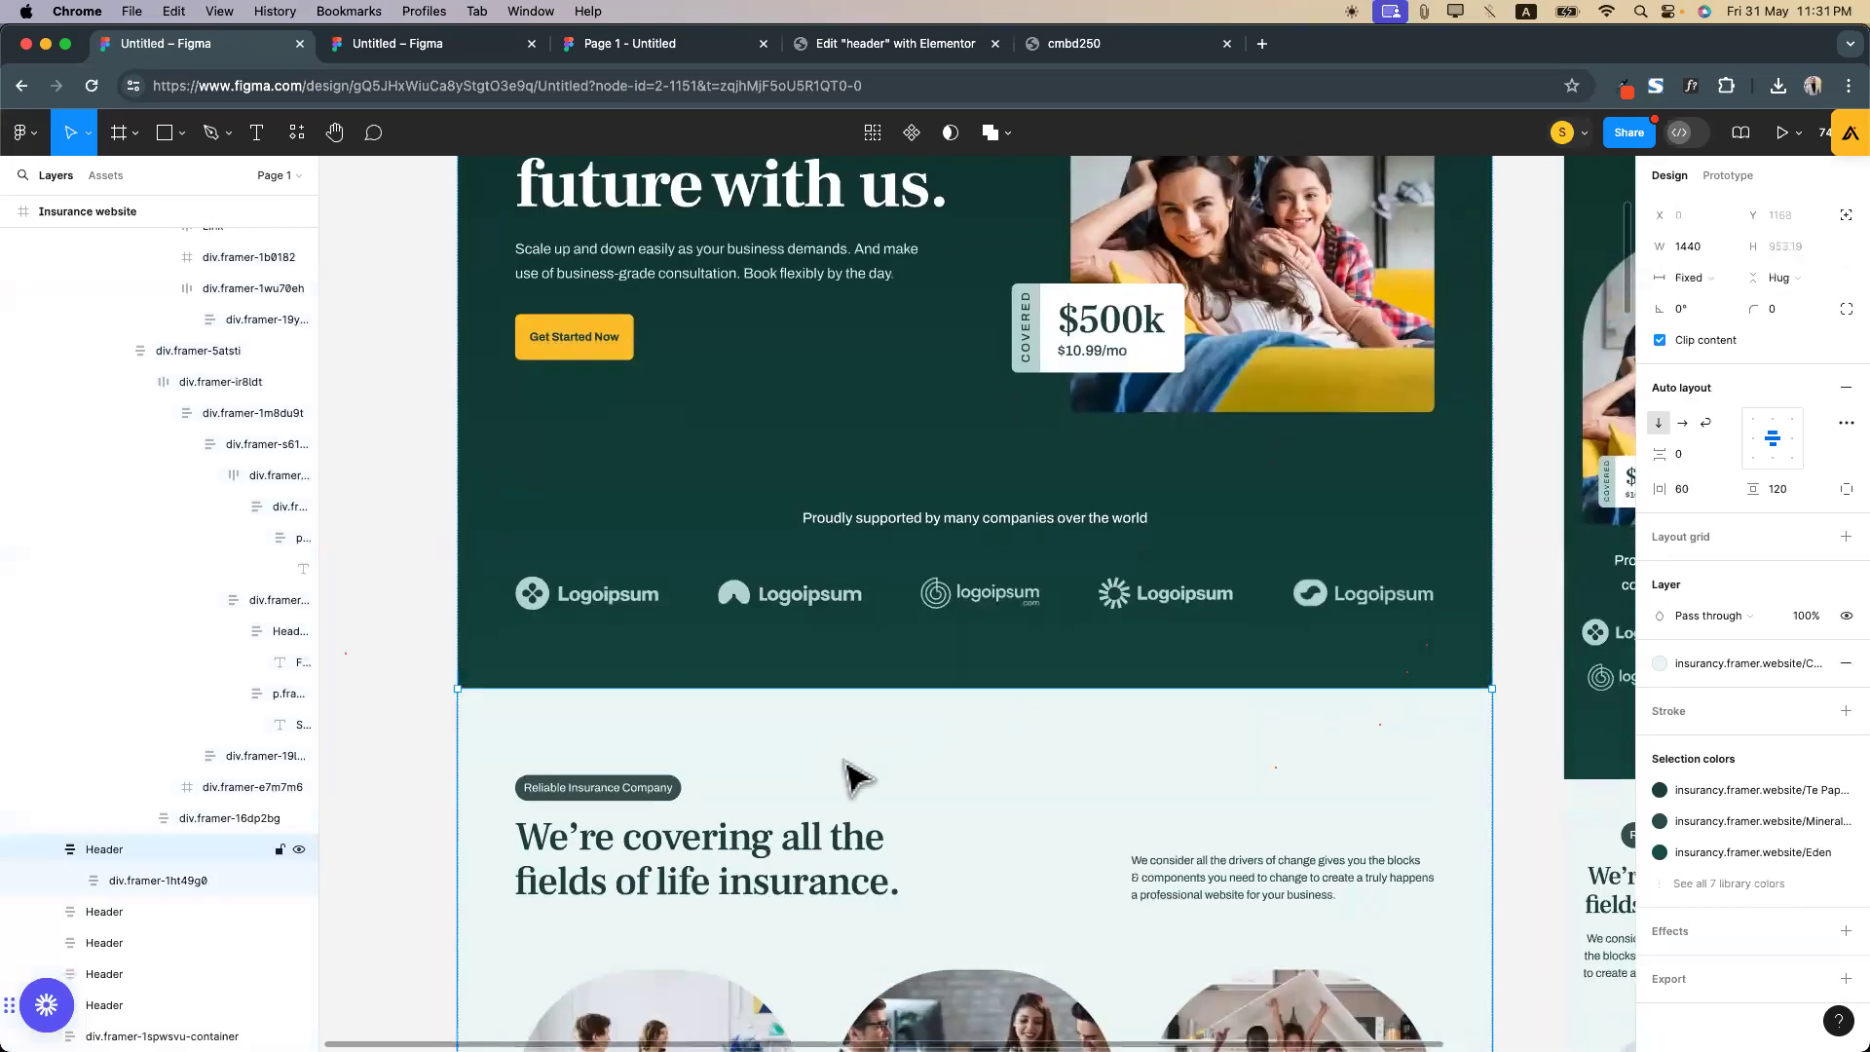
pyautogui.click(1685, 882)
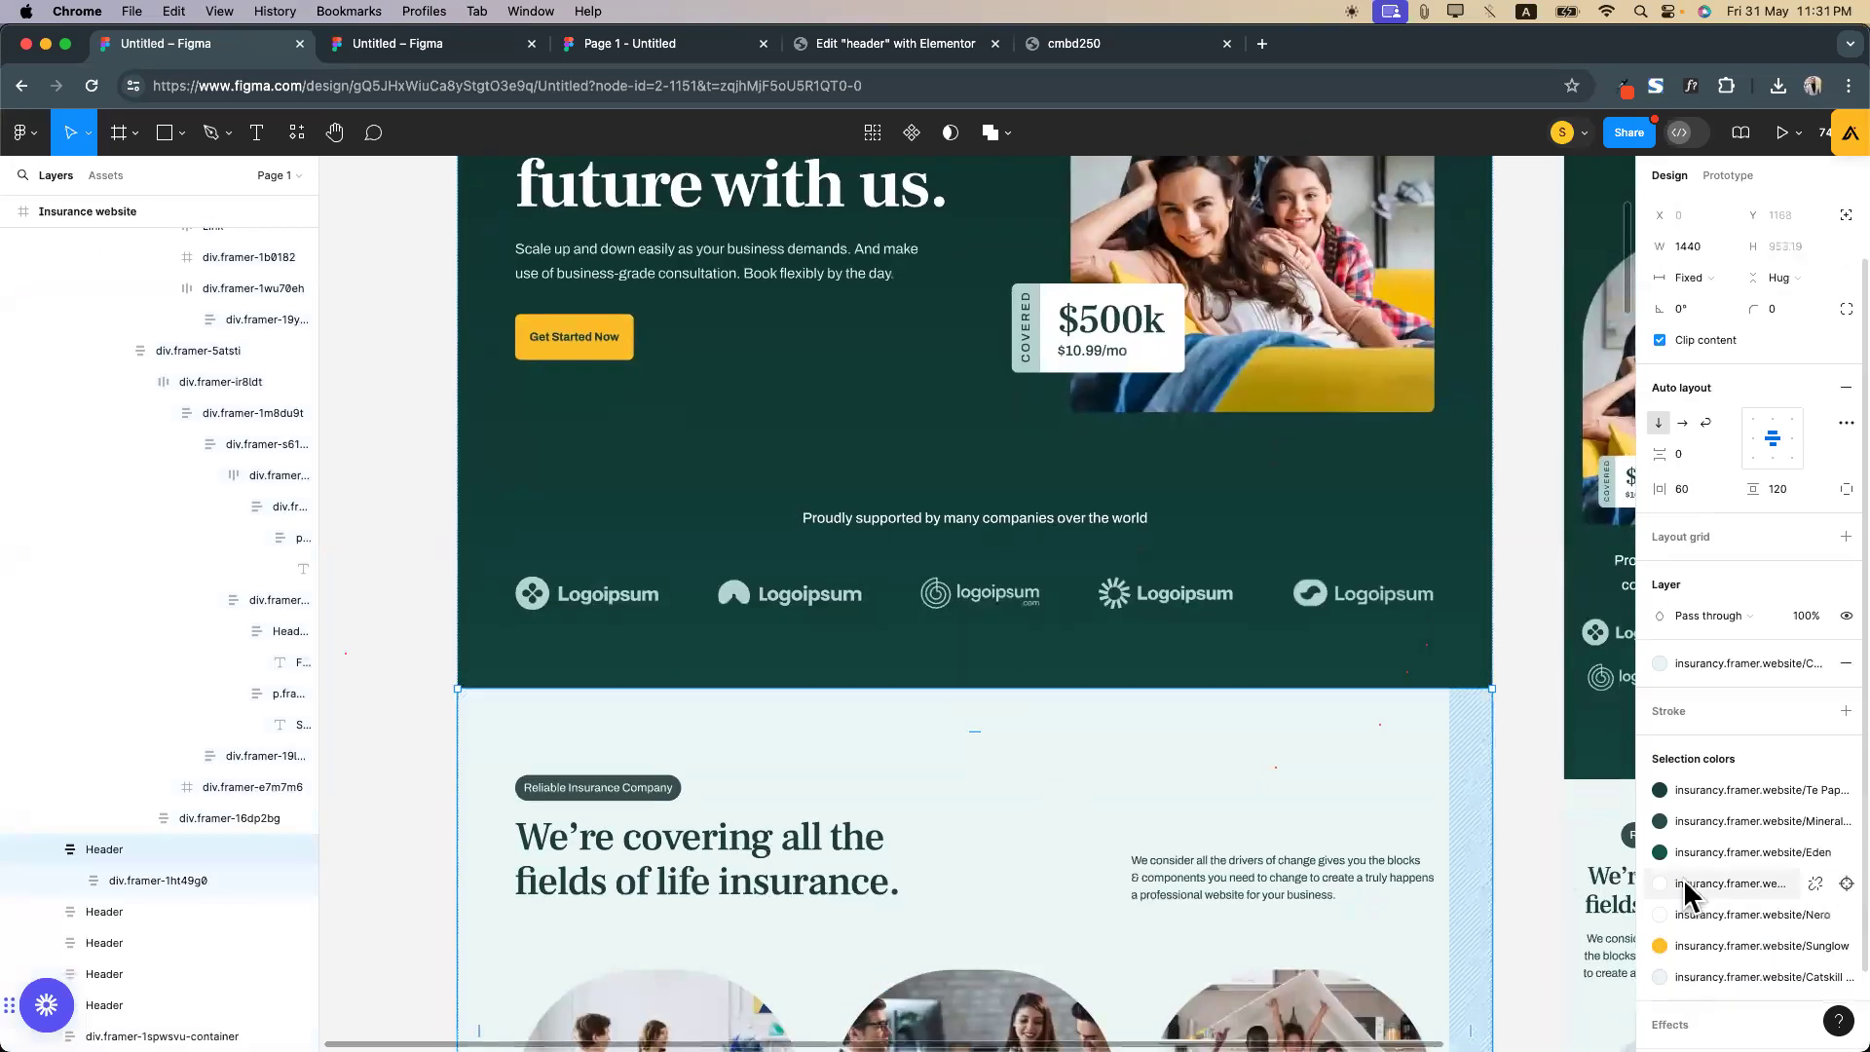
pyautogui.click(1659, 979)
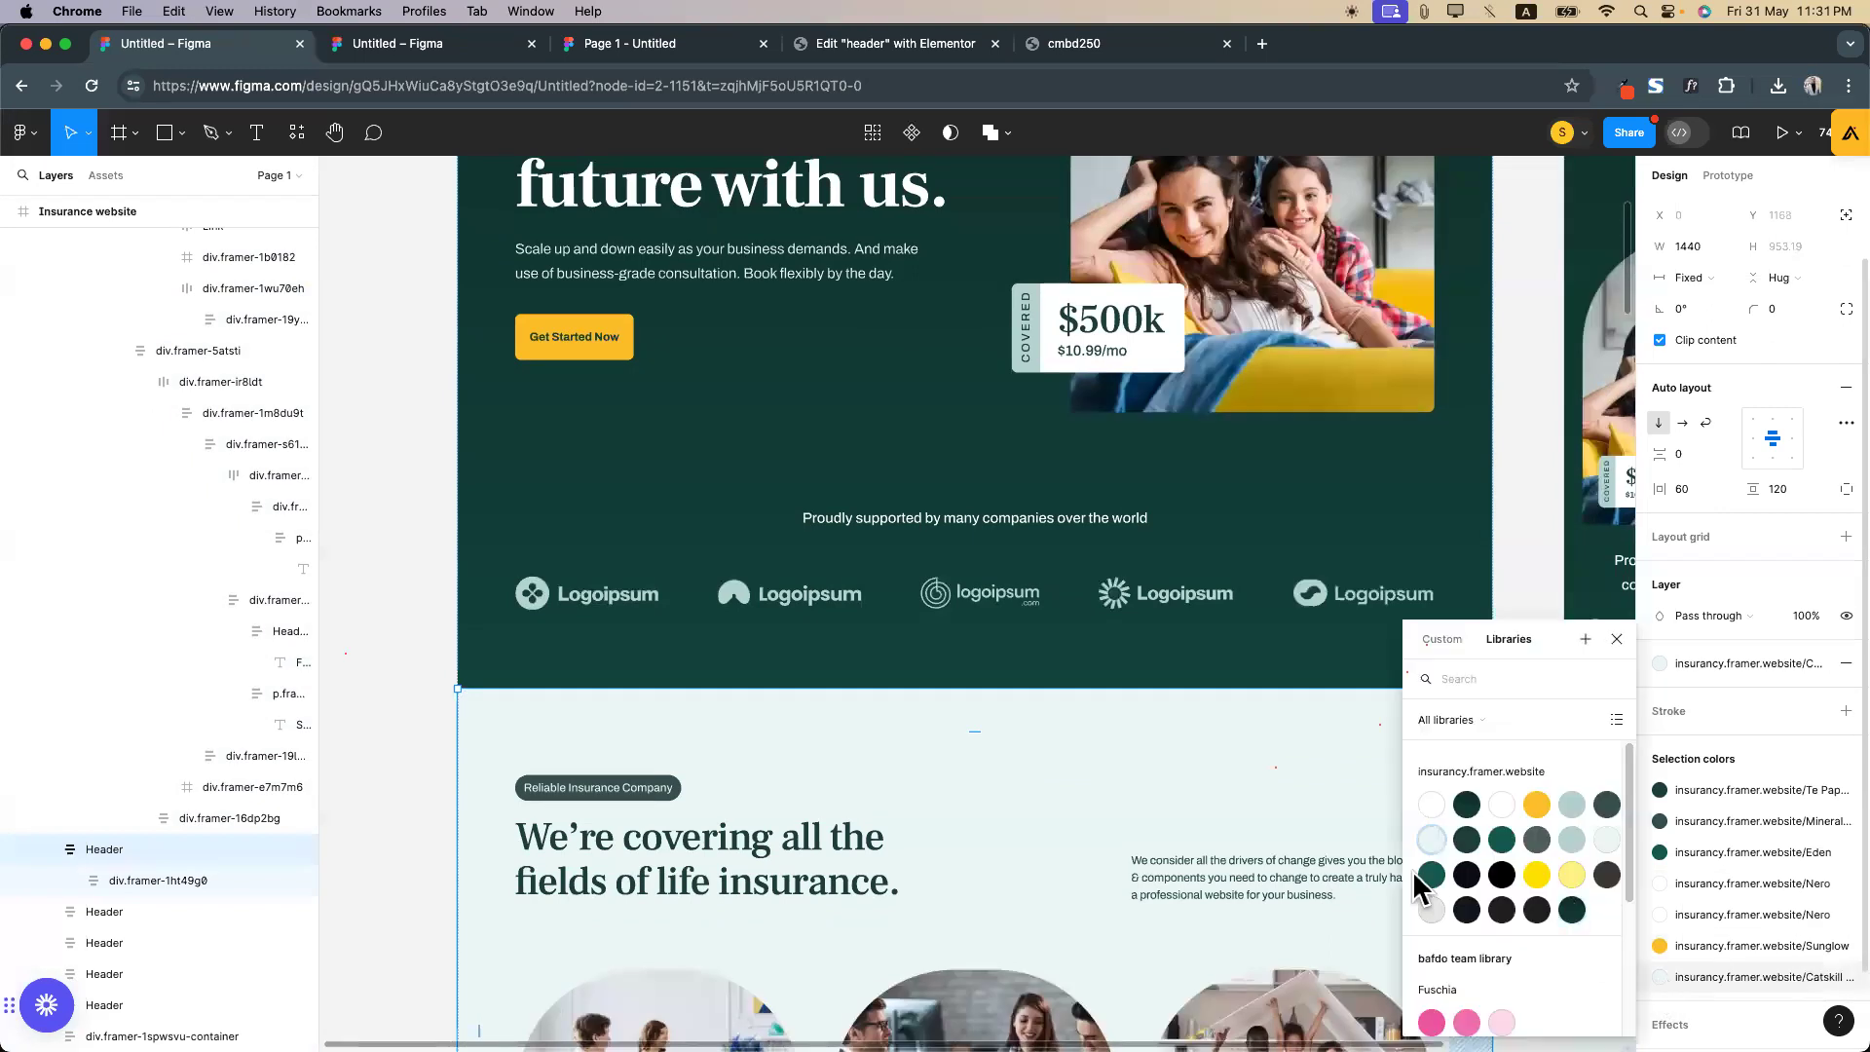
pyautogui.press('Escape')
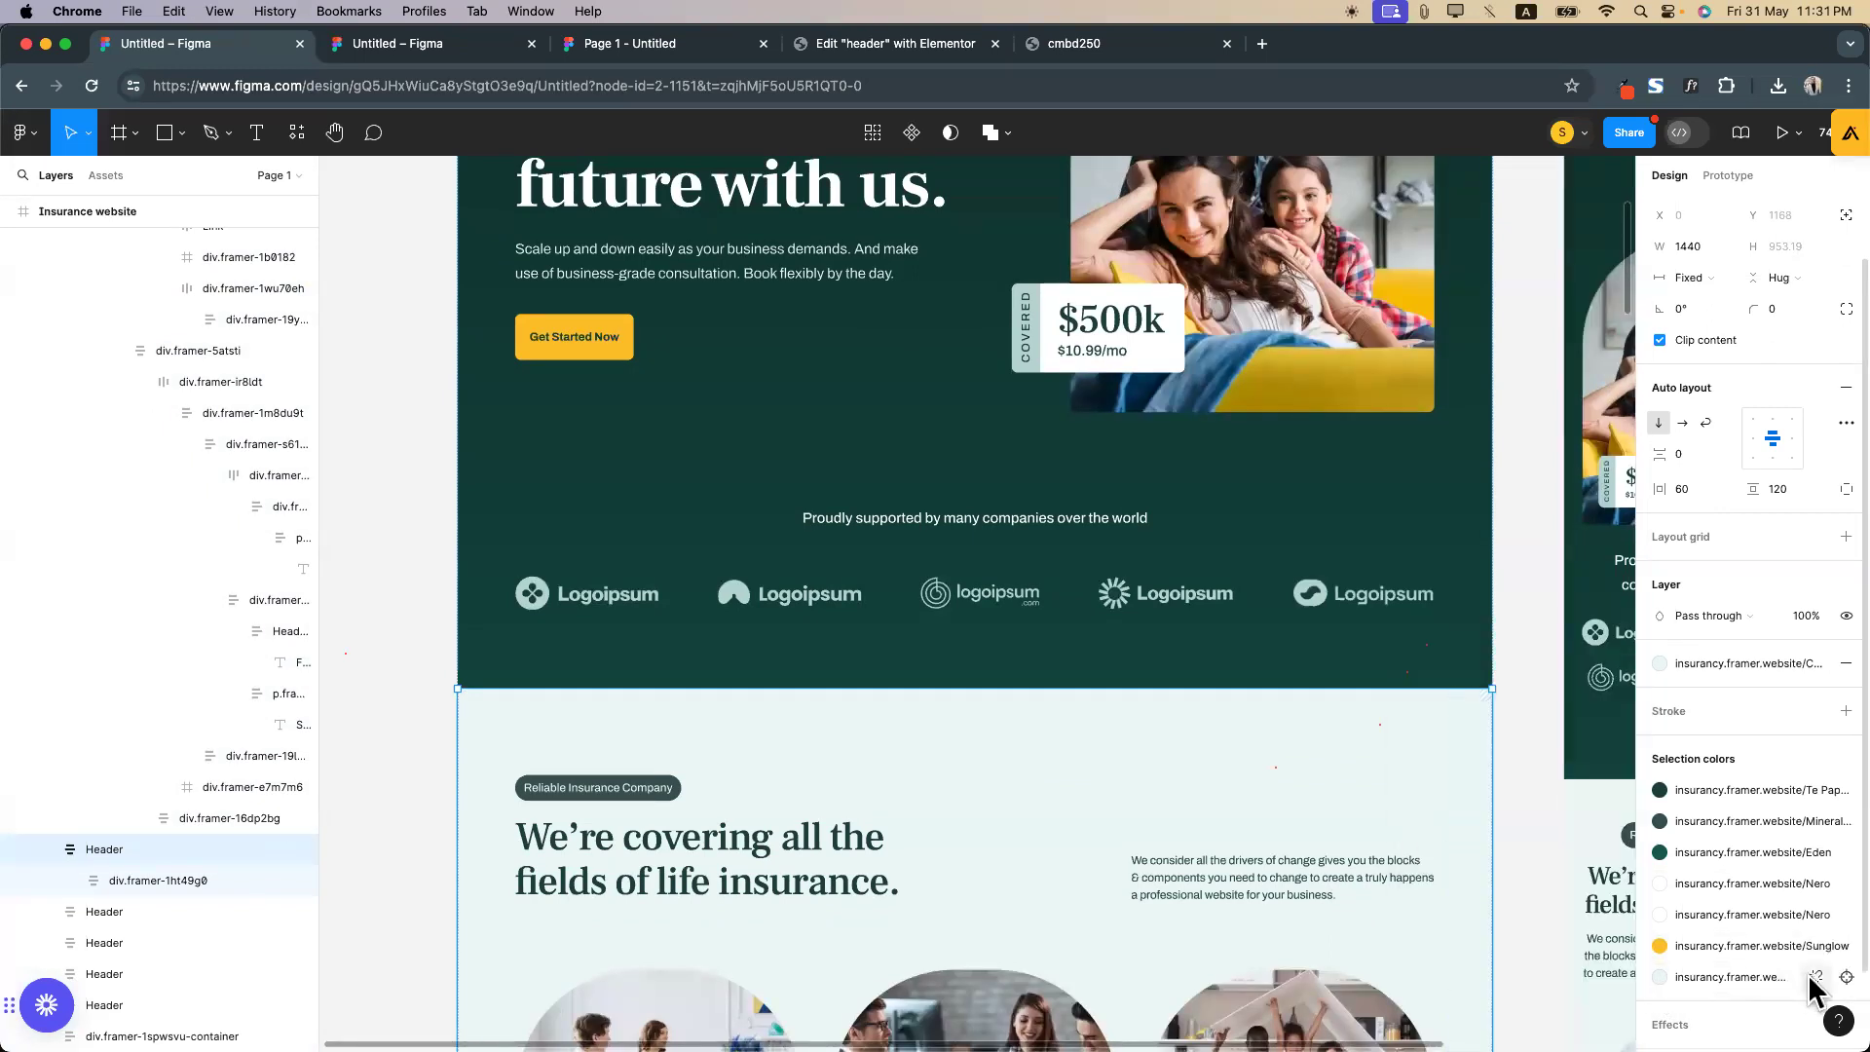
pyautogui.click(1822, 977)
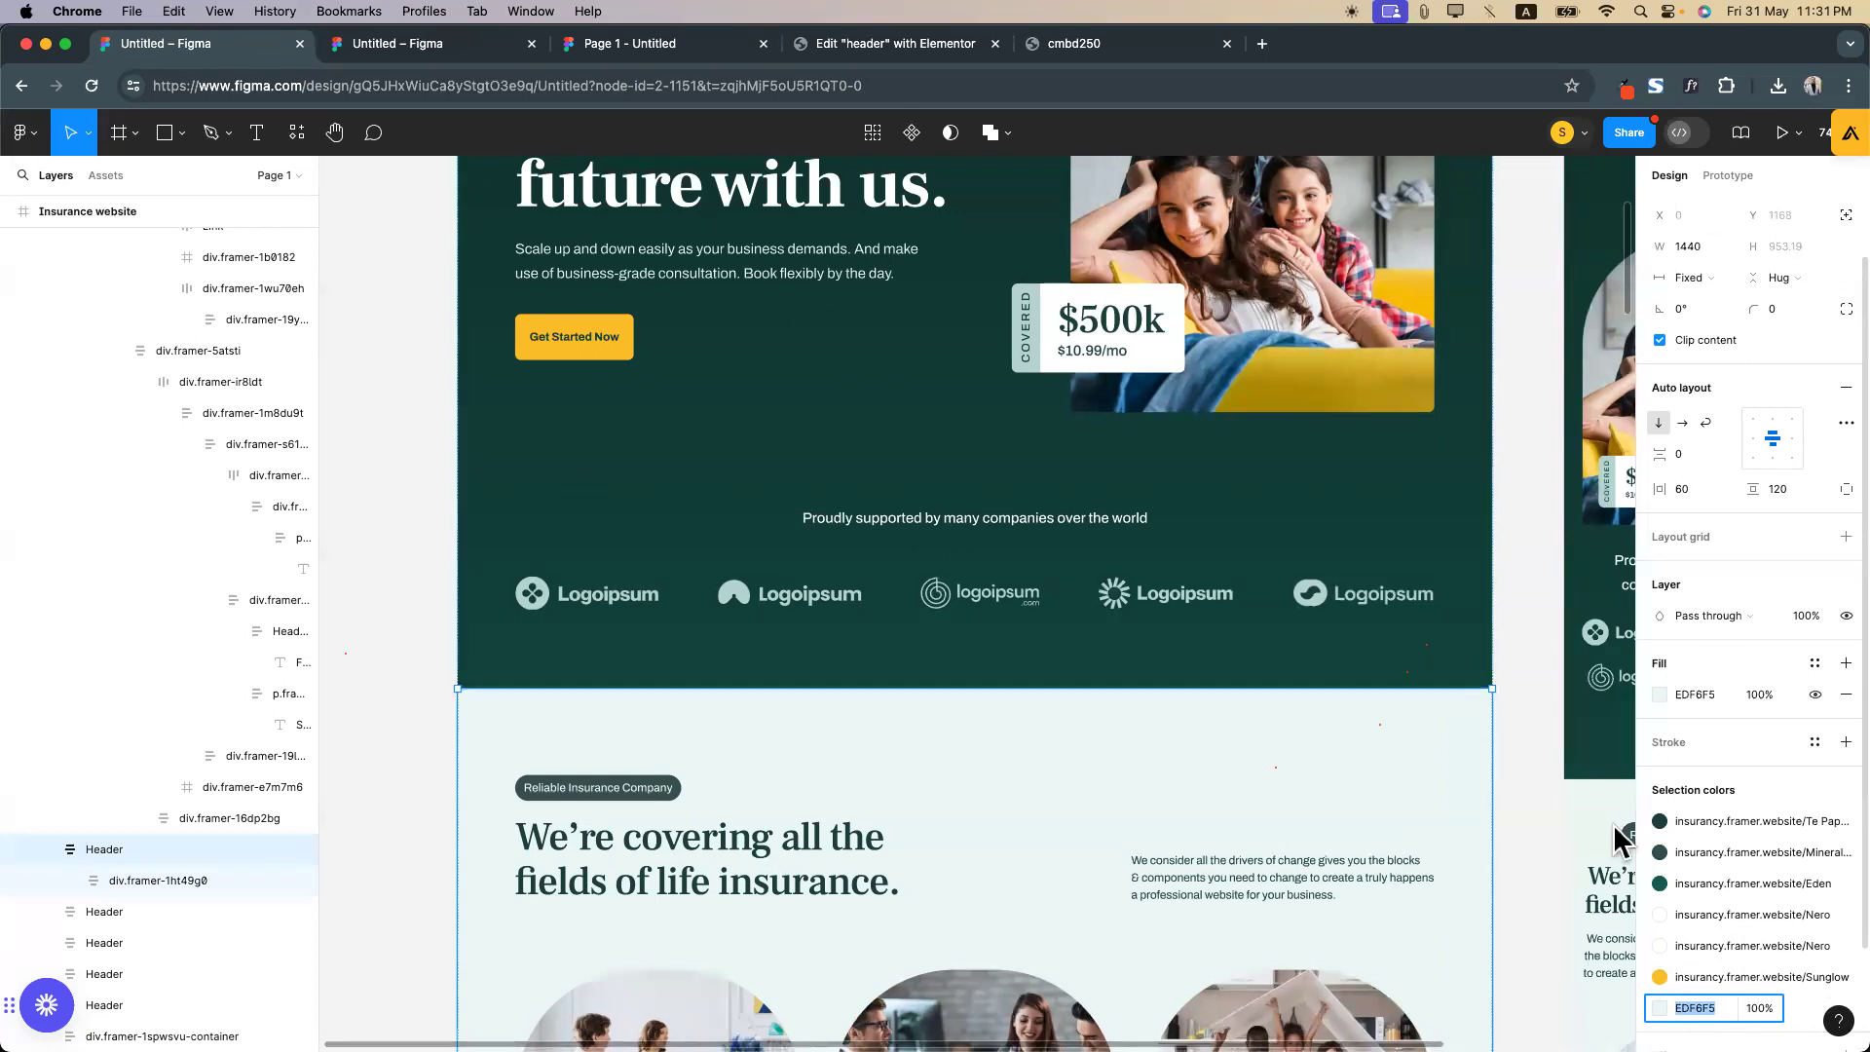
# Paste EDF6F5 into Elementor's Secondary global colour and return to Figma.
pyautogui.click(905, 43)
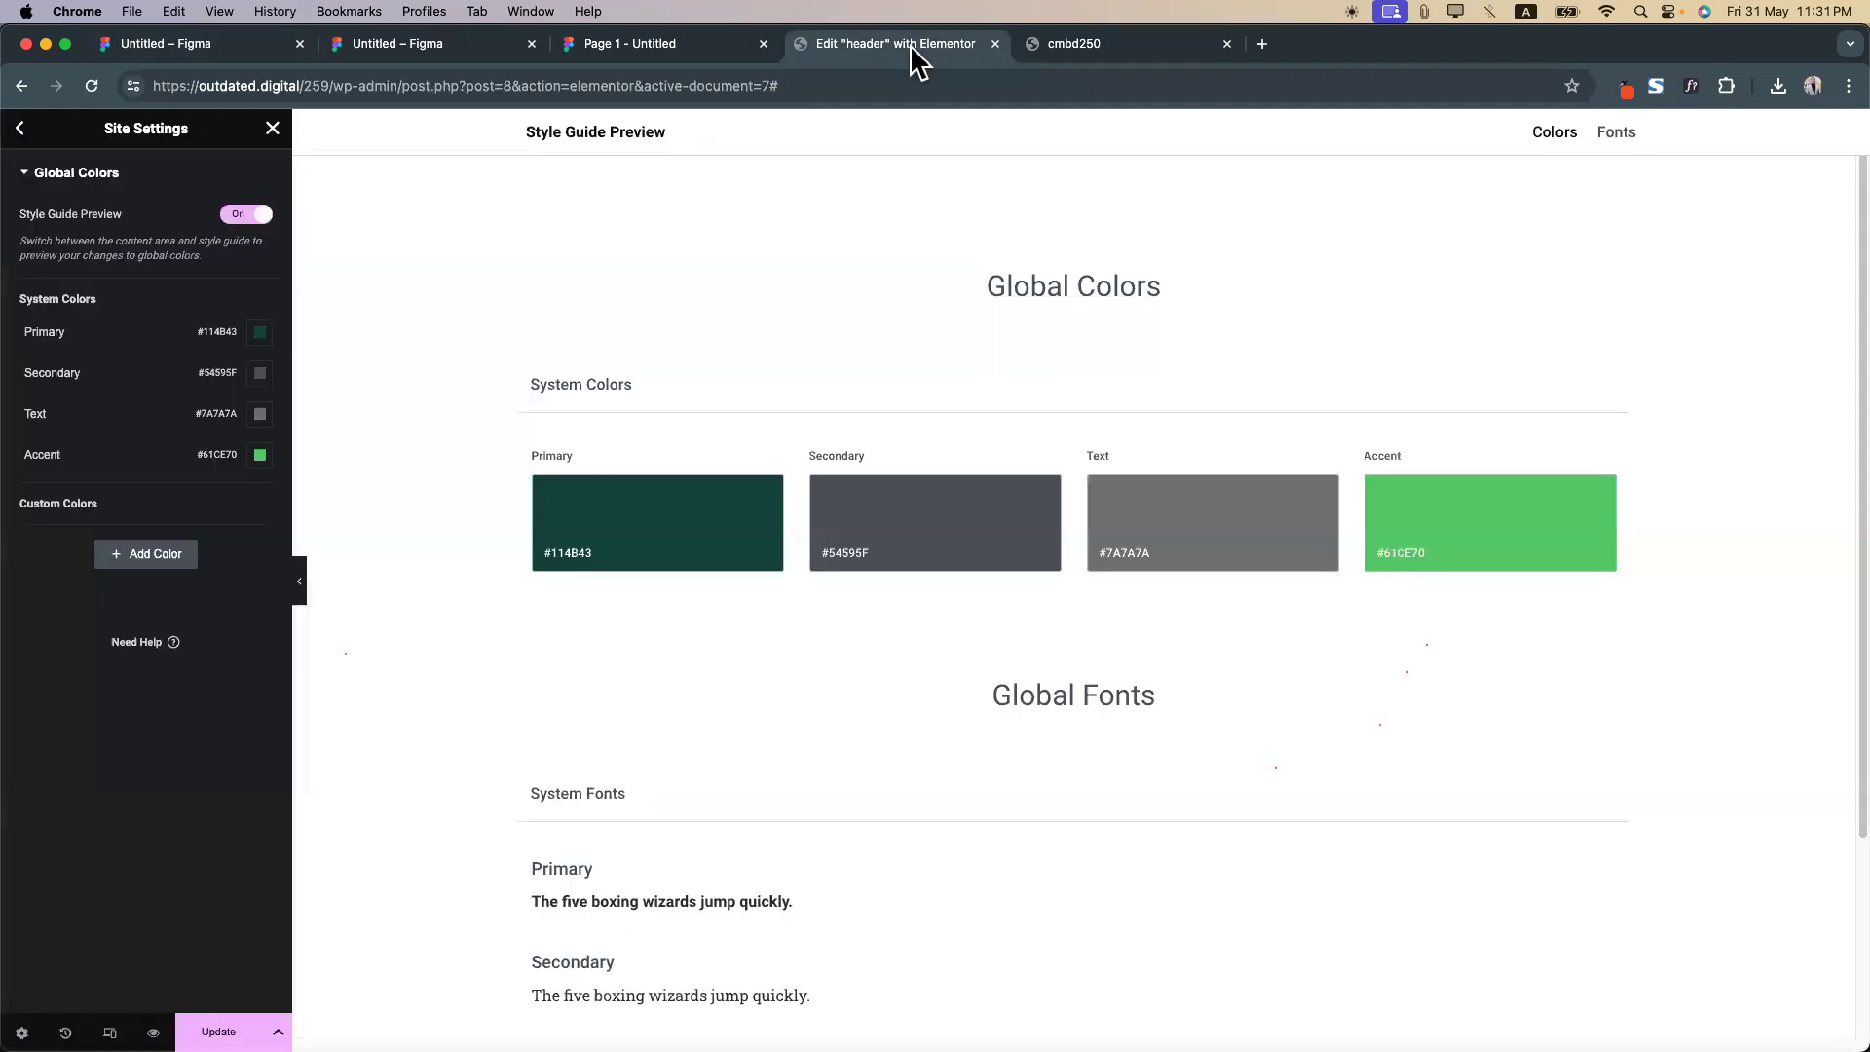
pyautogui.click(259, 373)
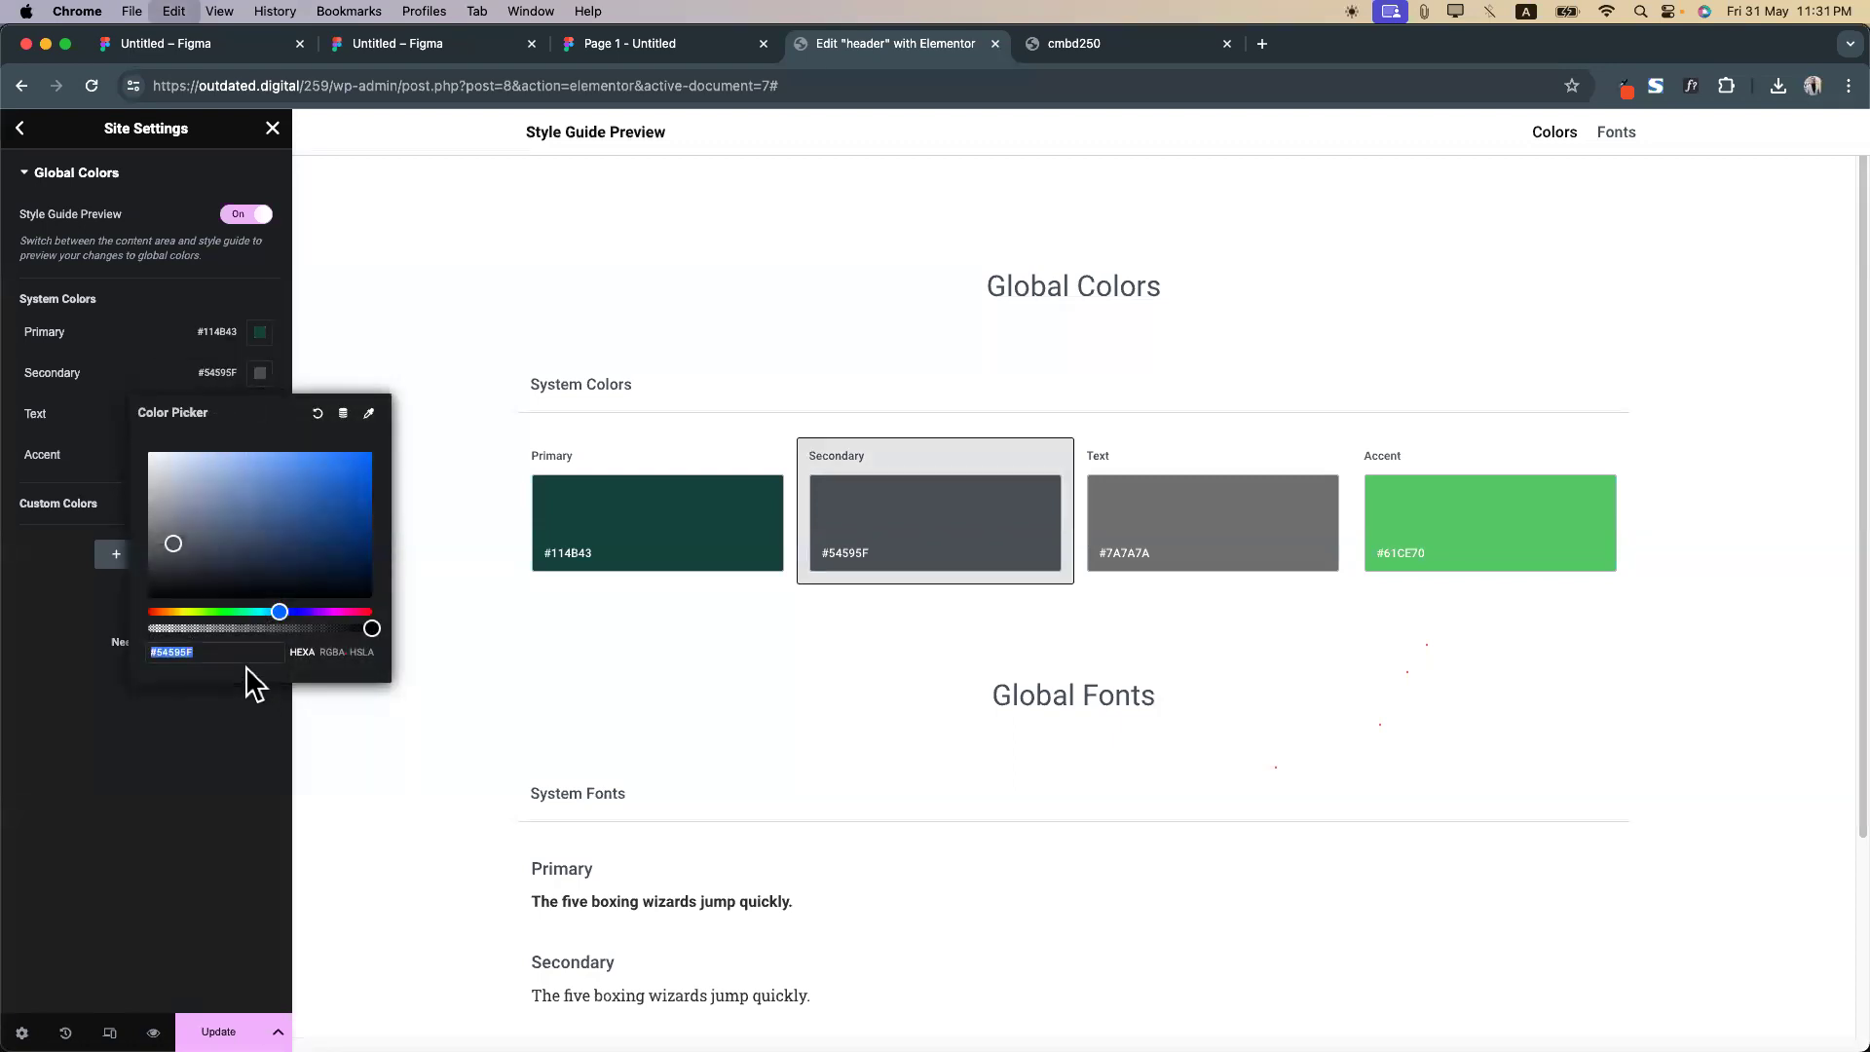
pyautogui.write('EDF6F5')
pyautogui.click(184, 382)
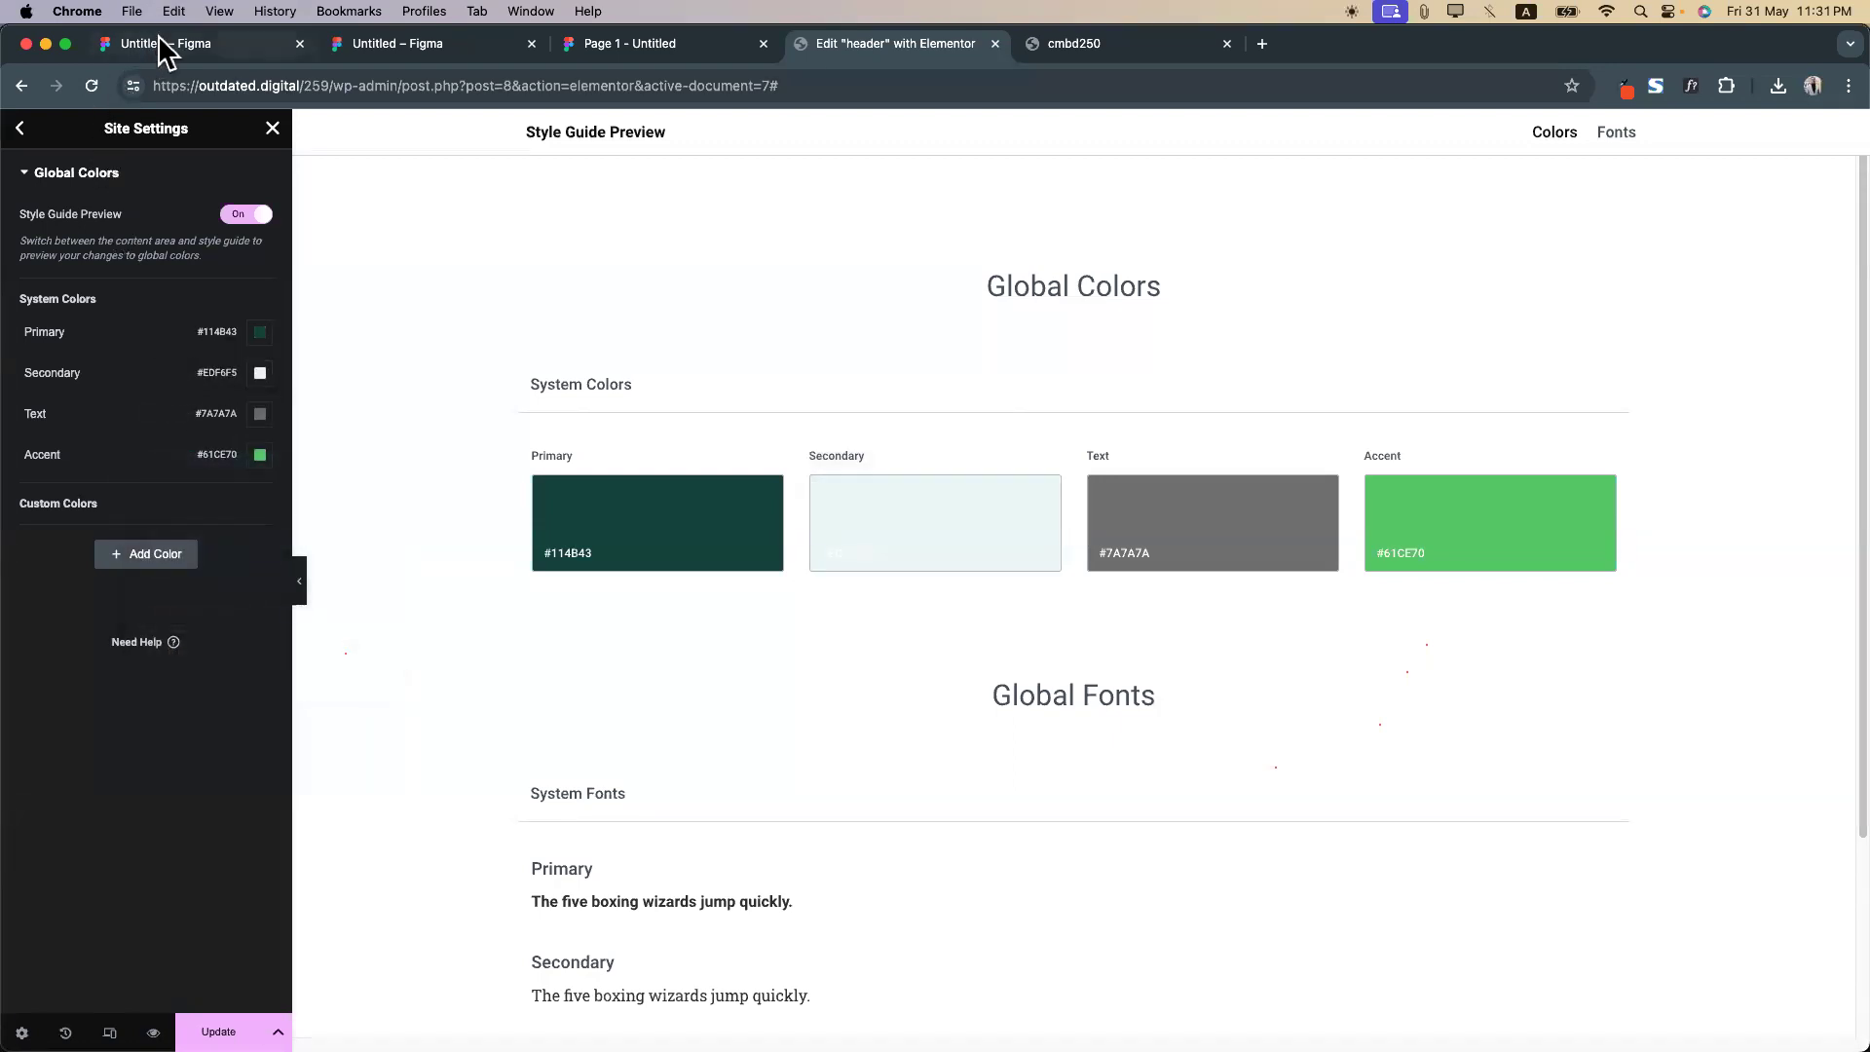
pyautogui.click(146, 43)
pyautogui.scroll(5, 901, 672)
# Drill into the Get Started Now button and detach its fill to reveal yellow FCC52D.
pyautogui.scroll(3, 901, 670)
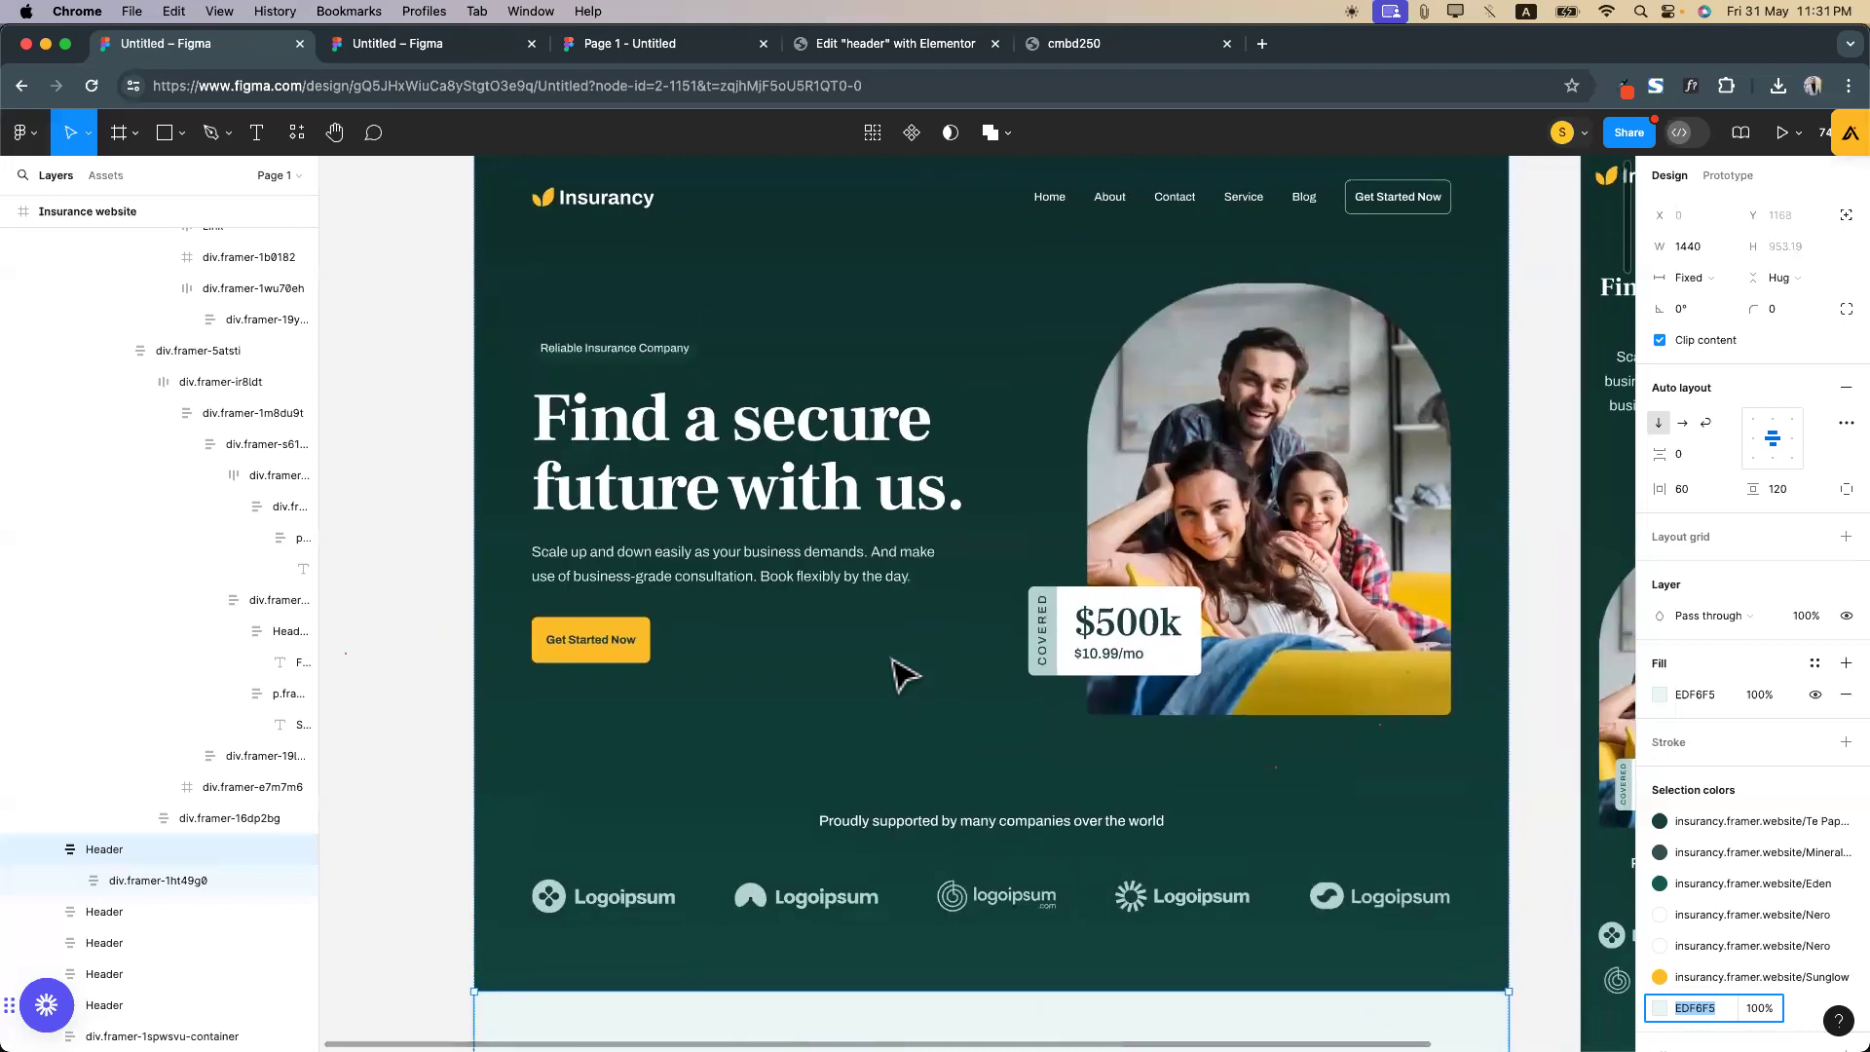
pyautogui.scroll(2, 779, 670)
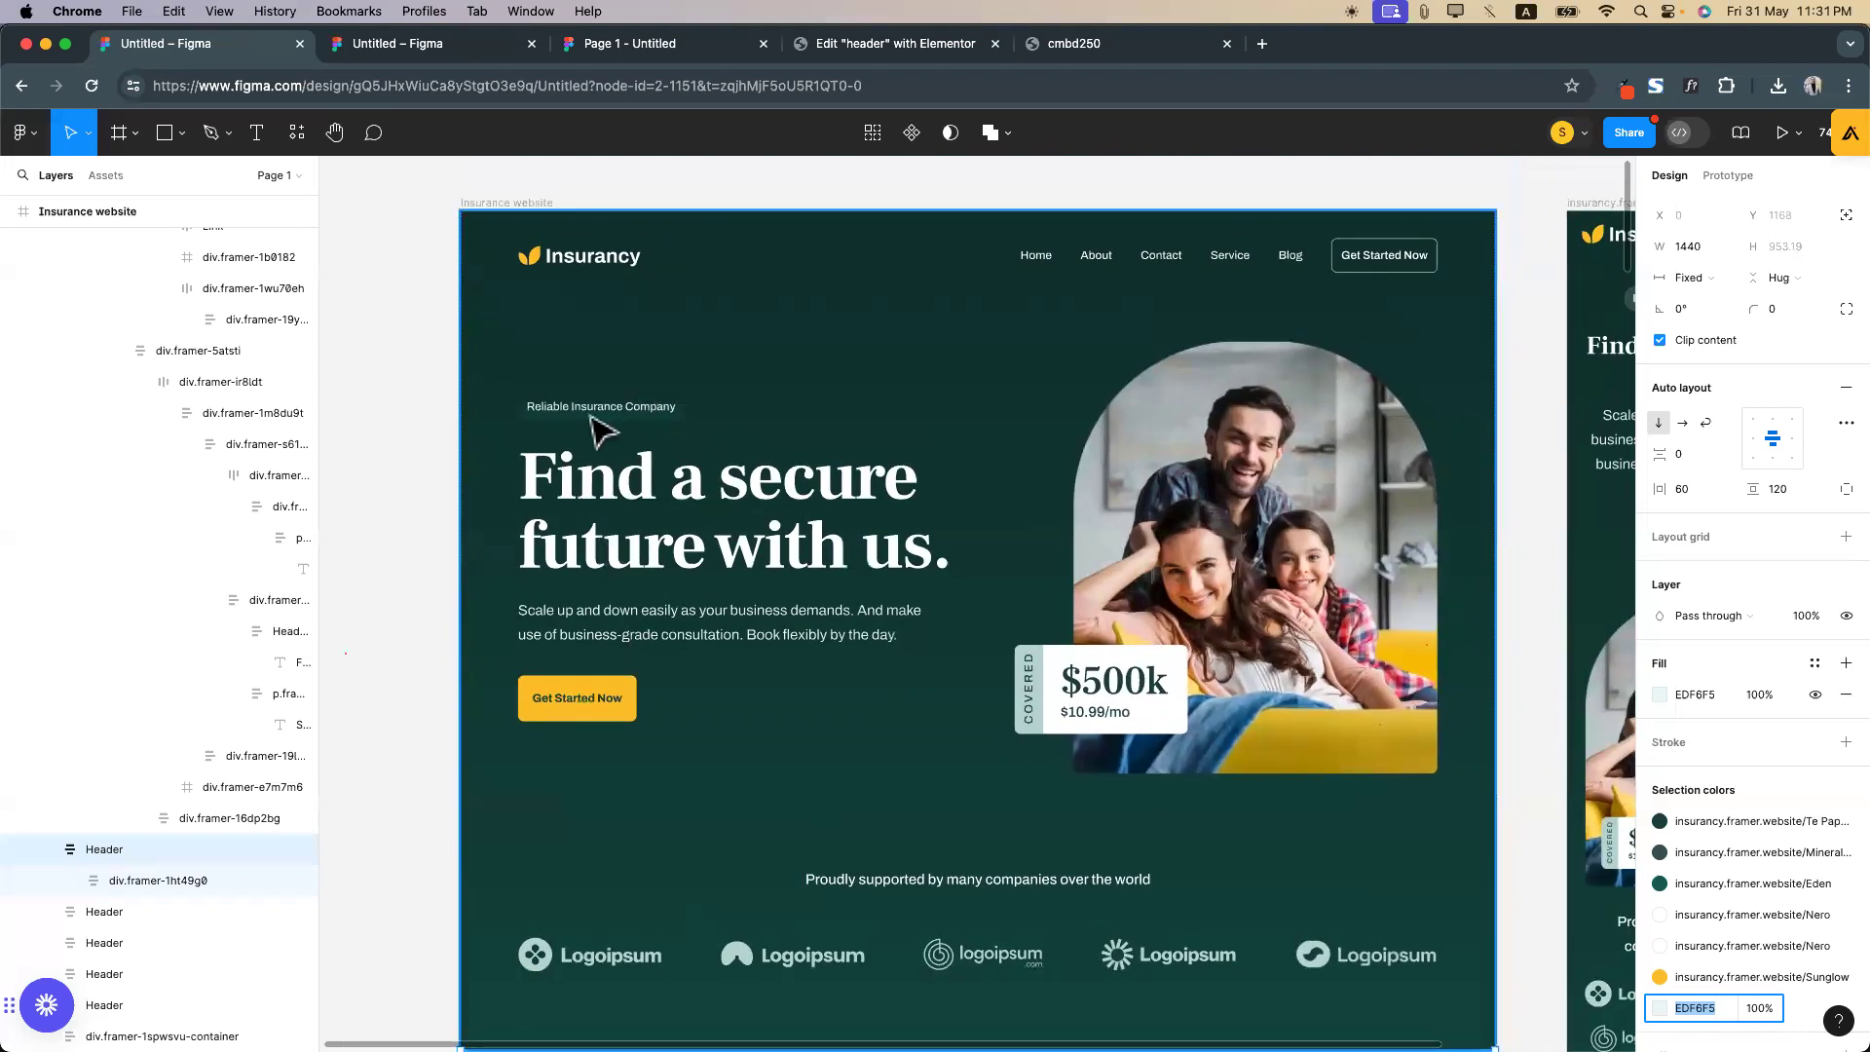
pyautogui.click(635, 695)
pyautogui.doubleClick(635, 695)
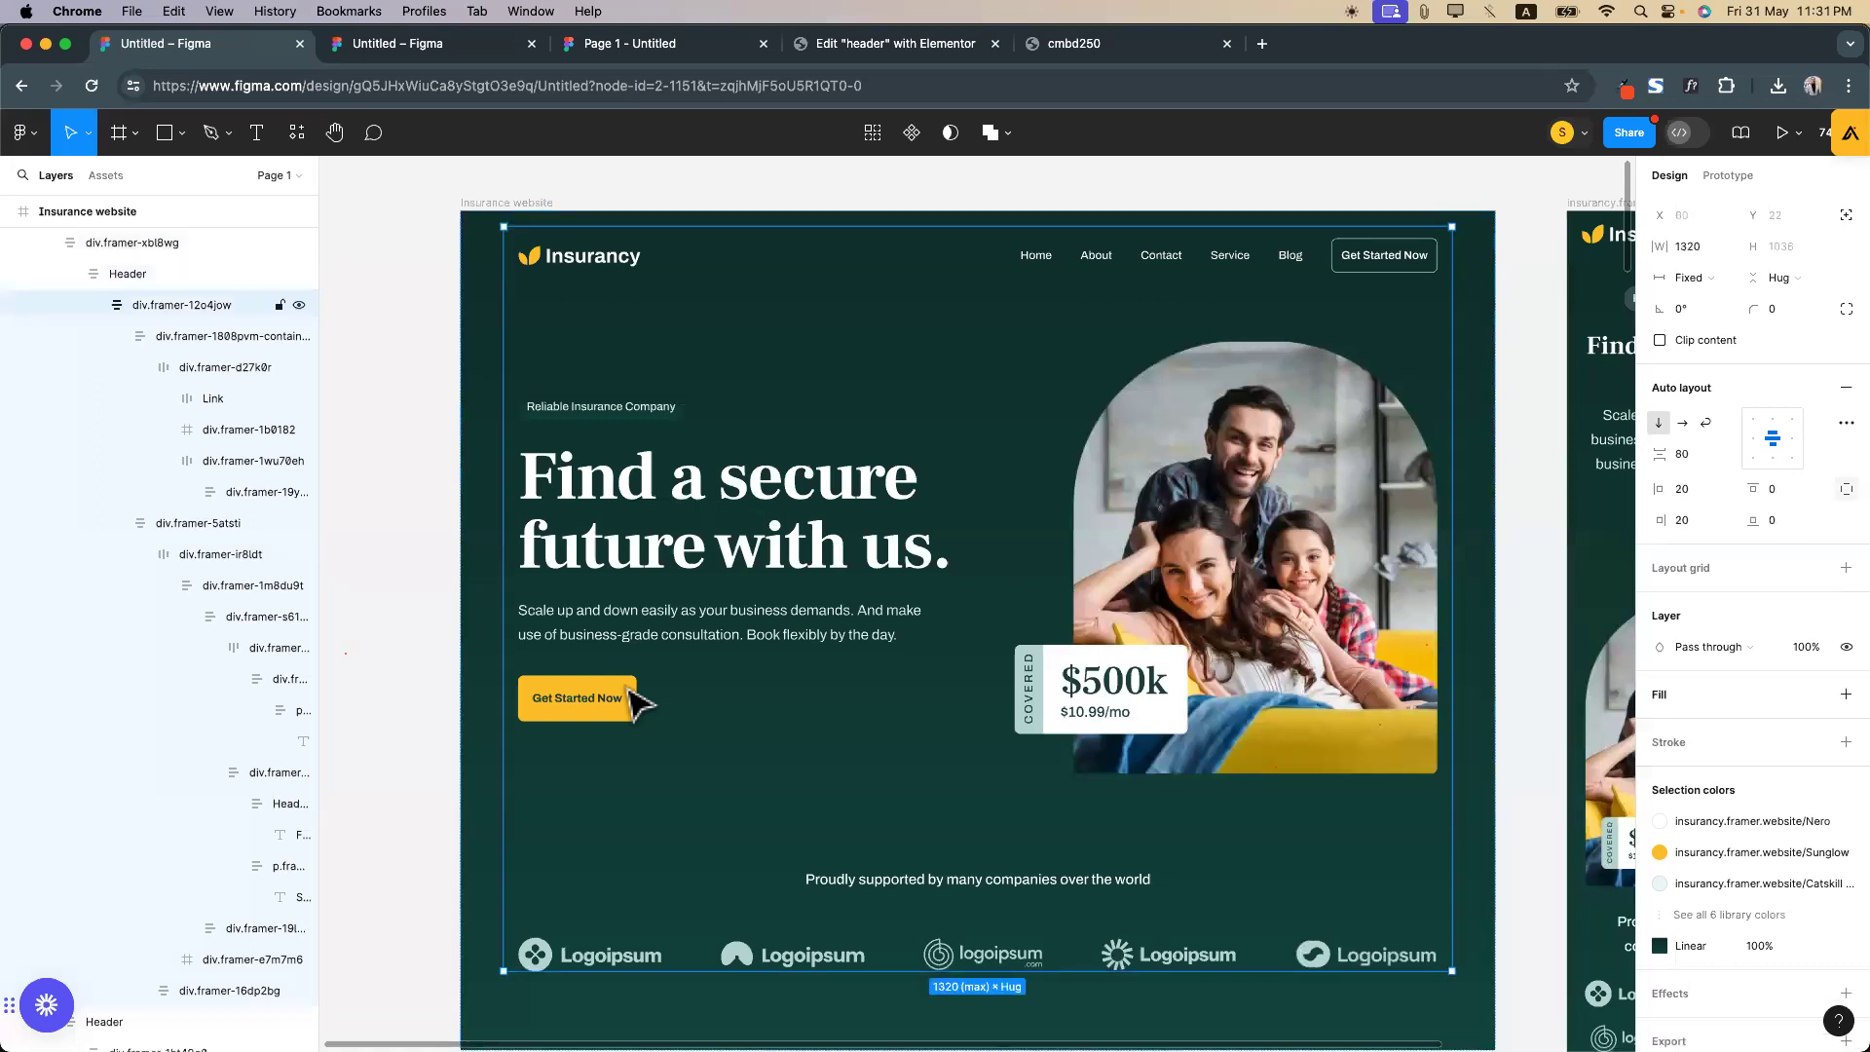
pyautogui.doubleClick(635, 695)
pyautogui.doubleClick(635, 696)
pyautogui.doubleClick(635, 695)
pyautogui.doubleClick(636, 695)
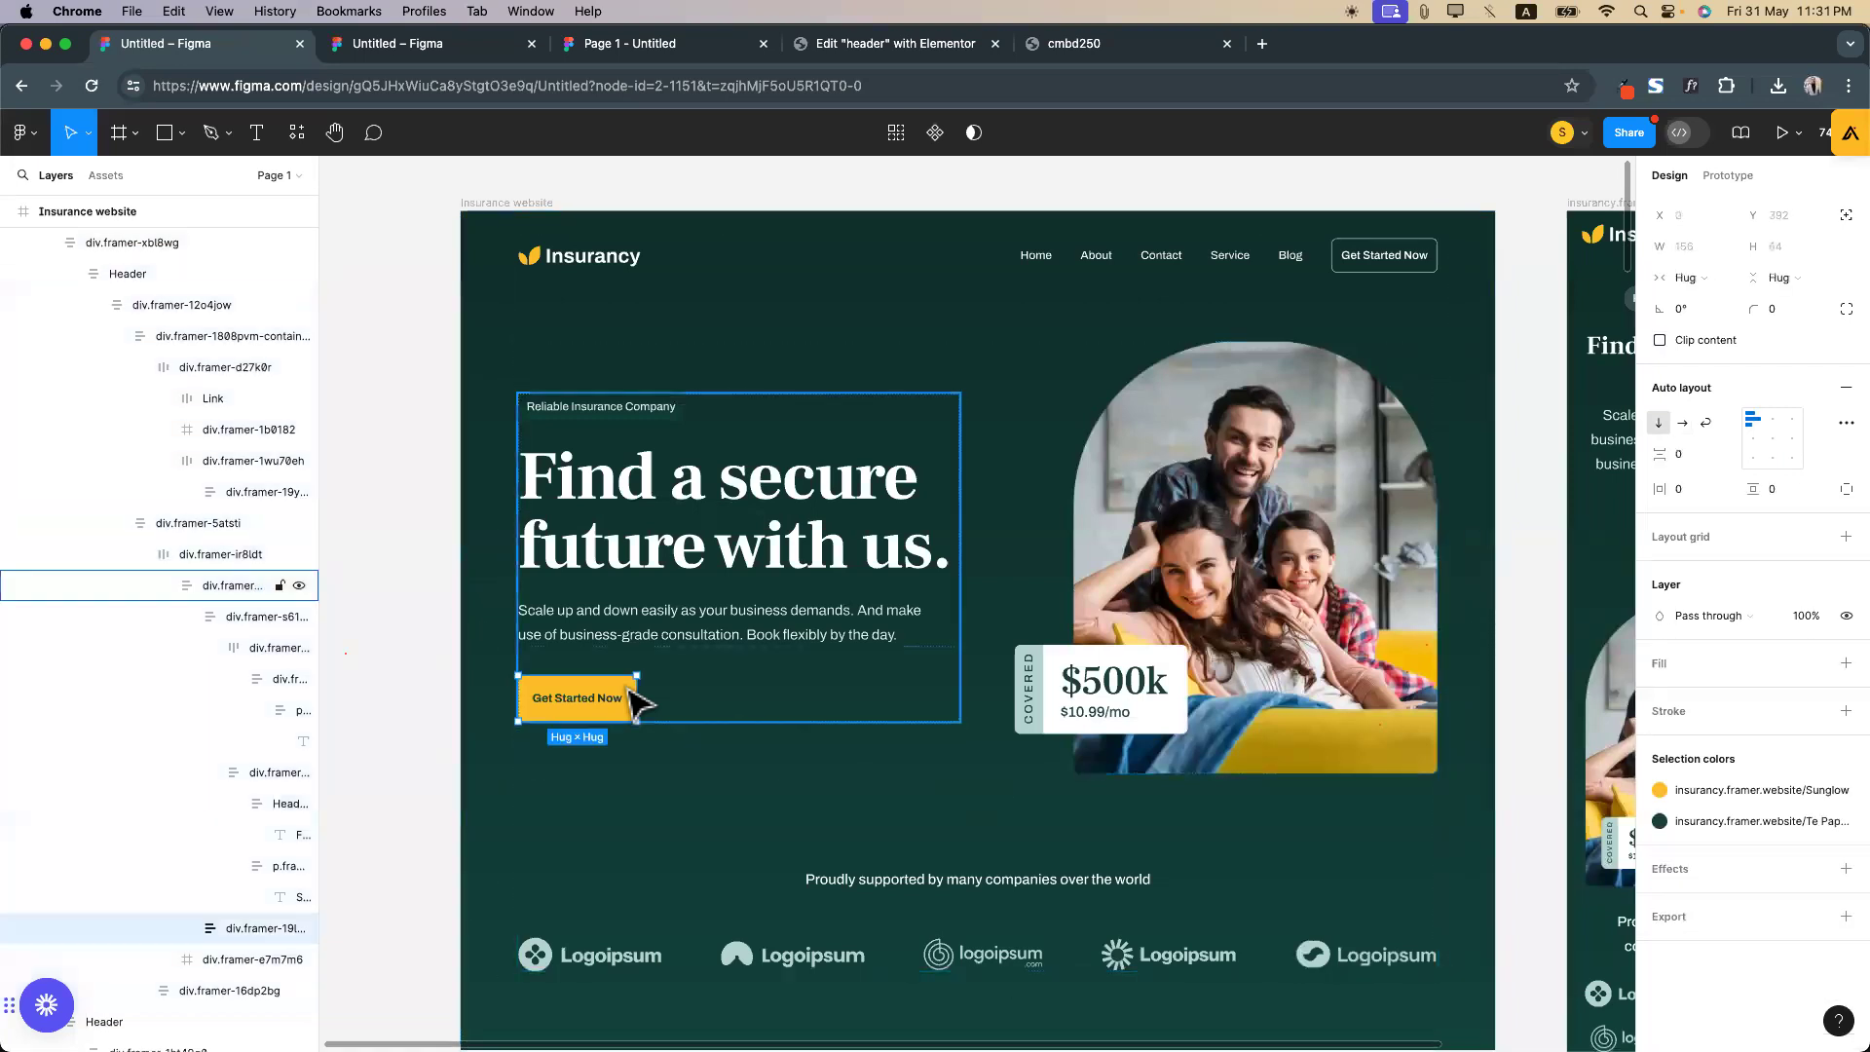
pyautogui.click(1659, 729)
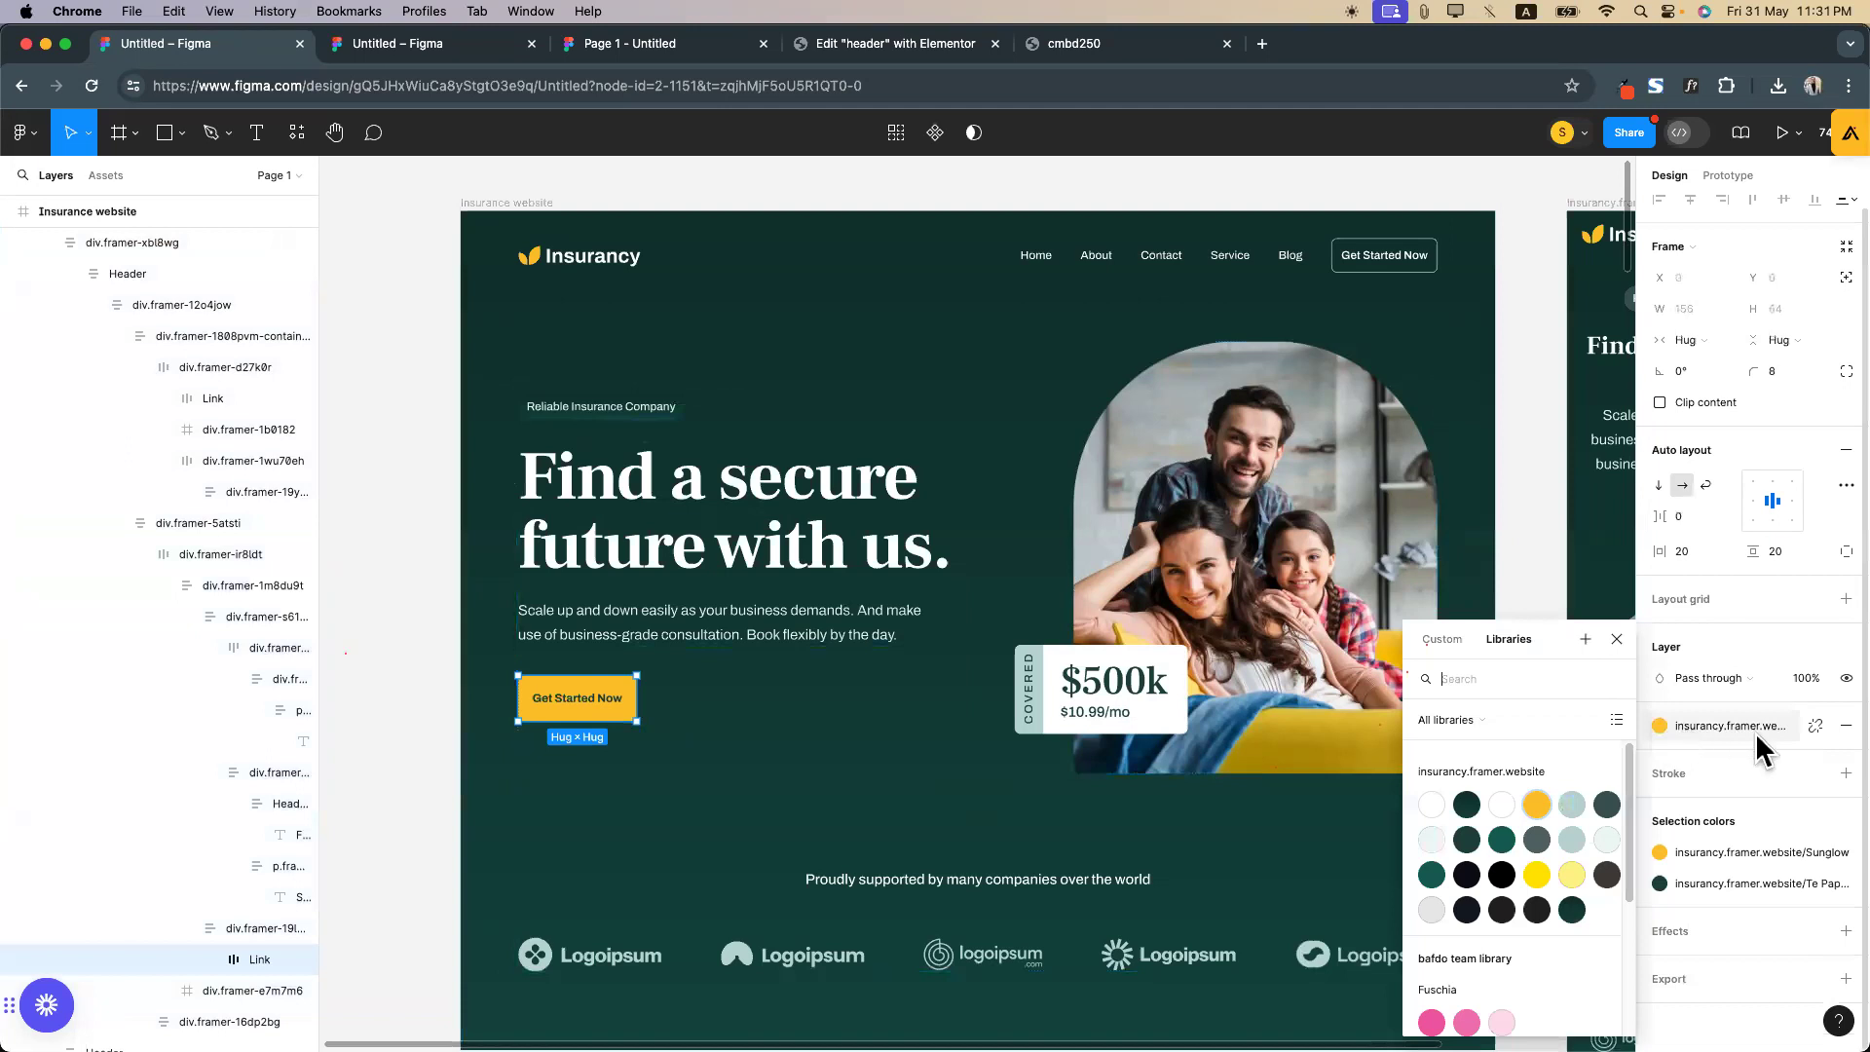
pyautogui.click(1816, 726)
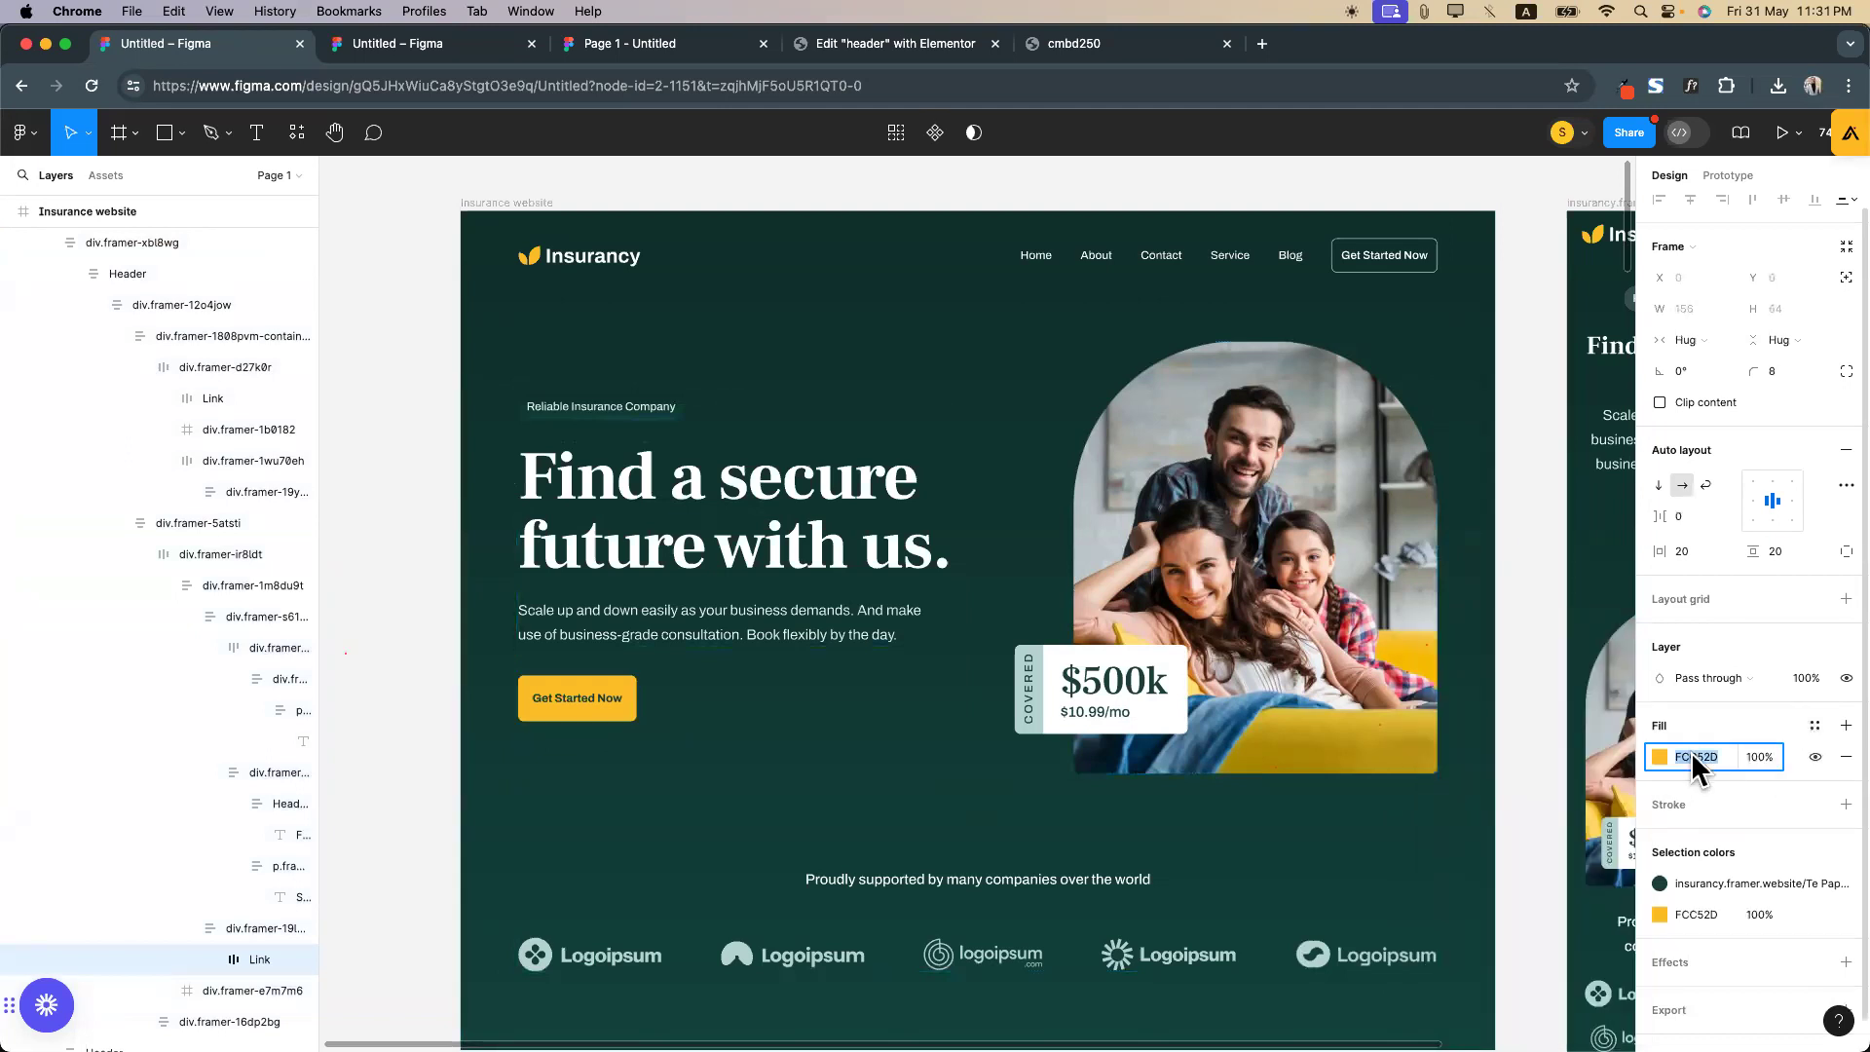
# Paste FCC52D into Elementor's Text global colour and return to Figma.
pyautogui.click(463, 47)
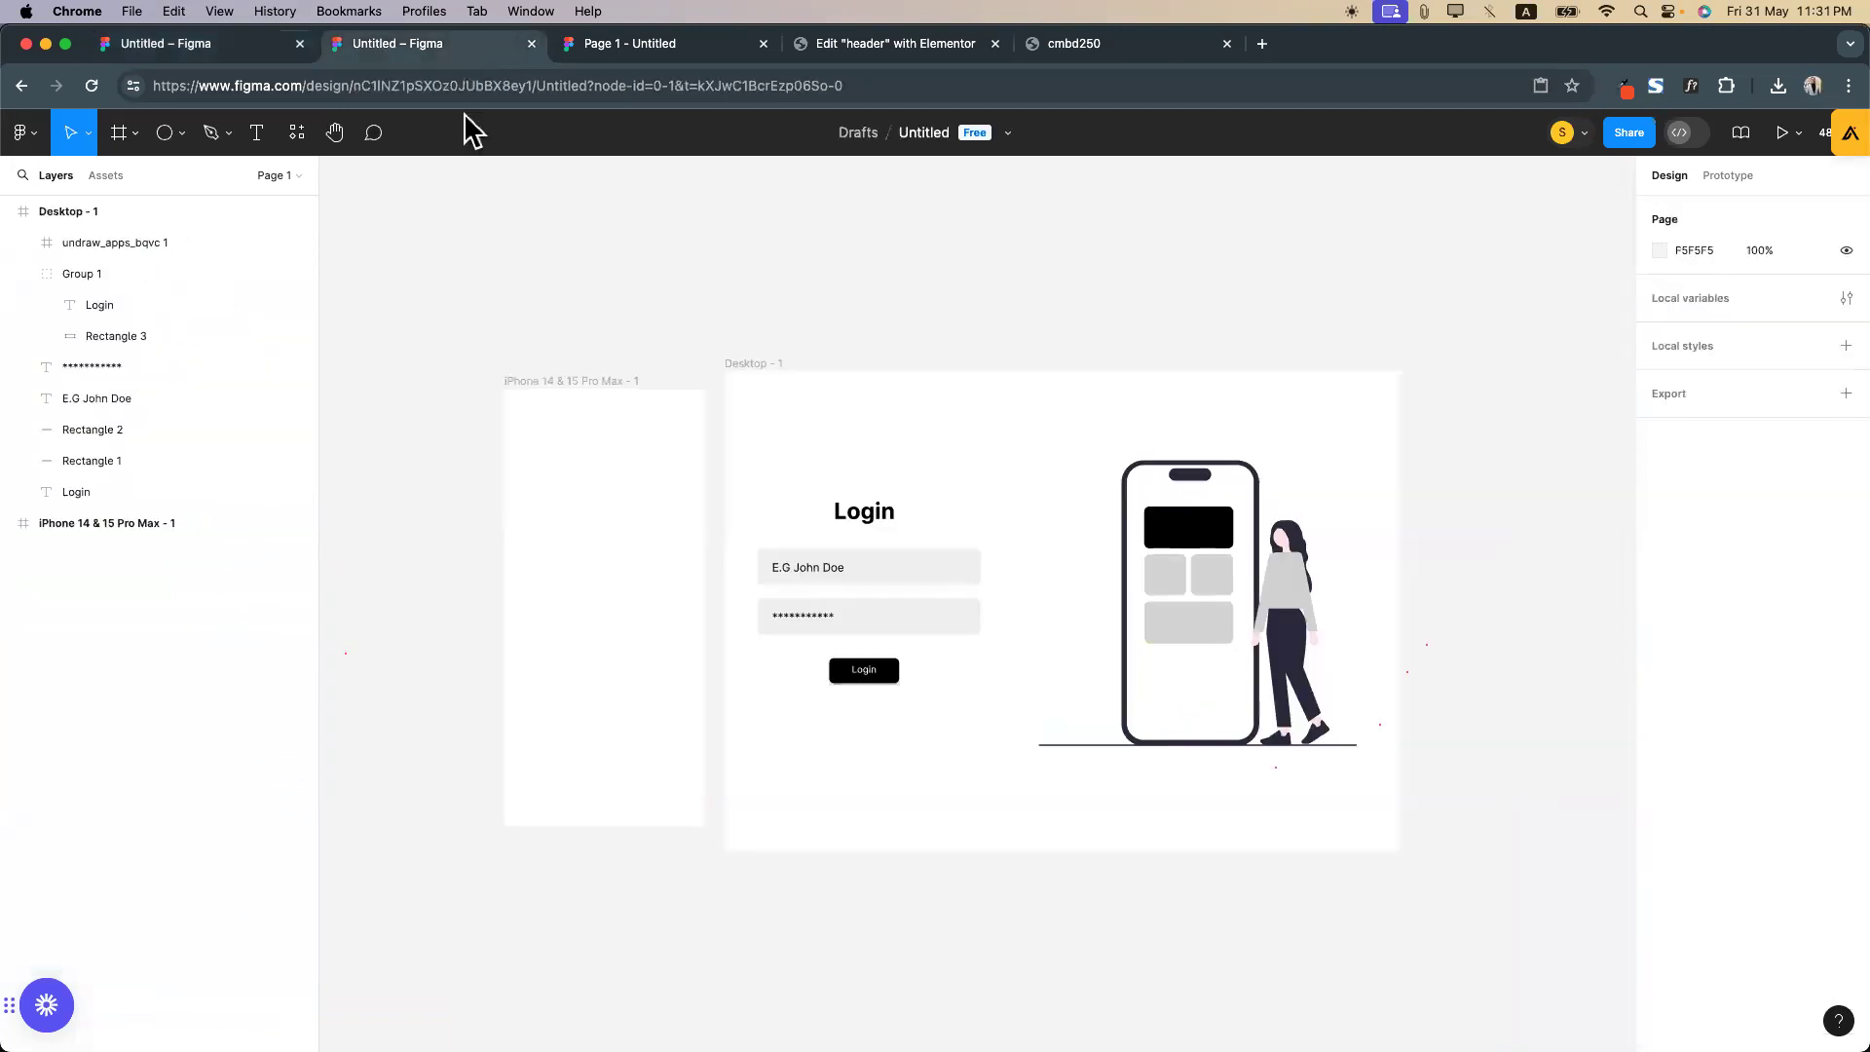
pyautogui.click(641, 49)
pyautogui.click(867, 49)
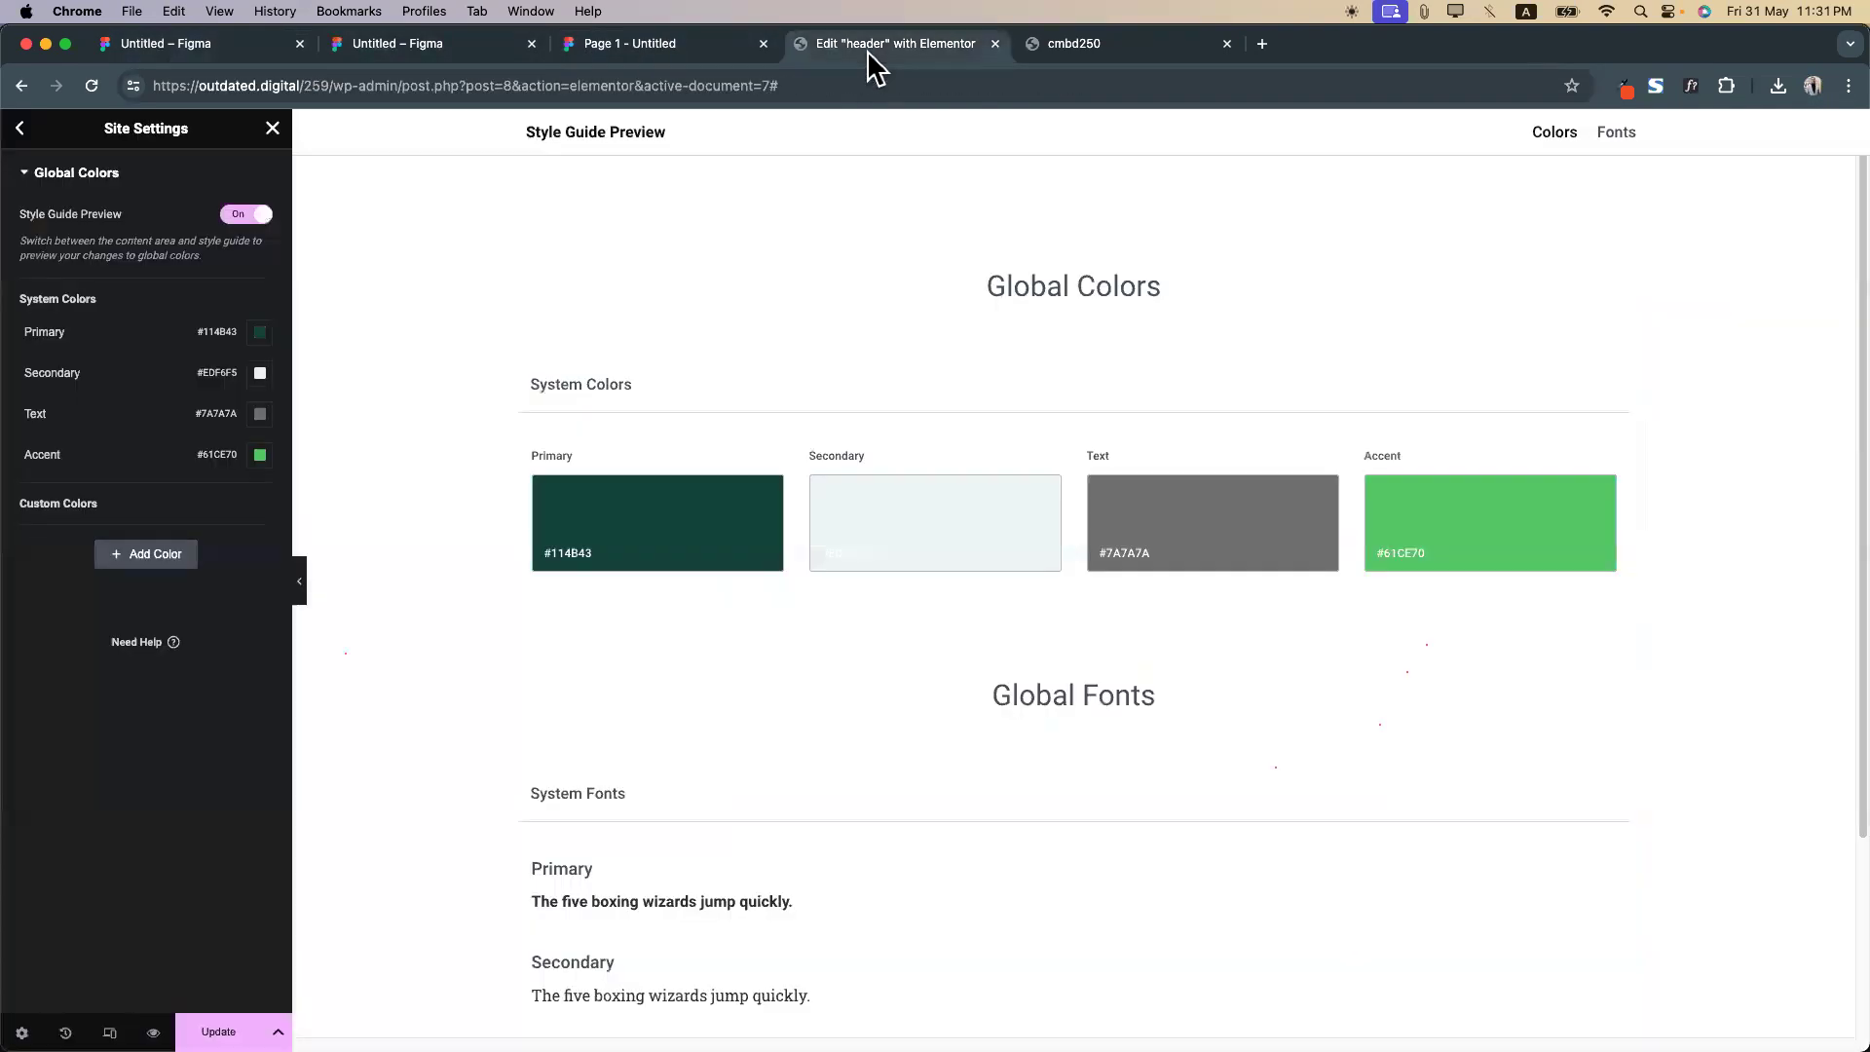
pyautogui.click(260, 414)
pyautogui.tripleClick(238, 691)
pyautogui.write('FCC52D')
pyautogui.click(526, 731)
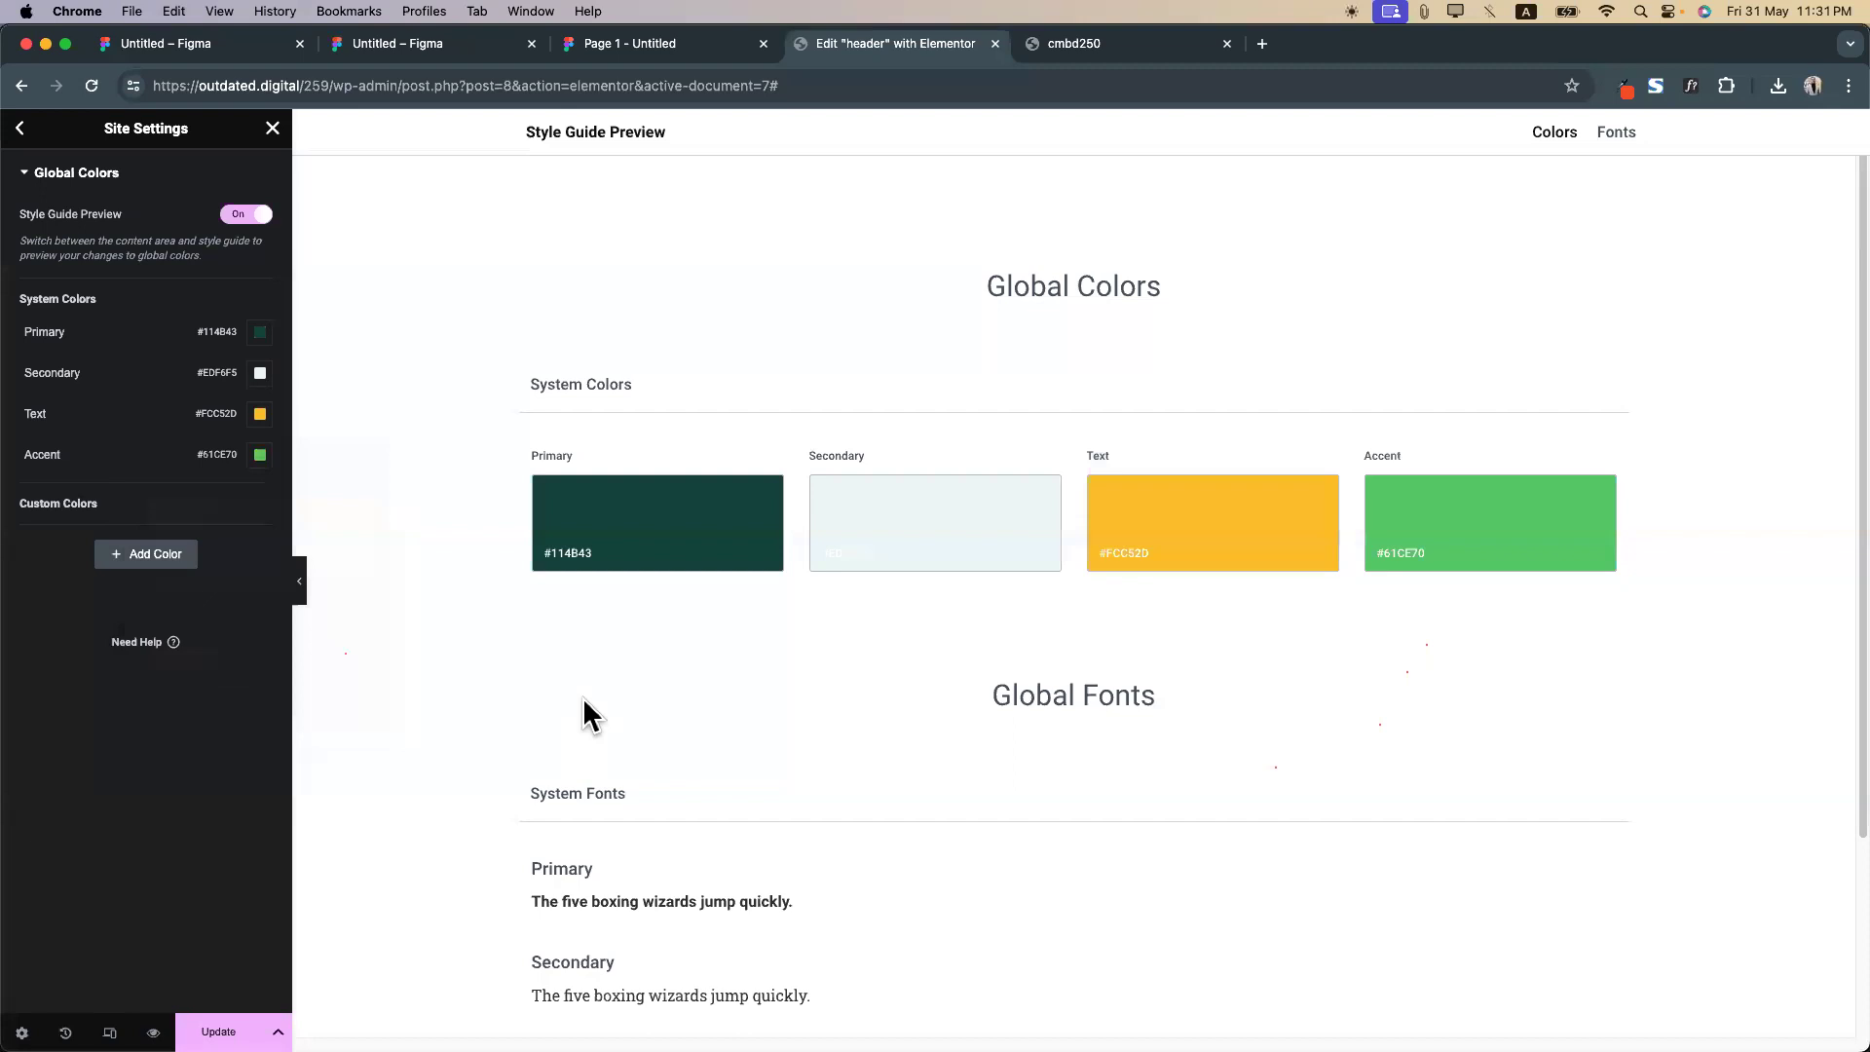
pyautogui.click(243, 44)
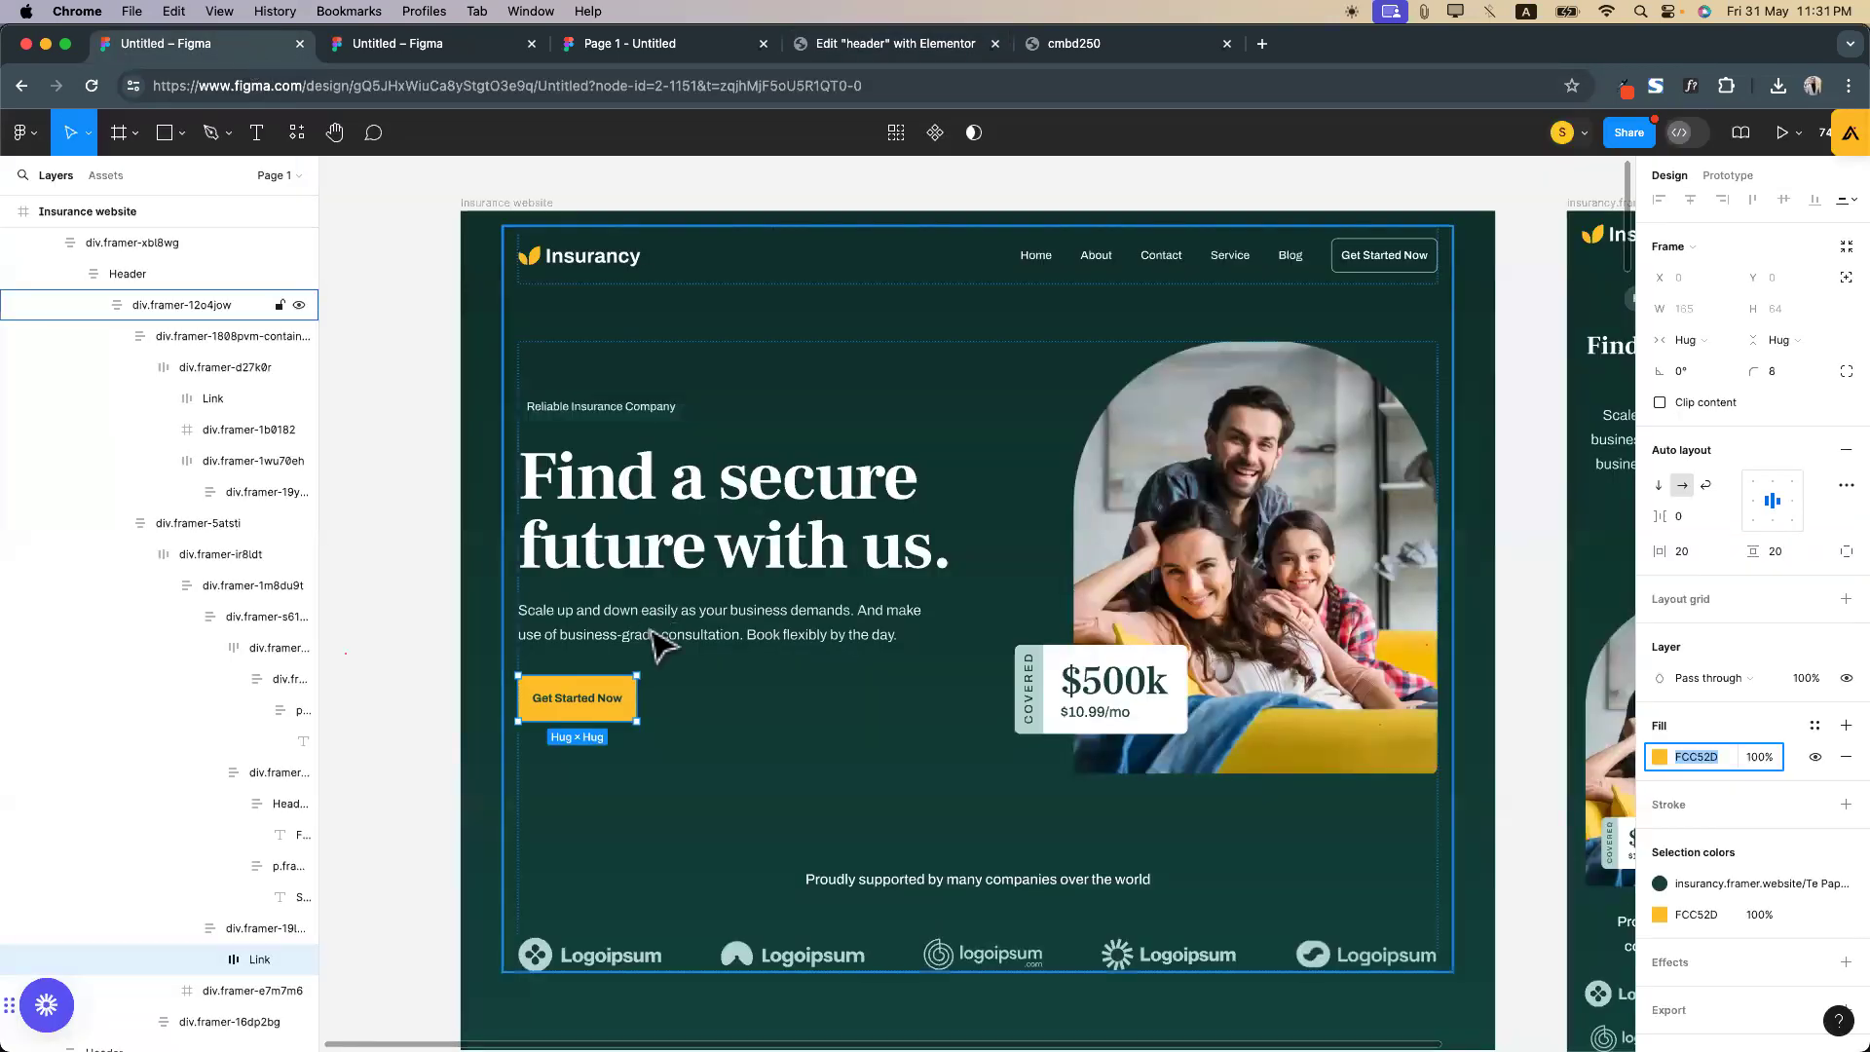
# Drill into the 'We're covering all the fields of life insurance.' heading and reveal its hex 1C4842.
pyautogui.scroll(-3, 681, 660)
pyautogui.scroll(-5, 687, 660)
pyautogui.scroll(-2, 687, 662)
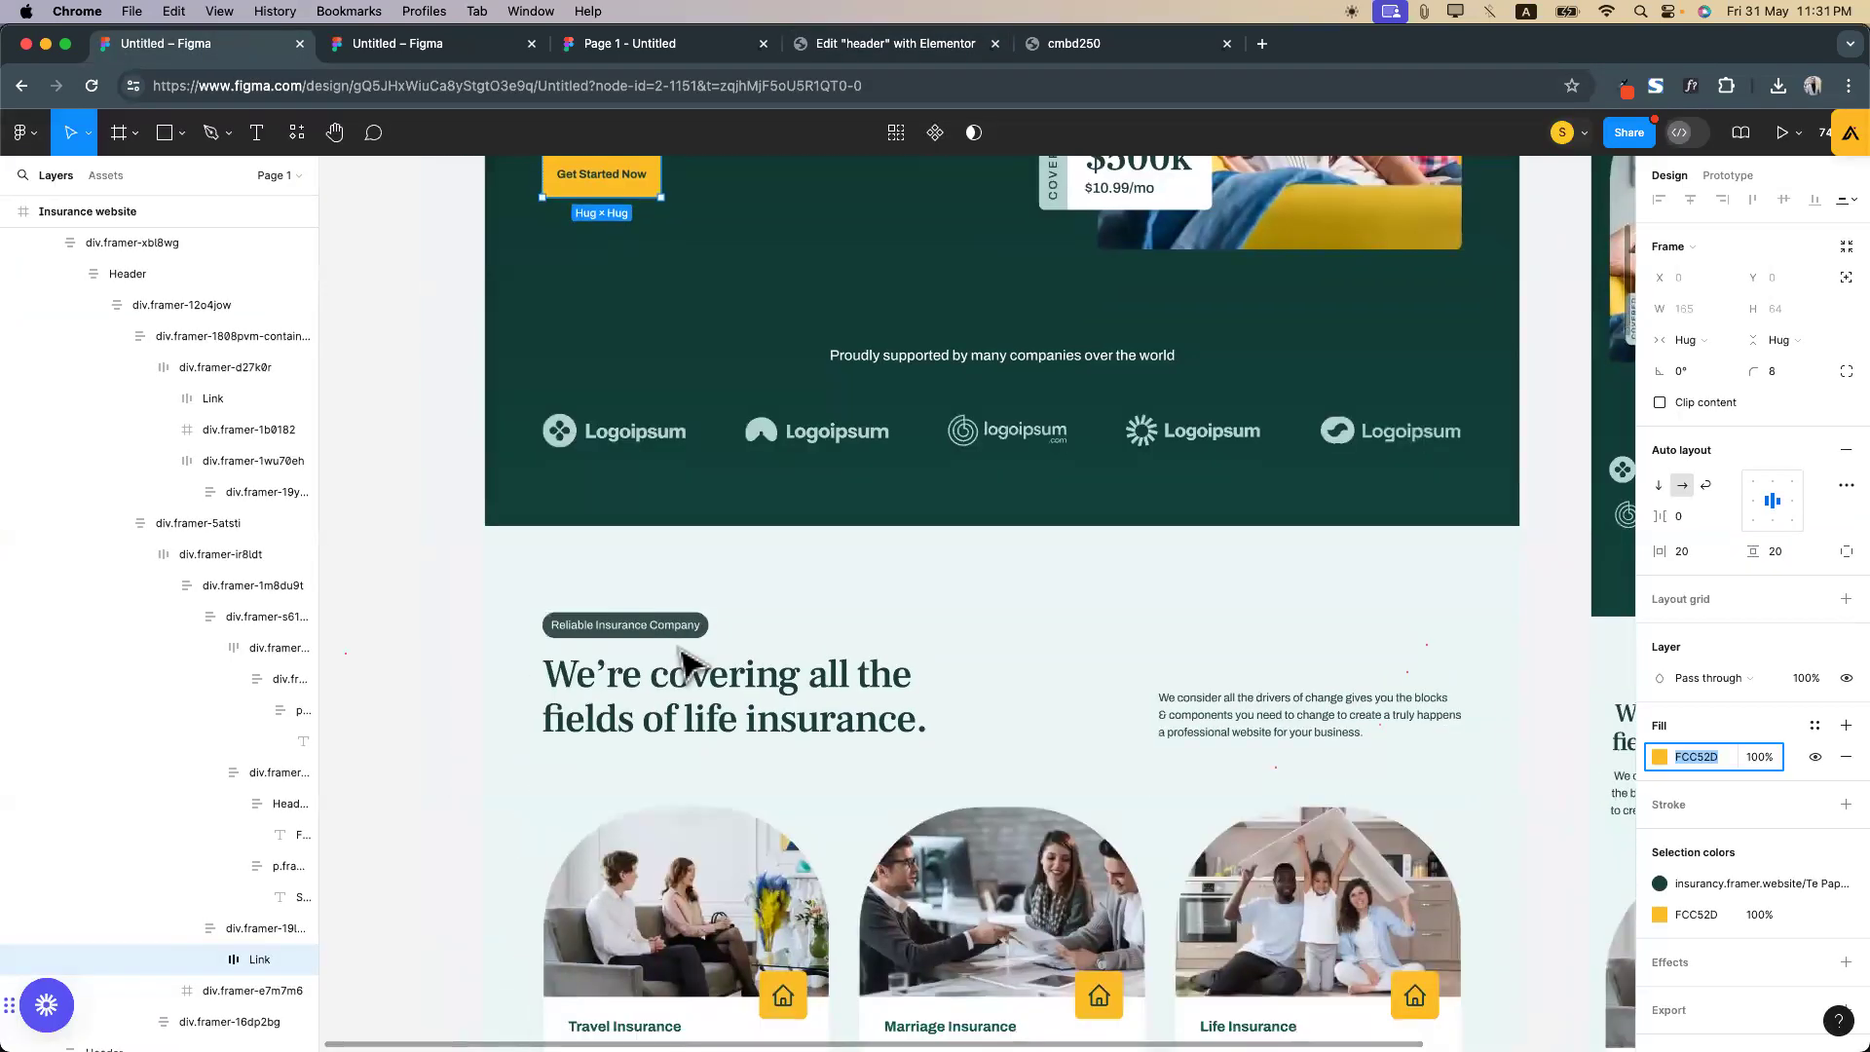
pyautogui.click(742, 699)
pyautogui.doubleClick(742, 699)
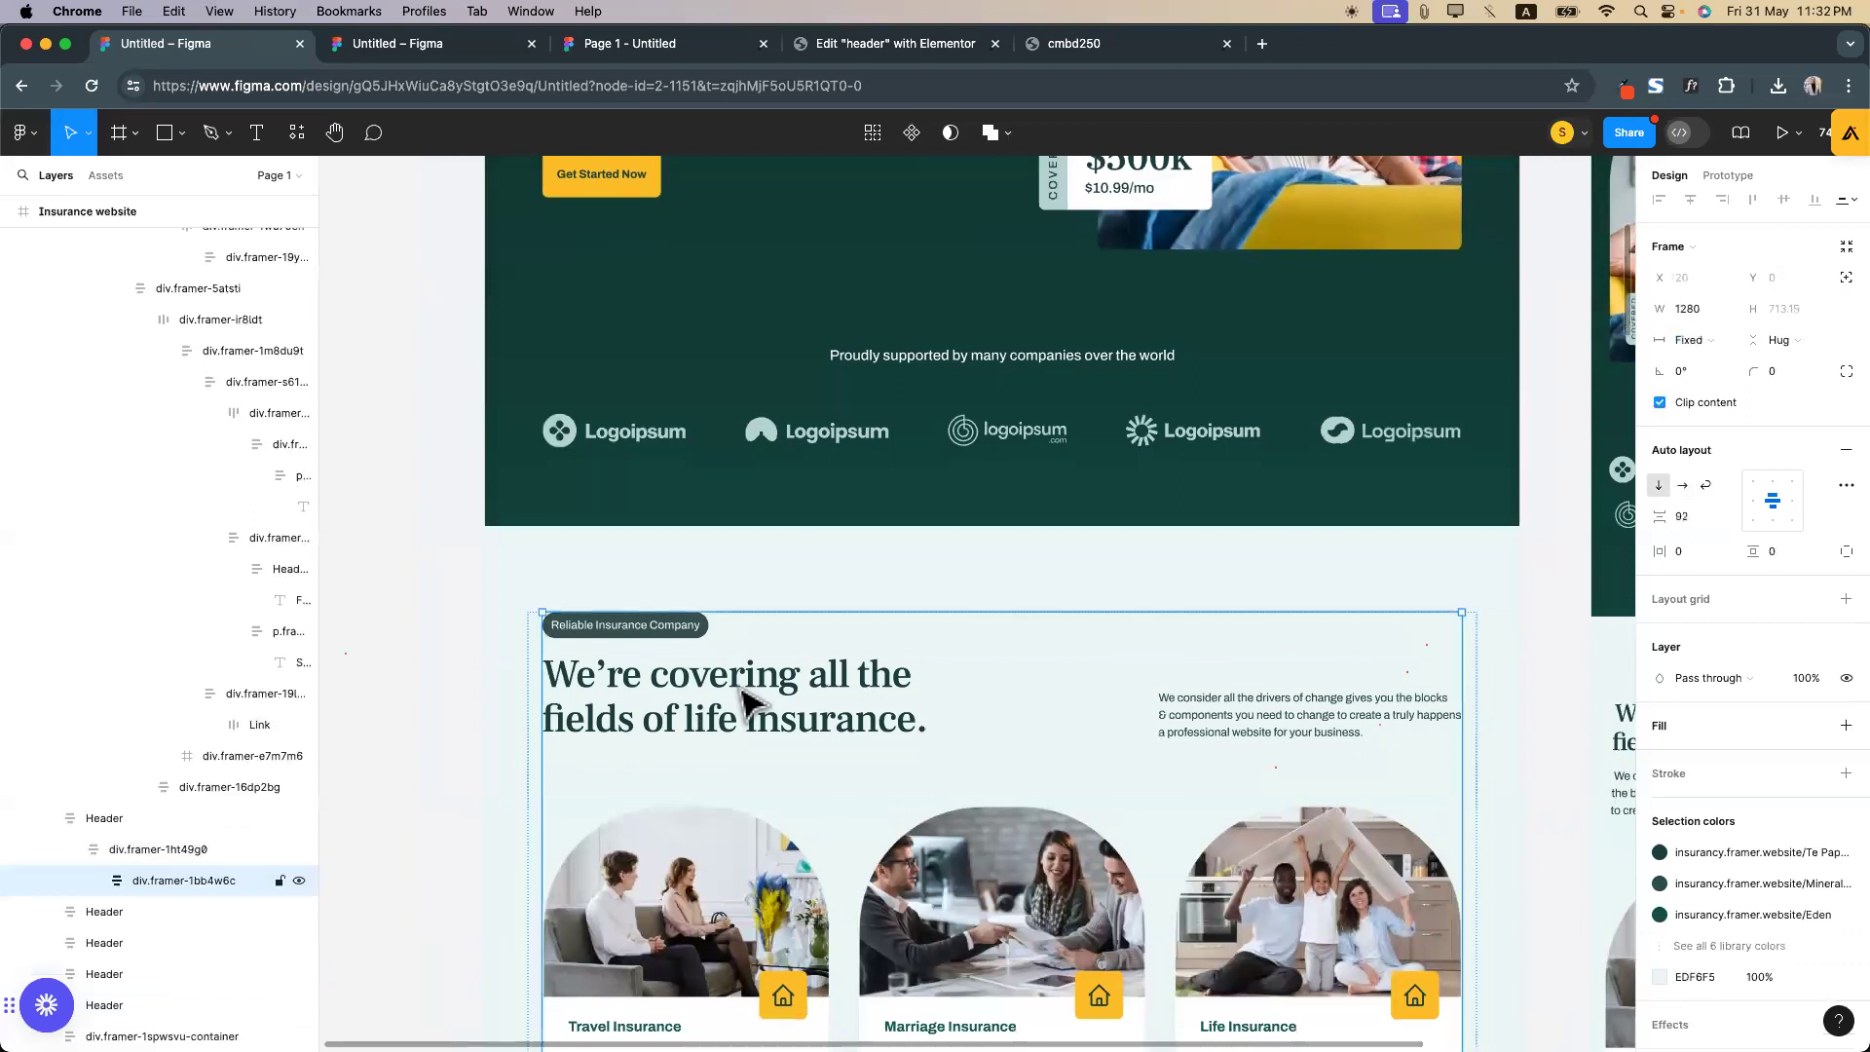
pyautogui.doubleClick(742, 699)
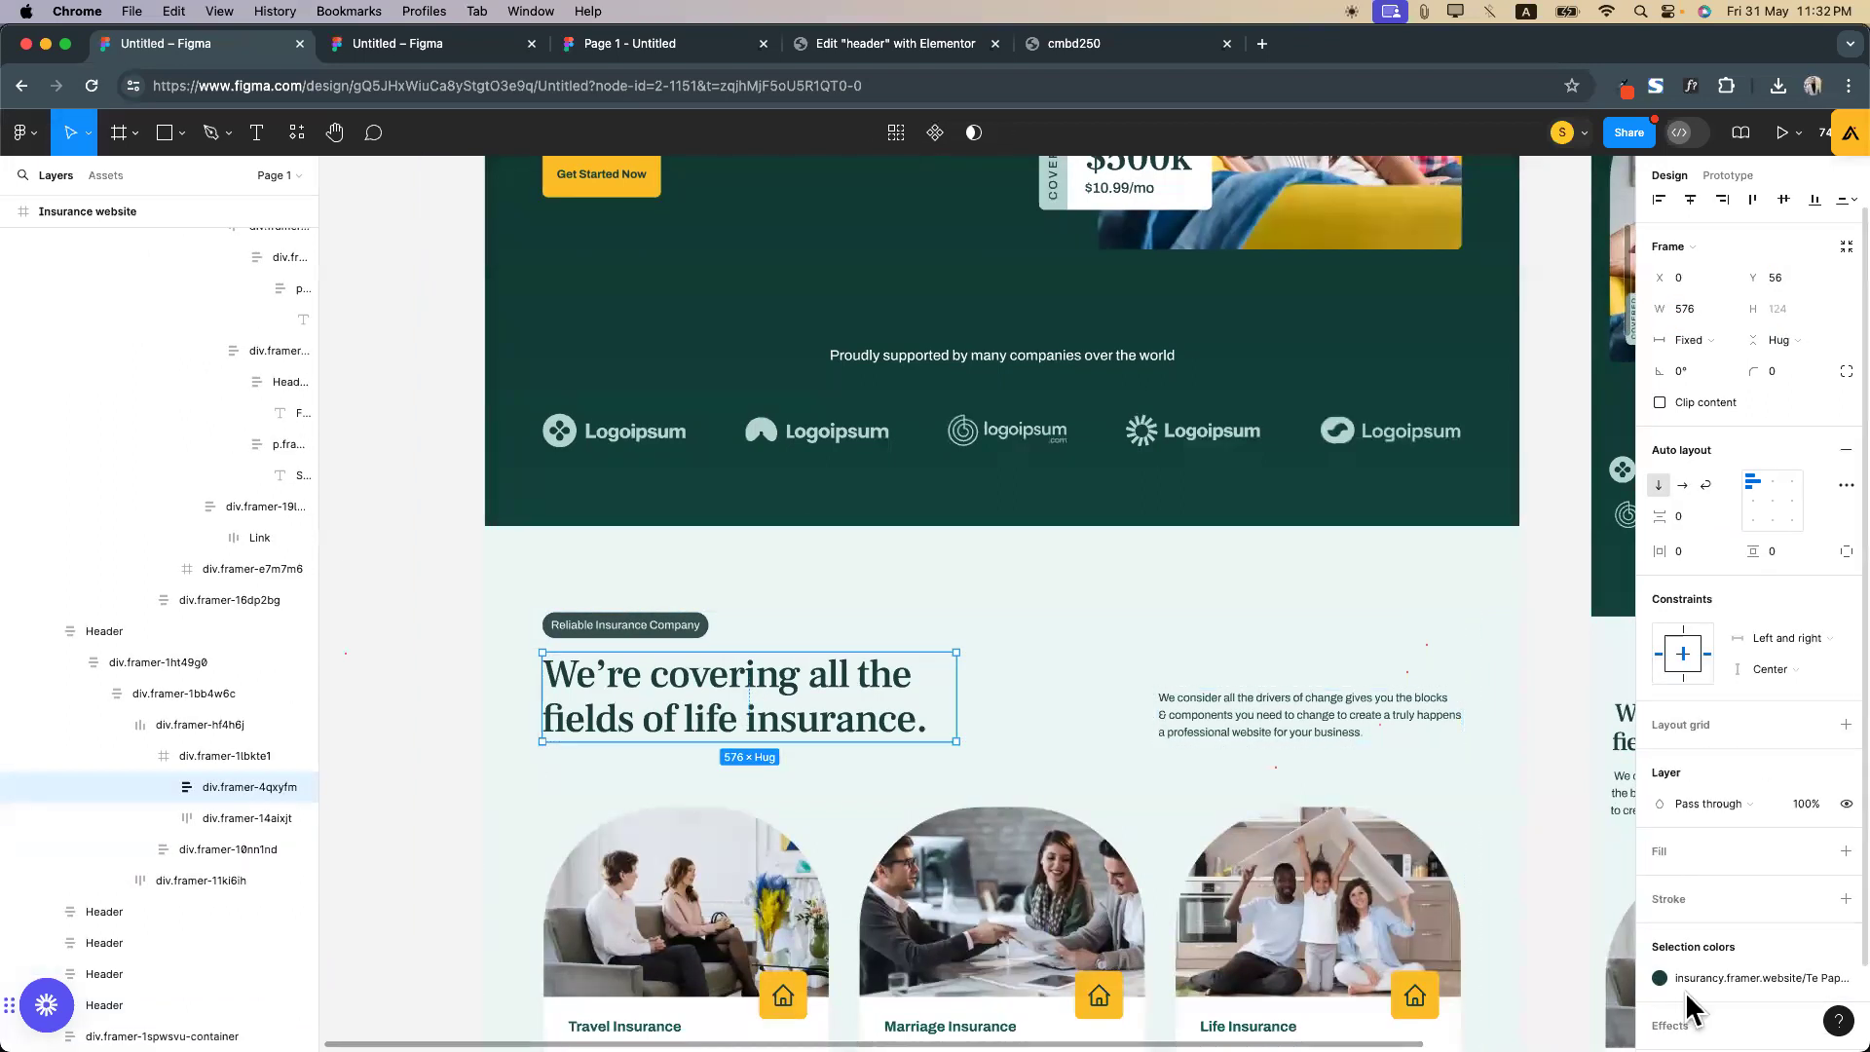
pyautogui.click(1691, 979)
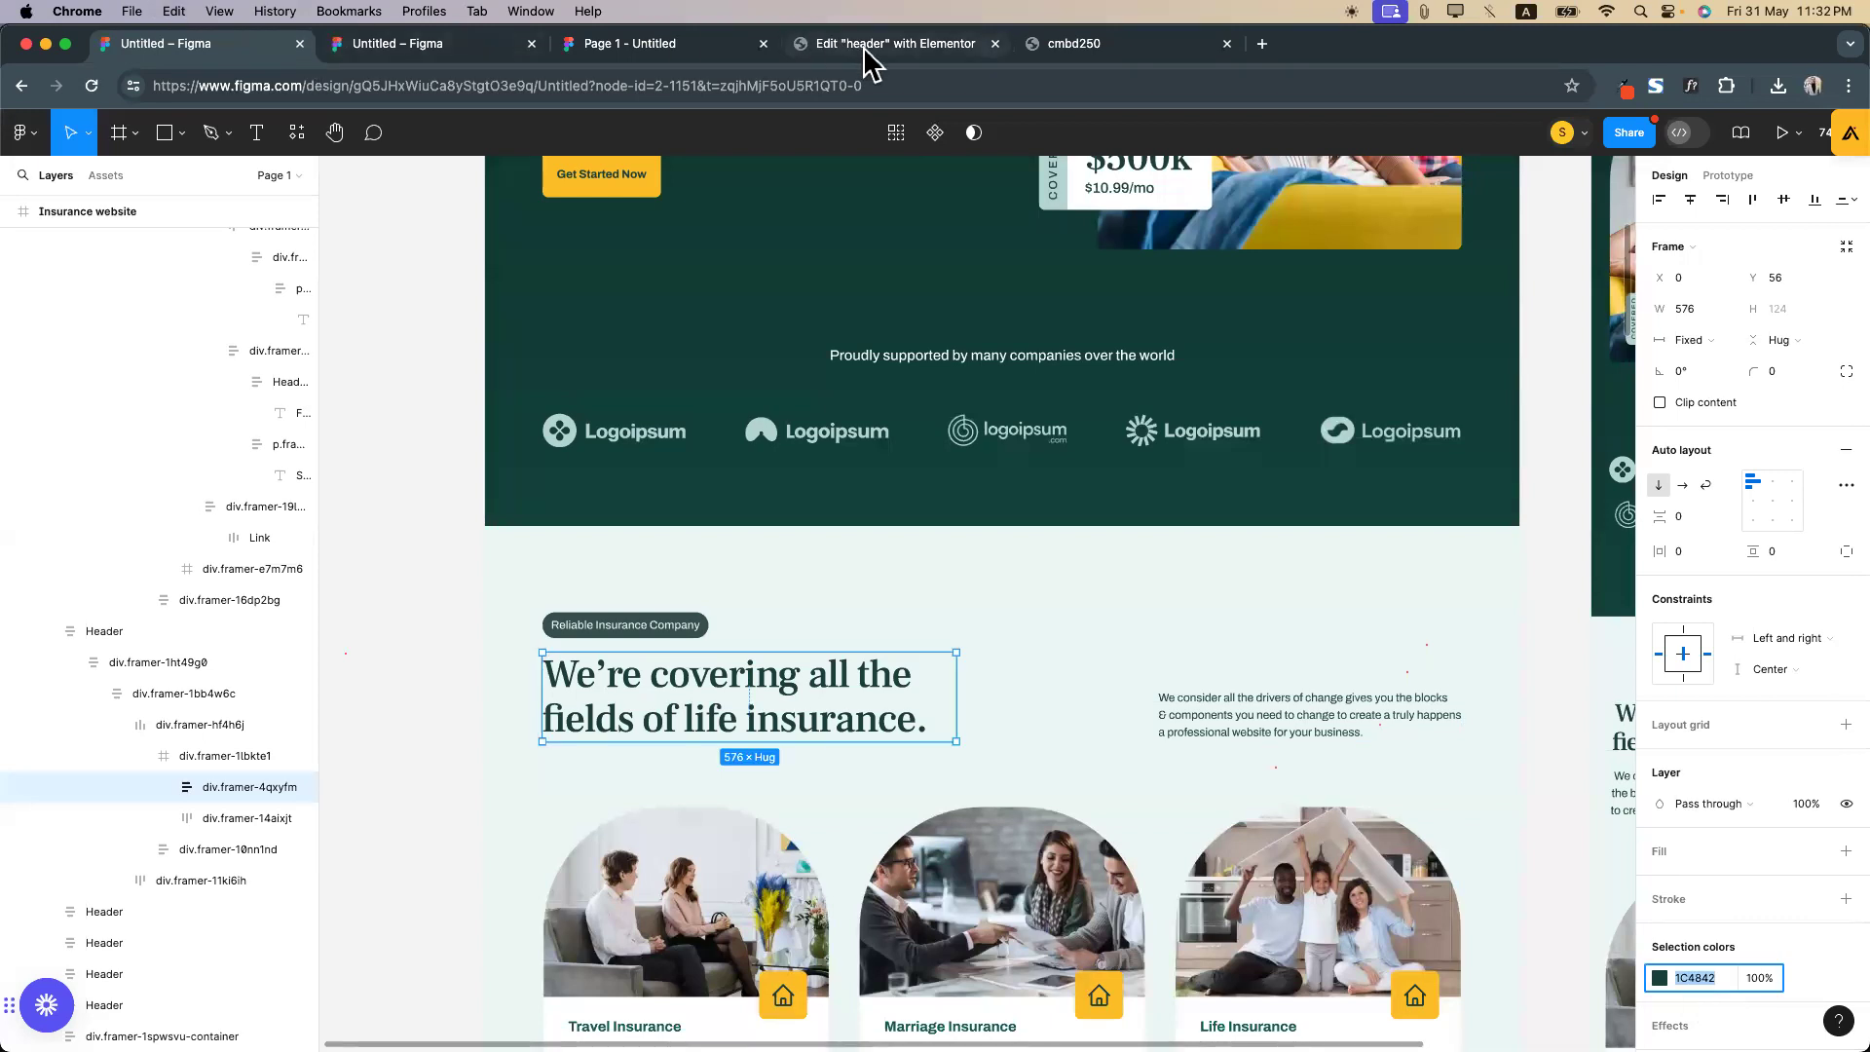
pyautogui.click(865, 48)
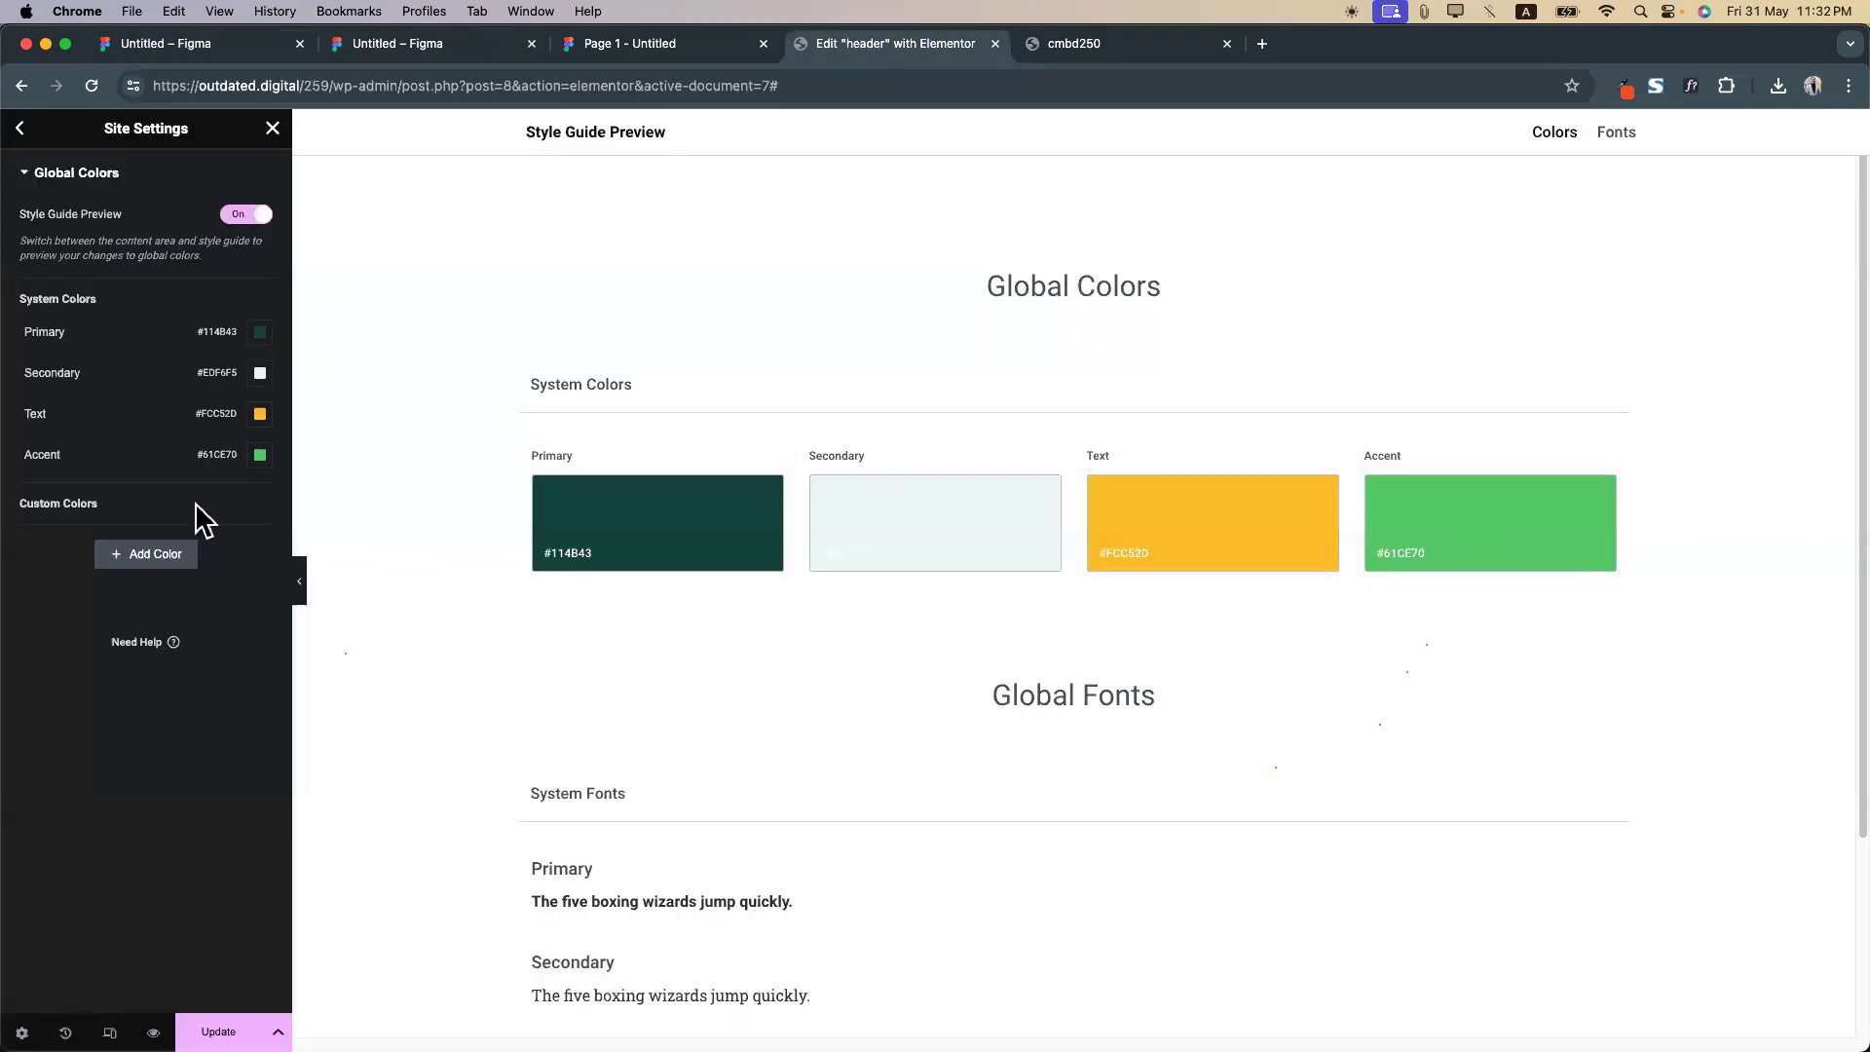
# Set the Accent colour to 1C4842, rename it 'heading color', and start renaming Text.
pyautogui.click(259, 455)
pyautogui.write('1C4842')
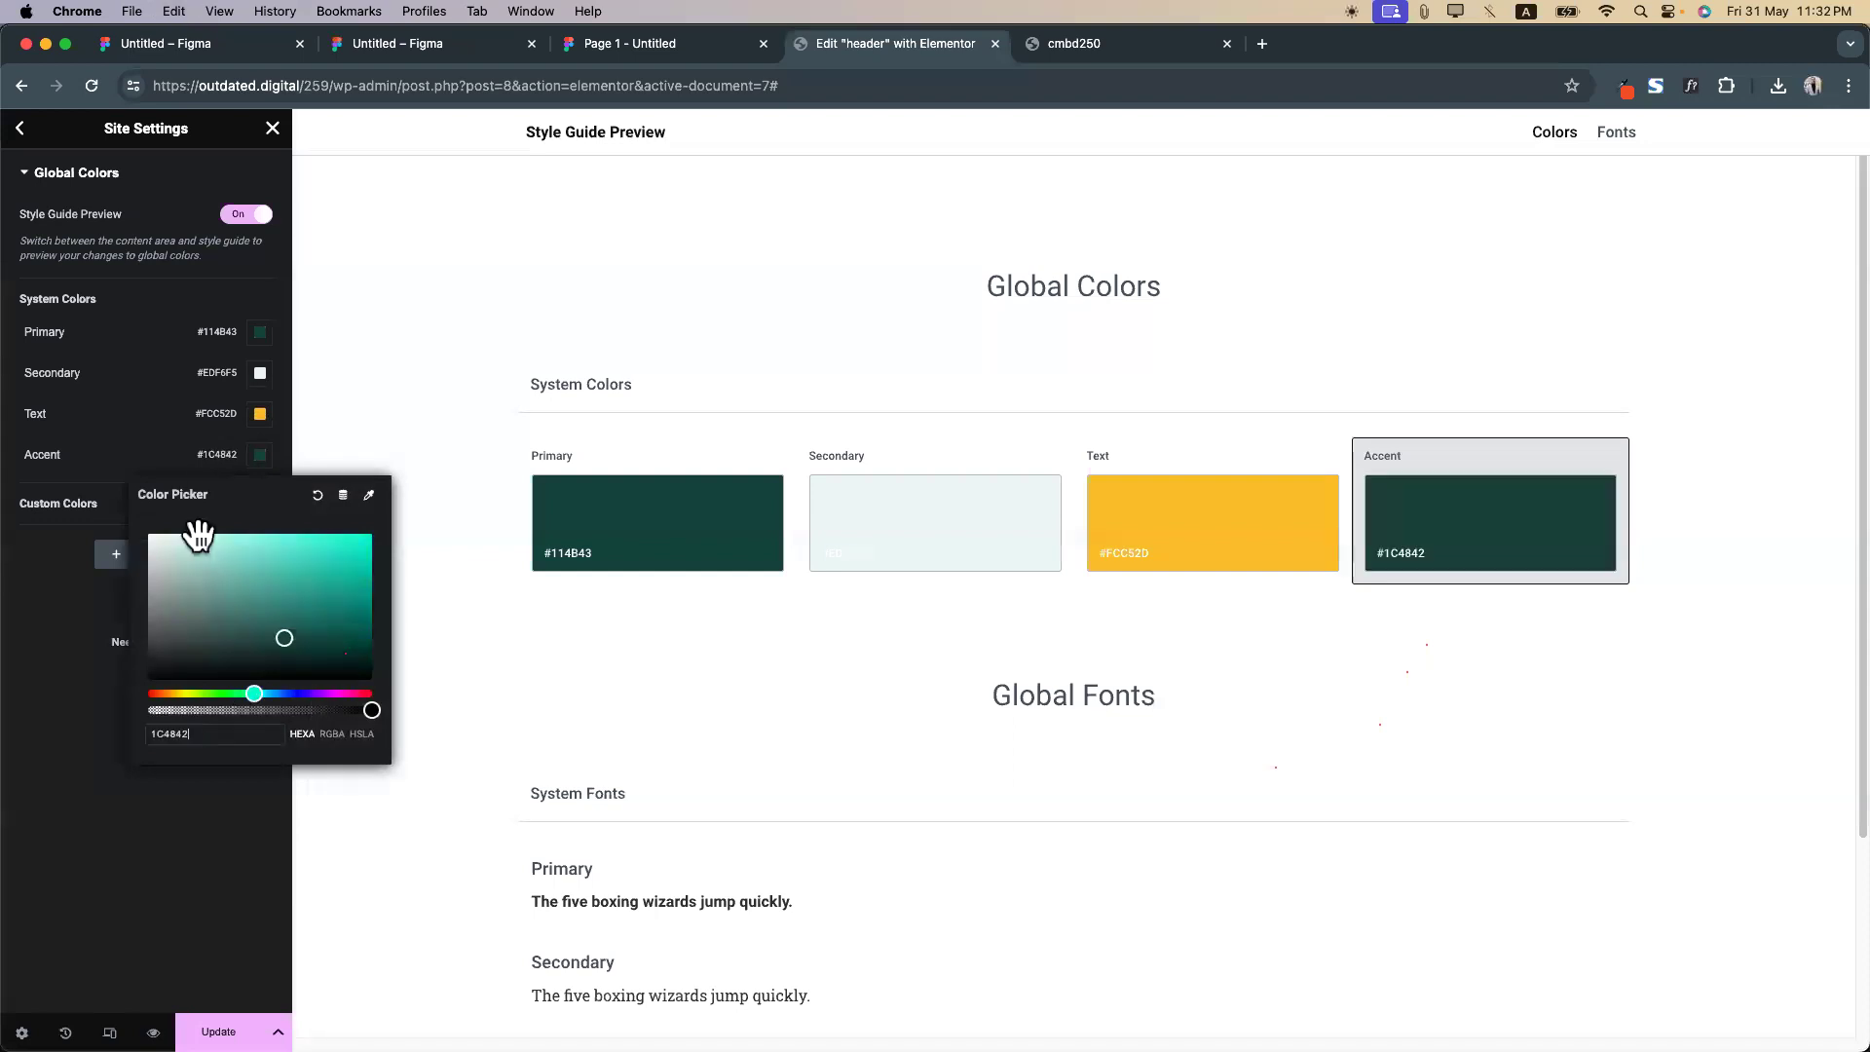
pyautogui.doubleClick(69, 462)
pyautogui.write('heading color')
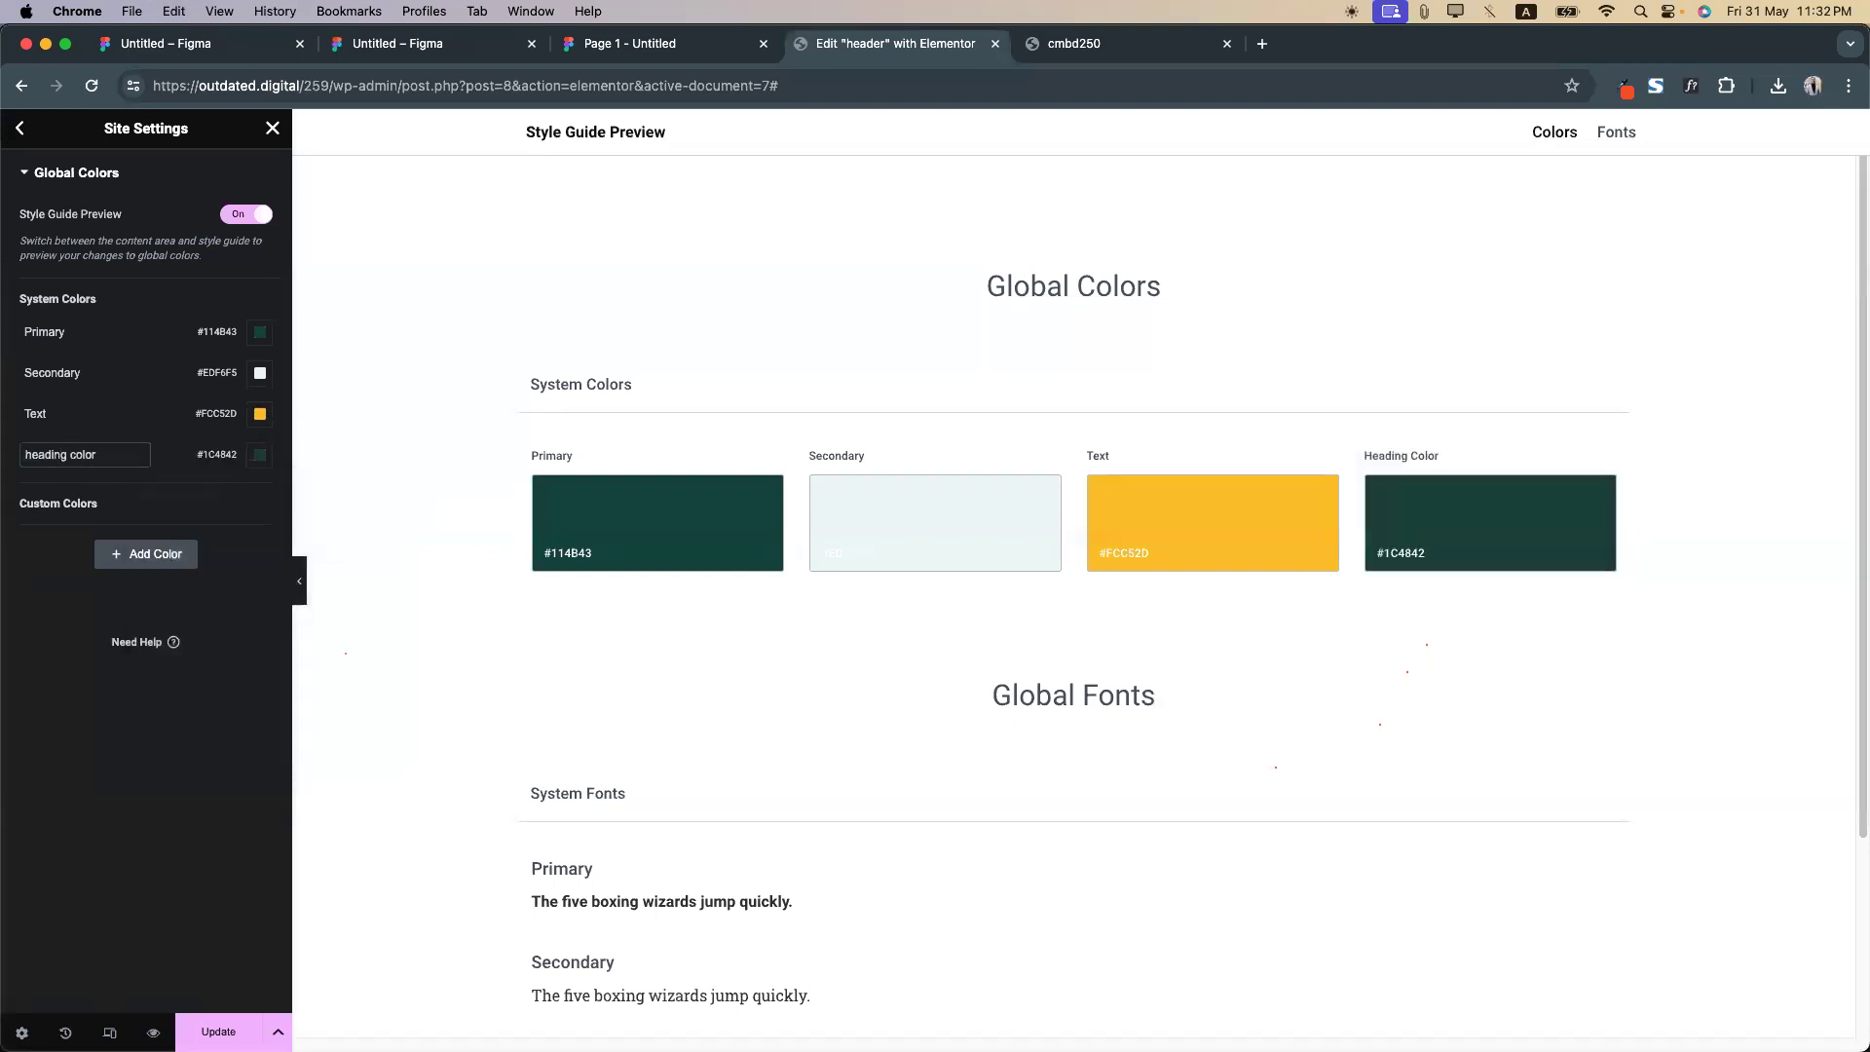
pyautogui.click(185, 526)
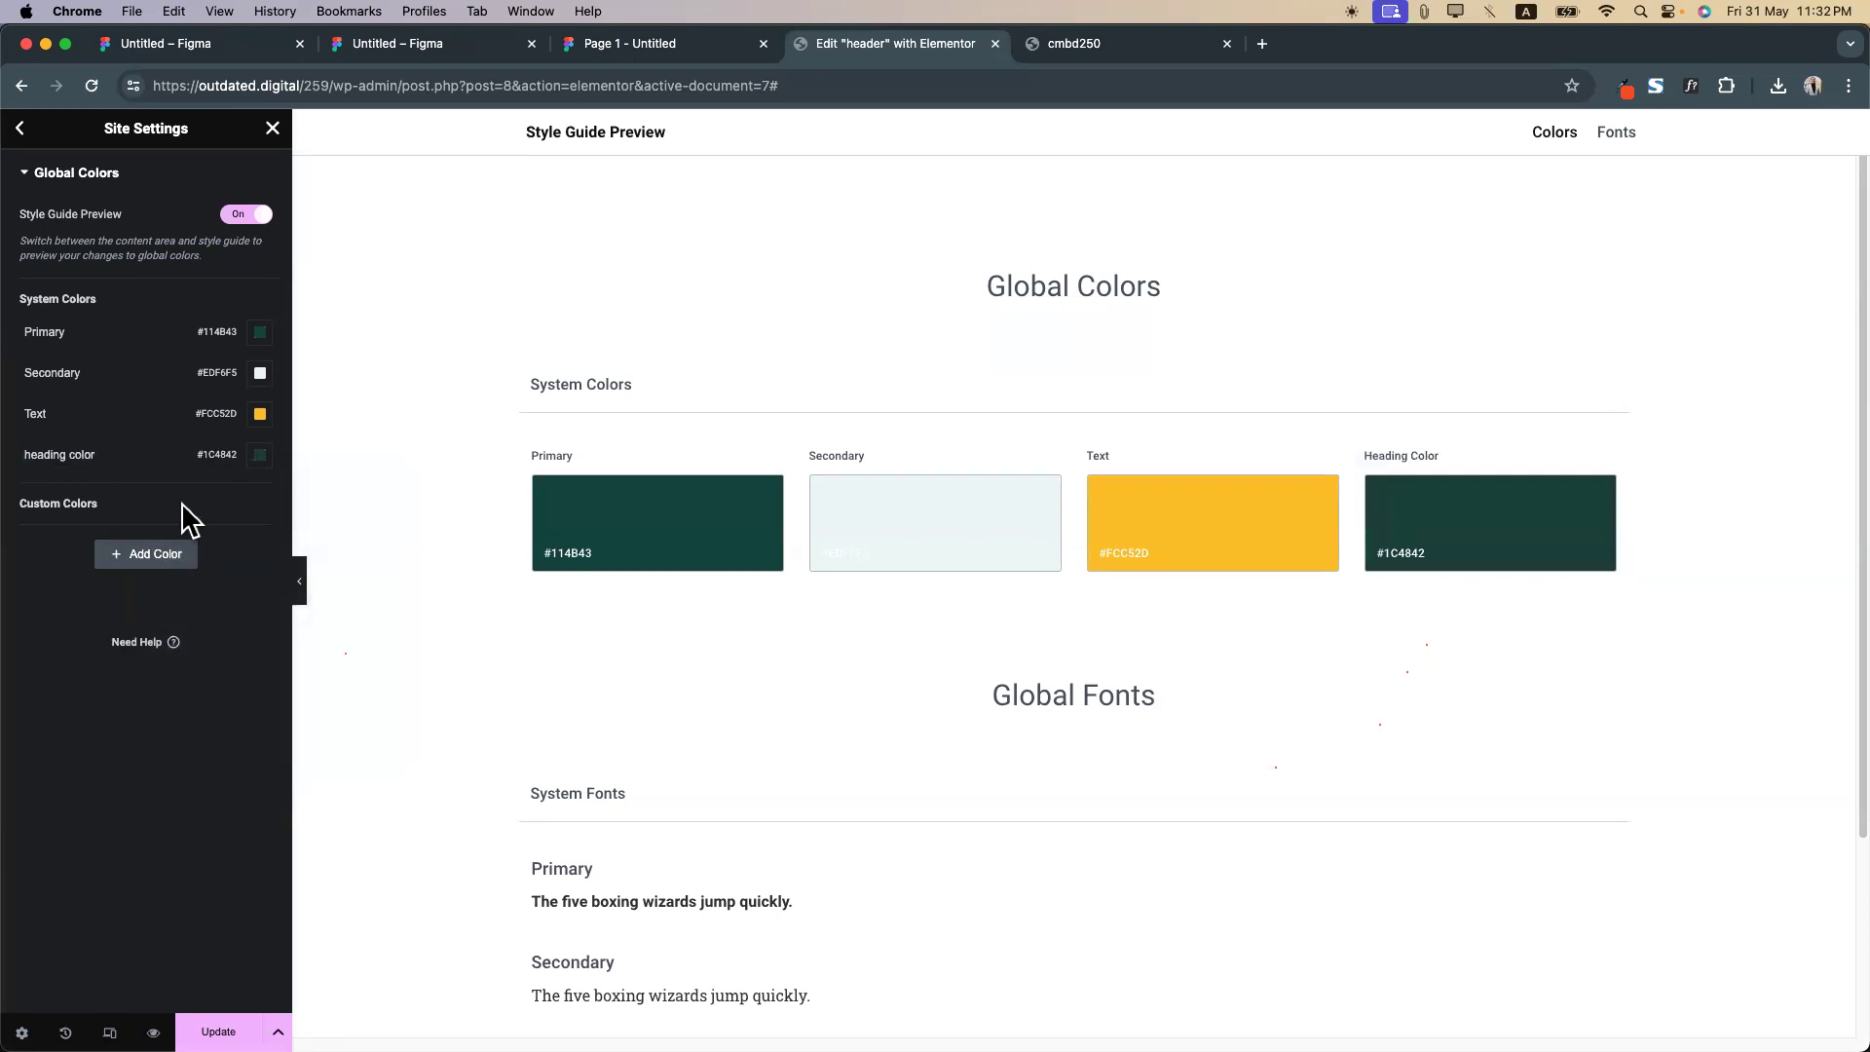
pyautogui.click(77, 414)
pyautogui.write('button')
pyautogui.click(210, 50)
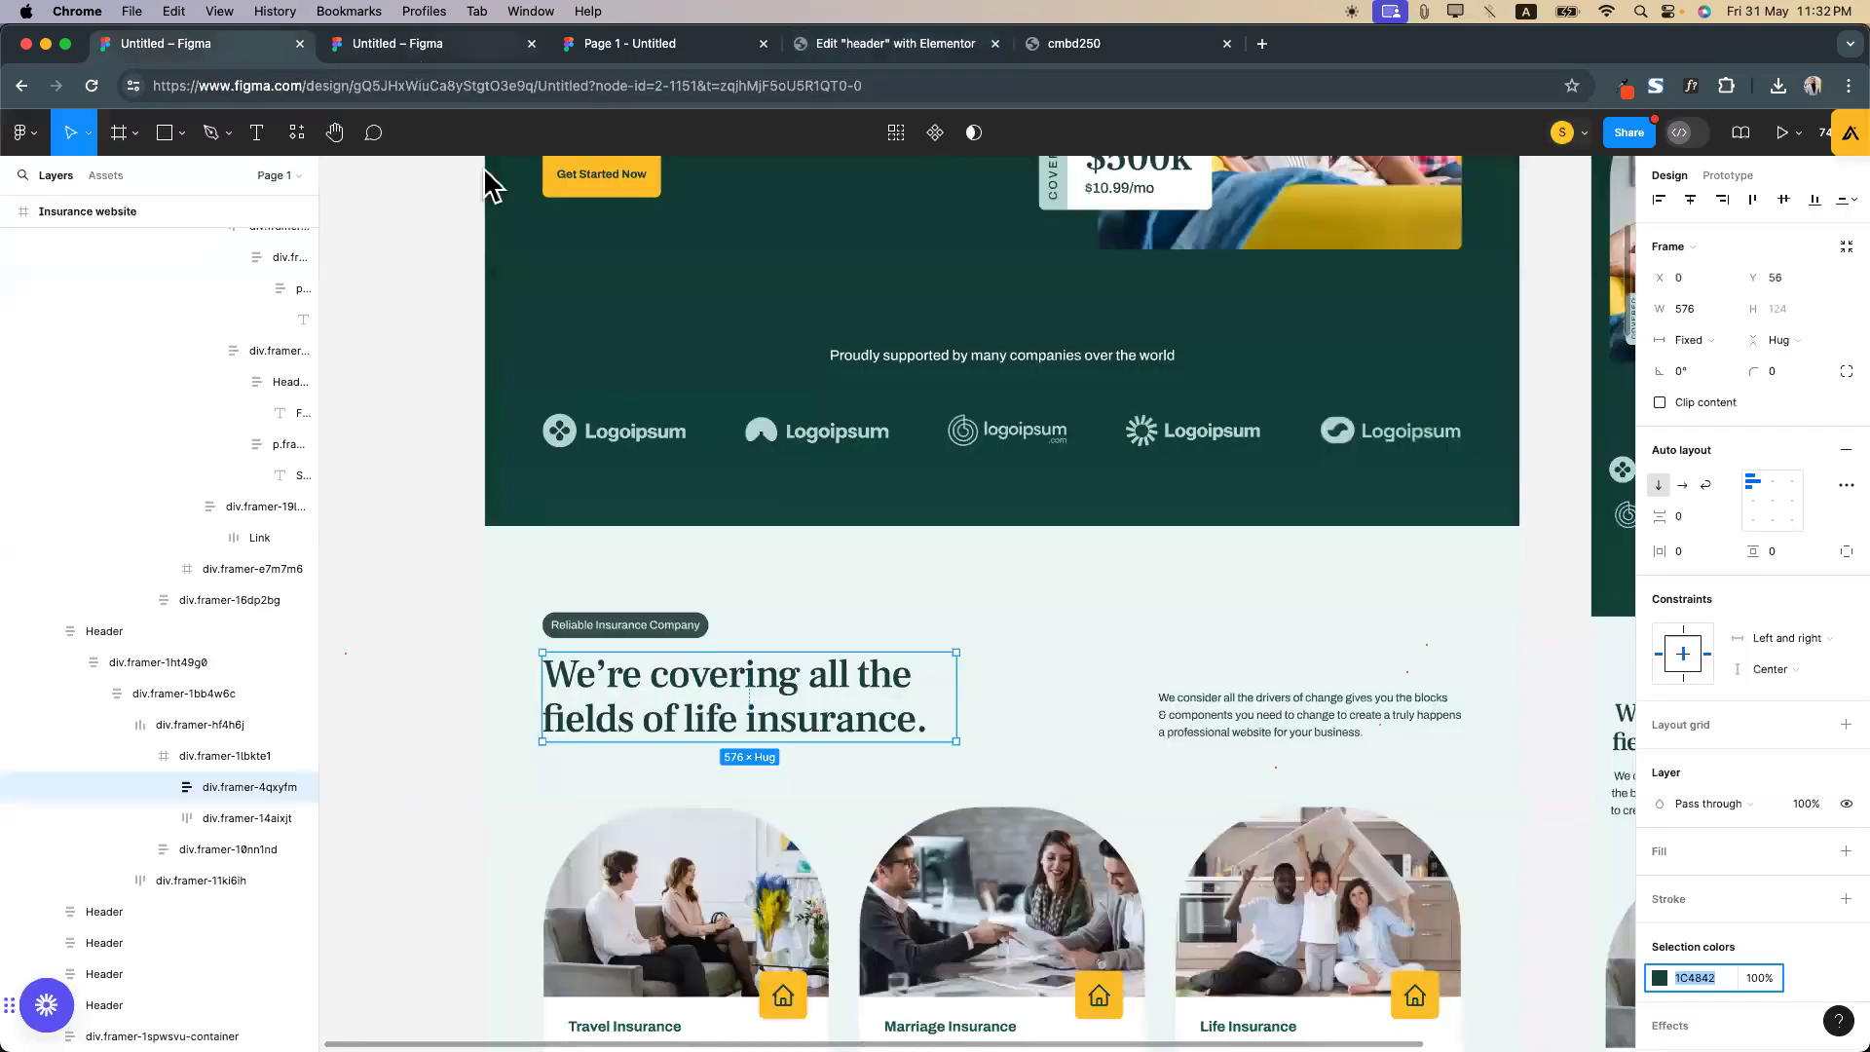
pyautogui.click(526, 560)
pyautogui.scroll(-6, 531, 552)
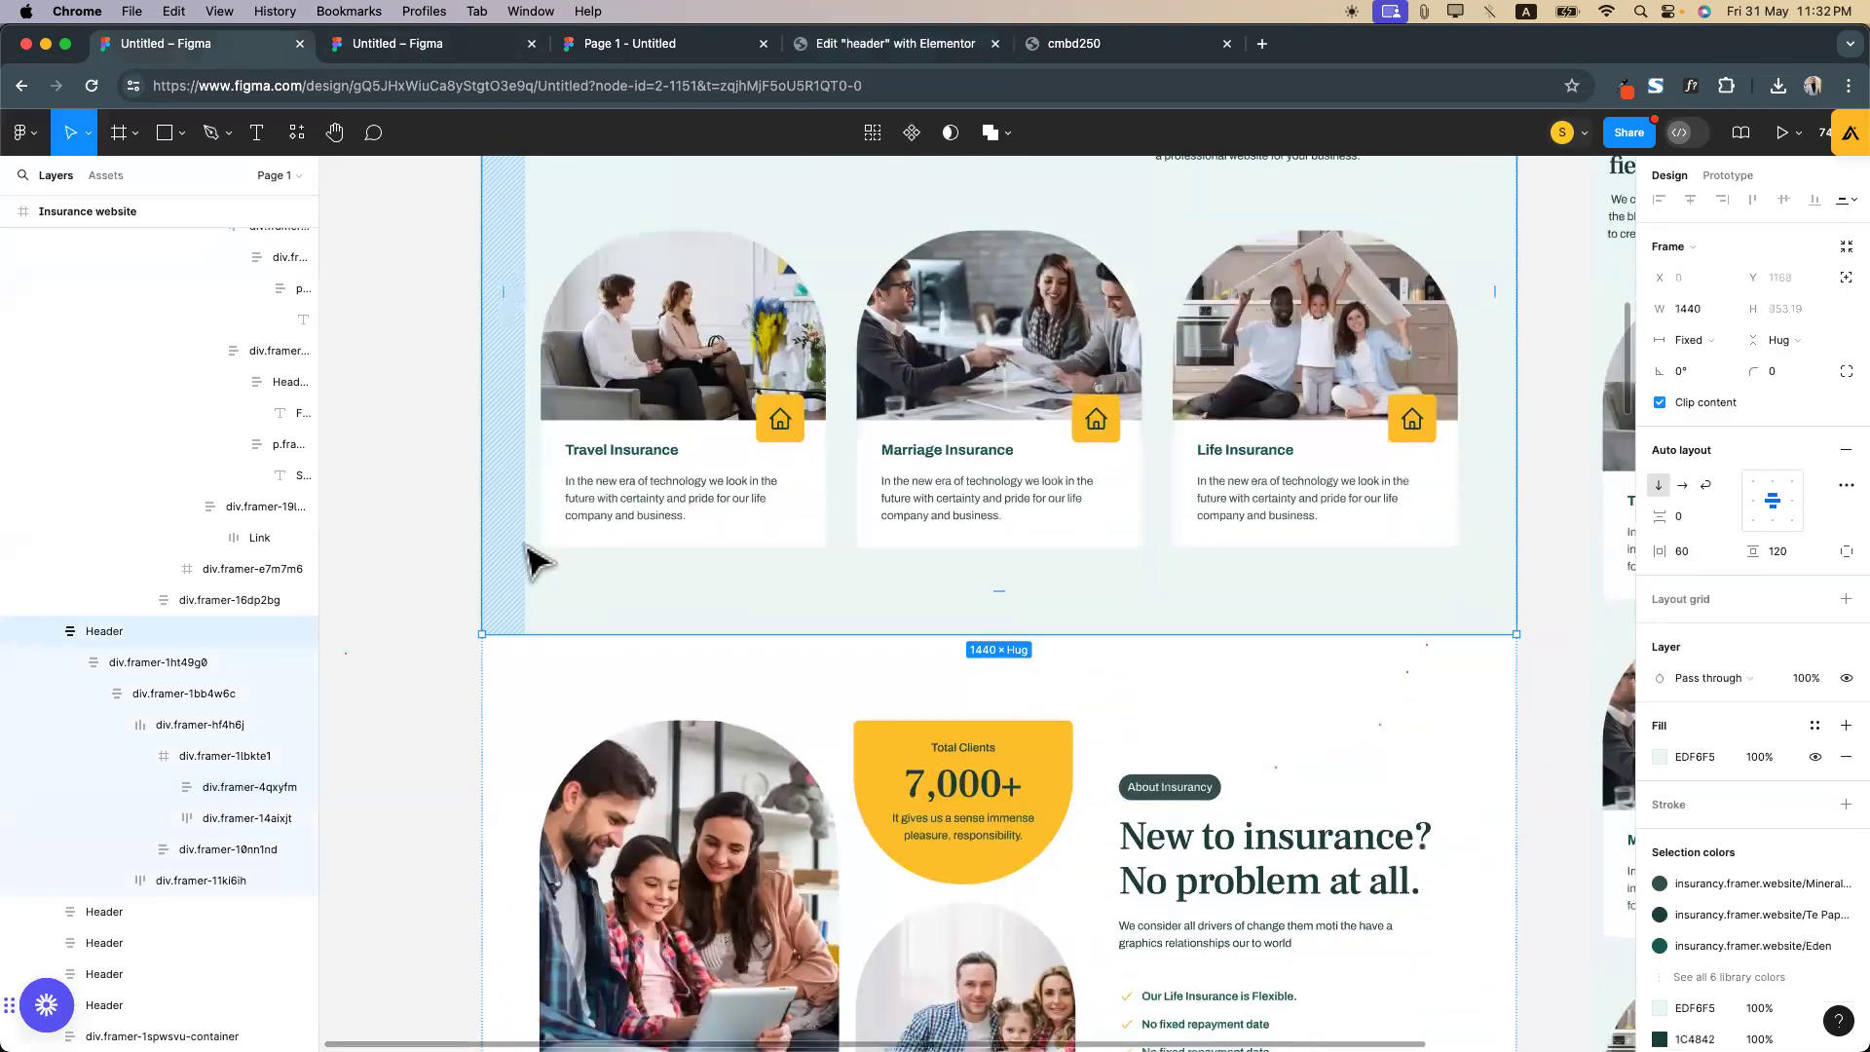
pyautogui.doubleClick(1081, 474)
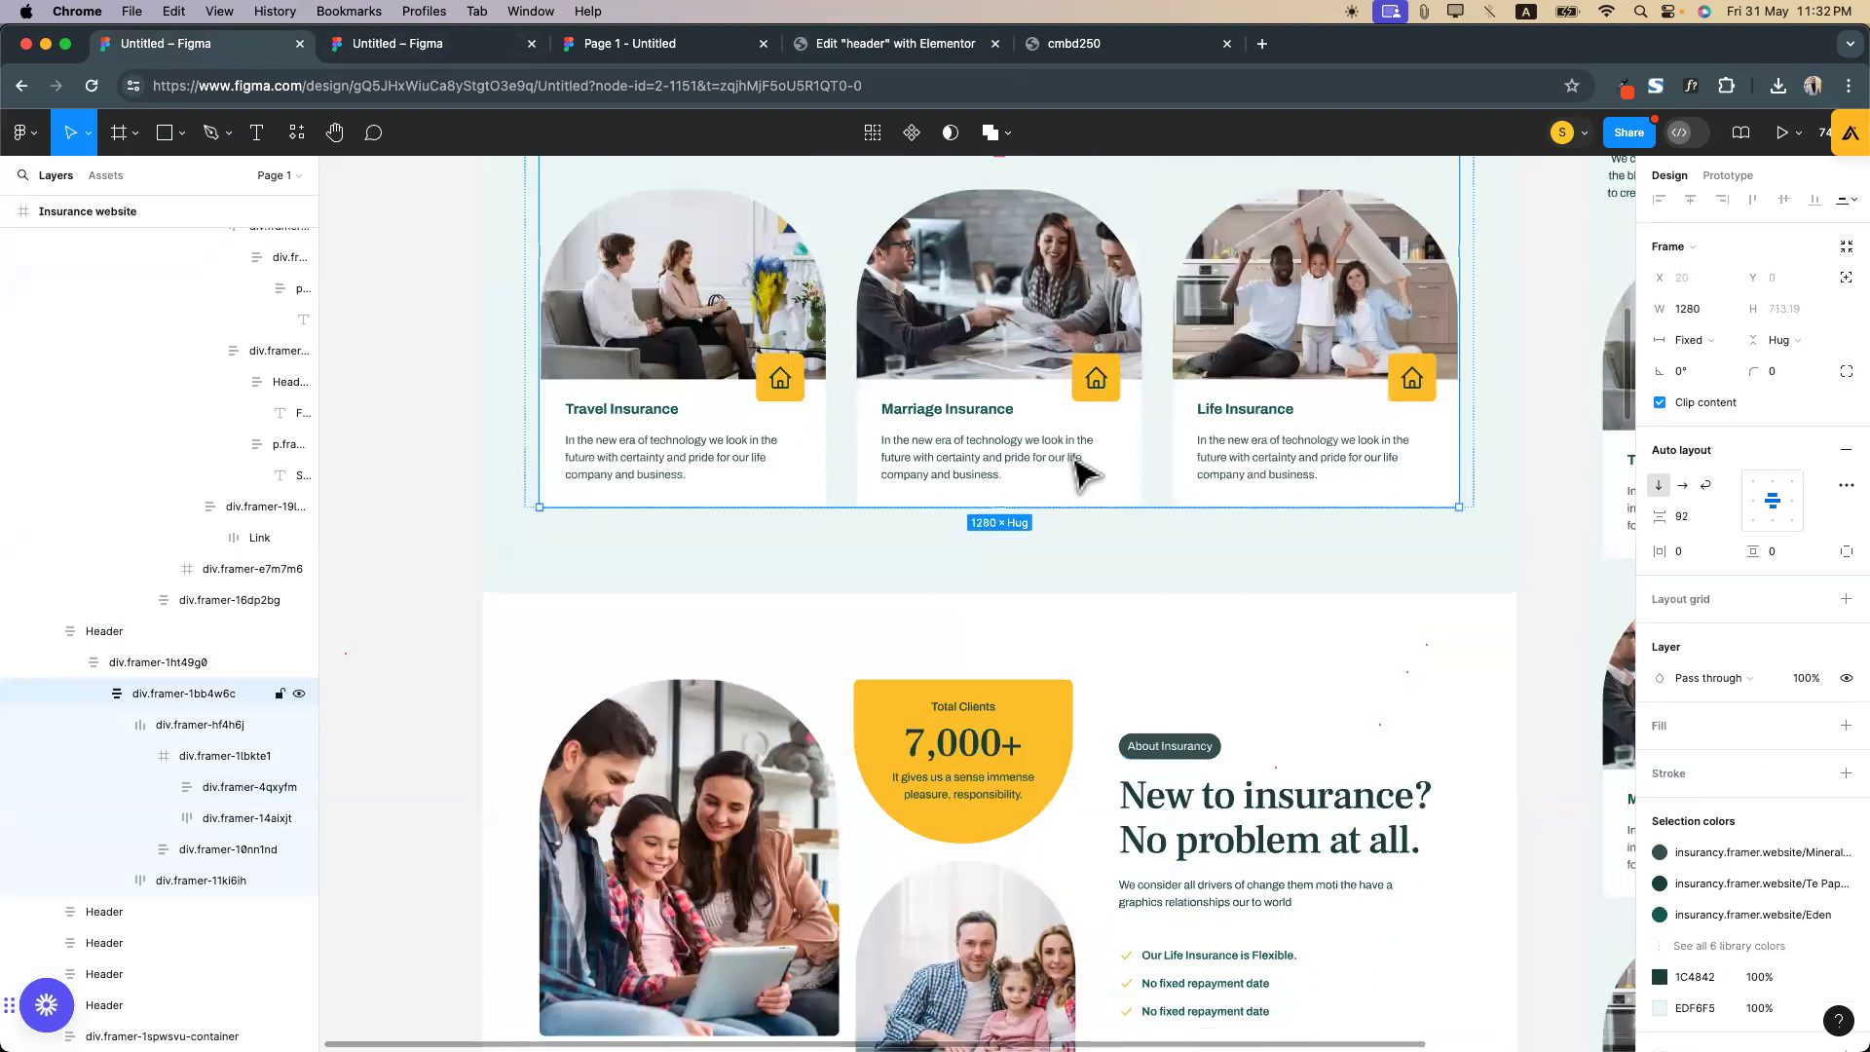
pyautogui.moveTo(1751, 973)
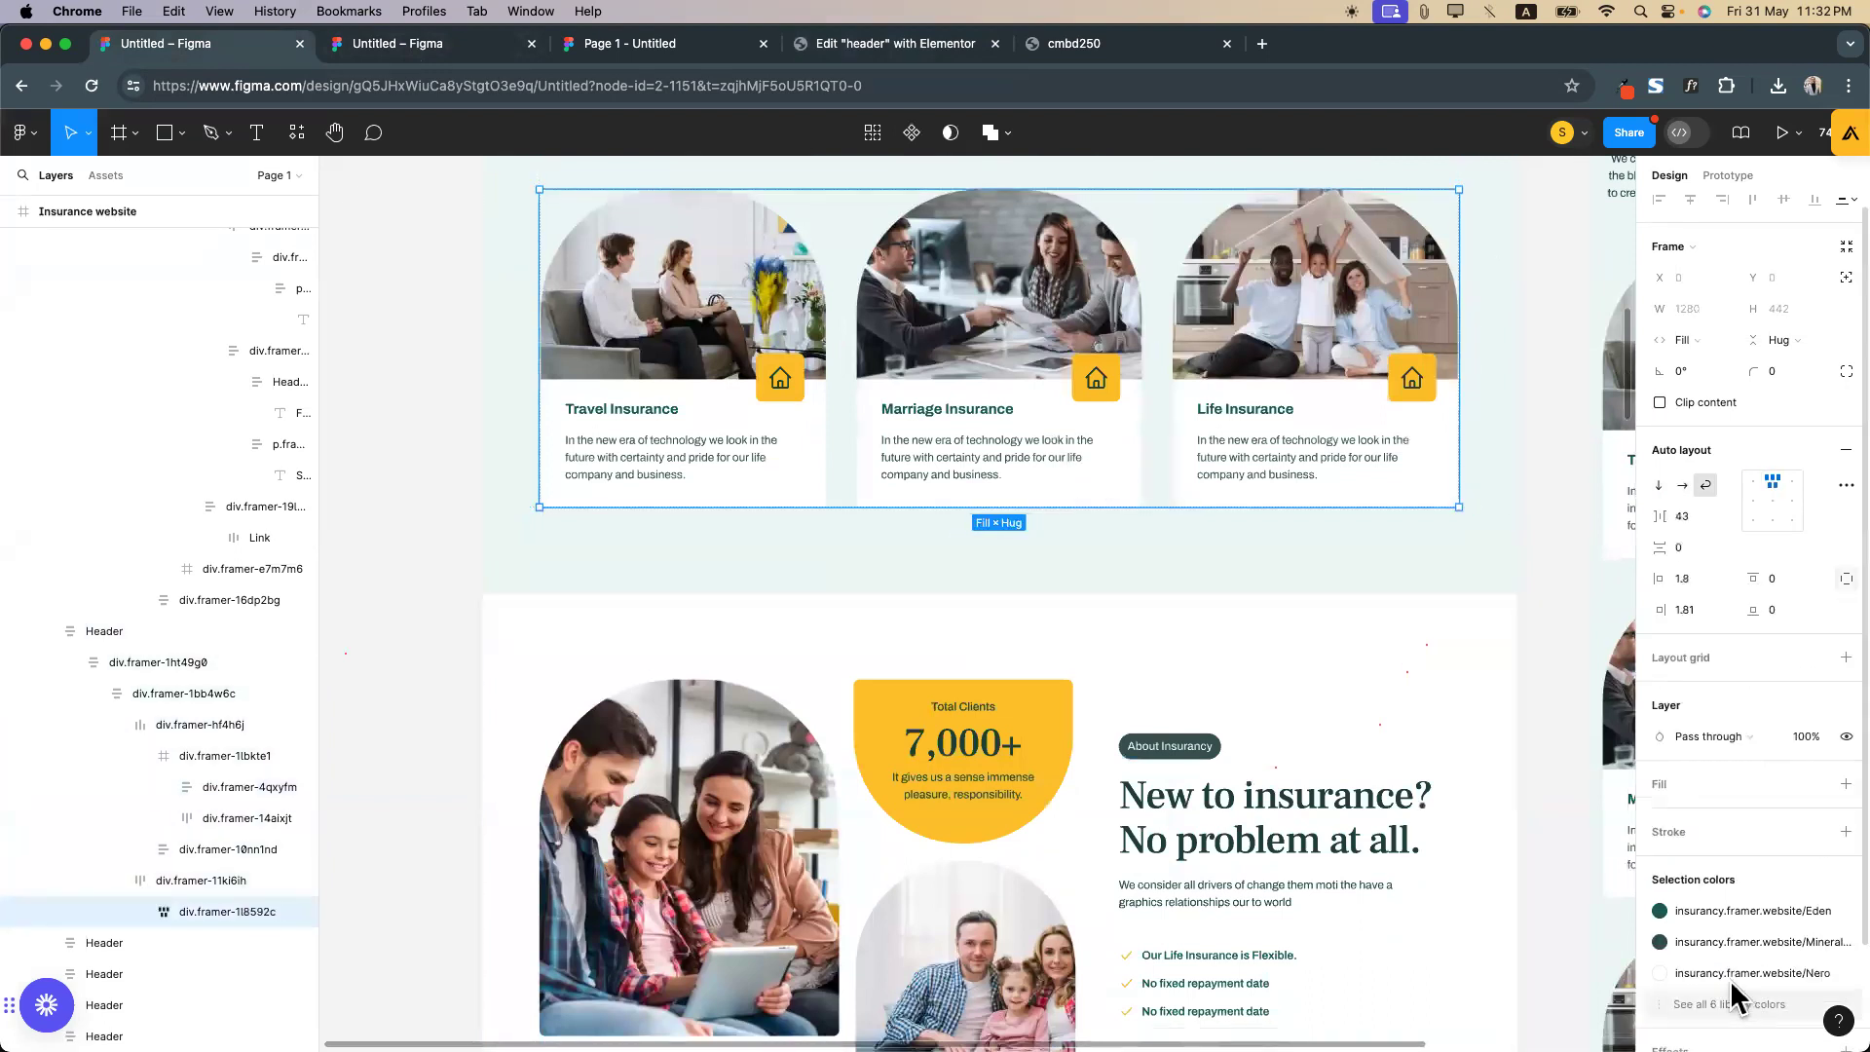
pyautogui.click(1744, 1004)
pyautogui.scroll(-1, 1118, 626)
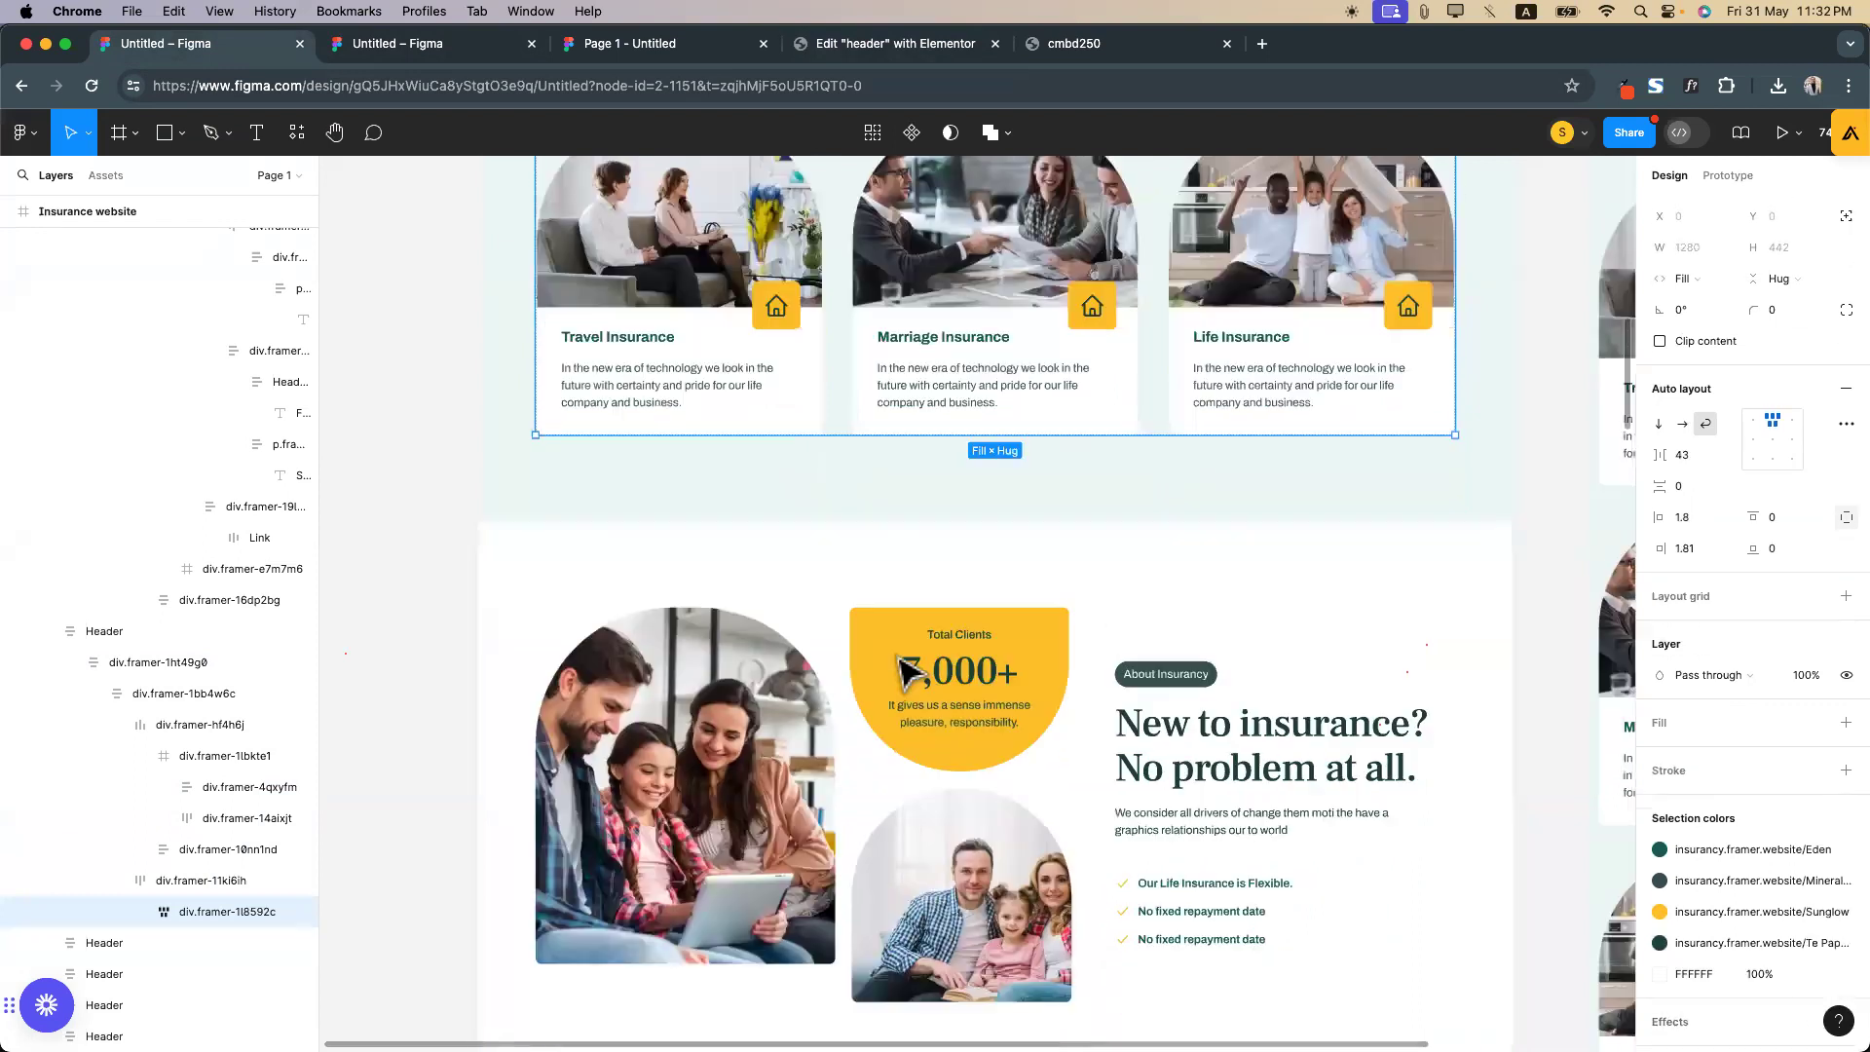
pyautogui.scroll(-5, 897, 668)
pyautogui.scroll(-5, 902, 668)
pyautogui.scroll(-5, 897, 668)
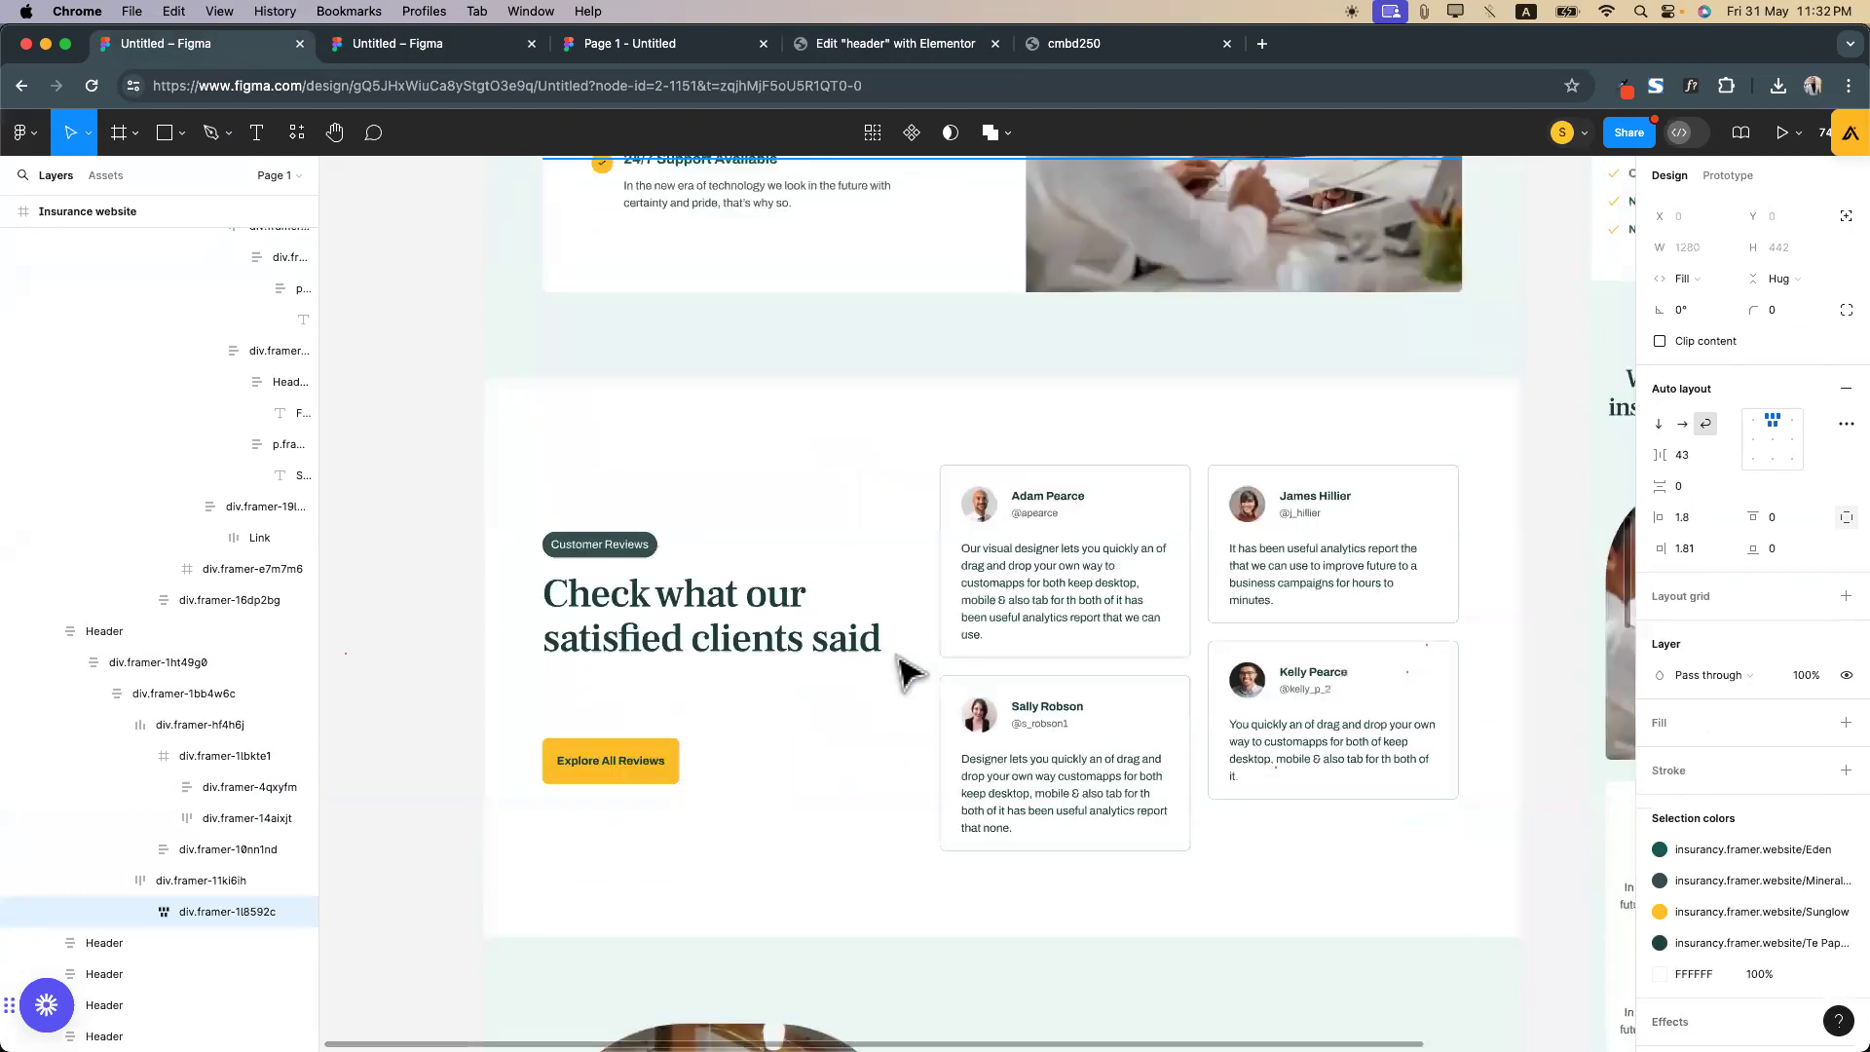
pyautogui.scroll(-2, 902, 668)
pyautogui.scroll(-4, 870, 672)
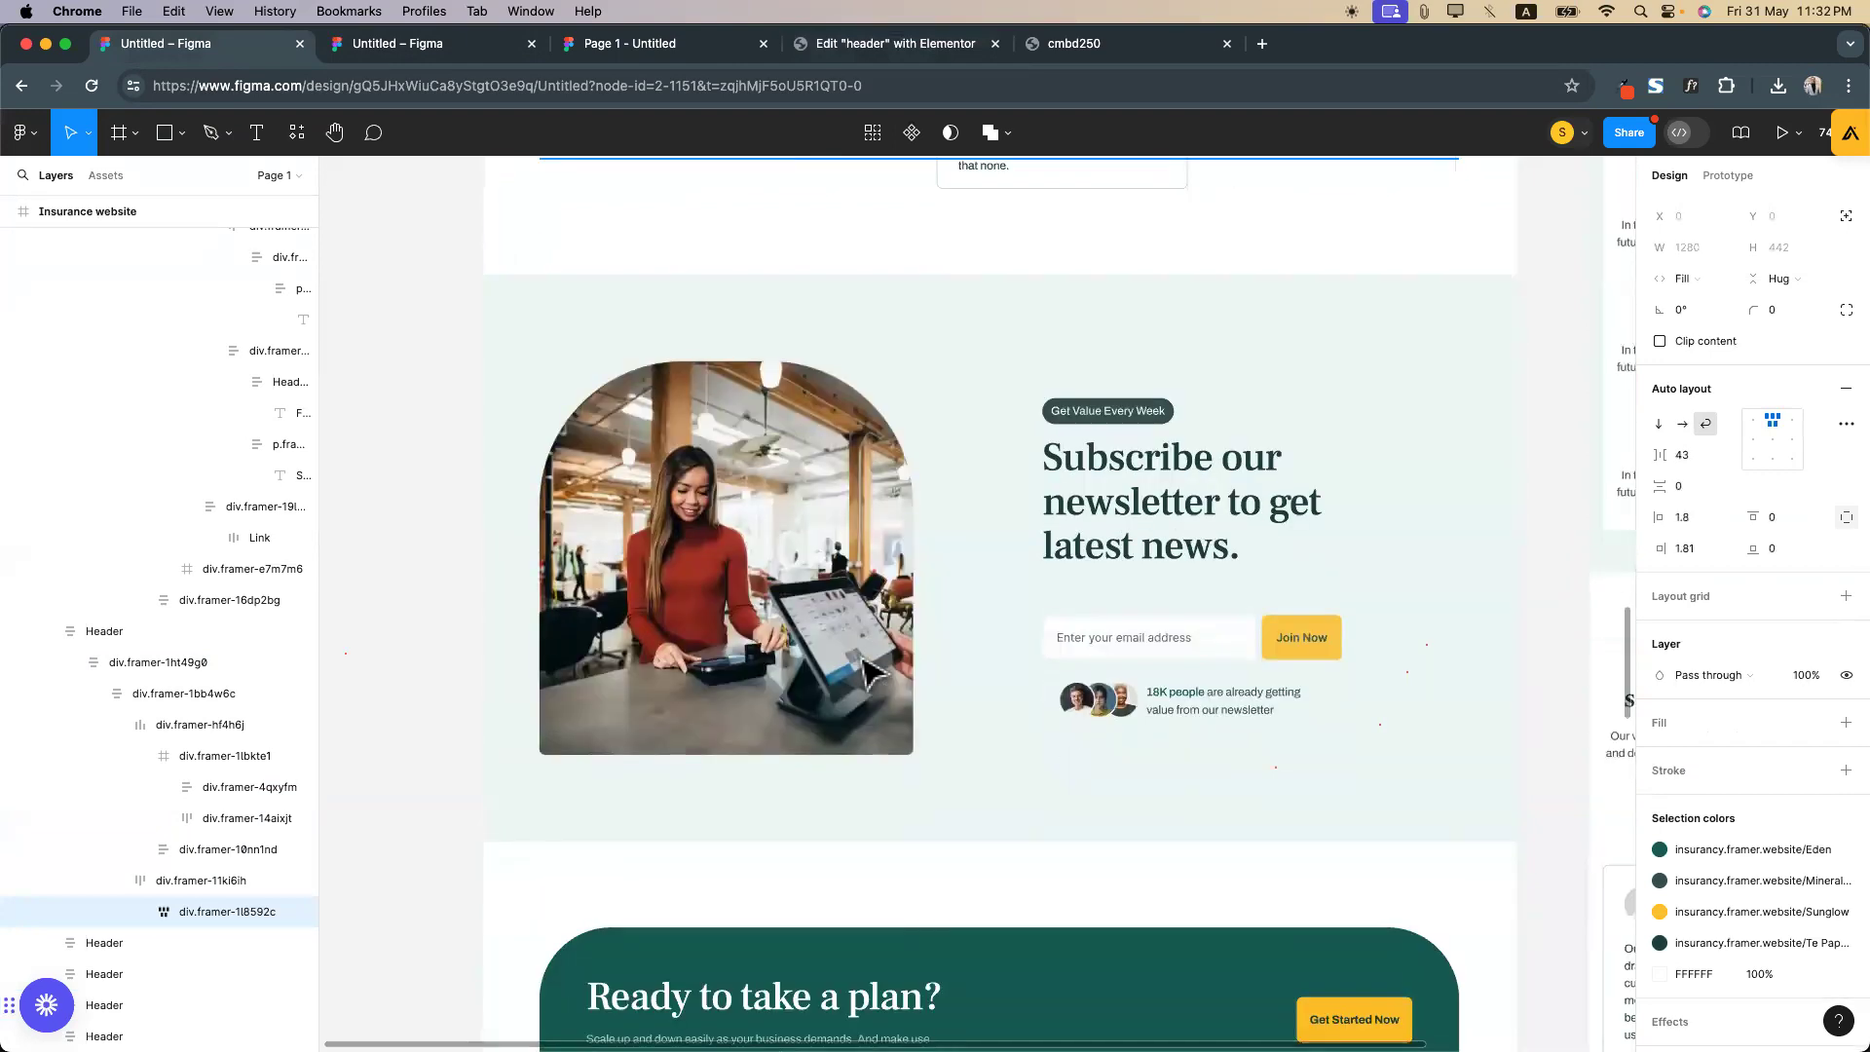
pyautogui.scroll(-5, 870, 672)
pyautogui.scroll(5, 870, 672)
pyautogui.scroll(5, 870, 672)
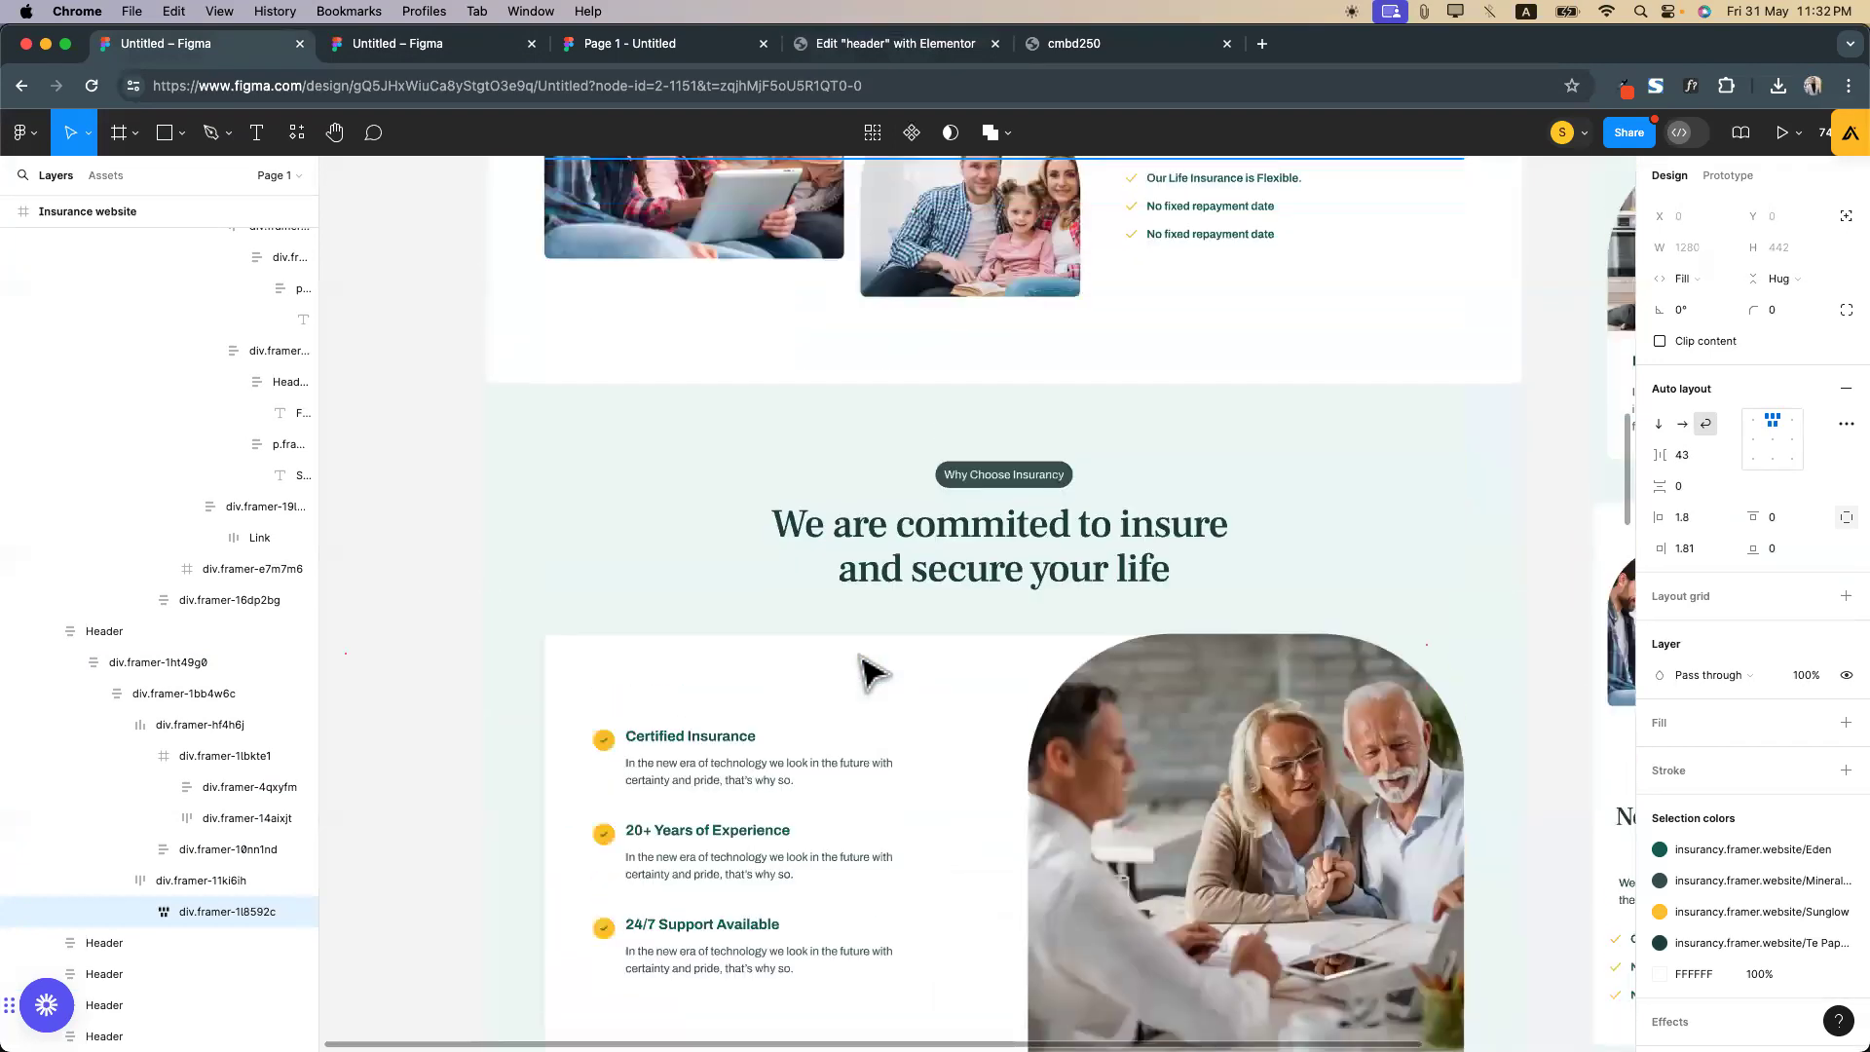
pyautogui.scroll(5, 870, 672)
pyautogui.scroll(5, 869, 672)
pyautogui.scroll(5, 864, 660)
pyautogui.scroll(5, 864, 660)
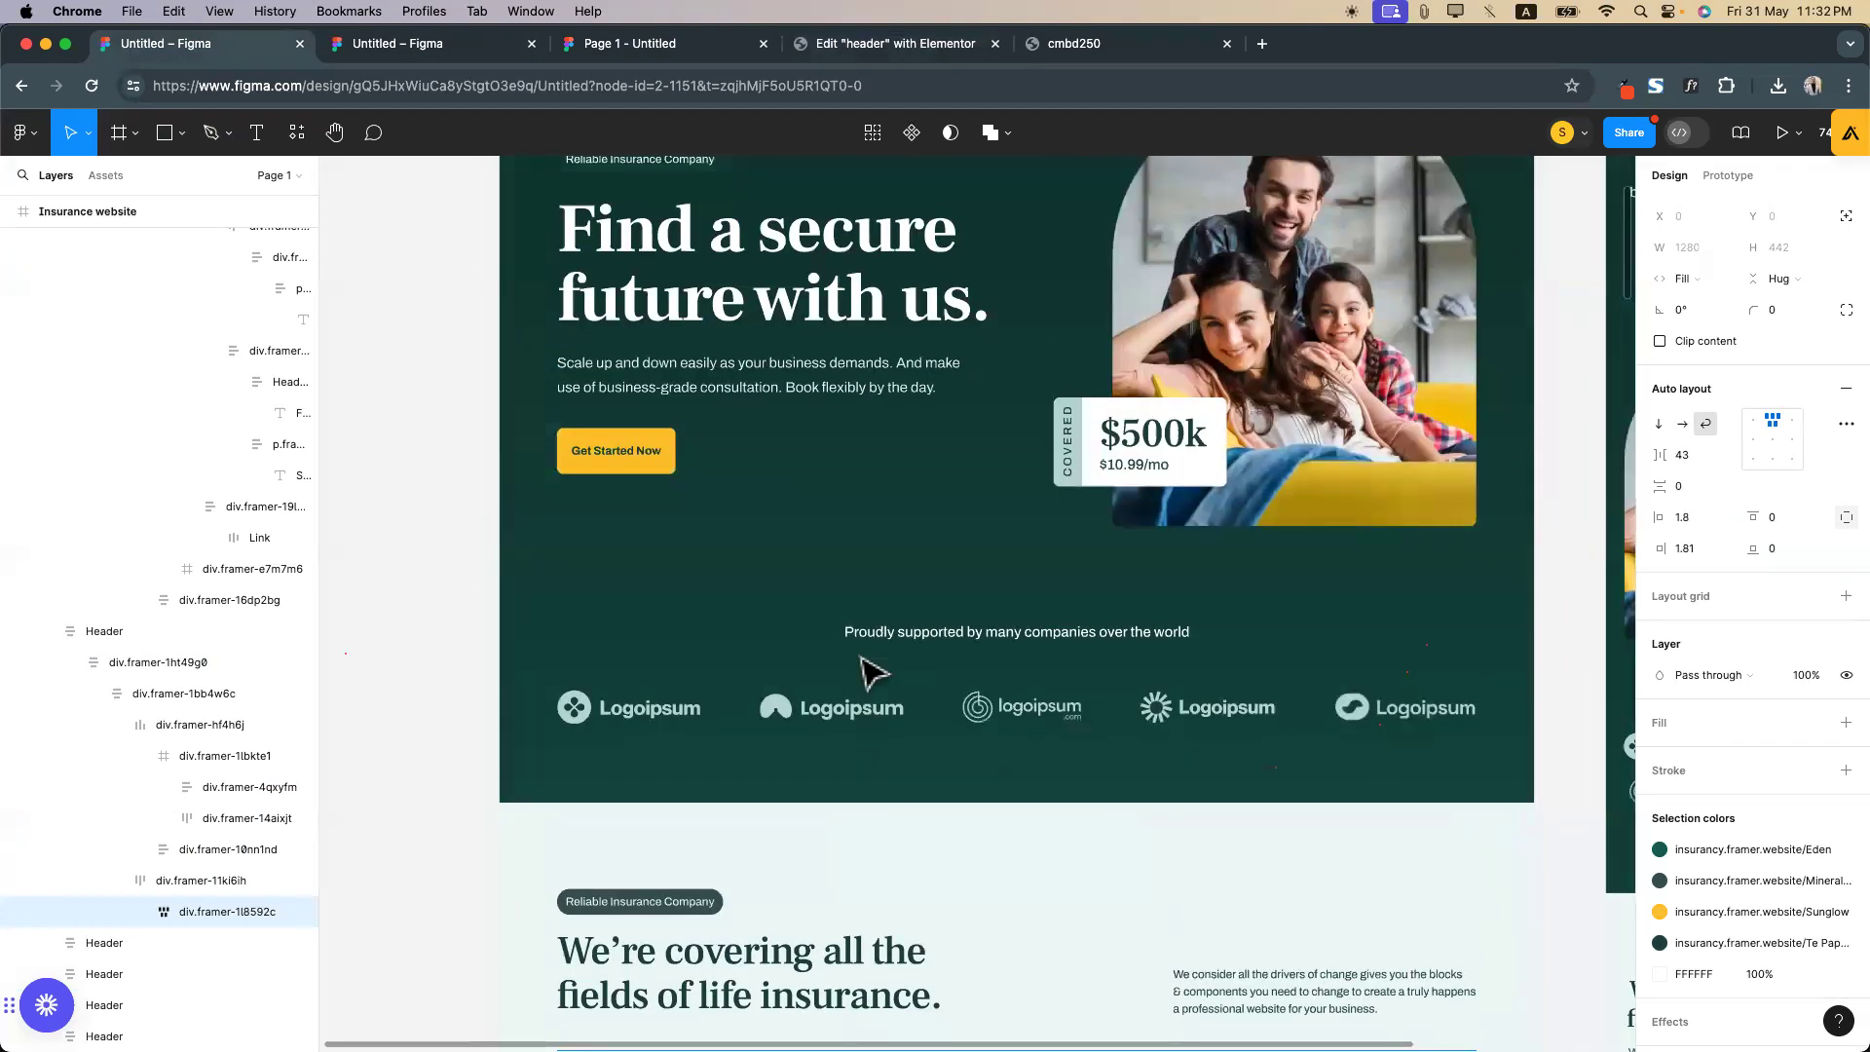
pyautogui.scroll(4, 864, 660)
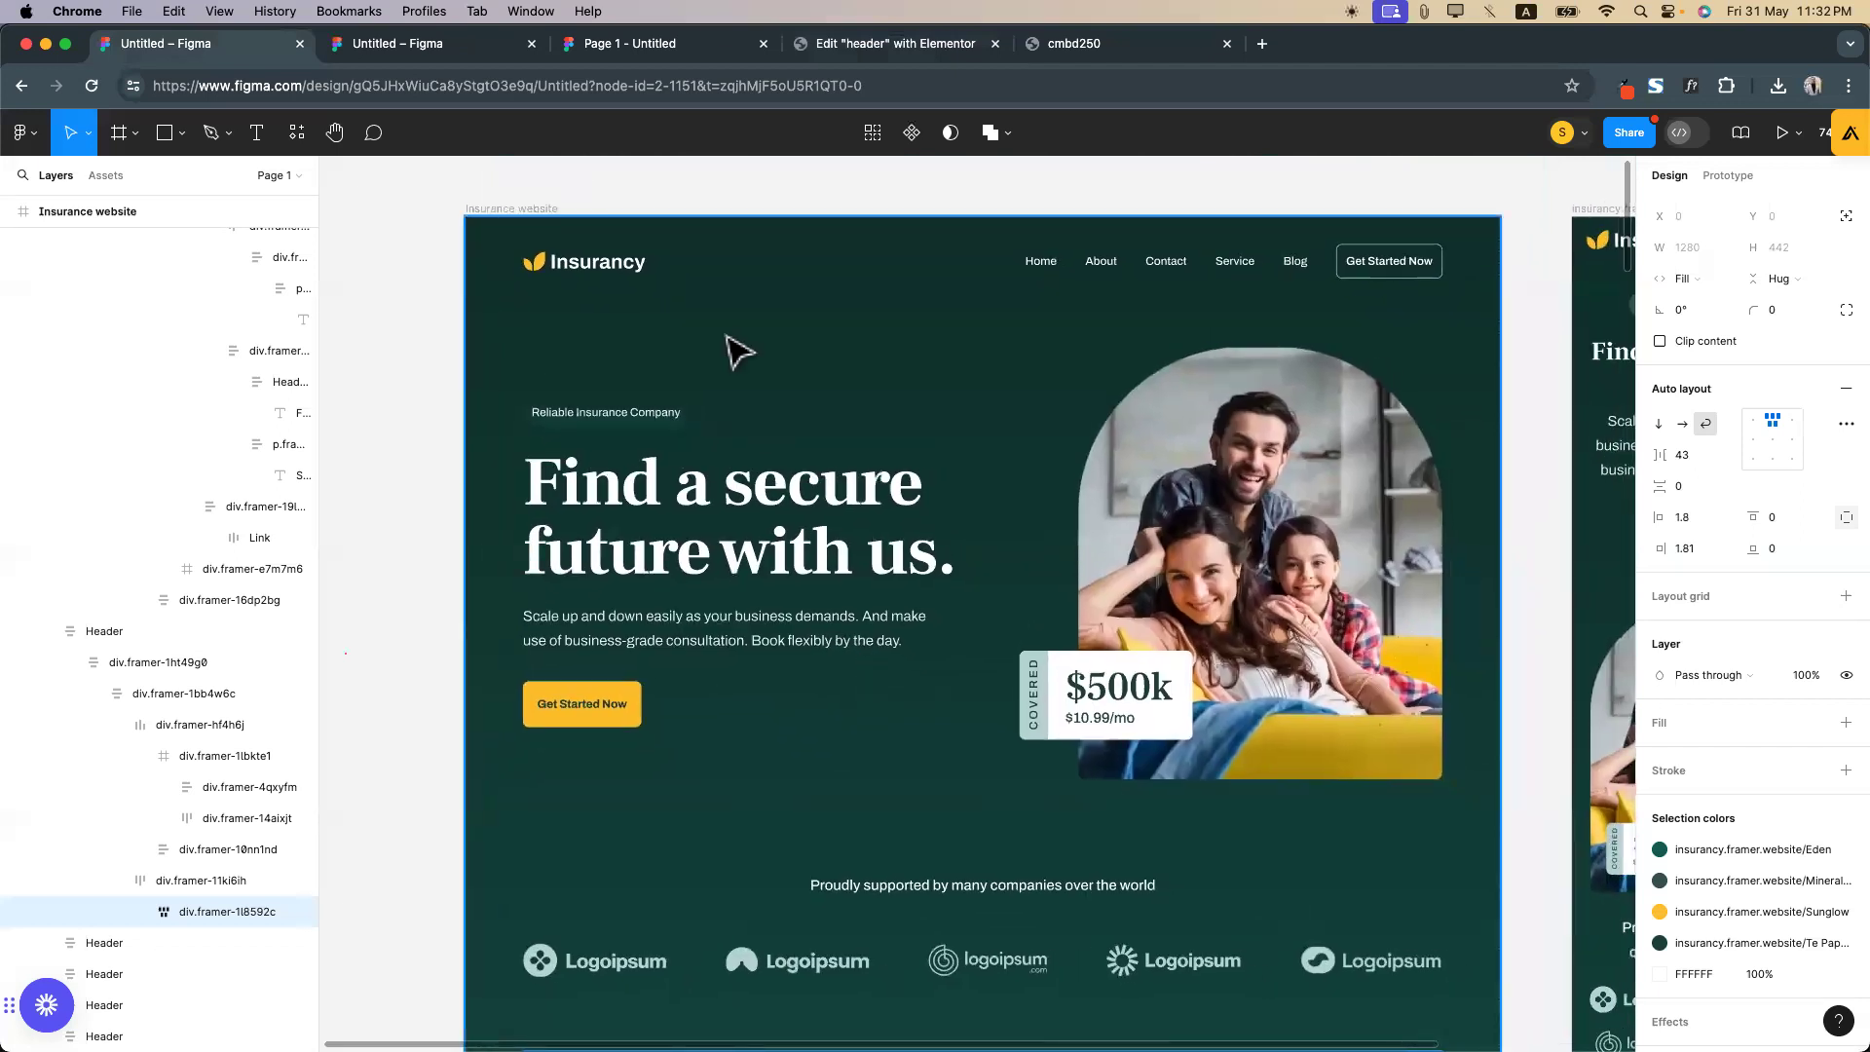
# Drill down to the 'Find a secure future with us.' heading text and open its font list.
pyautogui.click(651, 501)
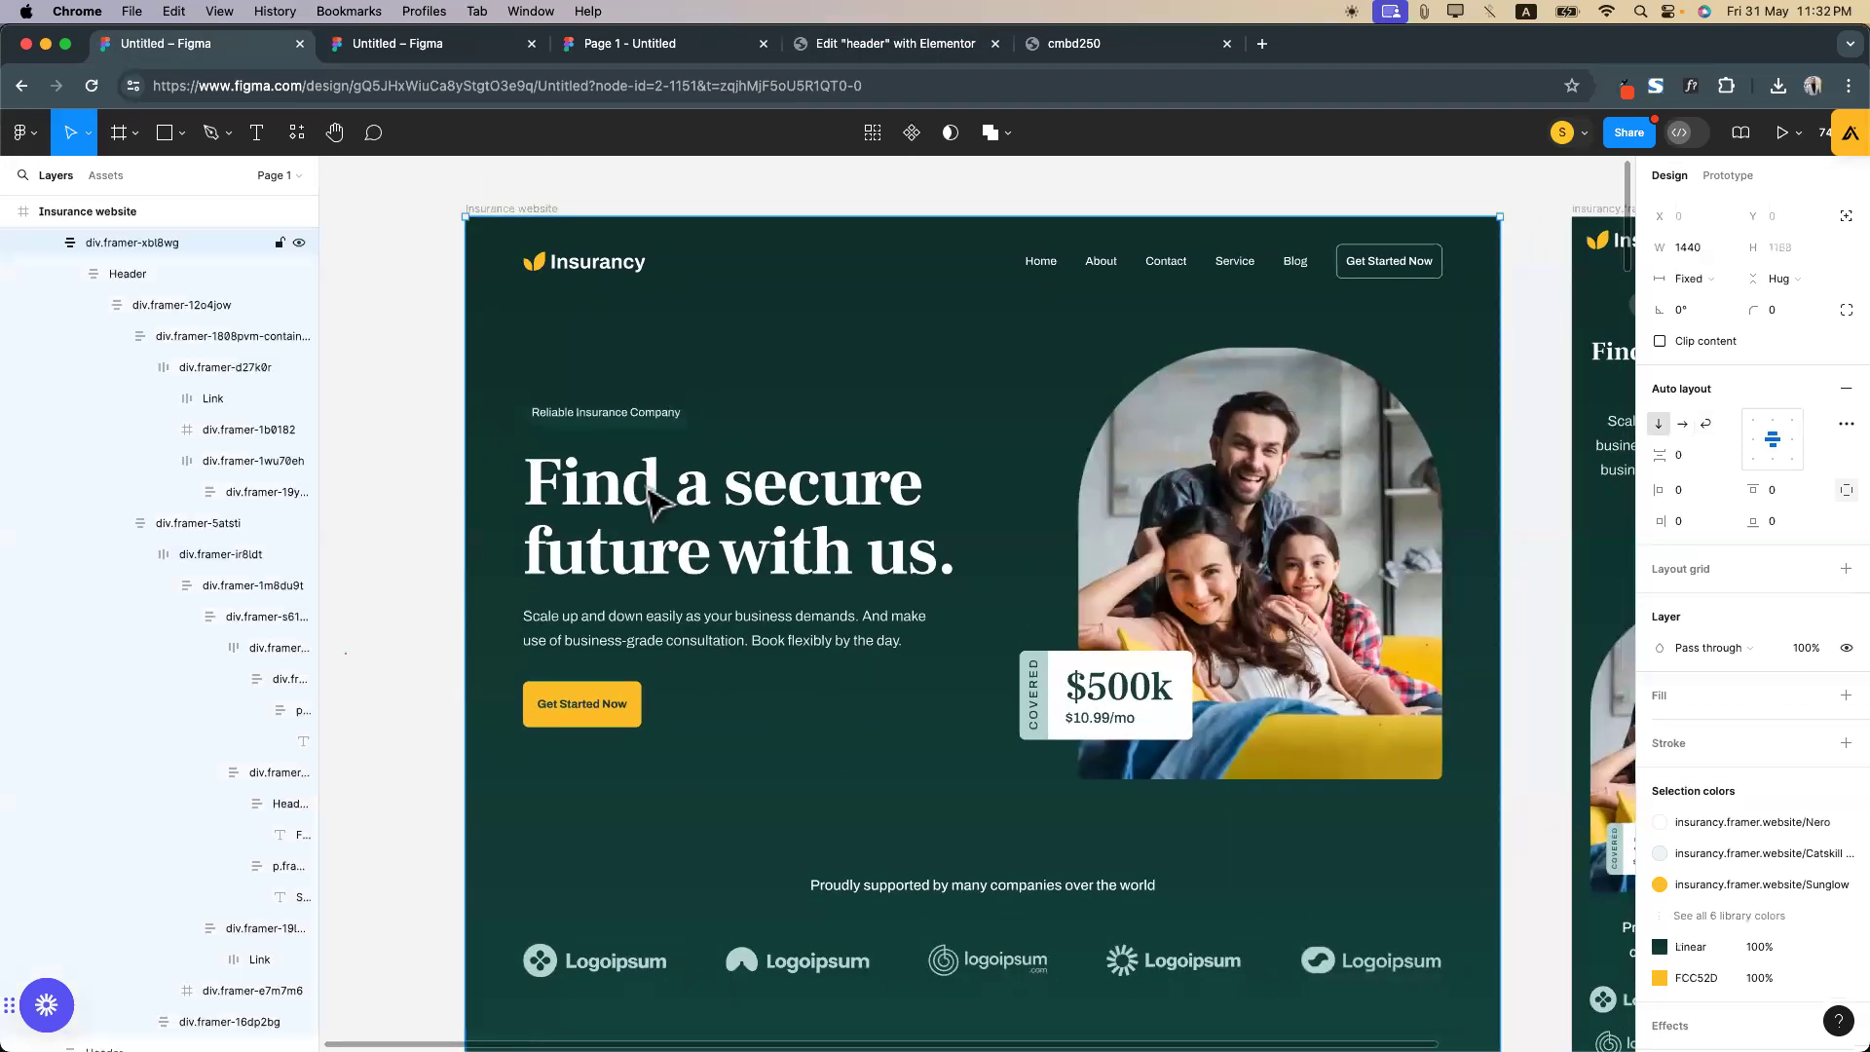
pyautogui.doubleClick(651, 502)
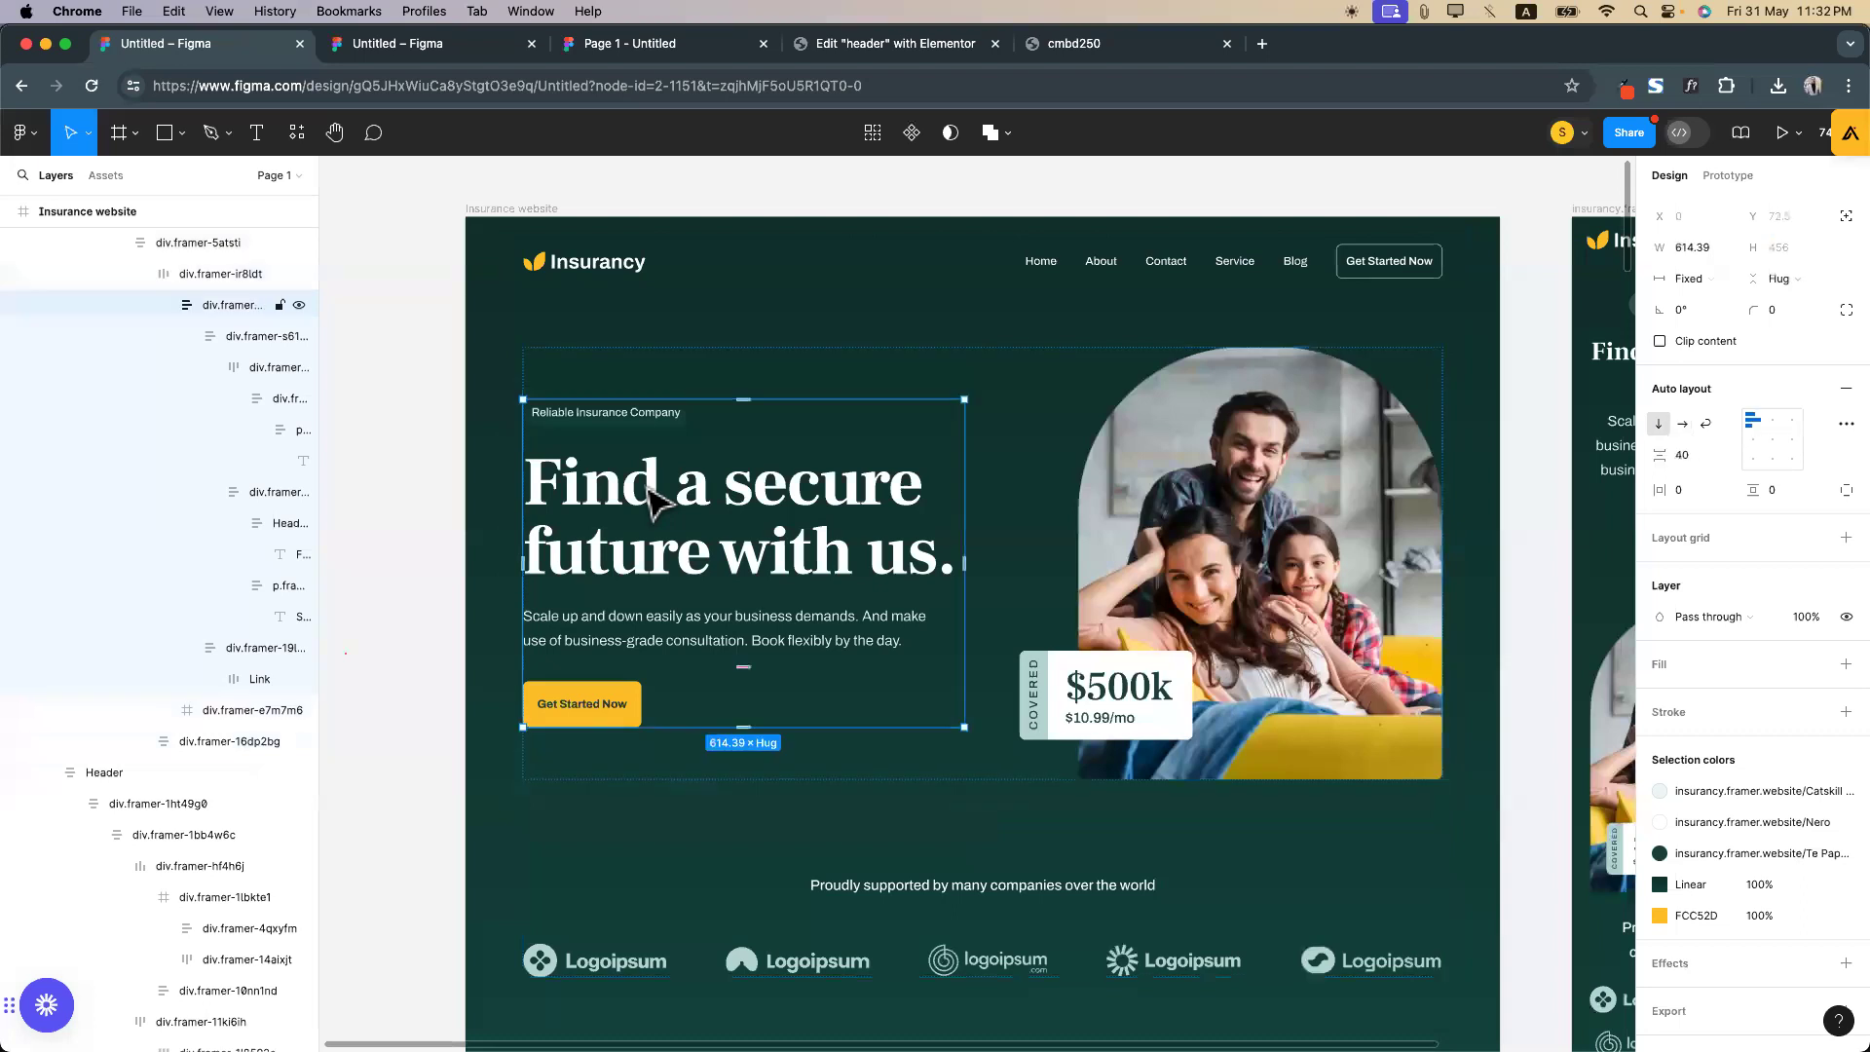
pyautogui.doubleClick(651, 501)
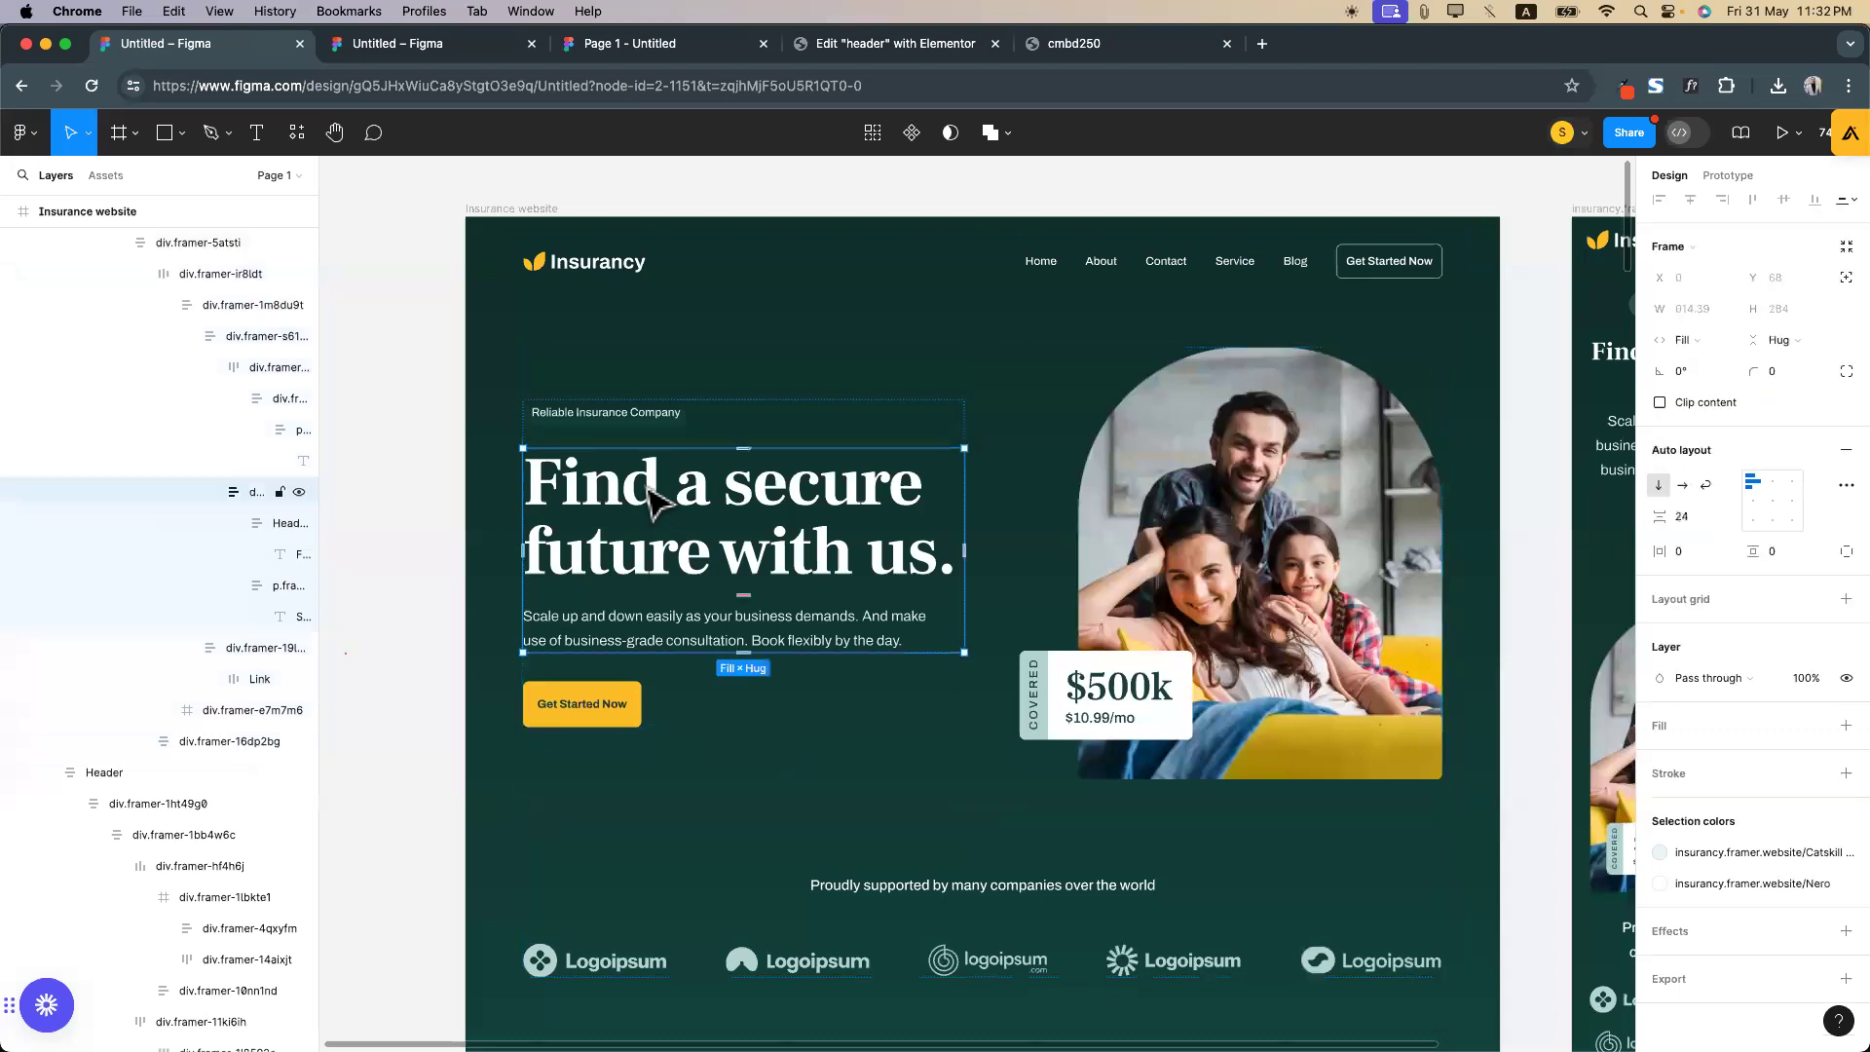
pyautogui.doubleClick(672, 516)
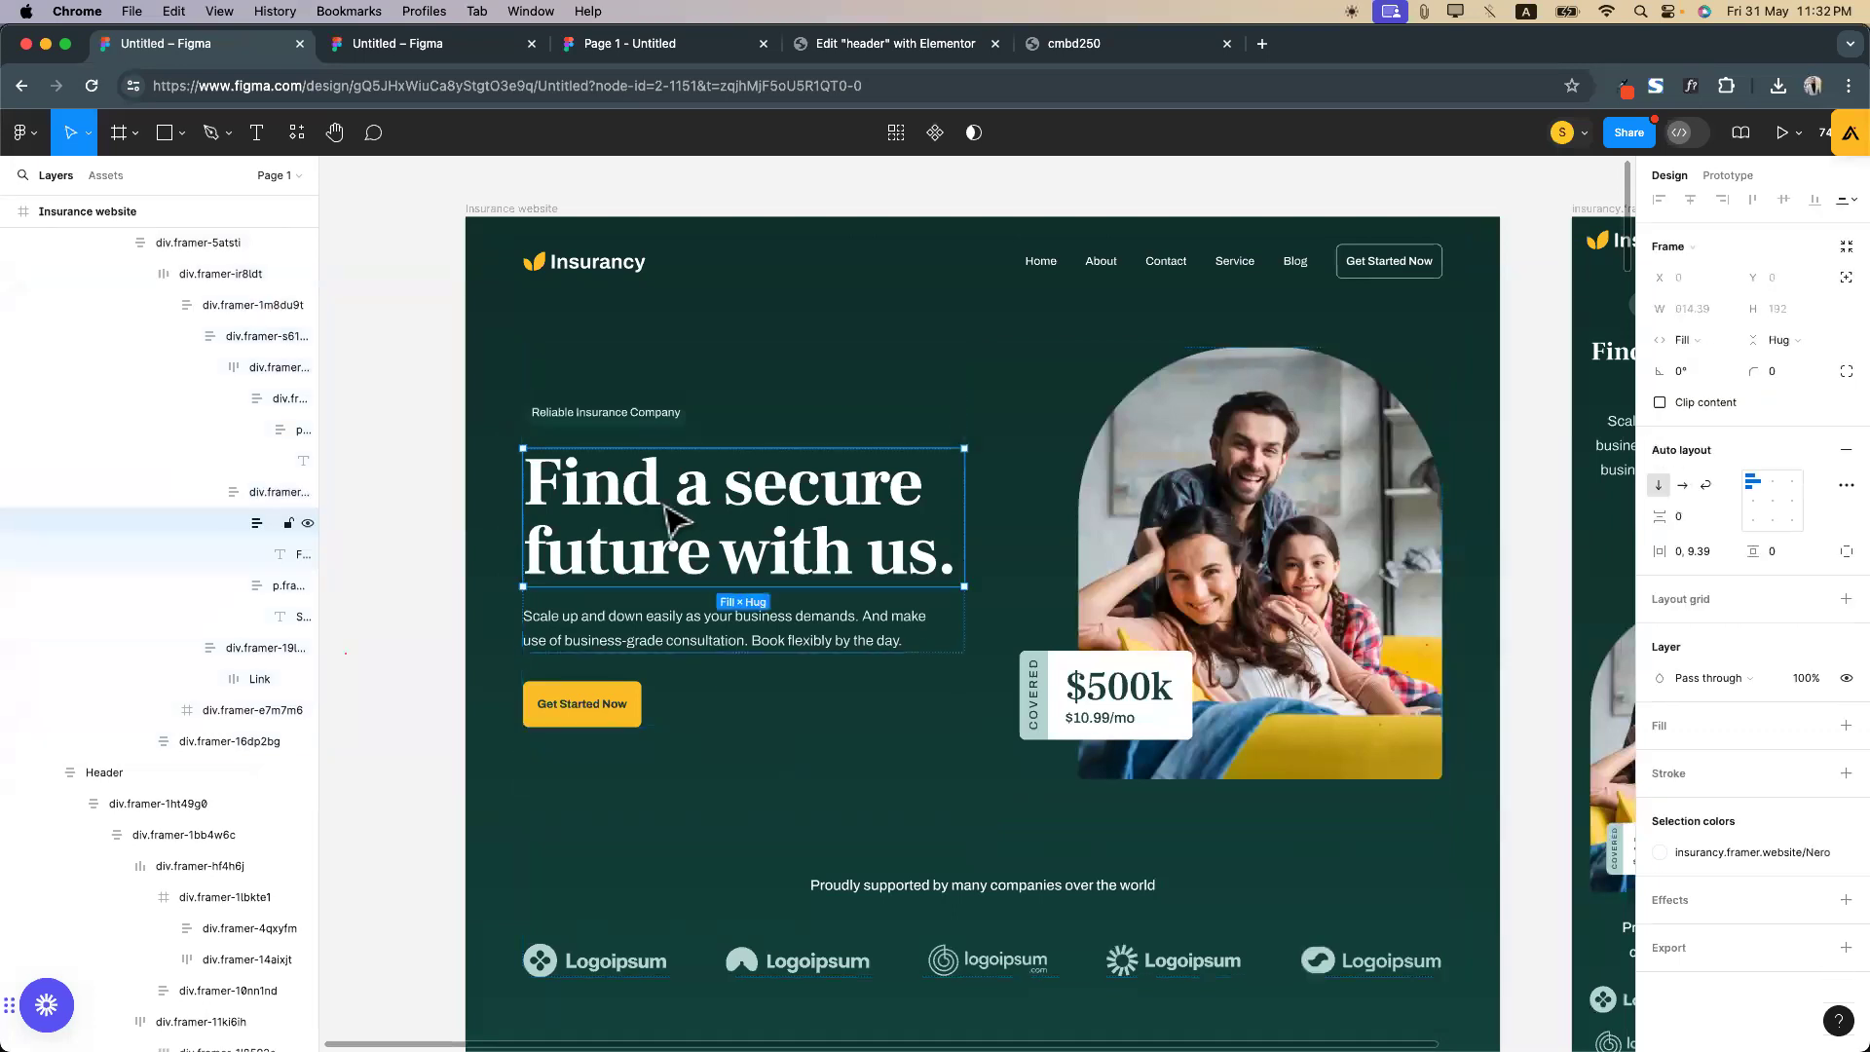
pyautogui.doubleClick(672, 517)
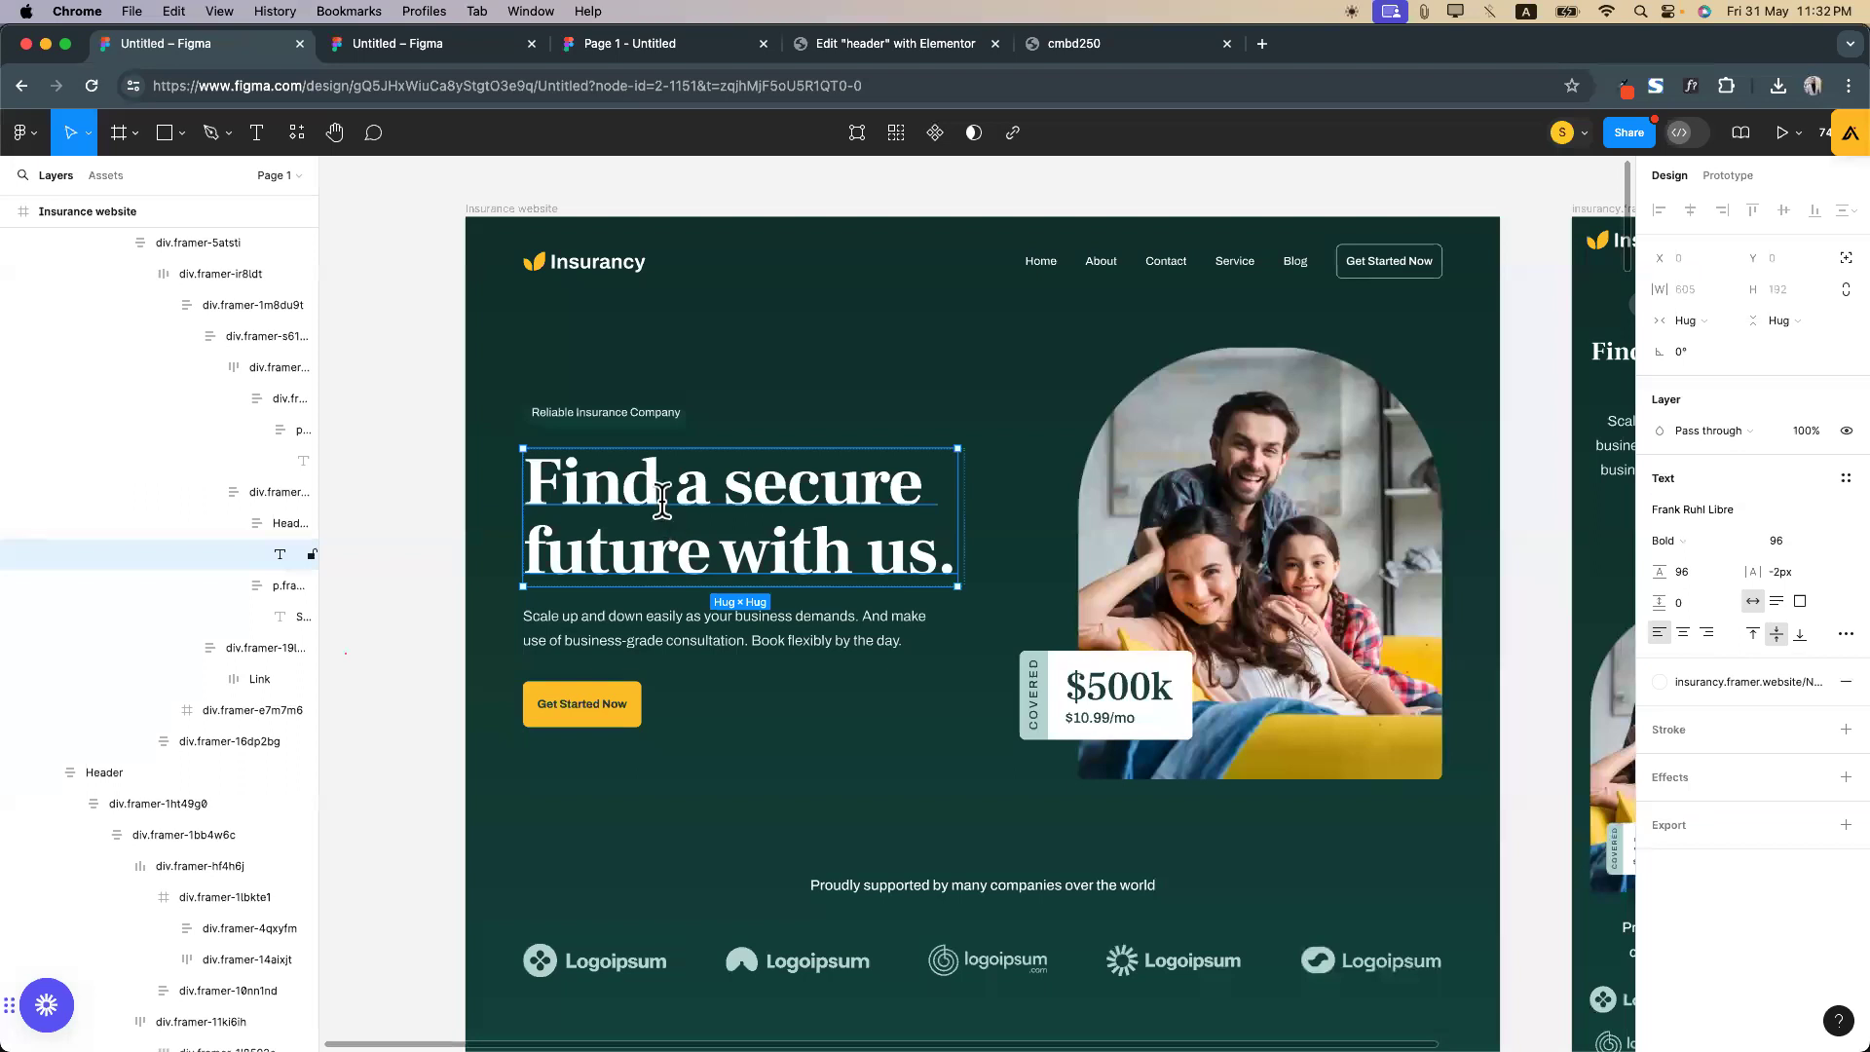
pyautogui.doubleClick(662, 500)
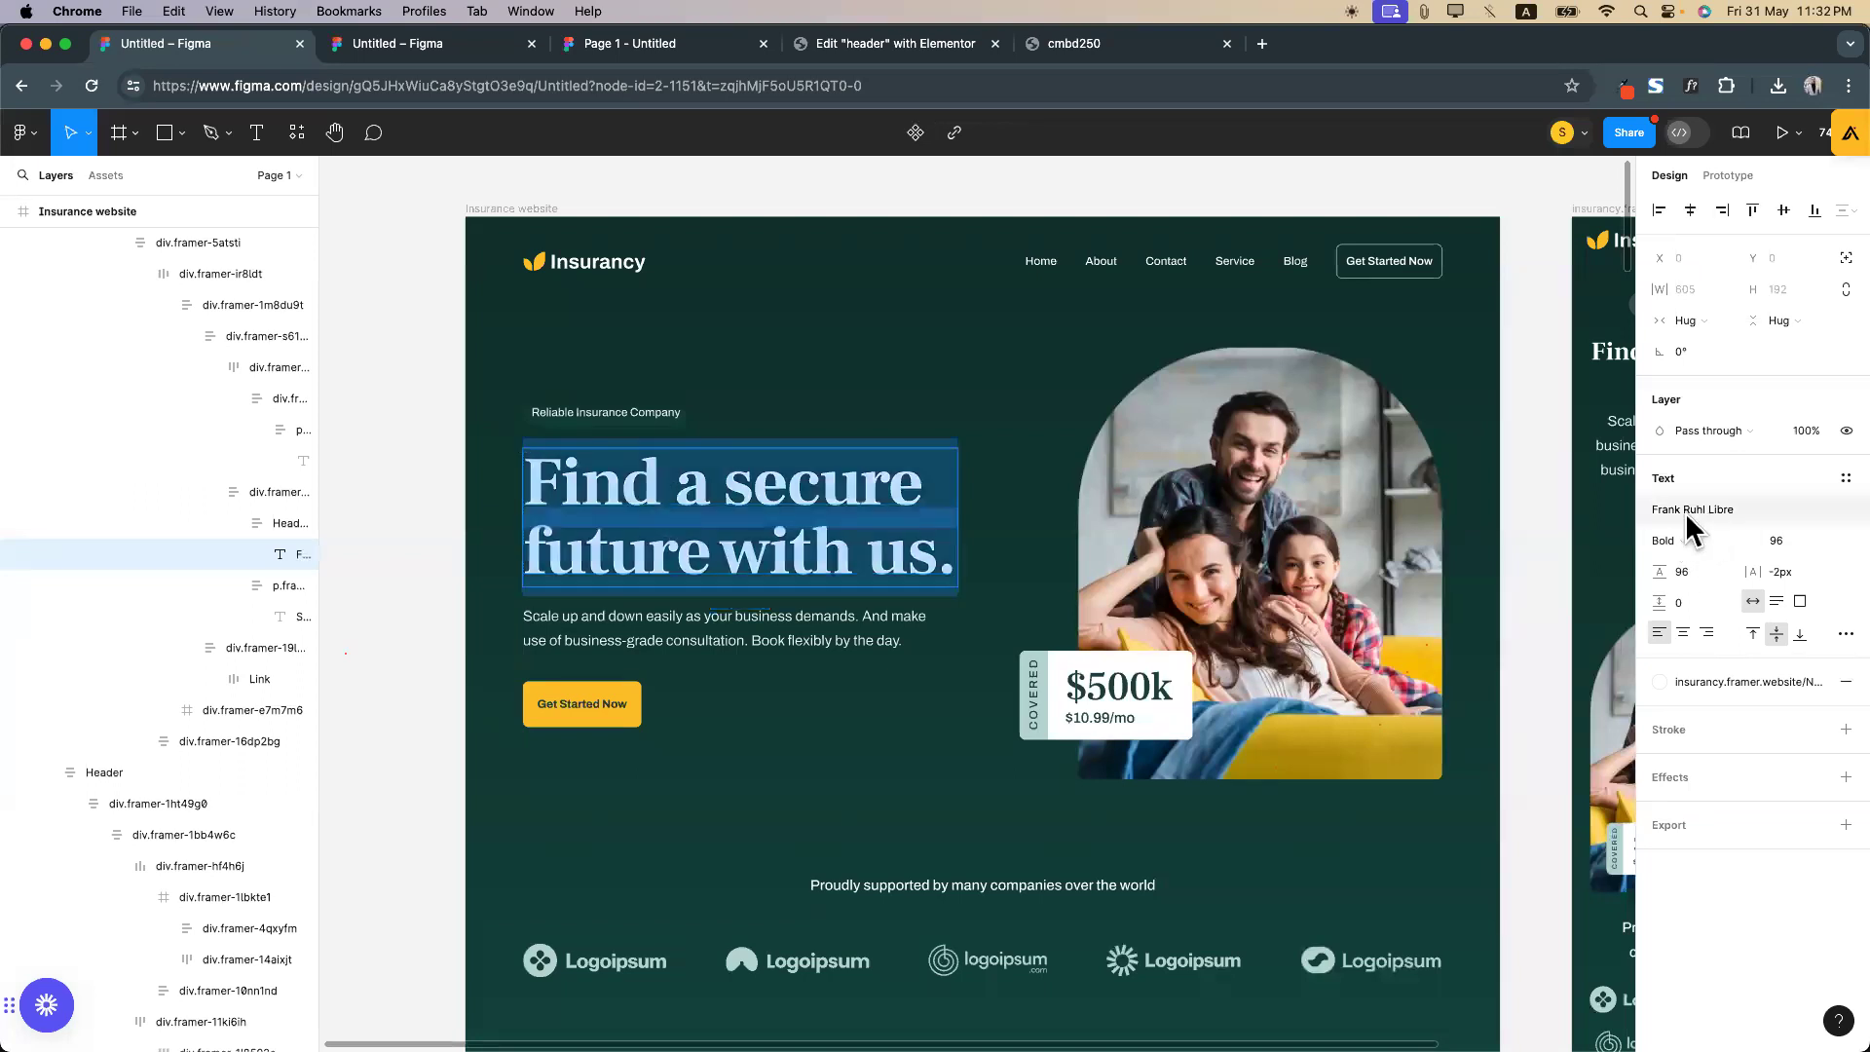
pyautogui.click(1686, 510)
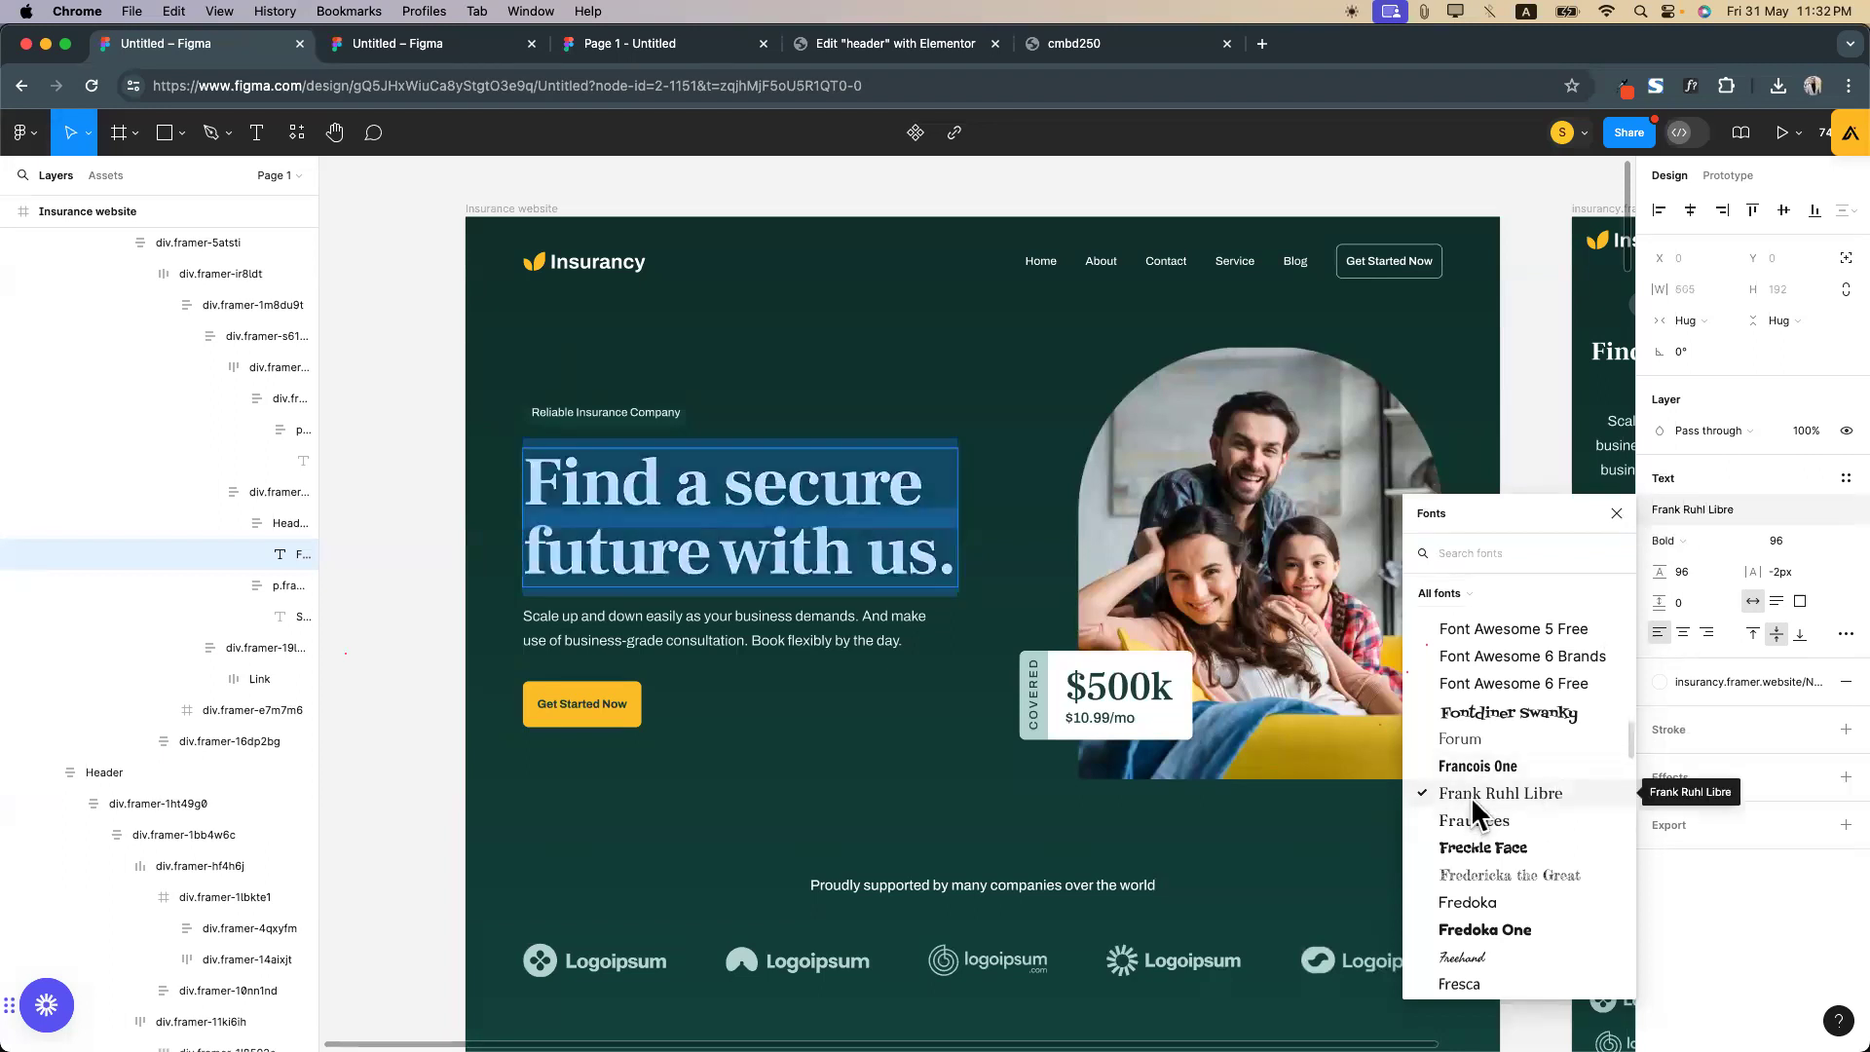
# Save the Text colour's rename to 'button' in Elementor.
pyautogui.press('Up')
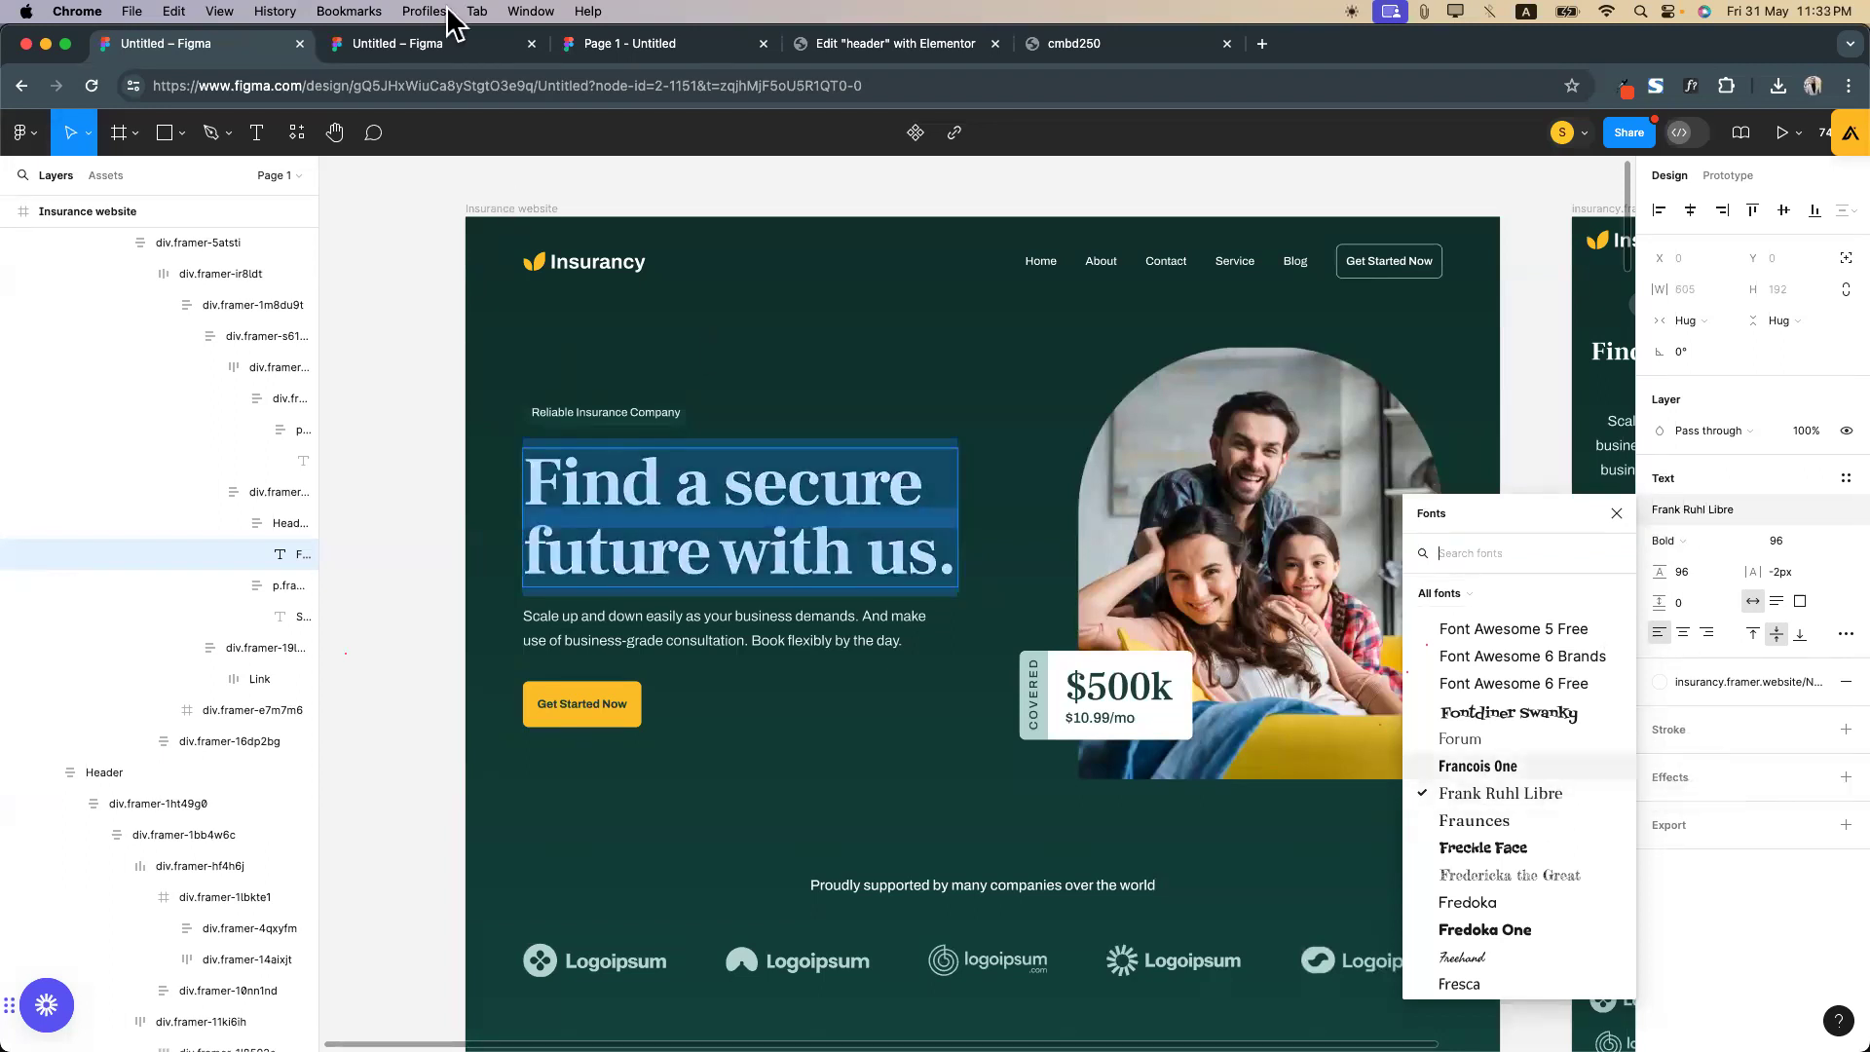
pyautogui.click(923, 51)
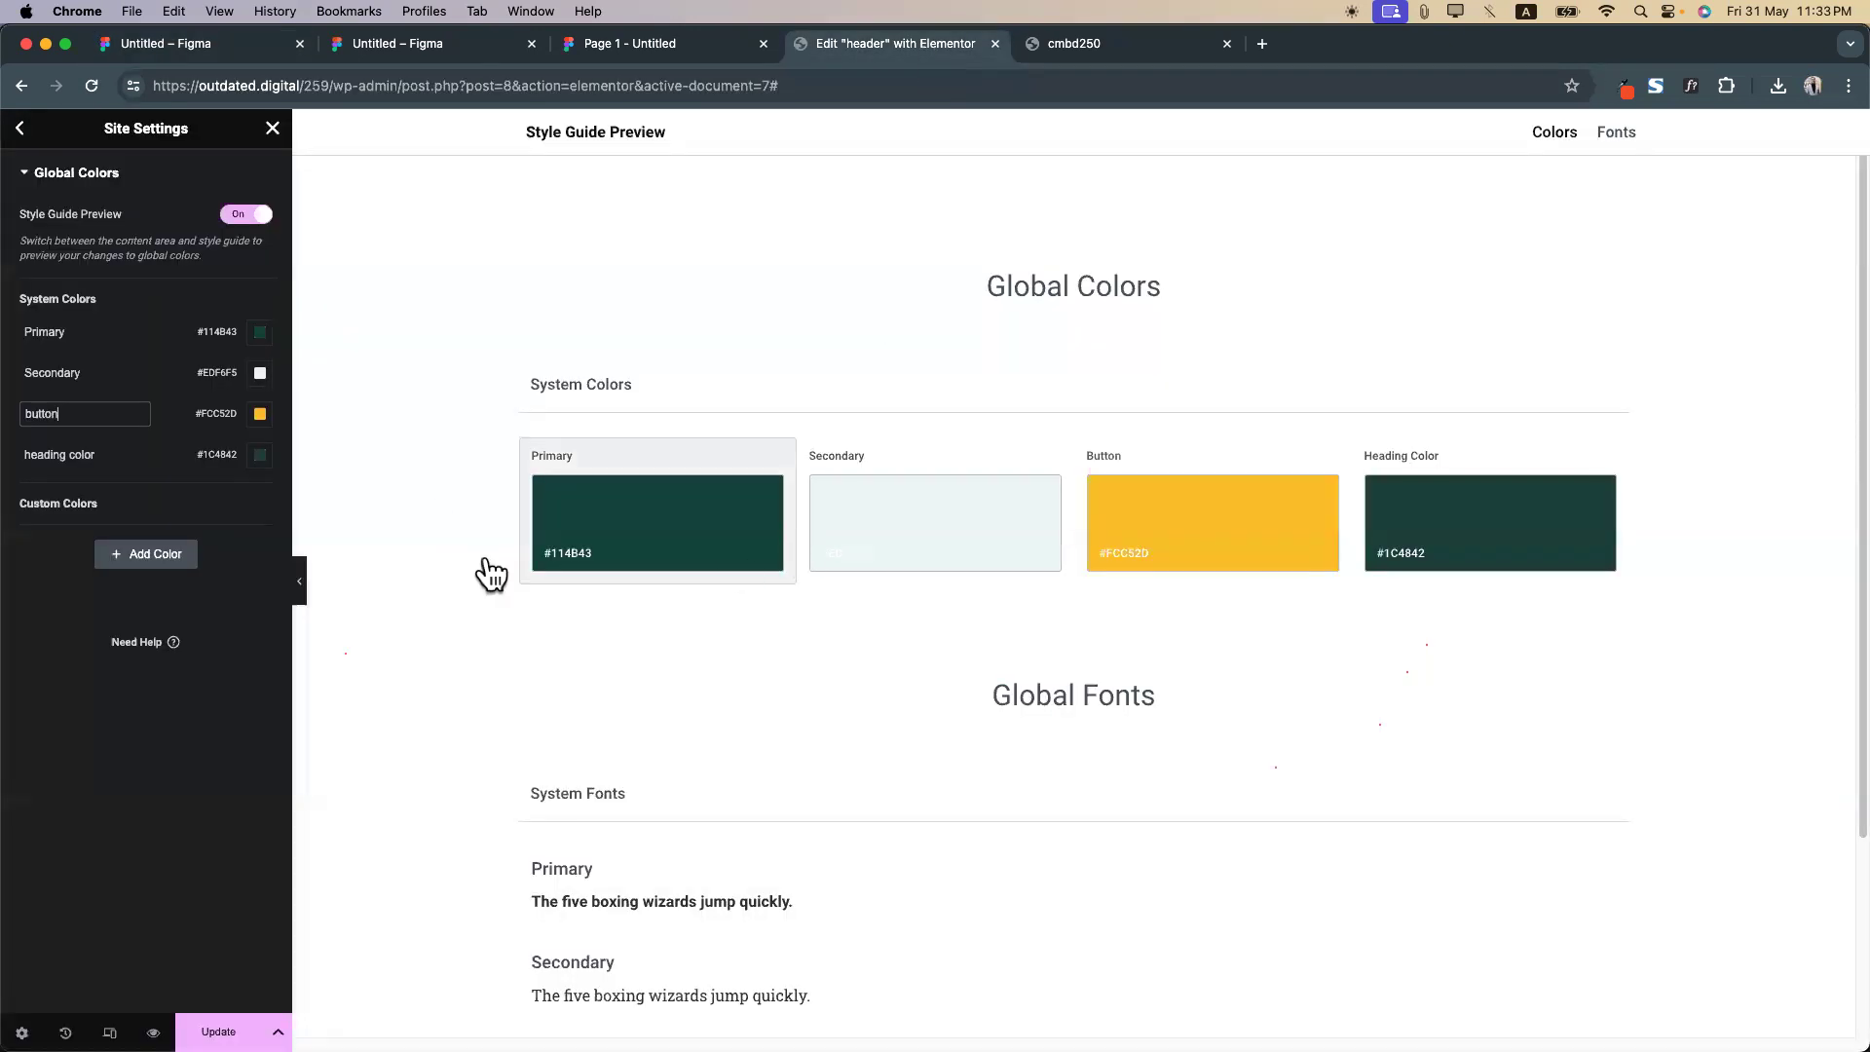
pyautogui.click(218, 1032)
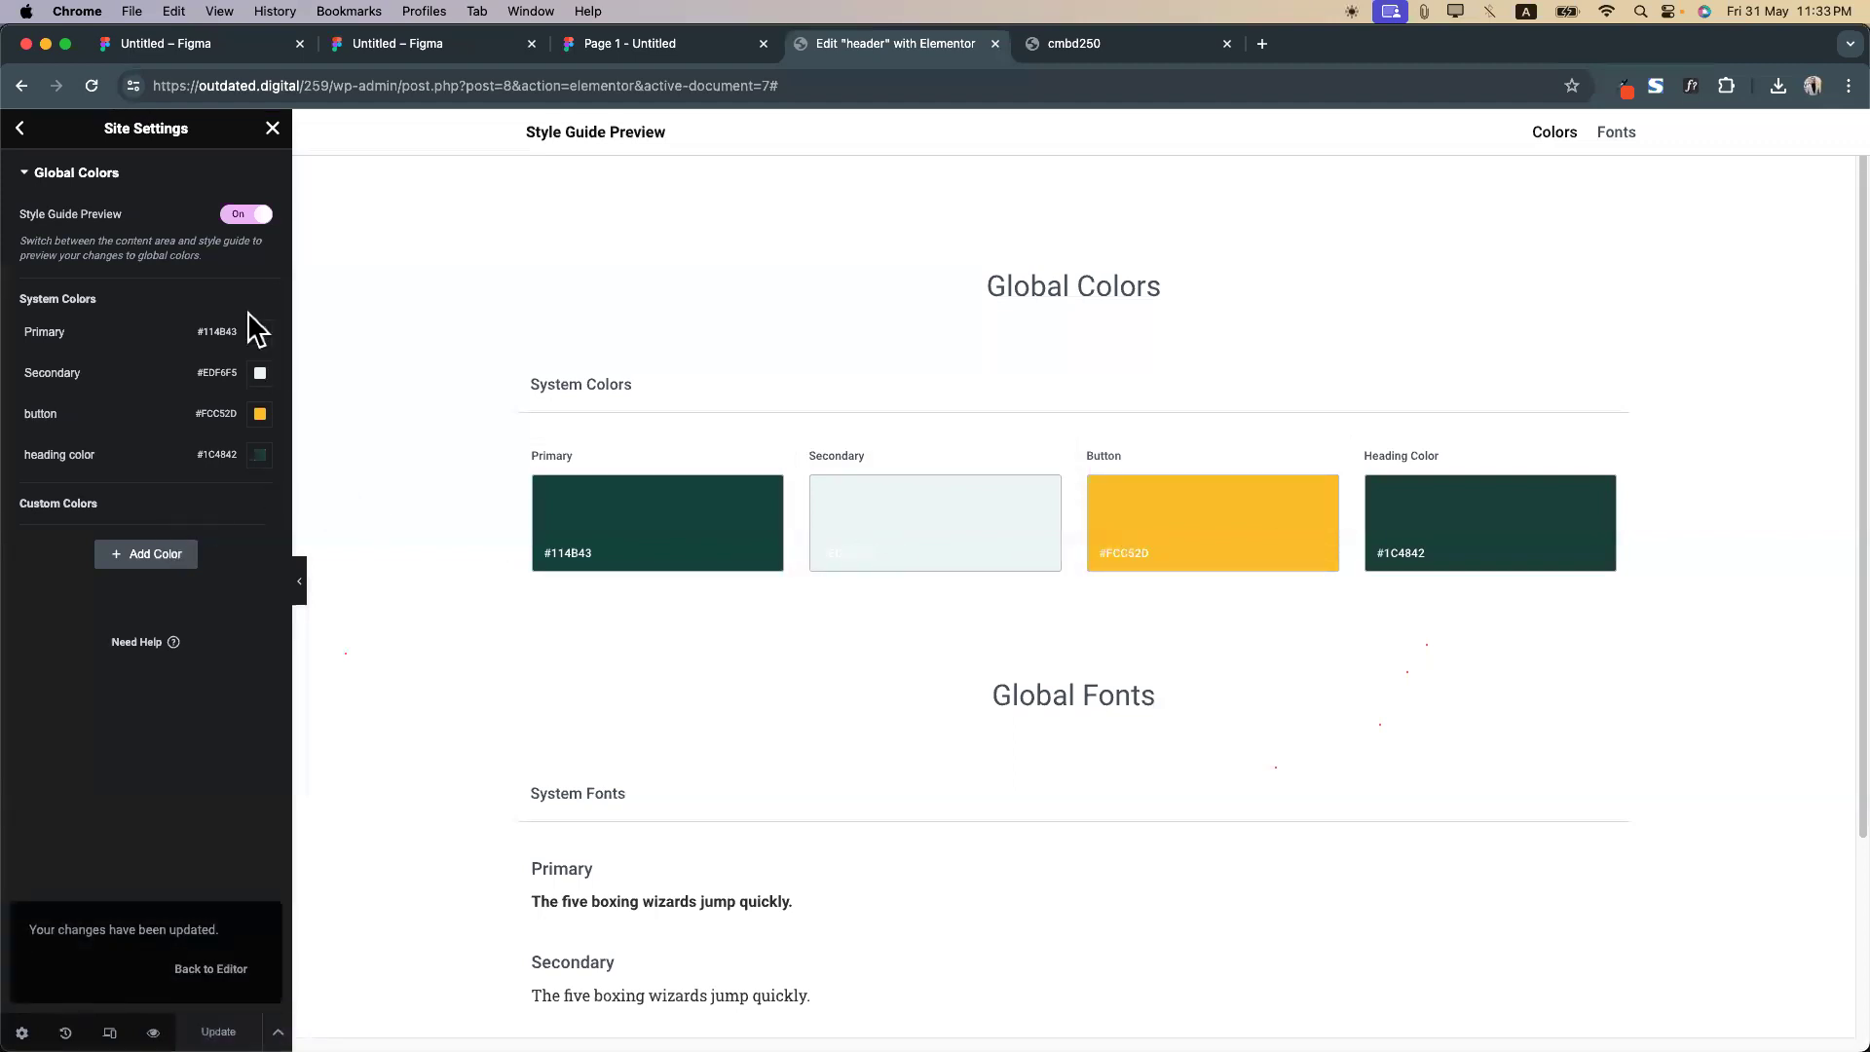
# Add a custom global colour named white at #FFFFFF, then leave the colour settings.
pyautogui.click(154, 555)
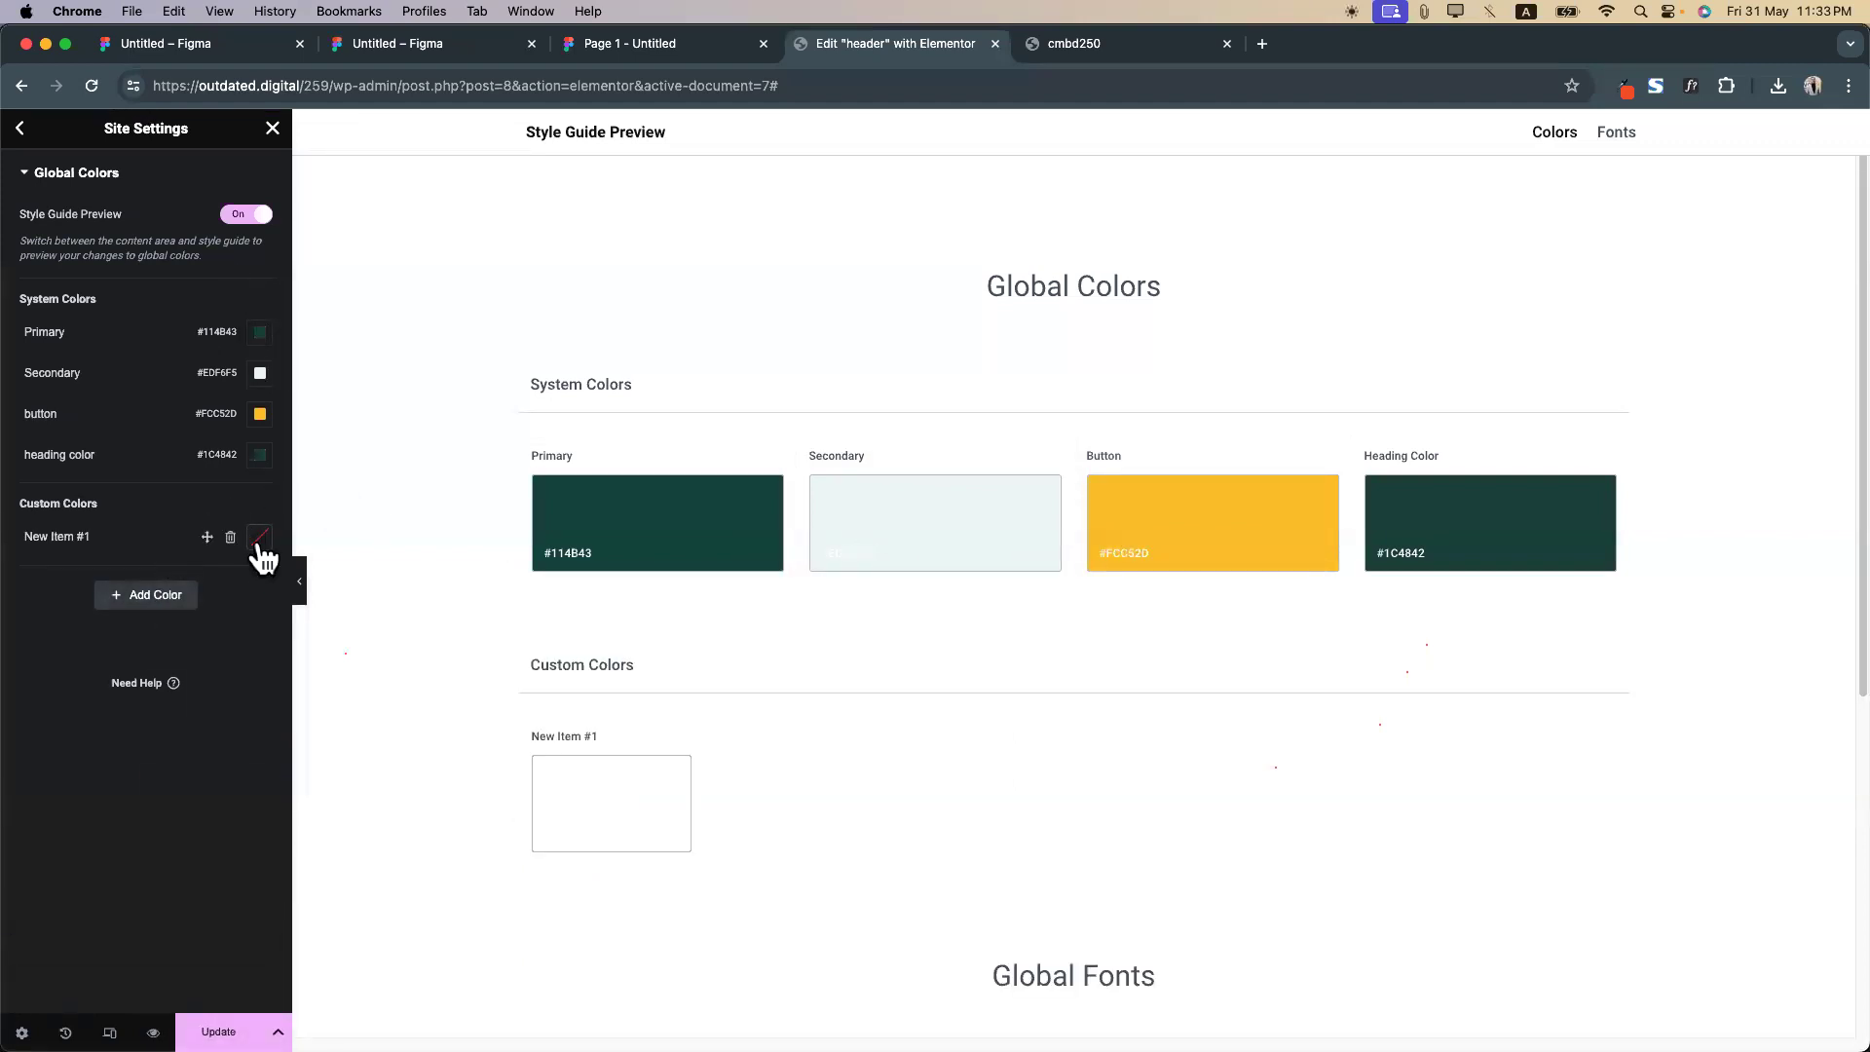
pyautogui.click(259, 537)
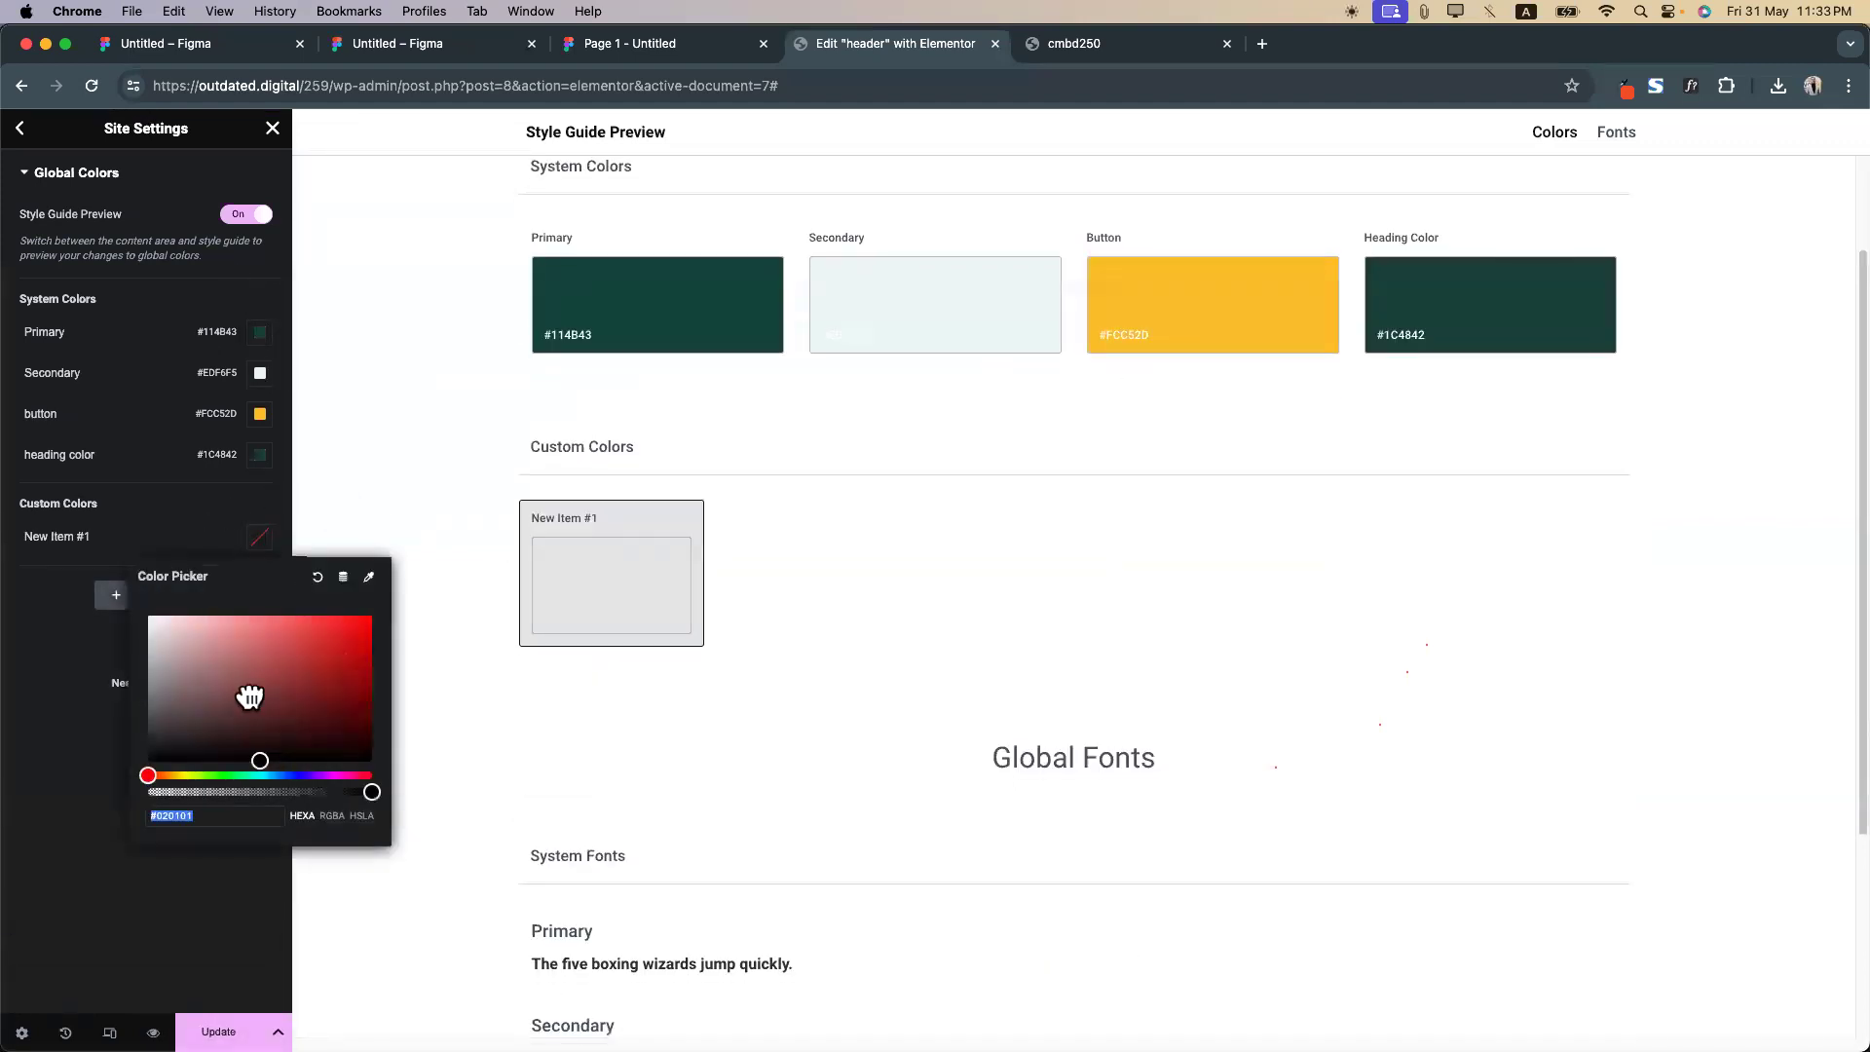
pyautogui.tripleClick(76, 537)
pyautogui.write('white')
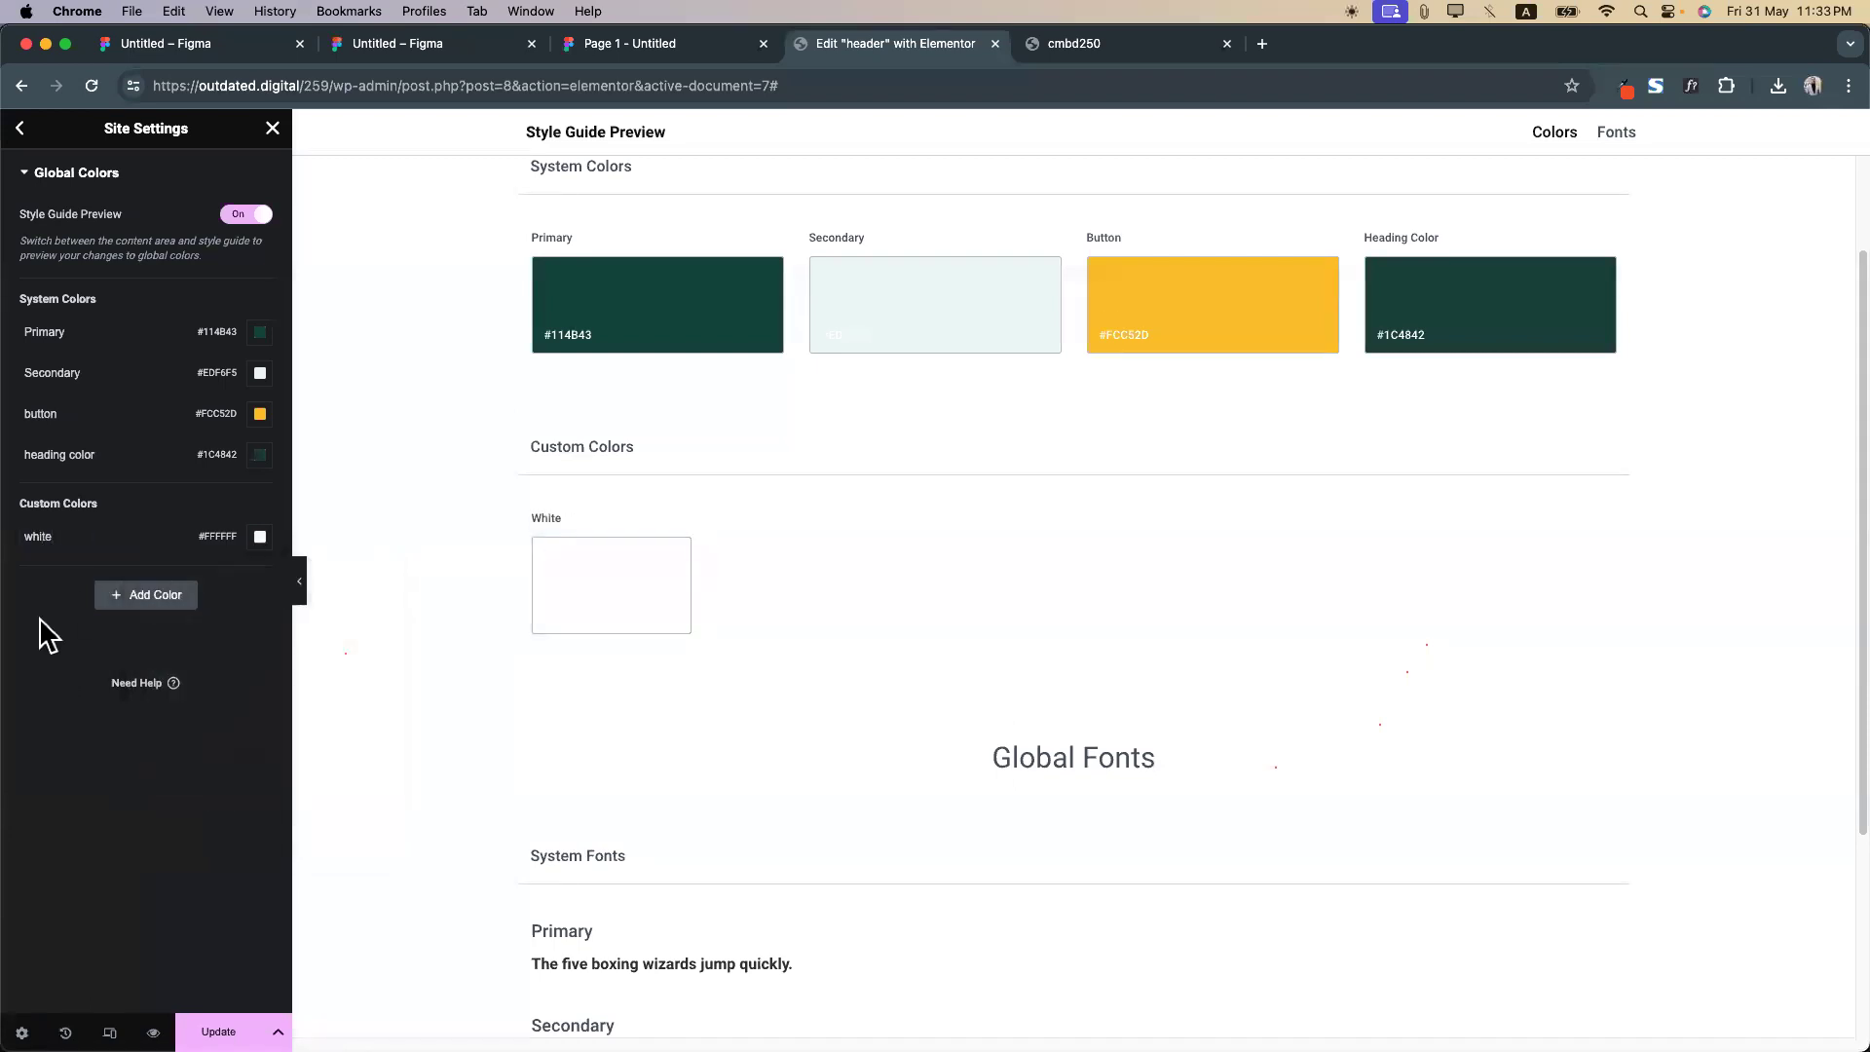
pyautogui.scroll(3, 595, 507)
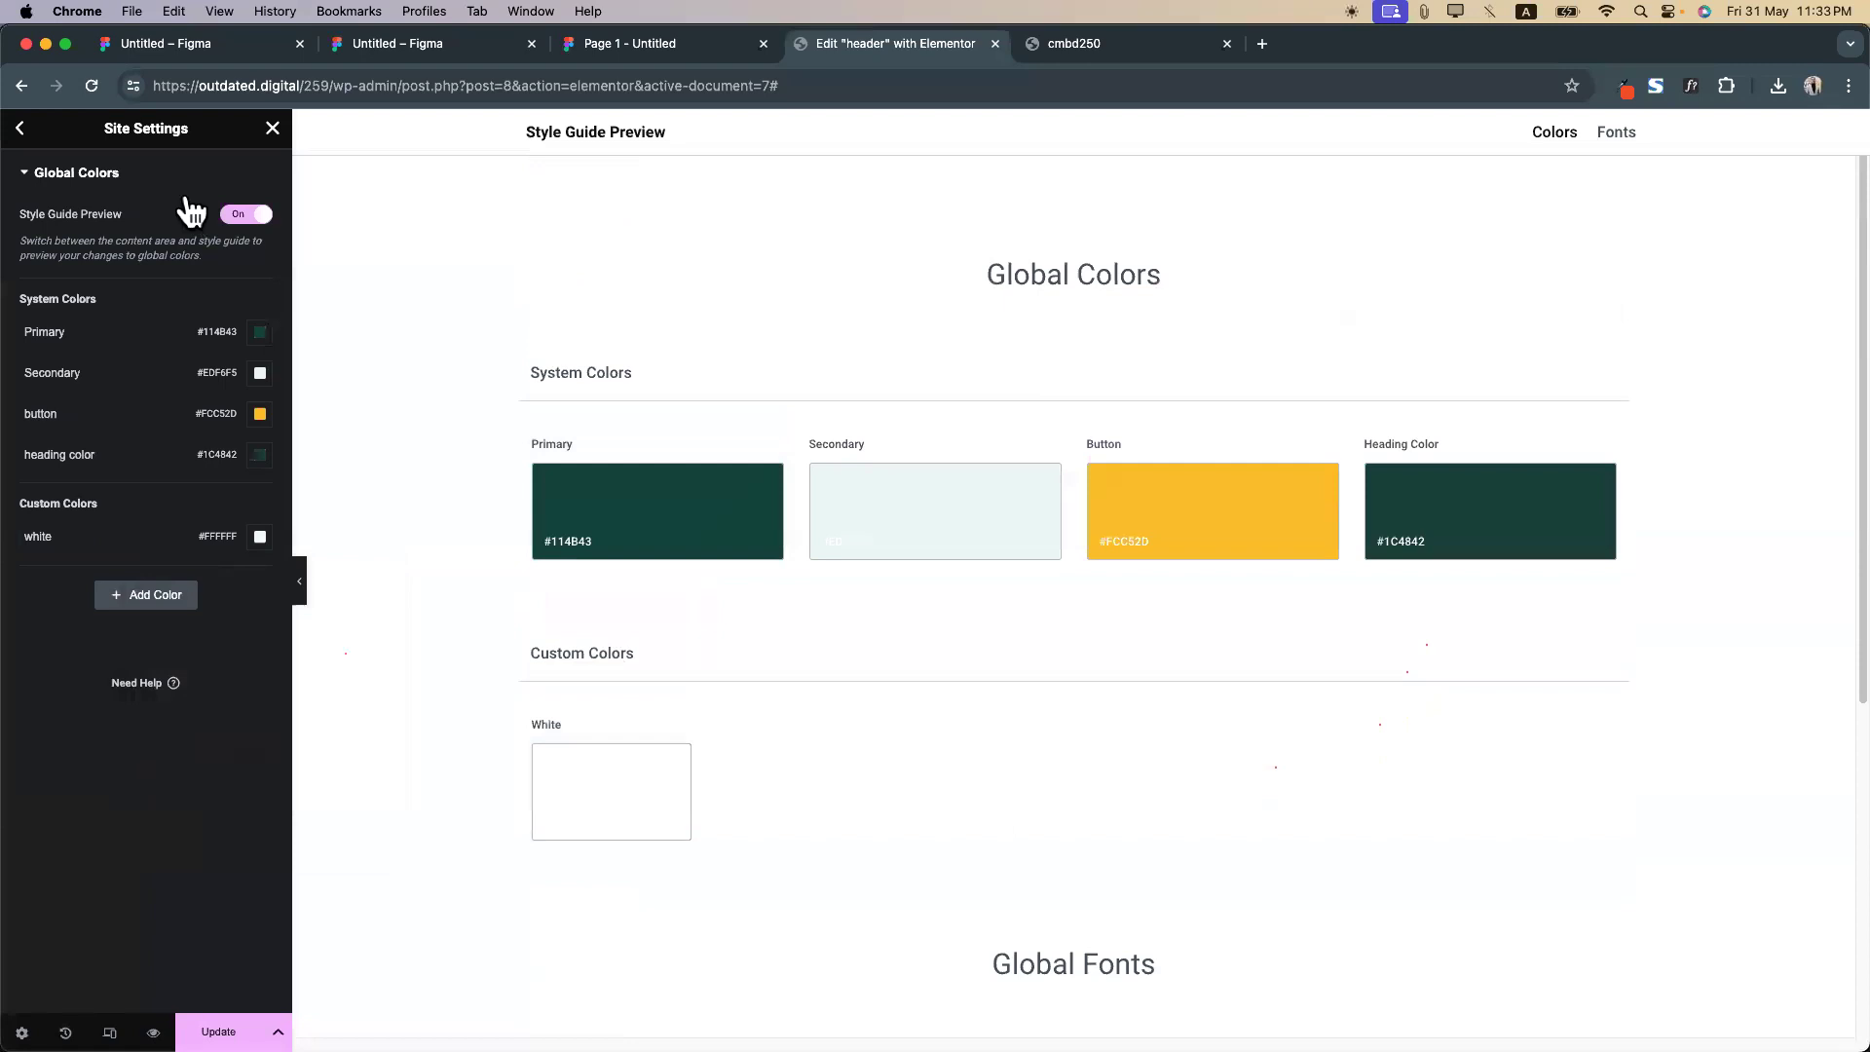
pyautogui.click(19, 128)
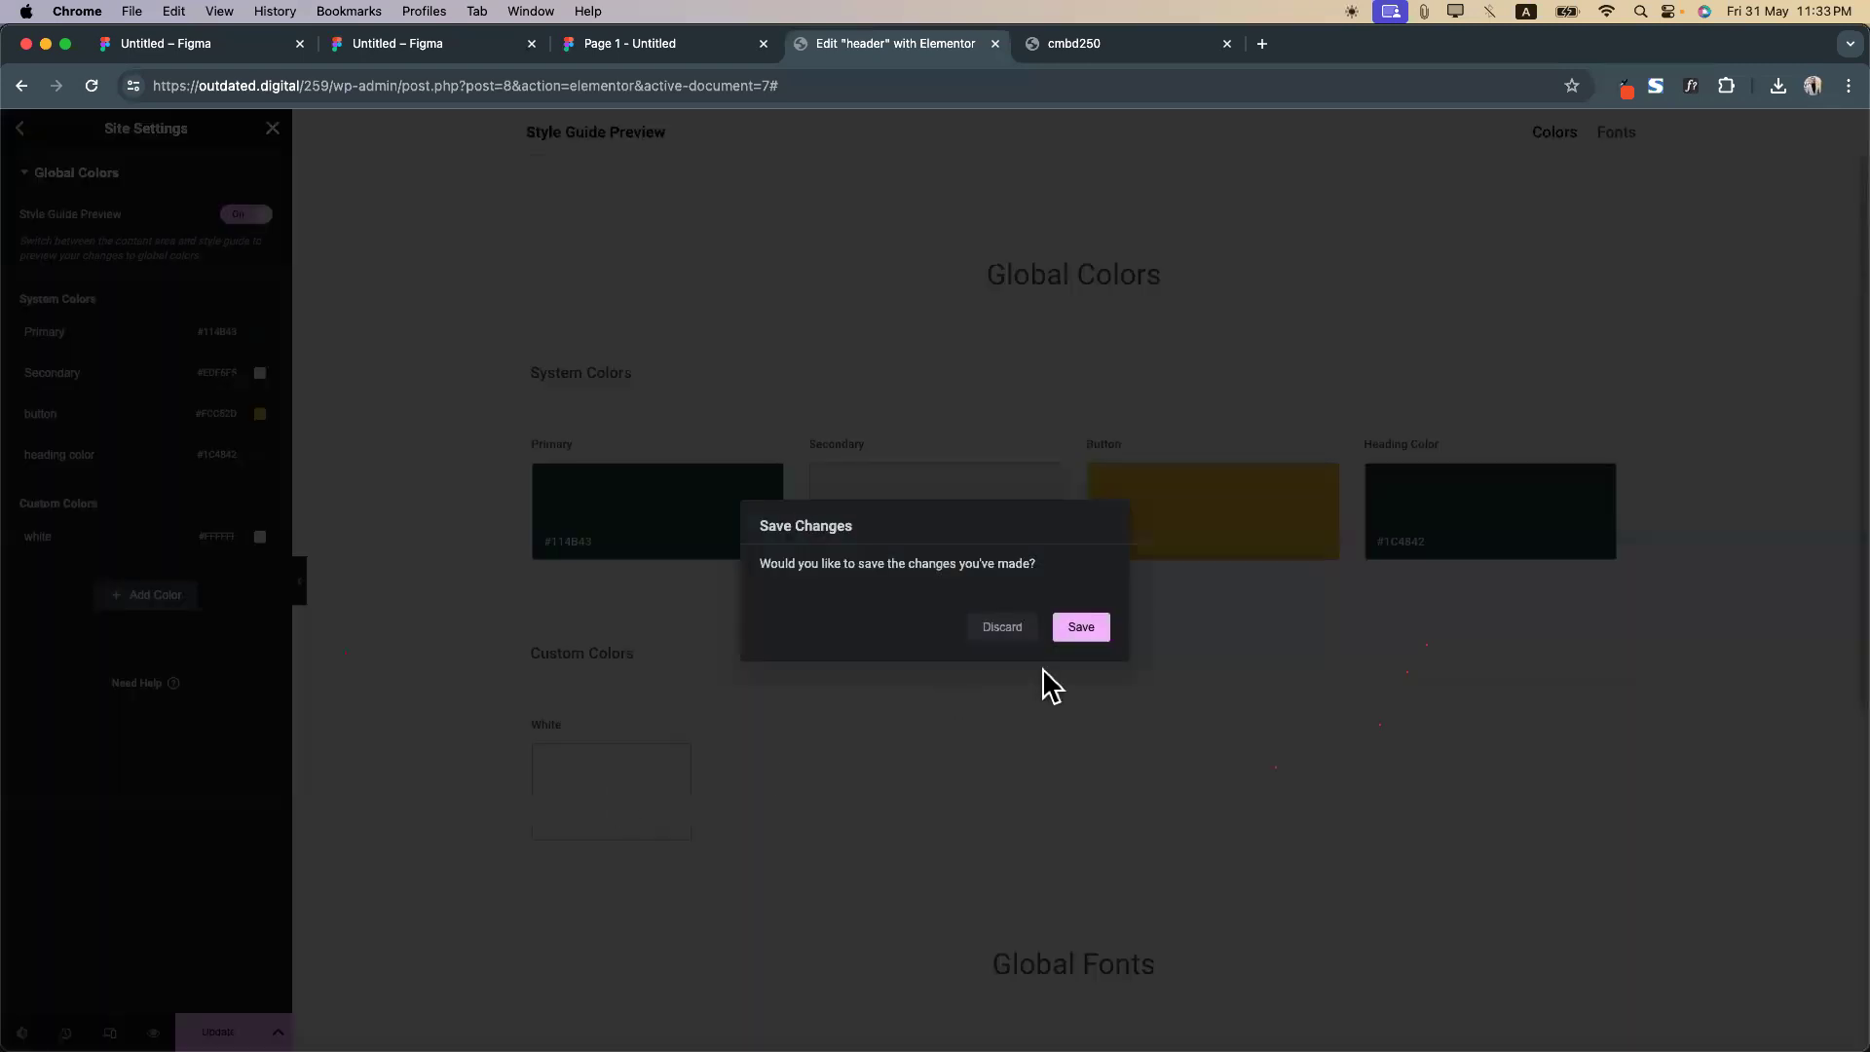
# Save the colours, then give the Primary global font family Frank Ruhl Libre at size 69 px.
pyautogui.click(1080, 631)
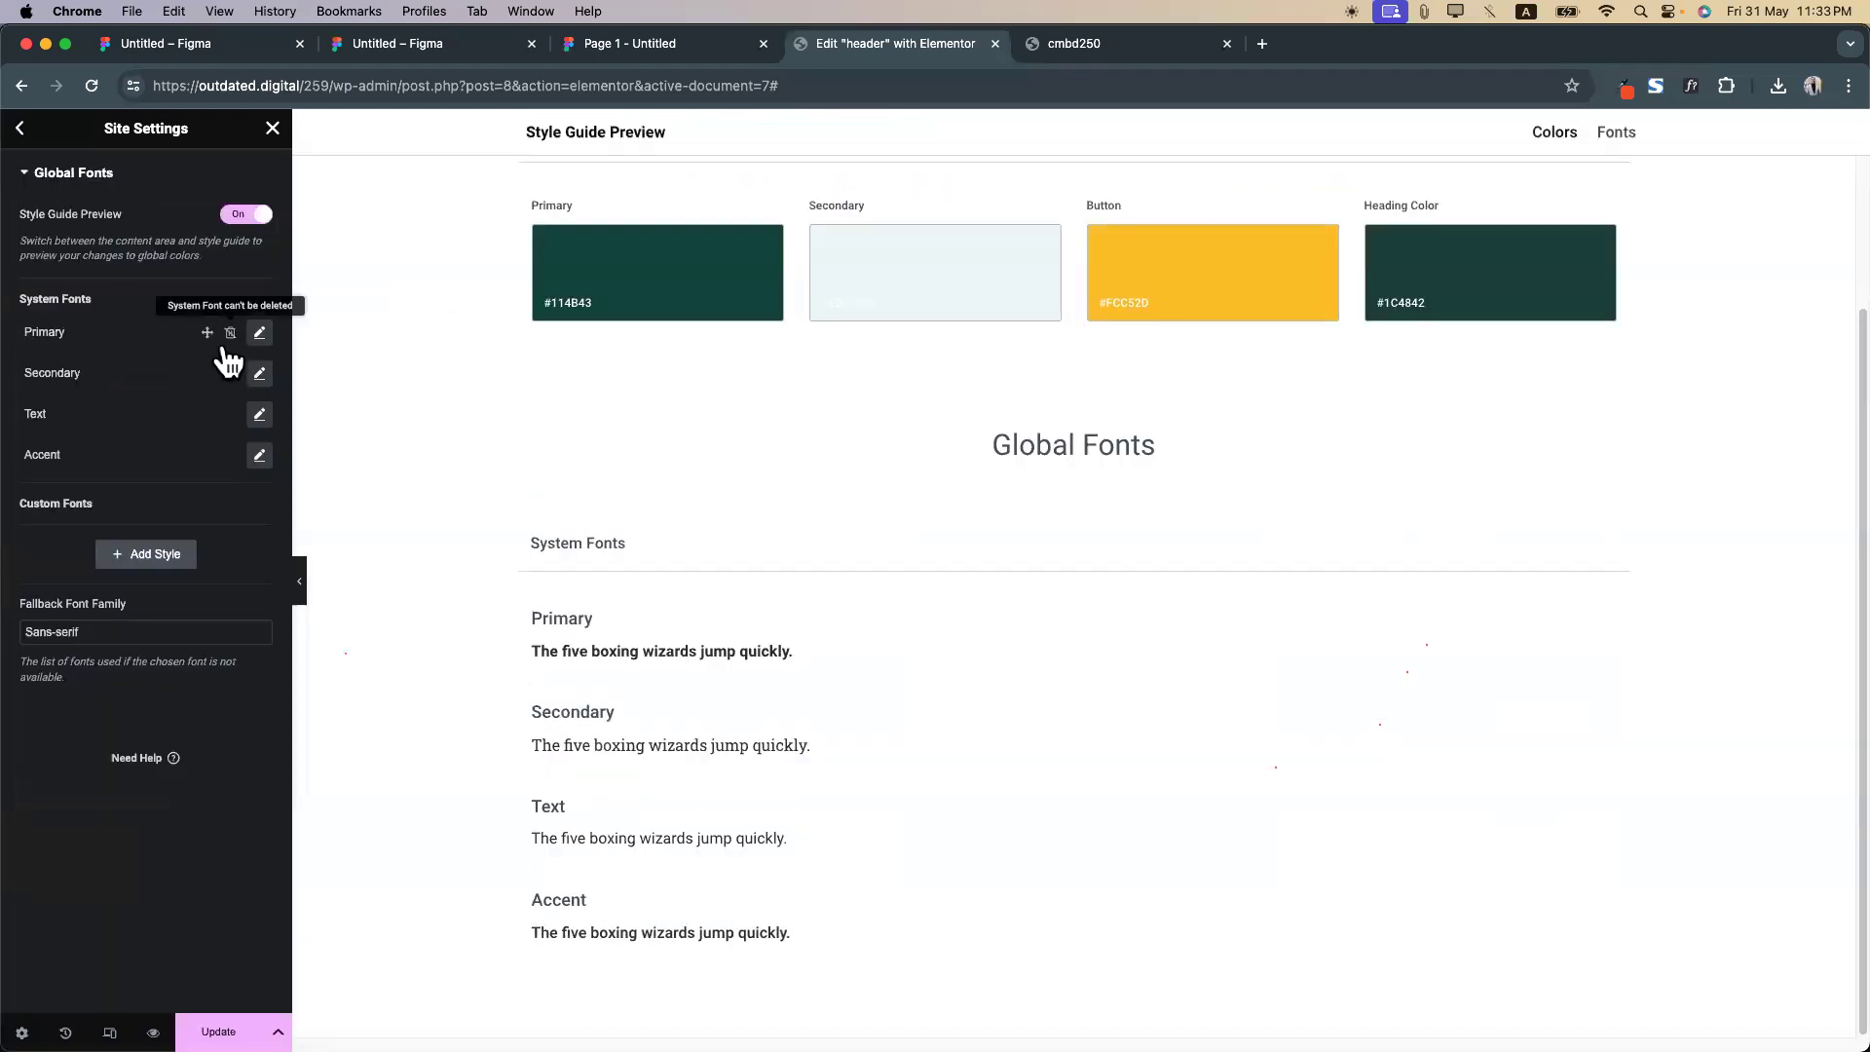
pyautogui.click(259, 334)
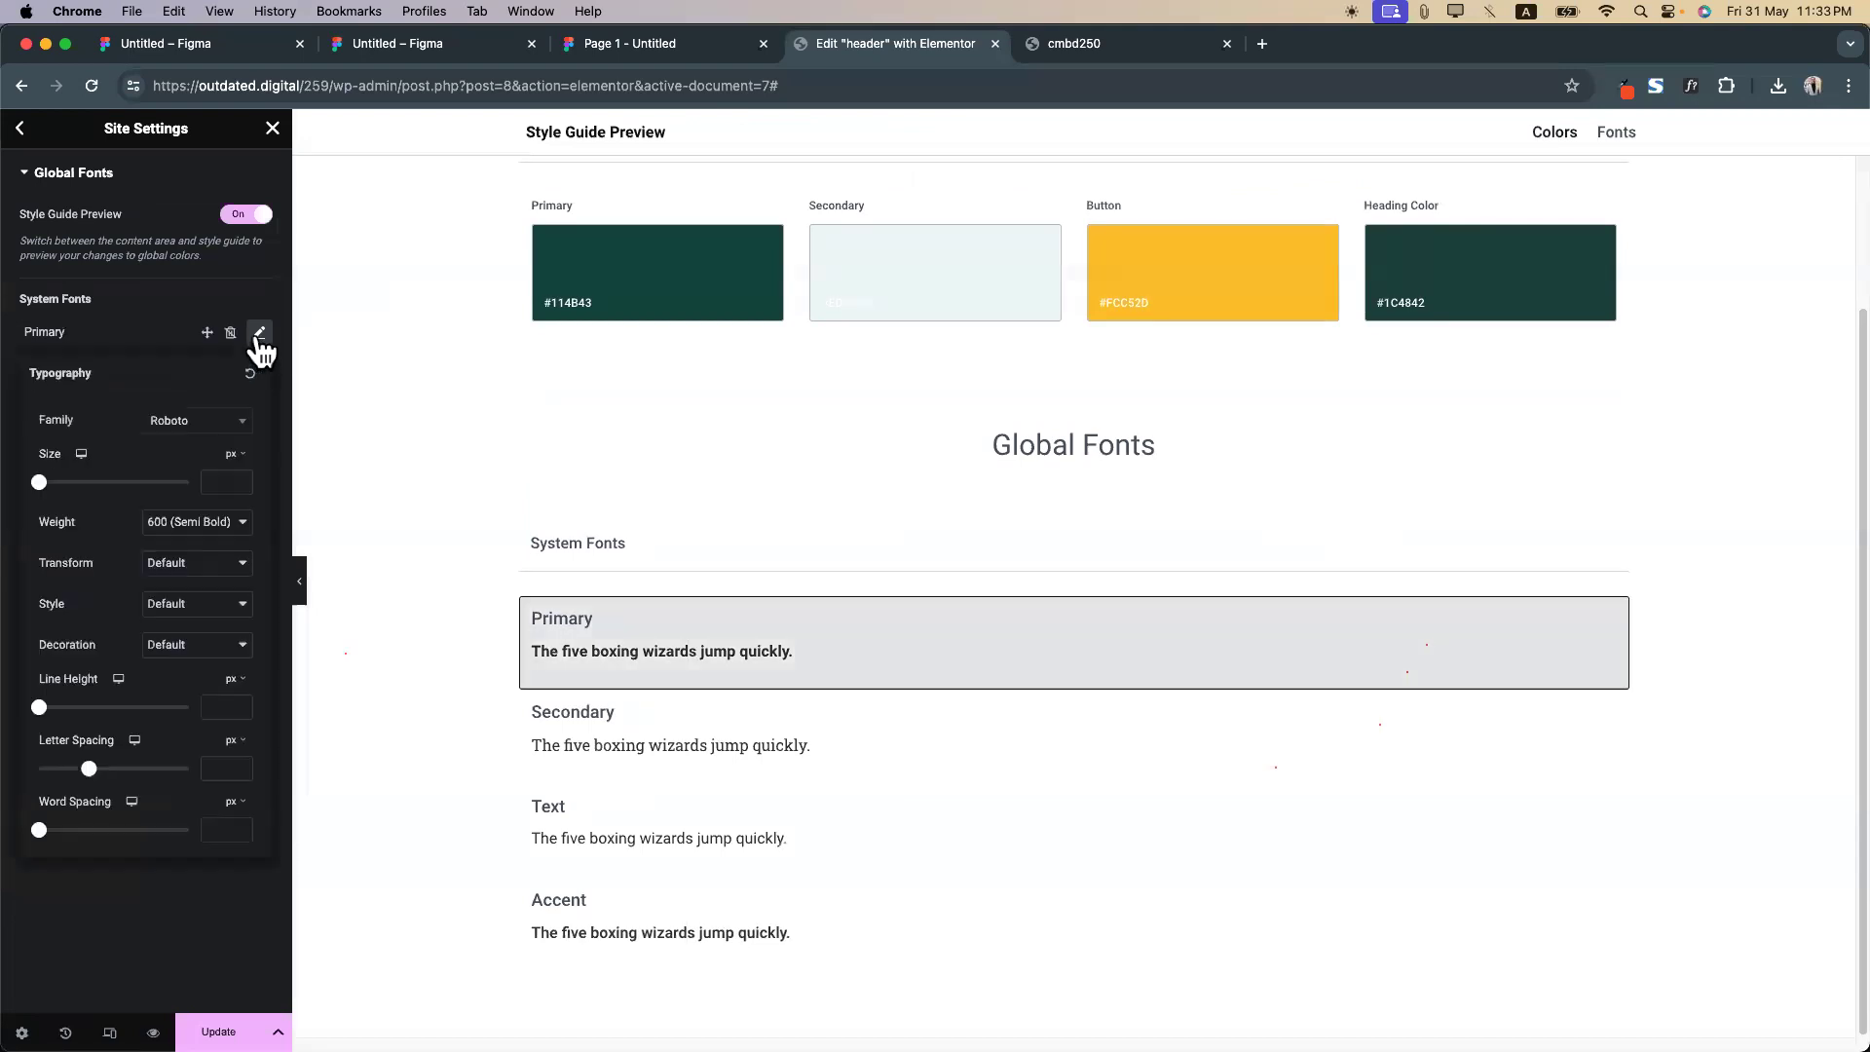
pyautogui.click(226, 424)
pyautogui.write('frank')
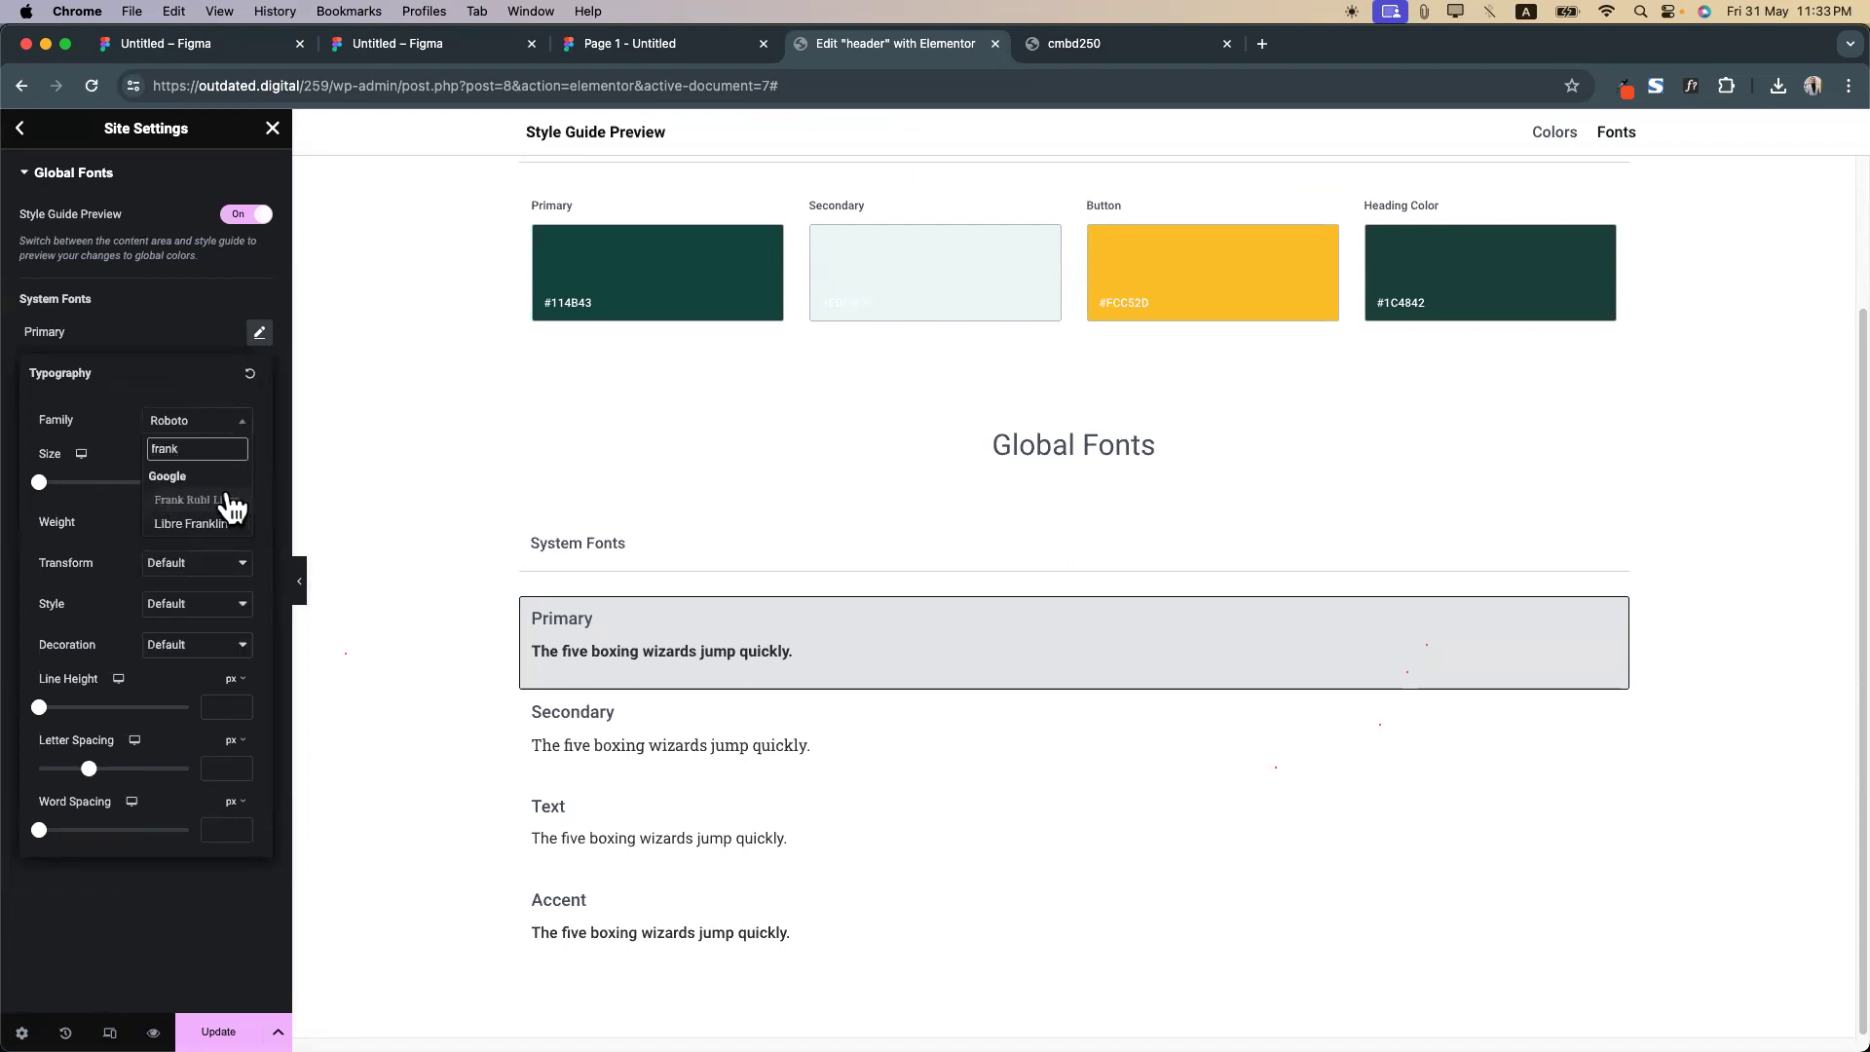
pyautogui.click(195, 528)
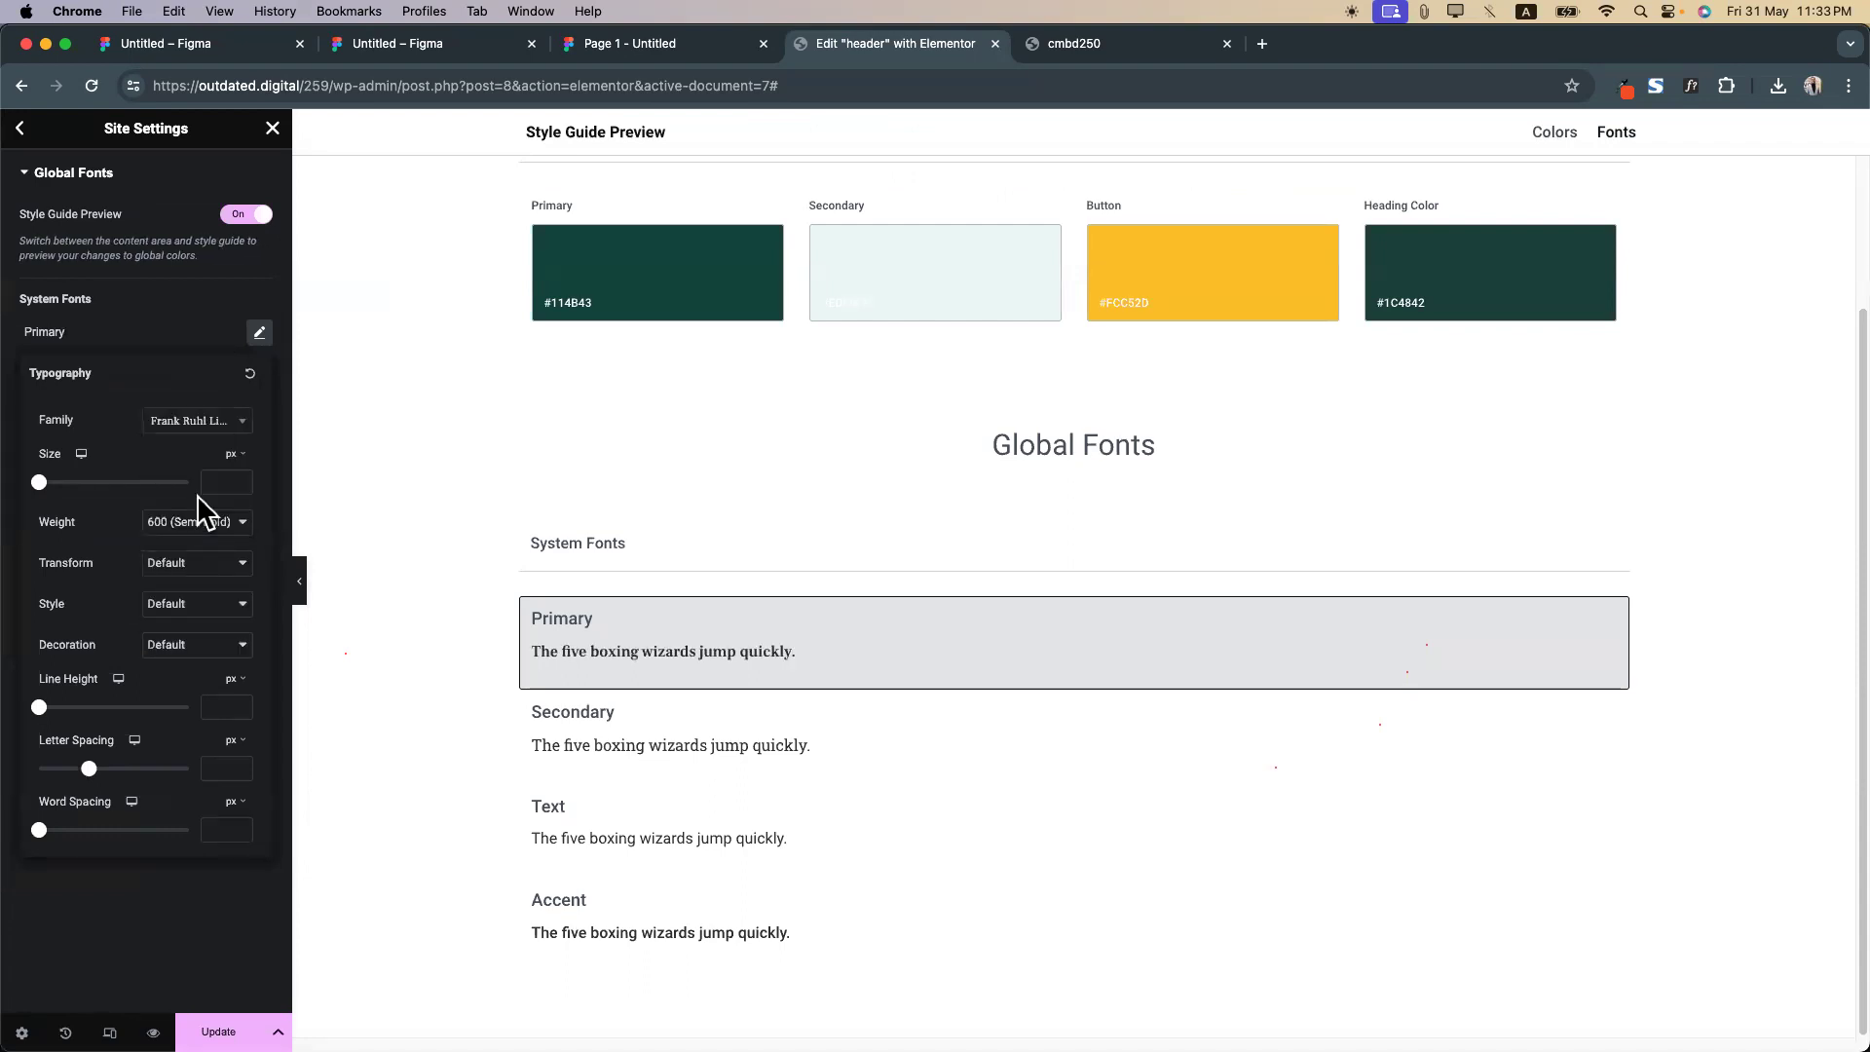
pyautogui.moveTo(40, 482); pyautogui.dragTo(91, 484)
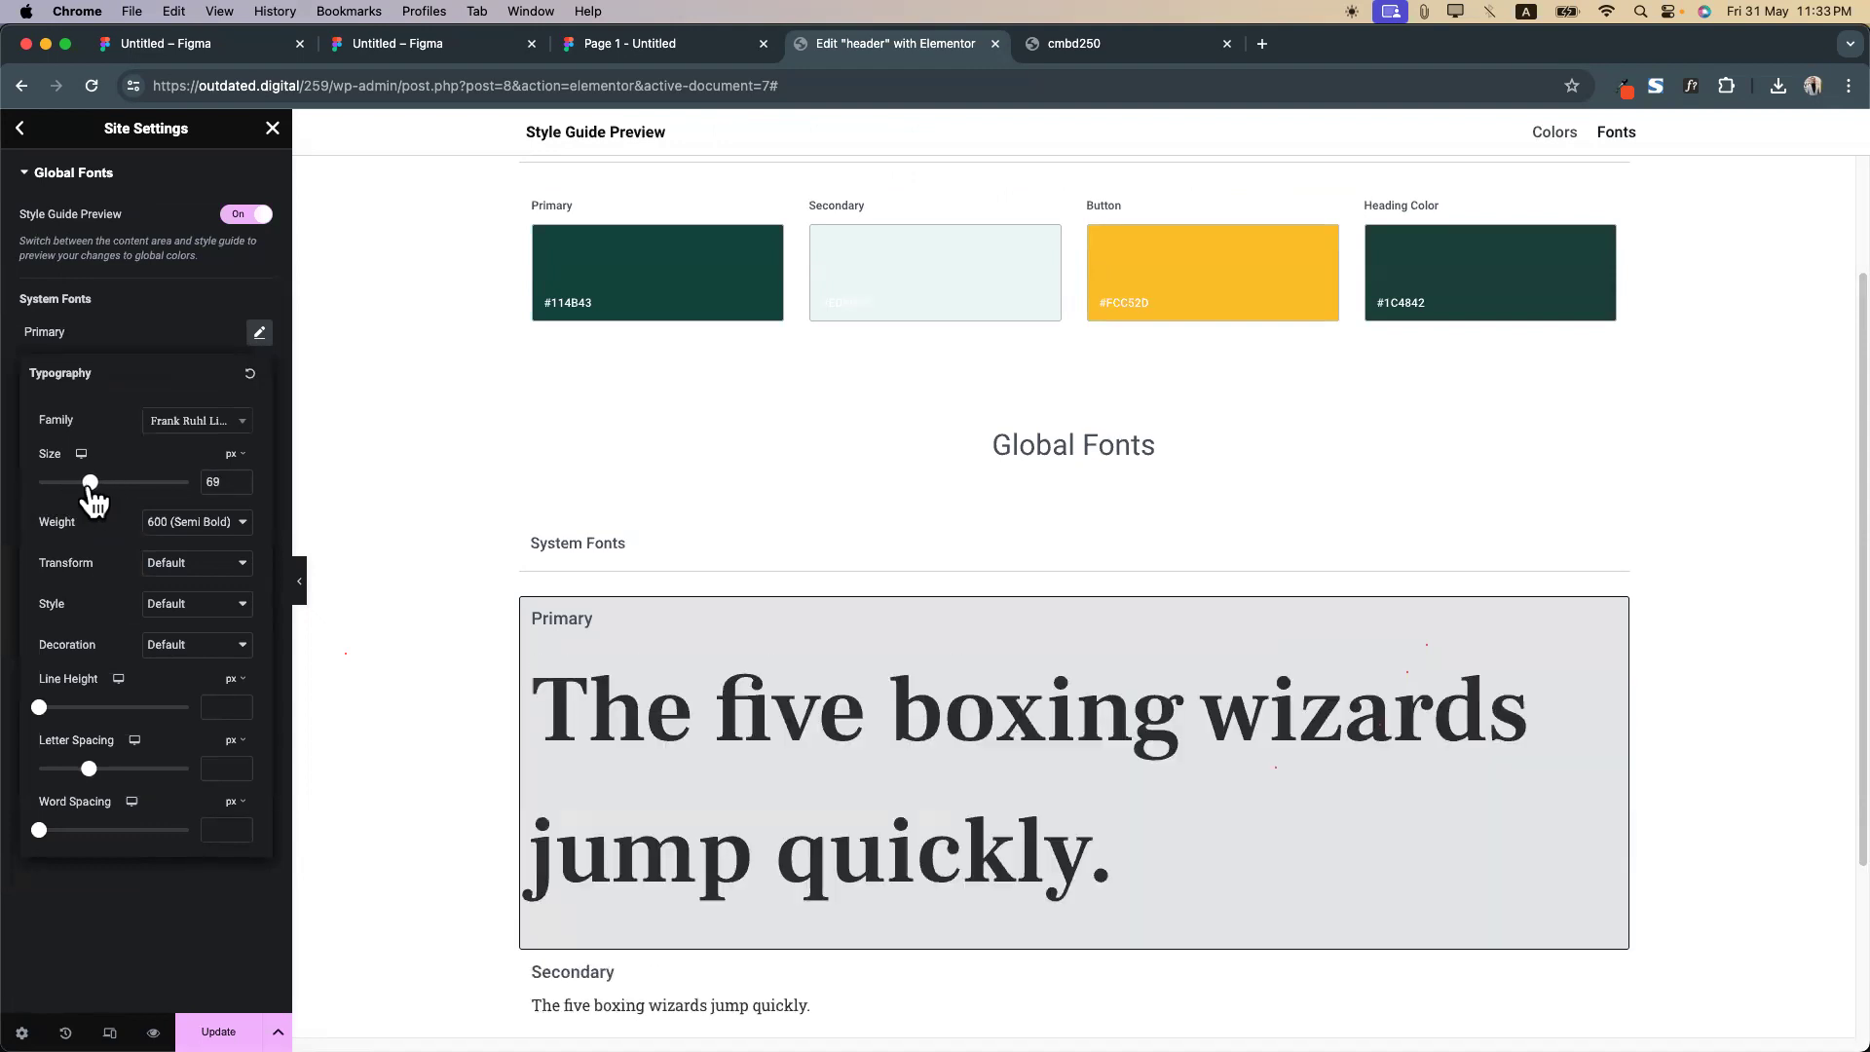
pyautogui.click(215, 43)
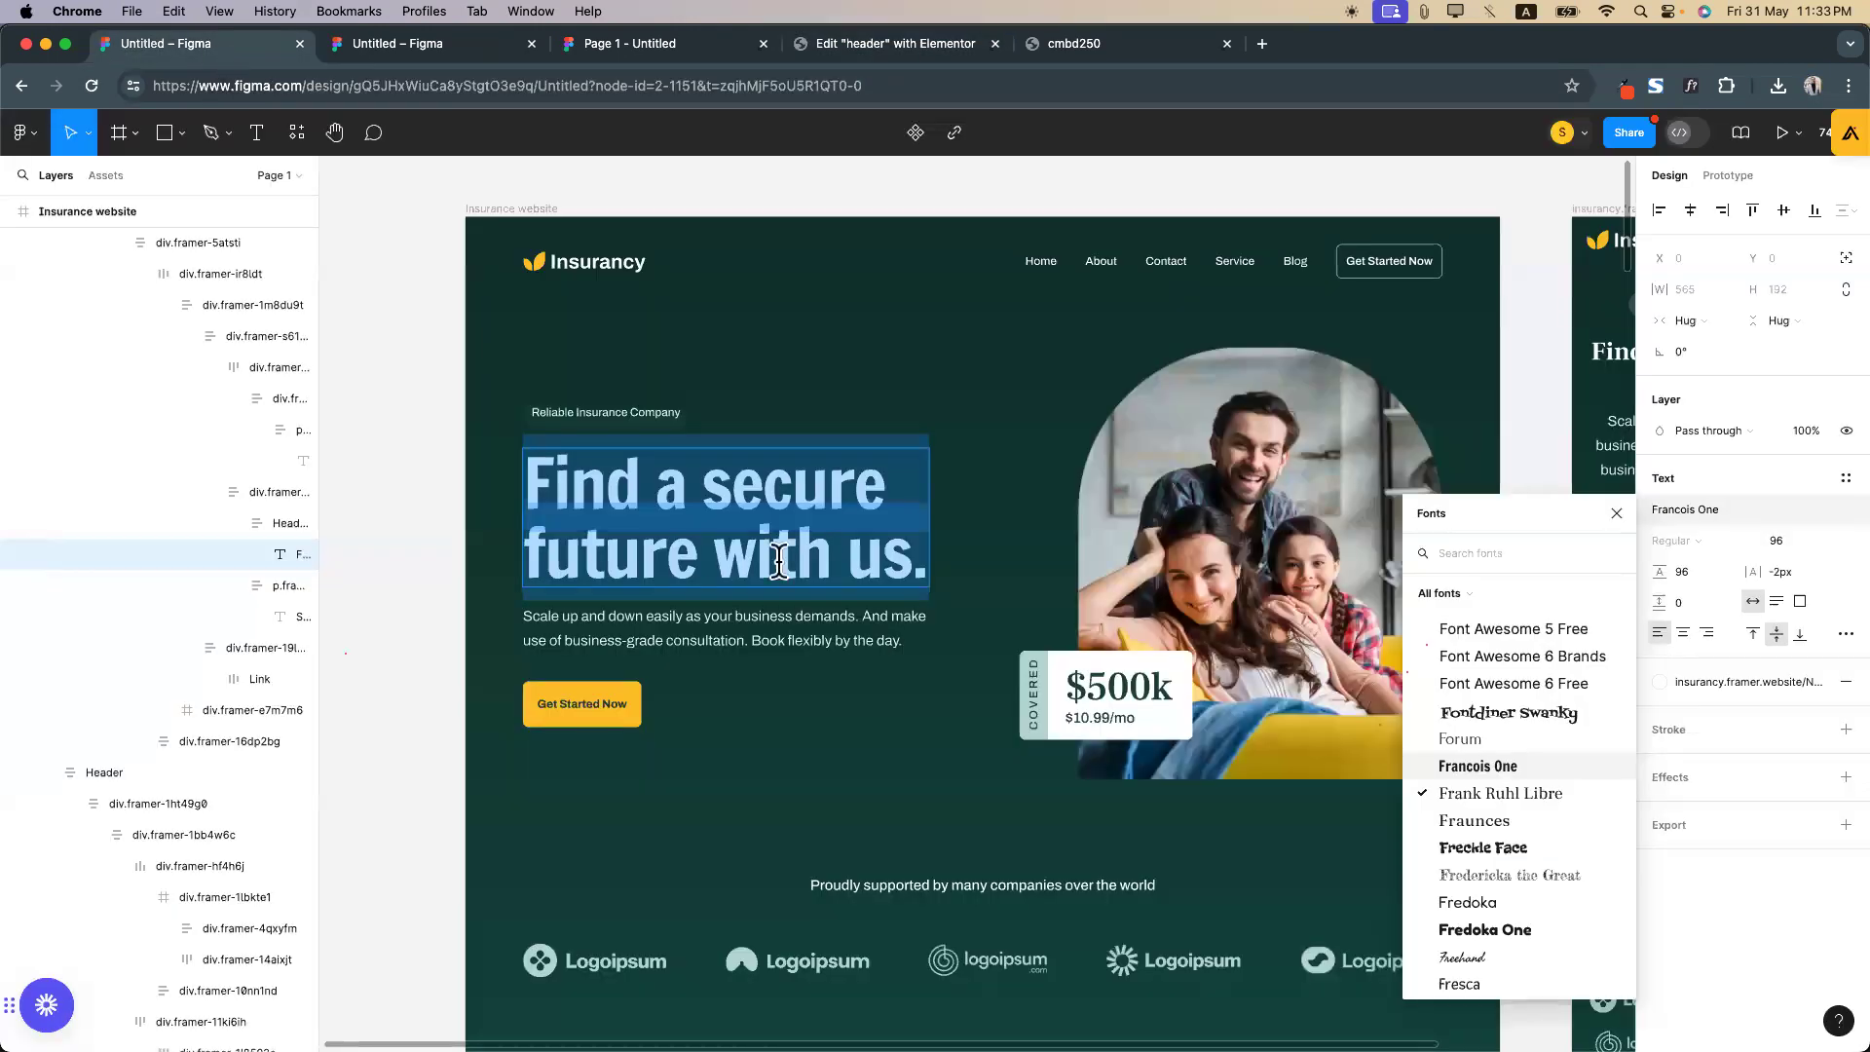
# Keep Frank Ruhl Libre, then inspect the fonts of the hero paragraph and the Get Started Now text in Figma.
pyautogui.click(1498, 793)
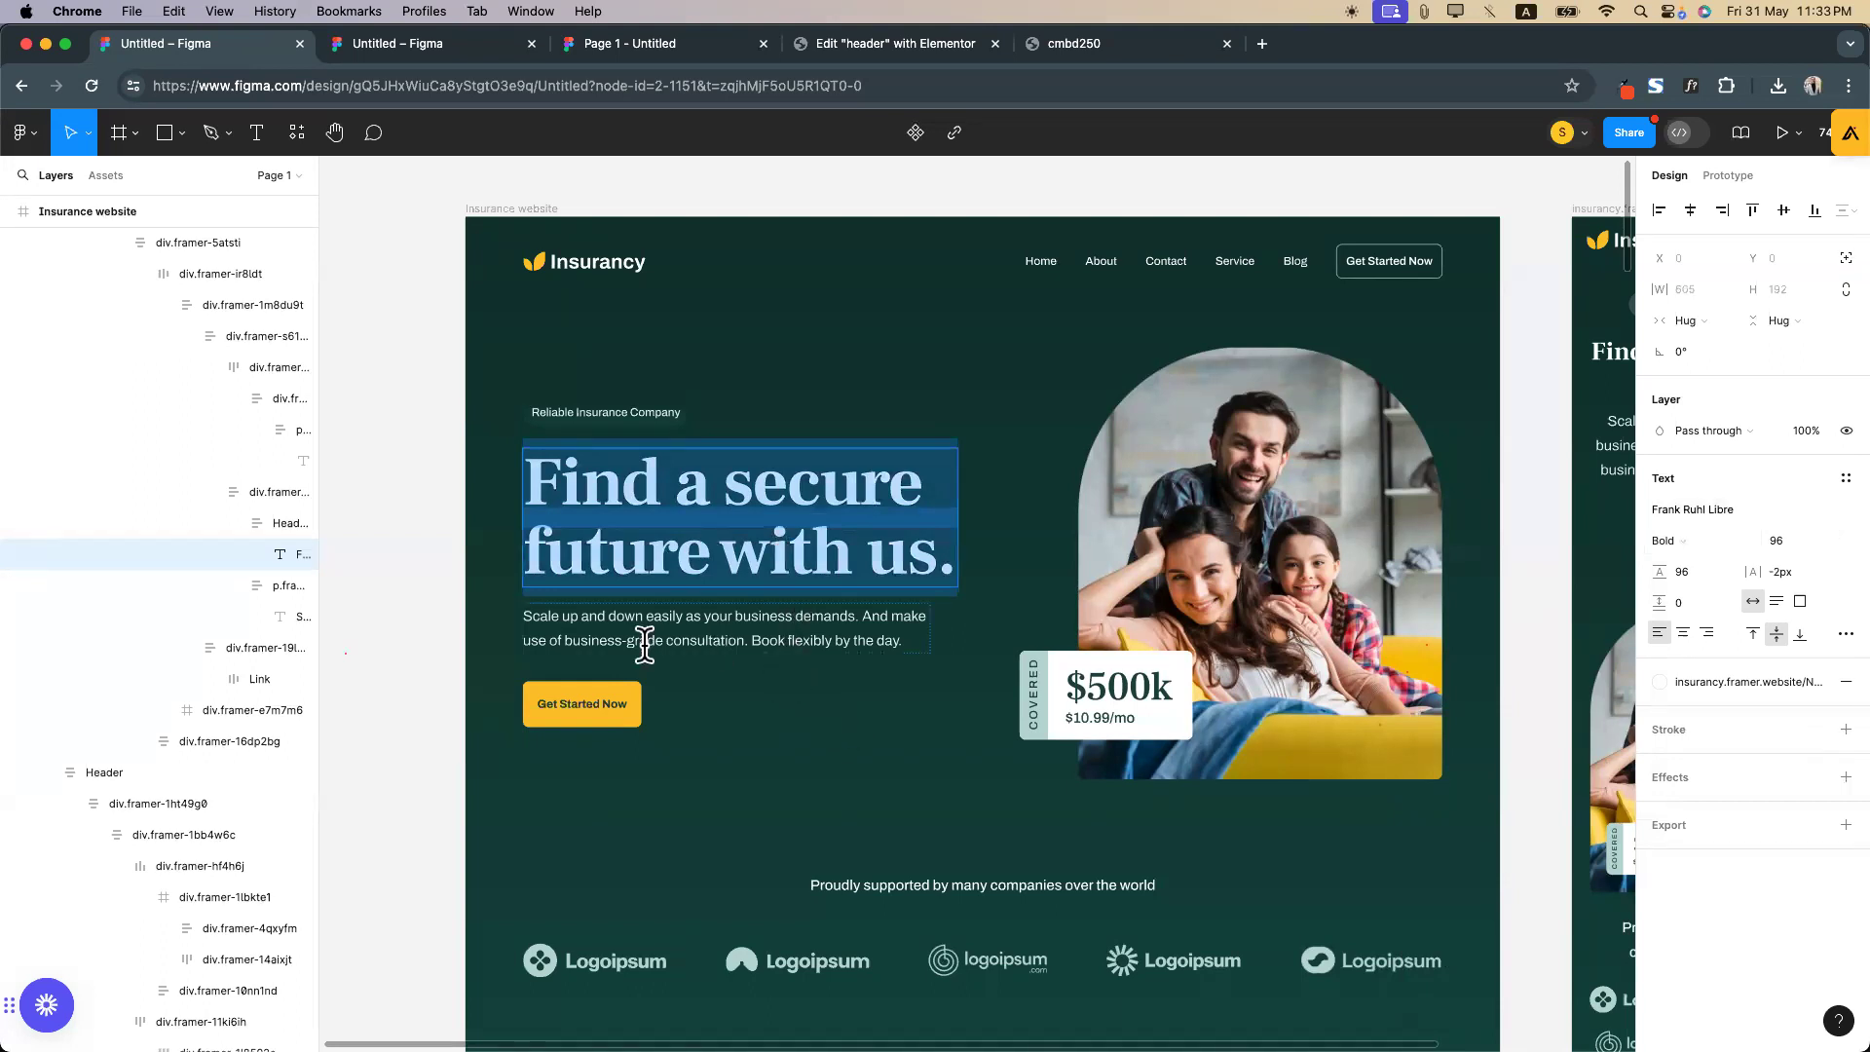
pyautogui.click(689, 644)
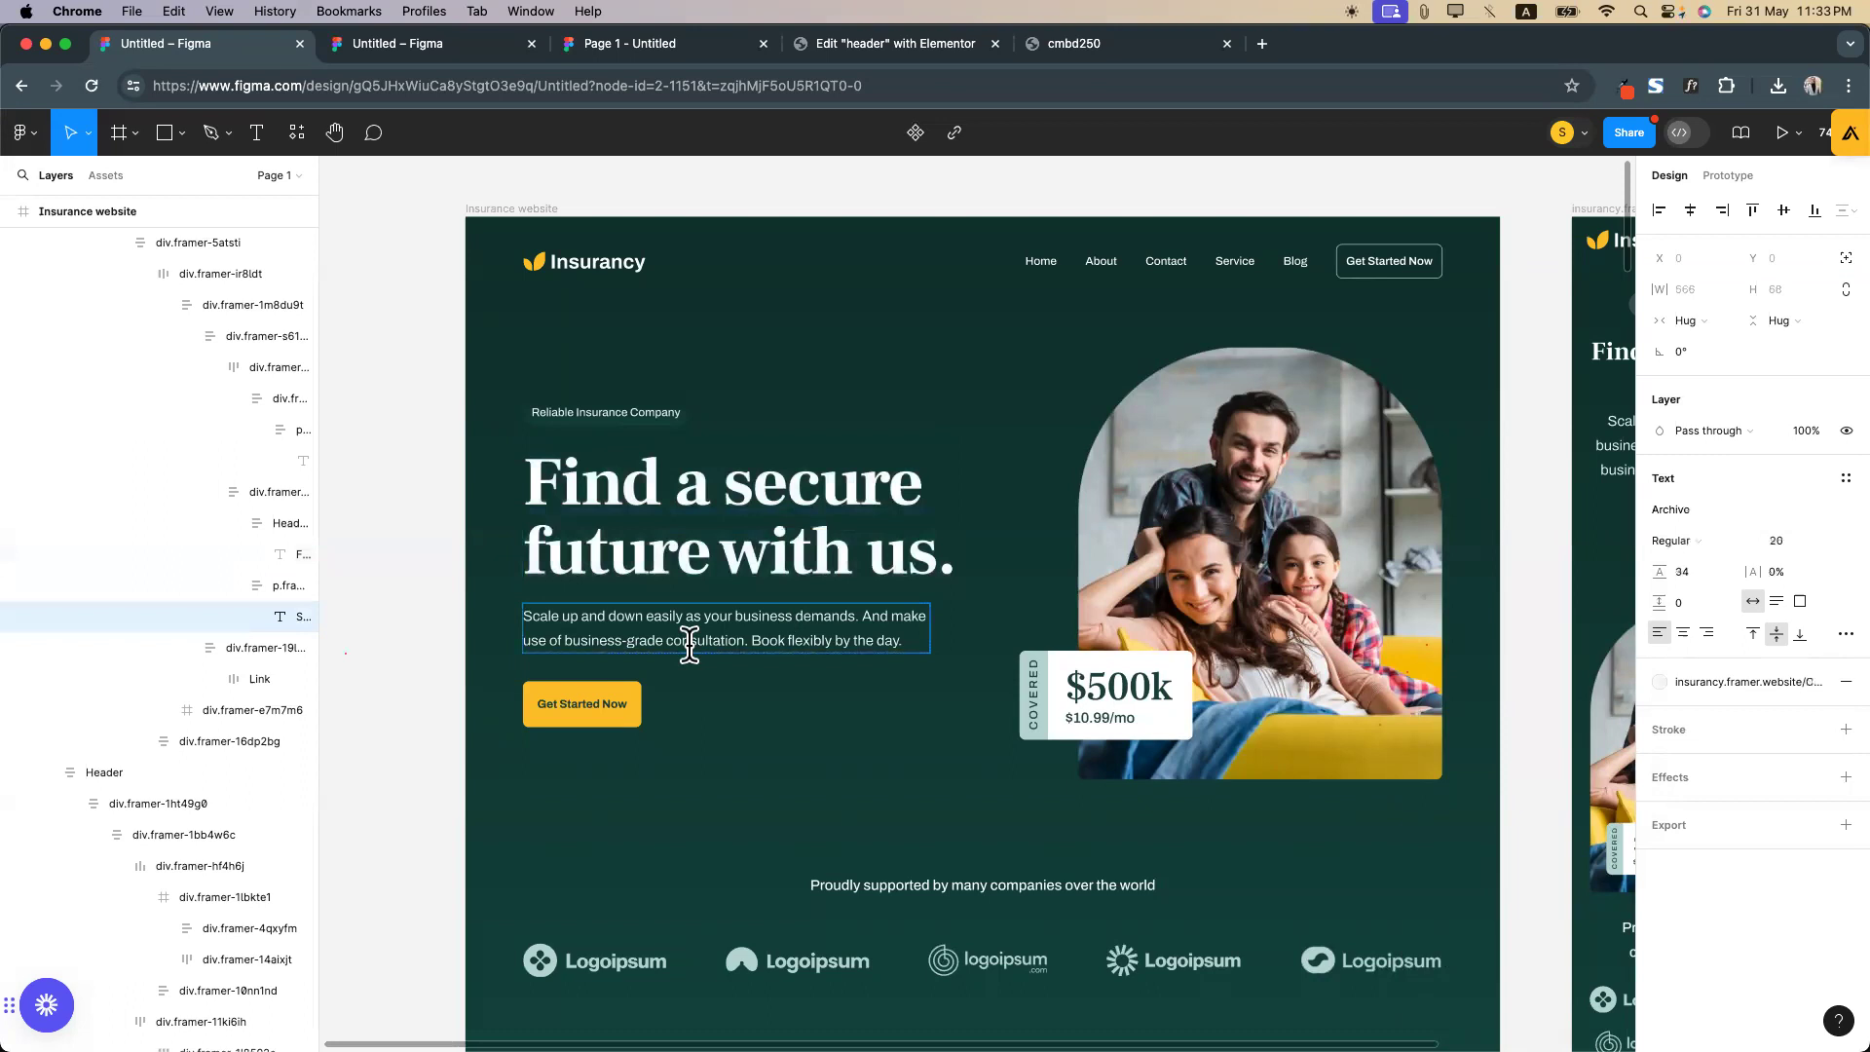
pyautogui.click(588, 705)
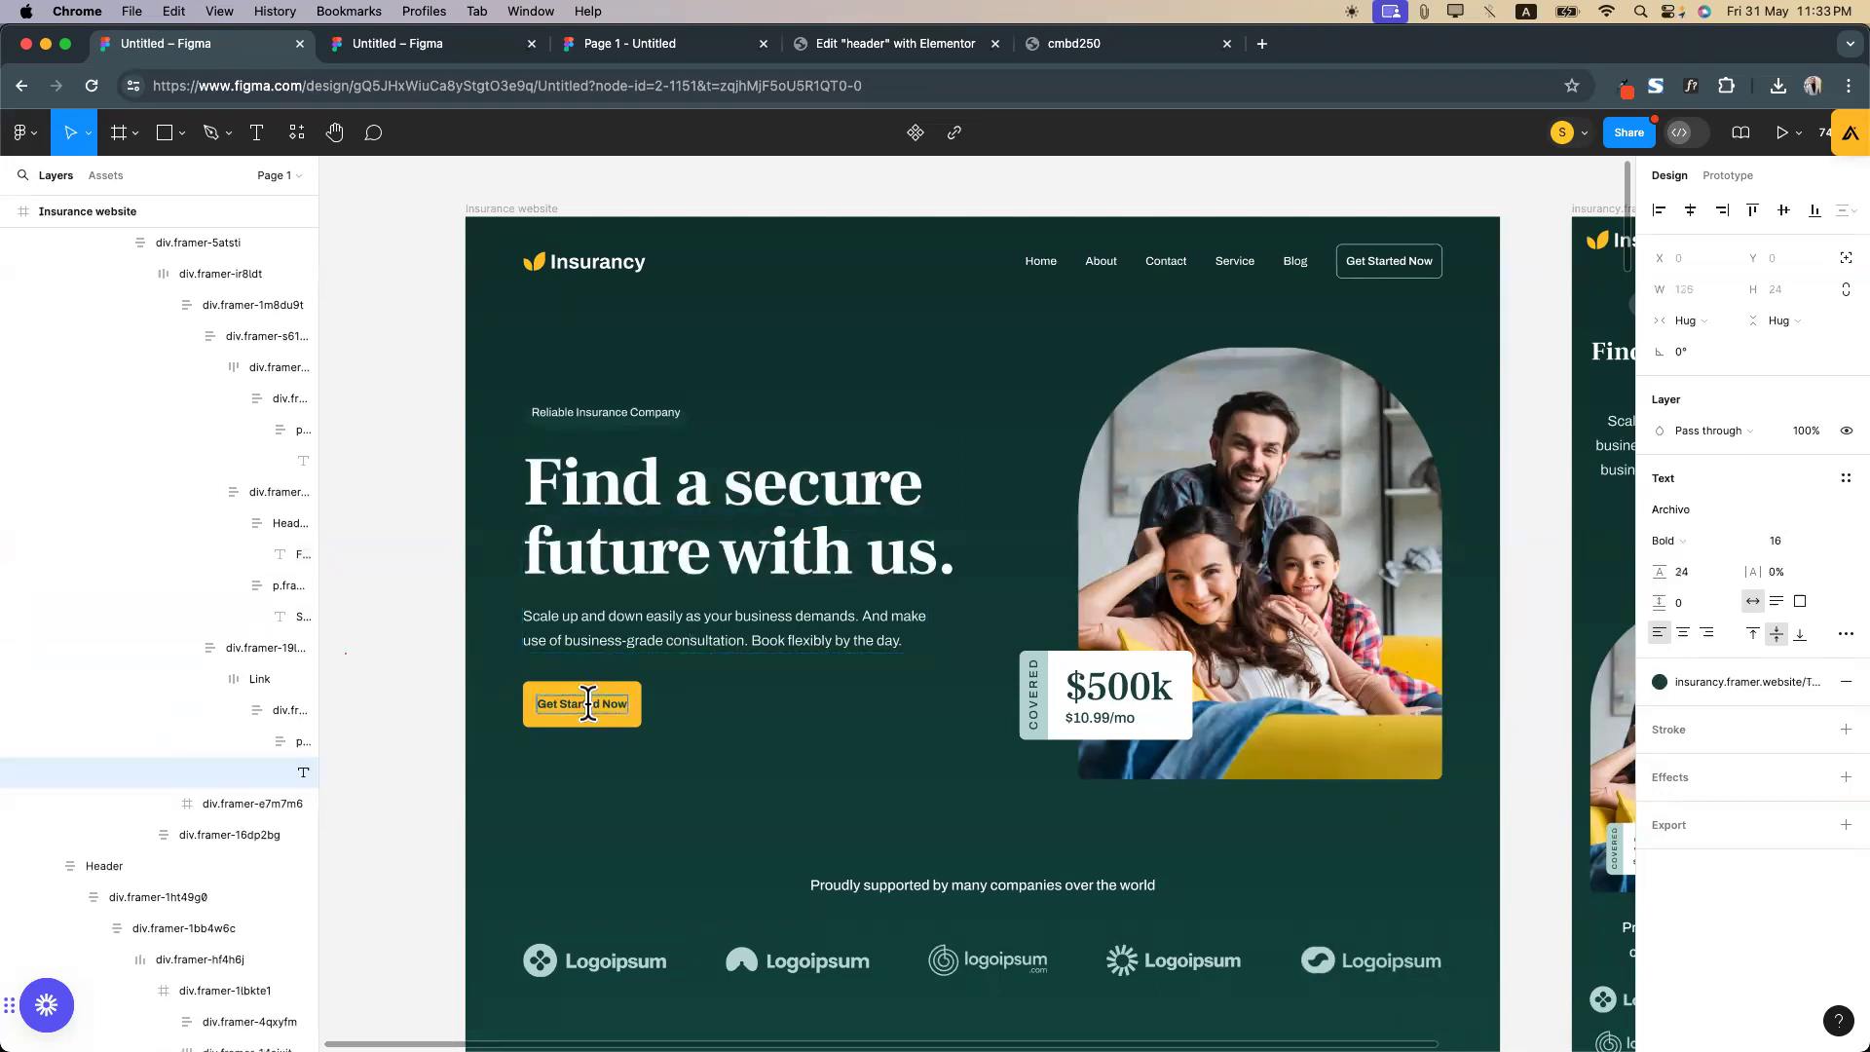
pyautogui.click(687, 638)
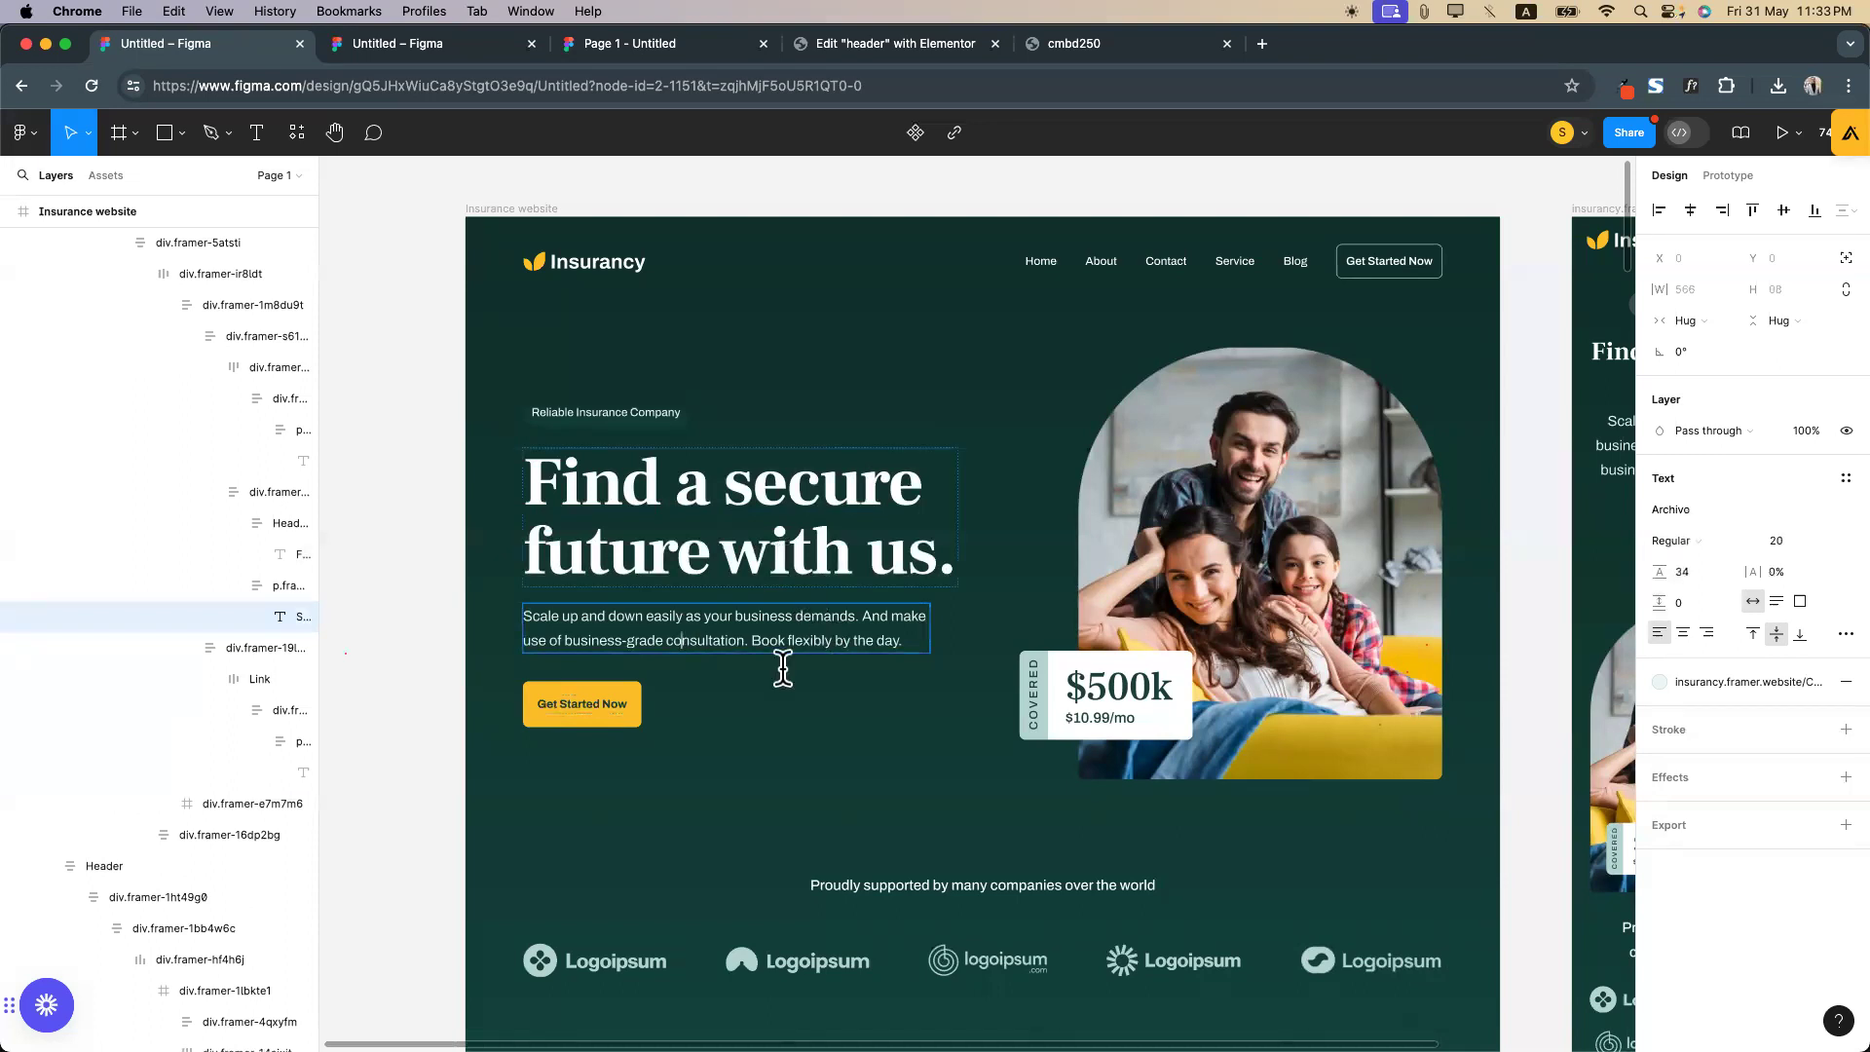
pyautogui.scroll(-5, 783, 670)
pyautogui.scroll(-4, 740, 779)
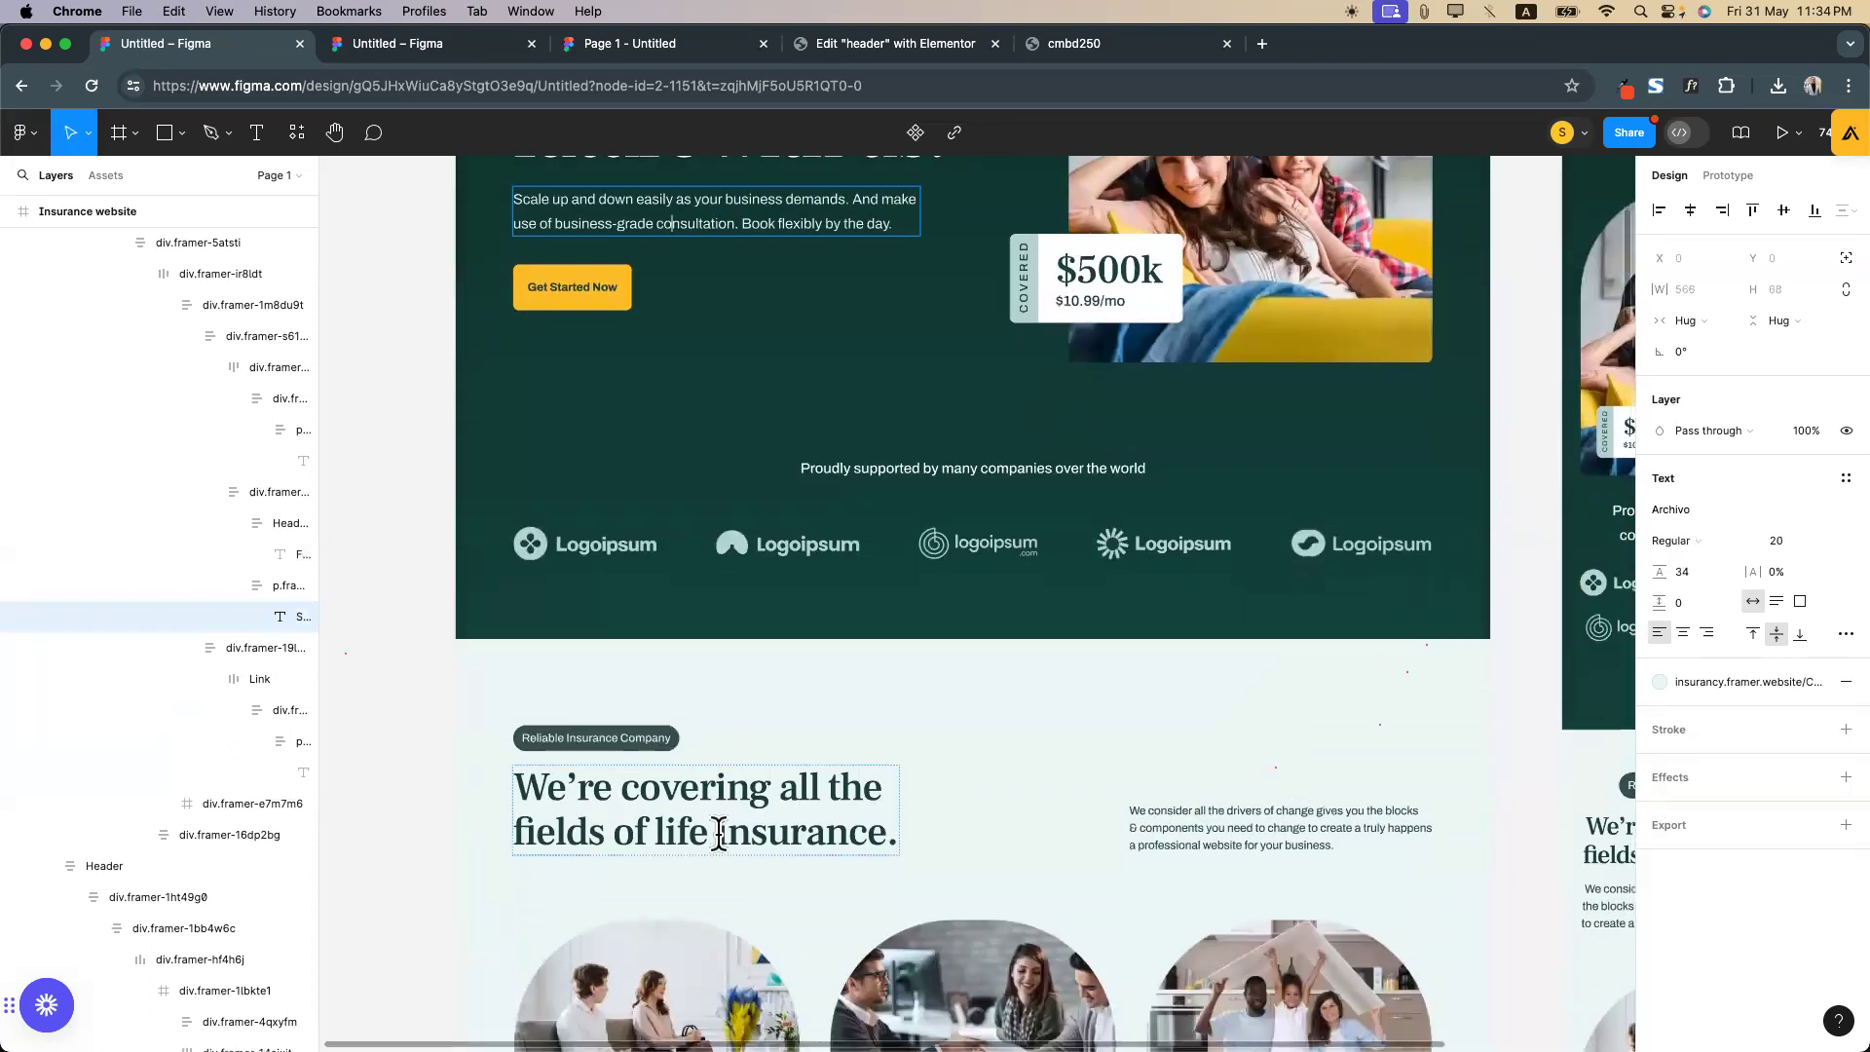
# Detach the 'New to insurance?' heading's text style to read its font details.
pyautogui.click(719, 834)
pyautogui.scroll(-10, 718, 843)
pyautogui.scroll(-8, 718, 847)
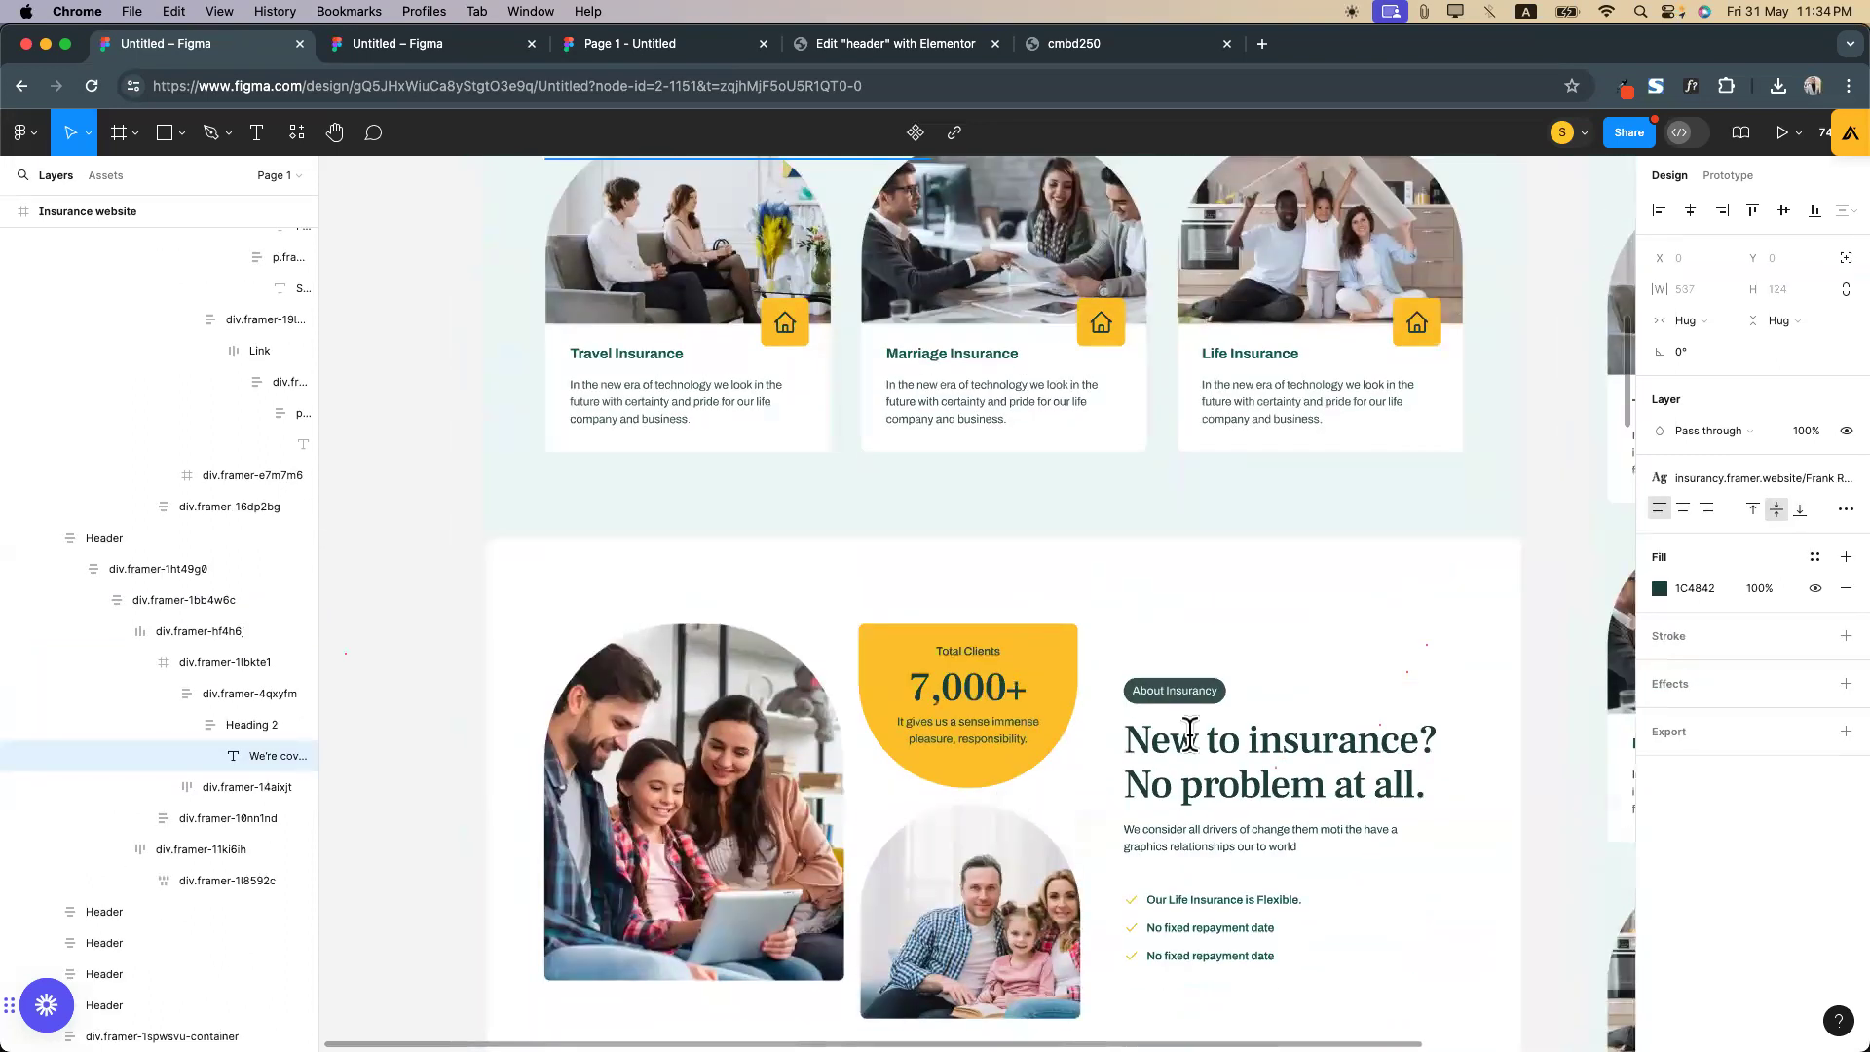
pyautogui.click(1214, 774)
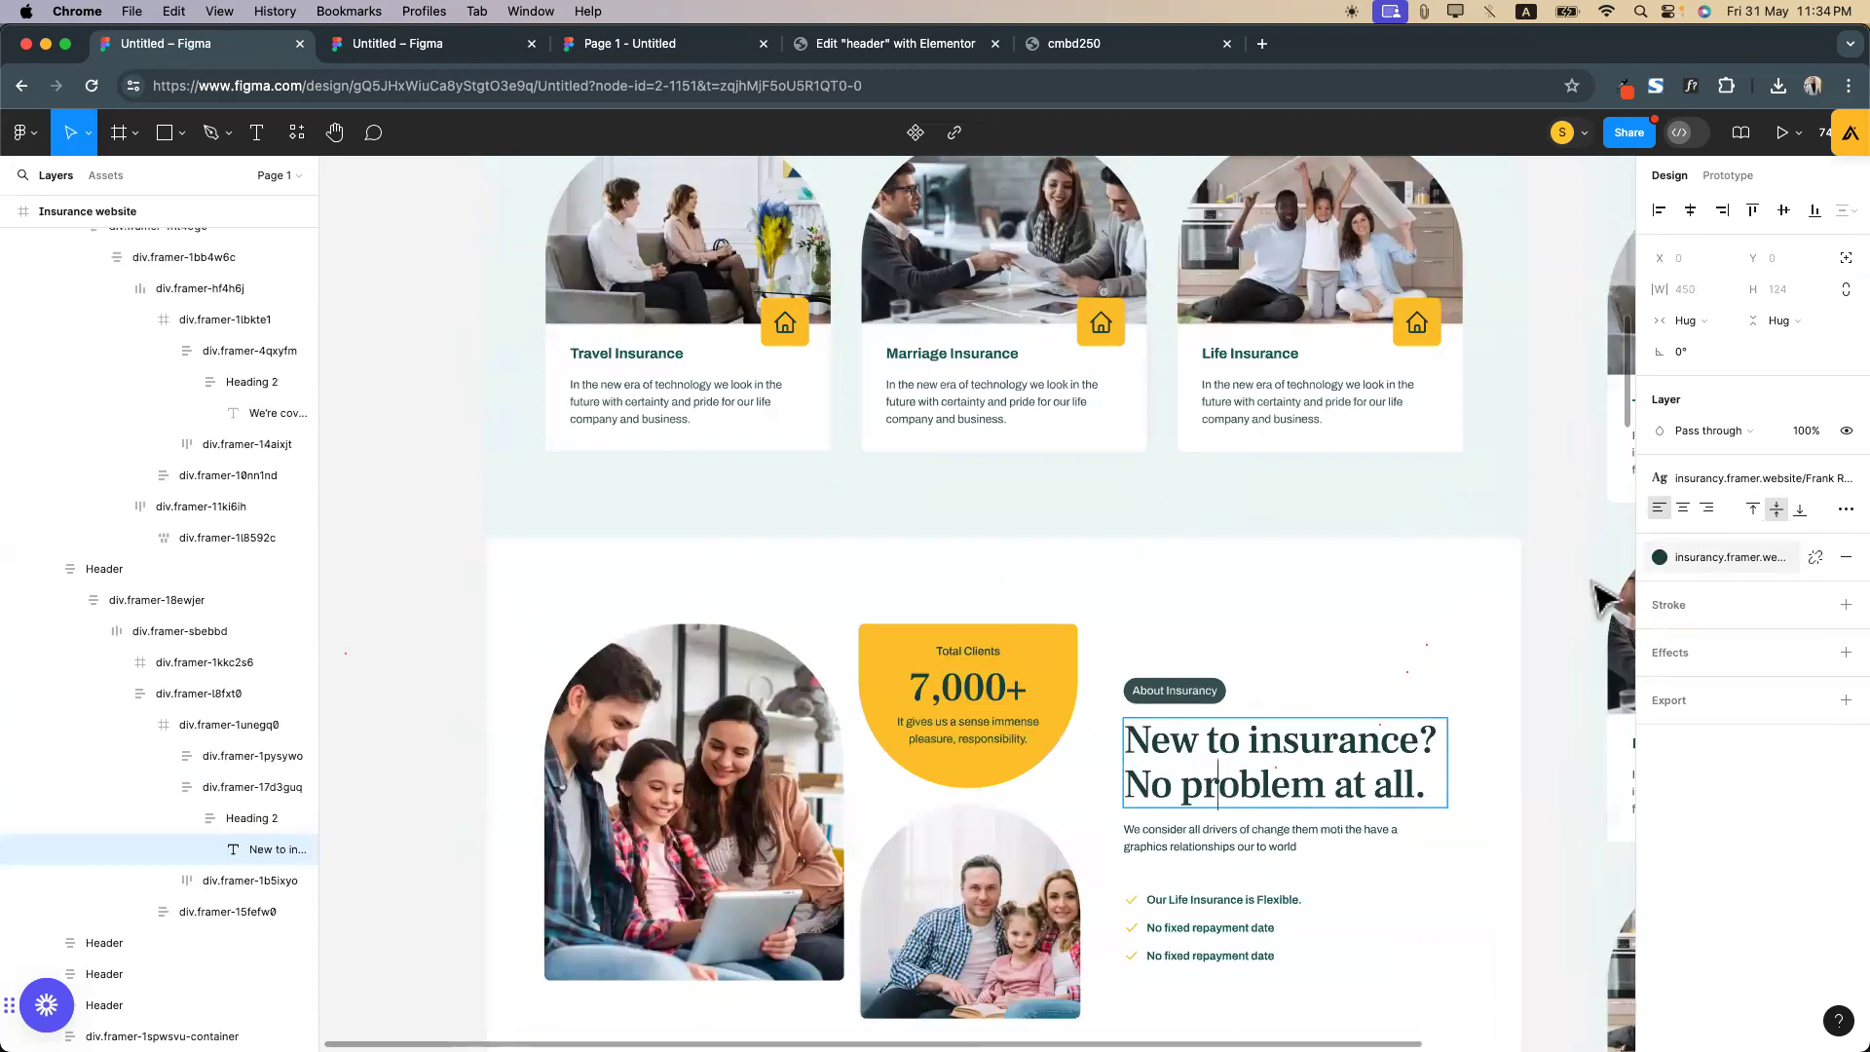
pyautogui.tripleClick(1261, 740)
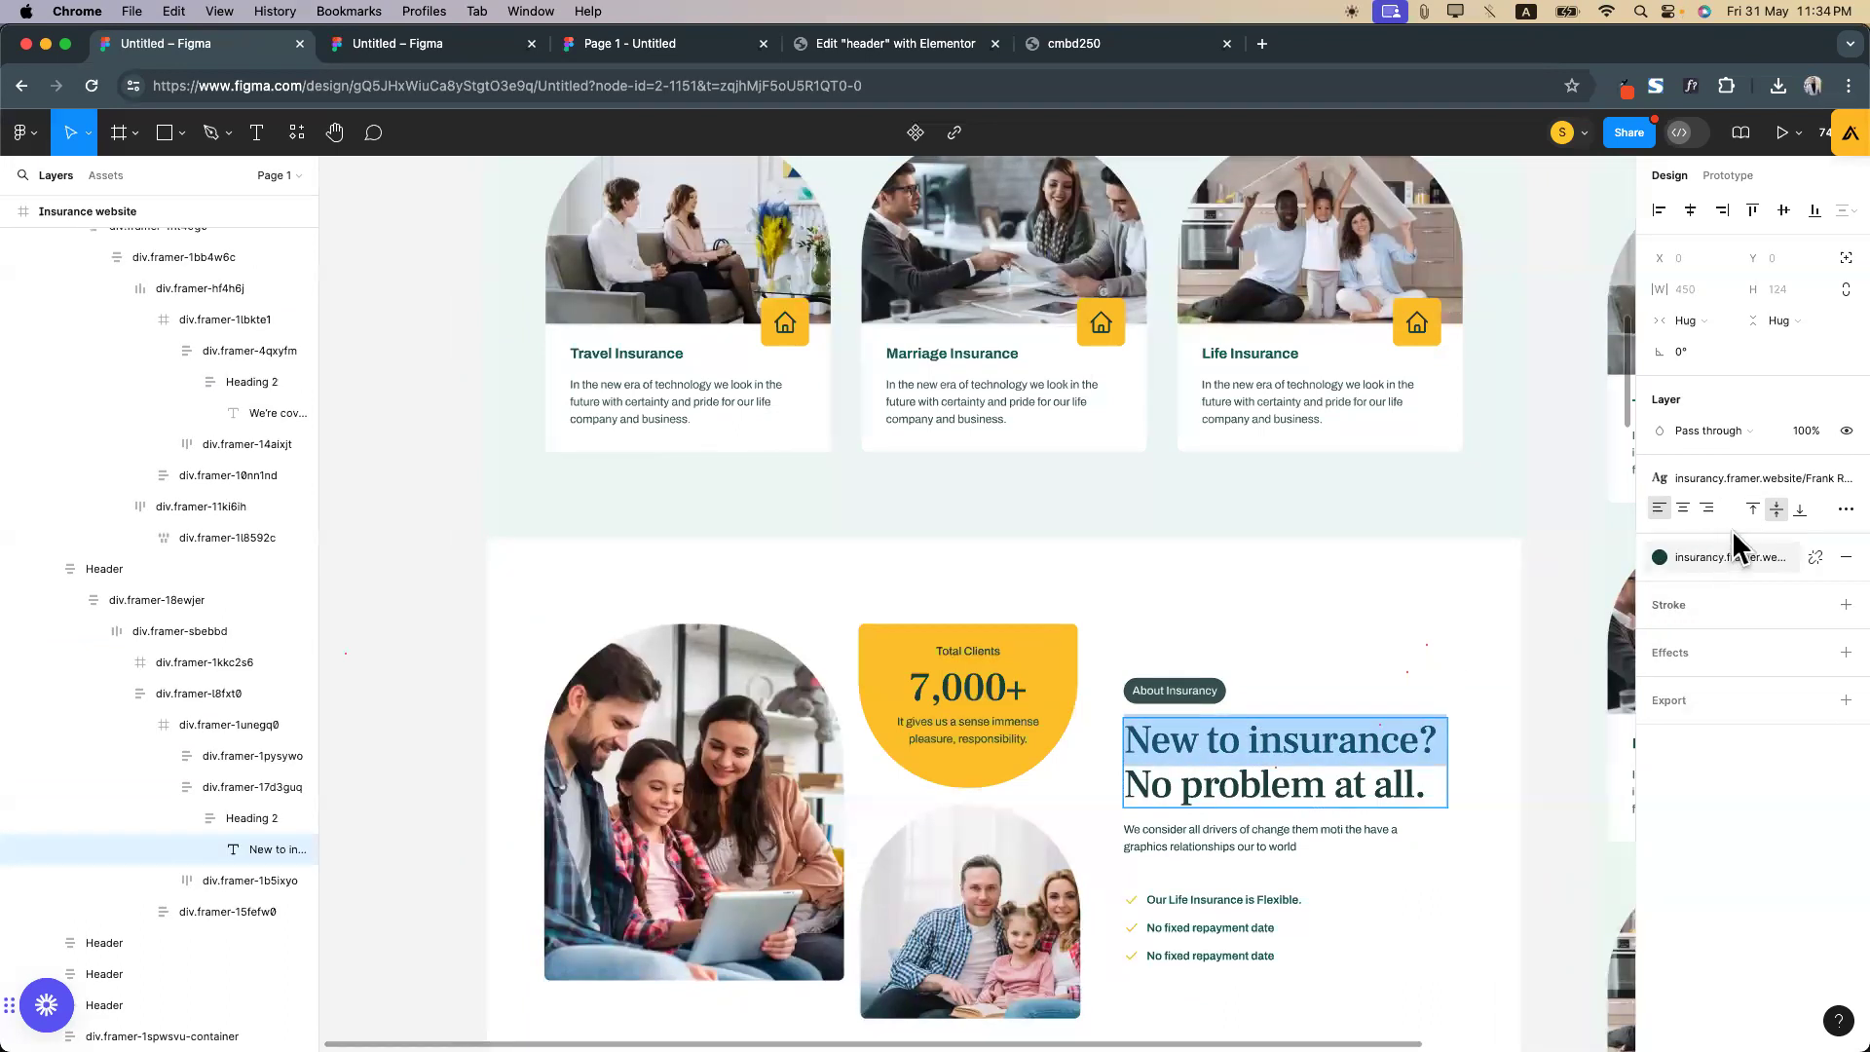
pyautogui.click(1827, 480)
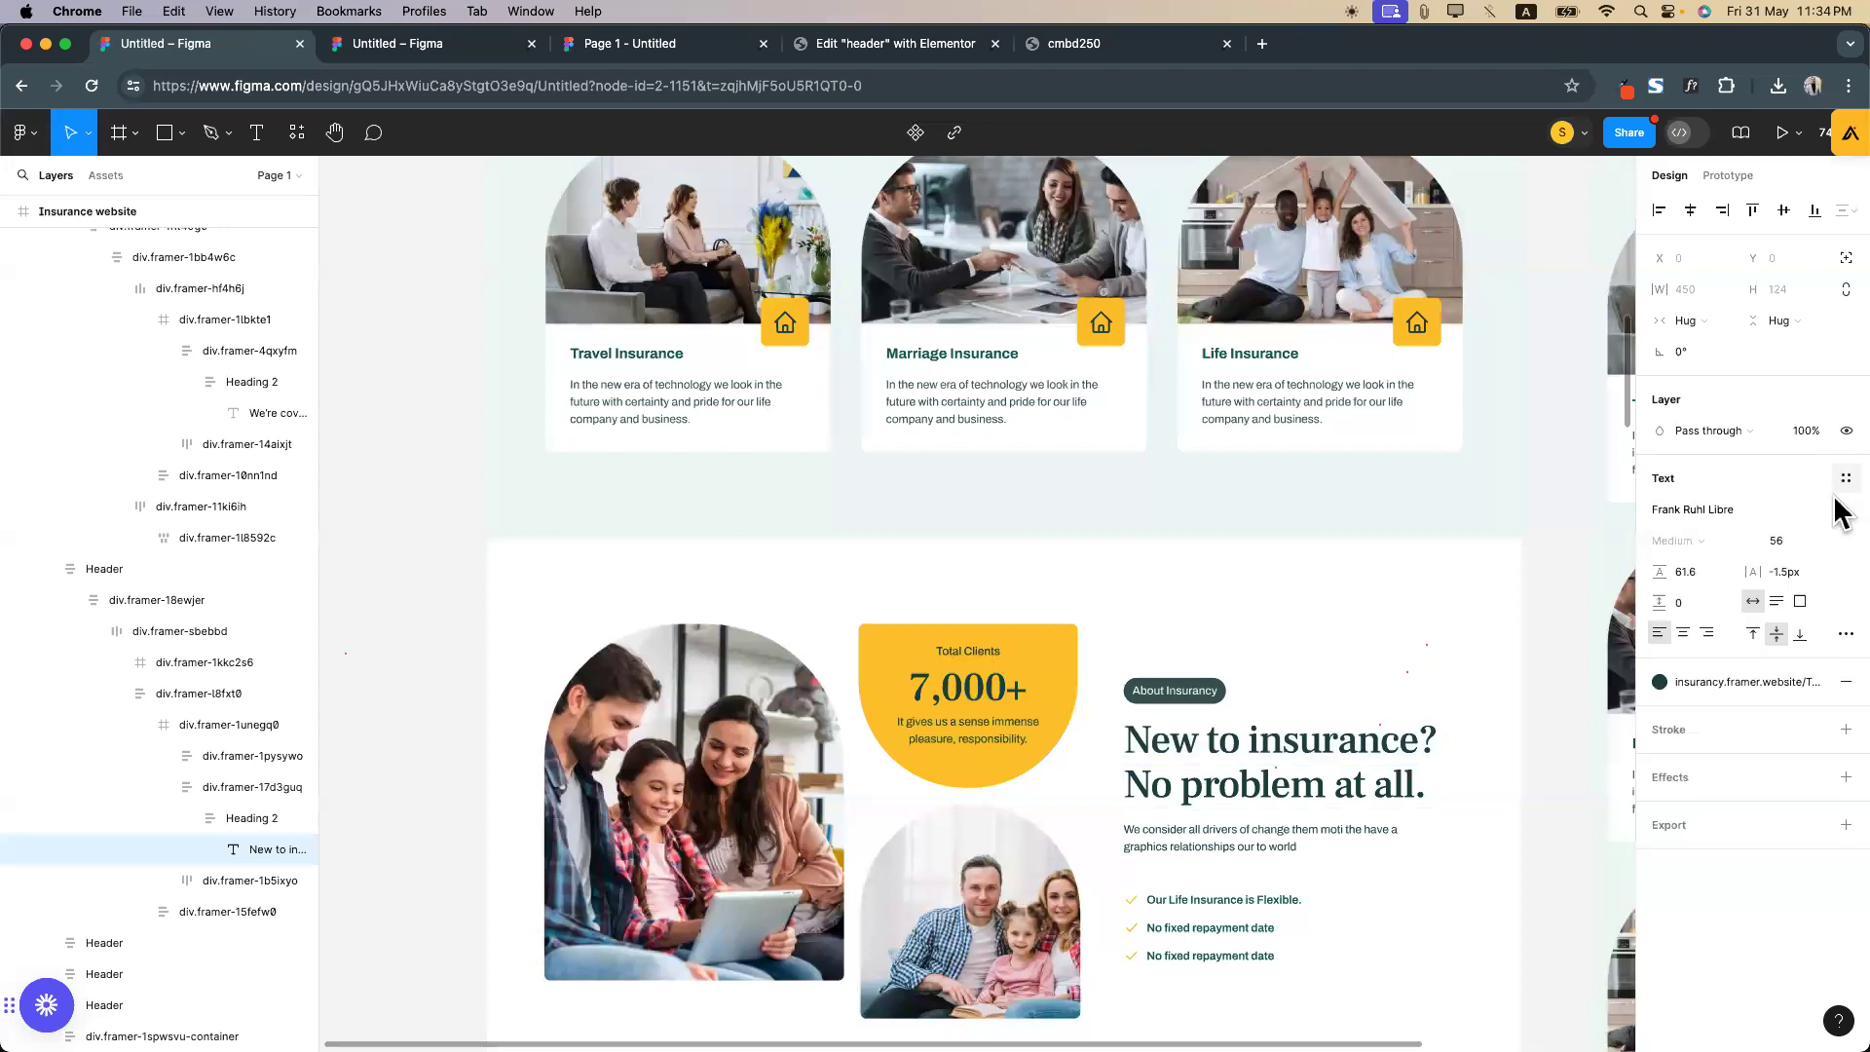
pyautogui.scroll(-3, 1004, 679)
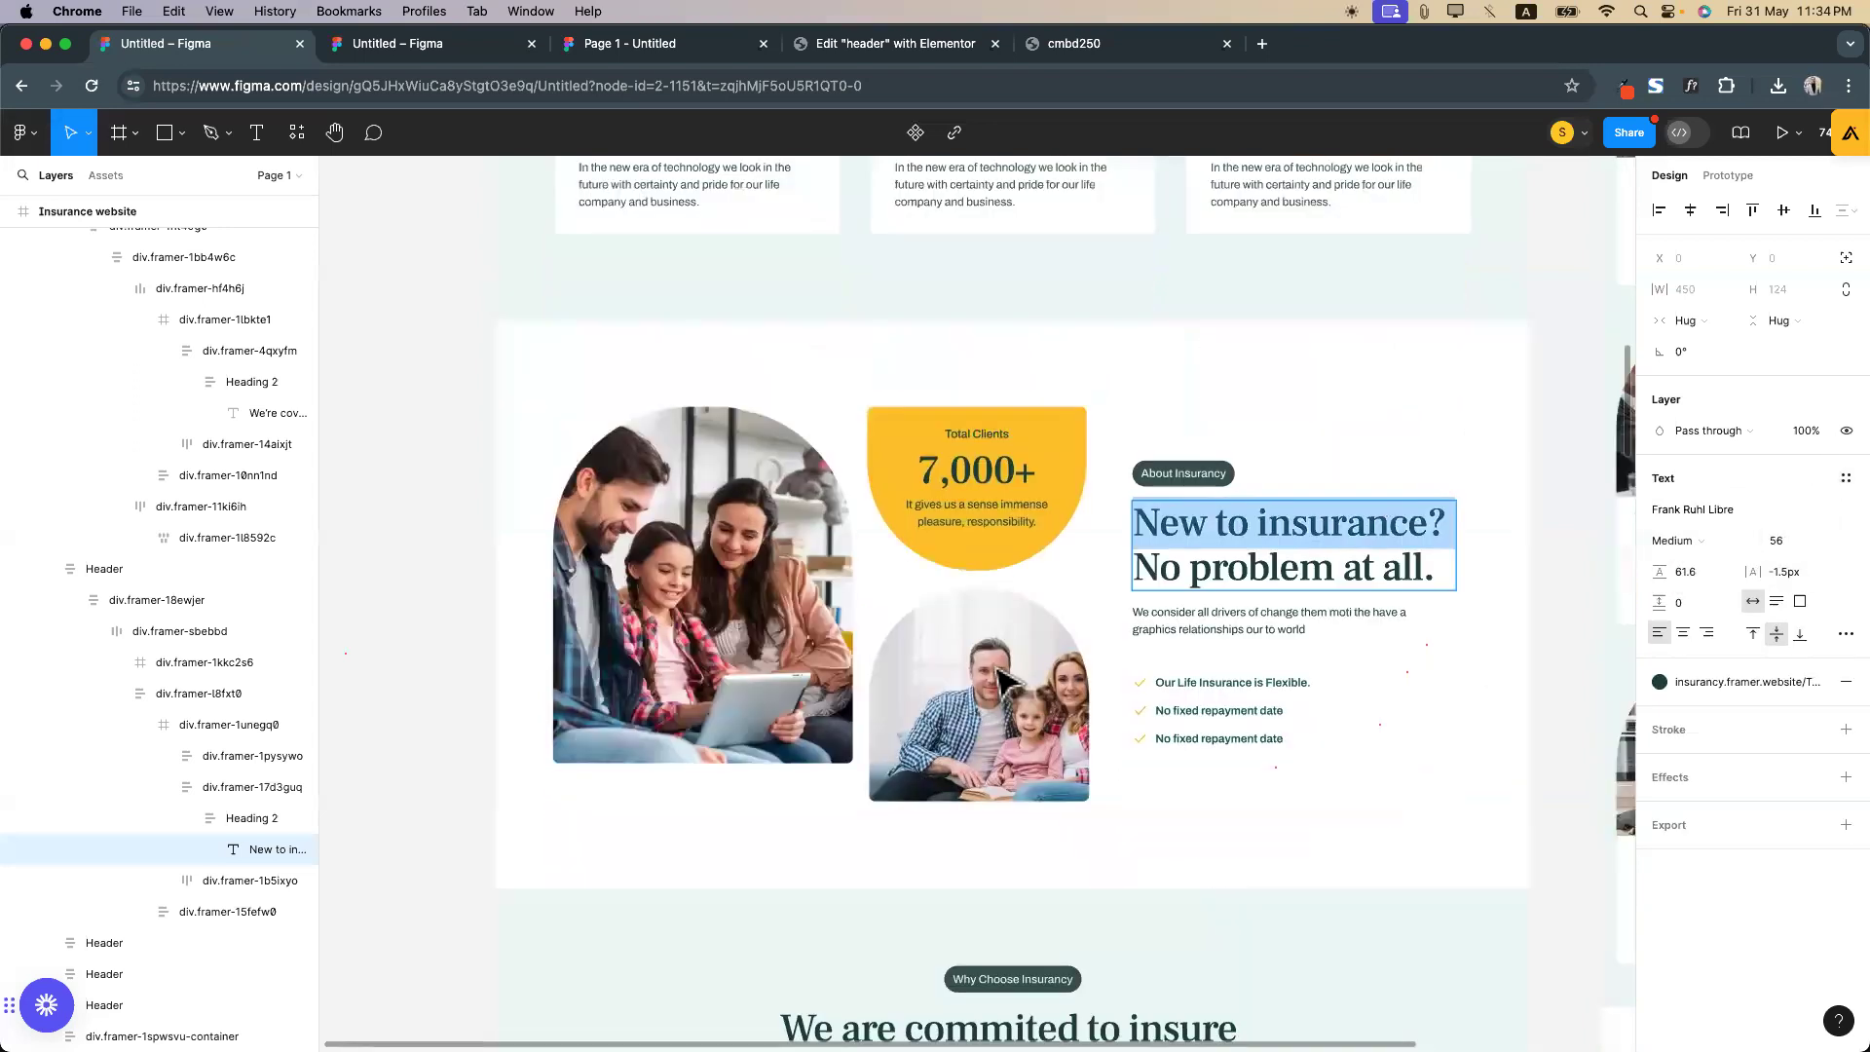
pyautogui.scroll(-3, 857, 876)
# Detach the 'We are commited to insure' heading's style to read Frank Ruhl Libre Medium 56.
pyautogui.doubleClick(978, 862)
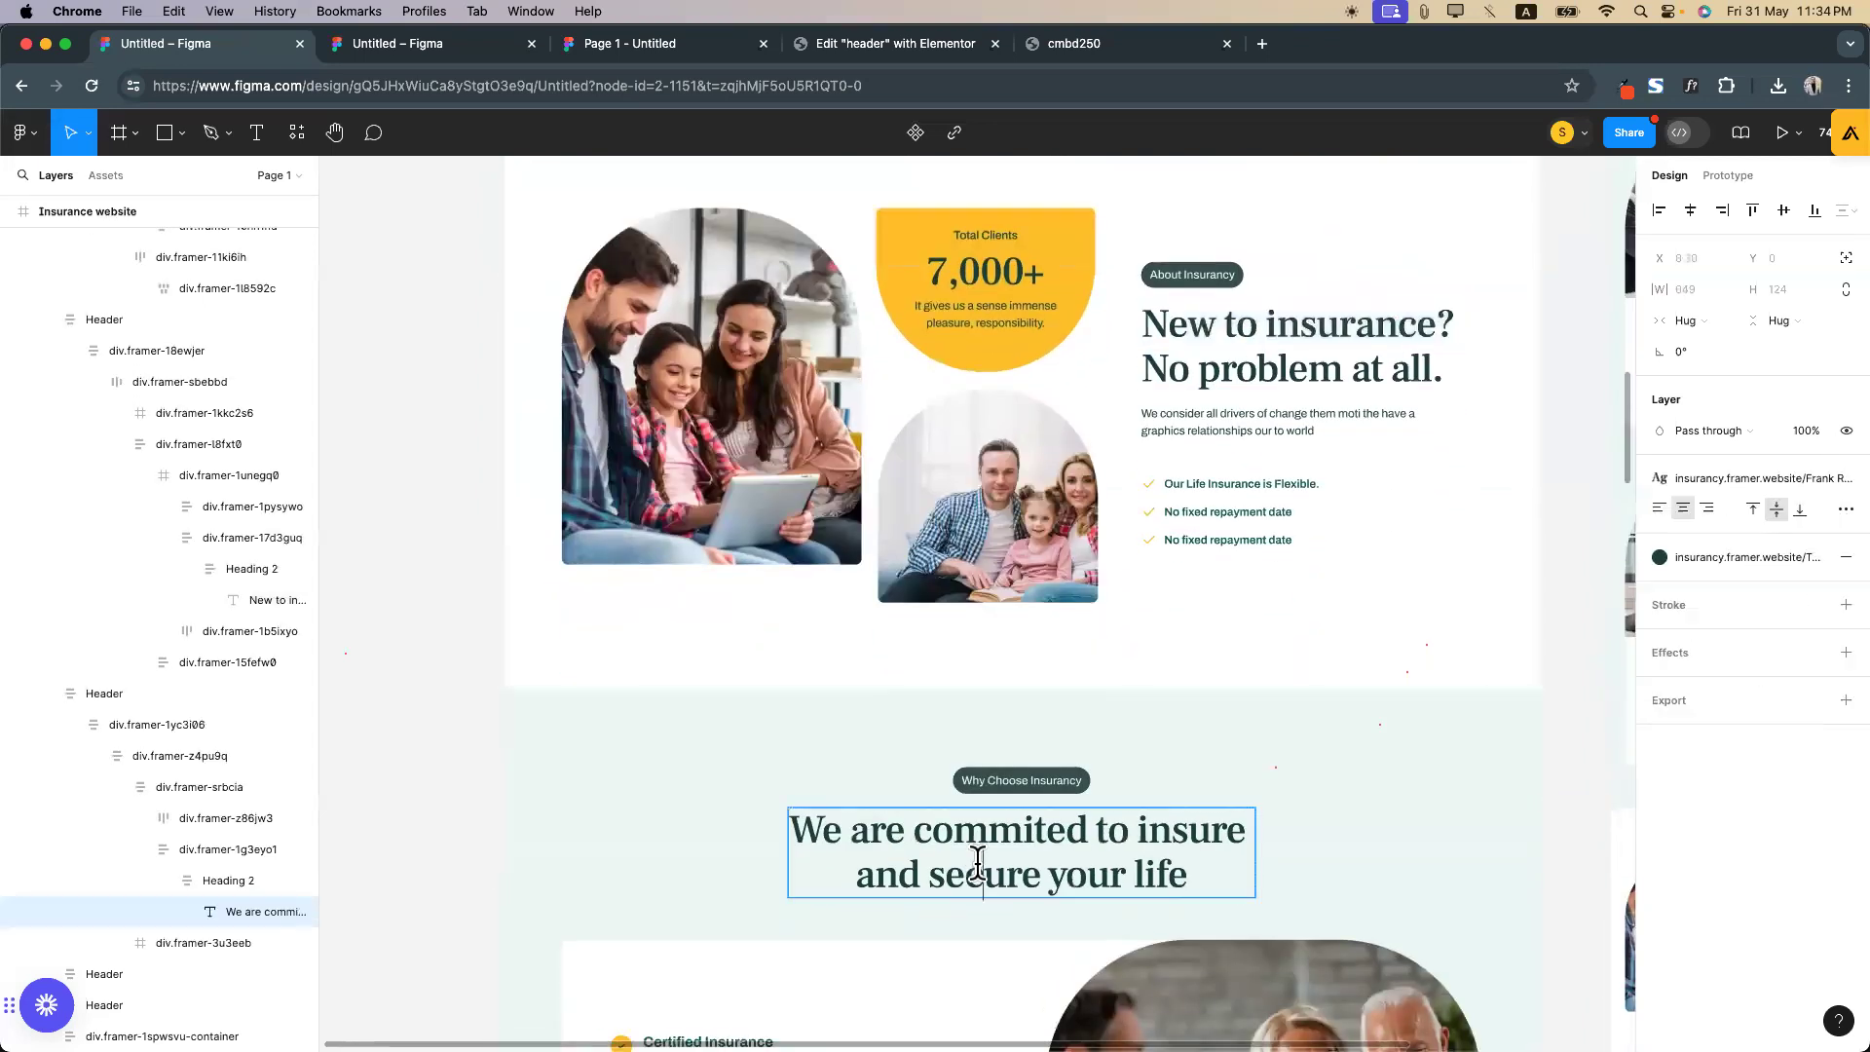
pyautogui.press('super+a')
pyautogui.click(1846, 477)
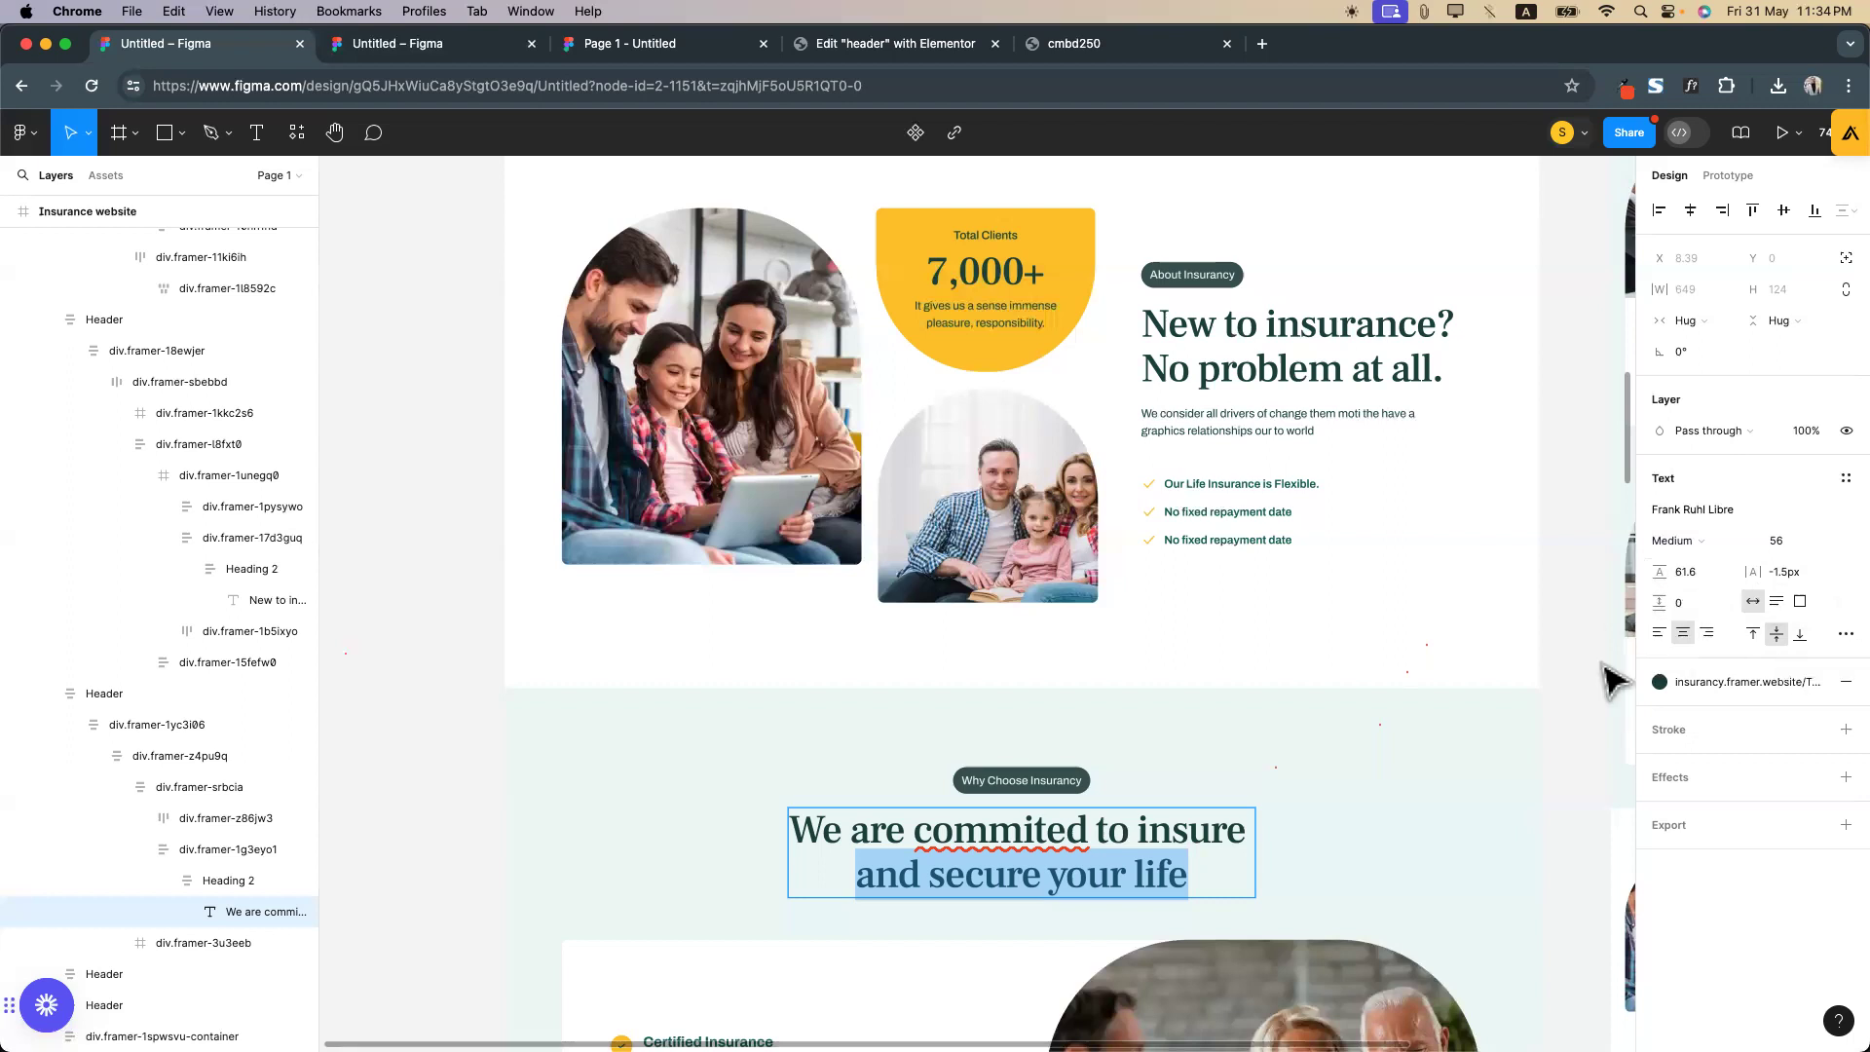
pyautogui.press('Escape')
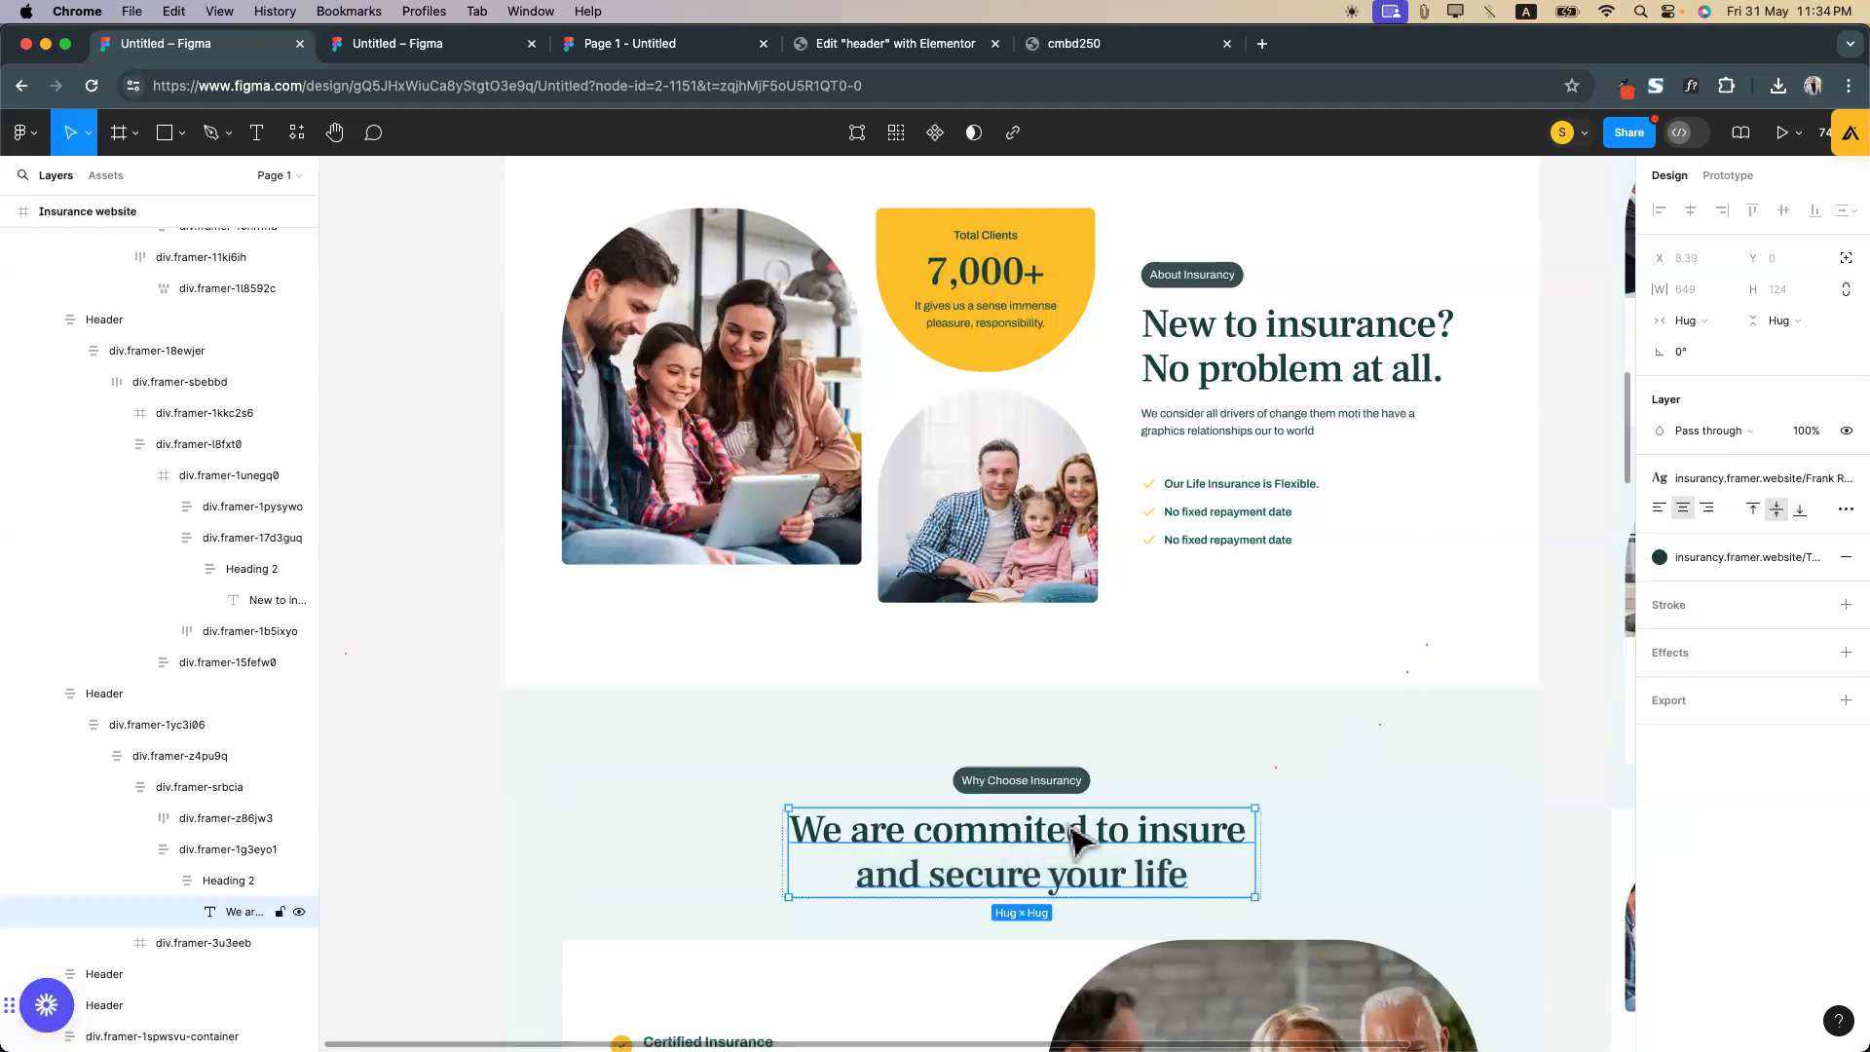
# Scroll back up and return to the Elementor site settings.
pyautogui.scroll(4, 1042, 850)
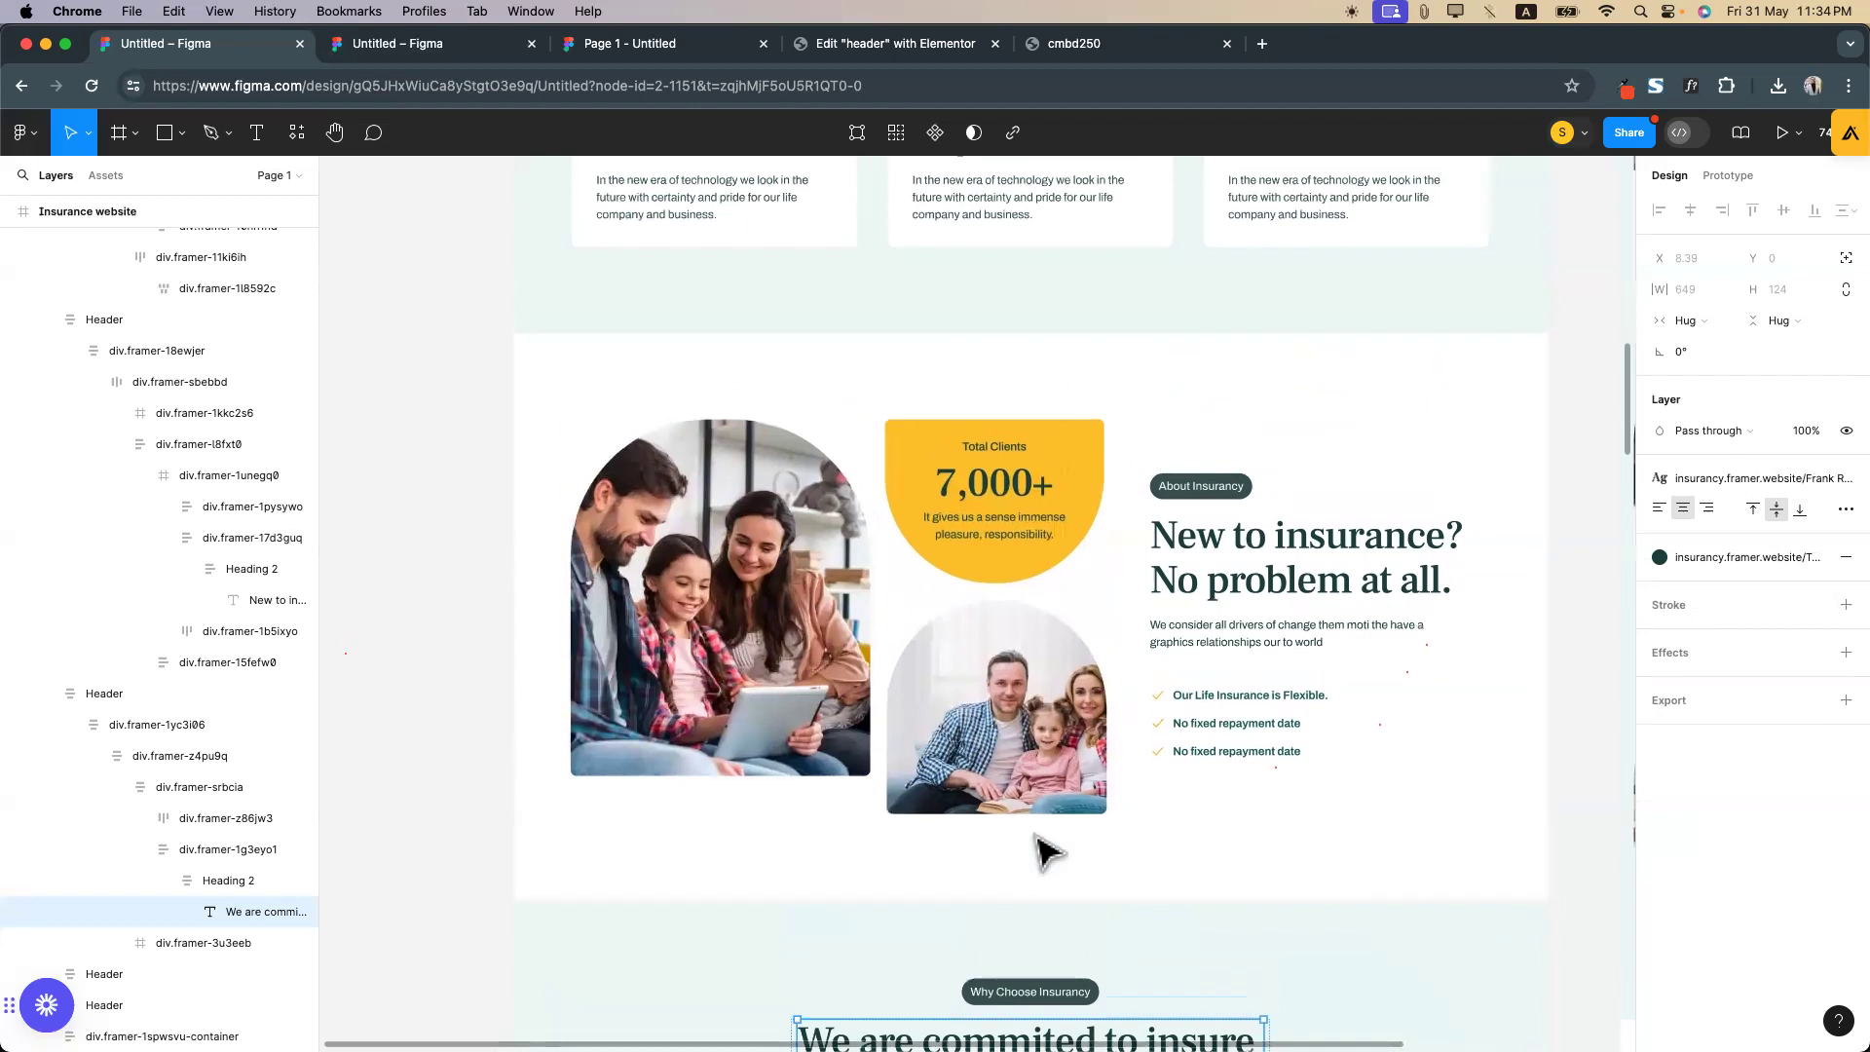
pyautogui.scroll(2, 936, 531)
pyautogui.scroll(6, 932, 536)
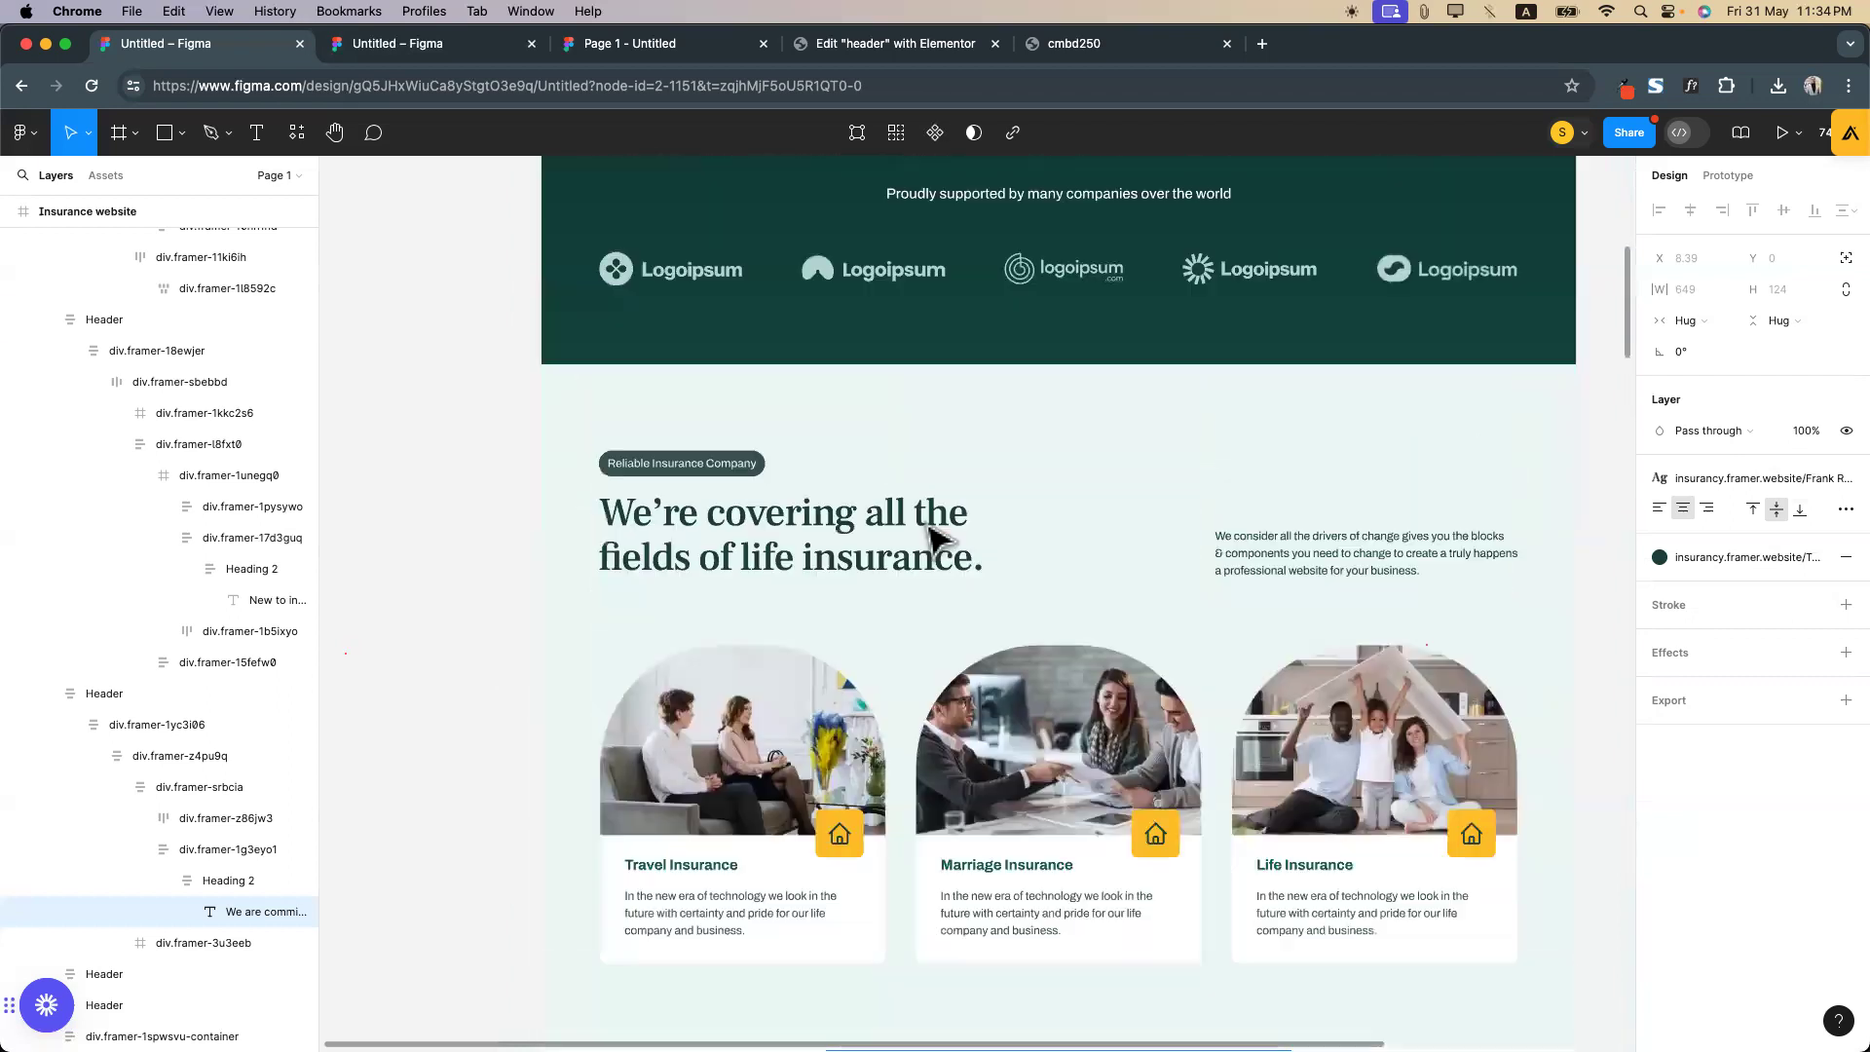
pyautogui.scroll(6, 935, 534)
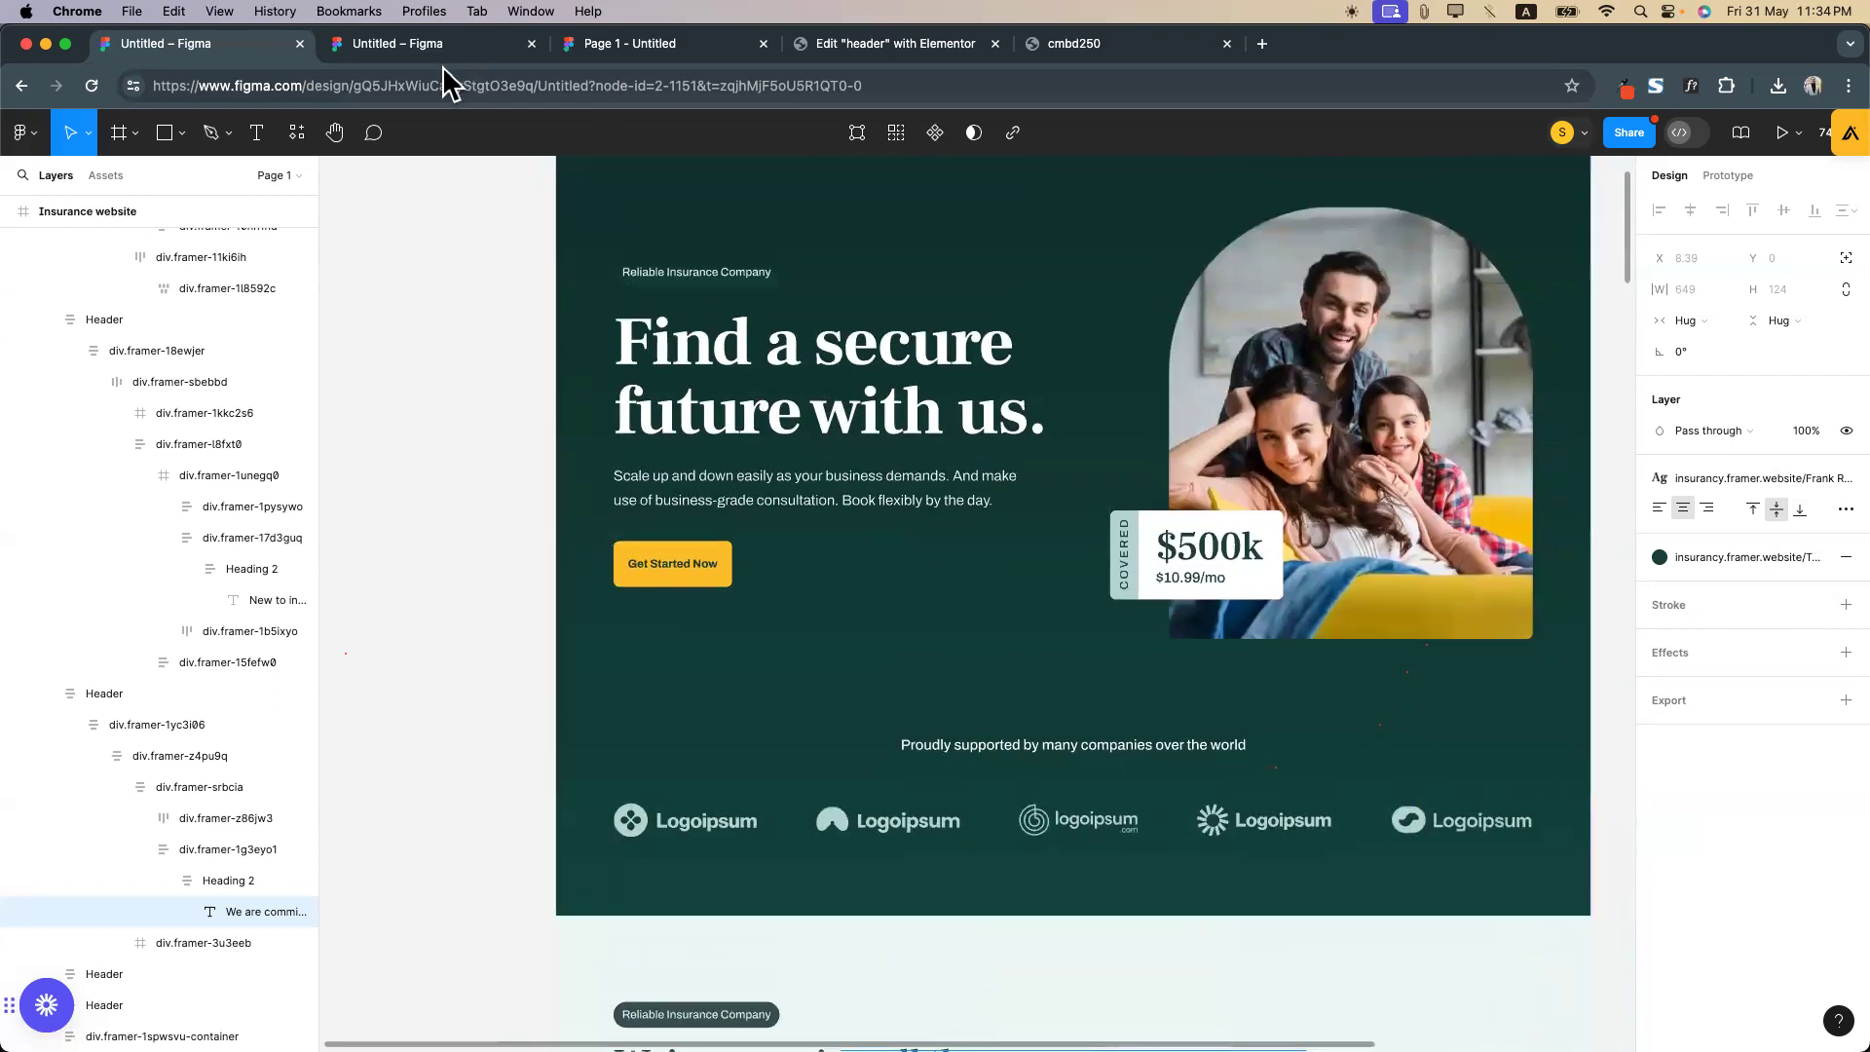
pyautogui.click(444, 51)
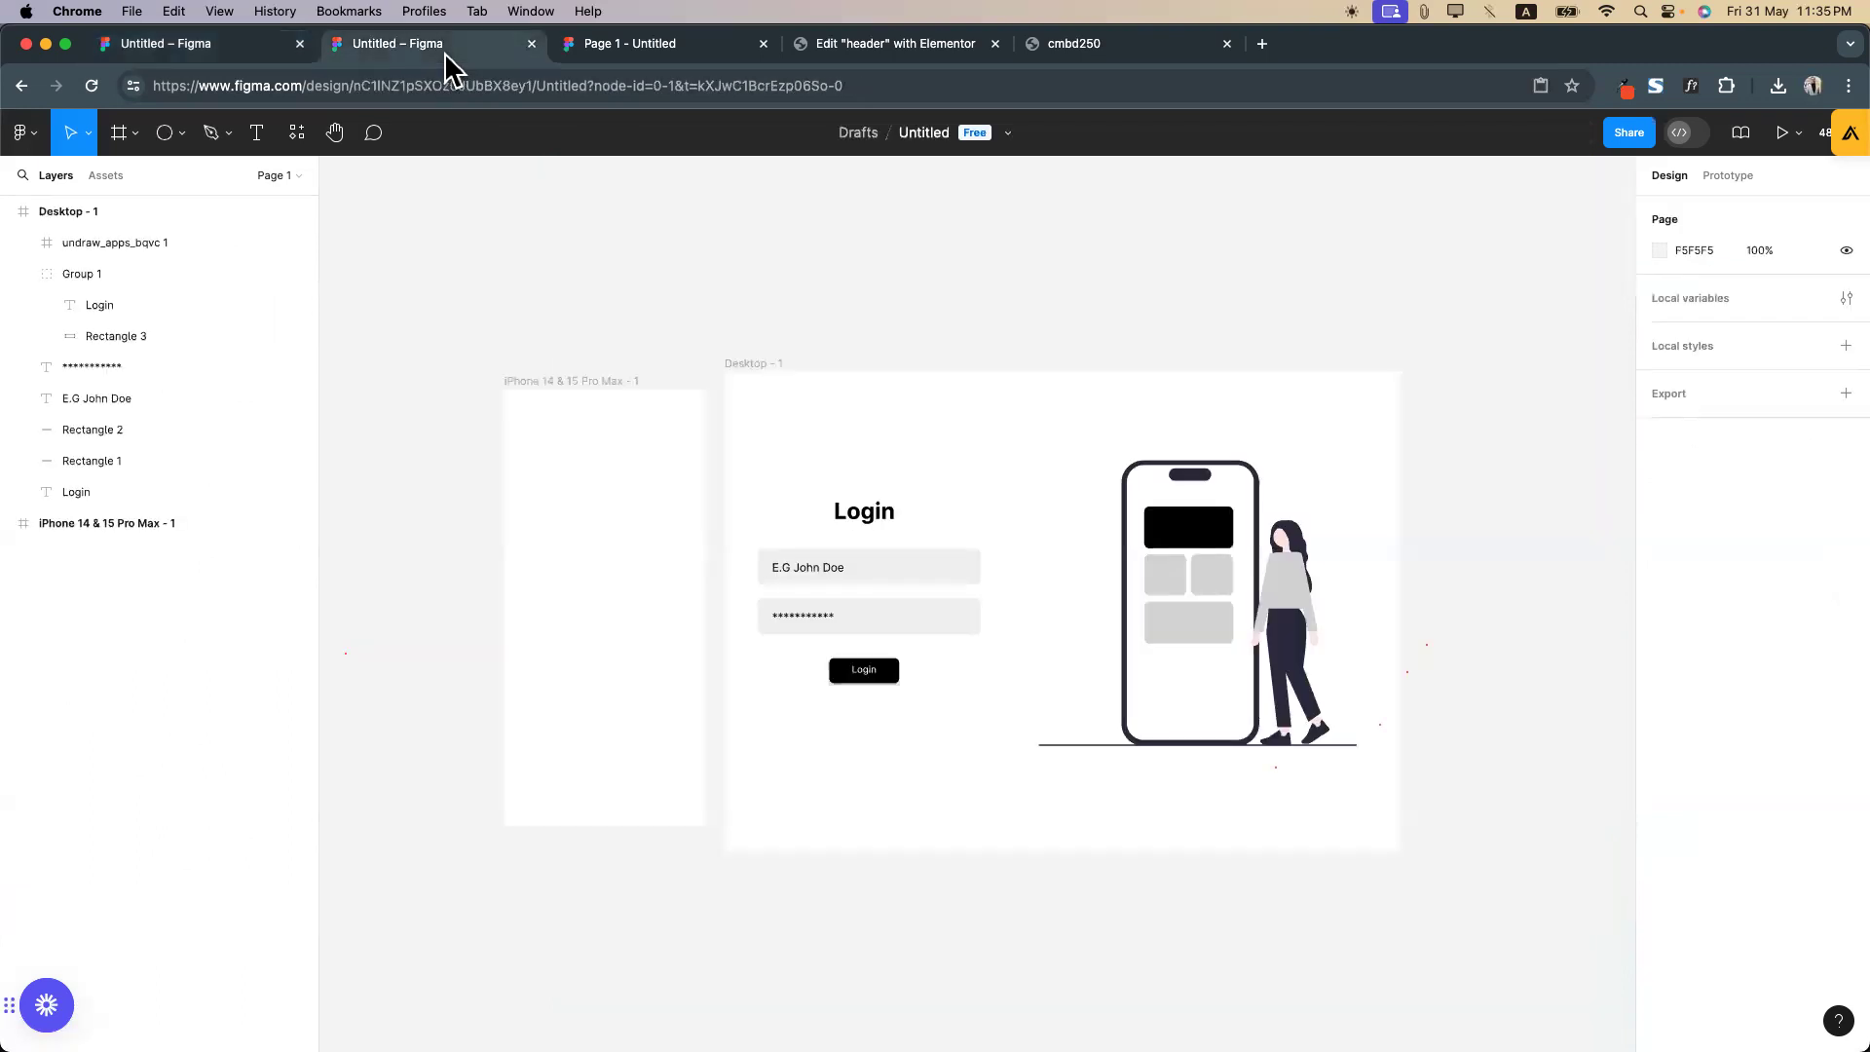
pyautogui.click(650, 47)
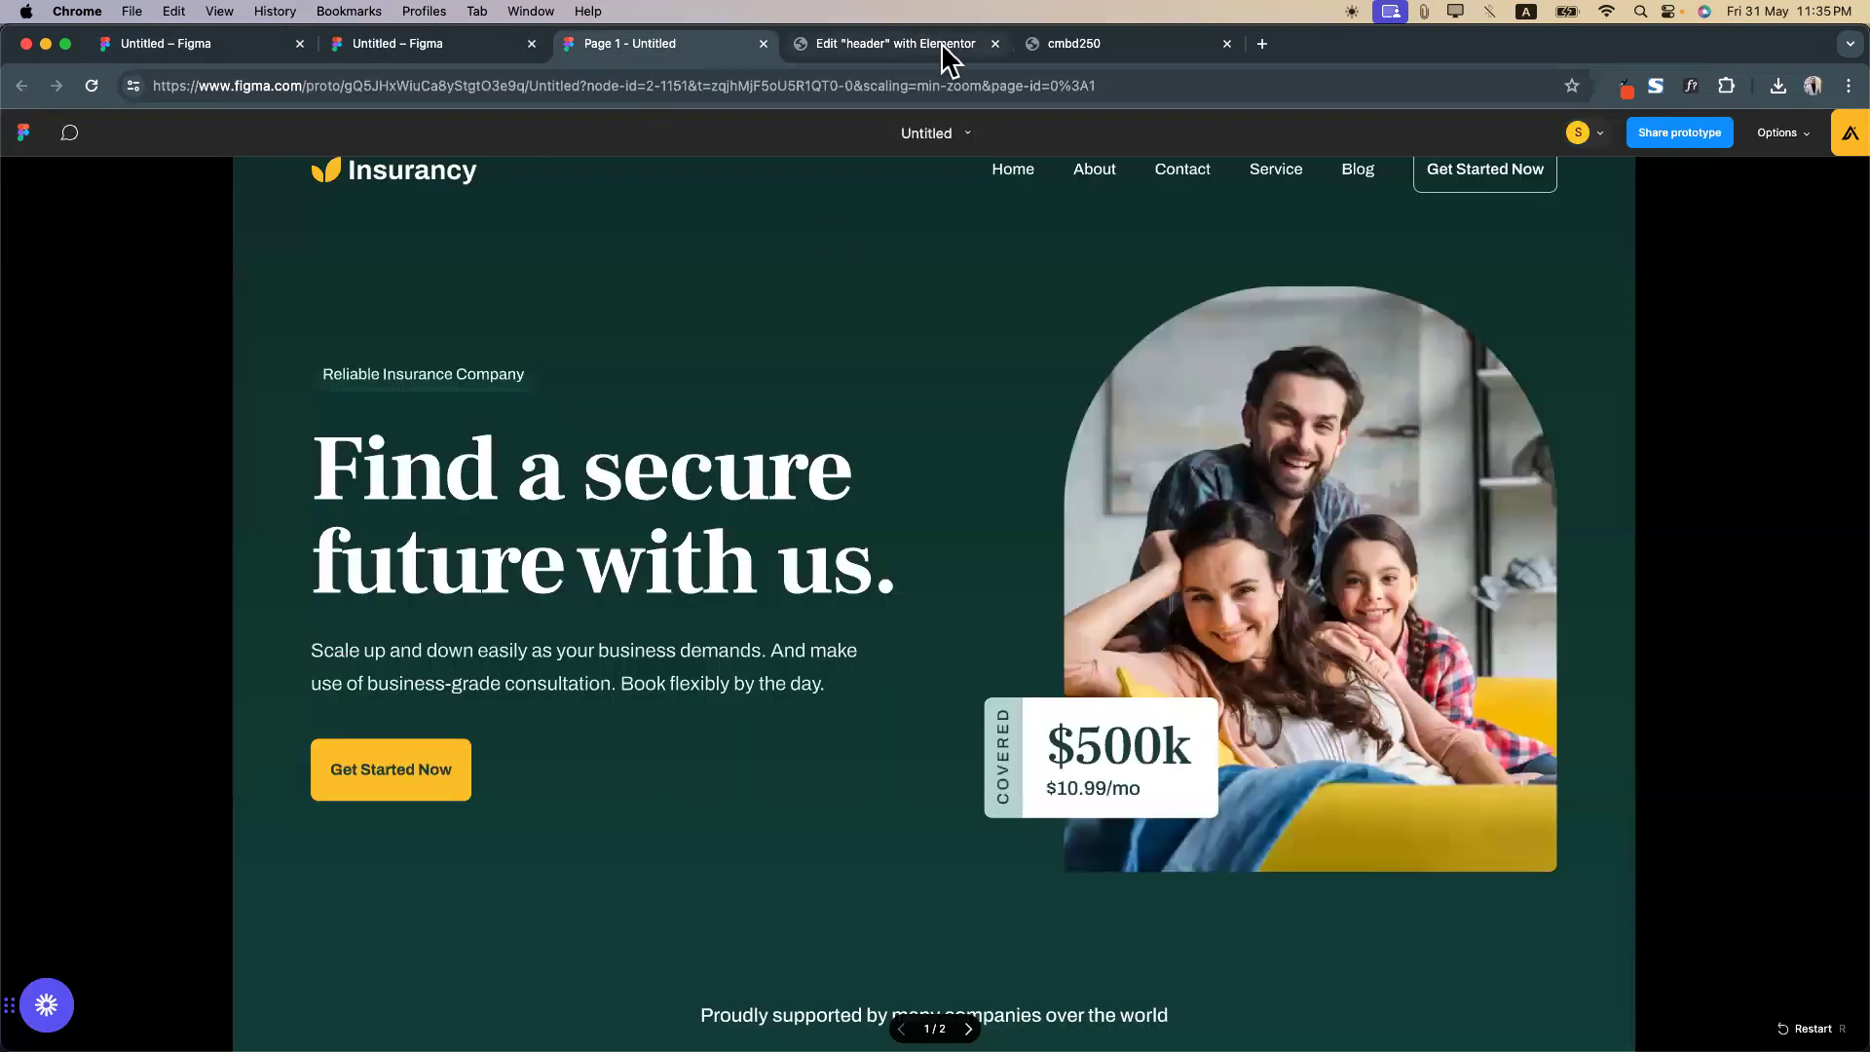
pyautogui.click(935, 45)
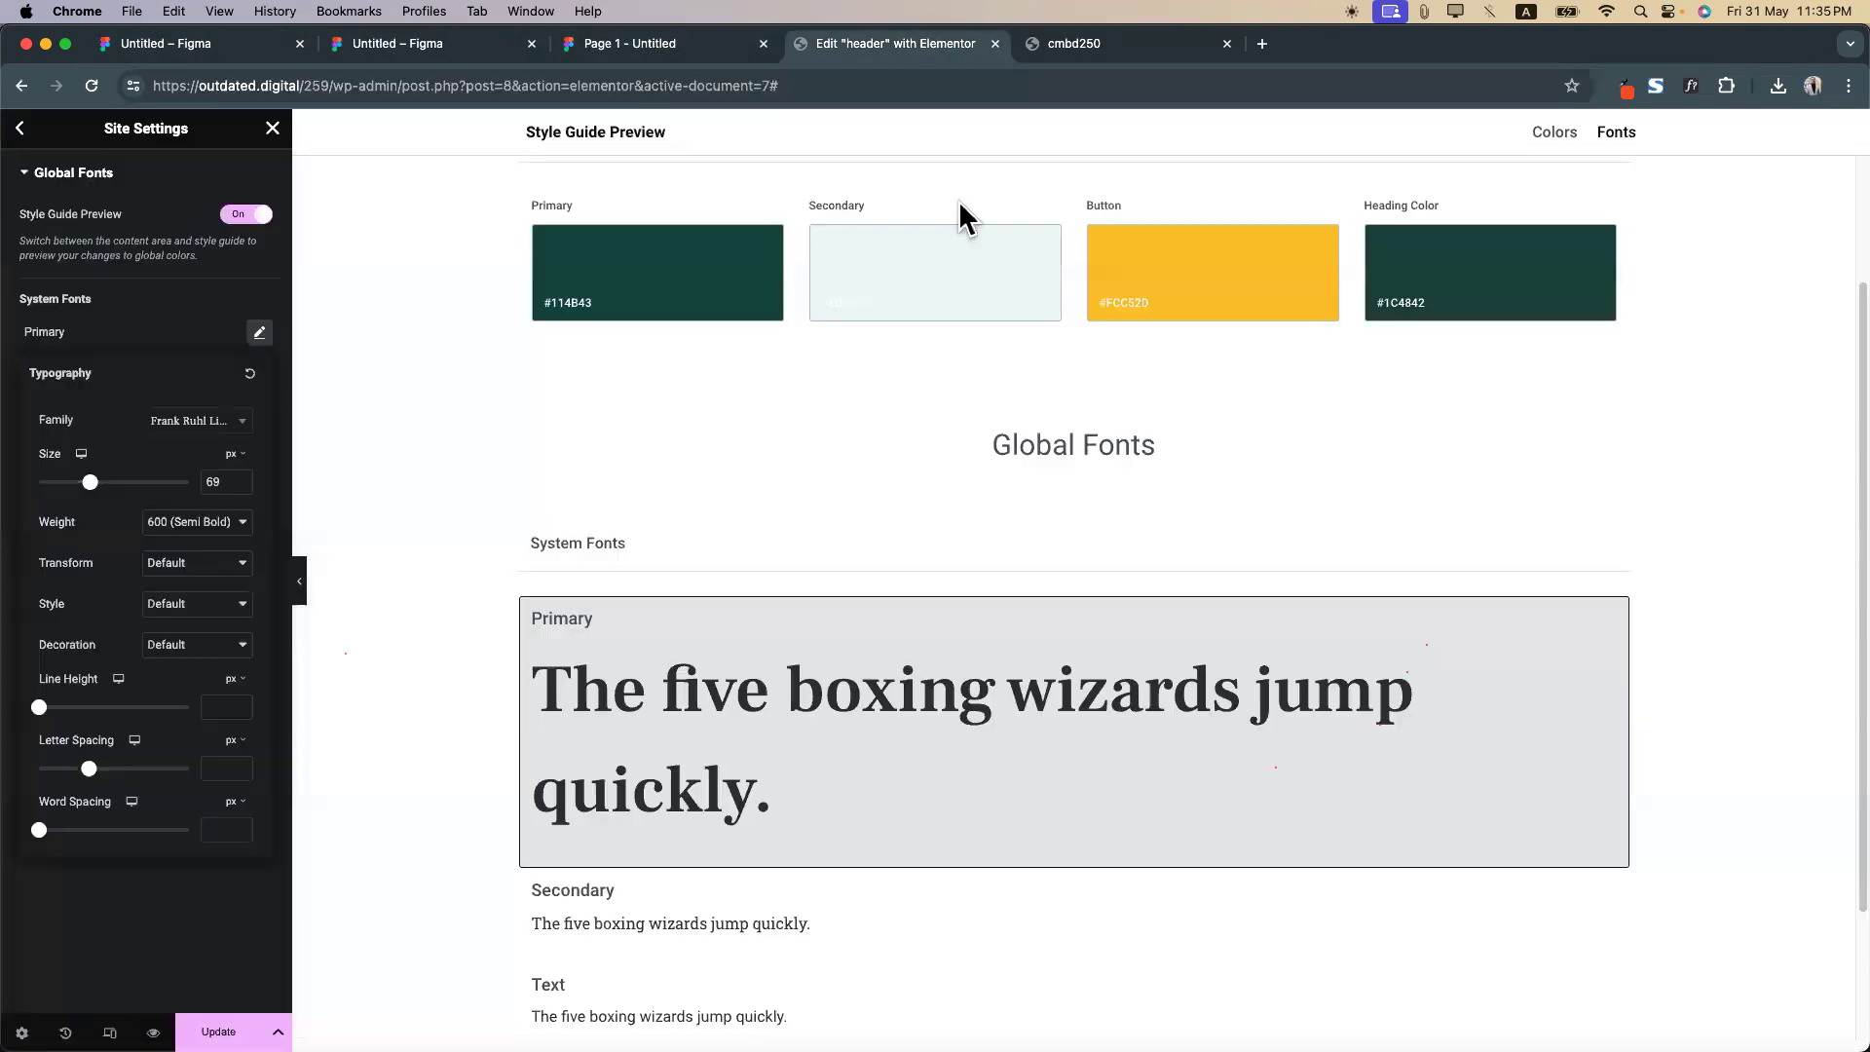
# Enter 56 as the Primary global font size and 61 as its line height.
pyautogui.doubleClick(215, 481)
pyautogui.write('56')
pyautogui.click(226, 707)
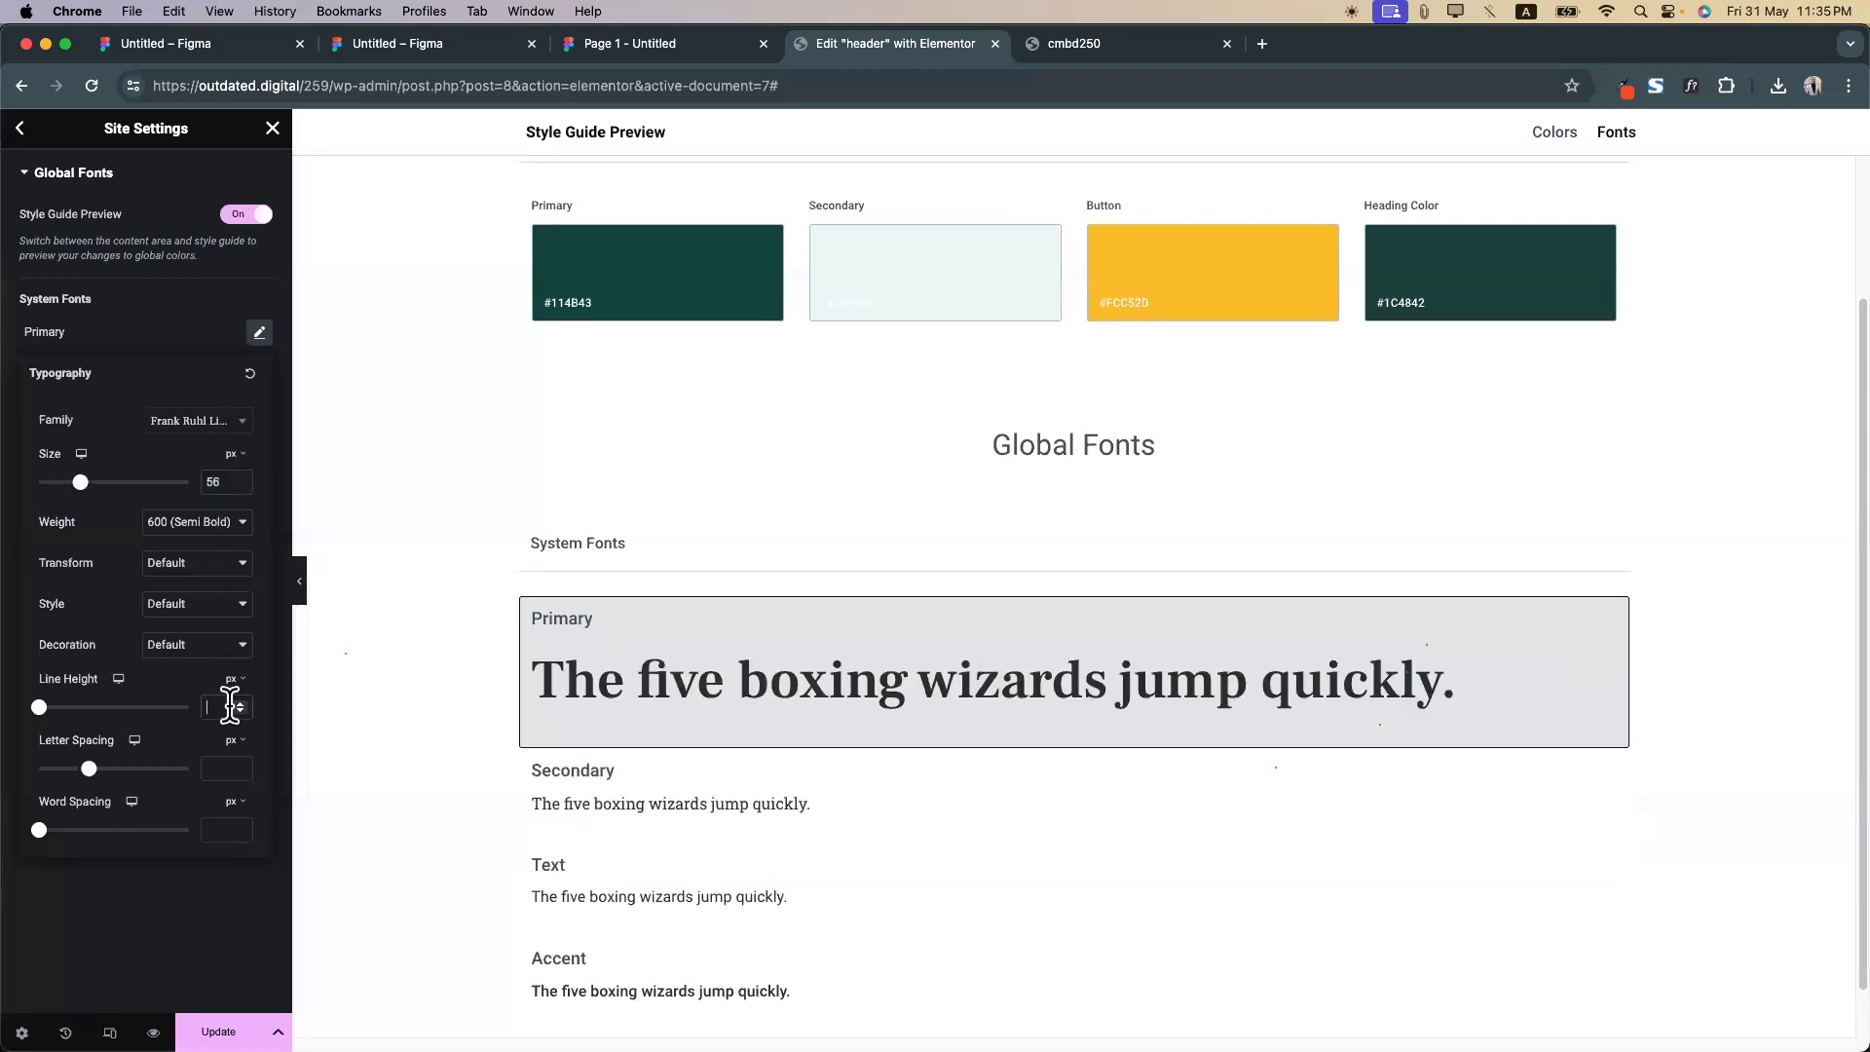
pyautogui.write('61.1')
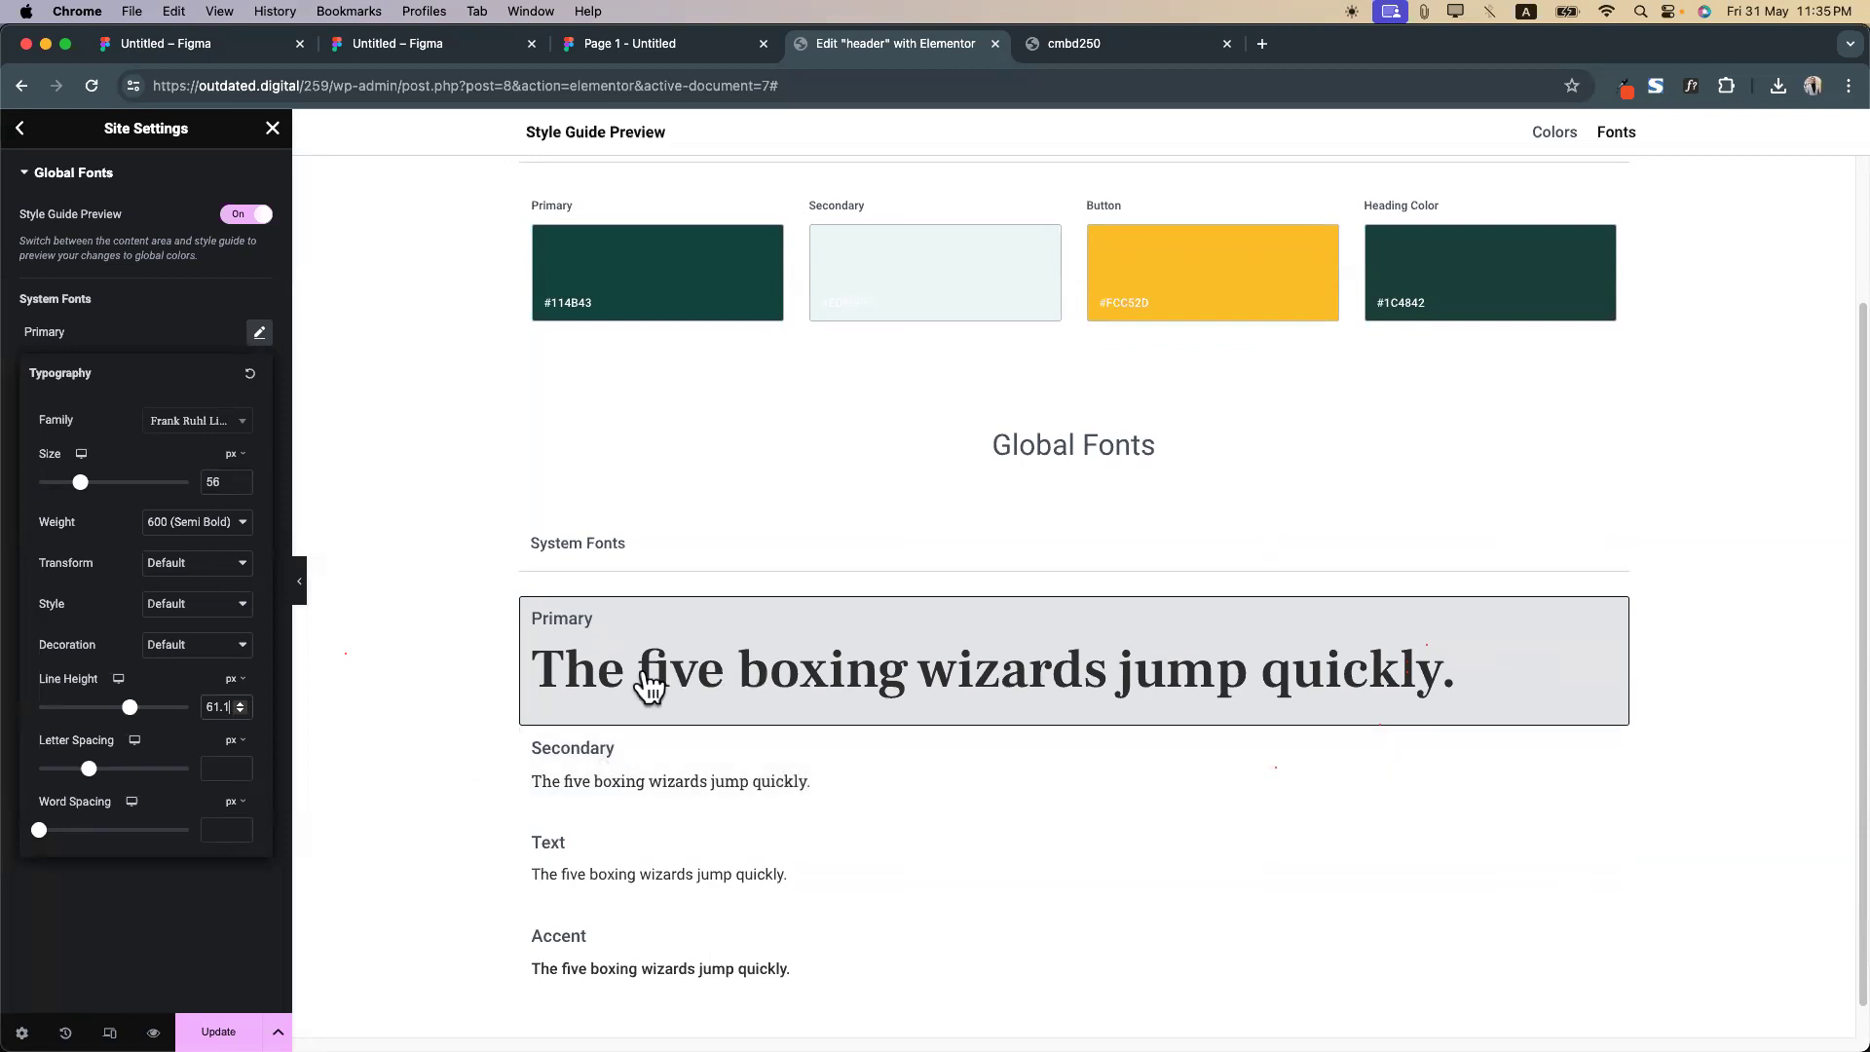
pyautogui.click(236, 50)
# Drill into the 'We're covering all the fields of life insurance.' heading and detach its style to read its font size.
pyautogui.scroll(-5, 1159, 757)
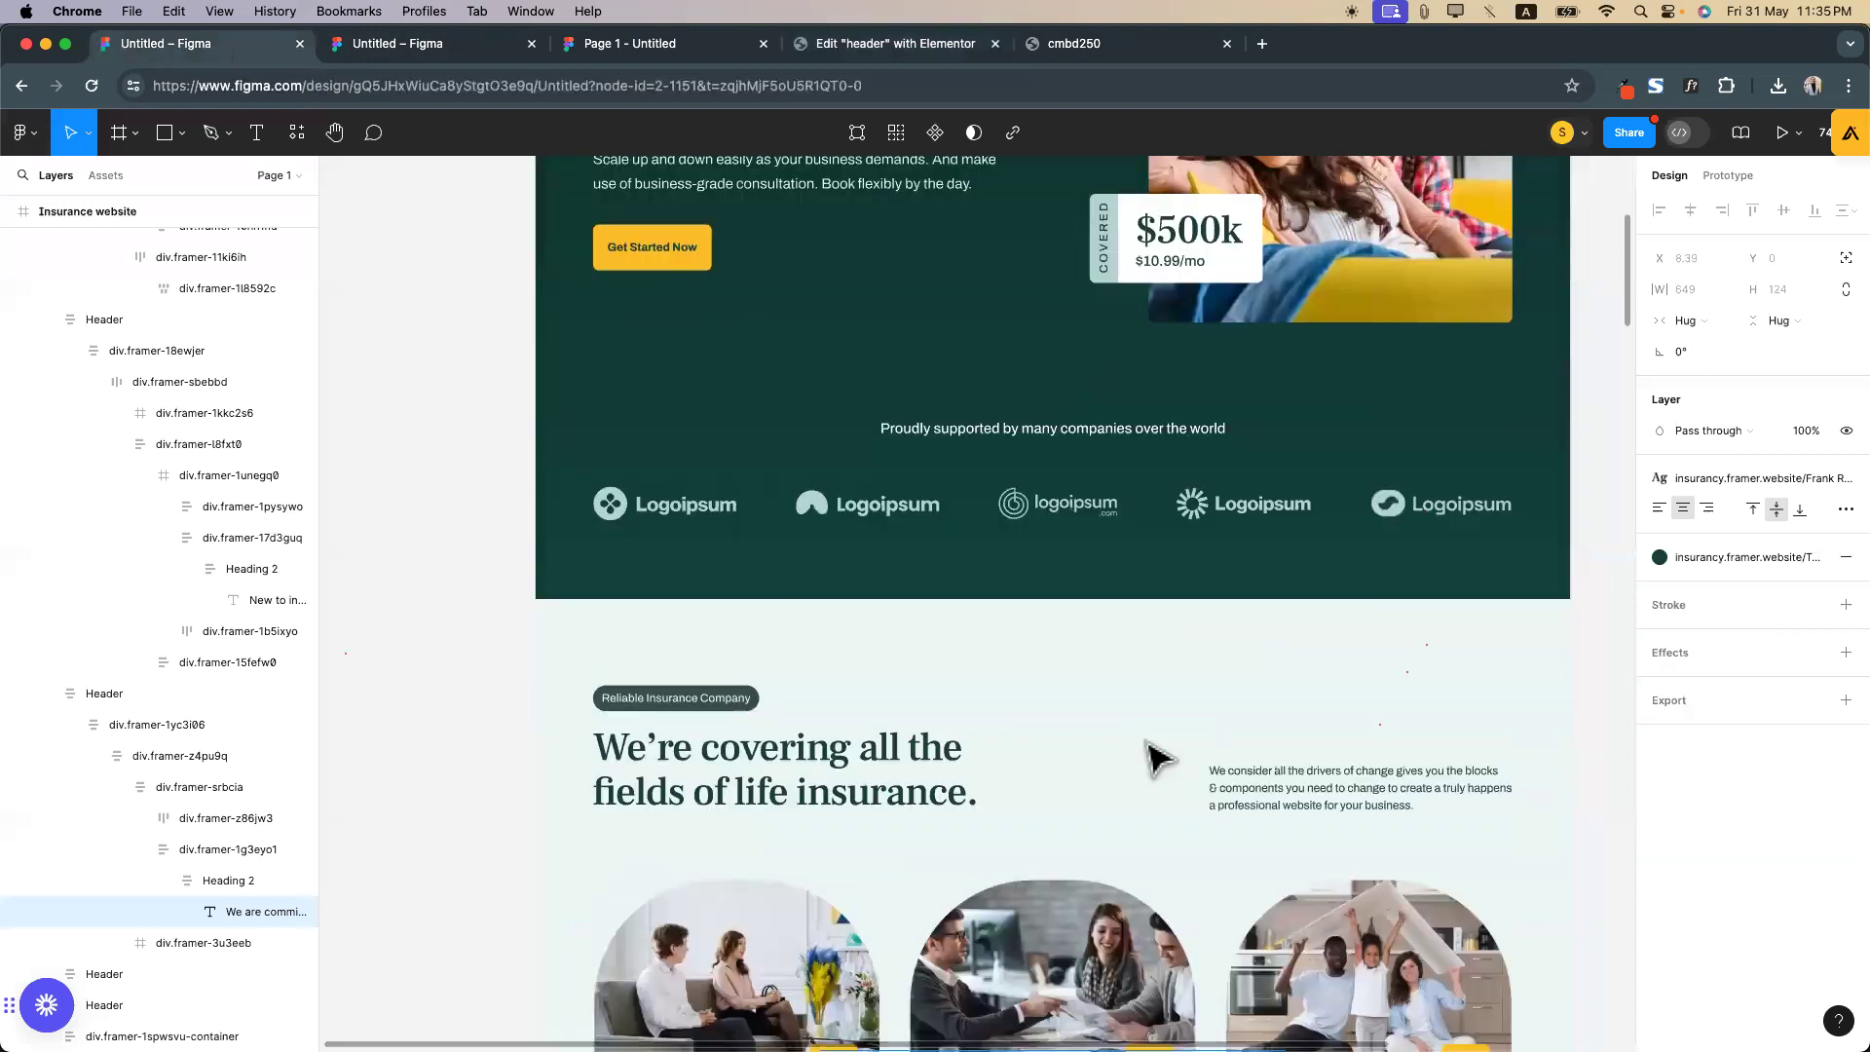
pyautogui.scroll(-2, 1159, 757)
pyautogui.scroll(-3, 839, 604)
pyautogui.click(836, 594)
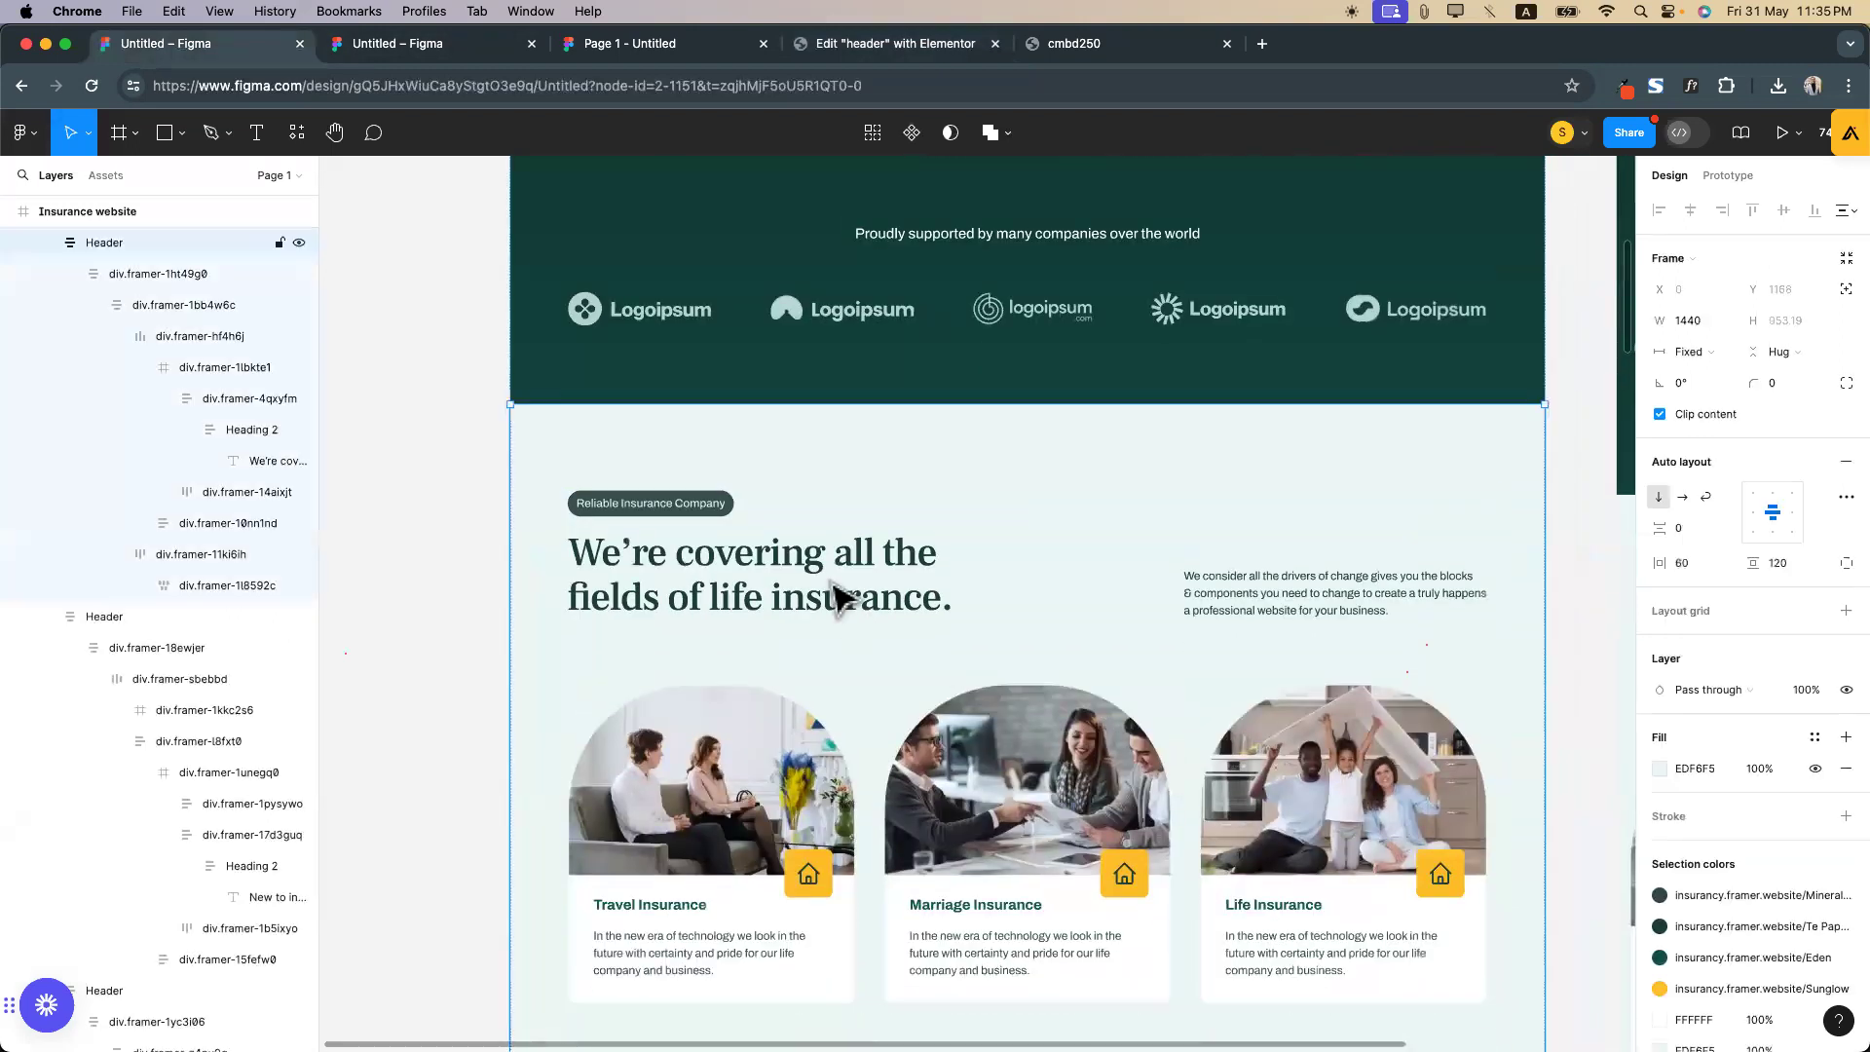
pyautogui.doubleClick(836, 597)
pyautogui.doubleClick(835, 597)
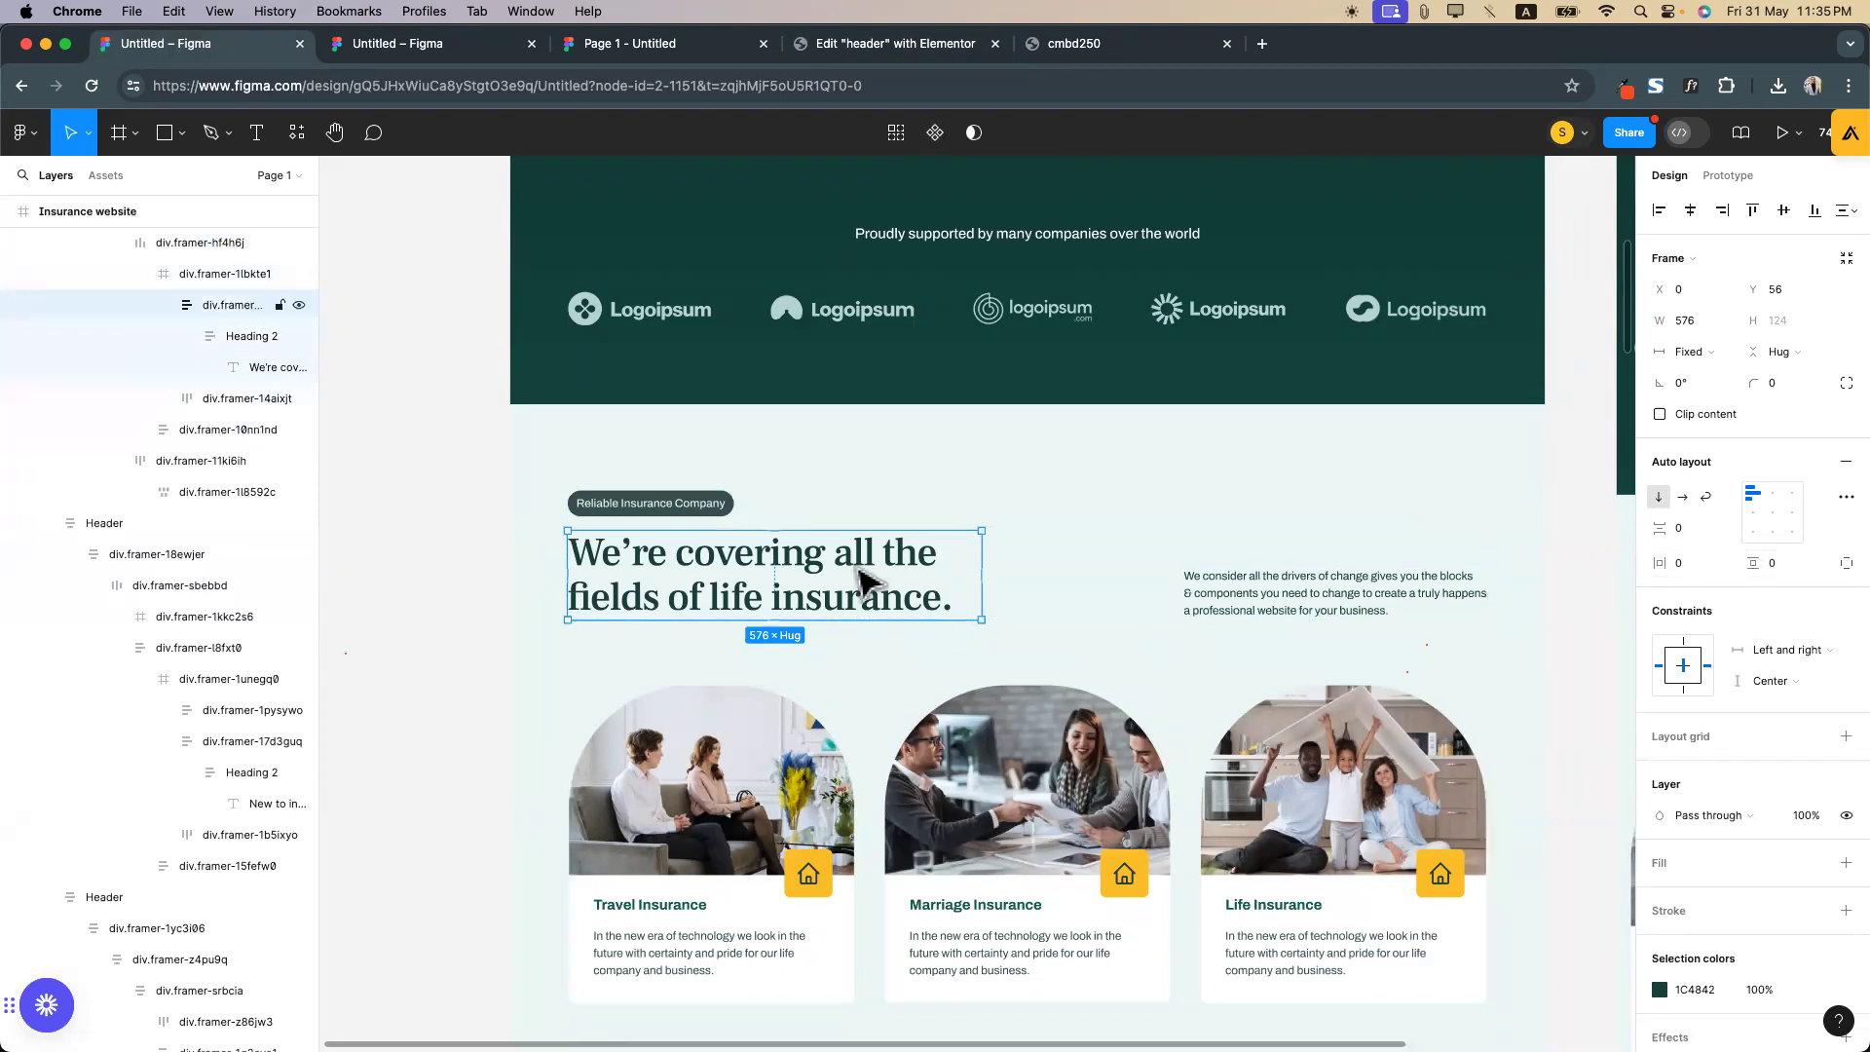
pyautogui.doubleClick(862, 582)
pyautogui.doubleClick(857, 580)
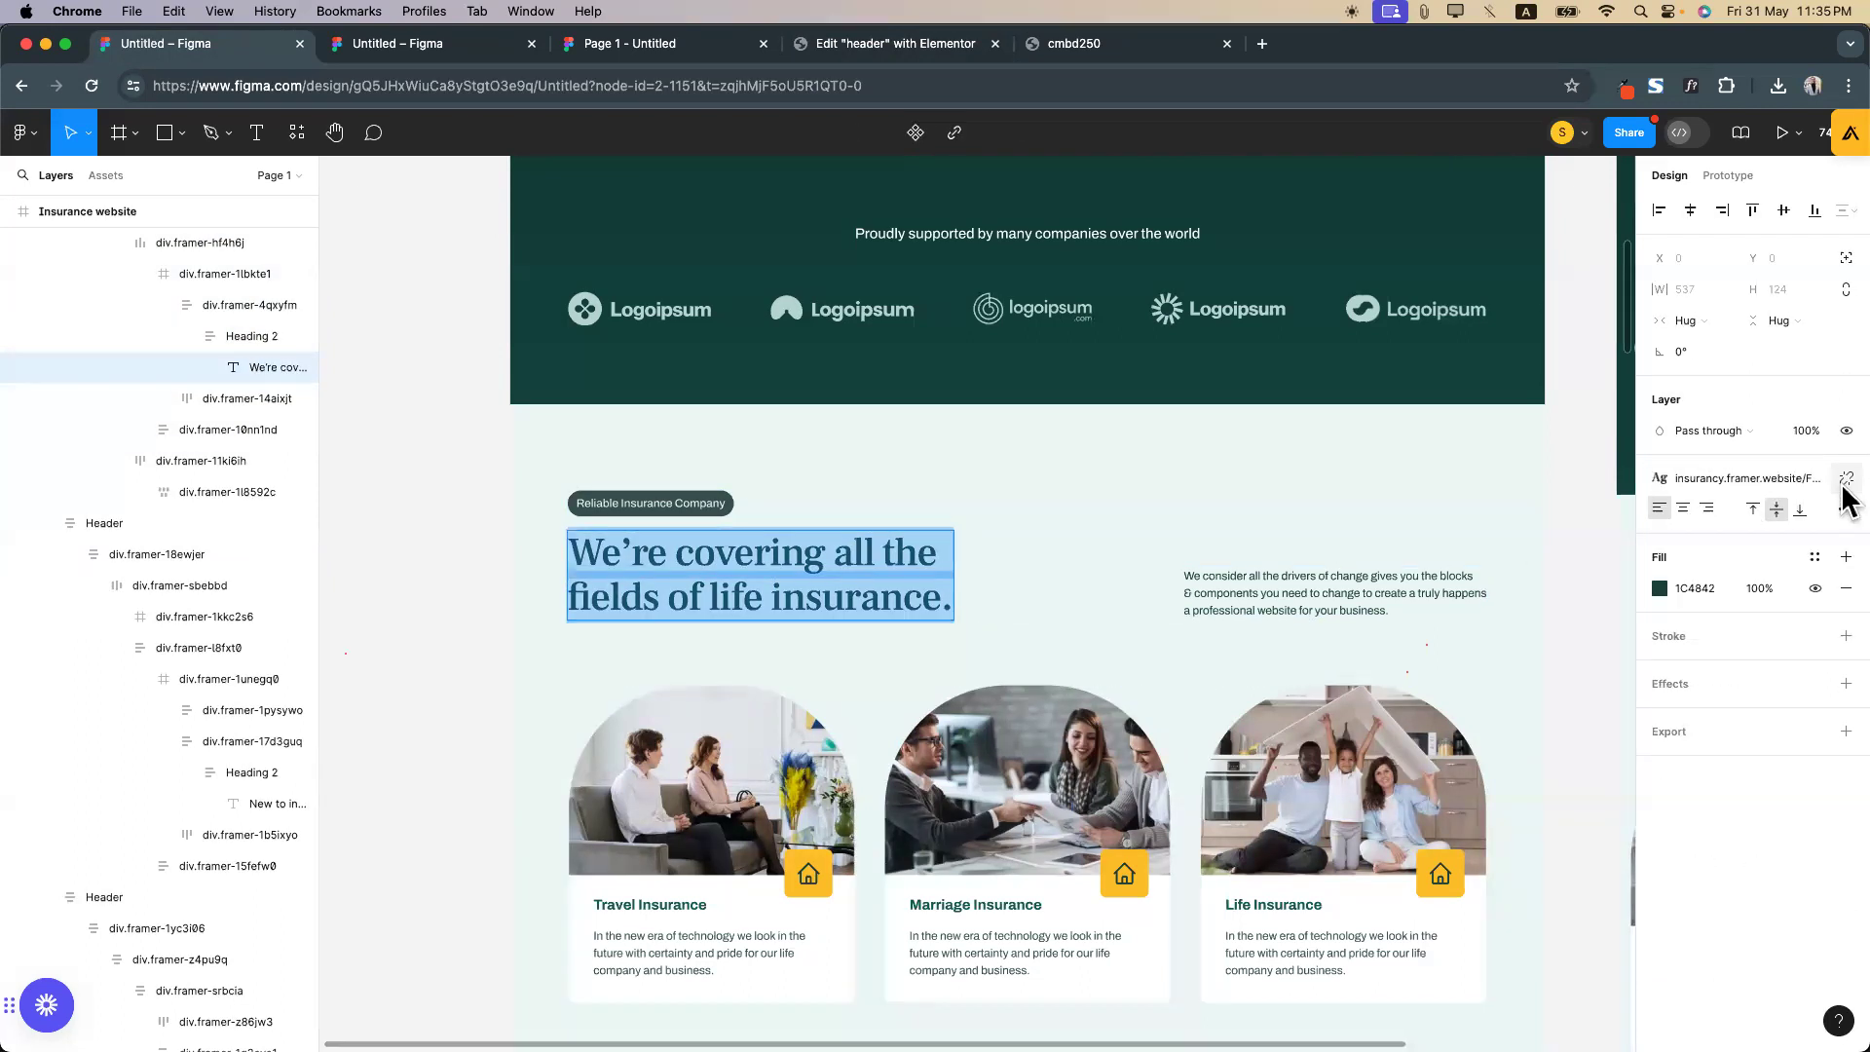
pyautogui.click(1845, 479)
pyautogui.click(1787, 541)
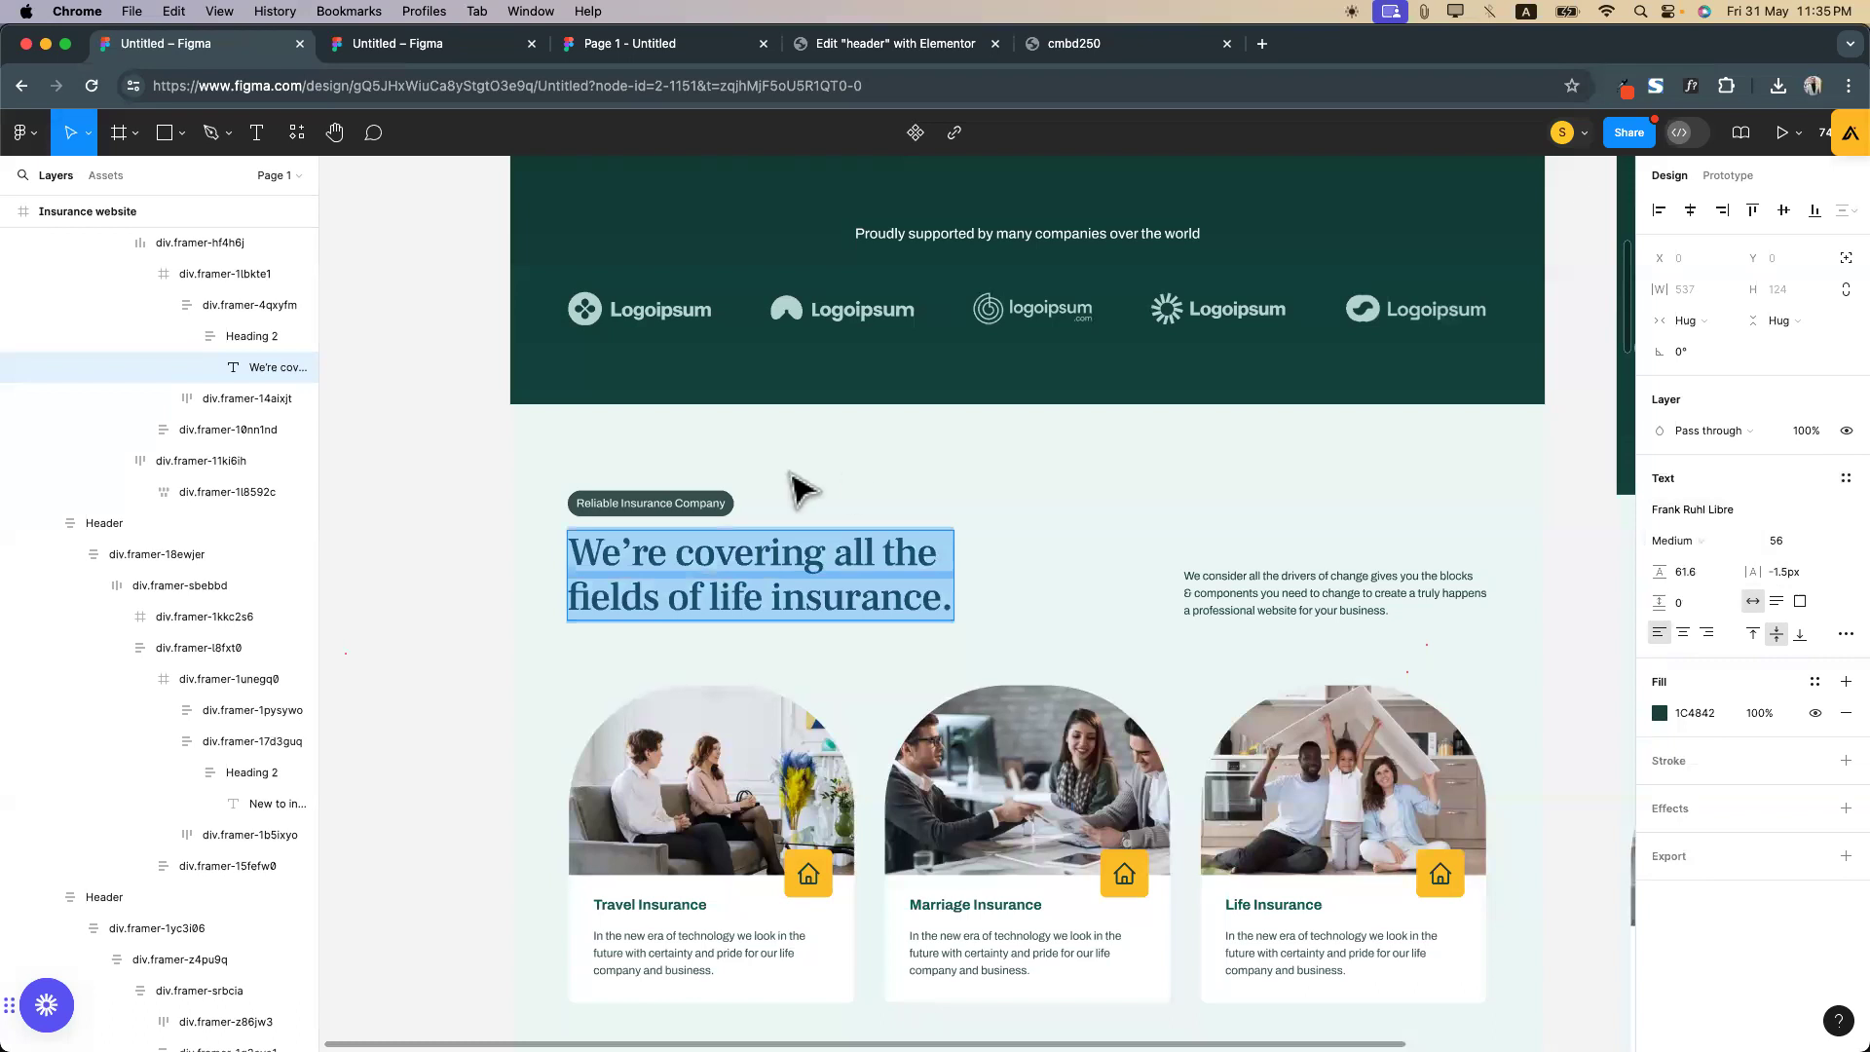
pyautogui.click(448, 44)
pyautogui.click(634, 44)
# Set the Primary global font weight to 500 (Medium) with -1.5 letter spacing.
pyautogui.click(809, 45)
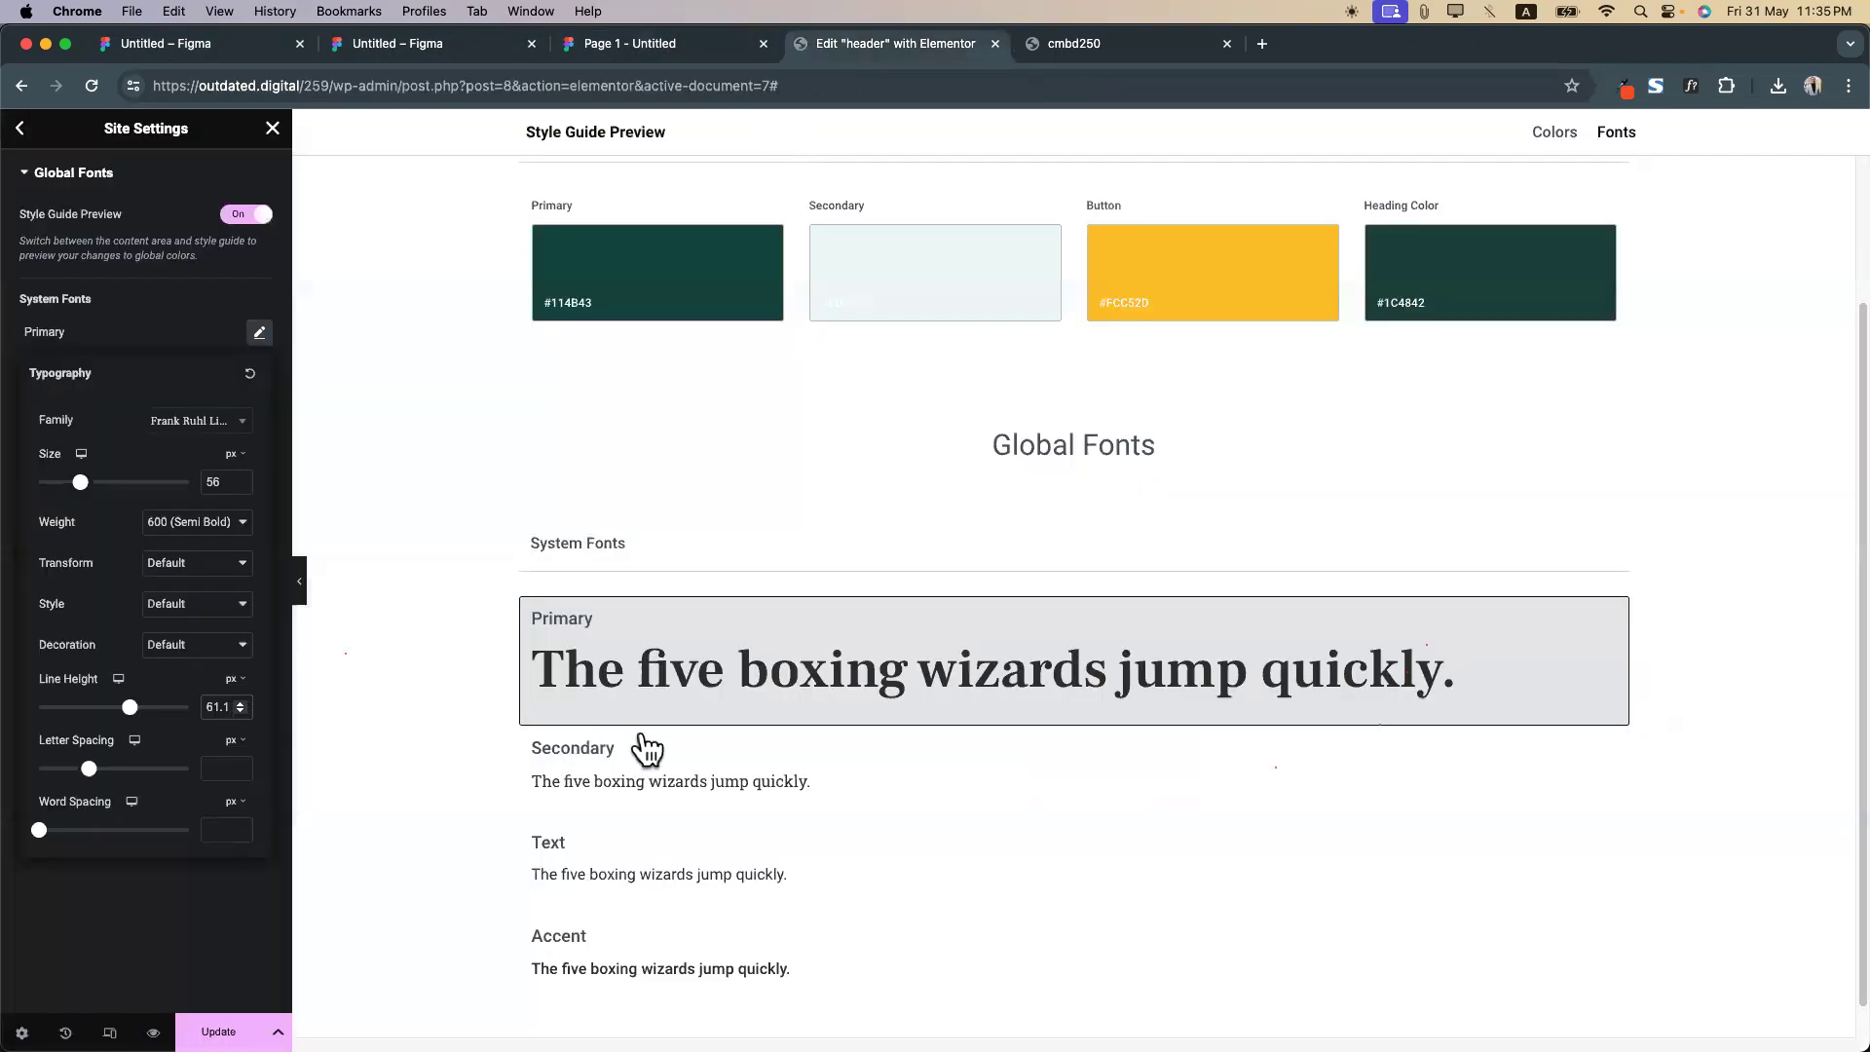
pyautogui.click(200, 523)
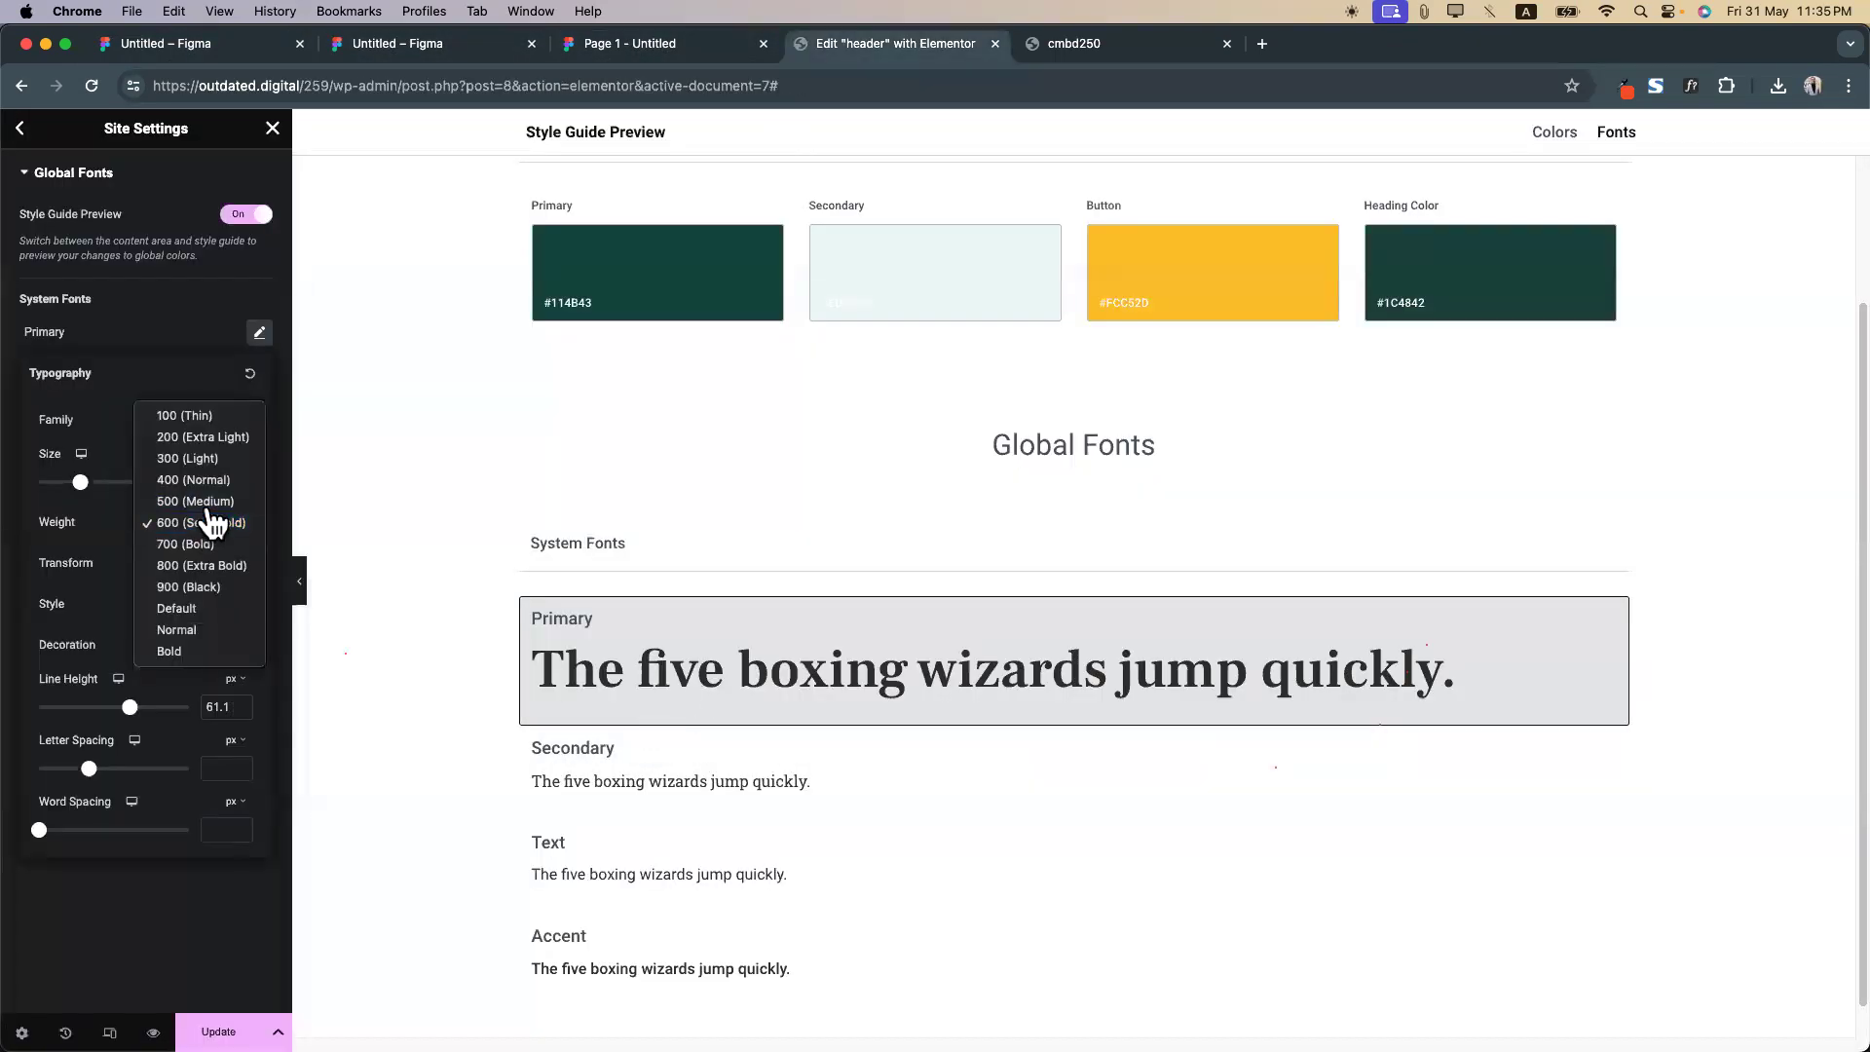
pyautogui.click(200, 500)
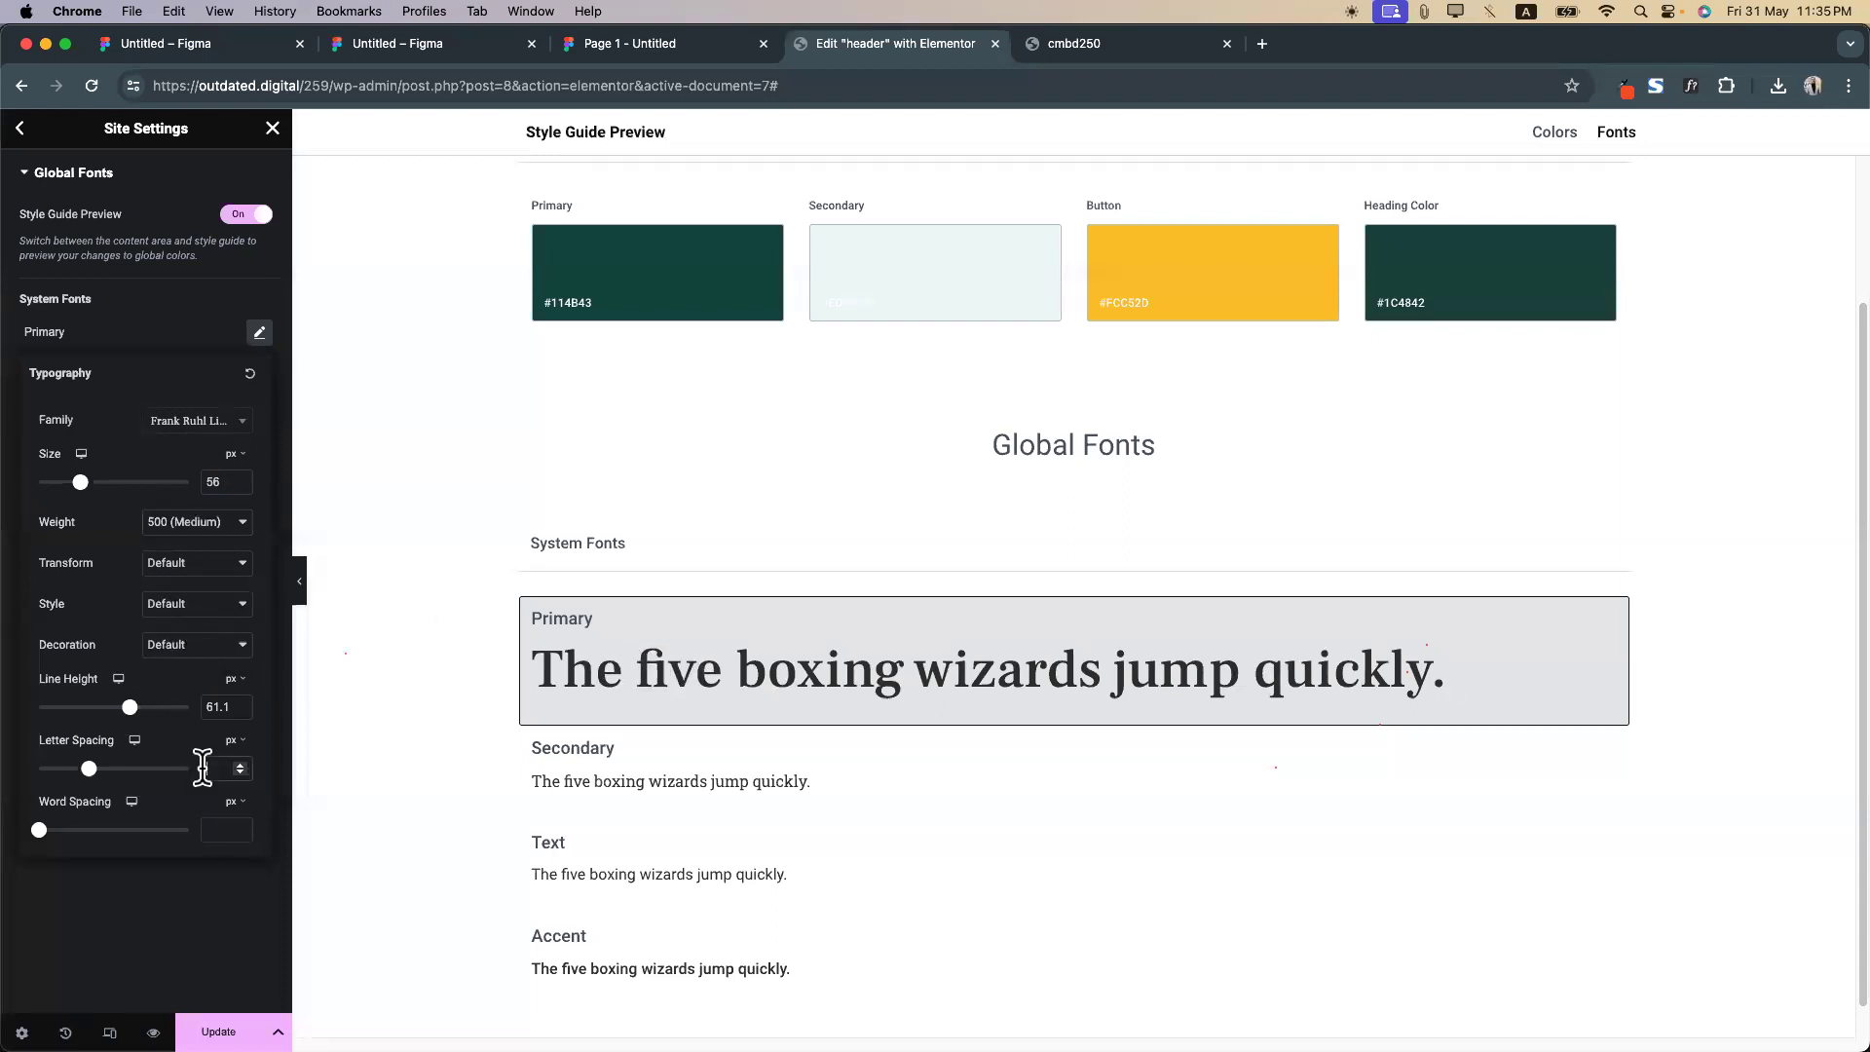
pyautogui.write('-1.5')
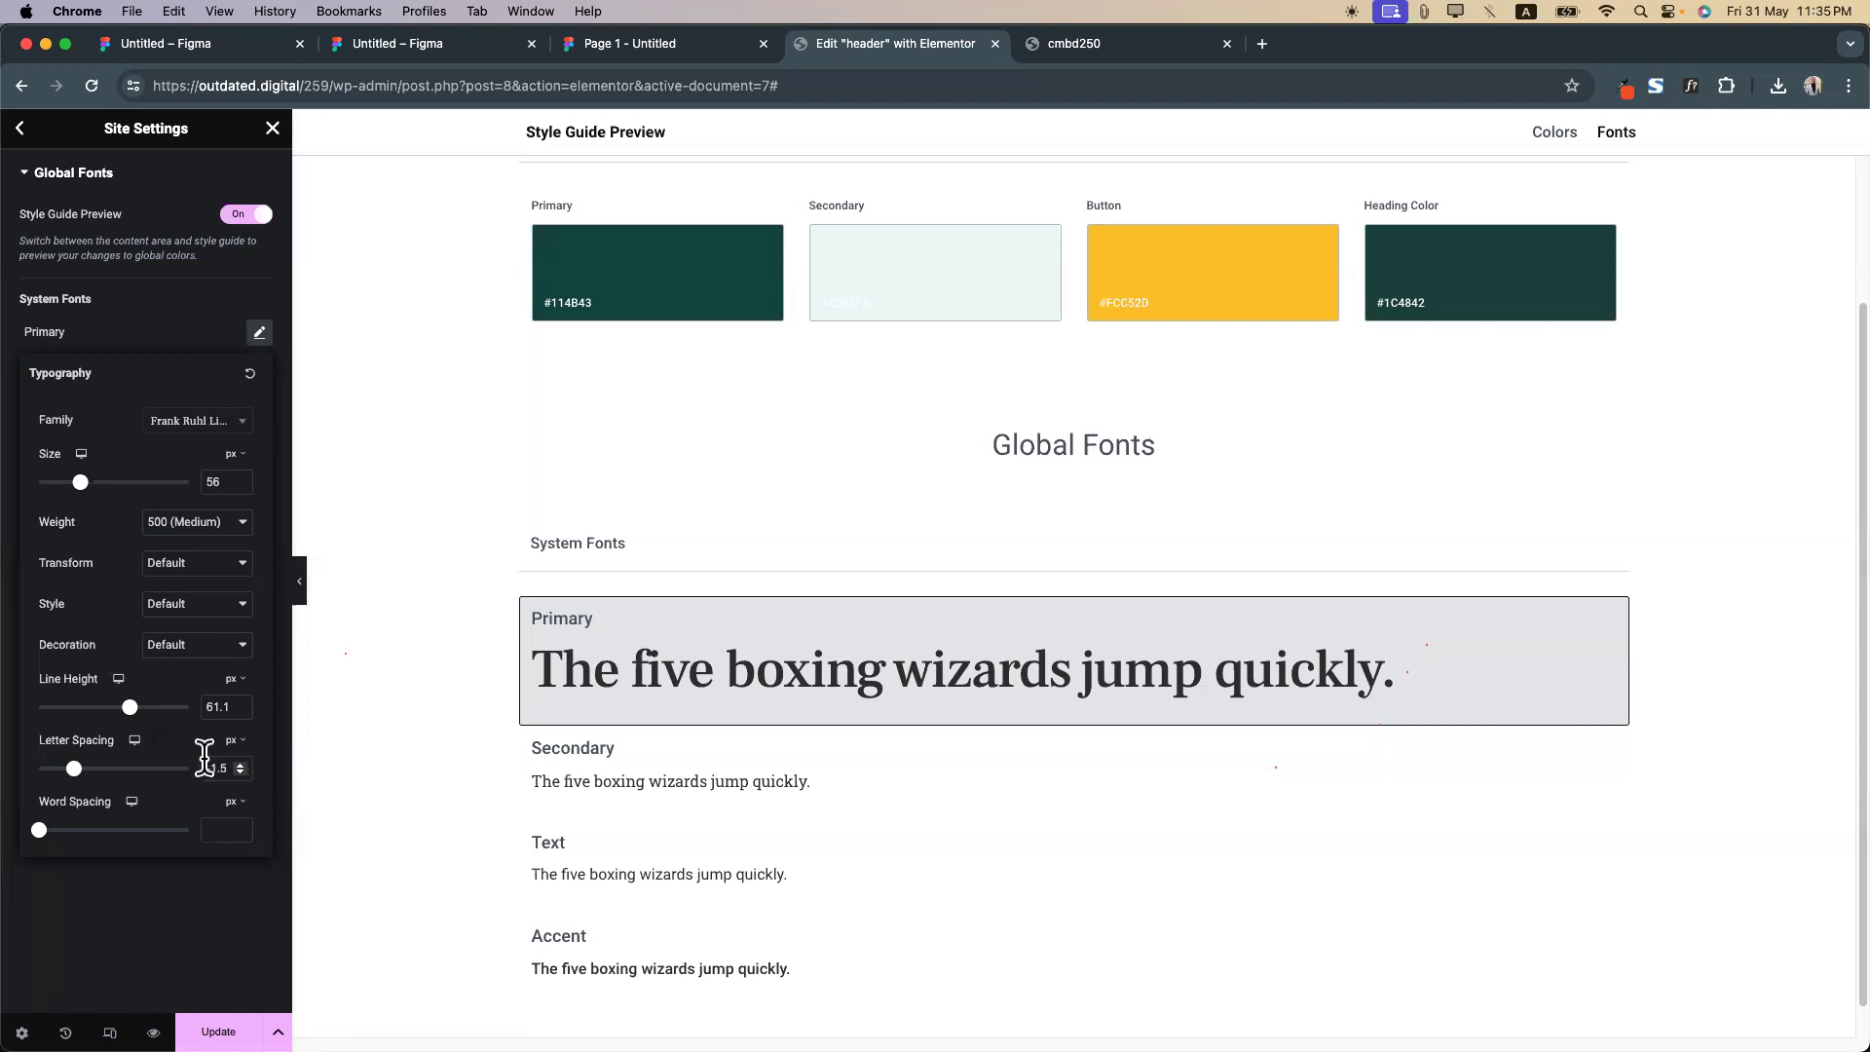
# Compare against the Figma design, then close the Primary typography settings.
pyautogui.click(203, 46)
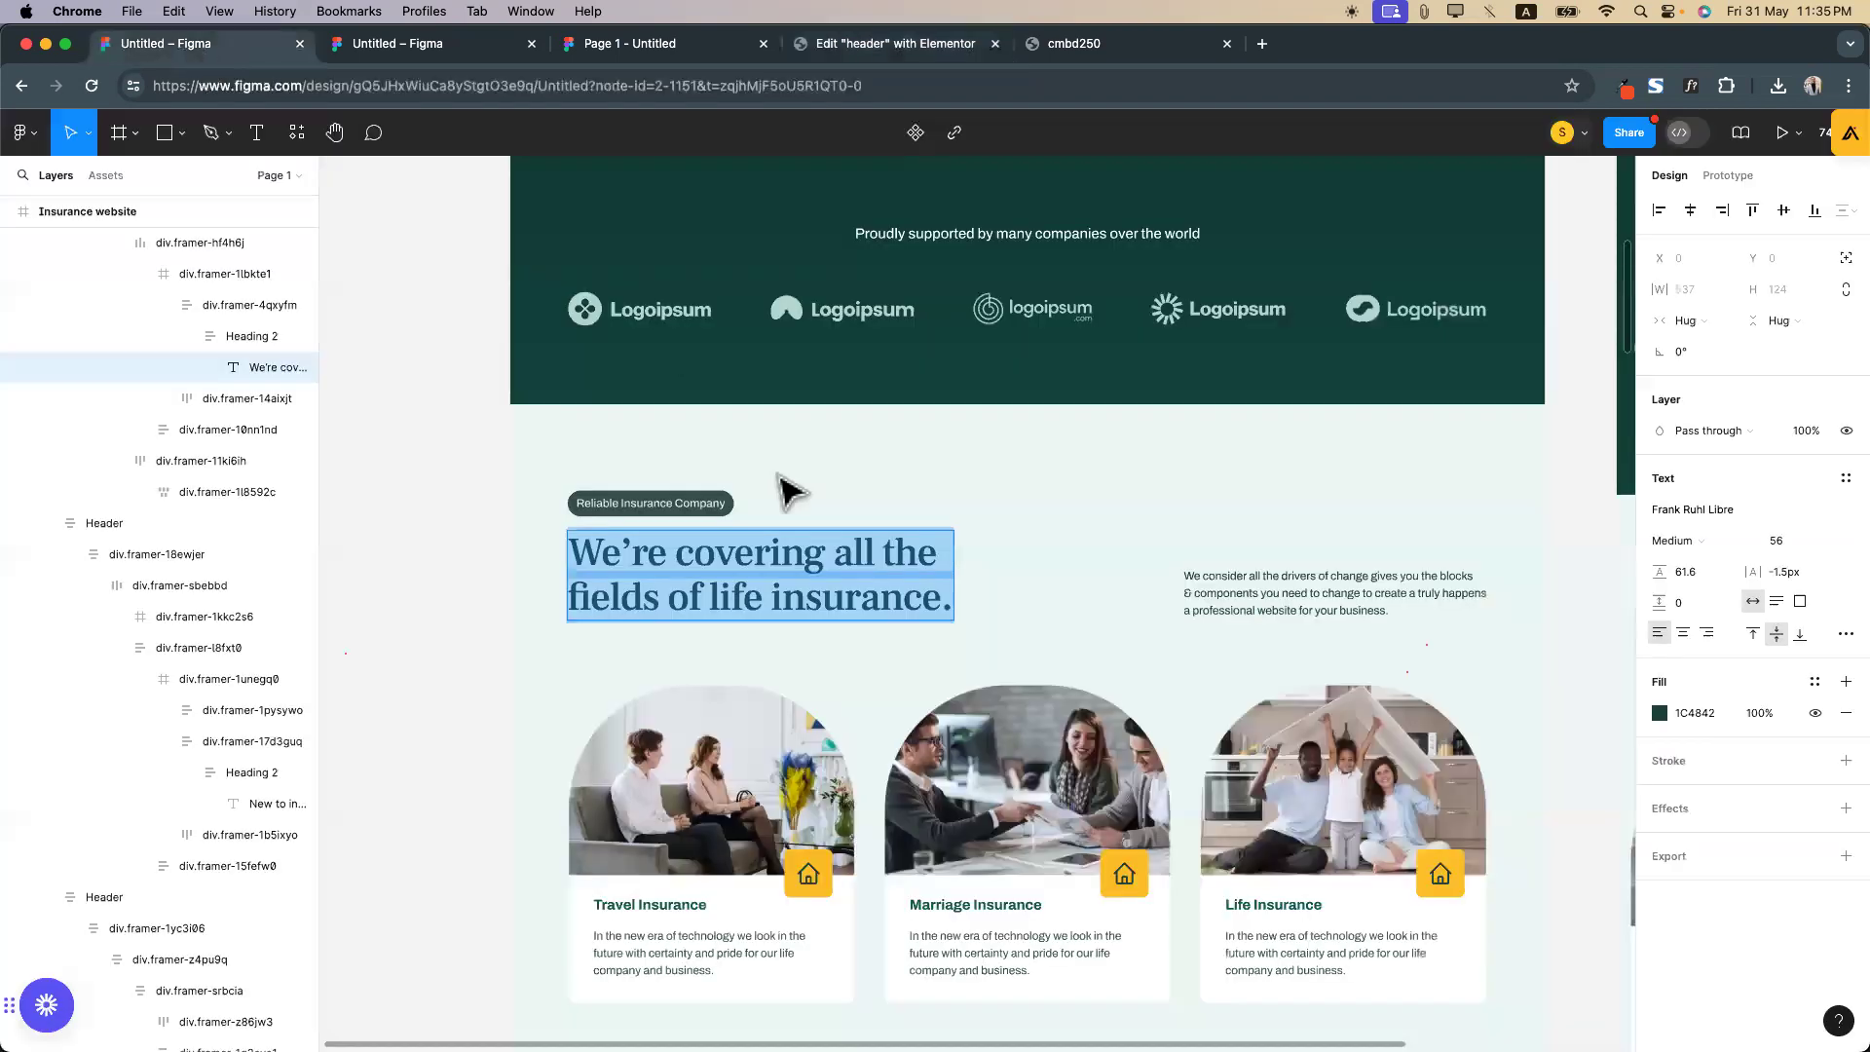
pyautogui.click(413, 44)
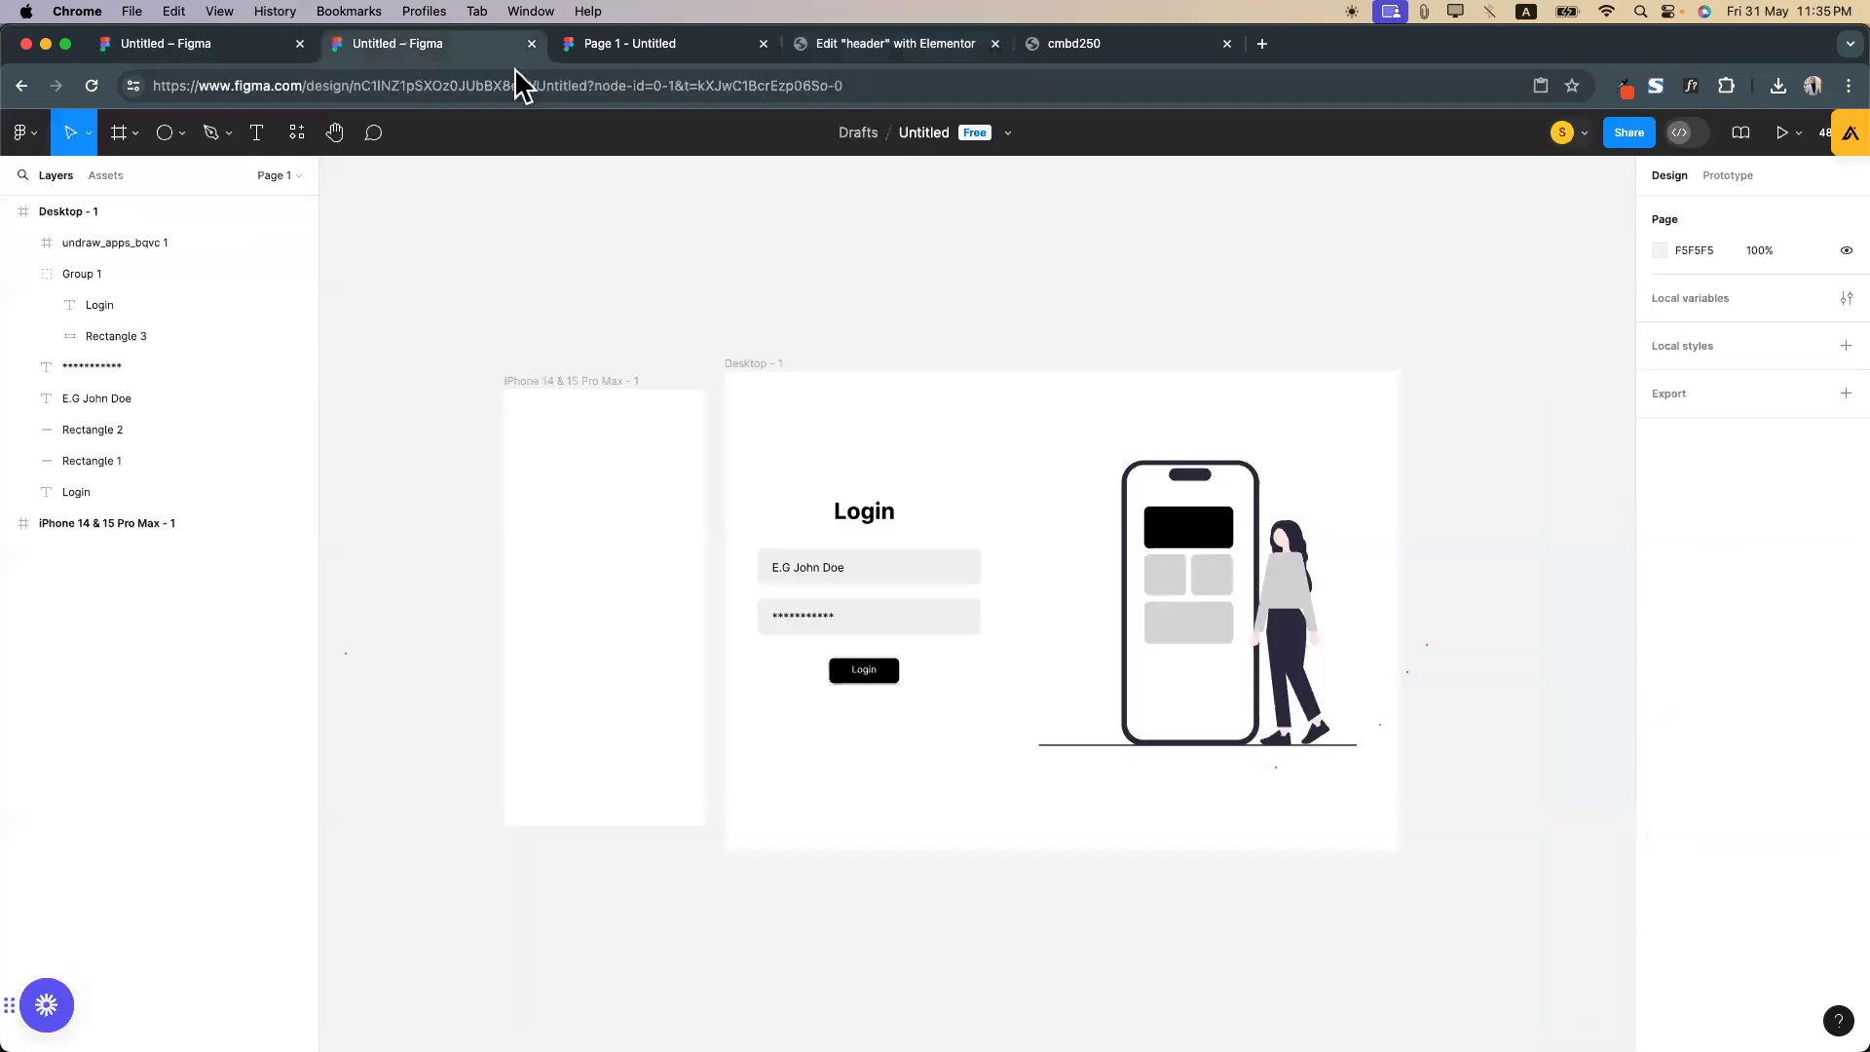
pyautogui.click(597, 54)
pyautogui.click(878, 54)
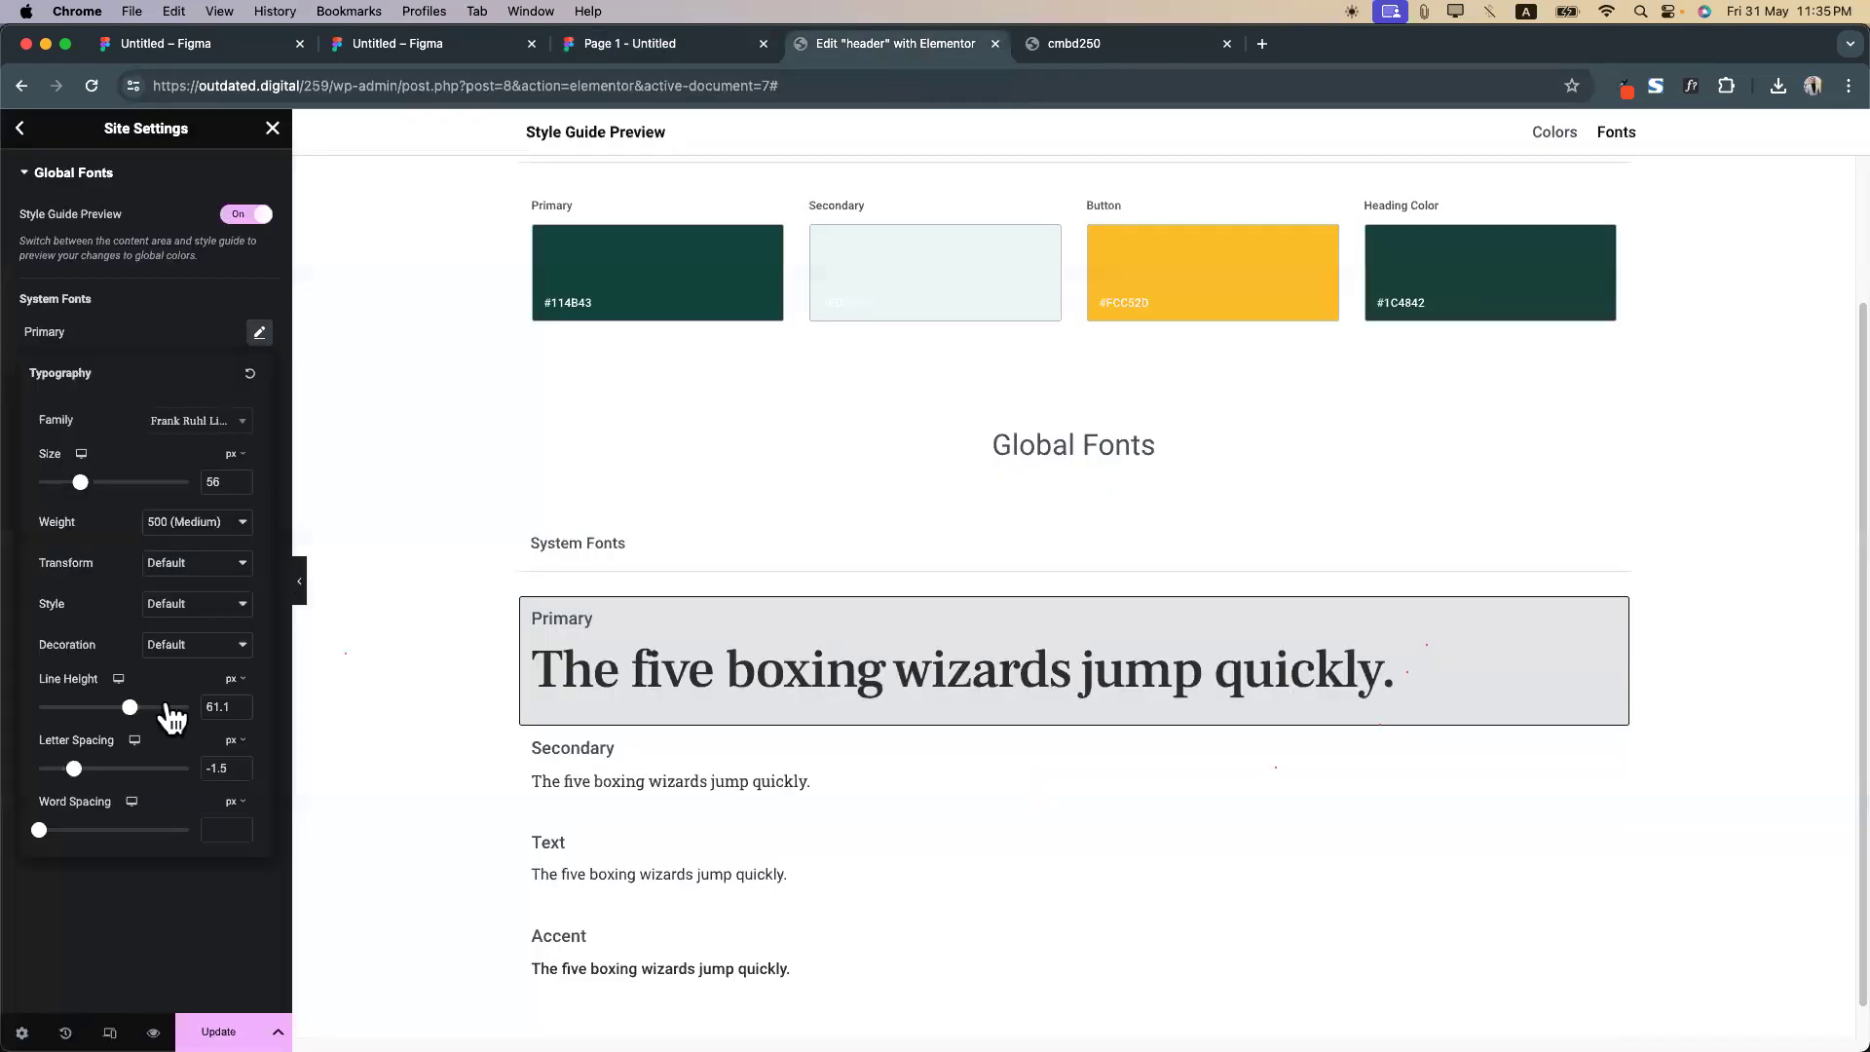
pyautogui.click(205, 327)
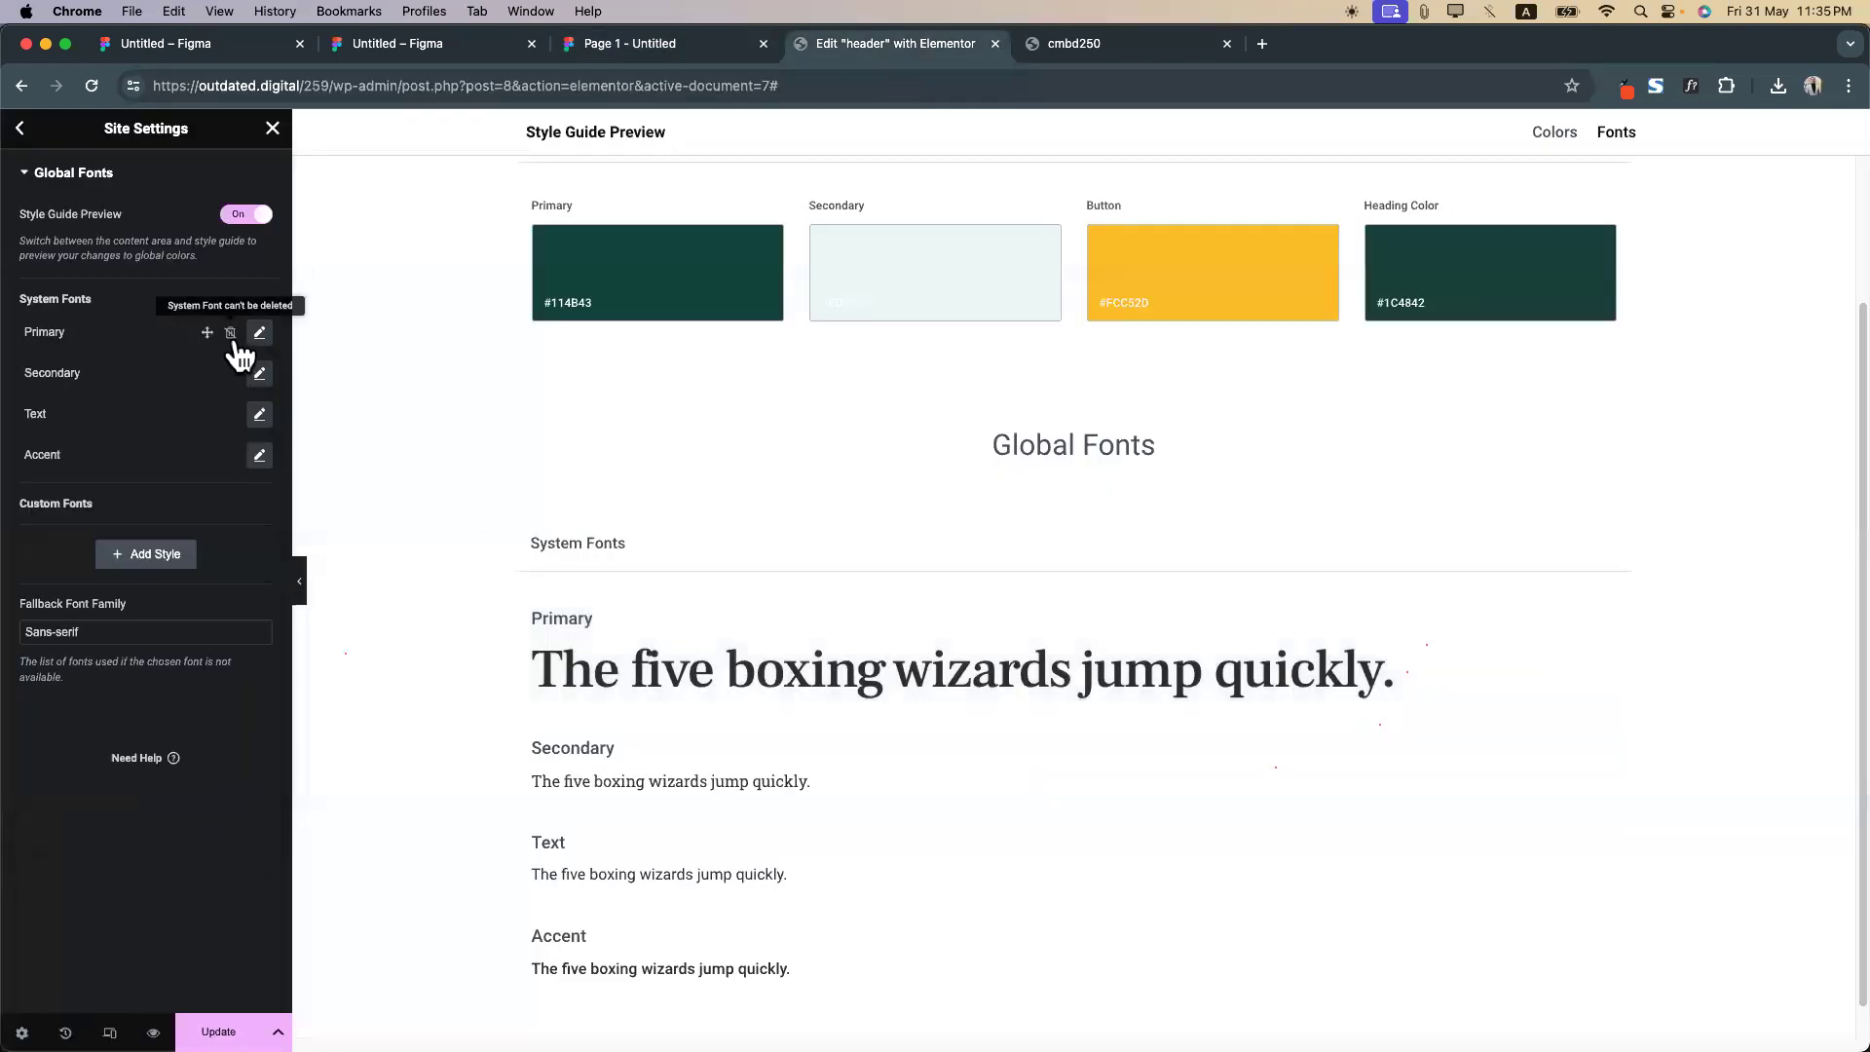
pyautogui.click(259, 332)
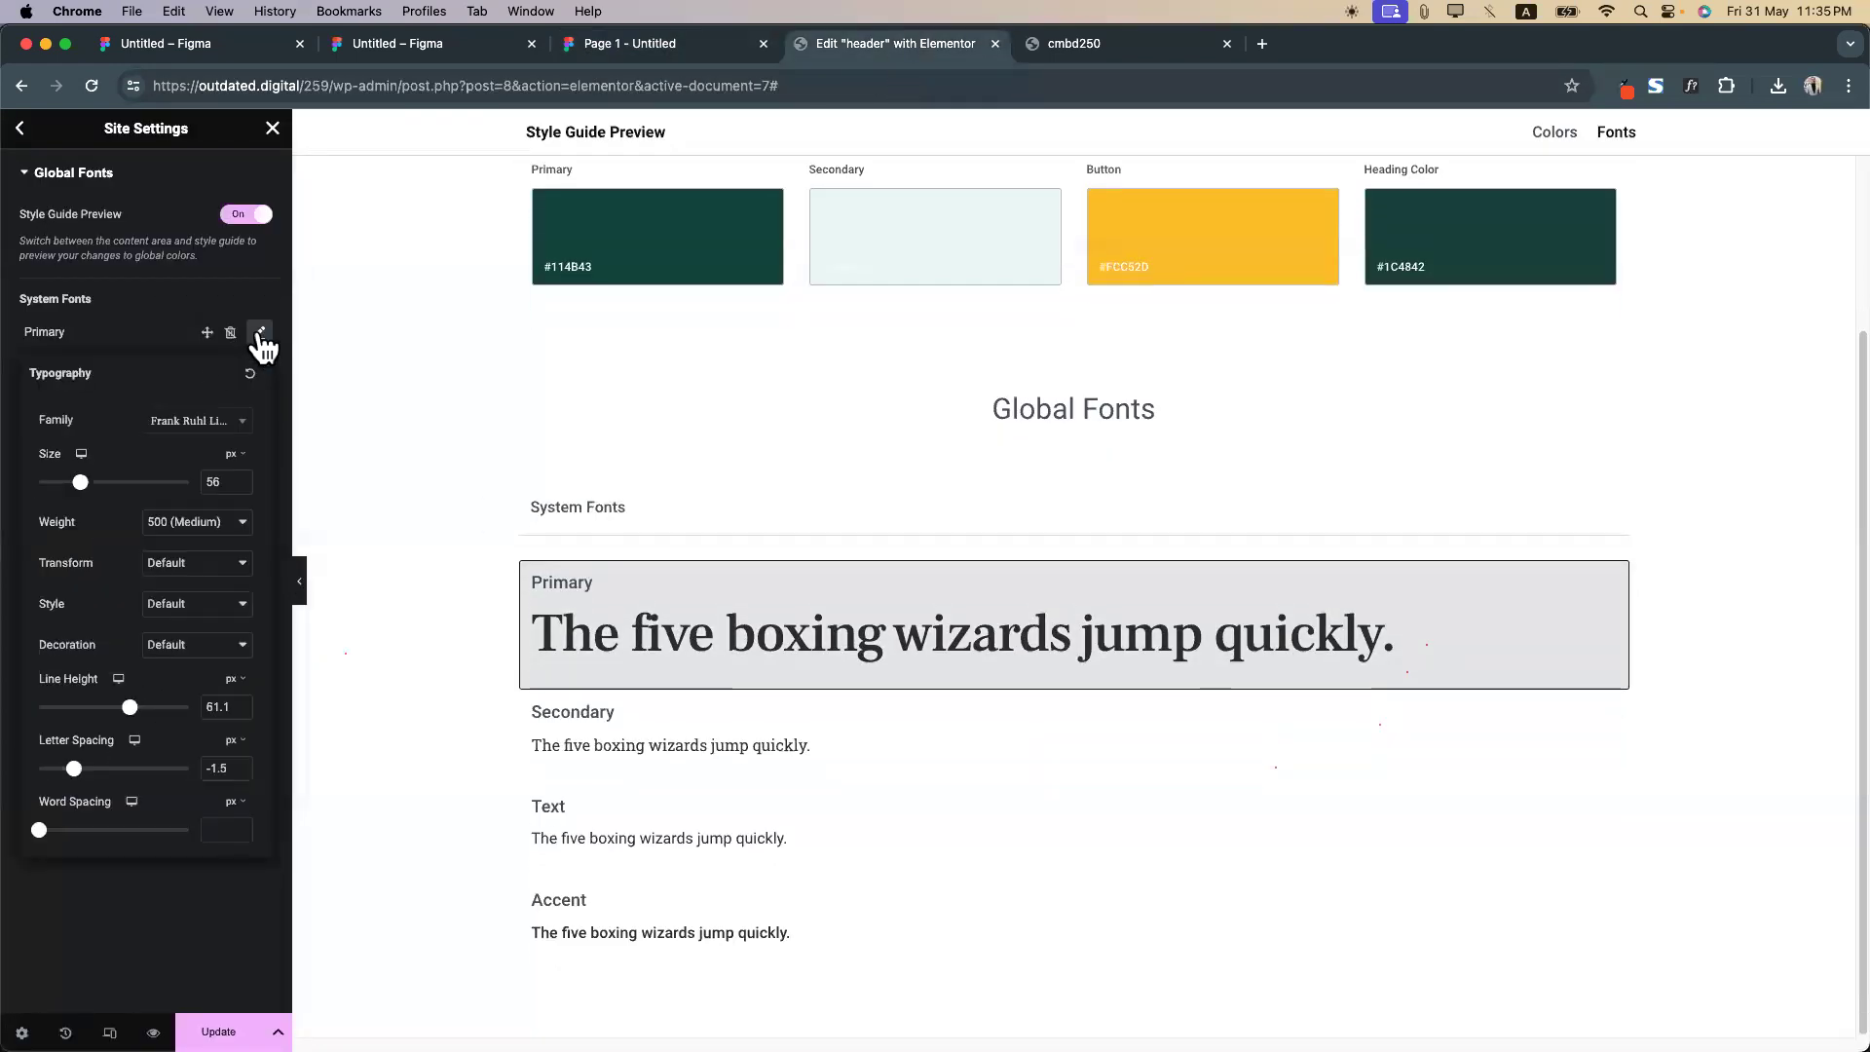
pyautogui.click(163, 336)
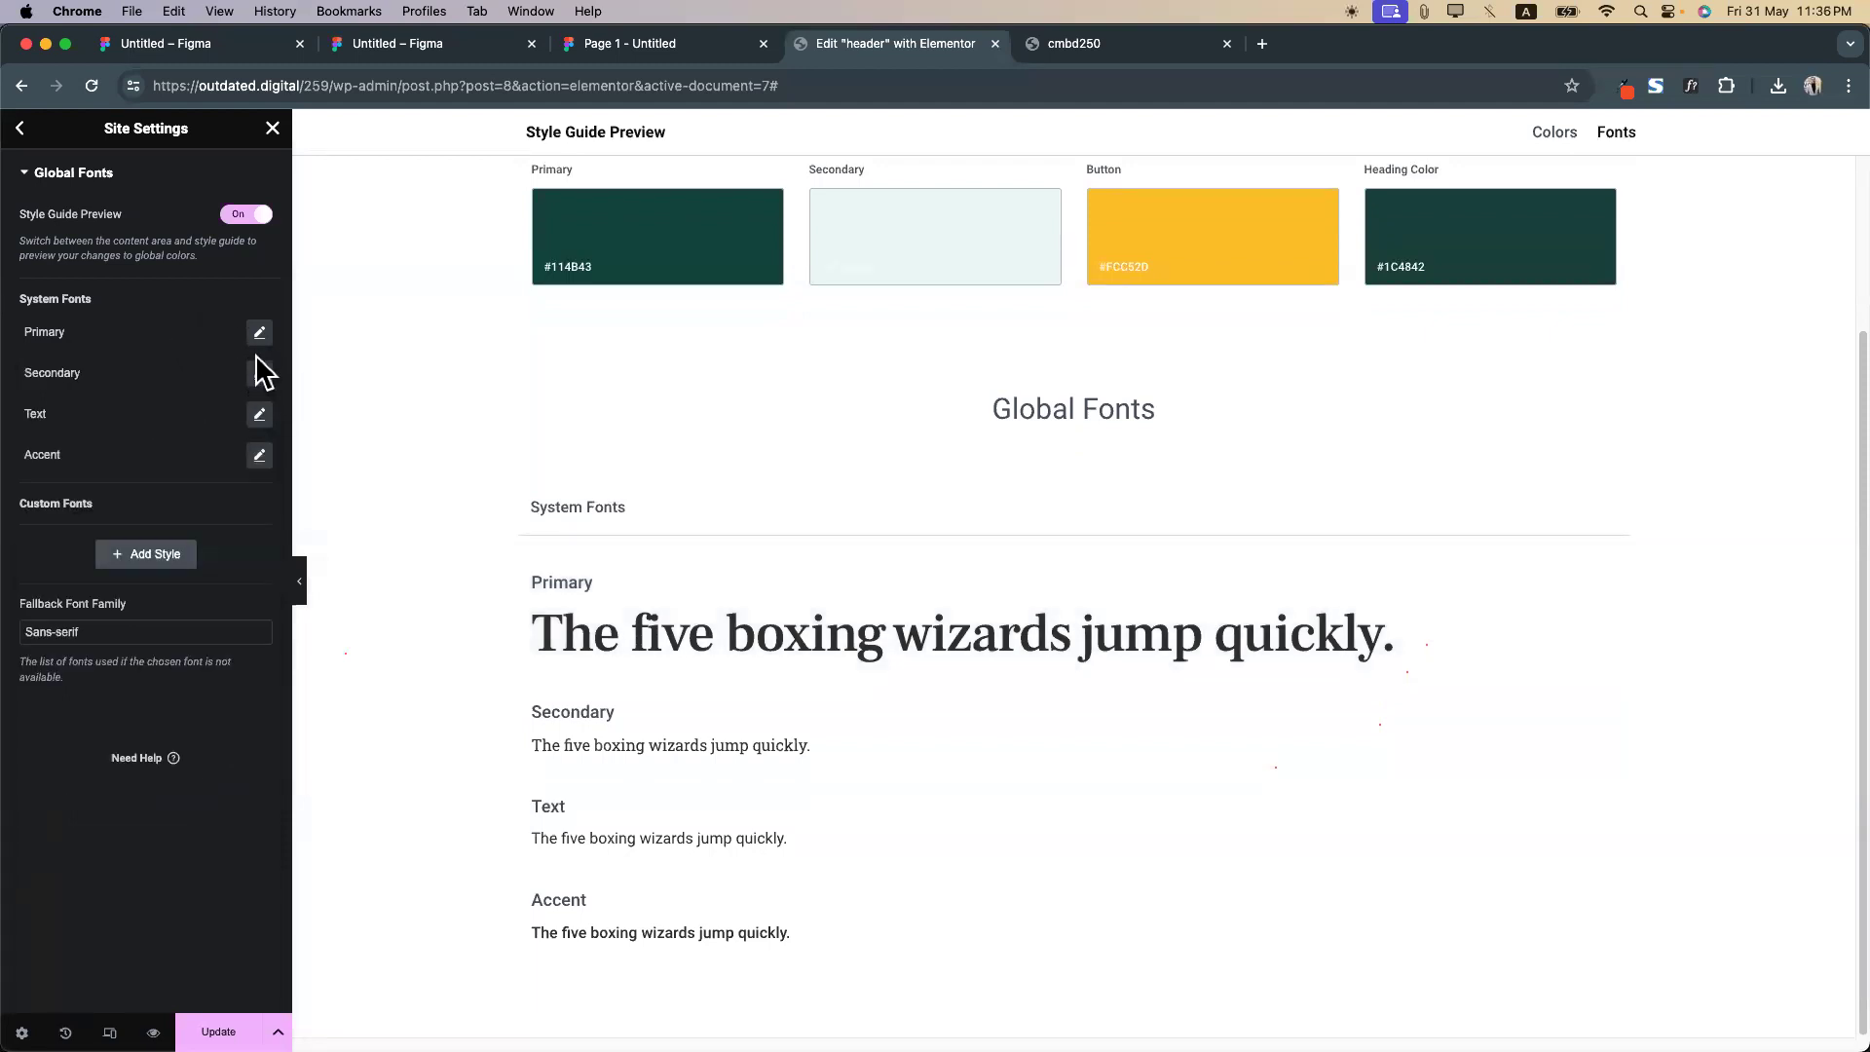
# Relabel the Primary font 'Secondary Heading' and the Secondary font 'Main Heading'.
pyautogui.click(78, 322)
pyautogui.write('Pr')
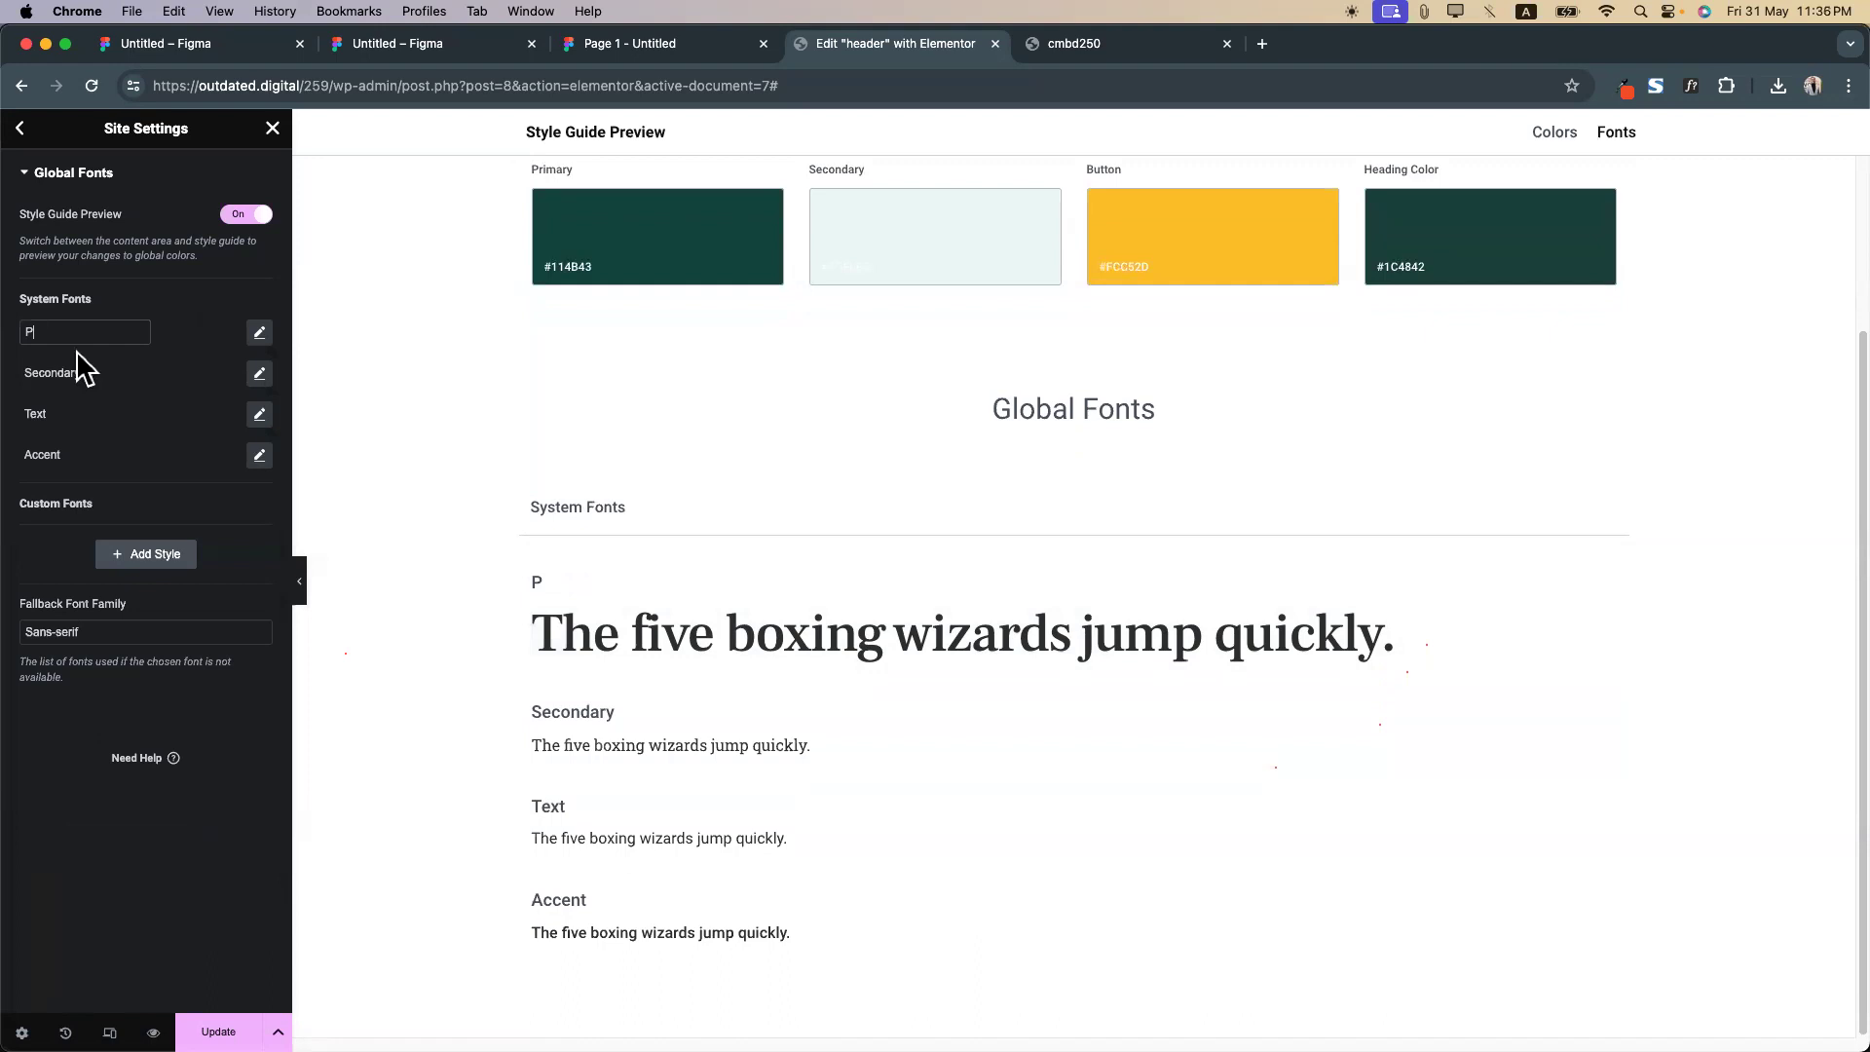
pyautogui.moveTo(86, 370); pyautogui.dragTo(66, 334)
pyautogui.write('Secondary')
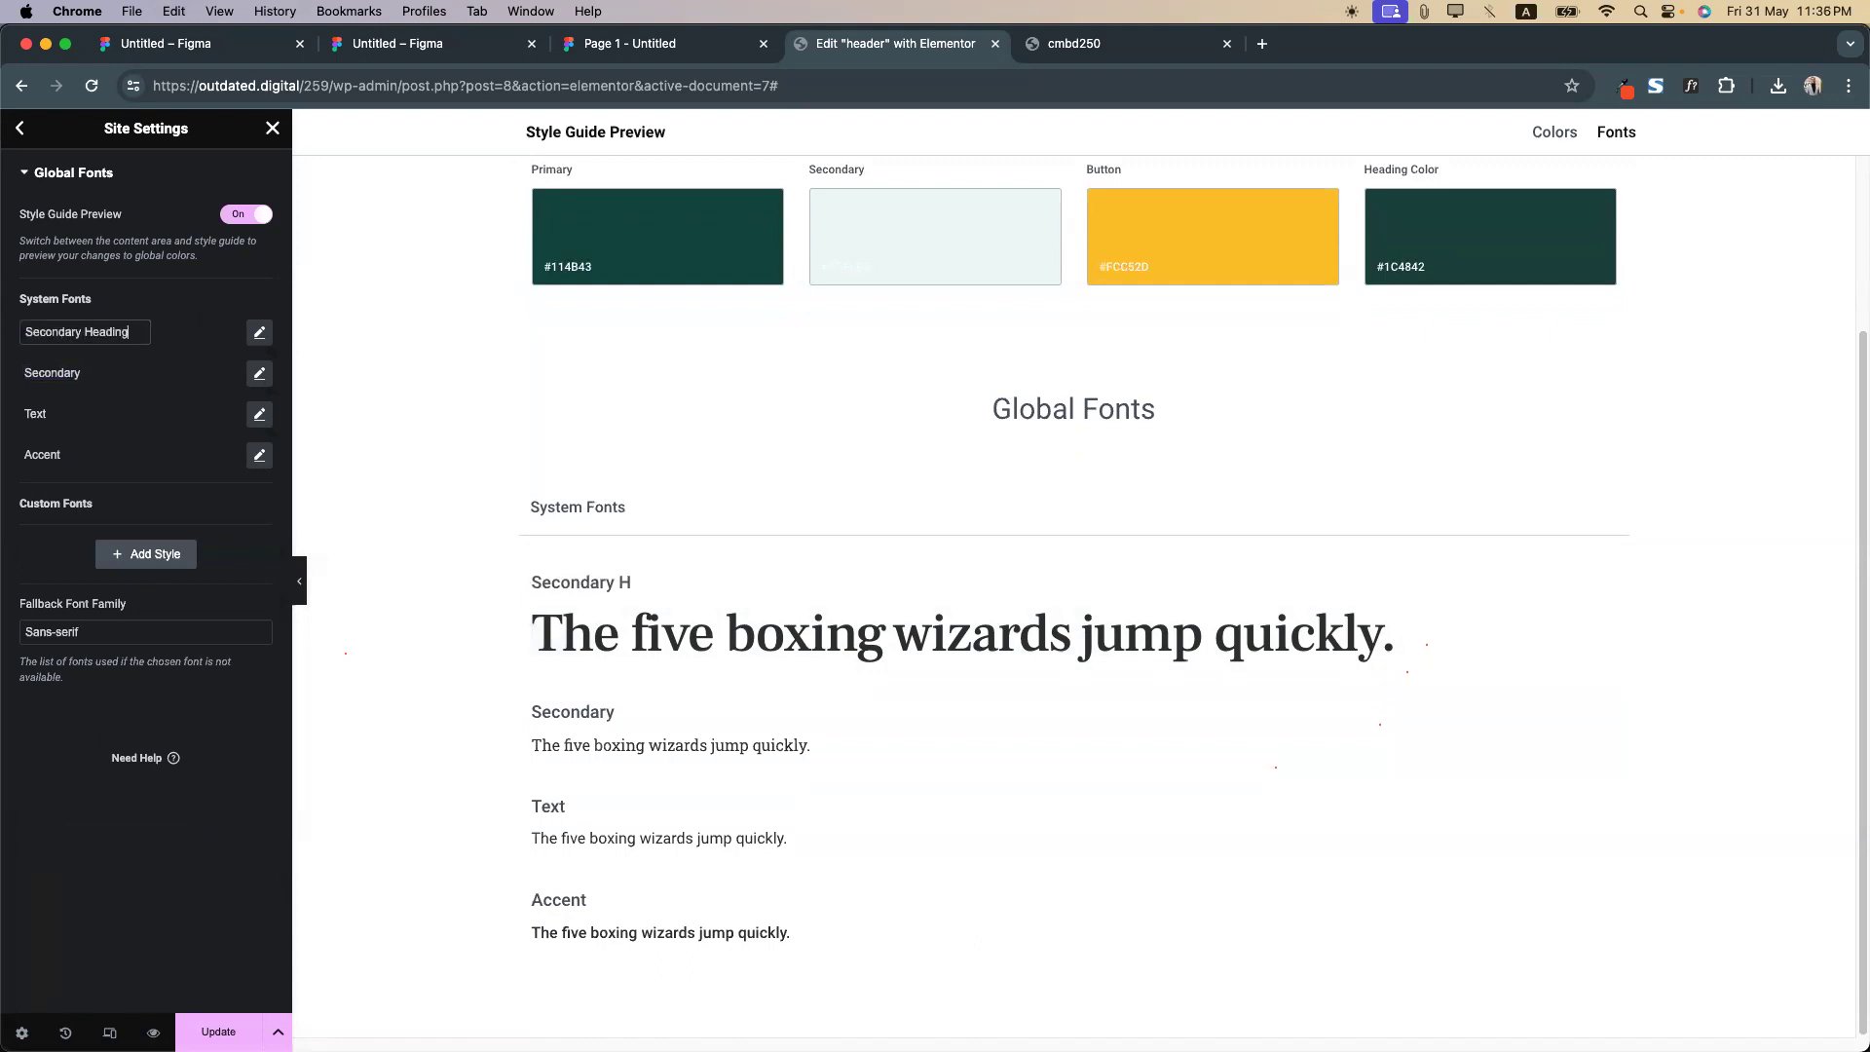
pyautogui.click(51, 373)
pyautogui.doubleClick(50, 373)
pyautogui.write('Main Heading')
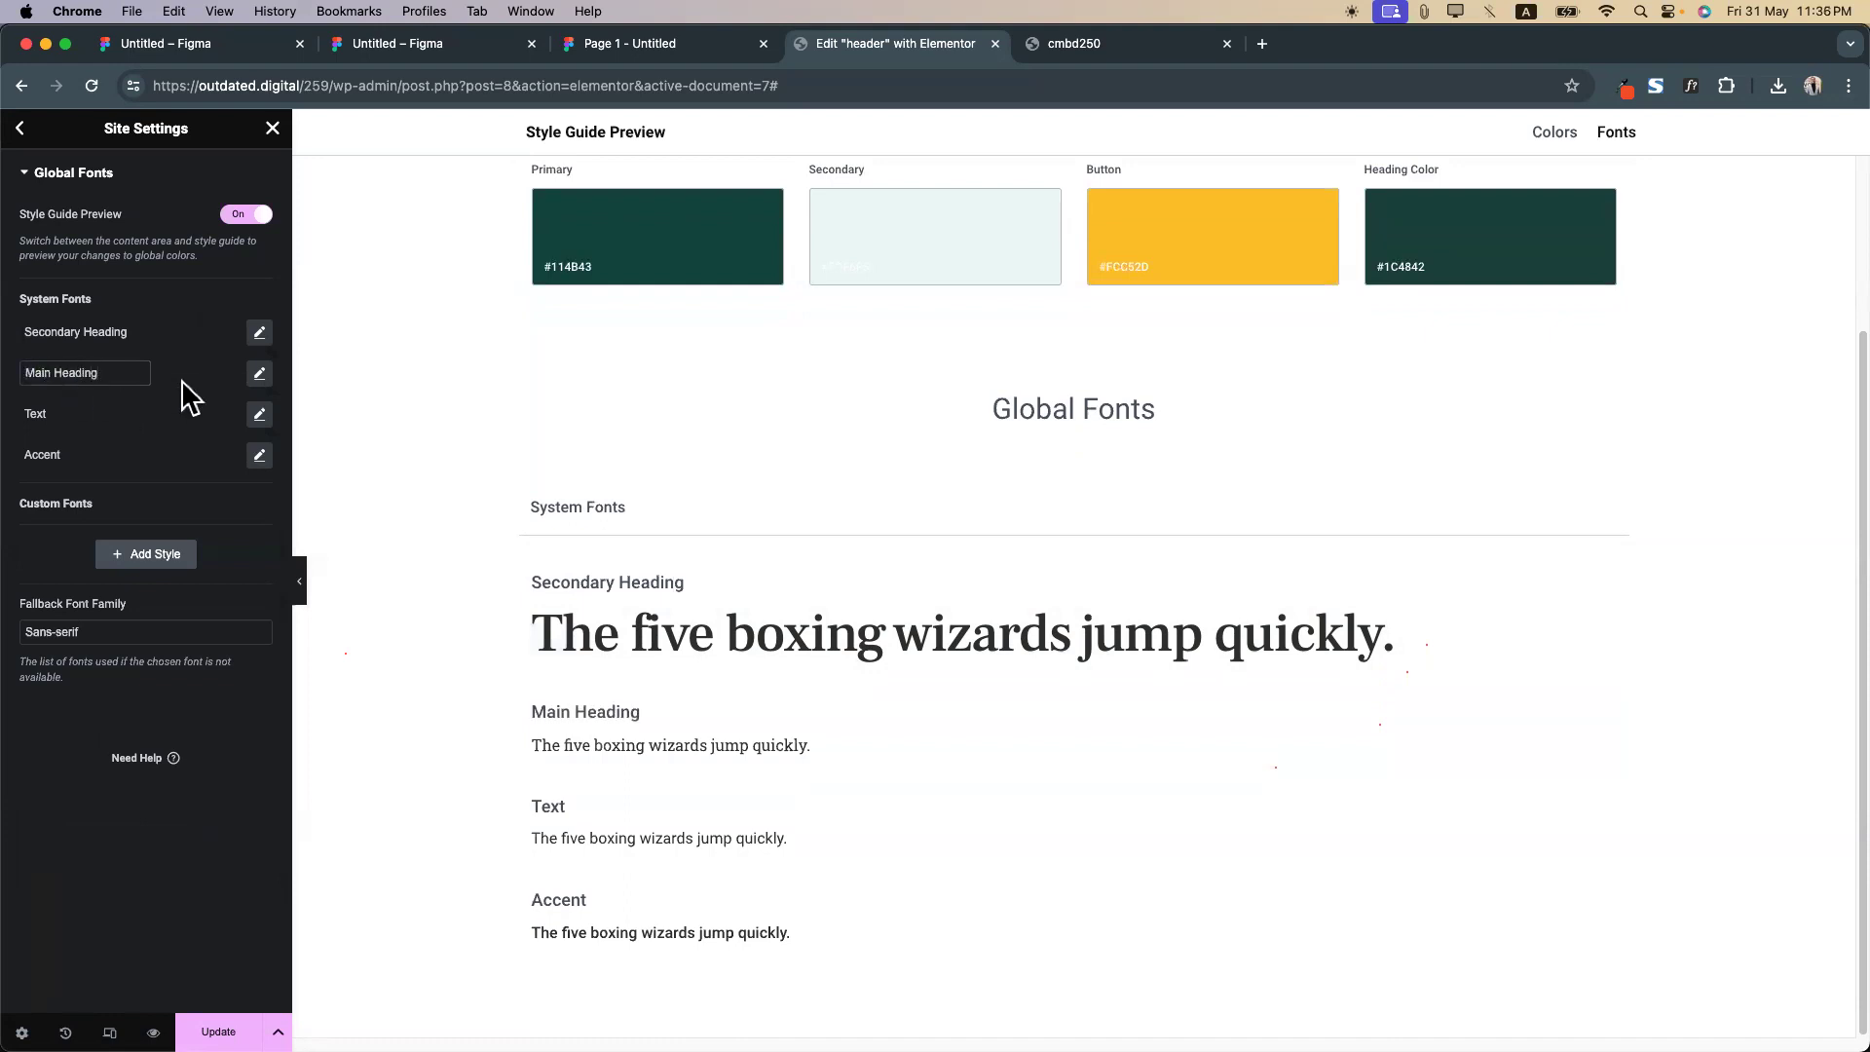
pyautogui.click(259, 373)
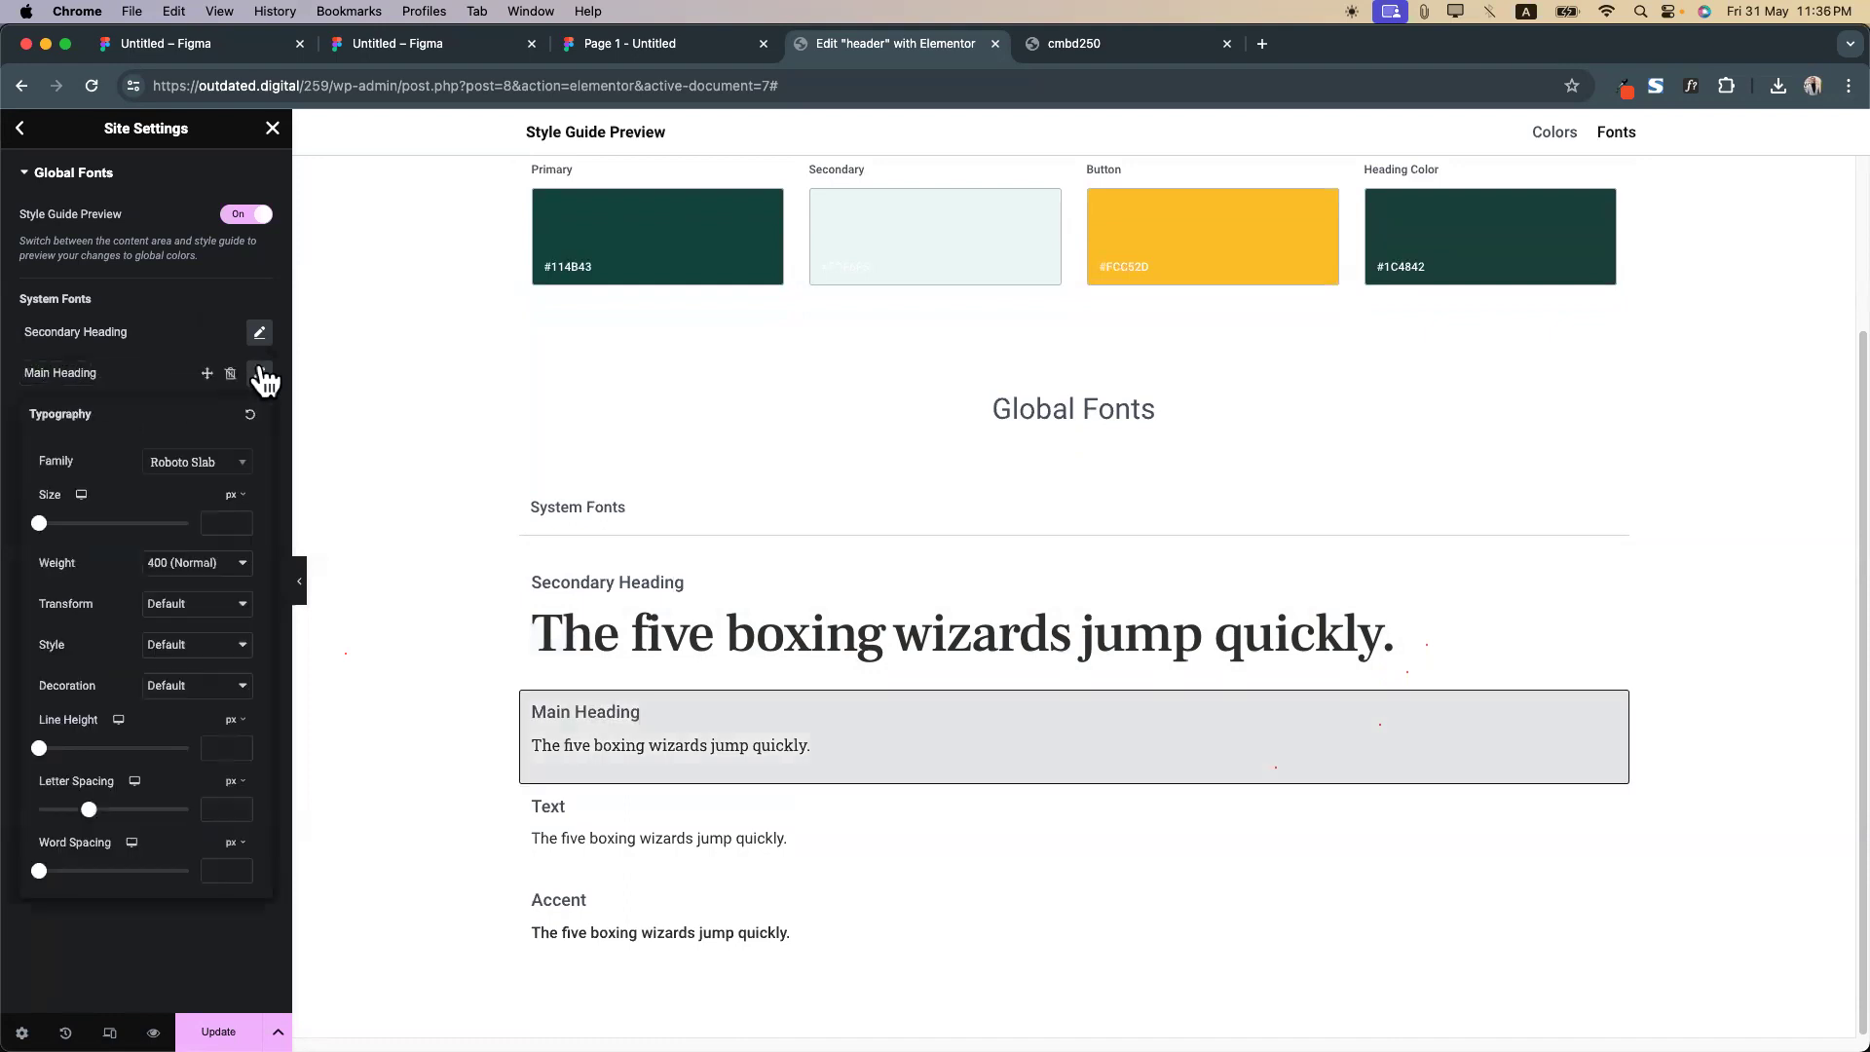
# Set Main Heading's family to Frank Ruhl Libre and check the hero heading in Figma.
pyautogui.click(219, 468)
pyautogui.write('frank')
pyautogui.click(209, 542)
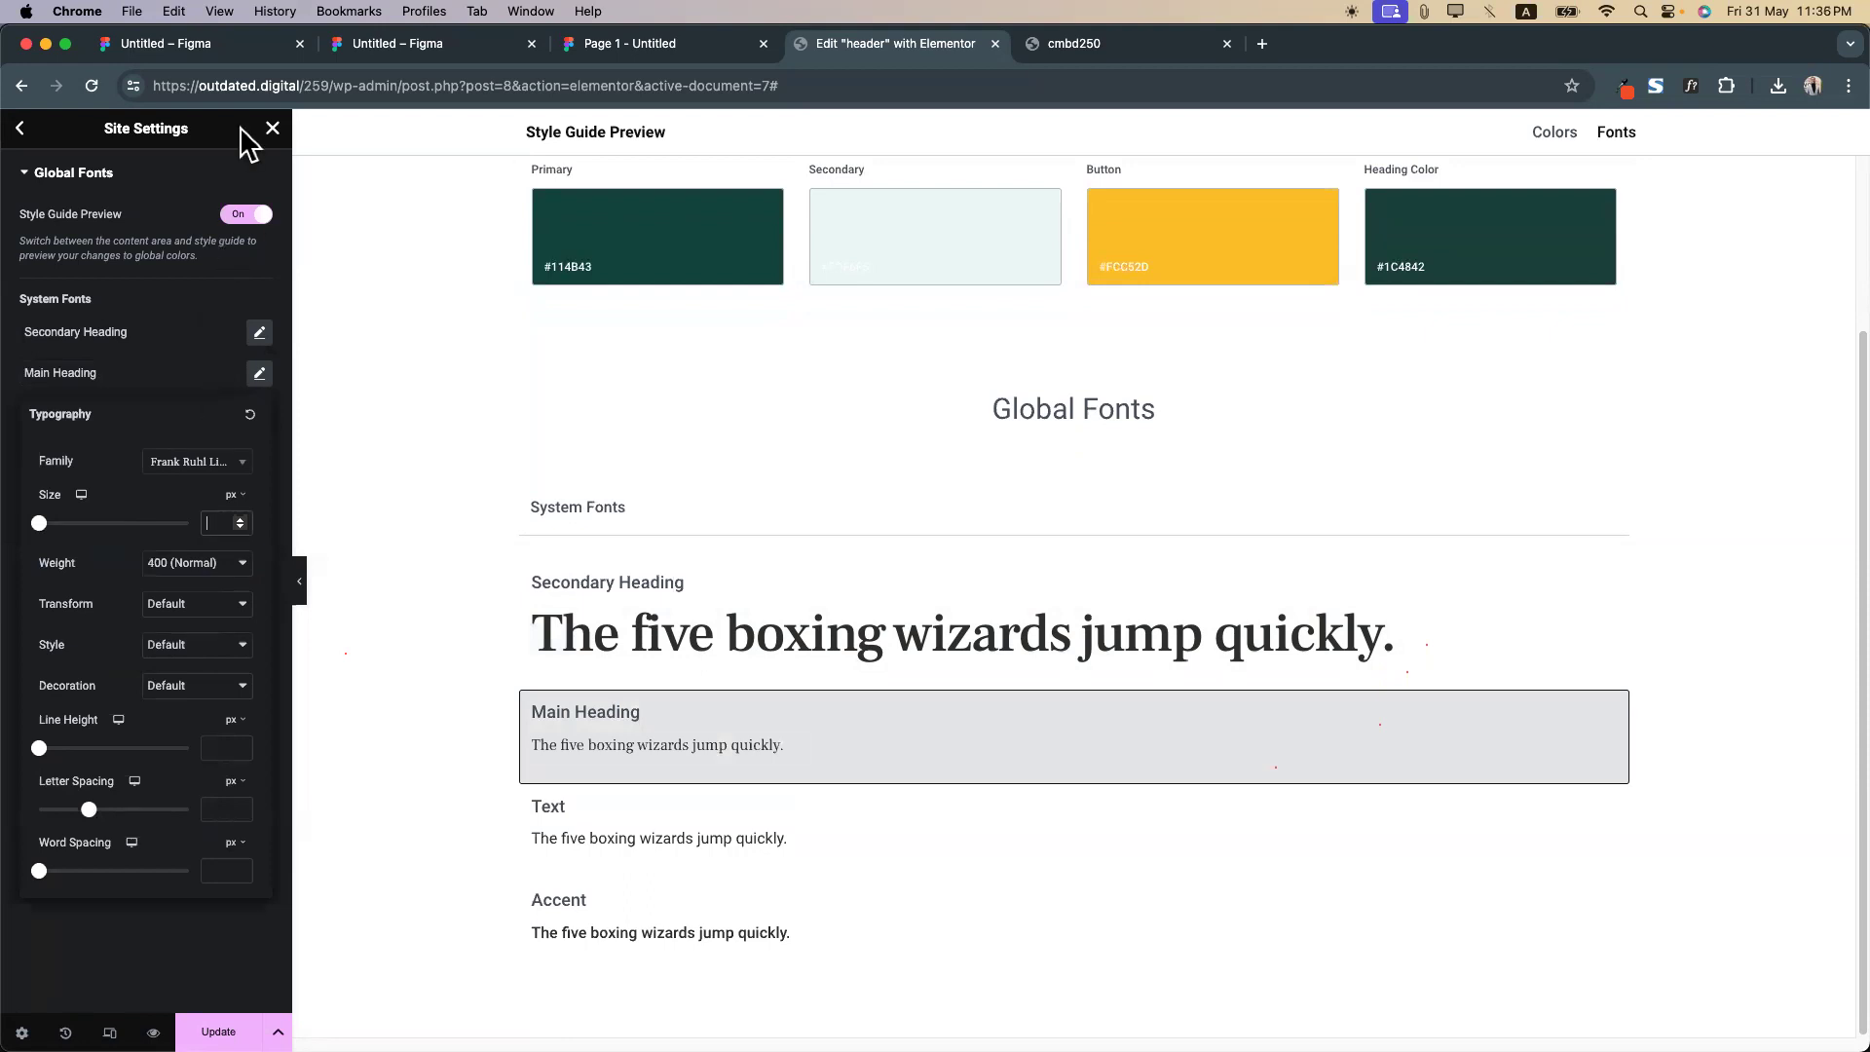
pyautogui.click(208, 47)
pyautogui.scroll(10, 695, 407)
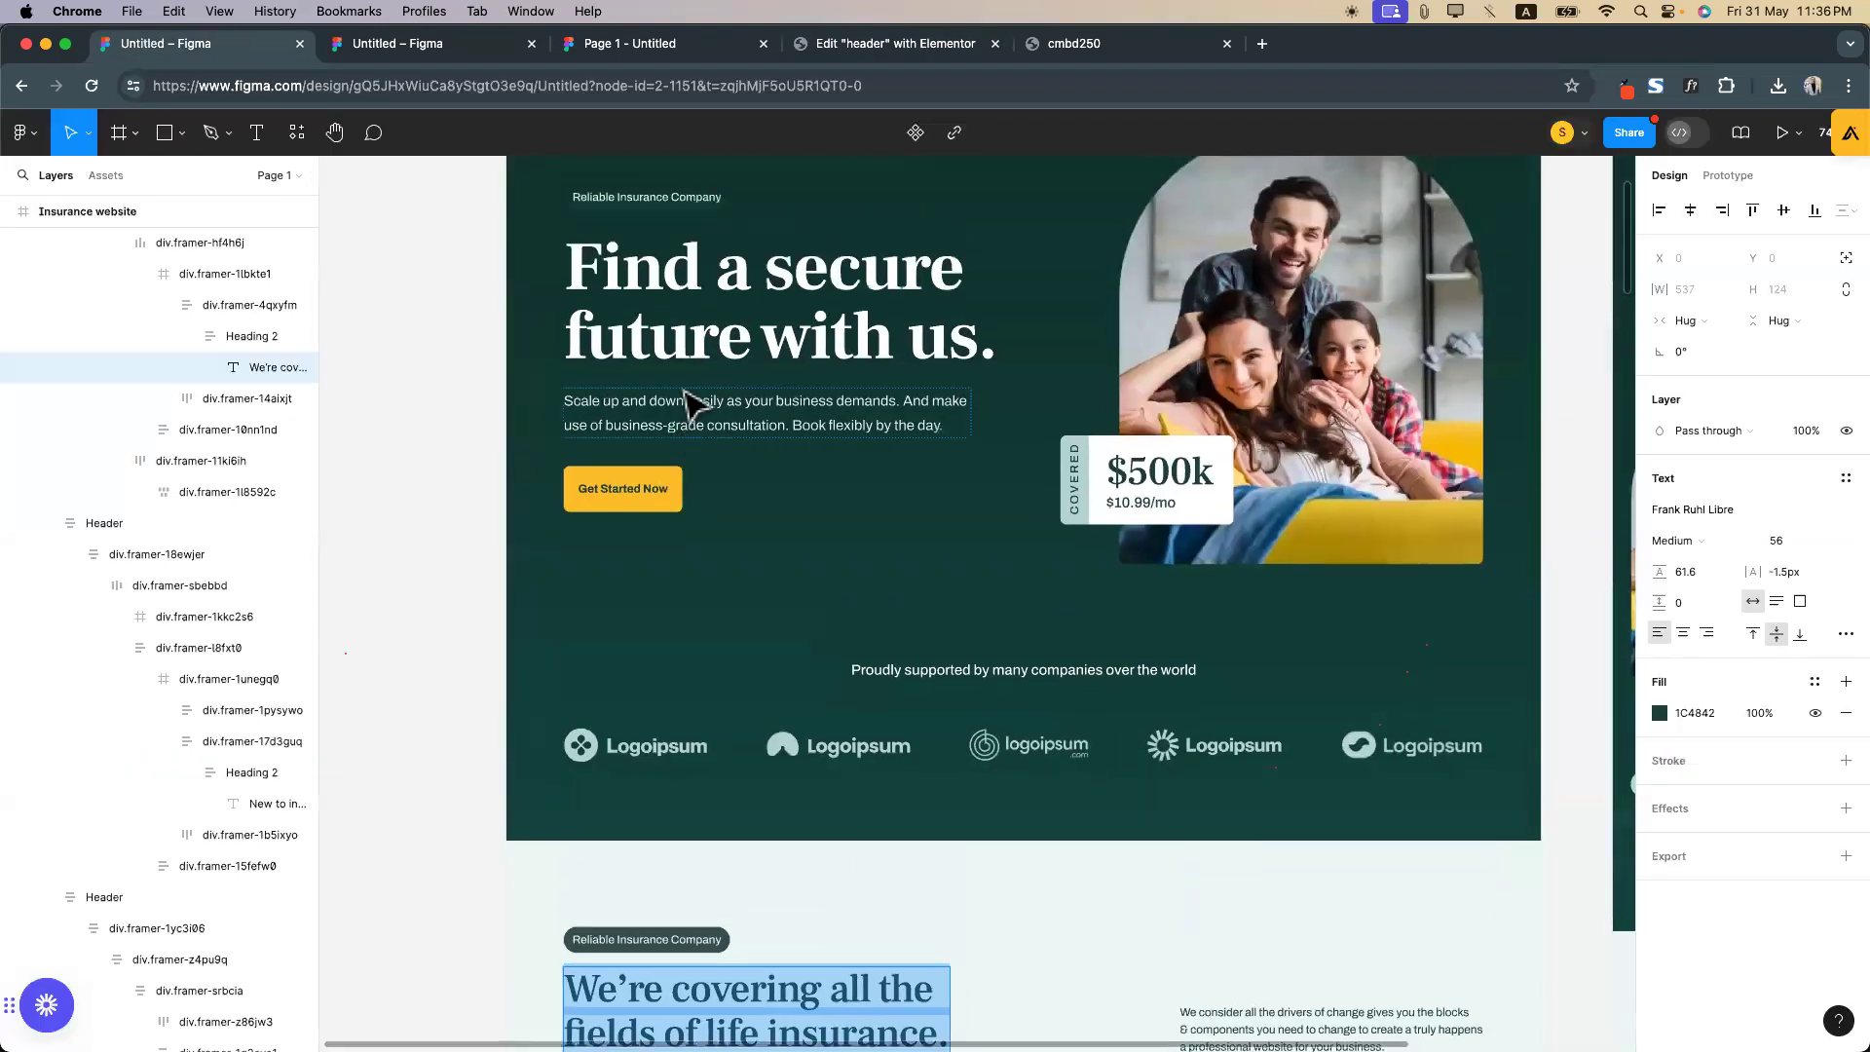
pyautogui.doubleClick(751, 409)
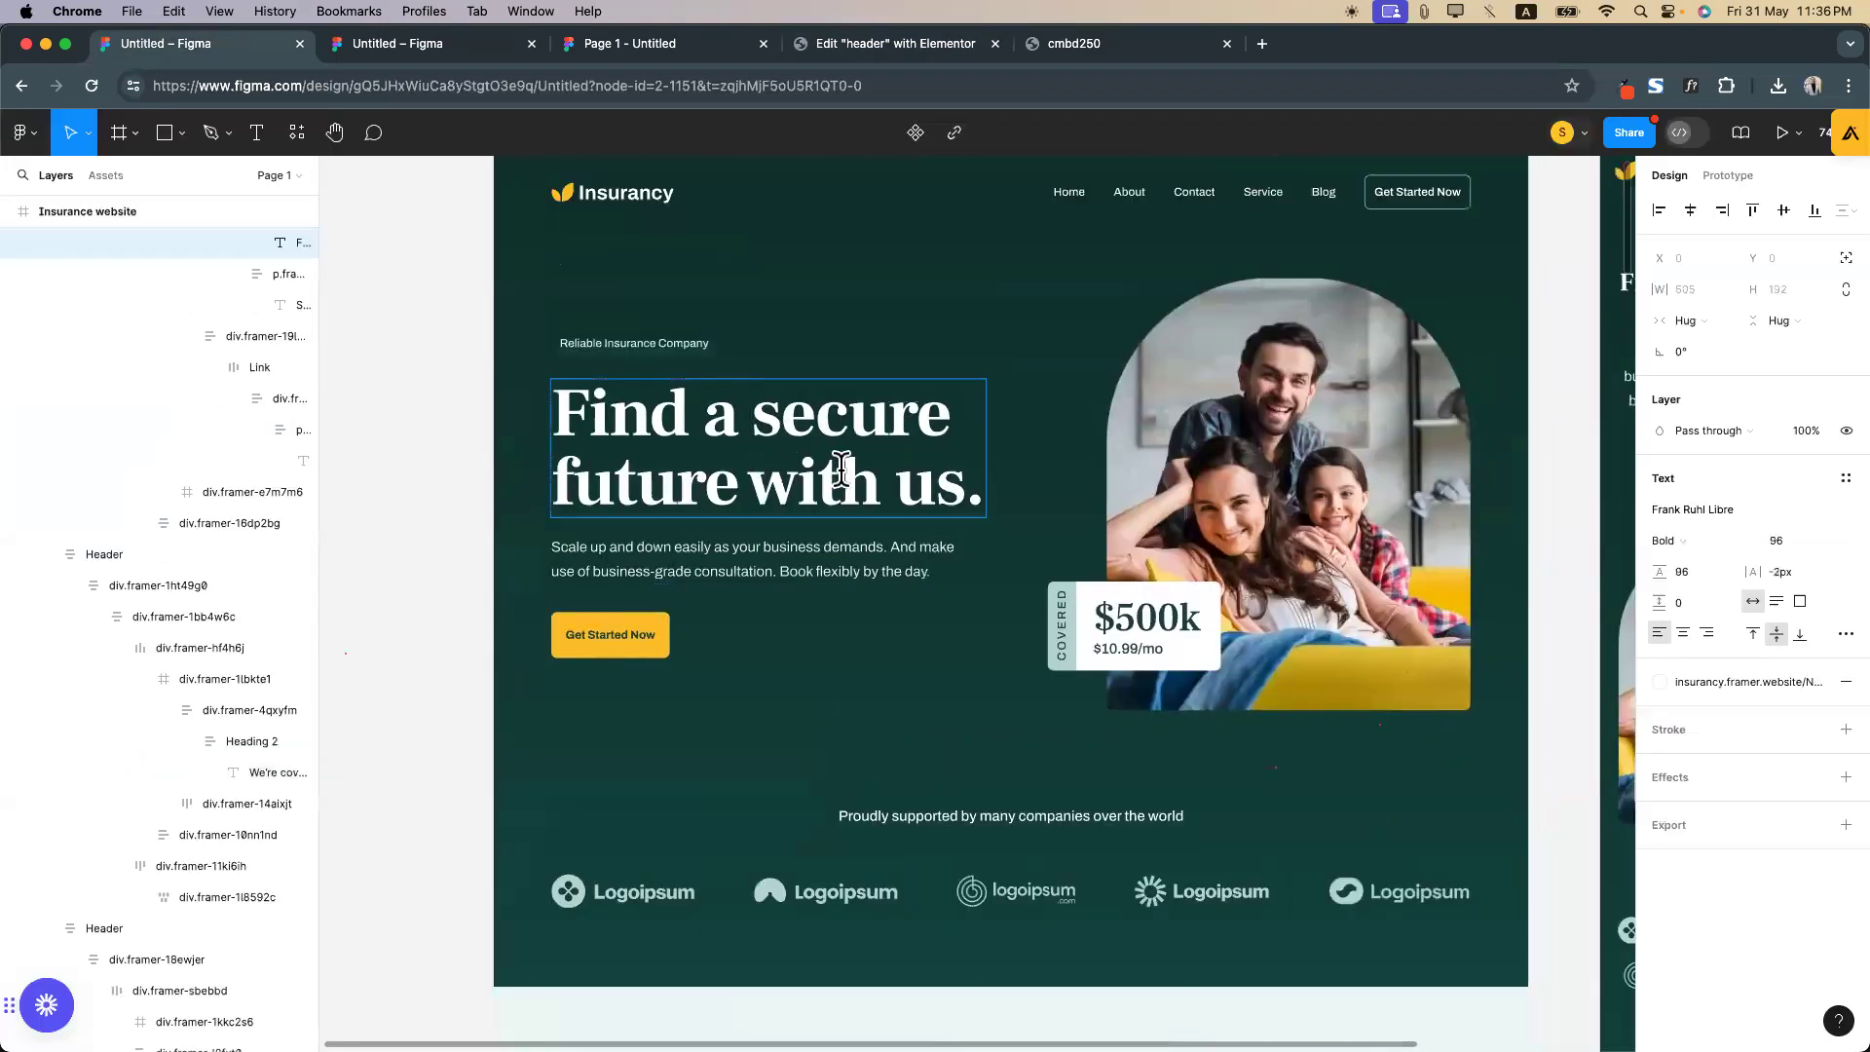
pyautogui.click(1815, 682)
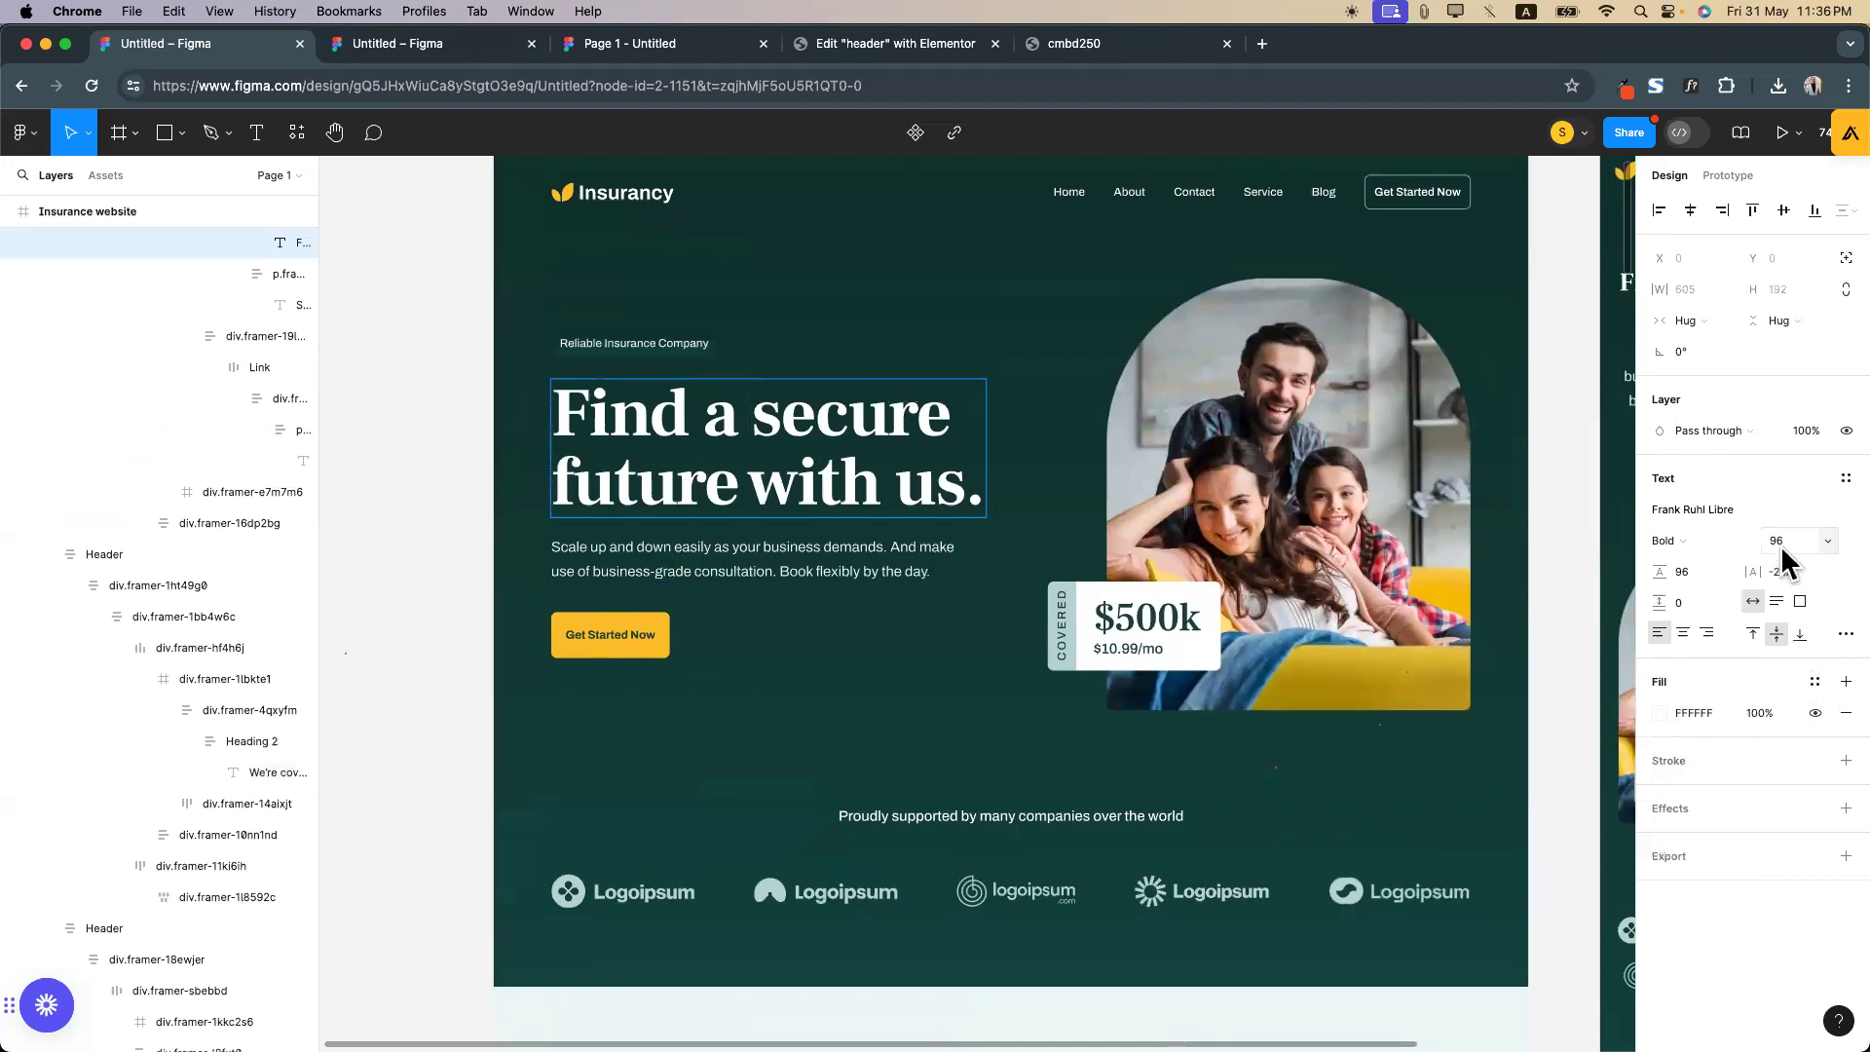
pyautogui.click(368, 49)
pyautogui.click(868, 43)
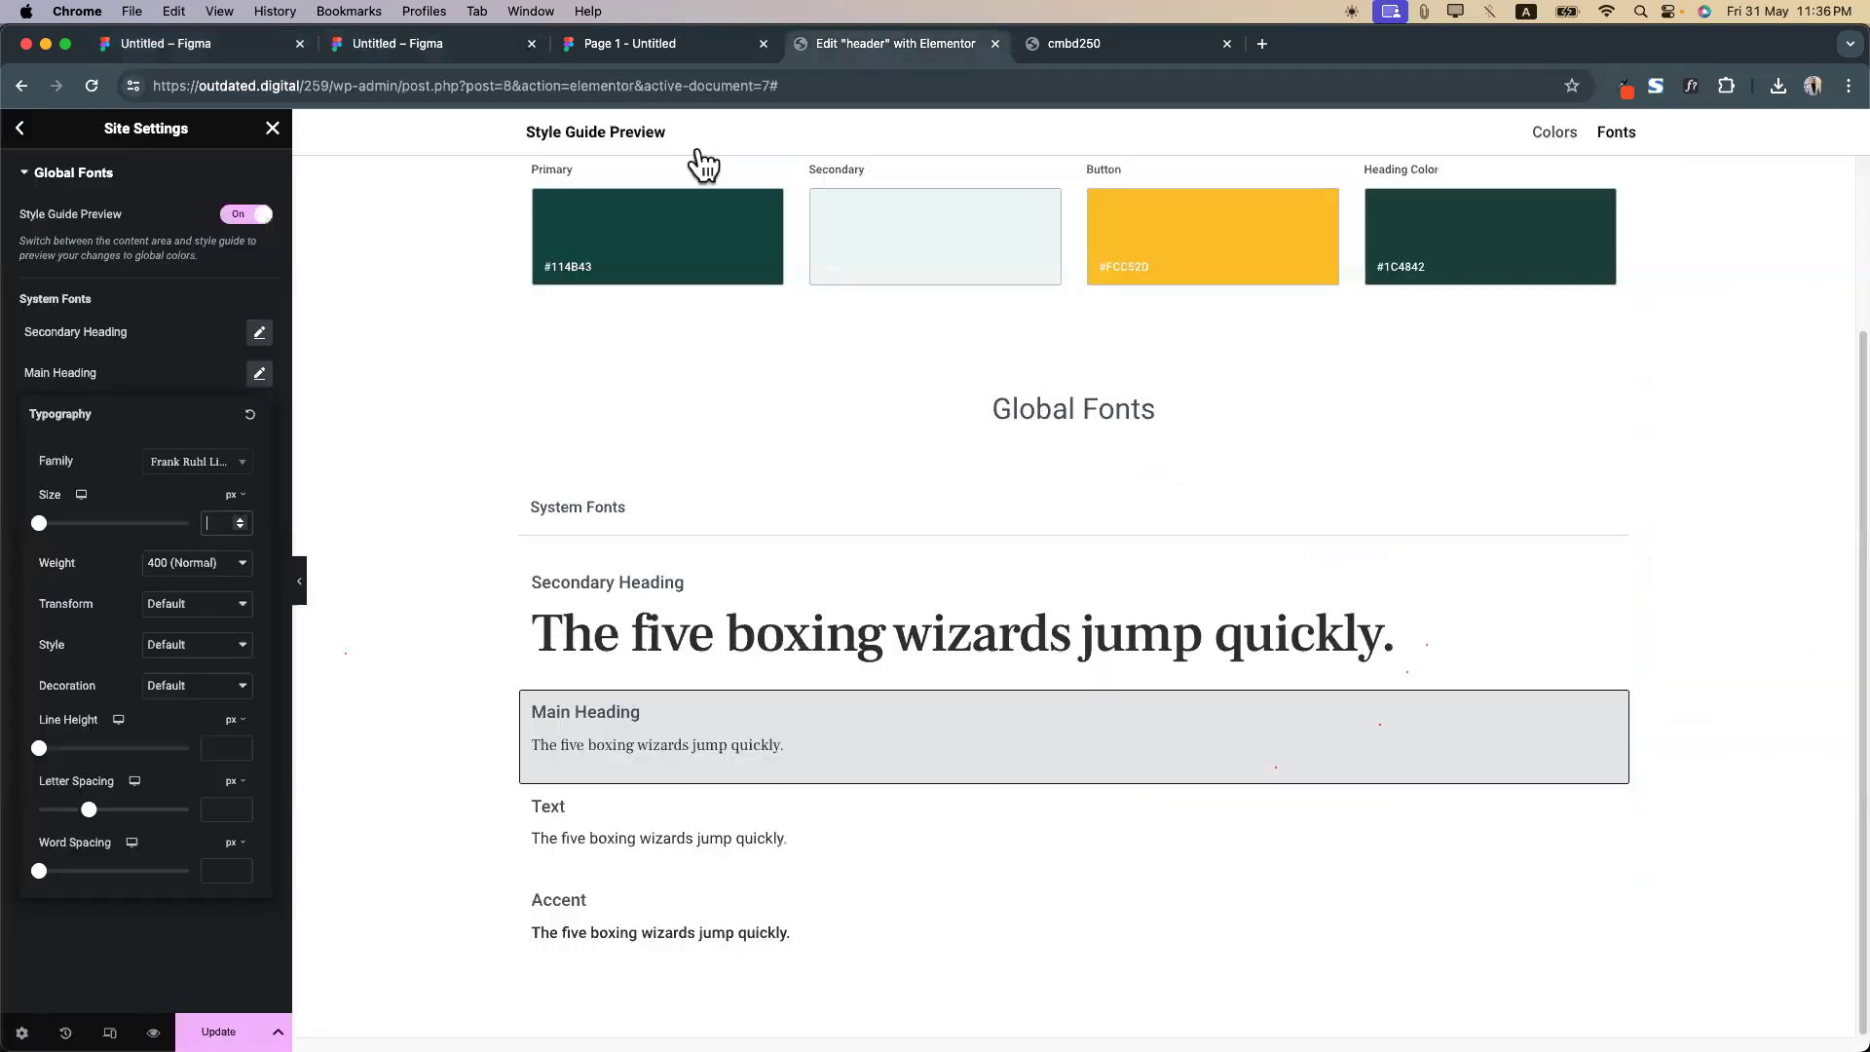
# Give Main Heading 96 px size, 96 line height and -2 letter spacing.
pyautogui.write('96')
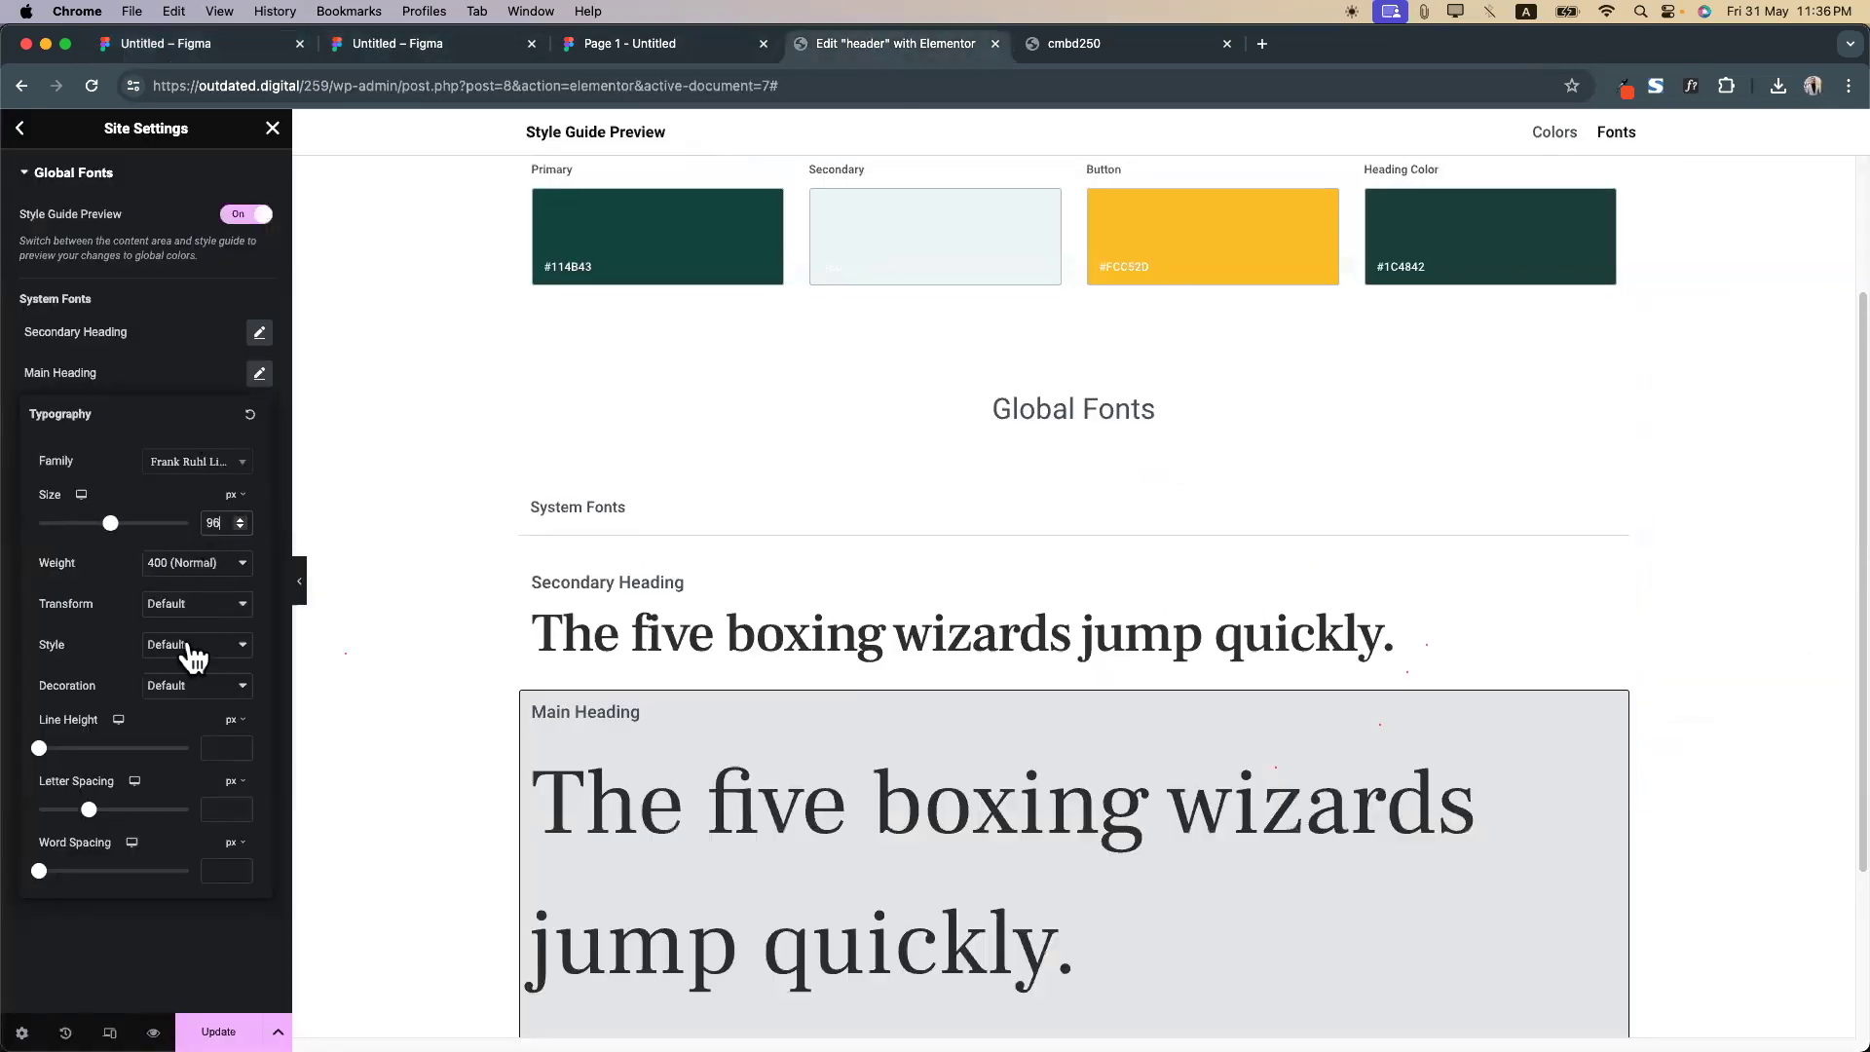
pyautogui.click(200, 564)
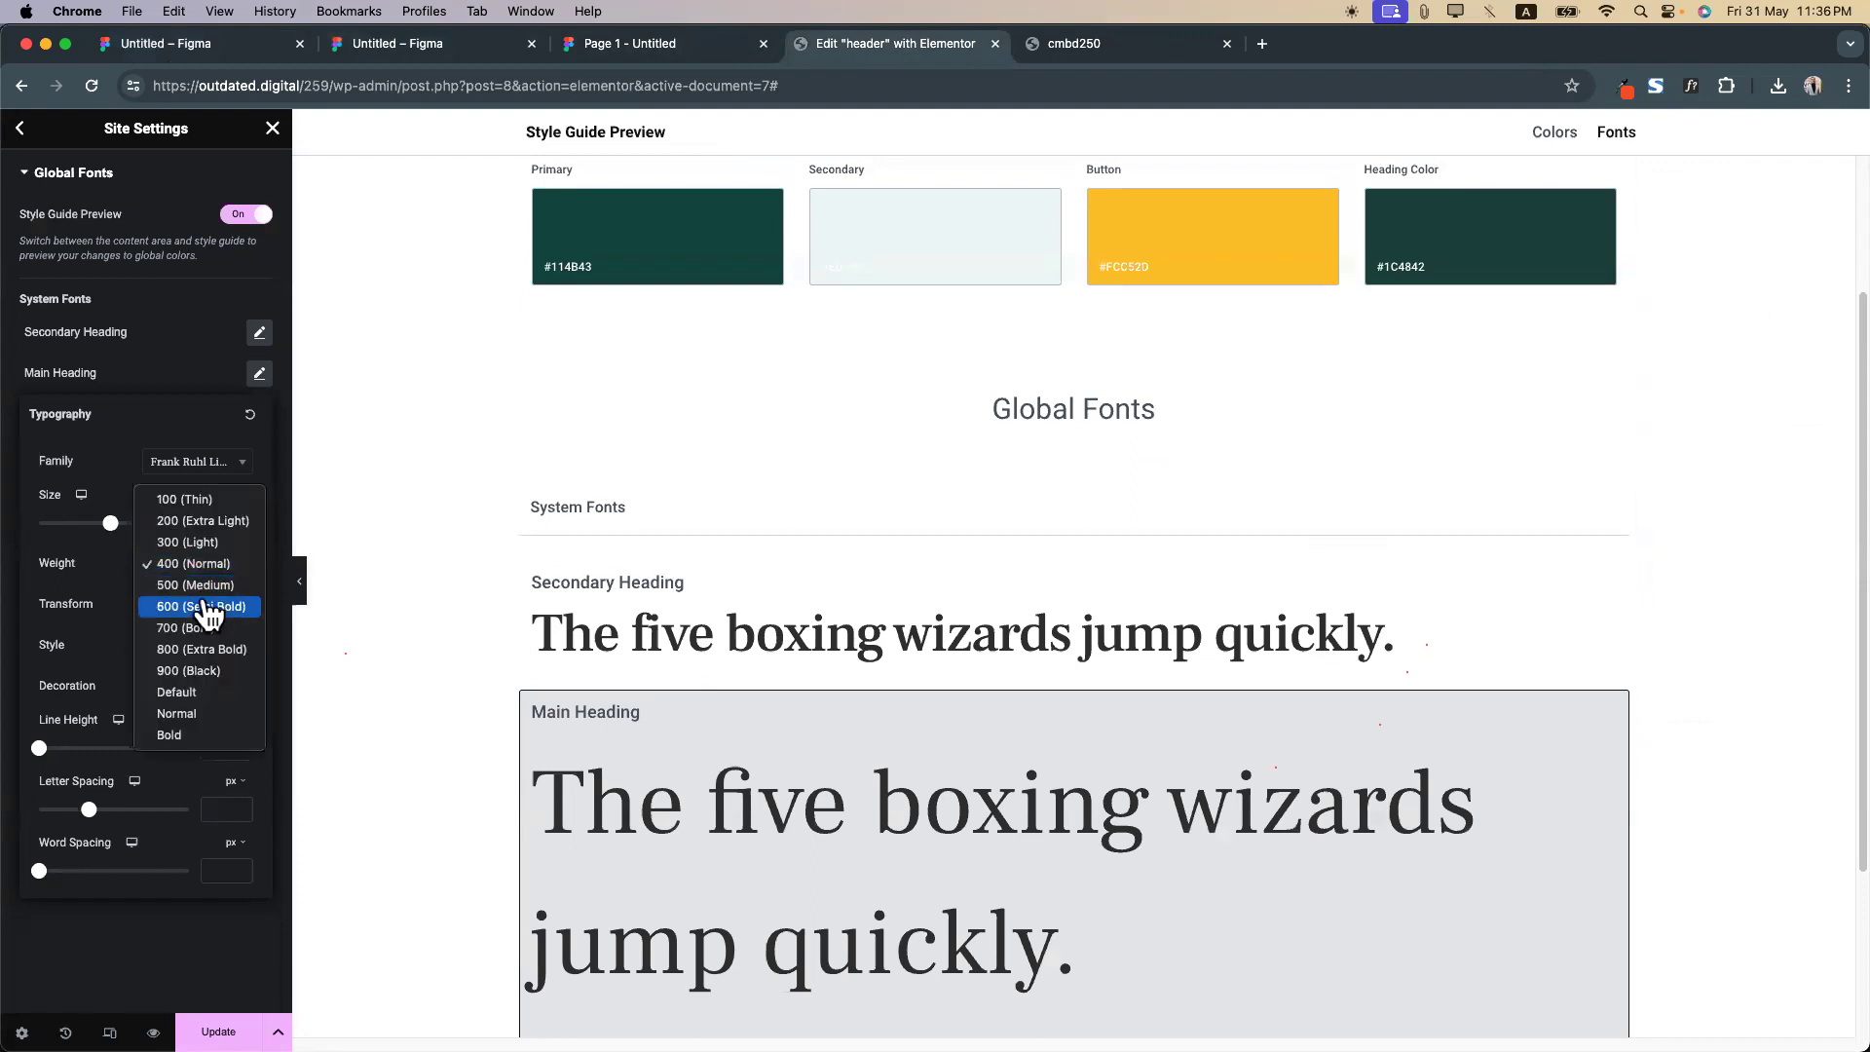
pyautogui.click(201, 607)
pyautogui.click(222, 742)
pyautogui.write('96')
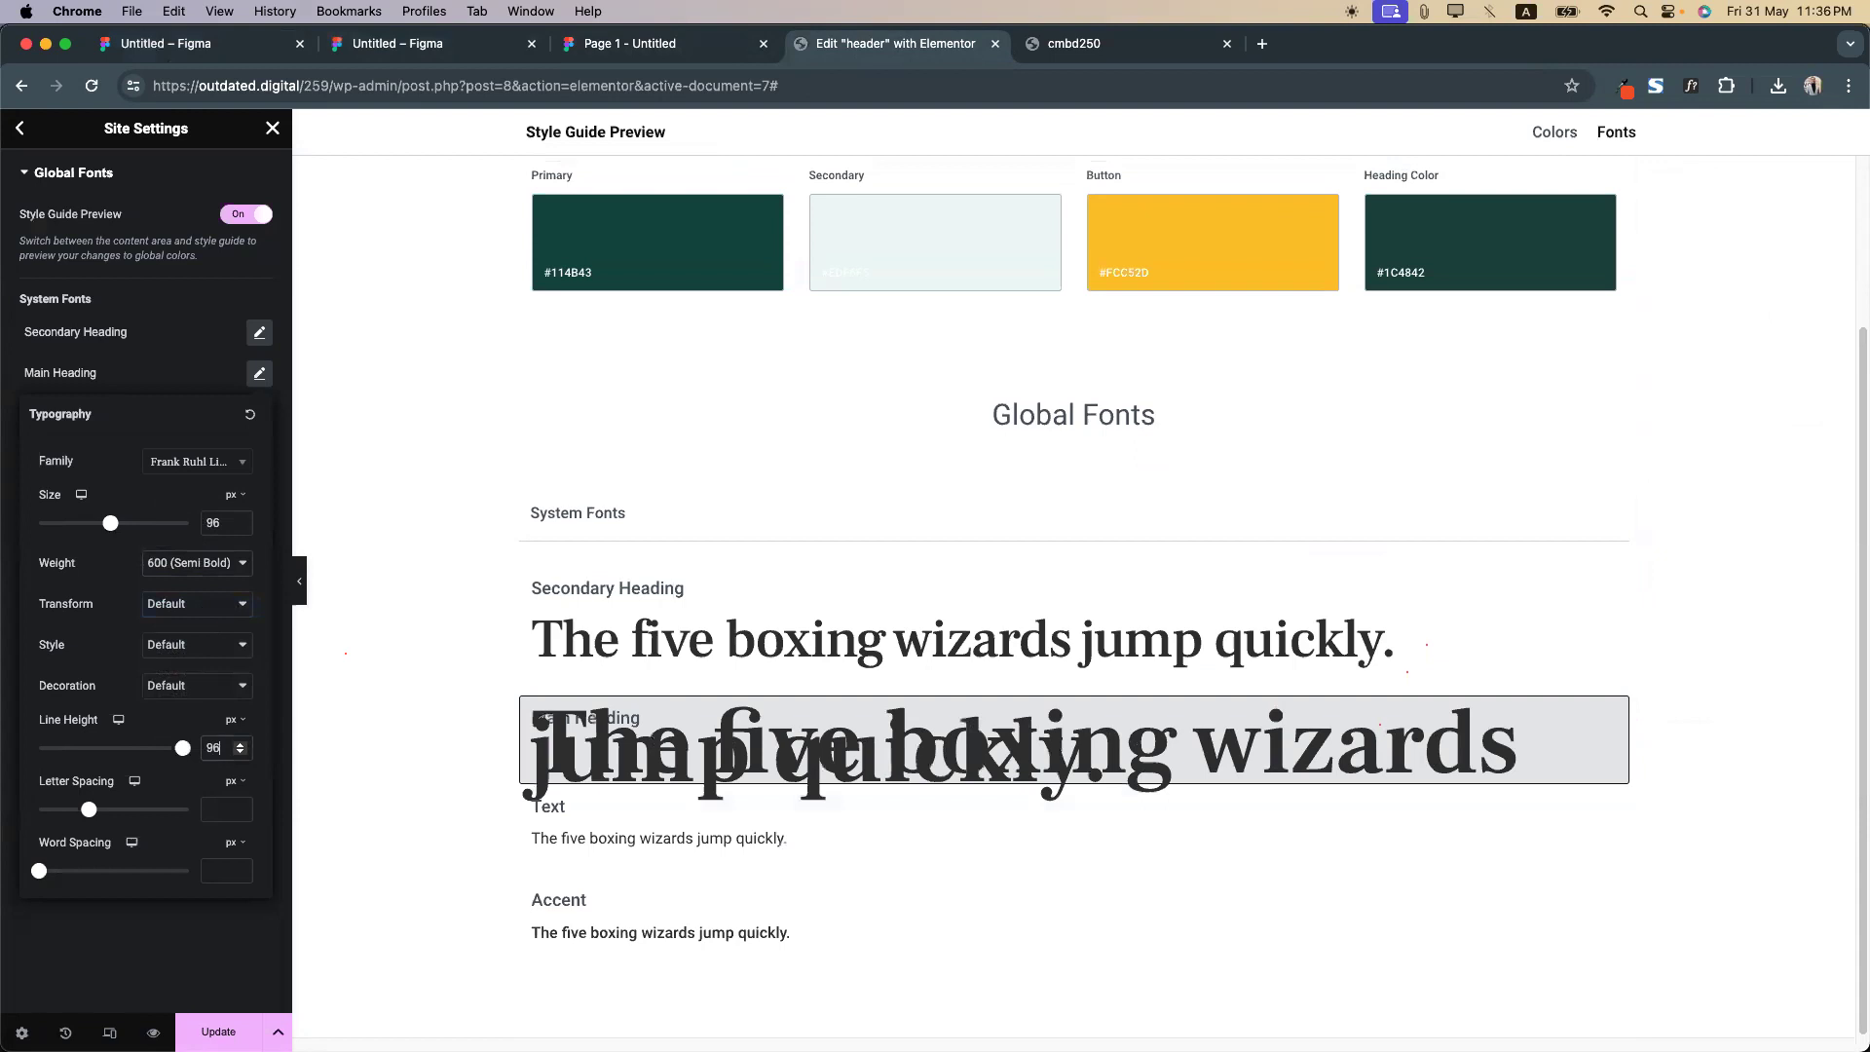
pyautogui.click(220, 810)
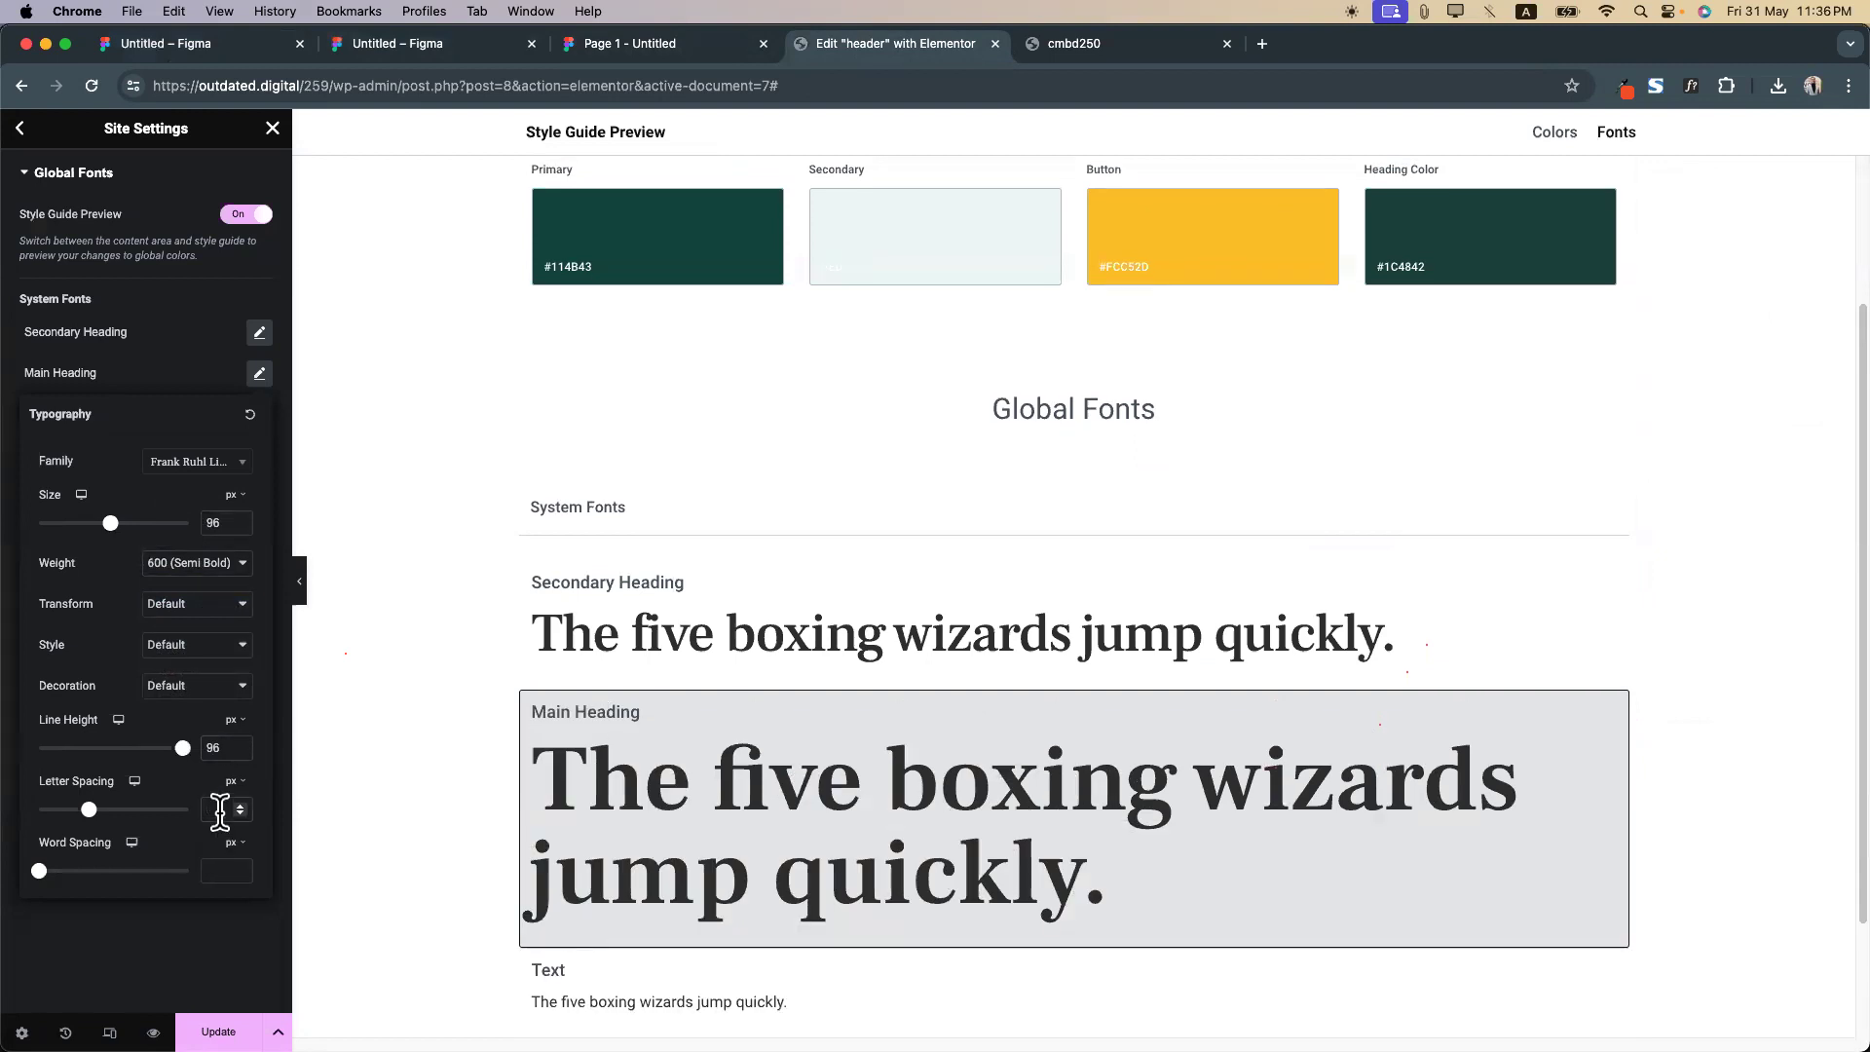
# After comparing with Figma, change Main Heading's weight to 700 (Bold) and close its settings.
pyautogui.click(189, 56)
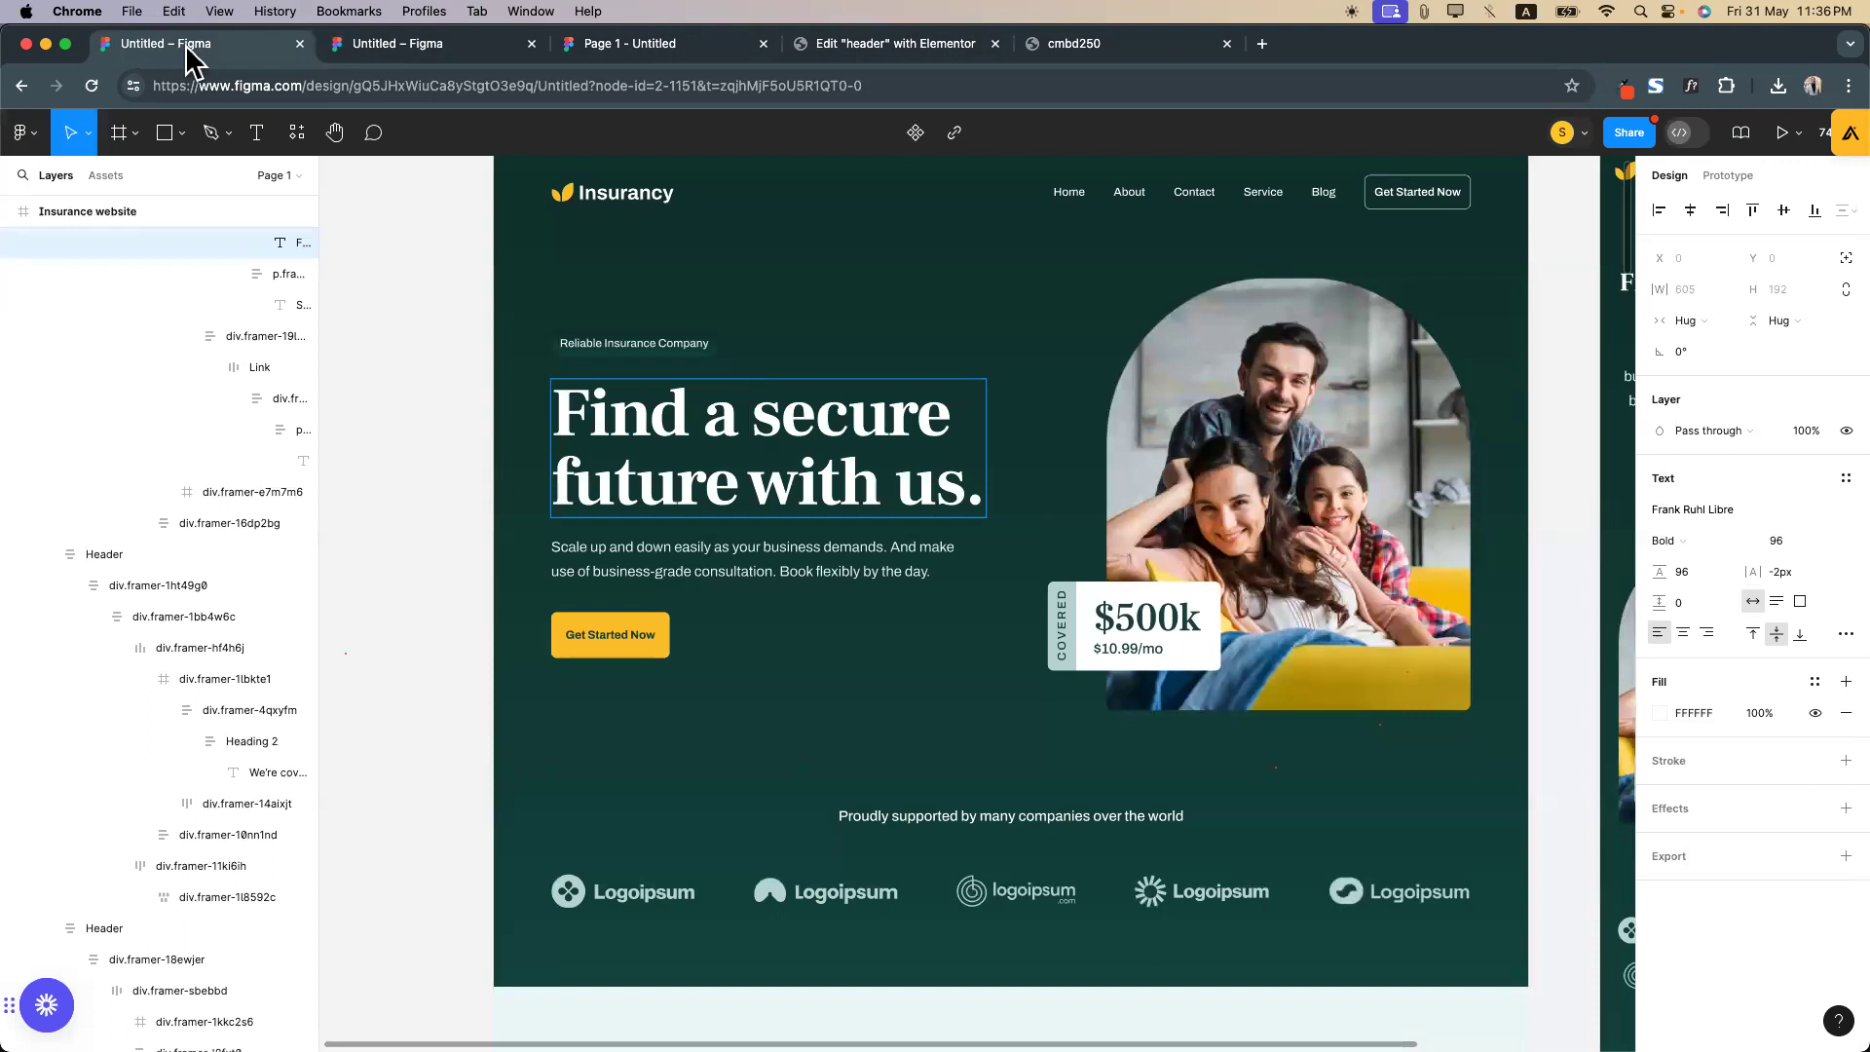
pyautogui.click(394, 49)
pyautogui.click(833, 60)
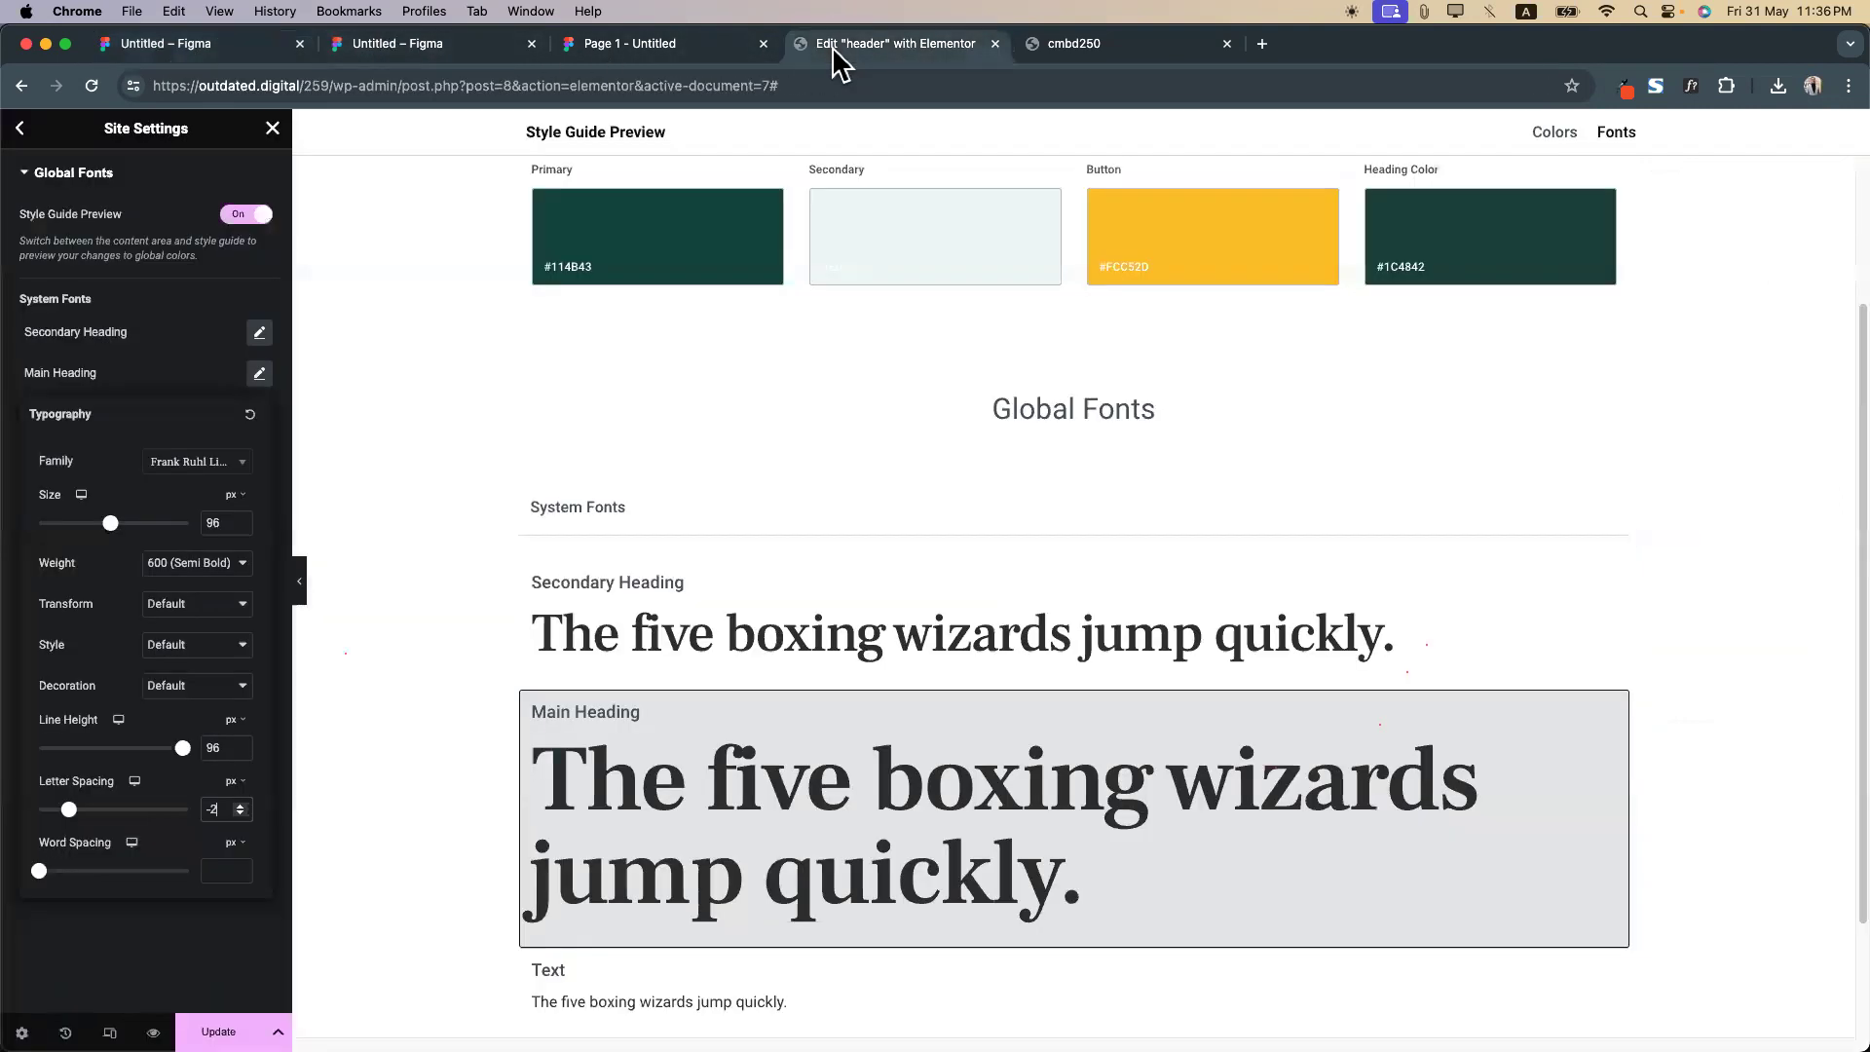
pyautogui.click(195, 564)
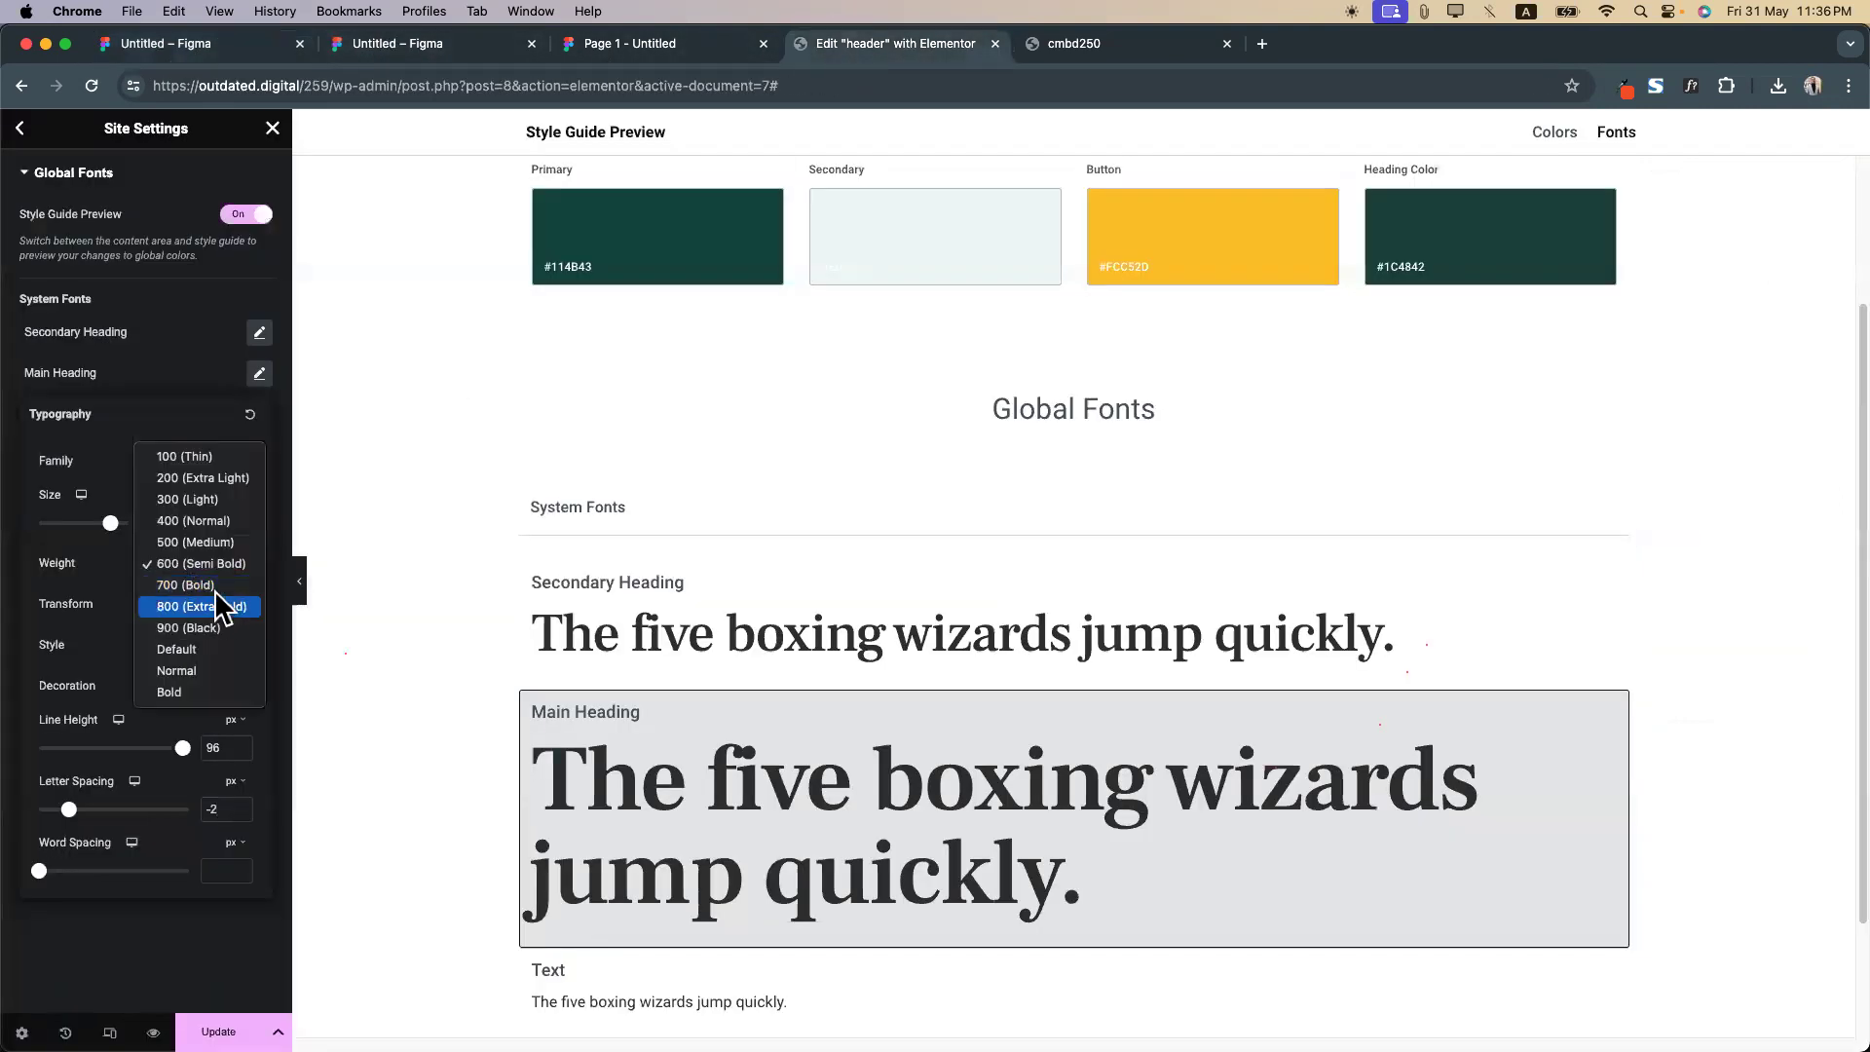
pyautogui.click(215, 586)
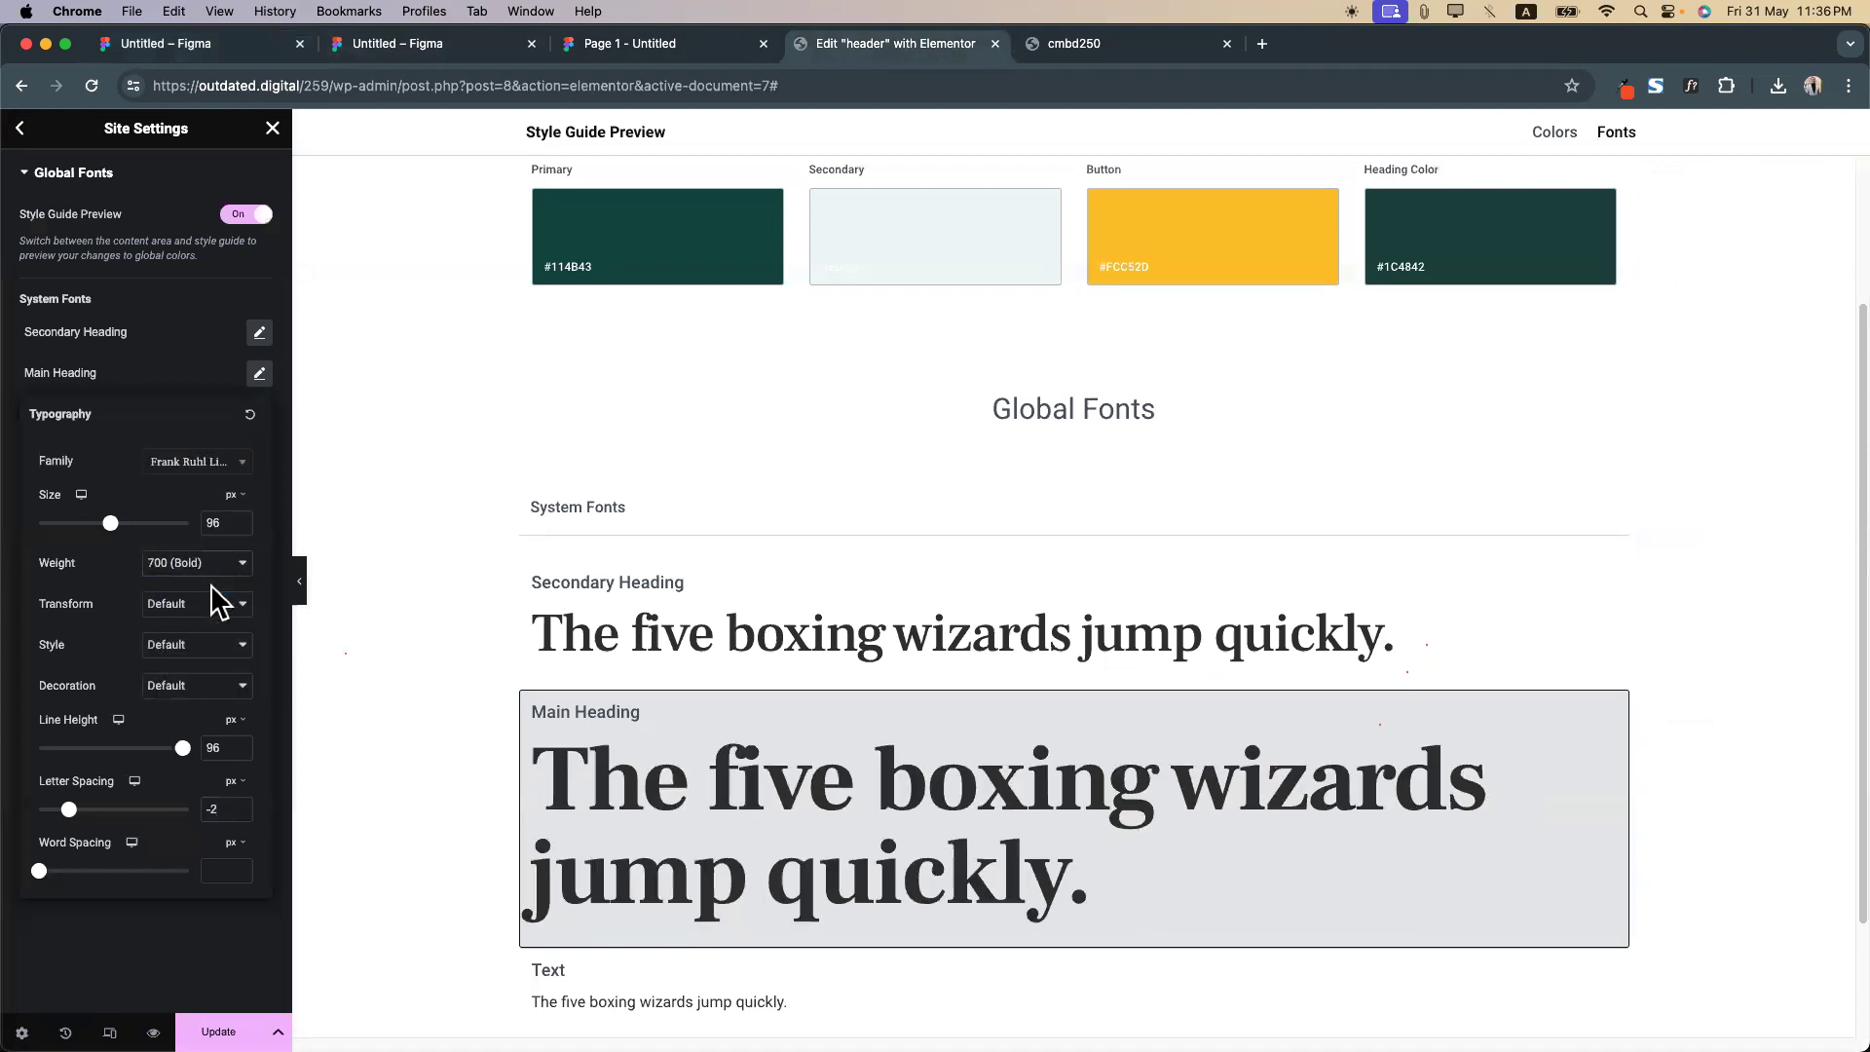
pyautogui.click(192, 400)
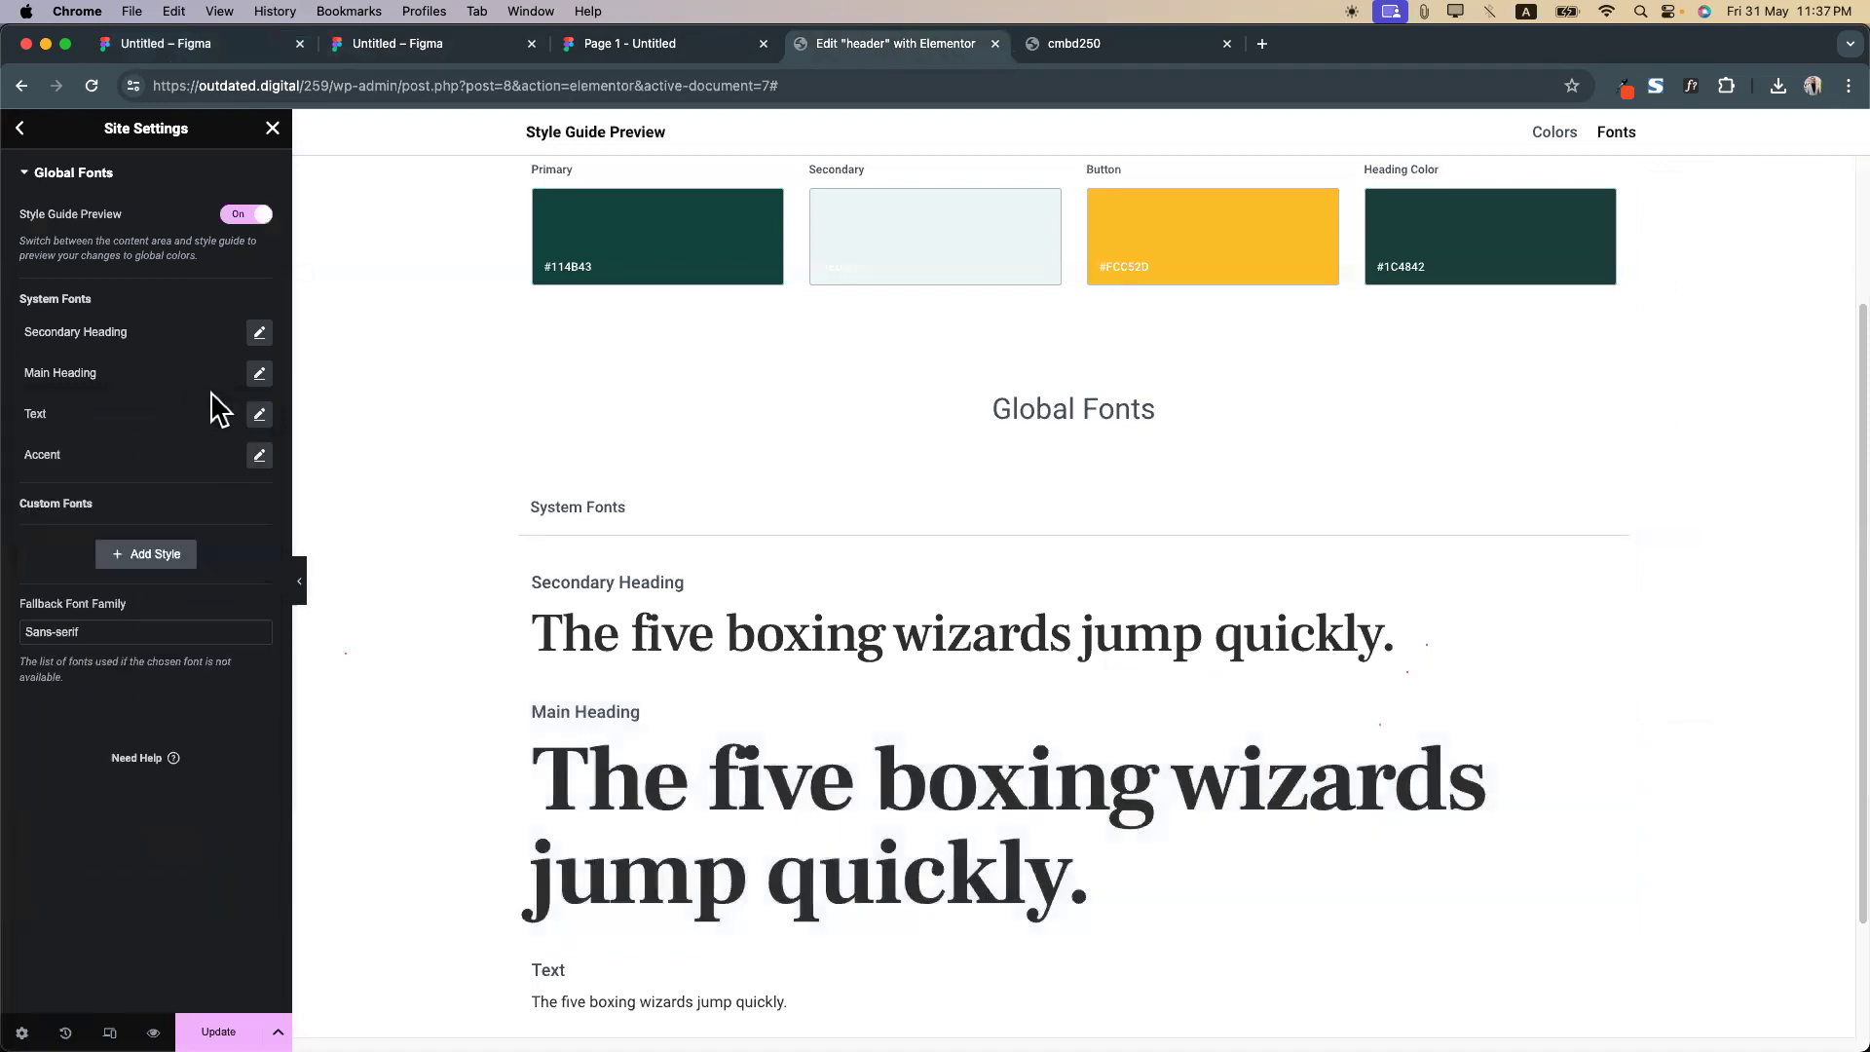
# Read the 'Scale up…' paragraph's font in Figma: Archivo Regular, 20 px, 34 line height.
pyautogui.click(453, 43)
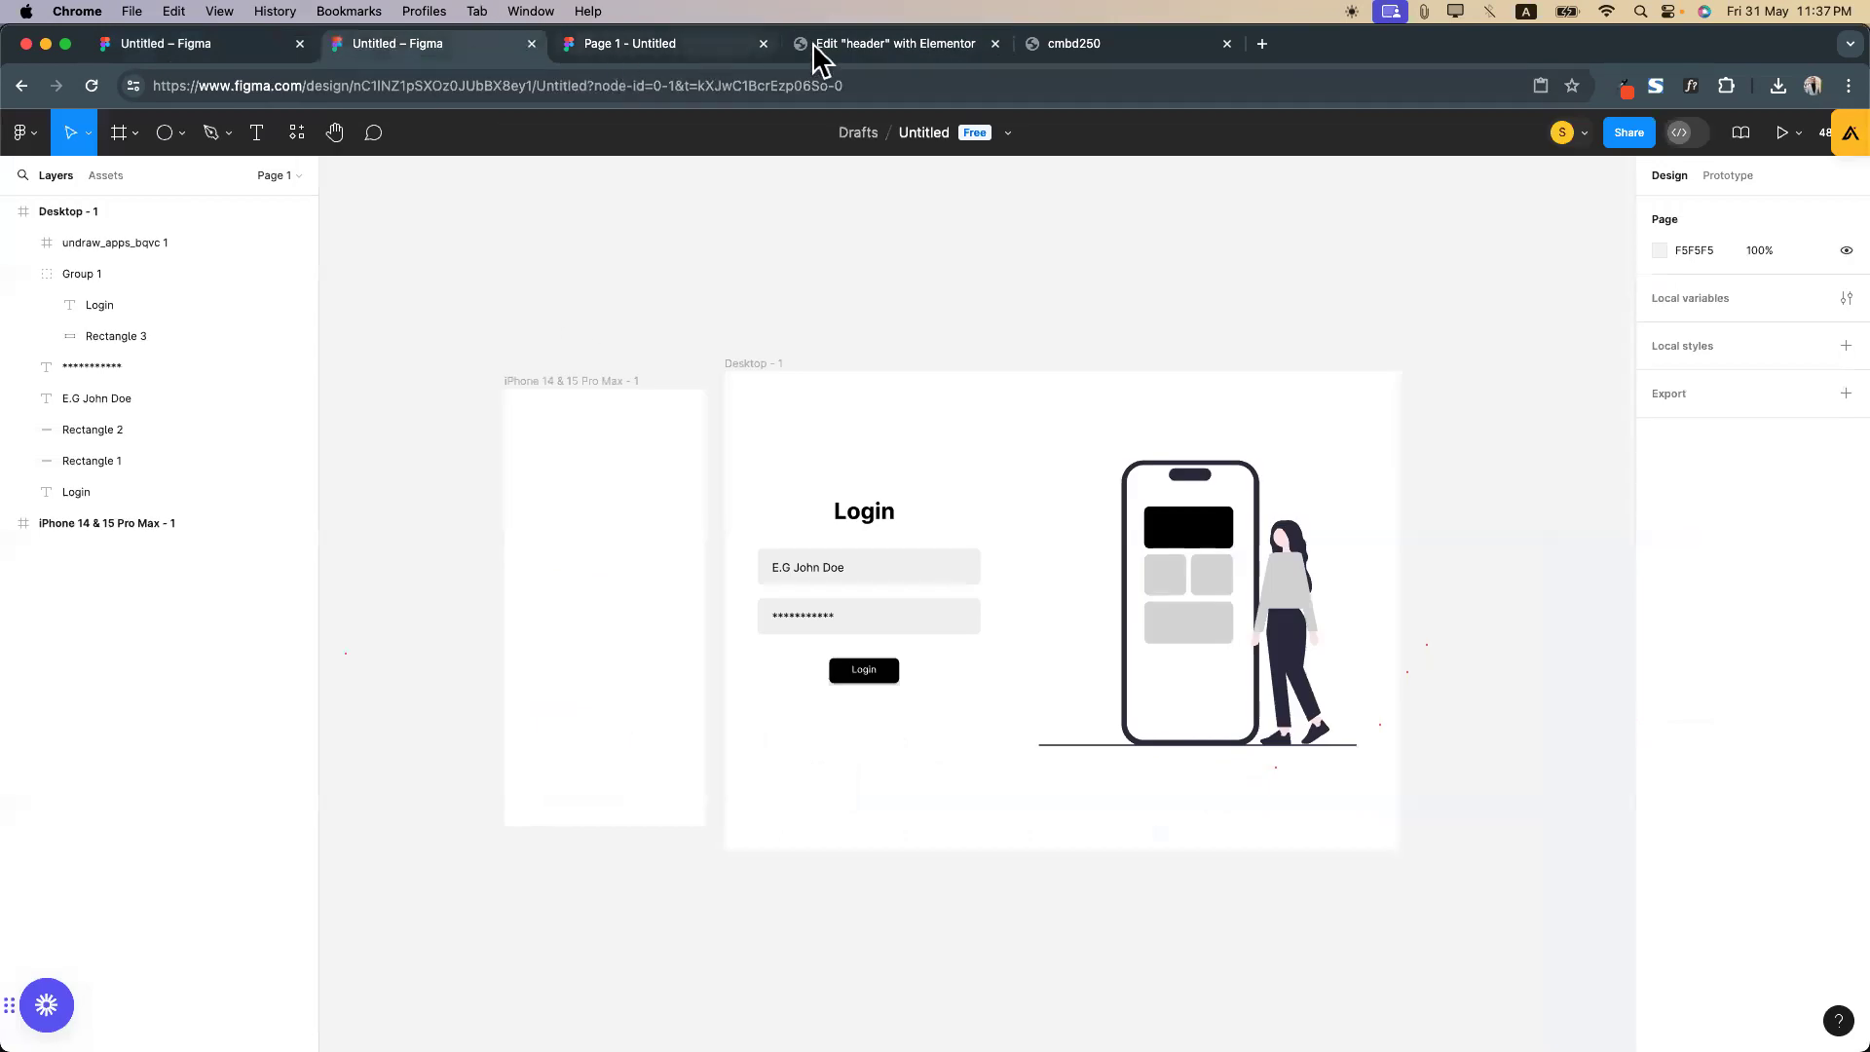
pyautogui.click(827, 44)
pyautogui.click(207, 42)
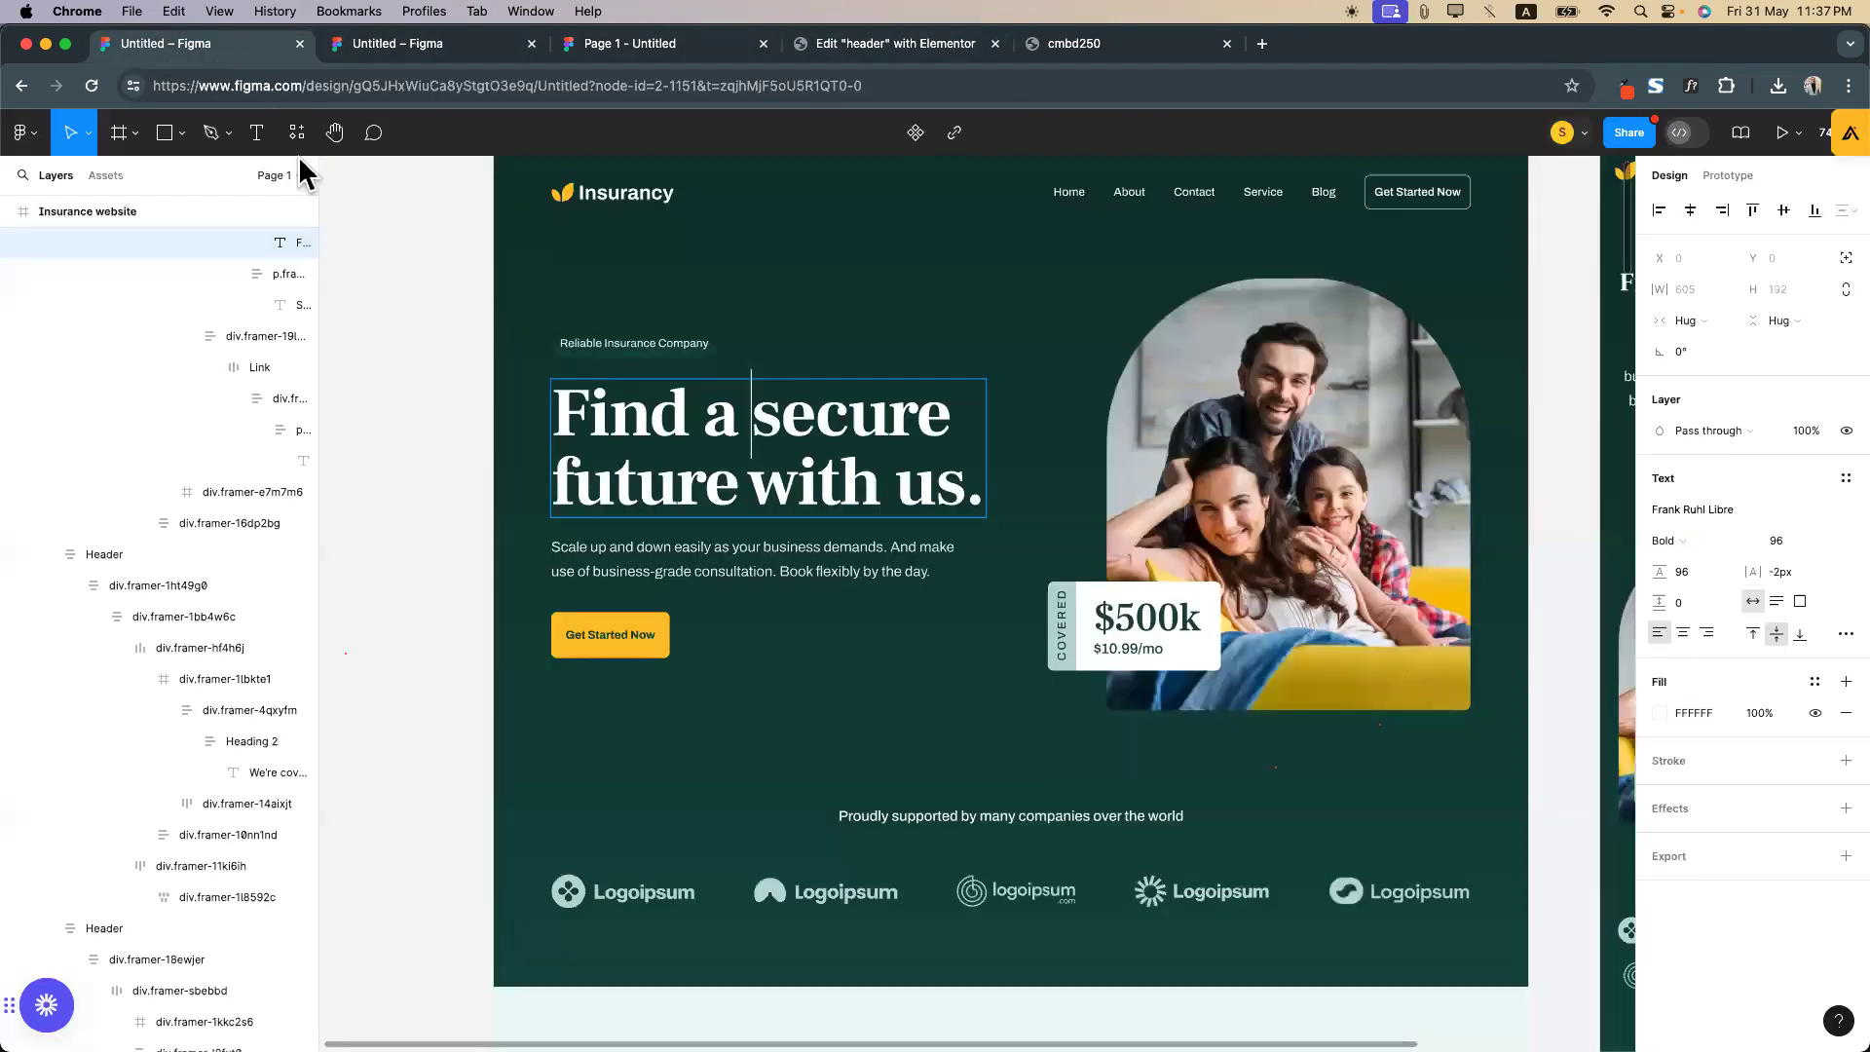
pyautogui.click(729, 575)
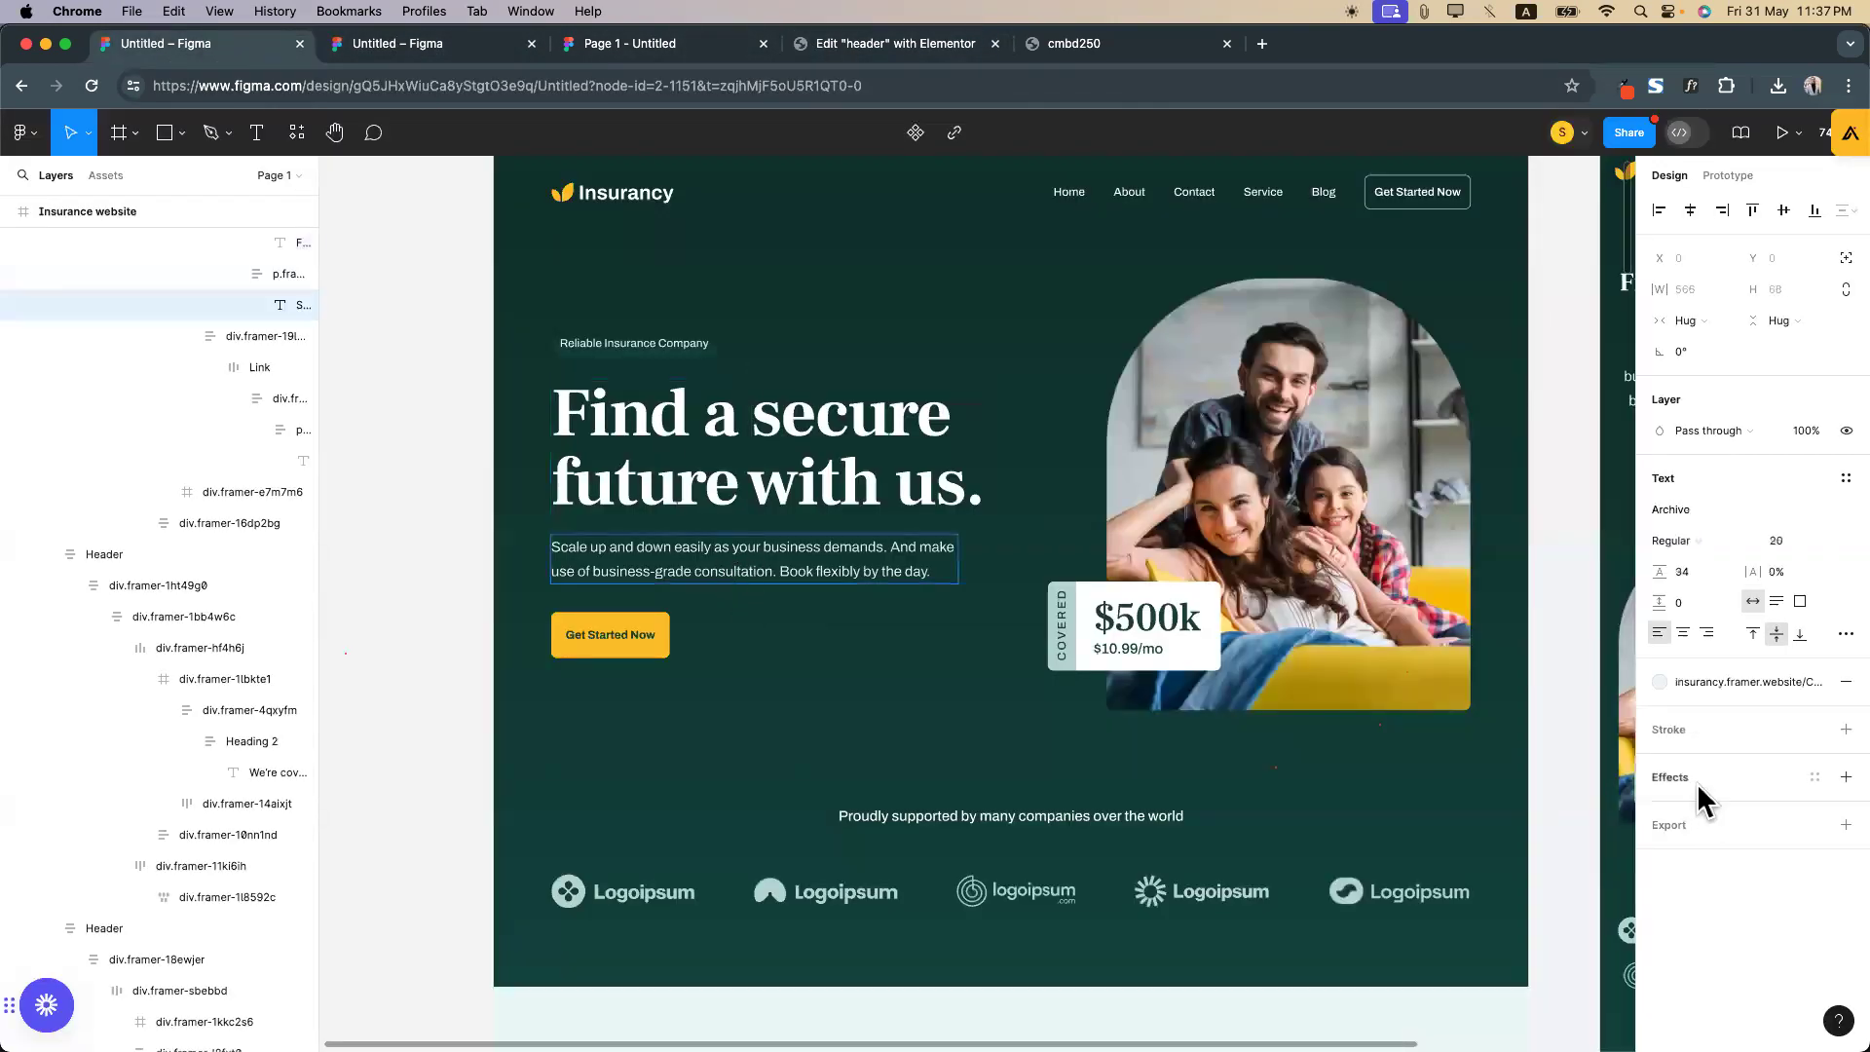
pyautogui.click(1814, 686)
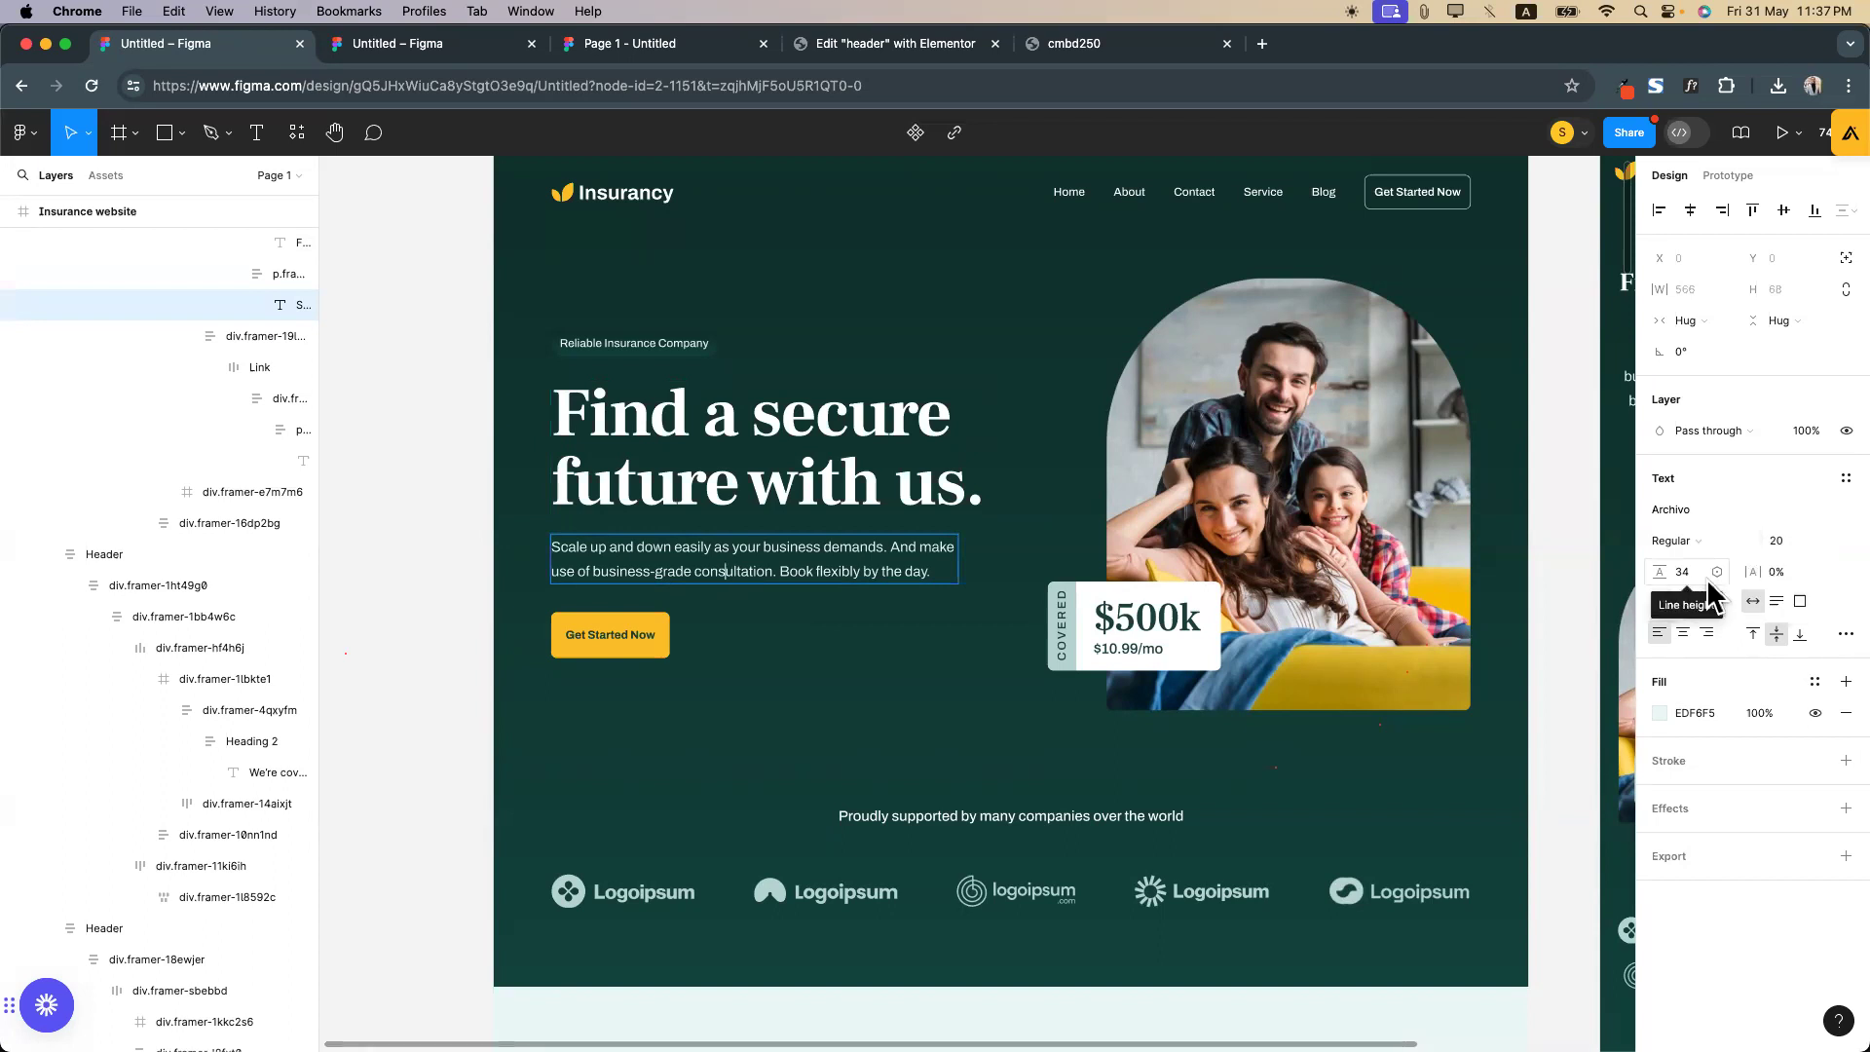
pyautogui.click(428, 49)
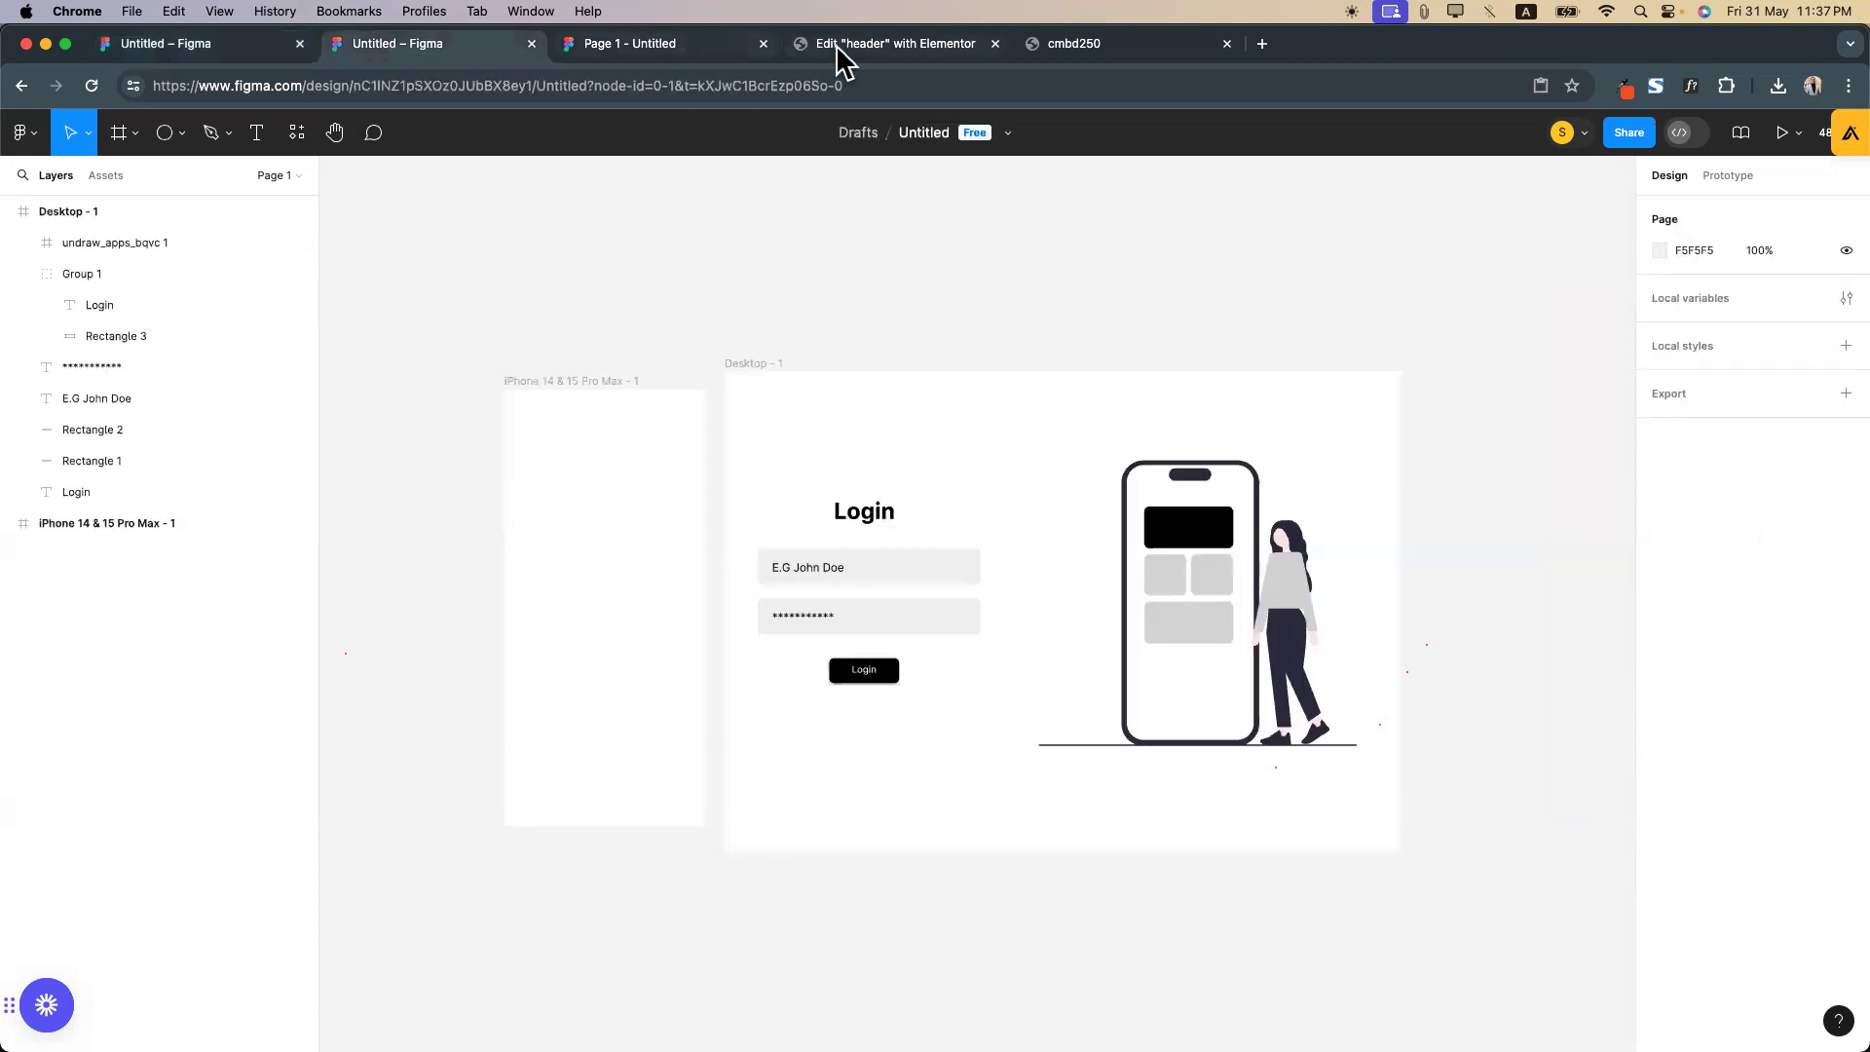
pyautogui.click(835, 48)
# Set the Text global font family to Archivo at 20 px size.
pyautogui.click(260, 415)
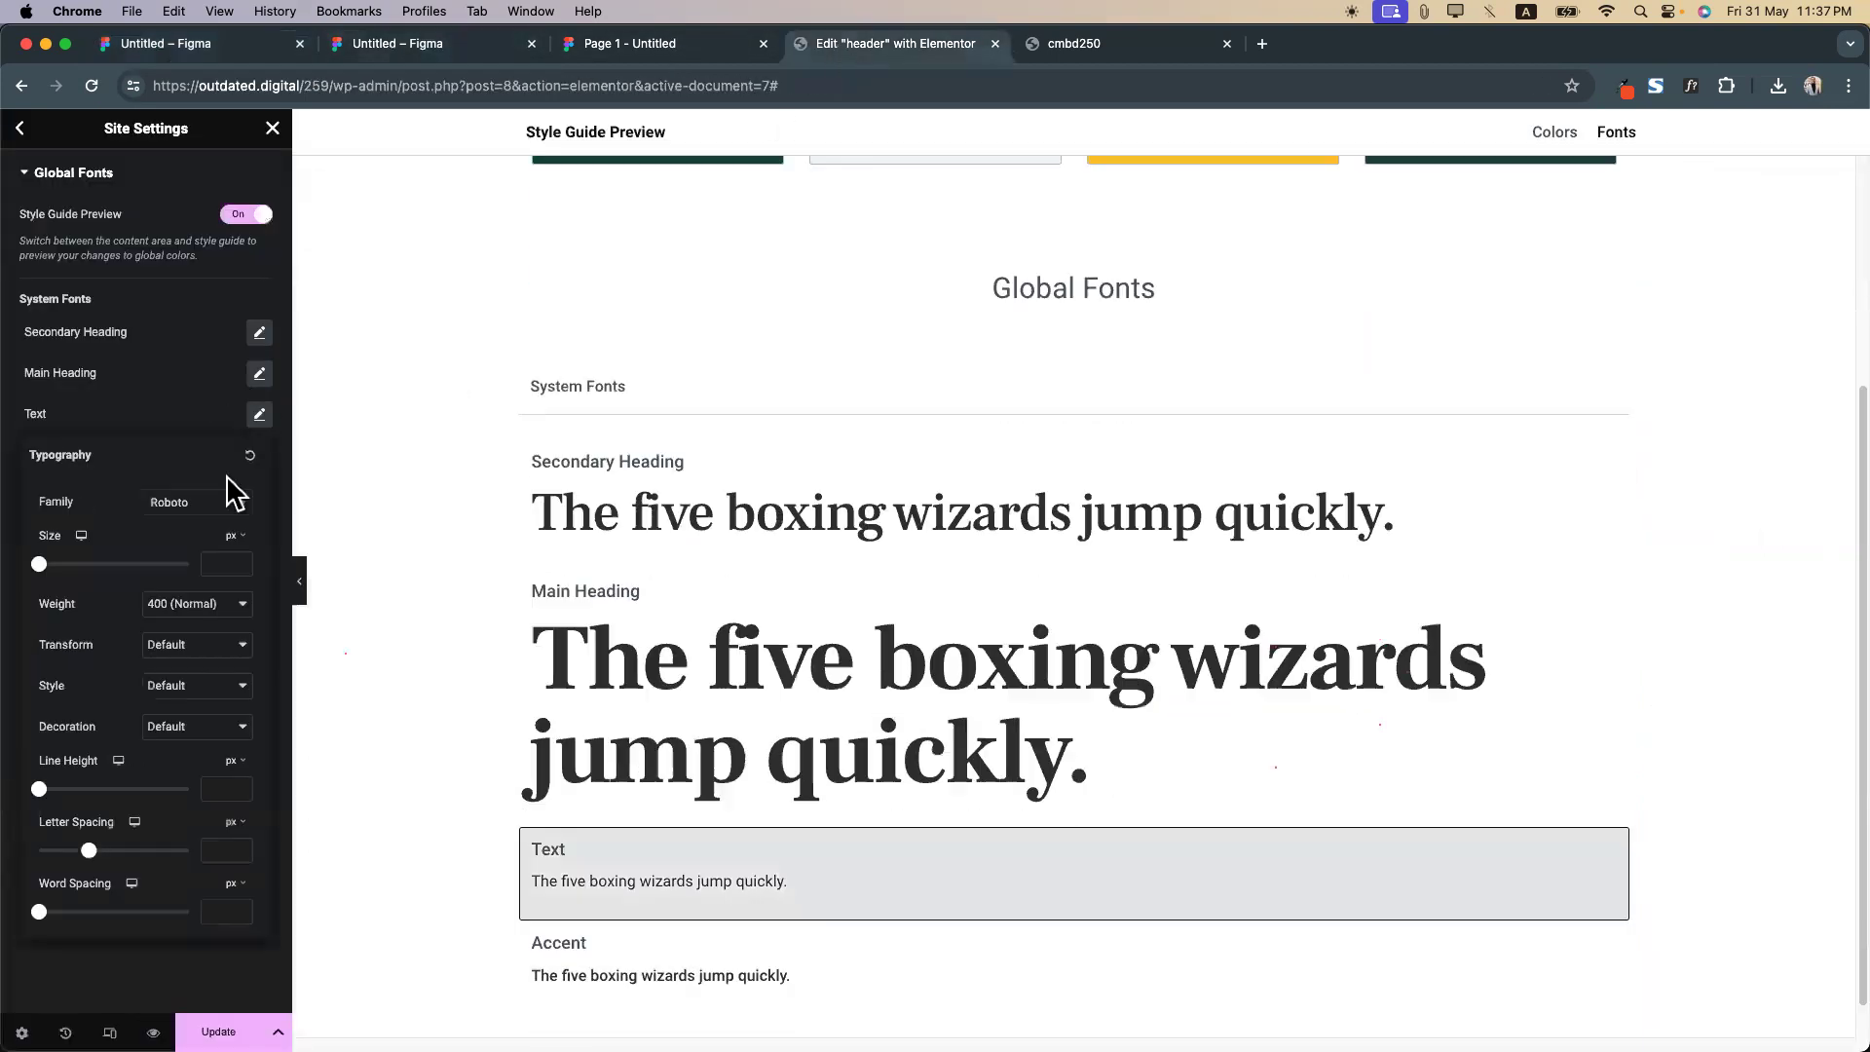
pyautogui.click(208, 506)
pyautogui.write('arch')
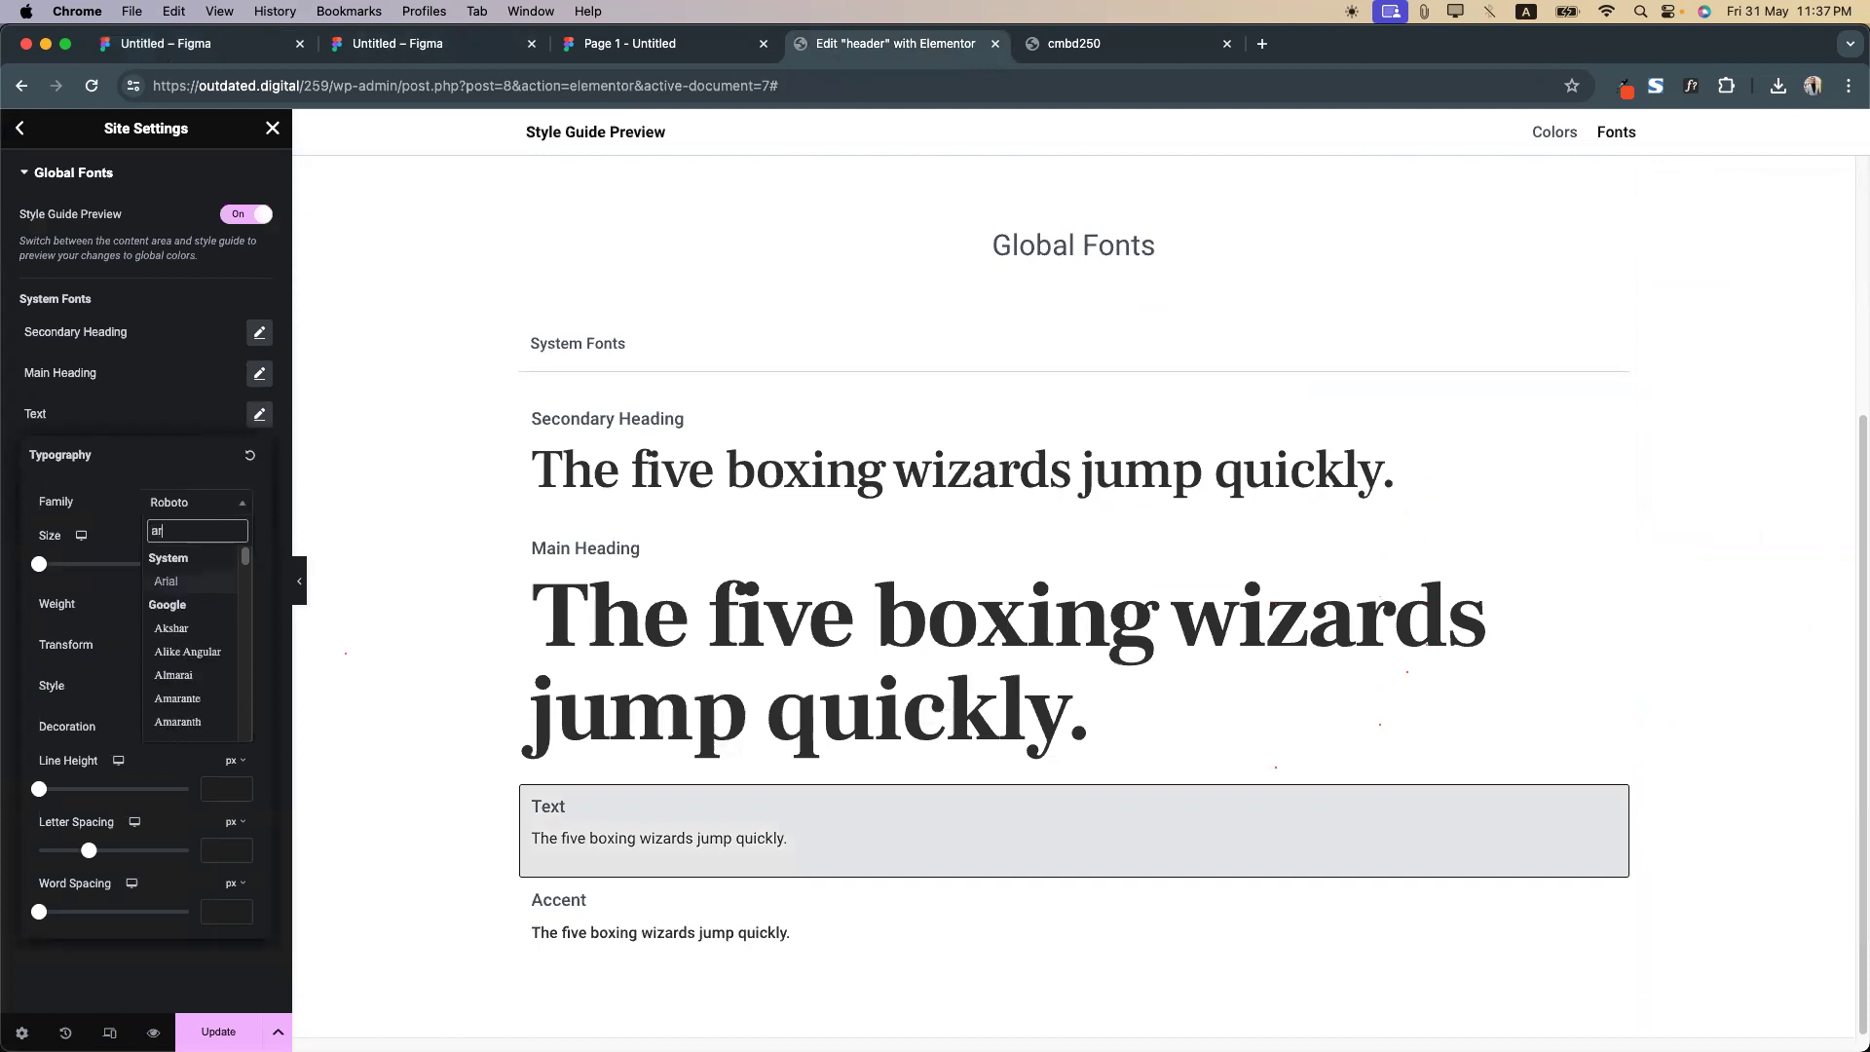
pyautogui.click(176, 617)
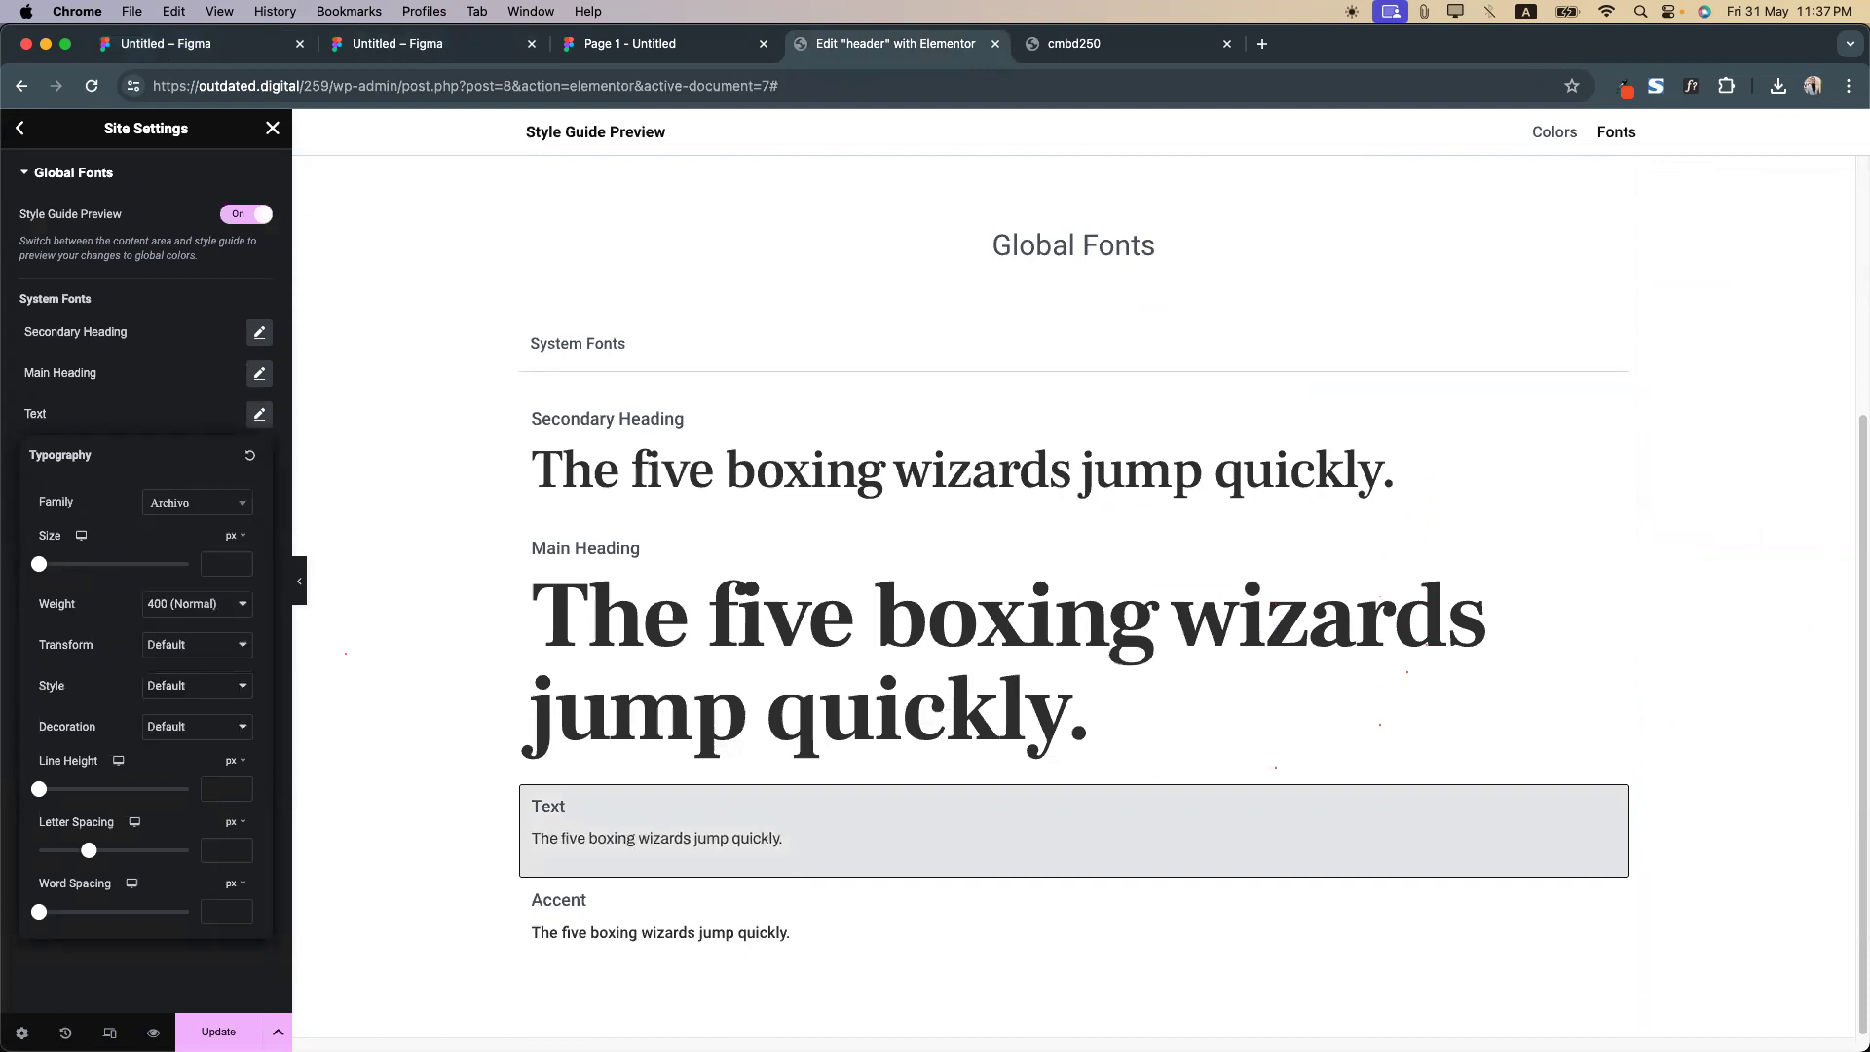
pyautogui.click(210, 565)
pyautogui.write('20')
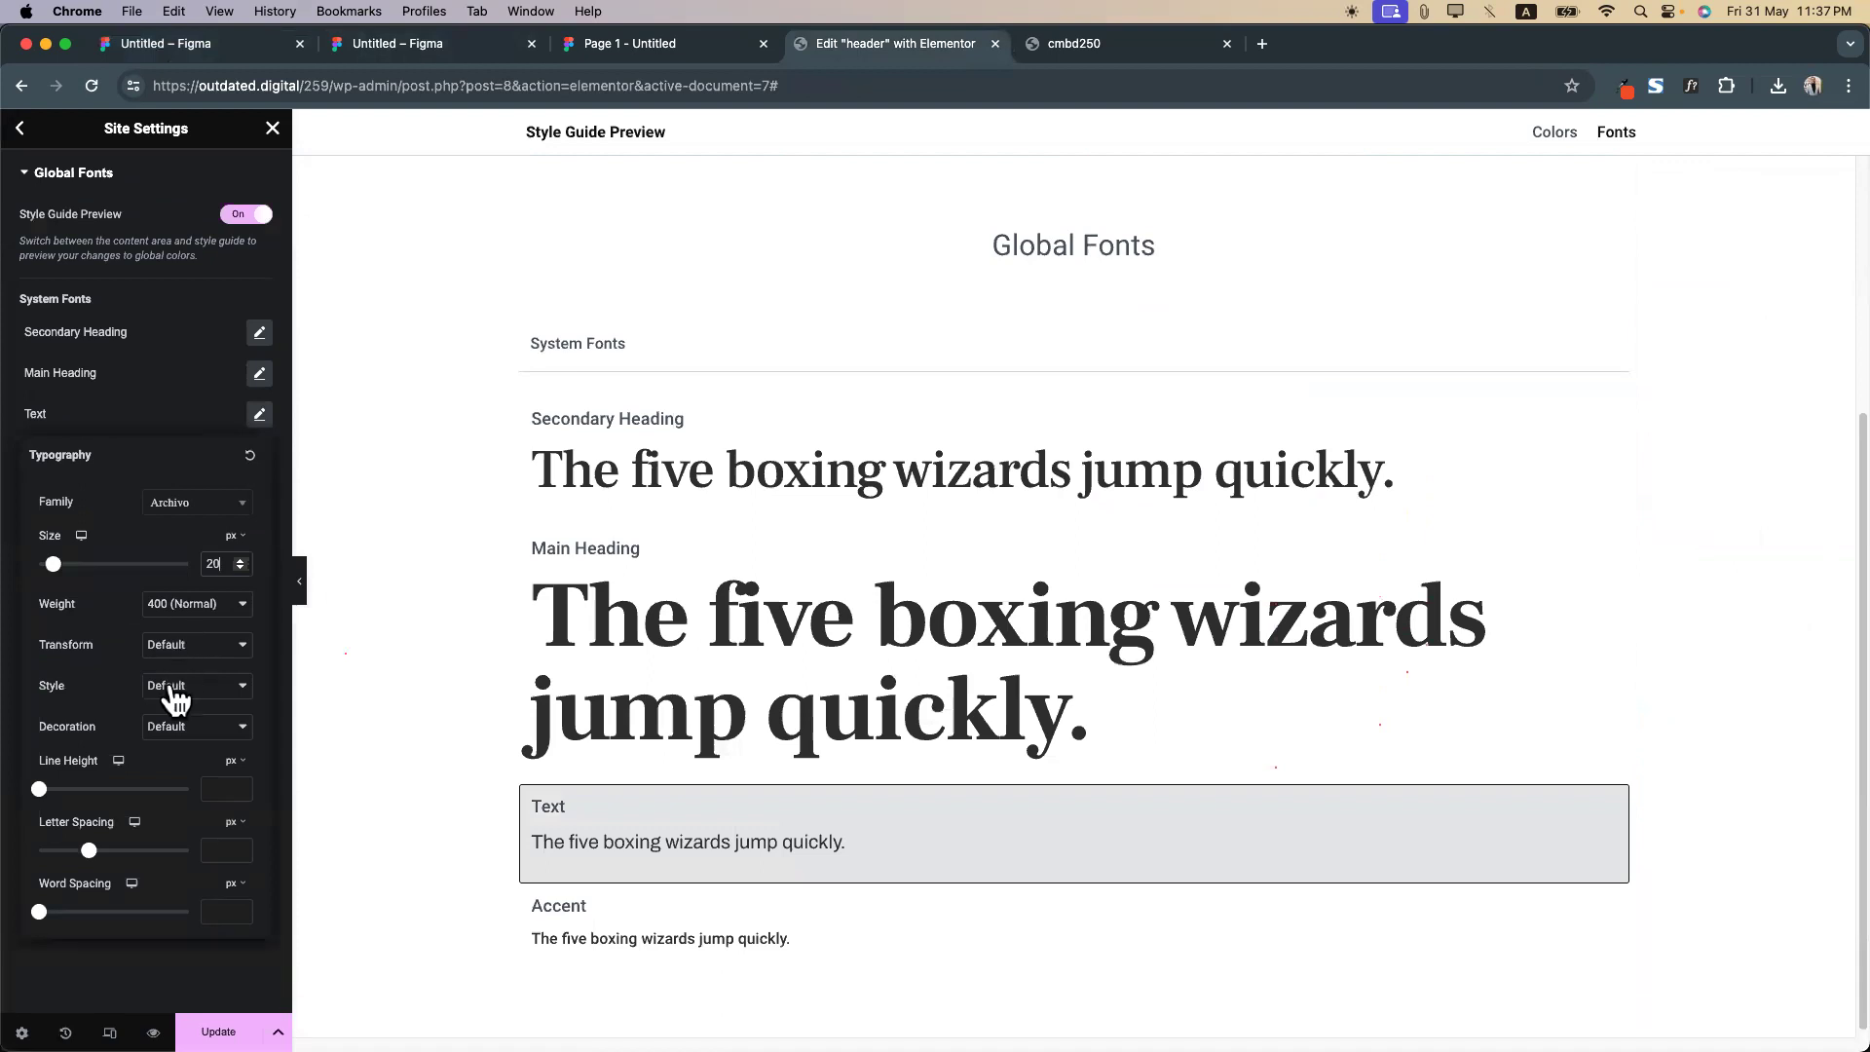
# Confirm the line height in Figma and set the Text font's line height to 34 px.
pyautogui.click(215, 790)
pyautogui.click(169, 43)
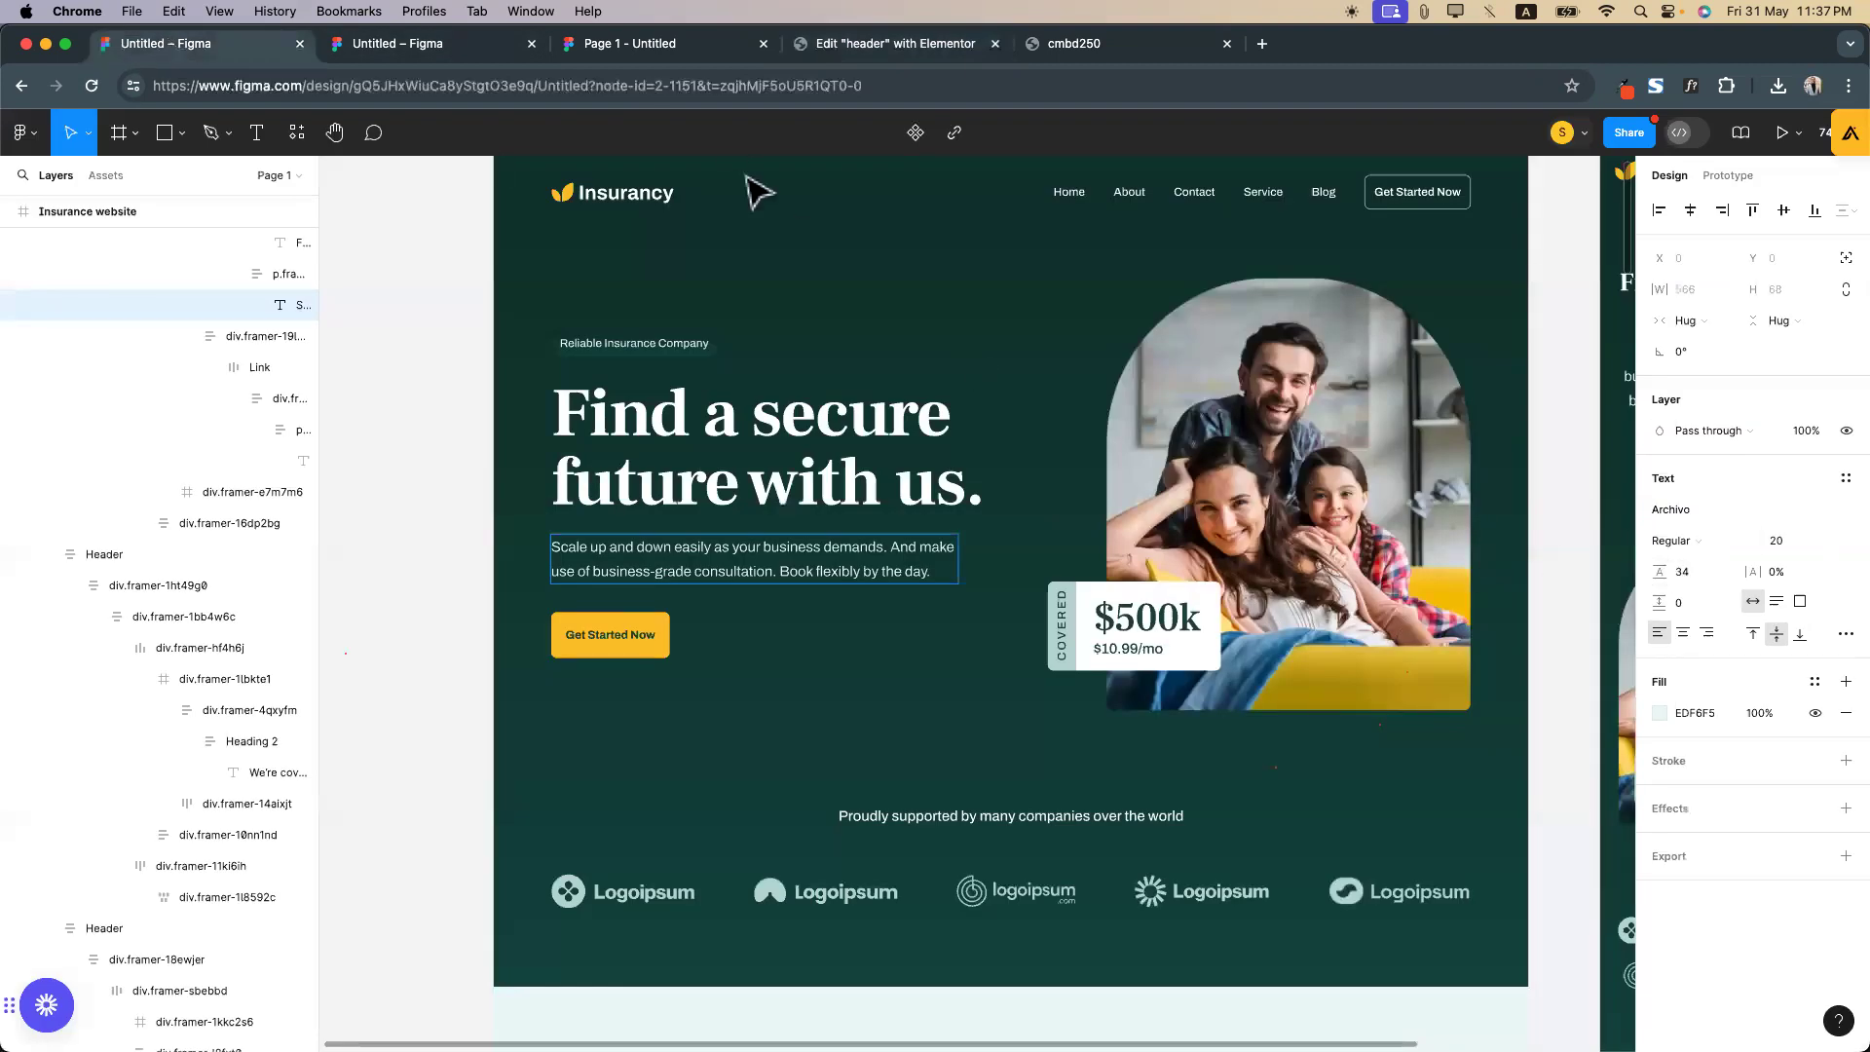
pyautogui.click(937, 43)
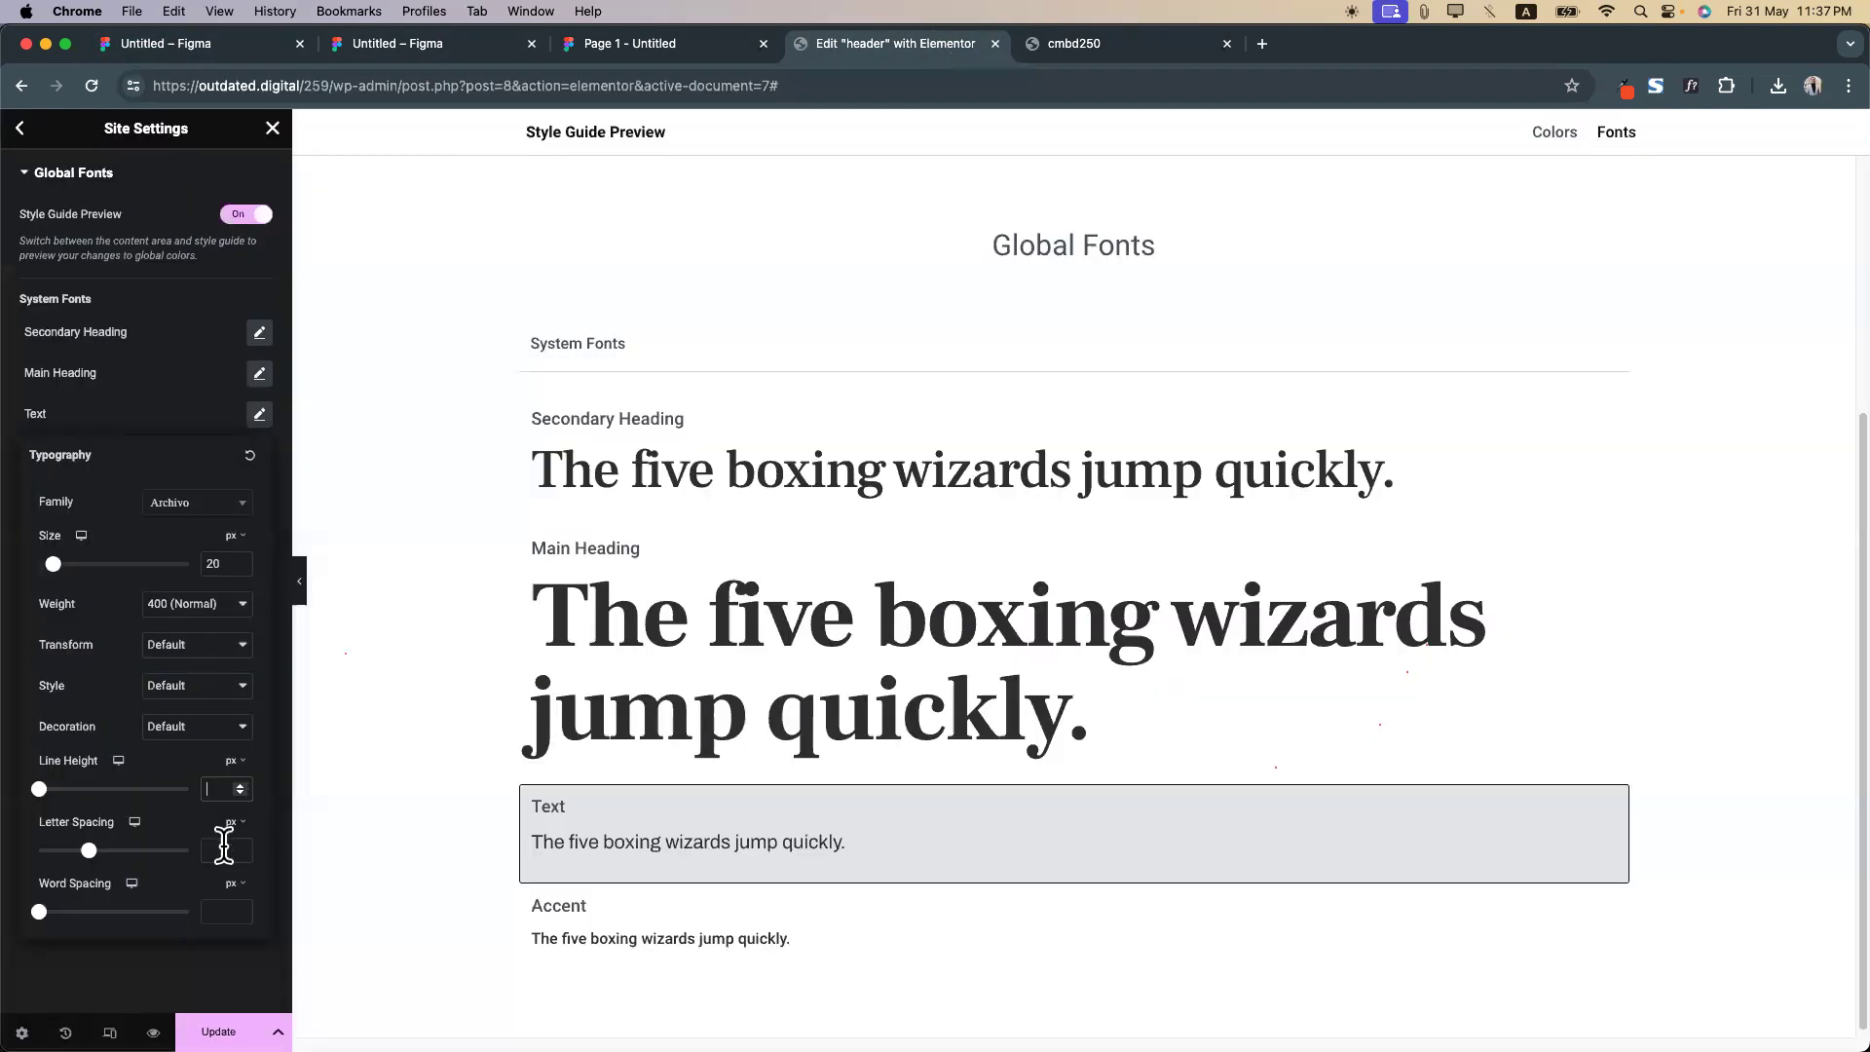
pyautogui.write('34')
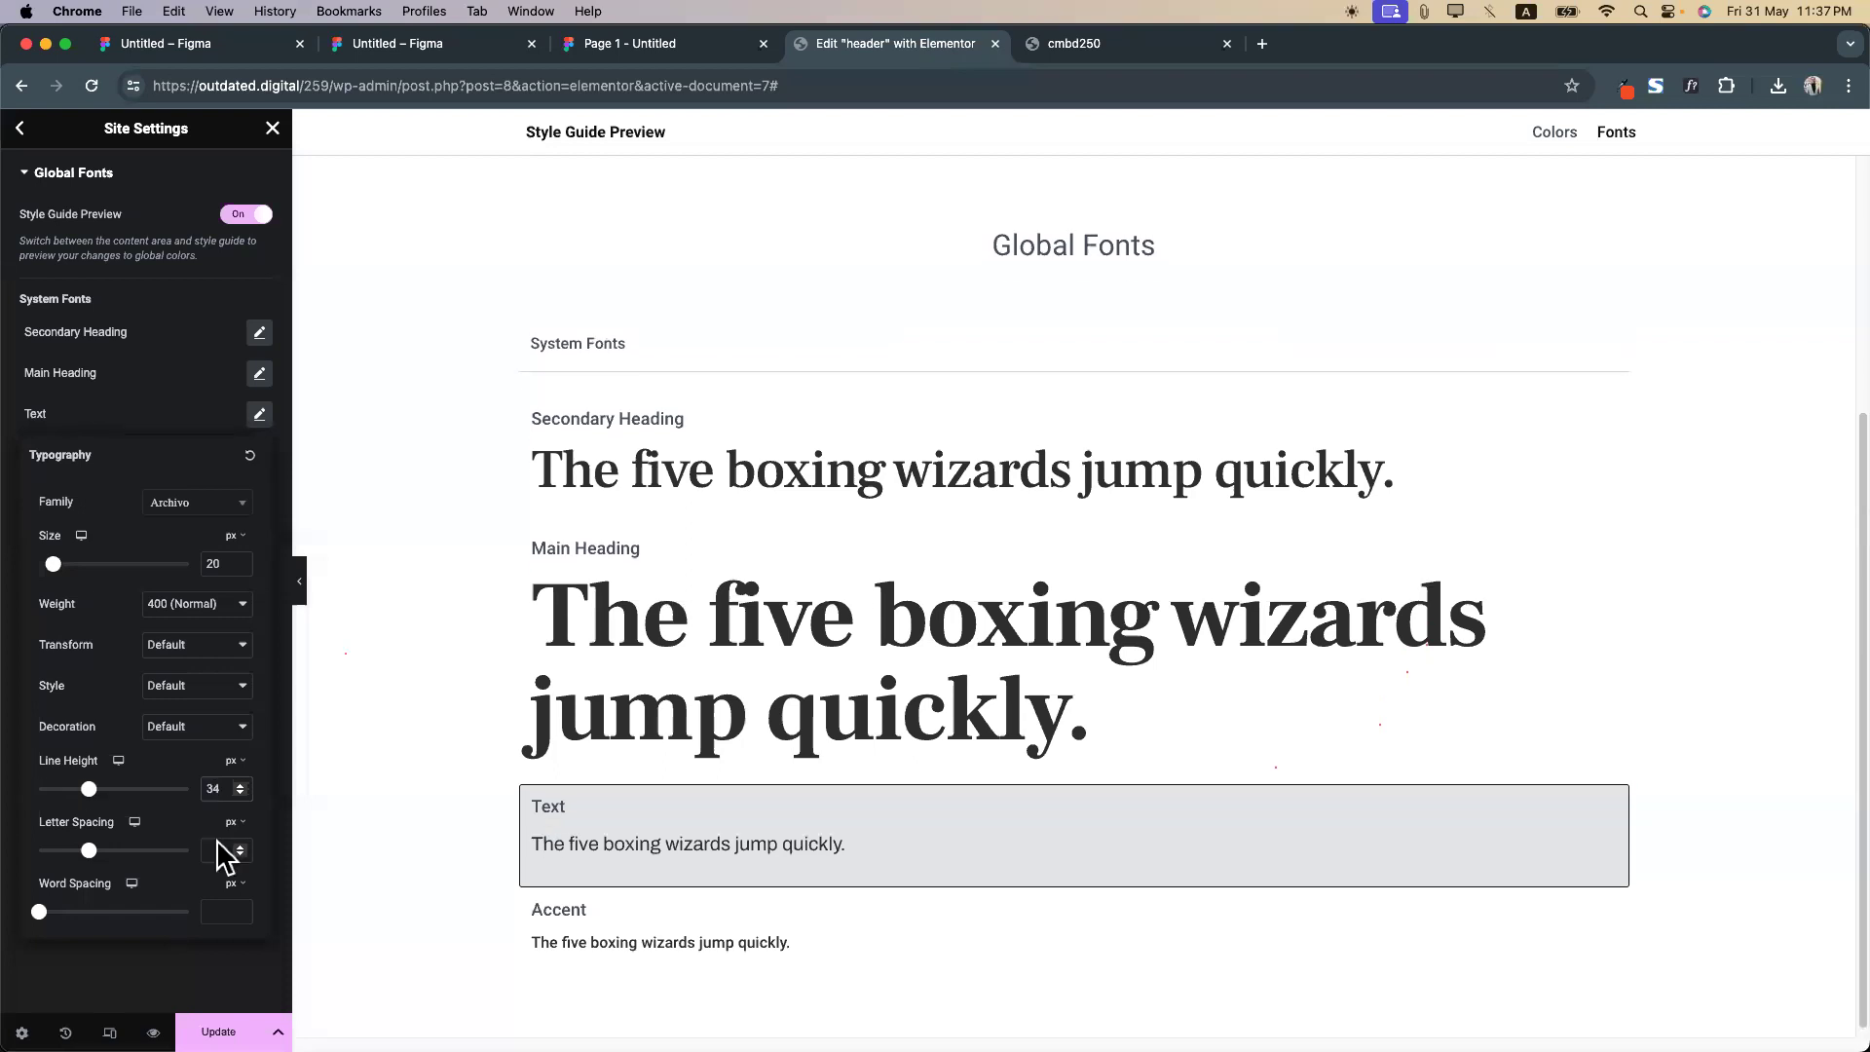
pyautogui.click(200, 421)
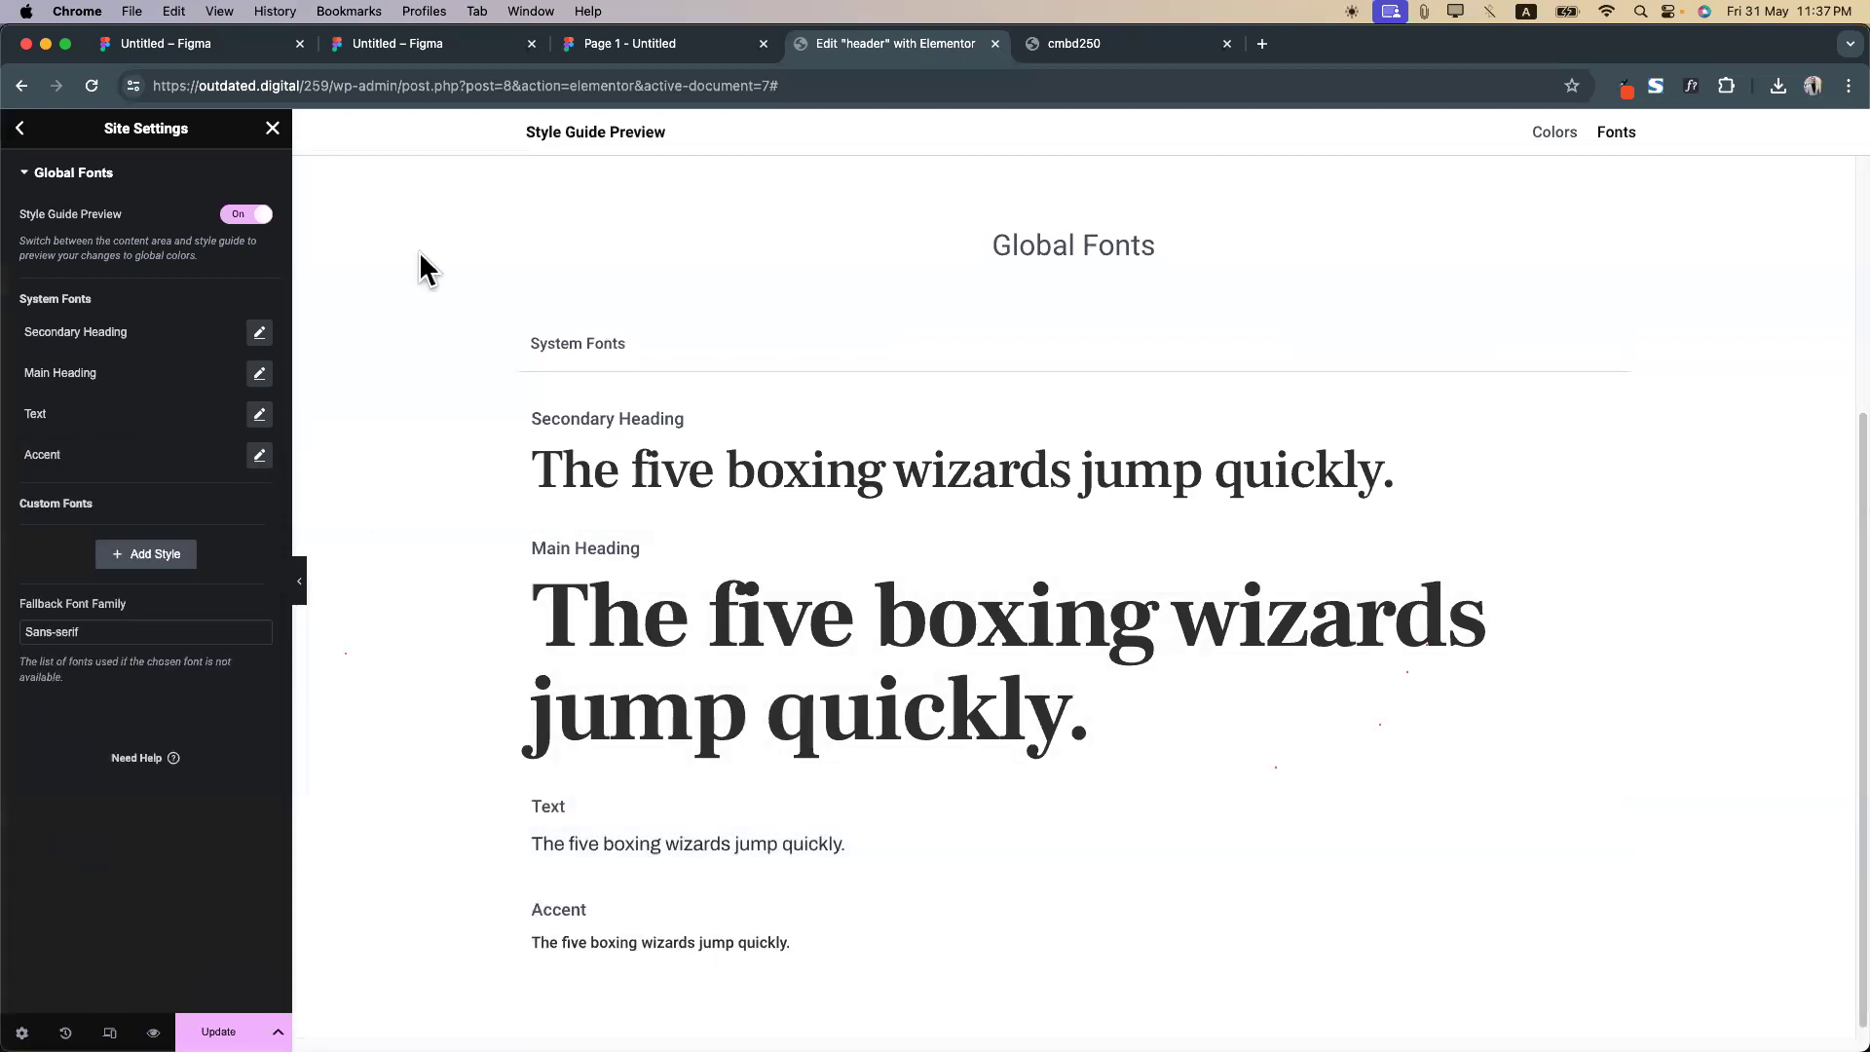
# Inspect the Reliable Insurance Company label's specs: Archivo Medium, 16 px, 24 line height.
pyautogui.click(258, 43)
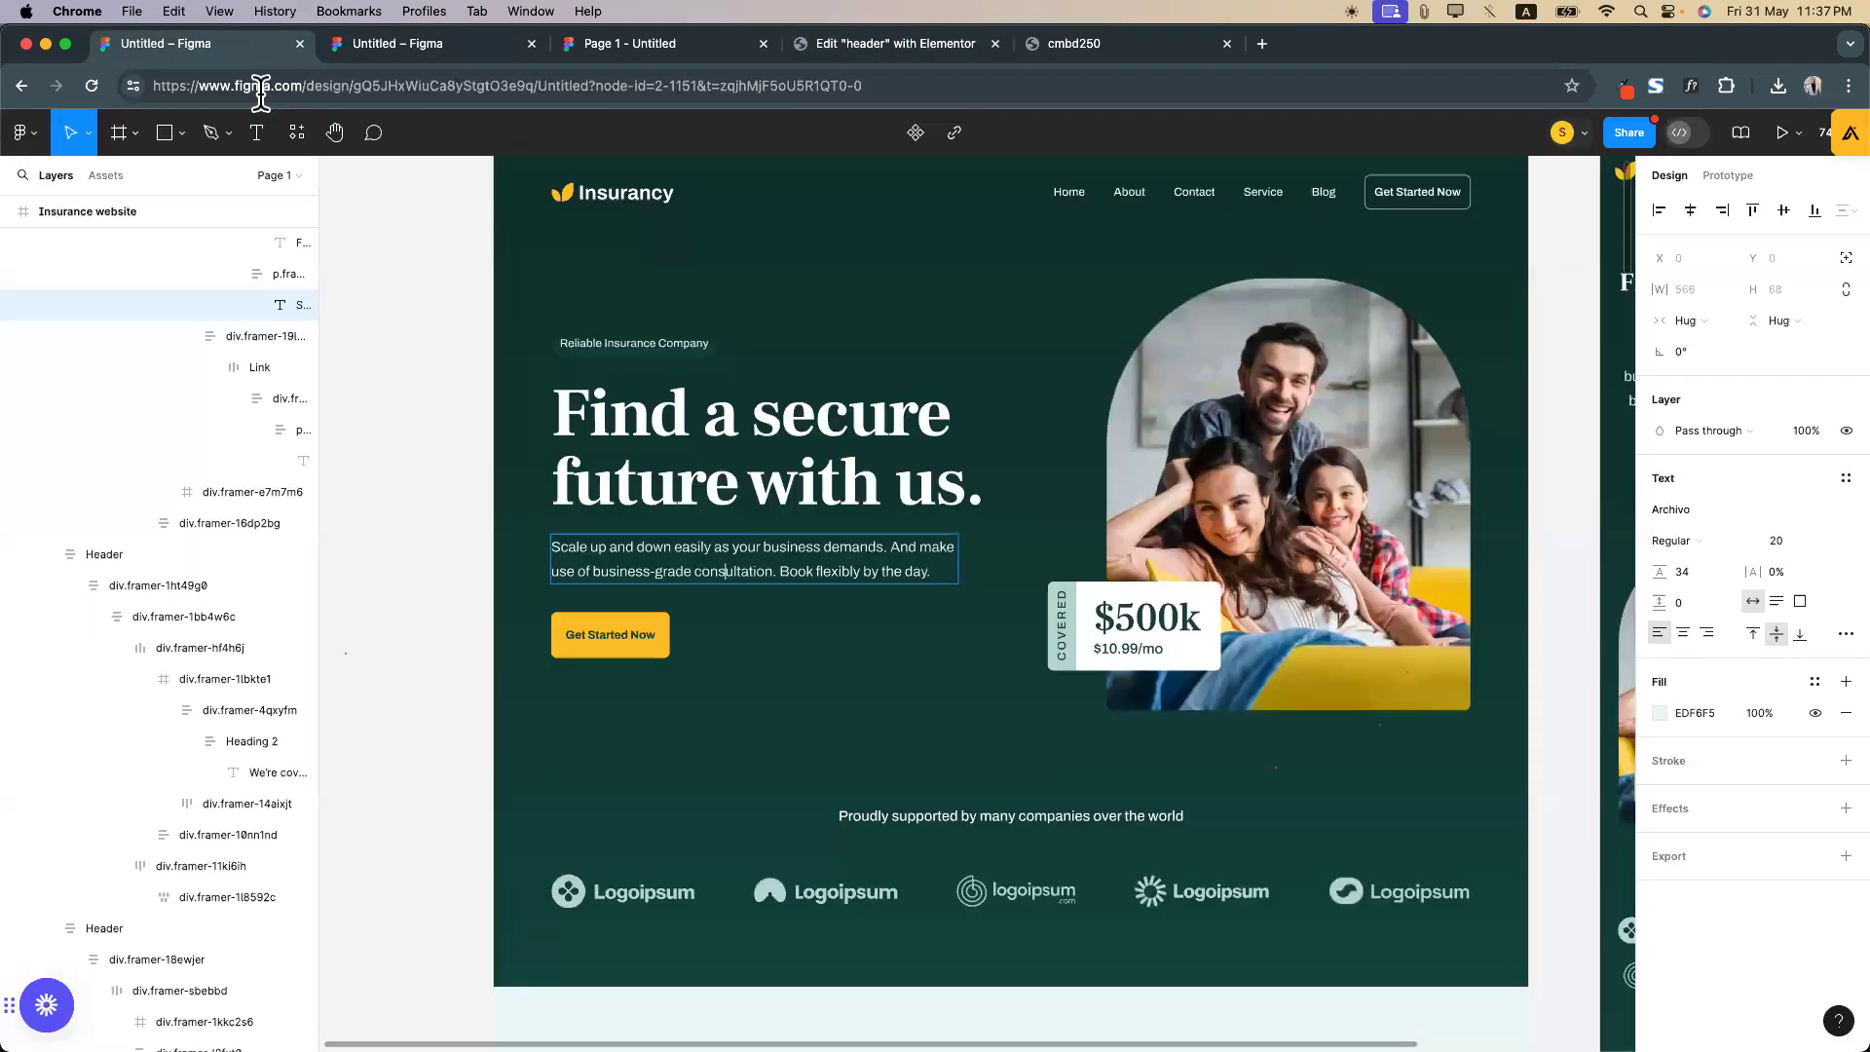
pyautogui.click(622, 343)
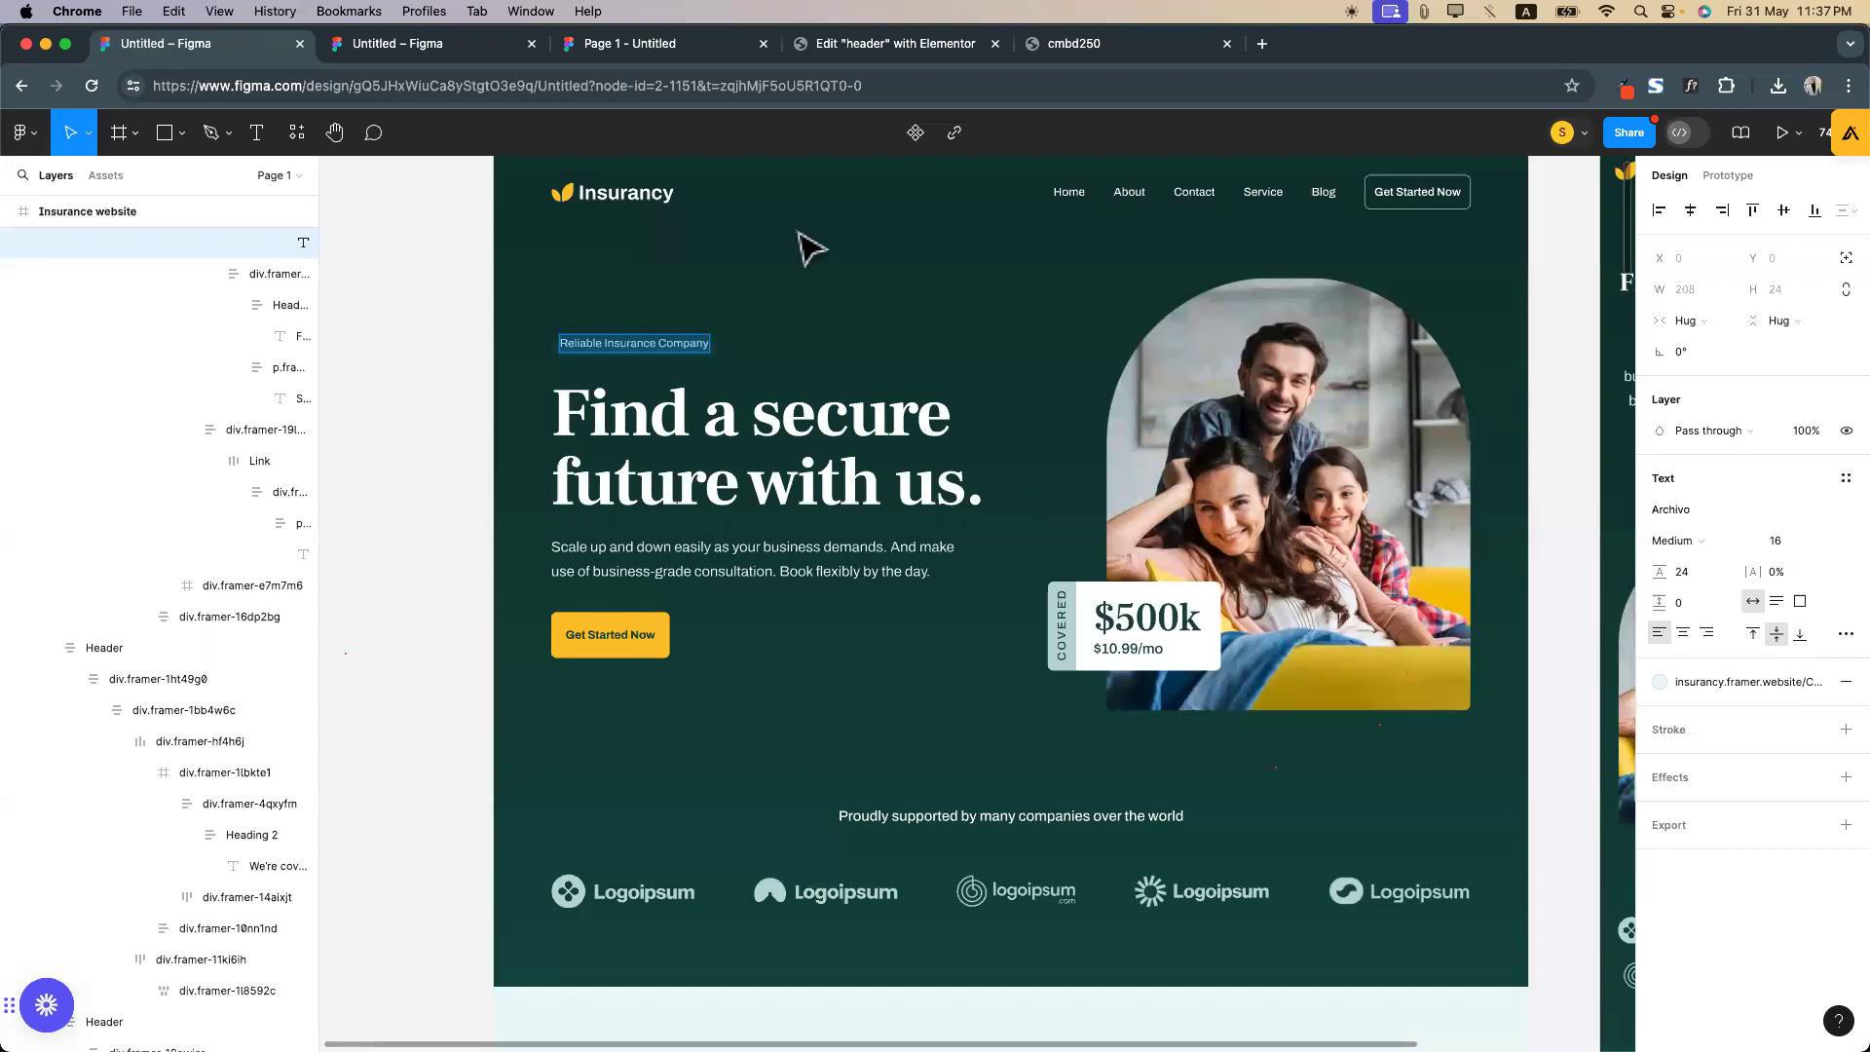
pyautogui.click(448, 50)
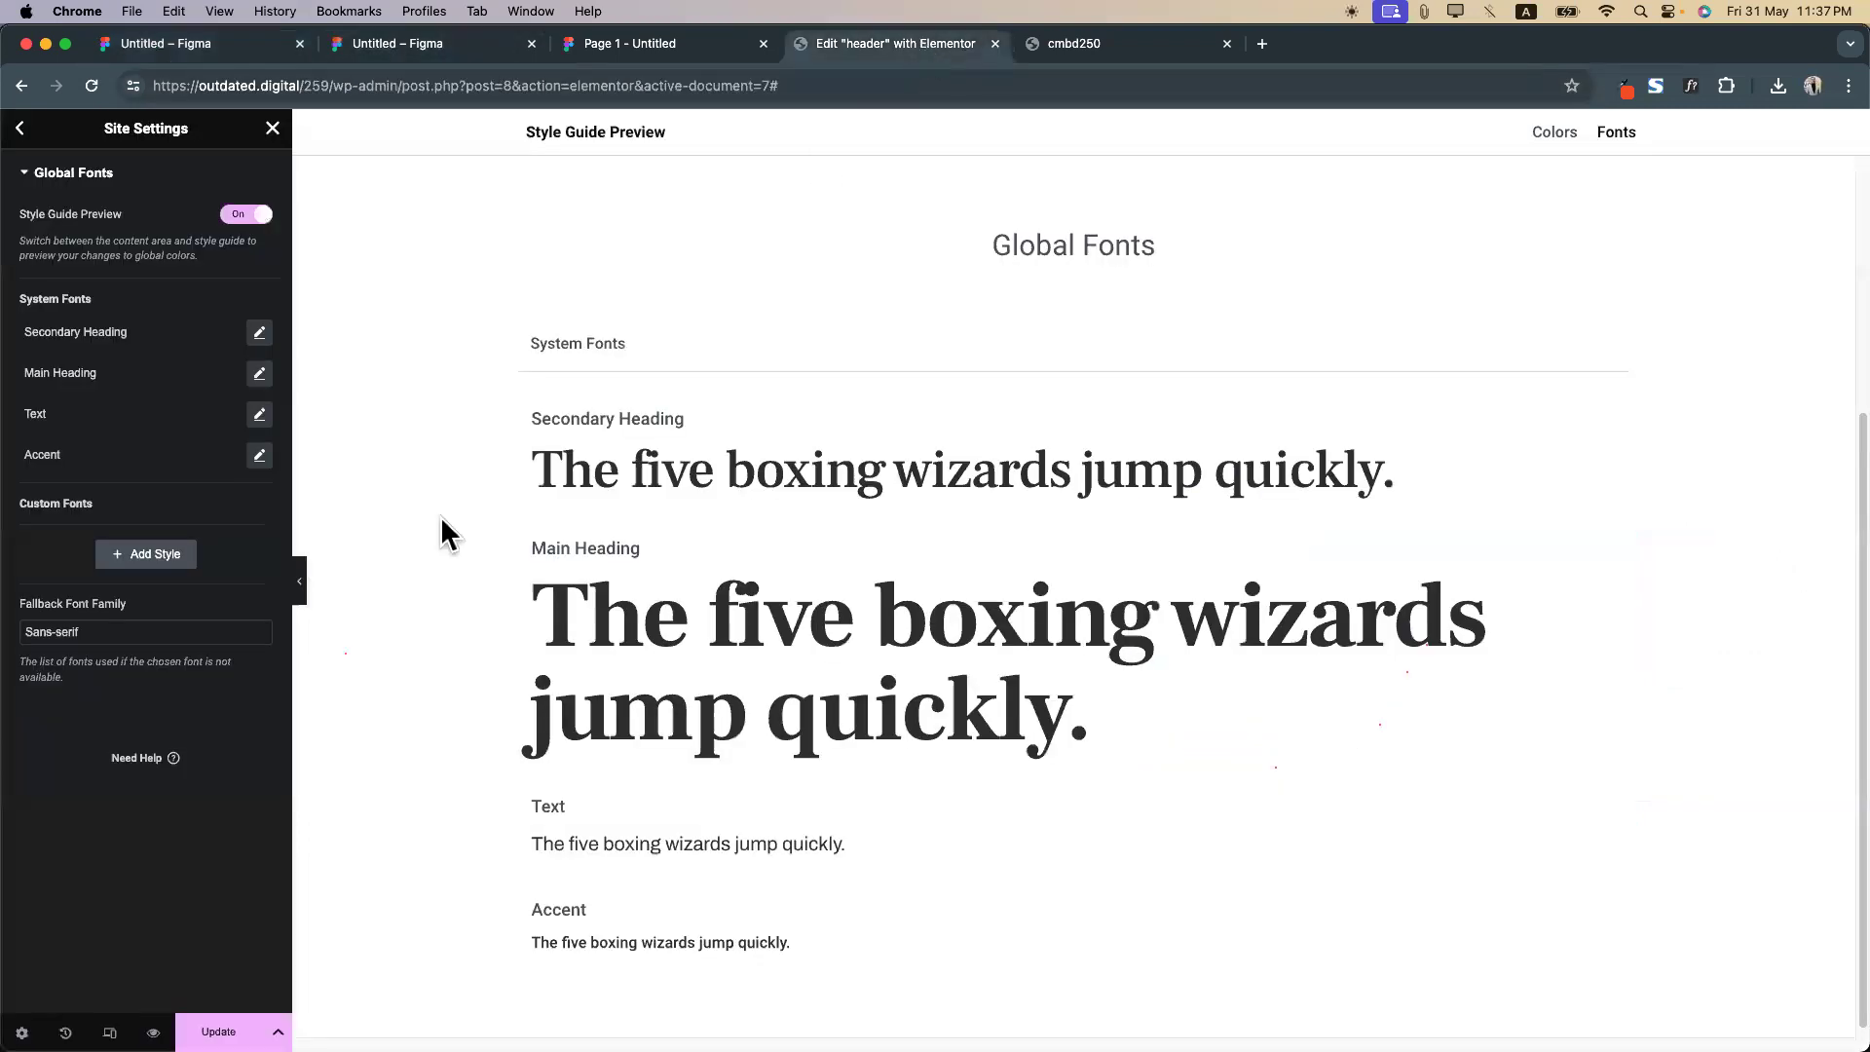
pyautogui.click(921, 43)
pyautogui.click(259, 455)
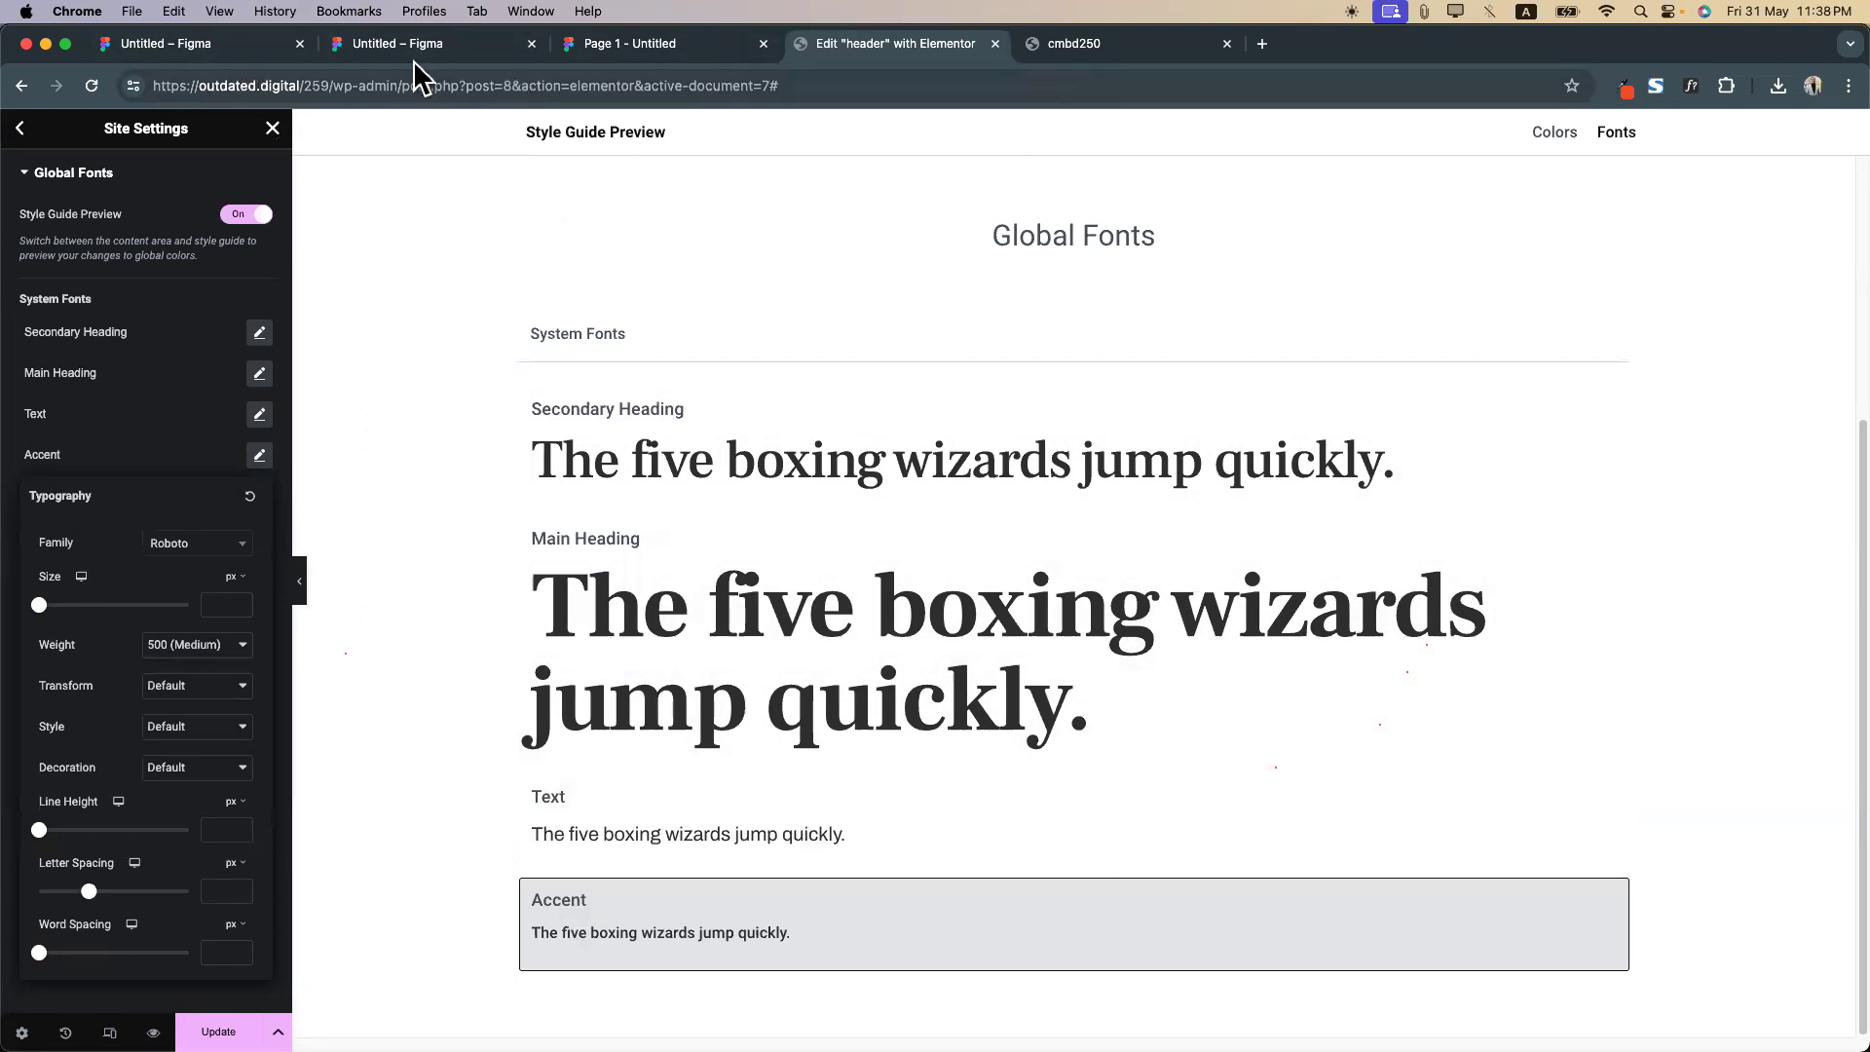
# Inspect the Insurancy text styles in the Figma design, then return to Elementor.
pyautogui.click(385, 46)
pyautogui.click(612, 48)
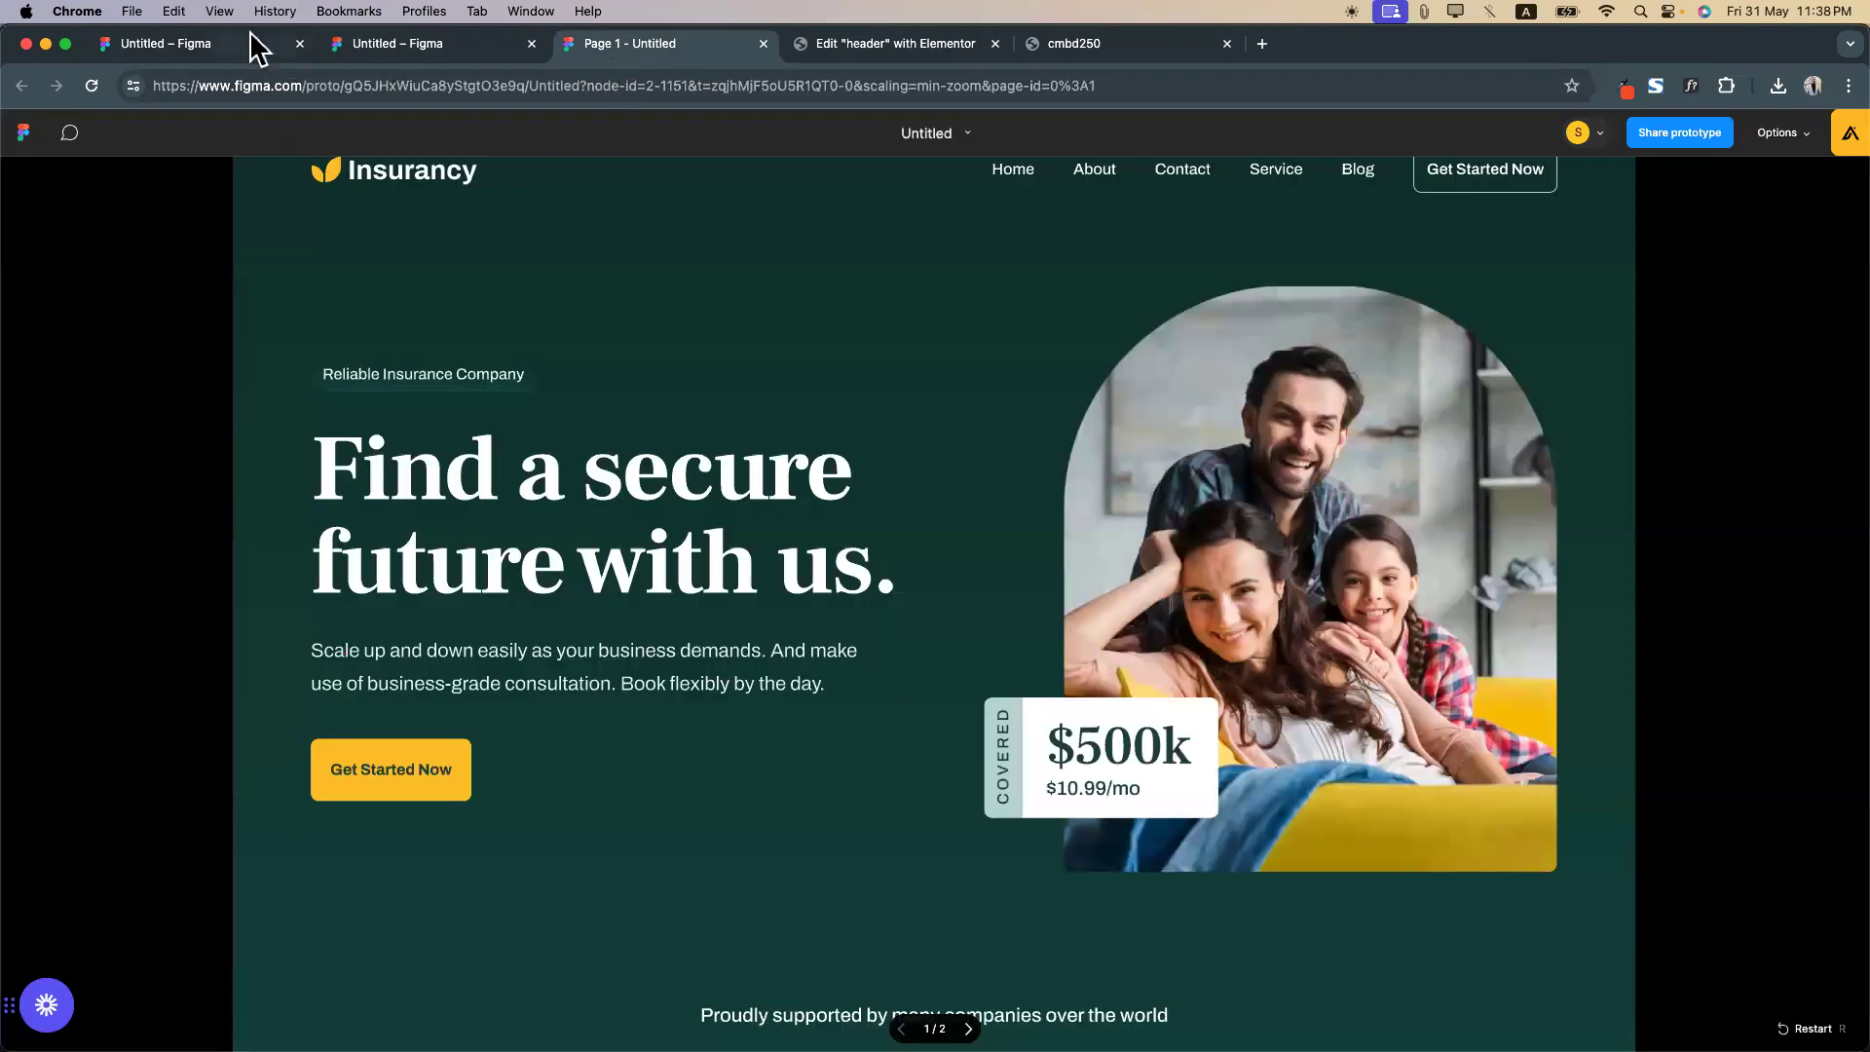
pyautogui.click(156, 47)
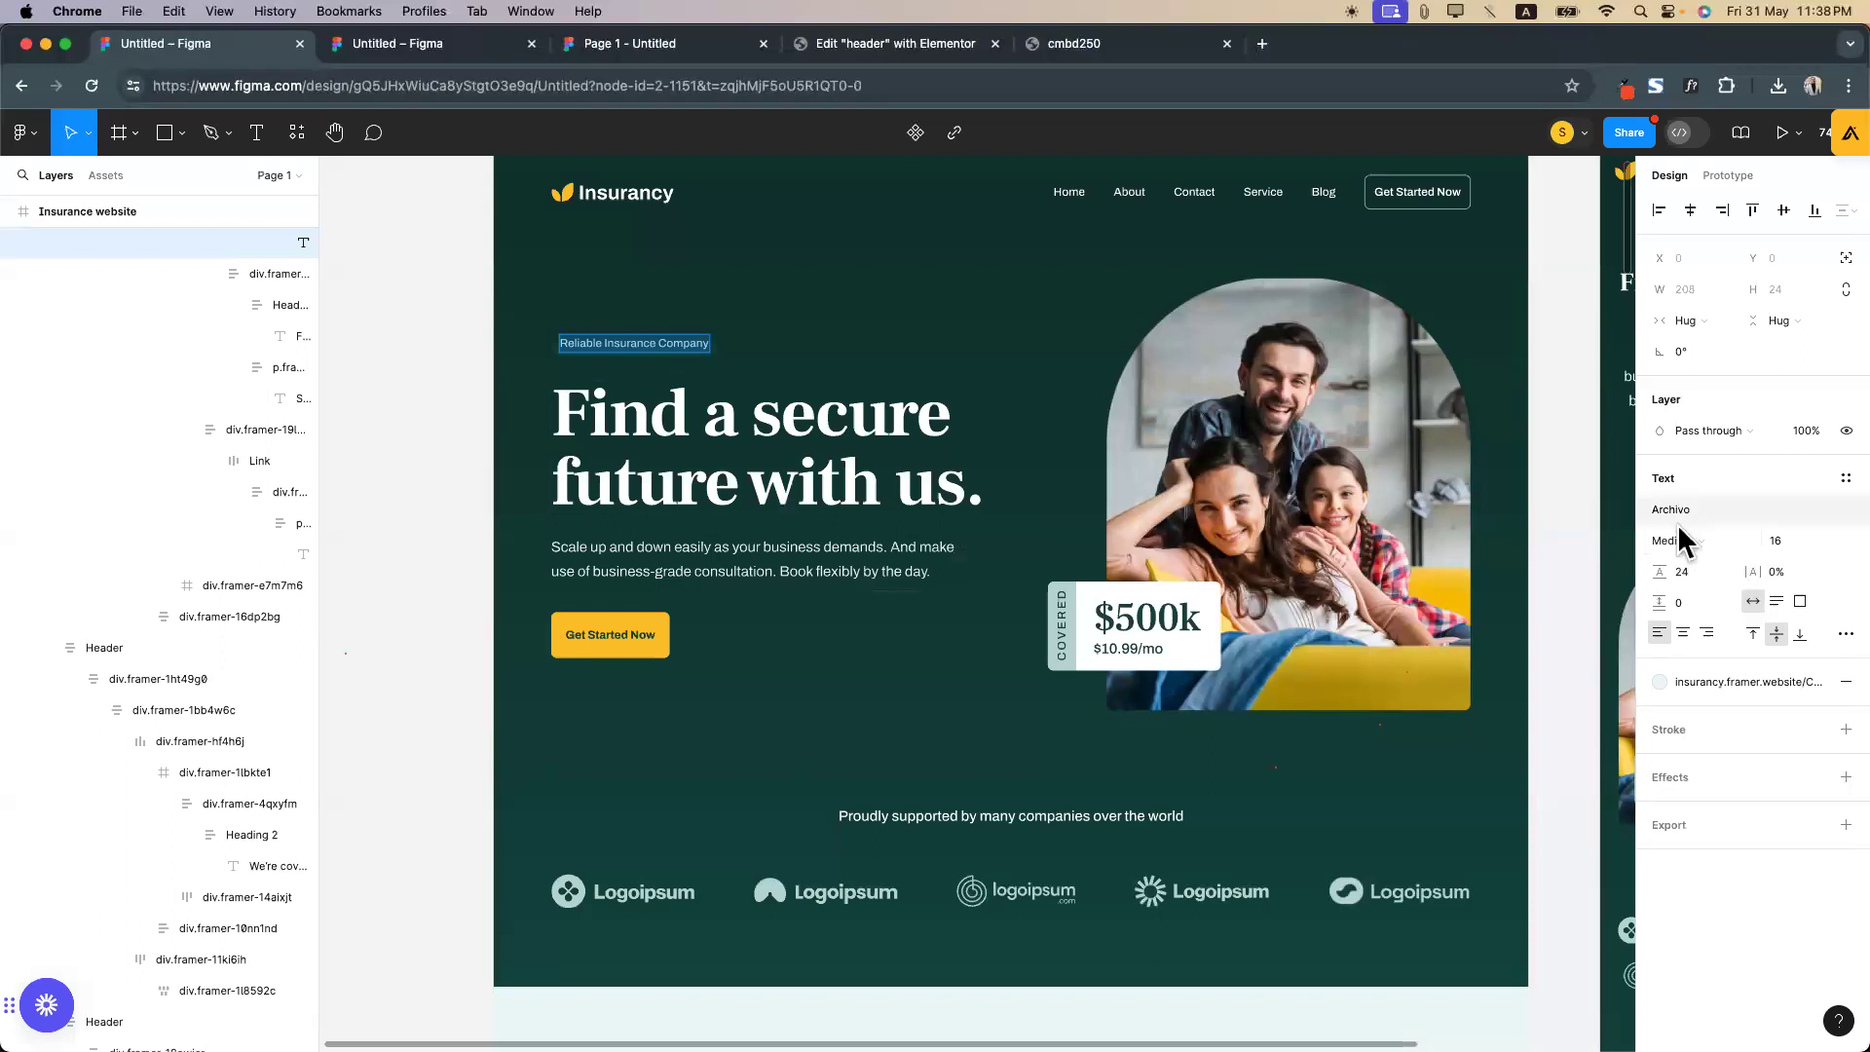
pyautogui.click(425, 51)
pyautogui.click(940, 56)
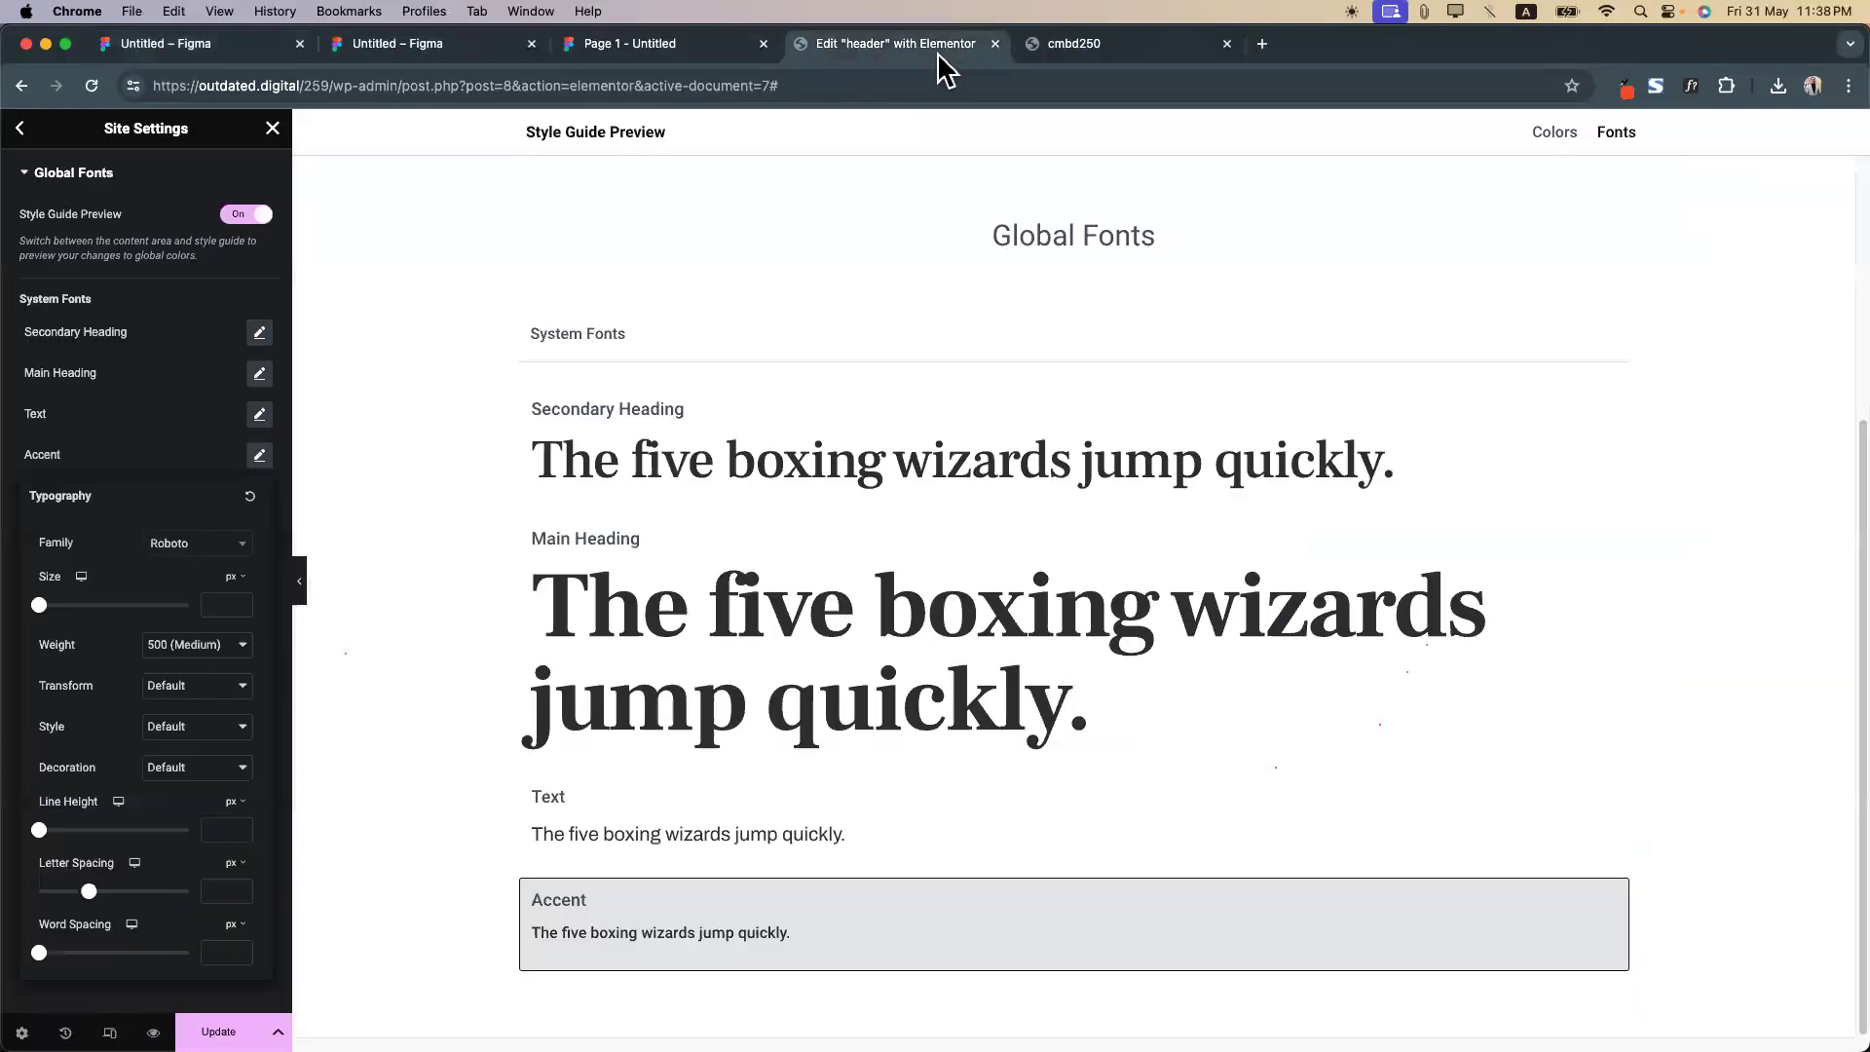
# Set the Accent global font family to Archivo.
pyautogui.click(171, 548)
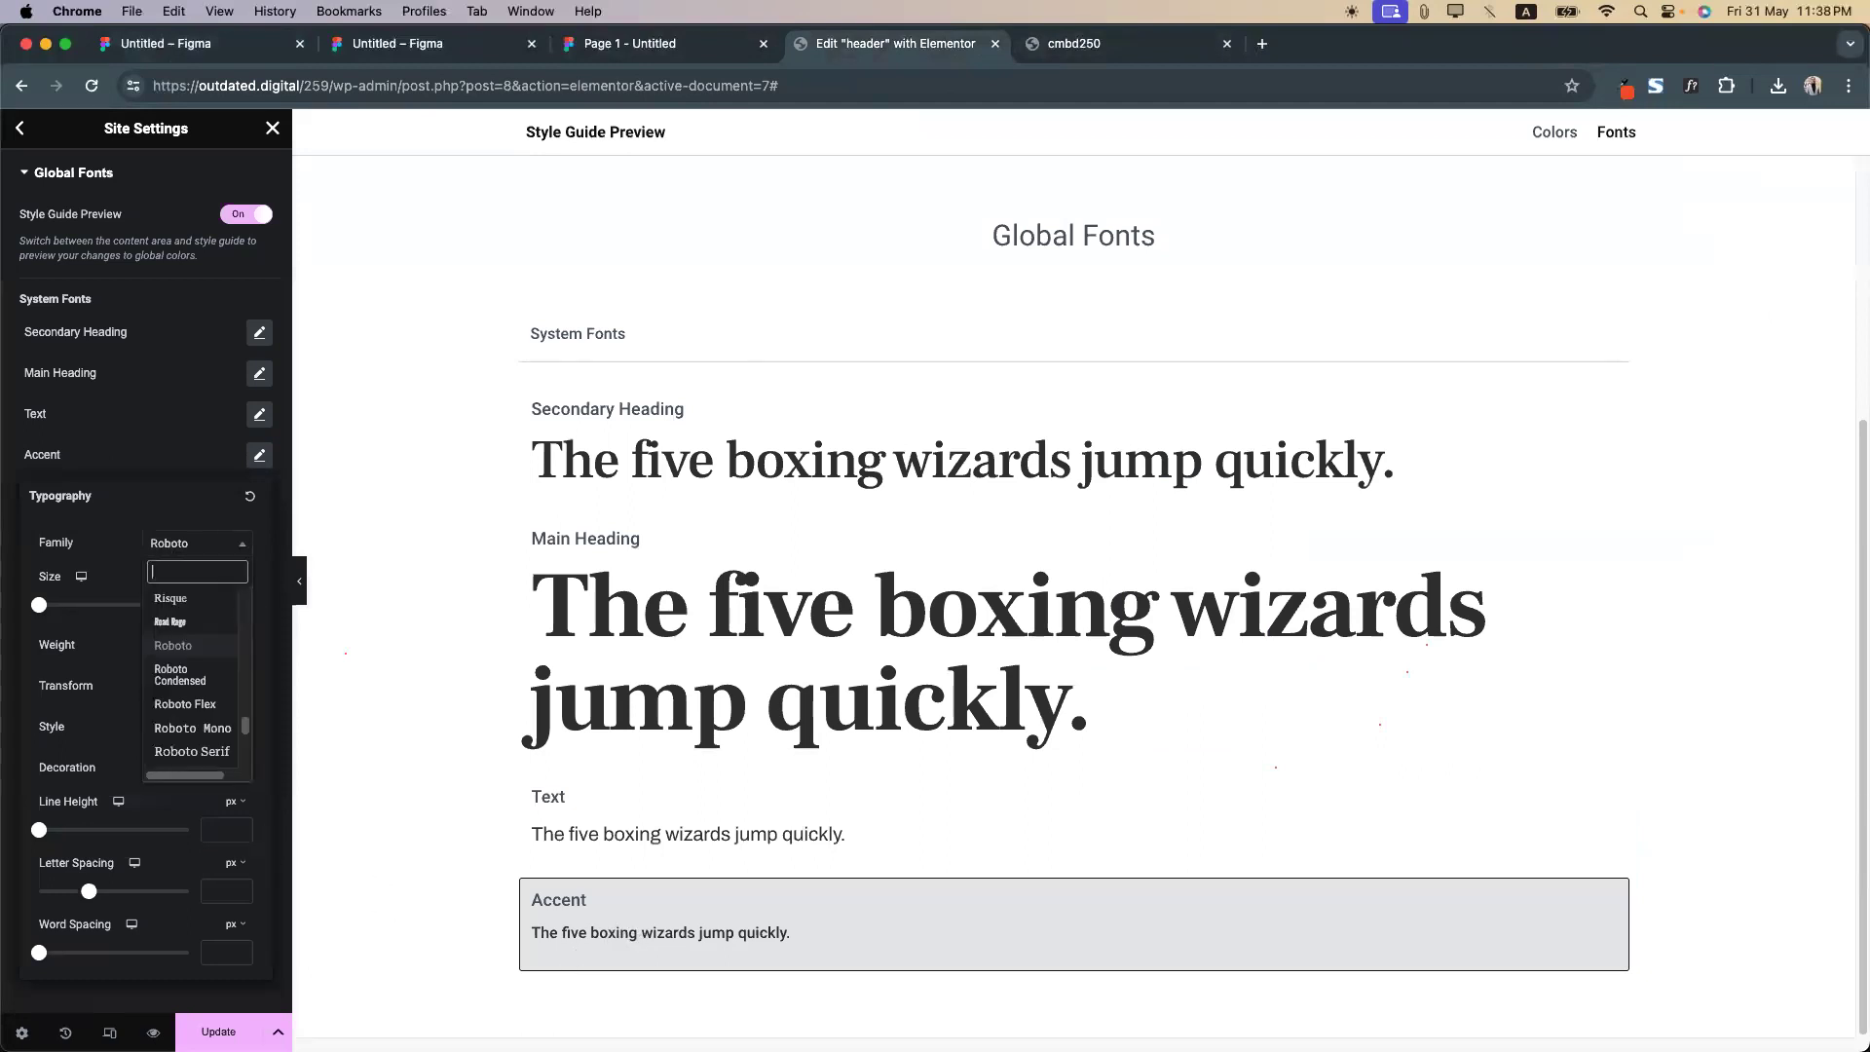
pyautogui.write('arch')
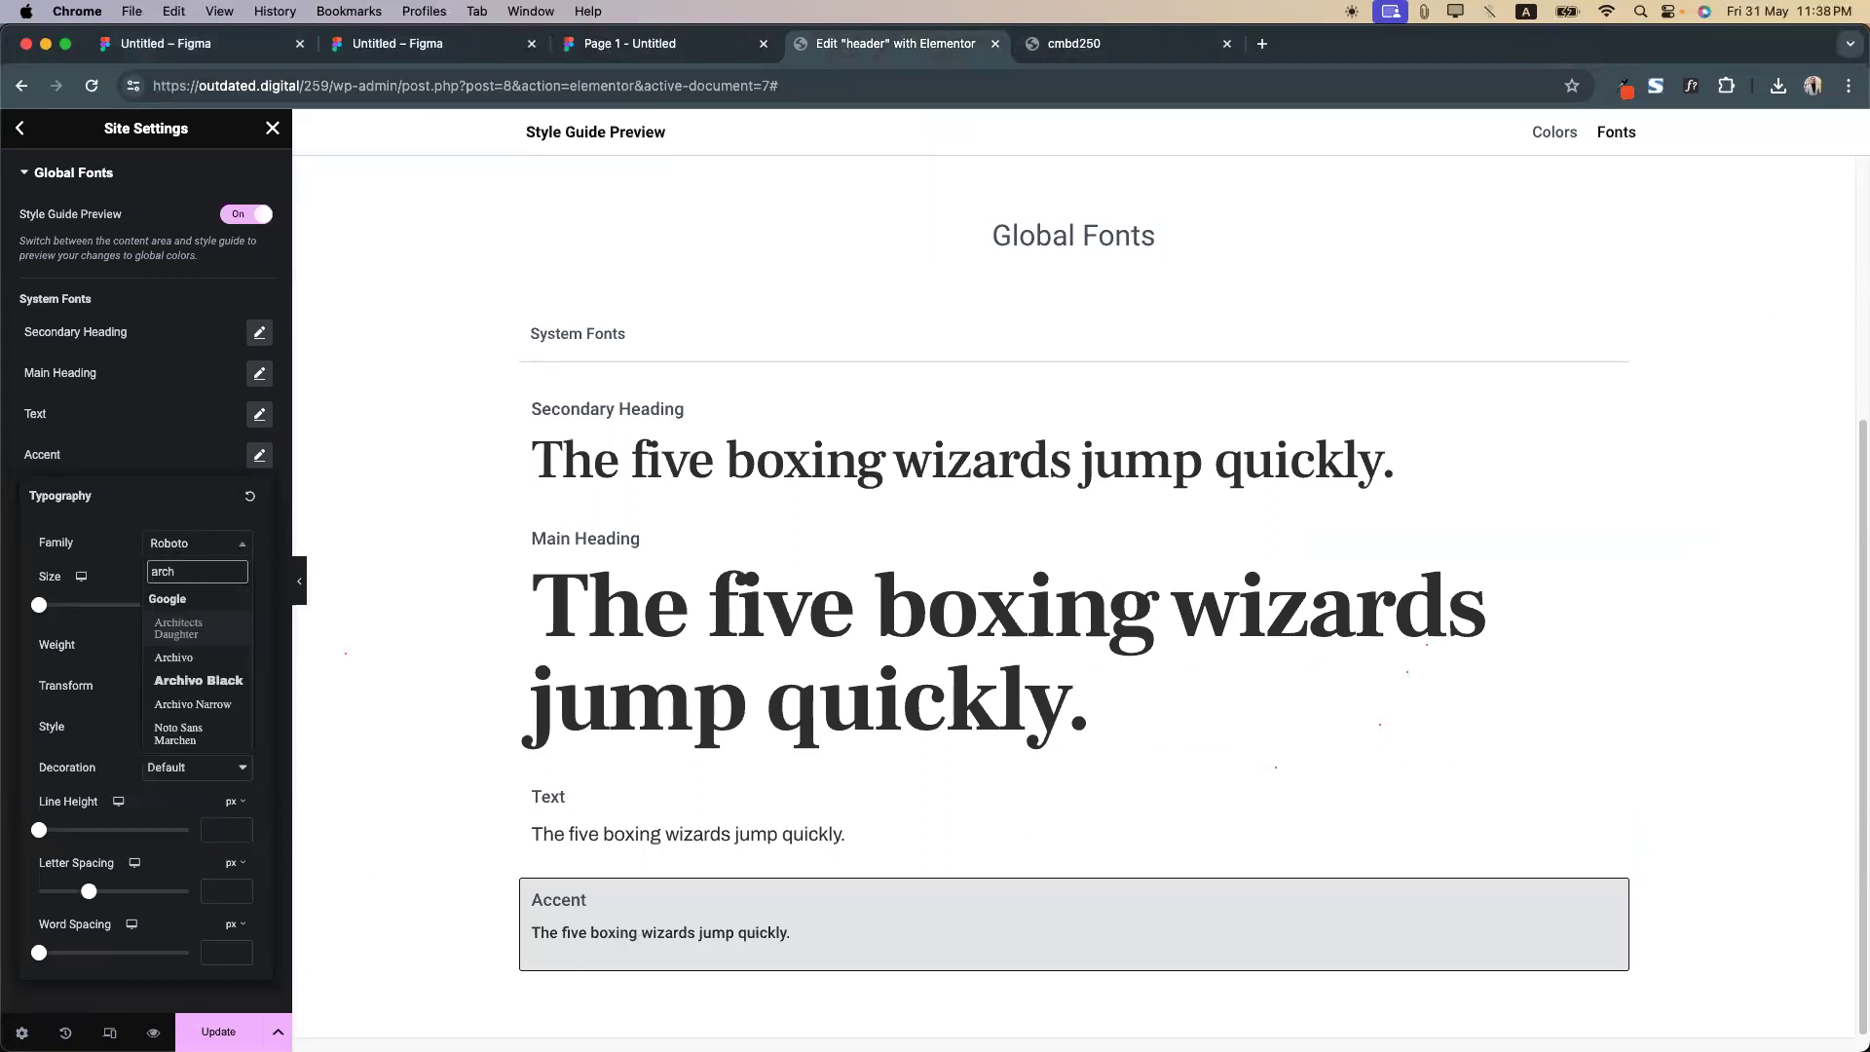
pyautogui.click(173, 660)
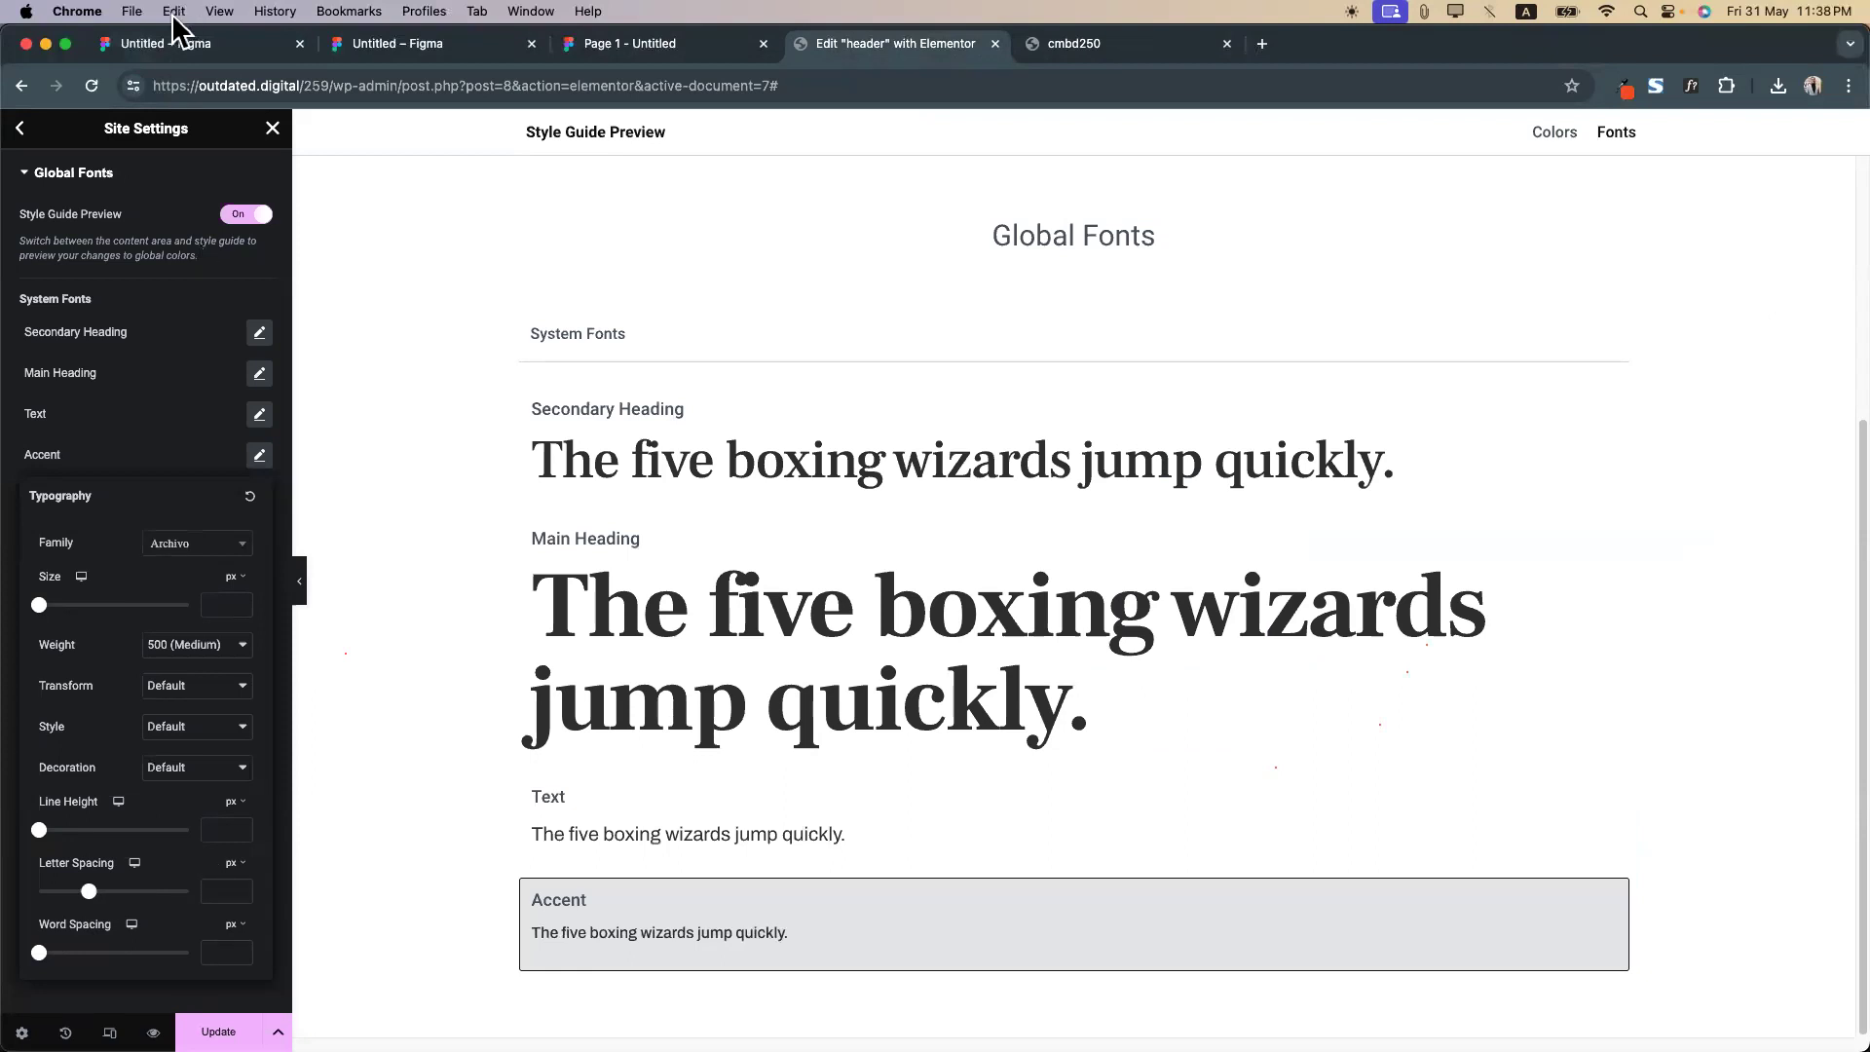
# Check Figma again, then give Accent a 16 px size and 24 px line height.
pyautogui.click(178, 47)
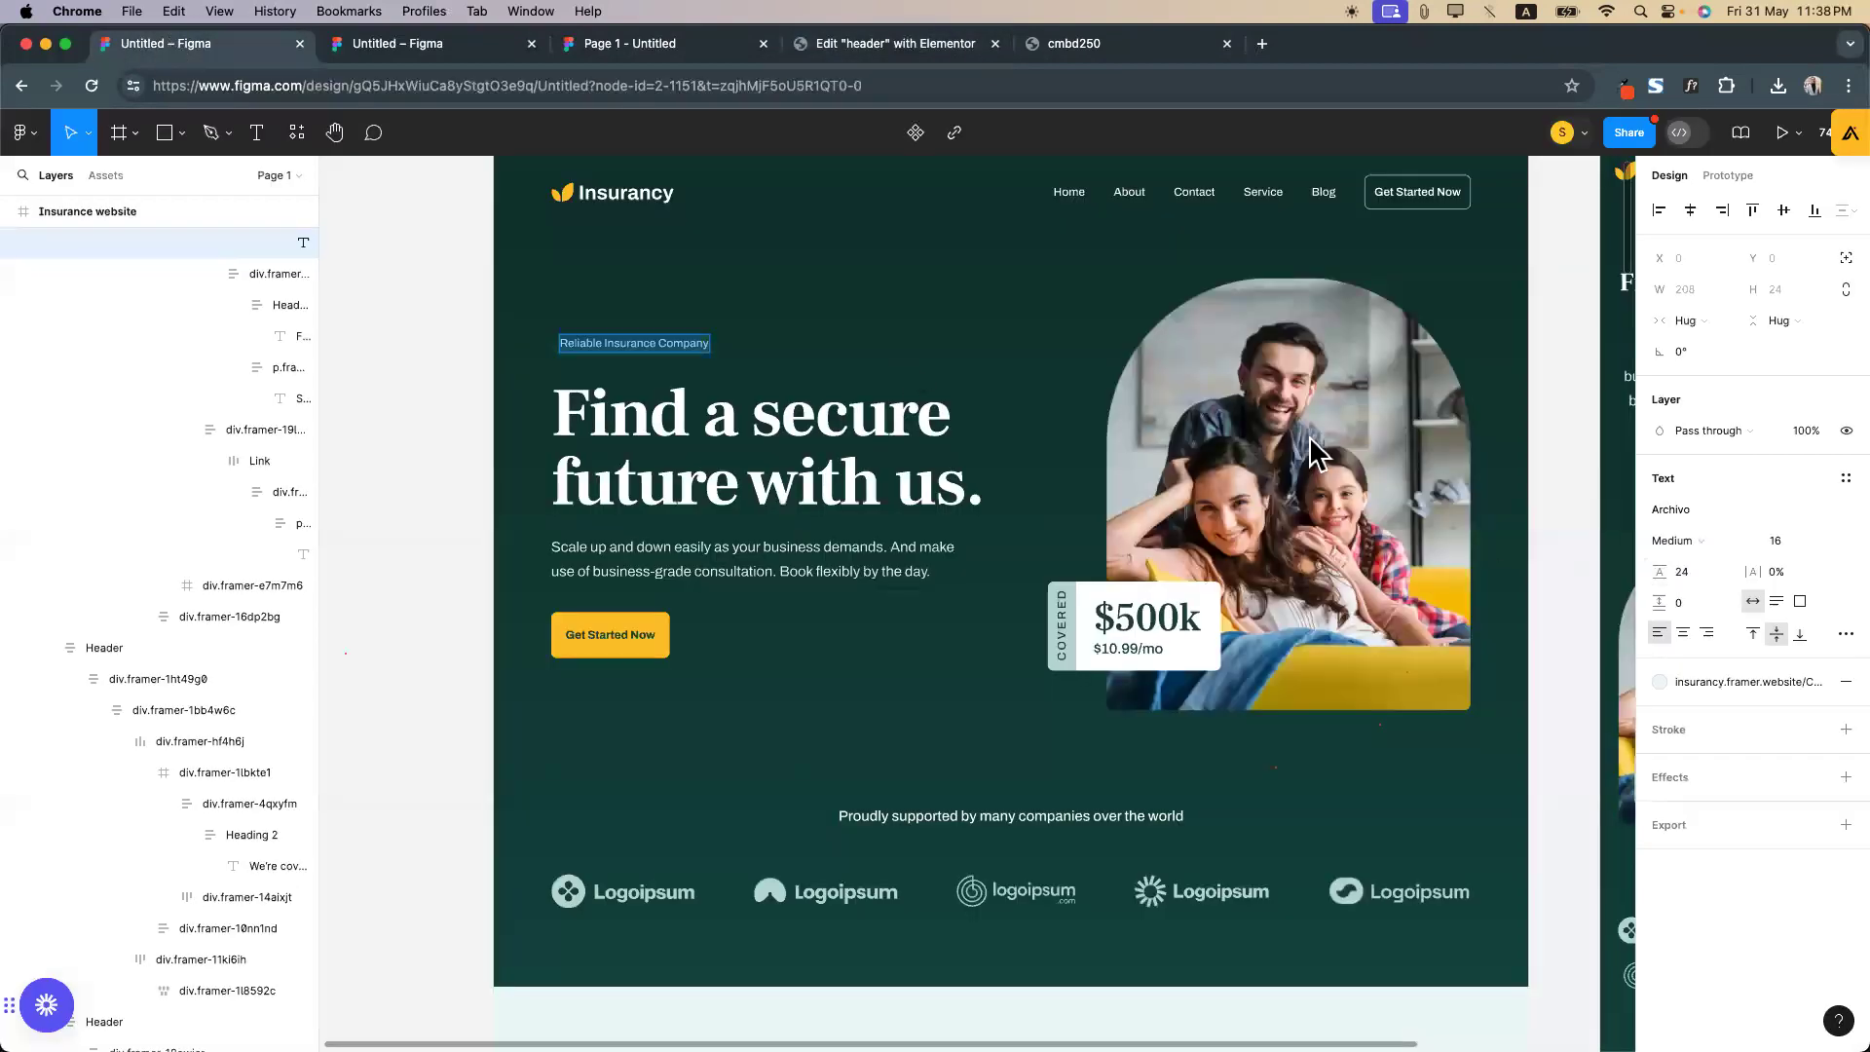
pyautogui.click(954, 47)
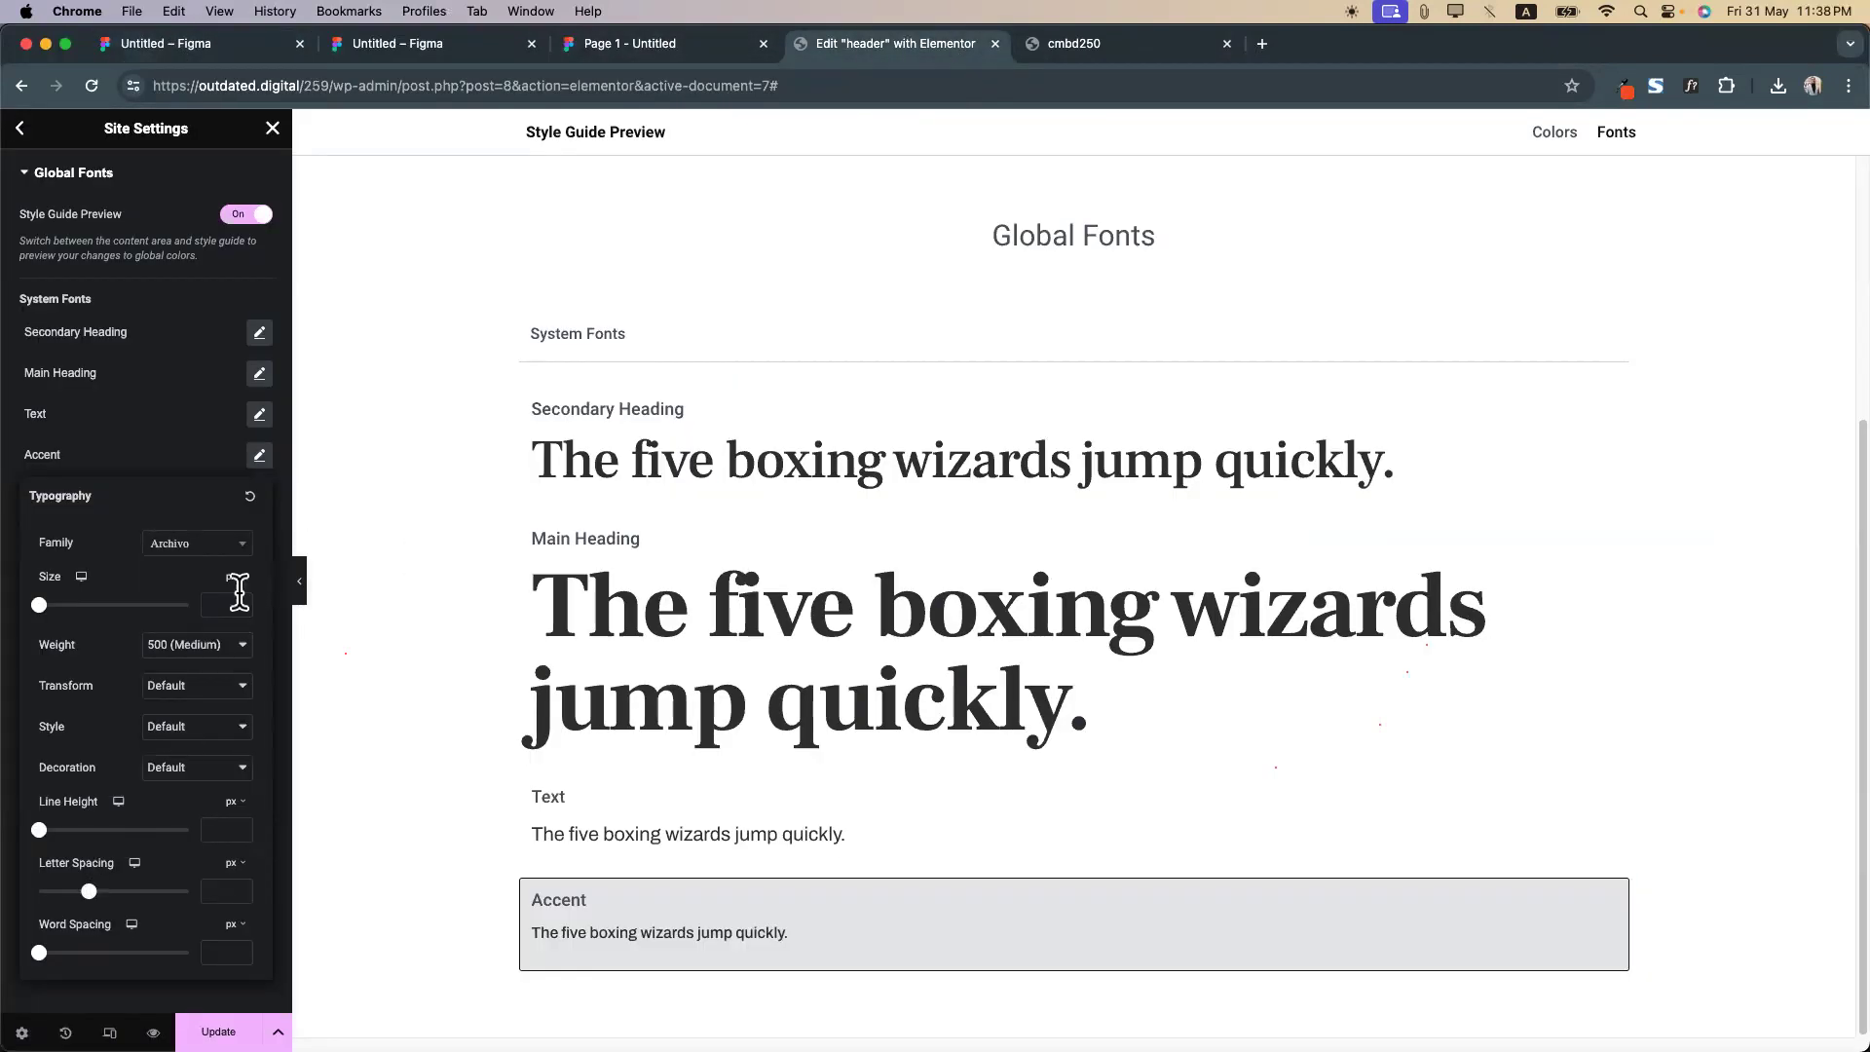
pyautogui.write('6')
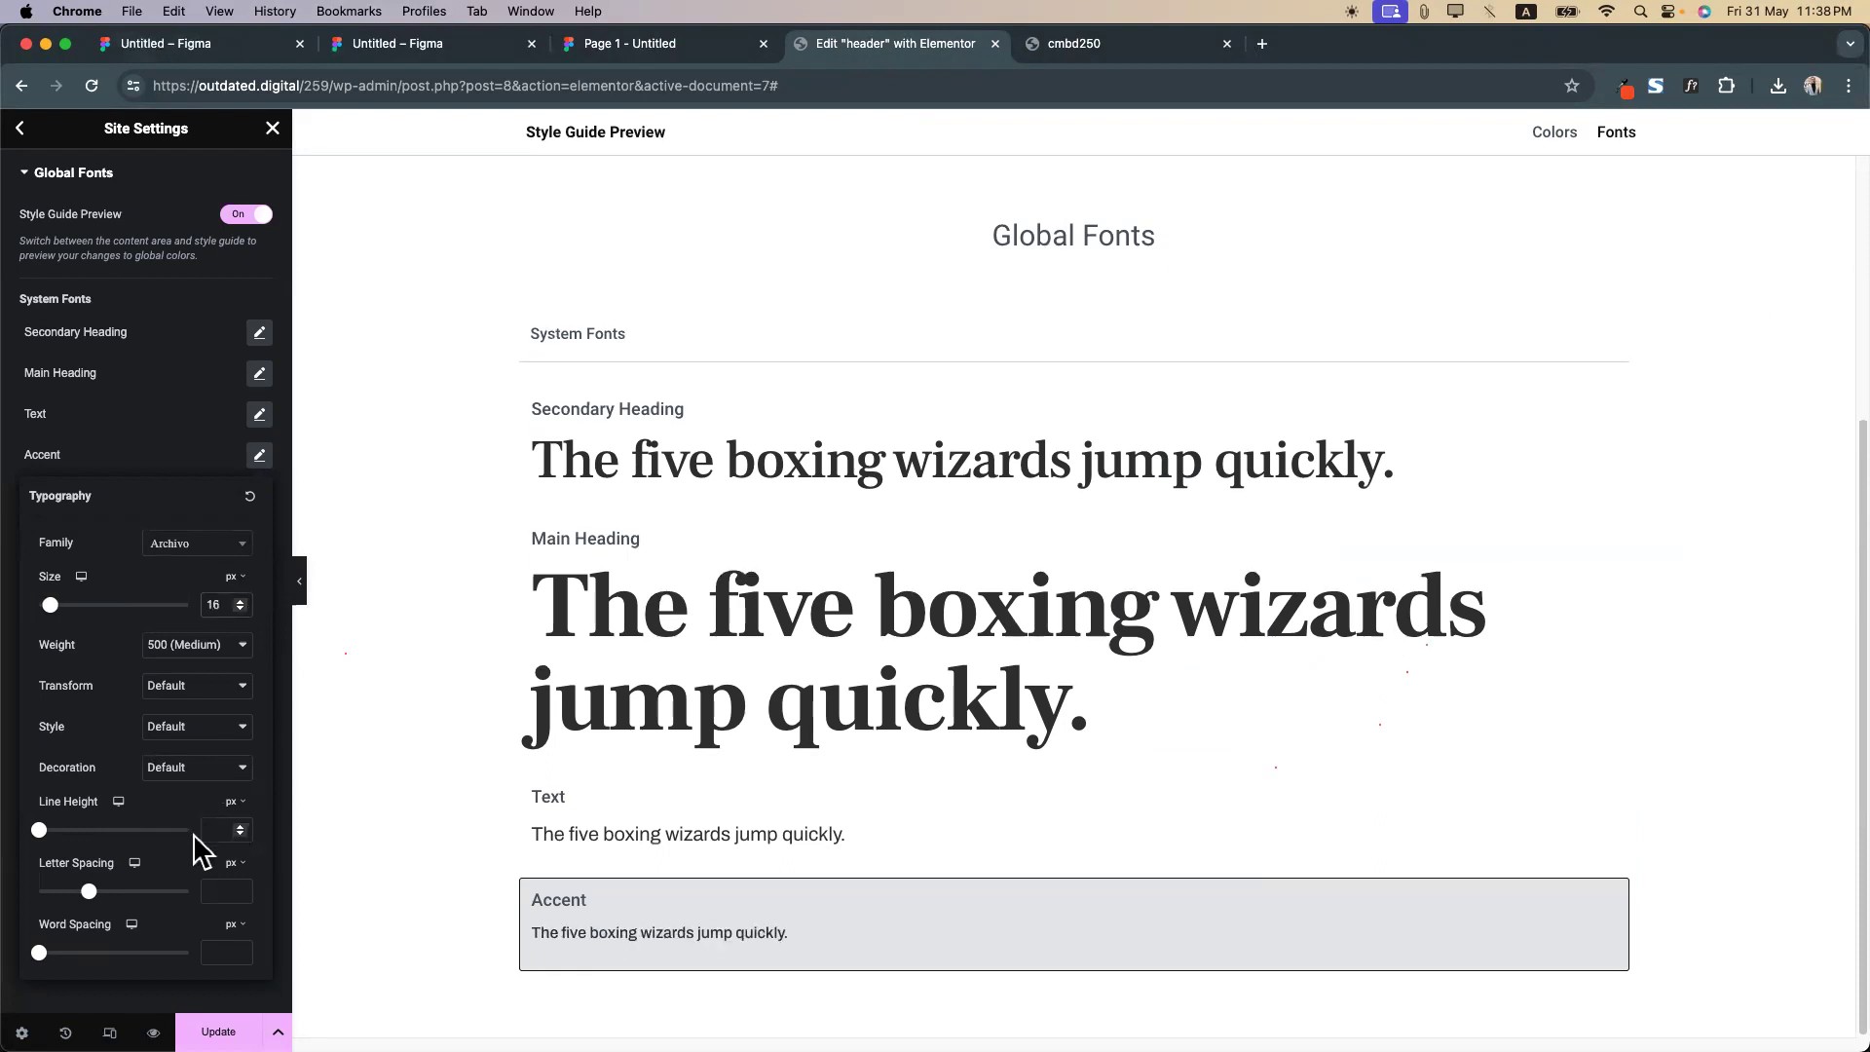
pyautogui.click(215, 829)
pyautogui.write('24')
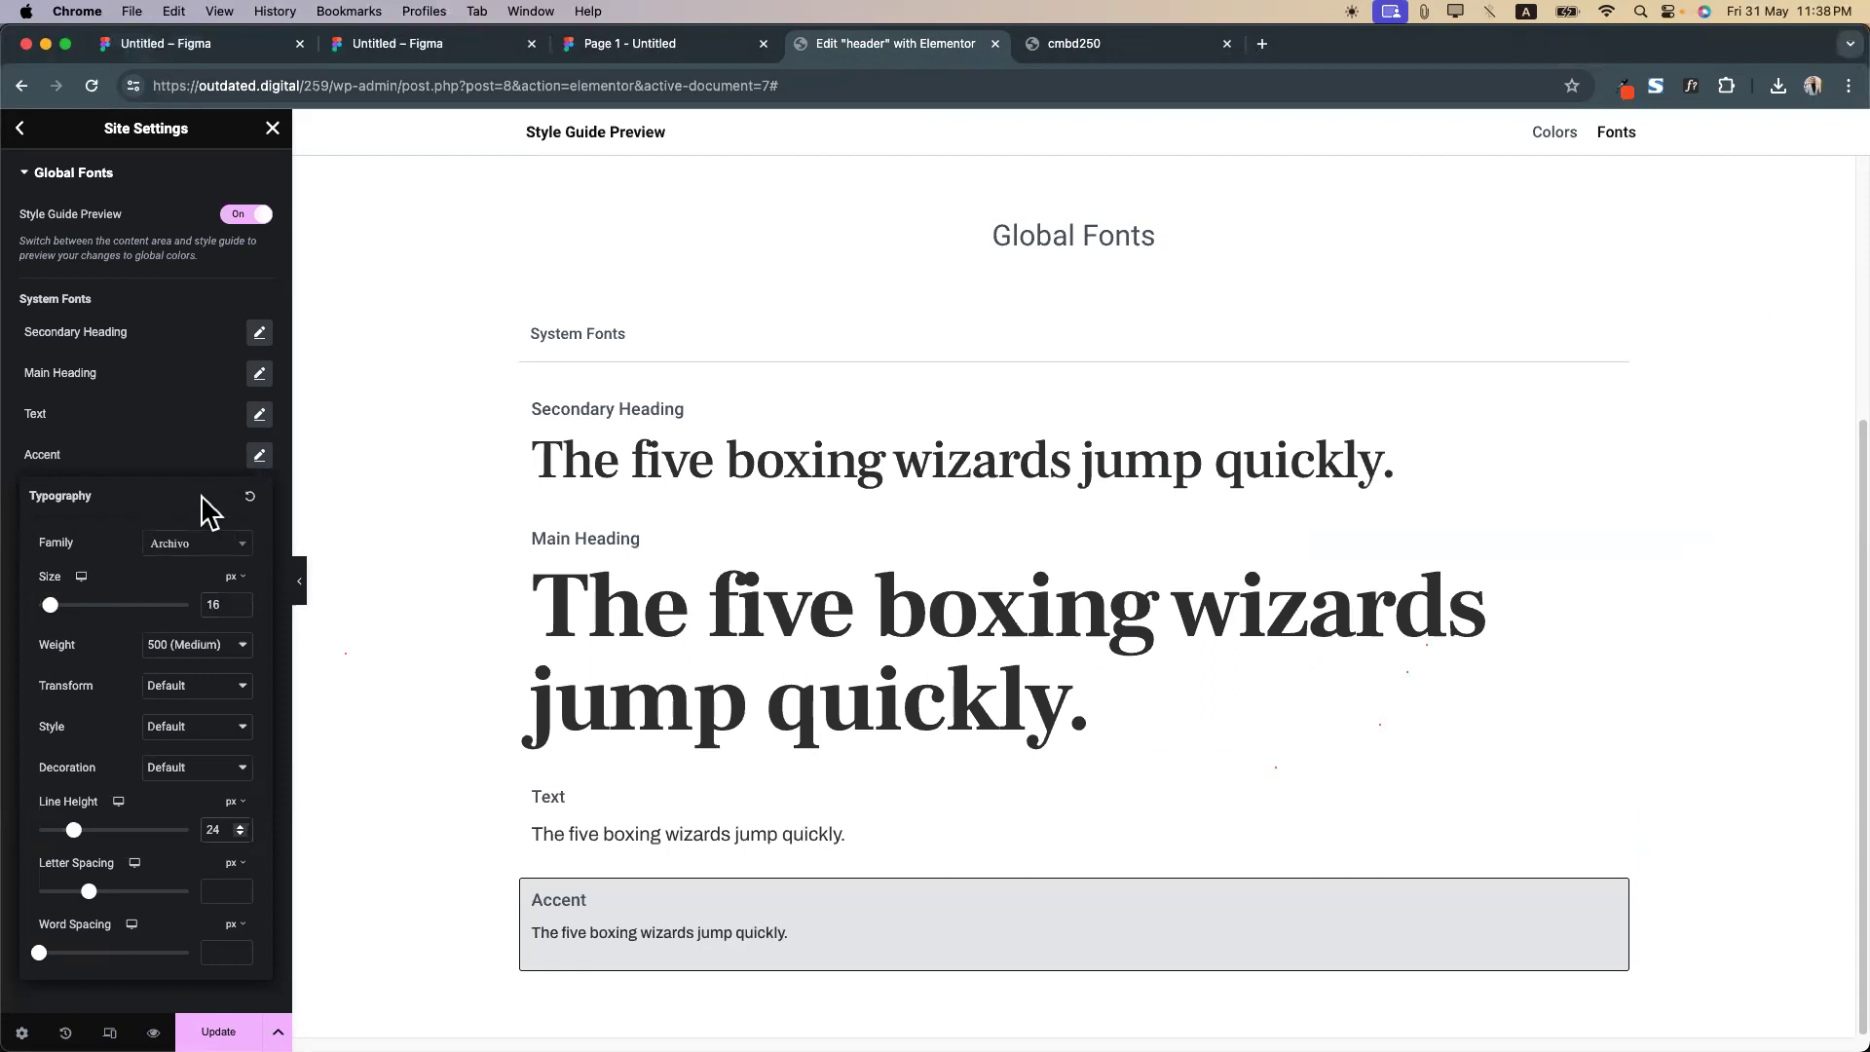
# Rename the Text global font to 'paragraph'.
pyautogui.doubleClick(106, 451)
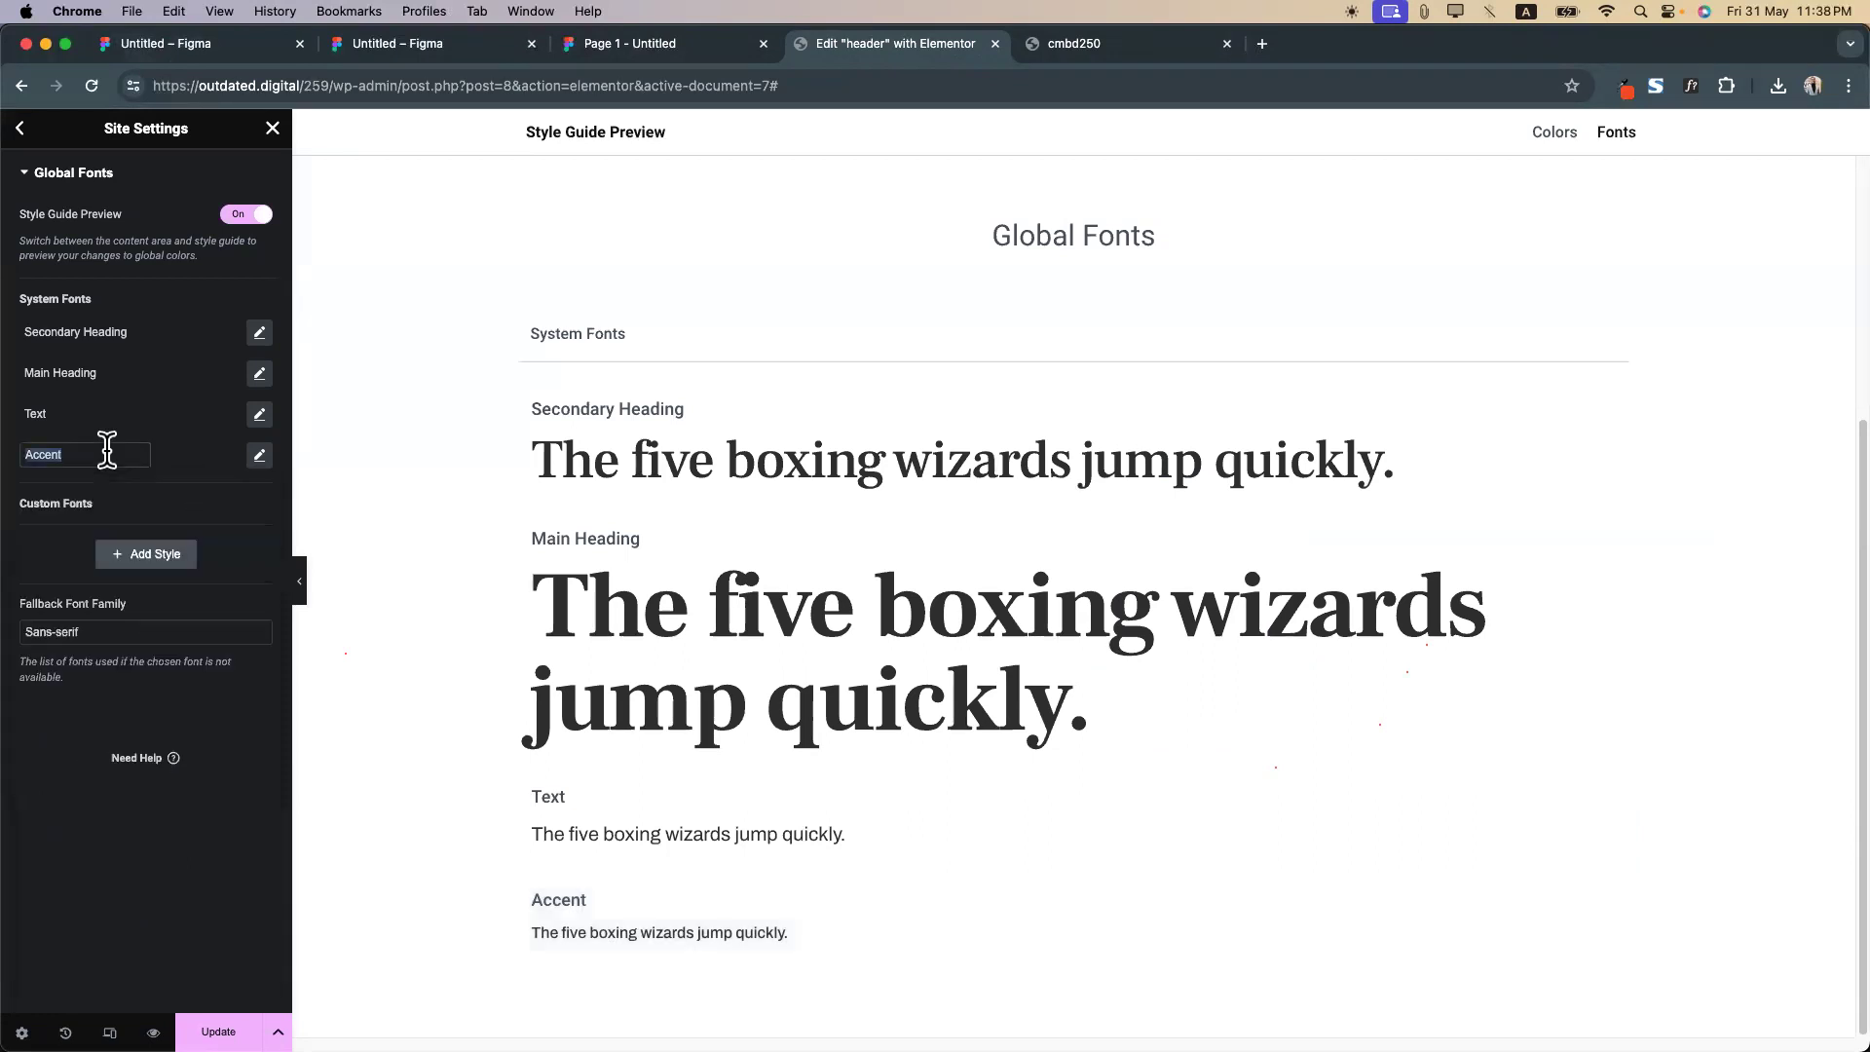
pyautogui.doubleClick(102, 413)
pyautogui.write('paragraph')
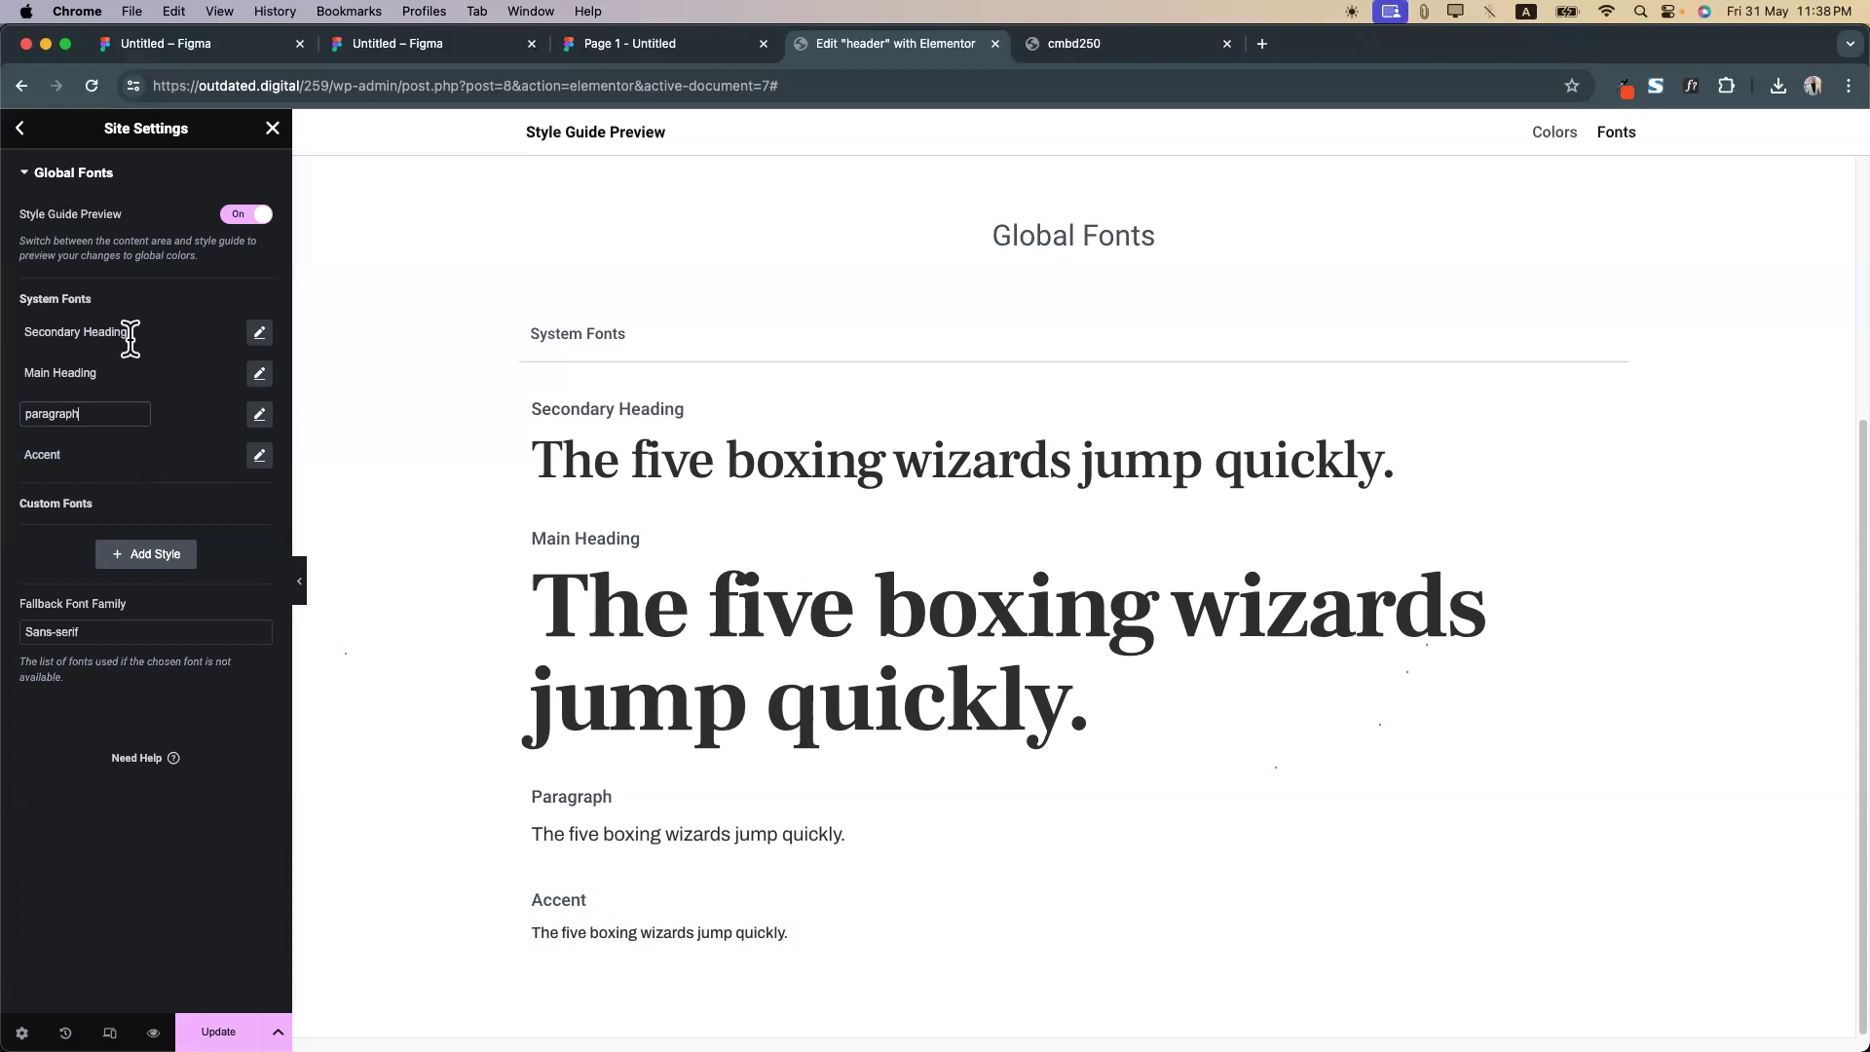
pyautogui.press('Return')
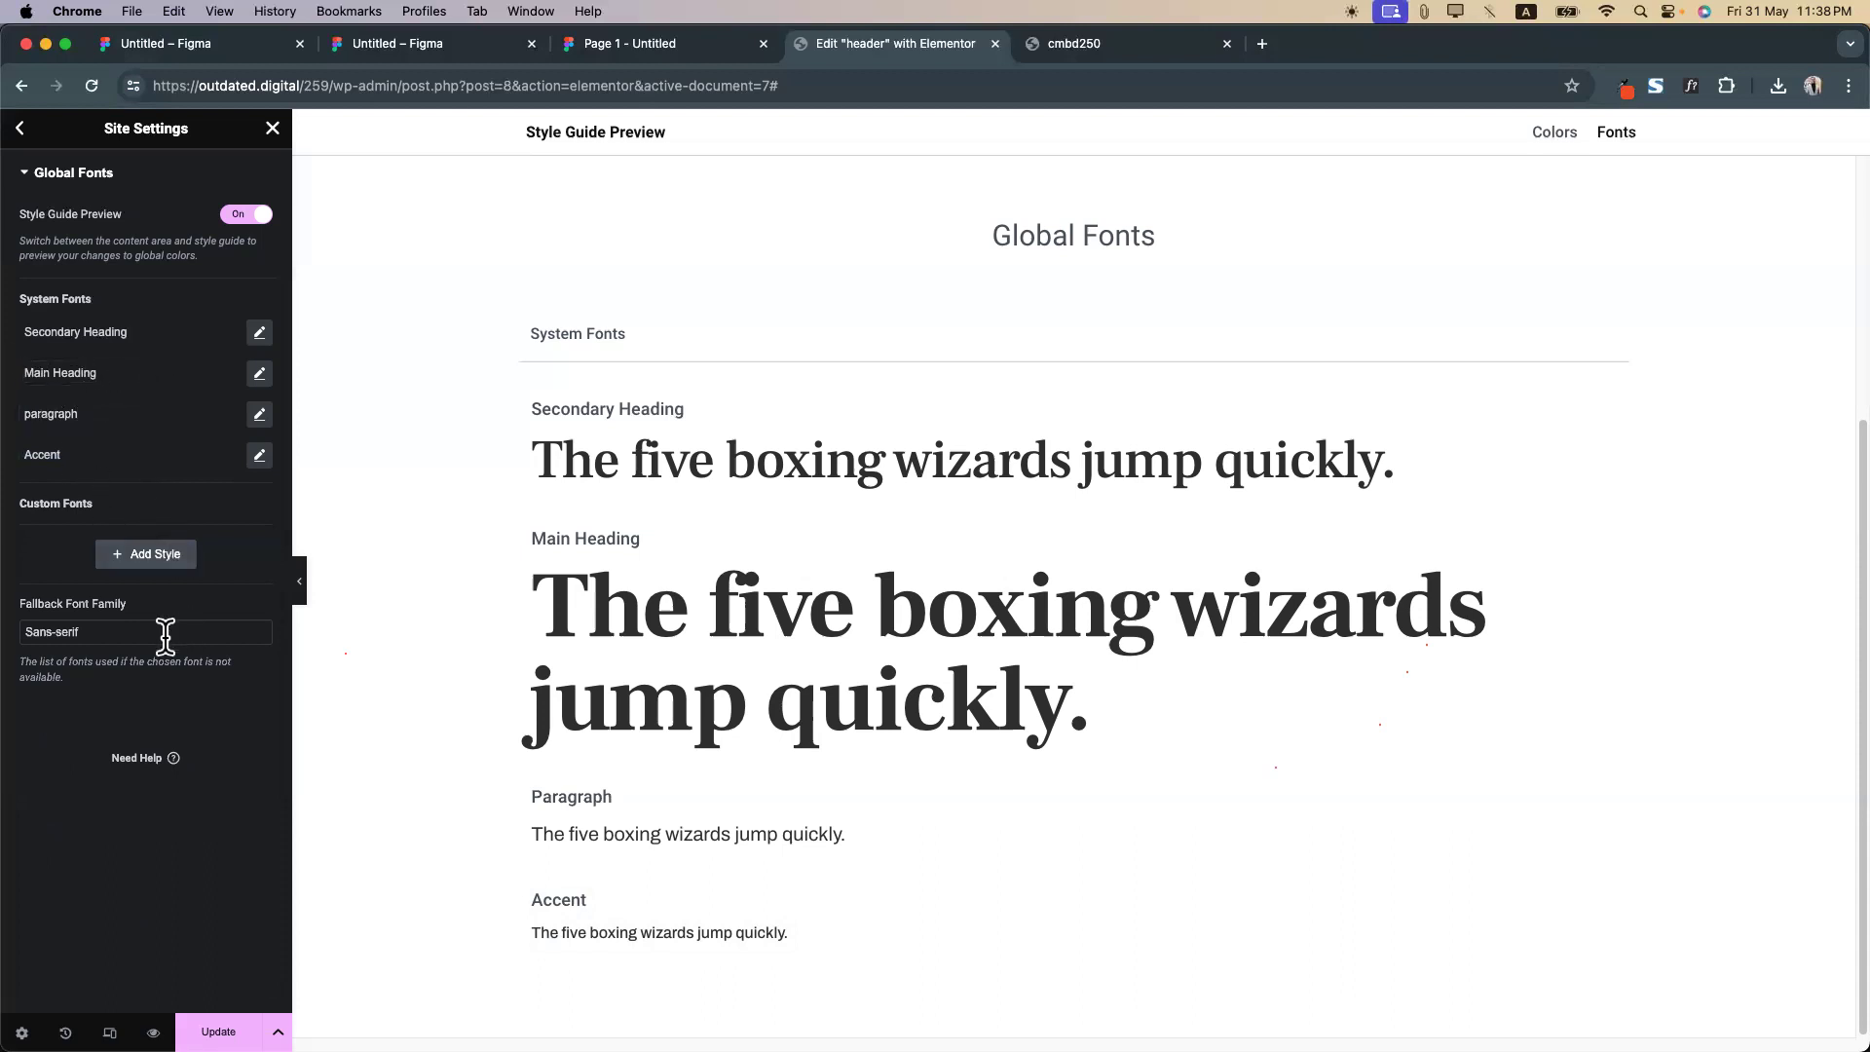
# Add and delete a test custom font, then return to the Site Settings menu.
pyautogui.click(164, 557)
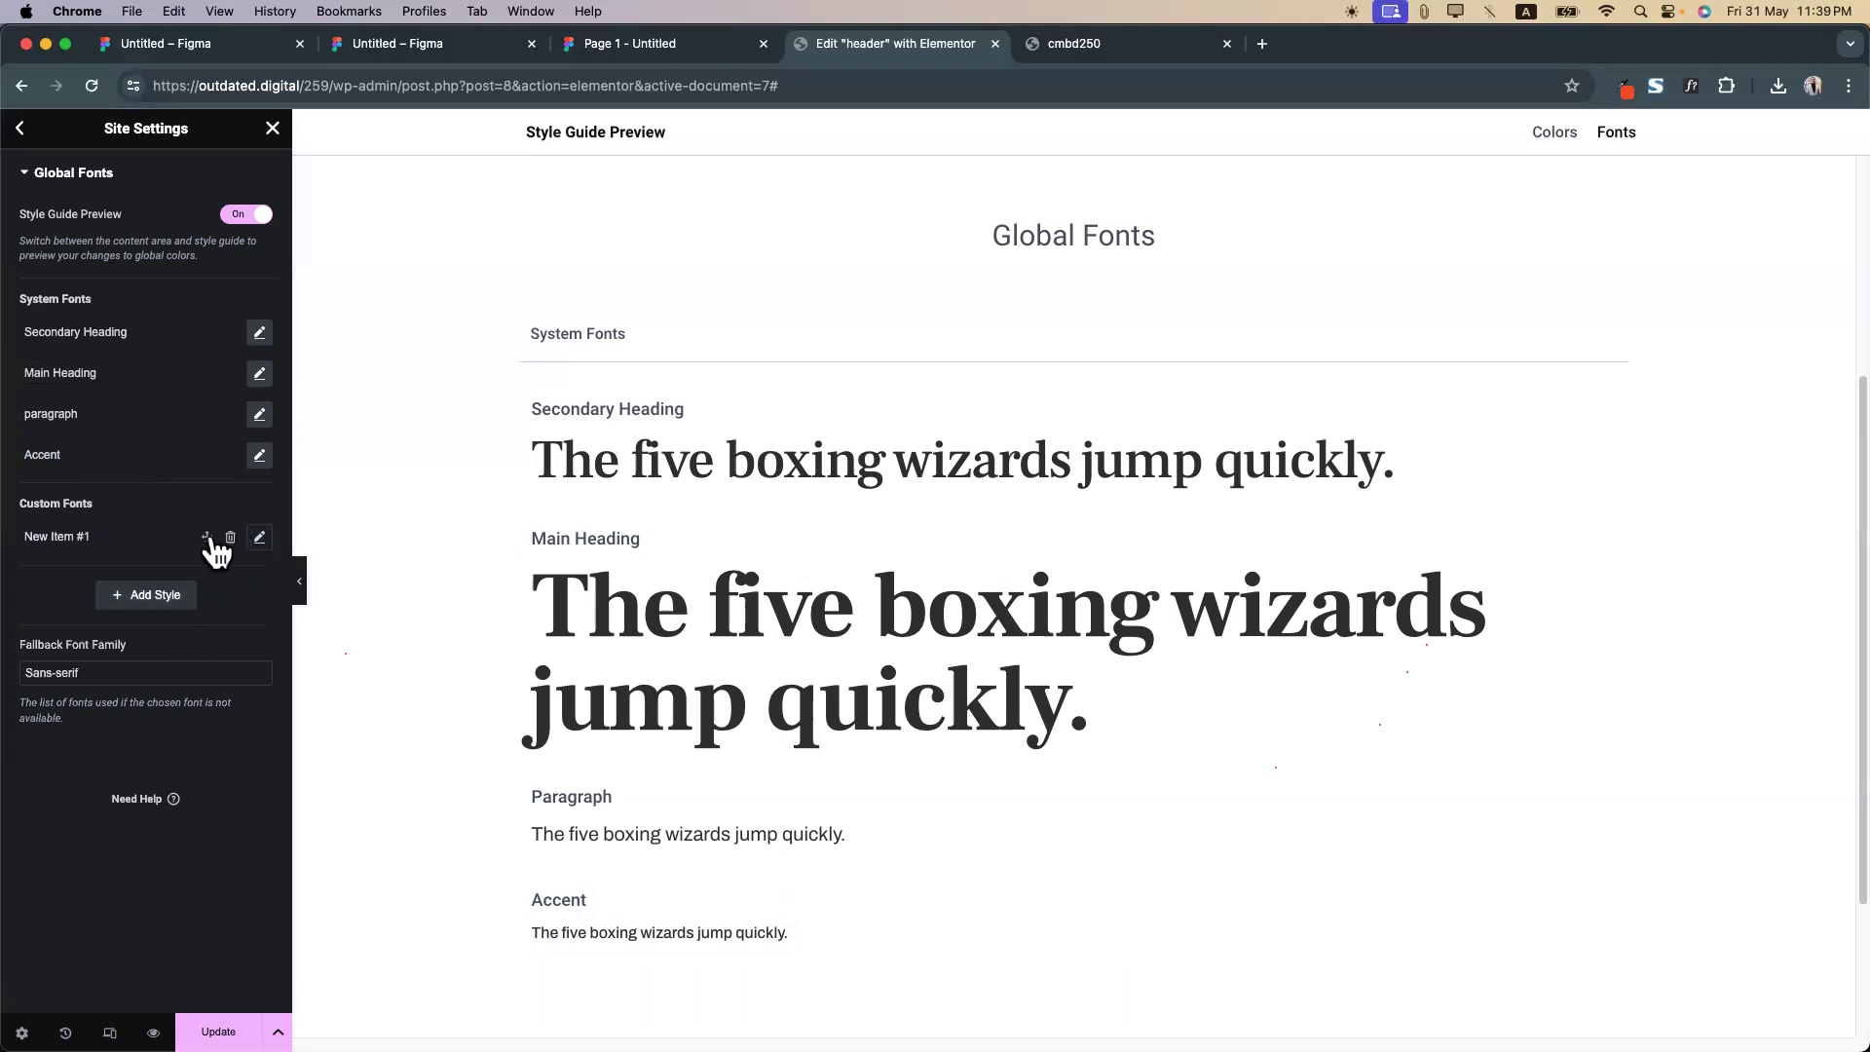
pyautogui.click(230, 537)
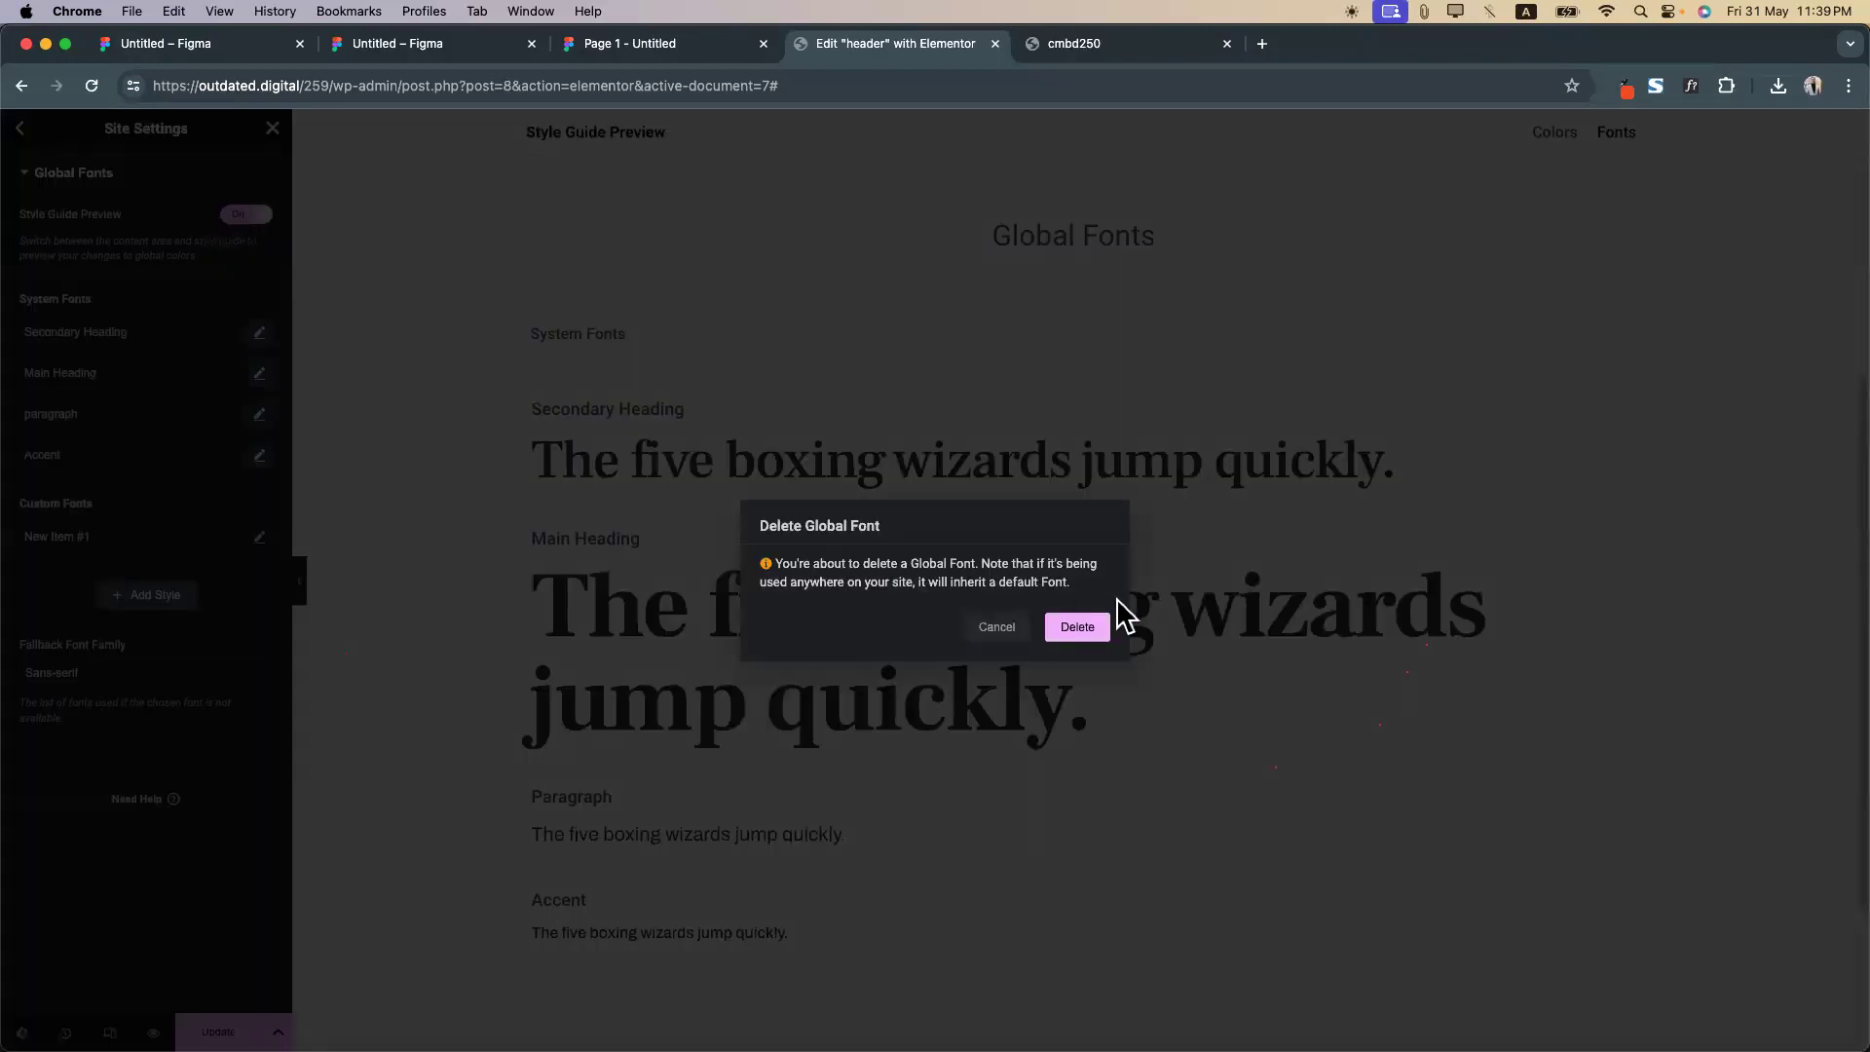
pyautogui.click(1061, 631)
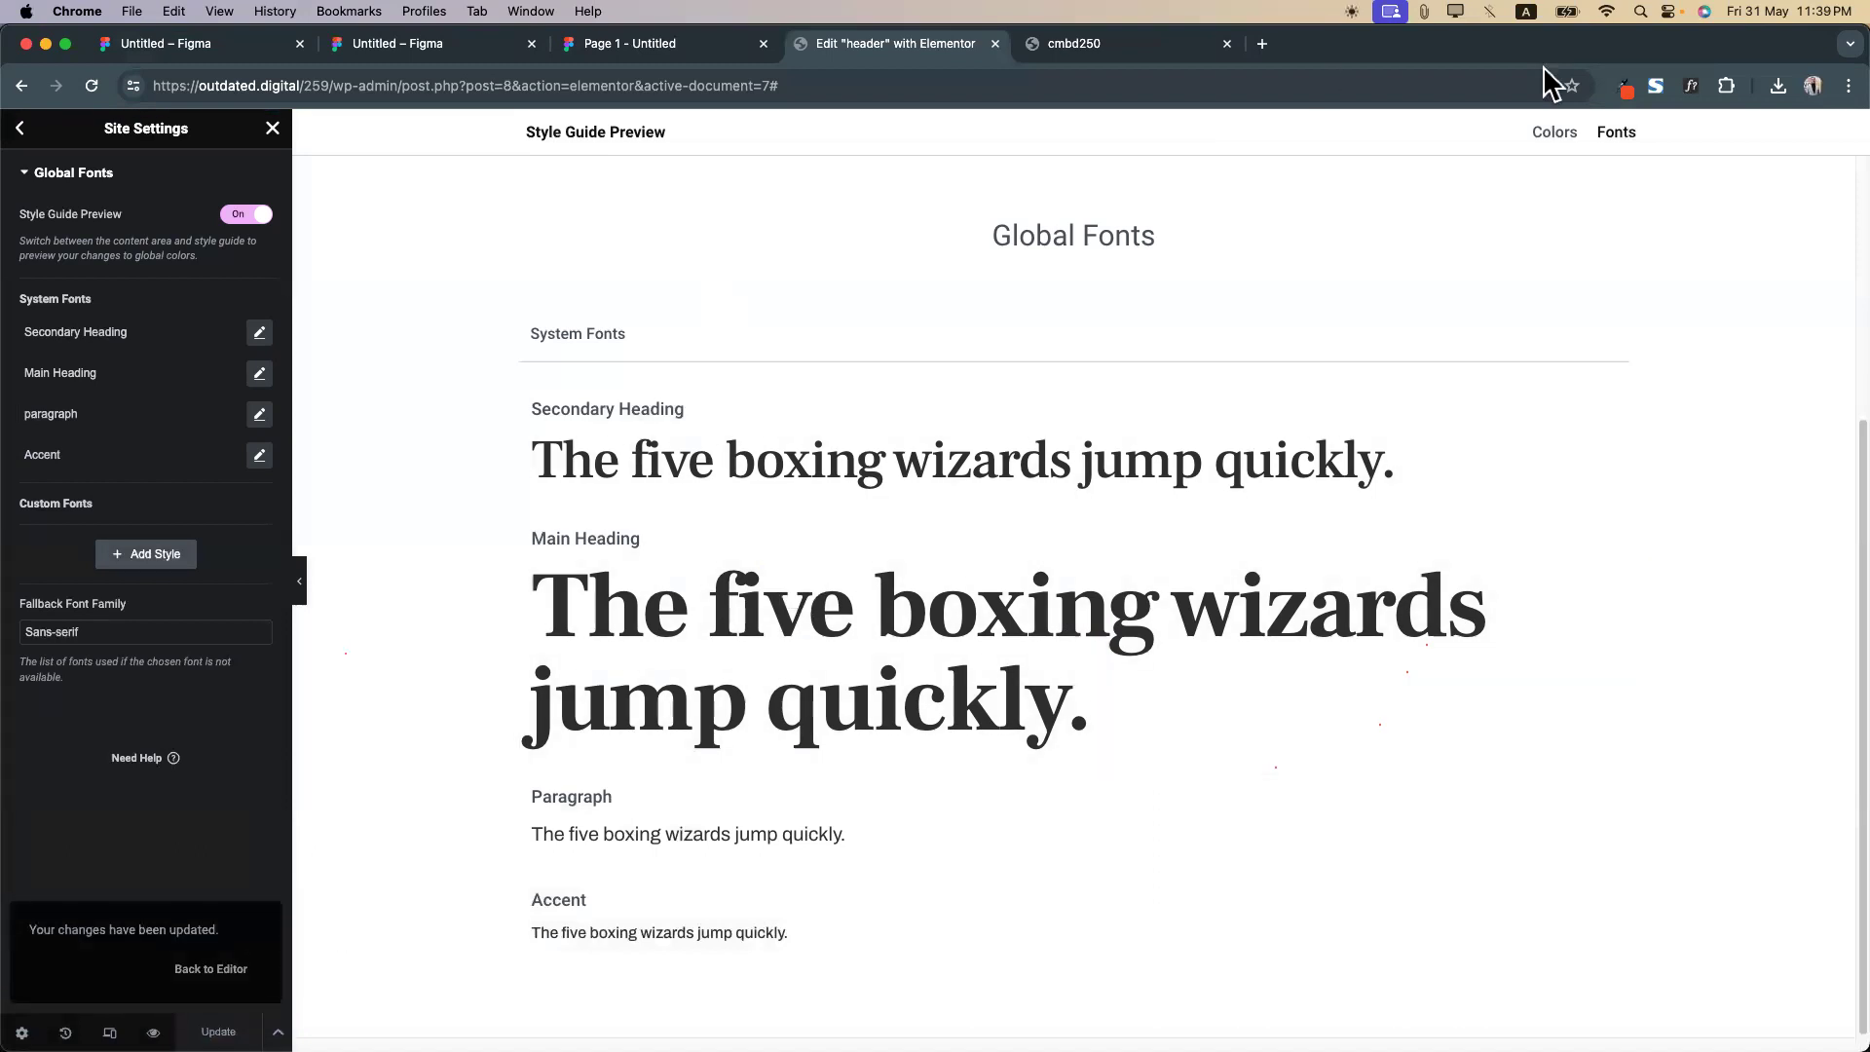
pyautogui.click(1551, 136)
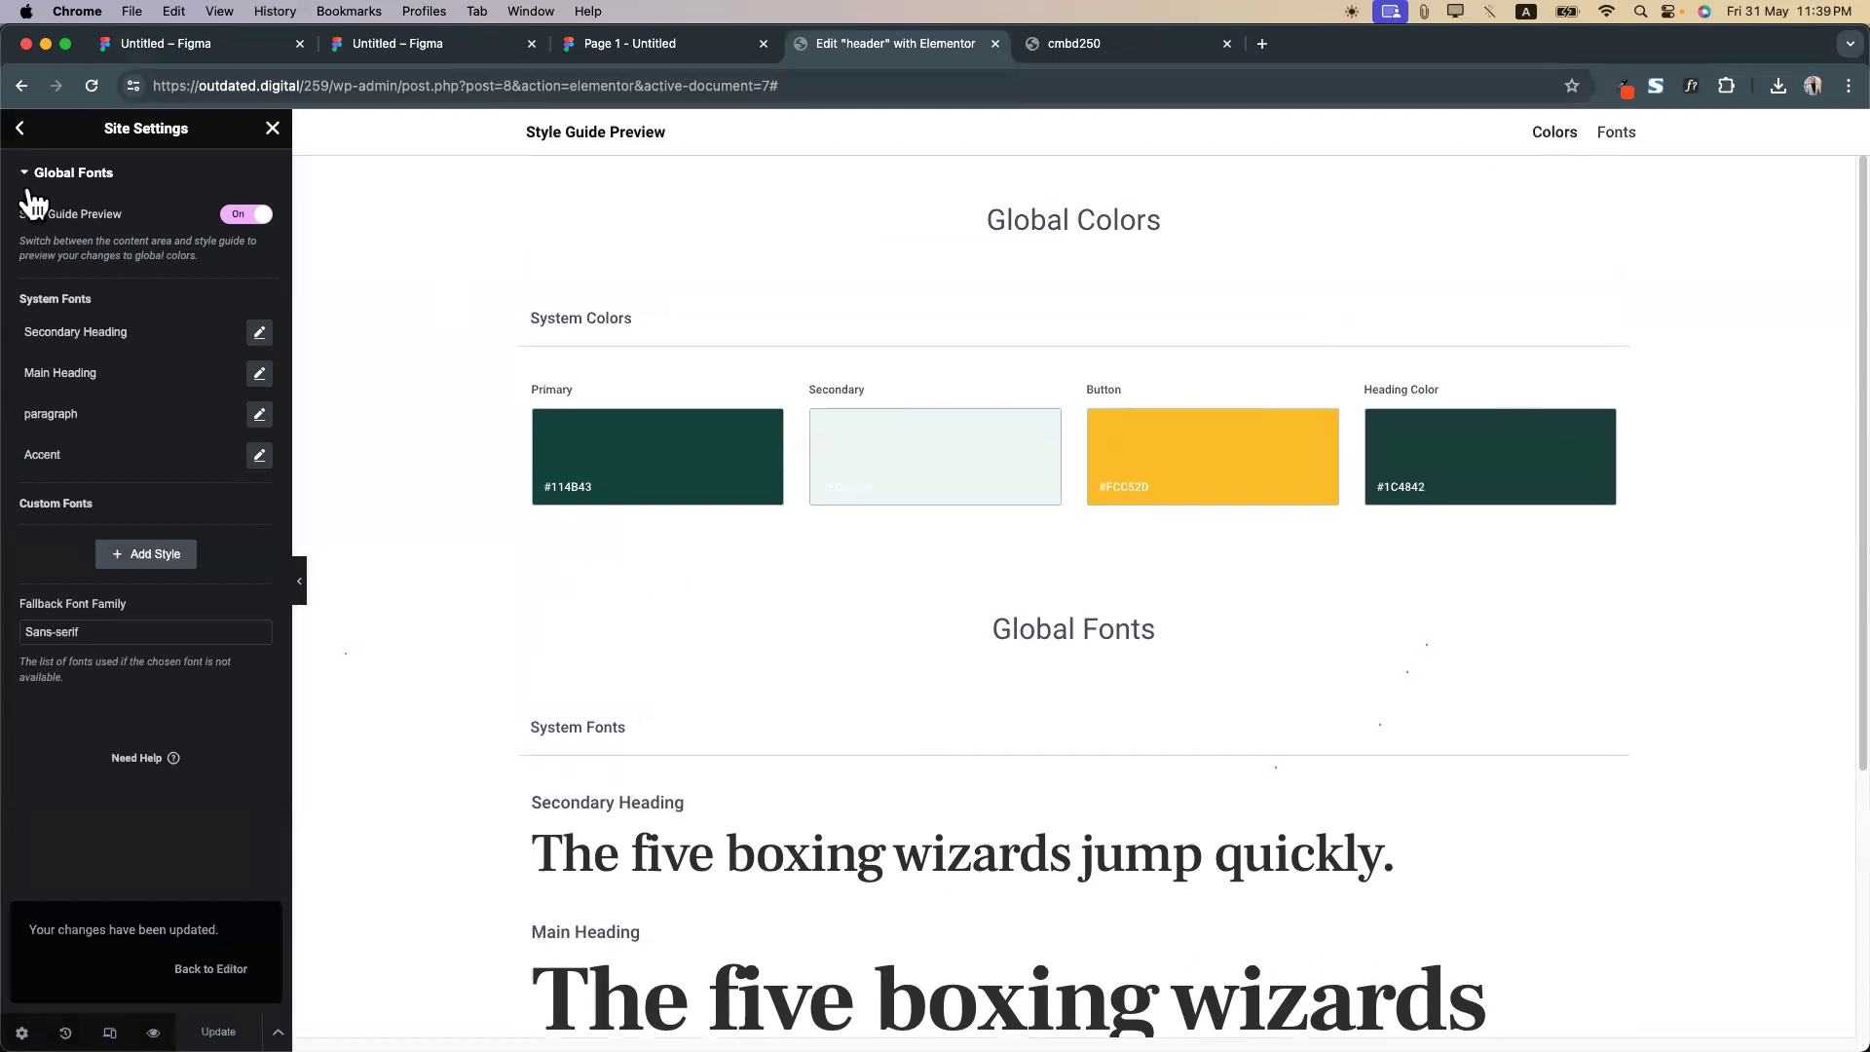
pyautogui.click(19, 128)
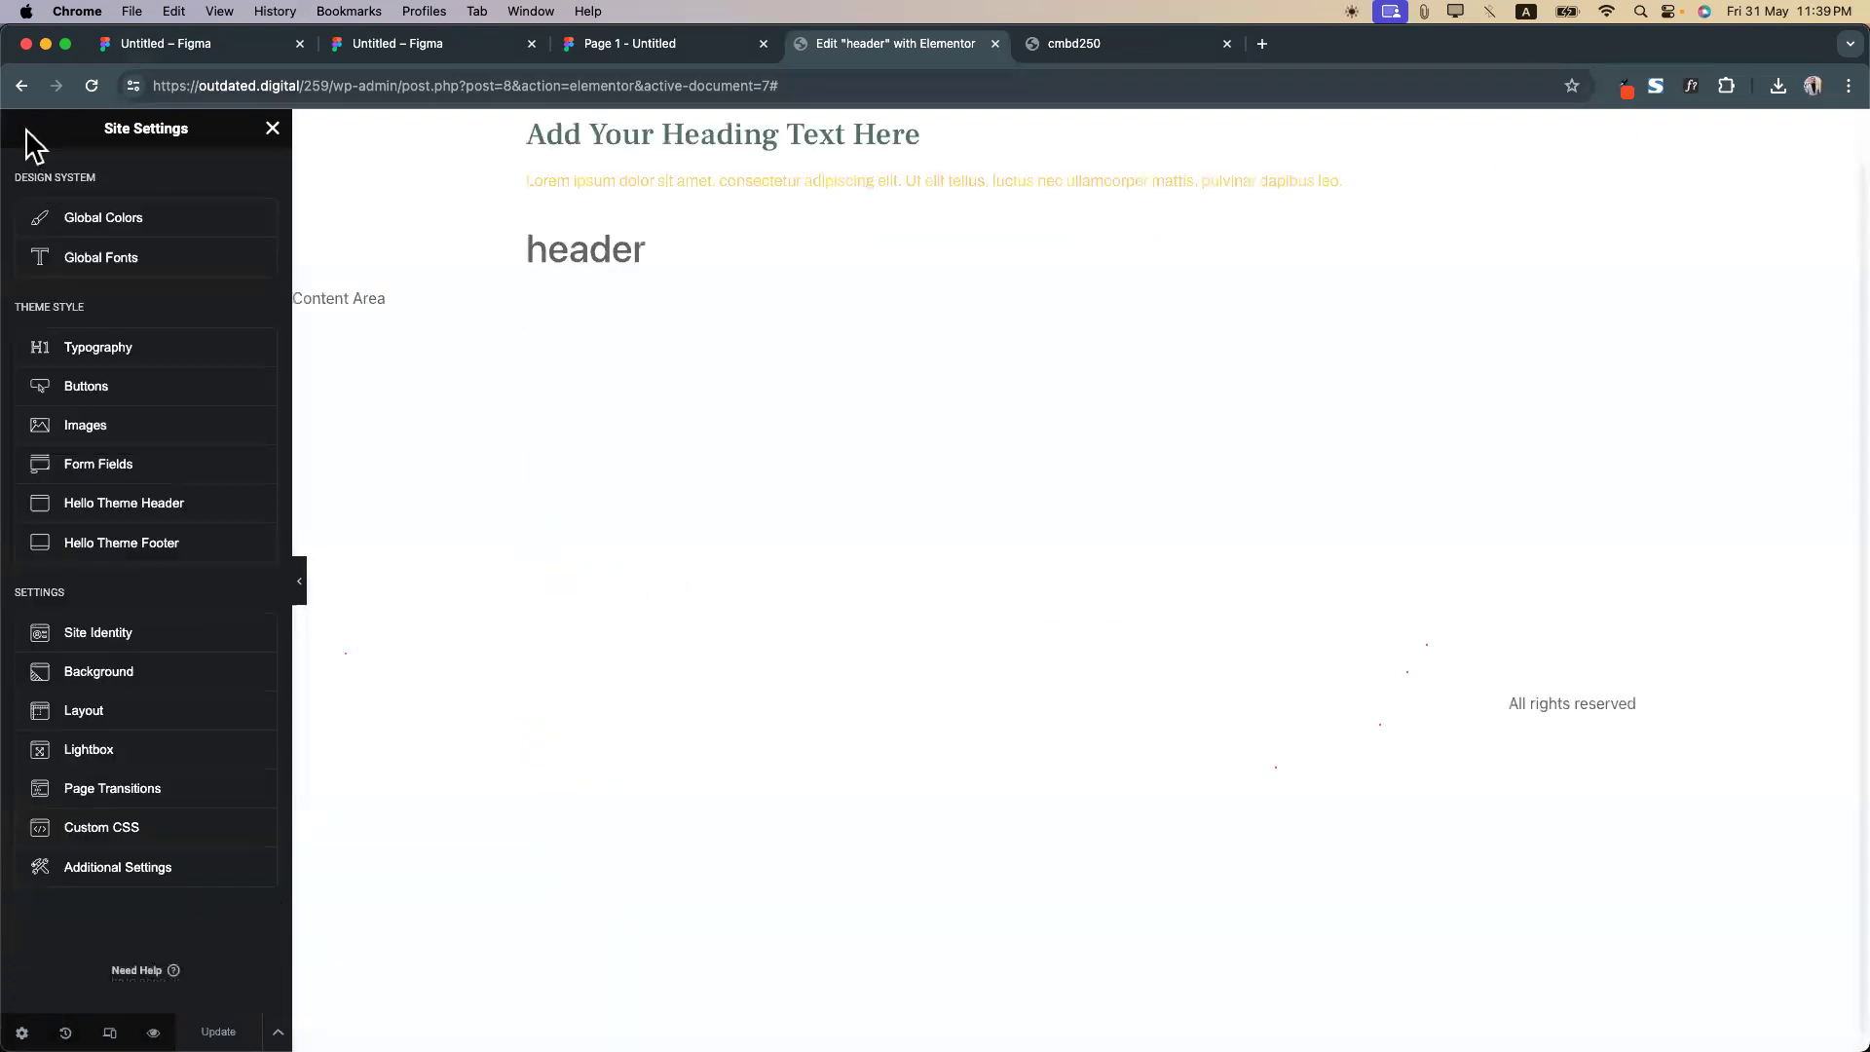
# Give theme body typography Archivo at size 20.
pyautogui.click(136, 360)
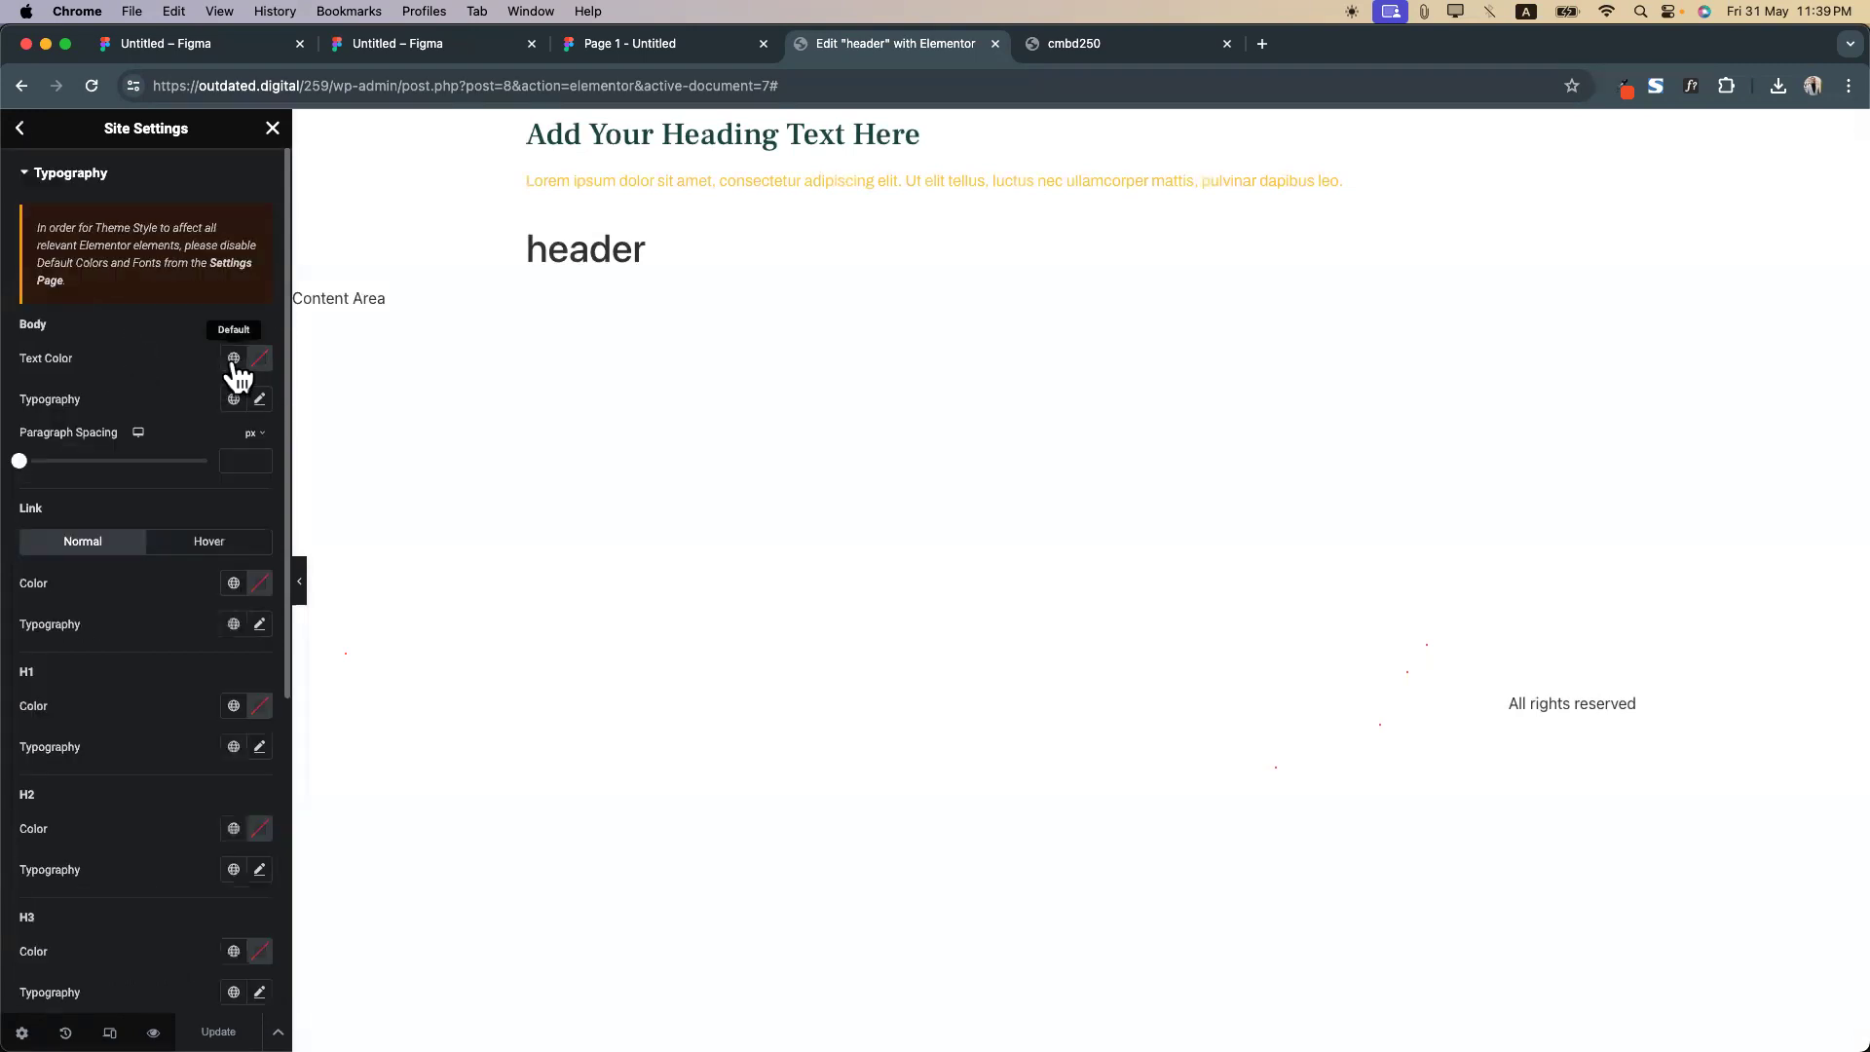
pyautogui.click(259, 399)
pyautogui.click(215, 551)
pyautogui.write('20')
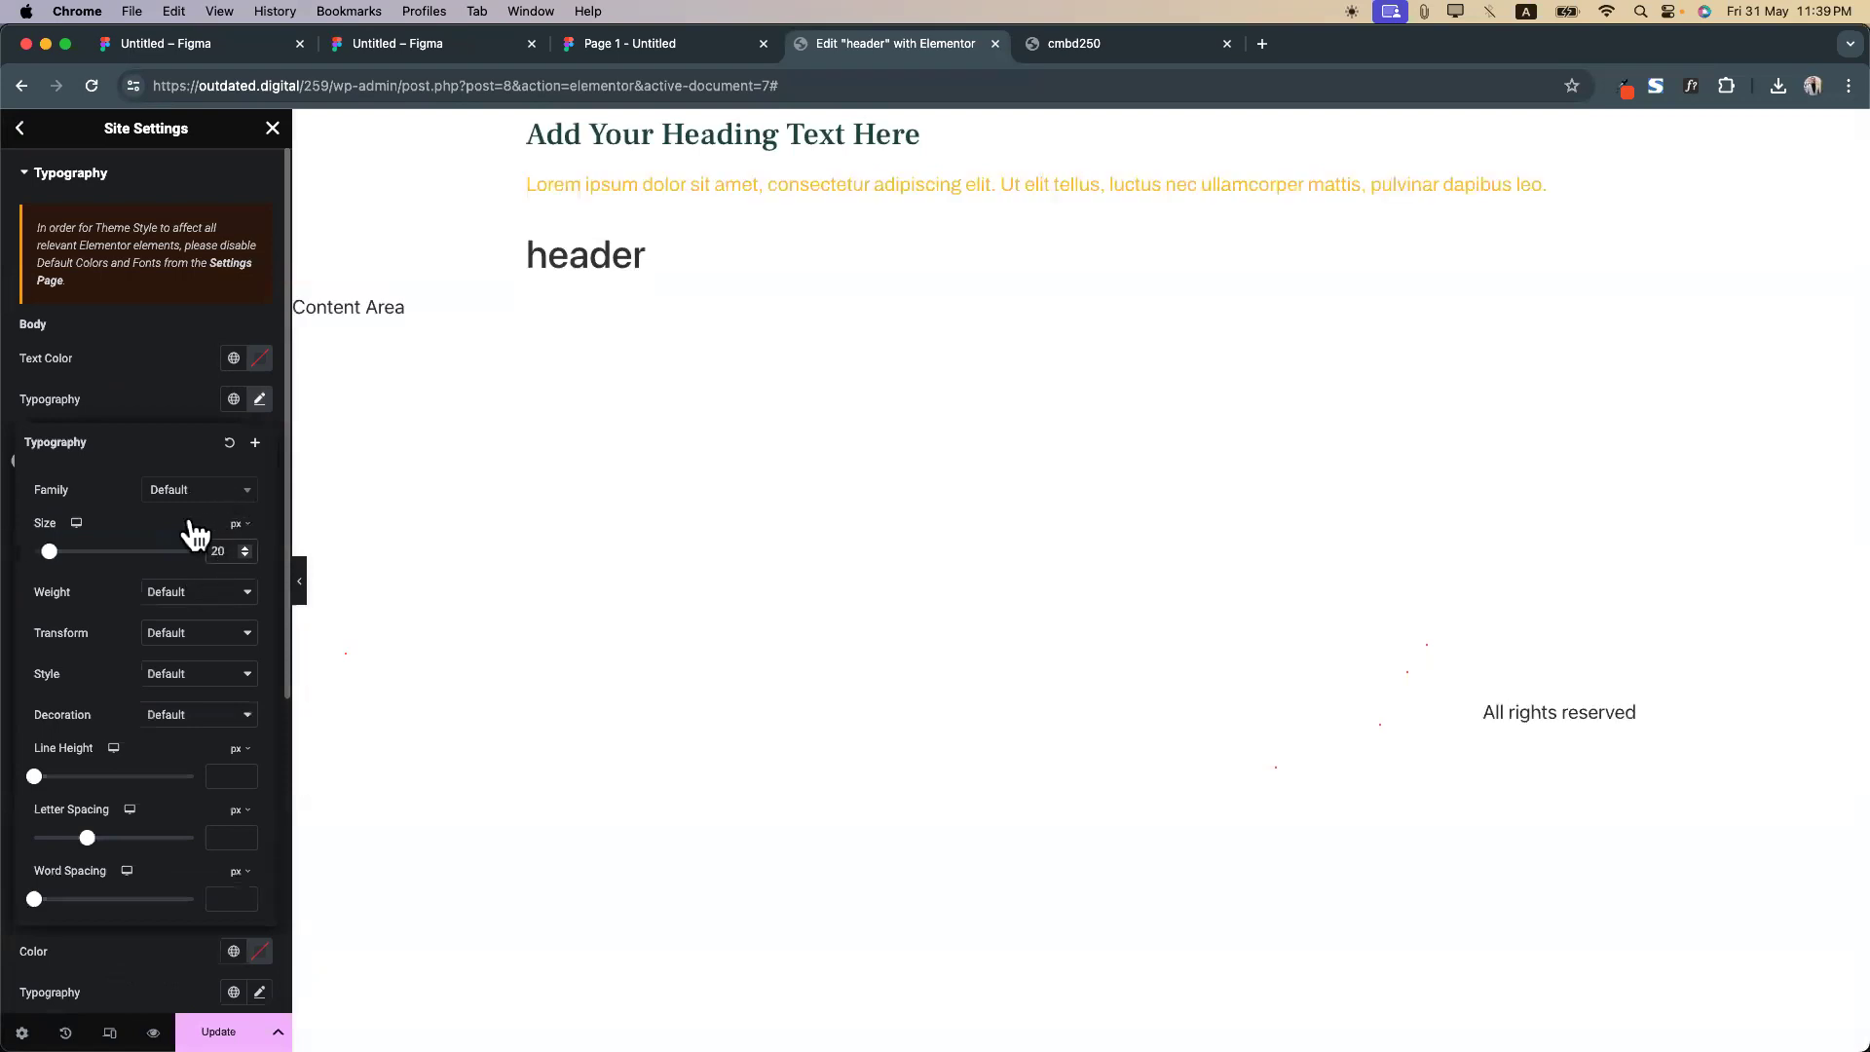
pyautogui.click(186, 495)
pyautogui.write('archi')
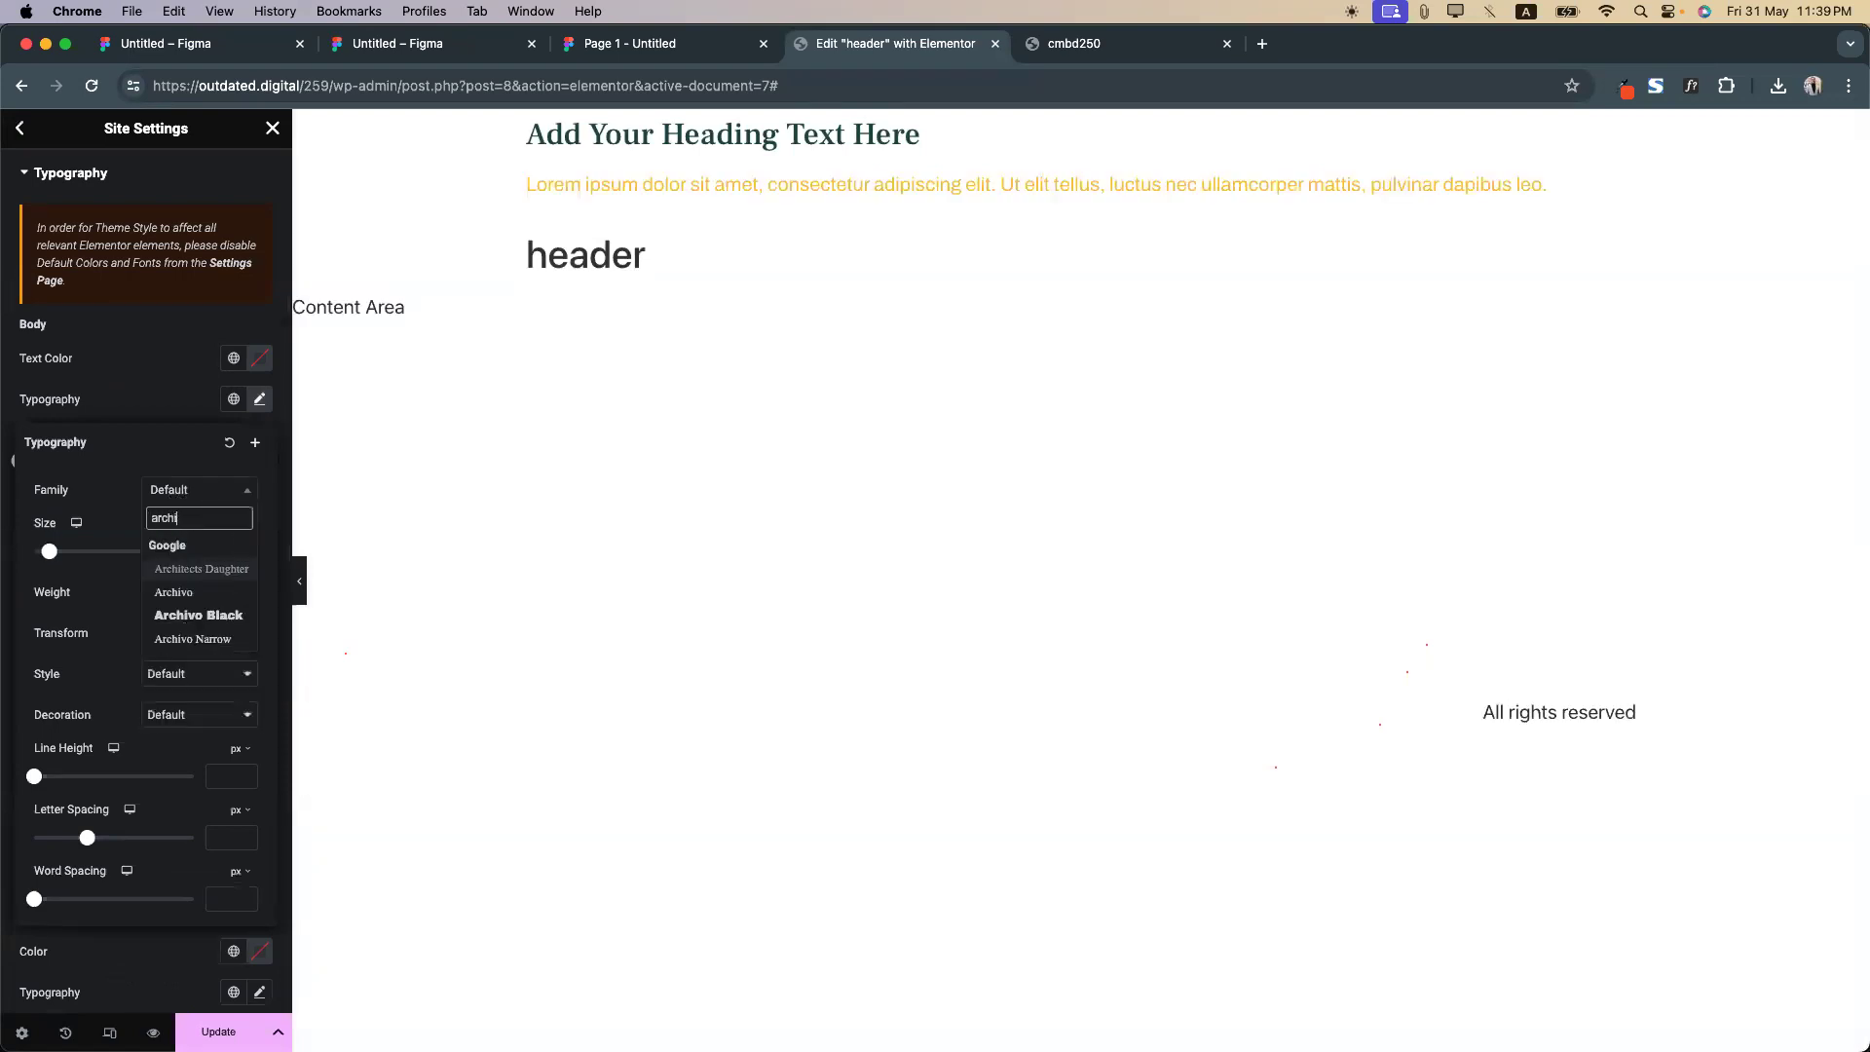
pyautogui.click(175, 592)
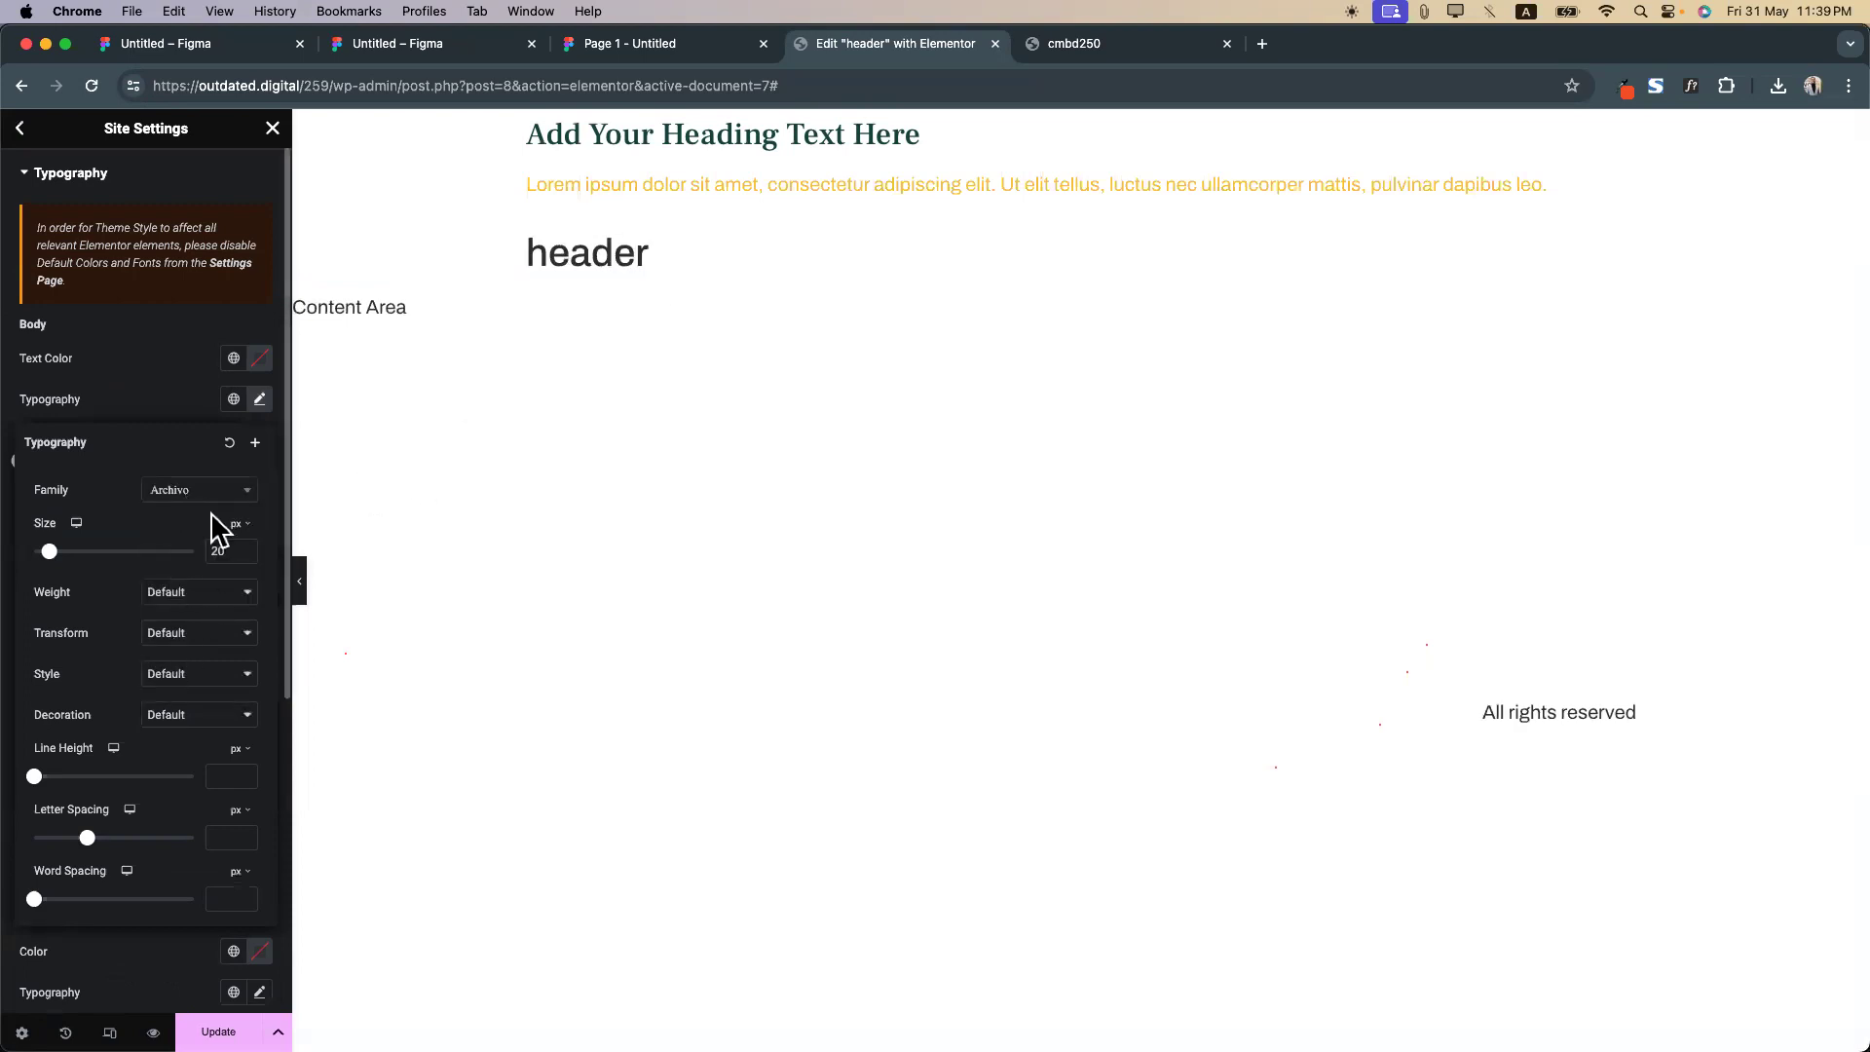
pyautogui.click(195, 407)
# Apply the Main Heading global font and heading color to H1.
pyautogui.scroll(-2, 156, 634)
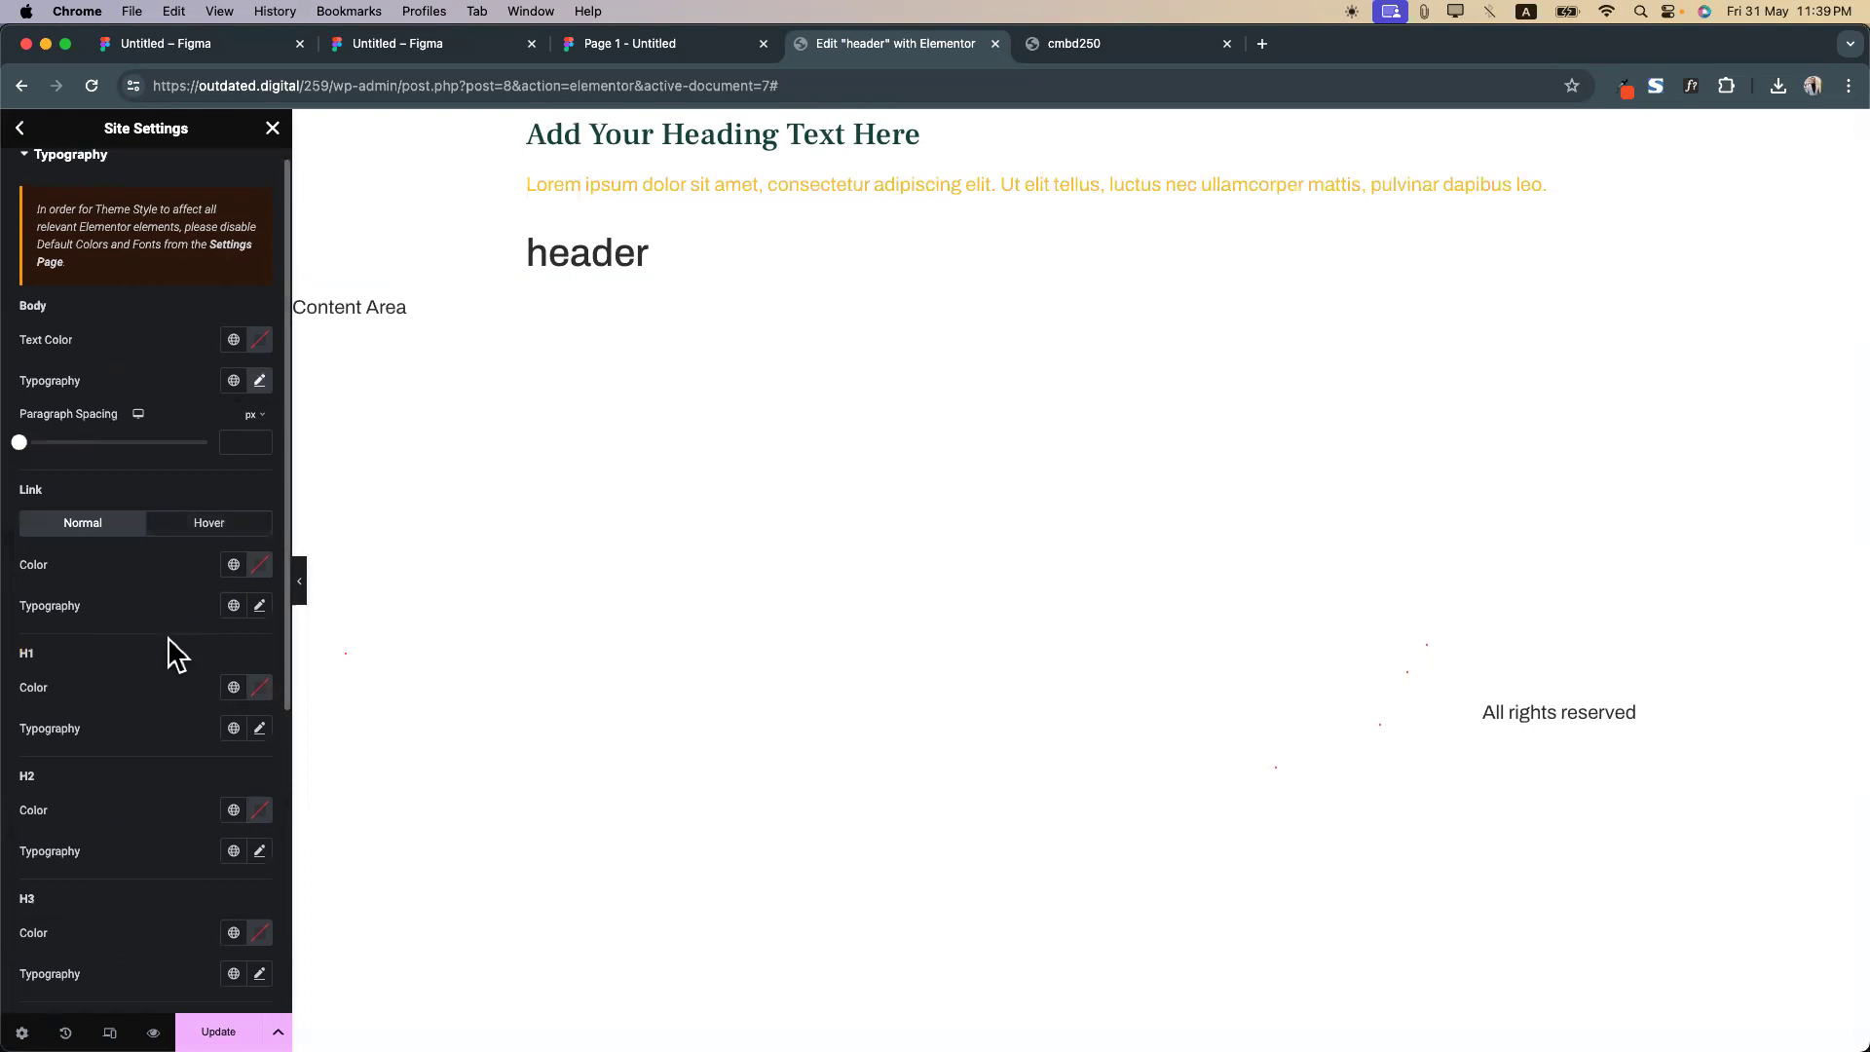
pyautogui.scroll(-4, 103, 603)
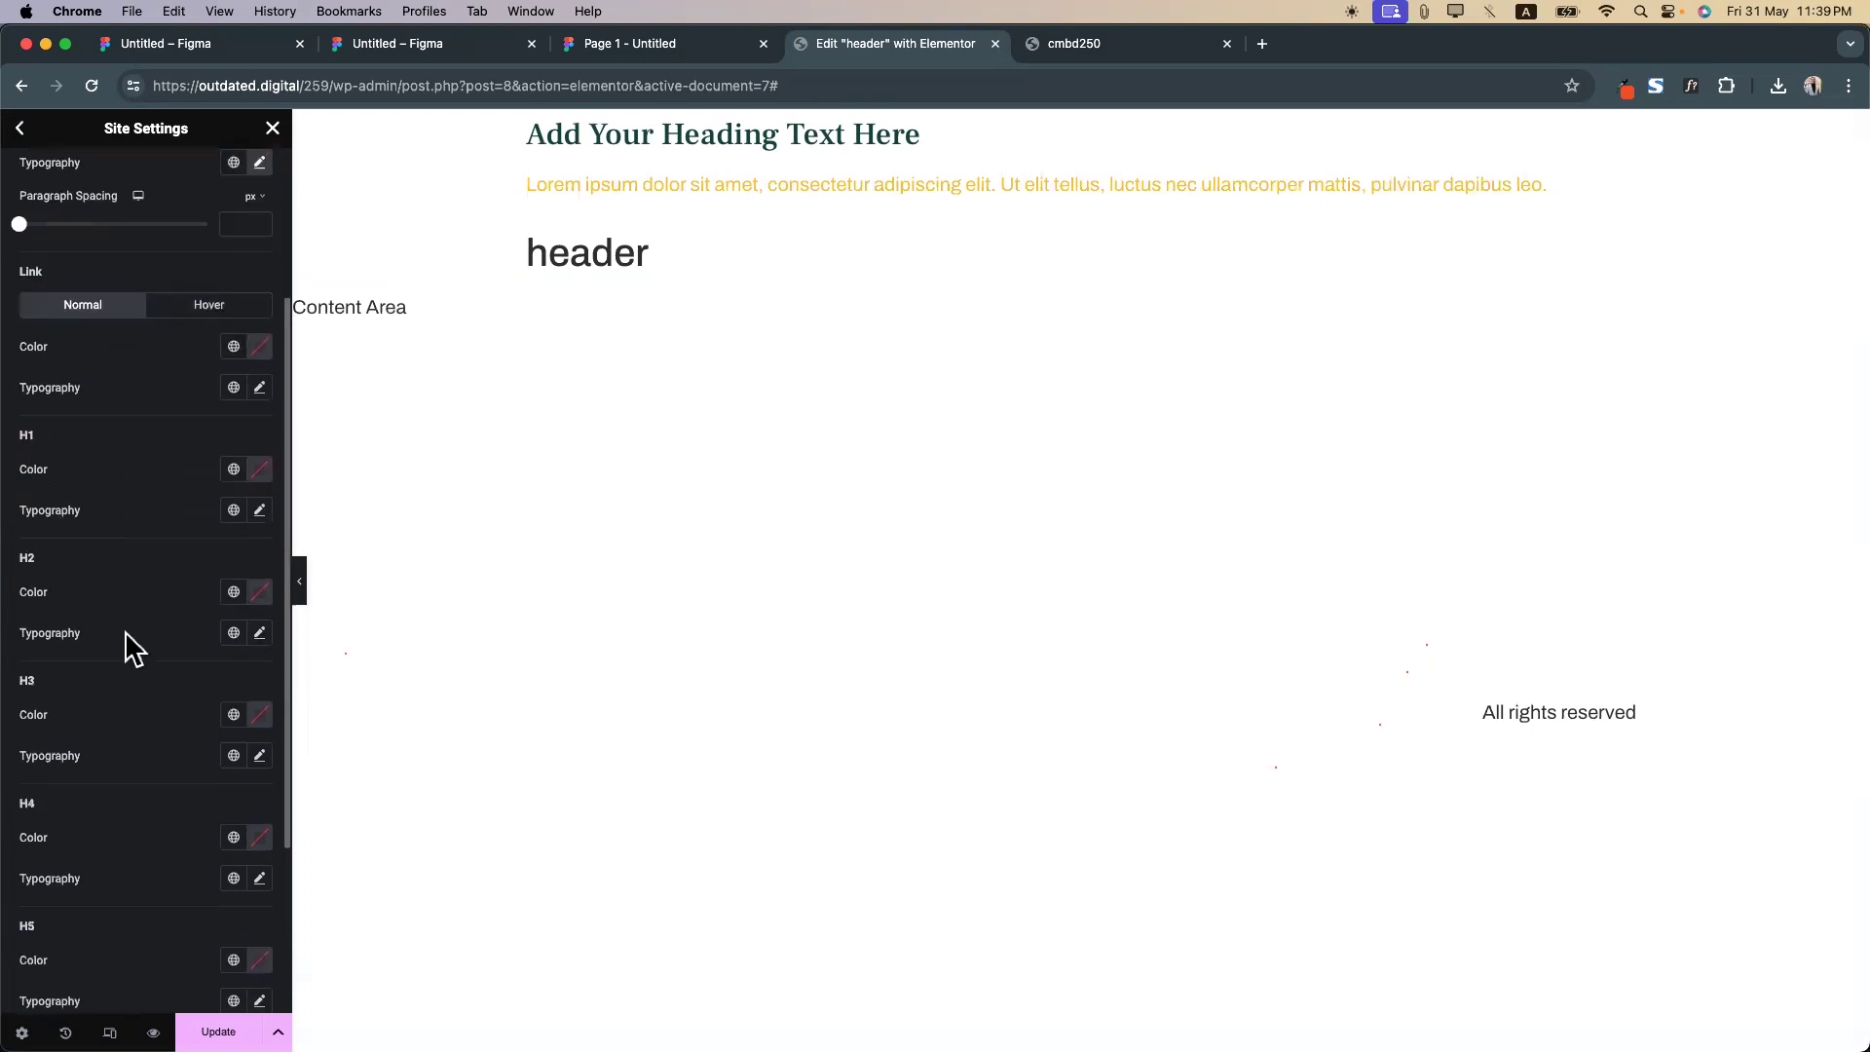
pyautogui.click(234, 514)
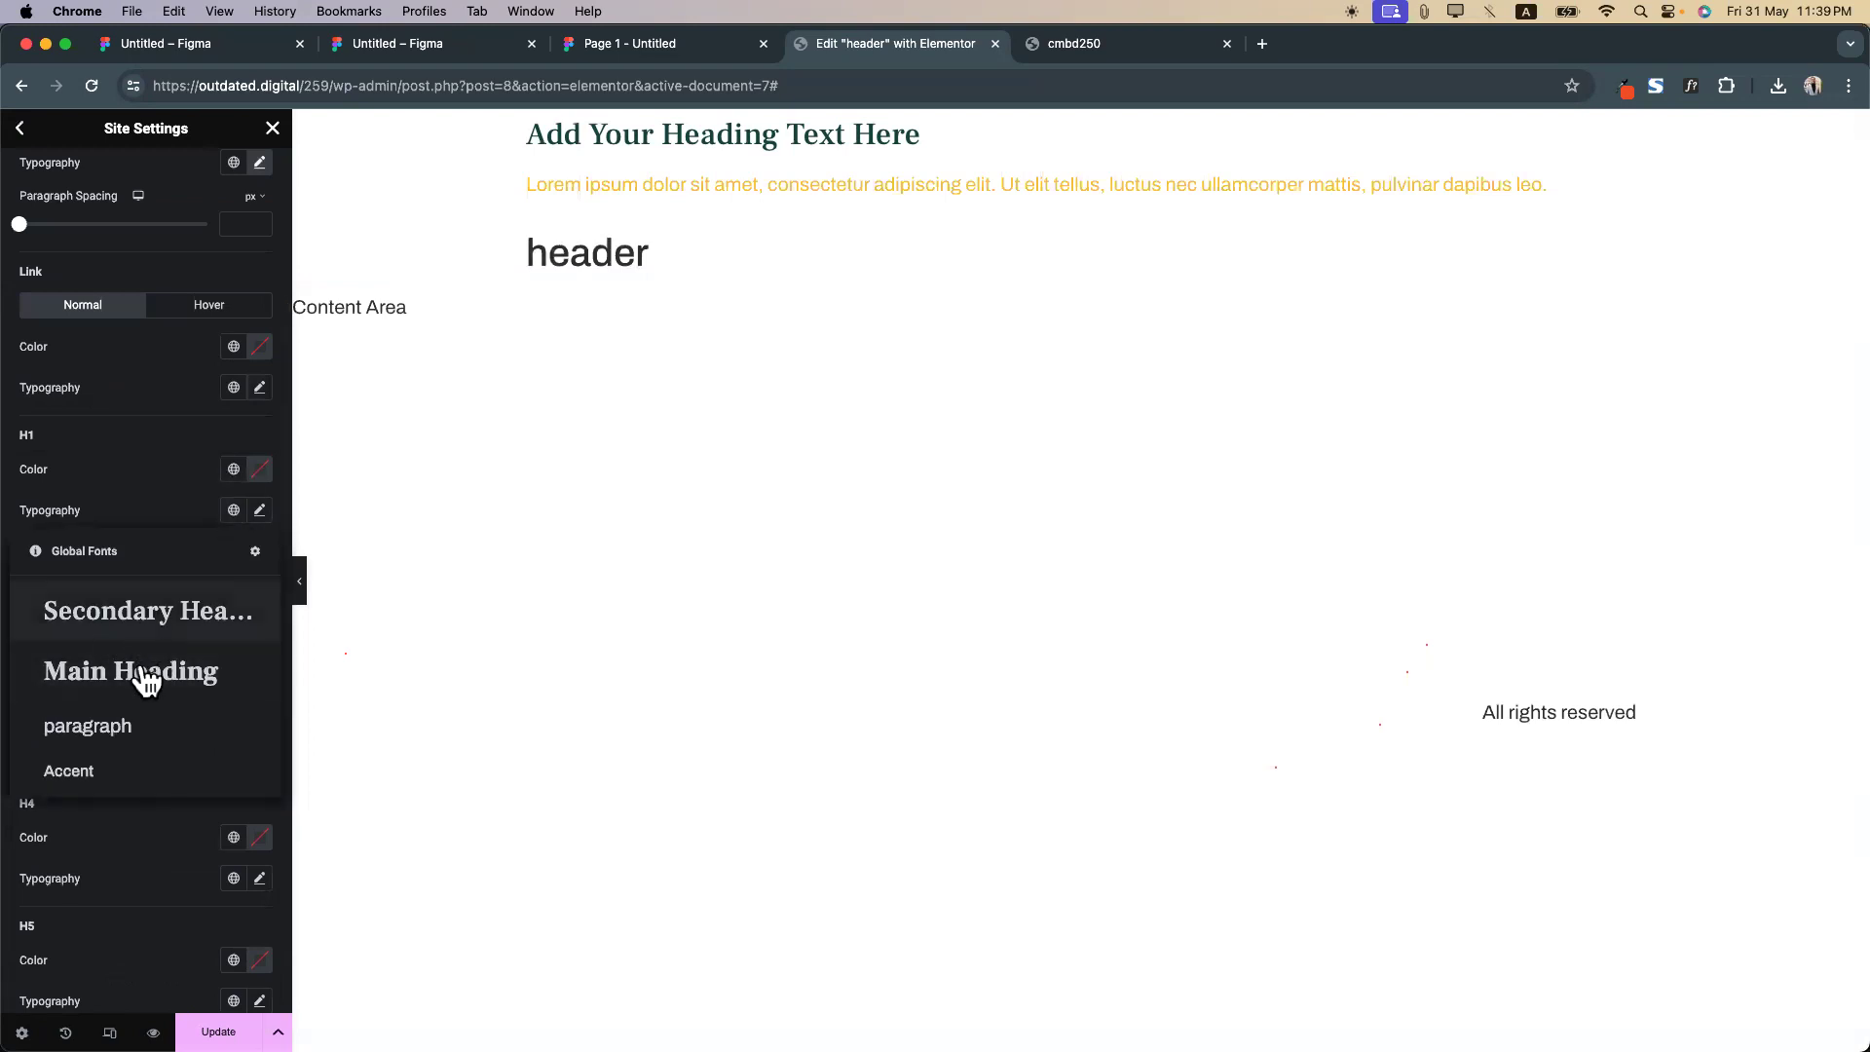
pyautogui.click(137, 670)
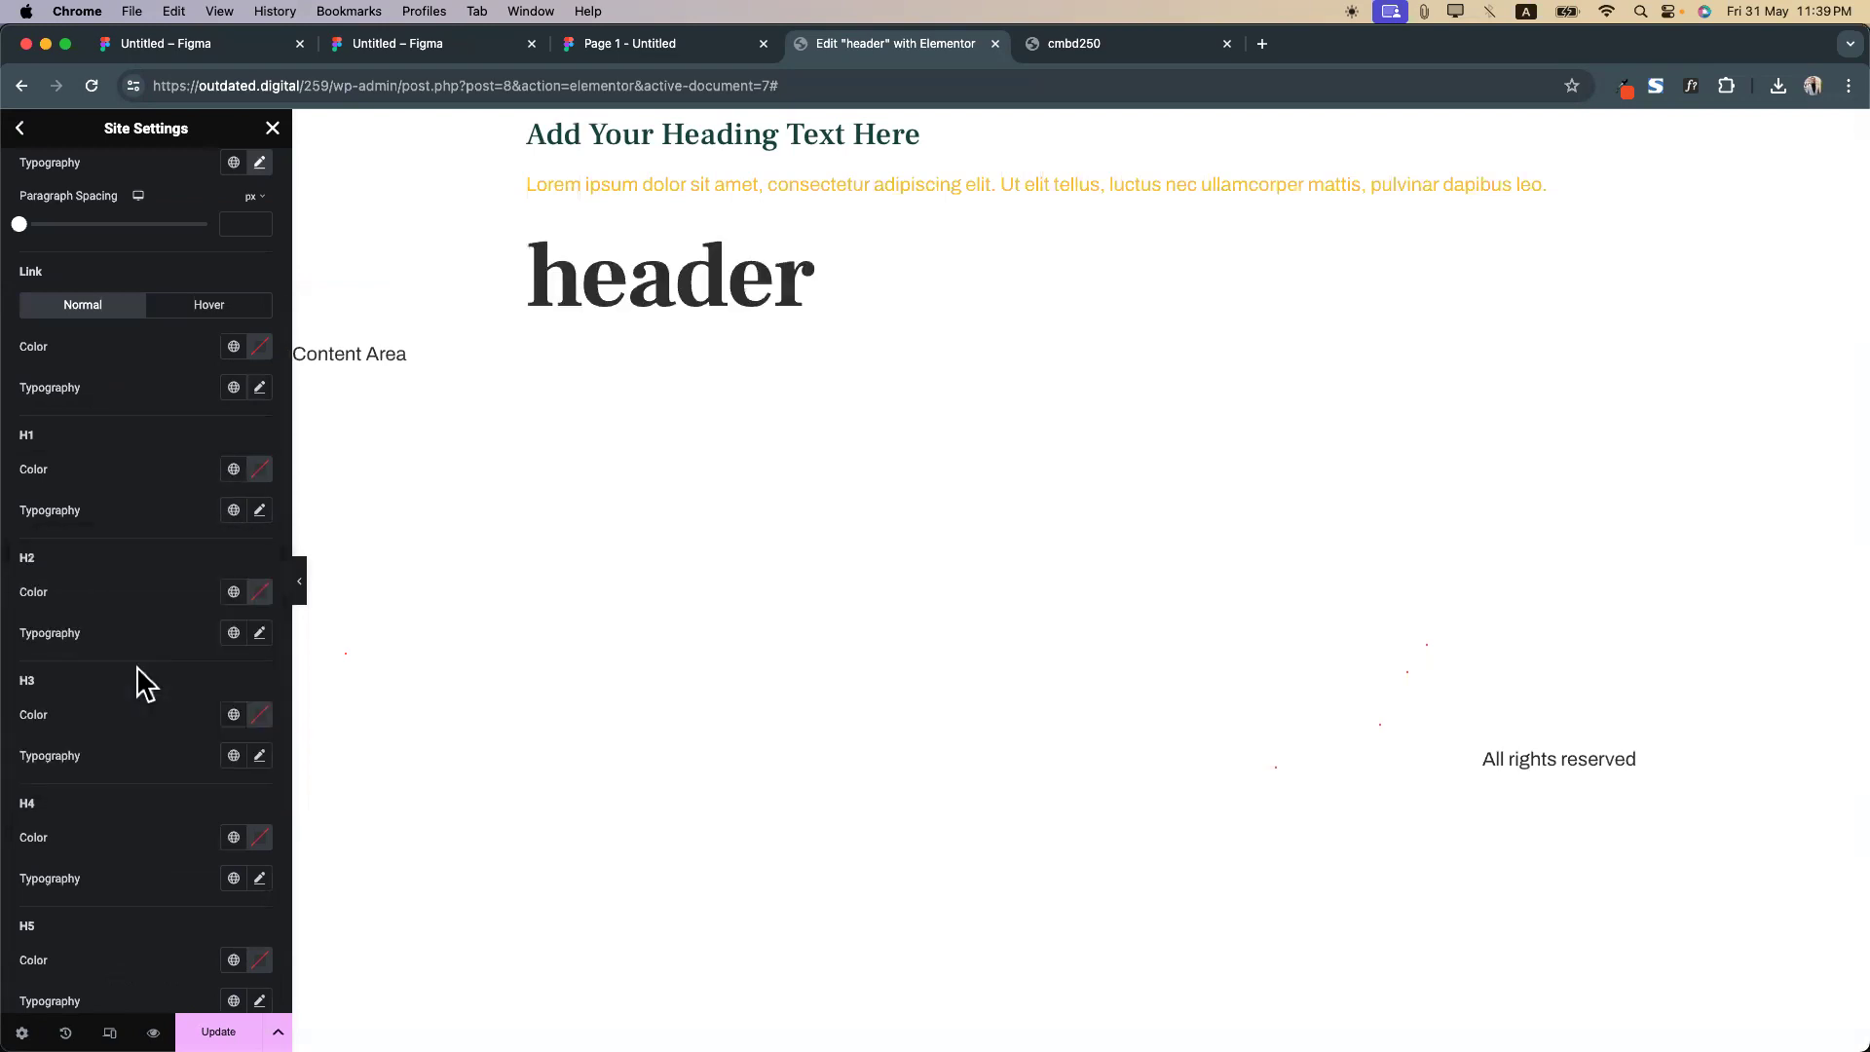
pyautogui.click(234, 470)
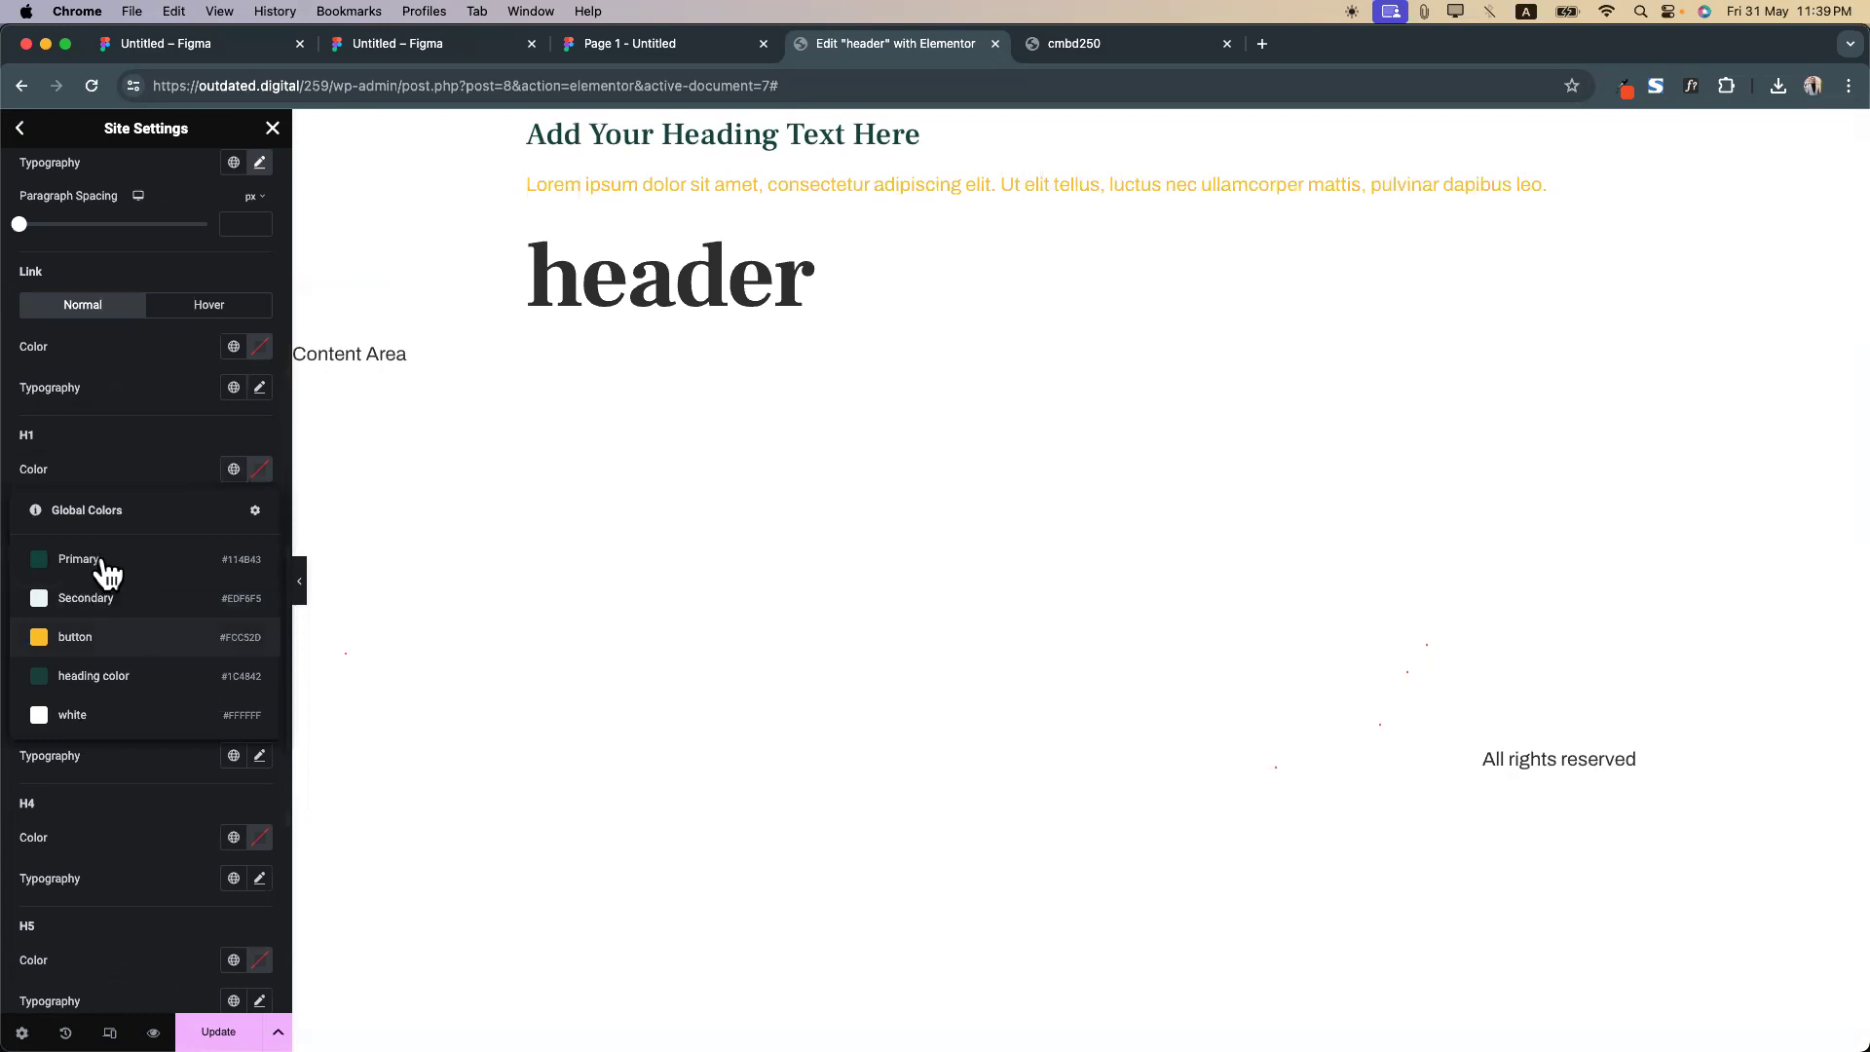
pyautogui.click(97, 679)
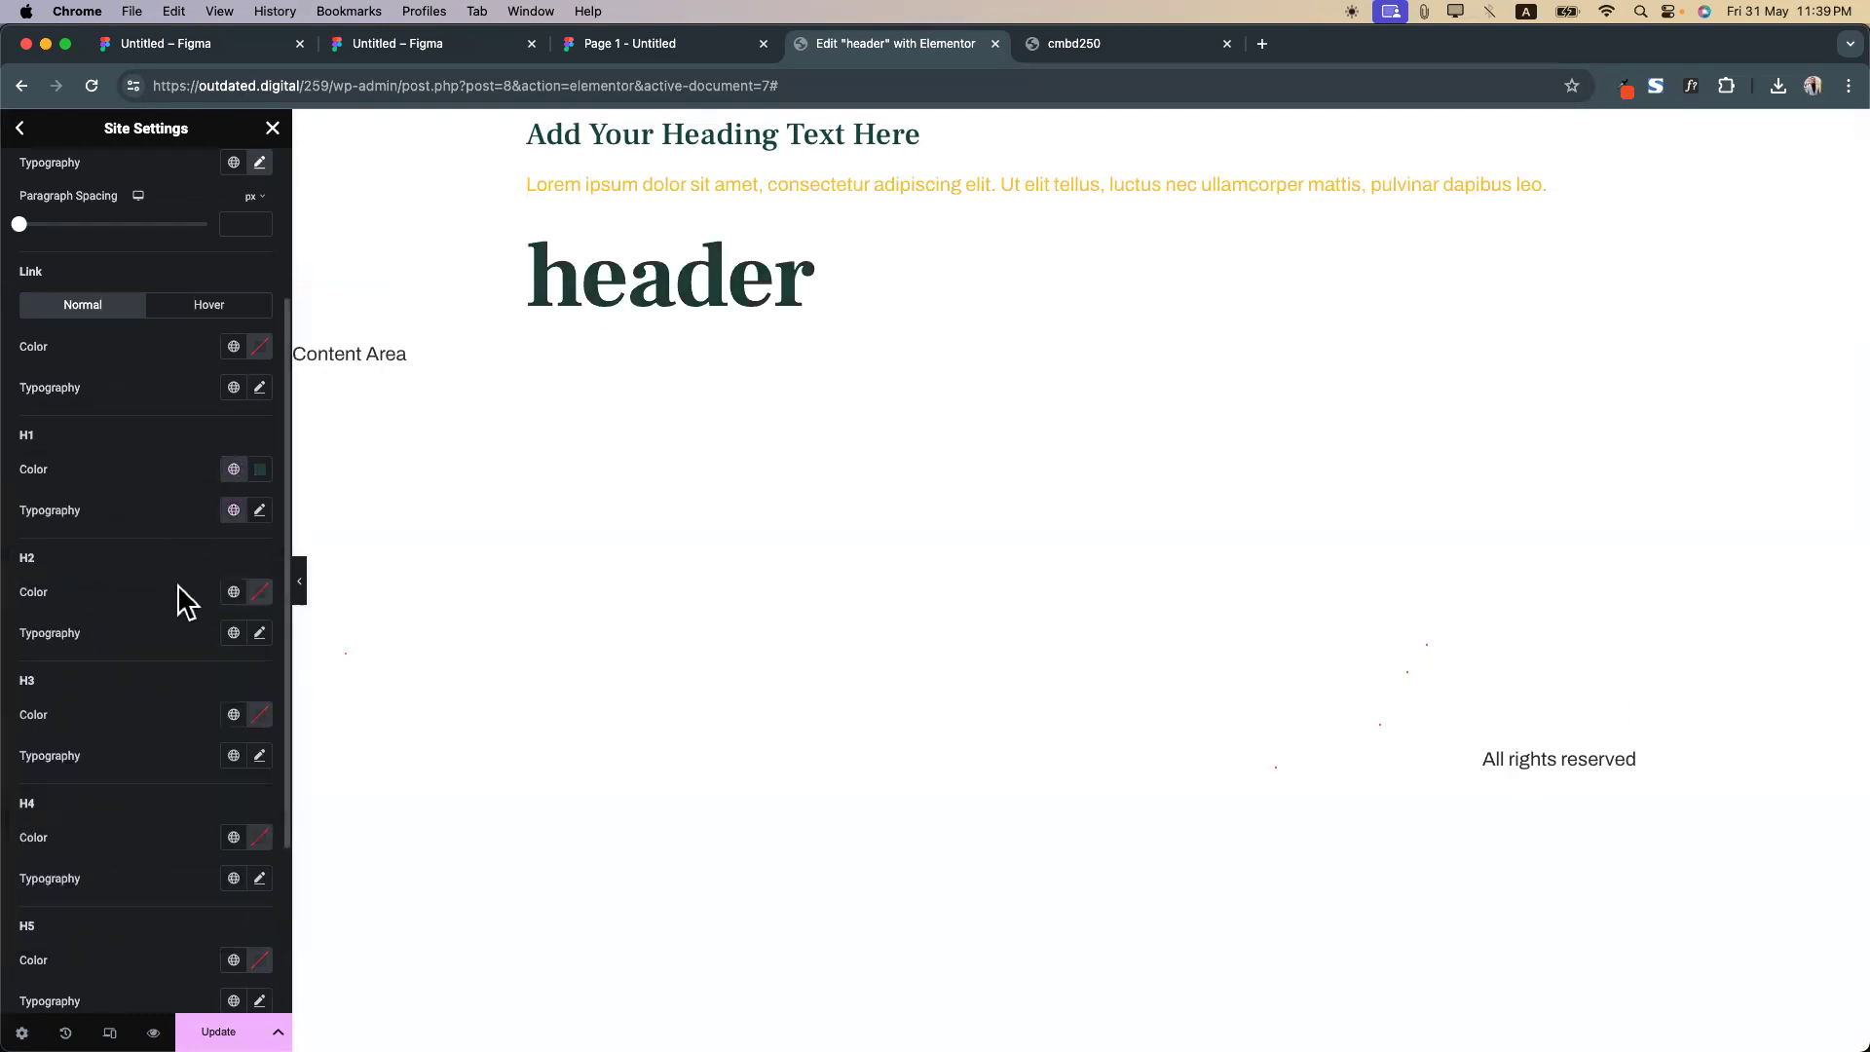
# Apply the Secondary Heading font and dark green heading color to H2.
pyautogui.click(233, 633)
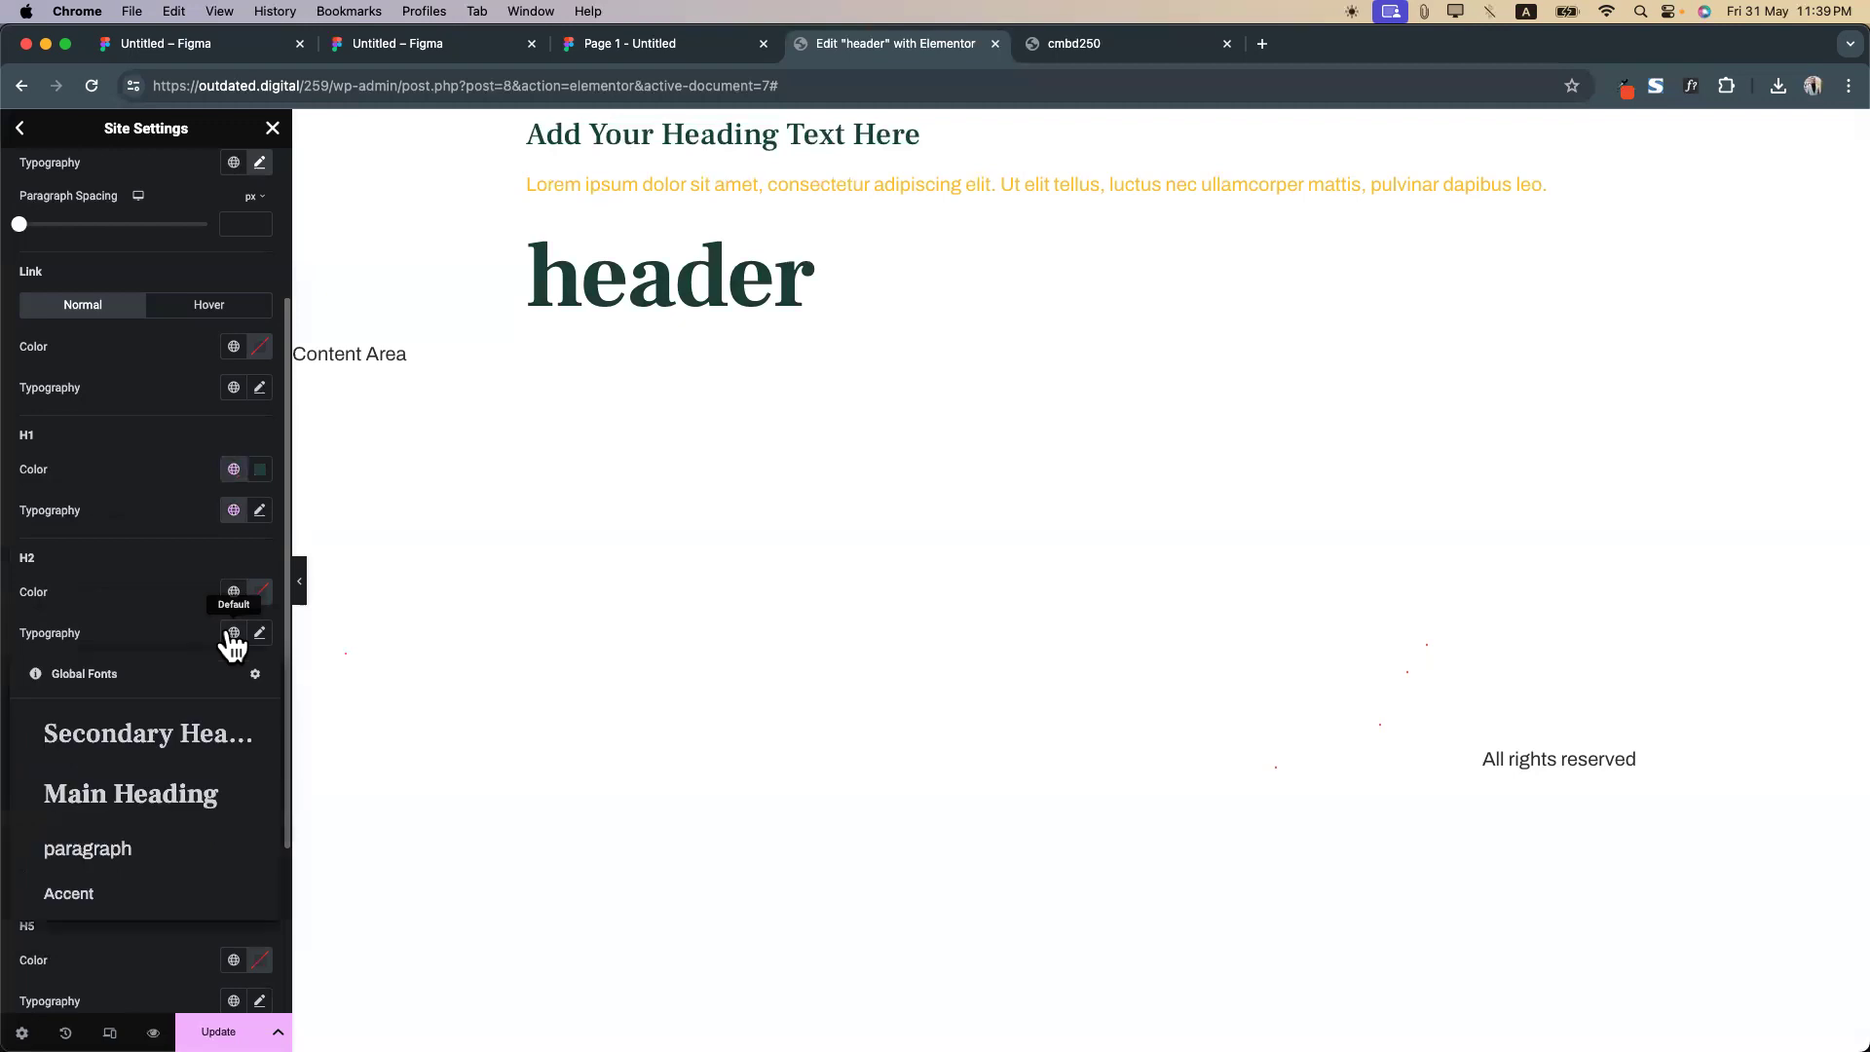
pyautogui.click(148, 736)
pyautogui.click(234, 592)
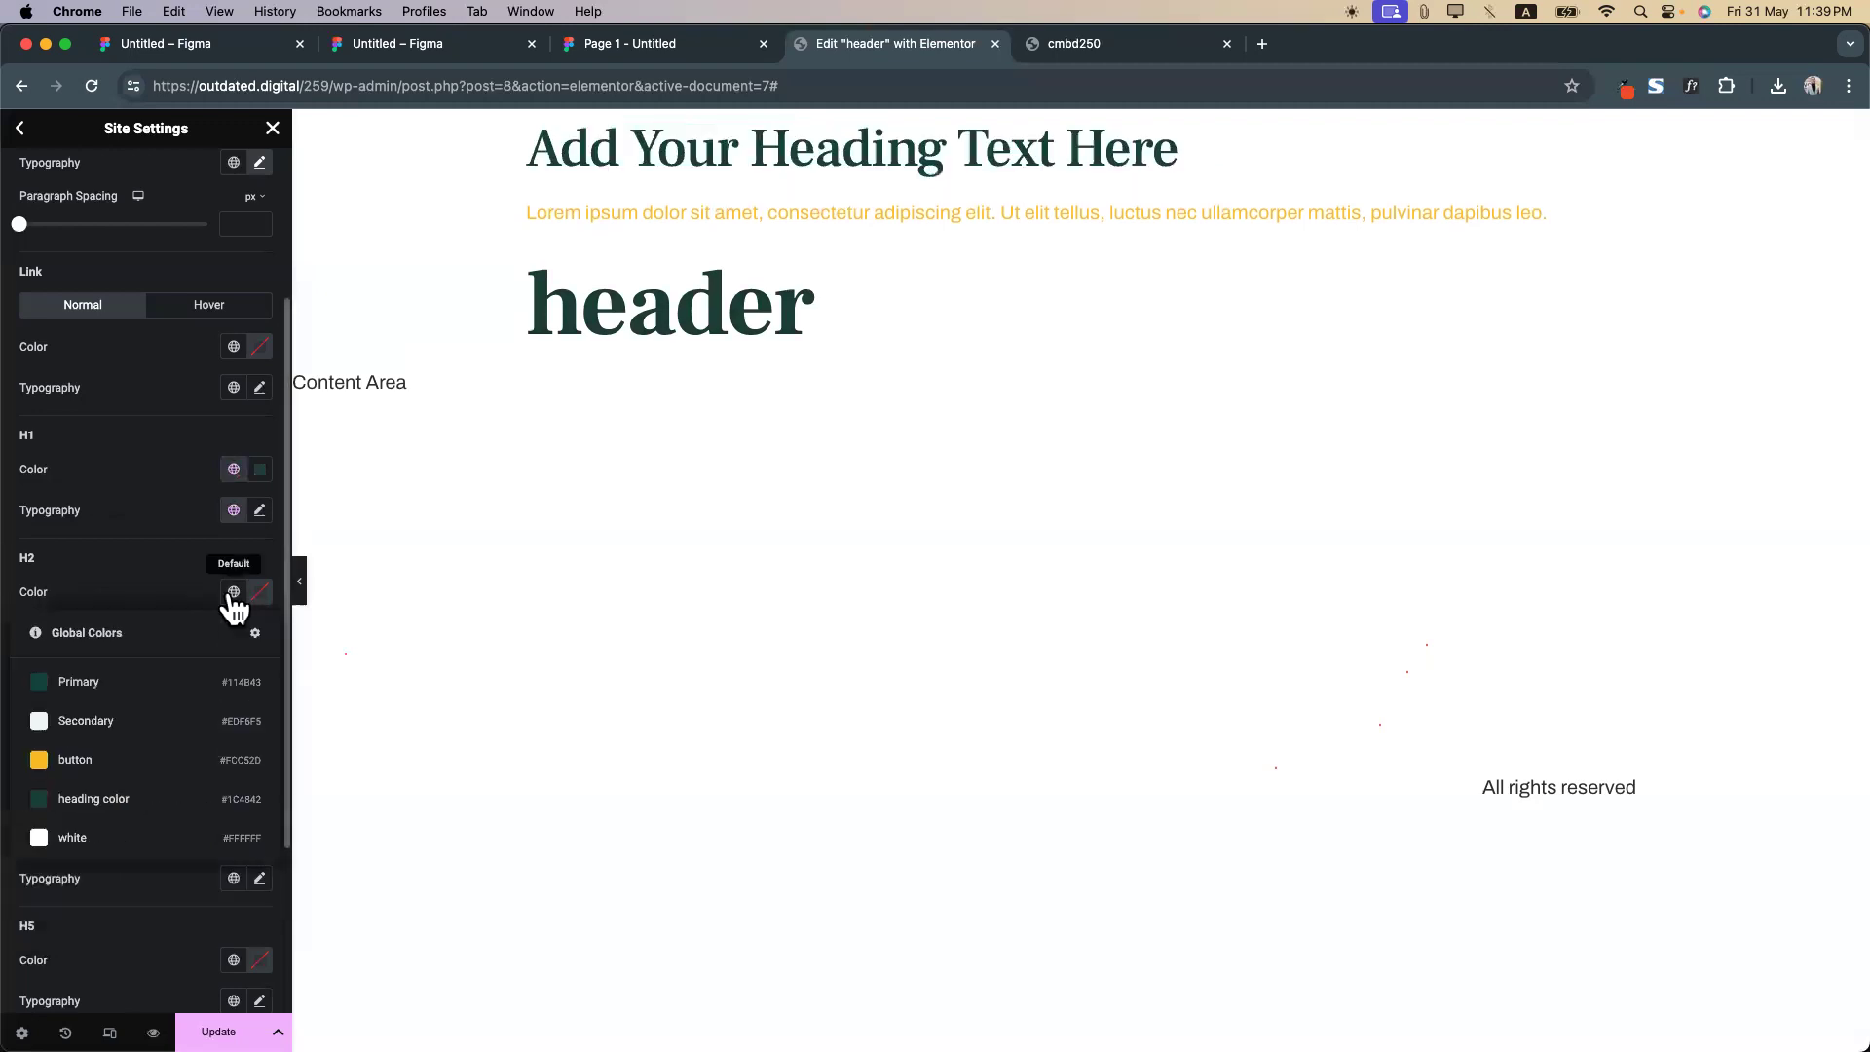
pyautogui.click(113, 688)
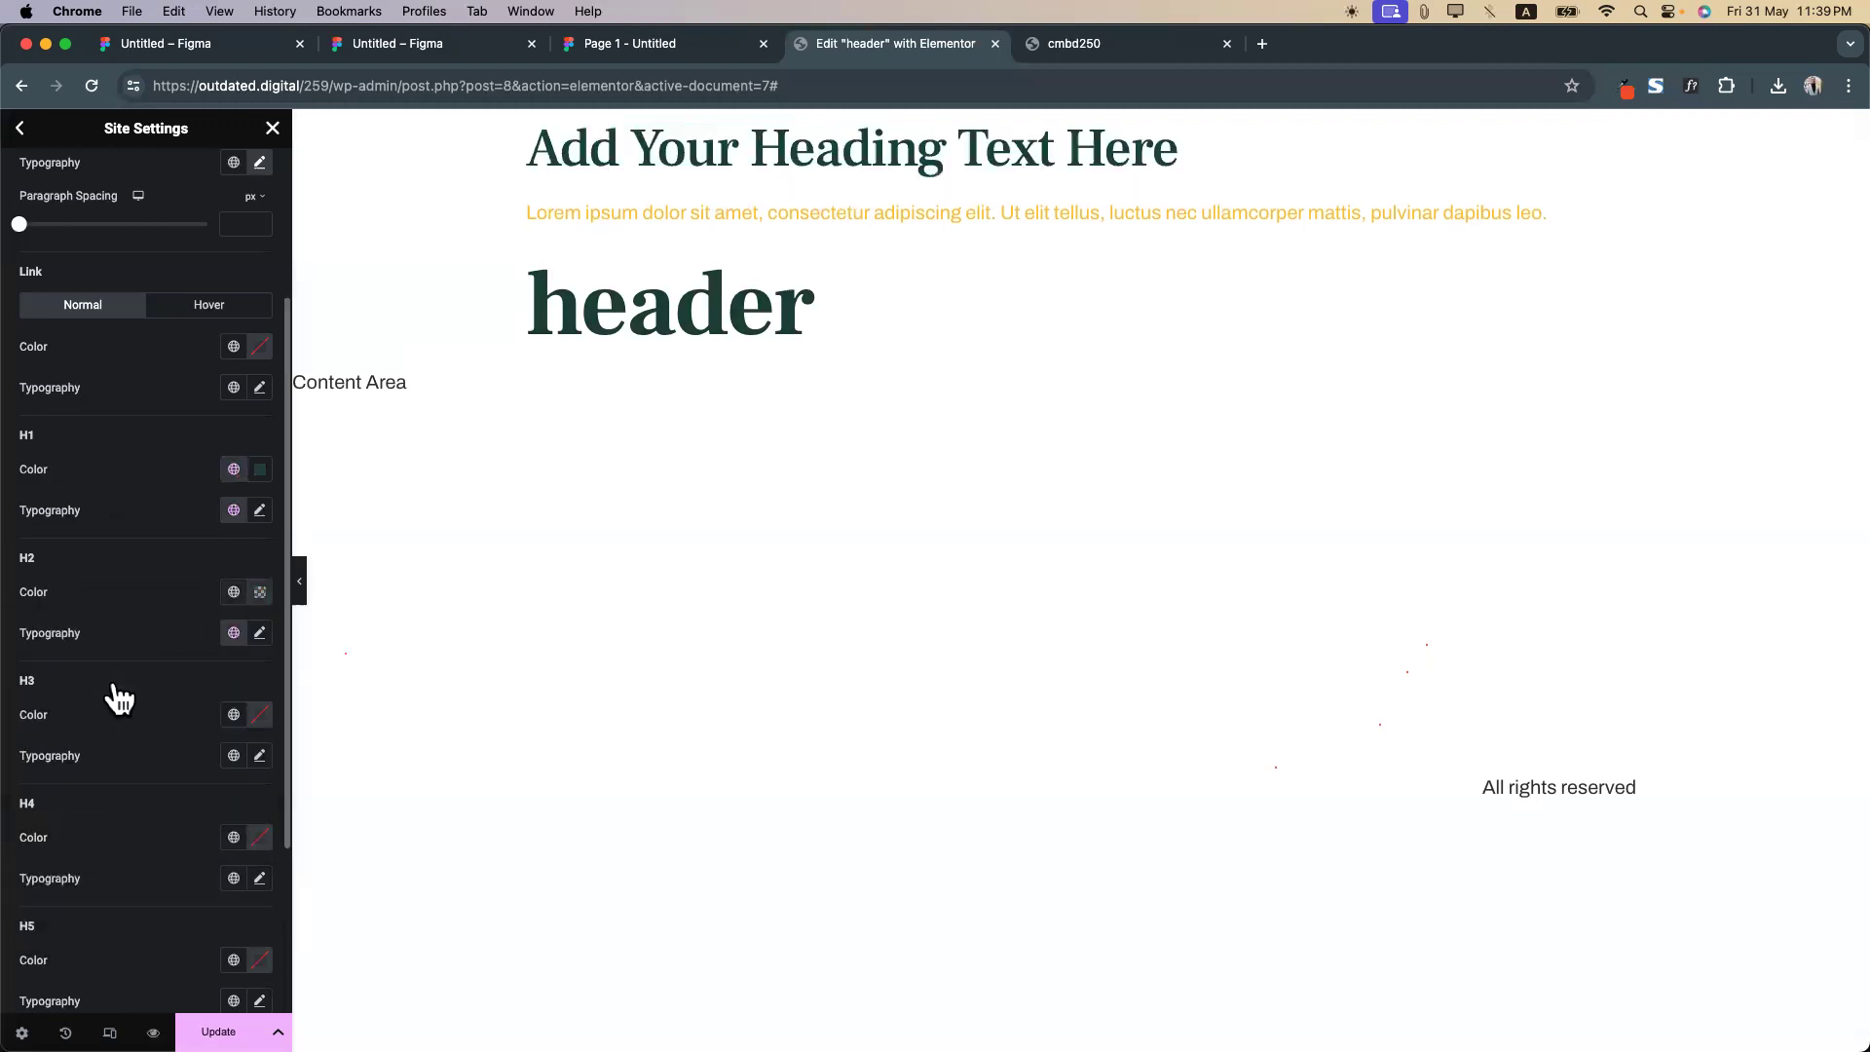
pyautogui.click(234, 594)
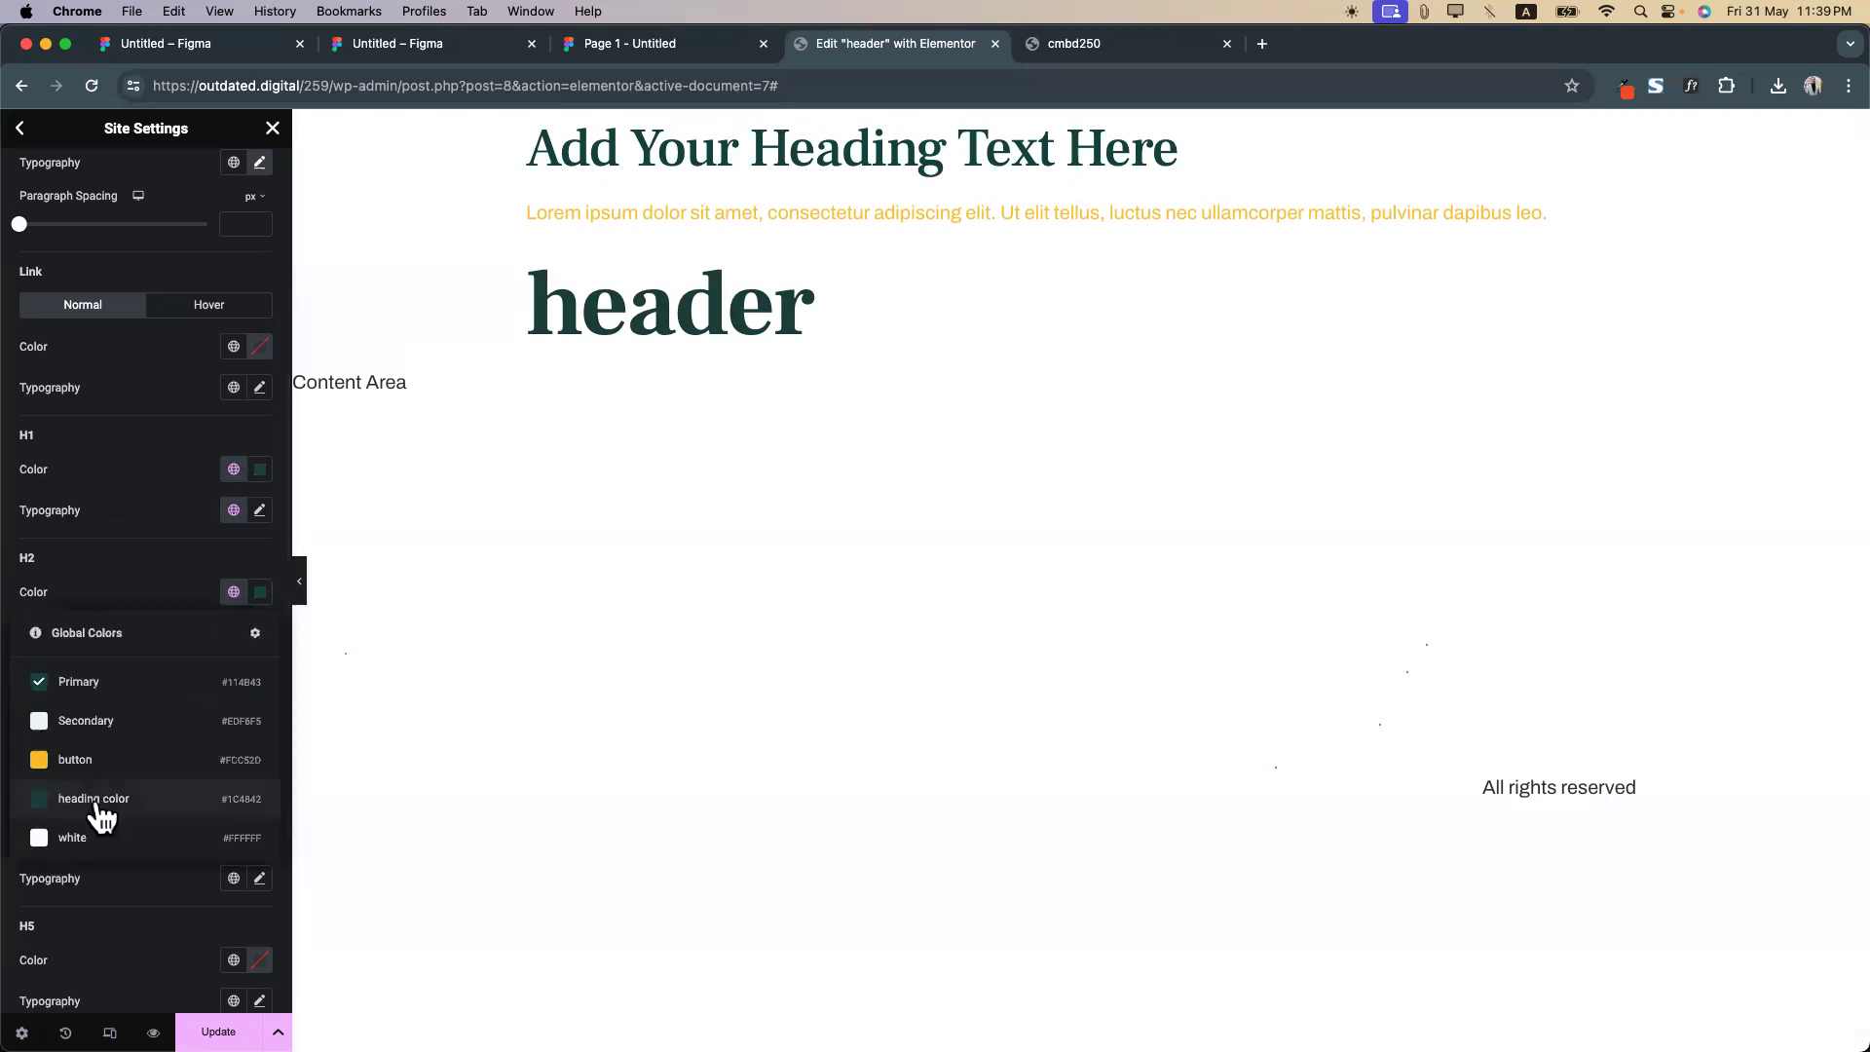
pyautogui.click(97, 801)
# Set body text to the dark green global colour and the paragraph font.
pyautogui.scroll(-3, 161, 758)
pyautogui.scroll(-2, 161, 758)
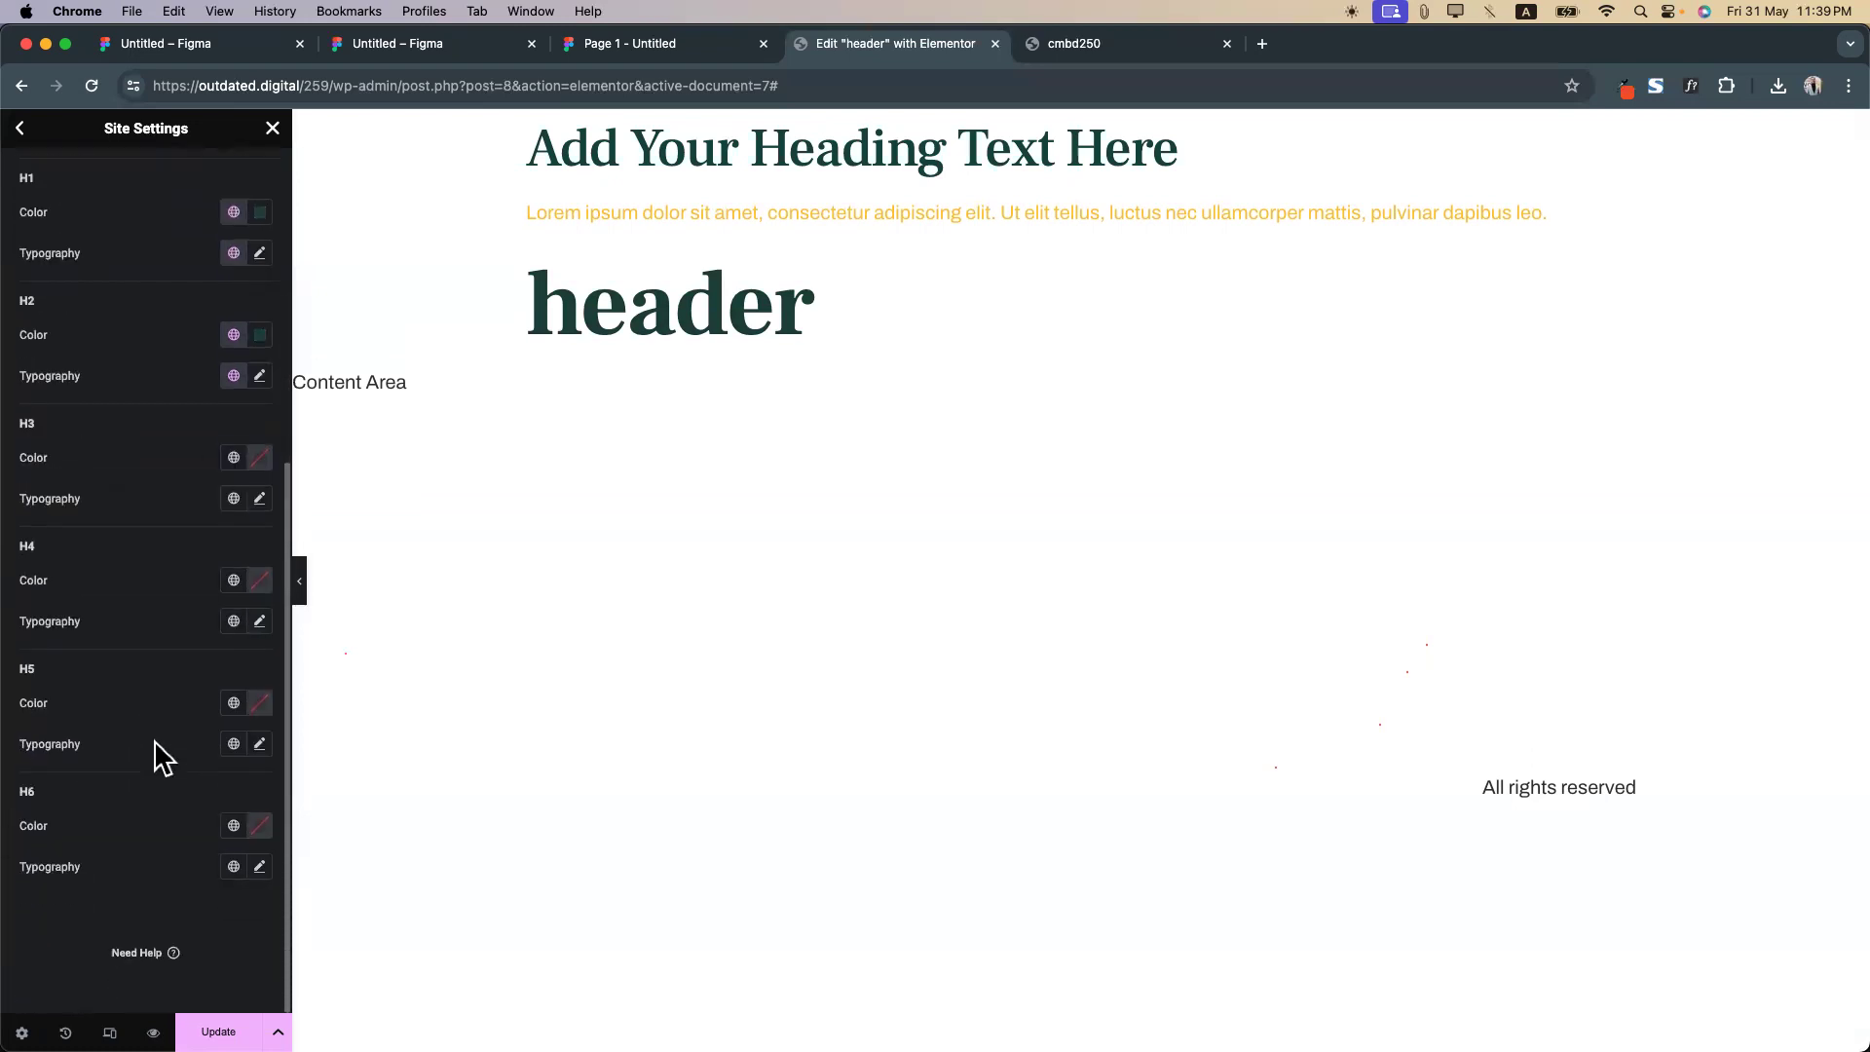
pyautogui.scroll(3, 188, 740)
pyautogui.scroll(7, 188, 740)
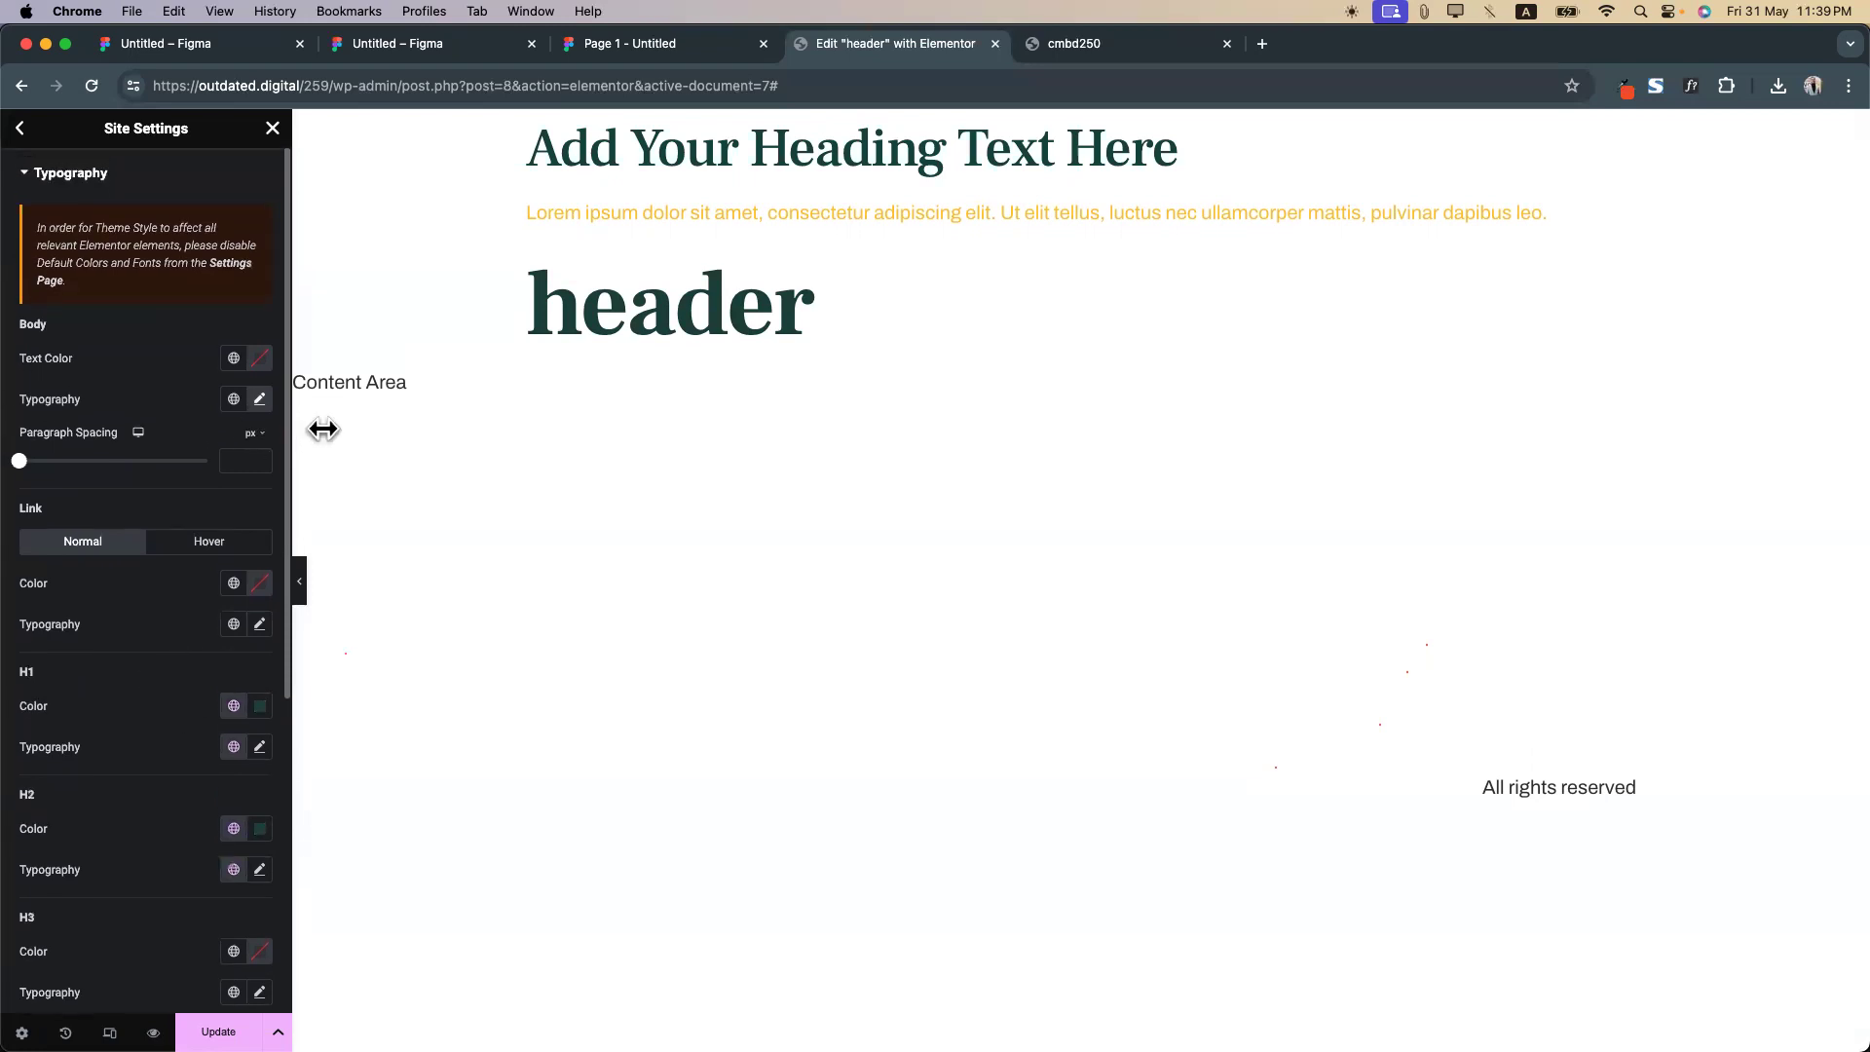
pyautogui.click(234, 359)
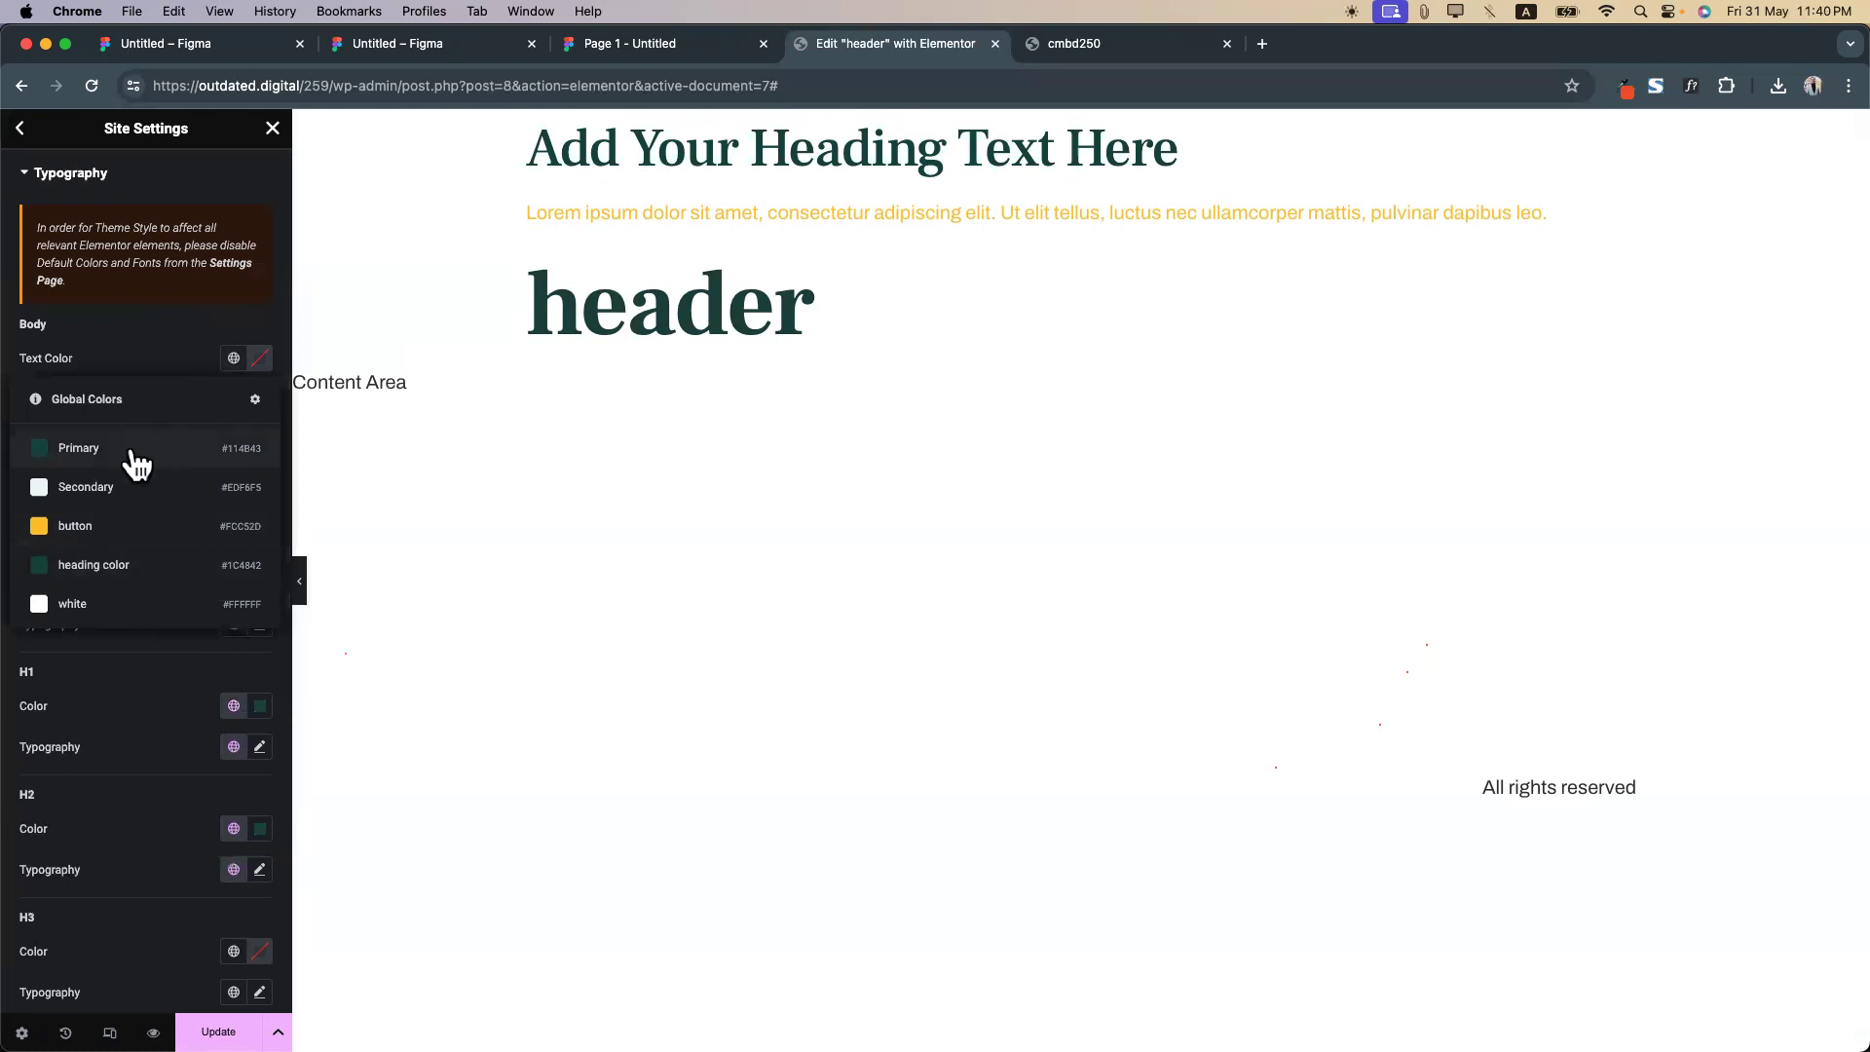
pyautogui.click(107, 570)
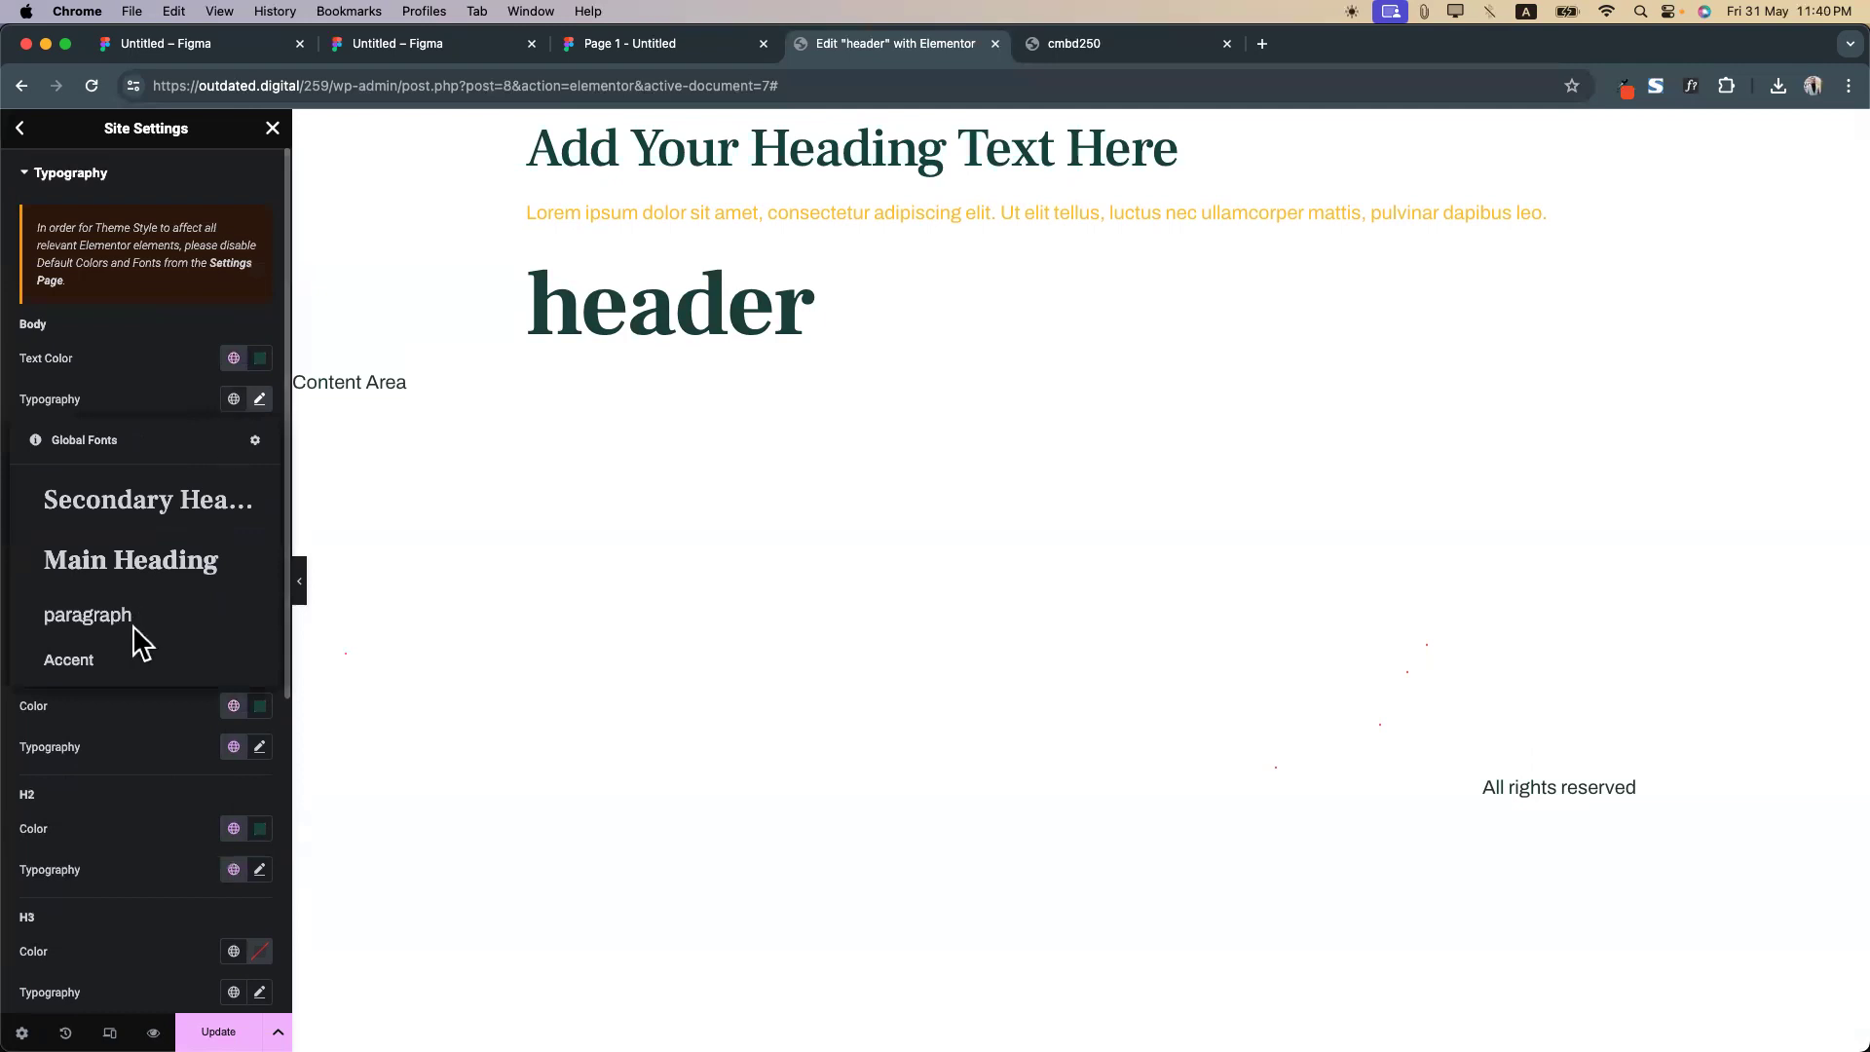
pyautogui.click(130, 628)
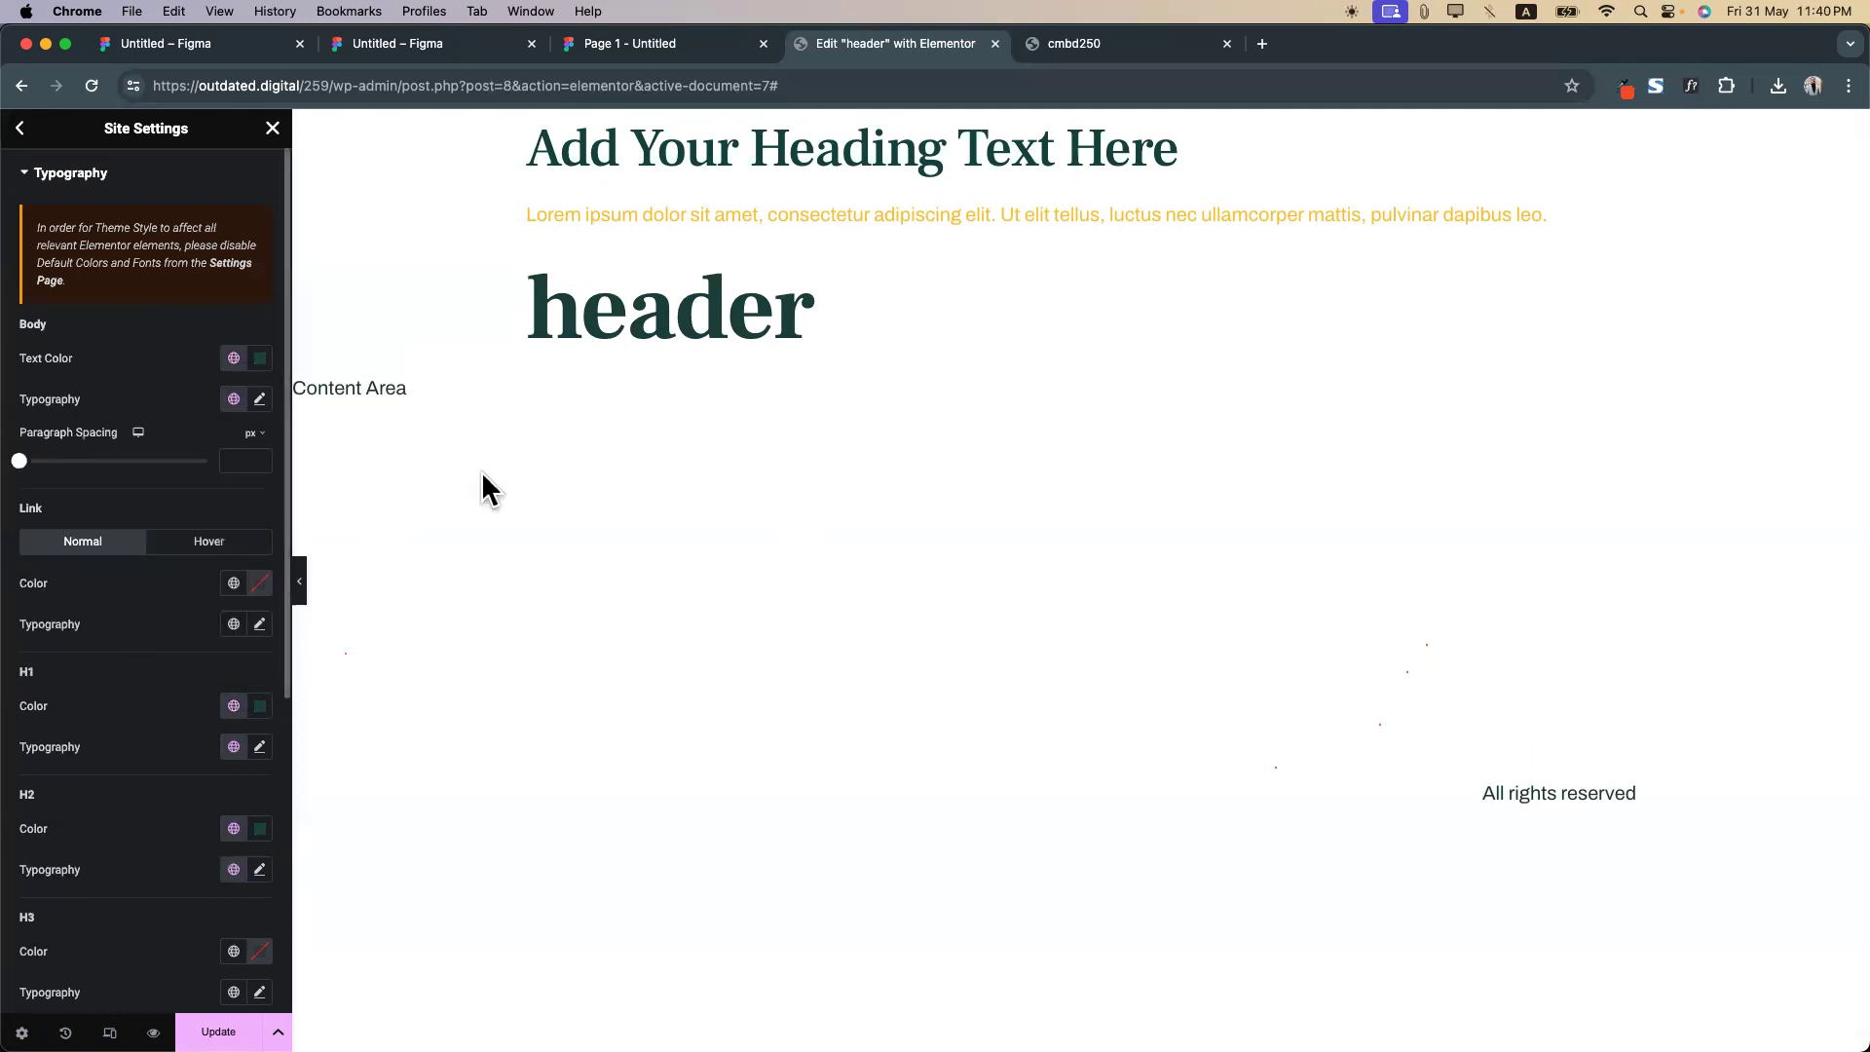
# Give links the paragraph global font and save the site settings.
pyautogui.scroll(-5, 188, 865)
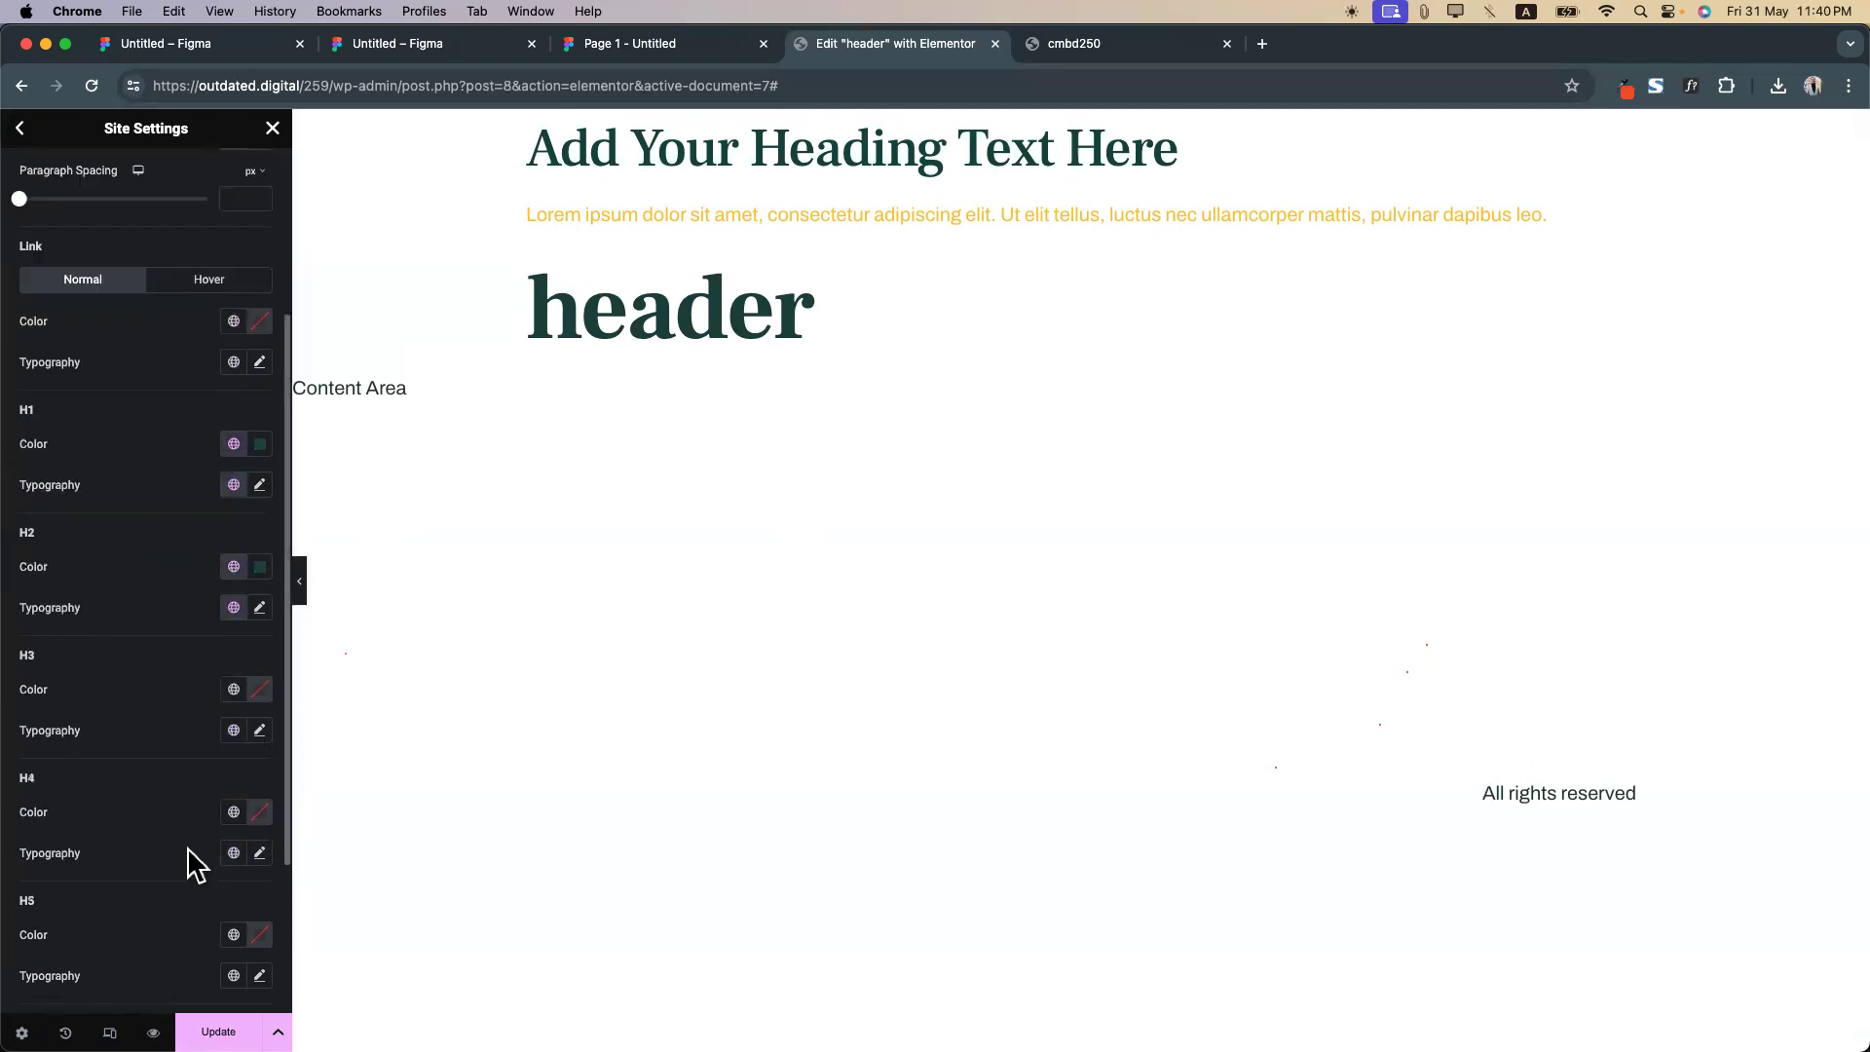
pyautogui.scroll(3, 188, 691)
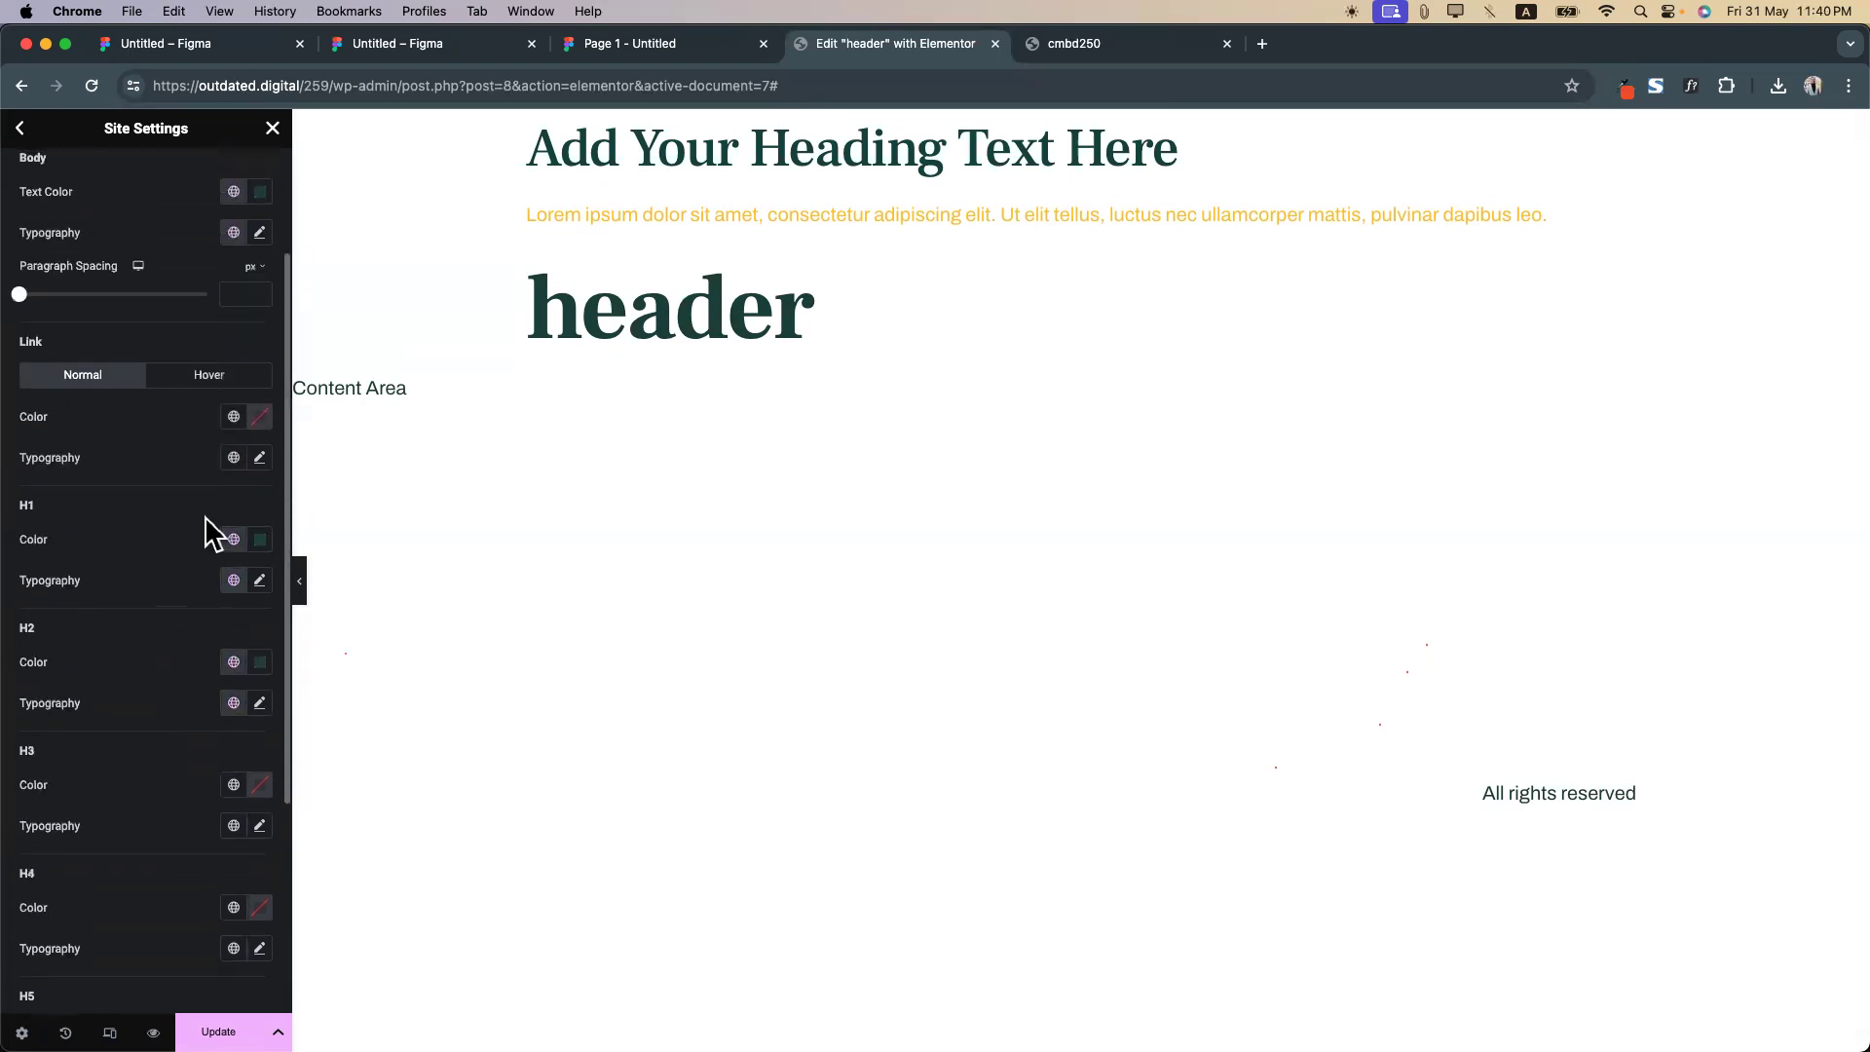
pyautogui.click(234, 457)
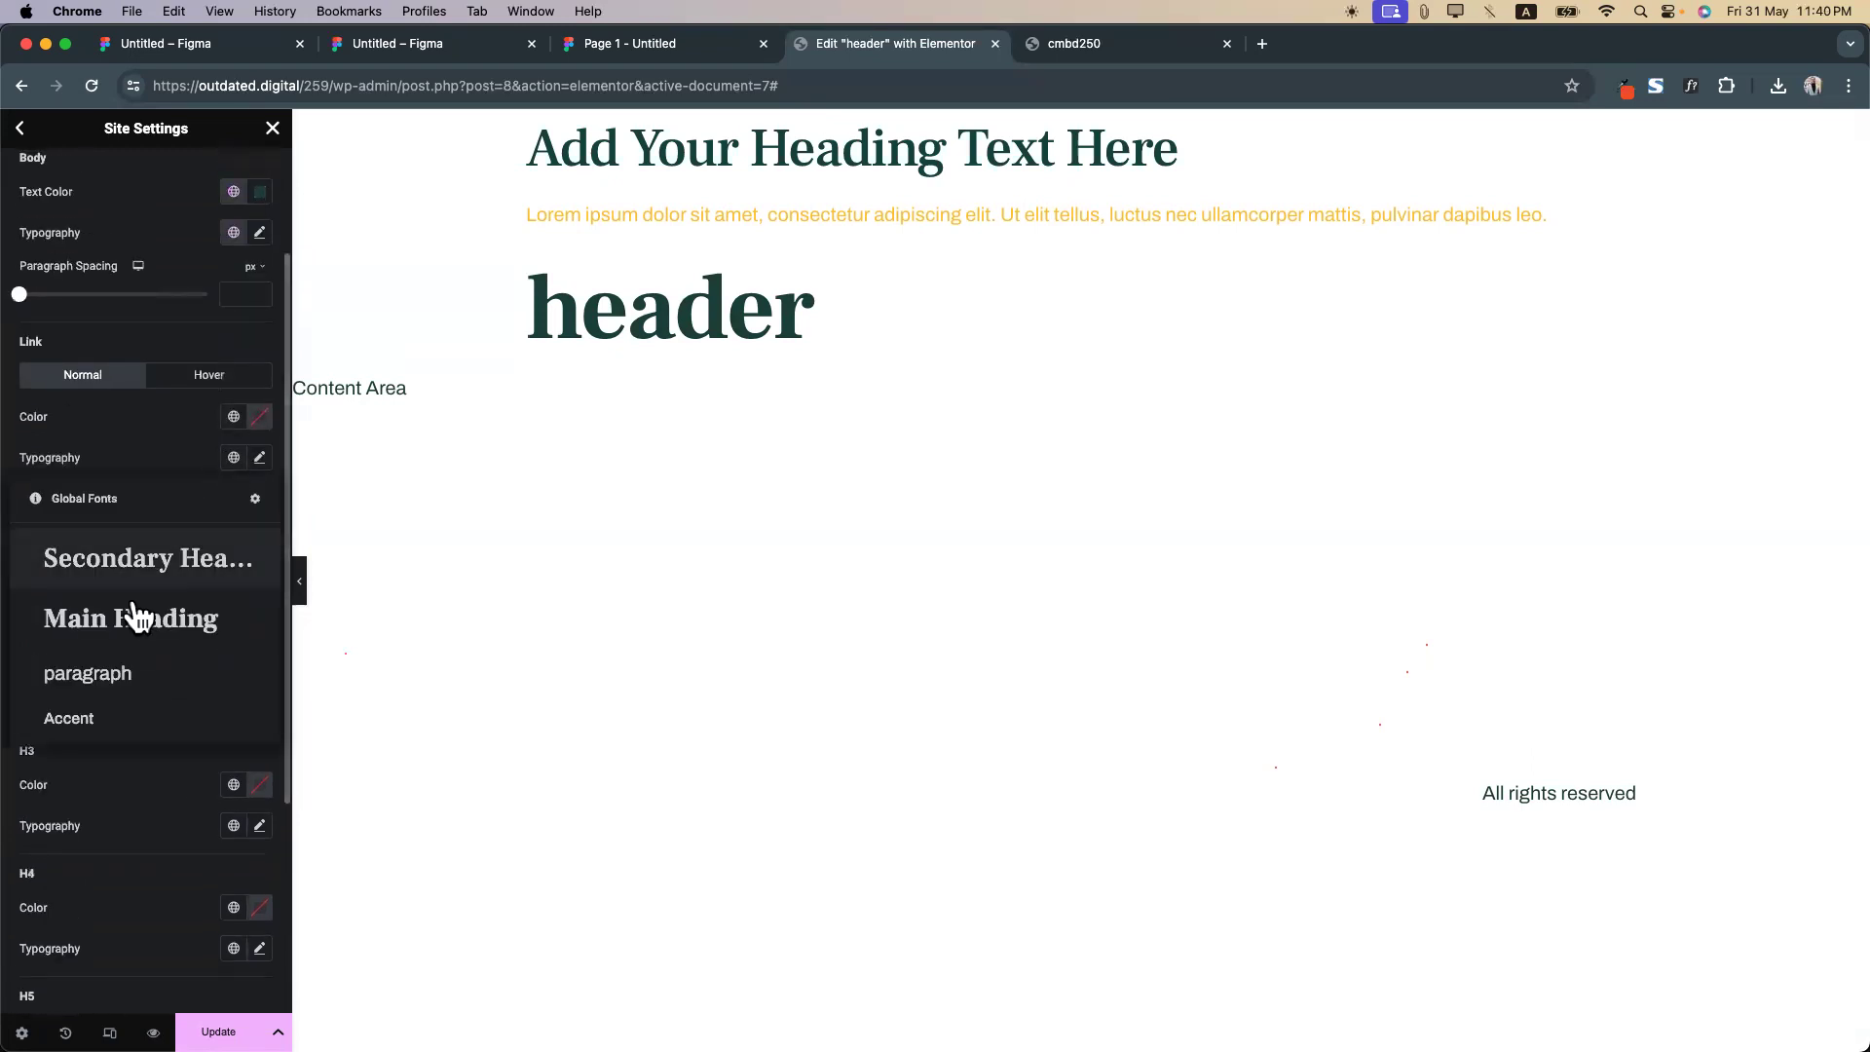
pyautogui.click(117, 691)
pyautogui.click(218, 1031)
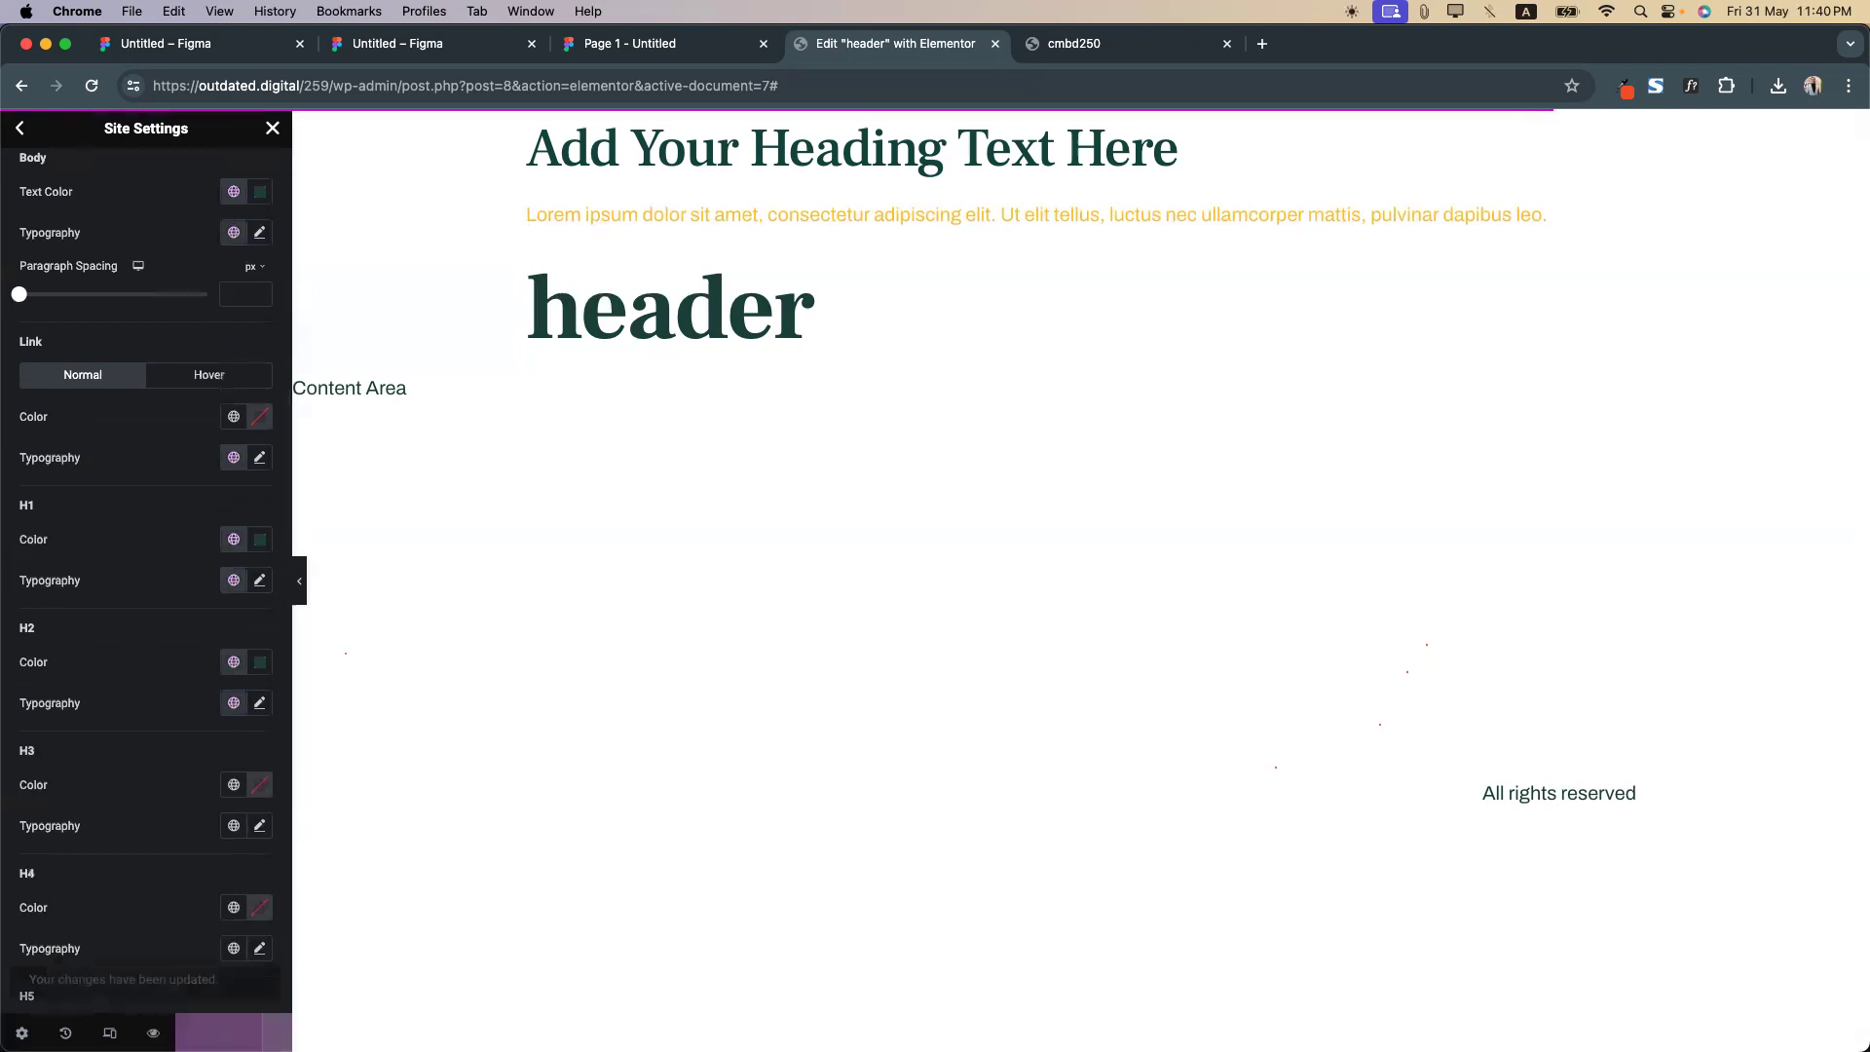
pyautogui.scroll(2, 216, 497)
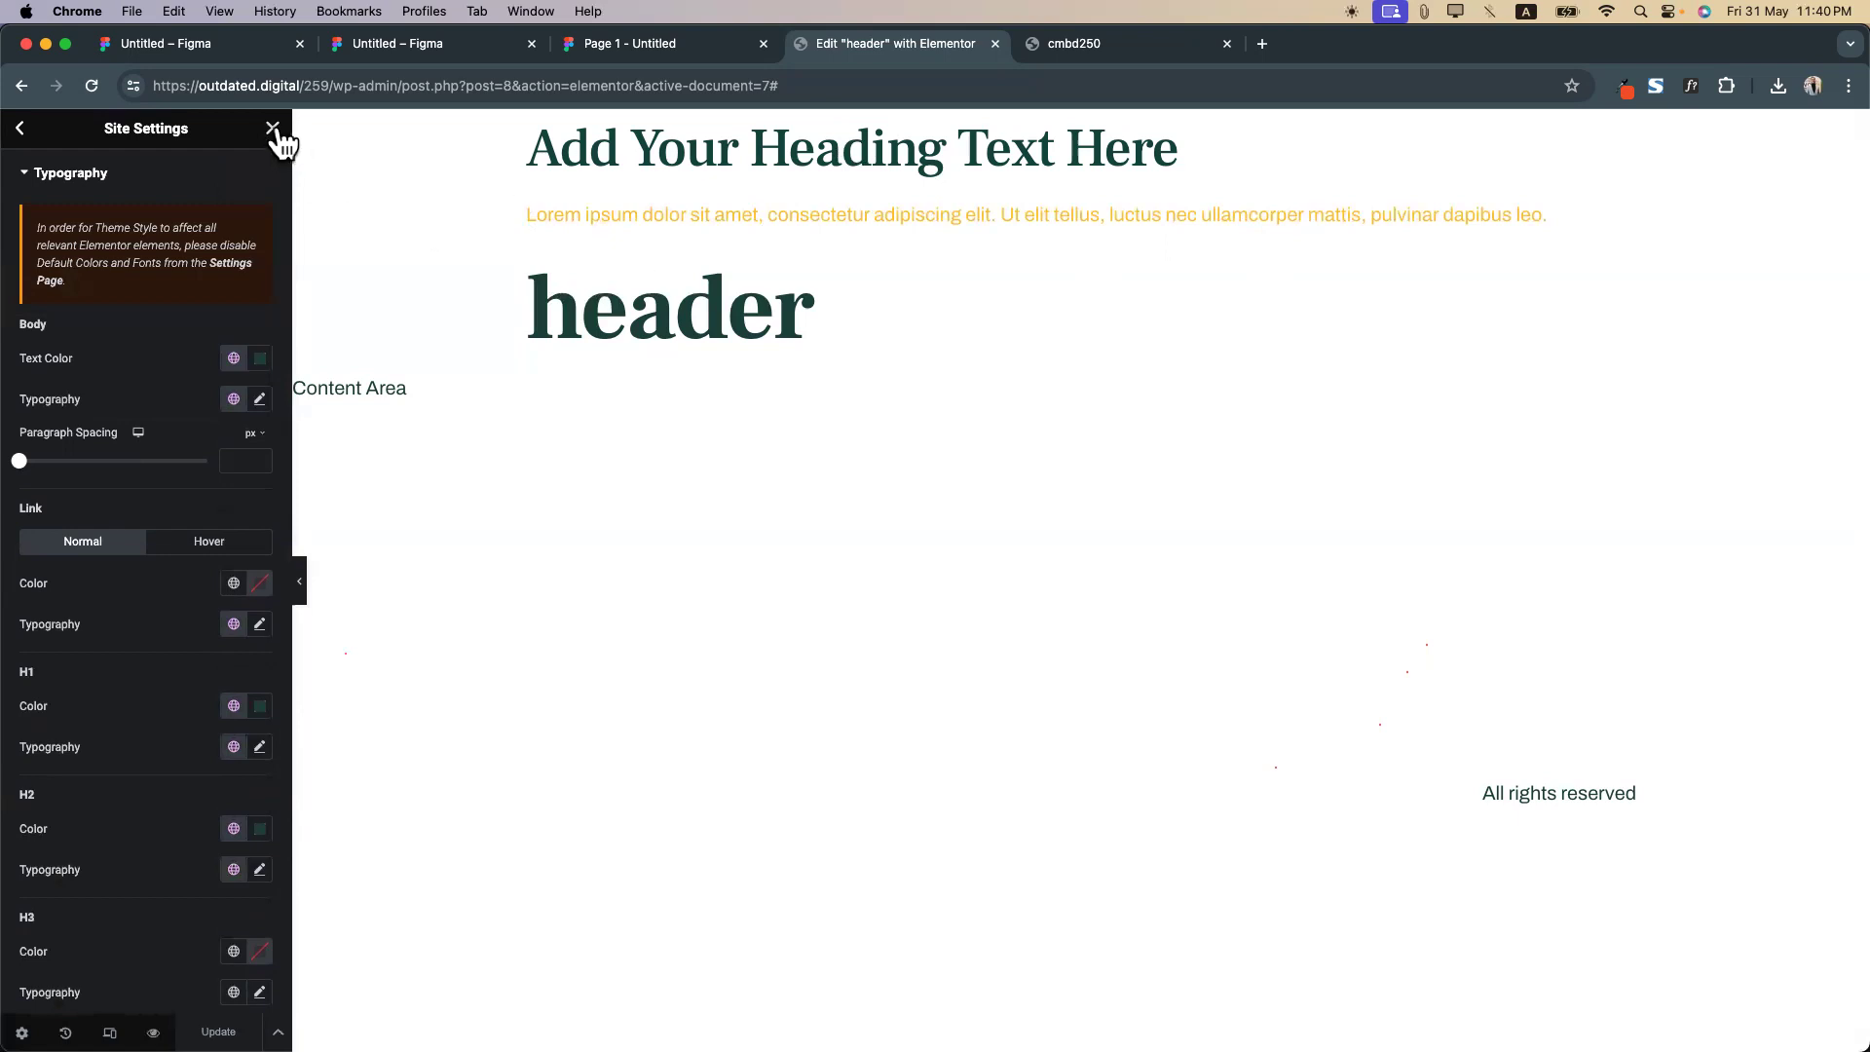
# Close Site Settings, view the header template settings, and bring up the editor's main menu.
pyautogui.click(273, 129)
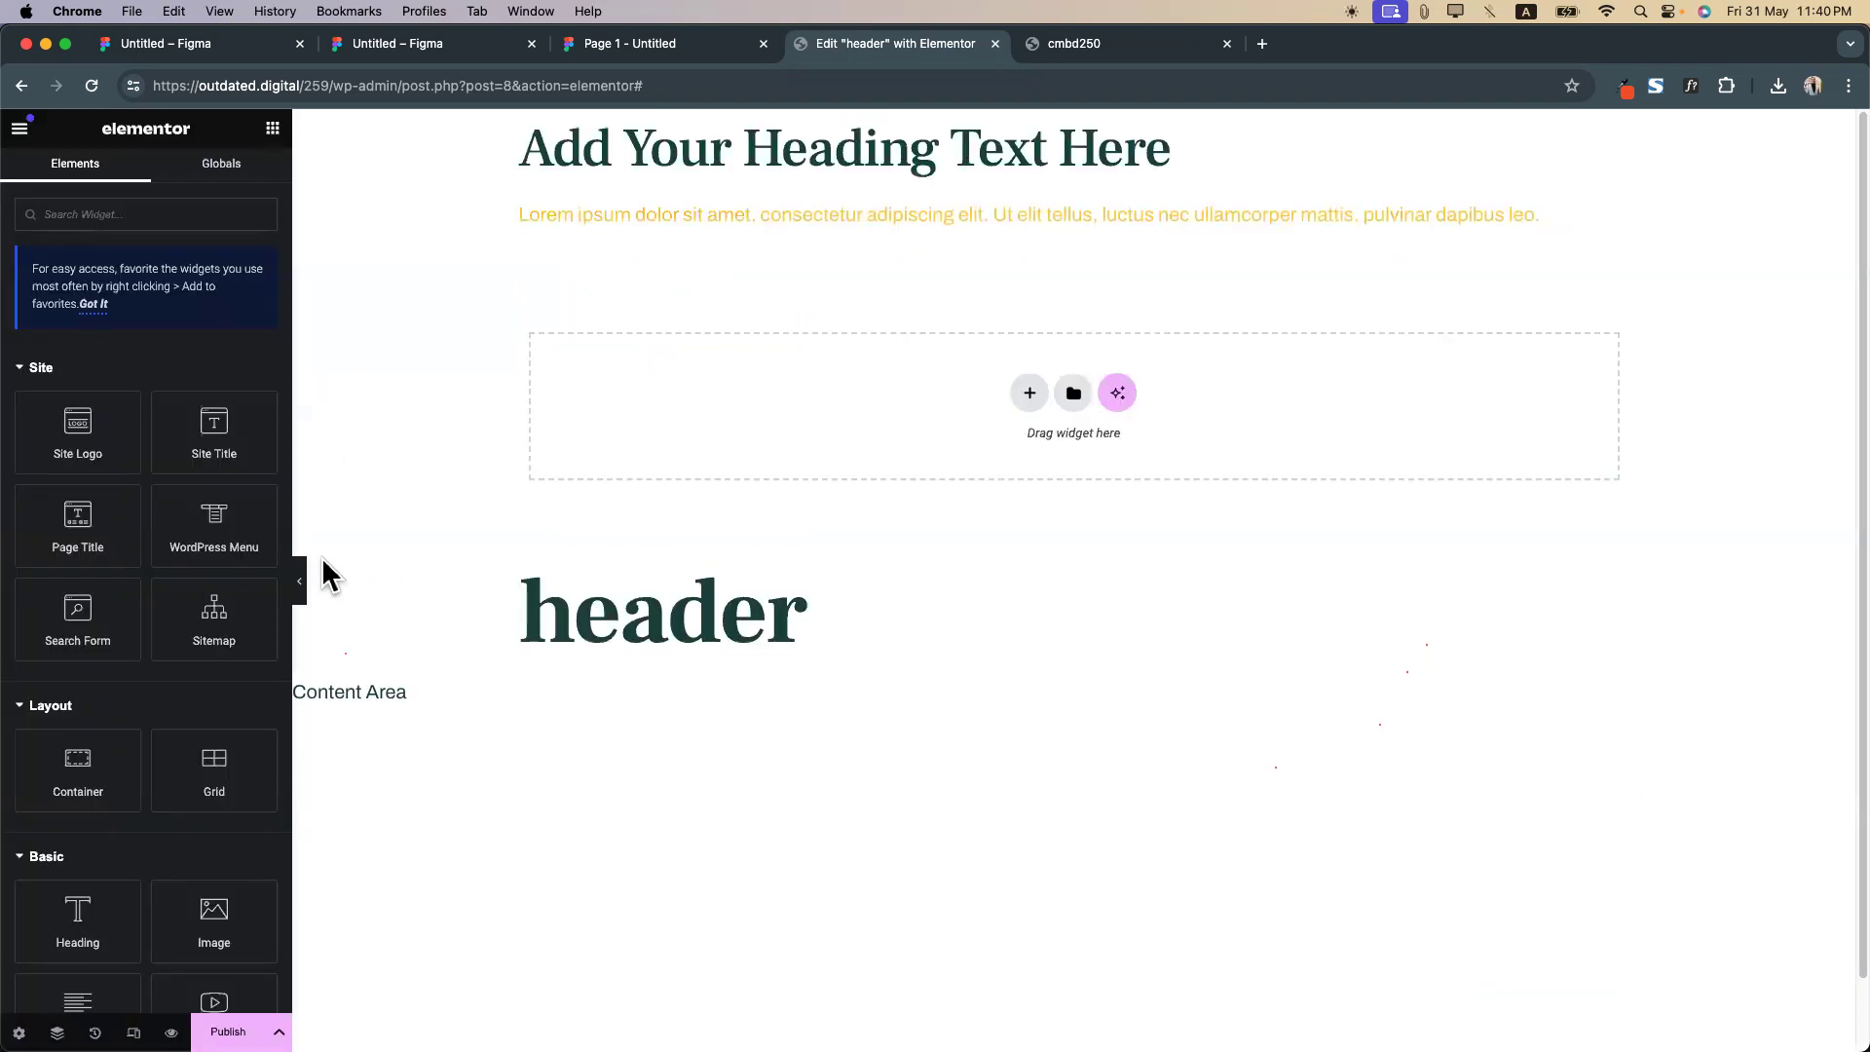
pyautogui.click(18, 1032)
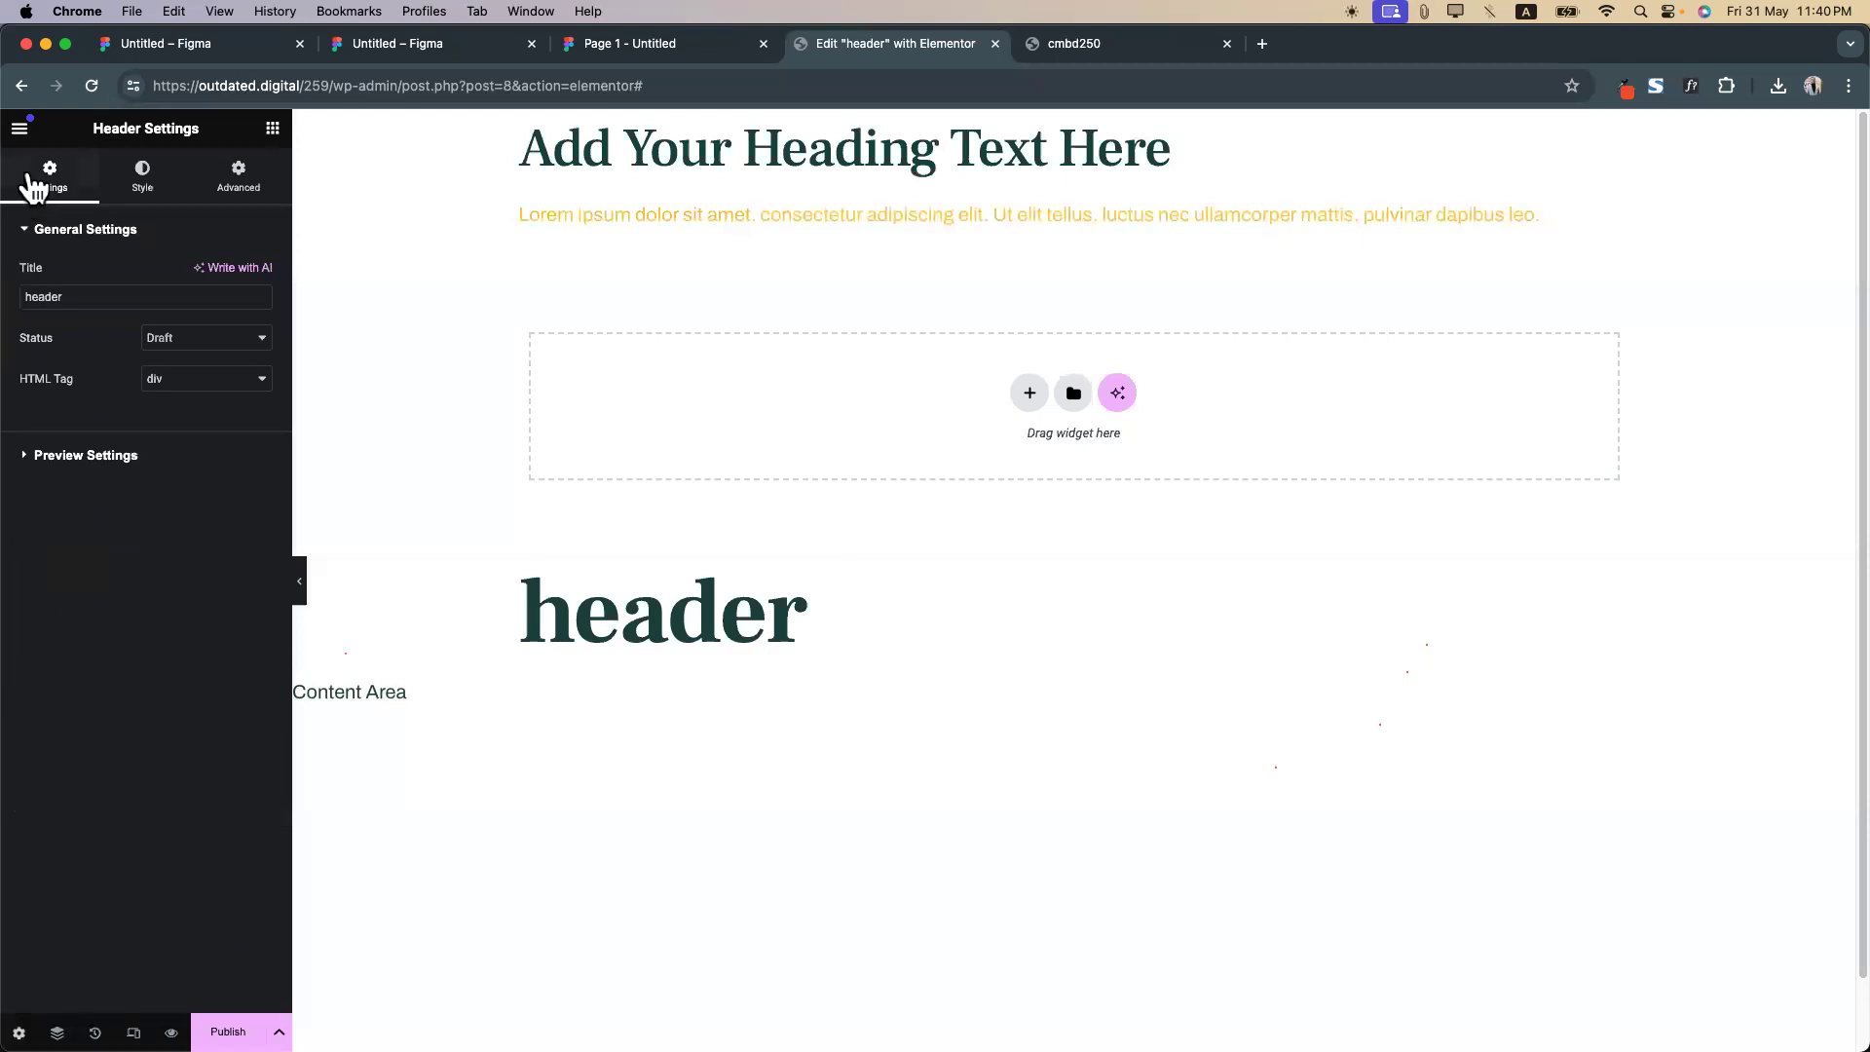
pyautogui.click(24, 132)
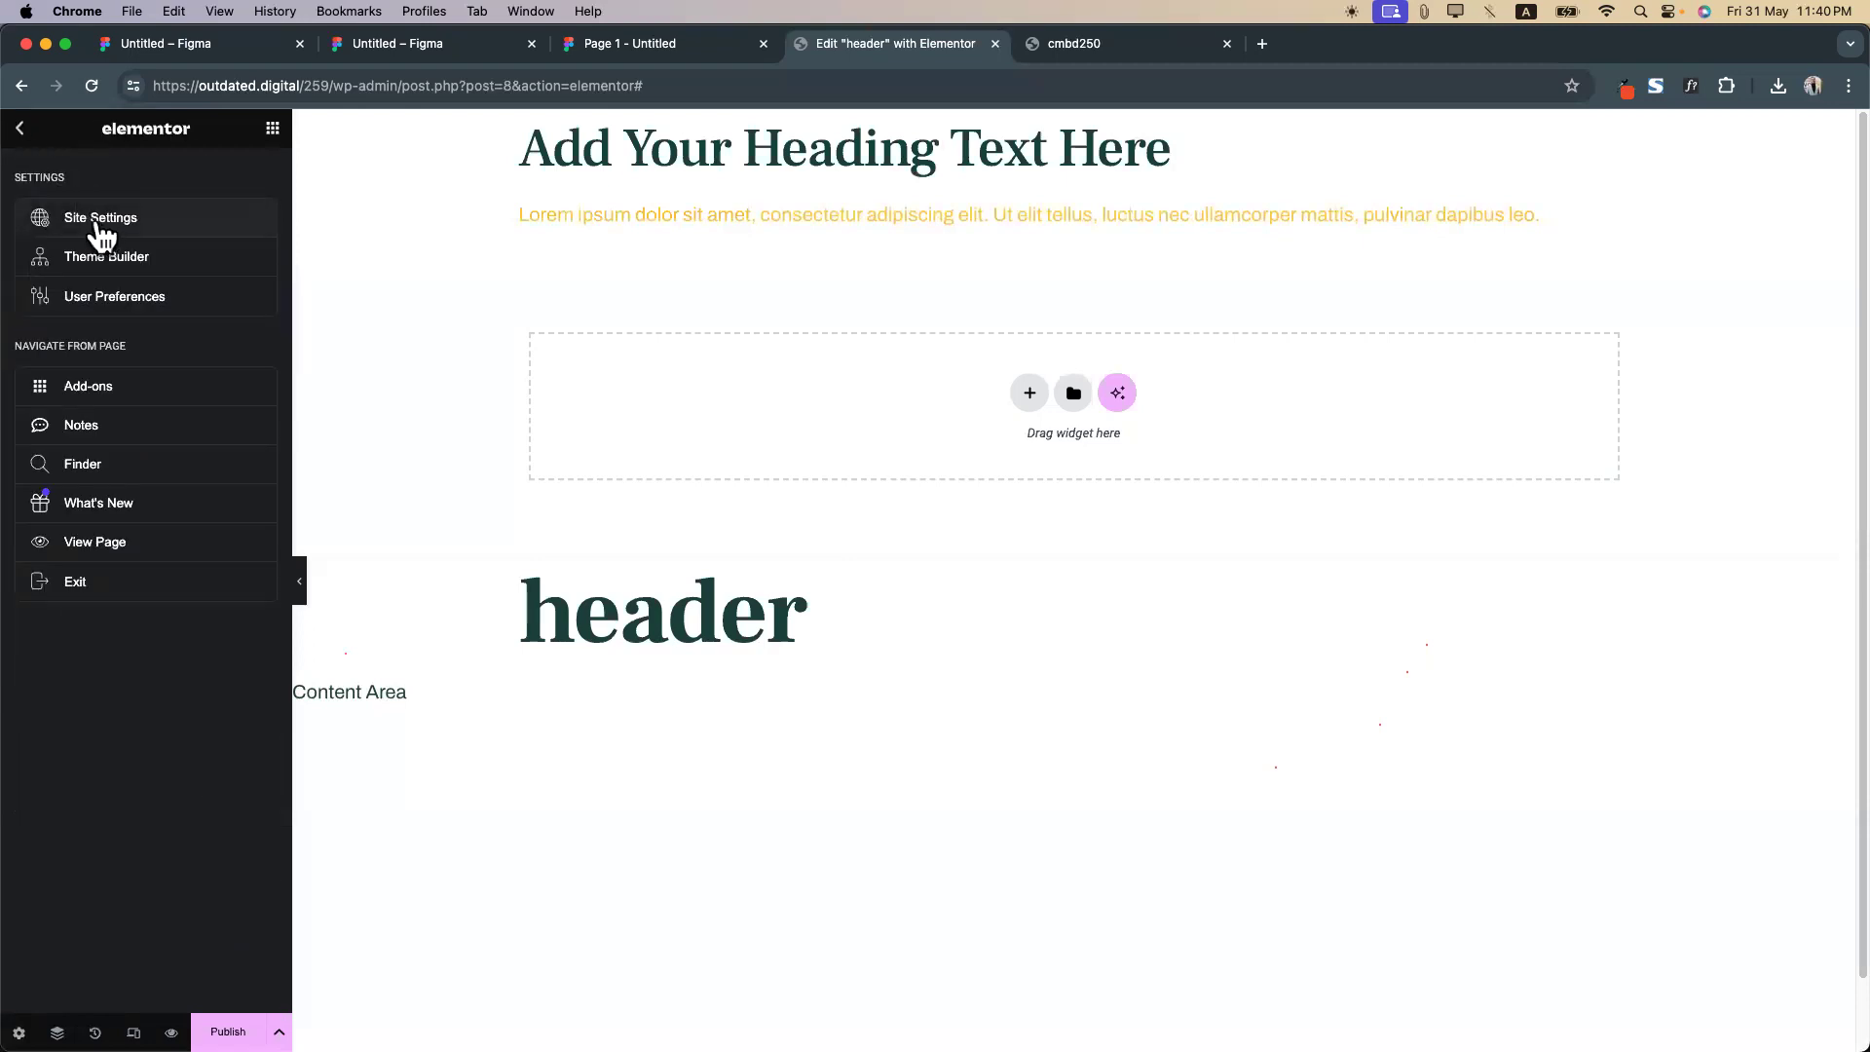
# Reopen Site Settings and look through the Site Identity, Background and Layout pages.
pyautogui.click(100, 222)
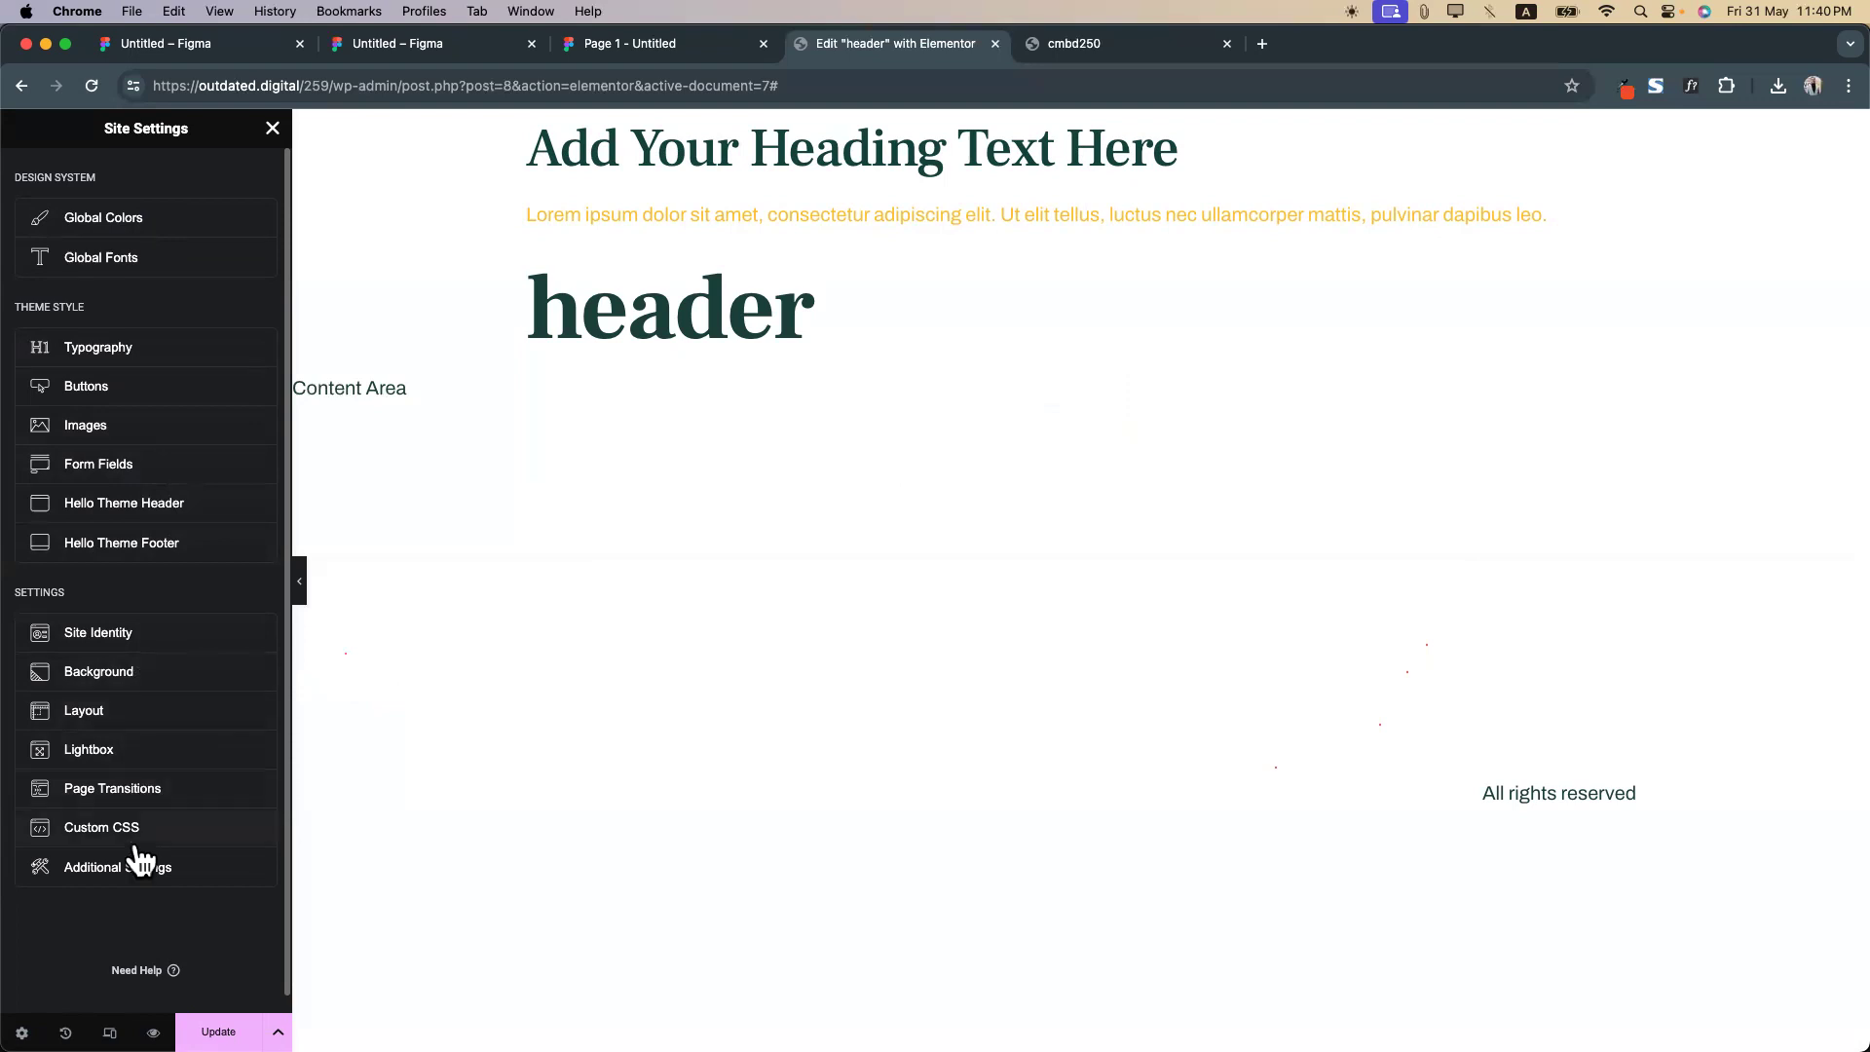
pyautogui.click(133, 647)
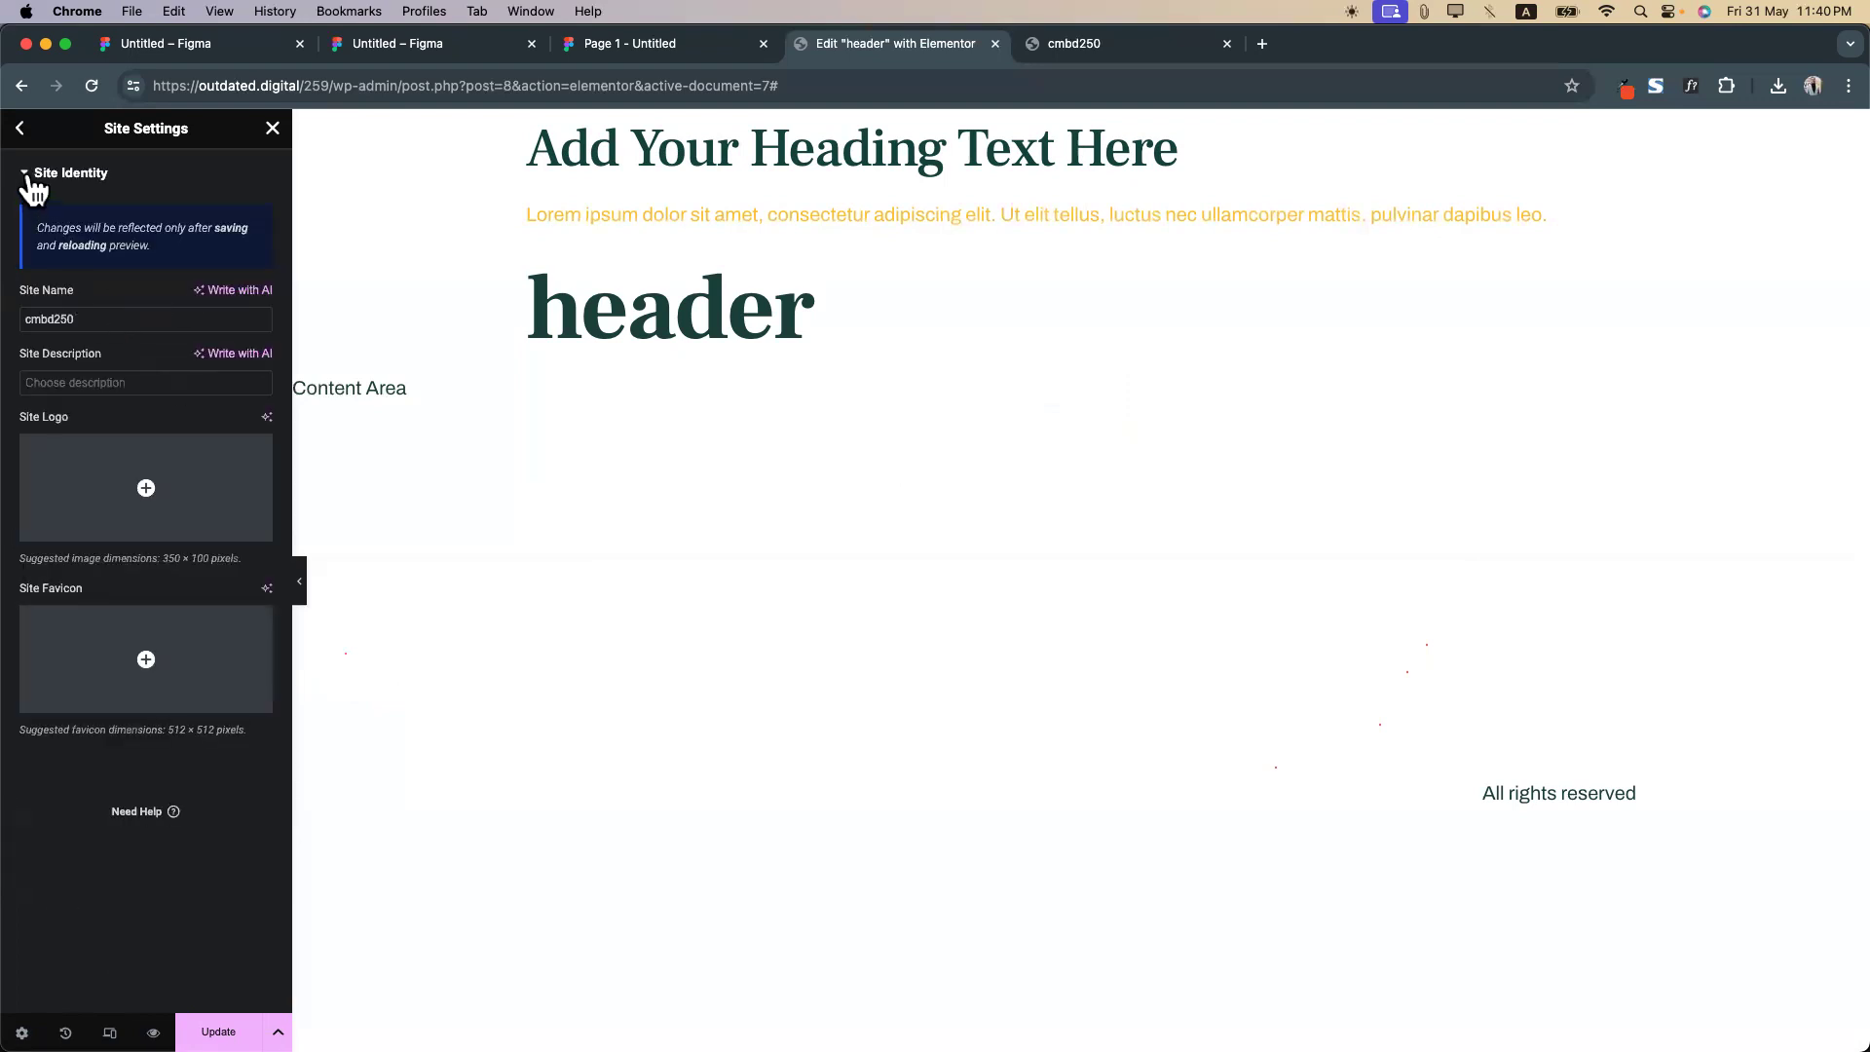
pyautogui.click(20, 128)
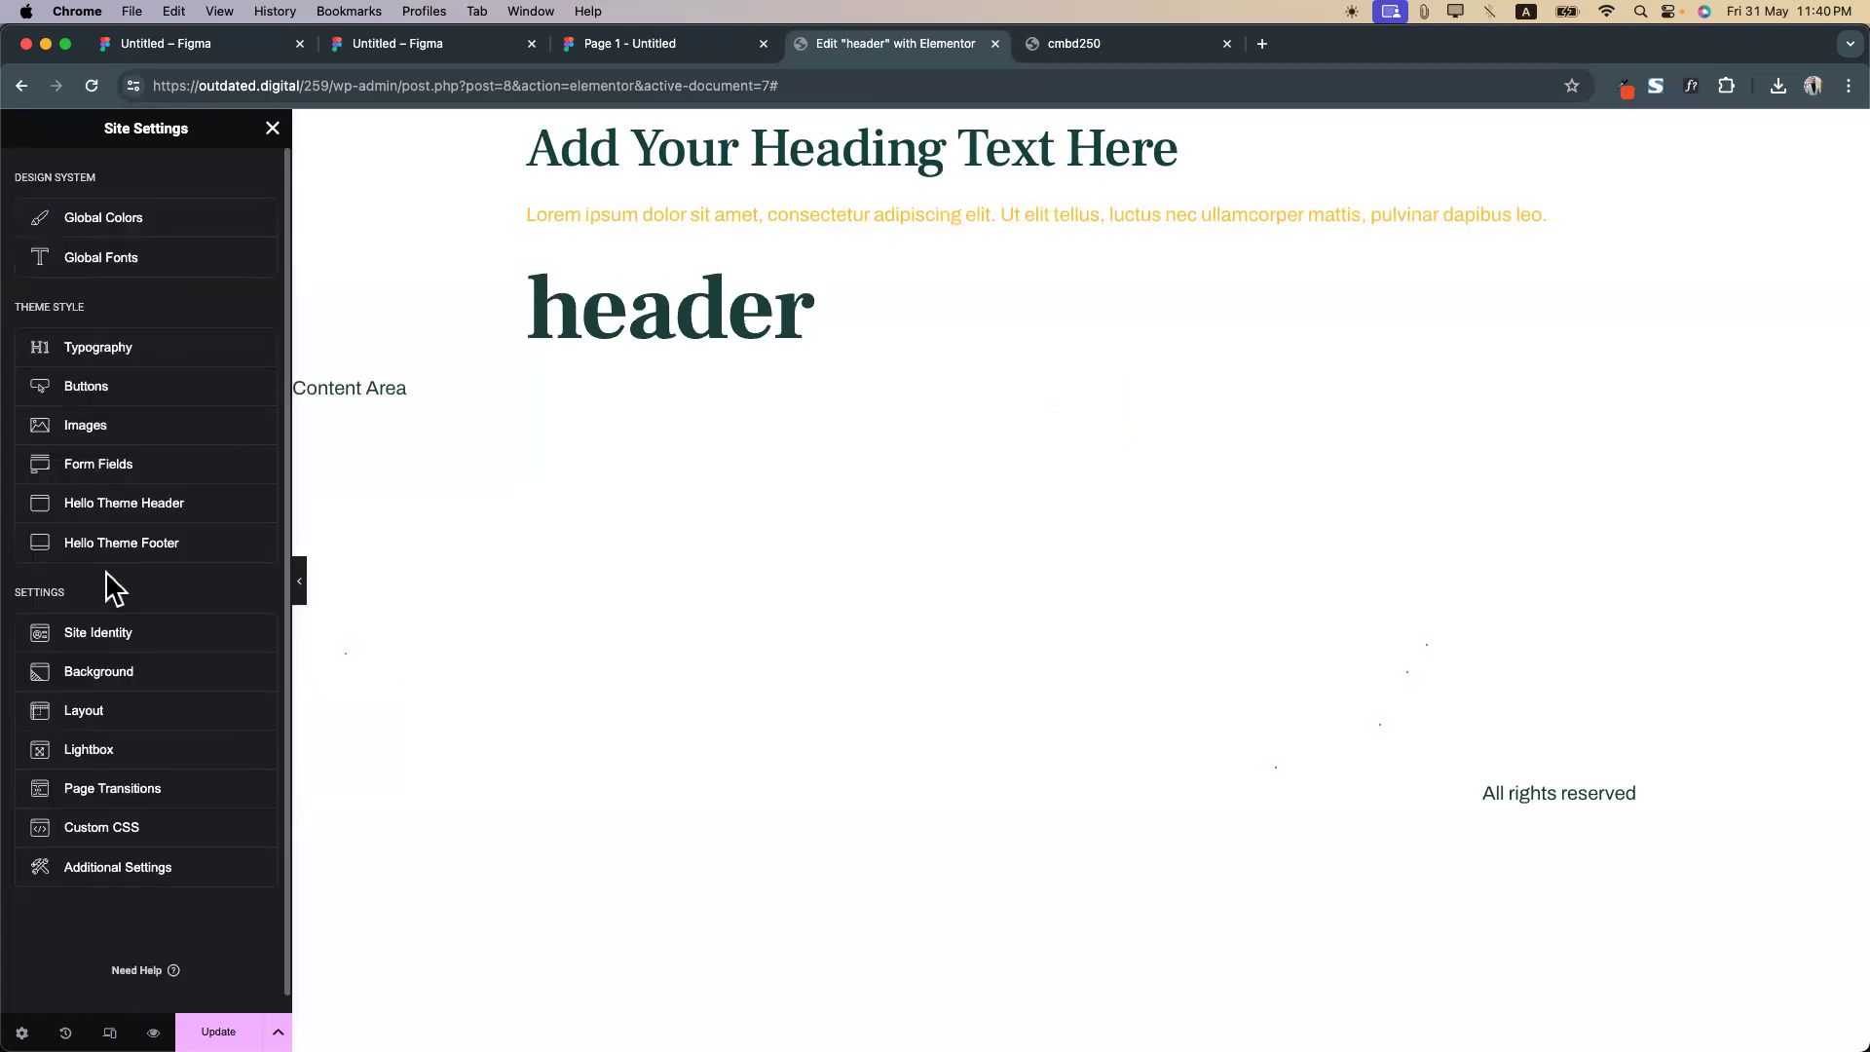
pyautogui.click(123, 684)
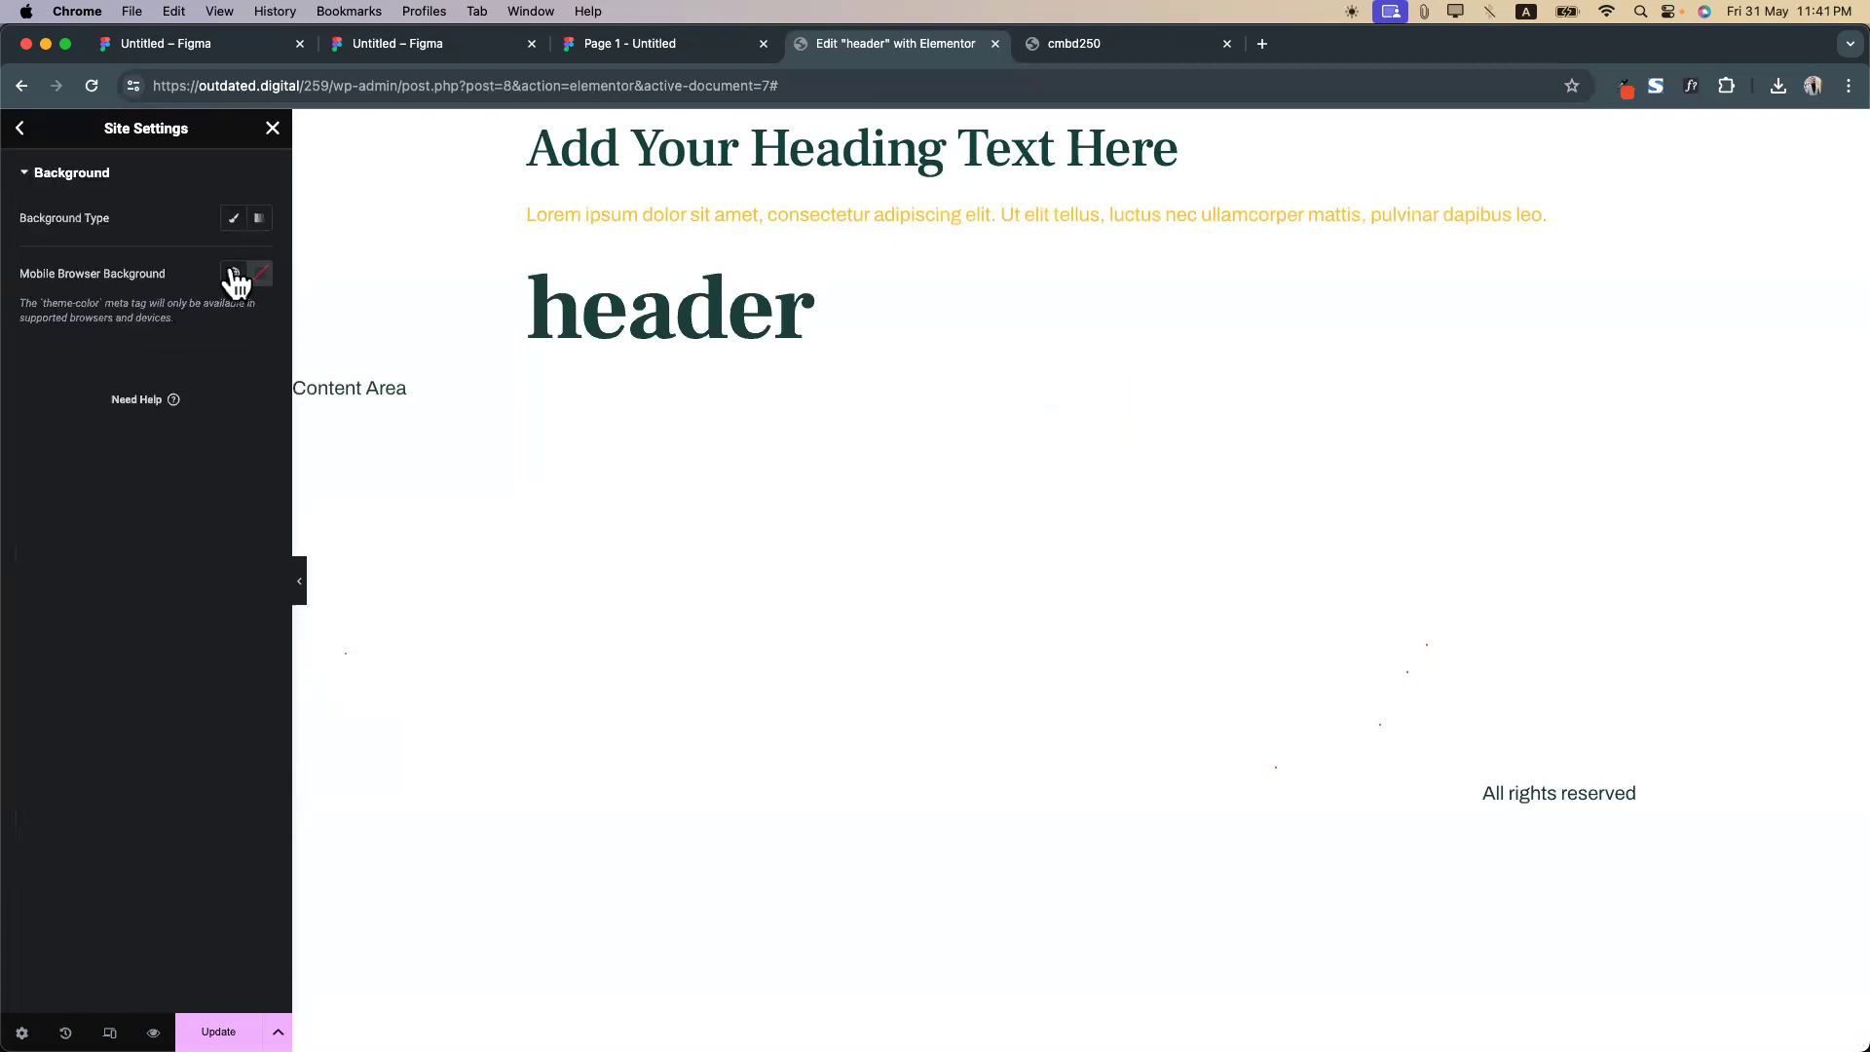
pyautogui.click(20, 129)
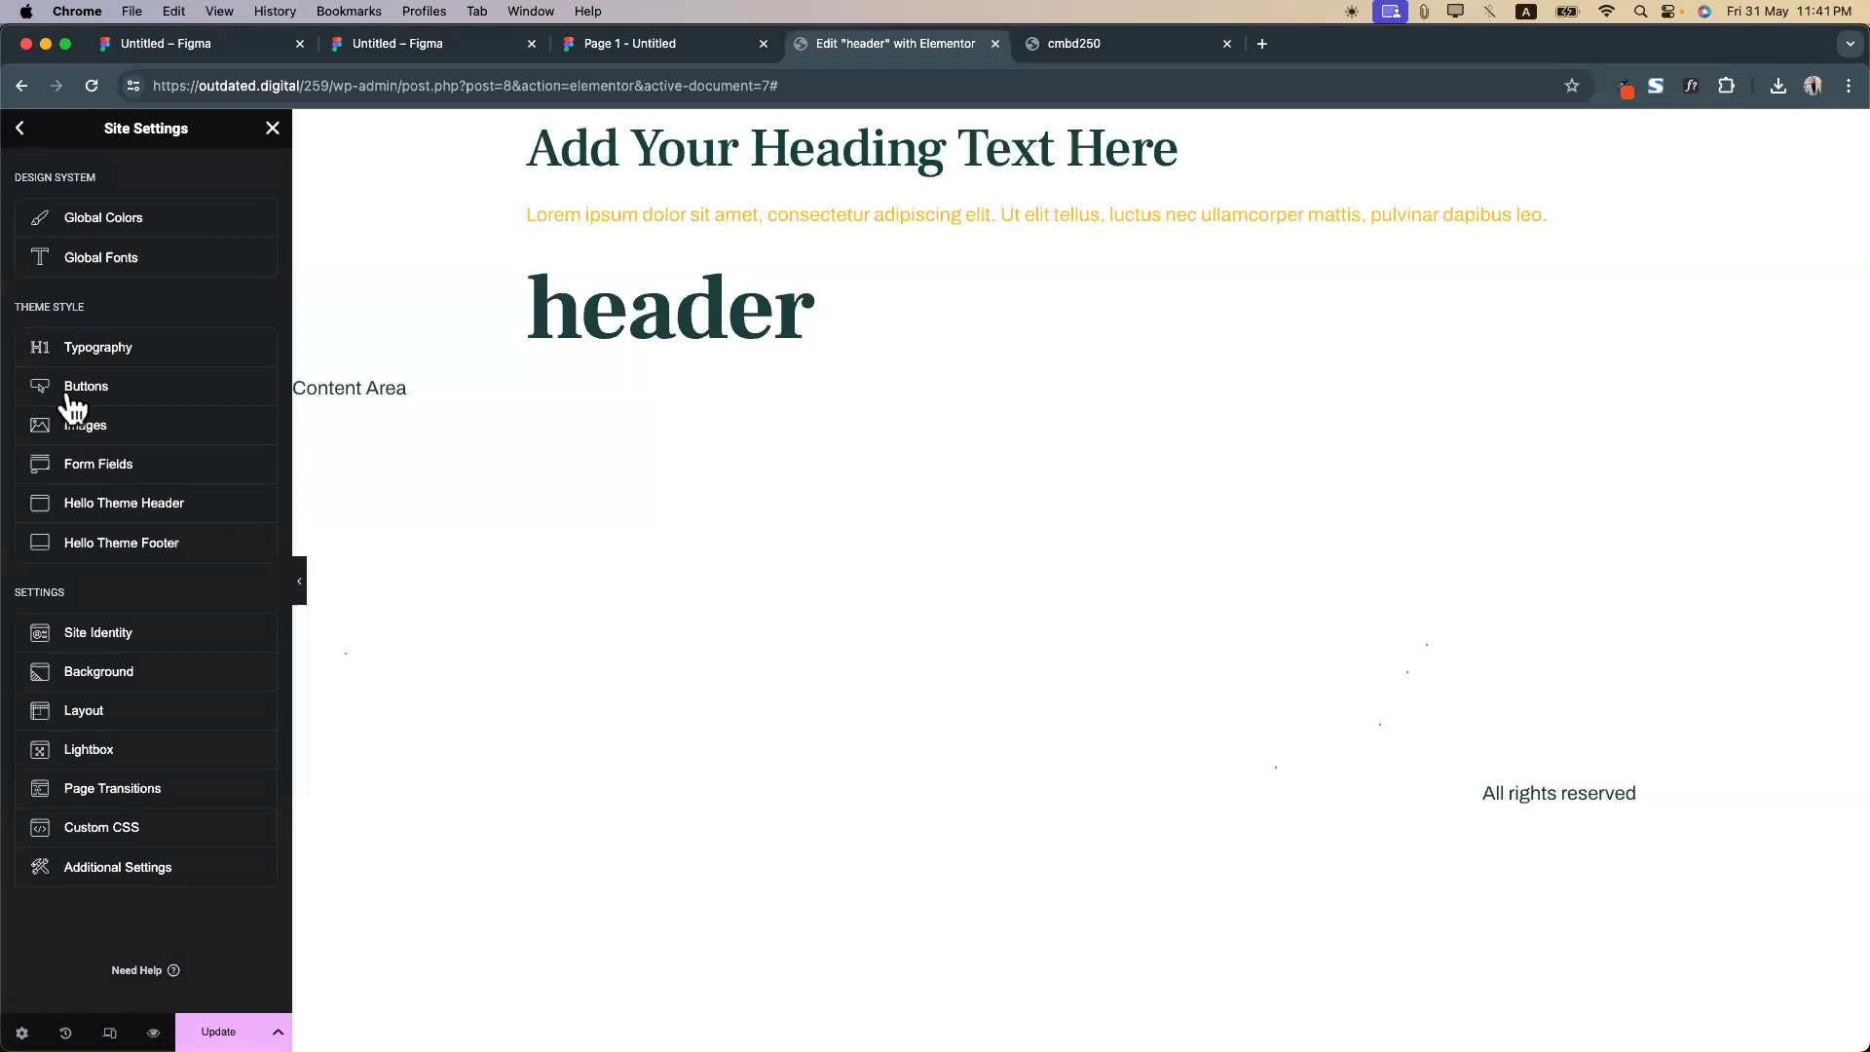
pyautogui.click(105, 719)
pyautogui.moveTo(242, 238)
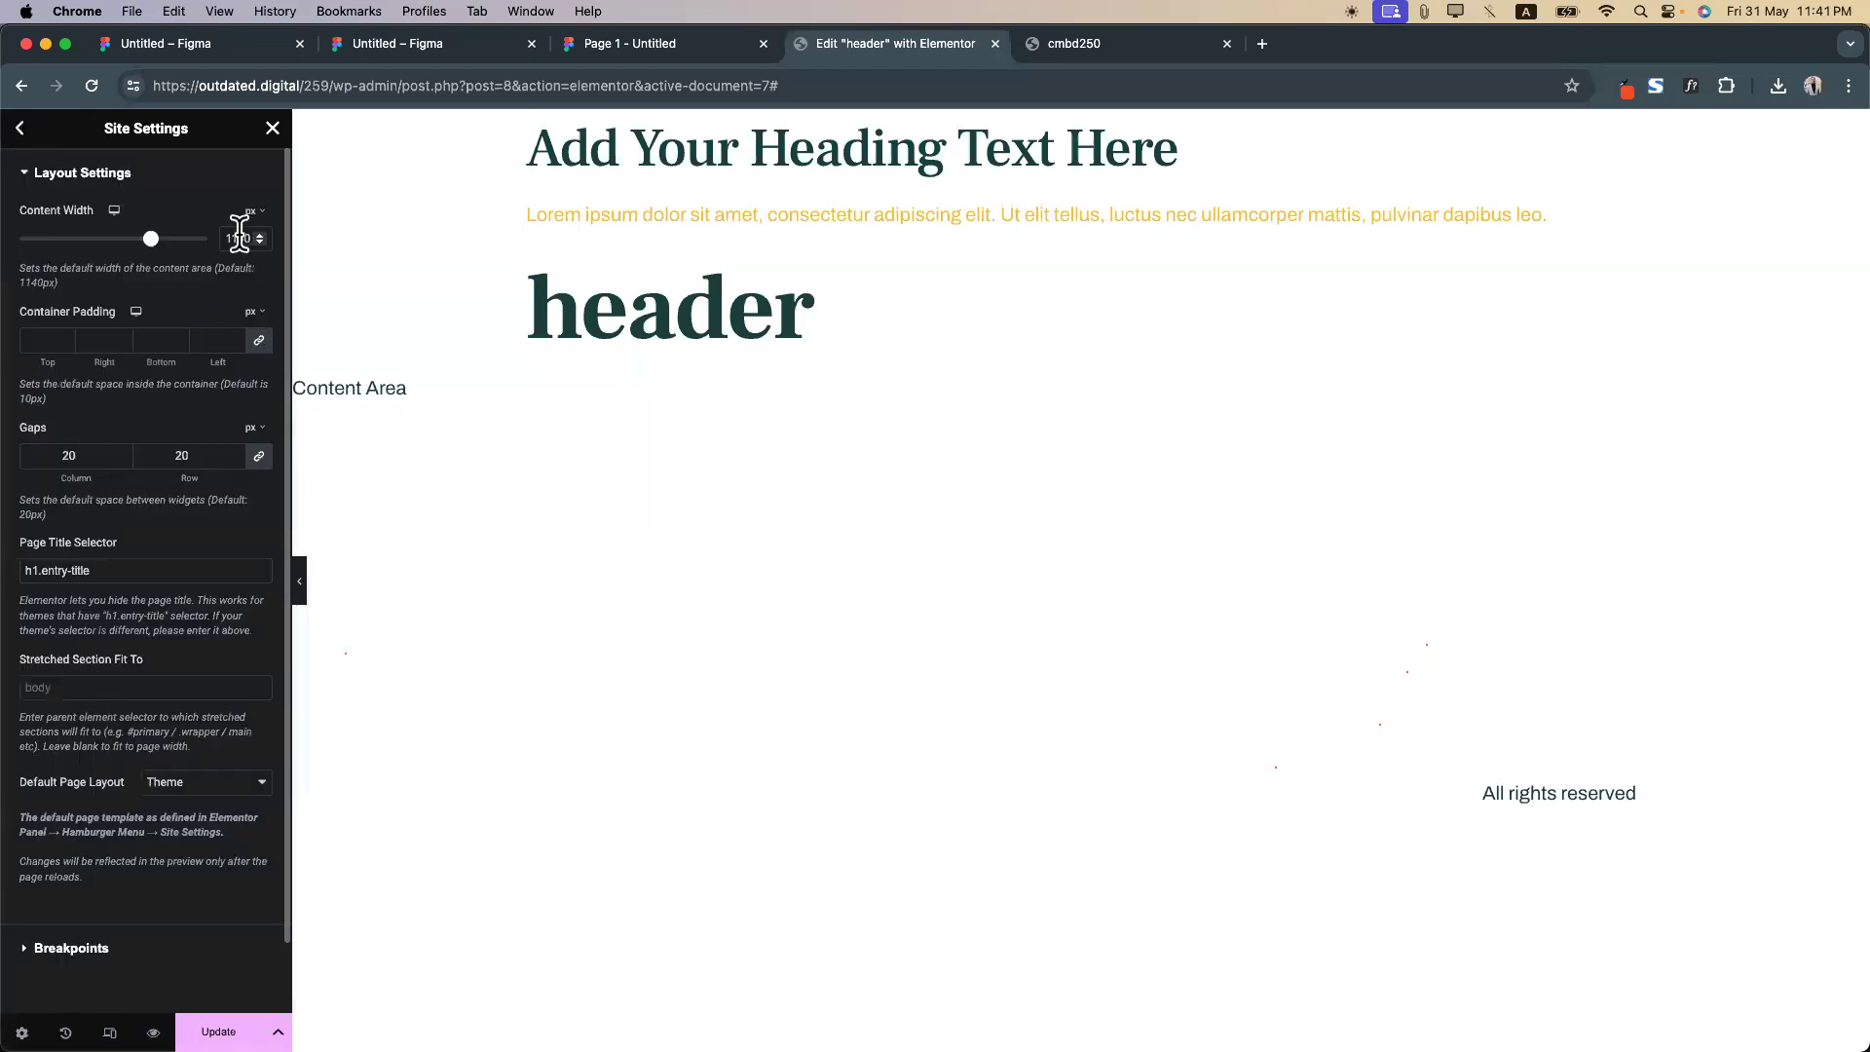
pyautogui.click(230, 50)
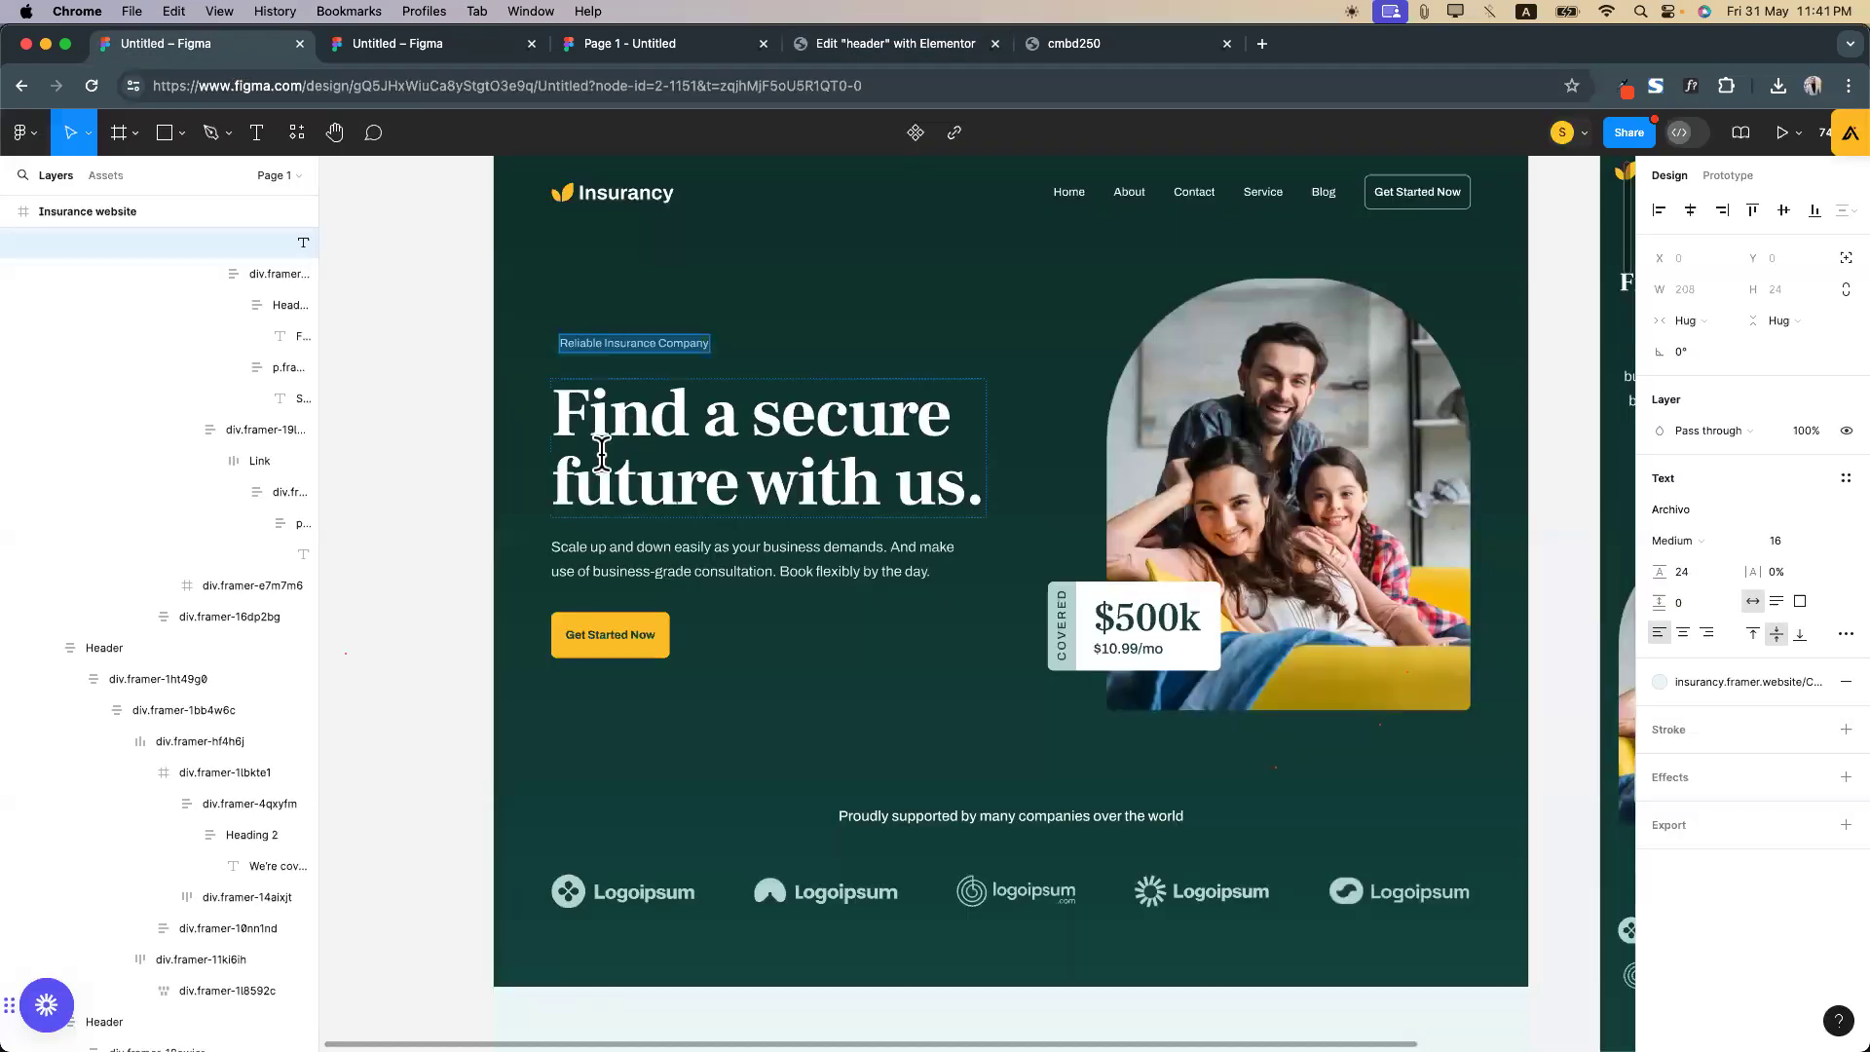
# Draw a large rectangle over the Insurance website frame, then undo it.
pyautogui.scroll(1, 596, 446)
pyautogui.scroll(1, 604, 433)
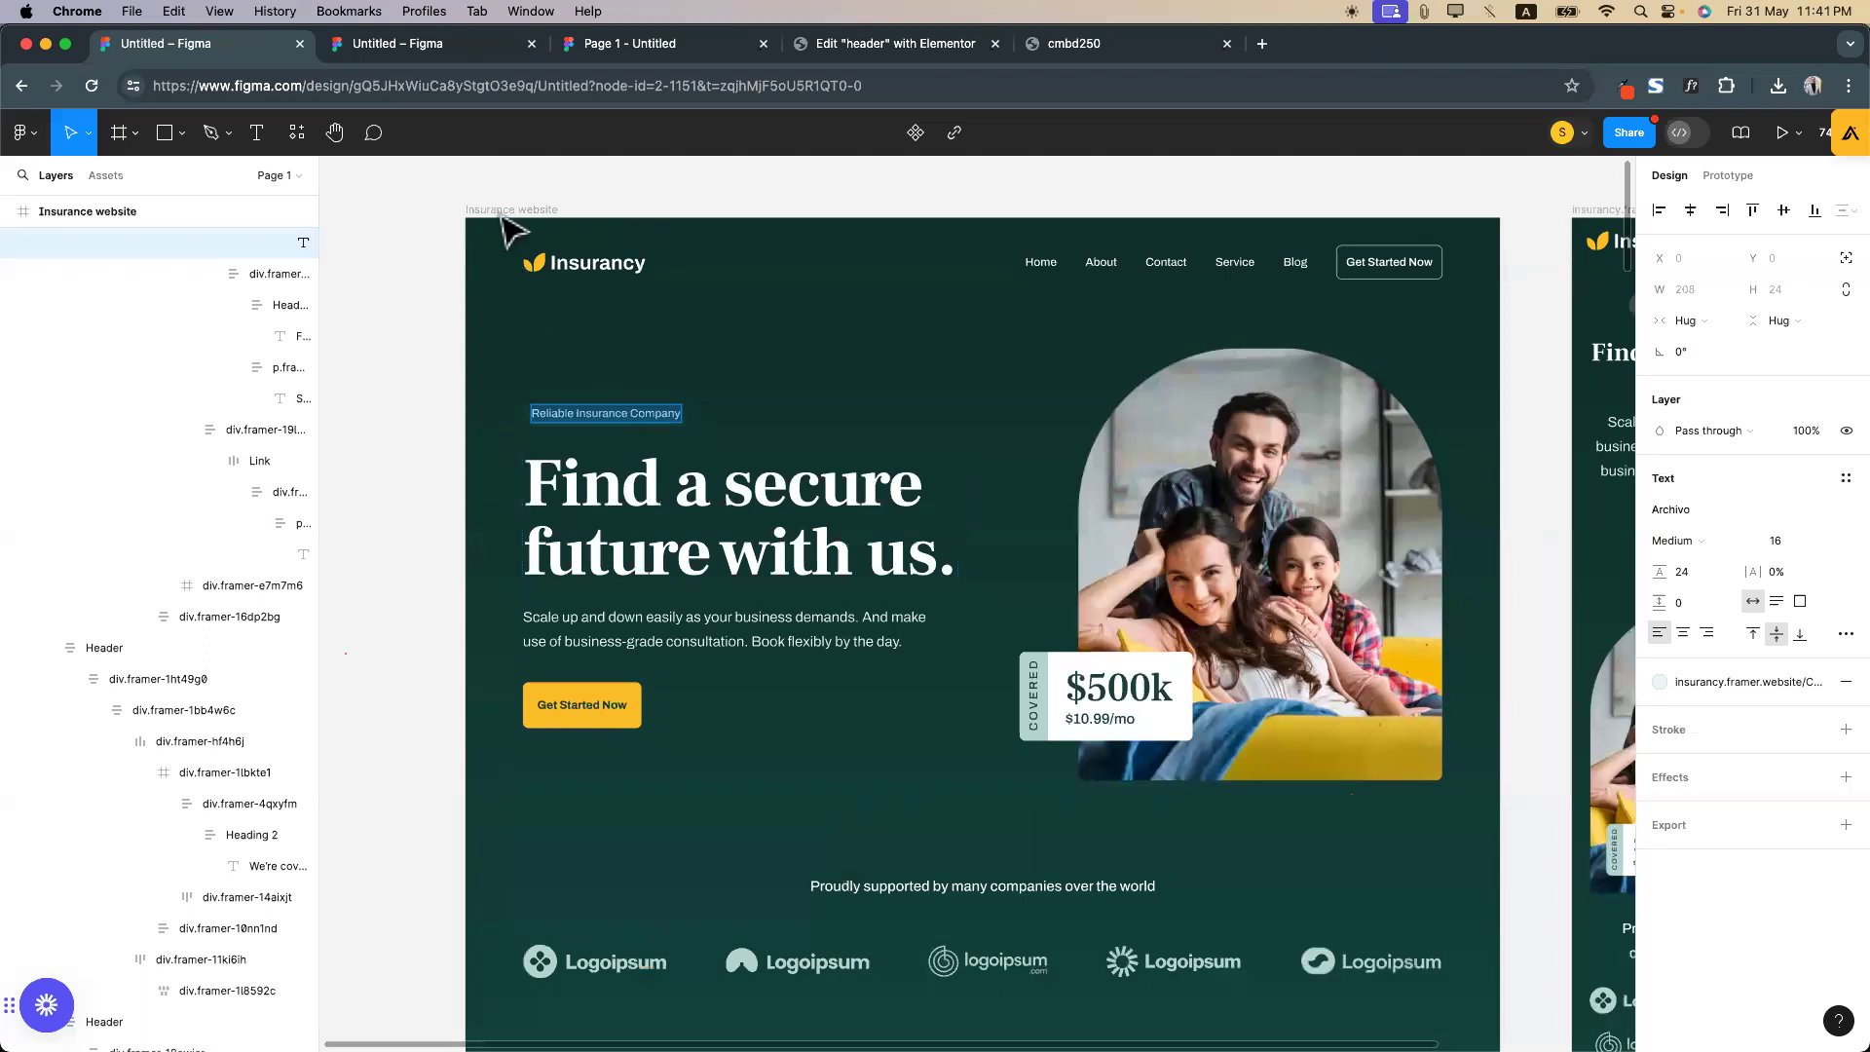
pyautogui.click(1471, 439)
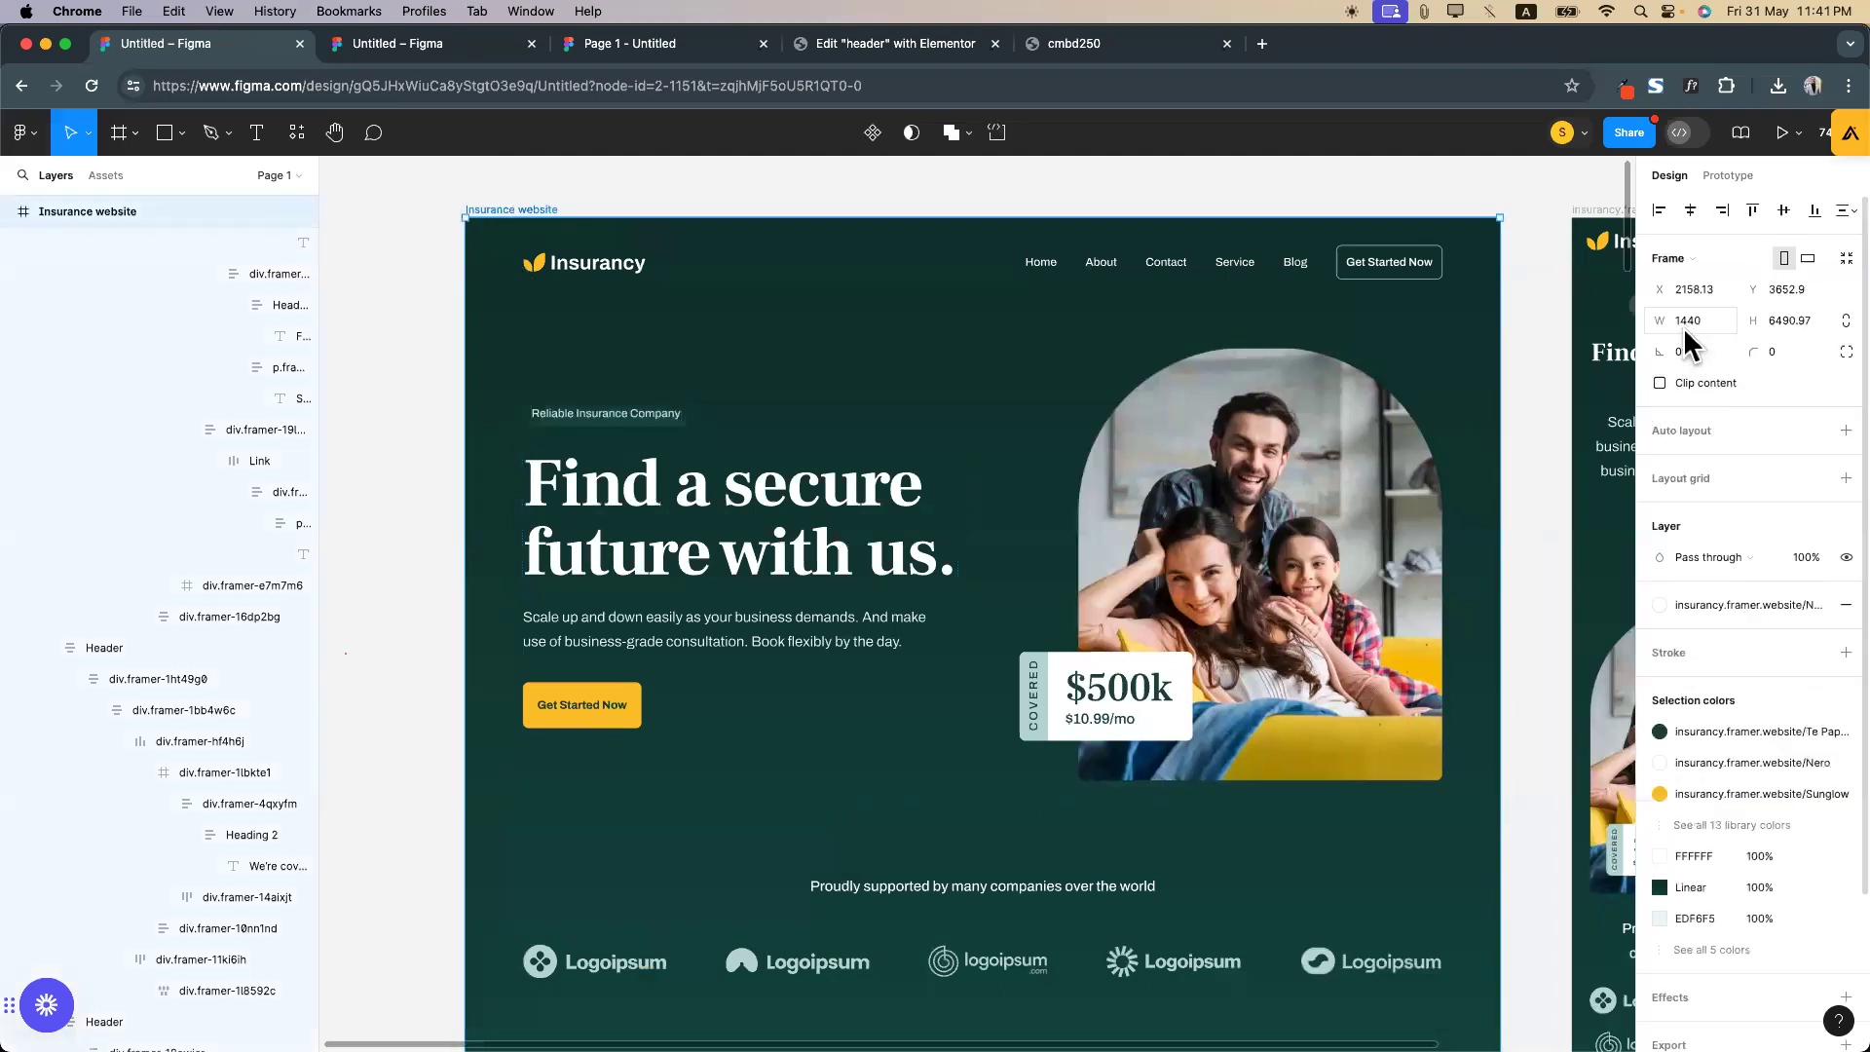
pyautogui.click(210, 133)
pyautogui.click(183, 133)
pyautogui.click(194, 181)
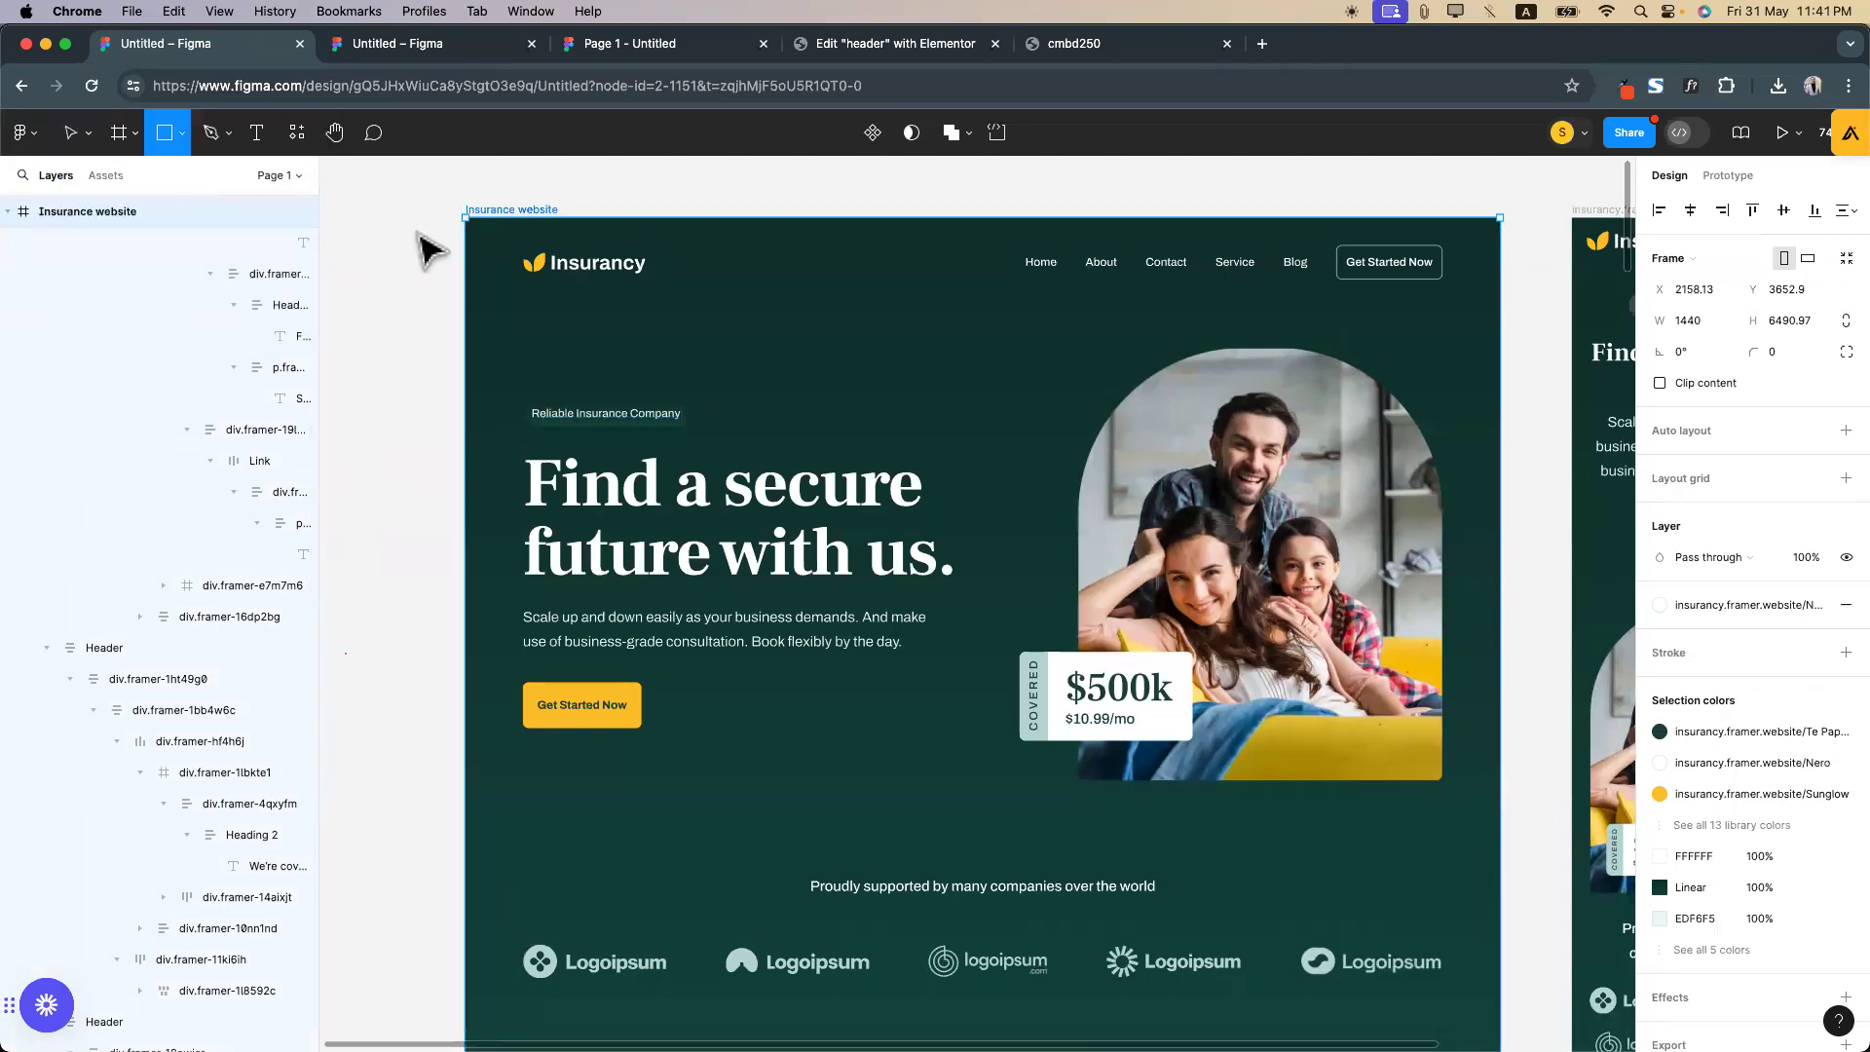
pyautogui.moveTo(787, 445)
pyautogui.mouseDown()
pyautogui.moveTo(1424, 819)
pyautogui.moveTo(1438, 808)
pyautogui.mouseUp()
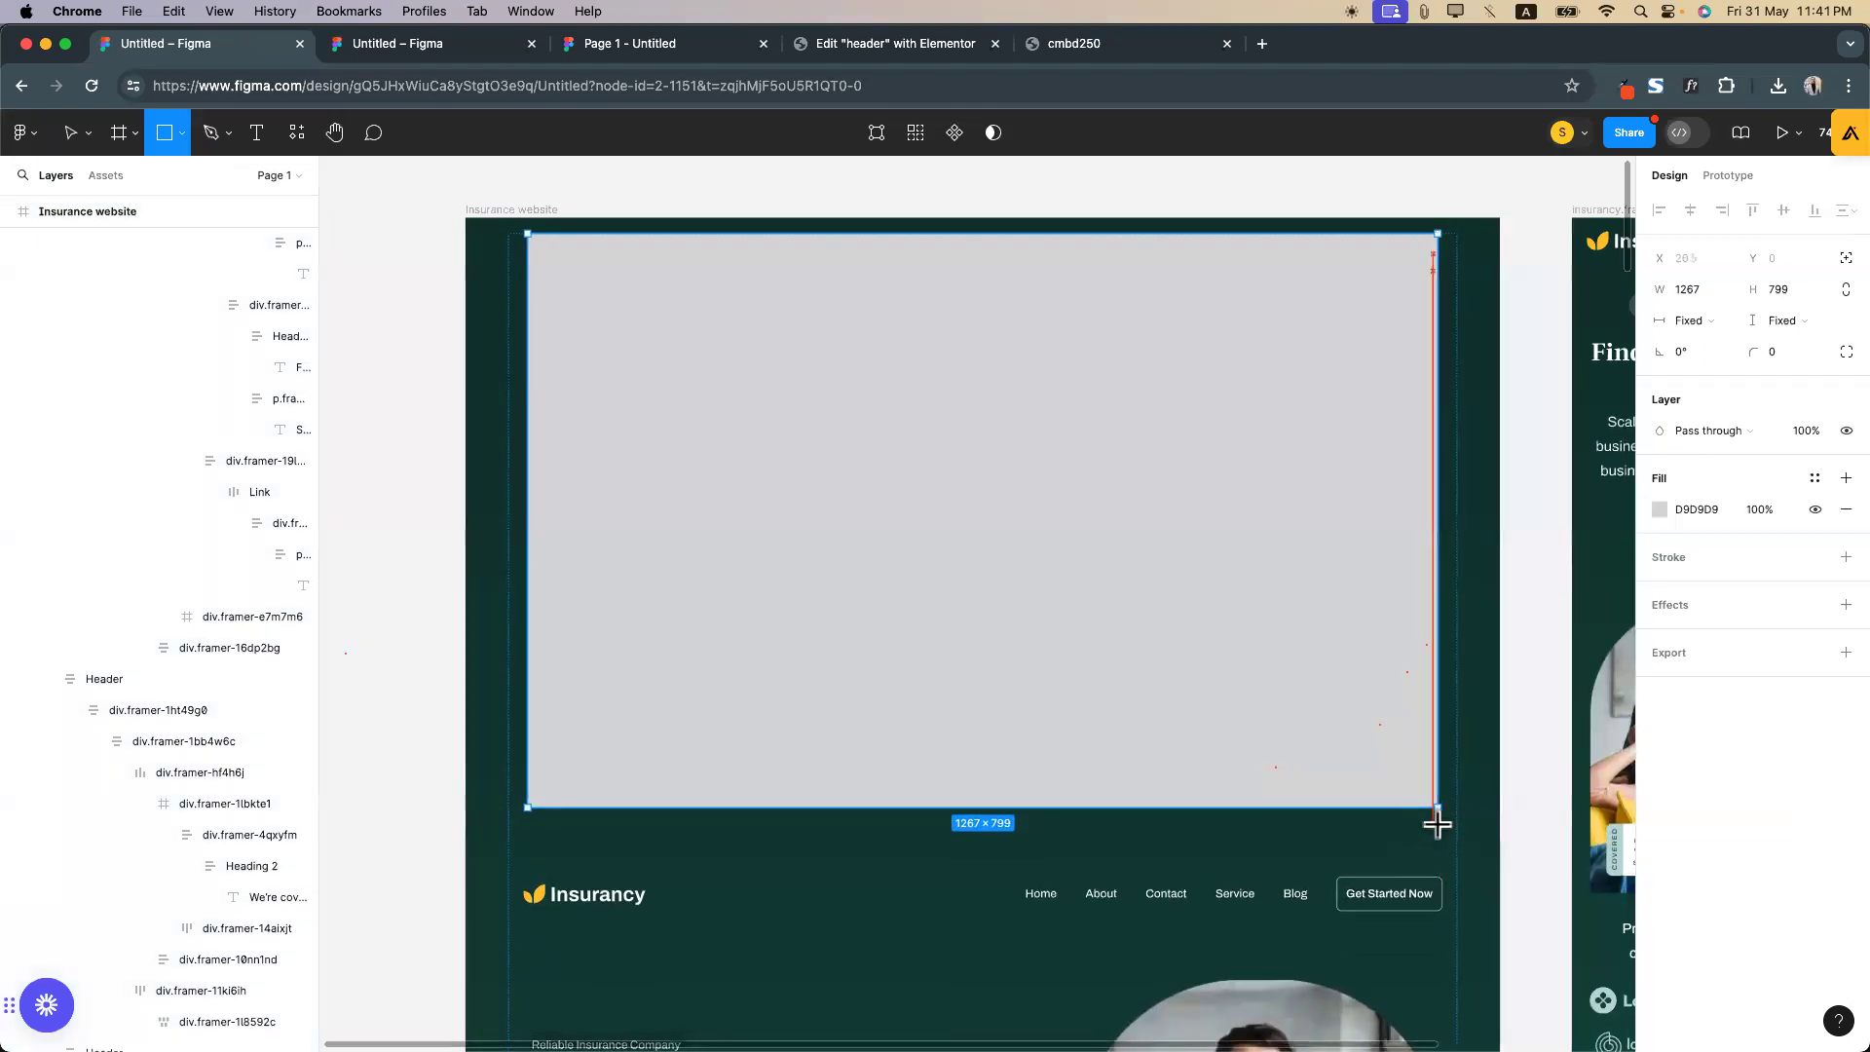
pyautogui.hotkey('ctrl', 'z')
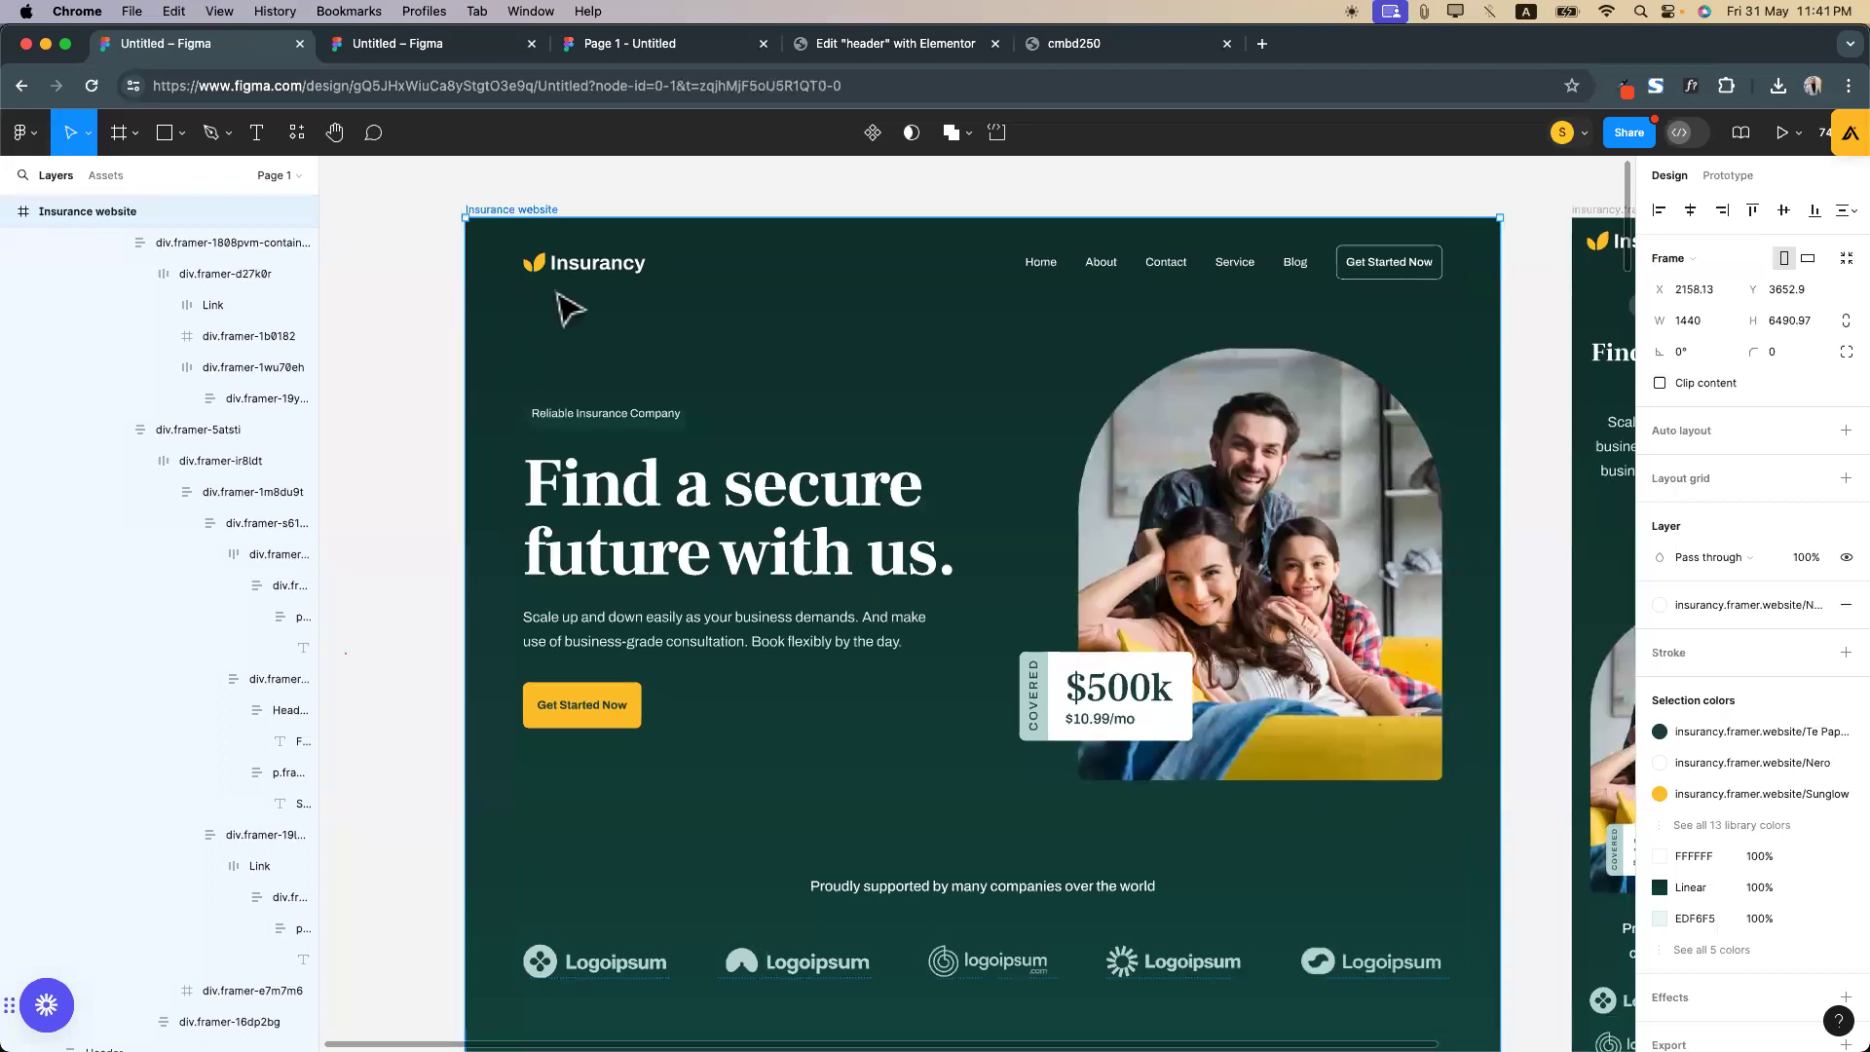
# Draw a thin grey rectangle bar just above the Insurancy design.
pyautogui.press('Escape')
pyautogui.click(183, 133)
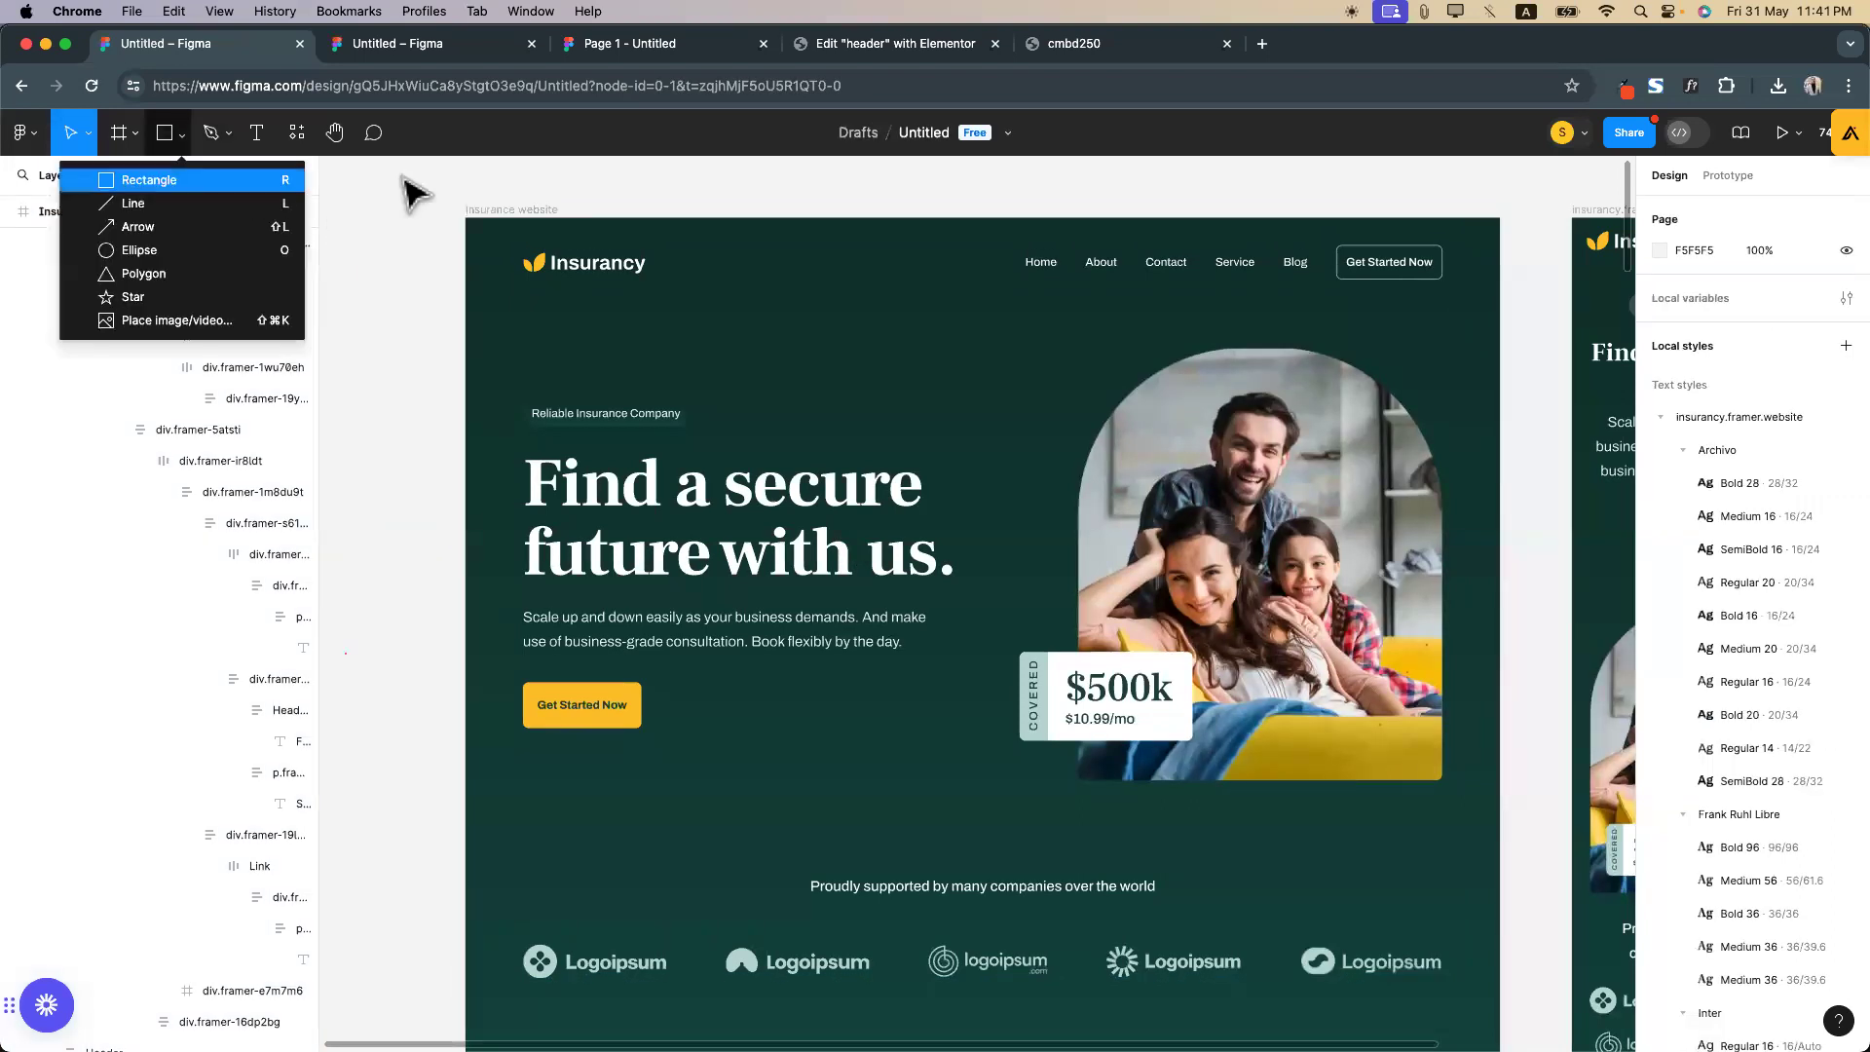
pyautogui.click(209, 180)
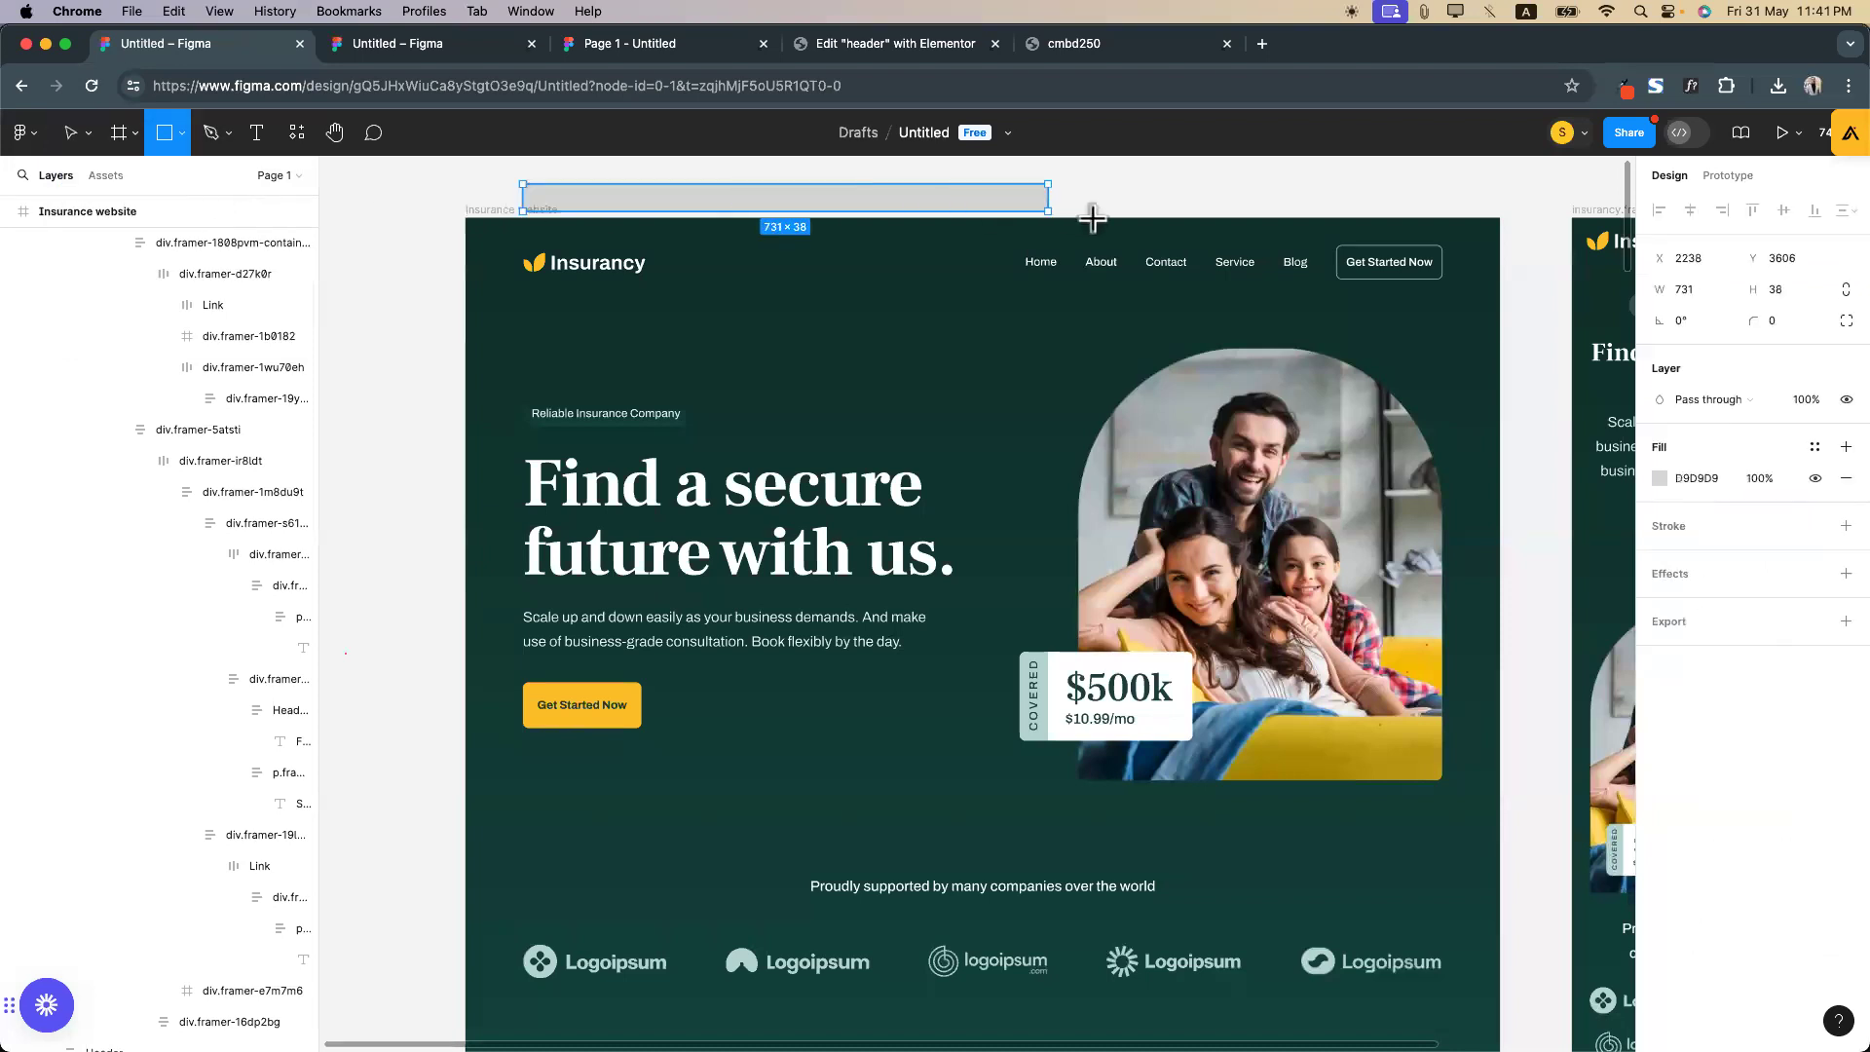
pyautogui.moveTo(523, 184); pyautogui.dragTo(1444, 241)
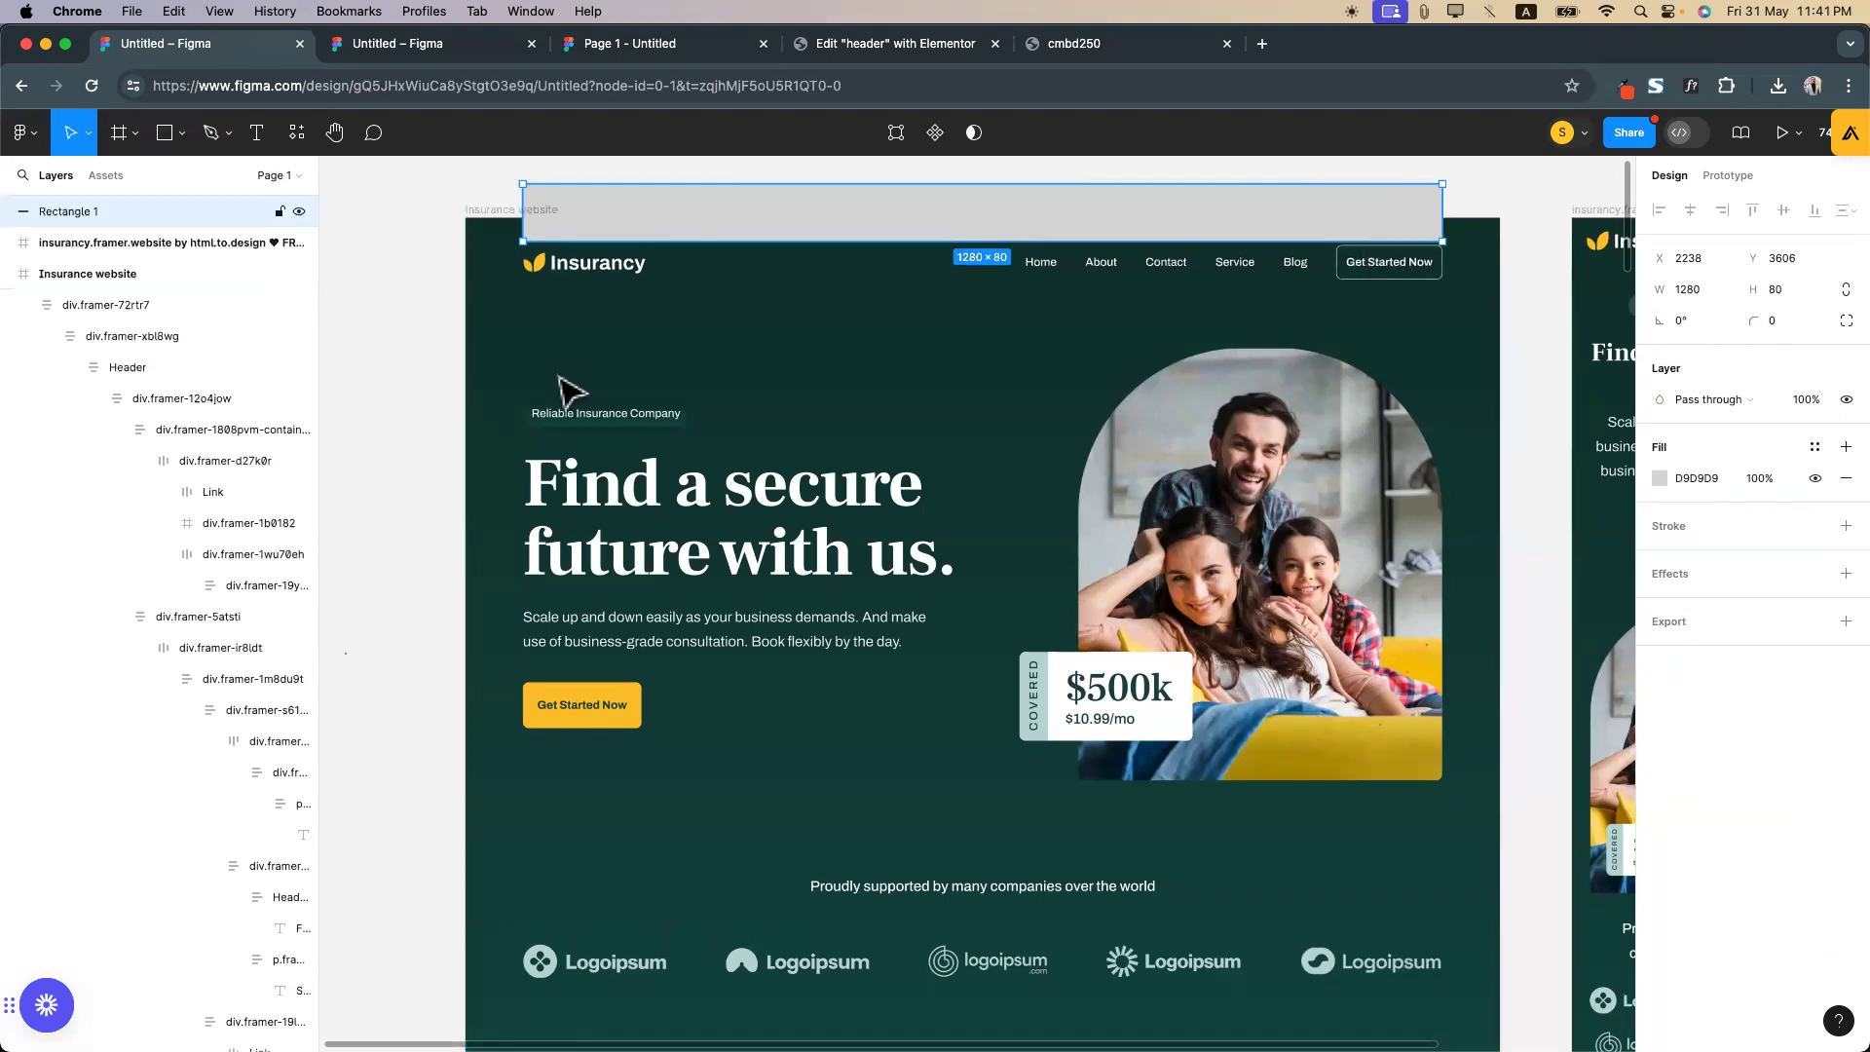
# Scroll through the website frame and delete the grey placeholder Rectangle 1.
pyautogui.scroll(-1, 730, 806)
pyautogui.scroll(-5, 731, 807)
pyautogui.scroll(-2, 731, 804)
pyautogui.scroll(-6, 733, 806)
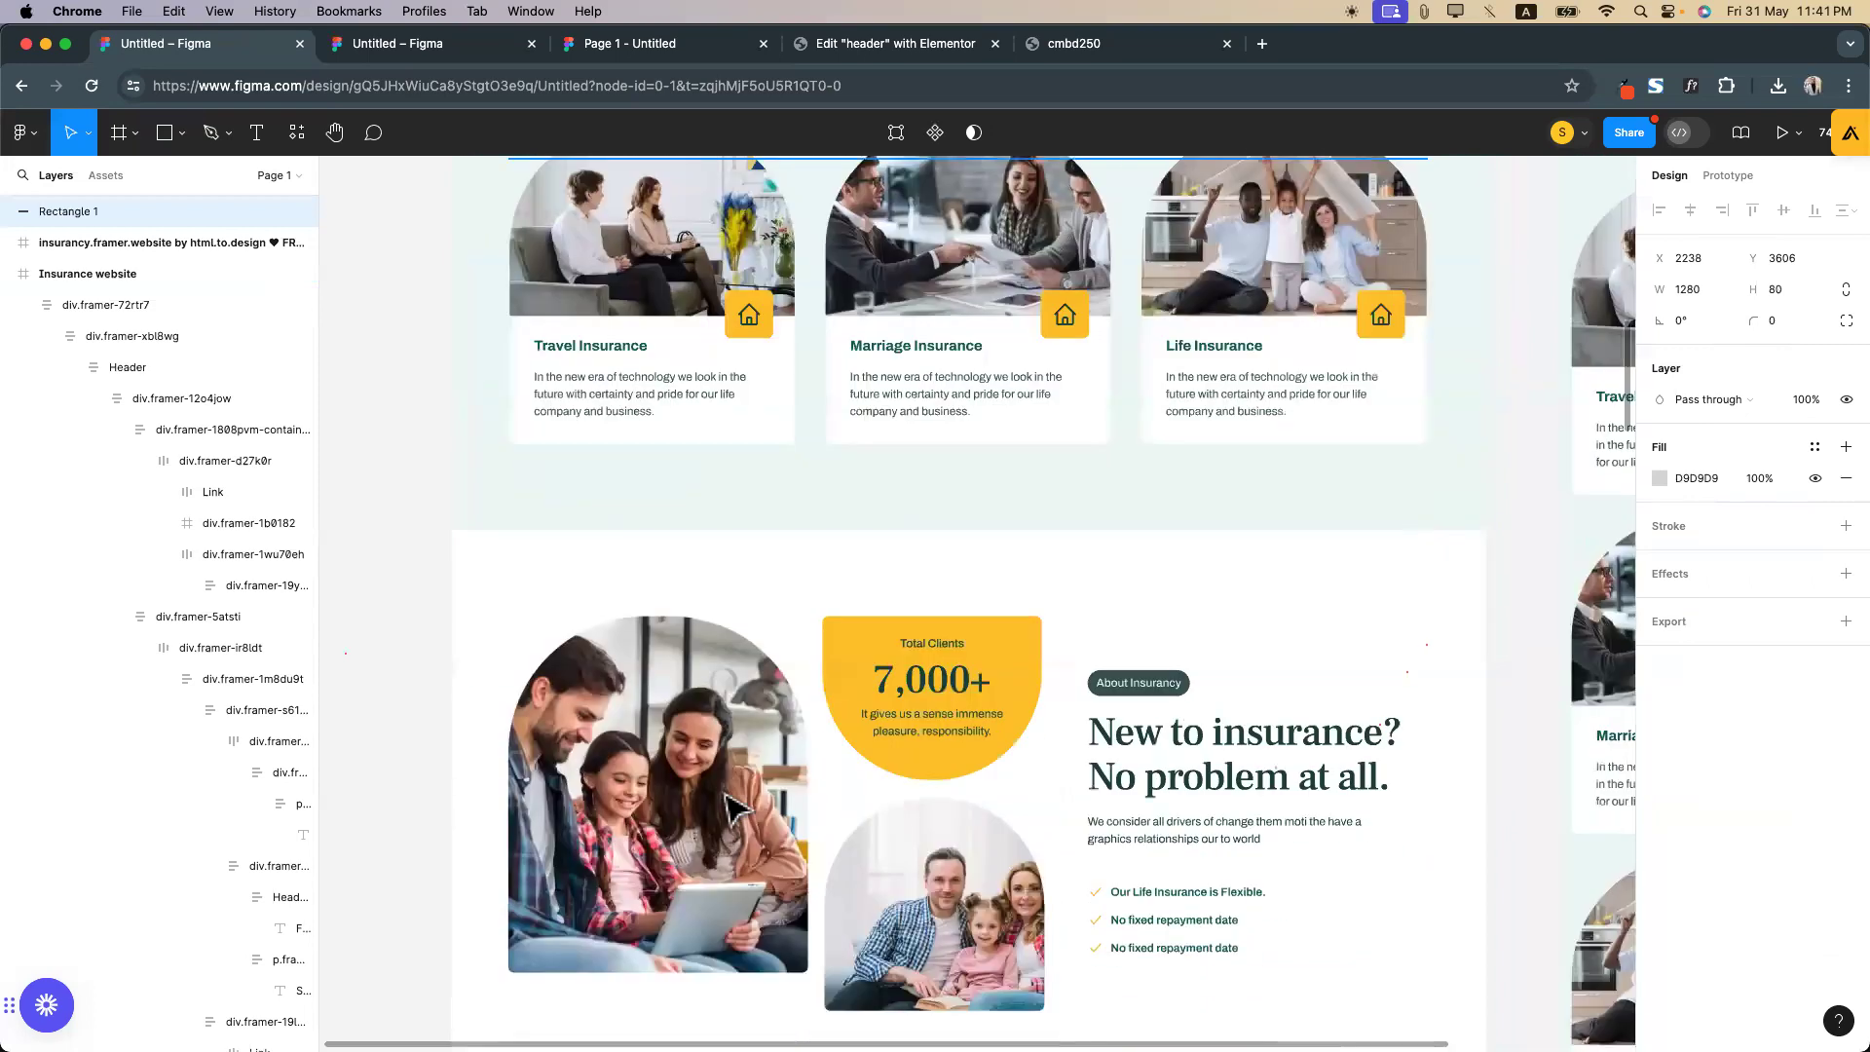
pyautogui.scroll(-6, 733, 806)
pyautogui.scroll(-5, 732, 806)
pyautogui.scroll(-5, 733, 807)
pyautogui.scroll(-6, 732, 806)
pyautogui.scroll(-3, 731, 793)
pyautogui.scroll(-3, 711, 760)
pyautogui.scroll(6, 685, 581)
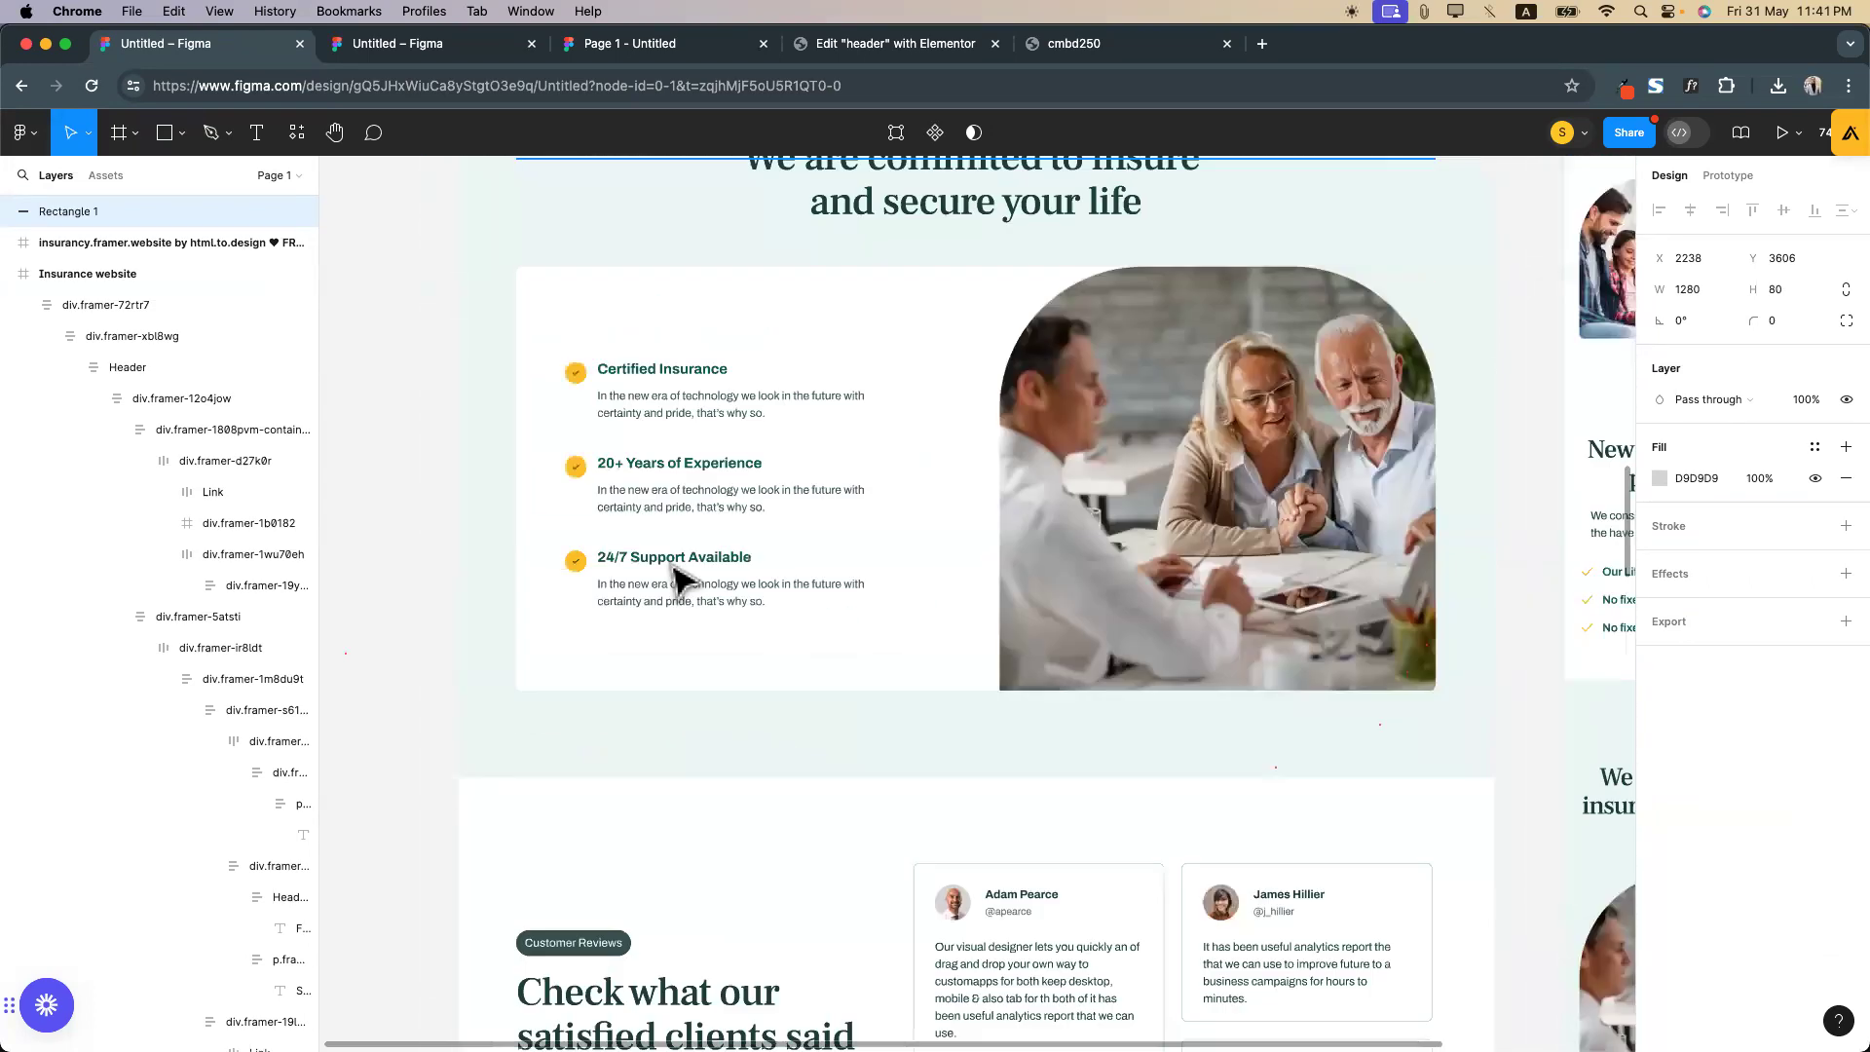
pyautogui.scroll(5, 684, 581)
pyautogui.scroll(5, 685, 582)
pyautogui.scroll(5, 685, 581)
pyautogui.scroll(3, 685, 582)
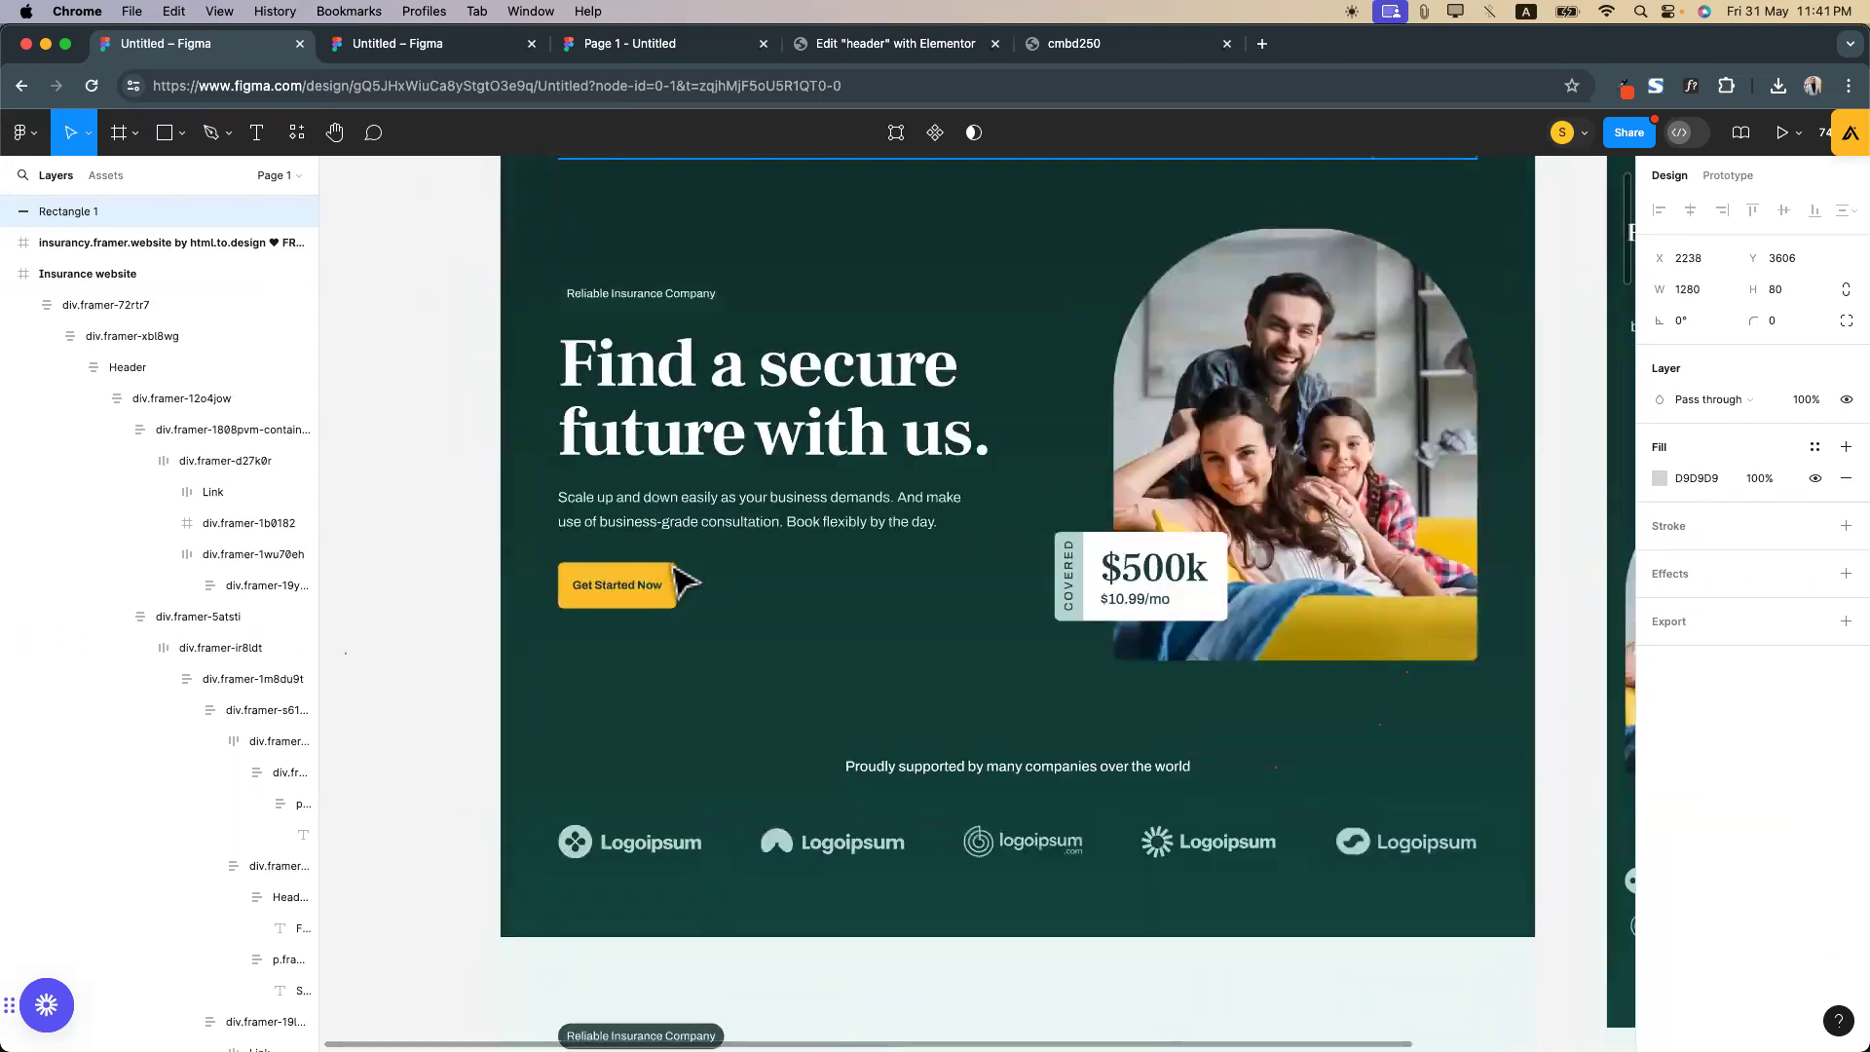
pyautogui.scroll(5, 711, 577)
pyautogui.scroll(2, 594, 545)
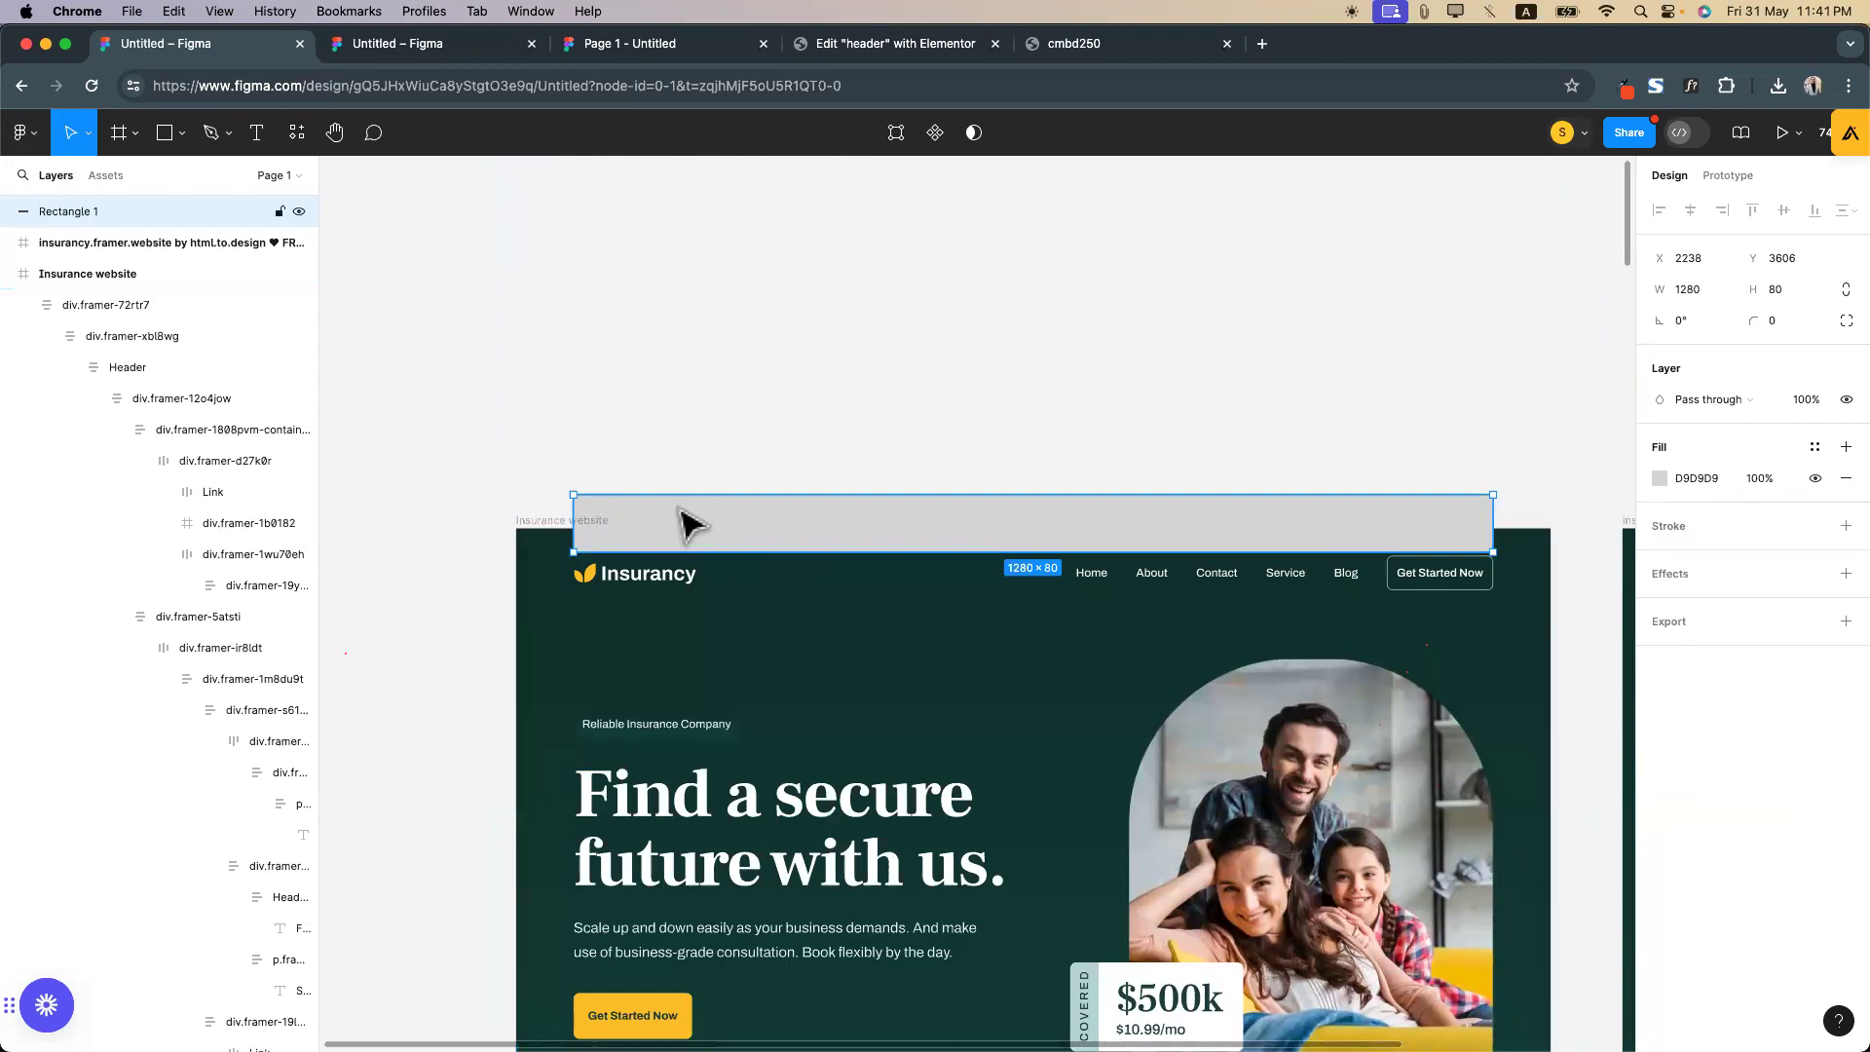
pyautogui.press('Delete')
pyautogui.click(454, 46)
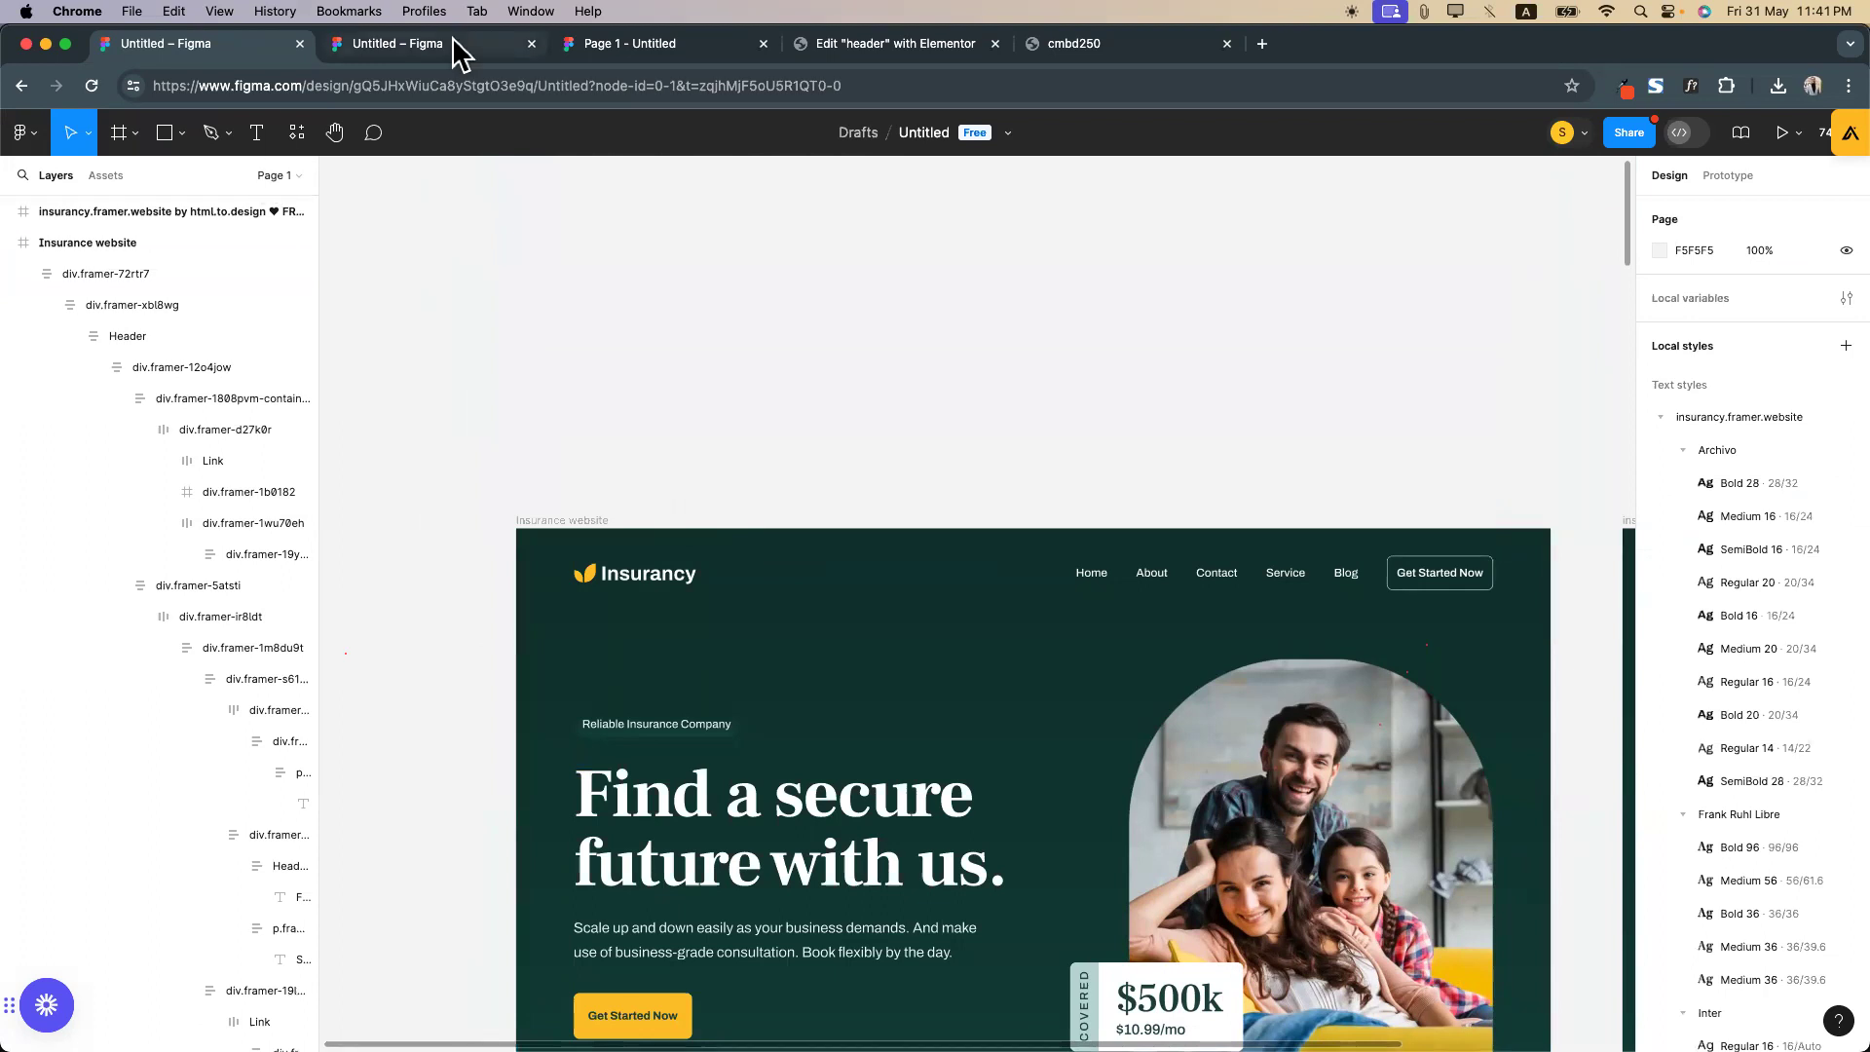
# Set the site Content Width to 1280 px.
pyautogui.click(627, 53)
pyautogui.click(850, 53)
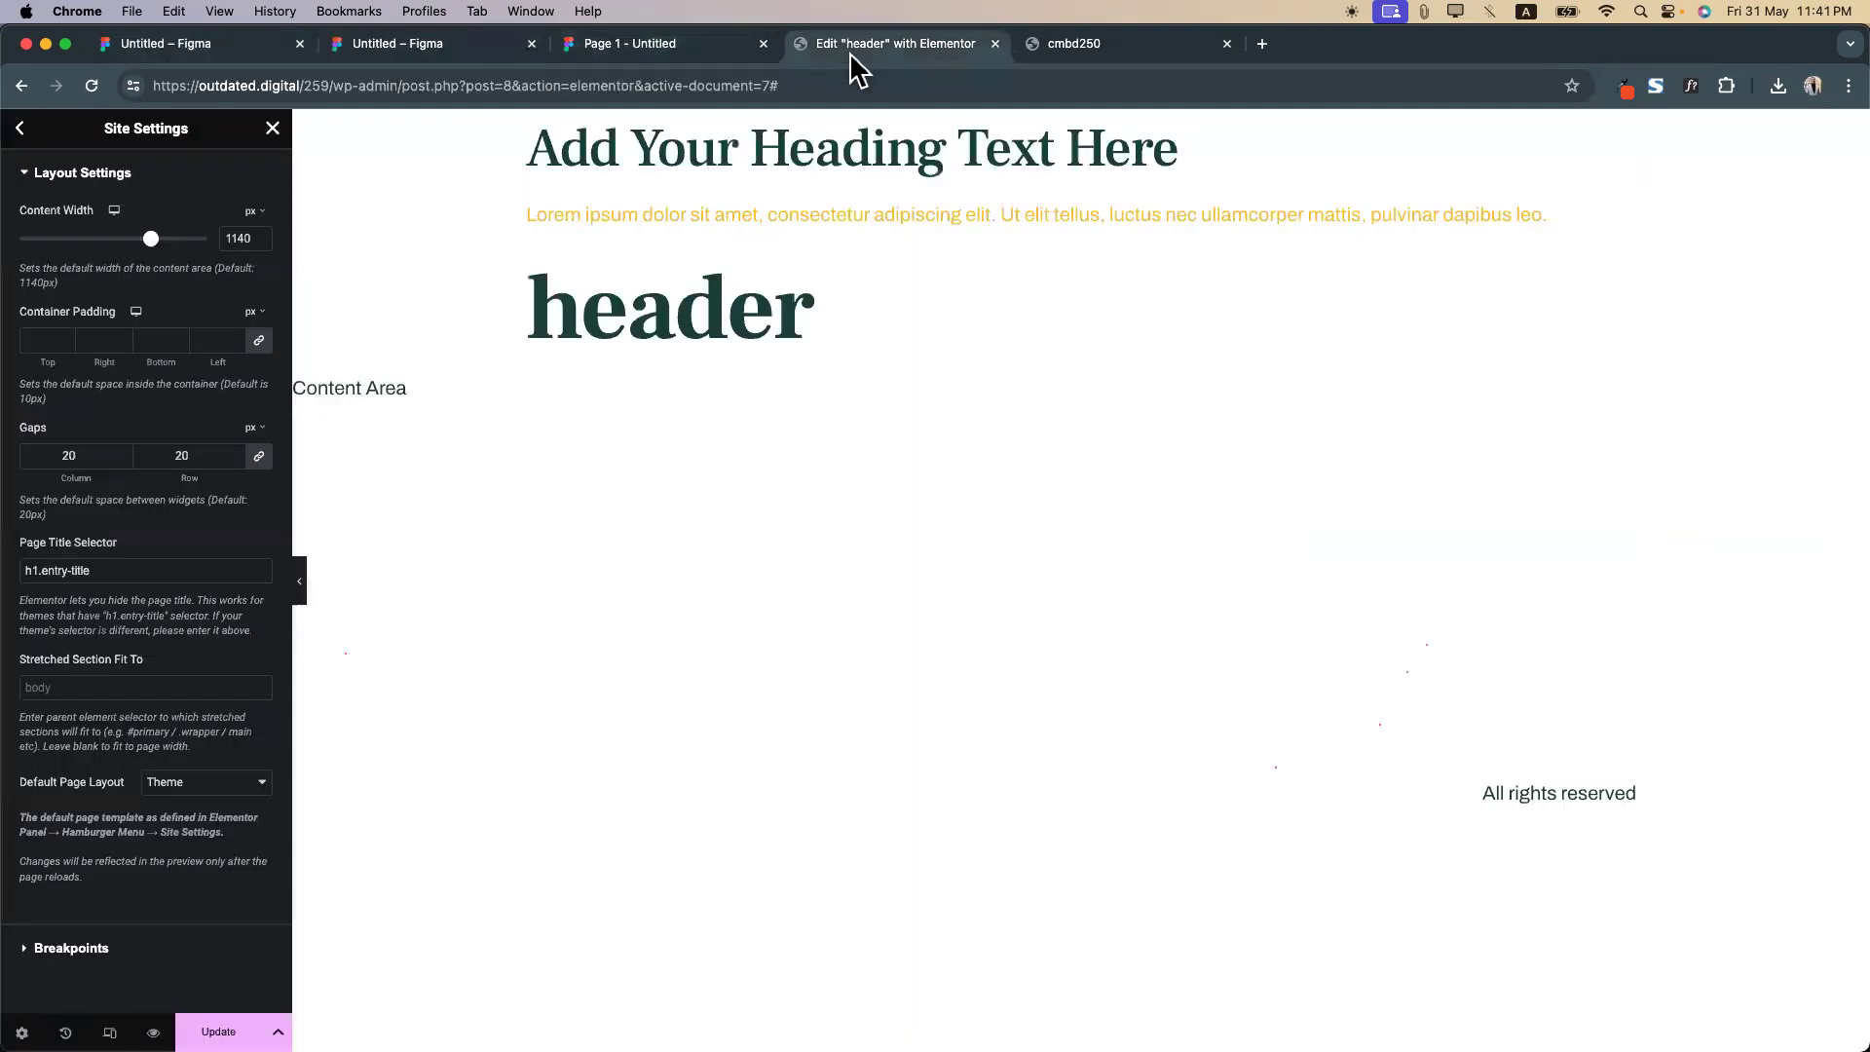
pyautogui.doubleClick(239, 238)
pyautogui.write('1280')
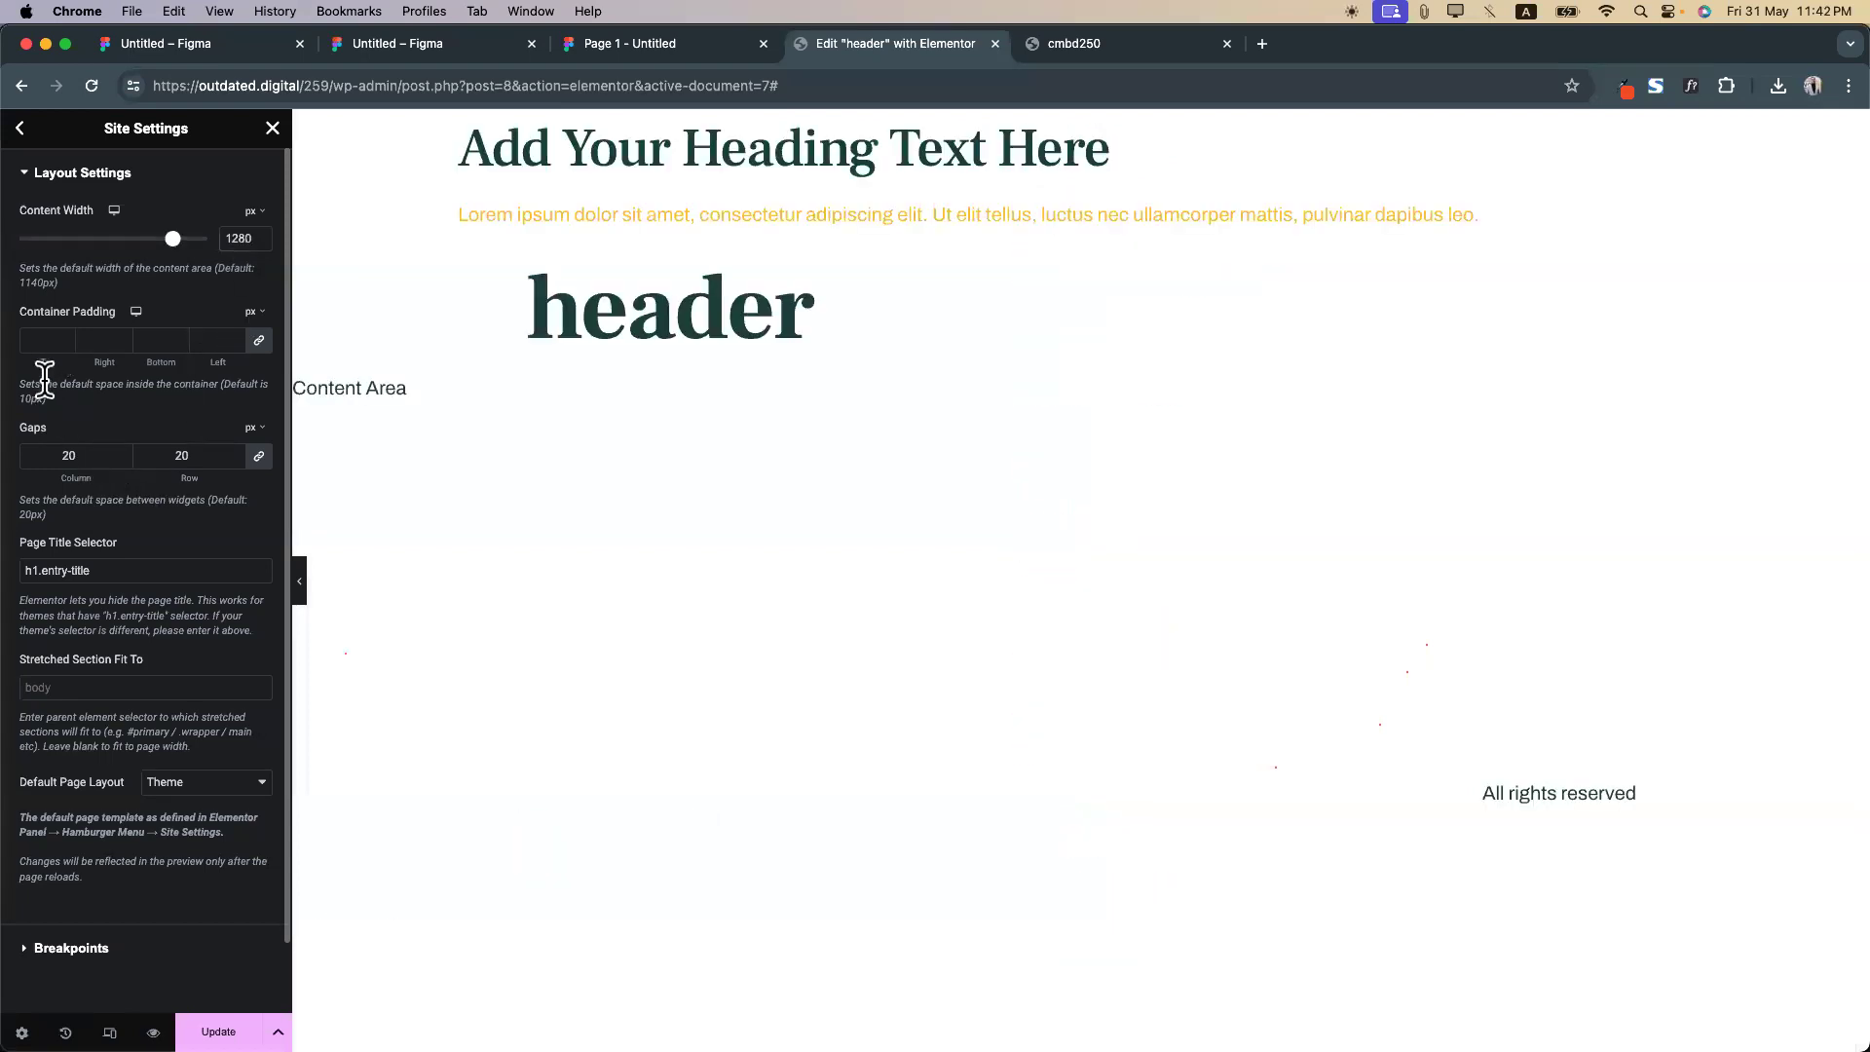
# Set Default Page Layout to Elementor Full Width and check the Breakpoints settings.
pyautogui.scroll(-2, 105, 682)
pyautogui.click(156, 718)
pyautogui.click(228, 751)
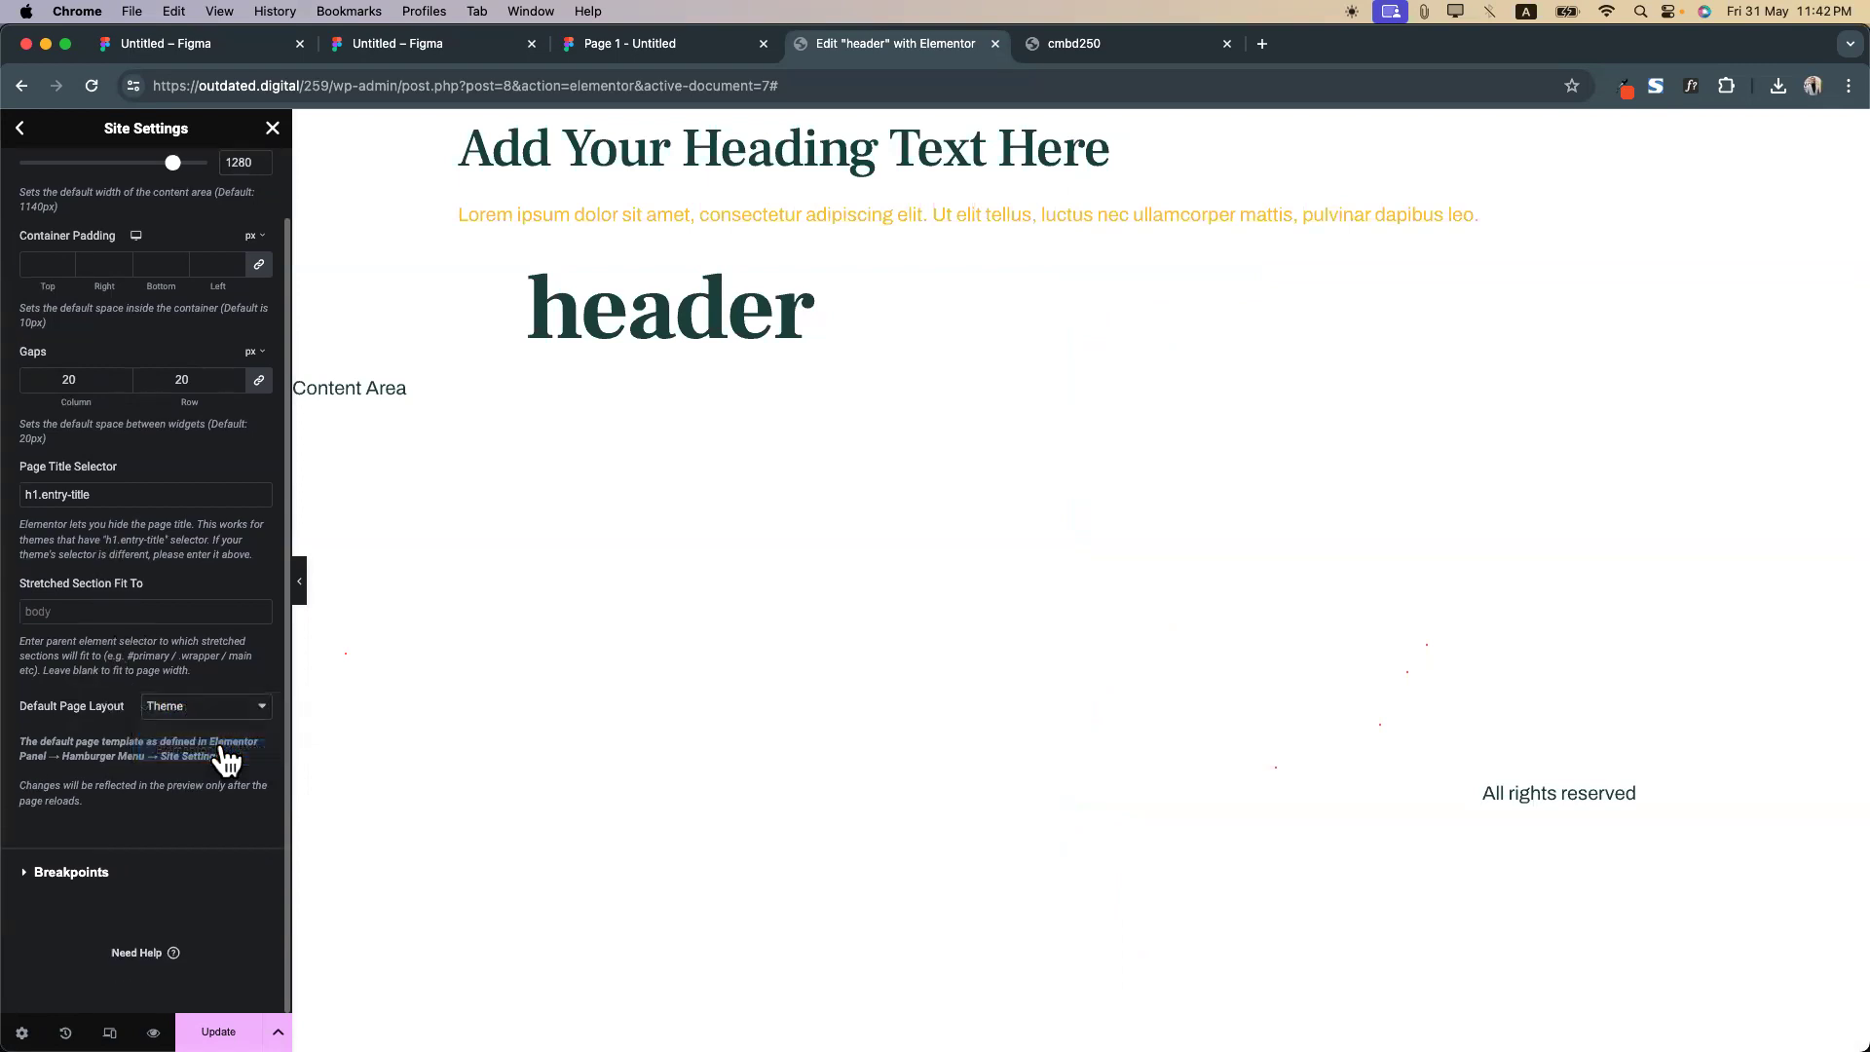
pyautogui.click(58, 877)
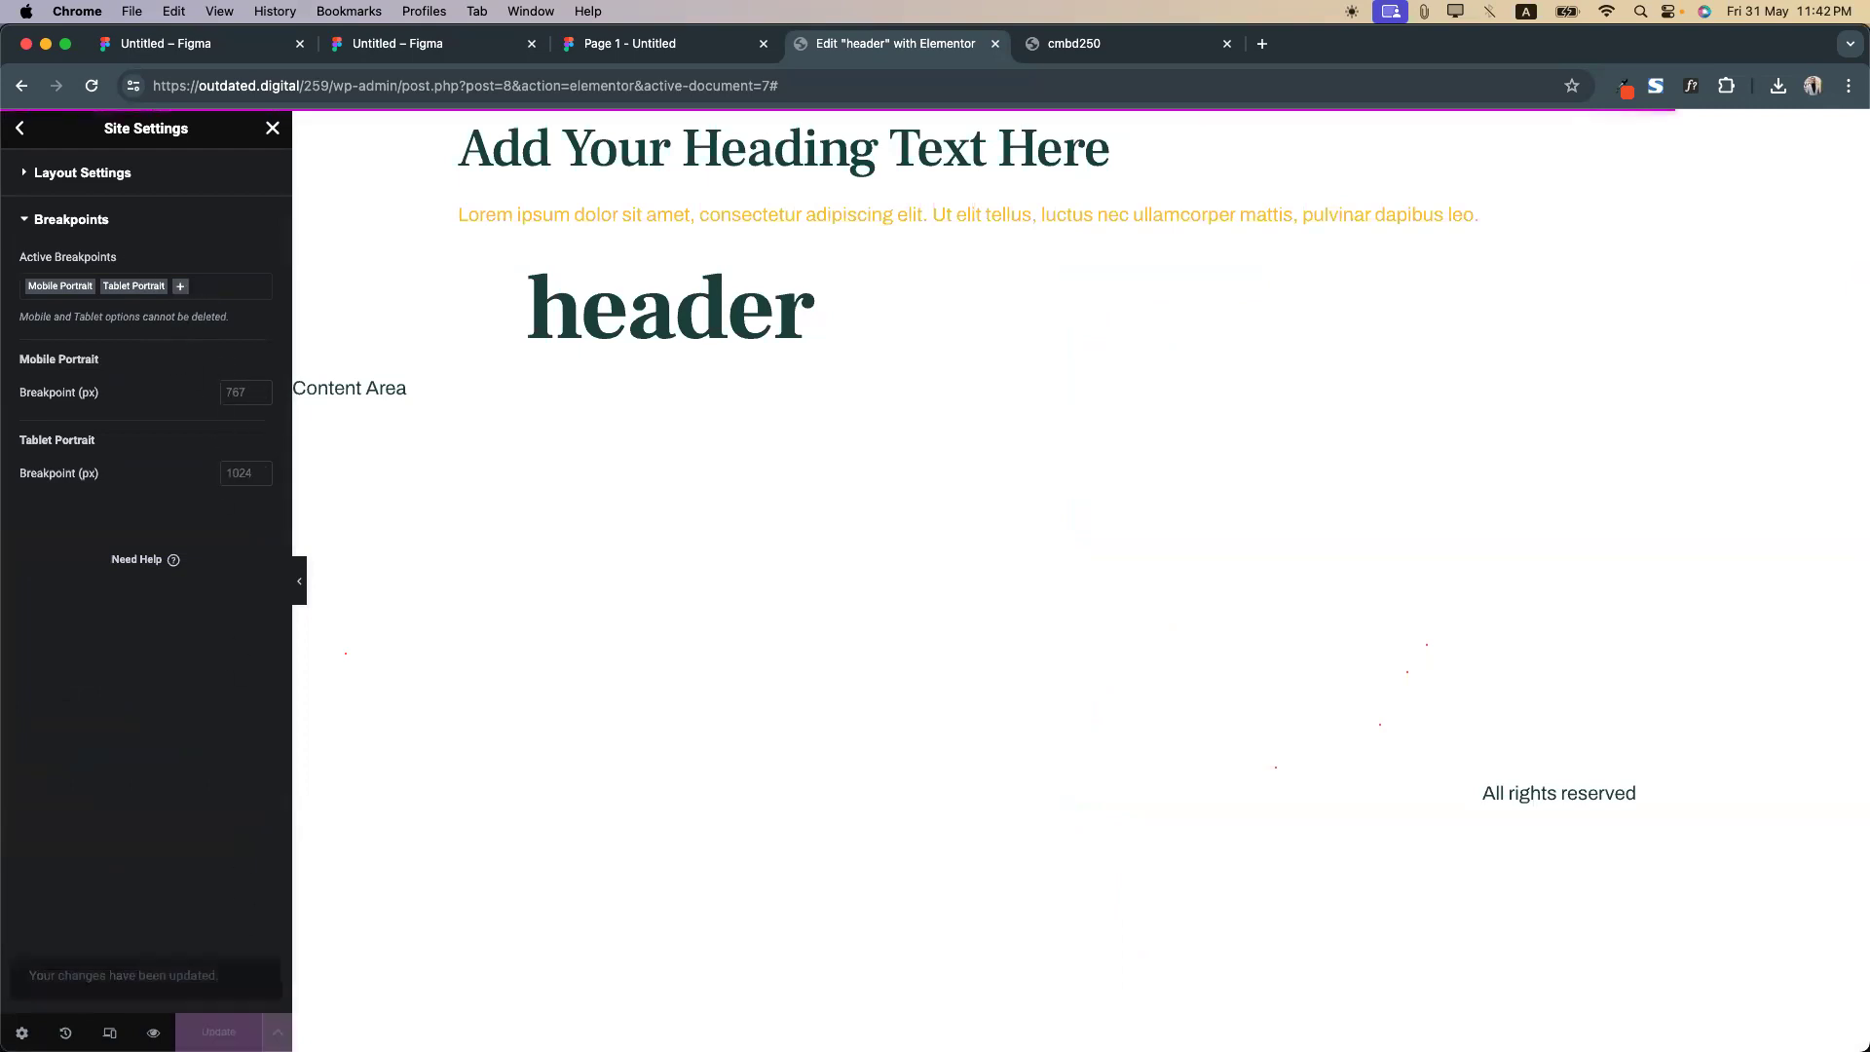
pyautogui.click(22, 130)
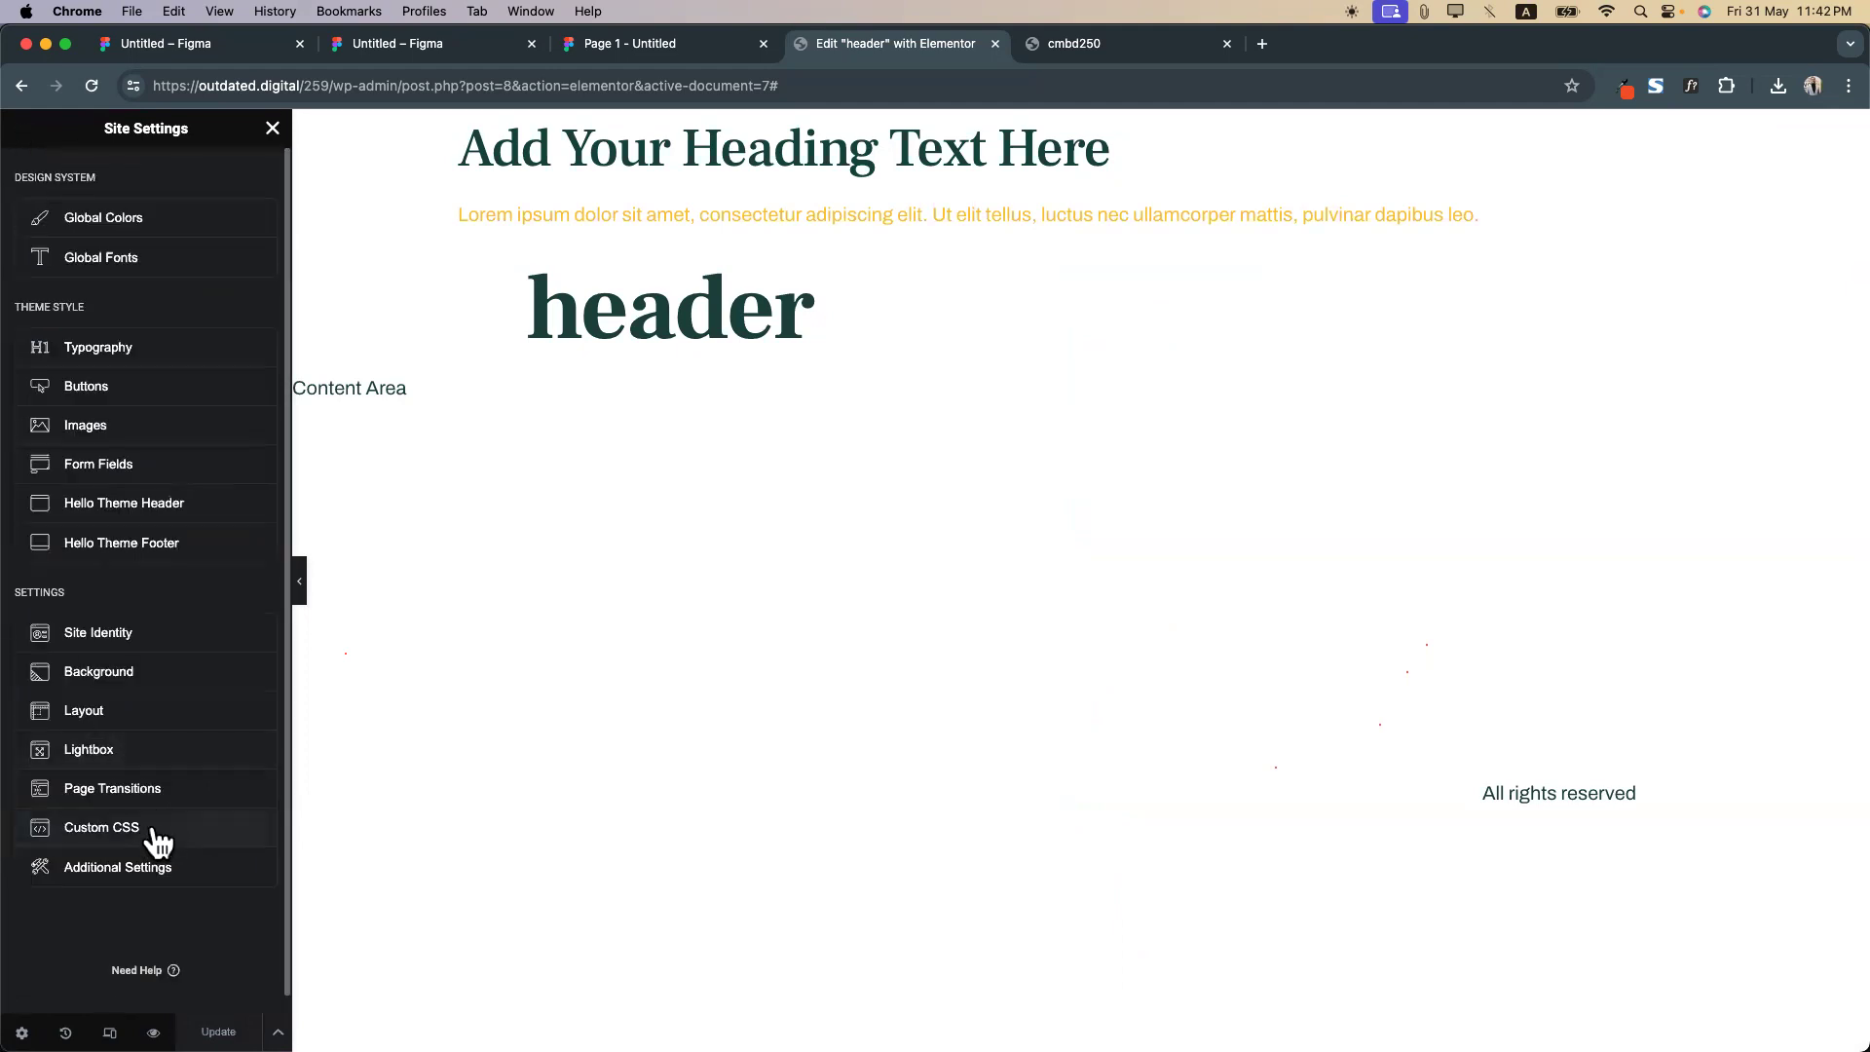
# Set page transitions to Fade In entrance and Fade Out exit, and preview them.
pyautogui.click(133, 801)
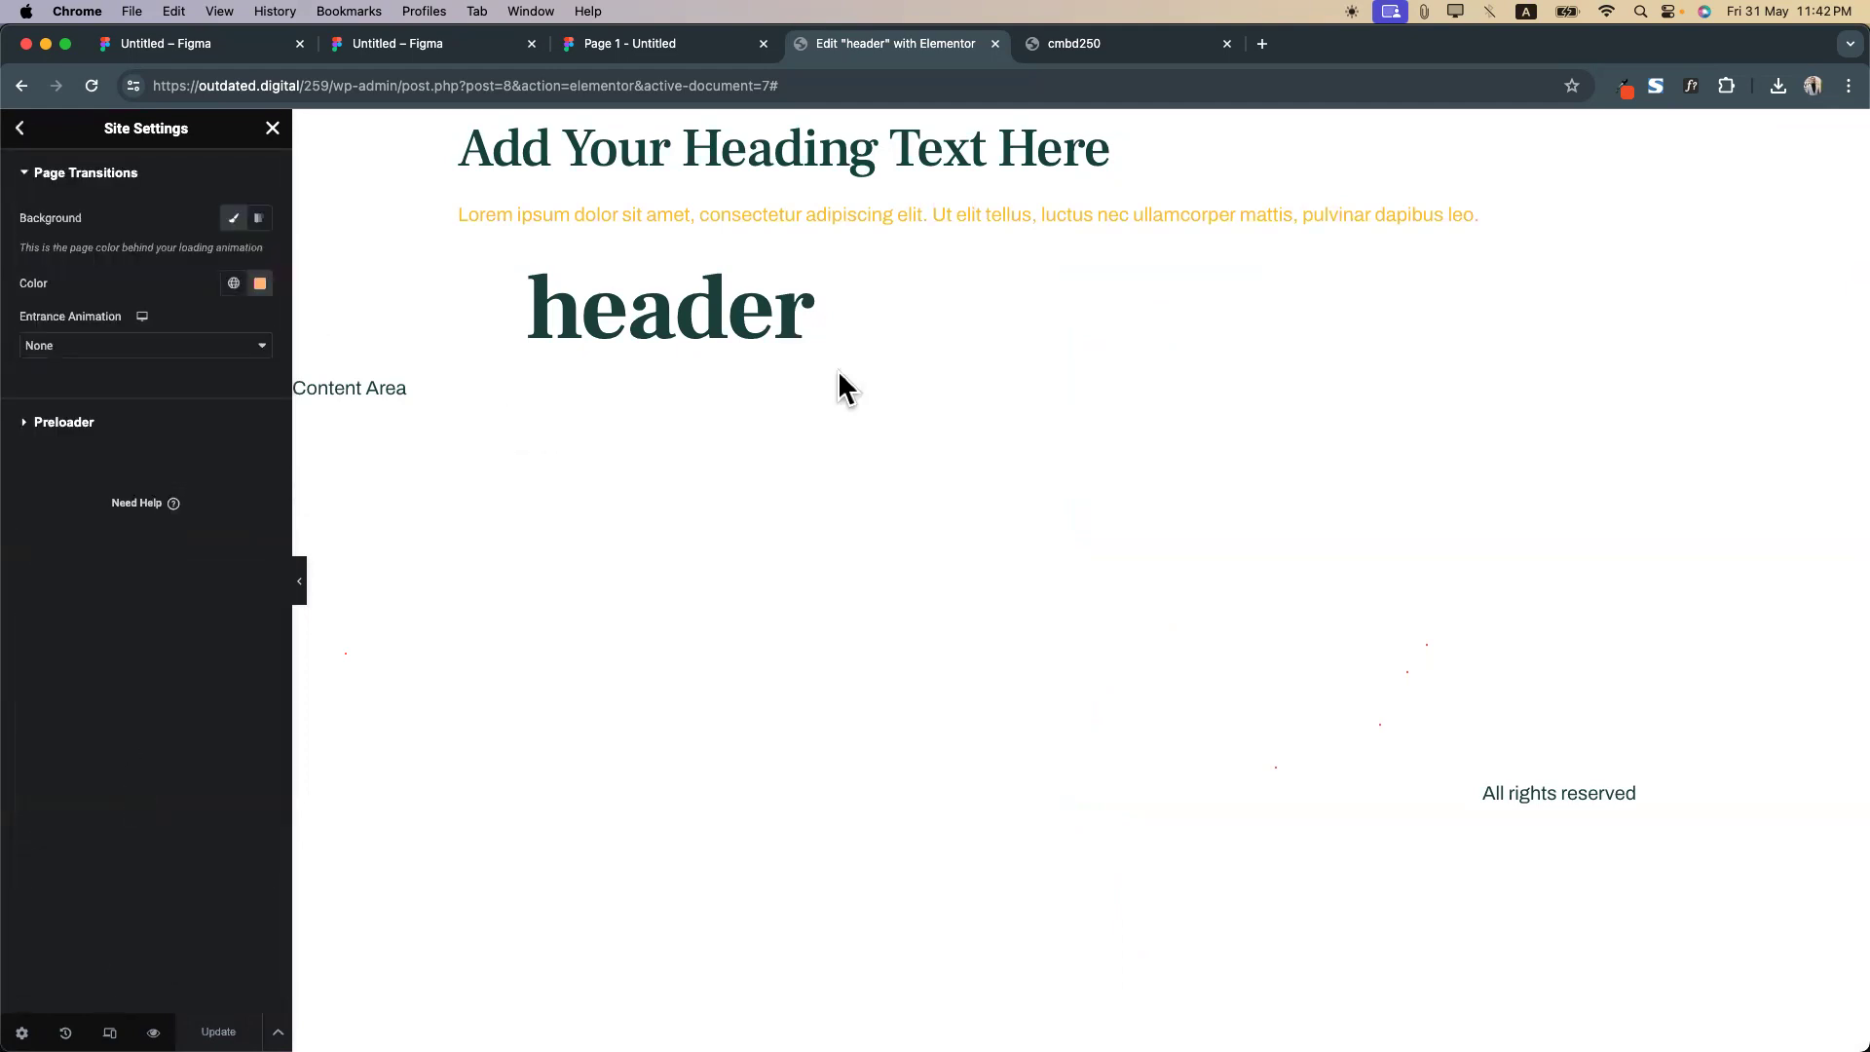
pyautogui.click(170, 347)
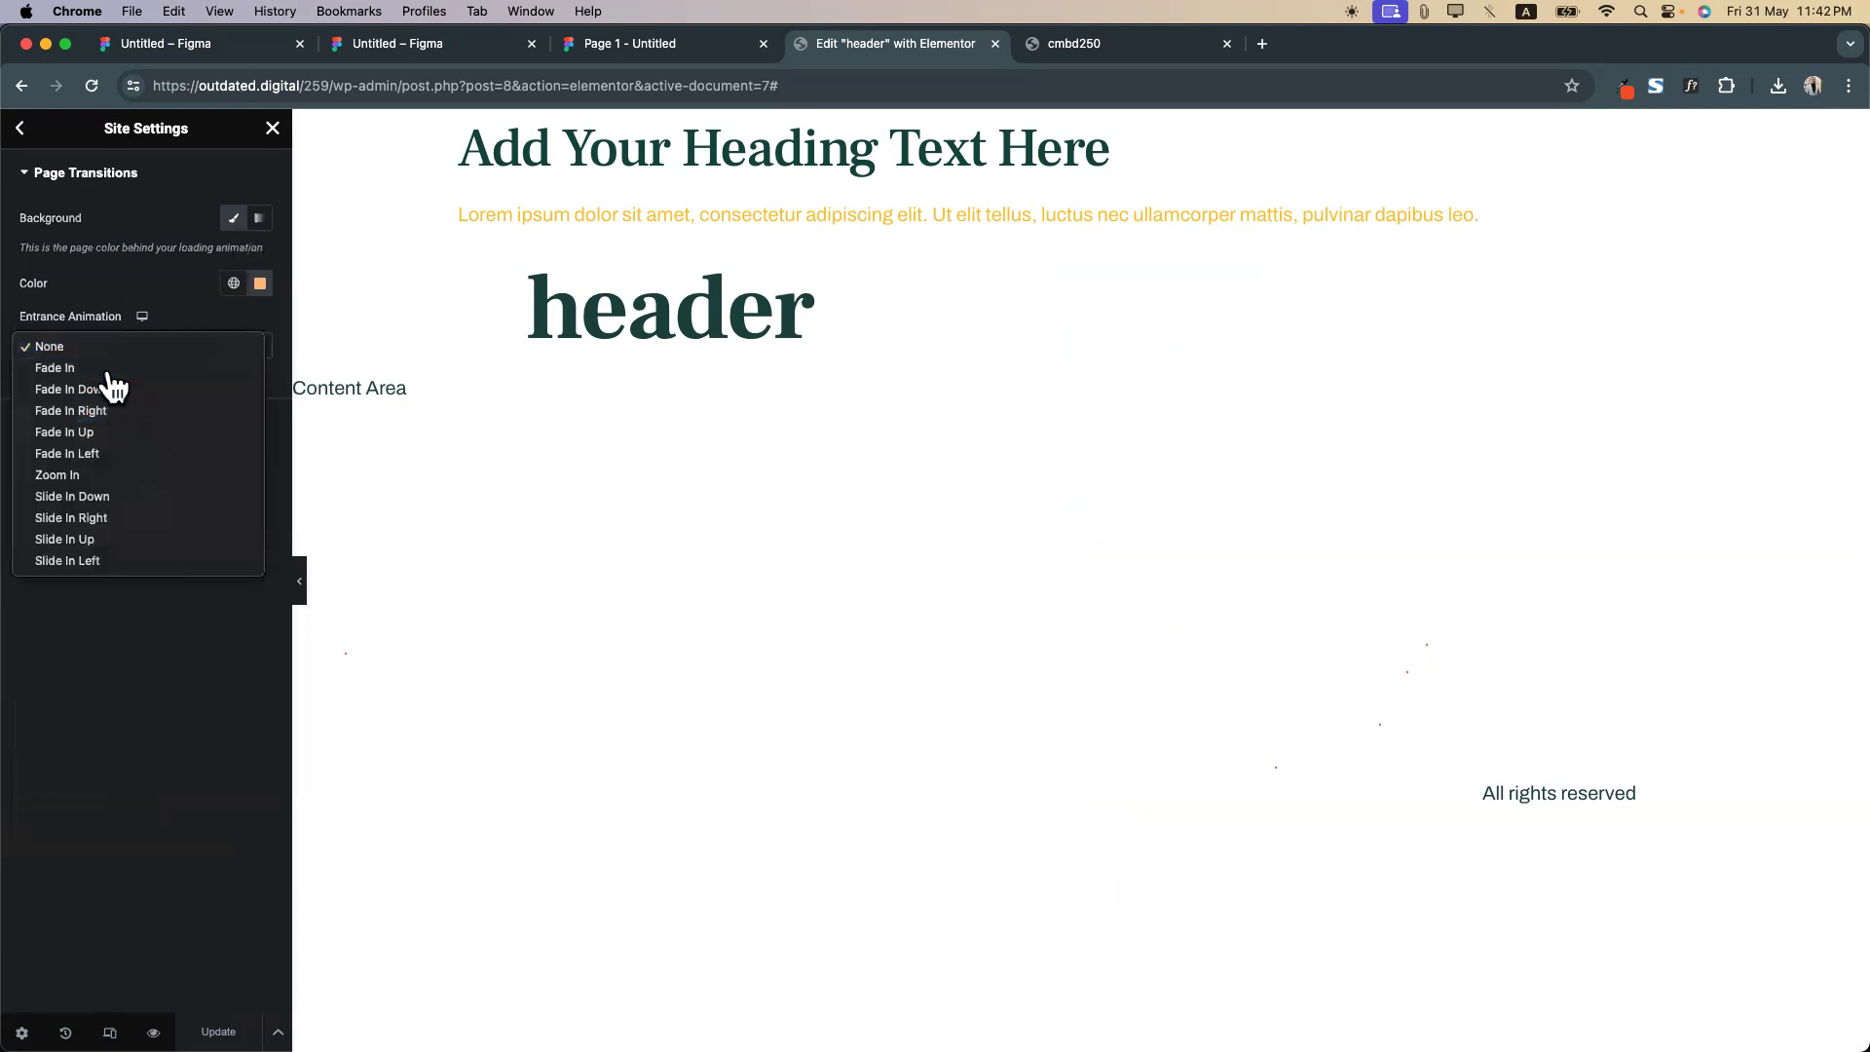
pyautogui.click(112, 364)
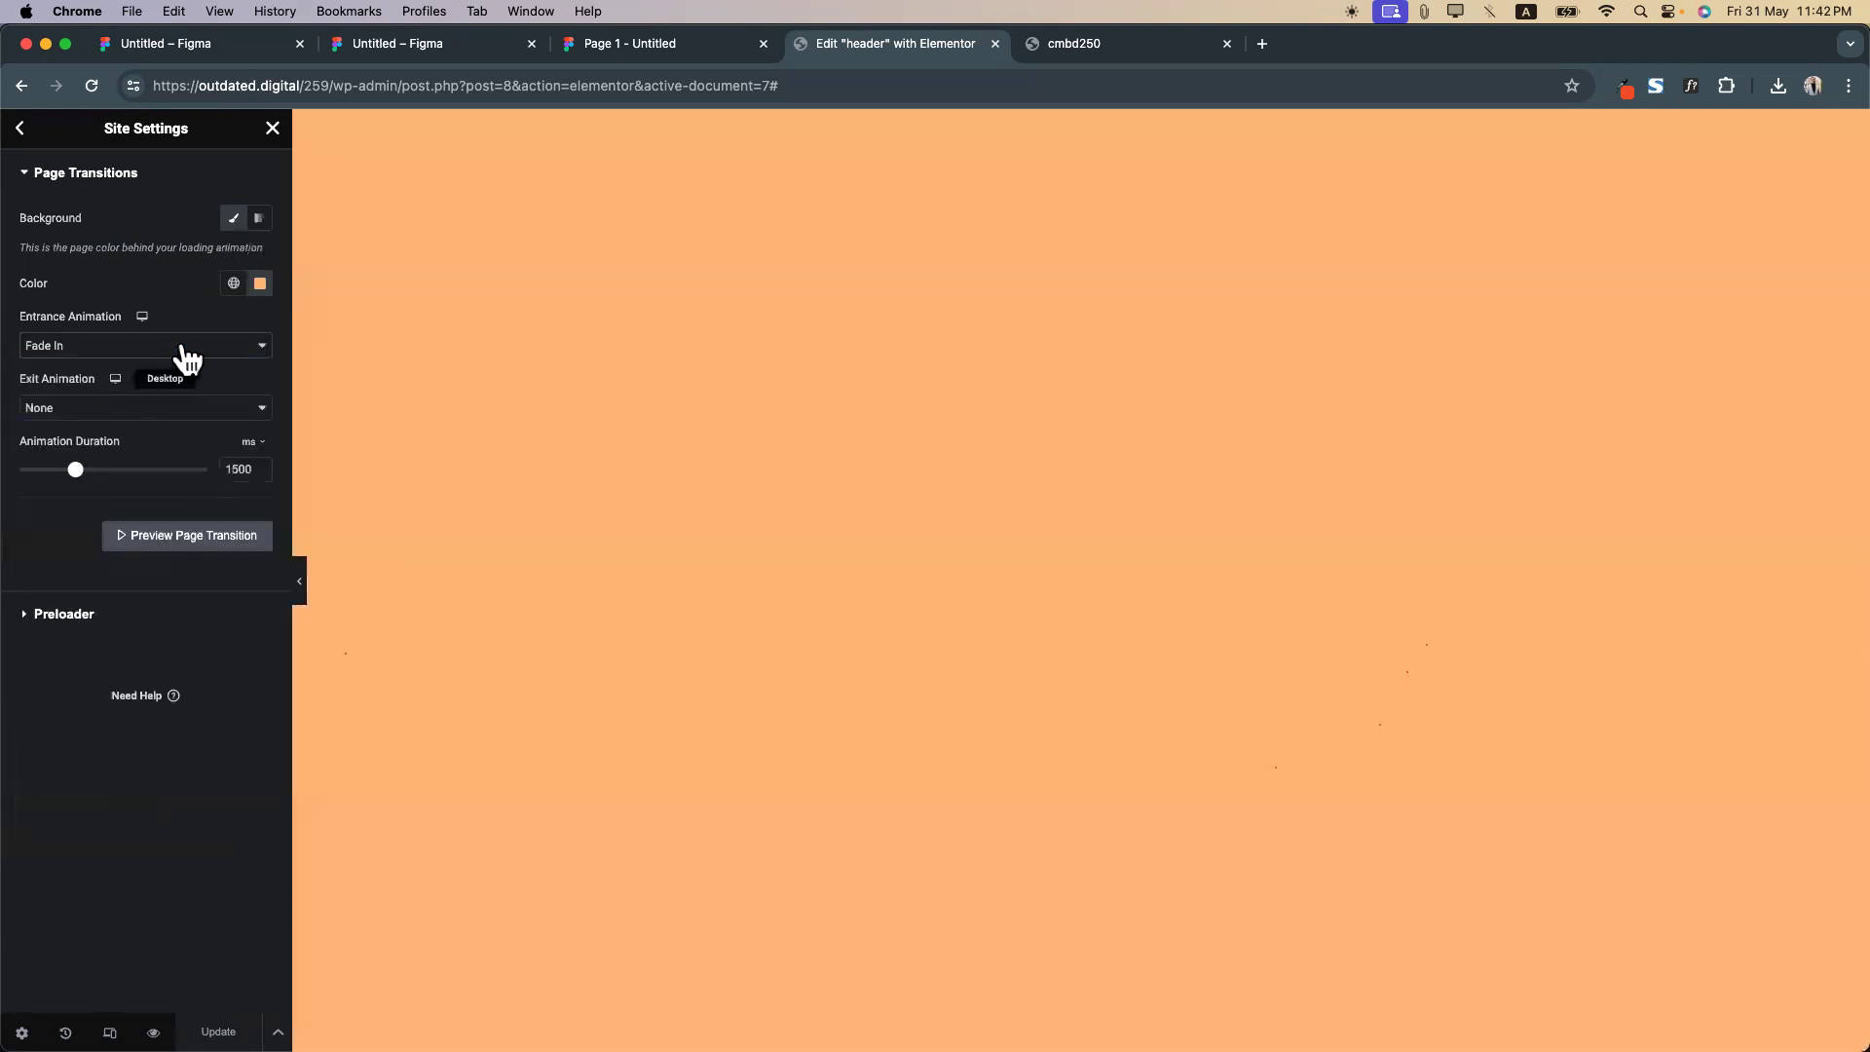
pyautogui.click(156, 406)
pyautogui.click(111, 444)
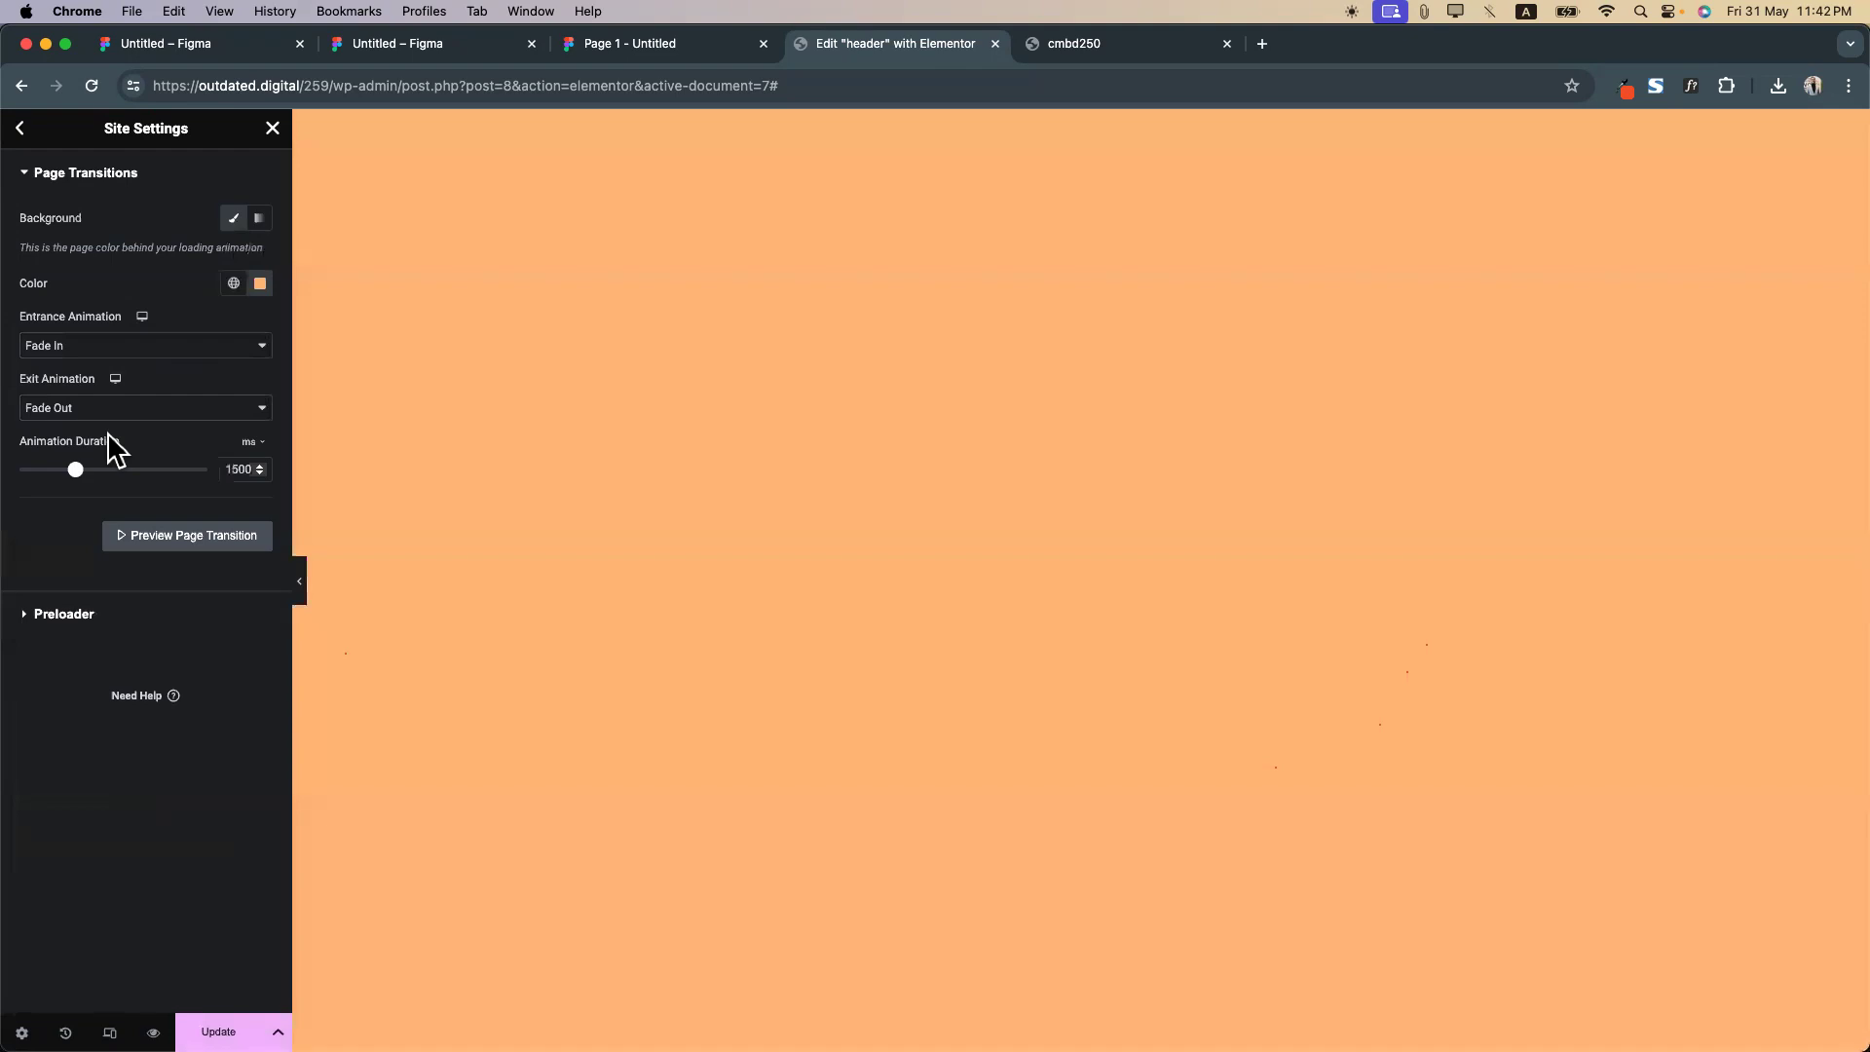
pyautogui.click(153, 546)
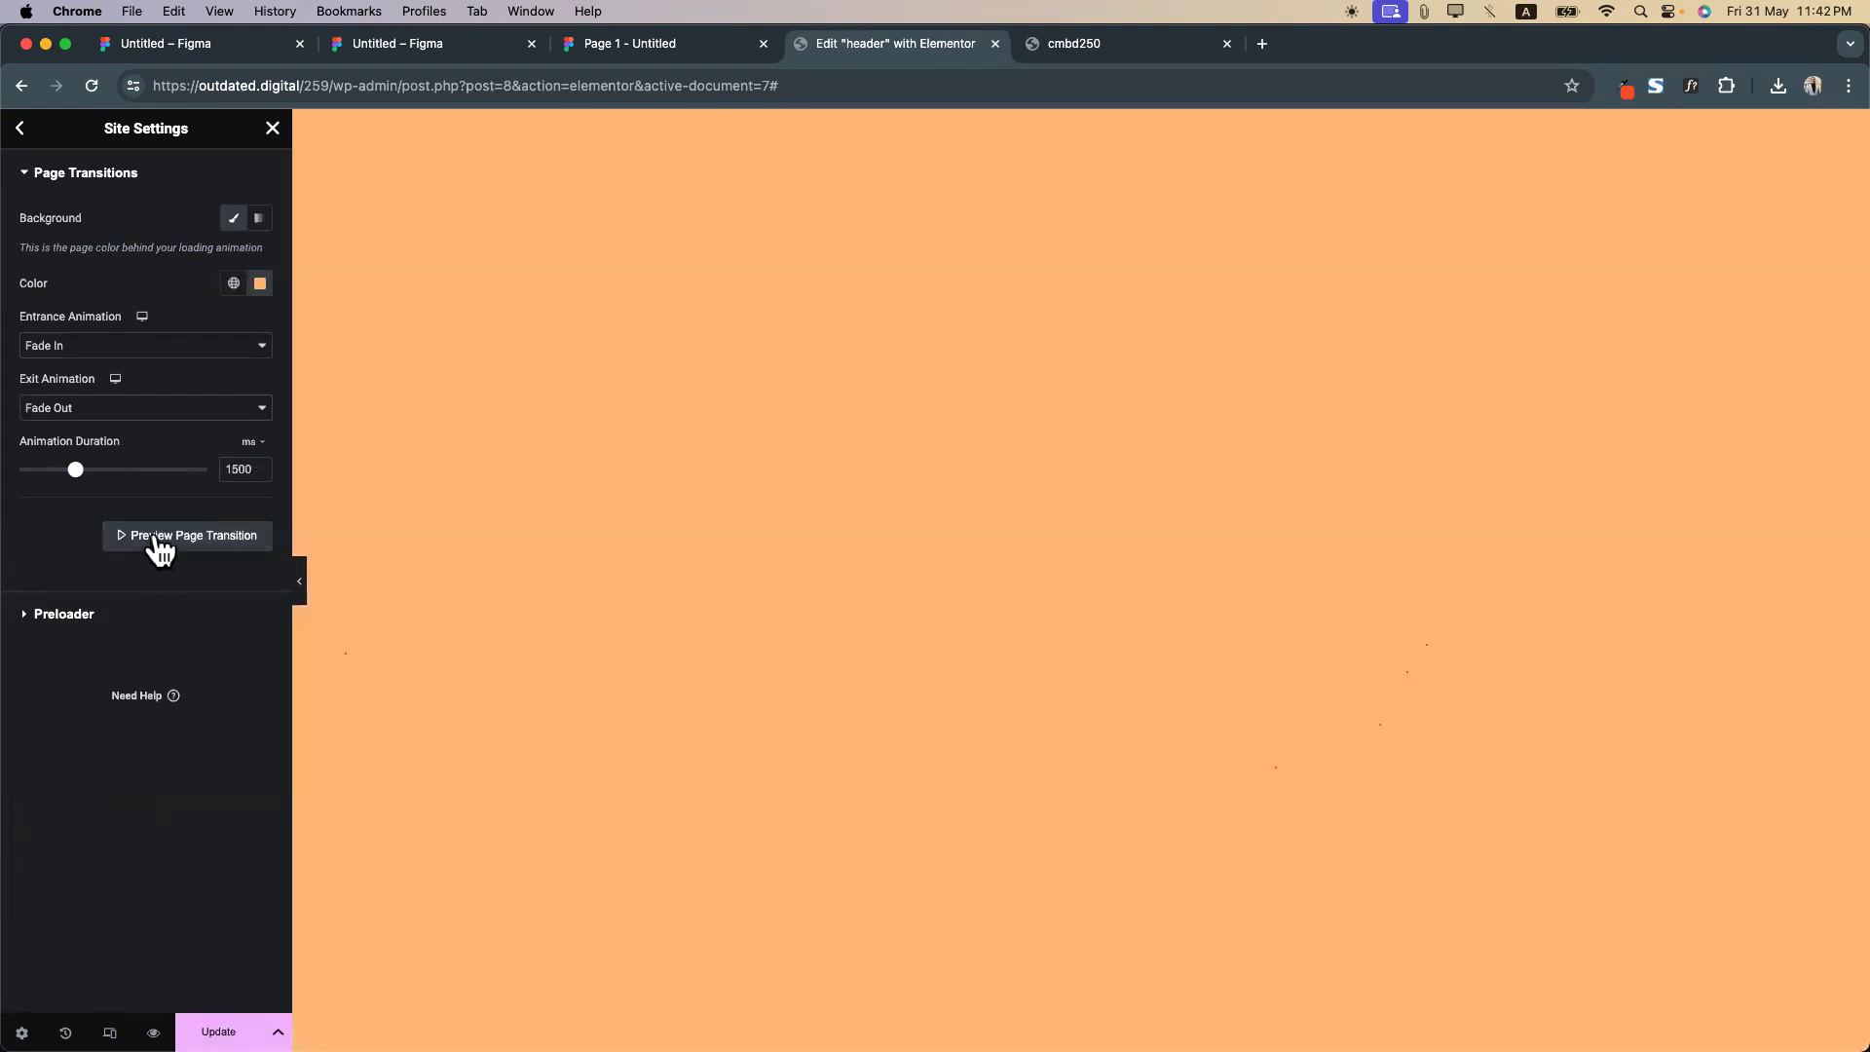
pyautogui.click(133, 542)
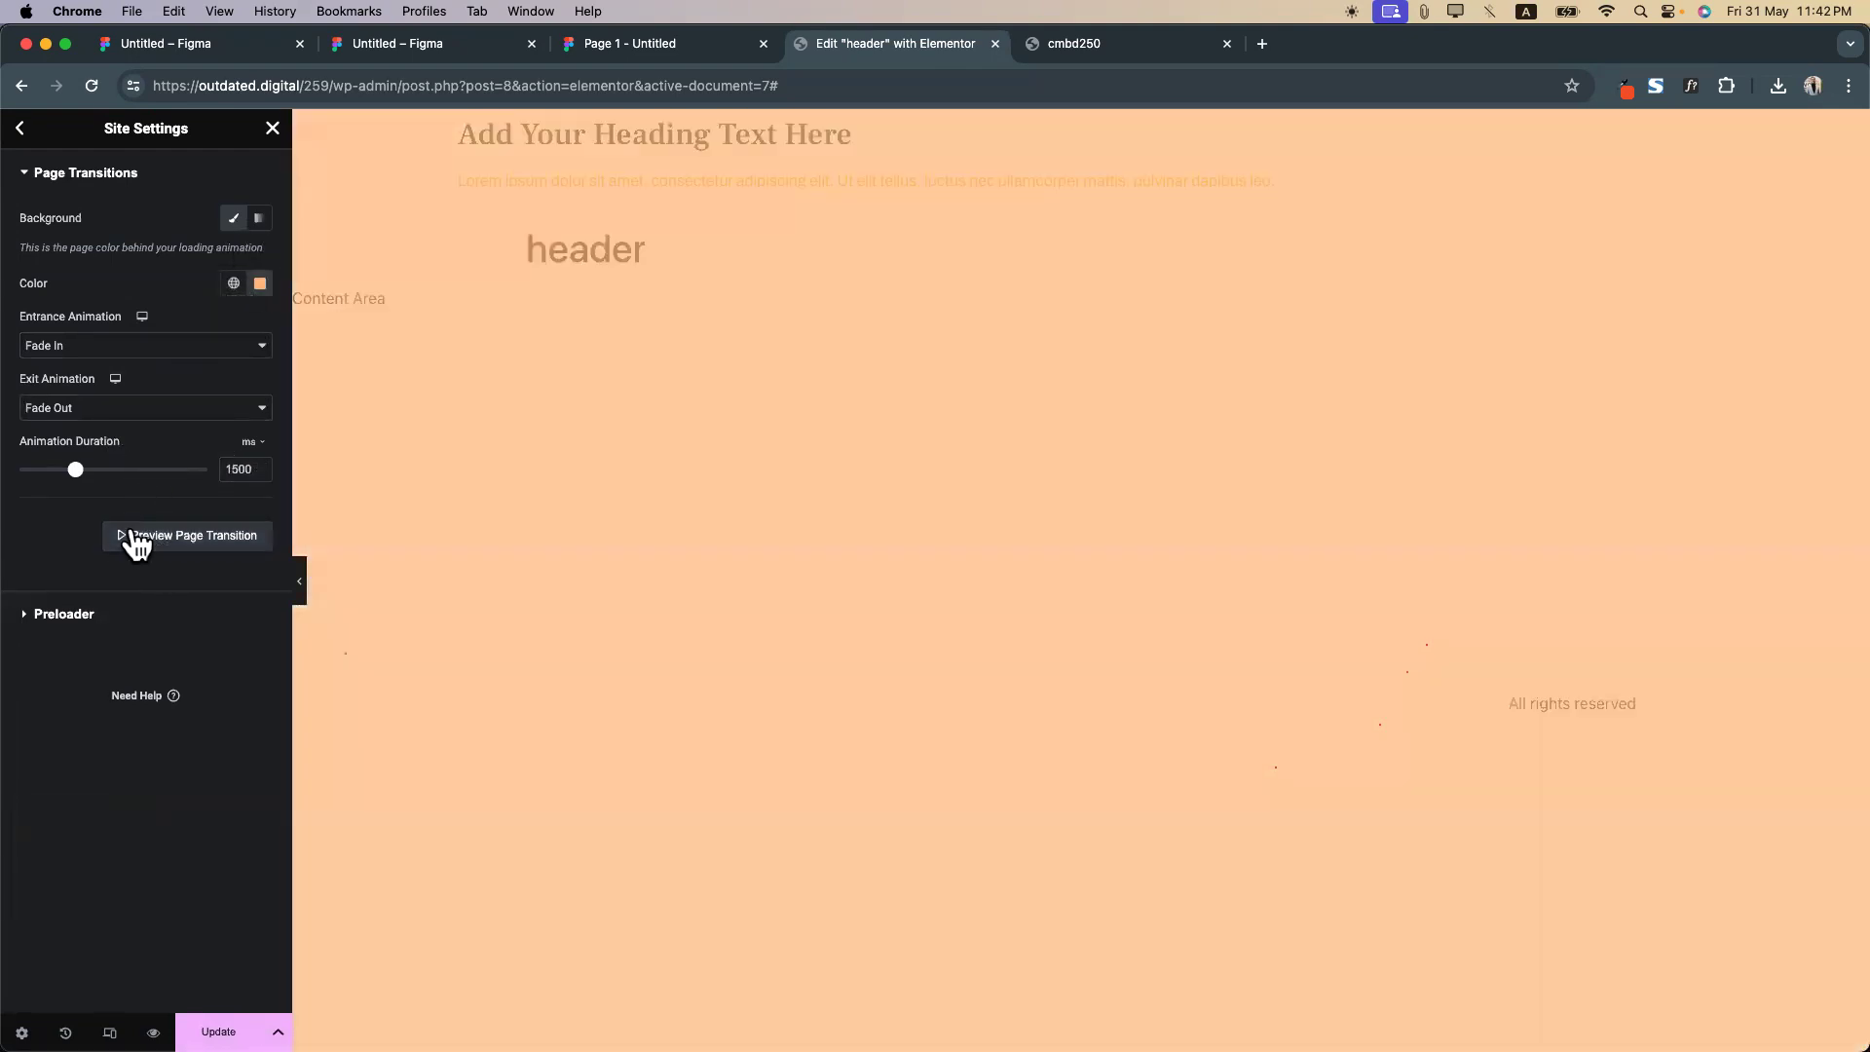
# Change the exit to Slide Out Left and make the transition background primary dark green.
pyautogui.click(121, 343)
pyautogui.click(167, 284)
pyautogui.click(146, 351)
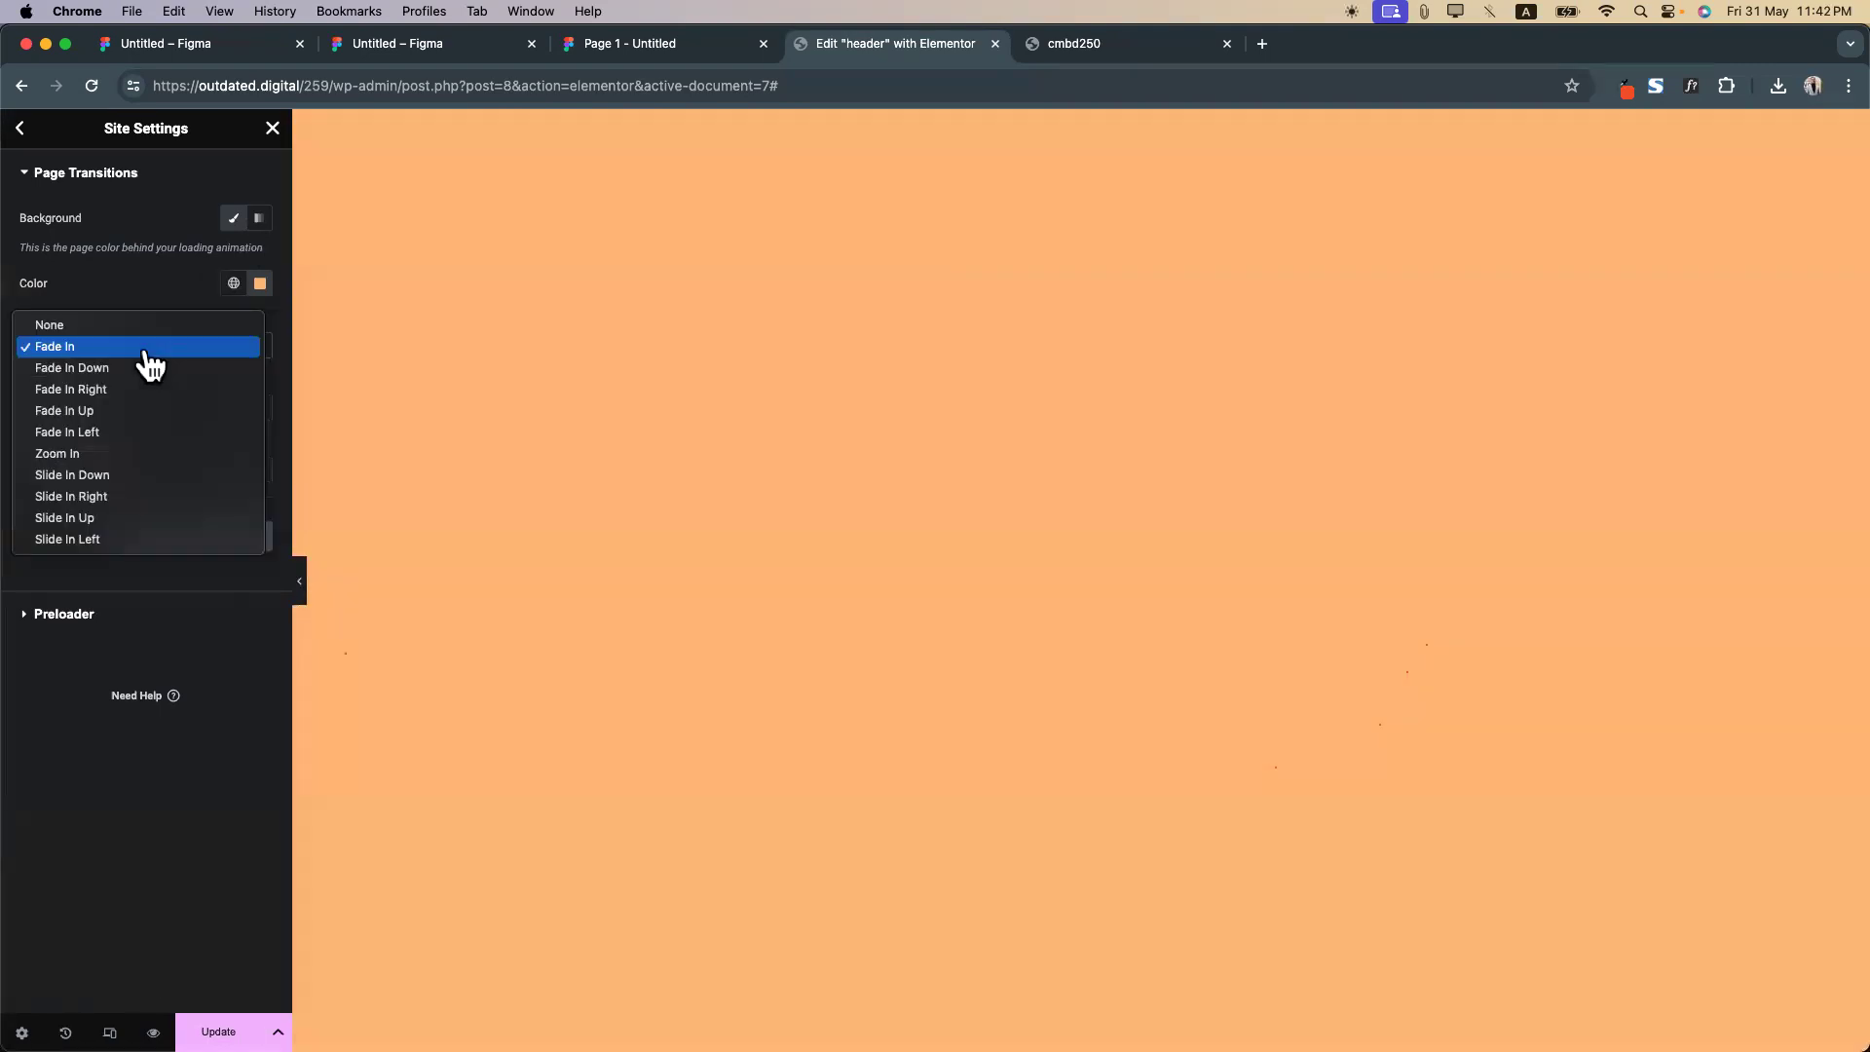
pyautogui.press('Escape')
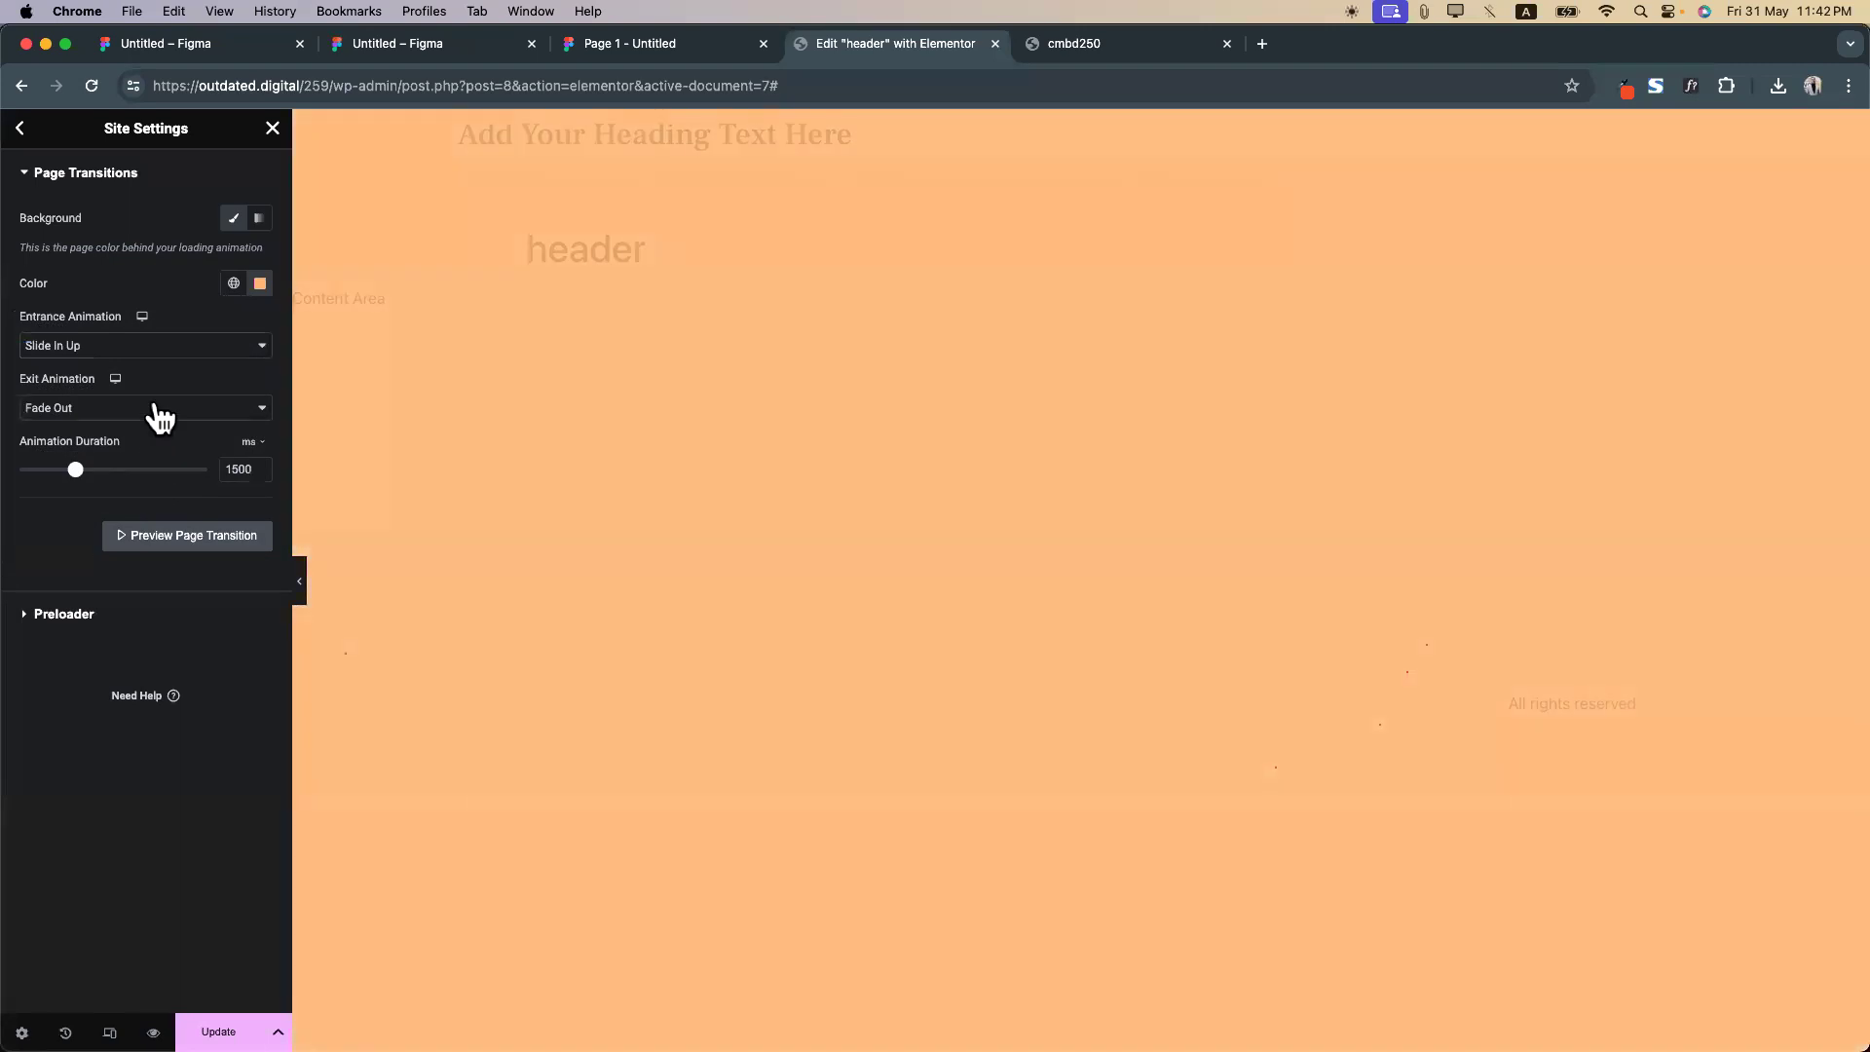
pyautogui.click(153, 409)
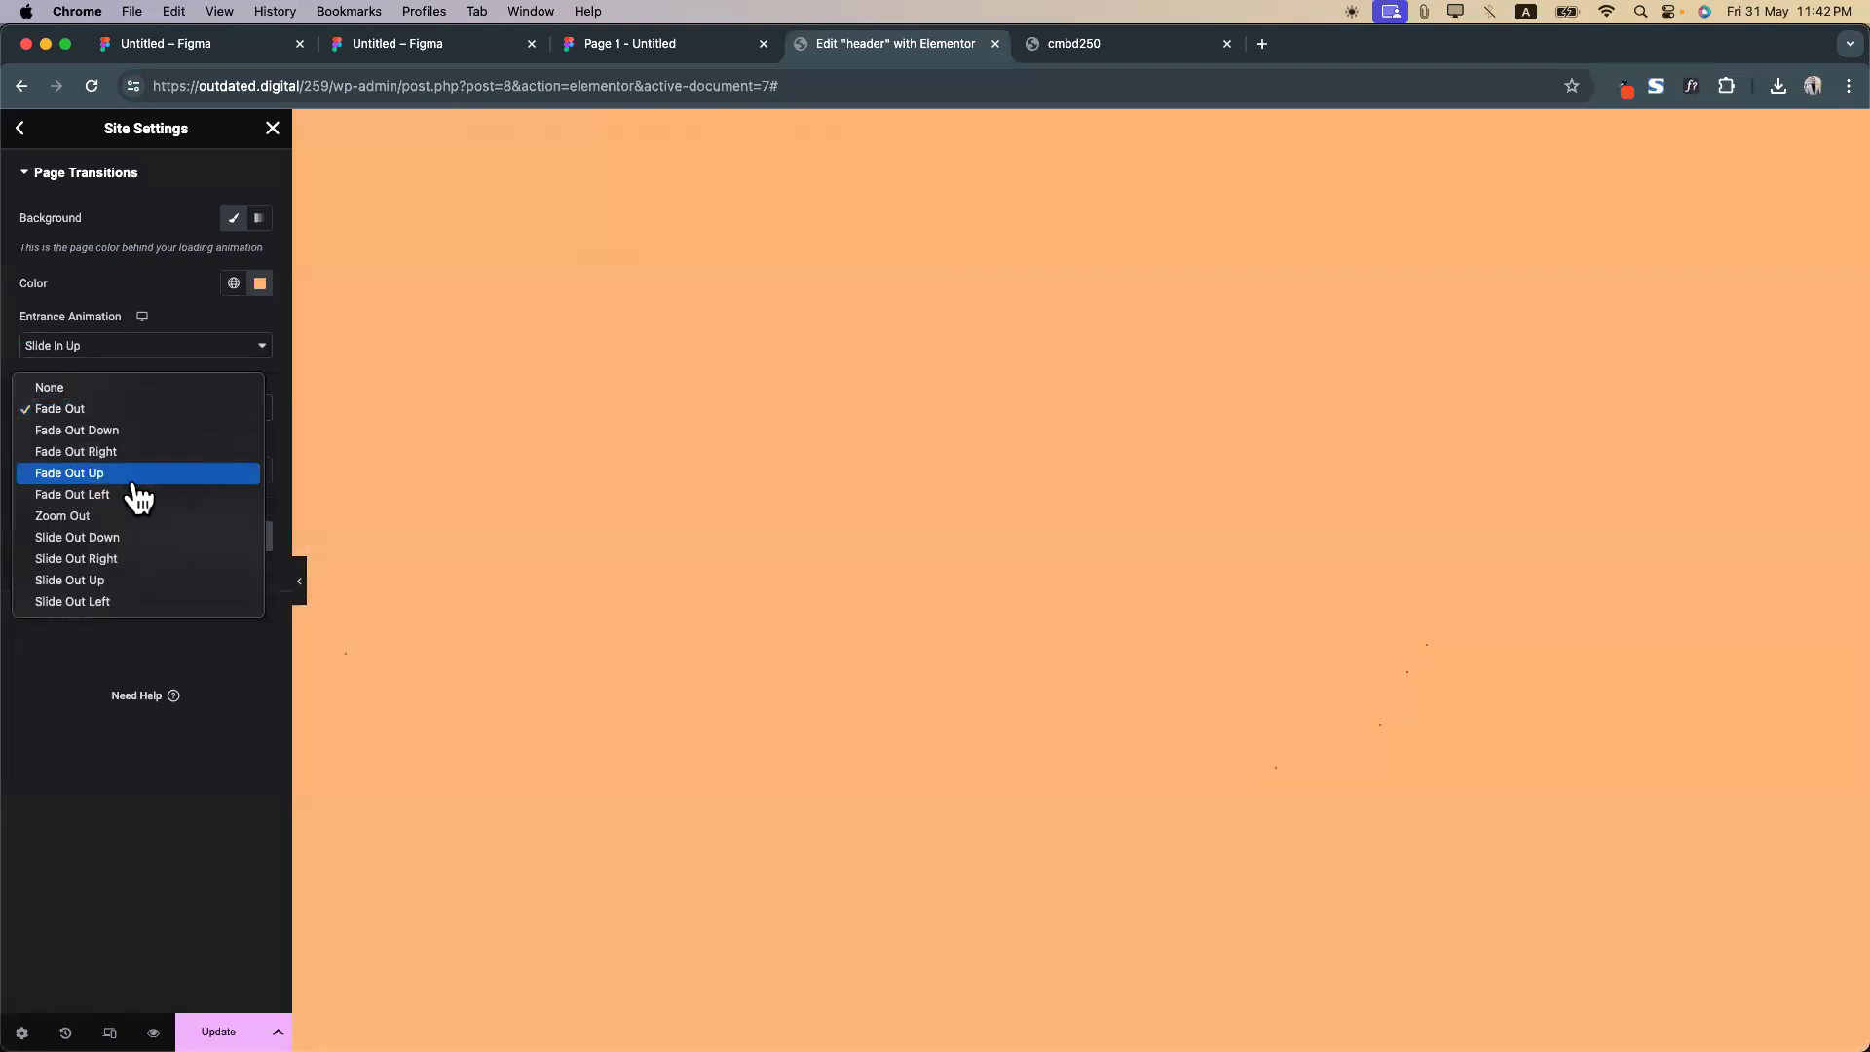
pyautogui.click(134, 602)
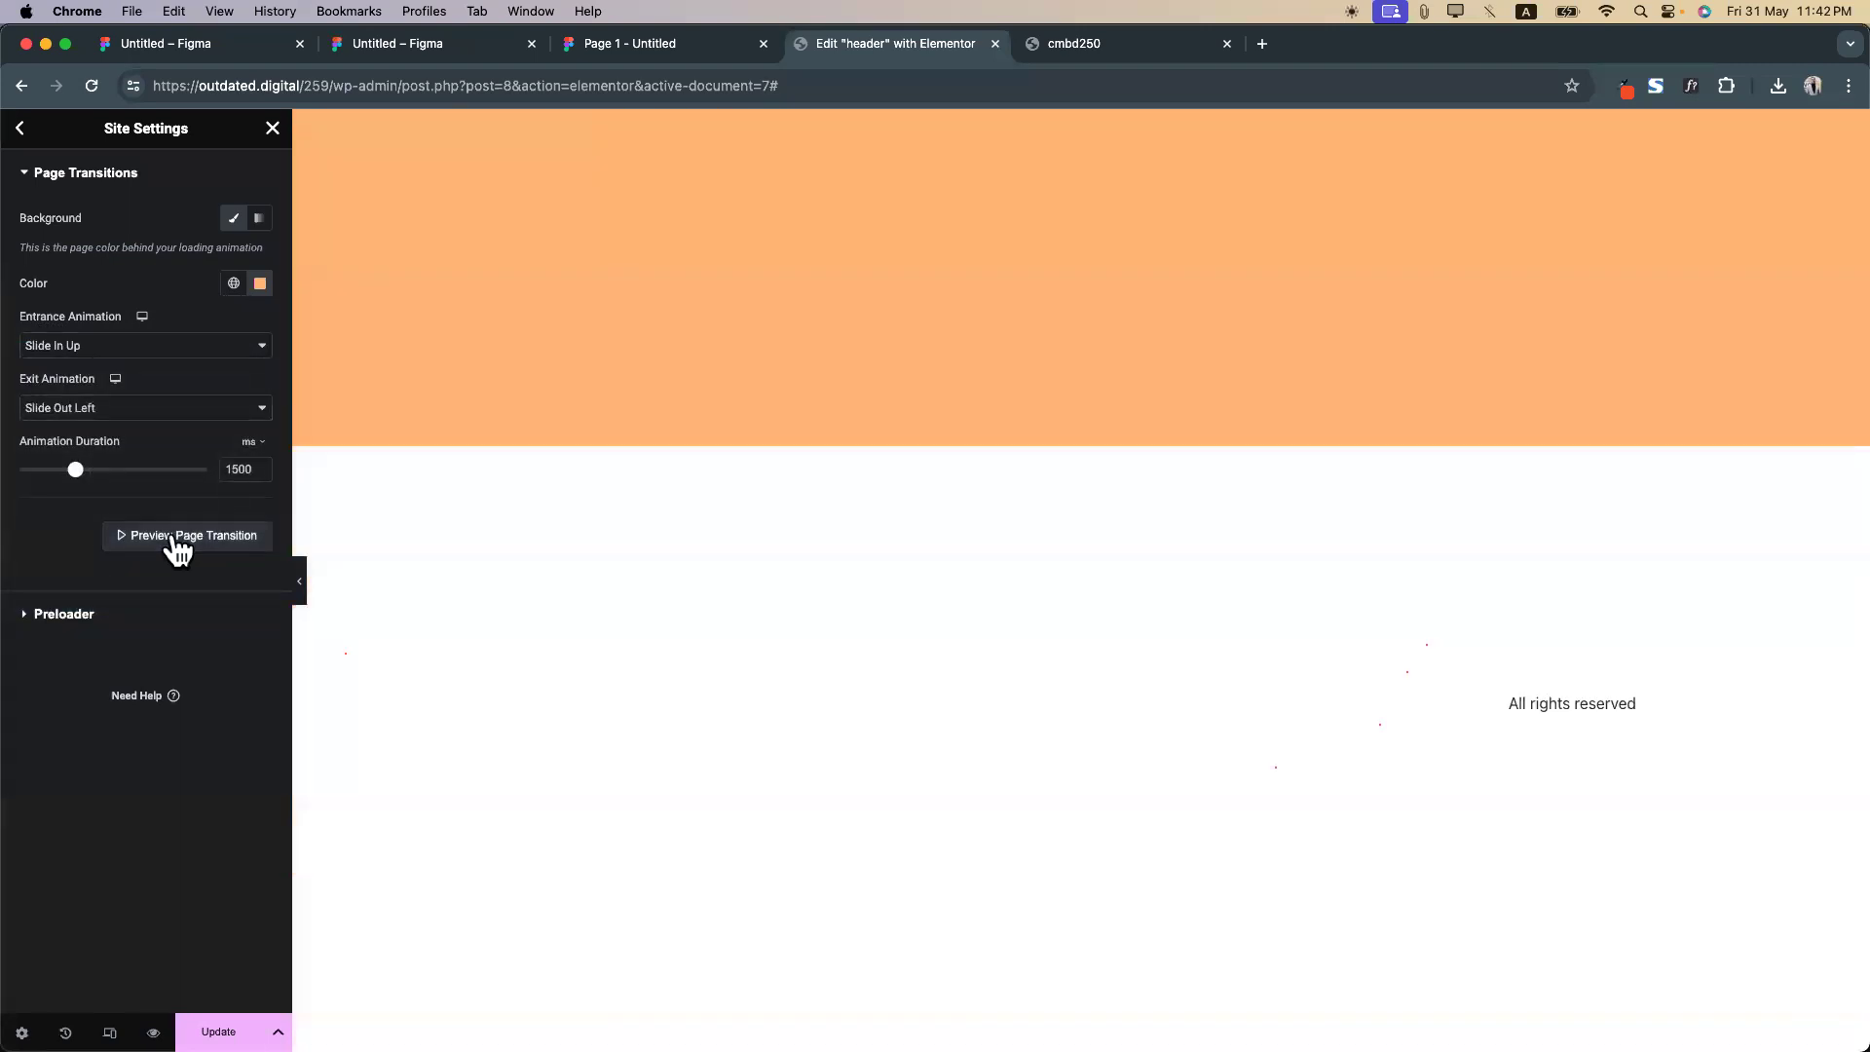
pyautogui.click(178, 538)
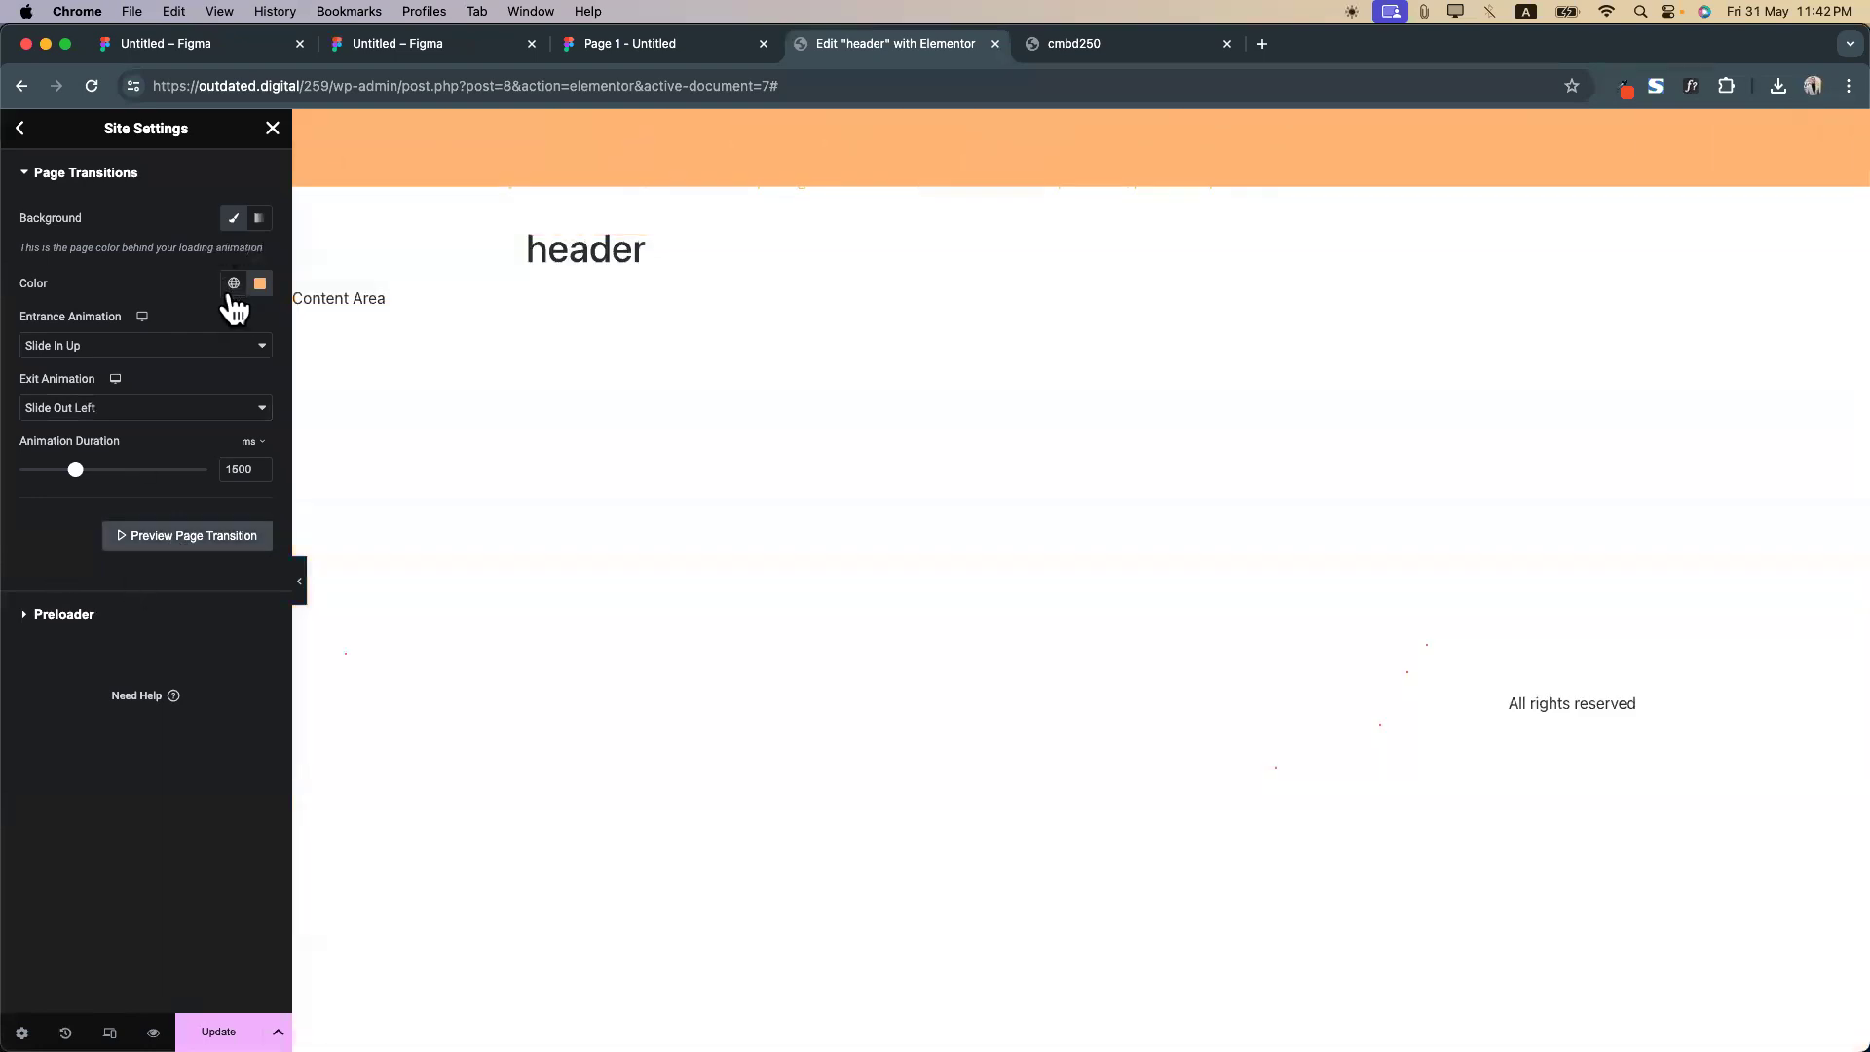
pyautogui.click(234, 282)
pyautogui.click(102, 376)
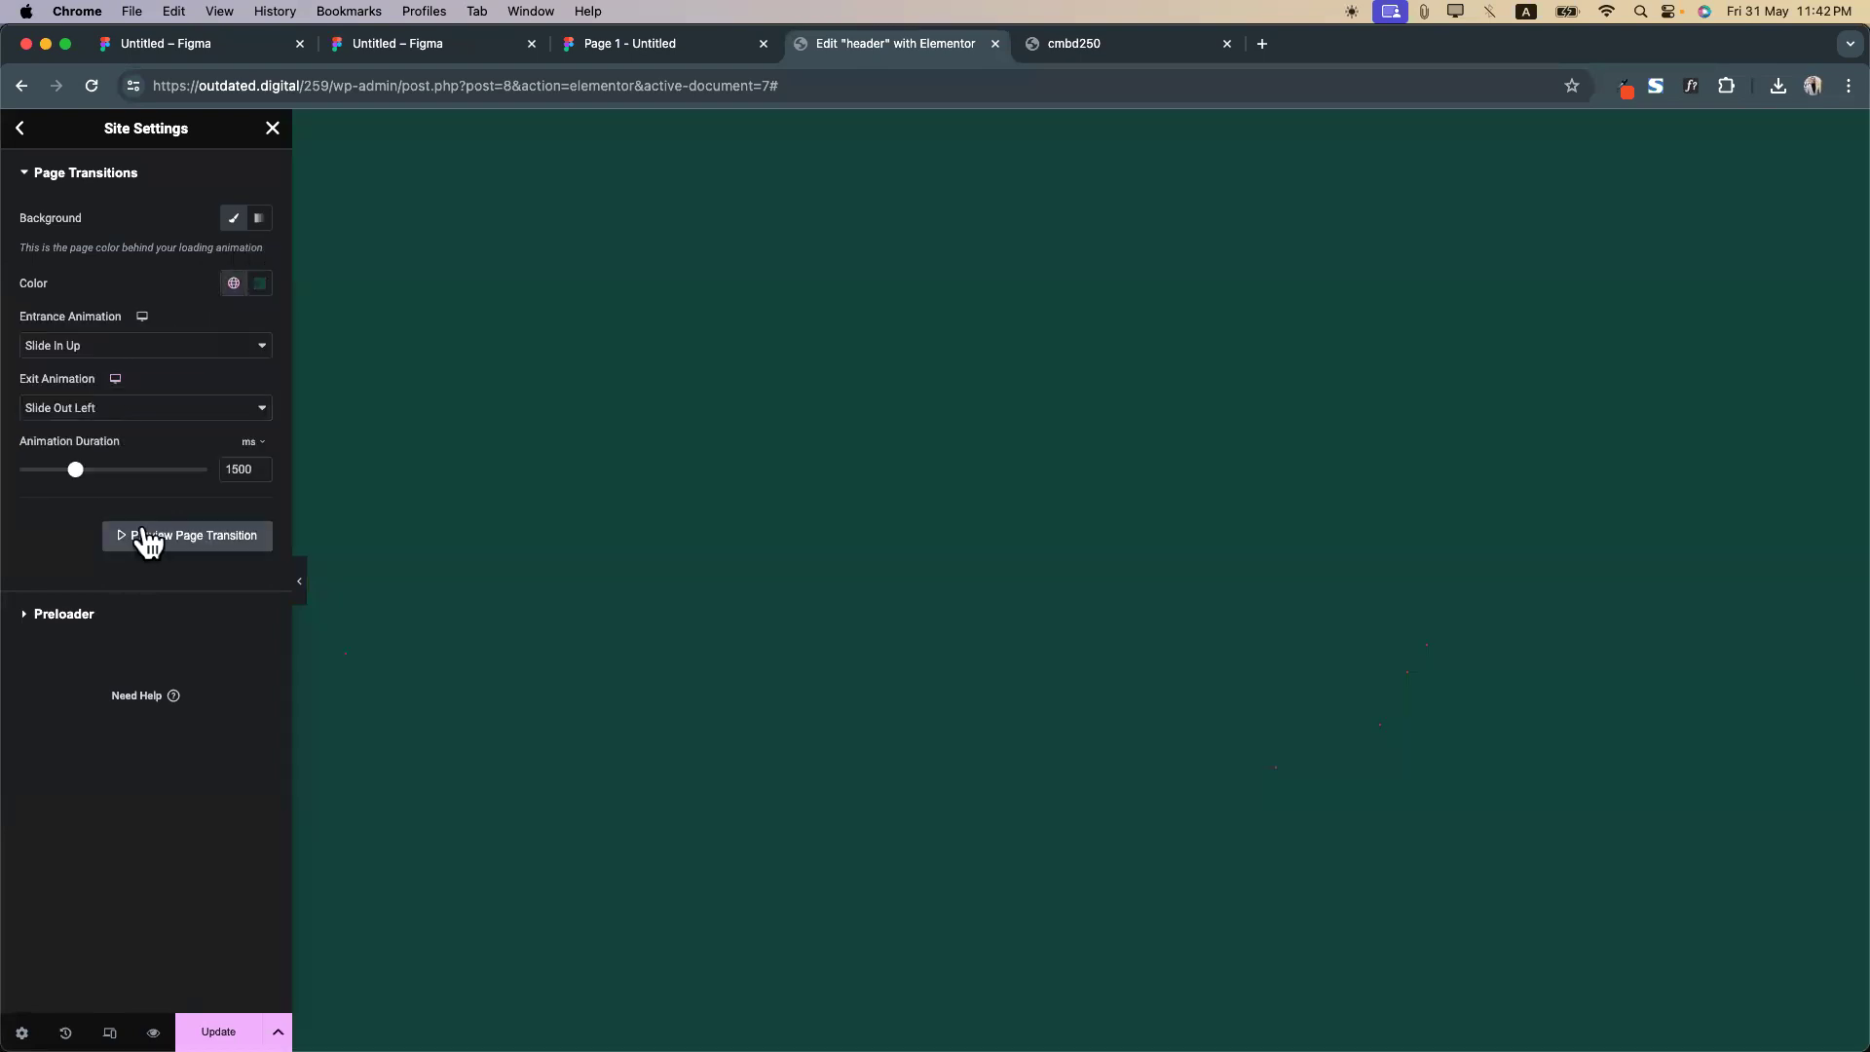
pyautogui.click(146, 536)
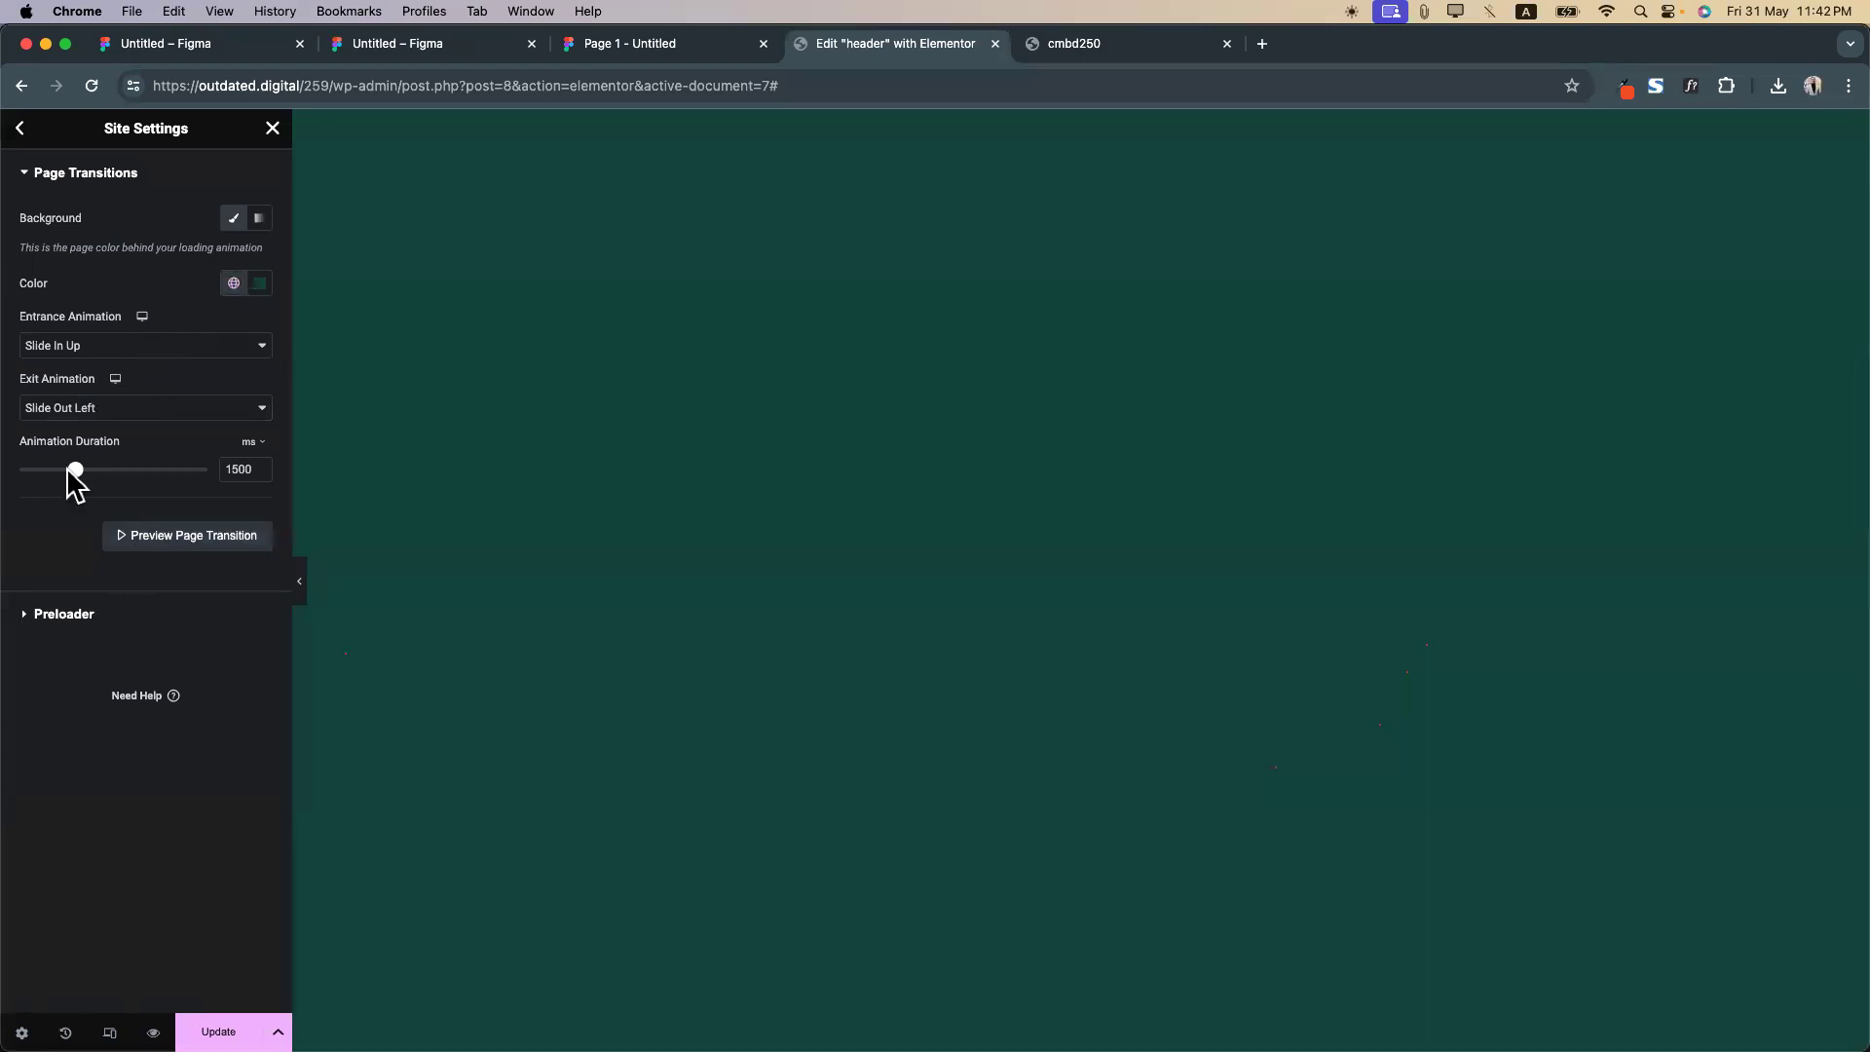
# Set the preloader type to Animation.
pyautogui.click(62, 616)
pyautogui.click(204, 265)
pyautogui.click(201, 289)
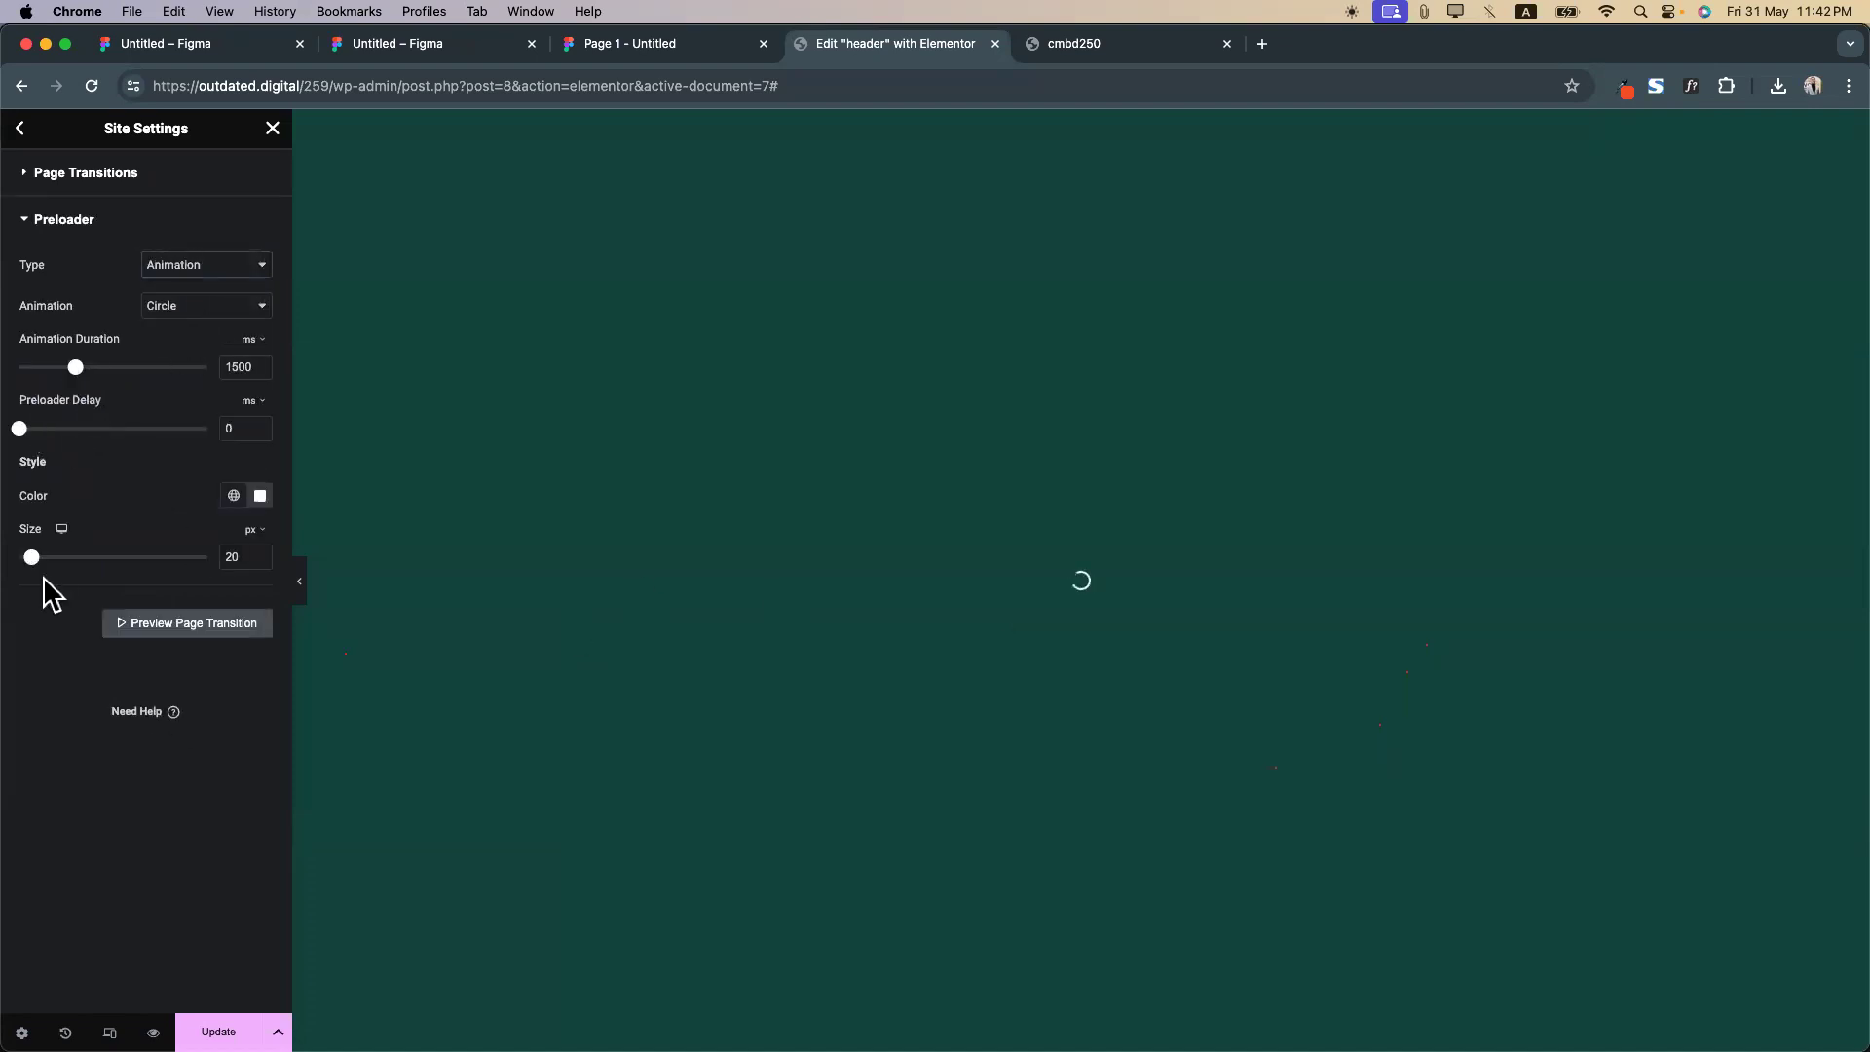
# Try preloader options: size 63 then 120, delay up to 2000 ms, and Circle Dashed, Bouncing Dots and Pulse animations.
pyautogui.moveTo(51, 565); pyautogui.dragTo(58, 560)
pyautogui.moveTo(20, 429); pyautogui.dragTo(42, 428)
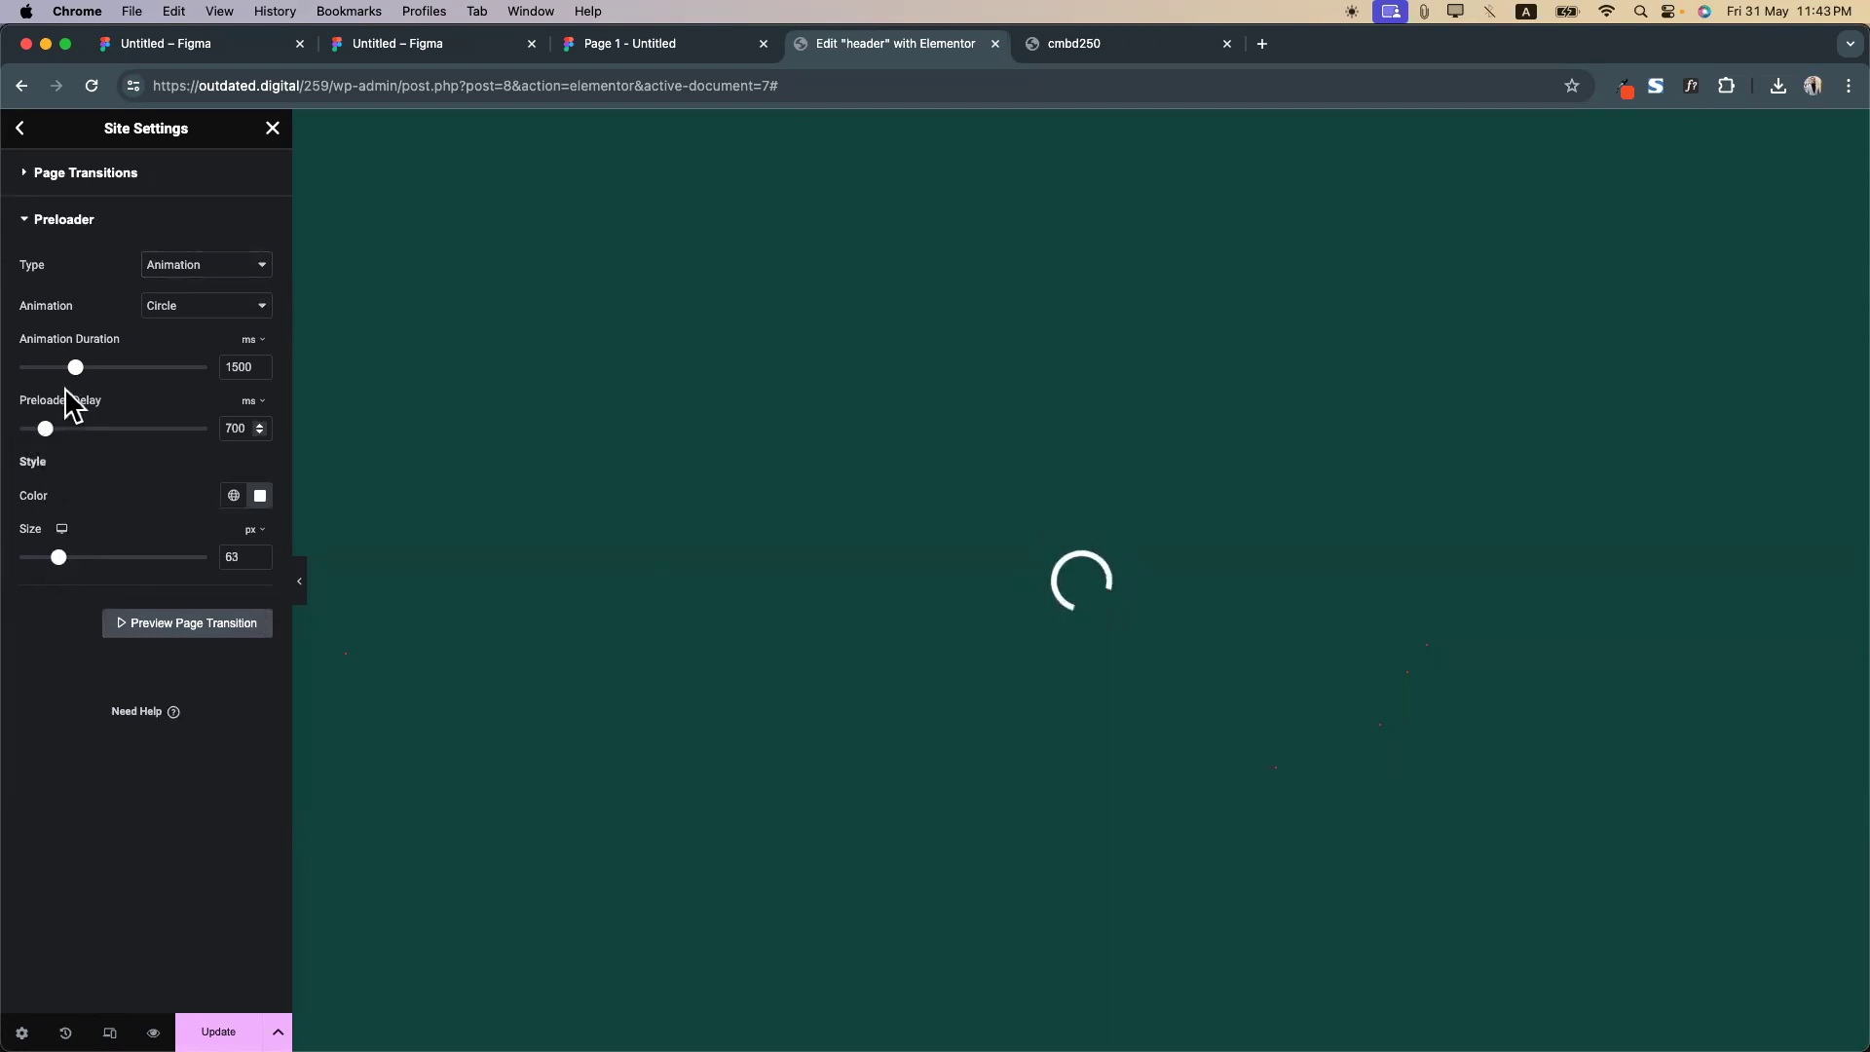
pyautogui.click(161, 308)
pyautogui.click(173, 325)
pyautogui.click(183, 308)
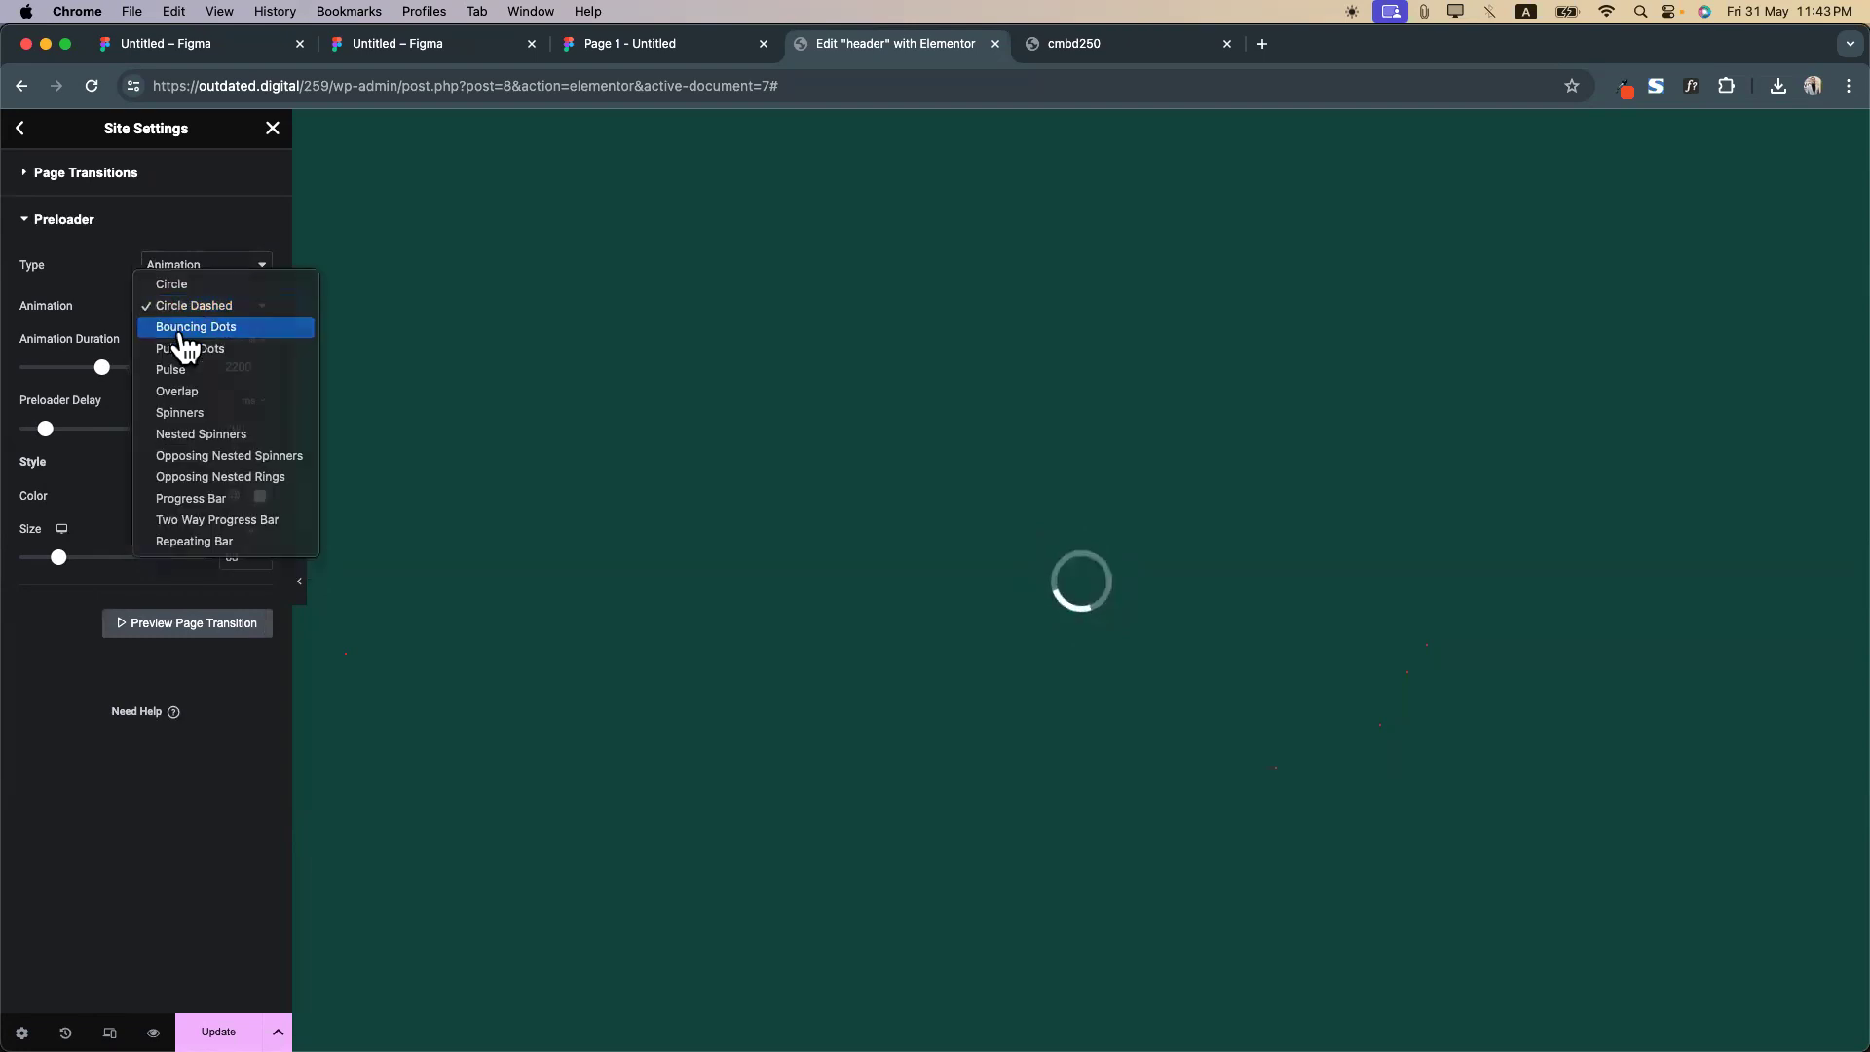
pyautogui.click(193, 325)
pyautogui.click(206, 308)
pyautogui.click(152, 328)
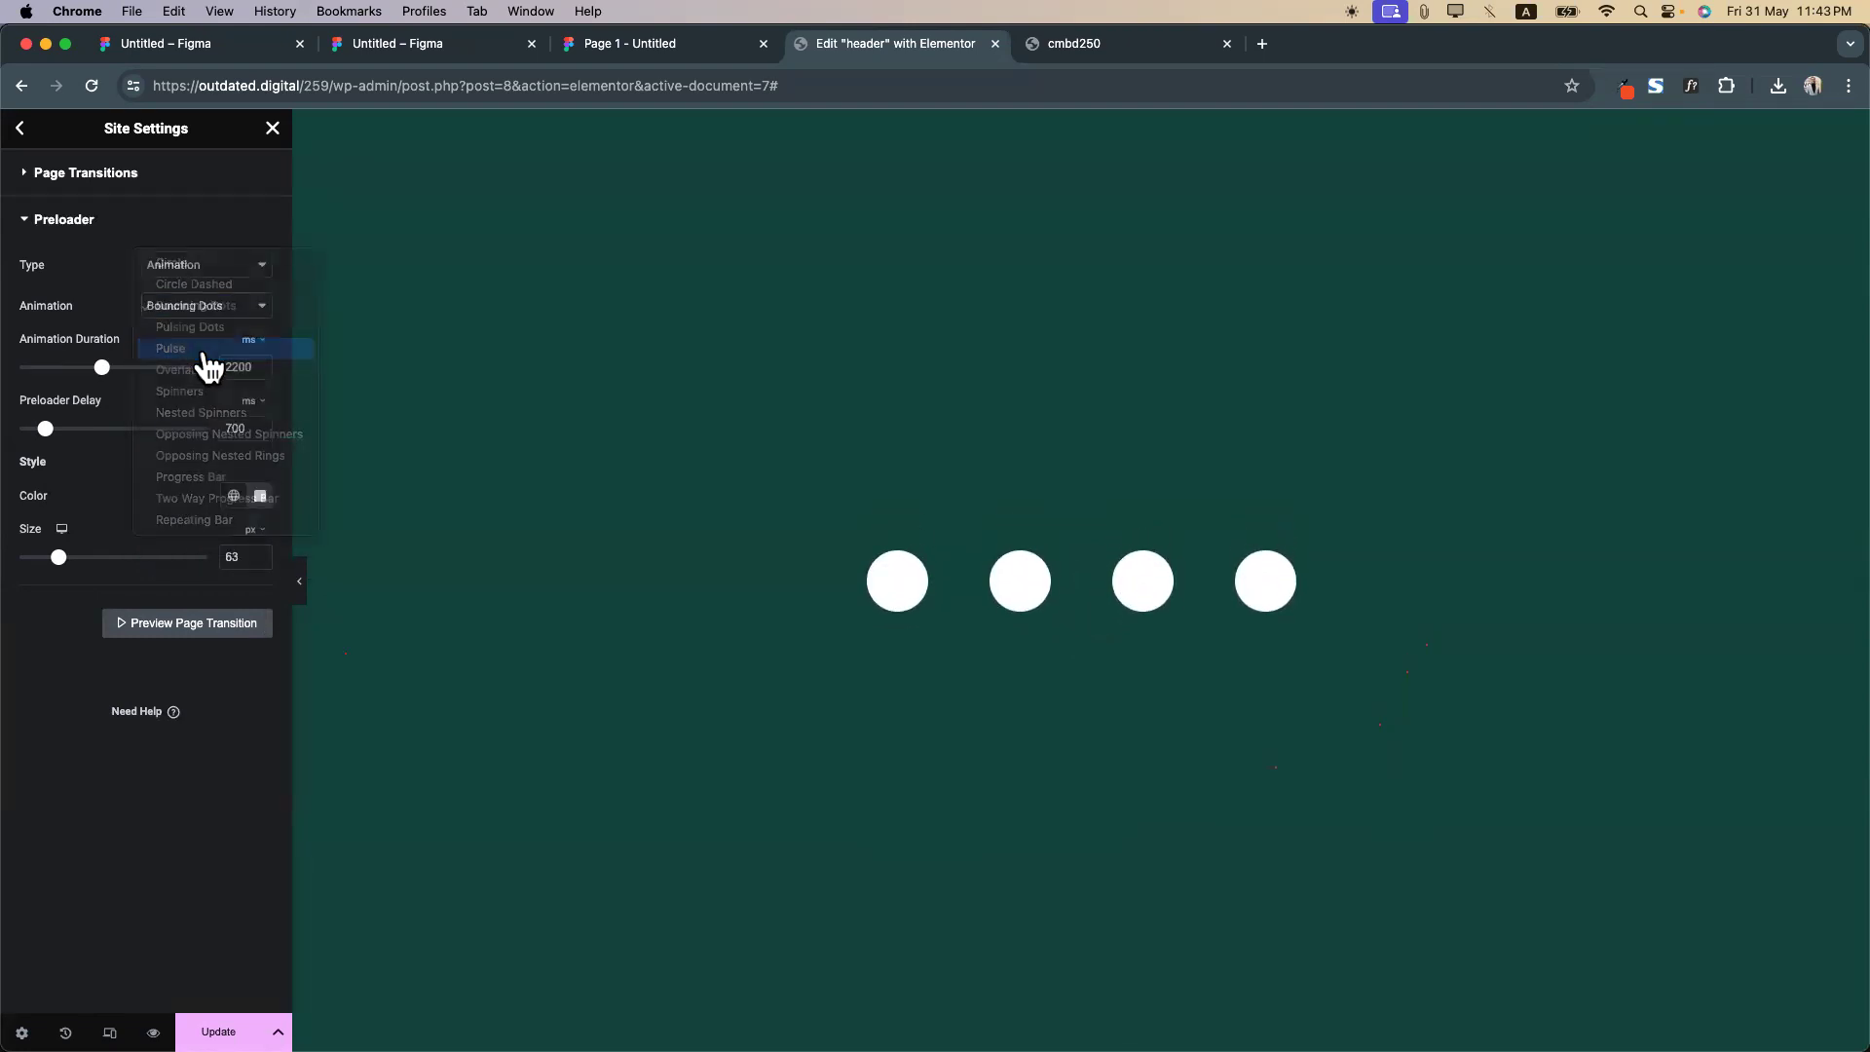
pyautogui.moveTo(46, 368); pyautogui.dragTo(94, 368)
pyautogui.moveTo(59, 496); pyautogui.dragTo(152, 496)
# Try Opposing Nested Rings, then settle the preloader animation on Repeating Bar.
pyautogui.click(170, 307)
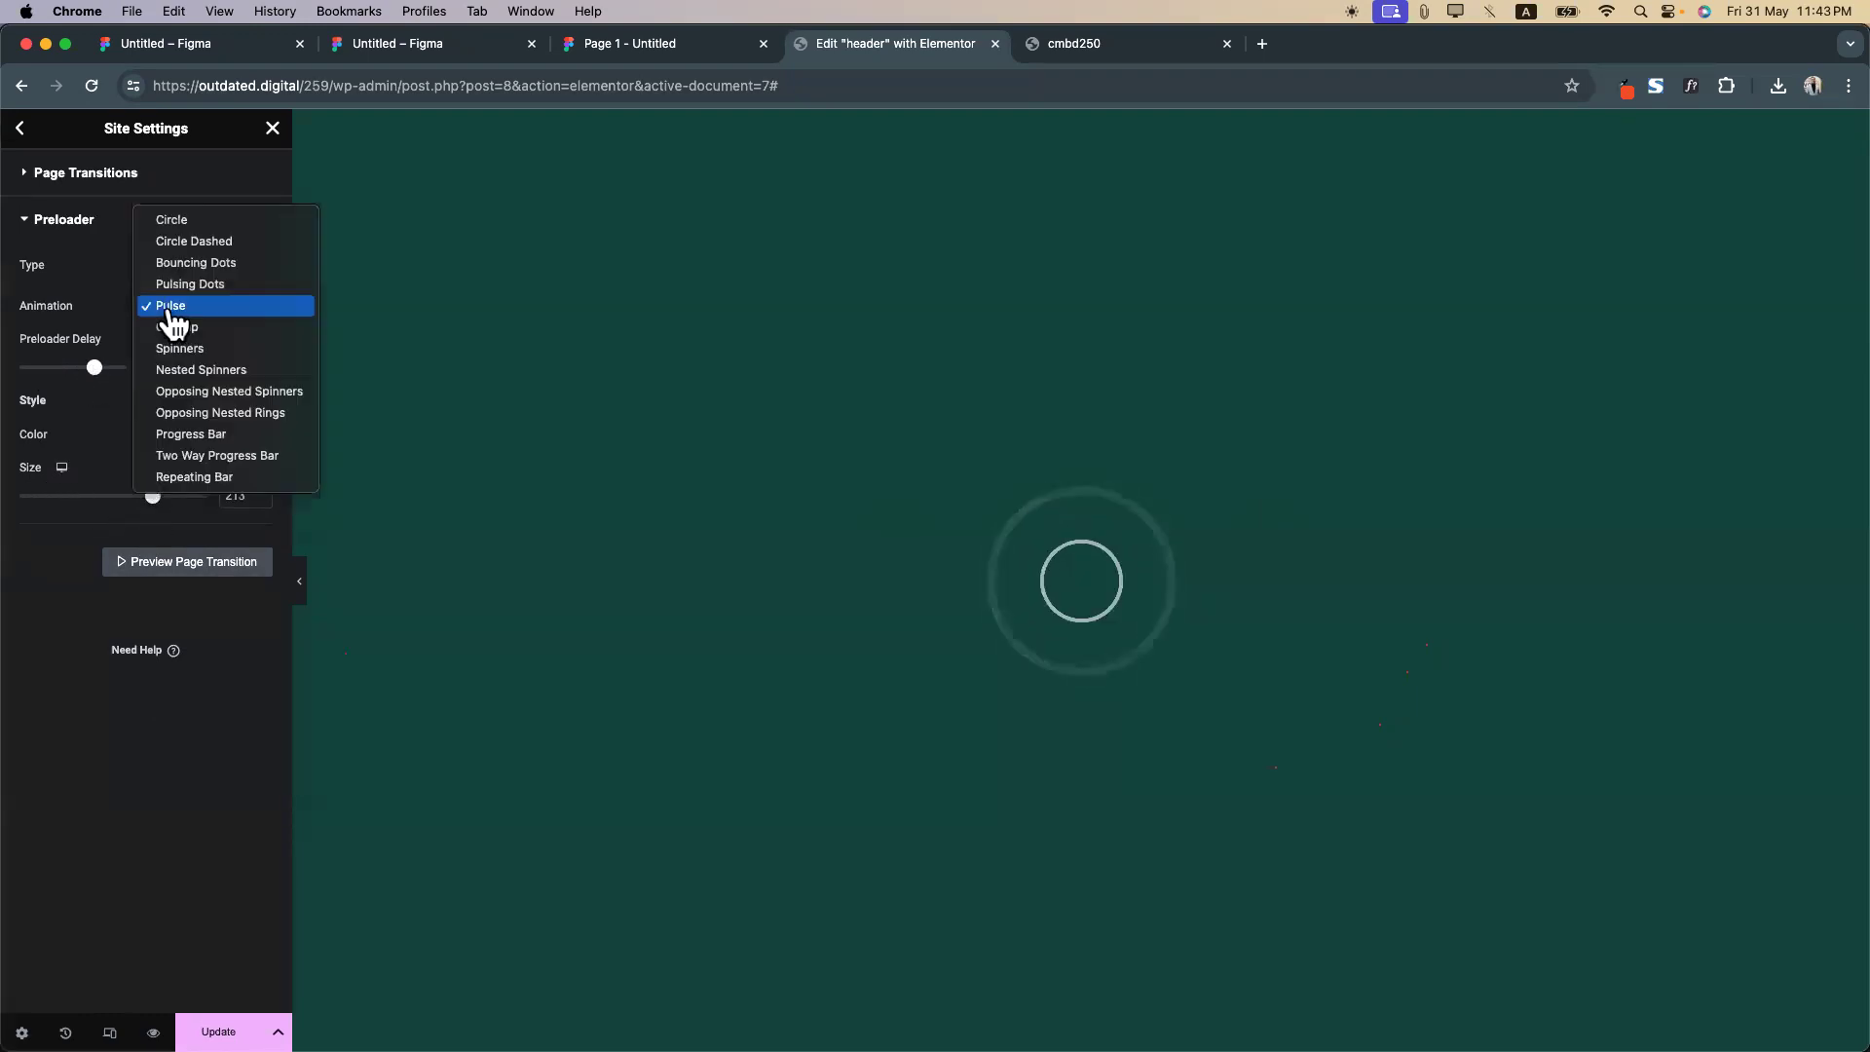
pyautogui.click(205, 413)
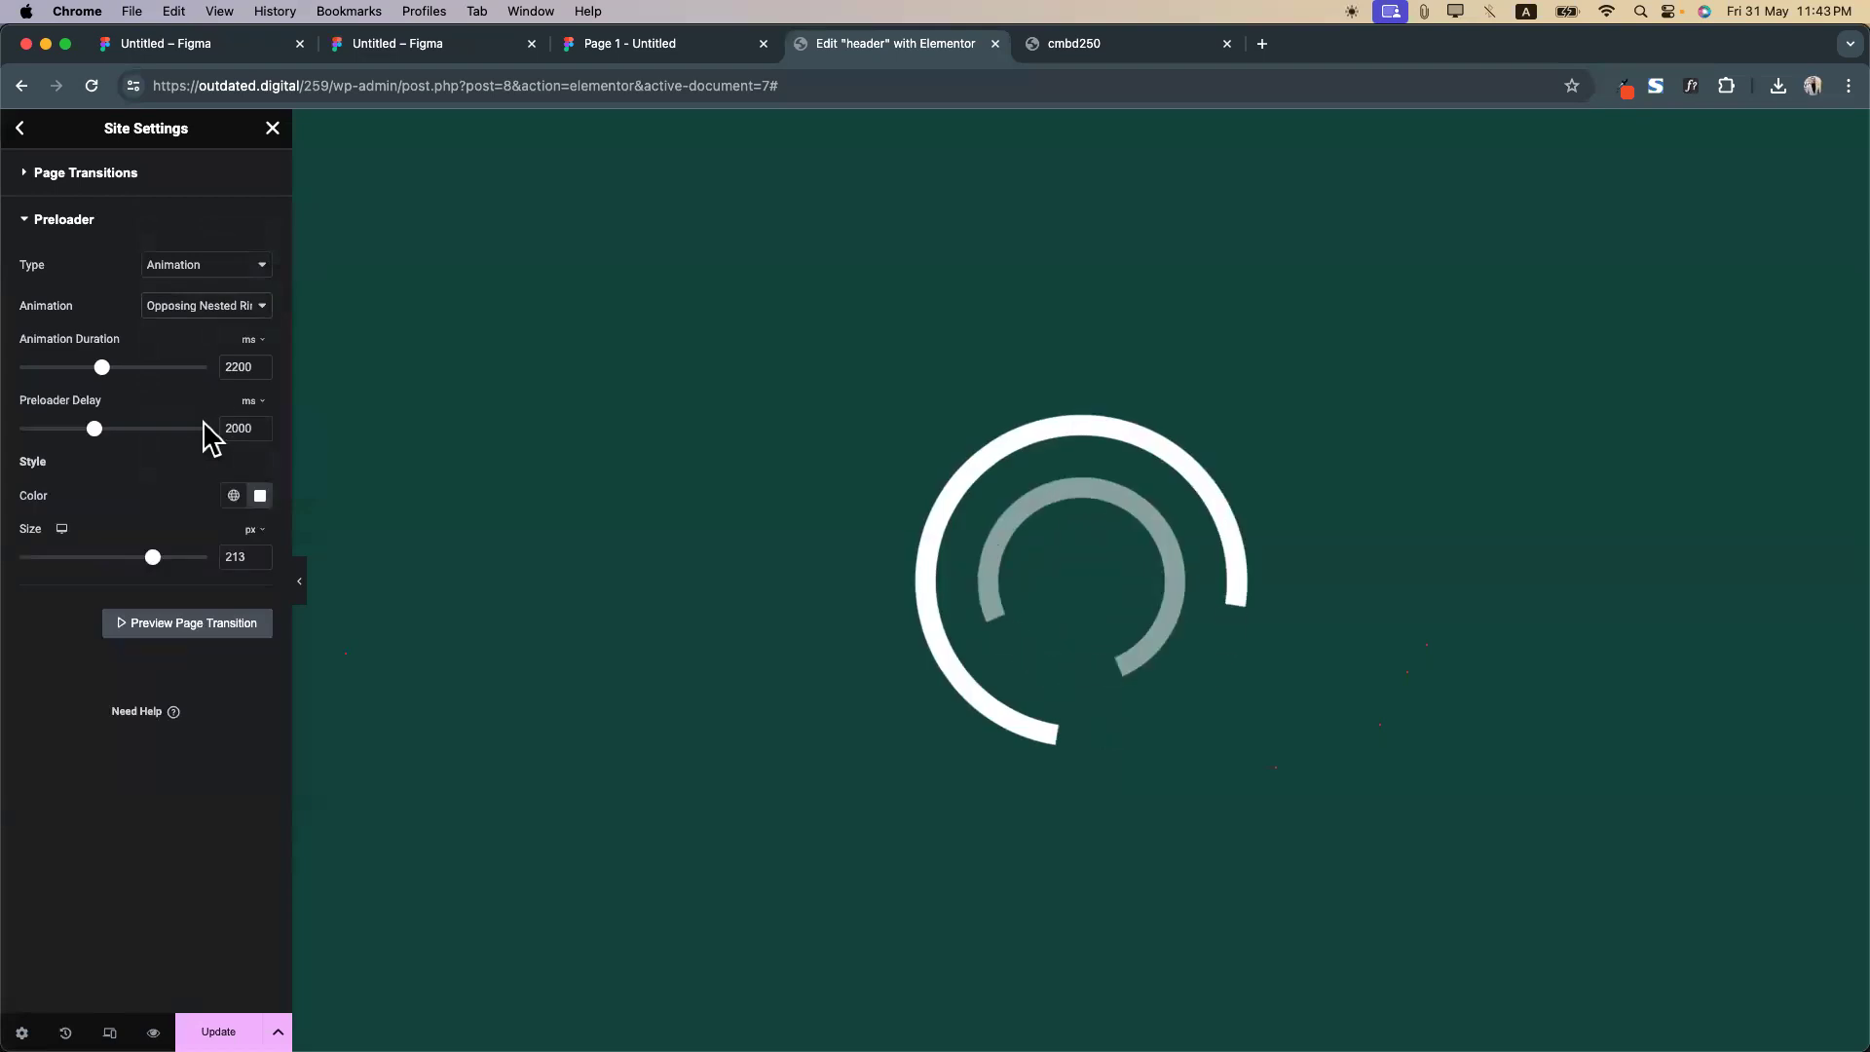
pyautogui.click(200, 310)
pyautogui.click(214, 351)
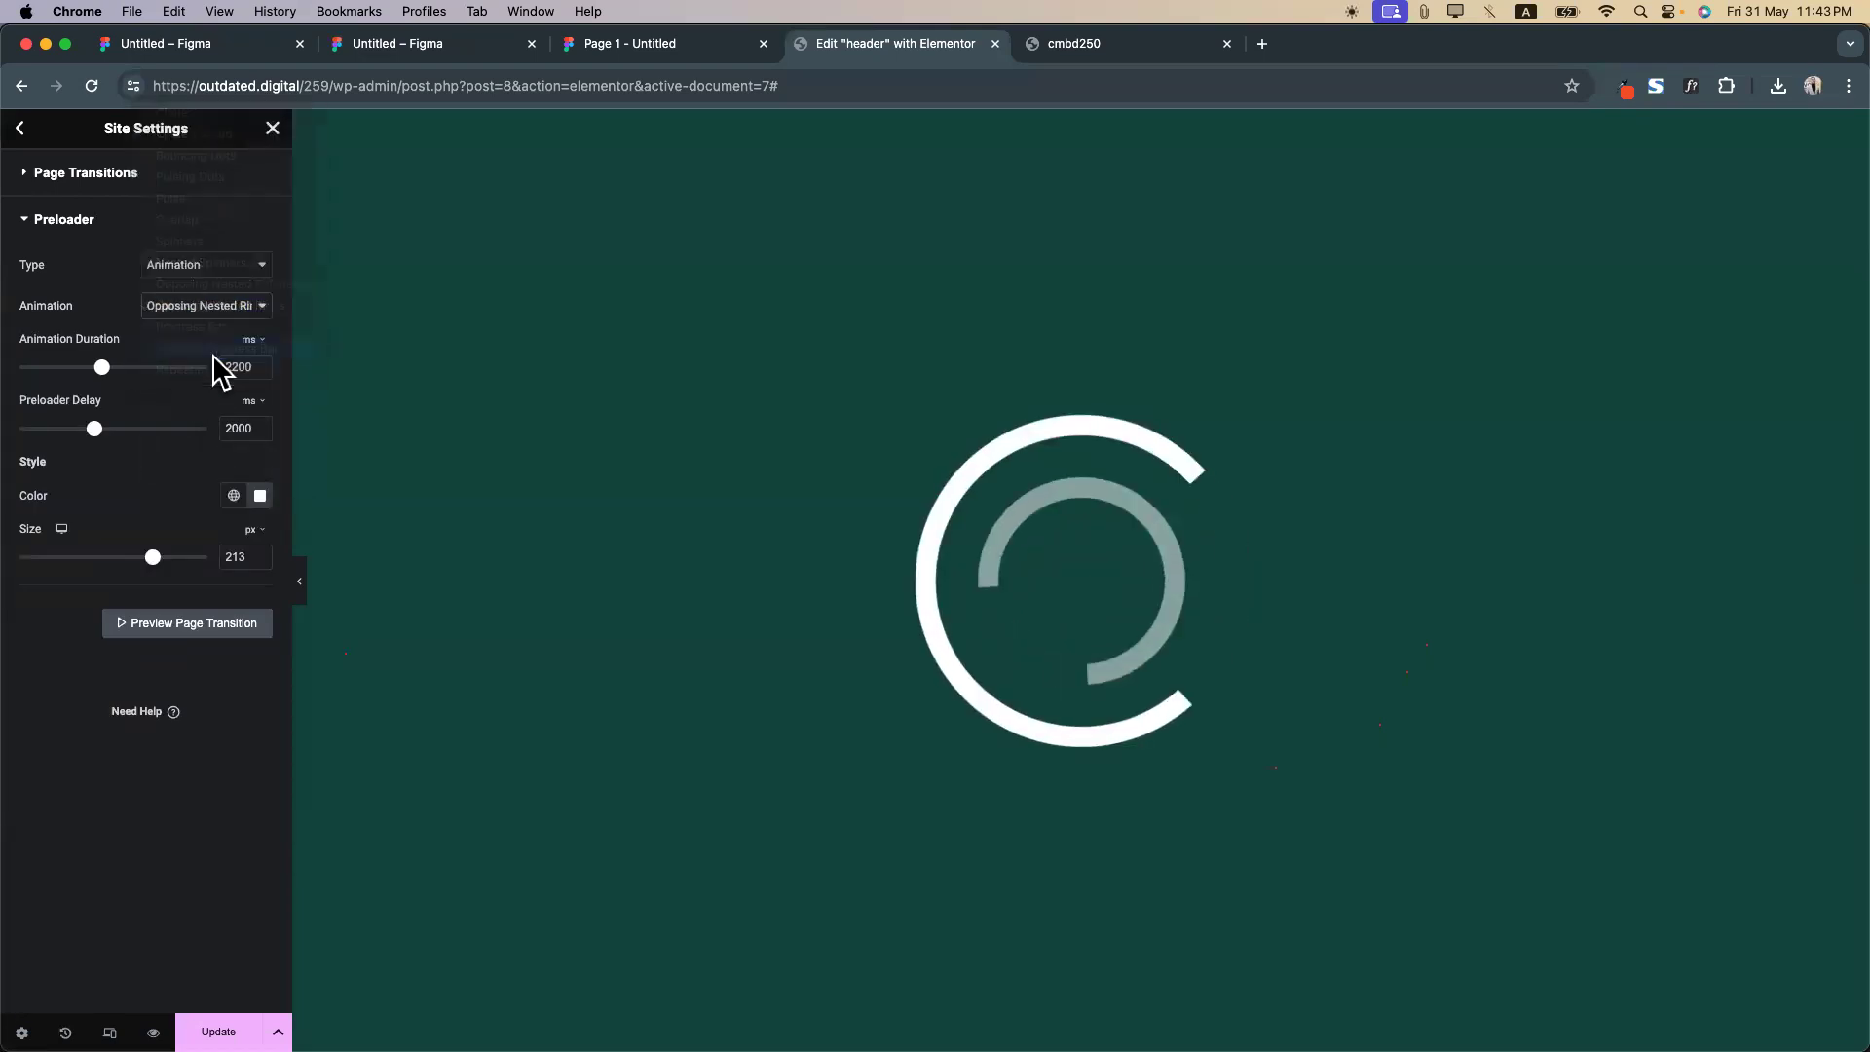
pyautogui.press('Down')
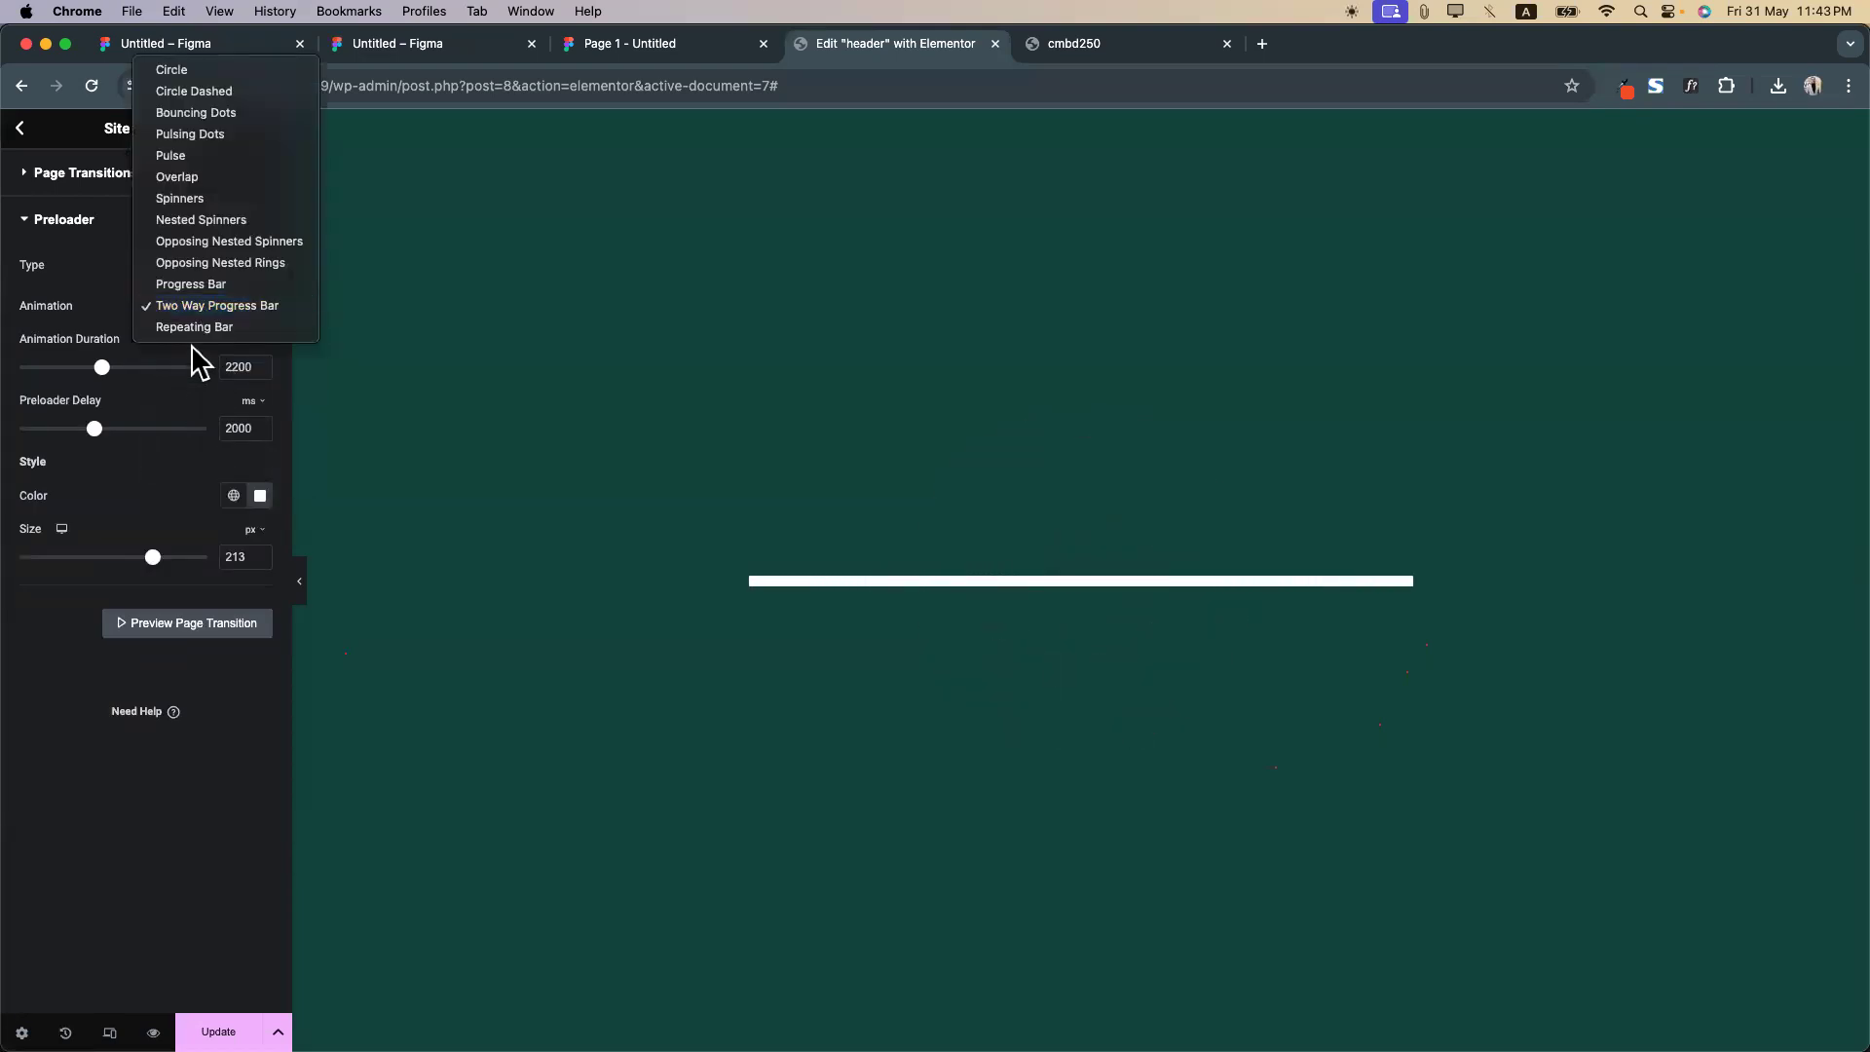
pyautogui.press('Down')
pyautogui.press('Return')
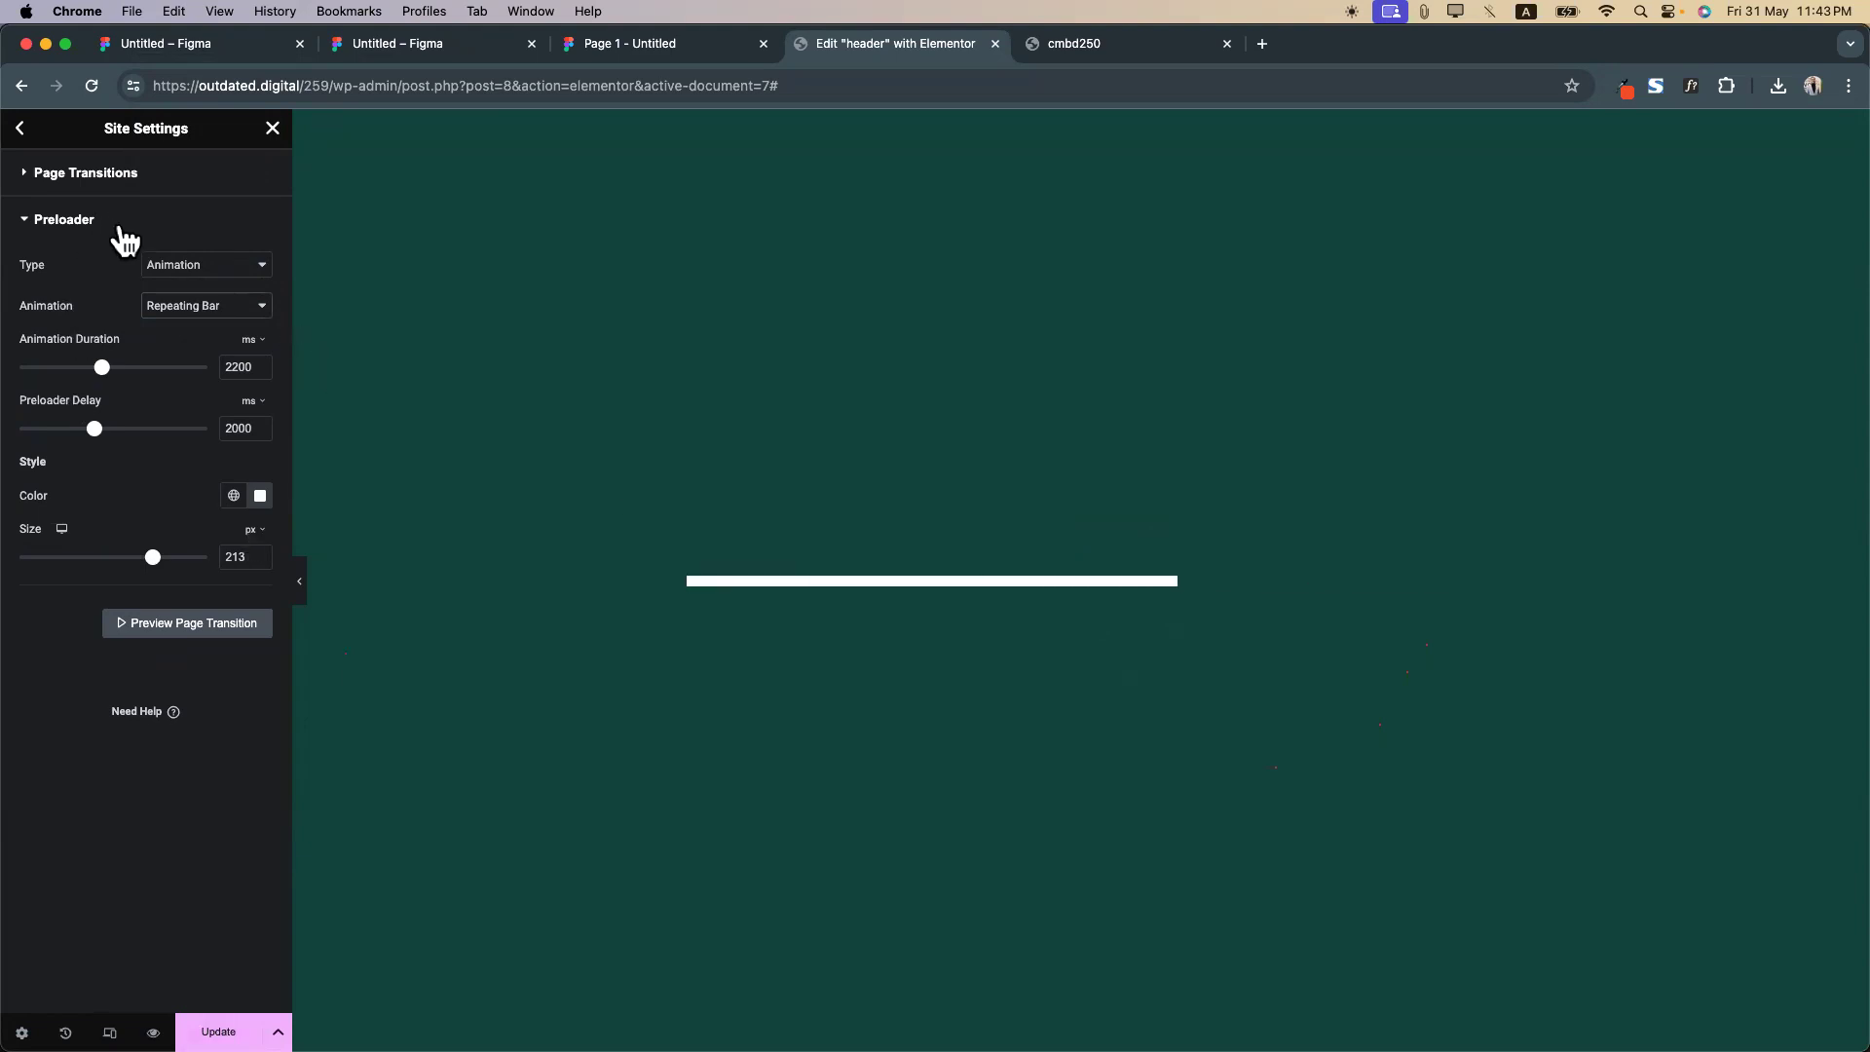
# Set the page transition Entrance Animation to None and clear its background colour.
pyautogui.click(105, 178)
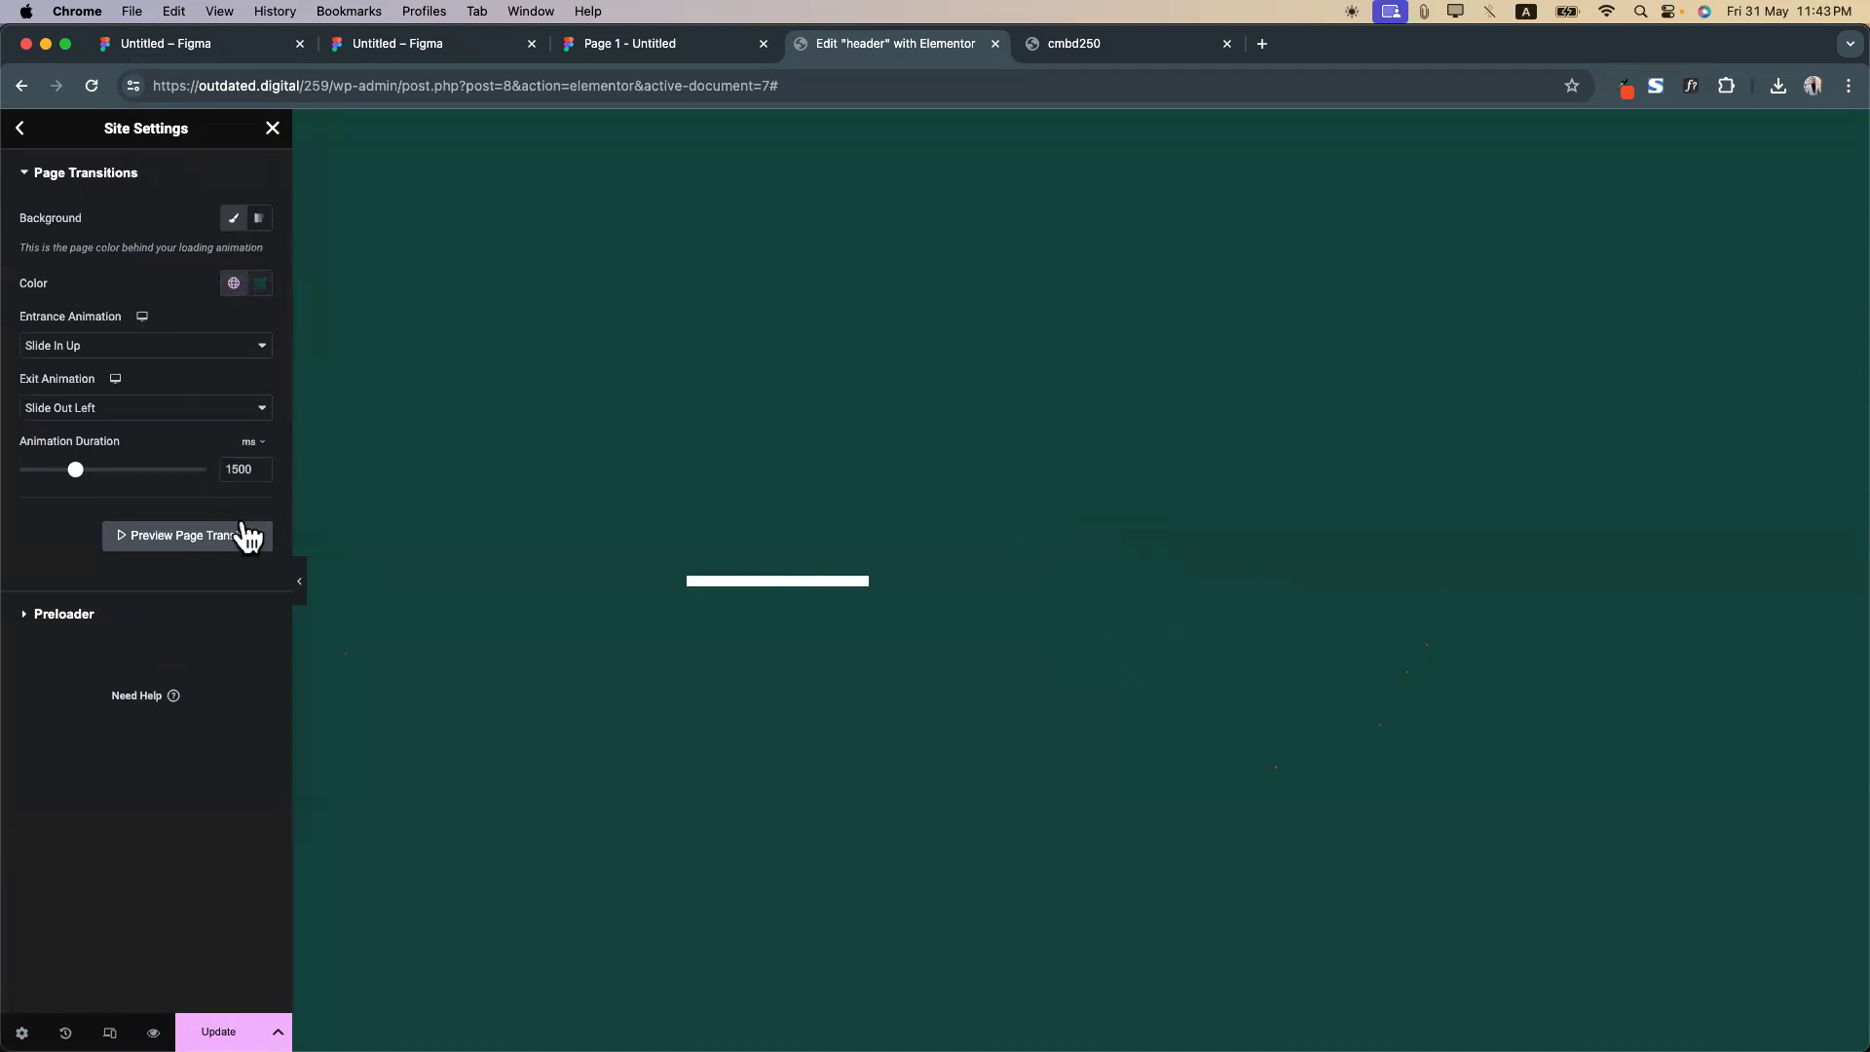
pyautogui.click(214, 348)
pyautogui.click(96, 156)
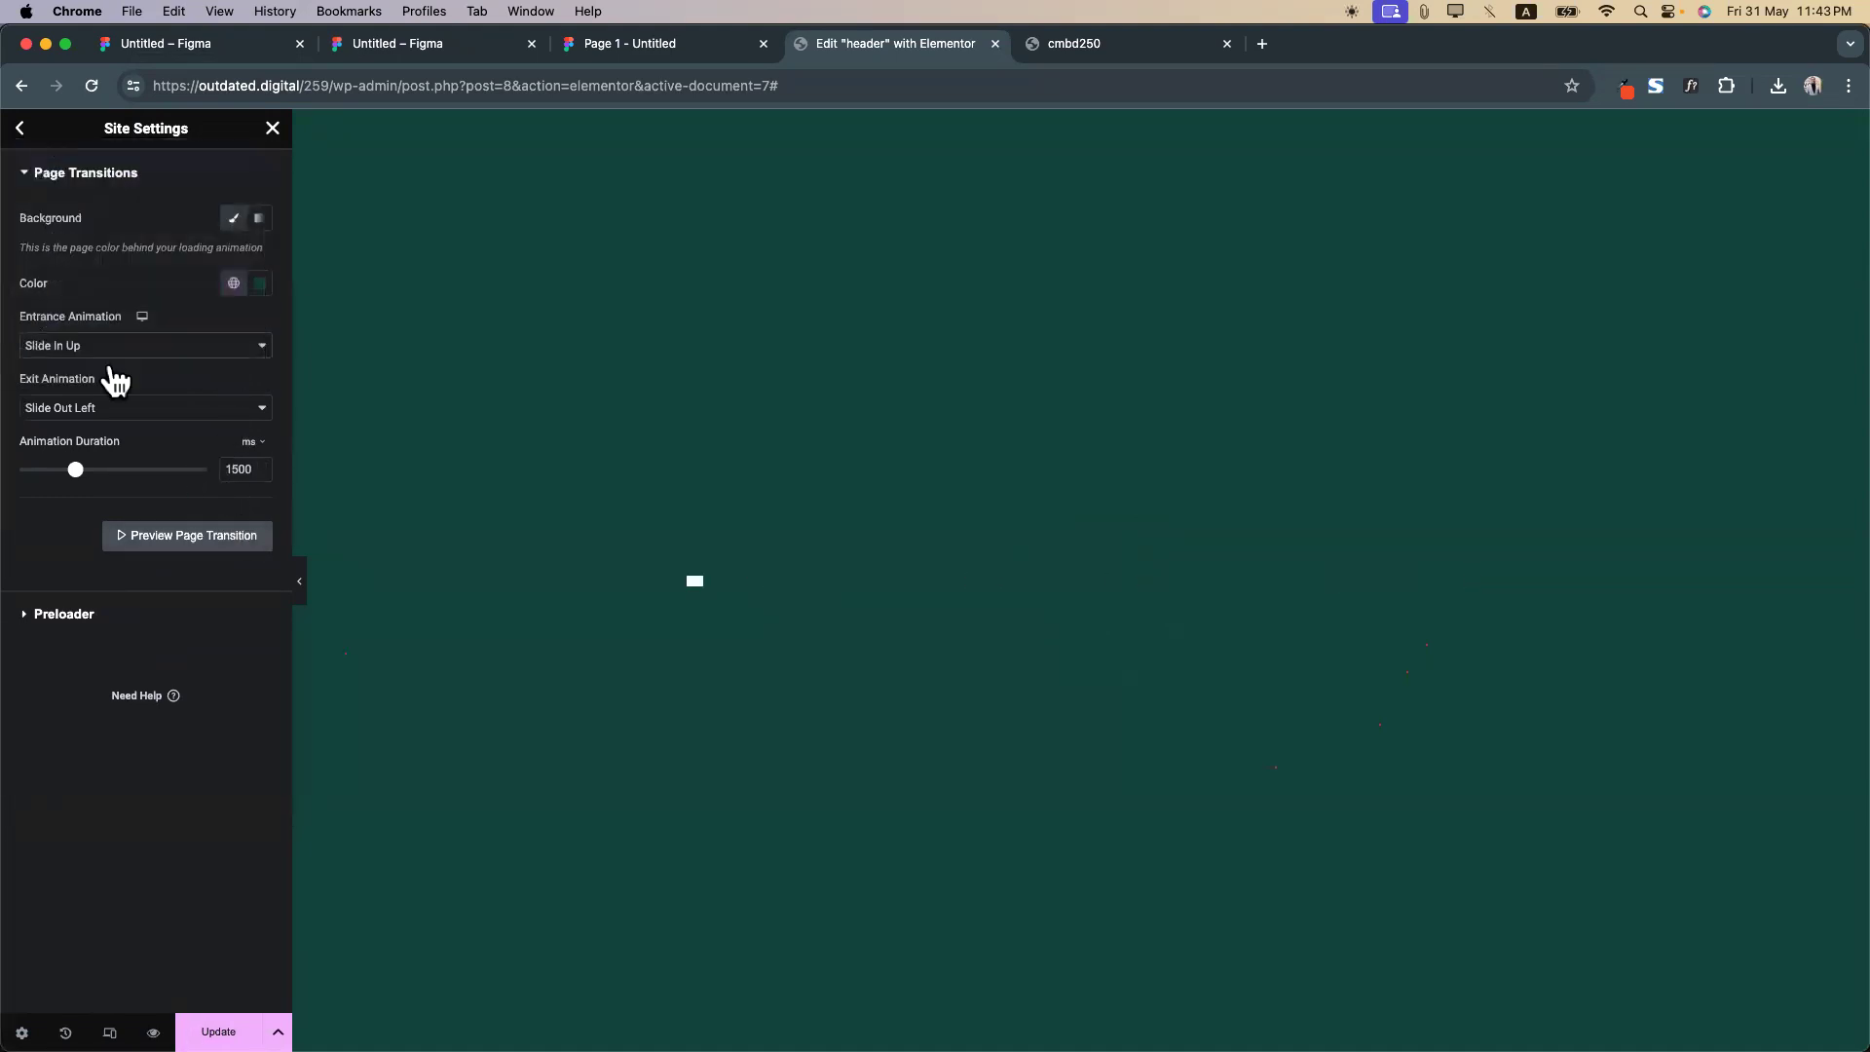
pyautogui.click(60, 185)
pyautogui.click(78, 173)
pyautogui.click(259, 282)
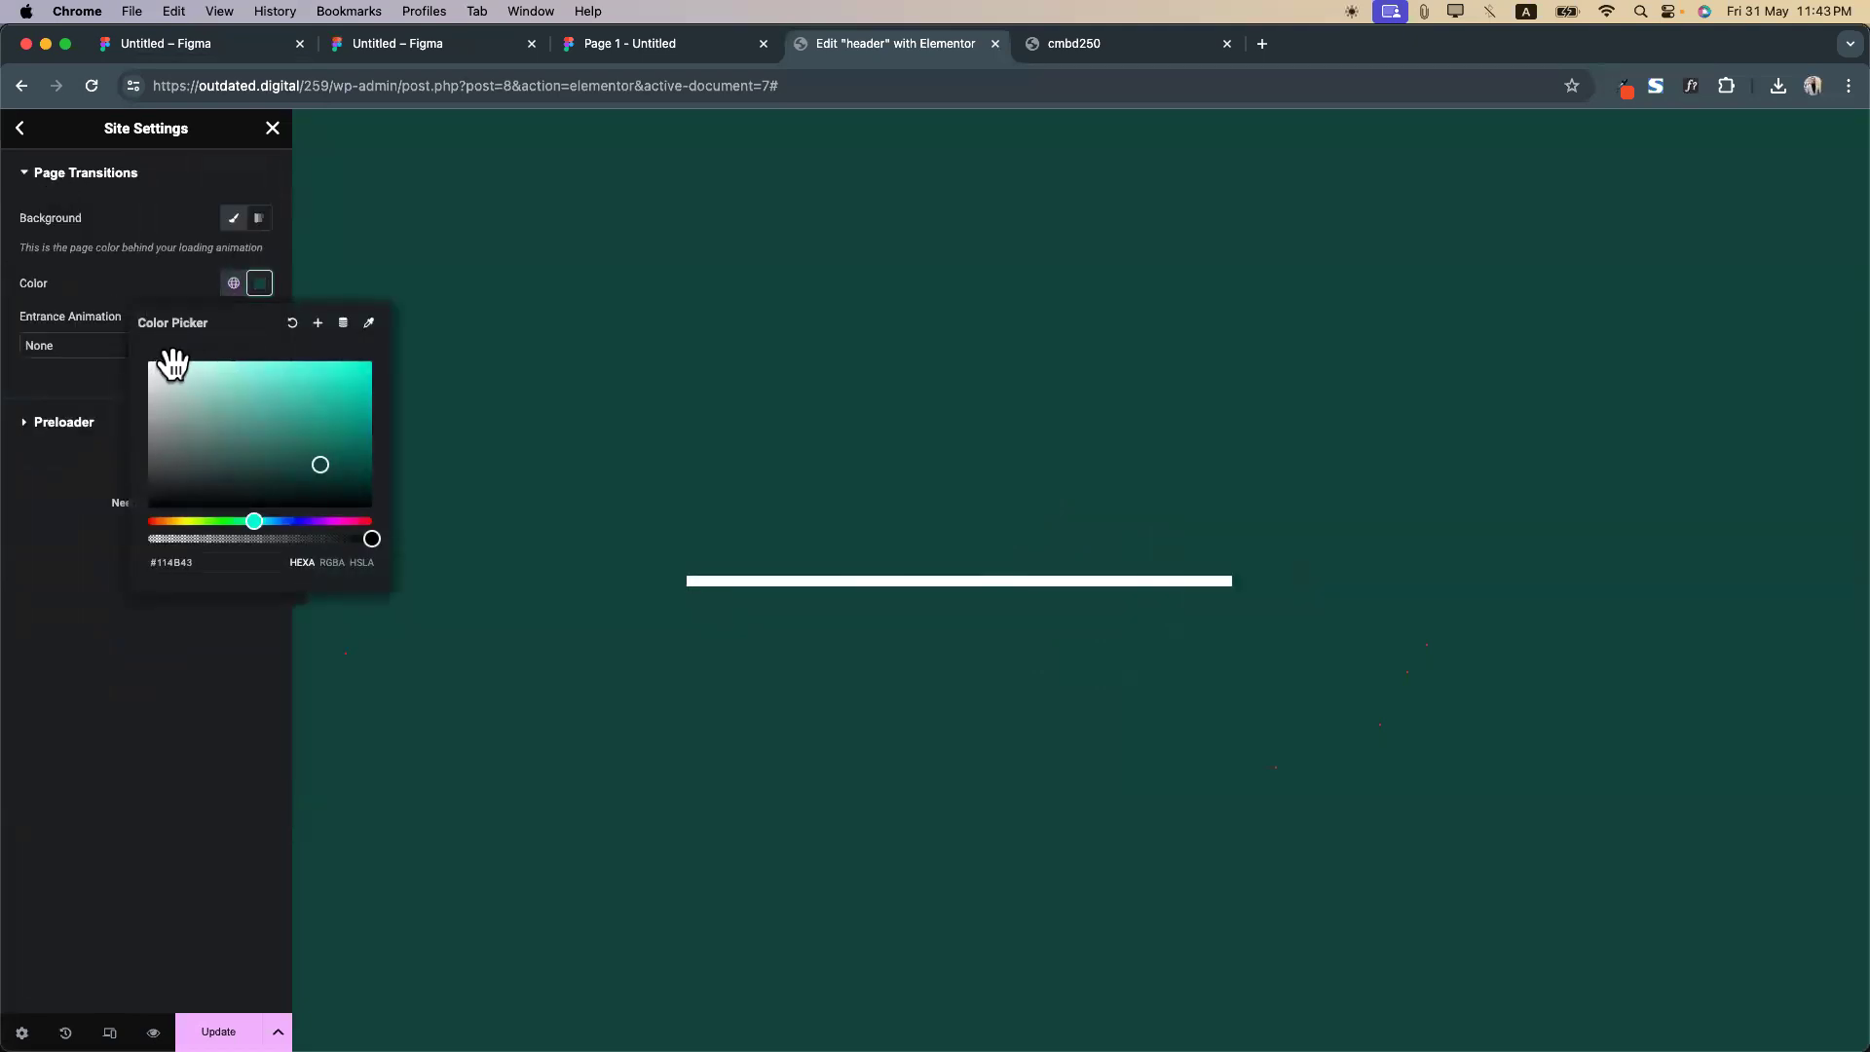
pyautogui.click(292, 322)
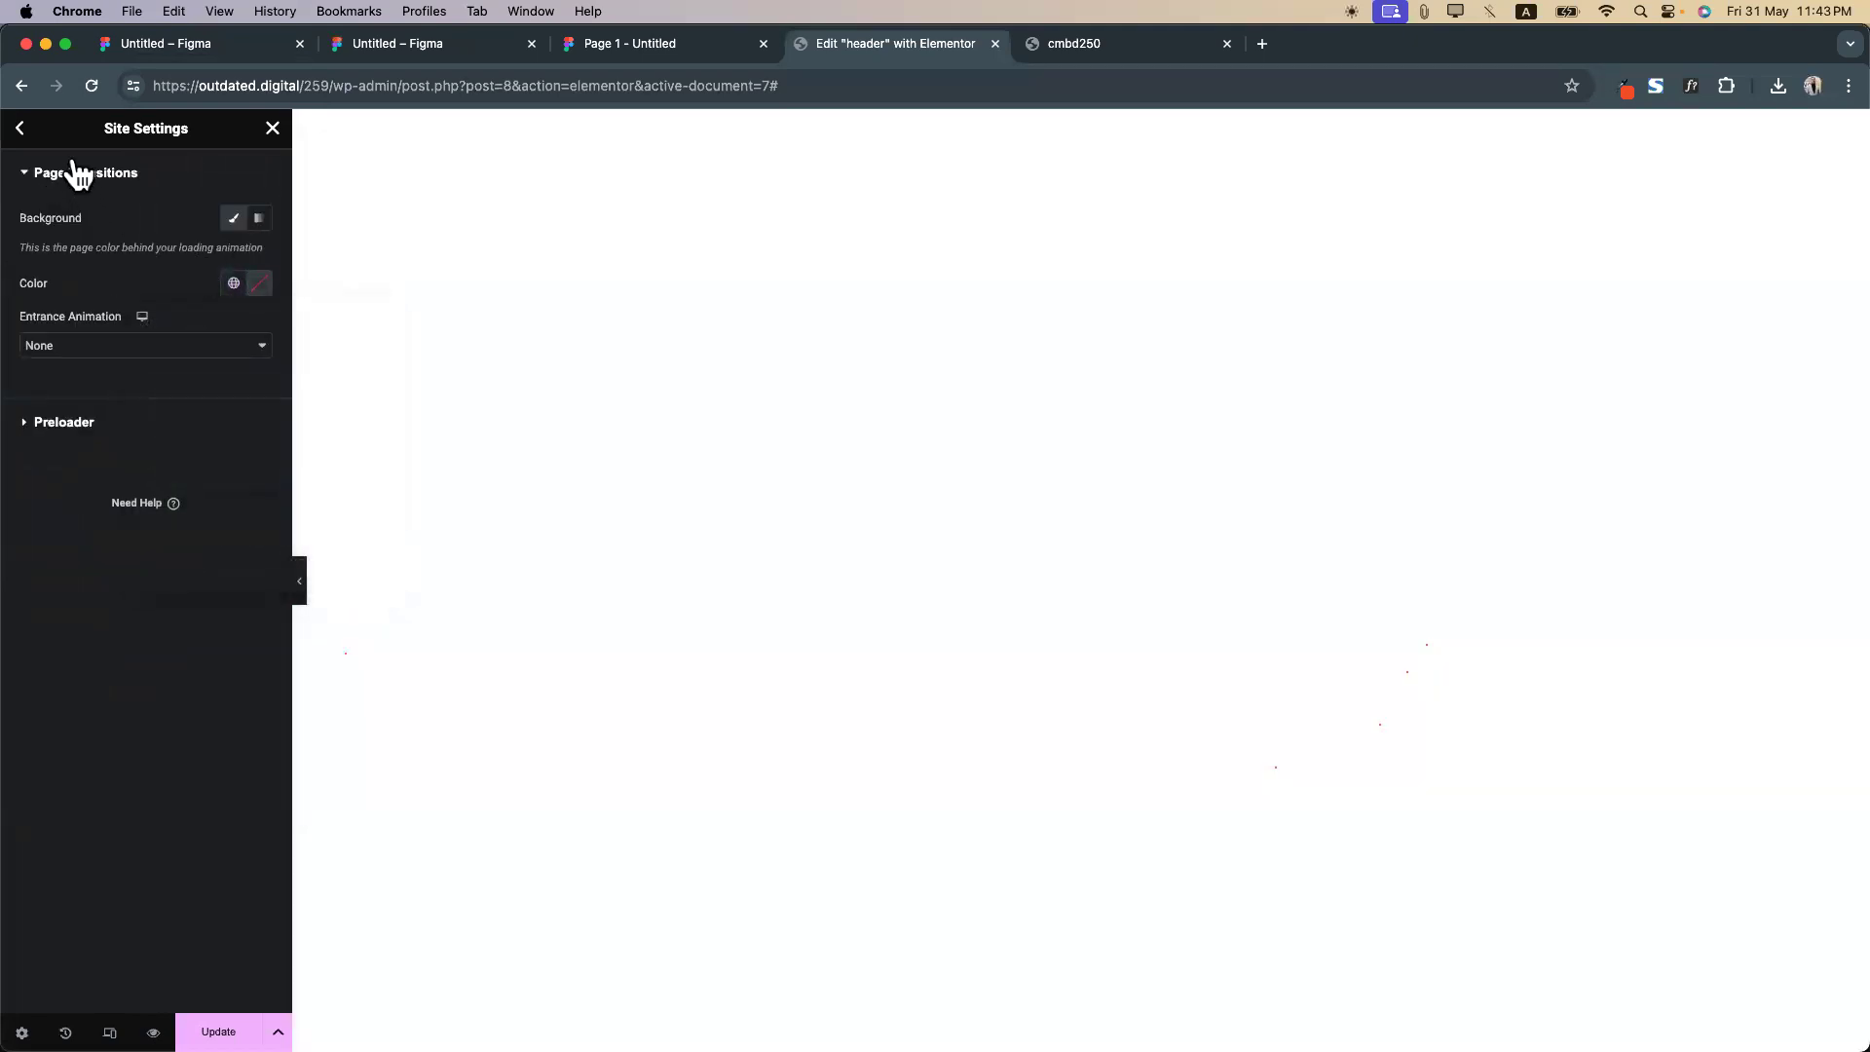
pyautogui.click(76, 173)
# Set Preloader Type to None, save the site settings with Update, and preview the changes.
pyautogui.click(64, 219)
pyautogui.click(185, 265)
pyautogui.click(175, 245)
pyautogui.click(19, 128)
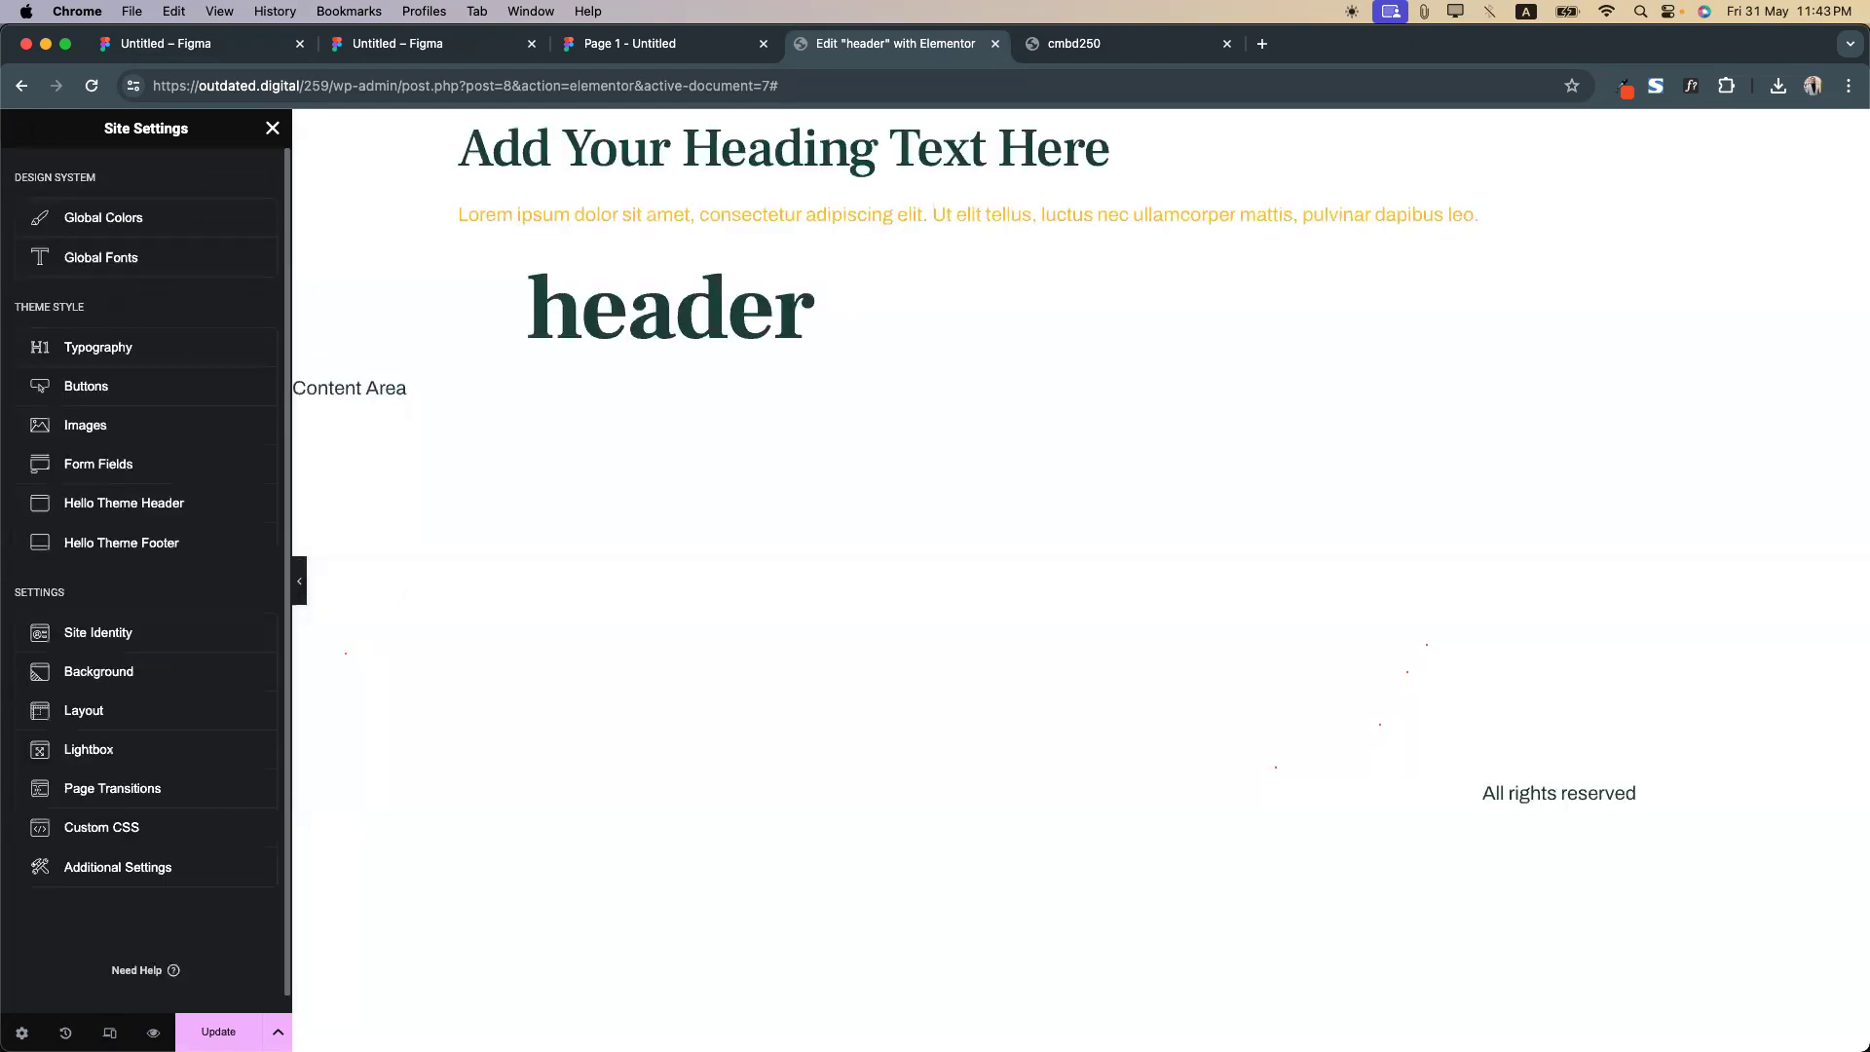
pyautogui.click(219, 1032)
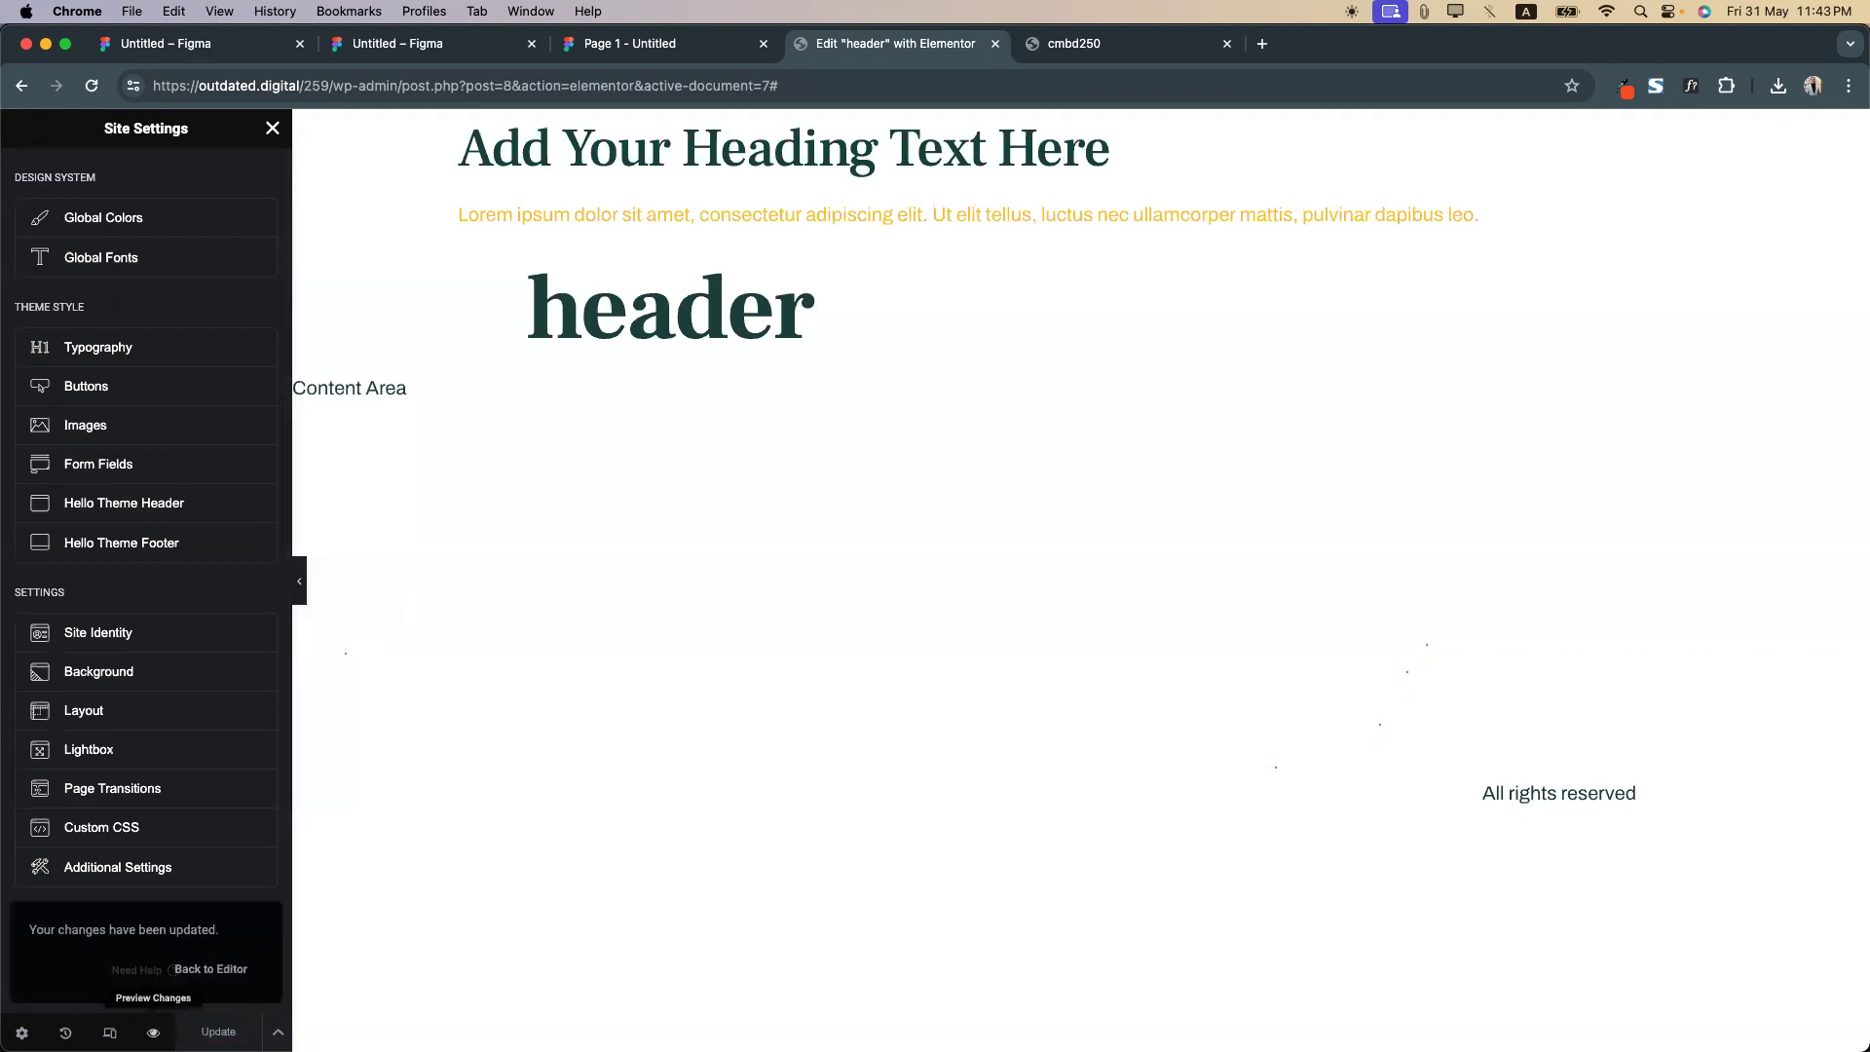
pyautogui.click(153, 1031)
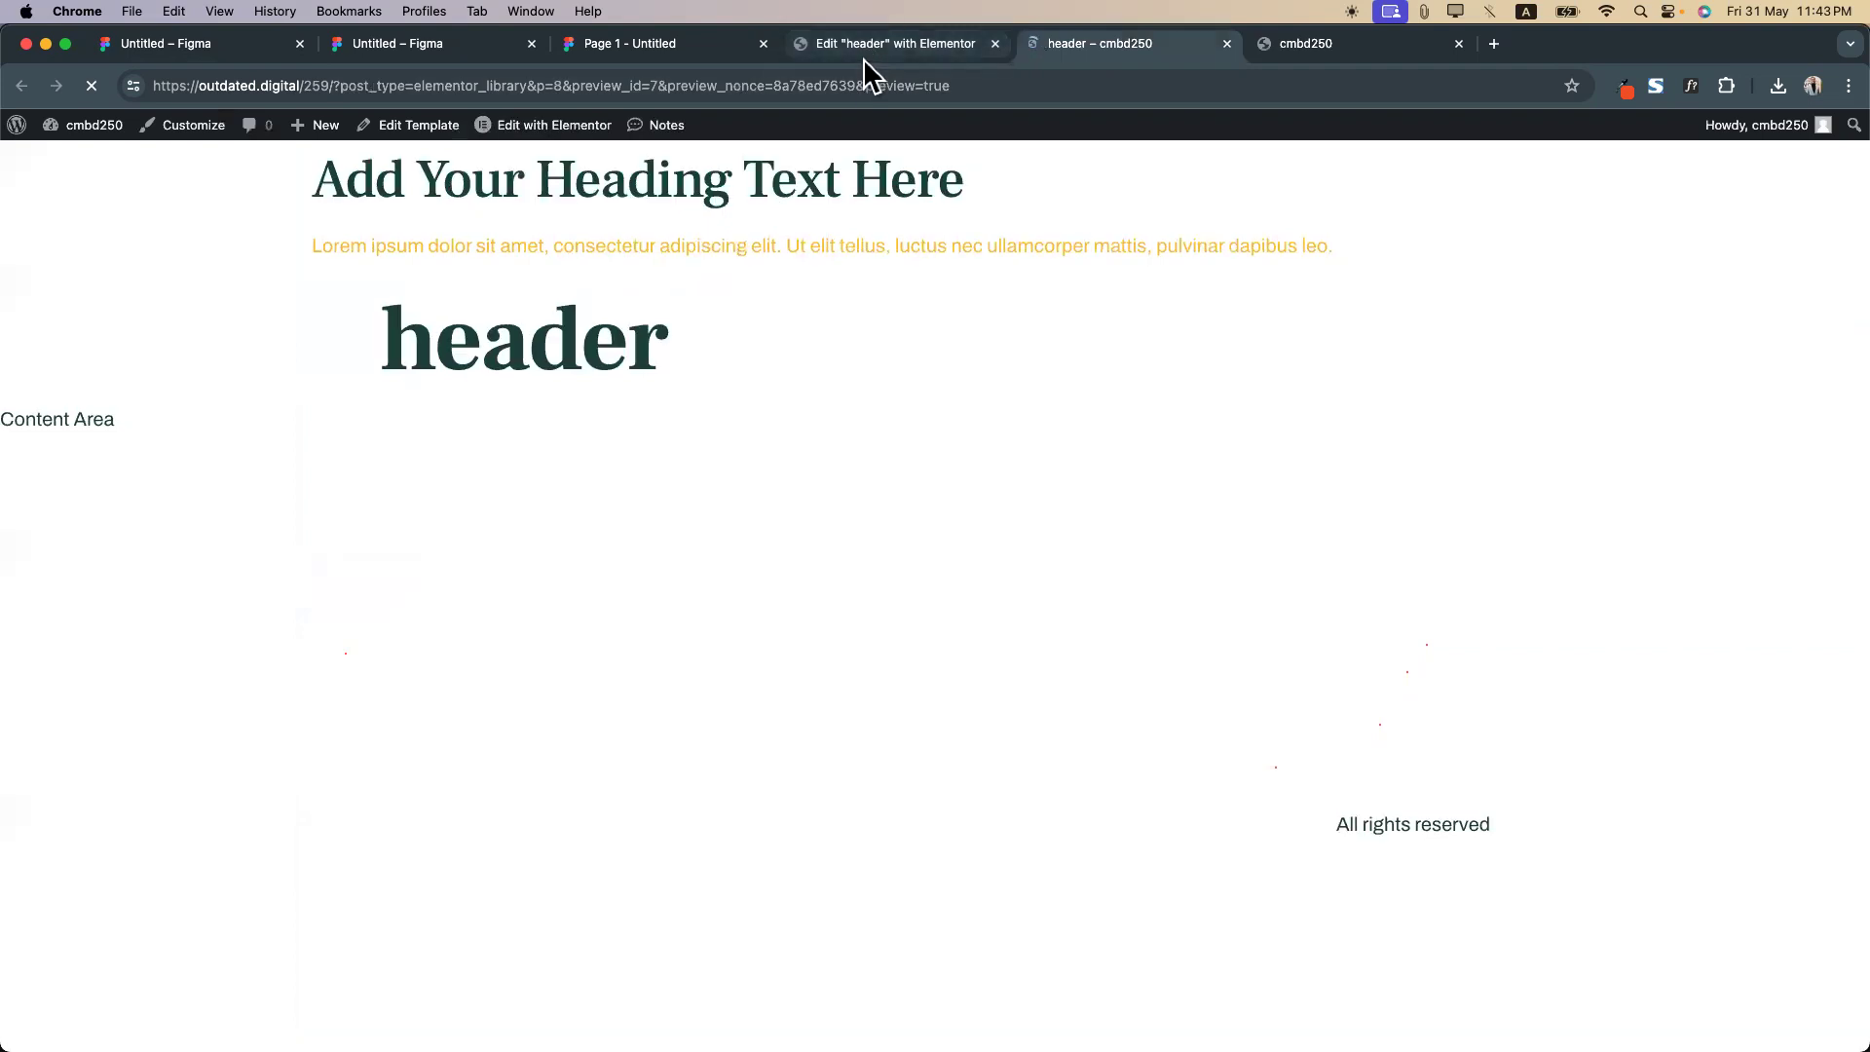
# From the live site, go to the WordPress dashboard, view Reading Settings and Themes, then start a new page.
pyautogui.click(868, 52)
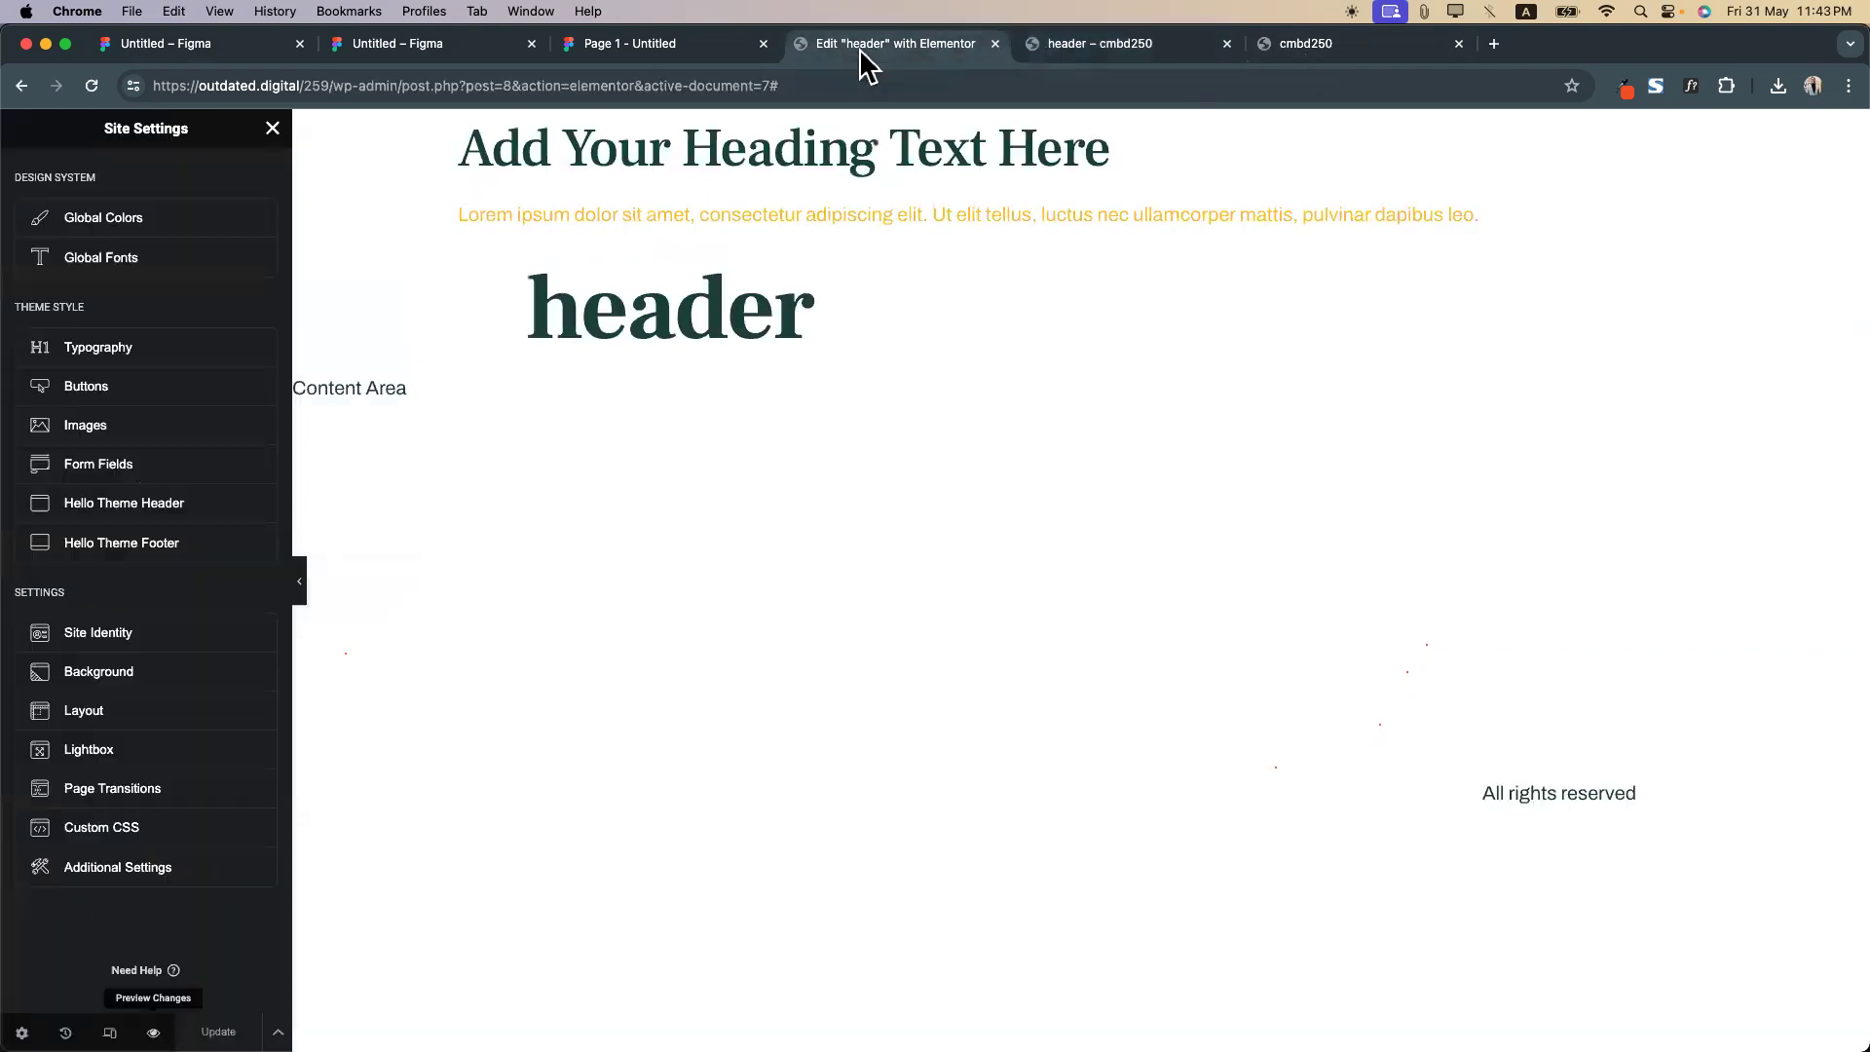
pyautogui.click(1306, 51)
pyautogui.moveTo(94, 125)
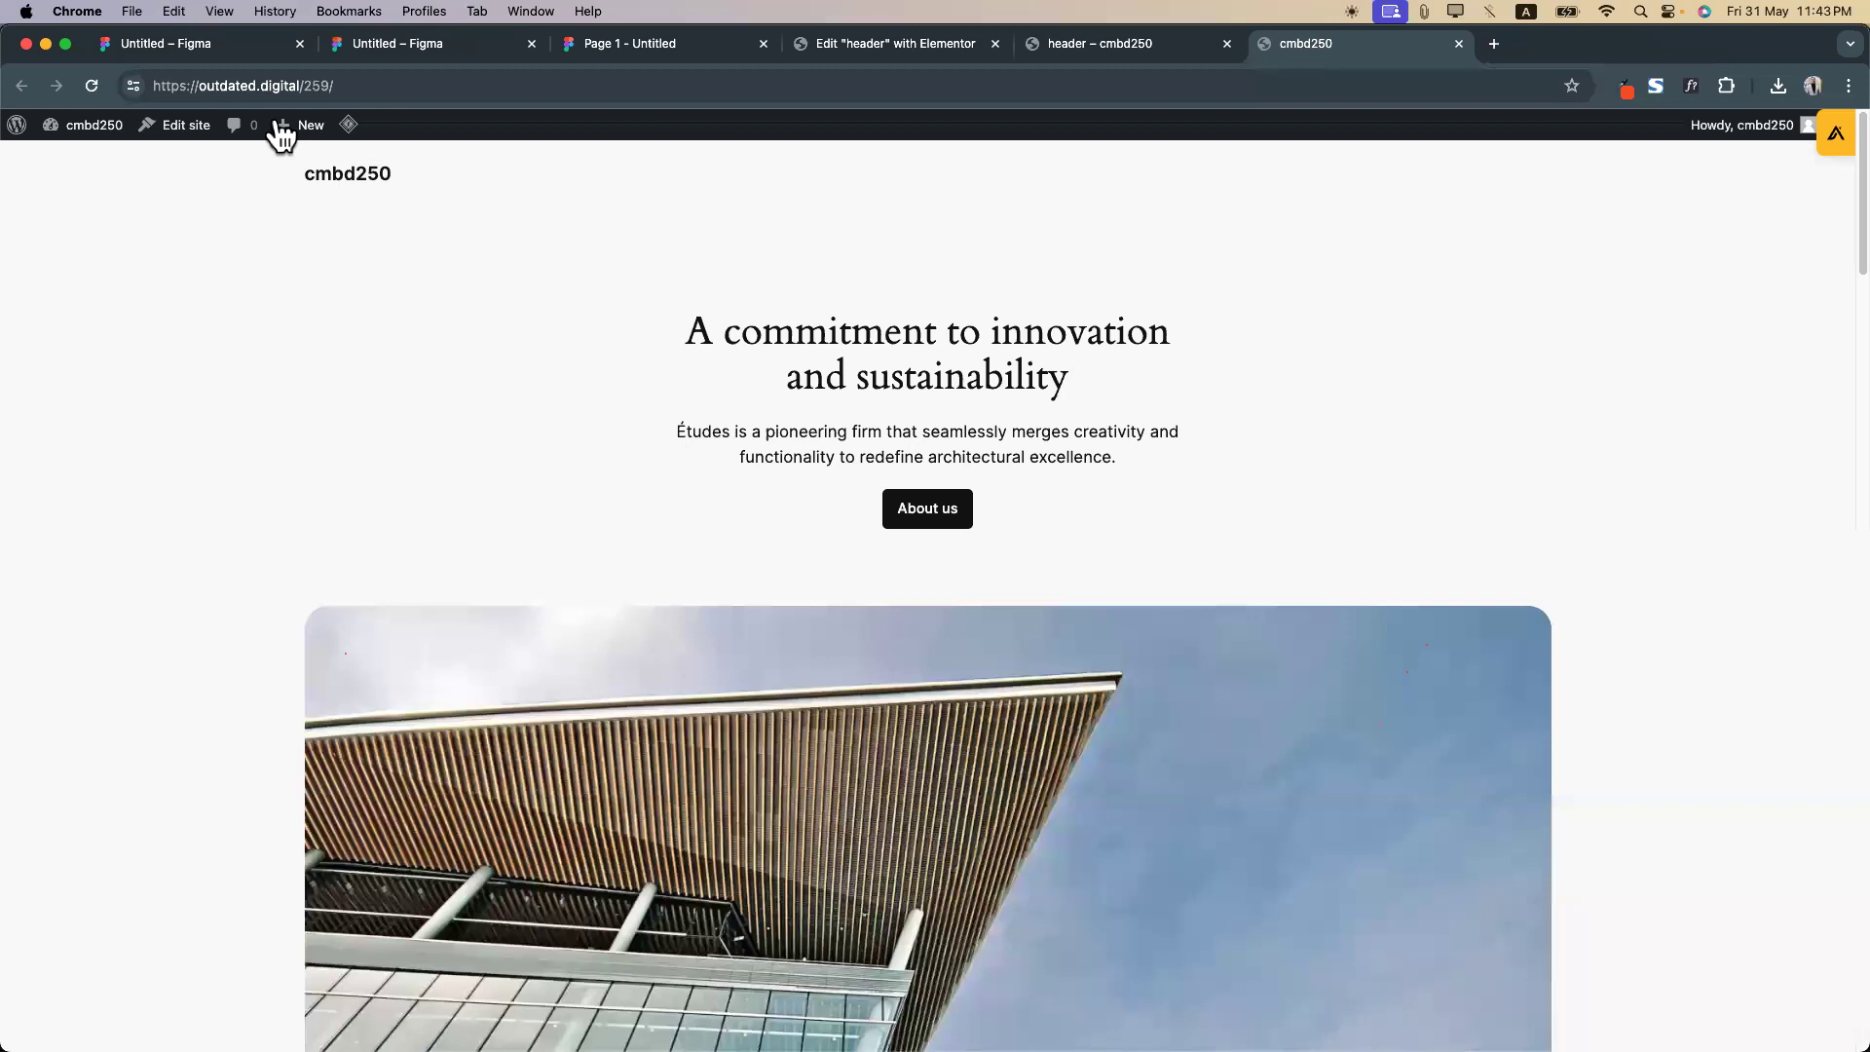
pyautogui.click(78, 160)
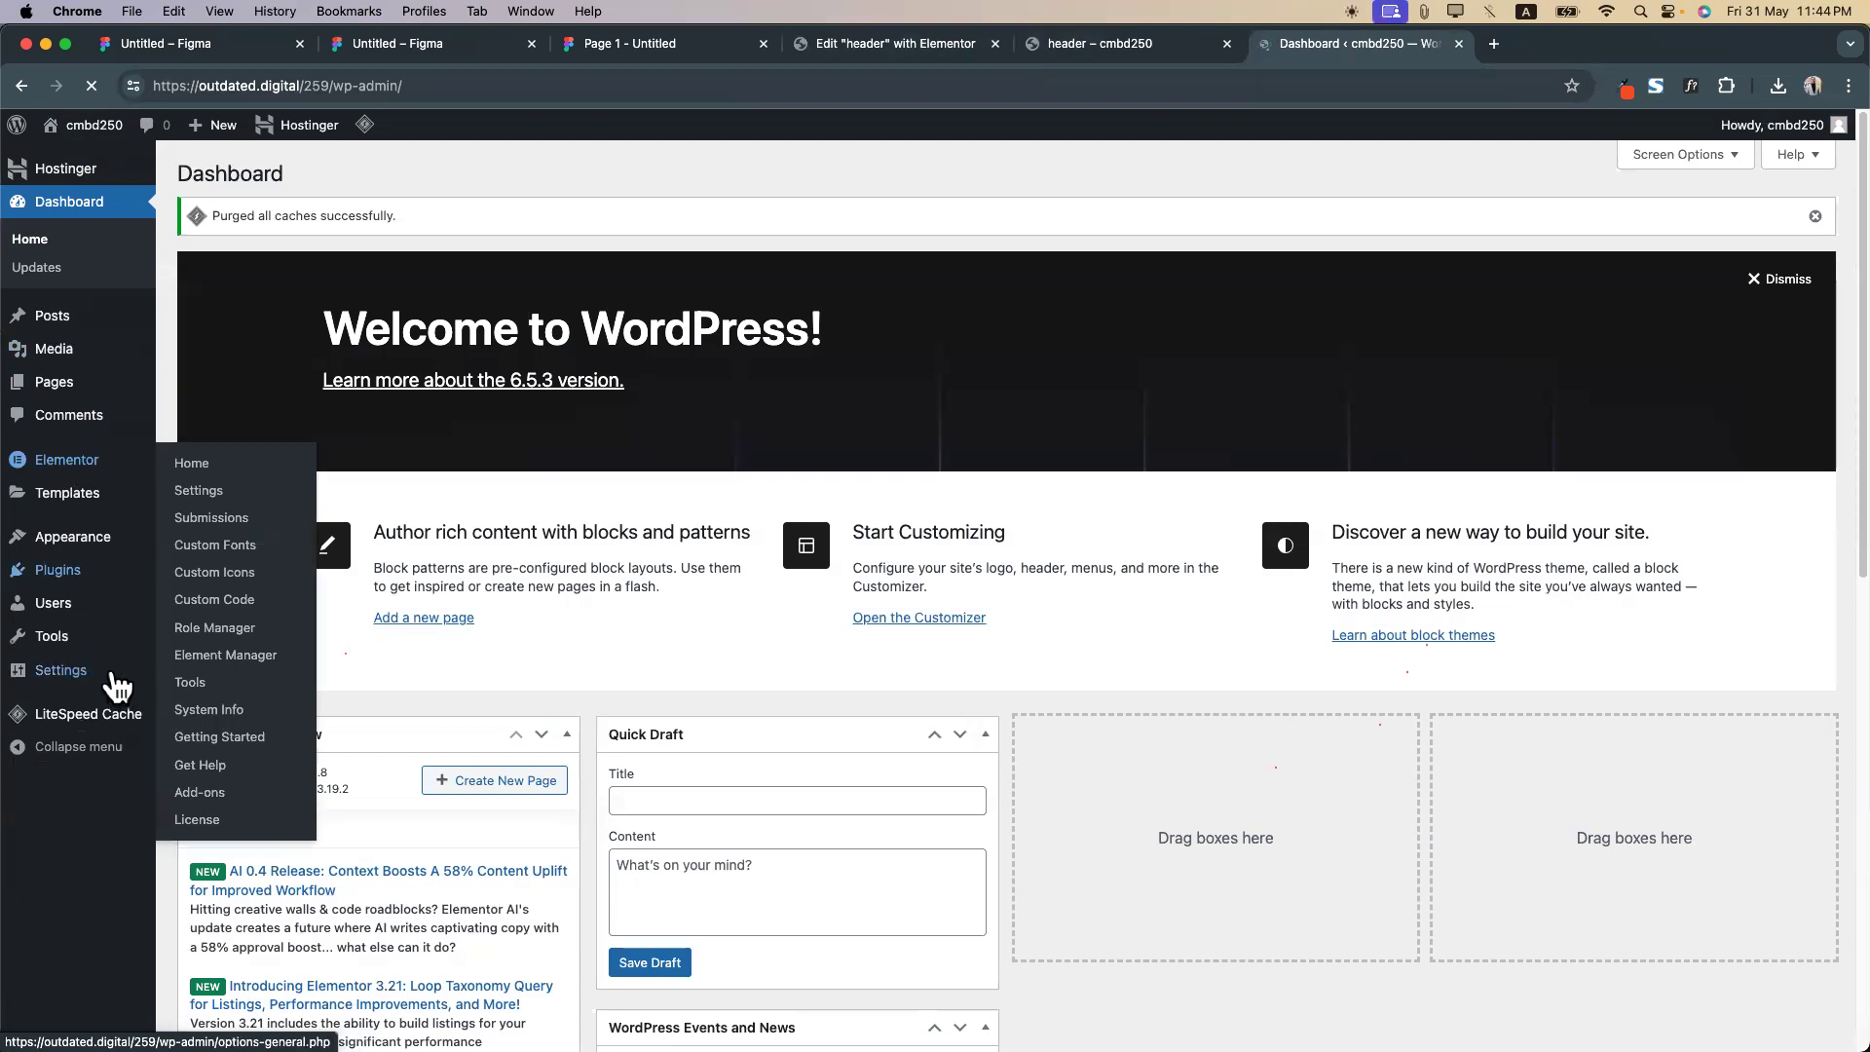
pyautogui.moveTo(59, 669)
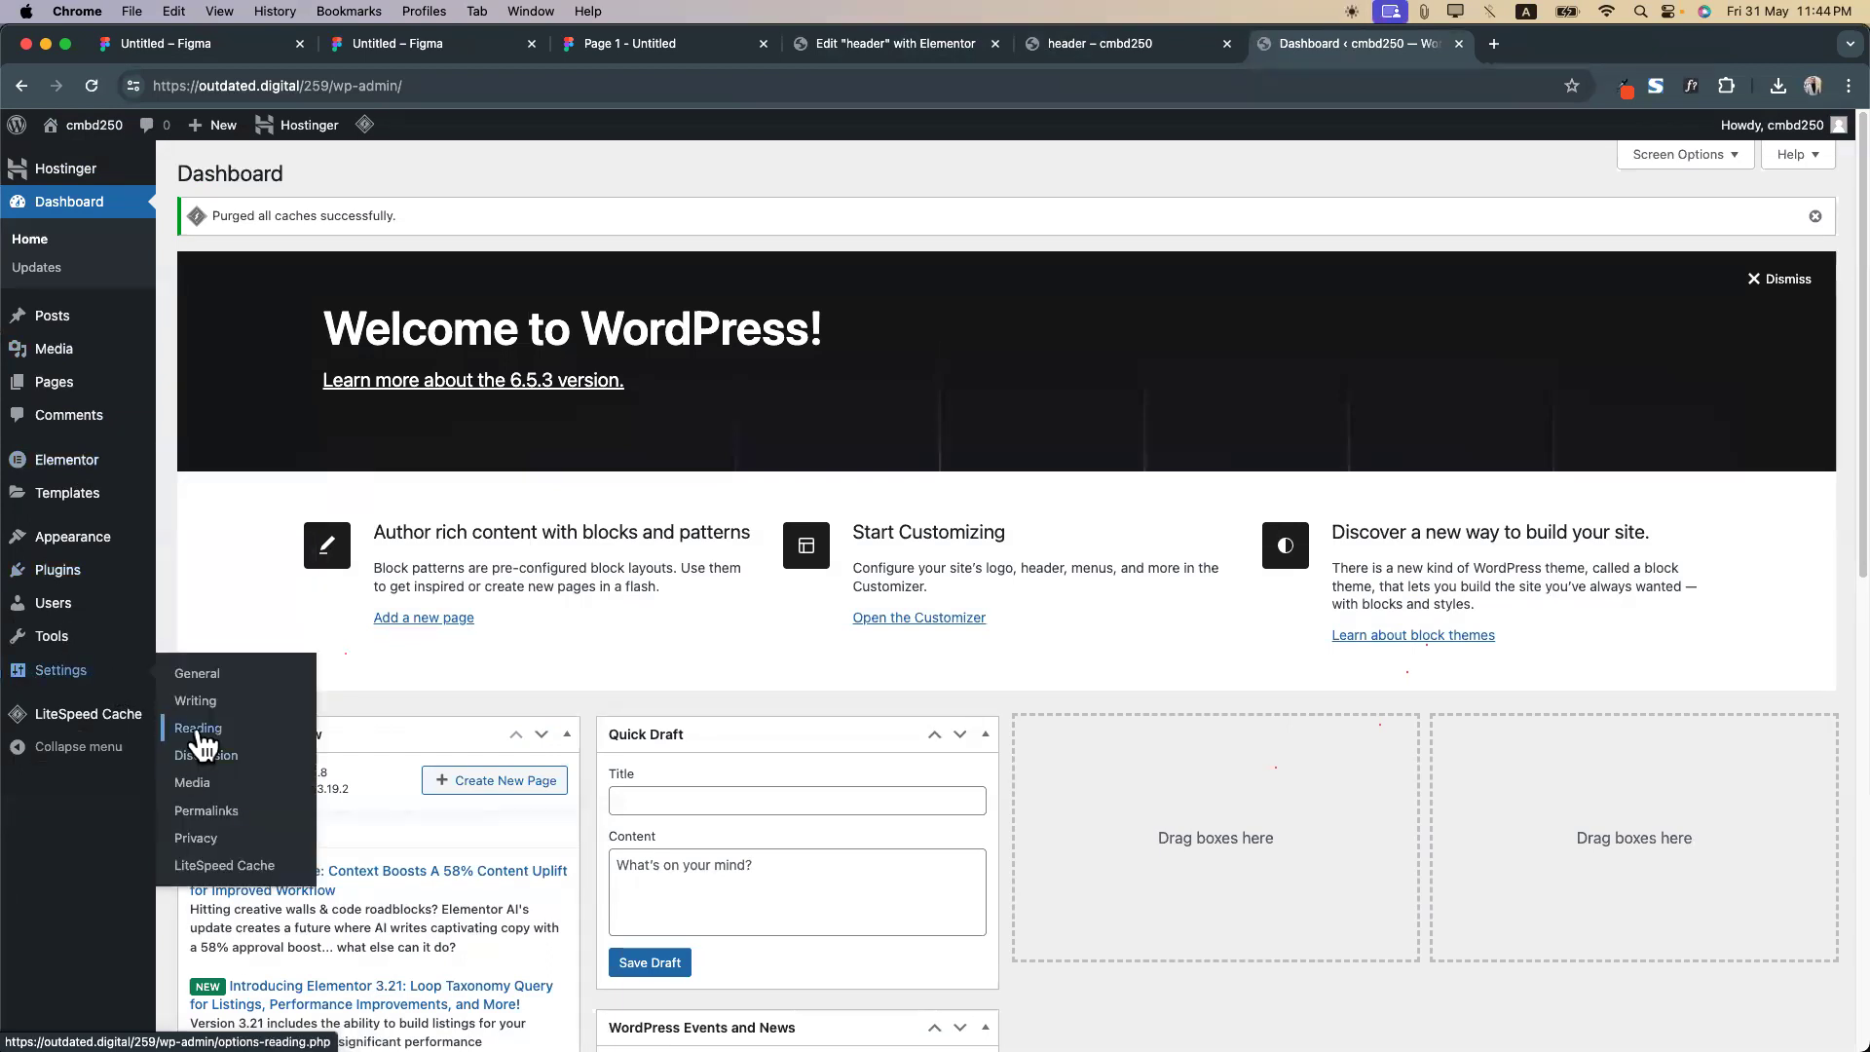
pyautogui.click(199, 730)
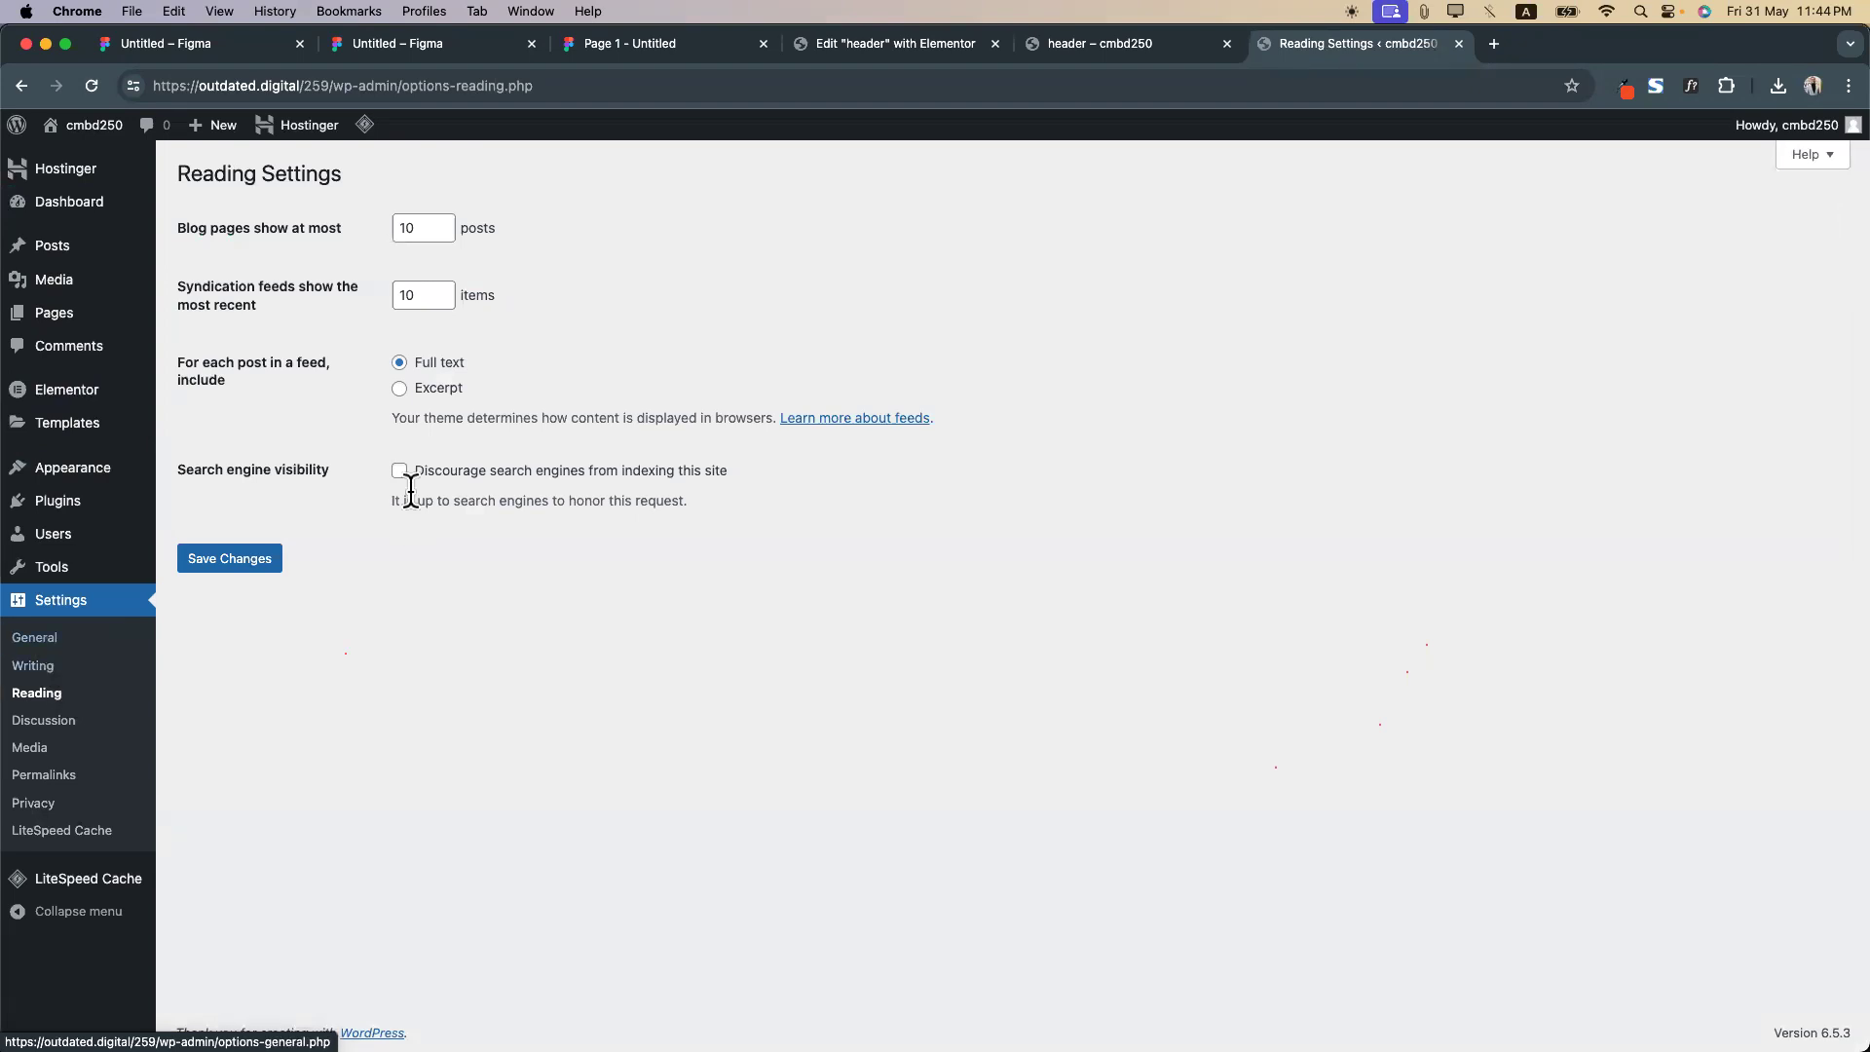
pyautogui.moveTo(72, 467)
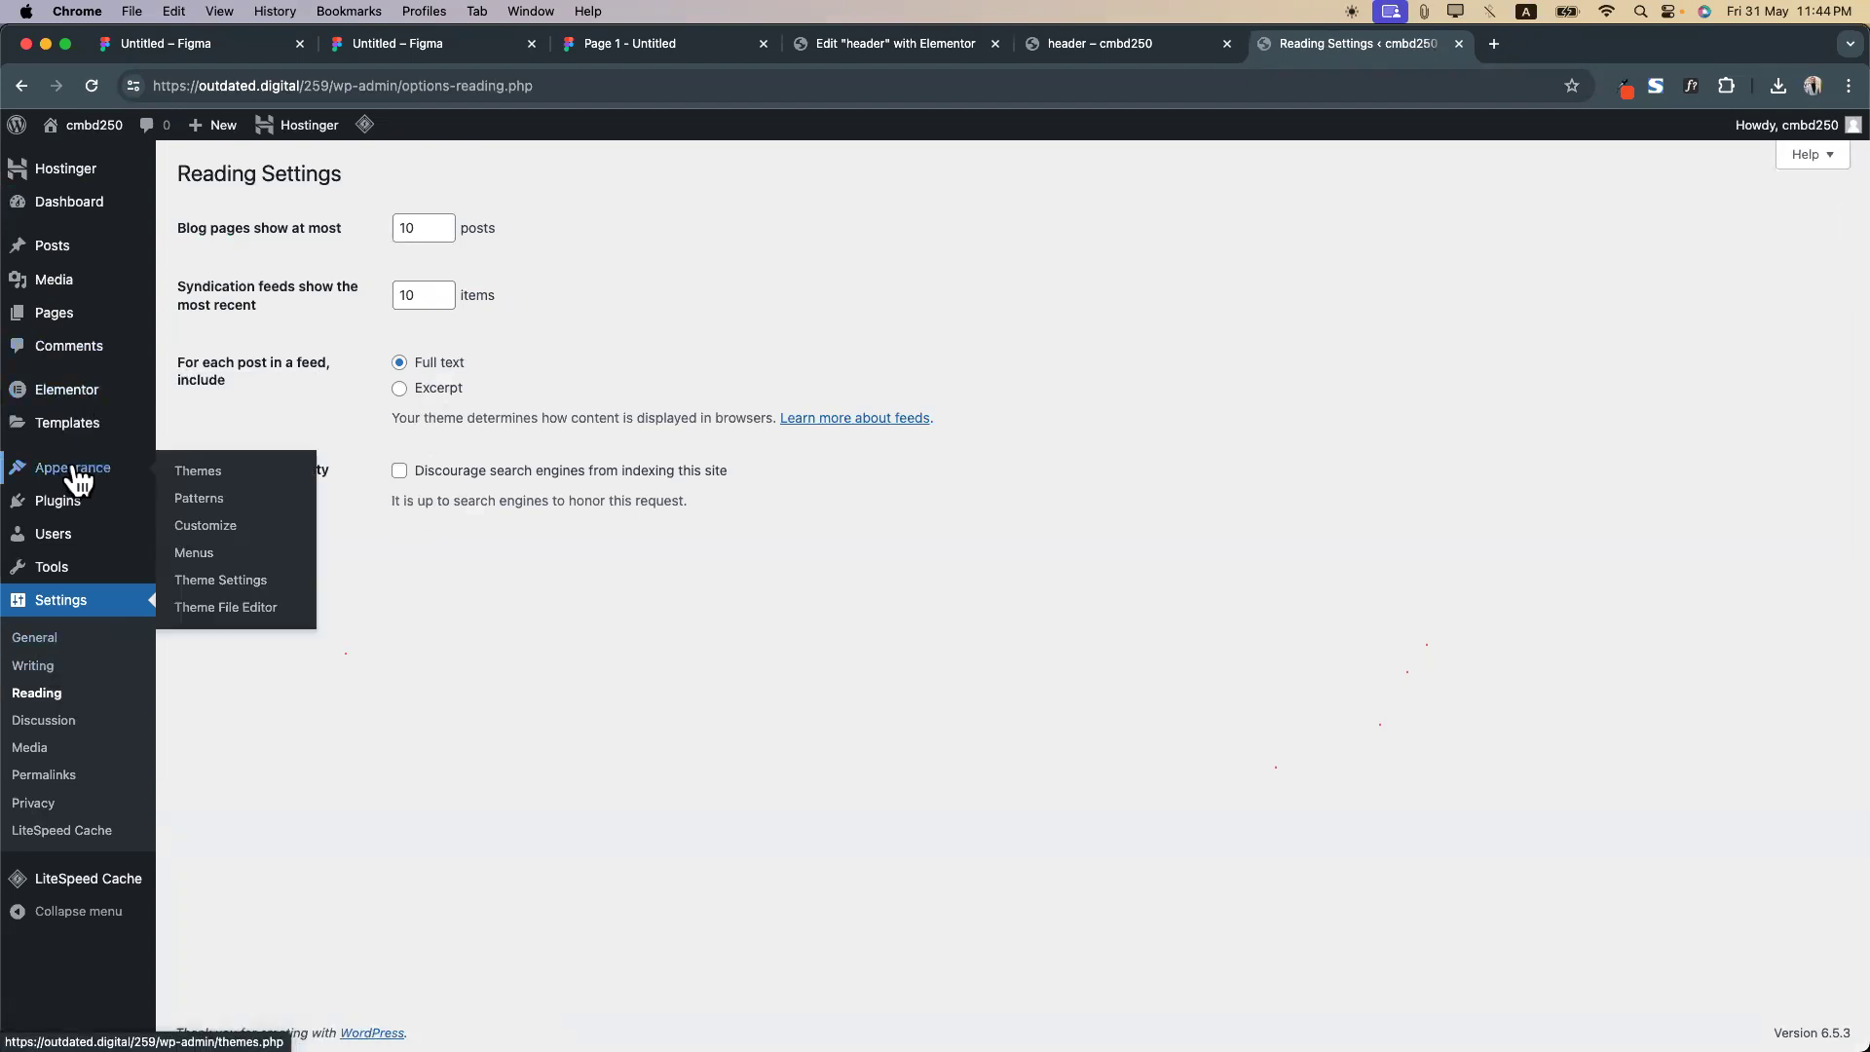
pyautogui.click(189, 475)
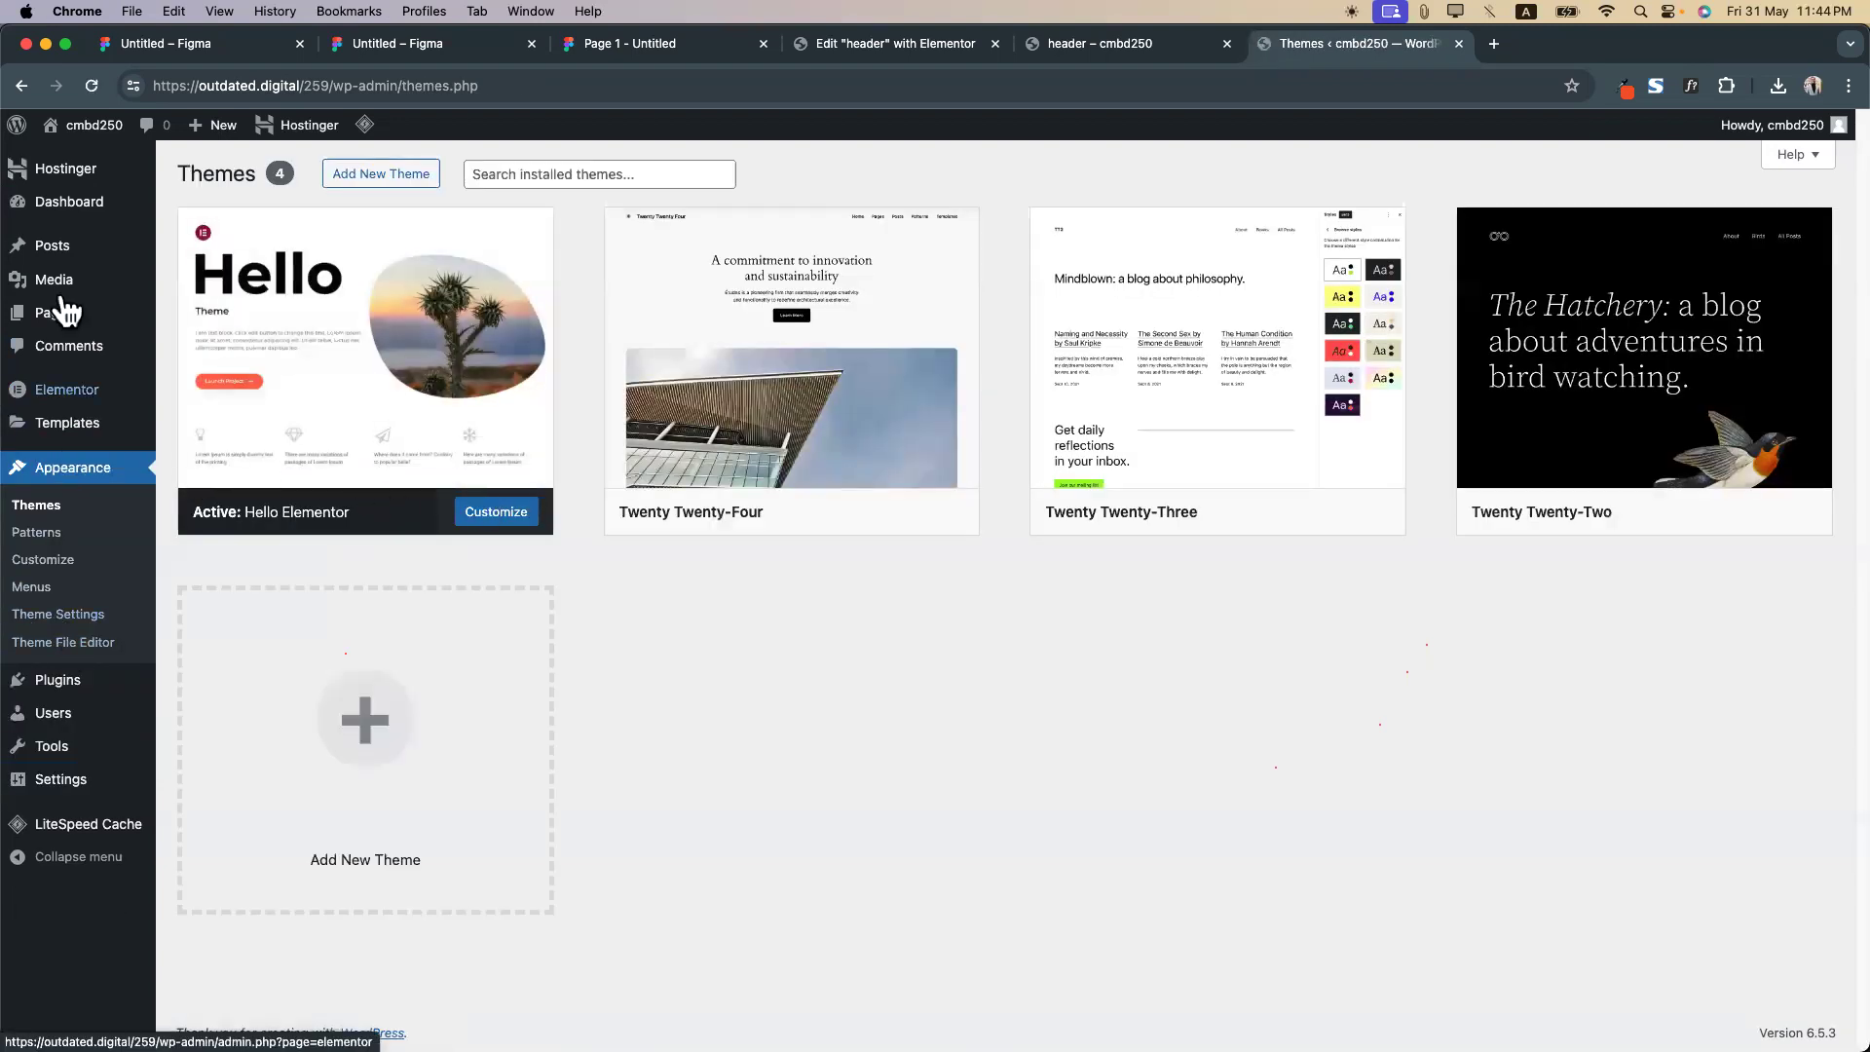
pyautogui.moveTo(54, 311)
pyautogui.click(237, 358)
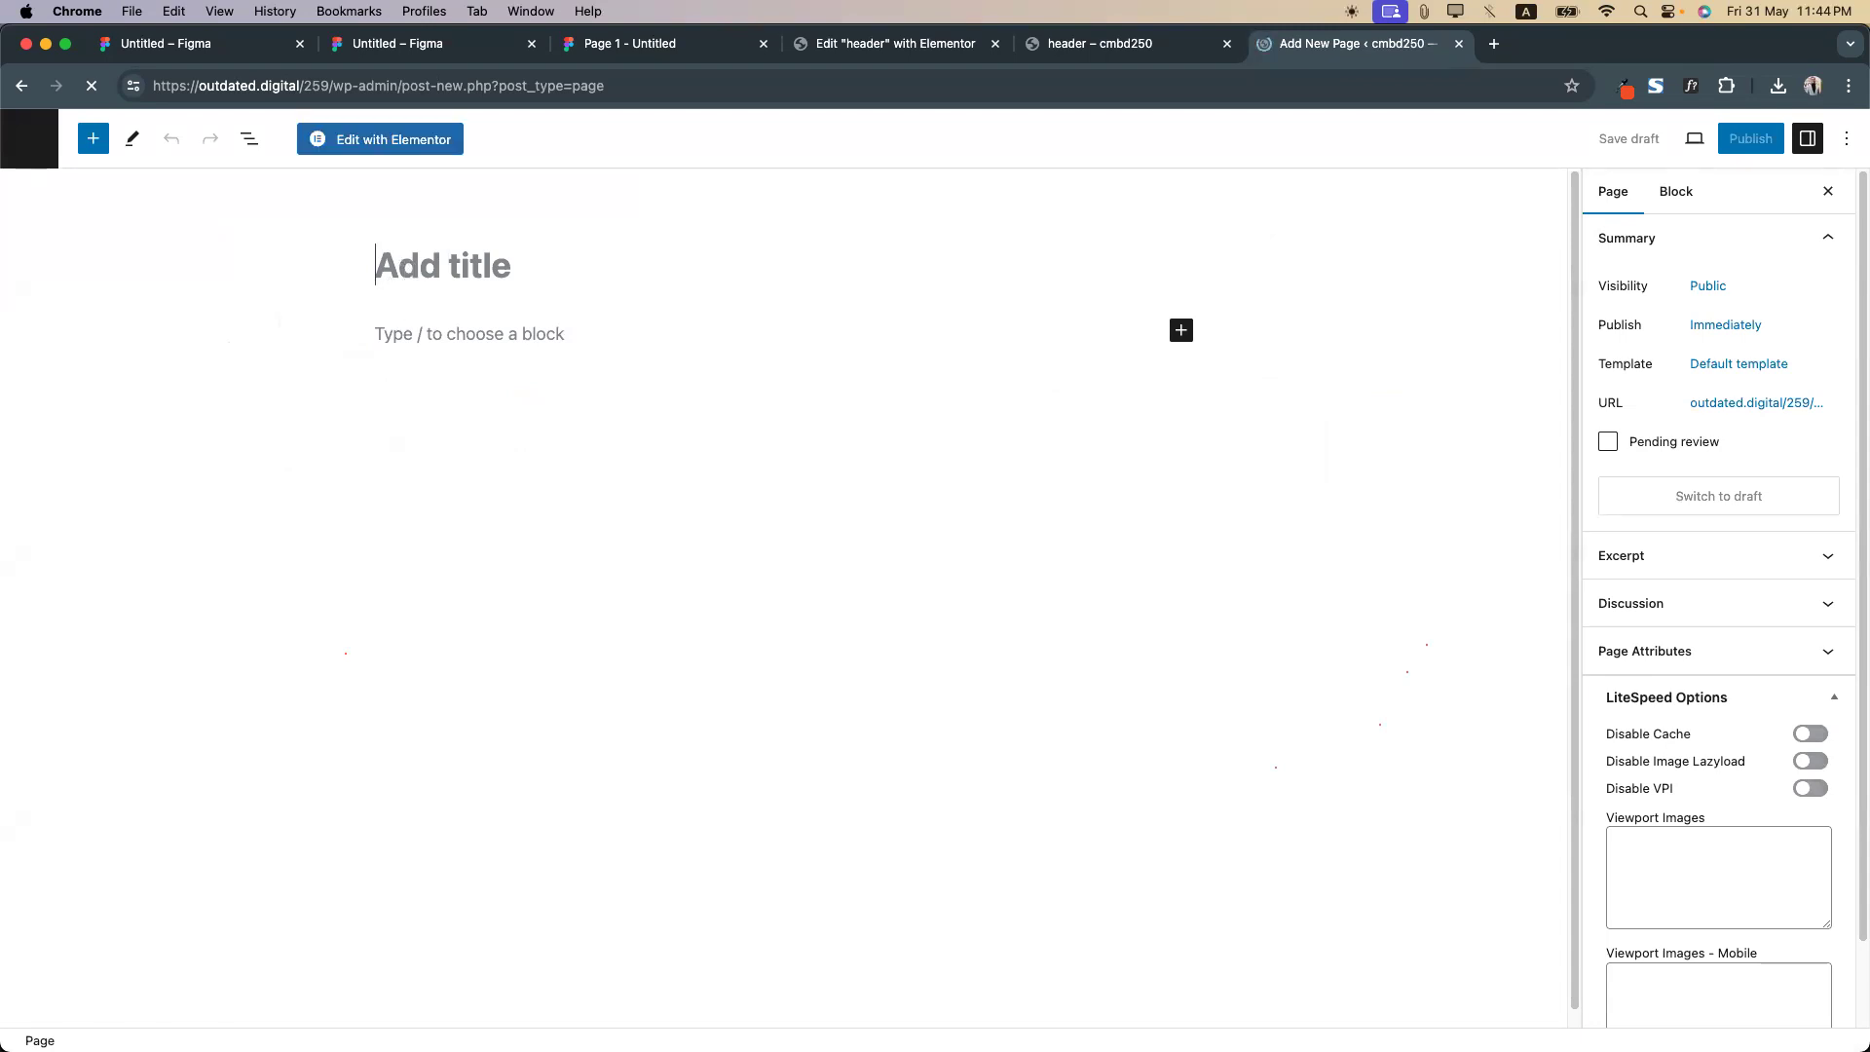
# Title the new page 'Home' and publish it.
pyautogui.write('Home')
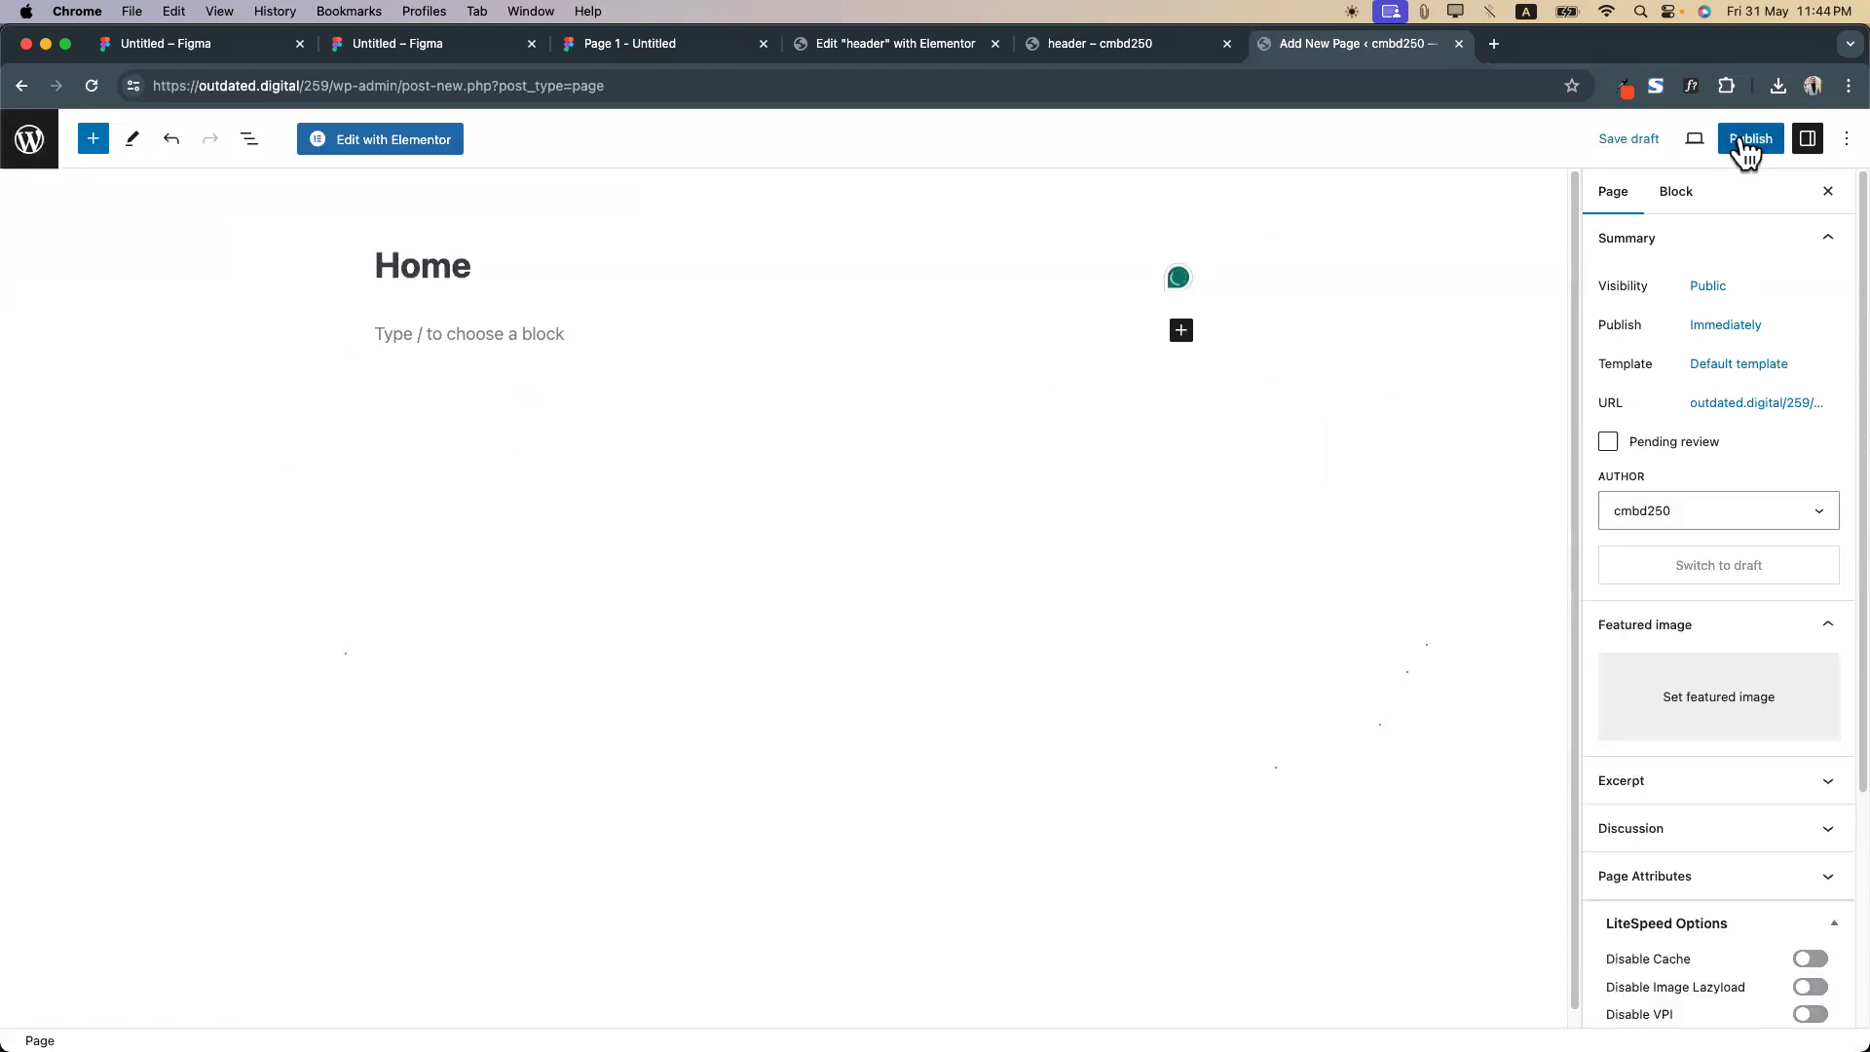
pyautogui.click(1744, 139)
pyautogui.click(1693, 144)
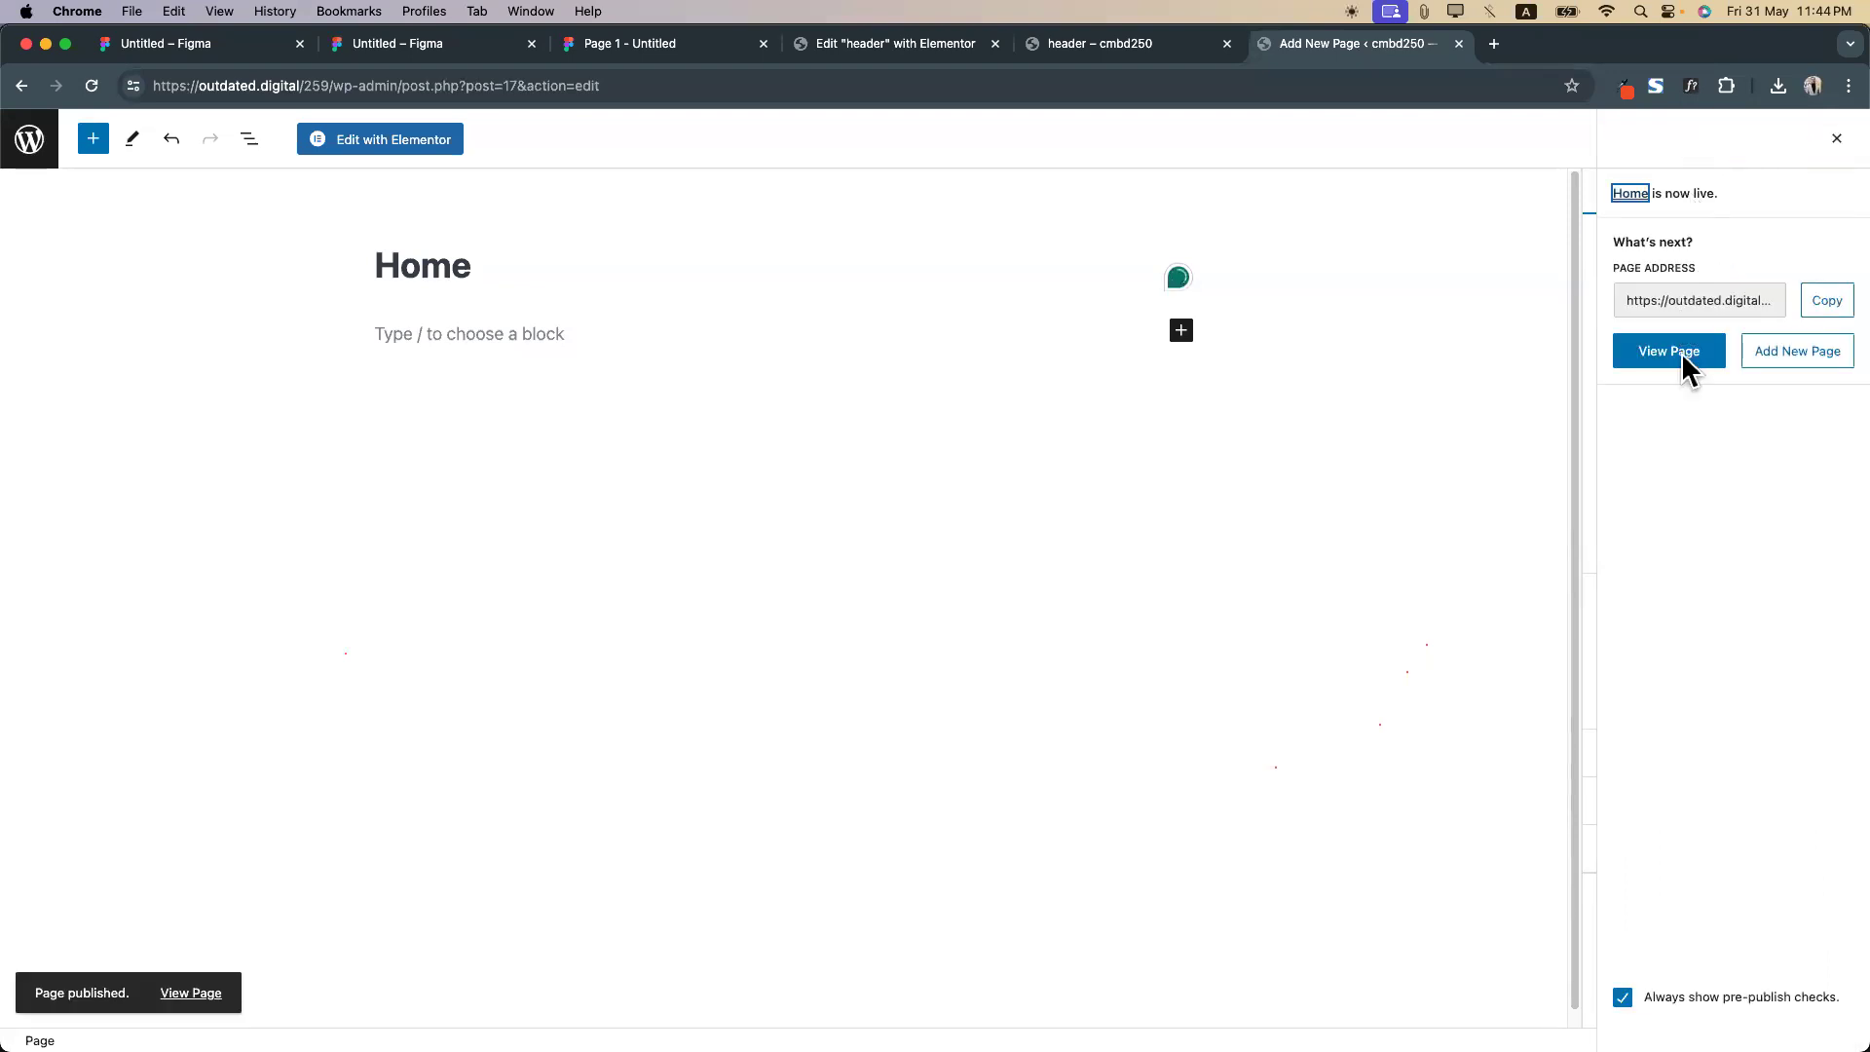
pyautogui.click(29, 151)
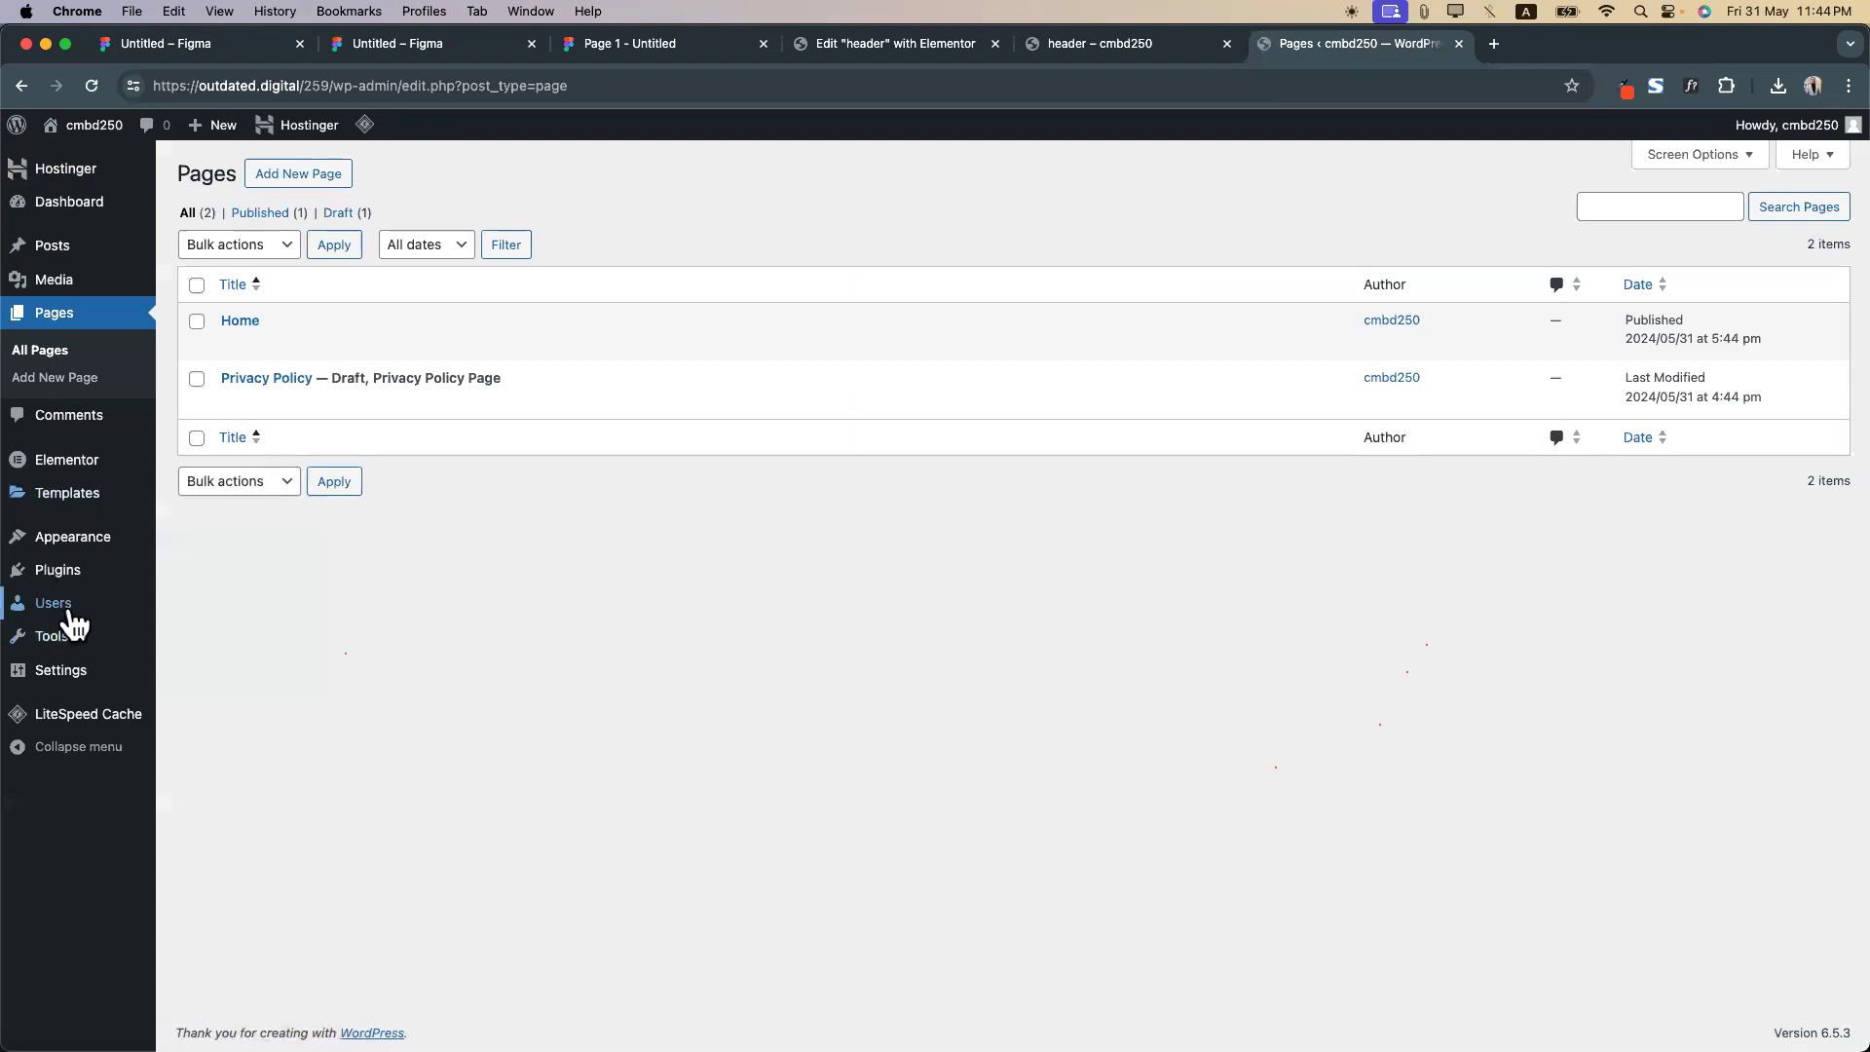
# Resave the permalink settings with the Post name structure.
pyautogui.moveTo(59, 669)
pyautogui.click(211, 814)
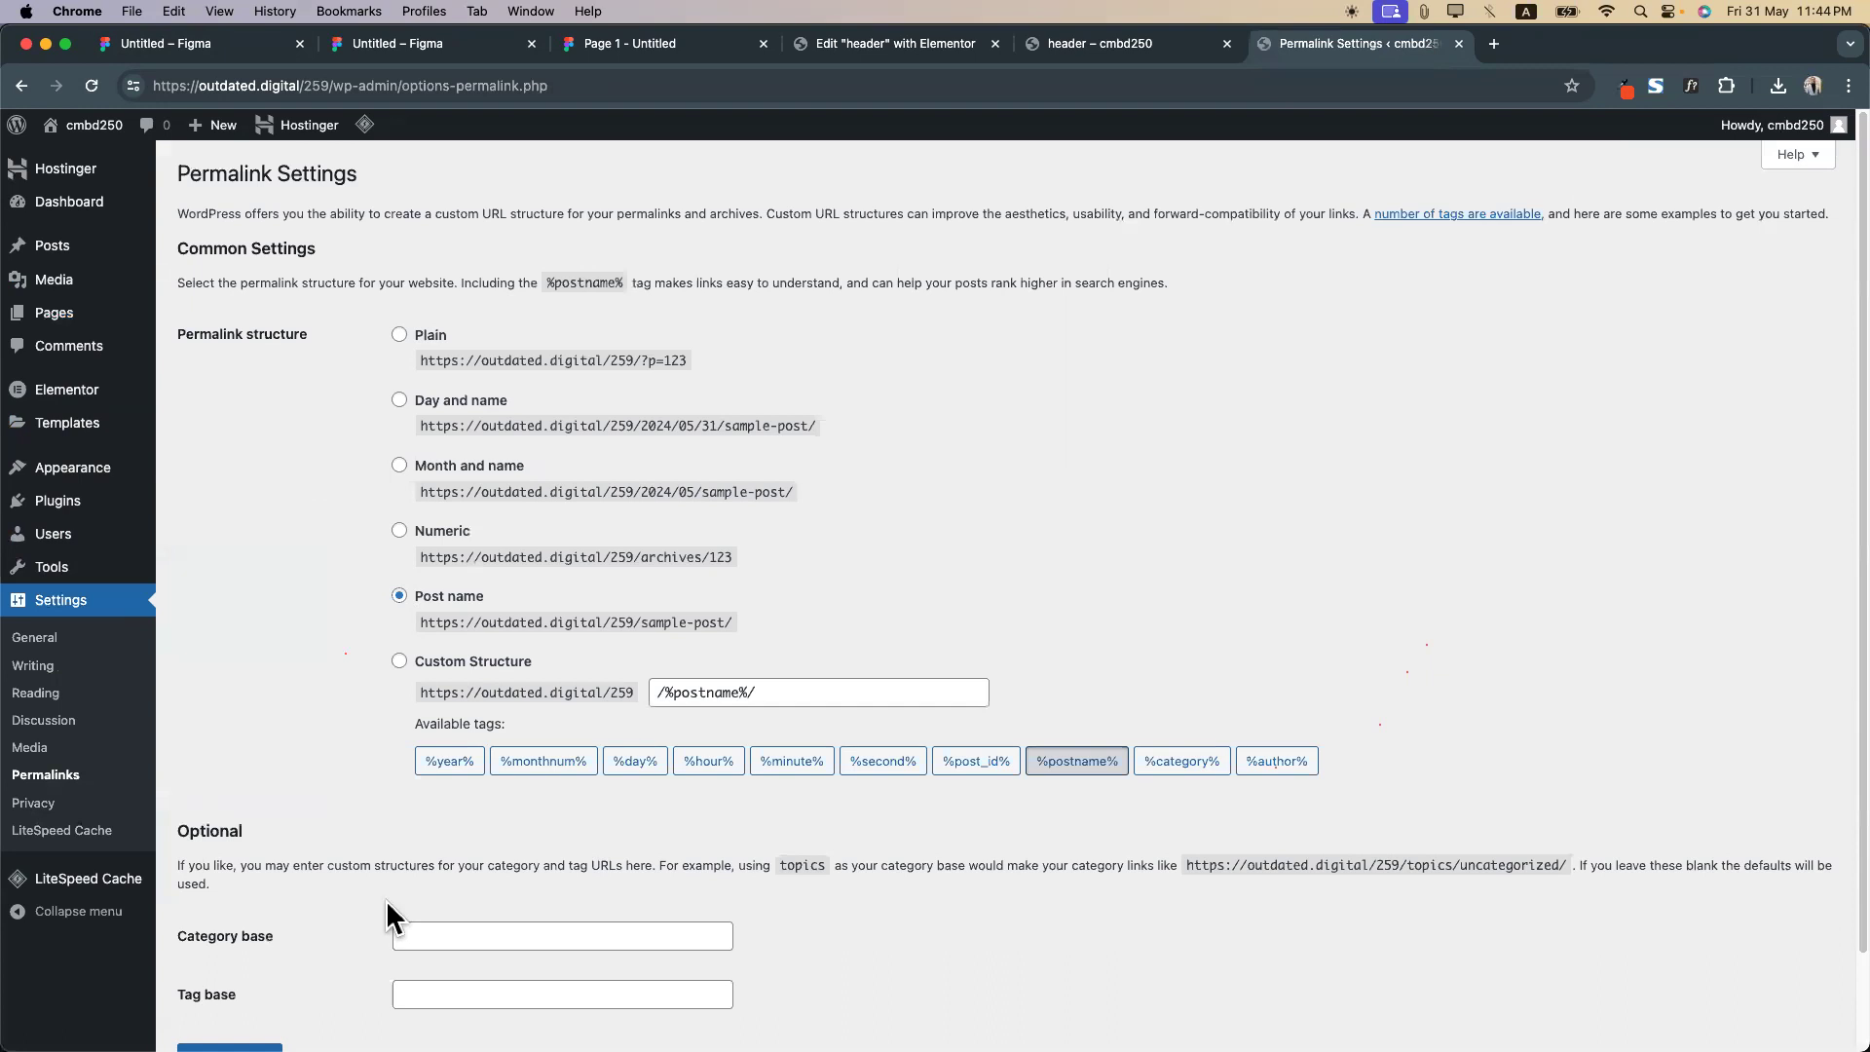
pyautogui.scroll(-2, 388, 916)
pyautogui.click(250, 952)
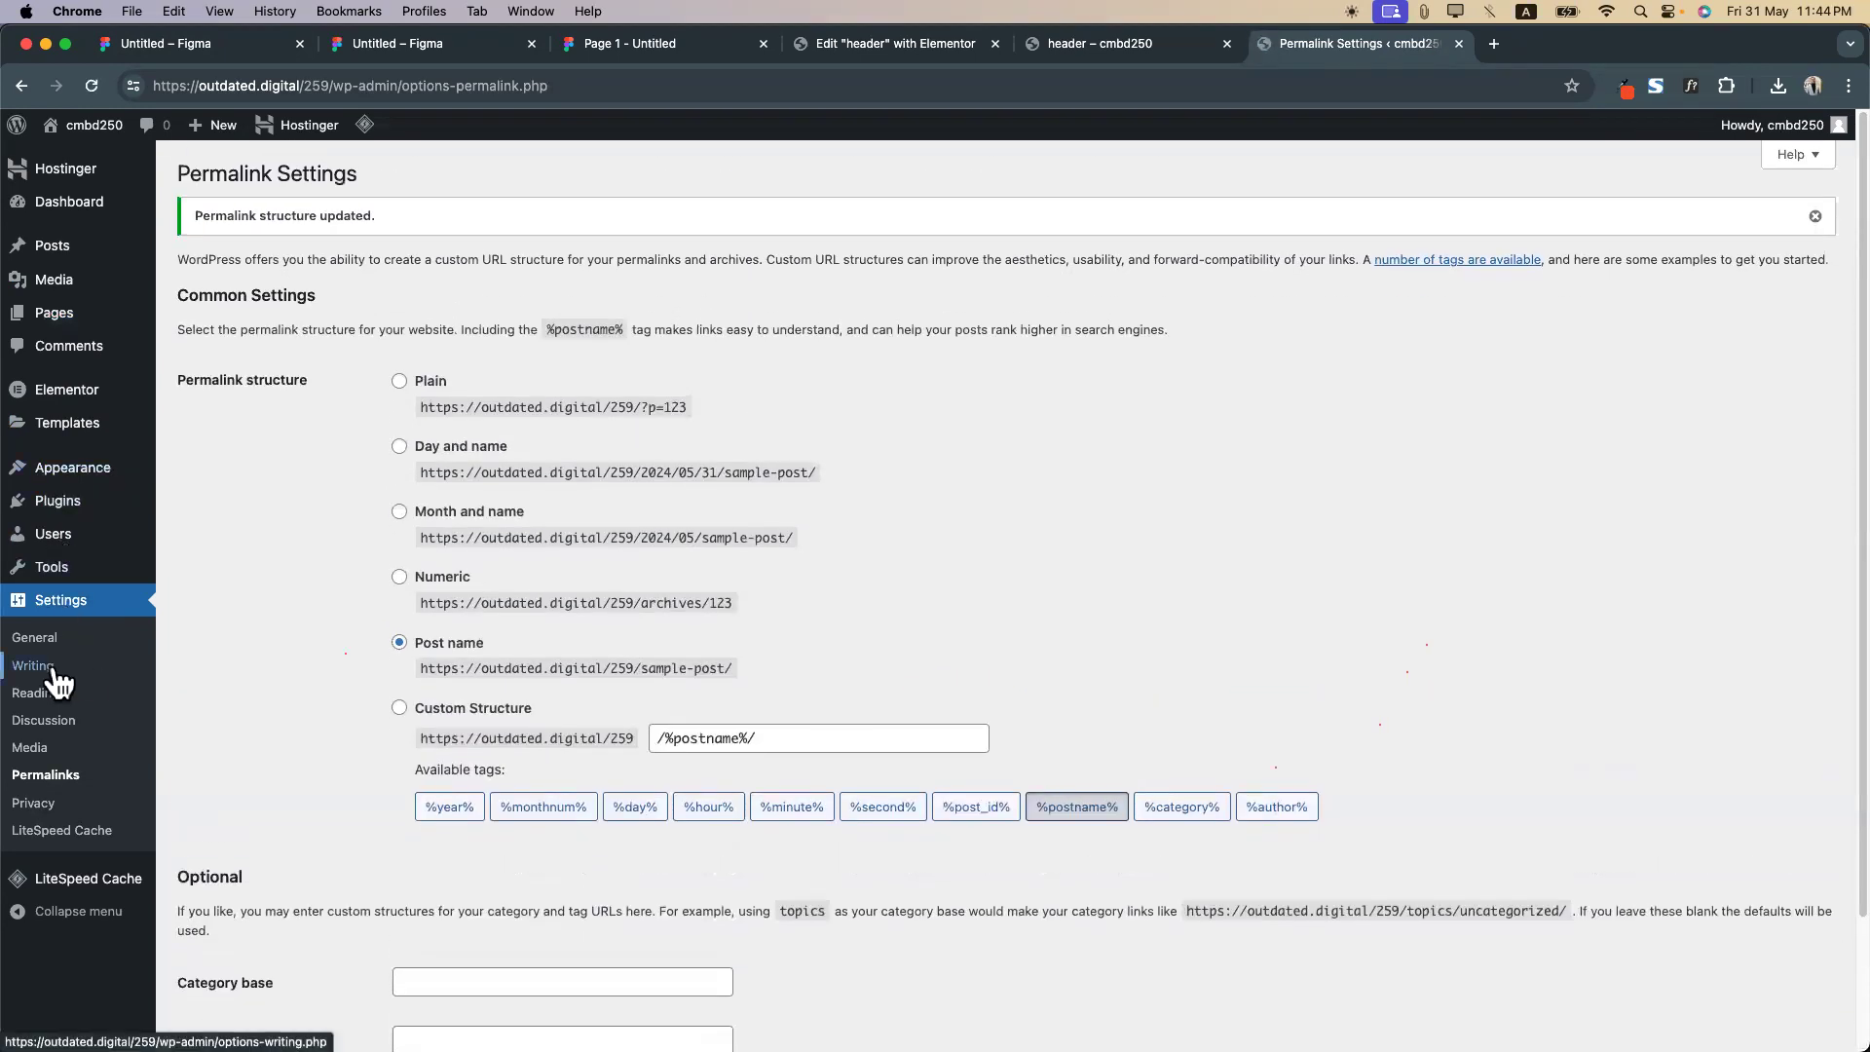
# In Reading Settings, set the homepage to the static page Home and save.
pyautogui.click(55, 705)
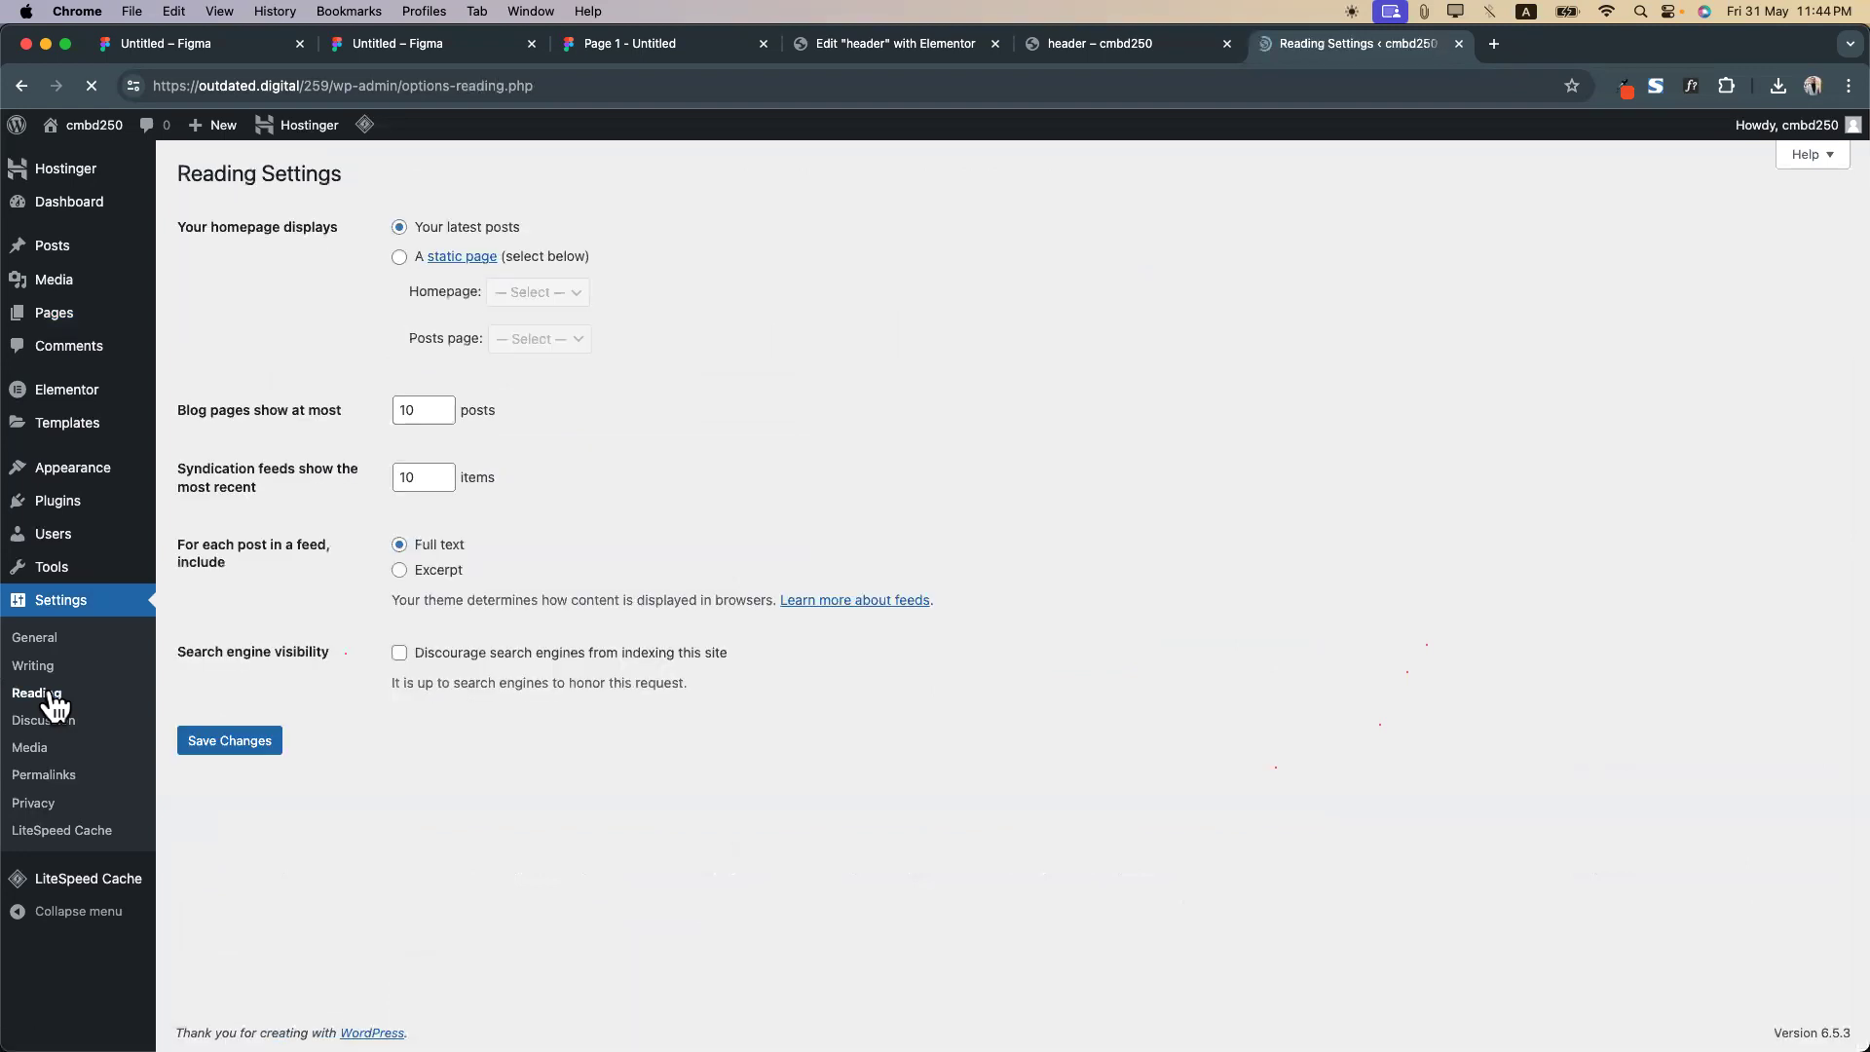
pyautogui.click(398, 257)
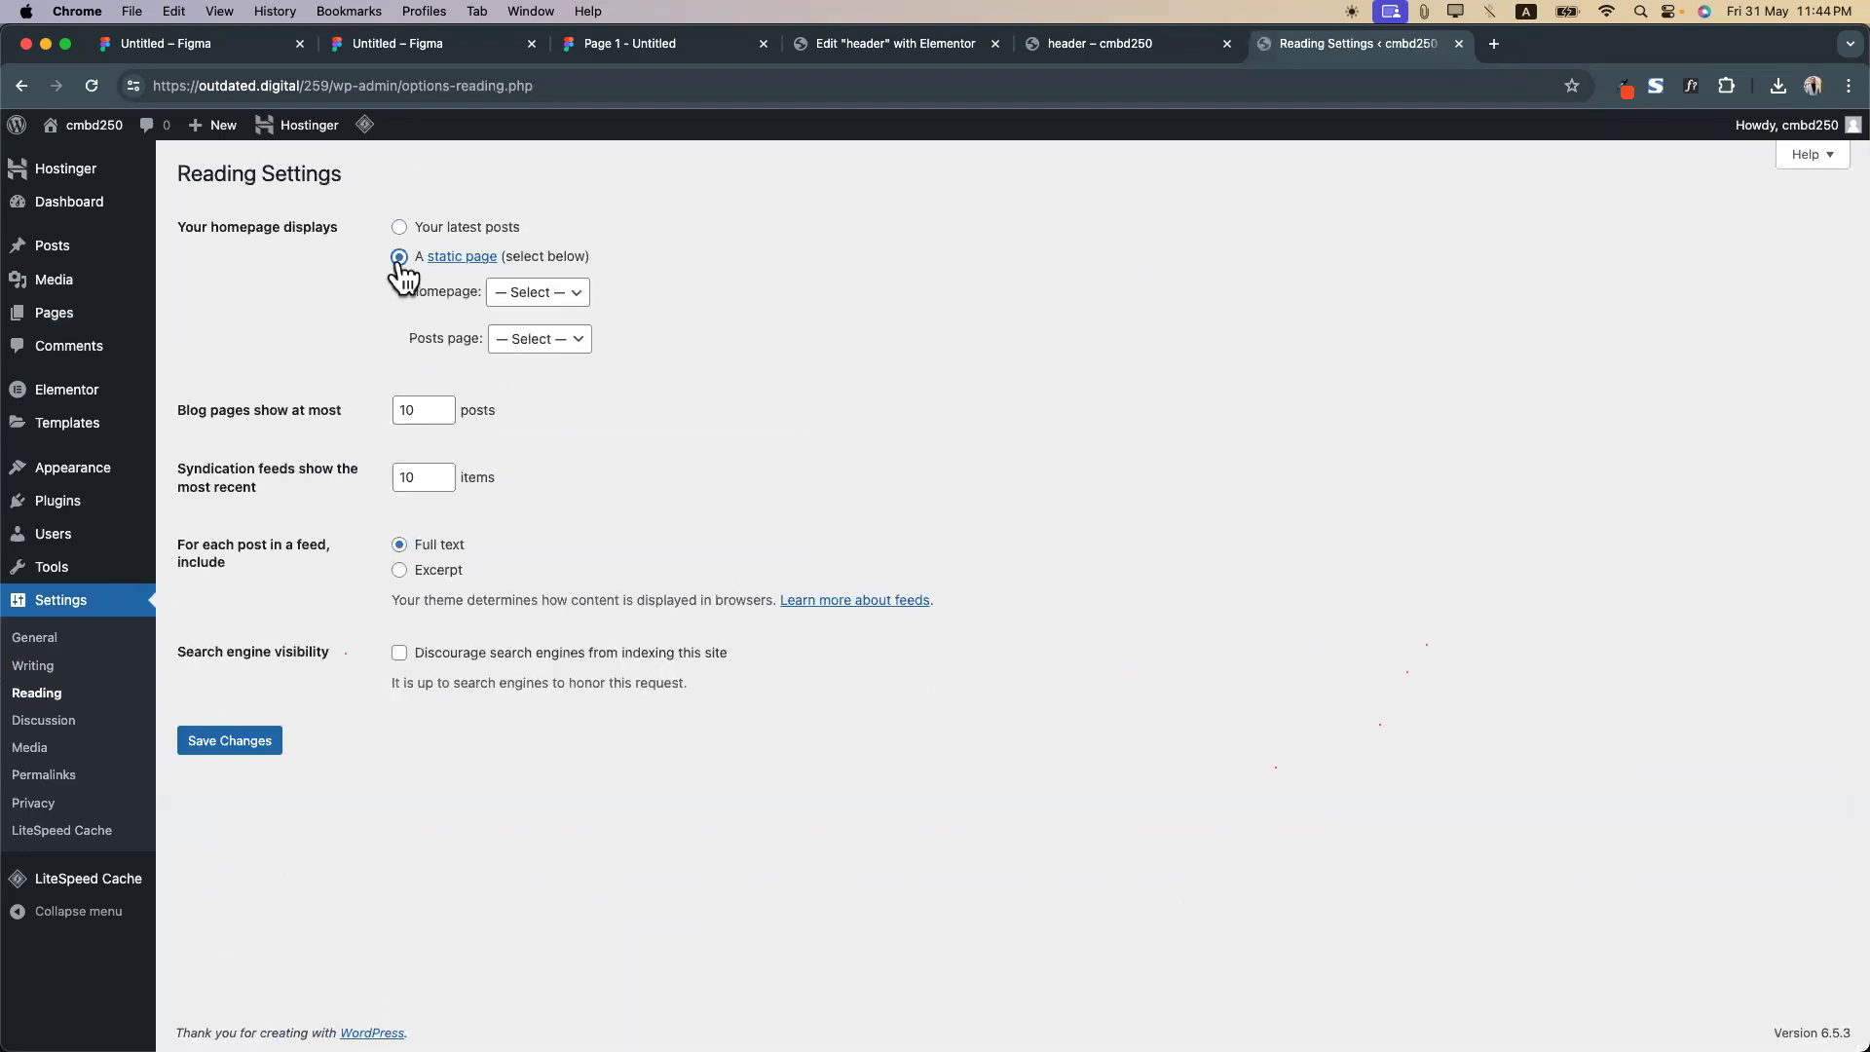
pyautogui.click(565, 297)
pyautogui.click(553, 316)
pyautogui.click(259, 768)
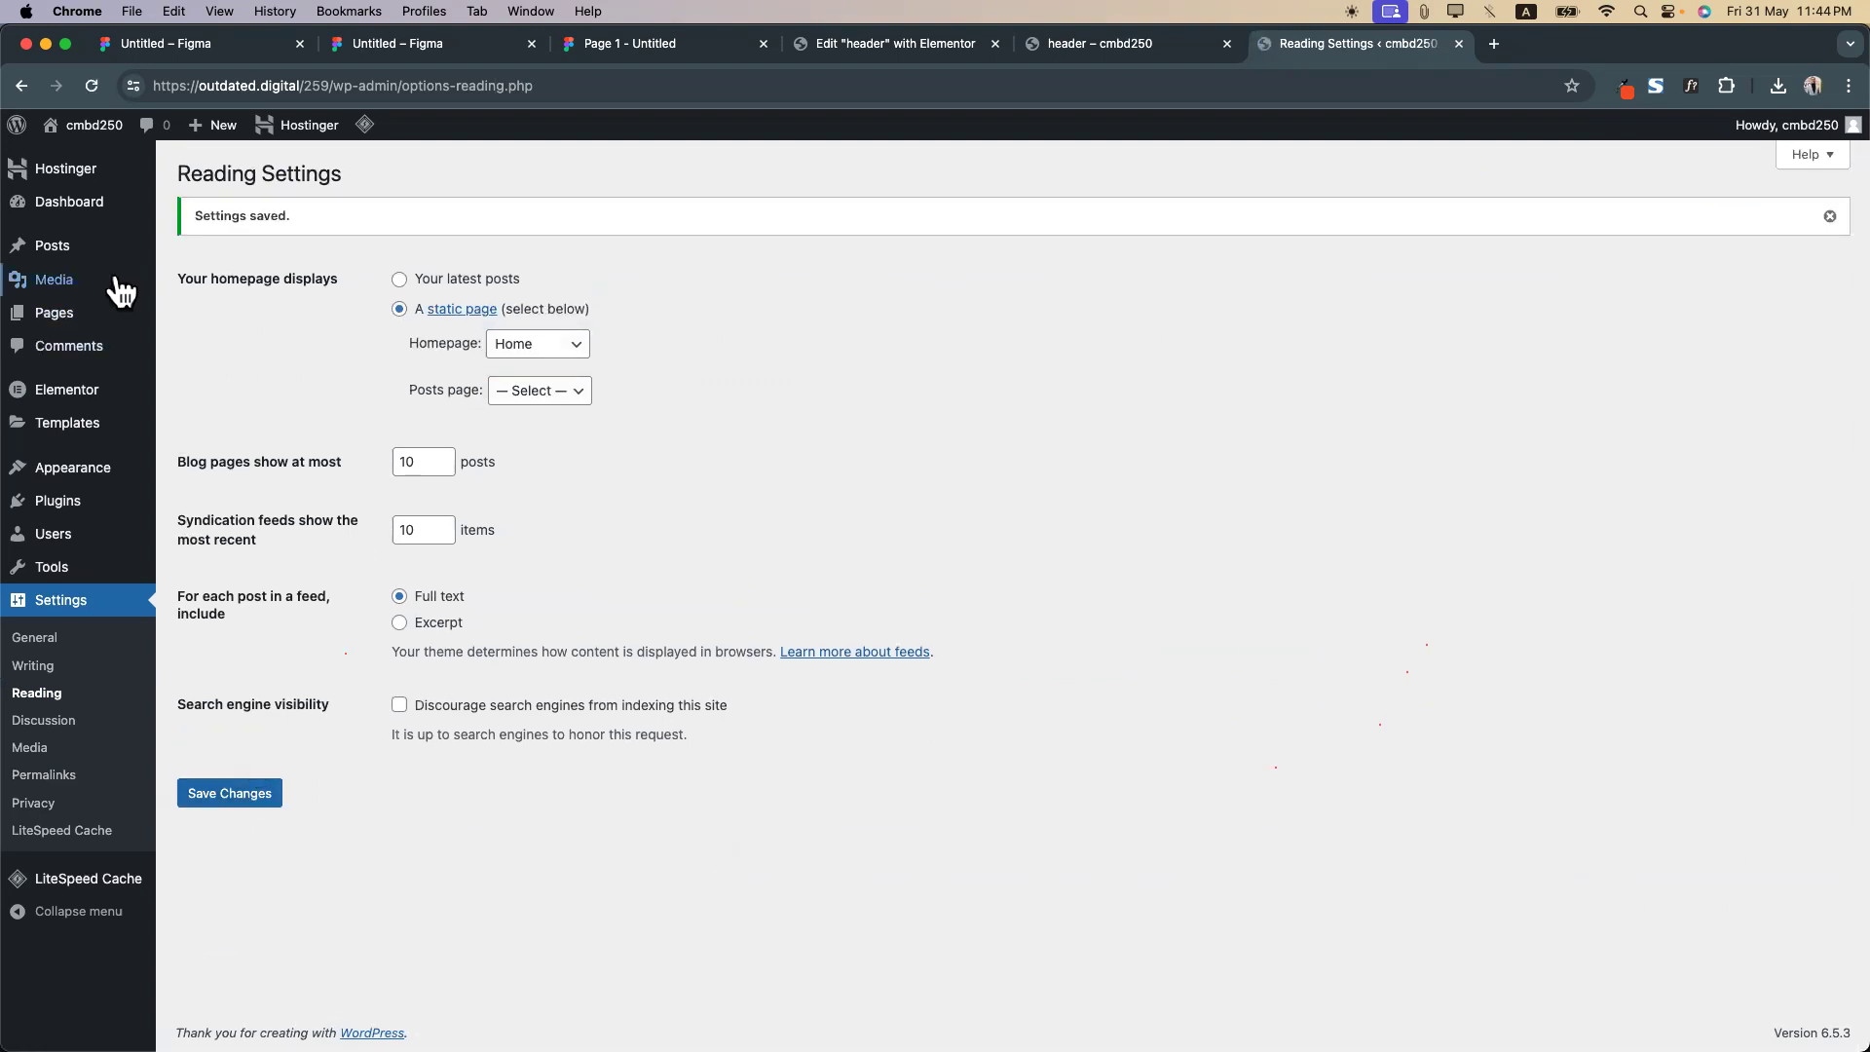
# Return to Elementor, close the site settings panel, and switch to the Figma design.
pyautogui.click(930, 43)
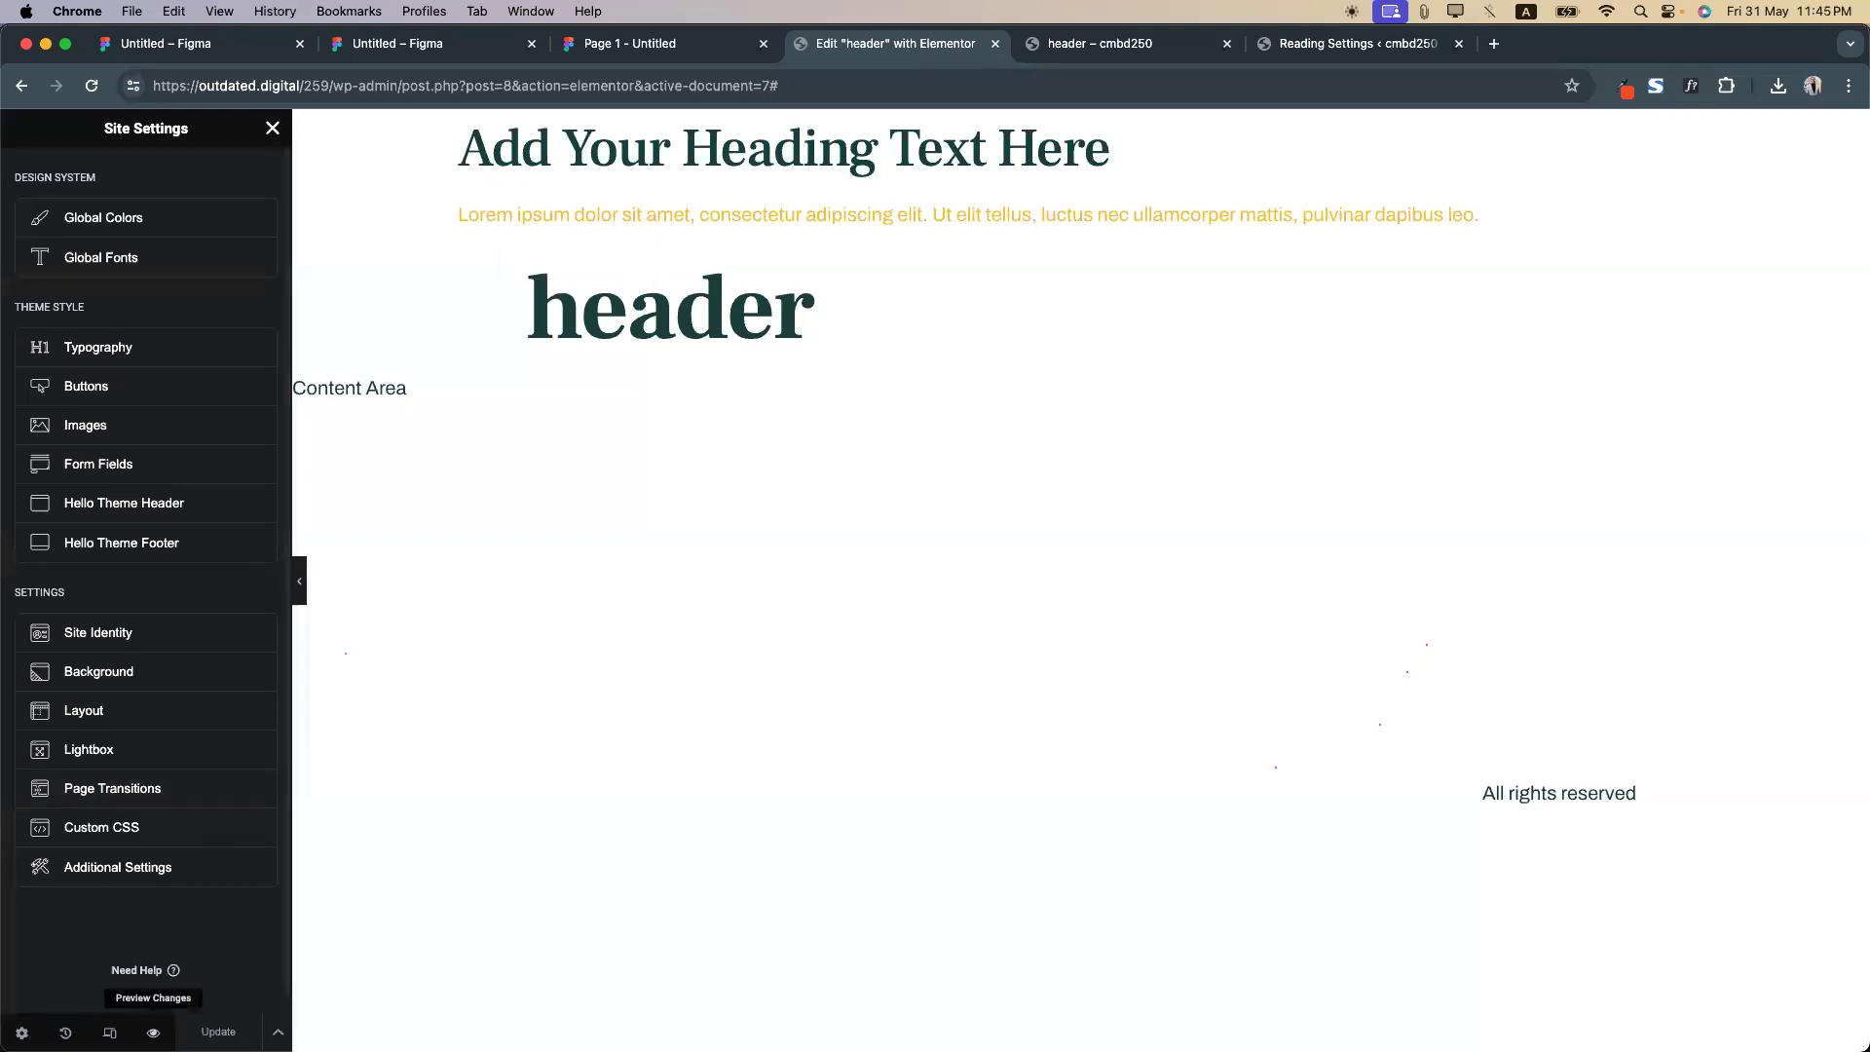
pyautogui.click(272, 128)
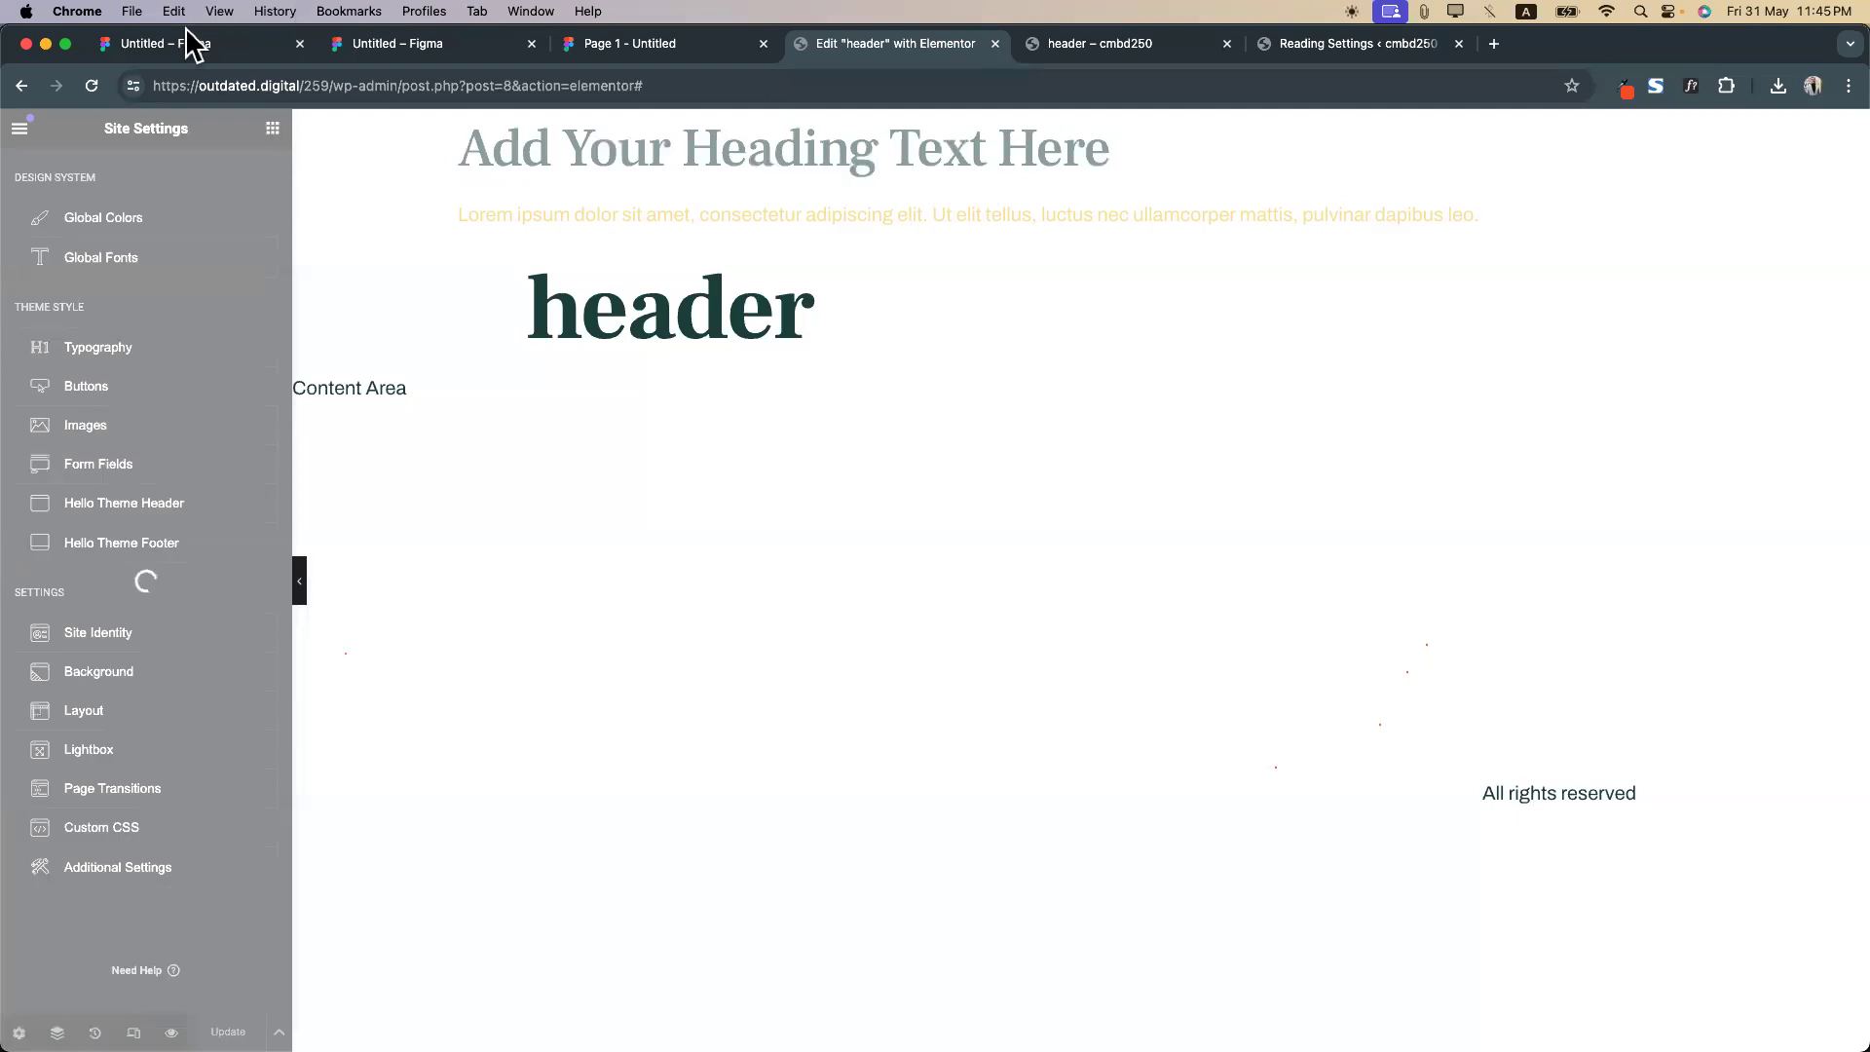
pyautogui.click(190, 43)
# Drill into the Insurance website frame to select the Insurancy logo layer.
pyautogui.click(636, 544)
pyautogui.doubleClick(629, 545)
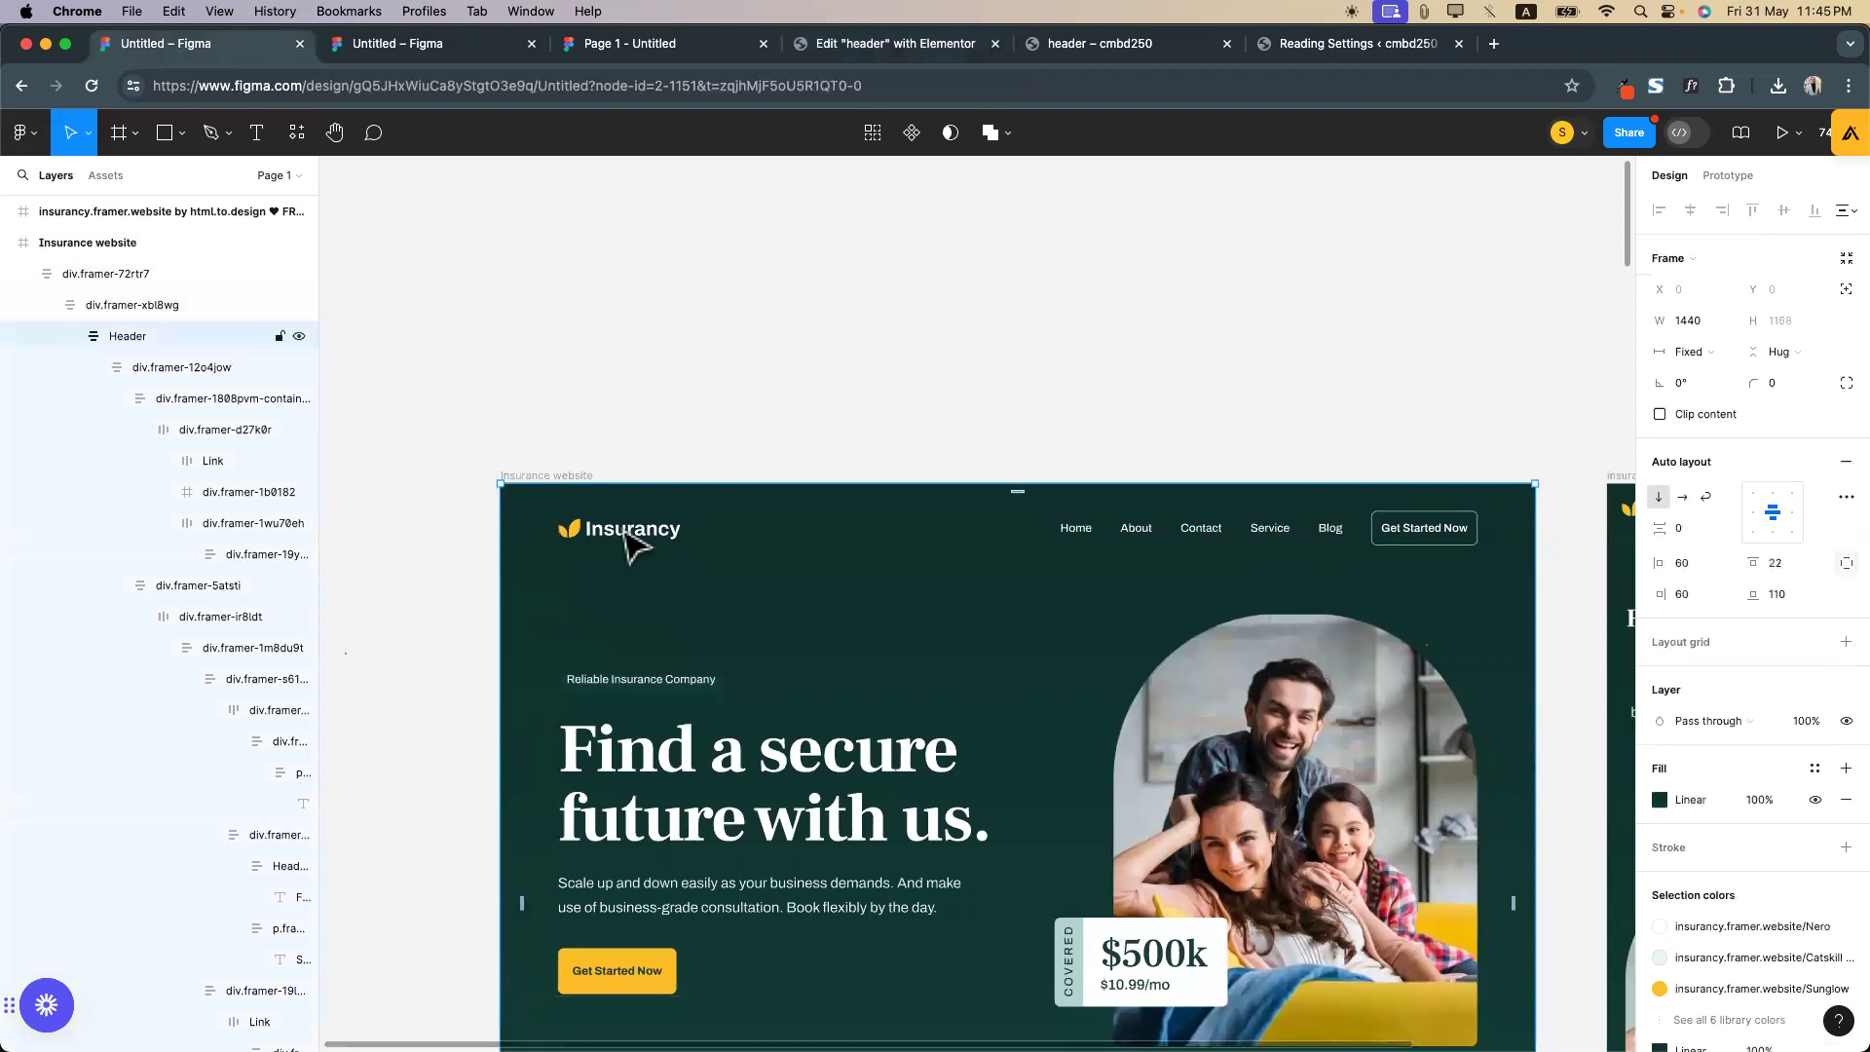
pyautogui.doubleClick(629, 545)
pyautogui.doubleClick(629, 545)
pyautogui.doubleClick(629, 546)
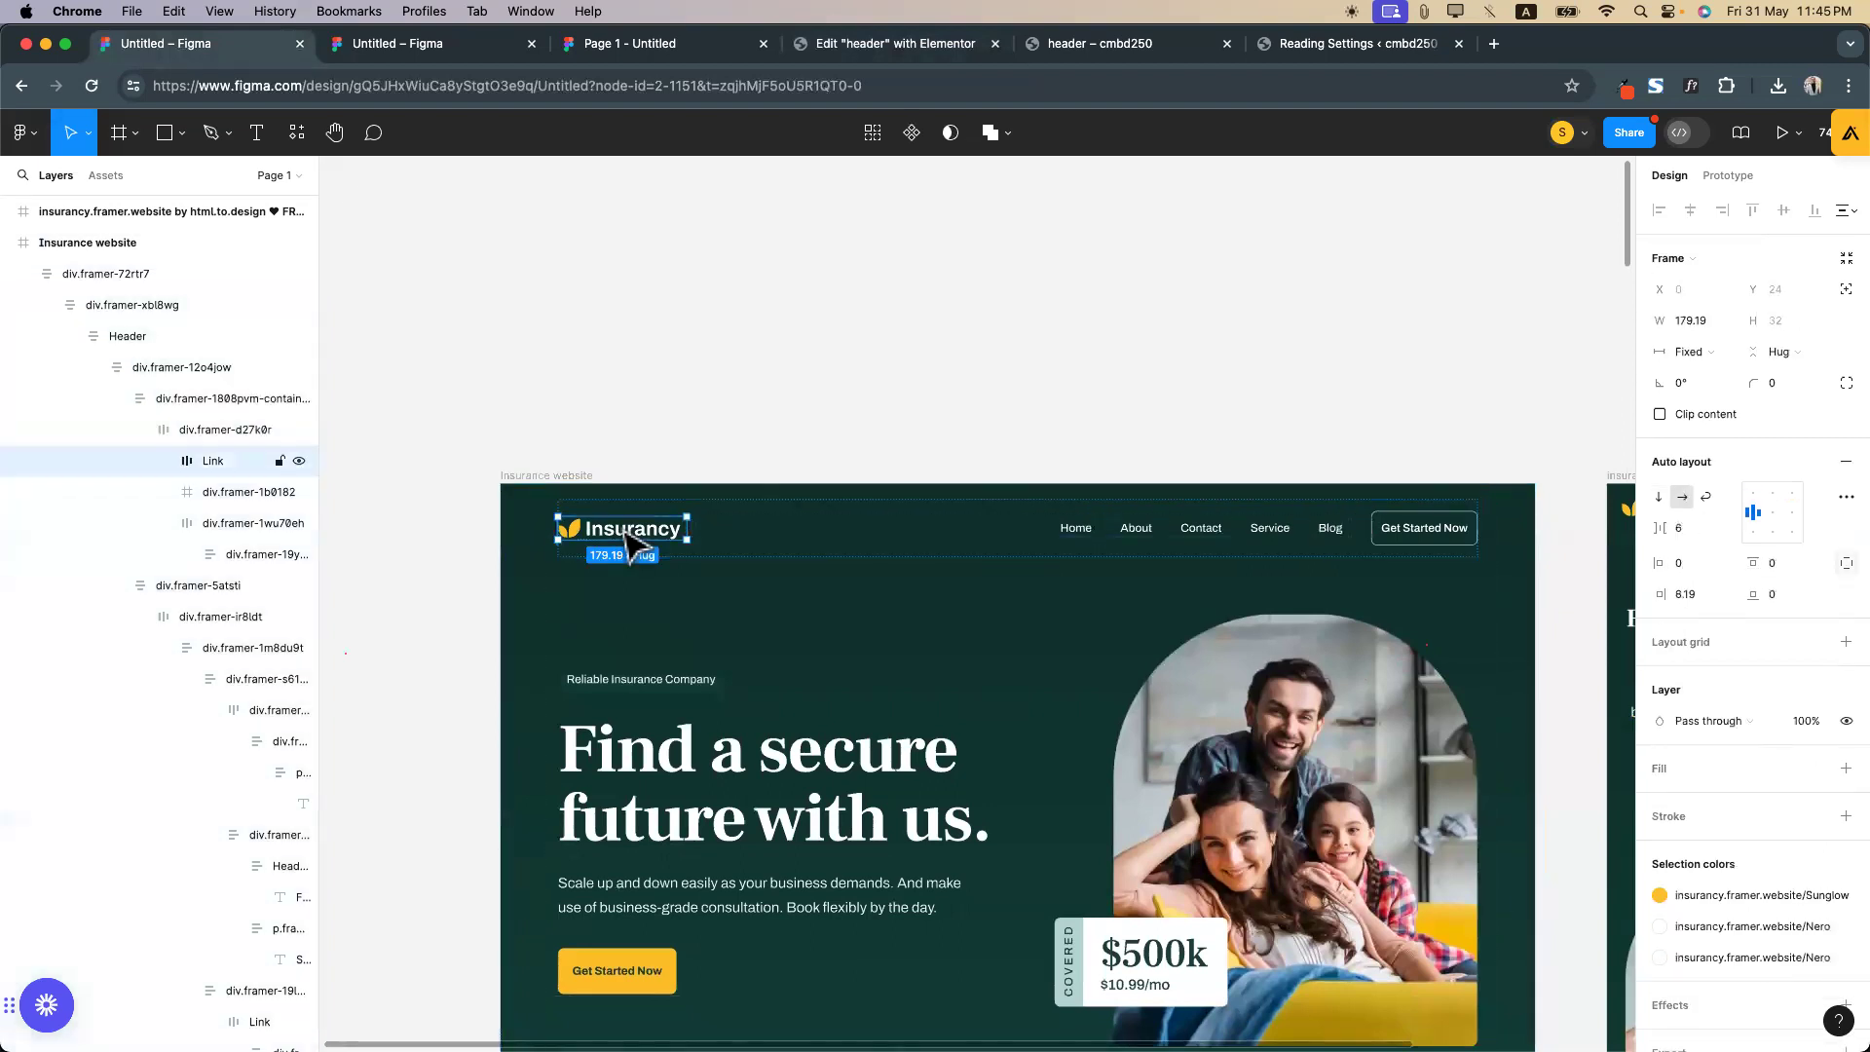
pyautogui.scroll(-2, 1691, 784)
# Export the logo as a PNG (Link.png), then return to the WordPress Reading Settings tab.
pyautogui.click(1771, 978)
pyautogui.scroll(-3, 1754, 923)
pyautogui.click(1804, 904)
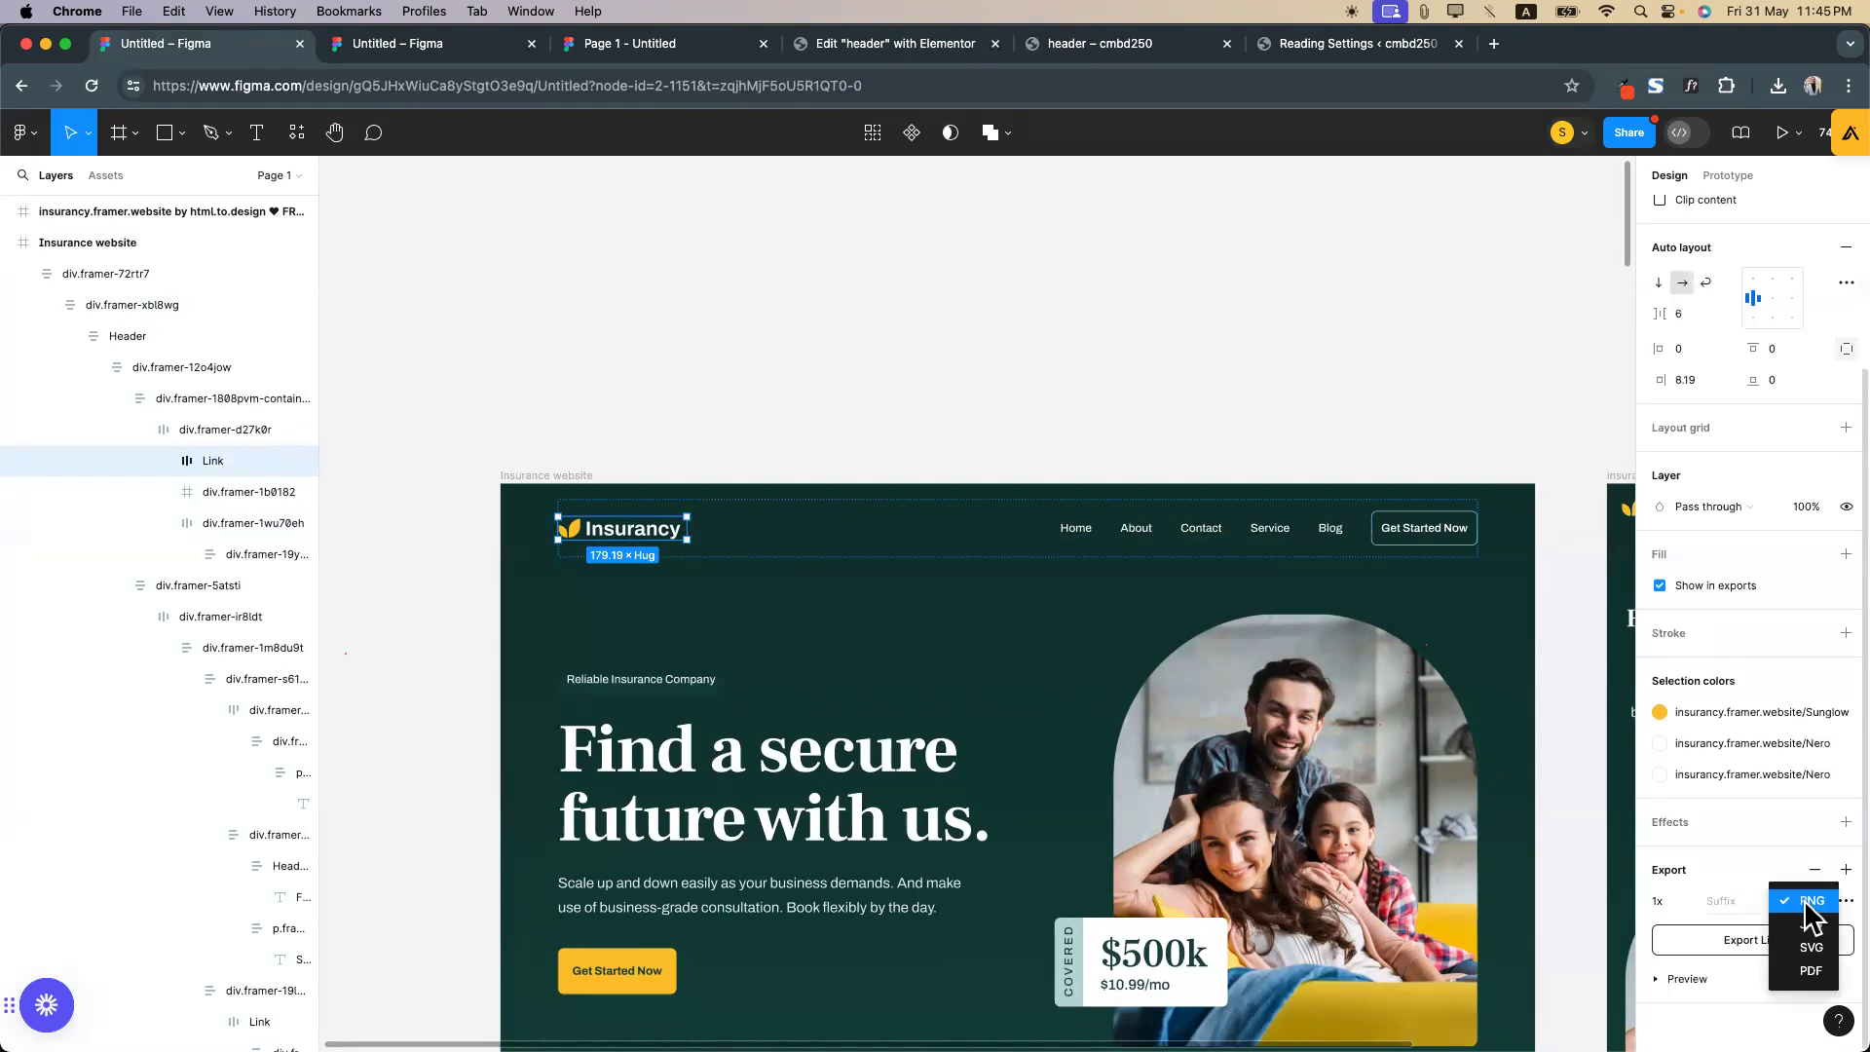
pyautogui.click(1808, 906)
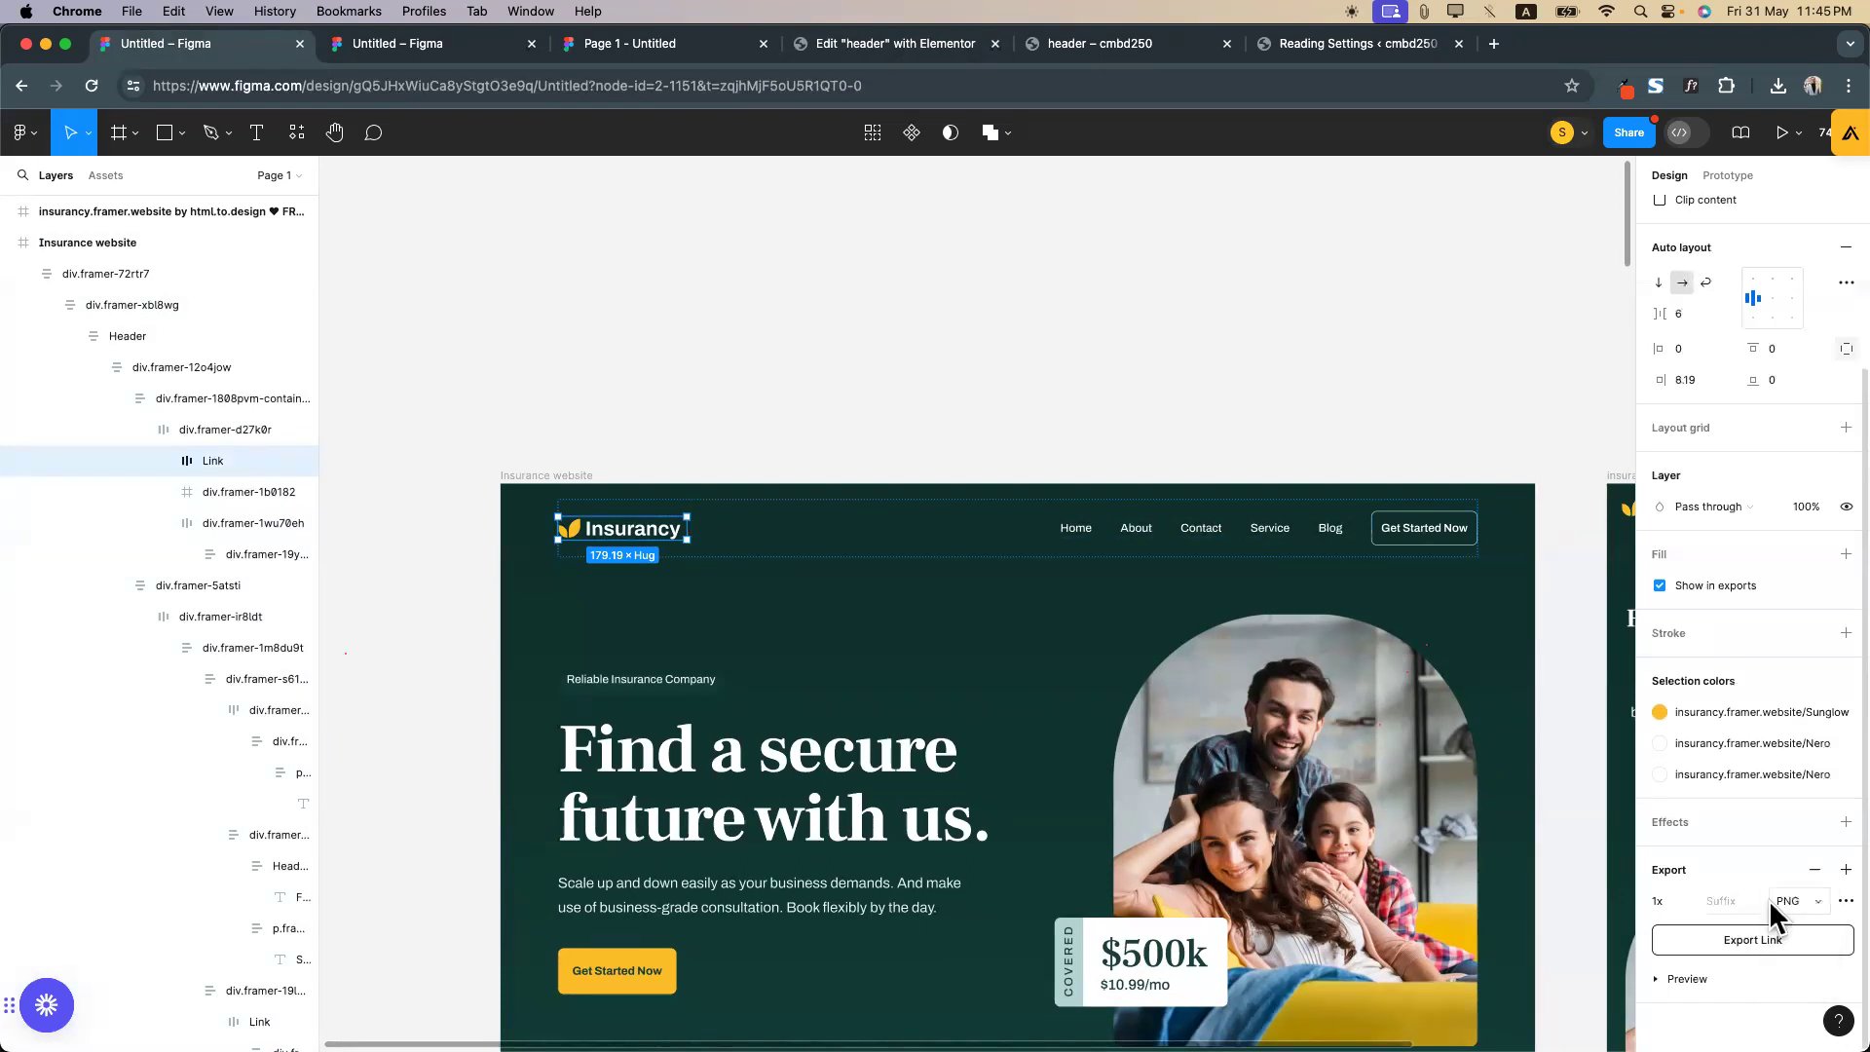
pyautogui.click(1685, 979)
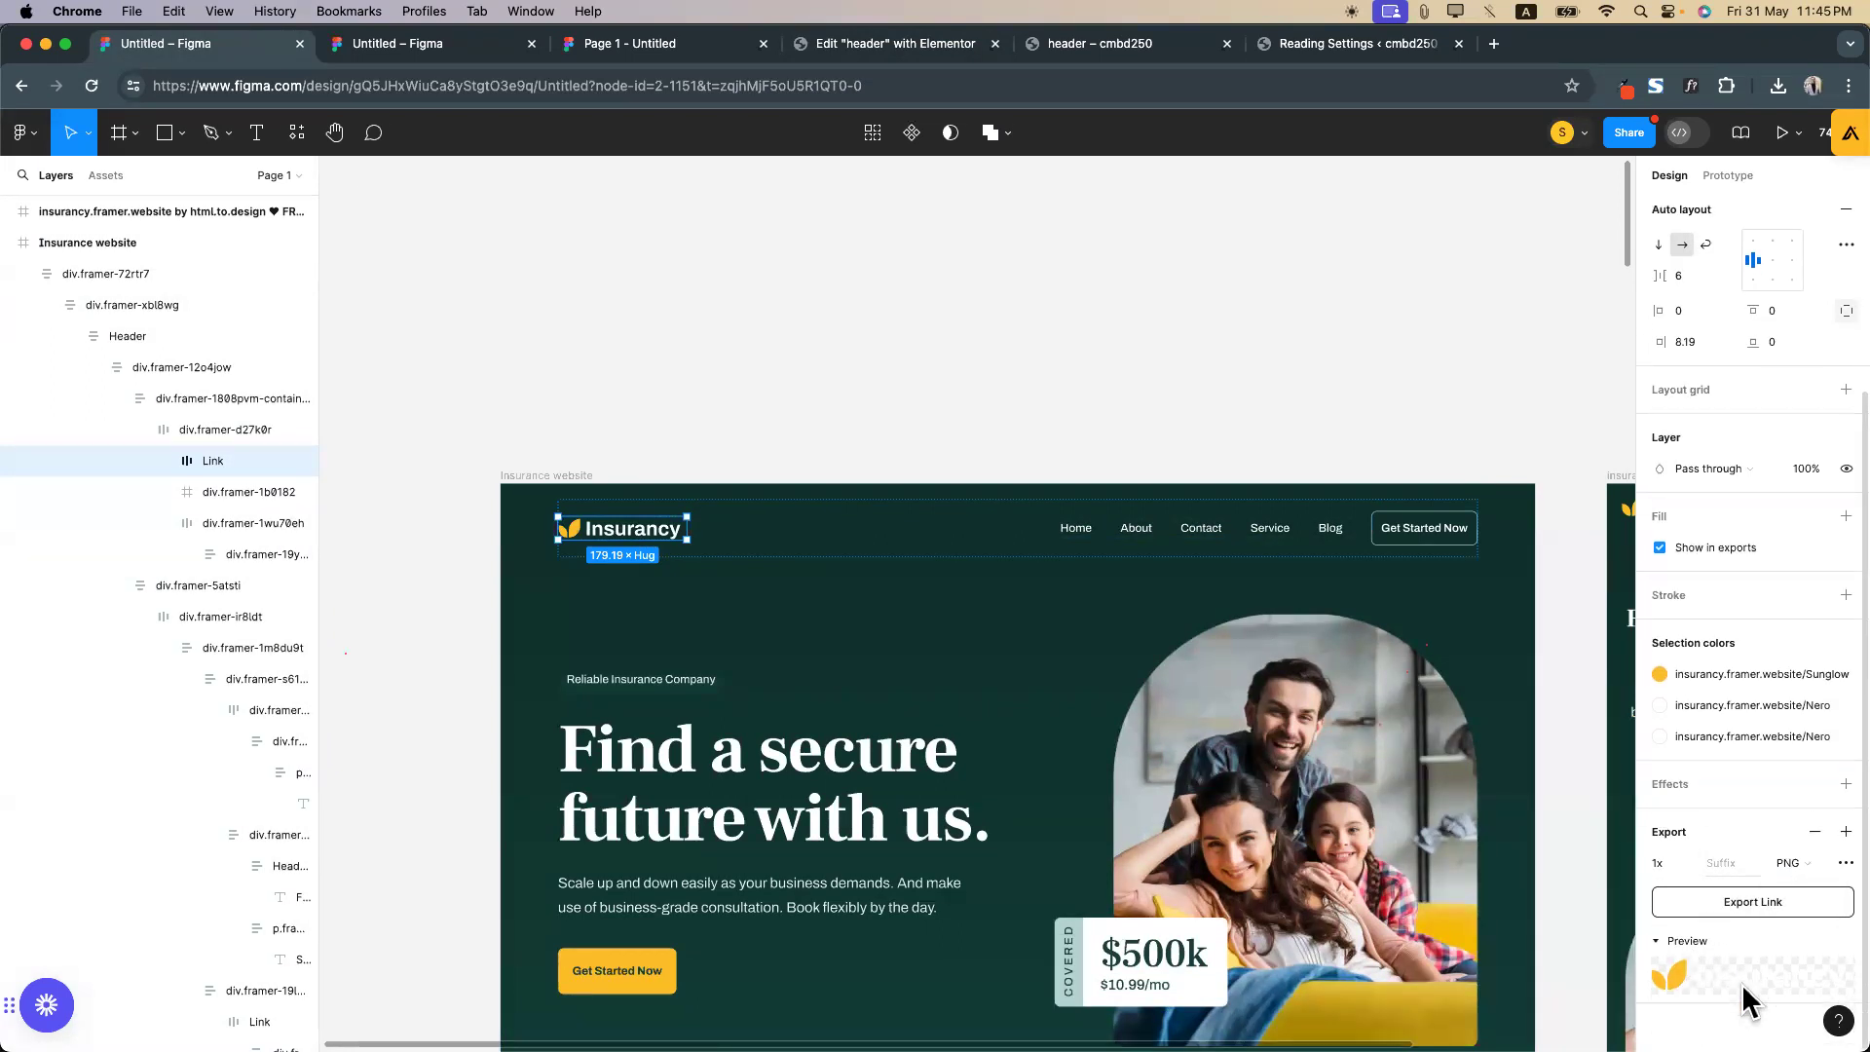
pyautogui.click(1793, 906)
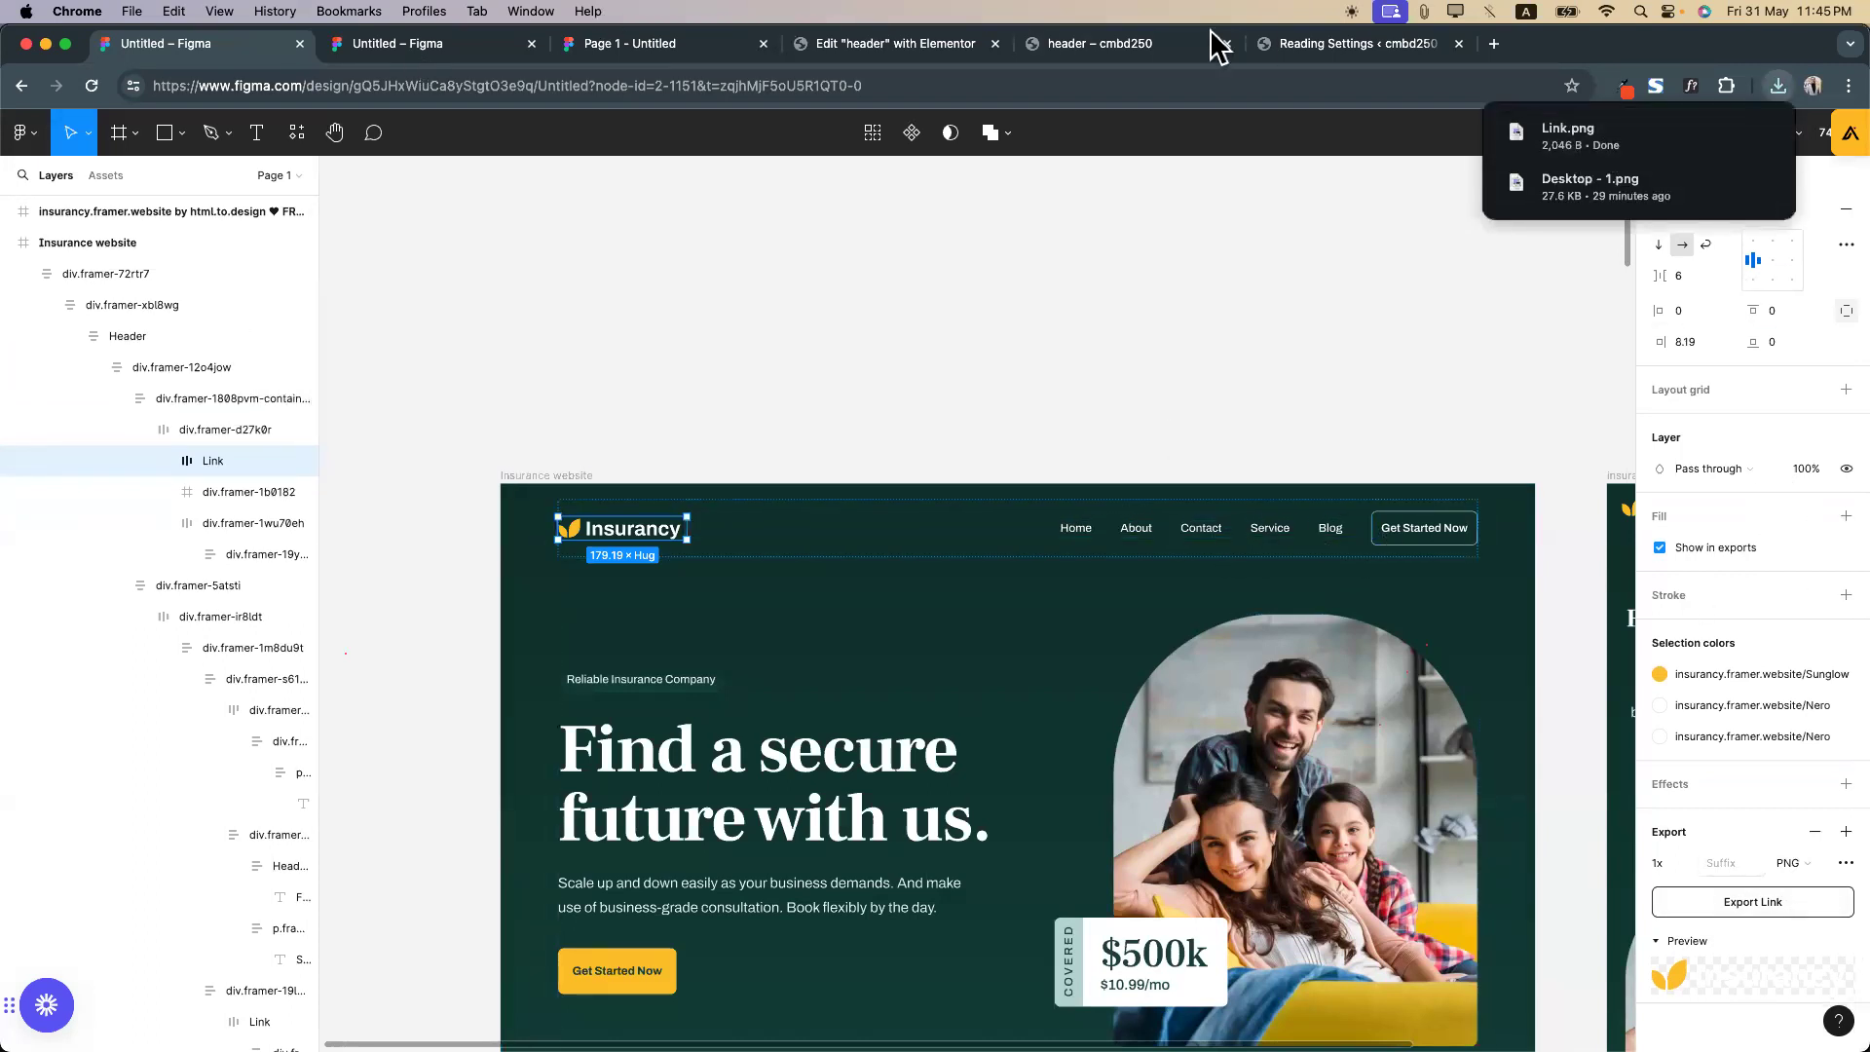
pyautogui.click(1130, 47)
pyautogui.click(1299, 54)
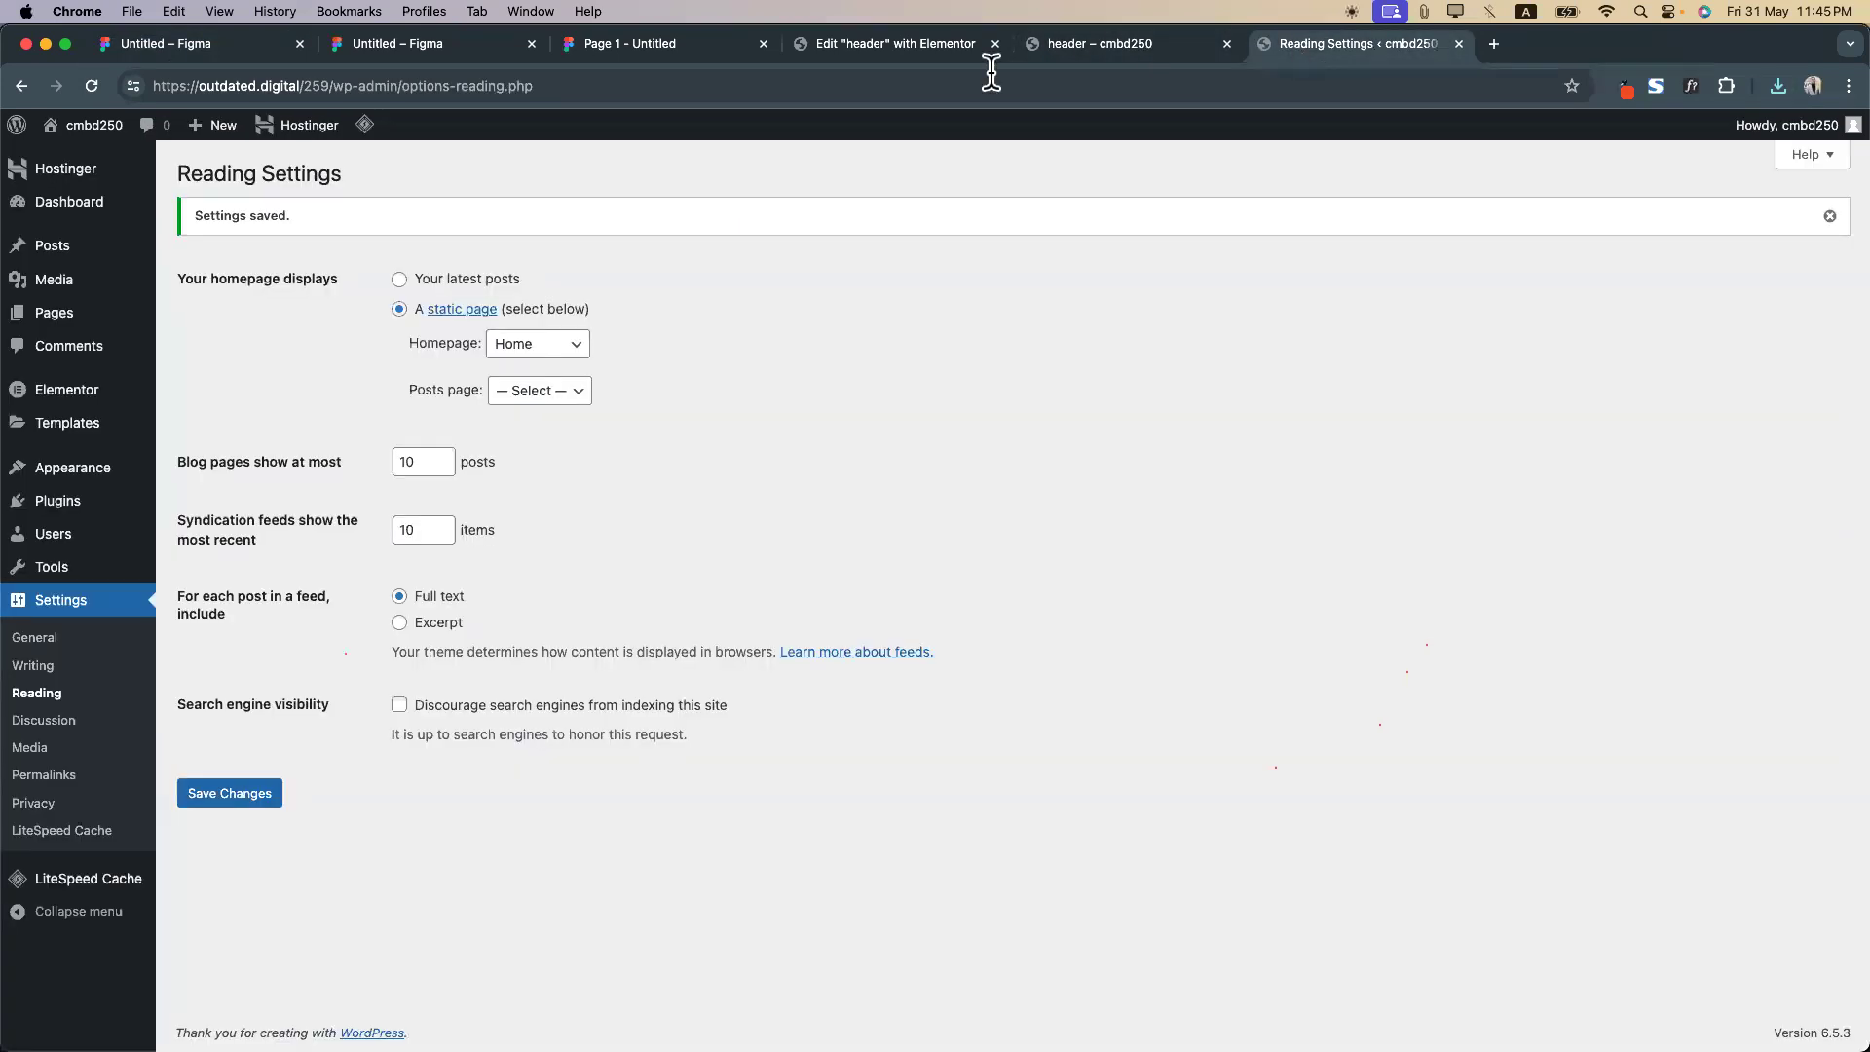
# Delete the placeholder heading section and add a Flexbox single-row container.
pyautogui.click(624, 57)
pyautogui.click(882, 48)
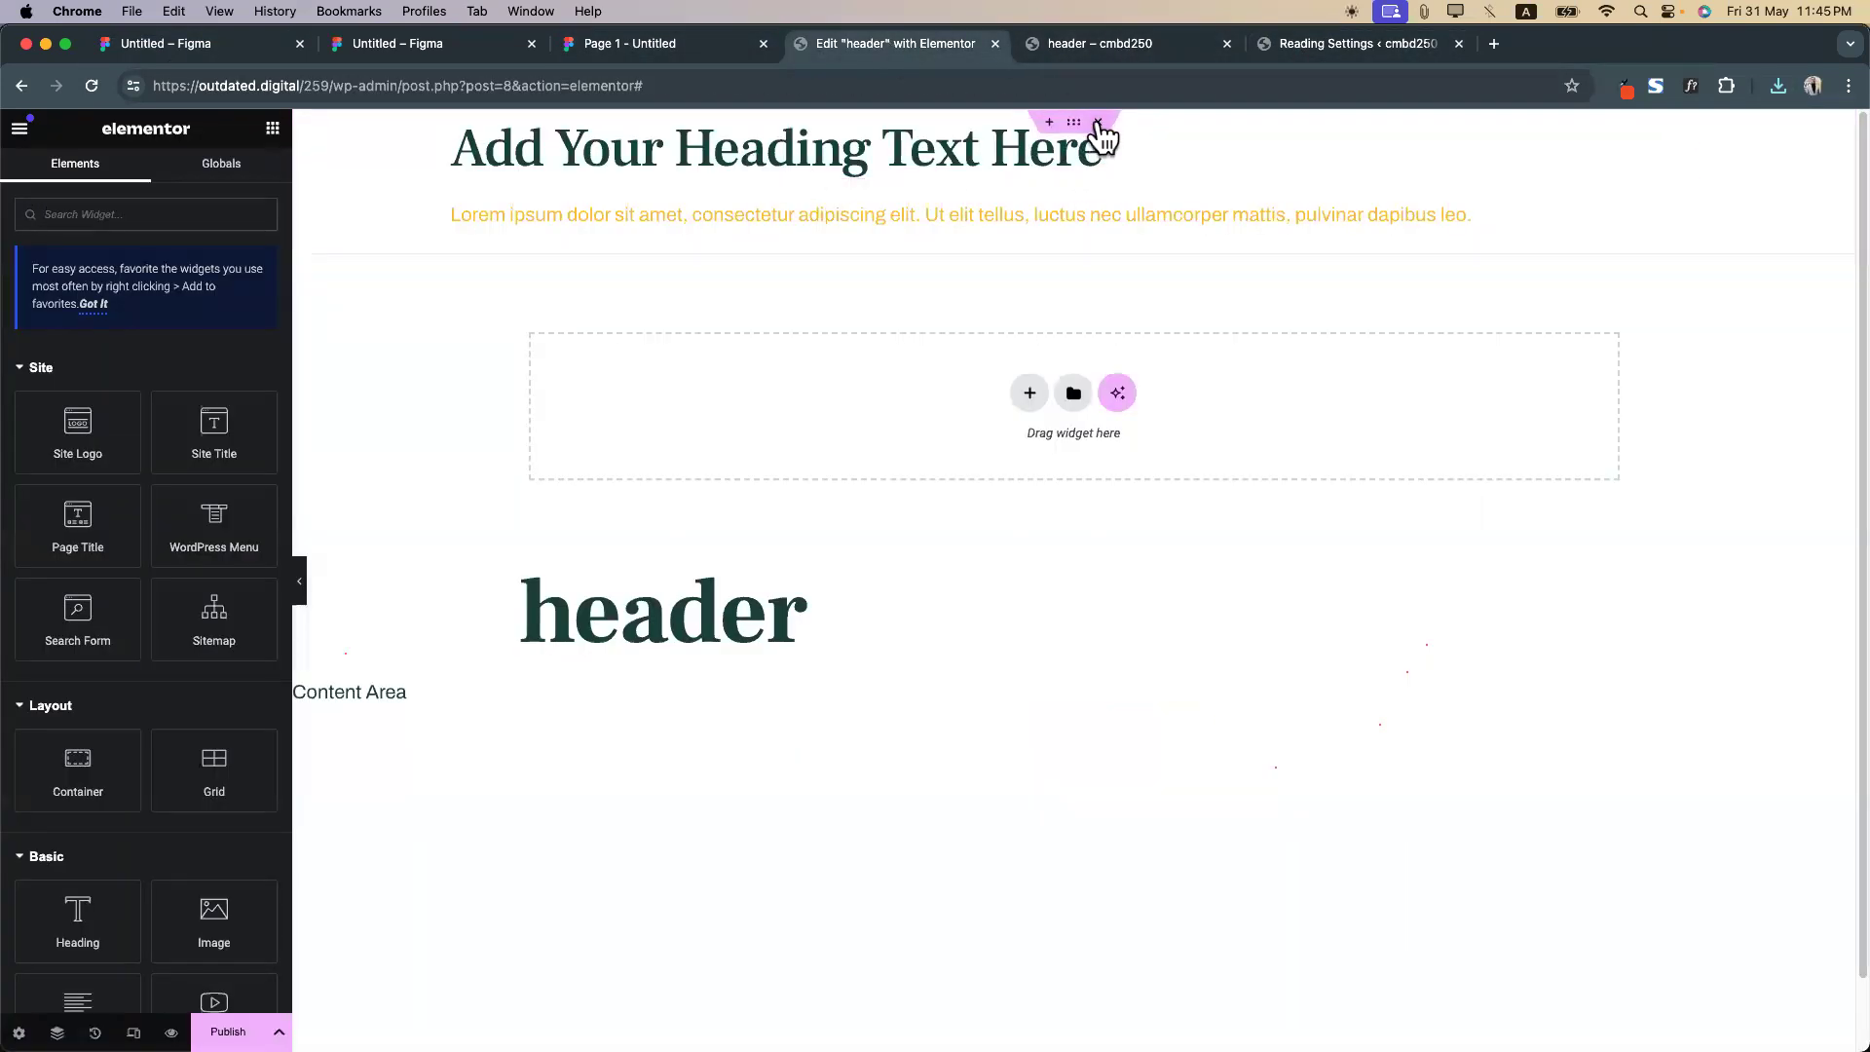
pyautogui.click(1098, 122)
pyautogui.click(1035, 276)
pyautogui.click(1015, 310)
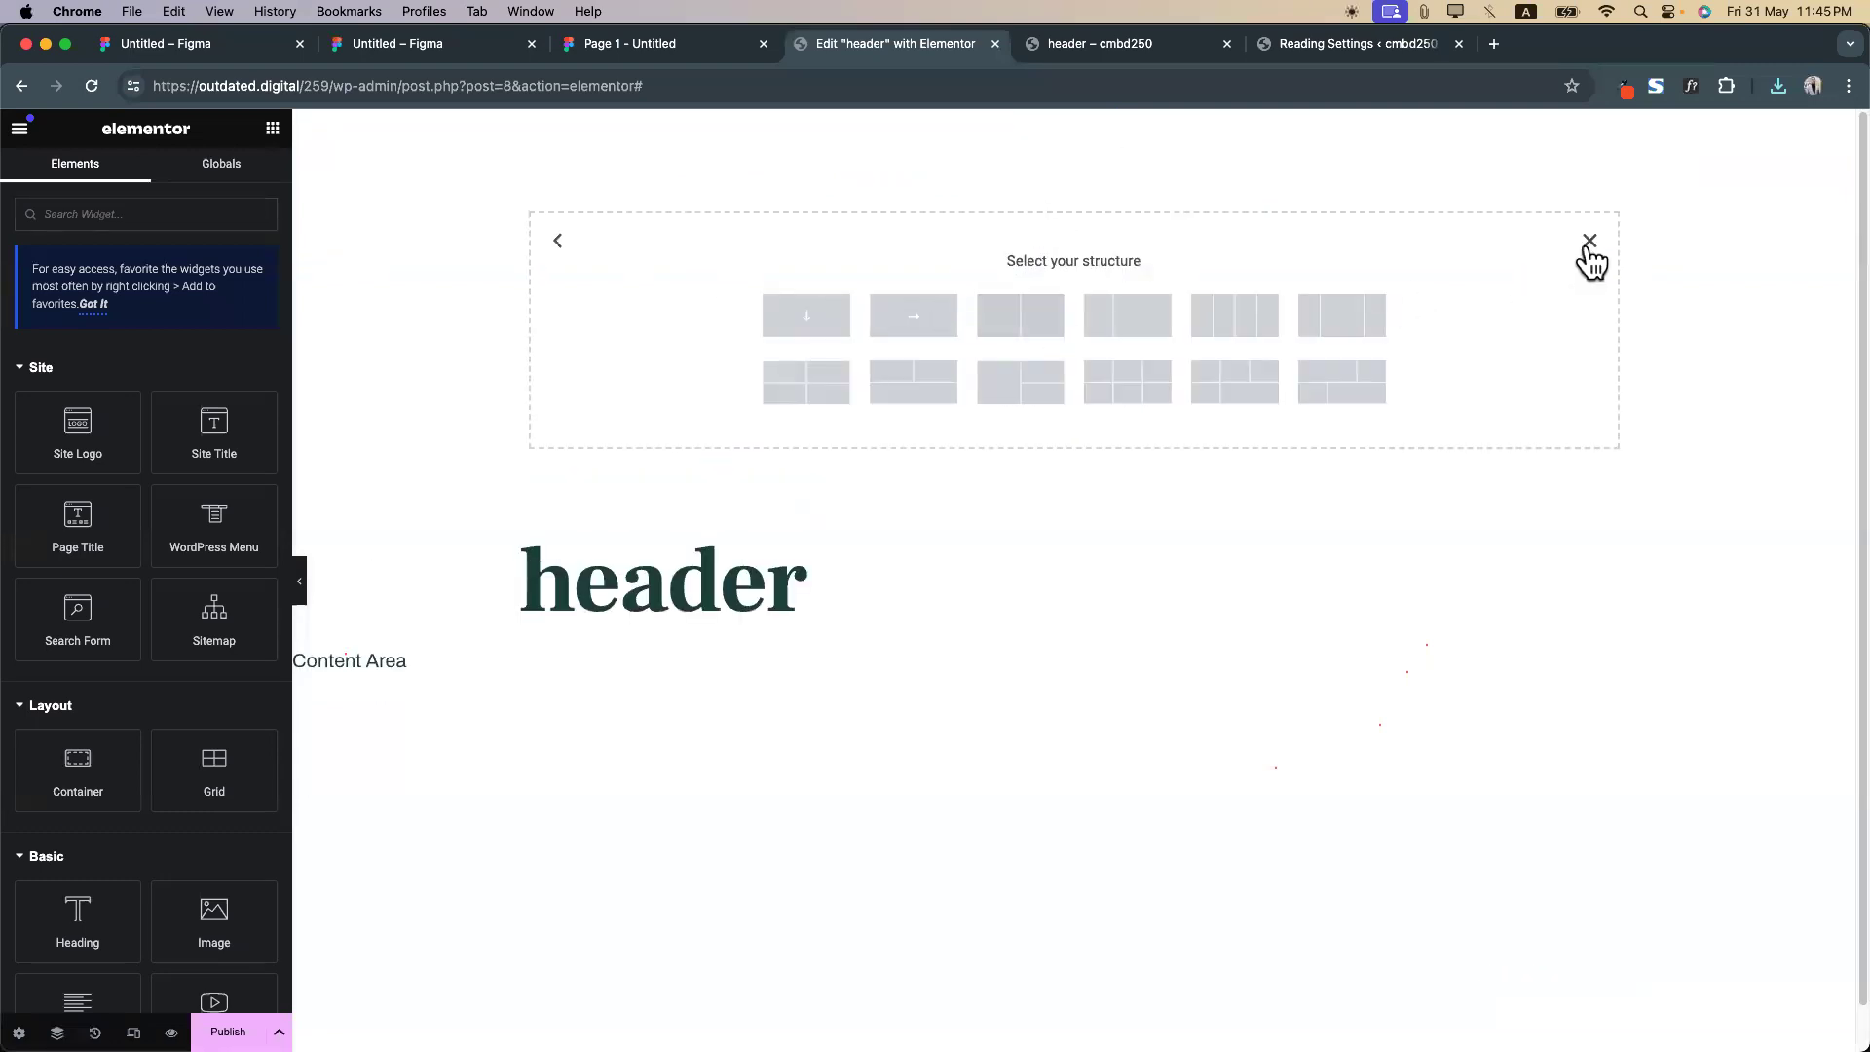
pyautogui.click(913, 315)
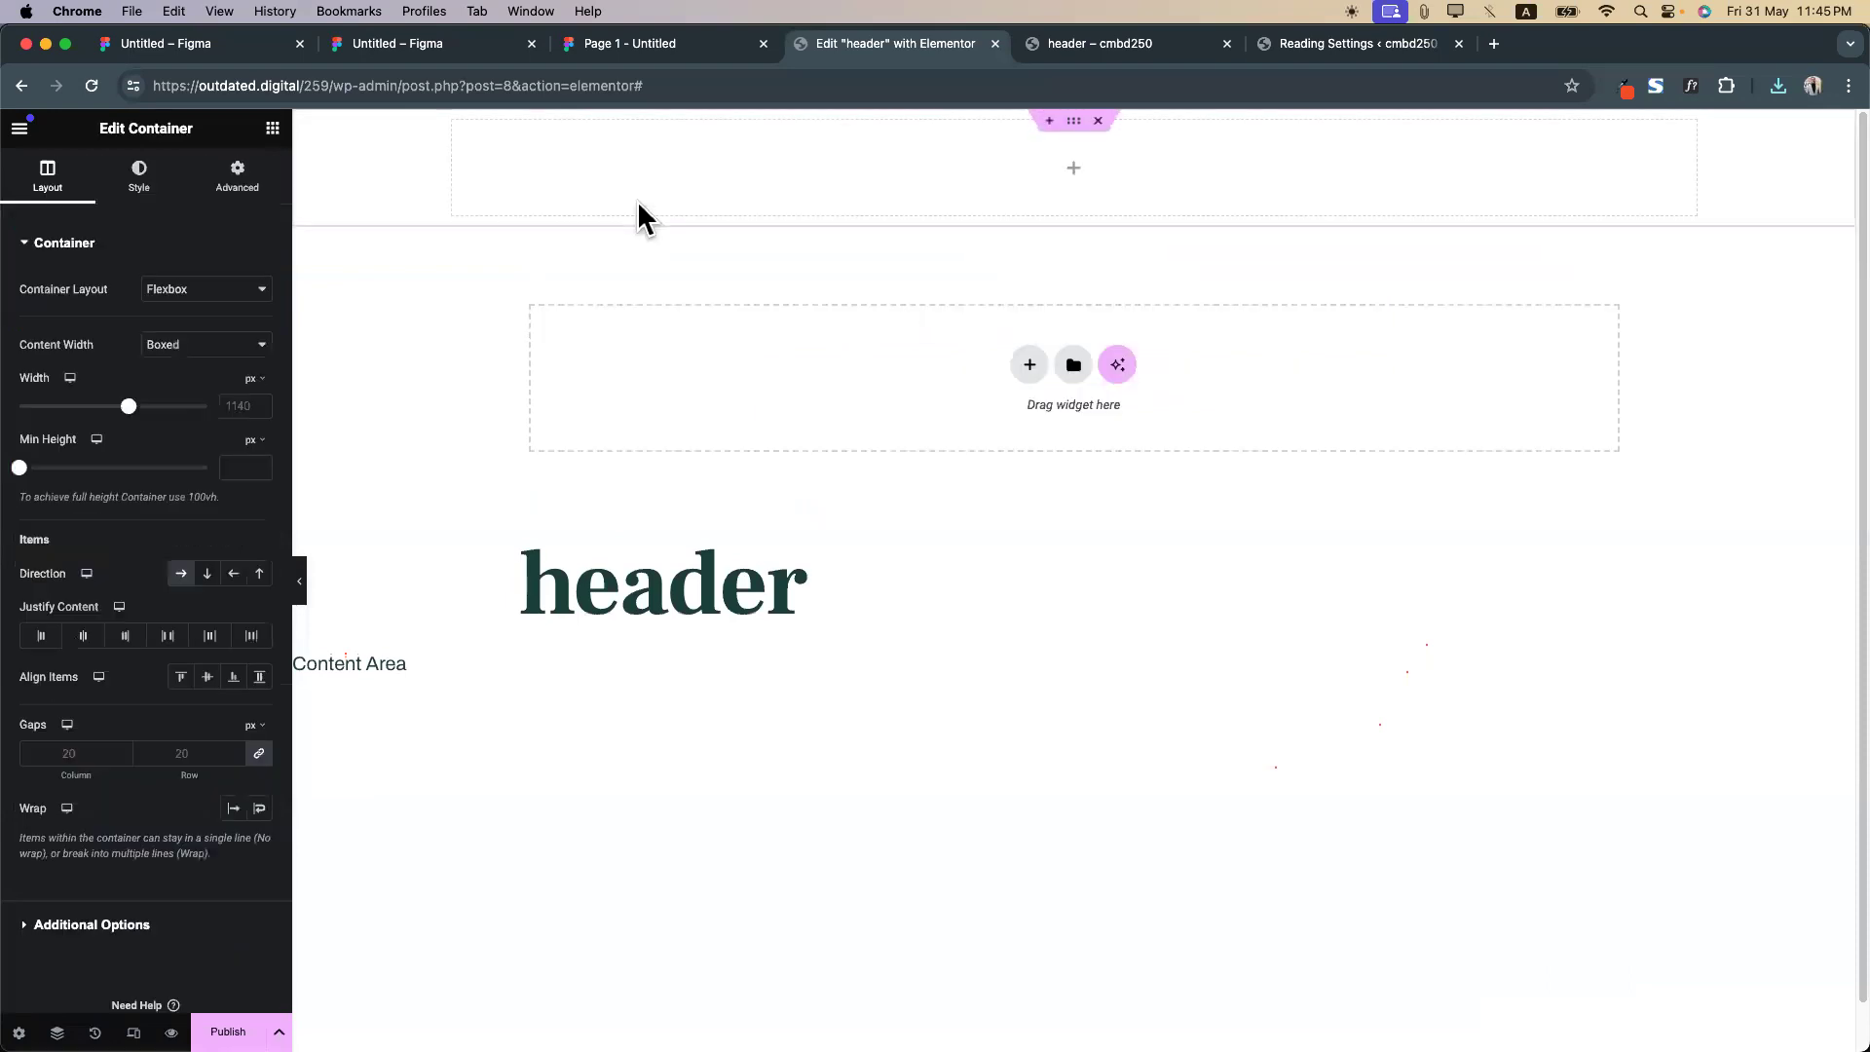
# Place a nested container in the top section and duplicate it beside itself.
pyautogui.rightClick(536, 177)
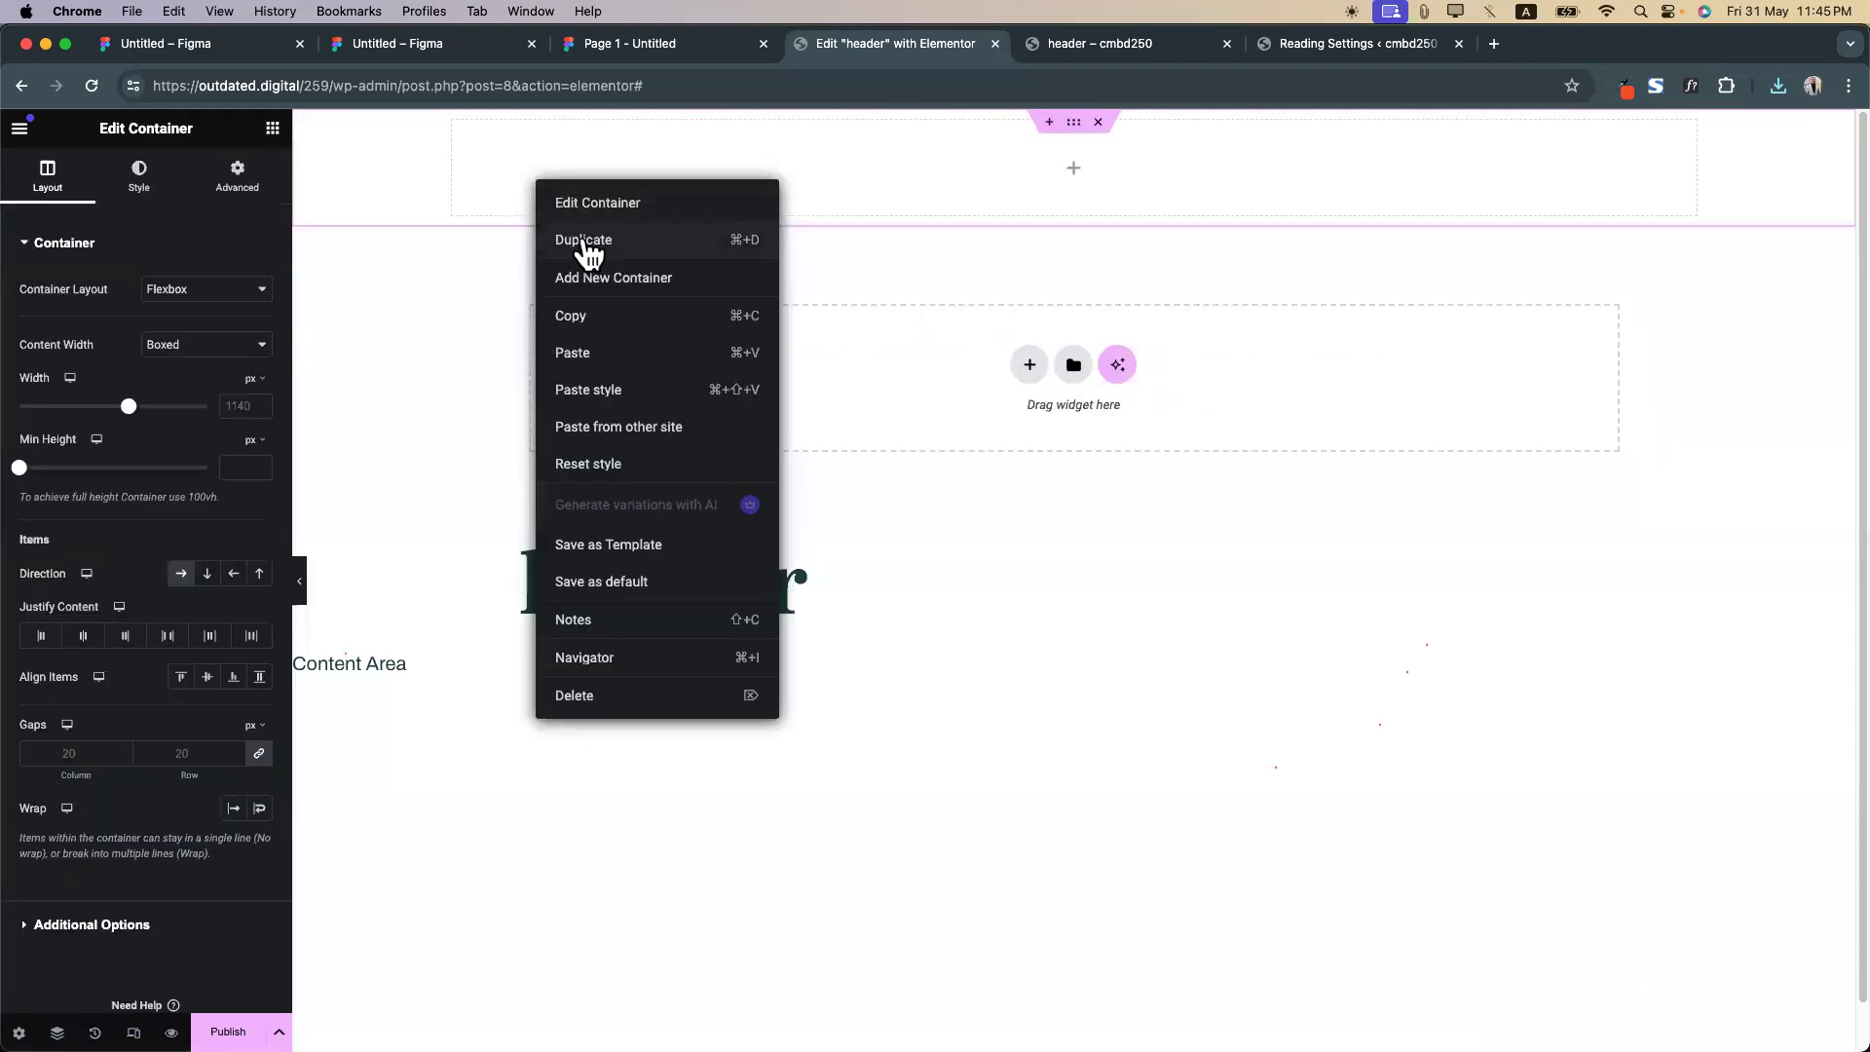
pyautogui.click(498, 156)
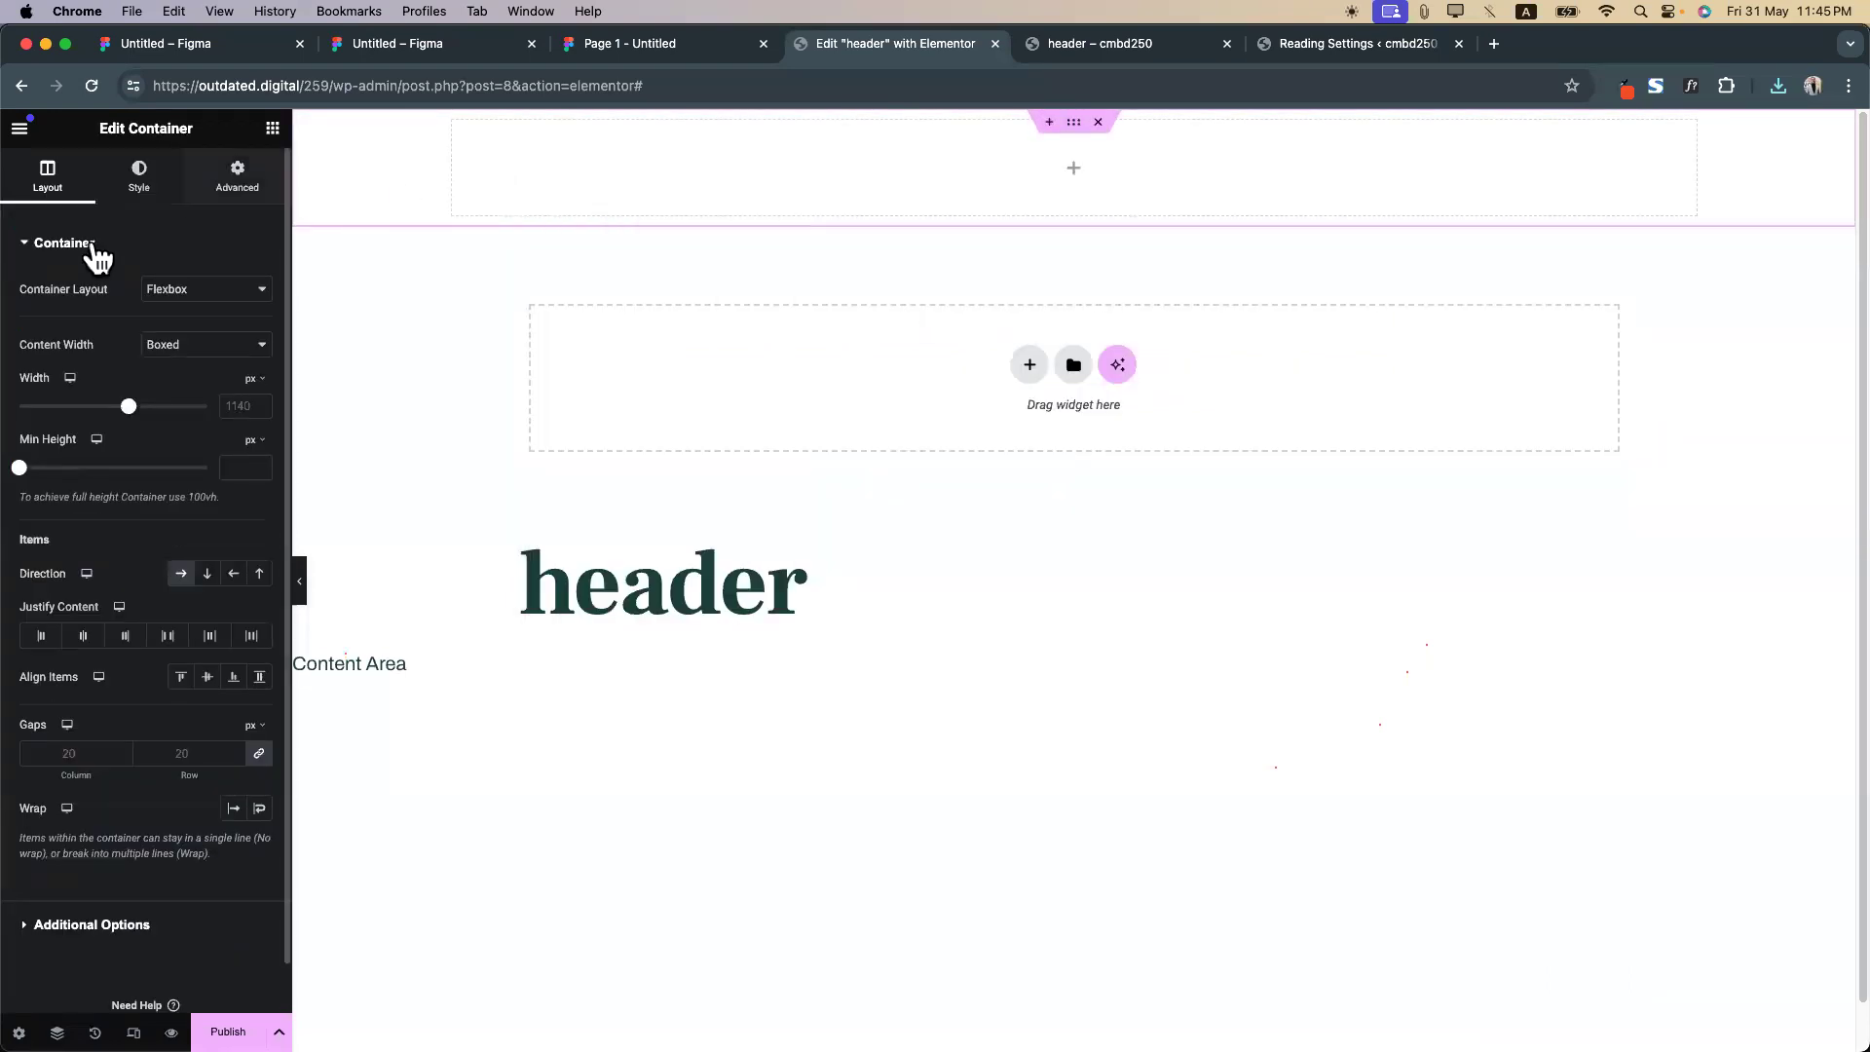
pyautogui.click(273, 127)
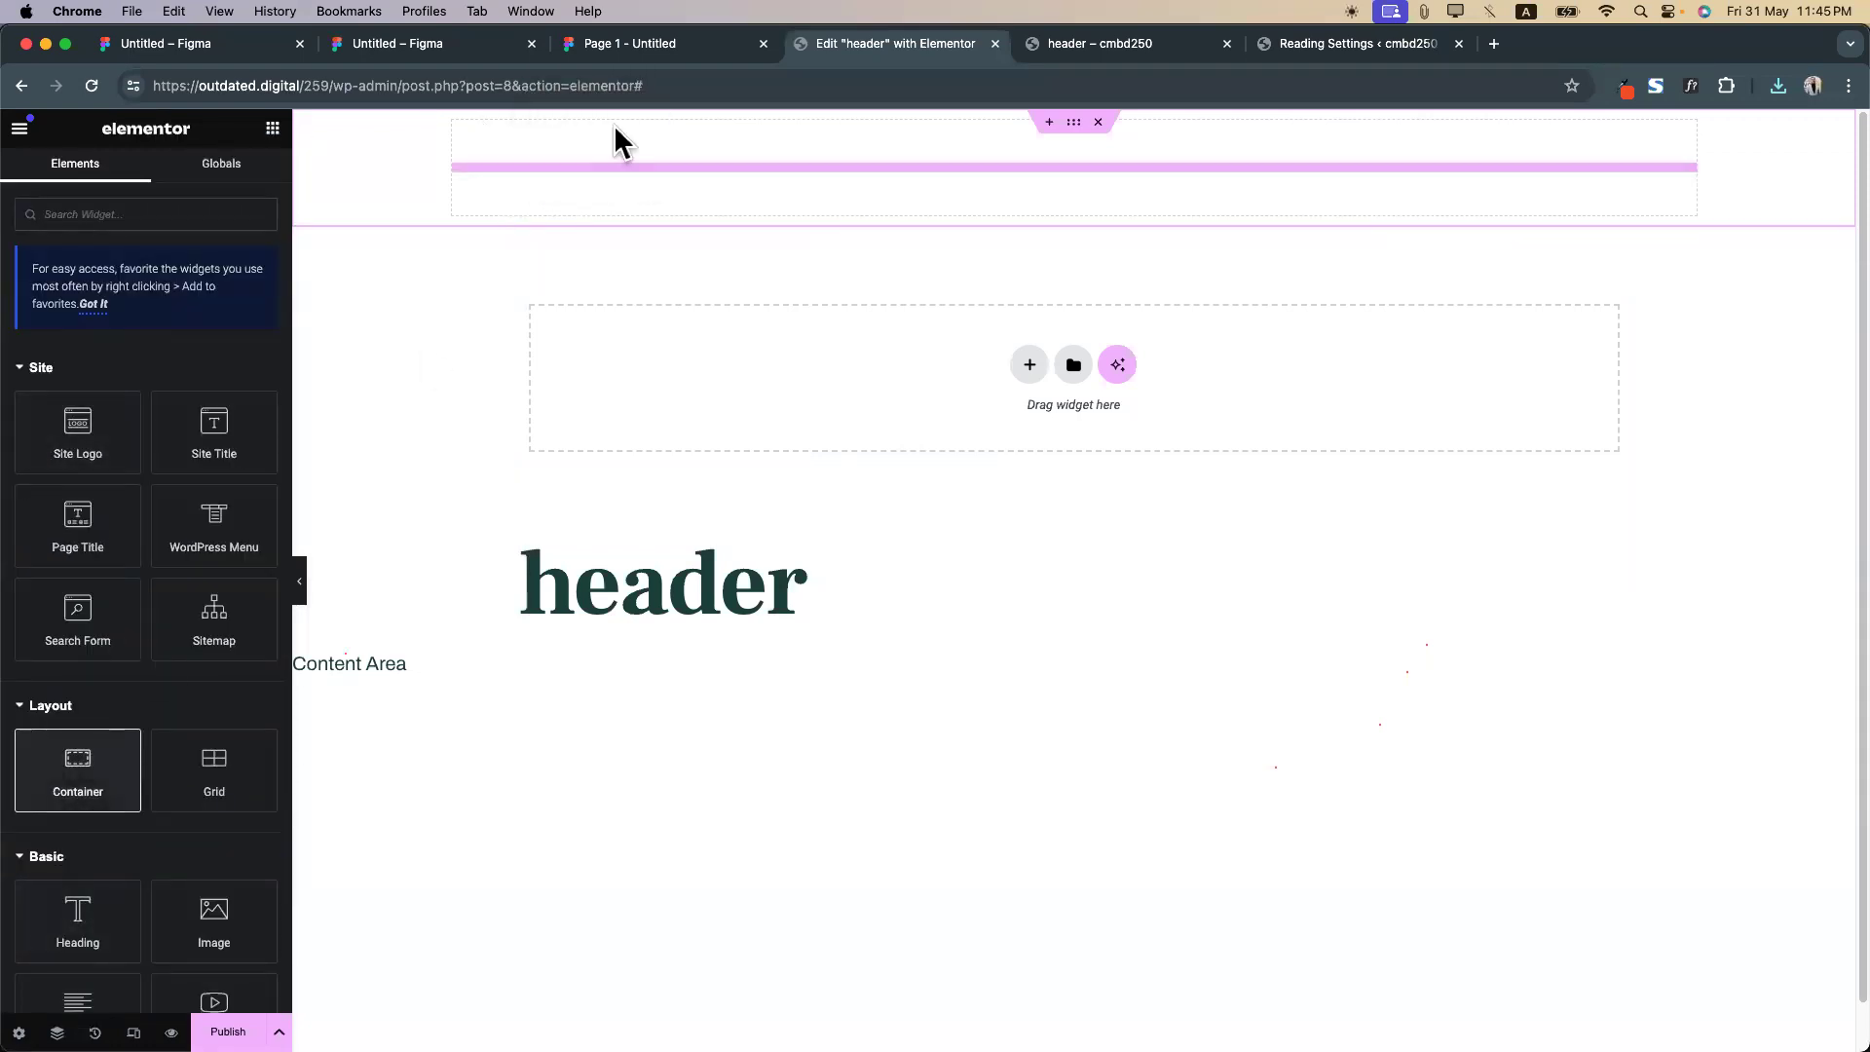
pyautogui.moveTo(99, 752); pyautogui.dragTo(616, 137)
pyautogui.rightClick(468, 129)
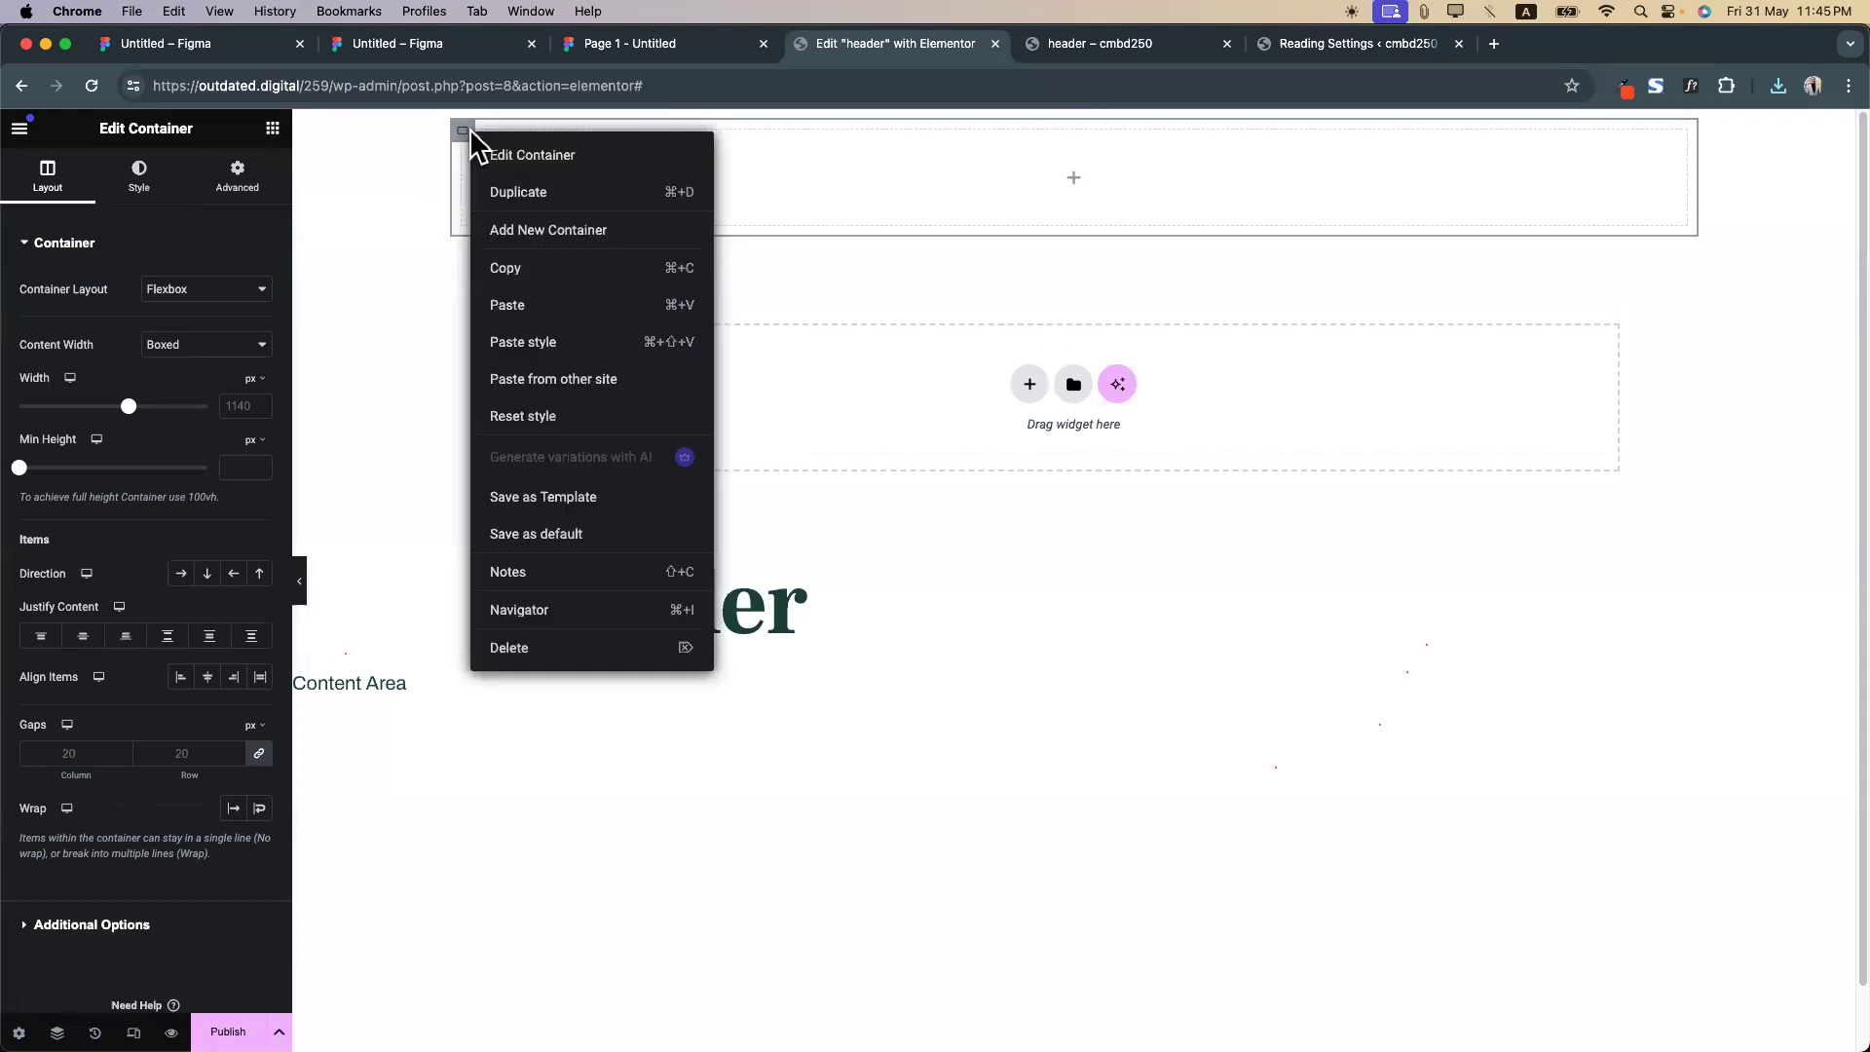
pyautogui.click(522, 194)
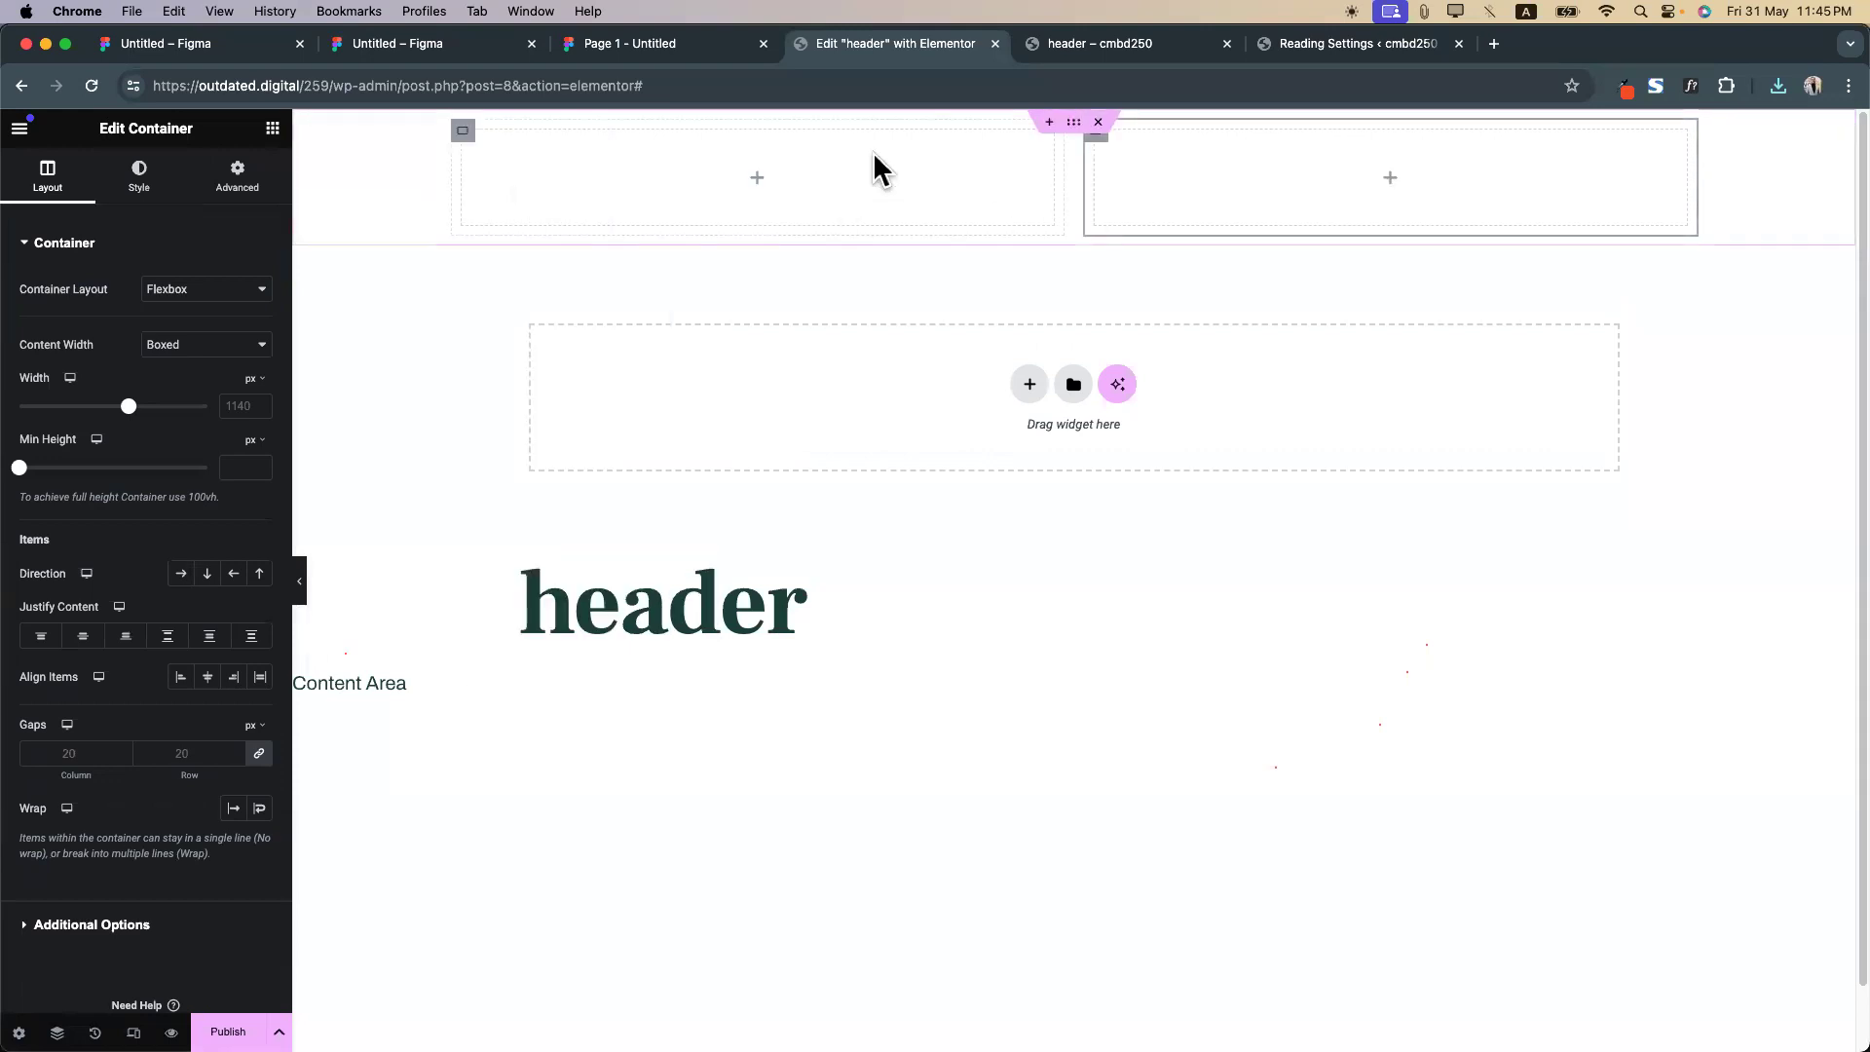
# Drop an Image widget into the left container and upload Link.png from Downloads.
pyautogui.click(273, 128)
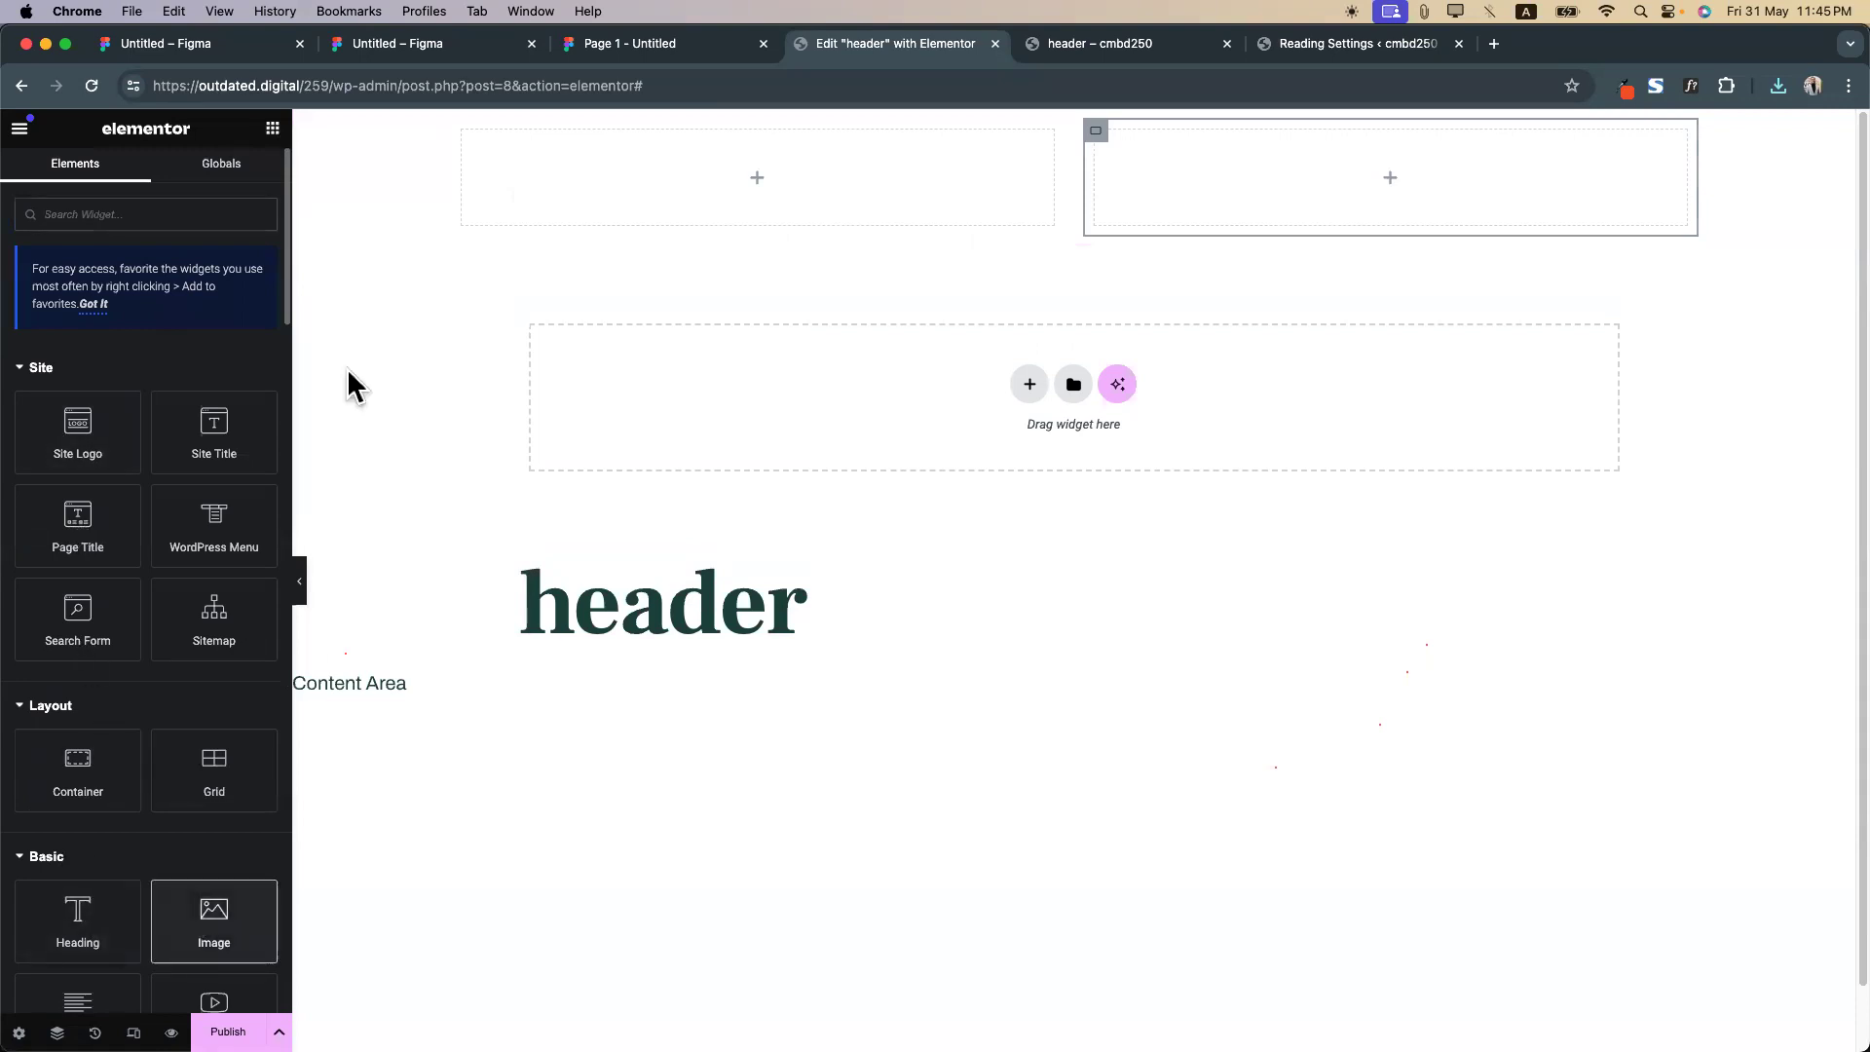
pyautogui.moveTo(182, 929); pyautogui.dragTo(548, 178)
pyautogui.click(168, 371)
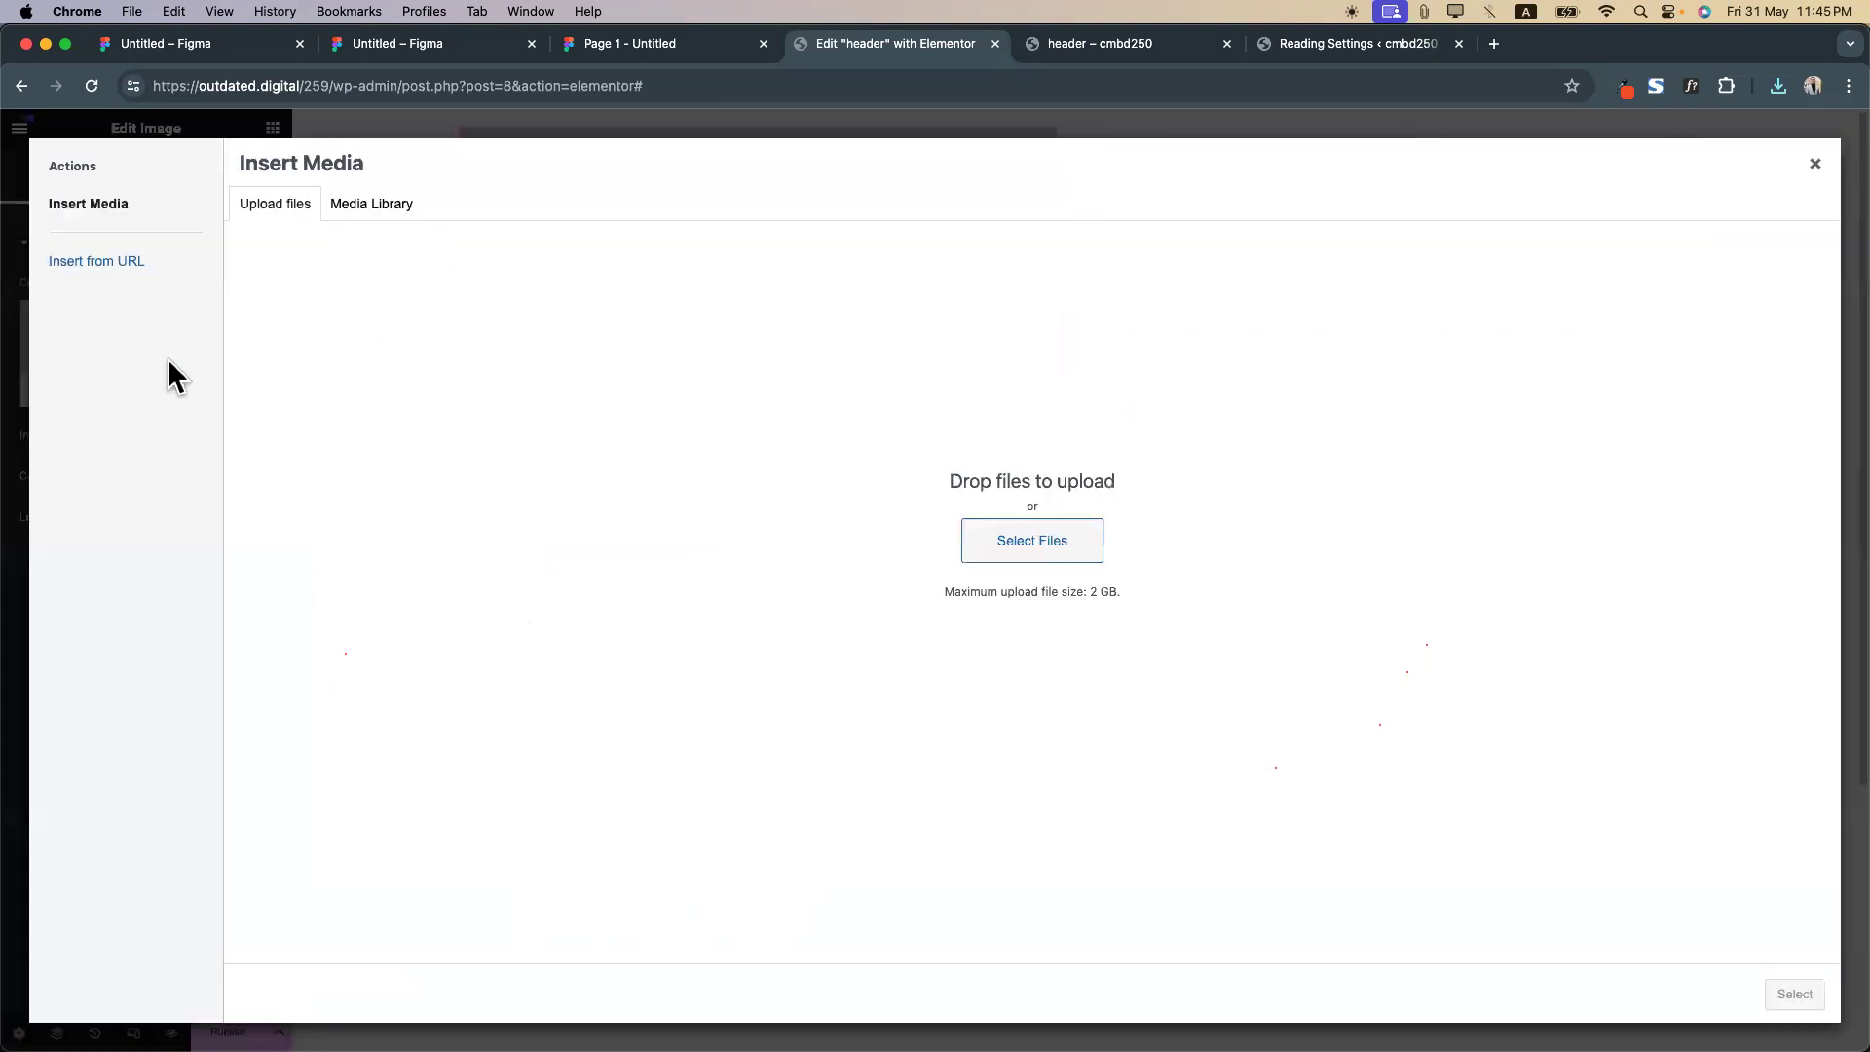
pyautogui.click(976, 551)
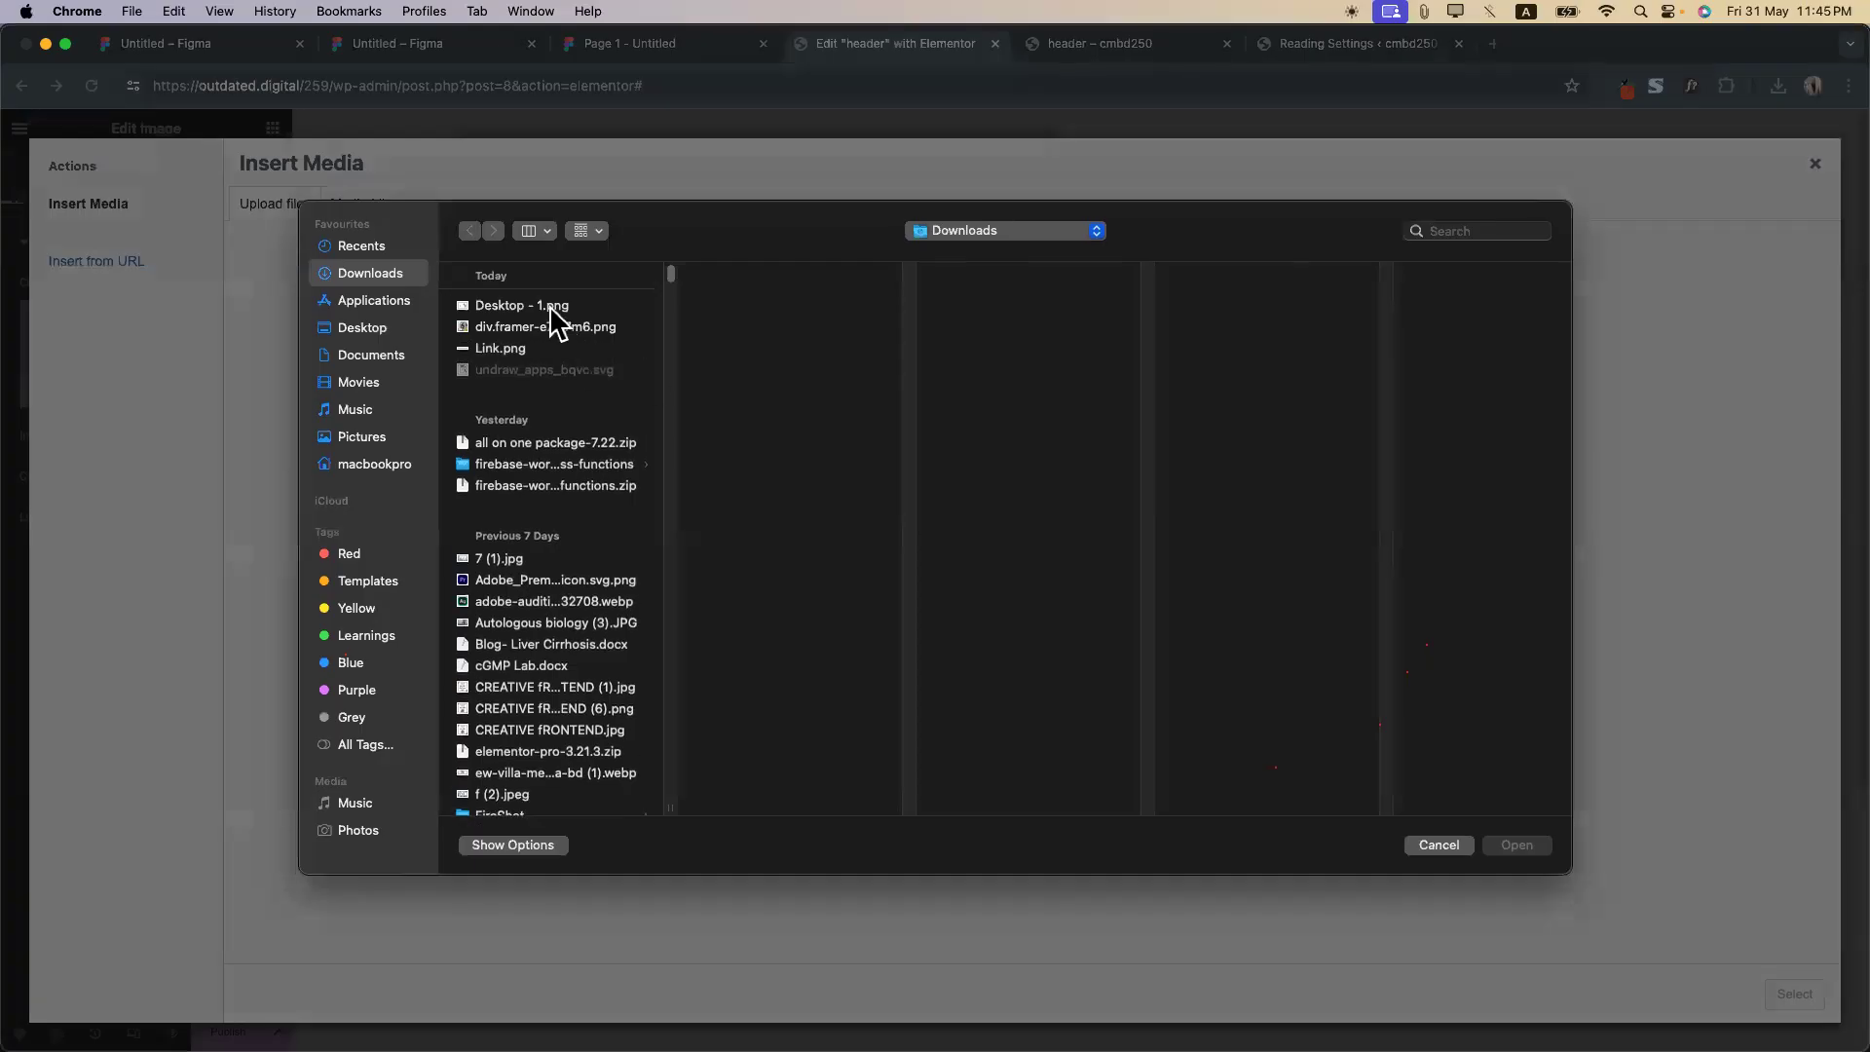
pyautogui.click(549, 306)
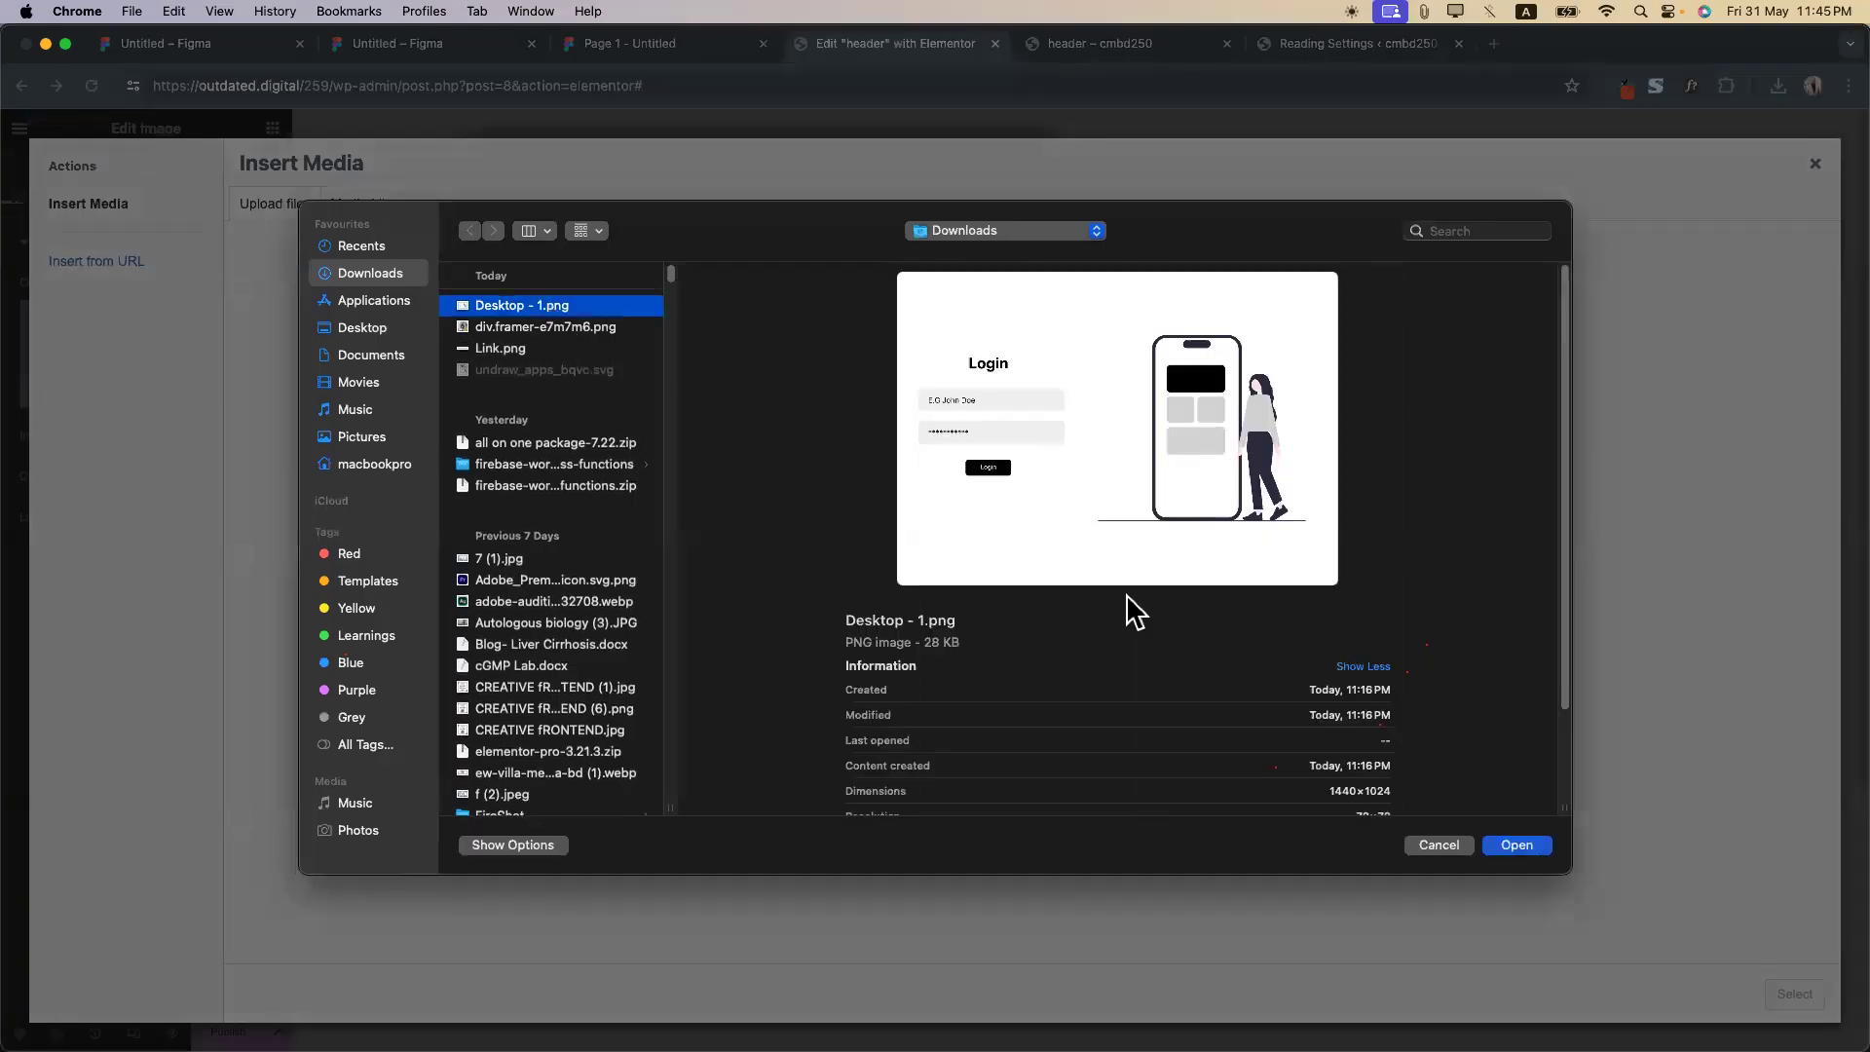
pyautogui.click(513, 349)
pyautogui.click(1515, 845)
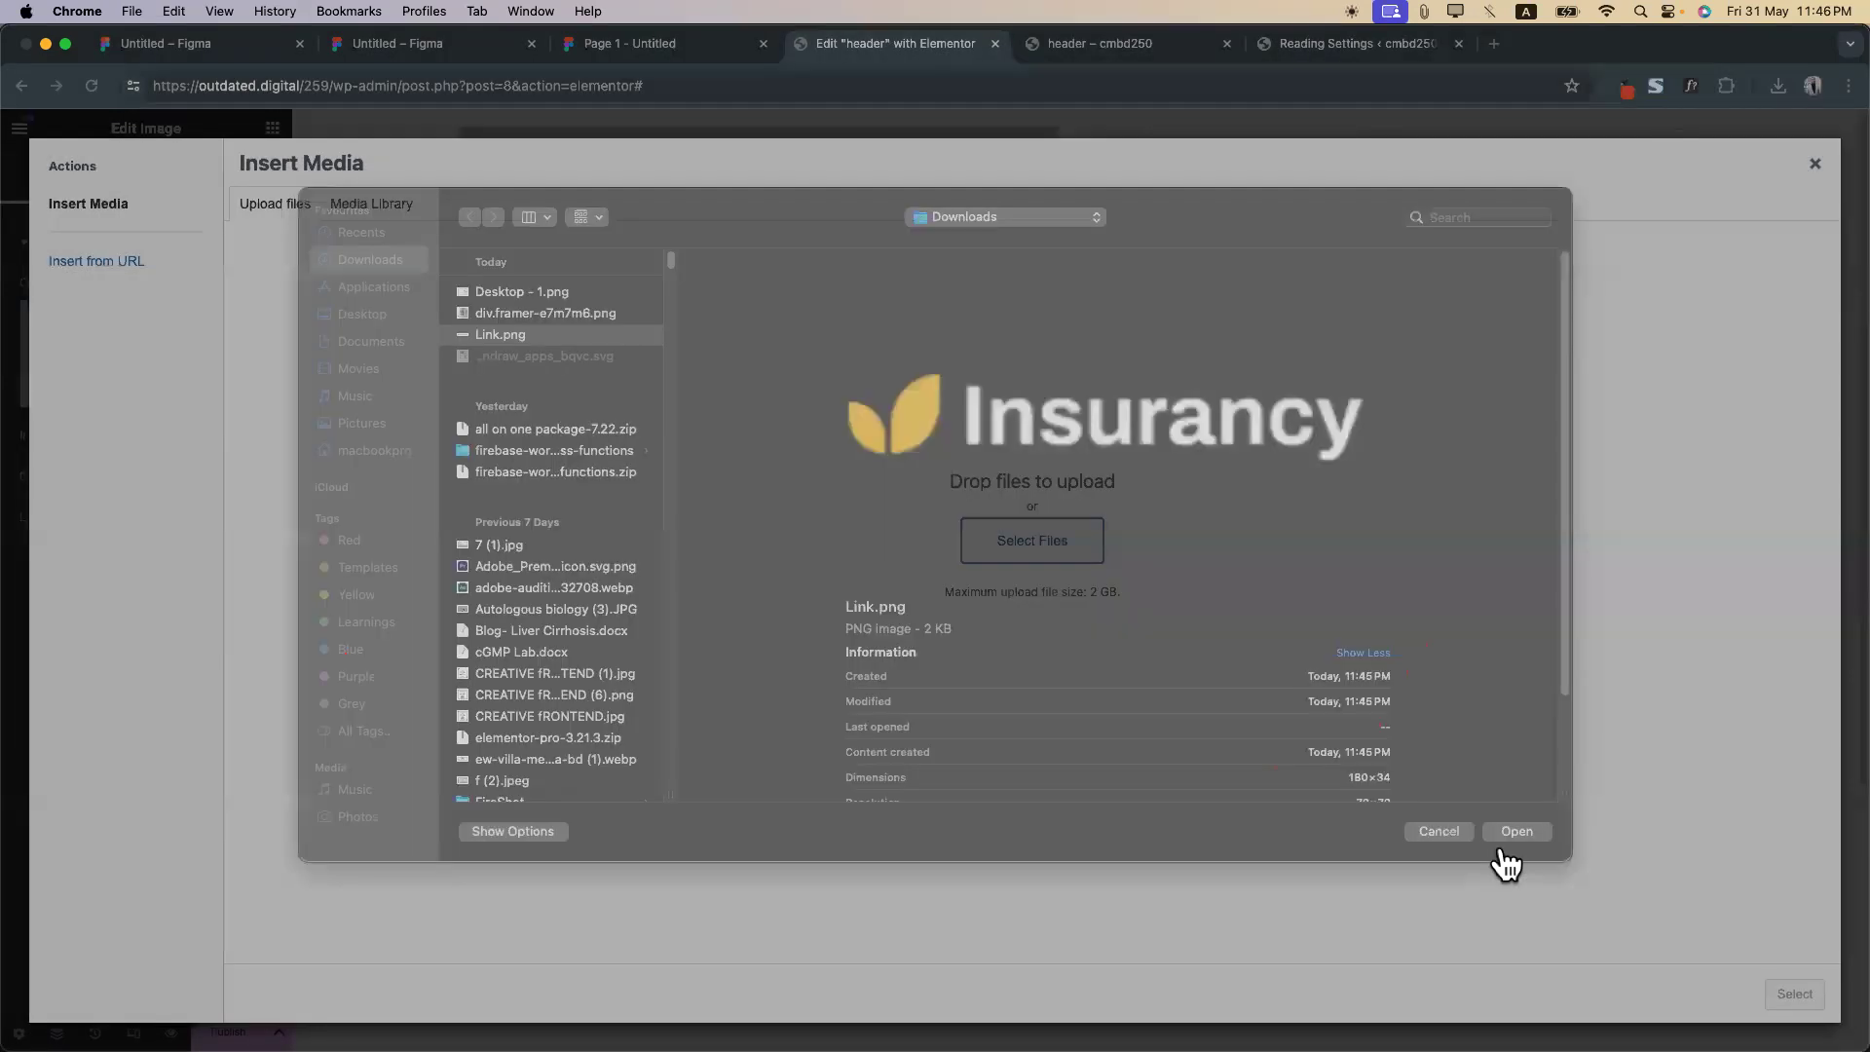
# Insert Link.png as the logo and give the header container a gradient background using the global heading color.
pyautogui.click(1795, 993)
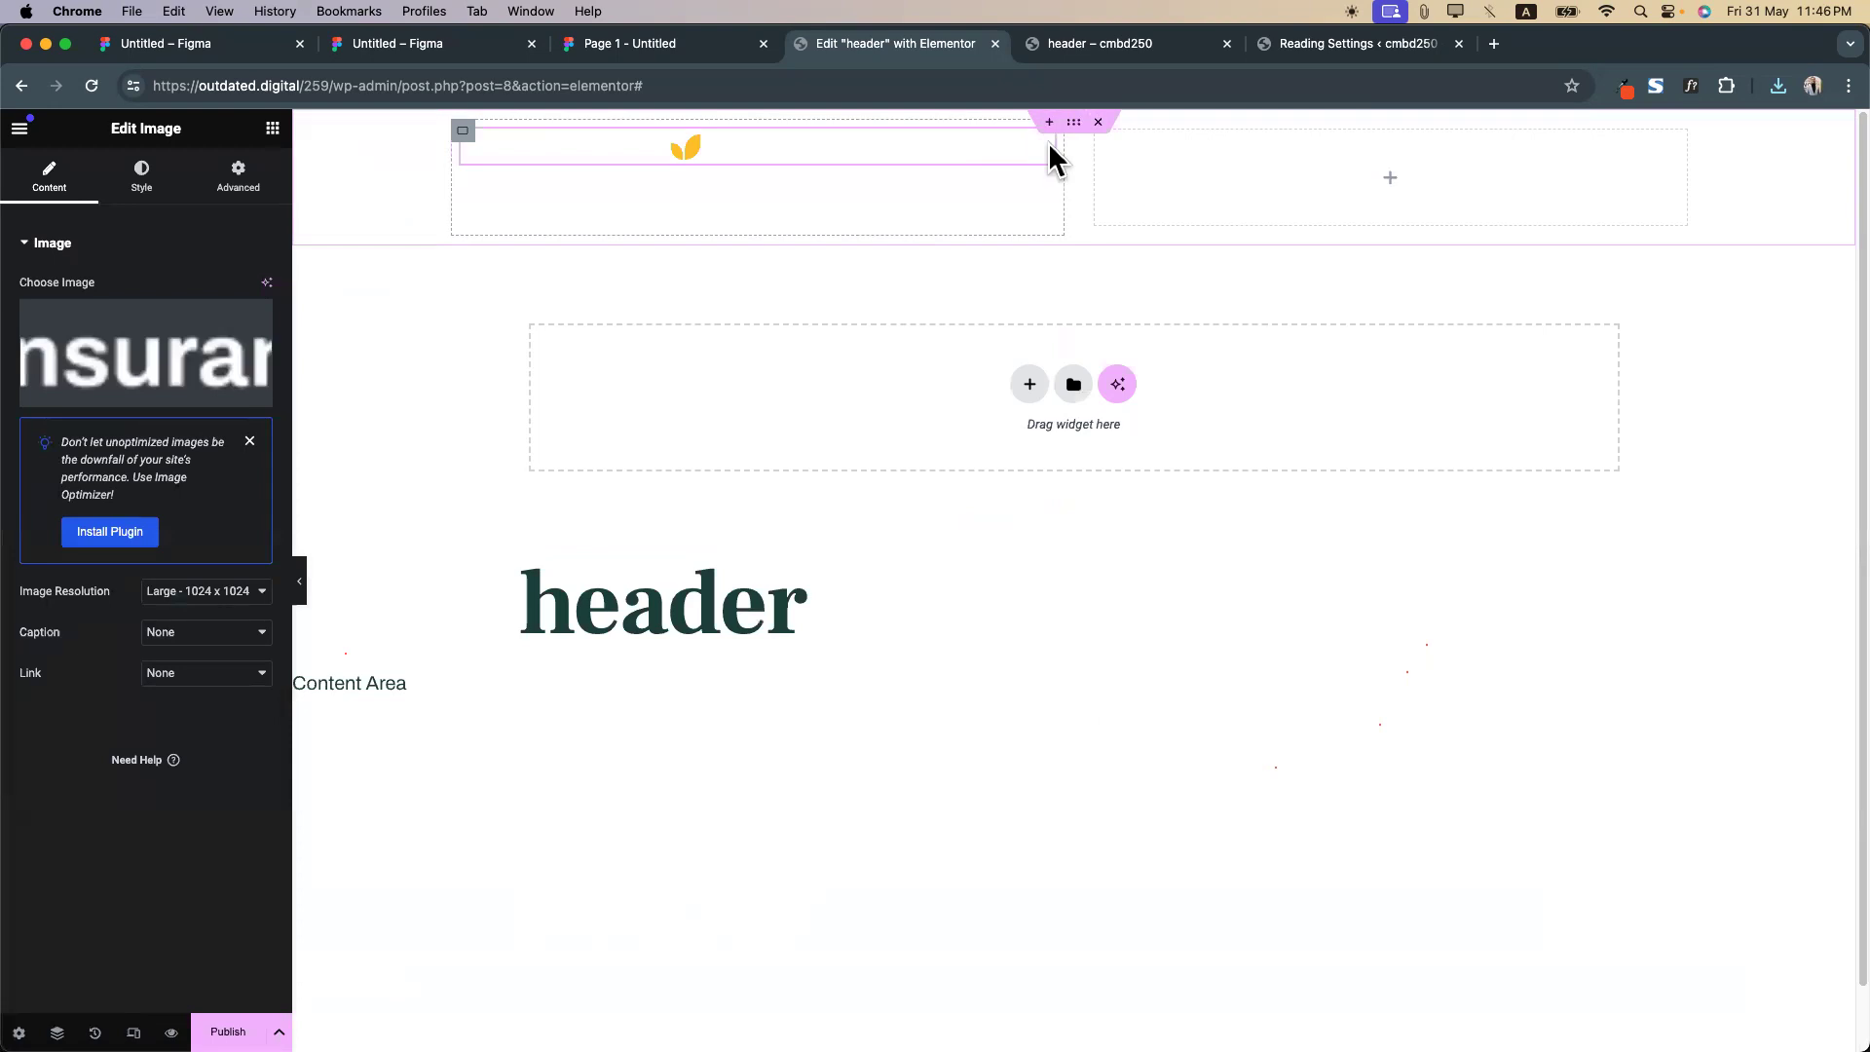
pyautogui.click(1067, 145)
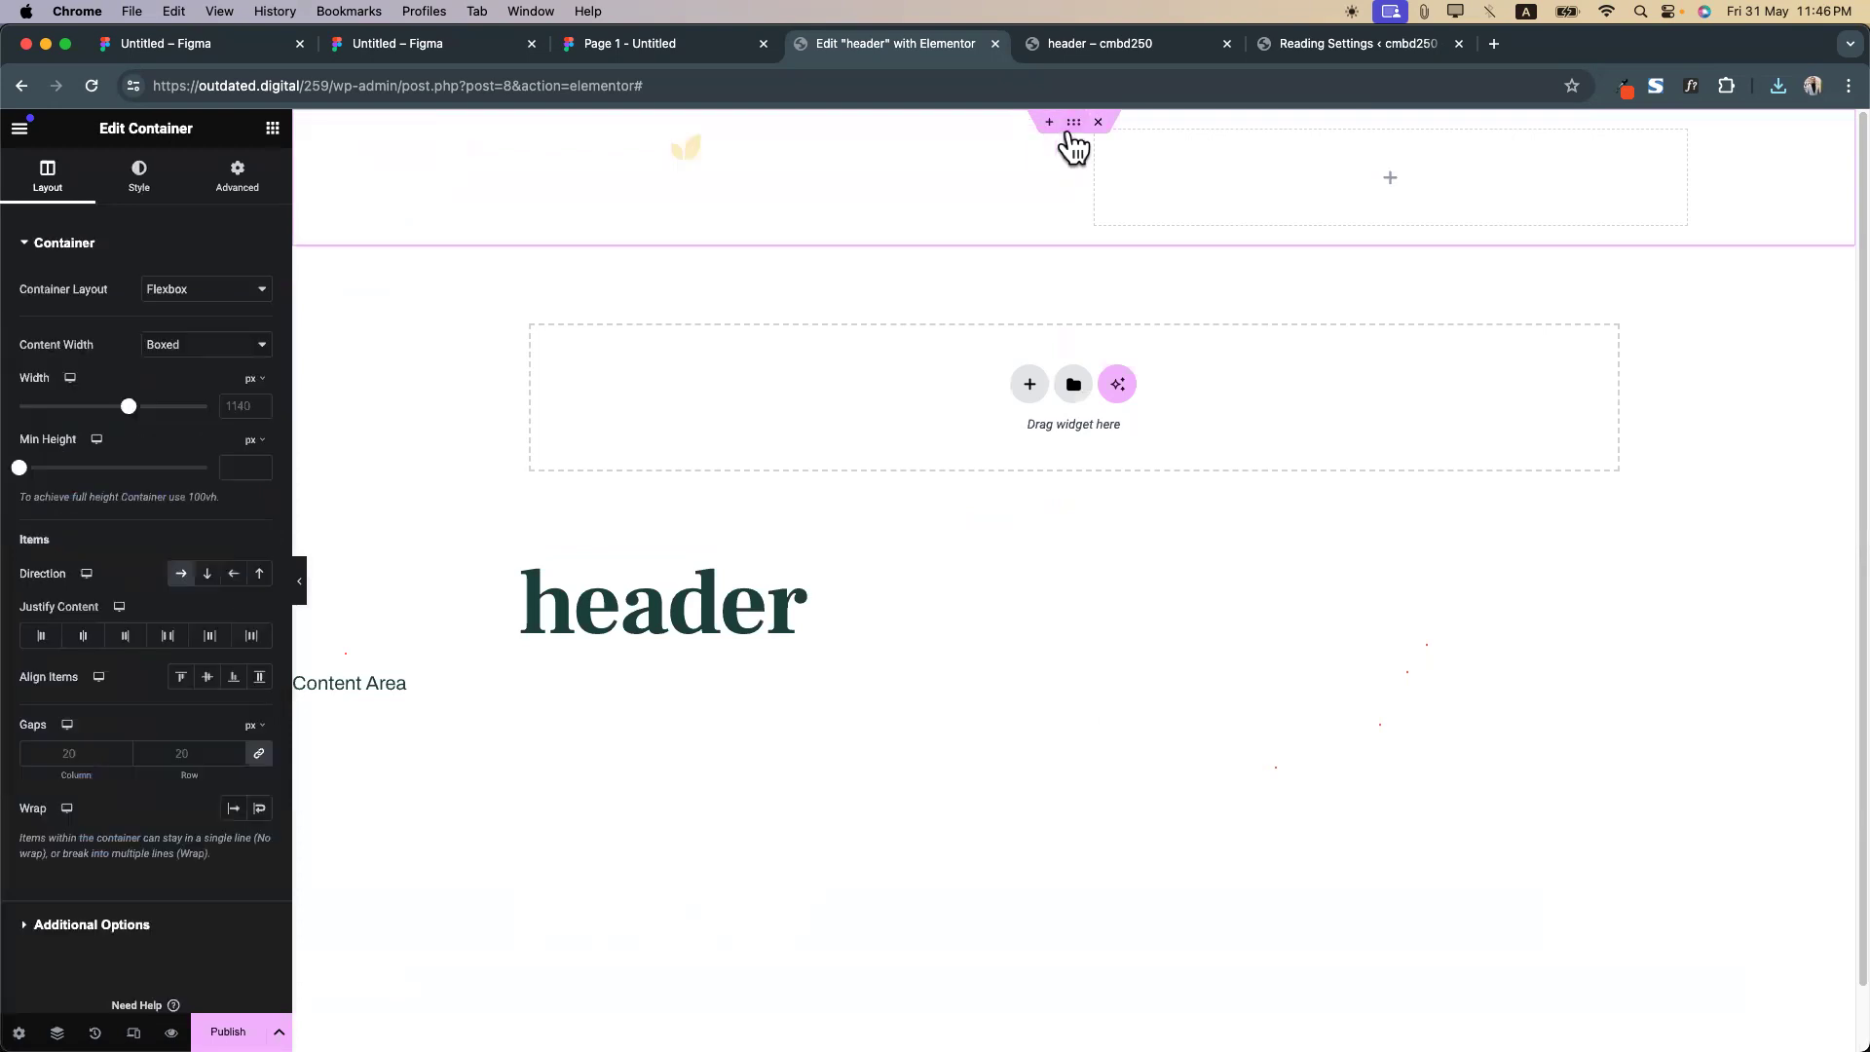
pyautogui.click(151, 195)
pyautogui.click(200, 332)
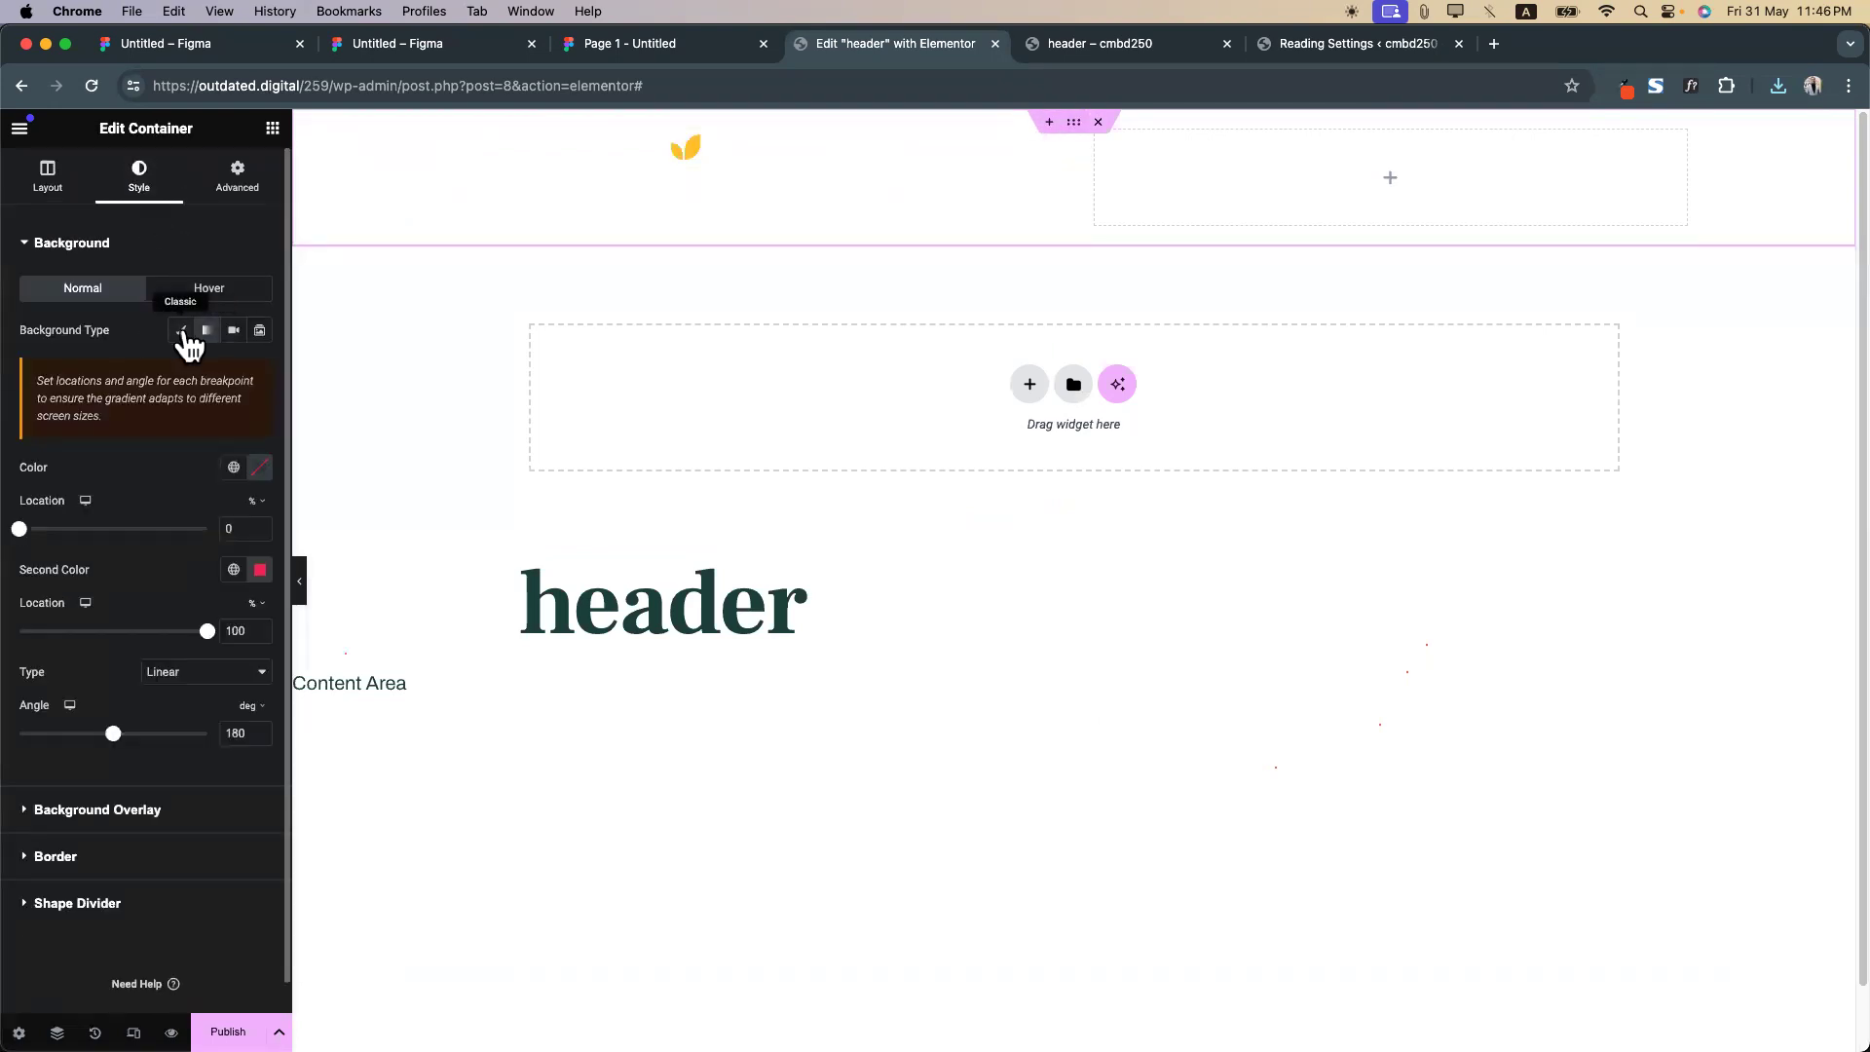
pyautogui.click(181, 331)
pyautogui.click(234, 371)
pyautogui.click(98, 458)
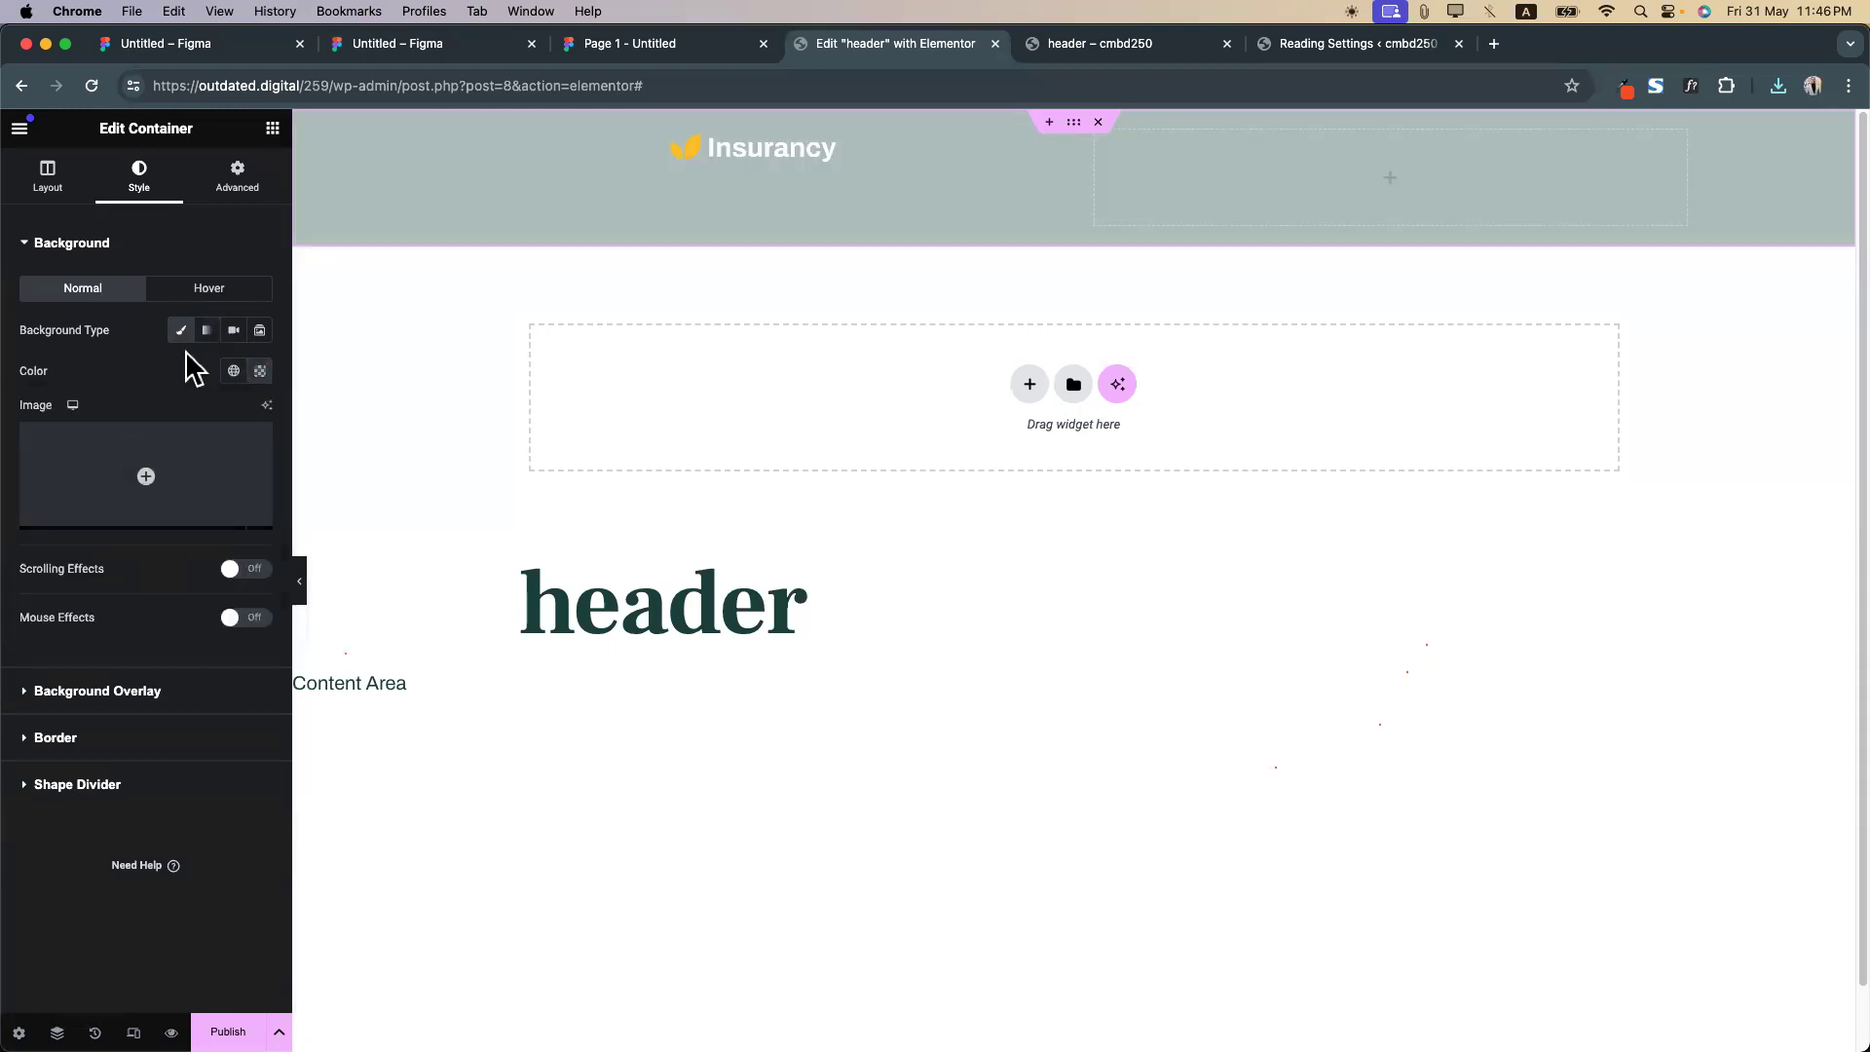
pyautogui.click(207, 331)
pyautogui.click(234, 569)
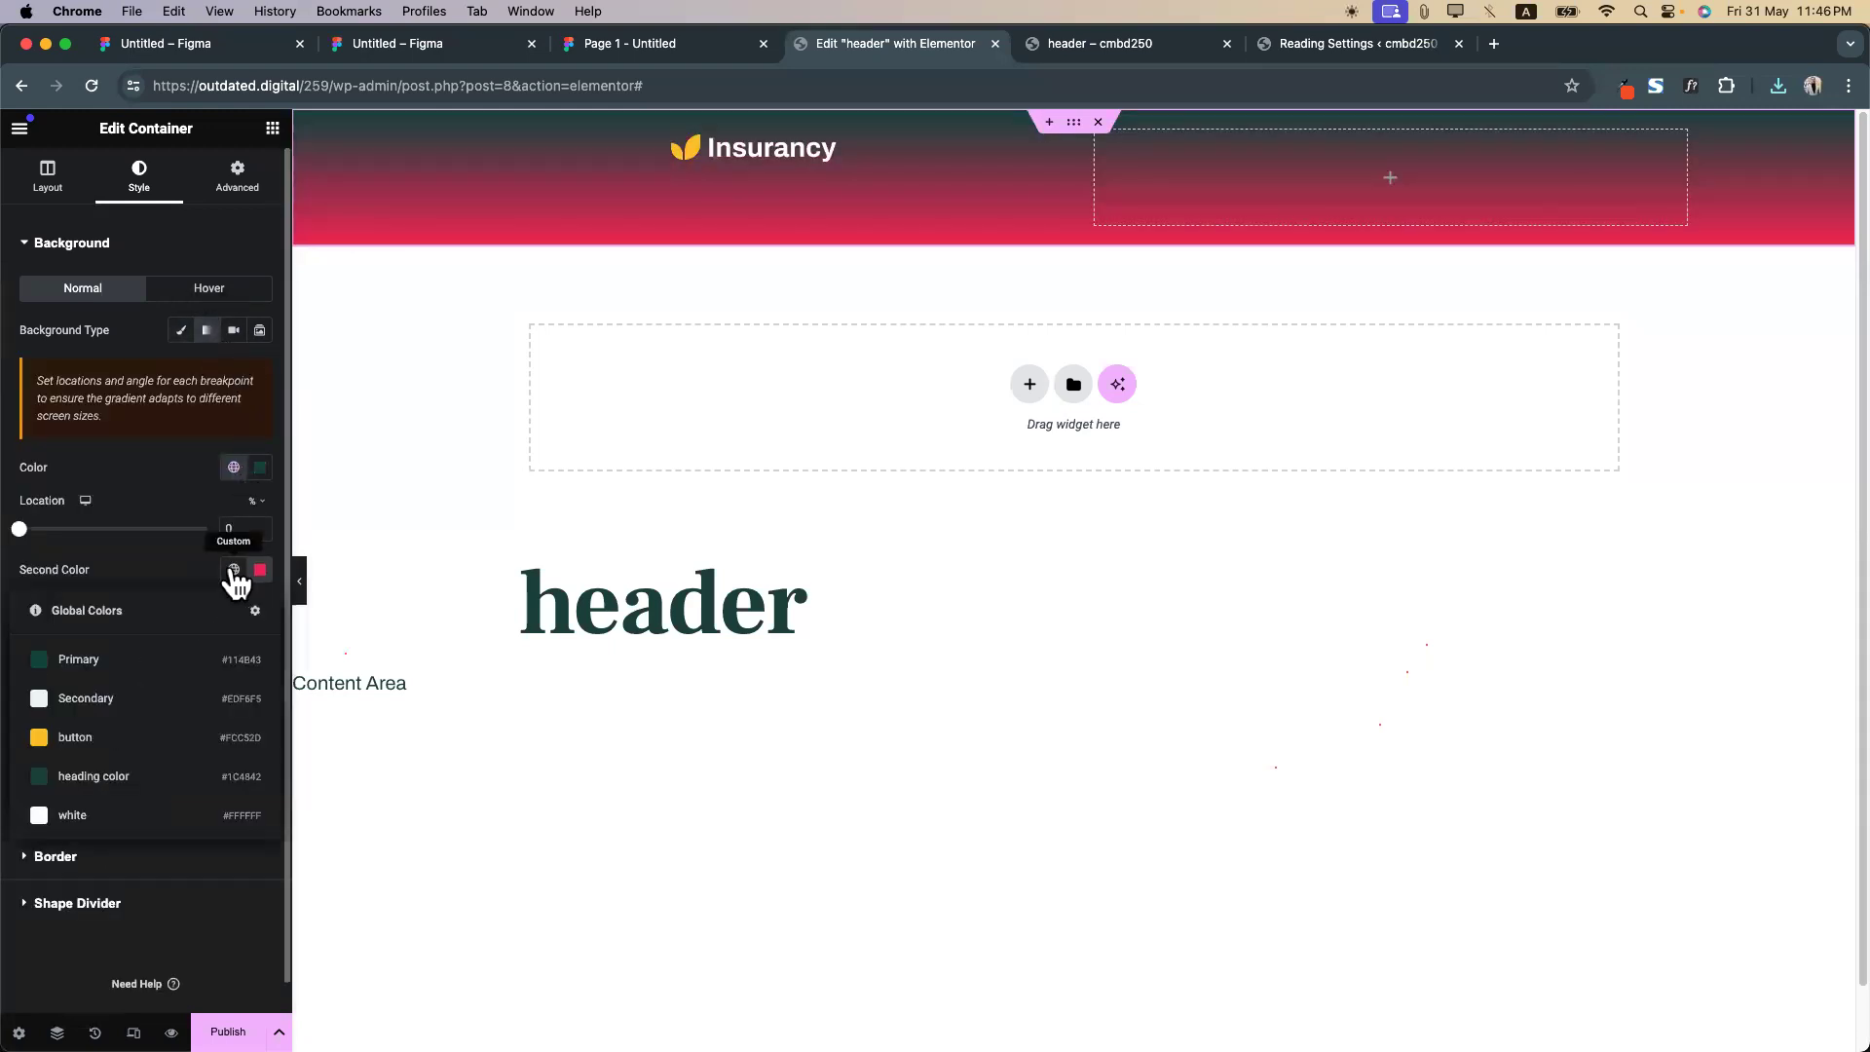
pyautogui.click(94, 776)
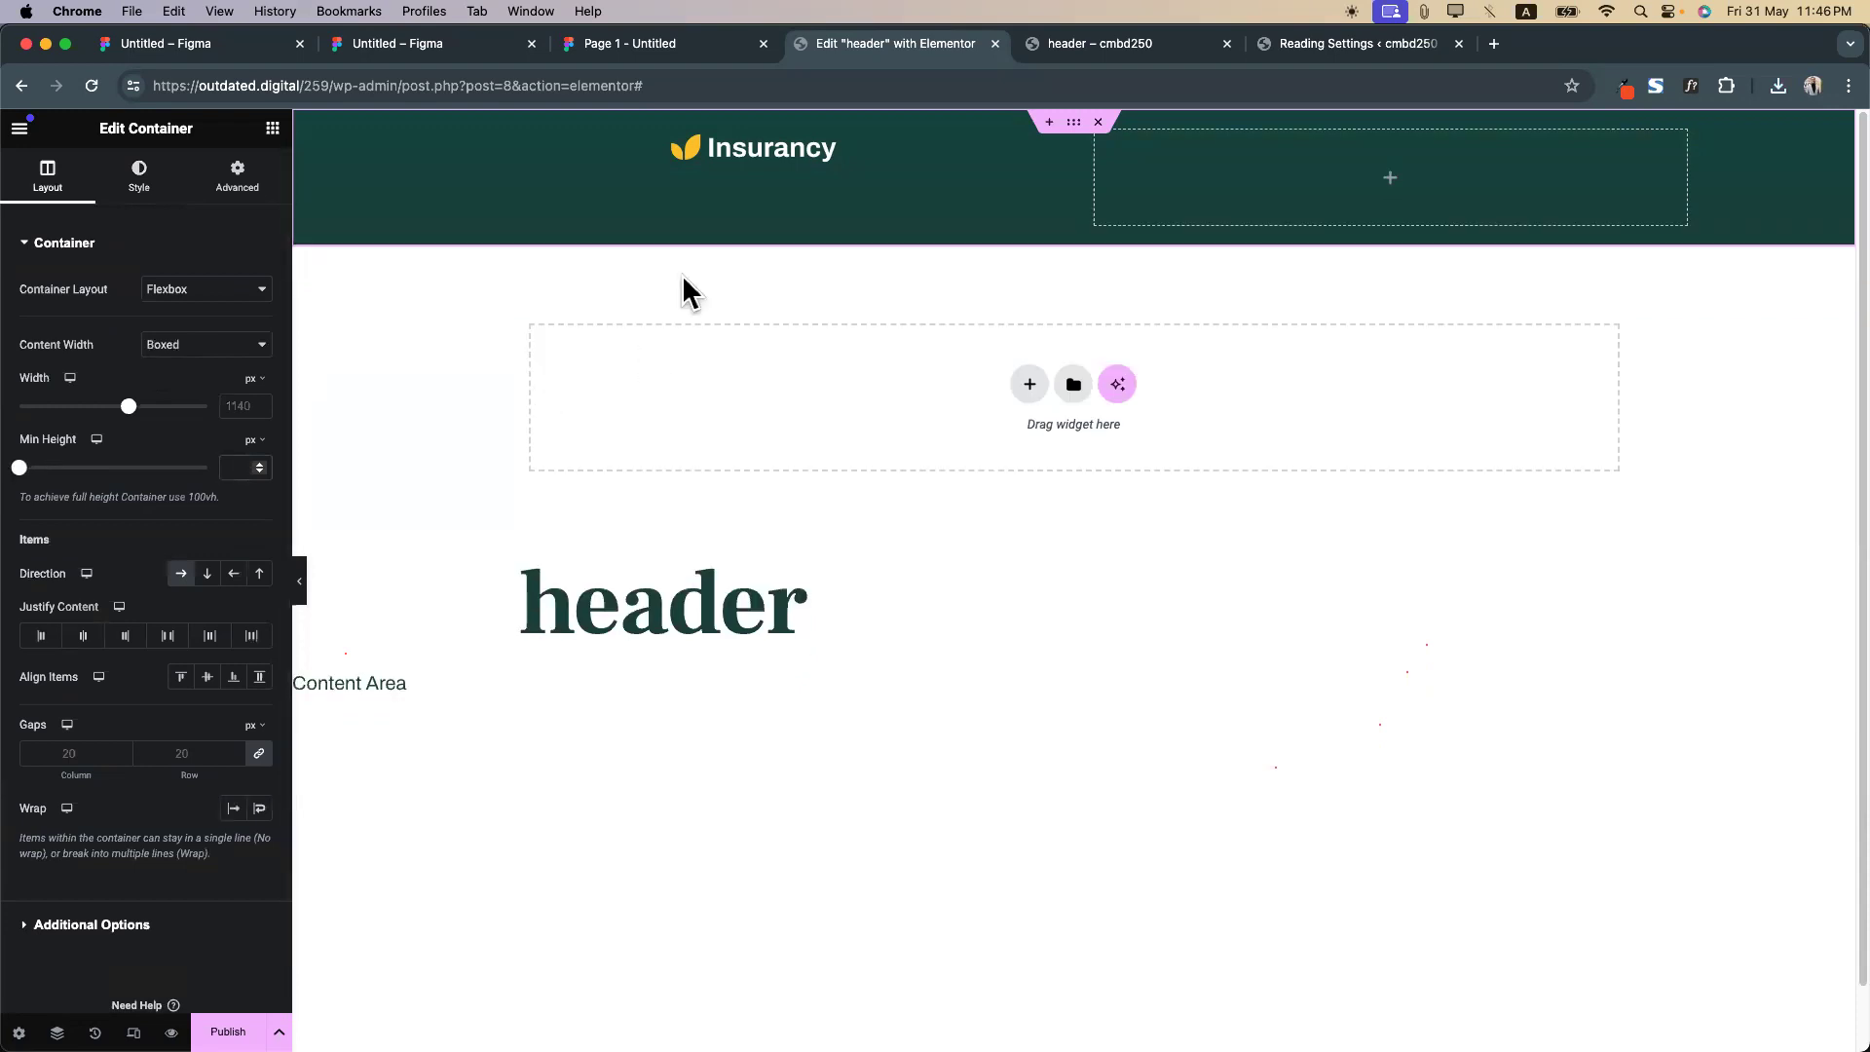
# Centre the header items vertically and make the logo container full width at 20%.
pyautogui.click(460, 145)
pyautogui.click(208, 676)
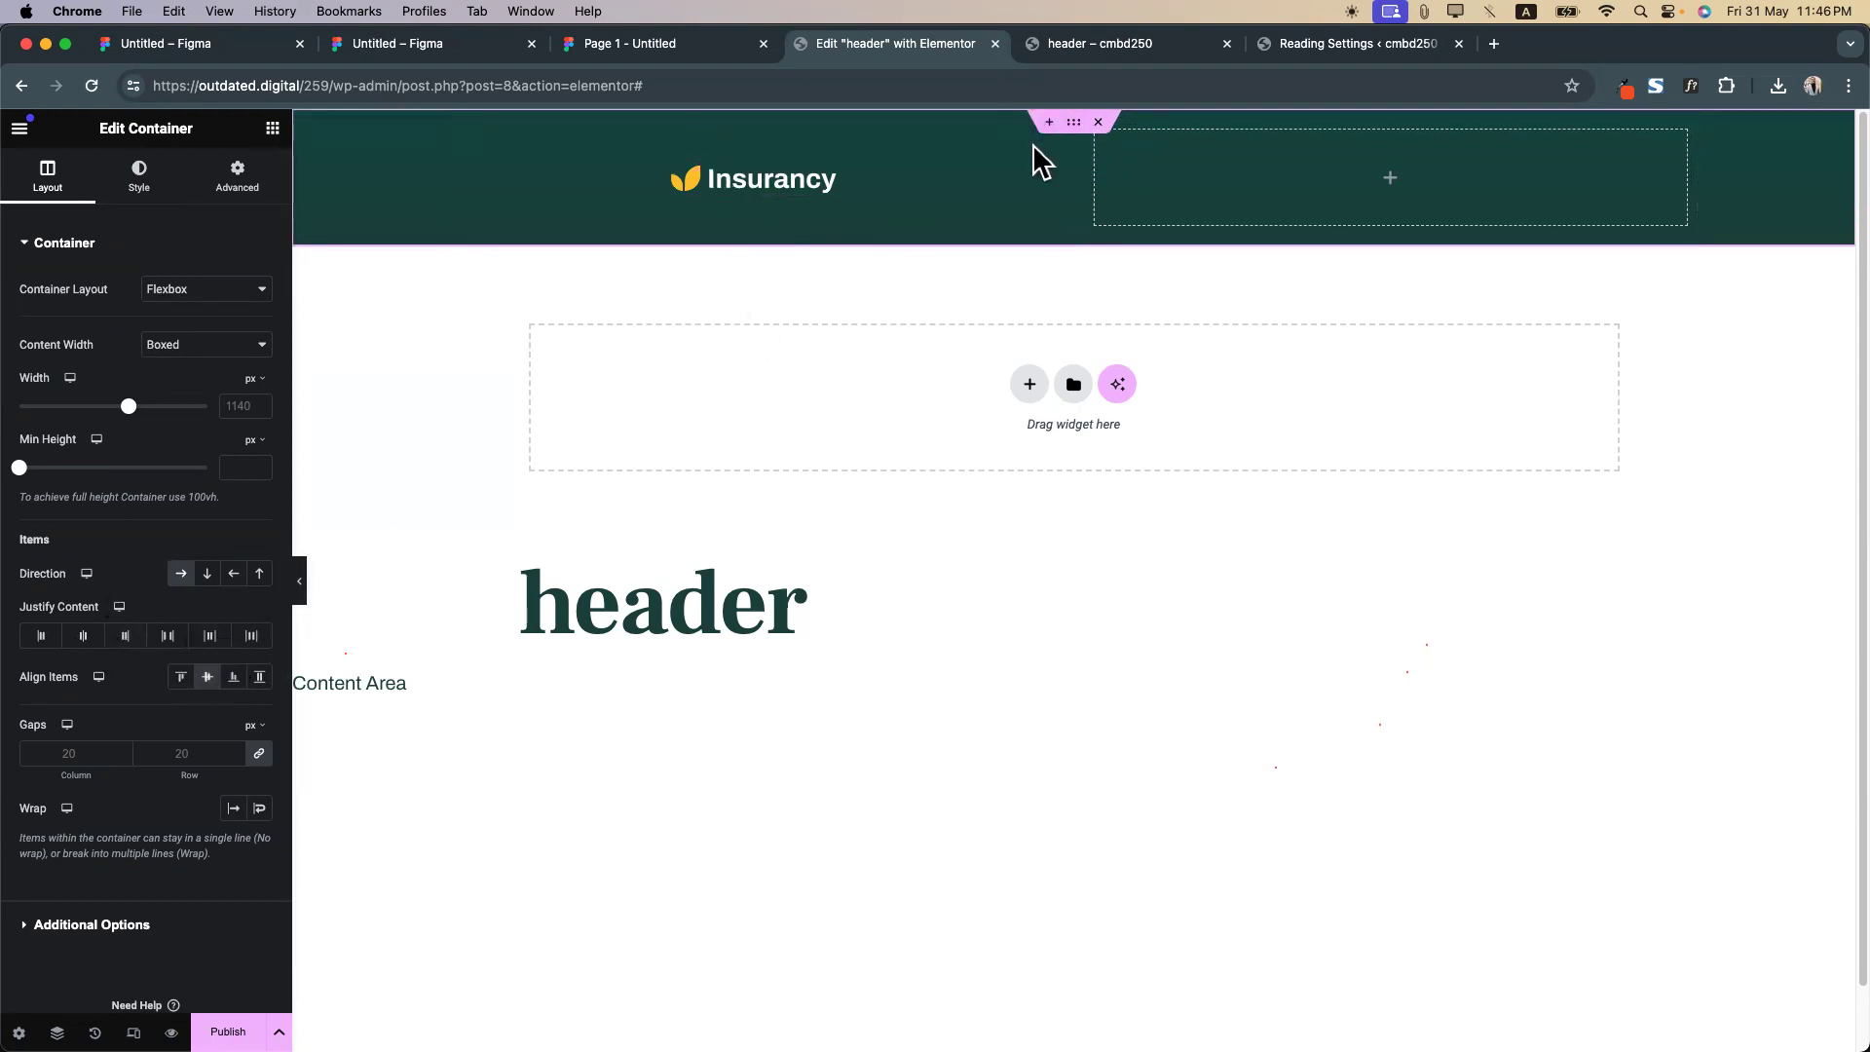
pyautogui.click(463, 163)
pyautogui.click(175, 345)
pyautogui.click(188, 368)
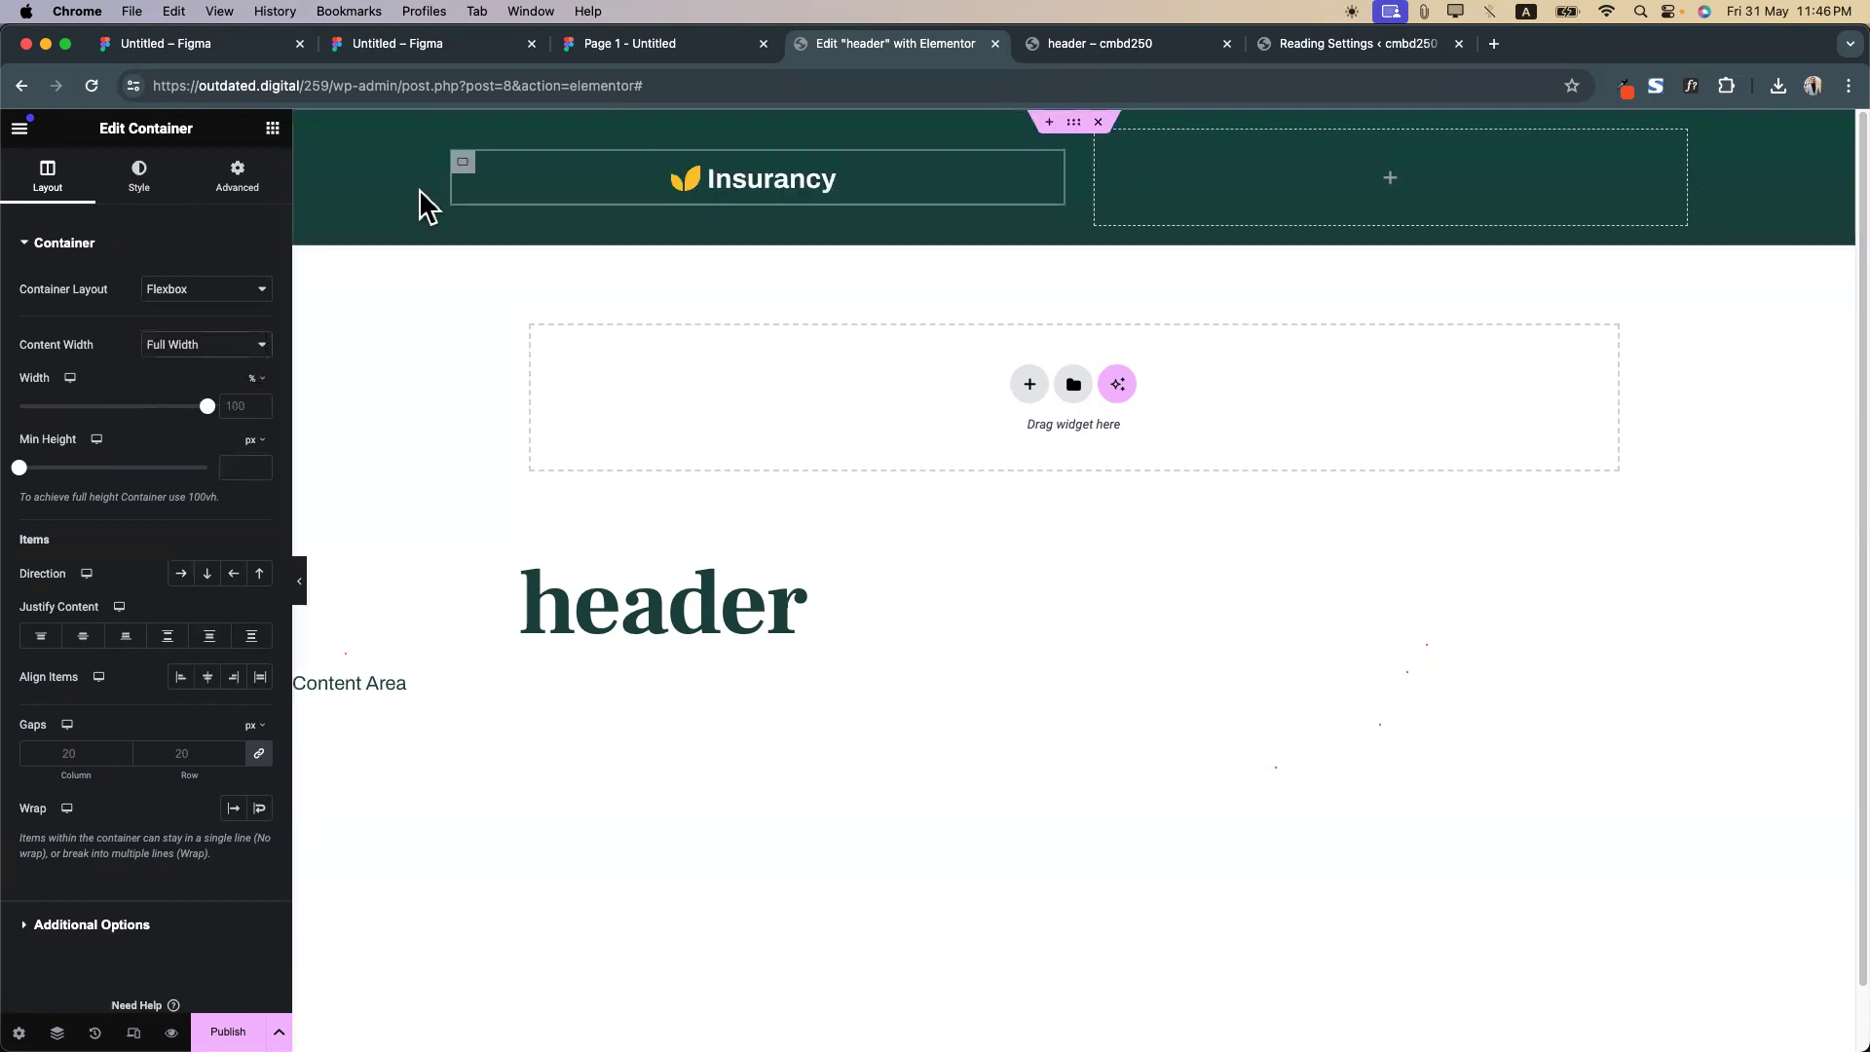
pyautogui.moveTo(207, 406); pyautogui.dragTo(58, 420)
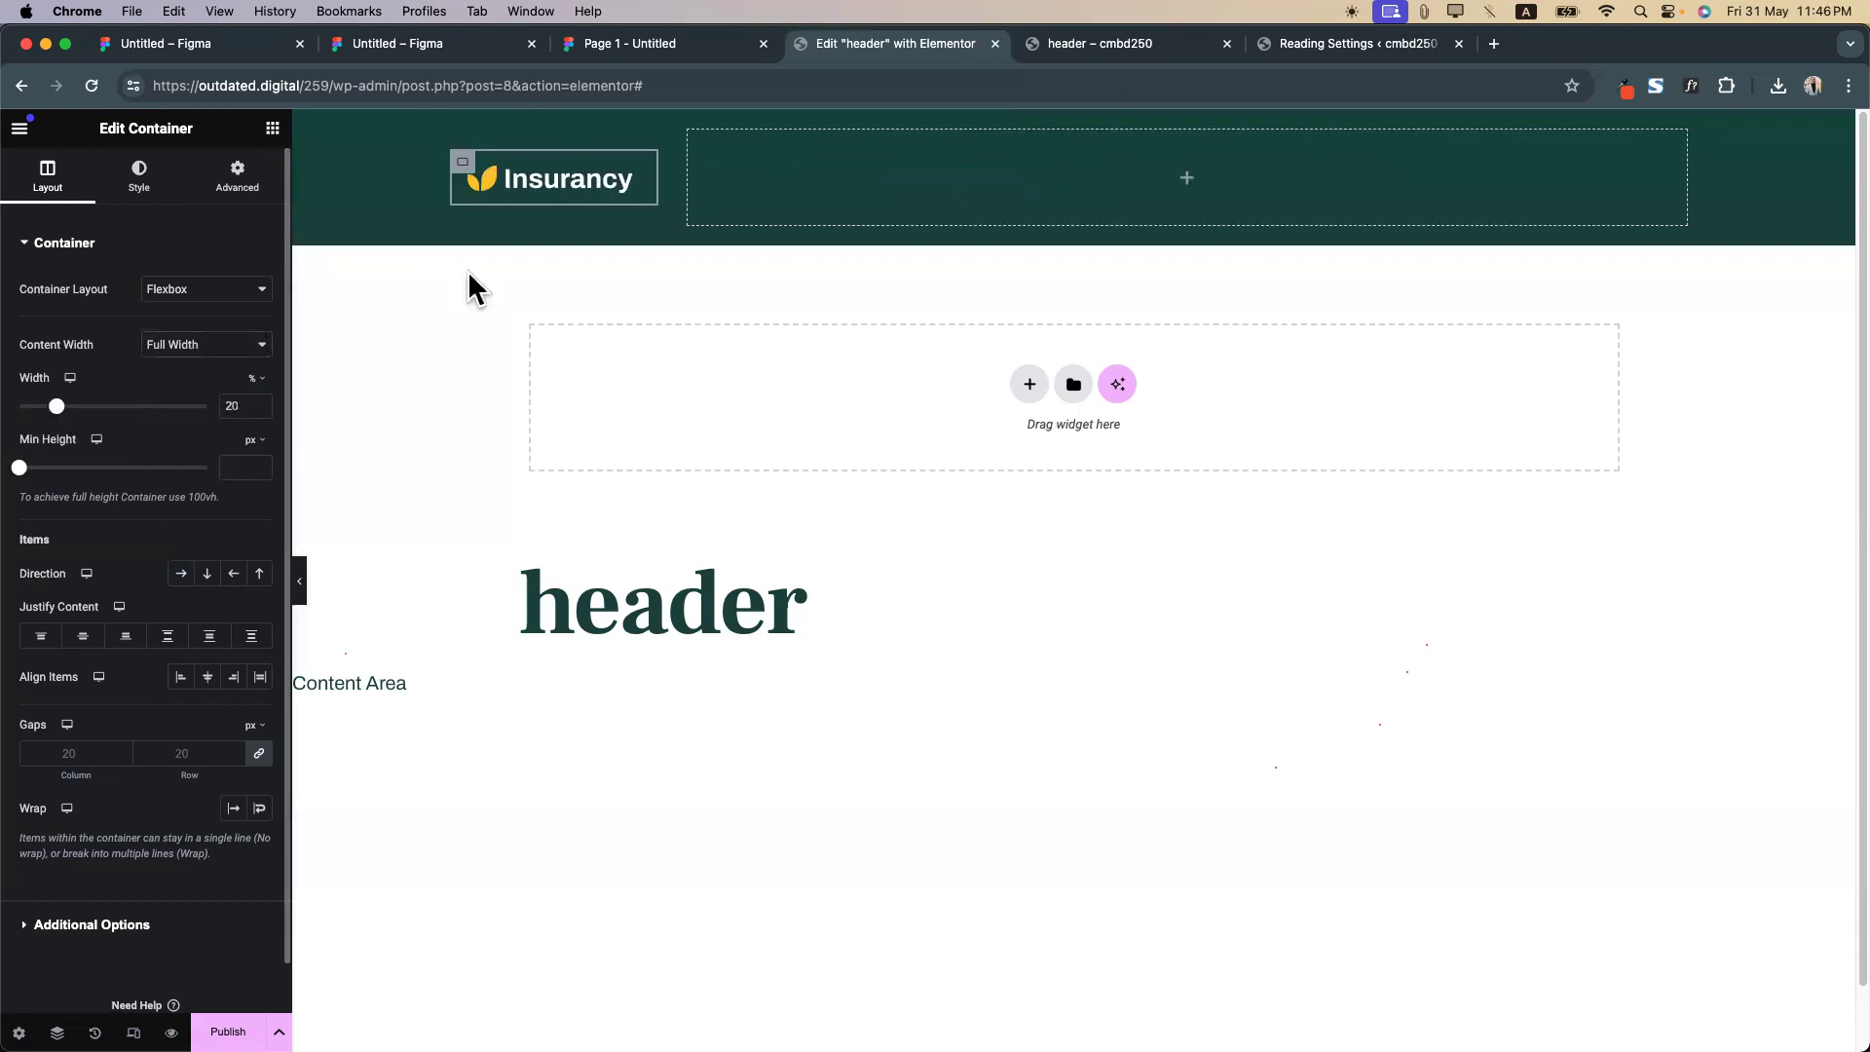
# Make the empty right container full width at 80%, then view the header preview.
pyautogui.click(689, 146)
pyautogui.click(209, 345)
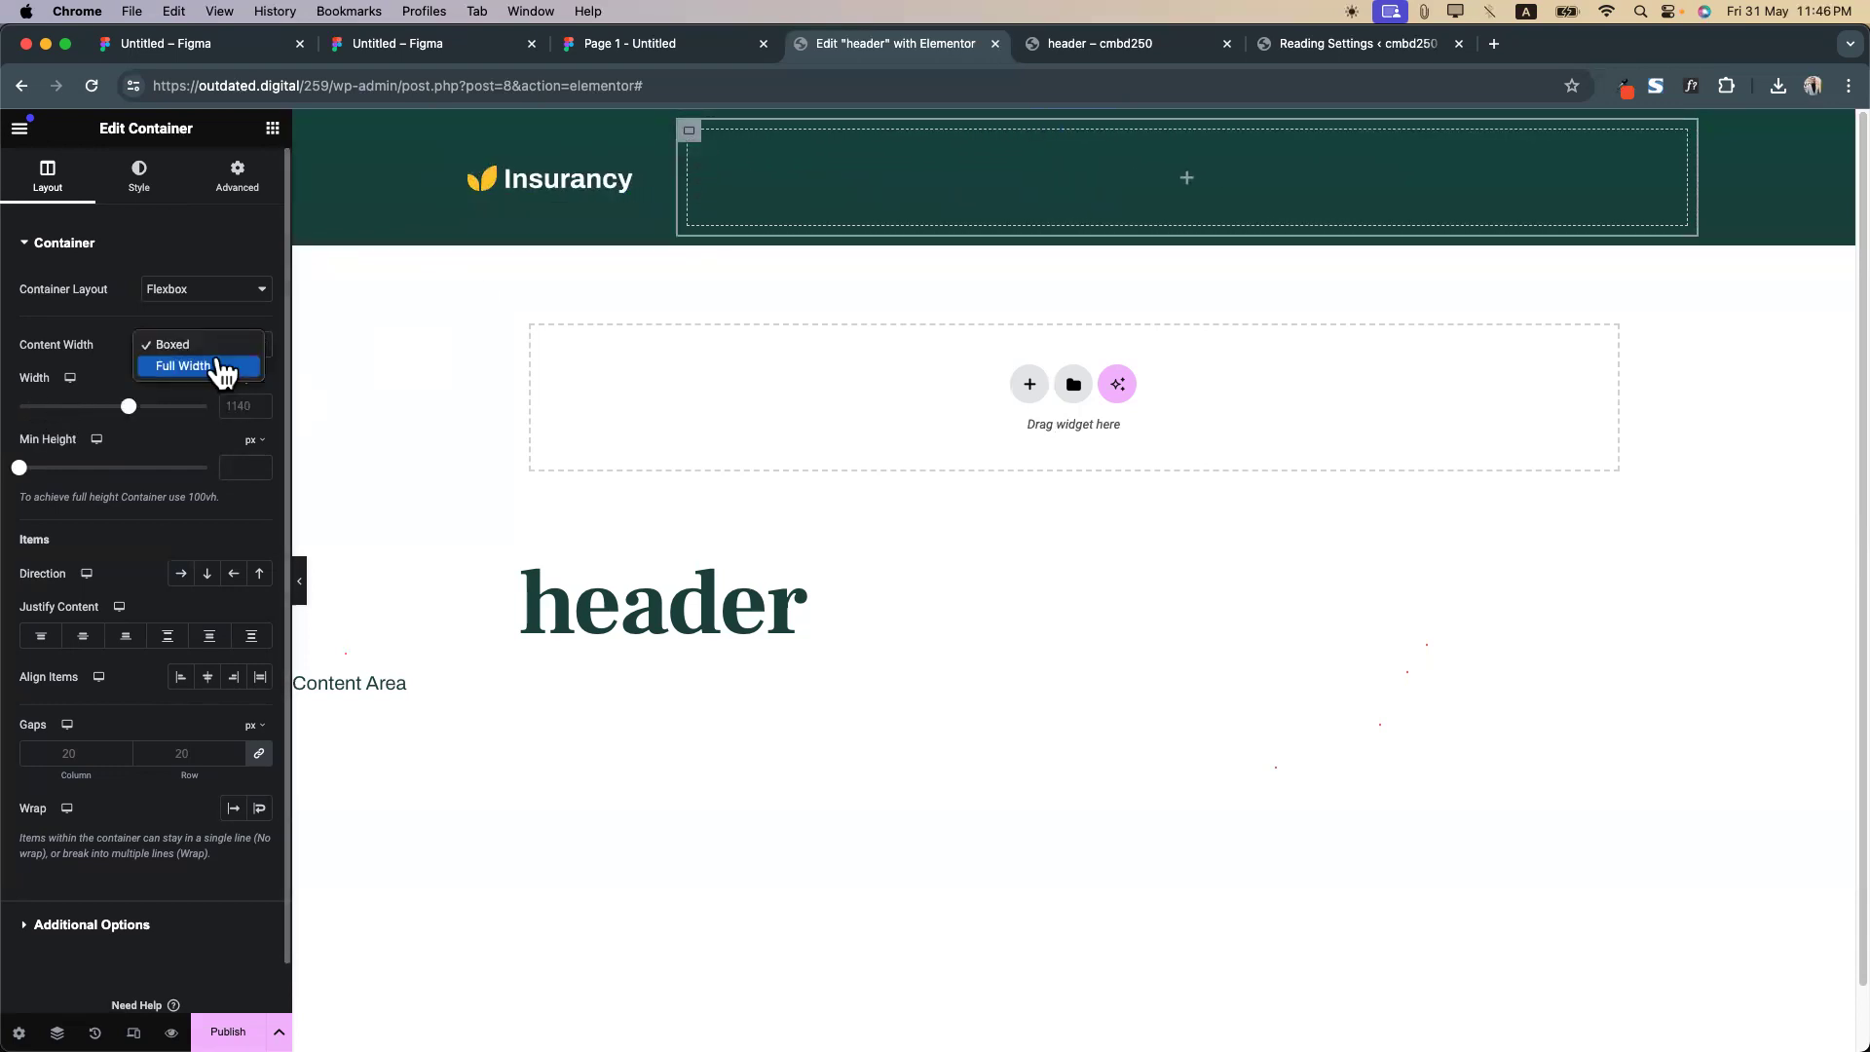
pyautogui.click(222, 368)
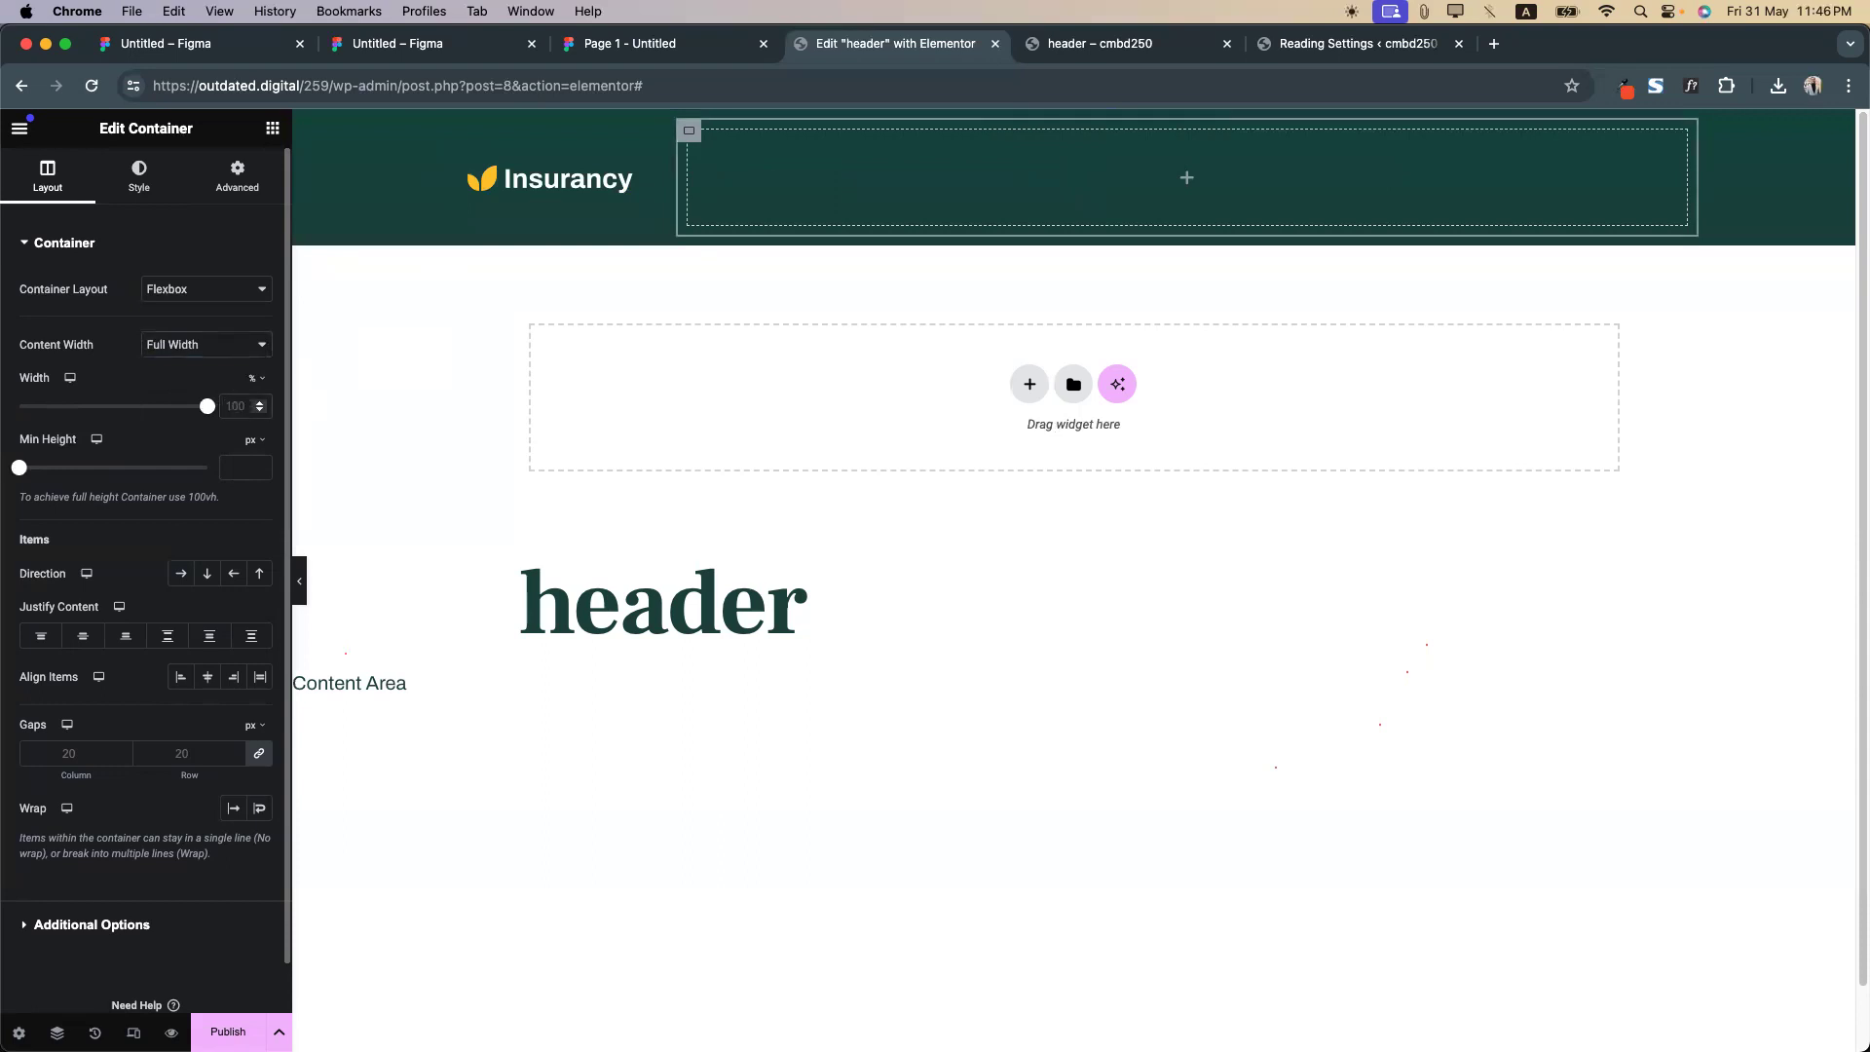
pyautogui.write('80')
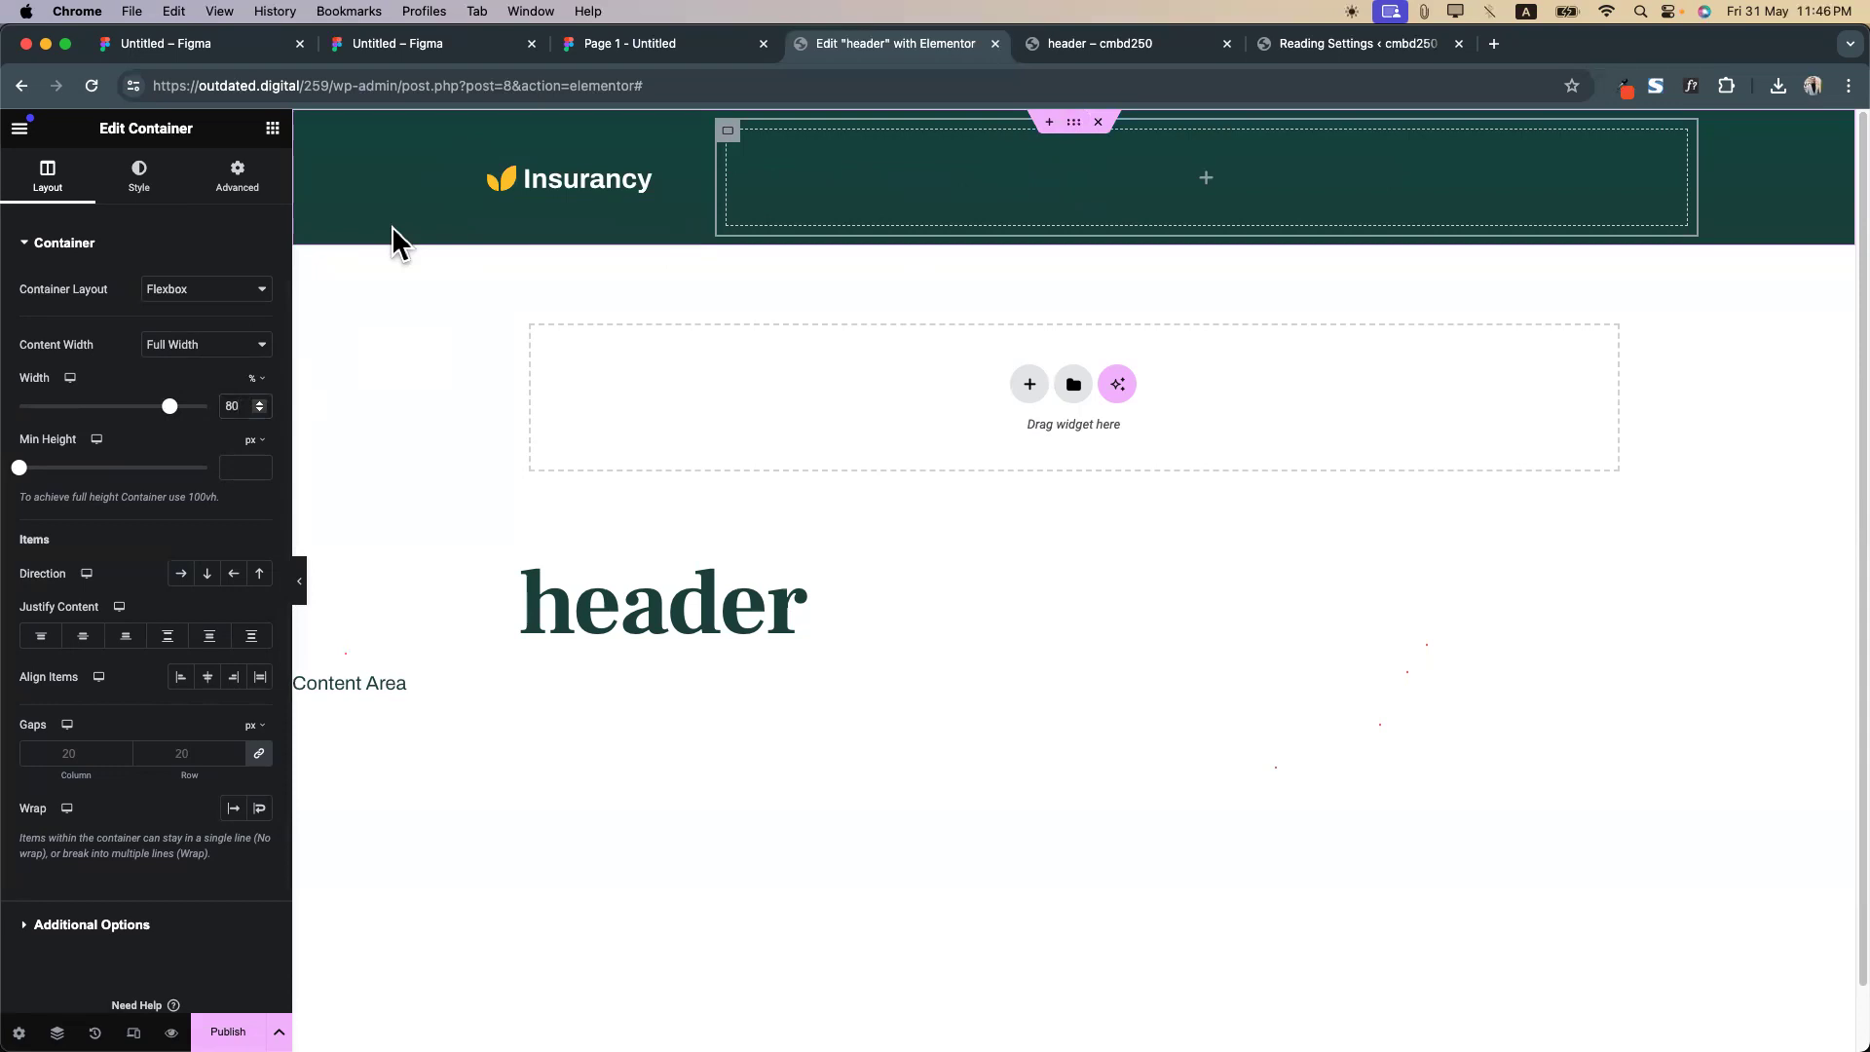
pyautogui.click(273, 128)
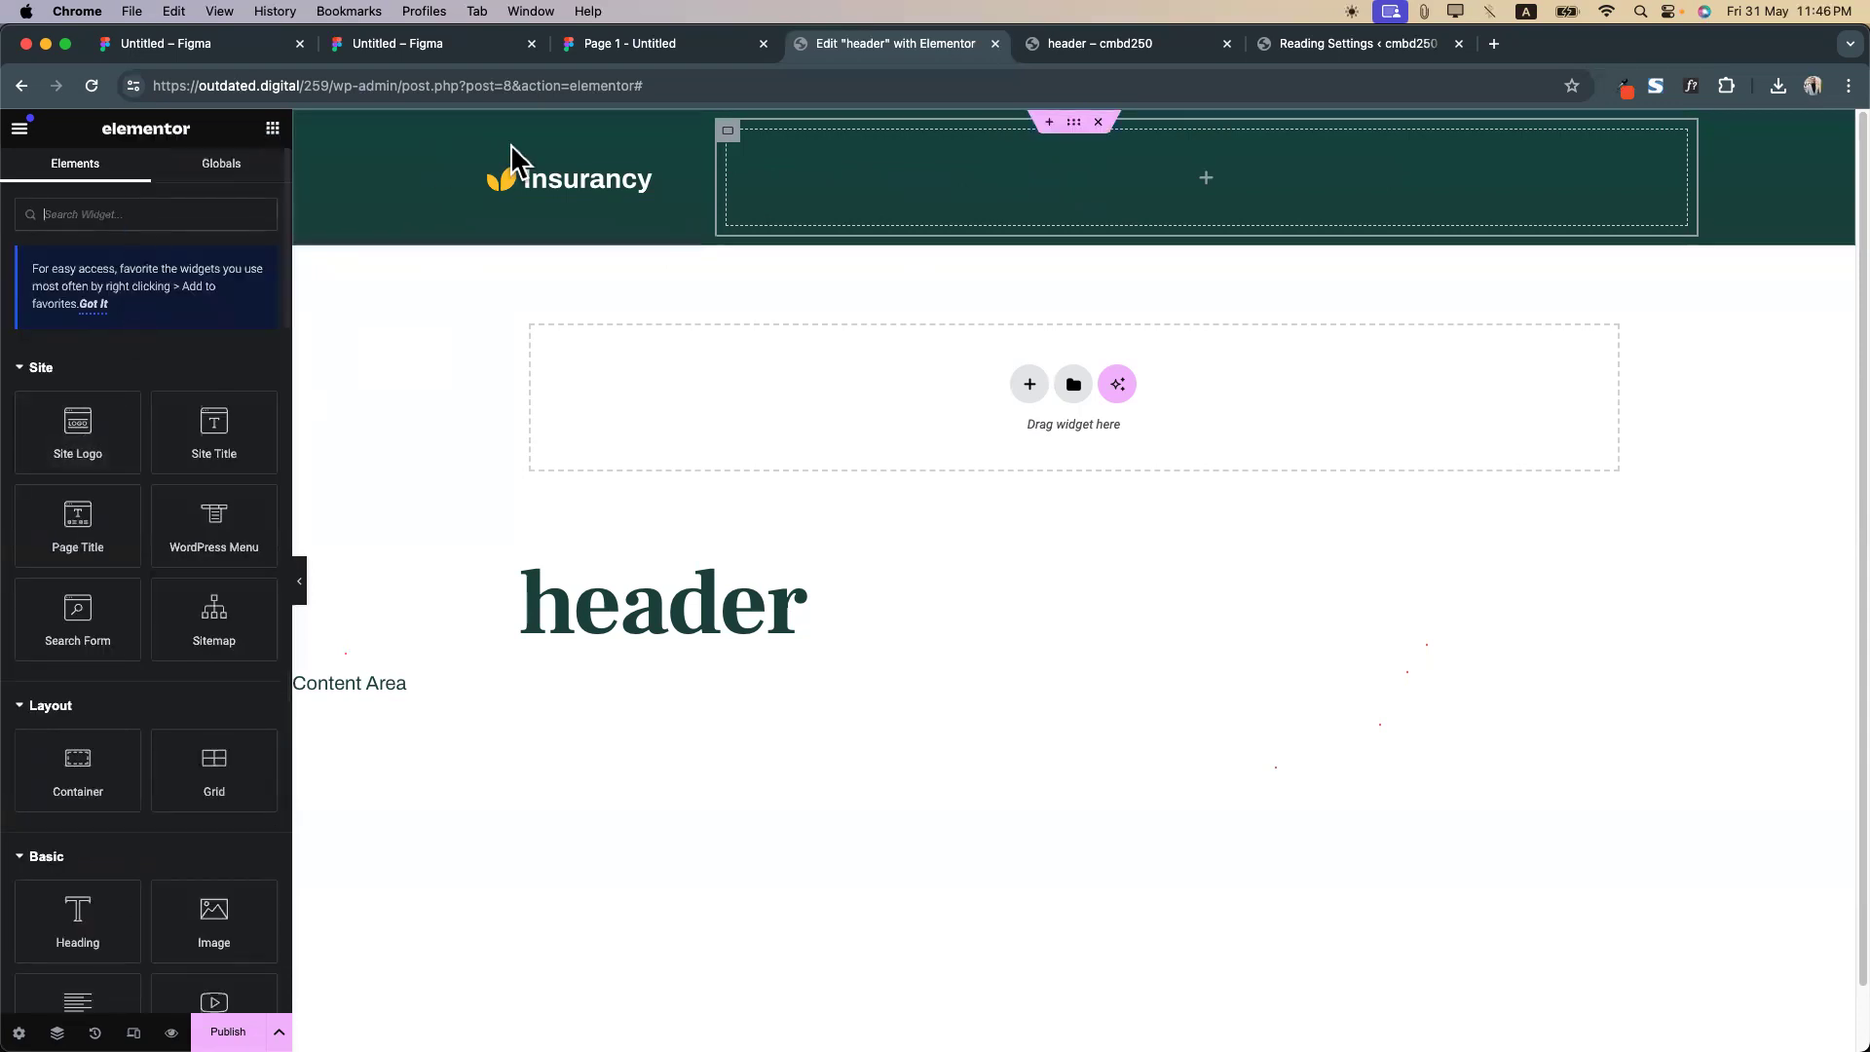
pyautogui.click(1086, 39)
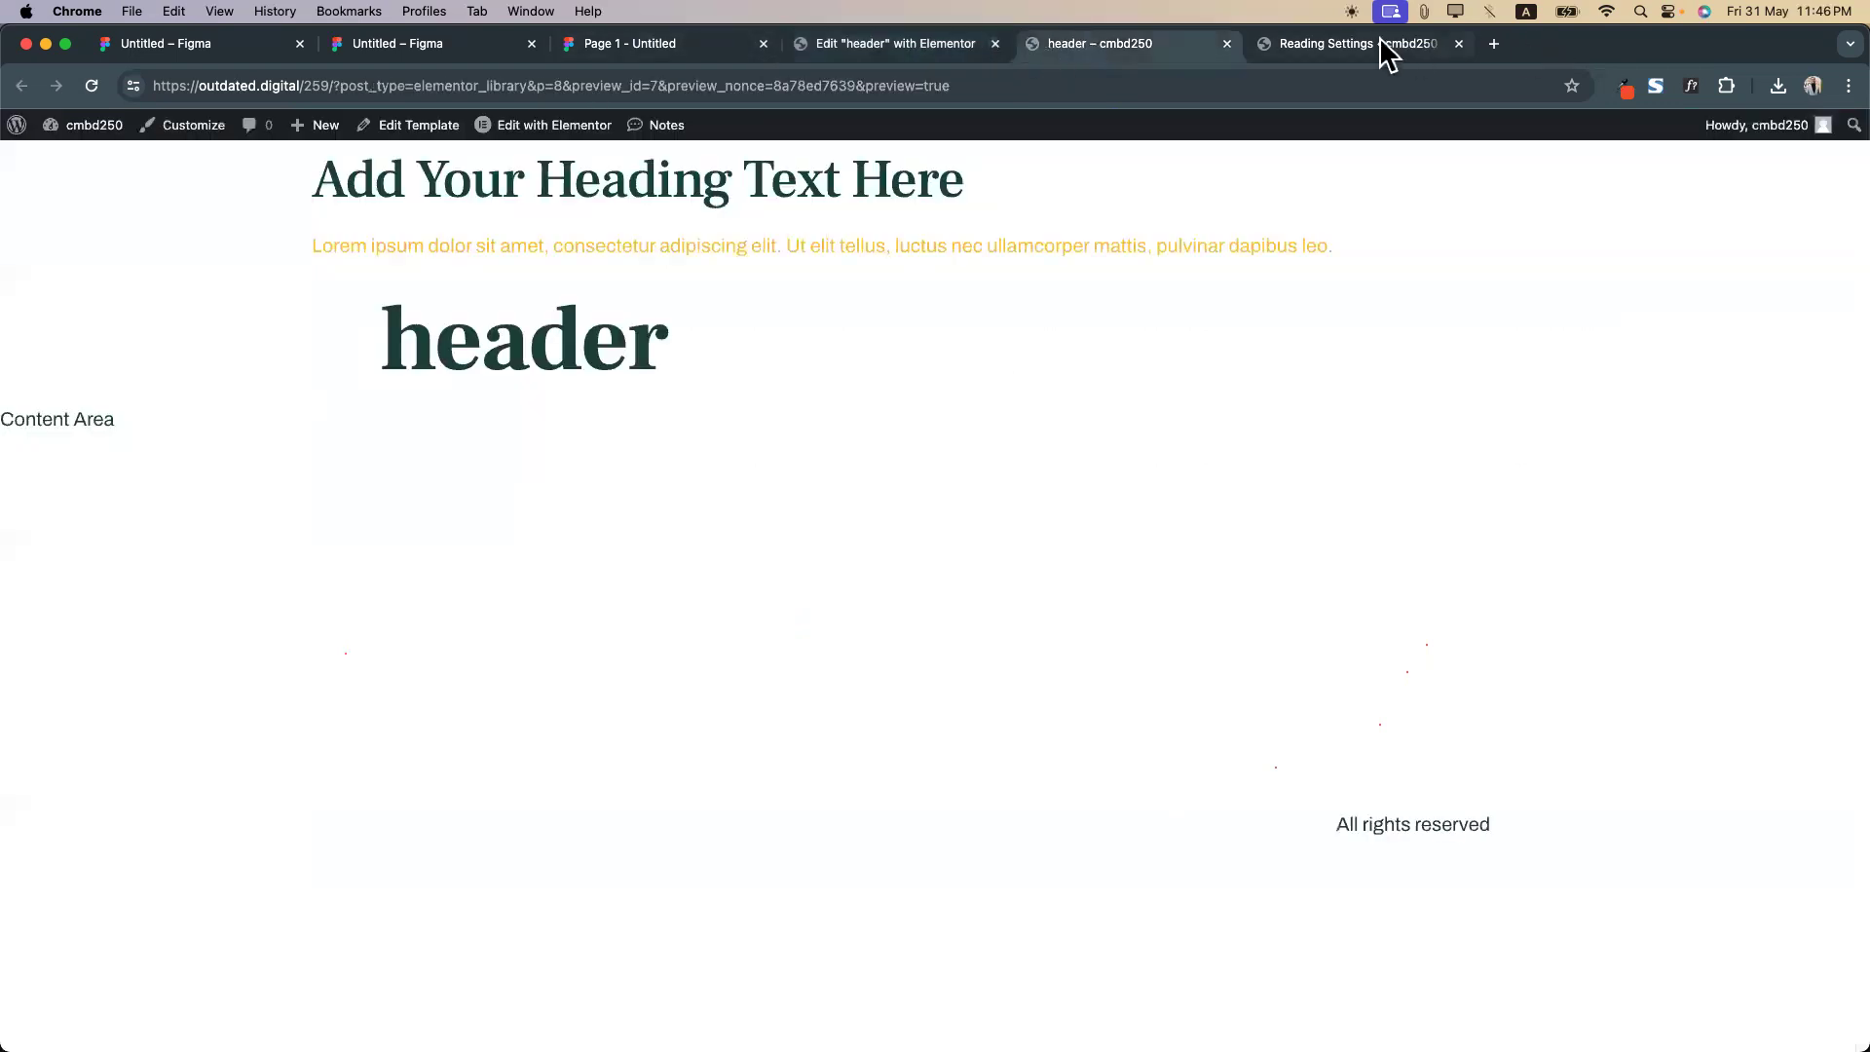
# Create a menu named 'menu', assign it to the Header location, and add the Home page.
pyautogui.click(1383, 44)
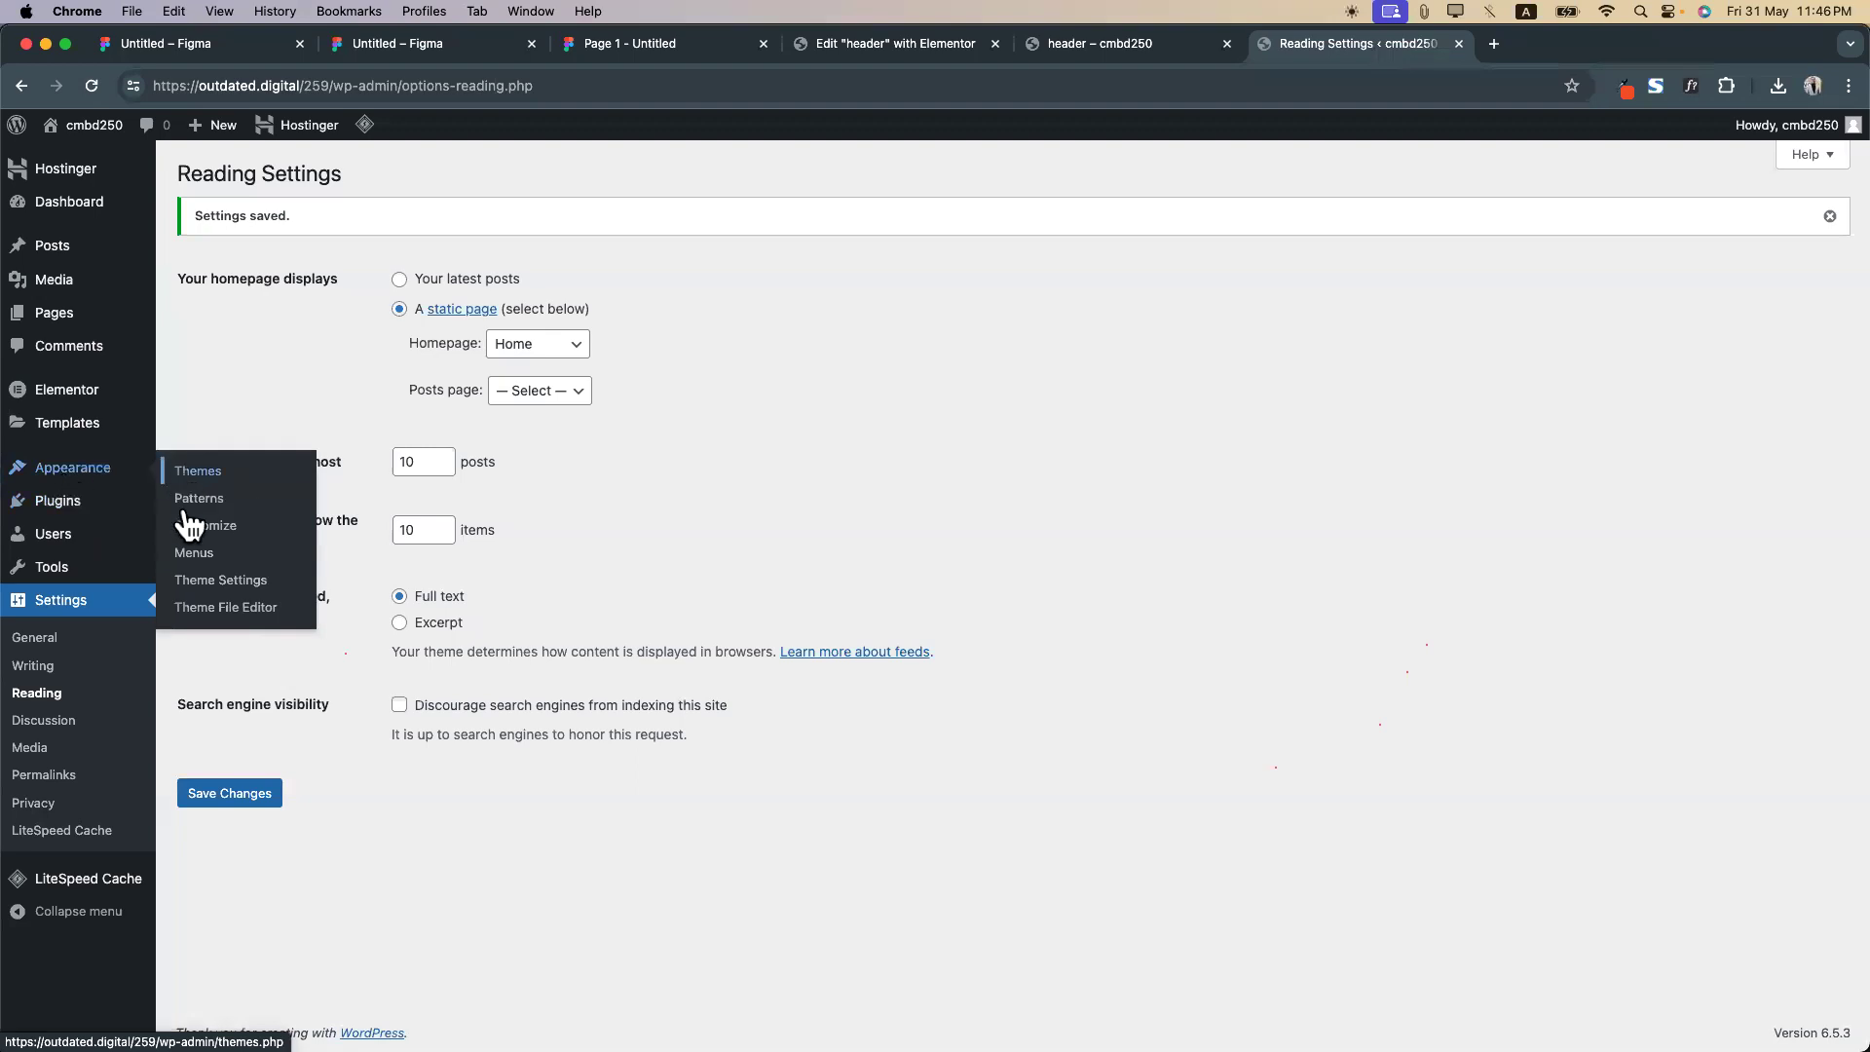
pyautogui.click(190, 553)
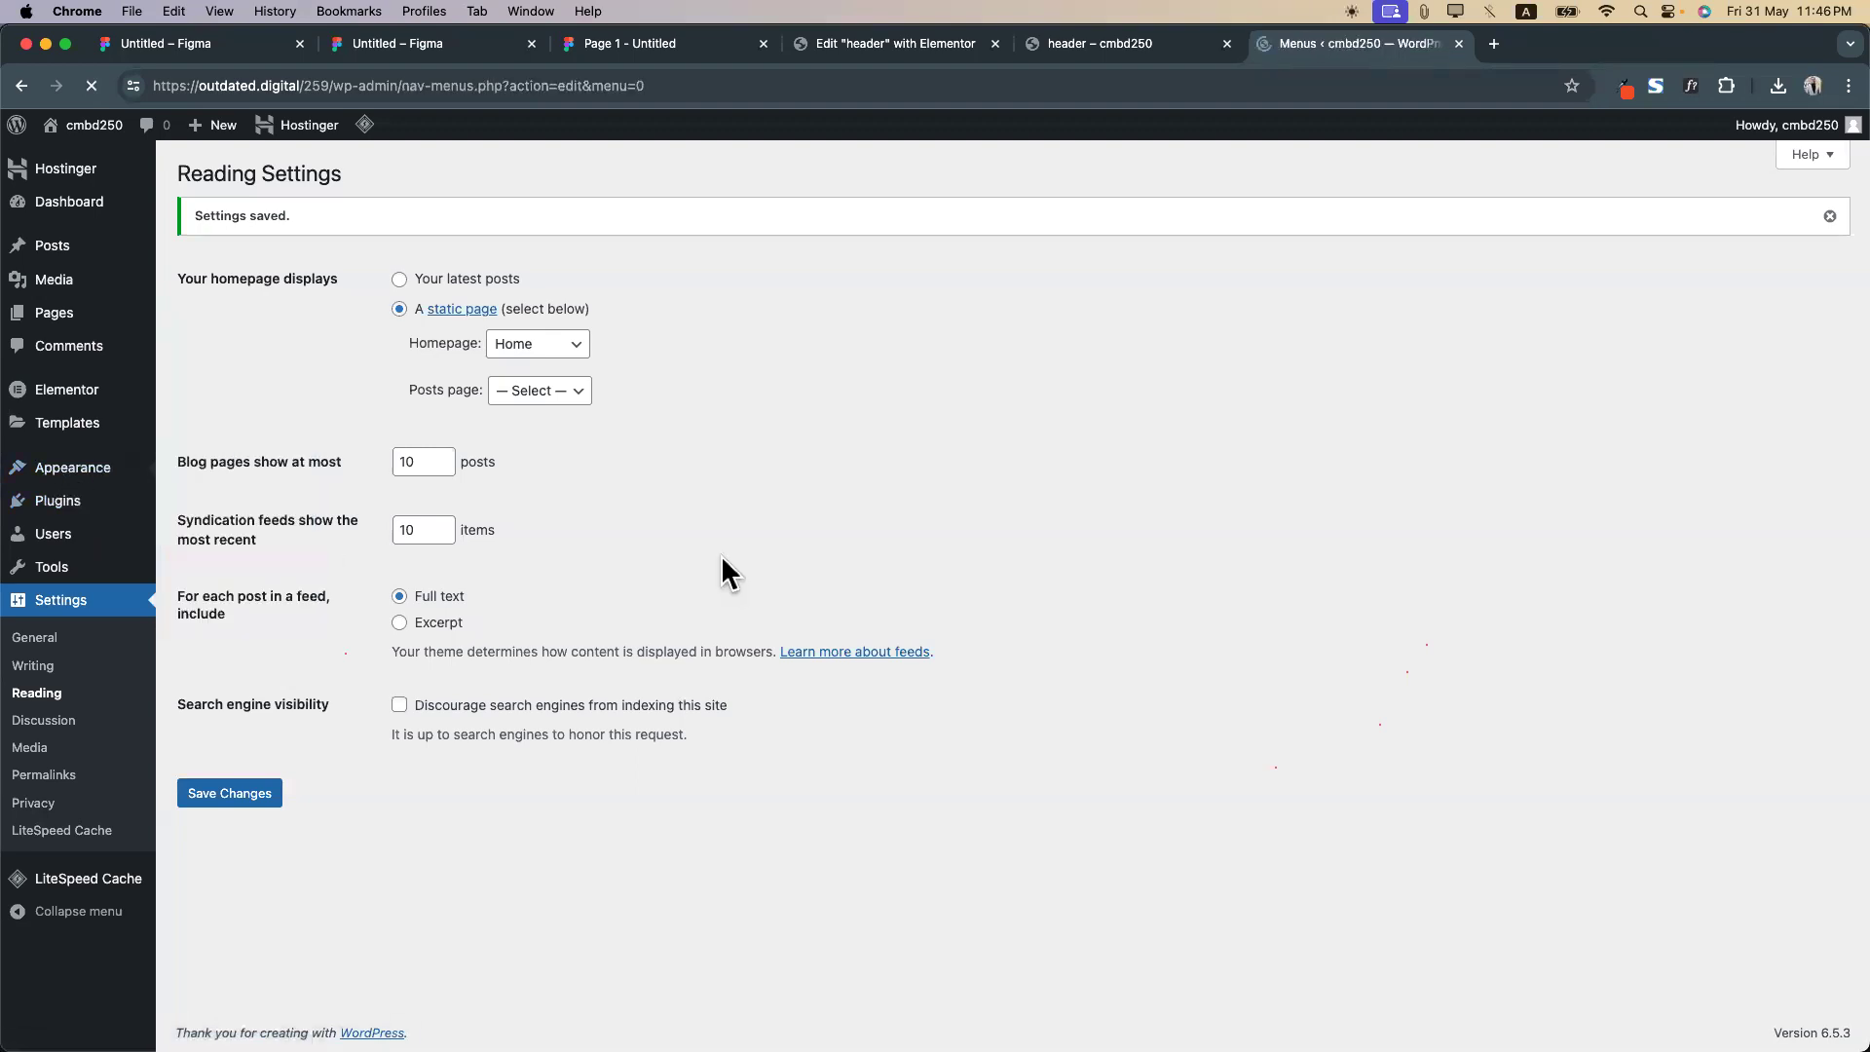
pyautogui.click(623, 396)
pyautogui.write('menu')
pyautogui.click(761, 568)
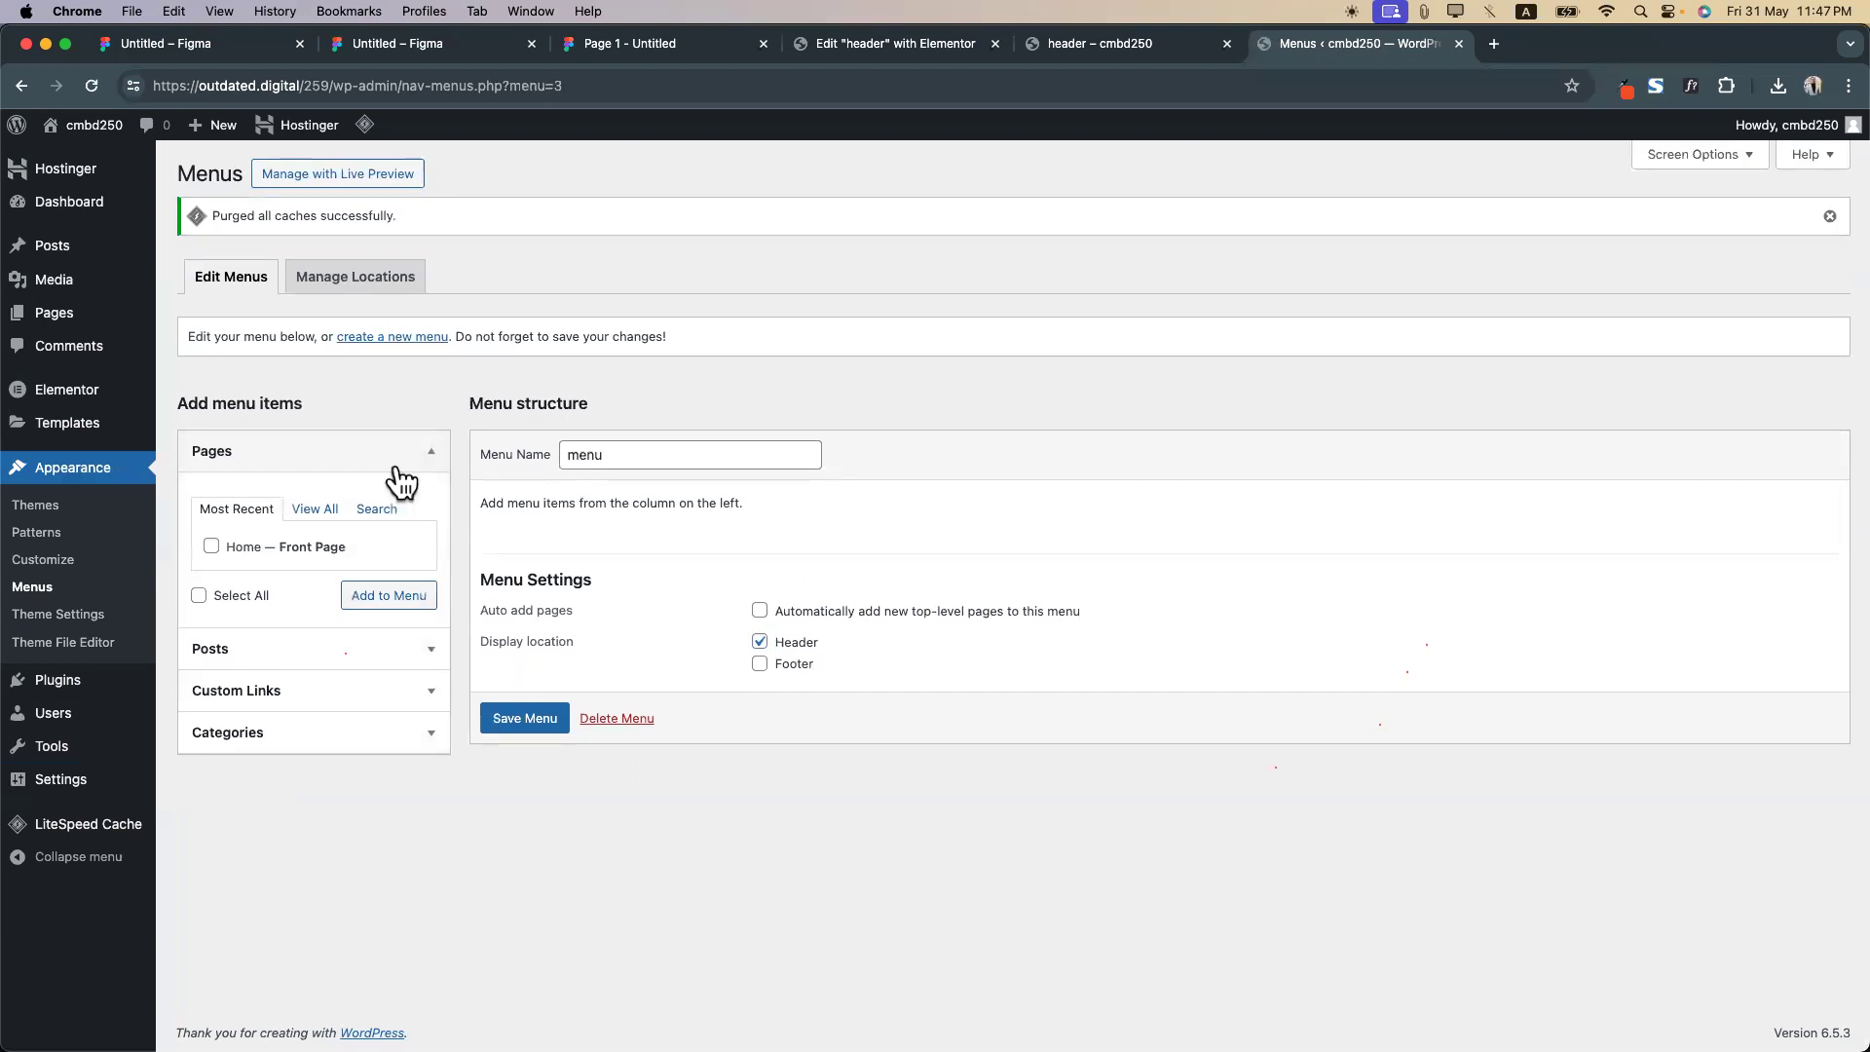
pyautogui.click(359, 598)
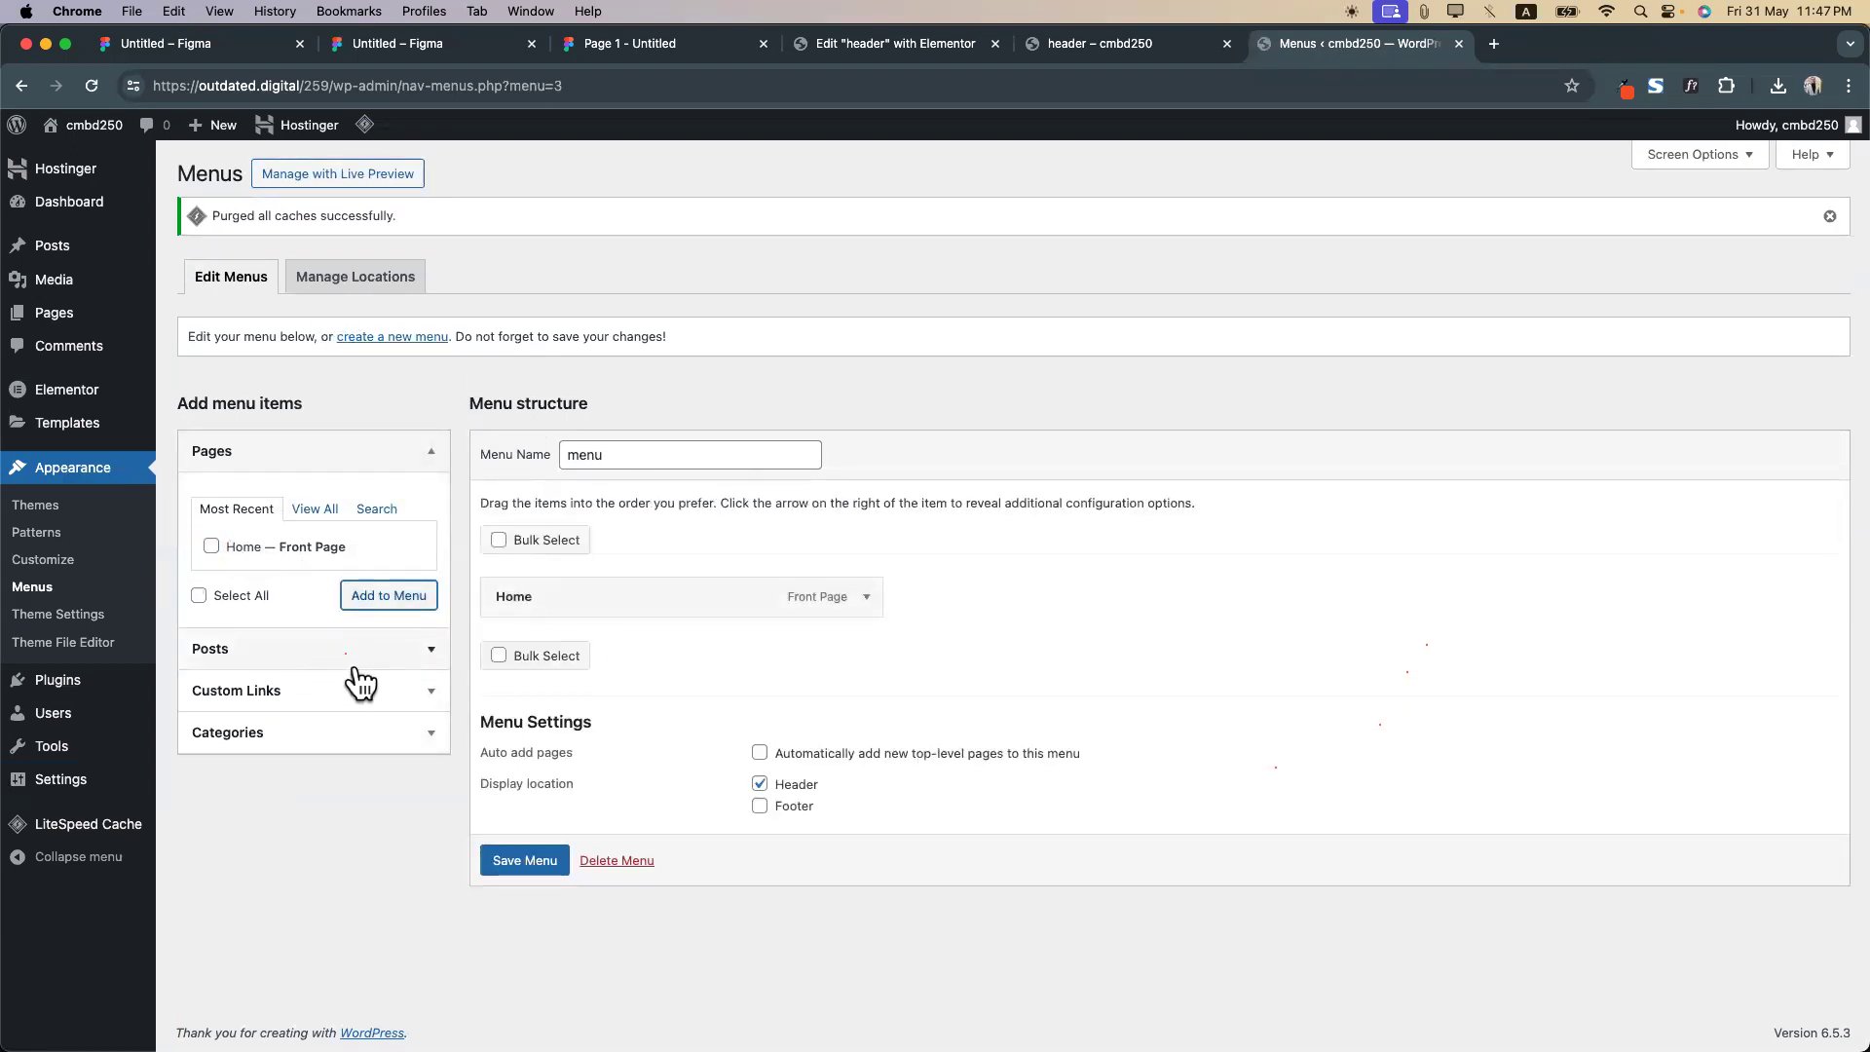
# Add custom links About, Service, Blog and Contact to the menu, each with URL '#'.
pyautogui.click(359, 700)
pyautogui.click(355, 535)
pyautogui.click(353, 547)
pyautogui.click(311, 643)
pyautogui.write('ABou')
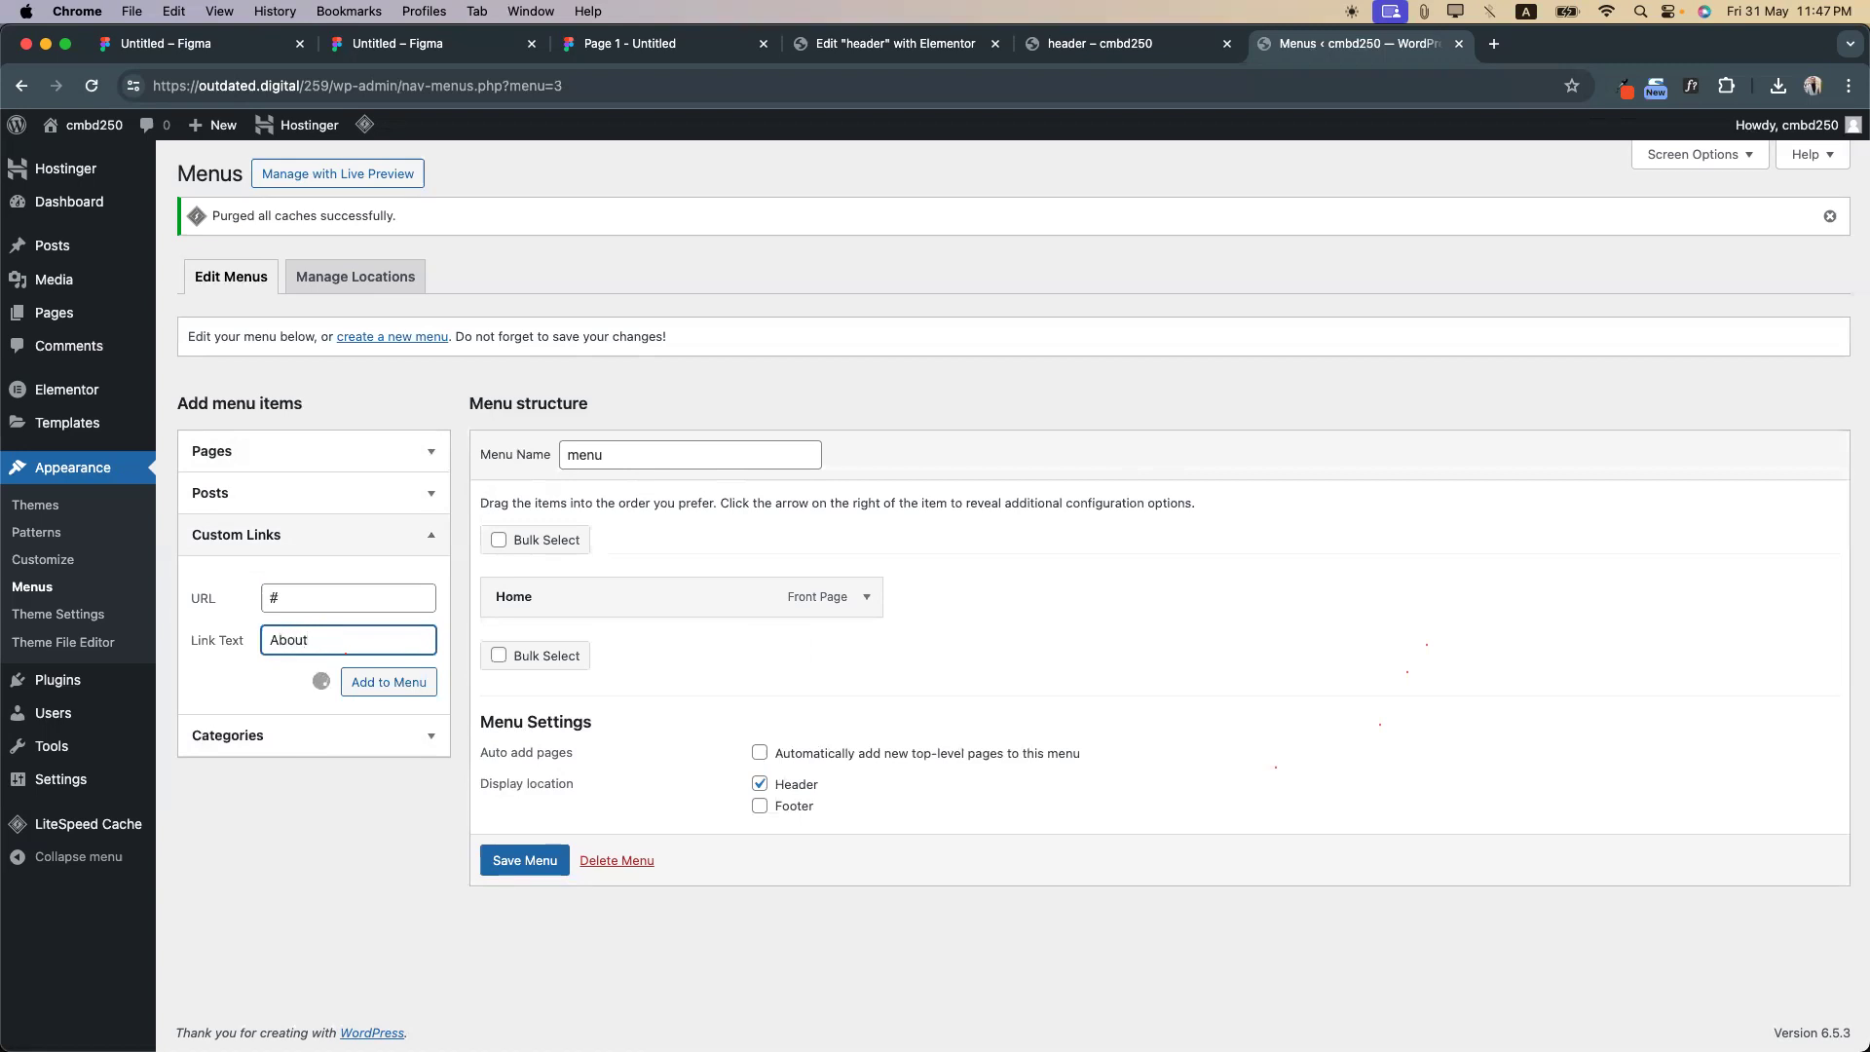
pyautogui.tripleClick(309, 605)
pyautogui.write('#')
pyautogui.press('Tab')
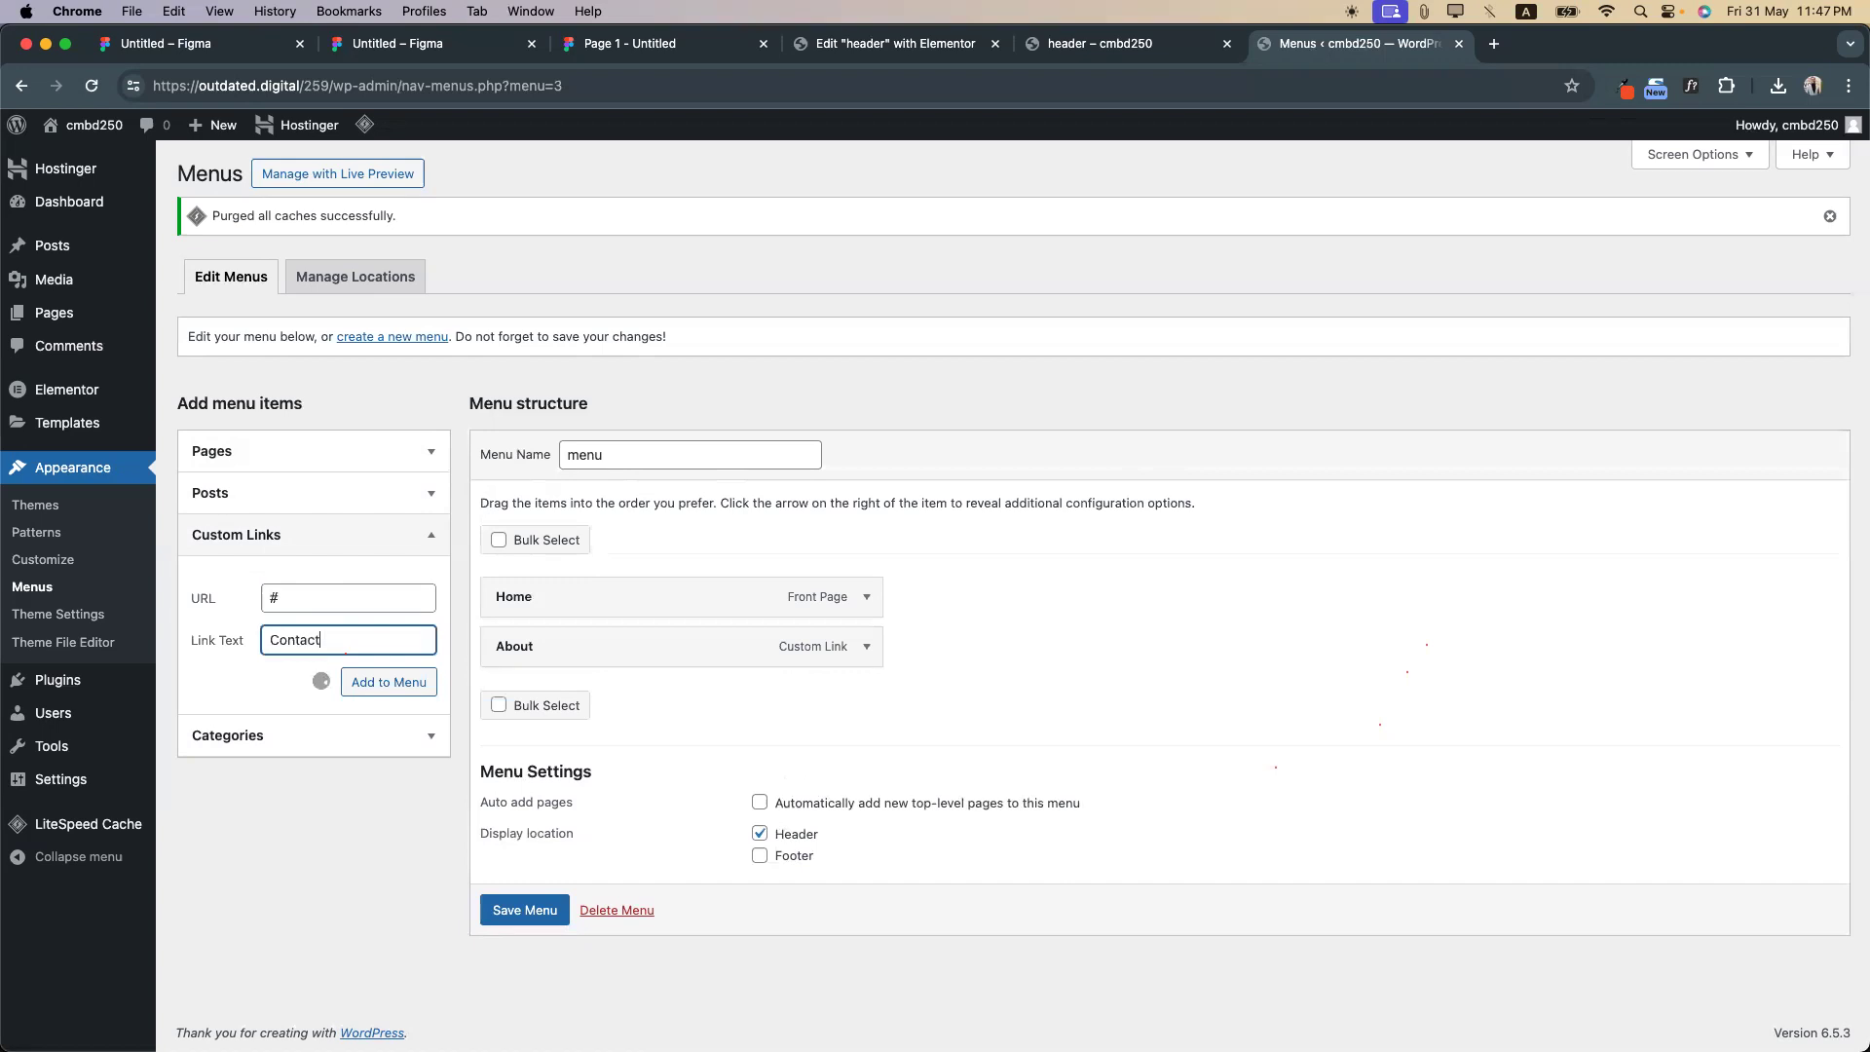
pyautogui.tripleClick(296, 596)
pyautogui.write('#')
pyautogui.press('Tab')
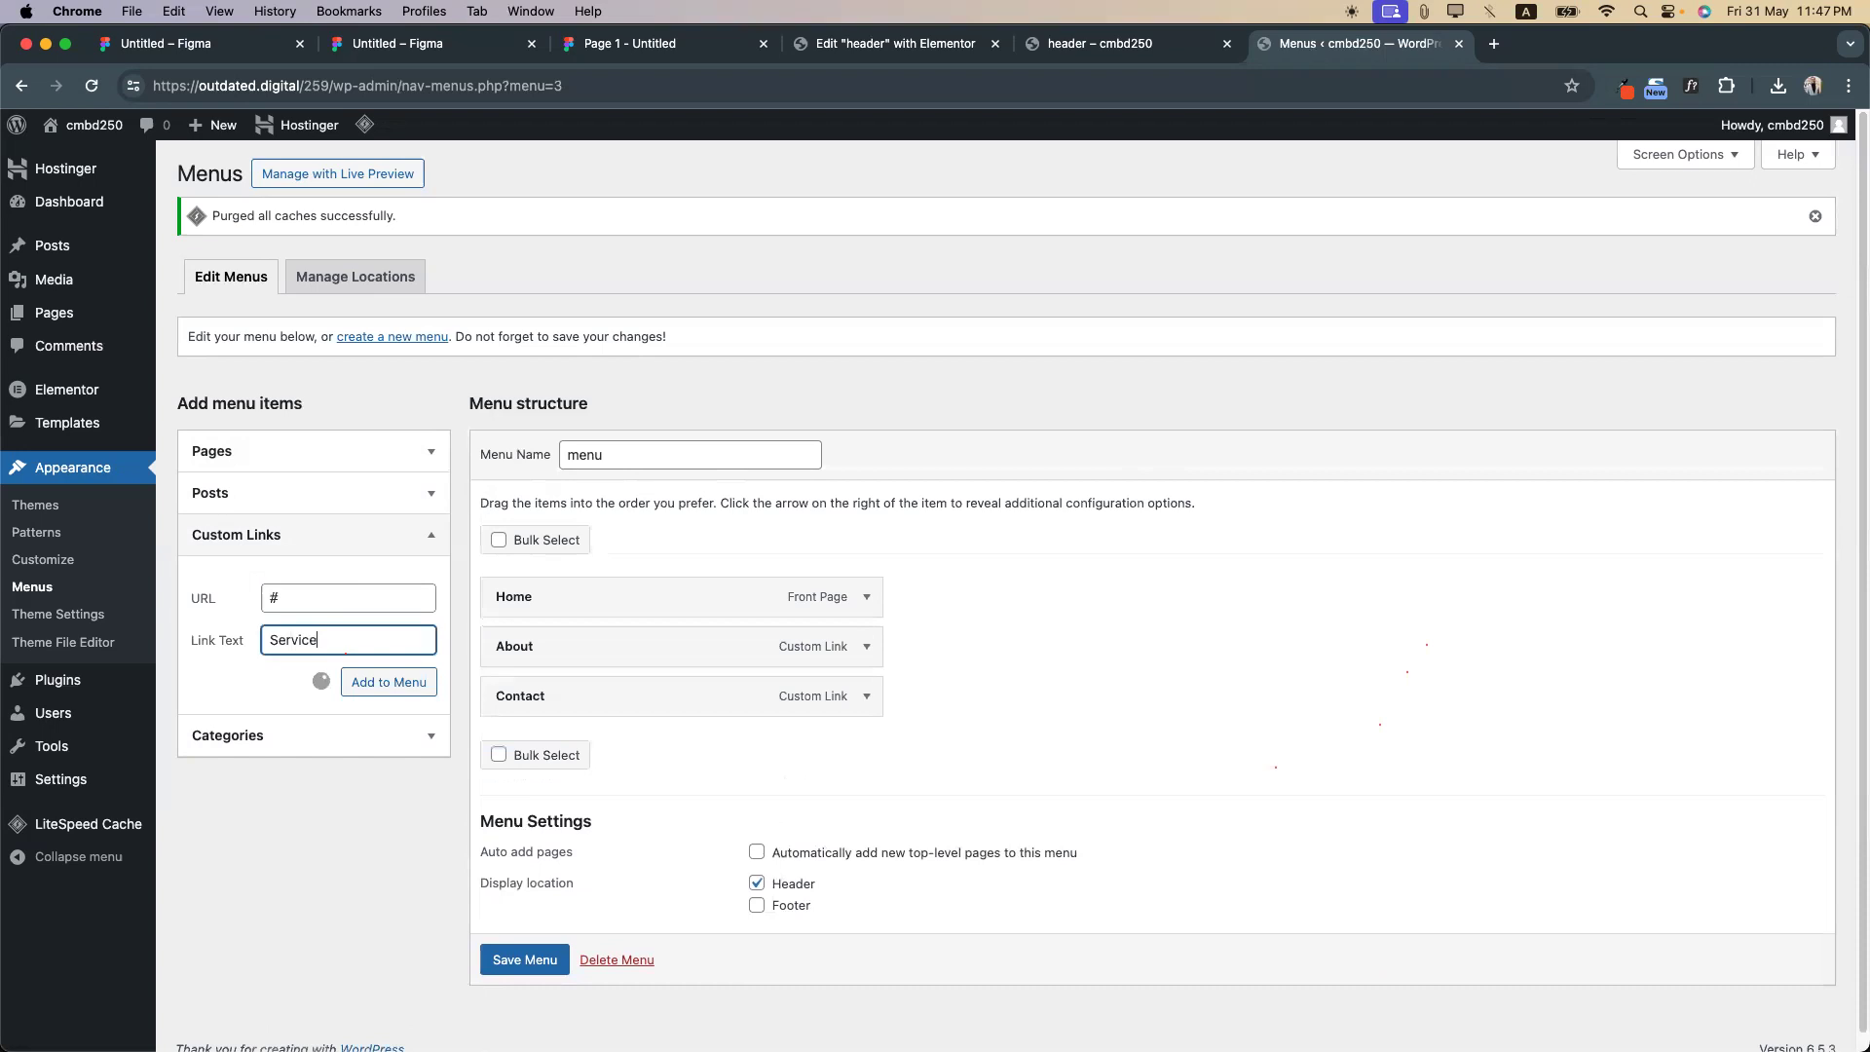
pyautogui.tripleClick(293, 586)
pyautogui.write('#')
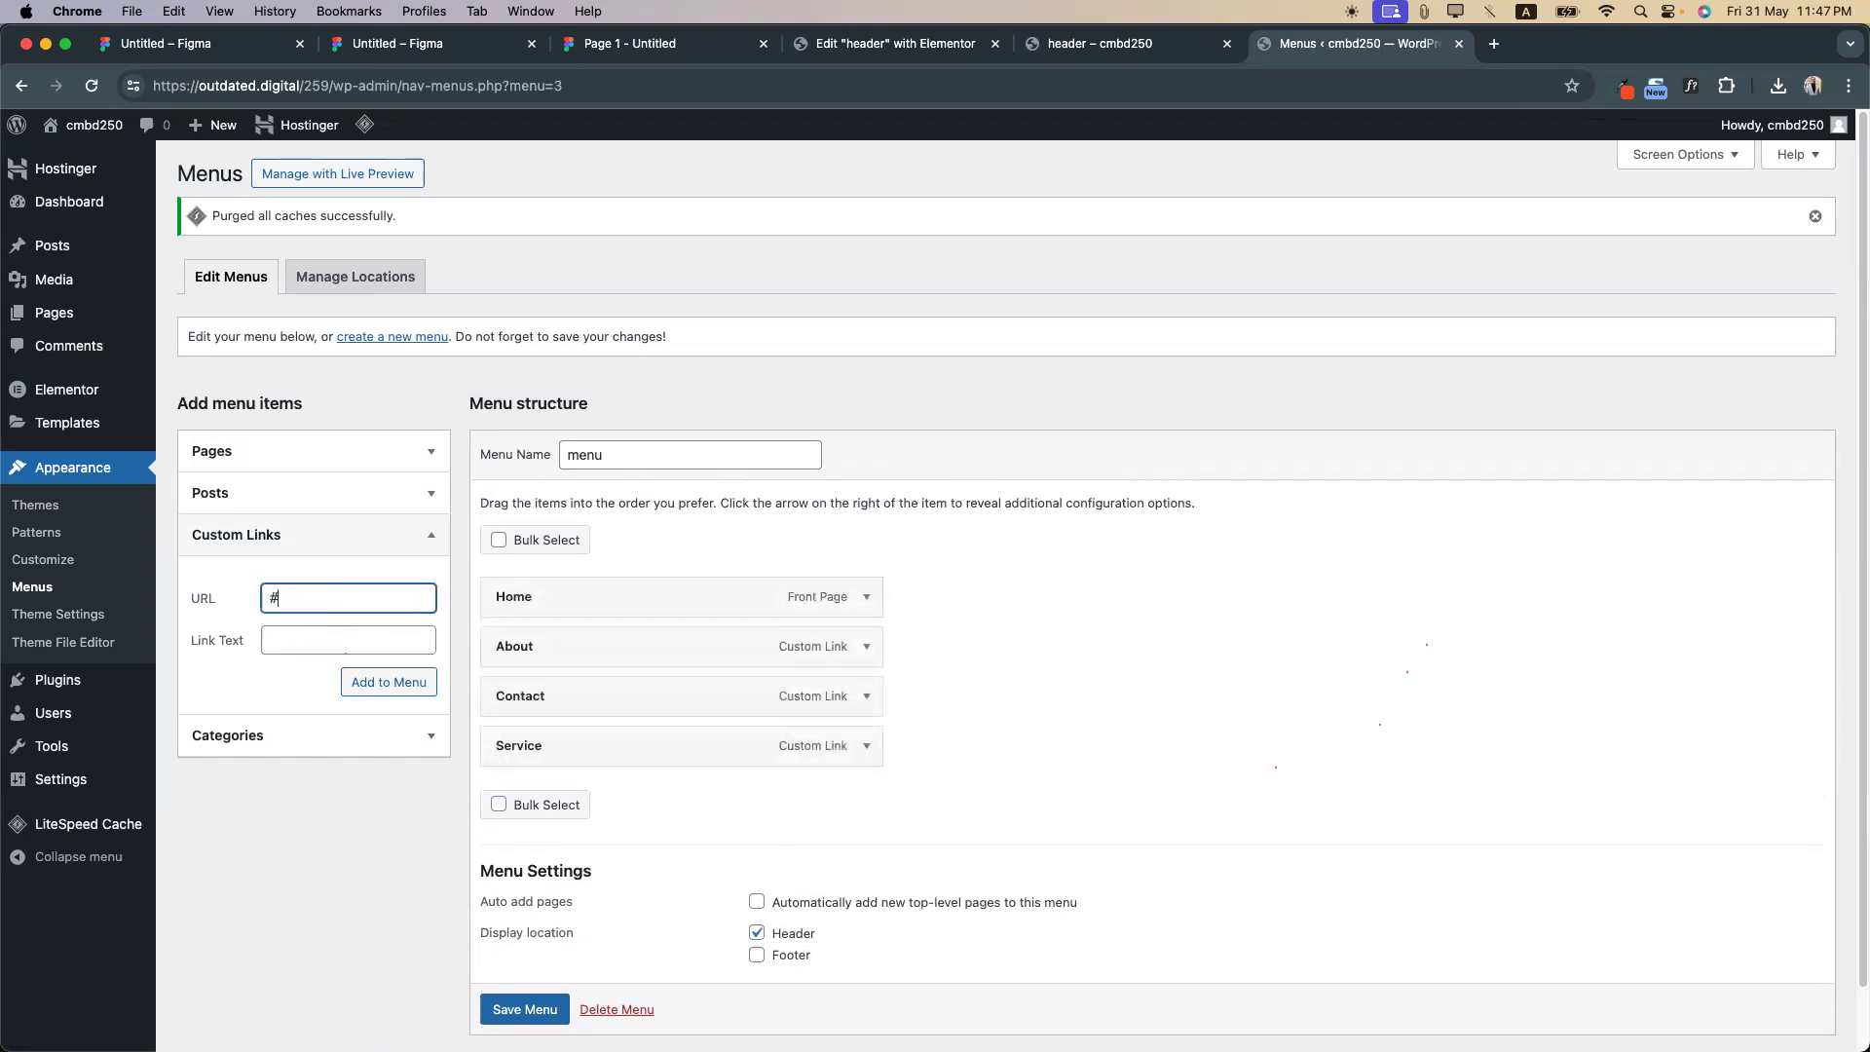
pyautogui.press('Tab')
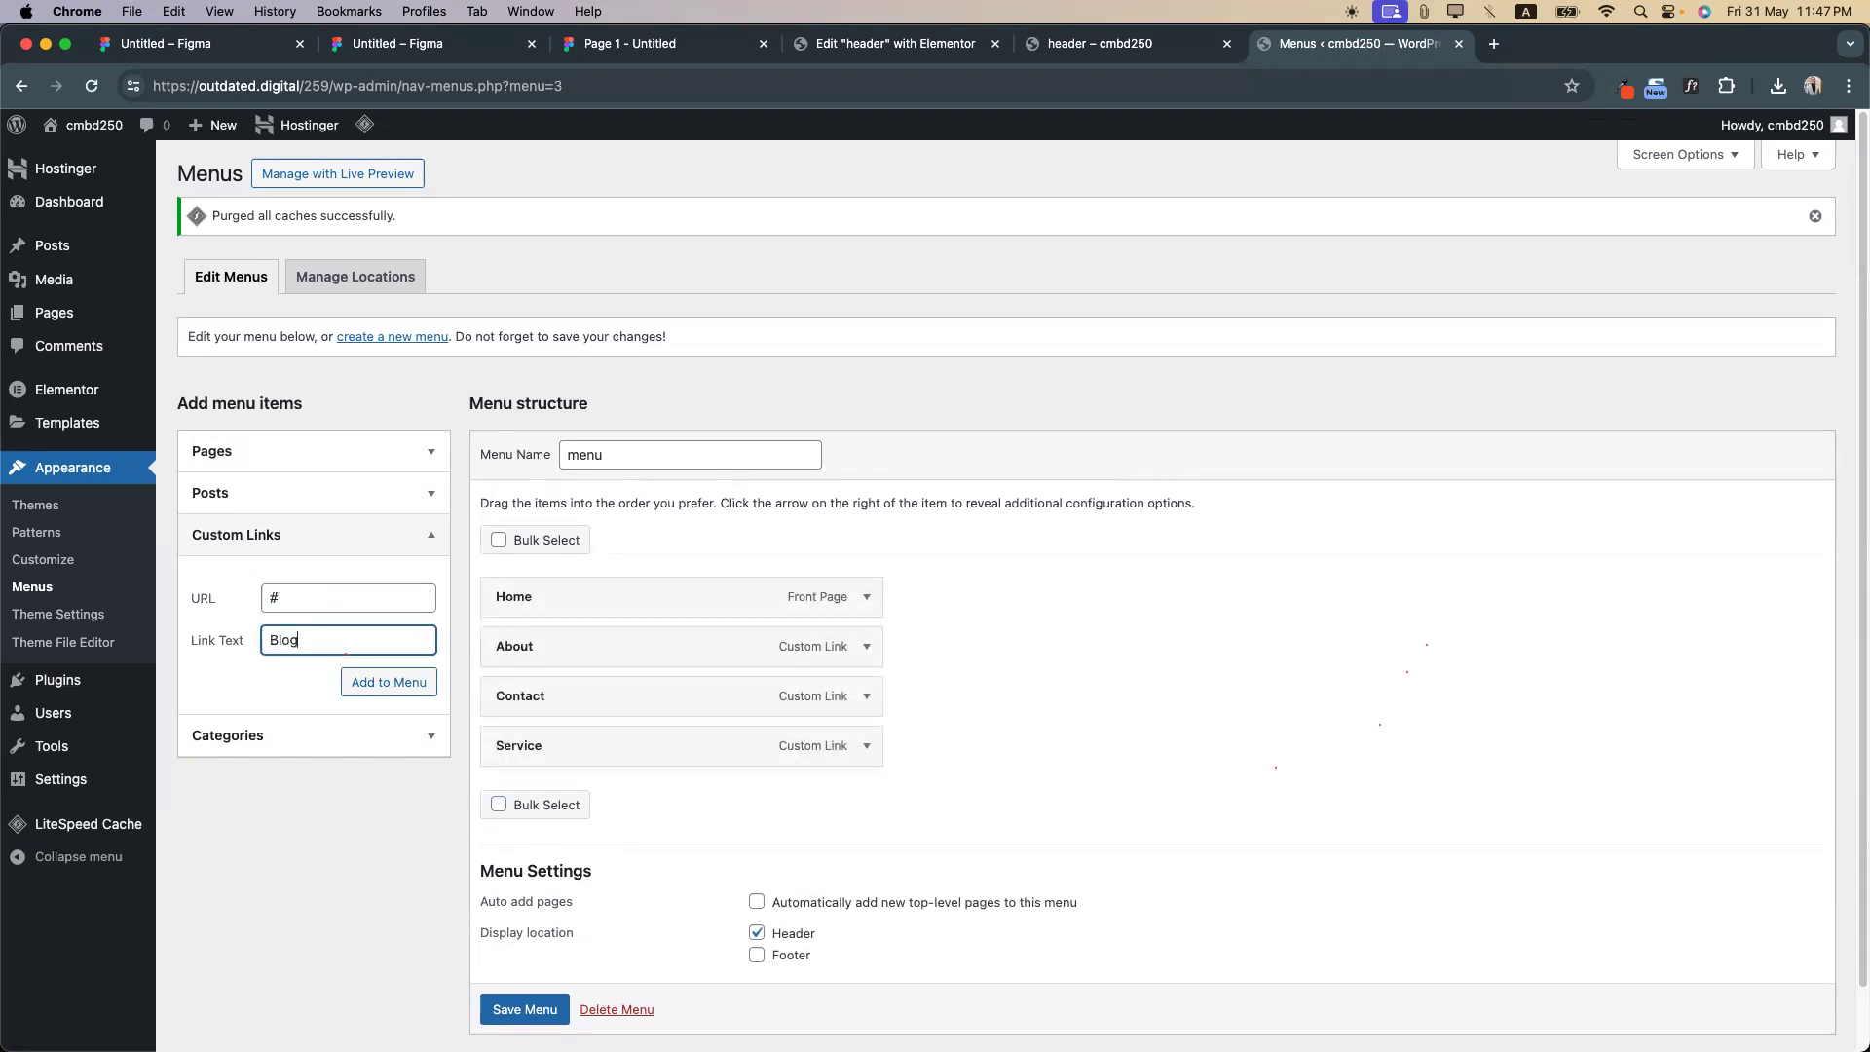
# Move Contact to the end below Blog, save the menu, and return to Elementor.
pyautogui.moveTo(547, 696); pyautogui.dragTo(549, 798)
pyautogui.scroll(-3, 643, 847)
pyautogui.click(536, 941)
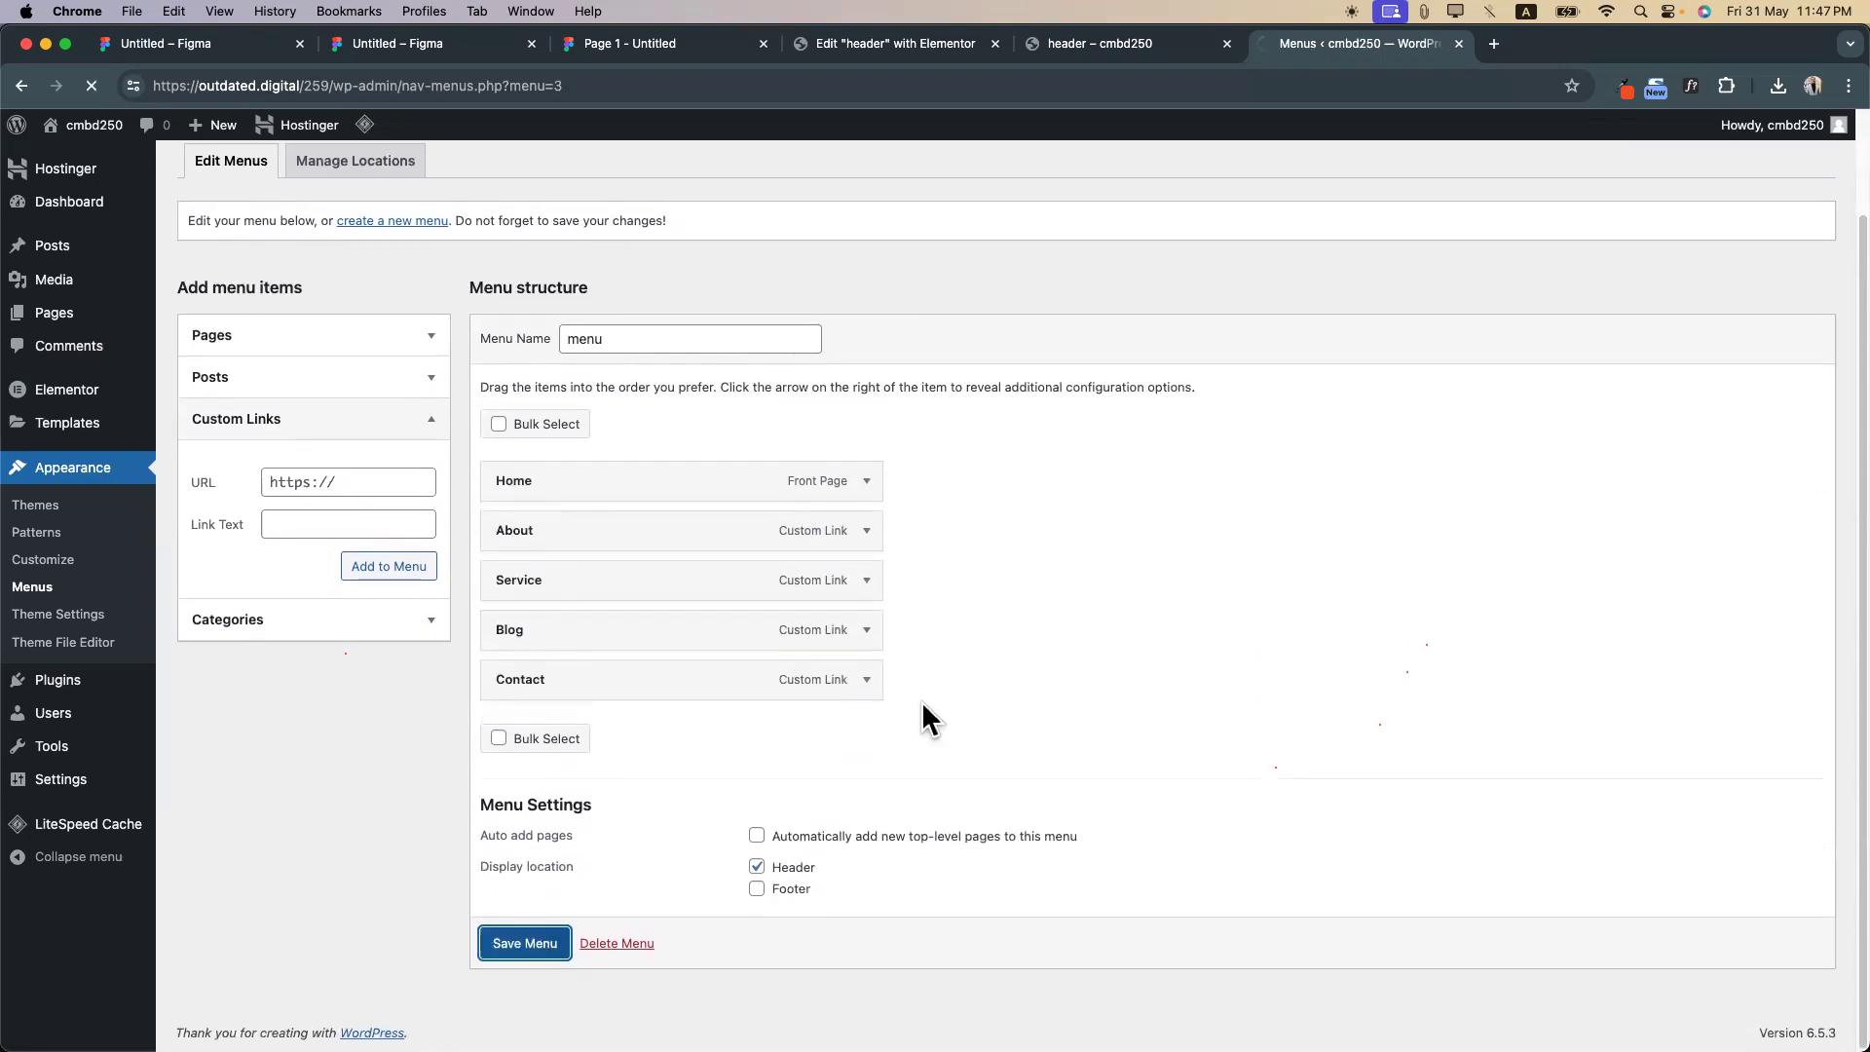
pyautogui.click(1091, 47)
# Search widgets for 'menu' and drag the WordPress Menu widget into the header's right container.
pyautogui.click(806, 49)
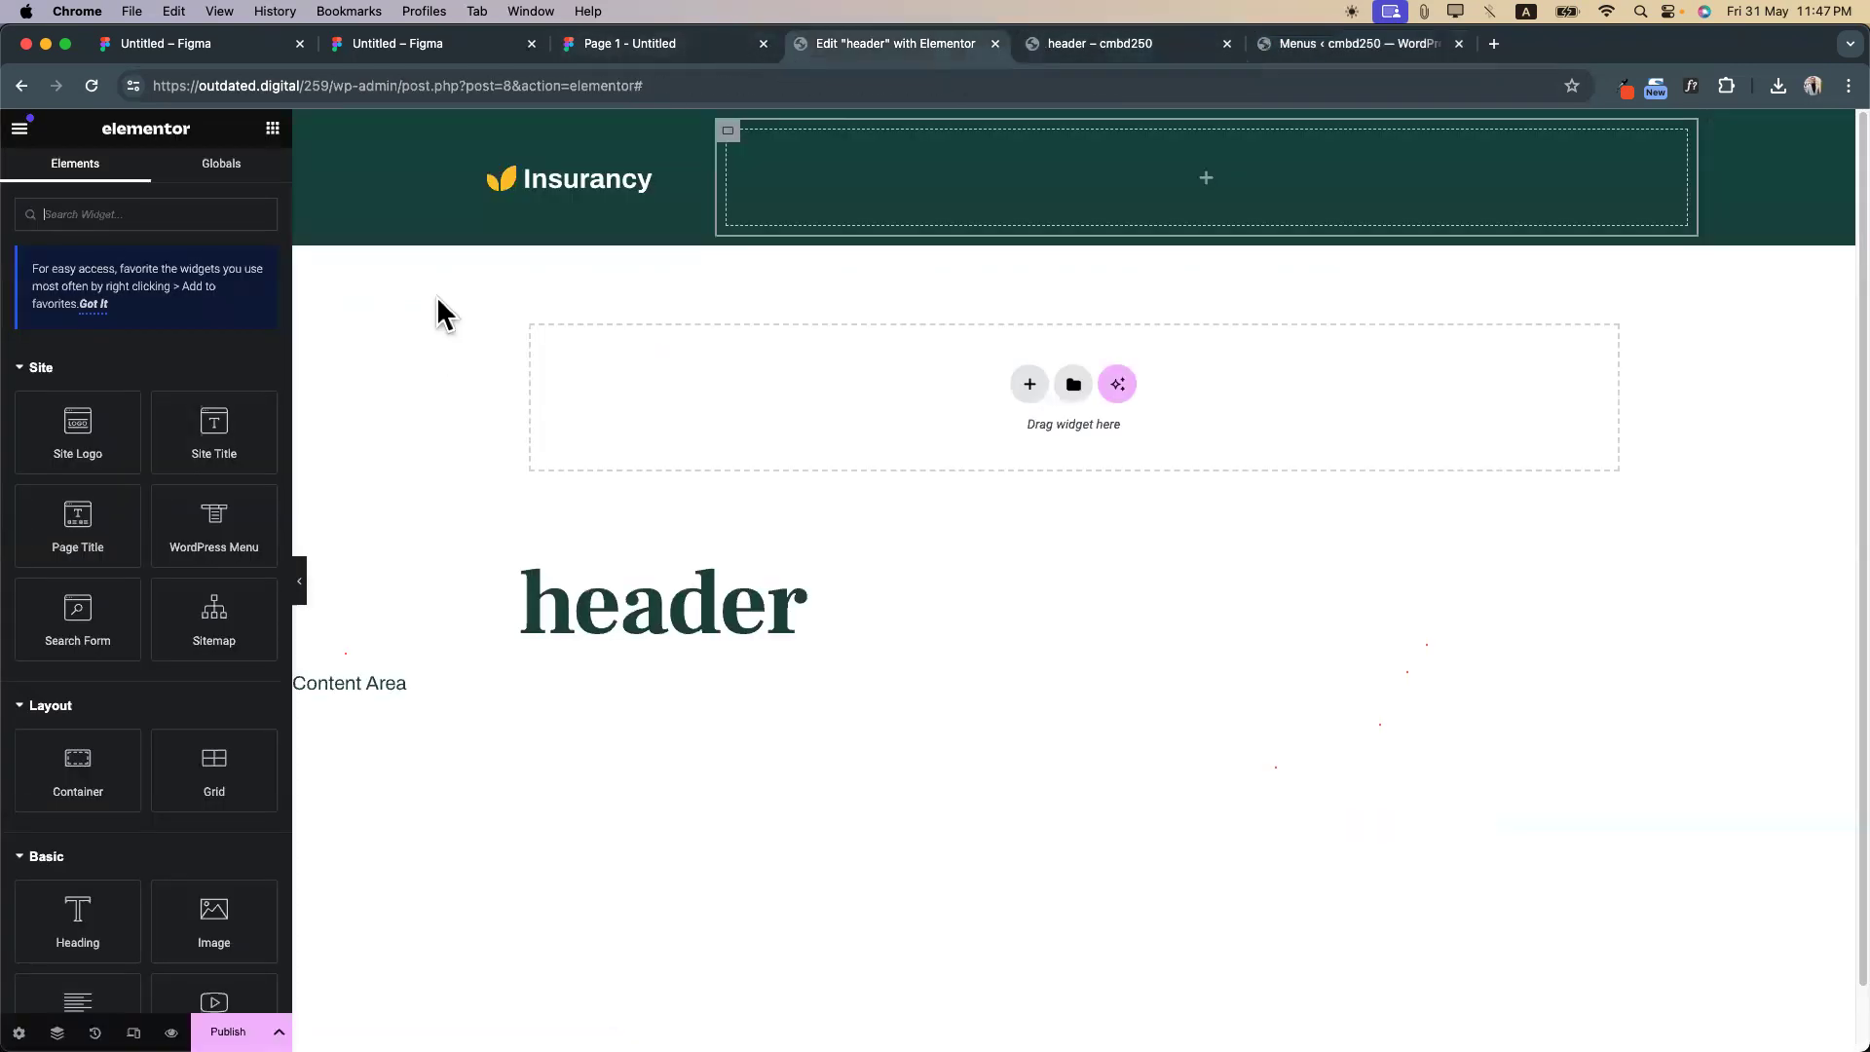
pyautogui.write('menu')
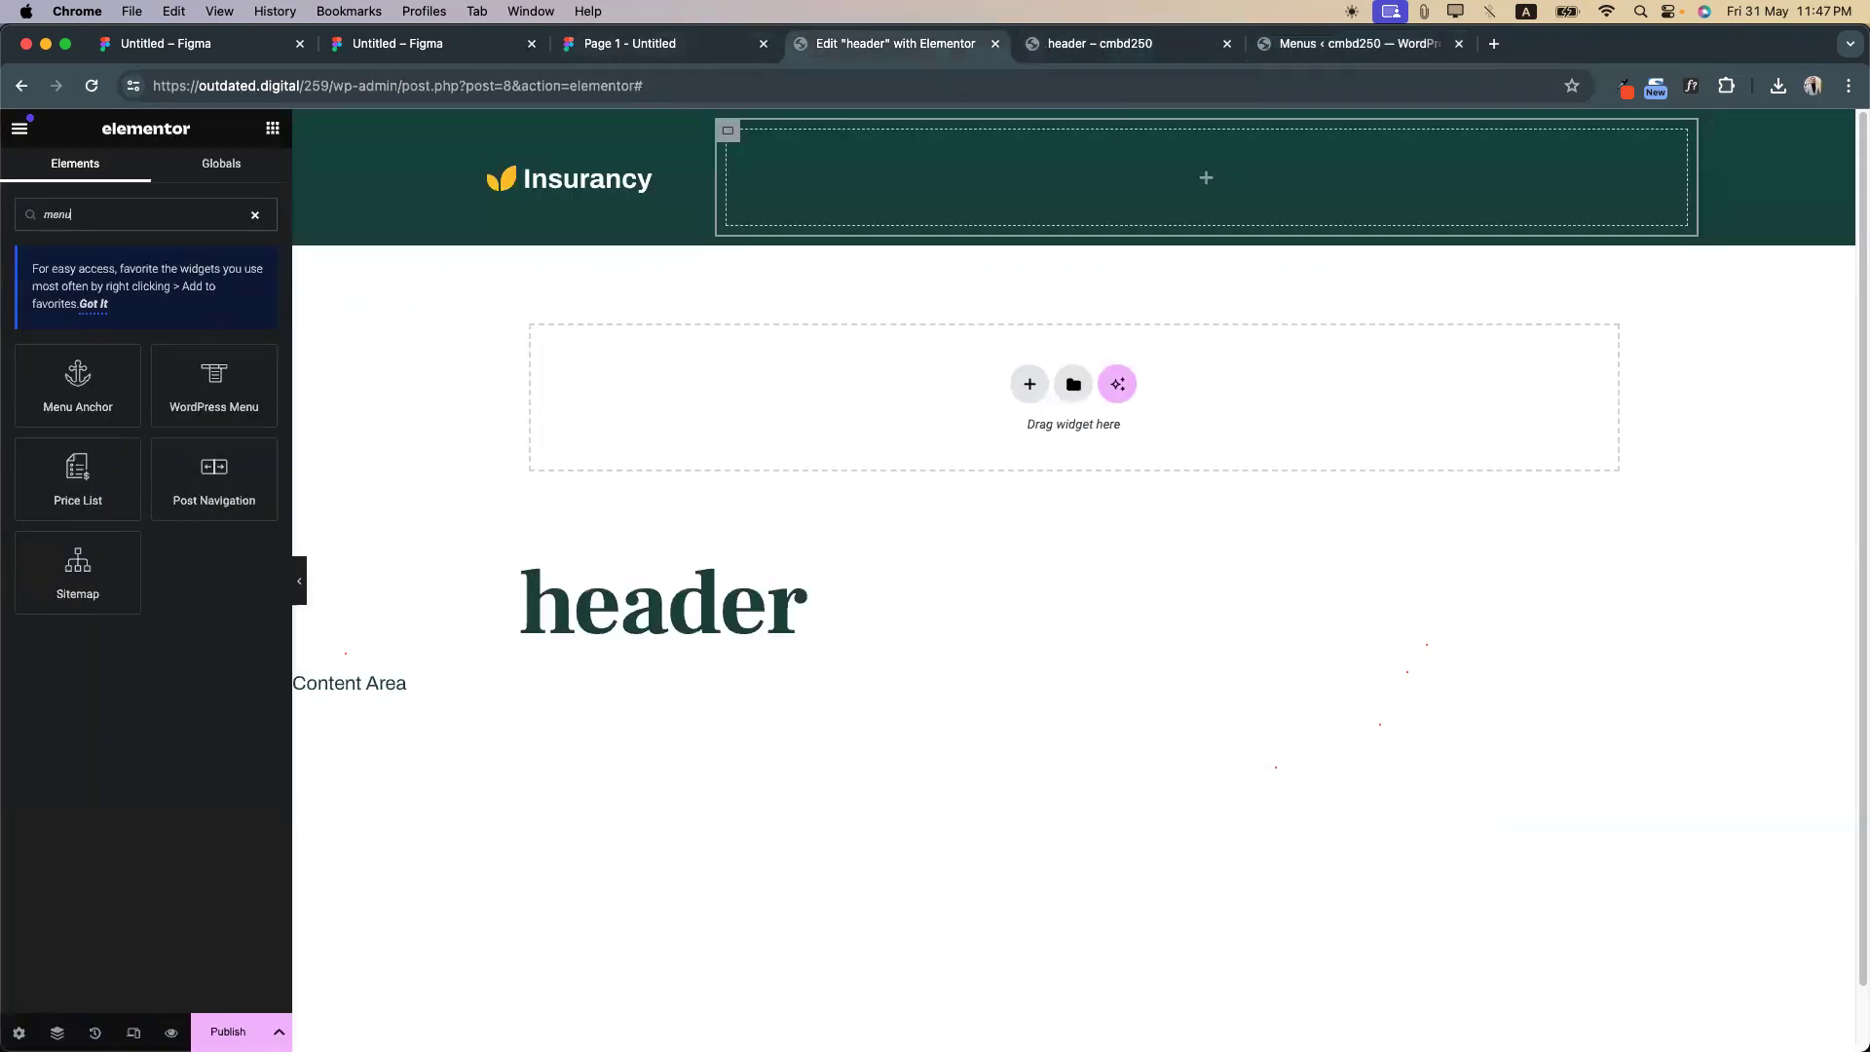
pyautogui.moveTo(186, 393); pyautogui.dragTo(1056, 232)
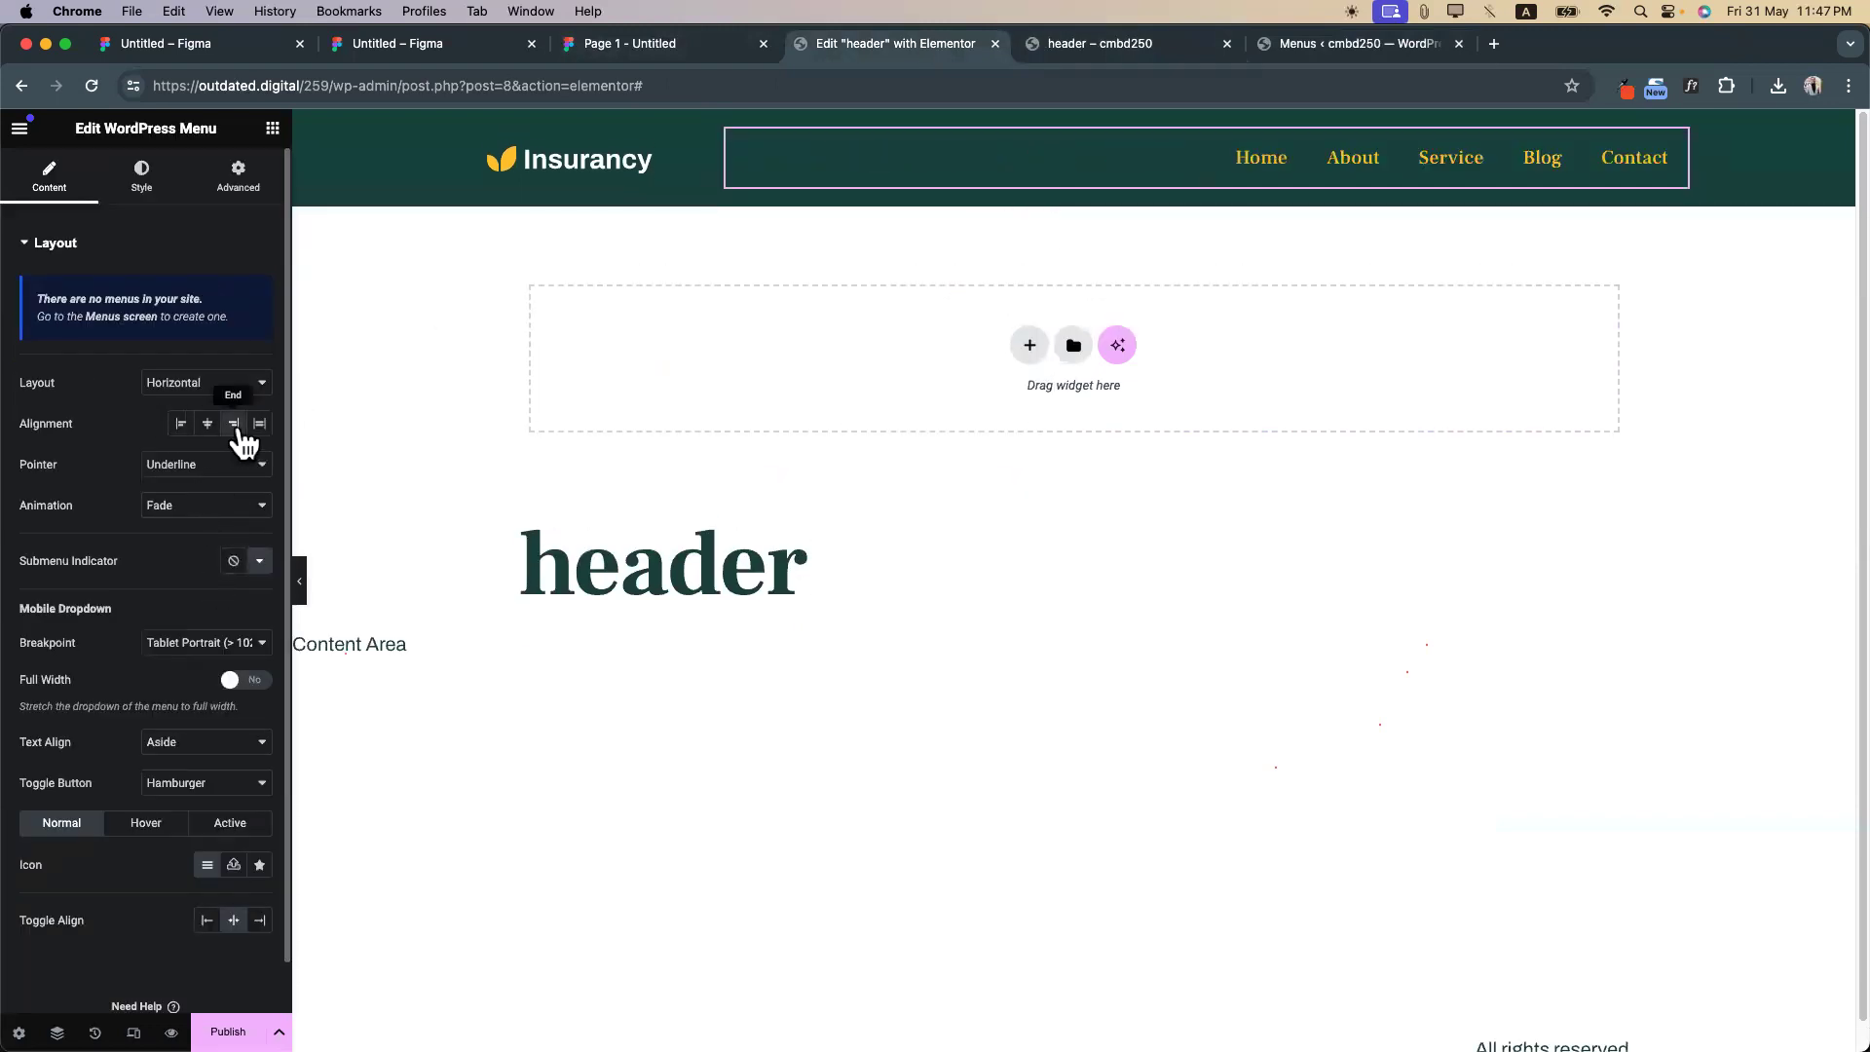
pyautogui.click(200, 43)
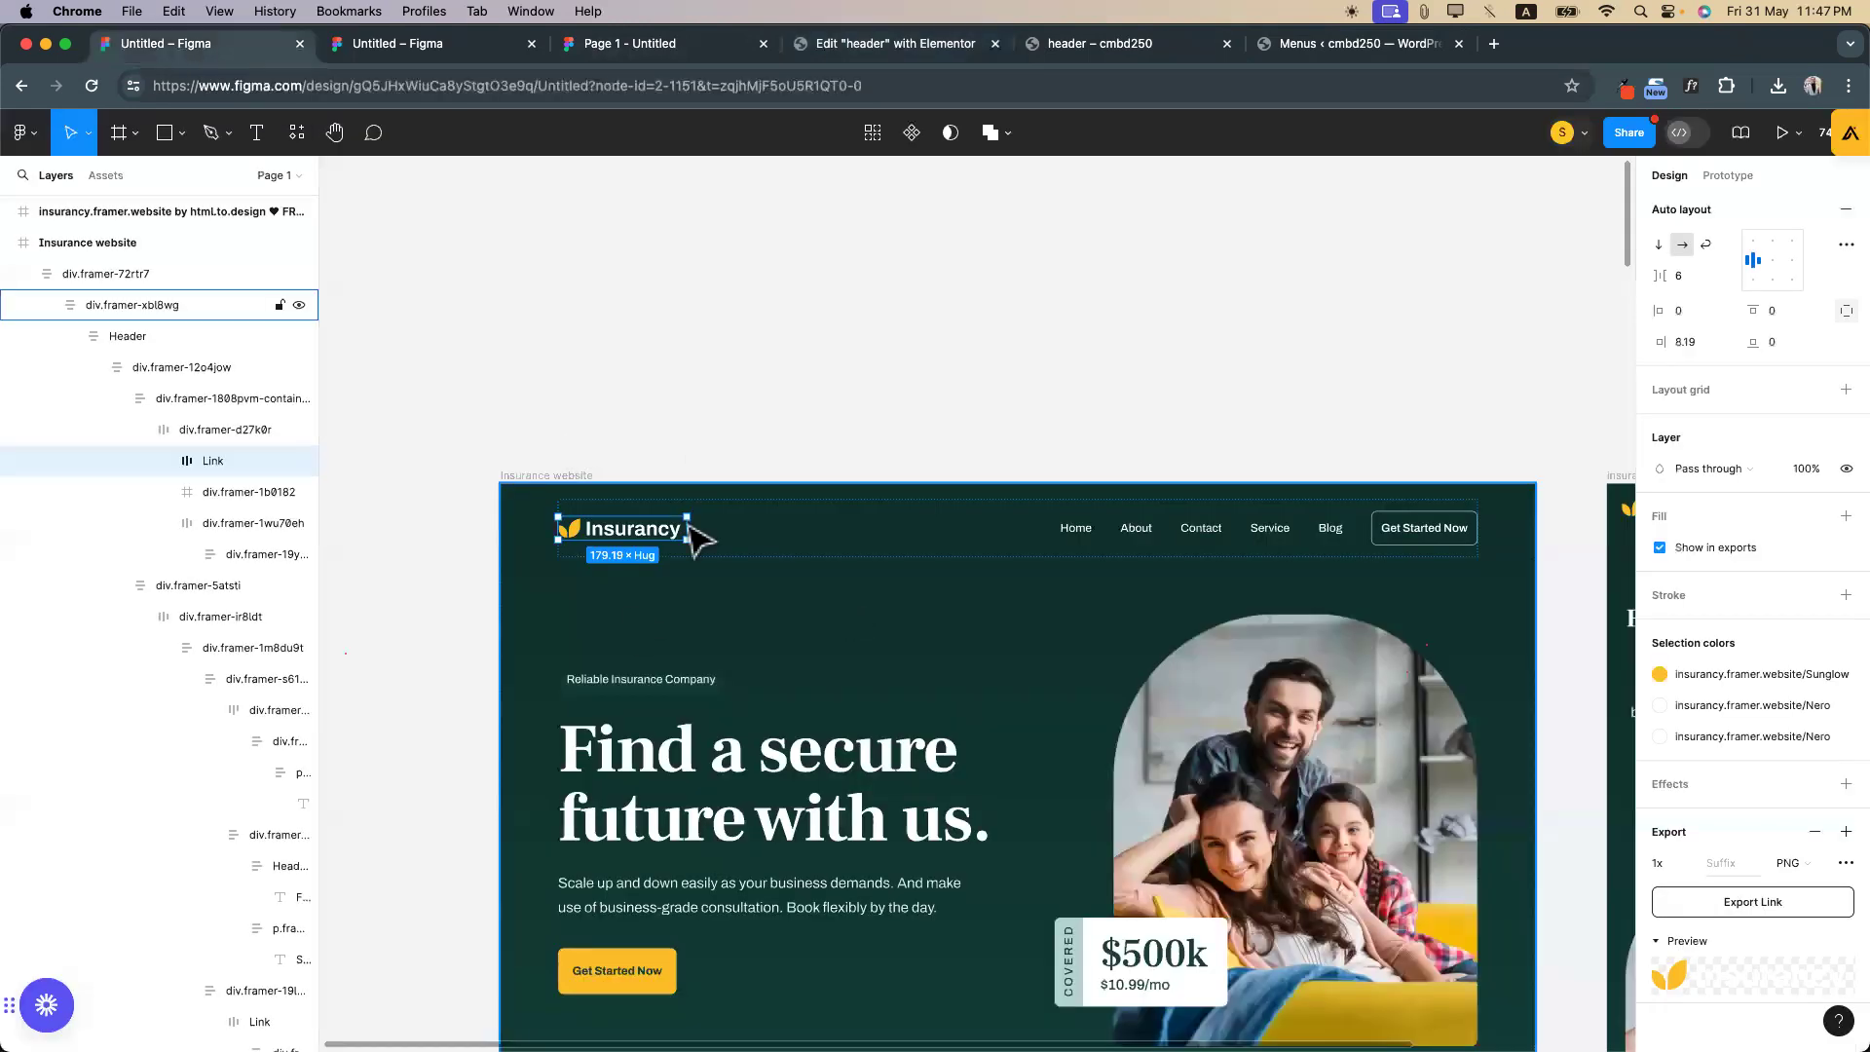
# Zoom into the Figma nav and select the Home link inside the nav links group.
pyautogui.scroll(3, 1101, 541)
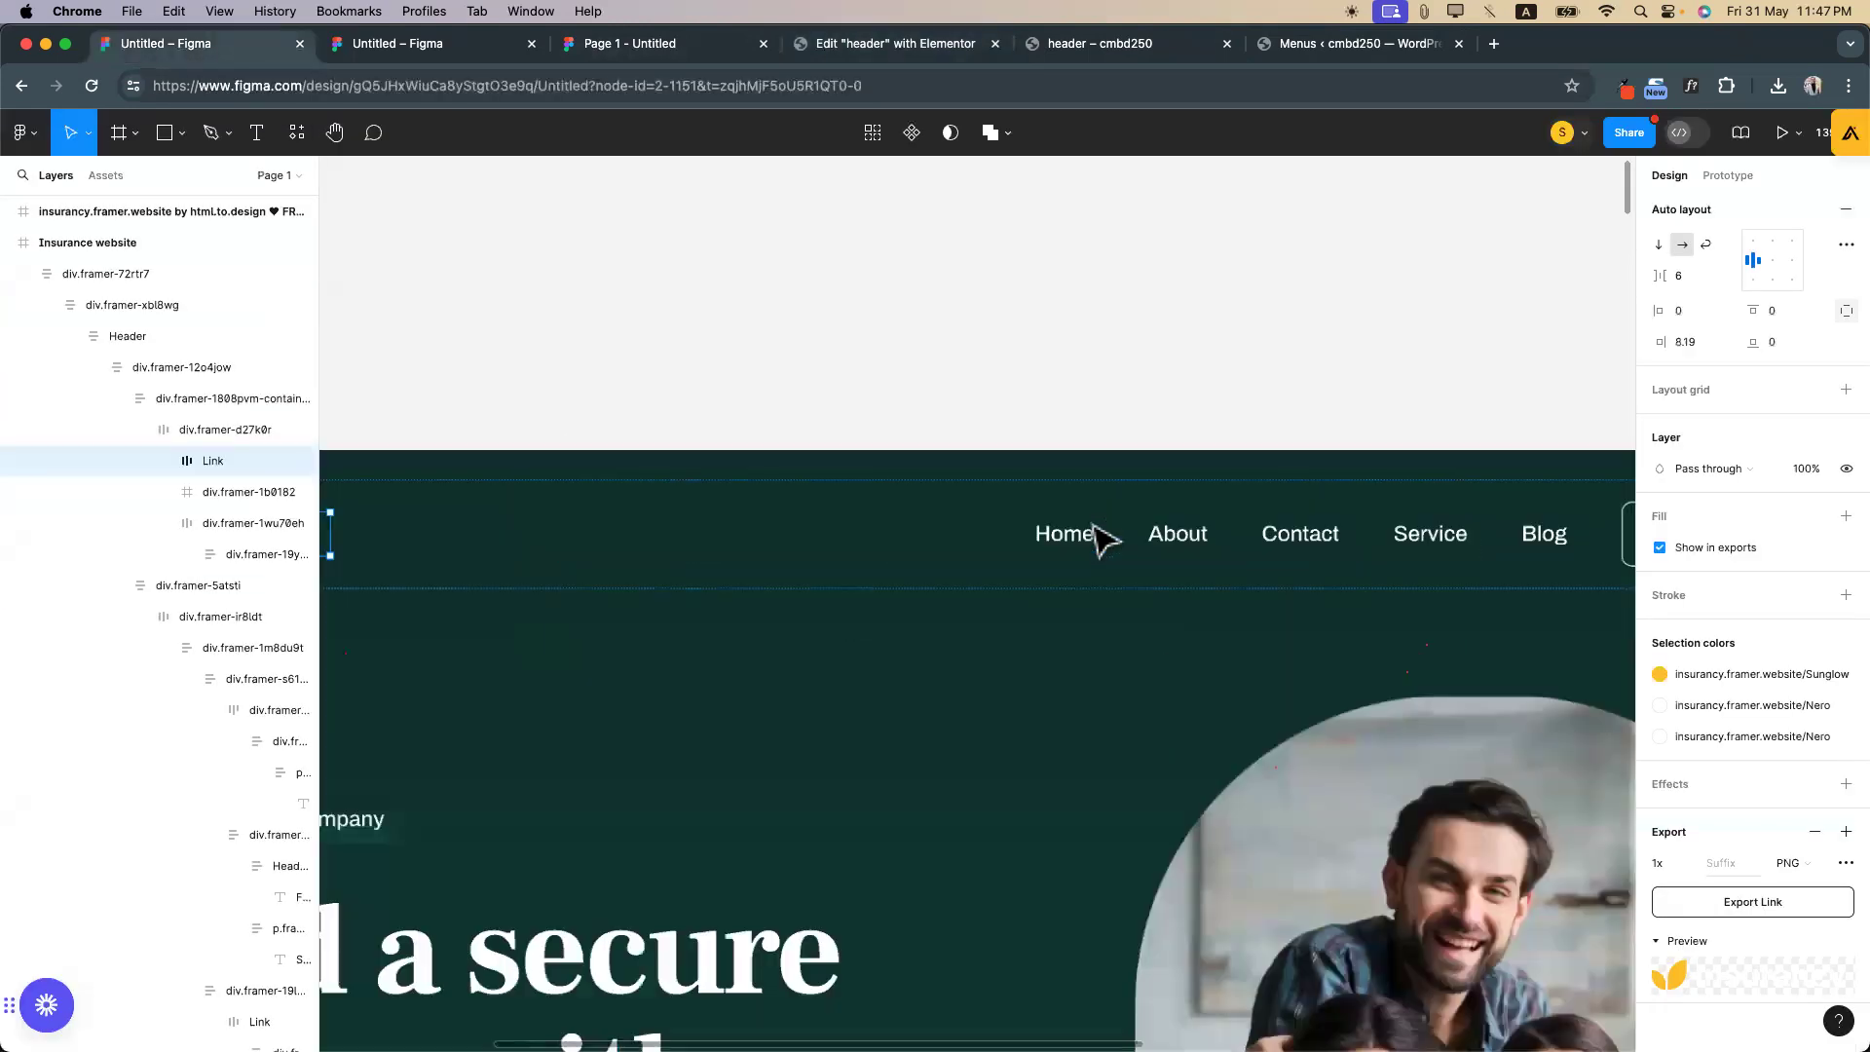
pyautogui.scroll(2, 1101, 540)
pyautogui.scroll(2, 1103, 540)
pyautogui.scroll(2, 1104, 539)
pyautogui.scroll(-2, 1096, 536)
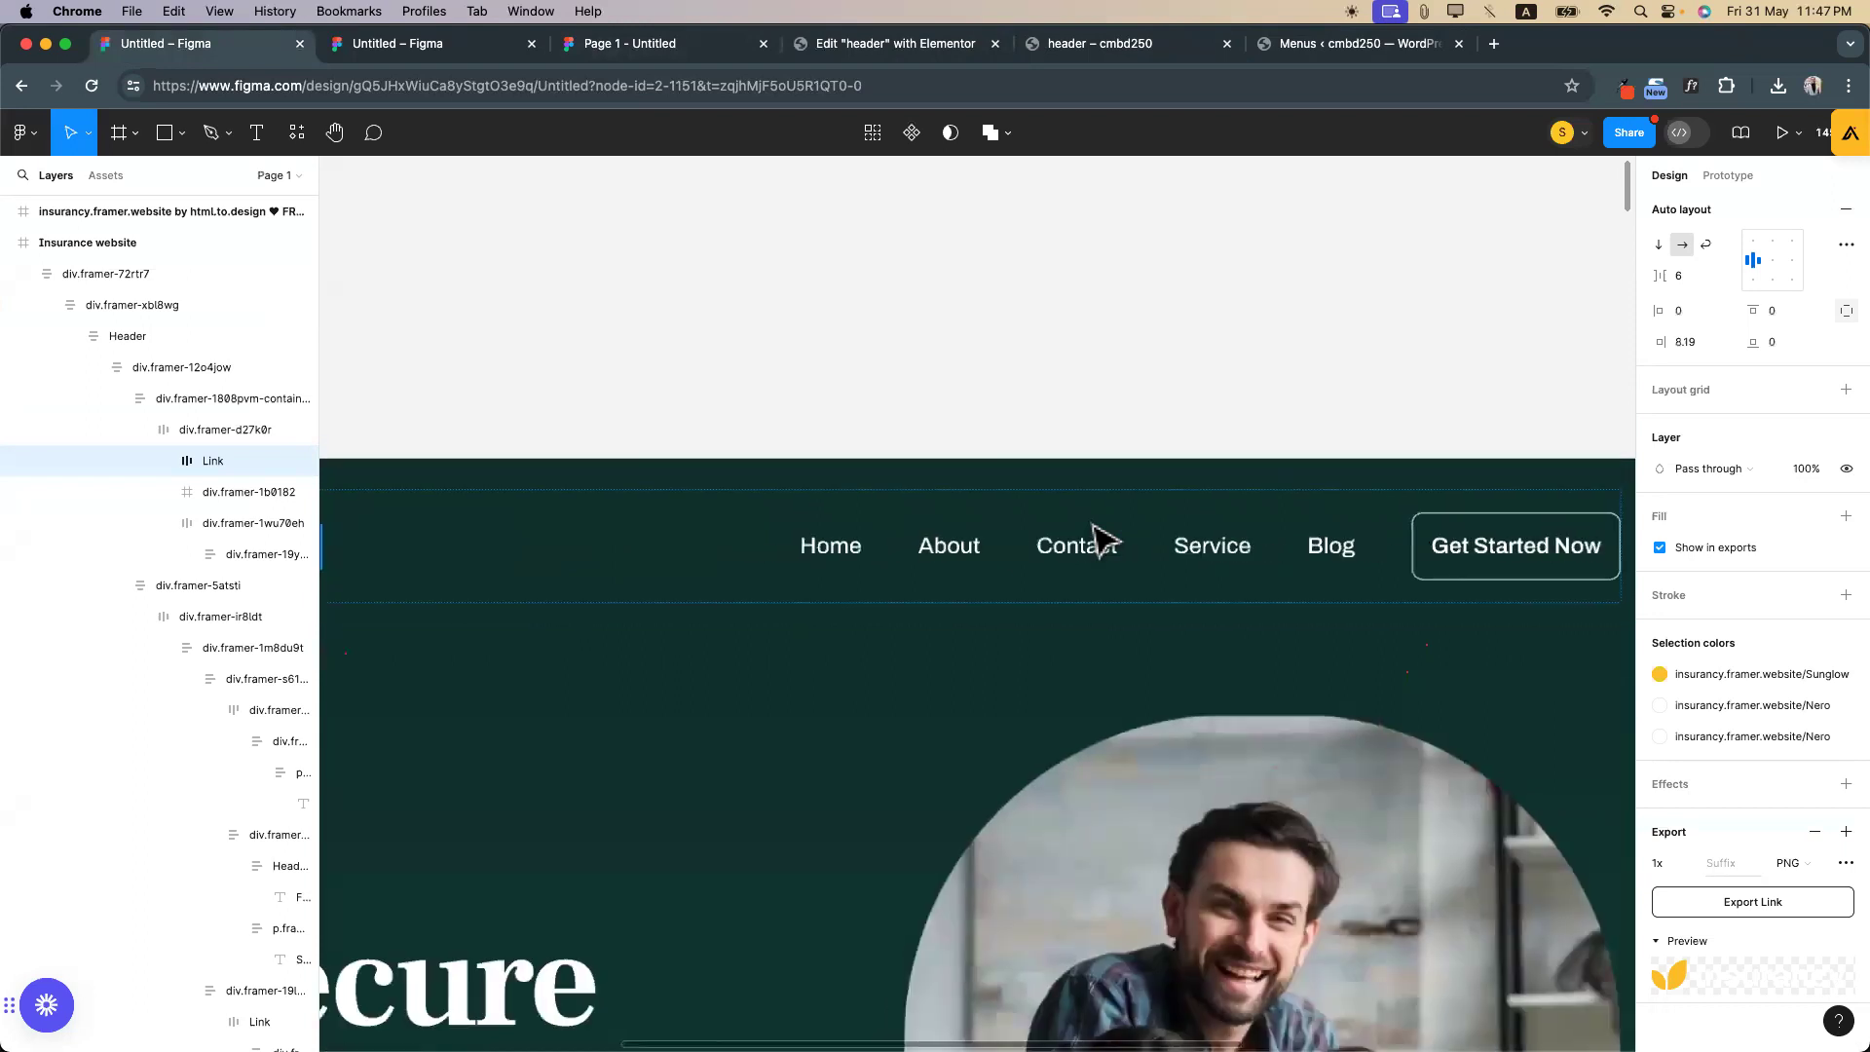
pyautogui.scroll(-2, 877, 575)
pyautogui.click(779, 575)
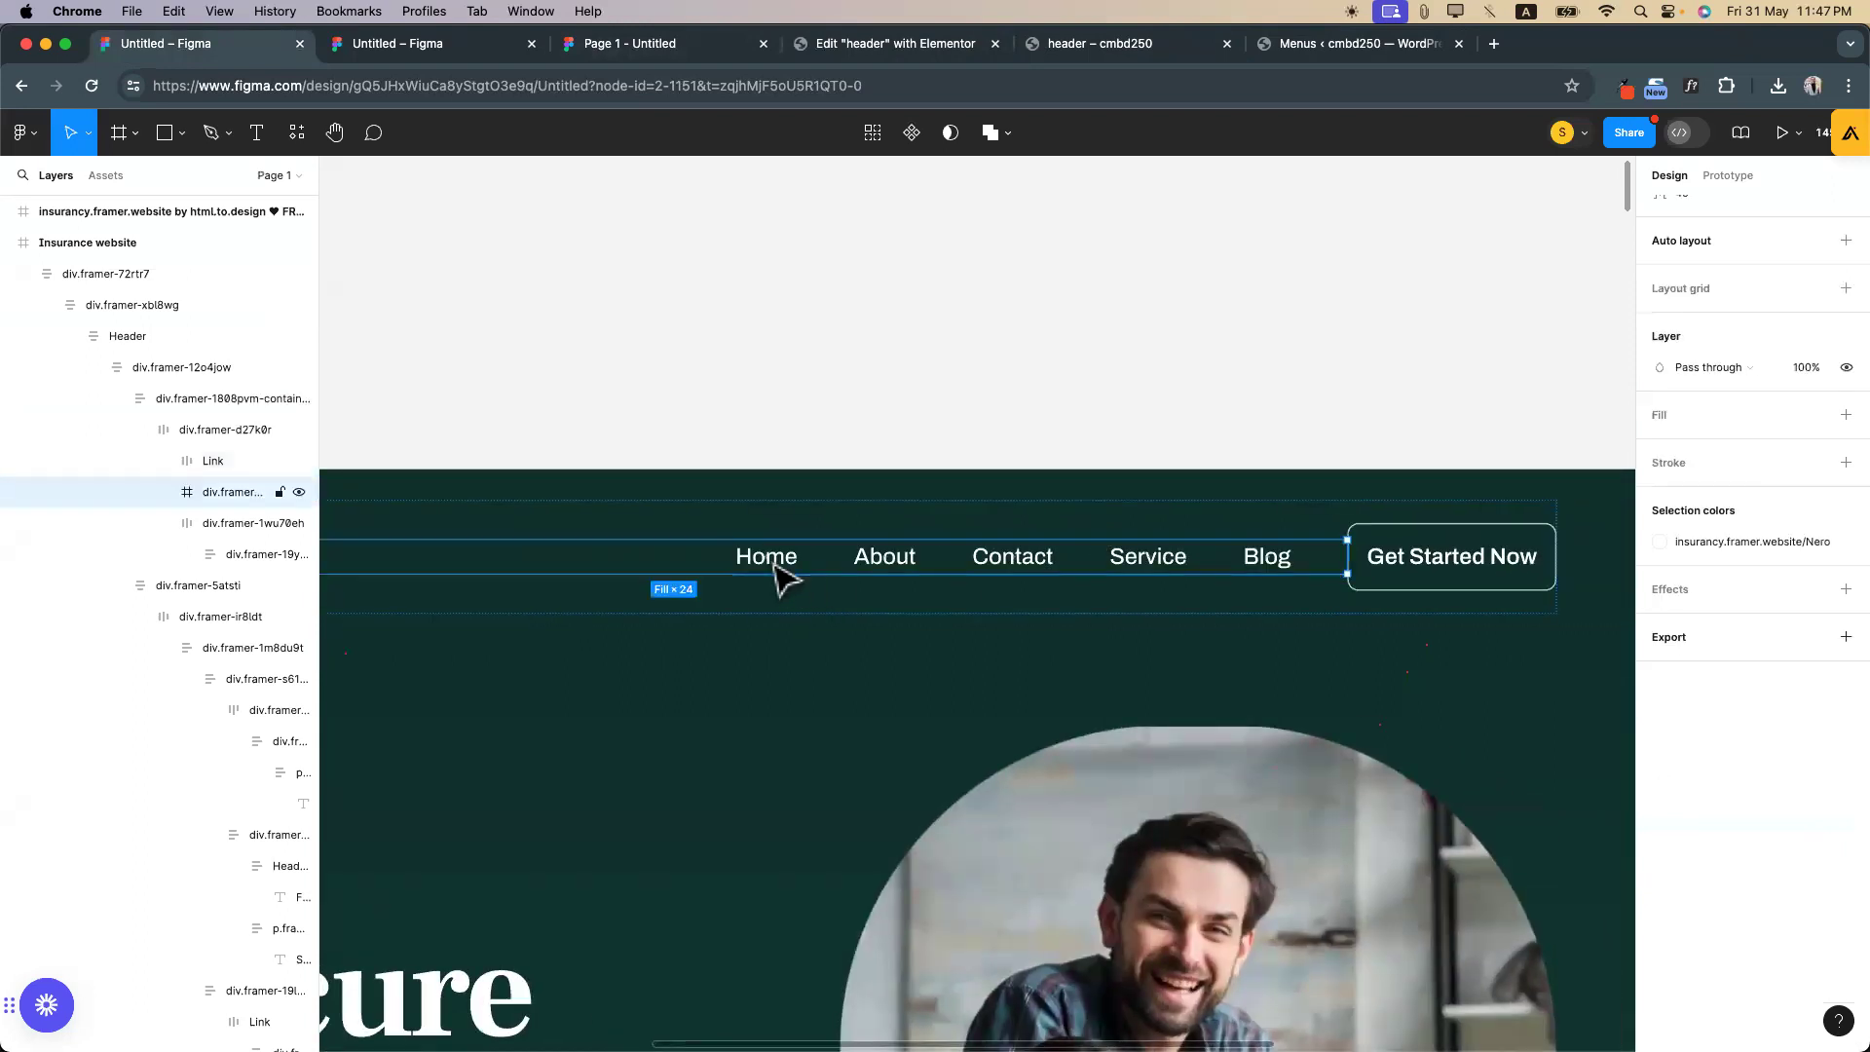
pyautogui.doubleClick(782, 575)
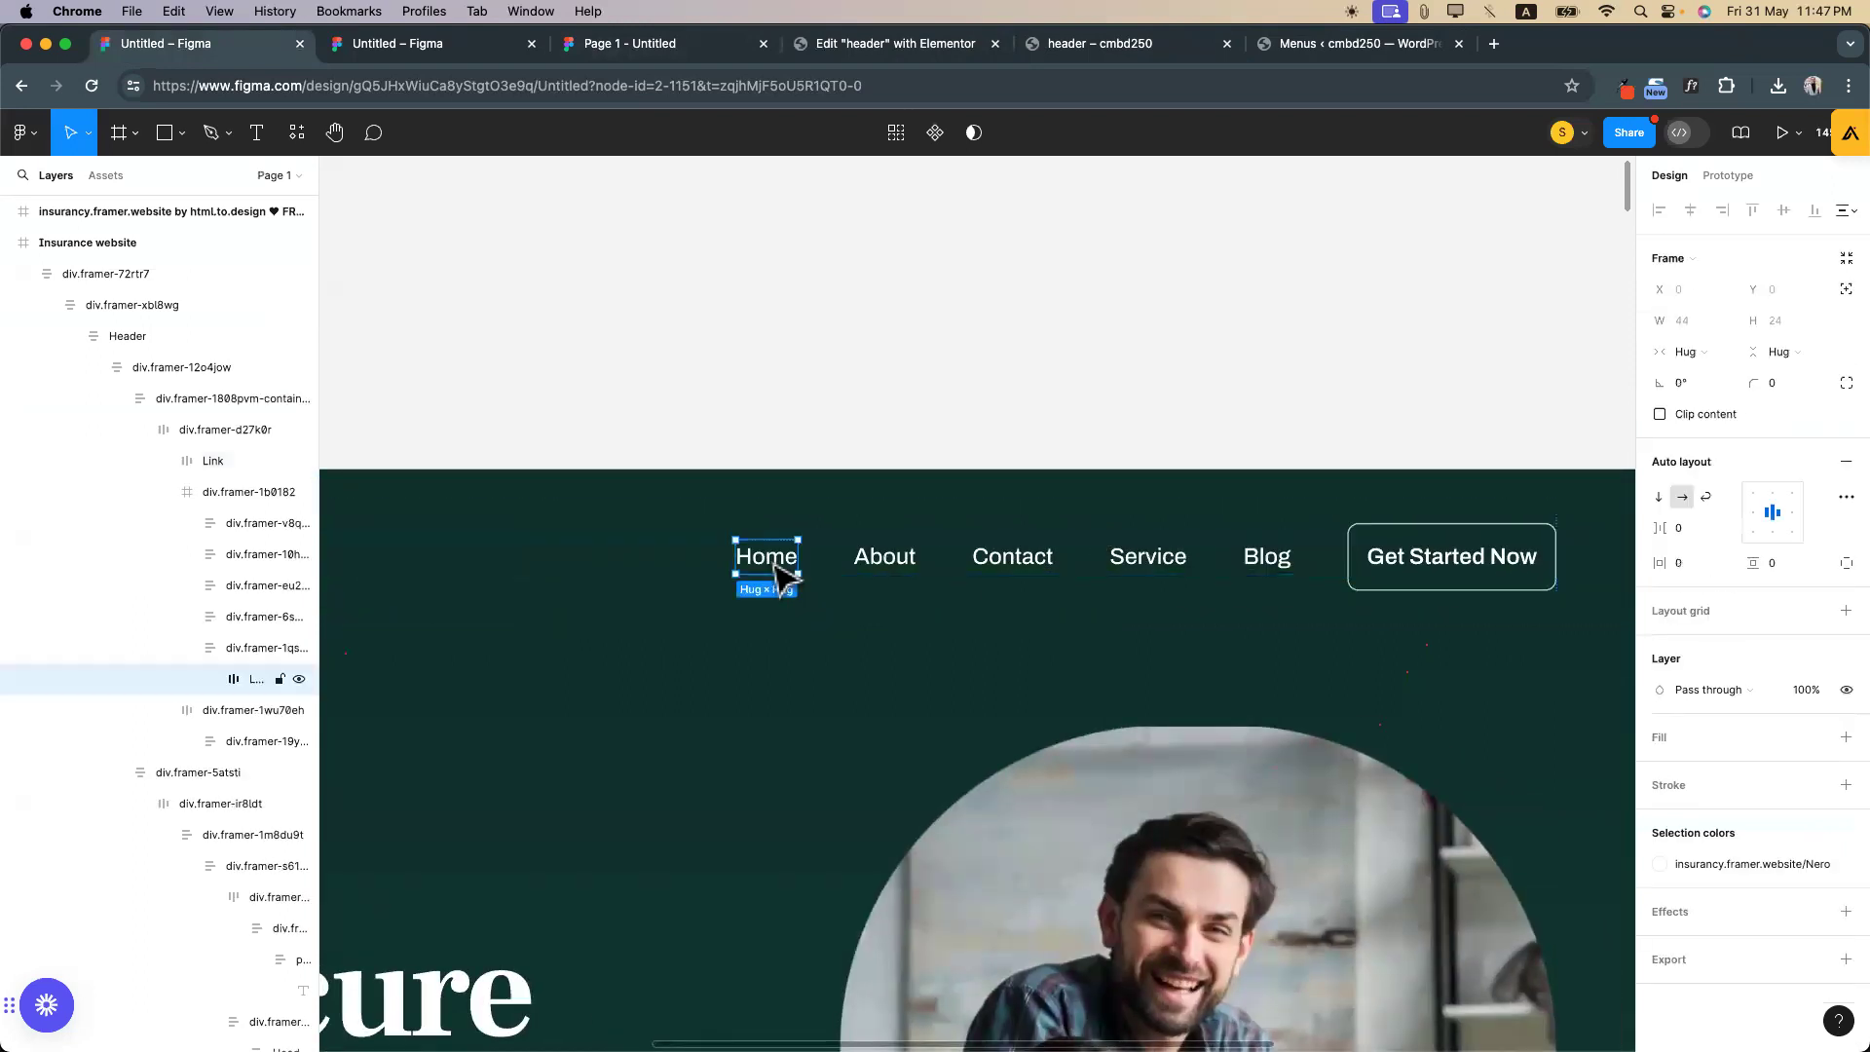
# Read the About link's font, Archivo Medium 16 with 24 line height, then return to WordPress Menus.
pyautogui.click(904, 570)
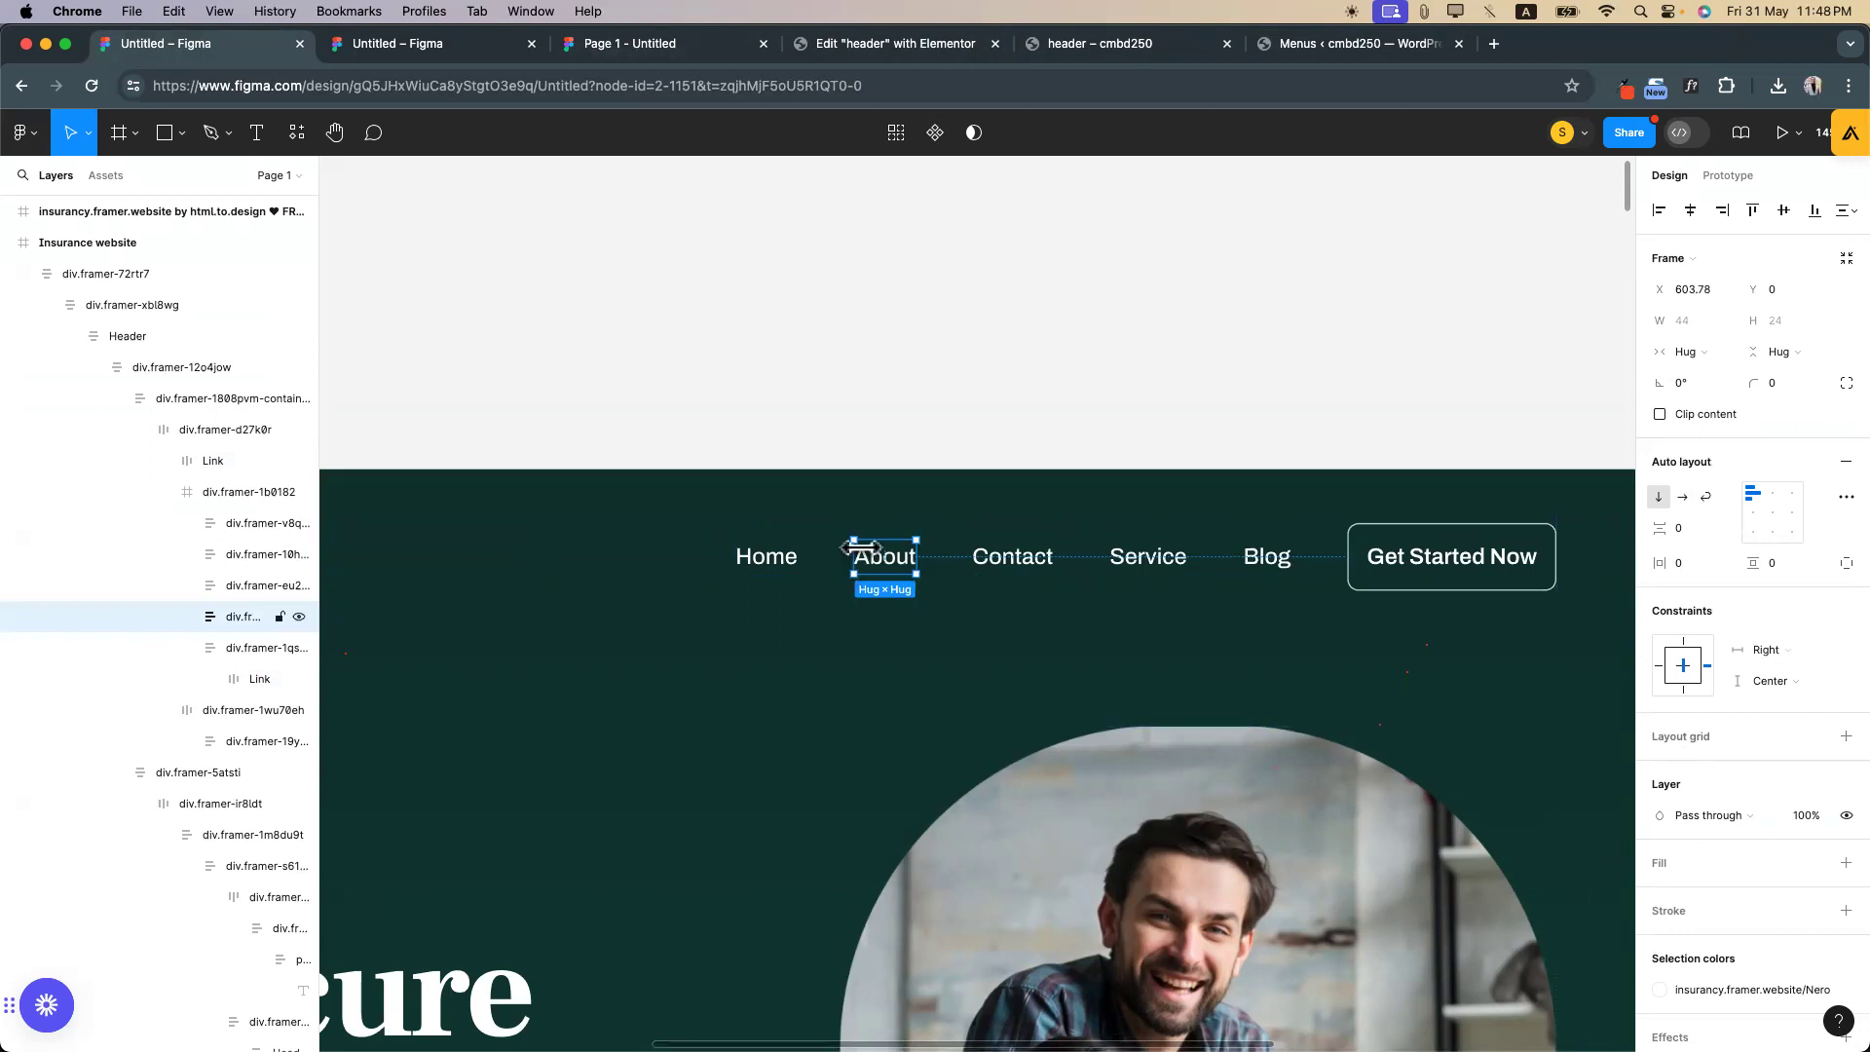
pyautogui.doubleClick(880, 573)
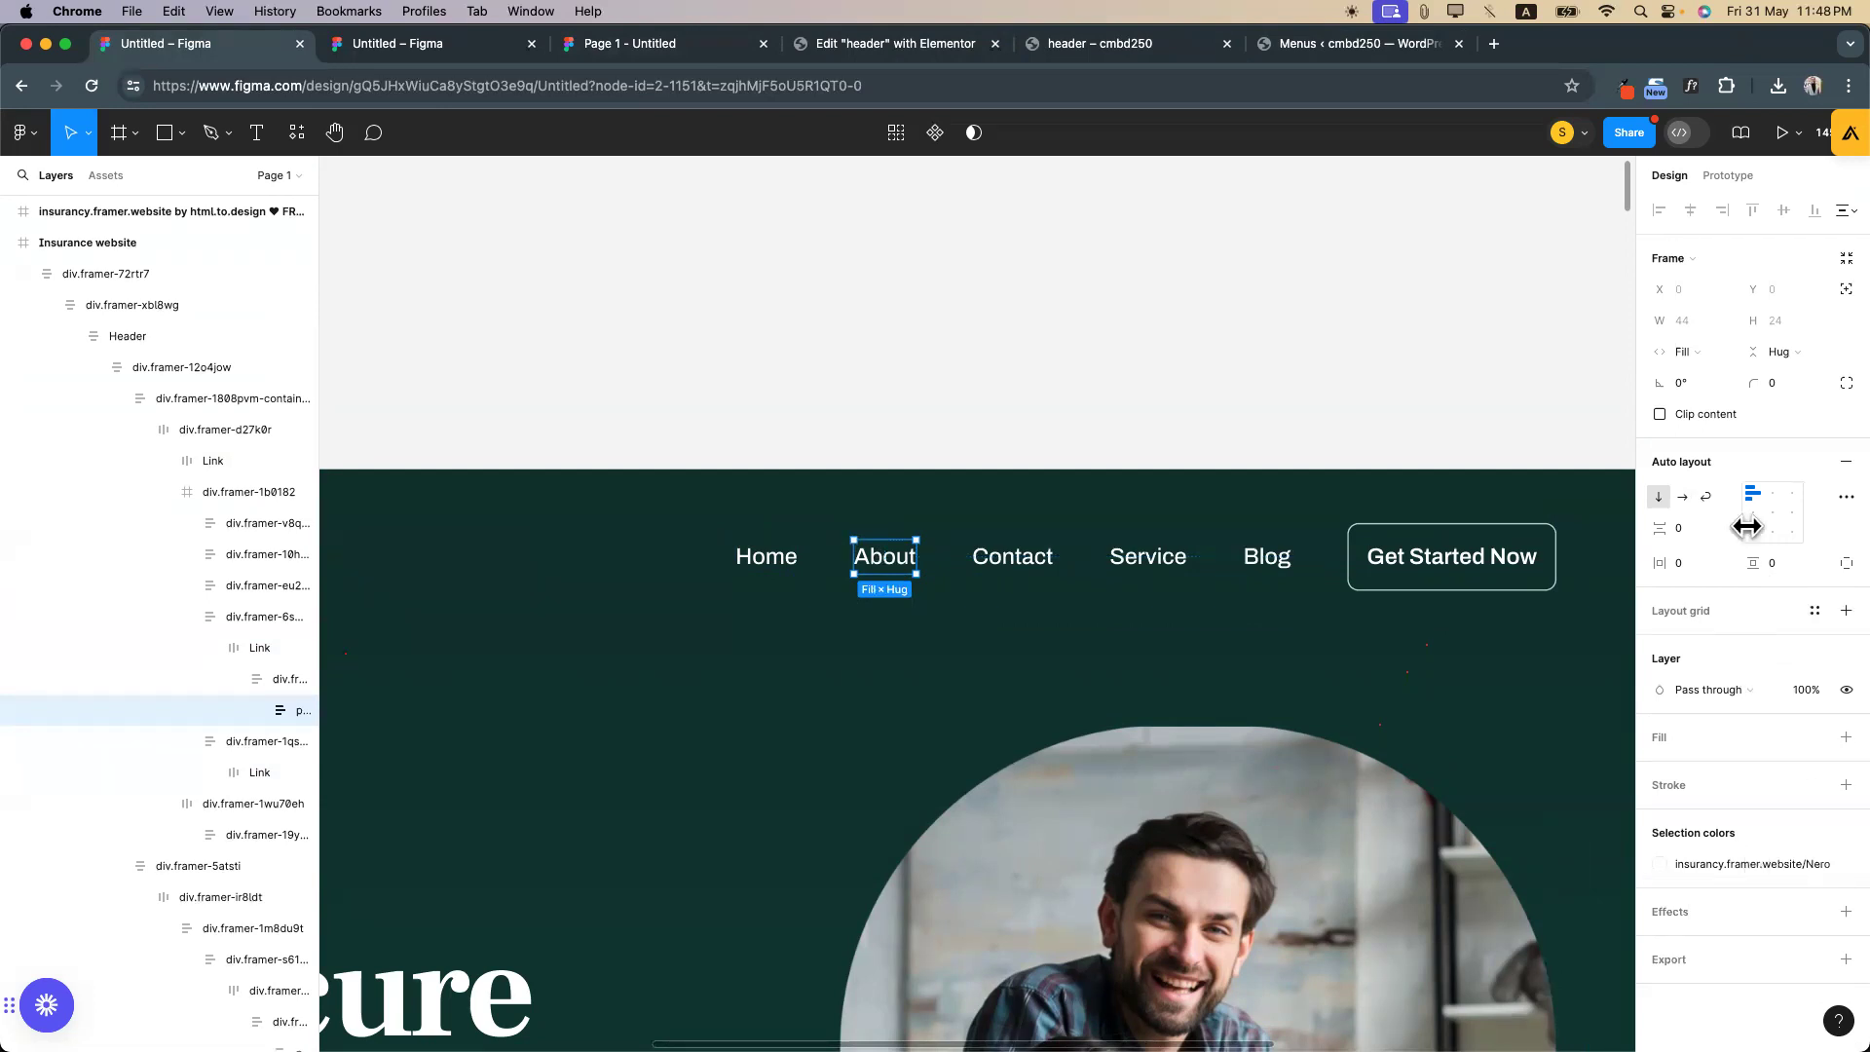
pyautogui.moveTo(277, 709)
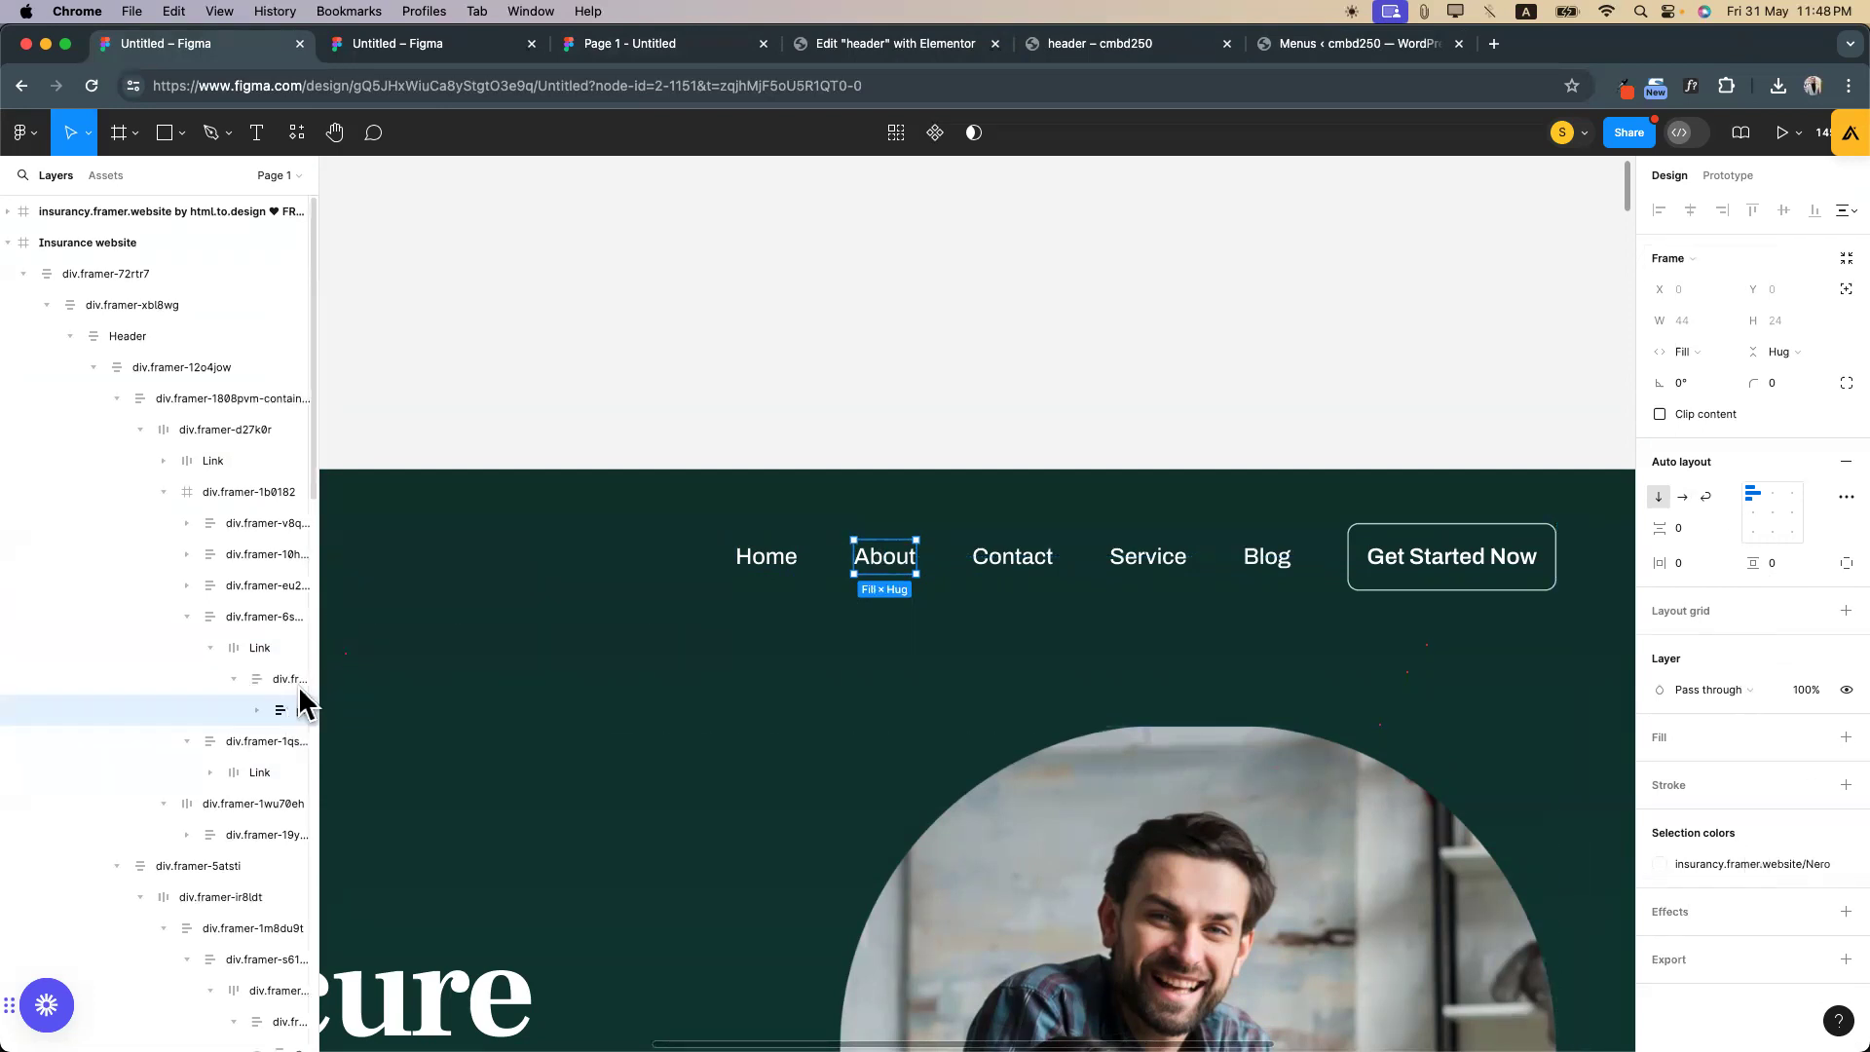
pyautogui.click(257, 705)
pyautogui.click(279, 732)
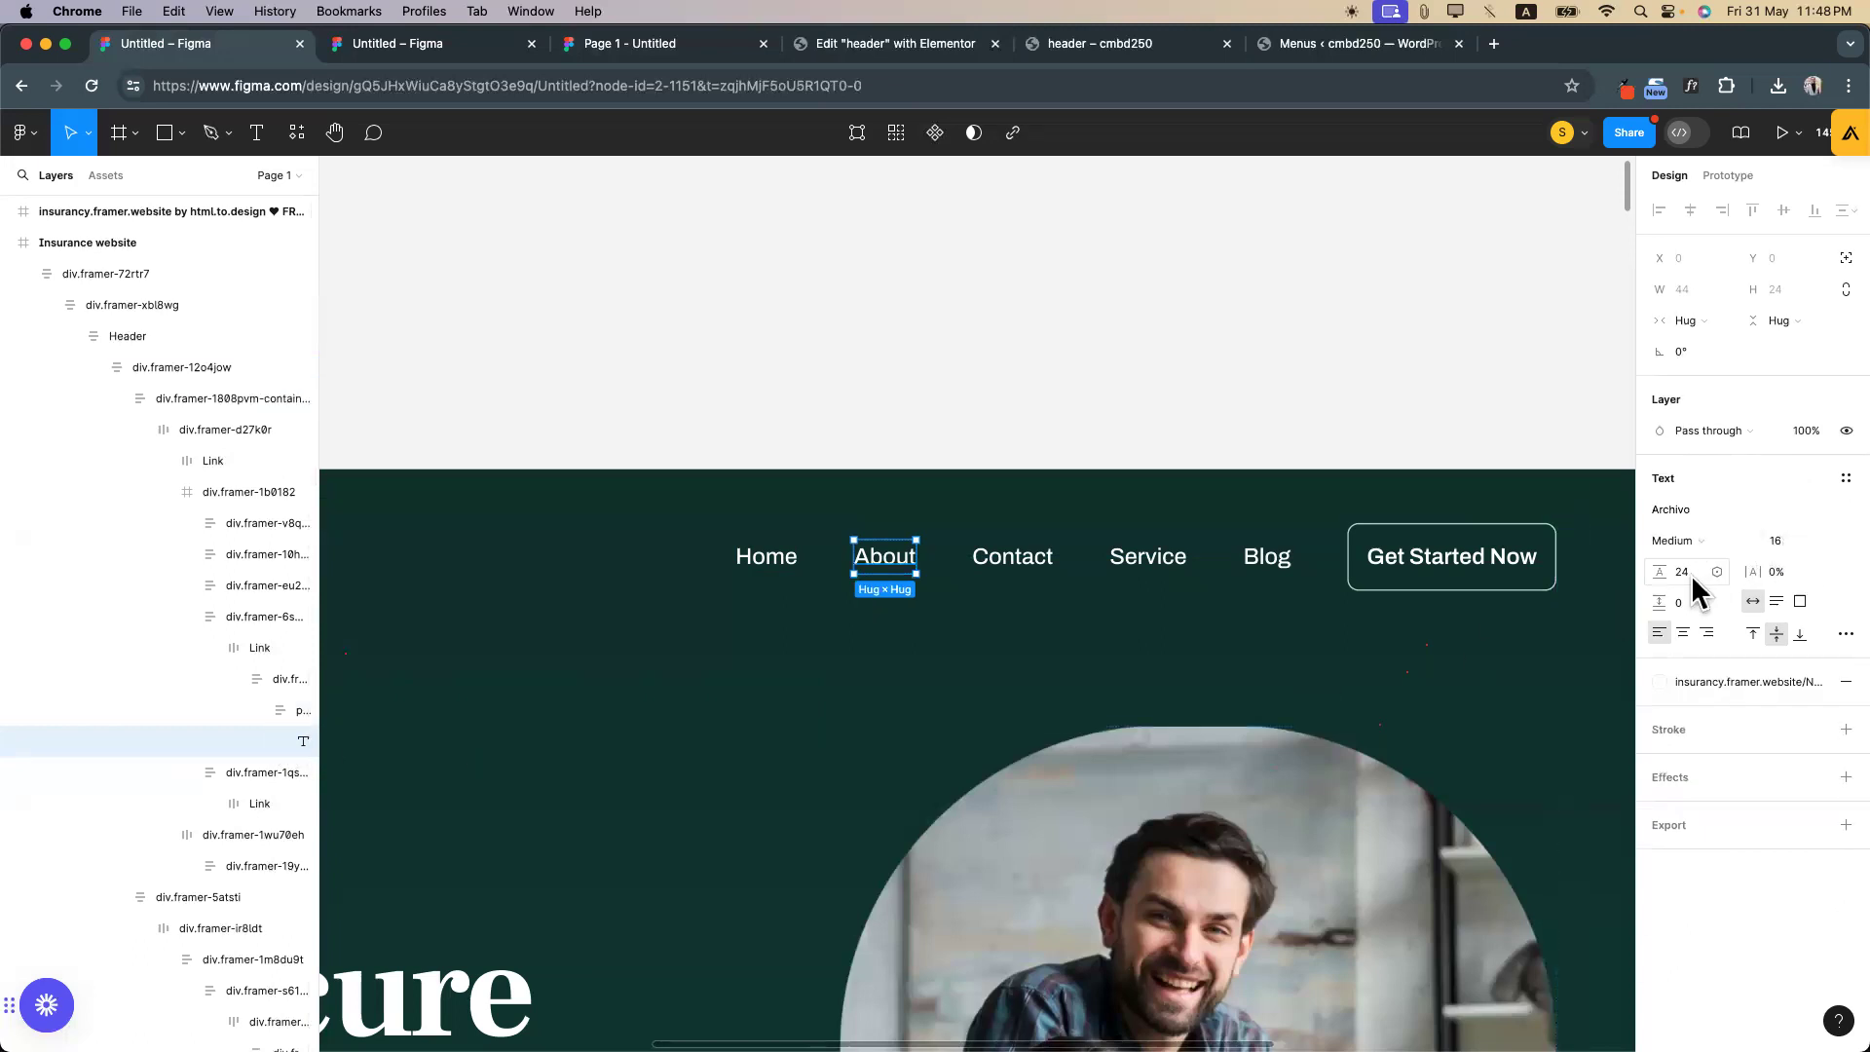
pyautogui.click(1166, 46)
pyautogui.click(1284, 45)
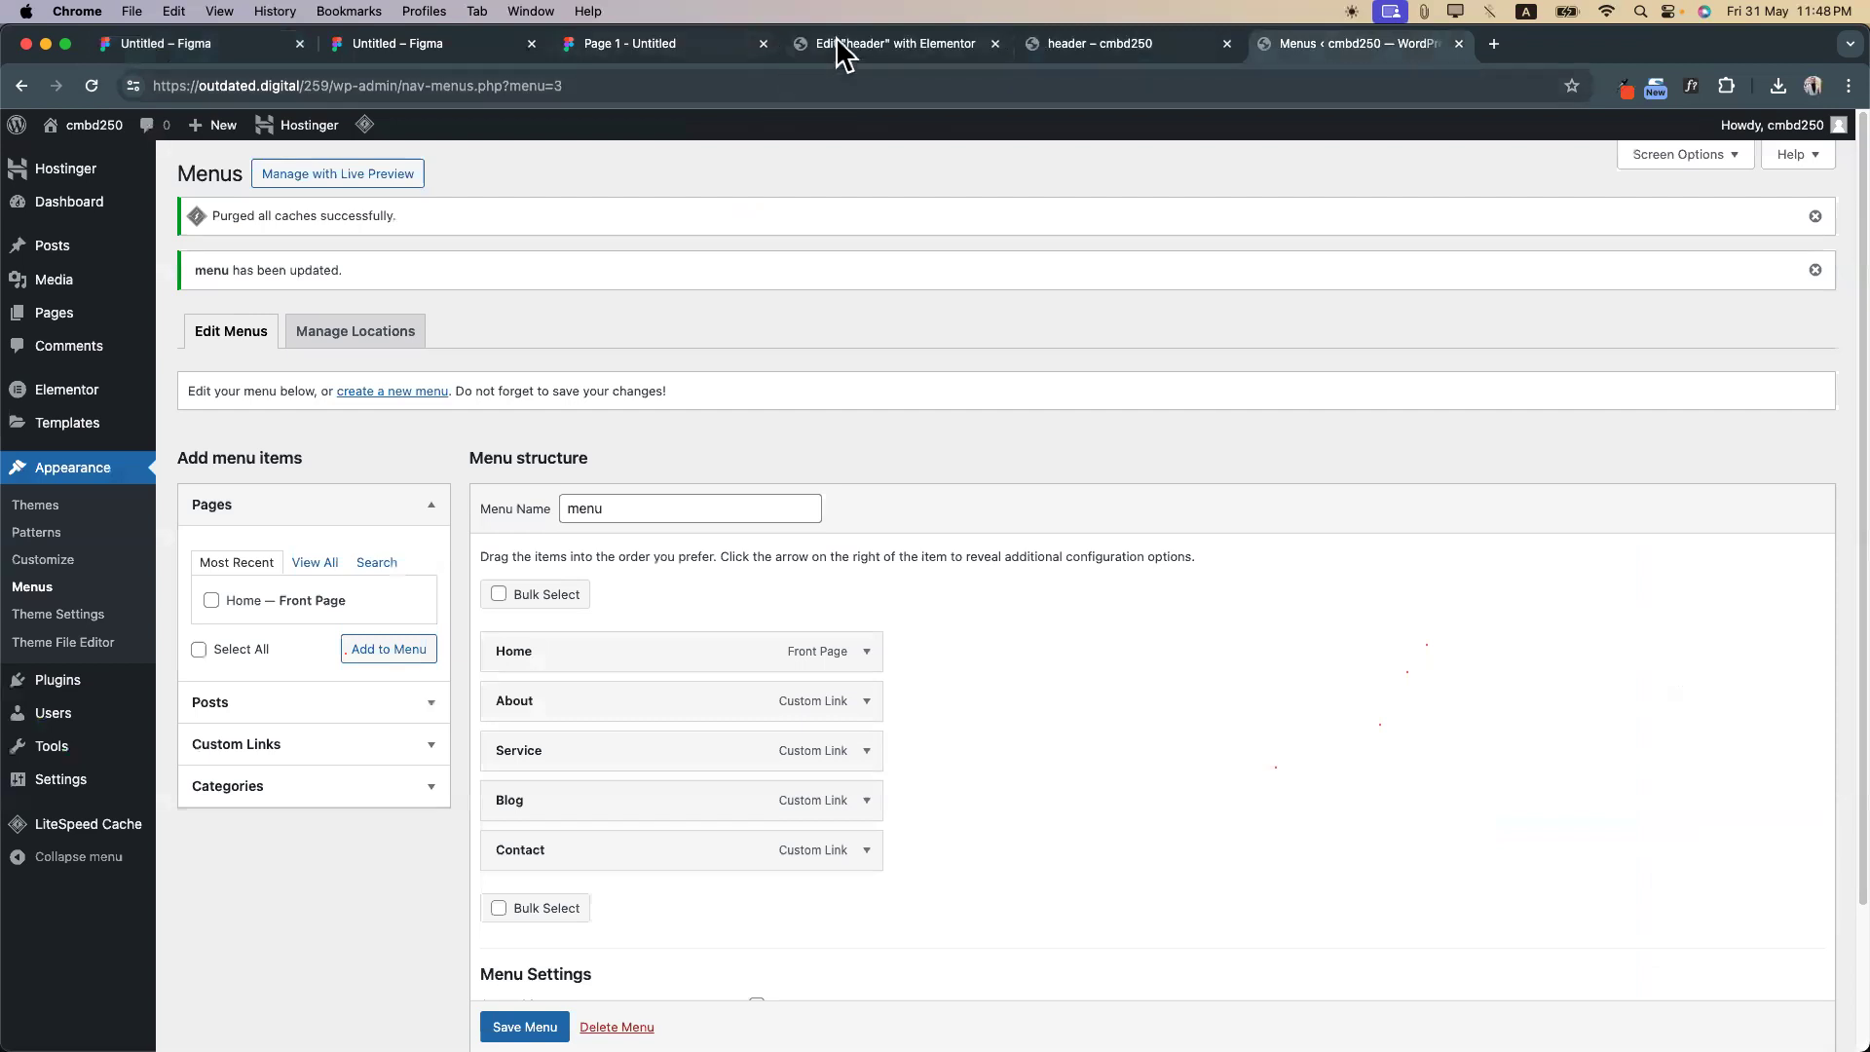
# Give the menu links paragraph typography, the pale Secondary colour, 0 padding and 40 item spacing.
pyautogui.click(844, 45)
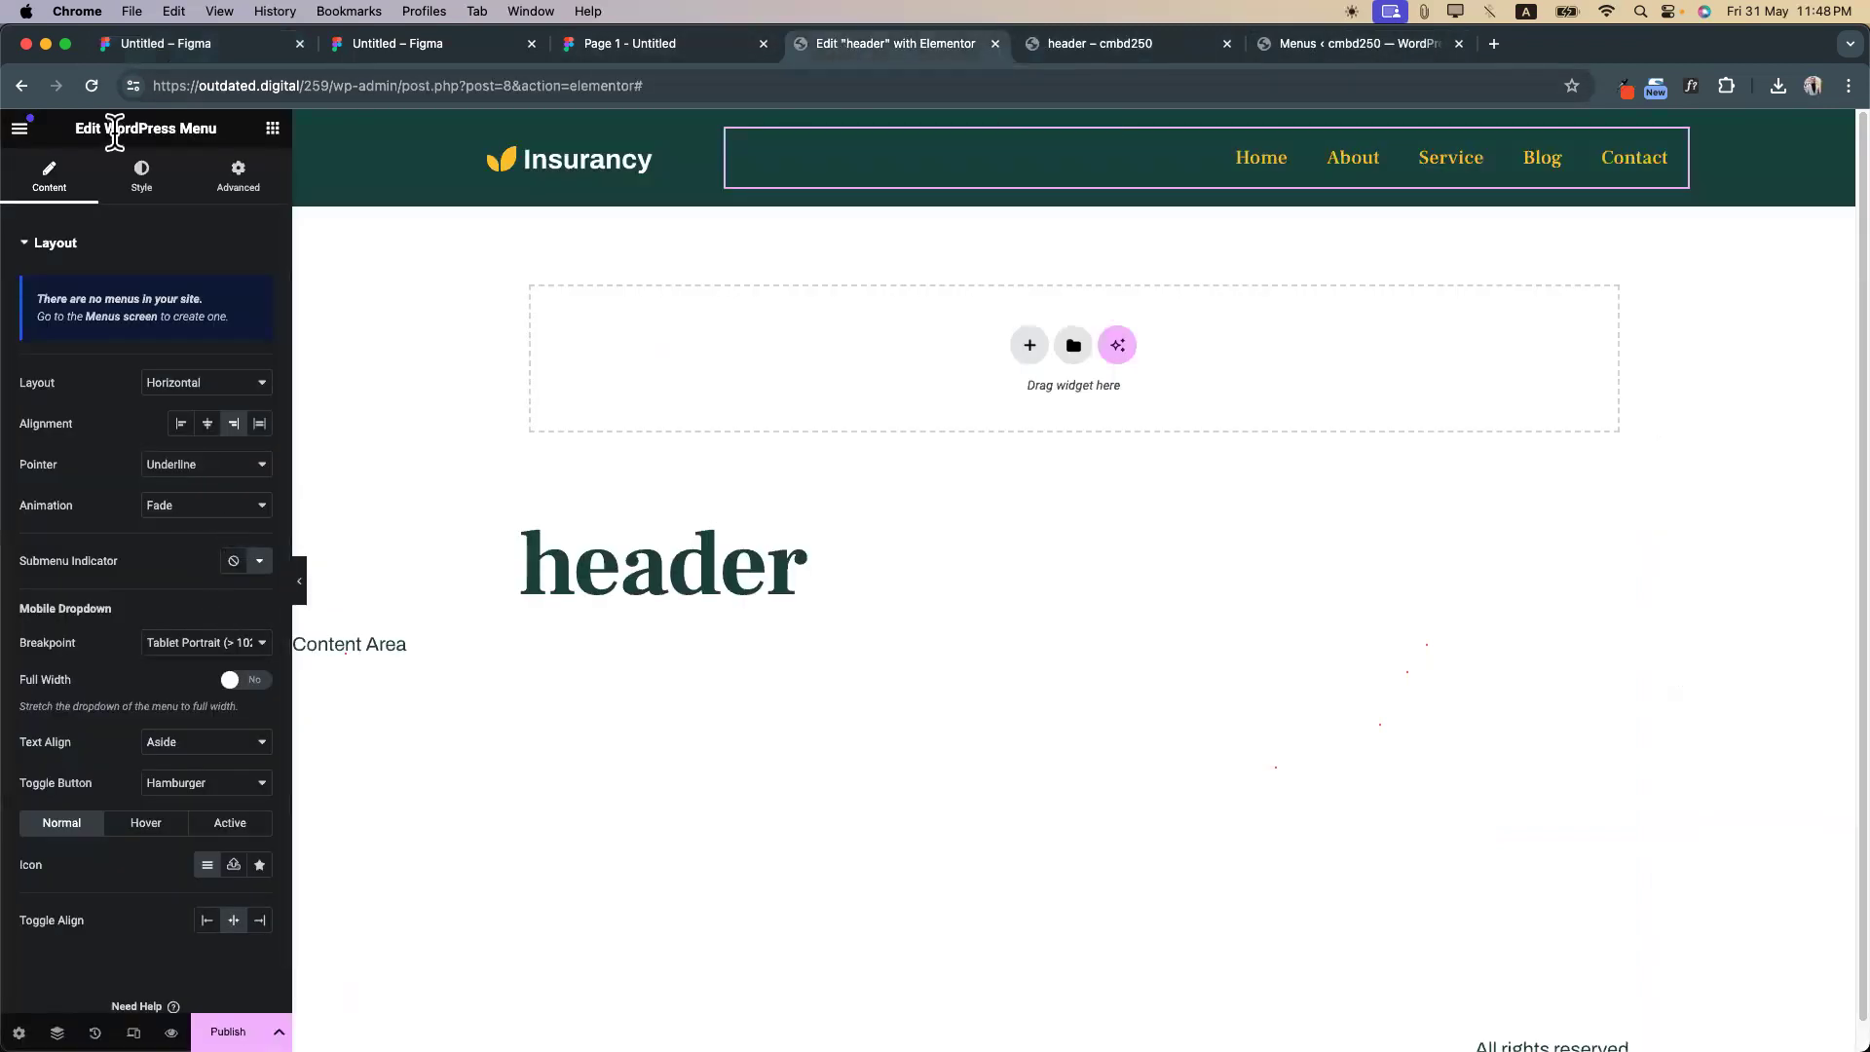
pyautogui.click(138, 180)
pyautogui.click(234, 289)
pyautogui.click(98, 513)
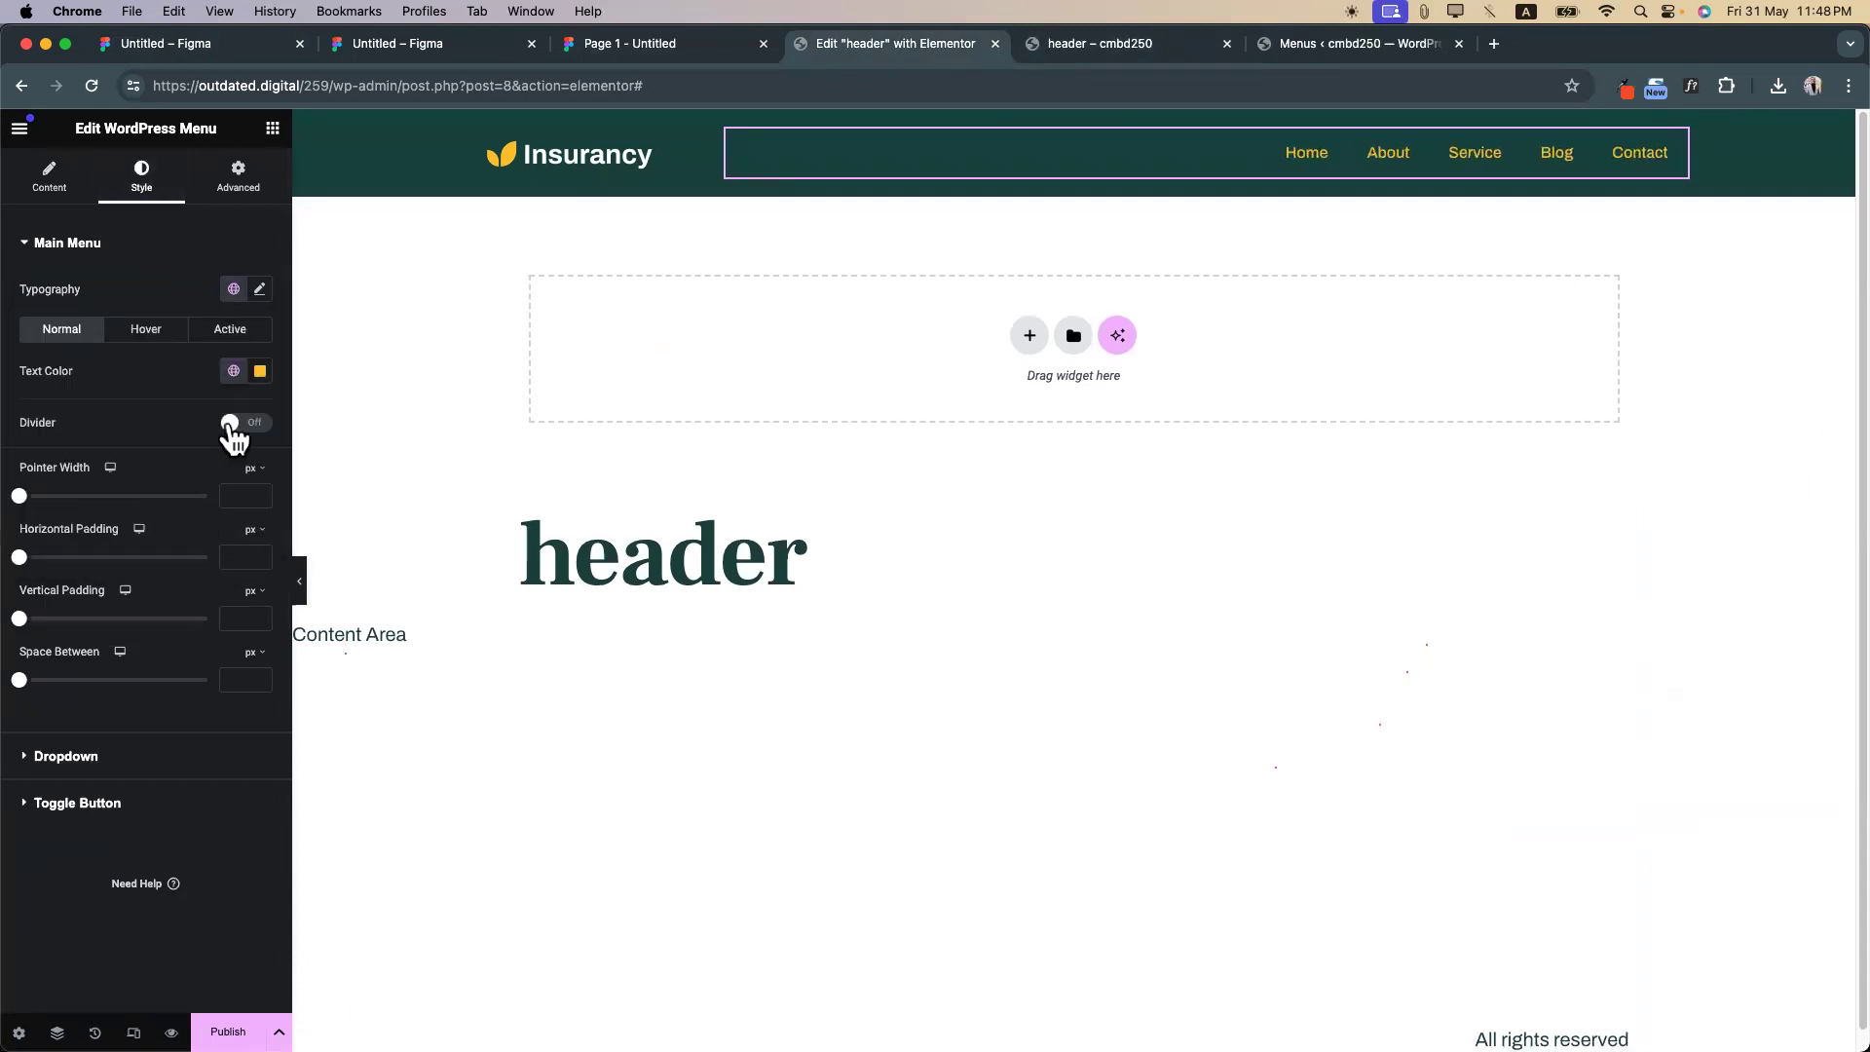
pyautogui.click(234, 370)
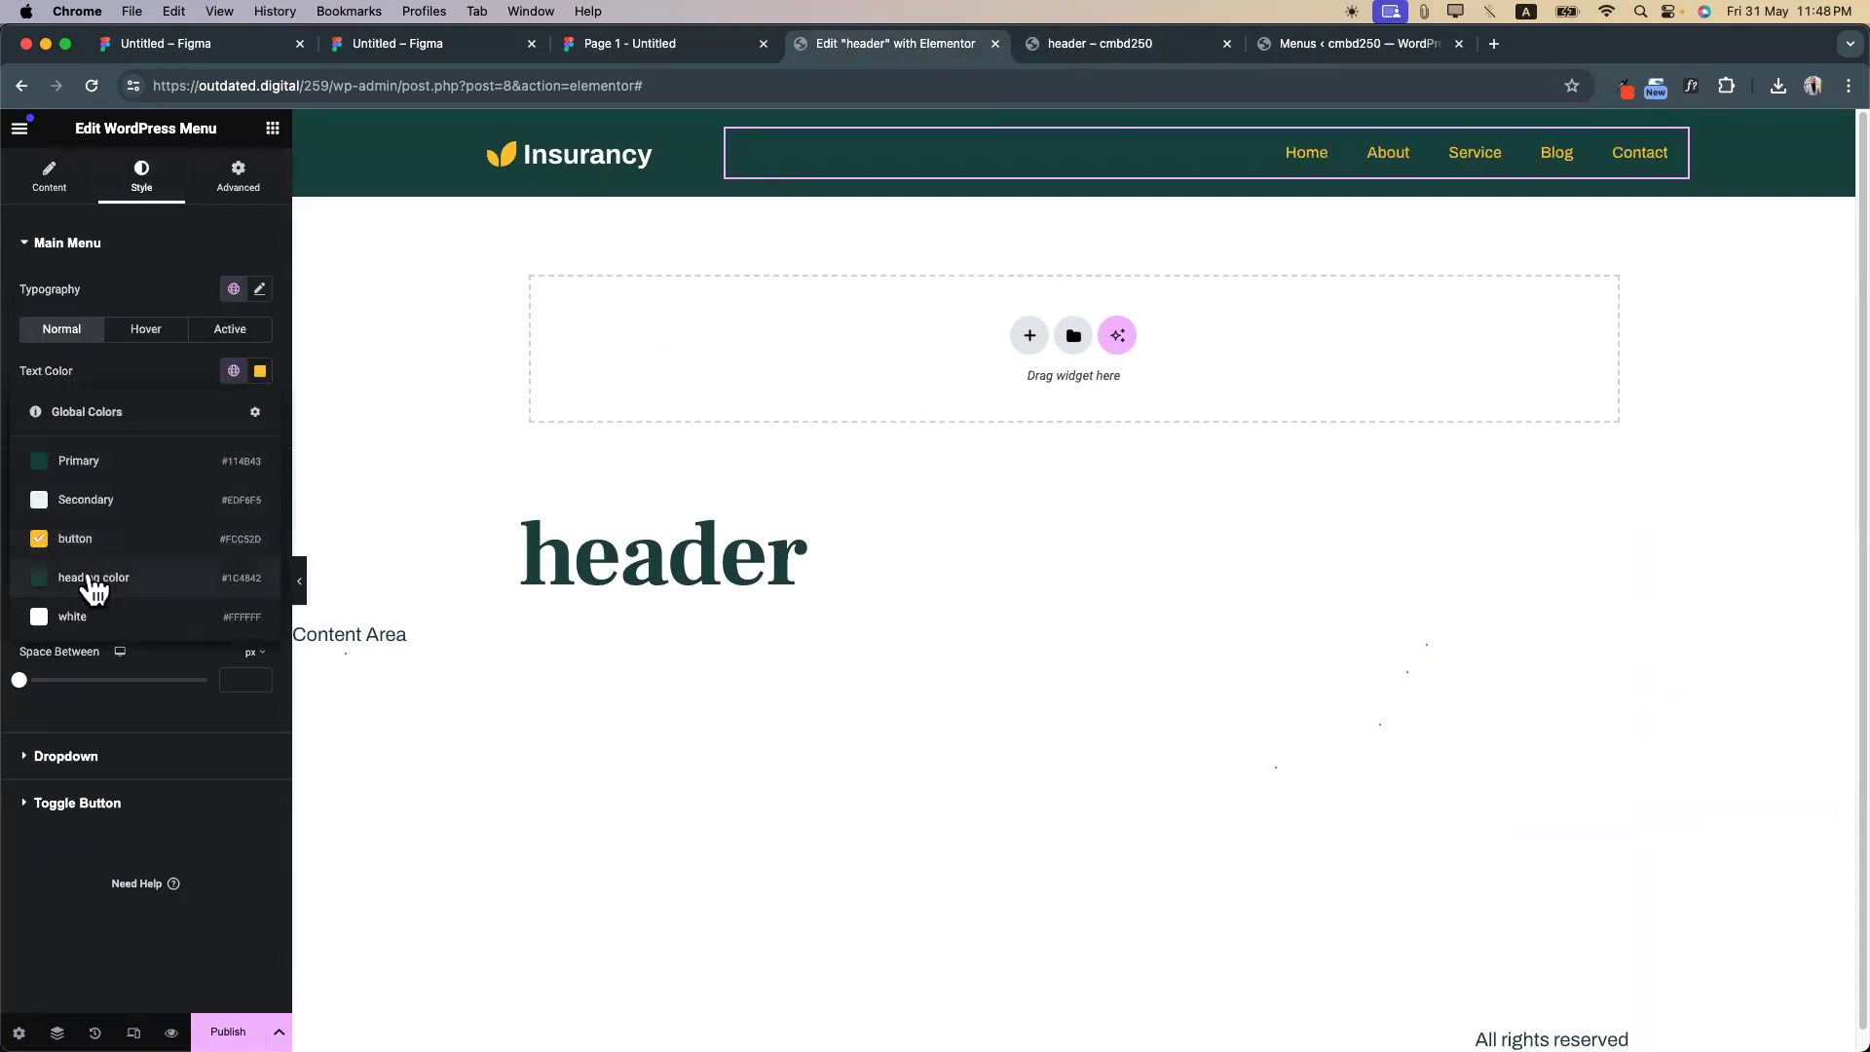
pyautogui.click(94, 508)
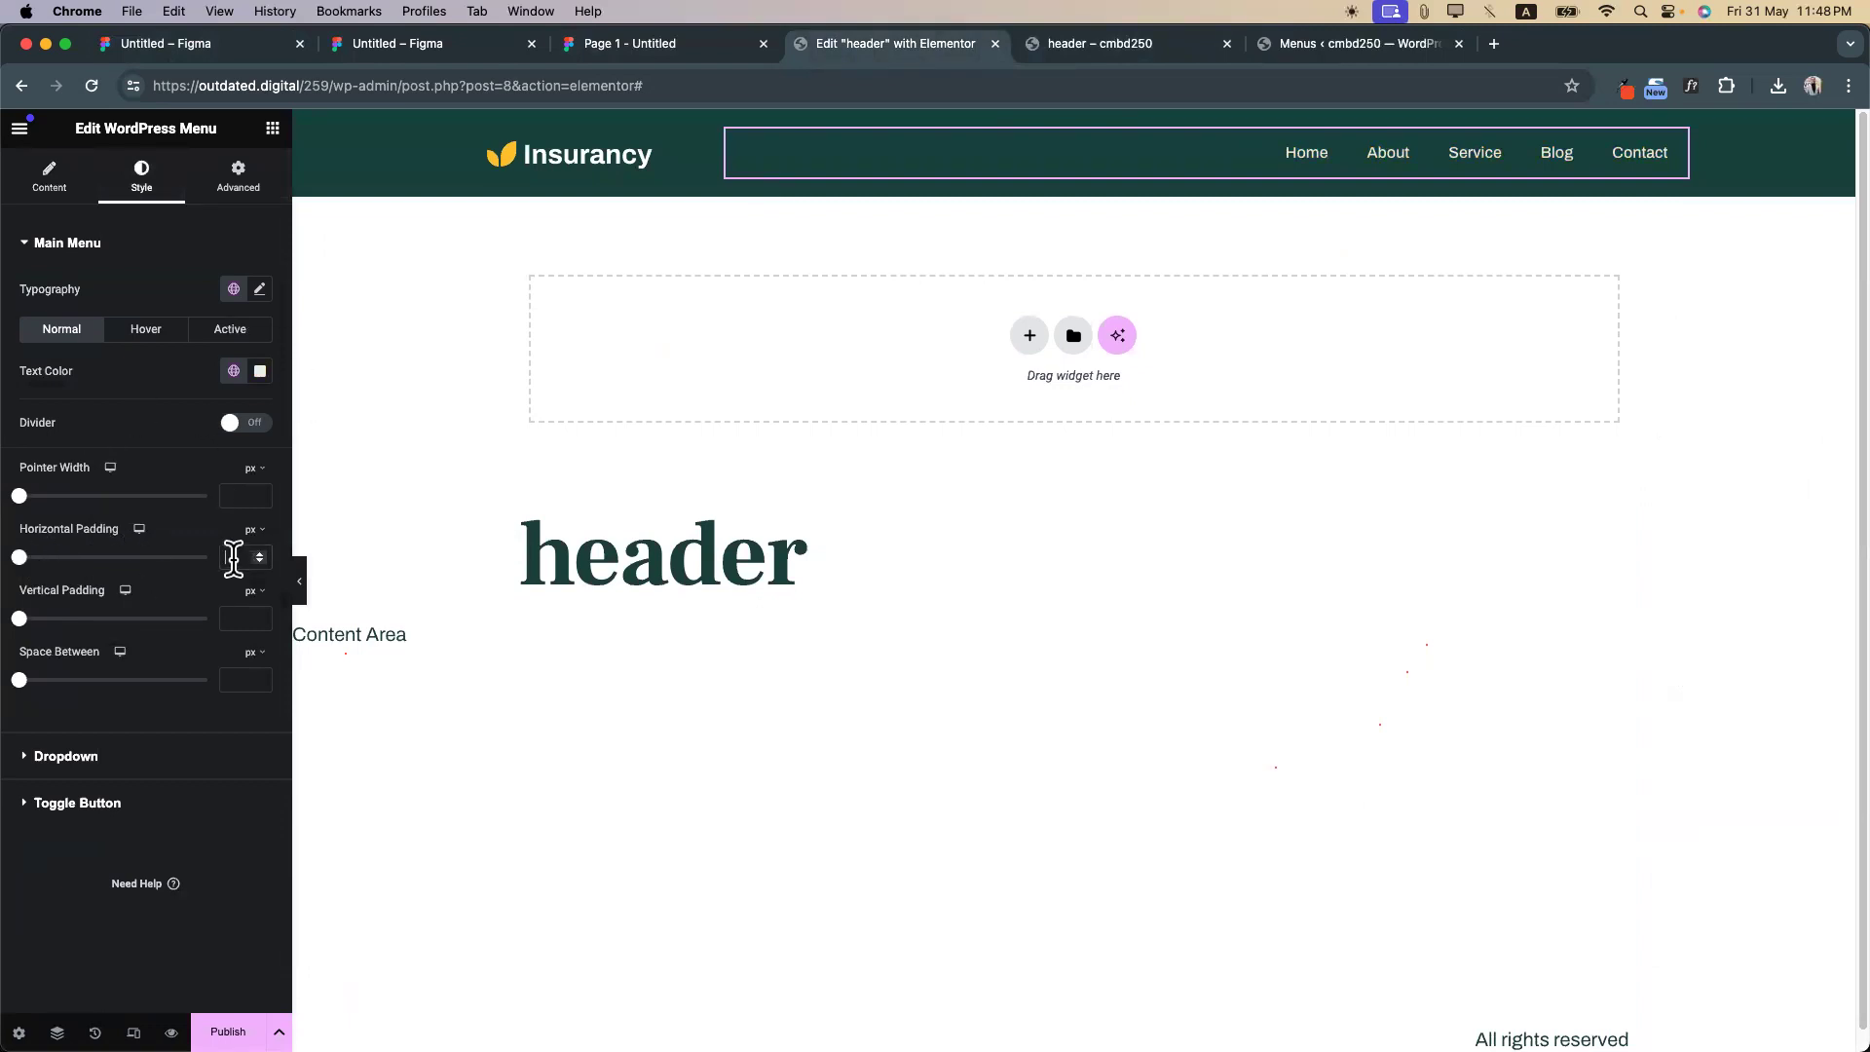
pyautogui.write('0')
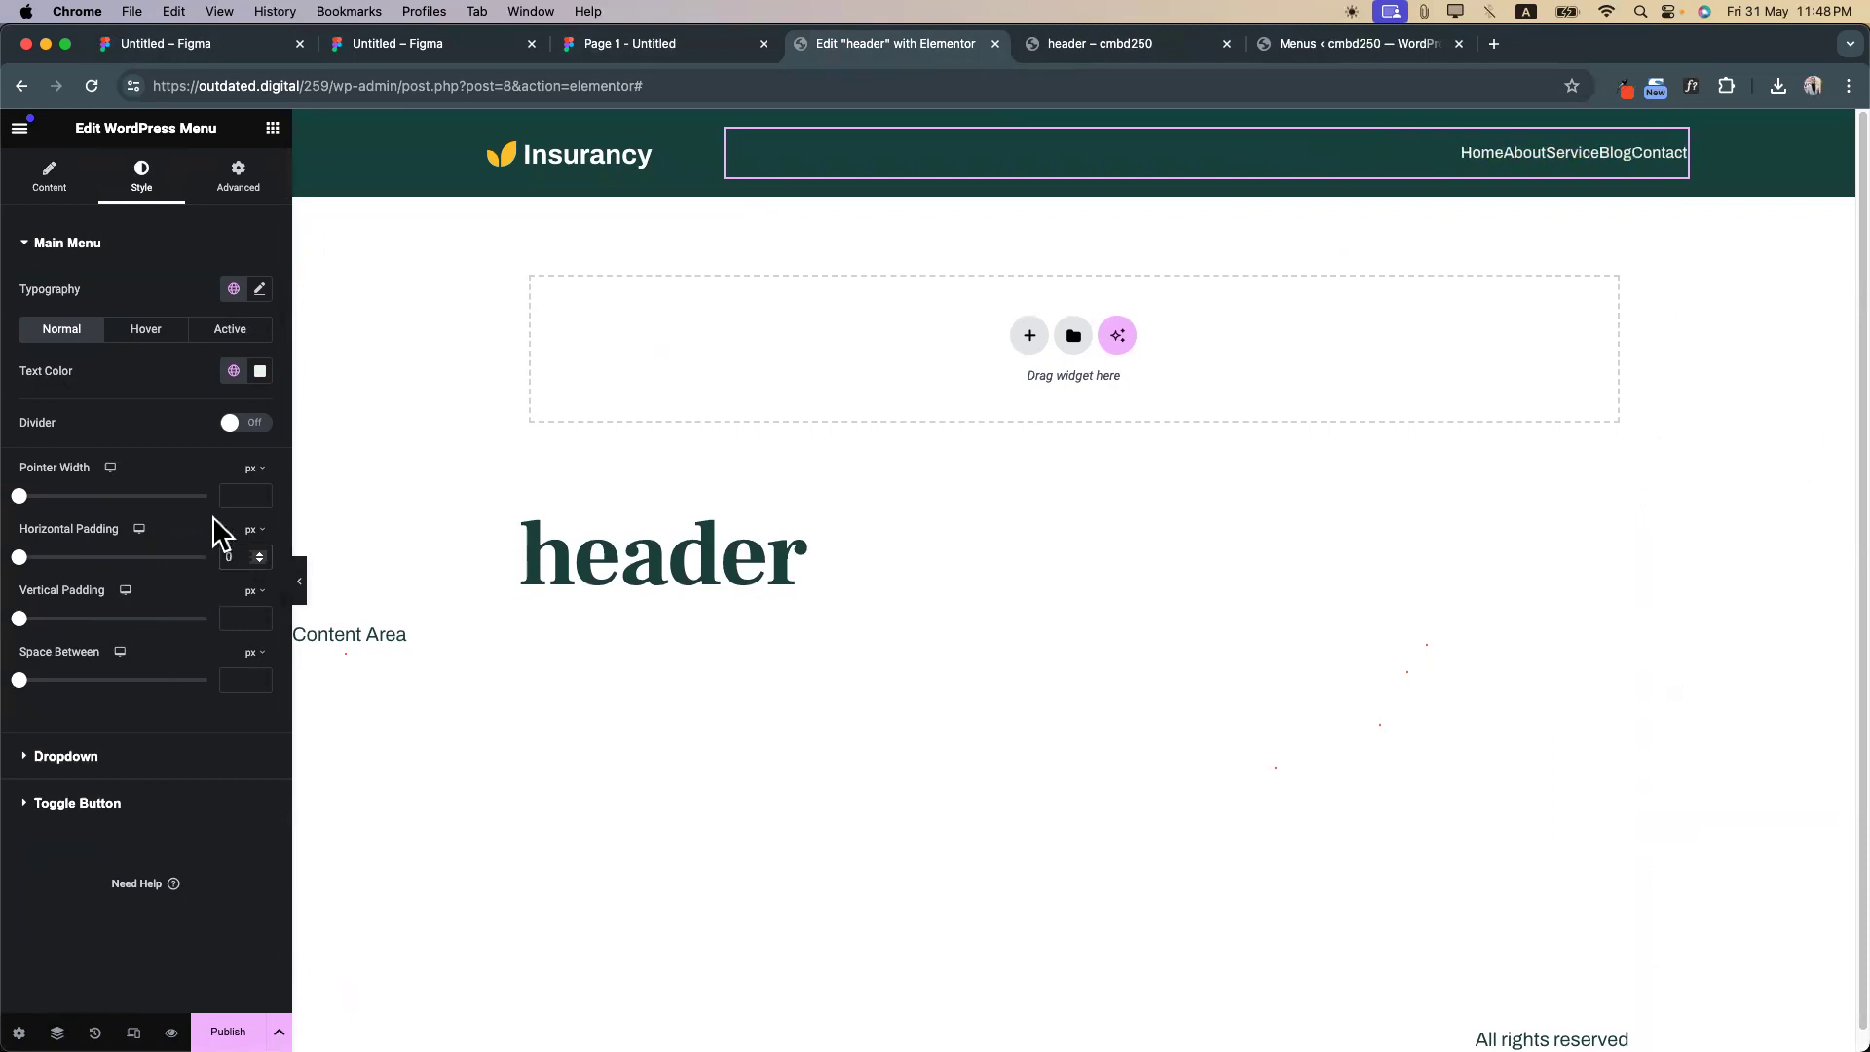
pyautogui.click(242, 678)
pyautogui.write('40')
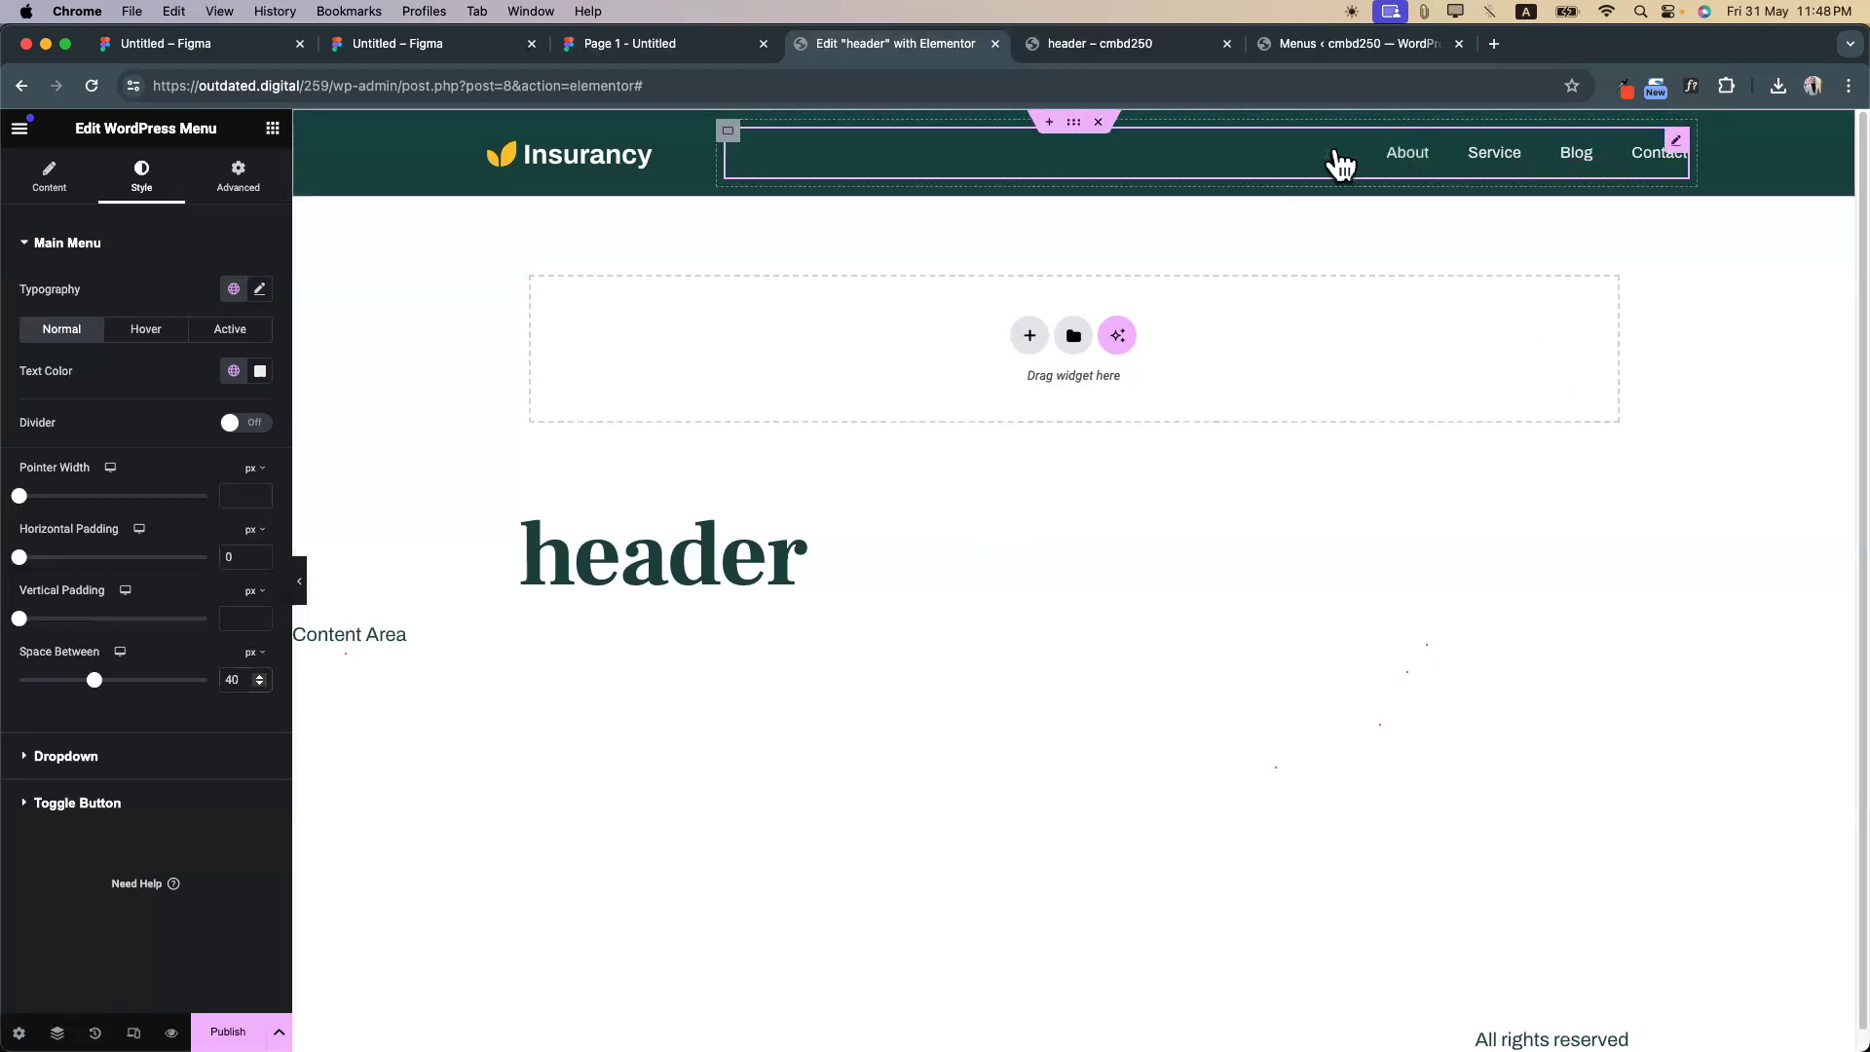
# Make the hover underline and hovered menu link text the yellow global colour.
pyautogui.click(146, 331)
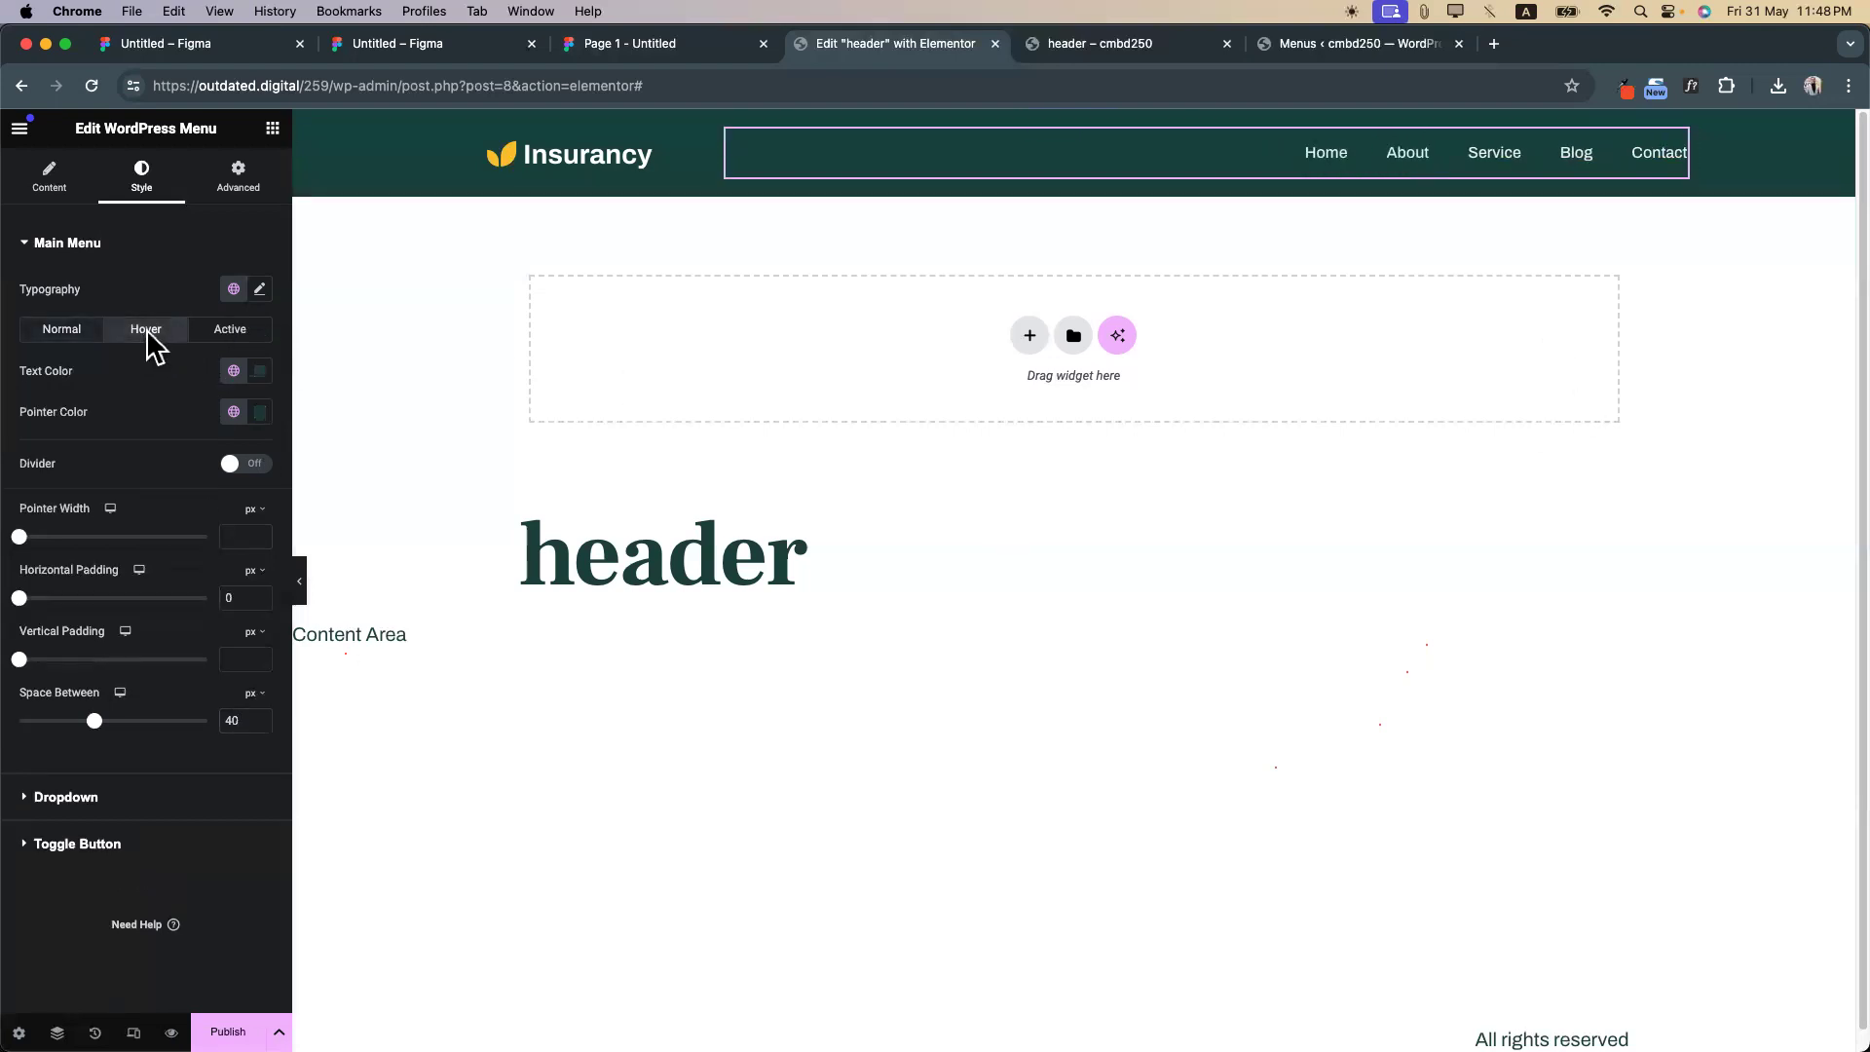
pyautogui.click(233, 411)
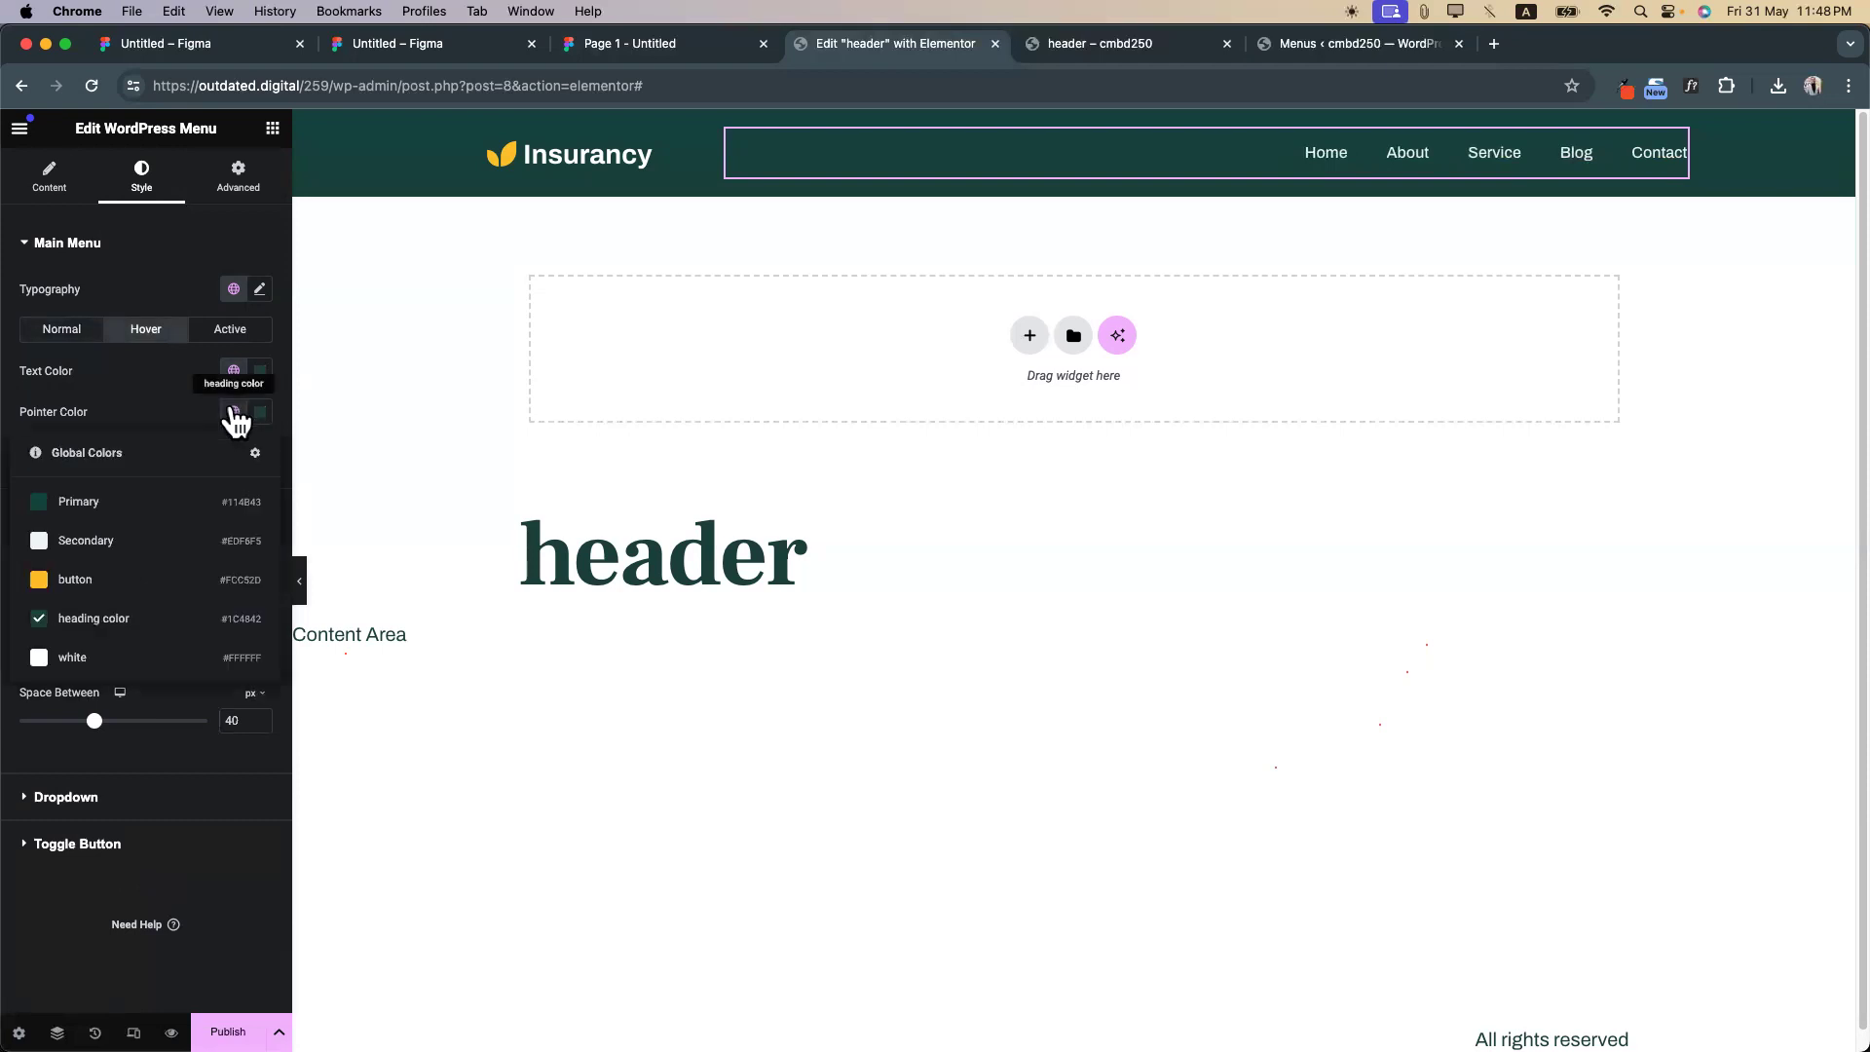
pyautogui.click(105, 582)
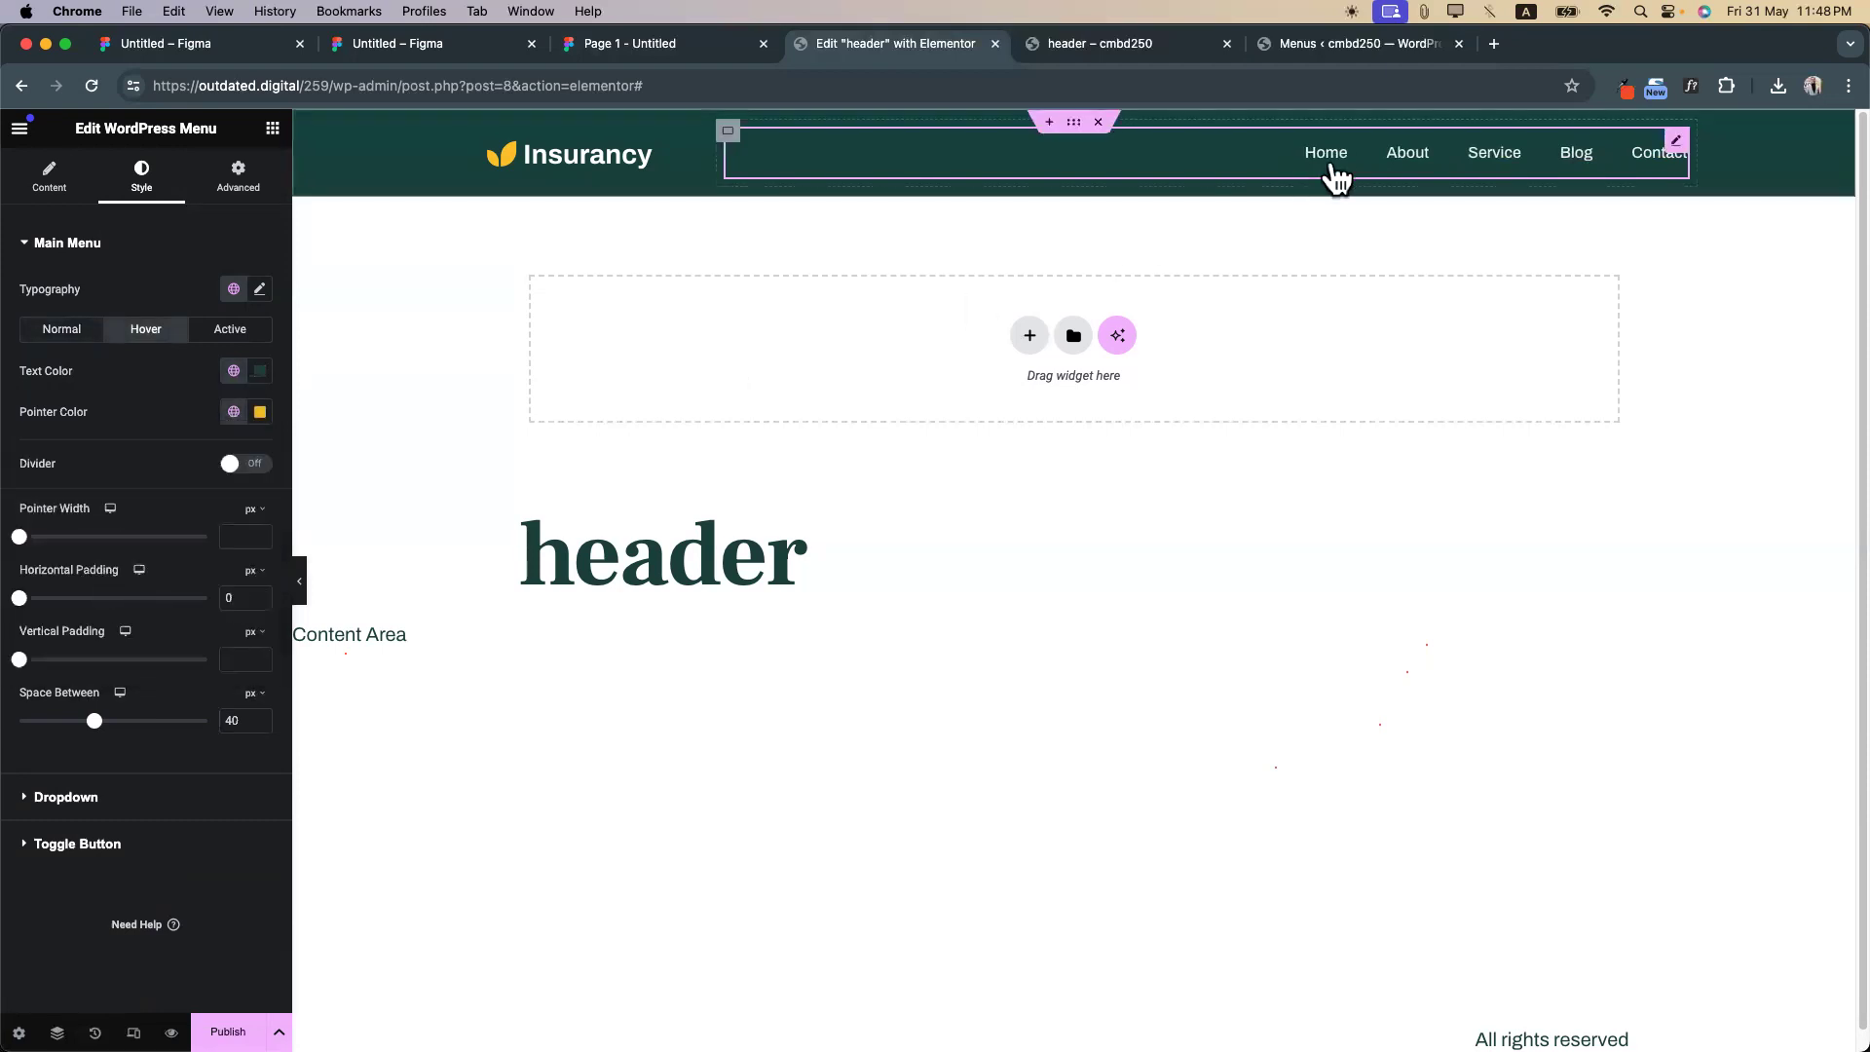
pyautogui.click(234, 375)
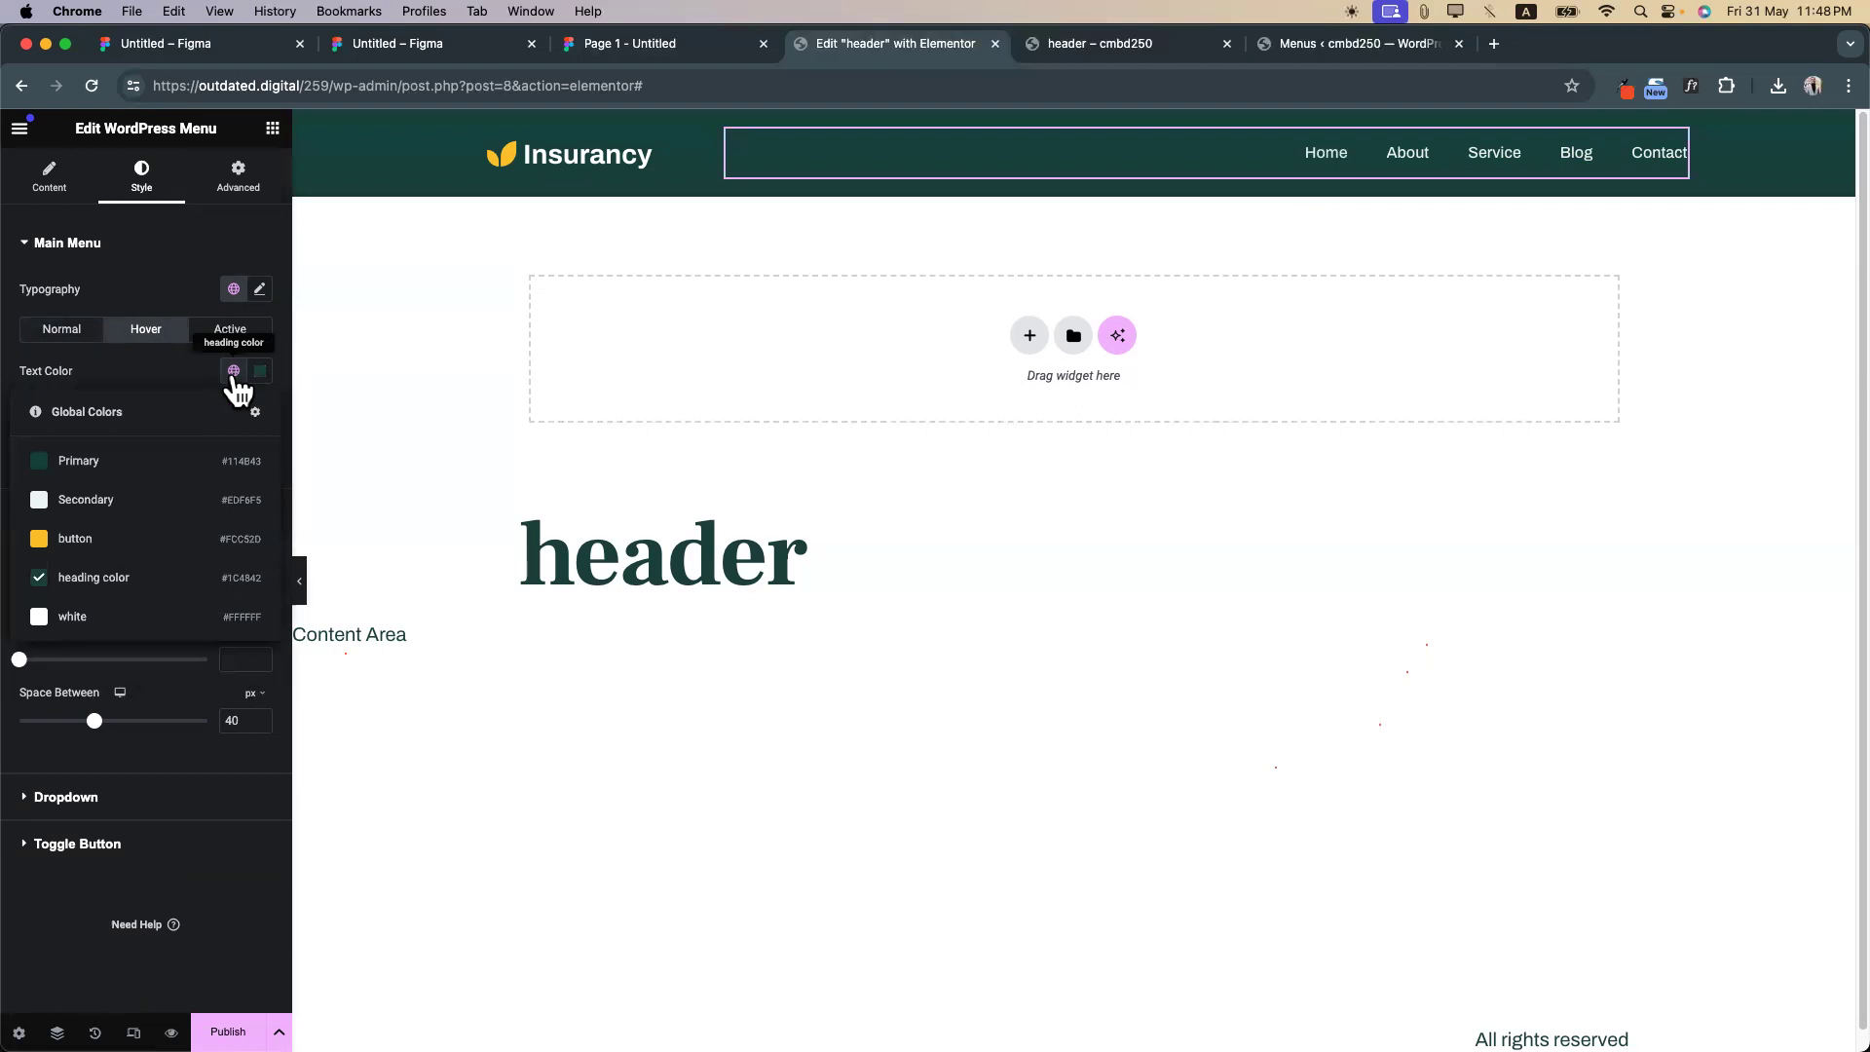
pyautogui.click(97, 539)
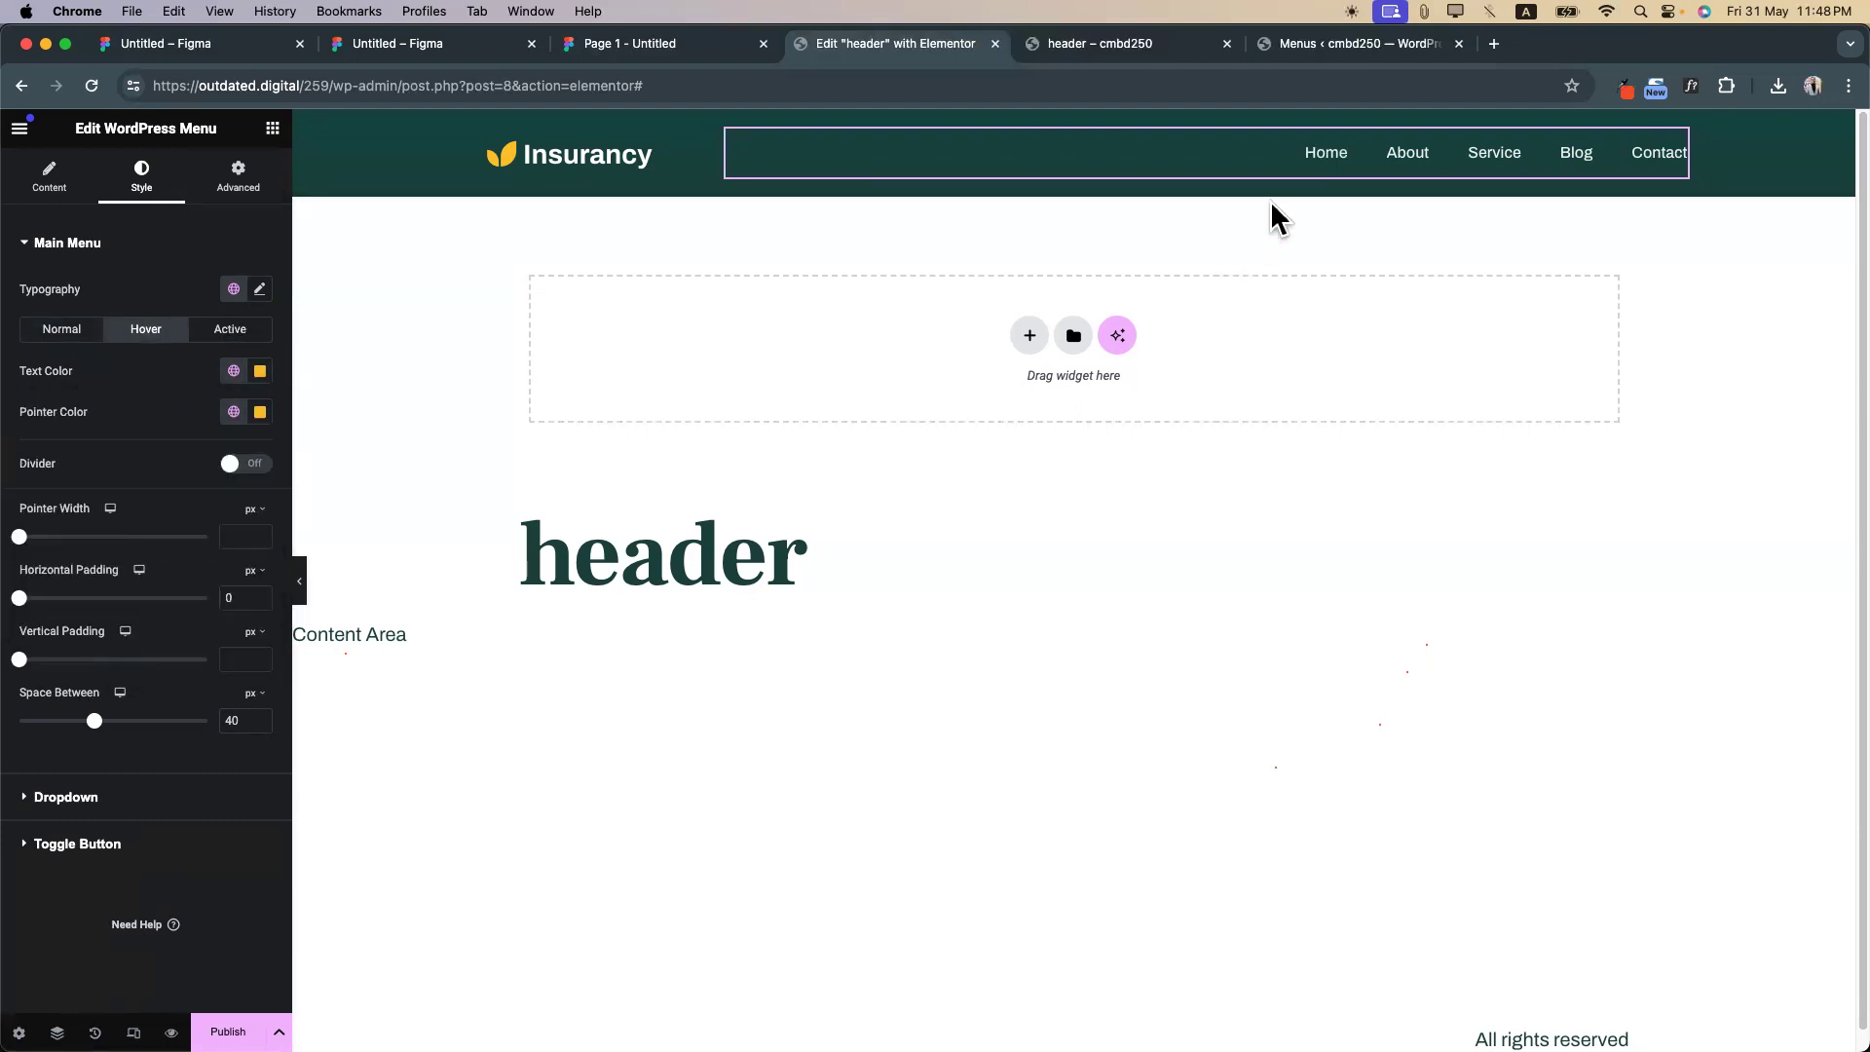
pyautogui.moveTo(1607, 163)
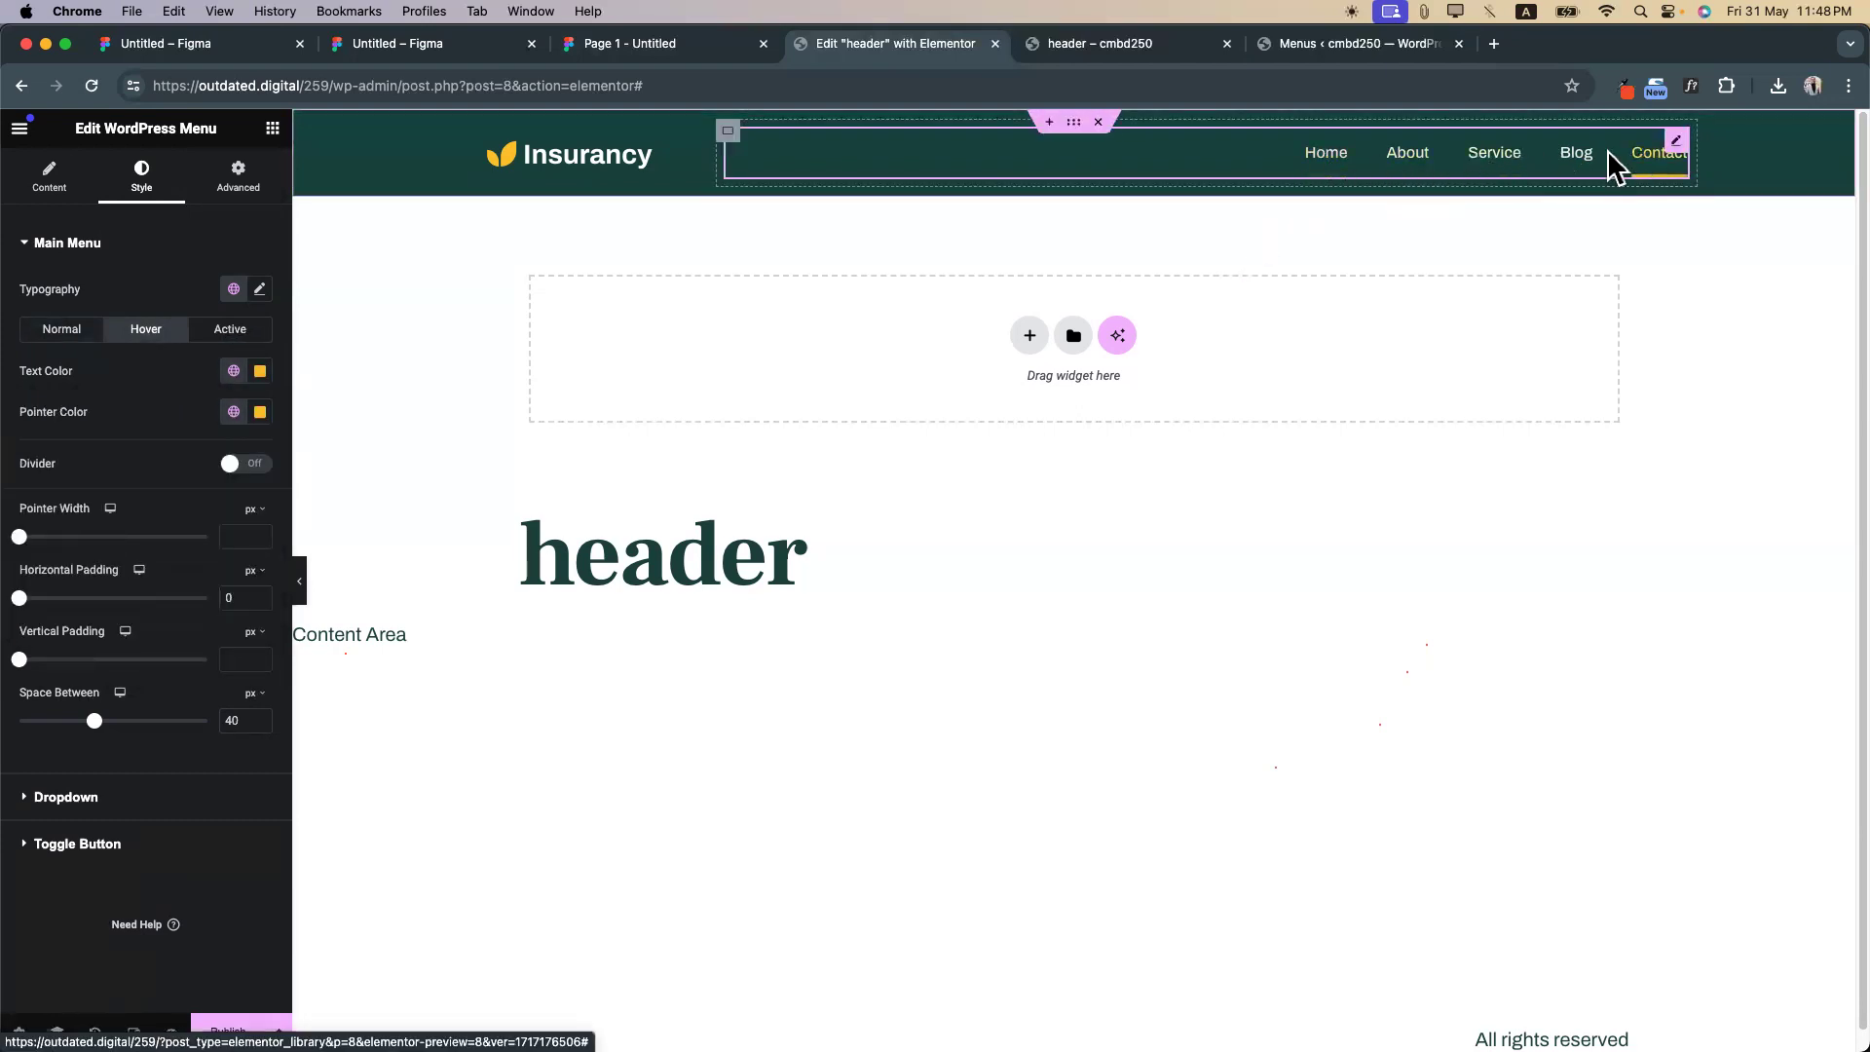
# Set the menu's hover animation to Grow.
pyautogui.click(41, 190)
pyautogui.click(146, 494)
pyautogui.click(155, 545)
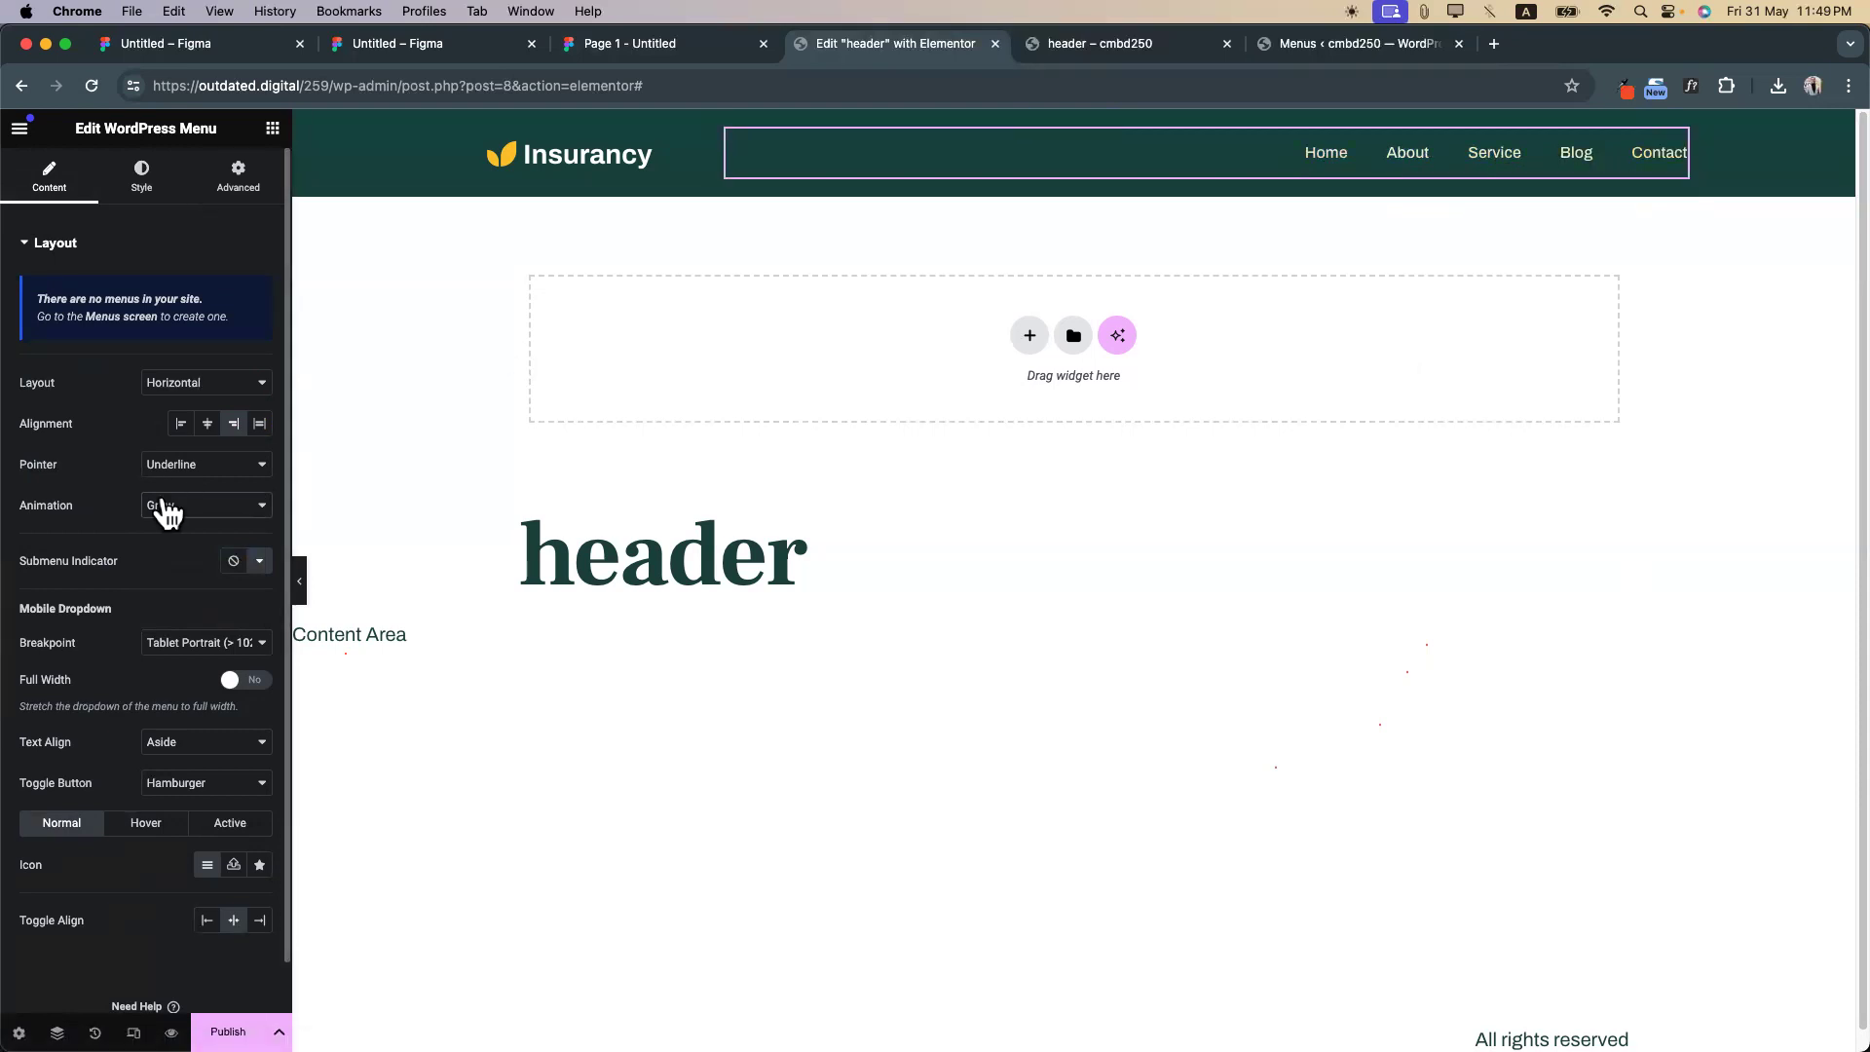
pyautogui.click(141, 180)
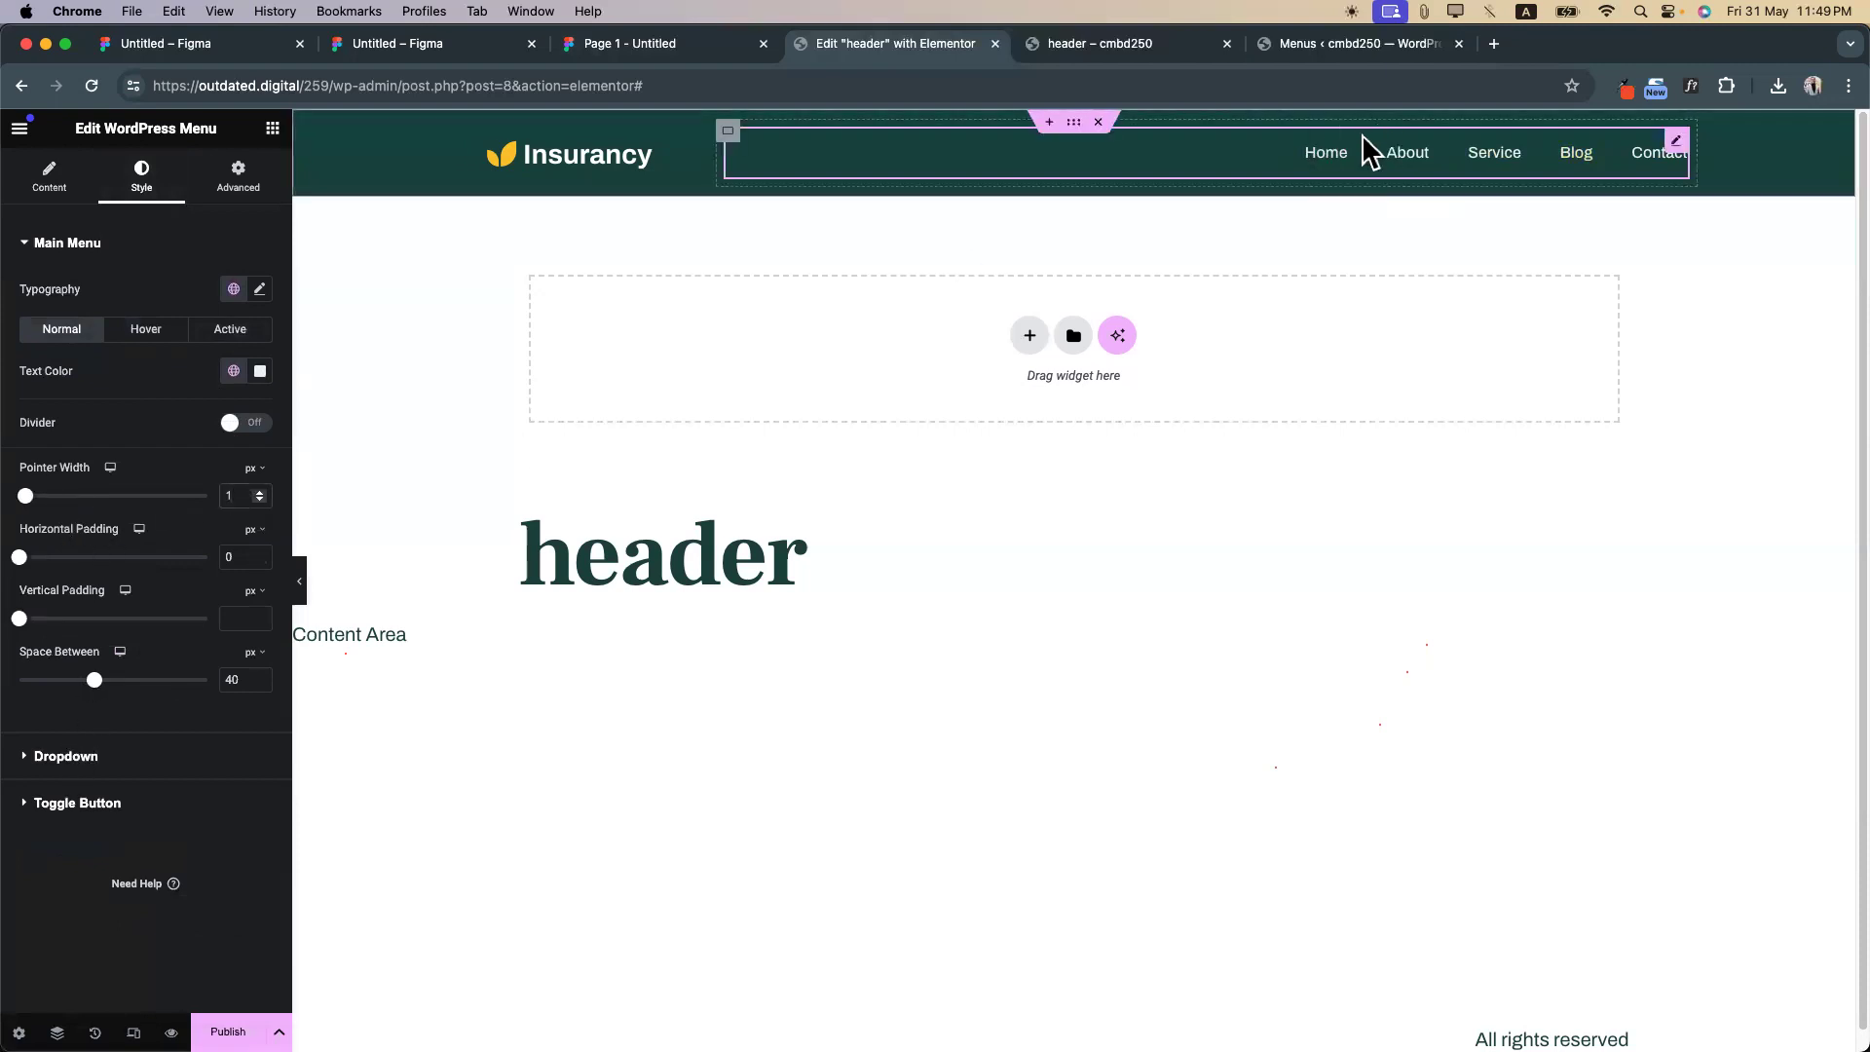
pyautogui.moveTo(1634, 161)
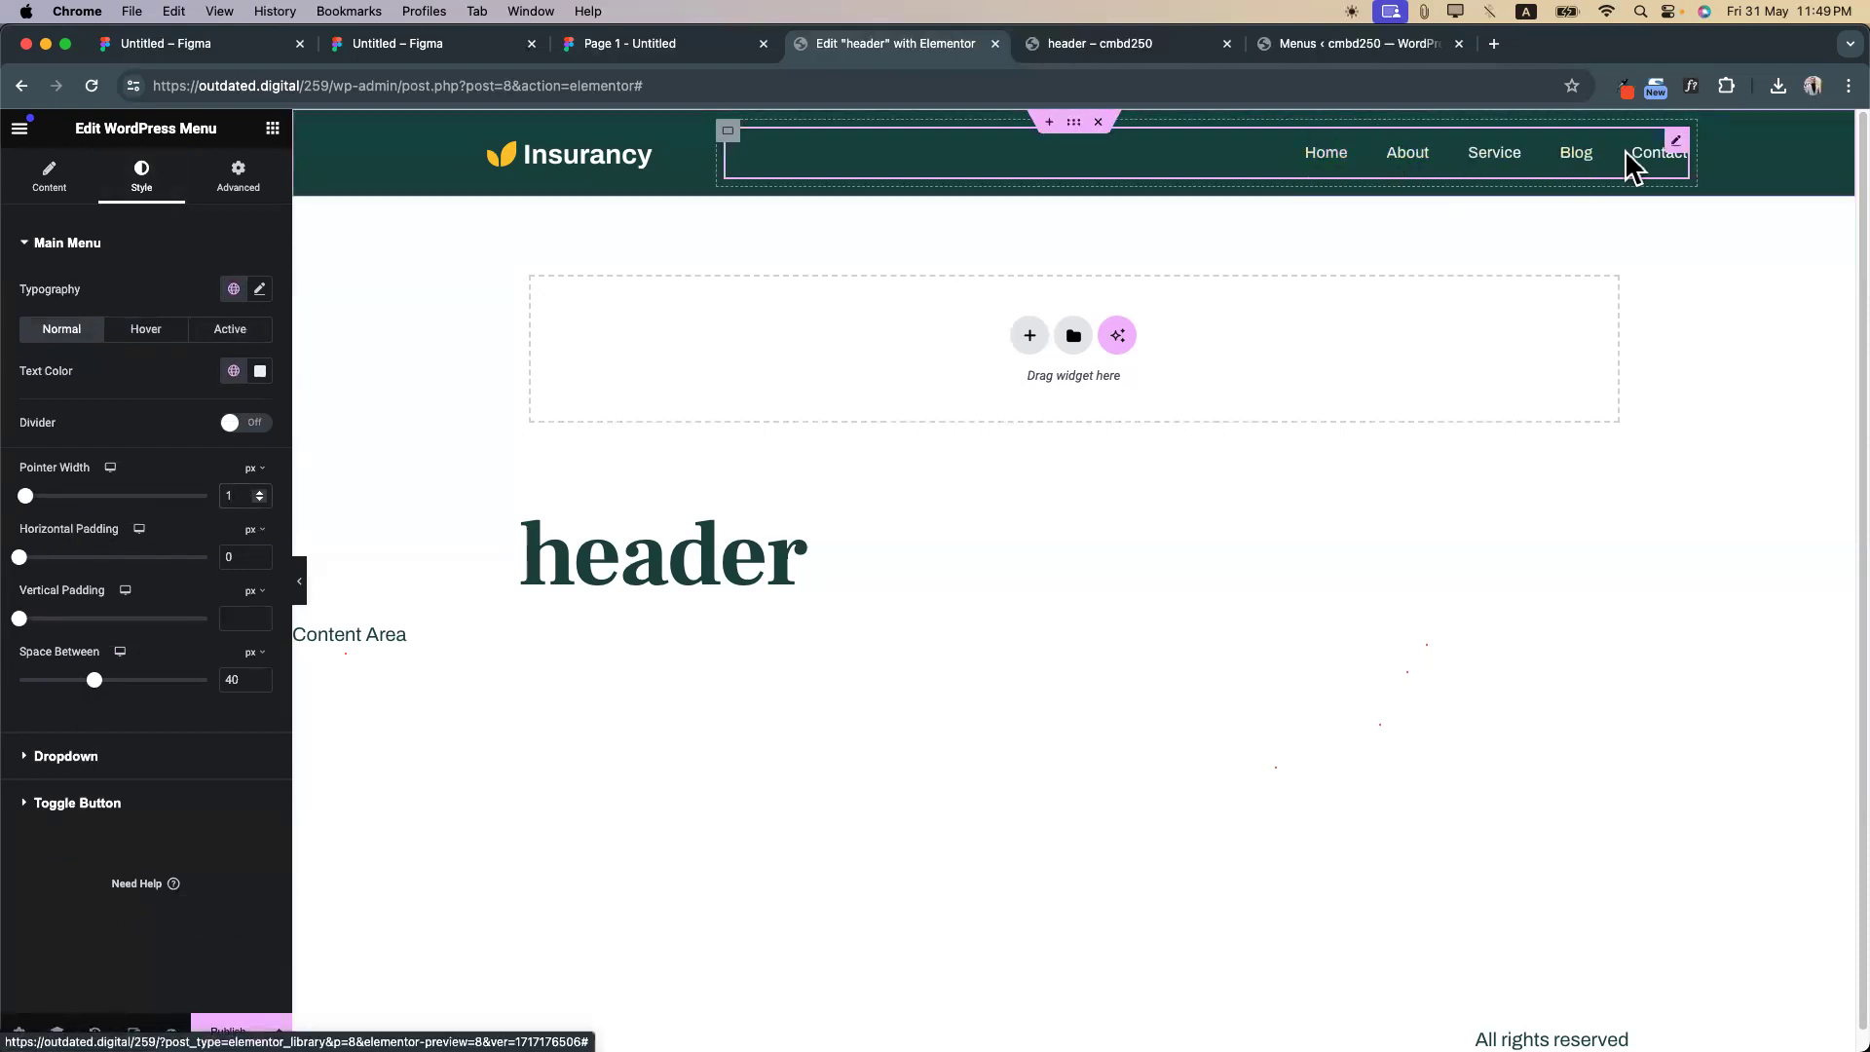
# Drag a Button widget into the header beside the menu and label it Get Started.
pyautogui.click(272, 128)
pyautogui.write('butt')
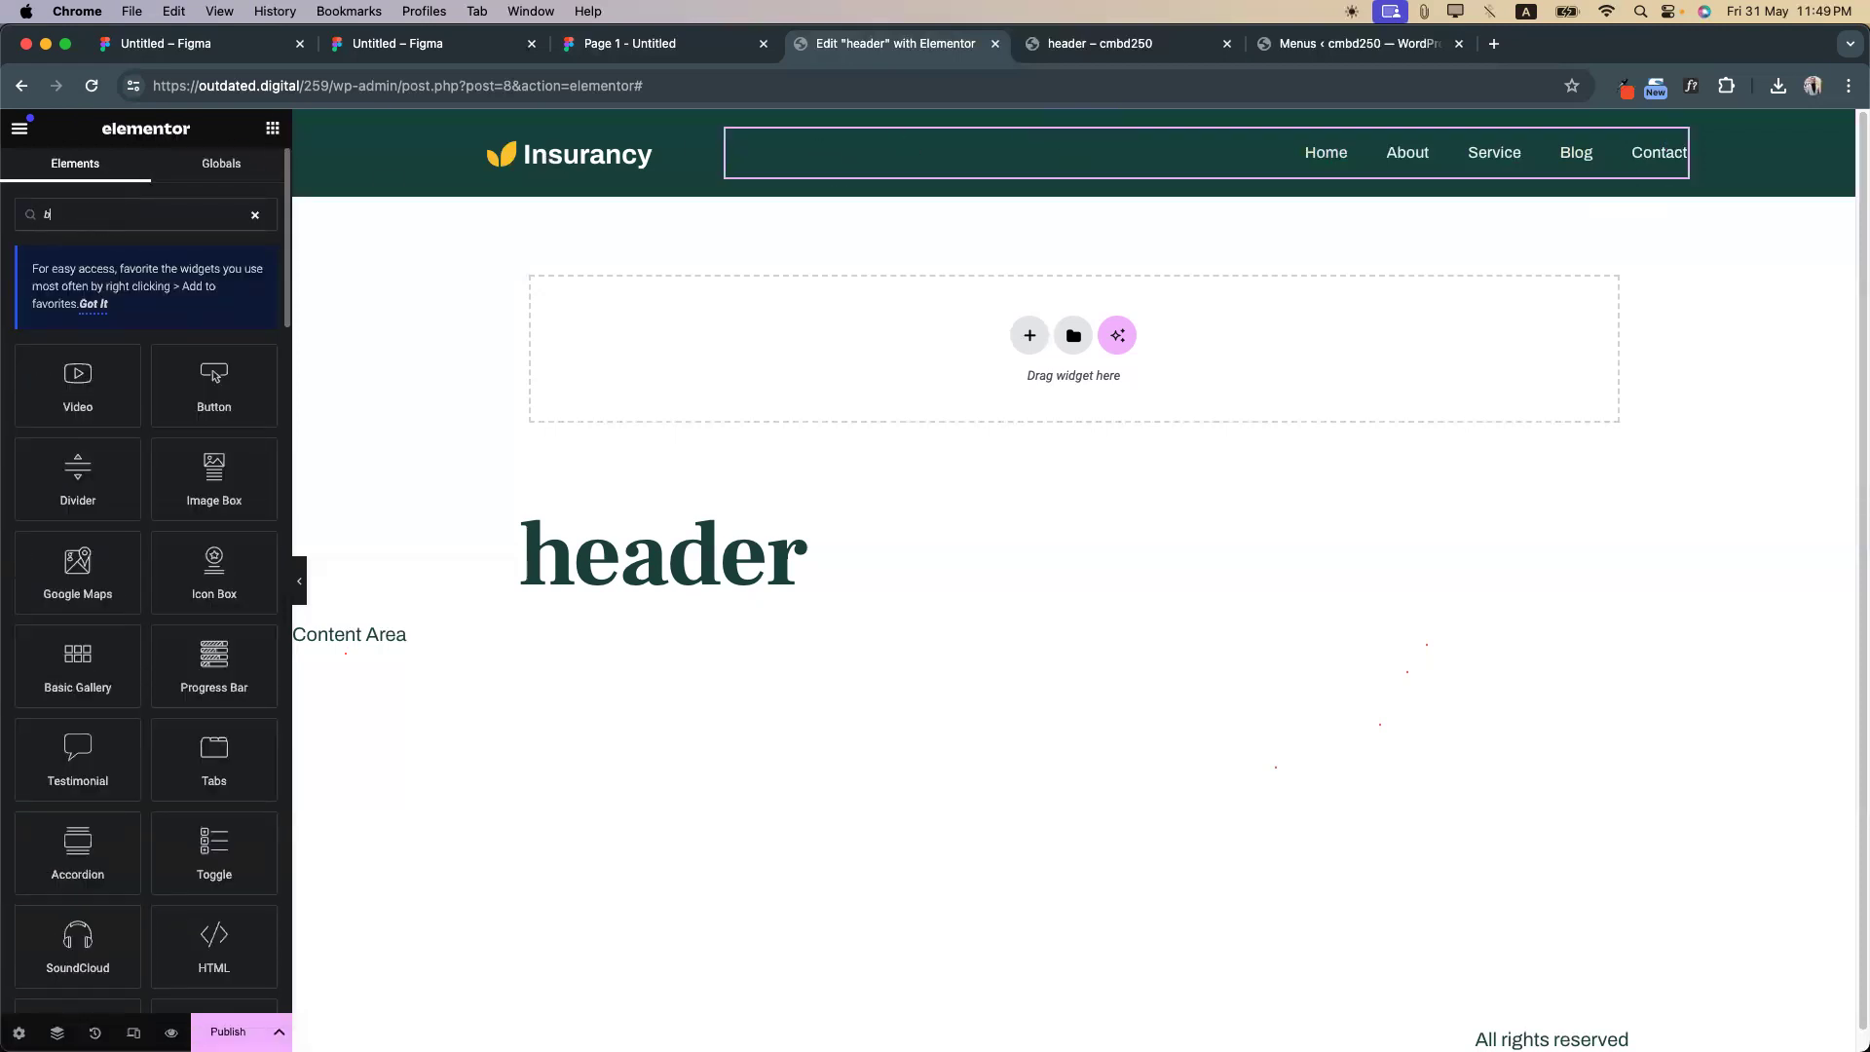
pyautogui.moveTo(79, 425); pyautogui.dragTo(1586, 173)
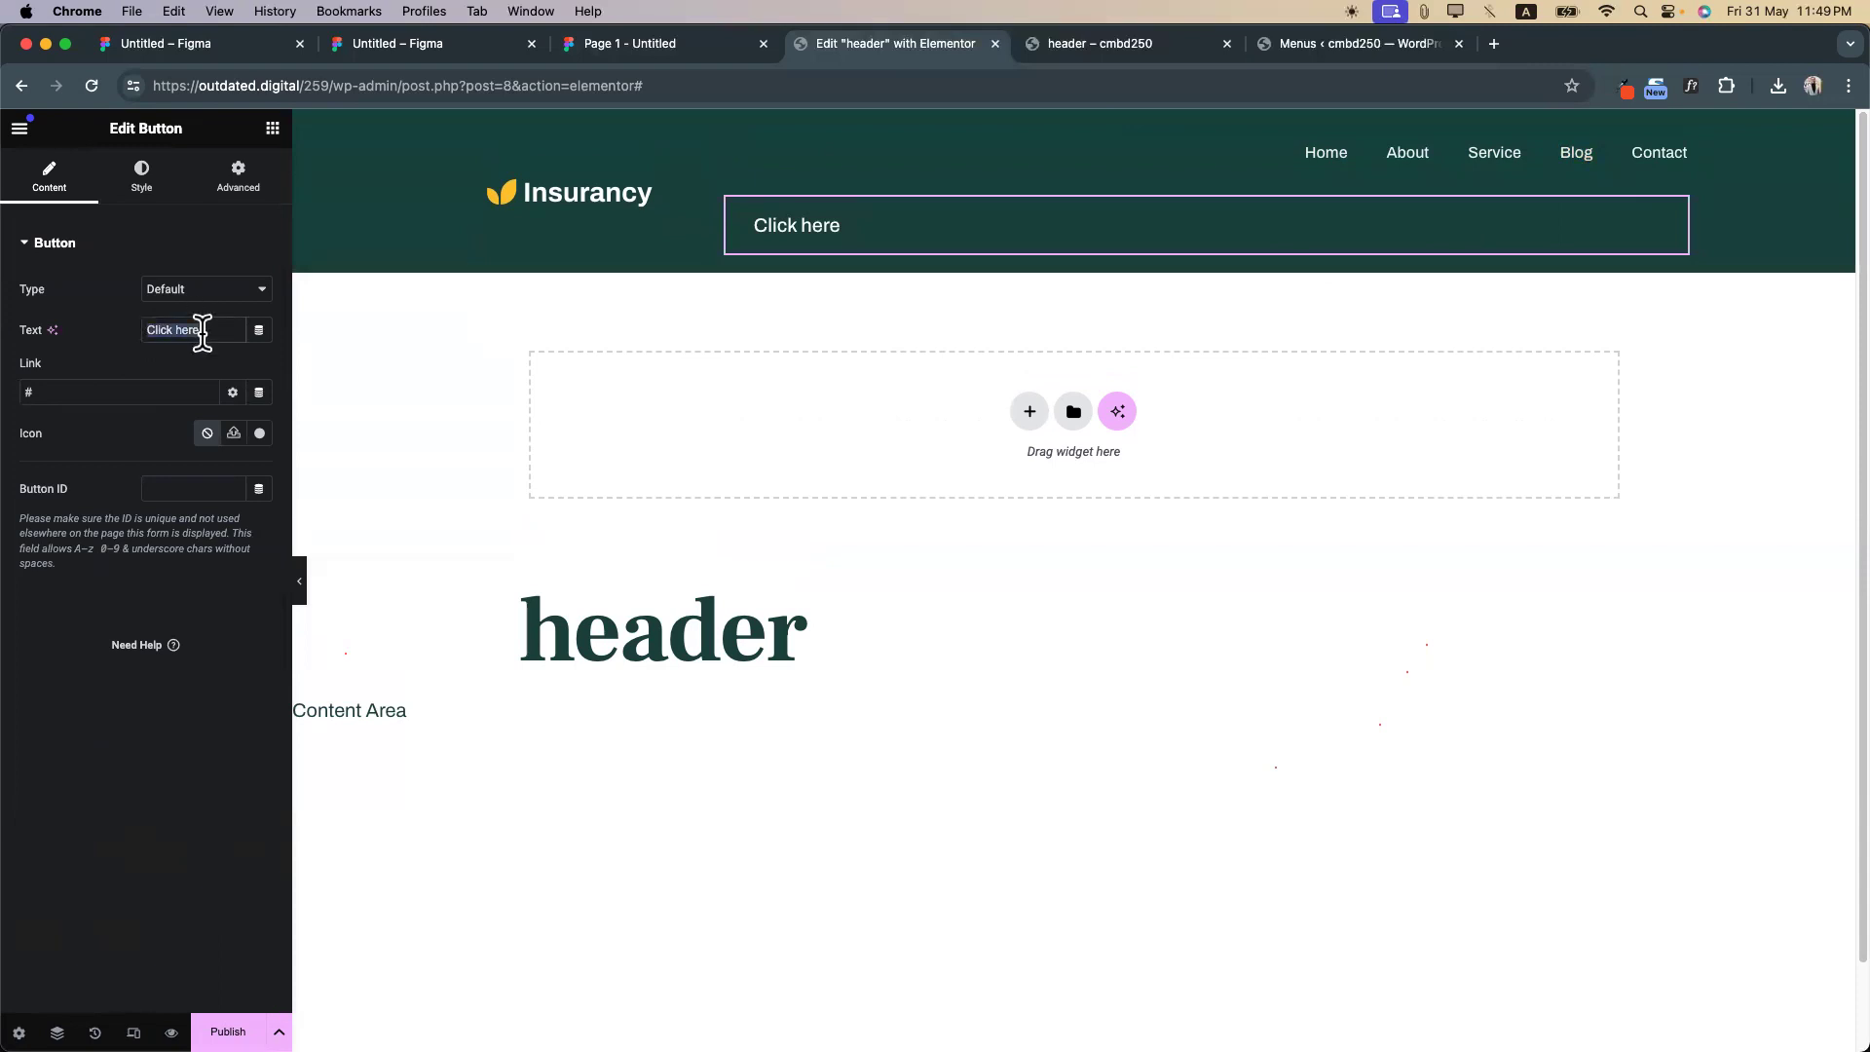
pyautogui.write('Get Started')
# Give the button a solid border and a dark green Primary background.
pyautogui.click(154, 200)
pyautogui.click(234, 541)
pyautogui.click(126, 710)
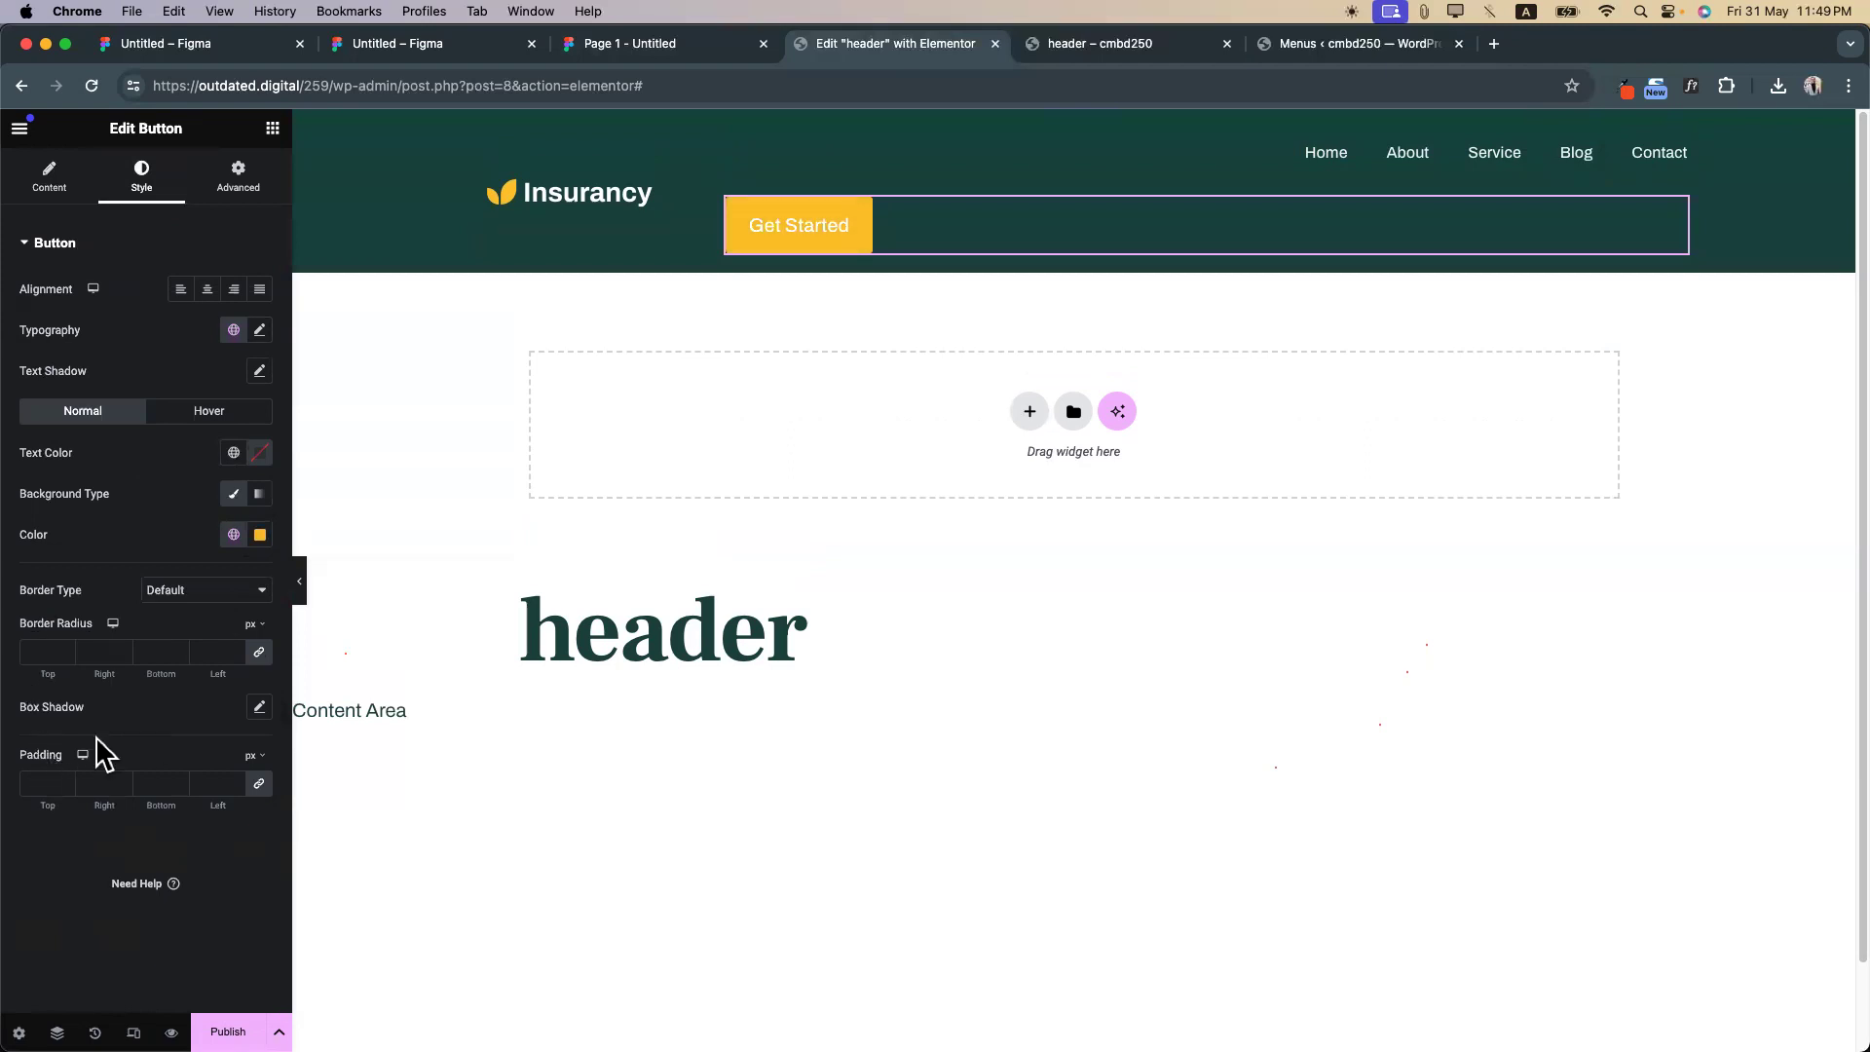
pyautogui.click(171, 592)
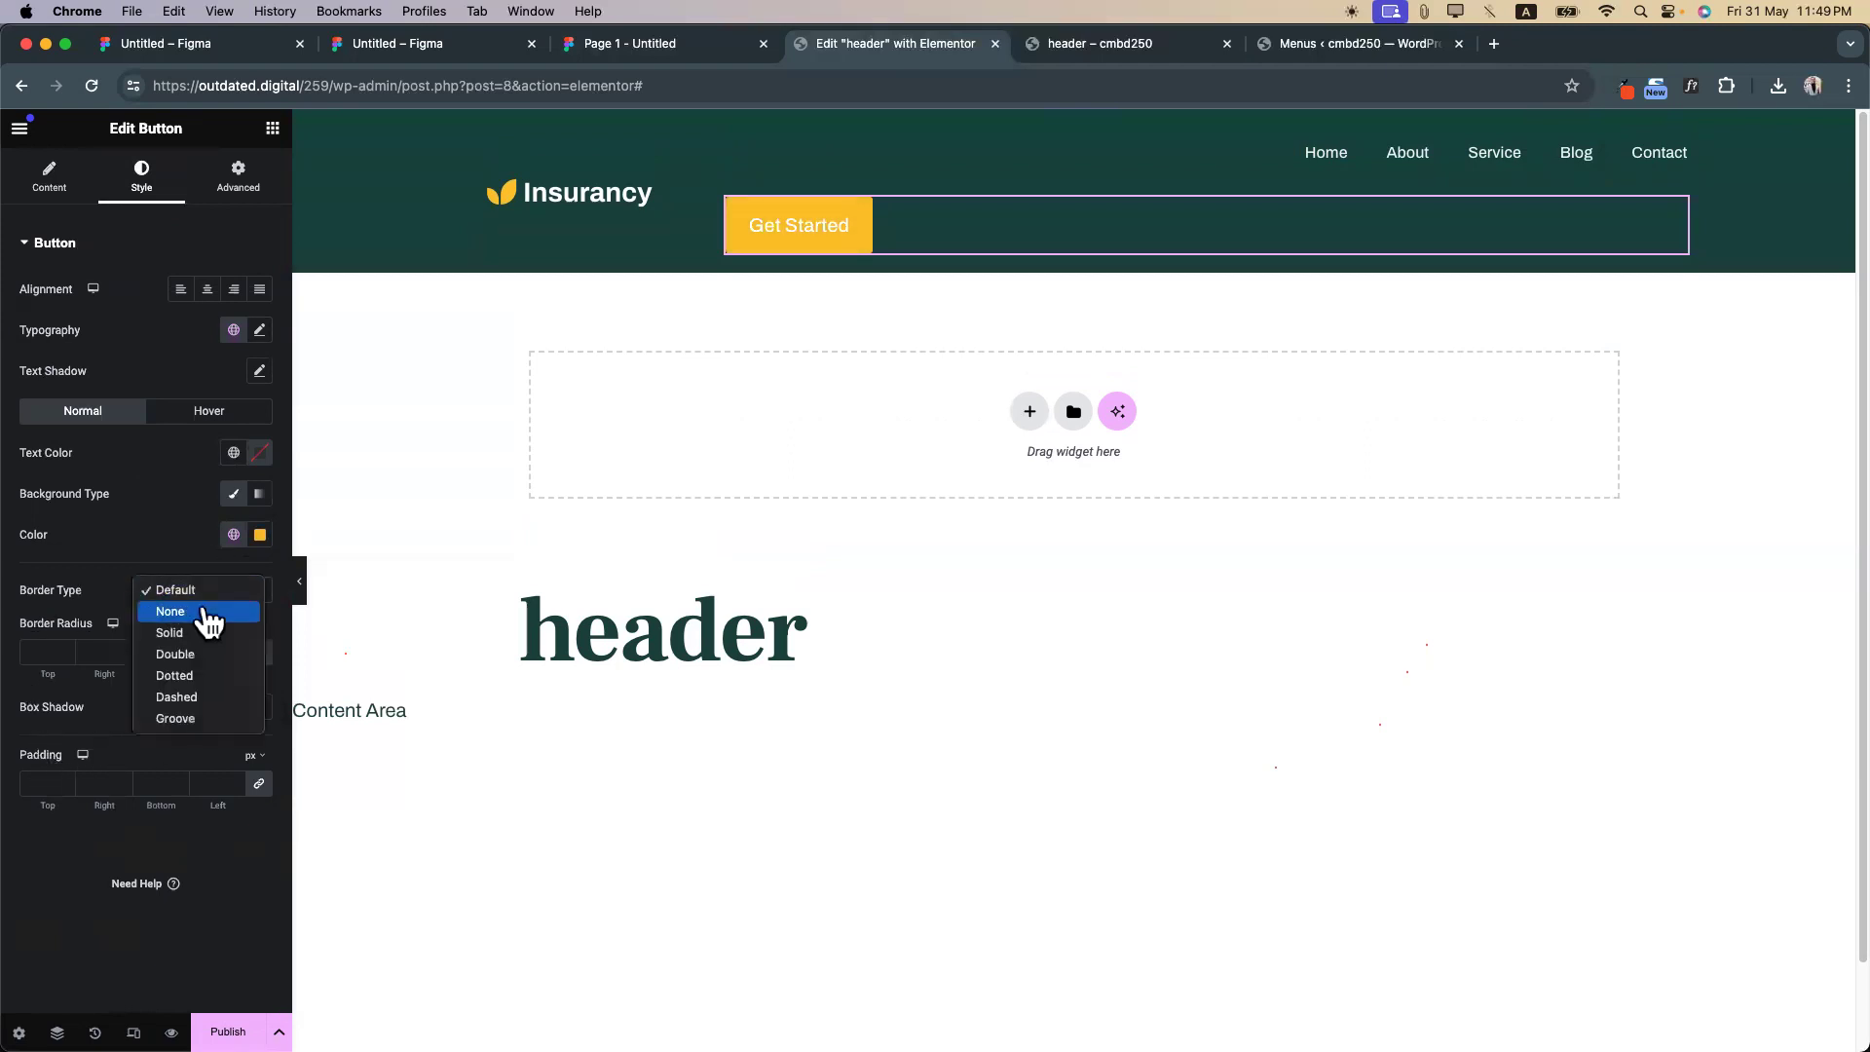
pyautogui.click(196, 633)
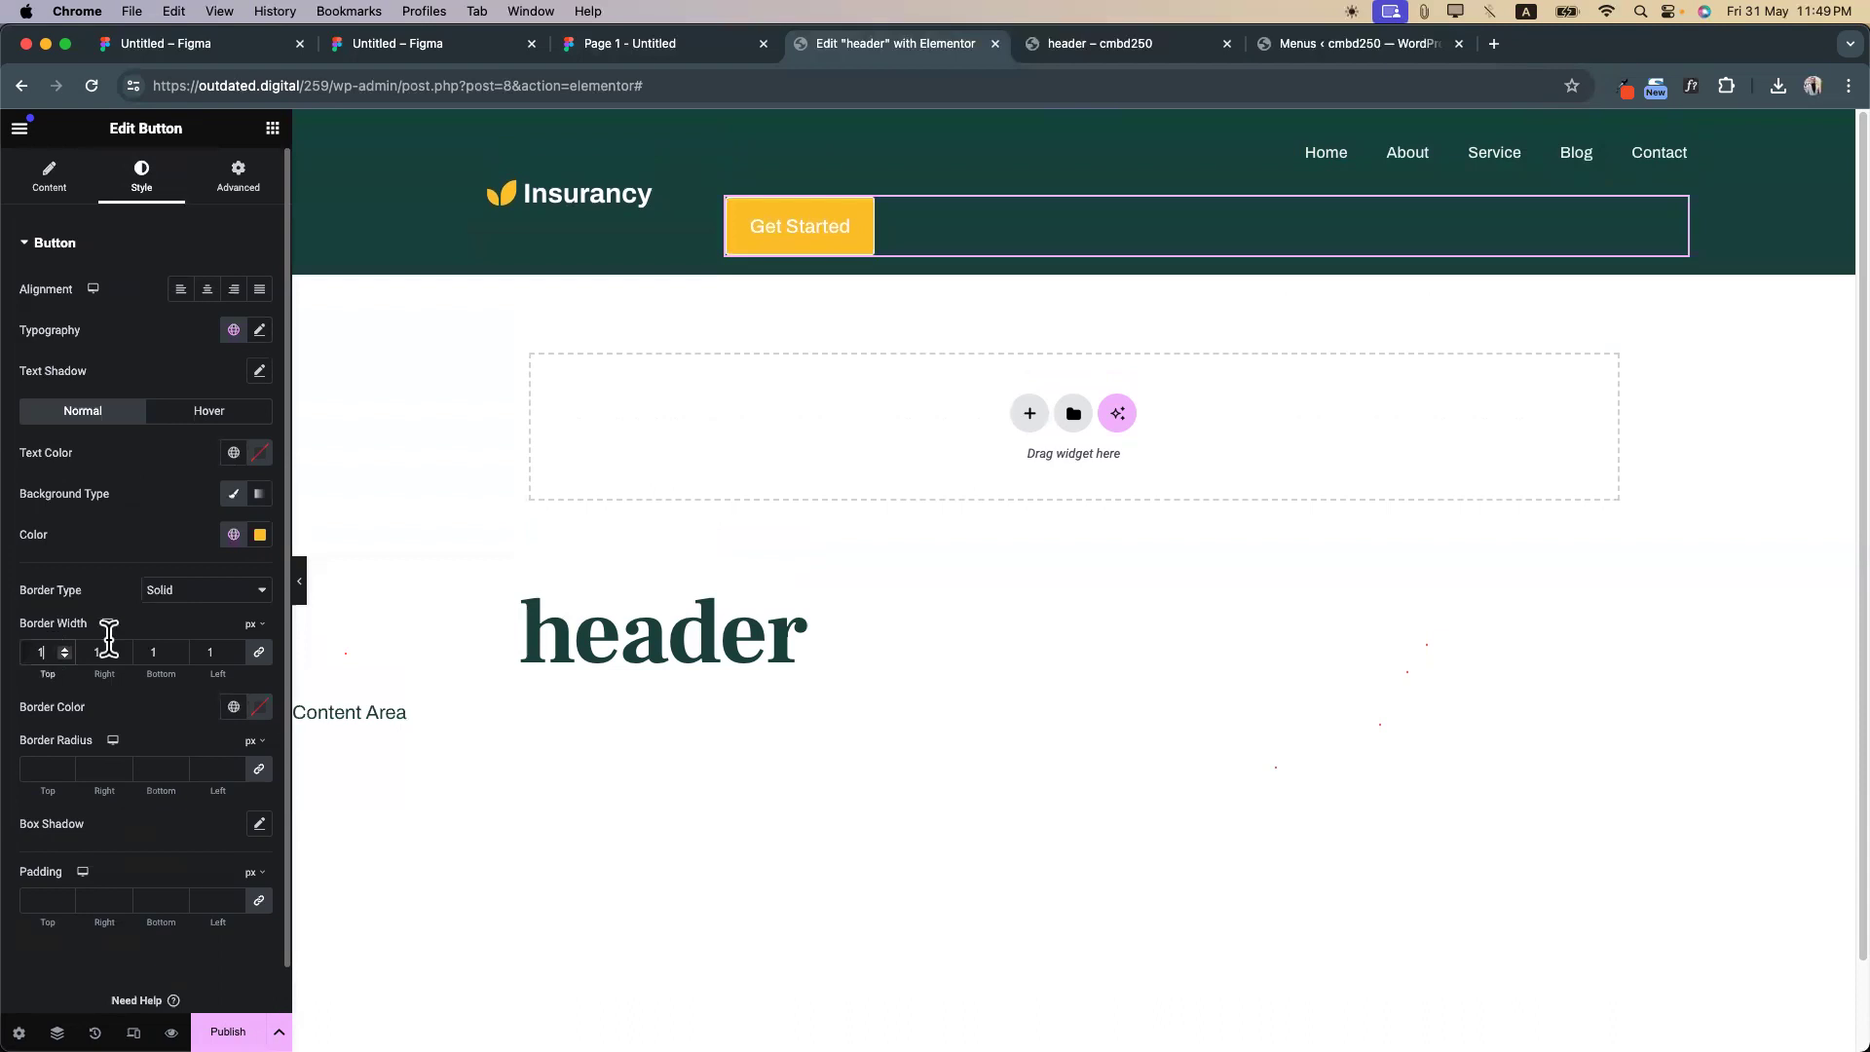
pyautogui.click(232, 534)
pyautogui.click(156, 618)
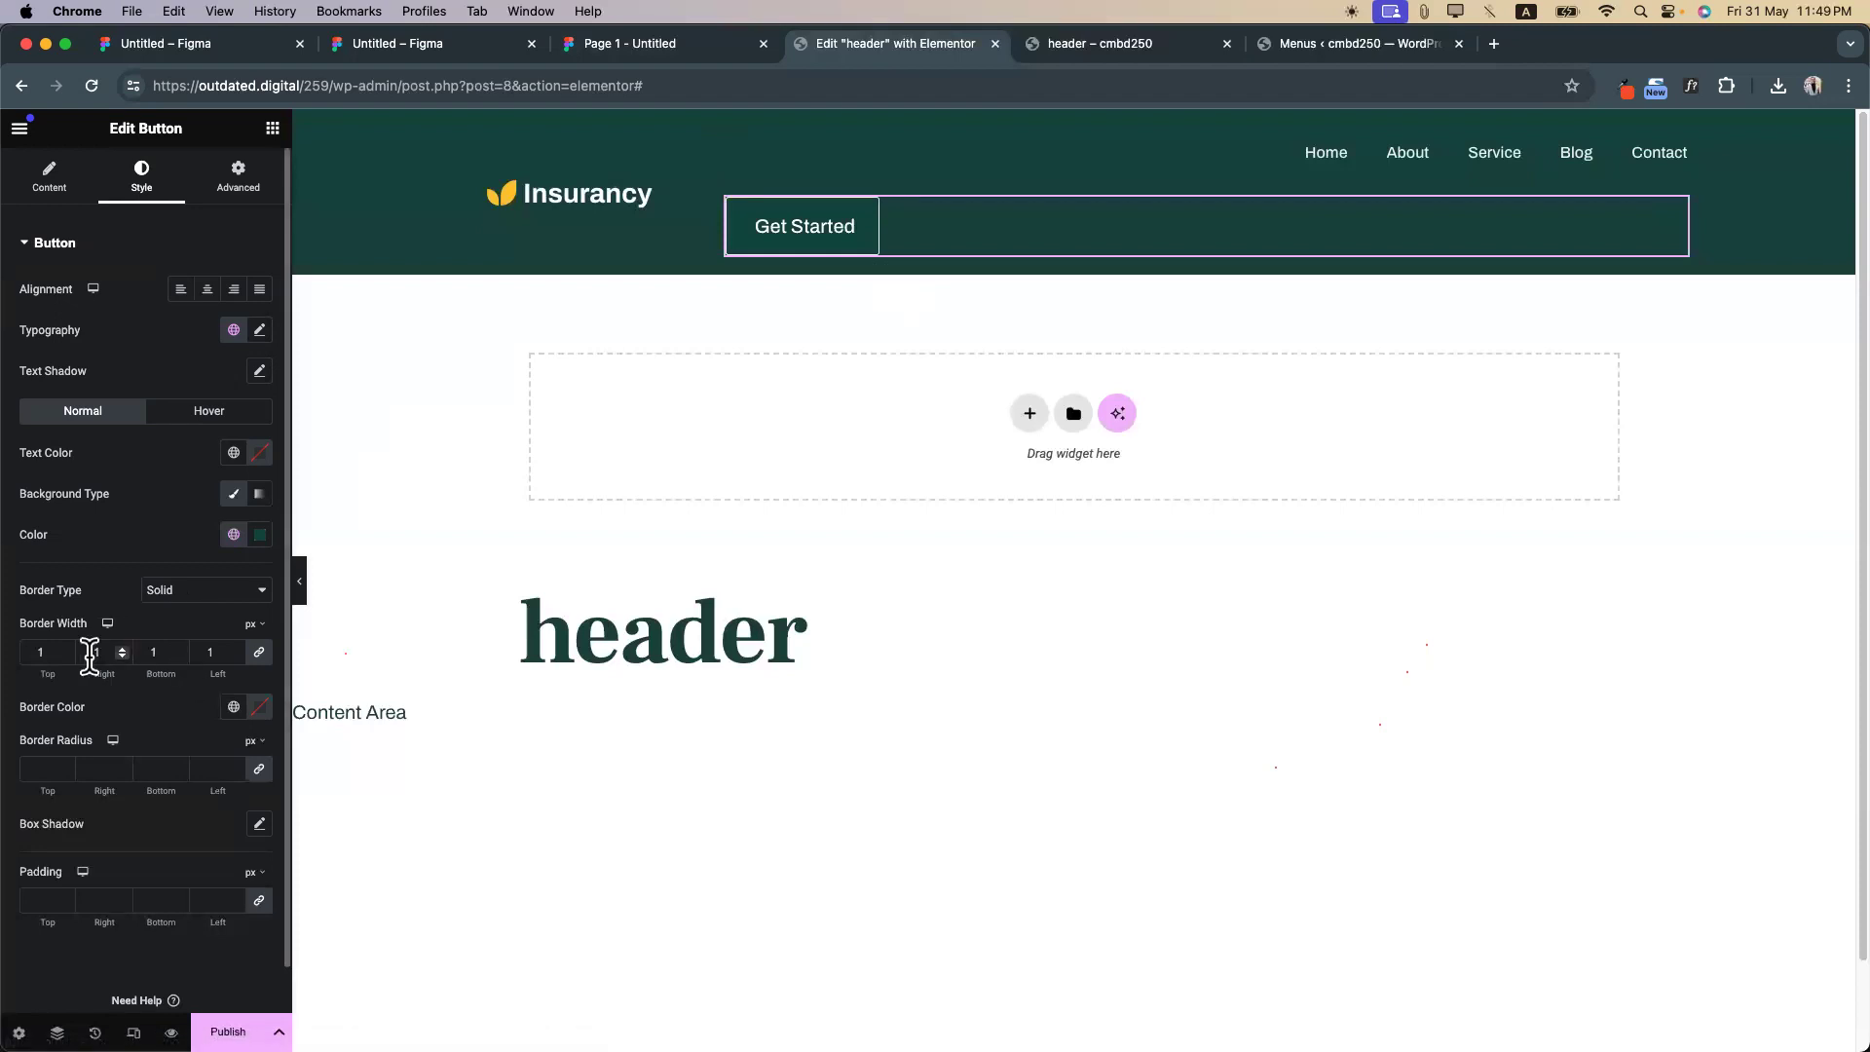
# Check the corner radius of Figma's Get Started Now button, then return to Elementor.
pyautogui.click(205, 48)
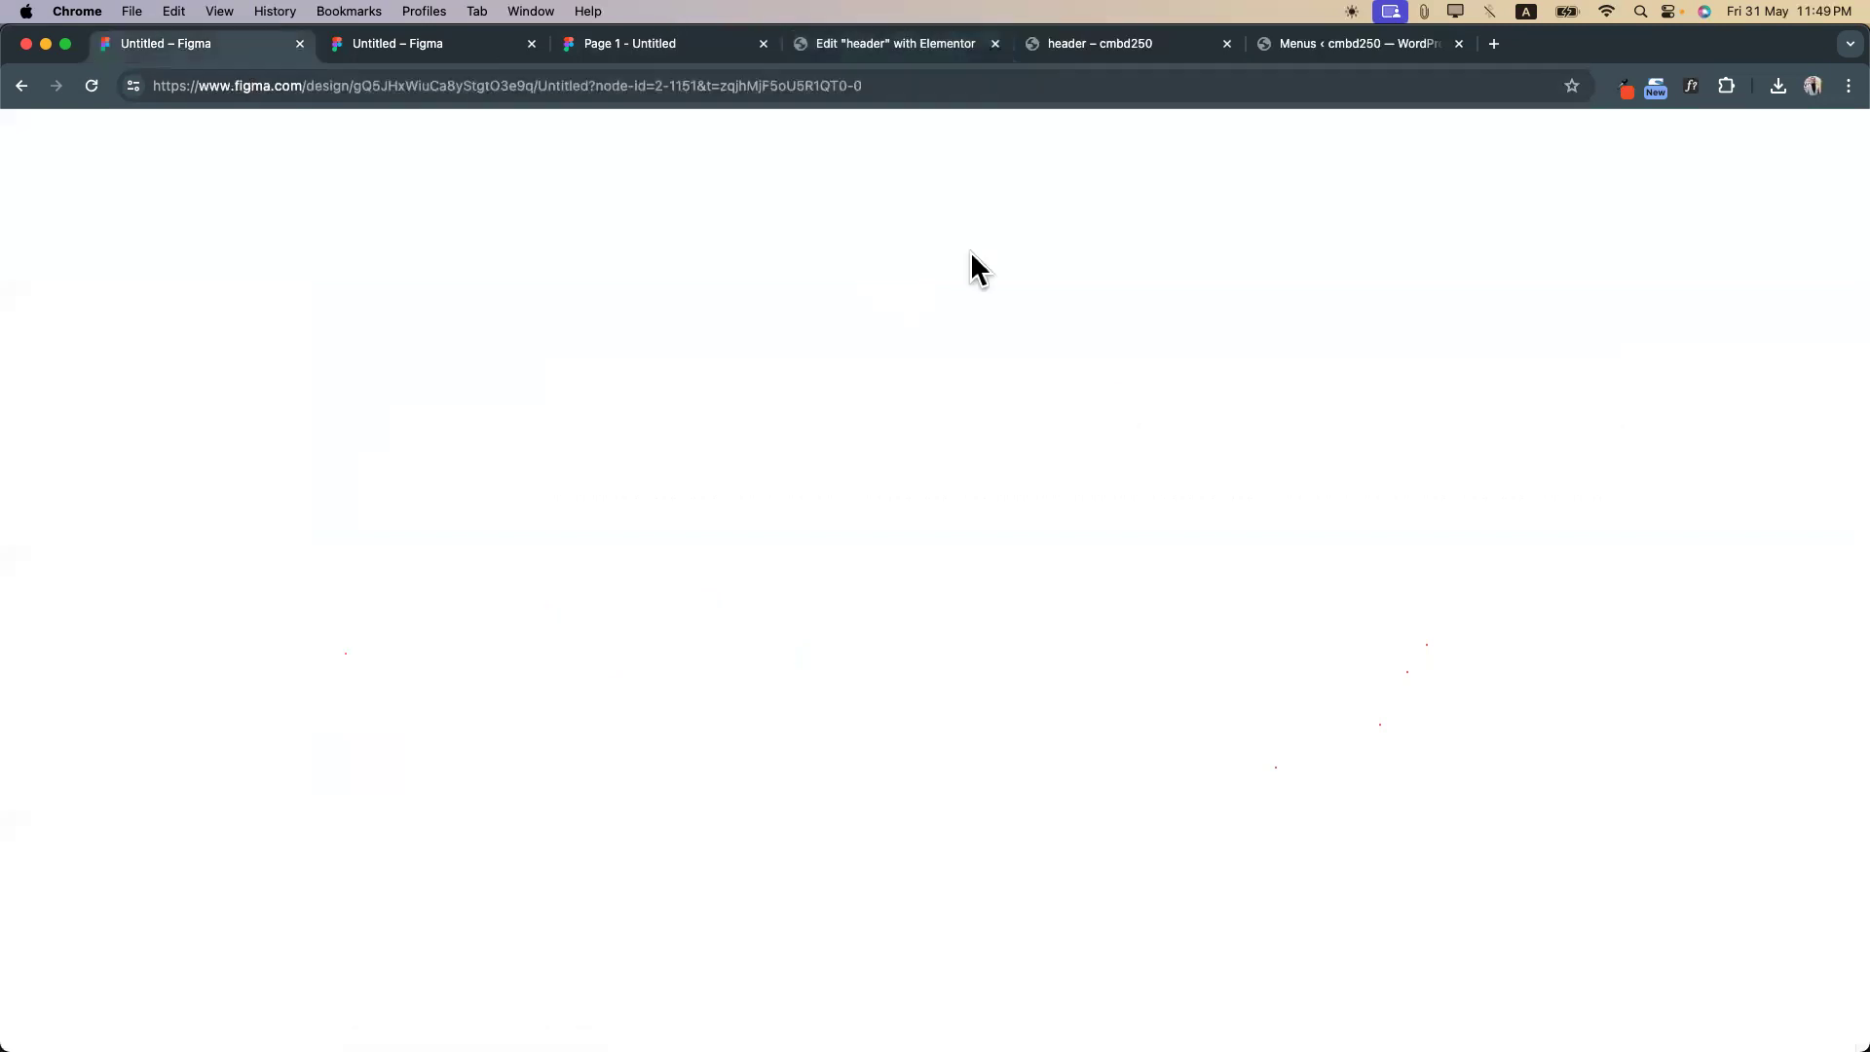
pyautogui.click(1539, 557)
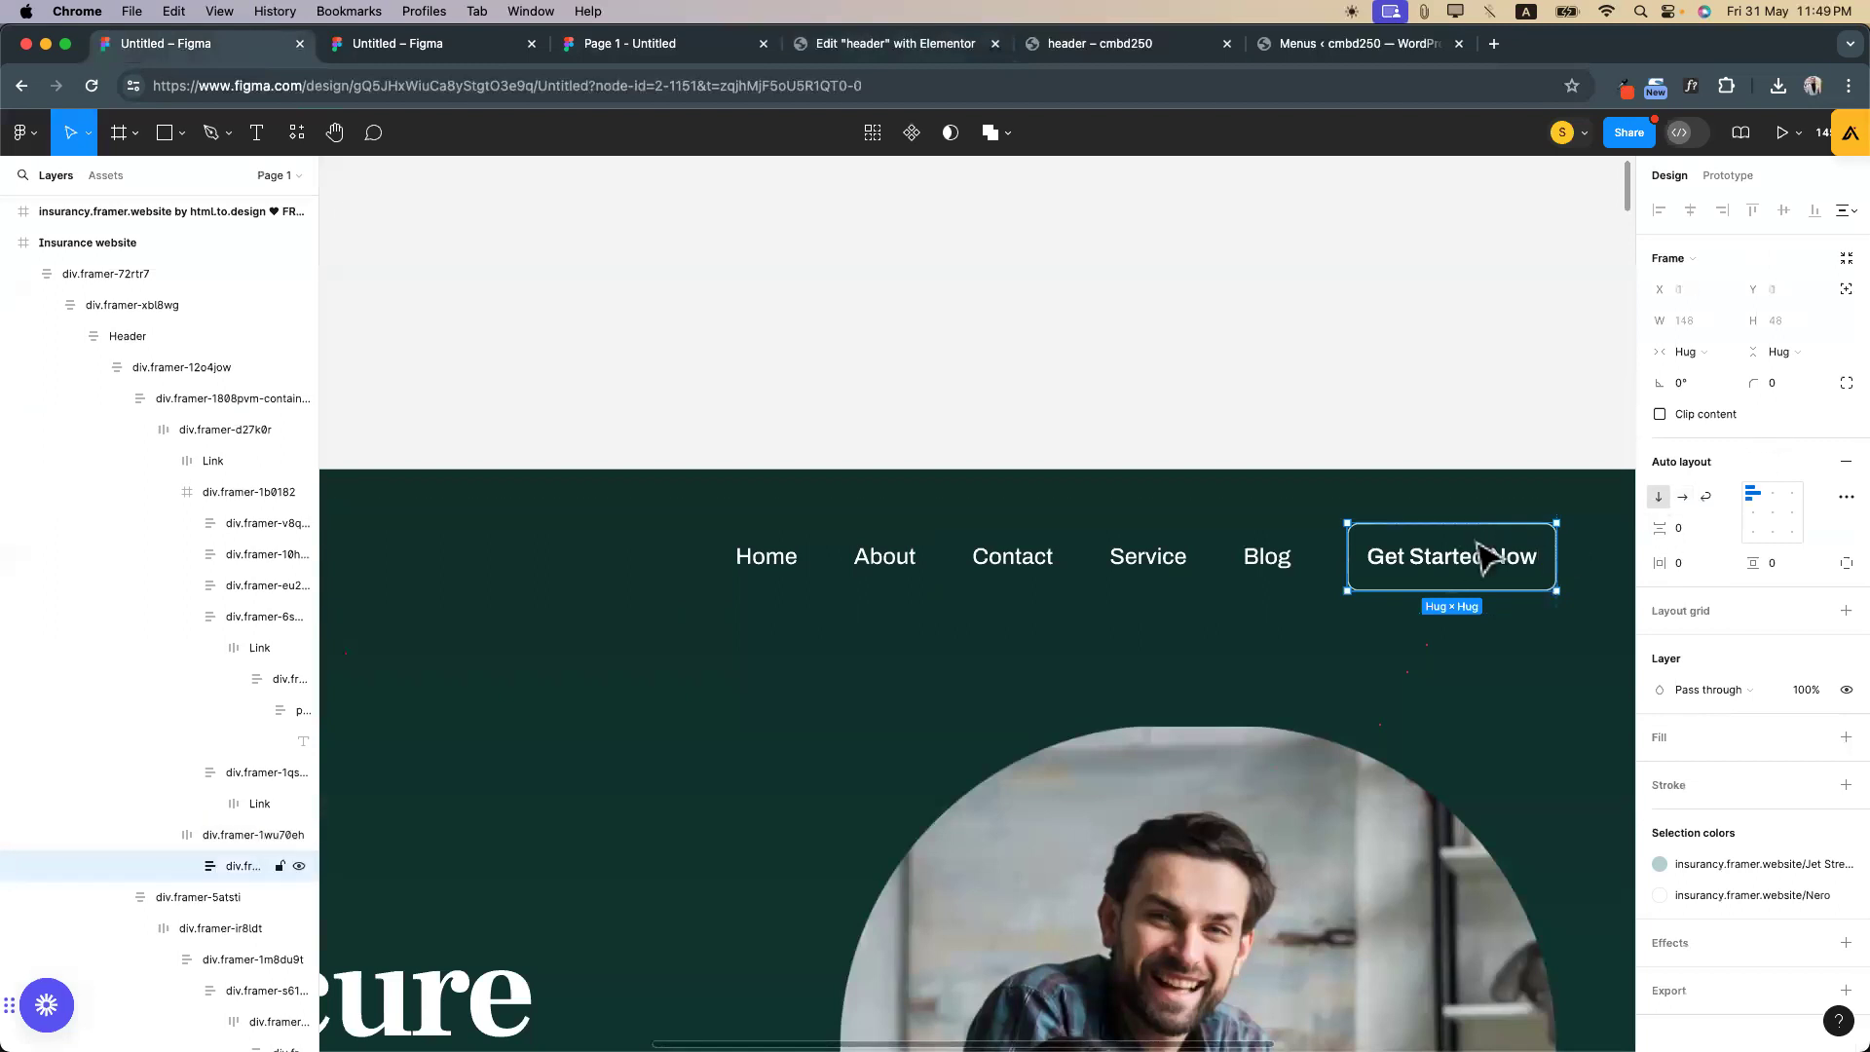
pyautogui.doubleClick(1485, 558)
pyautogui.click(1783, 382)
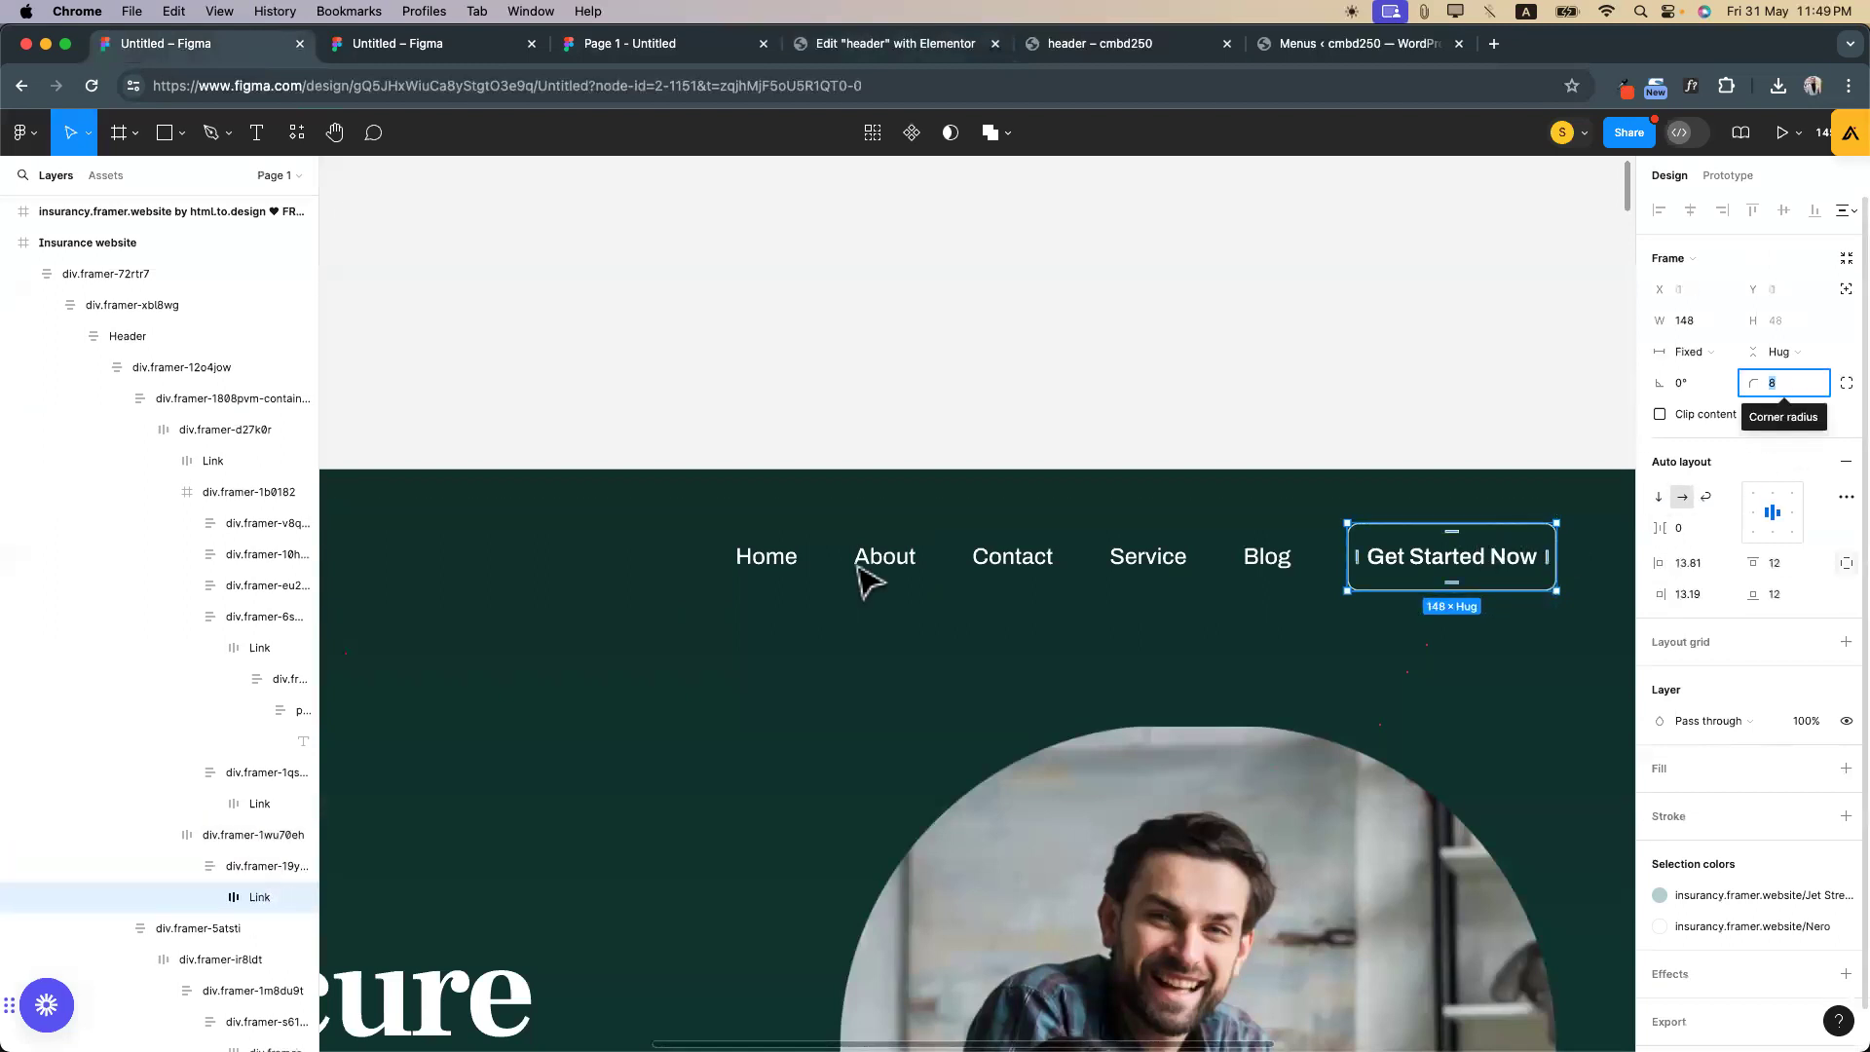
pyautogui.click(855, 49)
pyautogui.click(1130, 44)
pyautogui.click(911, 47)
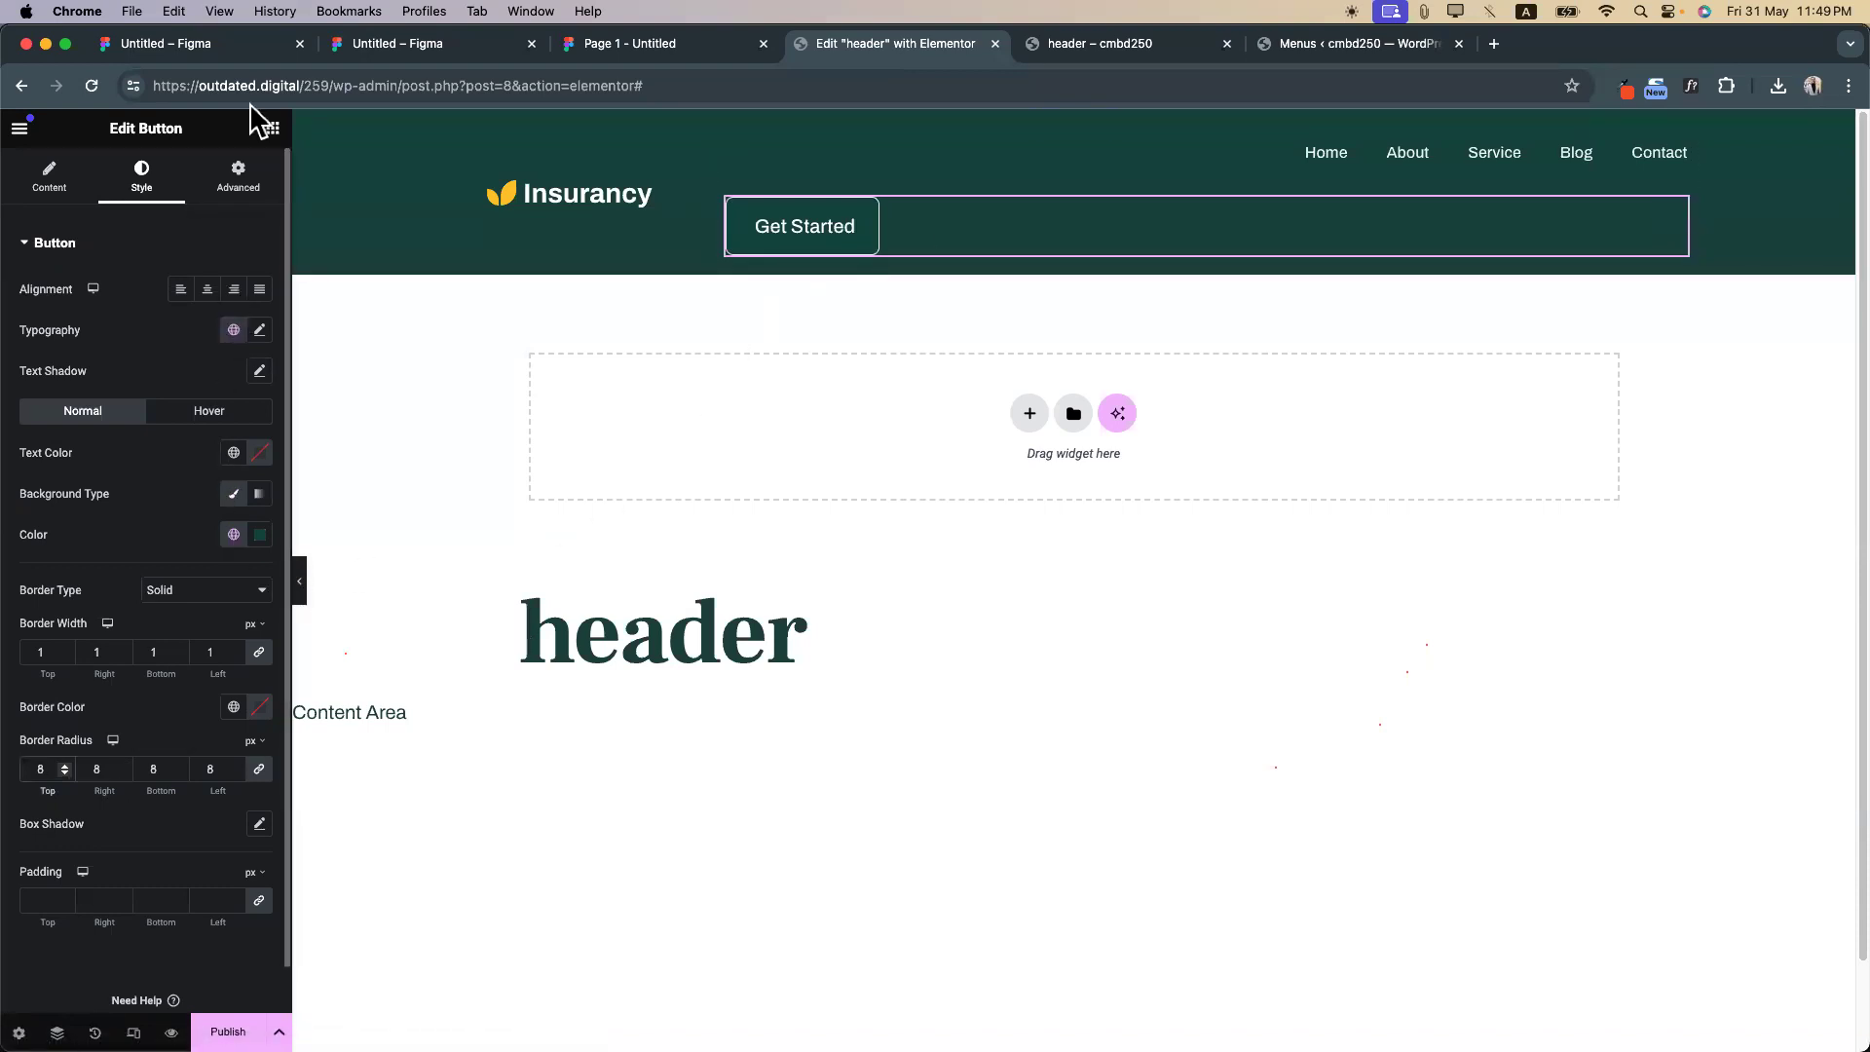
# Confirm the button text is Archivo SemiBold 16 in Figma and apply the Accent global font.
pyautogui.press('super+1')
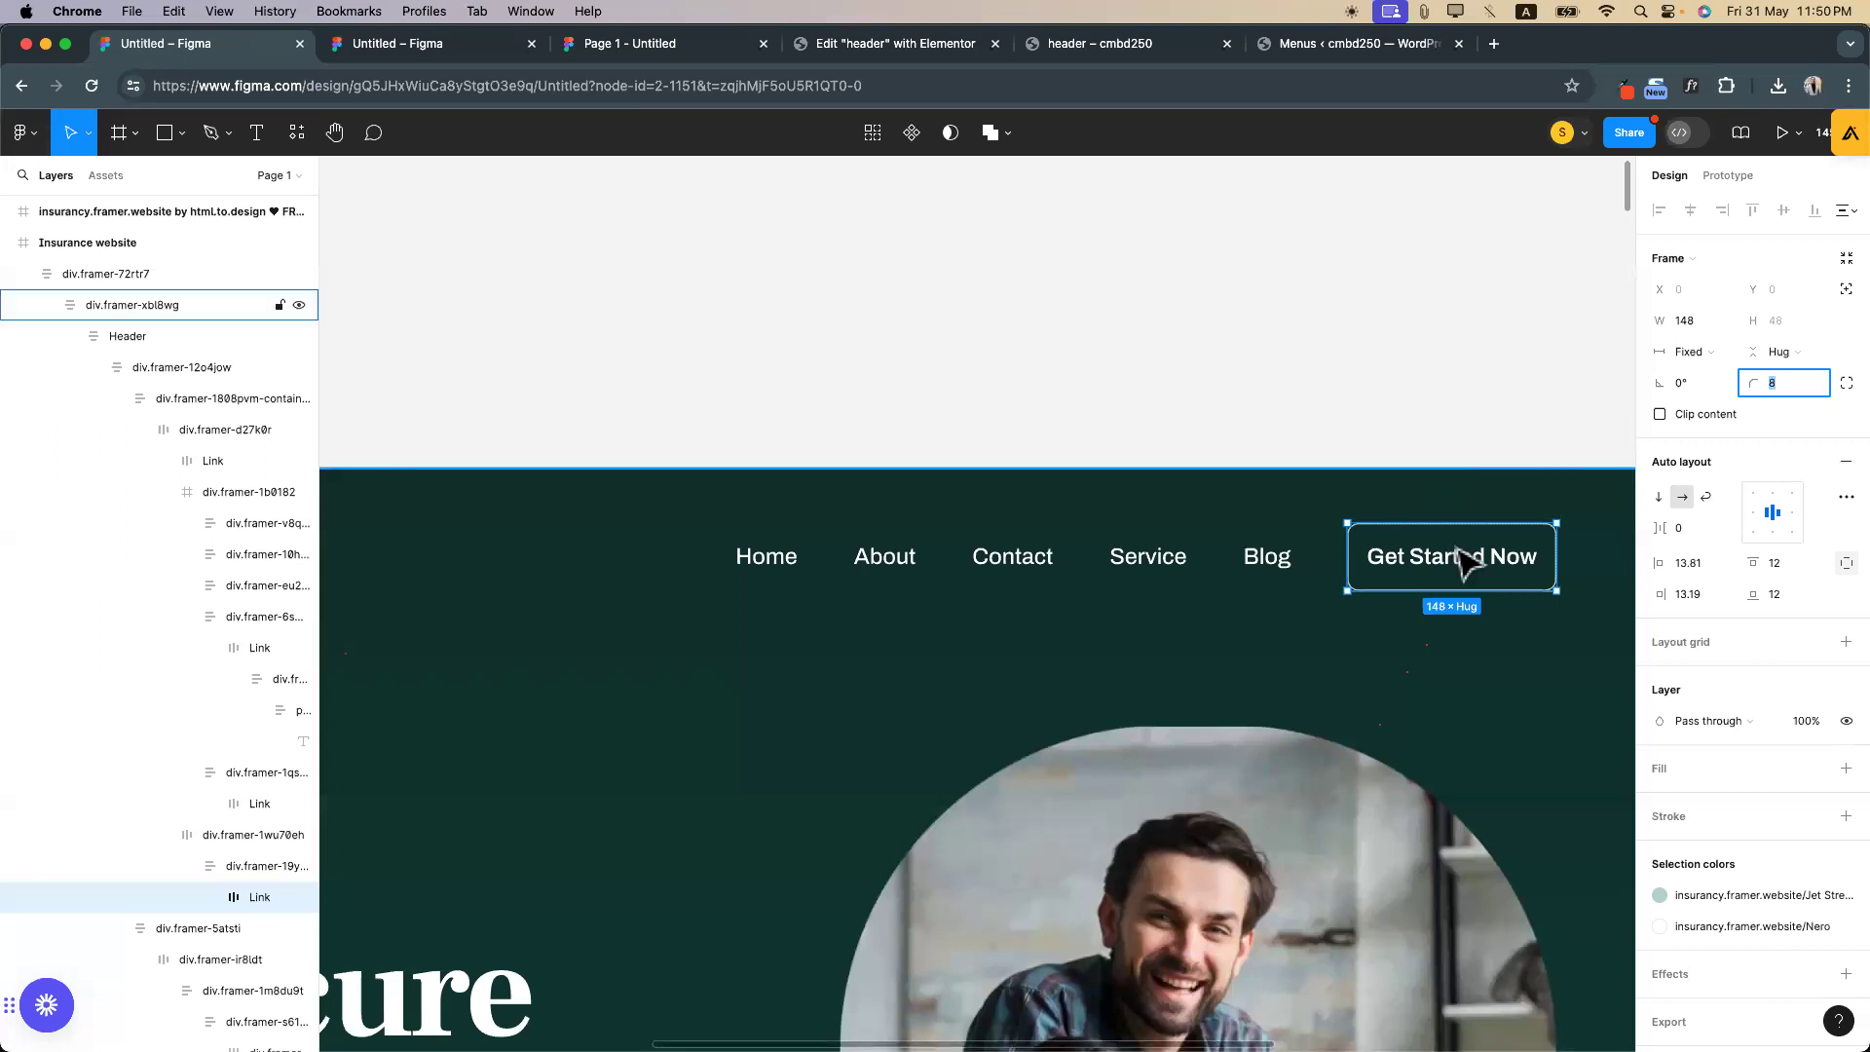
pyautogui.doubleClick(1466, 560)
pyautogui.doubleClick(1466, 560)
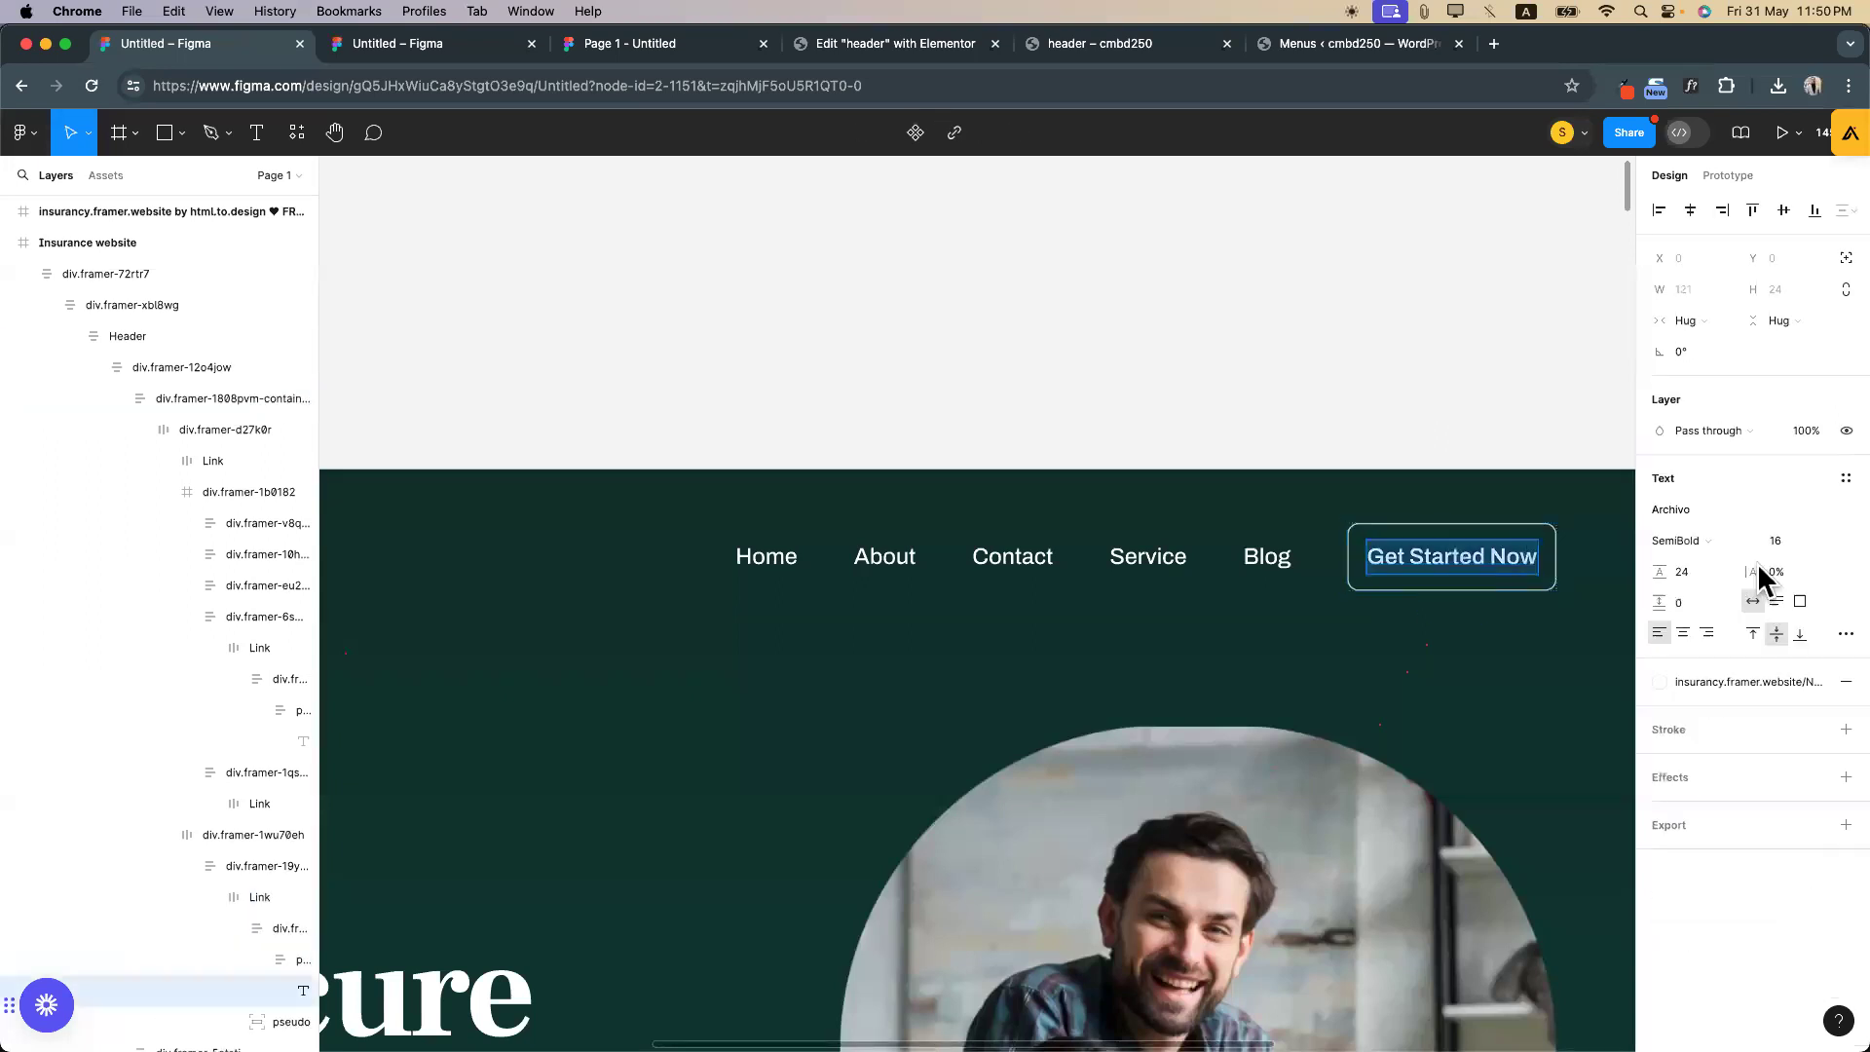
pyautogui.click(1364, 44)
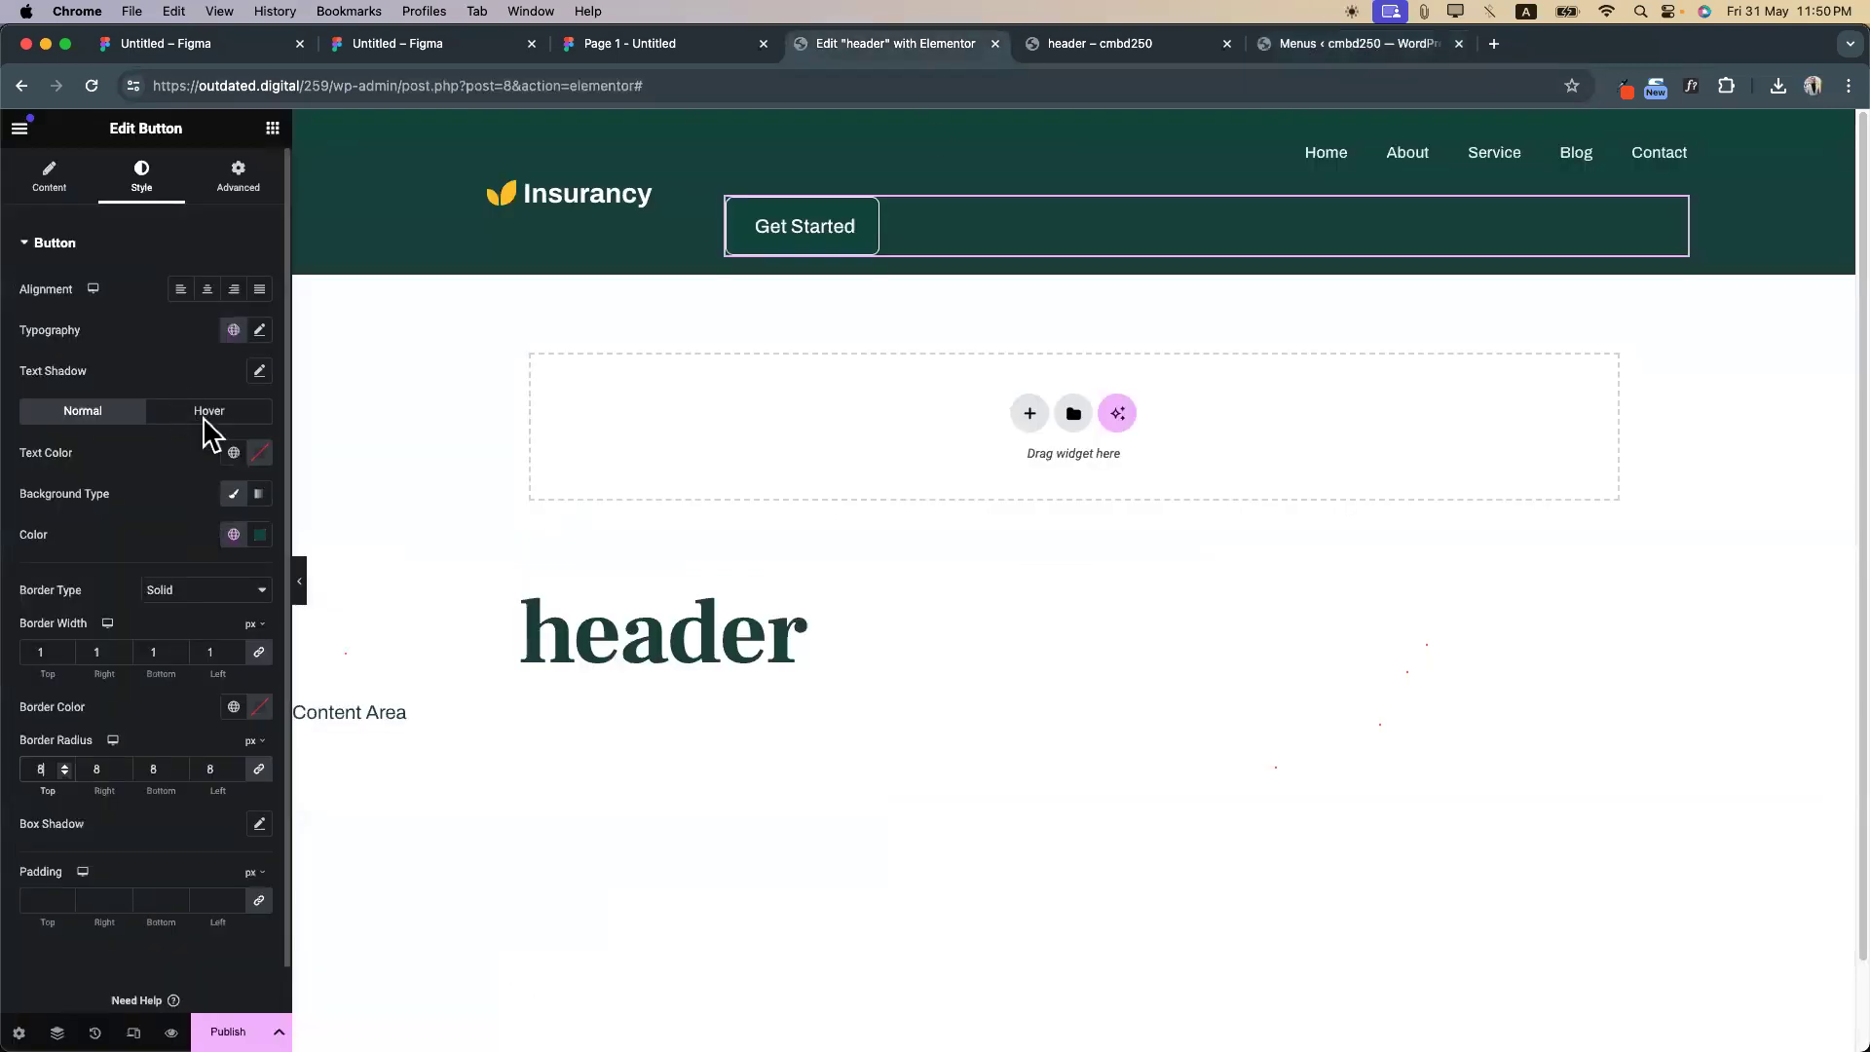
pyautogui.click(234, 331)
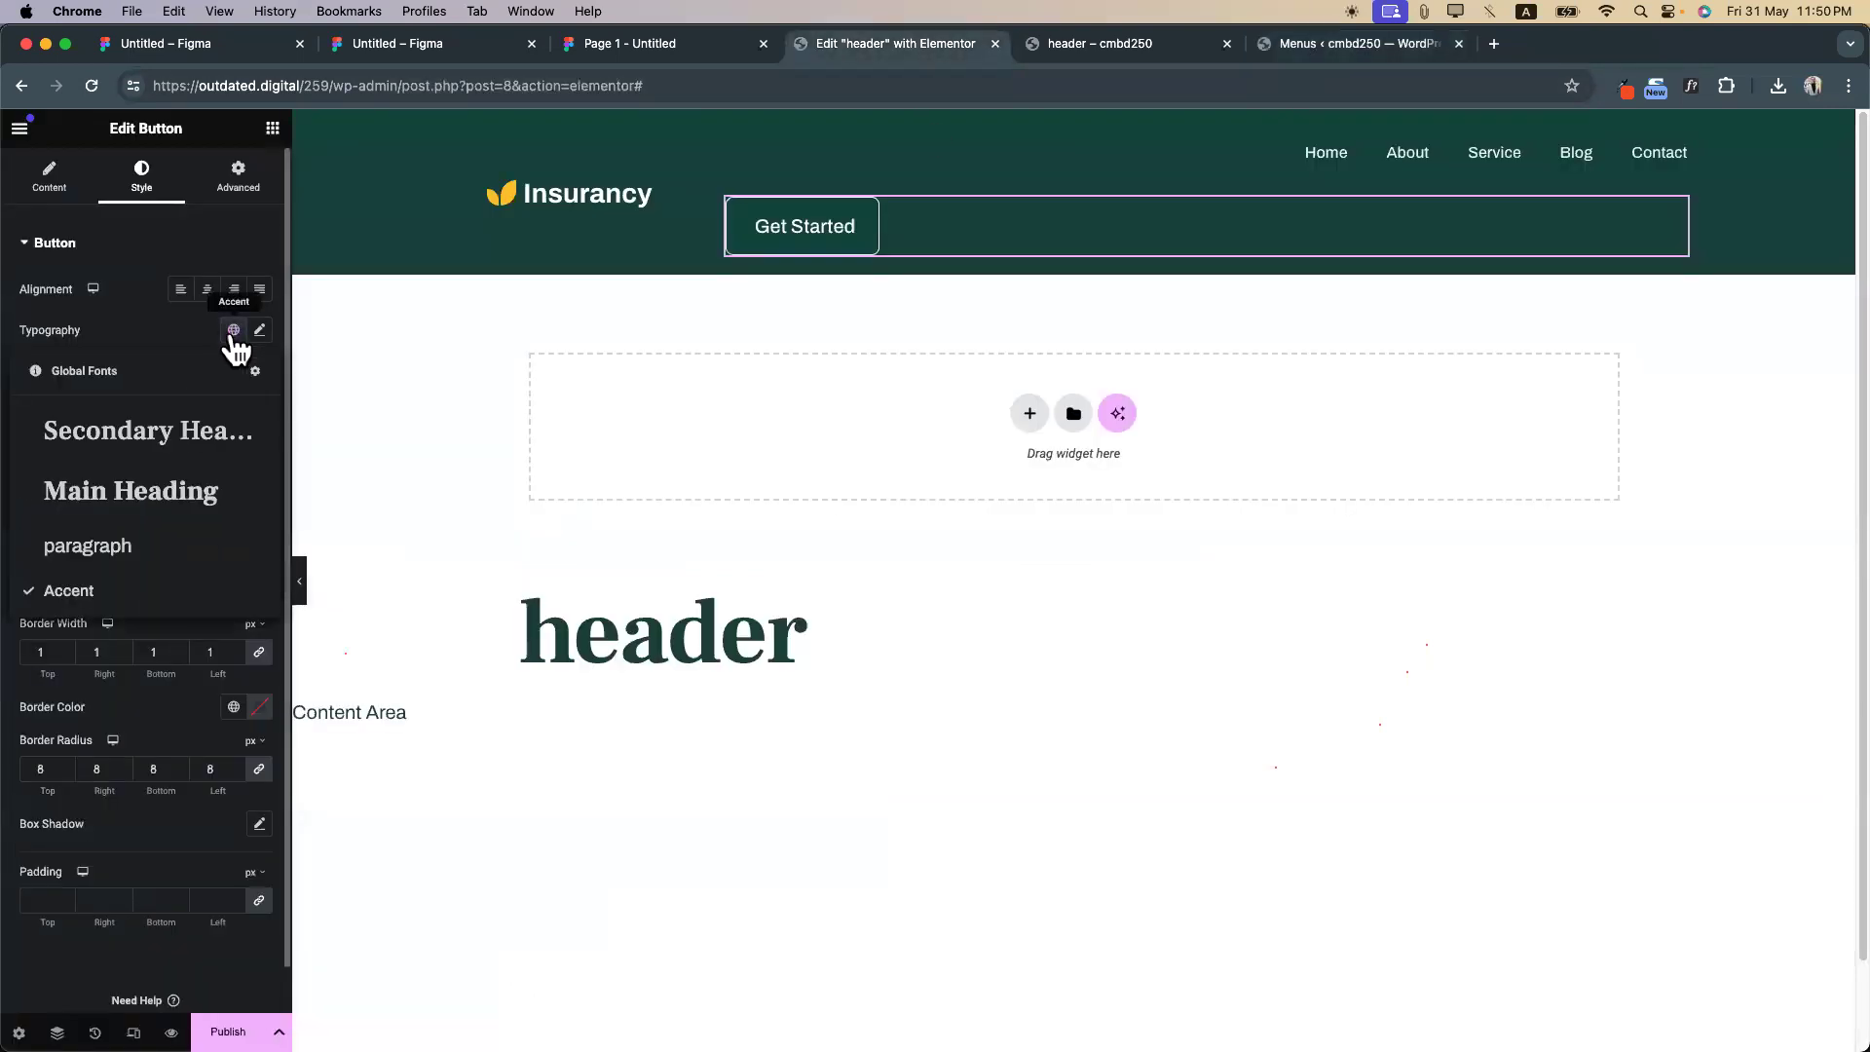
pyautogui.click(109, 592)
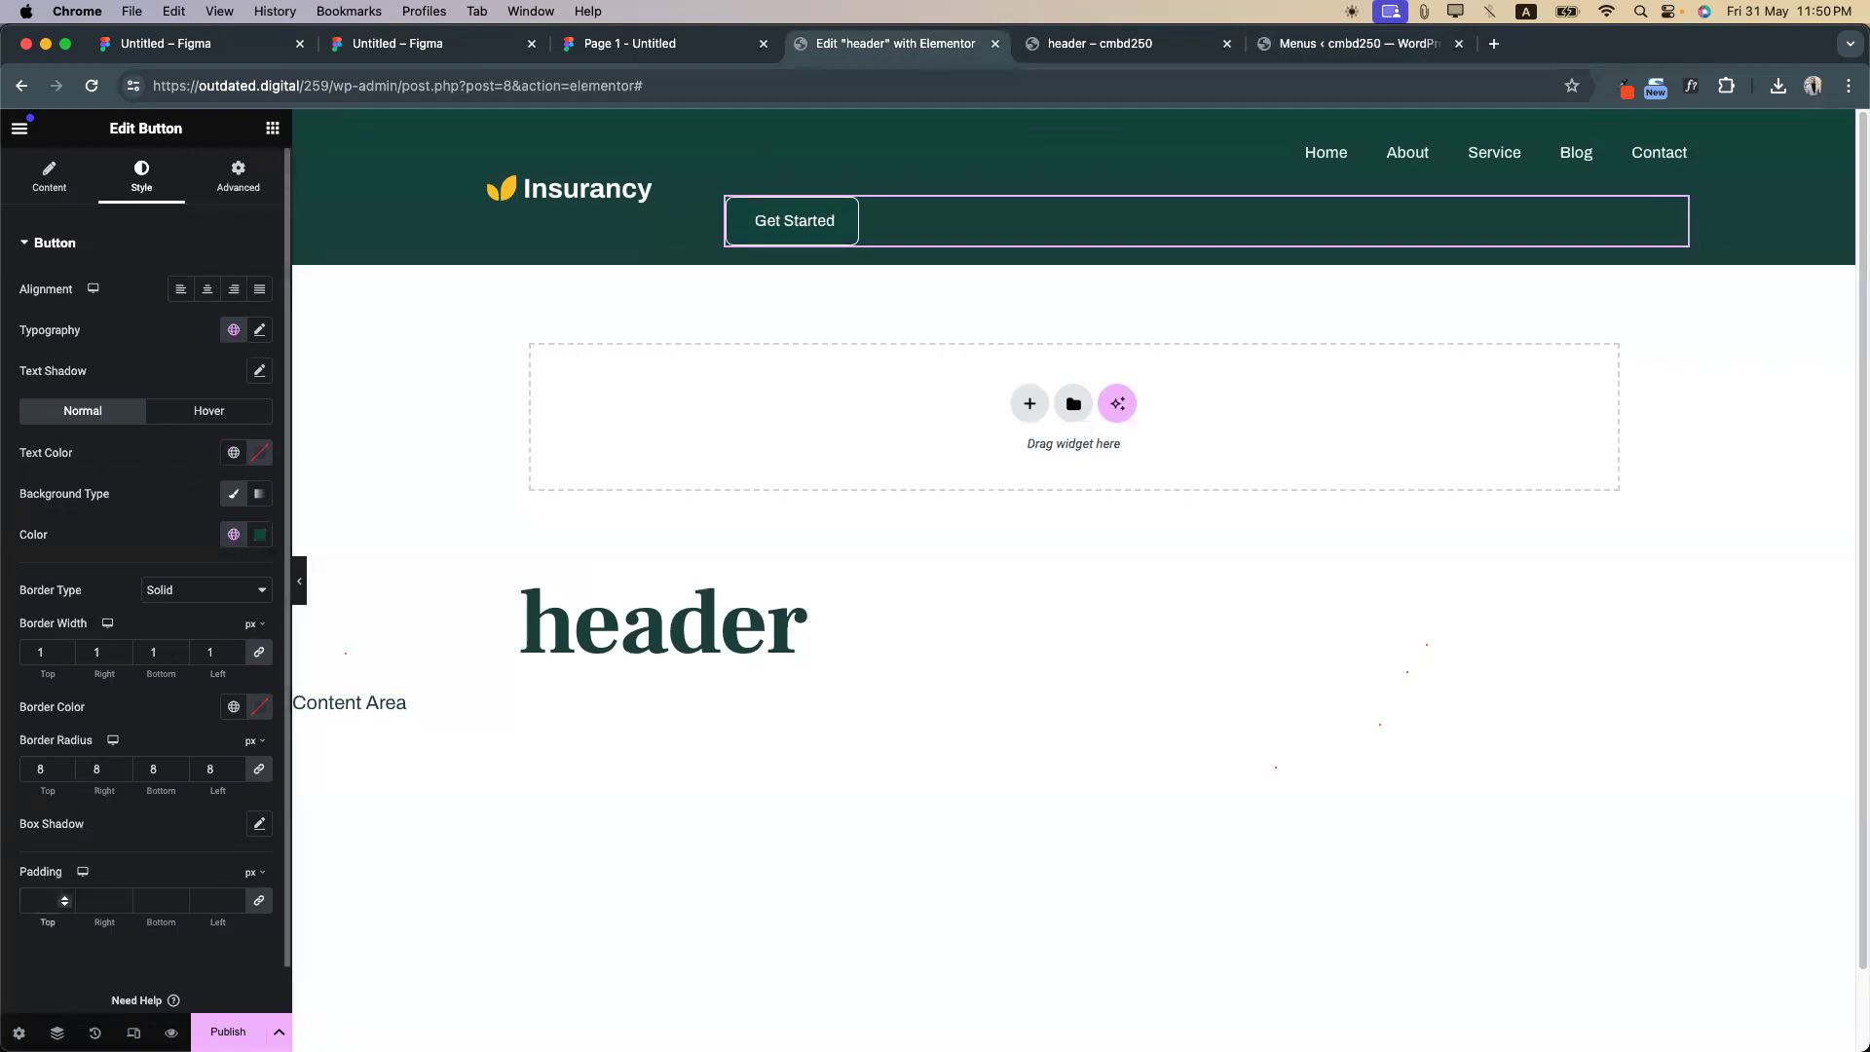
# Set the button padding to 12 px vertical and 13 px horizontal, matching Figma's spacing.
pyautogui.click(44, 900)
pyautogui.write('20')
pyautogui.click(257, 49)
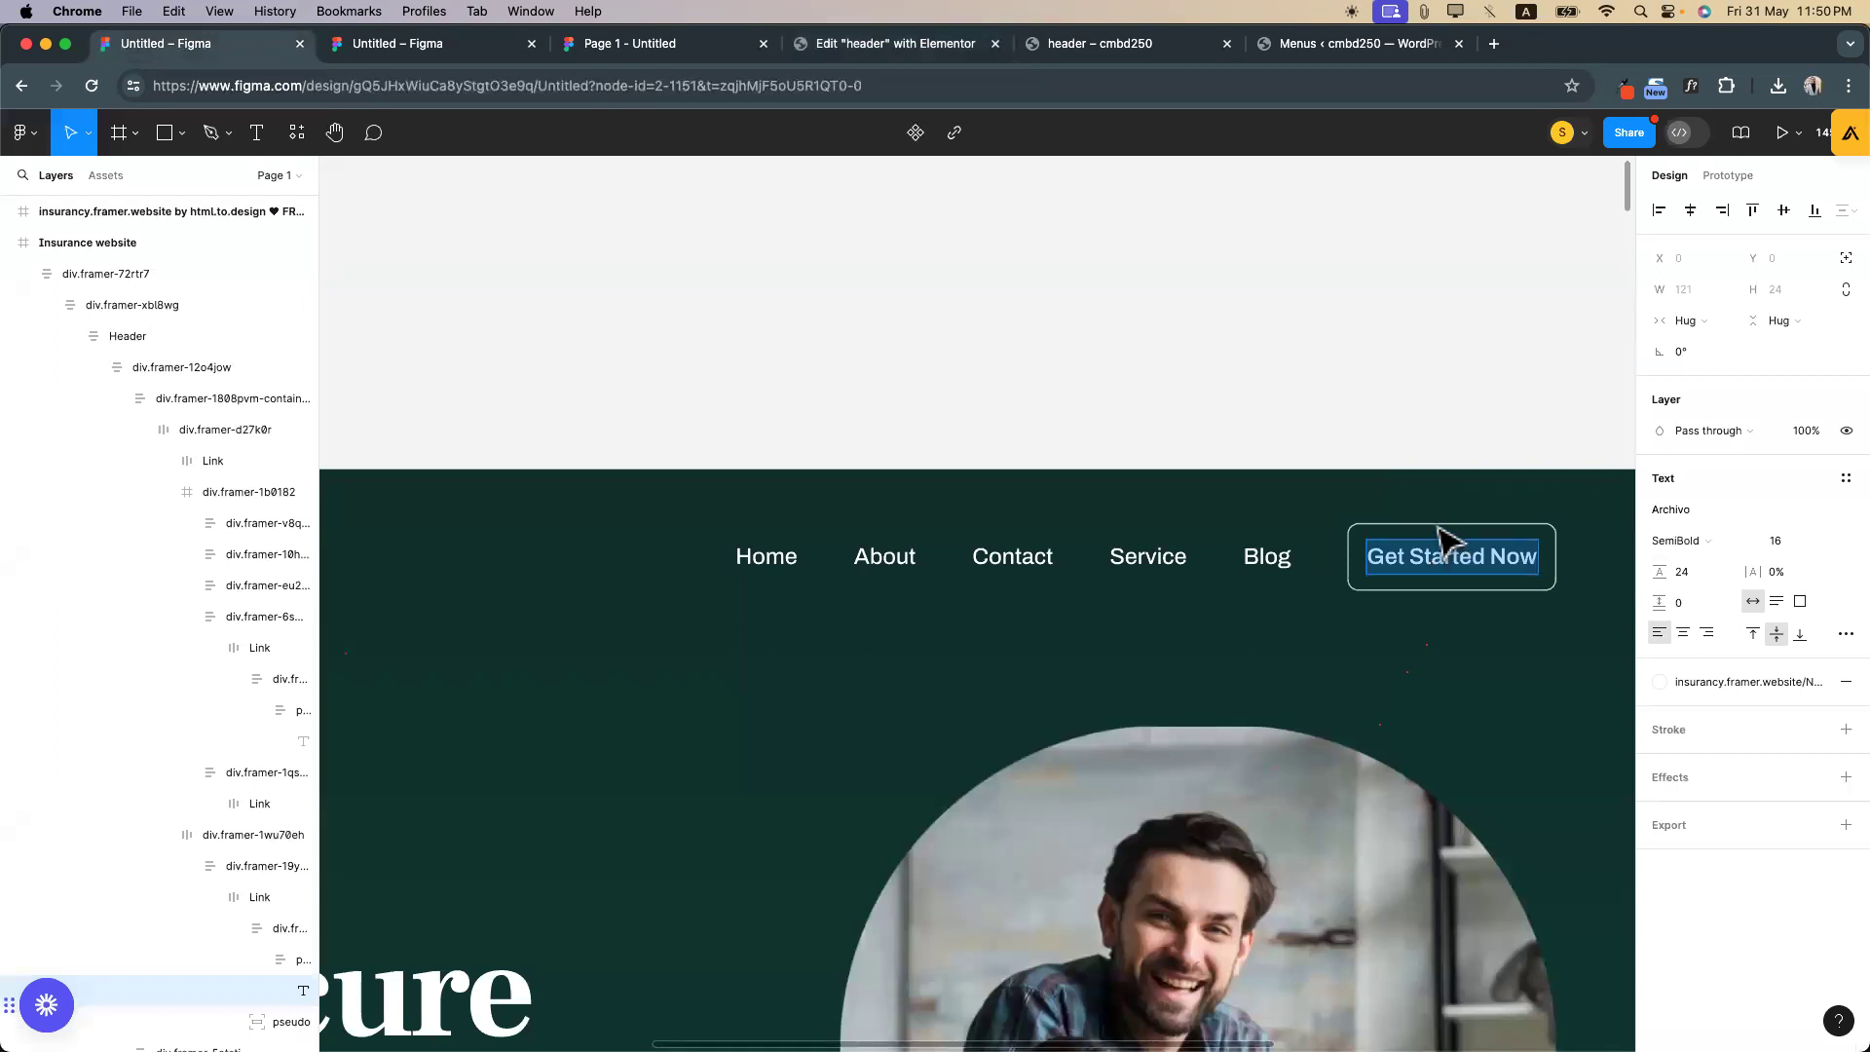
pyautogui.press('Escape')
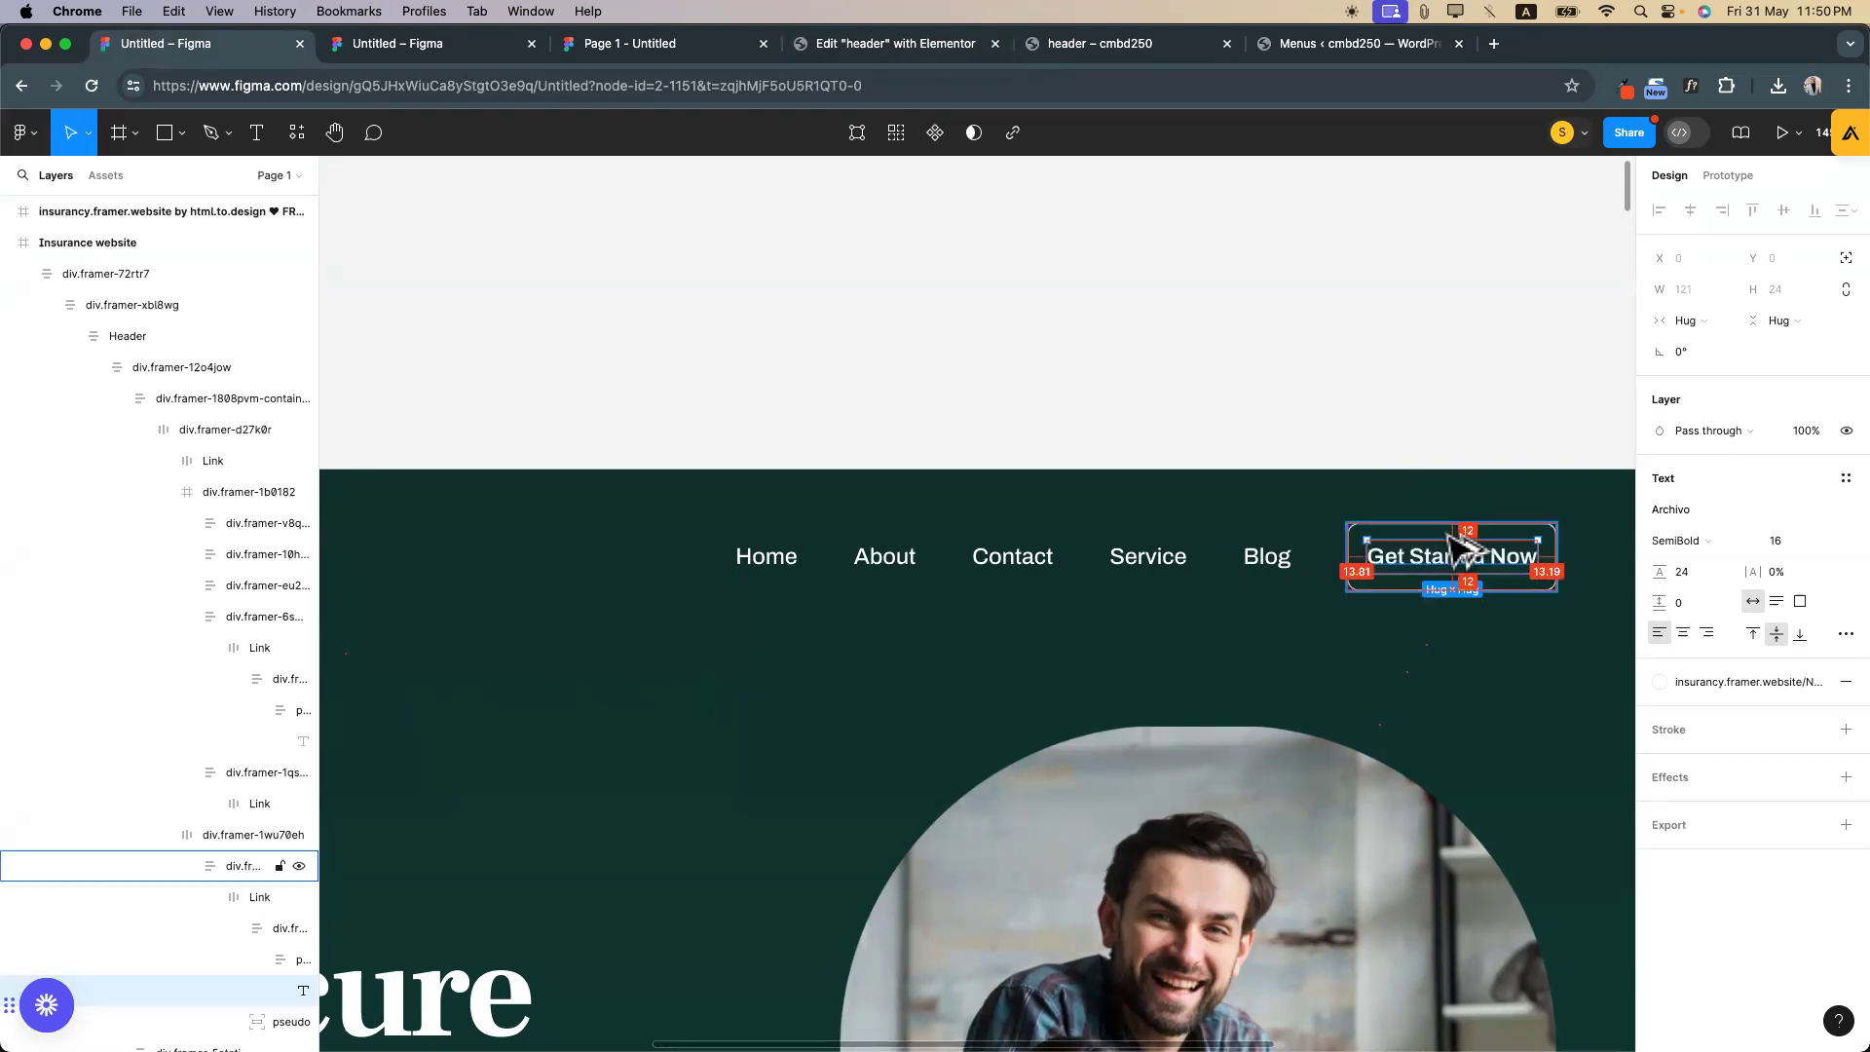
pyautogui.click(1292, 57)
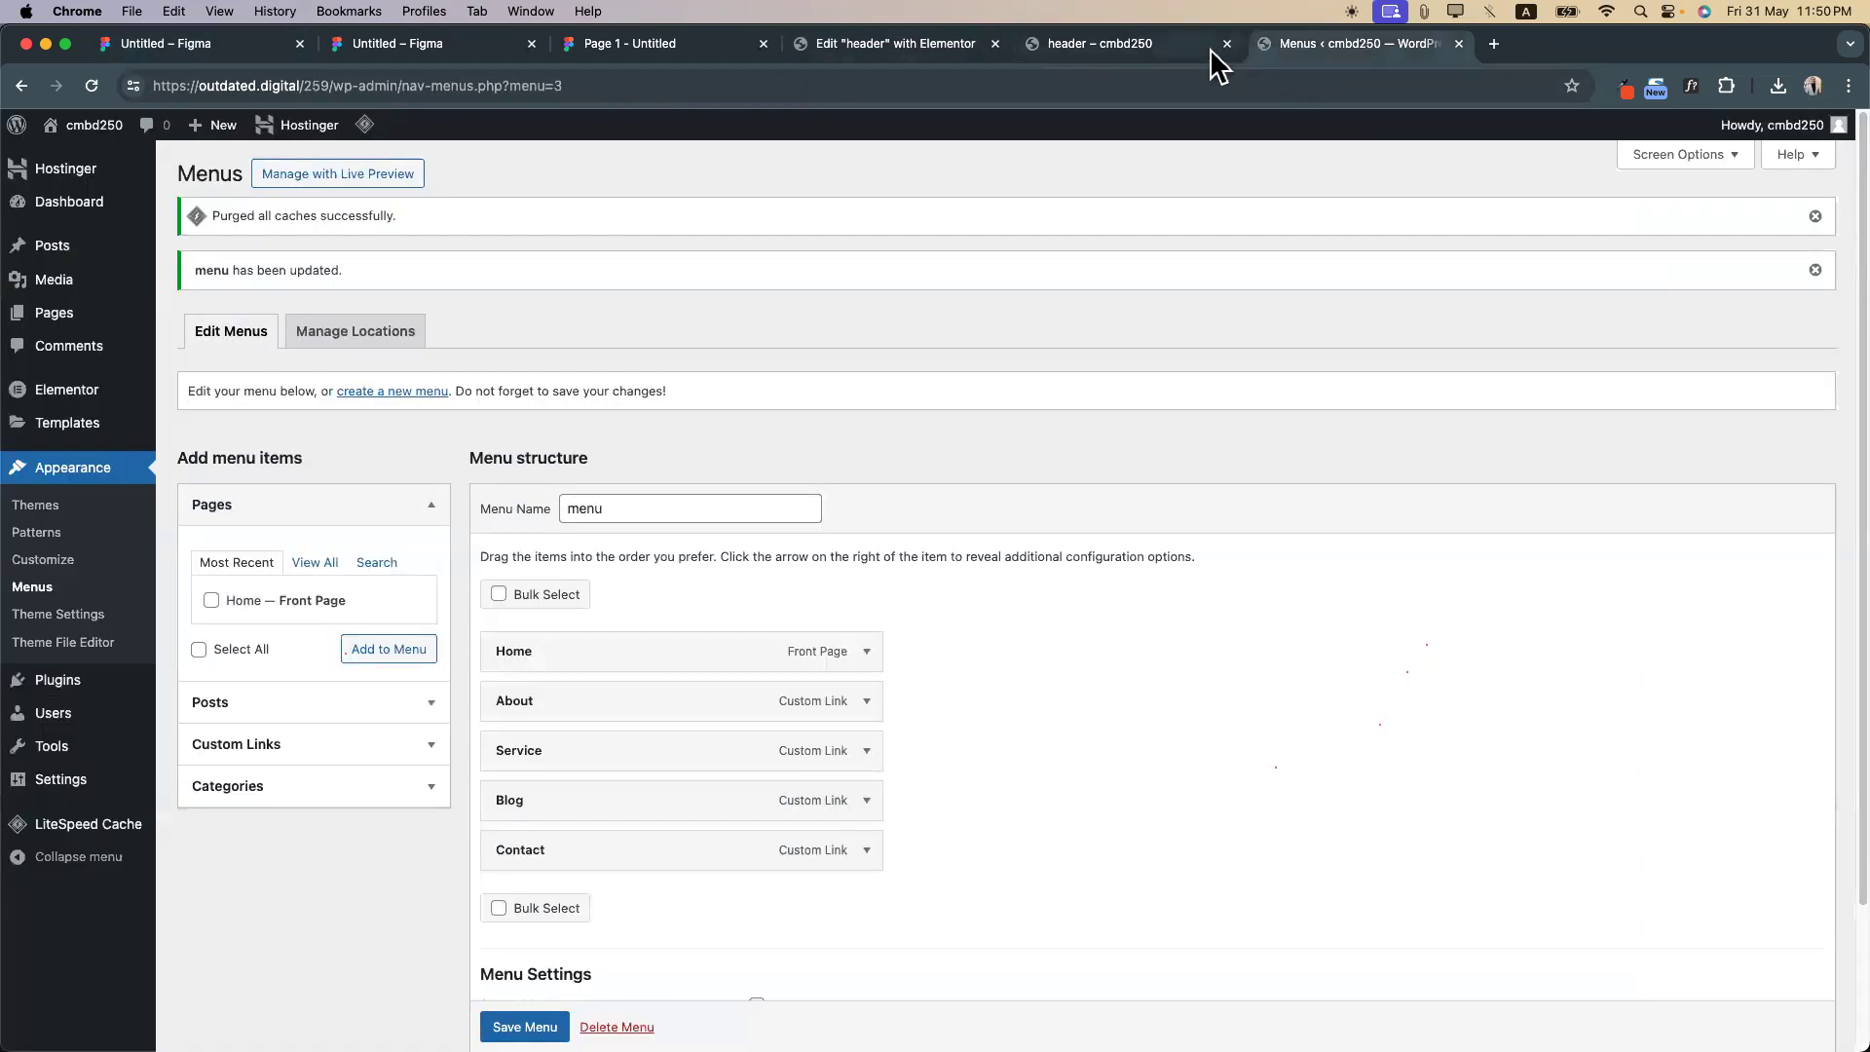
pyautogui.click(1081, 49)
pyautogui.click(915, 49)
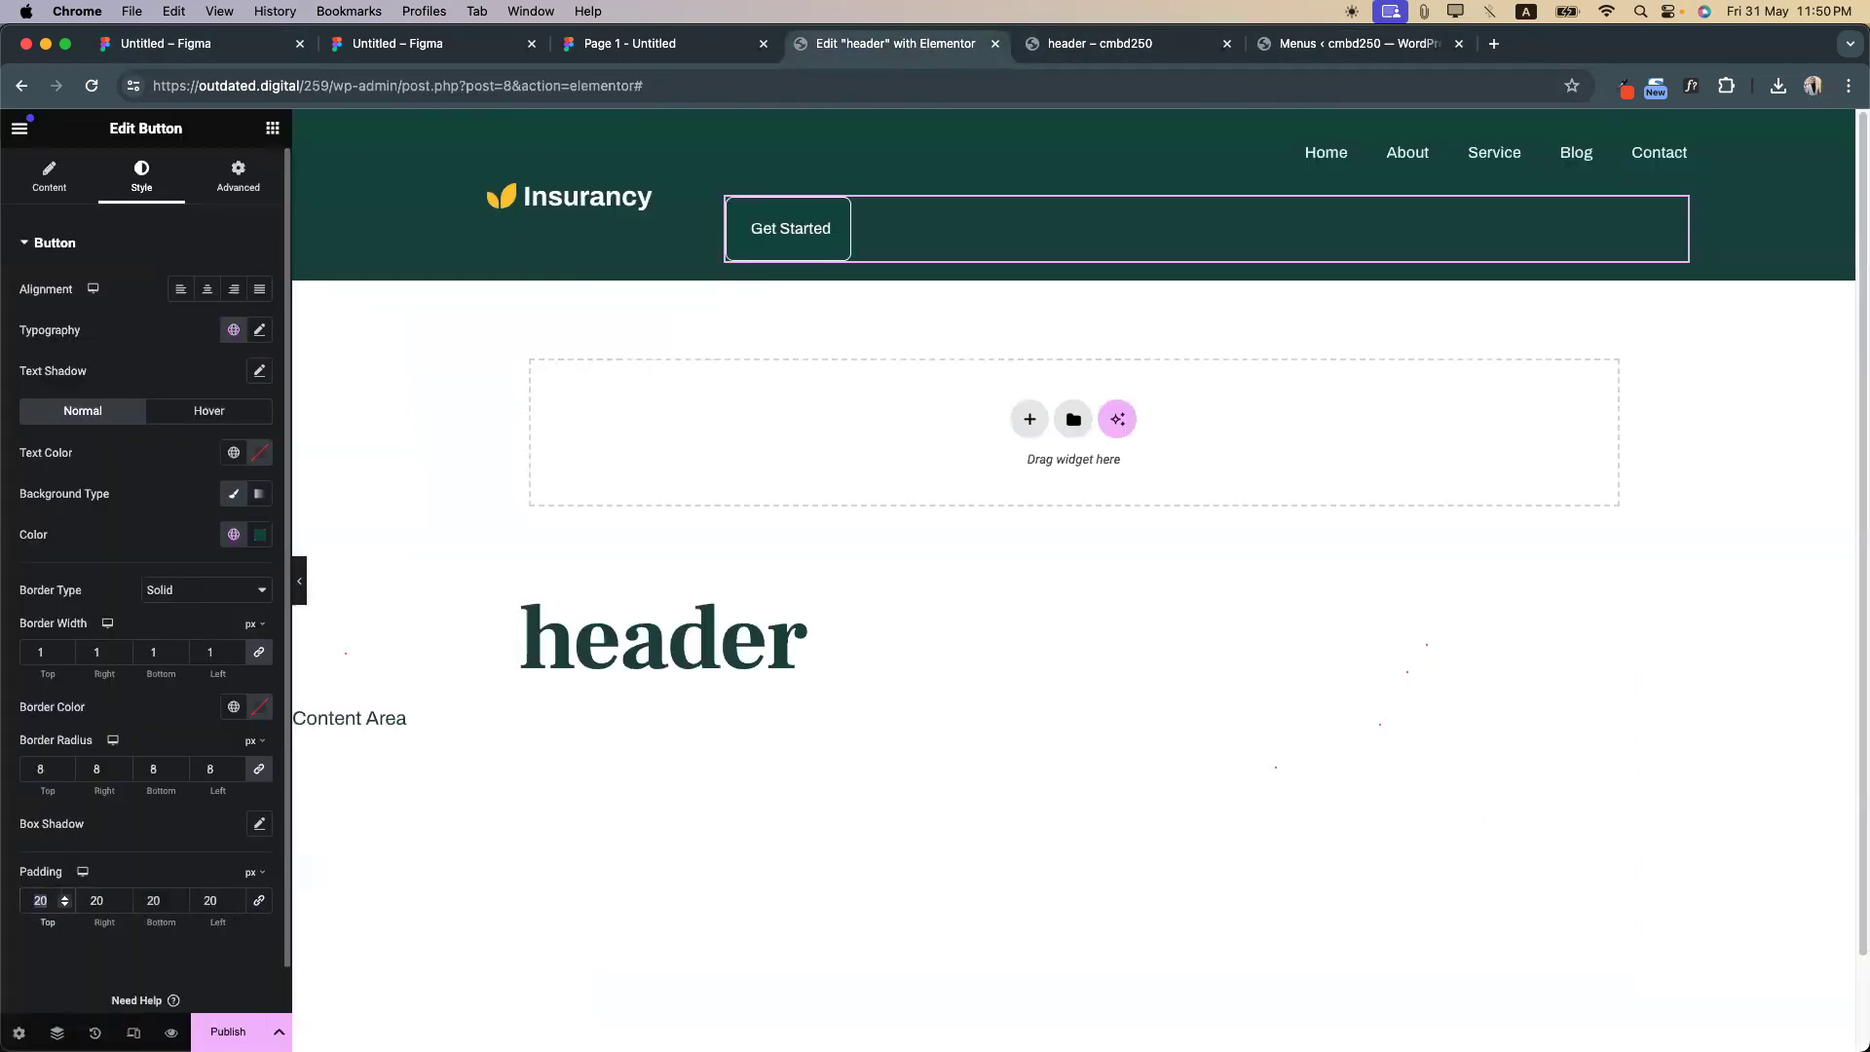
pyautogui.write('12')
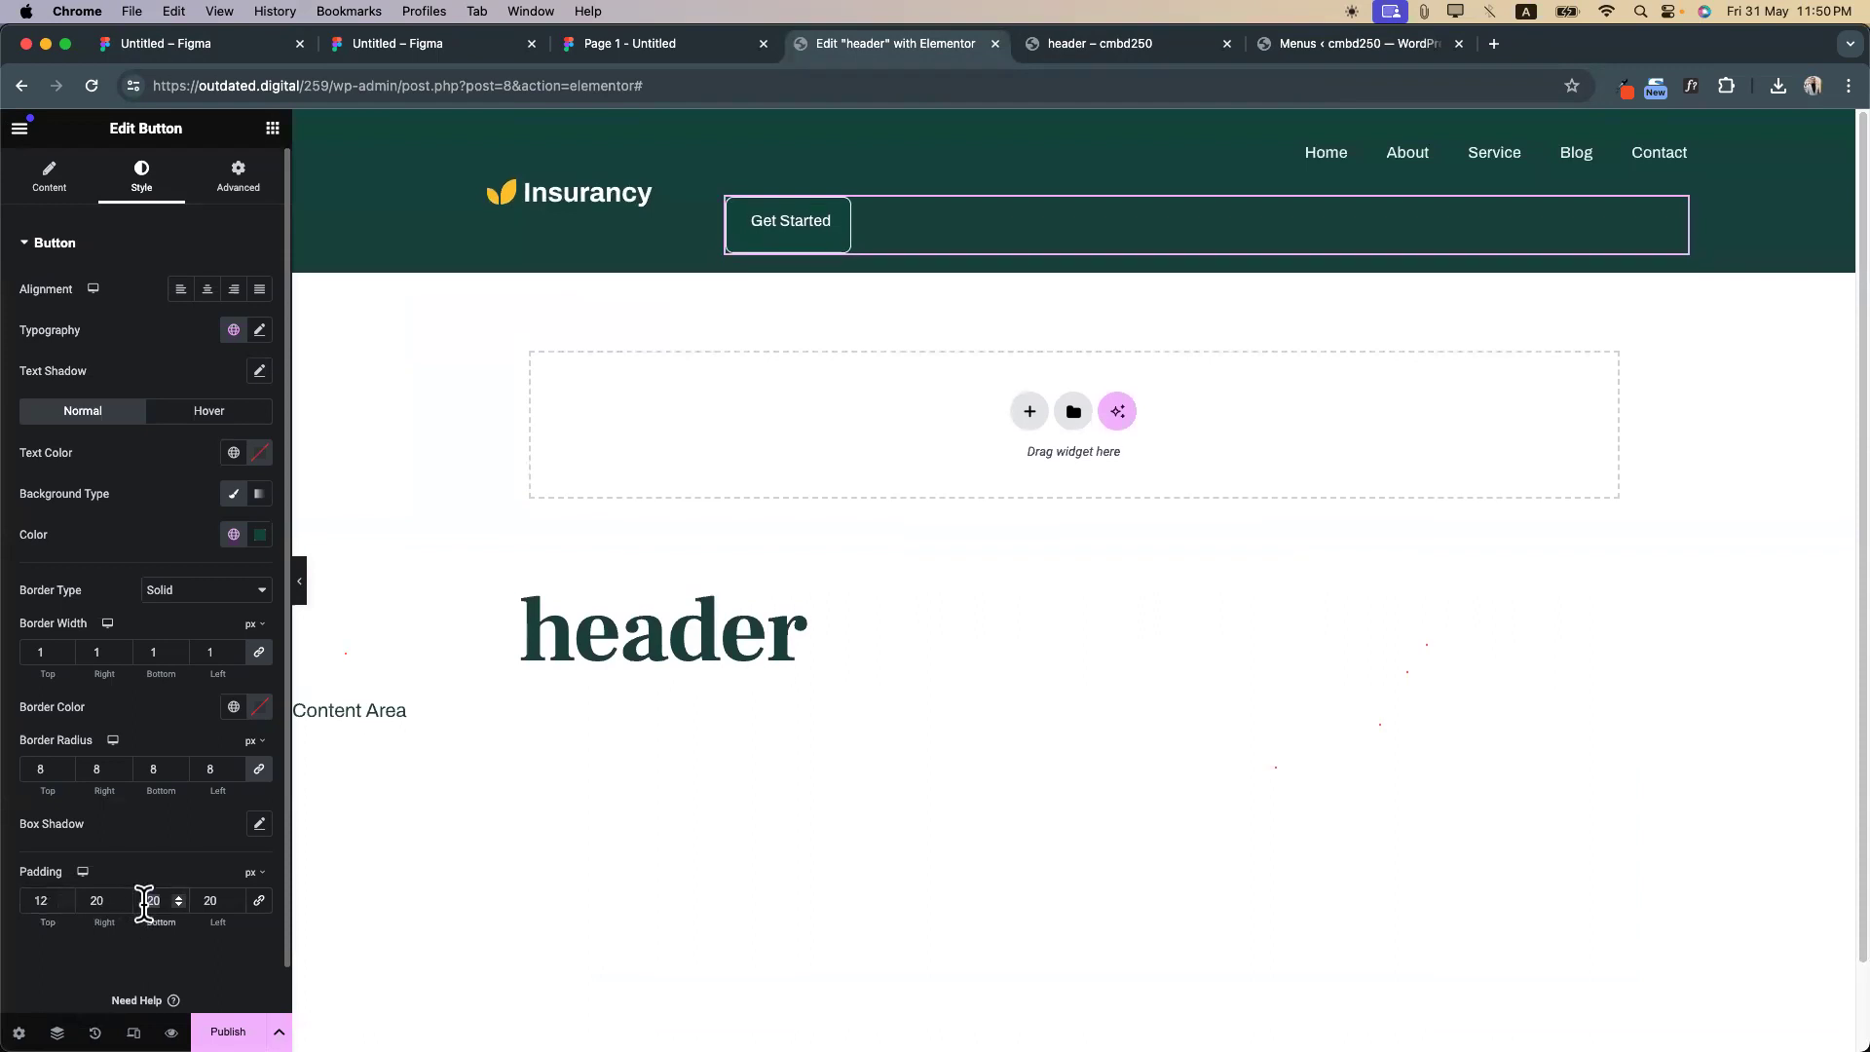
pyautogui.write('12')
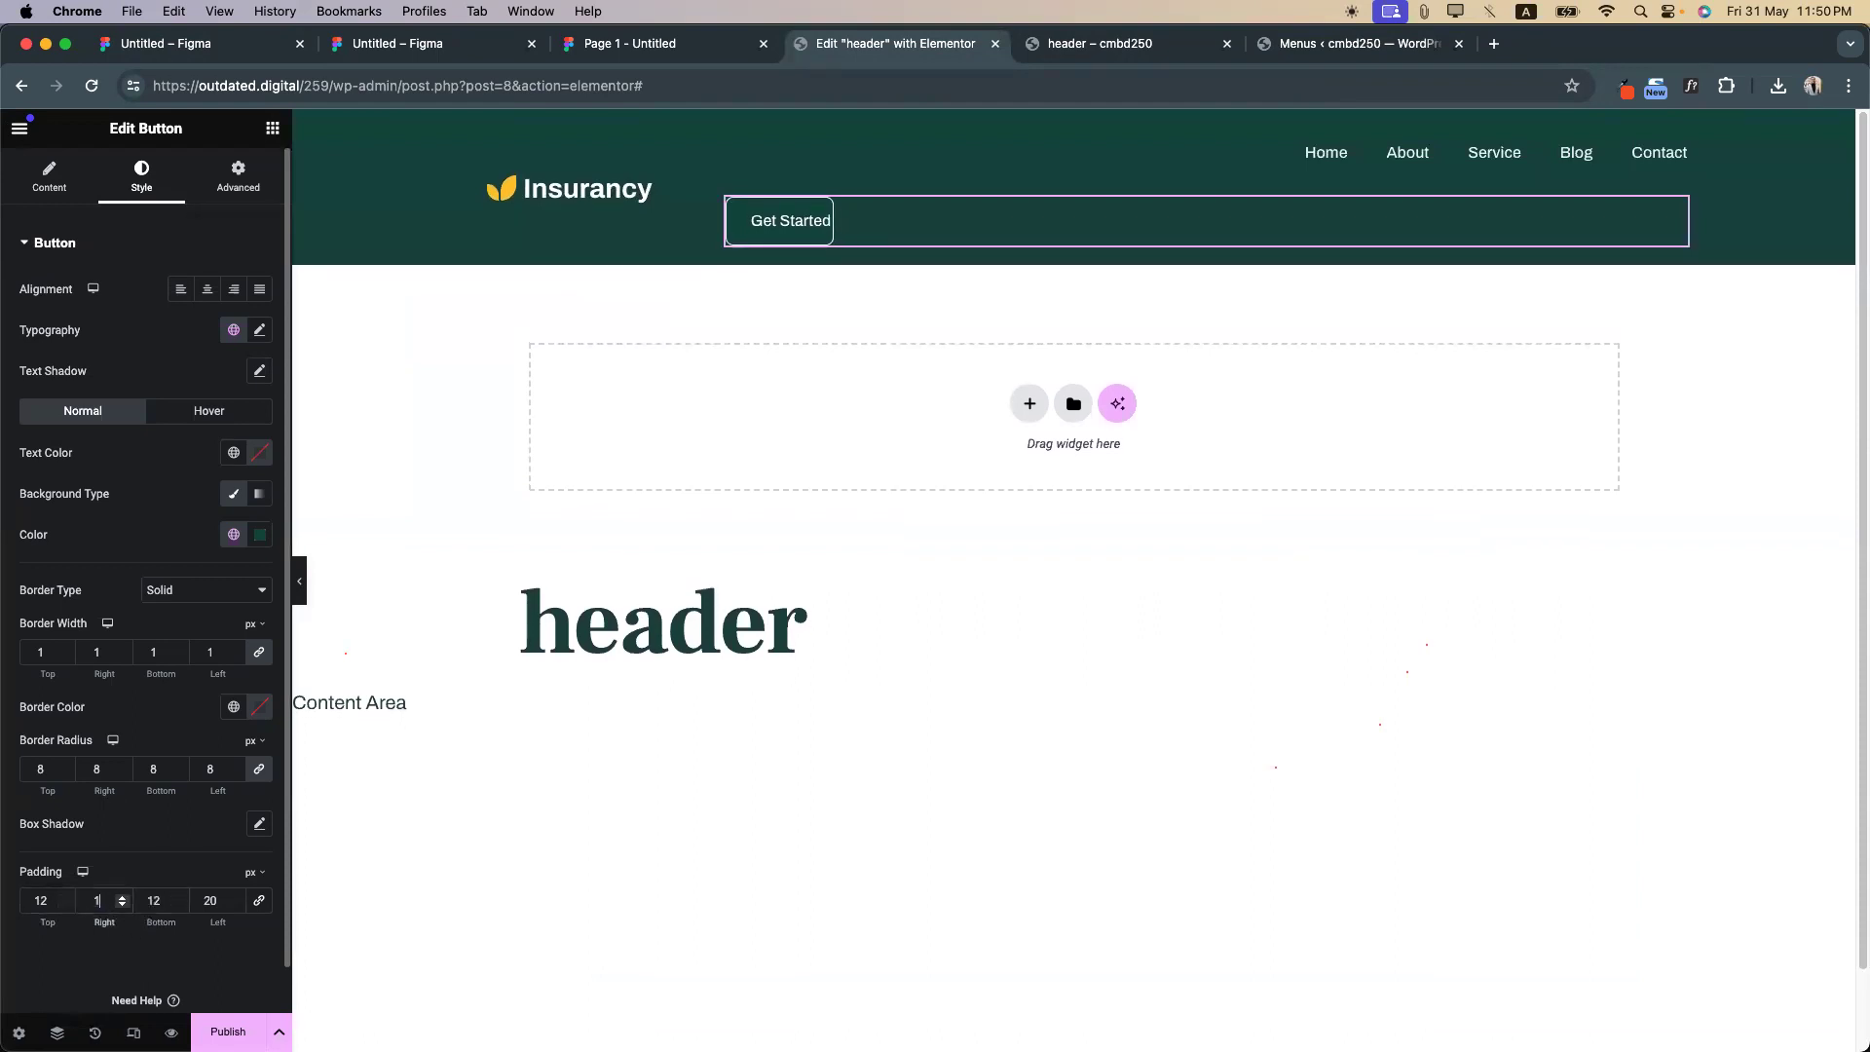
pyautogui.doubleClick(213, 901)
pyautogui.write('13')
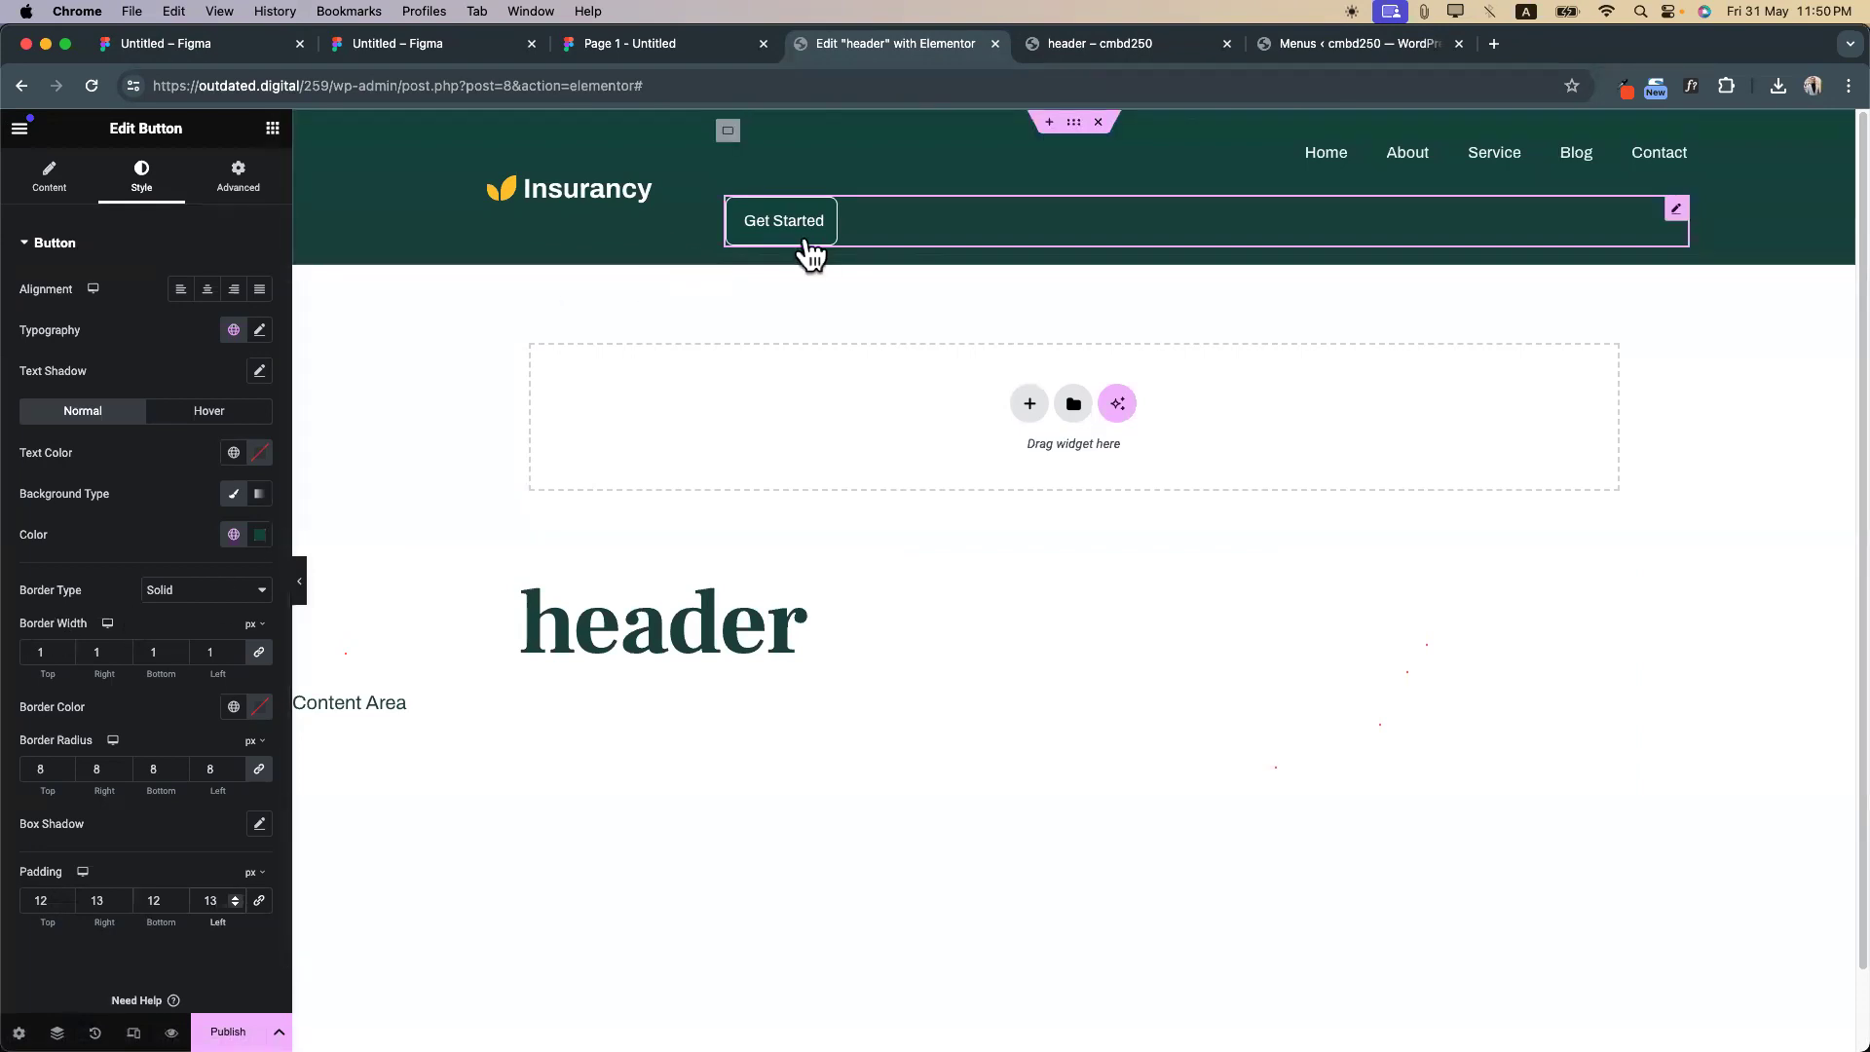
# Preview the header and recheck the Figma Get Started button's text font.
pyautogui.click(300, 582)
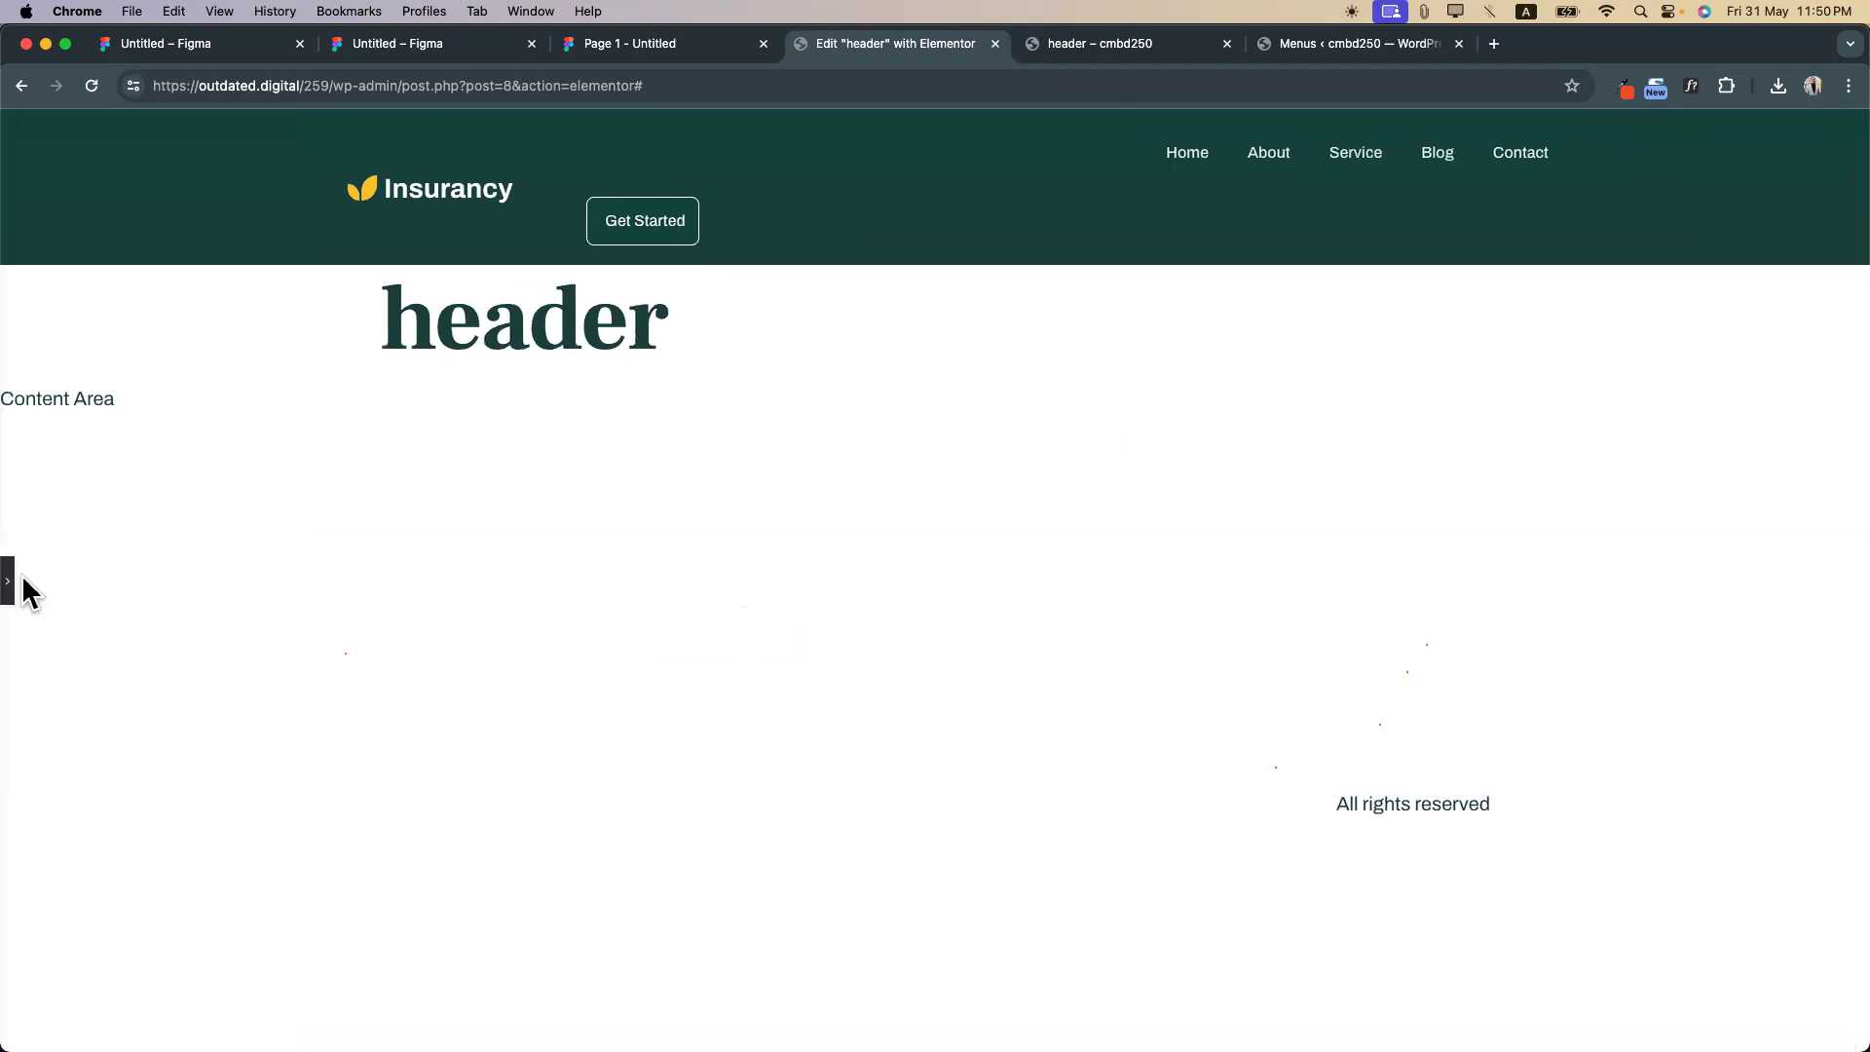
pyautogui.click(8, 581)
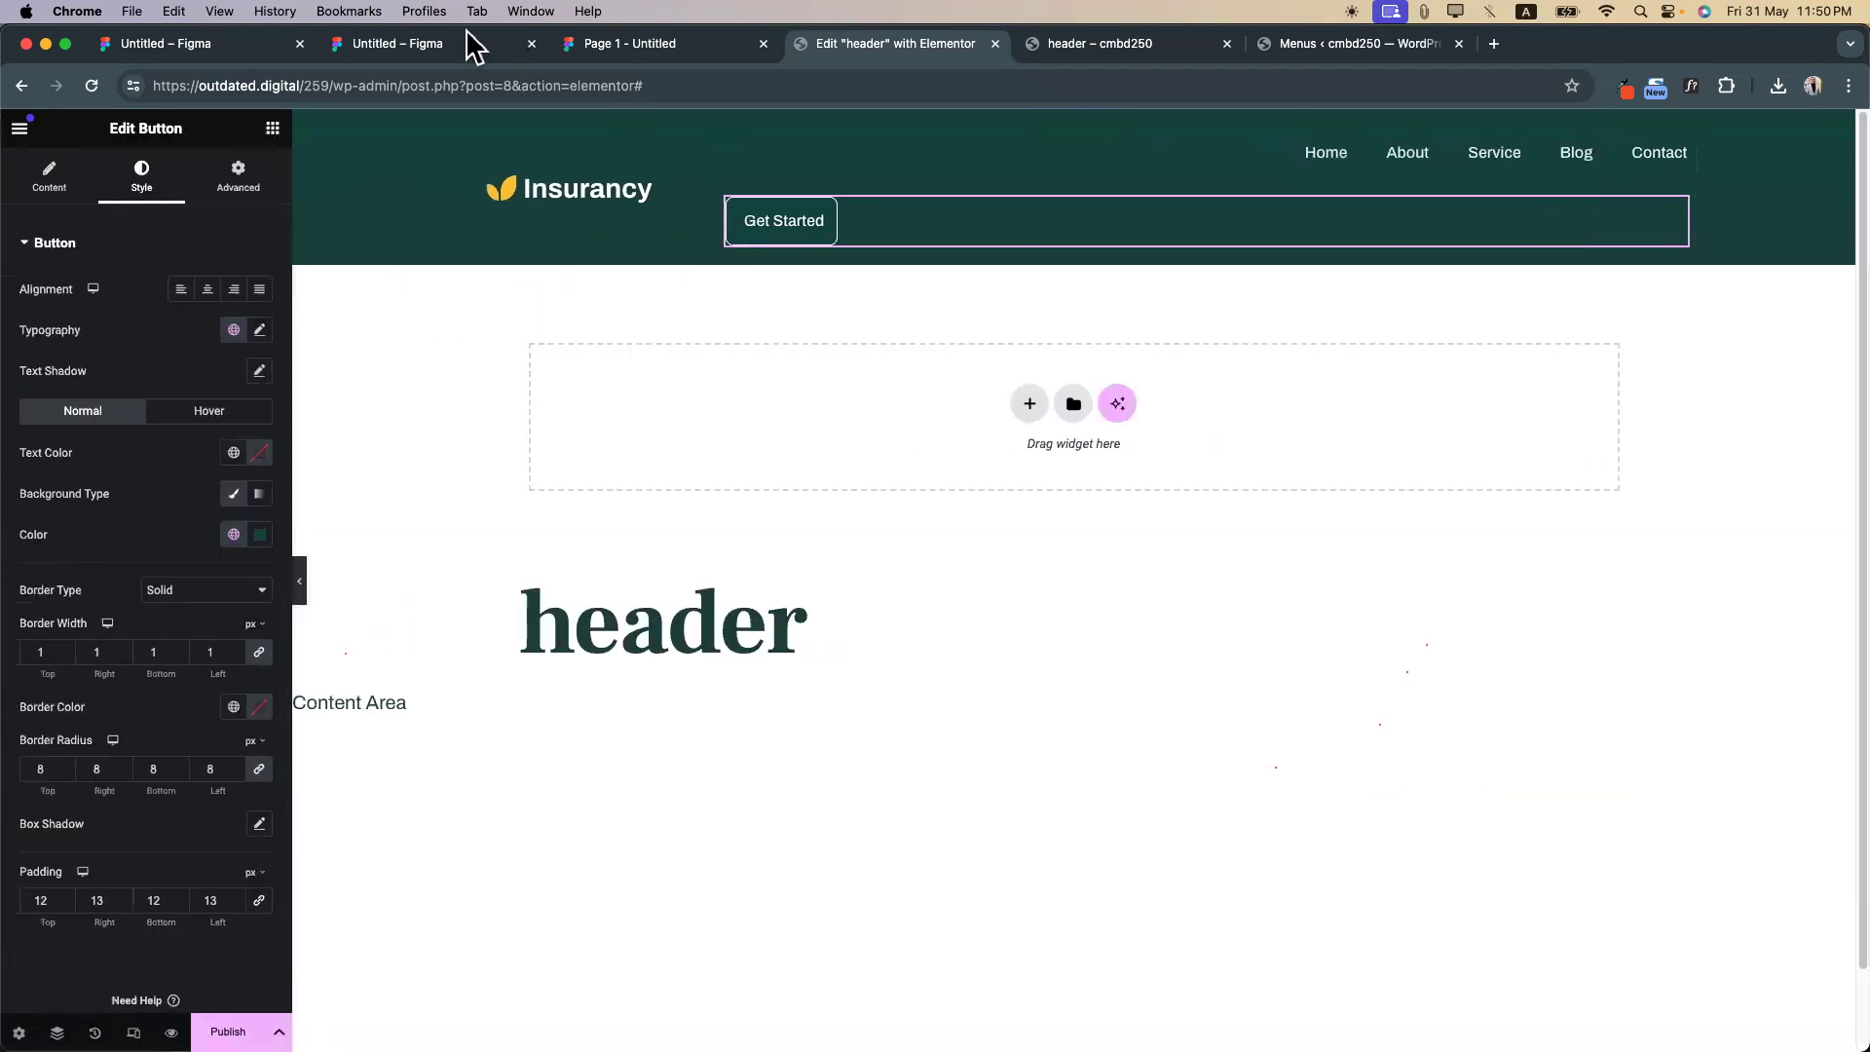
pyautogui.click(210, 61)
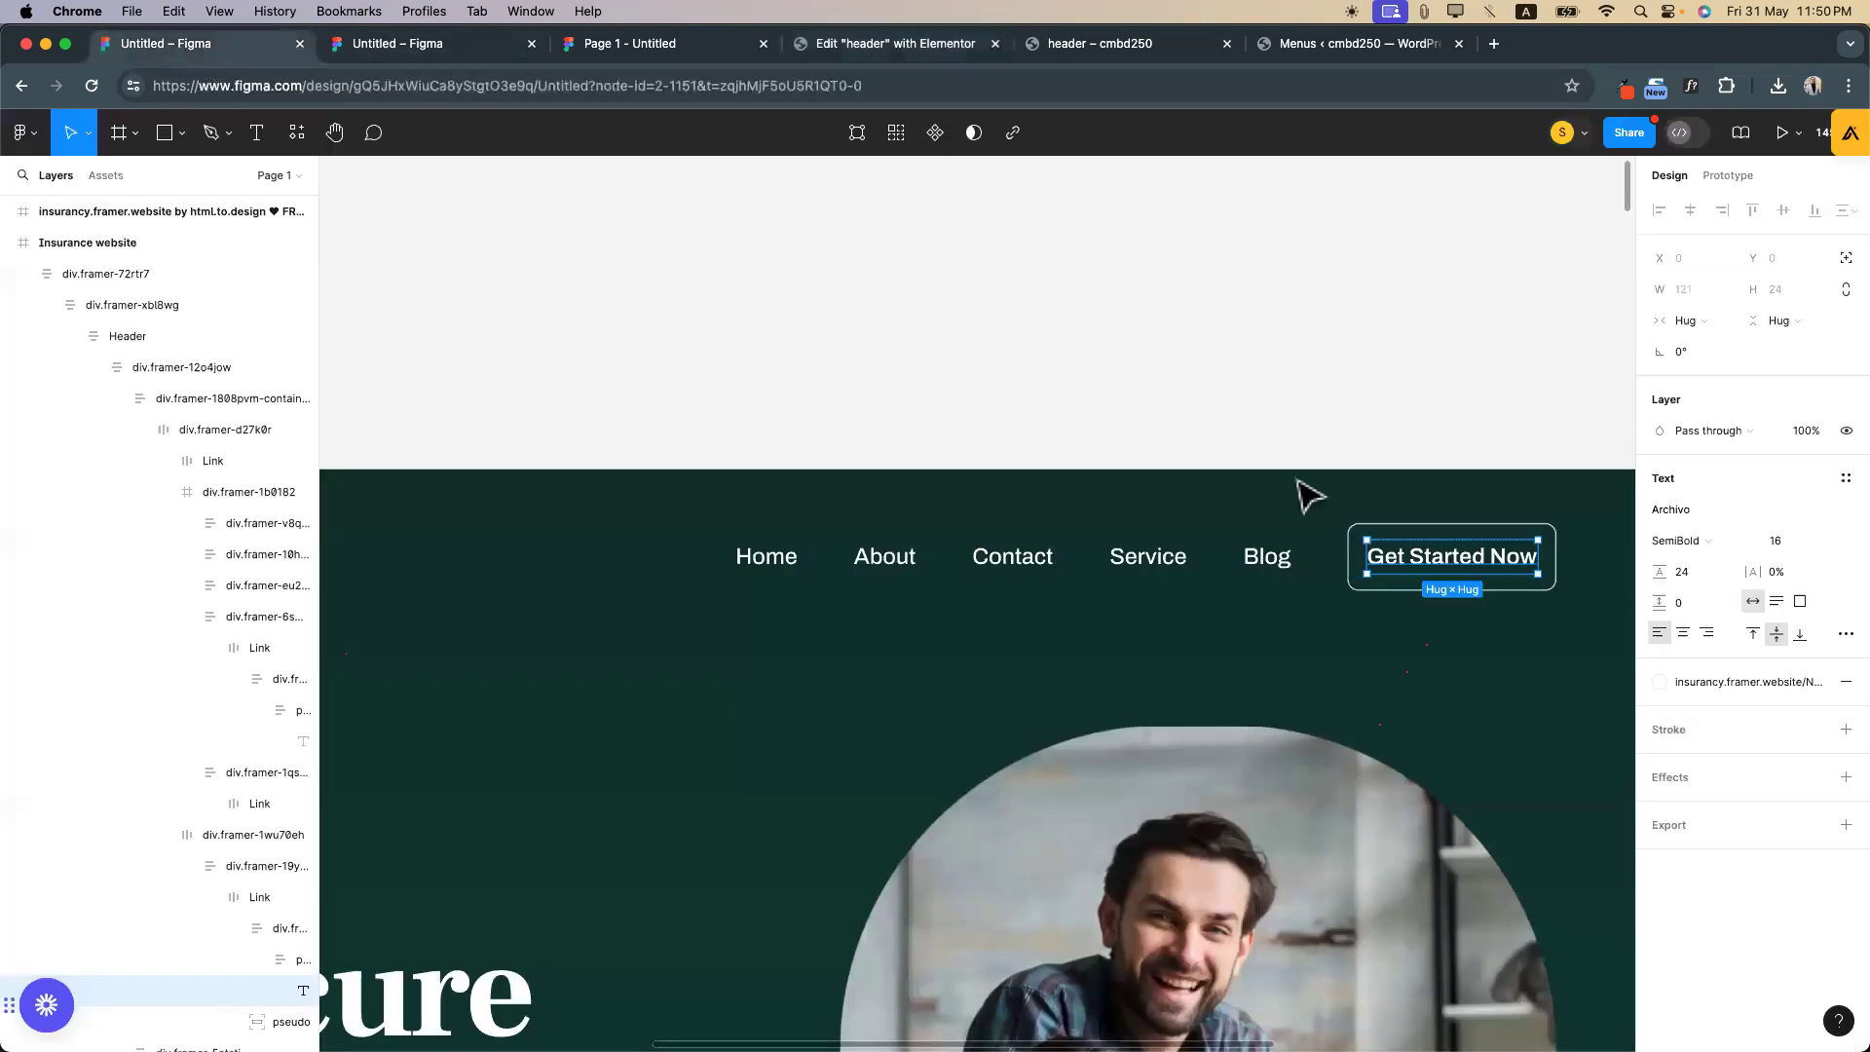
pyautogui.click(1465, 670)
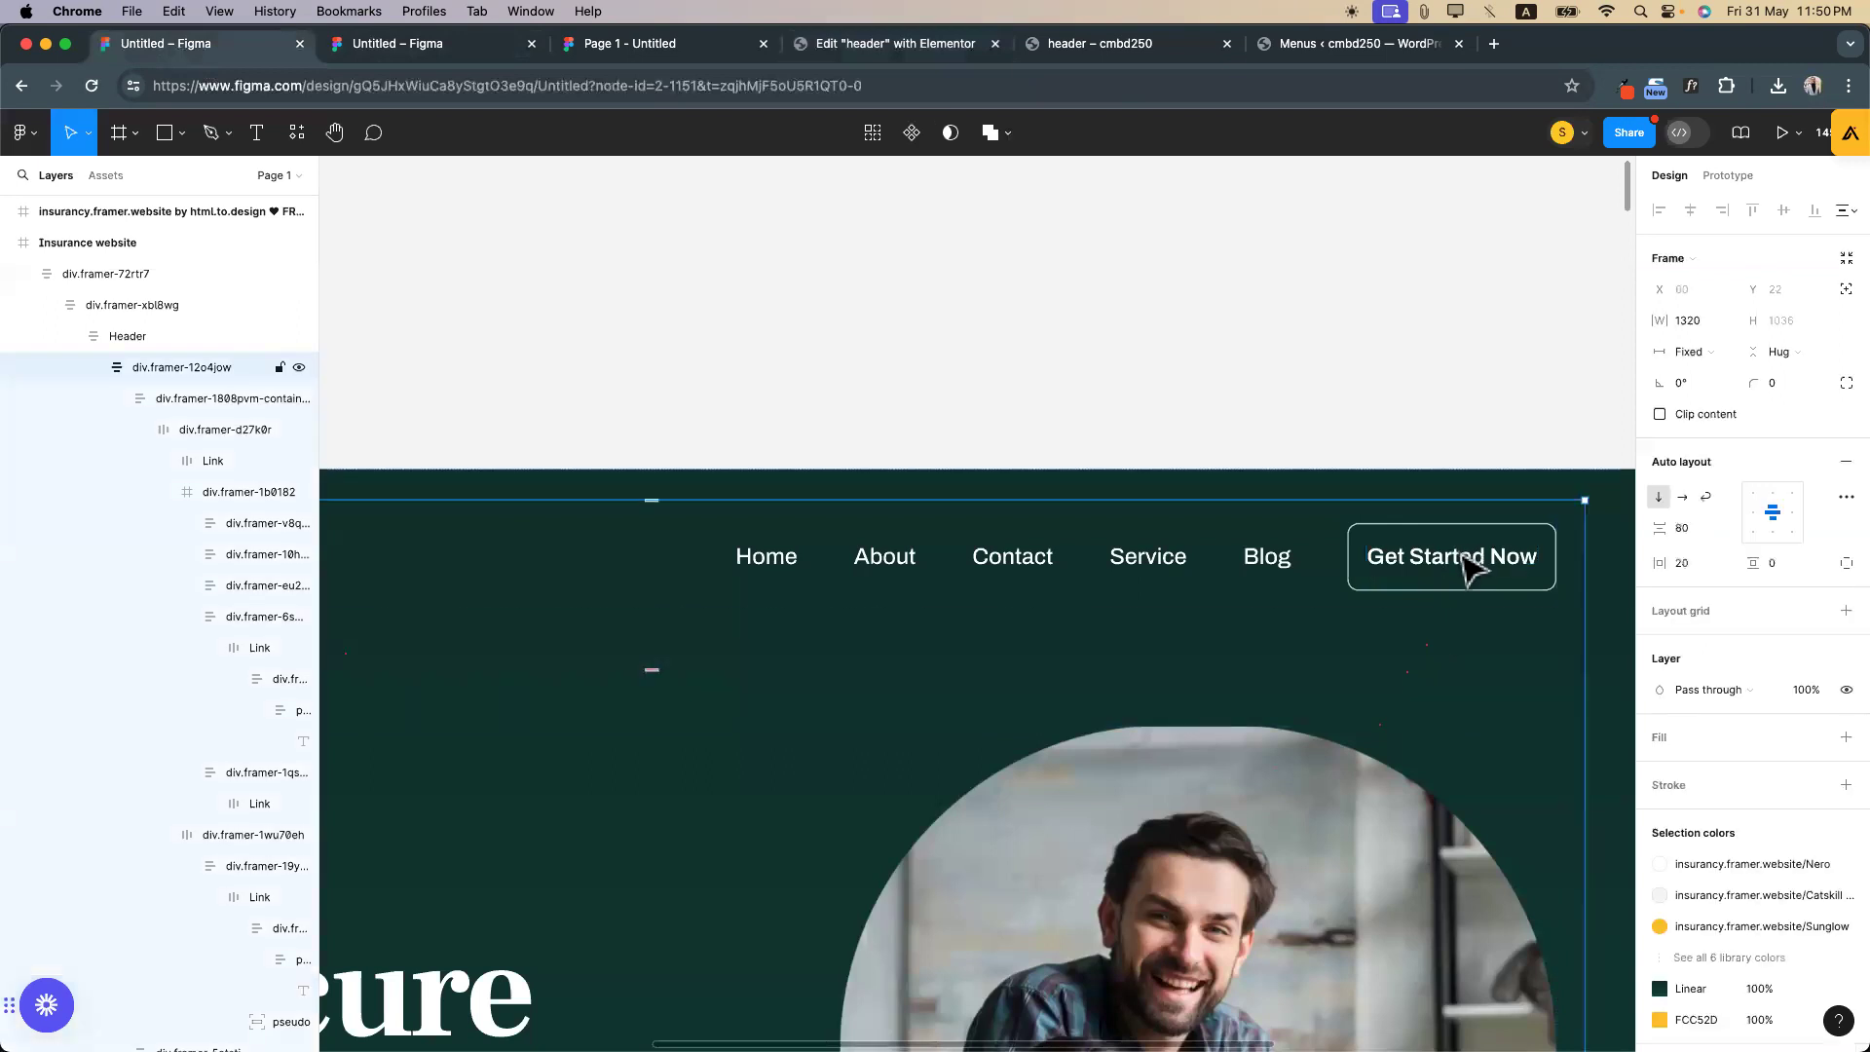
pyautogui.doubleClick(1471, 574)
pyautogui.doubleClick(1471, 575)
pyautogui.doubleClick(1471, 575)
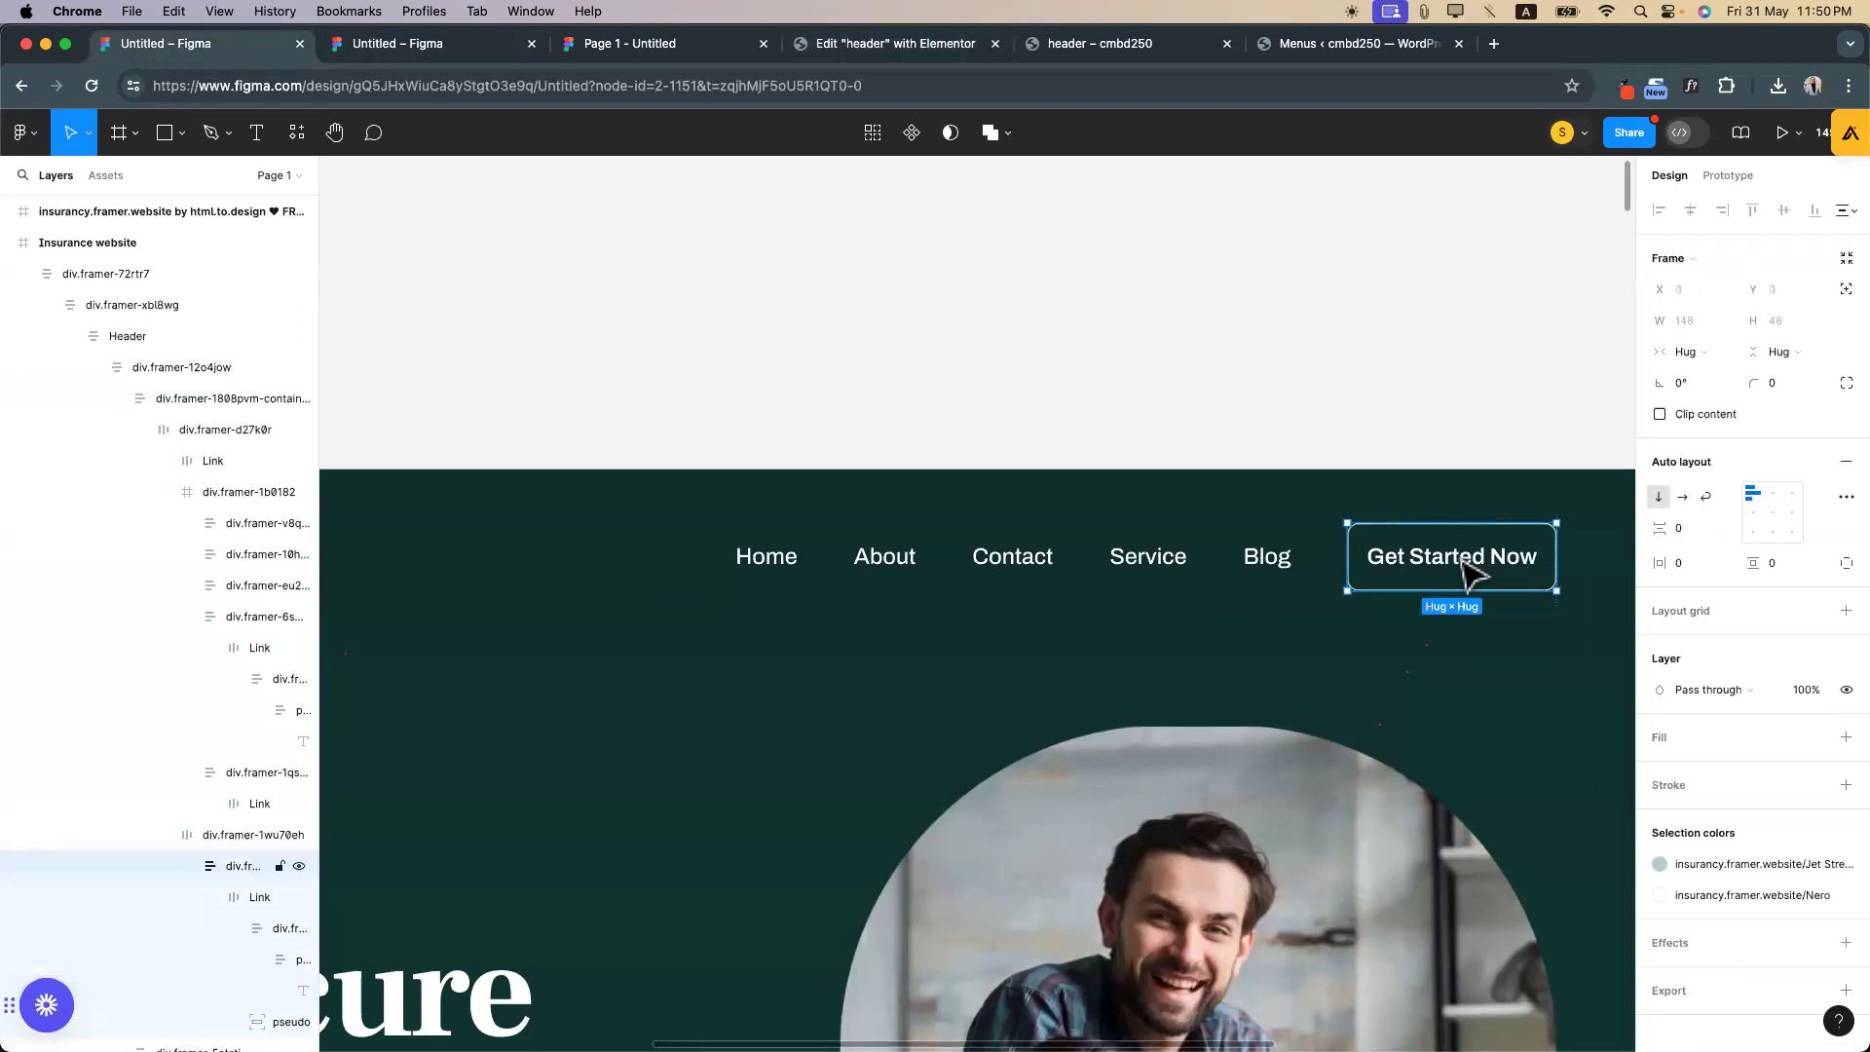
pyautogui.doubleClick(1471, 574)
pyautogui.doubleClick(1470, 575)
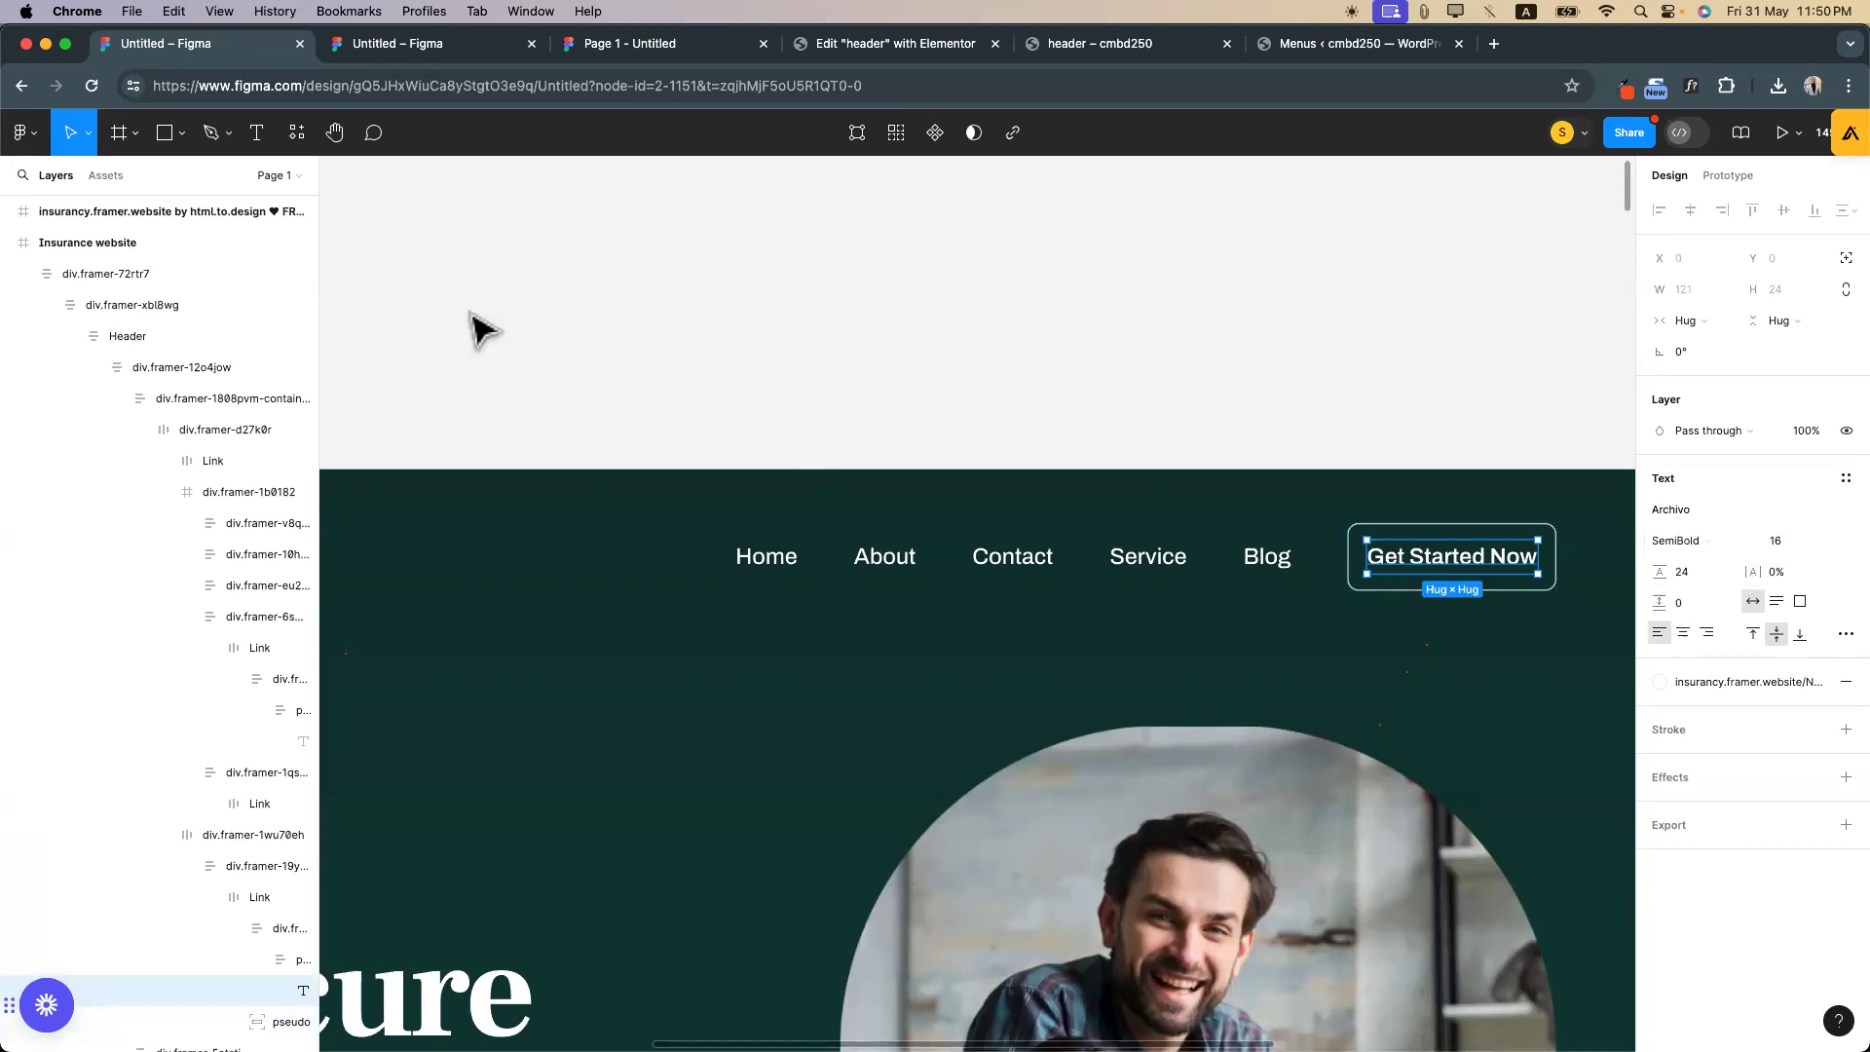
pyautogui.click(1326, 35)
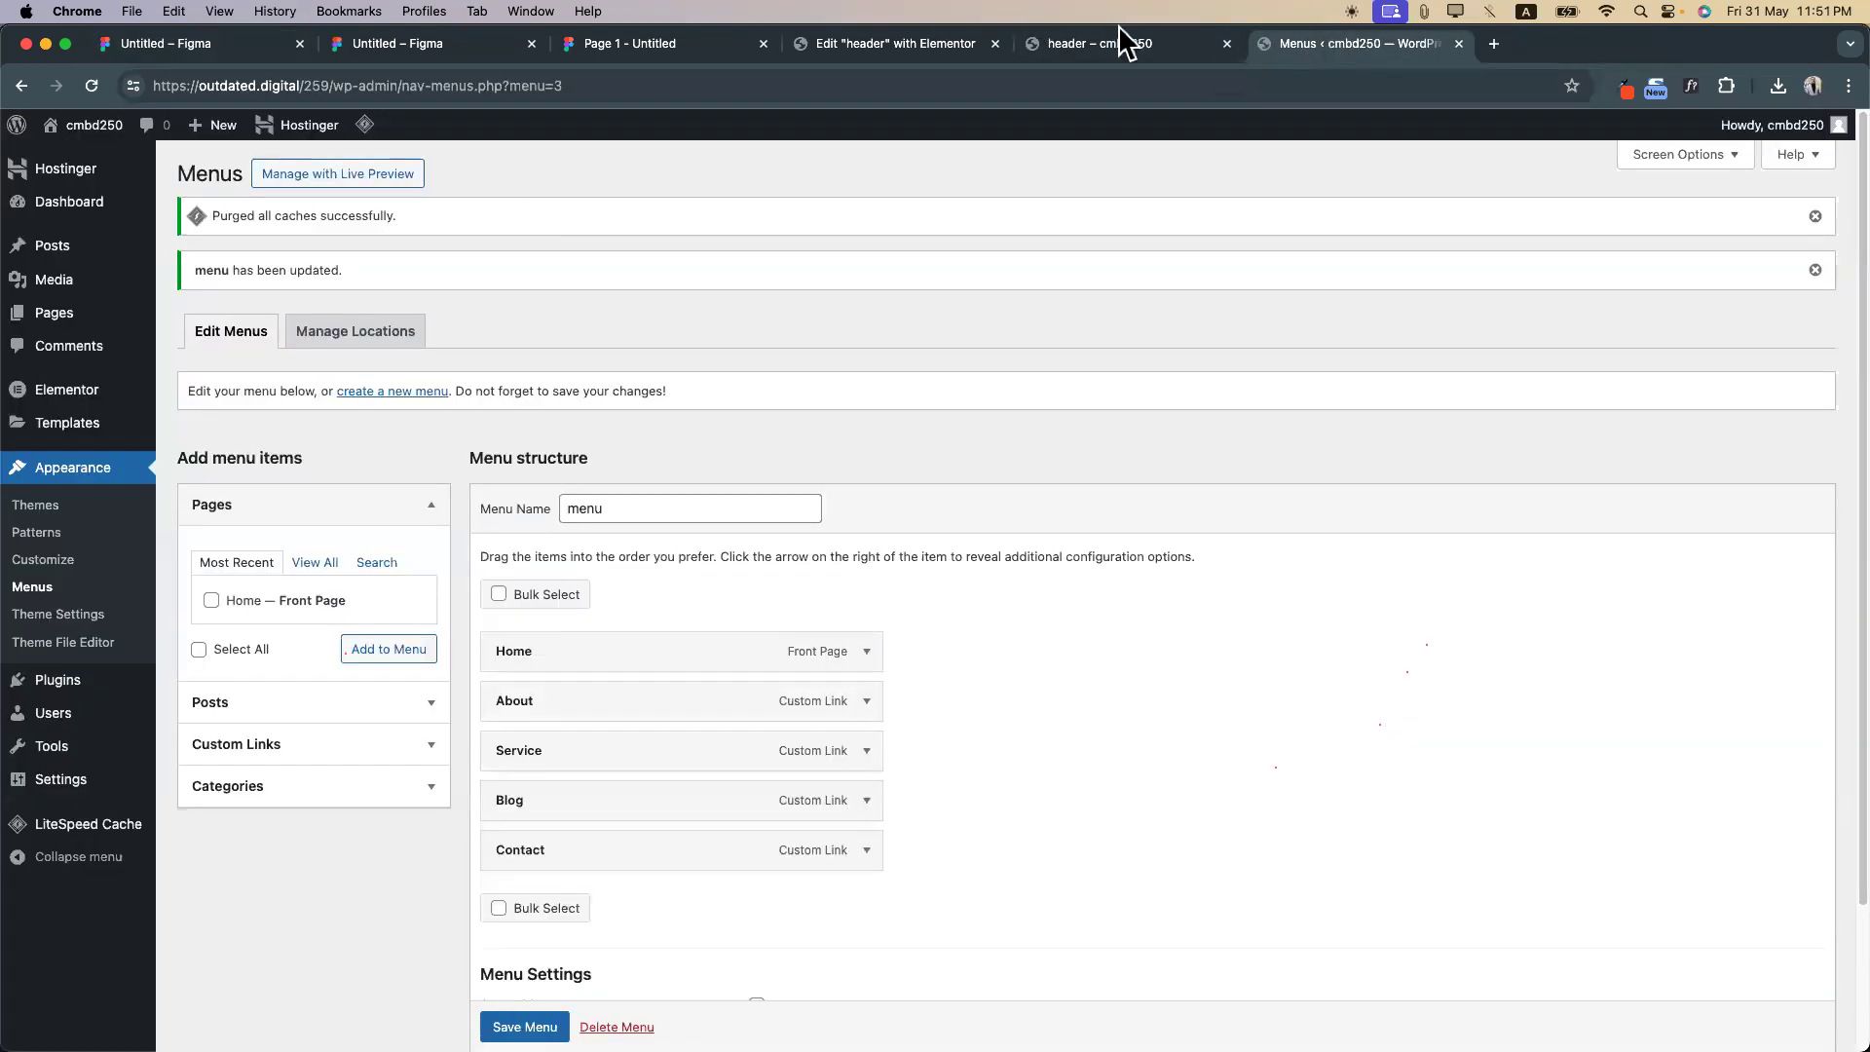
pyautogui.click(1090, 45)
pyautogui.click(887, 49)
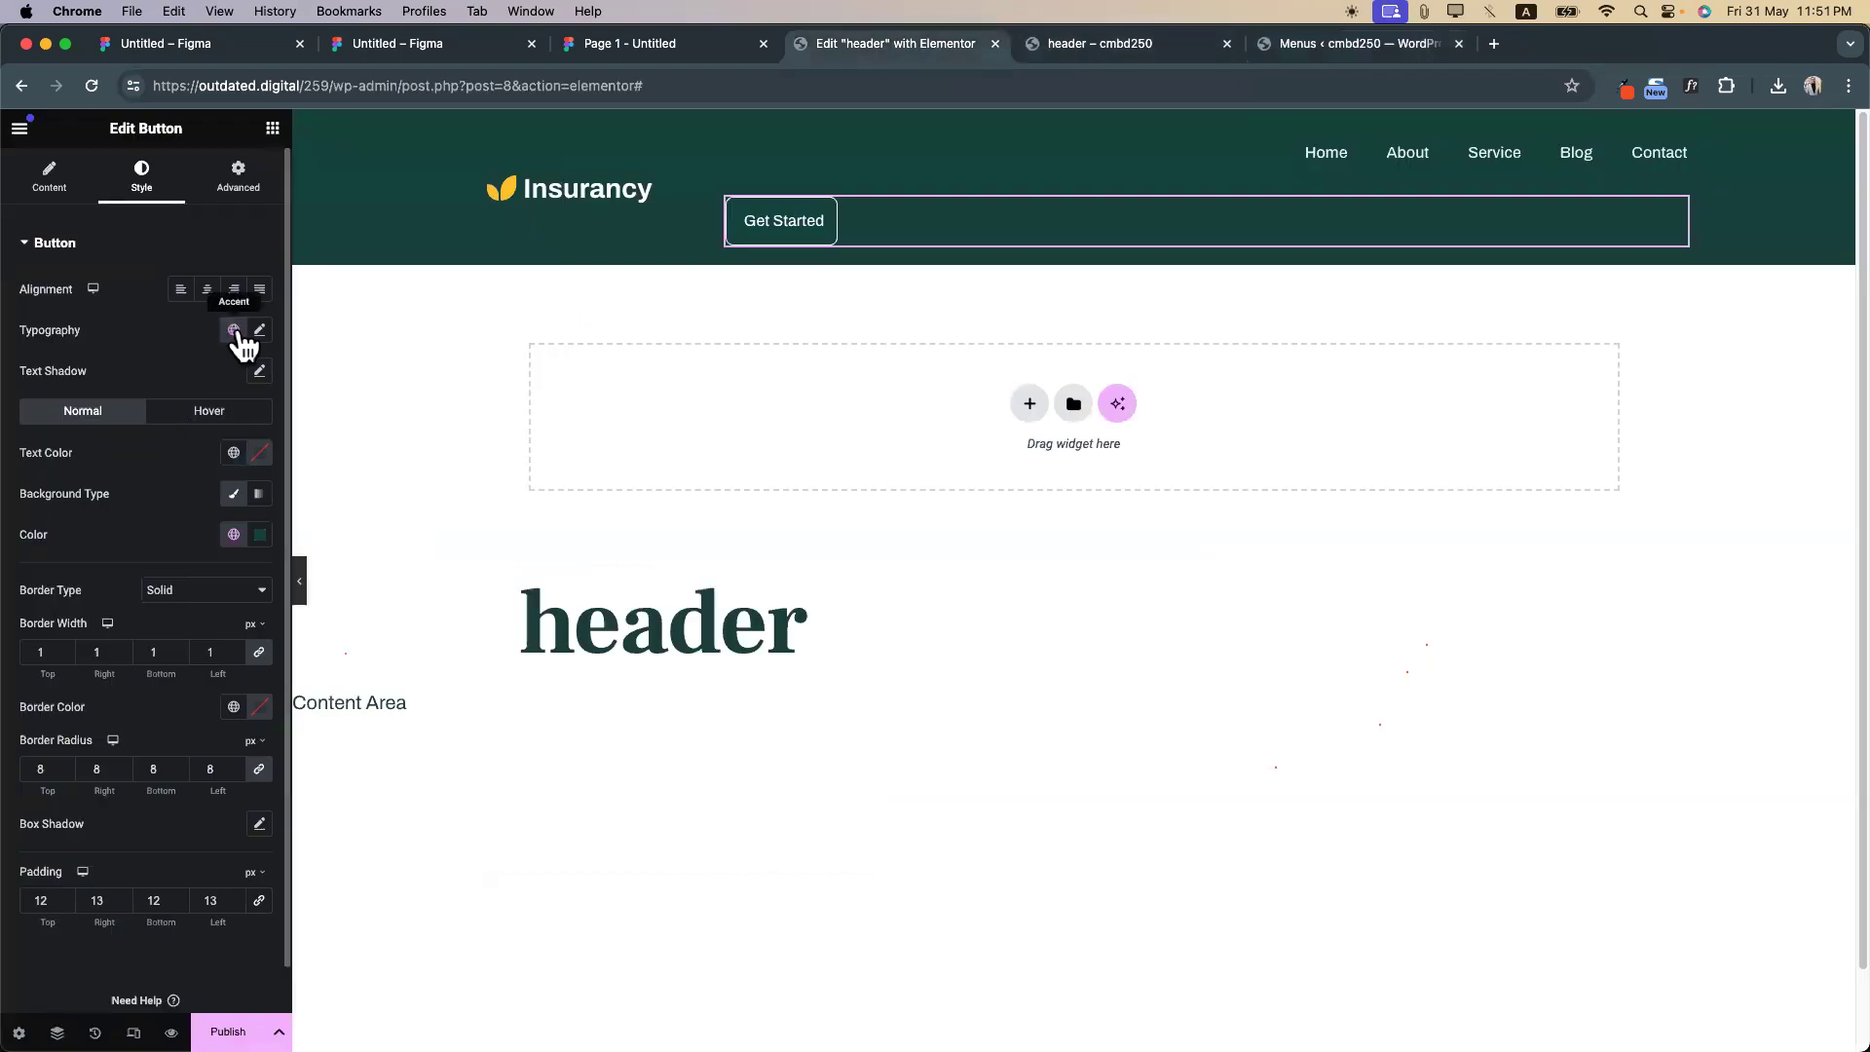
# Set the Get Started text weight to 600 Semi Bold and its left and right padding to 16.
pyautogui.scroll(-1, 242, 346)
pyautogui.click(259, 281)
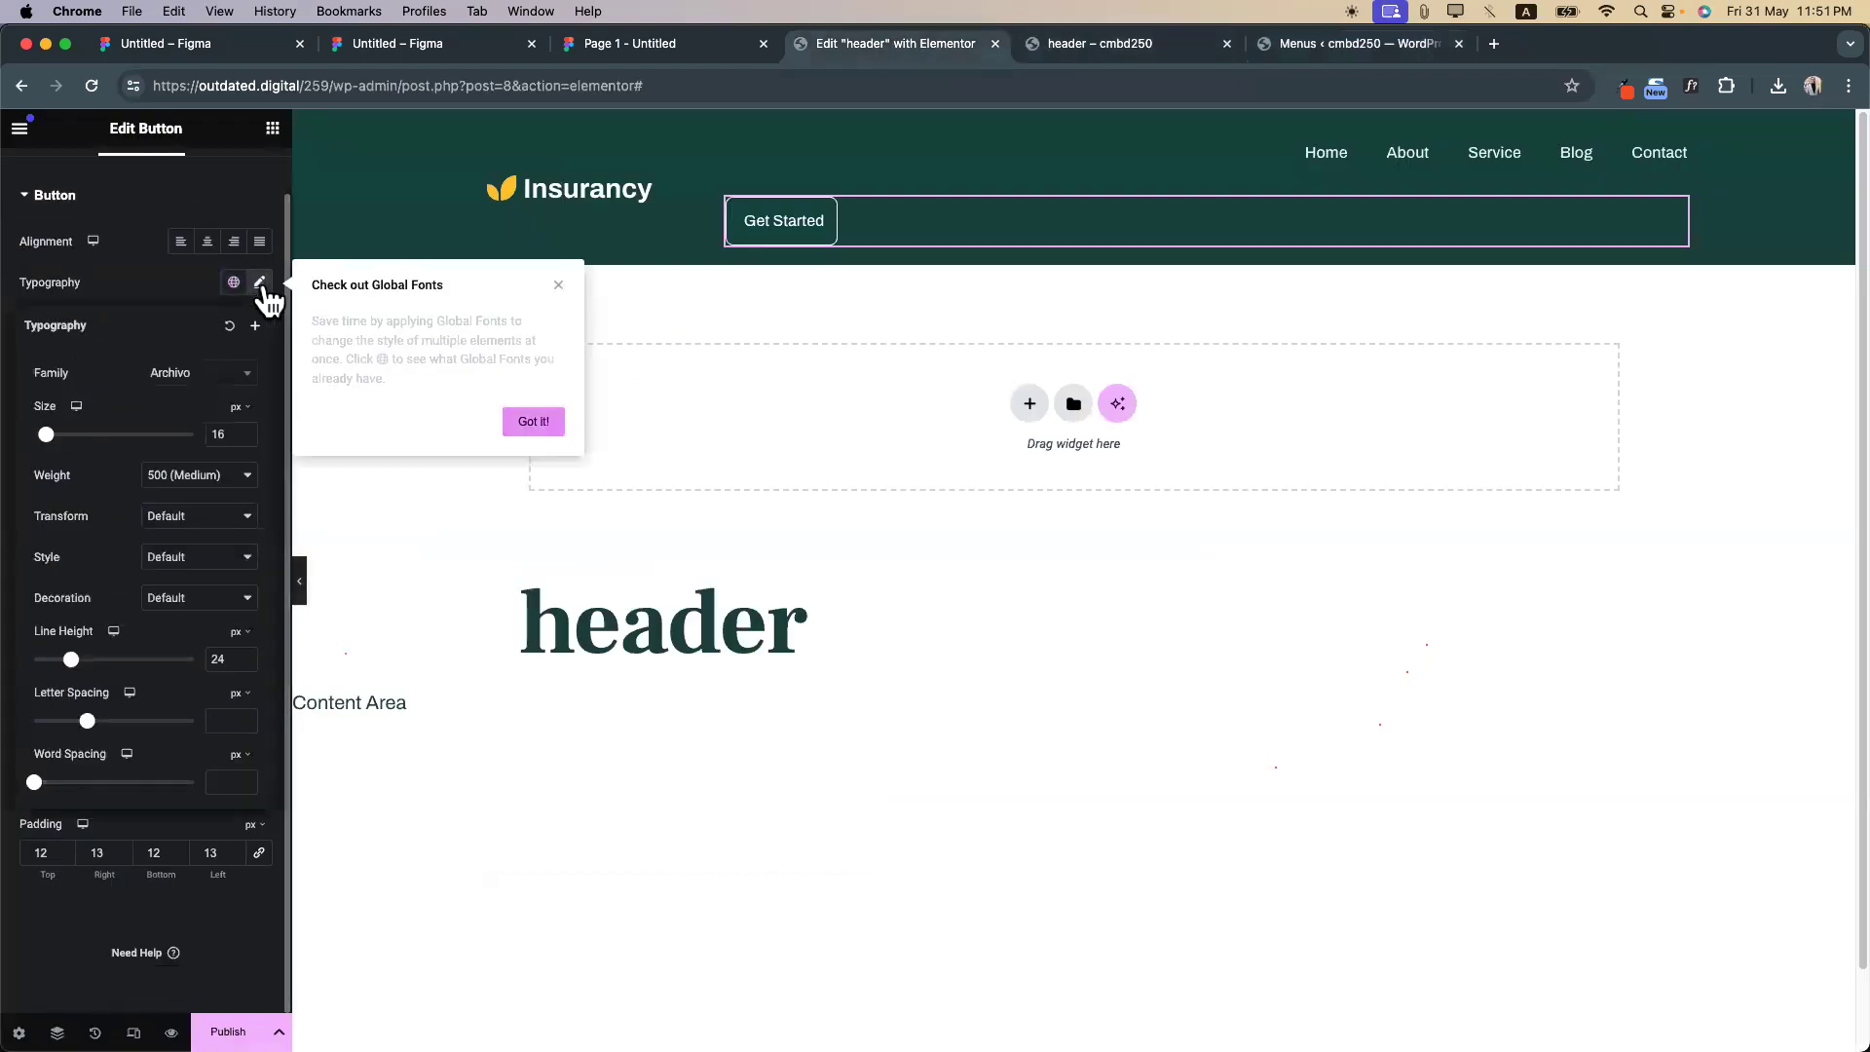
pyautogui.click(188, 476)
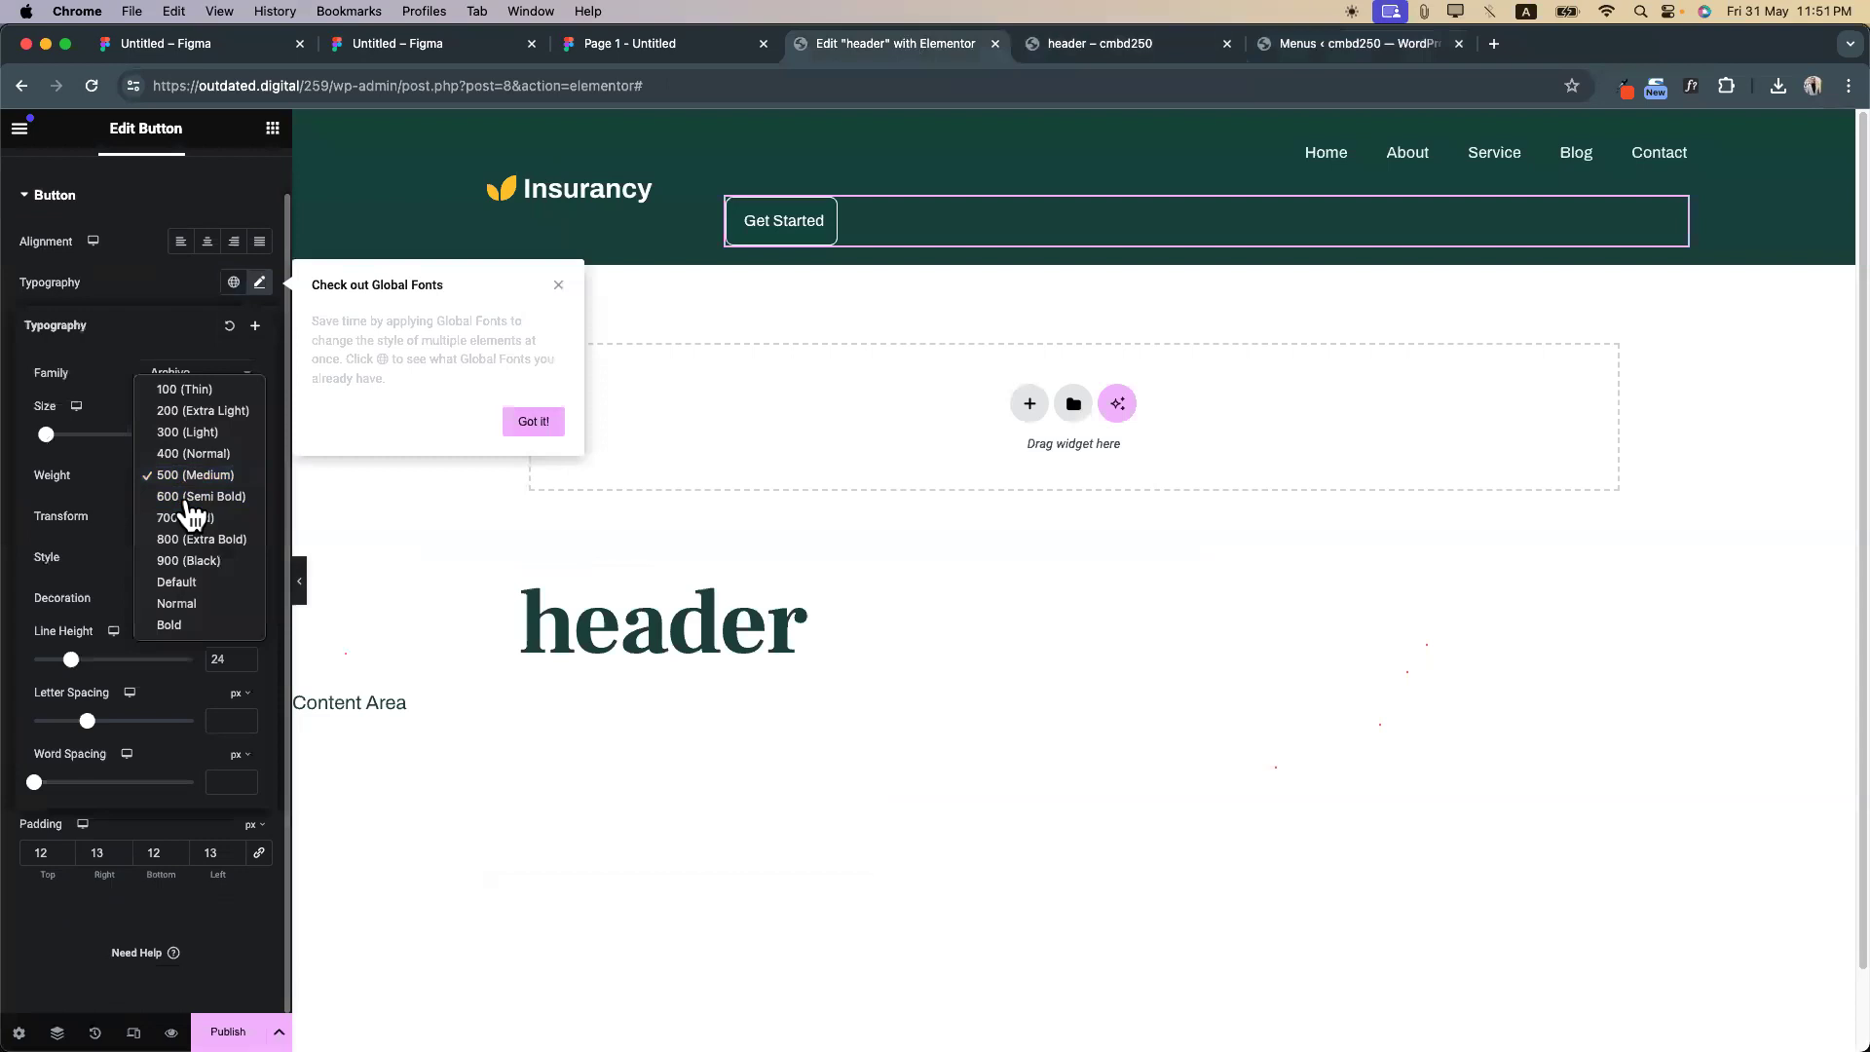
pyautogui.click(190, 507)
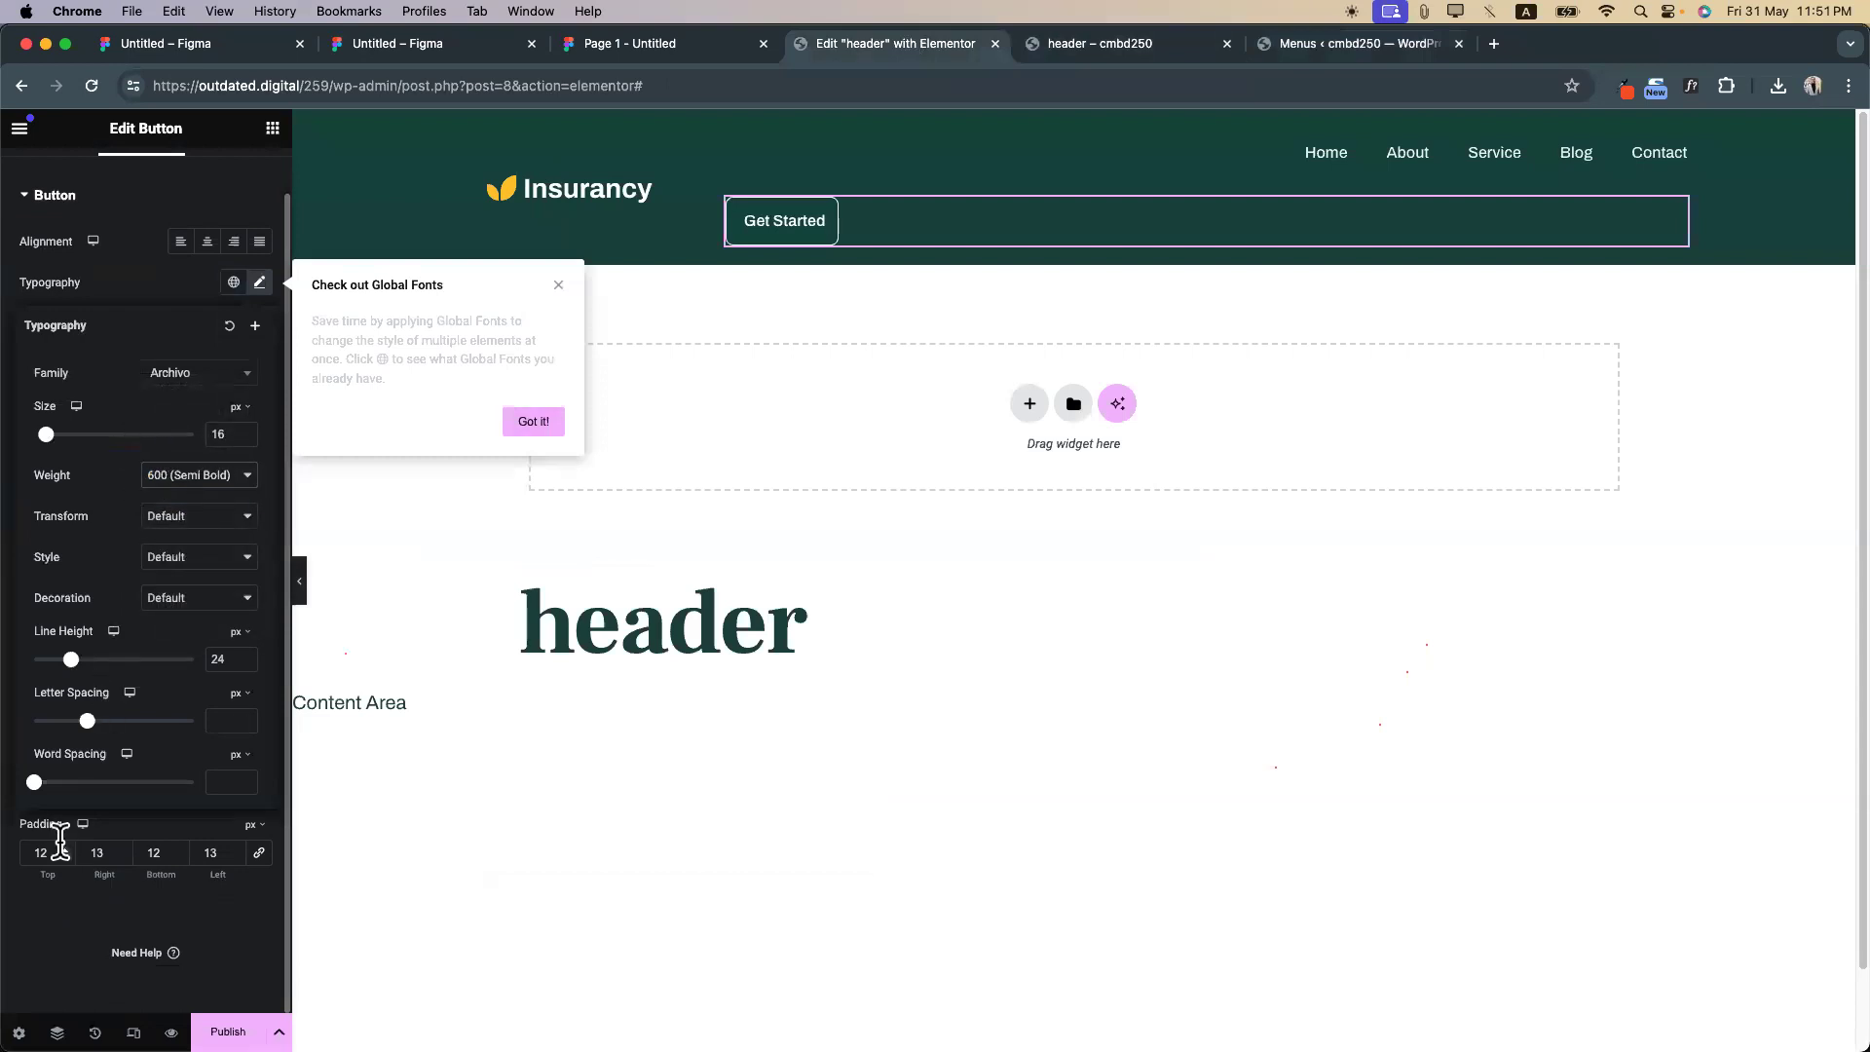
pyautogui.click(117, 834)
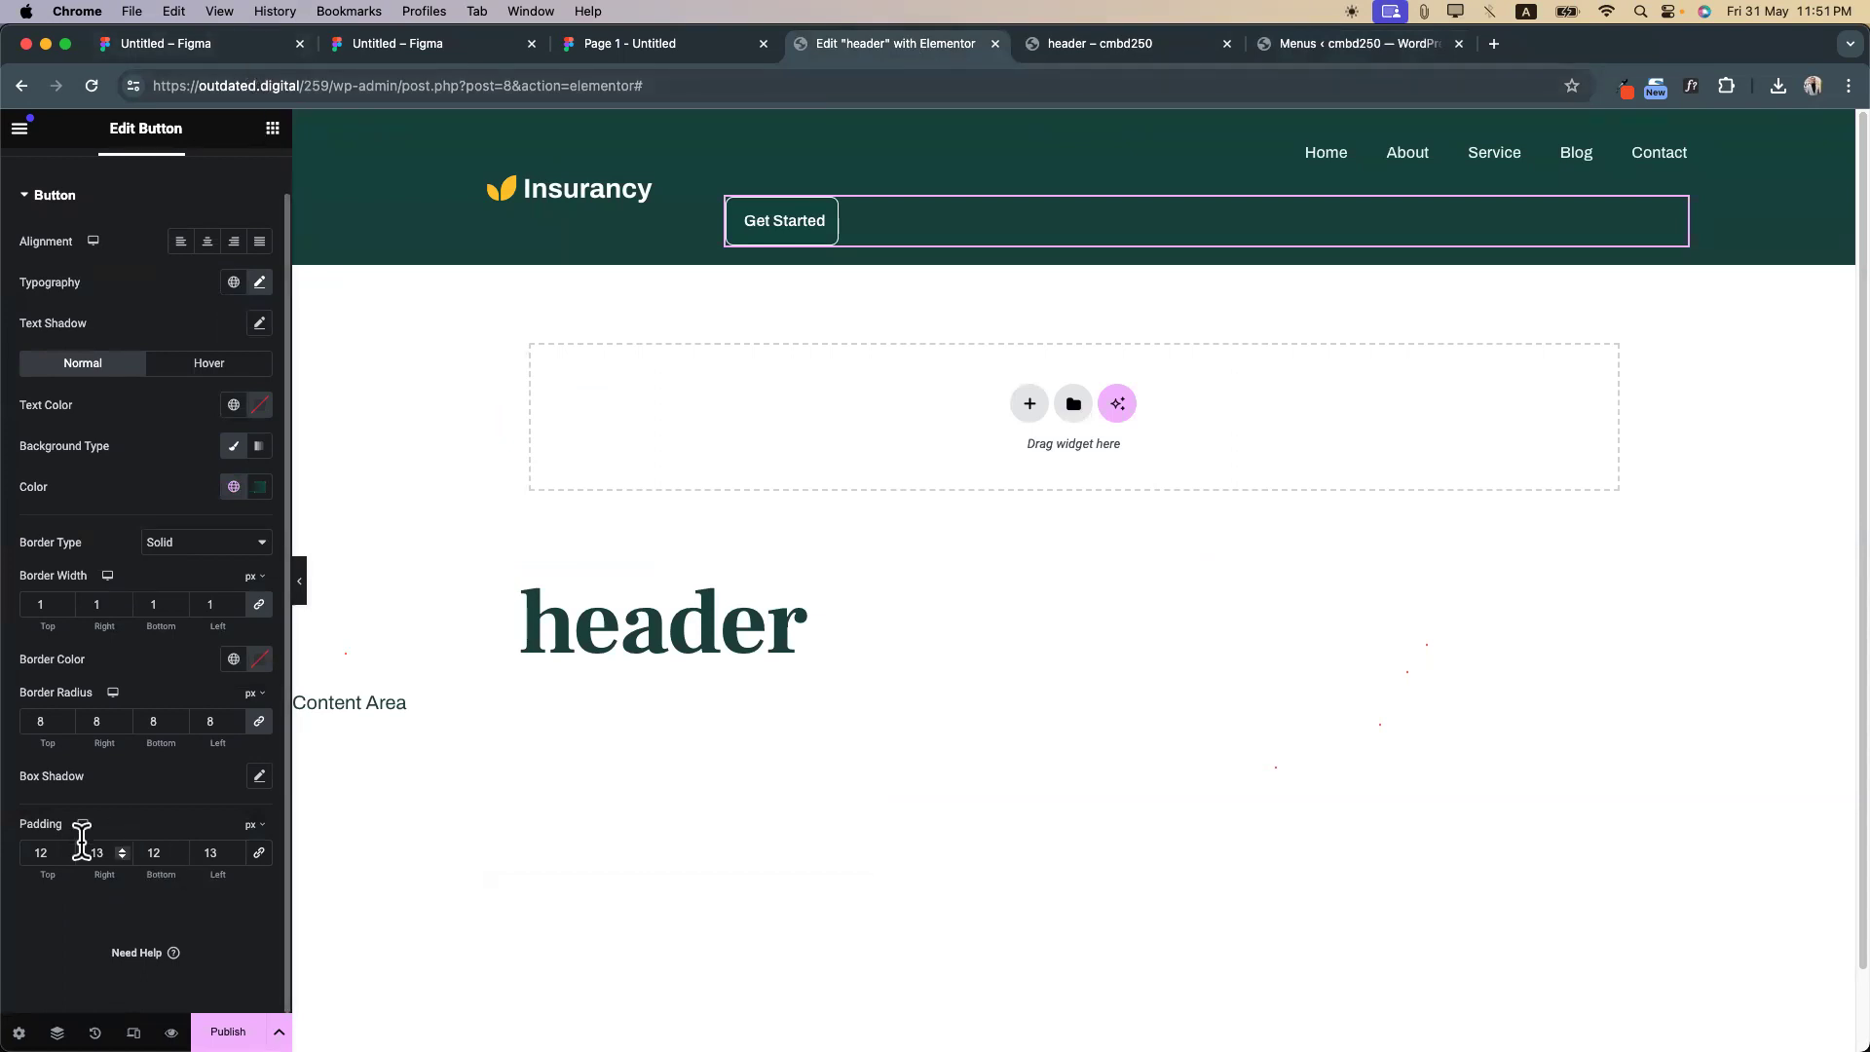
pyautogui.write('616')
pyautogui.moveTo(894, 208)
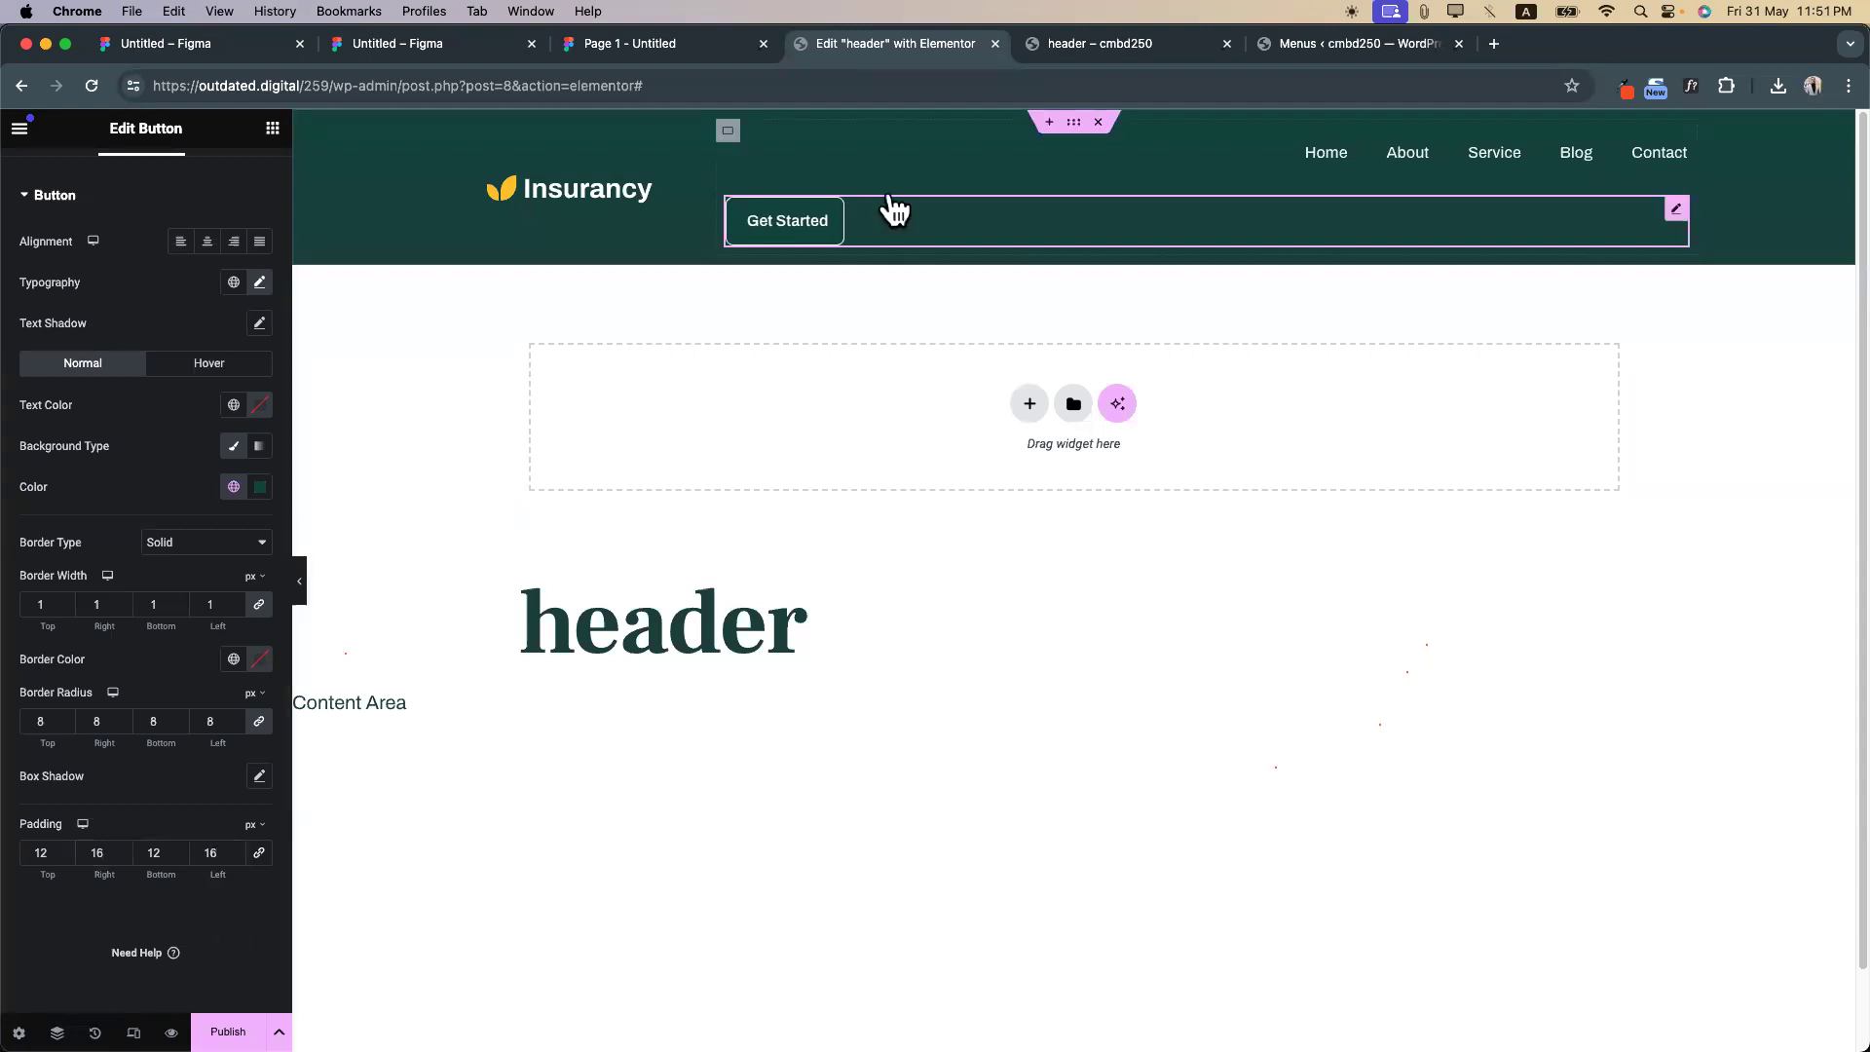
# Set the menu-and-button container to Row direction with Justify Content End, leaving the gap default.
pyautogui.click(728, 134)
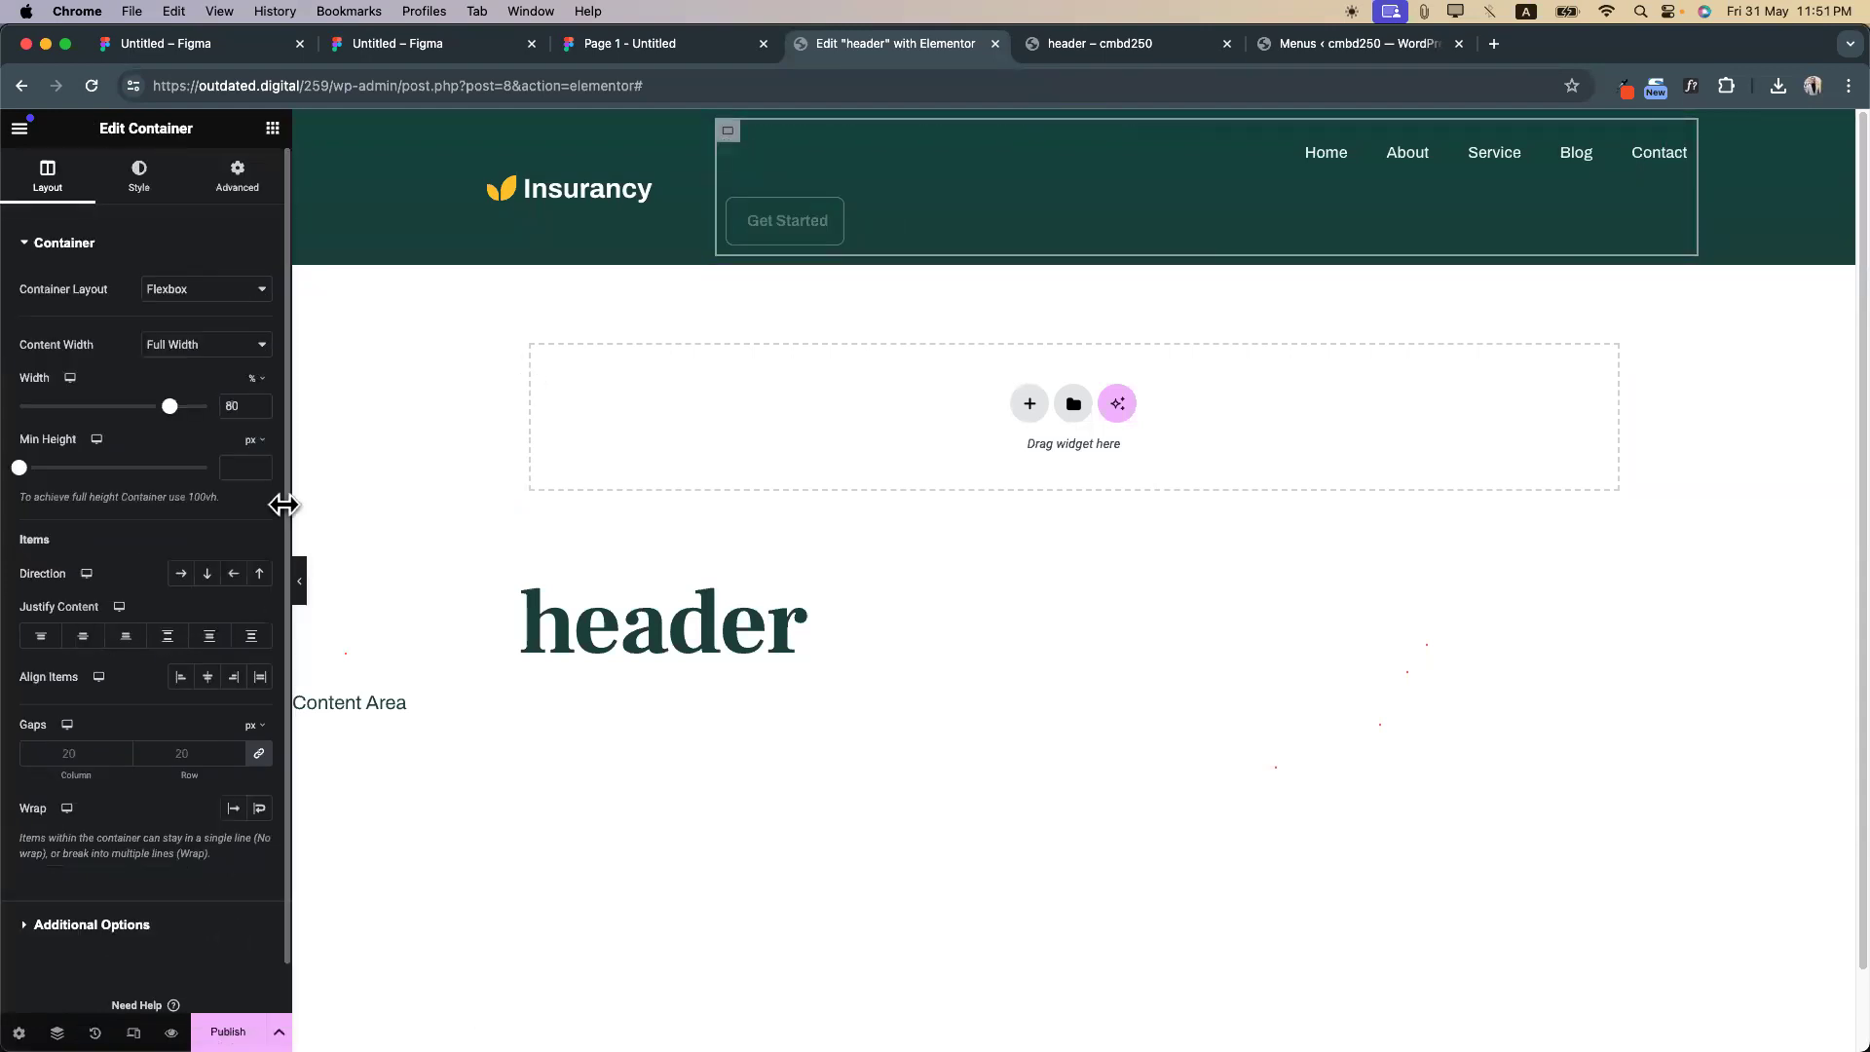
pyautogui.click(187, 579)
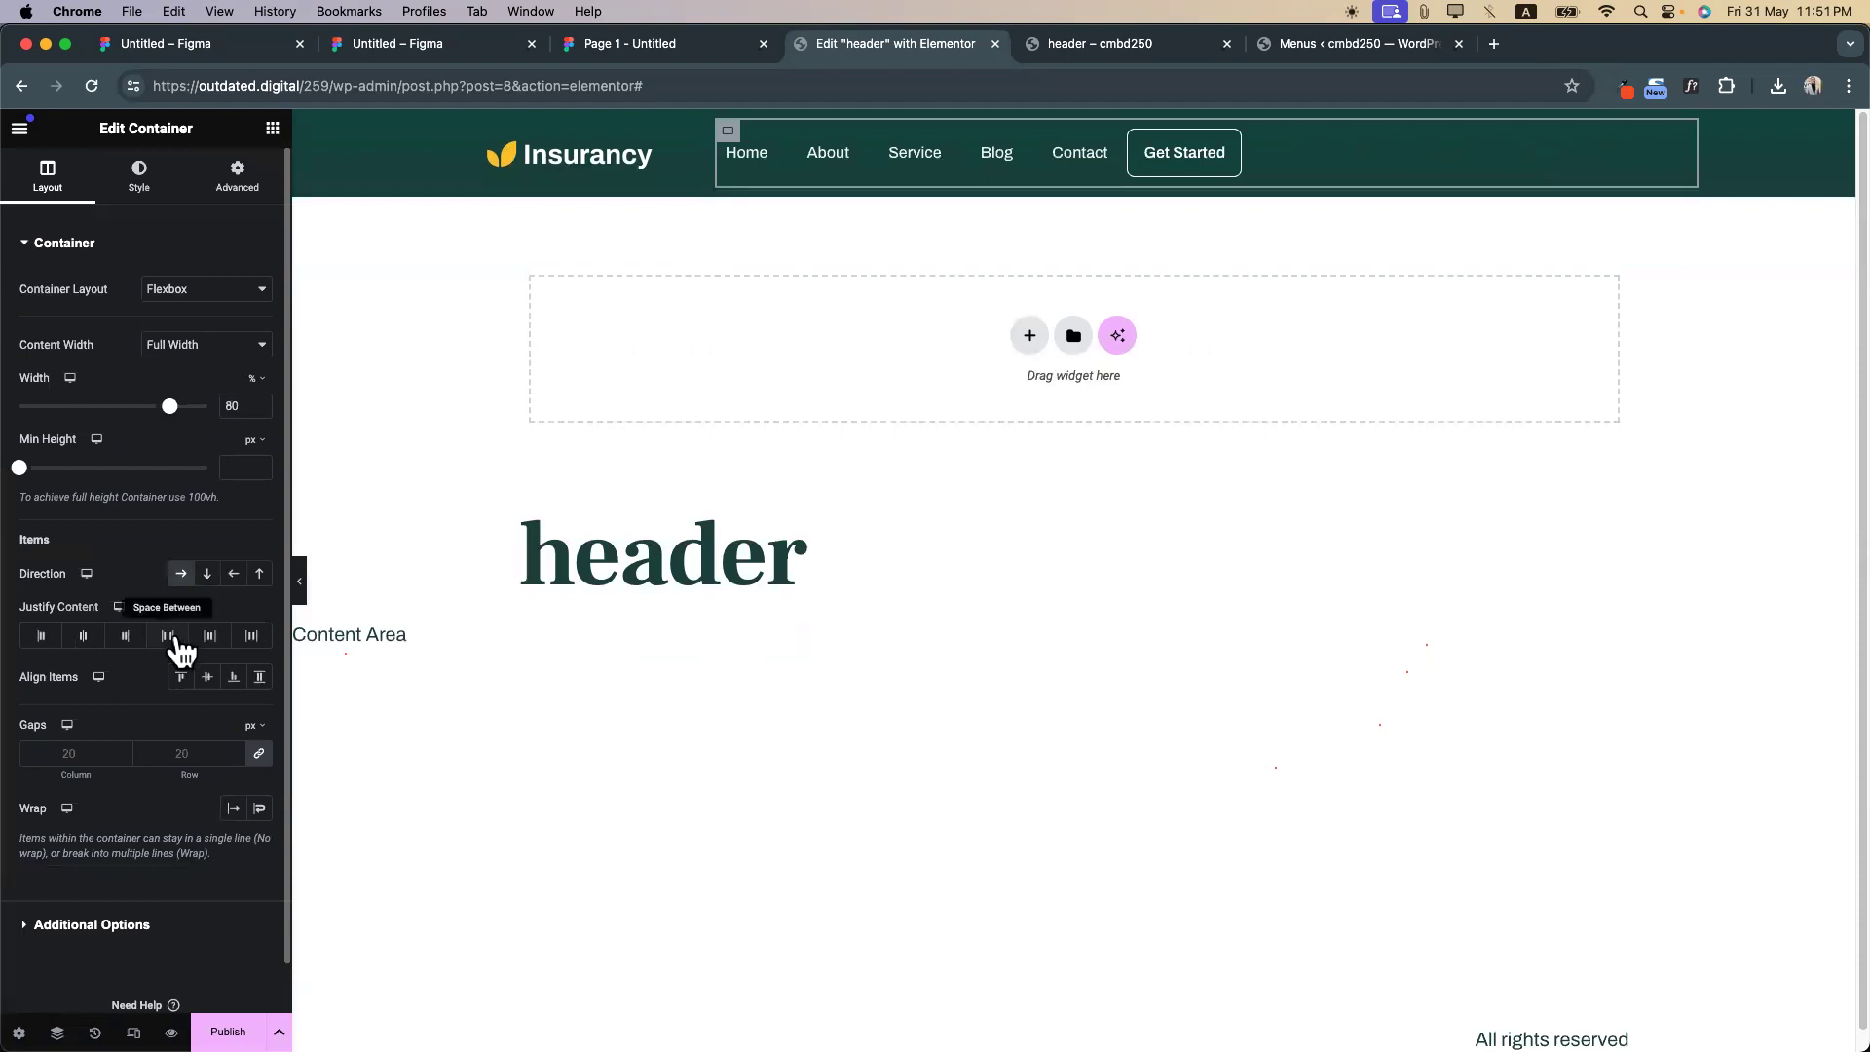
pyautogui.click(128, 638)
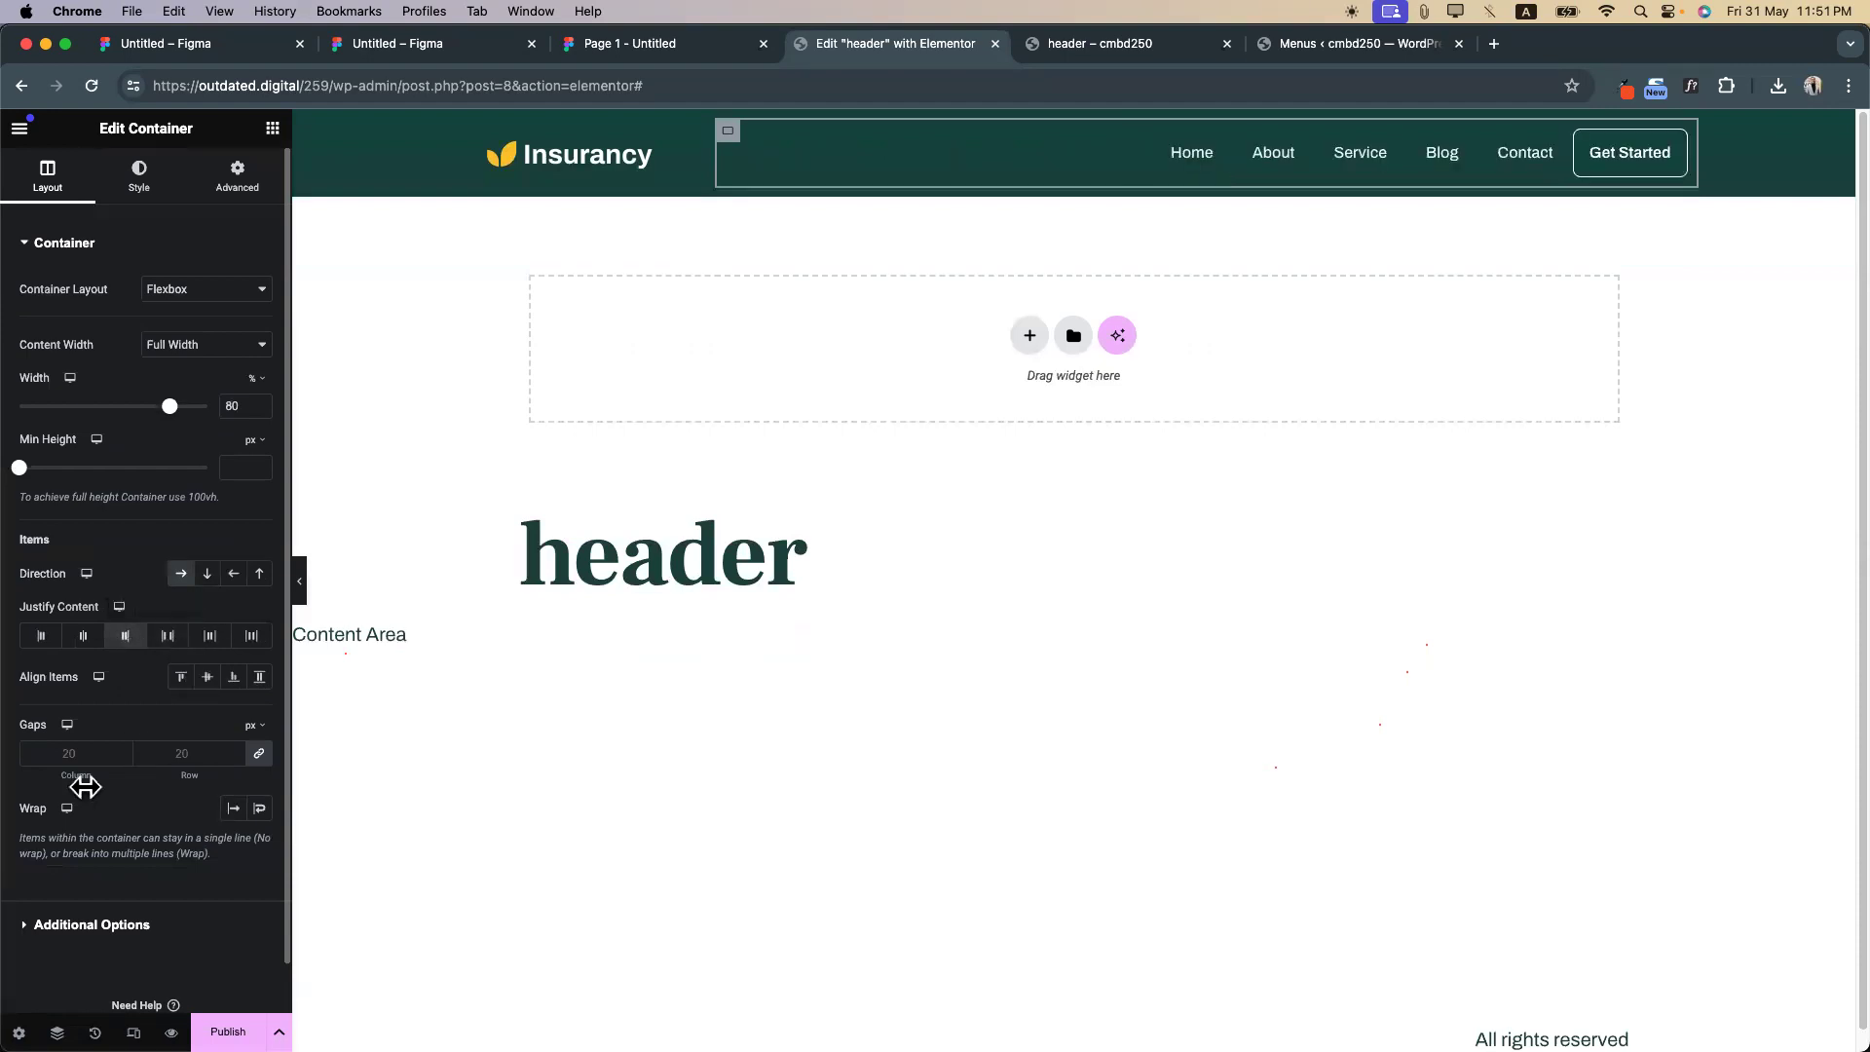
pyautogui.click(61, 762)
pyautogui.write('30')
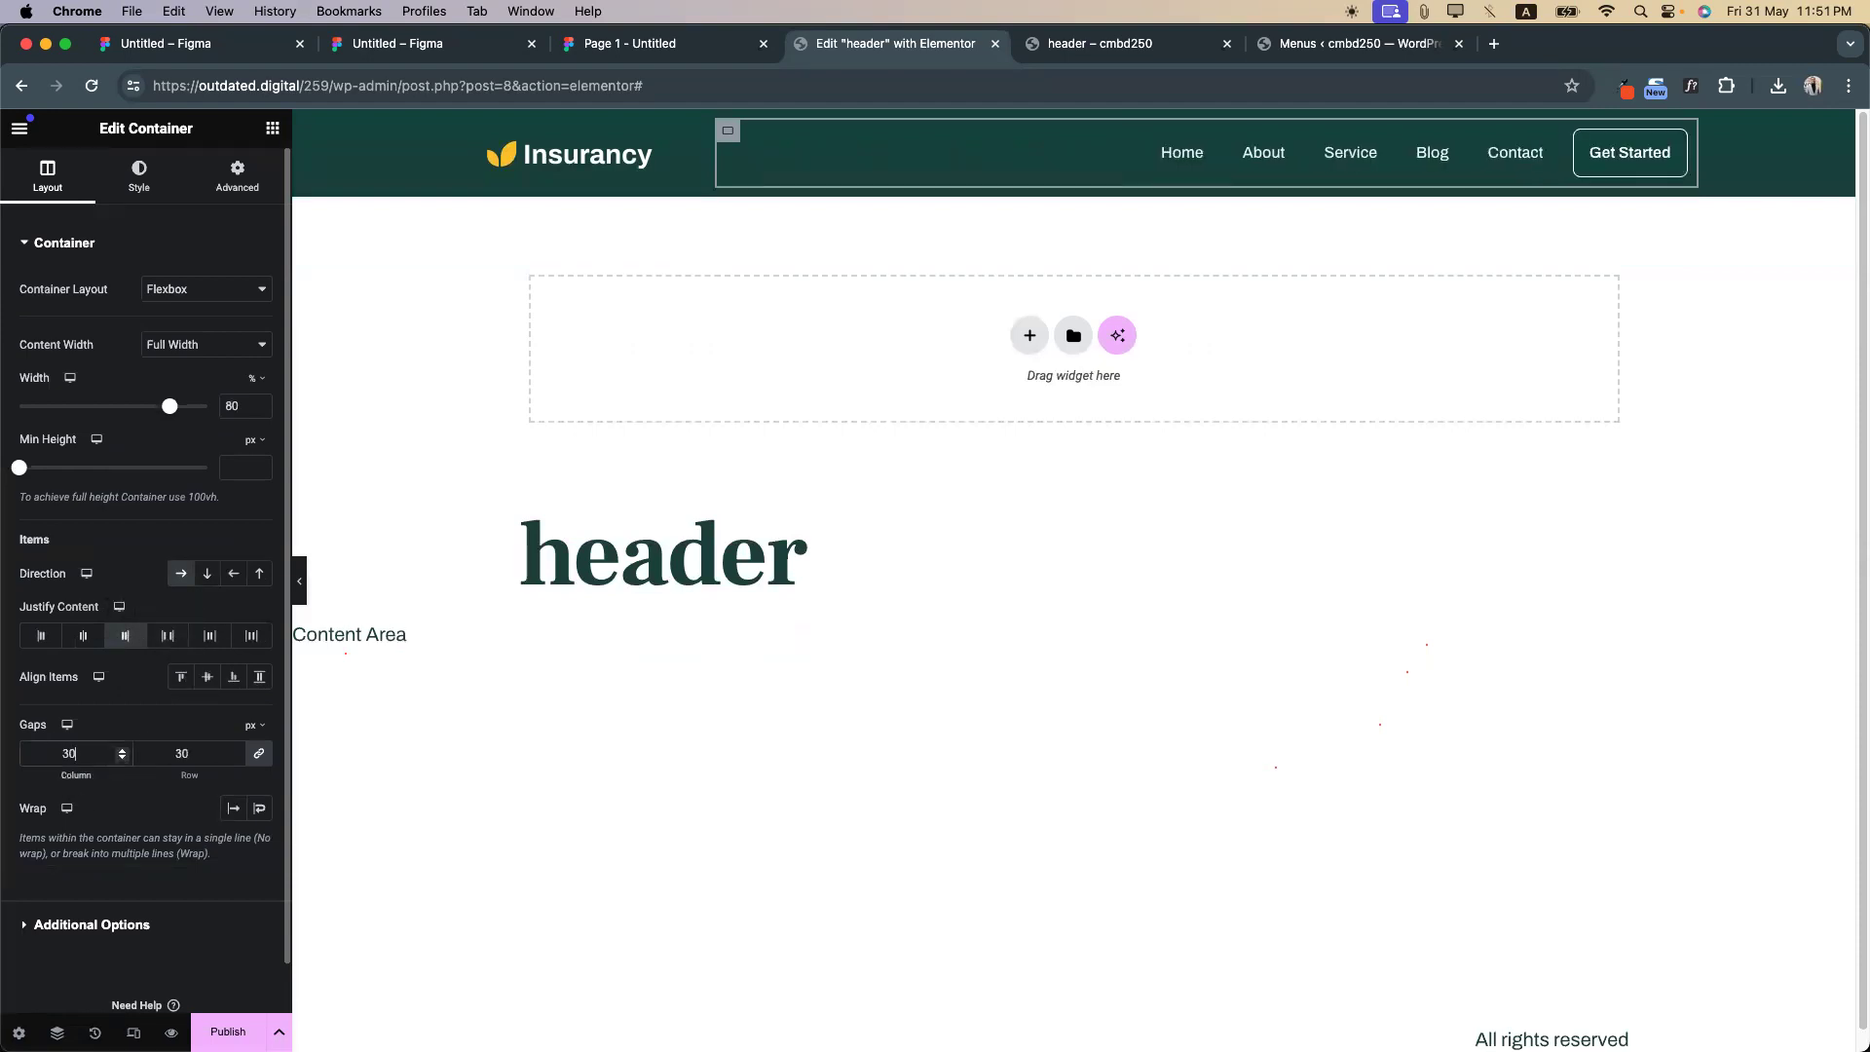
pyautogui.press('BackSpace')
pyautogui.press('BackSpace')
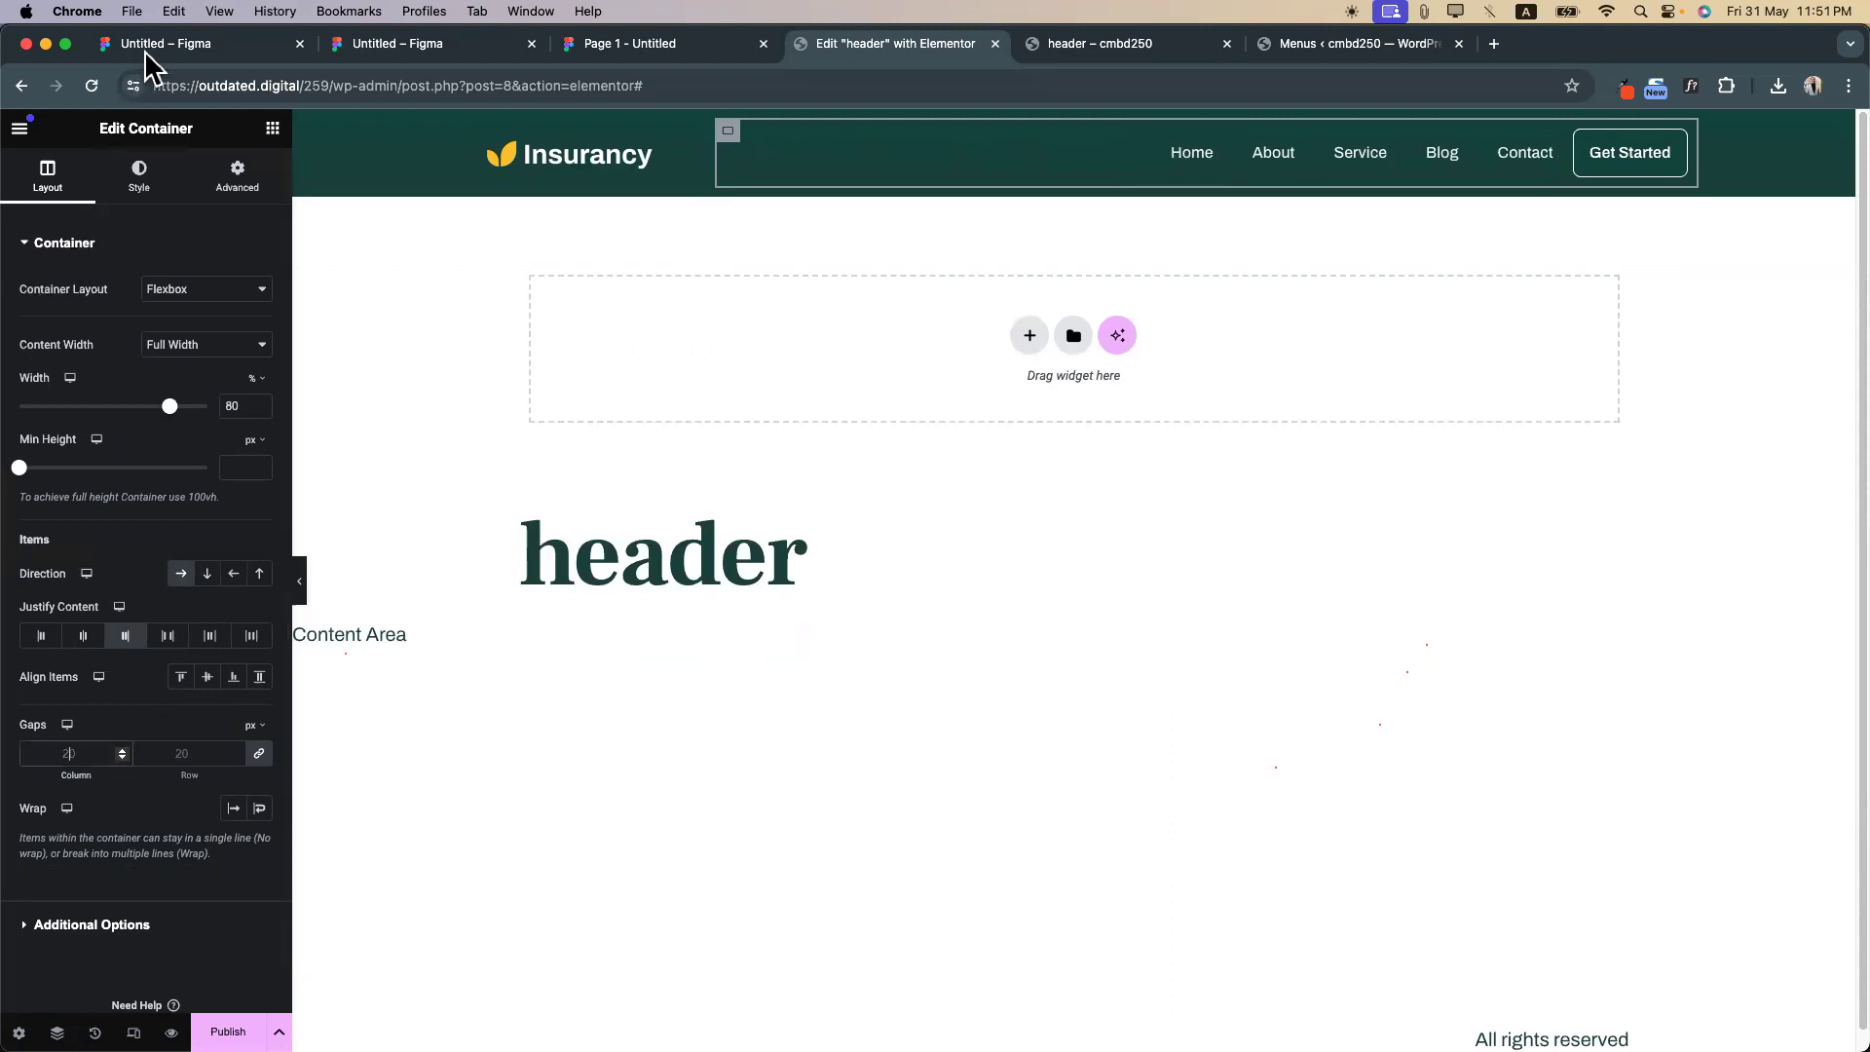
# Measure the spacing between Blog and Get Started in Figma, then open the header preview.
pyautogui.click(145, 45)
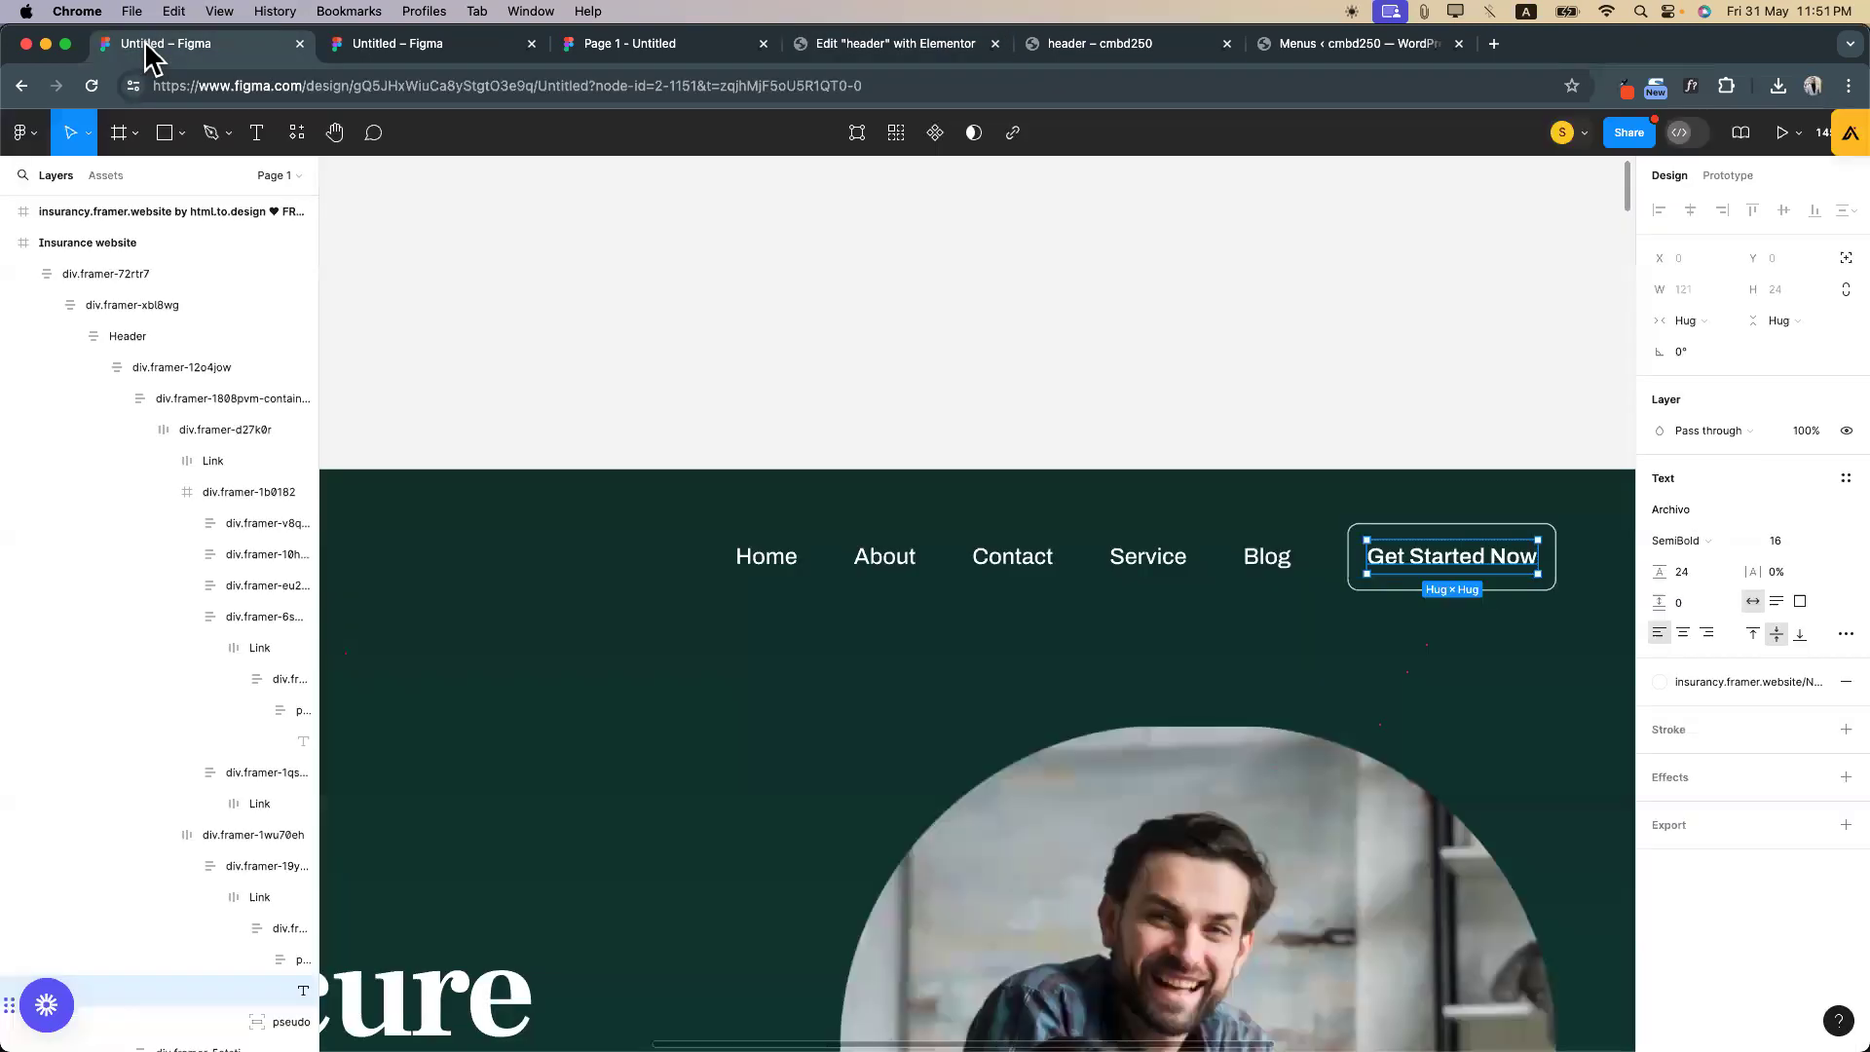
pyautogui.click(1361, 582)
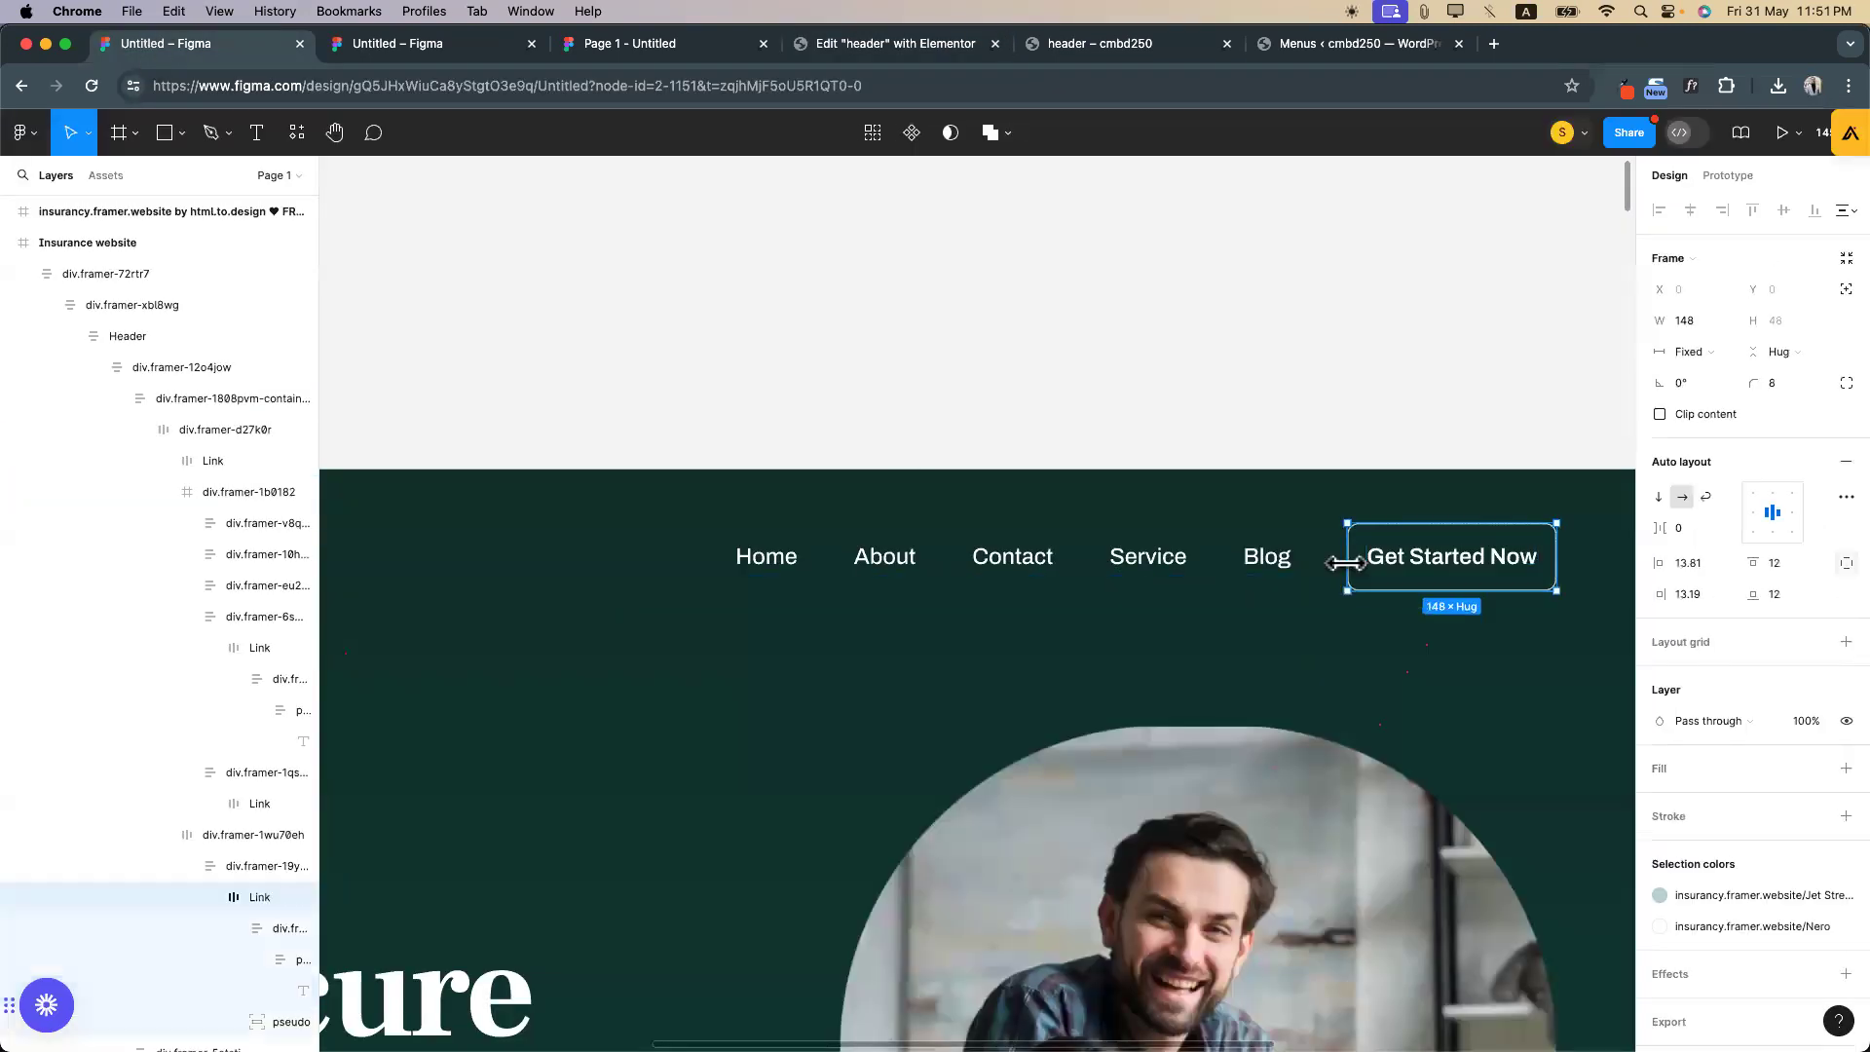
pyautogui.click(1274, 577)
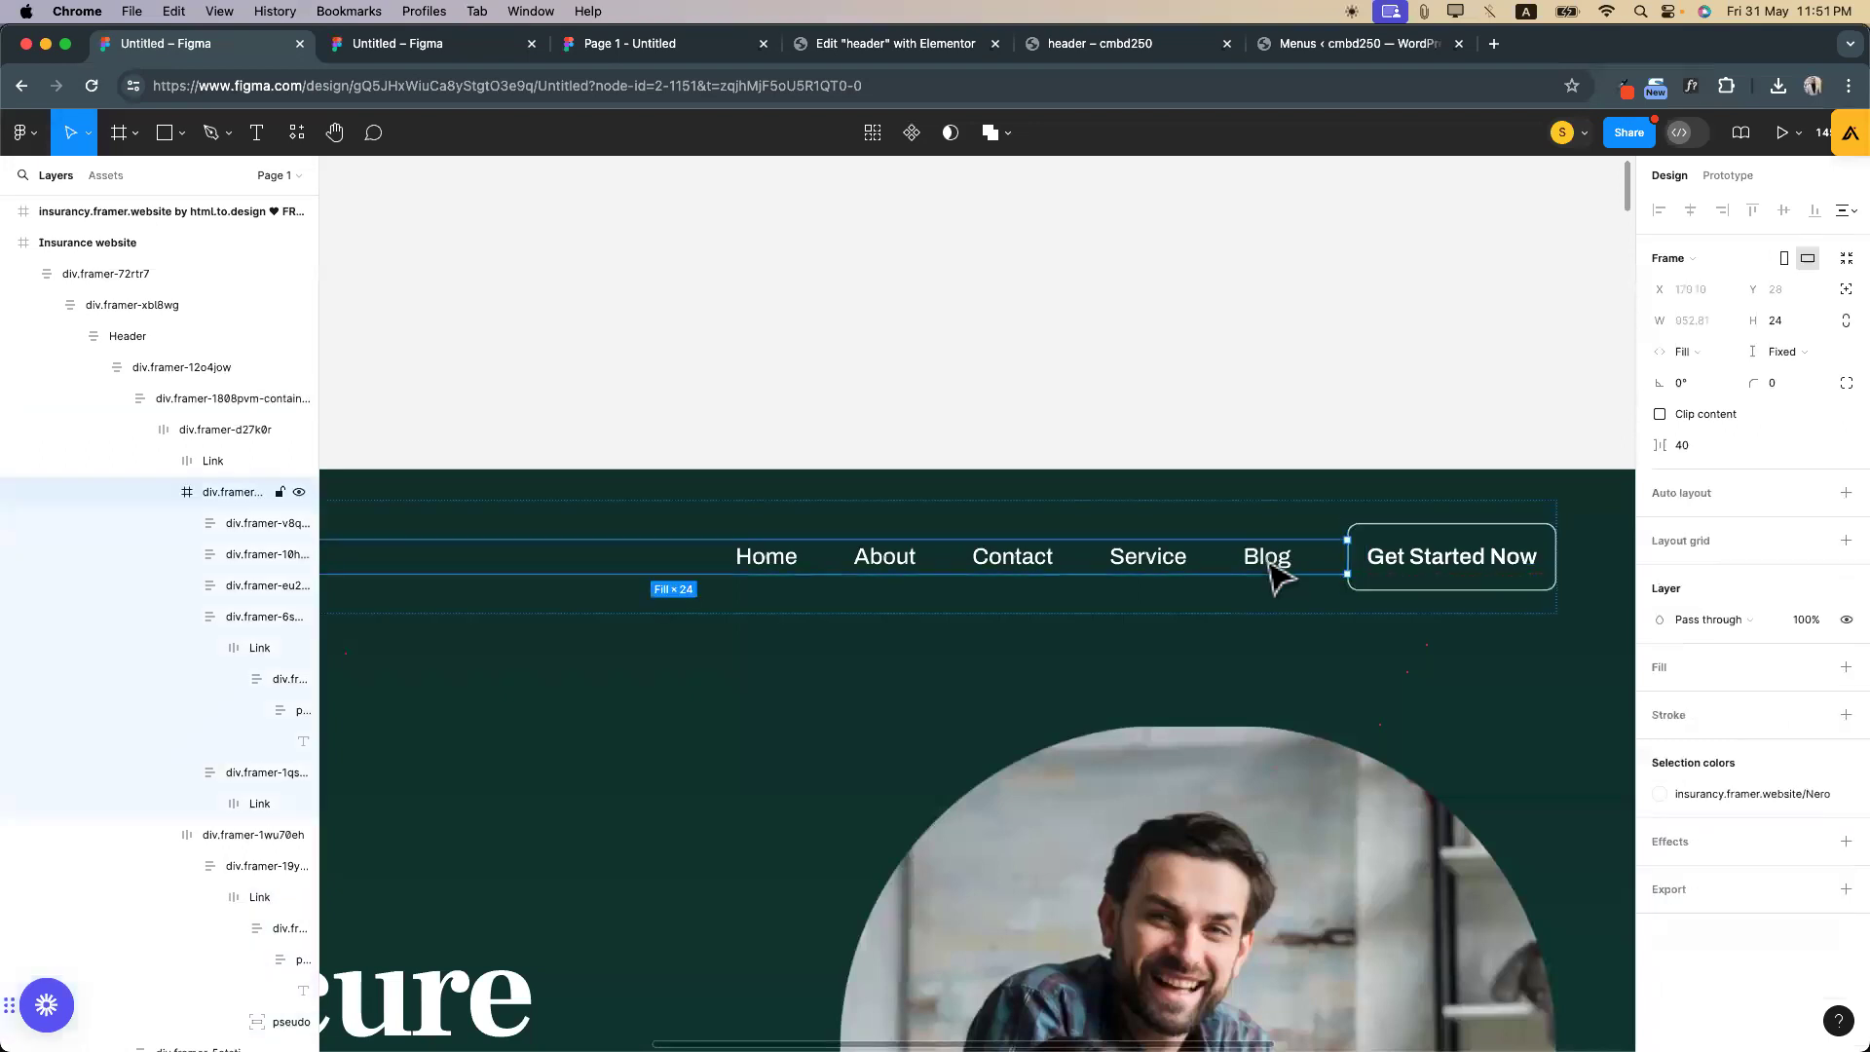
pyautogui.click(1274, 576)
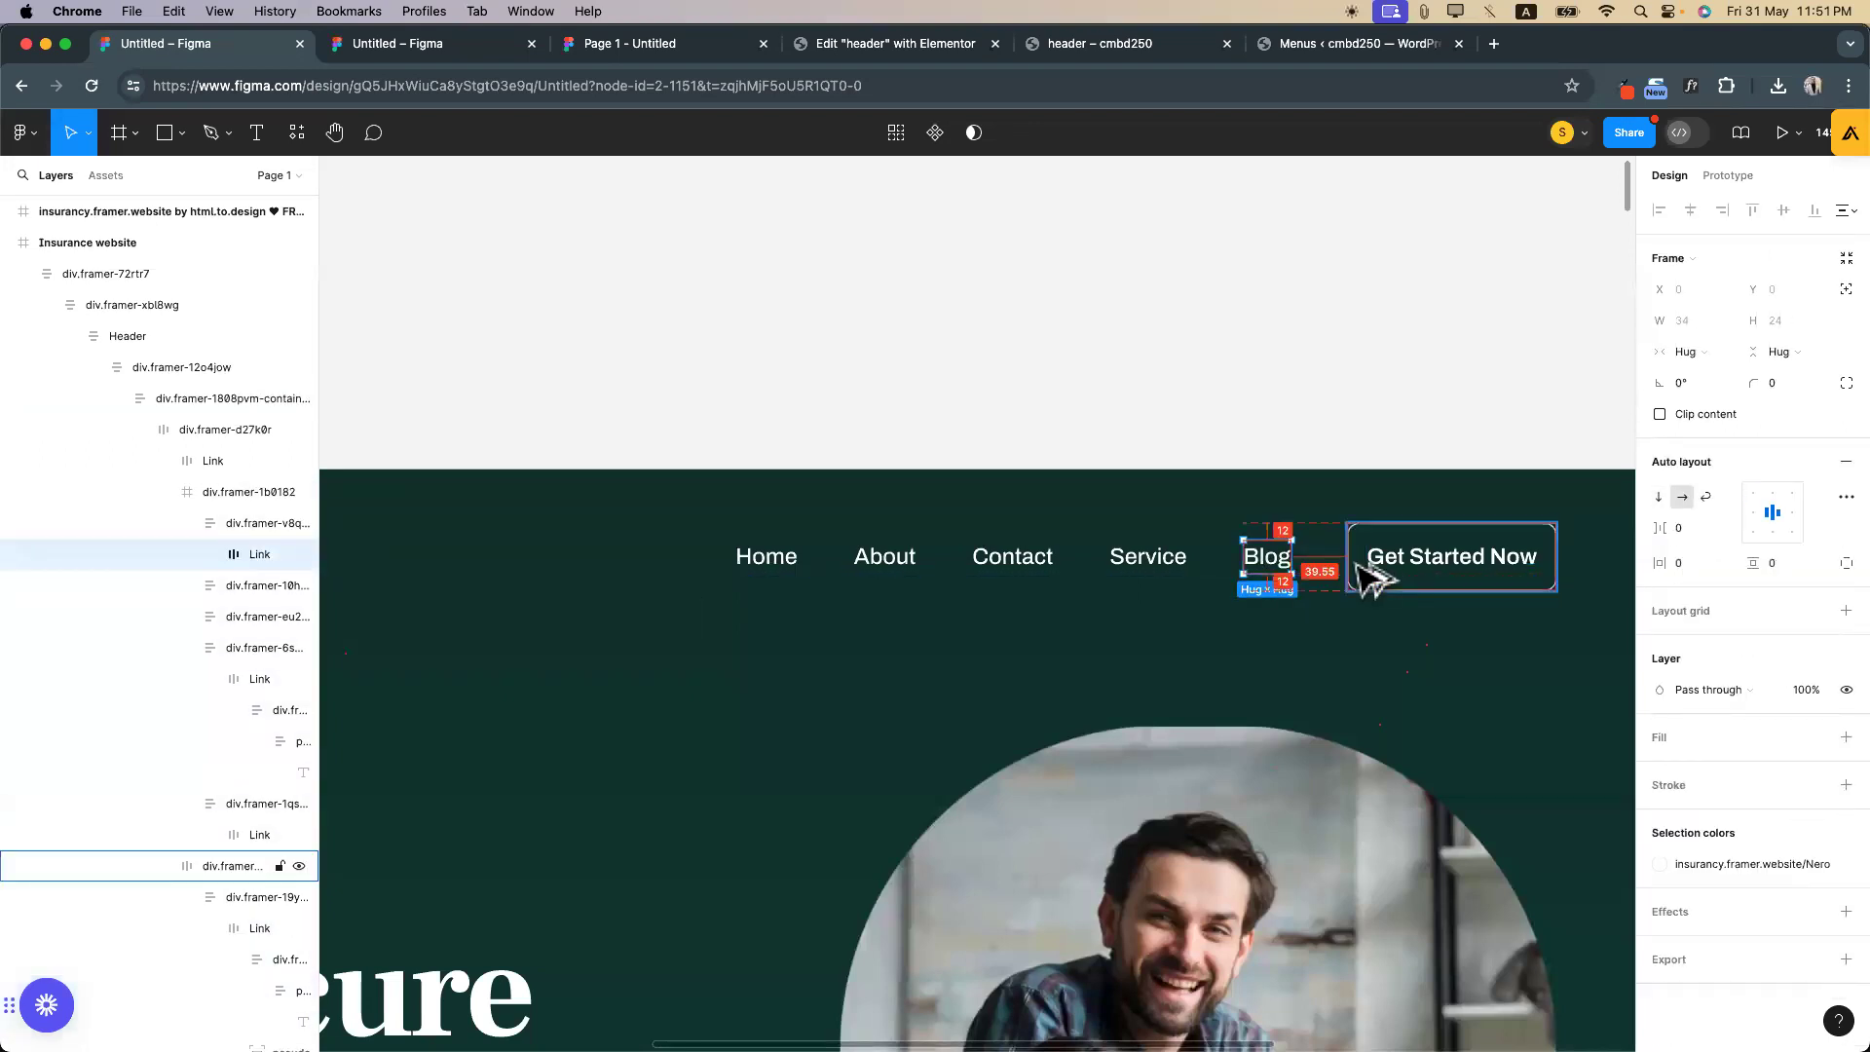
pyautogui.click(1395, 48)
pyautogui.click(1130, 44)
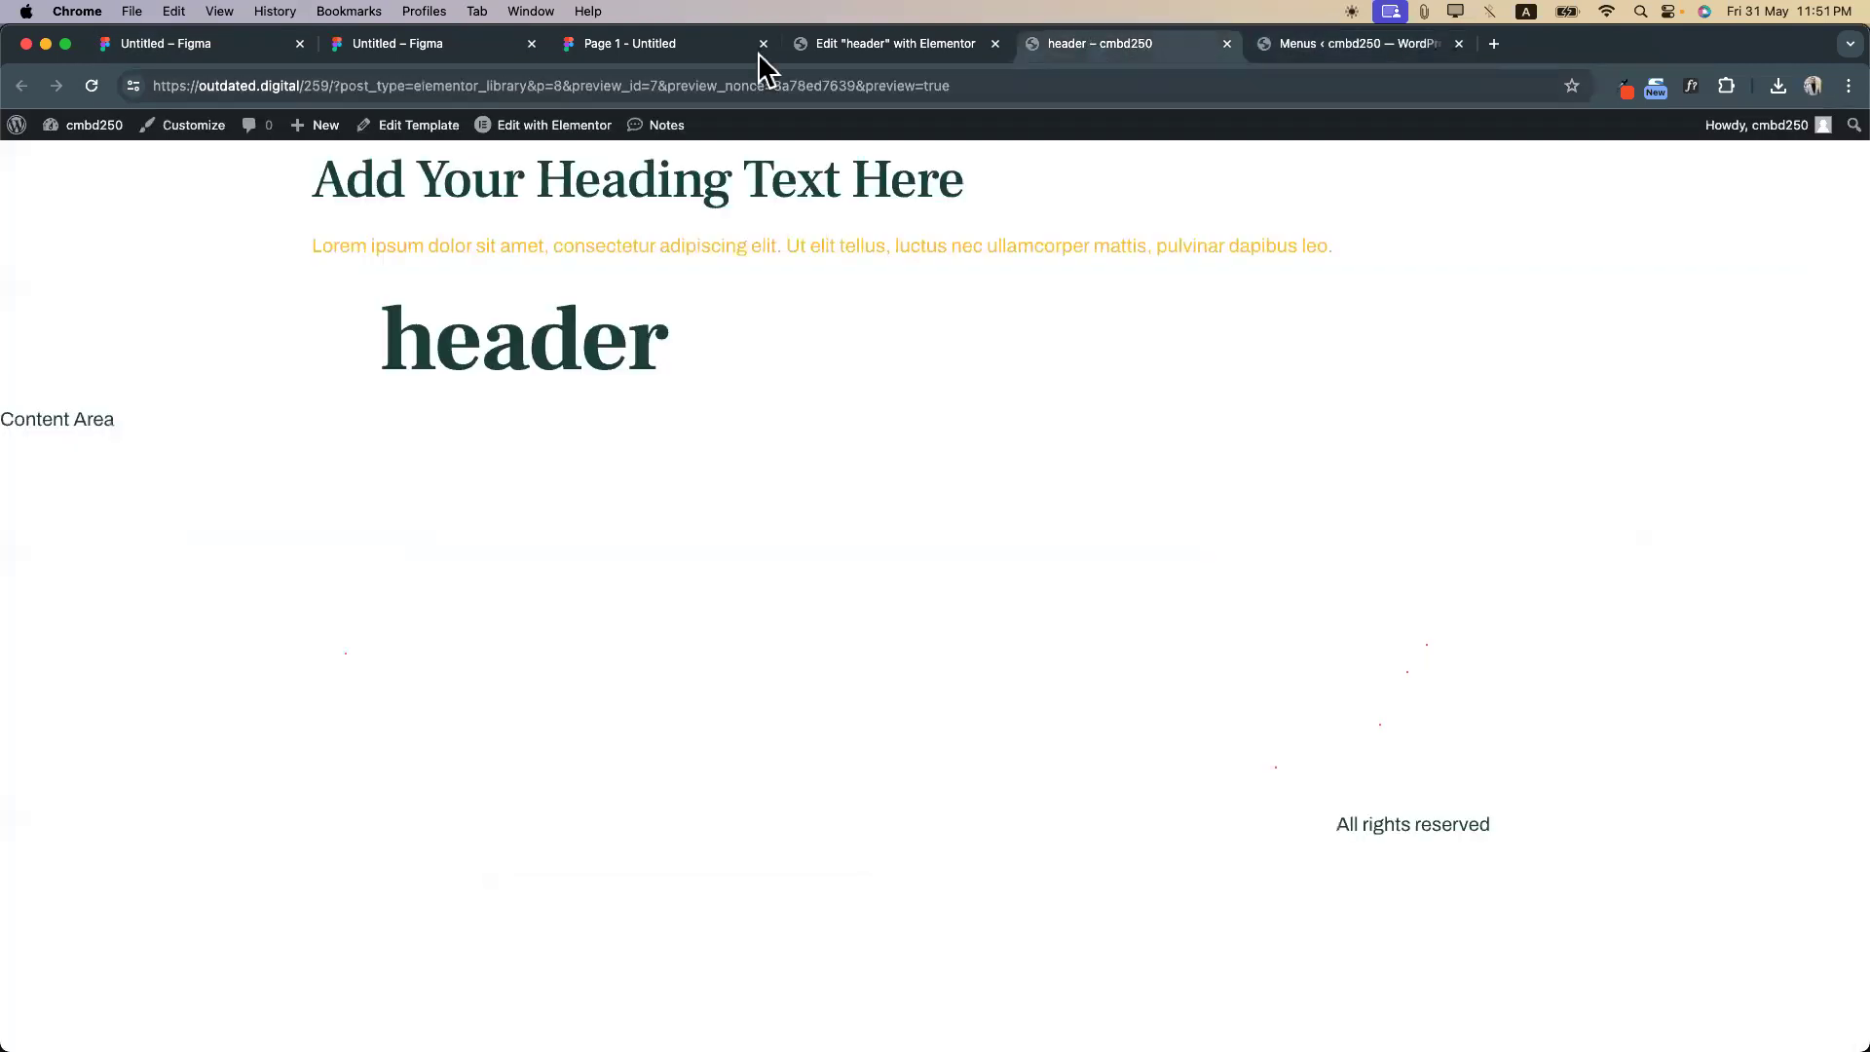
# Set the menu gap to 40 and remove padding from the nav and logo containers.
pyautogui.click(837, 44)
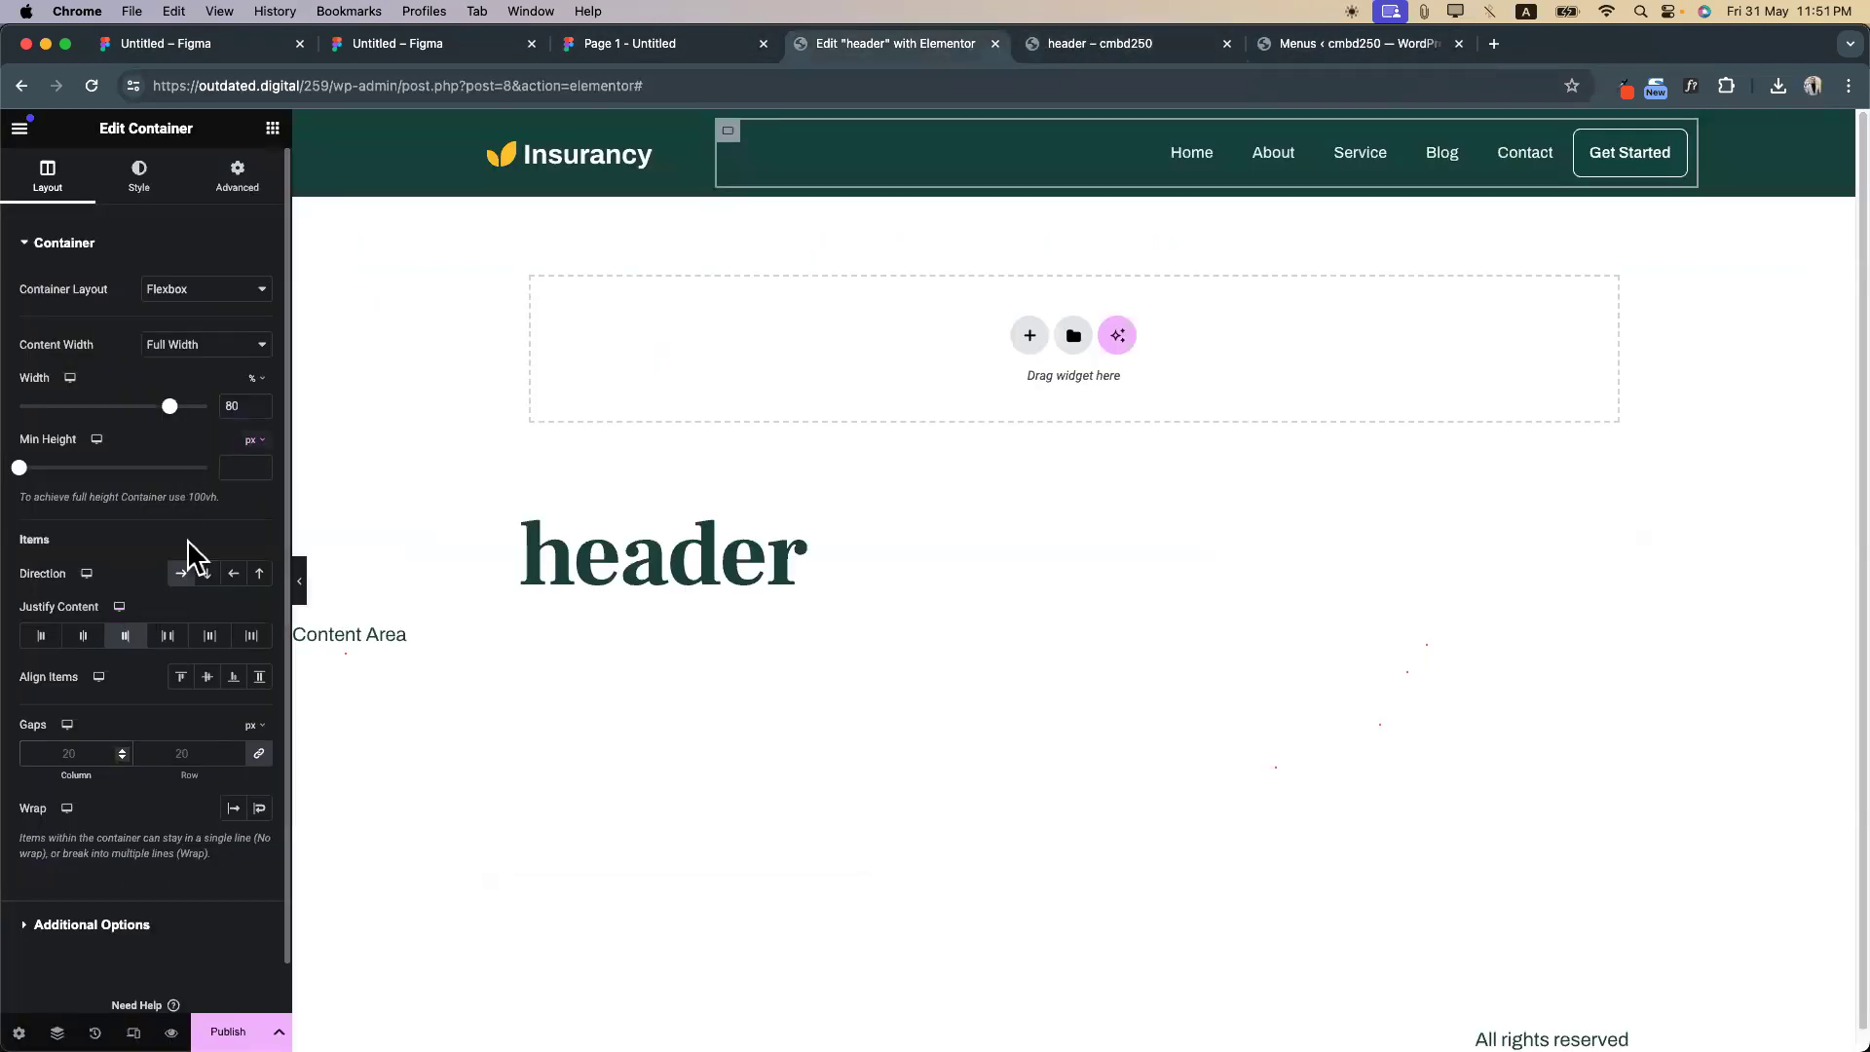
pyautogui.write('40')
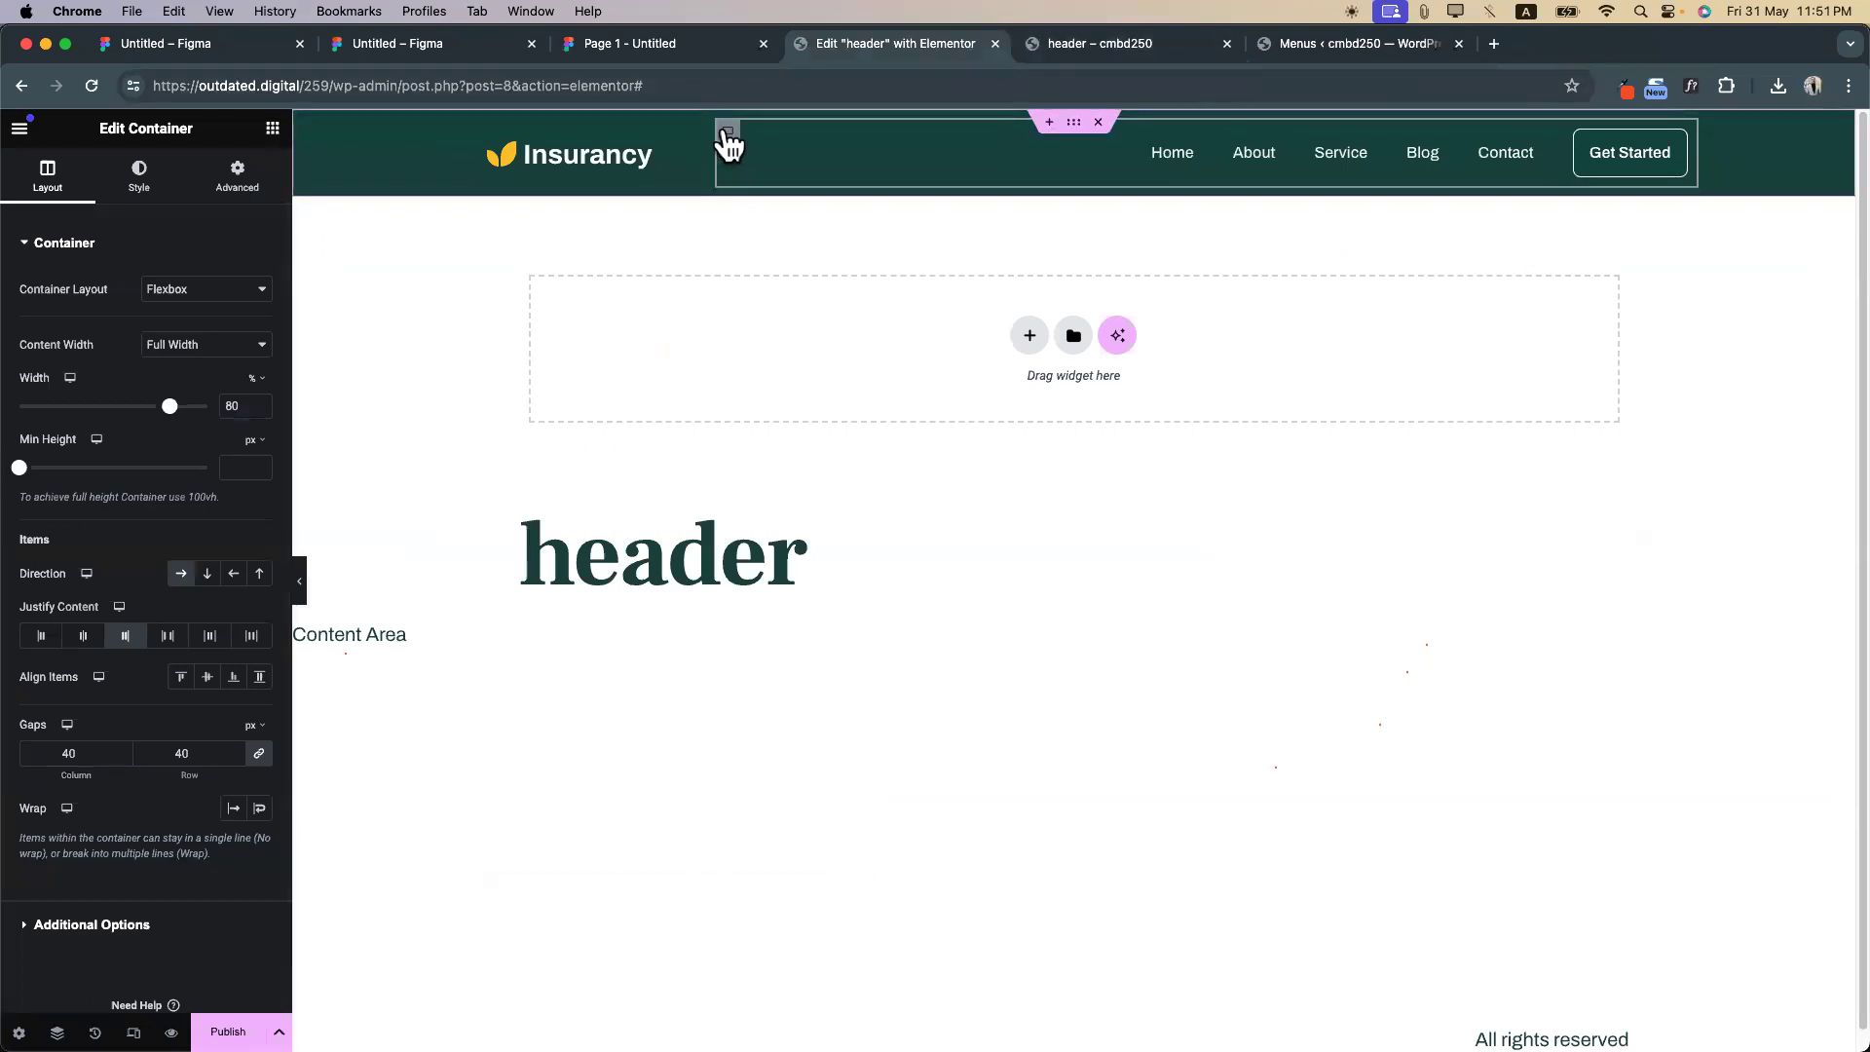
pyautogui.click(222, 185)
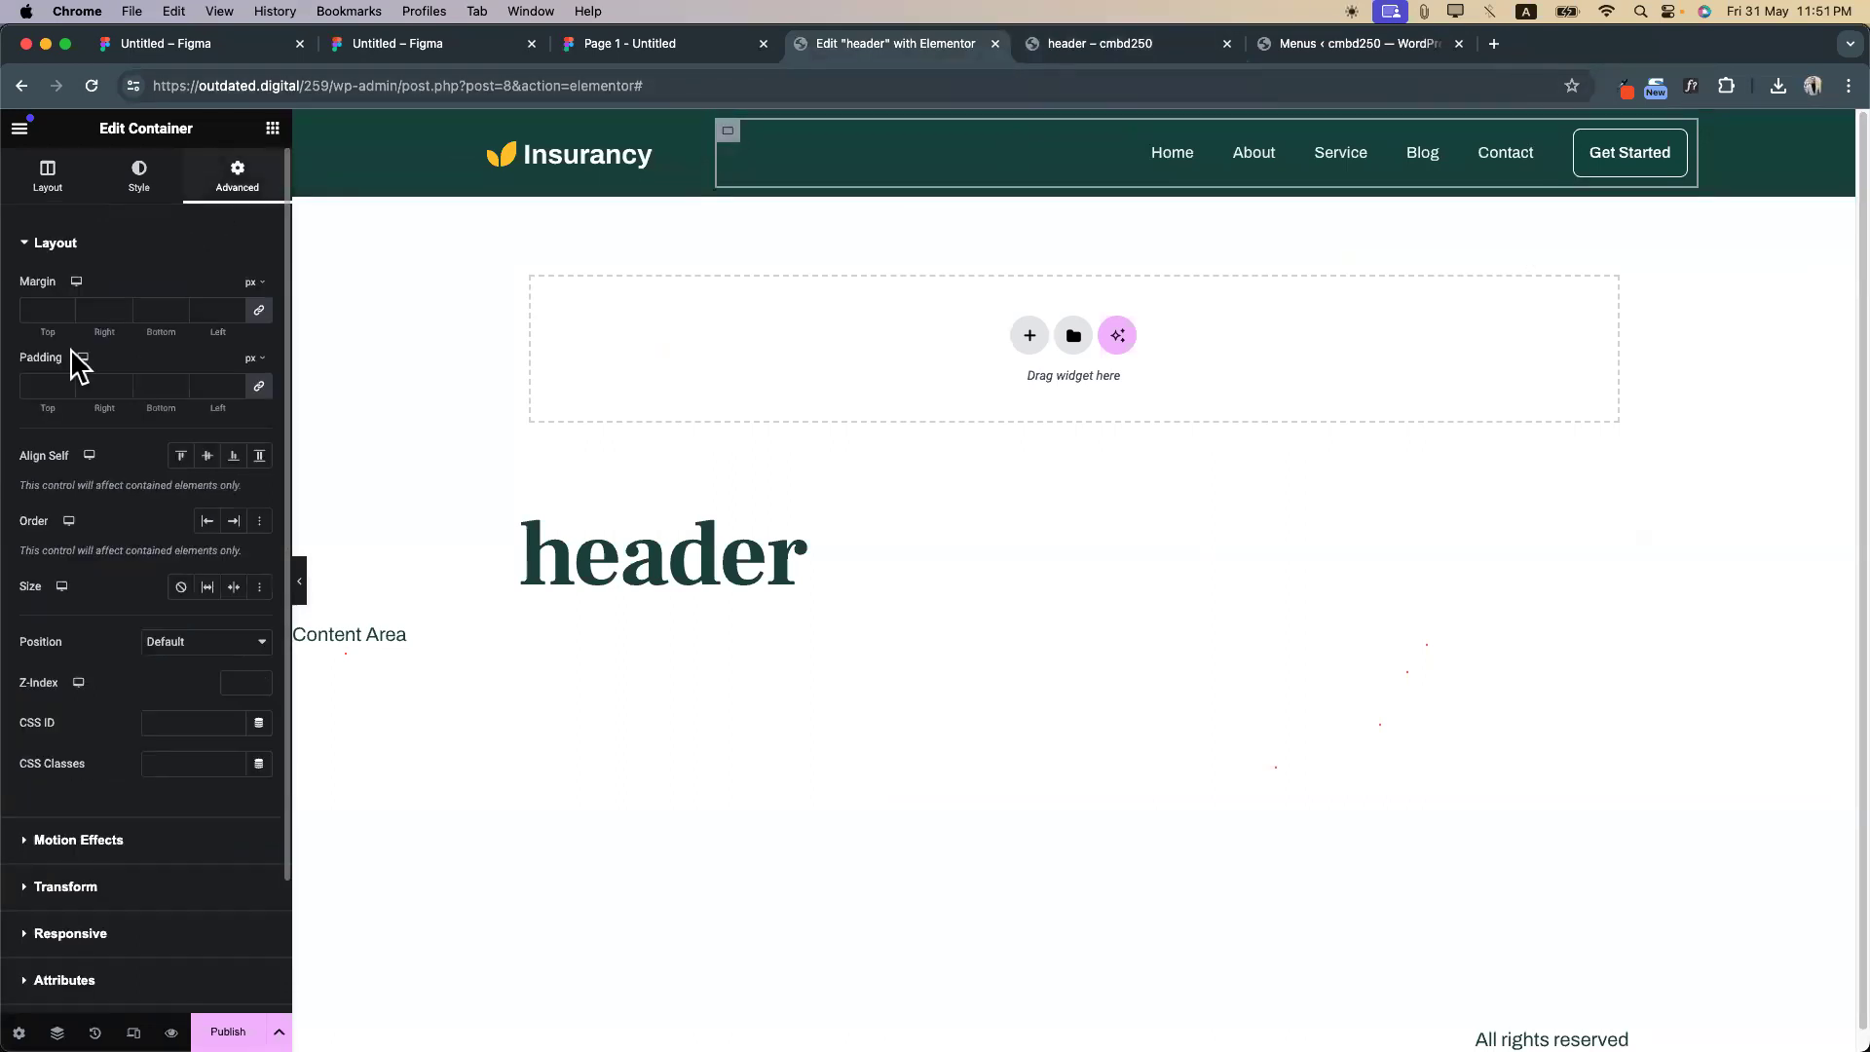
pyautogui.click(35, 385)
pyautogui.write('0')
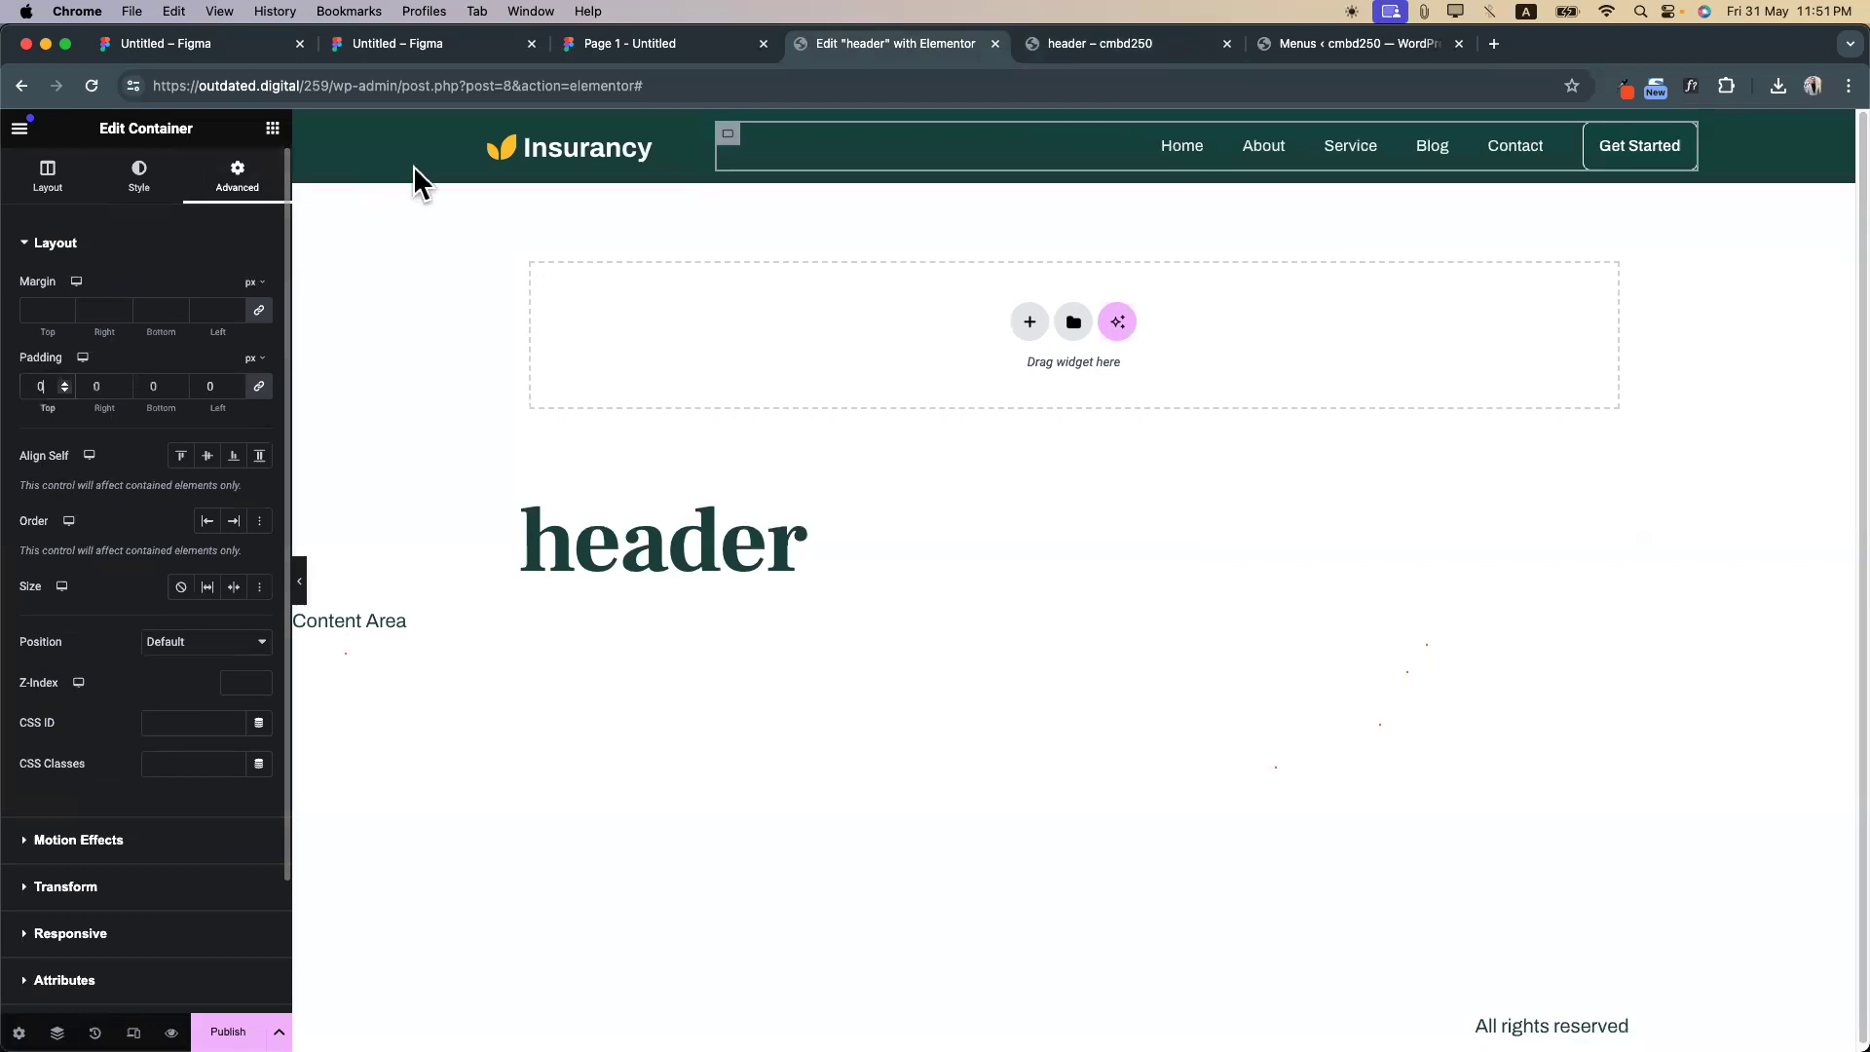
pyautogui.click(462, 130)
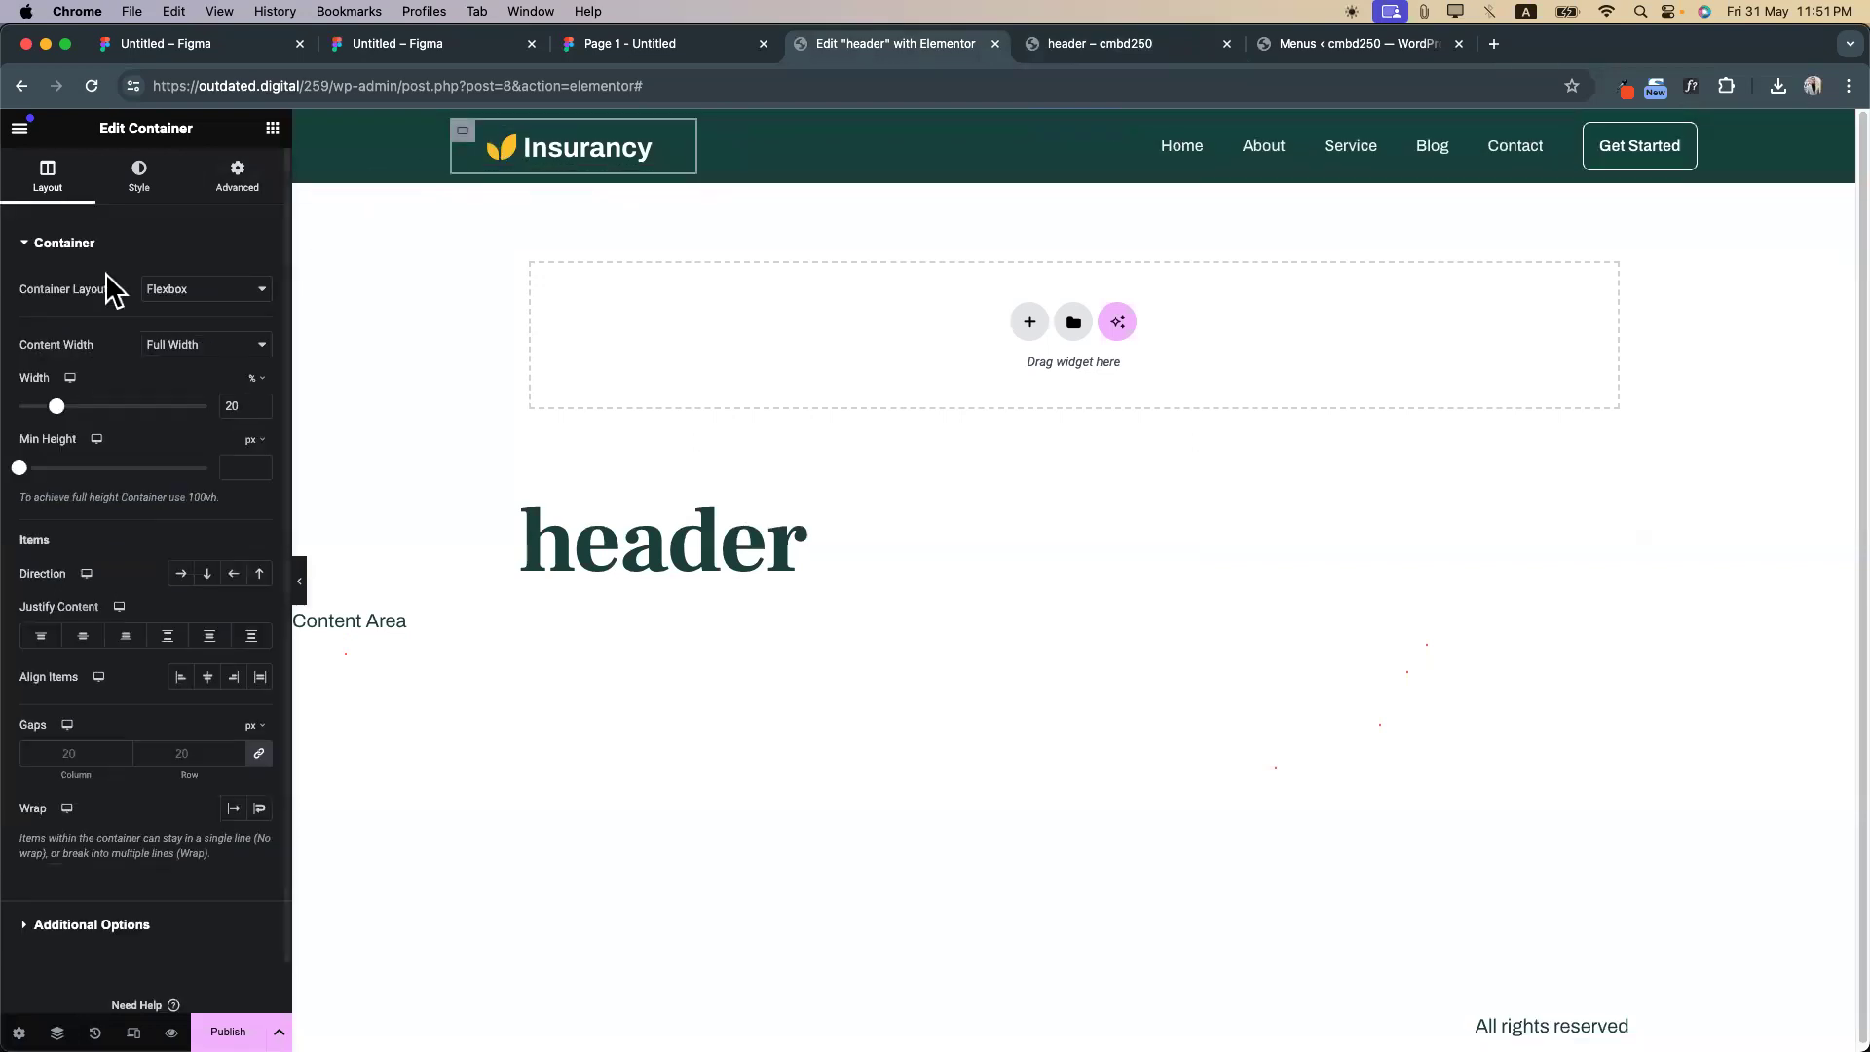
pyautogui.click(237, 180)
pyautogui.click(39, 386)
pyautogui.write('0')
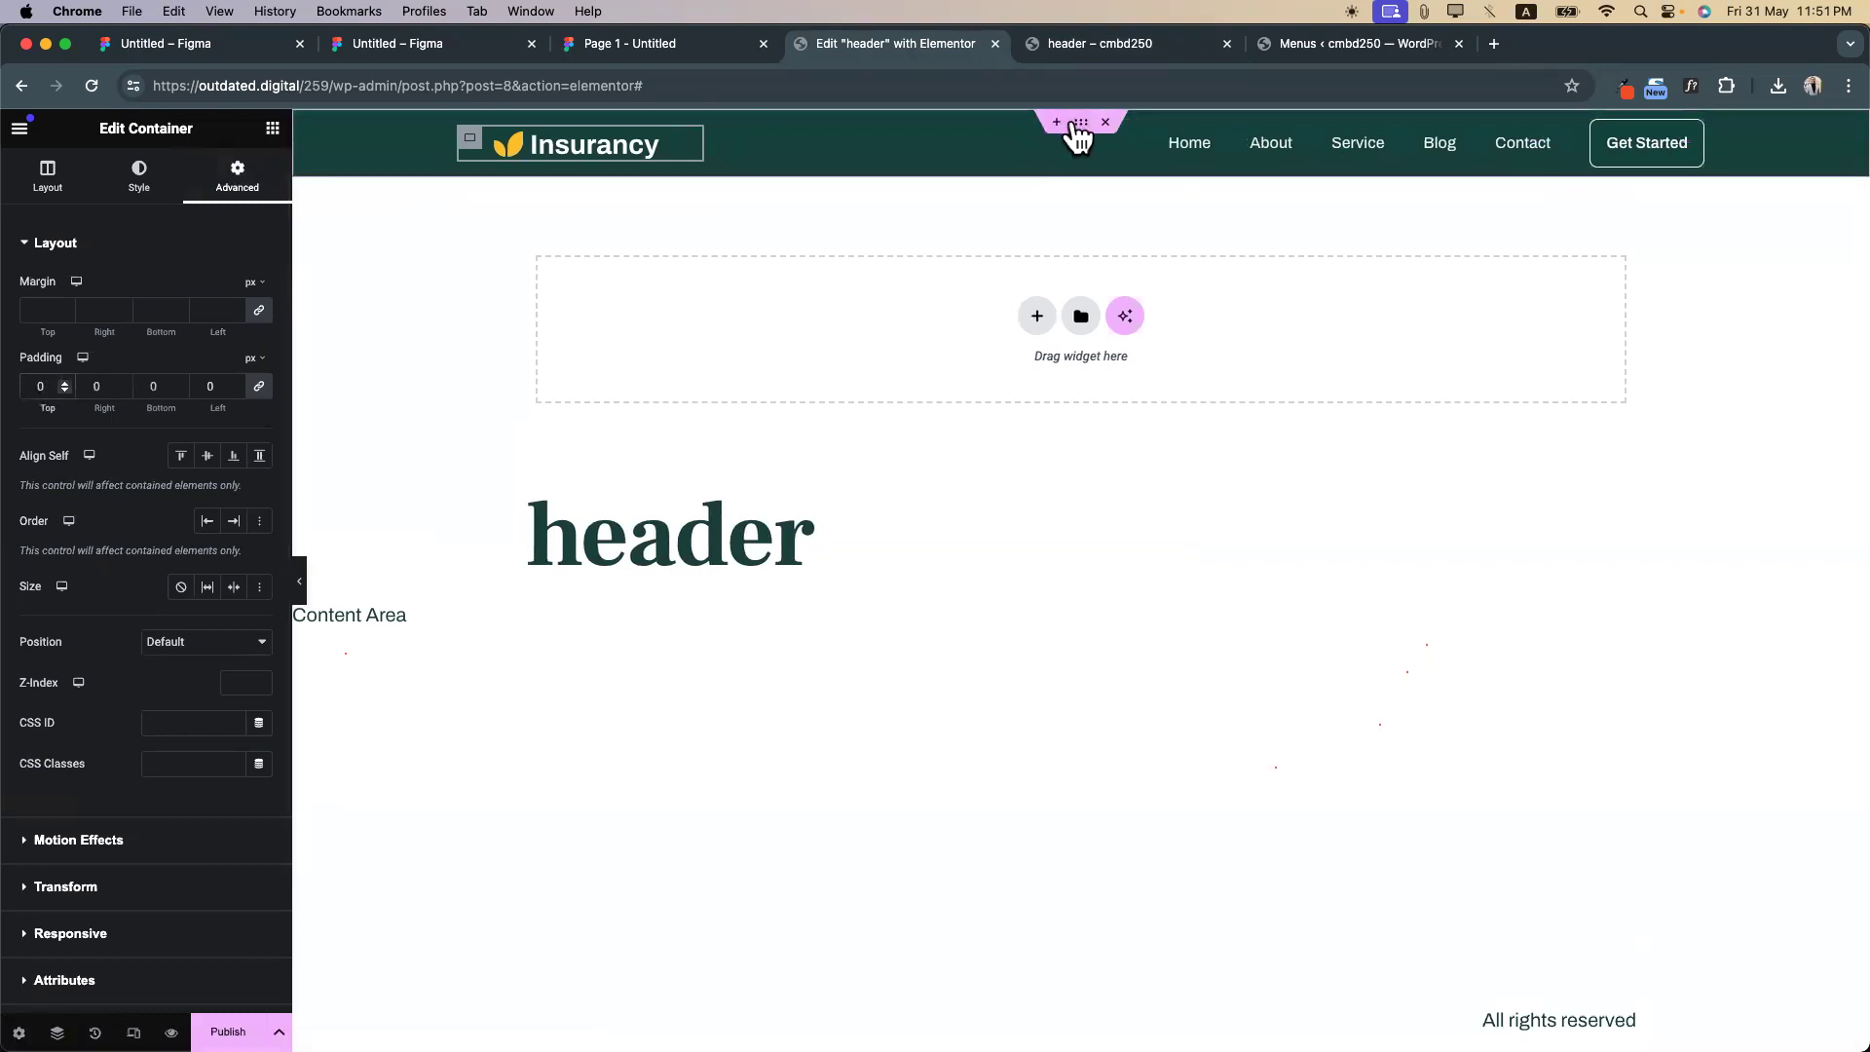
# Set the outer header container's minimum height to 90 px and publish the template.
pyautogui.click(1077, 125)
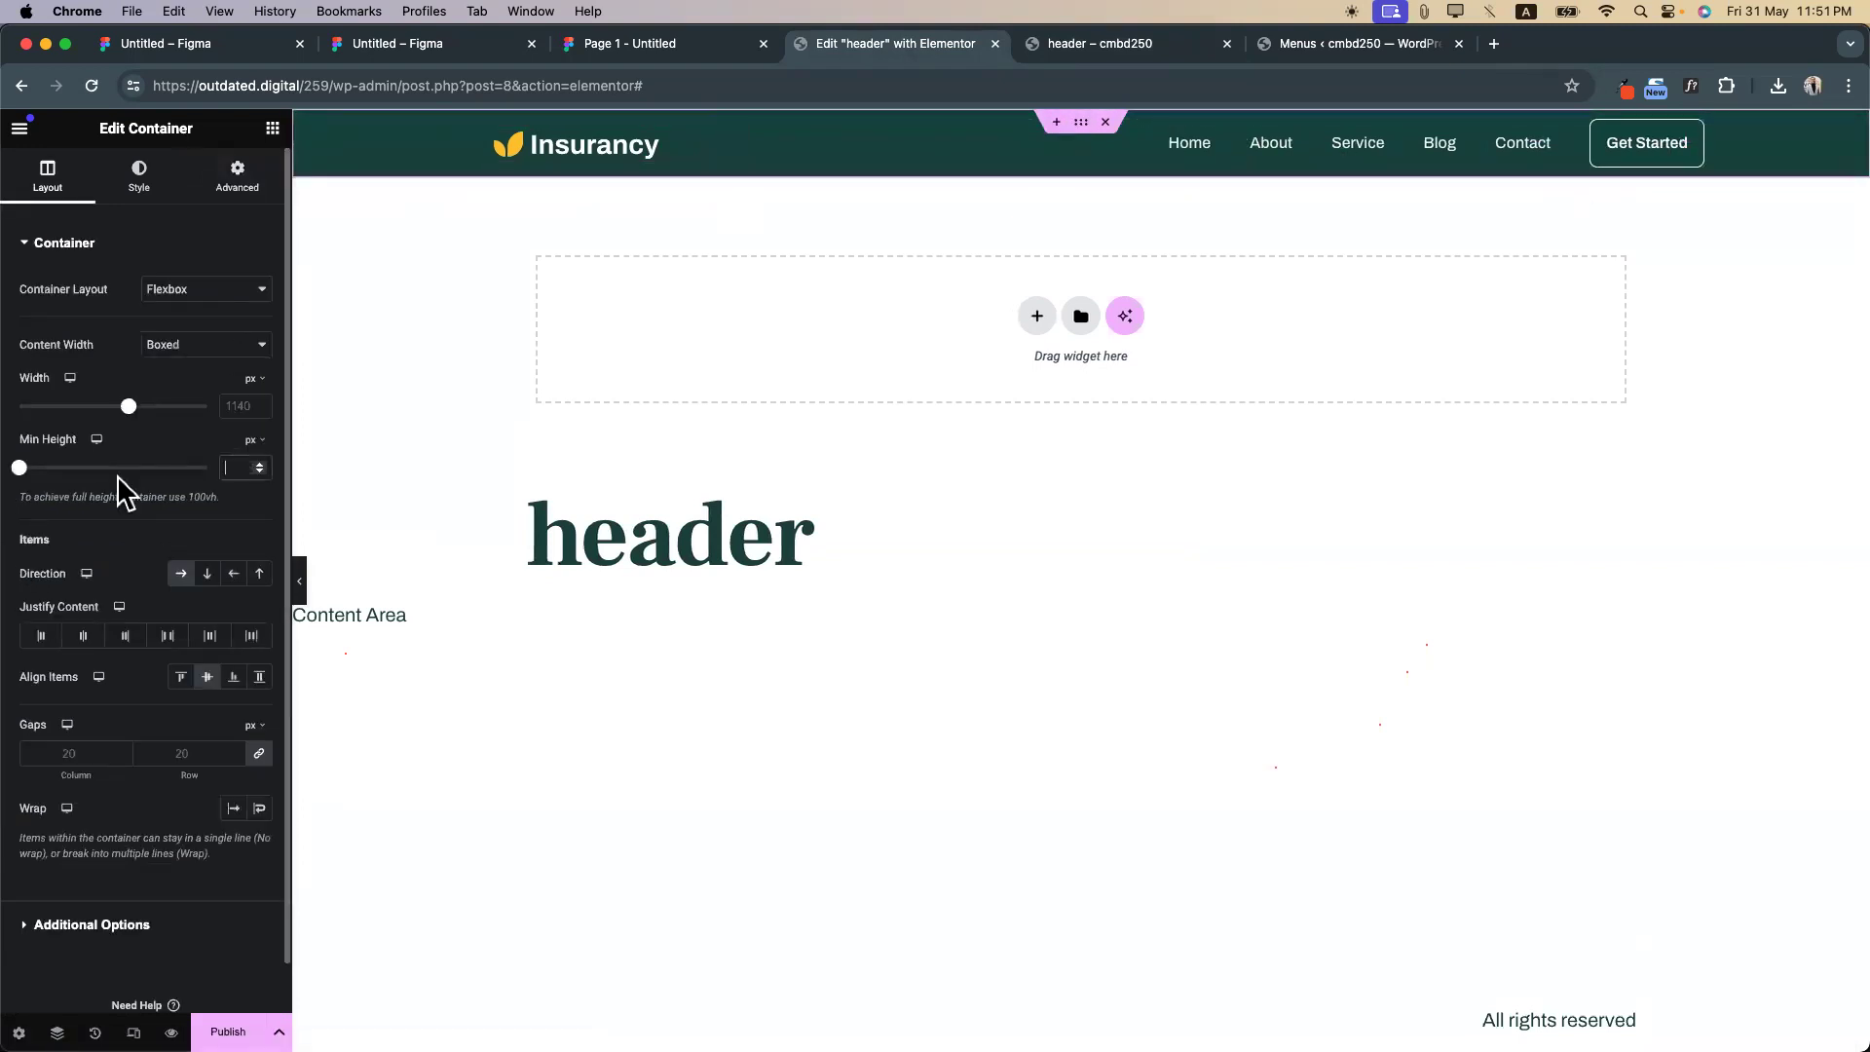
pyautogui.moveTo(26, 472); pyautogui.dragTo(31, 471)
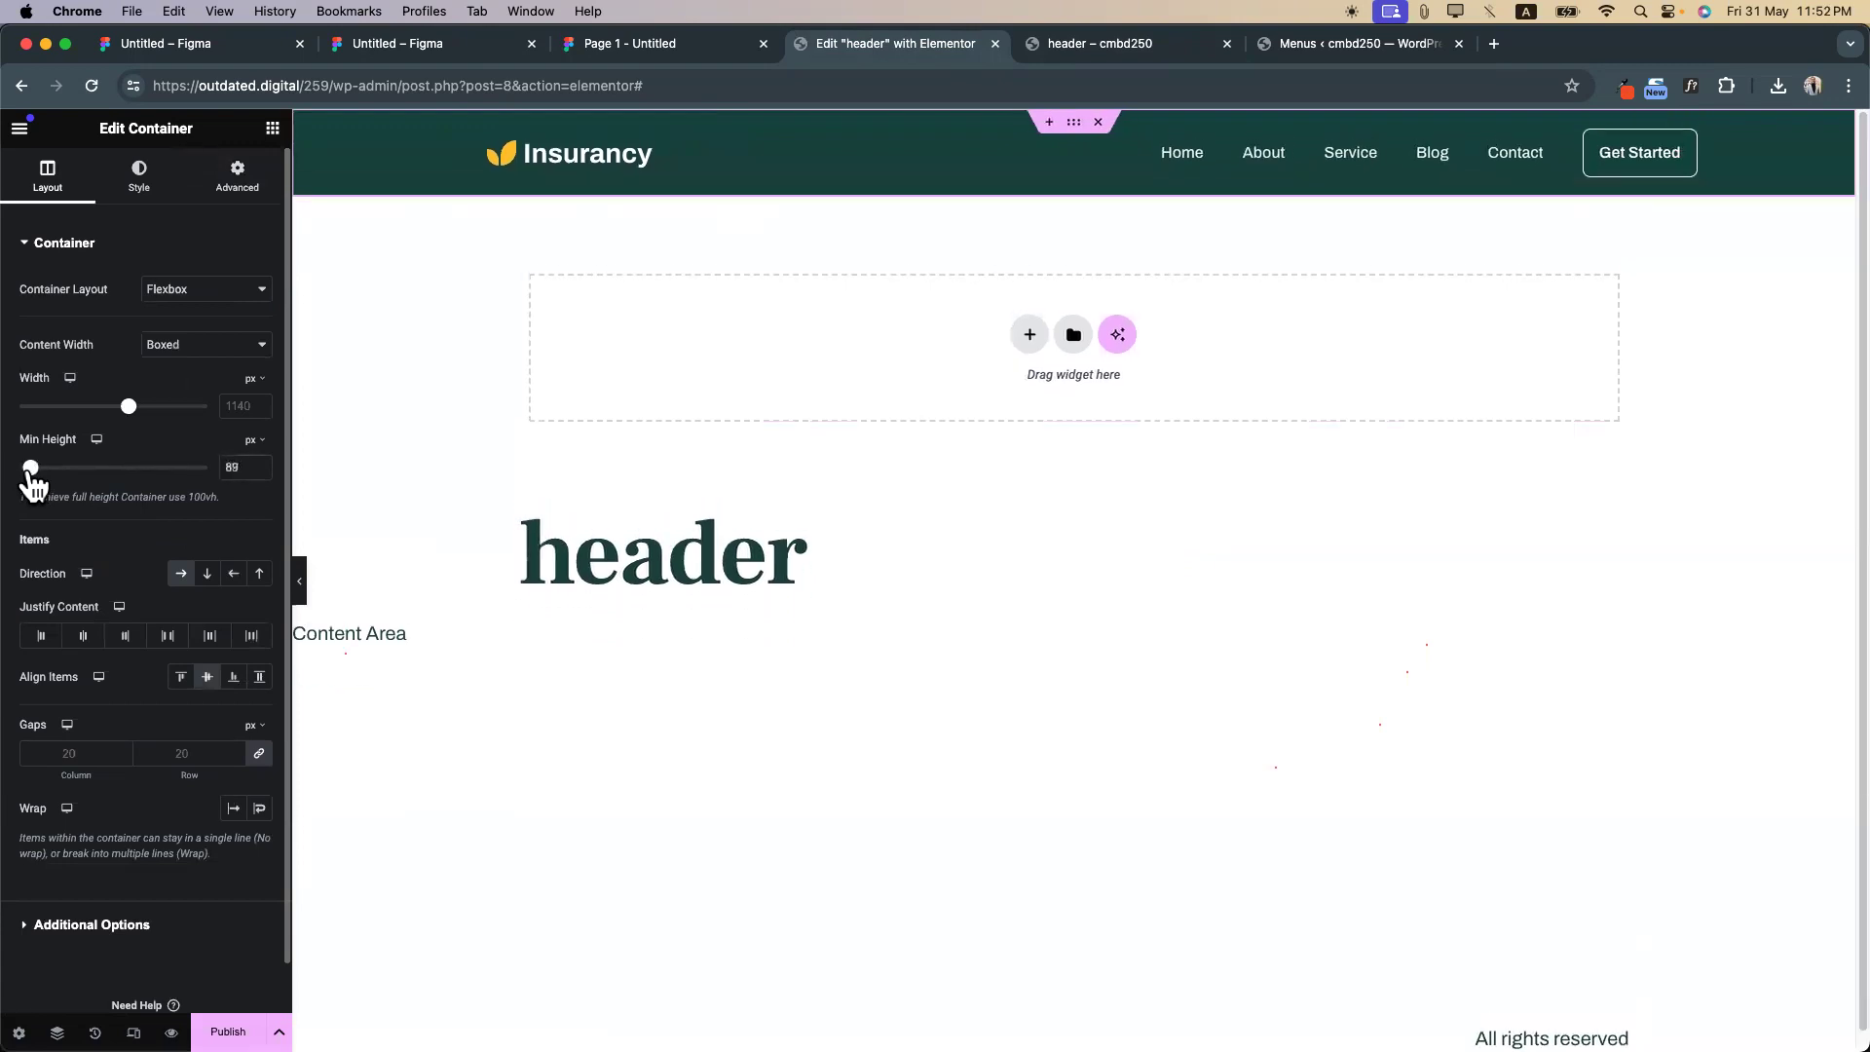
pyautogui.press('Up')
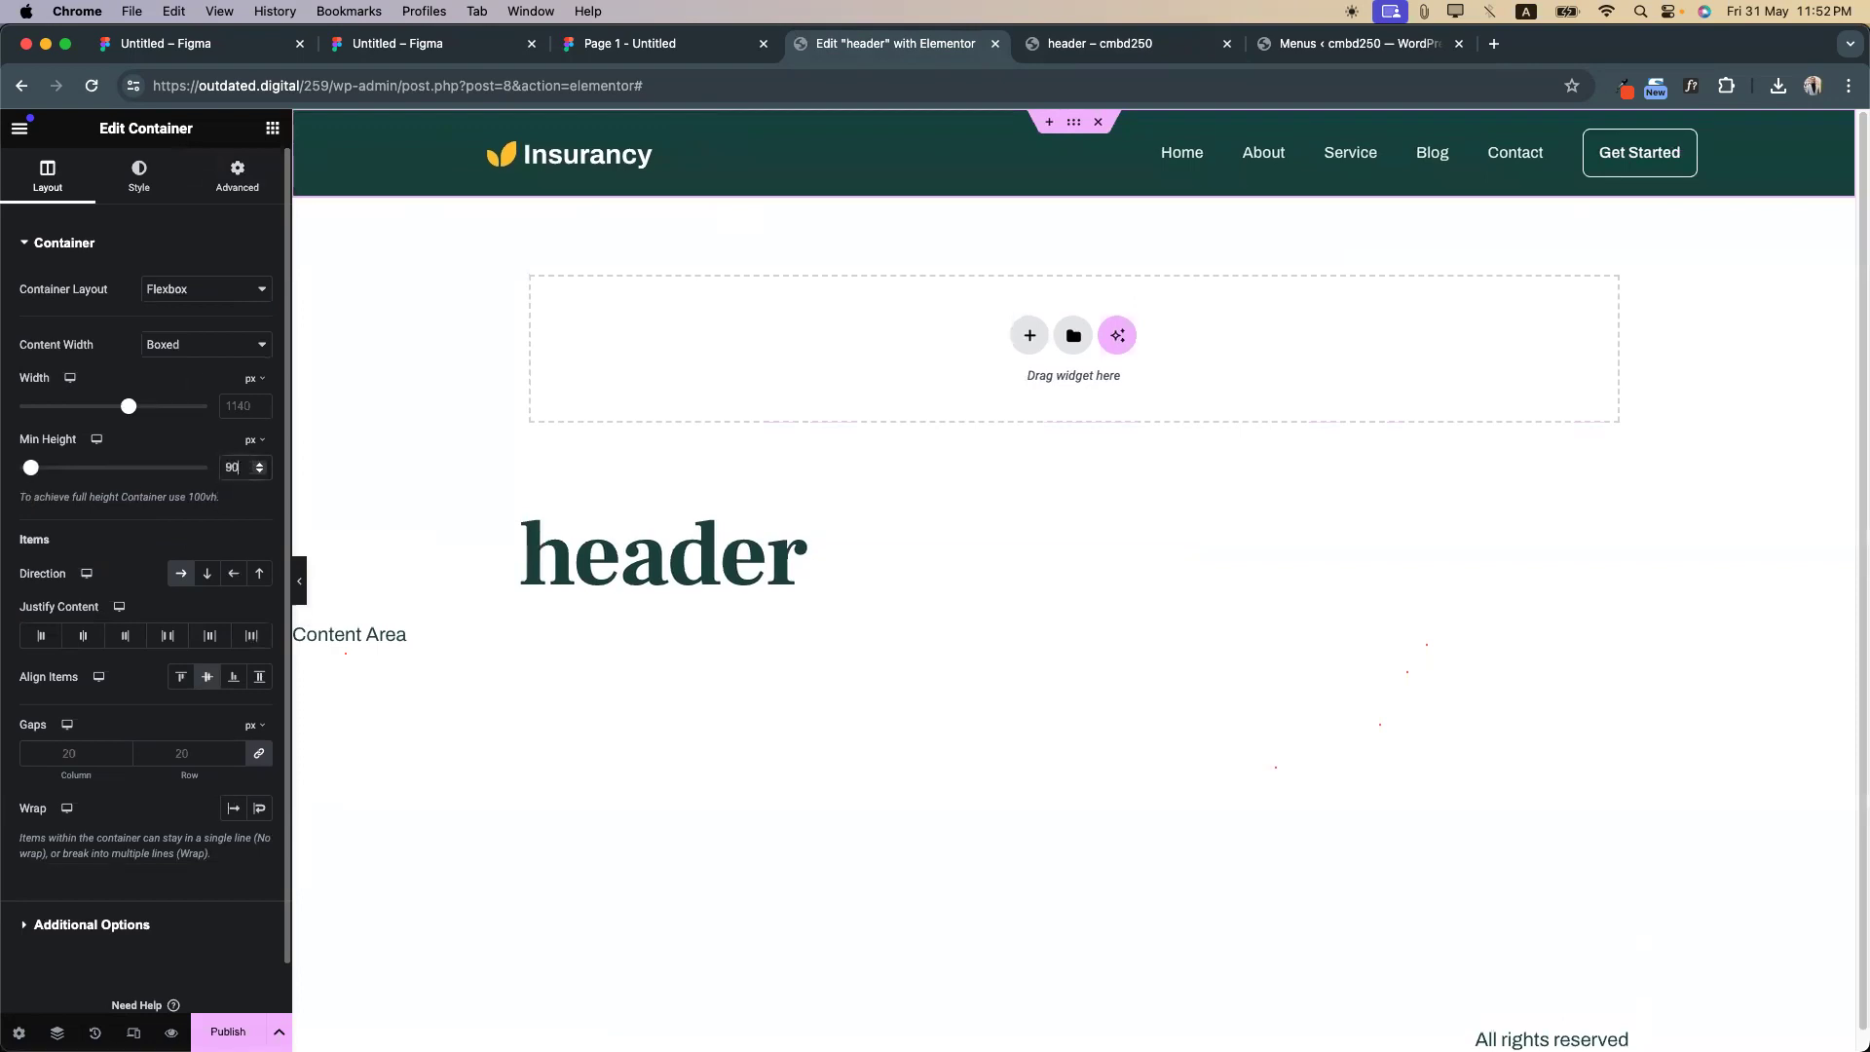
pyautogui.click(228, 1032)
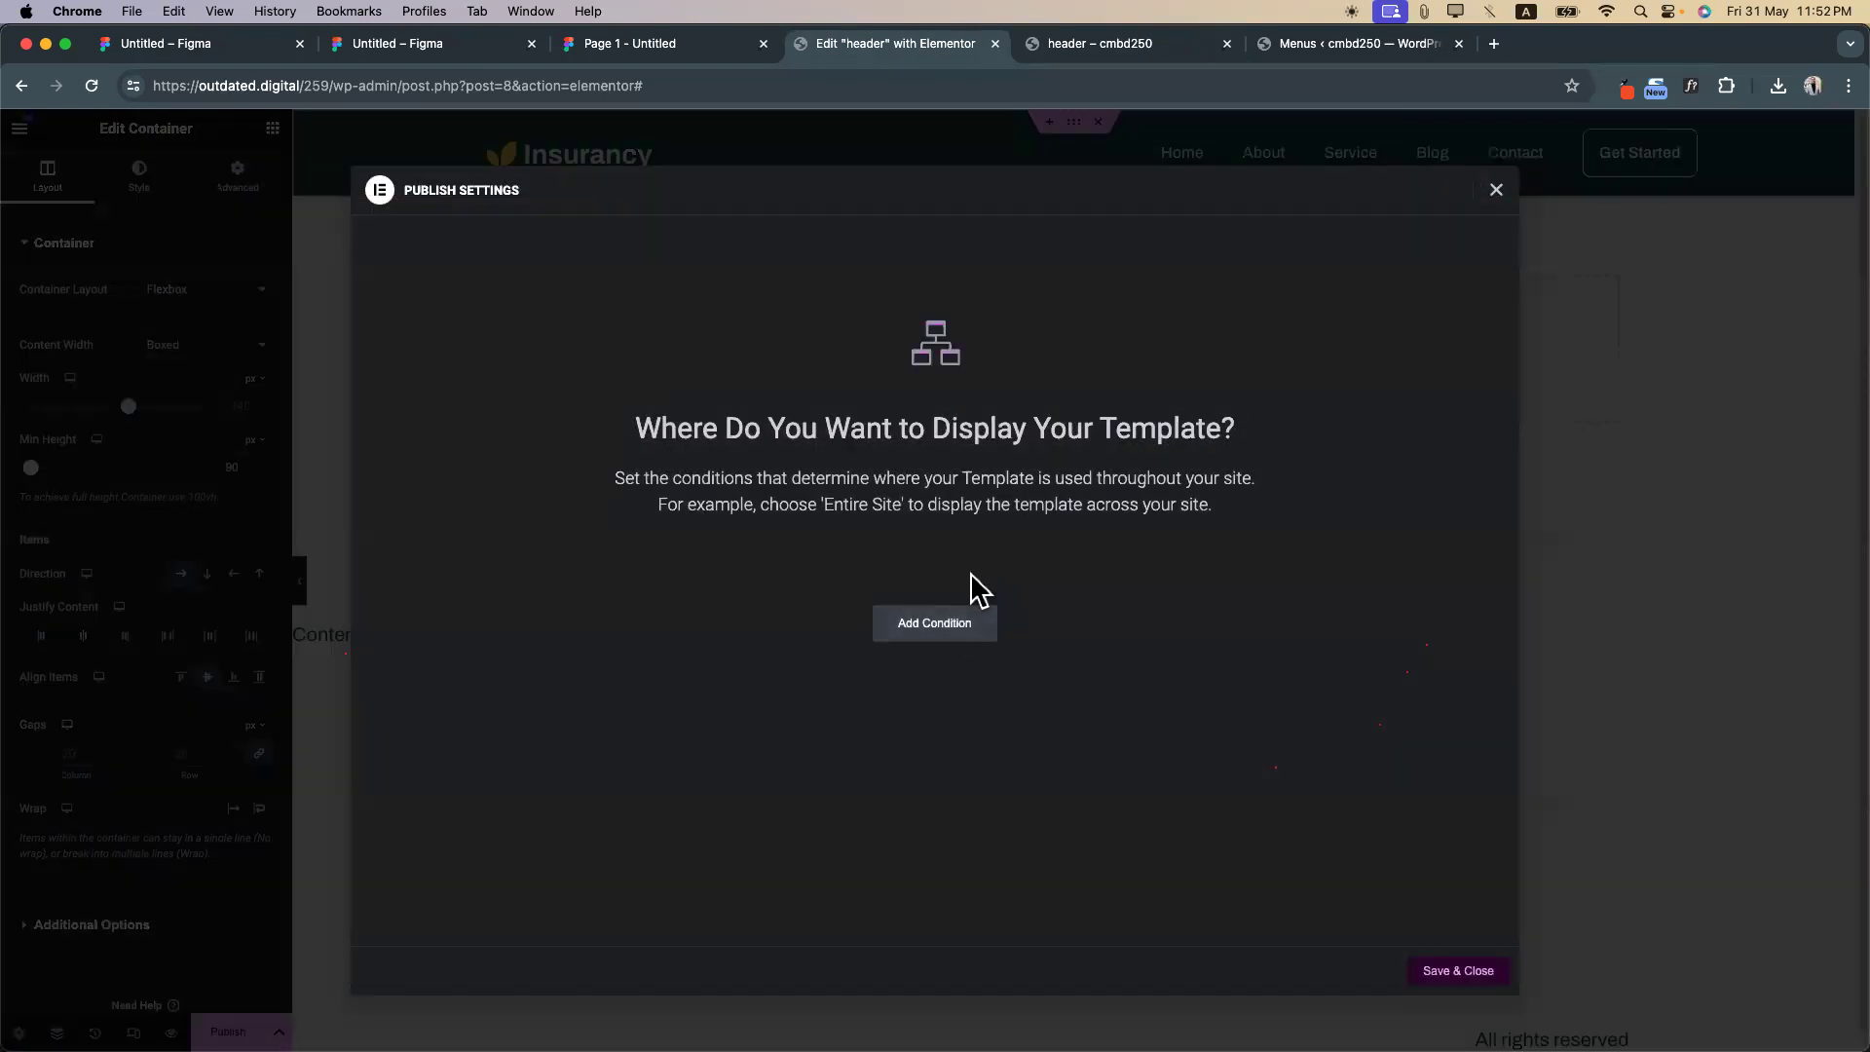
pyautogui.click(1452, 971)
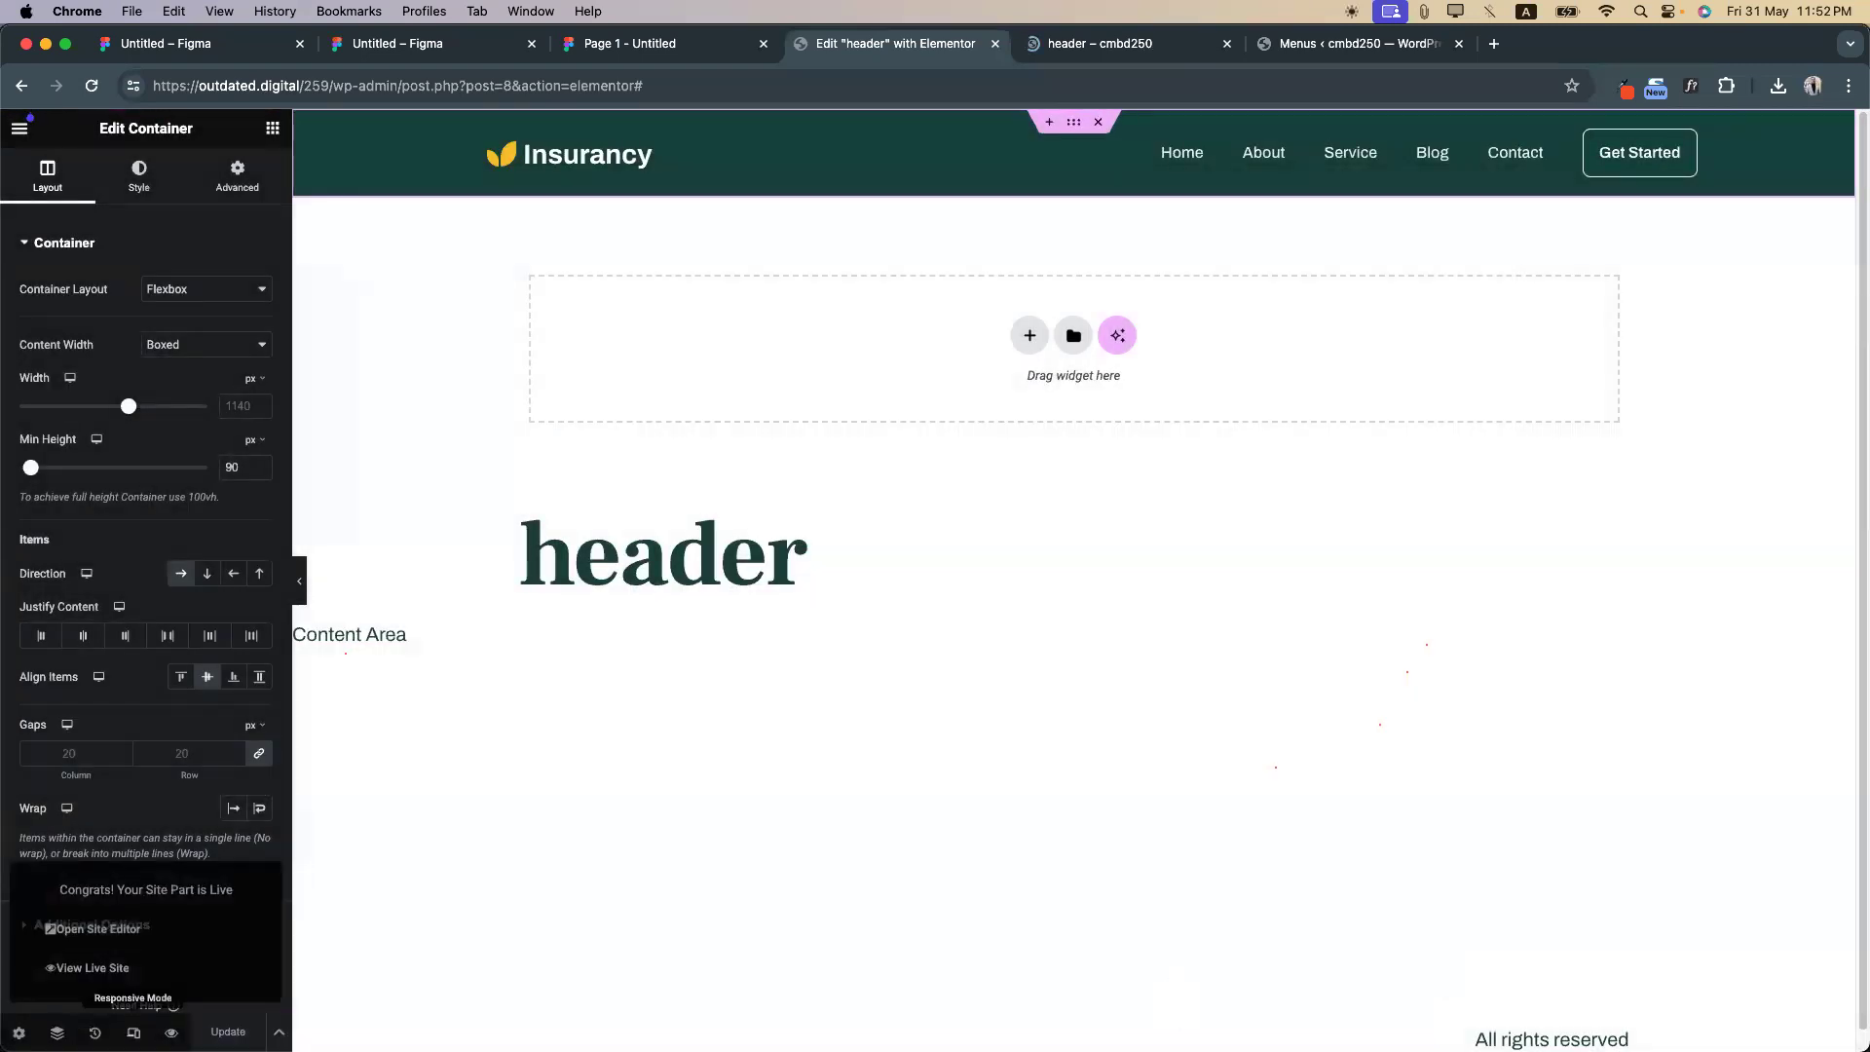
pyautogui.press('super+shift+m')
# Switch to mobile view and shrink the logo container to about 42% width.
pyautogui.click(1026, 128)
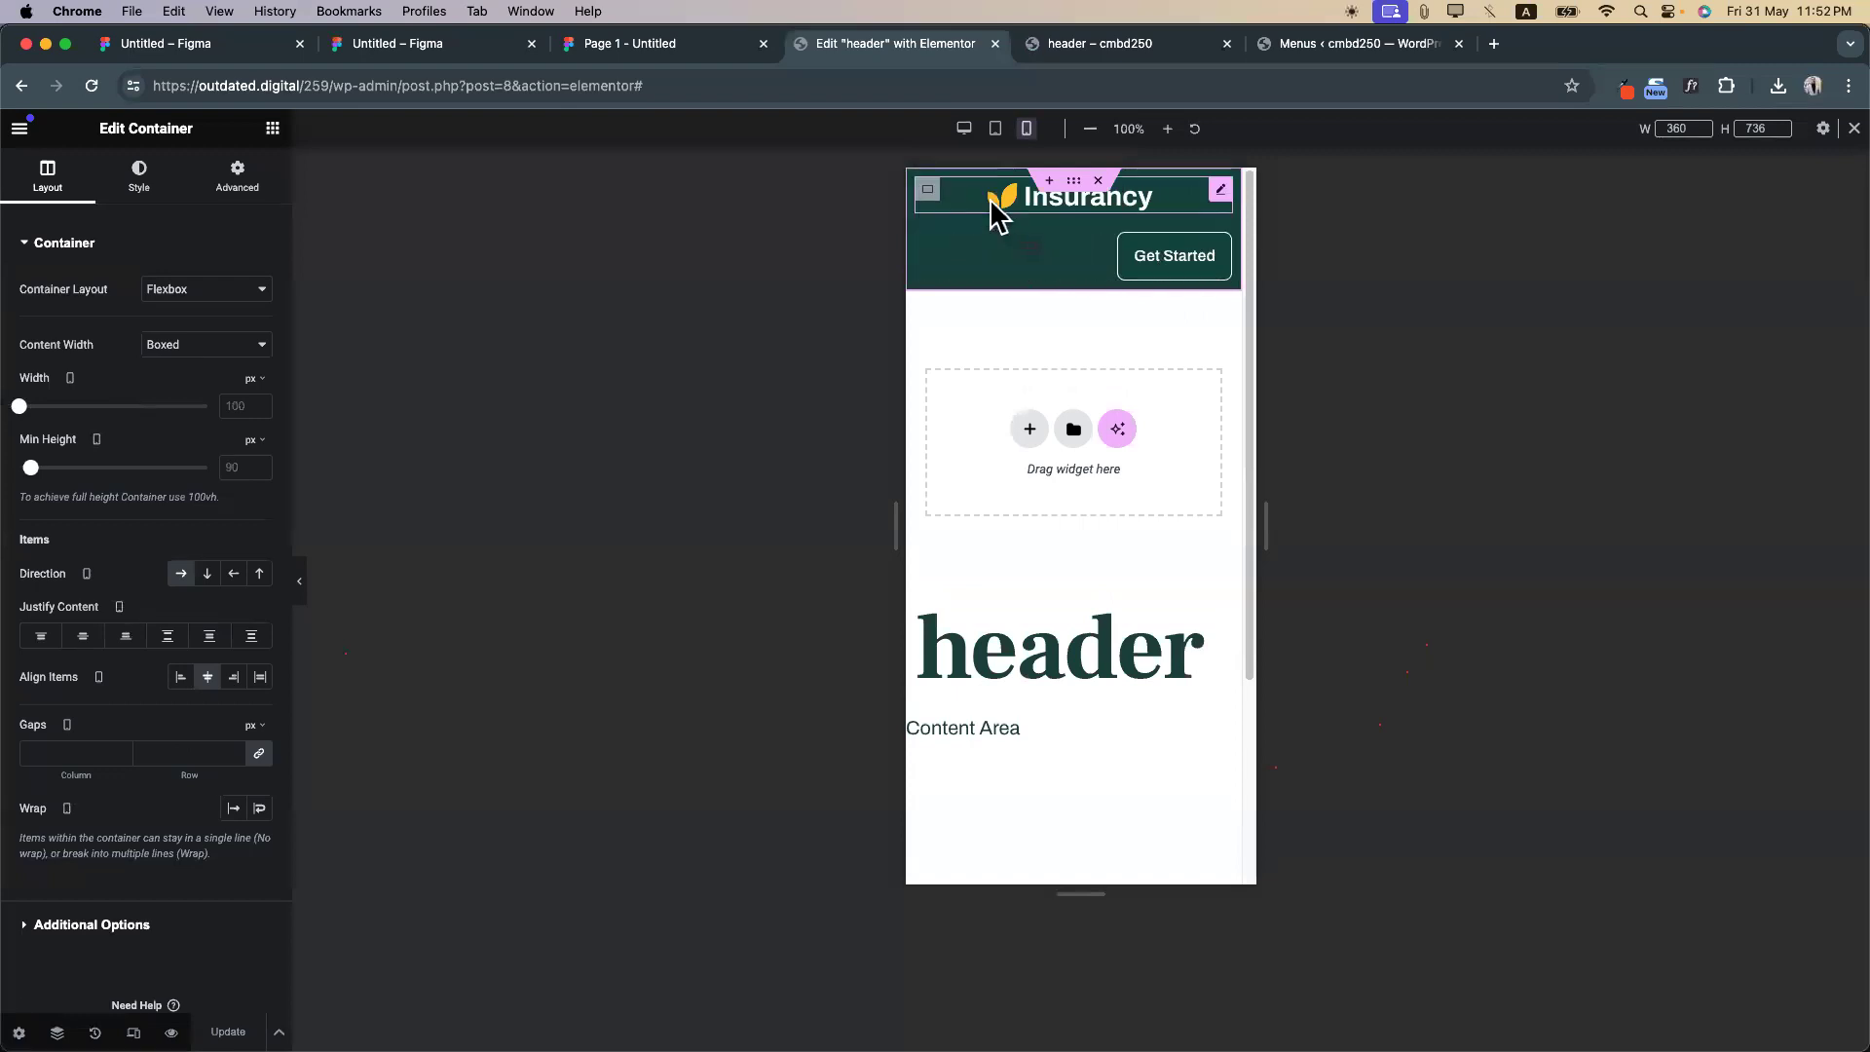
pyautogui.click(929, 192)
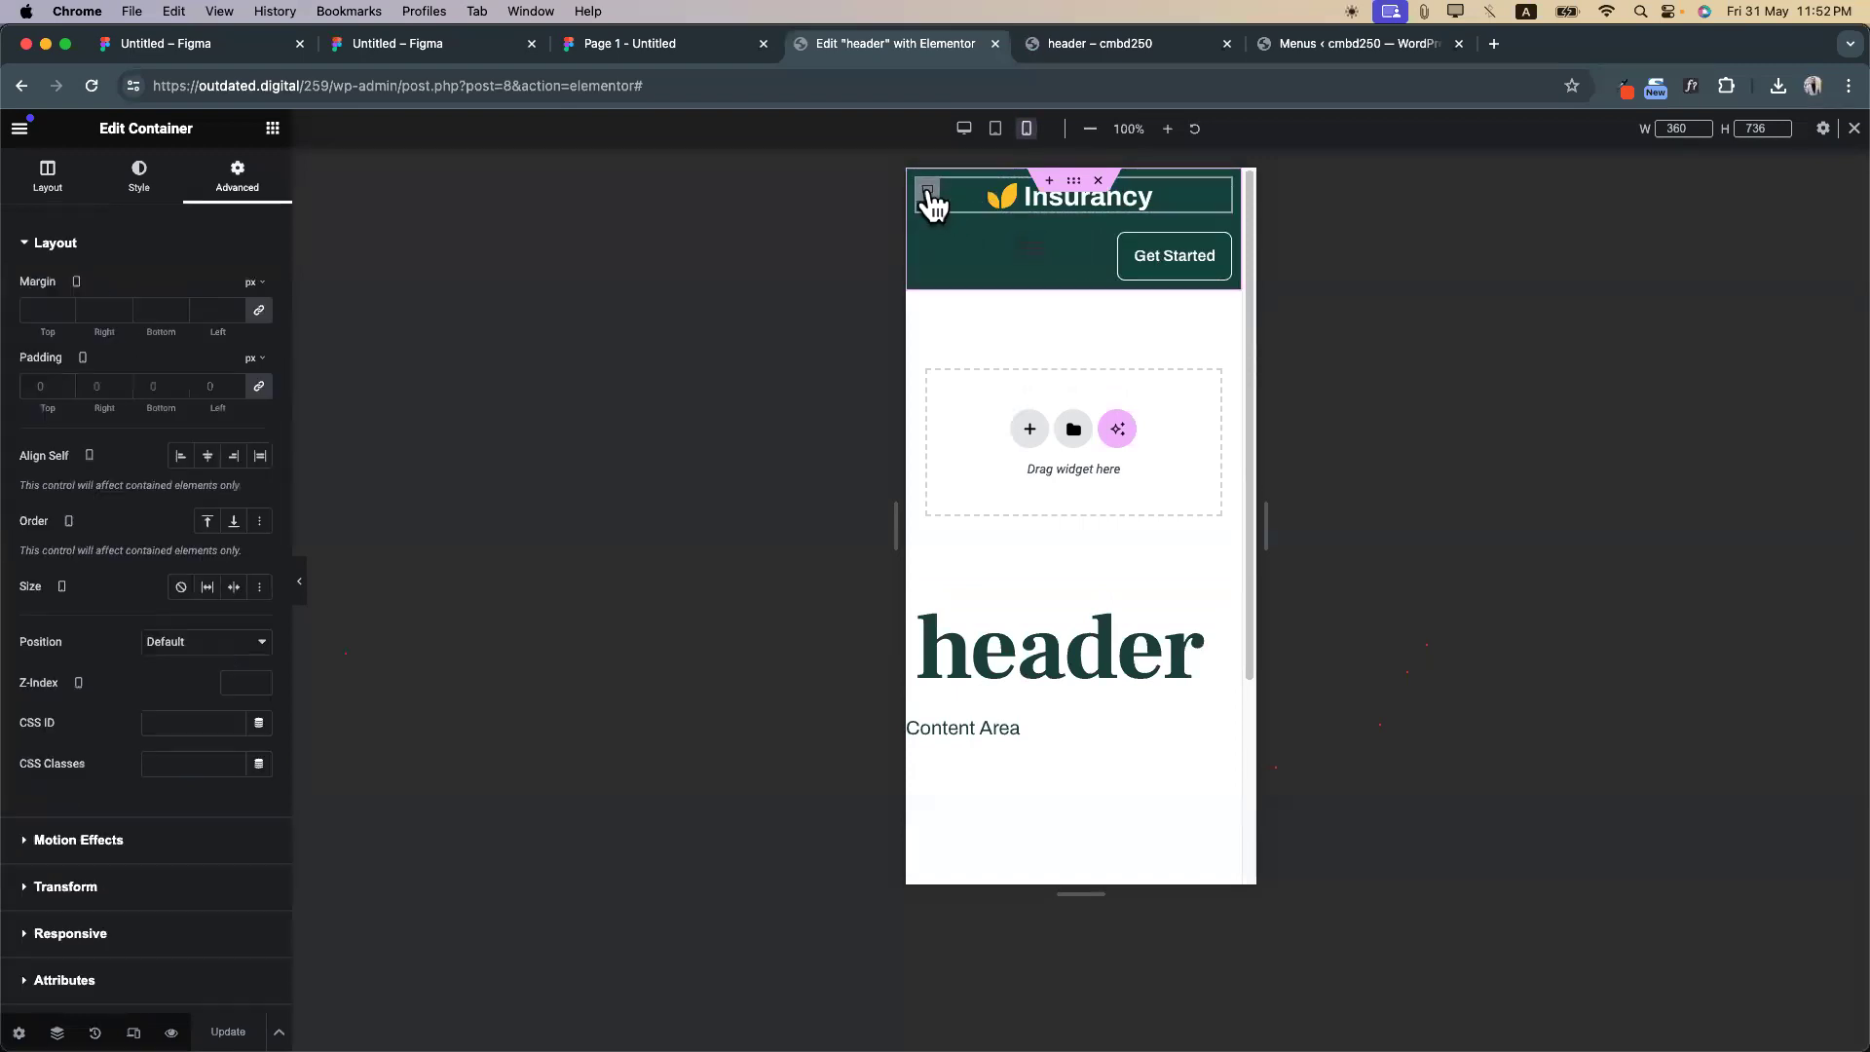
pyautogui.click(51, 185)
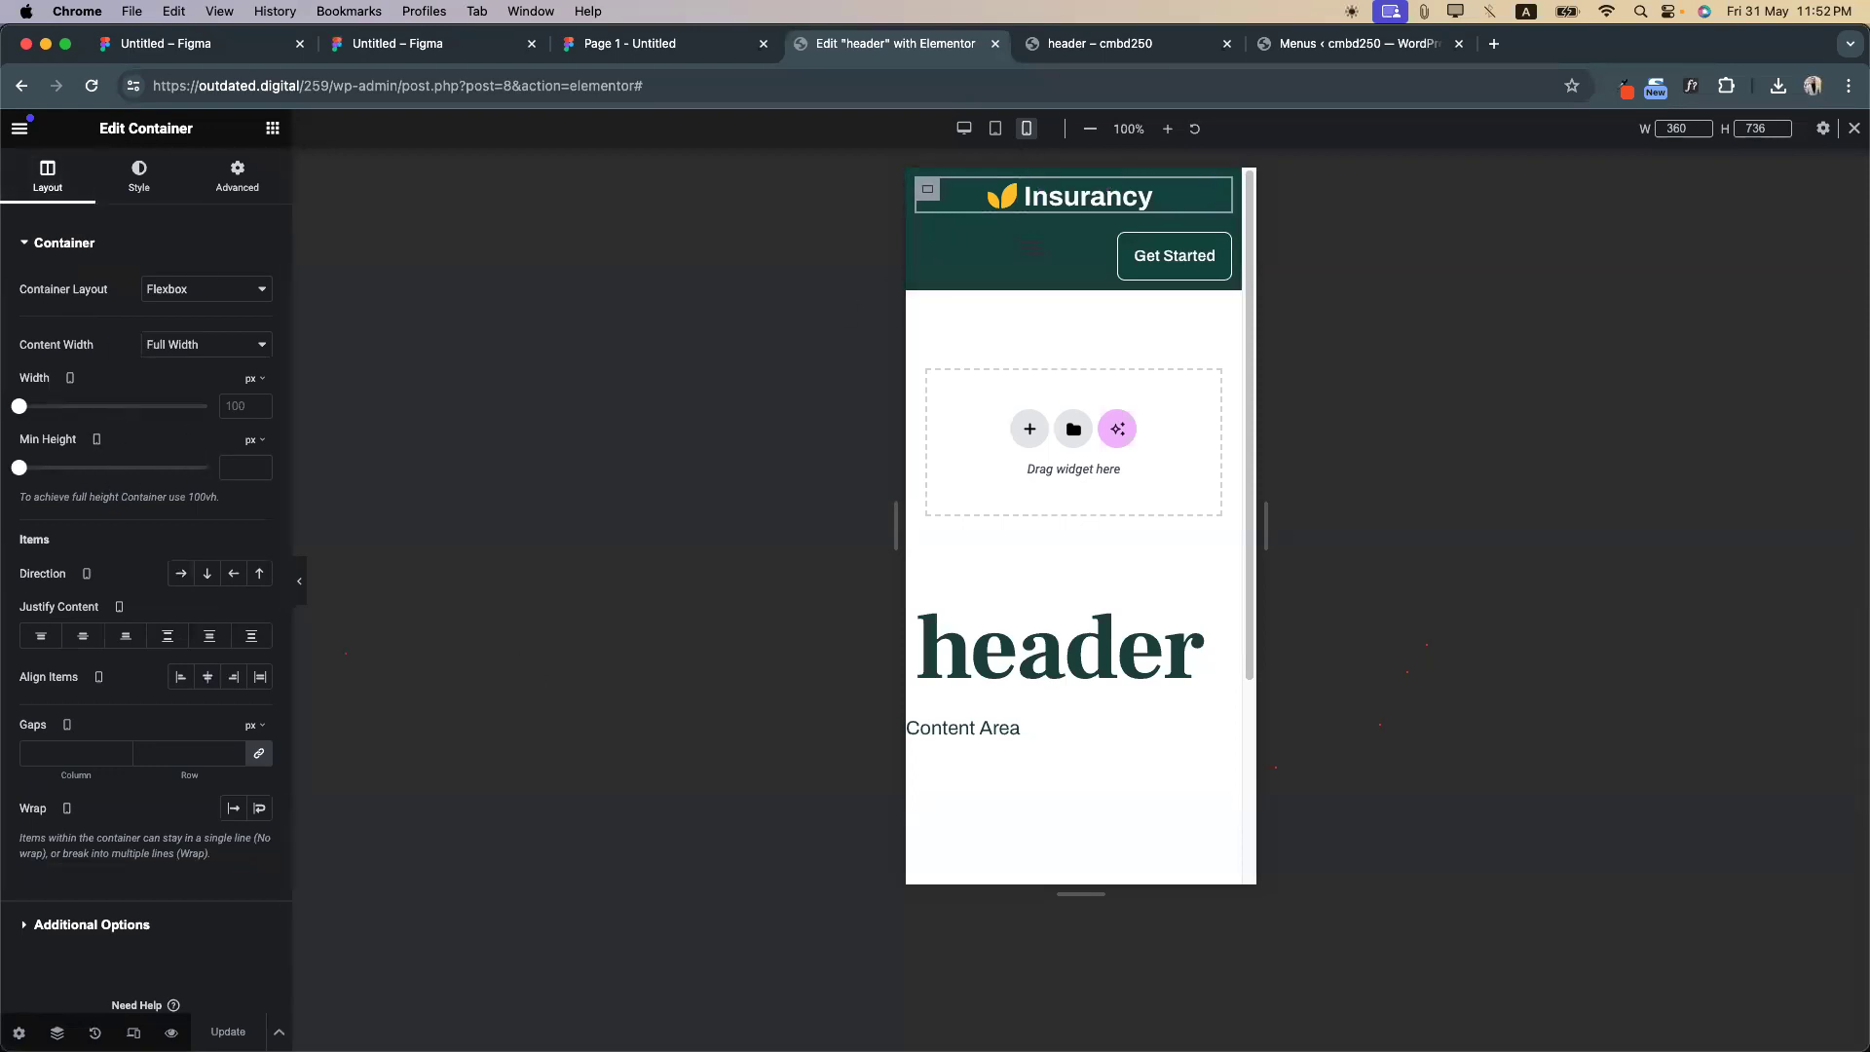
pyautogui.click(57, 1032)
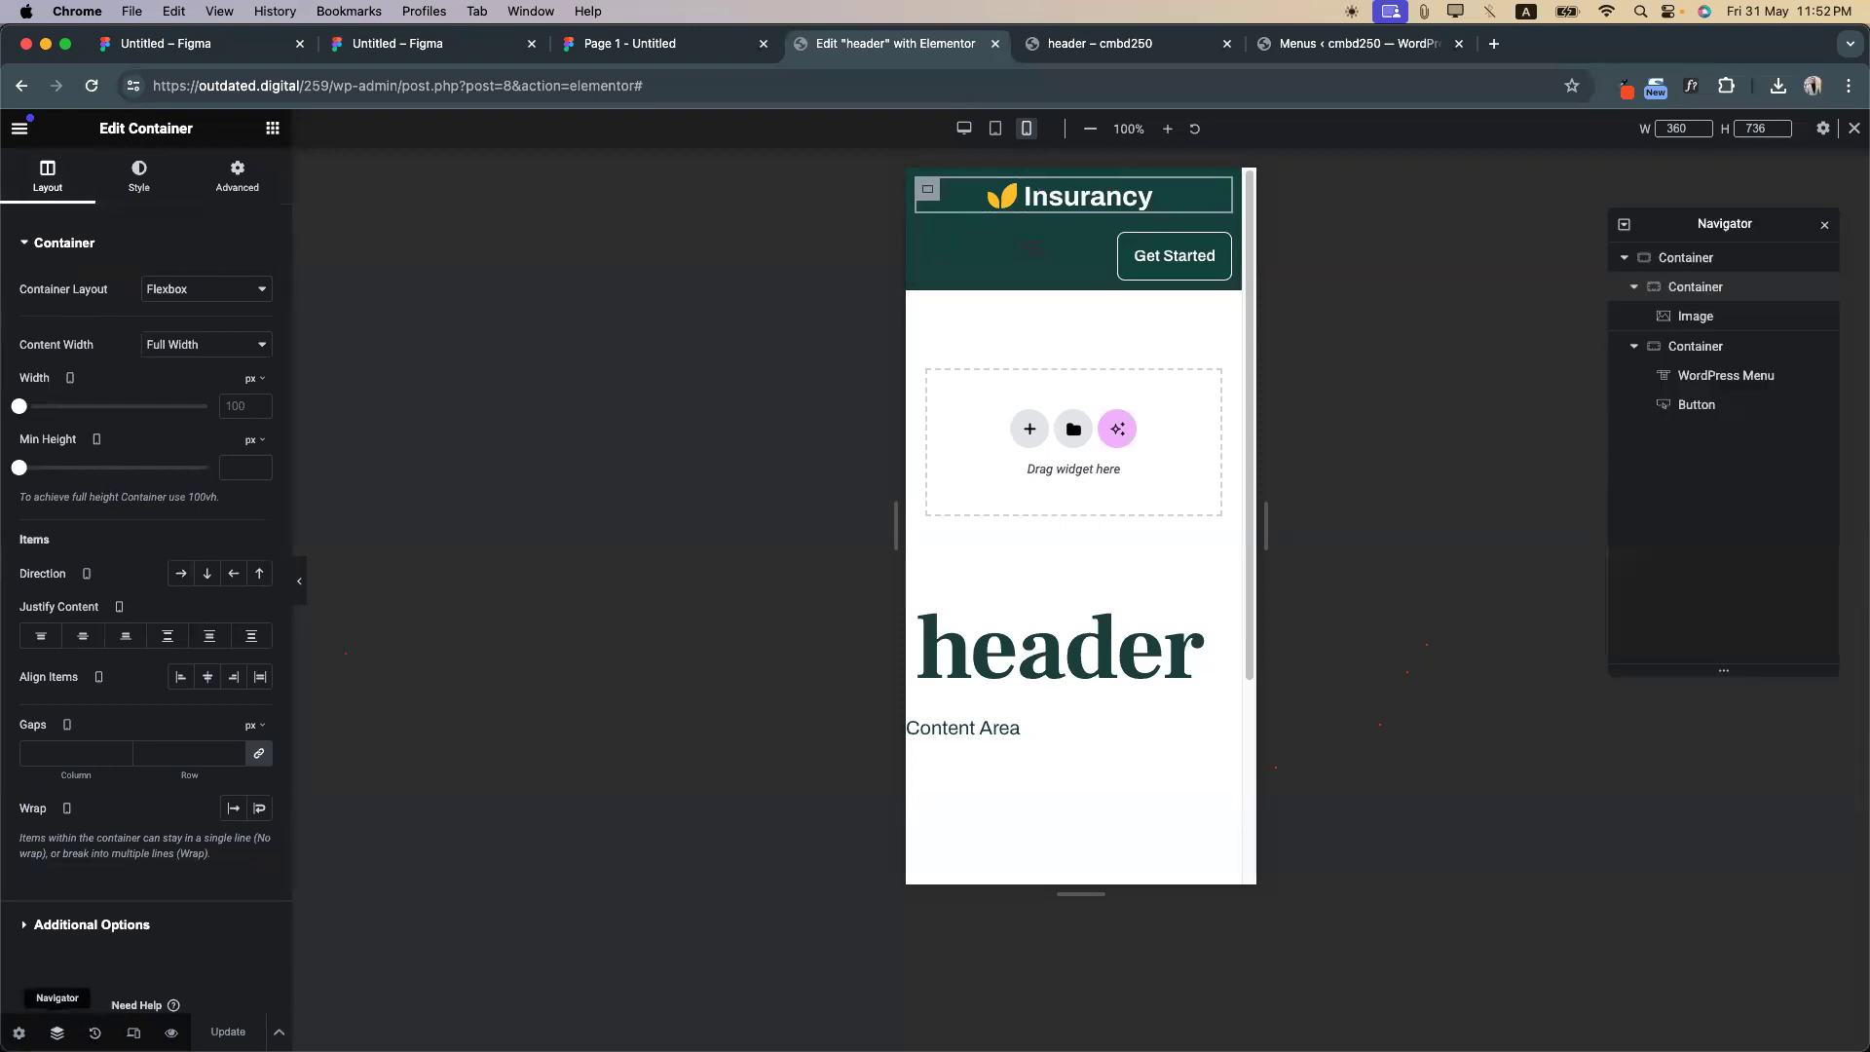
pyautogui.click(1677, 259)
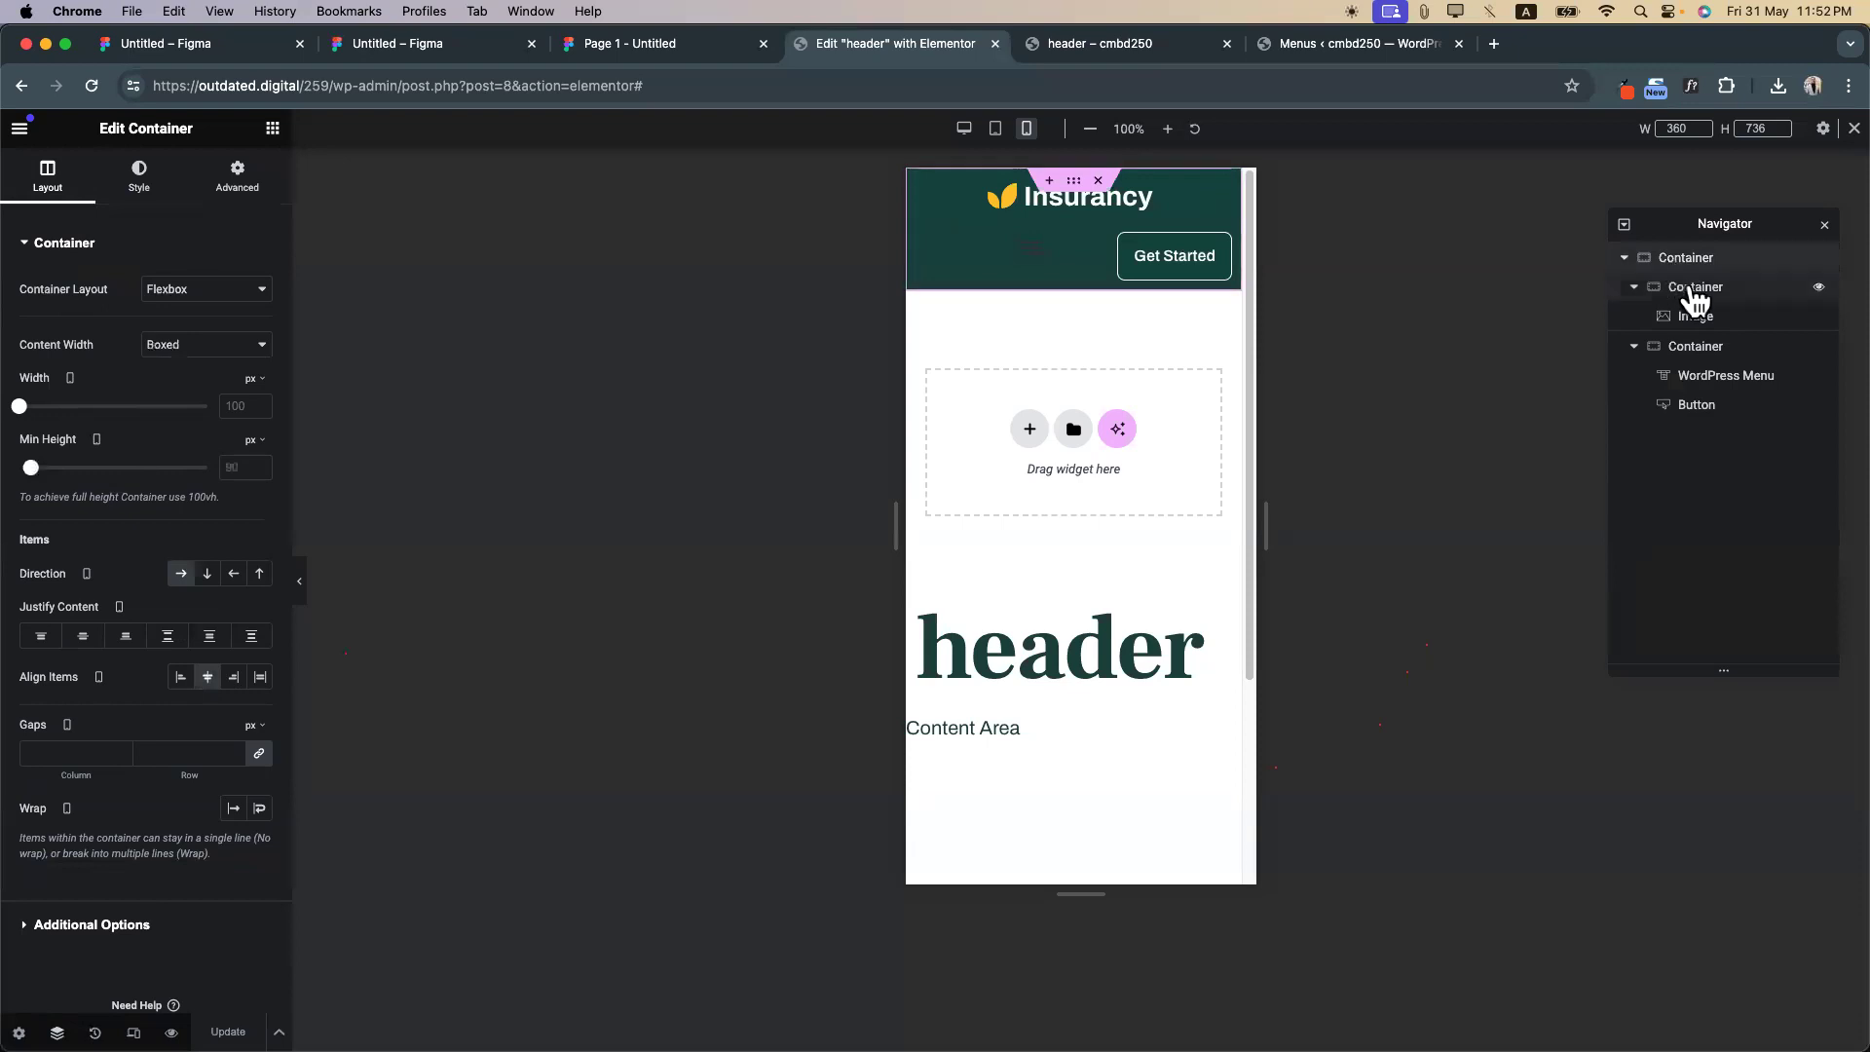
pyautogui.click(1695, 288)
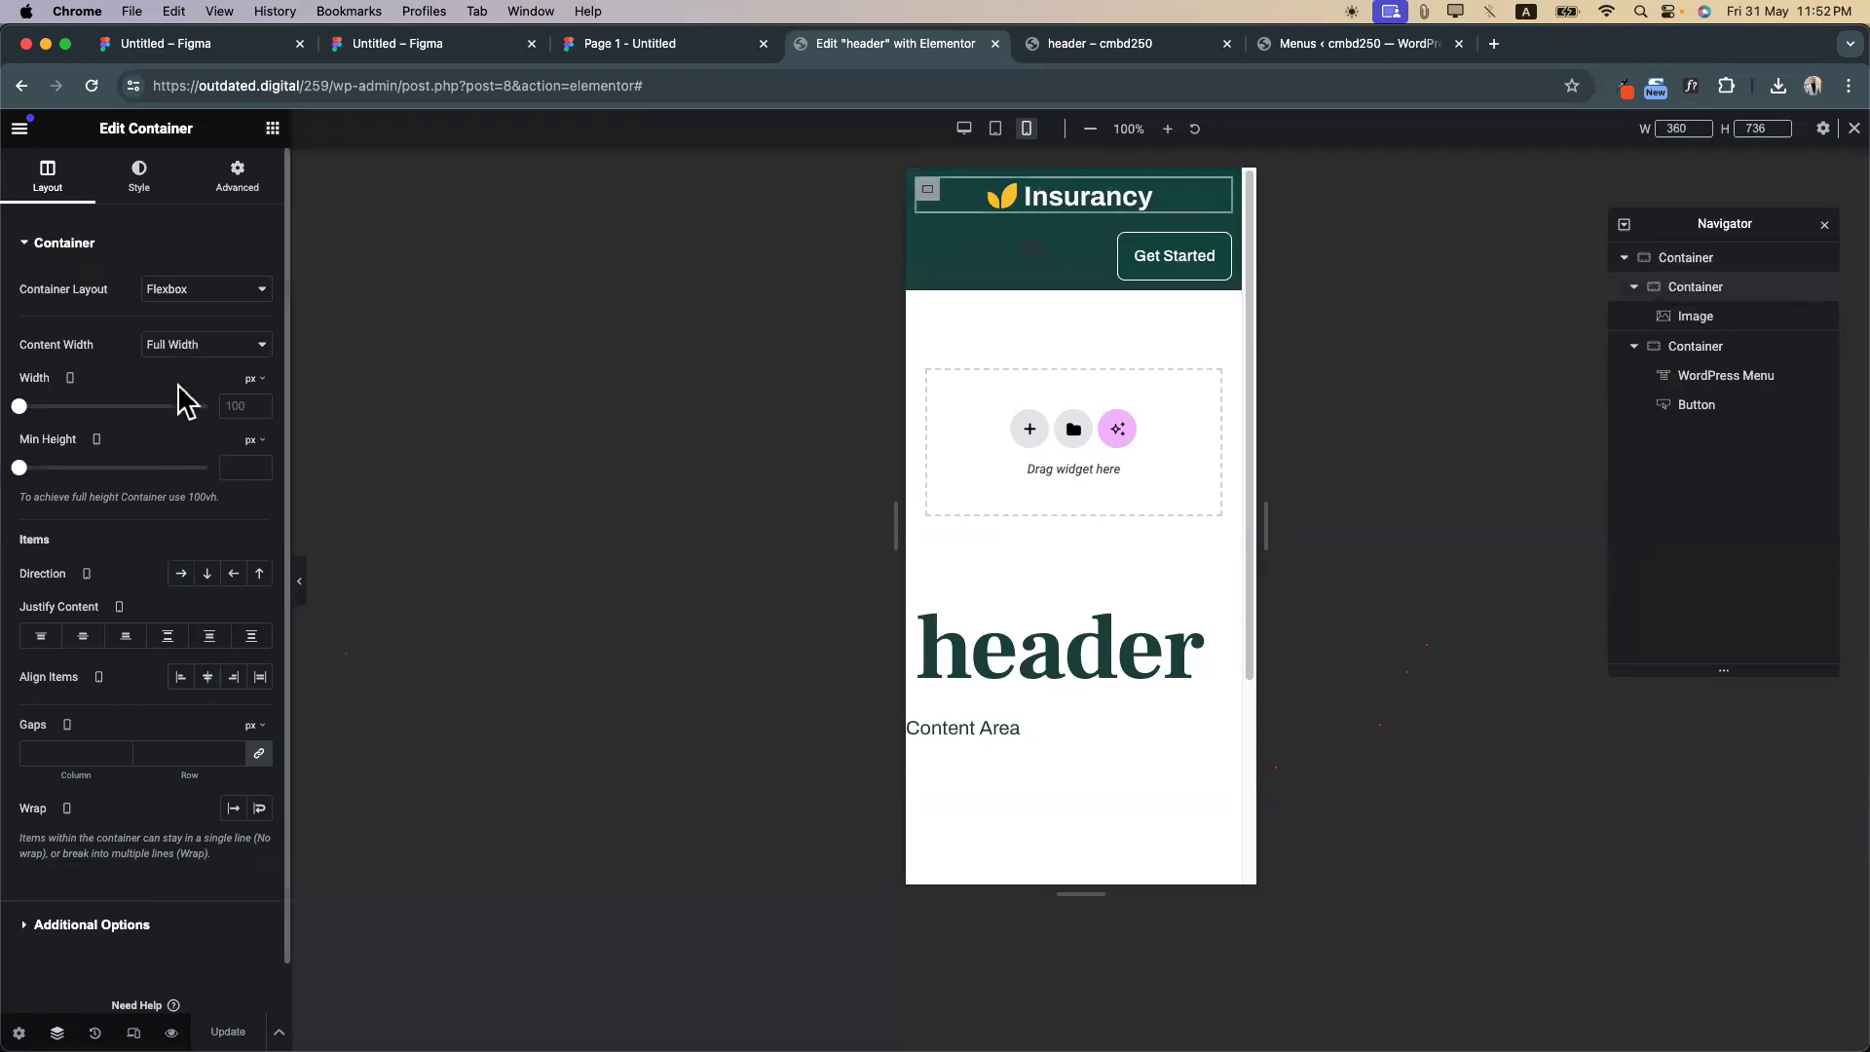
pyautogui.click(255, 409)
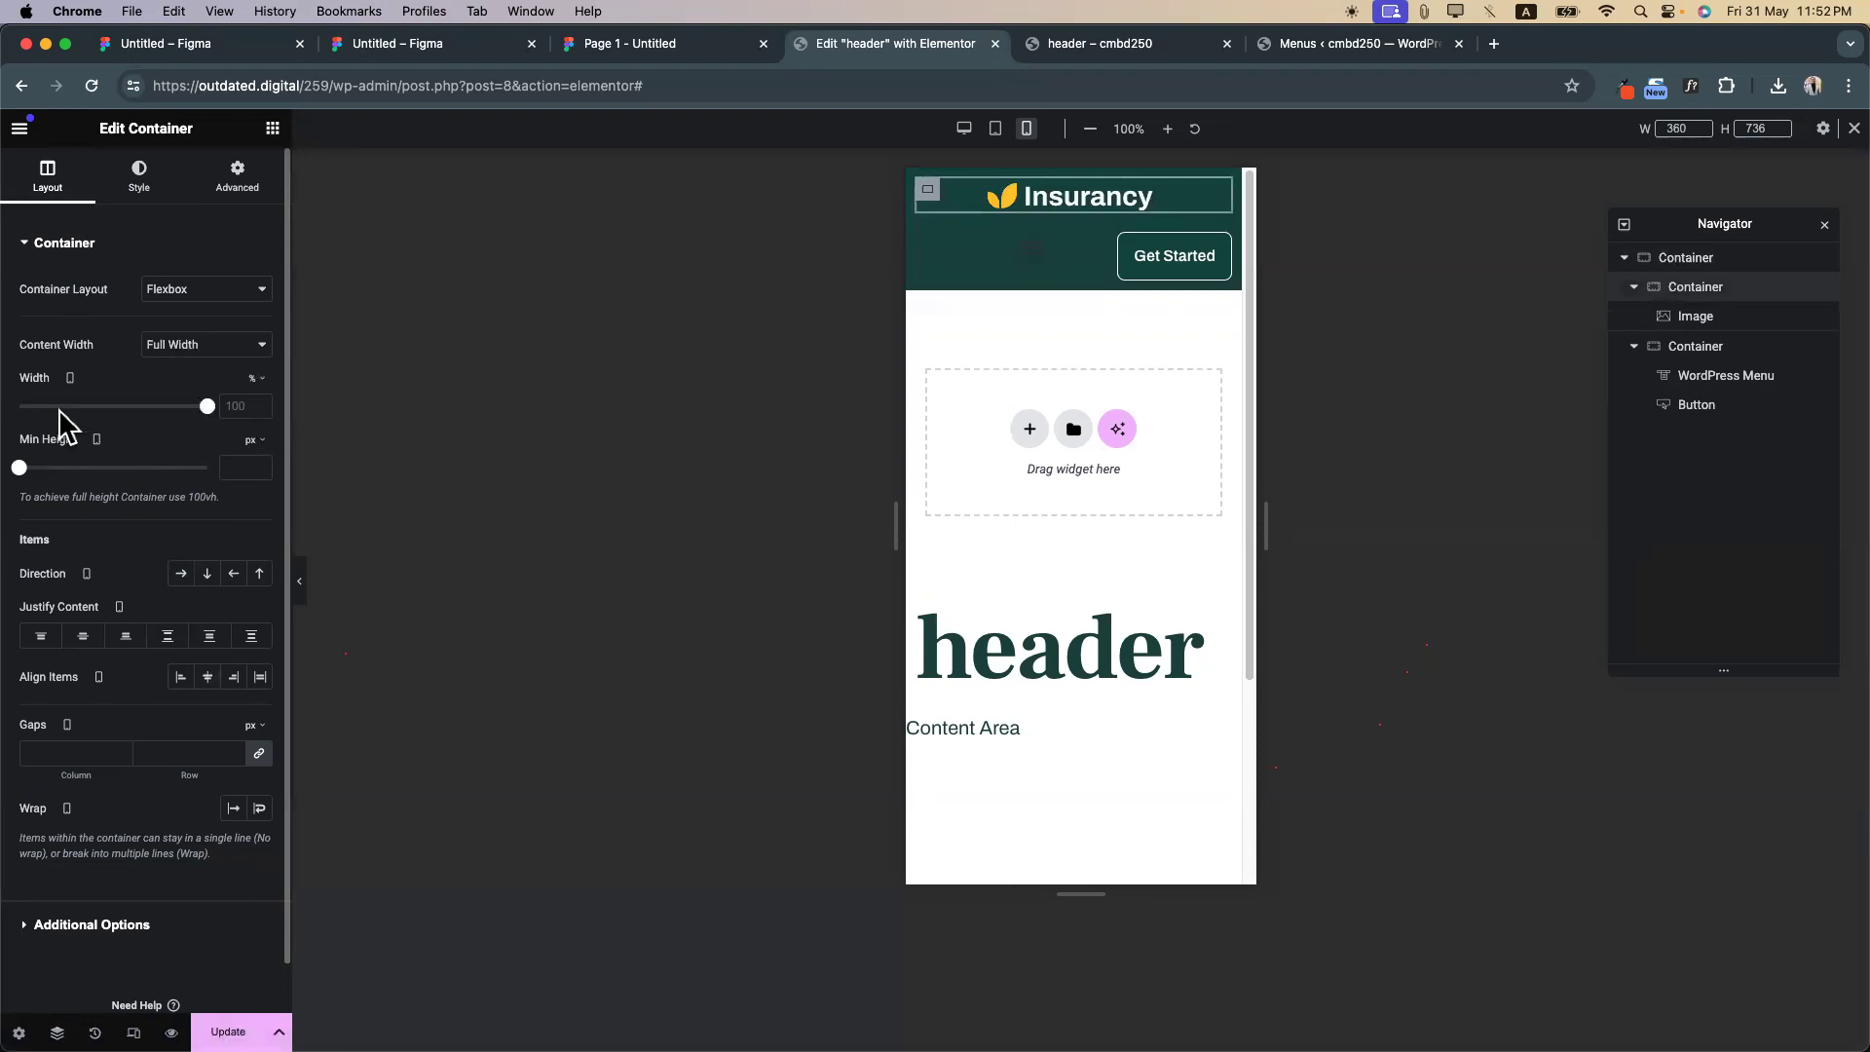
pyautogui.moveTo(204, 414); pyautogui.dragTo(99, 417)
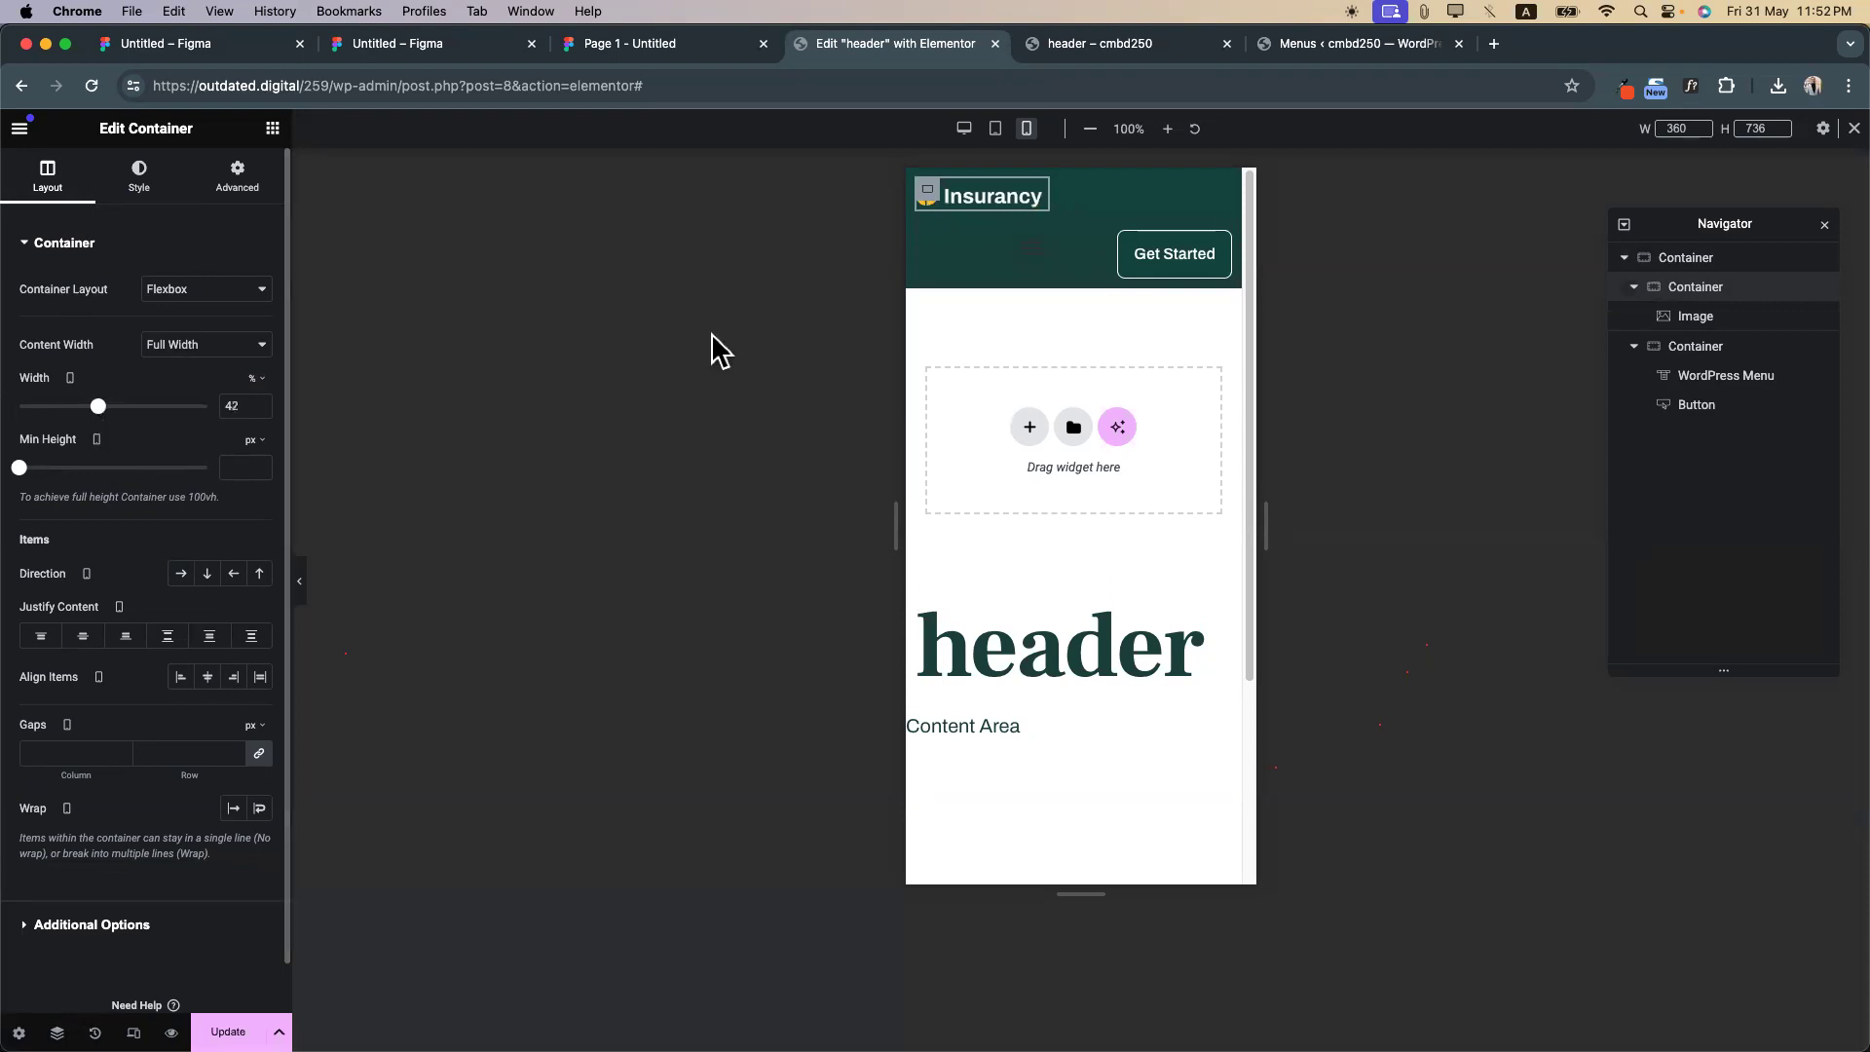
# Narrow the menu-and-button container to about half width.
pyautogui.click(931, 243)
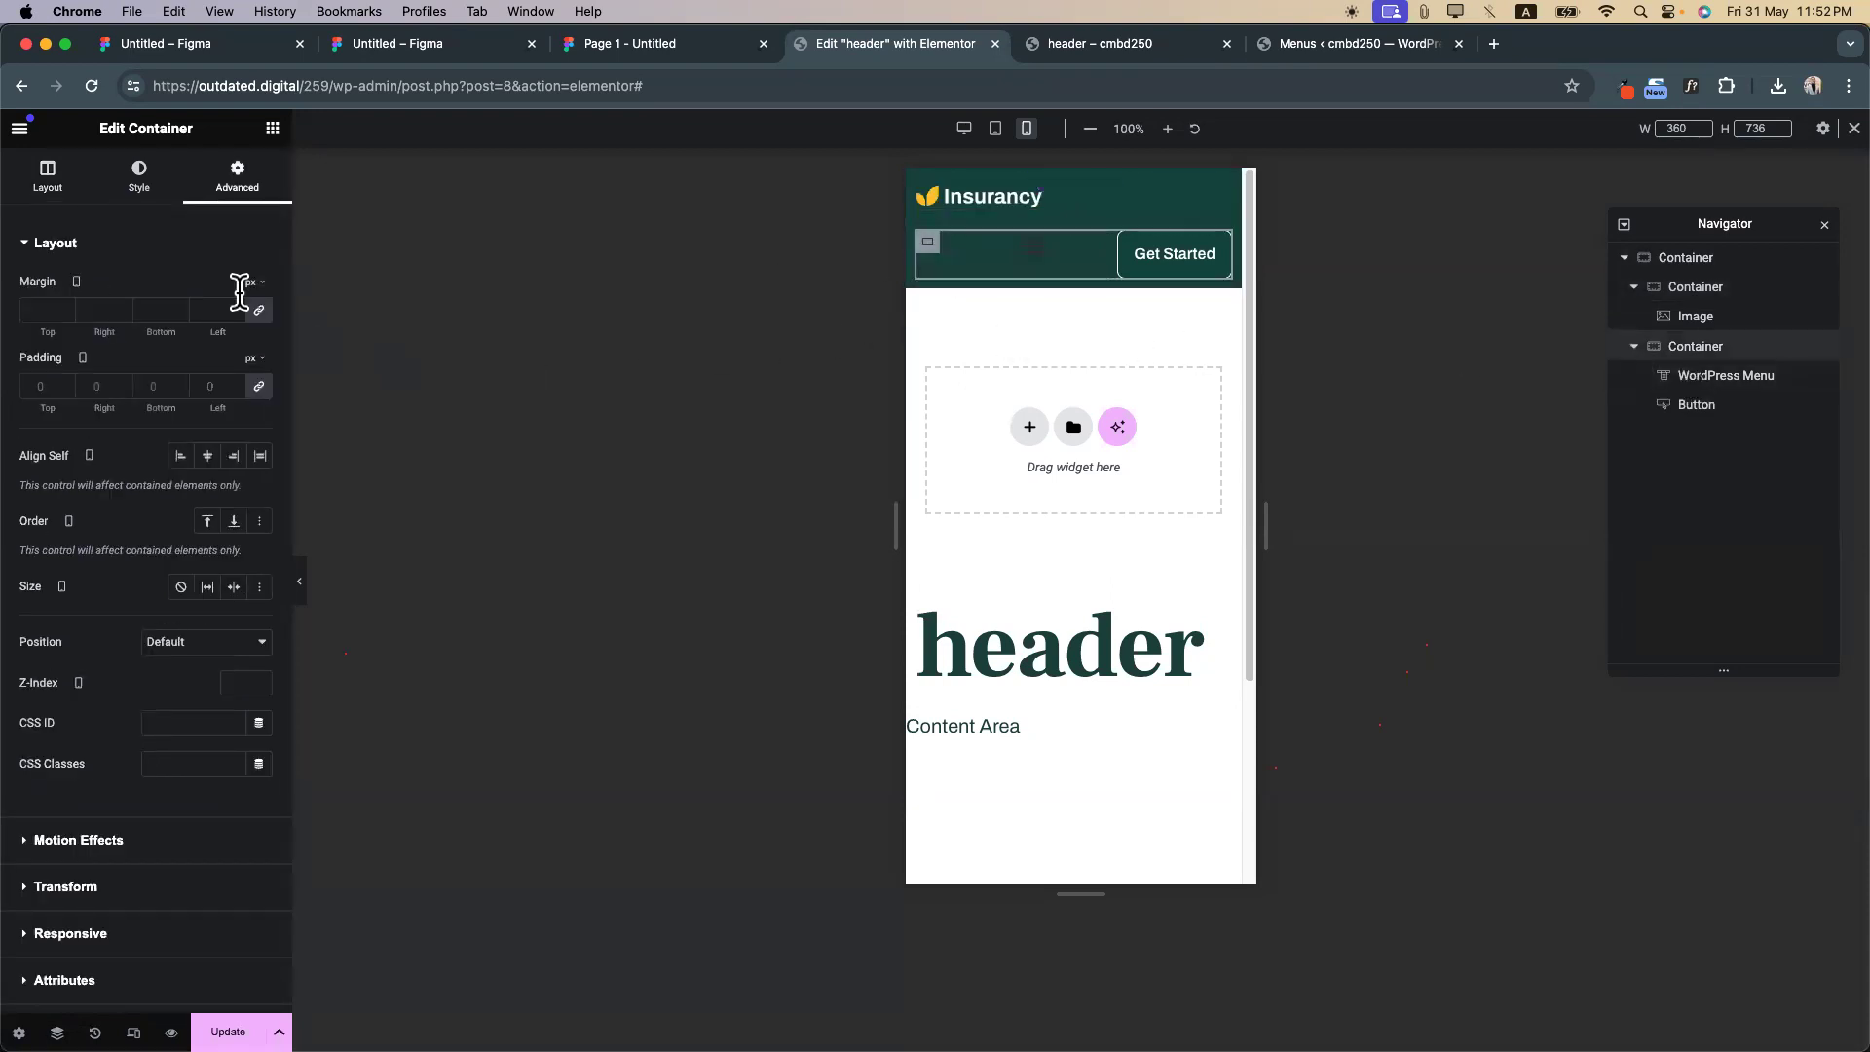
pyautogui.click(73, 190)
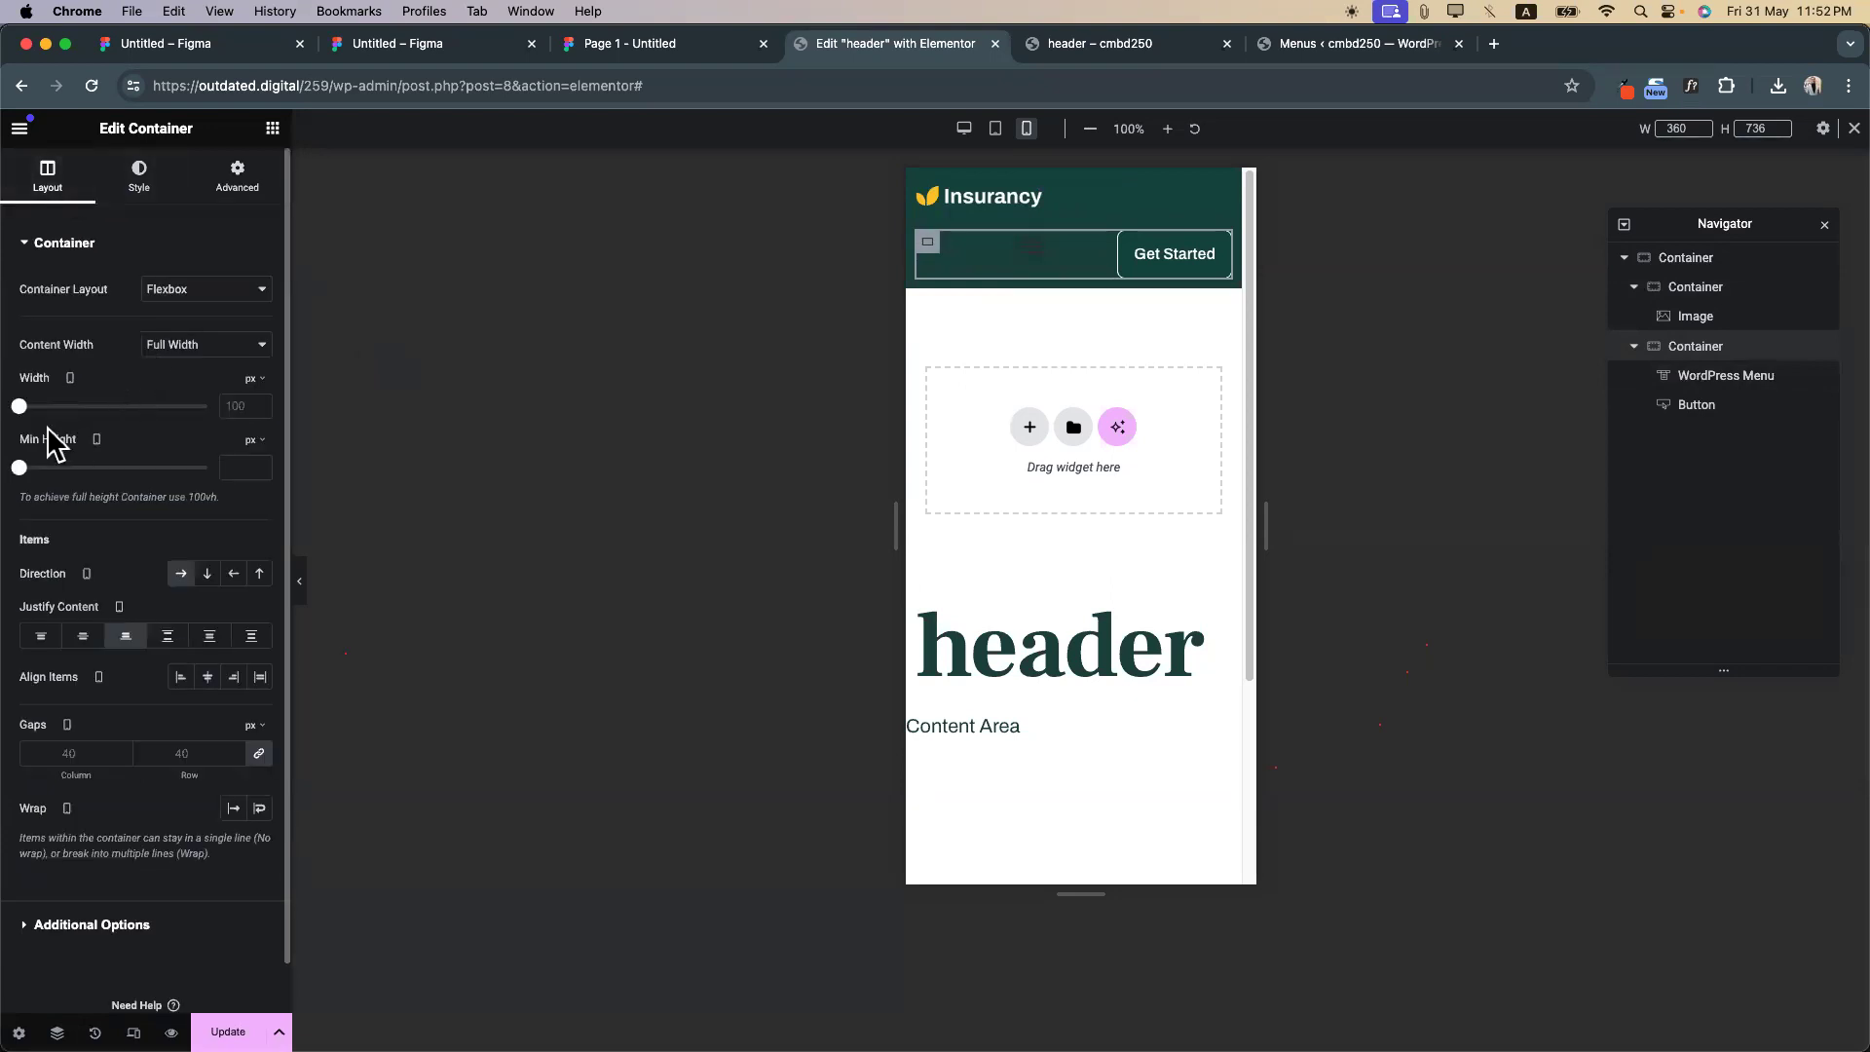
pyautogui.click(251, 379)
pyautogui.click(258, 428)
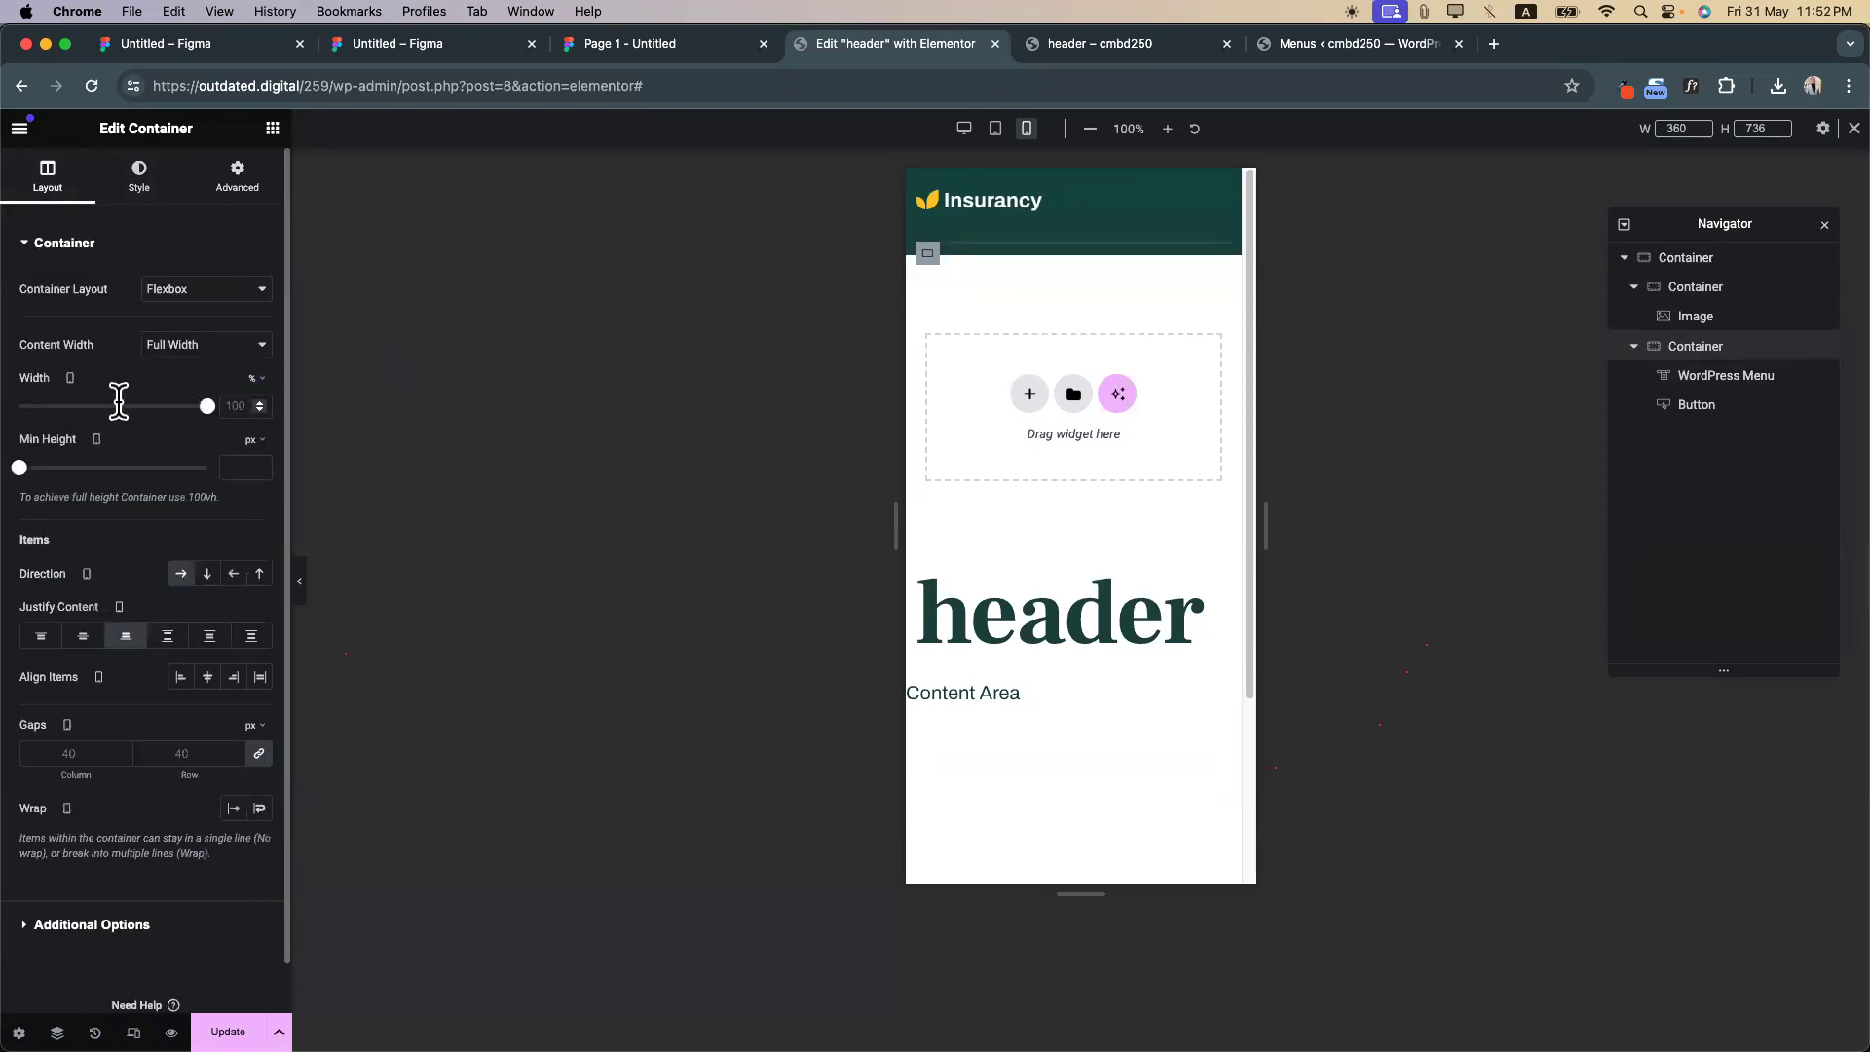
pyautogui.moveTo(208, 406)
pyautogui.mouseDown()
pyautogui.moveTo(108, 406)
pyautogui.moveTo(120, 428)
pyautogui.mouseUp()
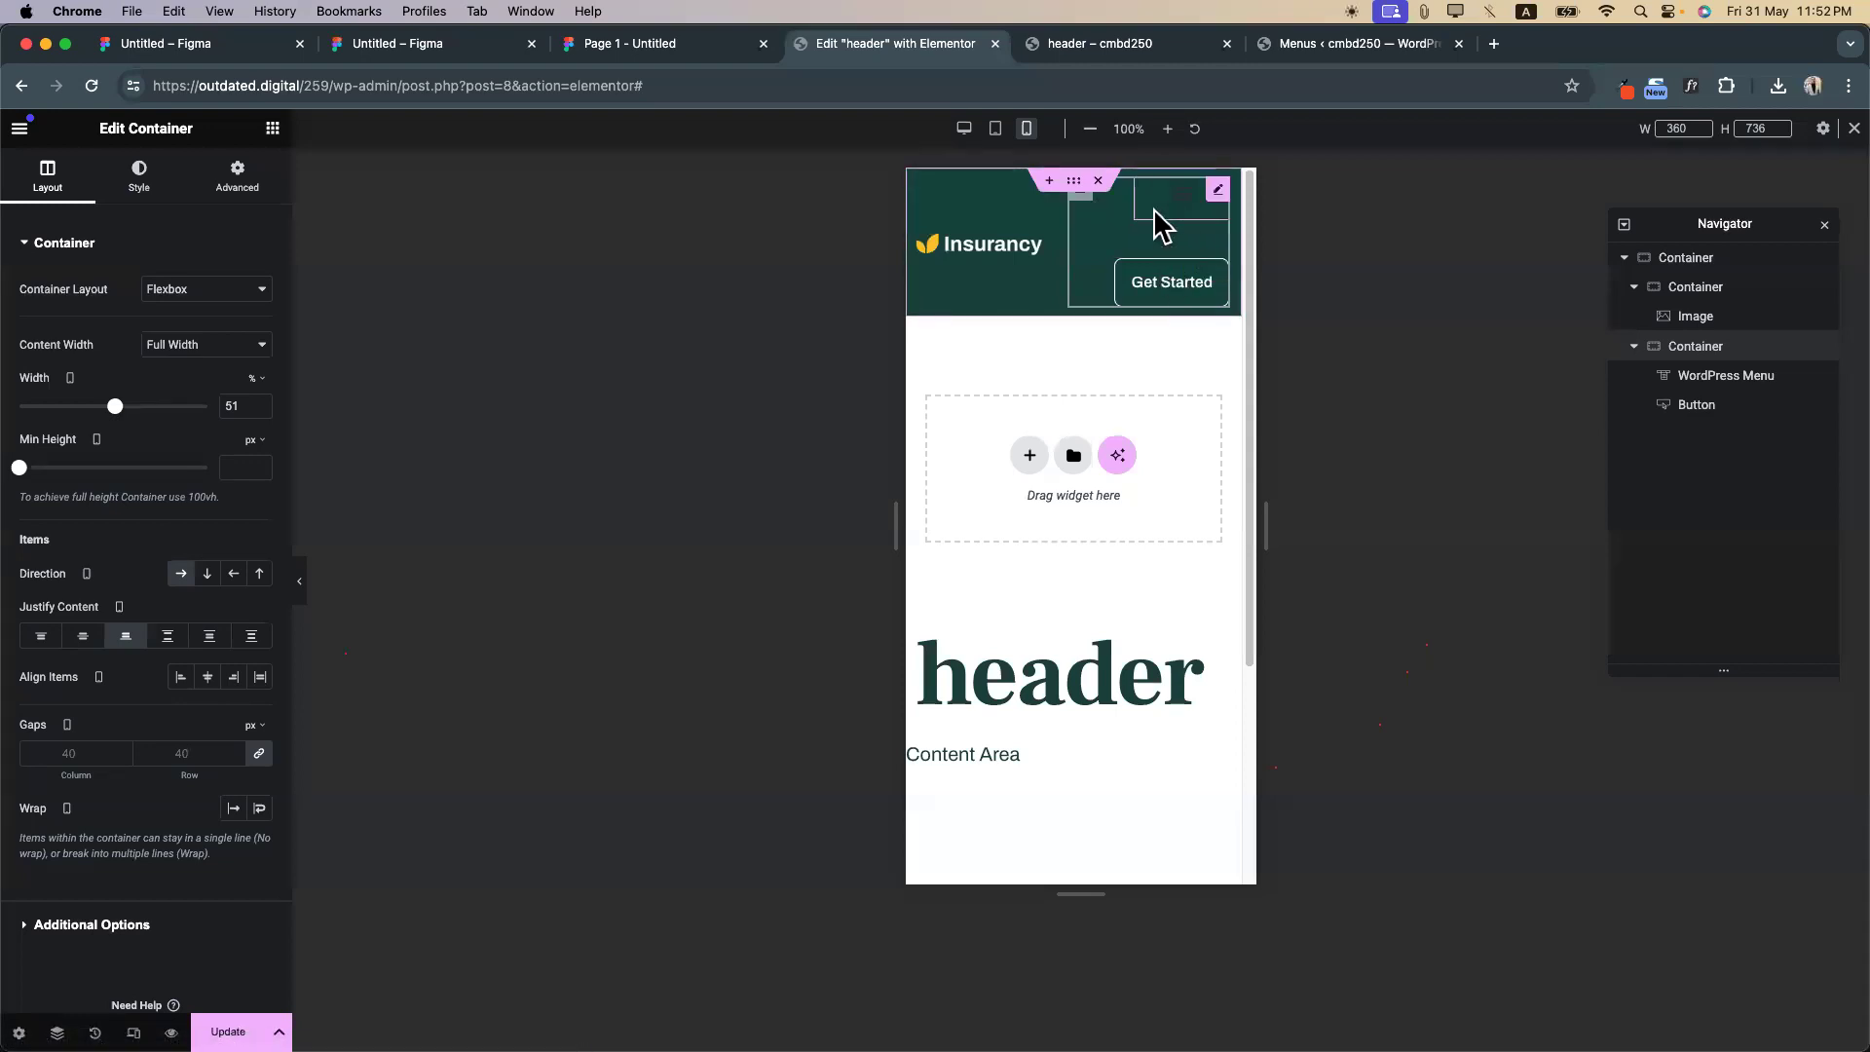
# Set the logo container width to exactly 30%.
pyautogui.click(933, 253)
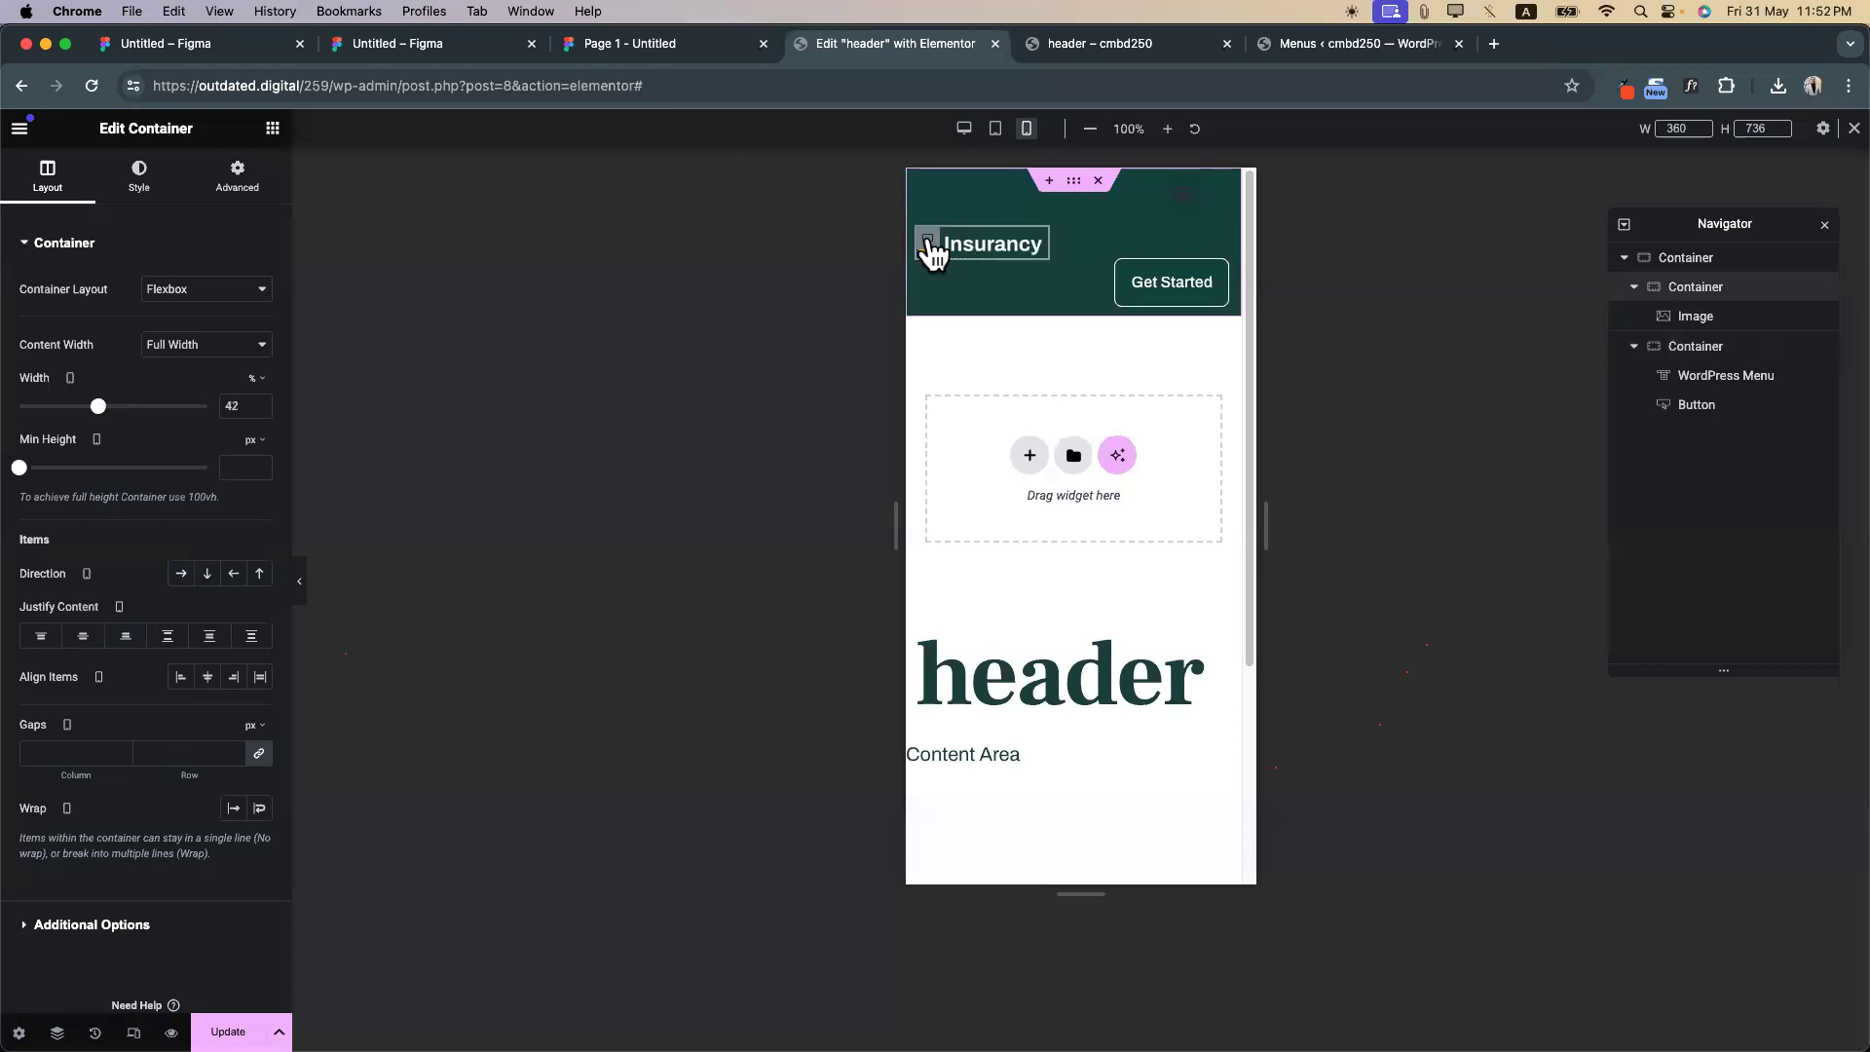
pyautogui.moveTo(98, 407); pyautogui.dragTo(83, 407)
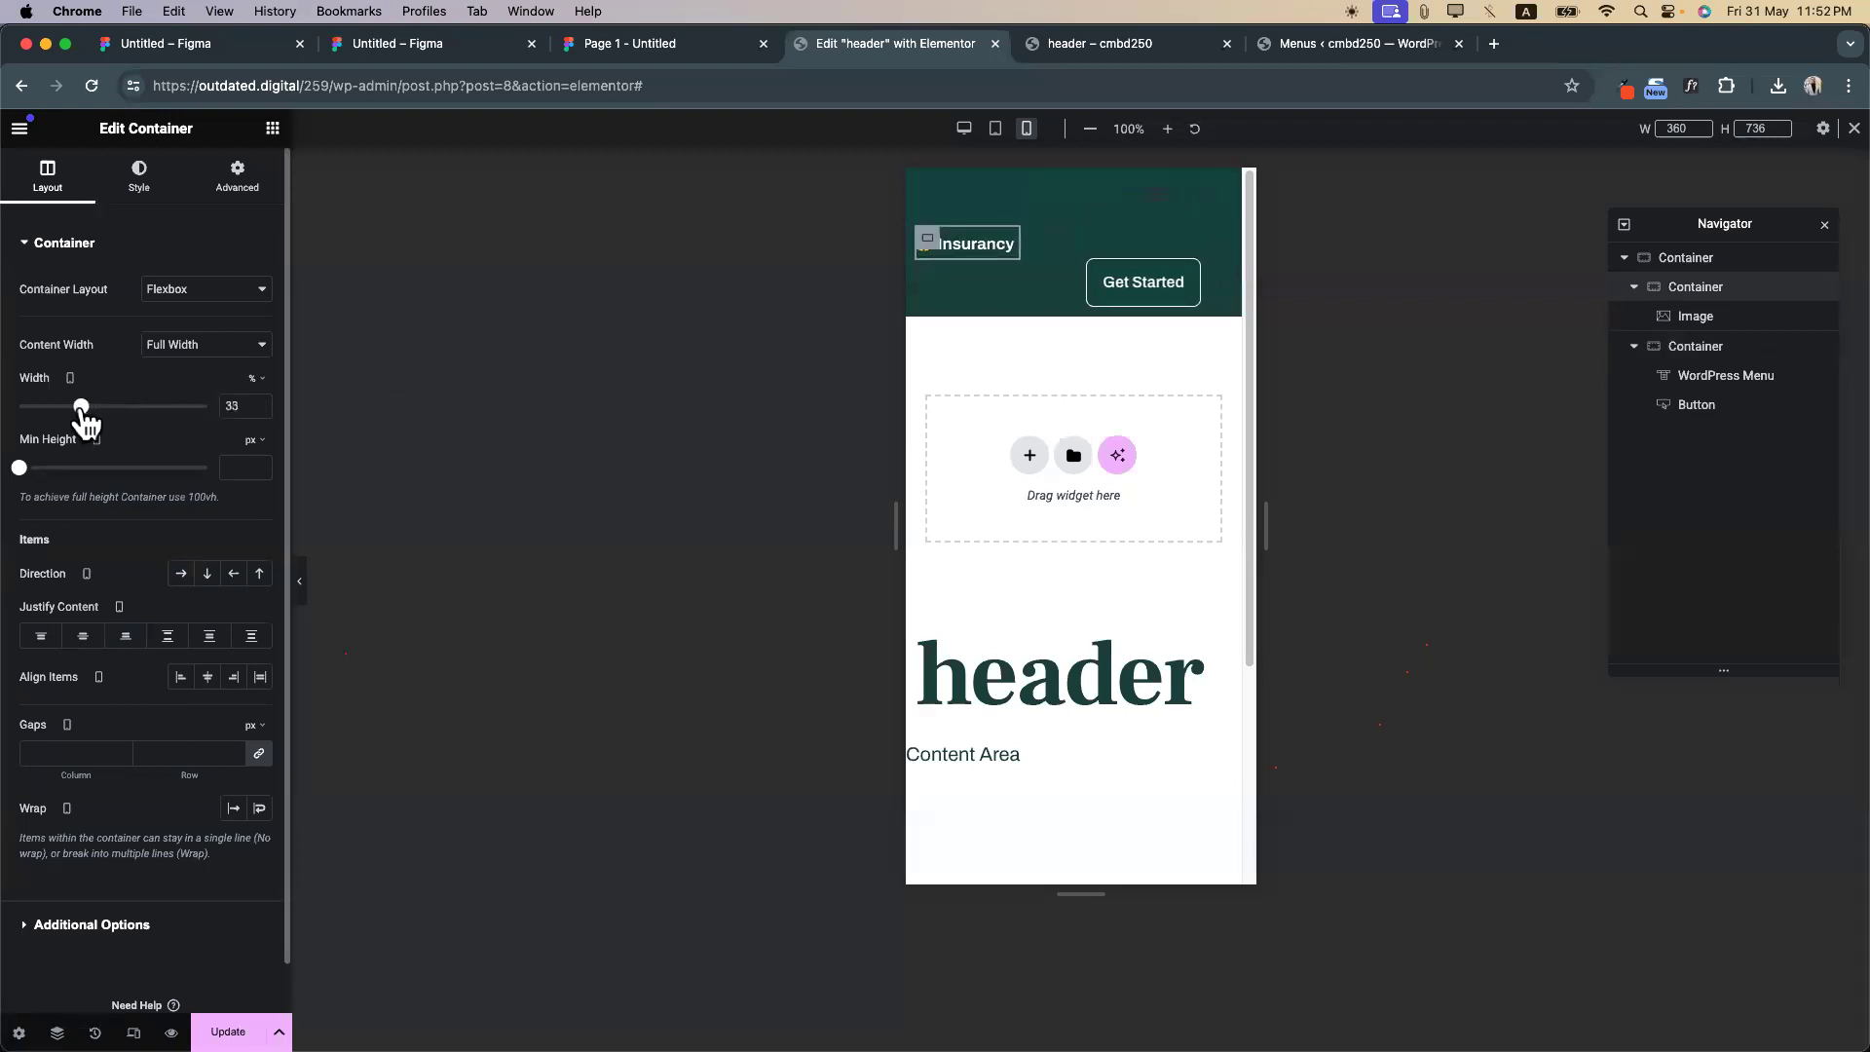
pyautogui.moveTo(84, 409); pyautogui.dragTo(85, 409)
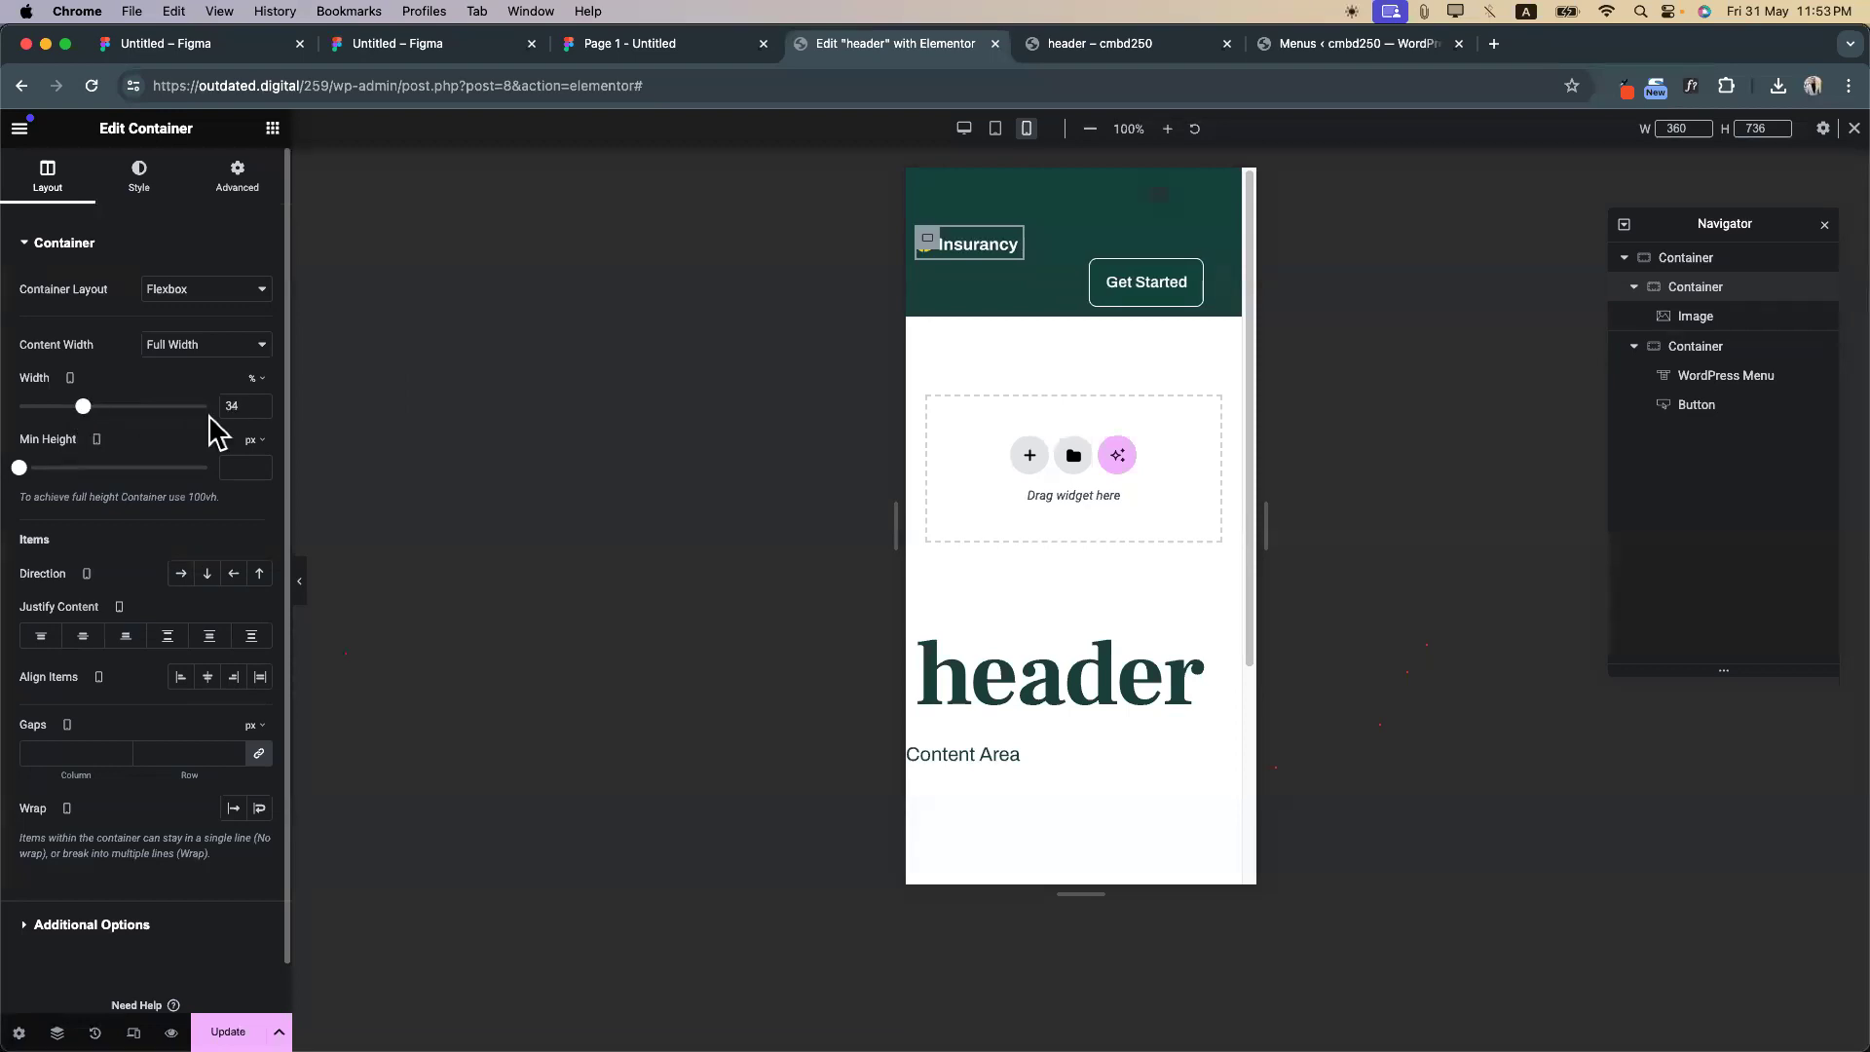
pyautogui.doubleClick(232, 406)
pyautogui.write('30')
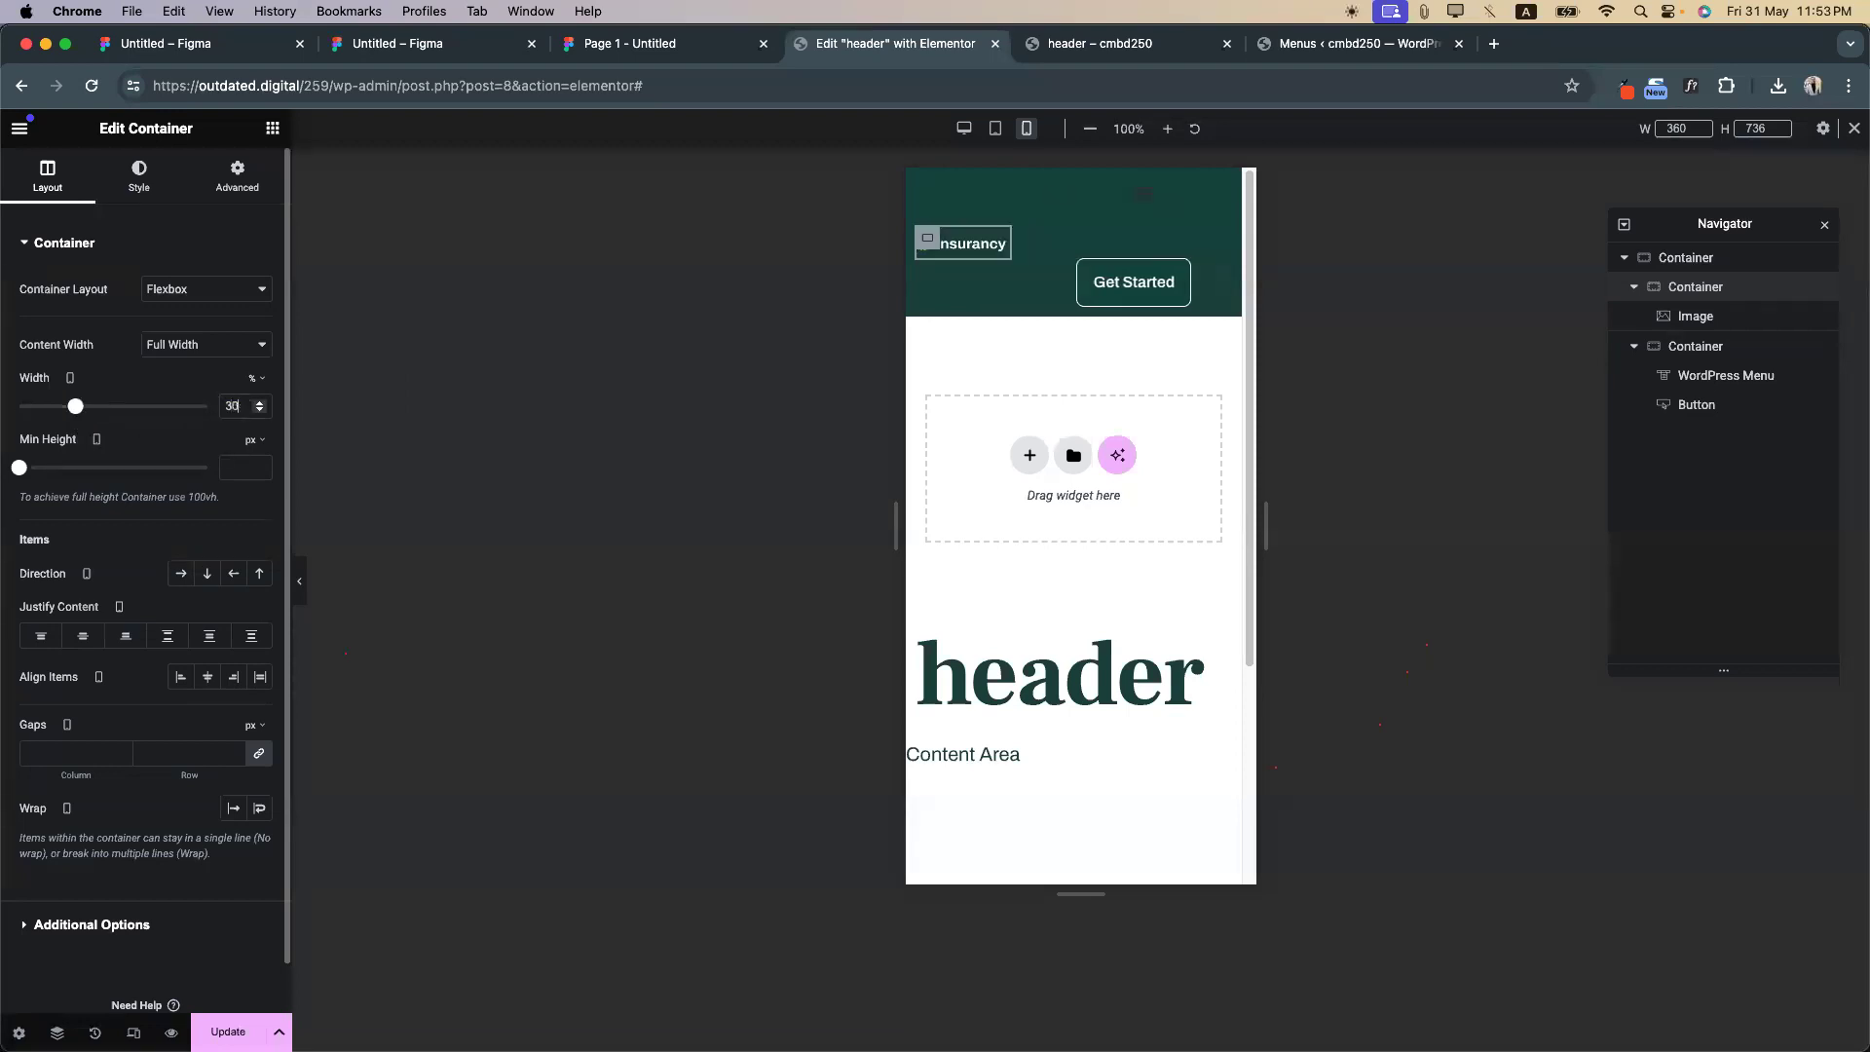
# Set the menu-and-button container to 63% width, keeping its direction as Row.
pyautogui.click(1043, 208)
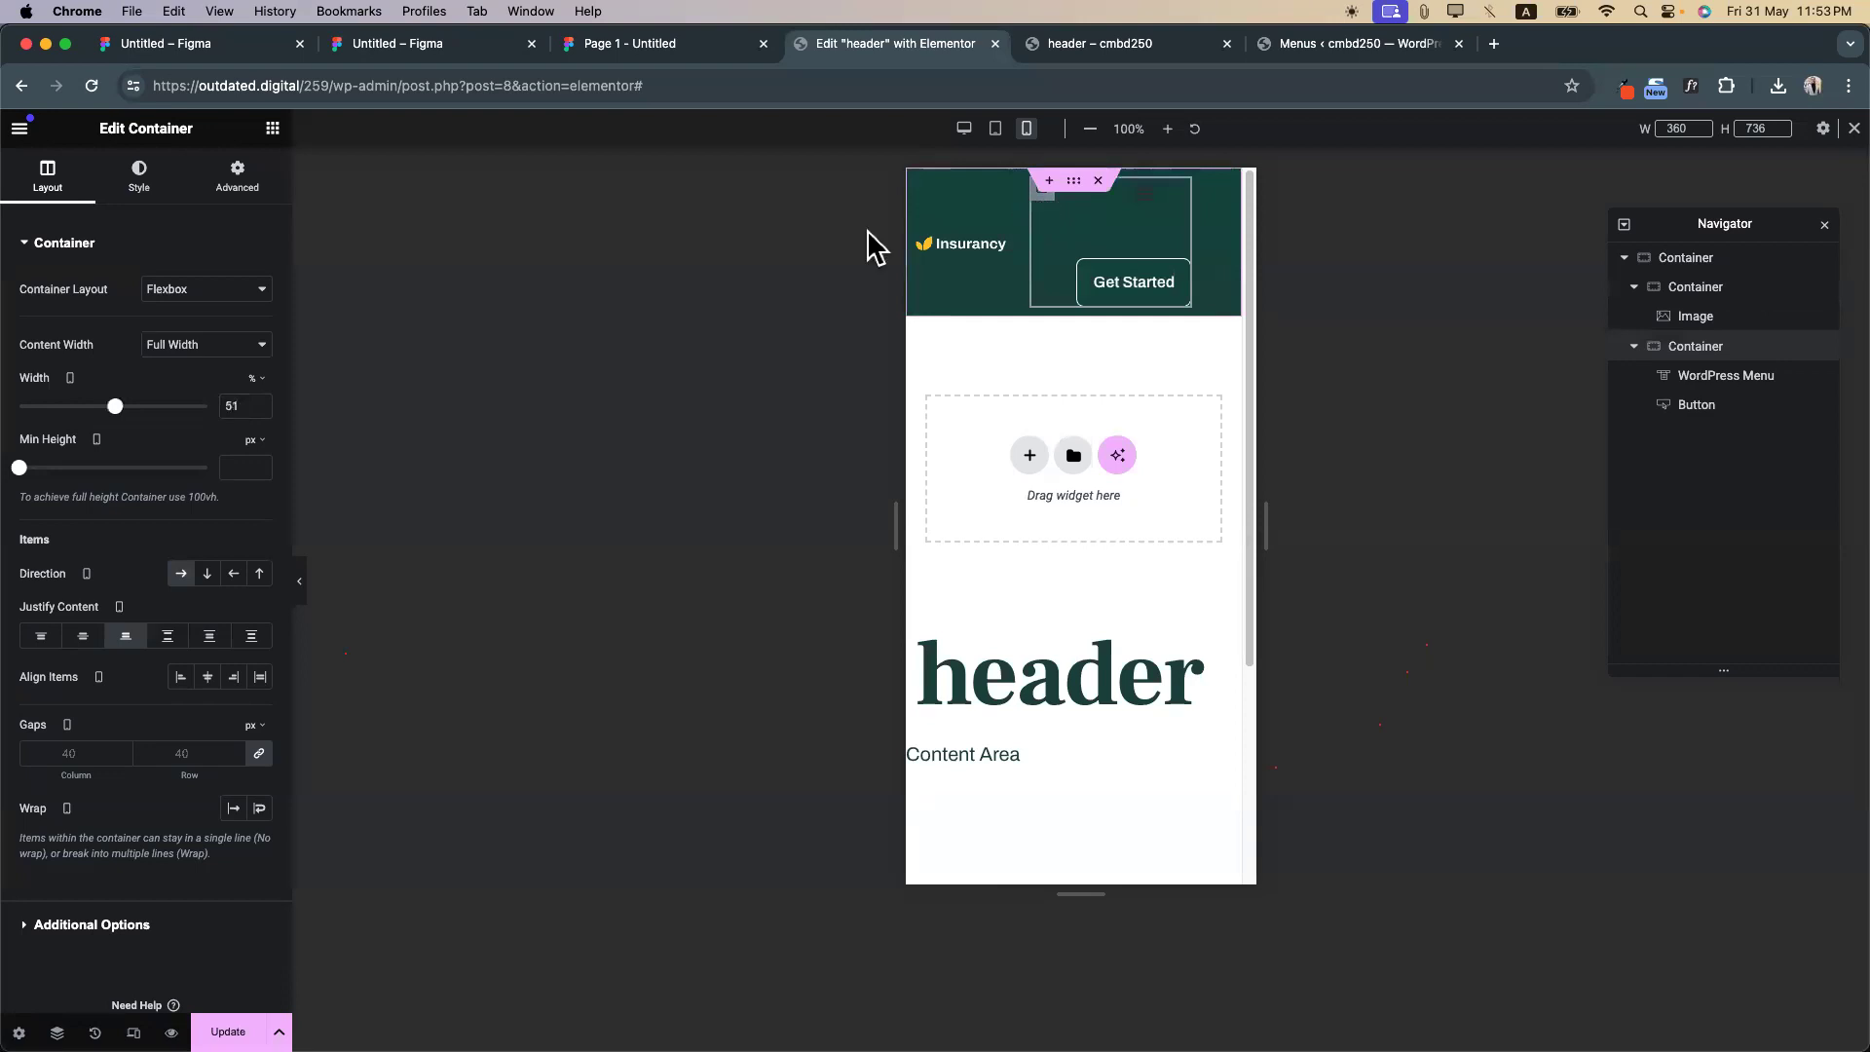
pyautogui.doubleClick(243, 405)
pyautogui.write('70')
pyautogui.press('Down')
pyautogui.press('Down')
pyautogui.press('Down')
pyautogui.press('Down')
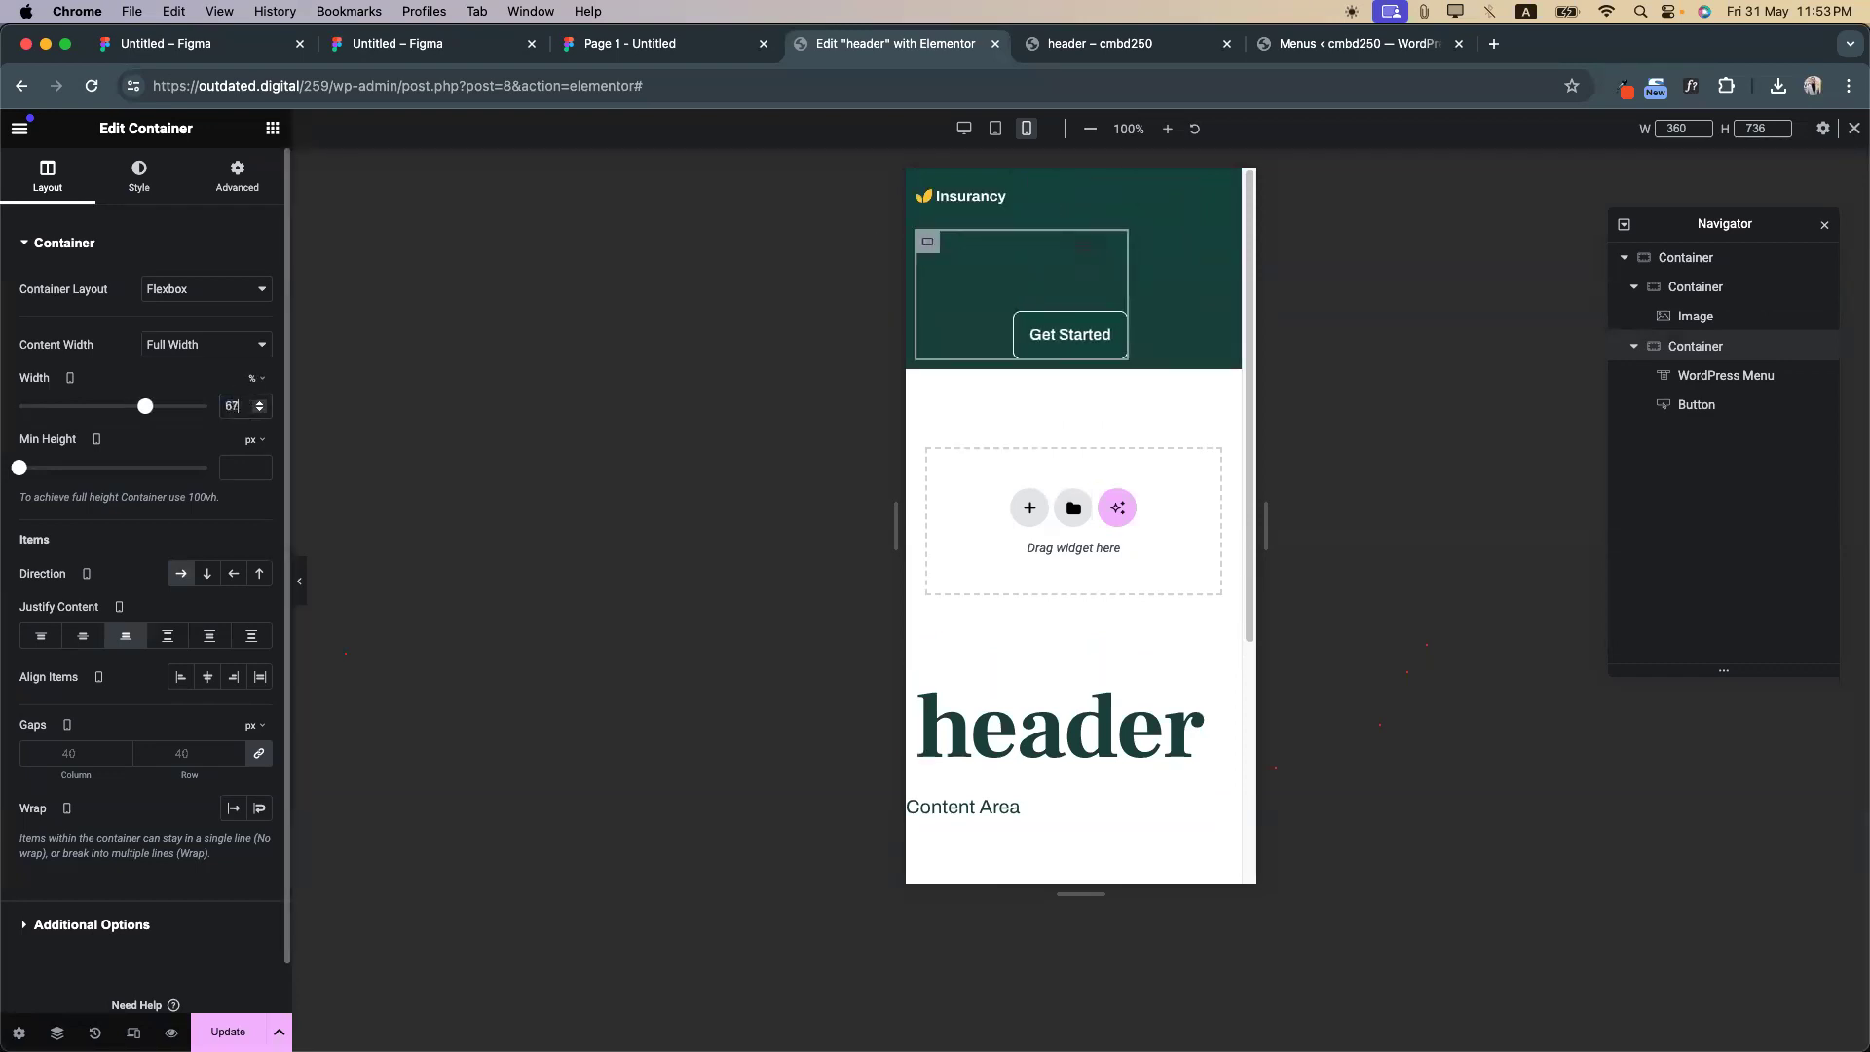
pyautogui.press('Down')
pyautogui.press('Down')
pyautogui.press('Down')
pyautogui.press('Down')
pyautogui.press('Up')
pyautogui.press('Up')
pyautogui.press('Down')
pyautogui.click(1044, 209)
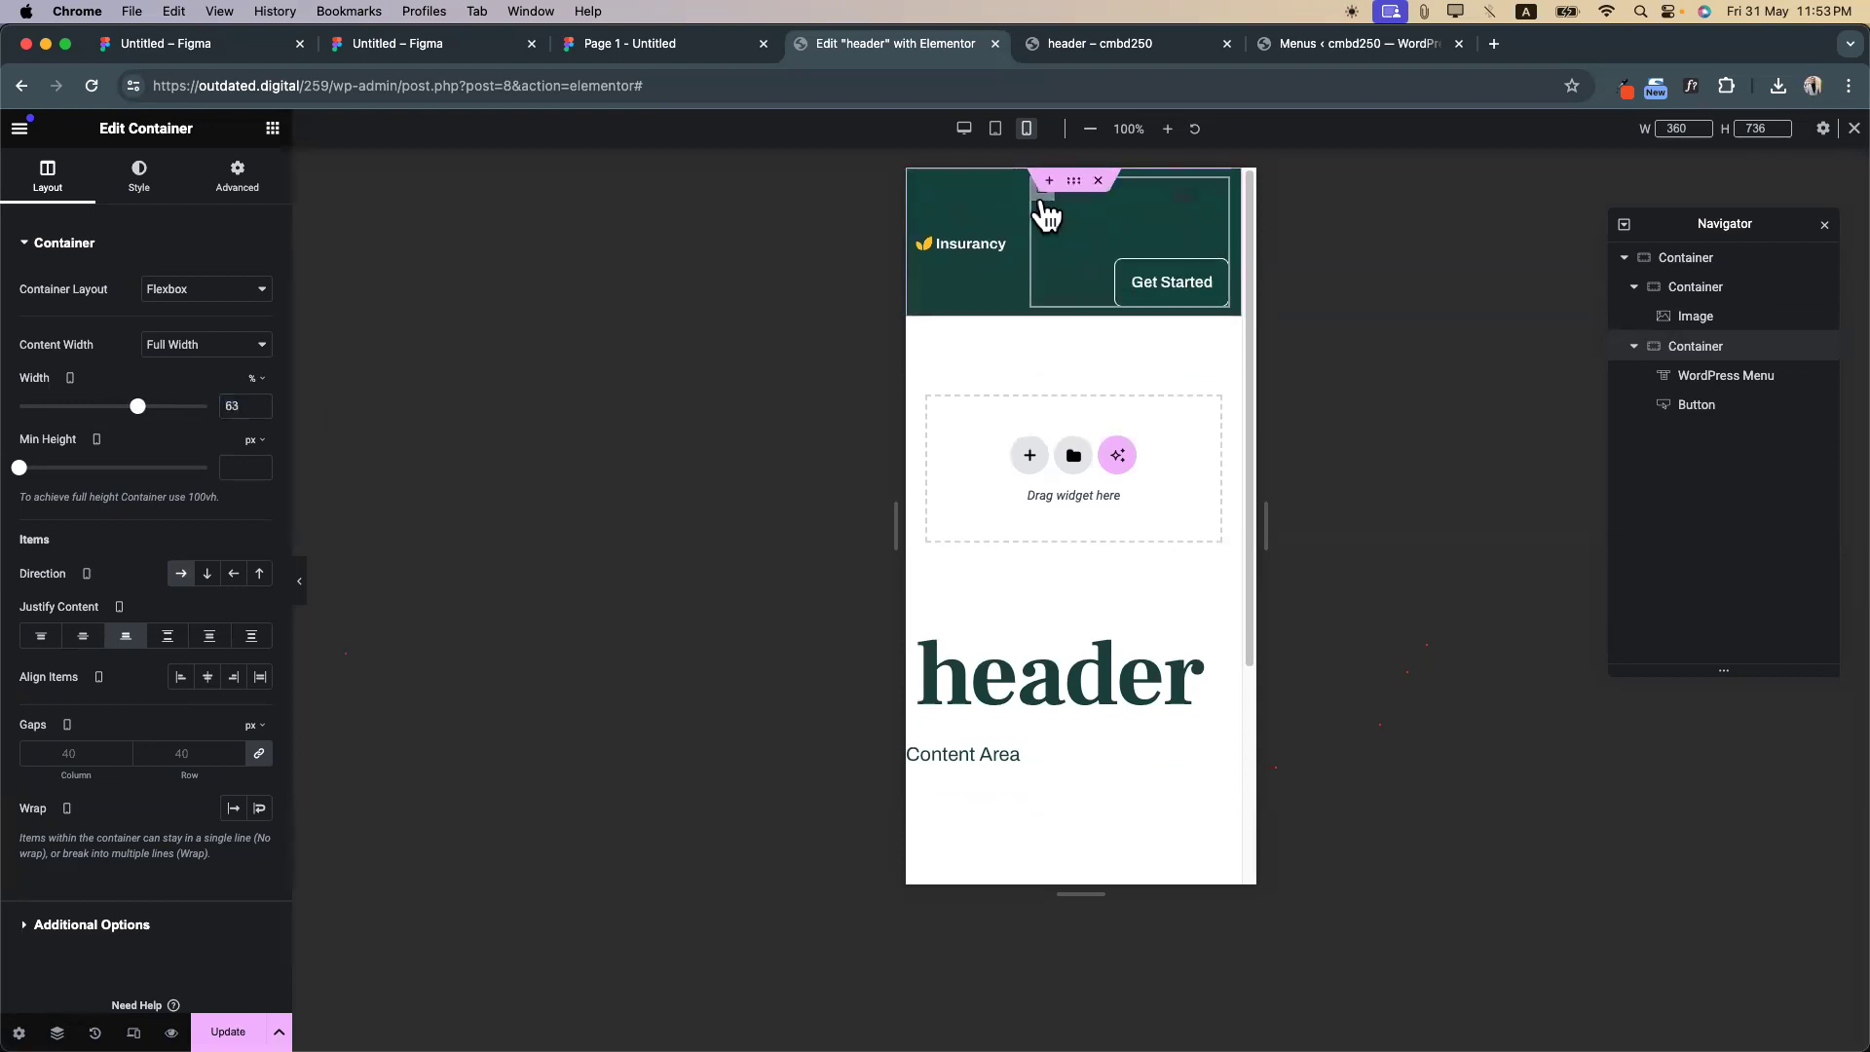
pyautogui.click(206, 573)
pyautogui.click(180, 575)
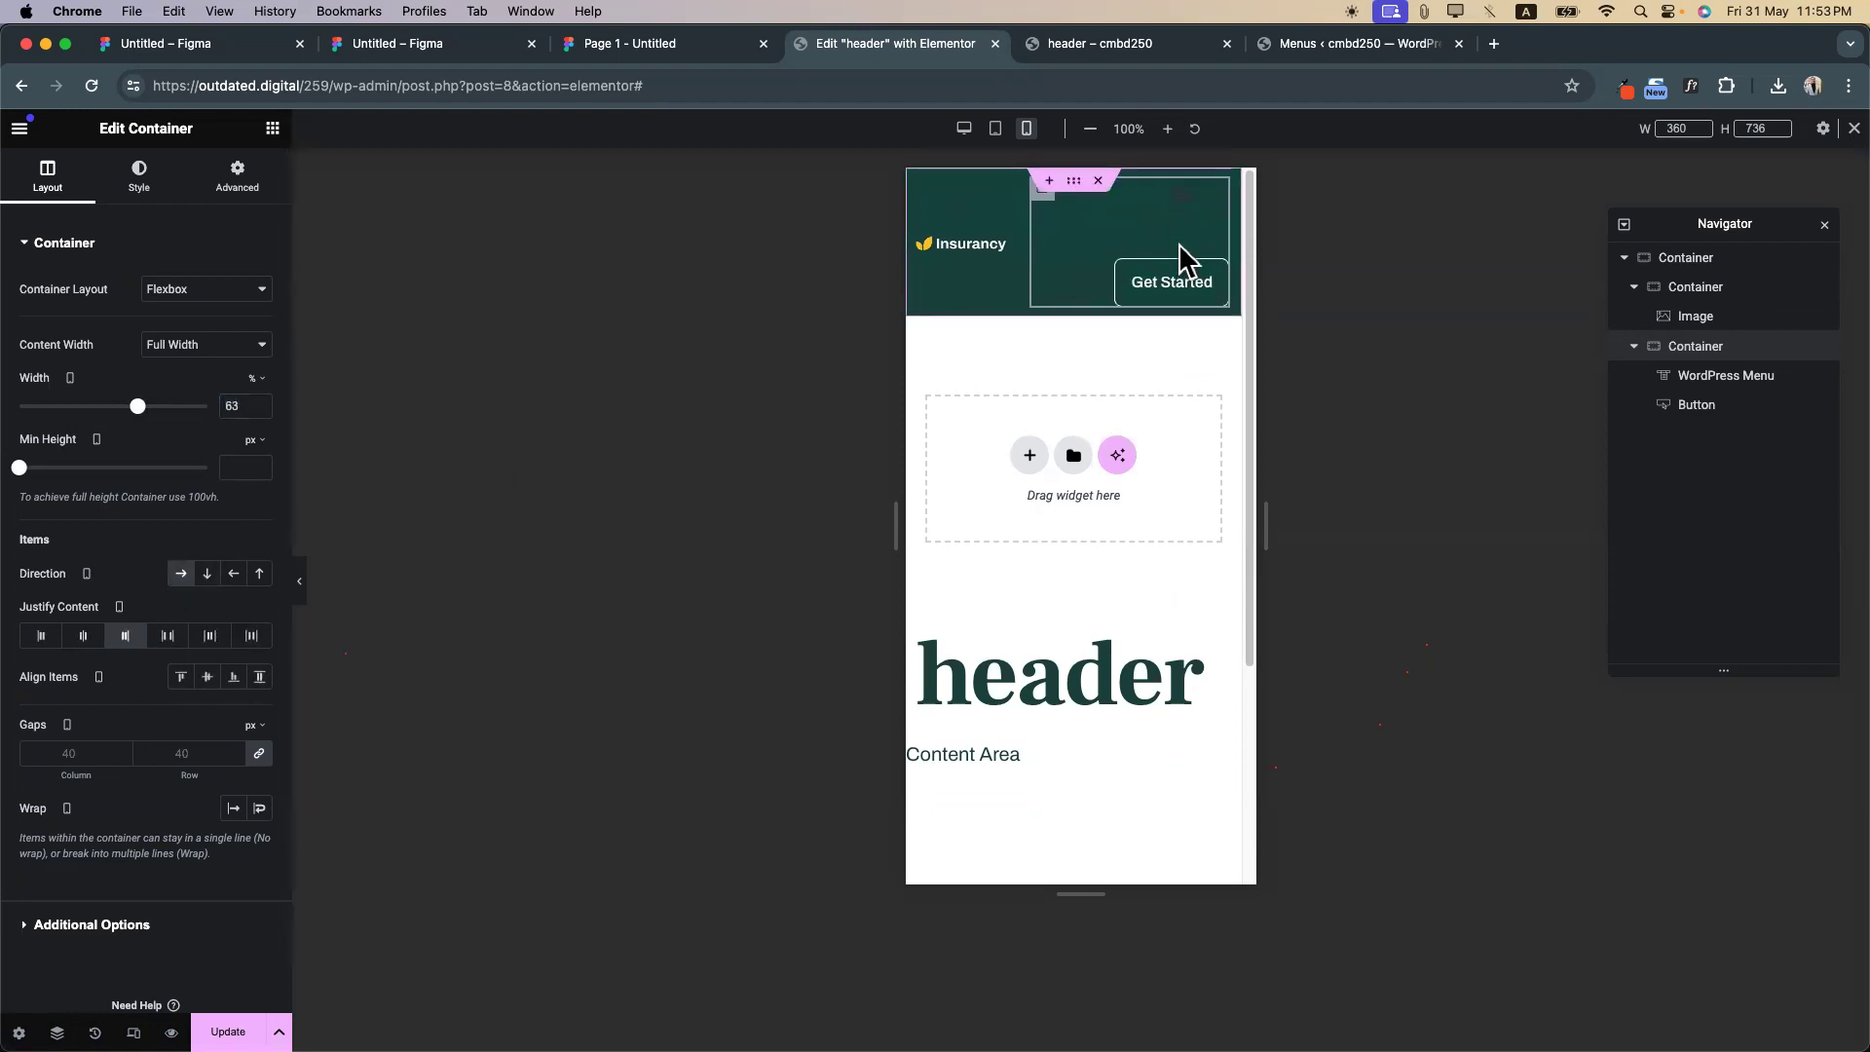
pyautogui.moveTo(1181, 199)
pyautogui.click(1217, 193)
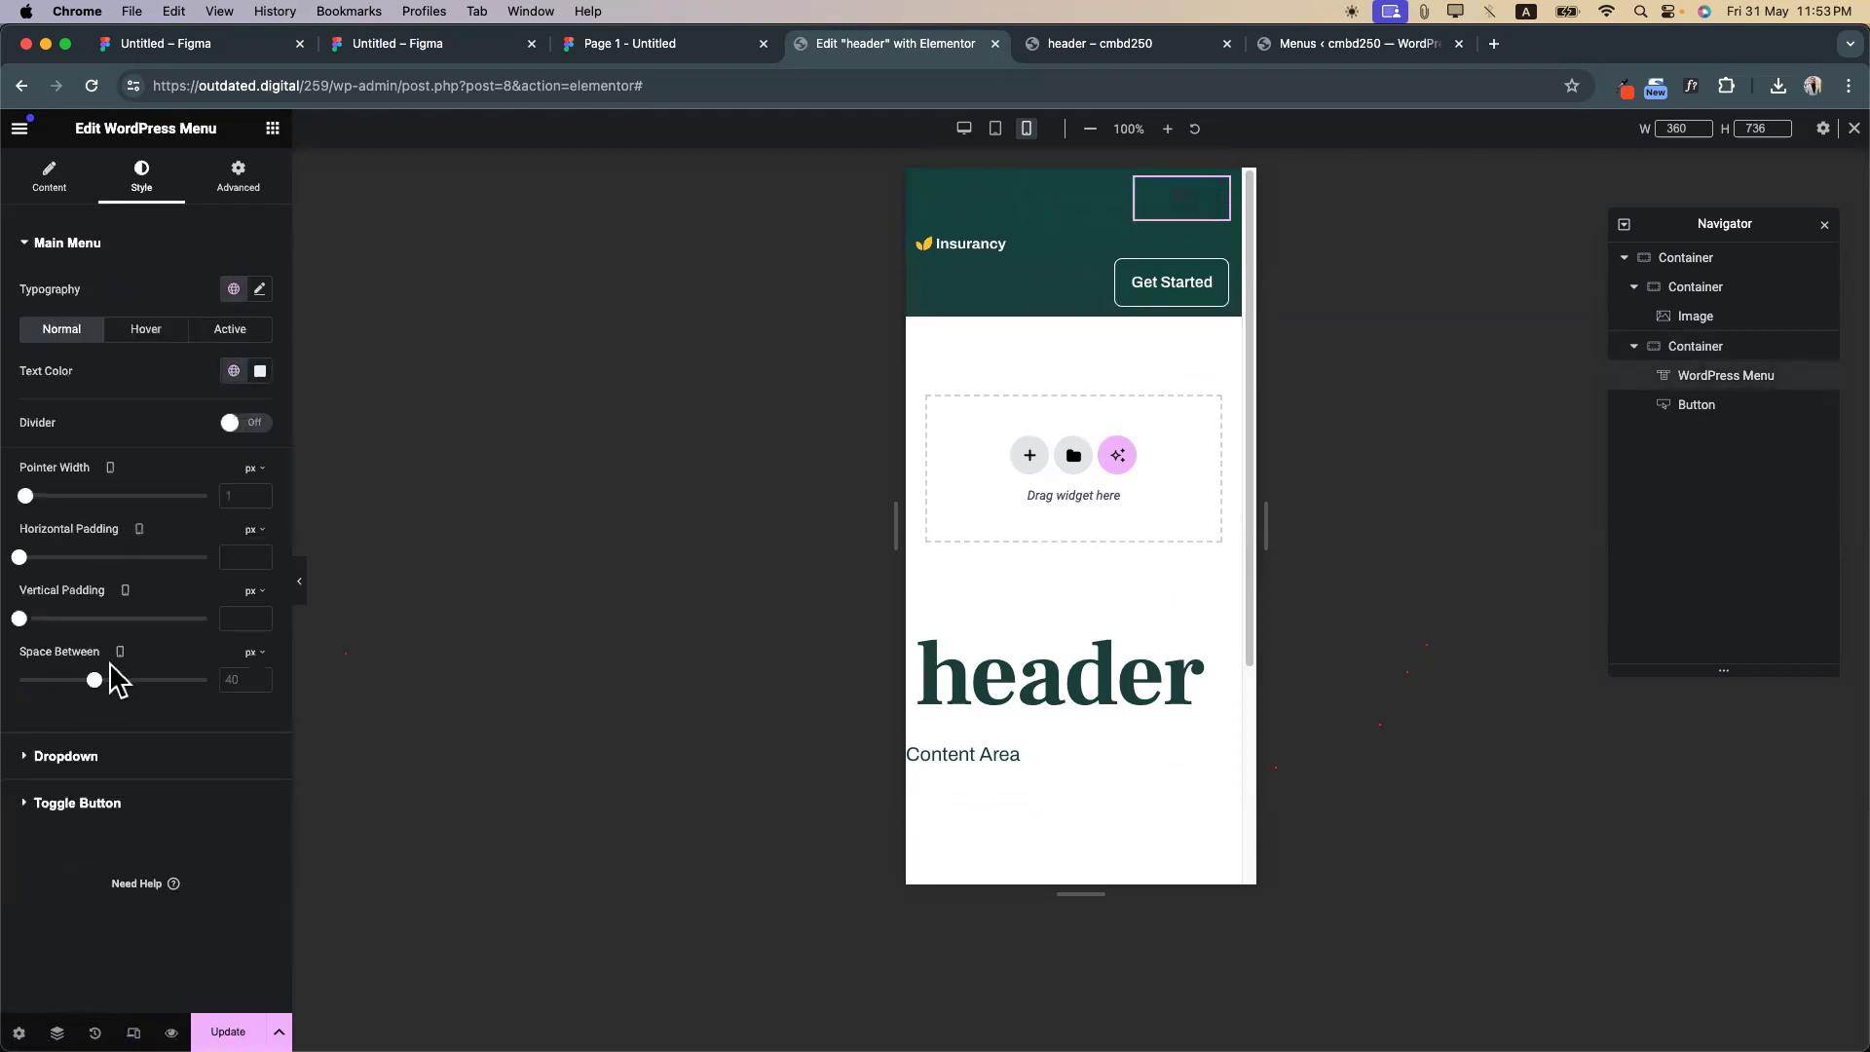
# Set the mobile menu's space between items to 27 and the toggle size to 22.
pyautogui.moveTo(98, 680); pyautogui.dragTo(74, 680)
pyautogui.click(73, 803)
pyautogui.moveTo(37, 550); pyautogui.dragTo(35, 554)
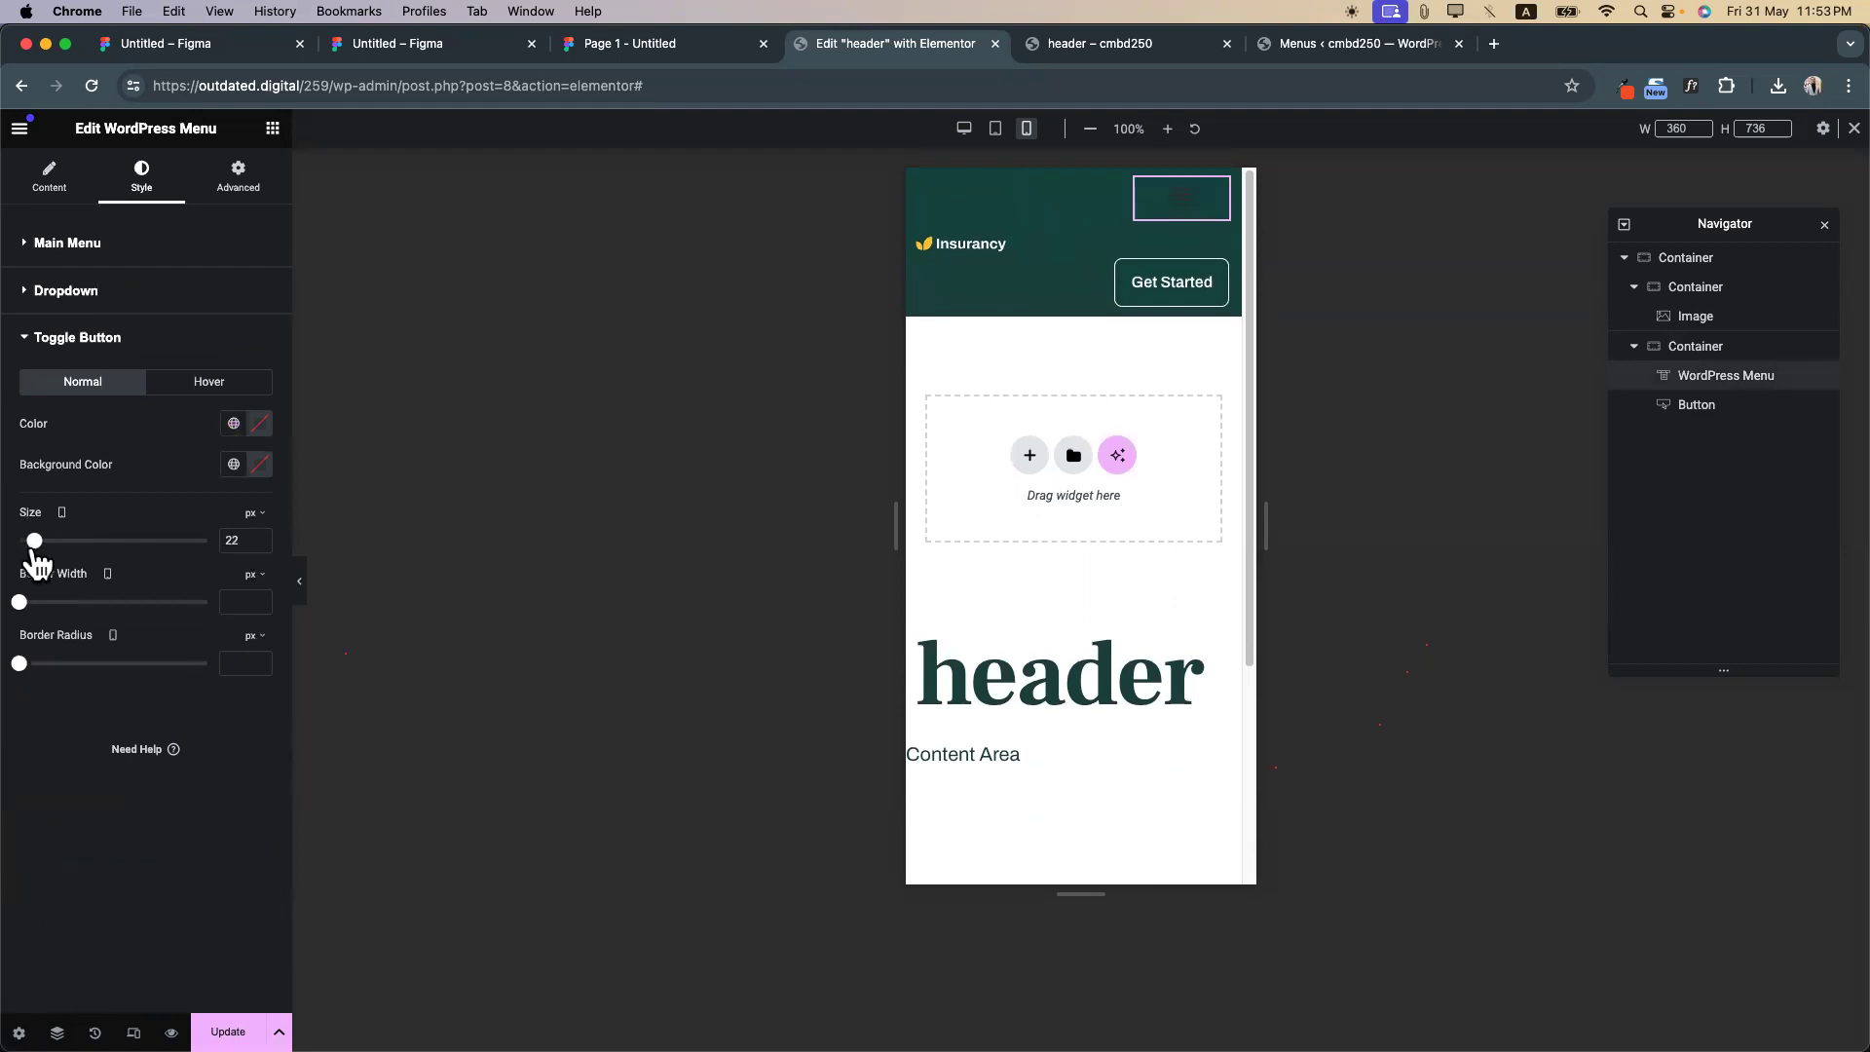
# Give the menu a 41 px custom width and vertically centre the items in its parent container.
pyautogui.click(234, 181)
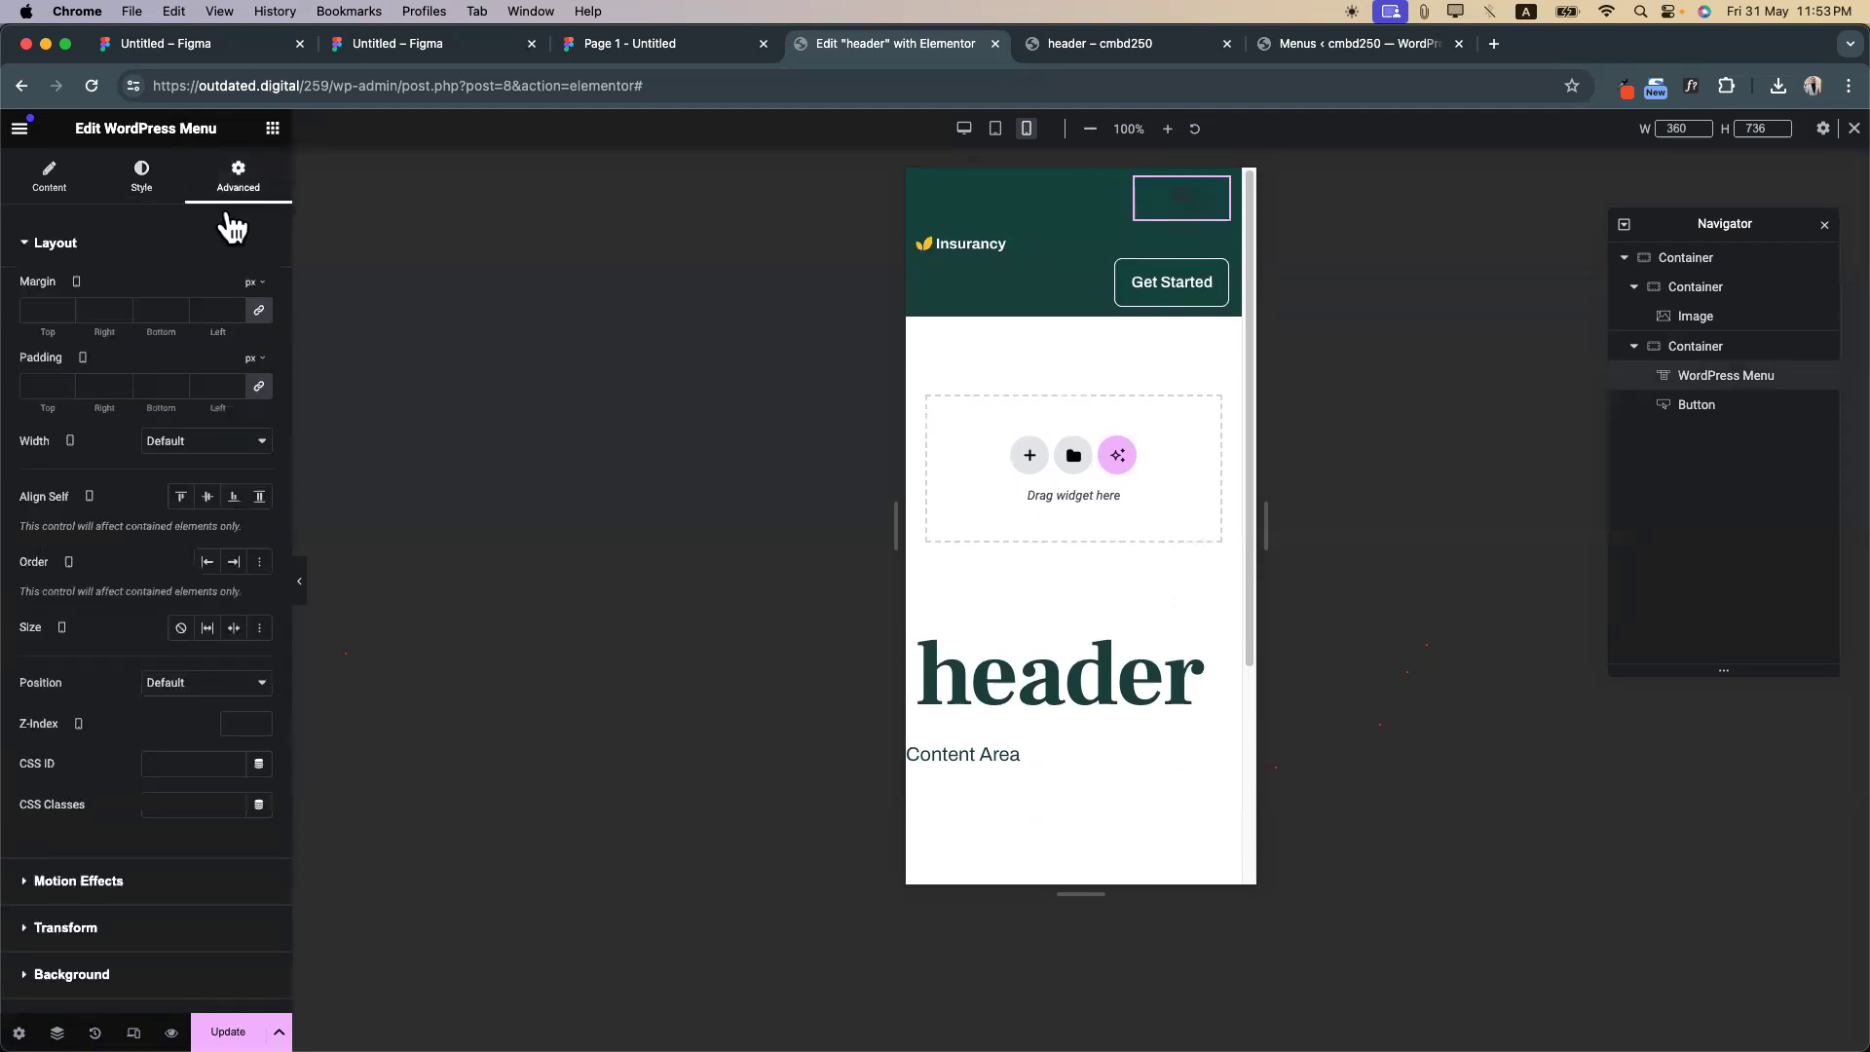
pyautogui.click(187, 457)
pyautogui.click(183, 506)
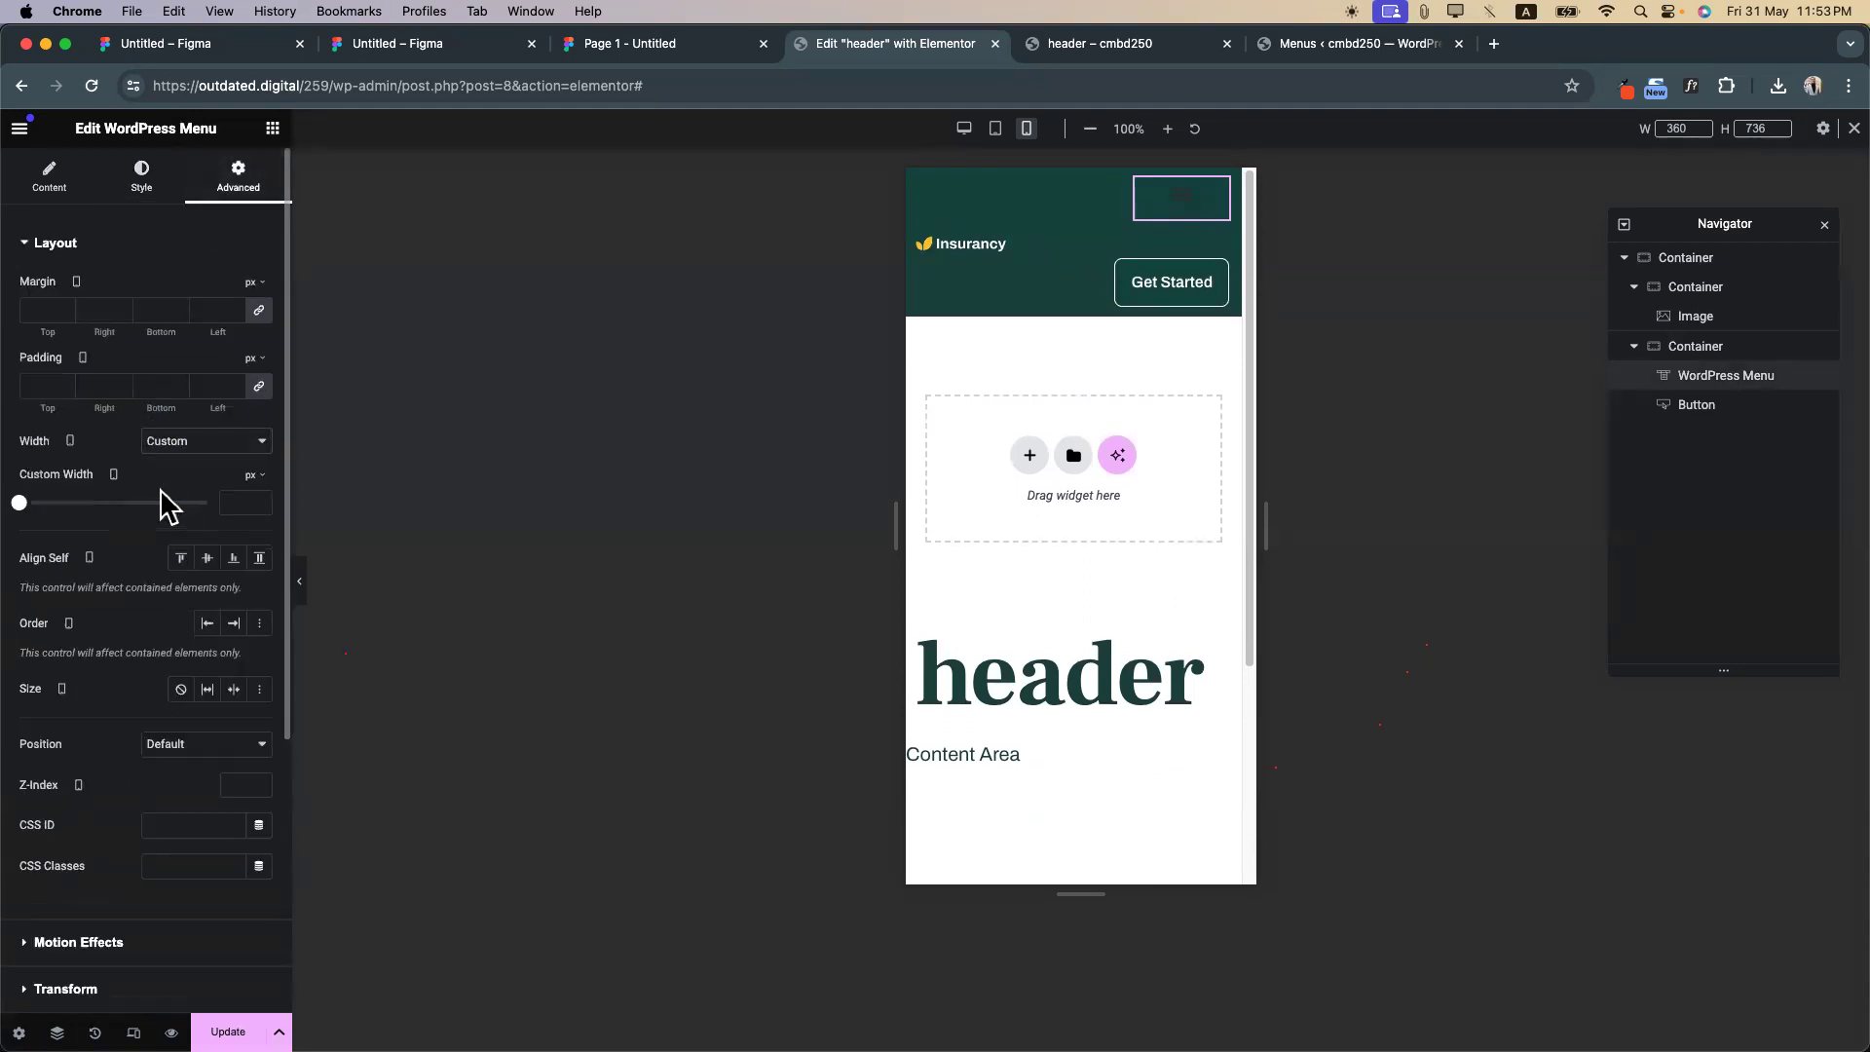
pyautogui.moveTo(19, 504); pyautogui.dragTo(26, 503)
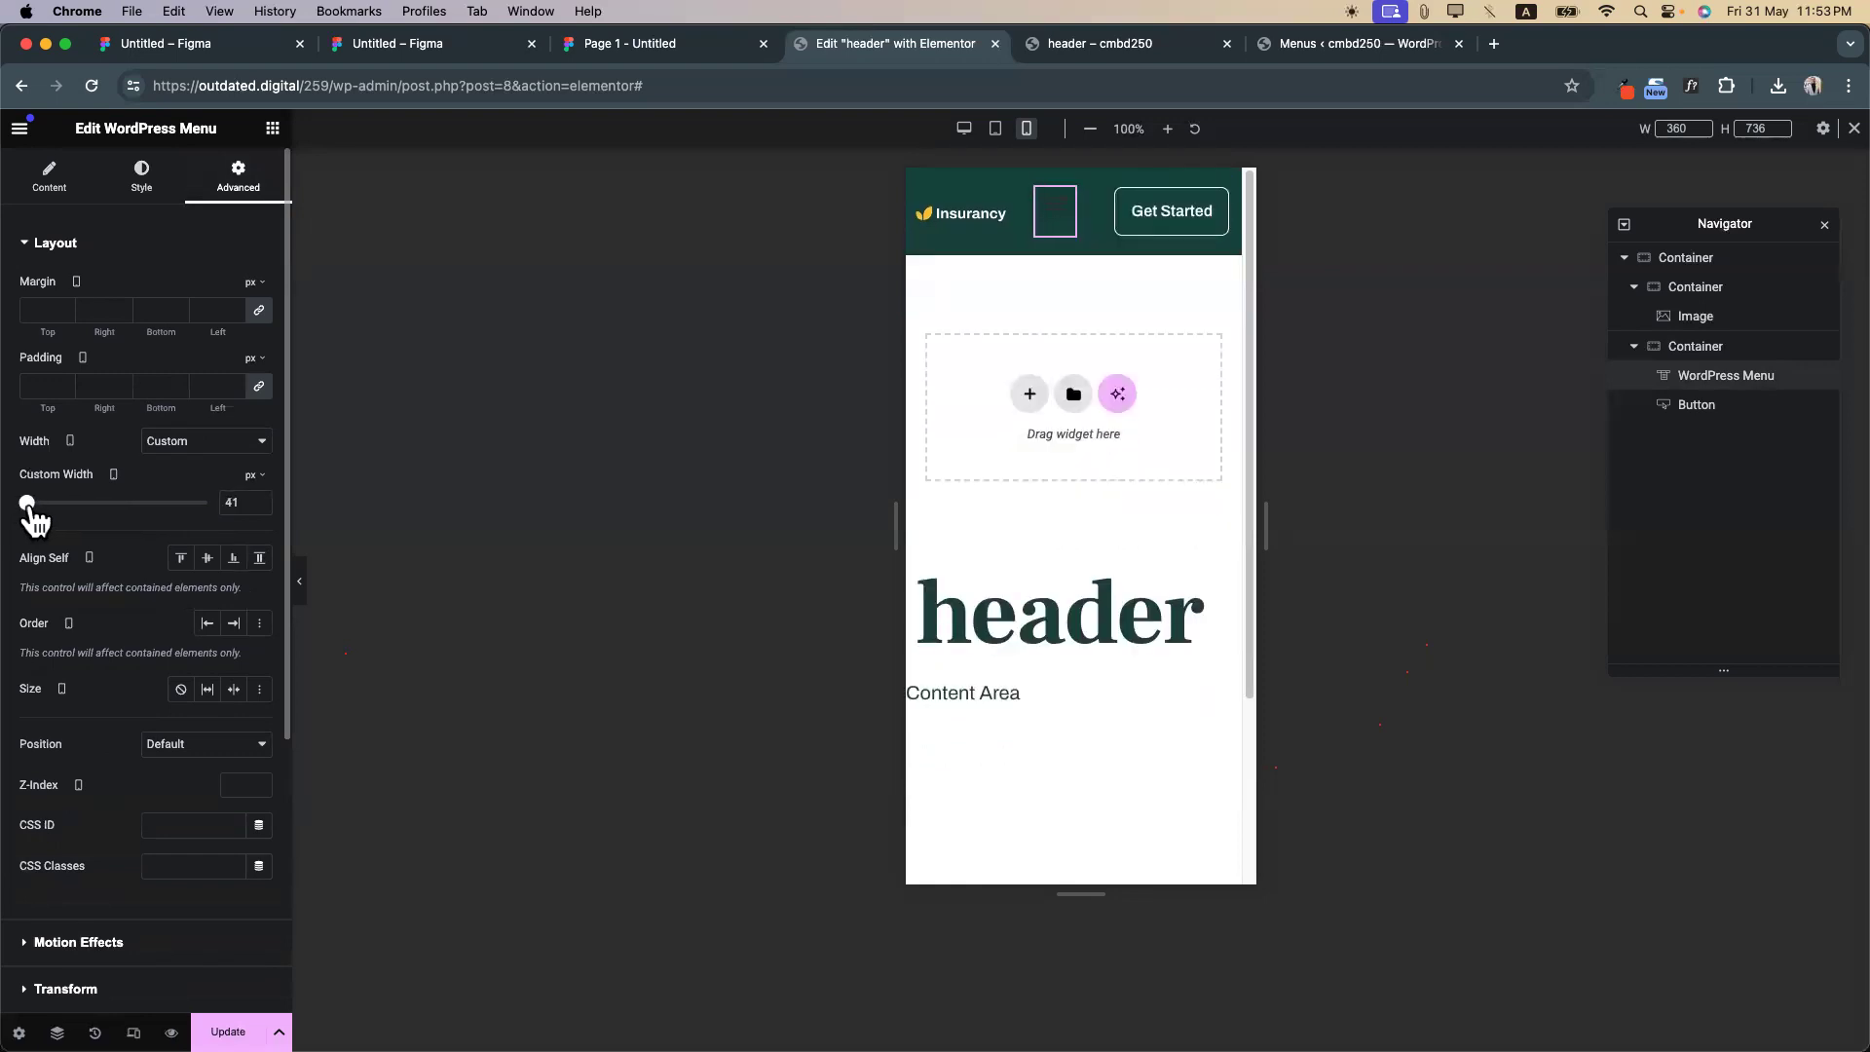
pyautogui.click(1045, 206)
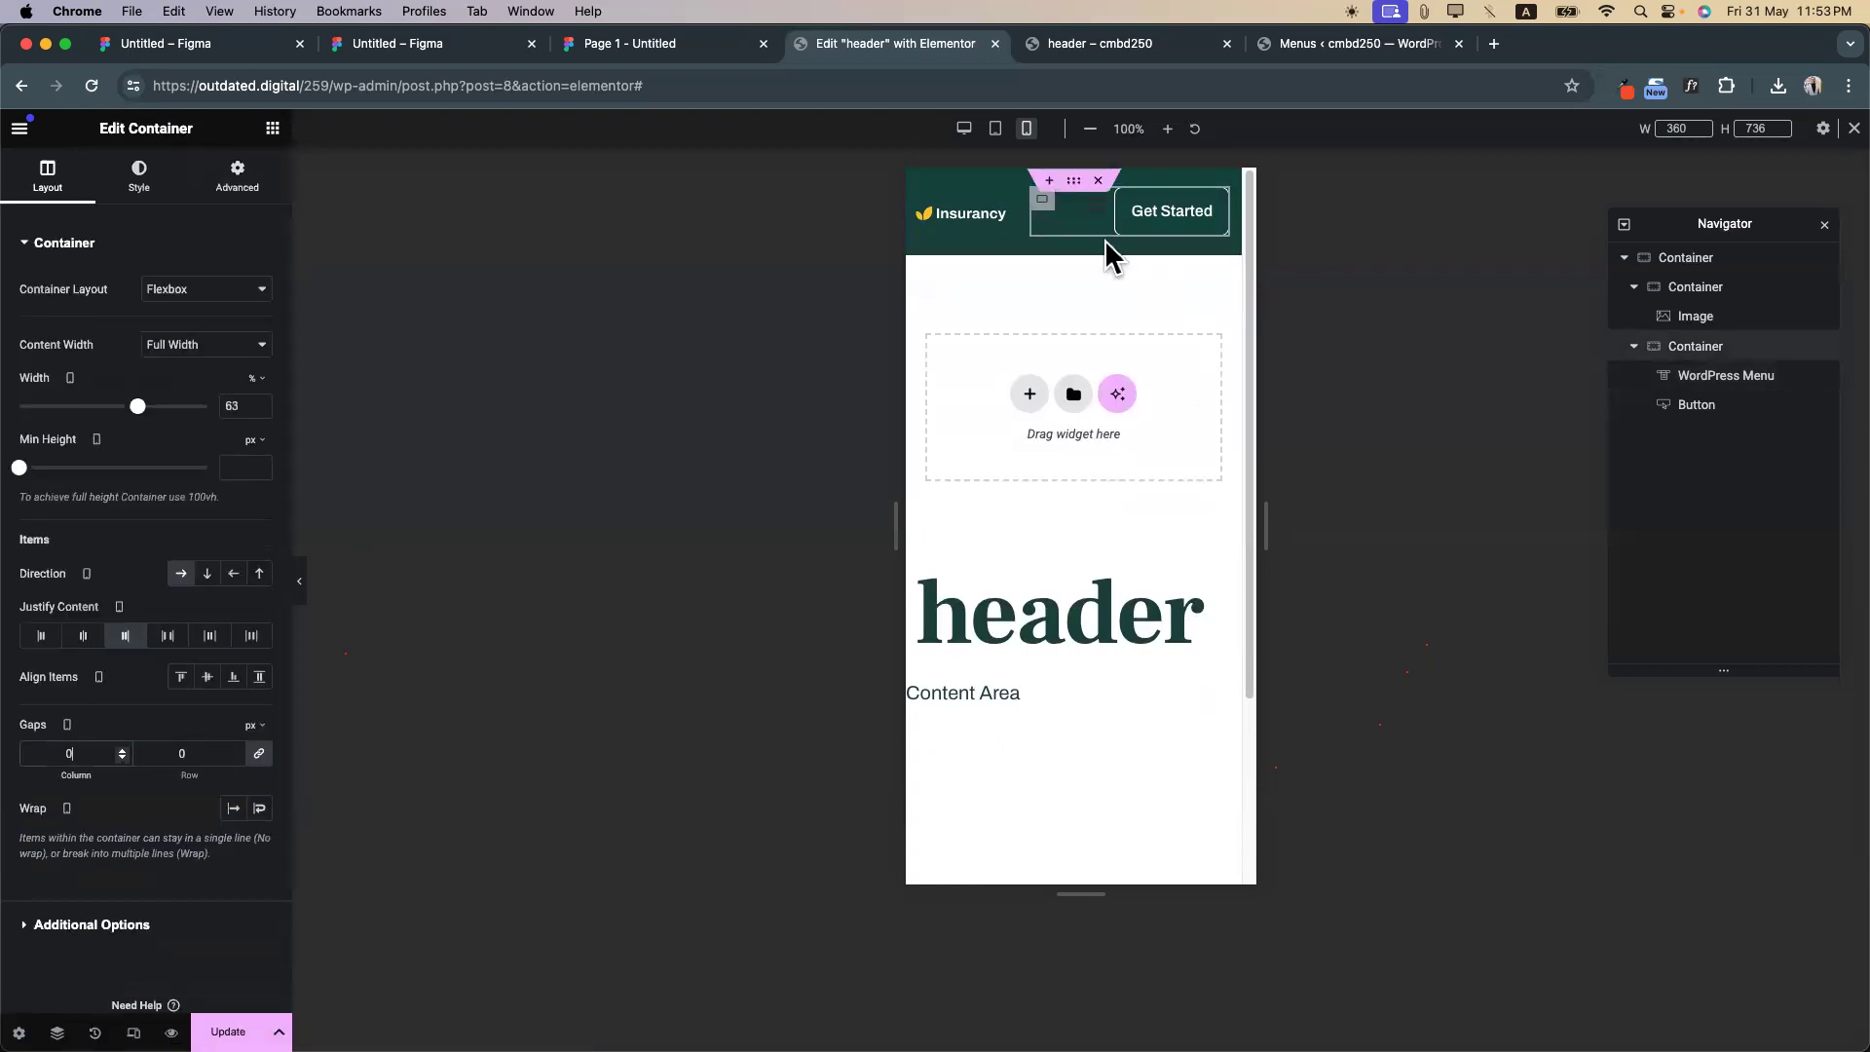
pyautogui.click(208, 677)
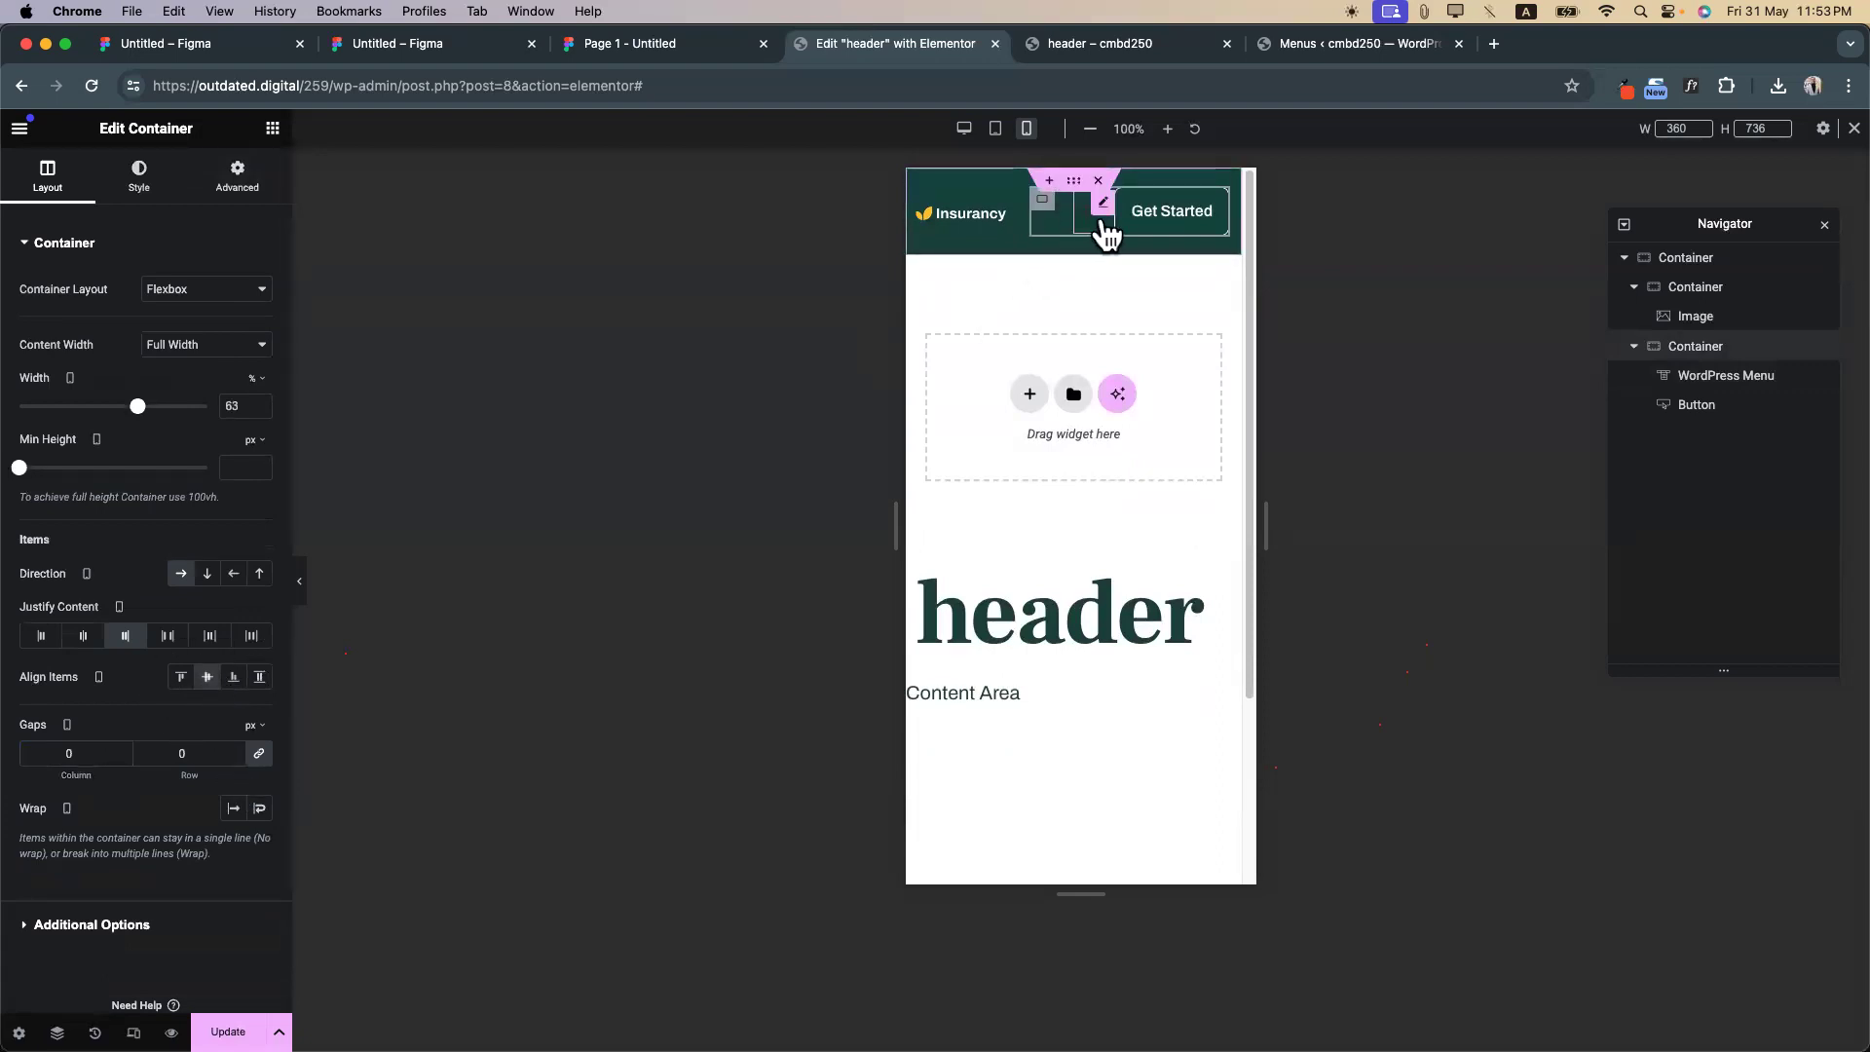
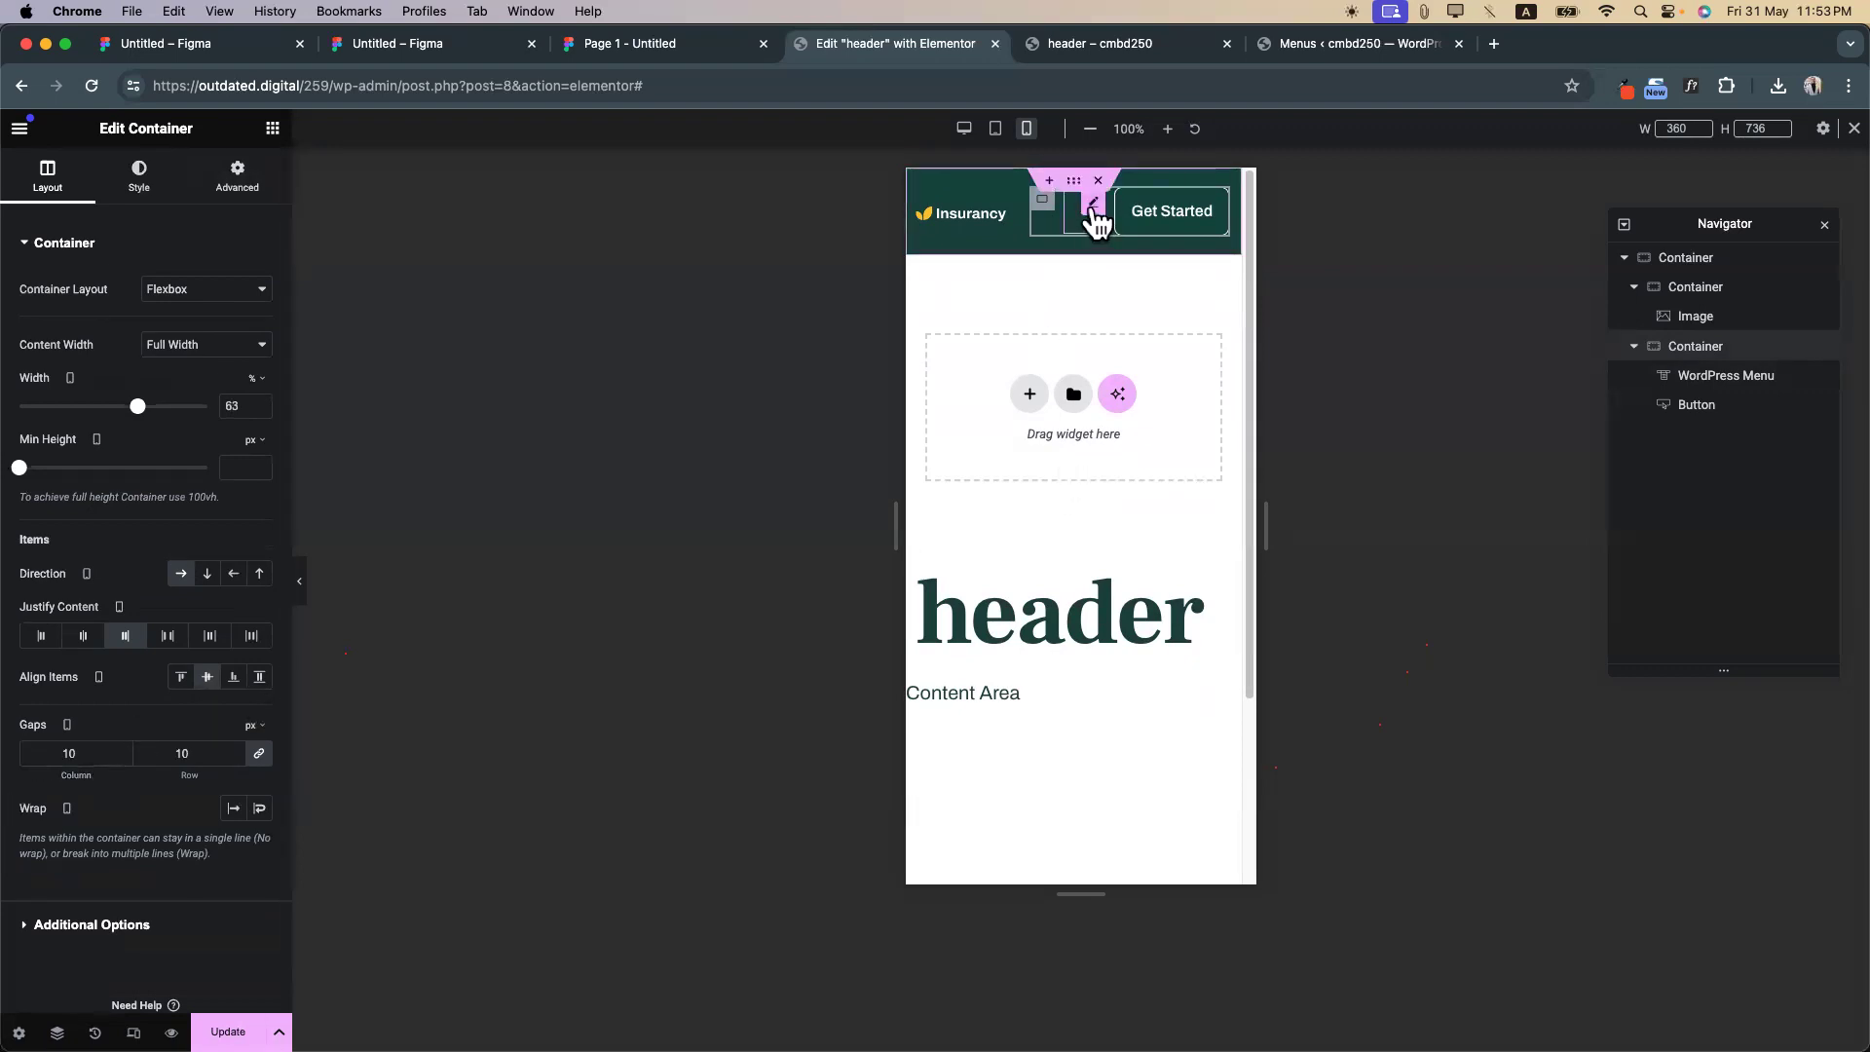
# Make the mobile menu's hamburger toggle icon the yellow global colour.
pyautogui.click(1093, 205)
pyautogui.click(144, 185)
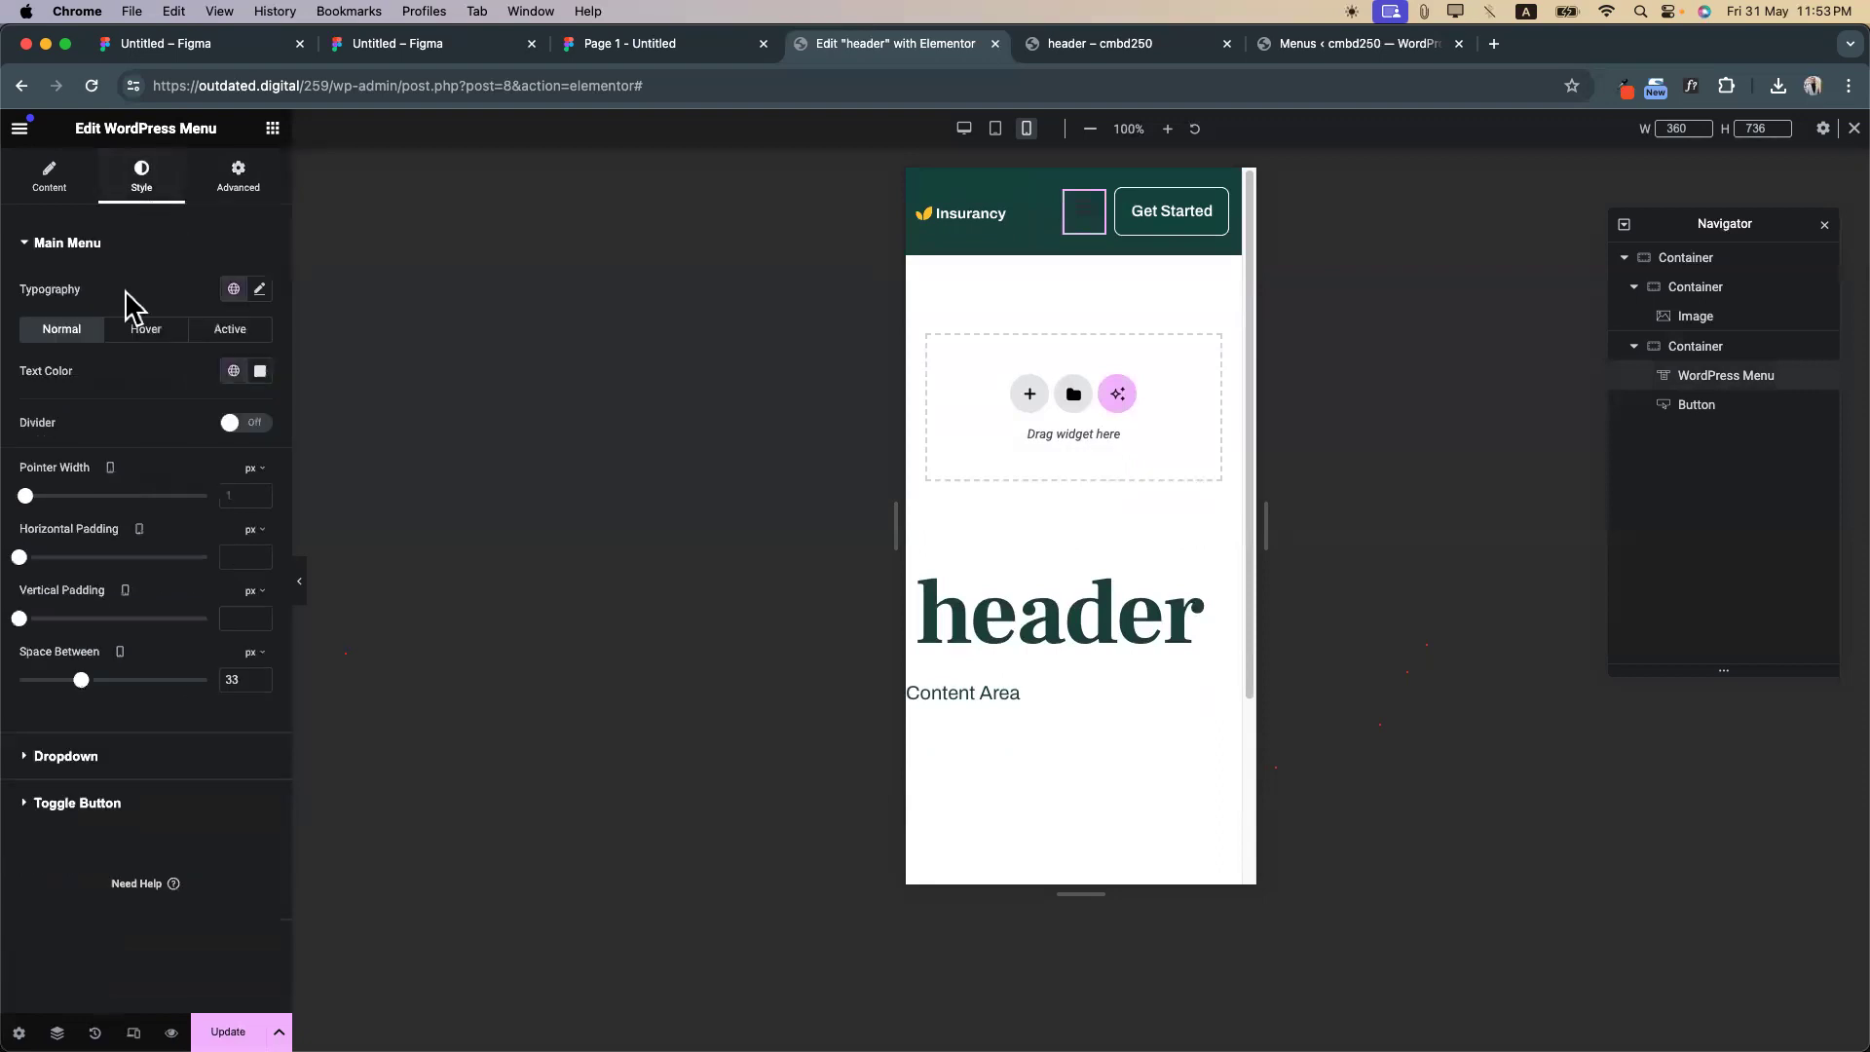
pyautogui.click(72, 805)
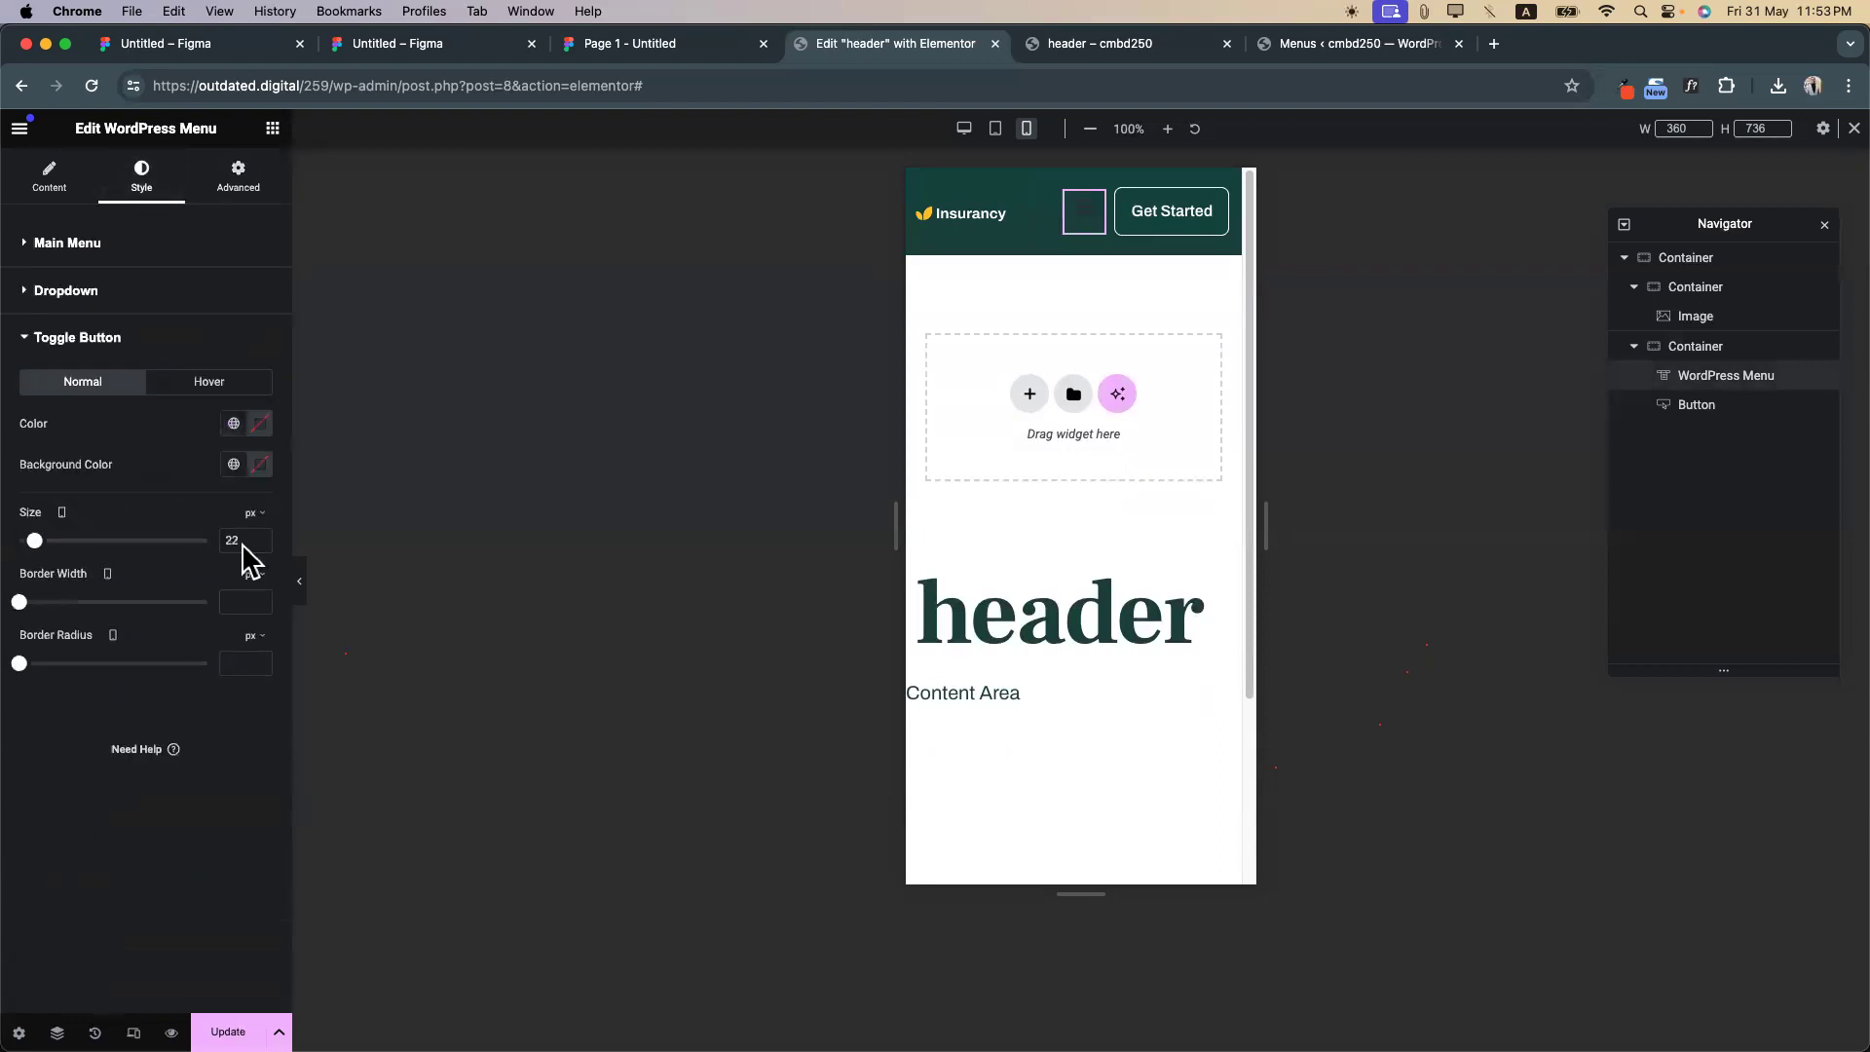
pyautogui.click(232, 477)
pyautogui.click(233, 423)
pyautogui.click(75, 590)
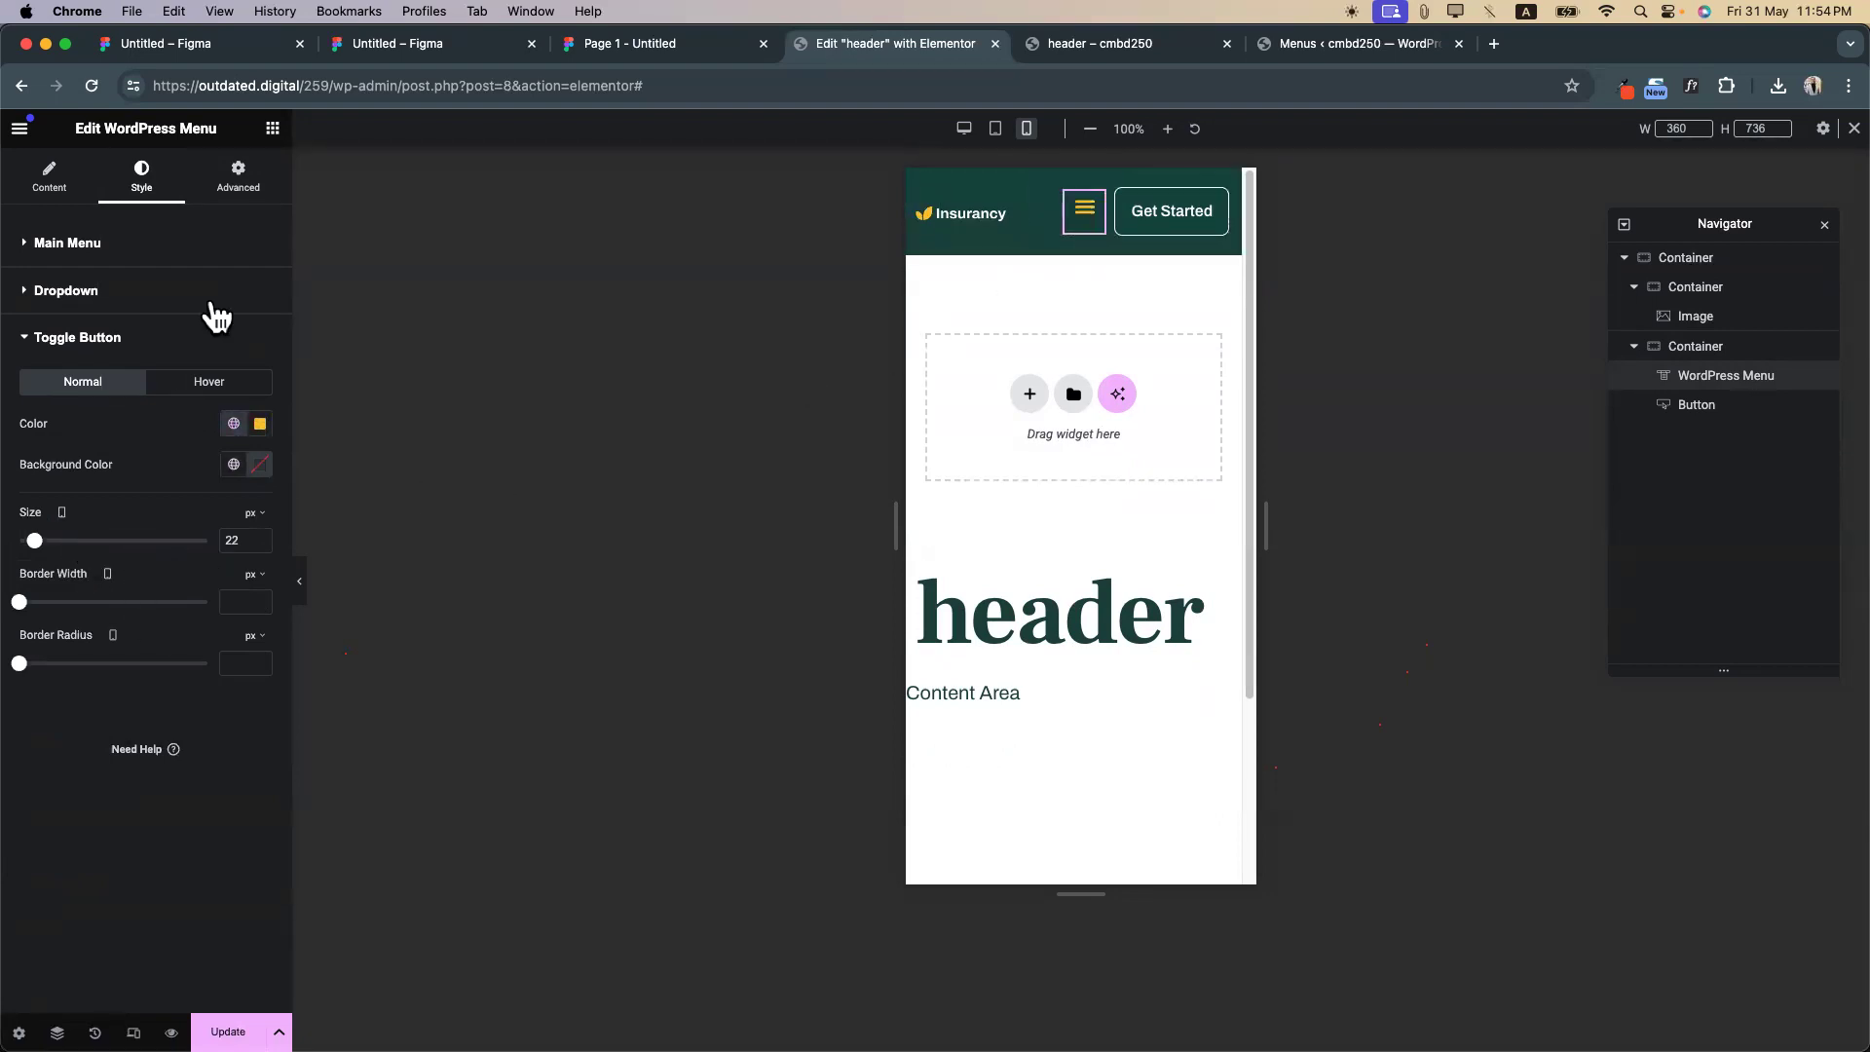
pyautogui.click(238, 179)
pyautogui.moveTo(155, 309)
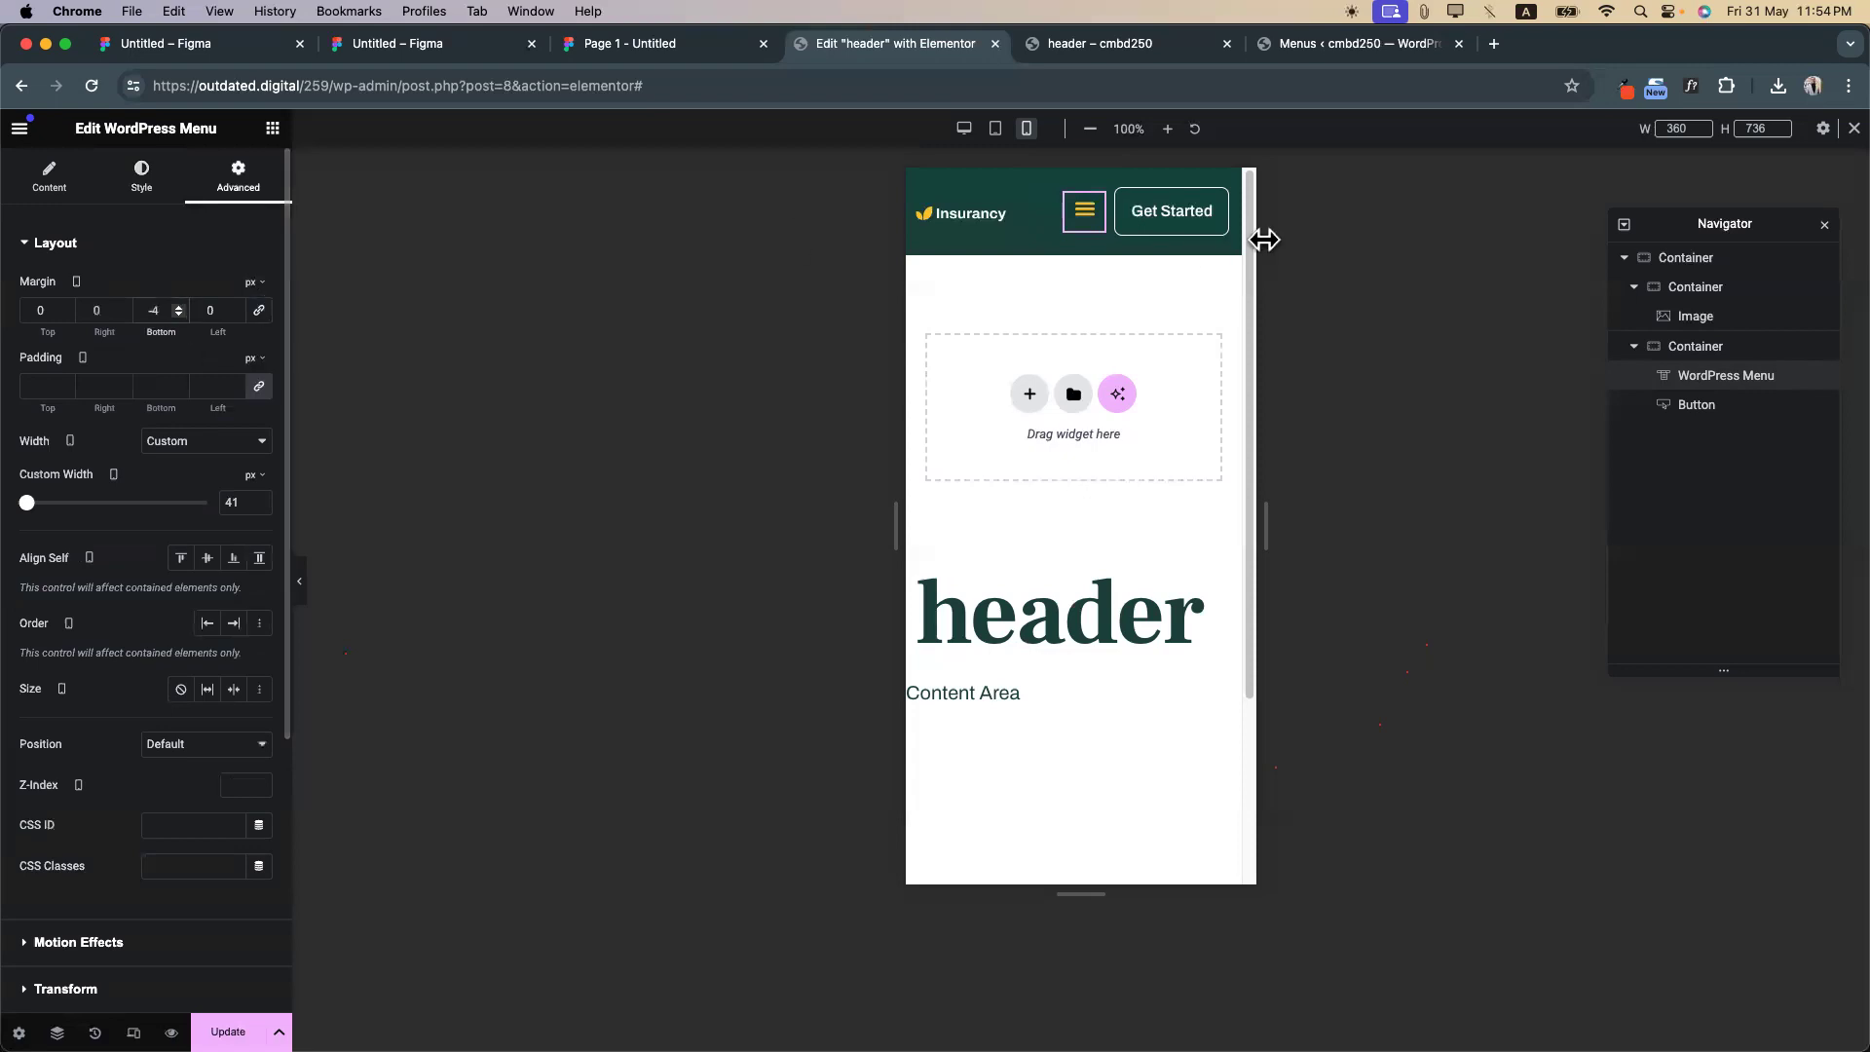
# Stretch the Insurancy logo image to 100% width and save the header.
pyautogui.click(1218, 220)
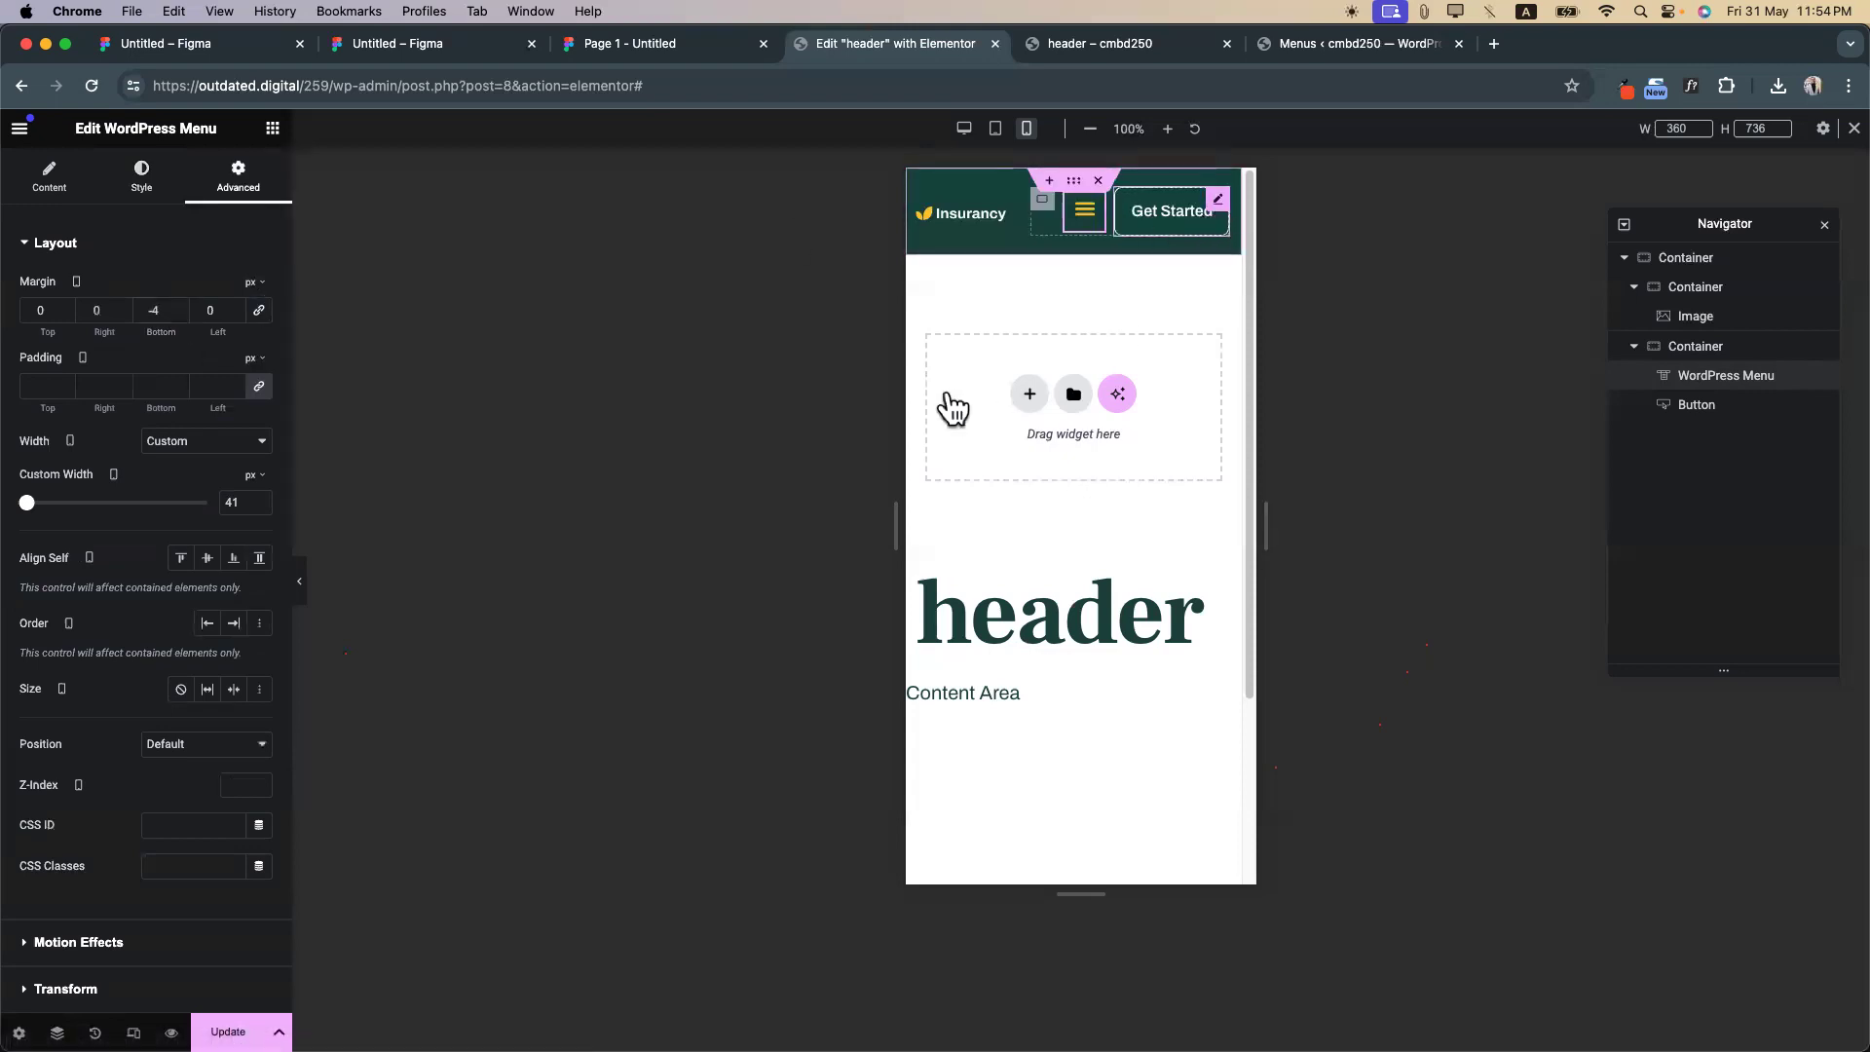
pyautogui.click(998, 213)
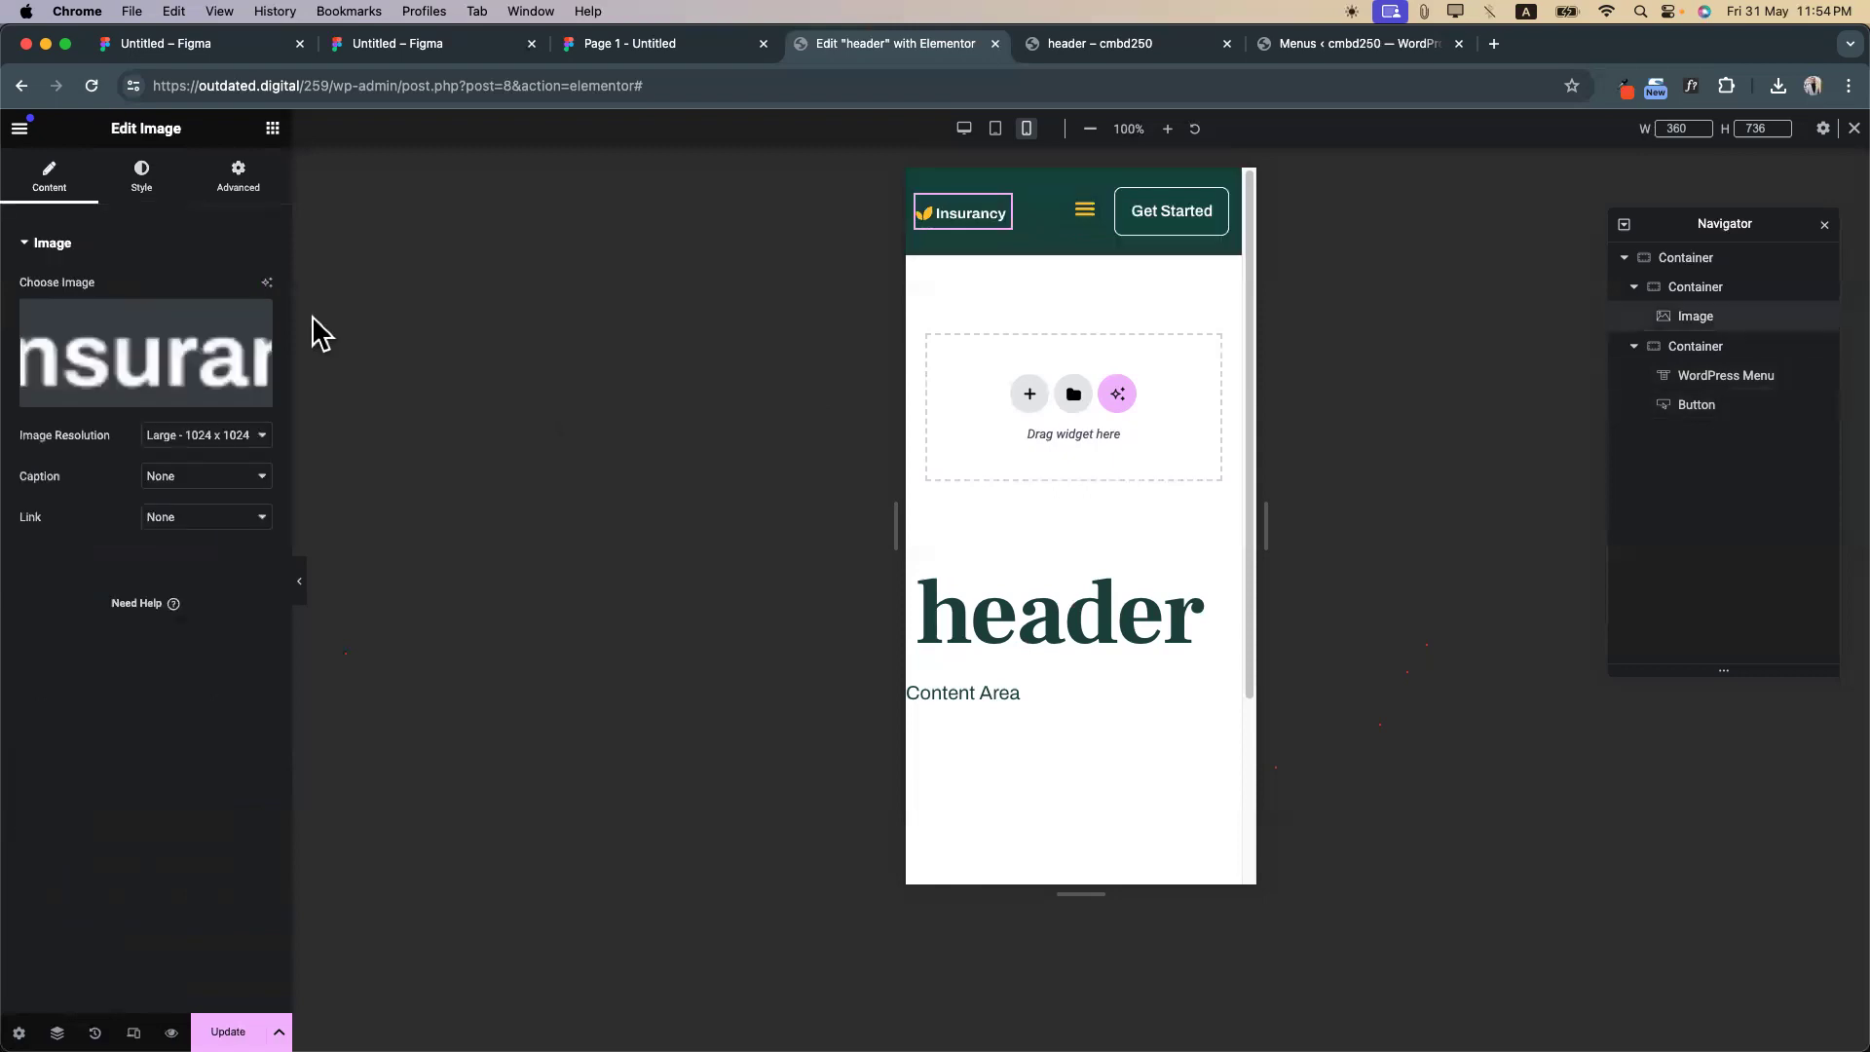
pyautogui.click(148, 190)
pyautogui.moveTo(27, 356); pyautogui.dragTo(292, 361)
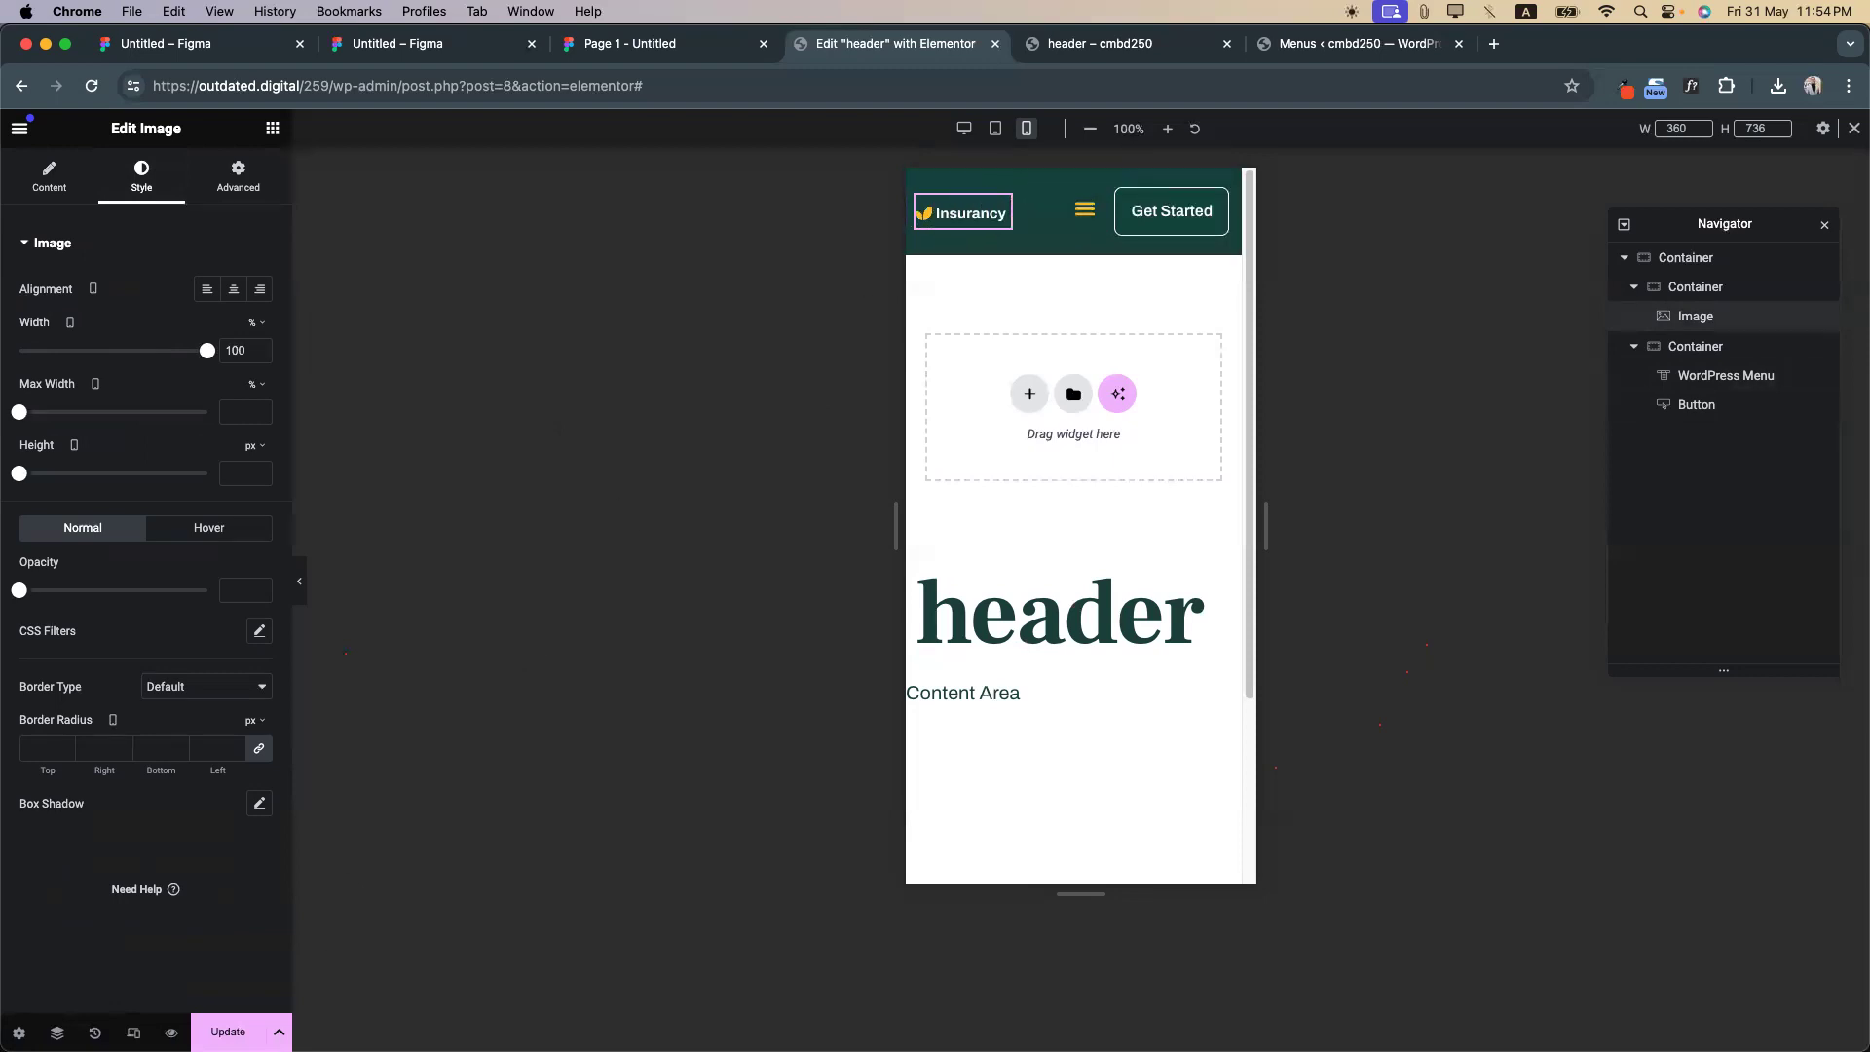
pyautogui.hotkey('ctrl', 's')
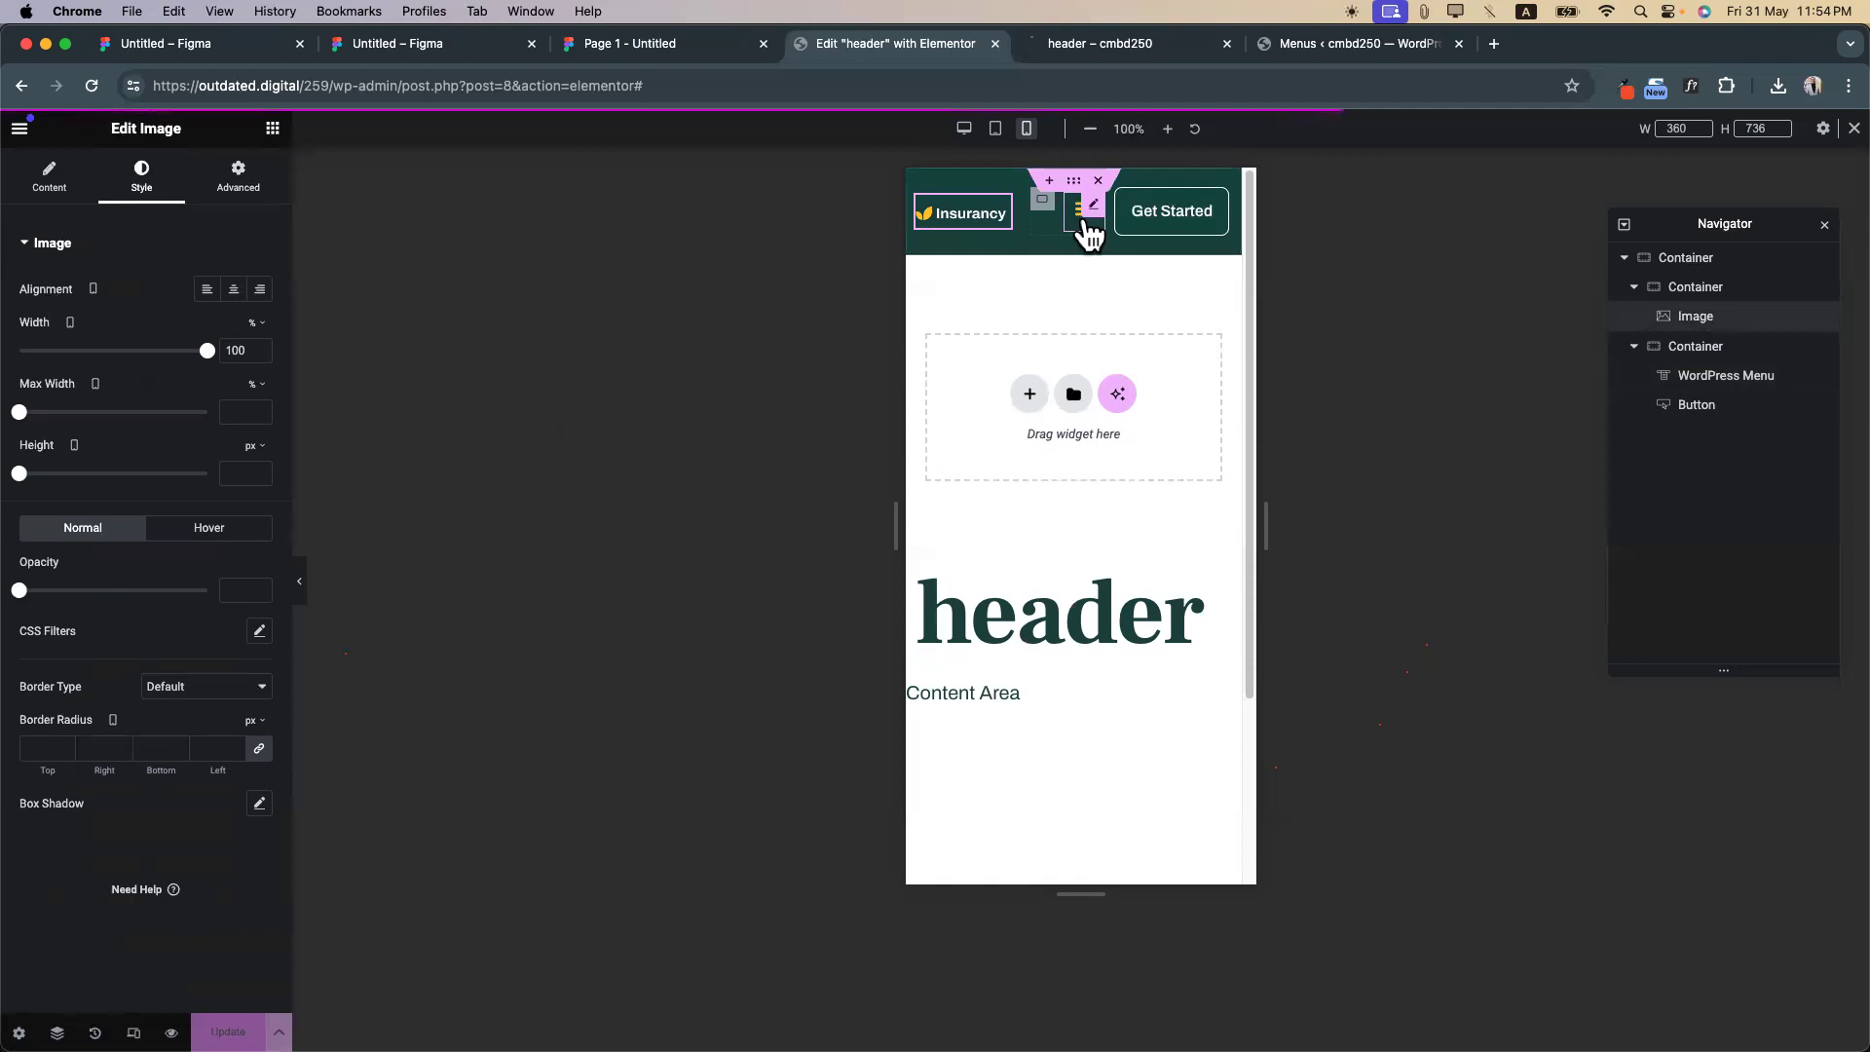
pyautogui.click(1083, 212)
# Set the mobile dropdown menu to Full Width.
pyautogui.click(1081, 211)
pyautogui.click(1079, 207)
pyautogui.click(88, 194)
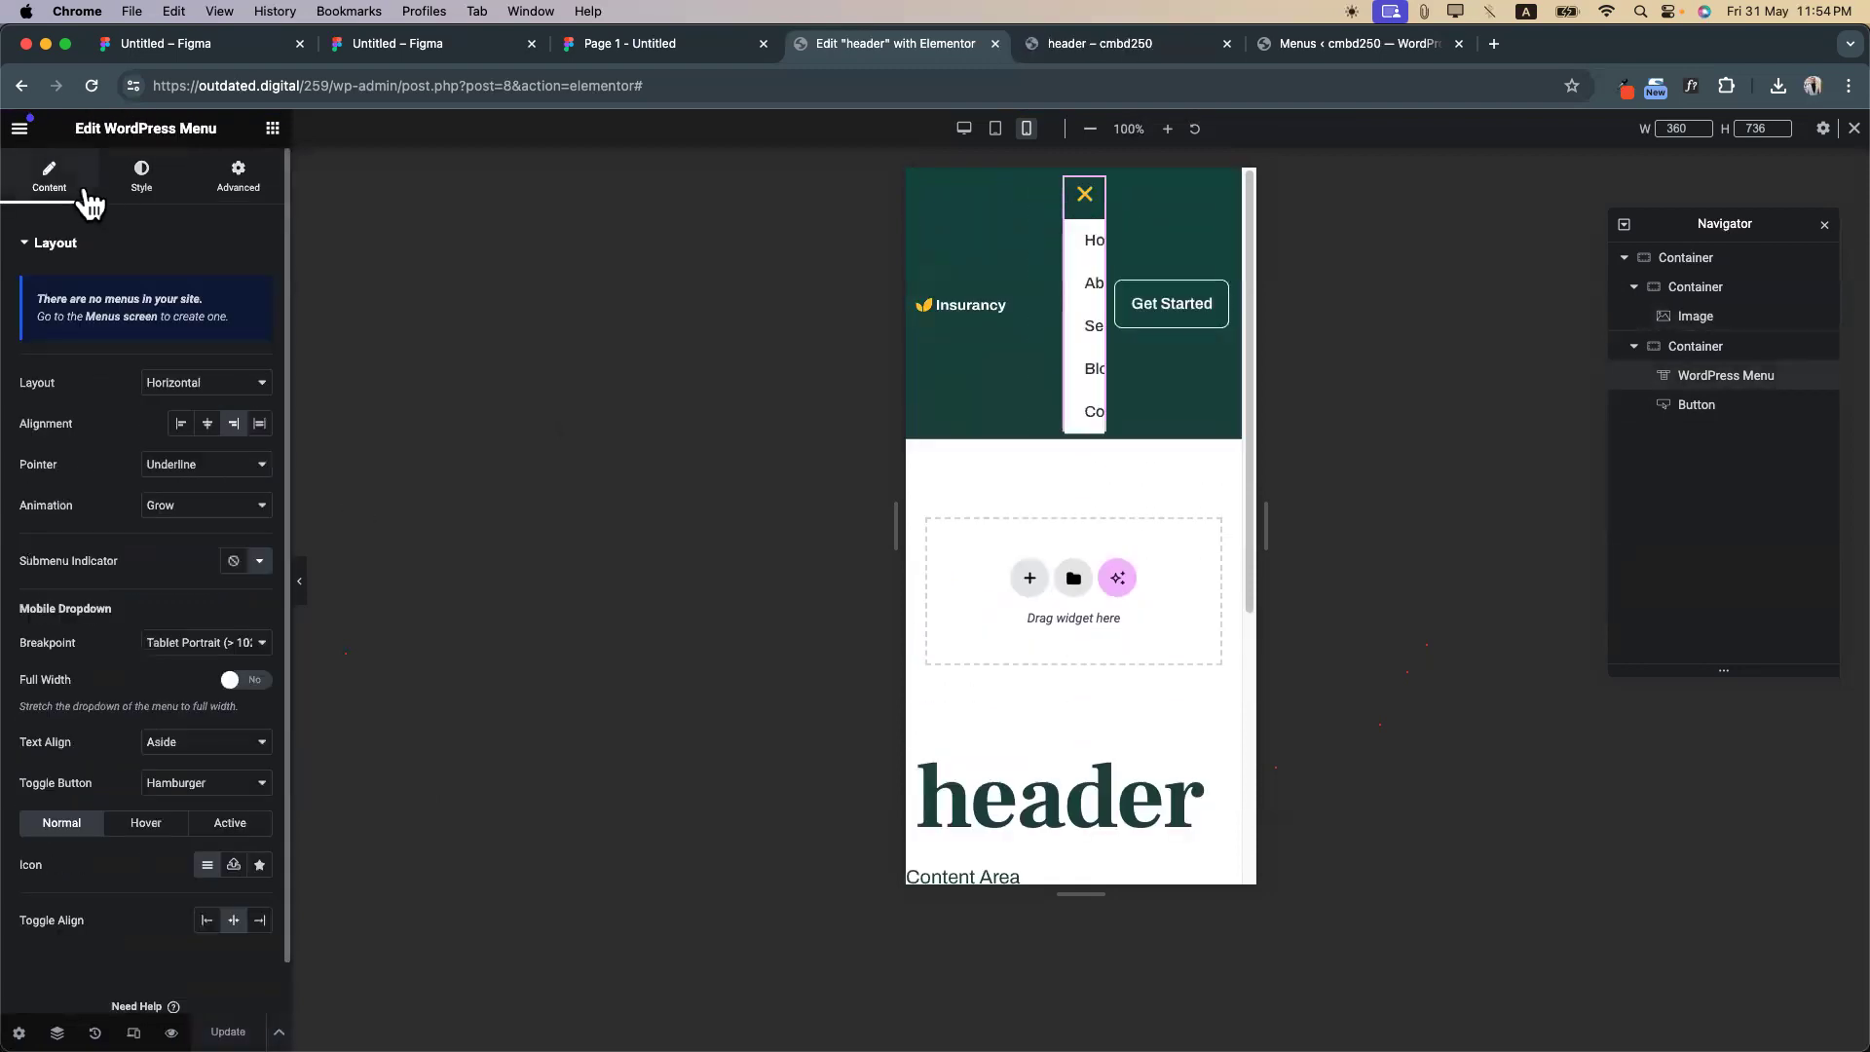
pyautogui.click(231, 680)
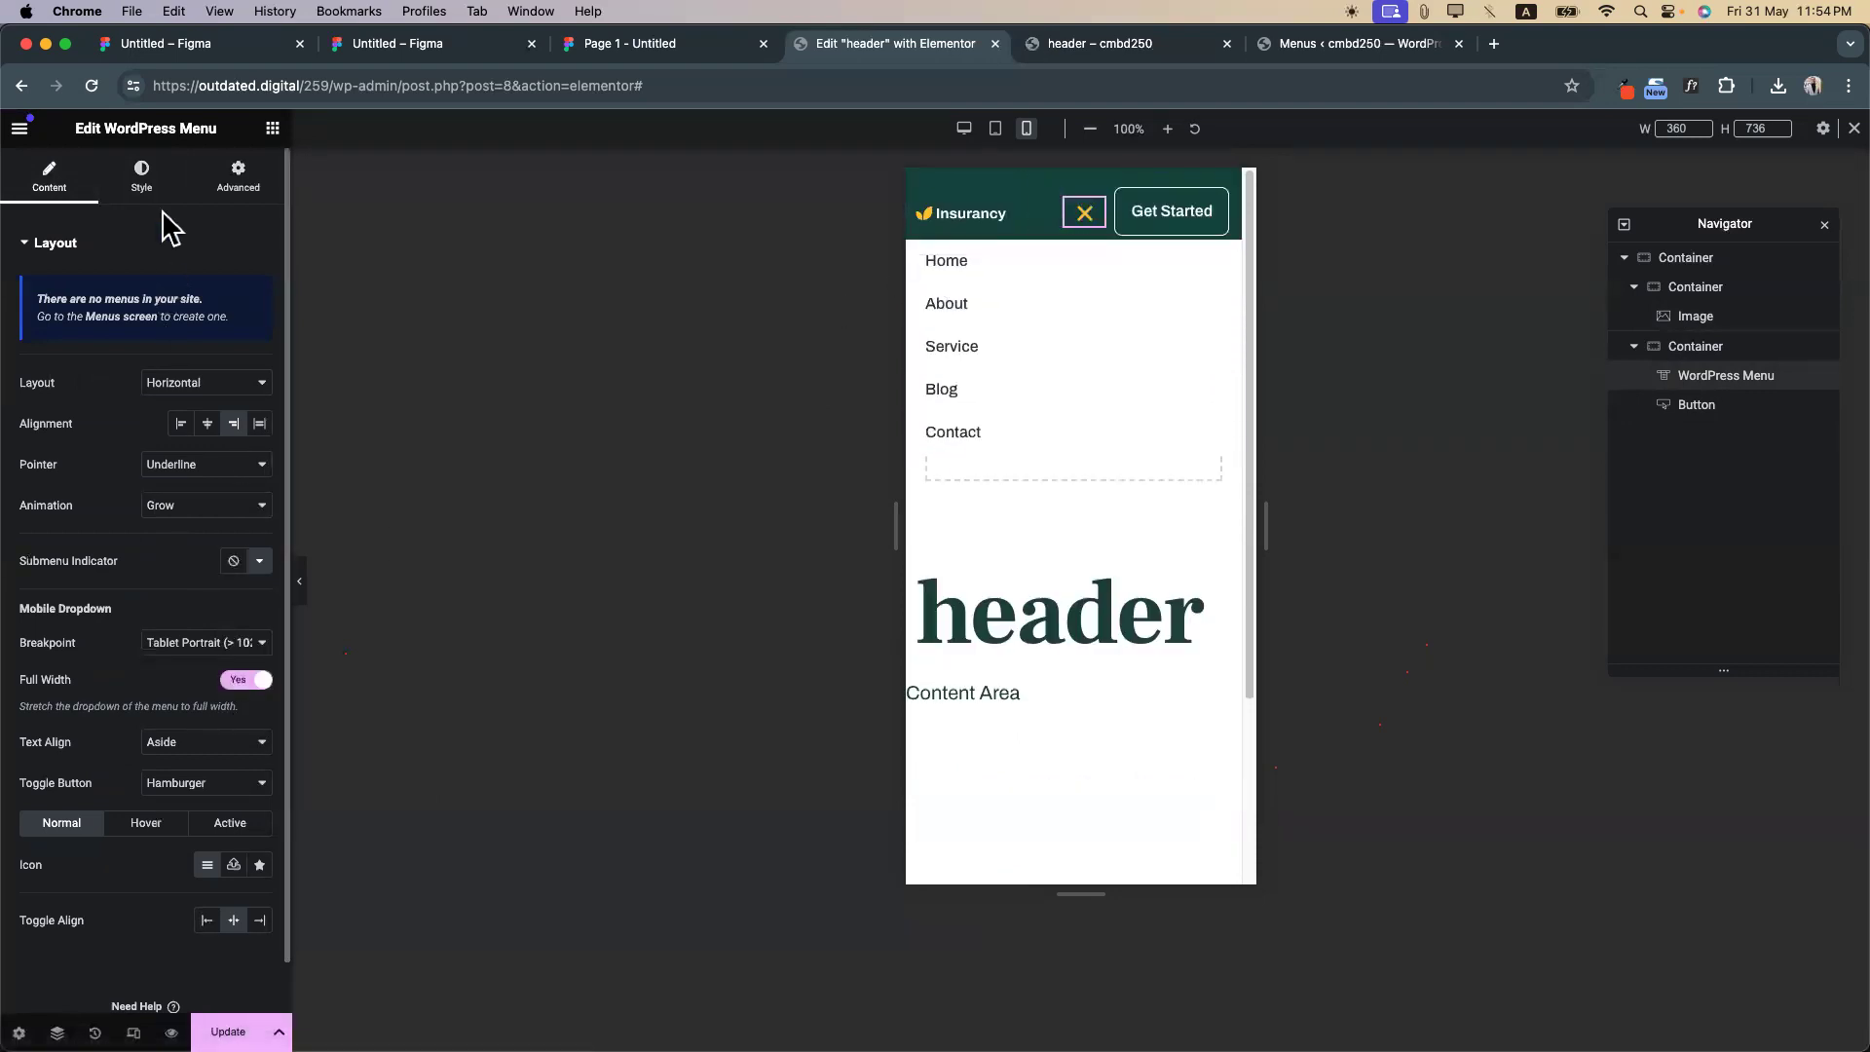
# Give the dropdown a dark green global hover background and a box shadow.
pyautogui.click(146, 185)
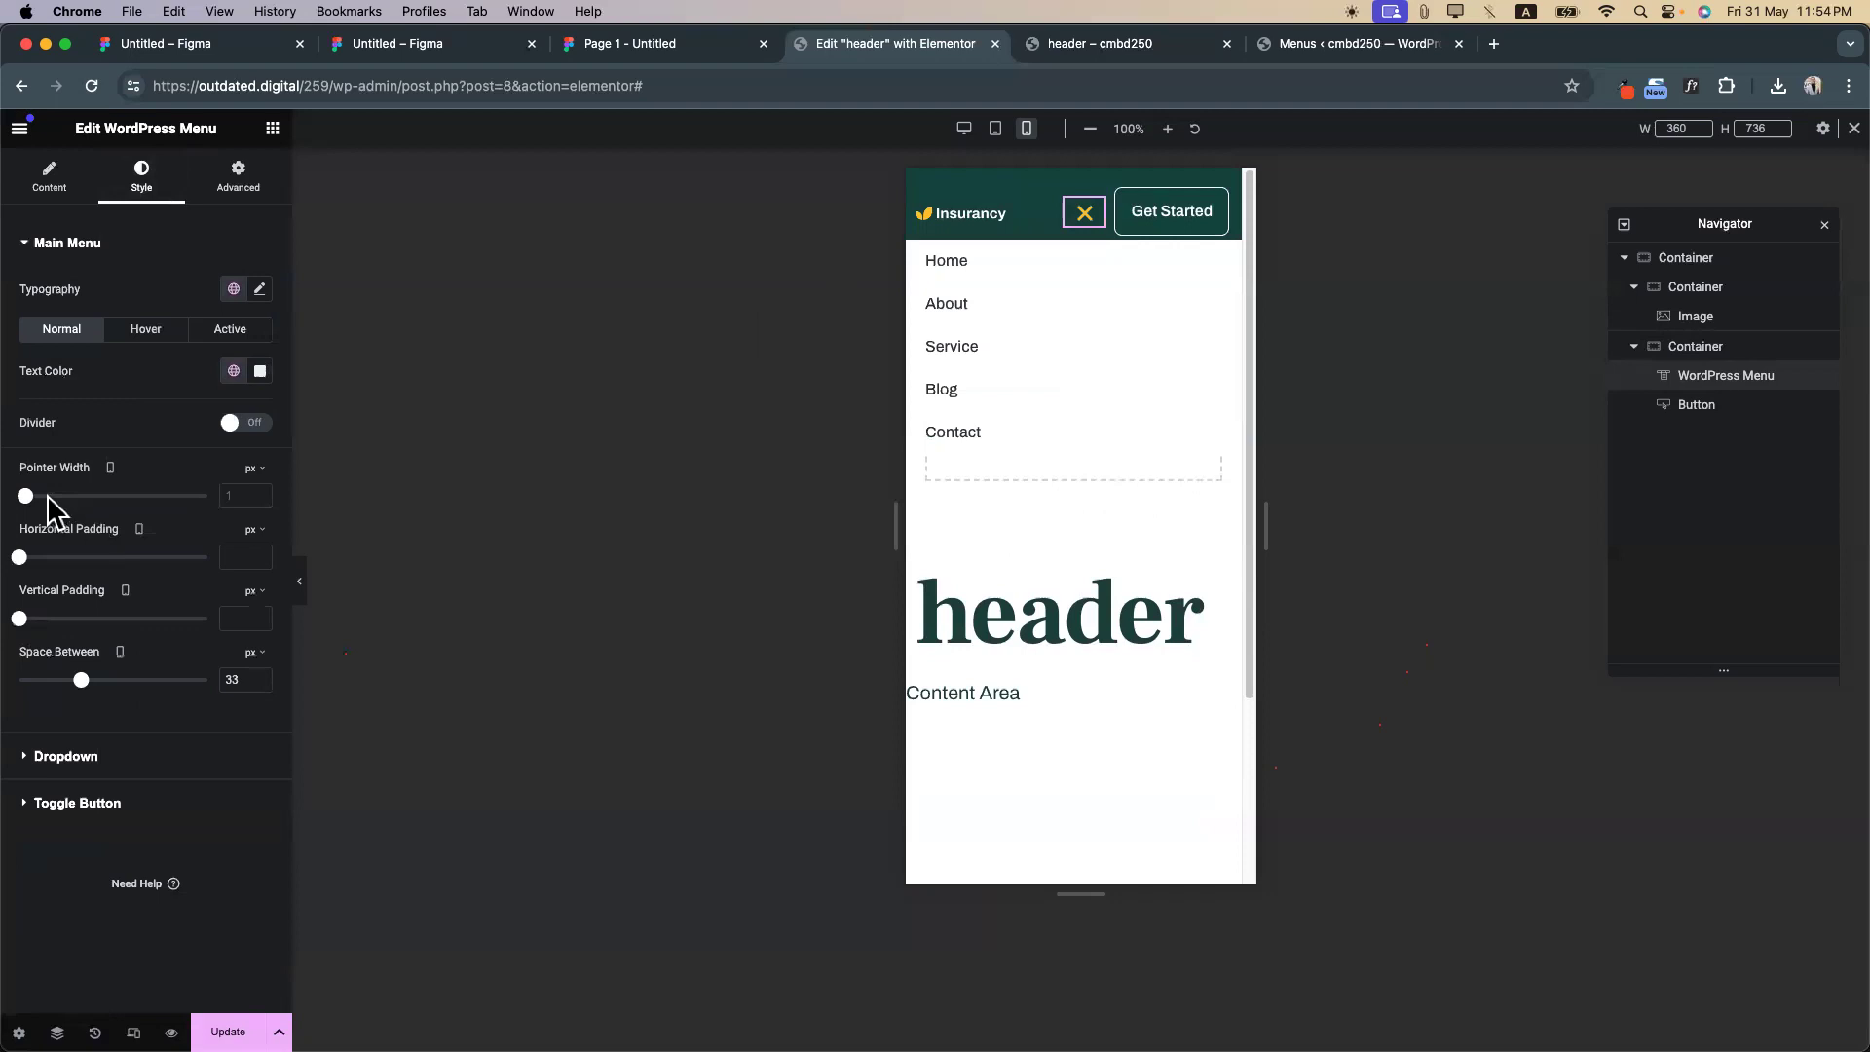
pyautogui.click(177, 331)
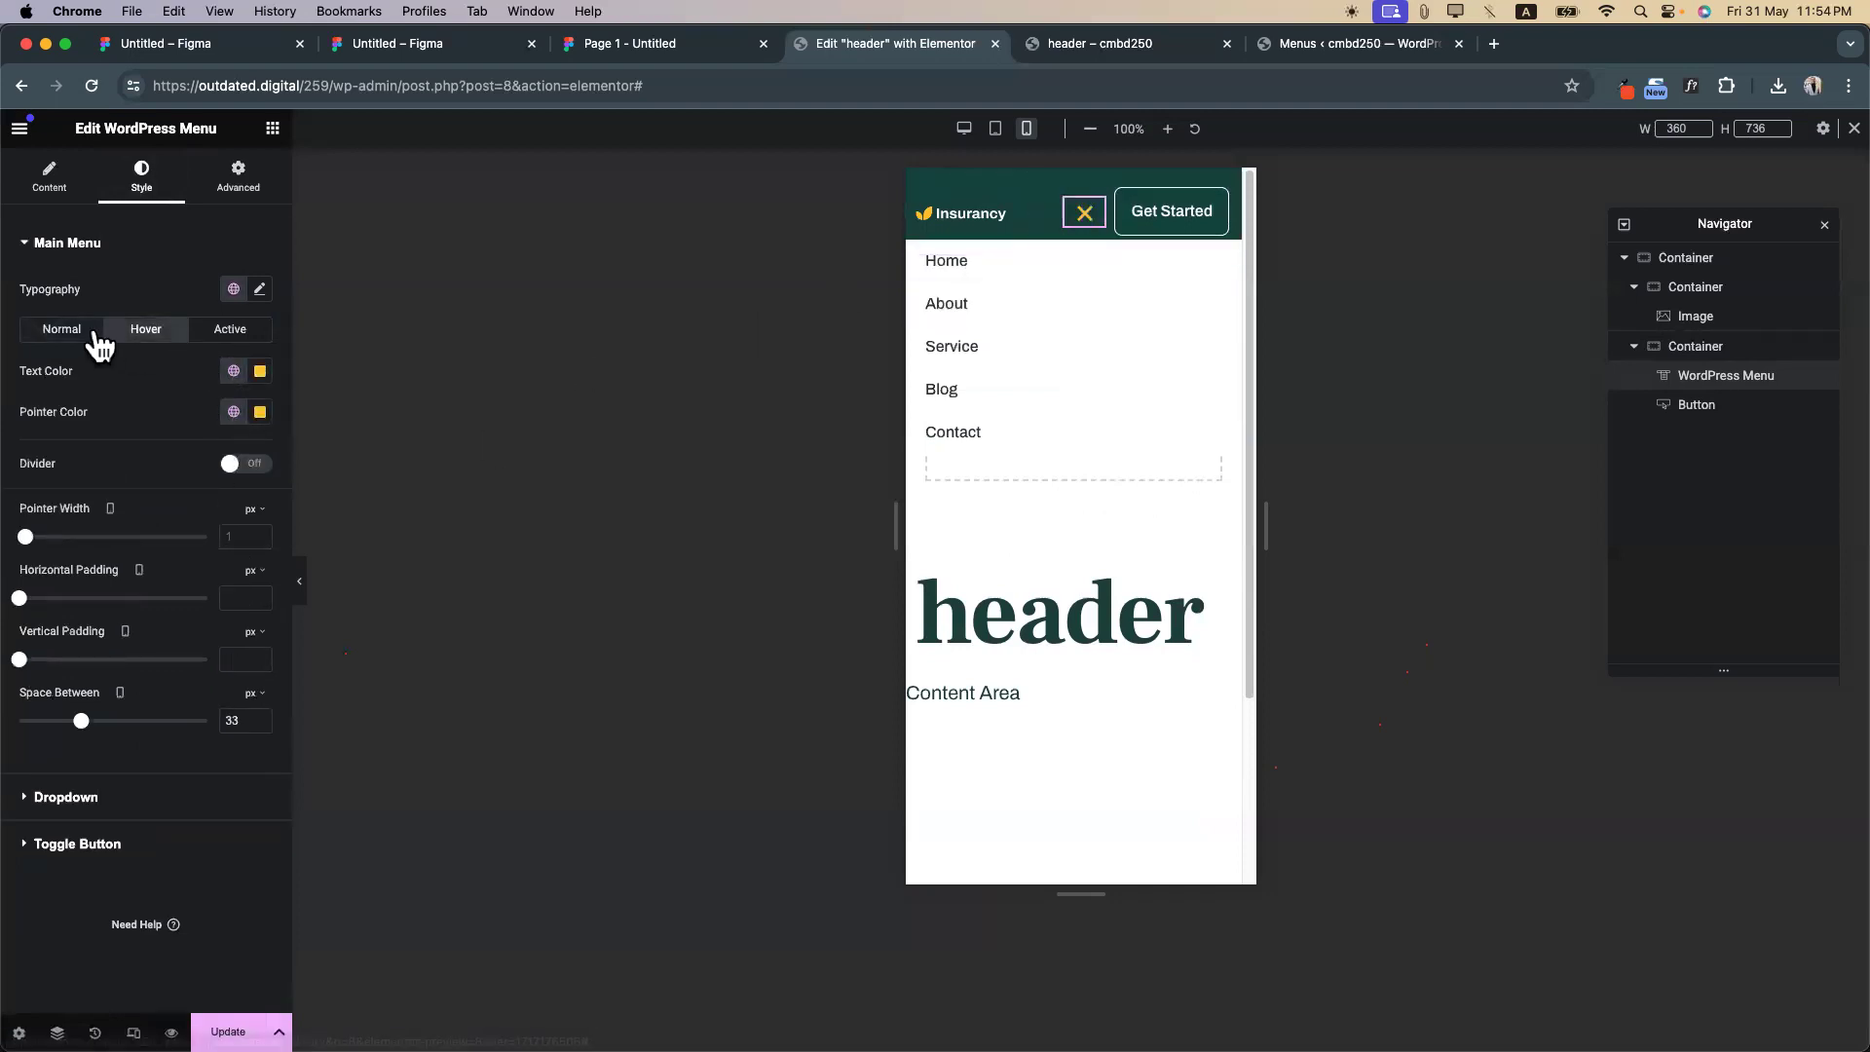
pyautogui.click(56, 256)
pyautogui.click(62, 291)
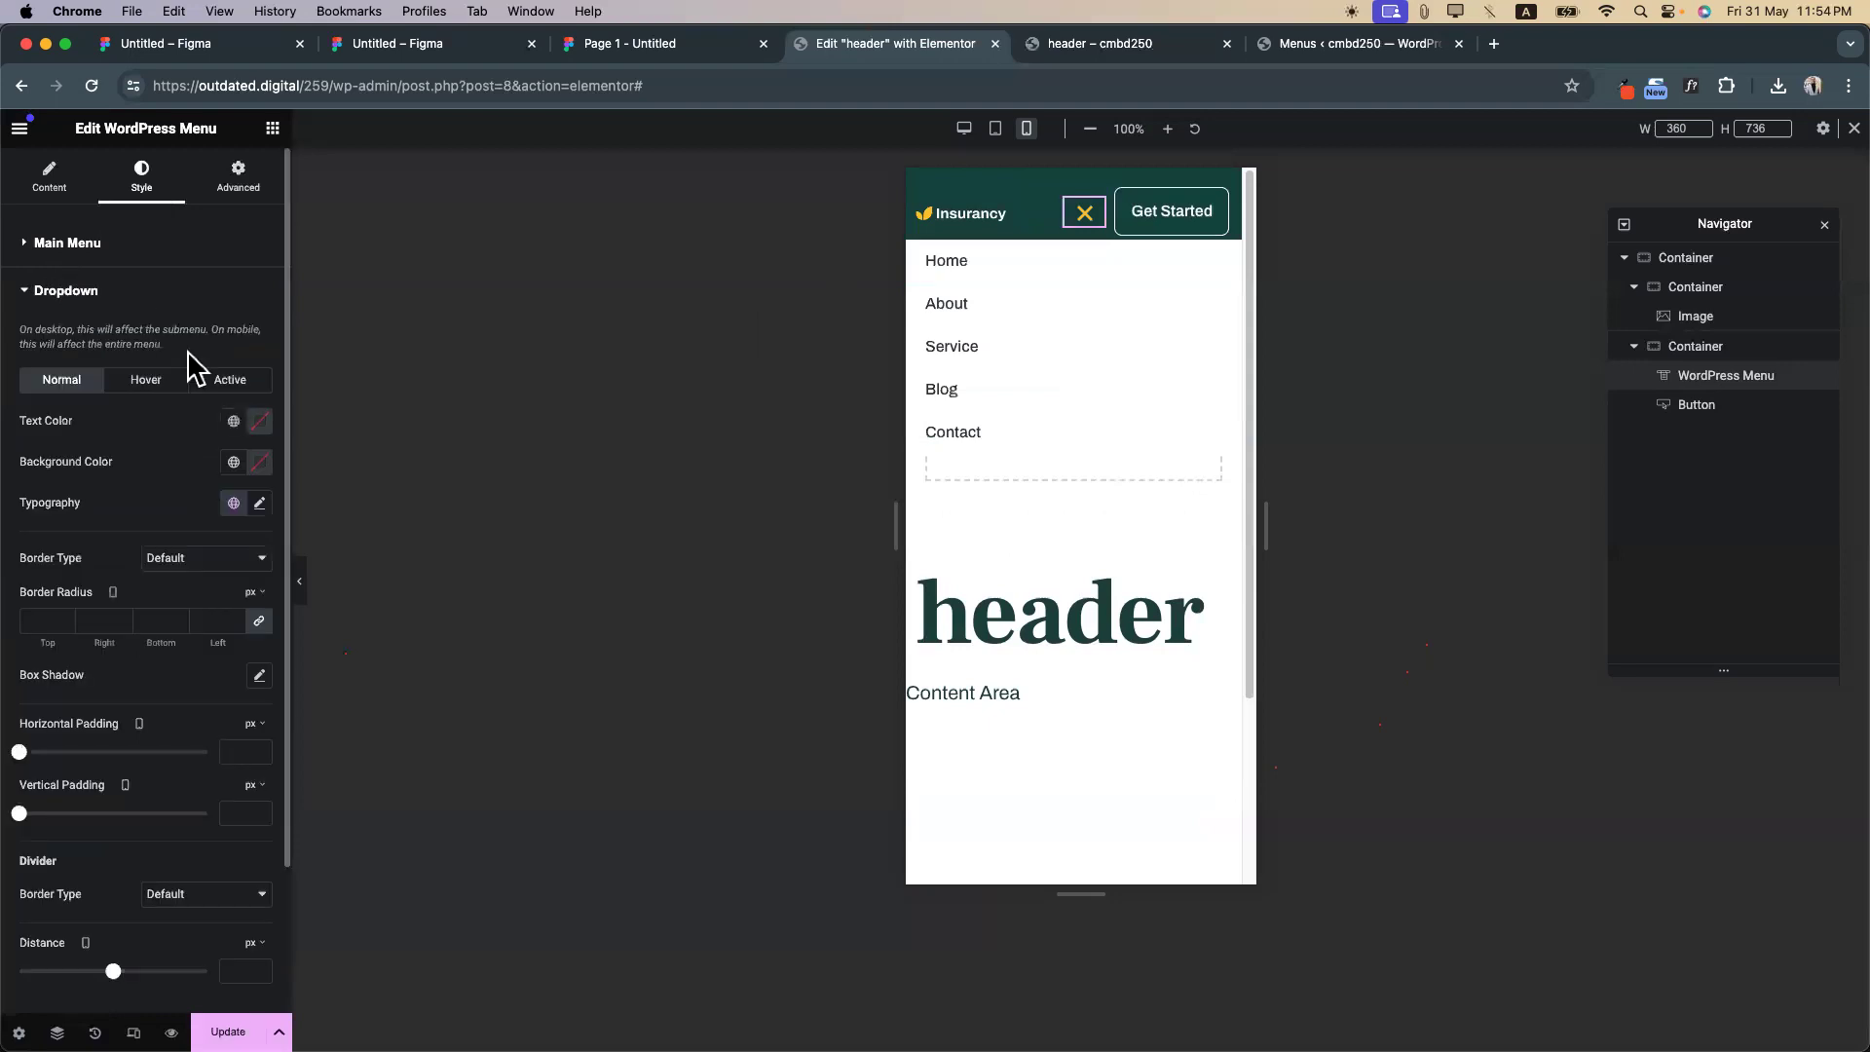
pyautogui.click(164, 382)
pyautogui.click(234, 464)
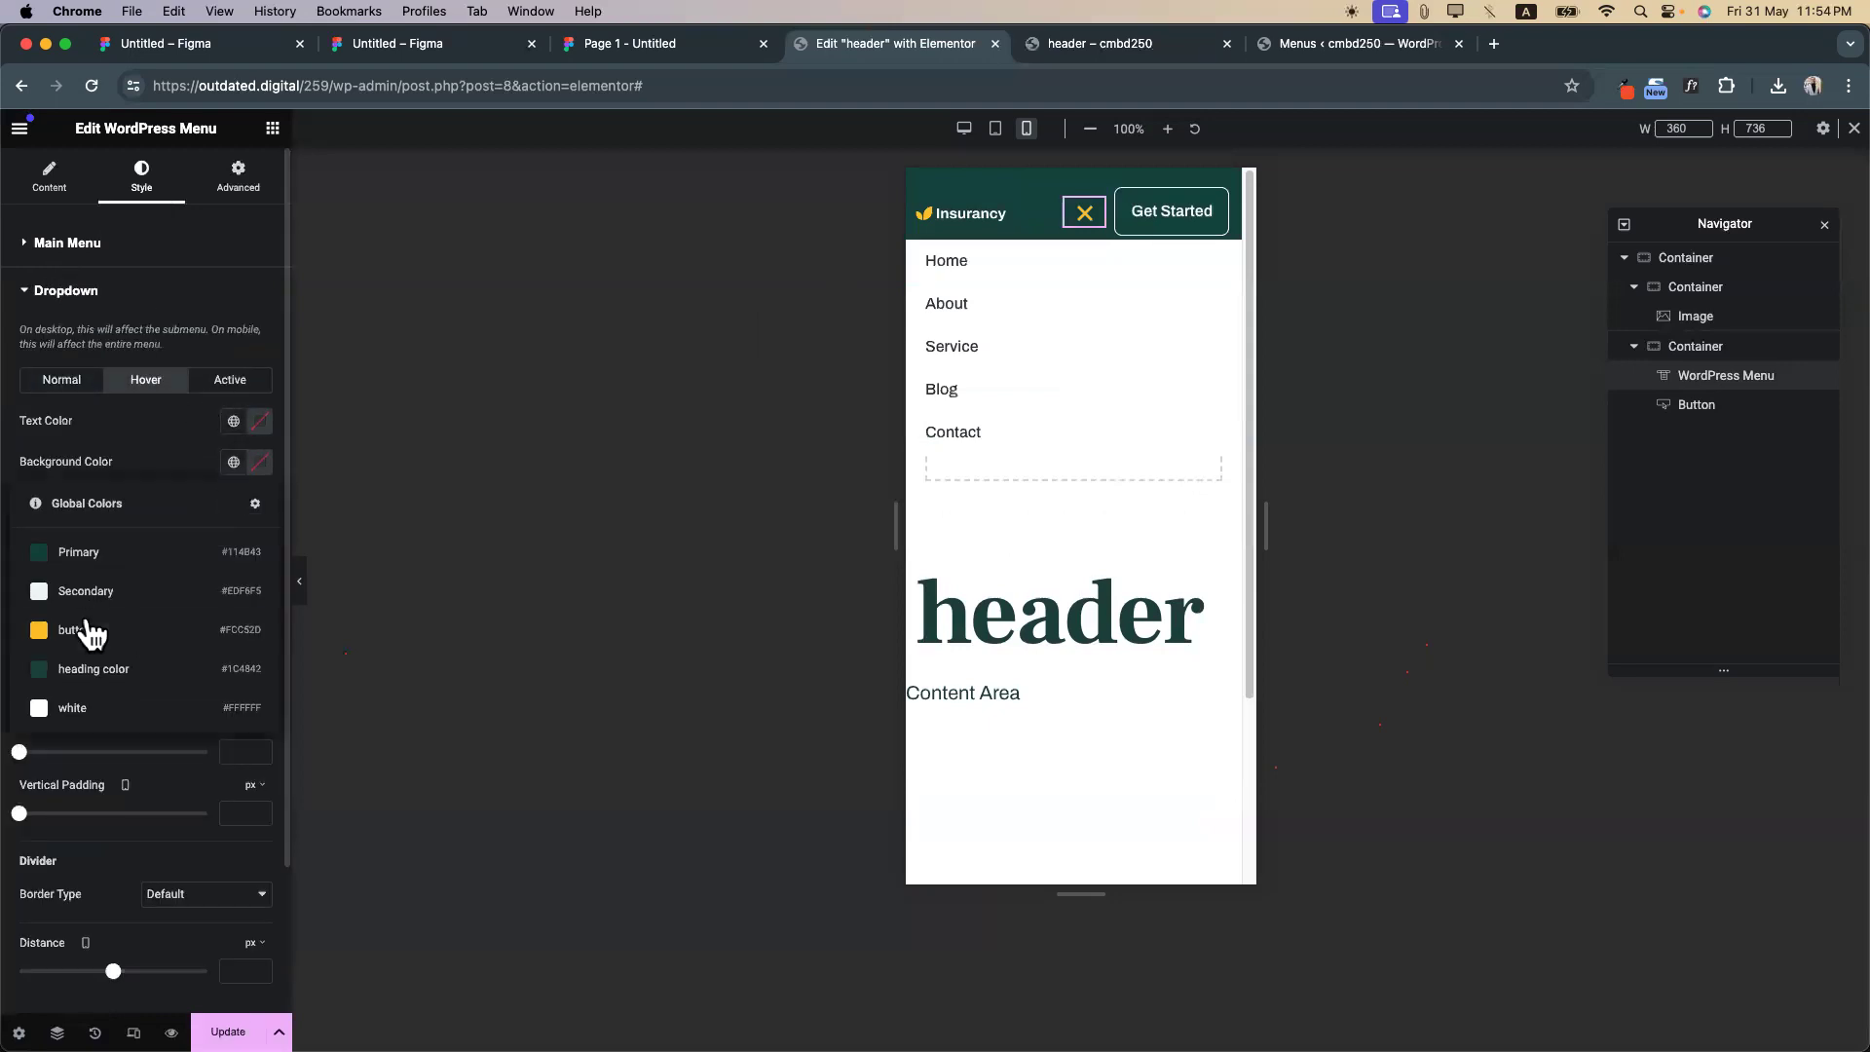
pyautogui.click(89, 570)
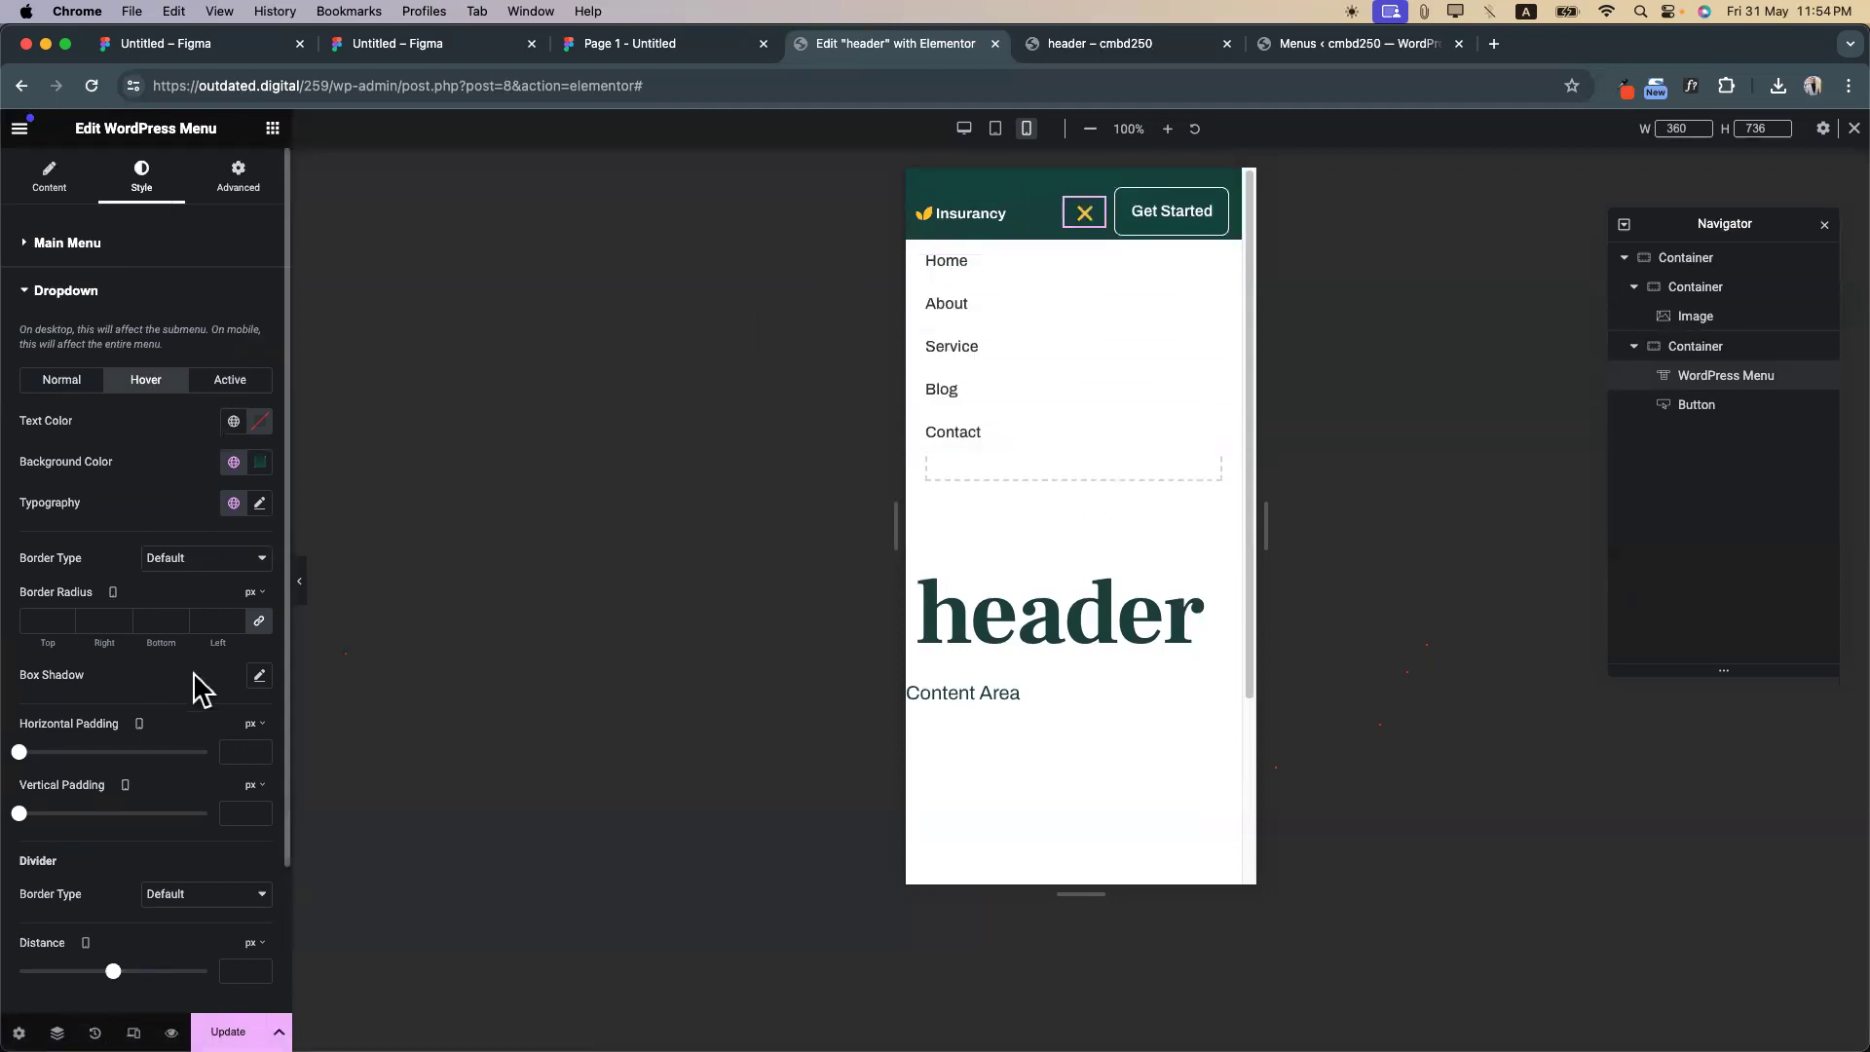
pyautogui.click(259, 676)
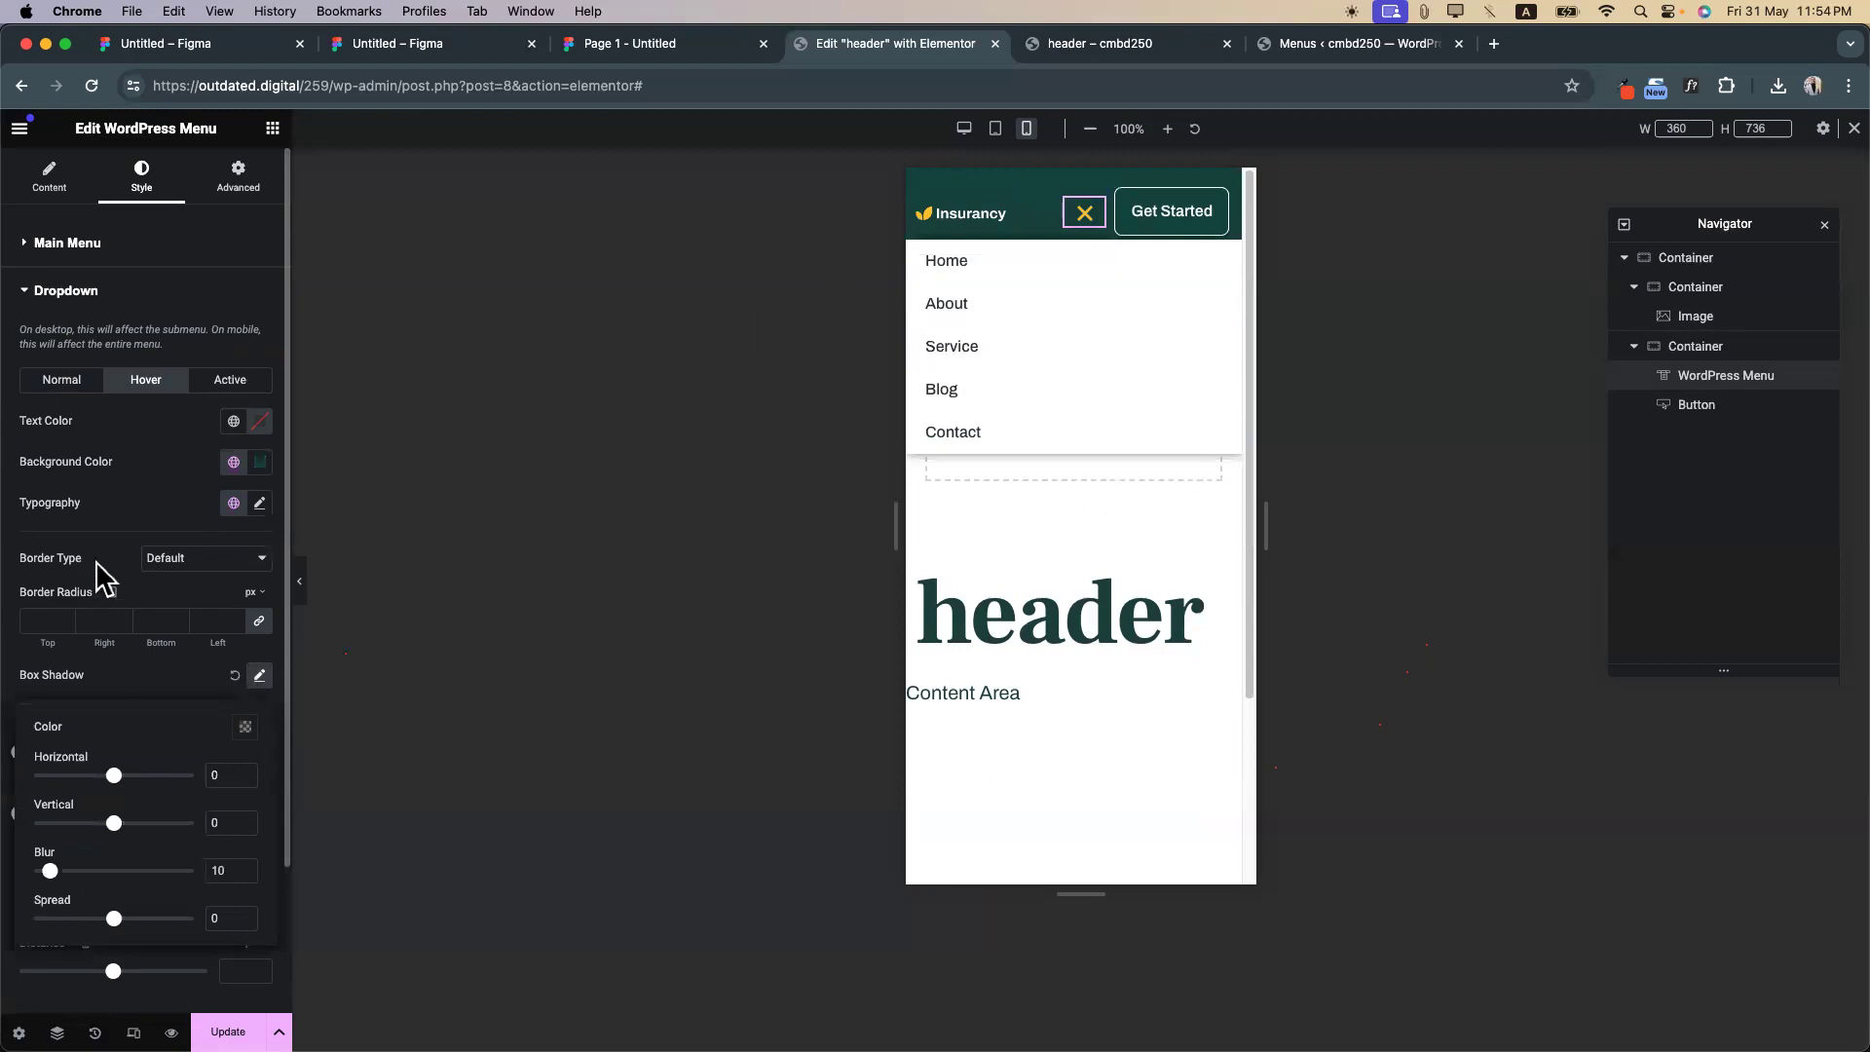
pyautogui.click(119, 527)
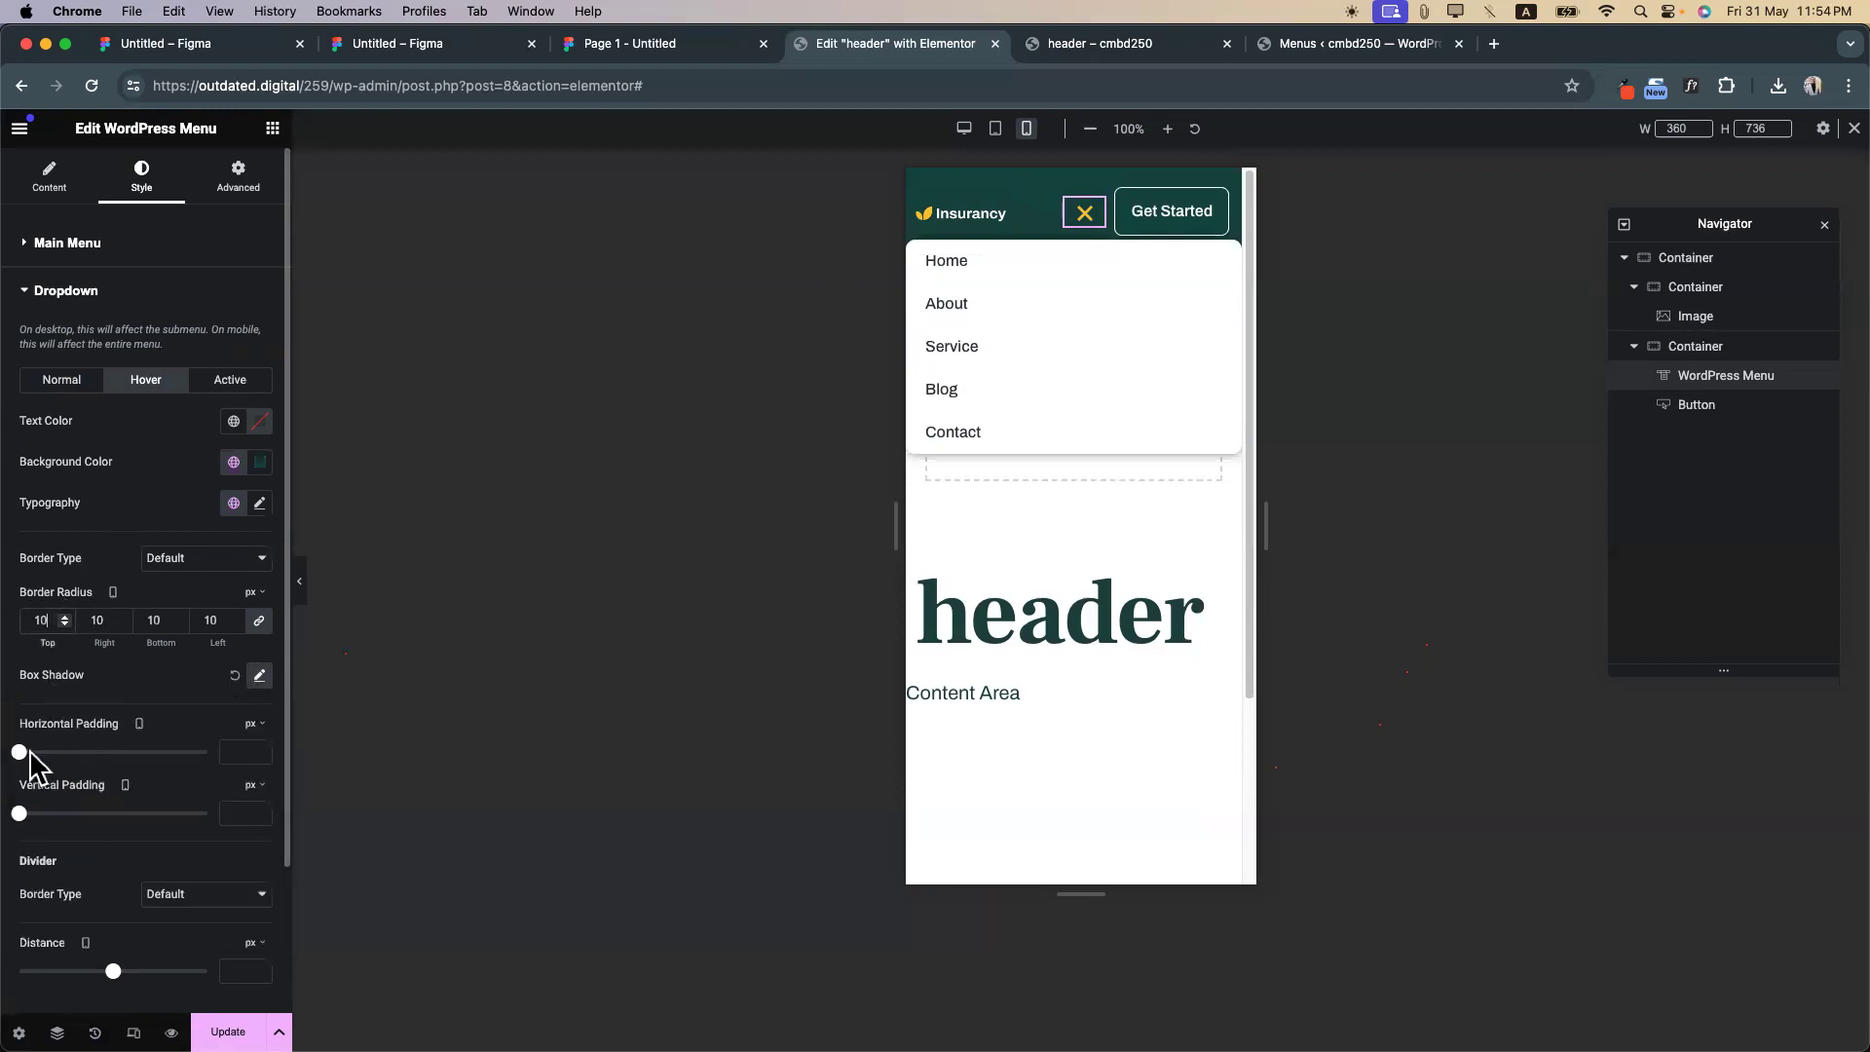
# Add 16 px vertical item padding and solid 1 px white dividers, then check the dropdown.
pyautogui.moveTo(30, 816); pyautogui.dragTo(81, 826)
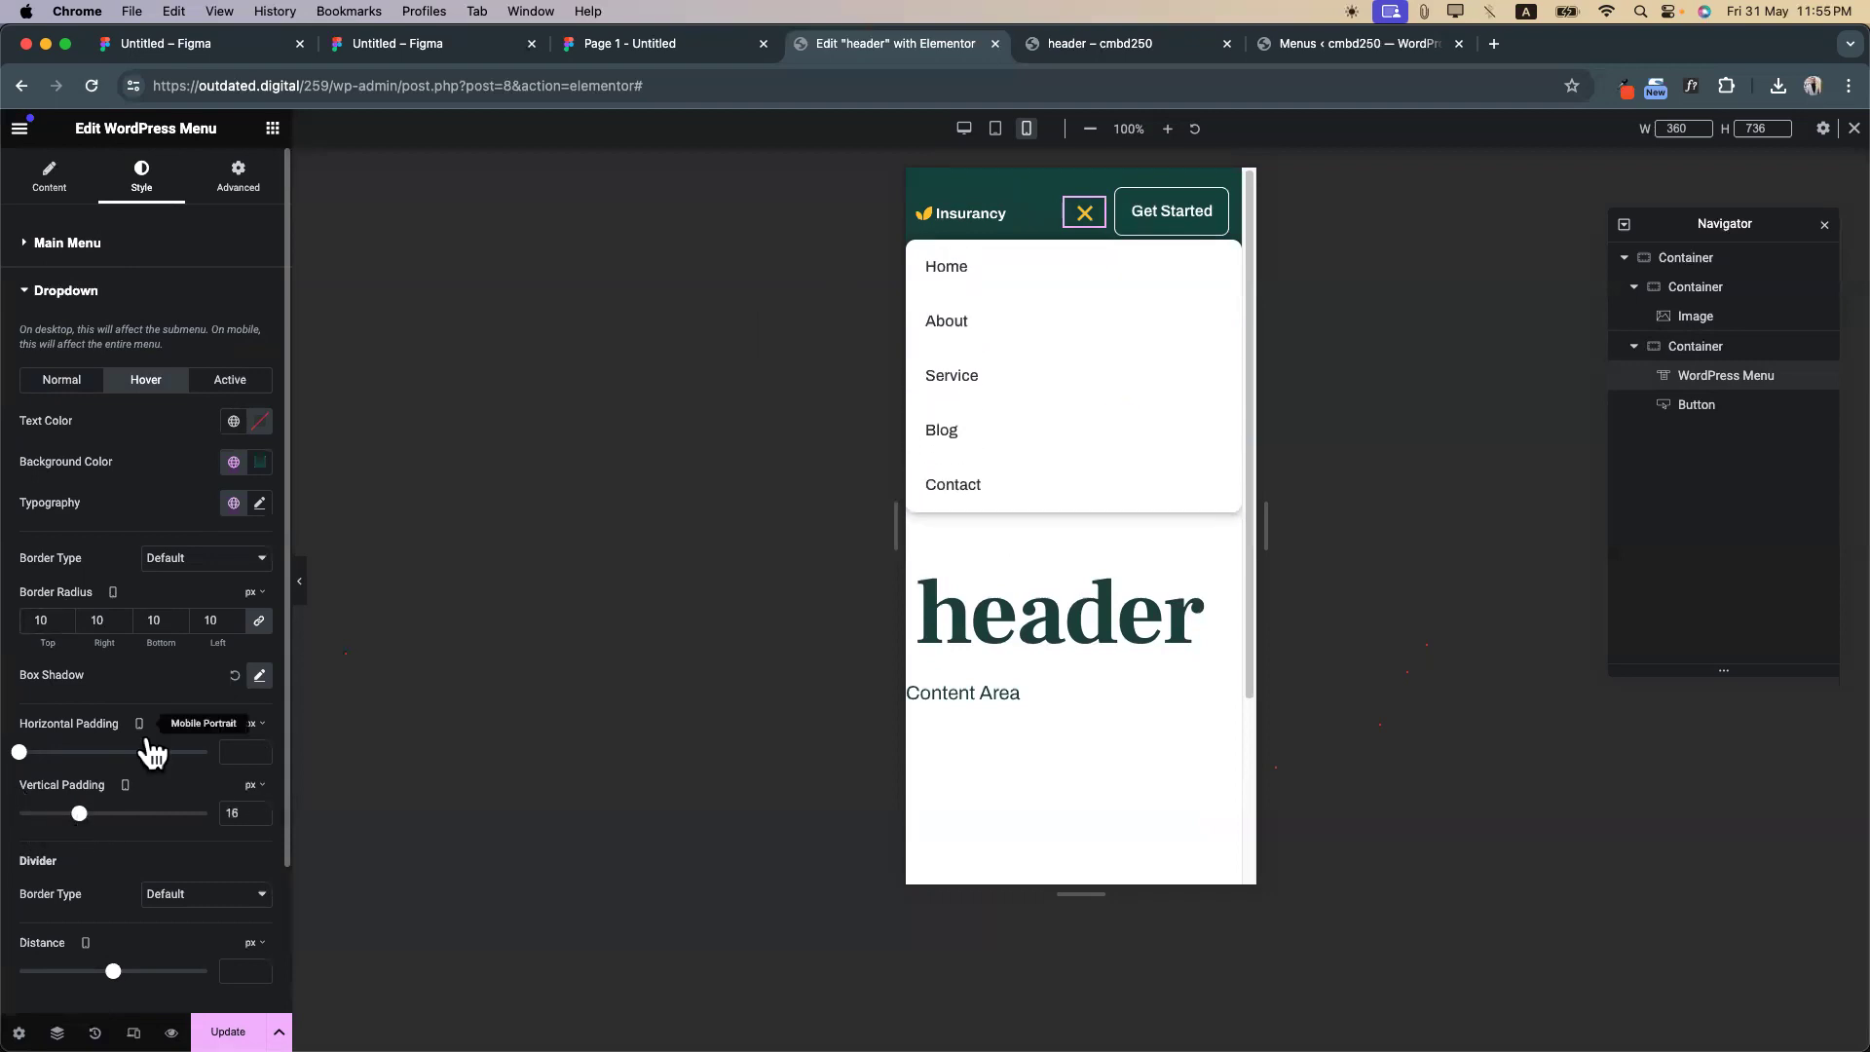
pyautogui.click(179, 892)
pyautogui.click(168, 937)
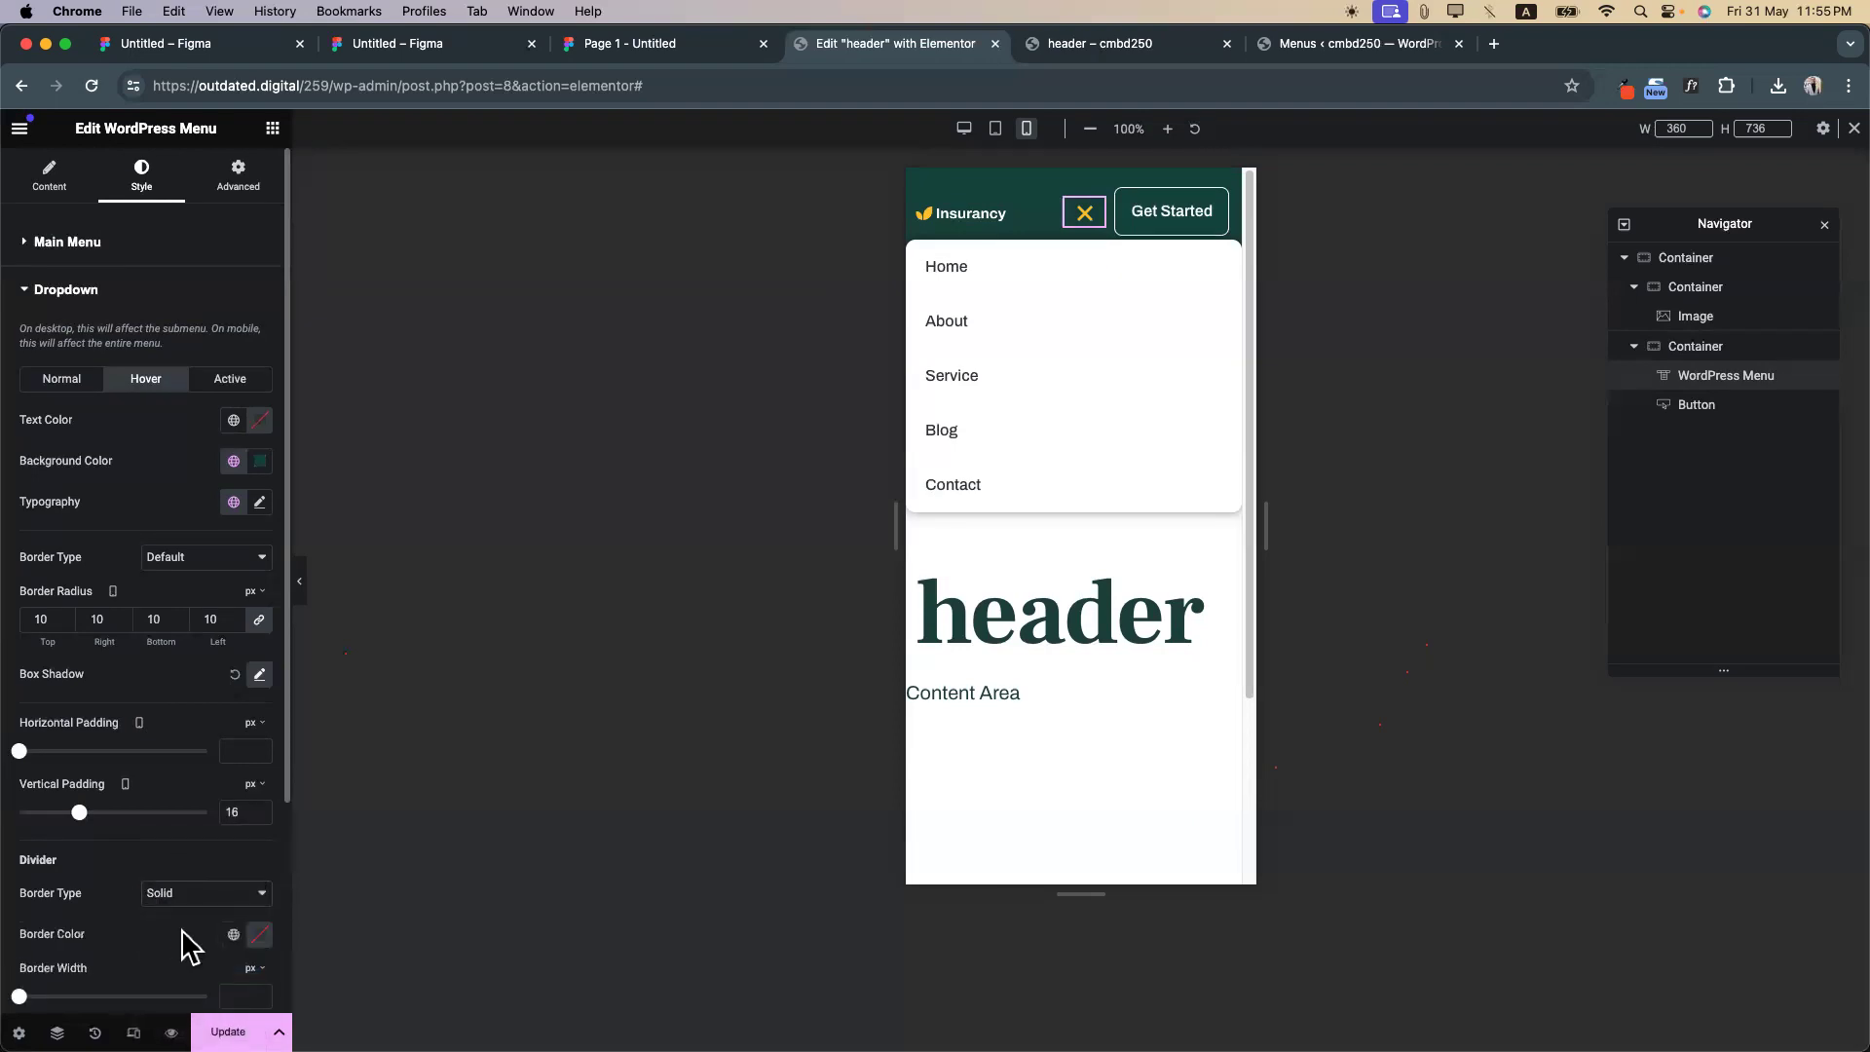
pyautogui.scroll(-2, 183, 916)
pyautogui.click(238, 884)
pyautogui.write('1')
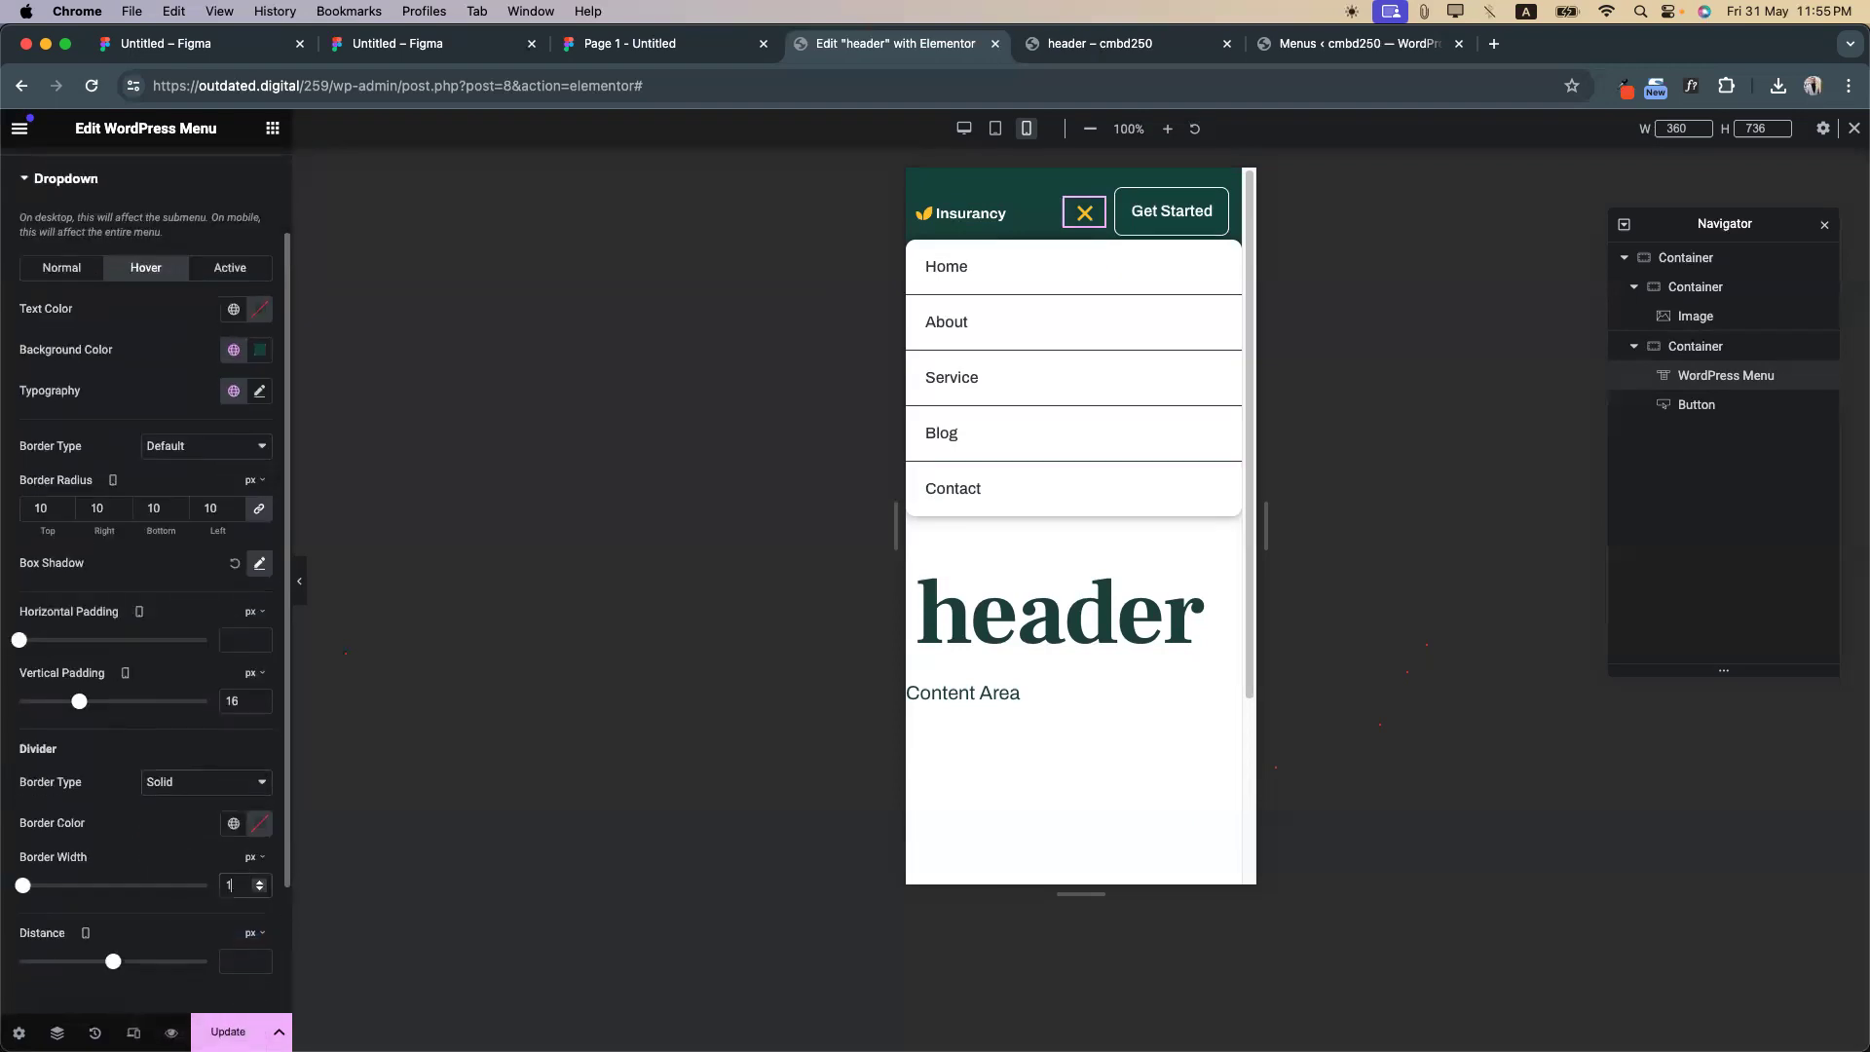
pyautogui.click(234, 823)
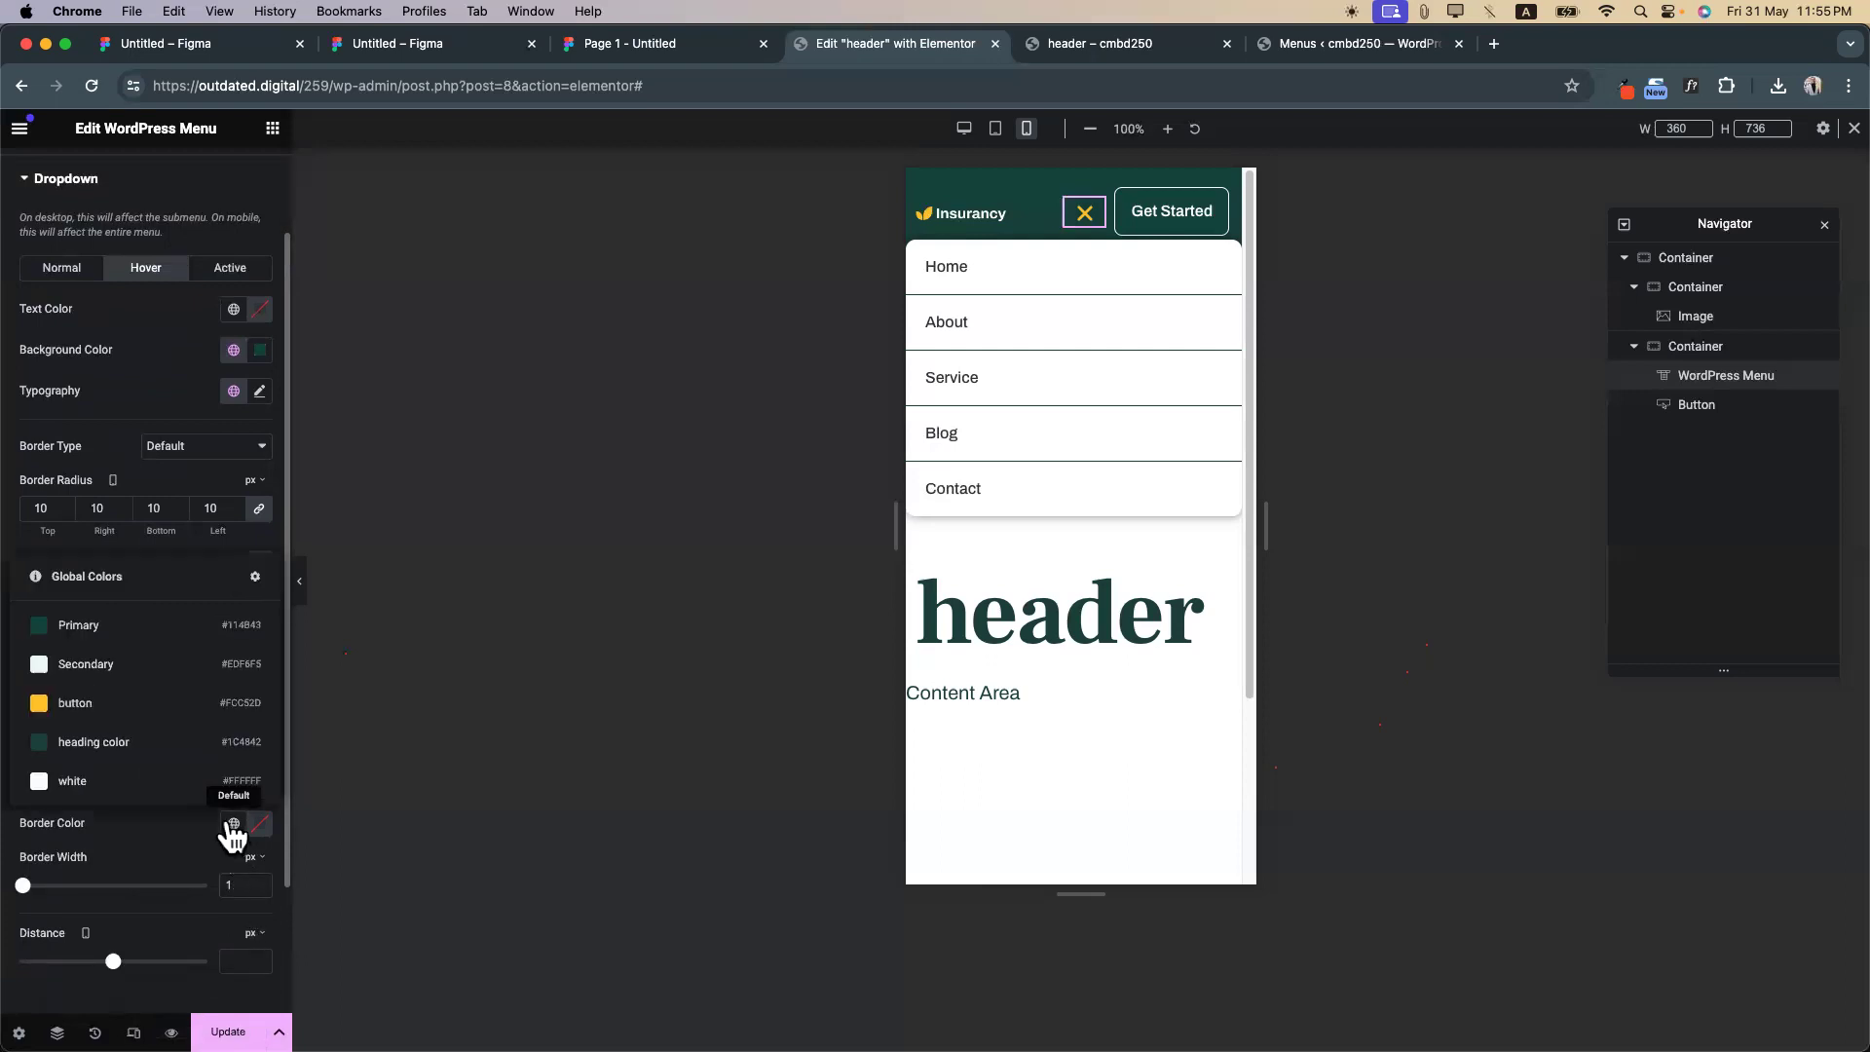
pyautogui.click(117, 777)
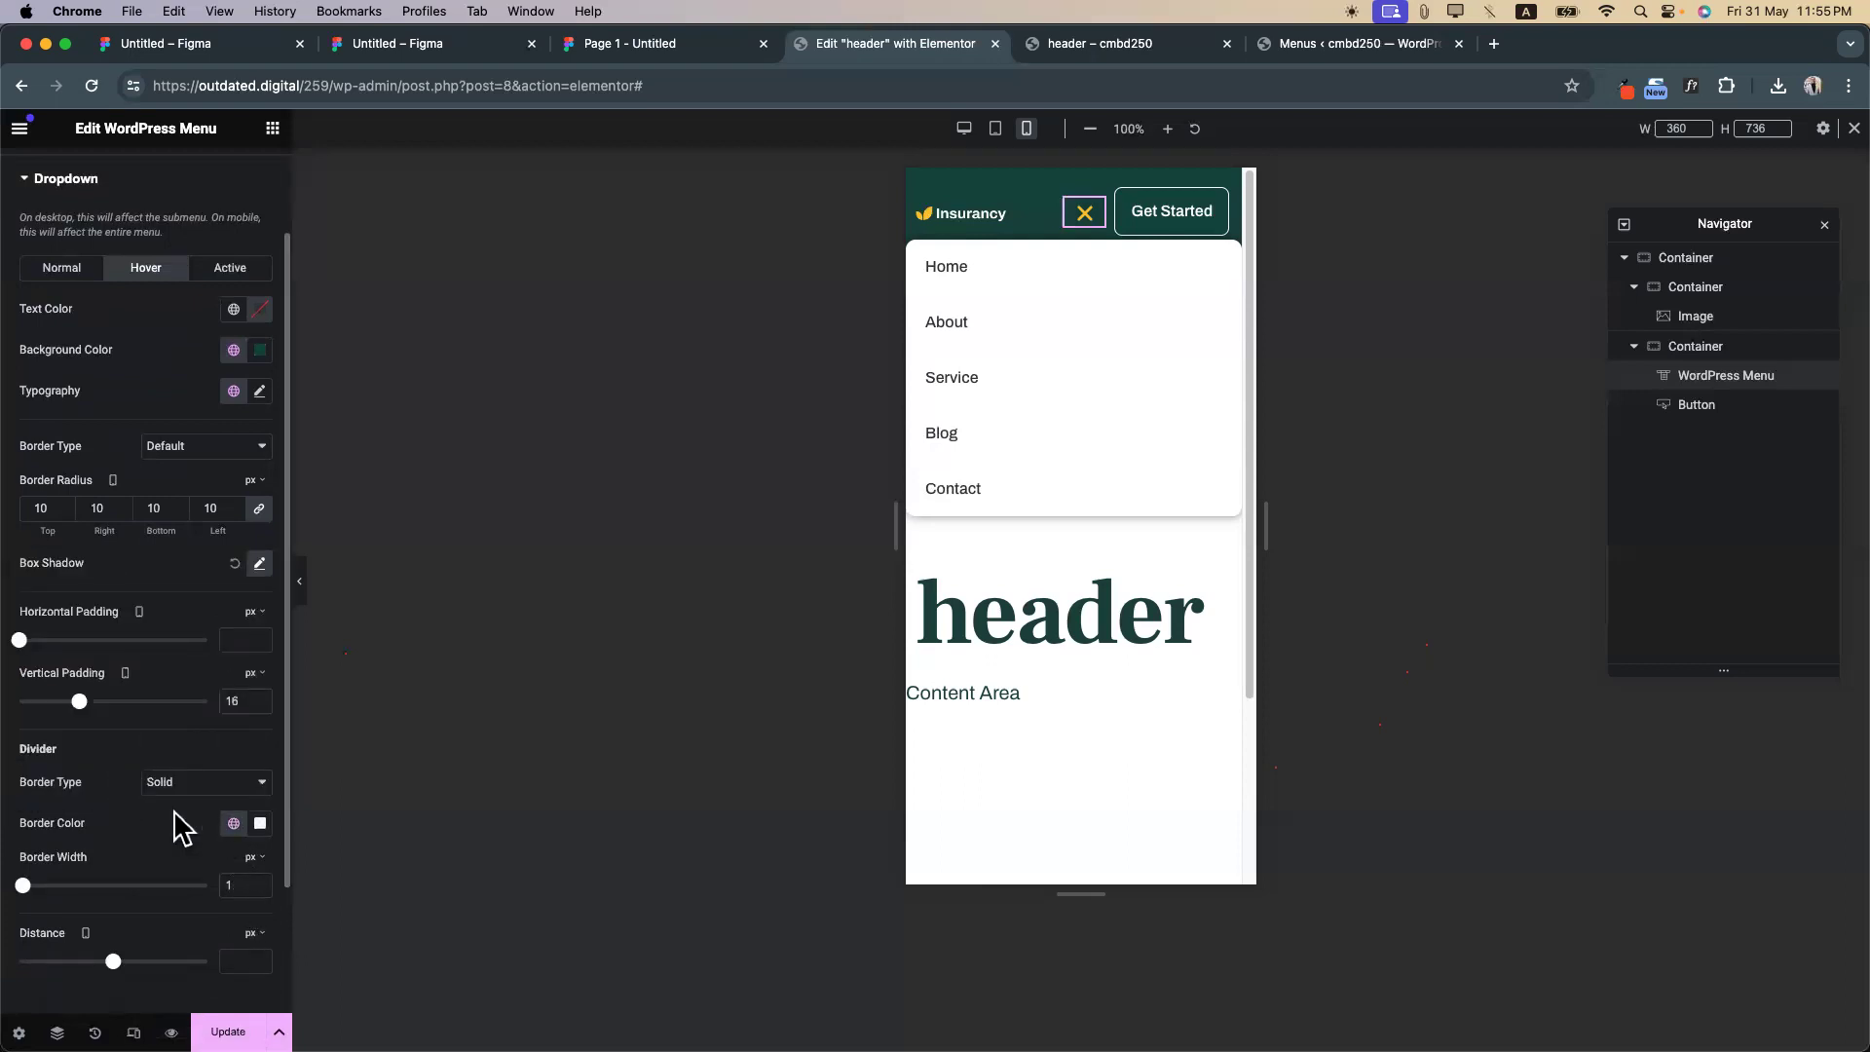
pyautogui.click(234, 823)
pyautogui.click(124, 679)
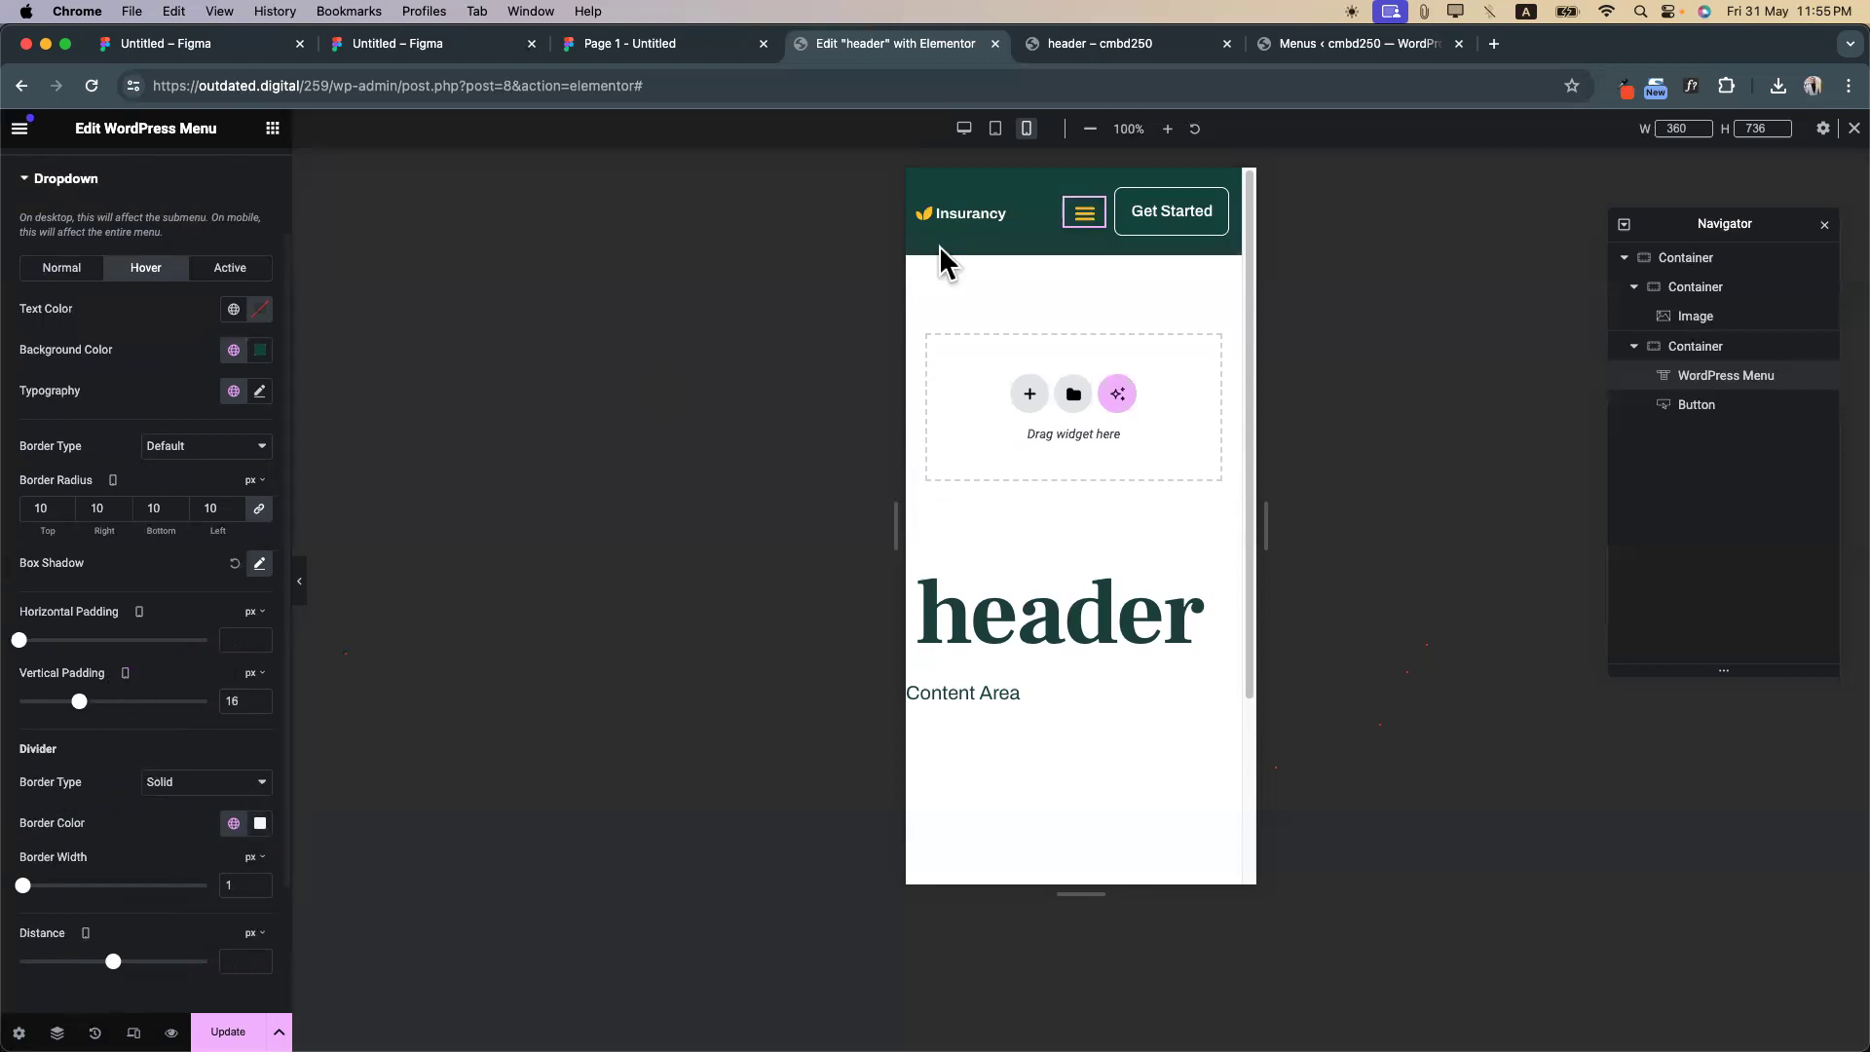
pyautogui.click(1081, 212)
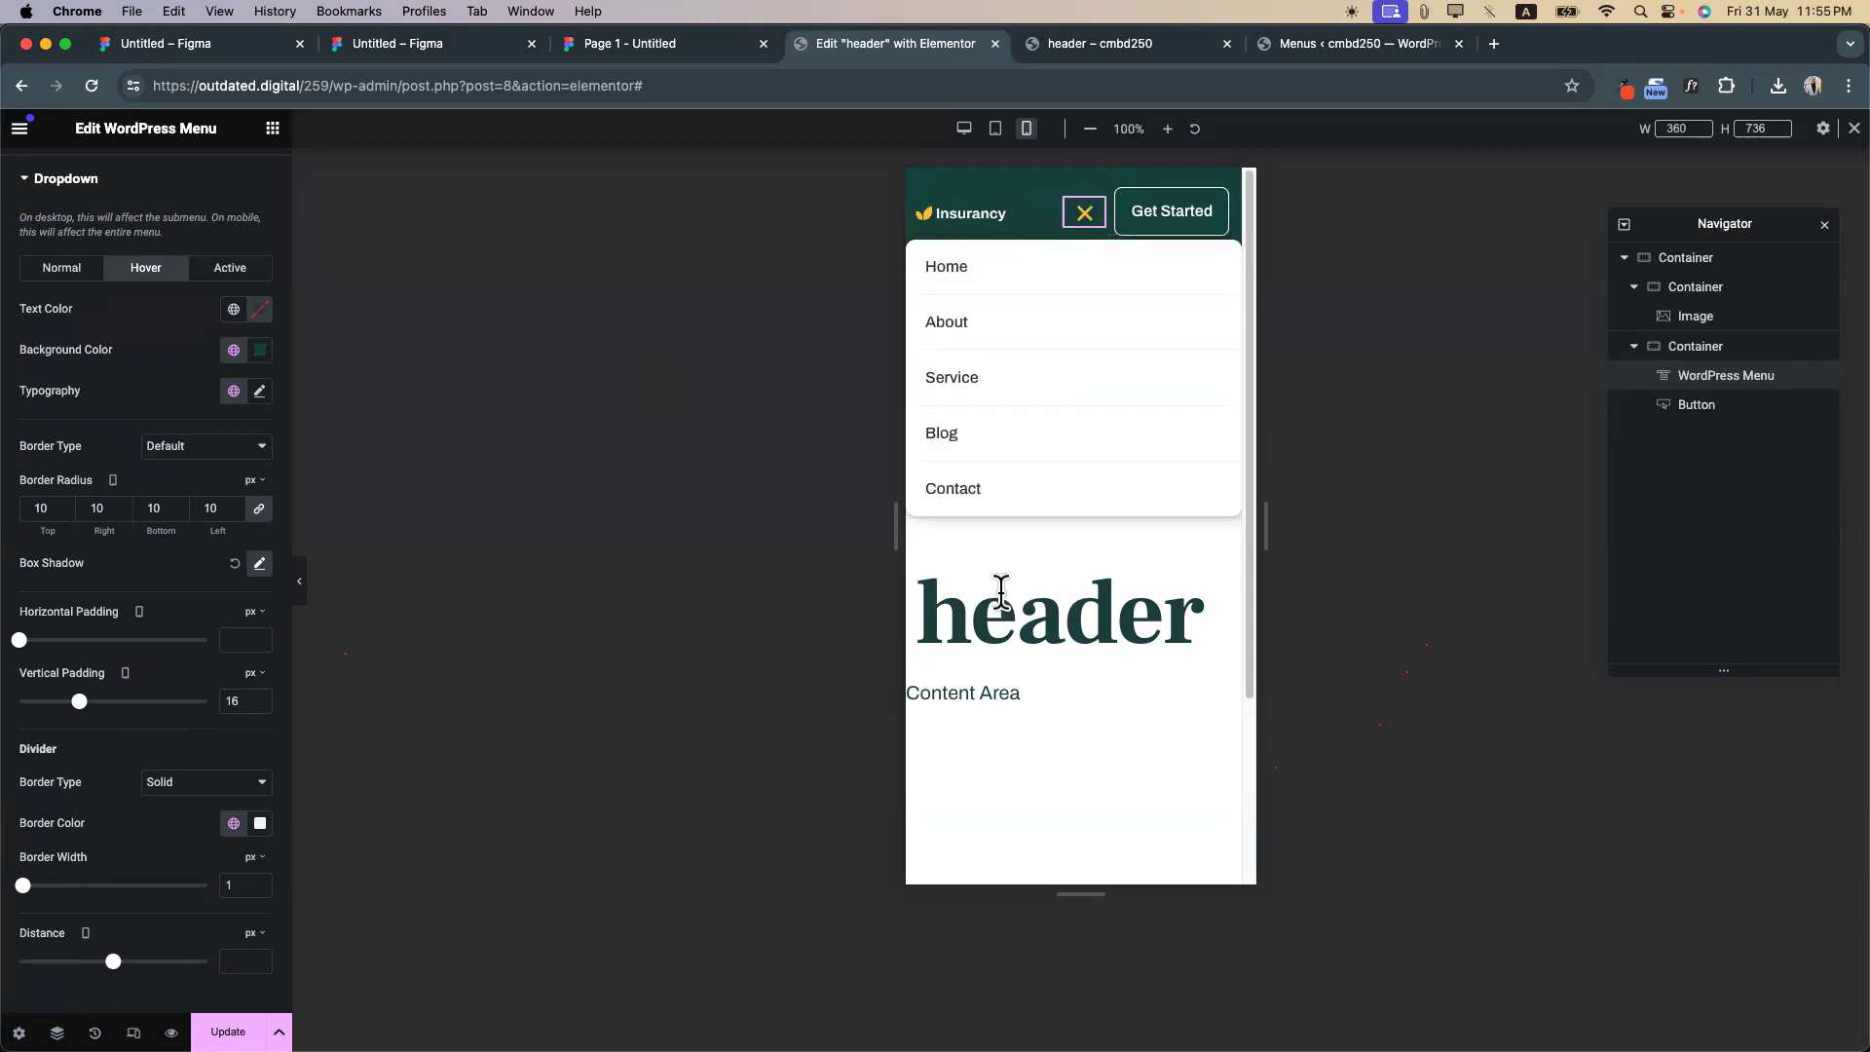
pyautogui.click(1079, 214)
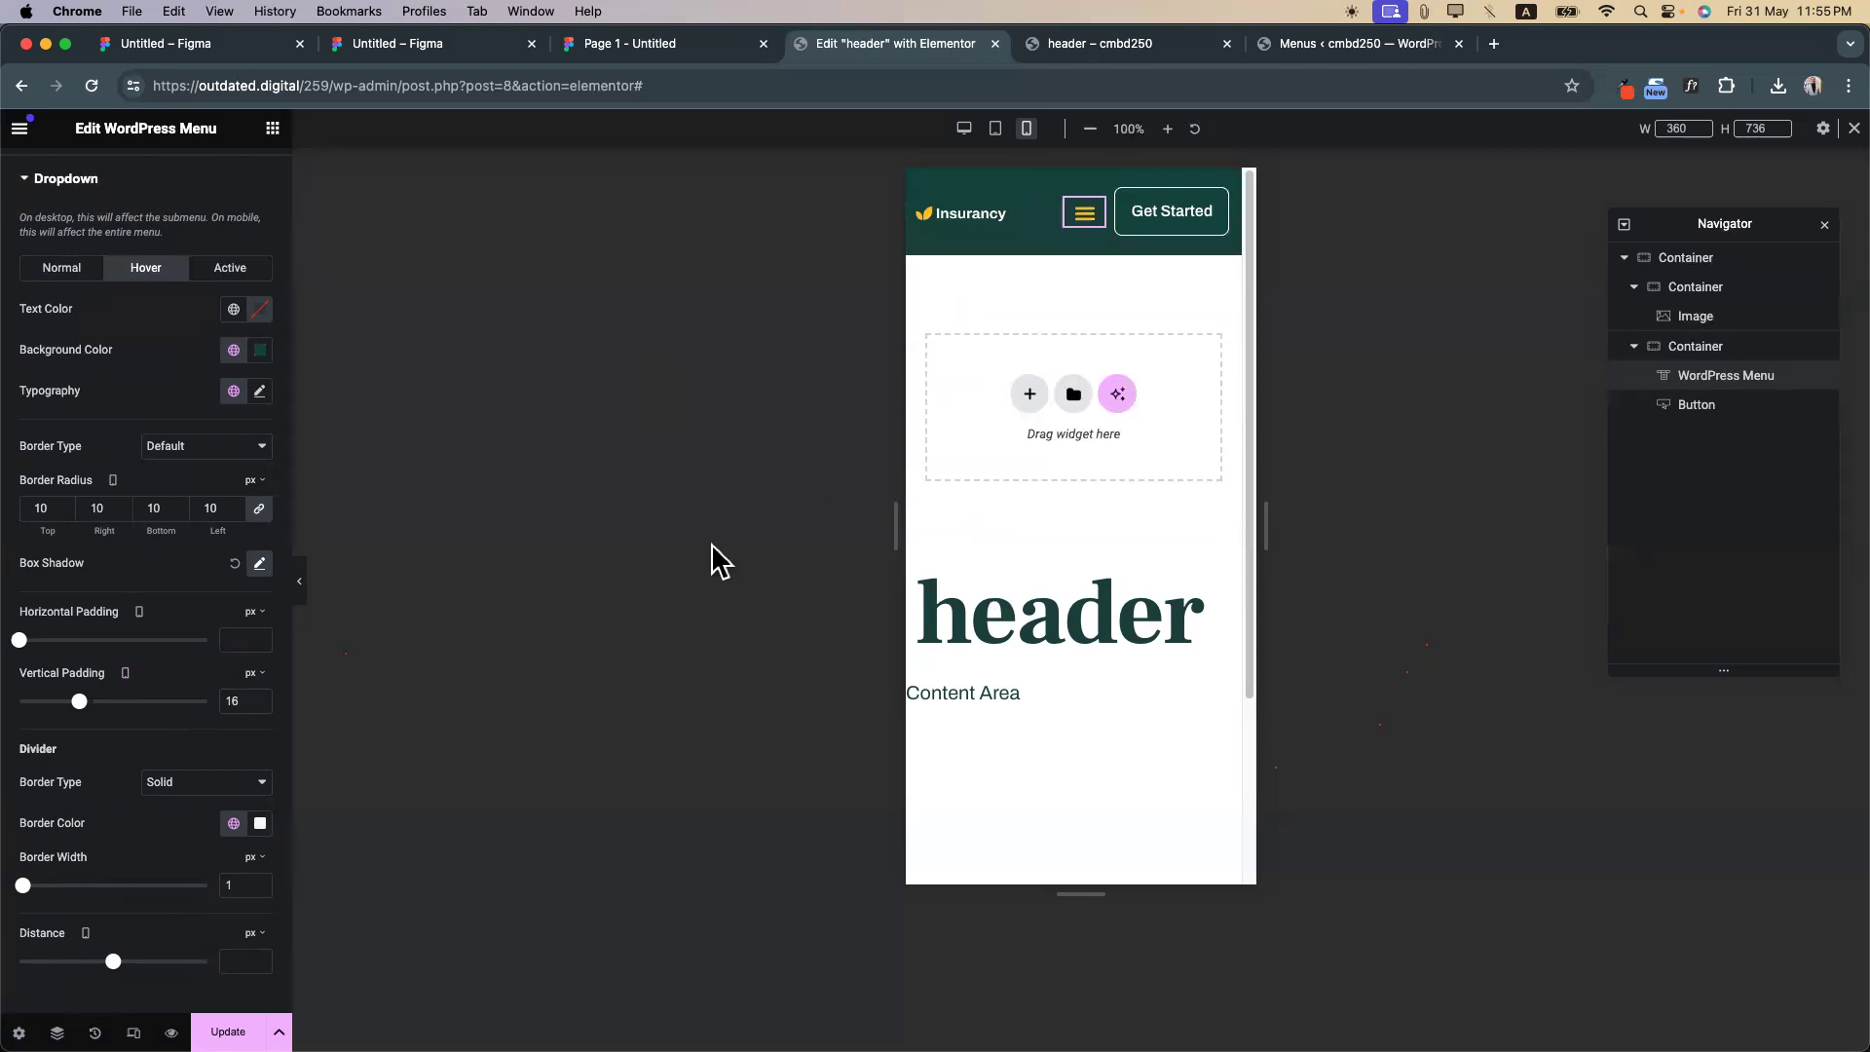
# Switch to desktop view, compare with Figma, preview the live header, then open the Dashboard.
pyautogui.click(964, 130)
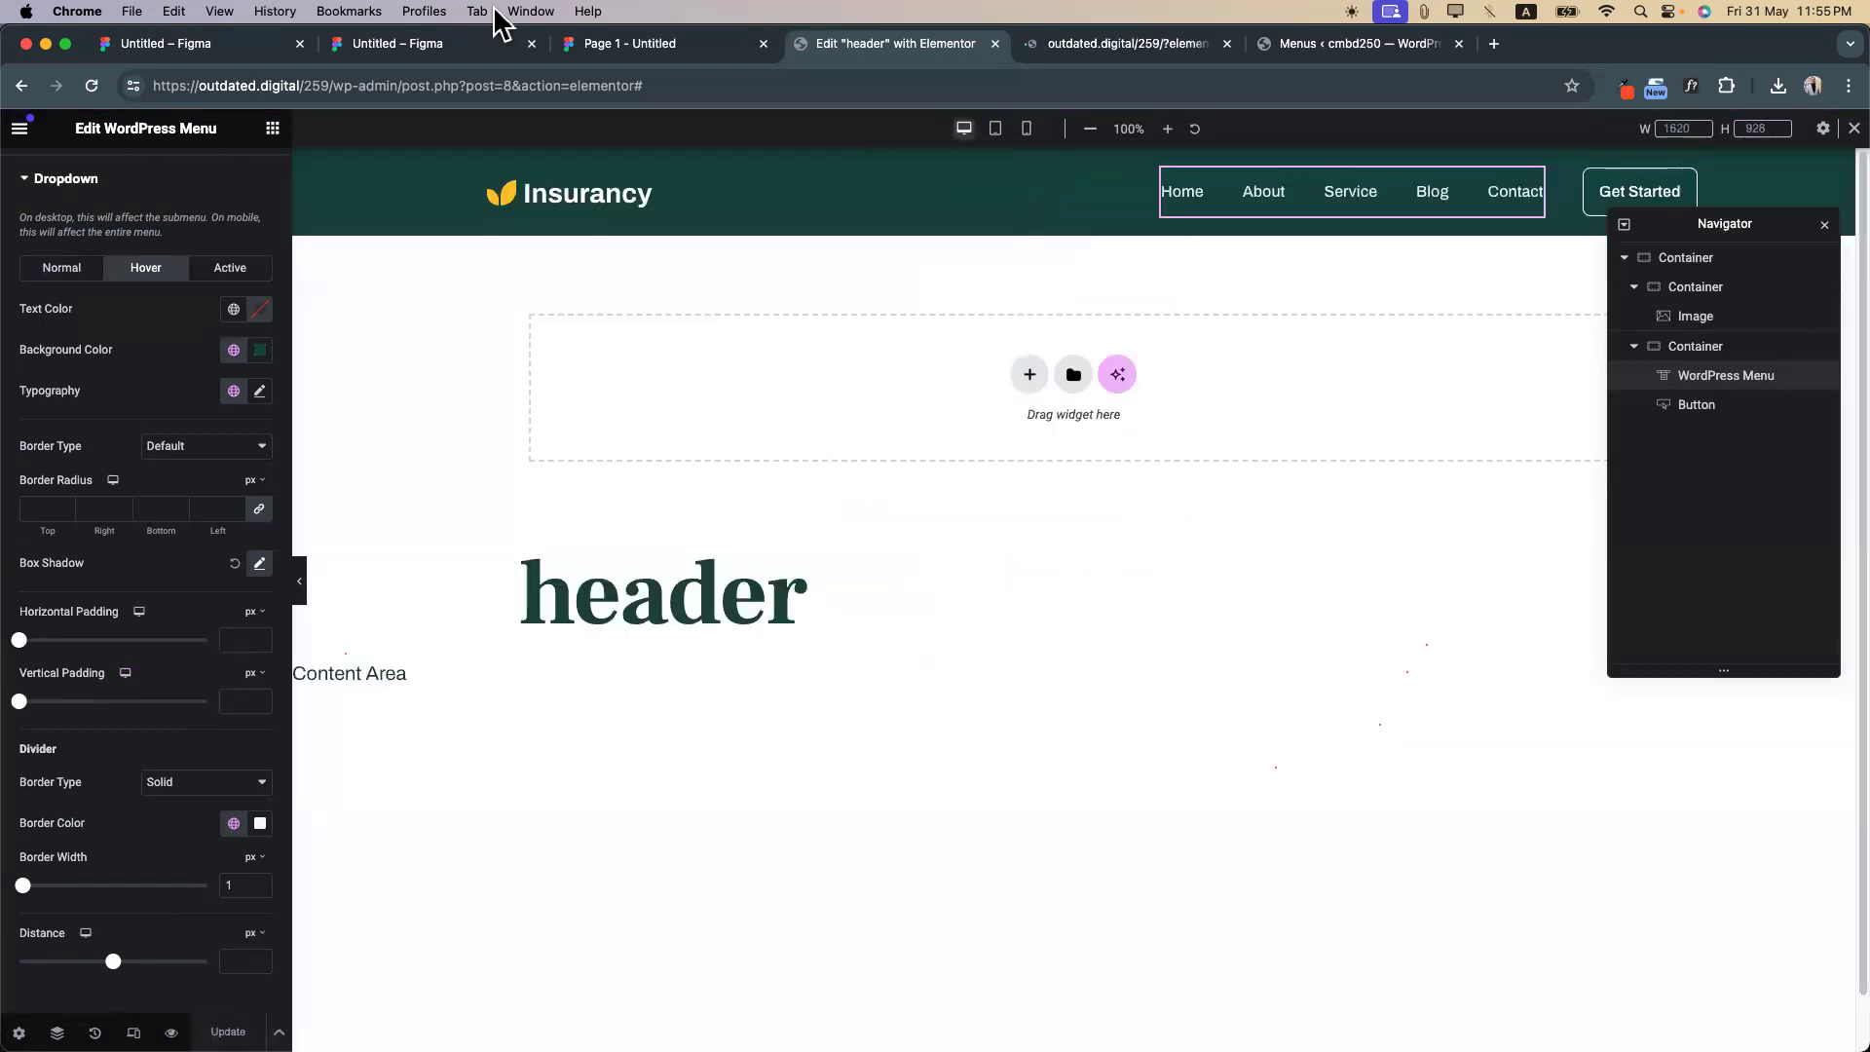
pyautogui.click(214, 44)
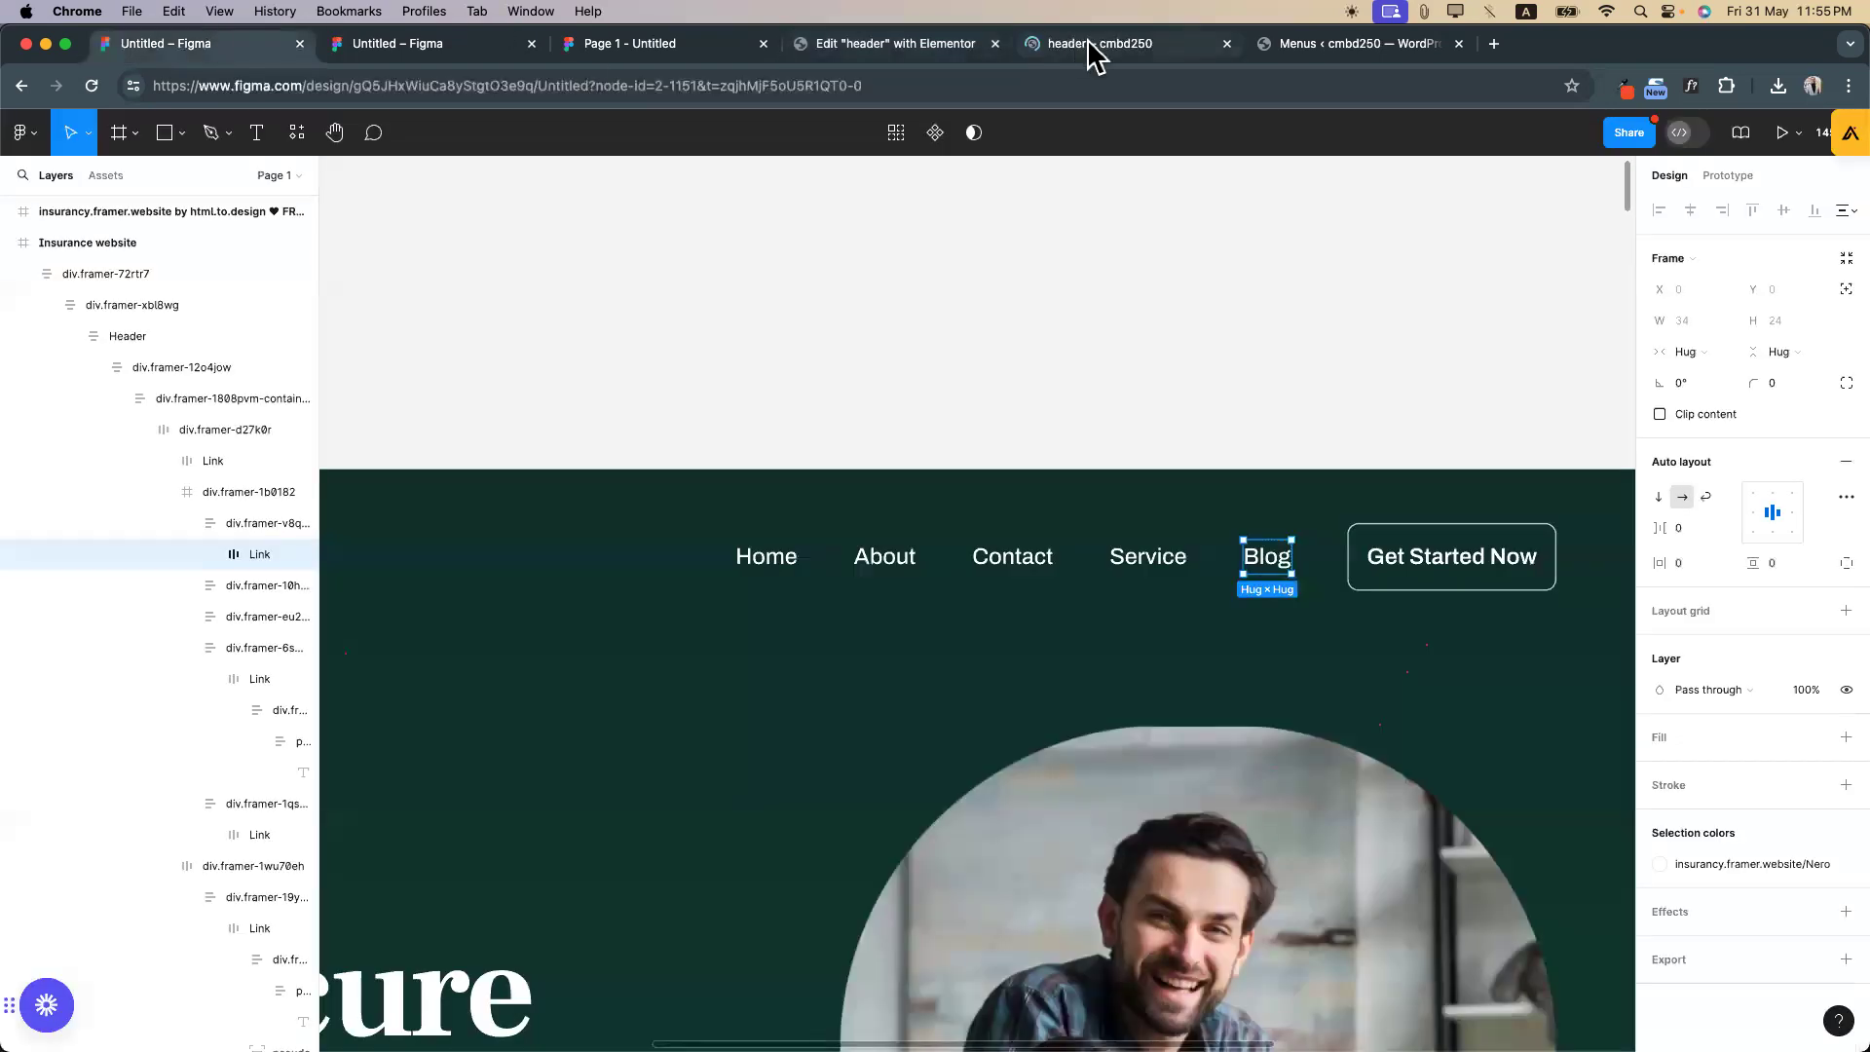
pyautogui.click(1093, 49)
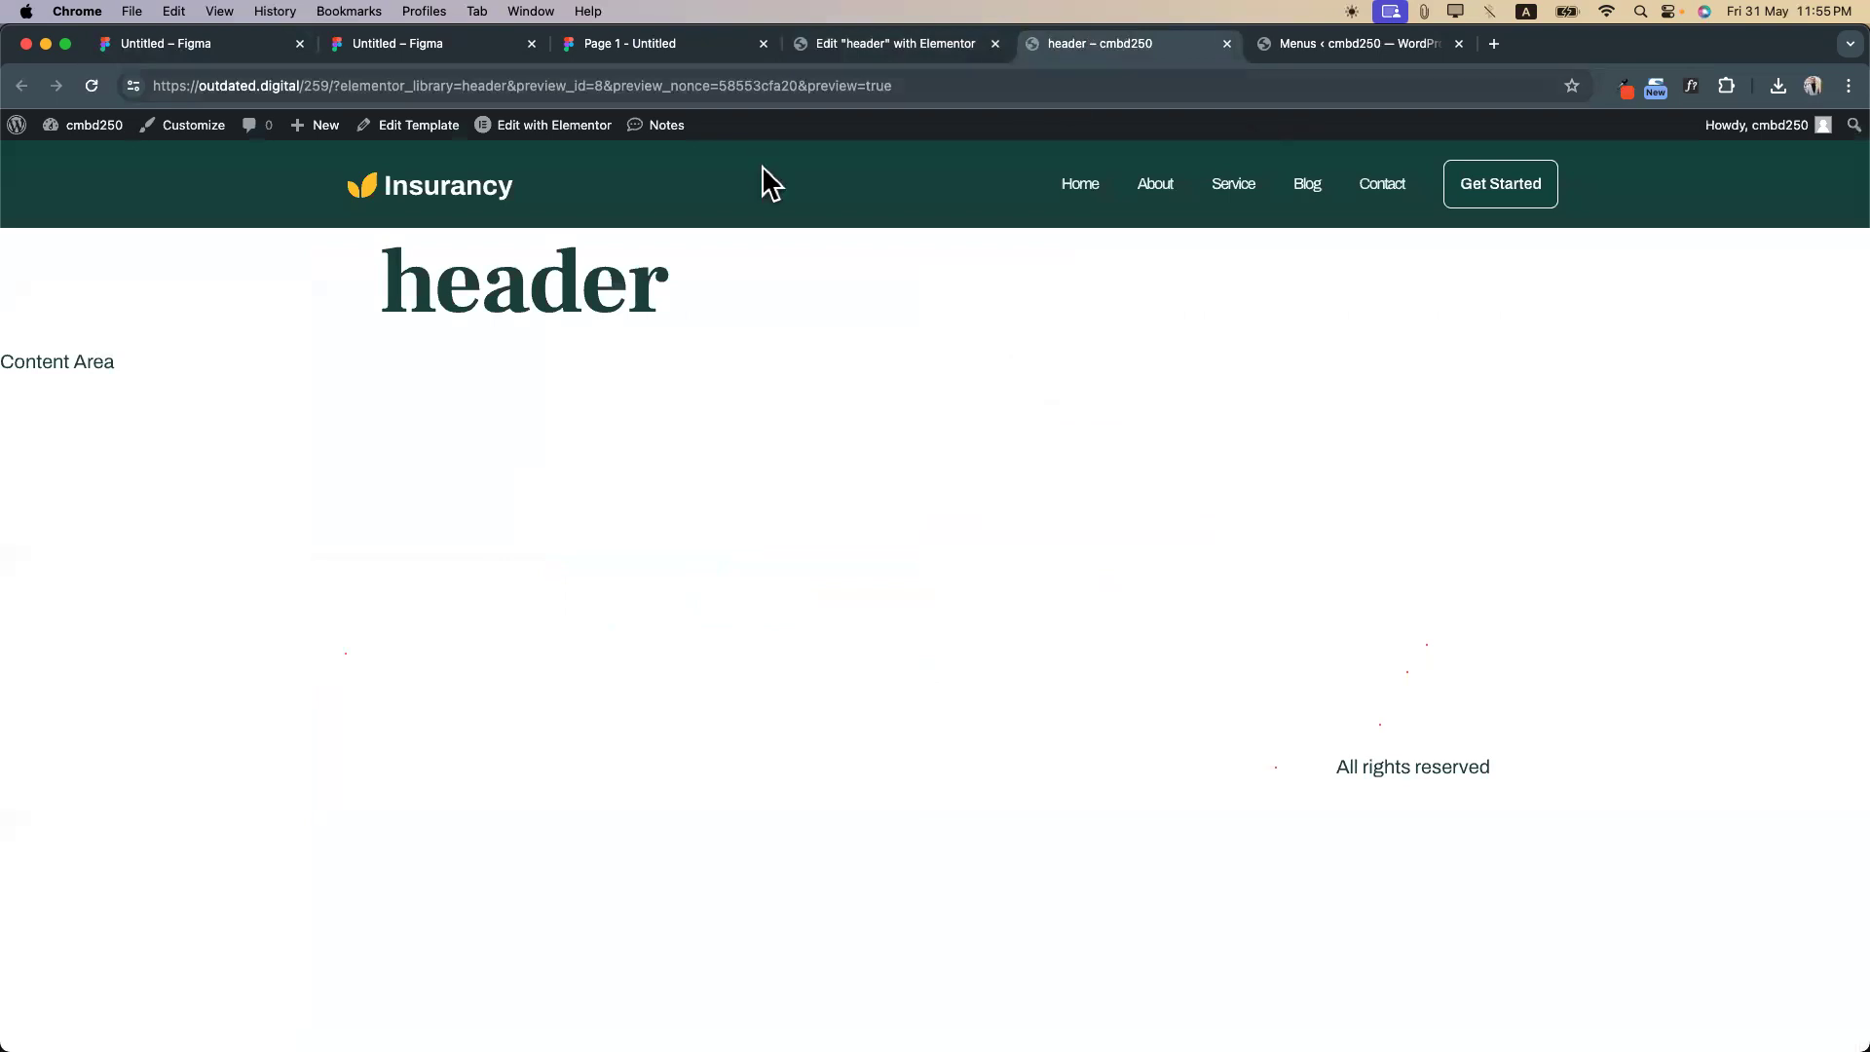
pyautogui.moveTo(92, 124)
pyautogui.click(86, 160)
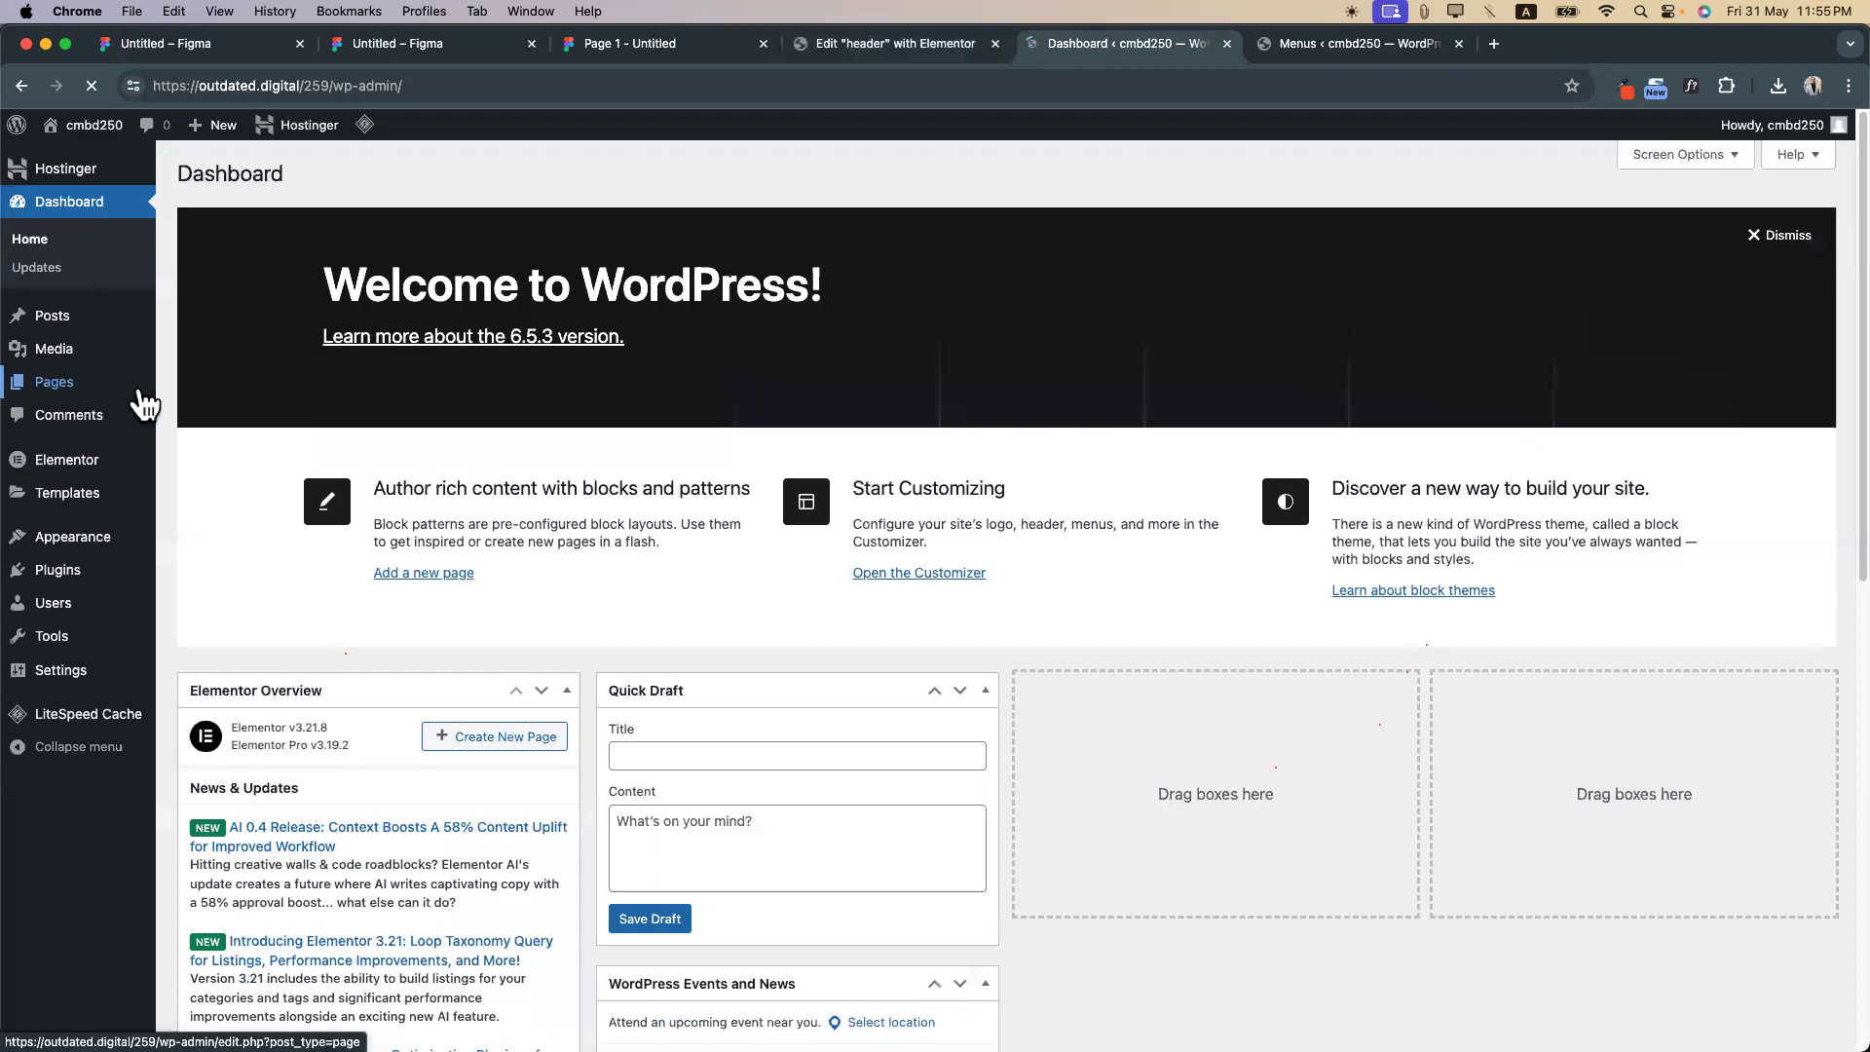
# From All Pages, launch Edit with Elementor for the Home page.
pyautogui.moveTo(55, 382)
pyautogui.click(202, 382)
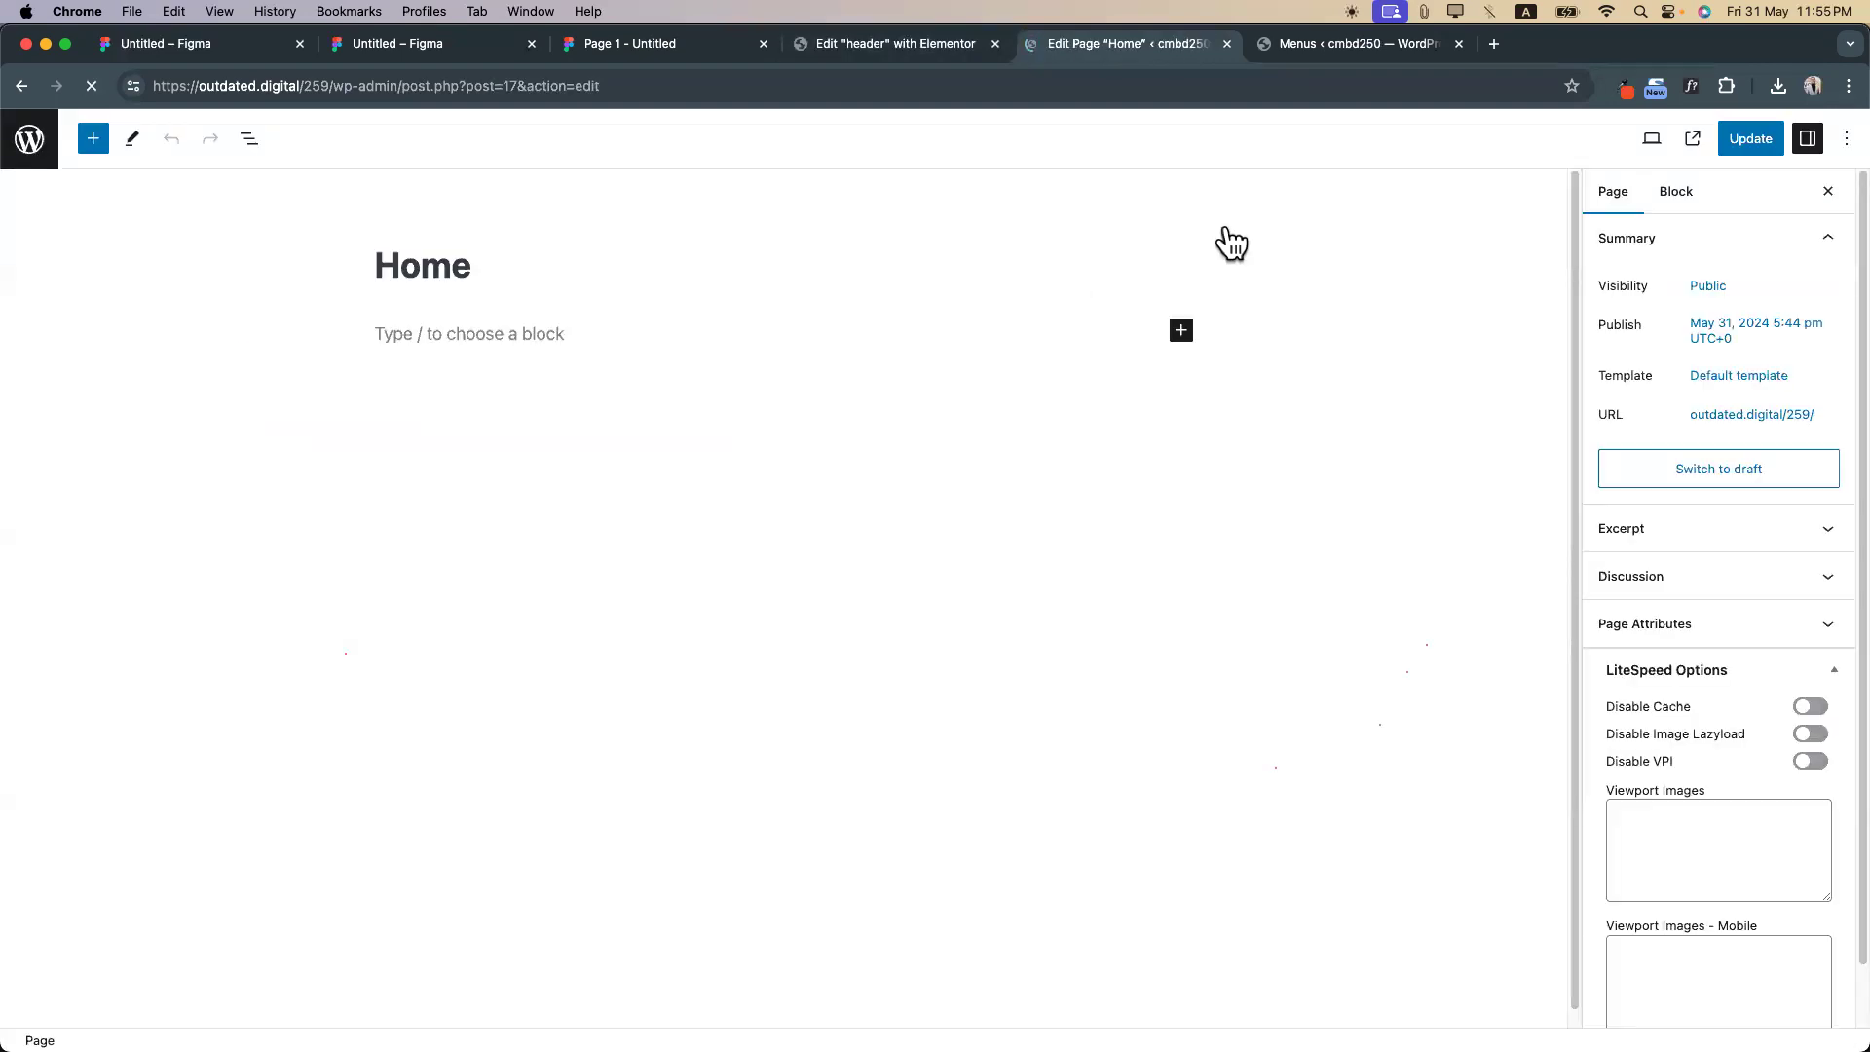
pyautogui.click(411, 144)
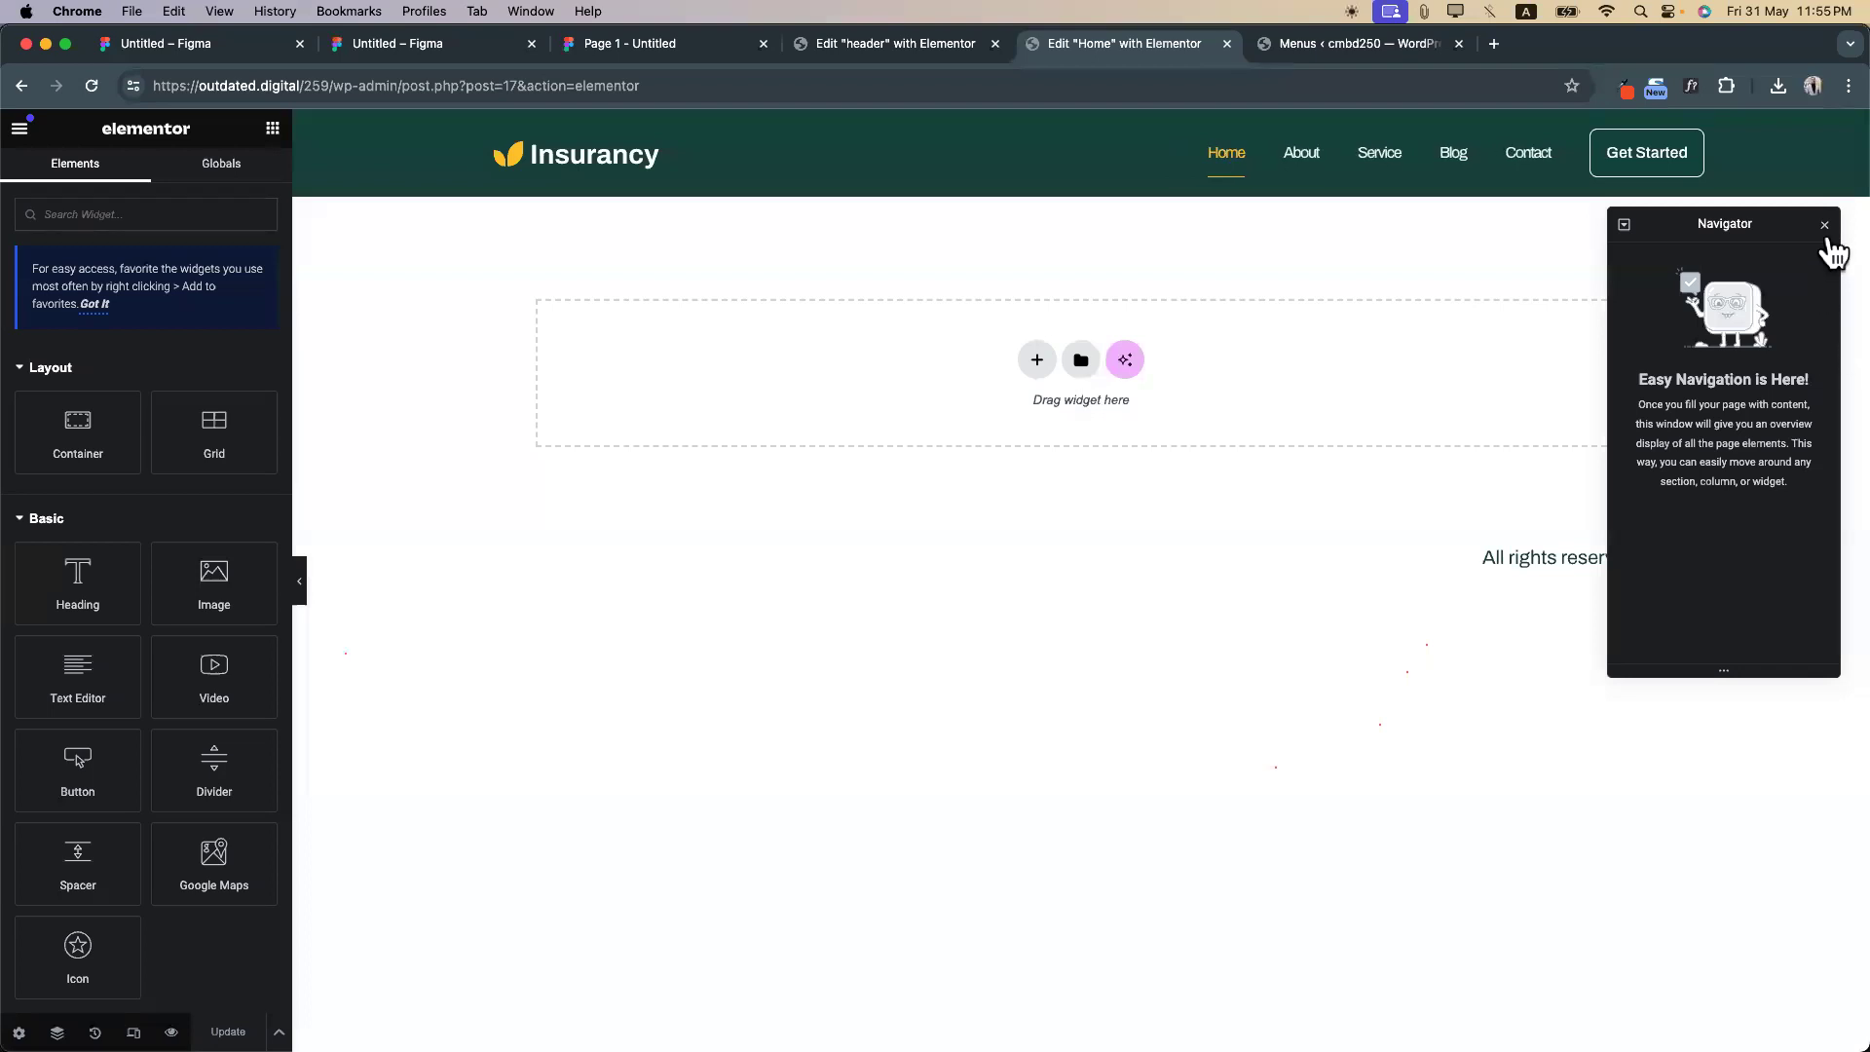
# Close the Navigator, review the Figma hero frame, and start a new section on Home.
pyautogui.click(1826, 229)
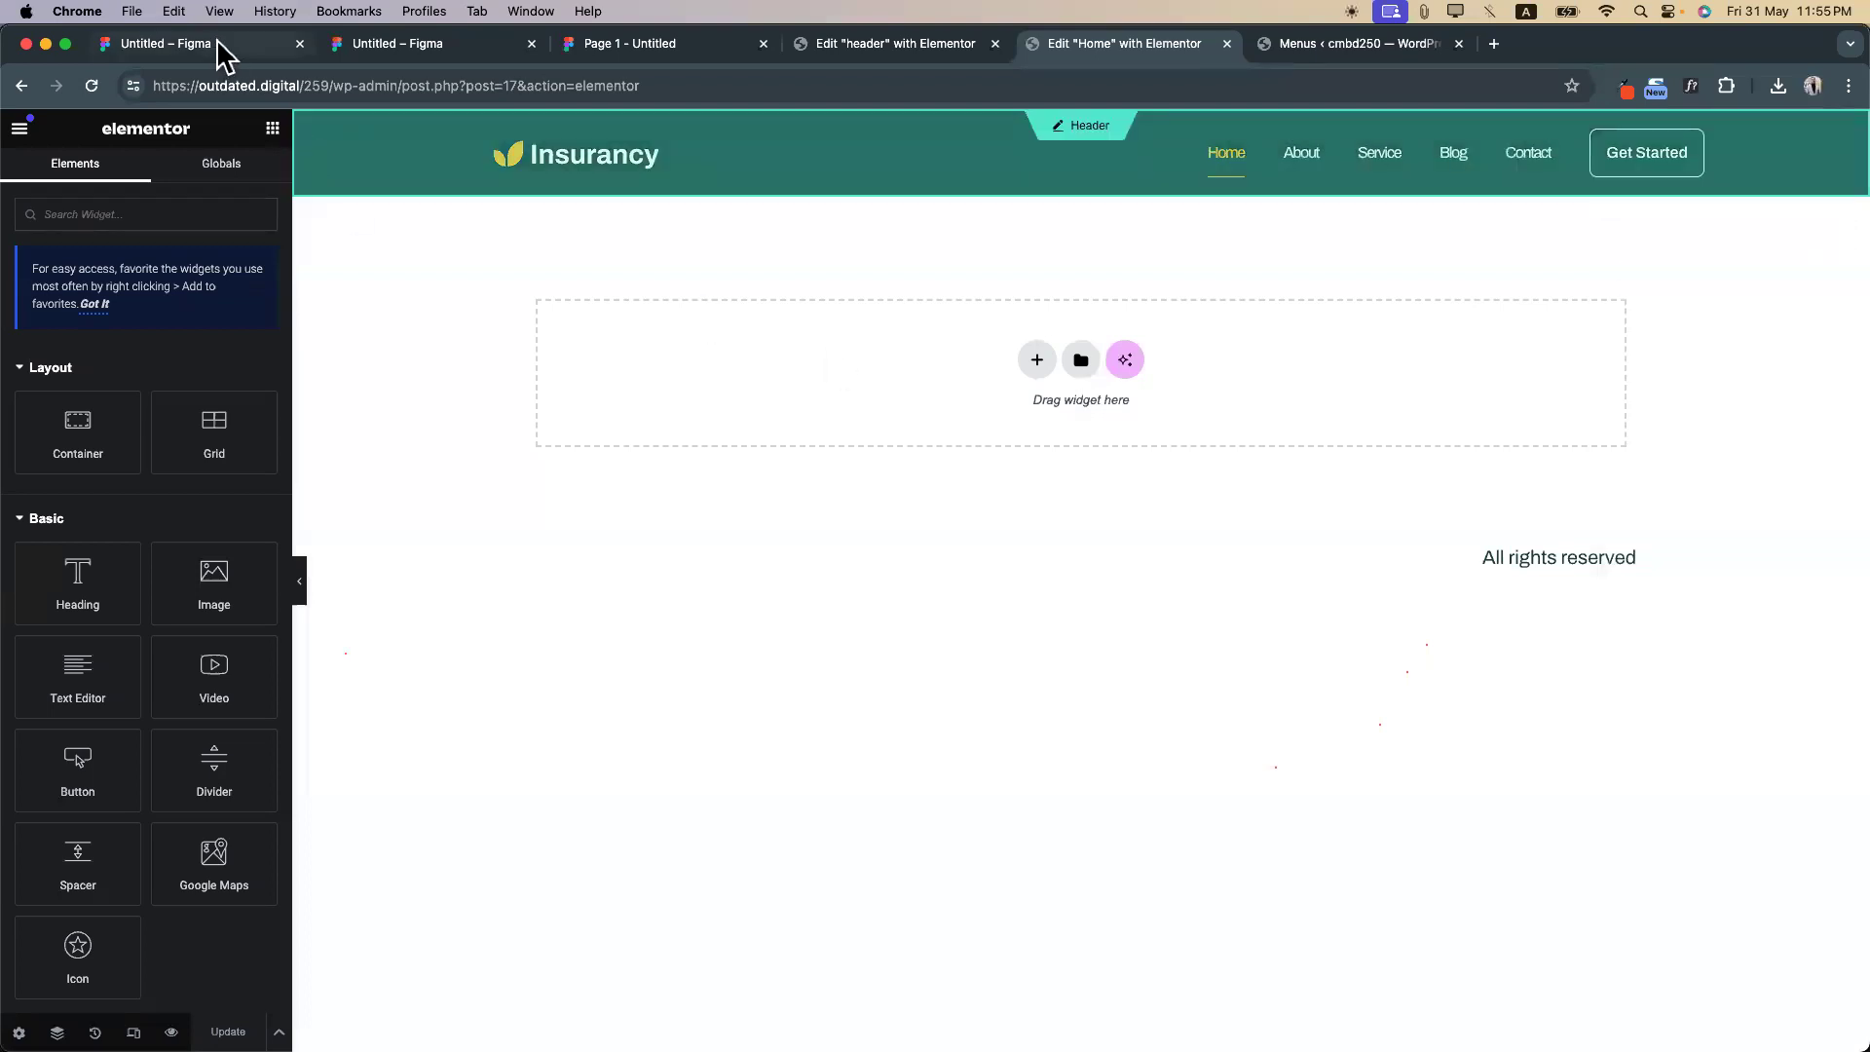
pyautogui.click(219, 45)
pyautogui.keyDown('ctrl'); pyautogui.scroll(3, 556, 526); pyautogui.keyUp('ctrl')
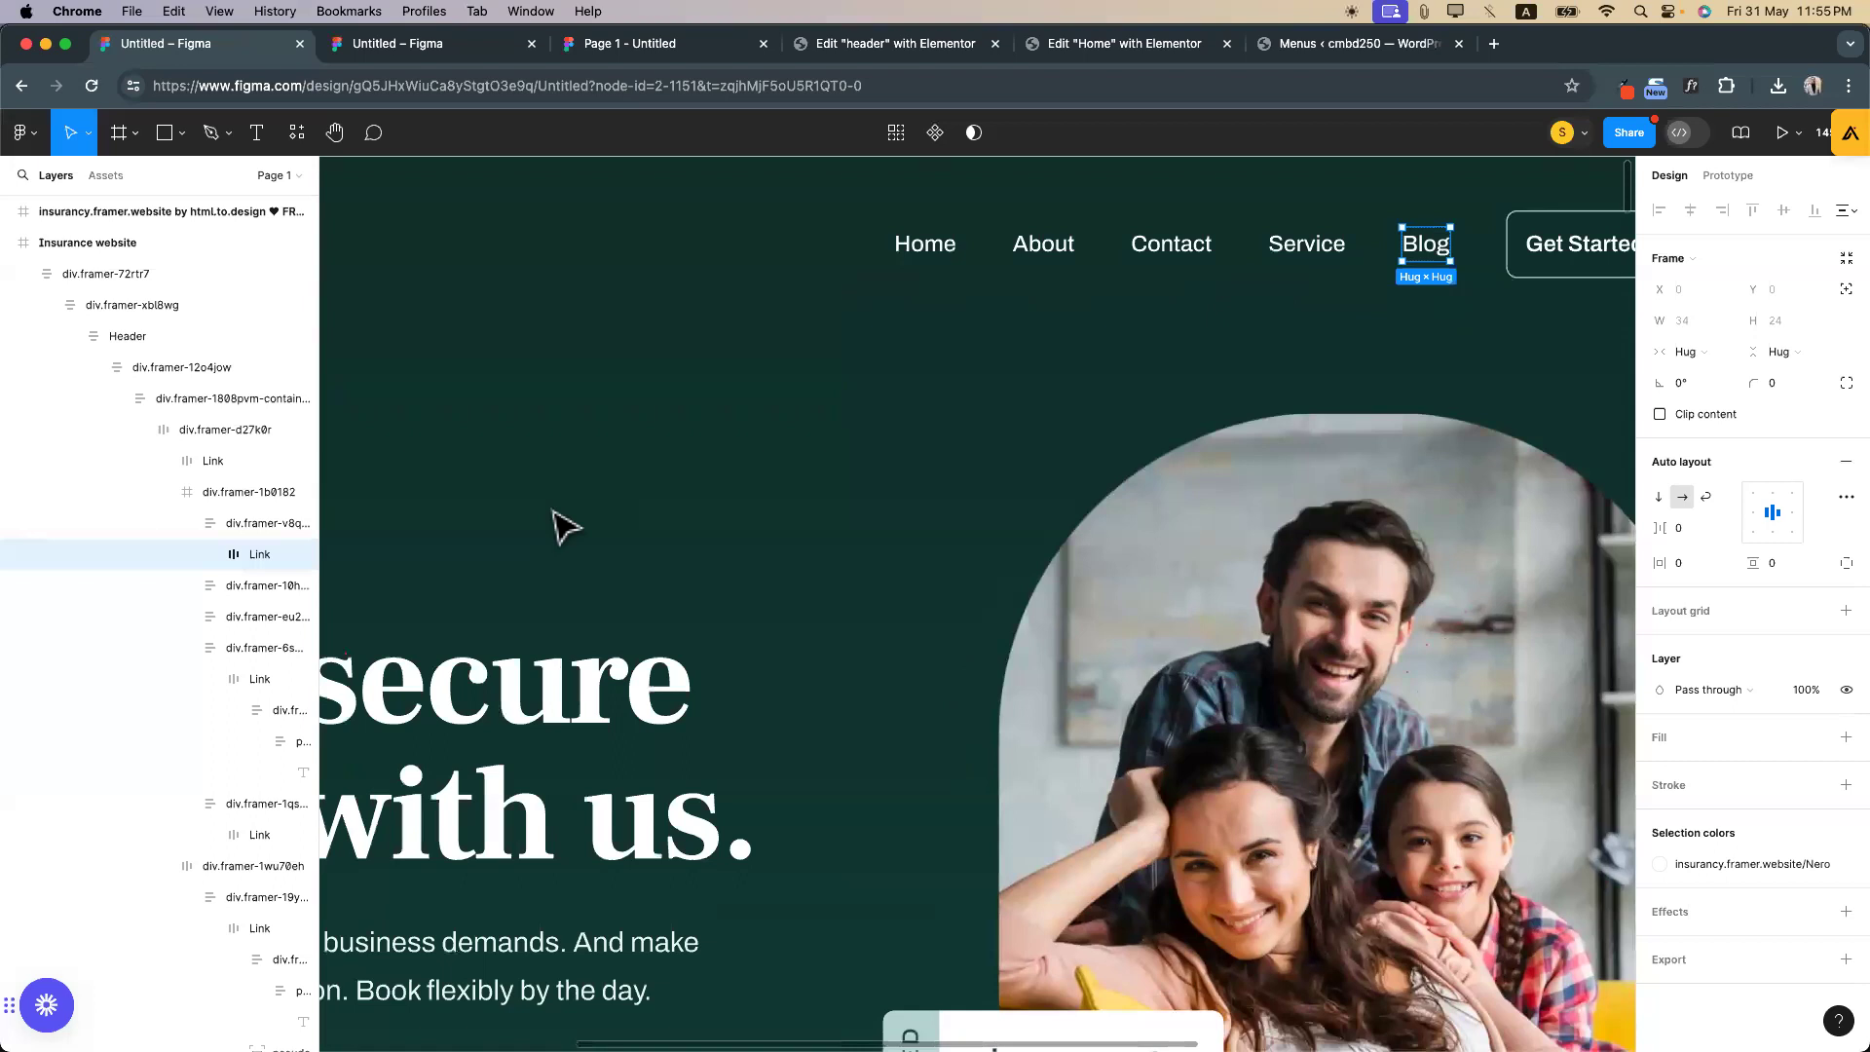
pyautogui.keyDown('ctrl'); pyautogui.scroll(-5, 560, 526); pyautogui.keyUp('ctrl')
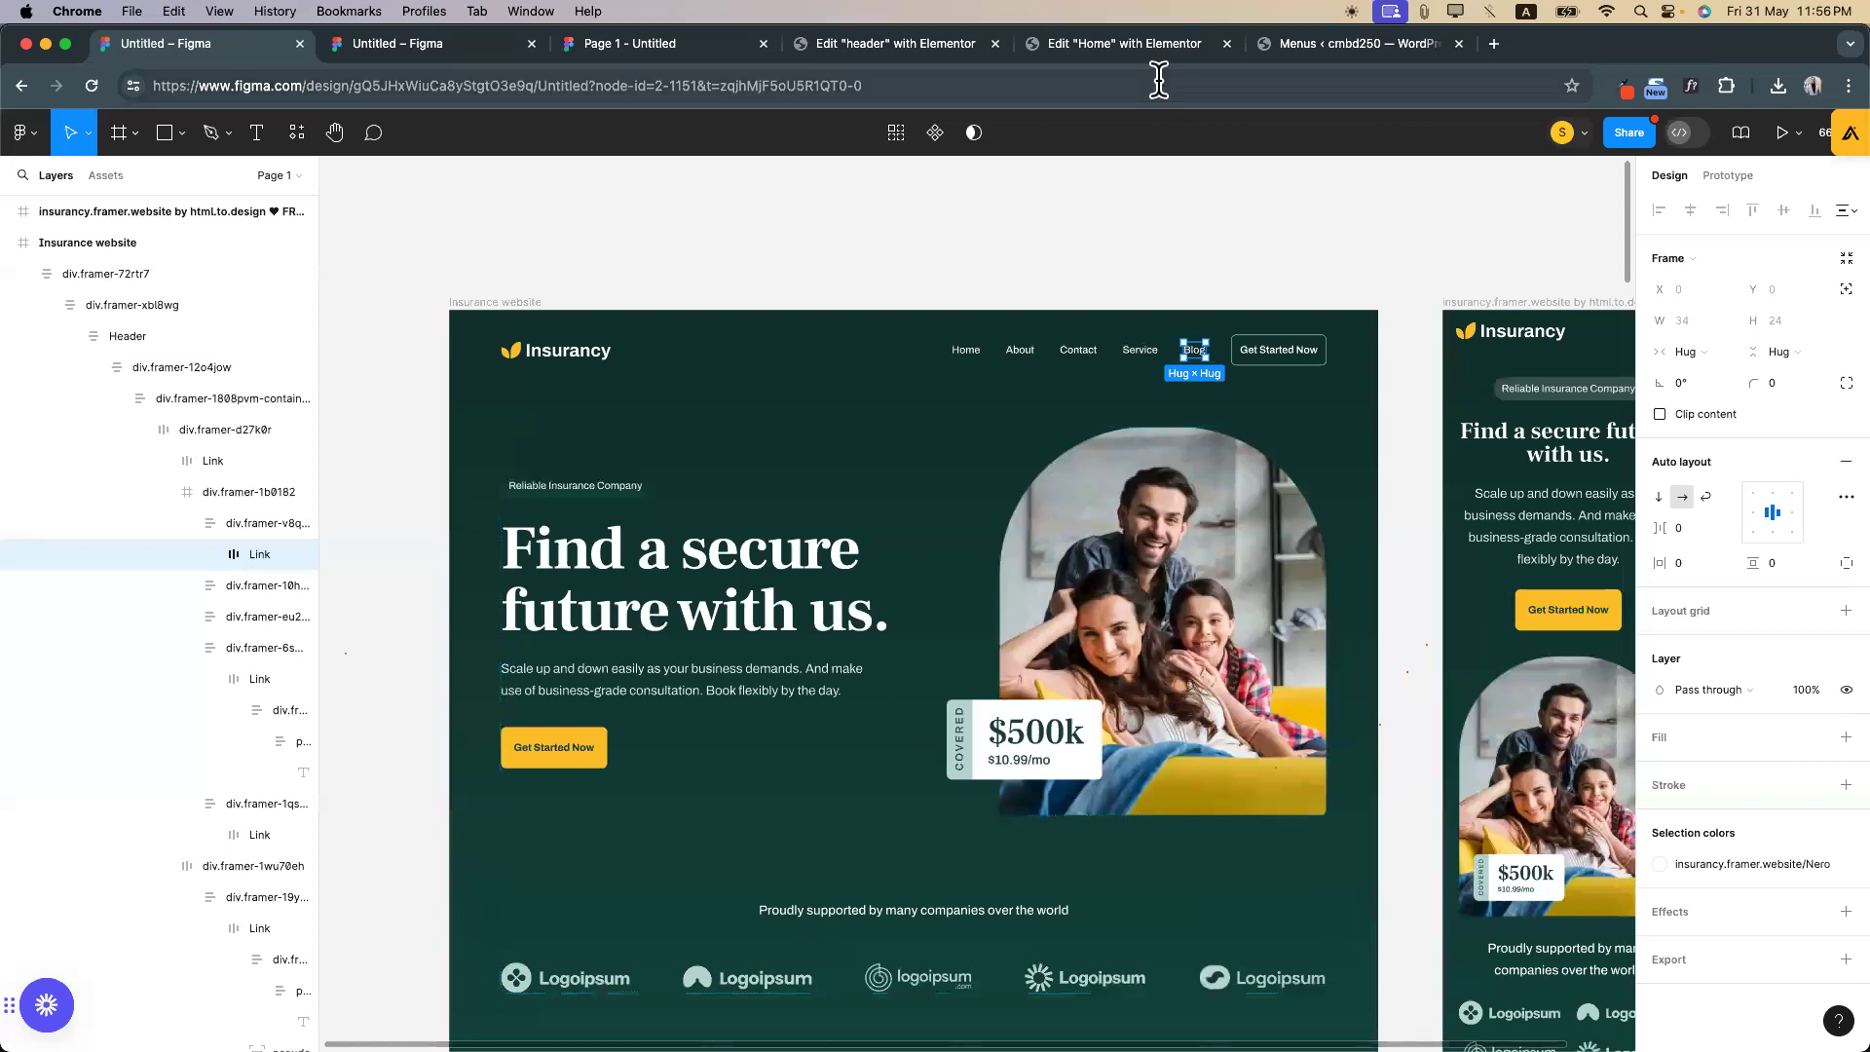
pyautogui.click(1130, 44)
pyautogui.click(1037, 359)
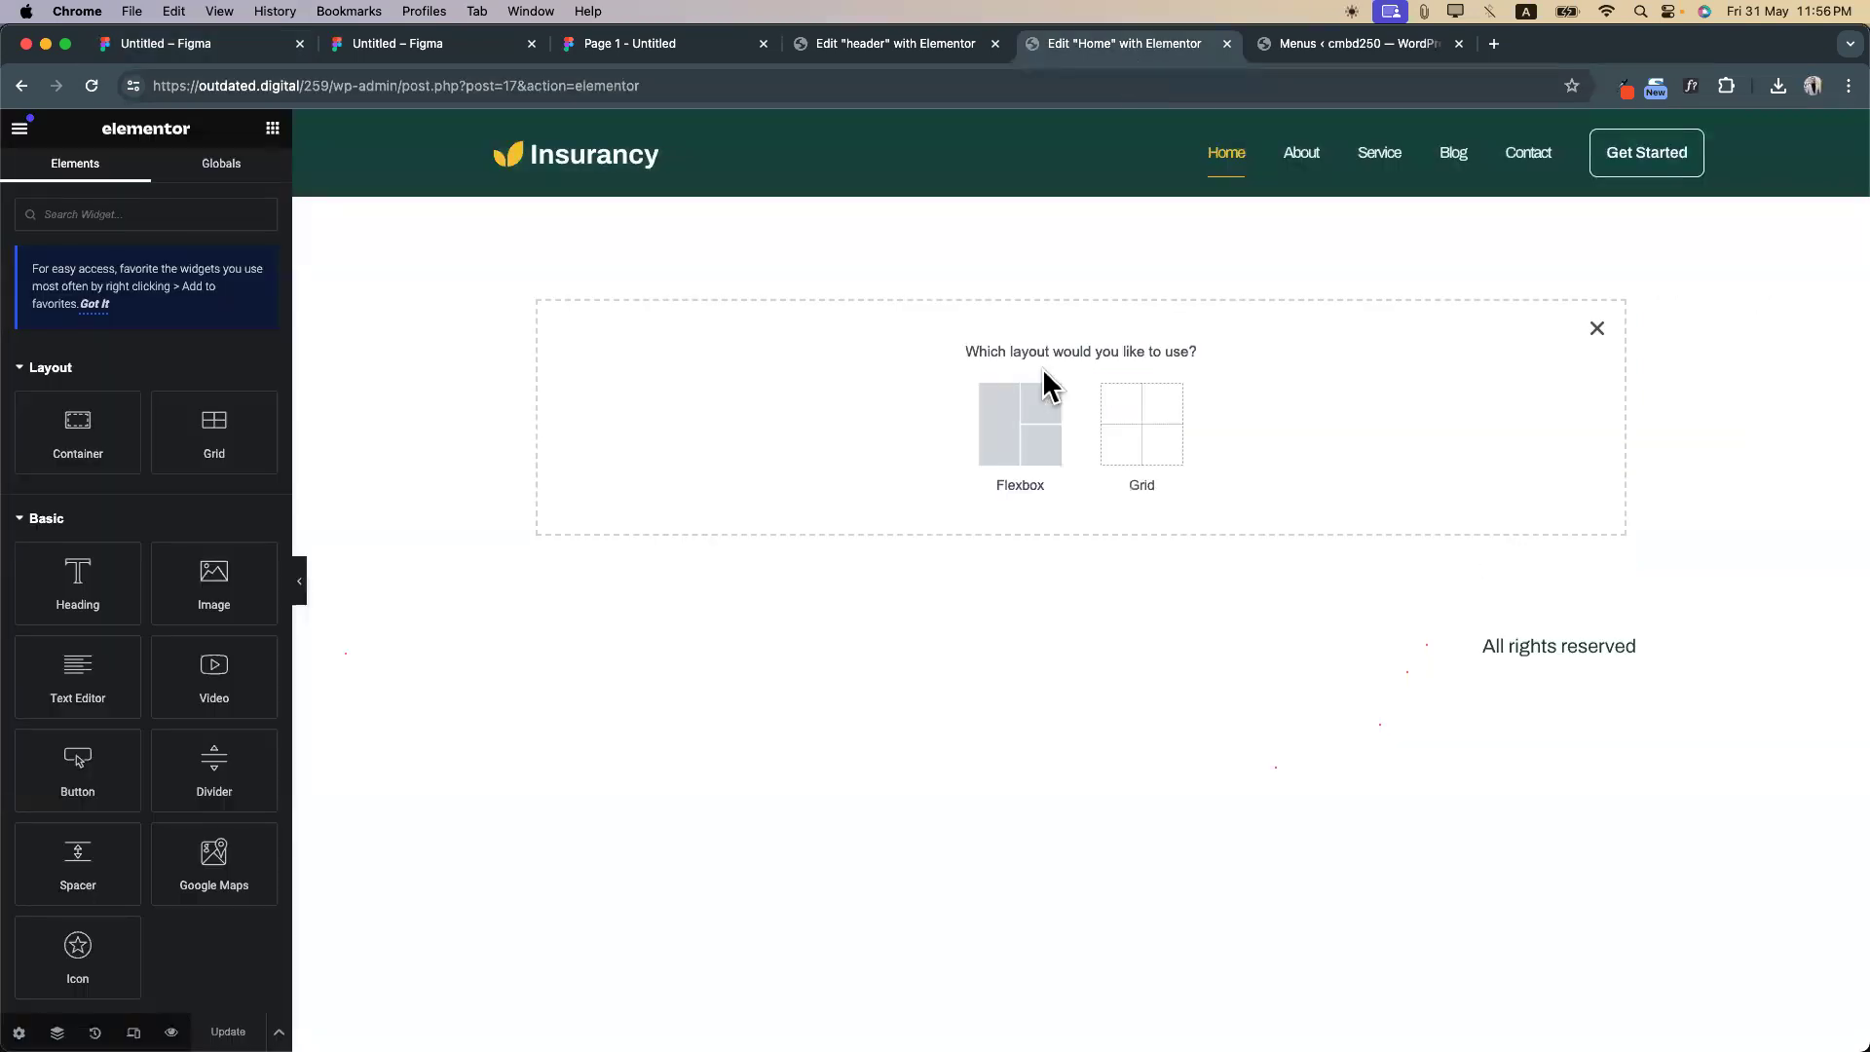
# Create a flexbox section with two inner containers arranged side by side in a row.
pyautogui.click(1043, 435)
pyautogui.click(805, 419)
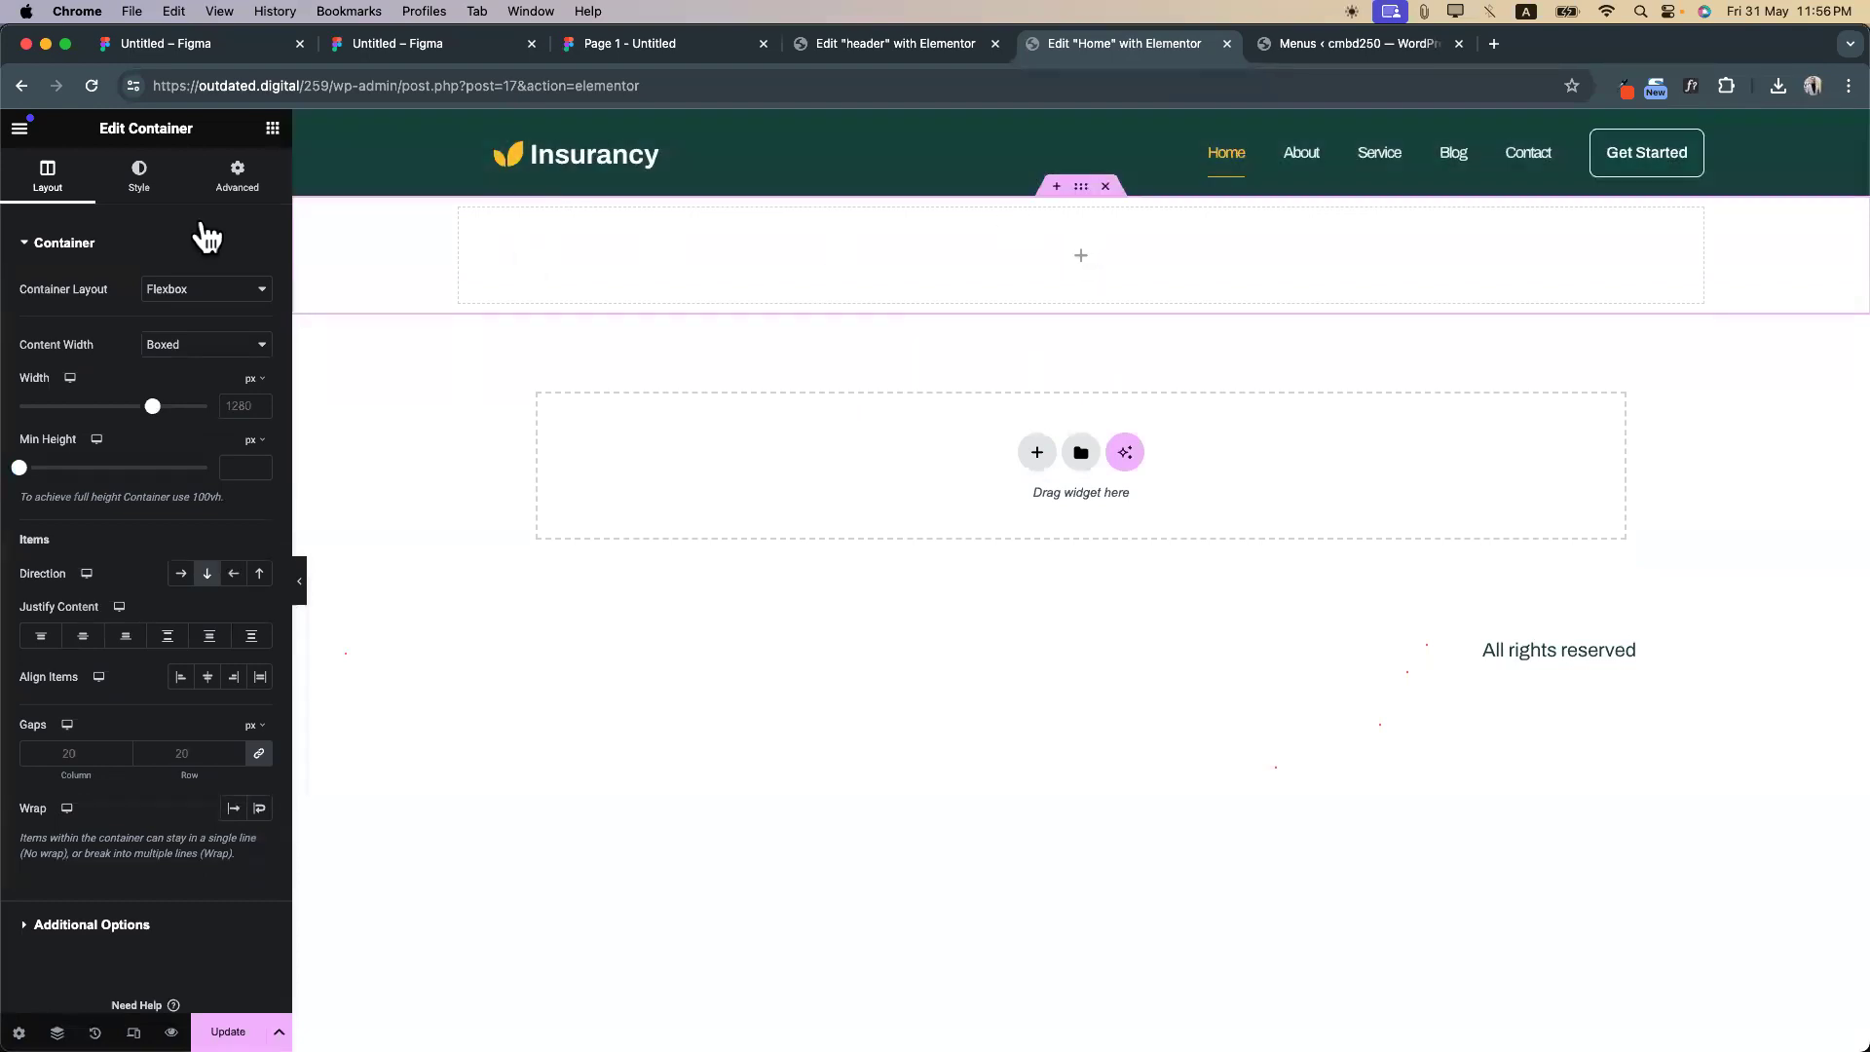
pyautogui.click(272, 129)
pyautogui.moveTo(97, 439); pyautogui.dragTo(769, 273)
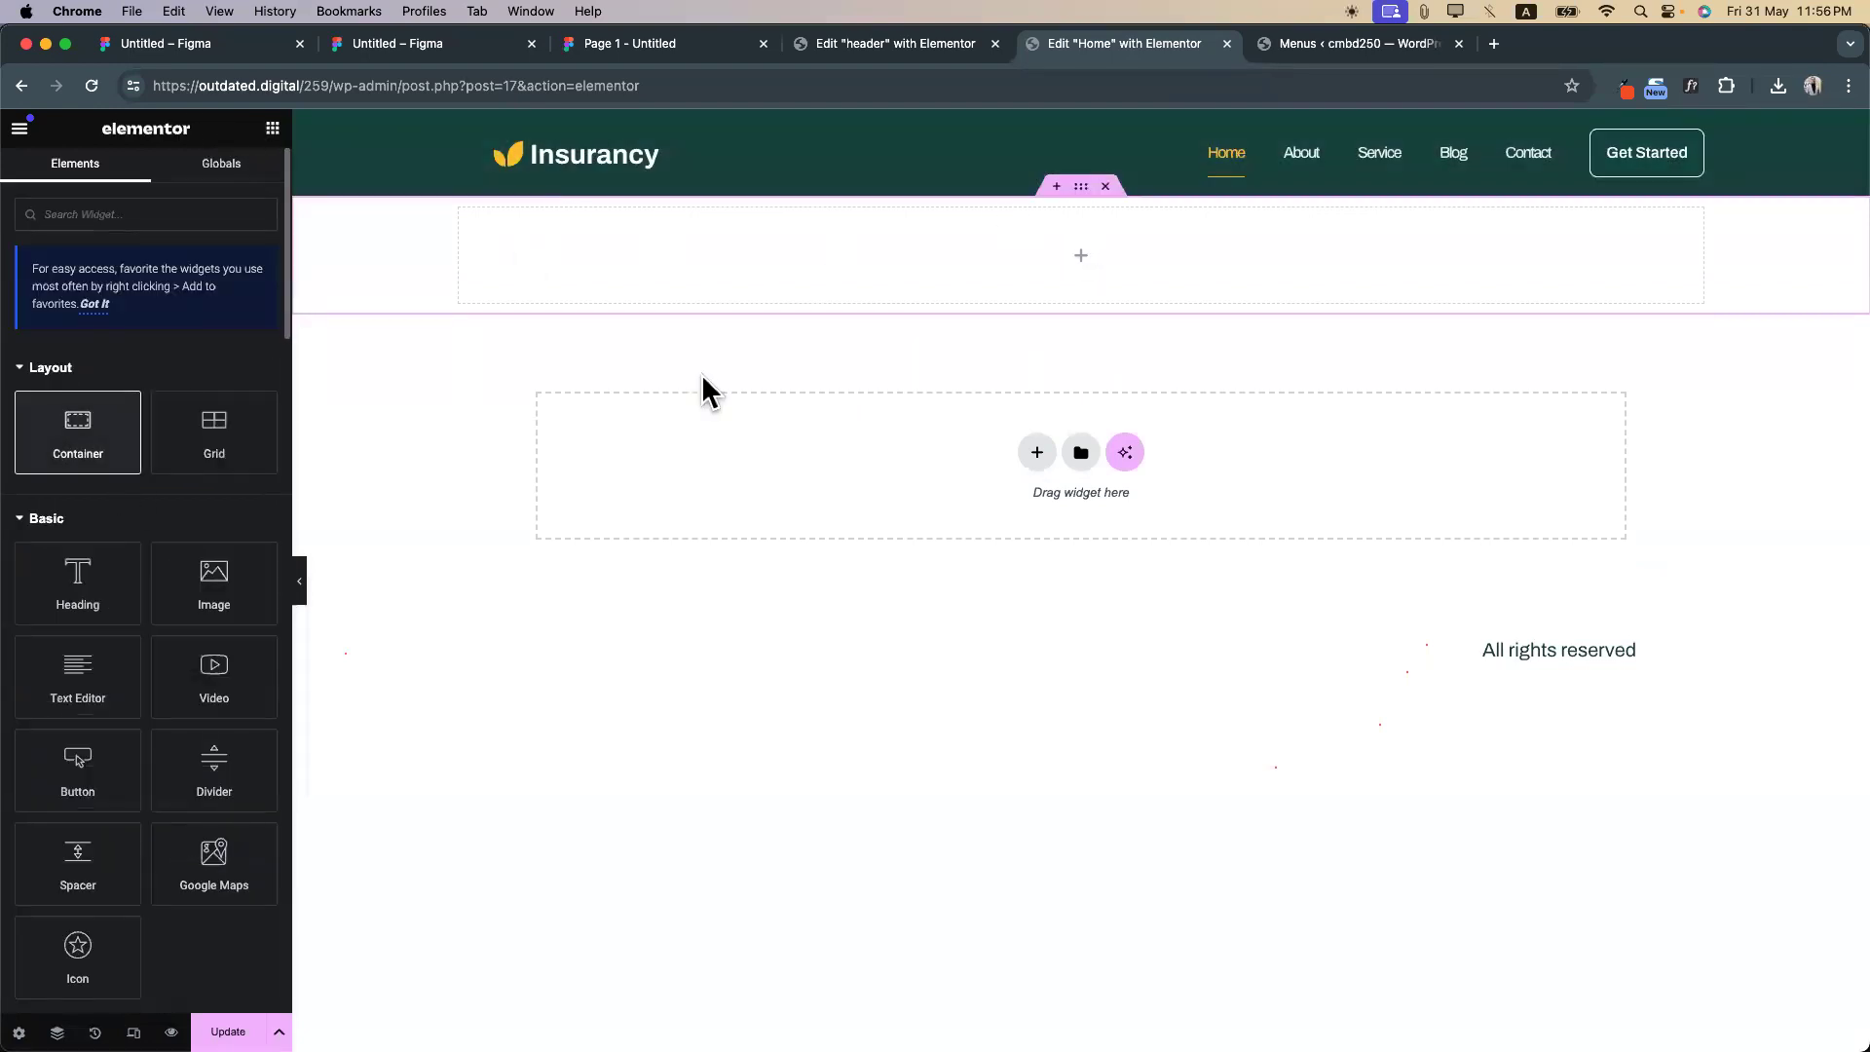
pyautogui.rightClick(478, 226)
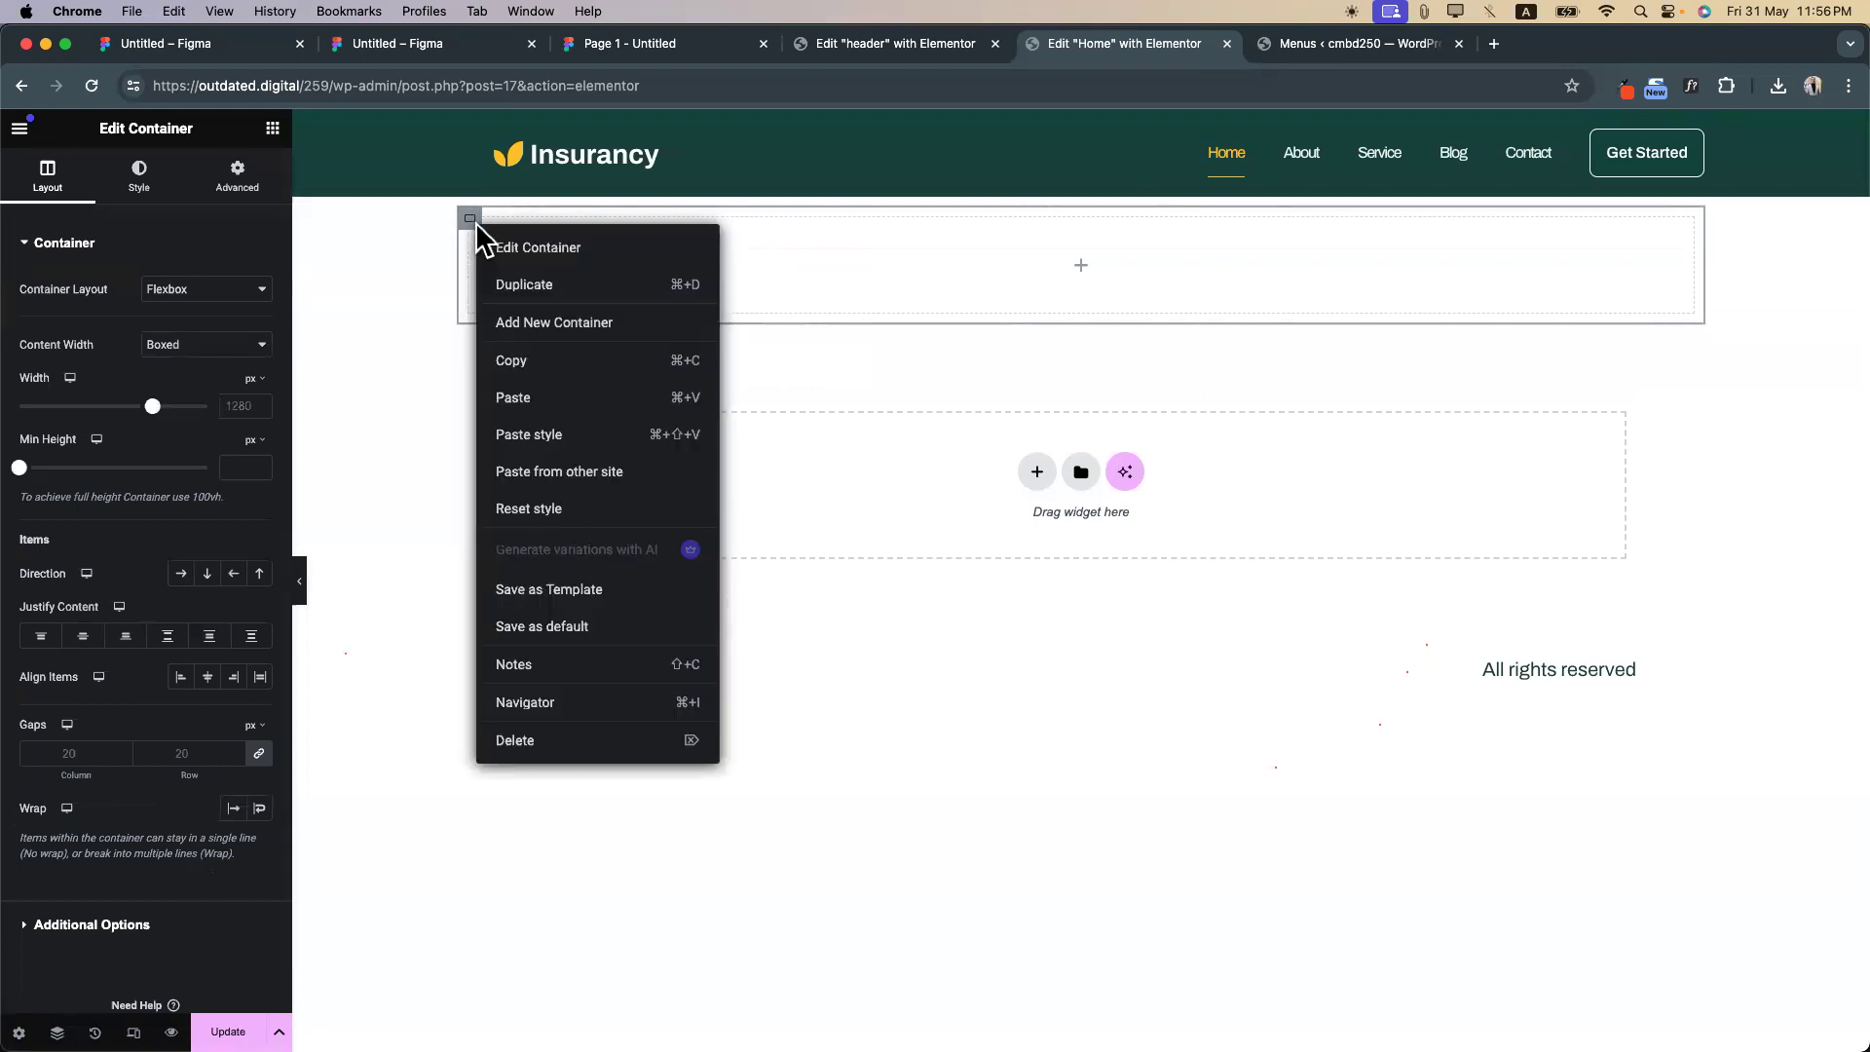
pyautogui.click(551, 283)
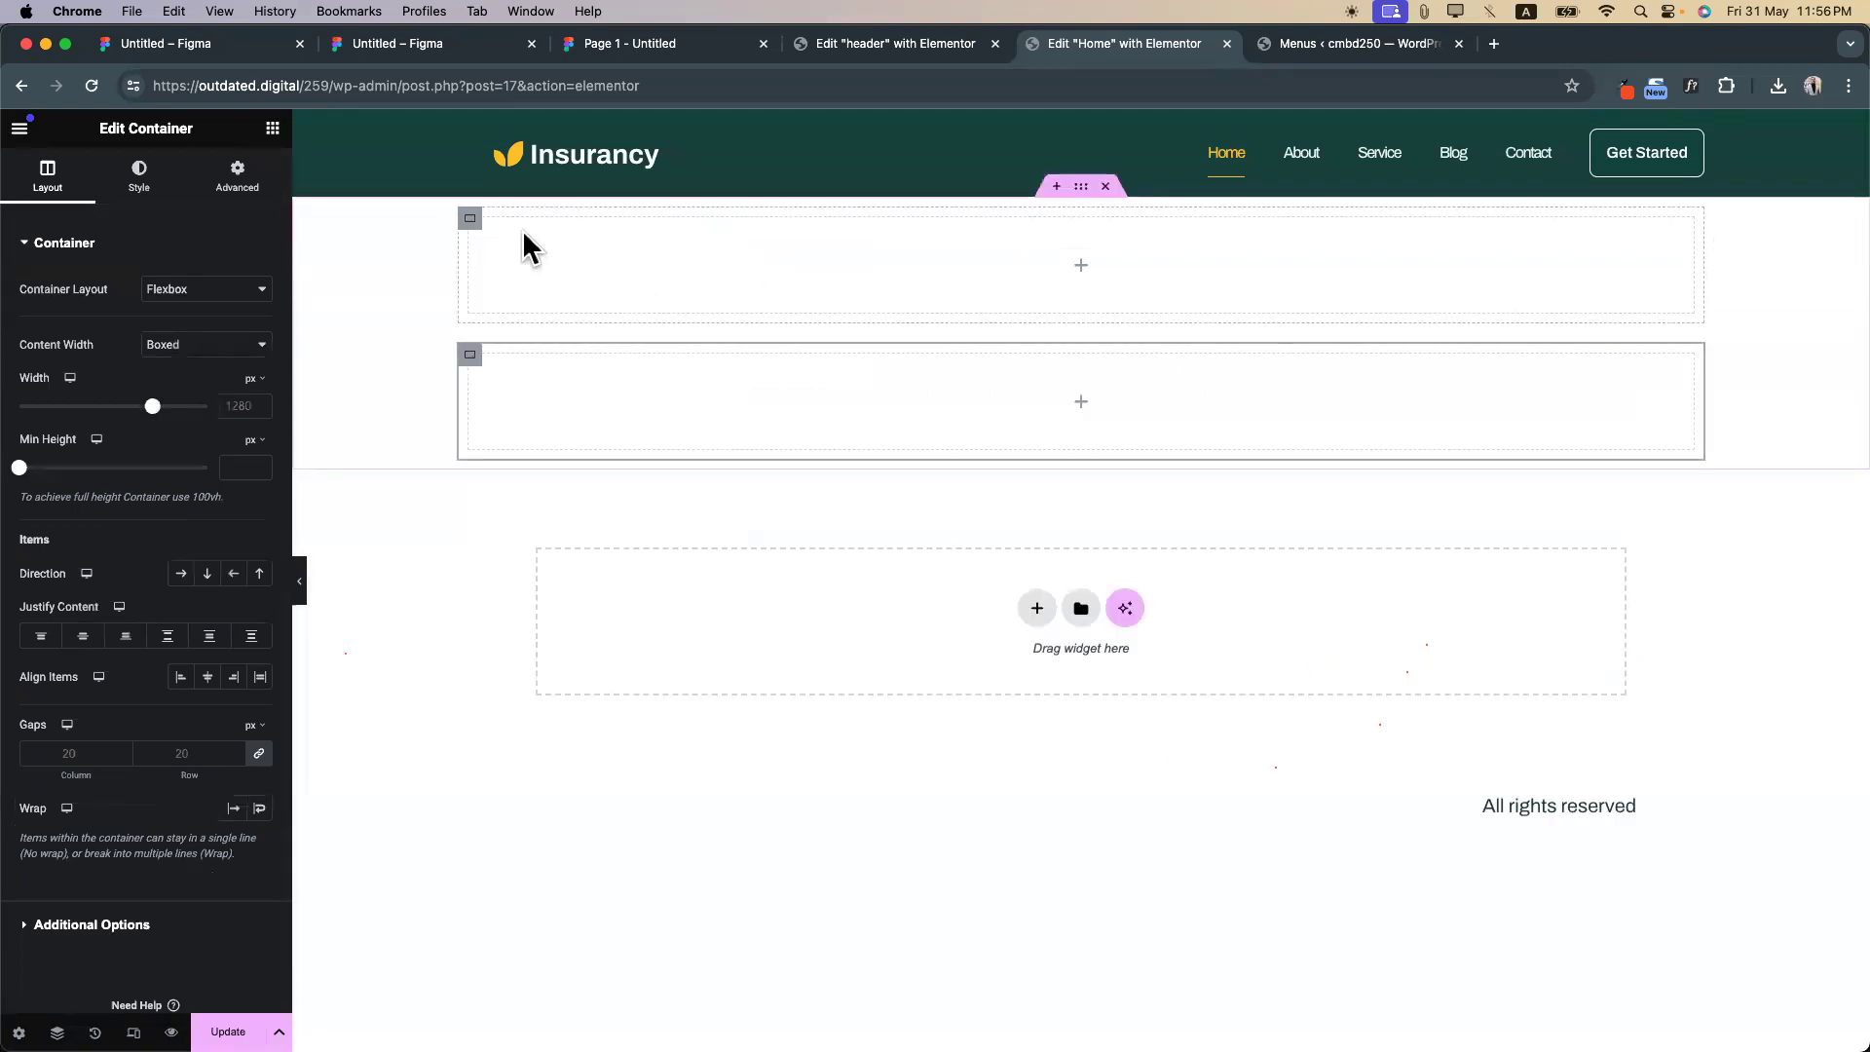
pyautogui.click(1079, 187)
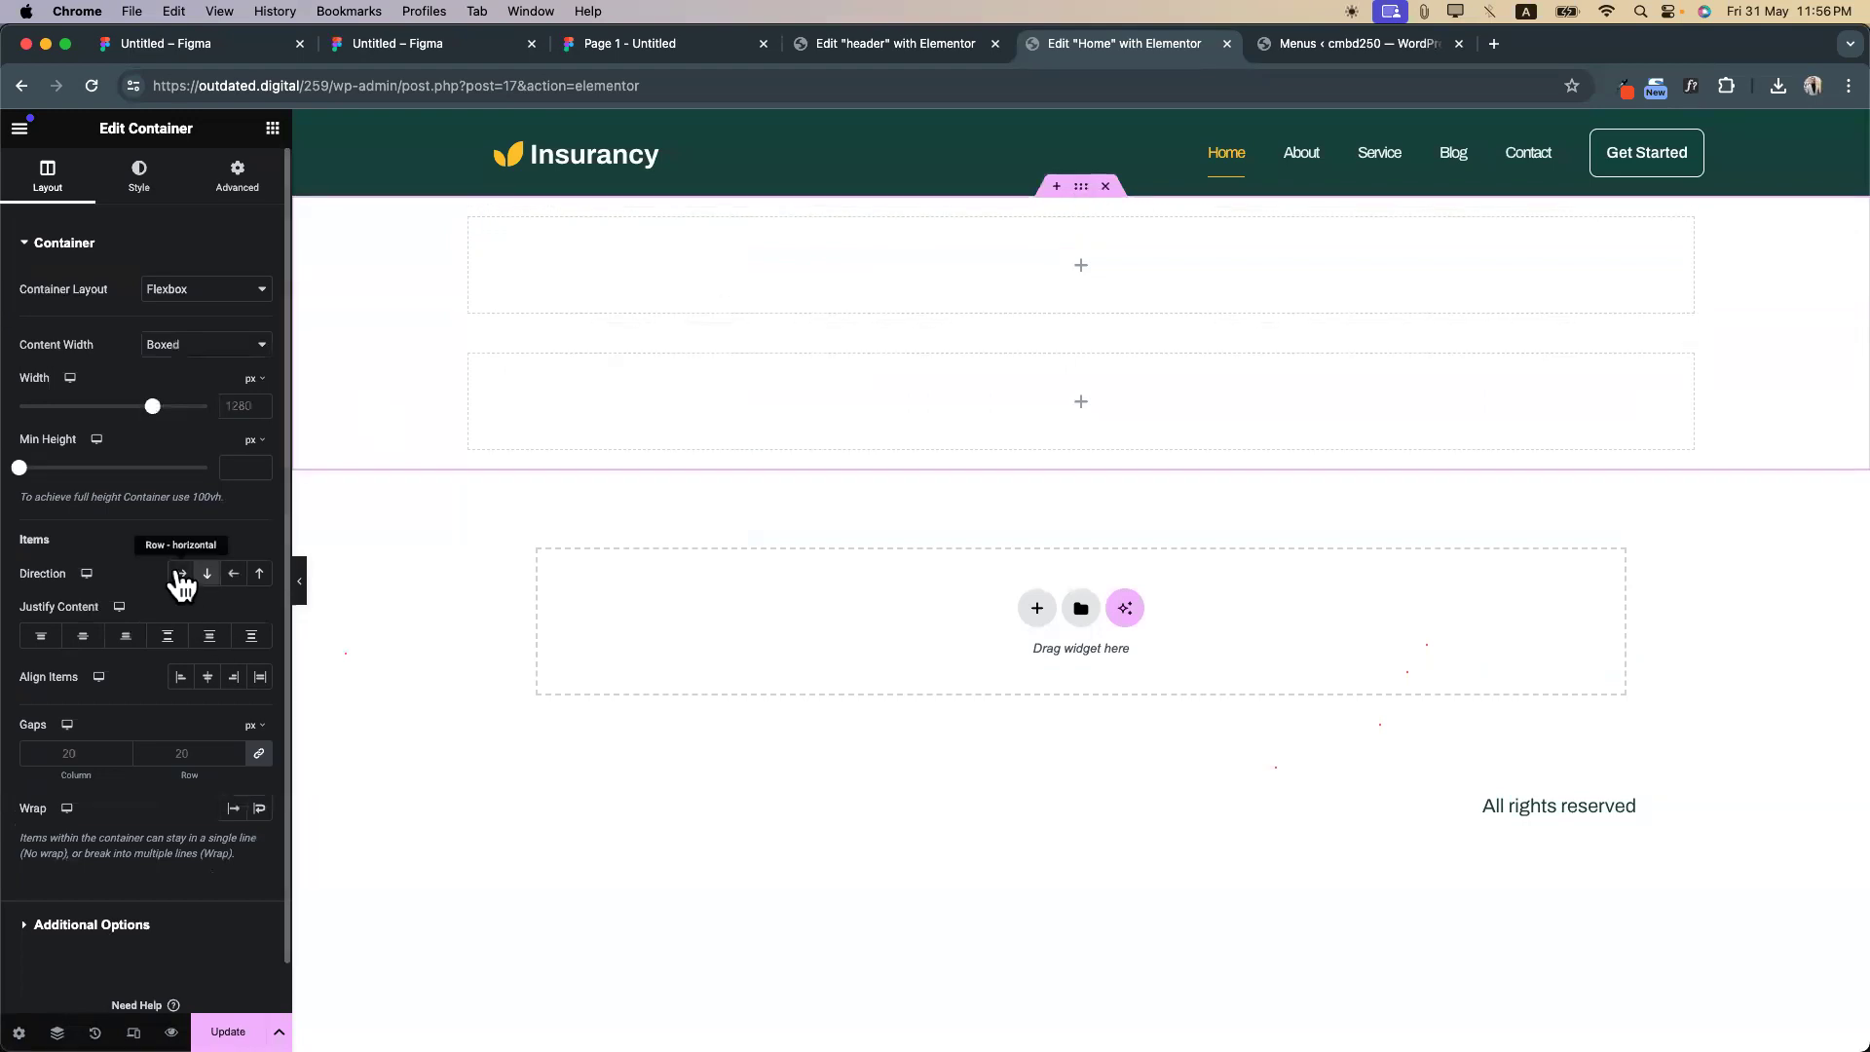
pyautogui.click(178, 575)
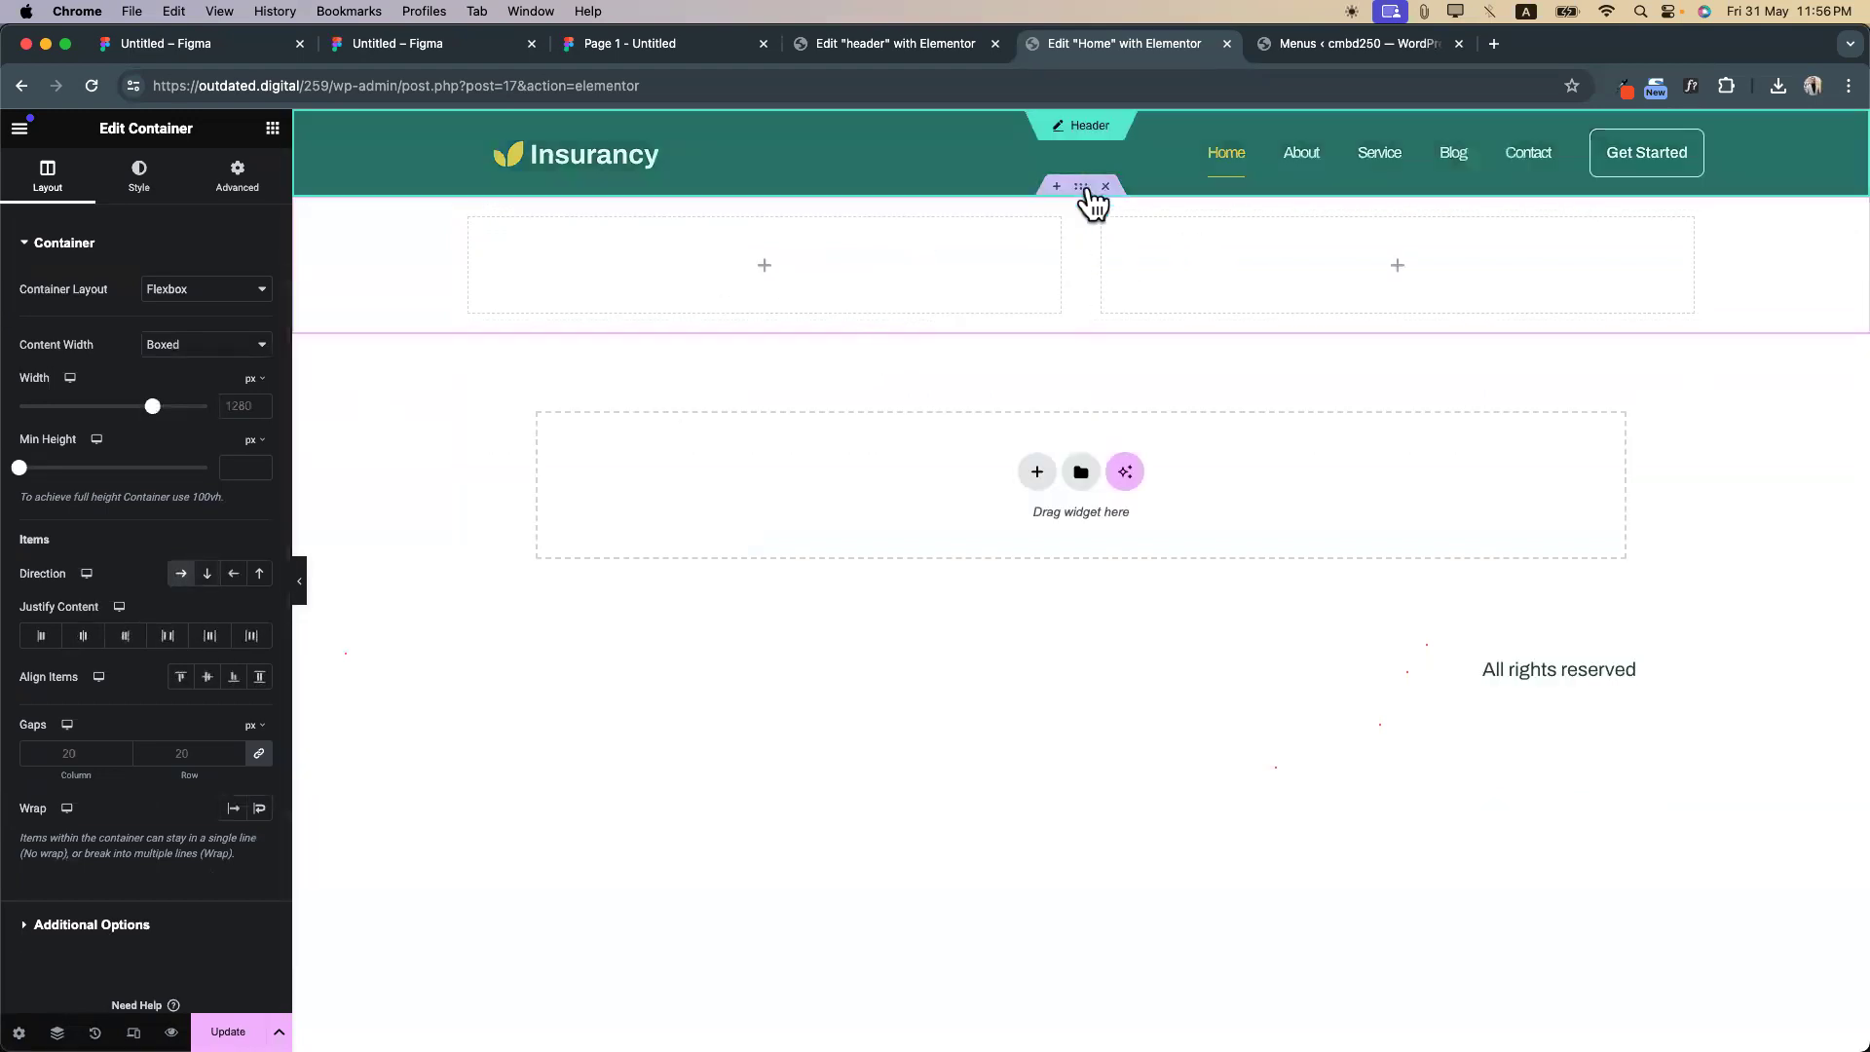
# Give the section a dark green Primary gradient background and a 700 px minimum height.
pyautogui.click(154, 185)
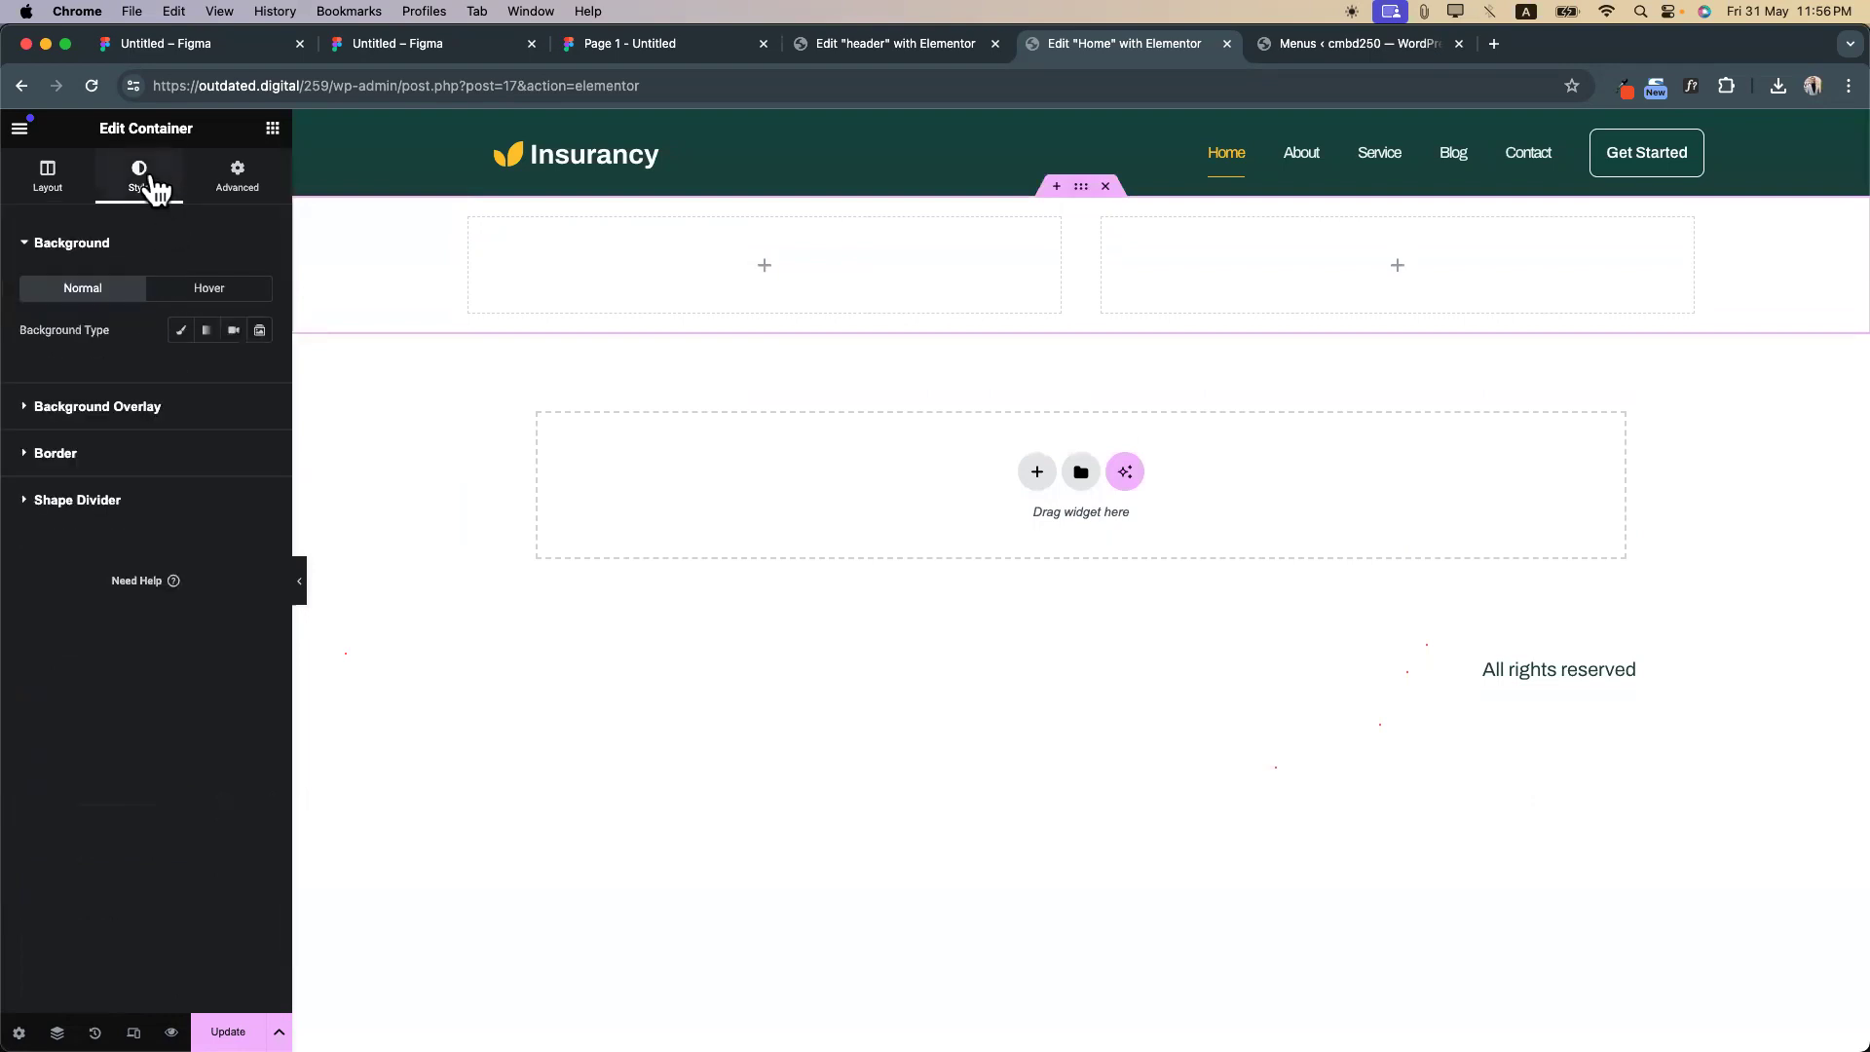
pyautogui.click(18, 1032)
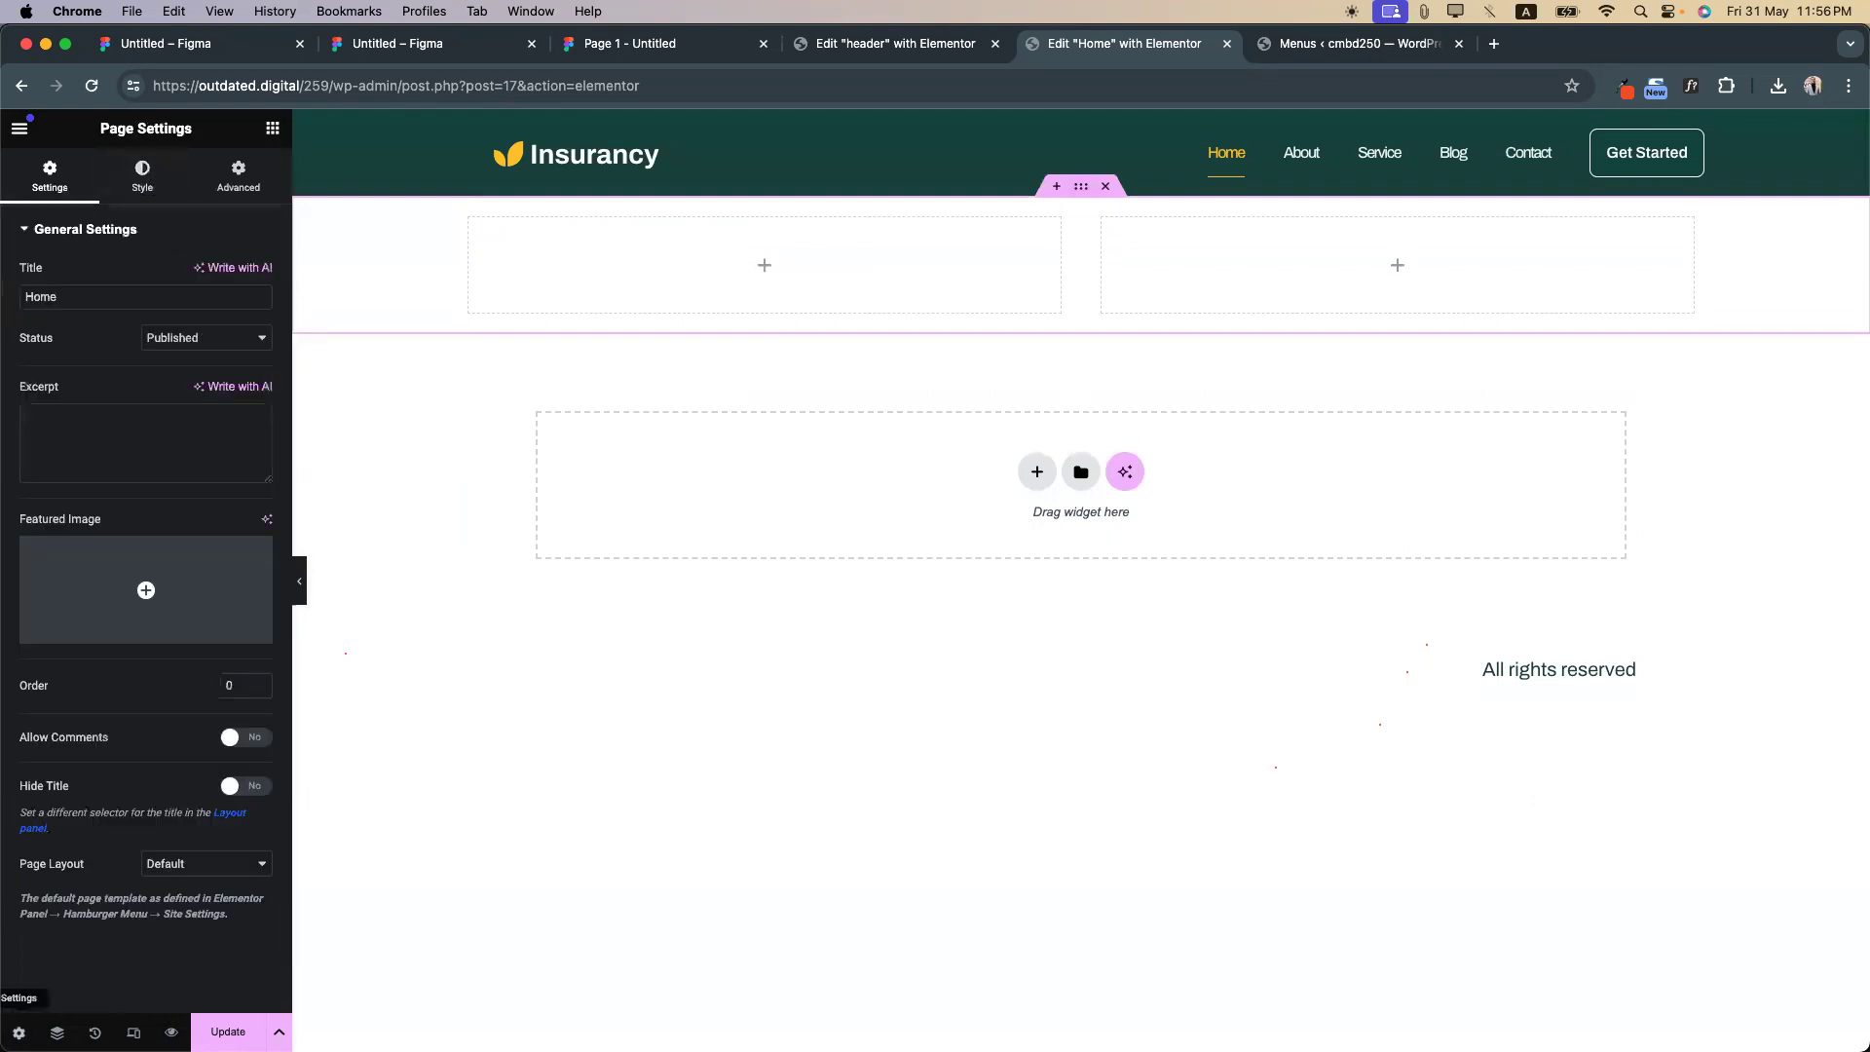
pyautogui.click(1074, 200)
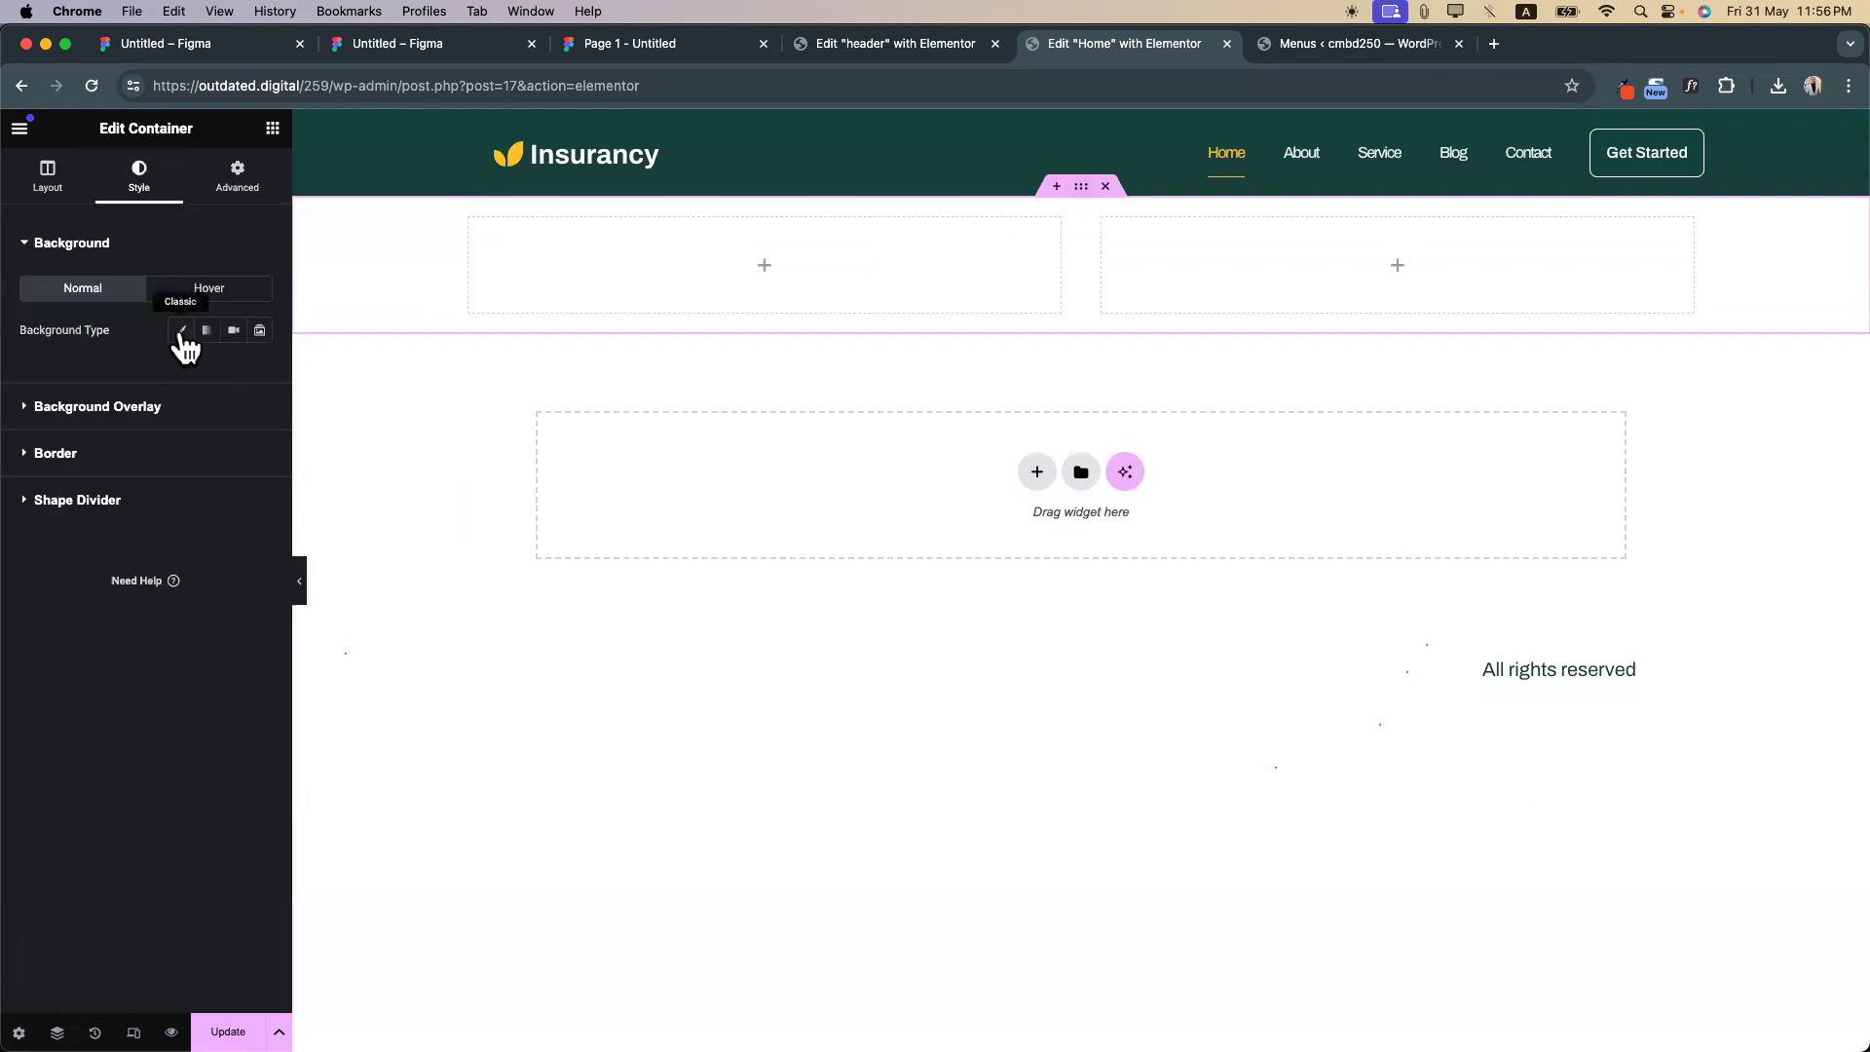
pyautogui.click(181, 332)
pyautogui.click(233, 371)
pyautogui.click(132, 489)
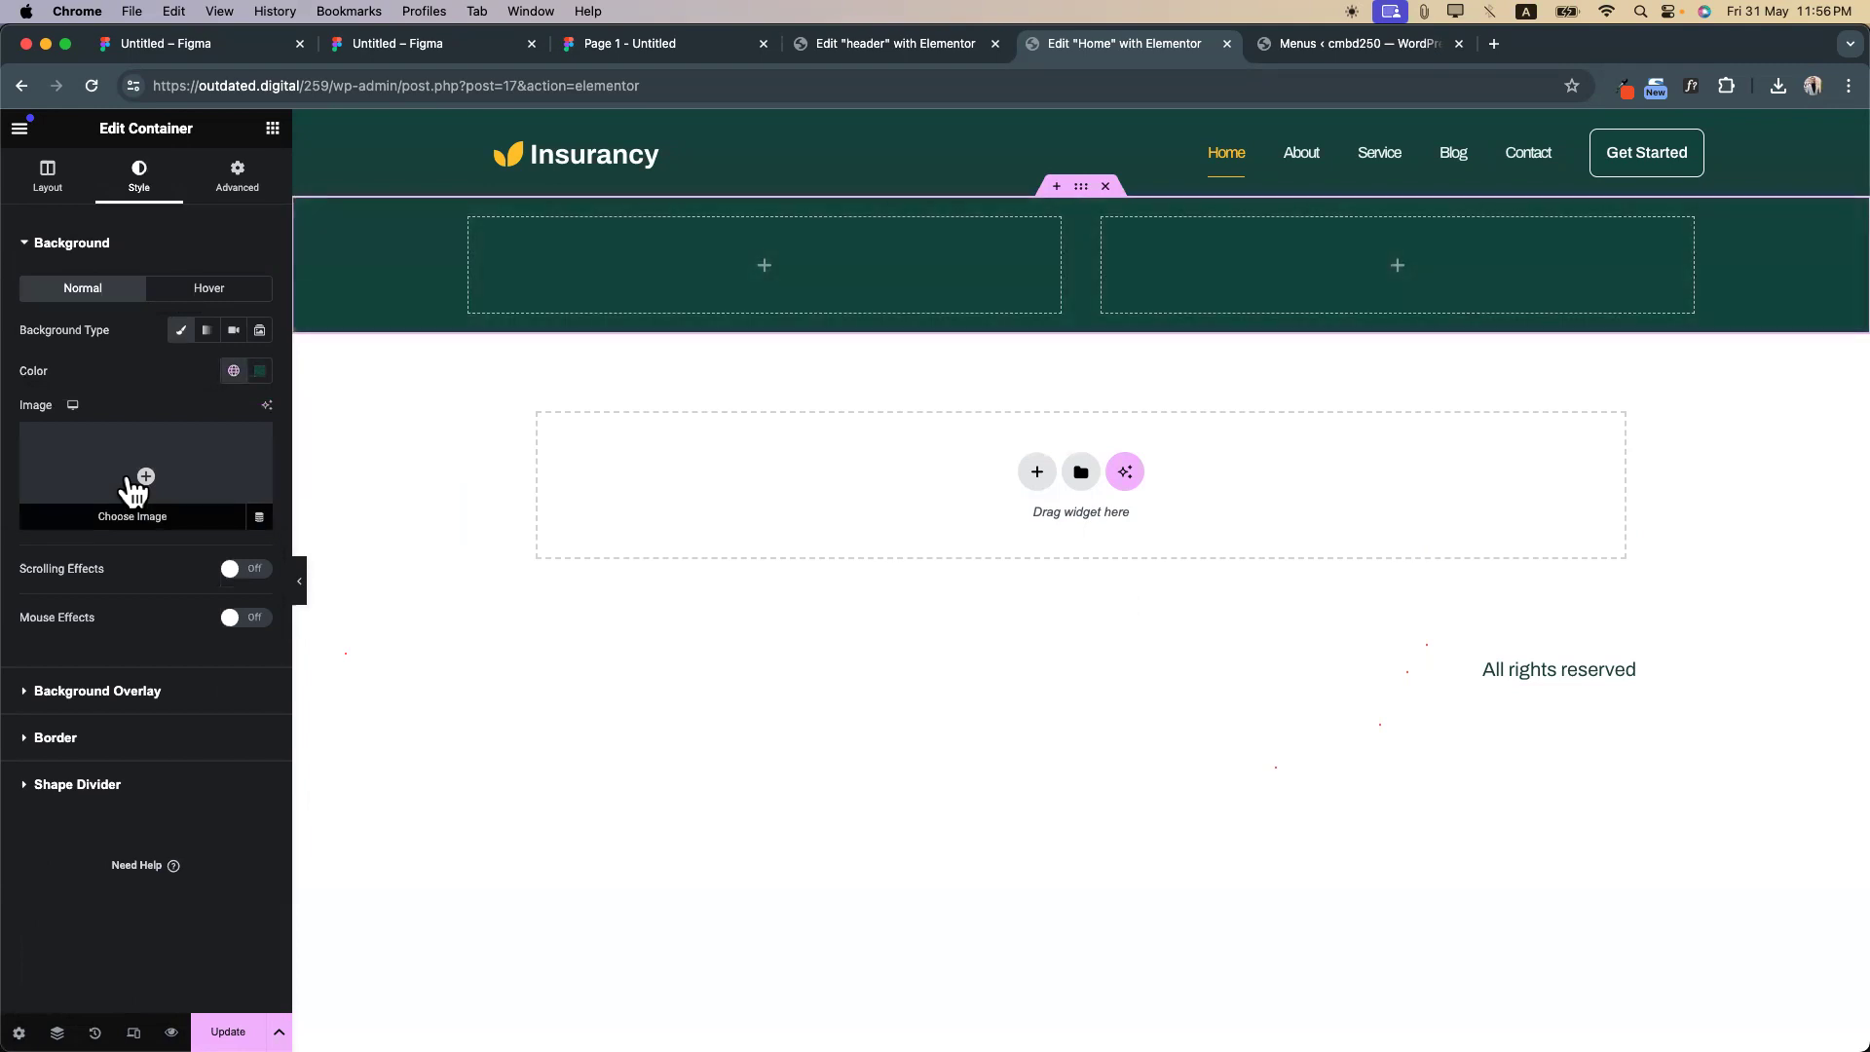
pyautogui.click(207, 331)
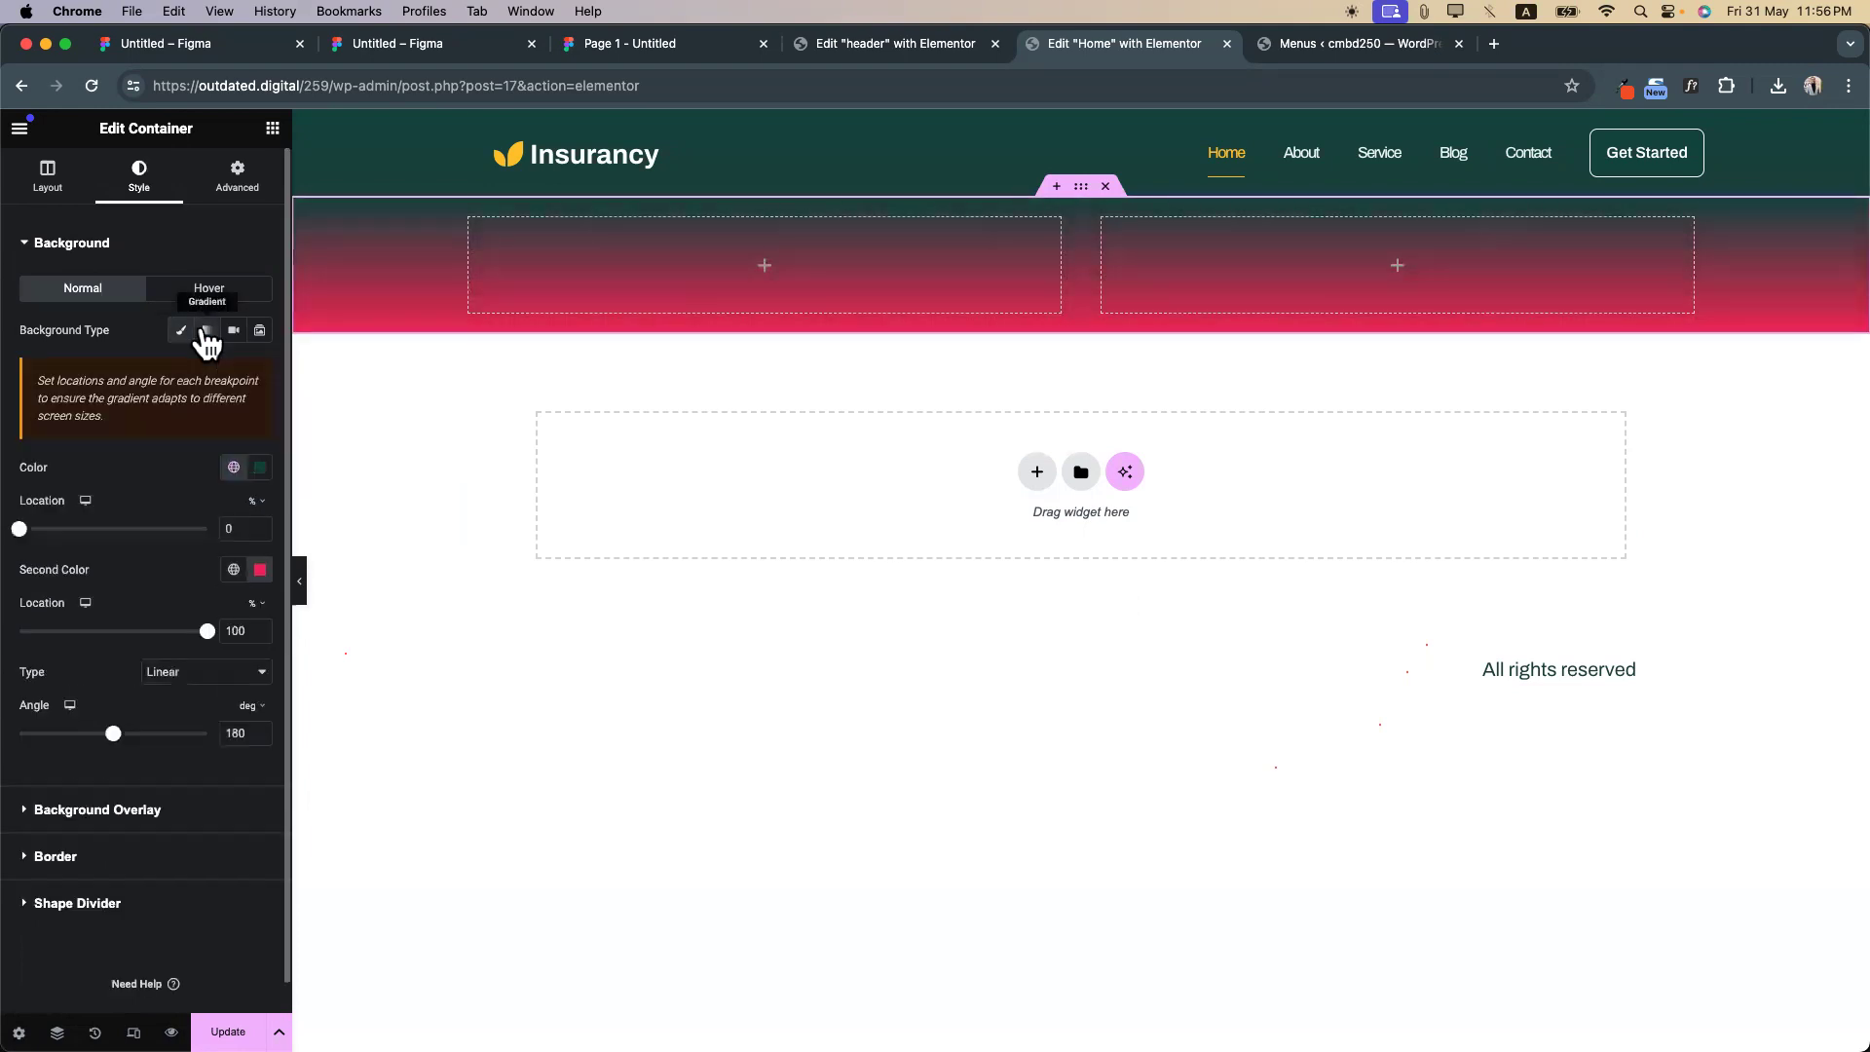
pyautogui.click(234, 568)
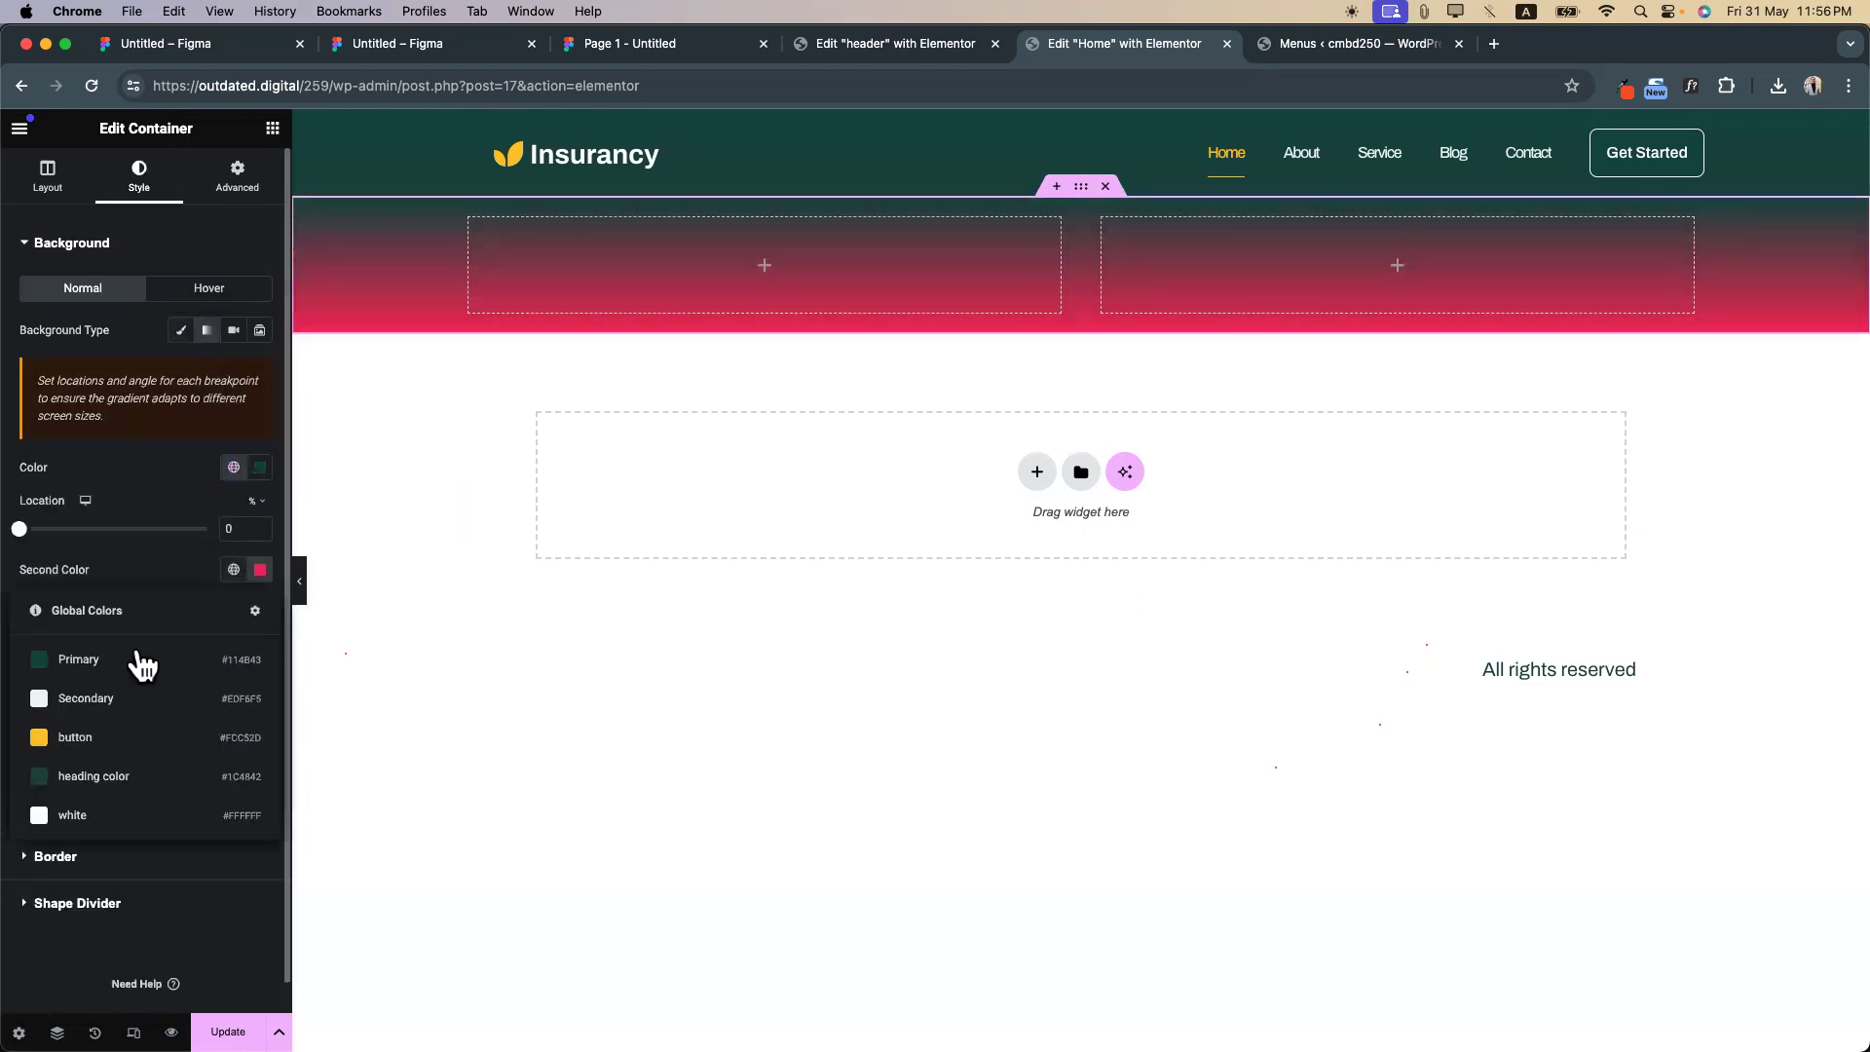
pyautogui.click(138, 659)
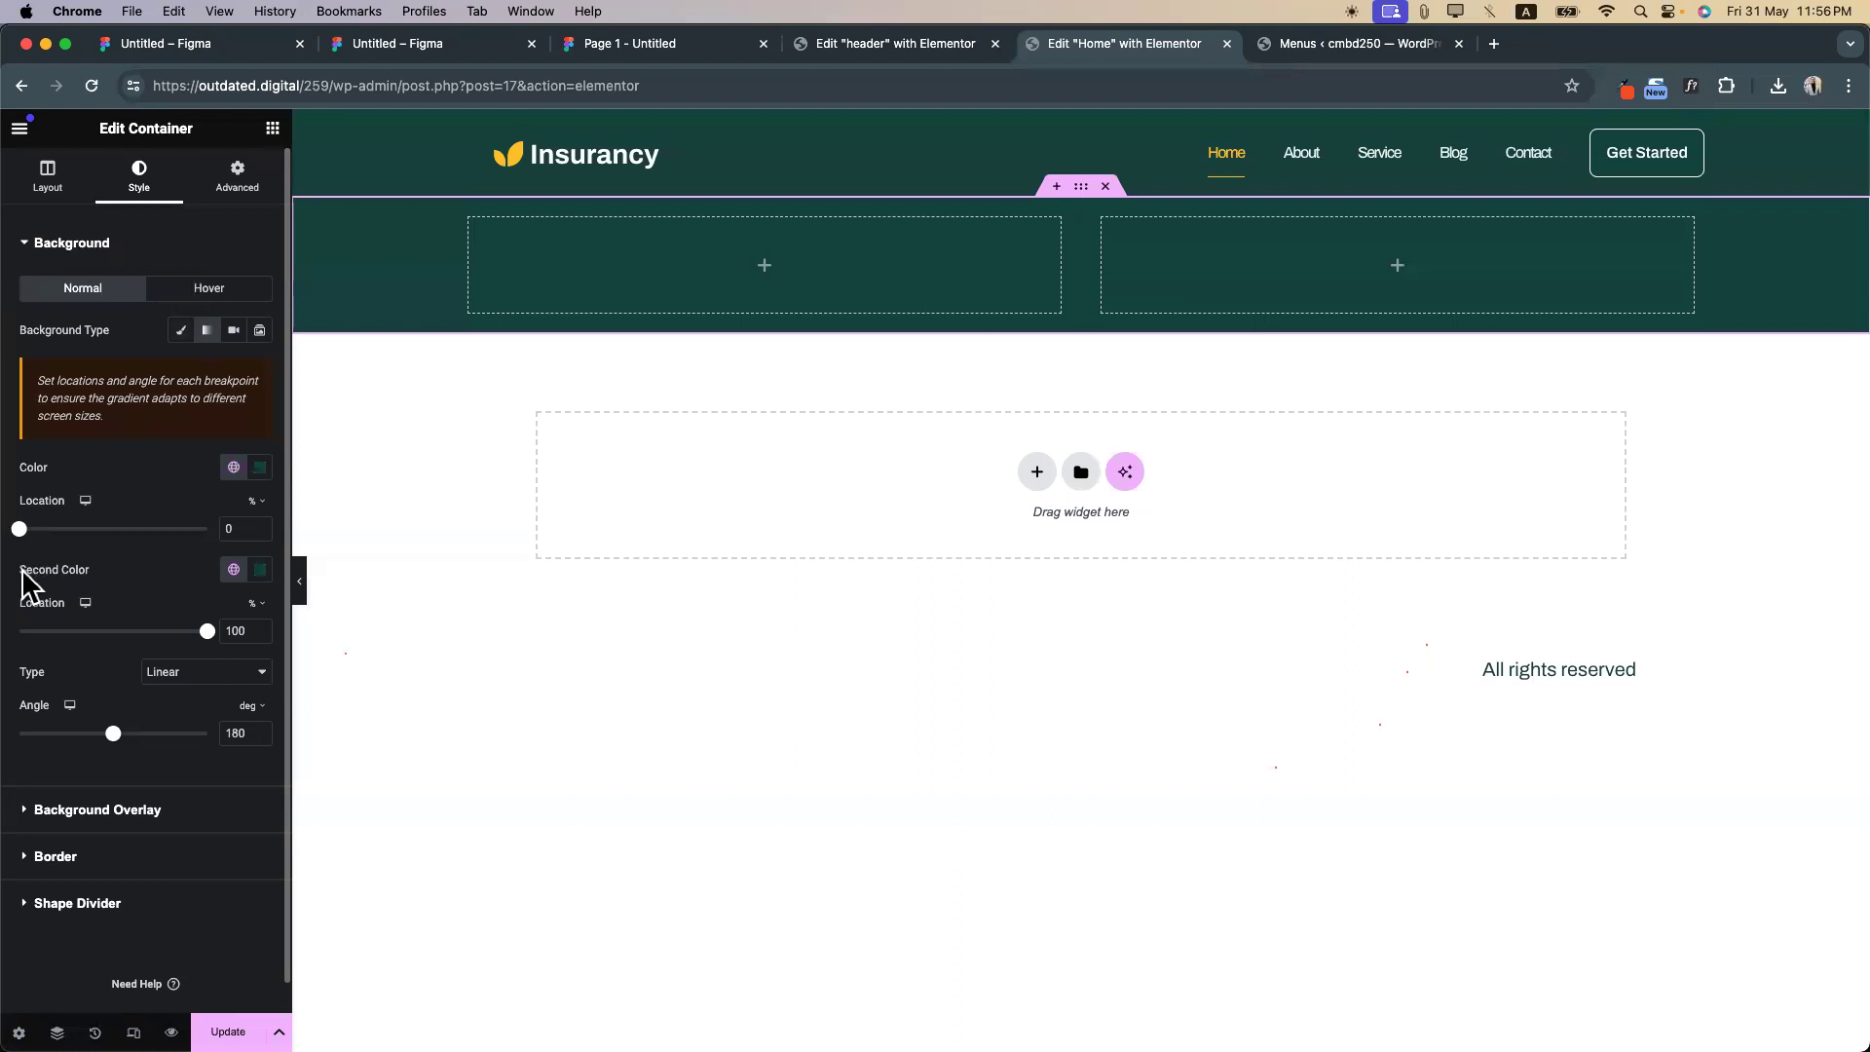
pyautogui.click(49, 180)
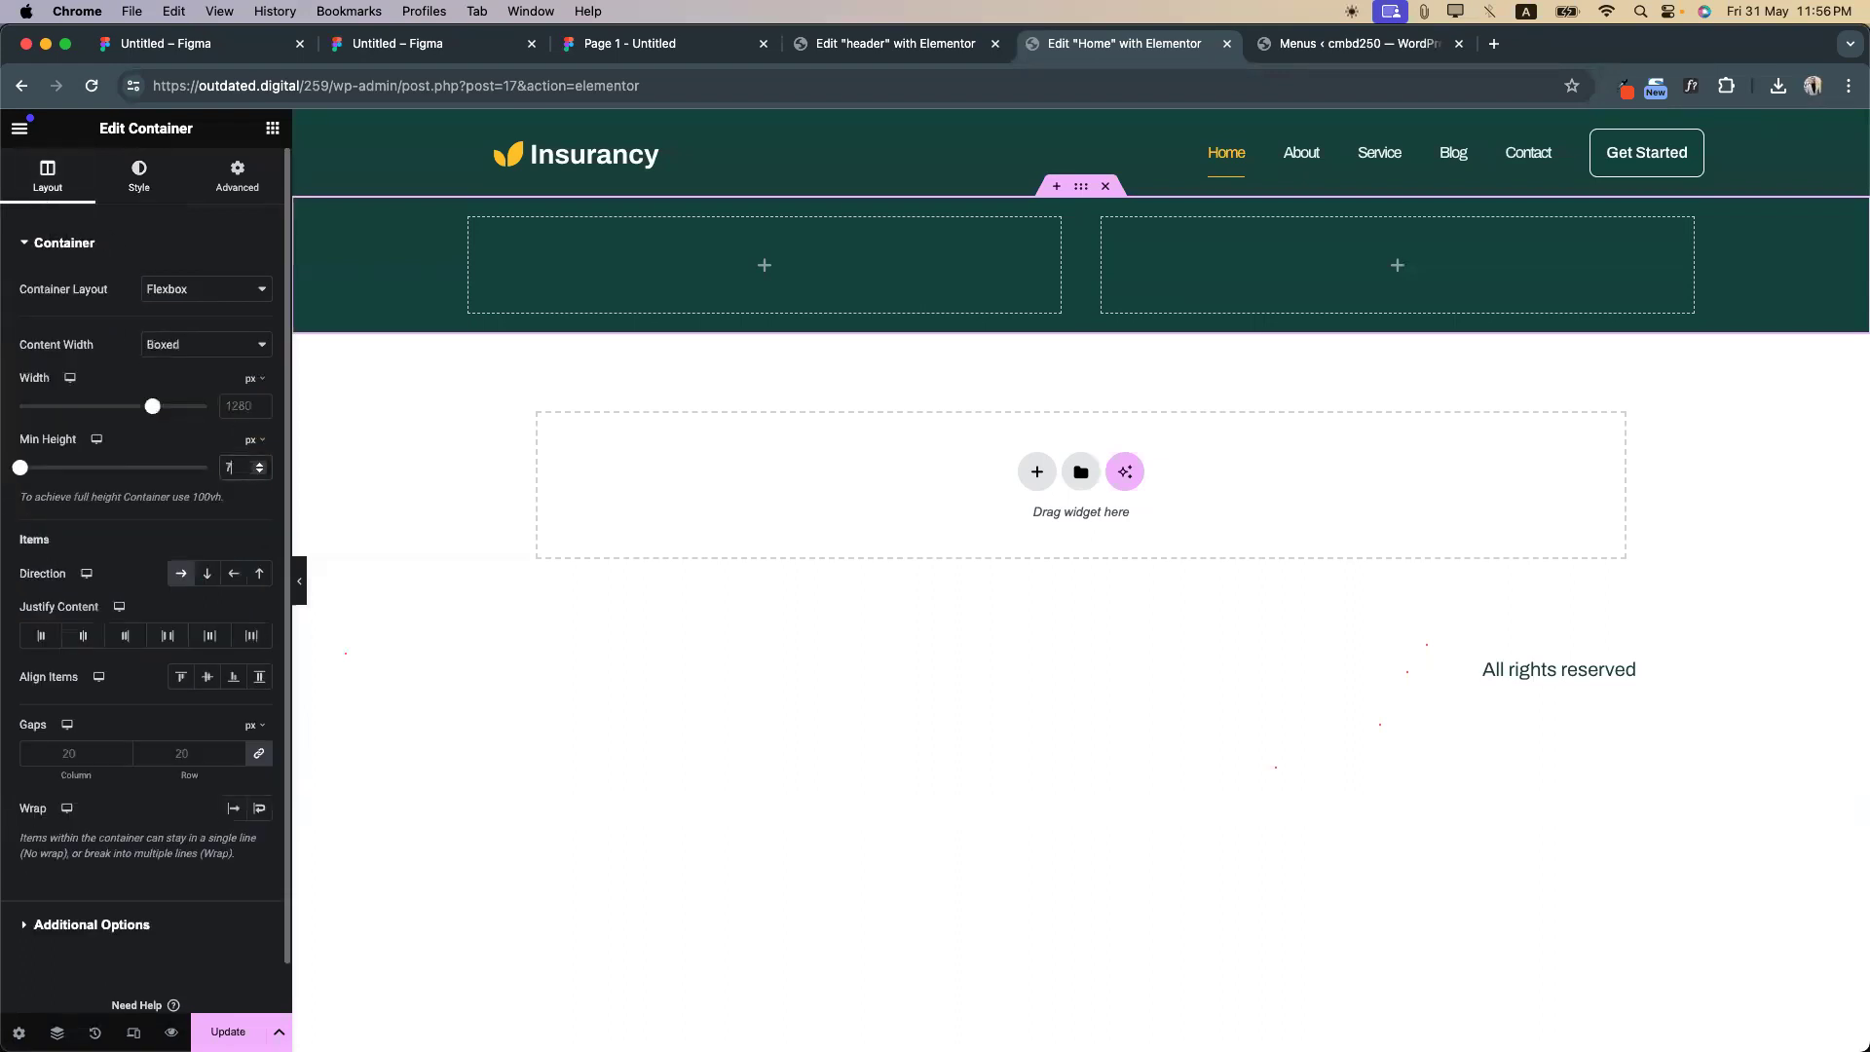
pyautogui.write('00')
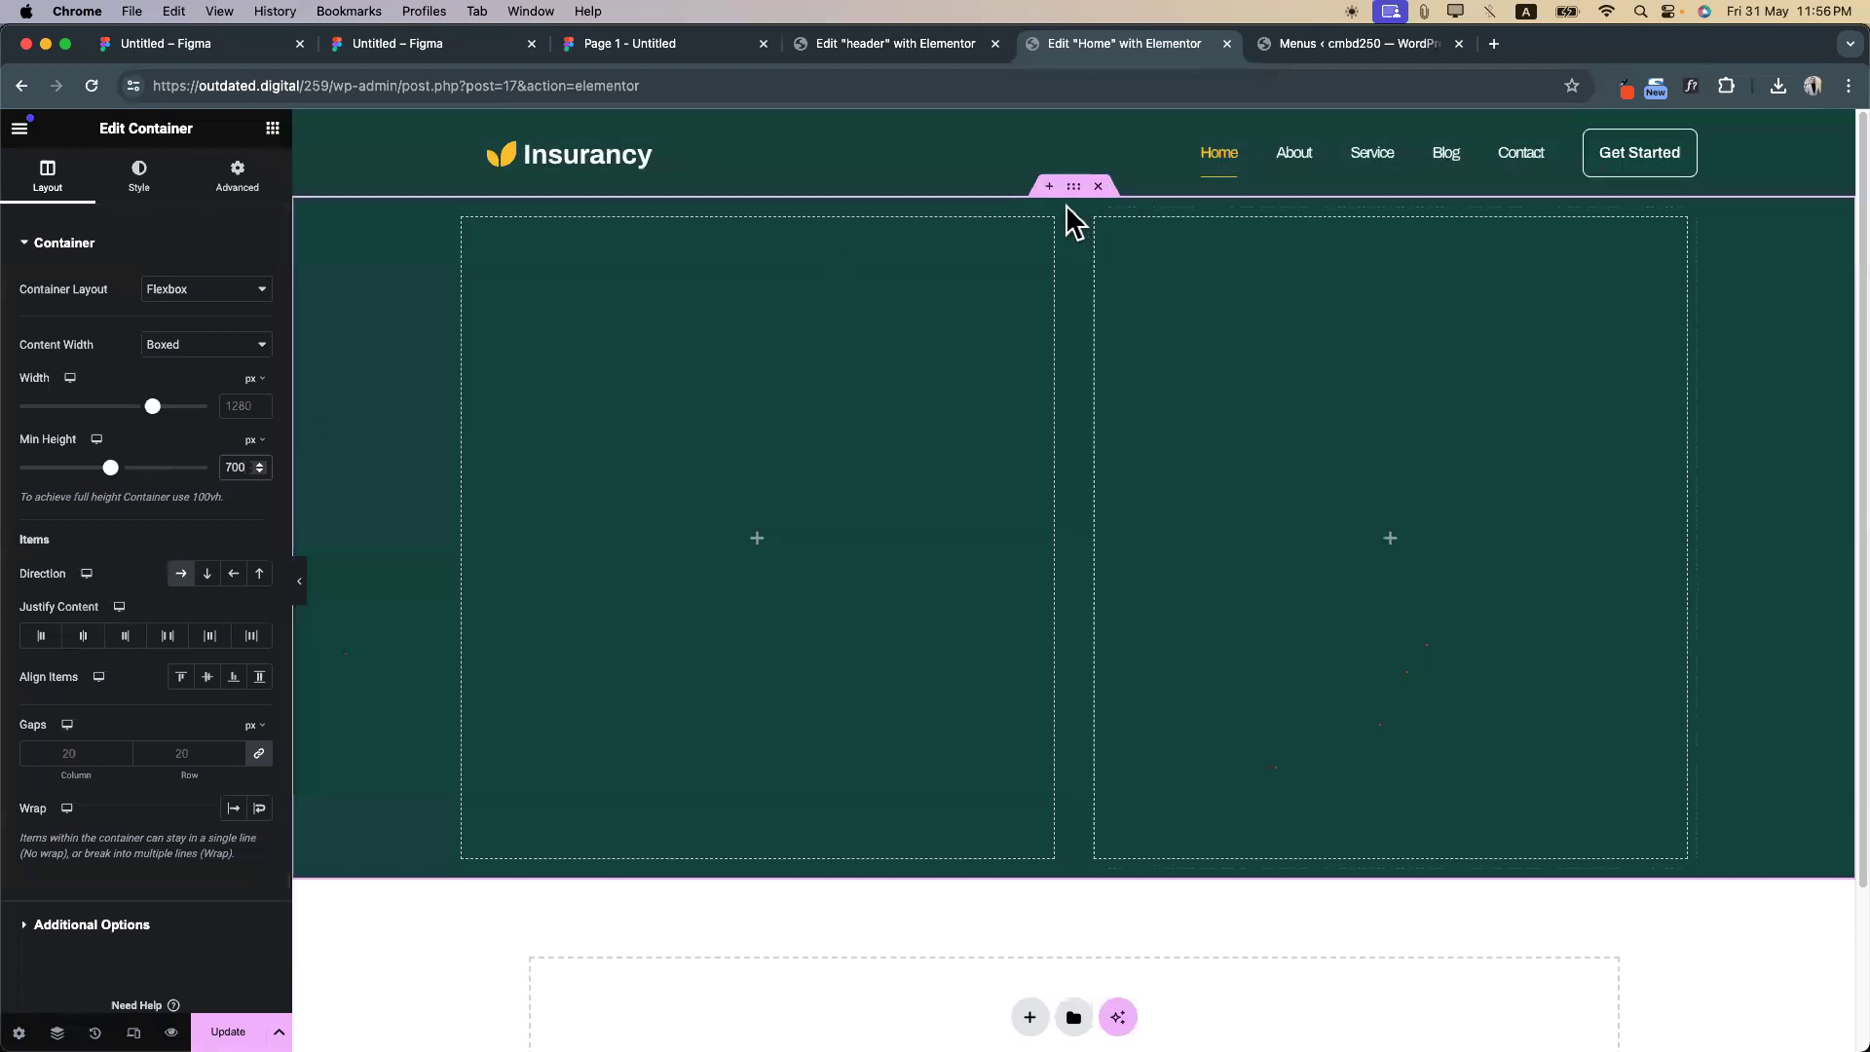
# Add a Heading in the left column reading 'Find a secure future with us.' copied from Figma.
pyautogui.click(208, 53)
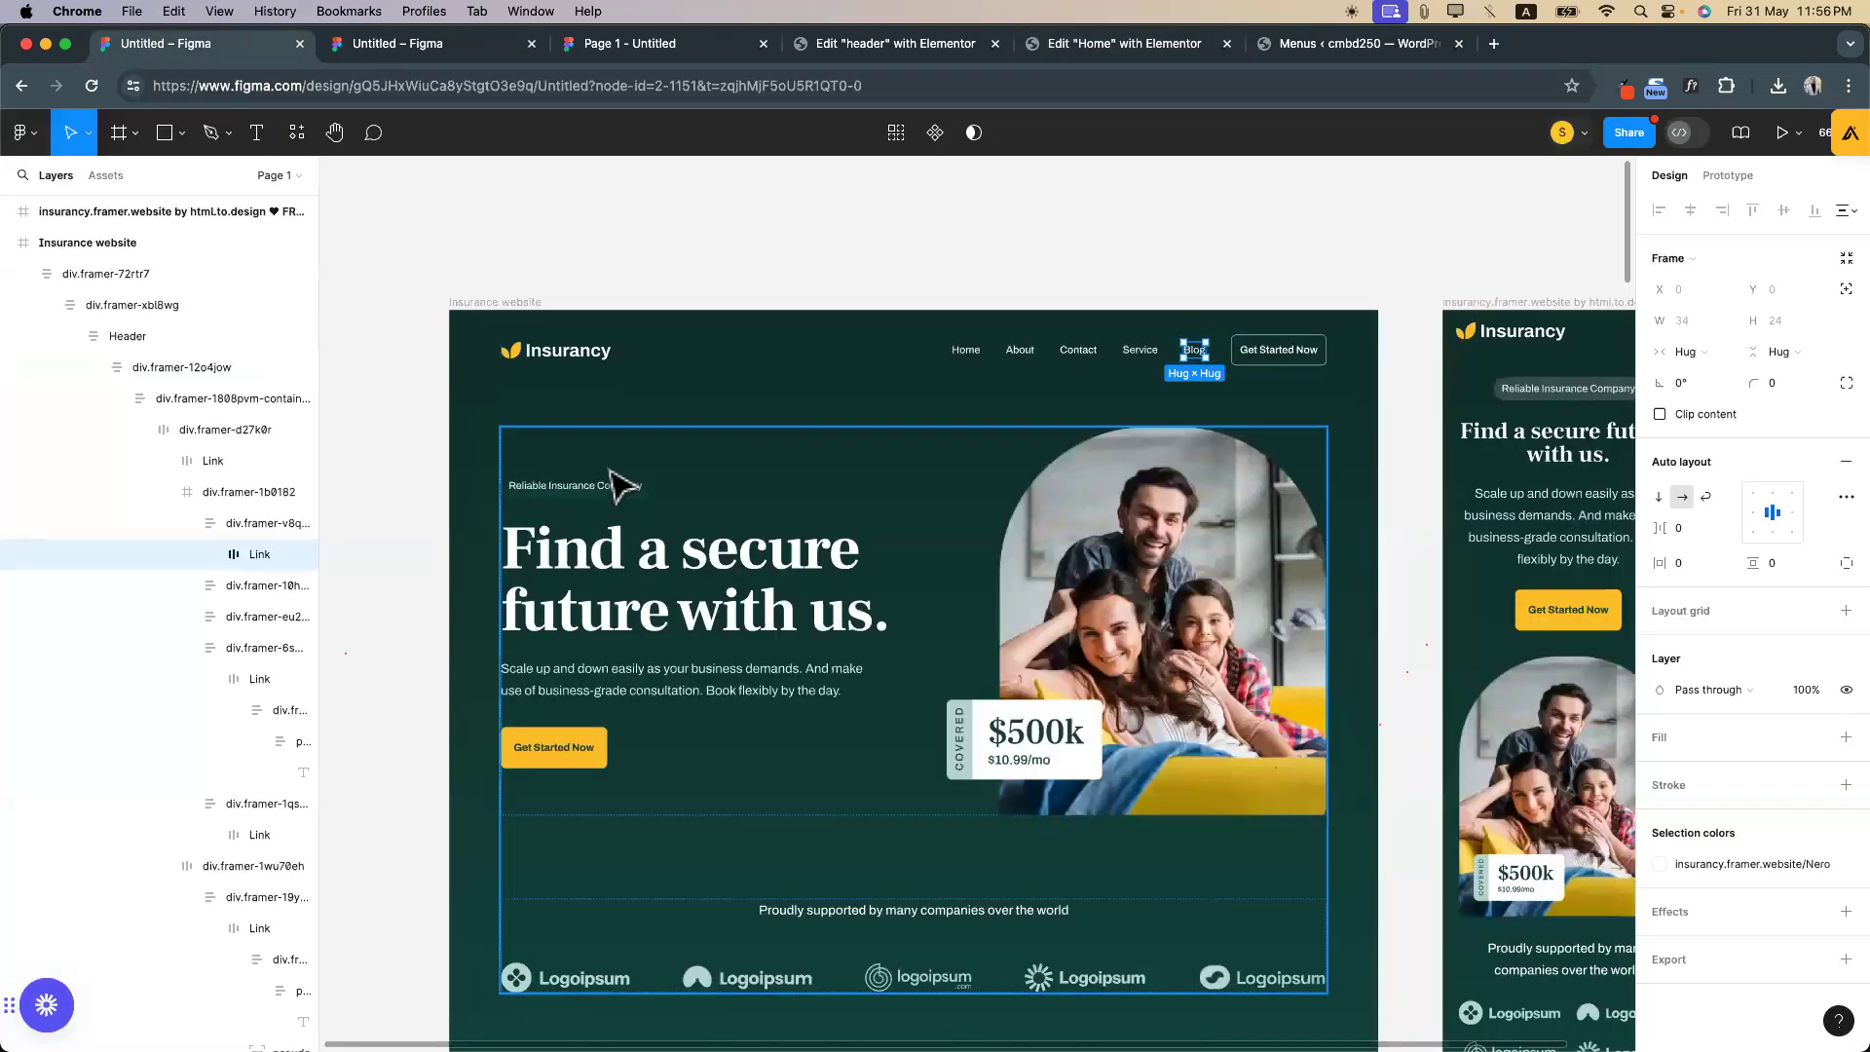
pyautogui.click(628, 590)
pyautogui.doubleClick(628, 590)
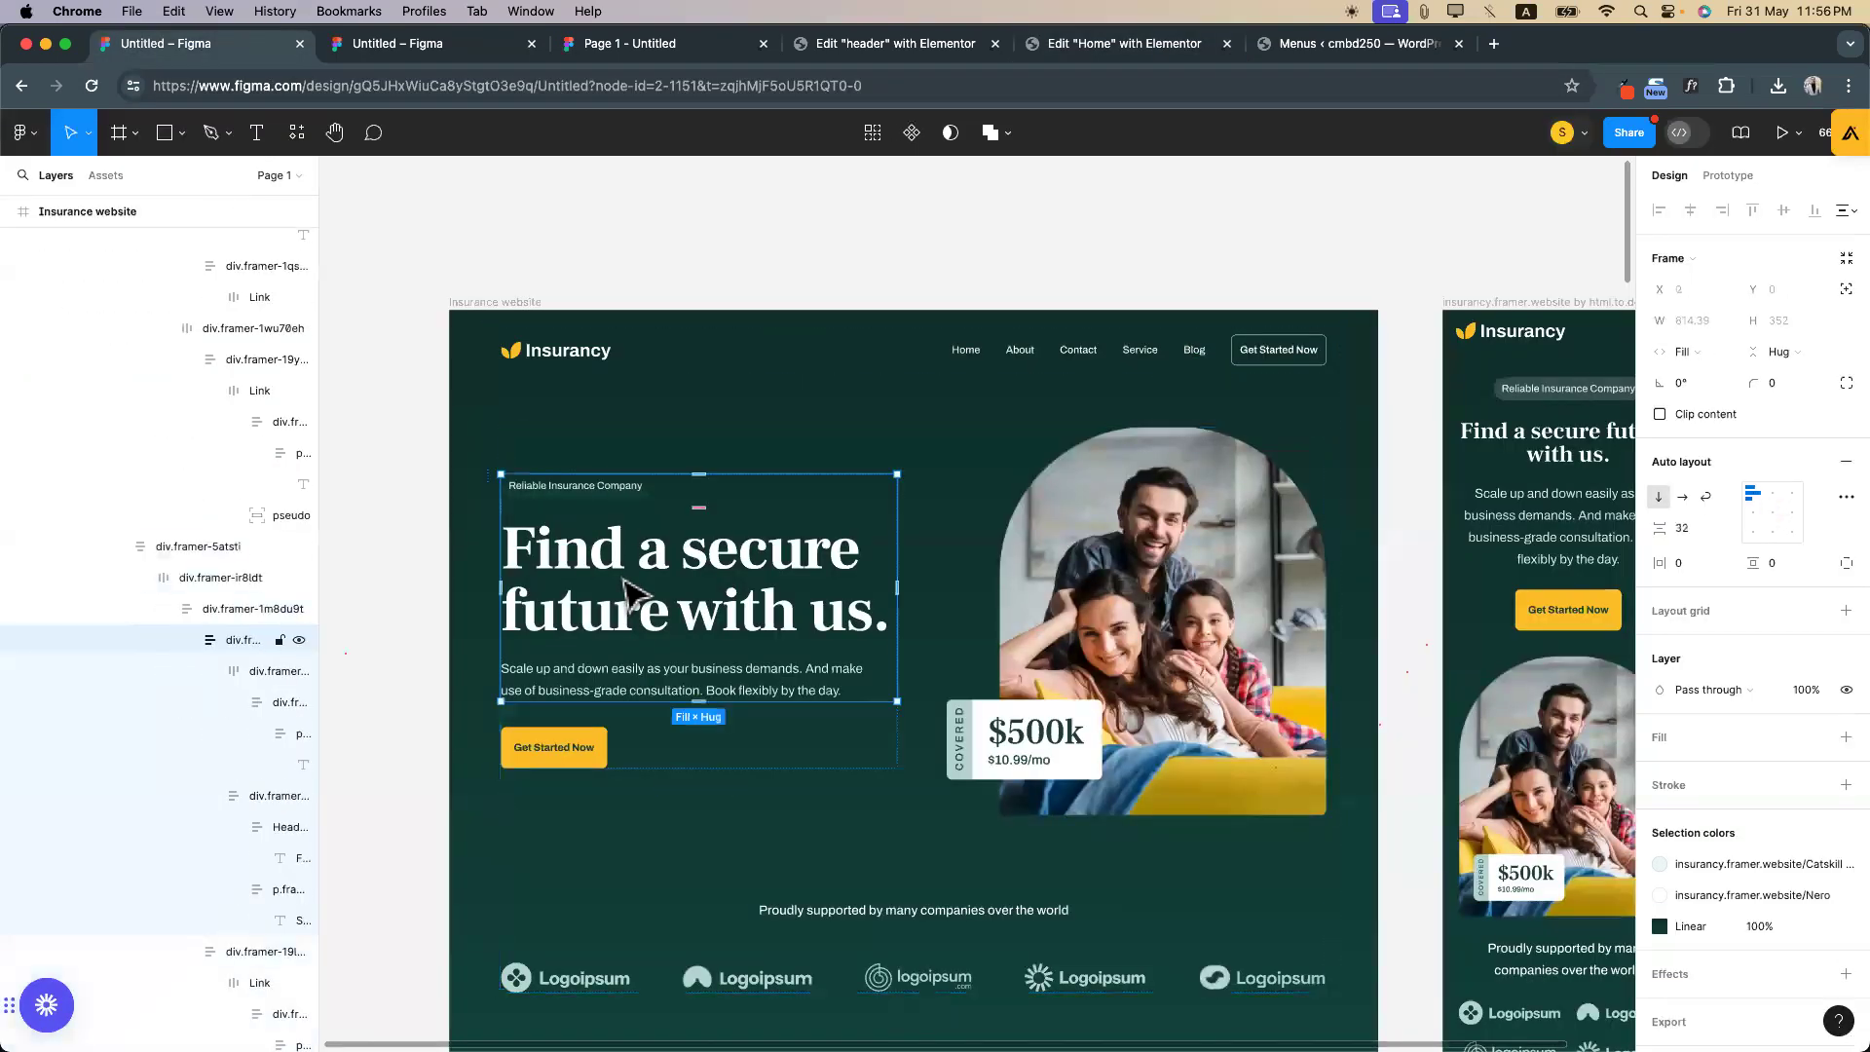
pyautogui.doubleClick(628, 589)
pyautogui.press('super+c')
pyautogui.doubleClick(623, 580)
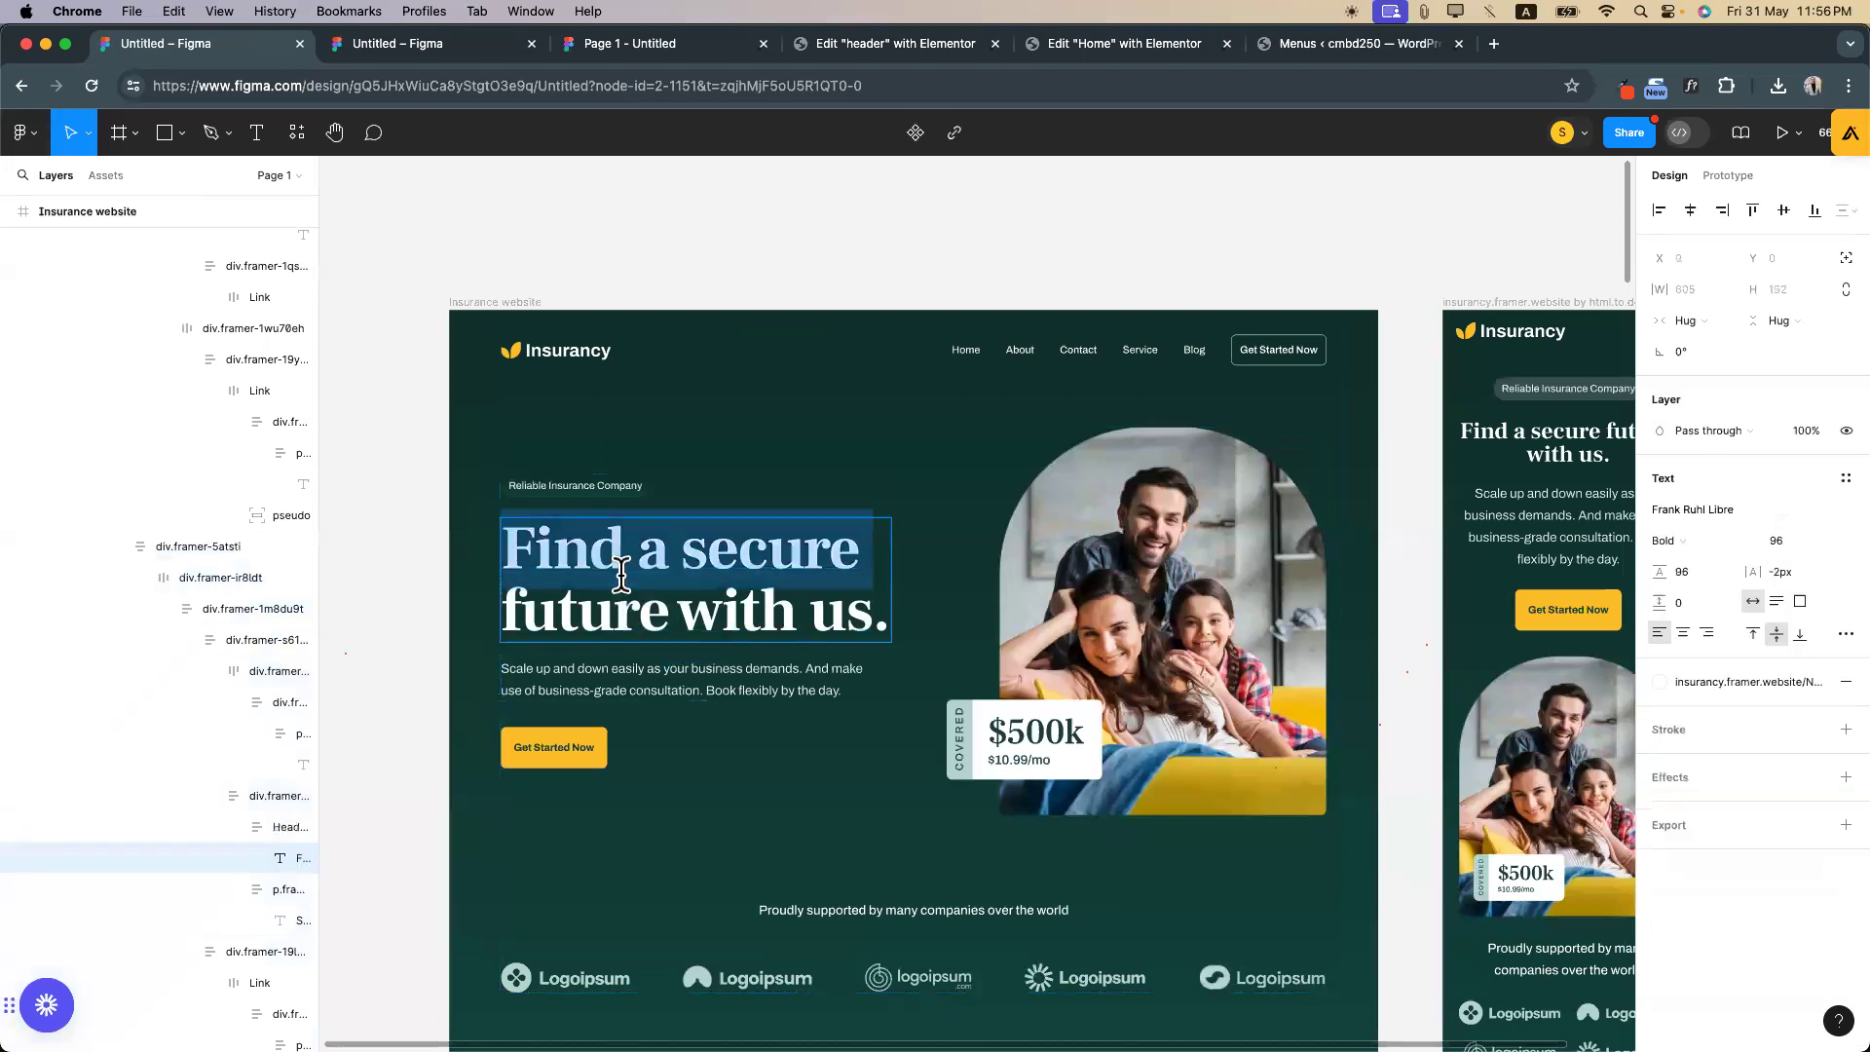
pyautogui.click(622, 577)
pyautogui.click(1140, 84)
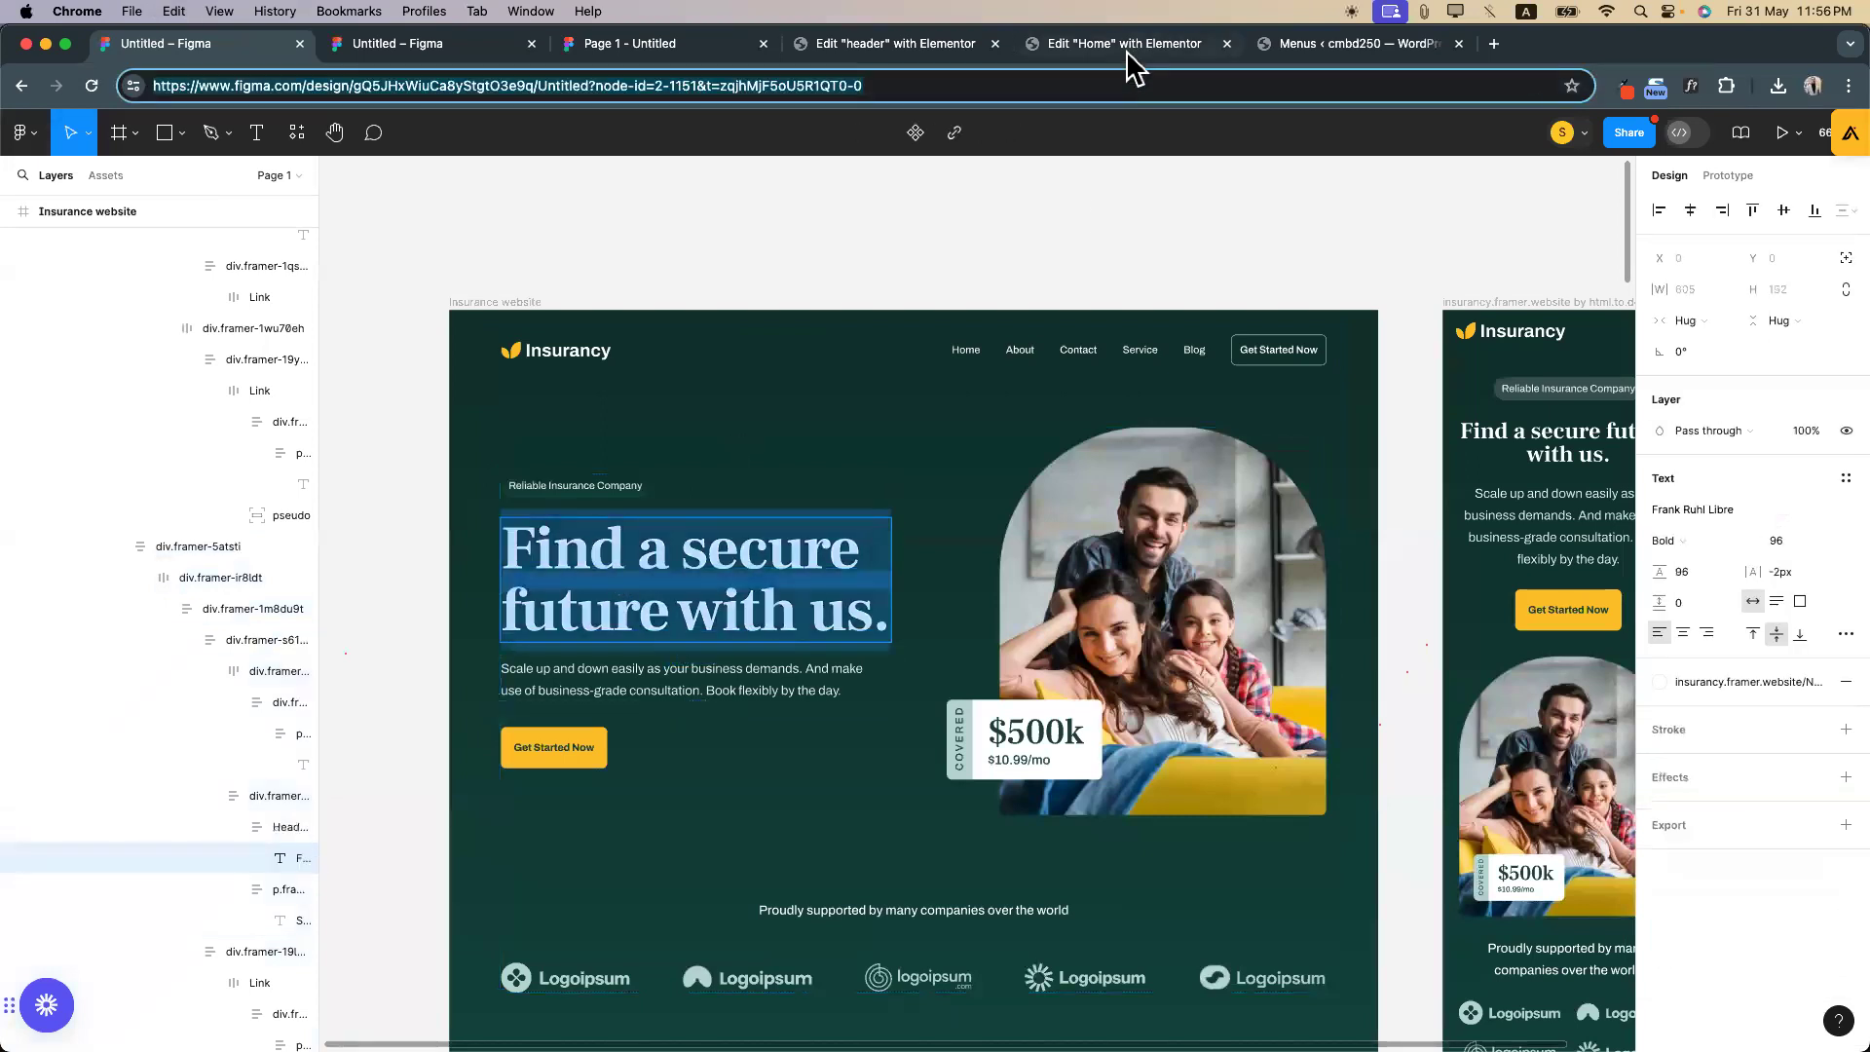
pyautogui.click(1128, 49)
pyautogui.click(273, 128)
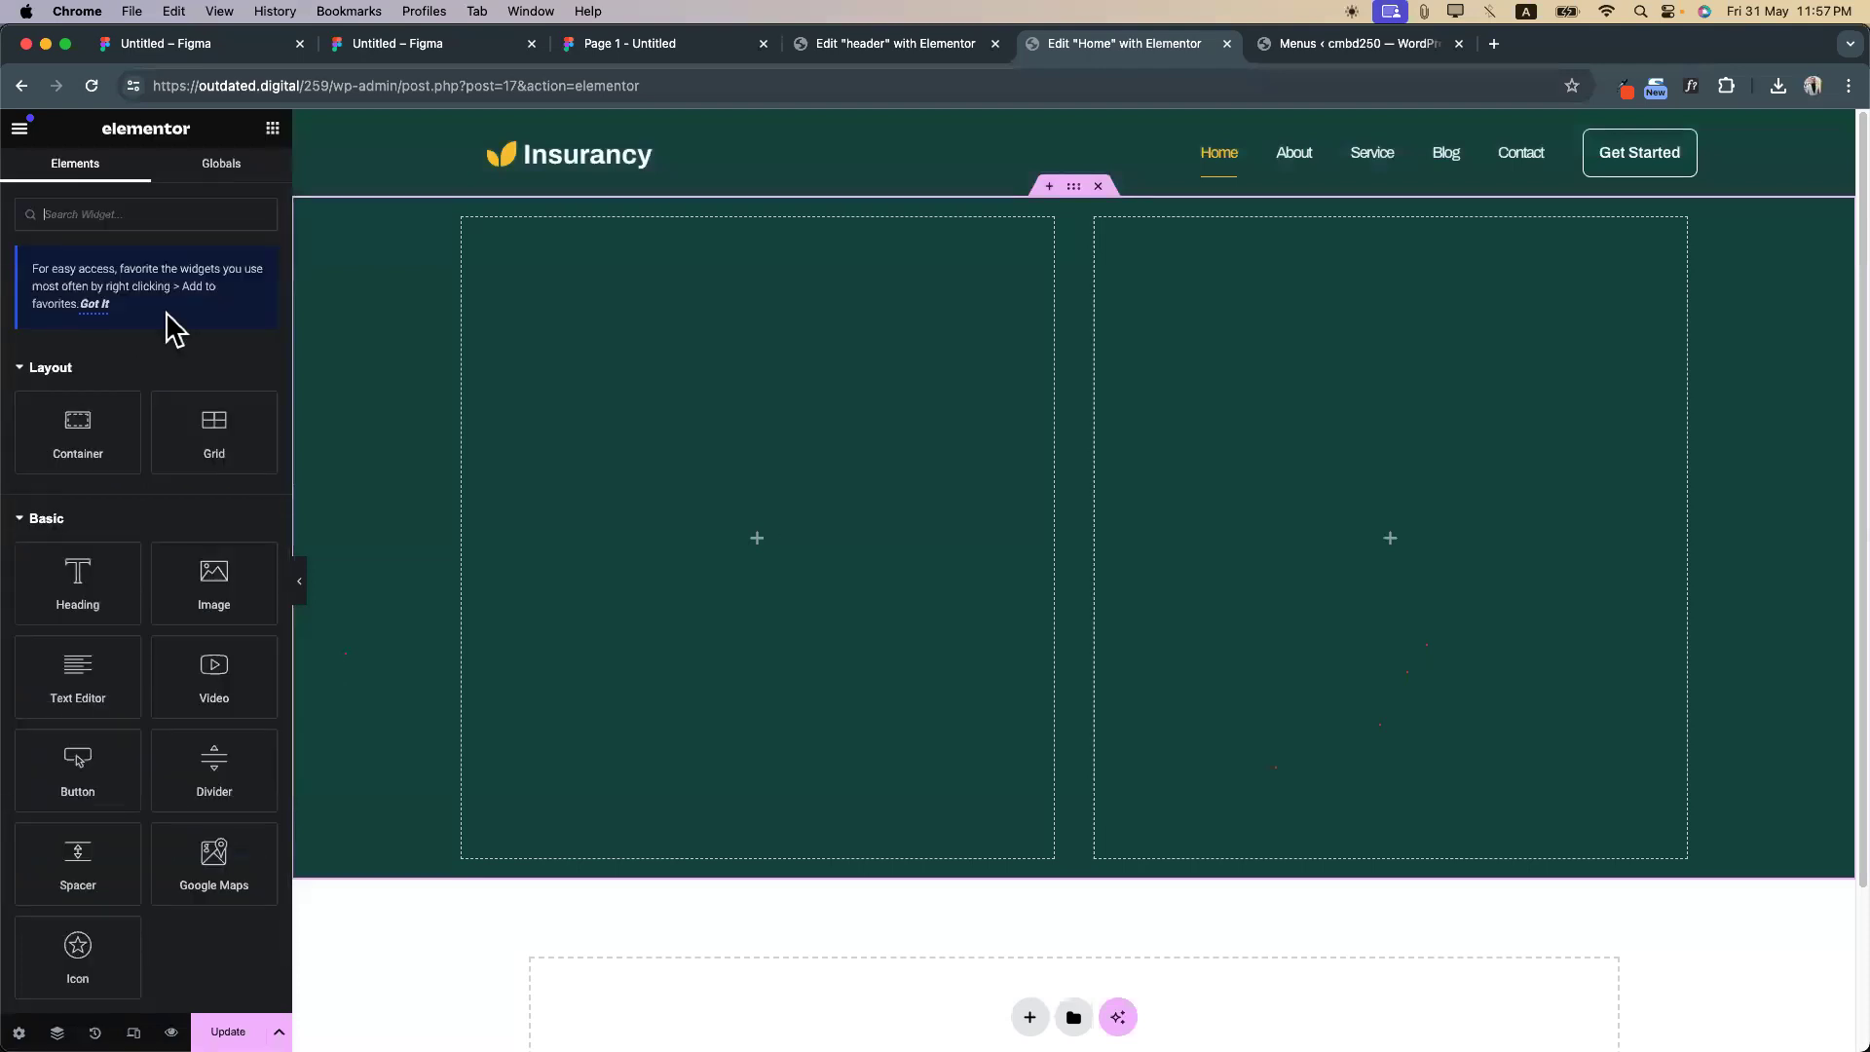
pyautogui.moveTo(78, 579); pyautogui.dragTo(584, 560)
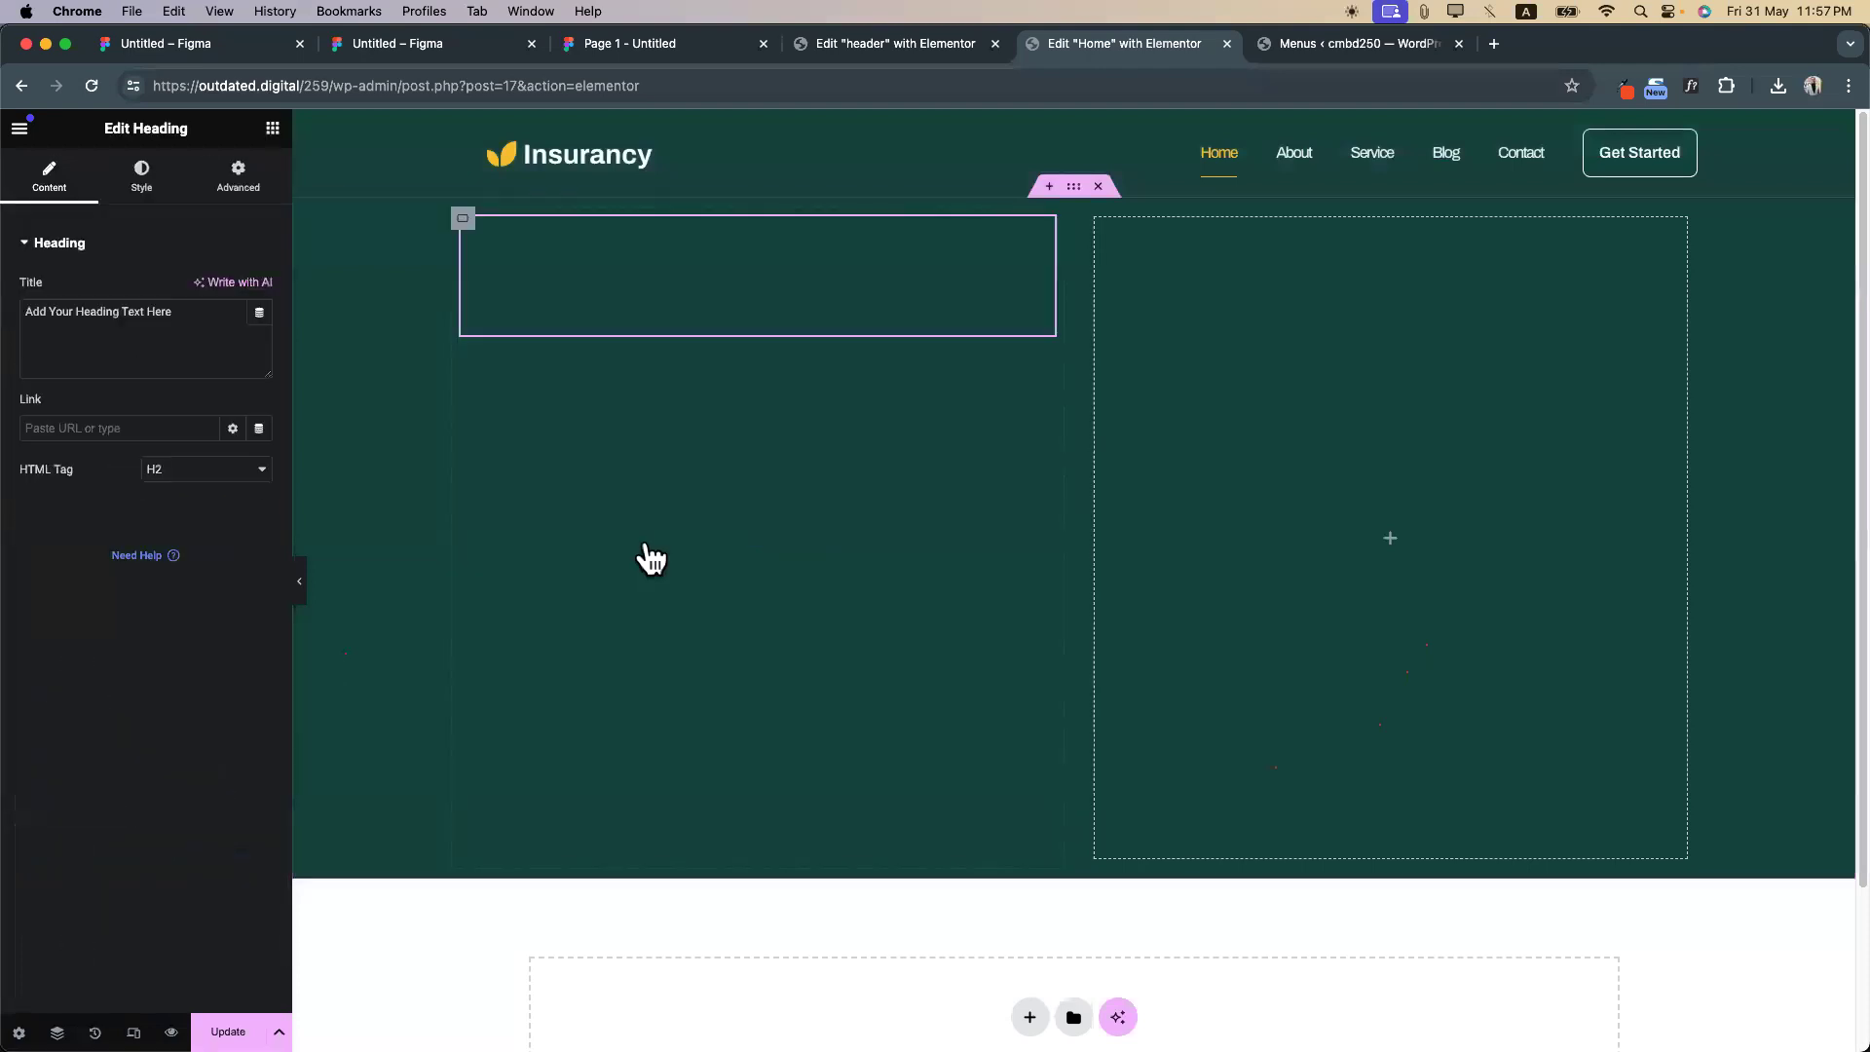
pyautogui.tripleClick(125, 341)
pyautogui.press('super+v')
# Make the heading white in Main Heading font, centre it vertically, and add a Text Editor below.
pyautogui.click(146, 180)
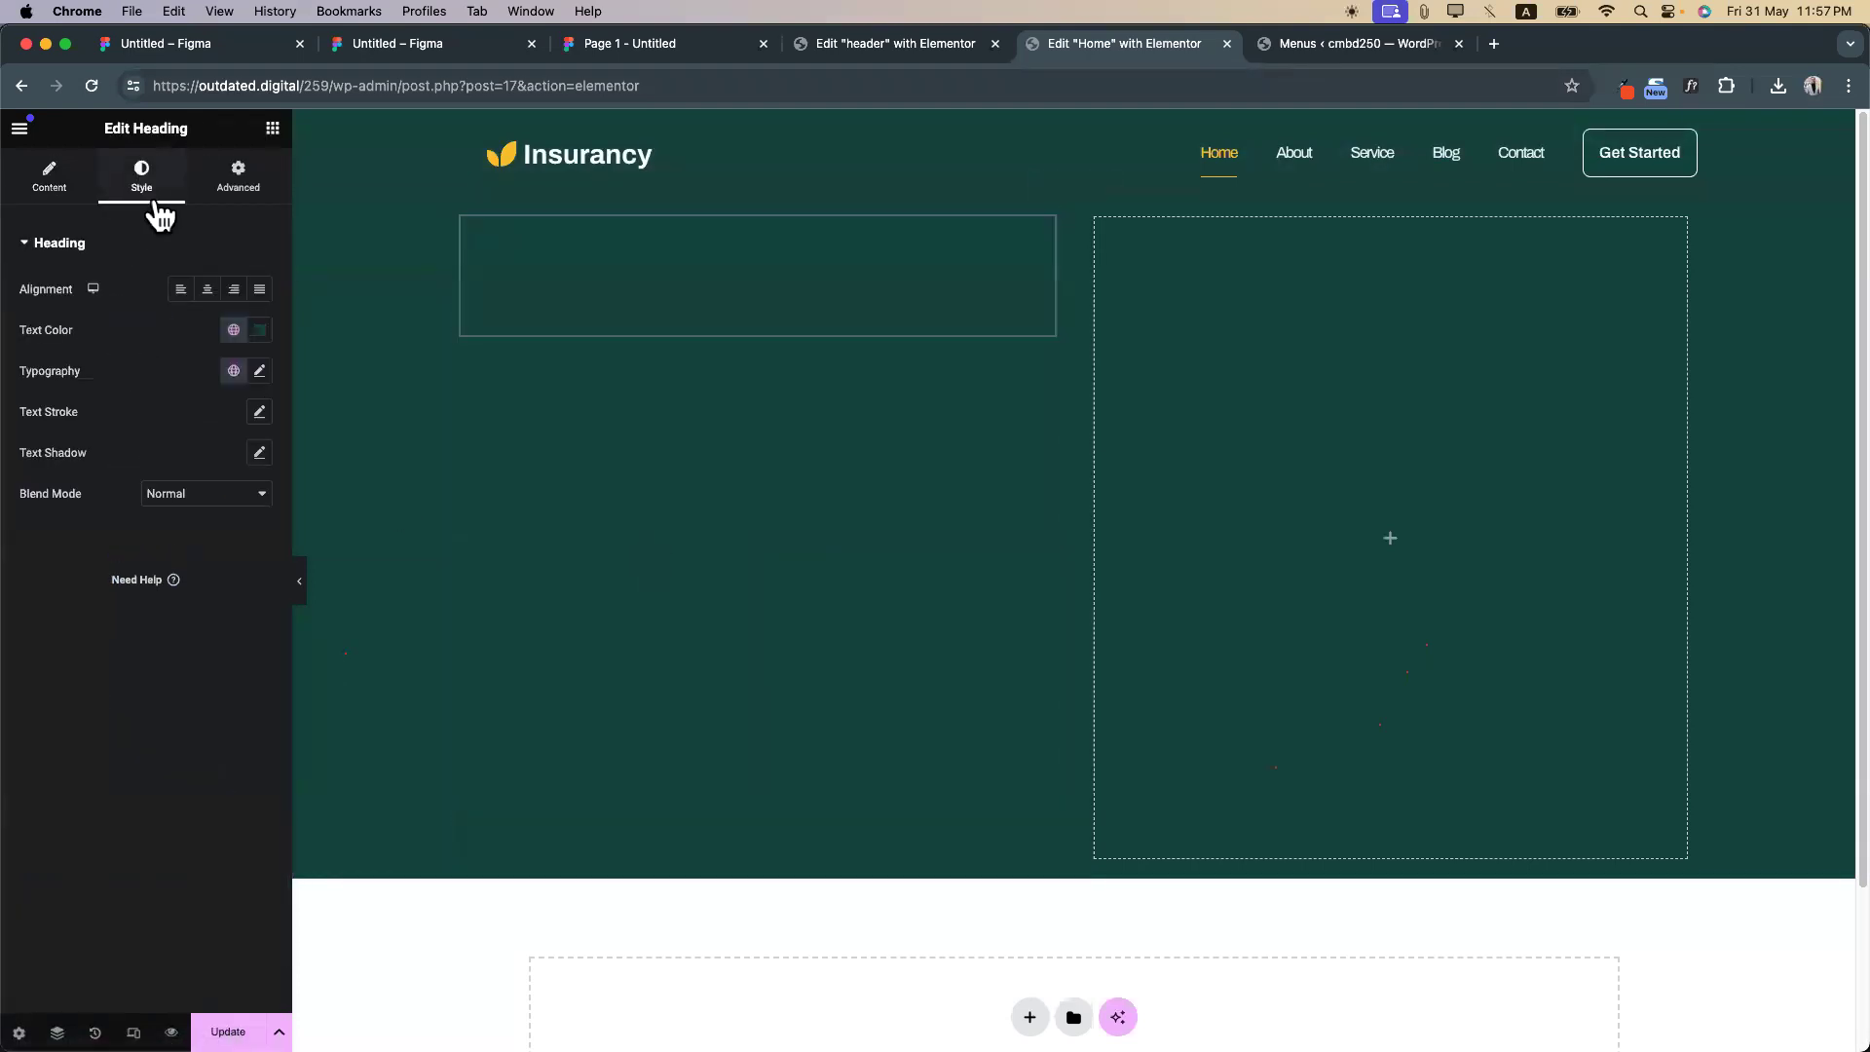
pyautogui.click(233, 371)
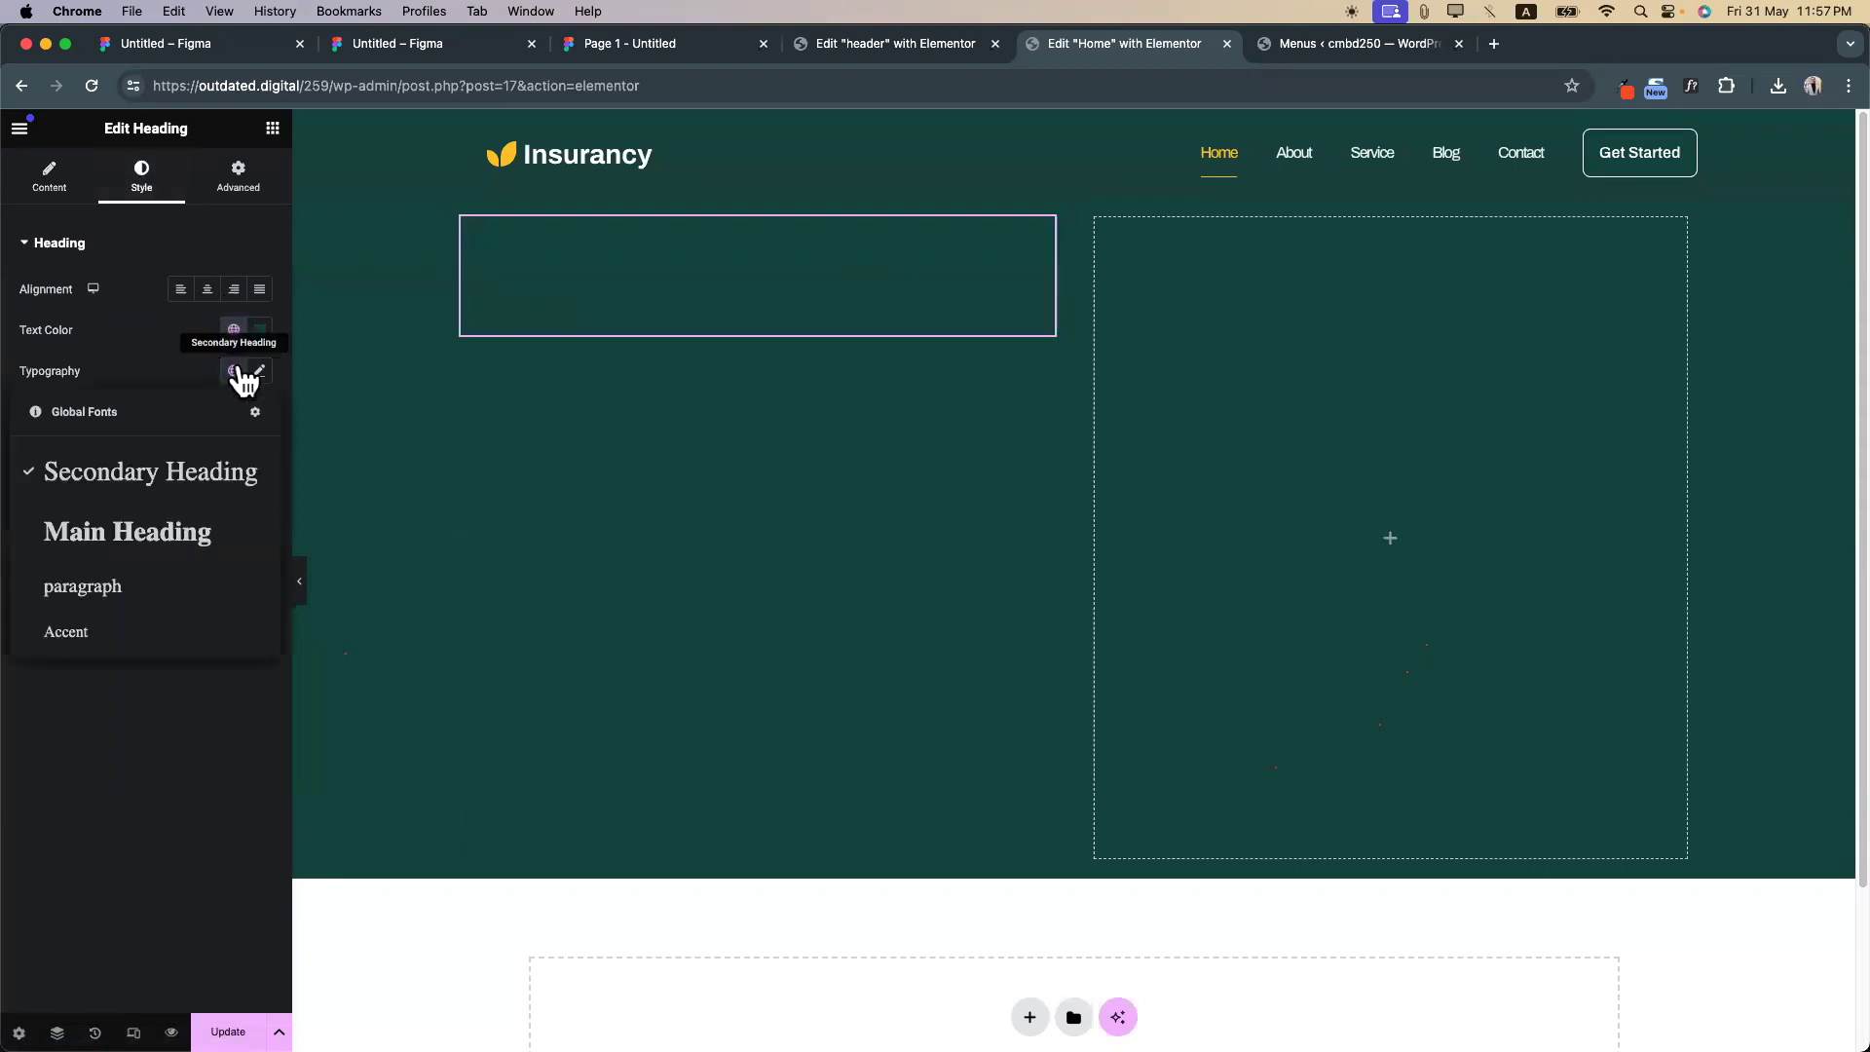
pyautogui.click(146, 534)
pyautogui.click(234, 329)
pyautogui.click(84, 573)
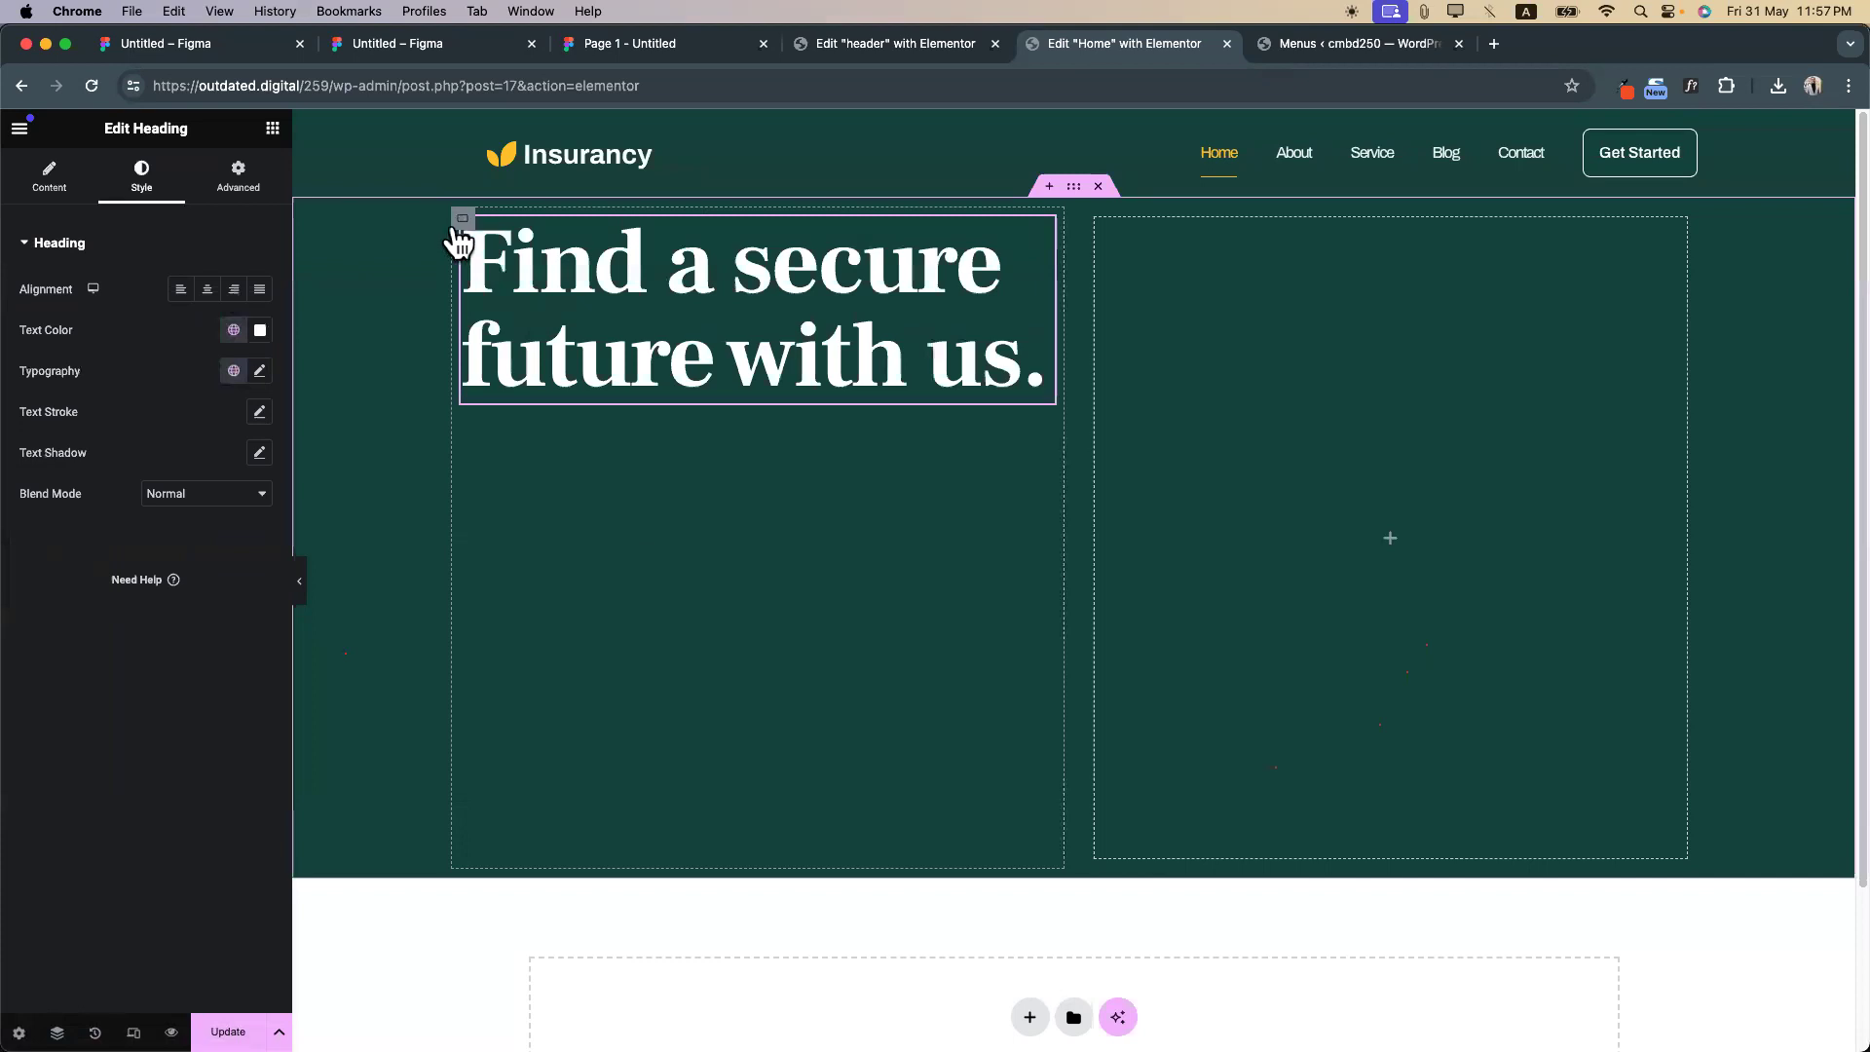
pyautogui.click(459, 226)
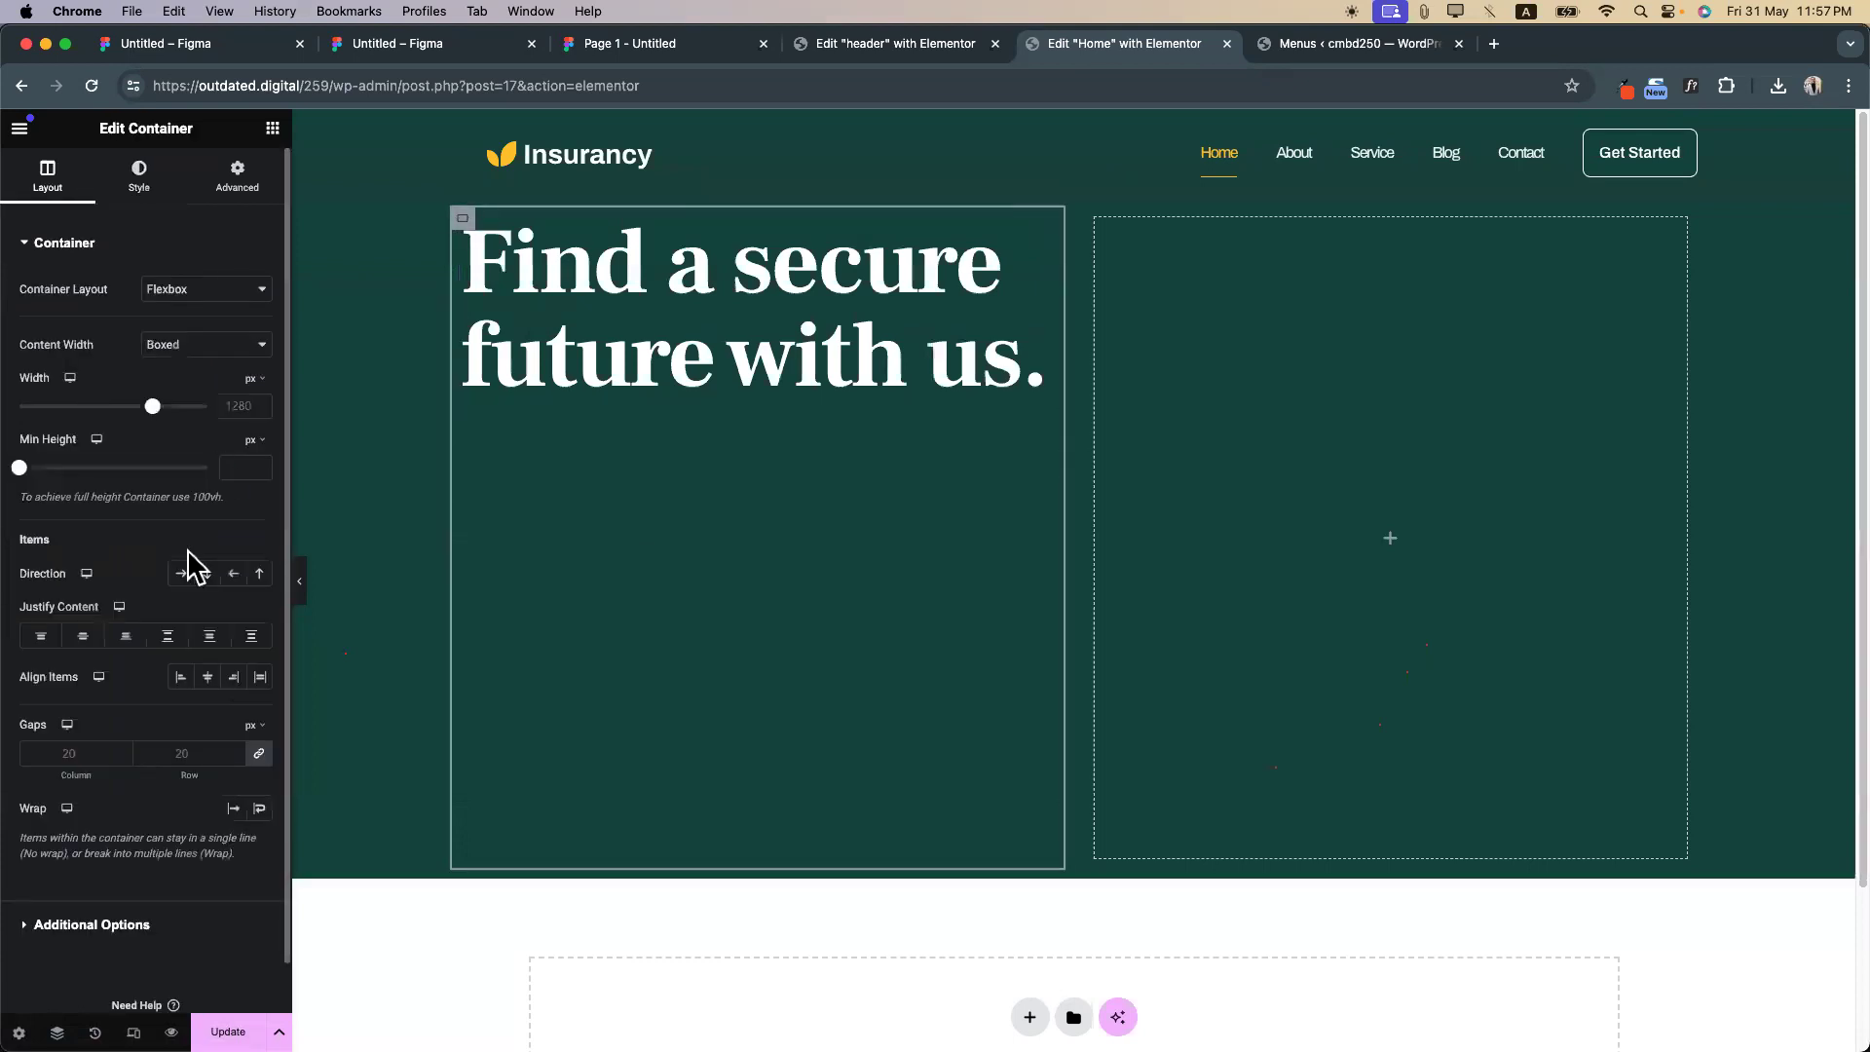
pyautogui.click(85, 635)
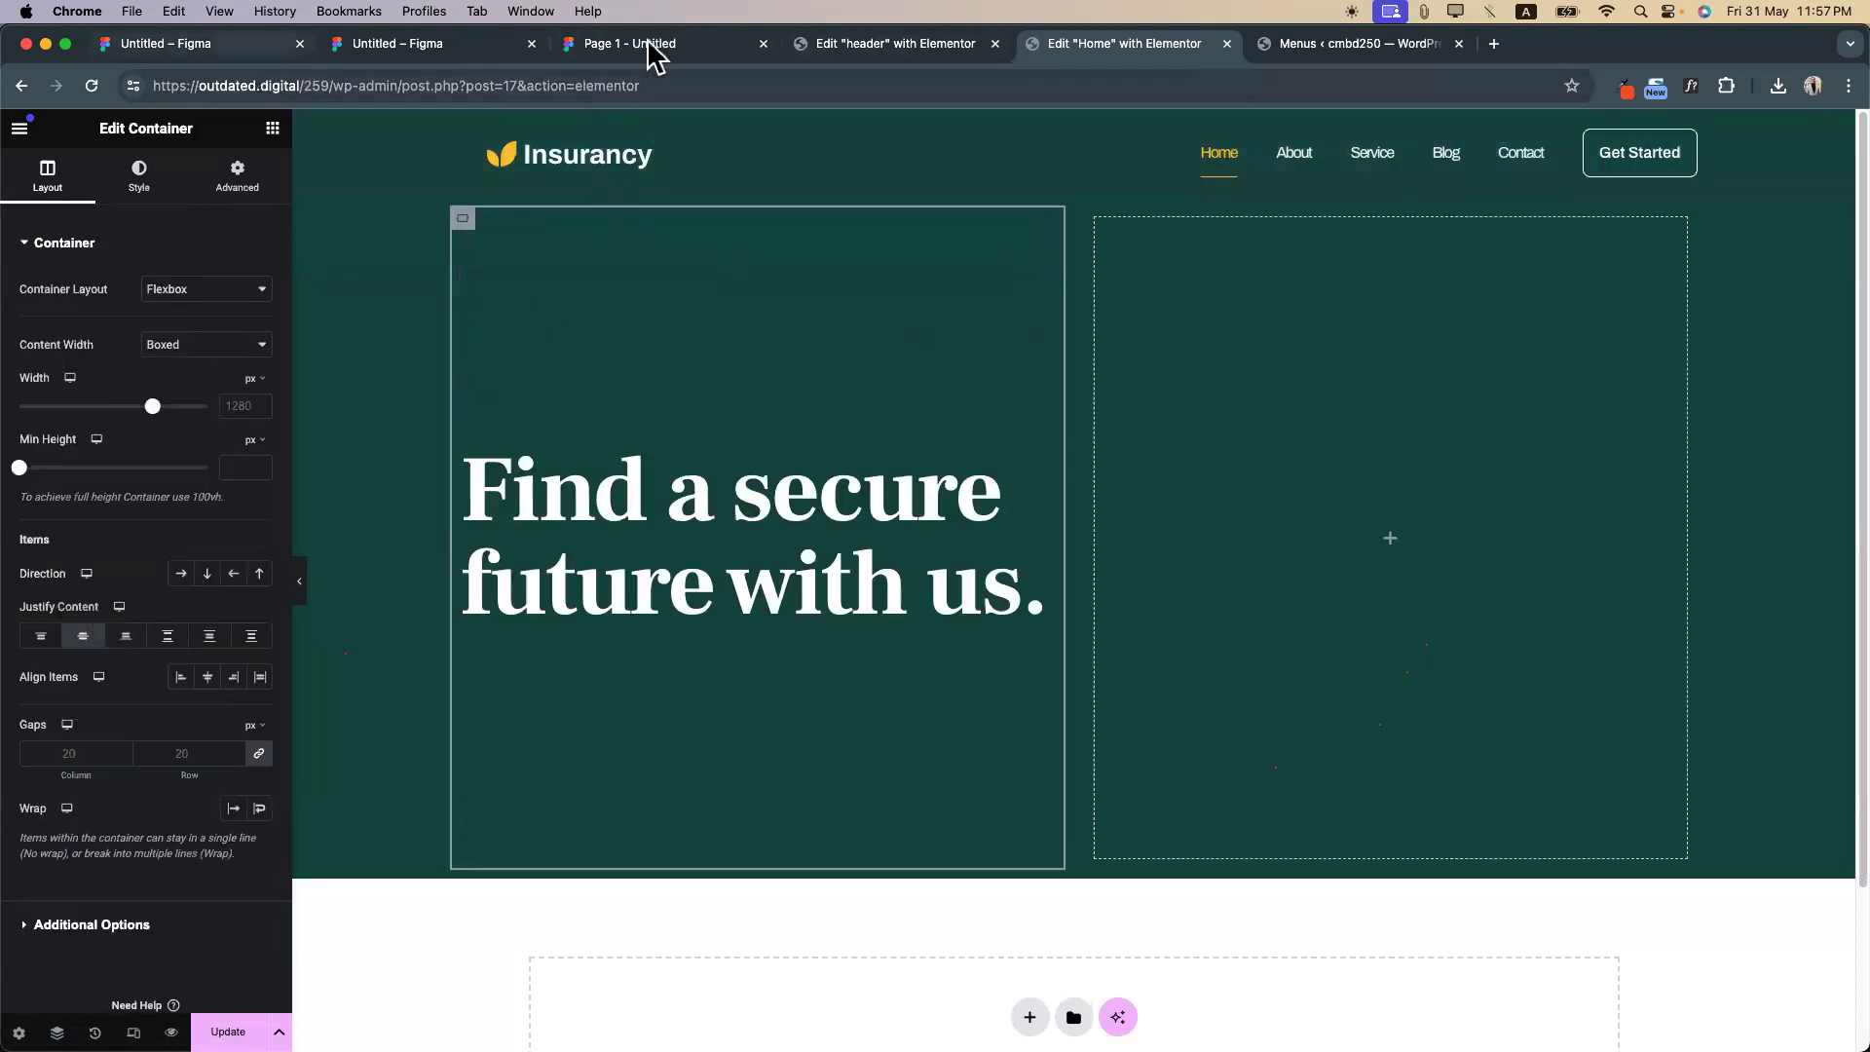
pyautogui.click(273, 129)
pyautogui.moveTo(85, 654); pyautogui.dragTo(692, 570)
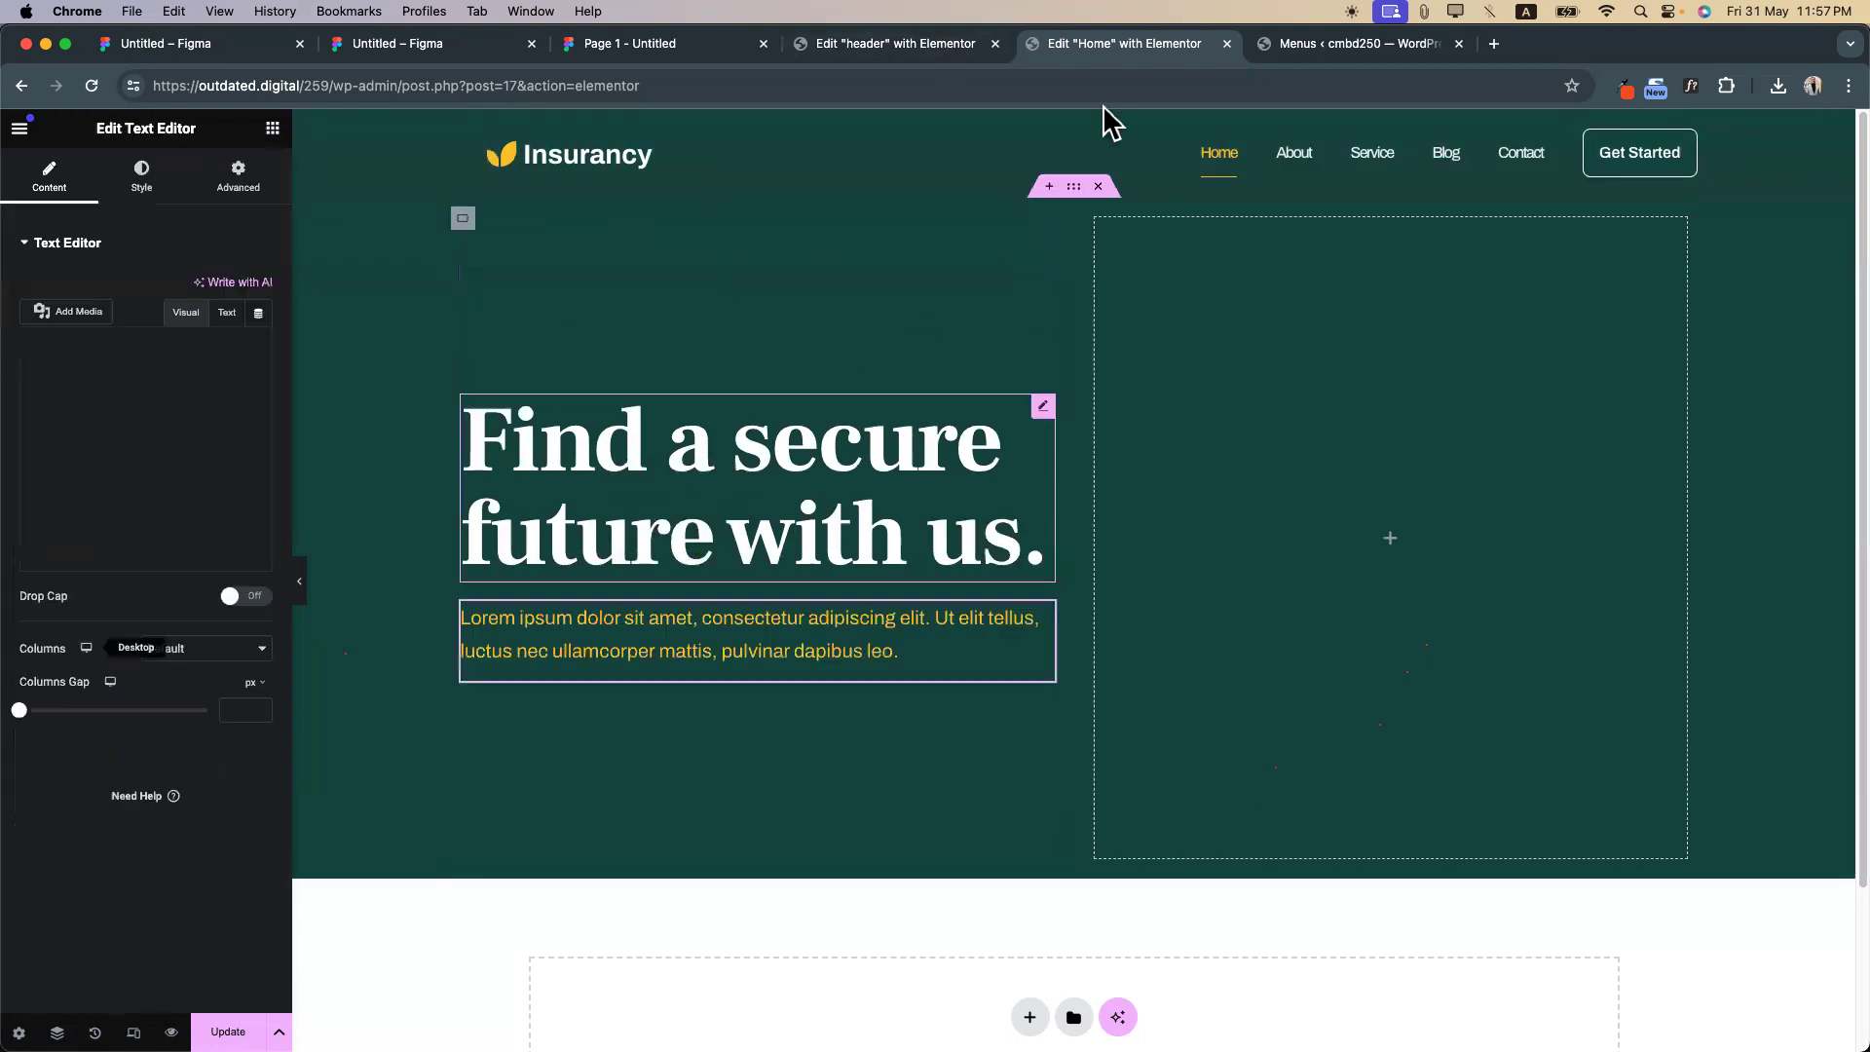
# Replace the placeholder paragraph with the Figma copy 'Scale up and down easily as your business demands…'.
pyautogui.click(1284, 46)
pyautogui.click(876, 46)
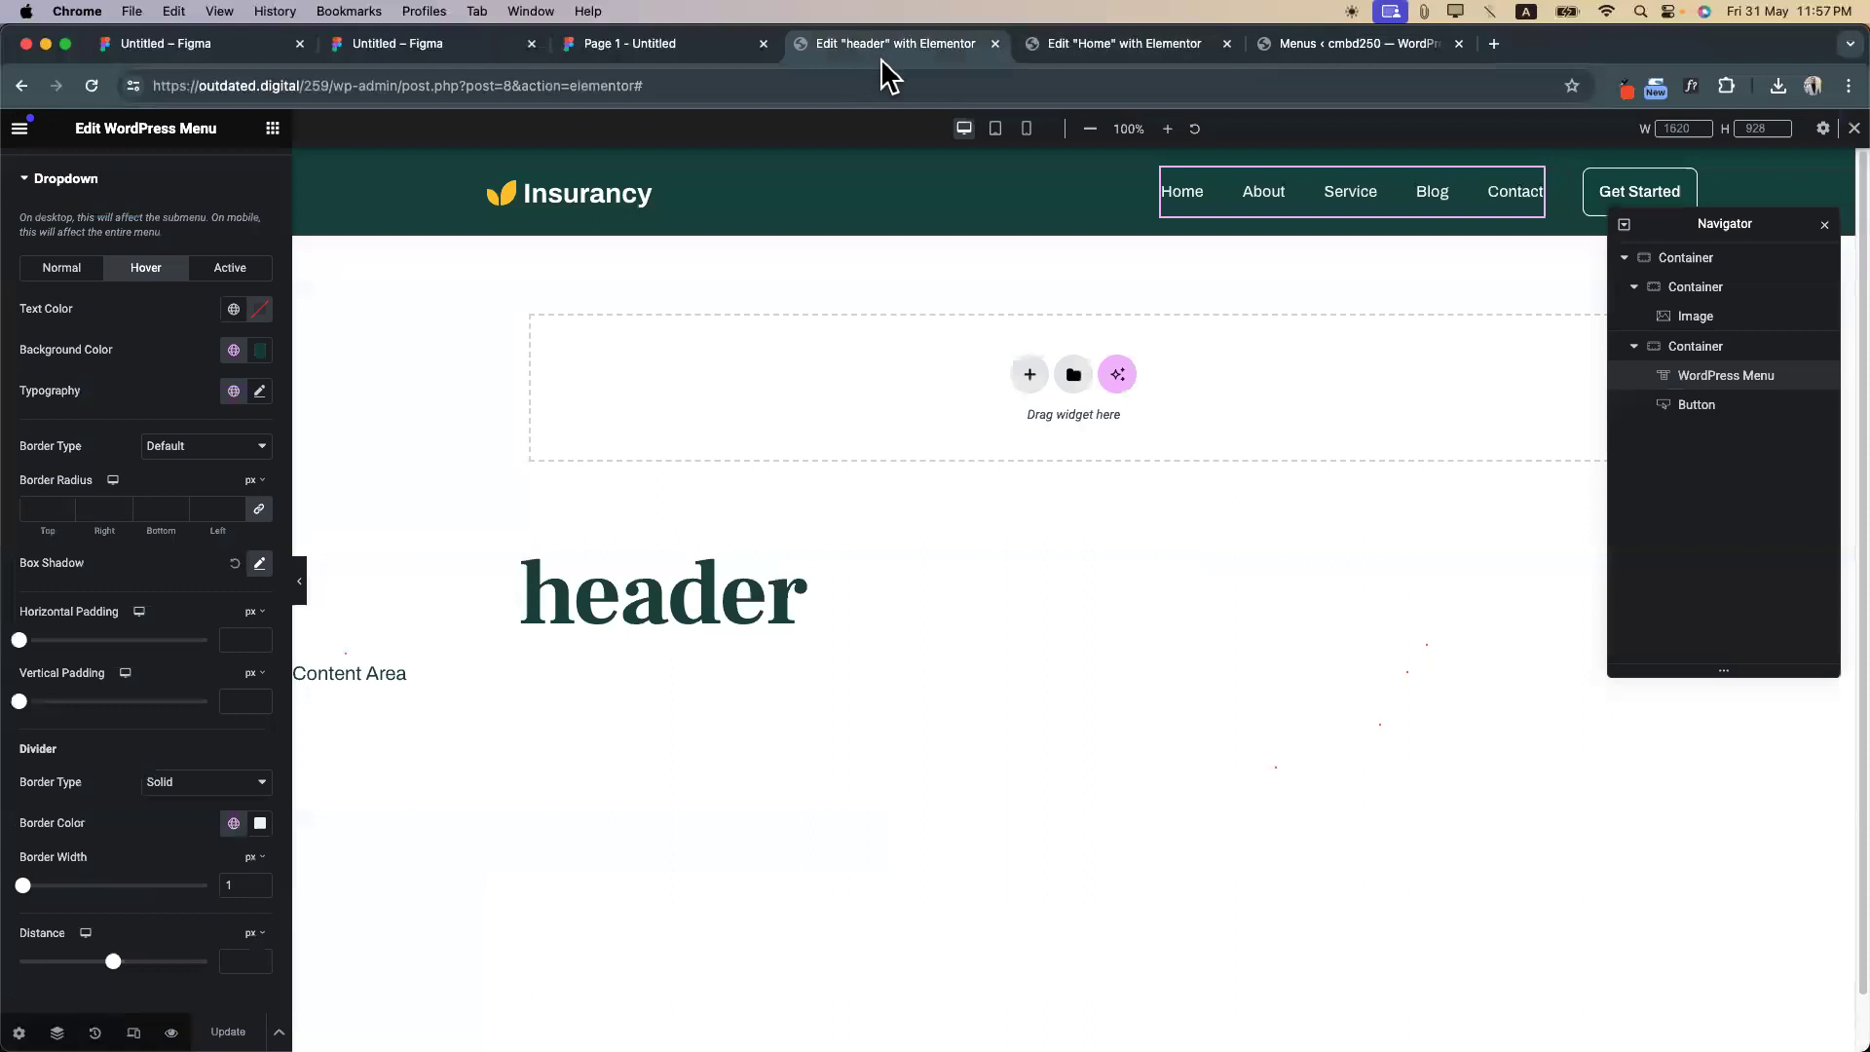
pyautogui.click(1079, 46)
pyautogui.click(214, 46)
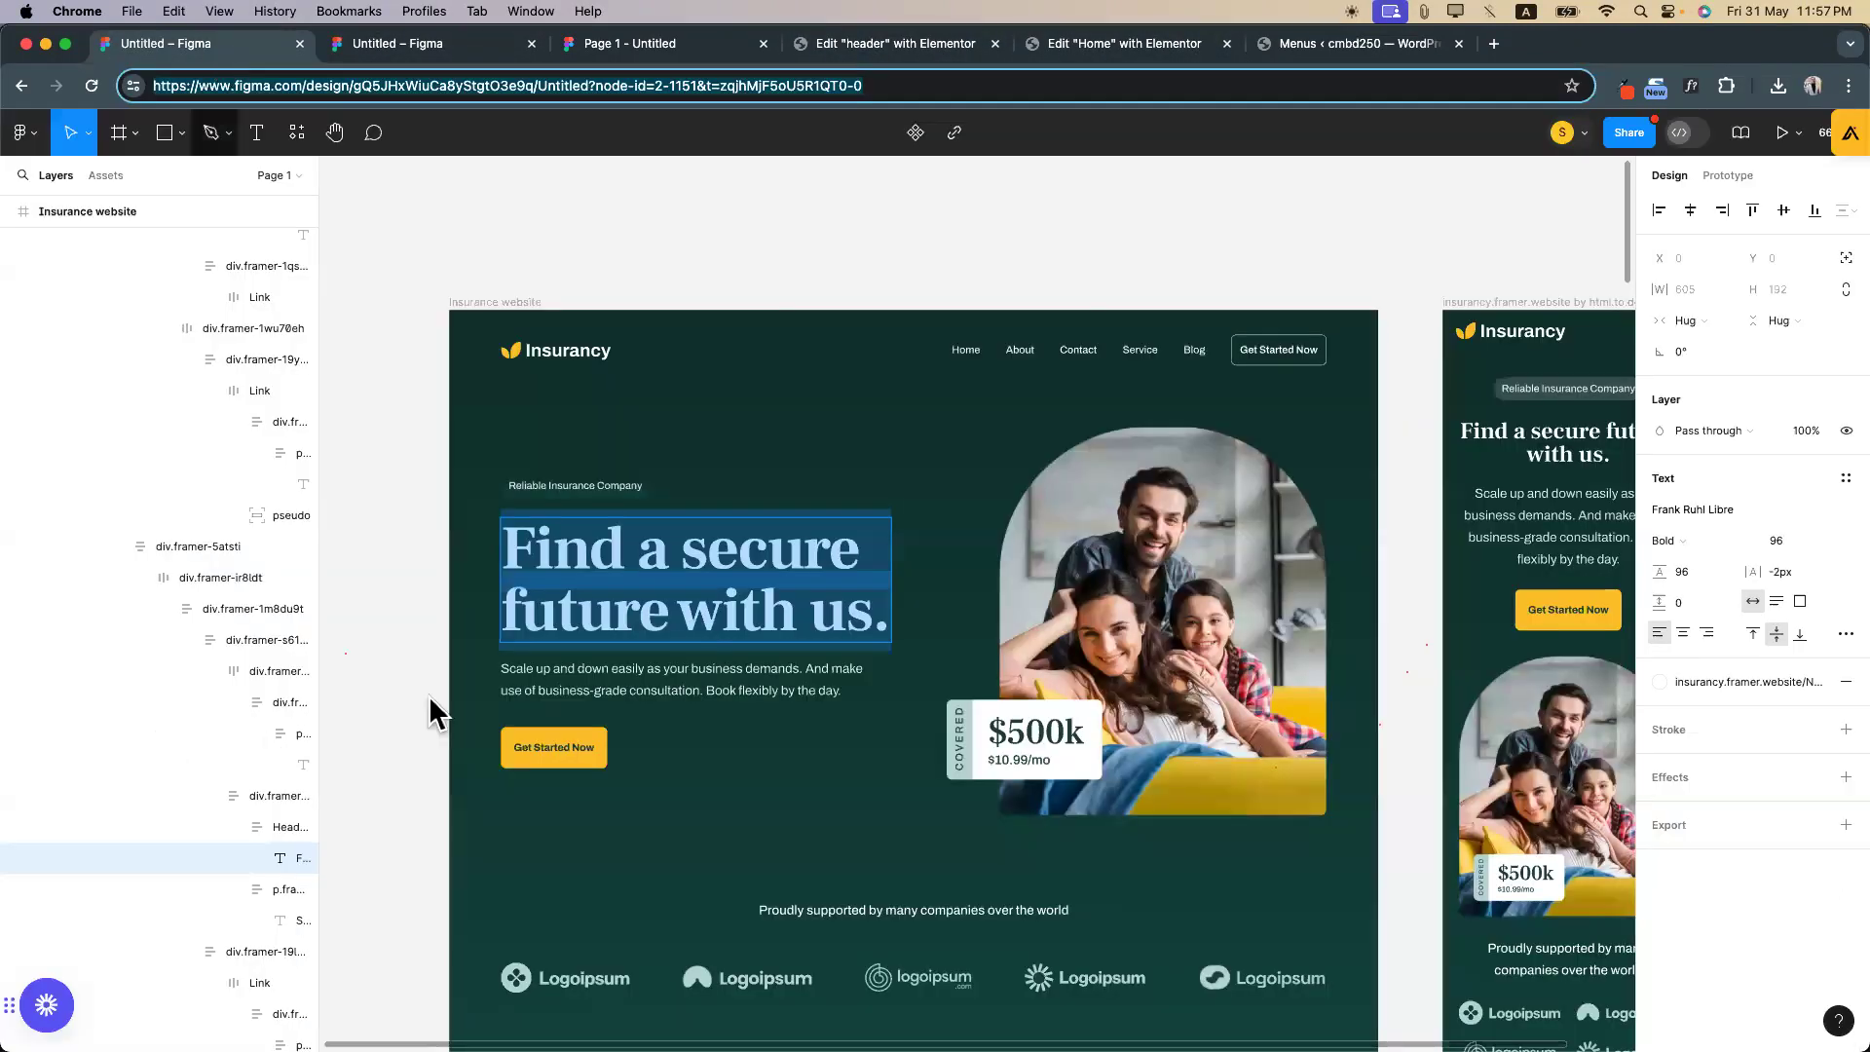
pyautogui.click(592, 690)
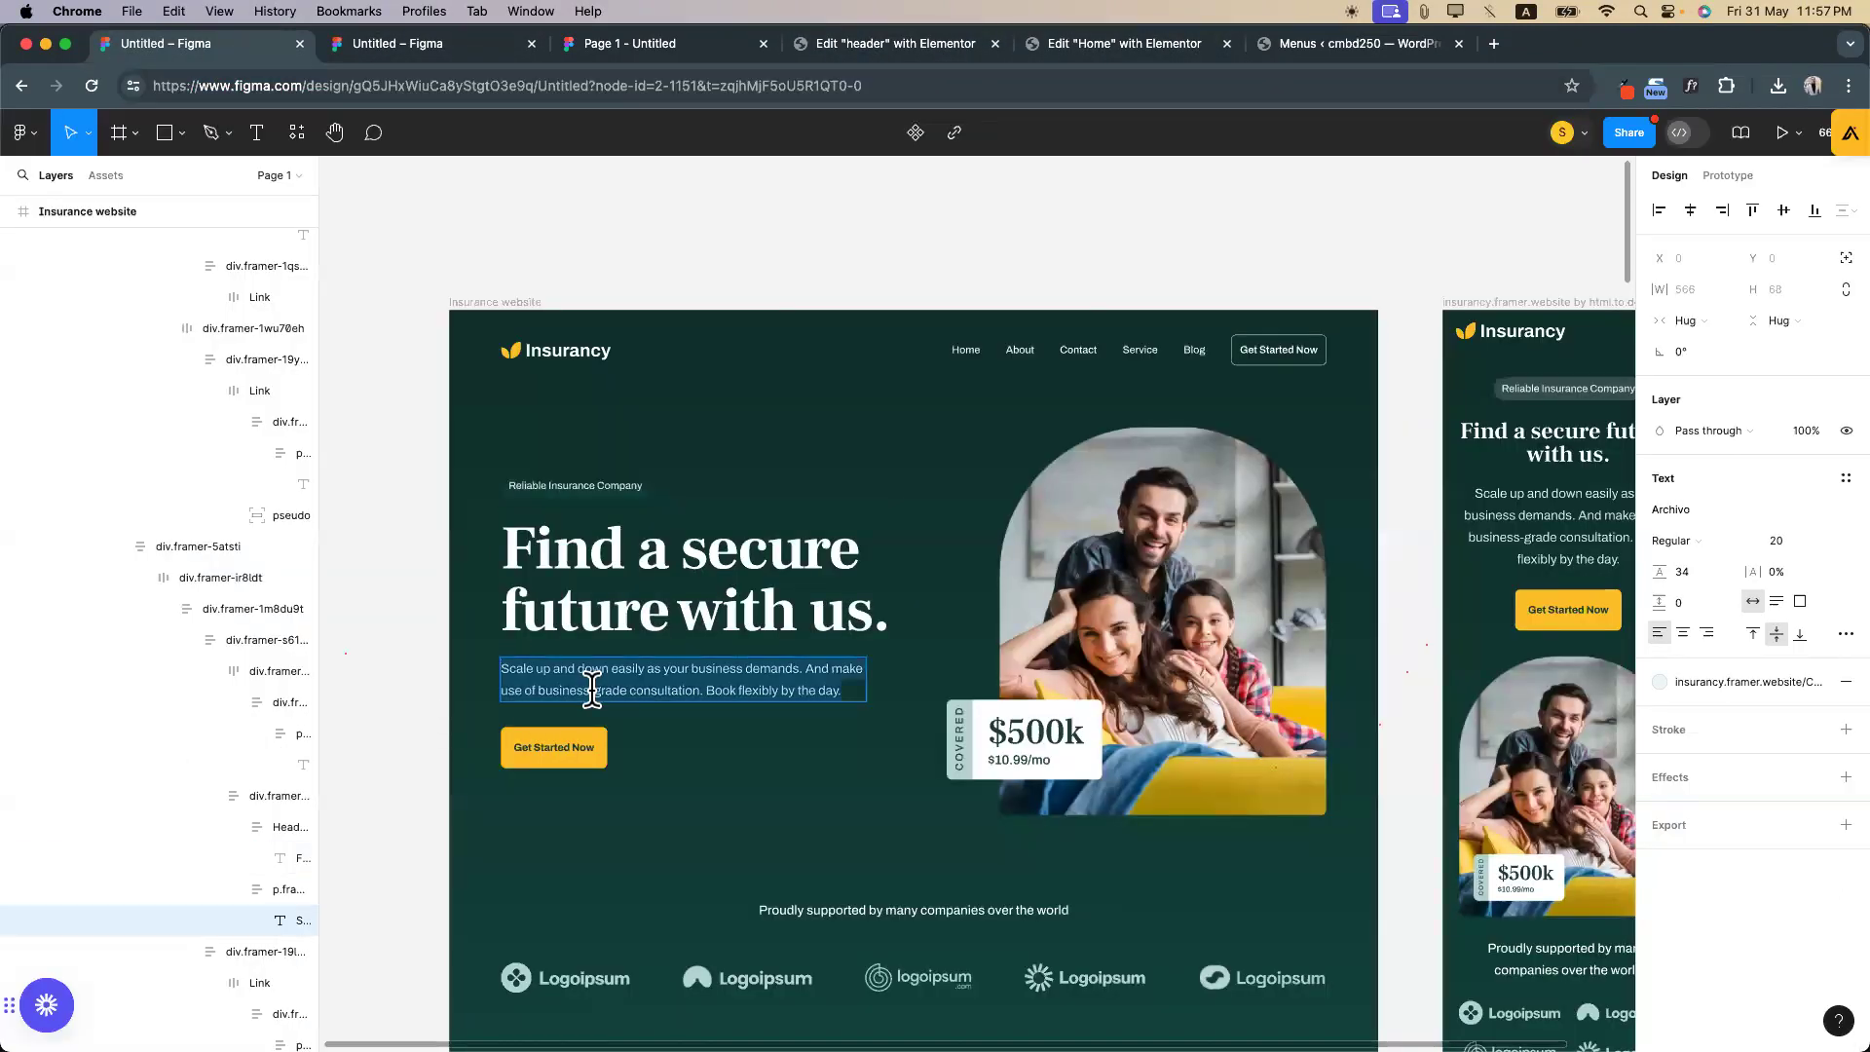
pyautogui.click(1182, 44)
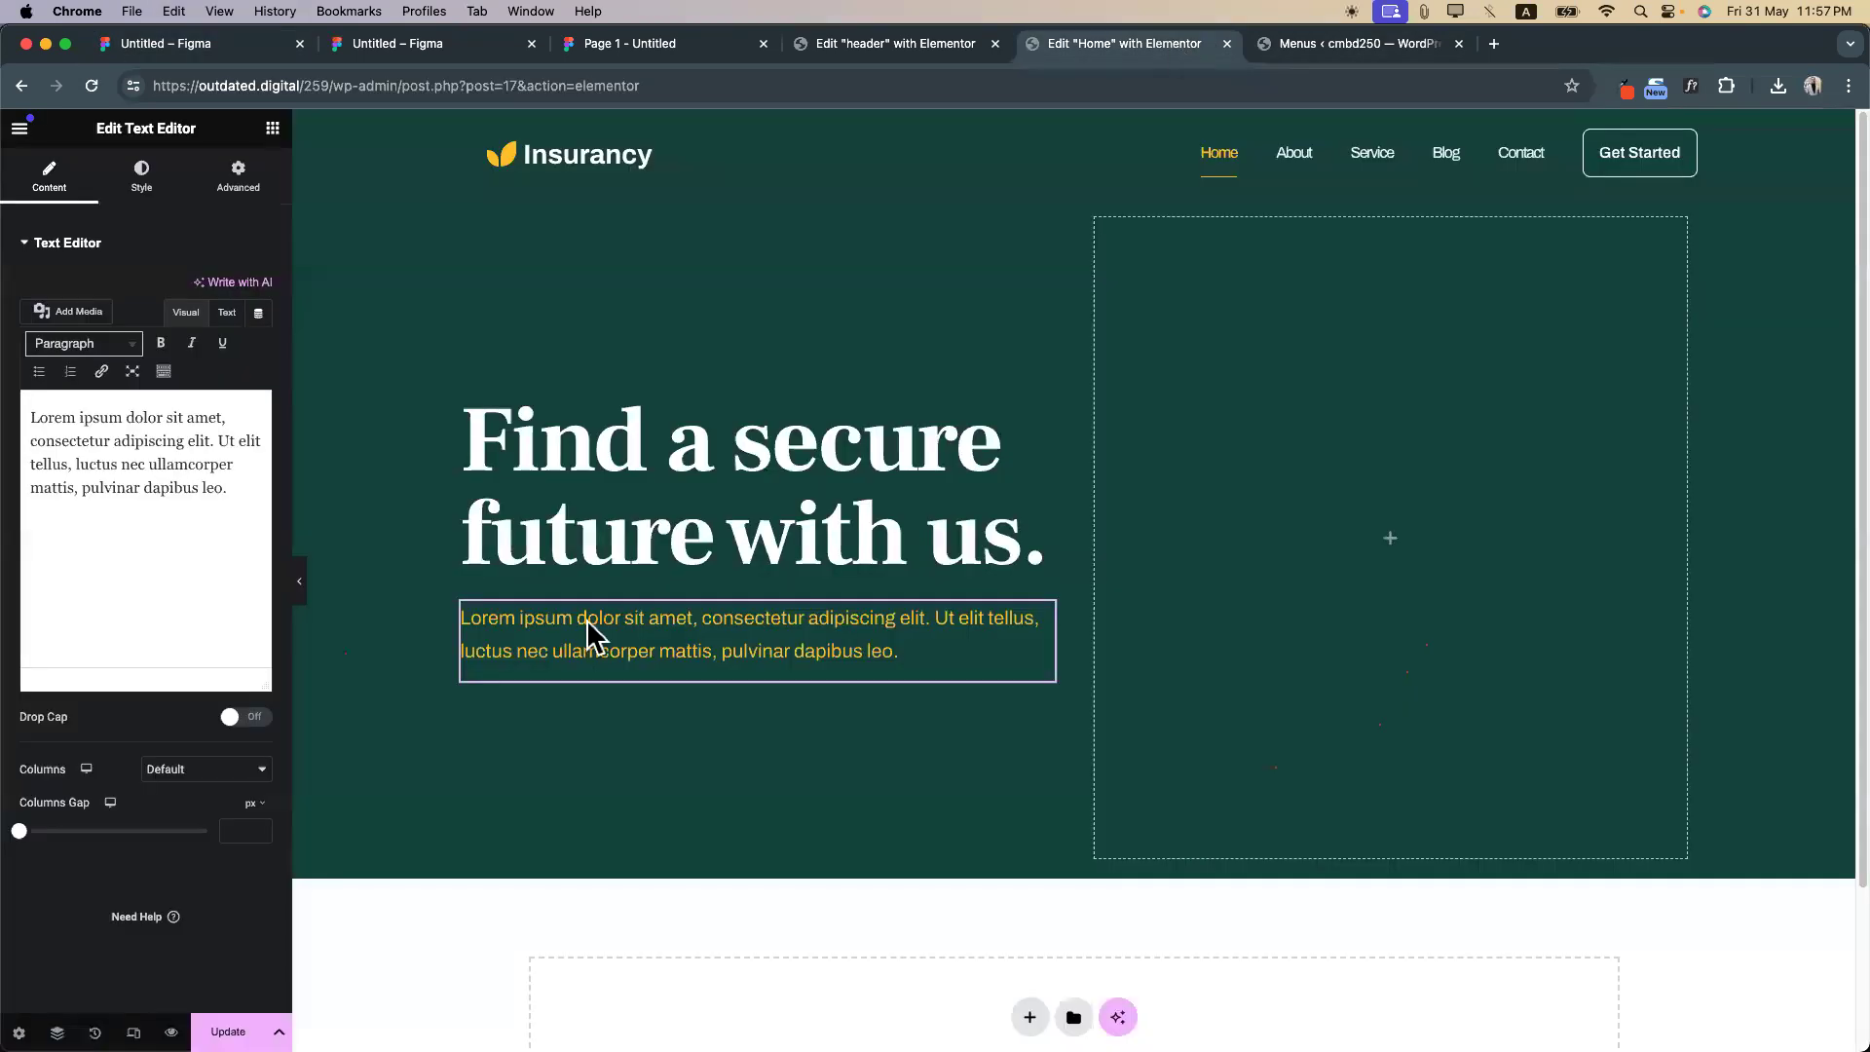
pyautogui.press('super+a')
pyautogui.write('Scale up and down easily as your business demands. And make use of business-grade consultation. Book flexibly by the day.')
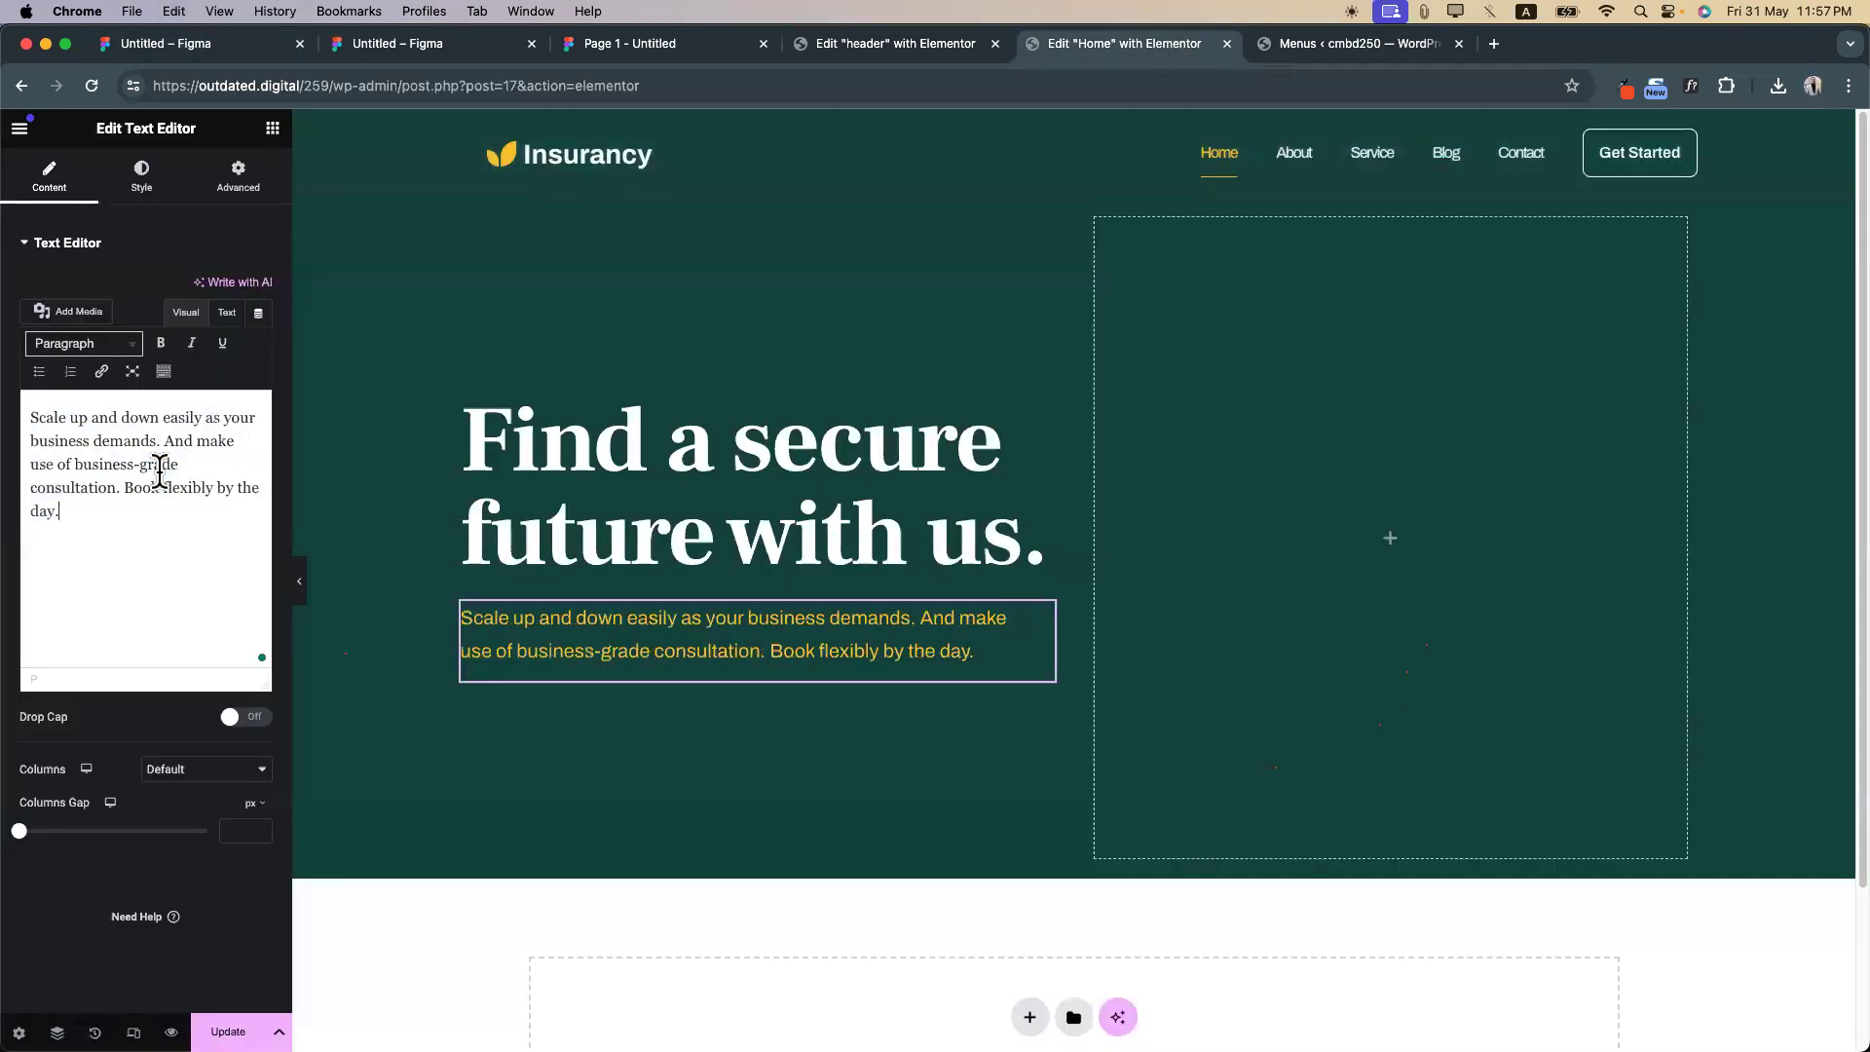
# Make the paragraph text white and compare the result against the Figma design.
pyautogui.click(143, 177)
pyautogui.click(234, 330)
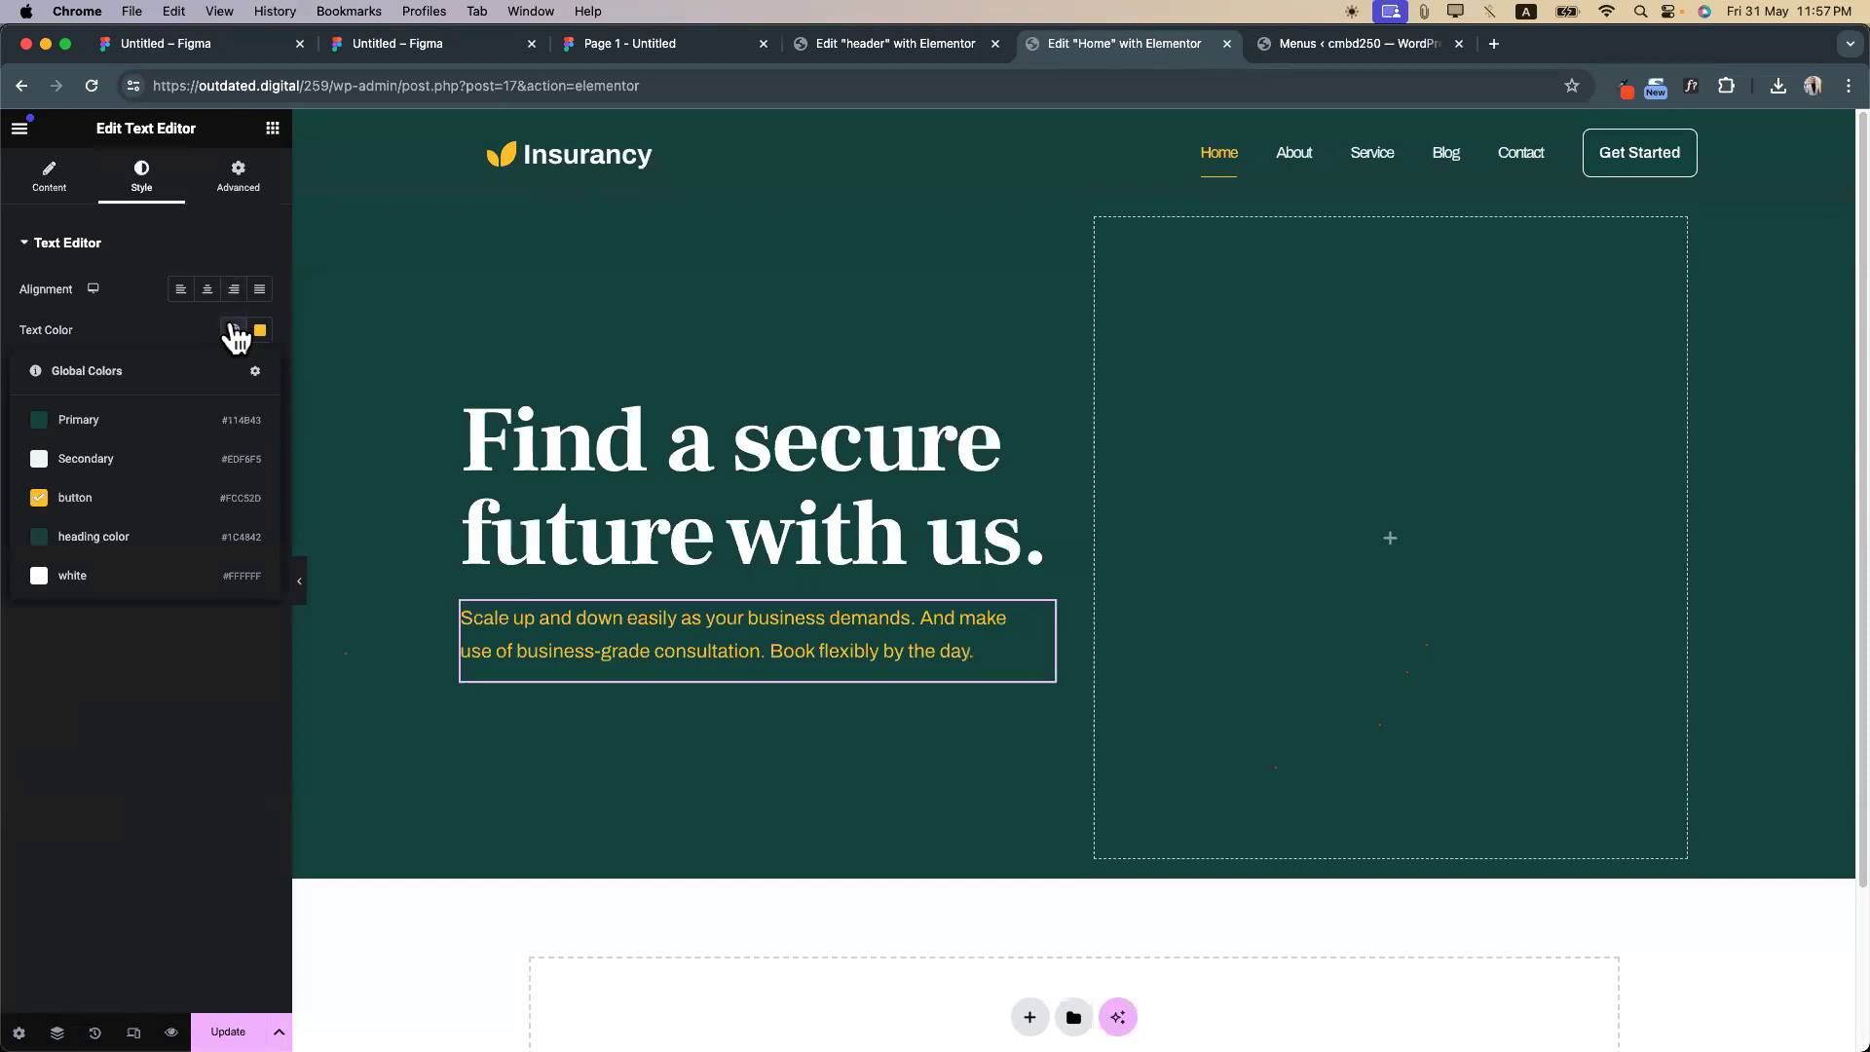
pyautogui.click(94, 582)
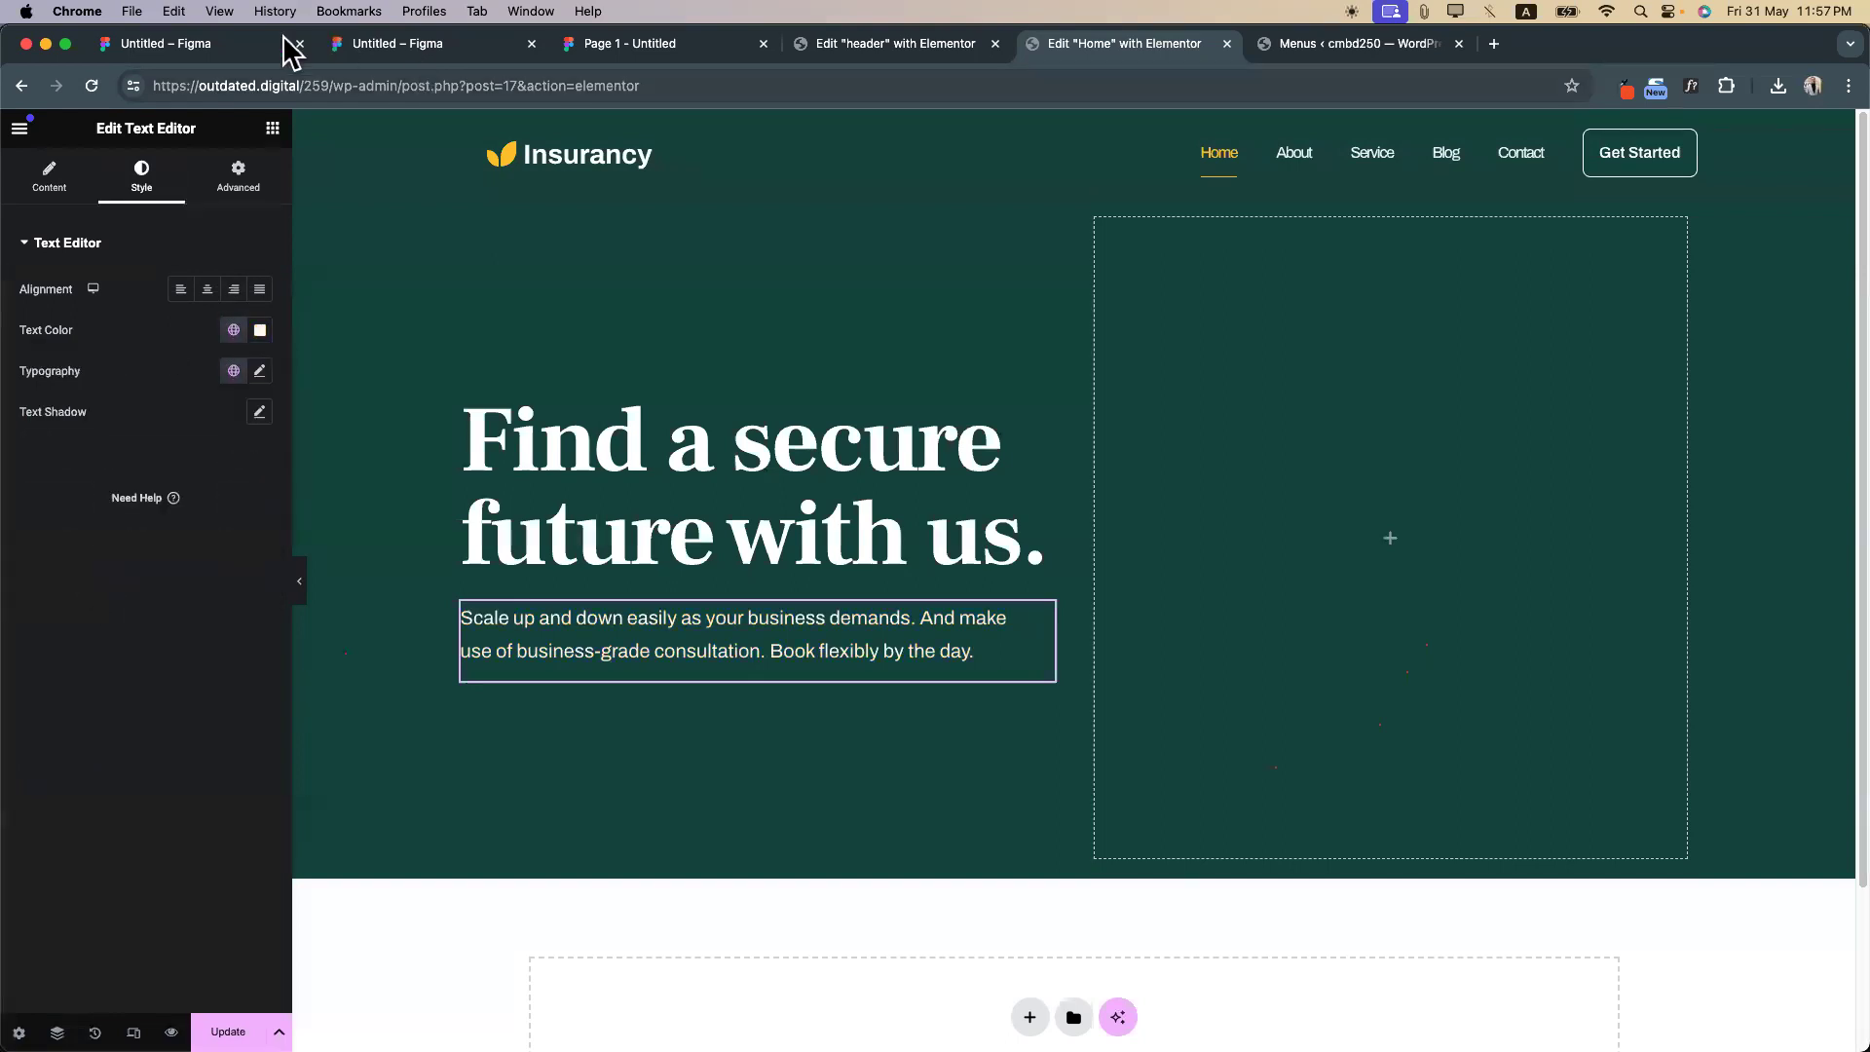
pyautogui.click(234, 47)
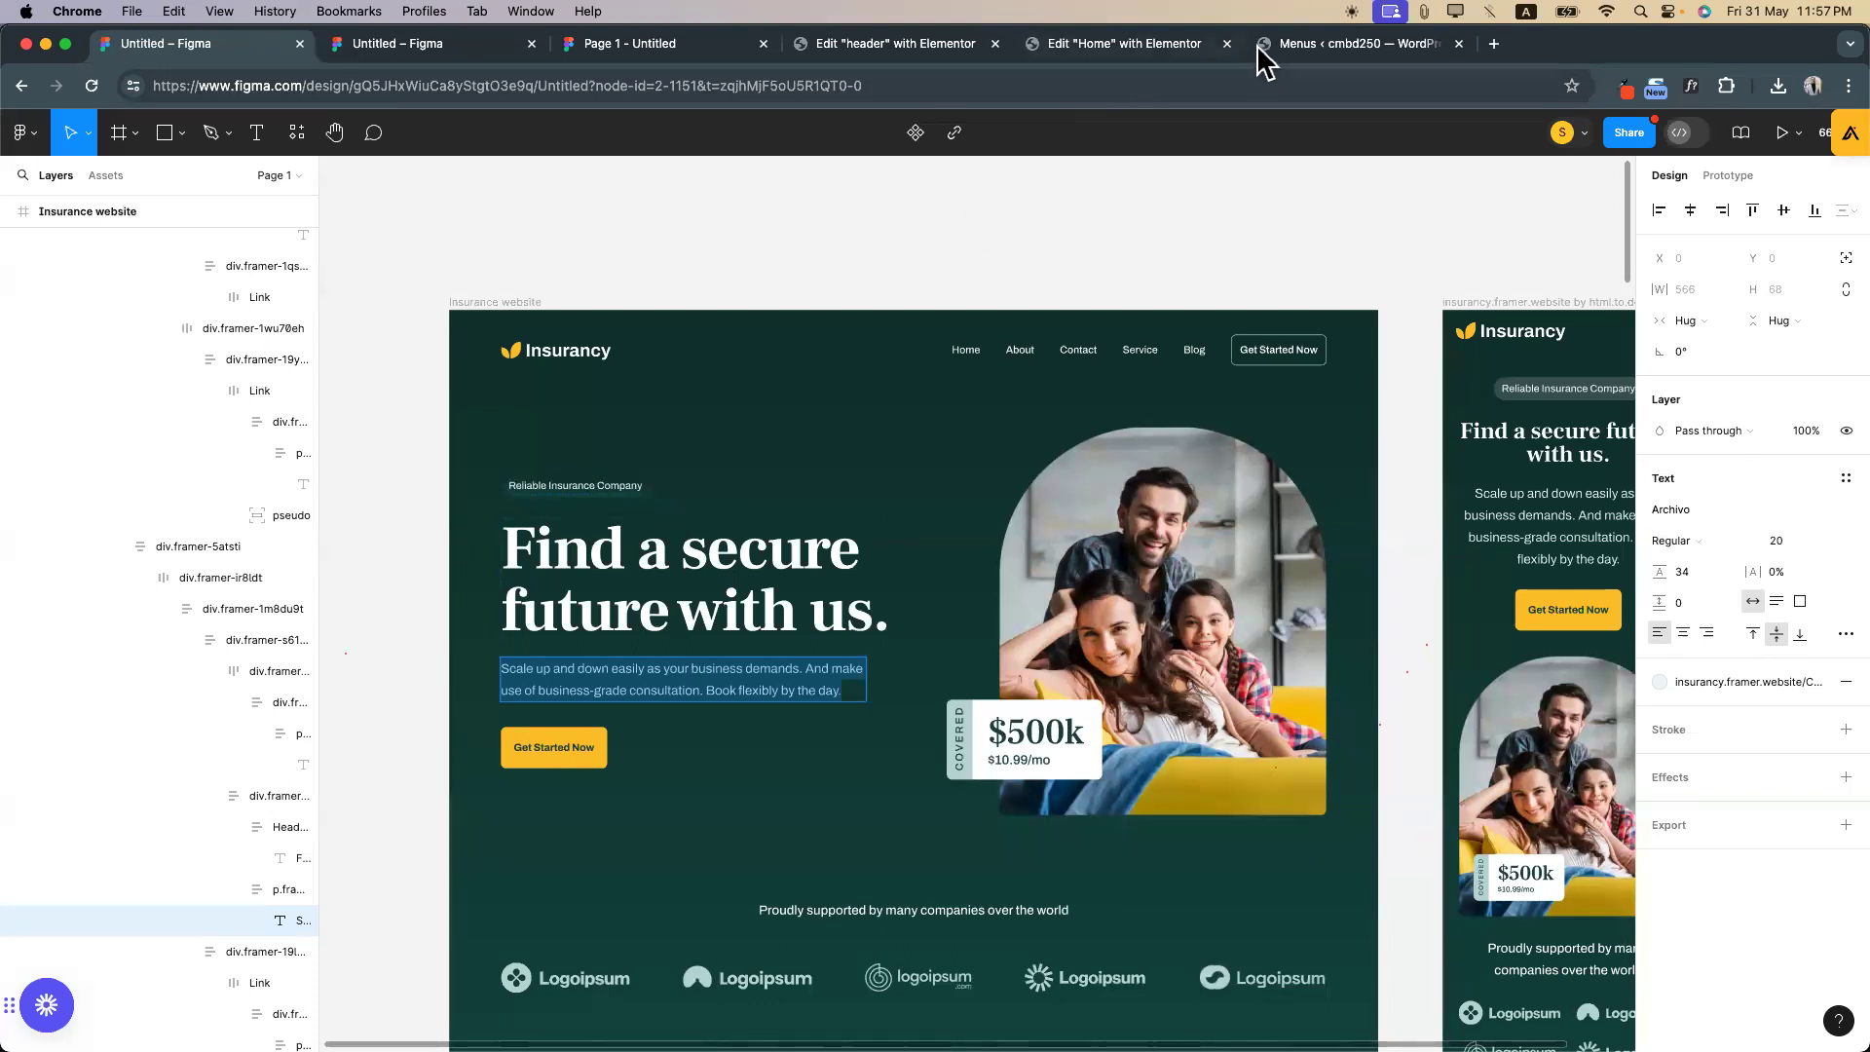
pyautogui.click(1291, 47)
pyautogui.click(1149, 45)
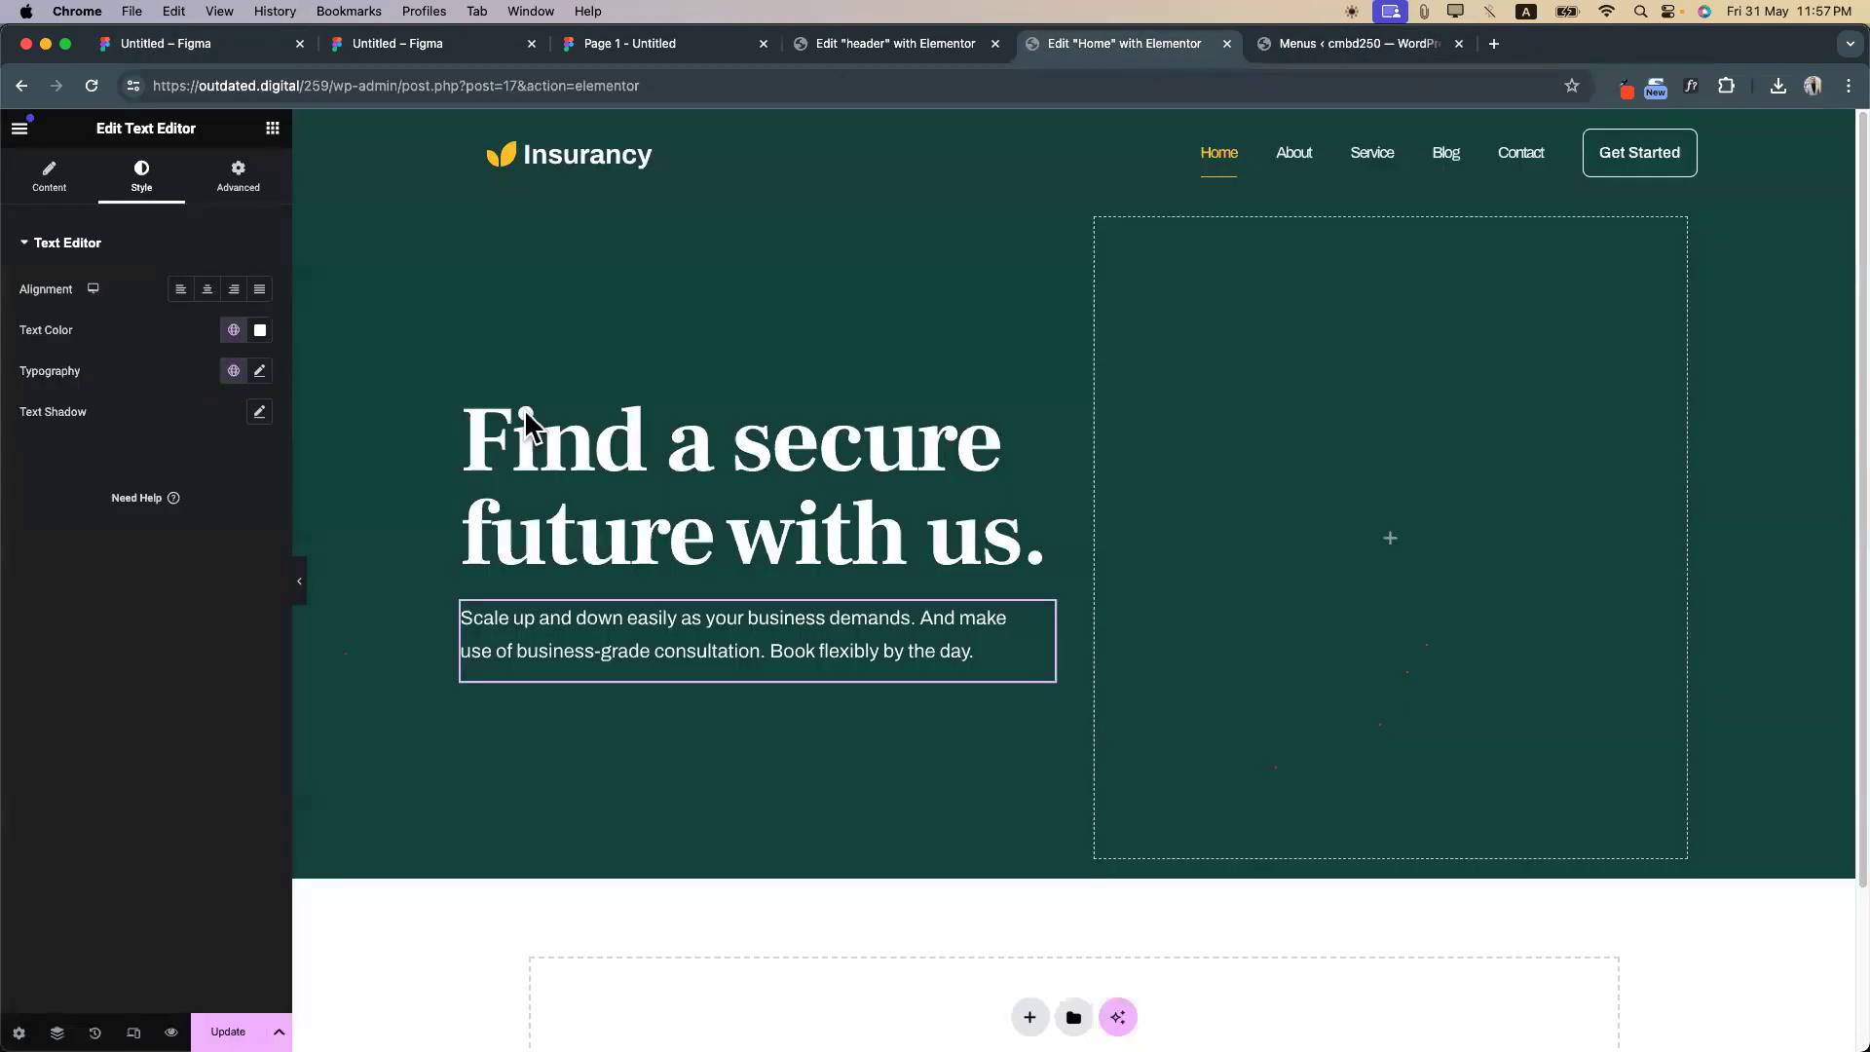
pyautogui.click(244, 48)
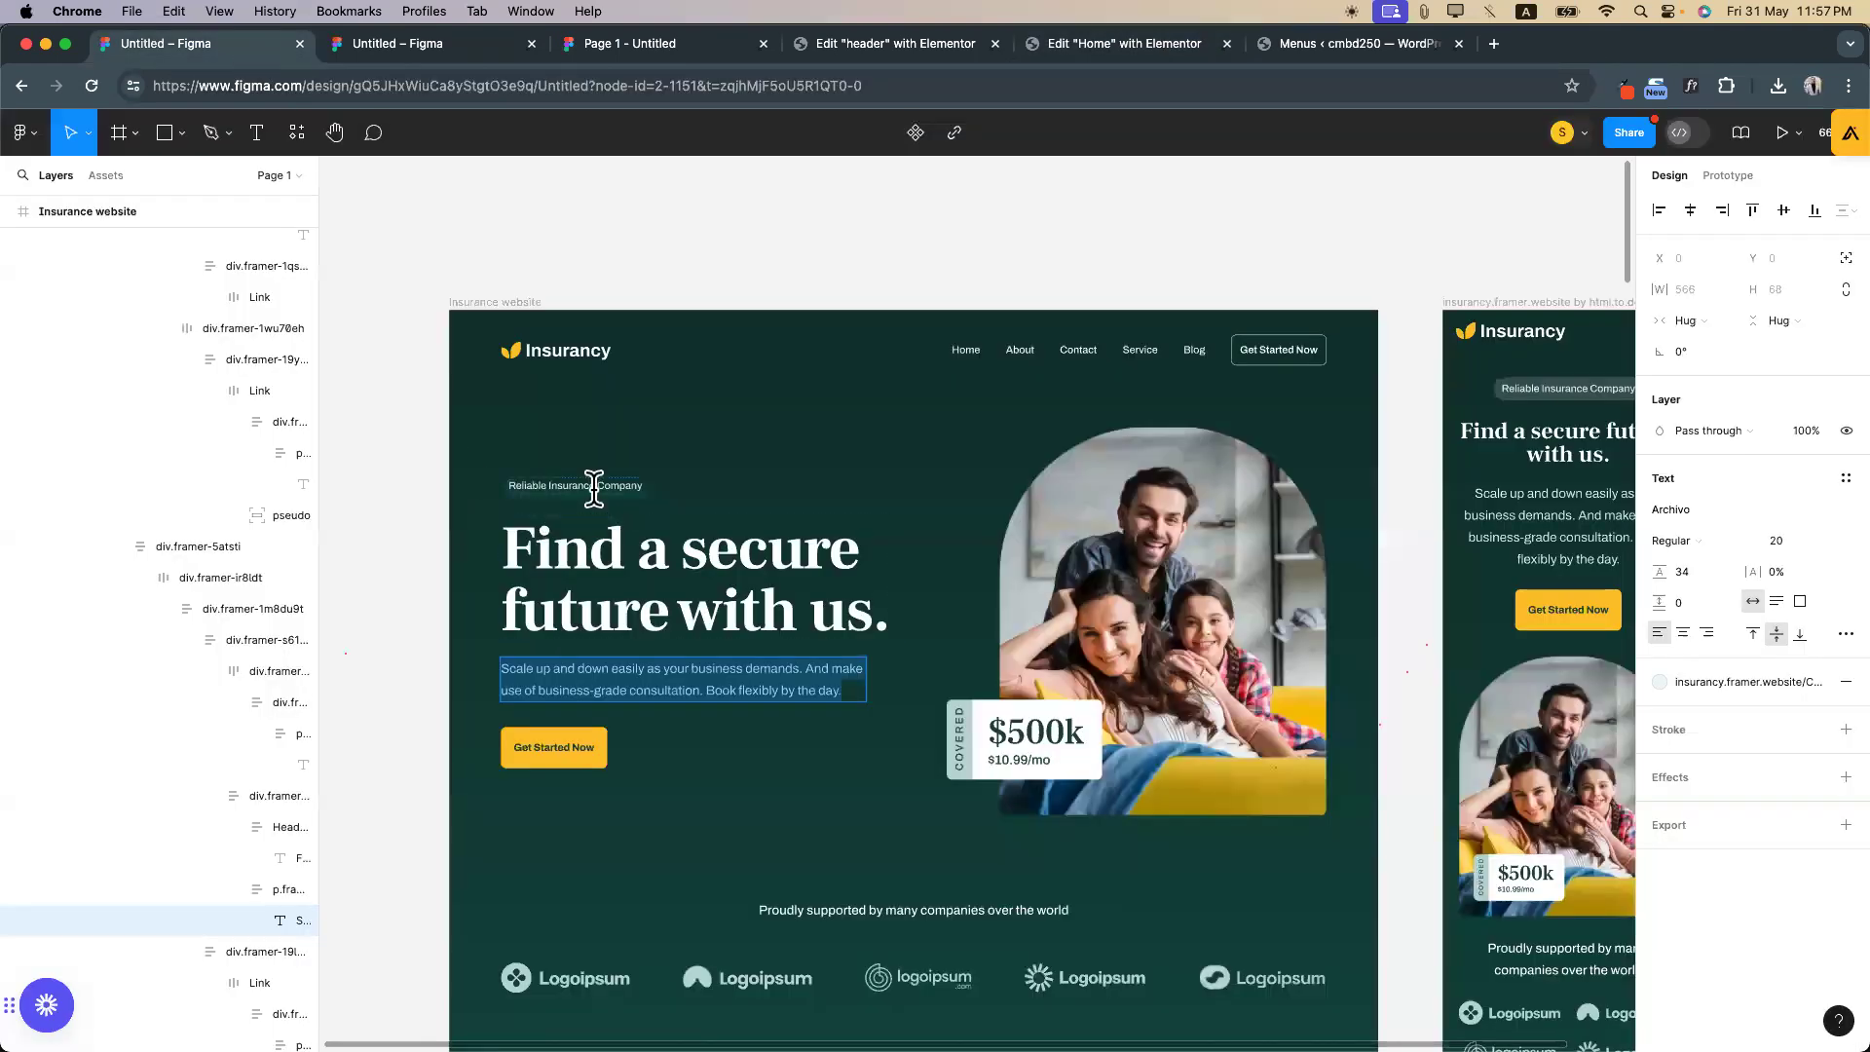
pyautogui.click(1075, 54)
pyautogui.click(272, 129)
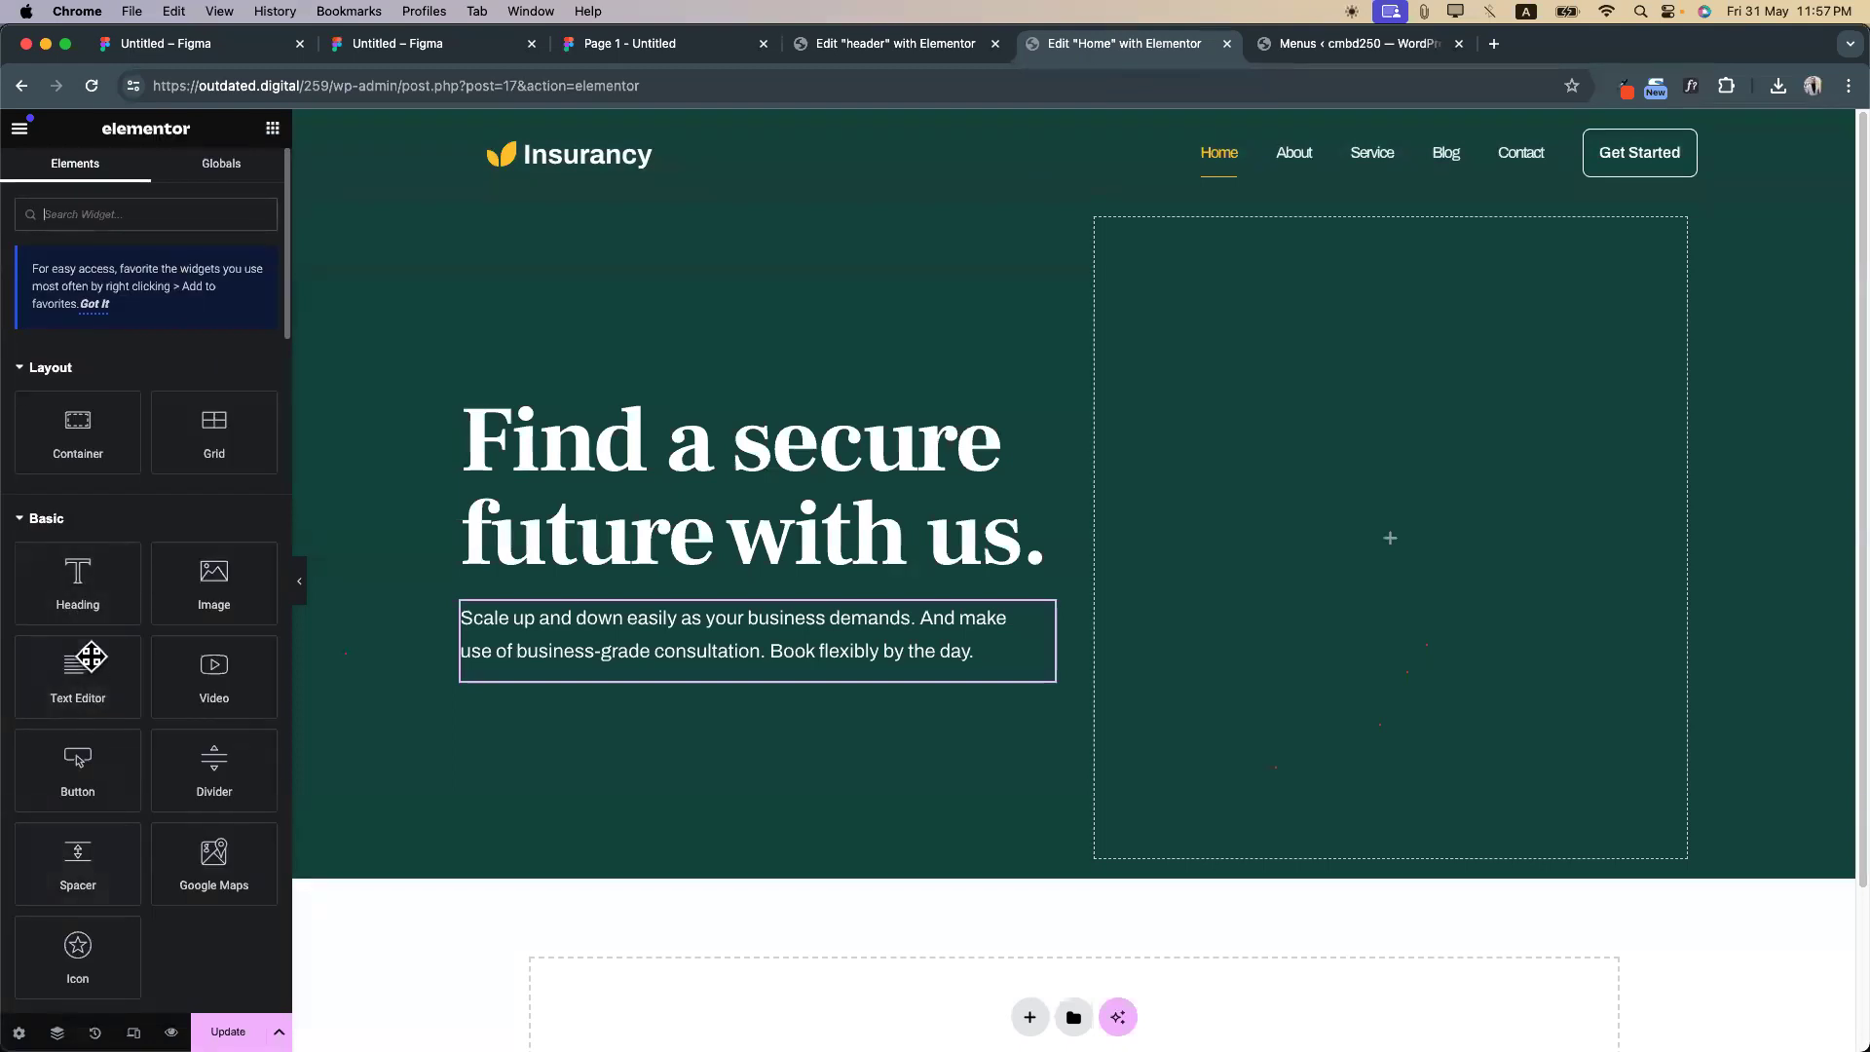
# Add a 'Reliable Insurance Company' heading above the main heading and left-align it.
pyautogui.moveTo(88, 607); pyautogui.dragTo(555, 401)
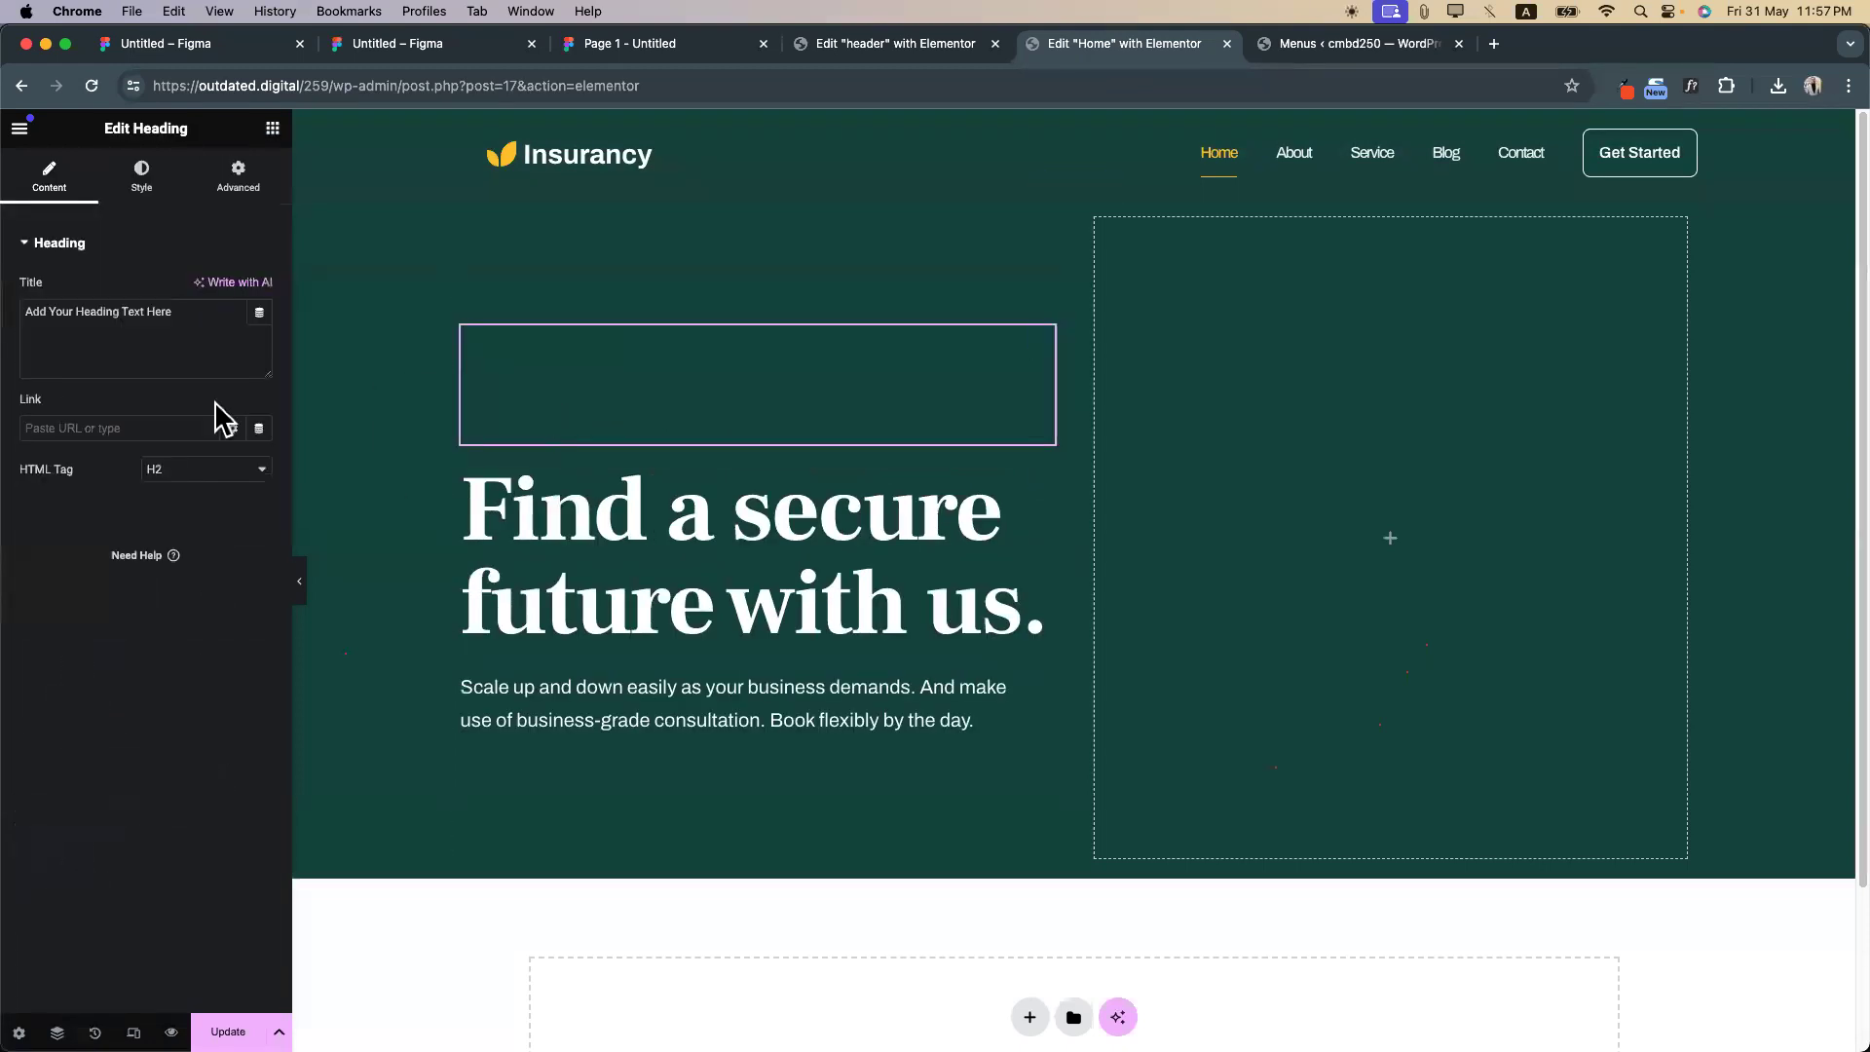
pyautogui.tripleClick(158, 332)
pyautogui.write('Reliable Insurance Company')
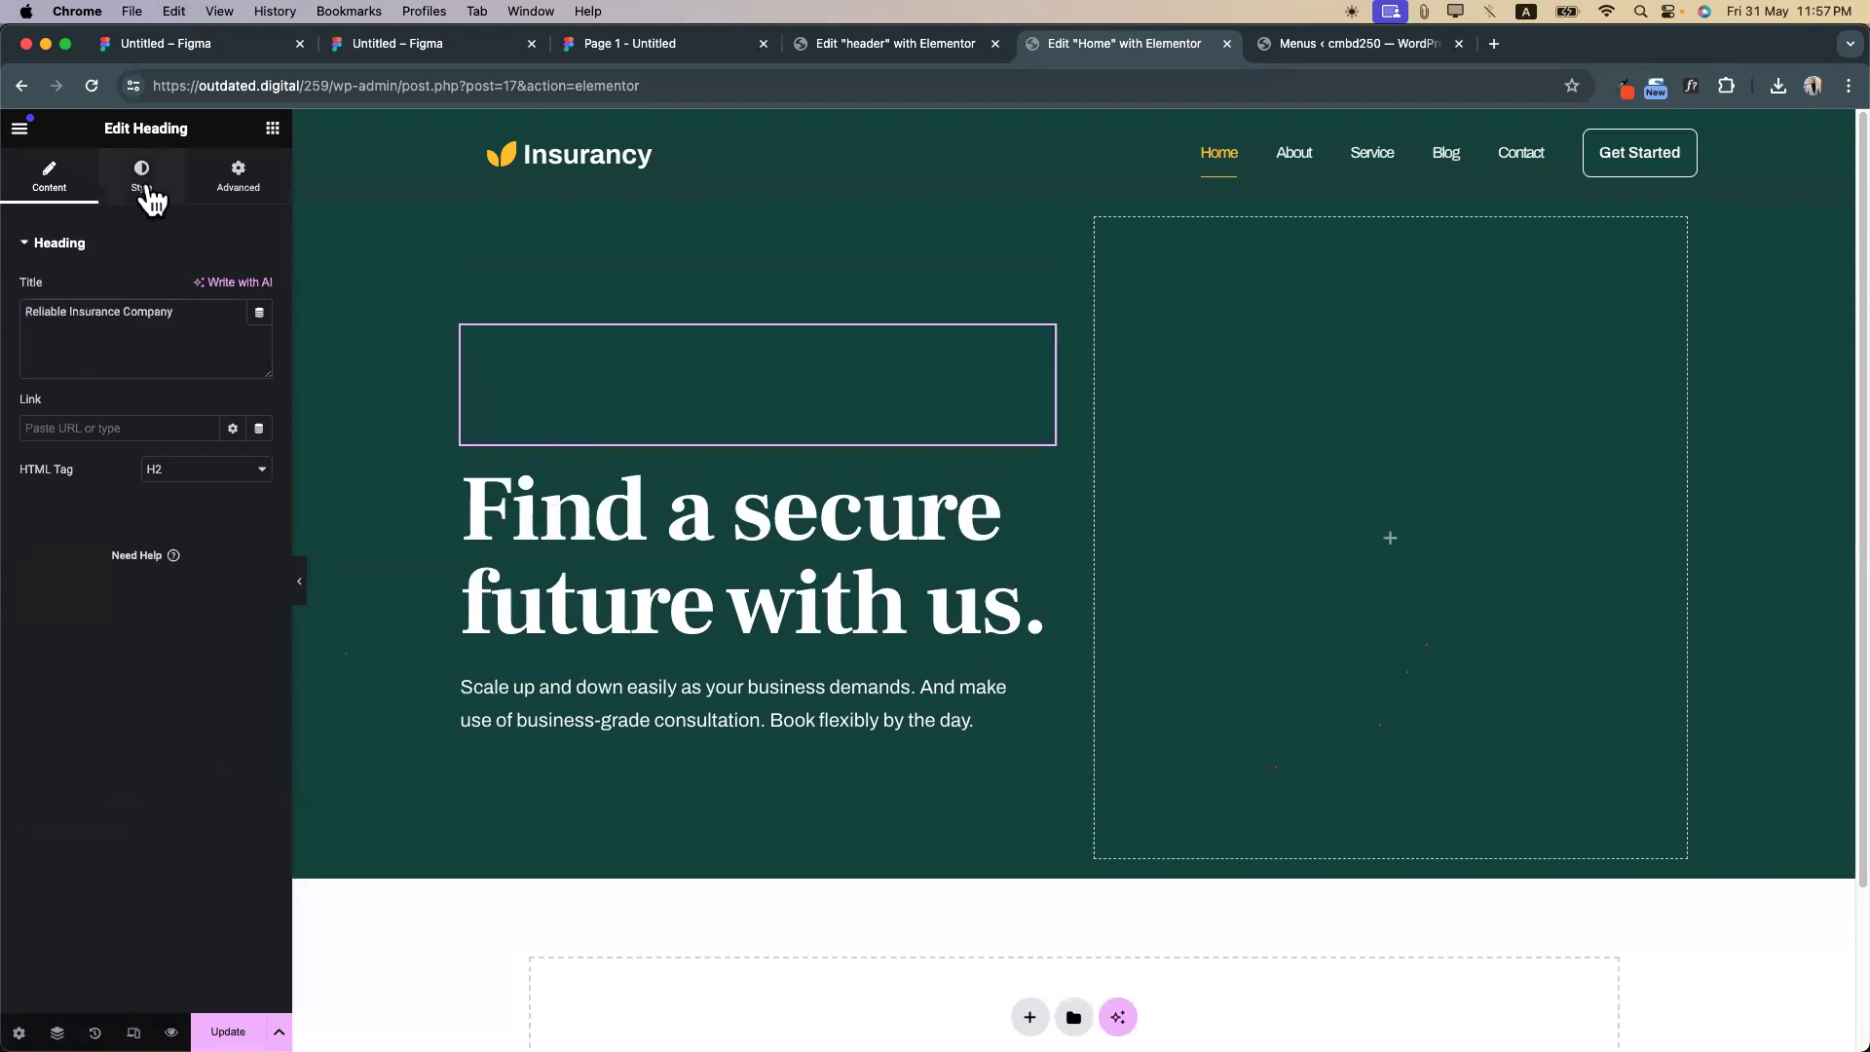
pyautogui.click(141, 180)
pyautogui.click(181, 289)
# Style the small heading with the Secondary colour, Accent font and wider word spacing.
pyautogui.click(235, 331)
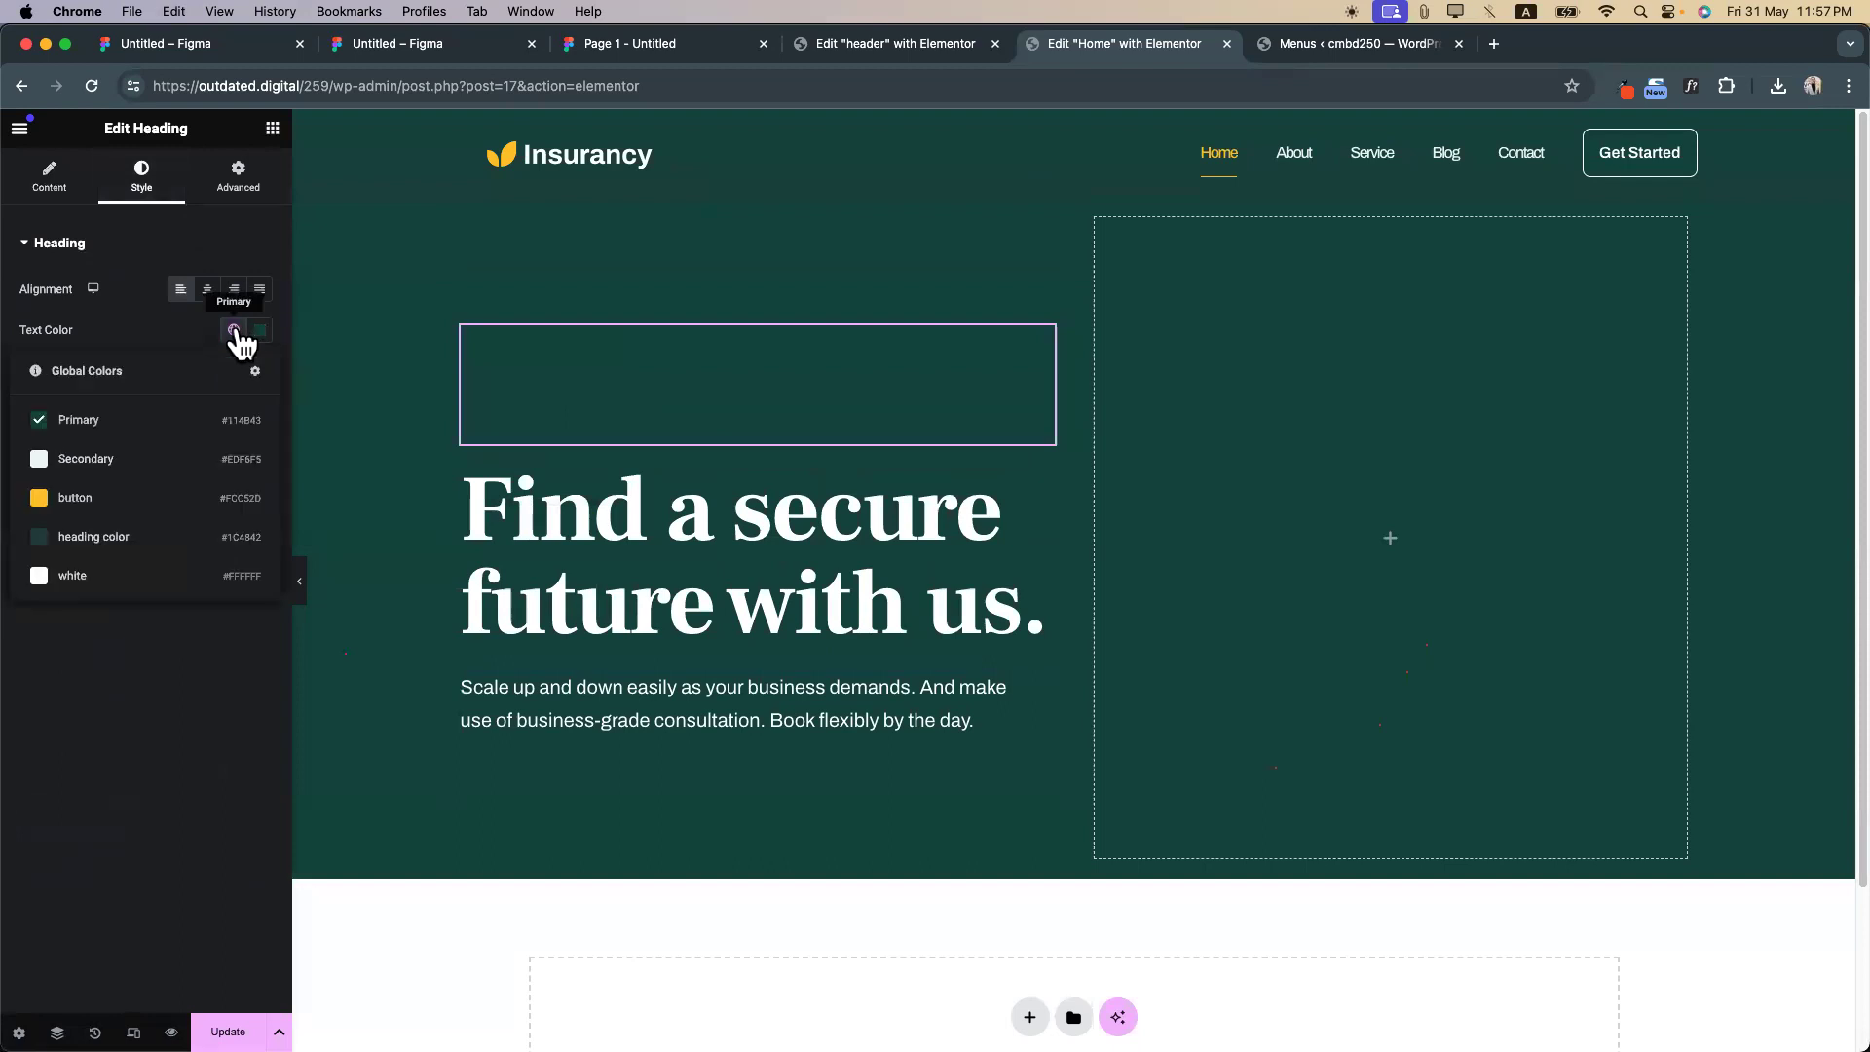
pyautogui.click(156, 460)
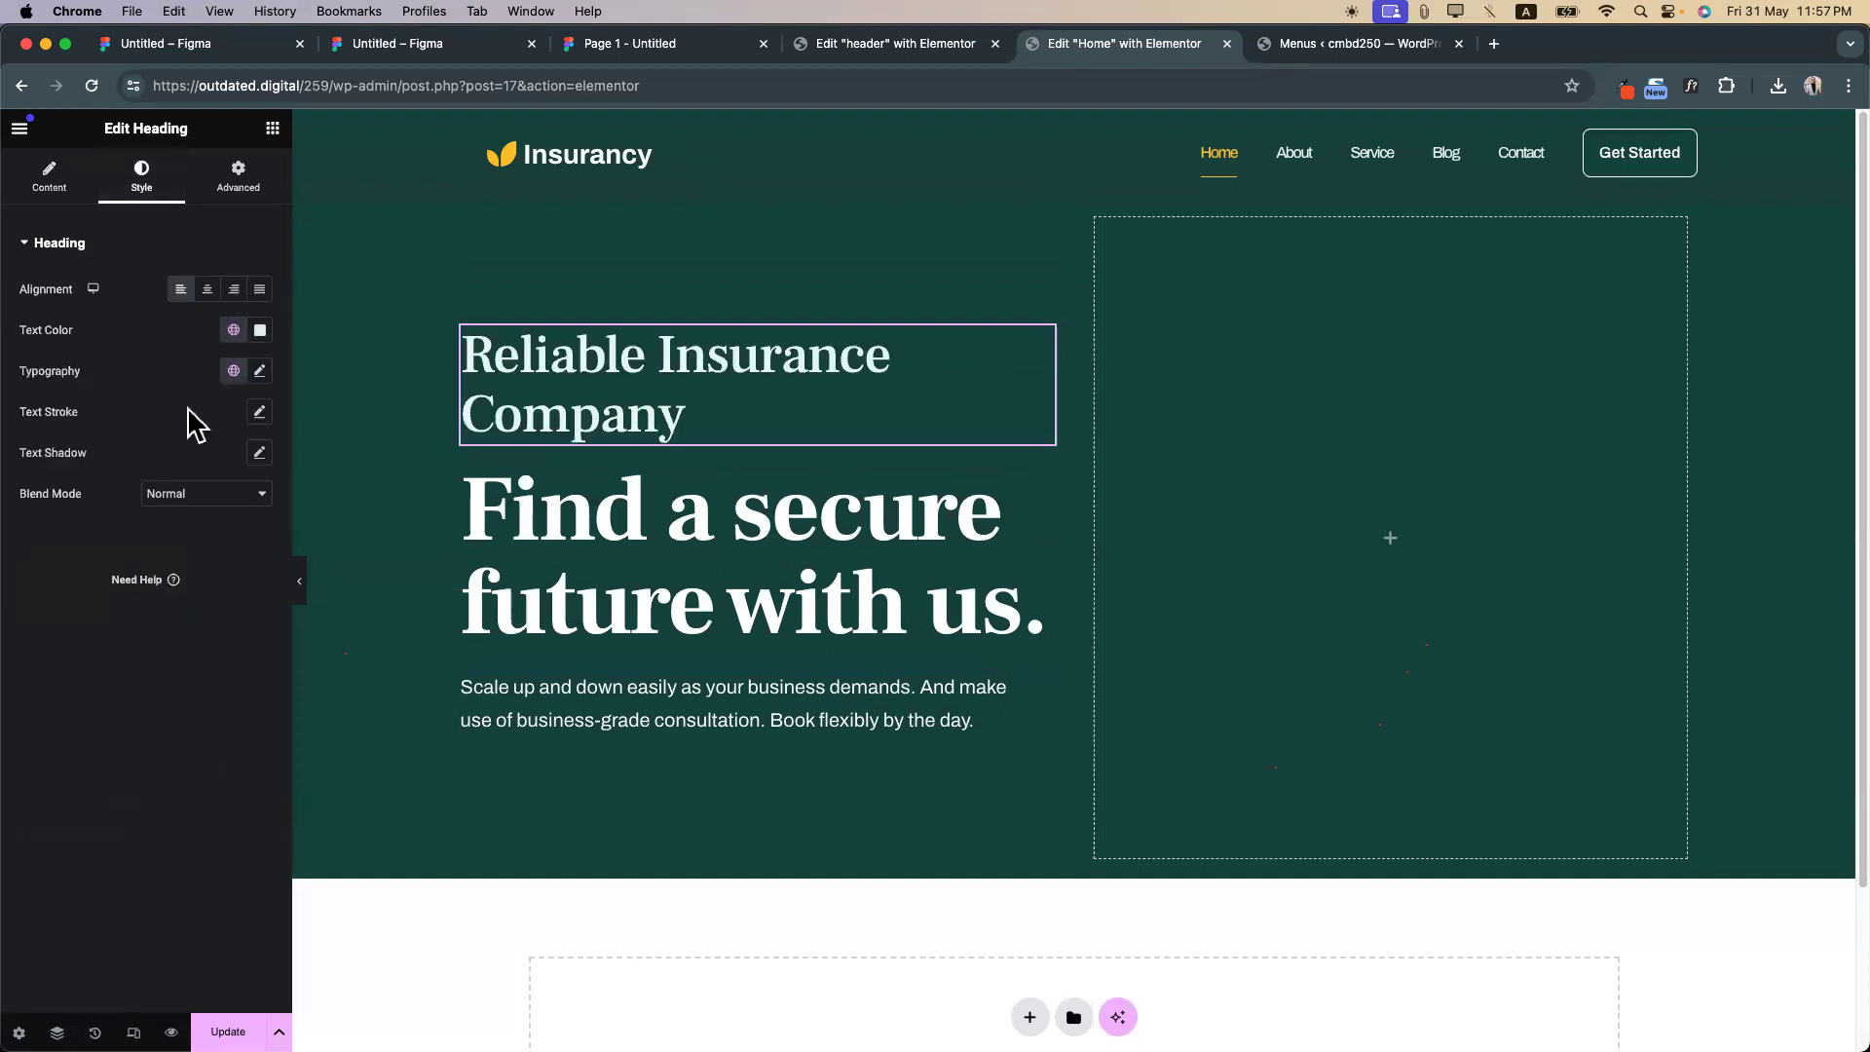
pyautogui.click(236, 370)
pyautogui.click(111, 636)
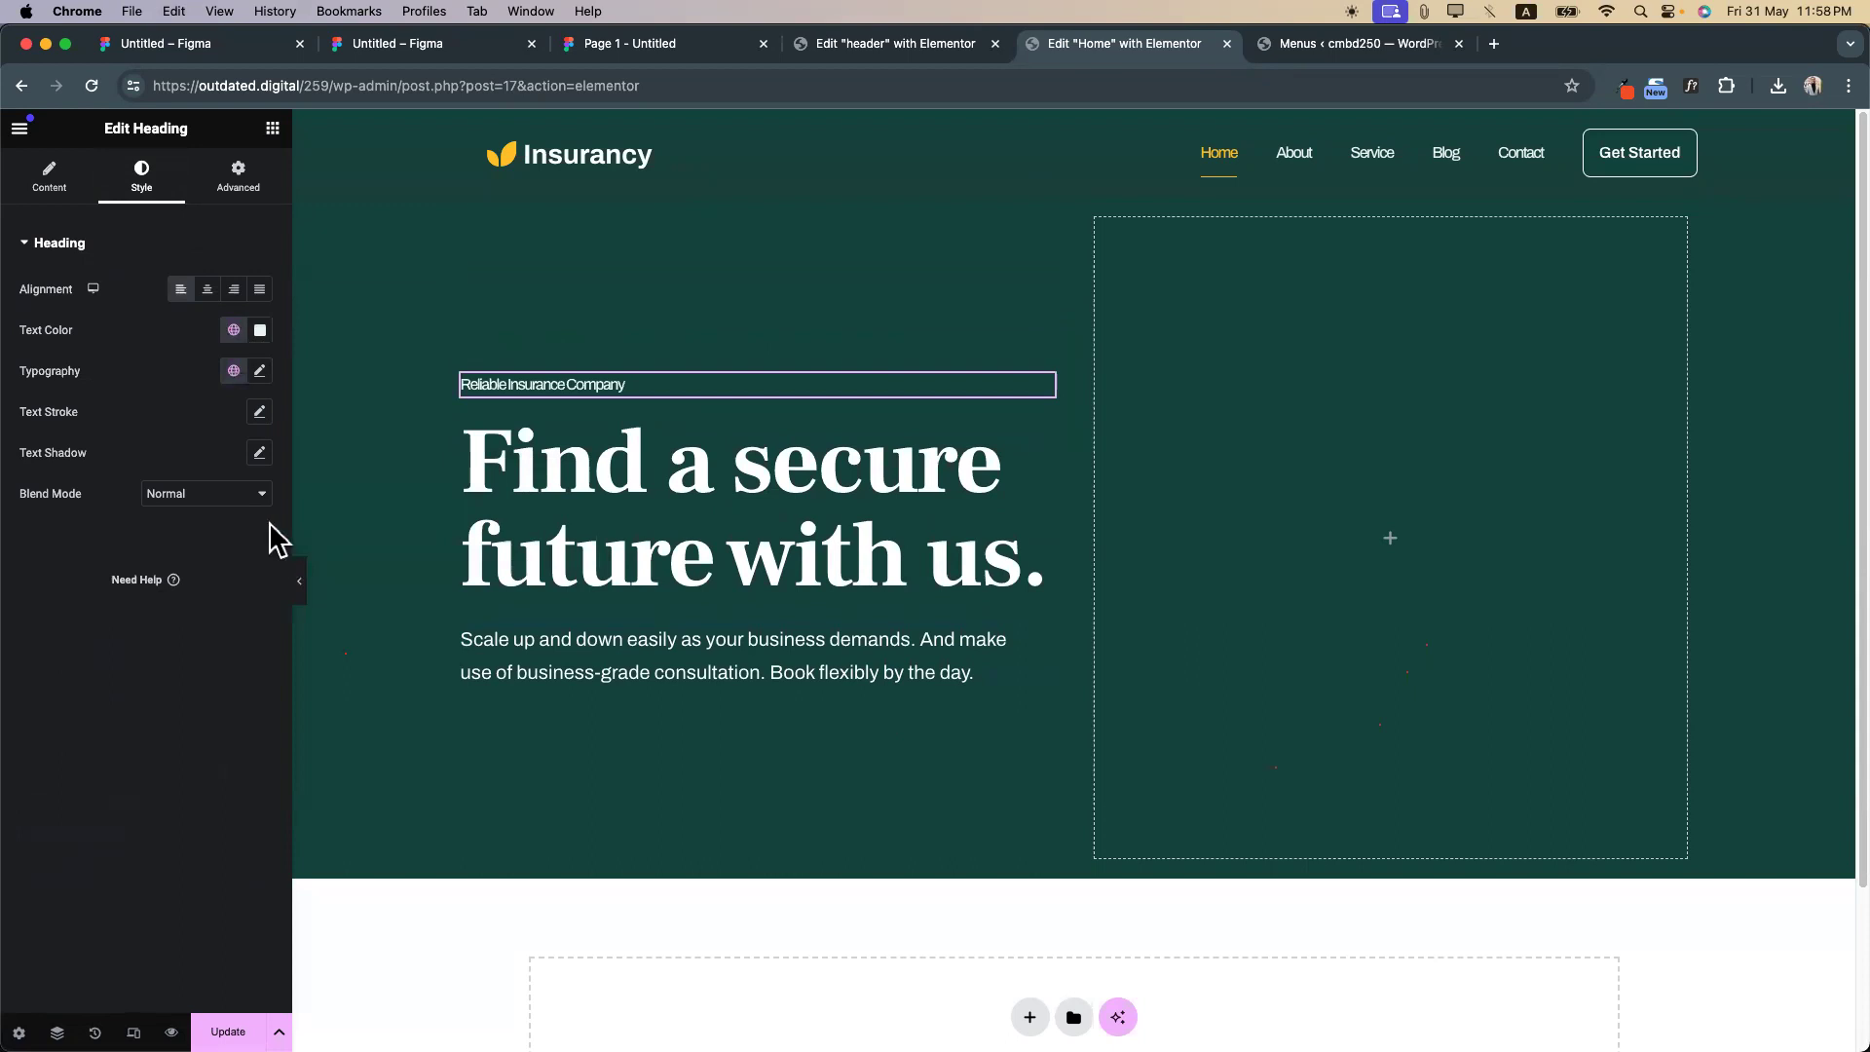
pyautogui.click(259, 372)
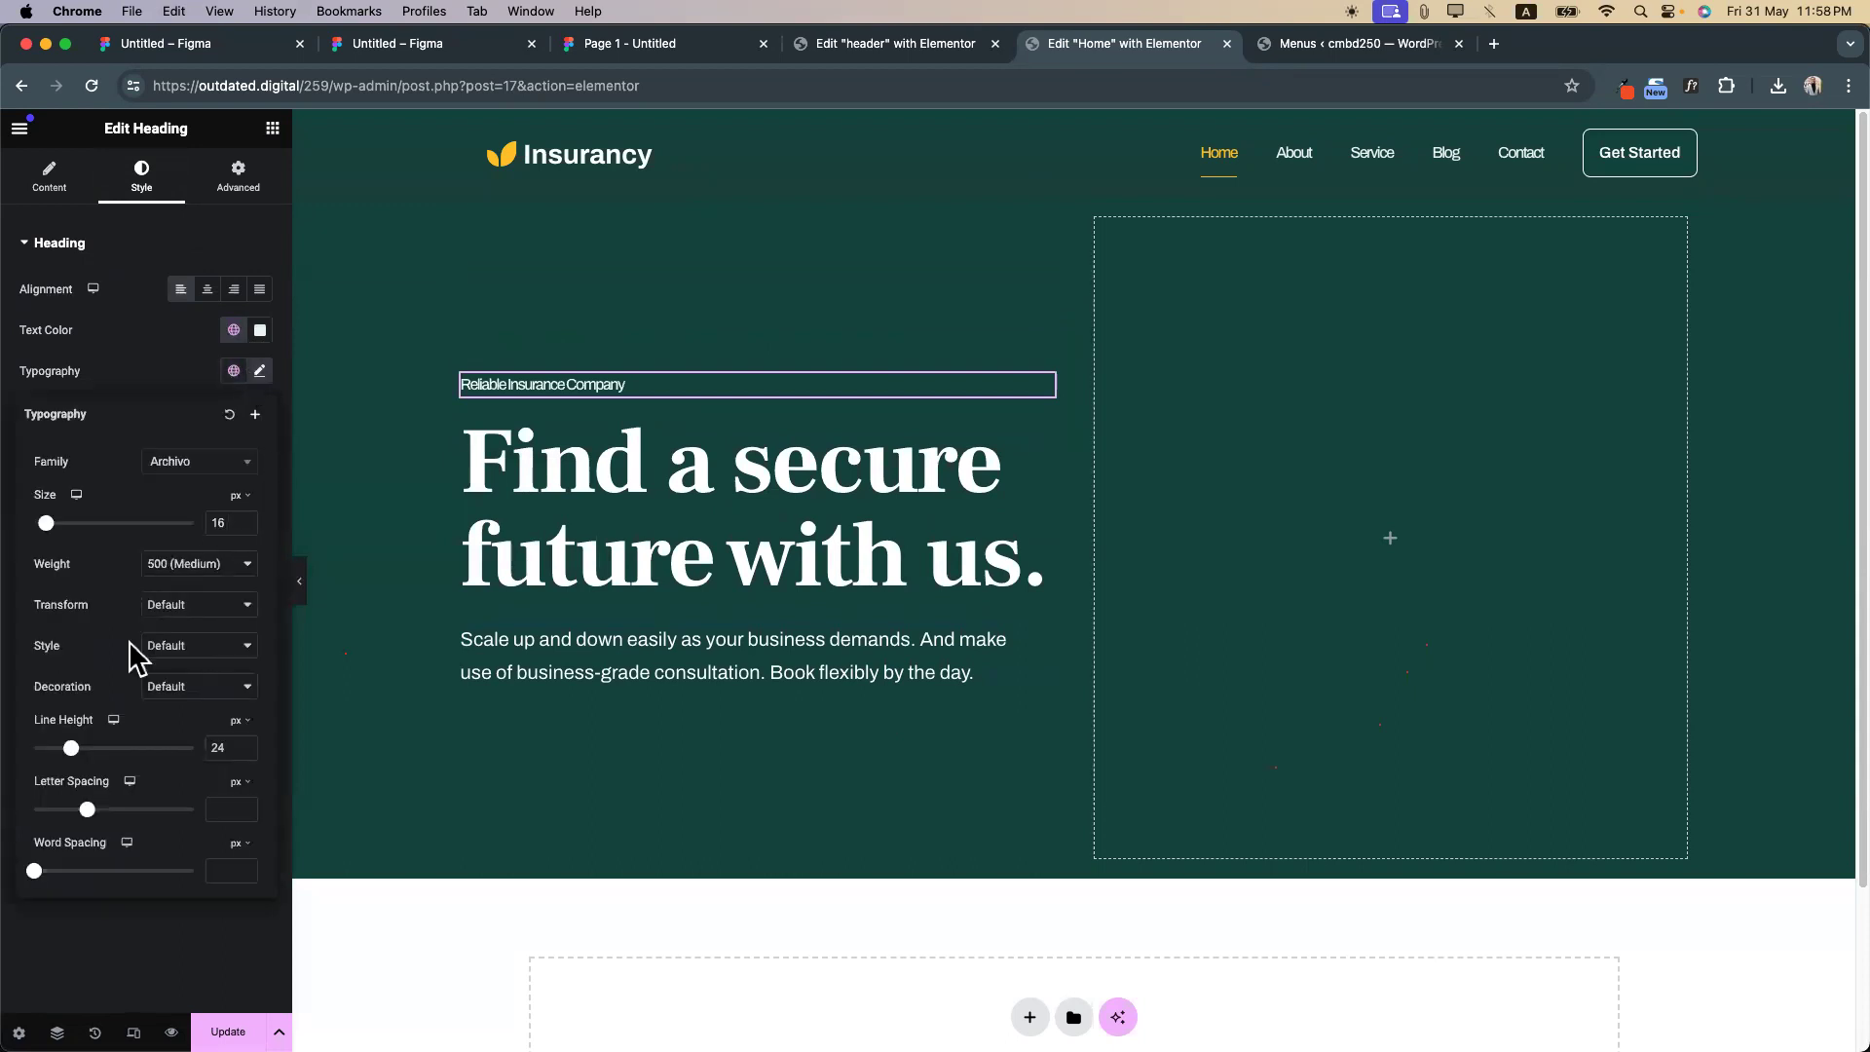
pyautogui.moveTo(34, 871); pyautogui.dragTo(62, 889)
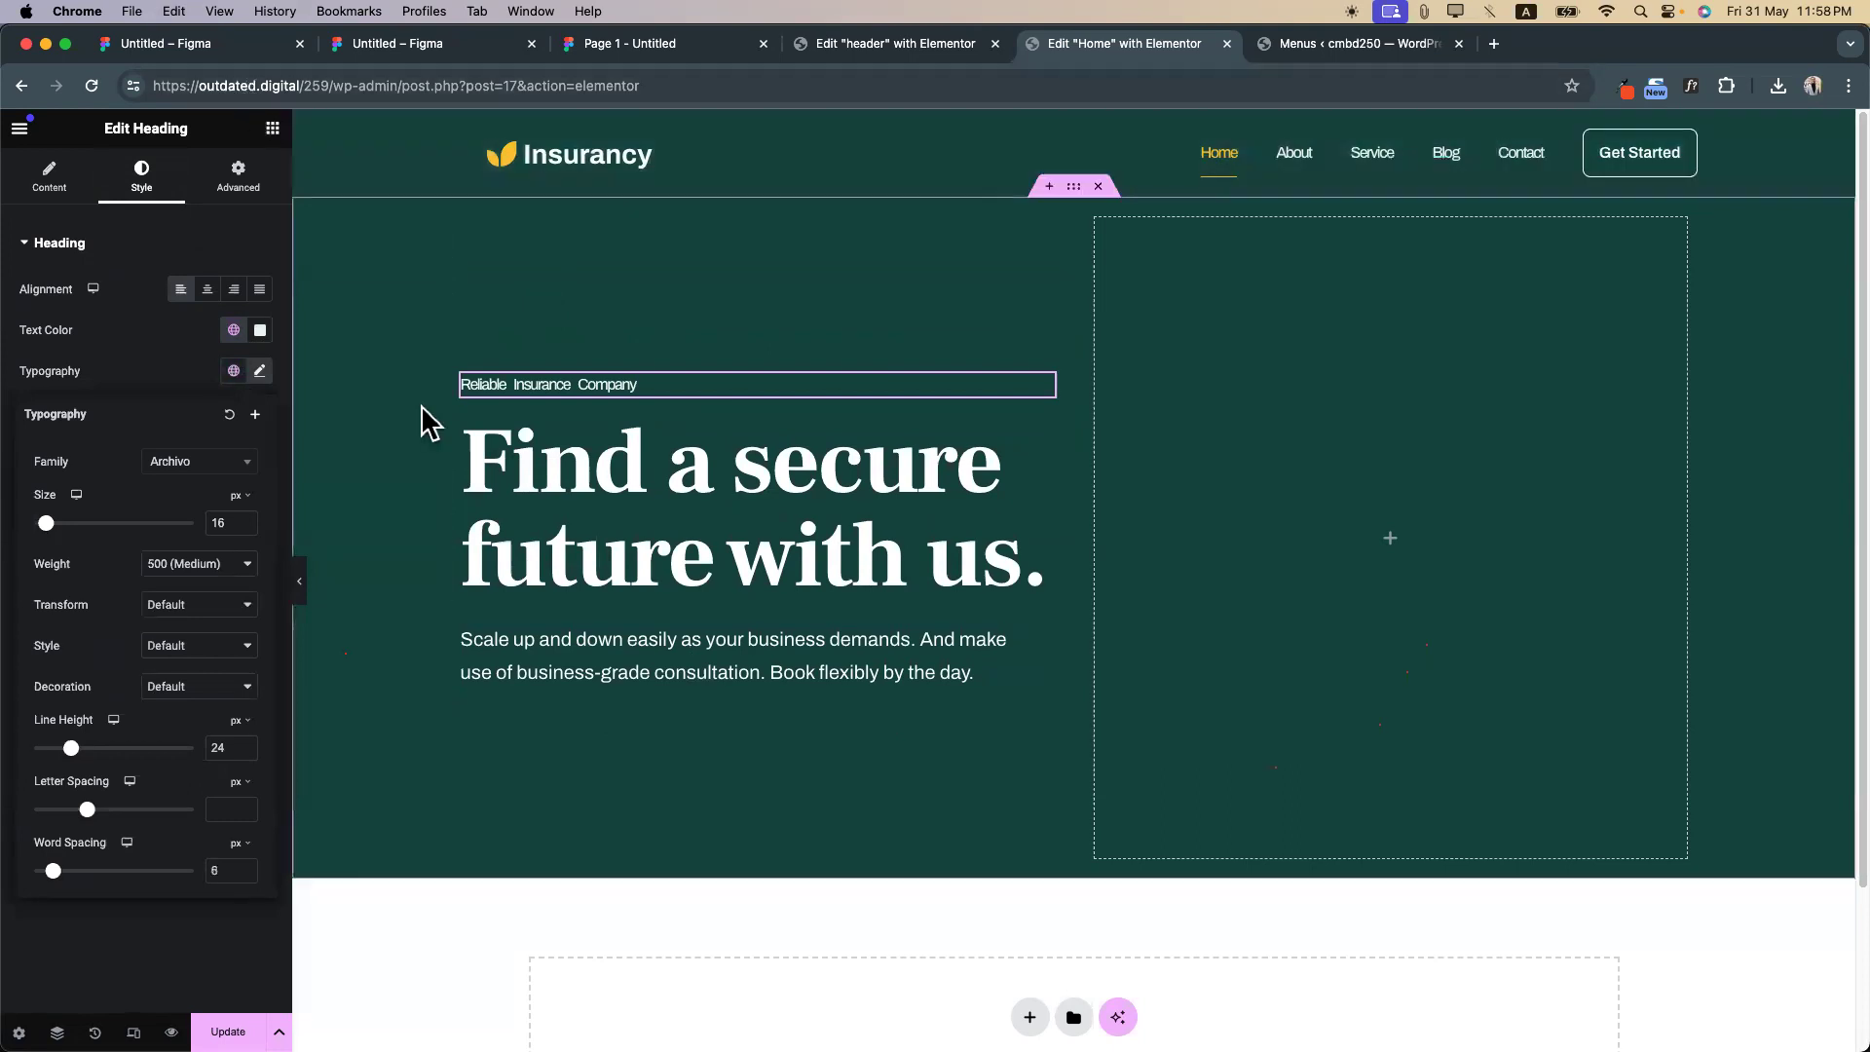
# Make the badge inline width, aligned to start, with 10 padding.
pyautogui.click(239, 176)
pyautogui.click(200, 451)
pyautogui.click(214, 485)
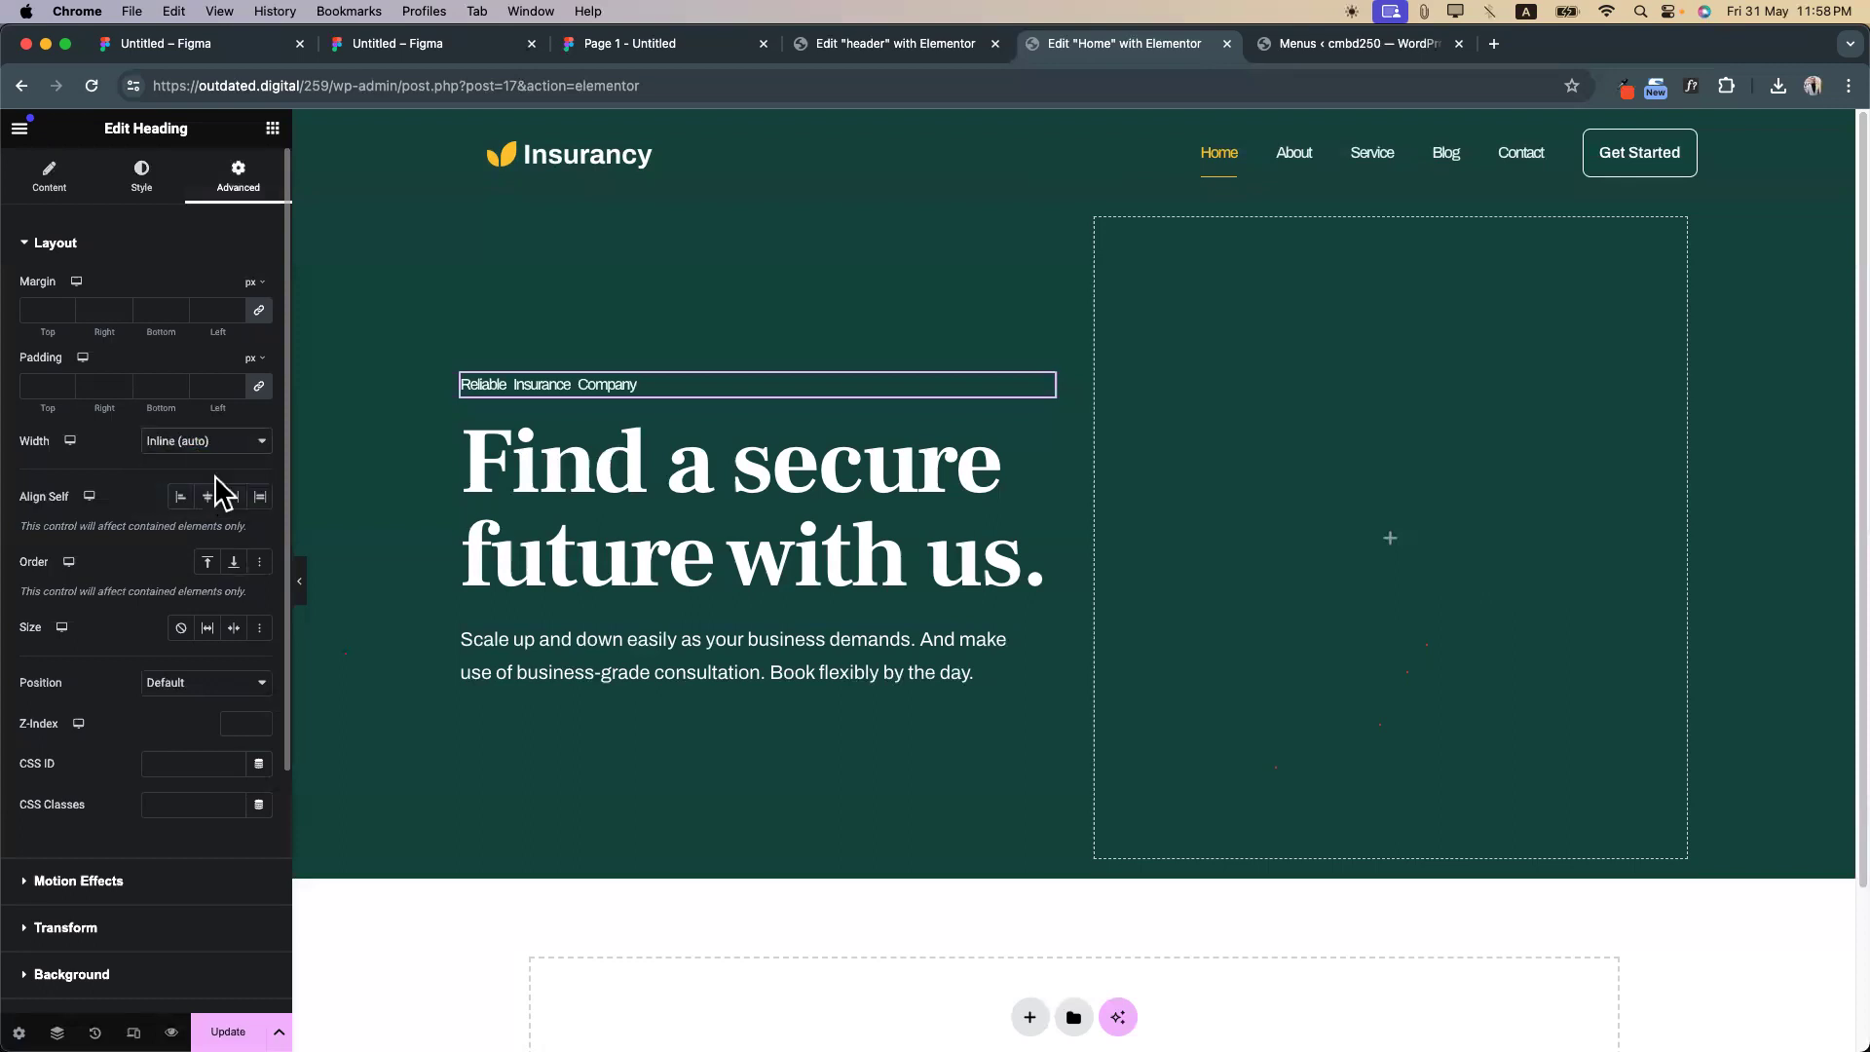
pyautogui.click(224, 443)
pyautogui.click(158, 501)
pyautogui.click(181, 498)
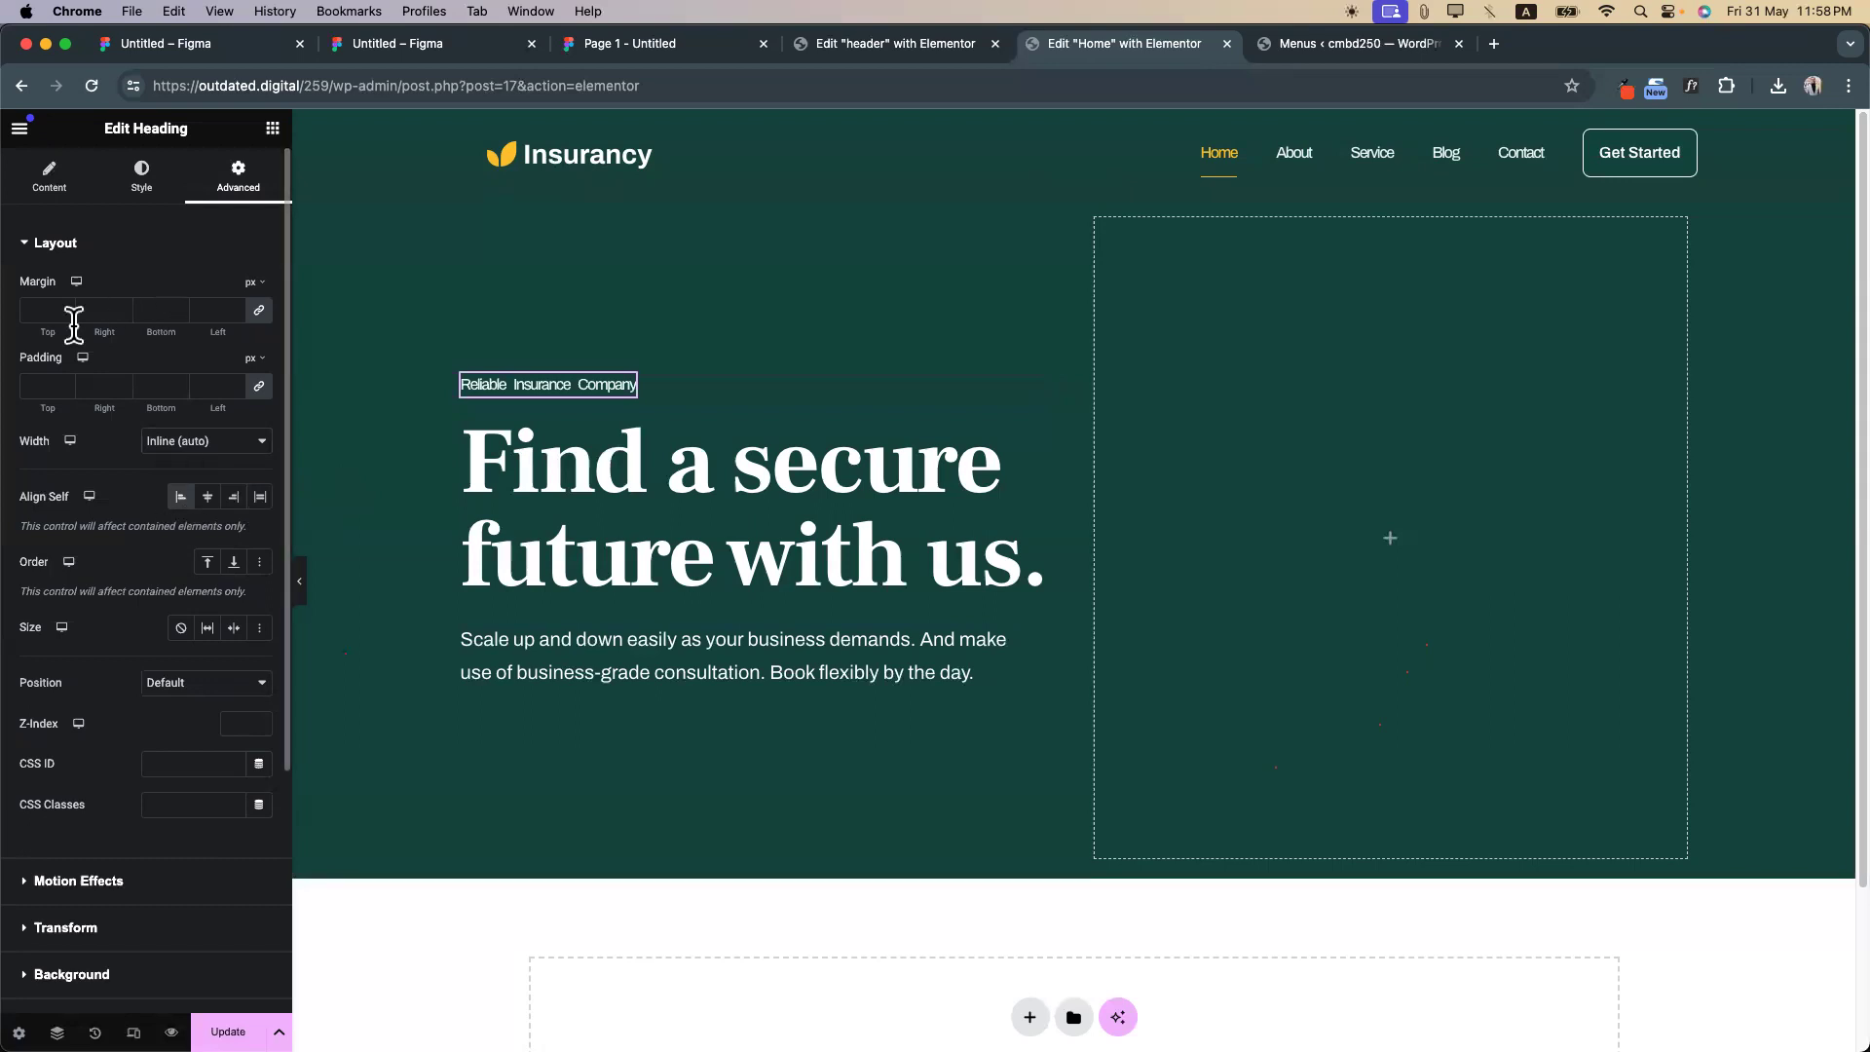
pyautogui.click(49, 402)
pyautogui.write('10')
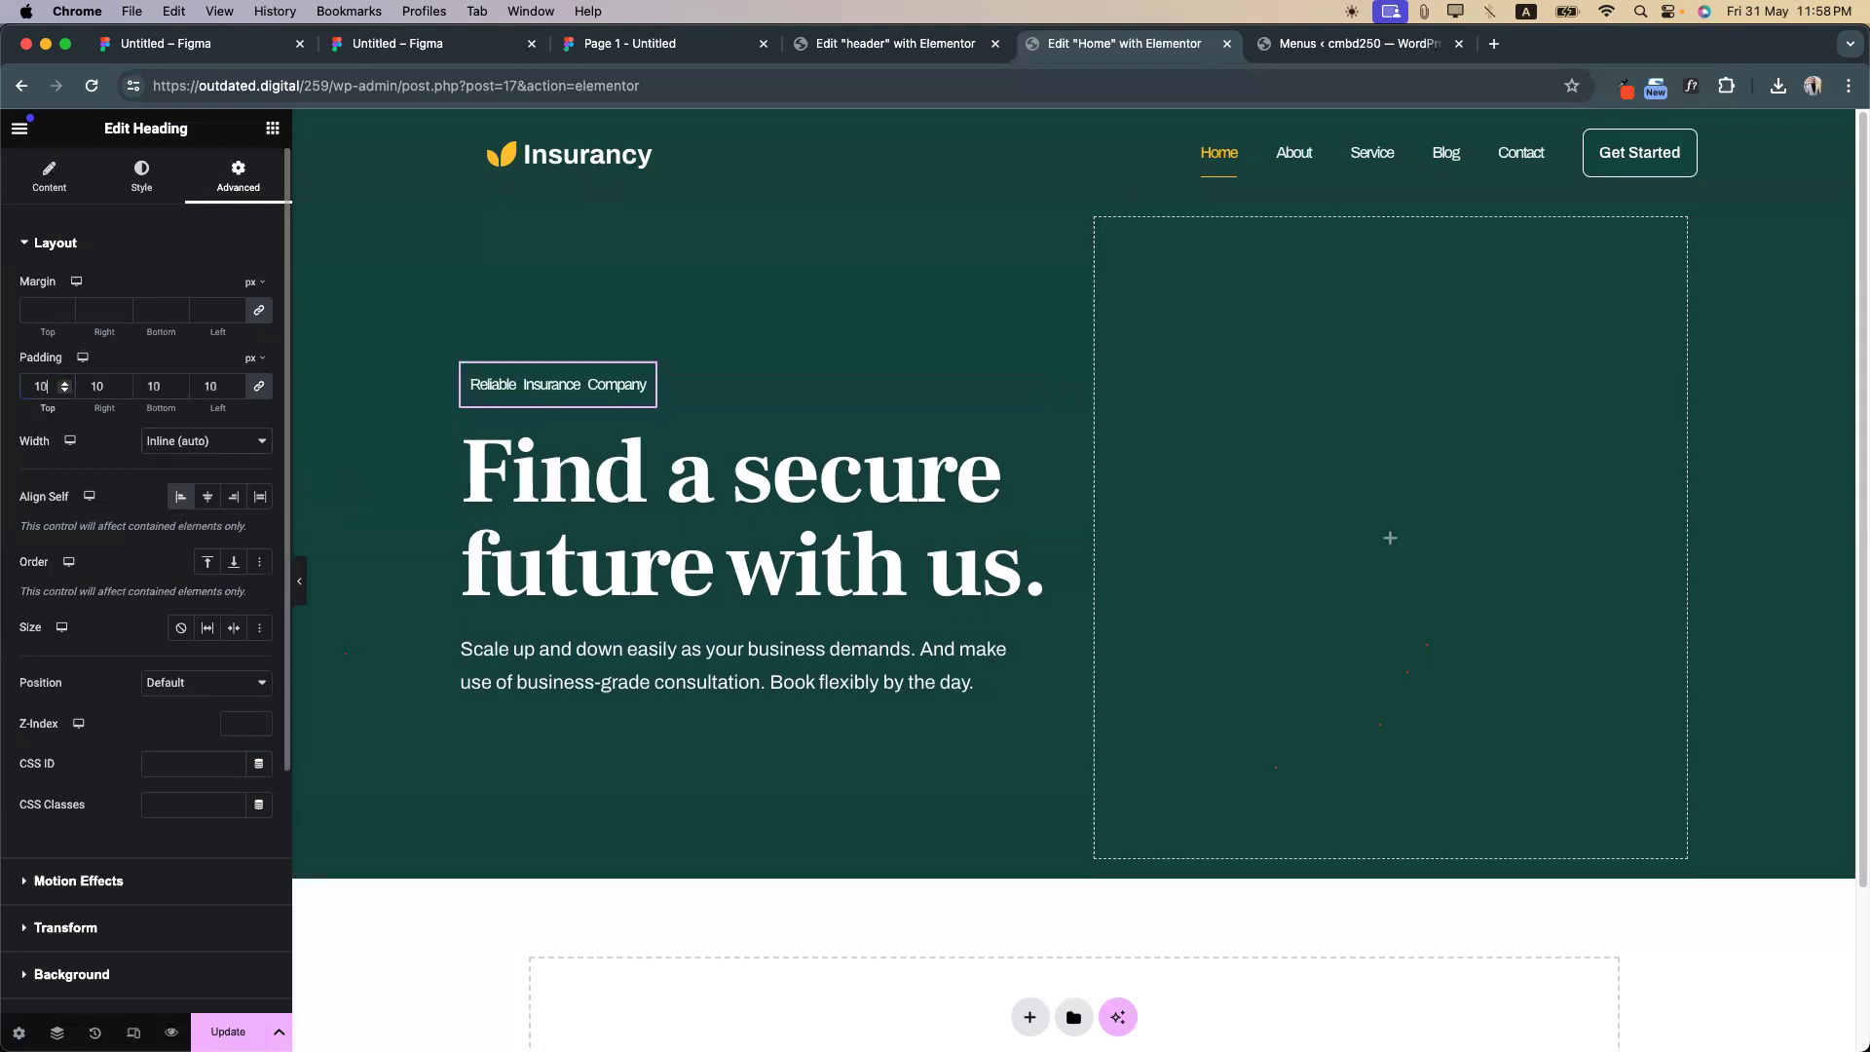
pyautogui.scroll(-2, 97, 701)
pyautogui.scroll(2, 122, 584)
pyautogui.scroll(-5, 97, 701)
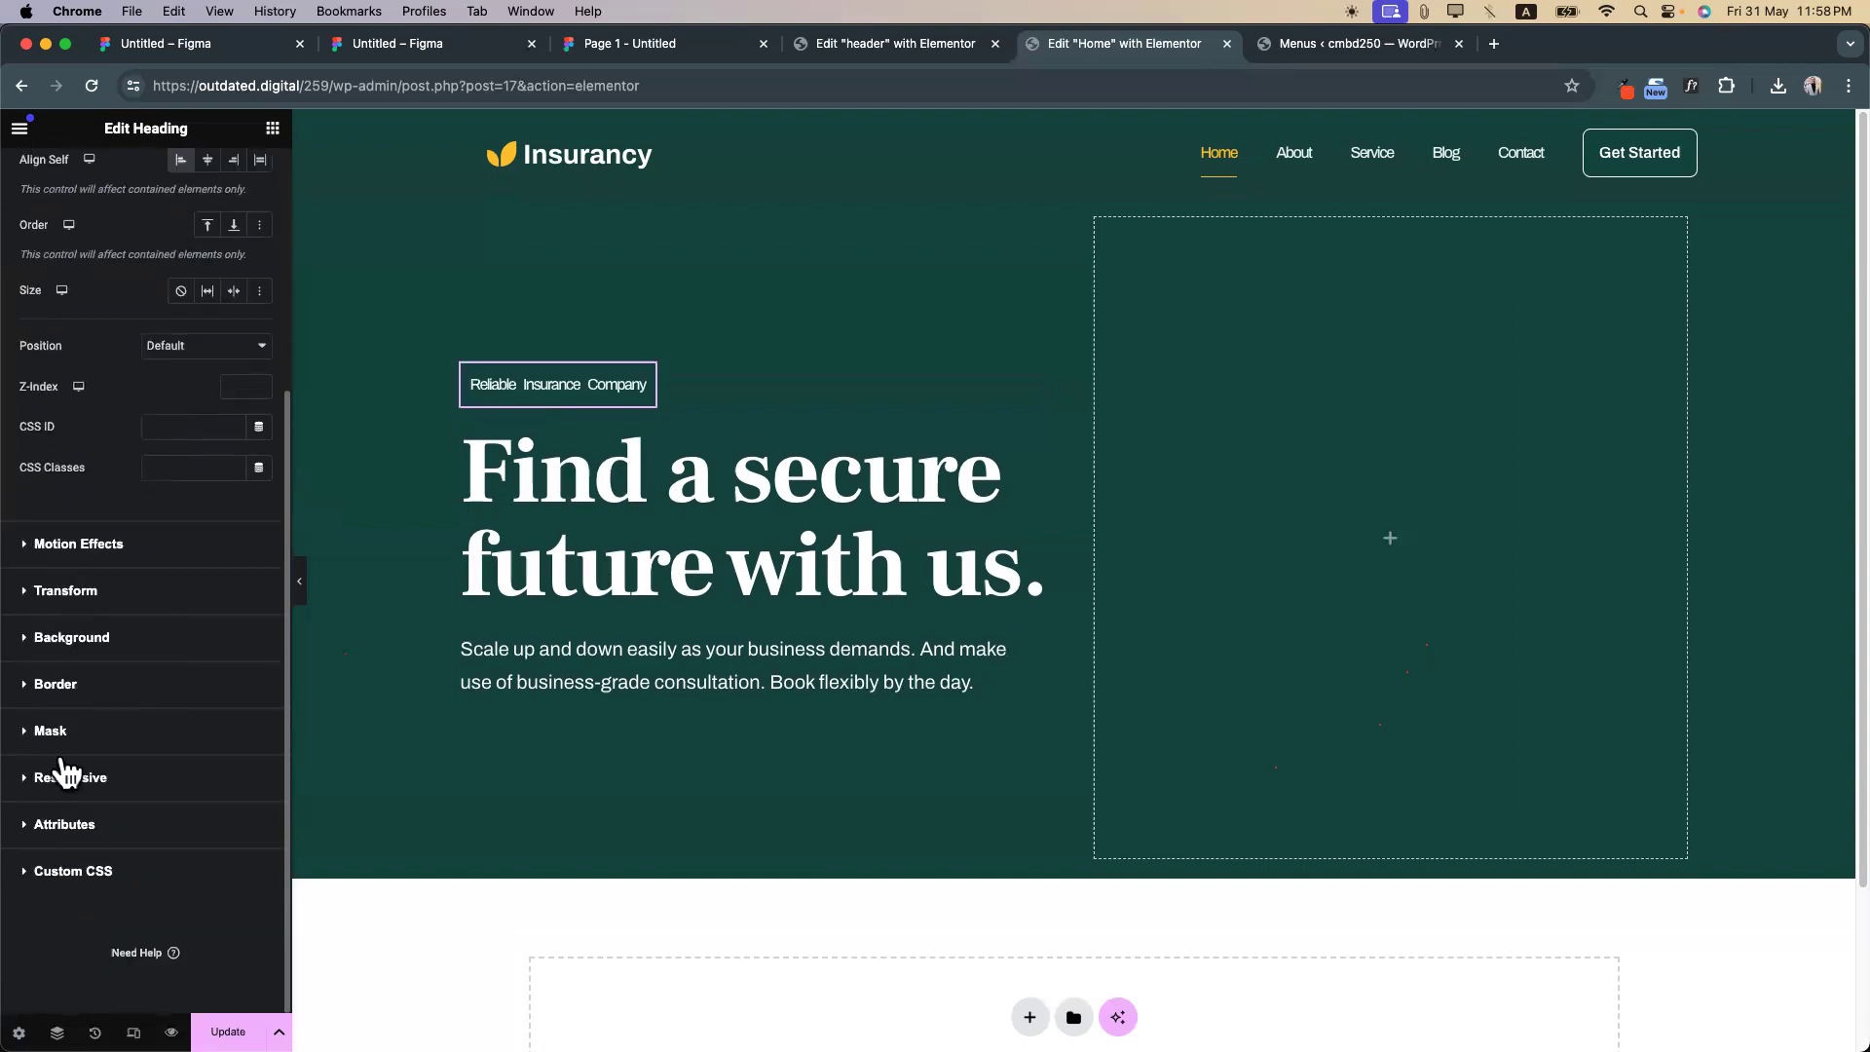
# Give the badge a gradient background with a global colour as the first colour.
pyautogui.click(58, 683)
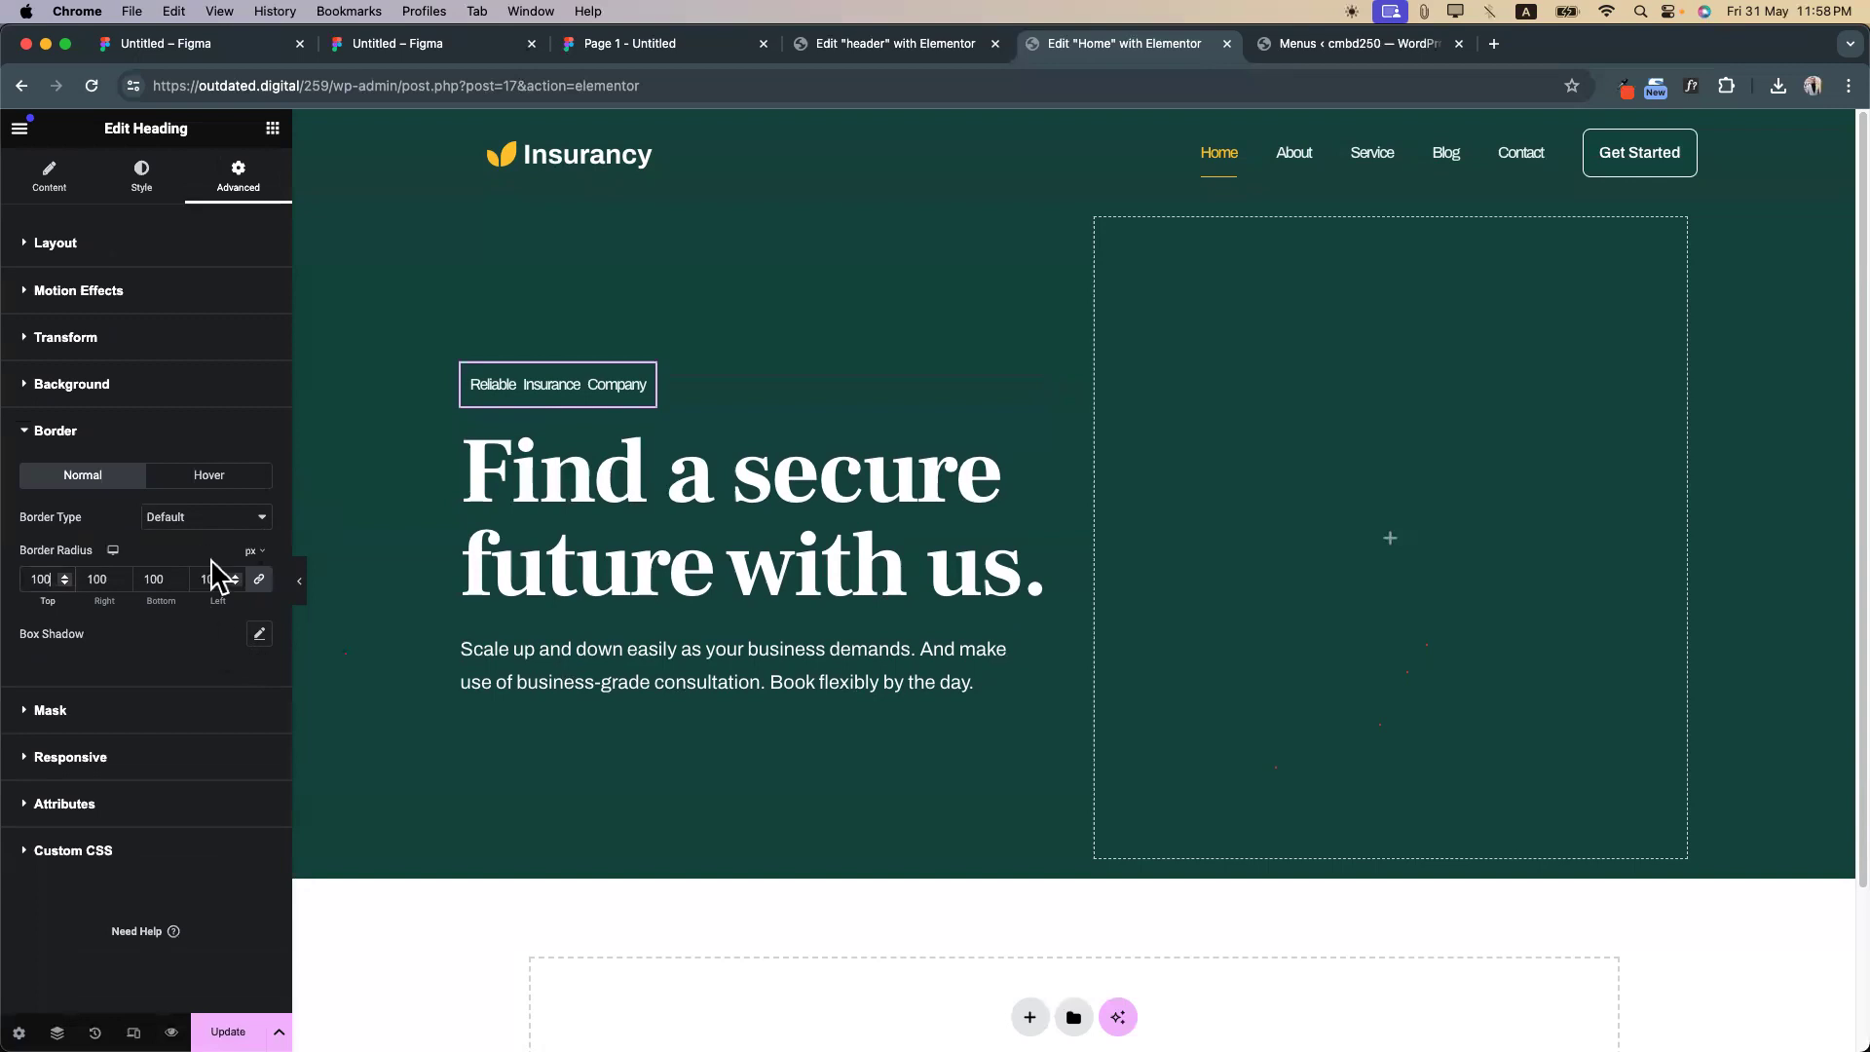
pyautogui.click(78, 386)
pyautogui.click(231, 471)
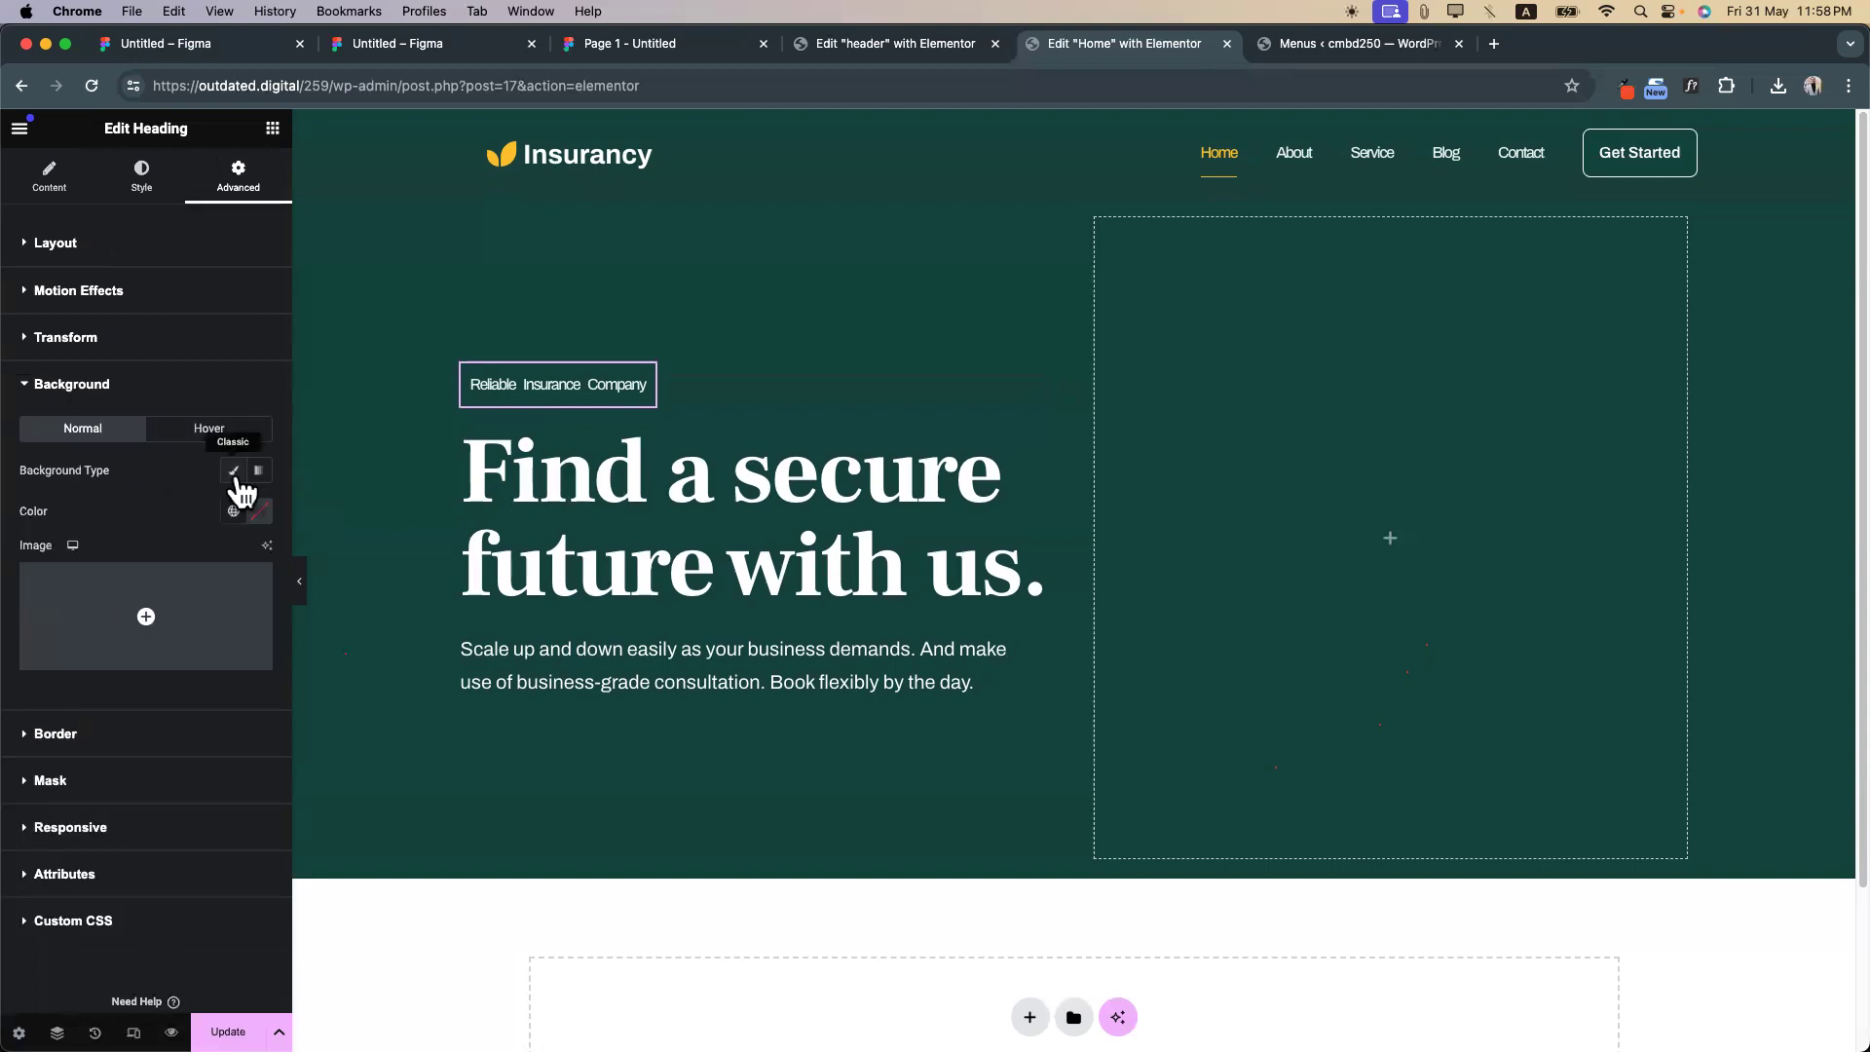
pyautogui.click(259, 471)
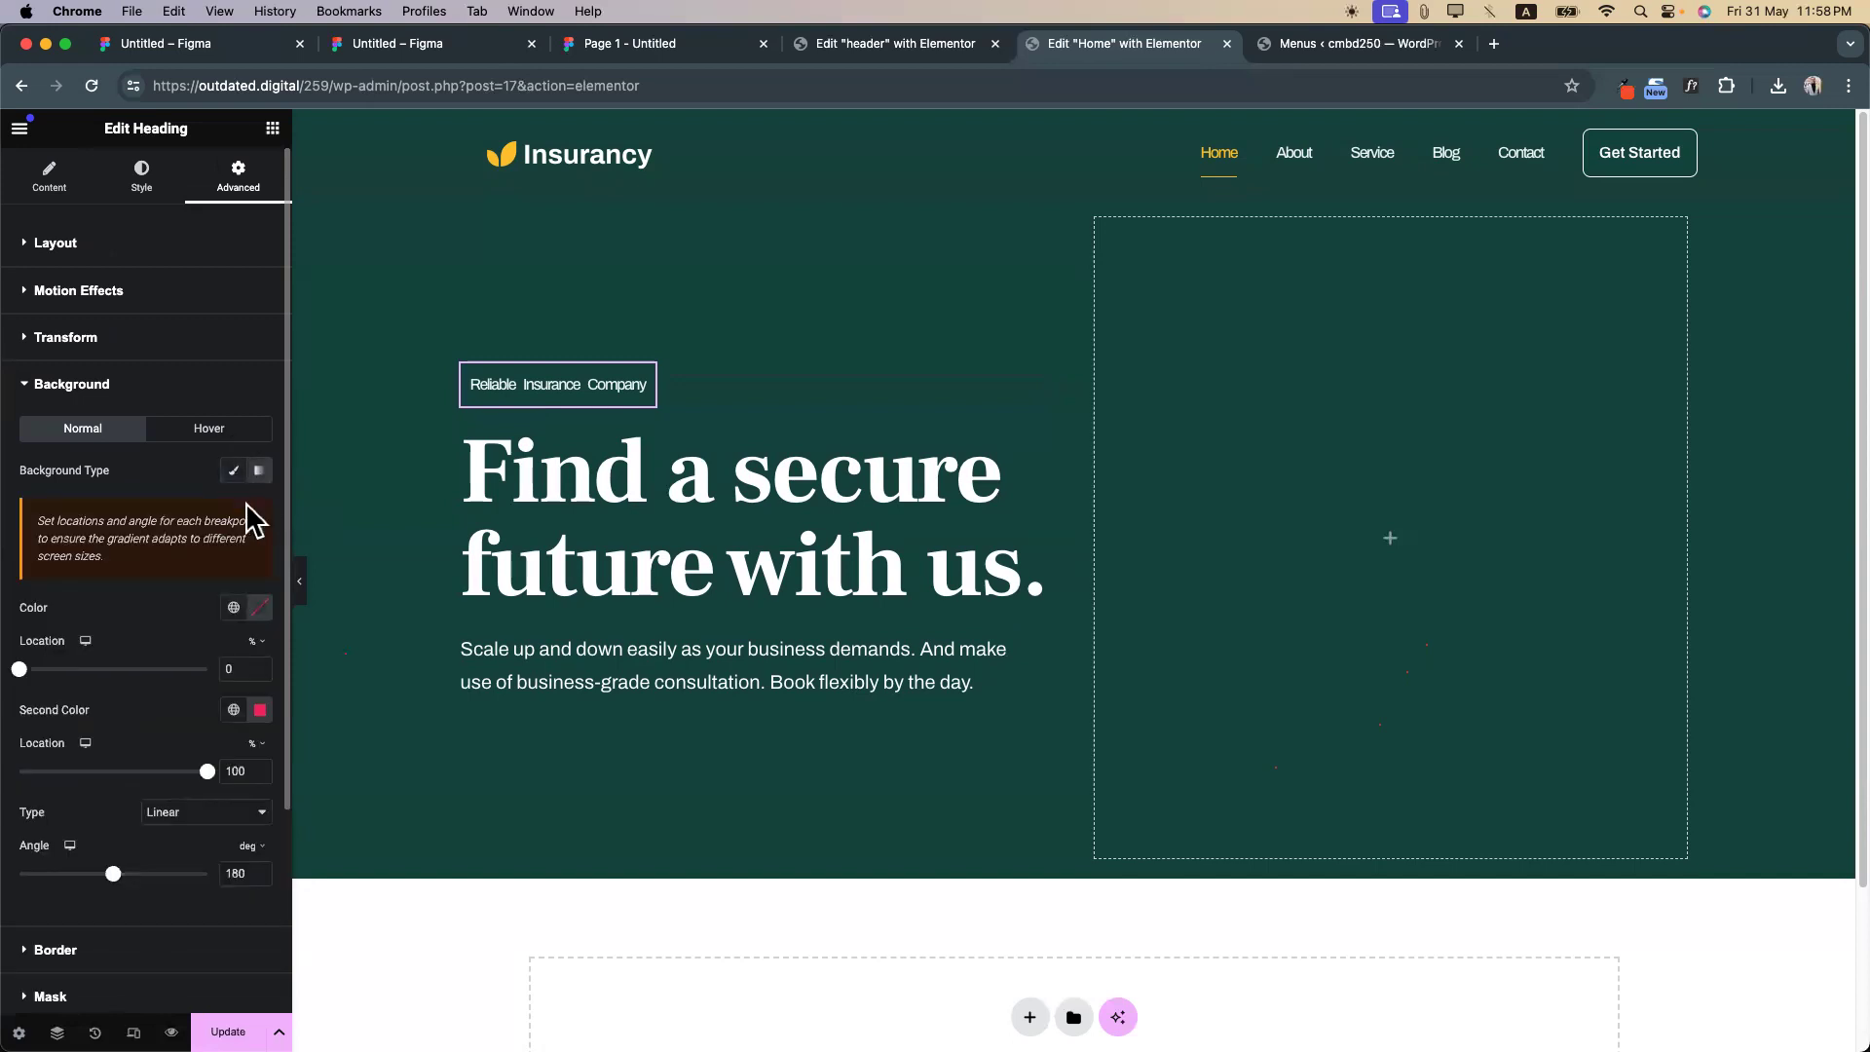
pyautogui.click(234, 608)
pyautogui.click(115, 729)
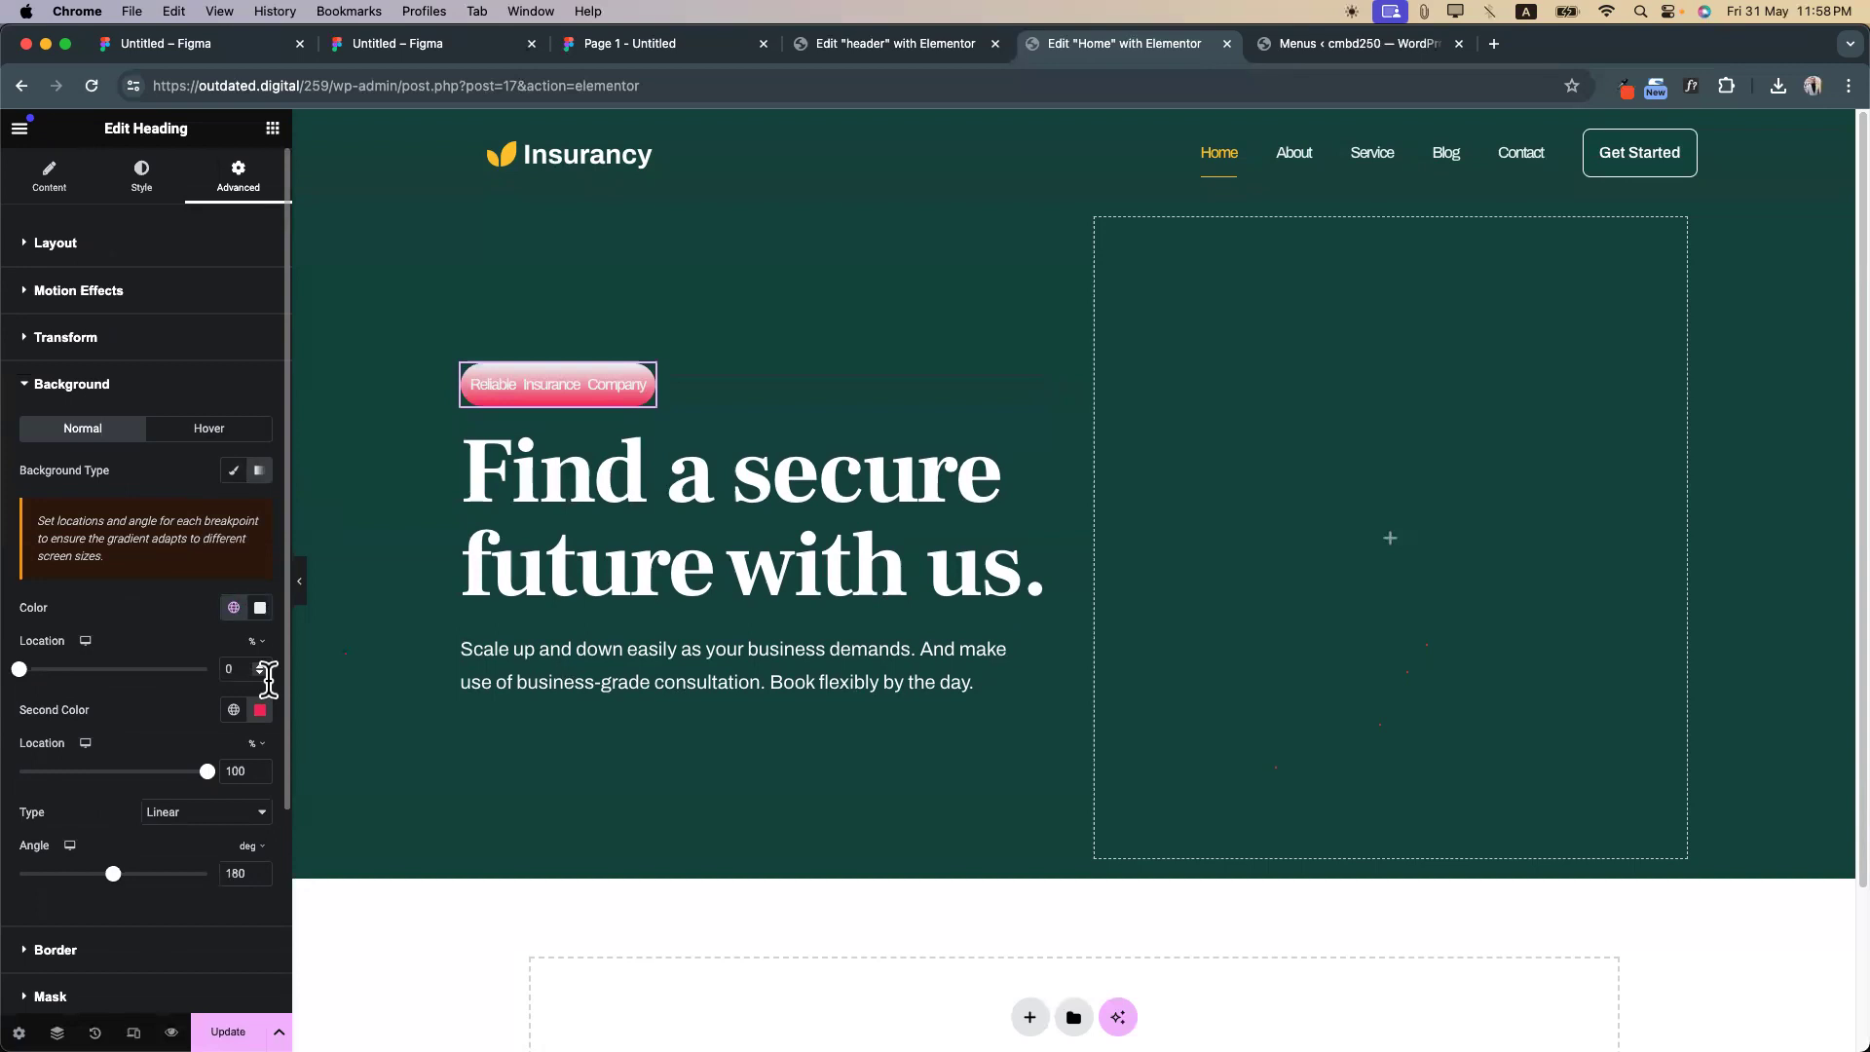
# Inspect the Figma badge pill's gradient fill, noting the first stop #0C352F.
pyautogui.click(258, 44)
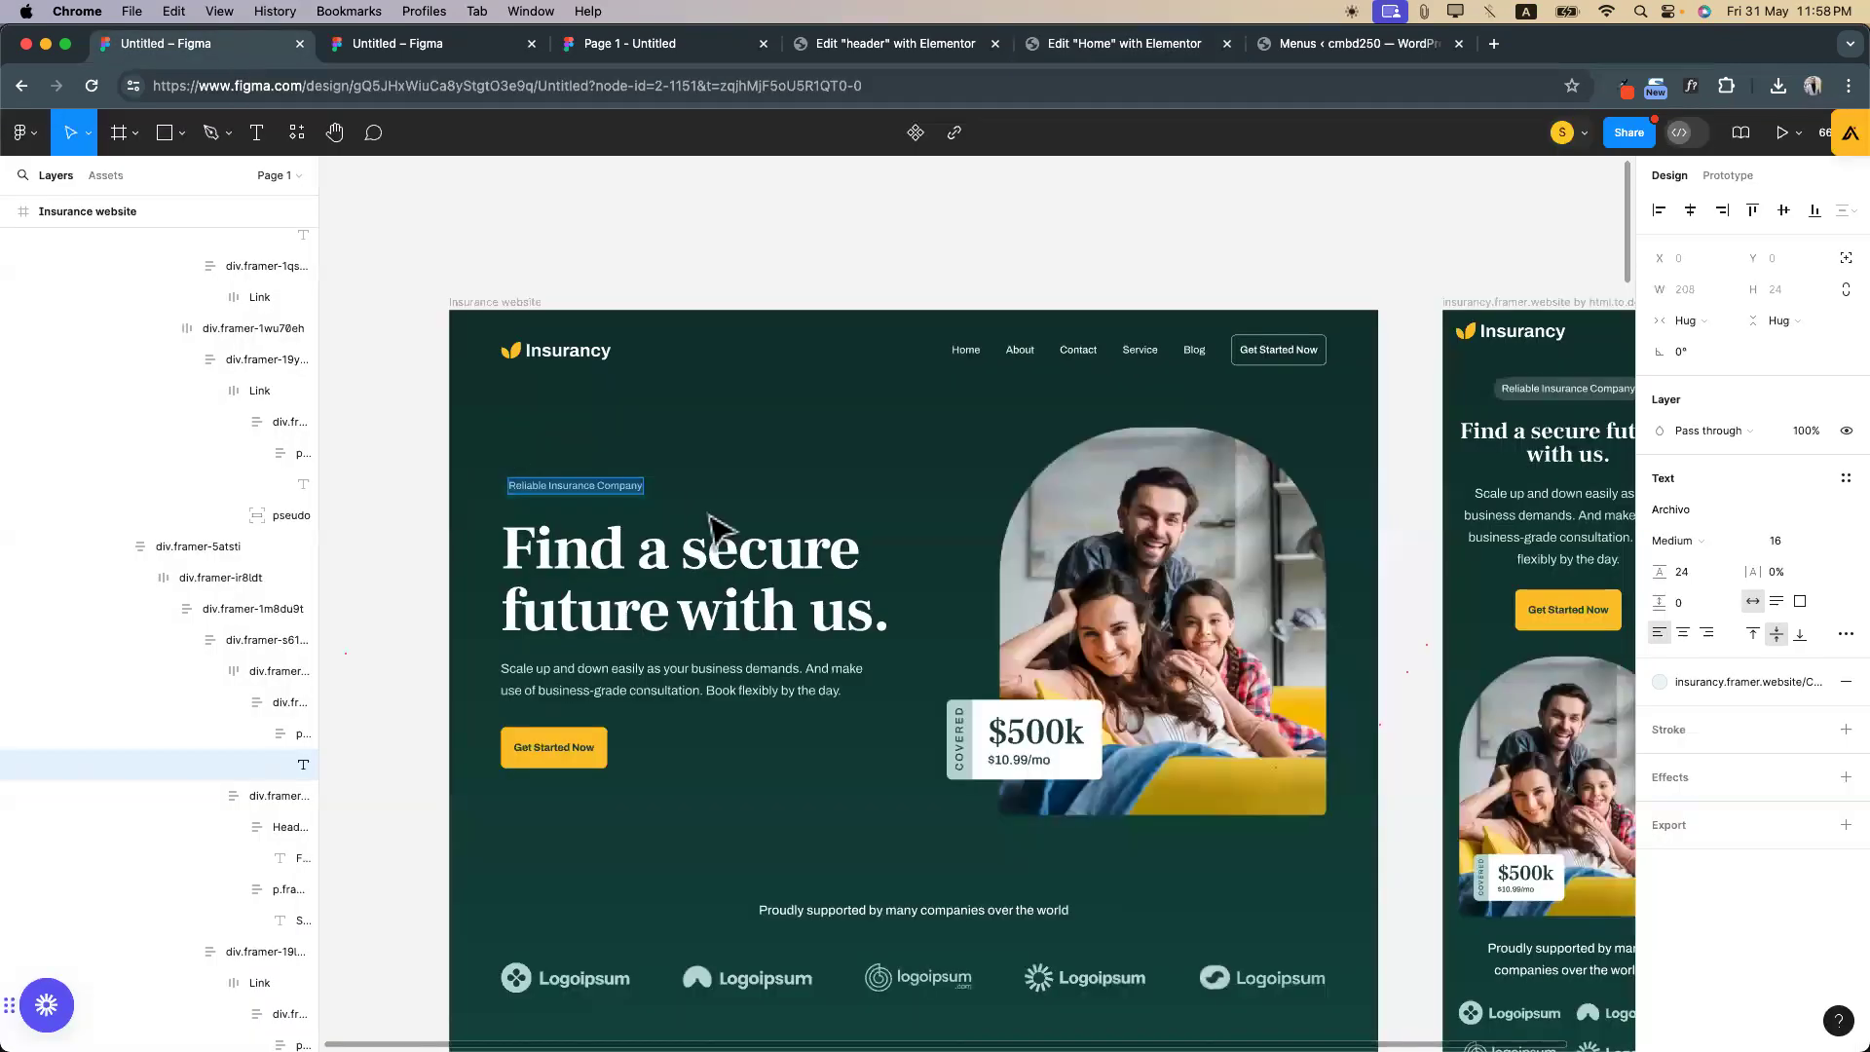
pyautogui.press('Escape')
pyautogui.scroll(3, 716, 528)
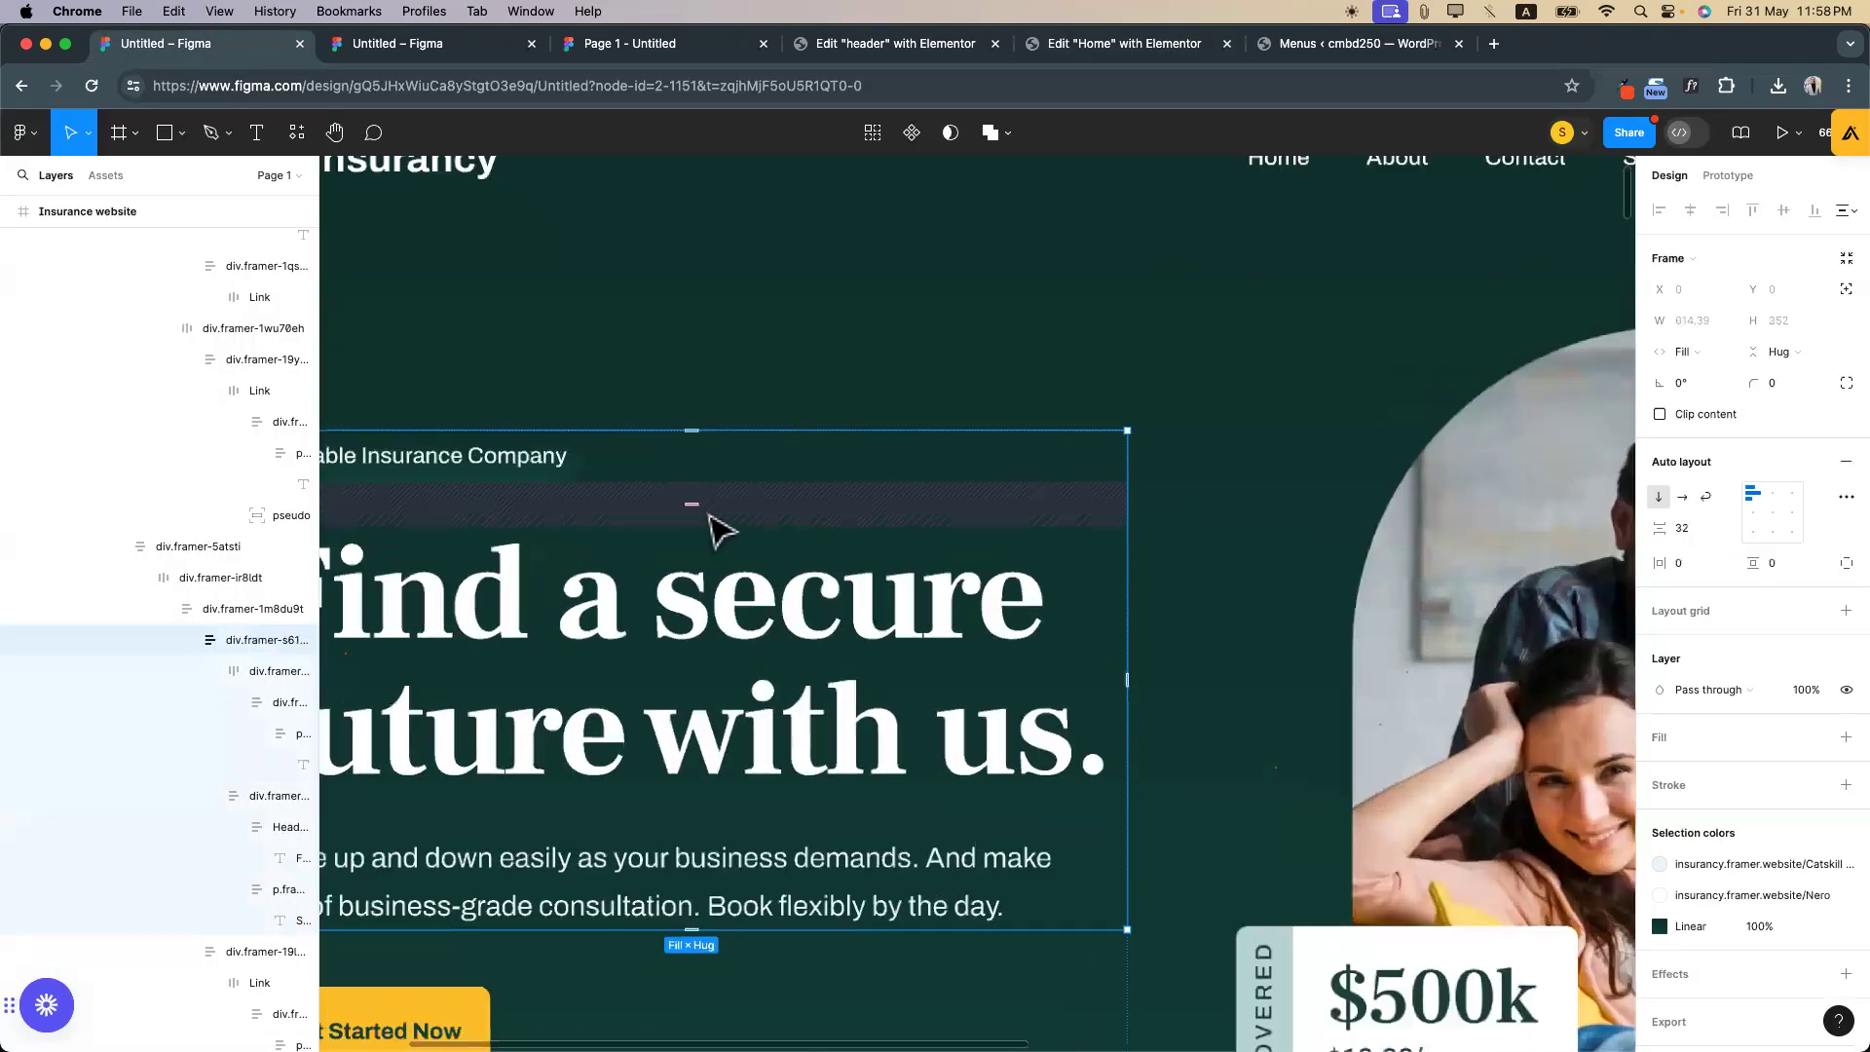
pyautogui.scroll(3, 721, 526)
pyautogui.scroll(3, 701, 529)
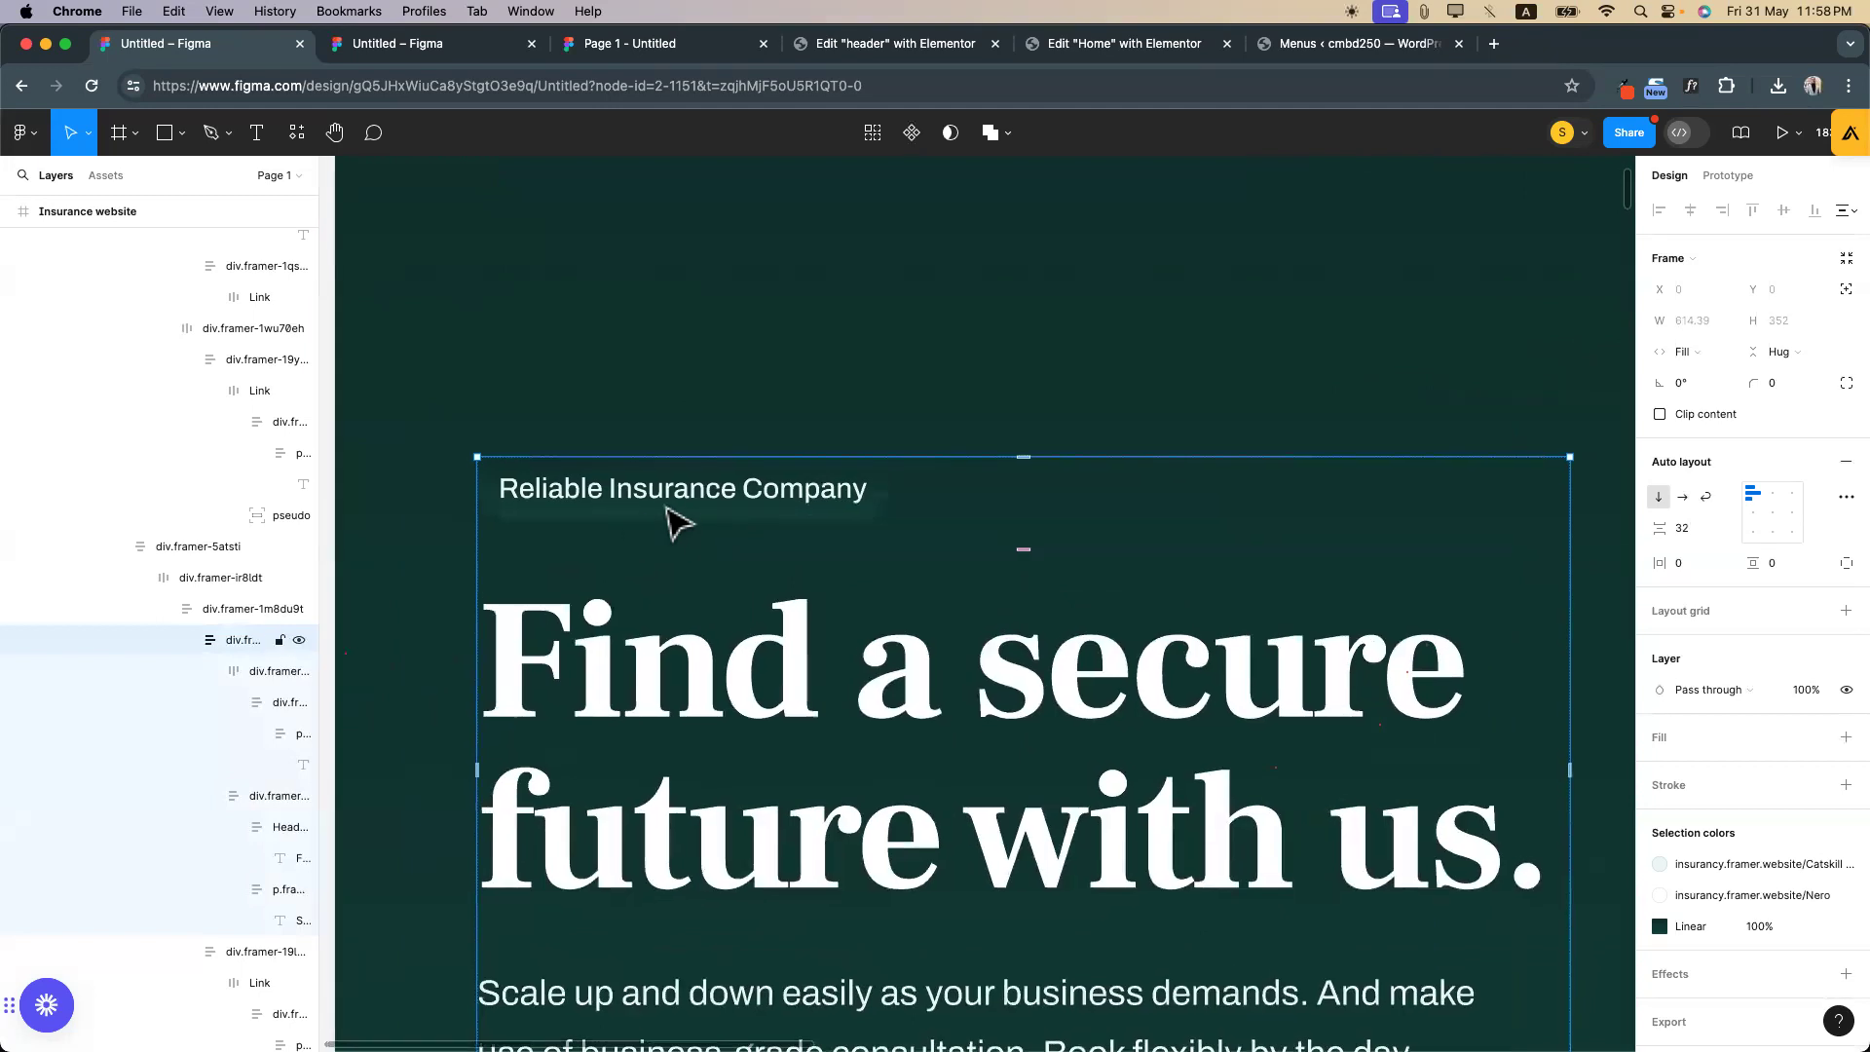
pyautogui.click(668, 505)
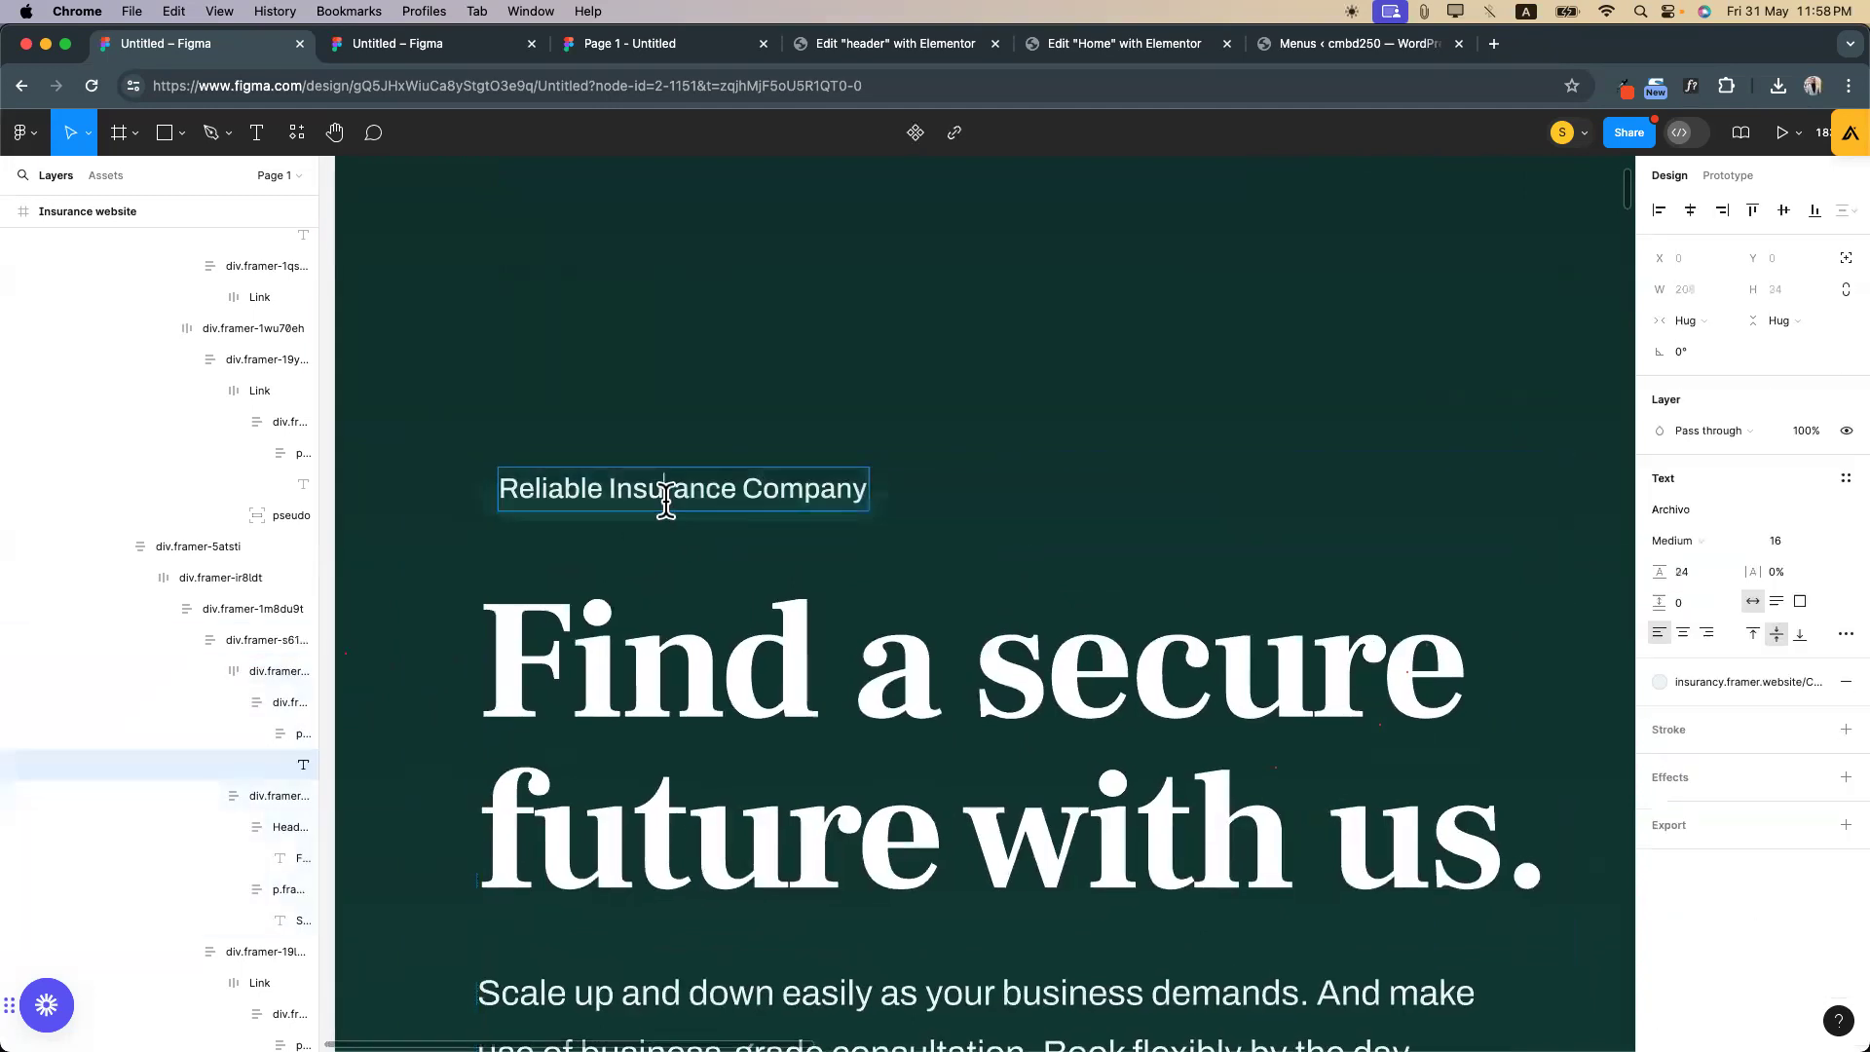
pyautogui.press('Escape')
pyautogui.moveTo(884, 492); pyautogui.dragTo(876, 484)
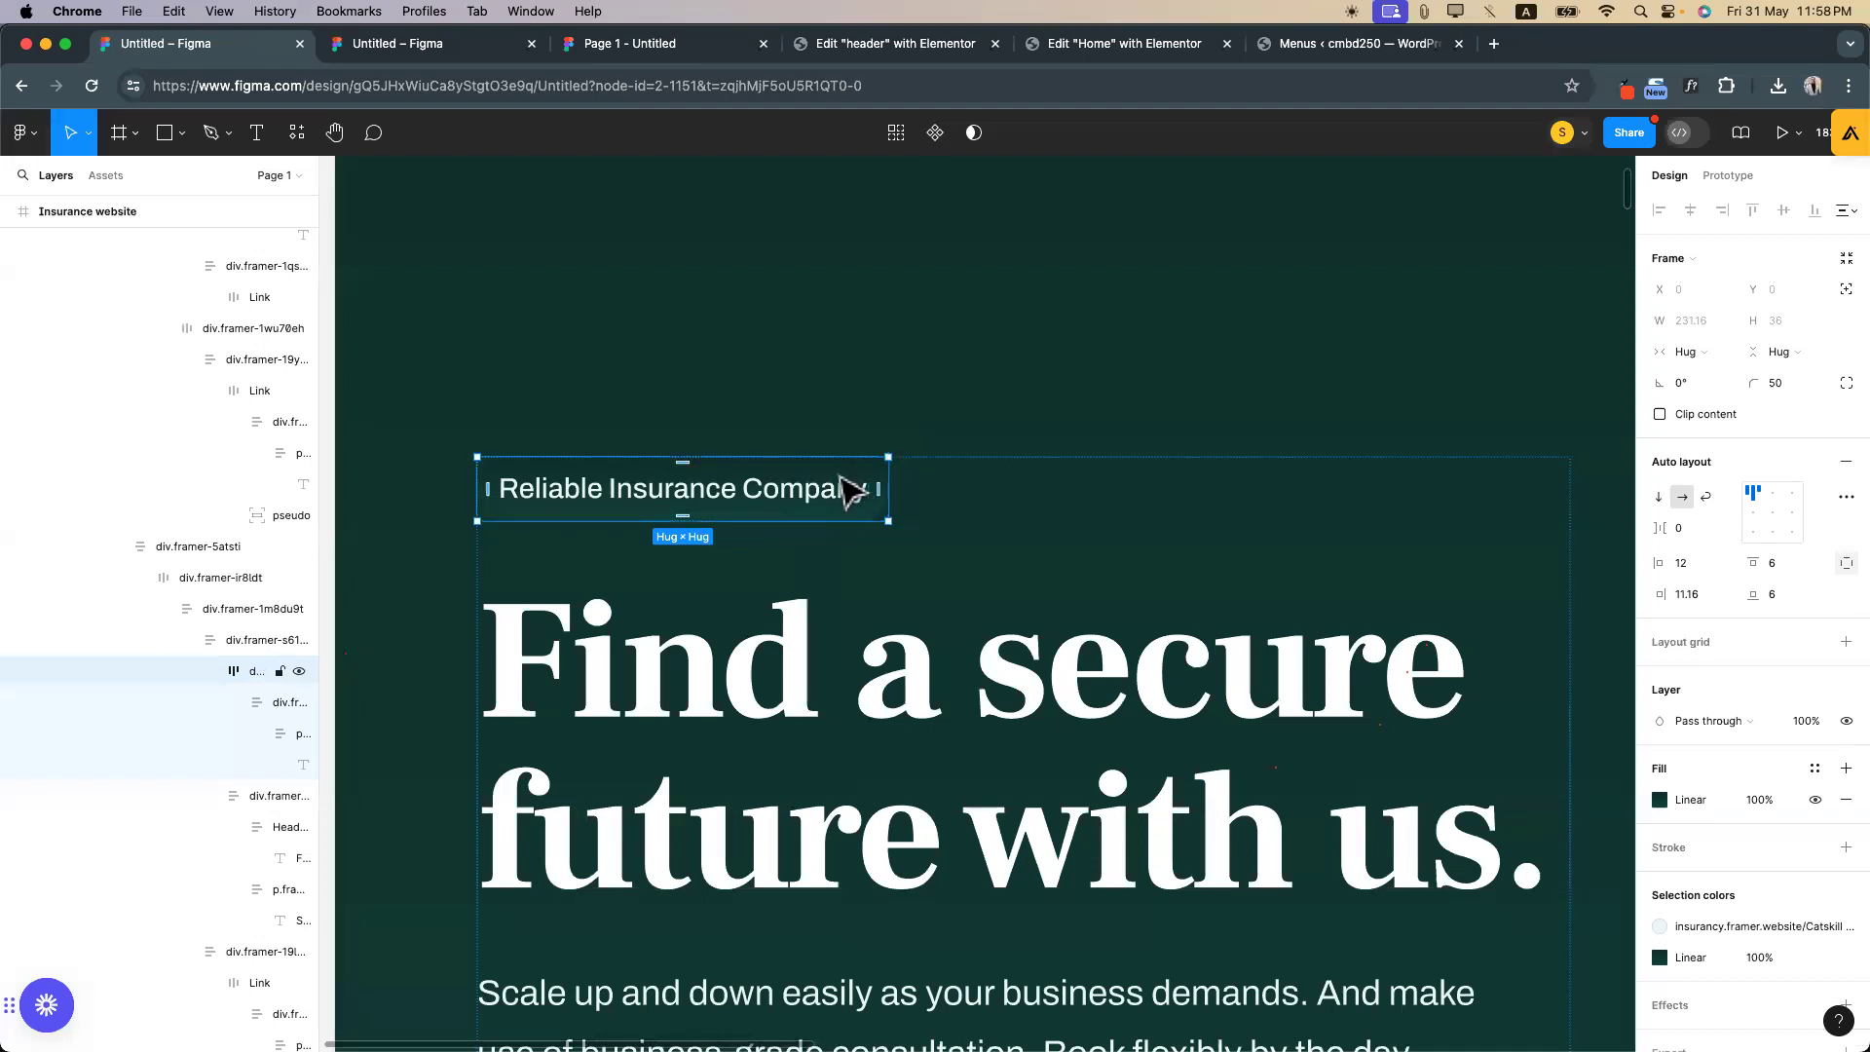
pyautogui.scroll(-2, 1668, 939)
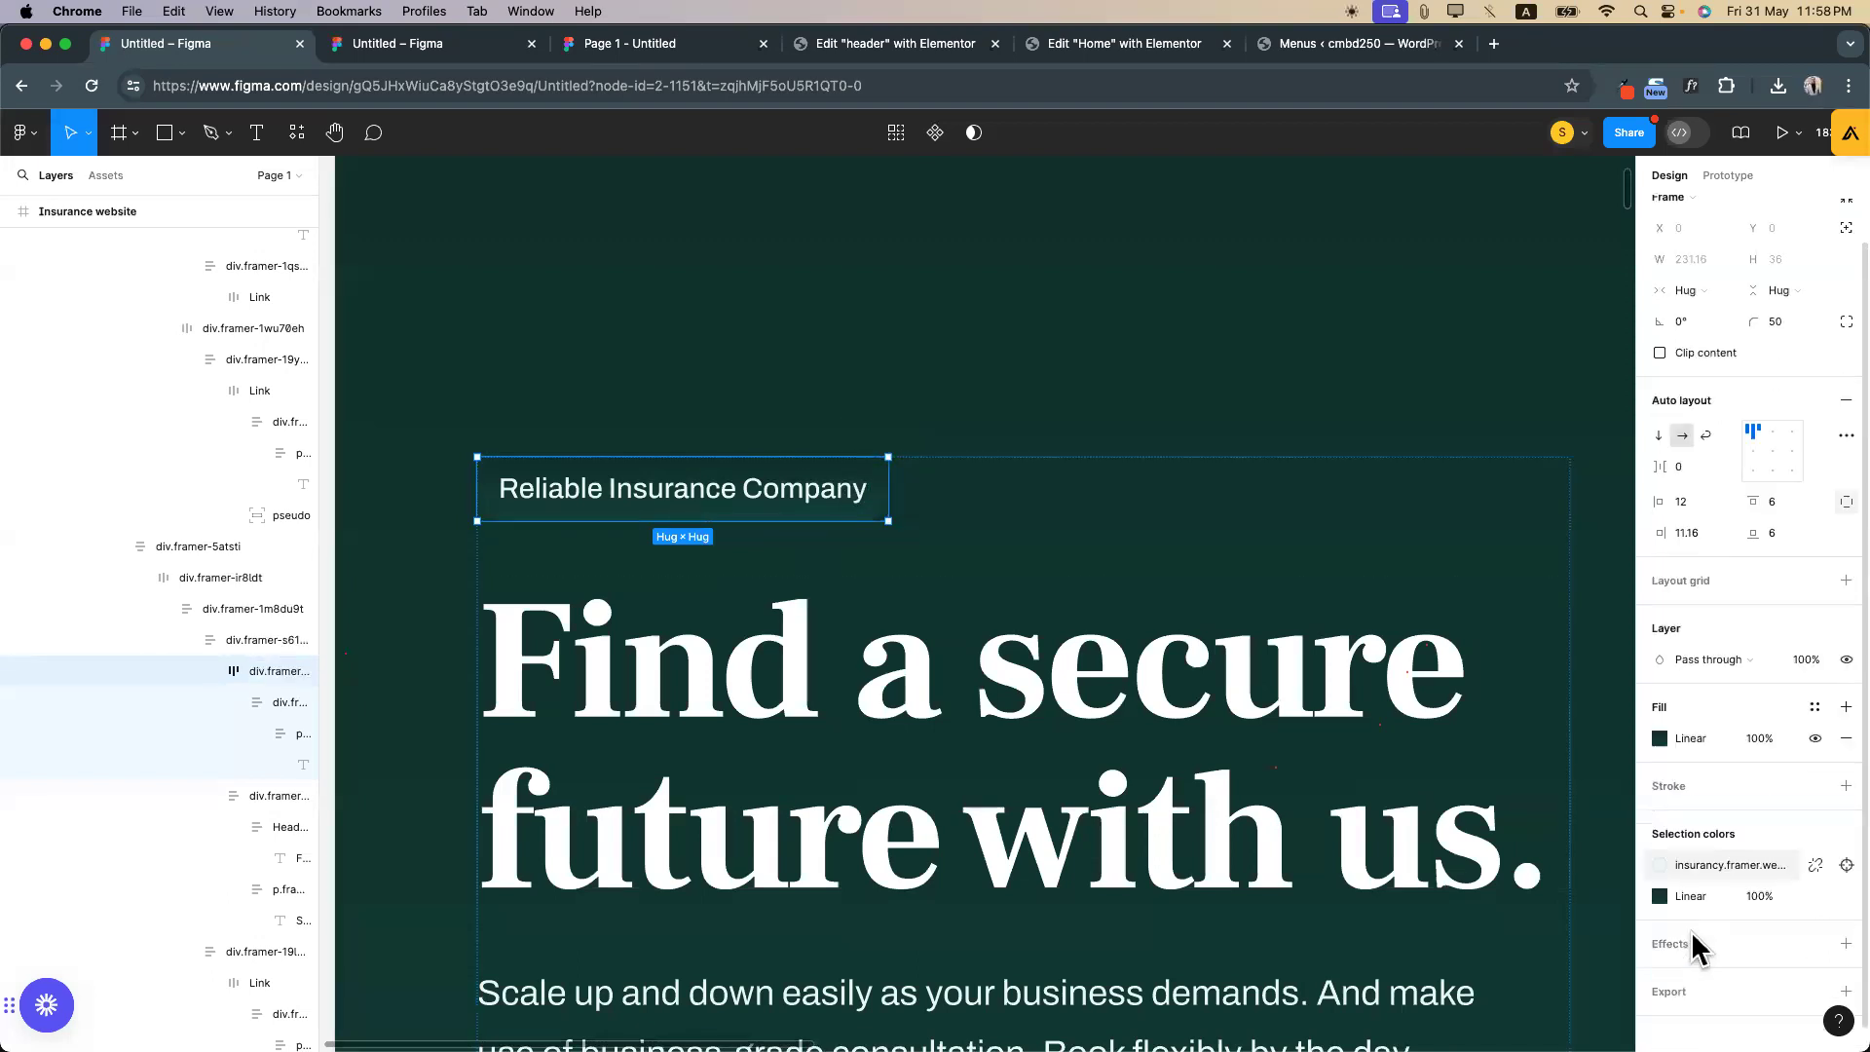
pyautogui.click(1660, 884)
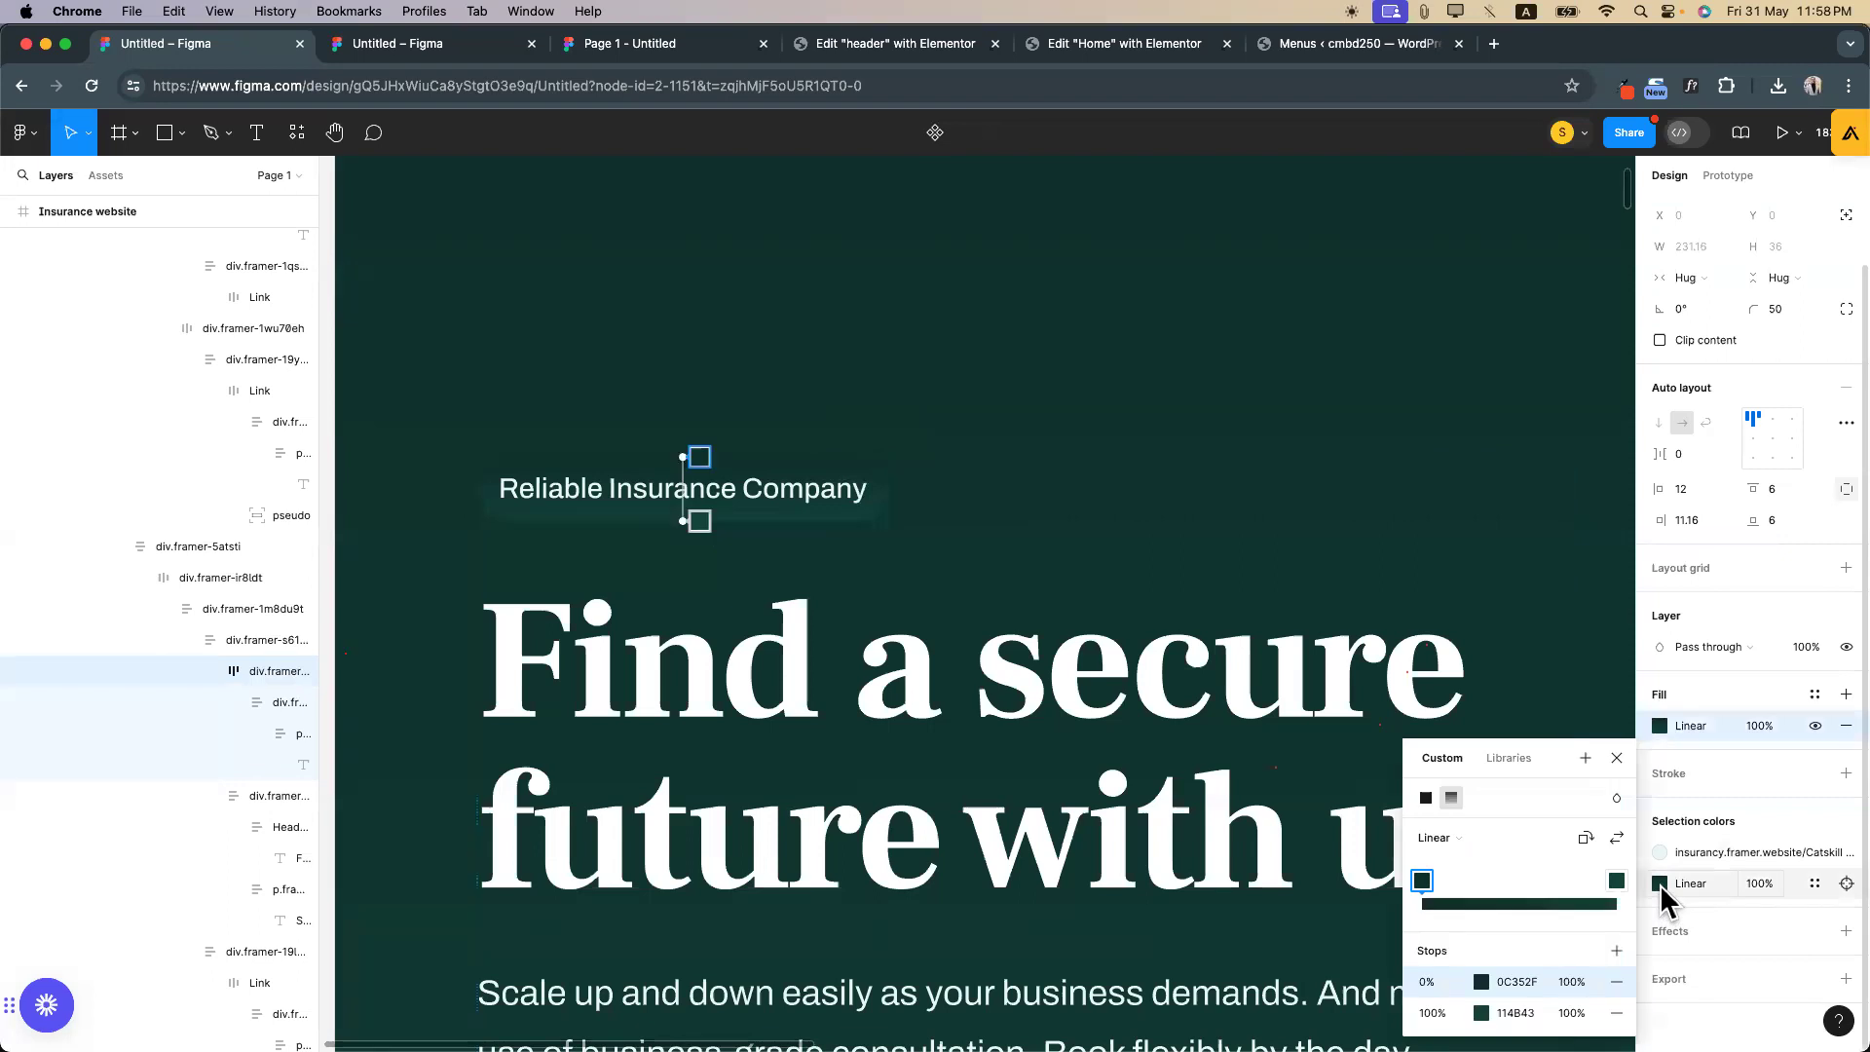
pyautogui.click(1513, 984)
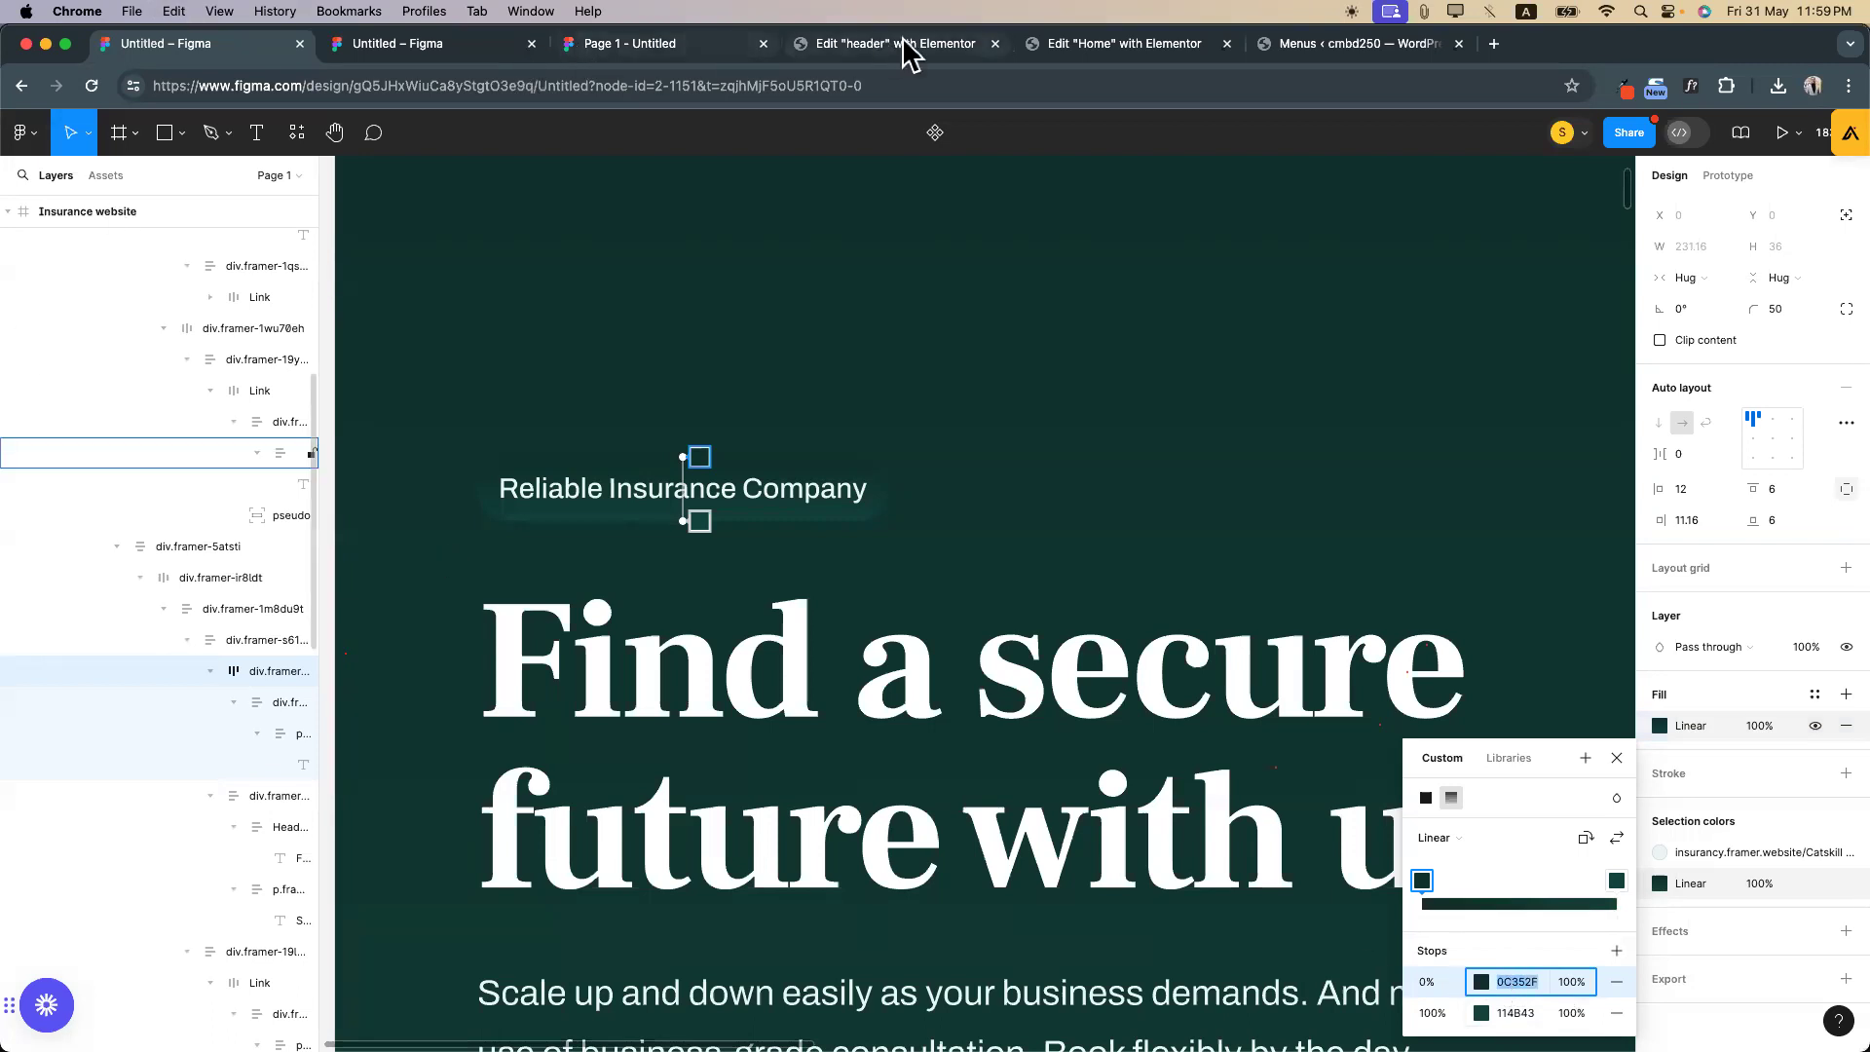
pyautogui.click(909, 53)
pyautogui.click(1087, 43)
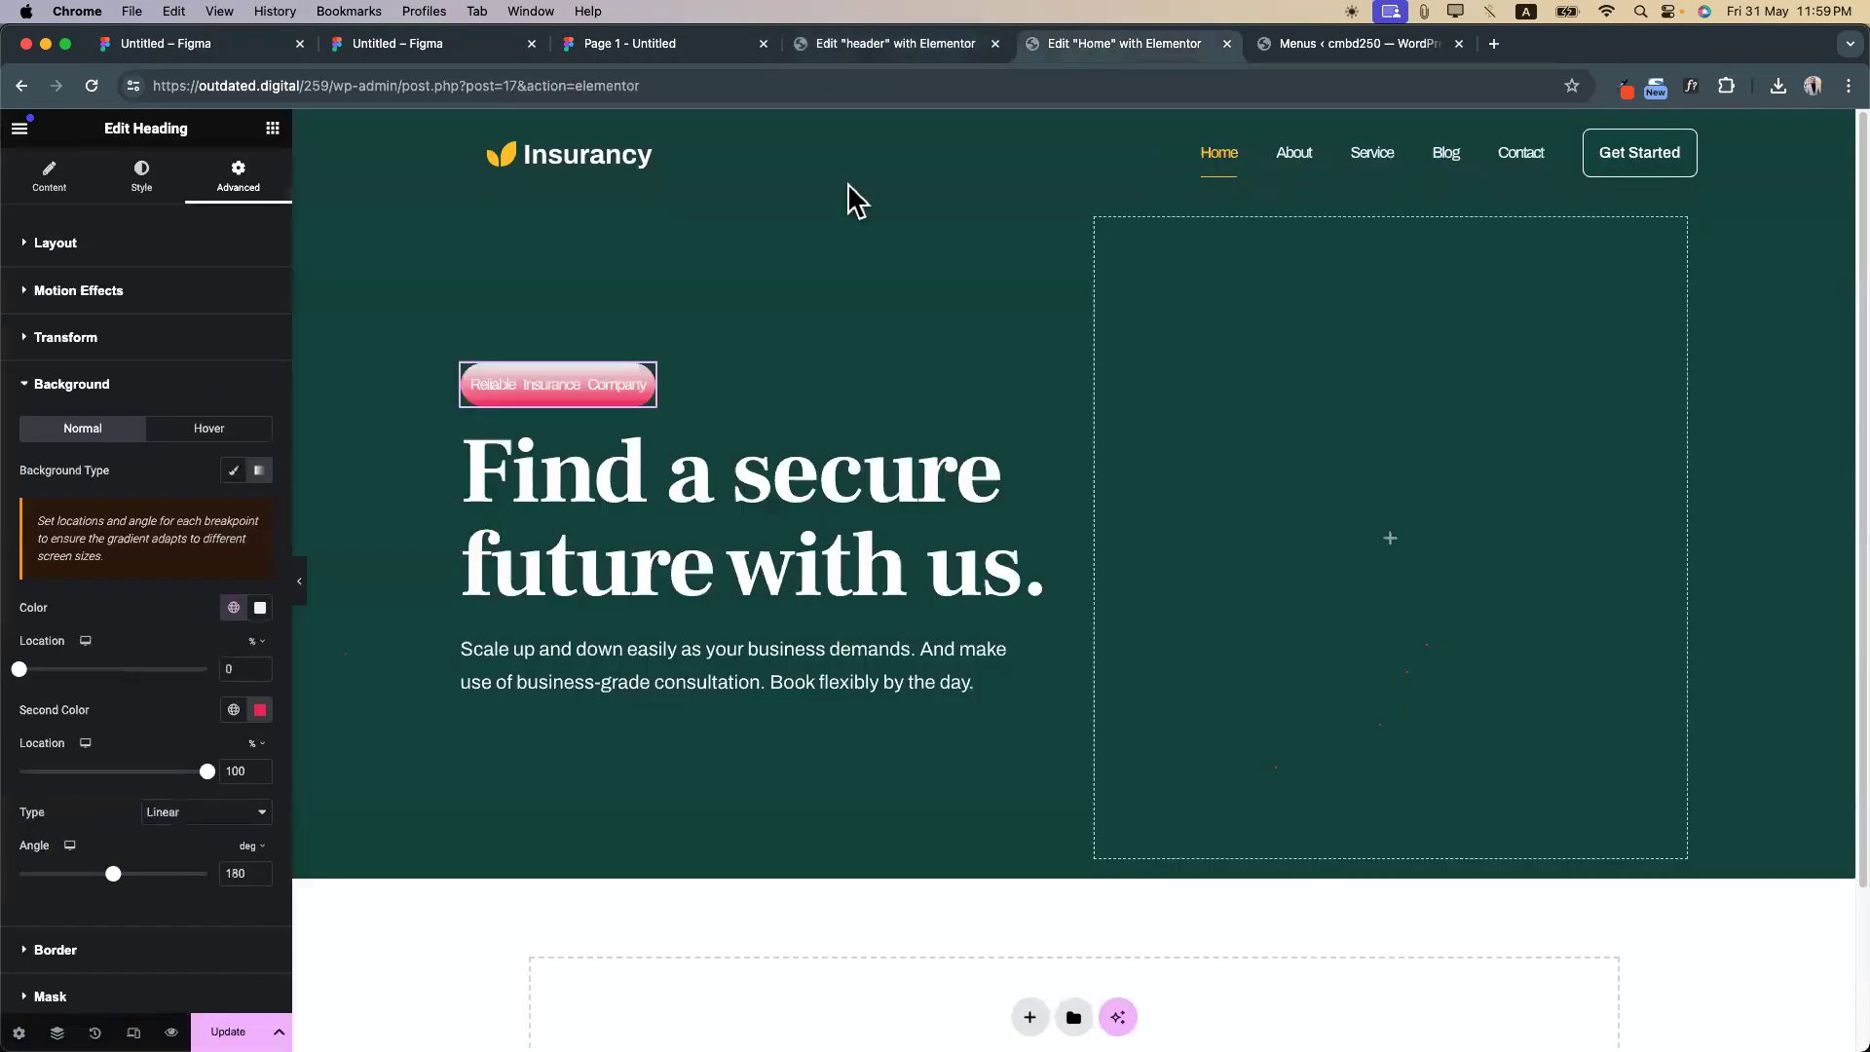
# Set the gradient colours to the Primary and heading color globals.
pyautogui.click(233, 609)
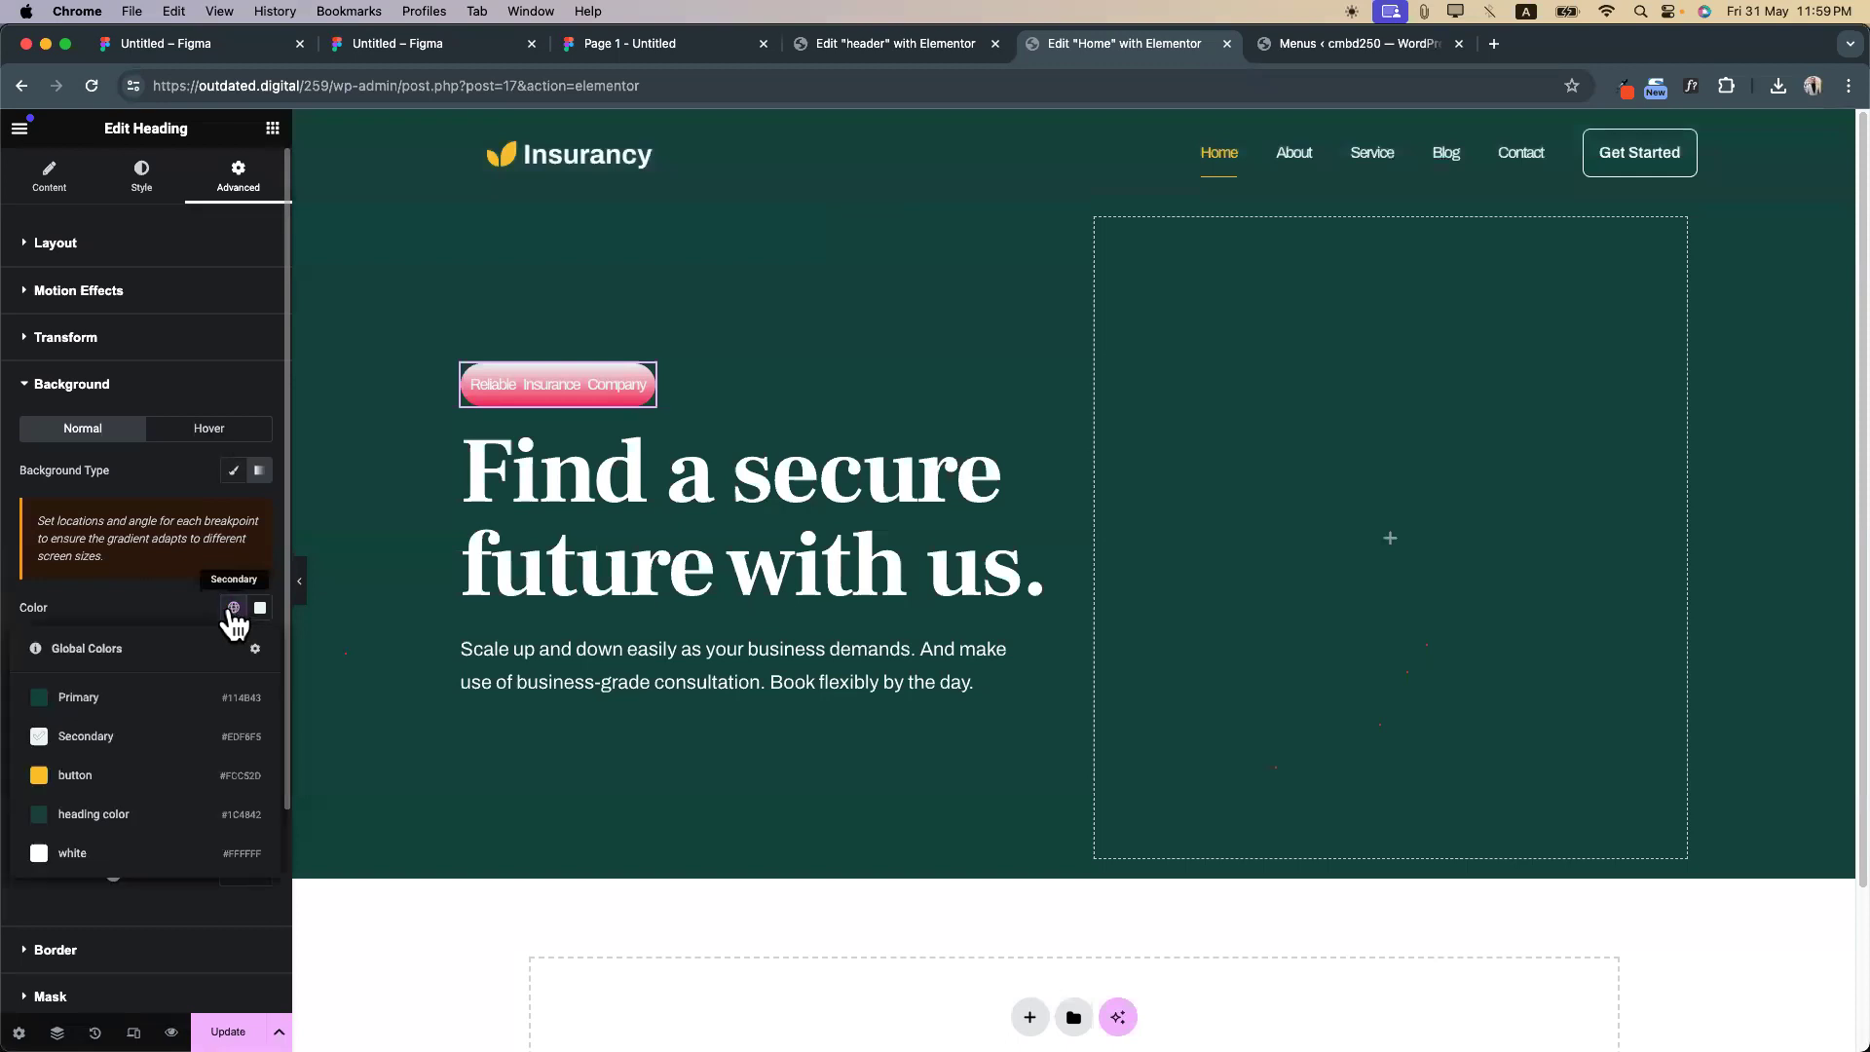
pyautogui.click(146, 698)
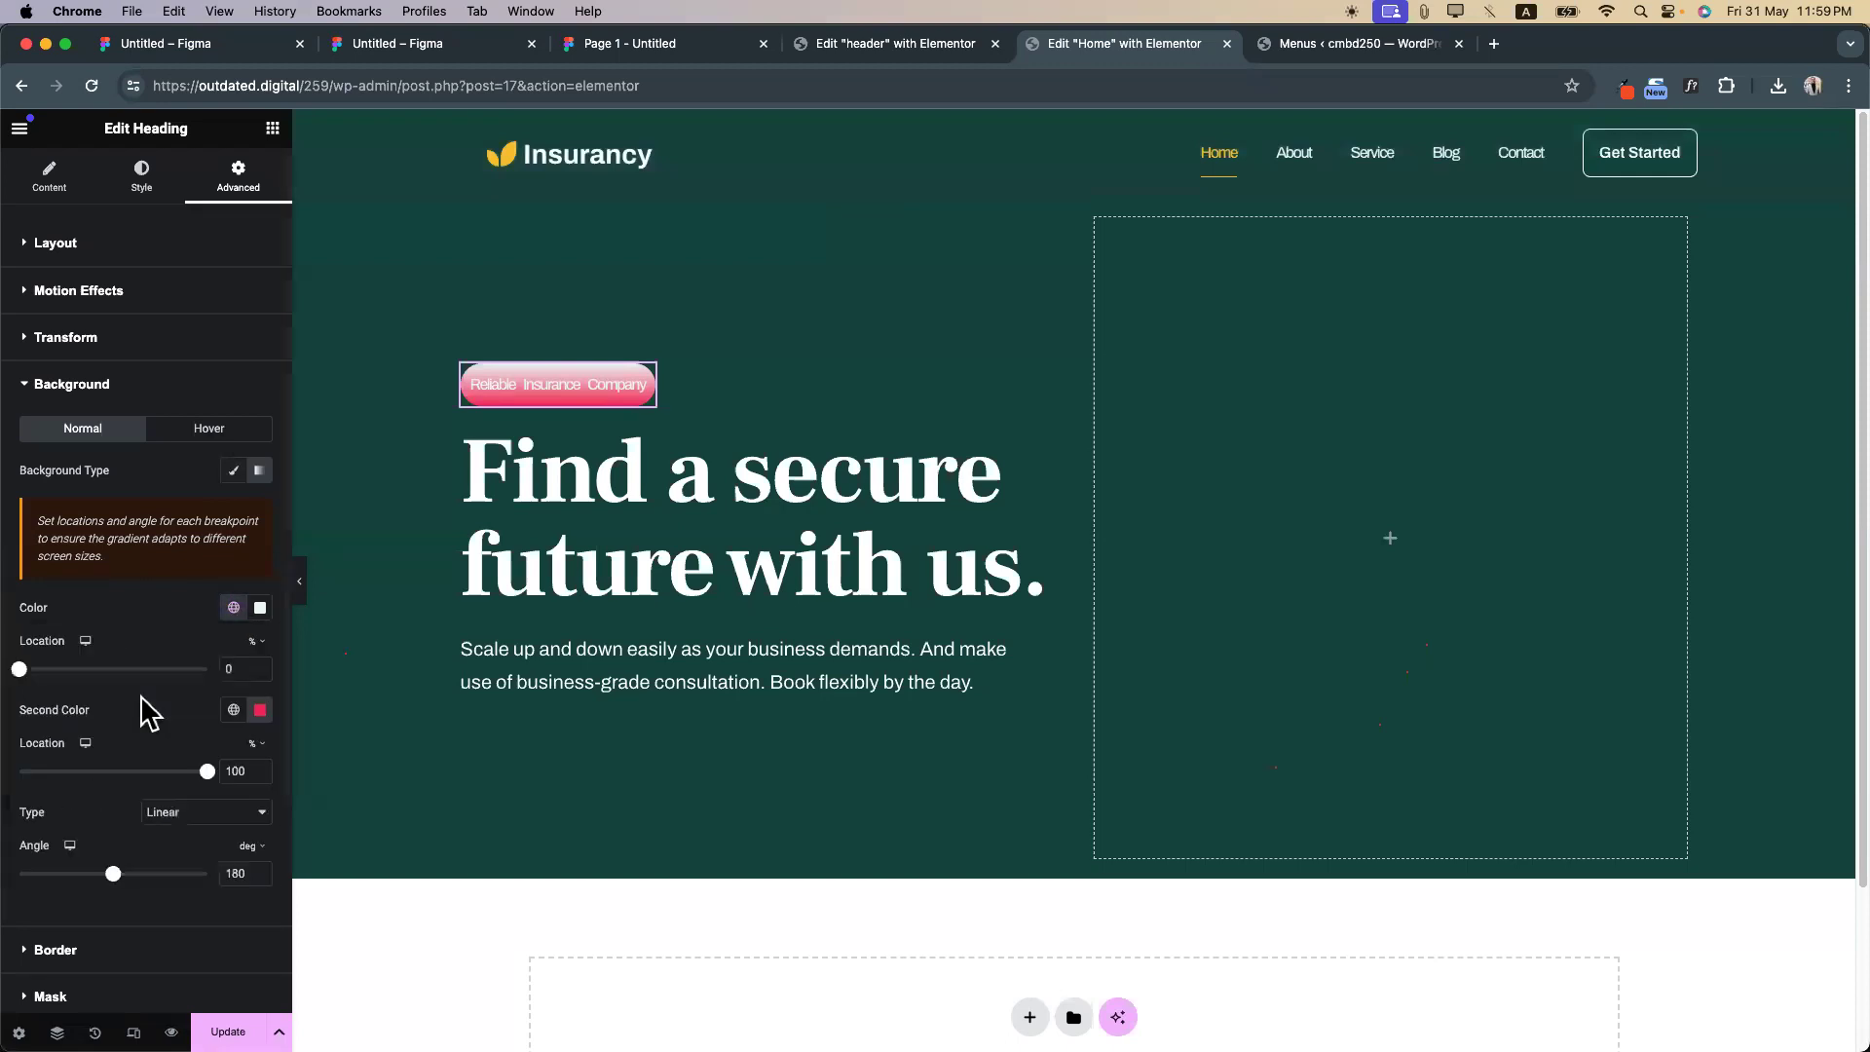
pyautogui.click(234, 710)
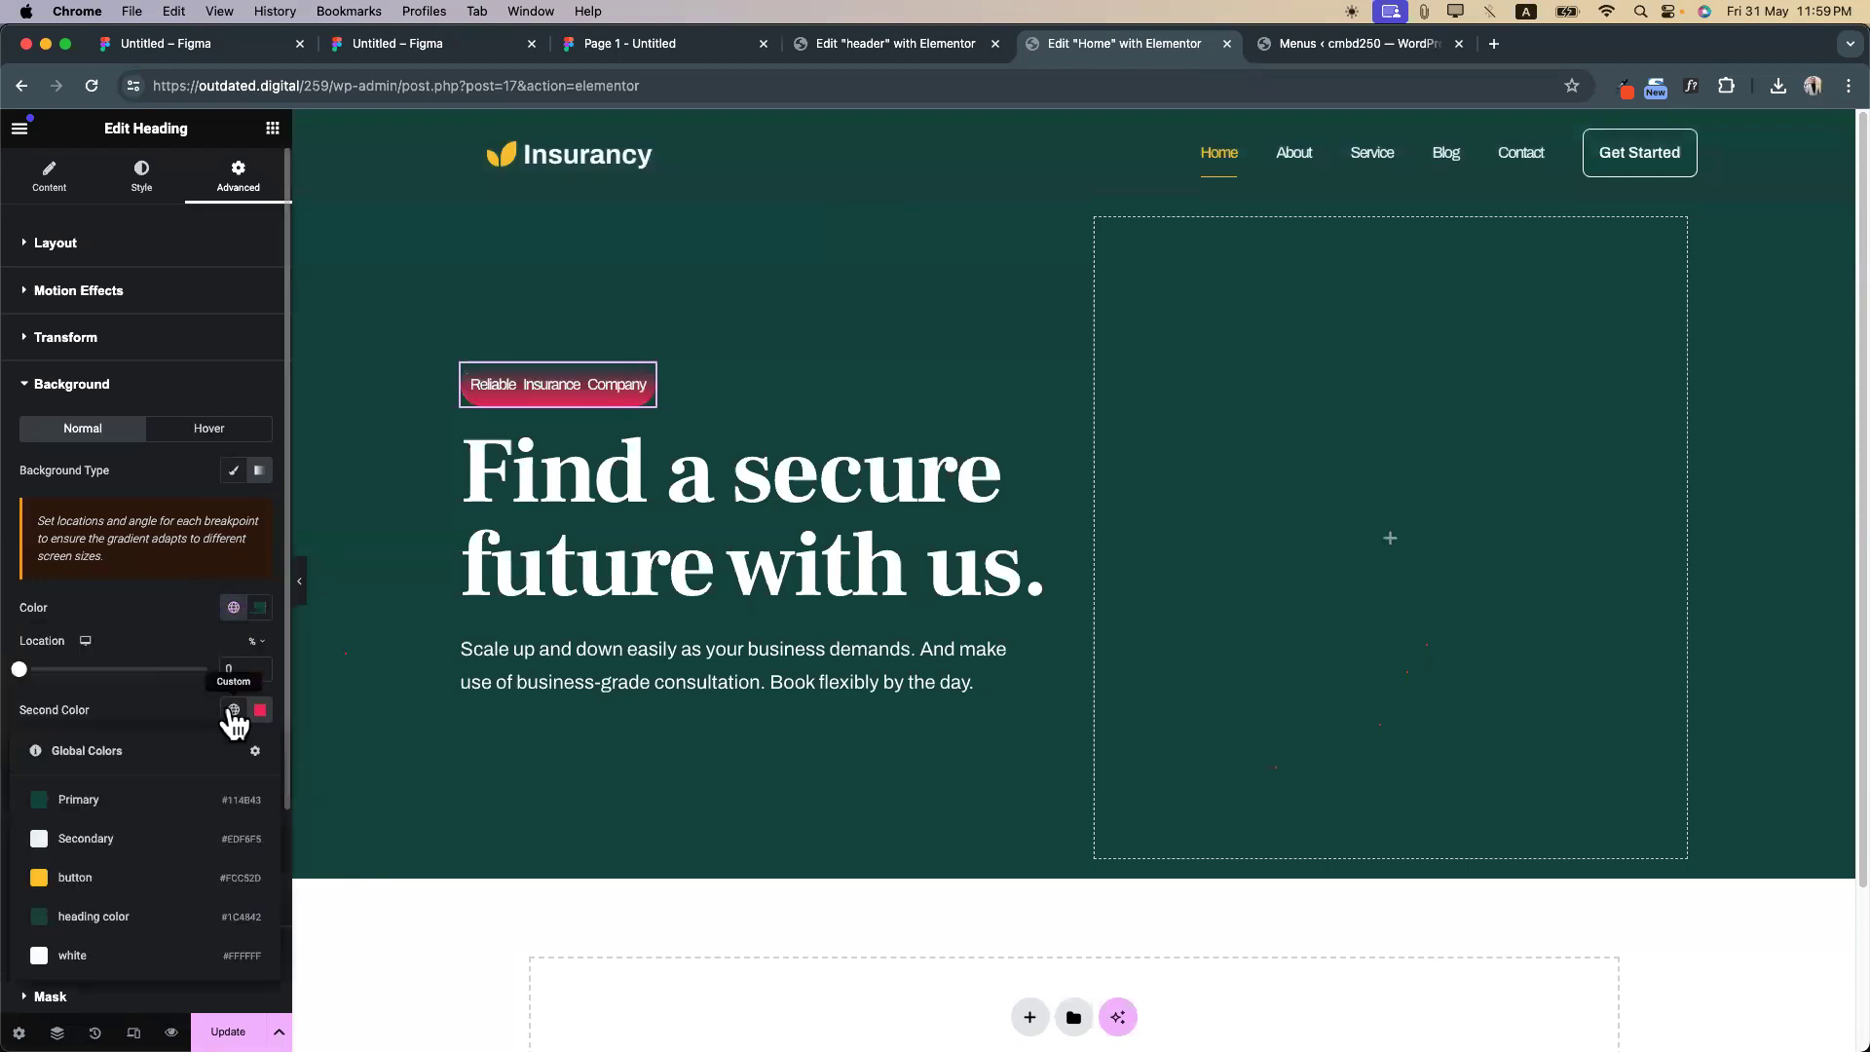
pyautogui.click(139, 917)
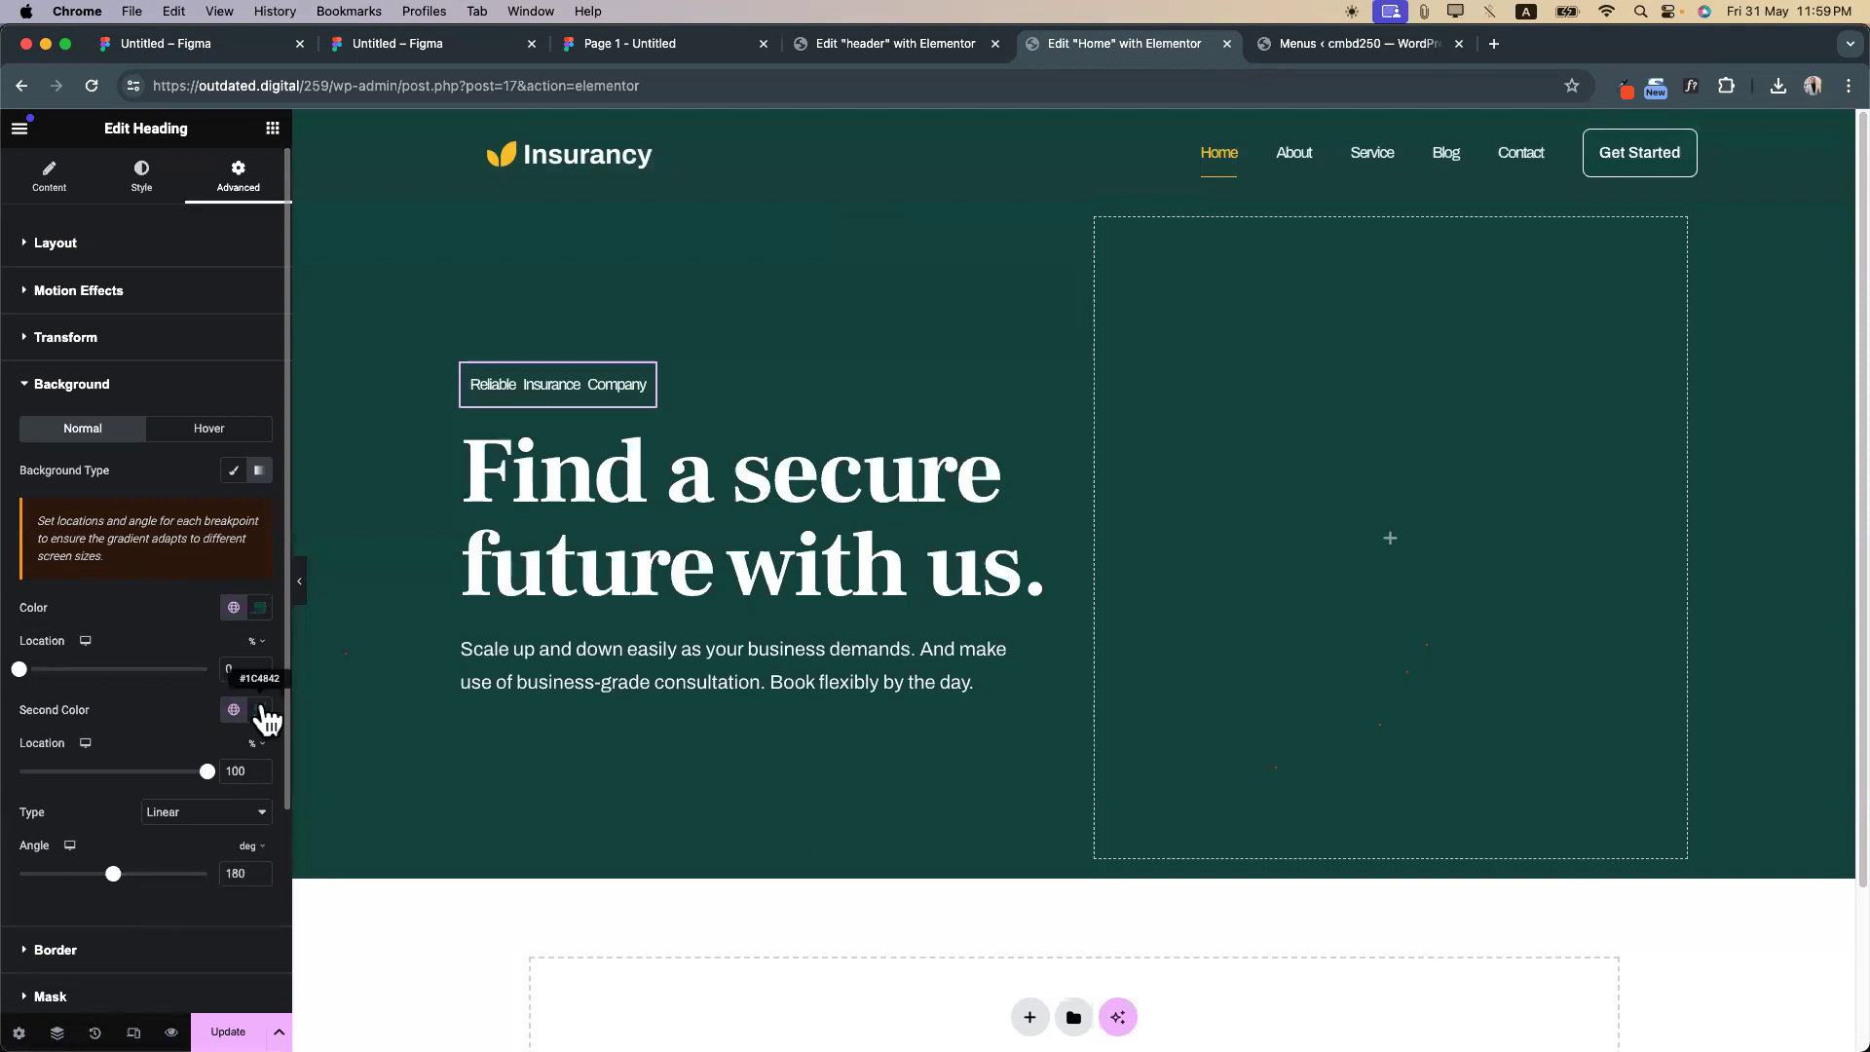
# Check Figma's stops (0C352F, 114B43), set the first gradient colour to #0C352F, and preview.
pyautogui.click(216, 44)
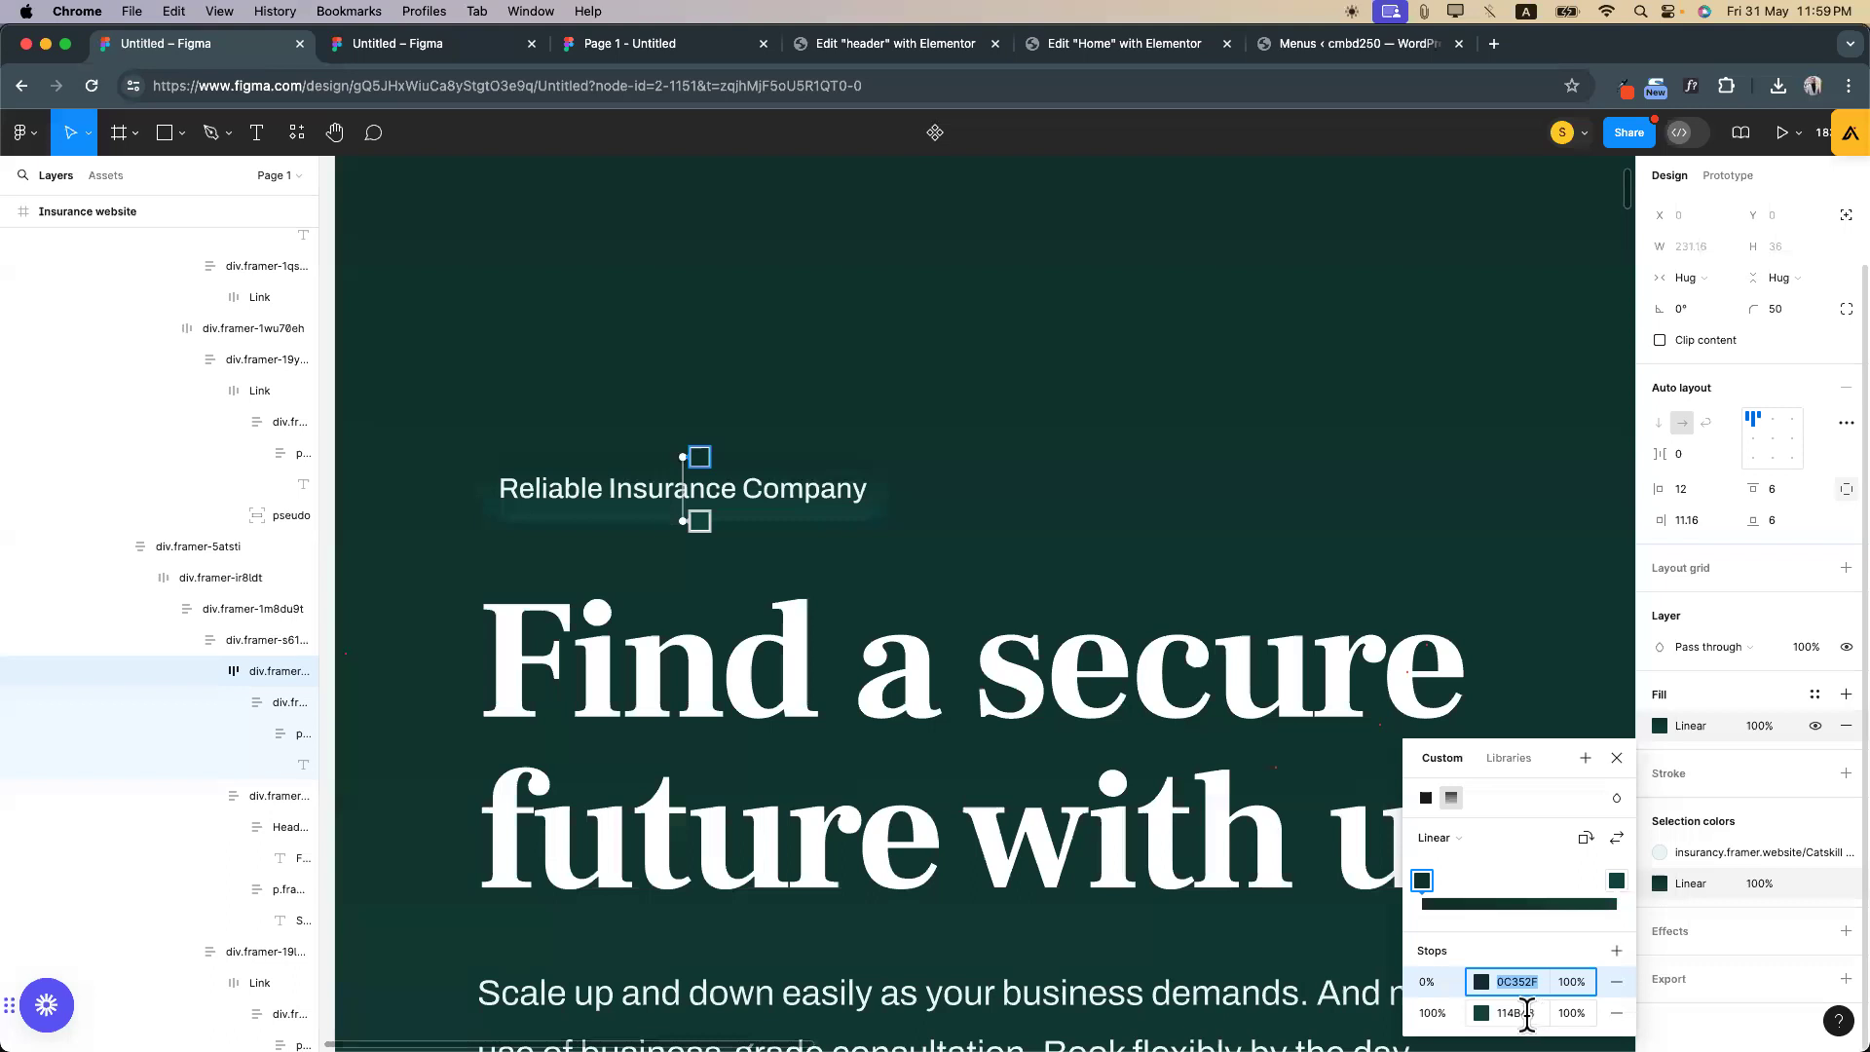
pyautogui.click(1526, 1013)
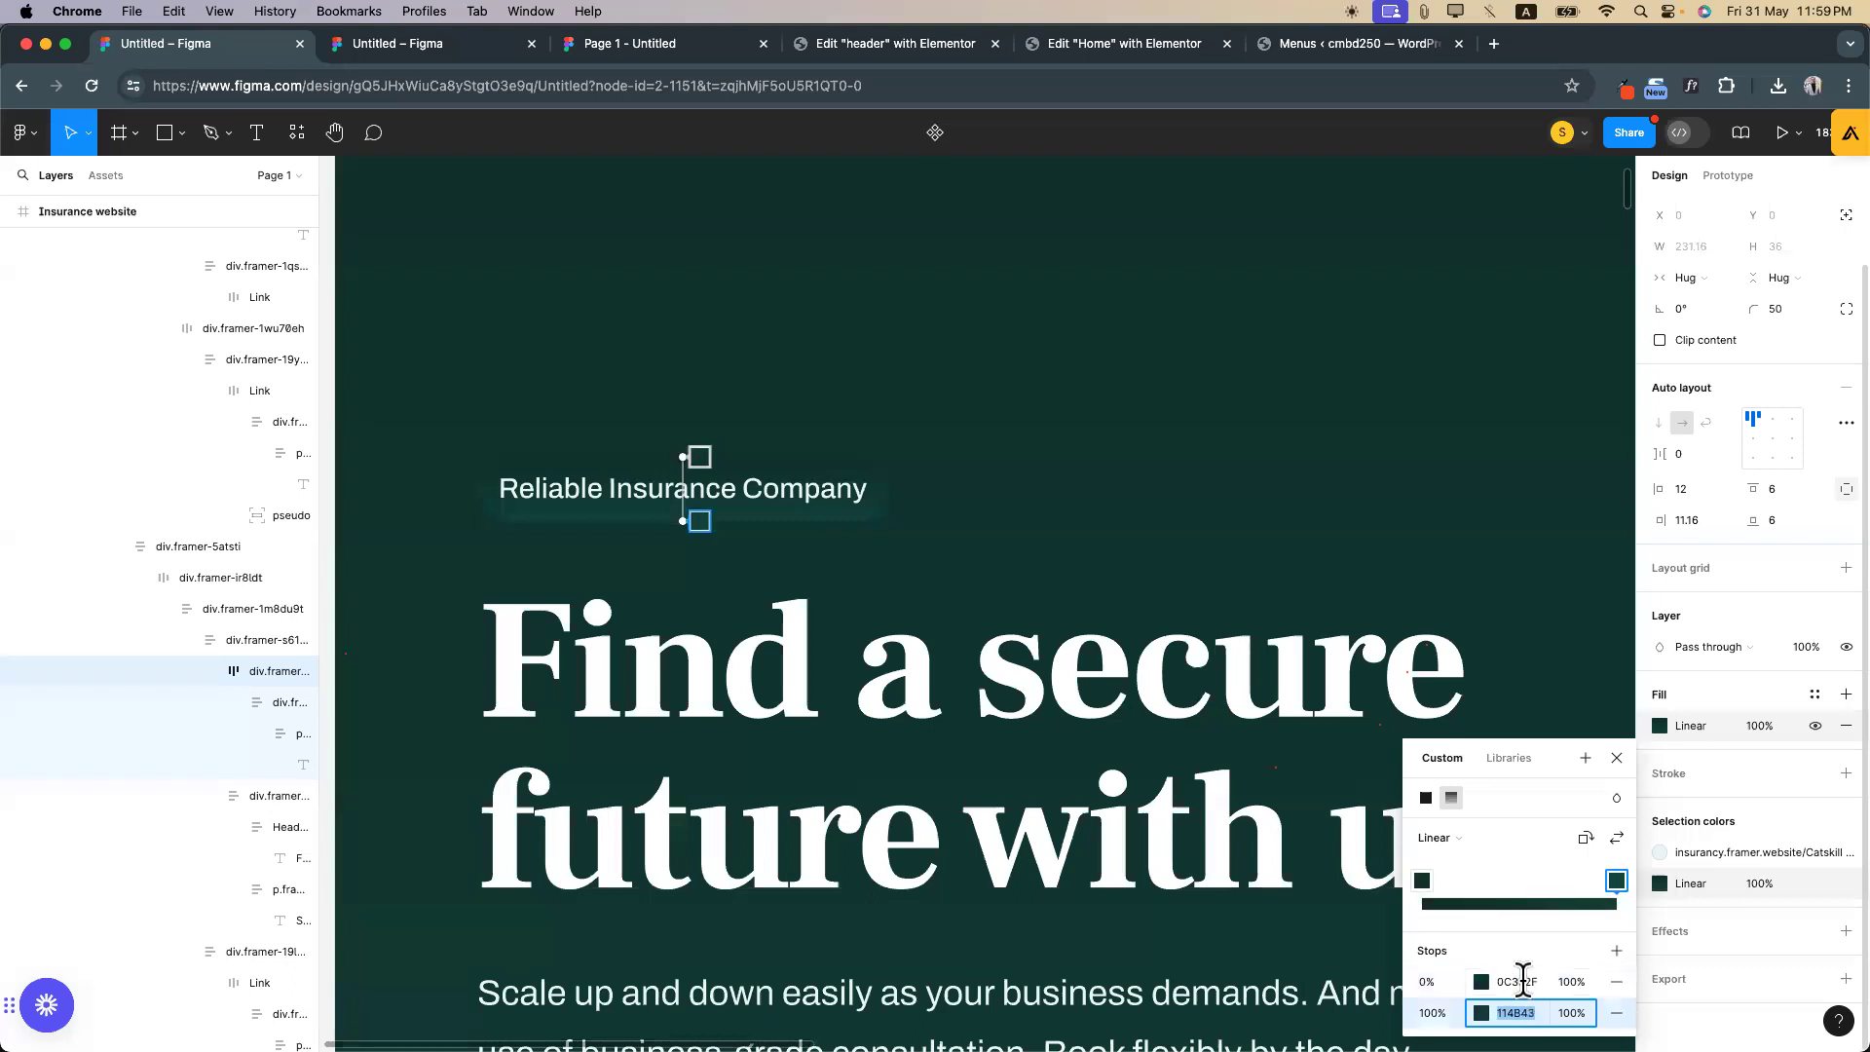
pyautogui.click(1522, 981)
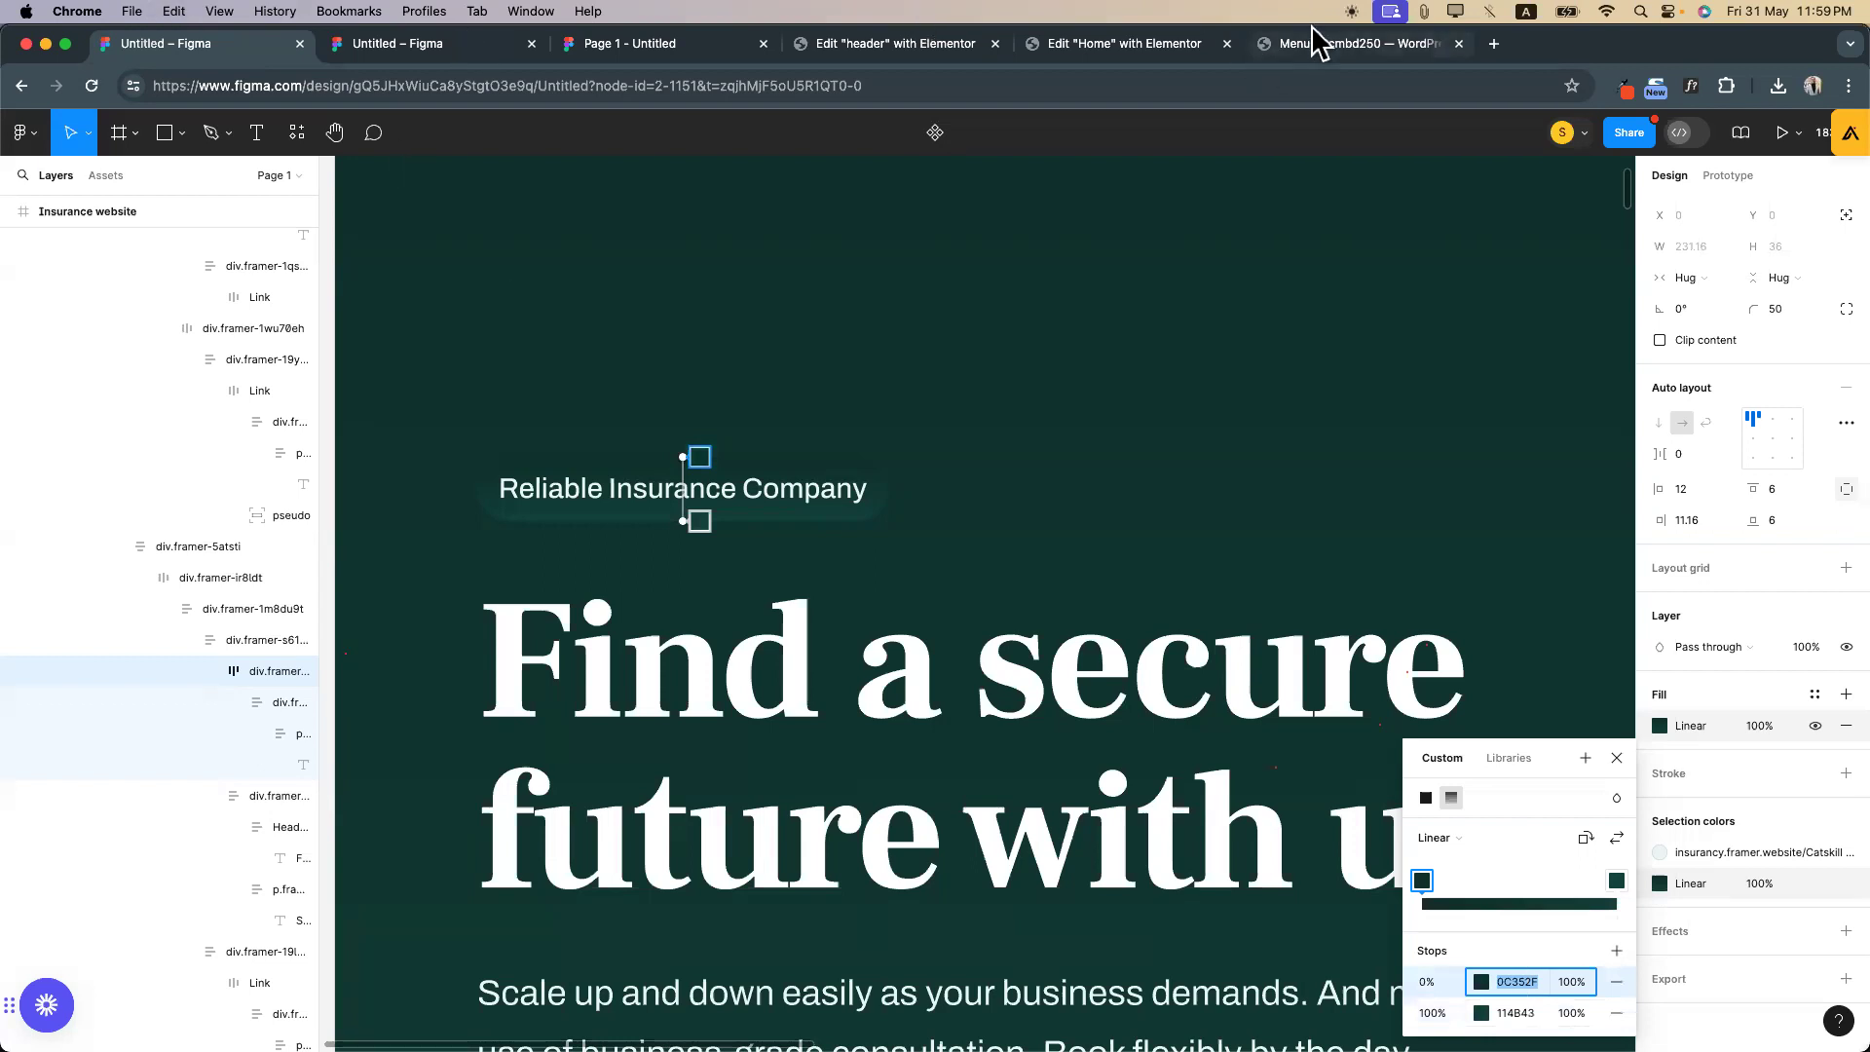
pyautogui.click(1121, 44)
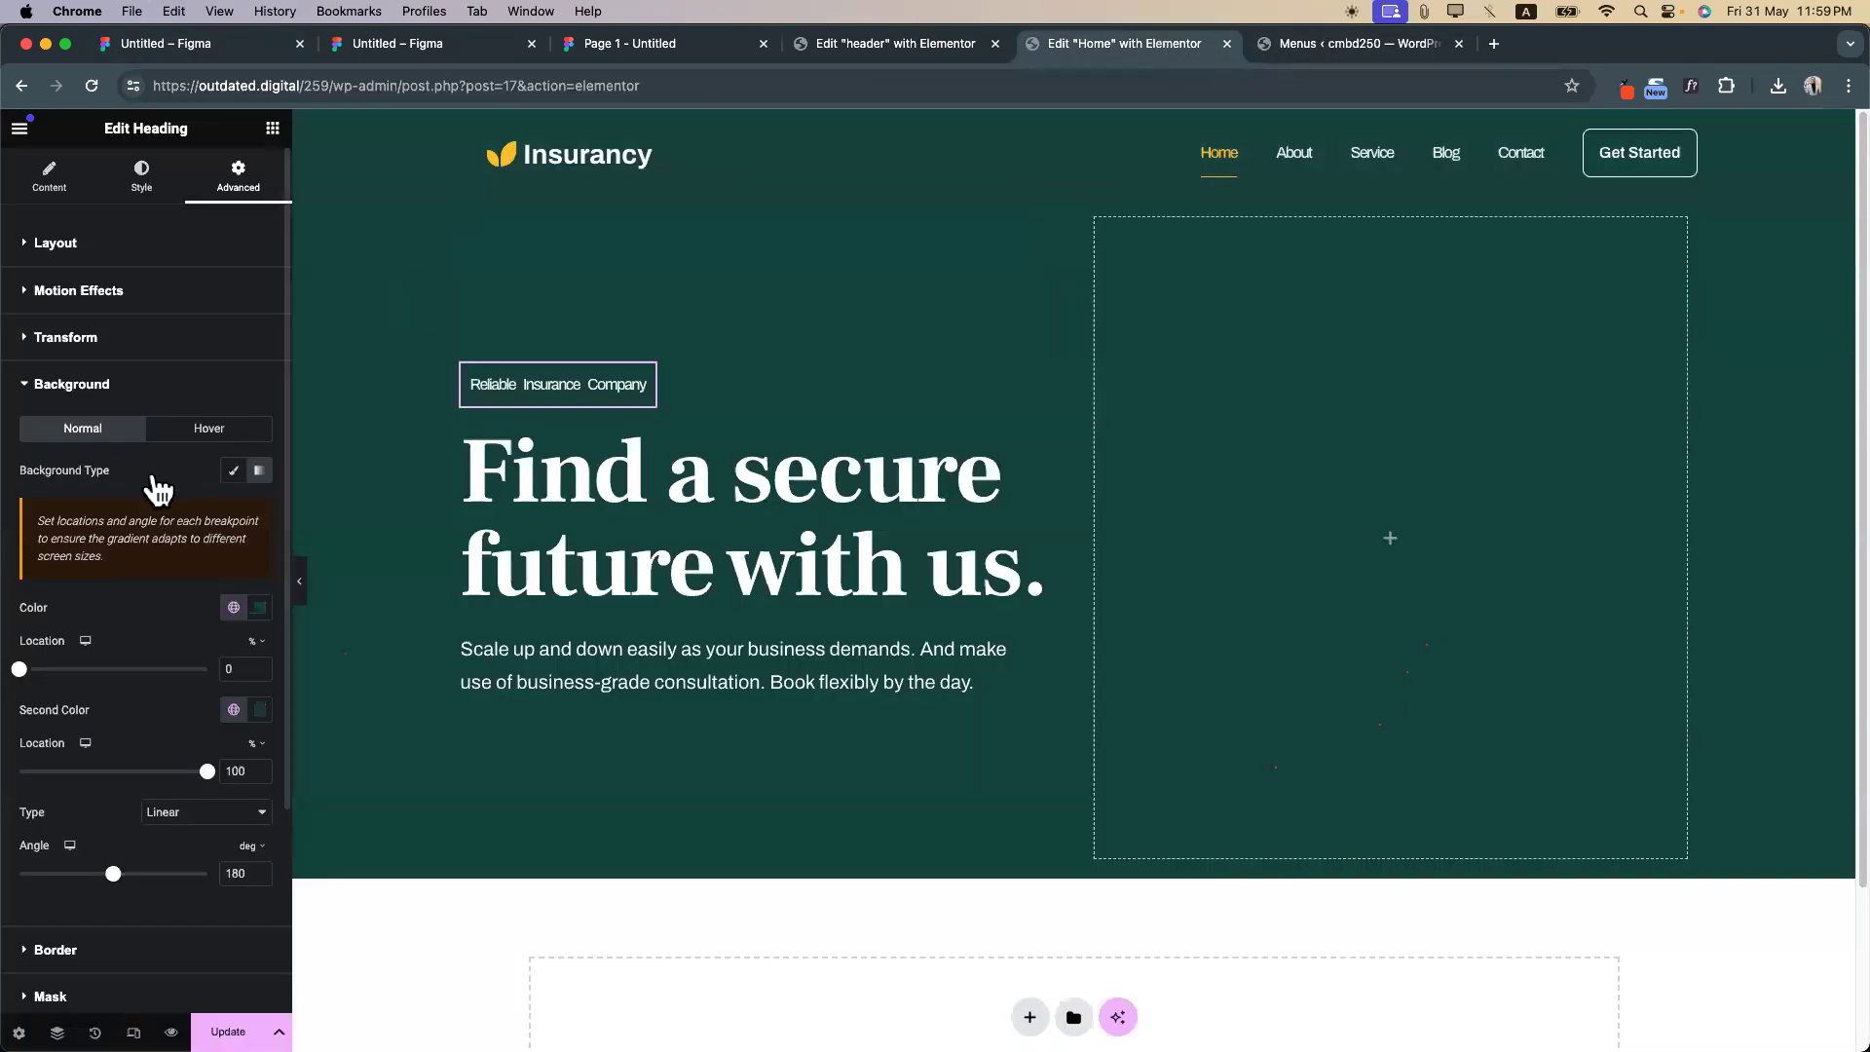
pyautogui.click(259, 608)
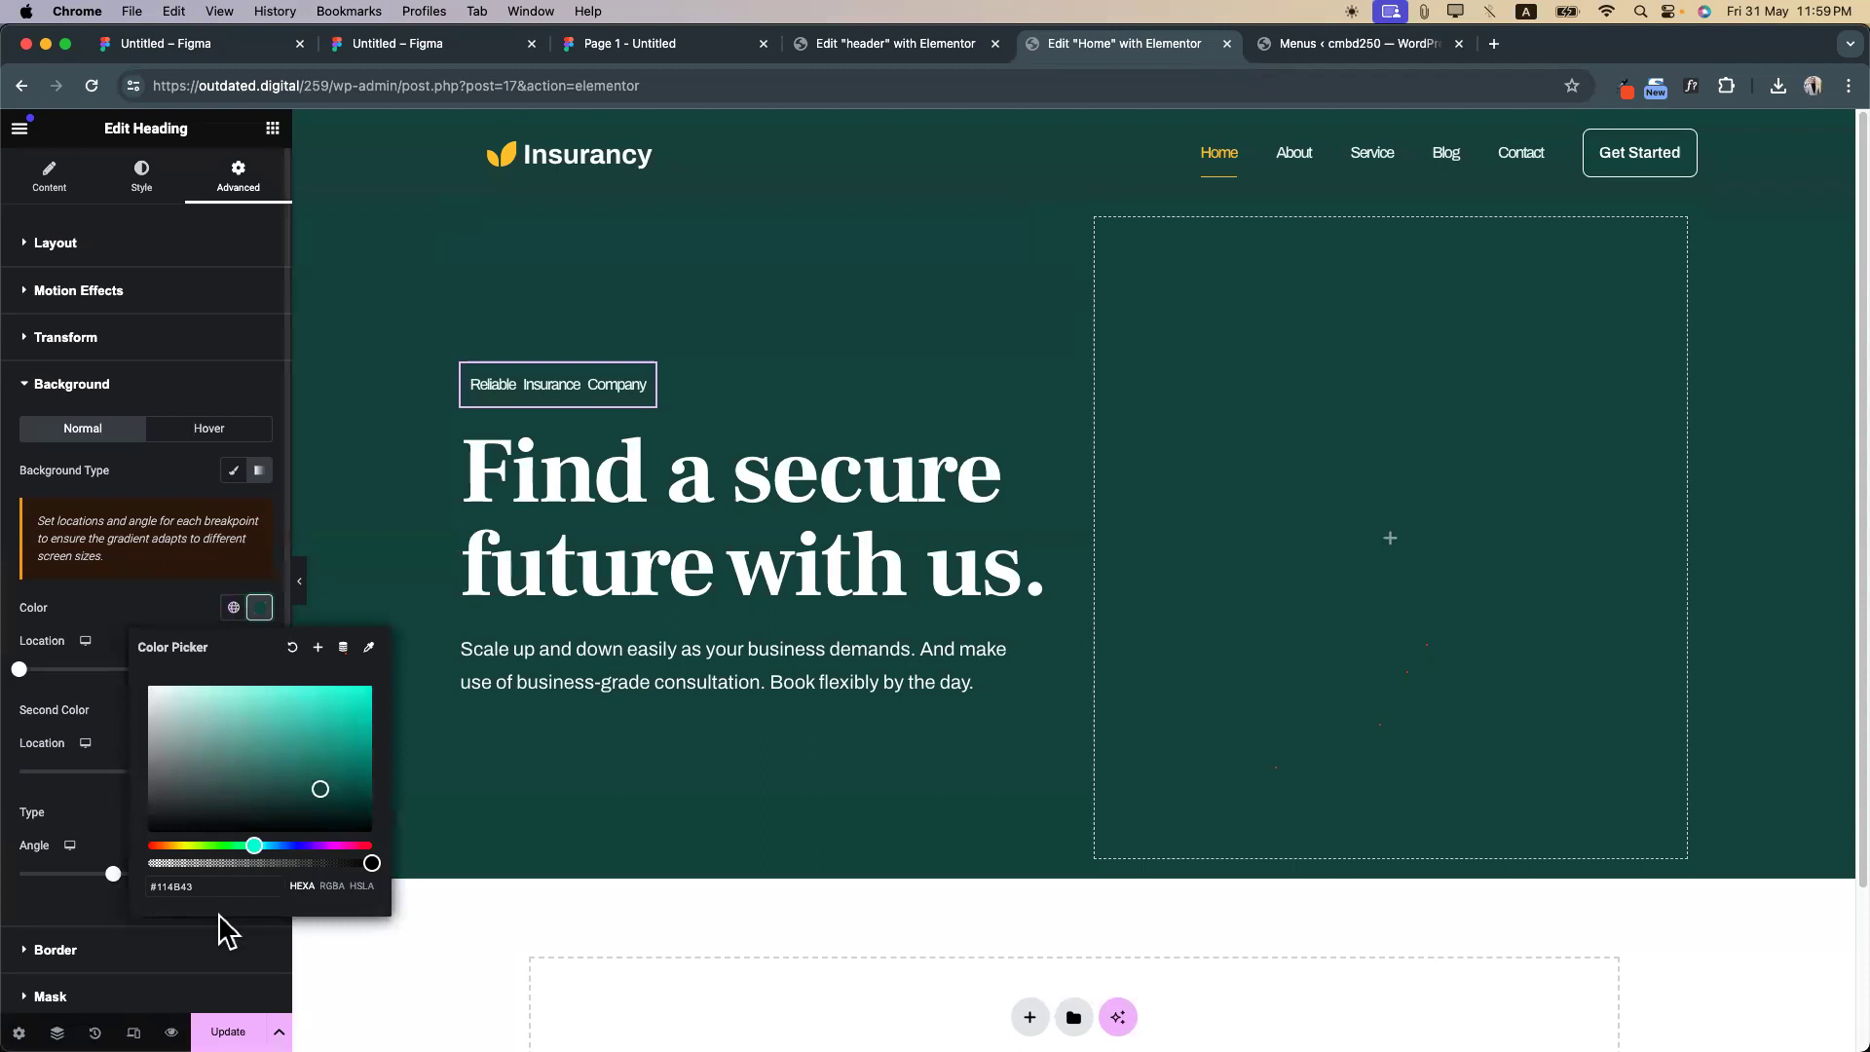
pyautogui.write('0C352F')
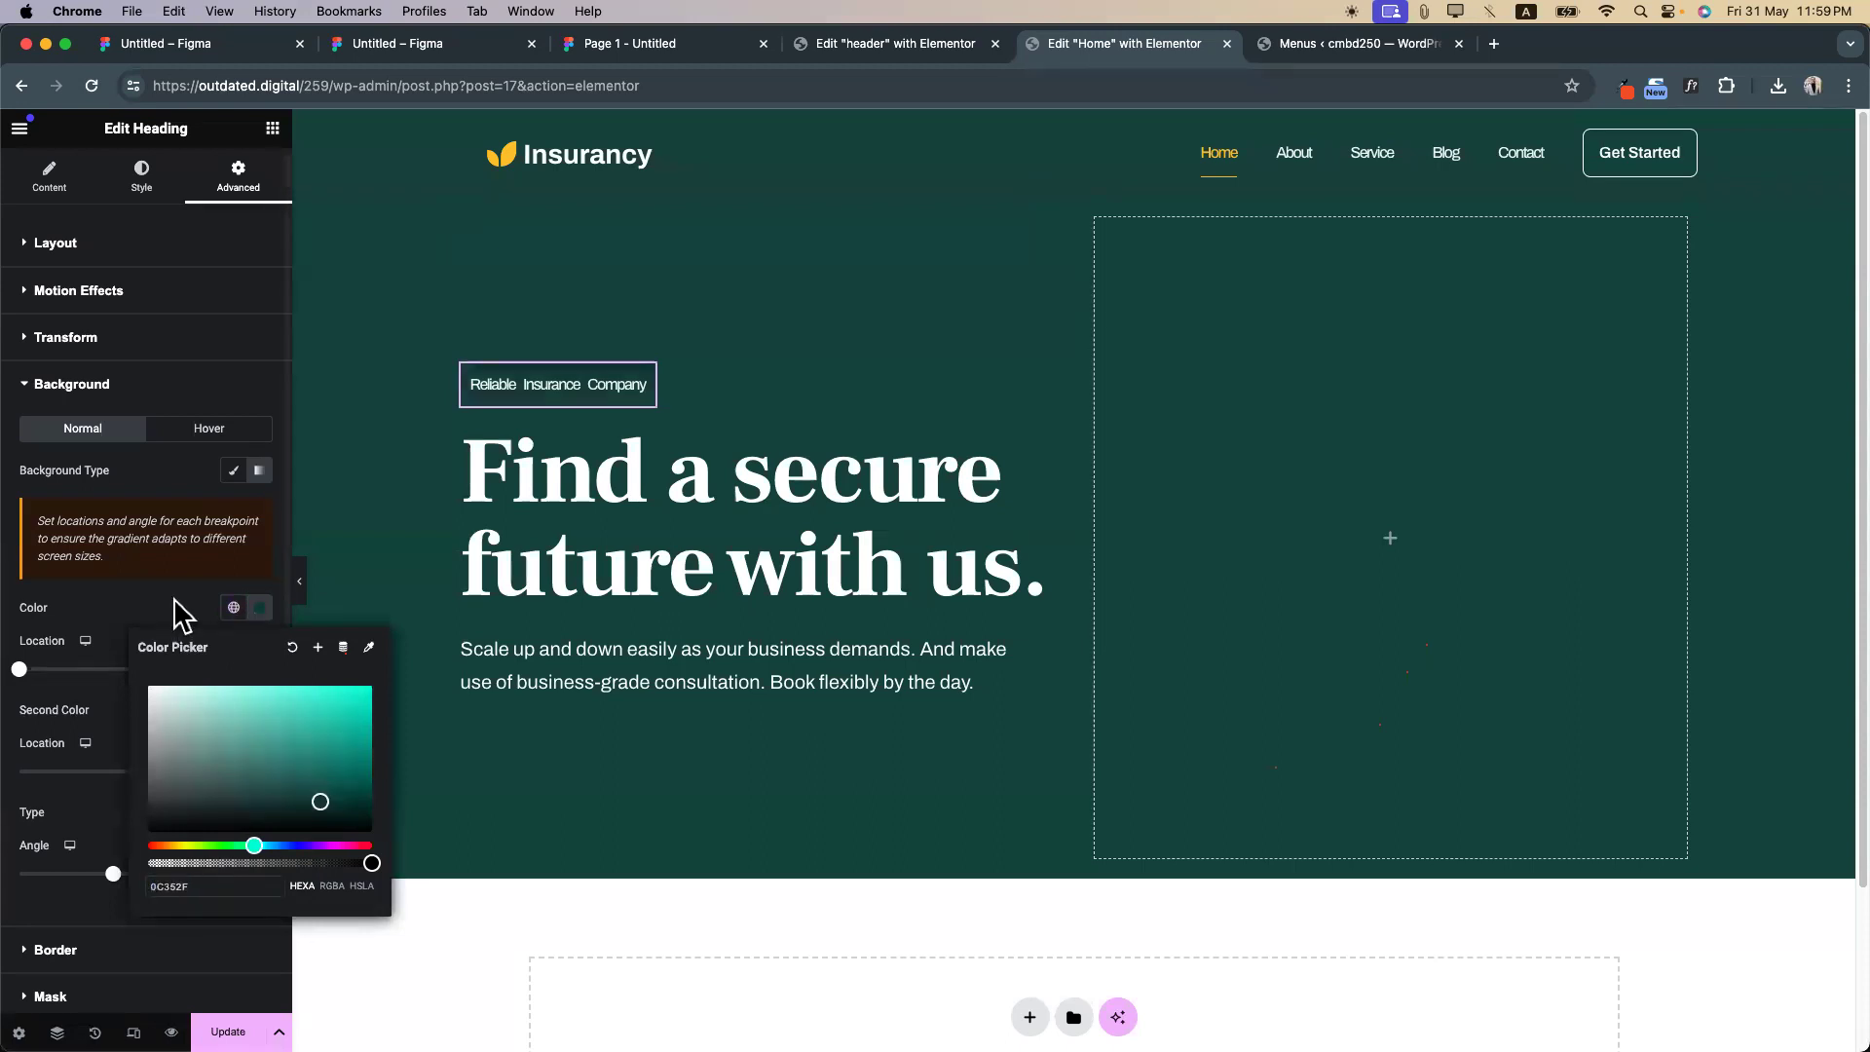
pyautogui.click(180, 615)
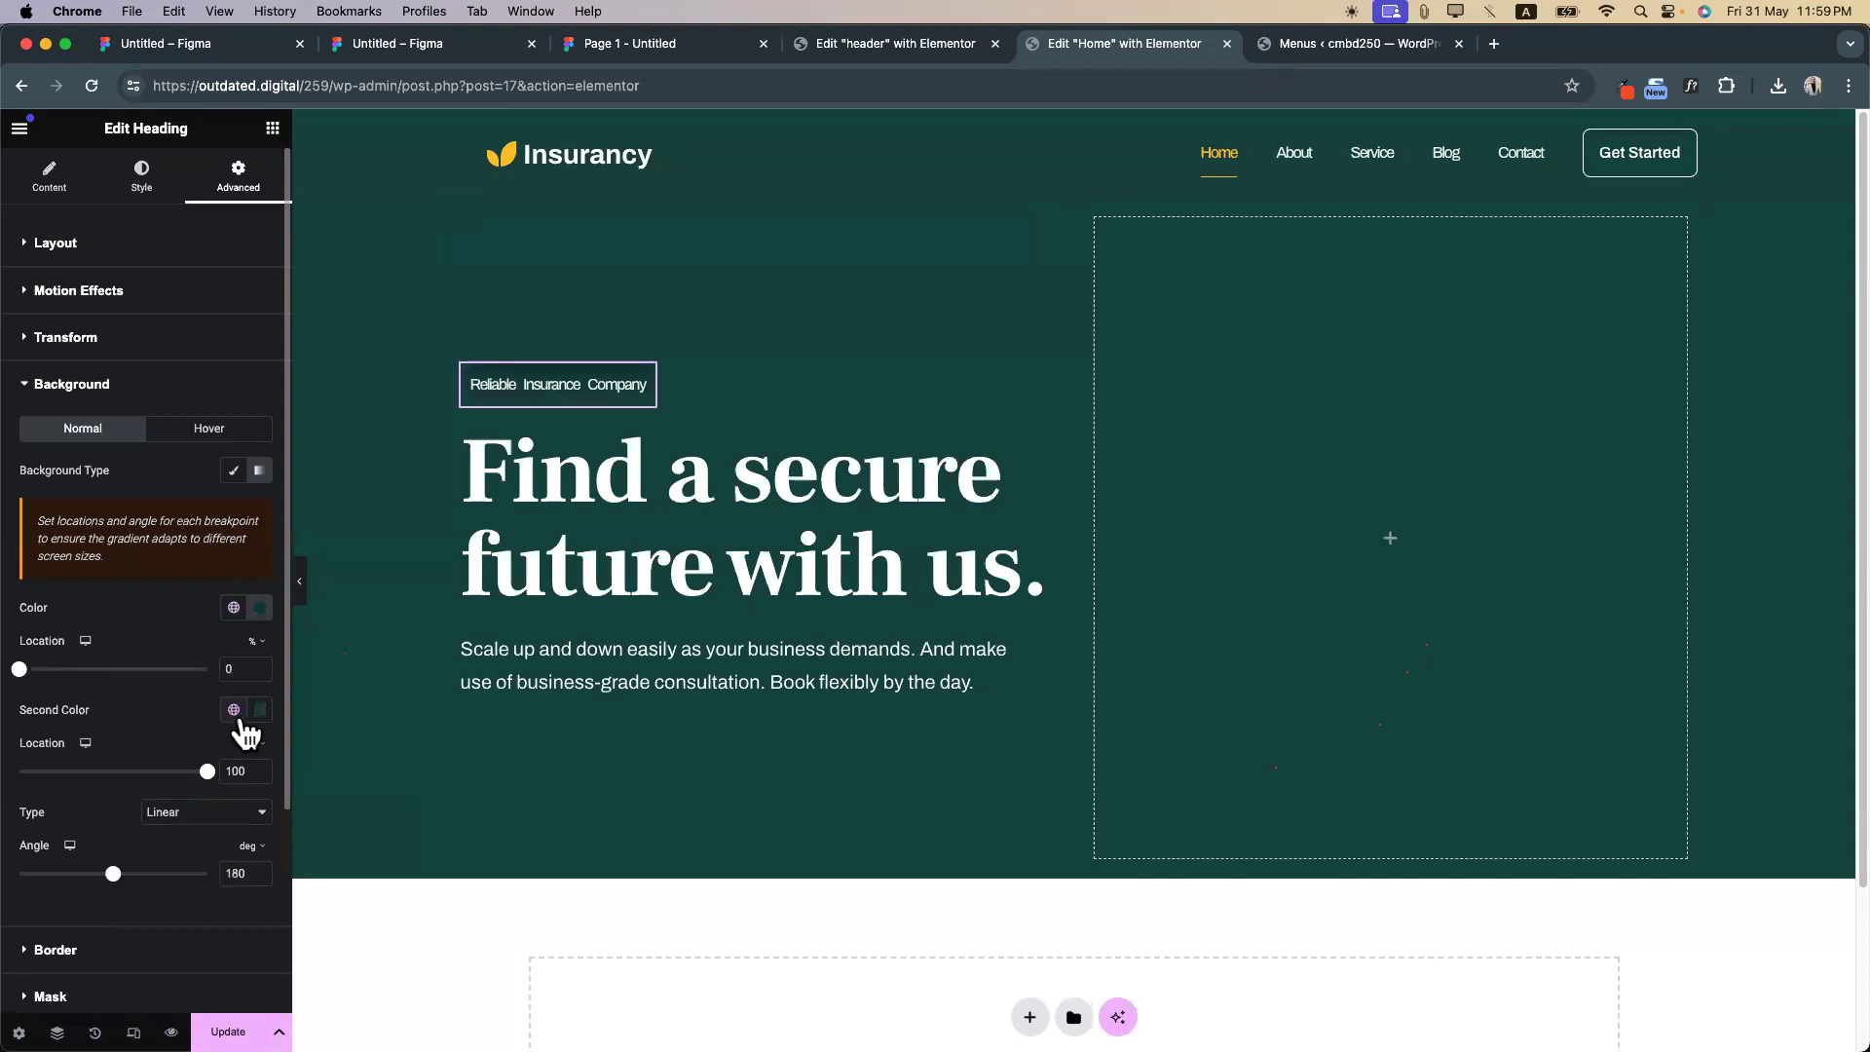
pyautogui.click(307, 590)
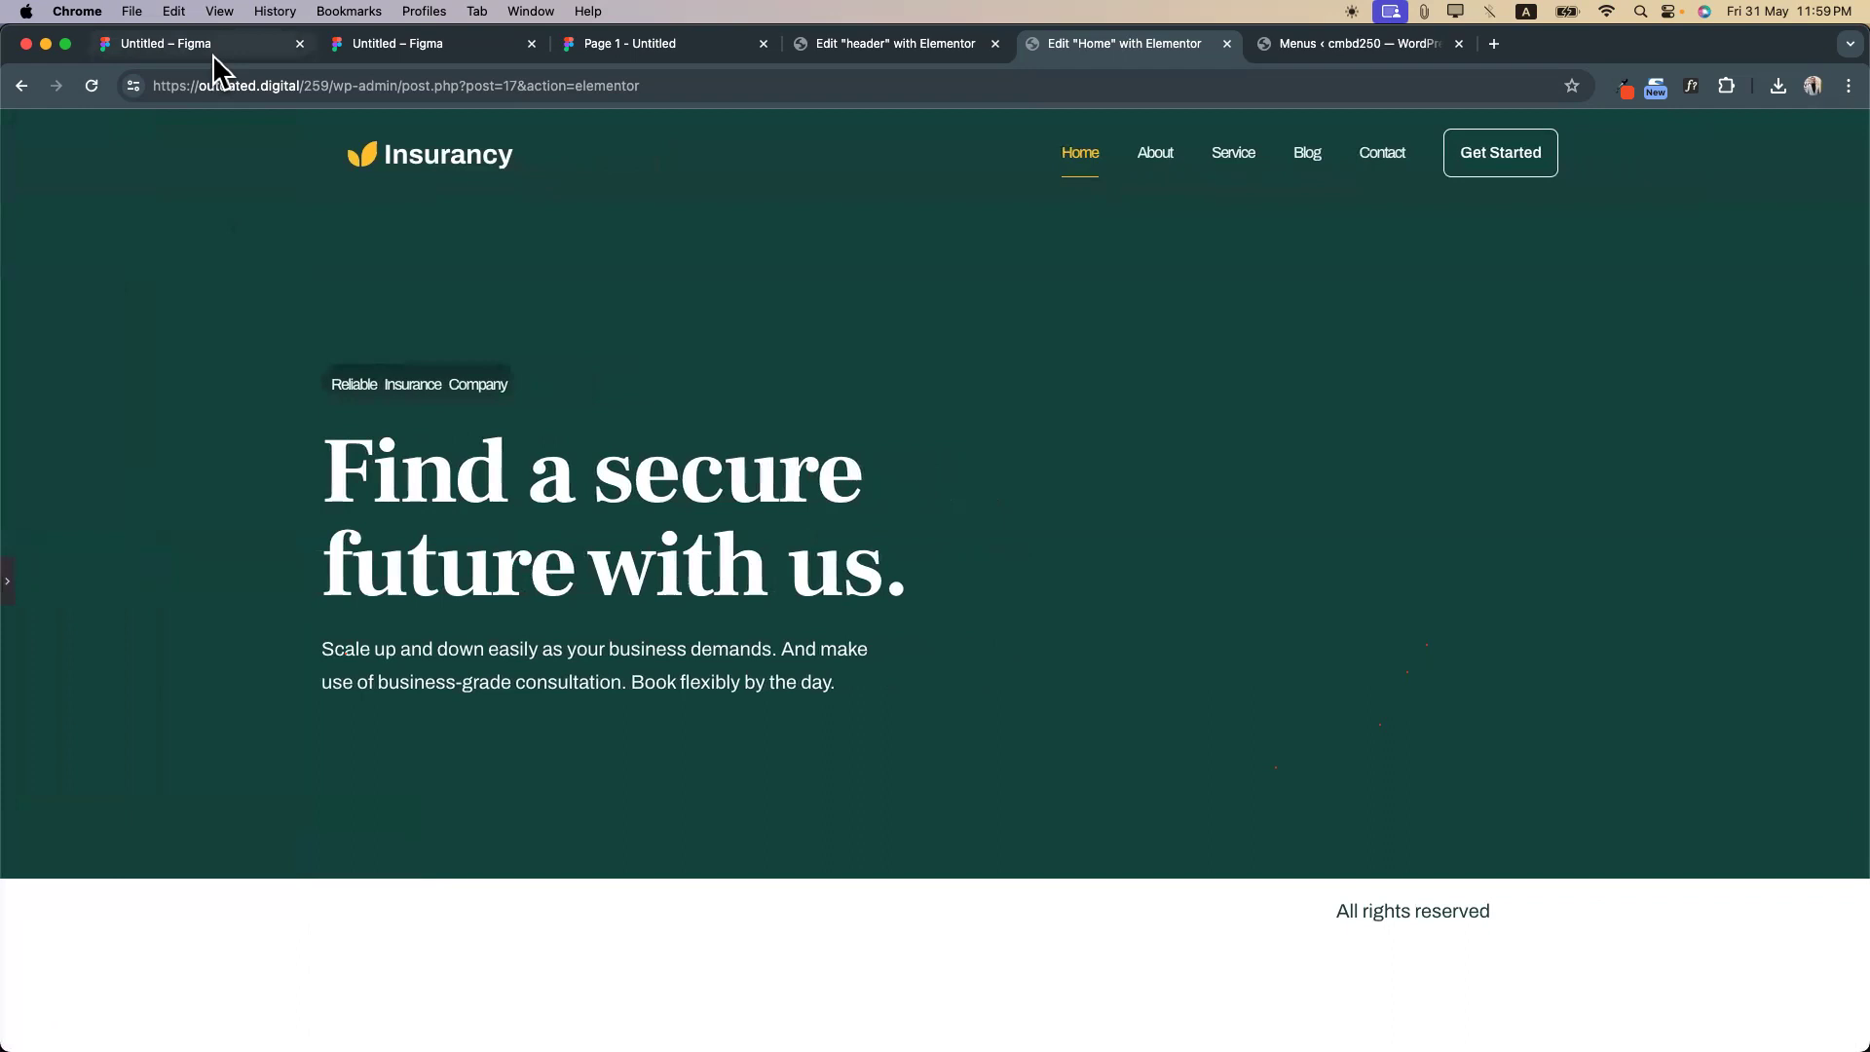
# Check the Figma hero section's fill (0C352F) and reopen the Home page editing panel.
pyautogui.click(213, 46)
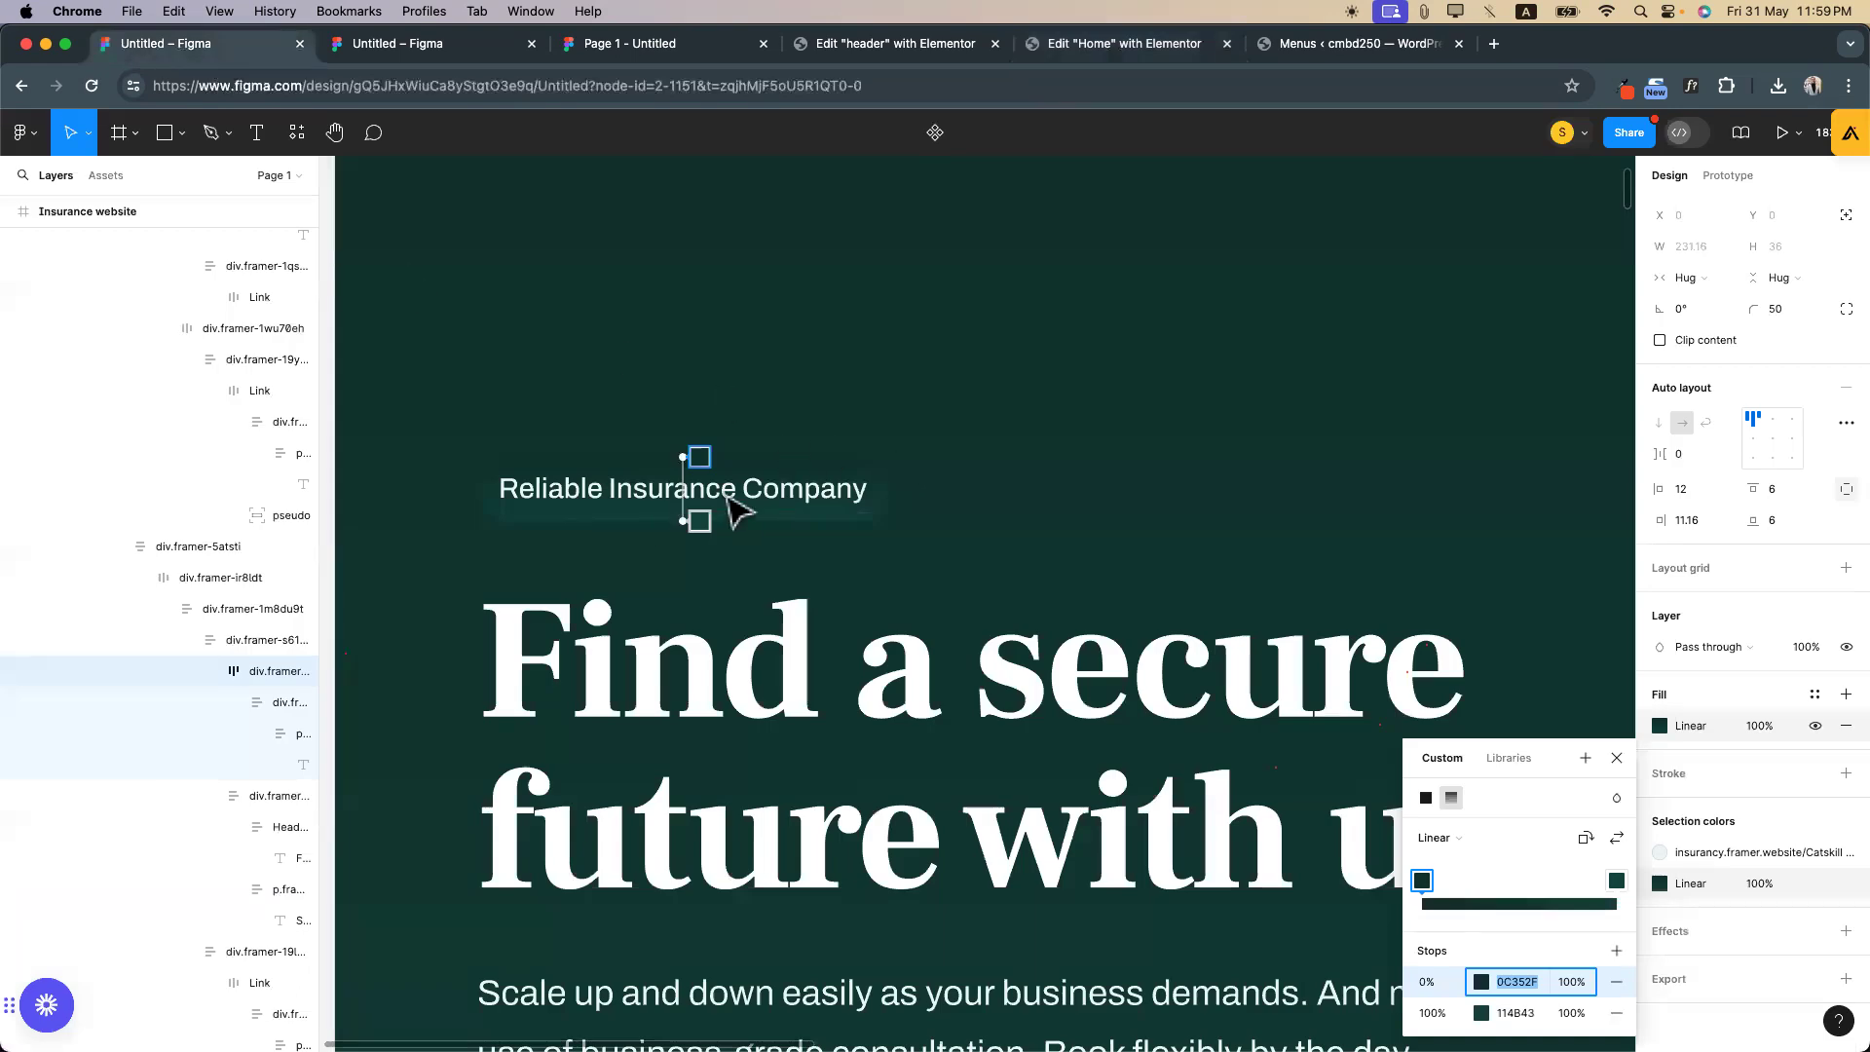
pyautogui.click(914, 55)
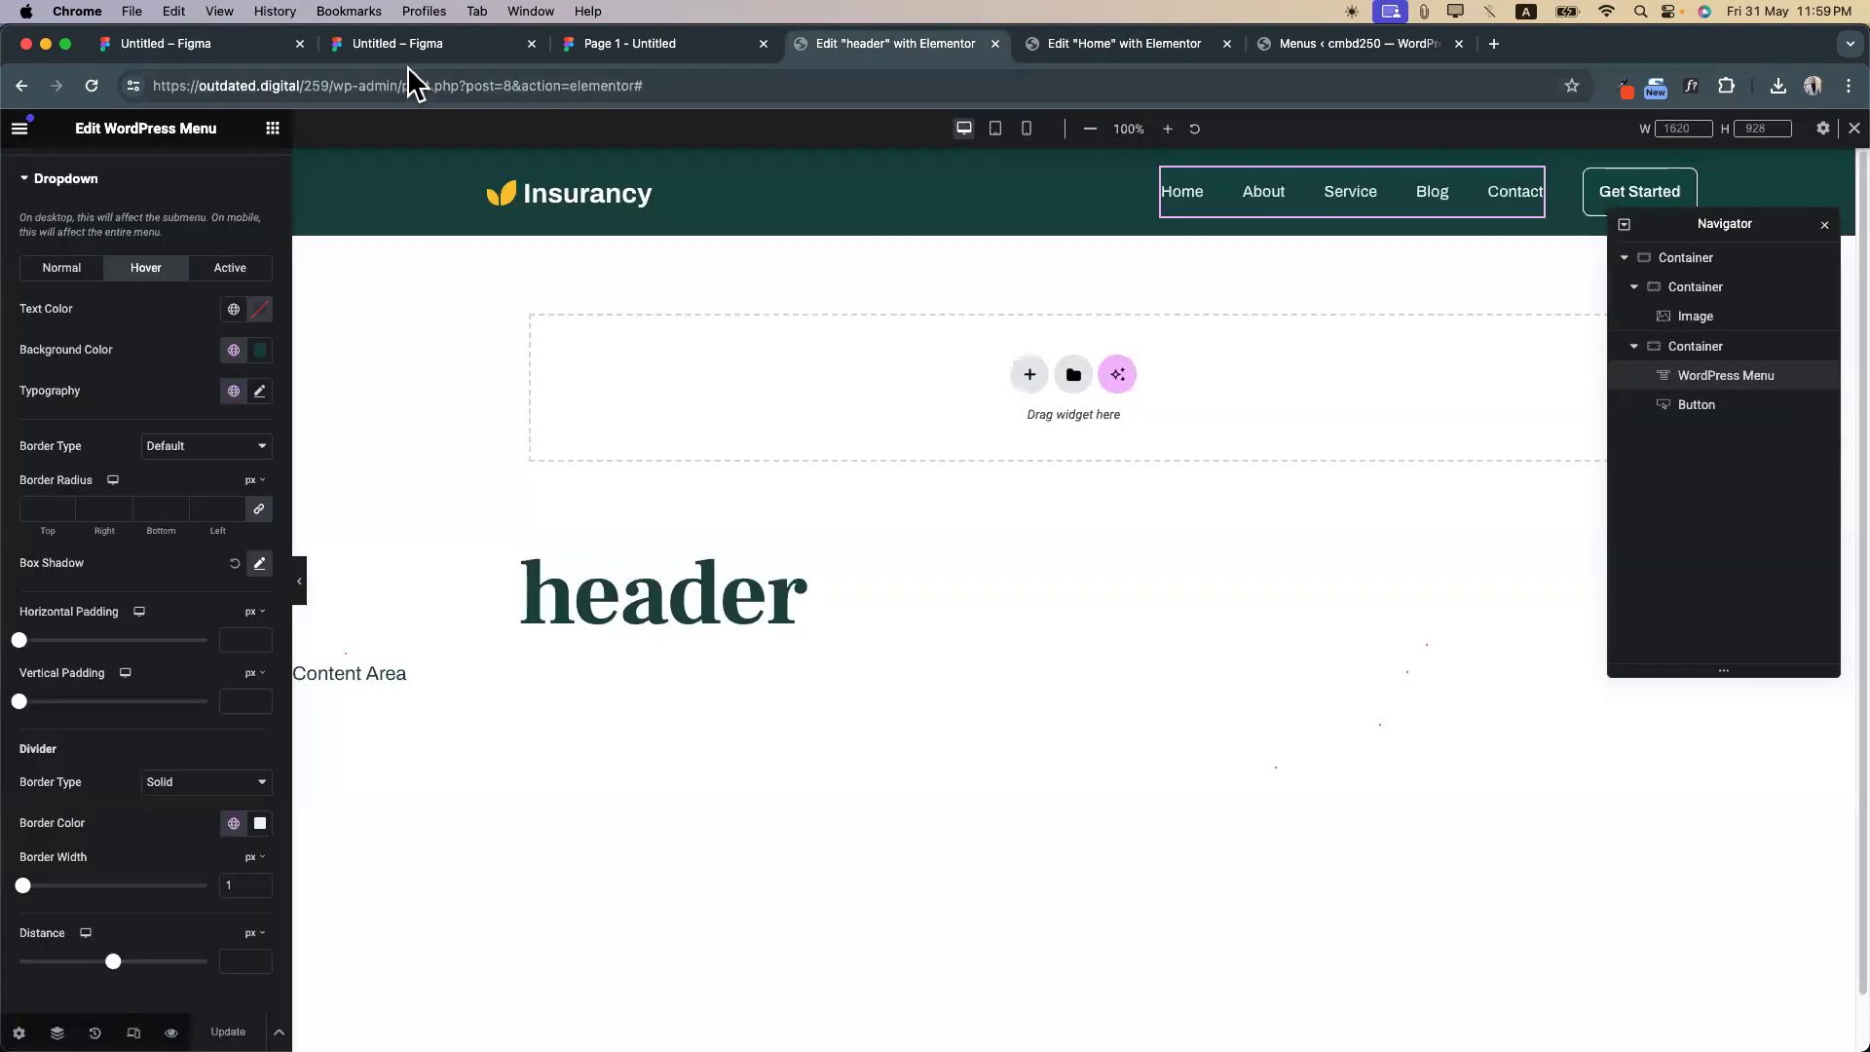
pyautogui.click(224, 44)
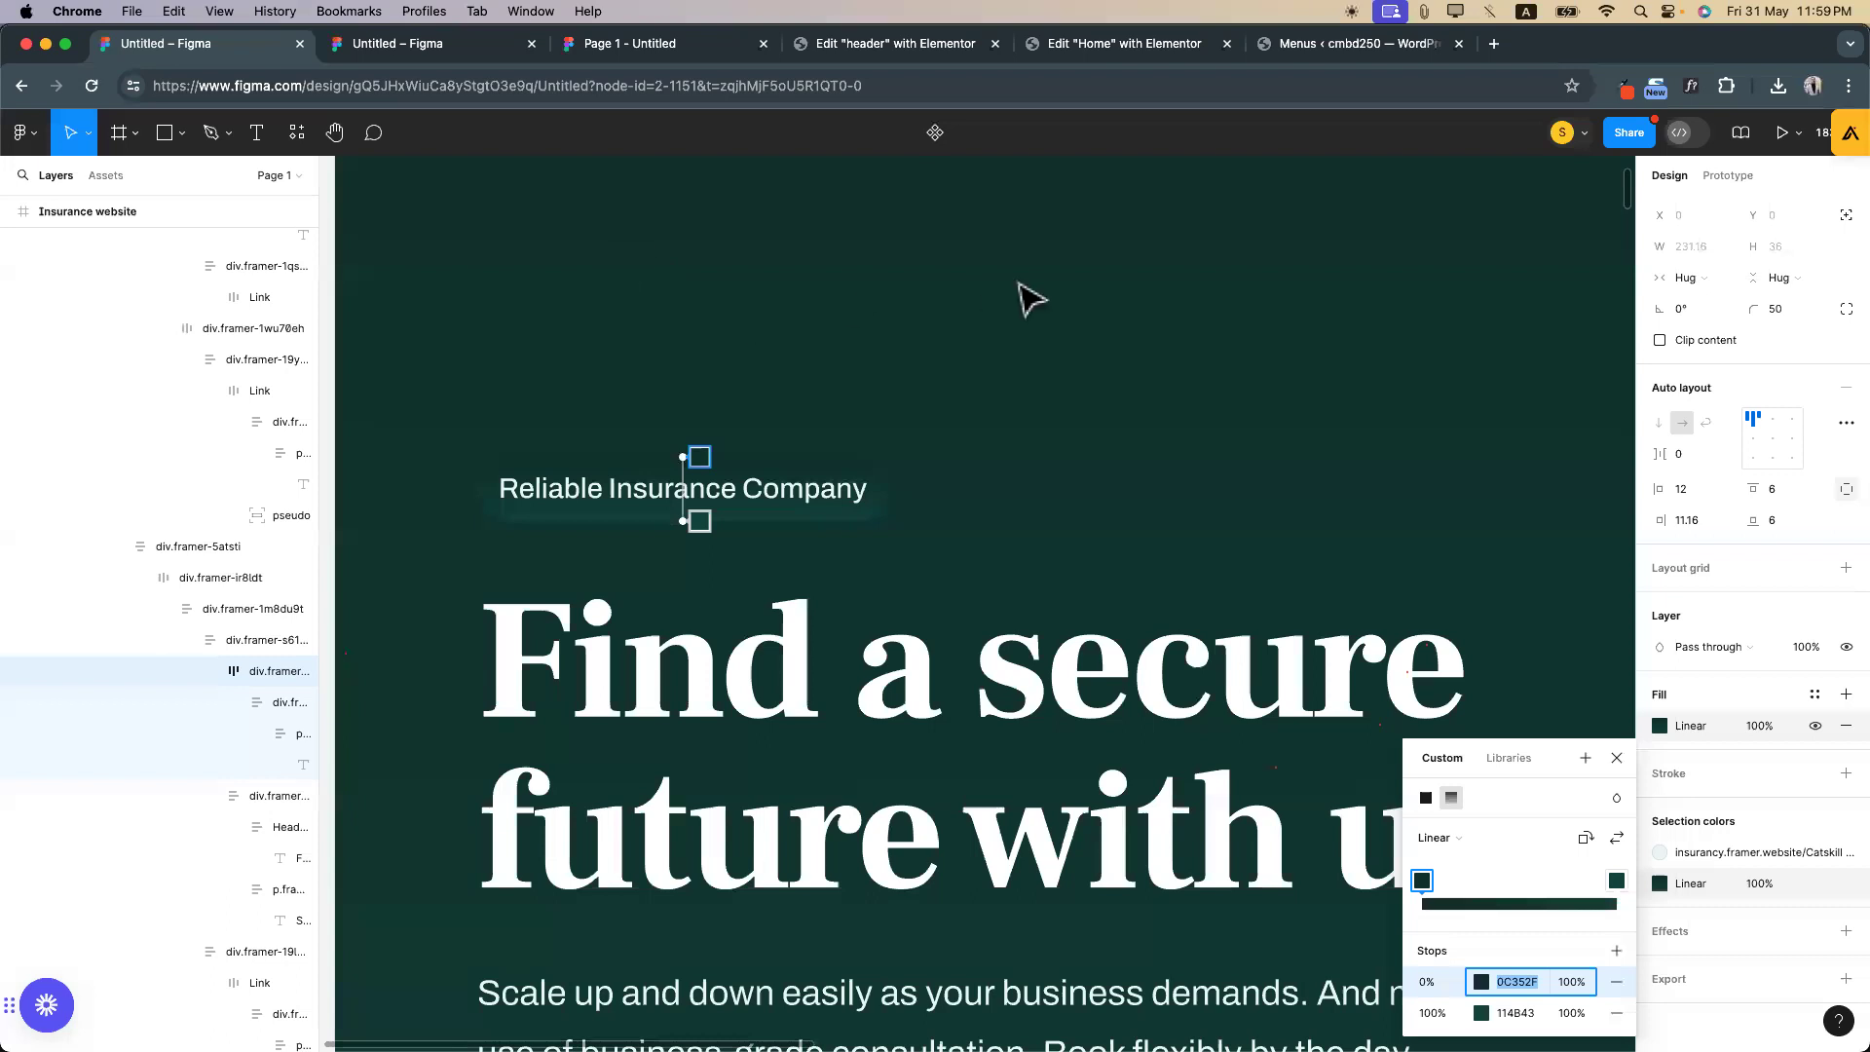
pyautogui.click(1032, 299)
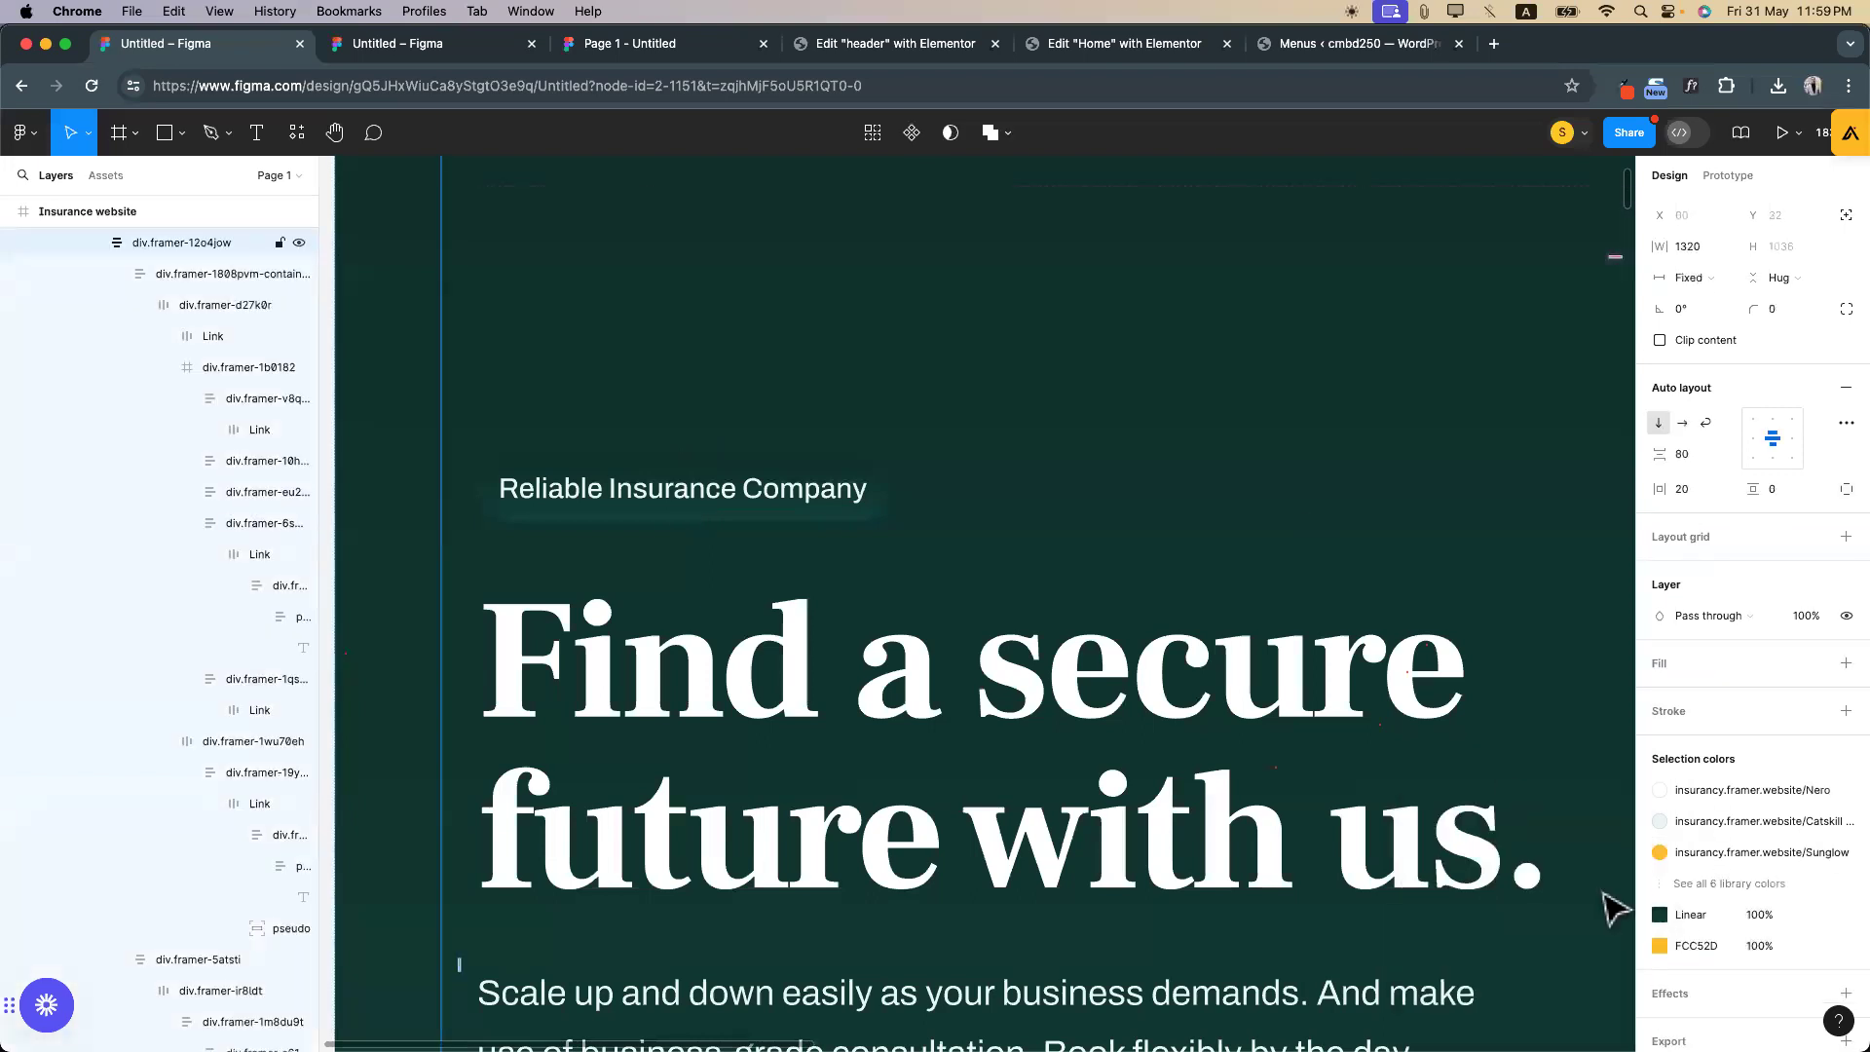
pyautogui.click(1660, 916)
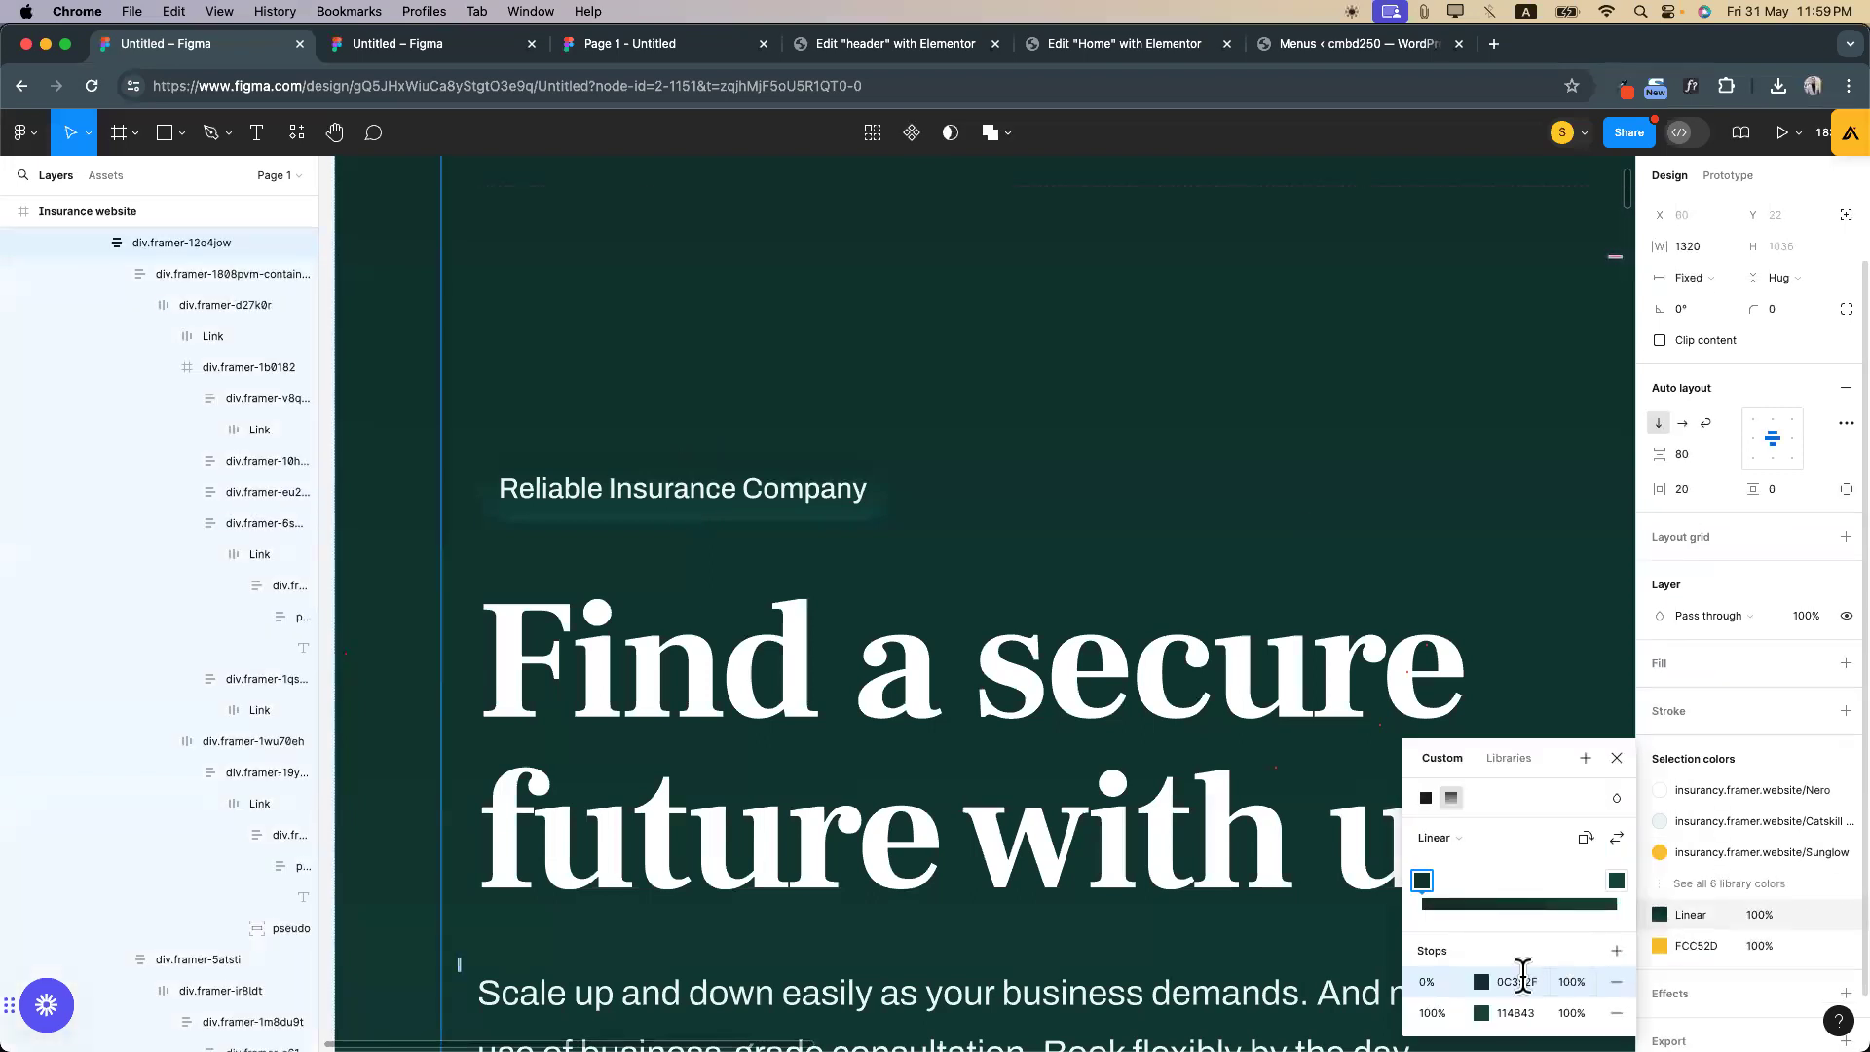
pyautogui.click(1522, 981)
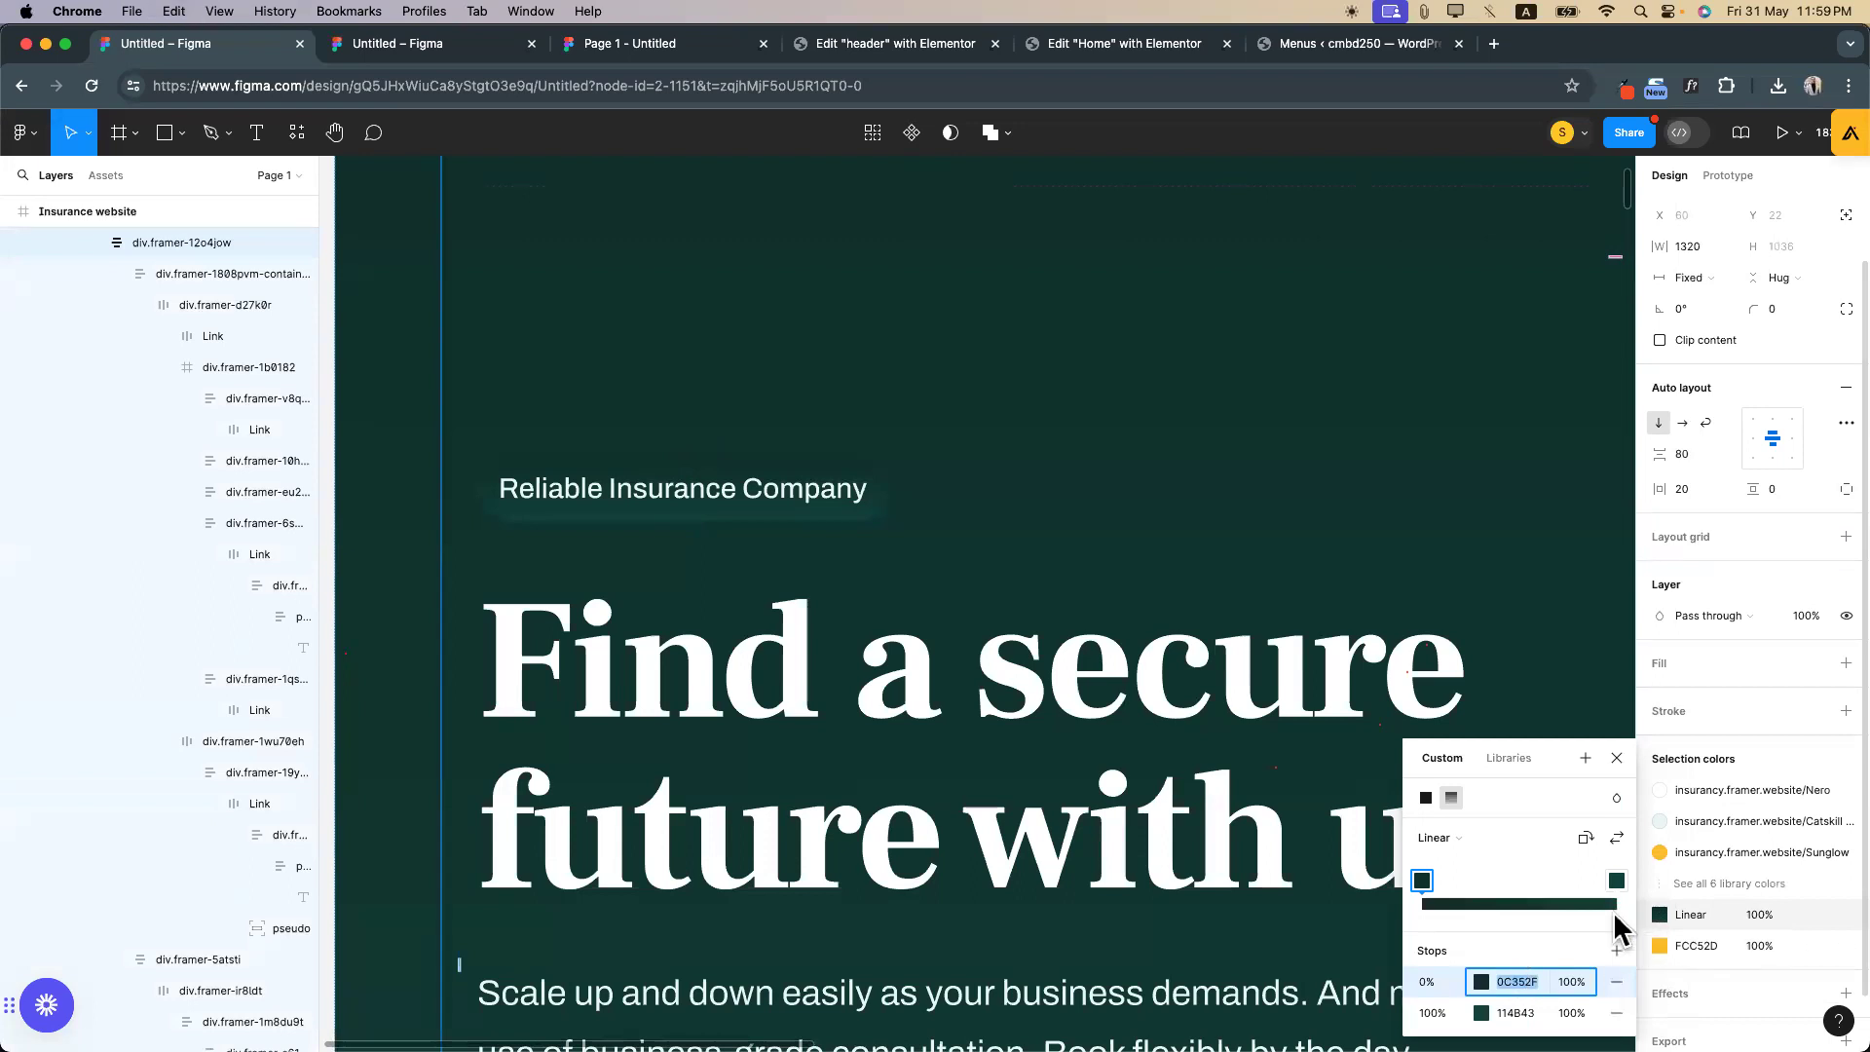
pyautogui.click(1088, 49)
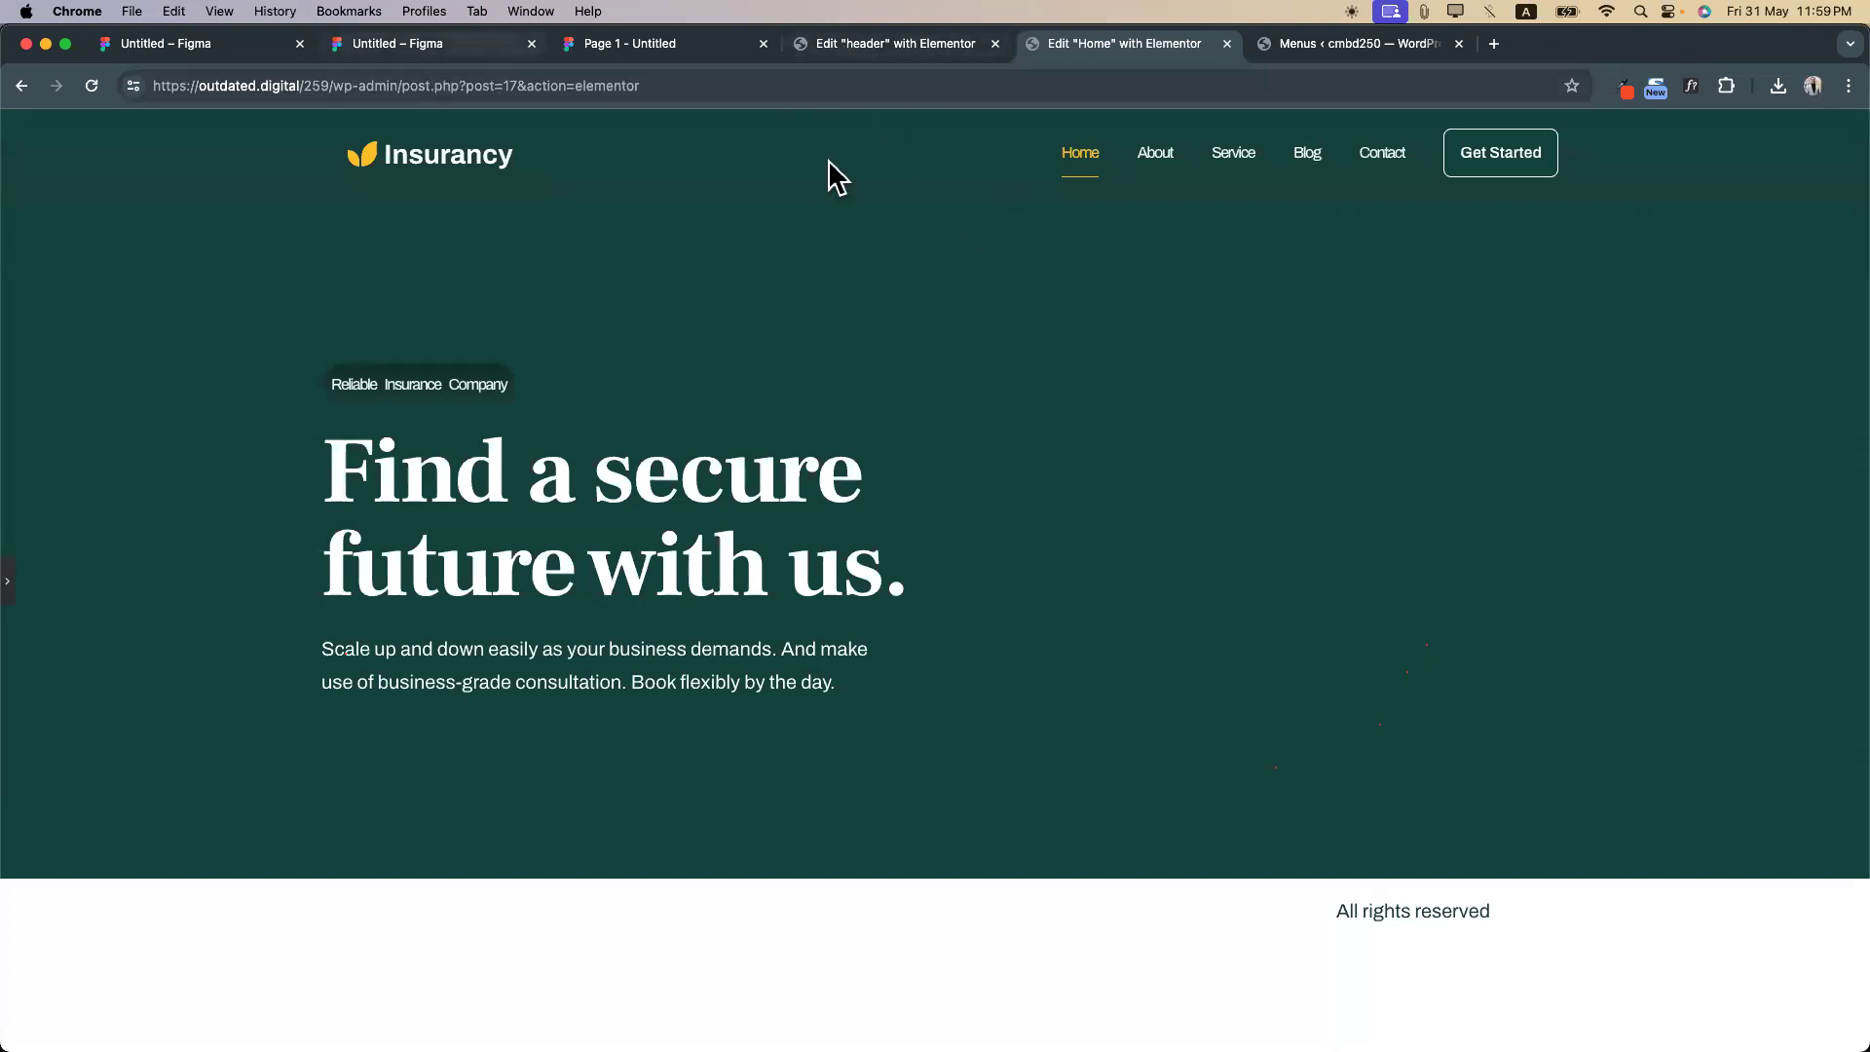
pyautogui.click(821, 47)
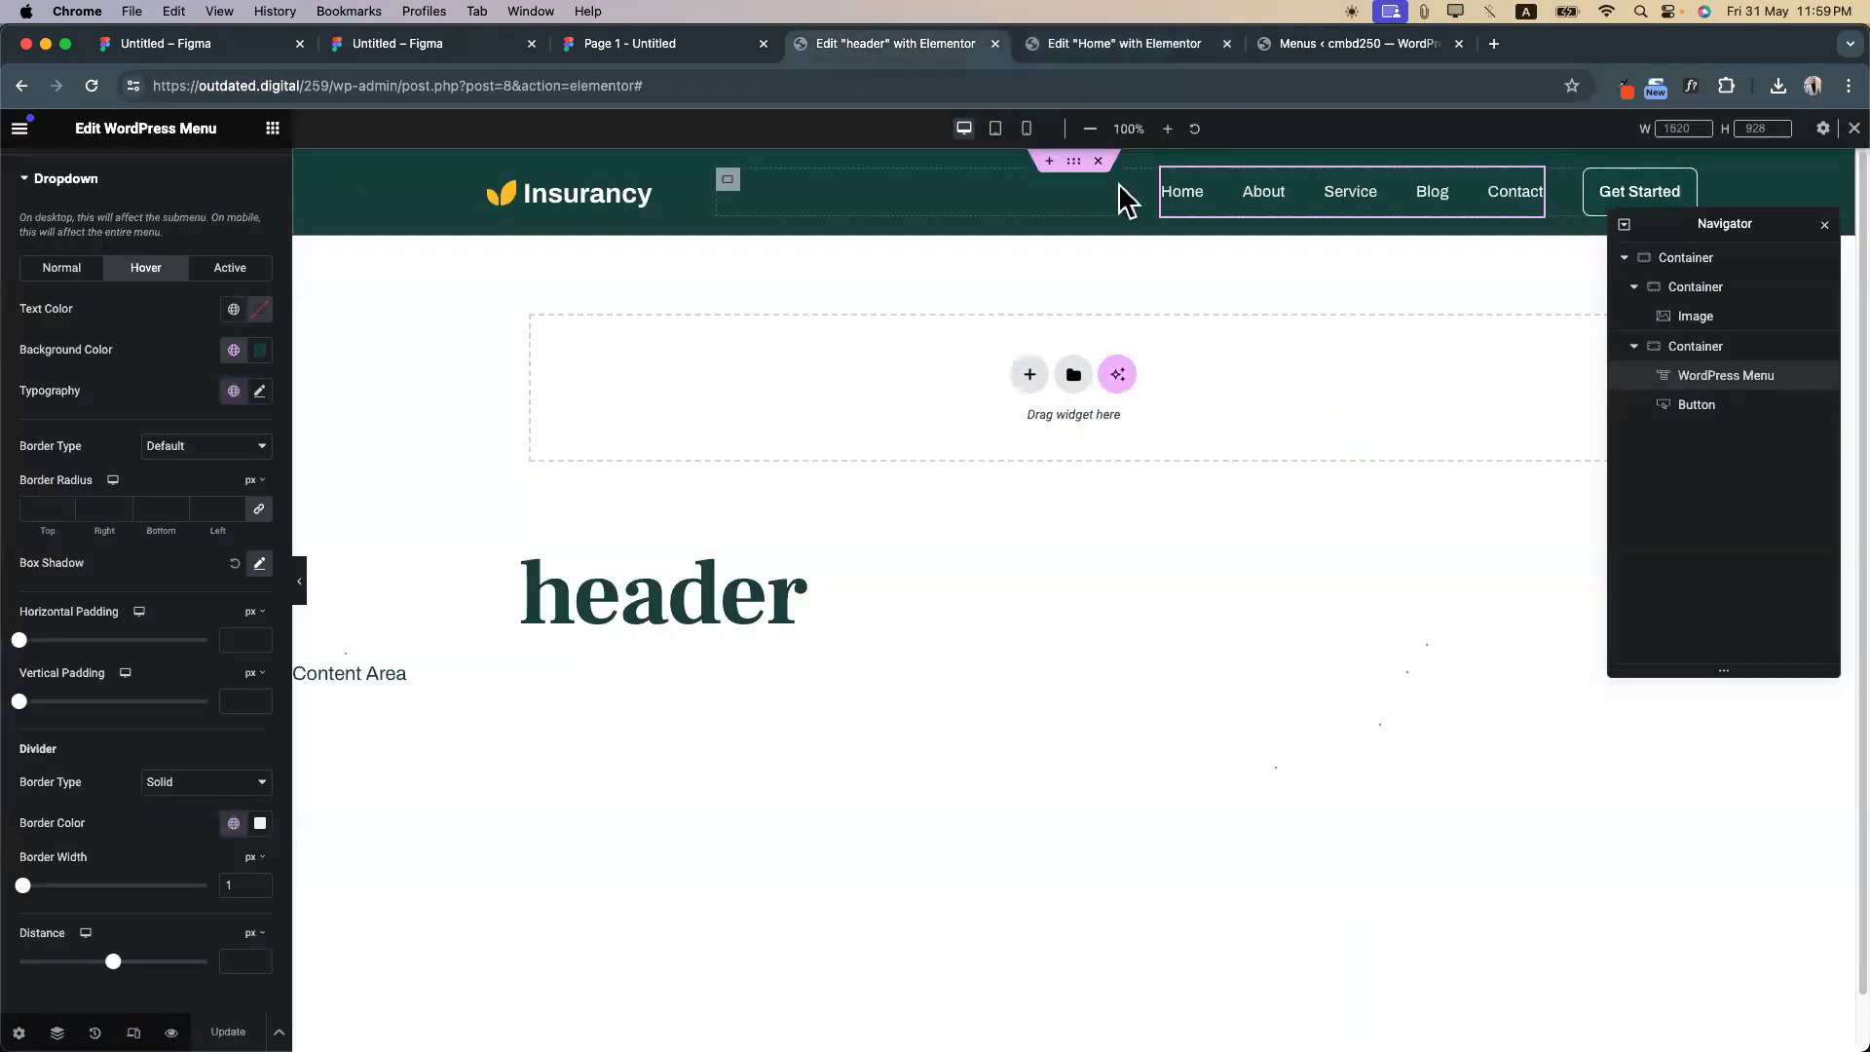
pyautogui.click(1159, 48)
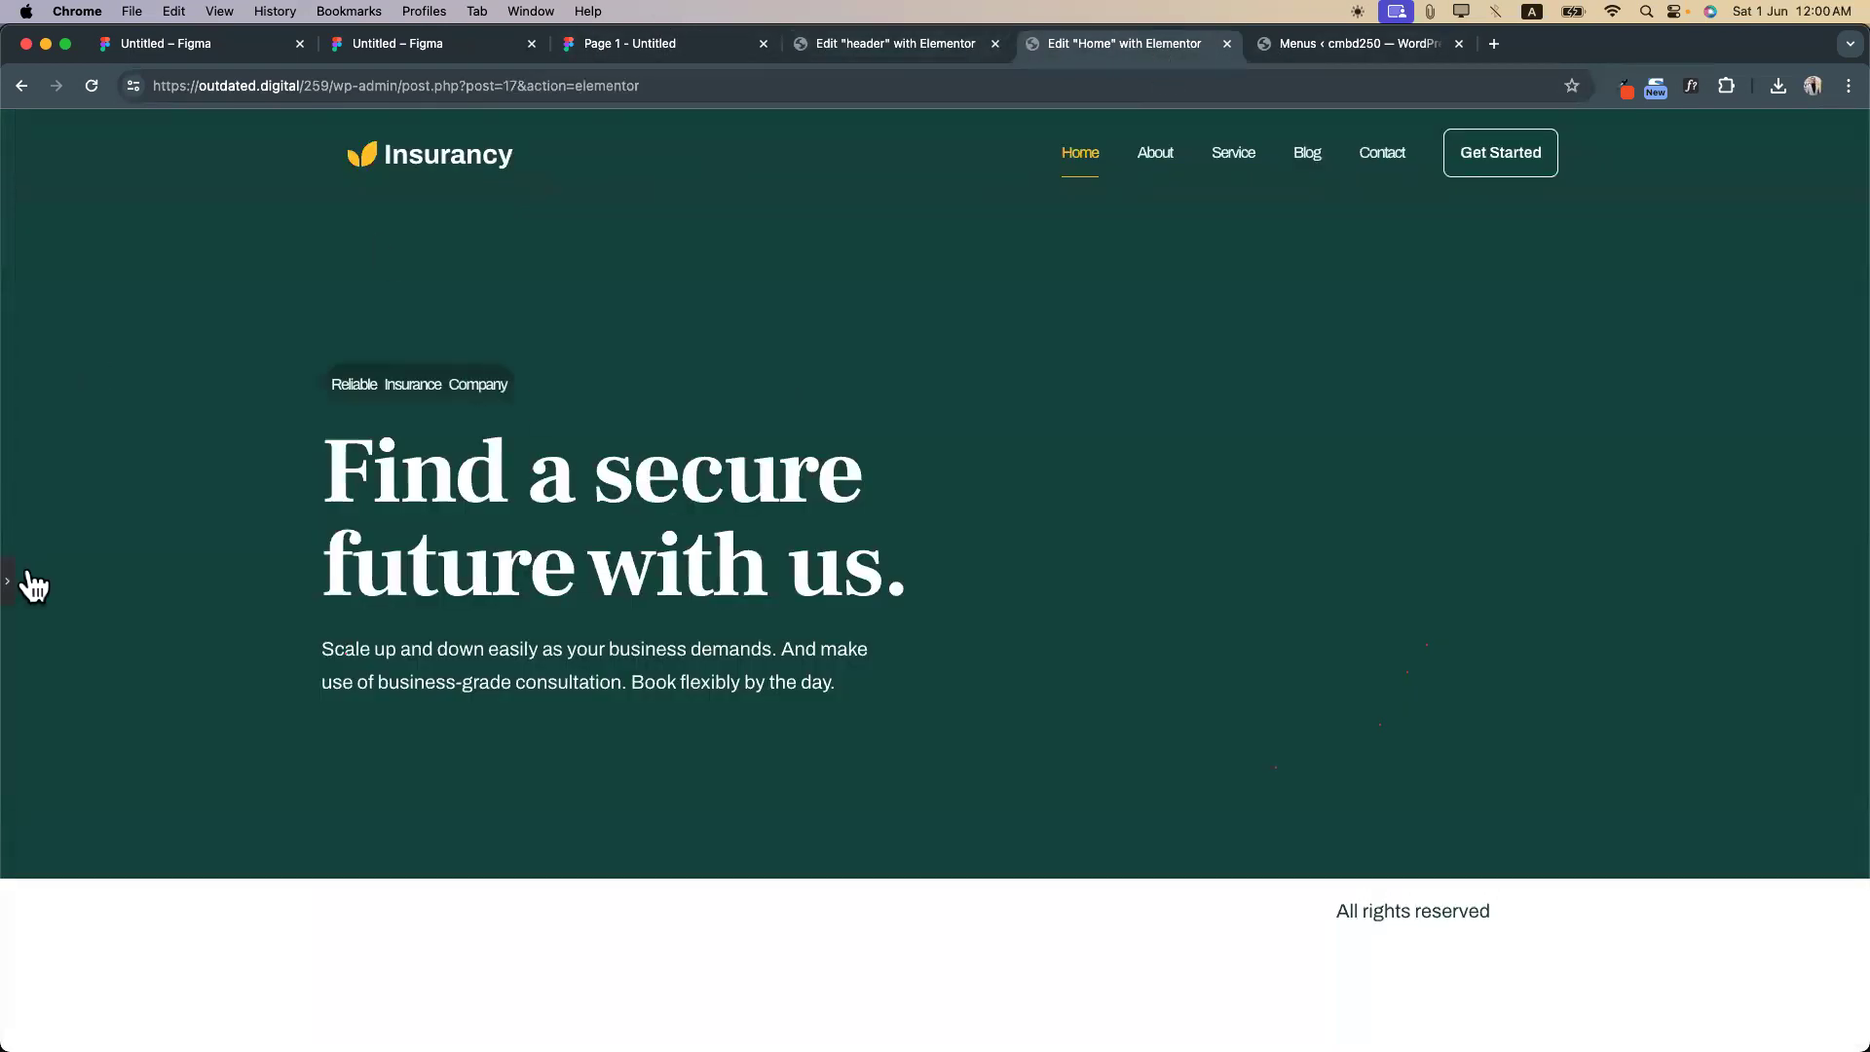
pyautogui.click(32, 583)
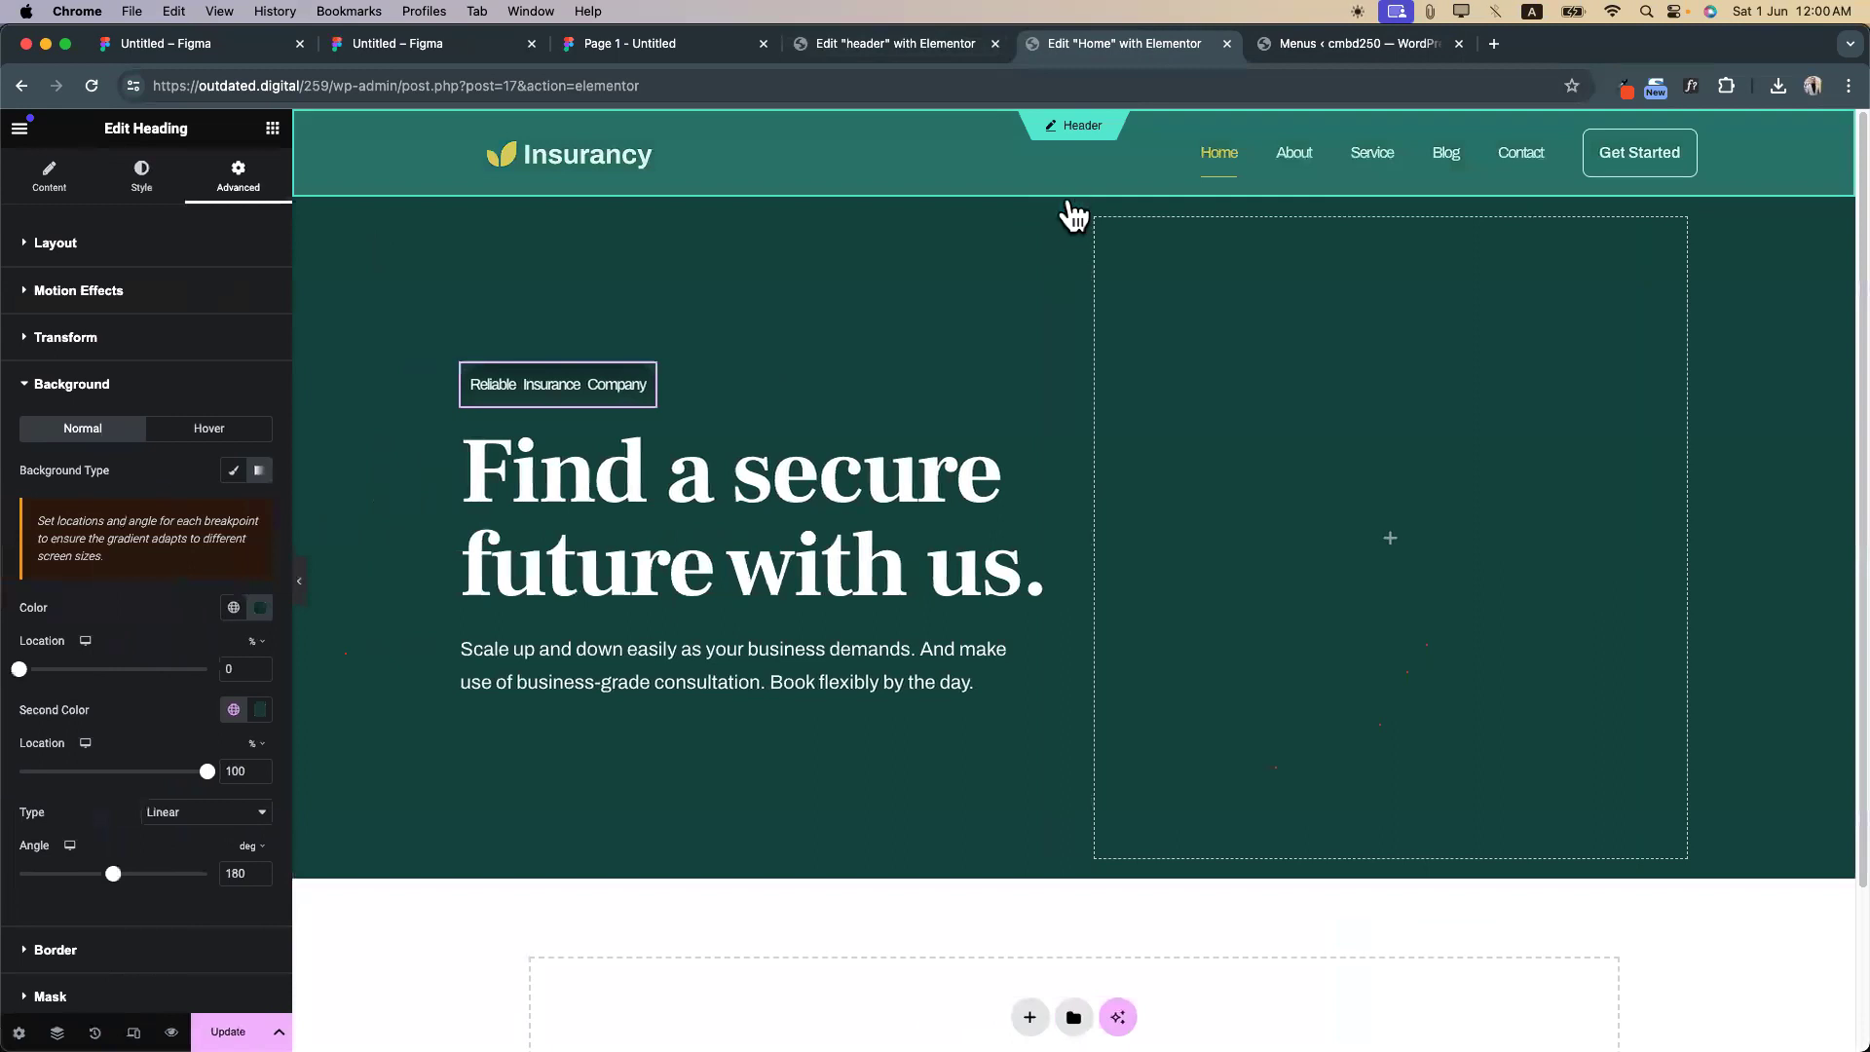
# Switch the hero section background to Classic with a solid #0C352F colour.
pyautogui.moveTo(1076, 219)
pyautogui.click(138, 180)
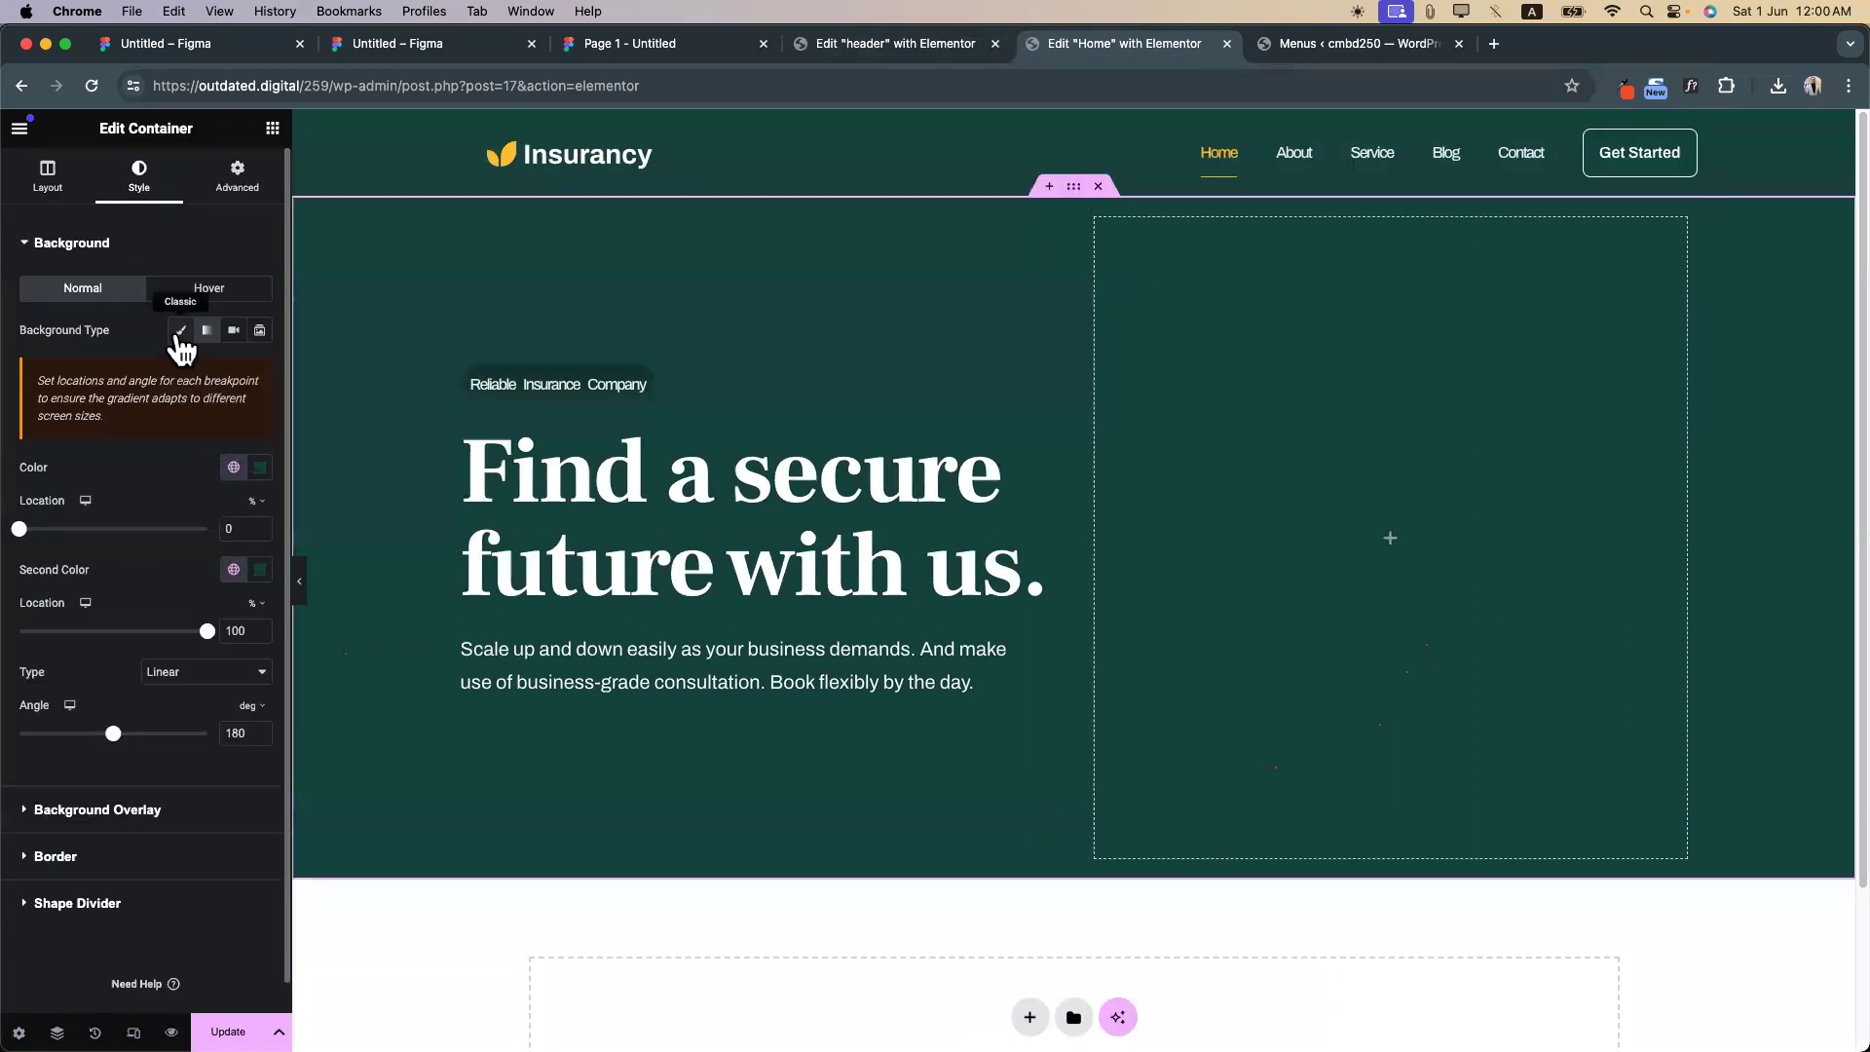
pyautogui.click(234, 469)
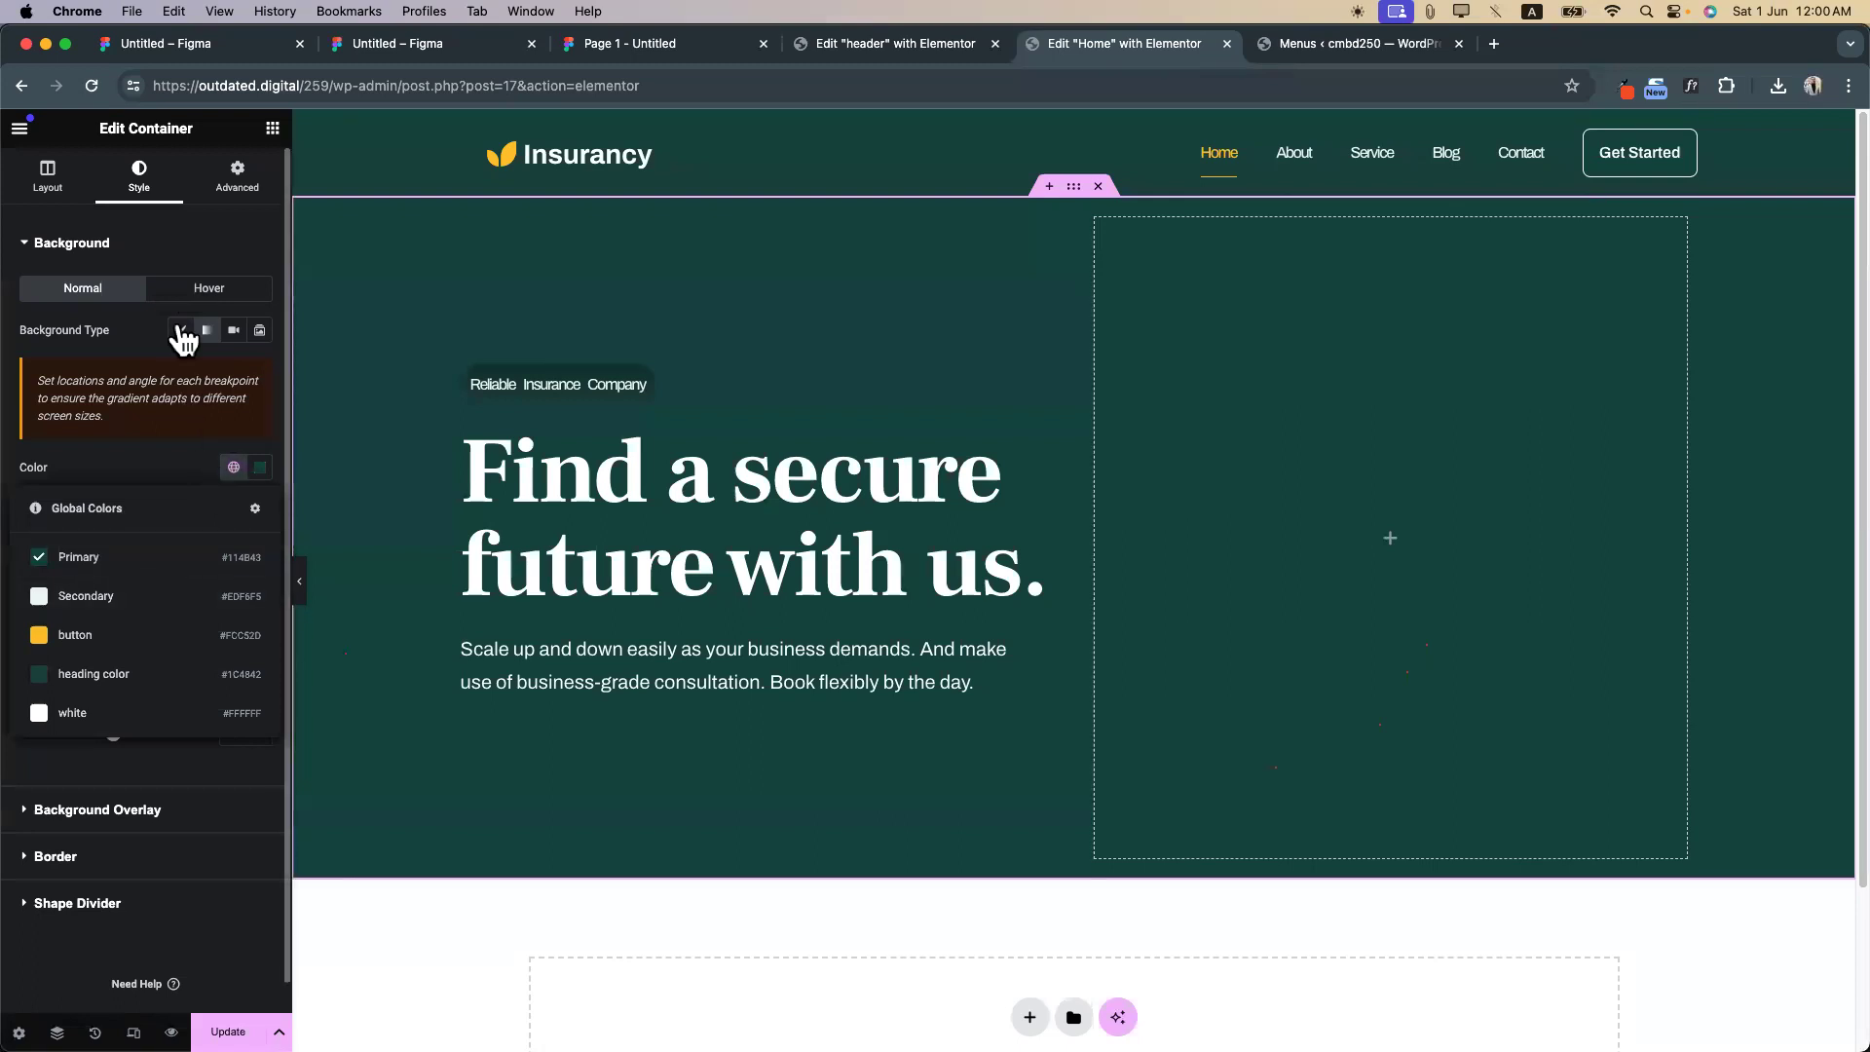
pyautogui.click(181, 330)
pyautogui.click(259, 371)
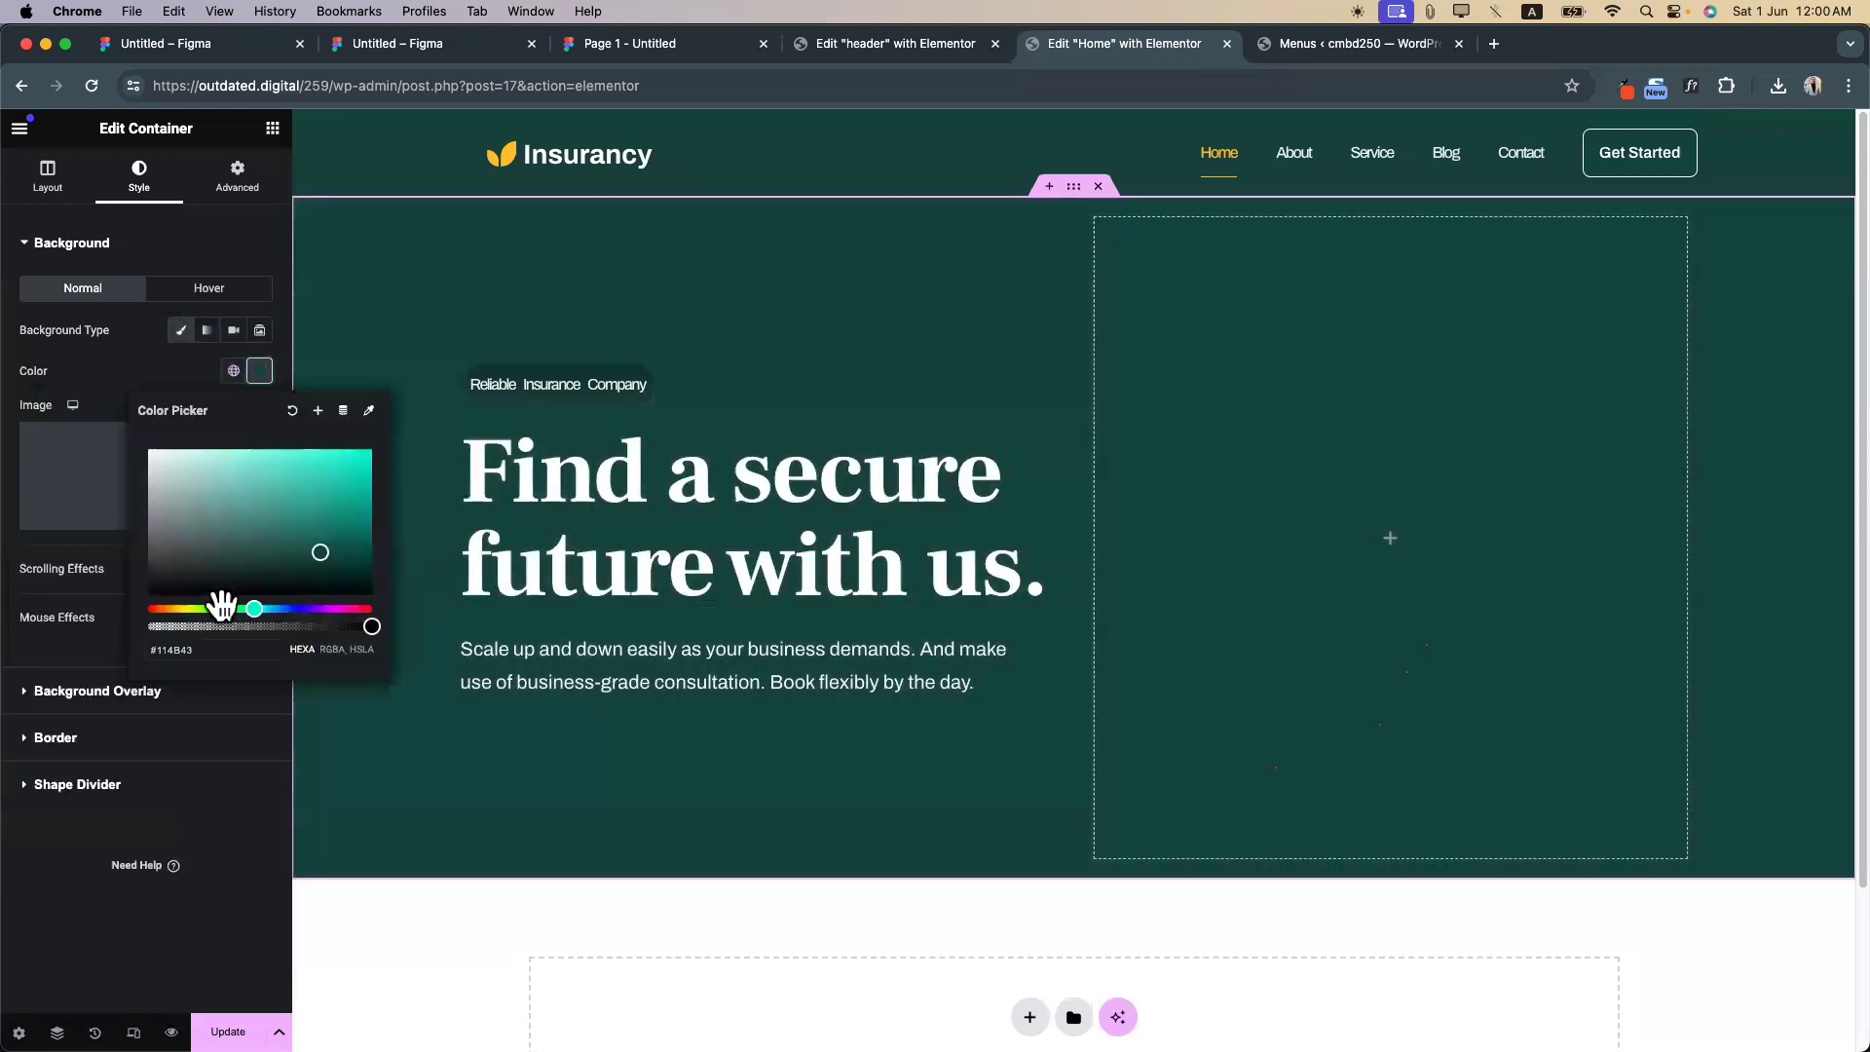
pyautogui.write('0C352F')
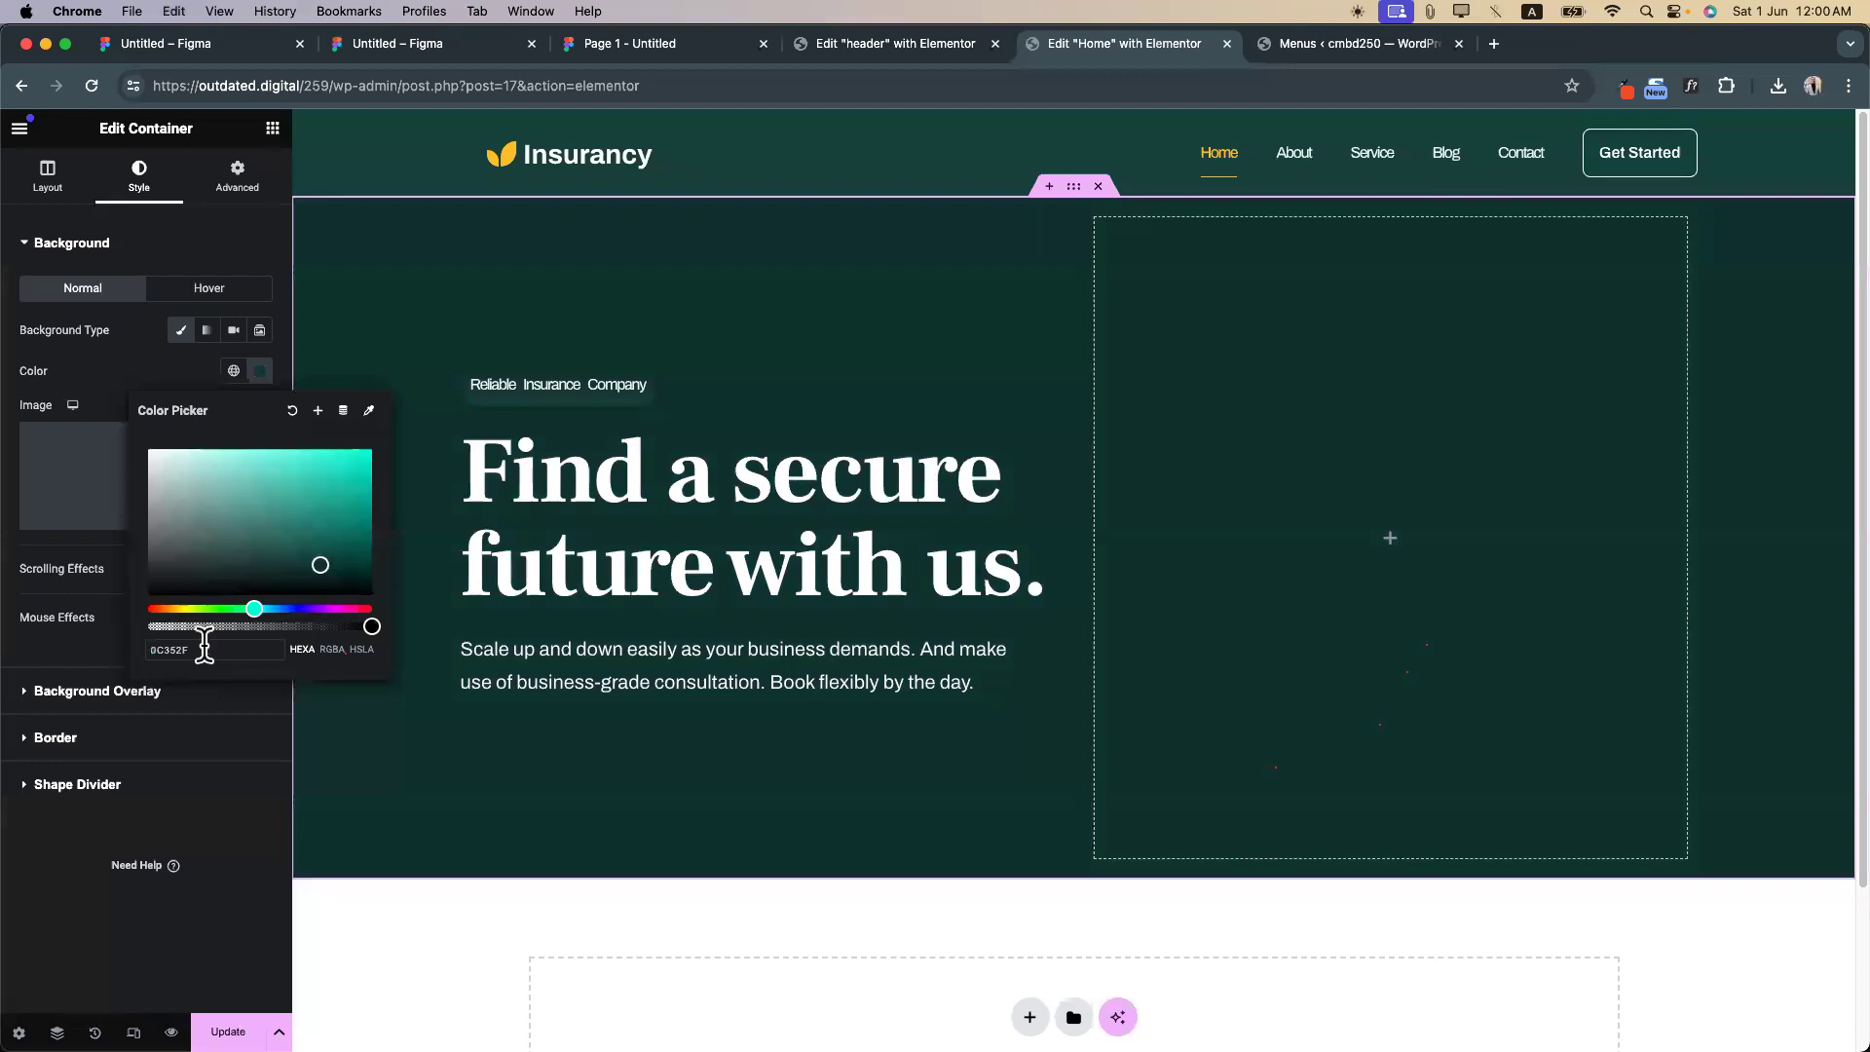
pyautogui.click(146, 380)
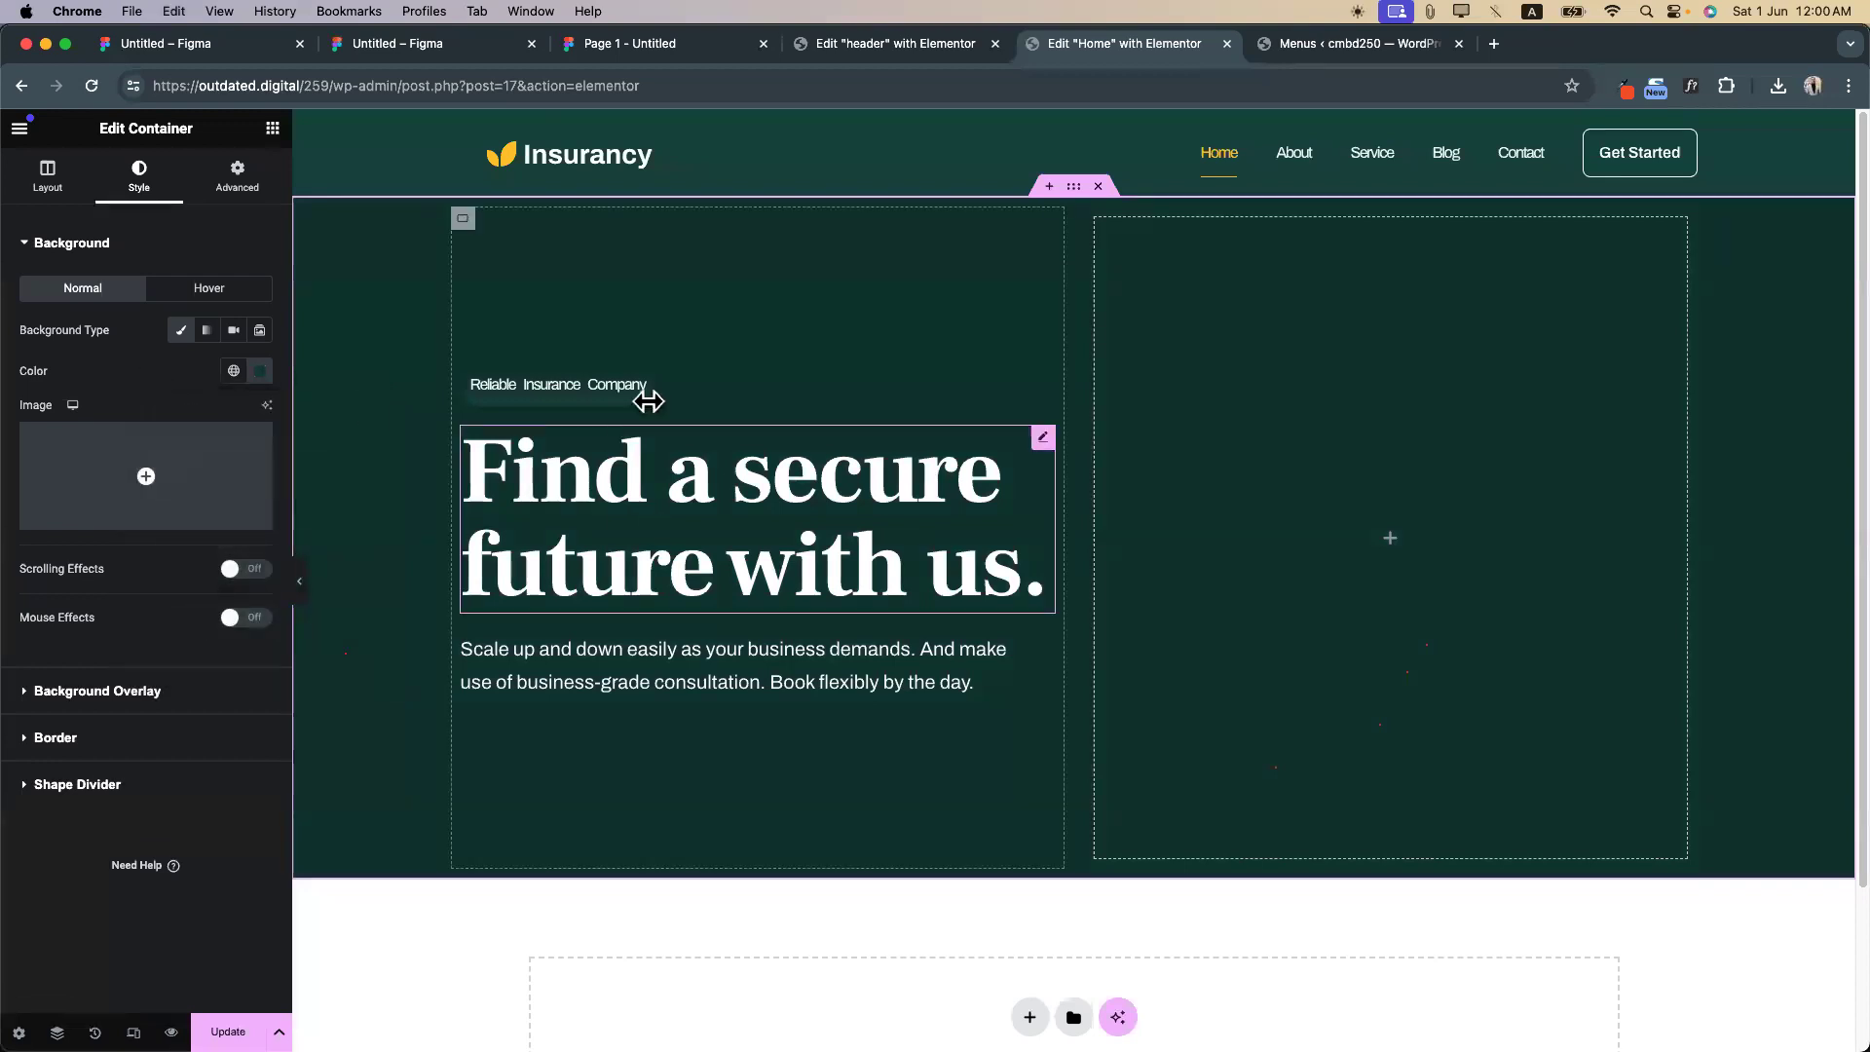
pyautogui.moveTo(558, 383)
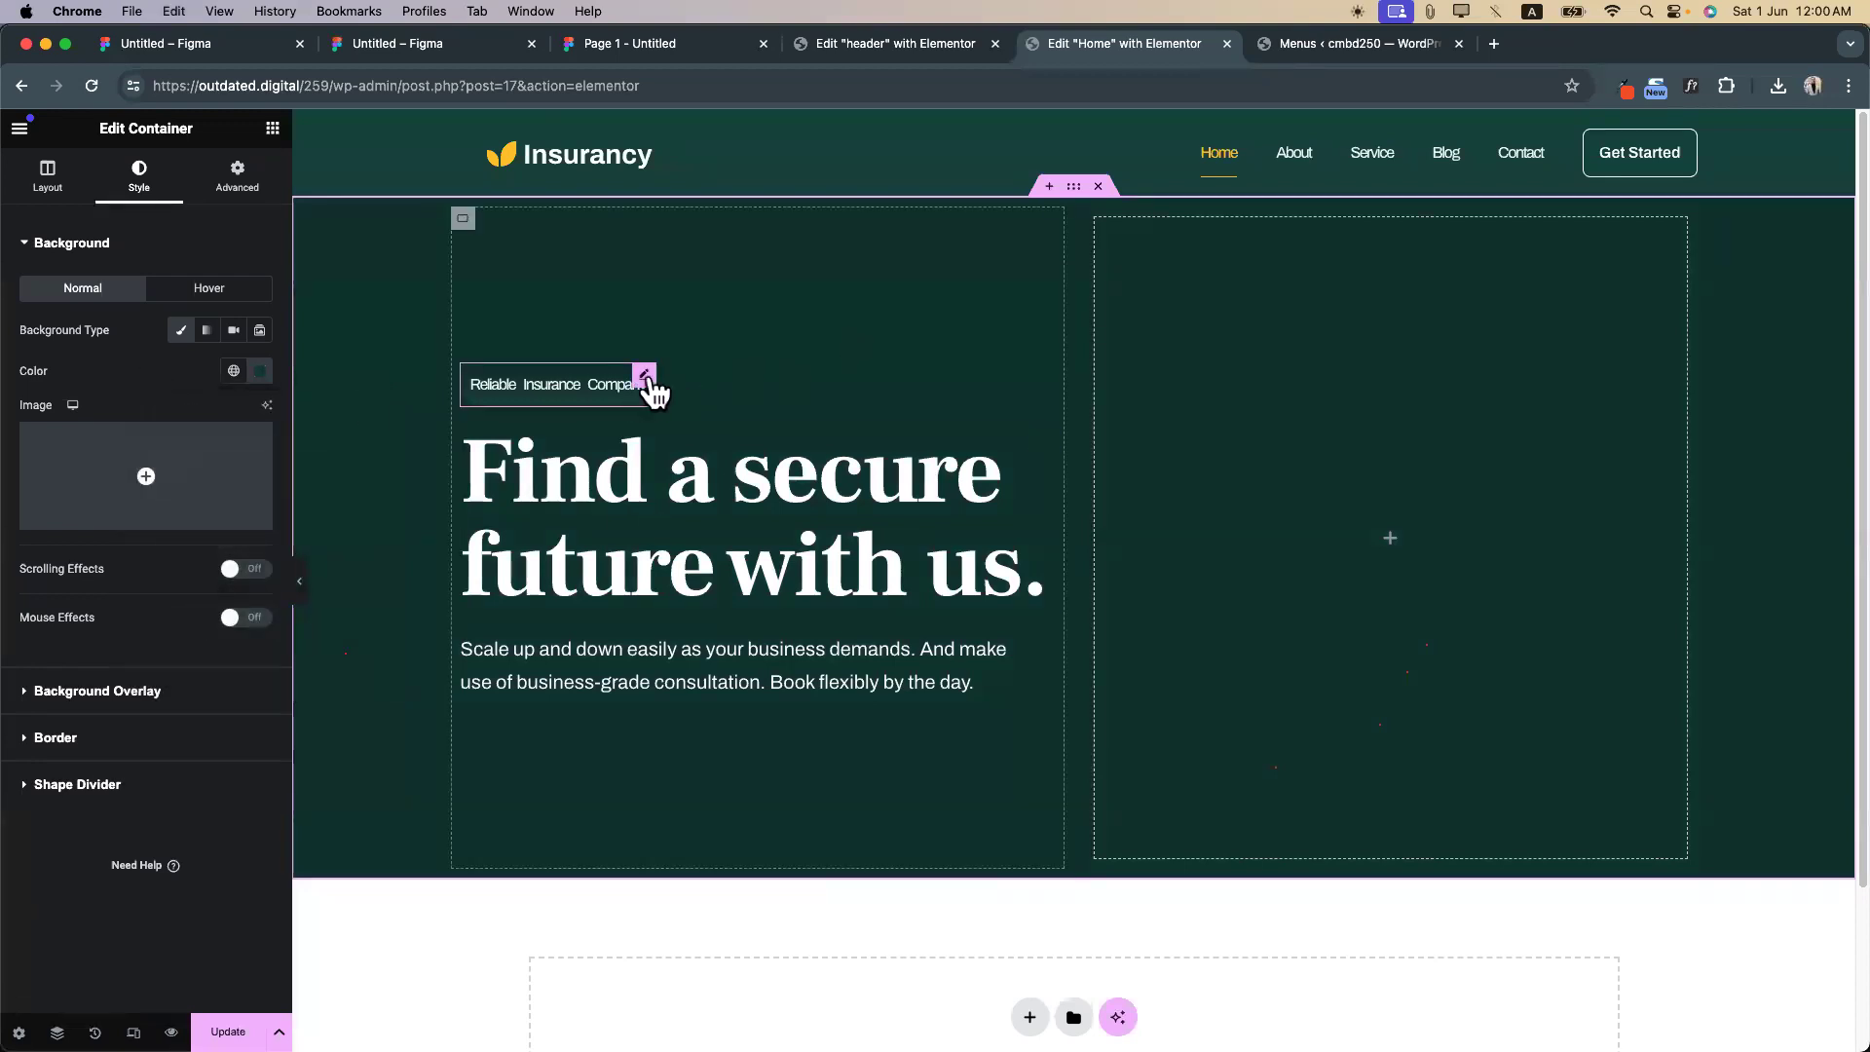
# Check the Figma tag frame, then set the badge padding to 6/12/6/12 px and preview it.
pyautogui.click(647, 380)
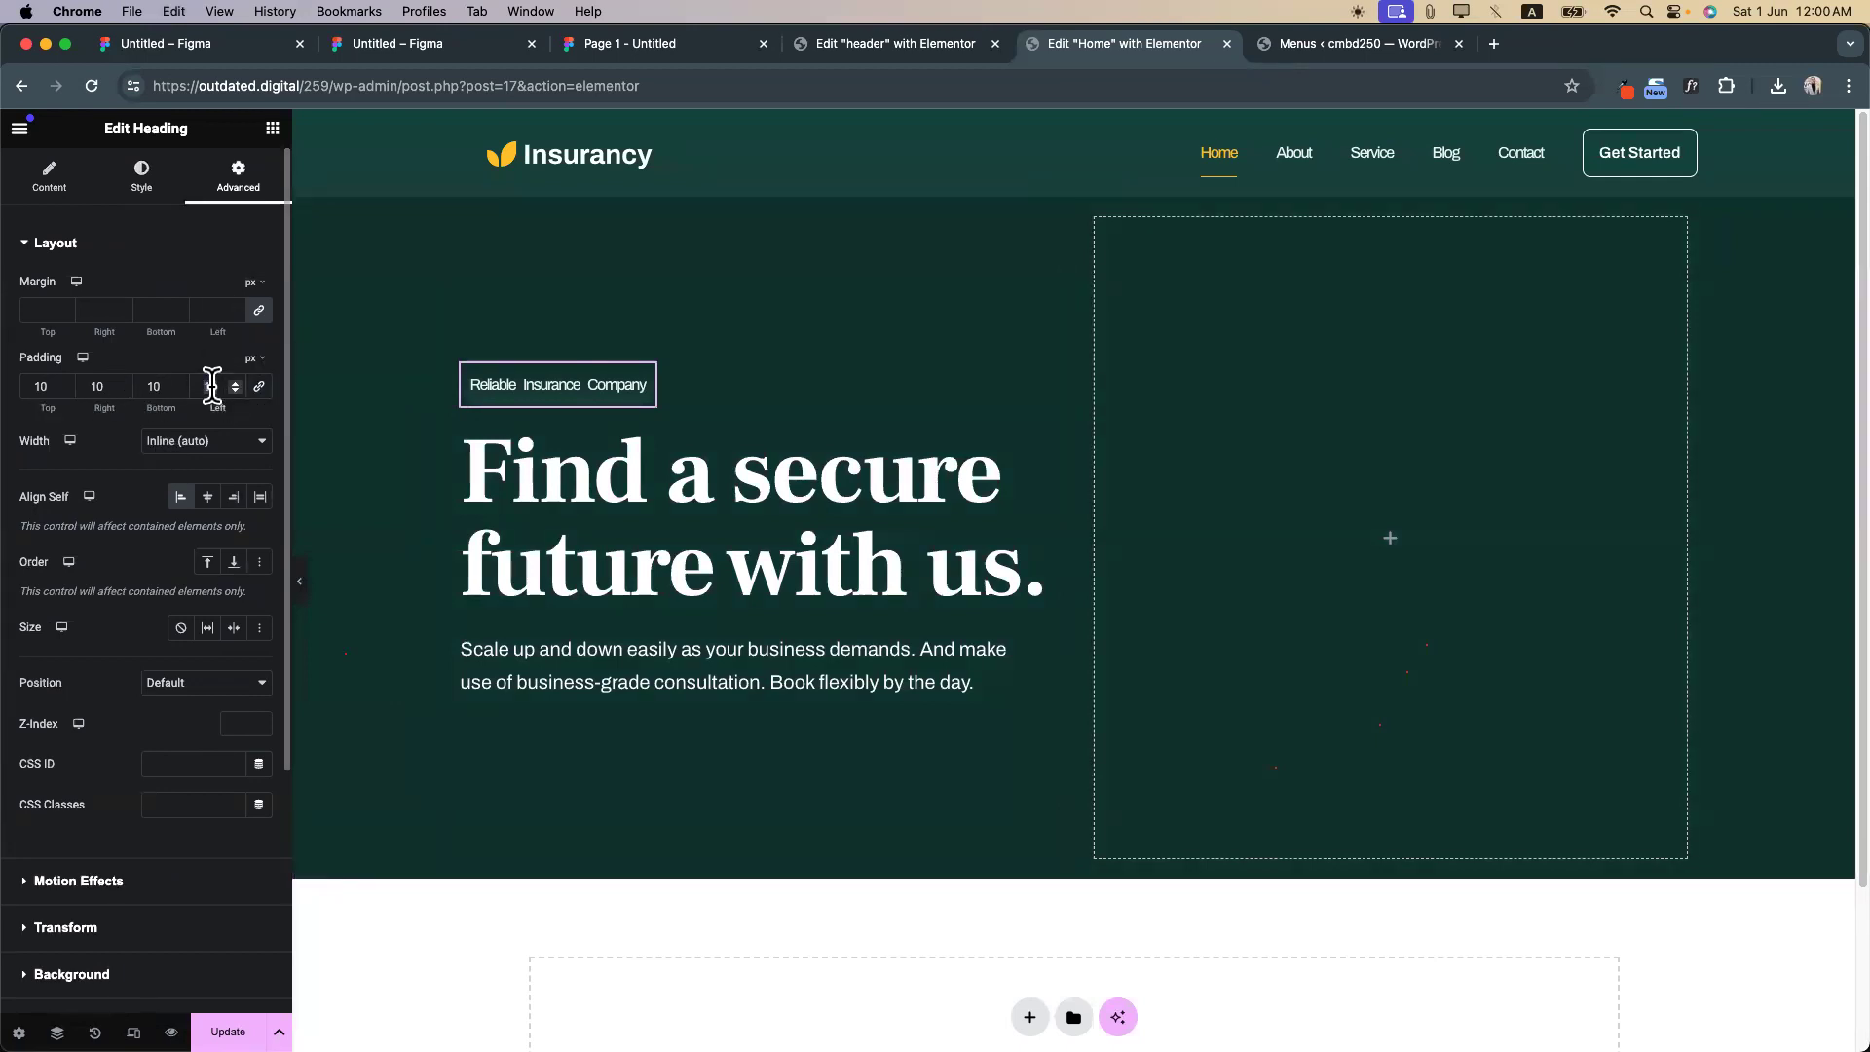
pyautogui.write('20')
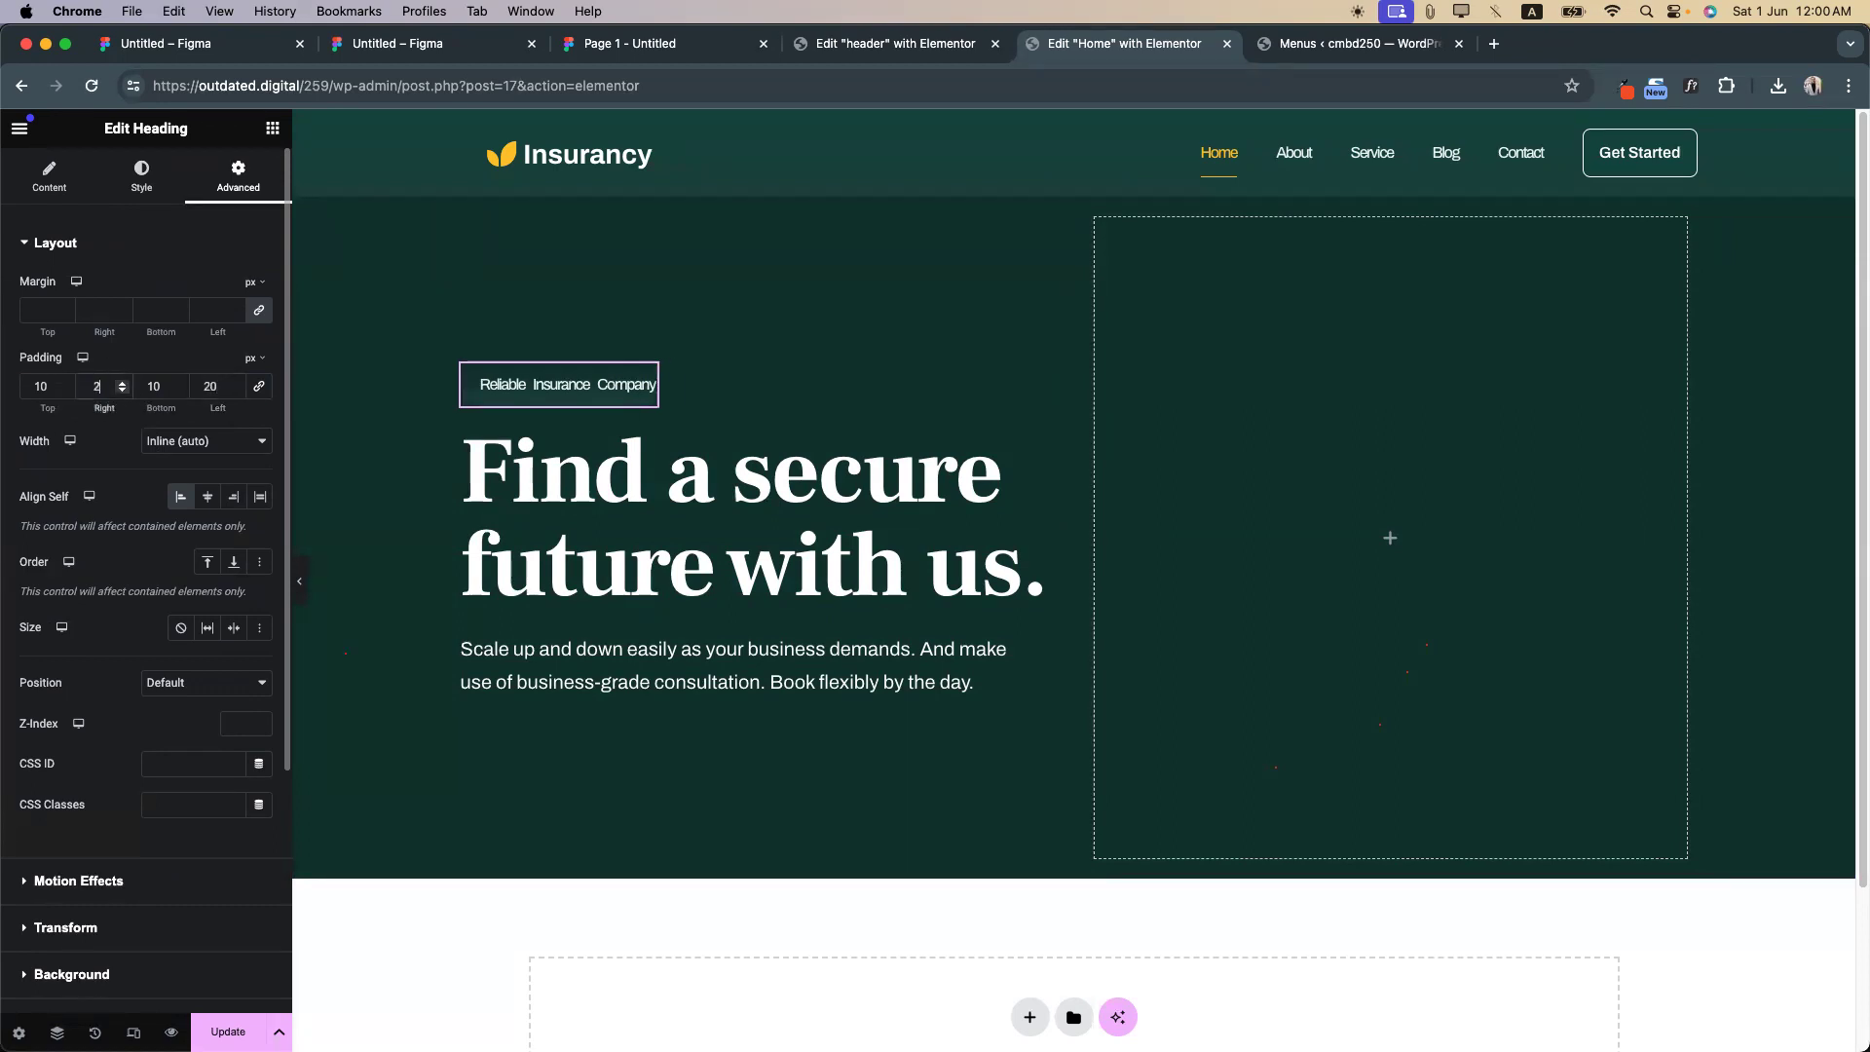
pyautogui.click(176, 49)
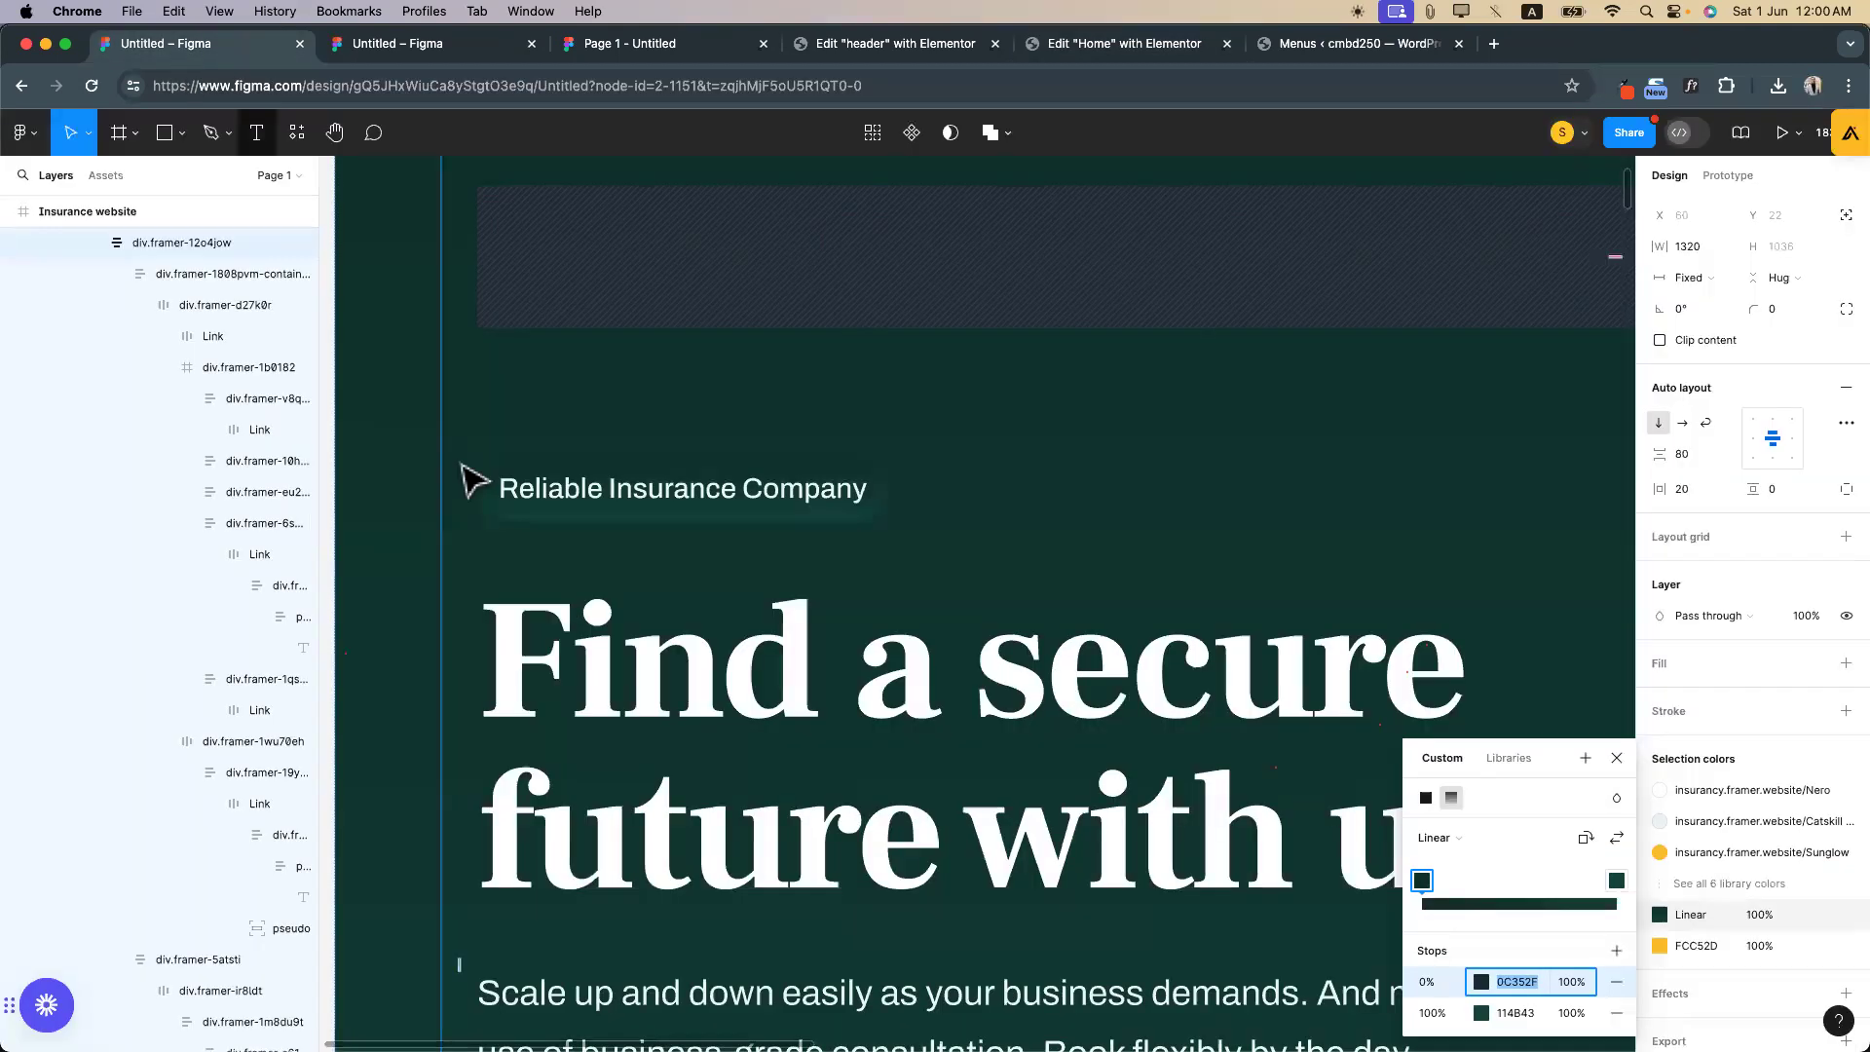
pyautogui.click(601, 502)
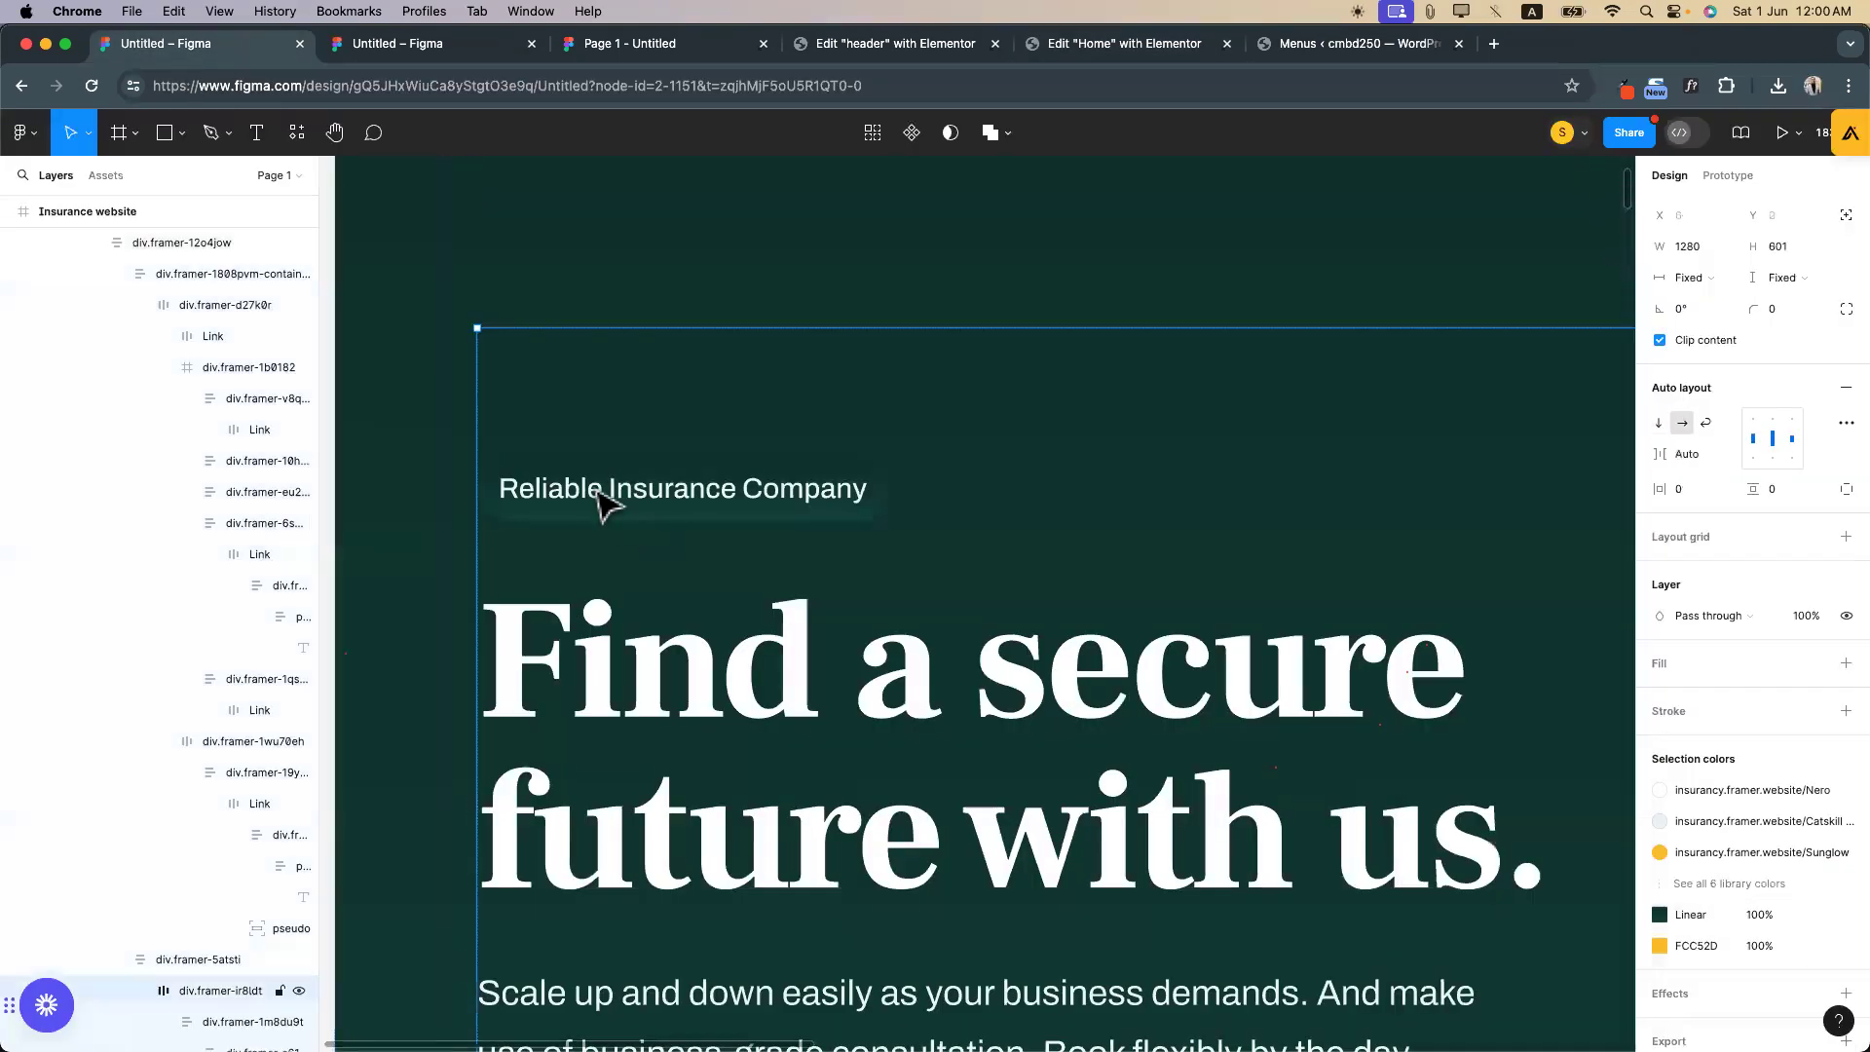
pyautogui.doubleClick(601, 501)
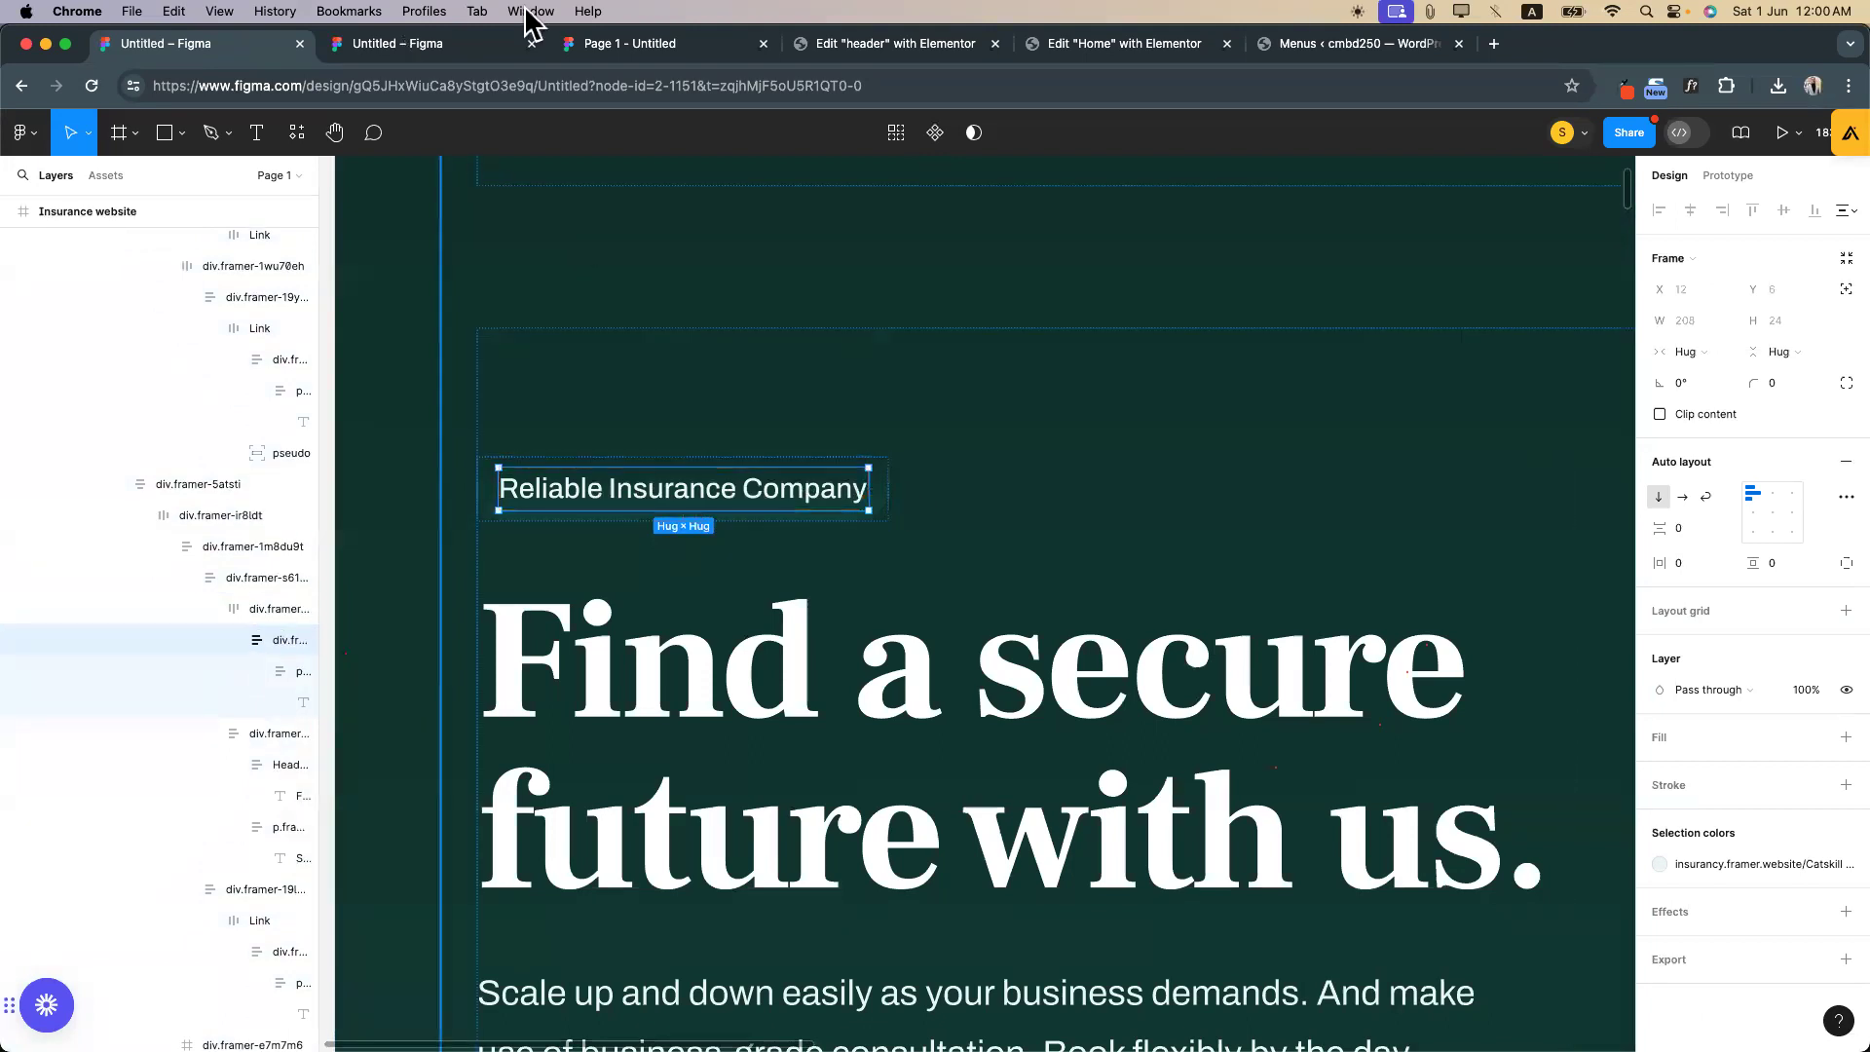
pyautogui.click(1306, 45)
pyautogui.click(1091, 47)
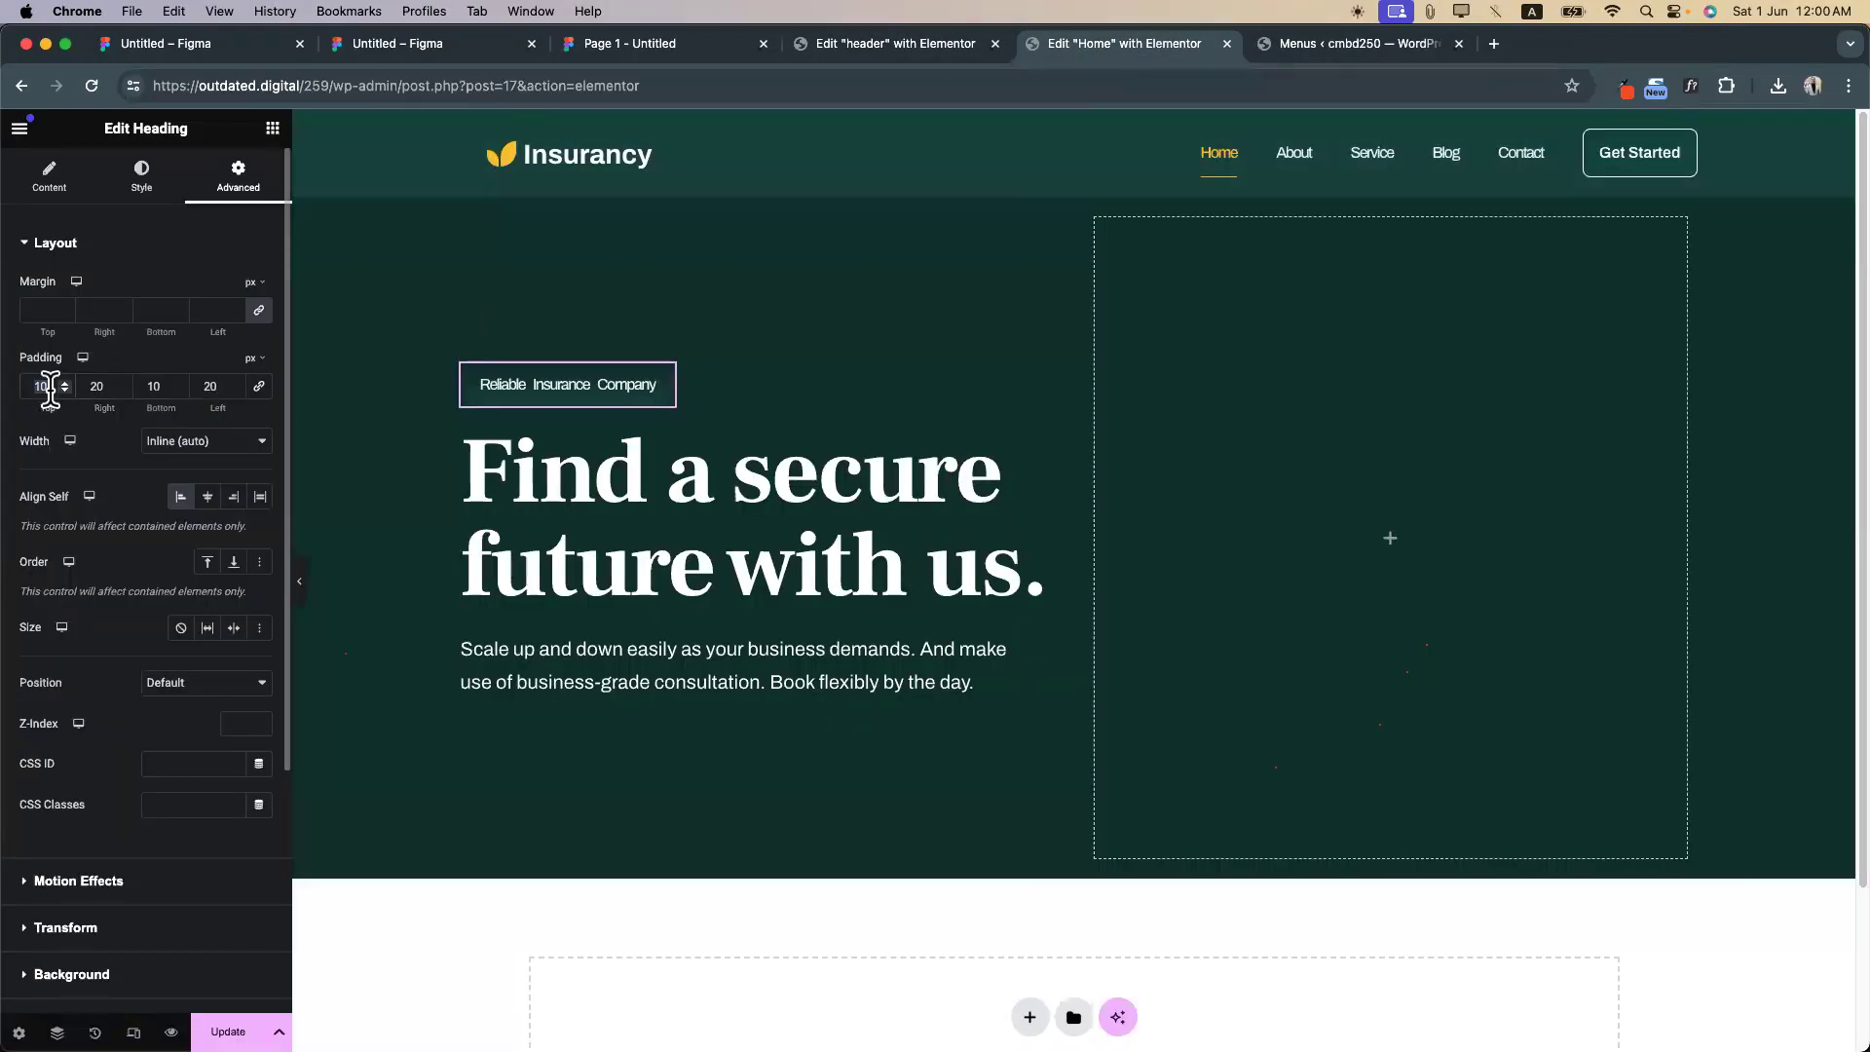
pyautogui.write('66')
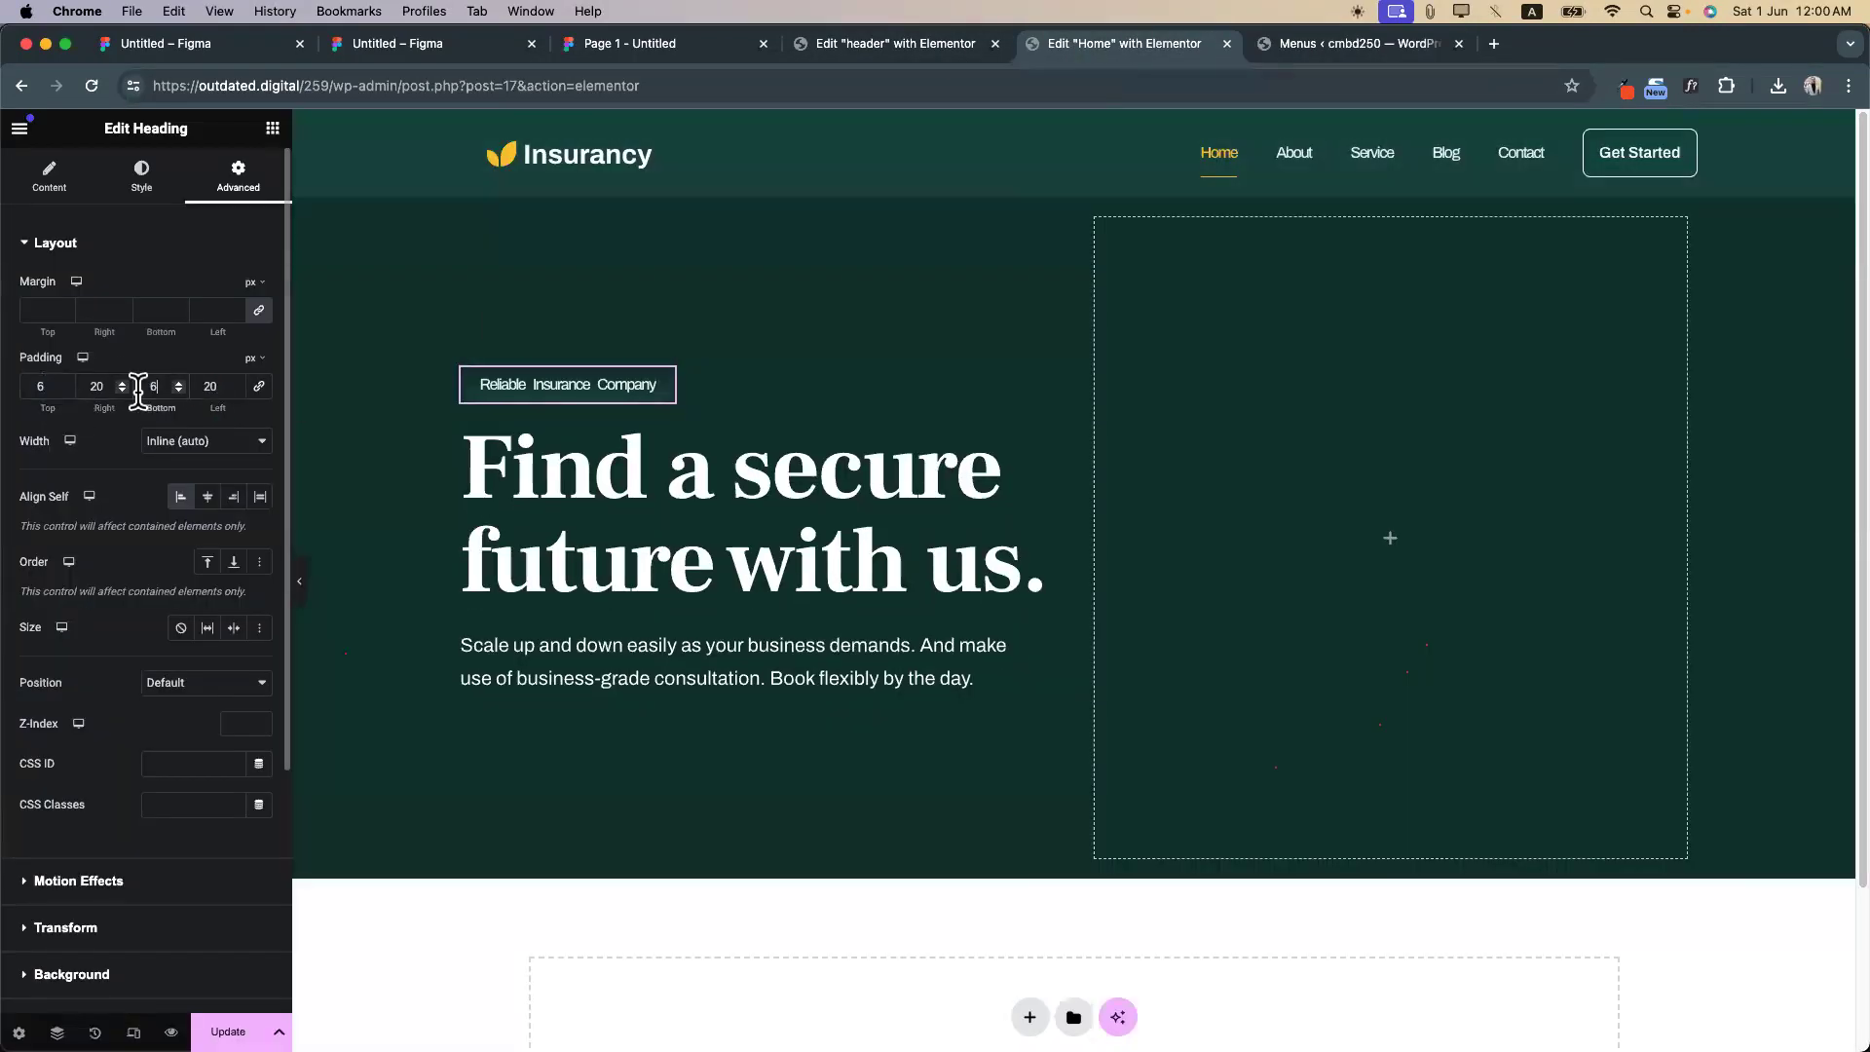
pyautogui.write('12')
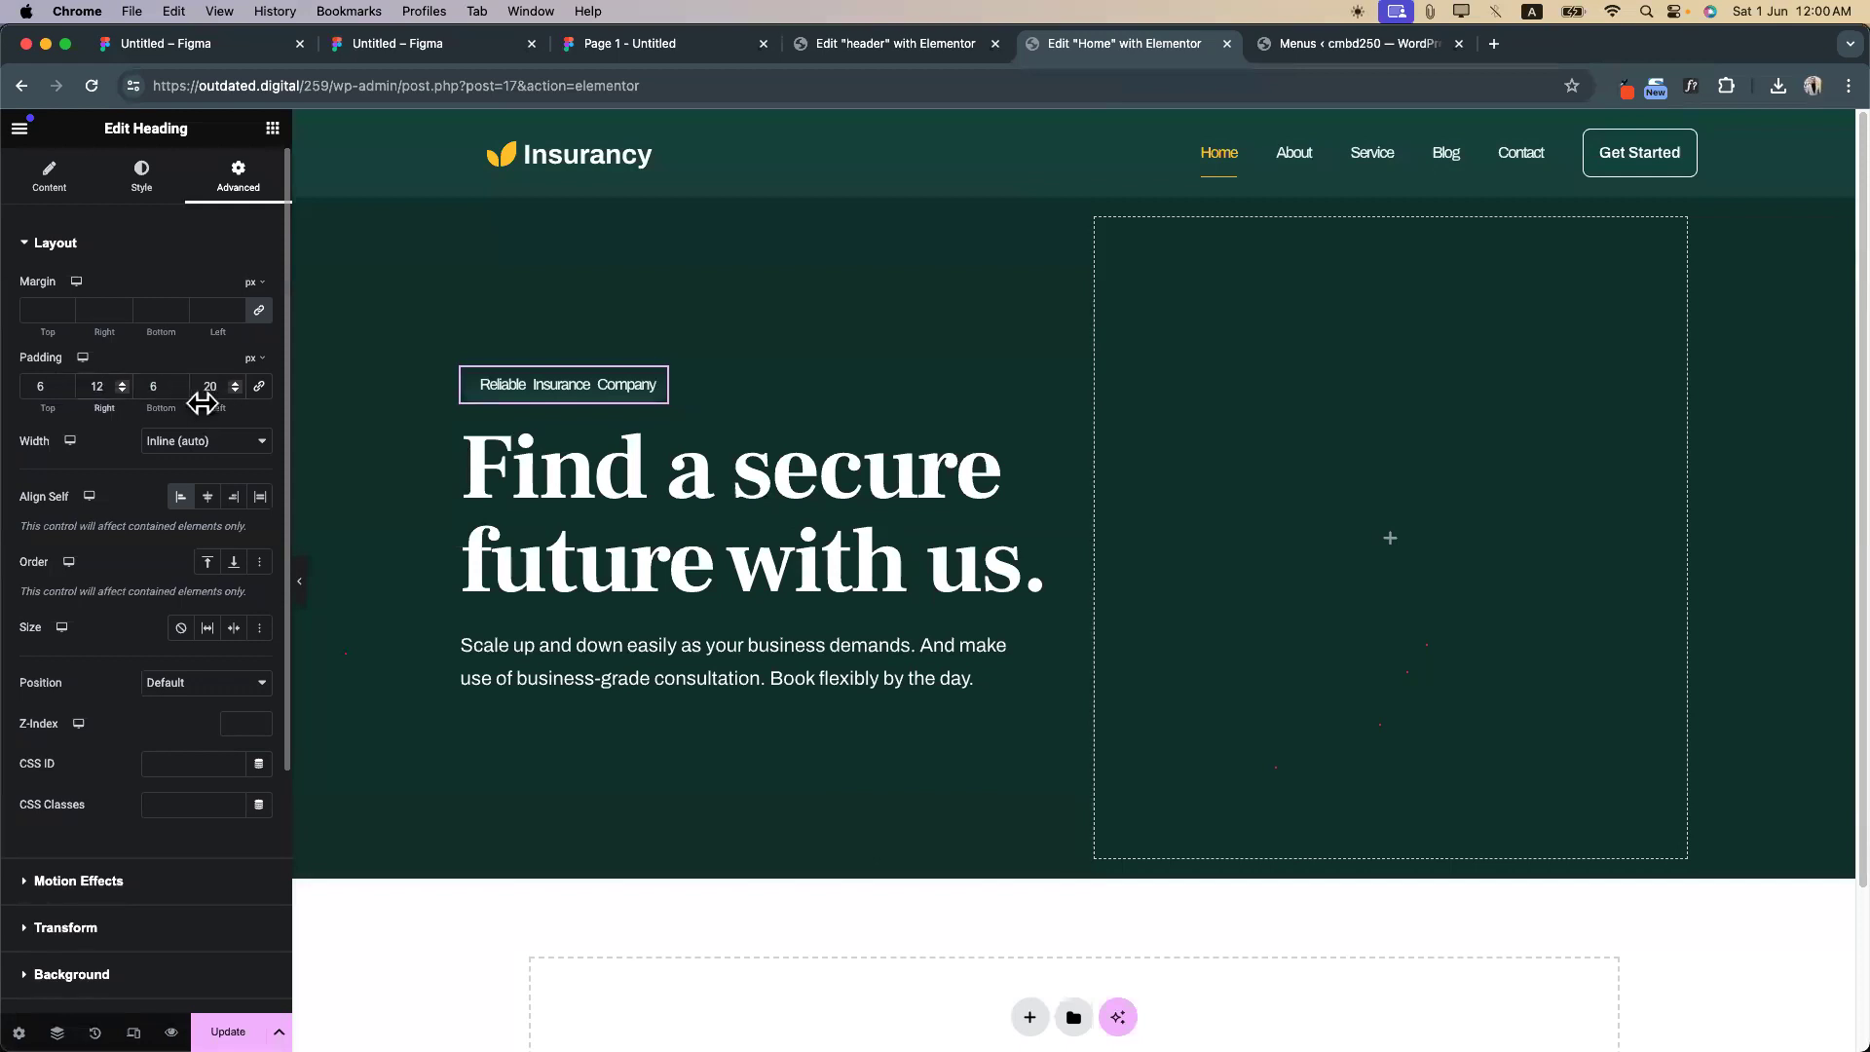
pyautogui.write('12')
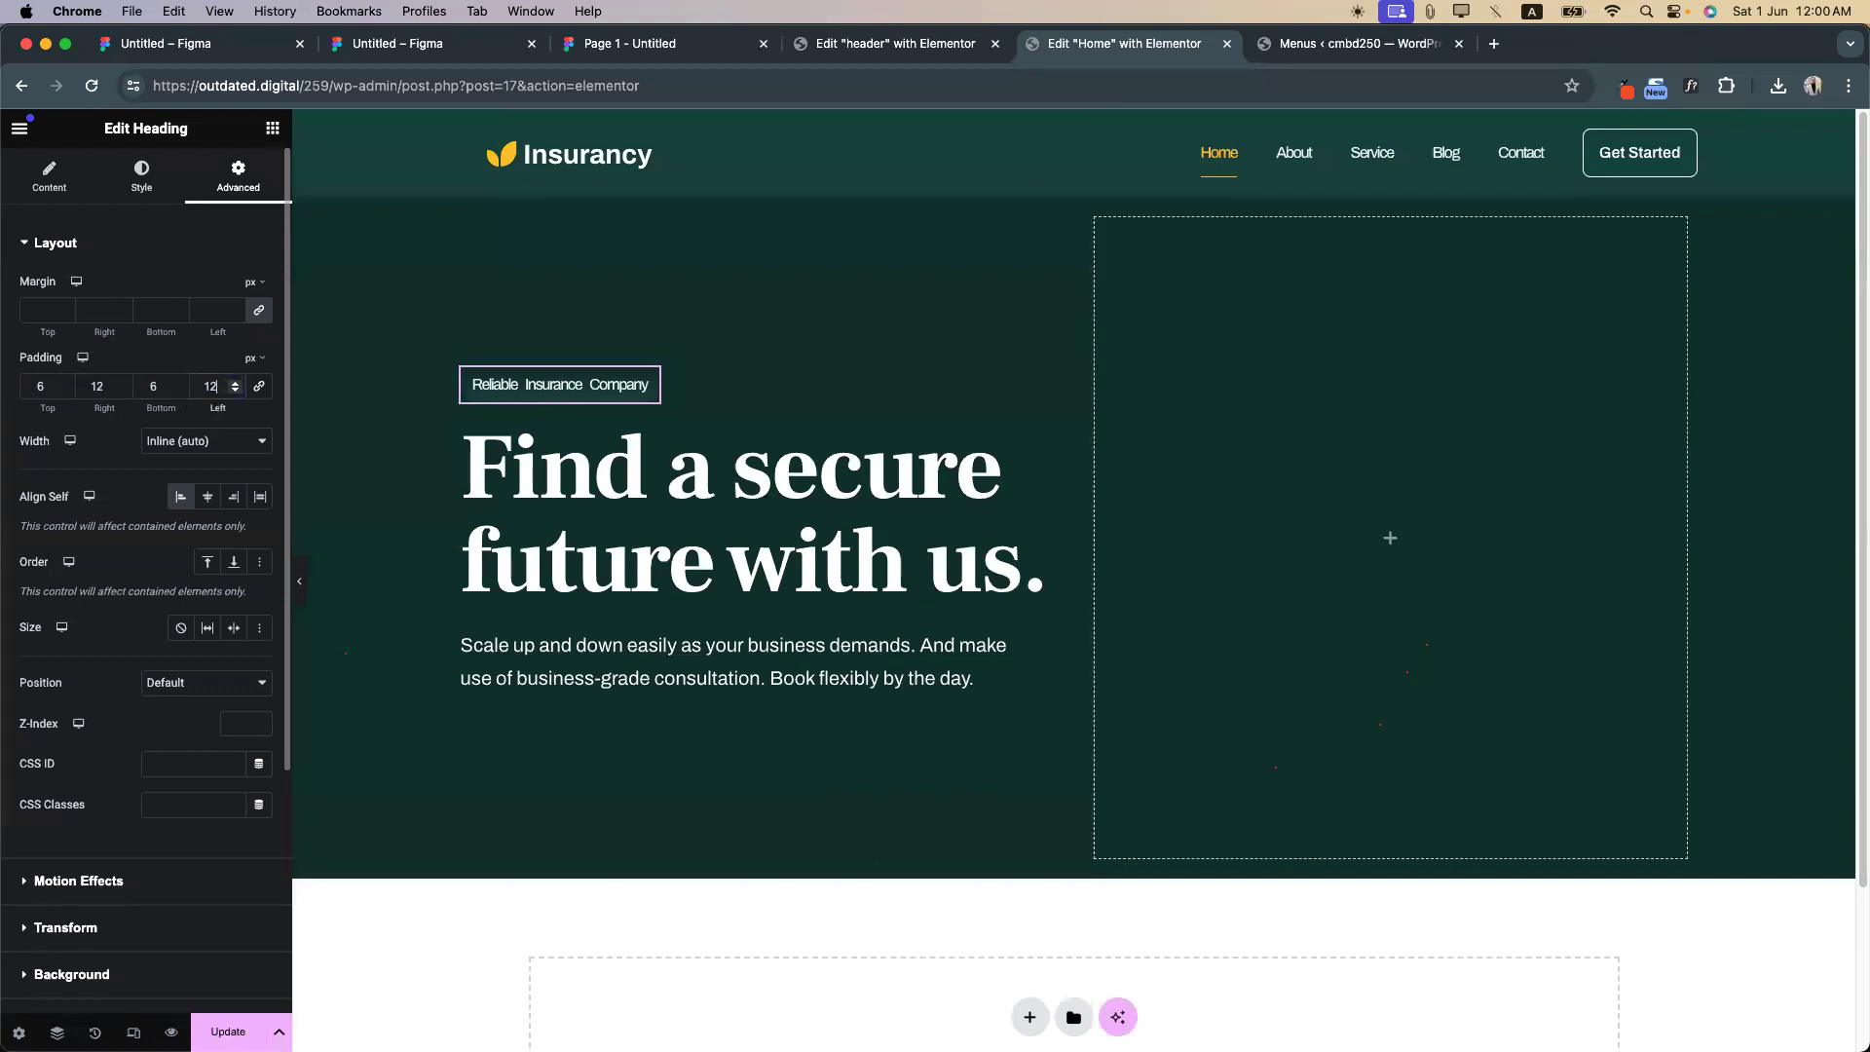
pyautogui.click(302, 584)
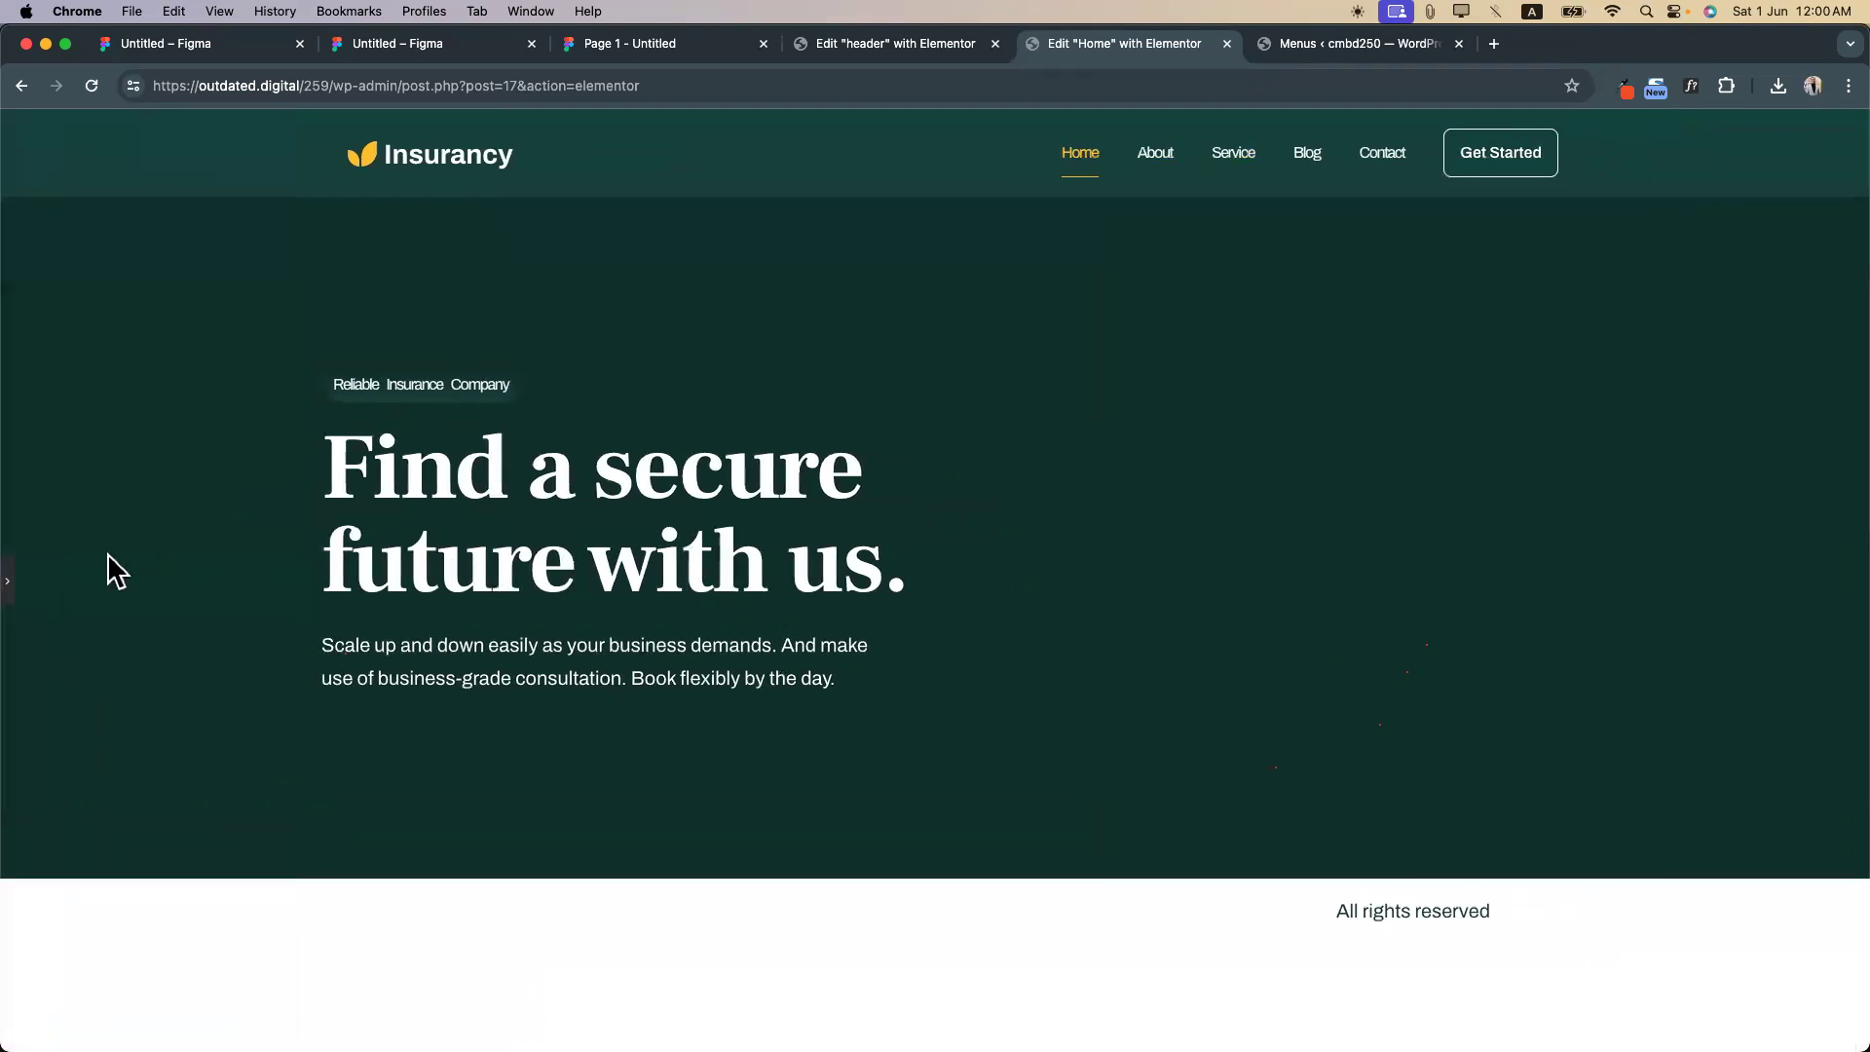
pyautogui.click(27, 590)
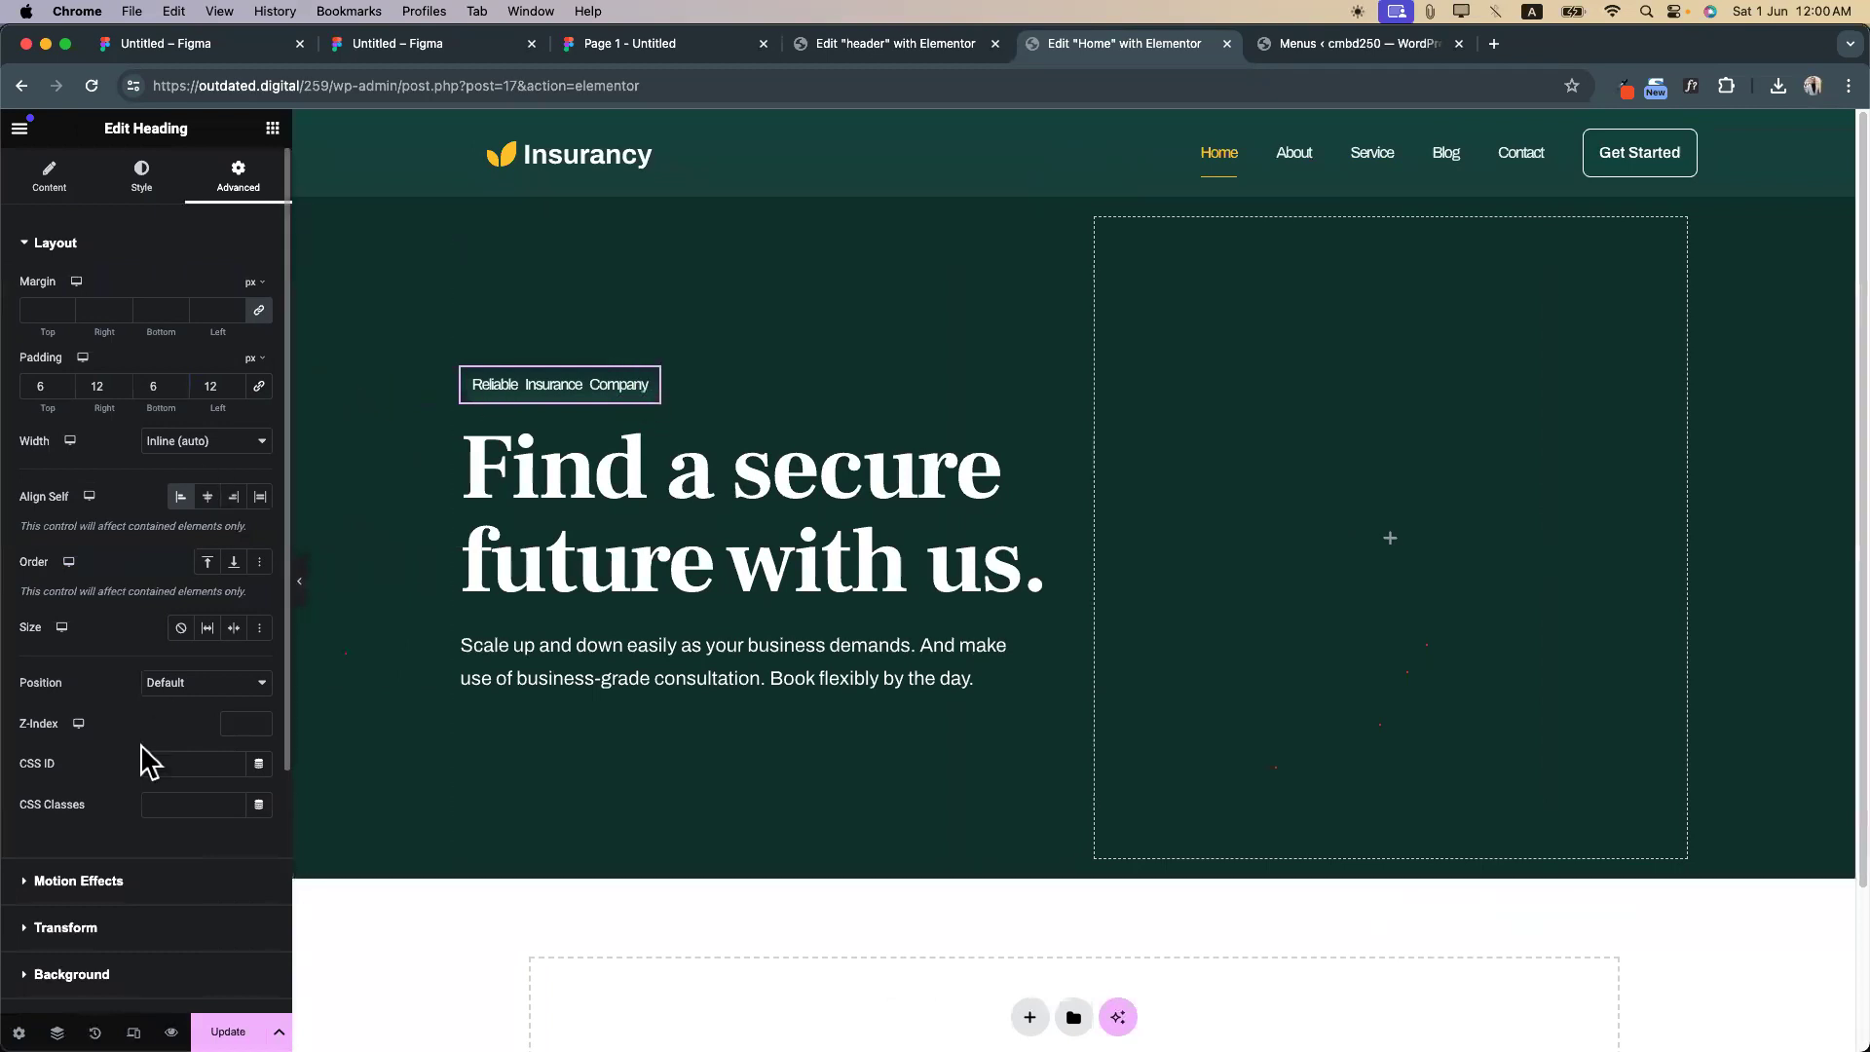
# Set the badge's letter spacing to 0.1 and word spacing to 2 px, saving the page.
pyautogui.click(151, 195)
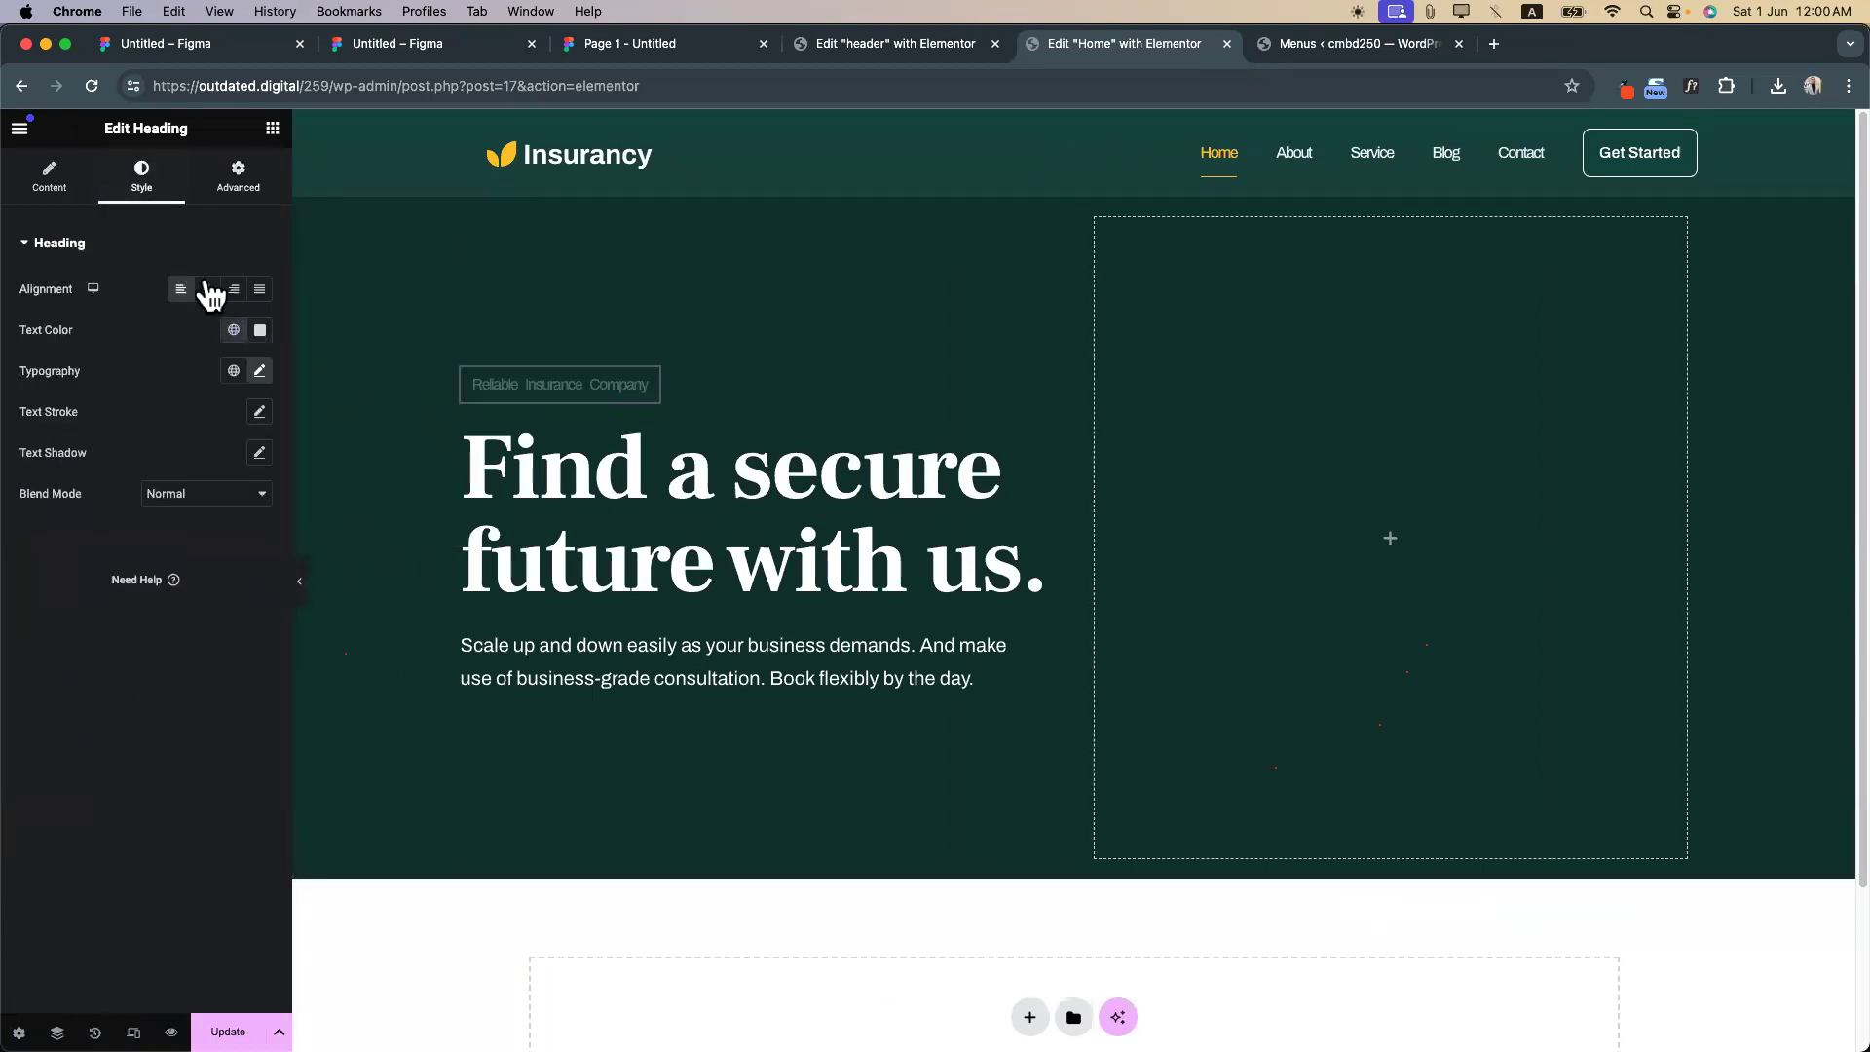
pyautogui.click(259, 370)
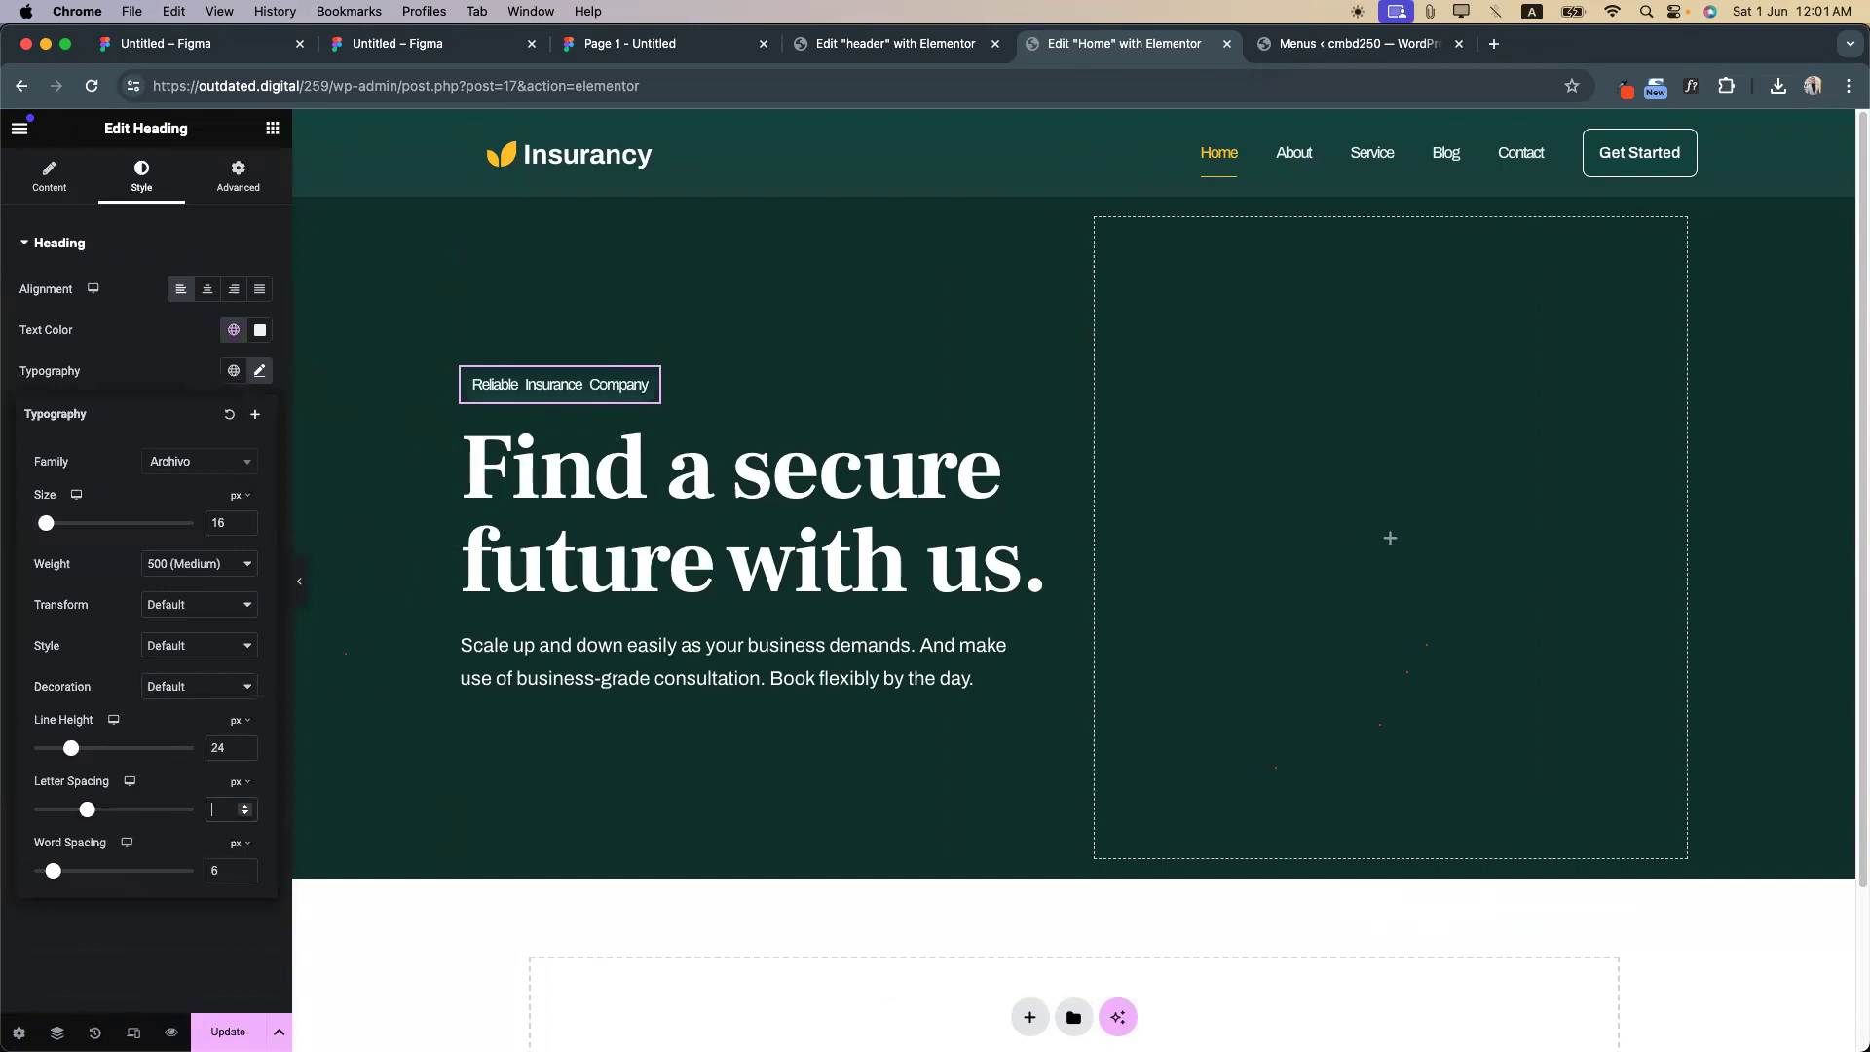
pyautogui.write('1')
pyautogui.moveTo(98, 809); pyautogui.dragTo(89, 809)
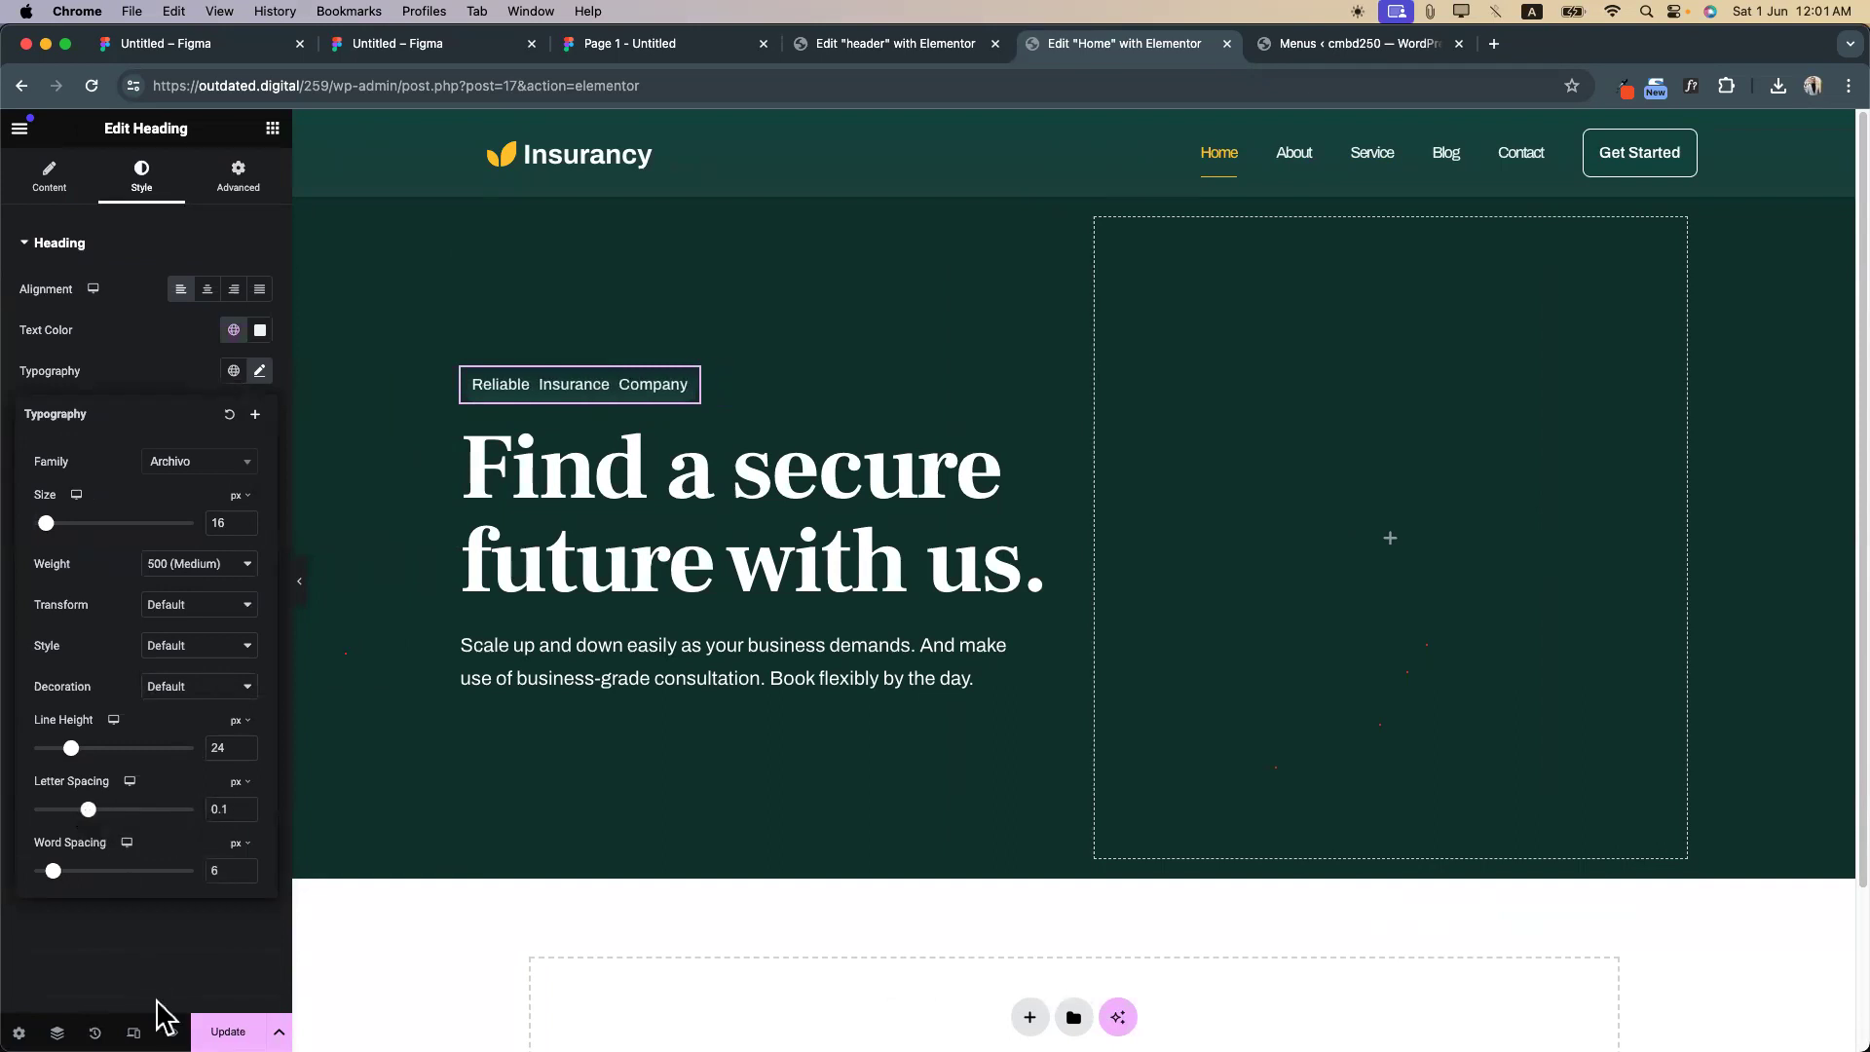
pyautogui.click(218, 1031)
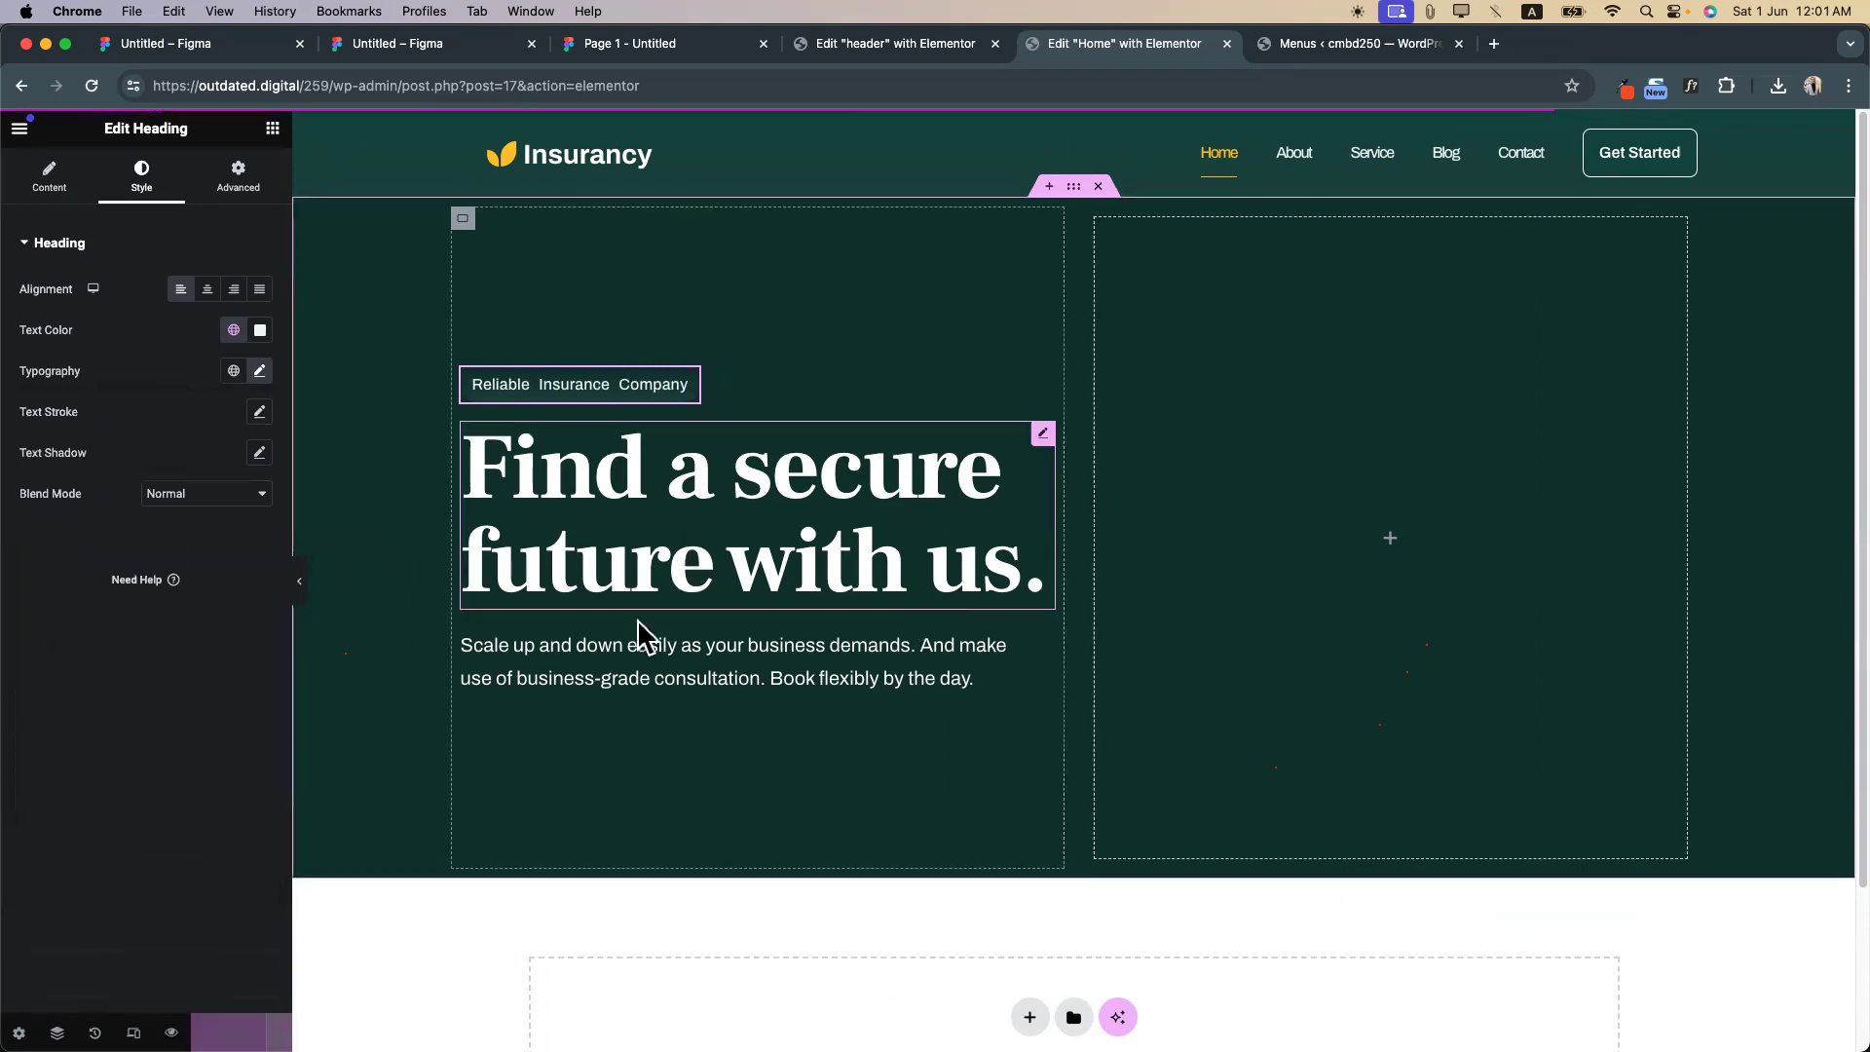
pyautogui.click(259, 370)
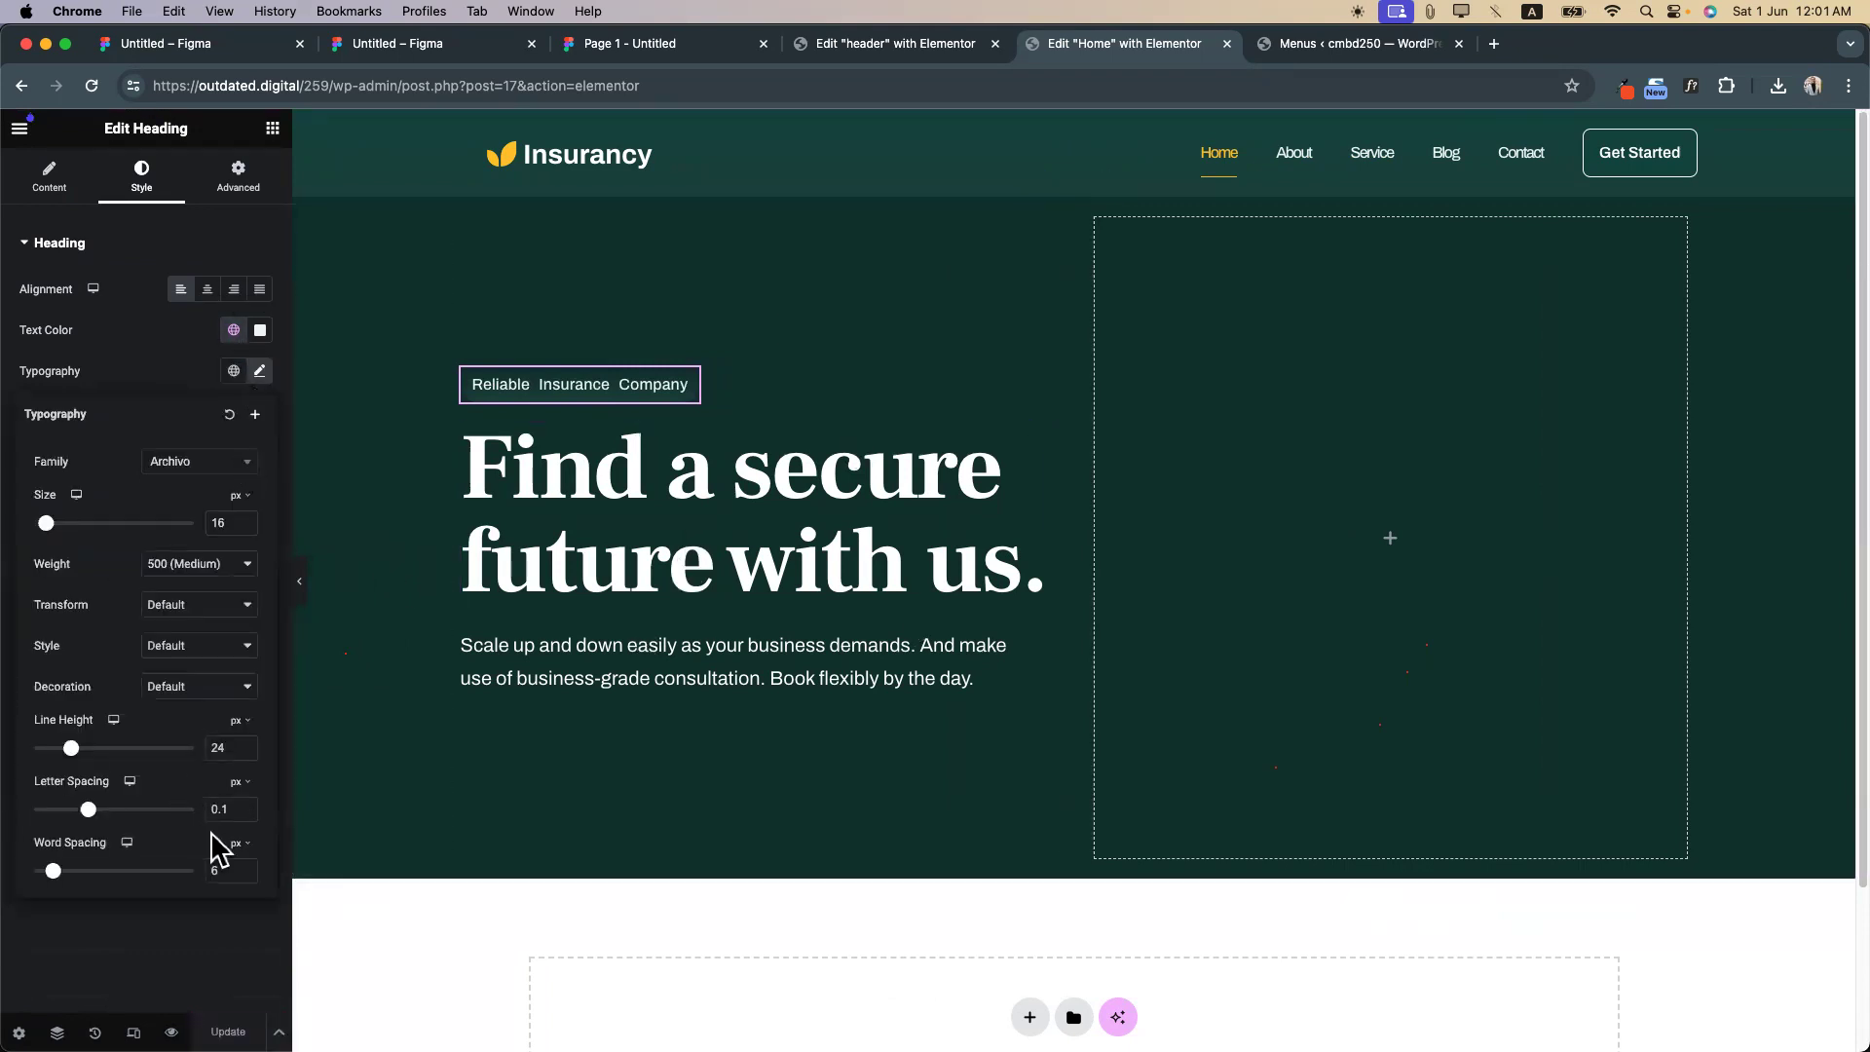
pyautogui.moveTo(55, 880); pyautogui.dragTo(43, 882)
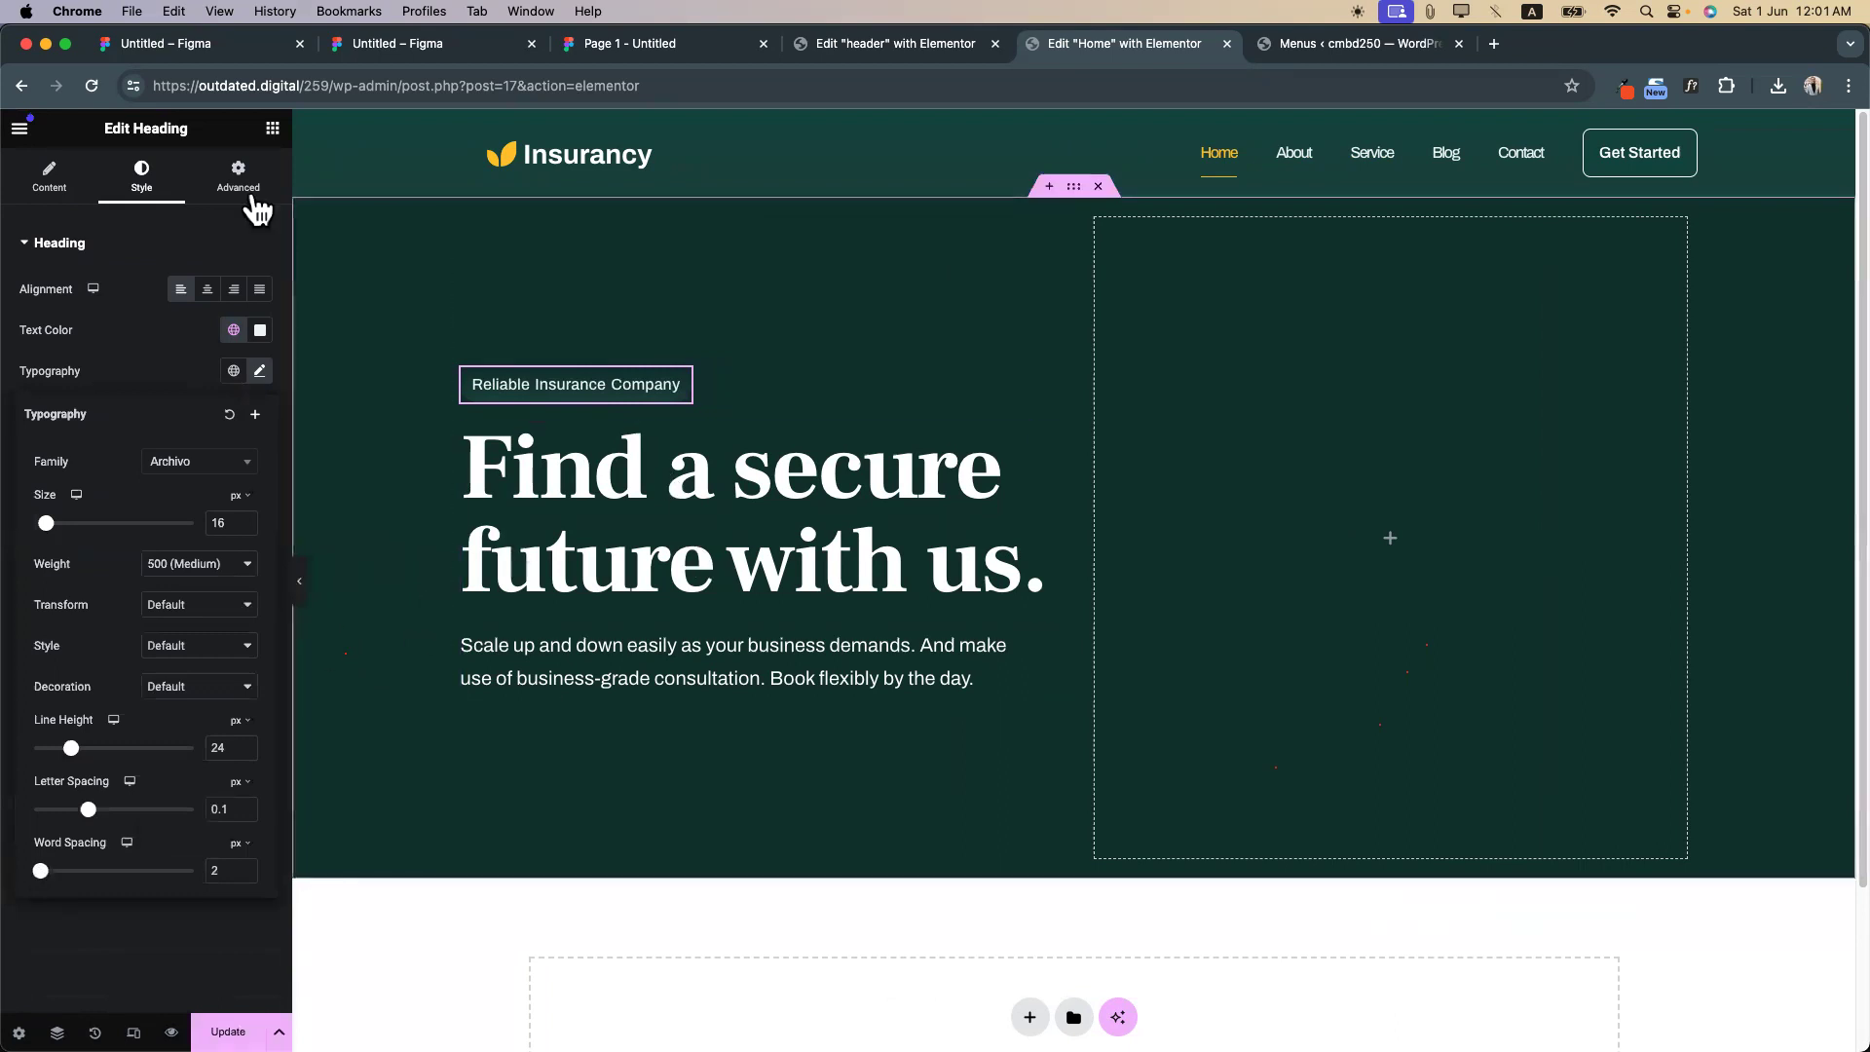
pyautogui.click(273, 127)
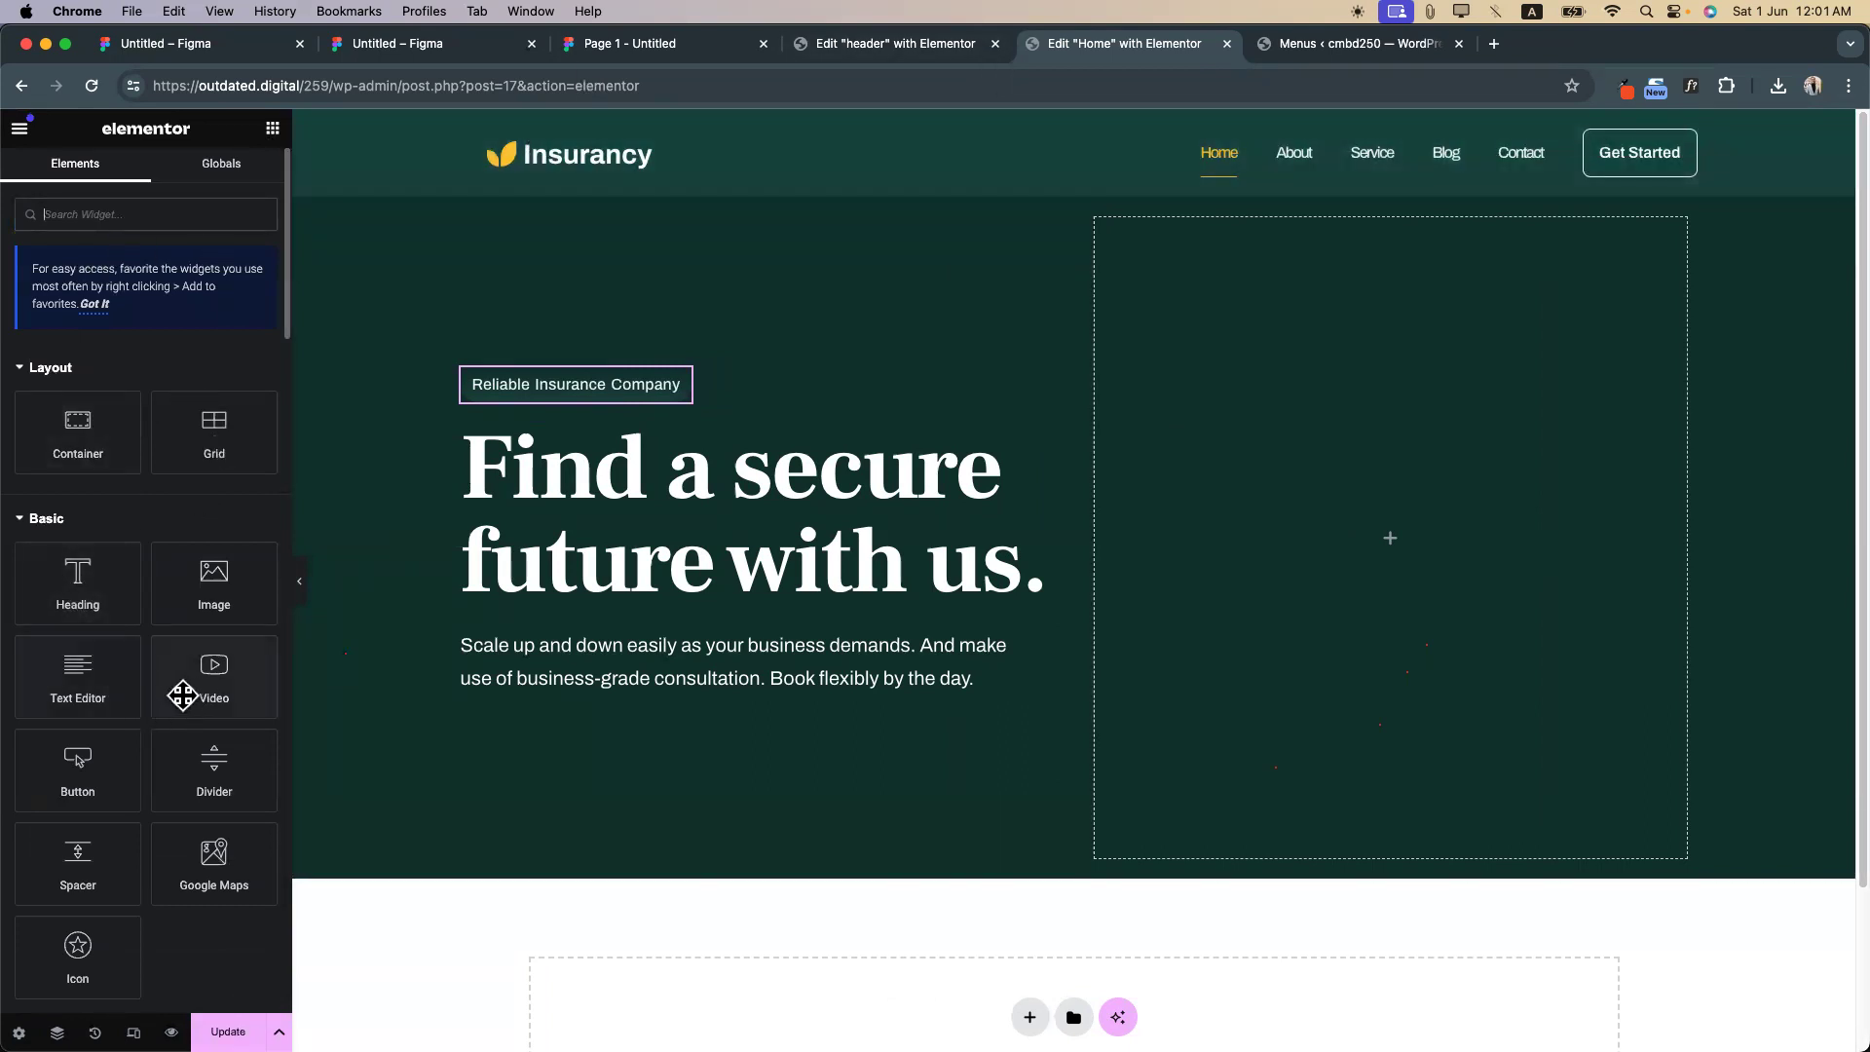
# Add a 'Get Started' button below the paragraph with a yellow background and dark green text.
pyautogui.moveTo(78, 775); pyautogui.dragTo(612, 674)
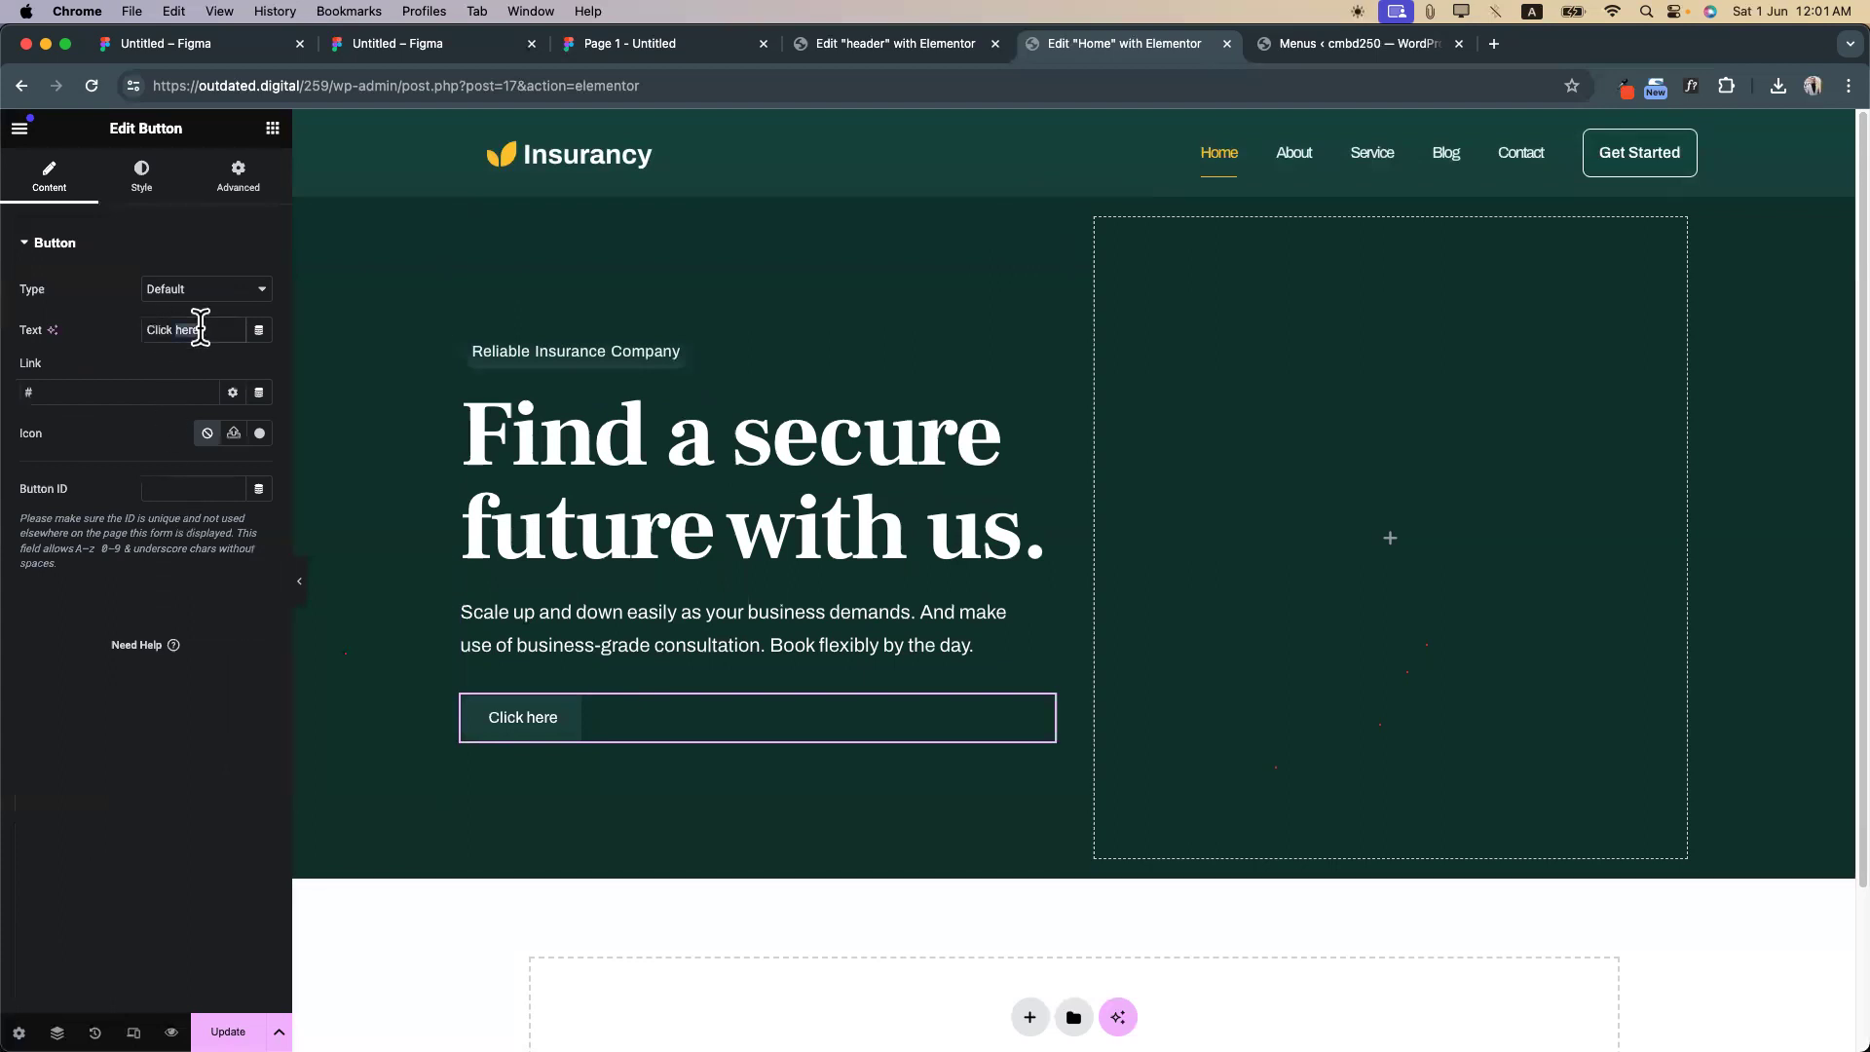
pyautogui.write('Get Started')
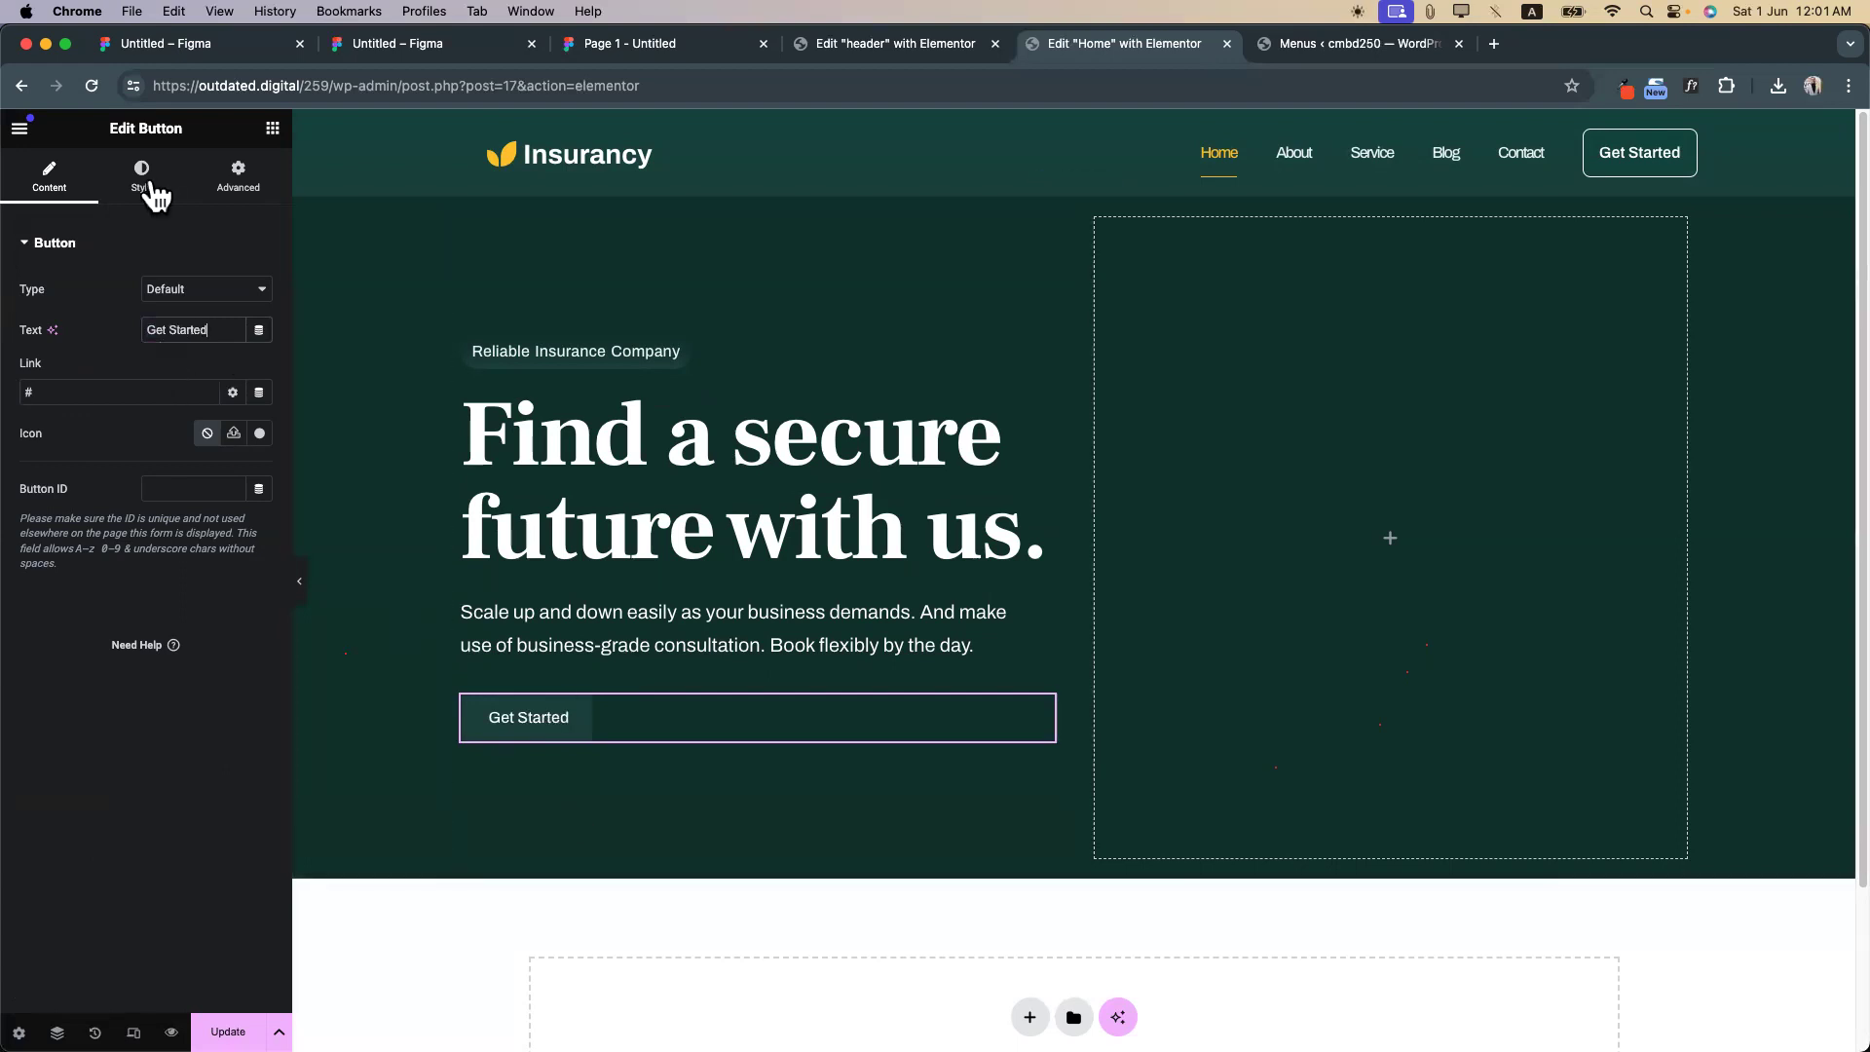
pyautogui.click(141, 175)
pyautogui.write('10')
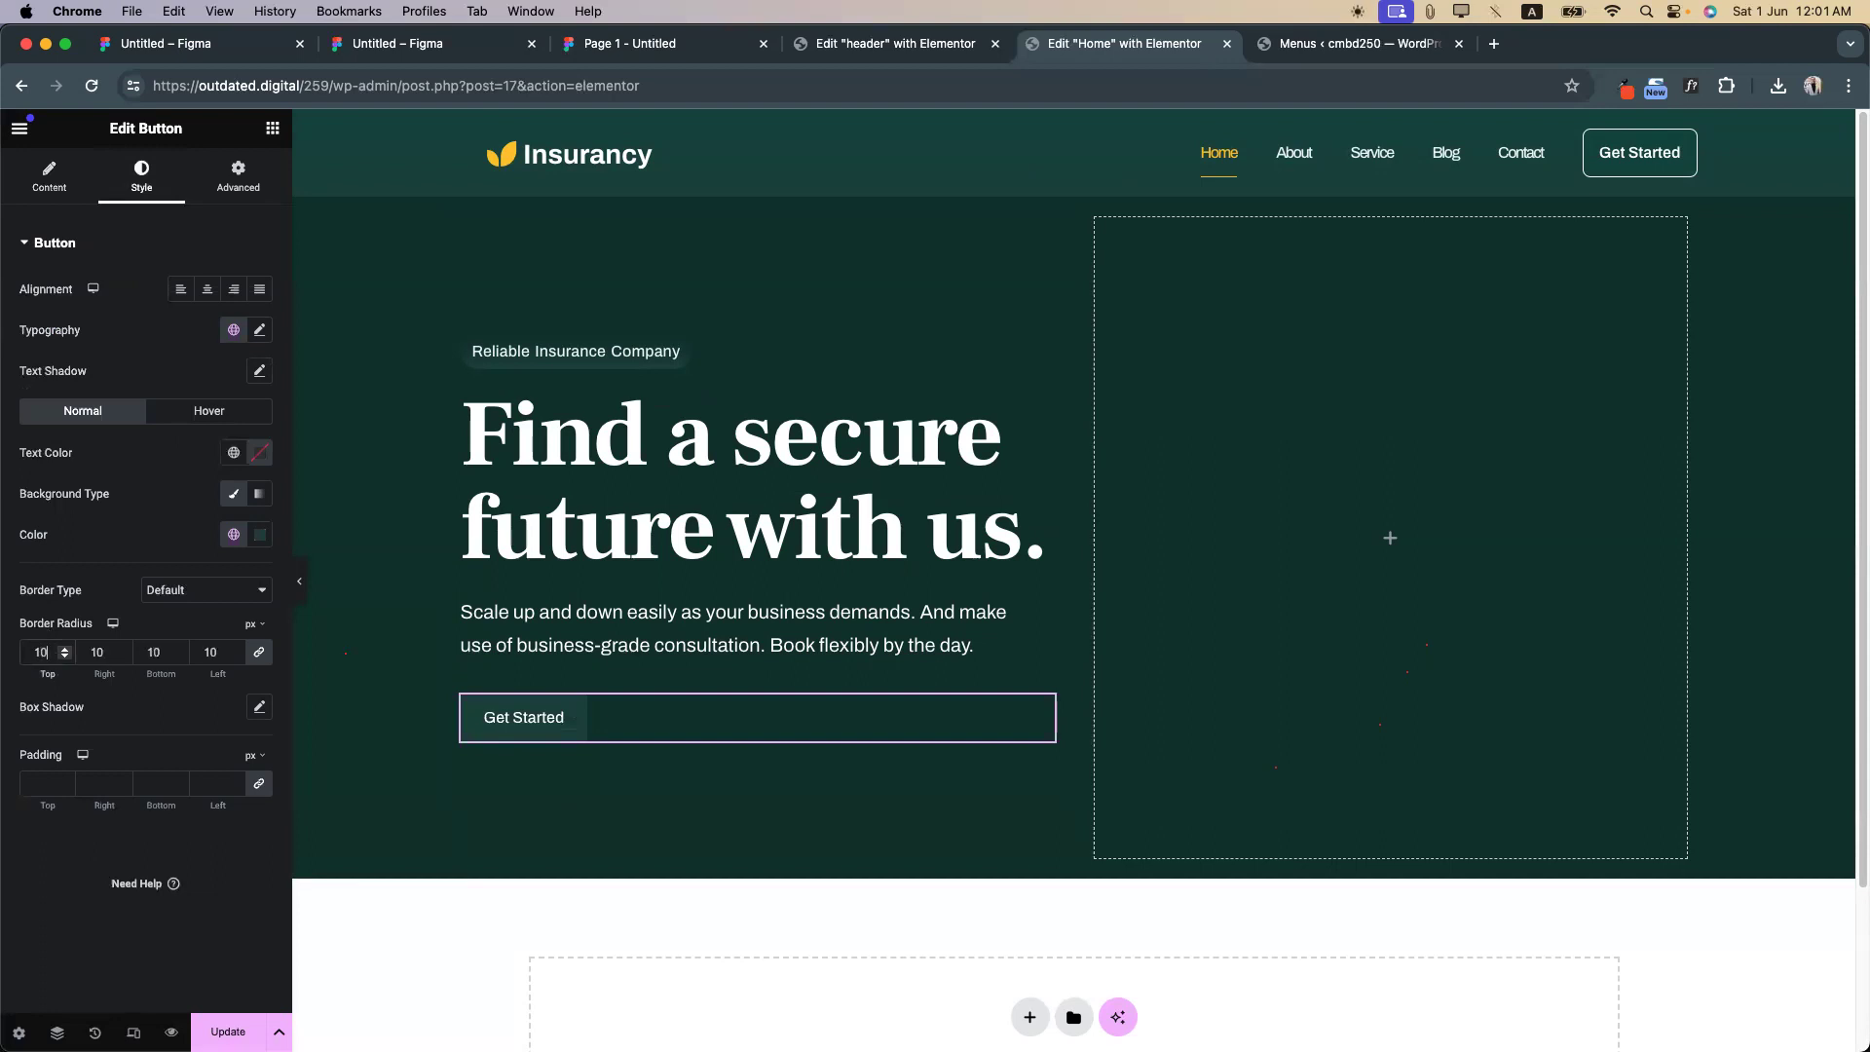
pyautogui.click(234, 534)
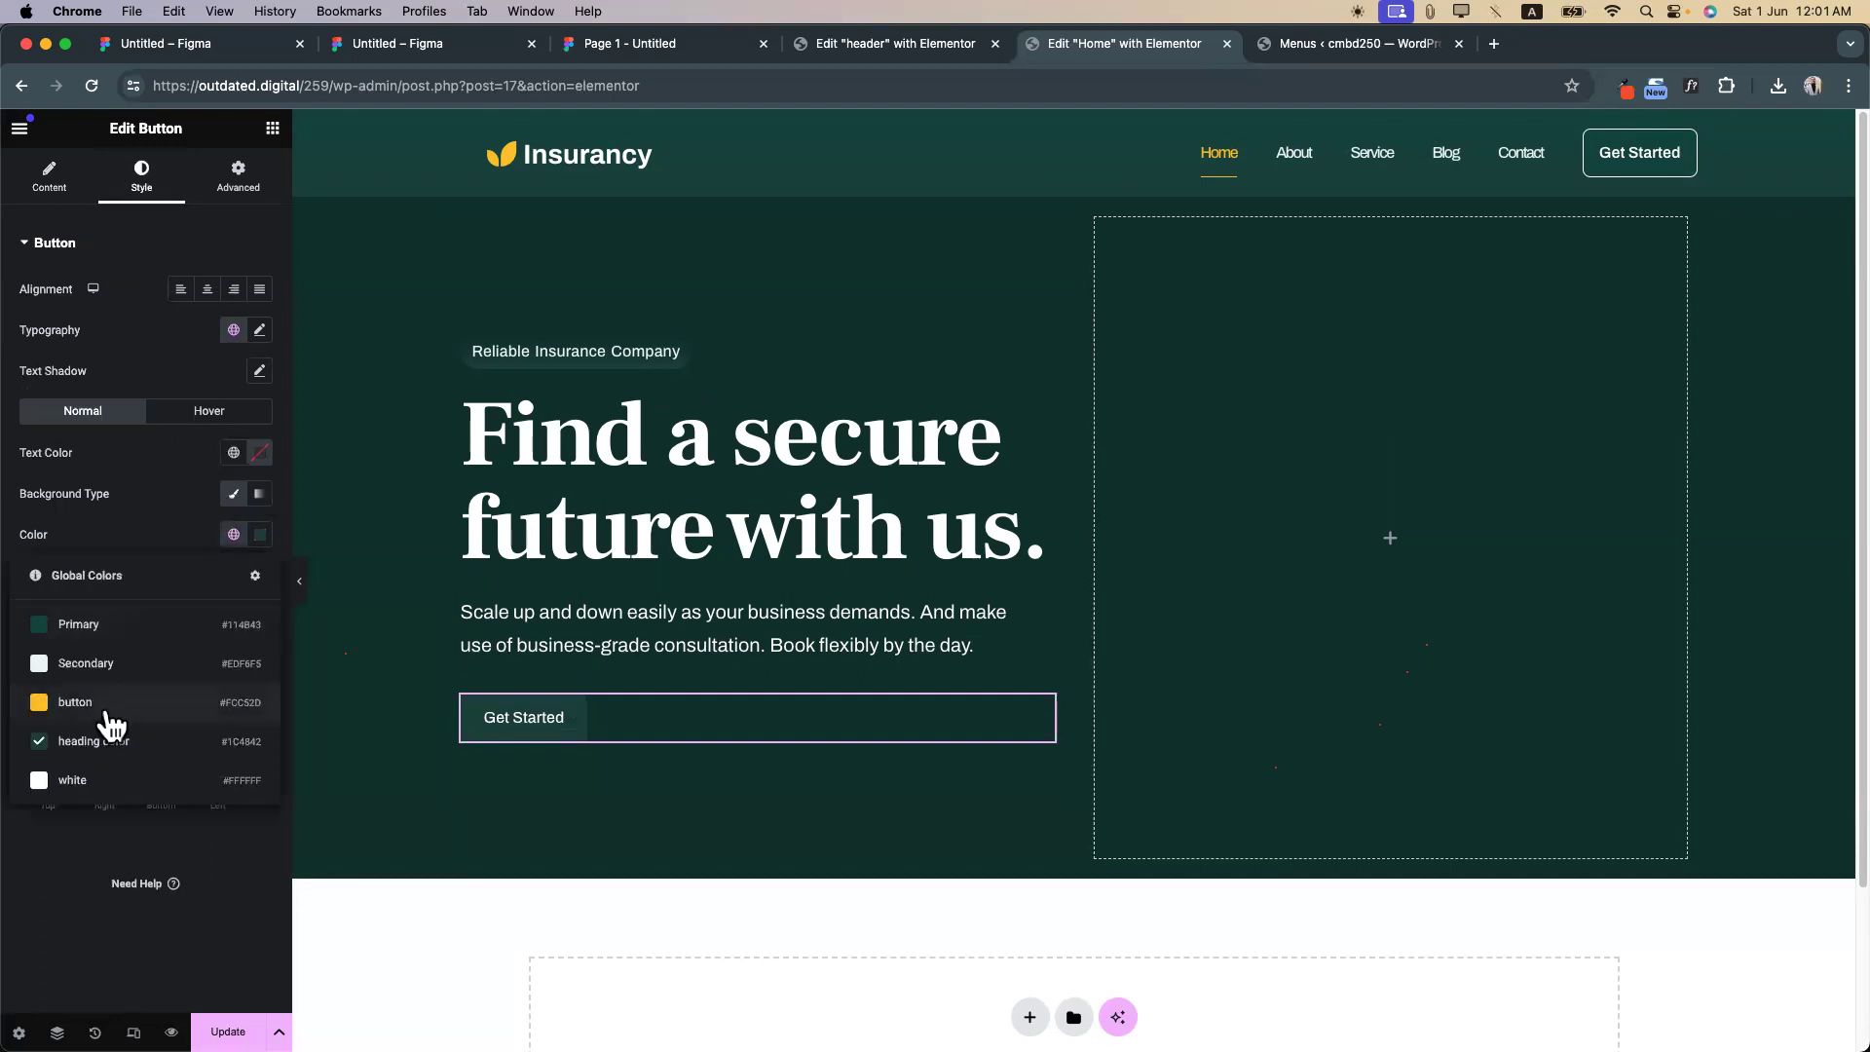
pyautogui.click(103, 706)
pyautogui.click(234, 452)
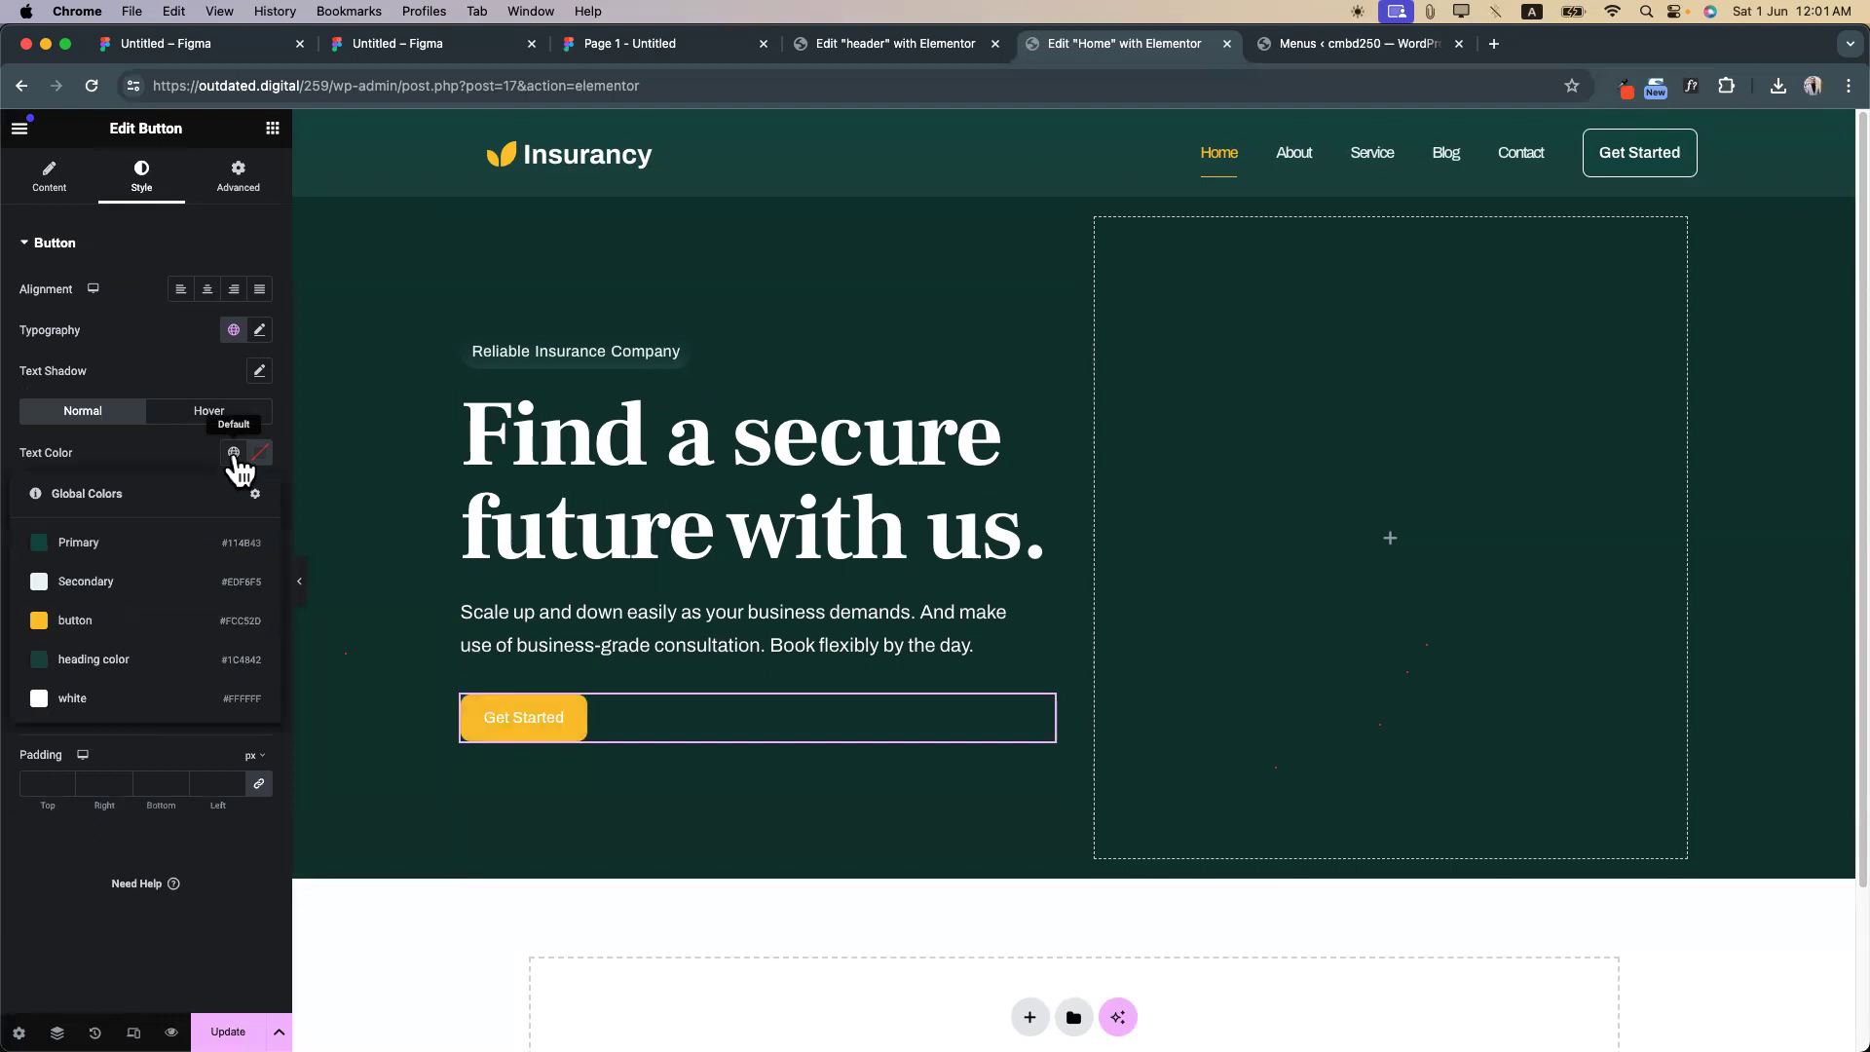
pyautogui.click(114, 535)
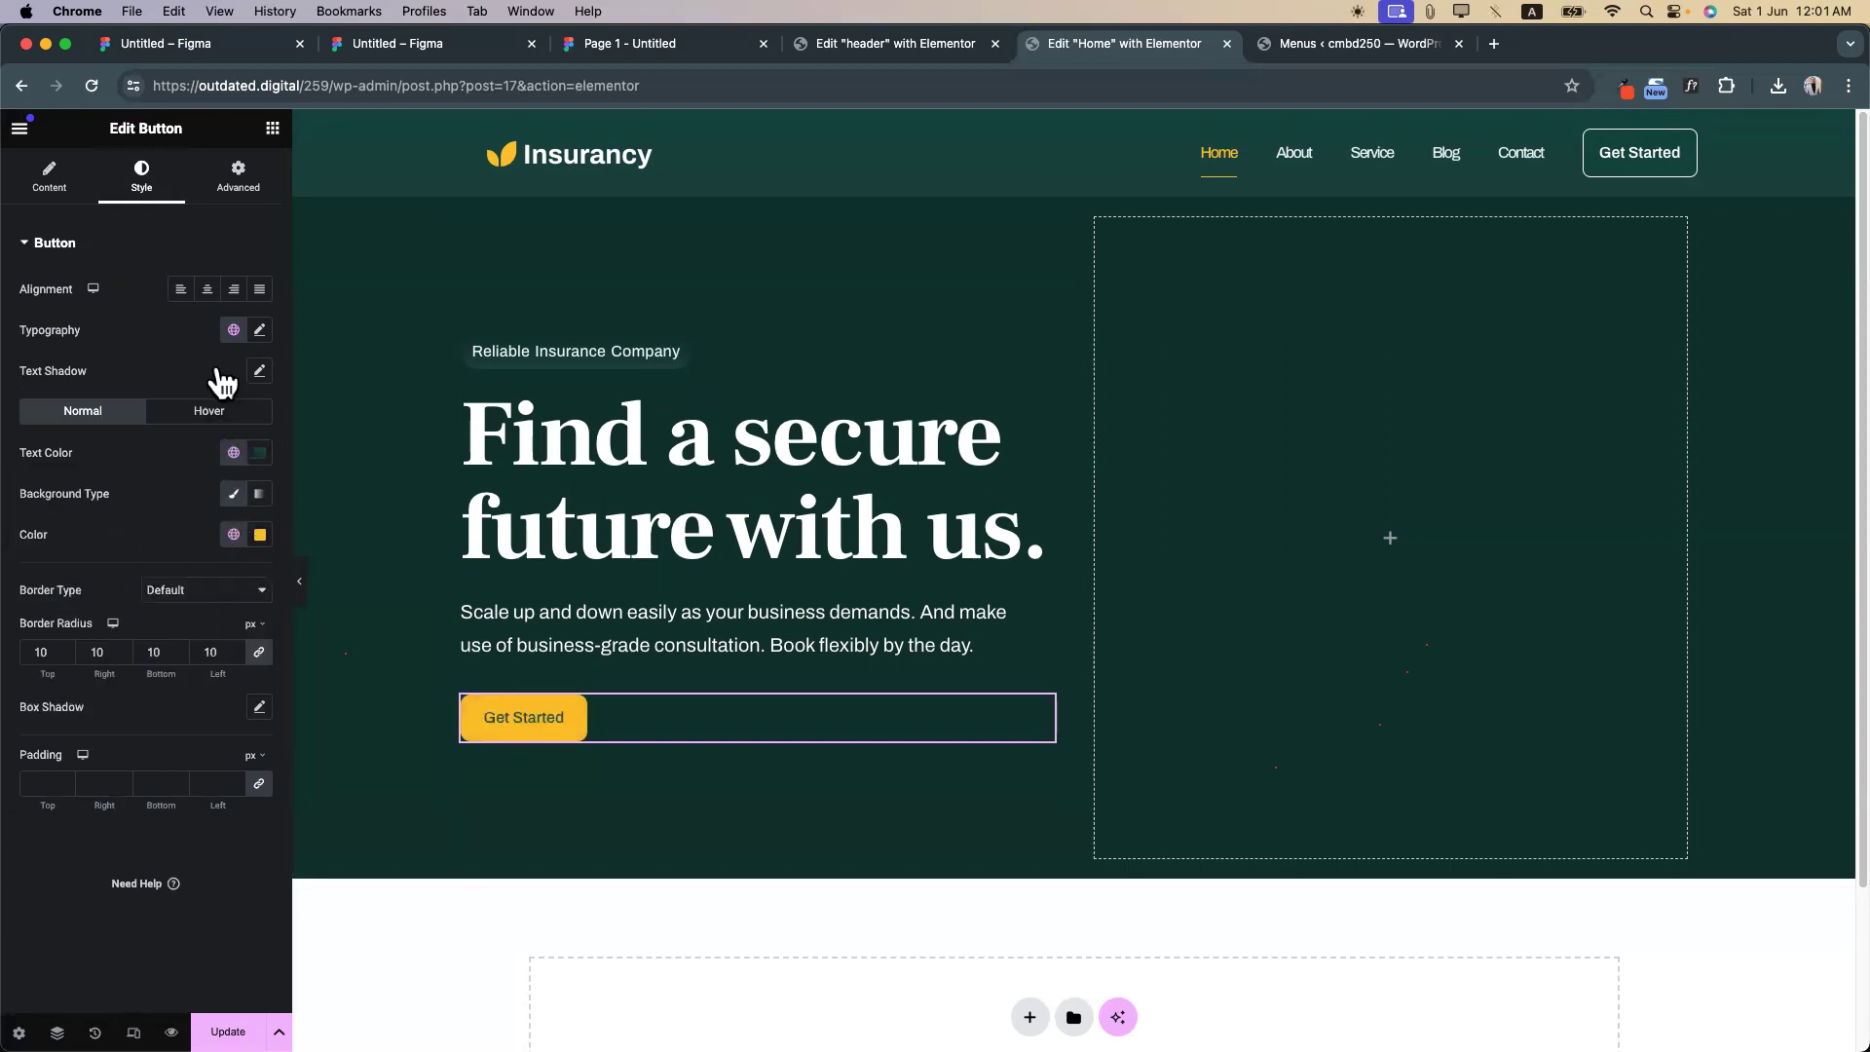
# Apply the paragraph font style to the button and set 20 padding.
pyautogui.click(234, 330)
pyautogui.click(127, 550)
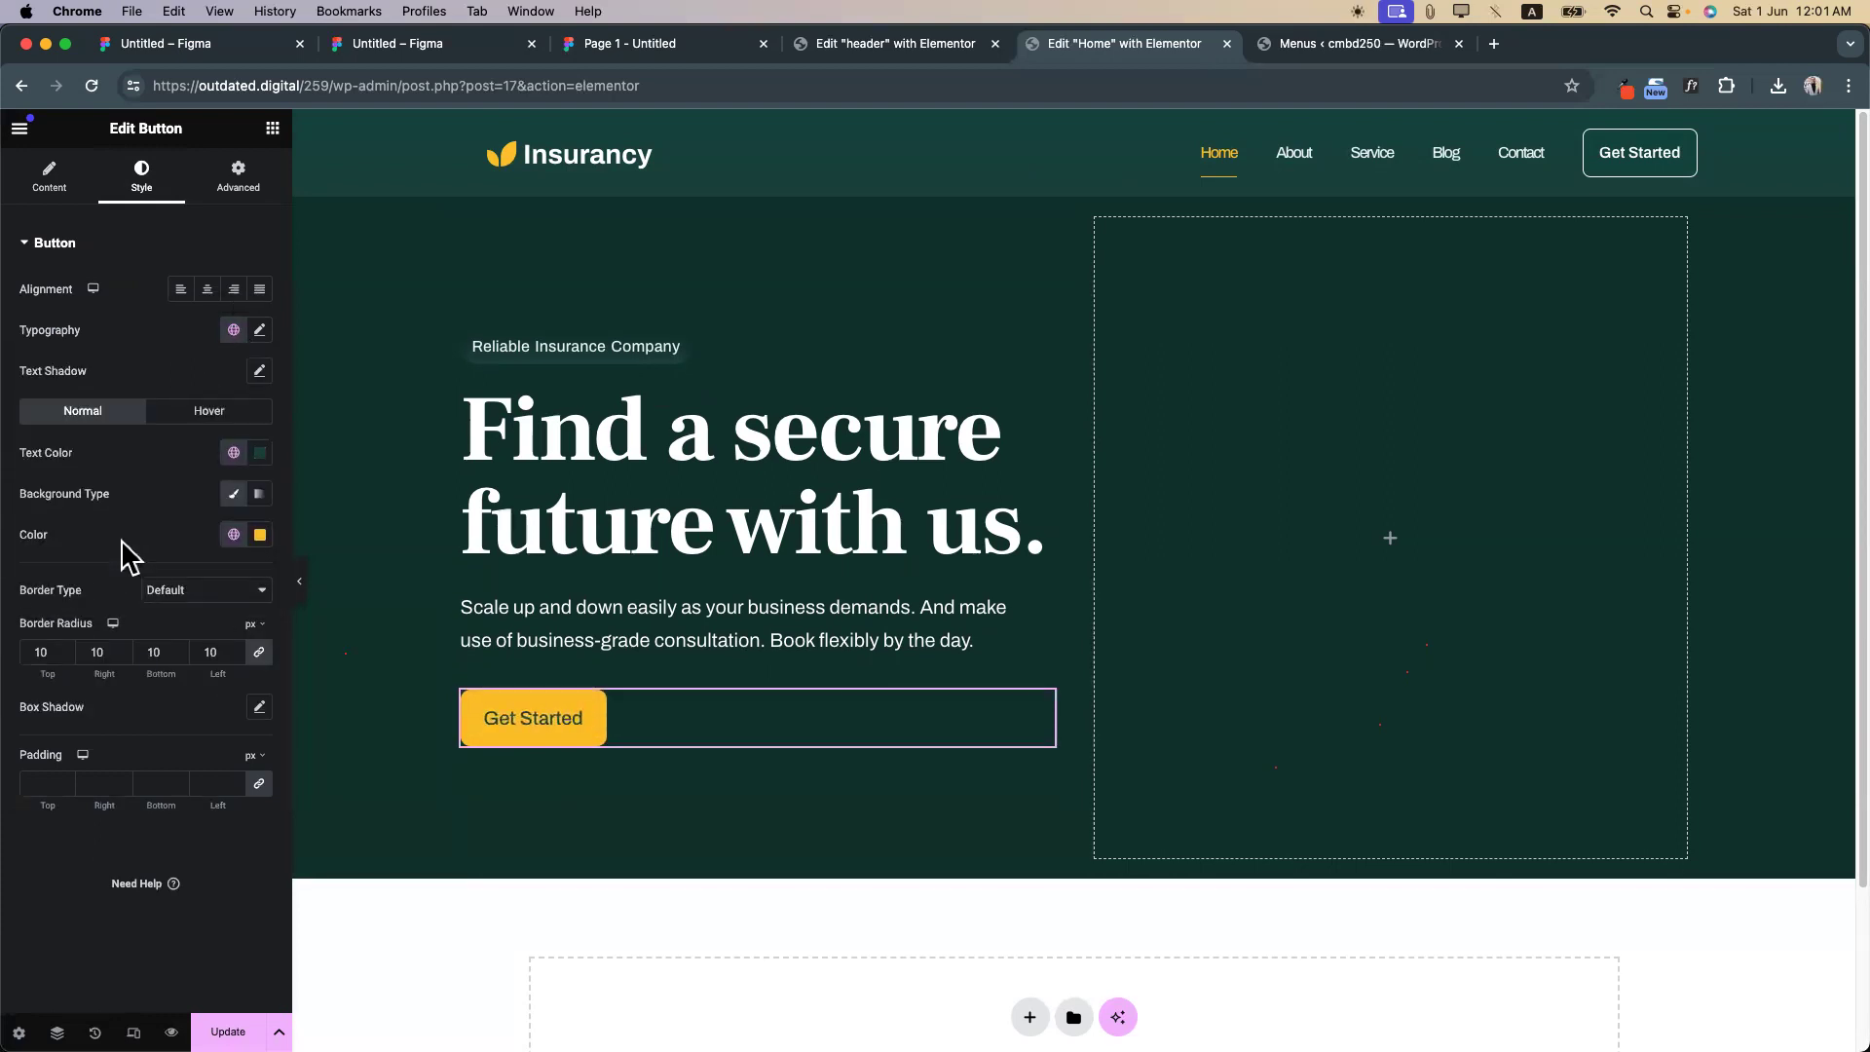
pyautogui.moveTo(49, 651)
pyautogui.write('8')
pyautogui.write('20')
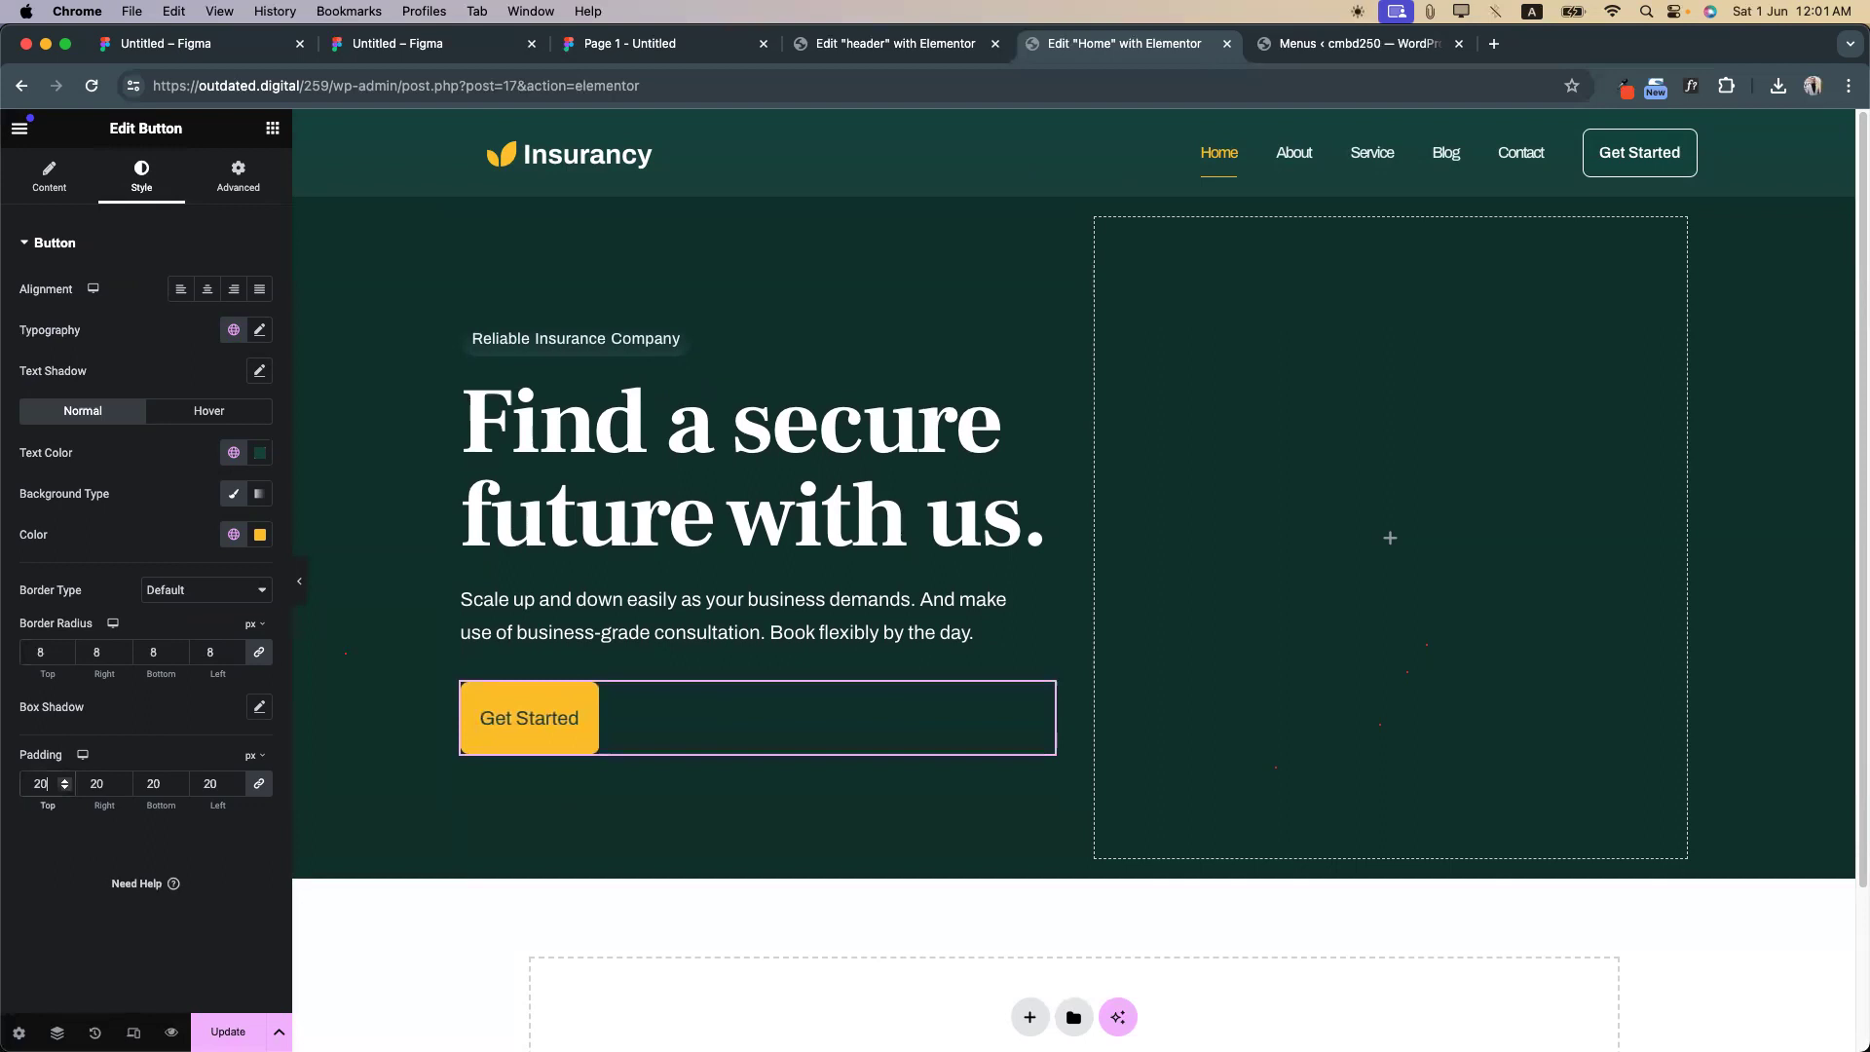
pyautogui.click(156, 44)
# Inspect the Figma 'Get Started Now' text font and apply the Accent font style to the button.
pyautogui.scroll(-5, 585, 686)
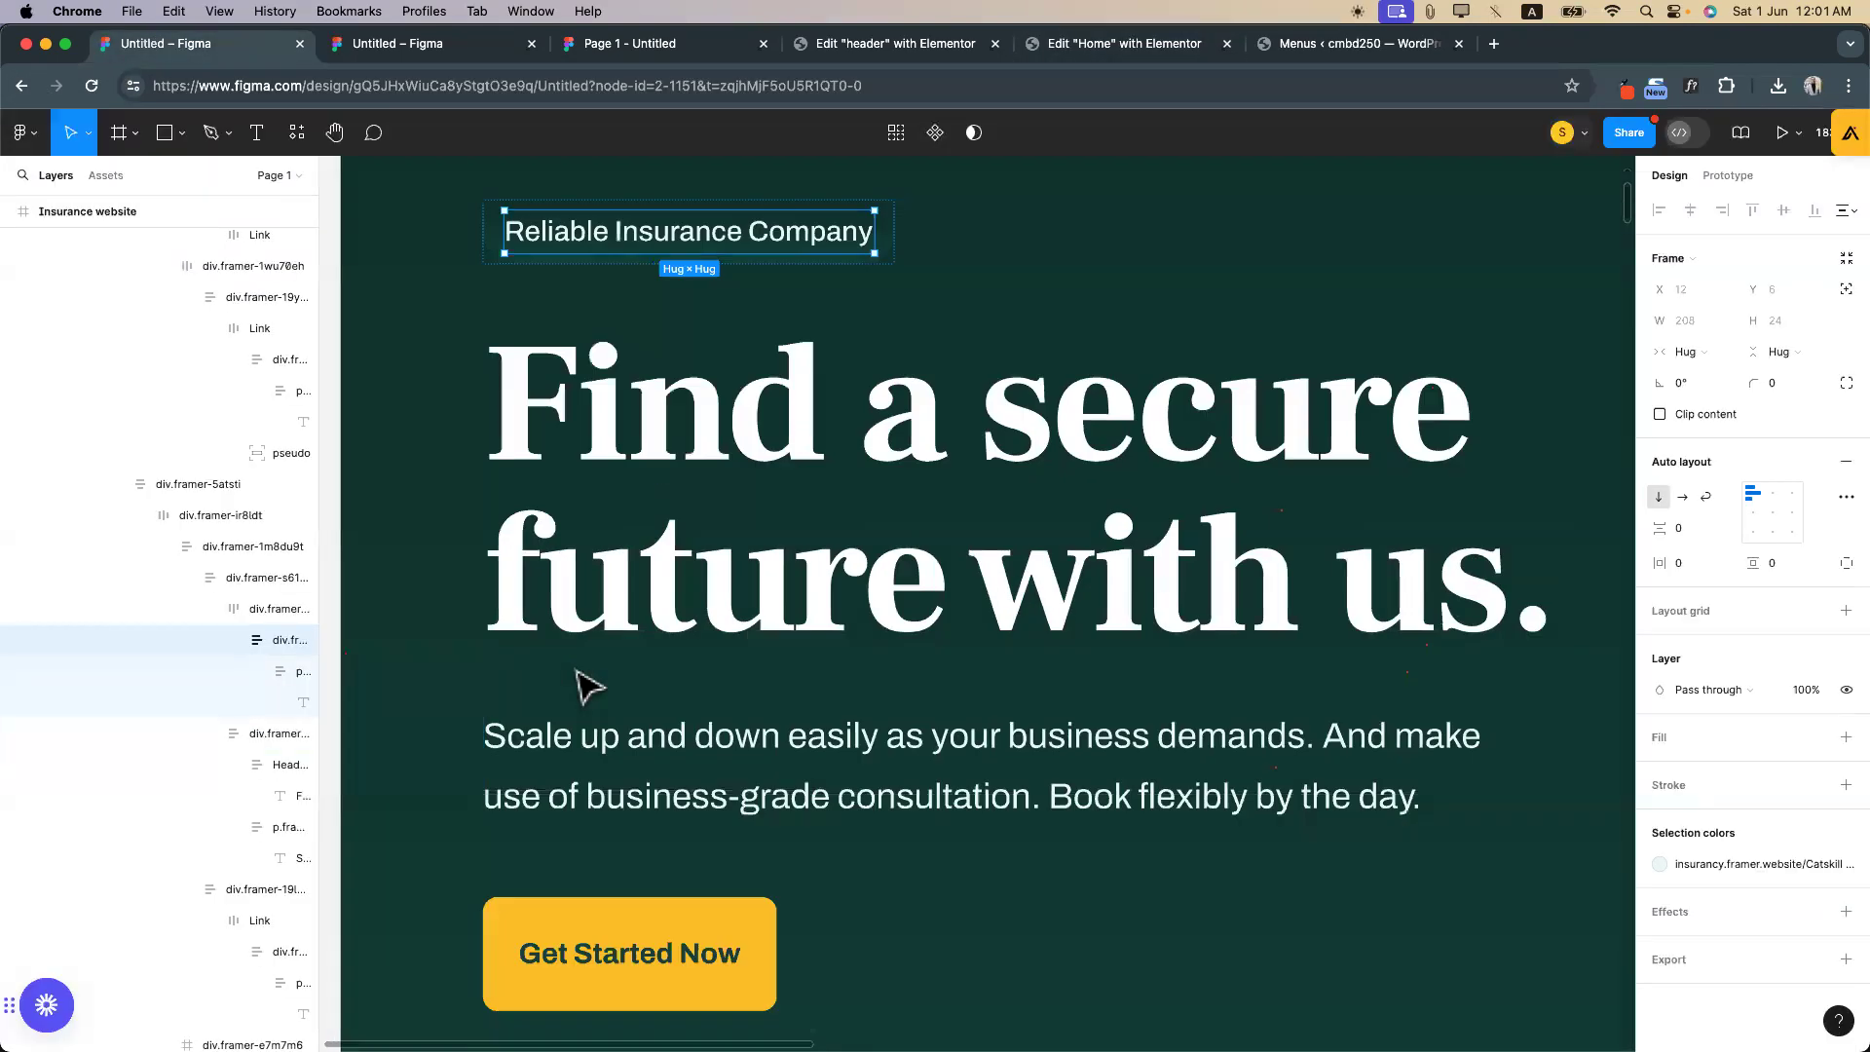
pyautogui.scroll(-1, 614, 740)
pyautogui.click(643, 896)
pyautogui.doubleClick(643, 896)
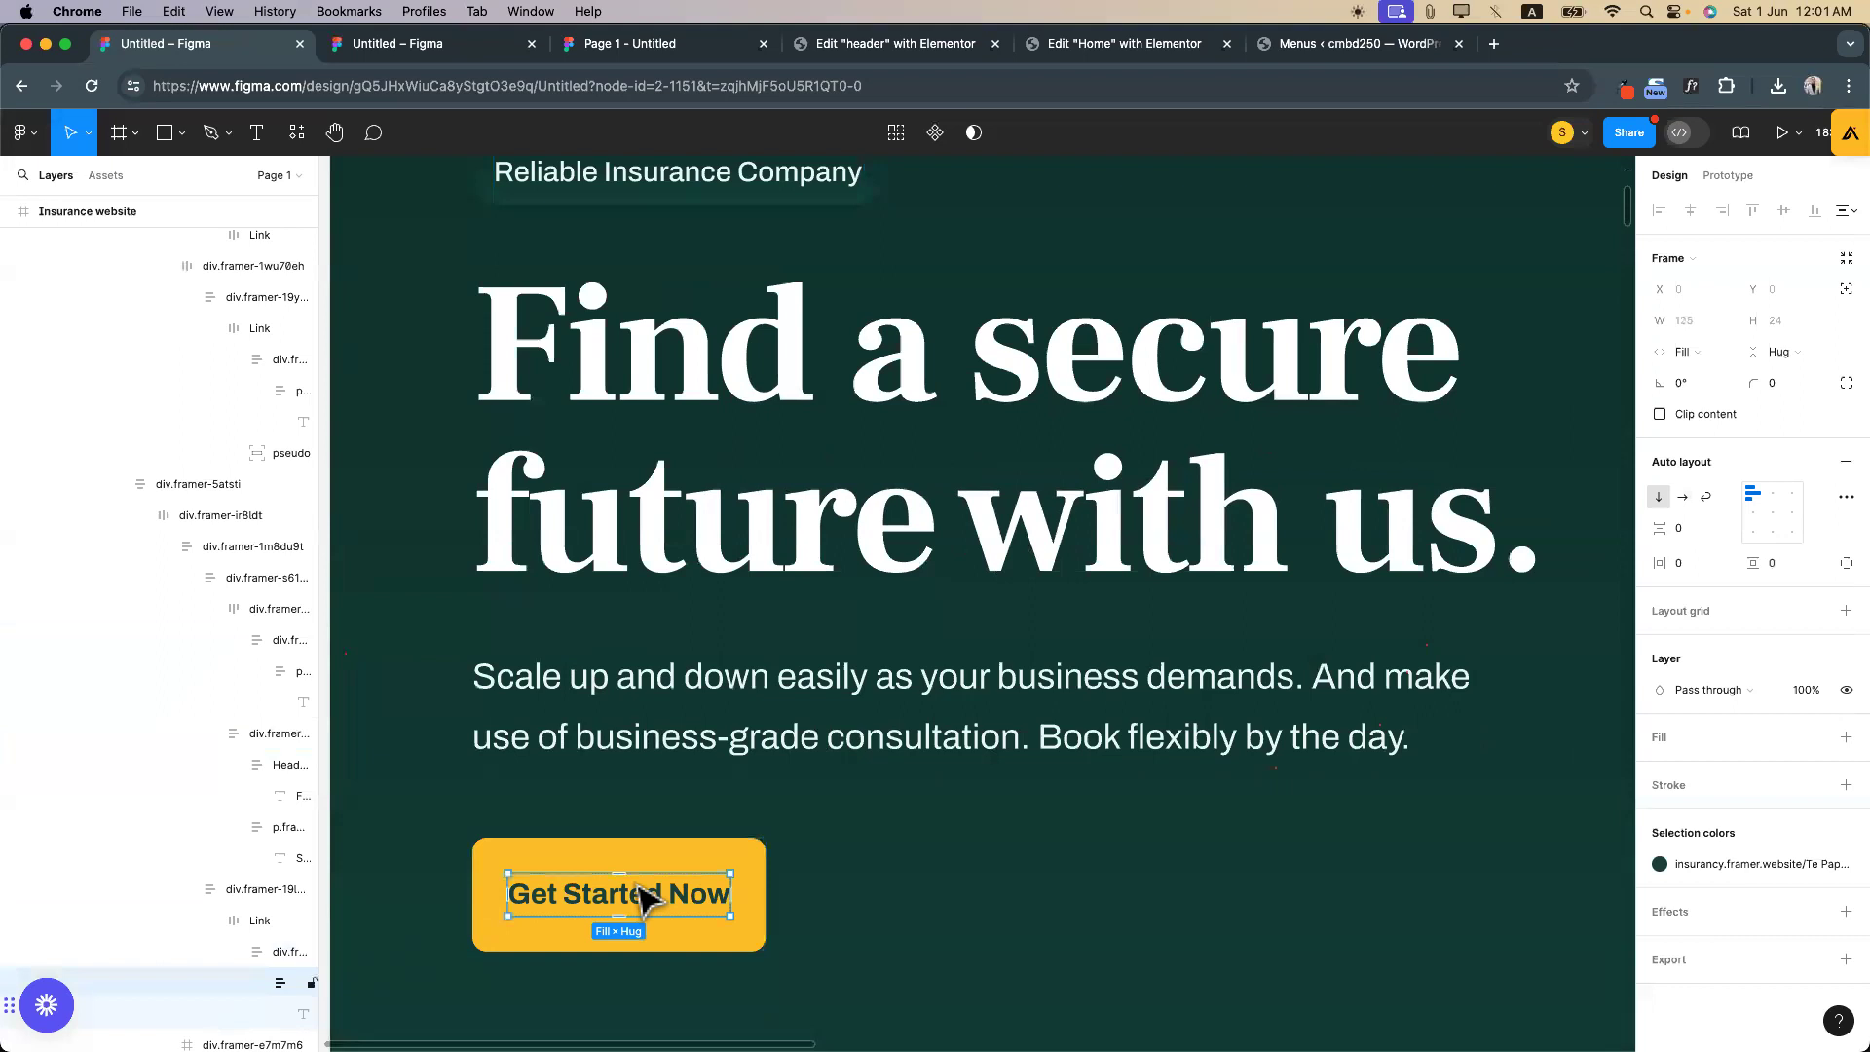
pyautogui.doubleClick(589, 915)
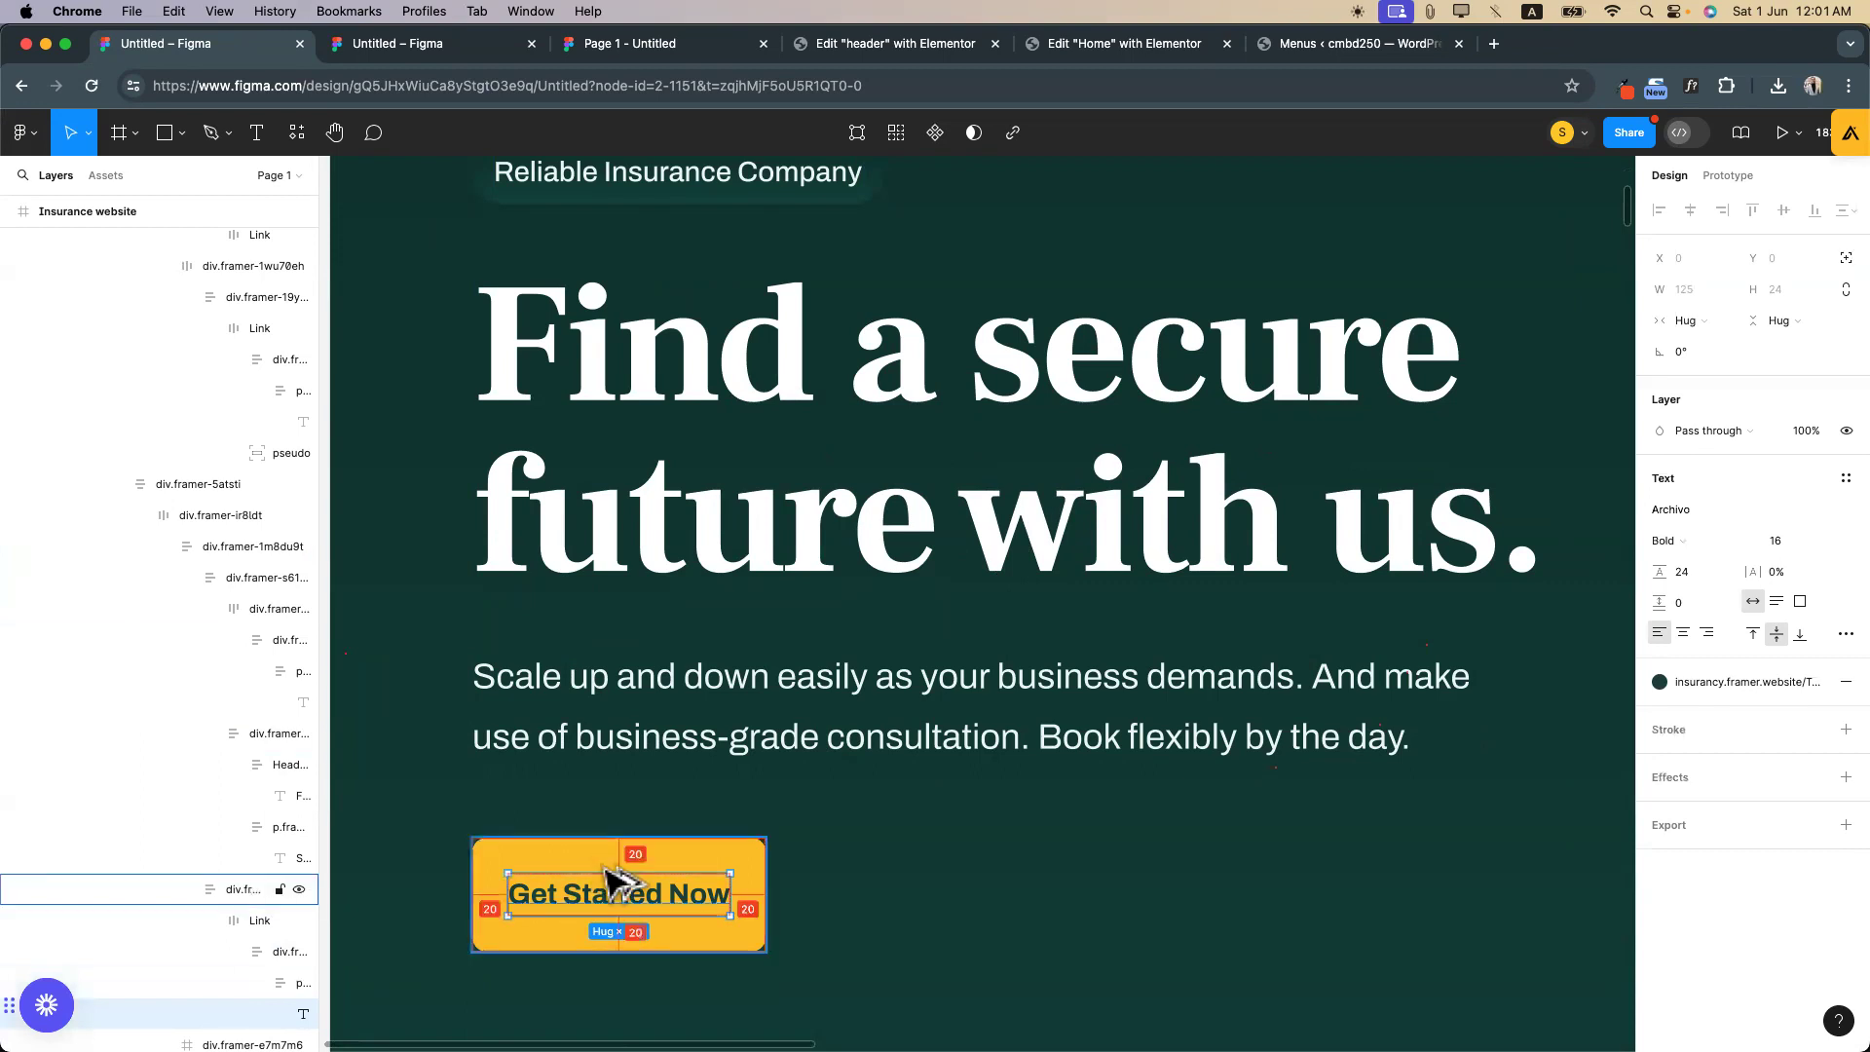
pyautogui.click(902, 44)
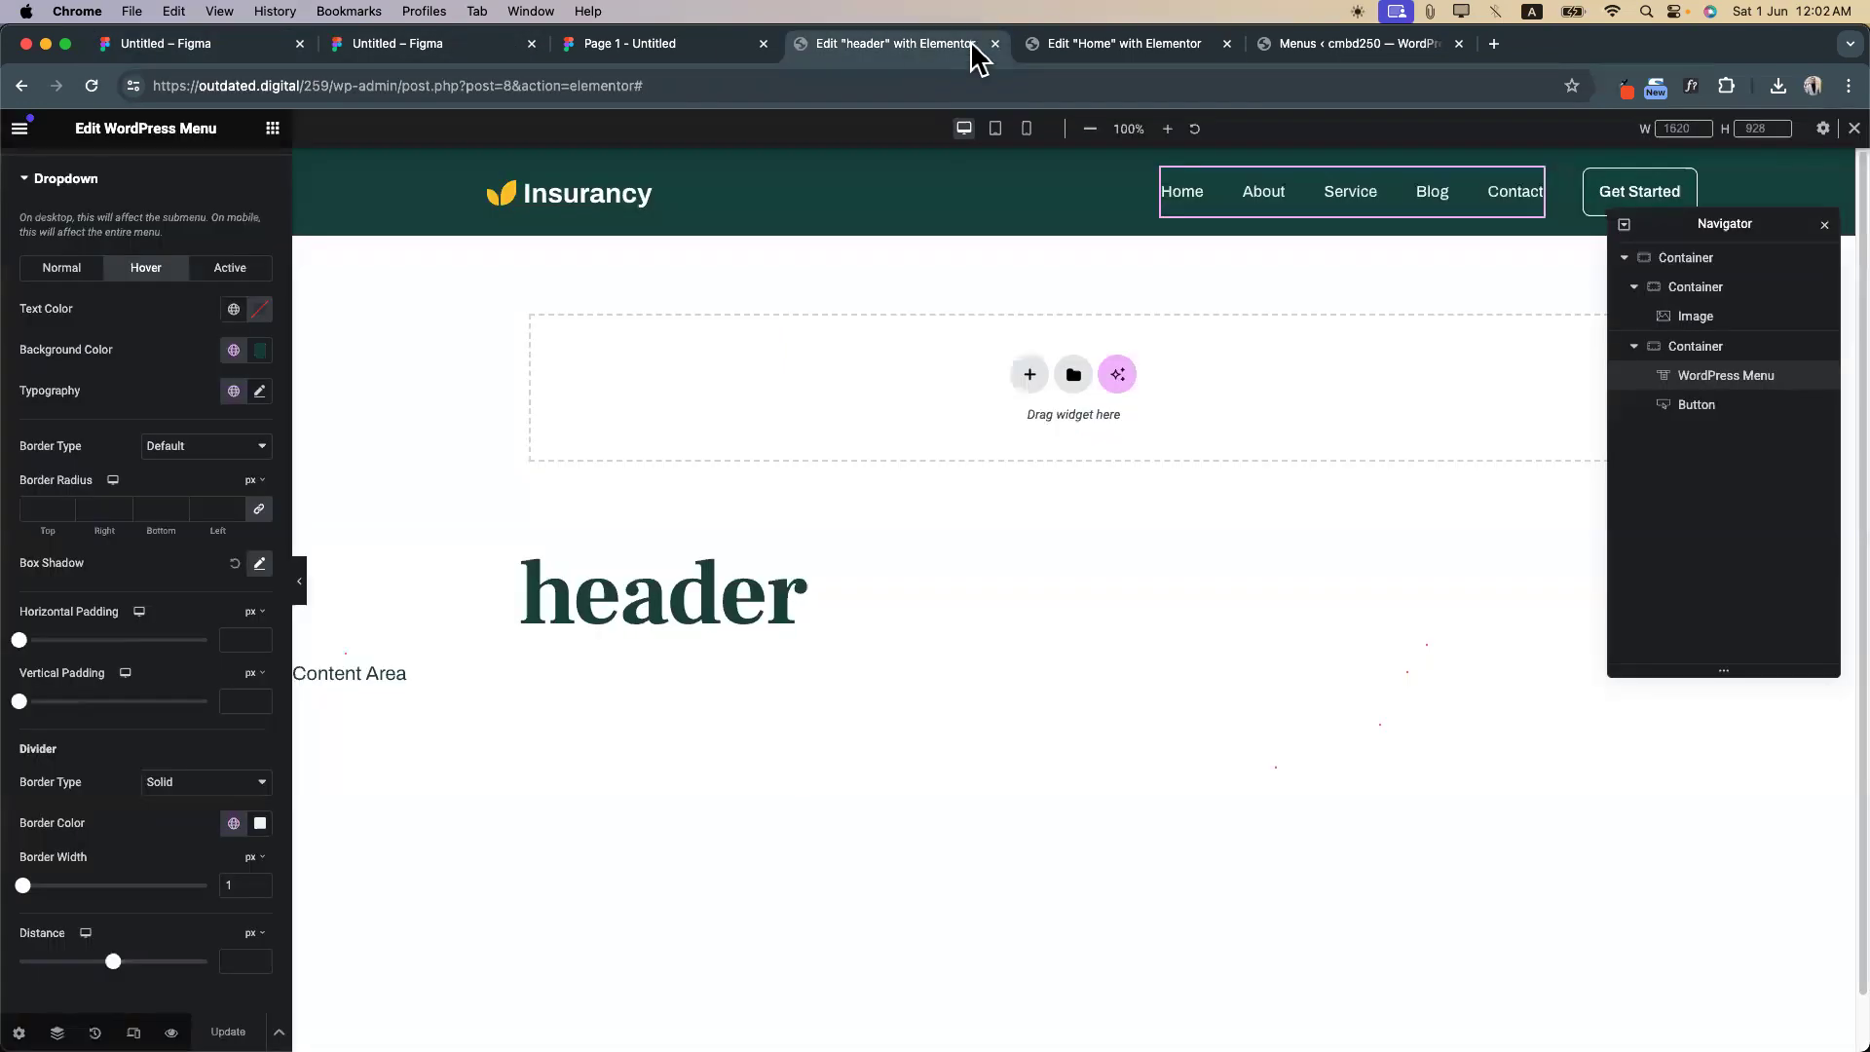
pyautogui.click(1112, 37)
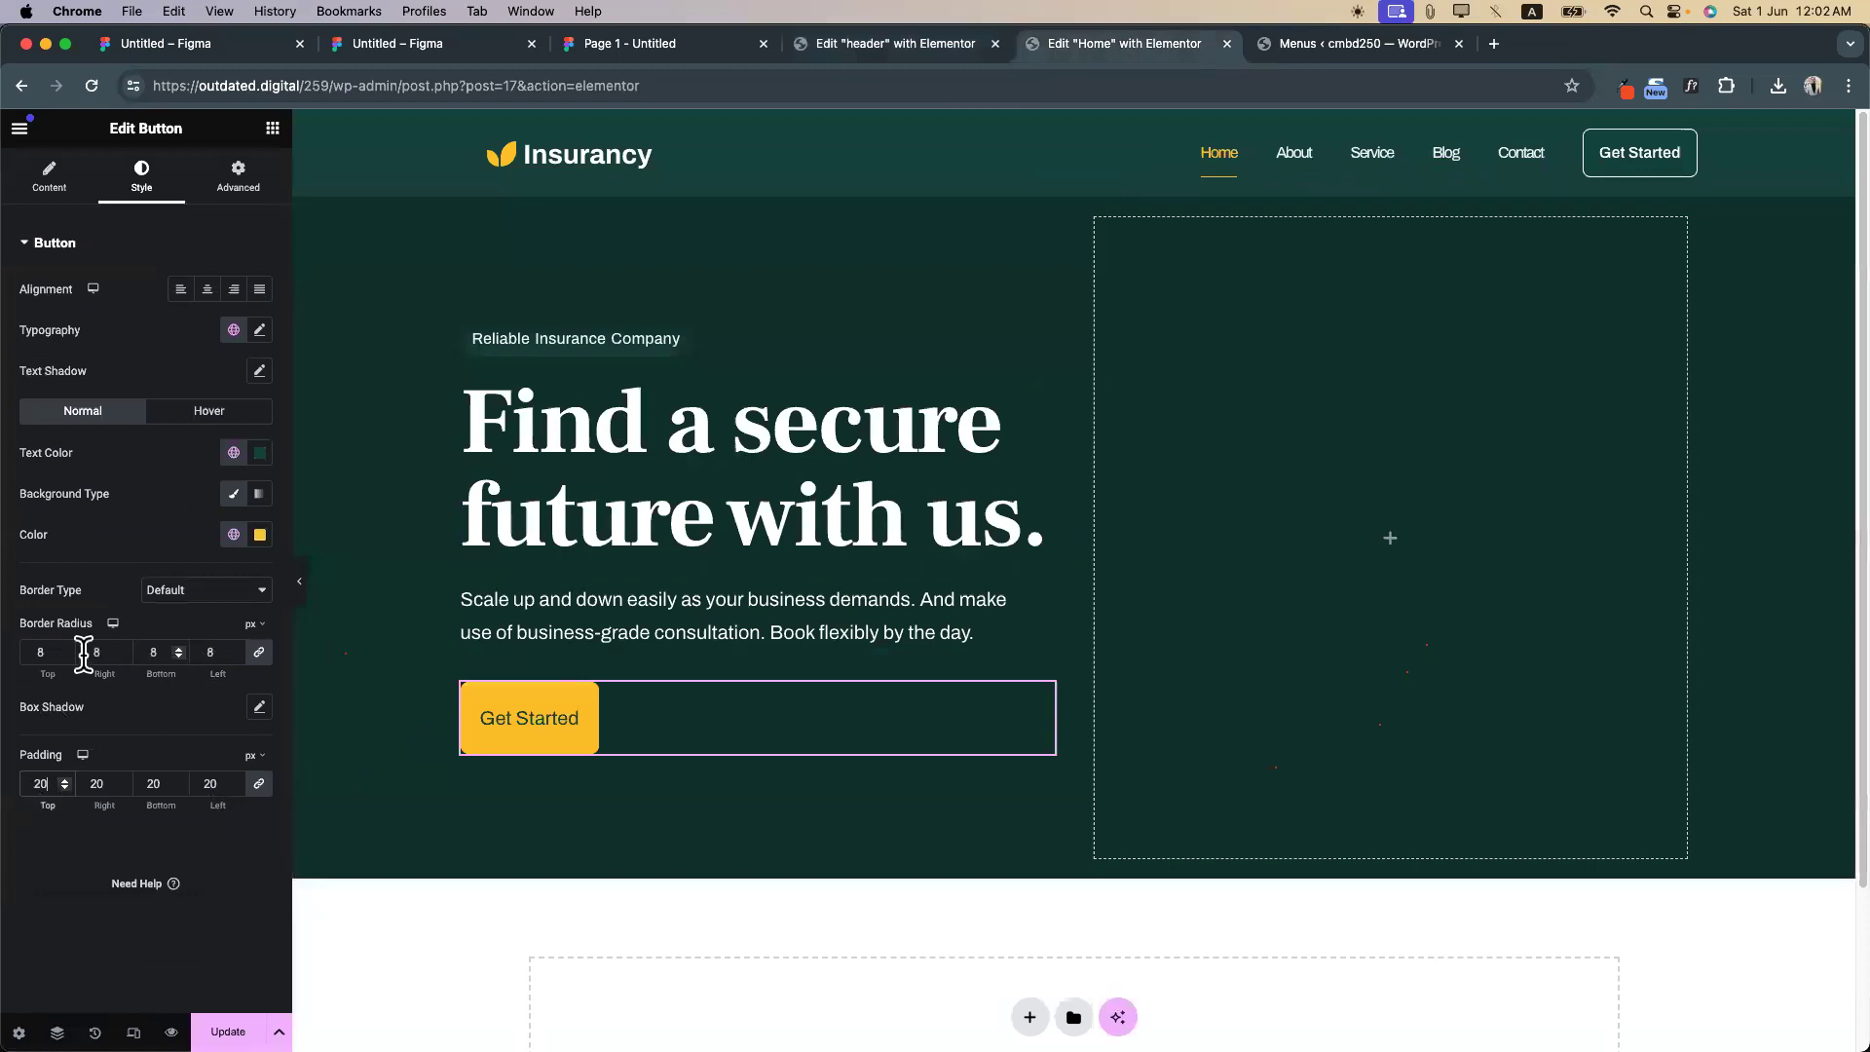
pyautogui.click(243, 333)
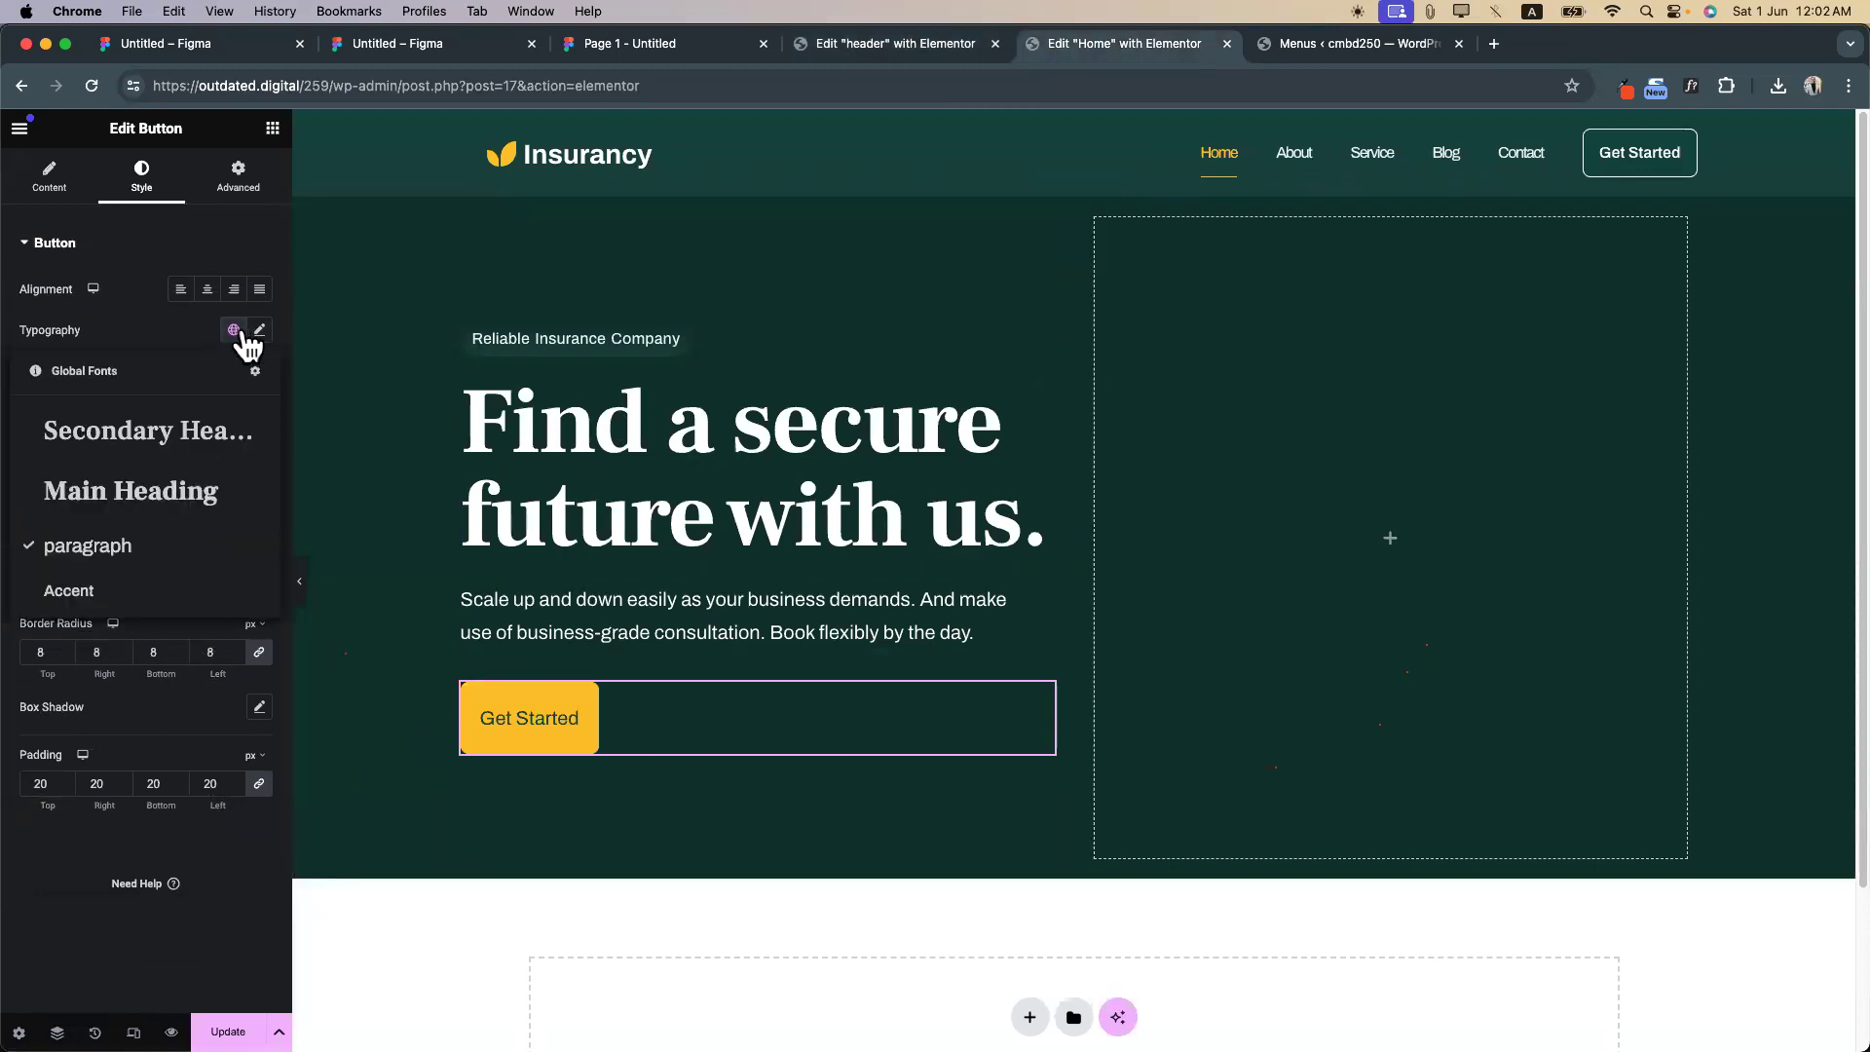
pyautogui.click(134, 591)
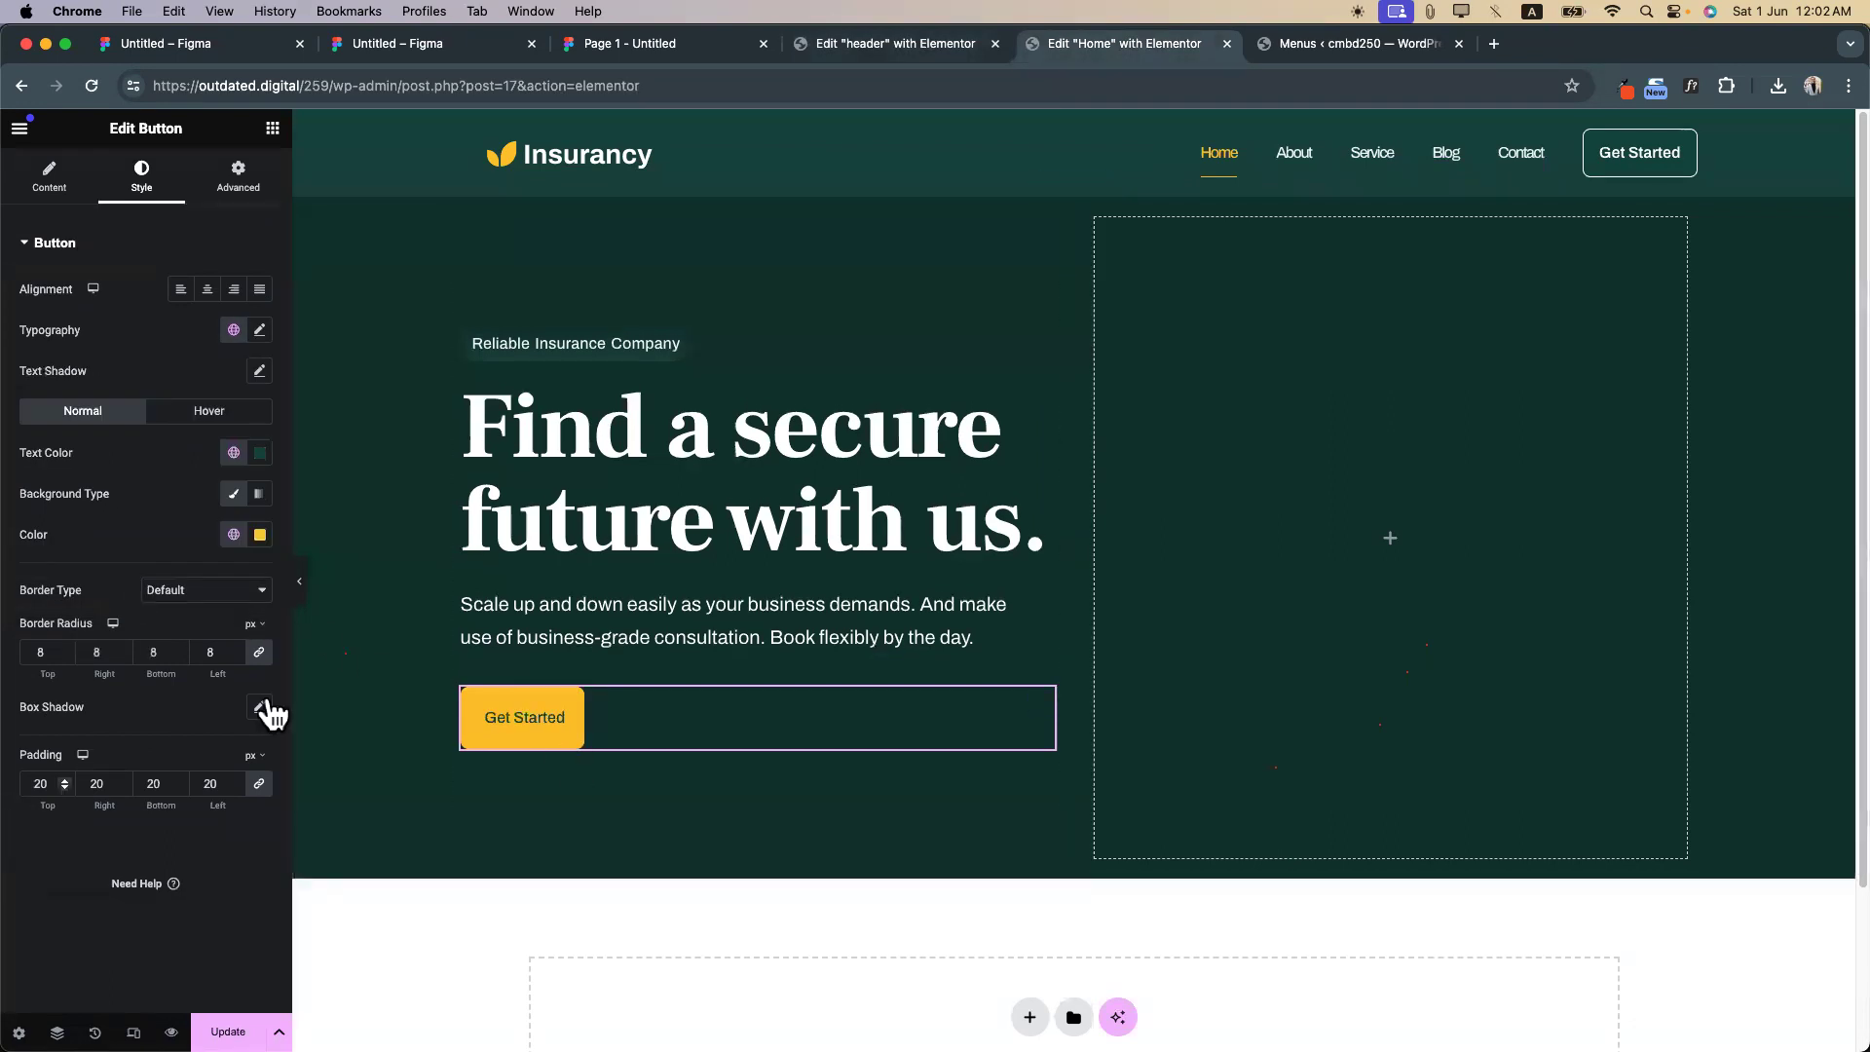
# Preview the hero and compare the Get Started button against the Figma design.
pyautogui.click(299, 581)
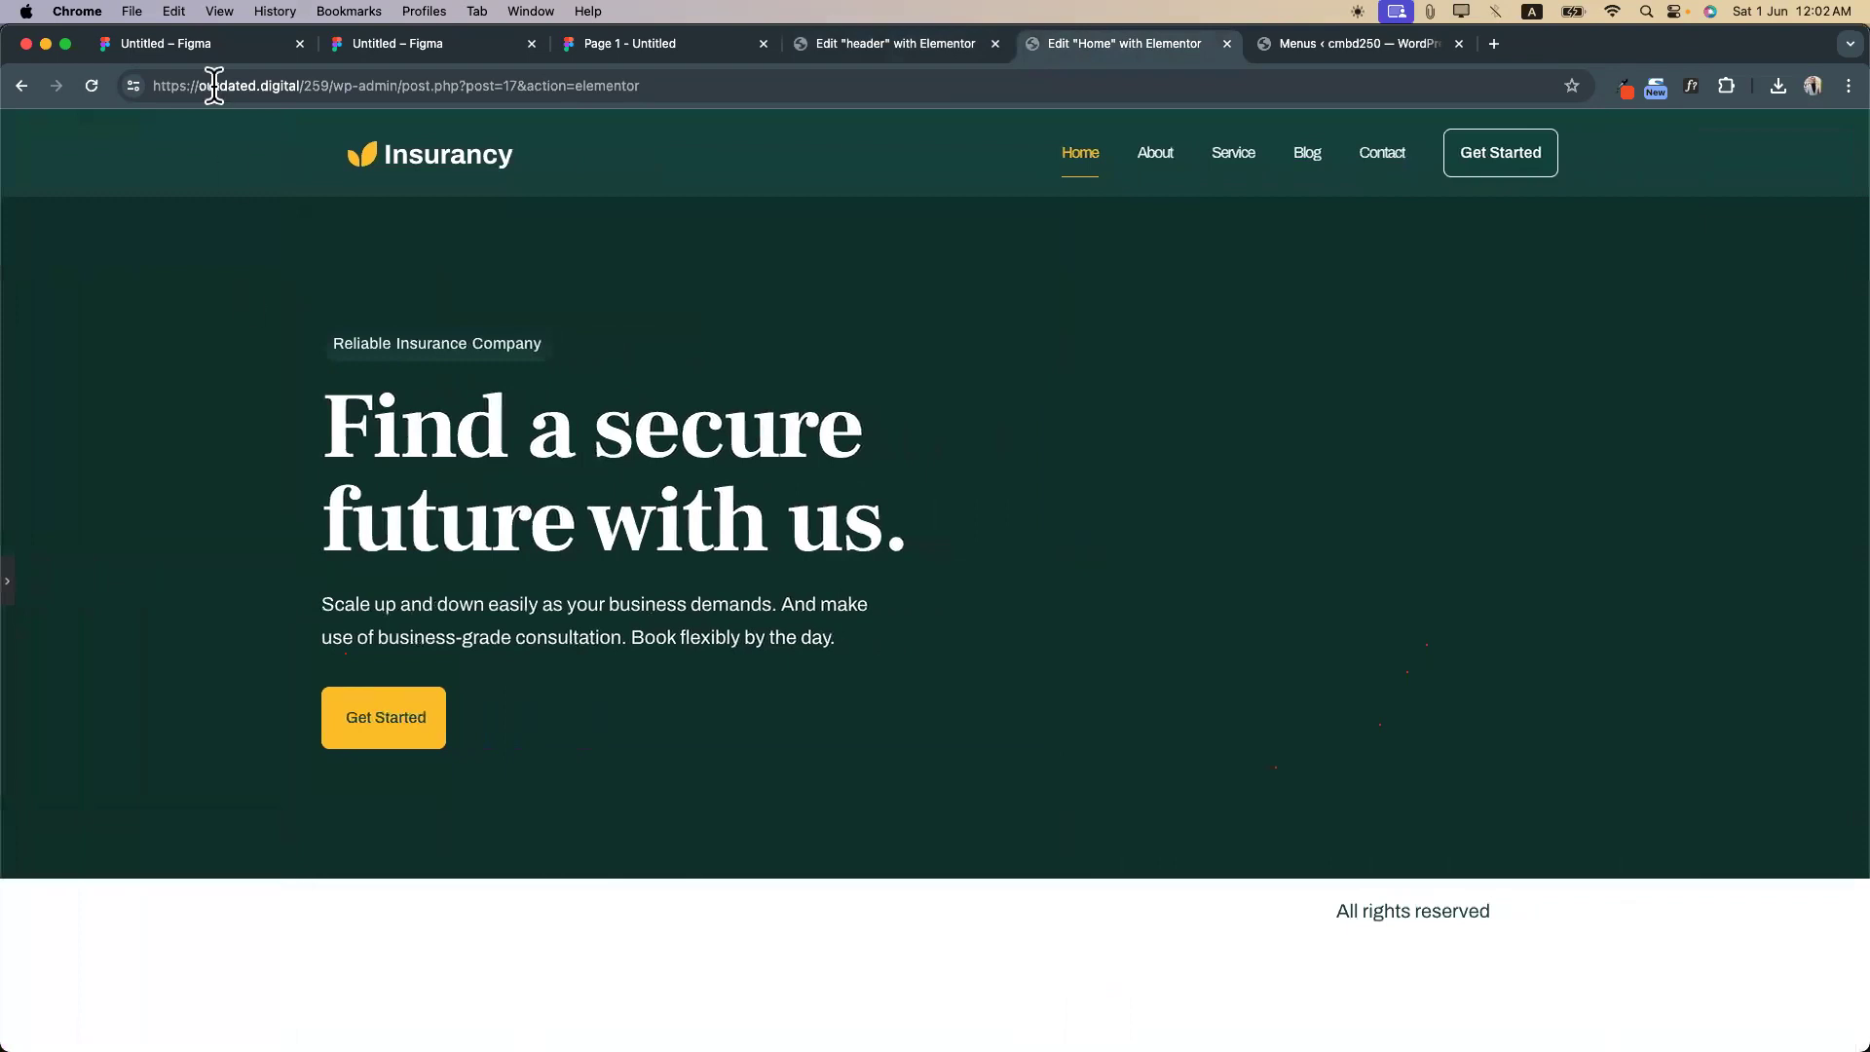
pyautogui.click(207, 46)
pyautogui.click(927, 839)
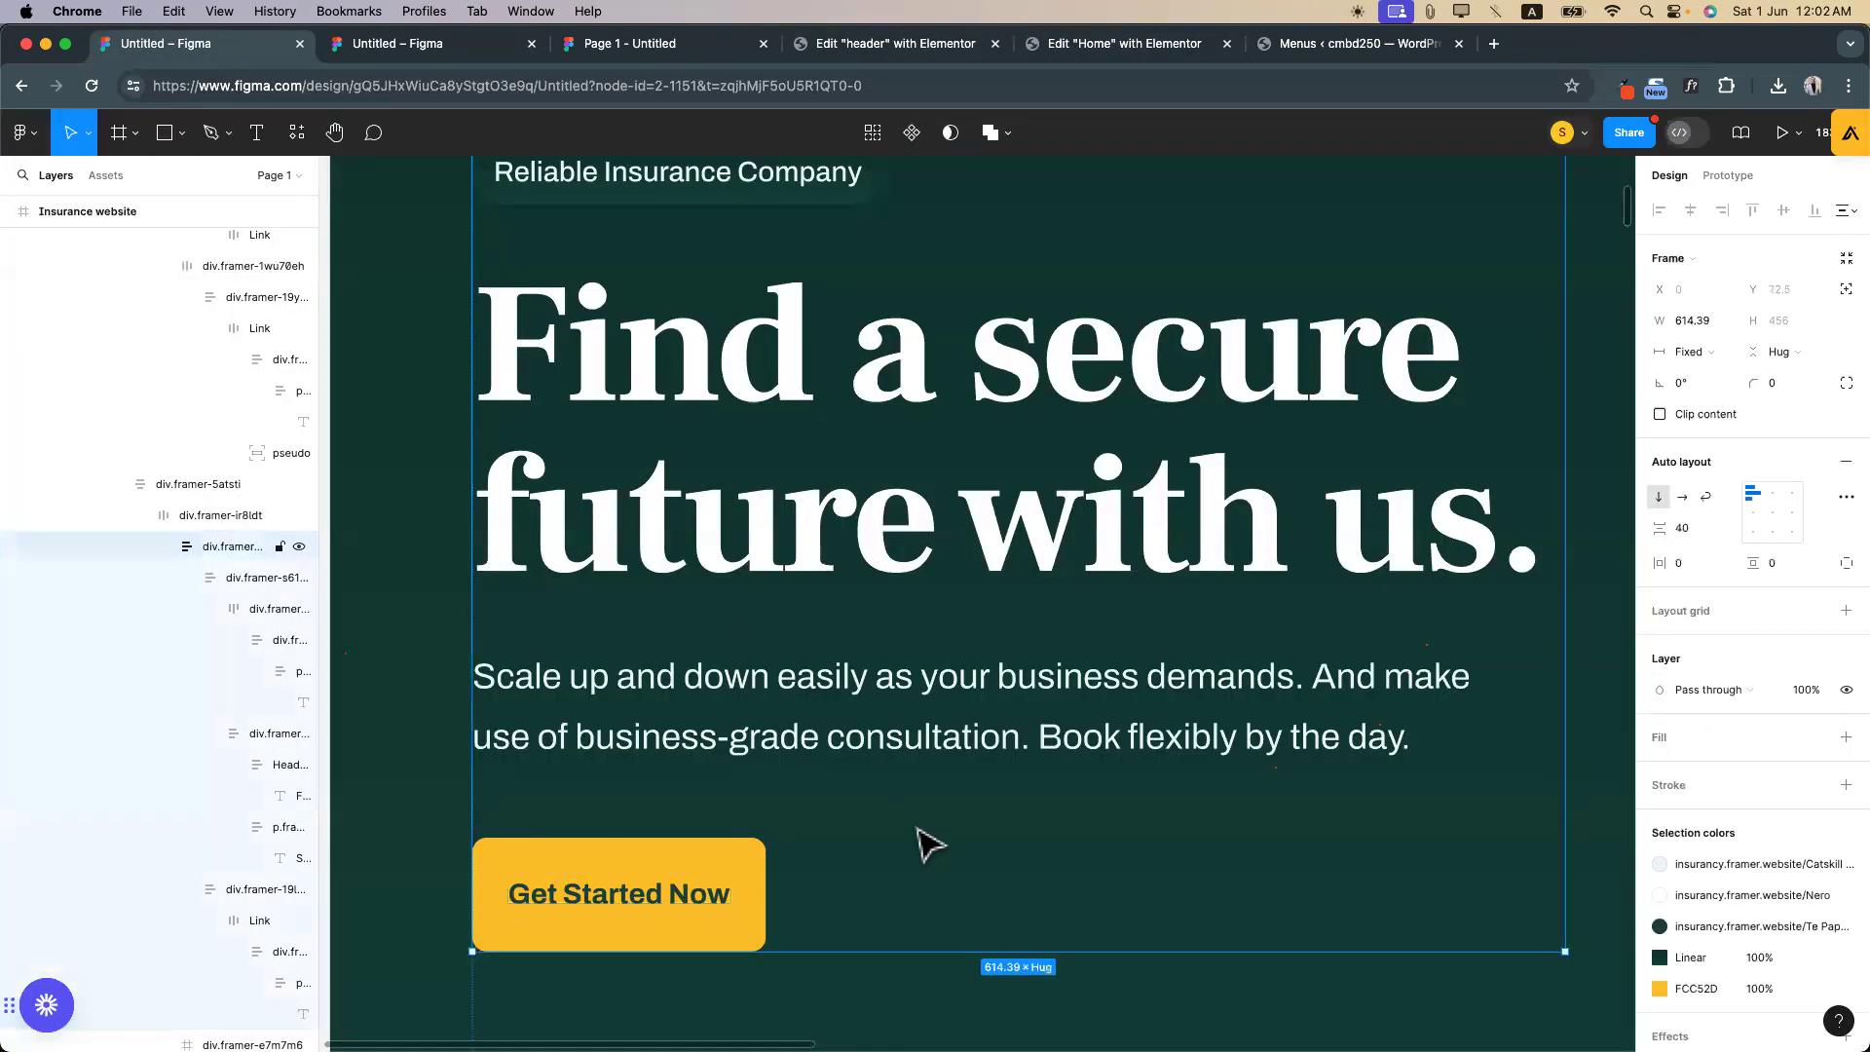
pyautogui.click(1273, 47)
pyautogui.click(1155, 45)
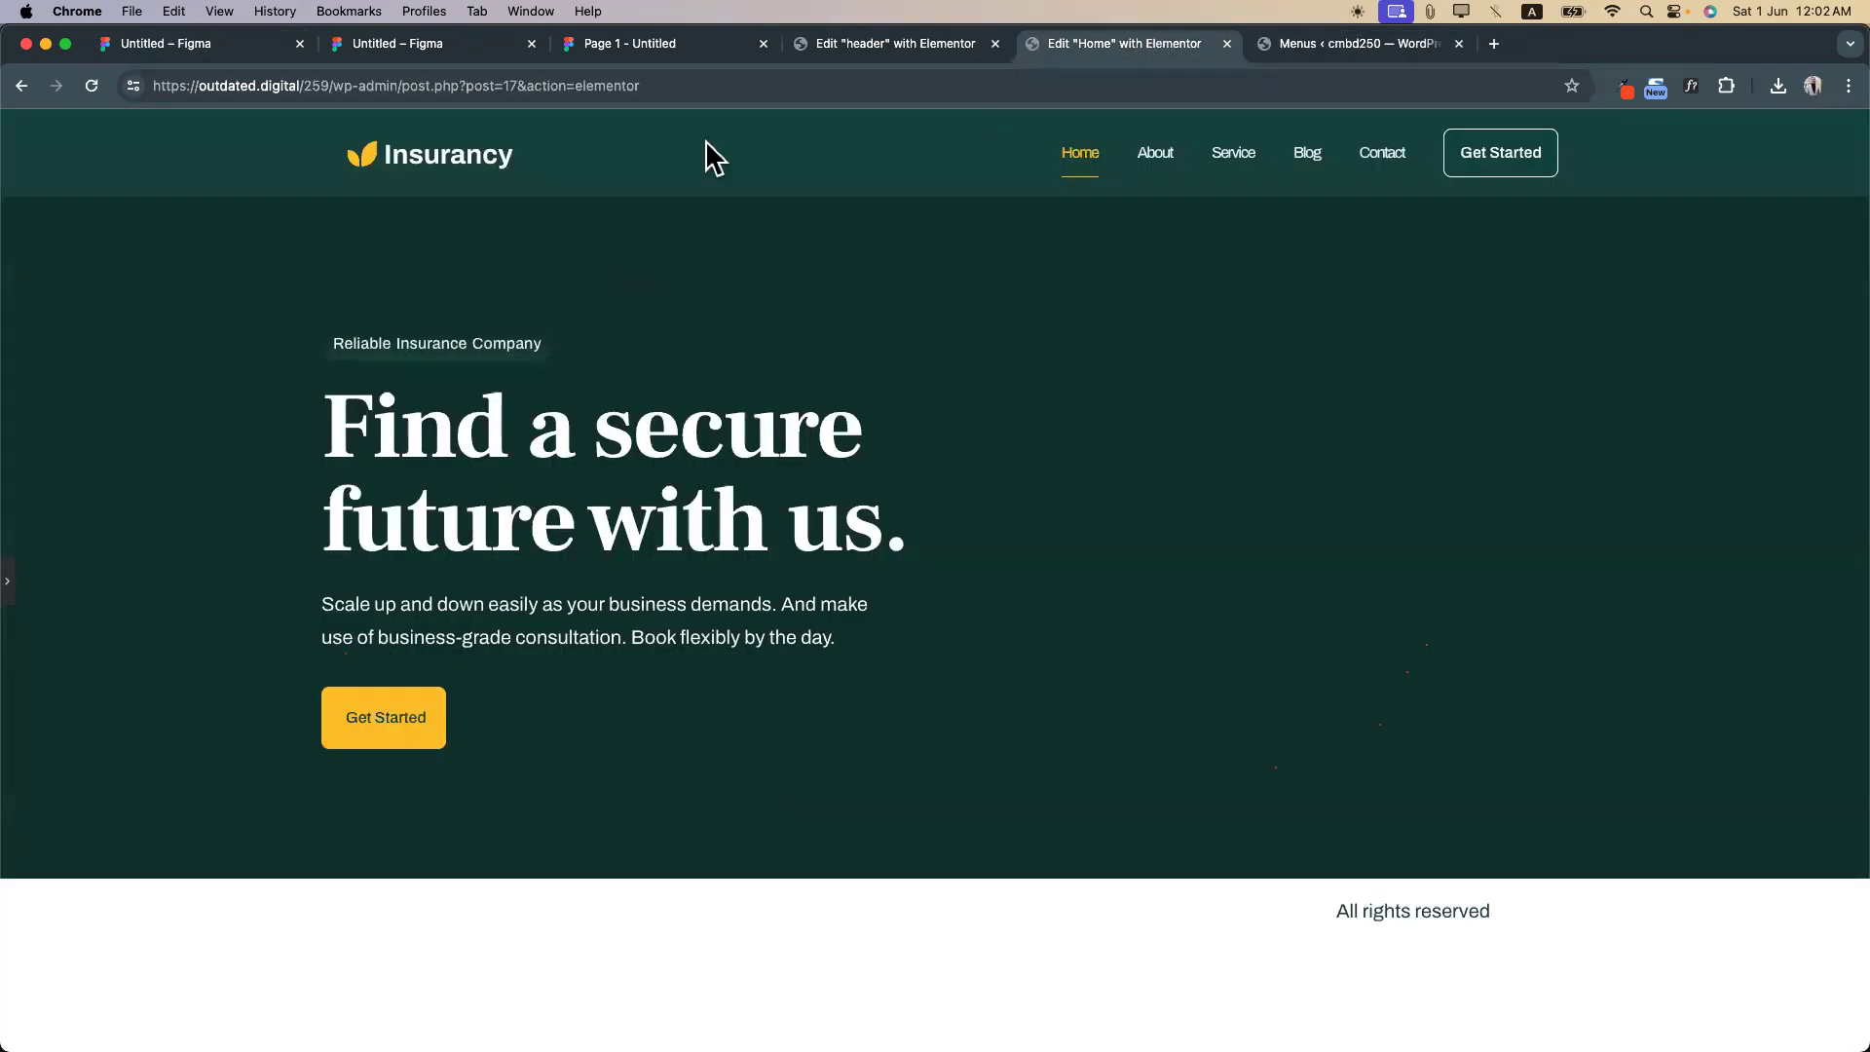
pyautogui.click(798, 54)
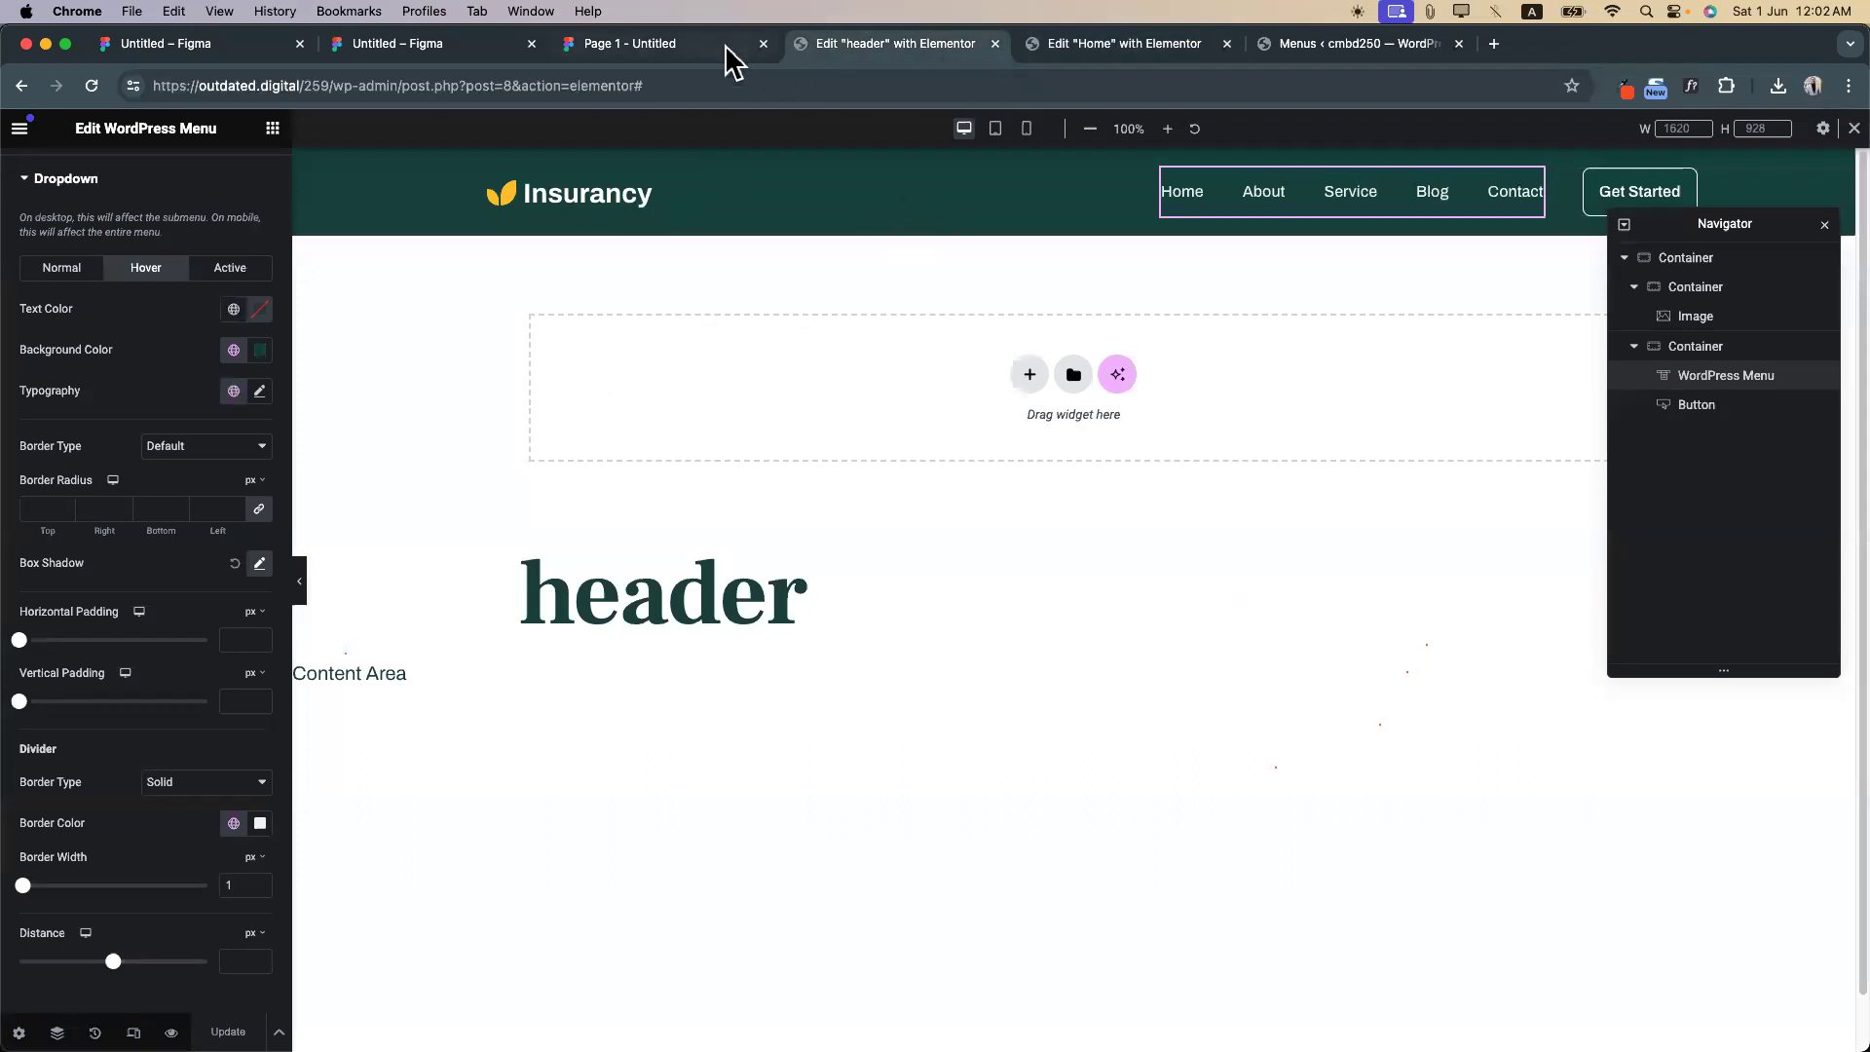
pyautogui.click(726, 49)
pyautogui.click(127, 44)
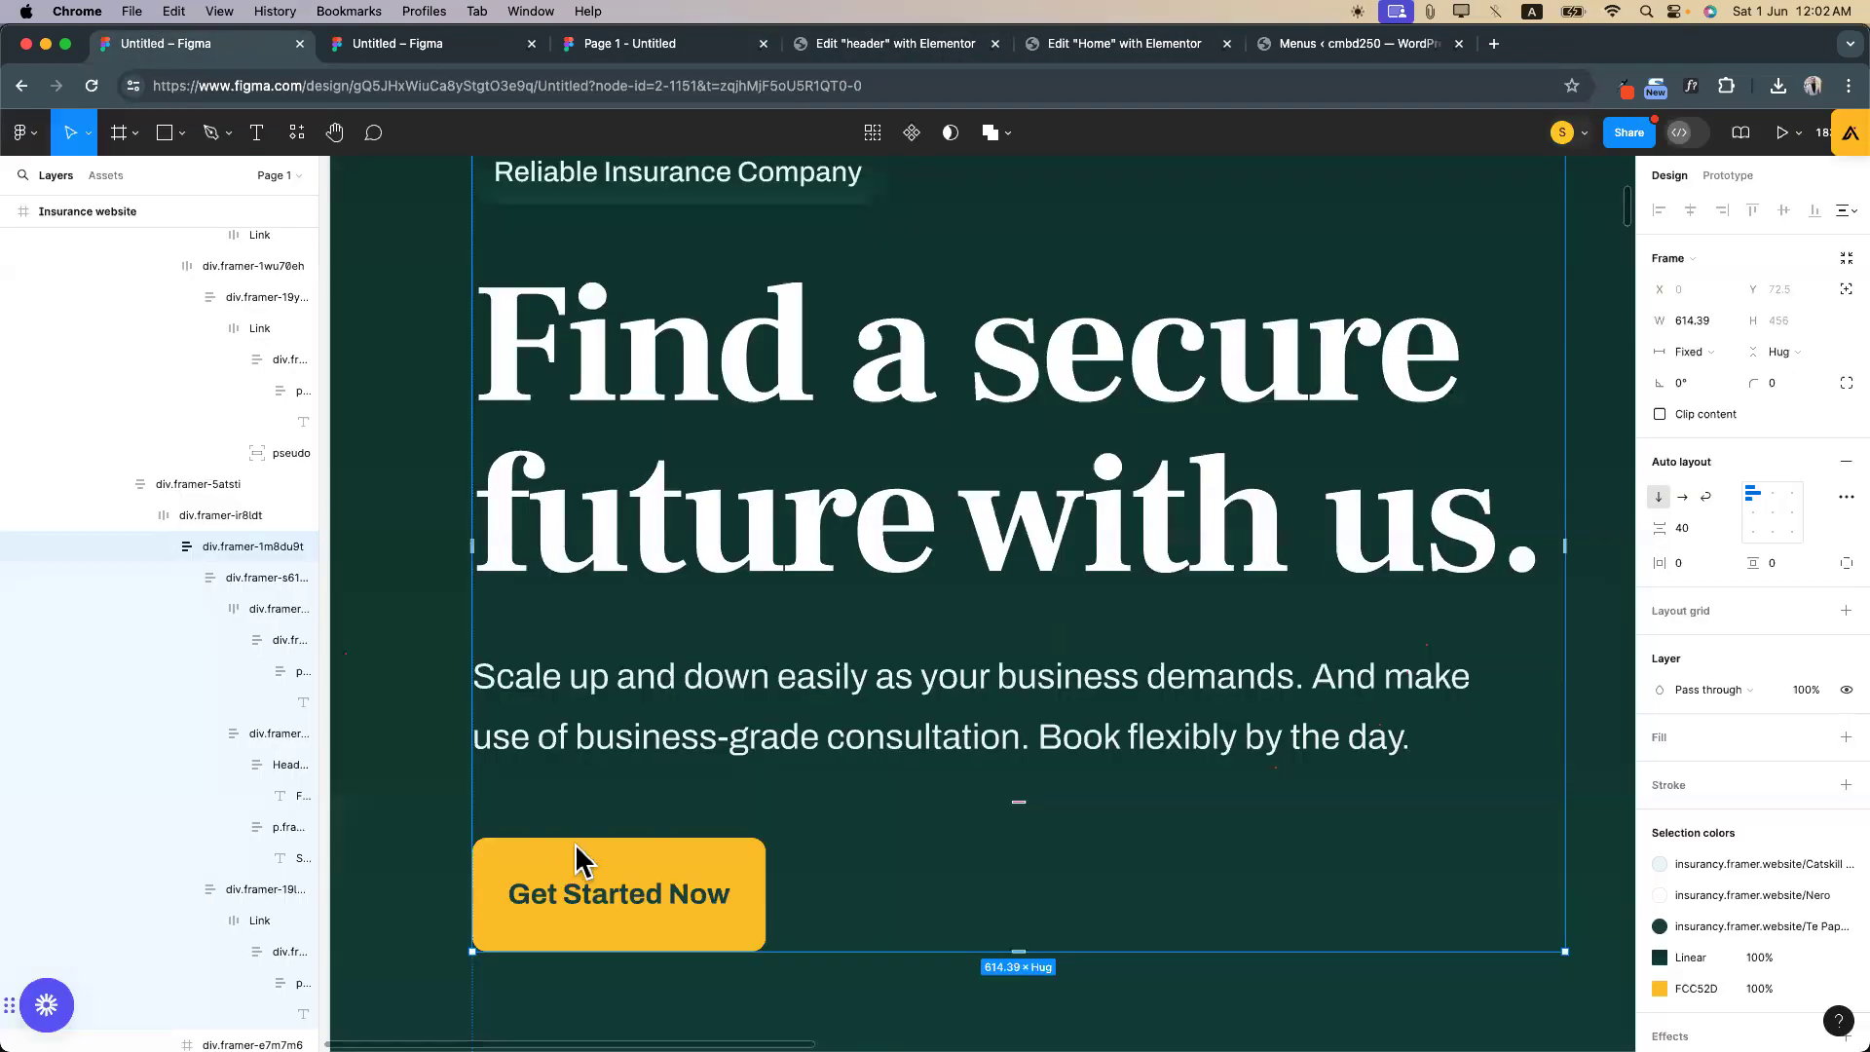
pyautogui.click(523, 867)
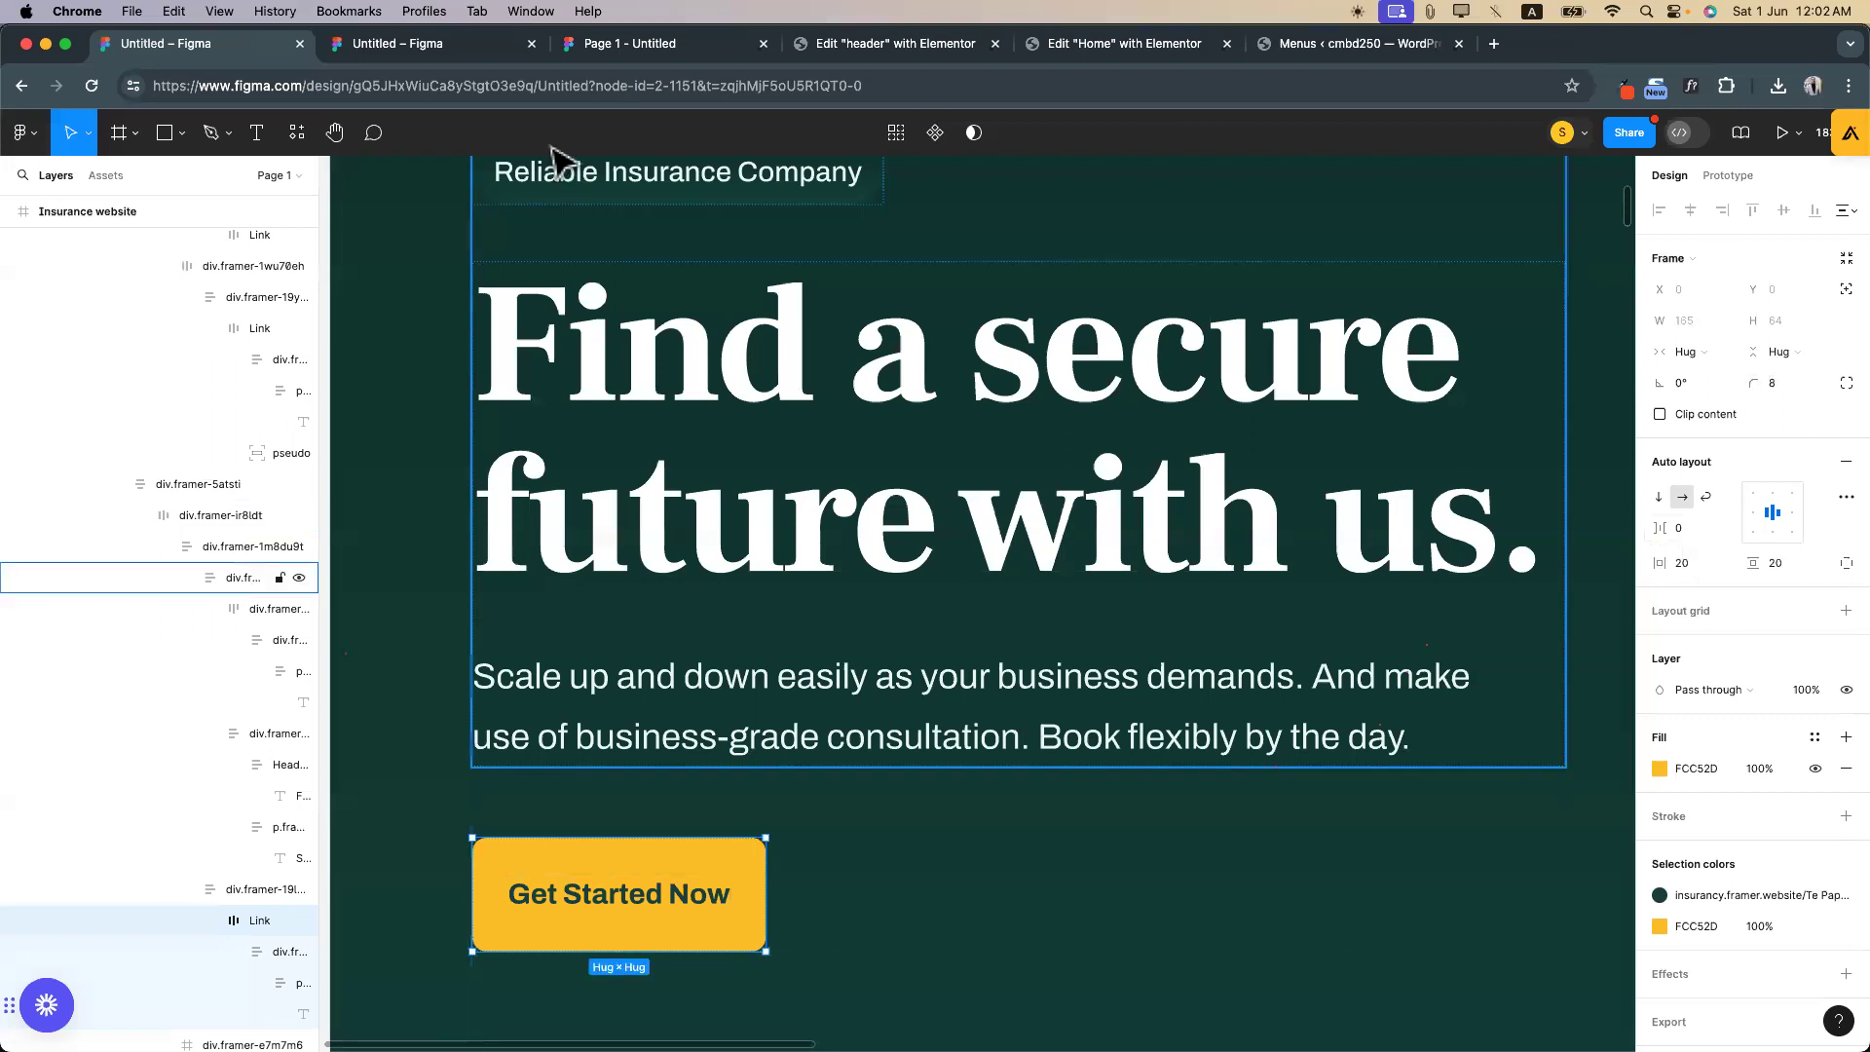
pyautogui.click(897, 43)
pyautogui.click(1135, 56)
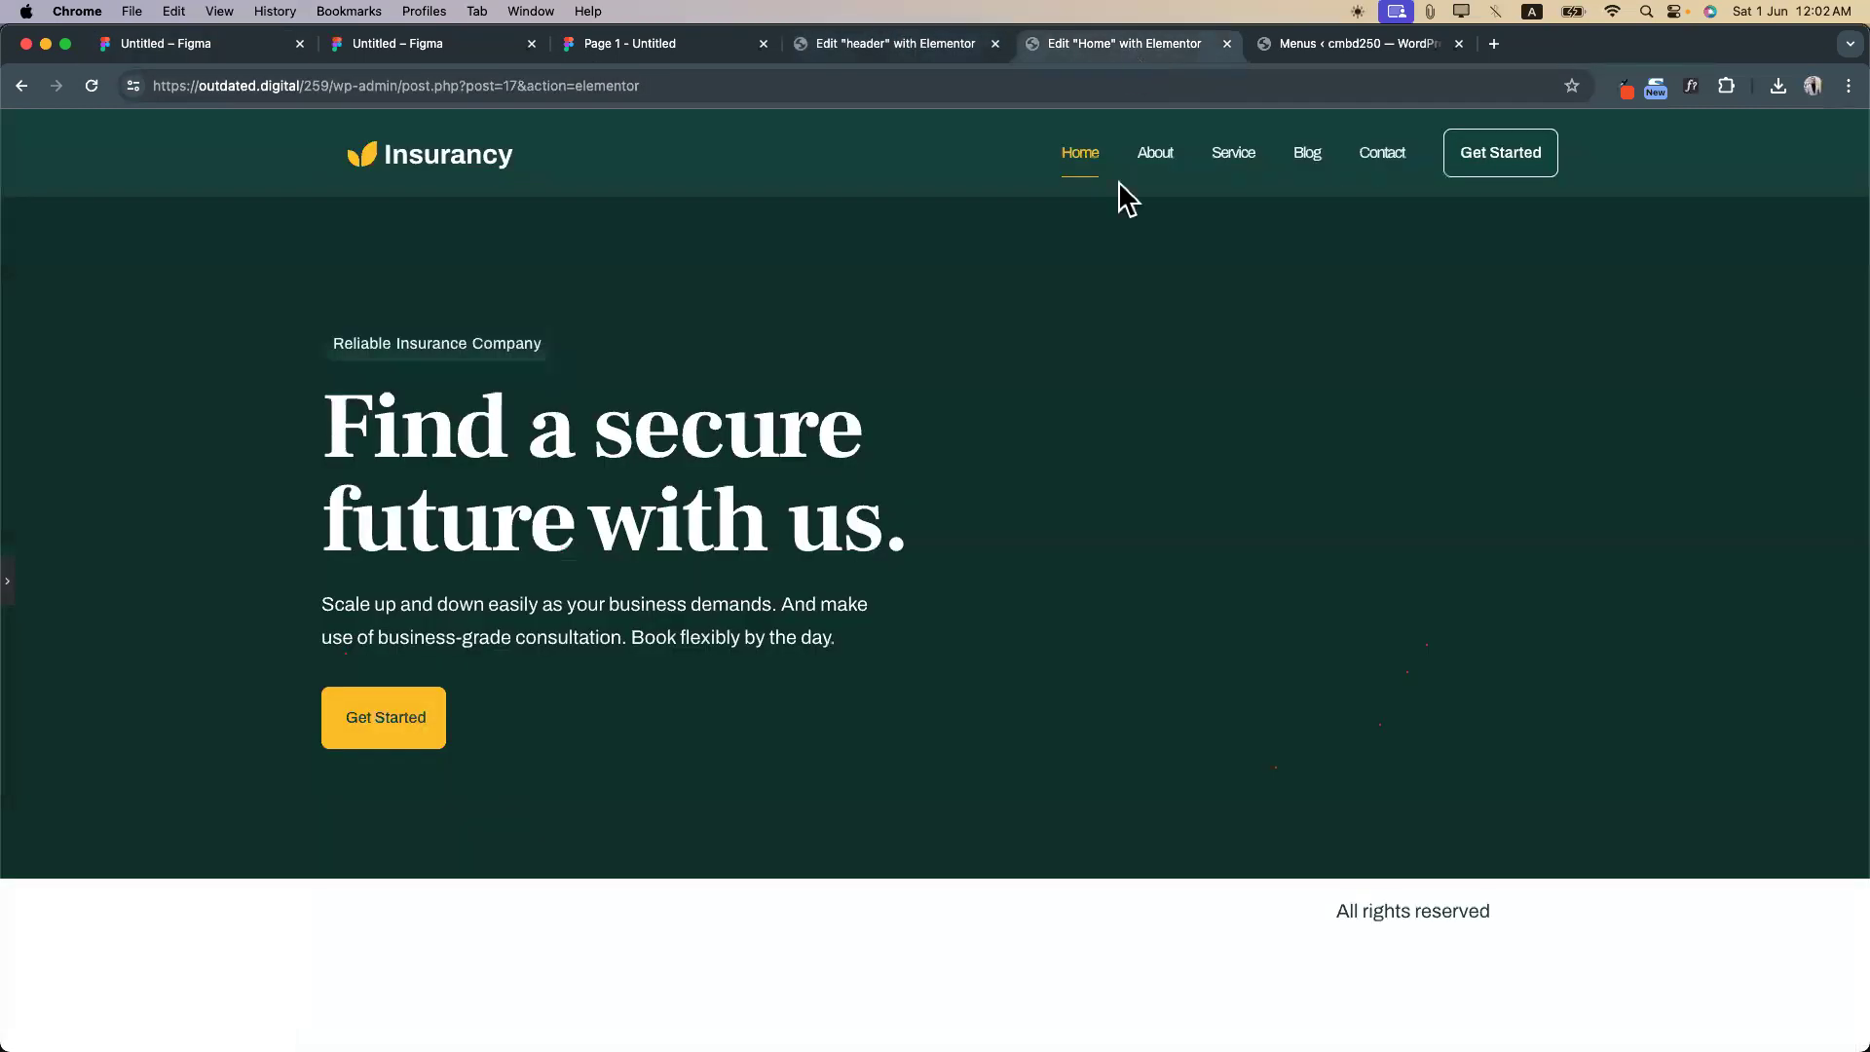
pyautogui.click(828, 46)
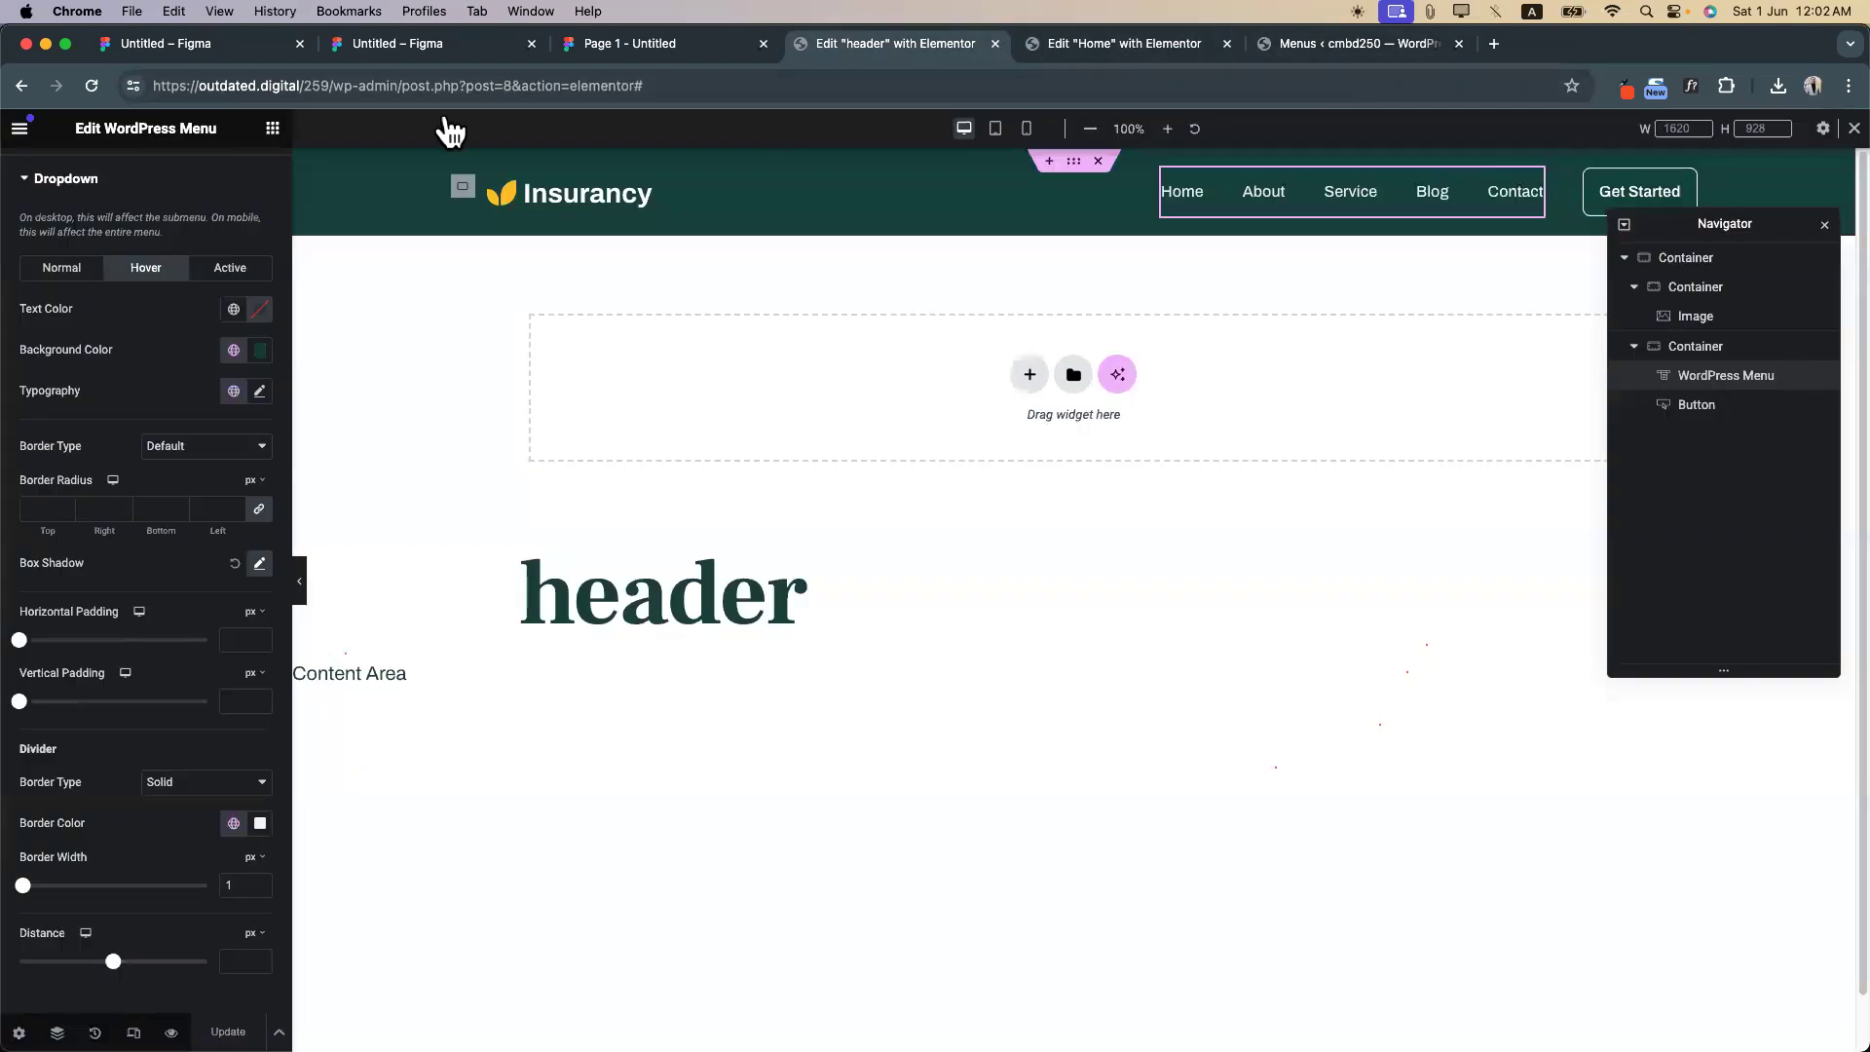
pyautogui.click(1093, 39)
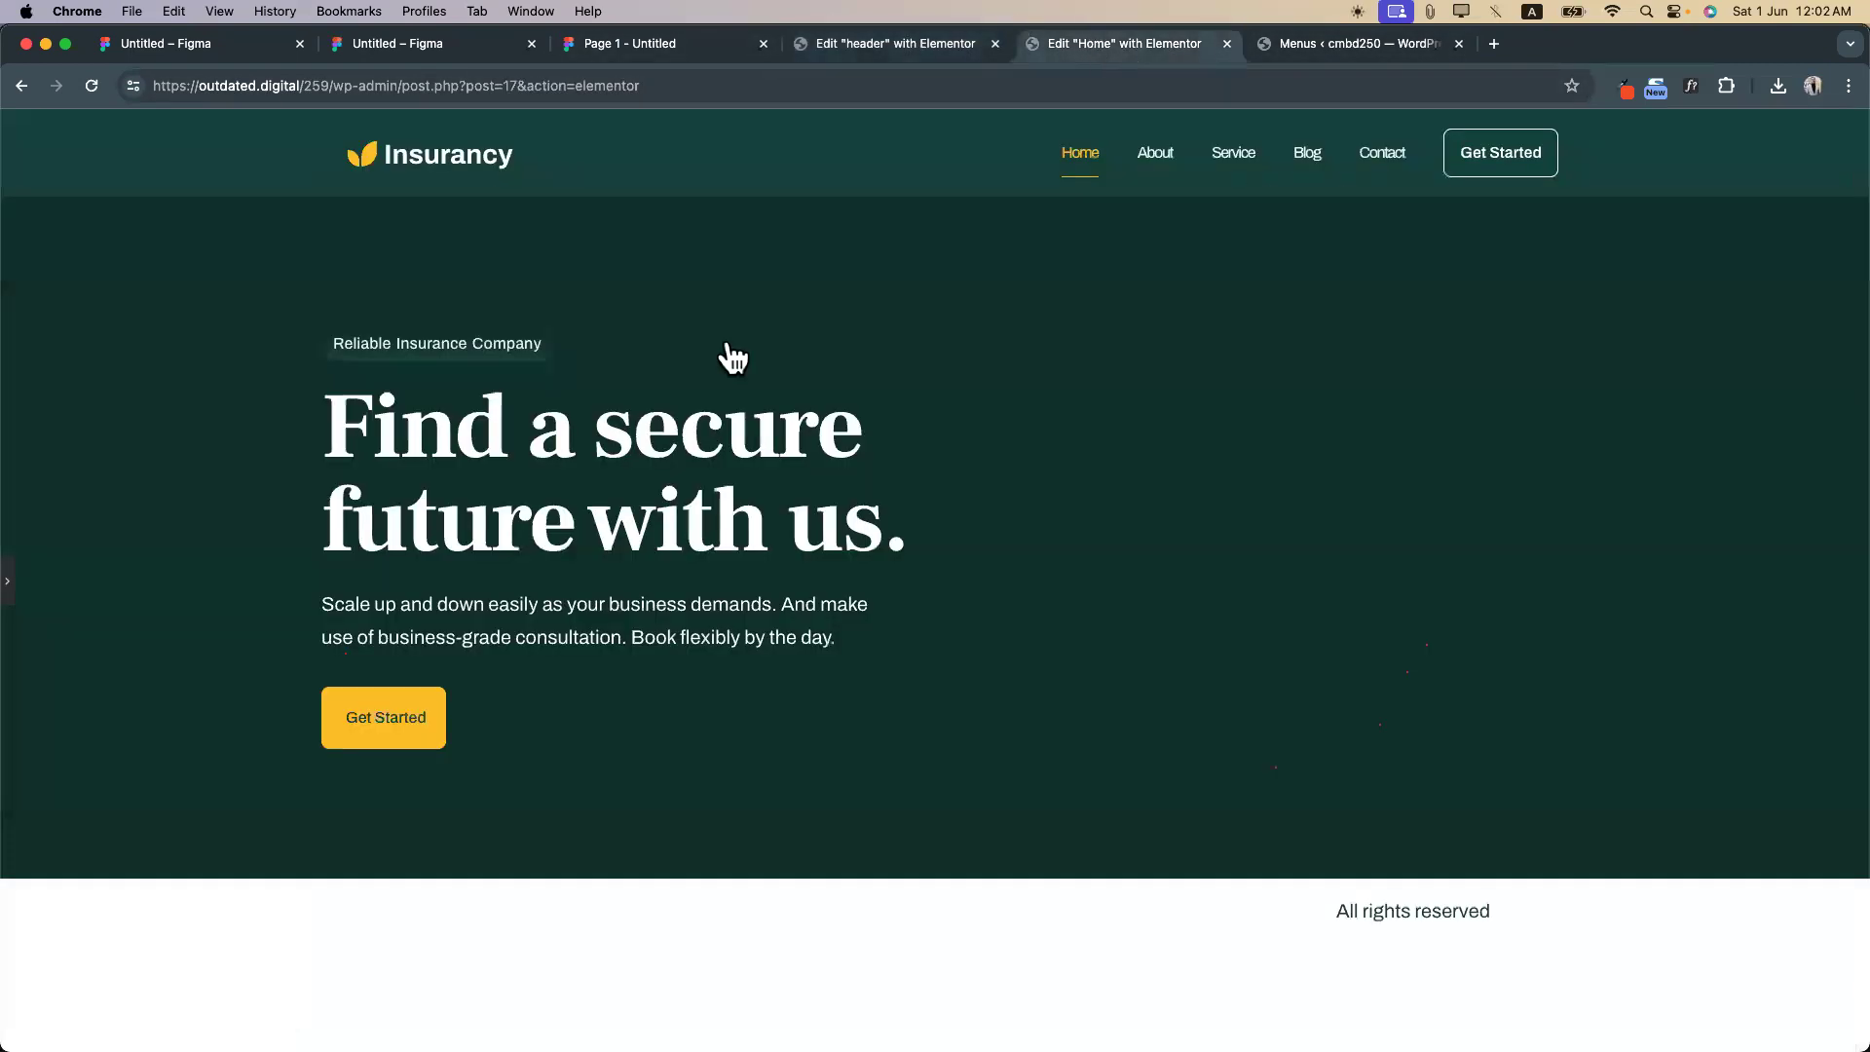
pyautogui.click(8, 581)
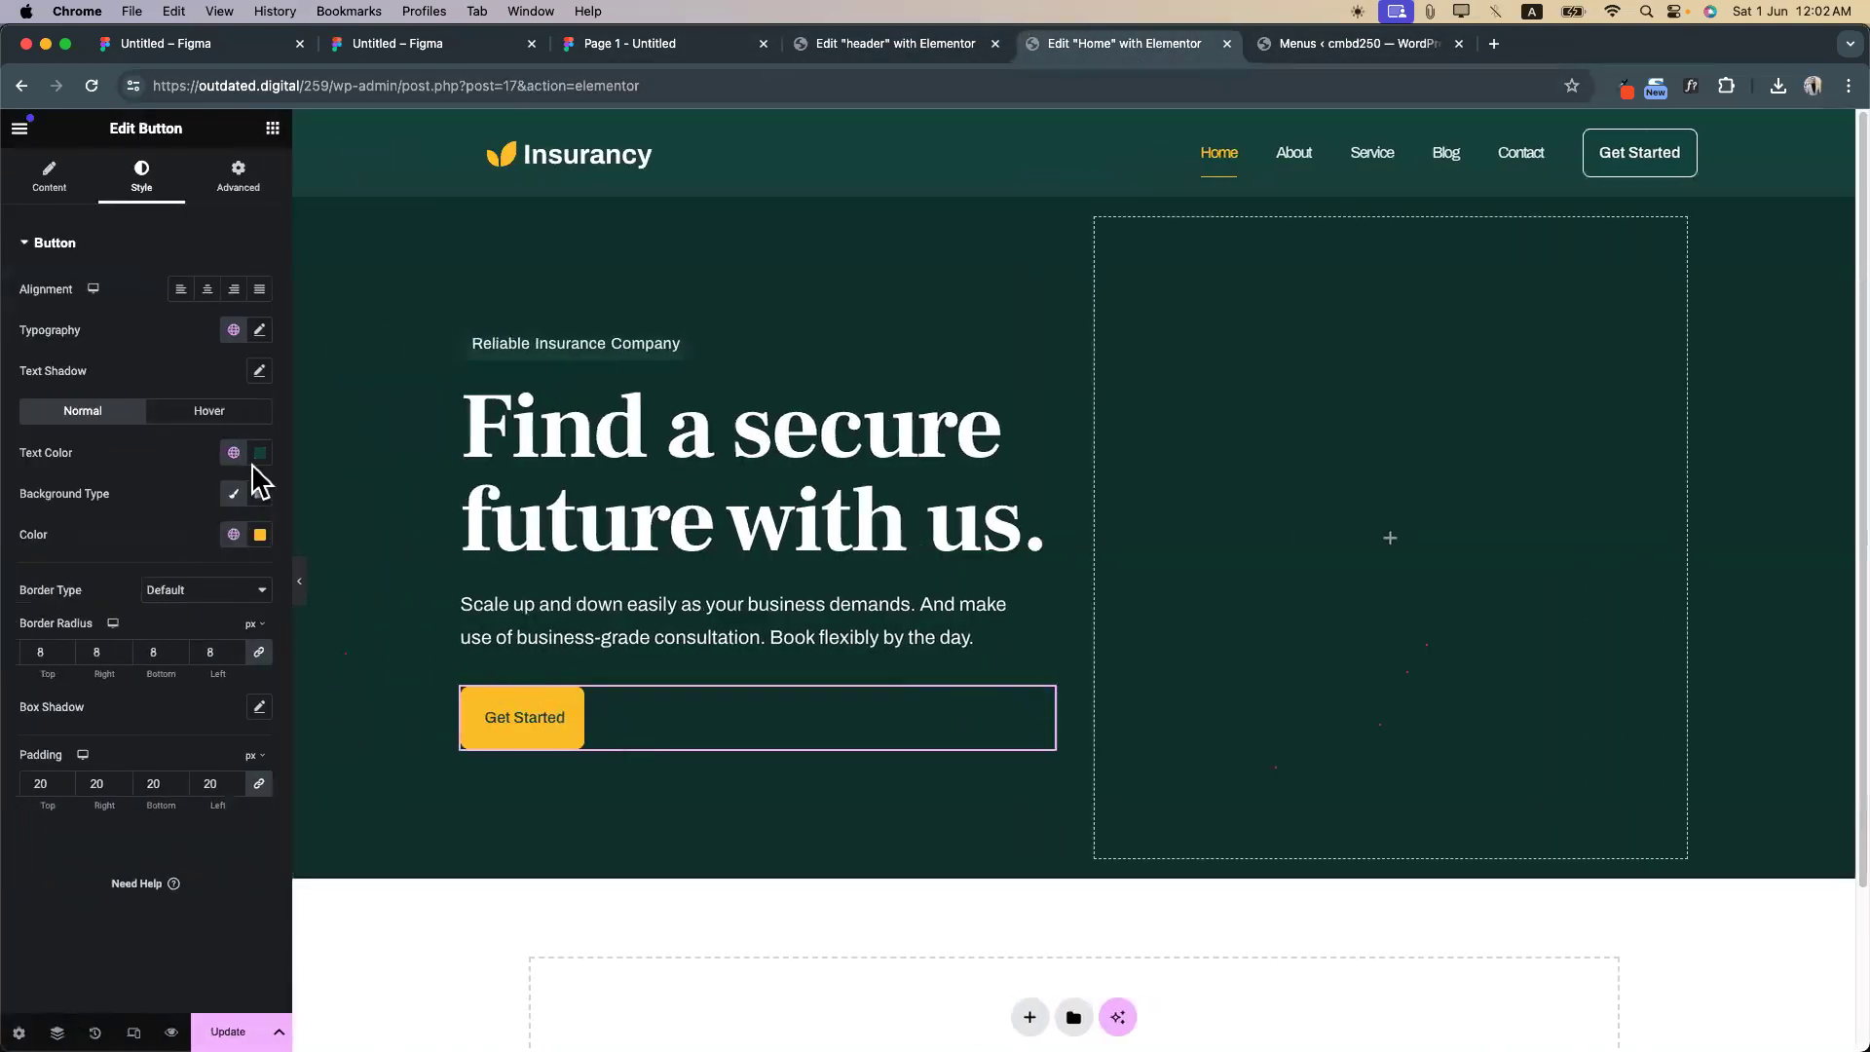
# Make the button text 600 Semi Bold, trying a custom width before resetting to default.
pyautogui.click(260, 329)
pyautogui.click(193, 526)
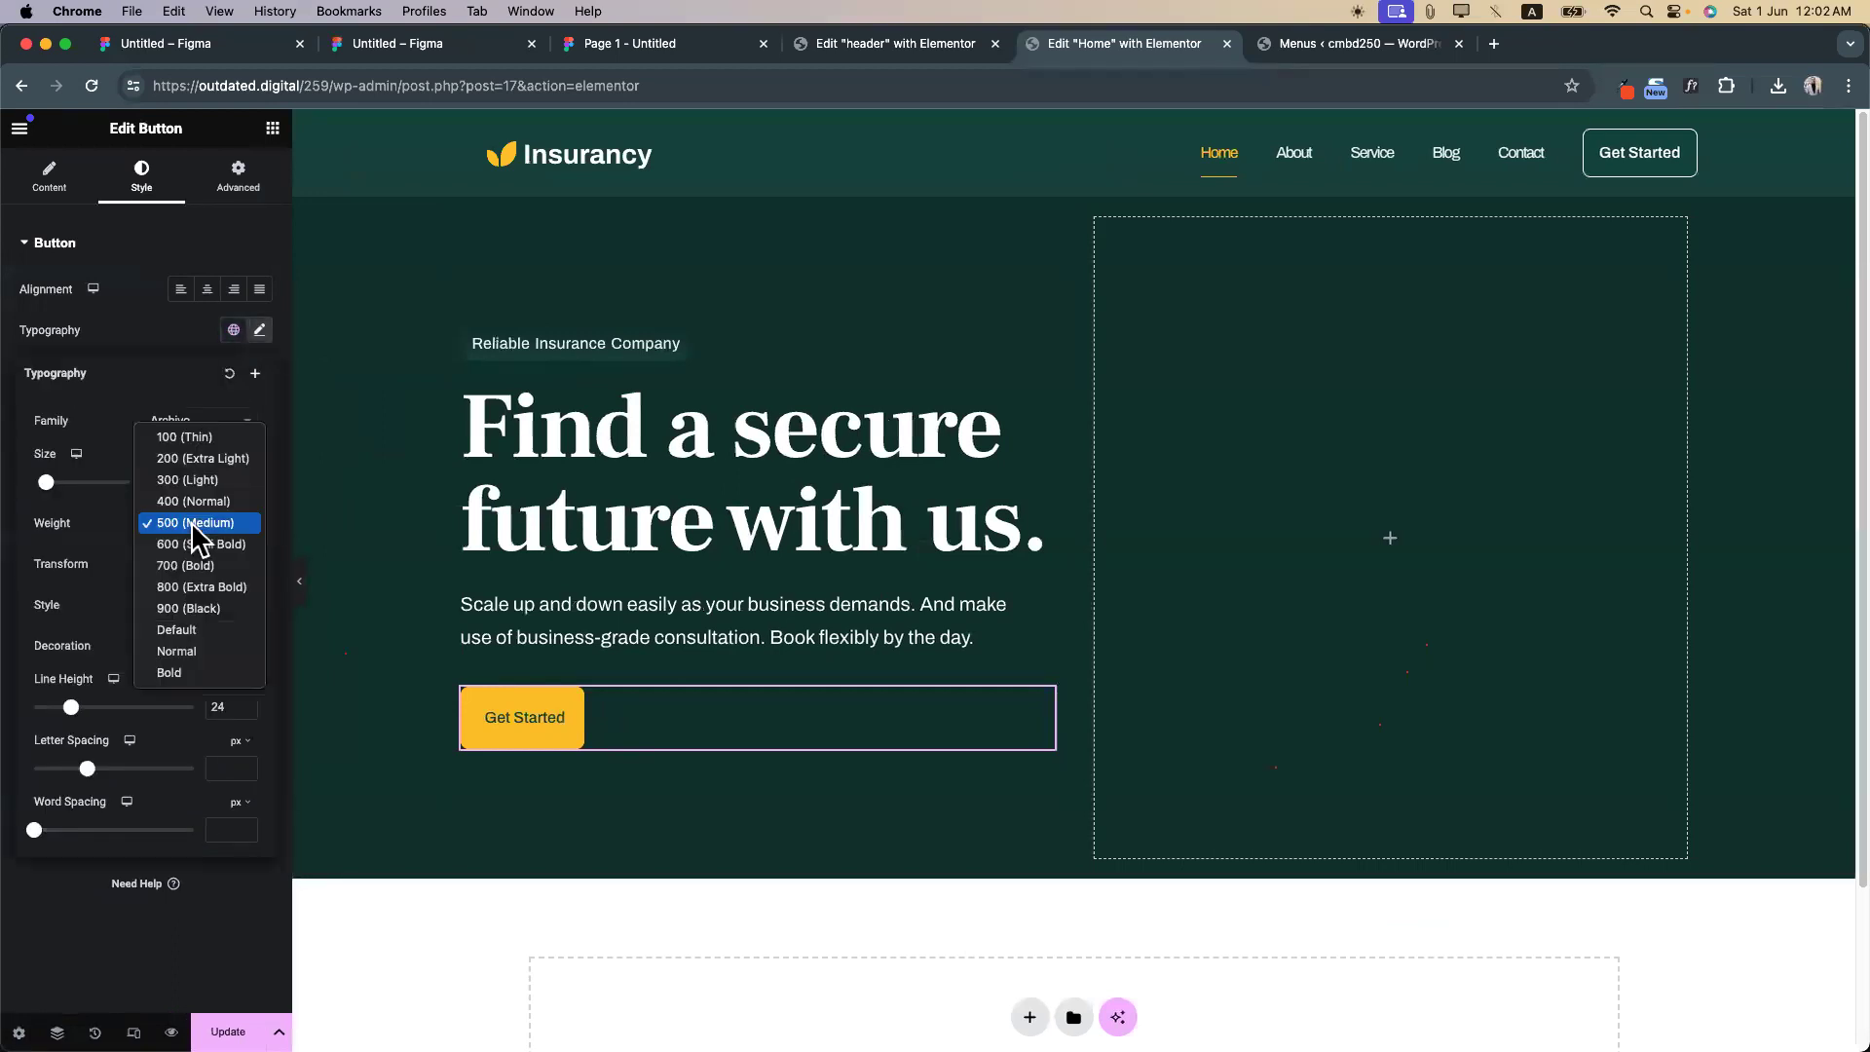
pyautogui.click(201, 546)
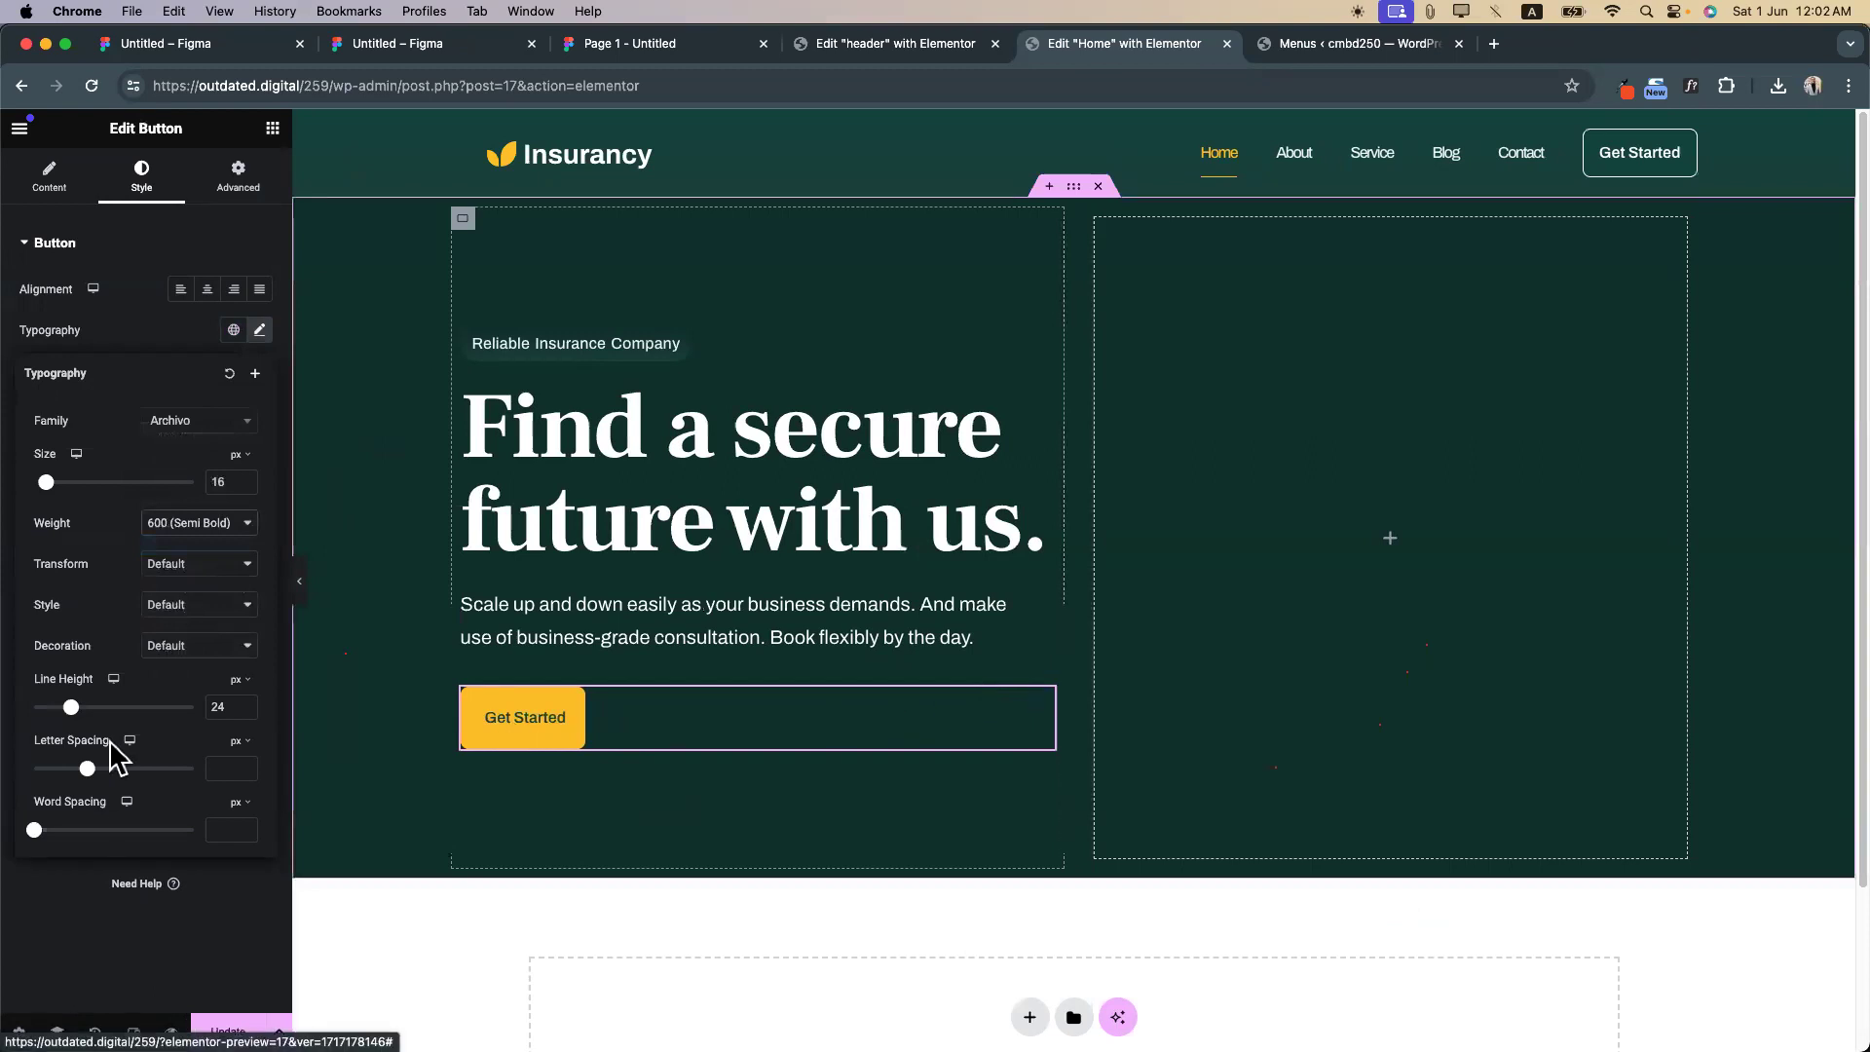
pyautogui.click(264, 174)
pyautogui.click(203, 441)
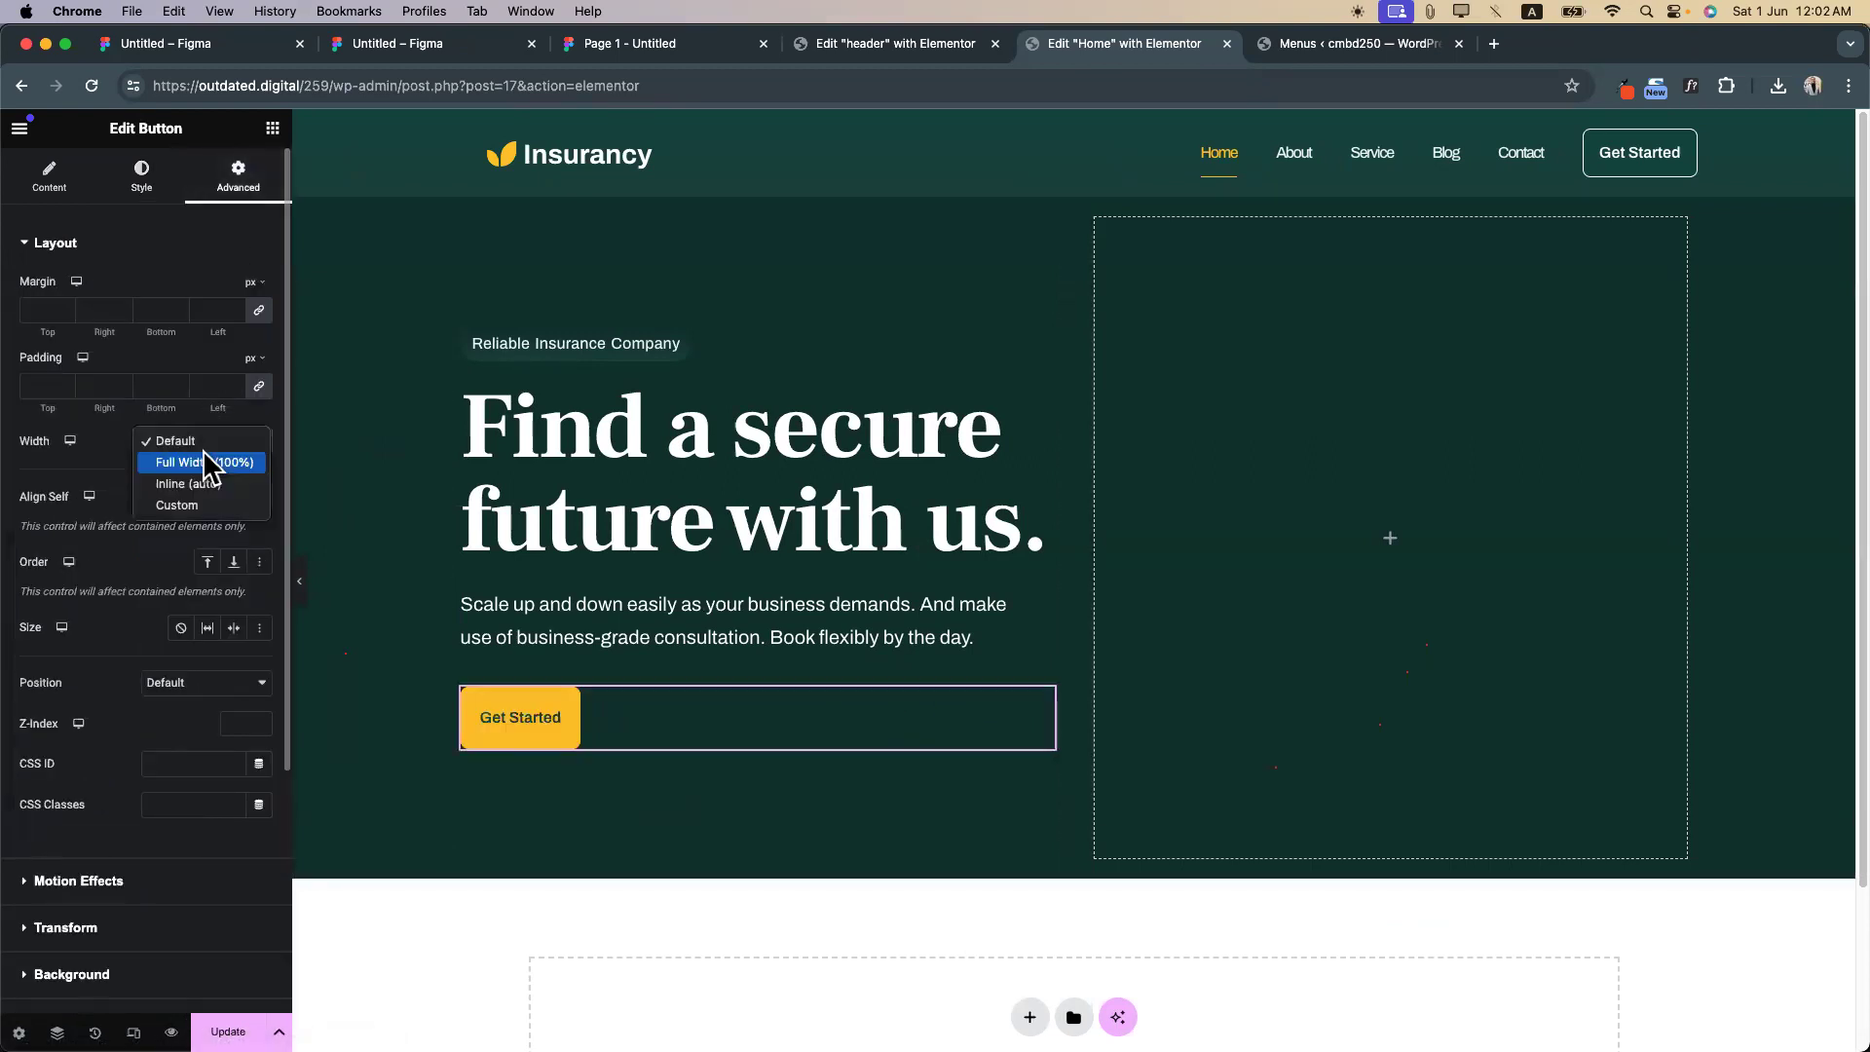
pyautogui.click(189, 504)
pyautogui.moveTo(26, 505); pyautogui.dragTo(82, 525)
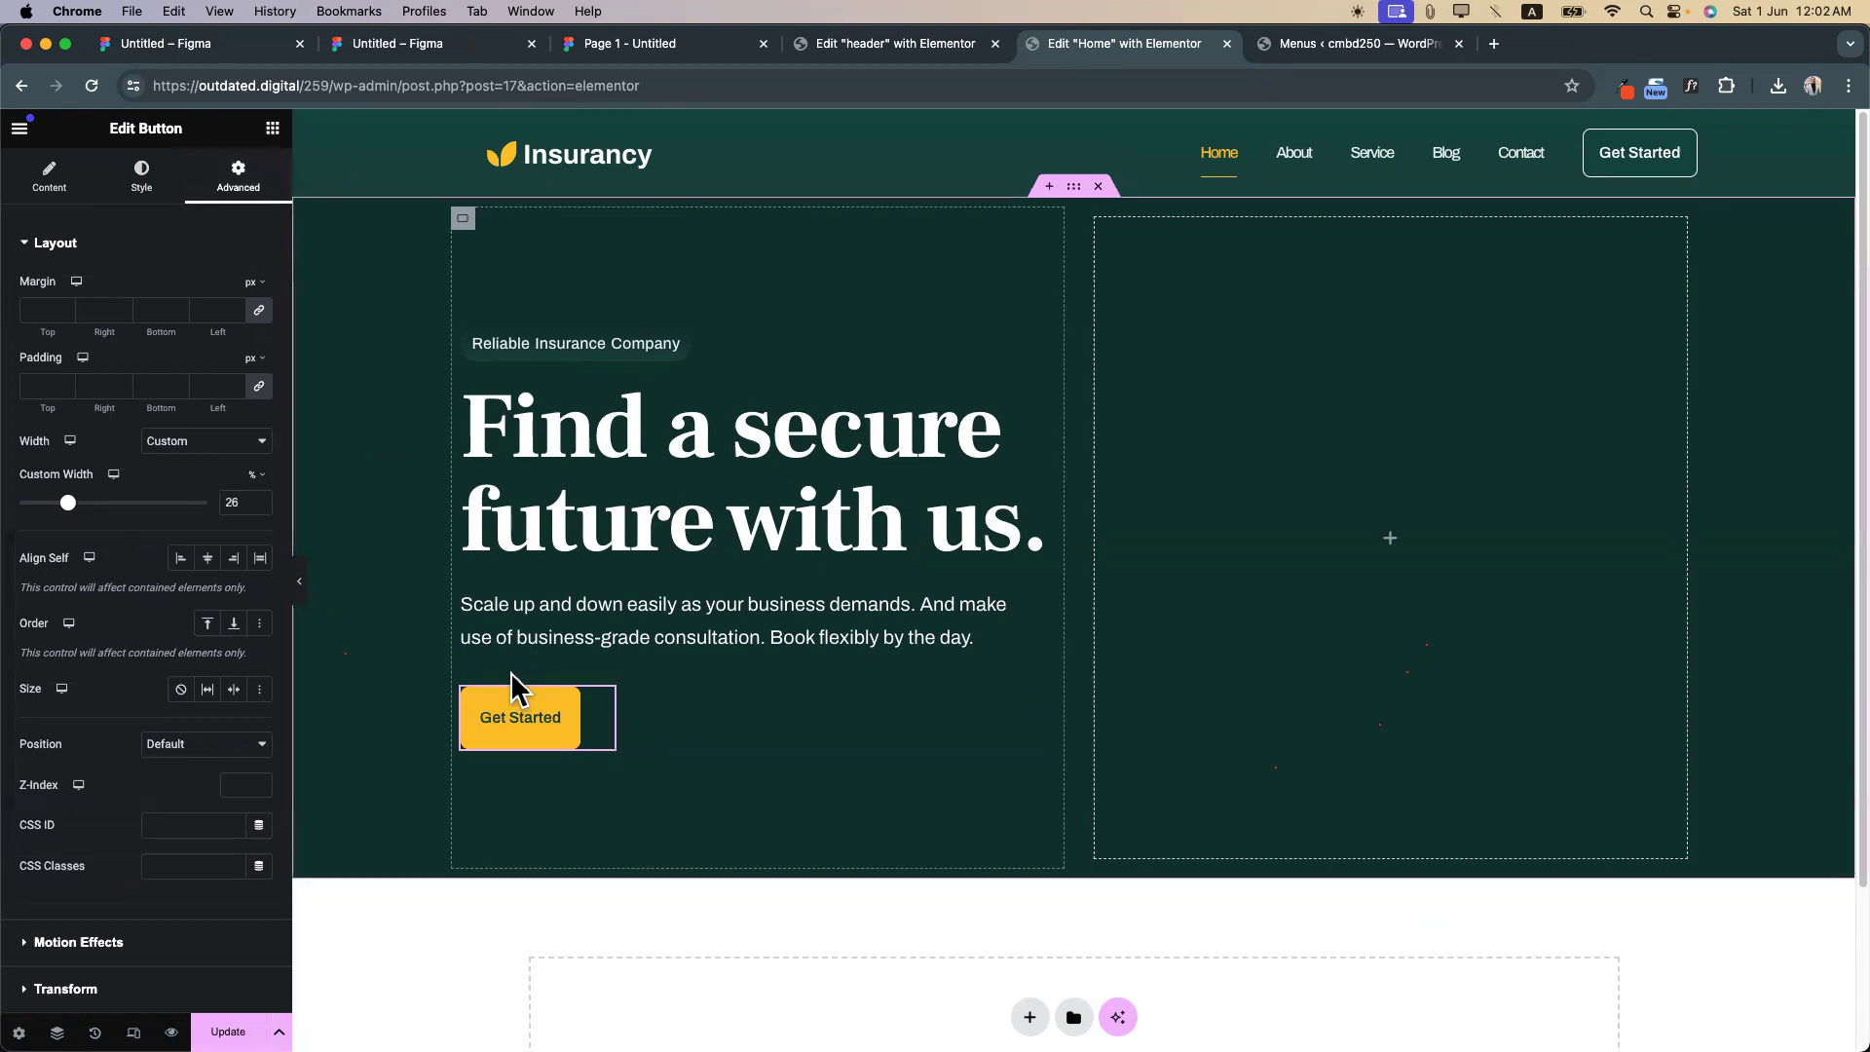
pyautogui.click(210, 443)
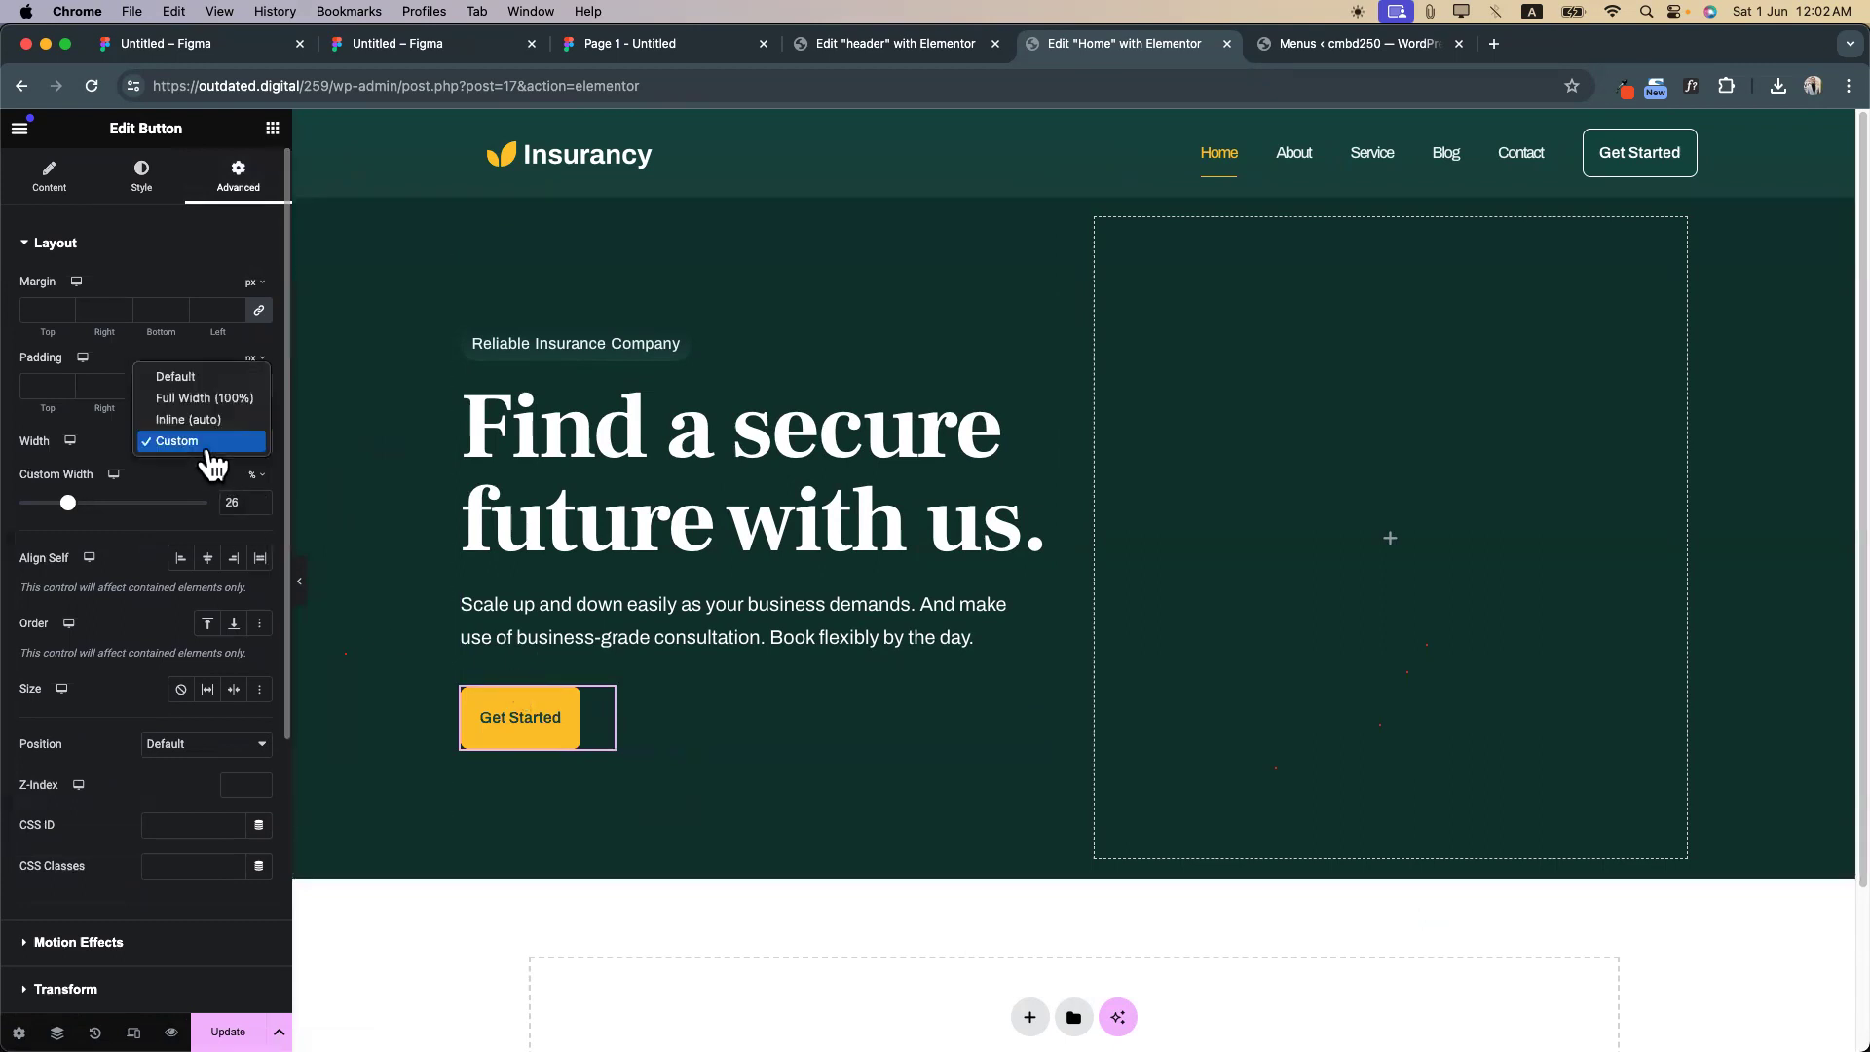
pyautogui.click(175, 370)
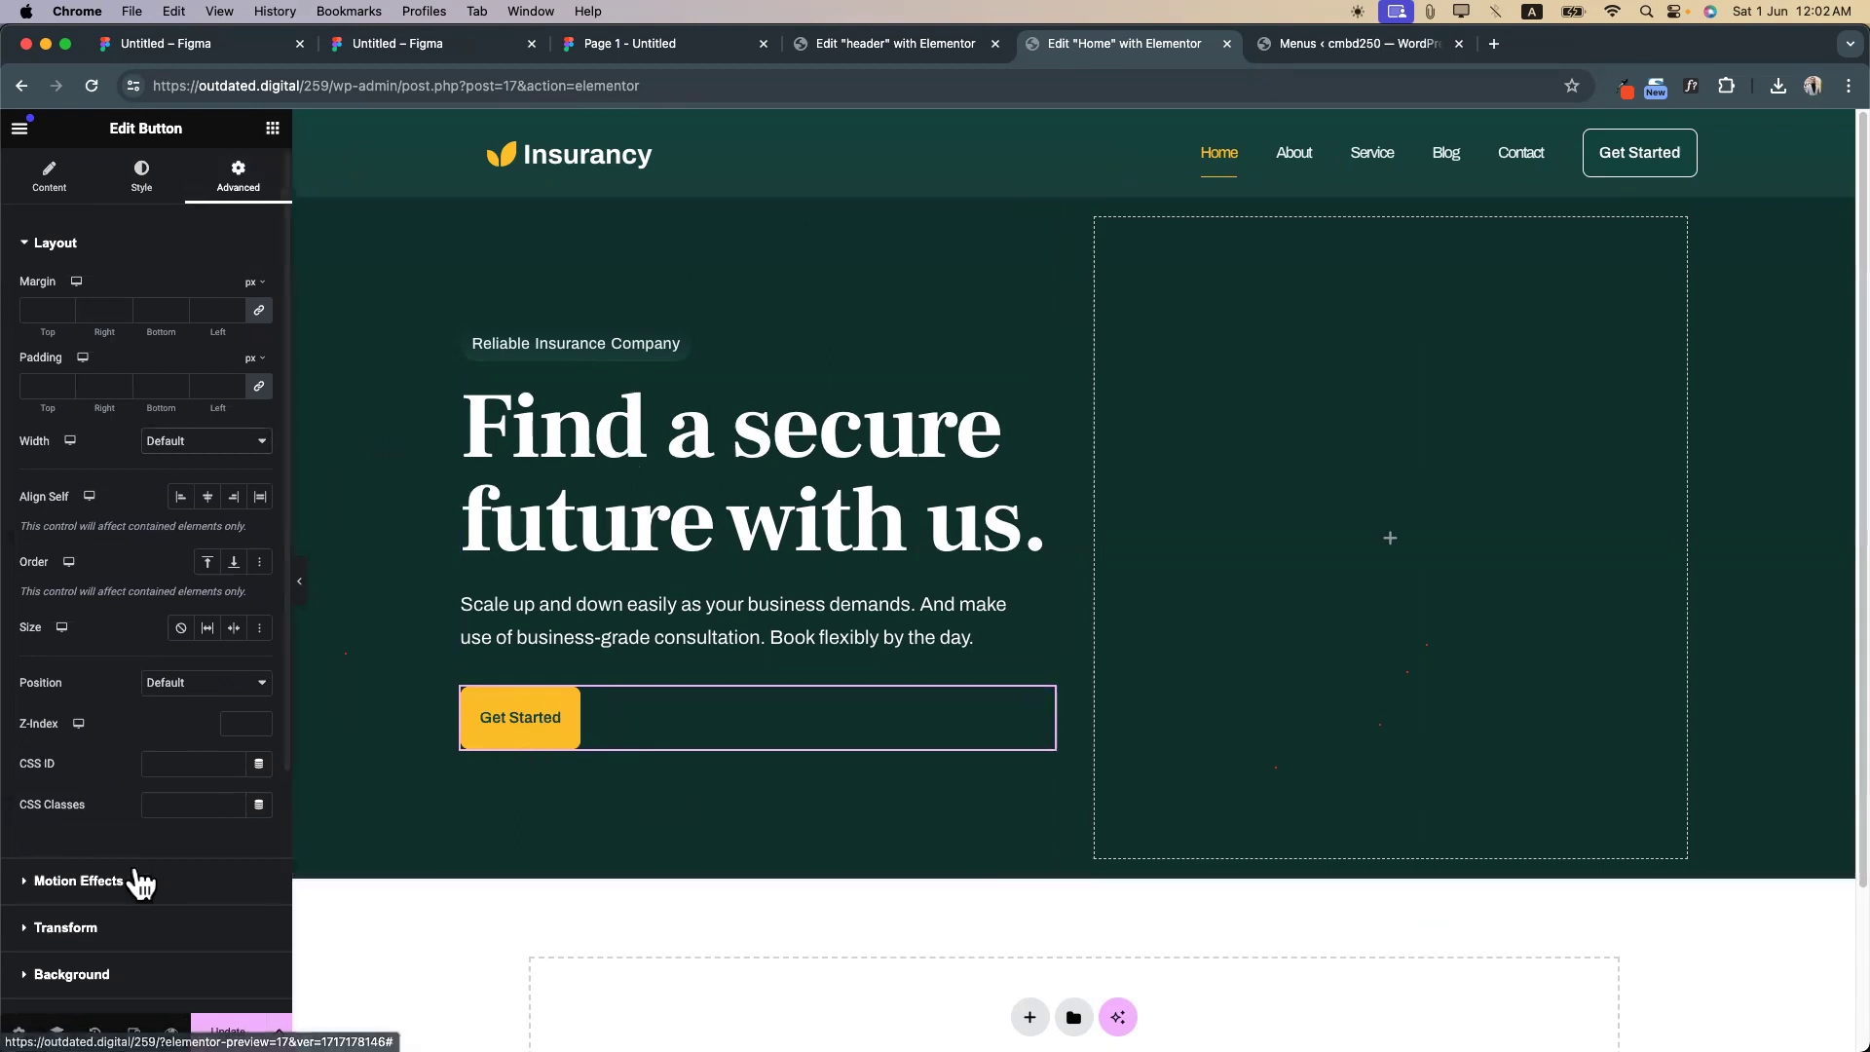
# Set the button padding to 12/20/12/20 px and preview the hero.
pyautogui.scroll(-3, 113, 396)
pyautogui.scroll(1, 112, 383)
pyautogui.scroll(2, 111, 383)
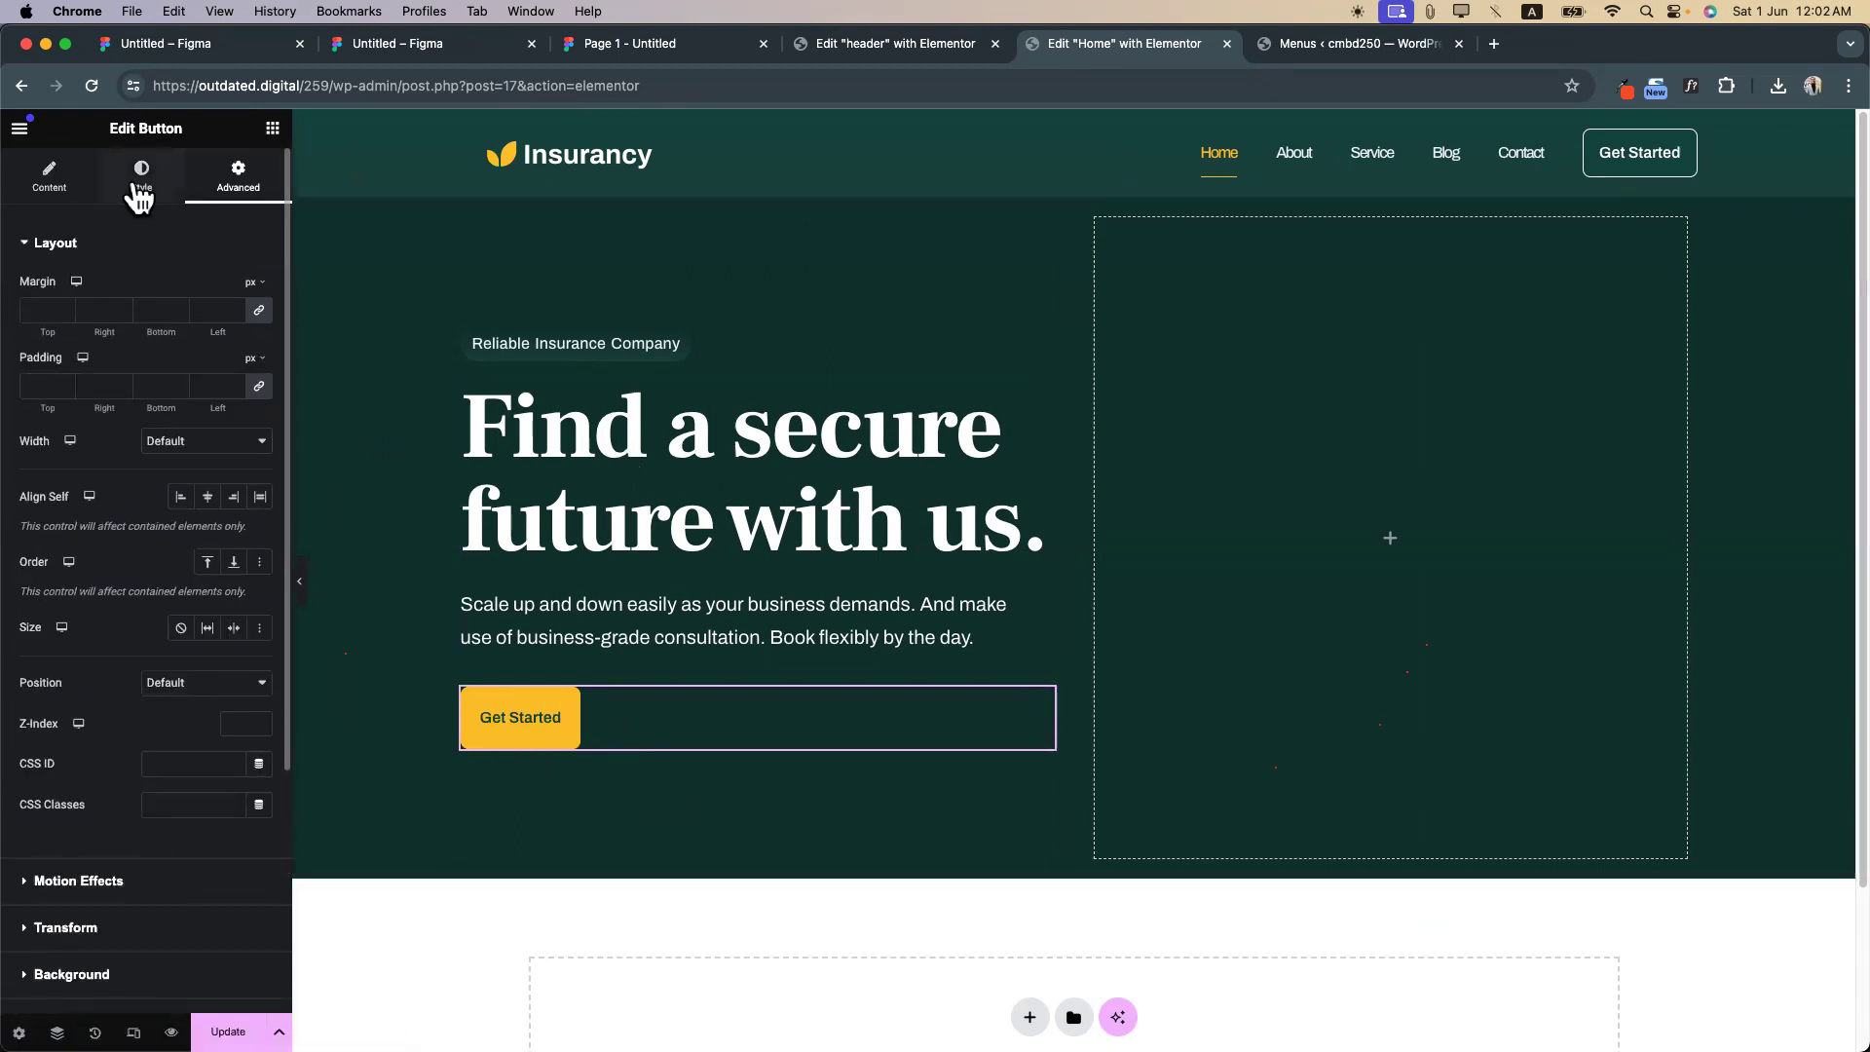
pyautogui.click(139, 180)
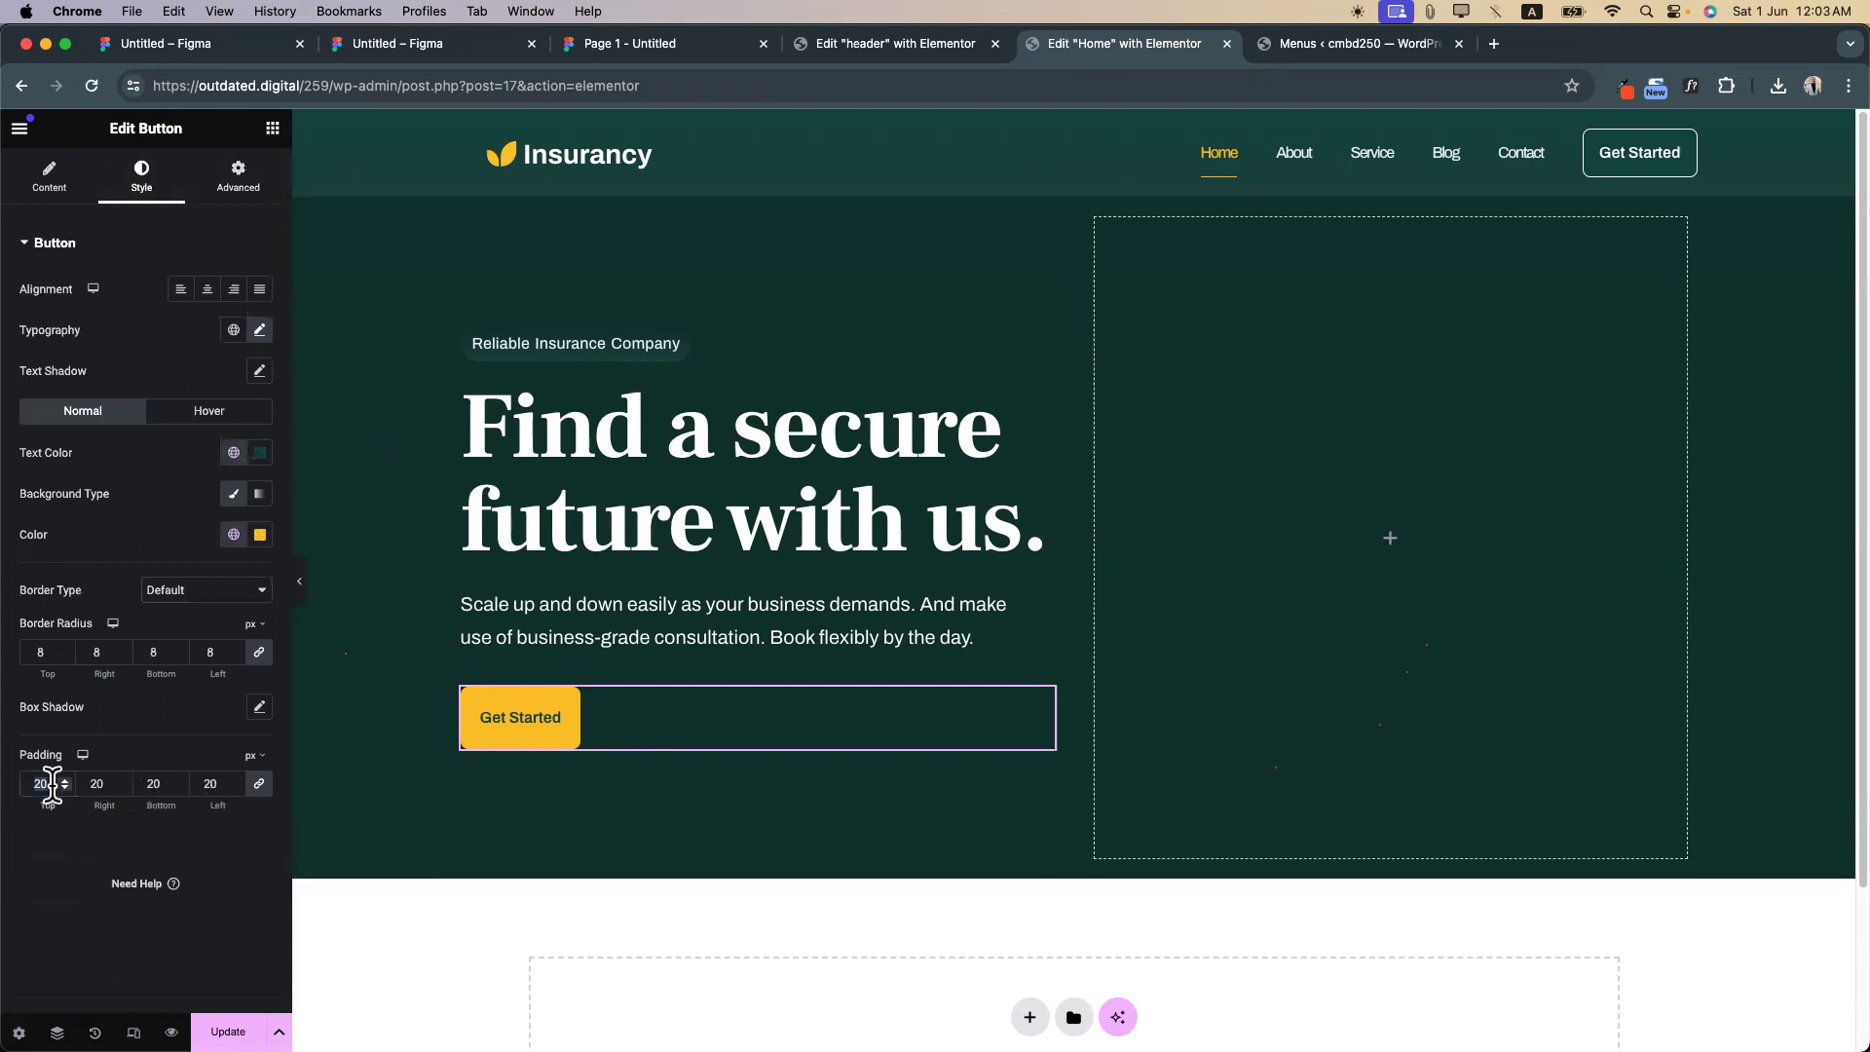
pyautogui.write('14')
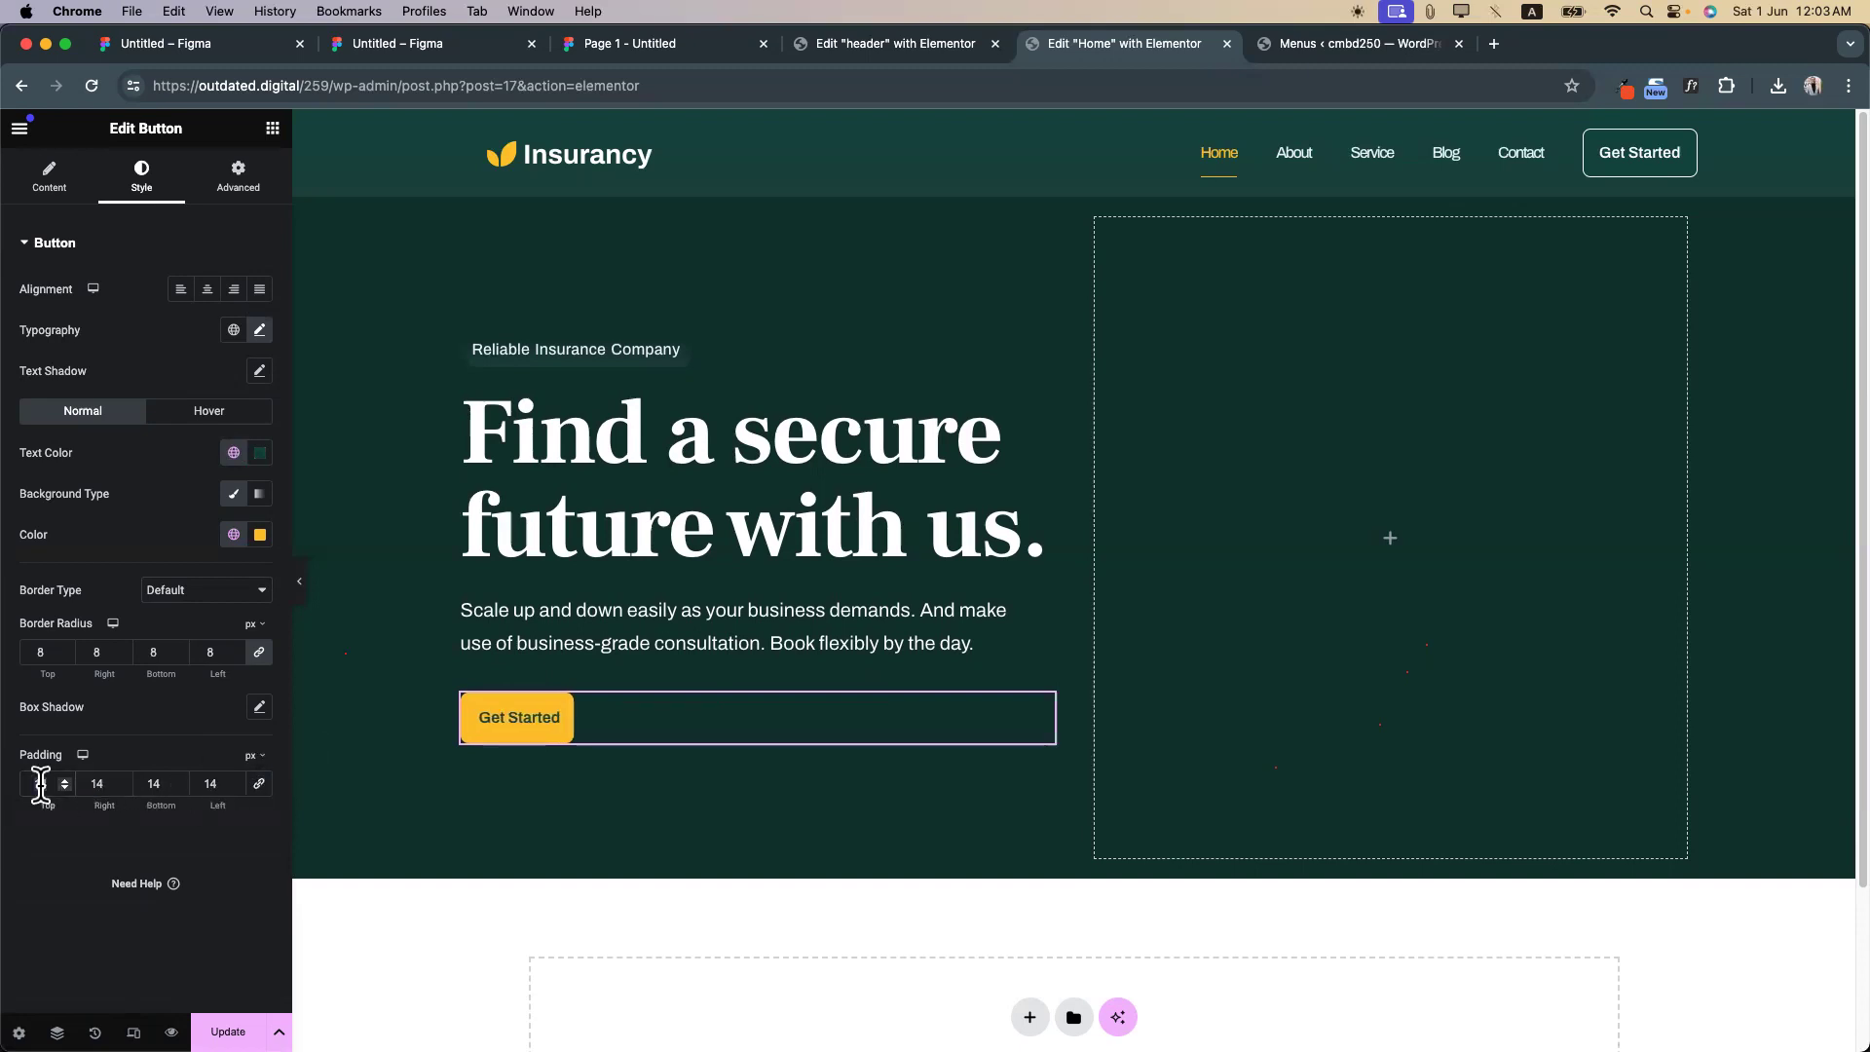
pyautogui.write('212')
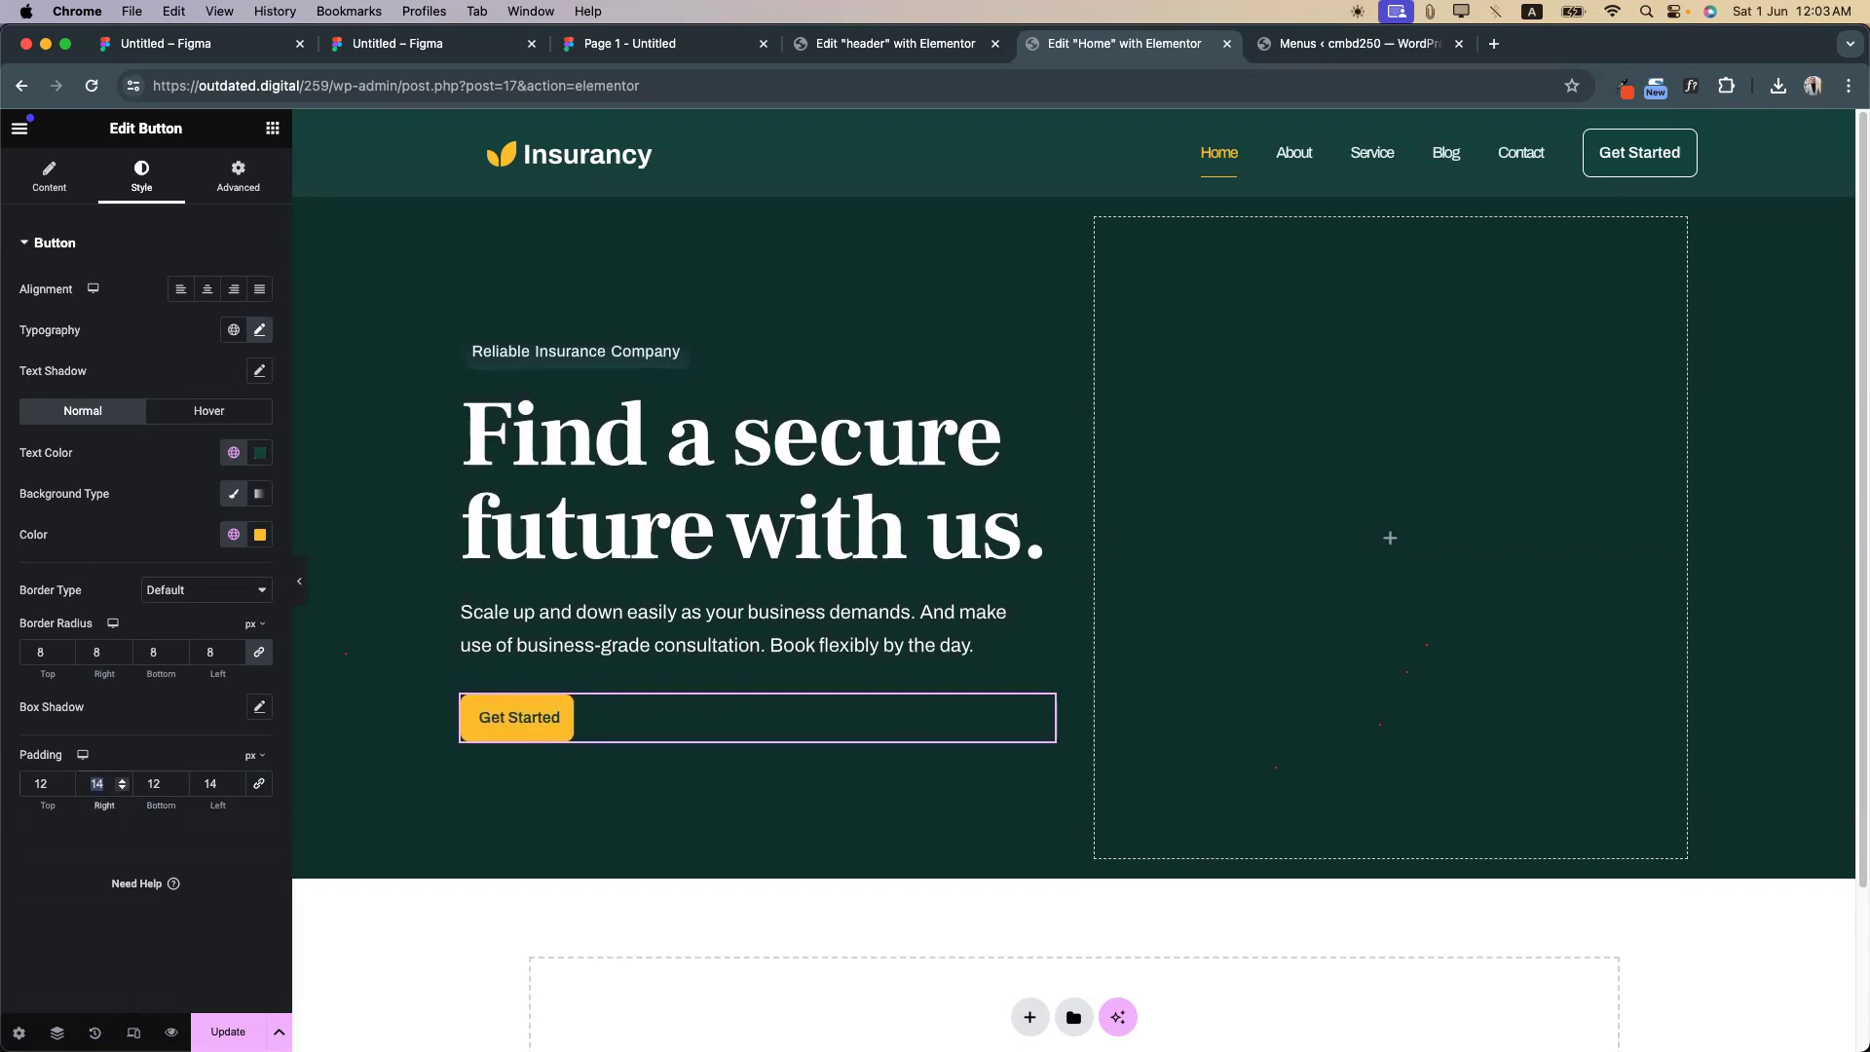
pyautogui.write('20')
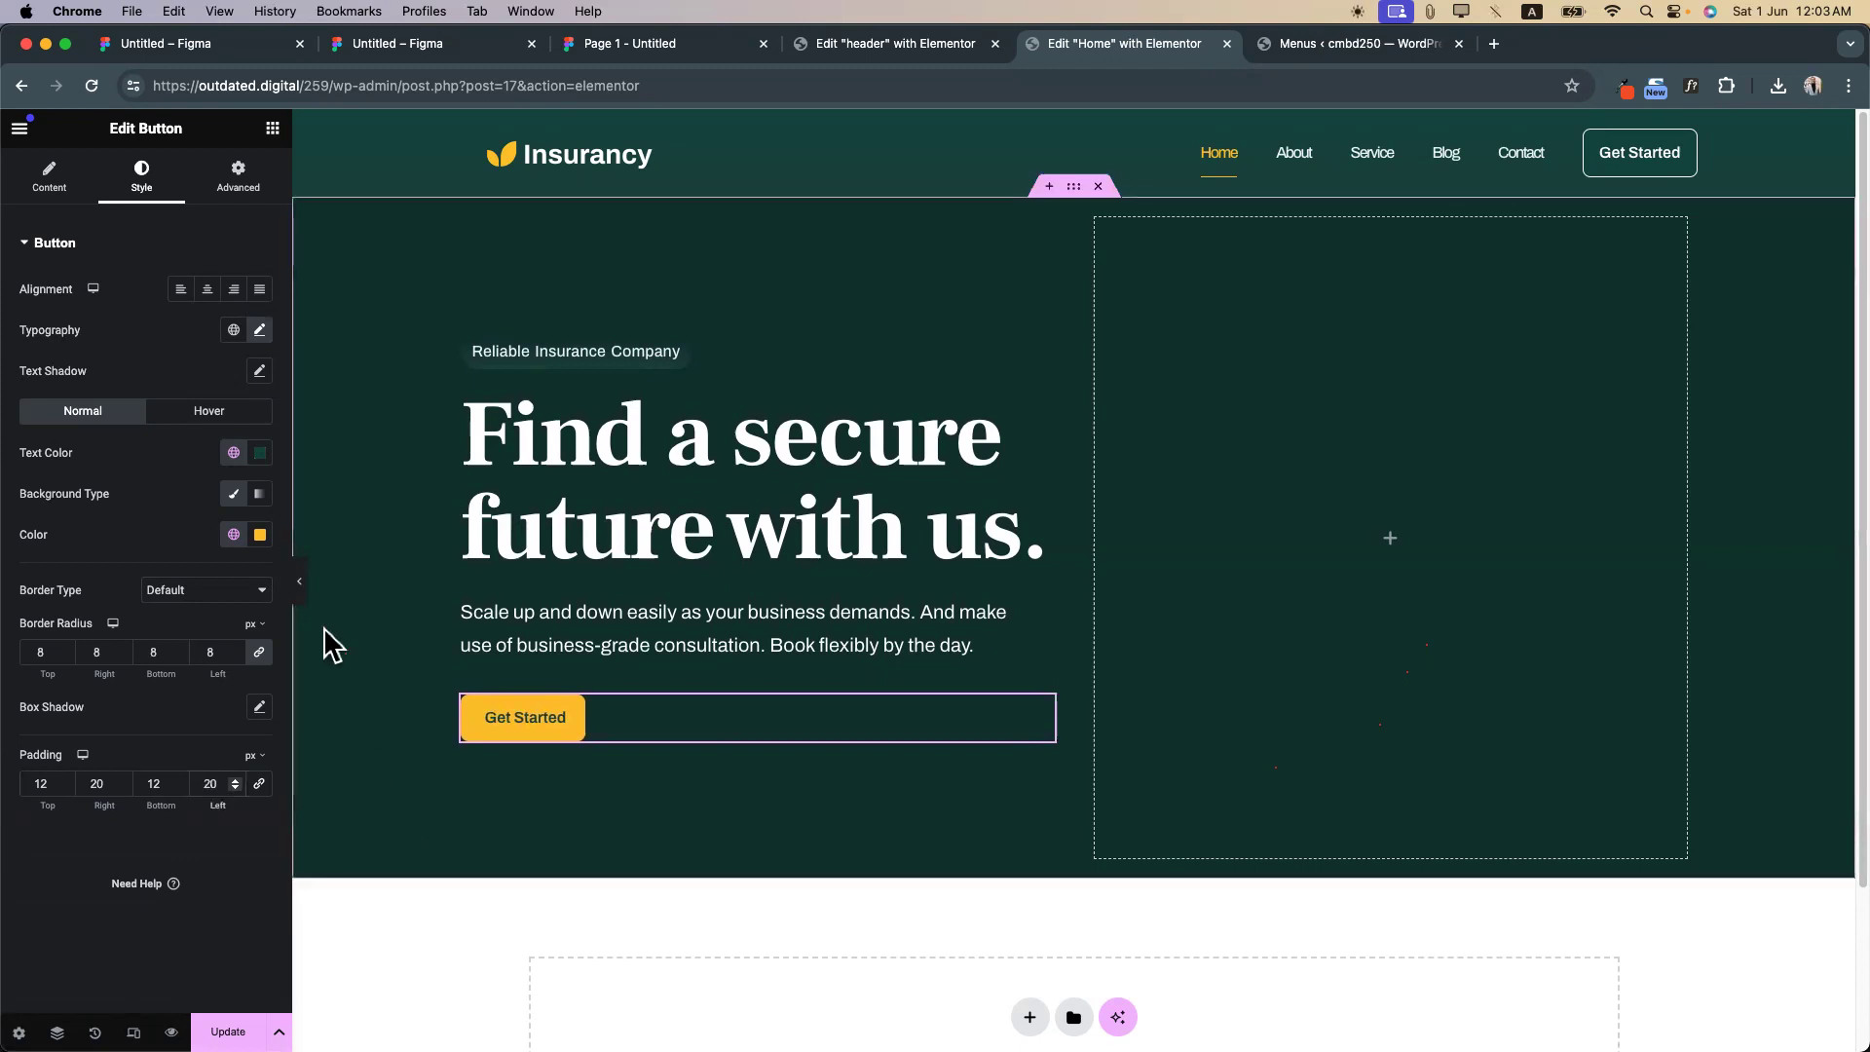
pyautogui.click(299, 581)
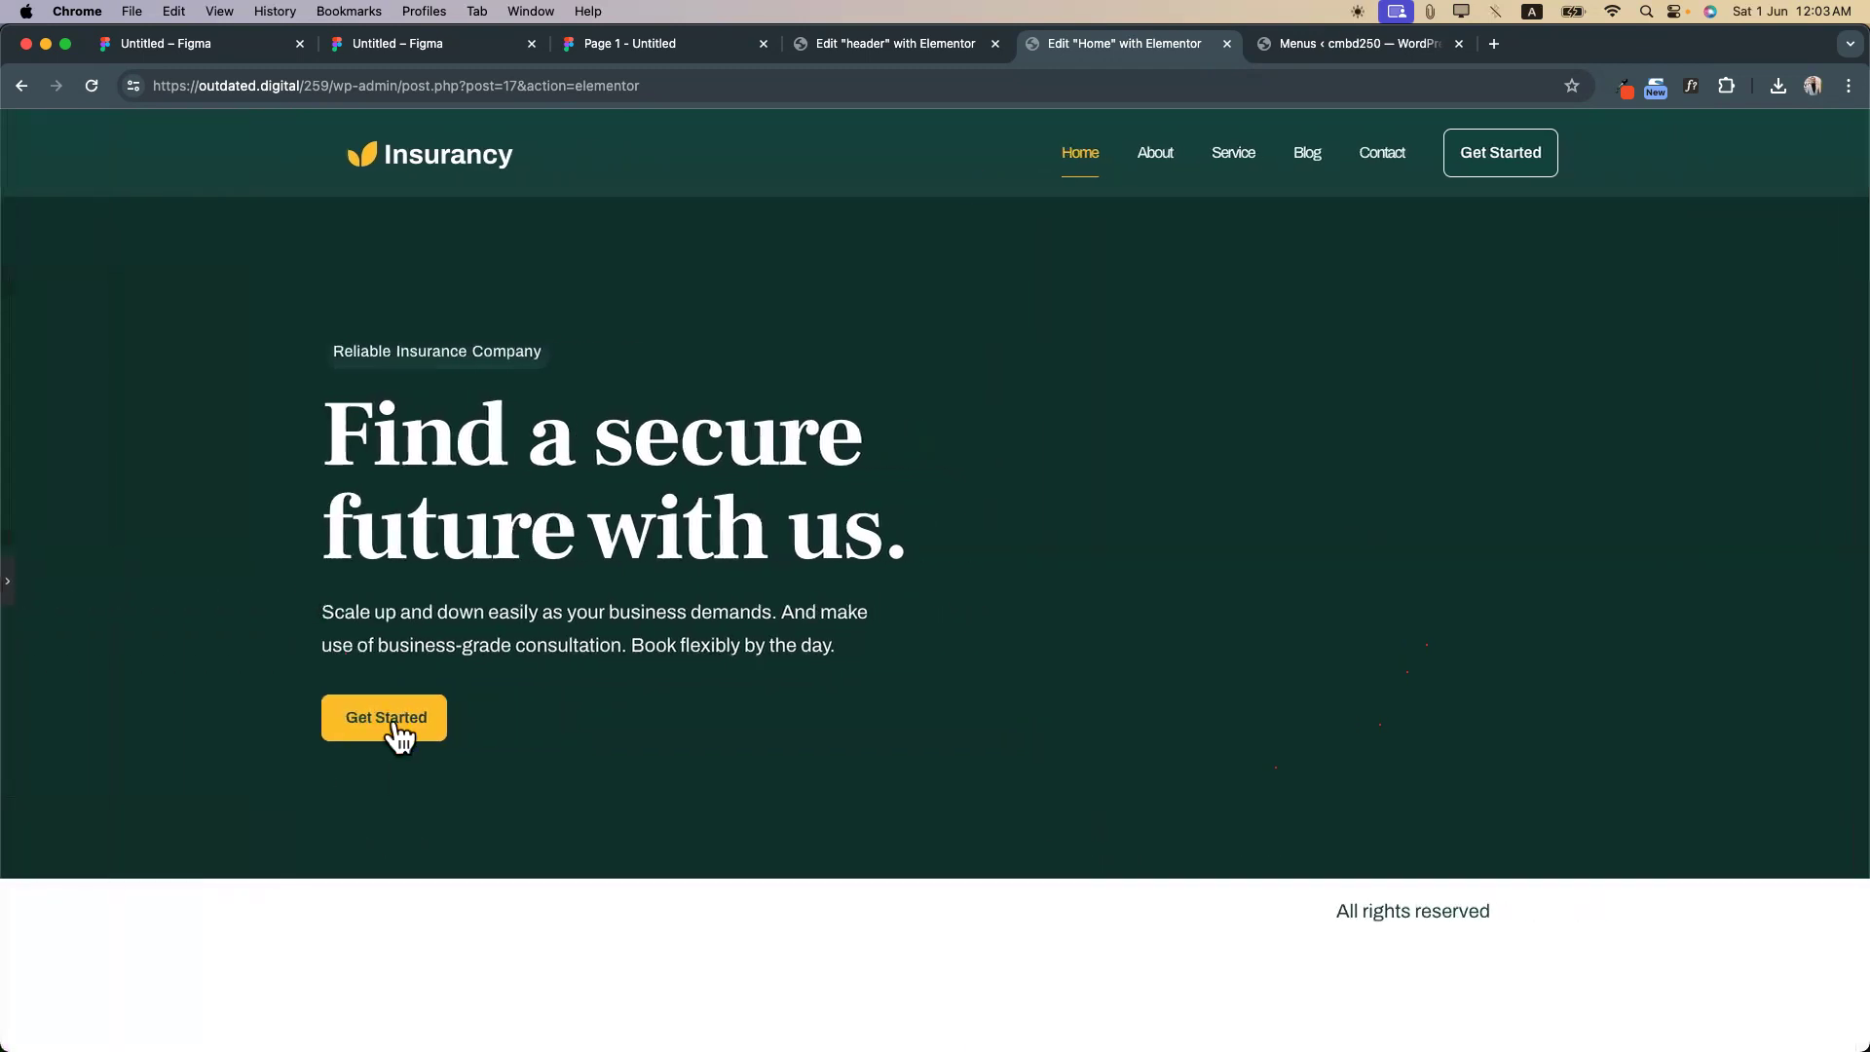
# Set the Get Started button's hover colour to the white global colour and its hover animation to Float.
pyautogui.click(10, 582)
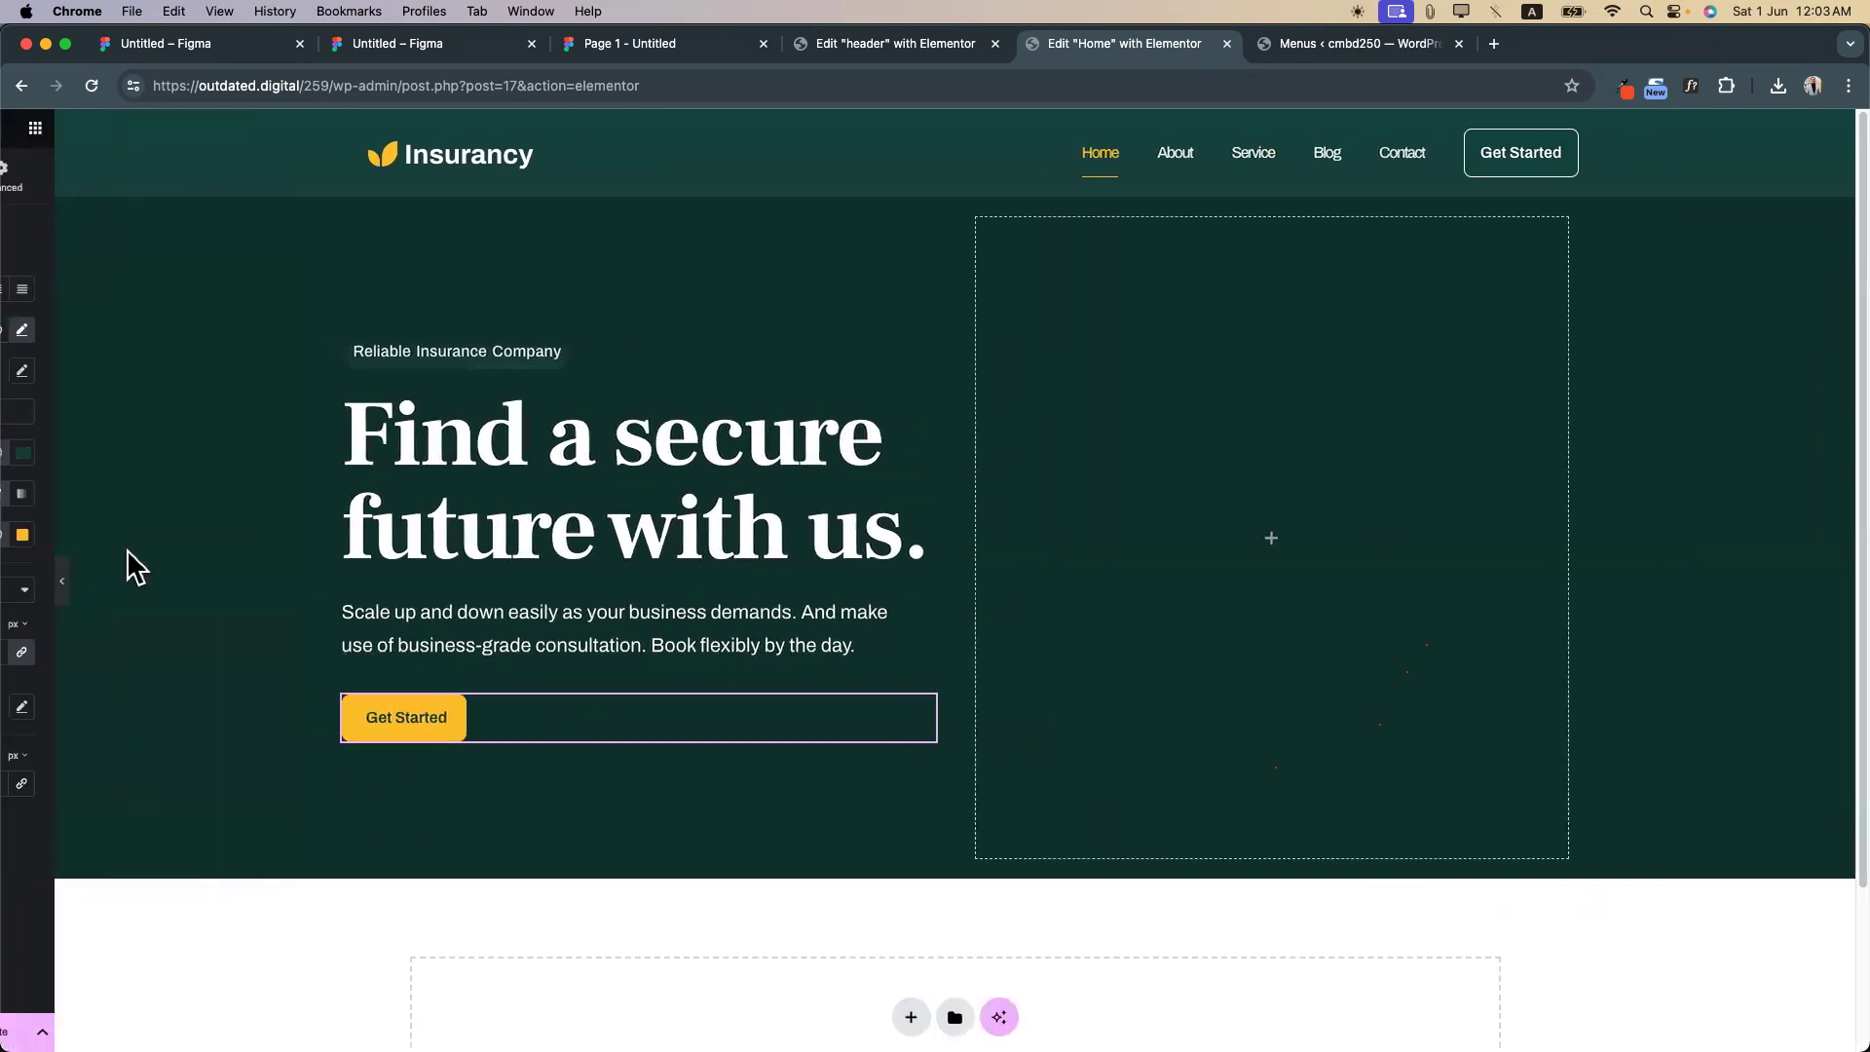
pyautogui.click(208, 410)
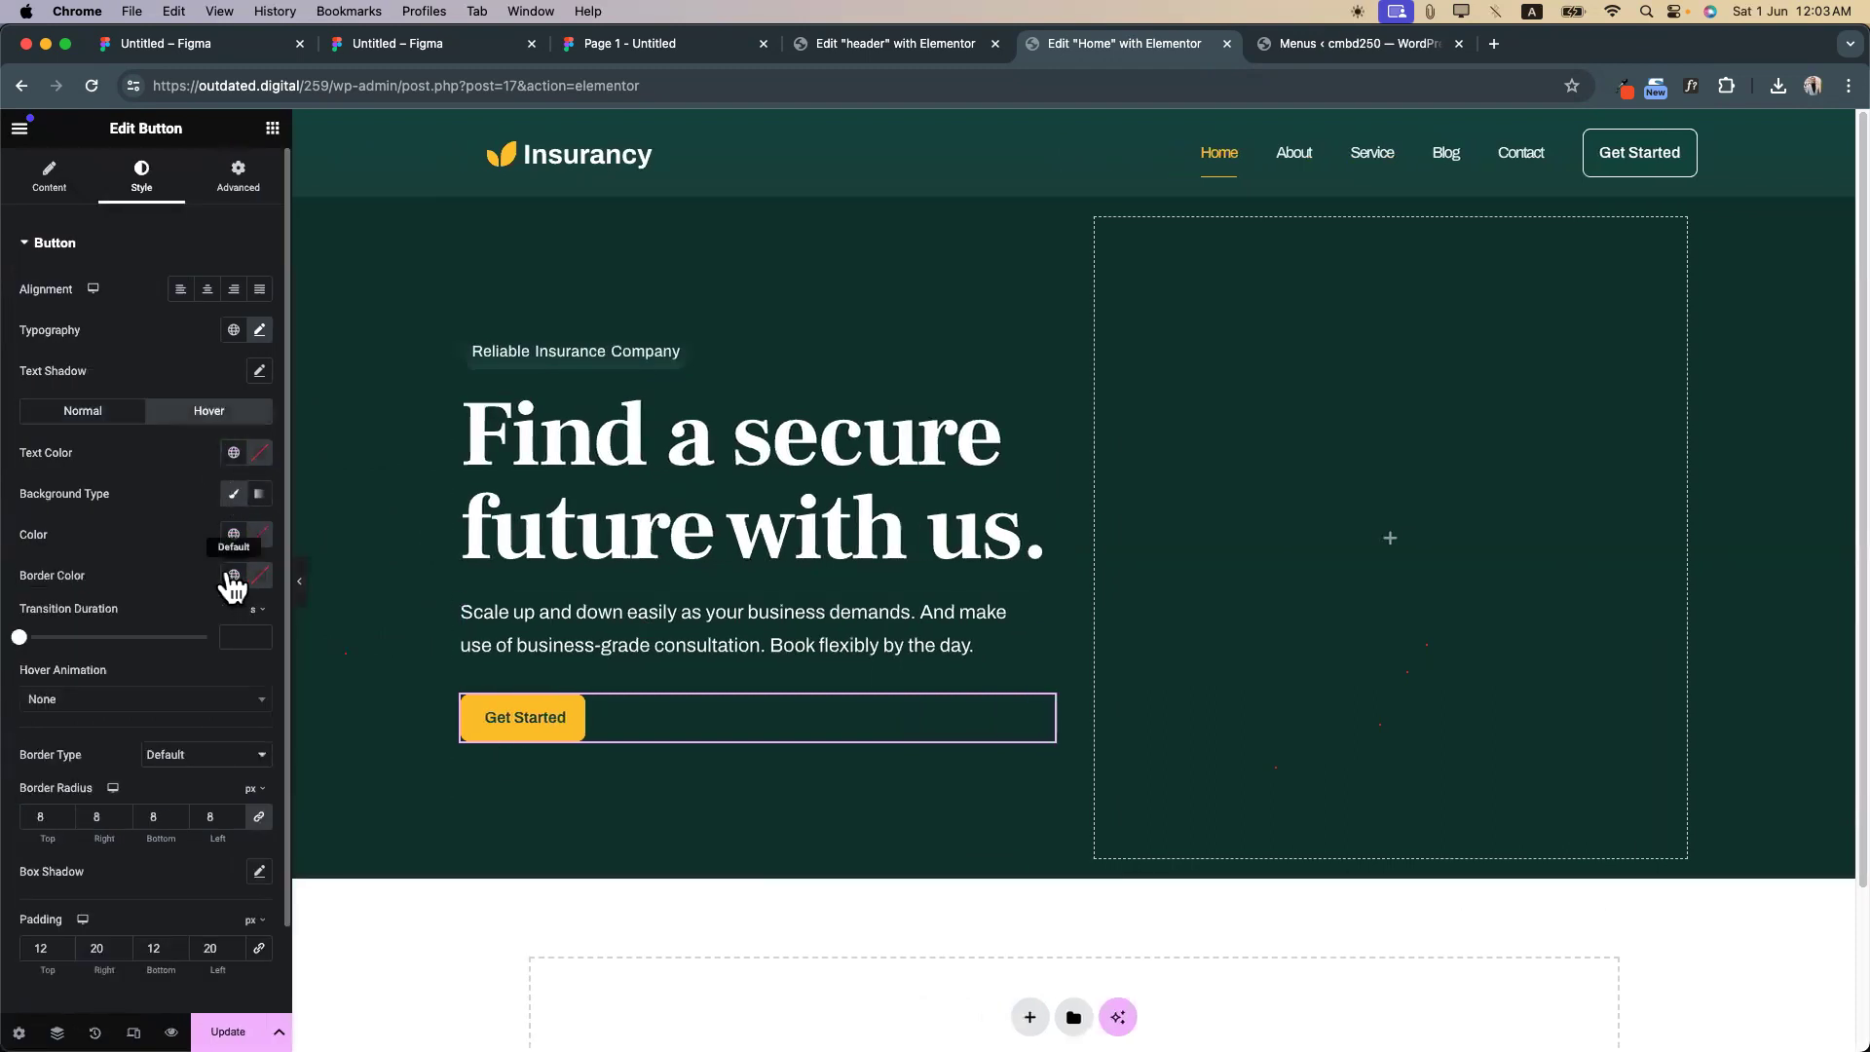
pyautogui.click(233, 534)
pyautogui.click(134, 672)
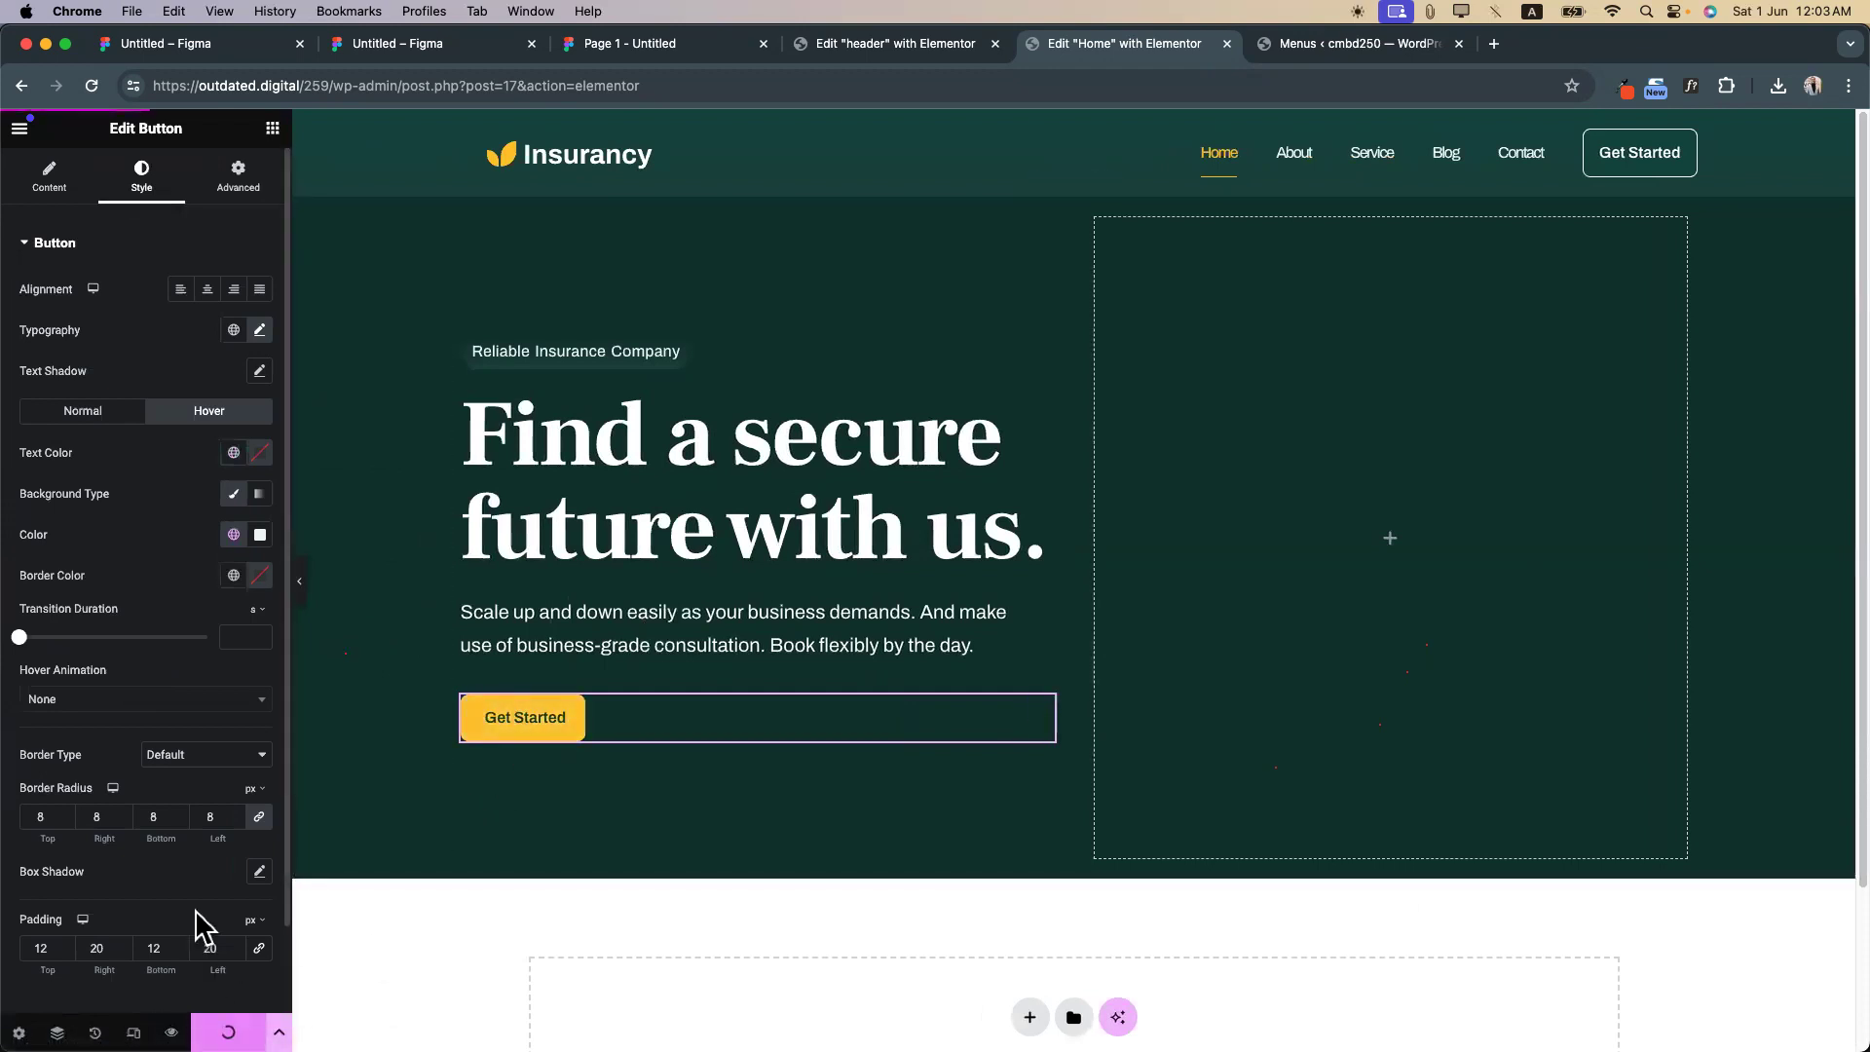
pyautogui.click(85, 701)
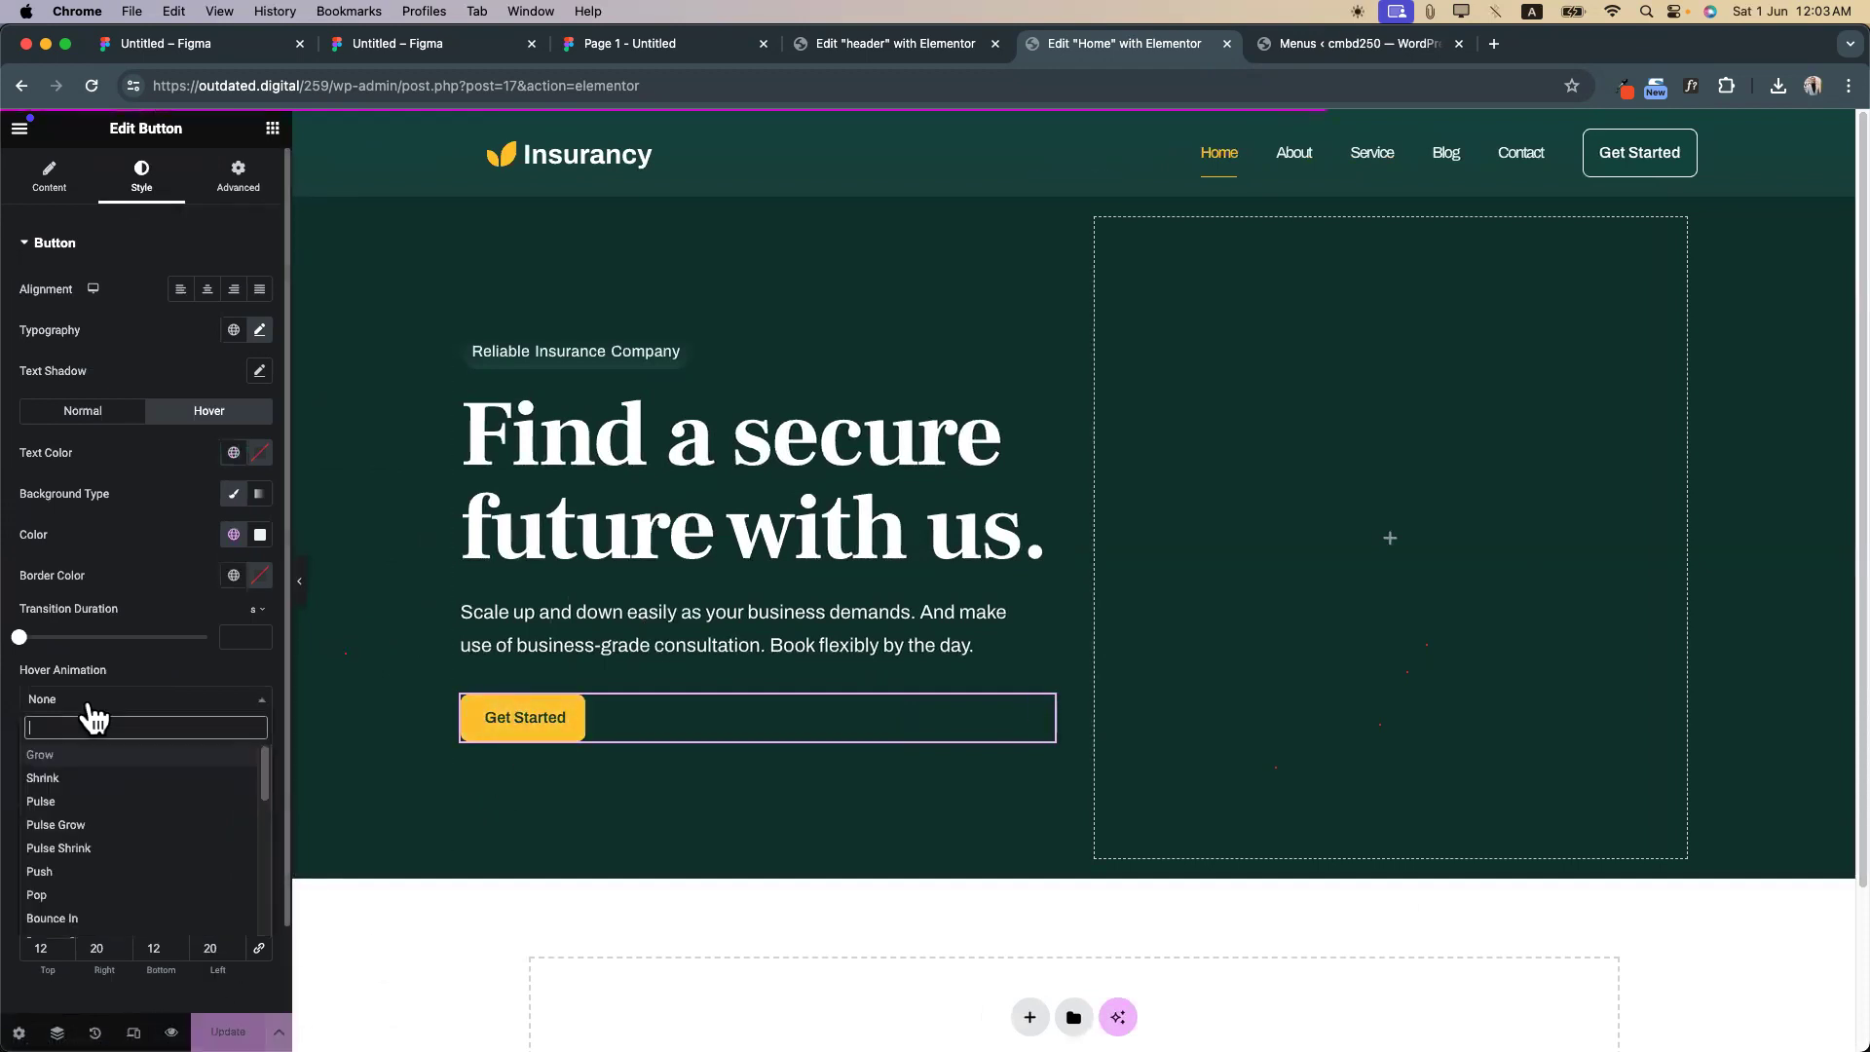
pyautogui.click(70, 801)
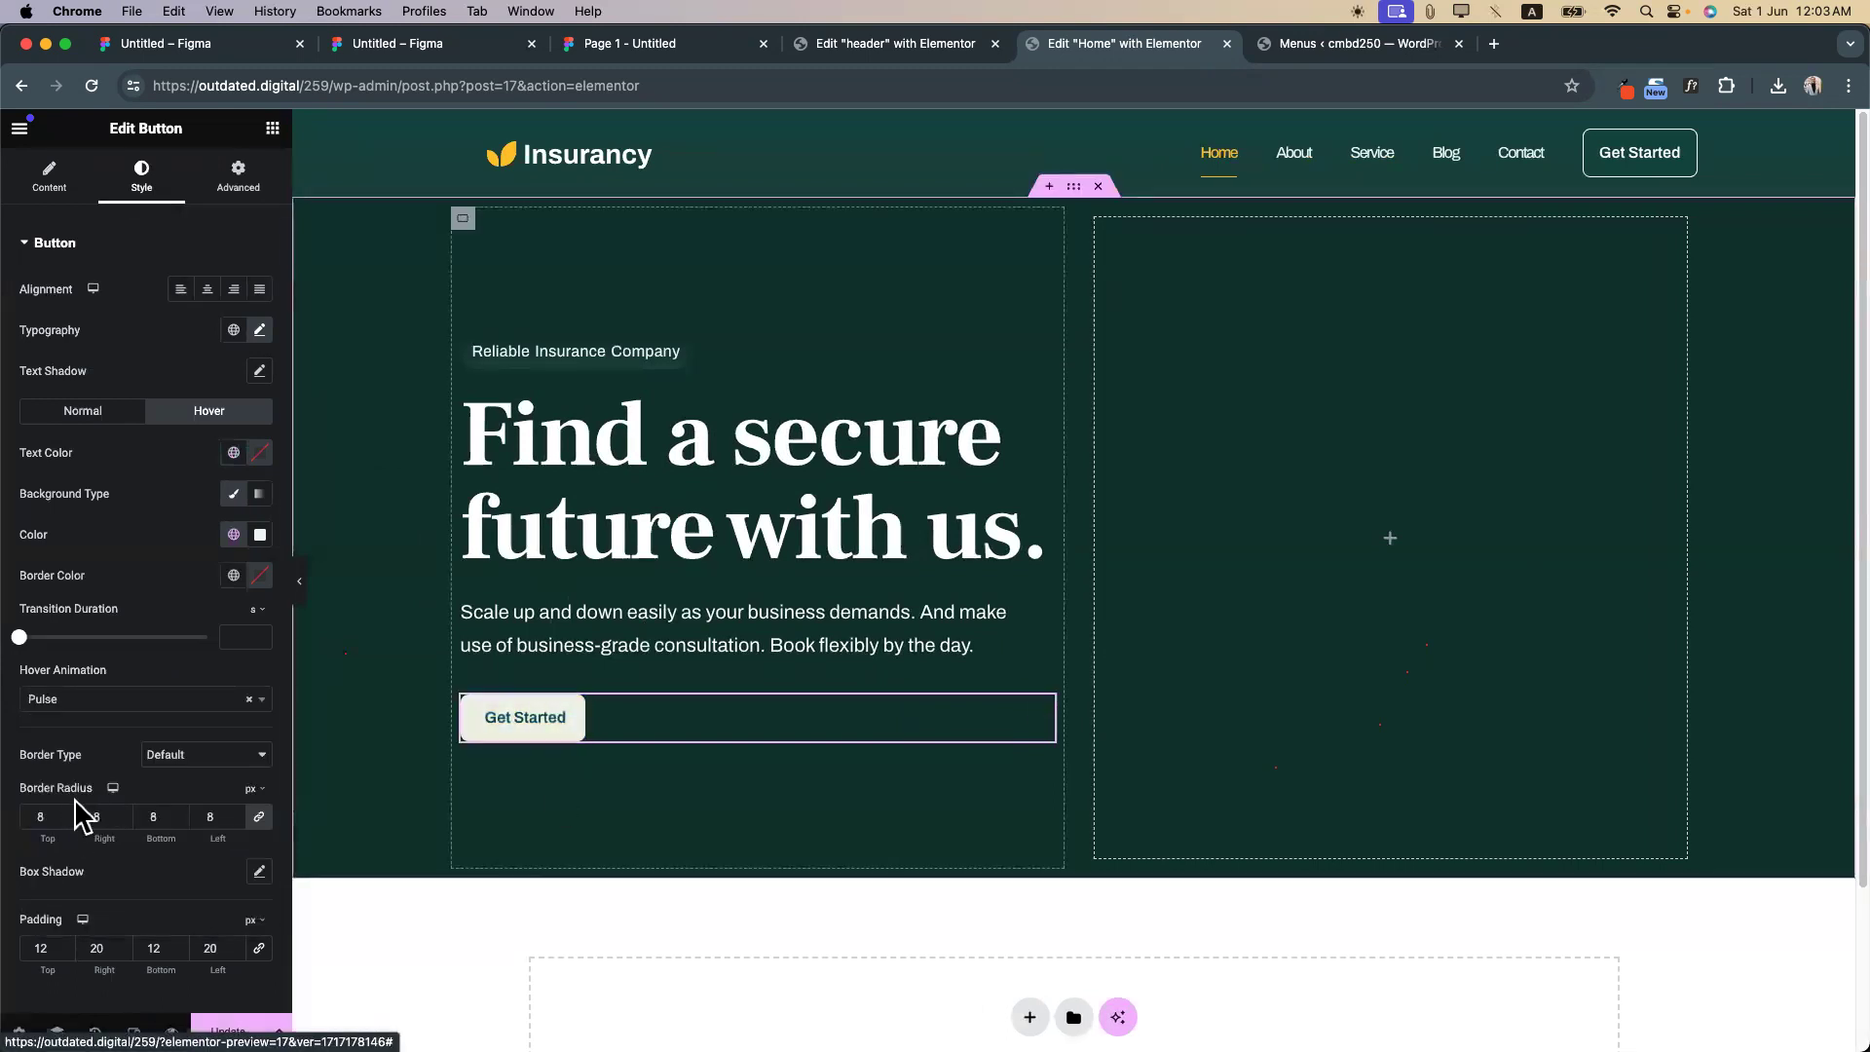
pyautogui.click(70, 701)
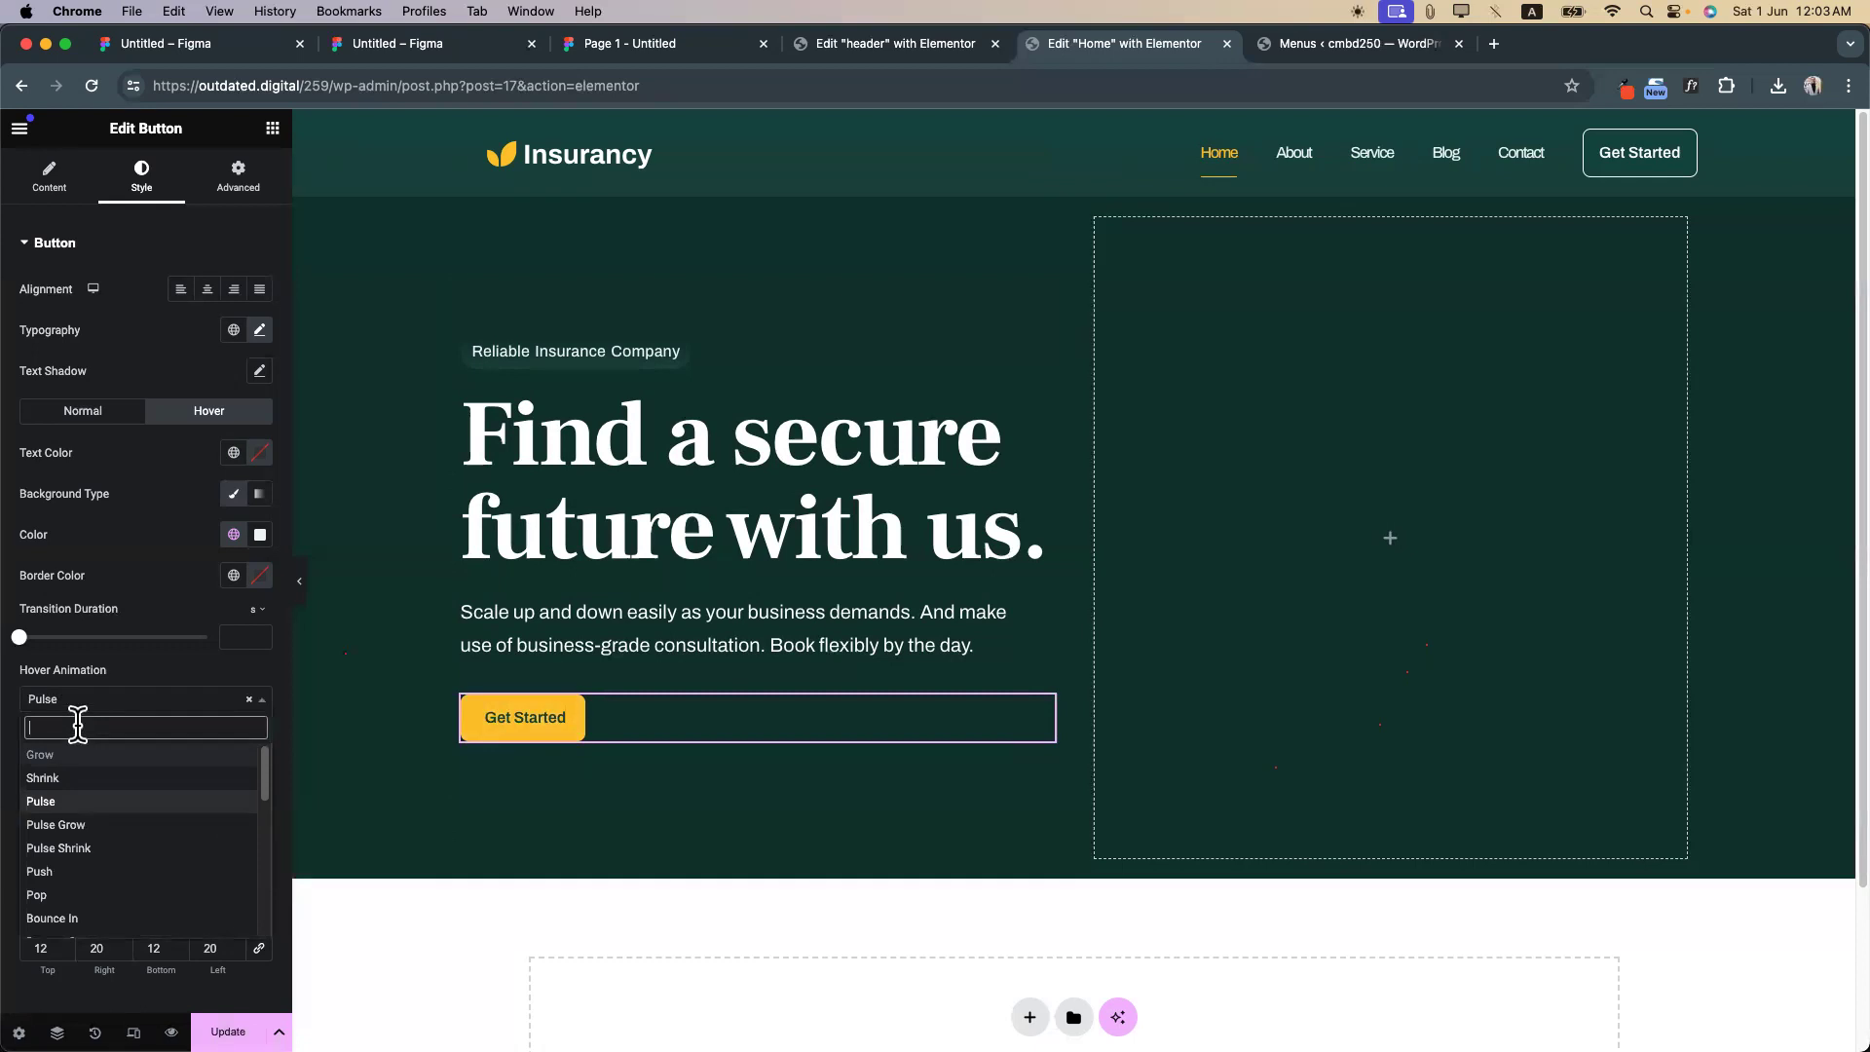
pyautogui.write('fl')
pyautogui.click(82, 758)
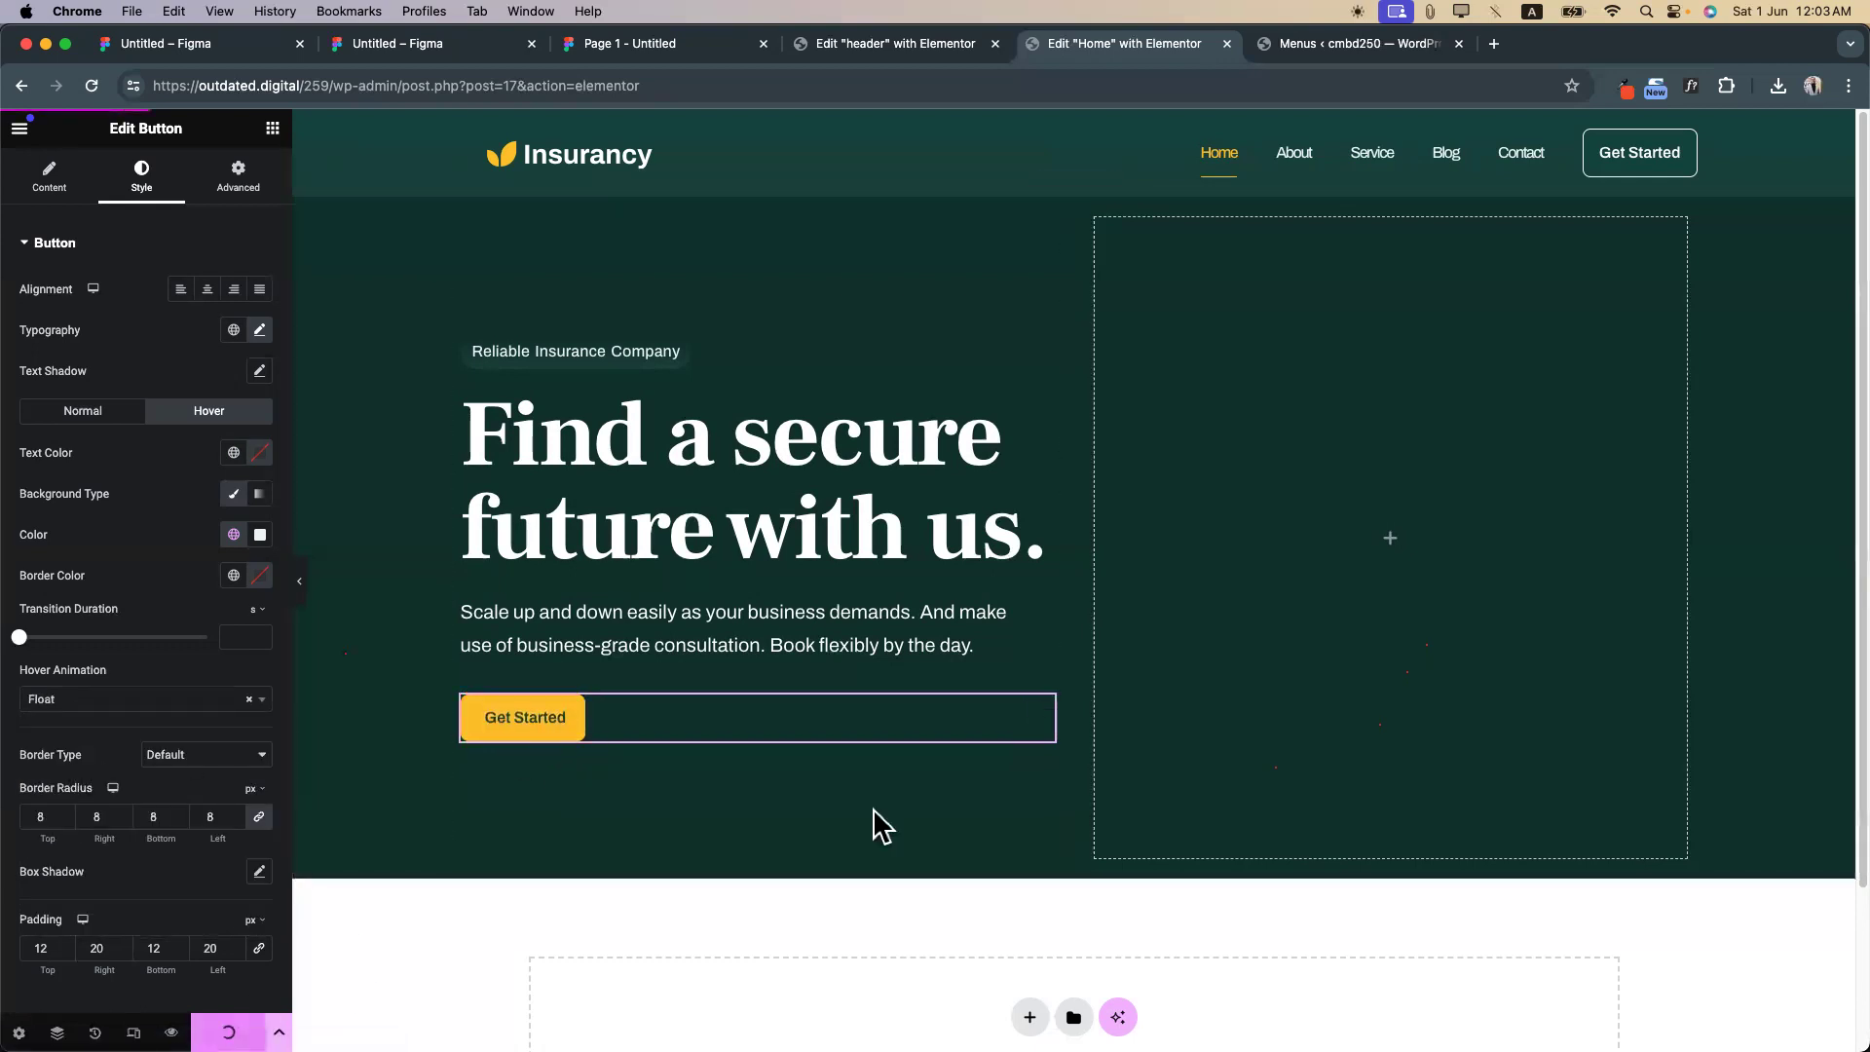
# Return to the Figma design and zoom out to view the whole hero.
pyautogui.click(194, 54)
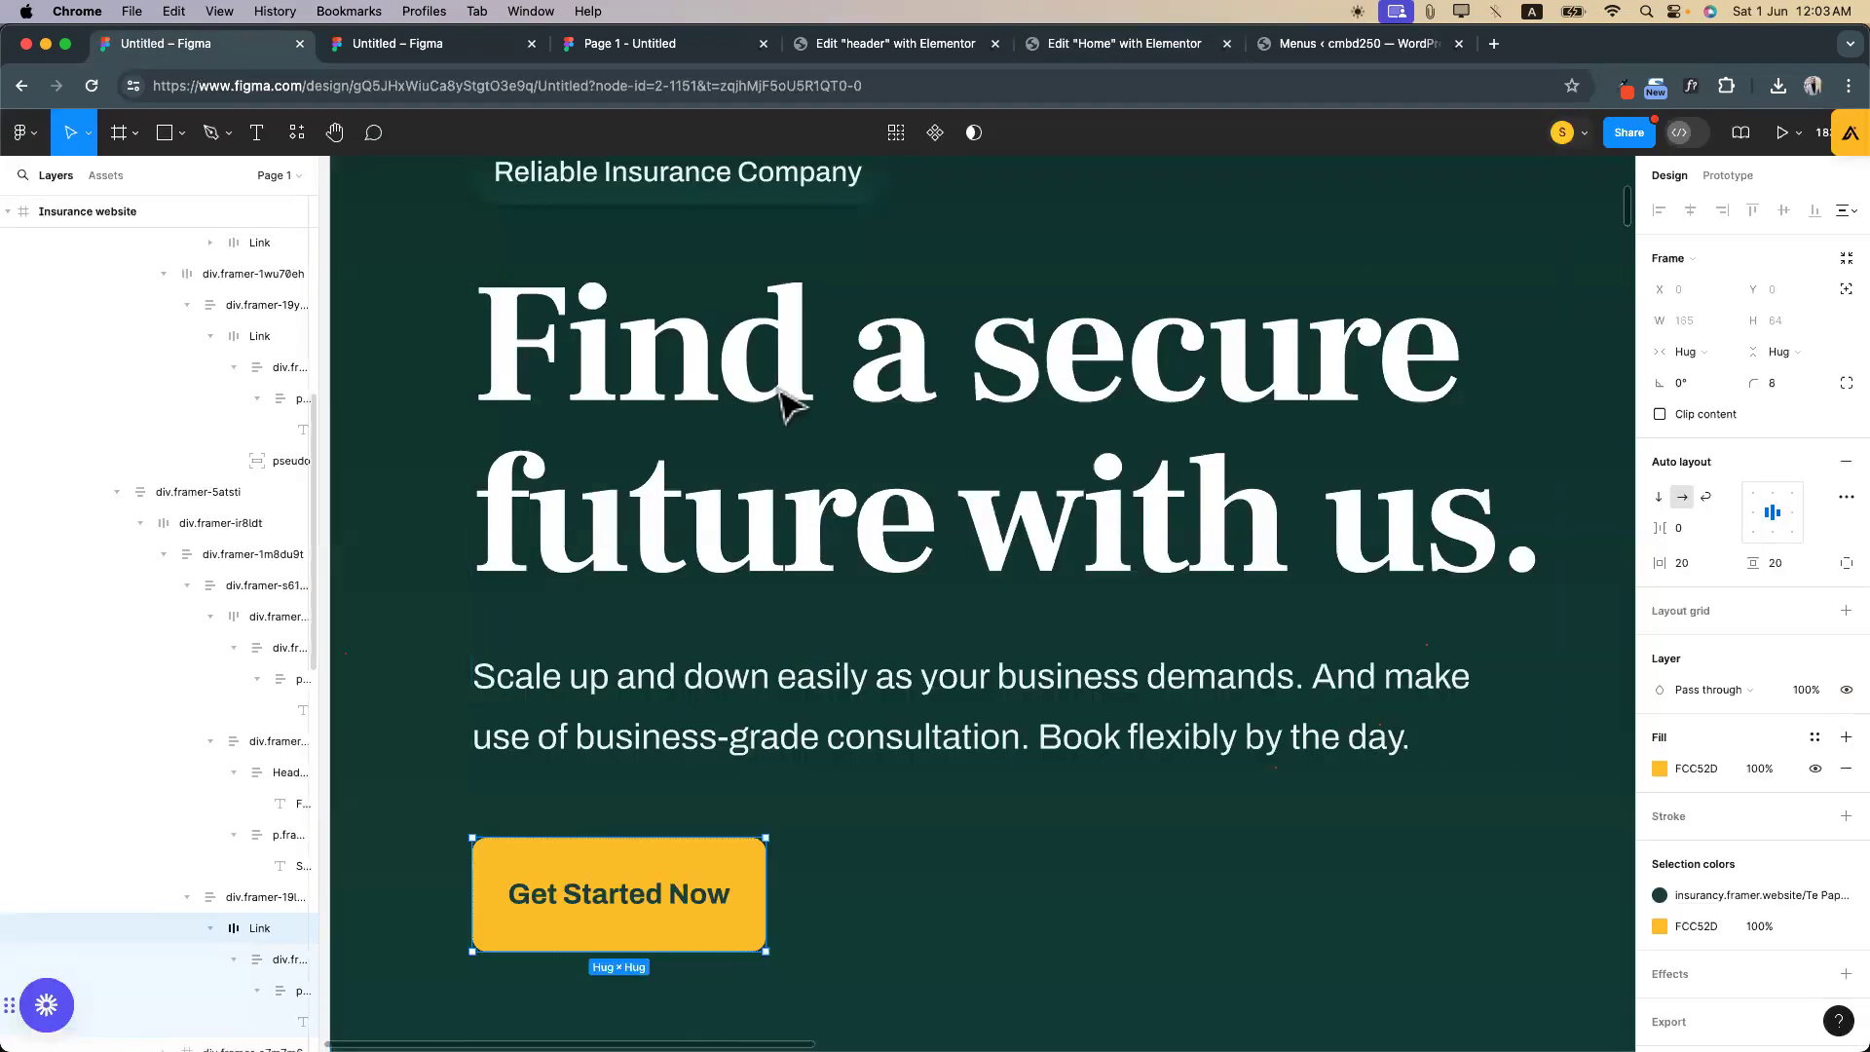
pyautogui.press('Escape')
pyautogui.press('Escape')
pyautogui.press('Escape')
pyautogui.scroll(-5, 787, 404)
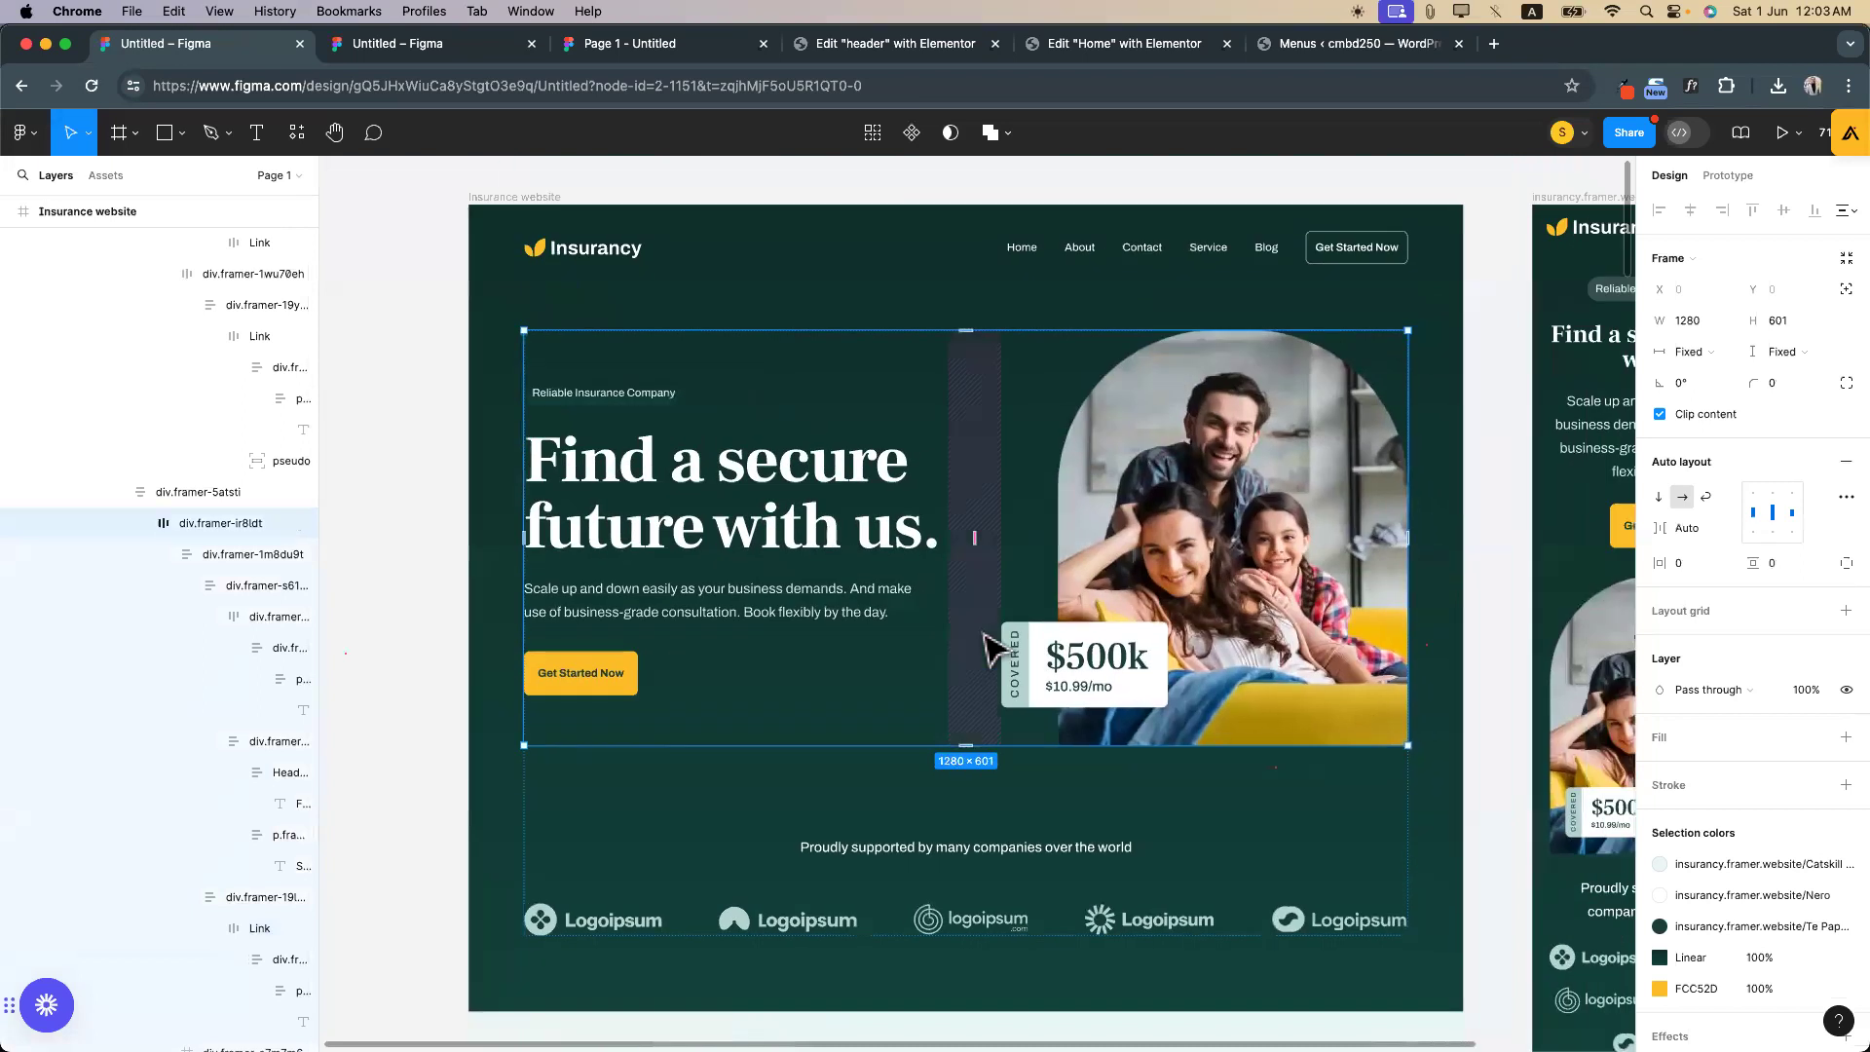
# Export the family photo's parent frame div.framer-e7m7m6, including the $500k card, as a 1x PNG.
pyautogui.click(1218, 541)
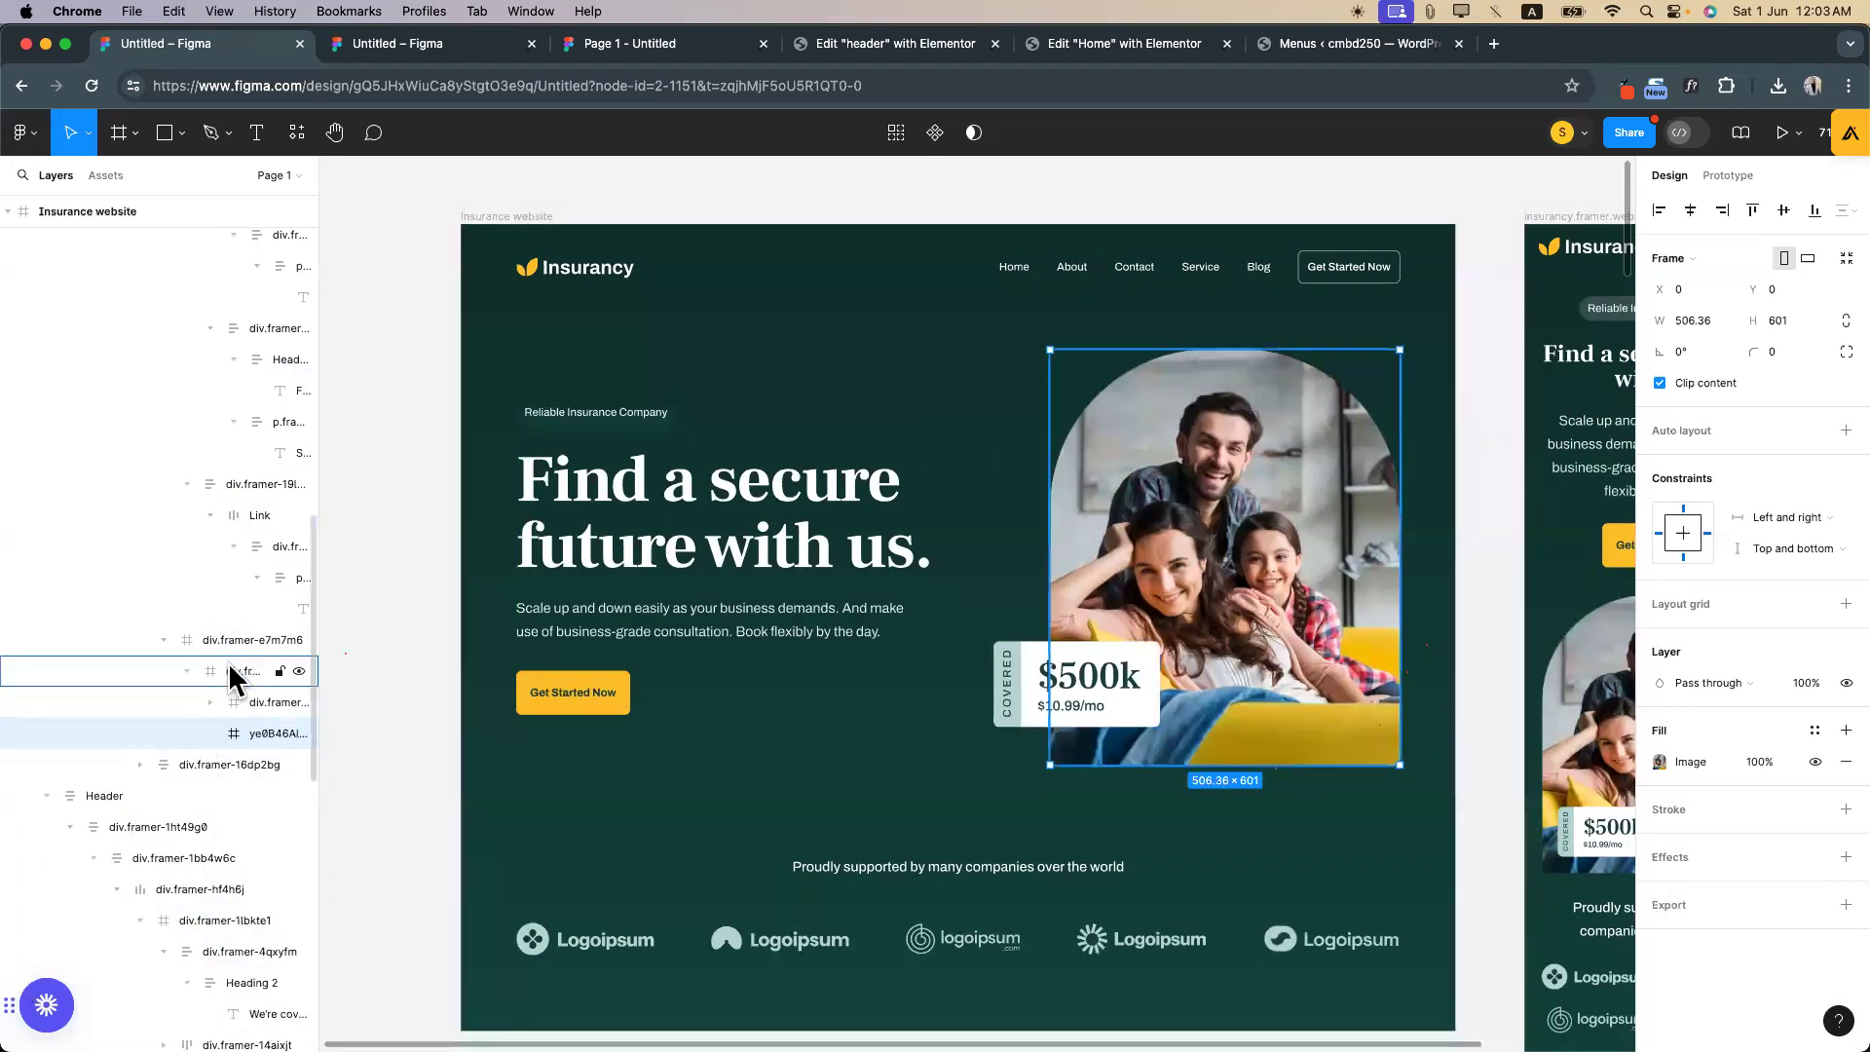
pyautogui.click(228, 666)
pyautogui.click(234, 641)
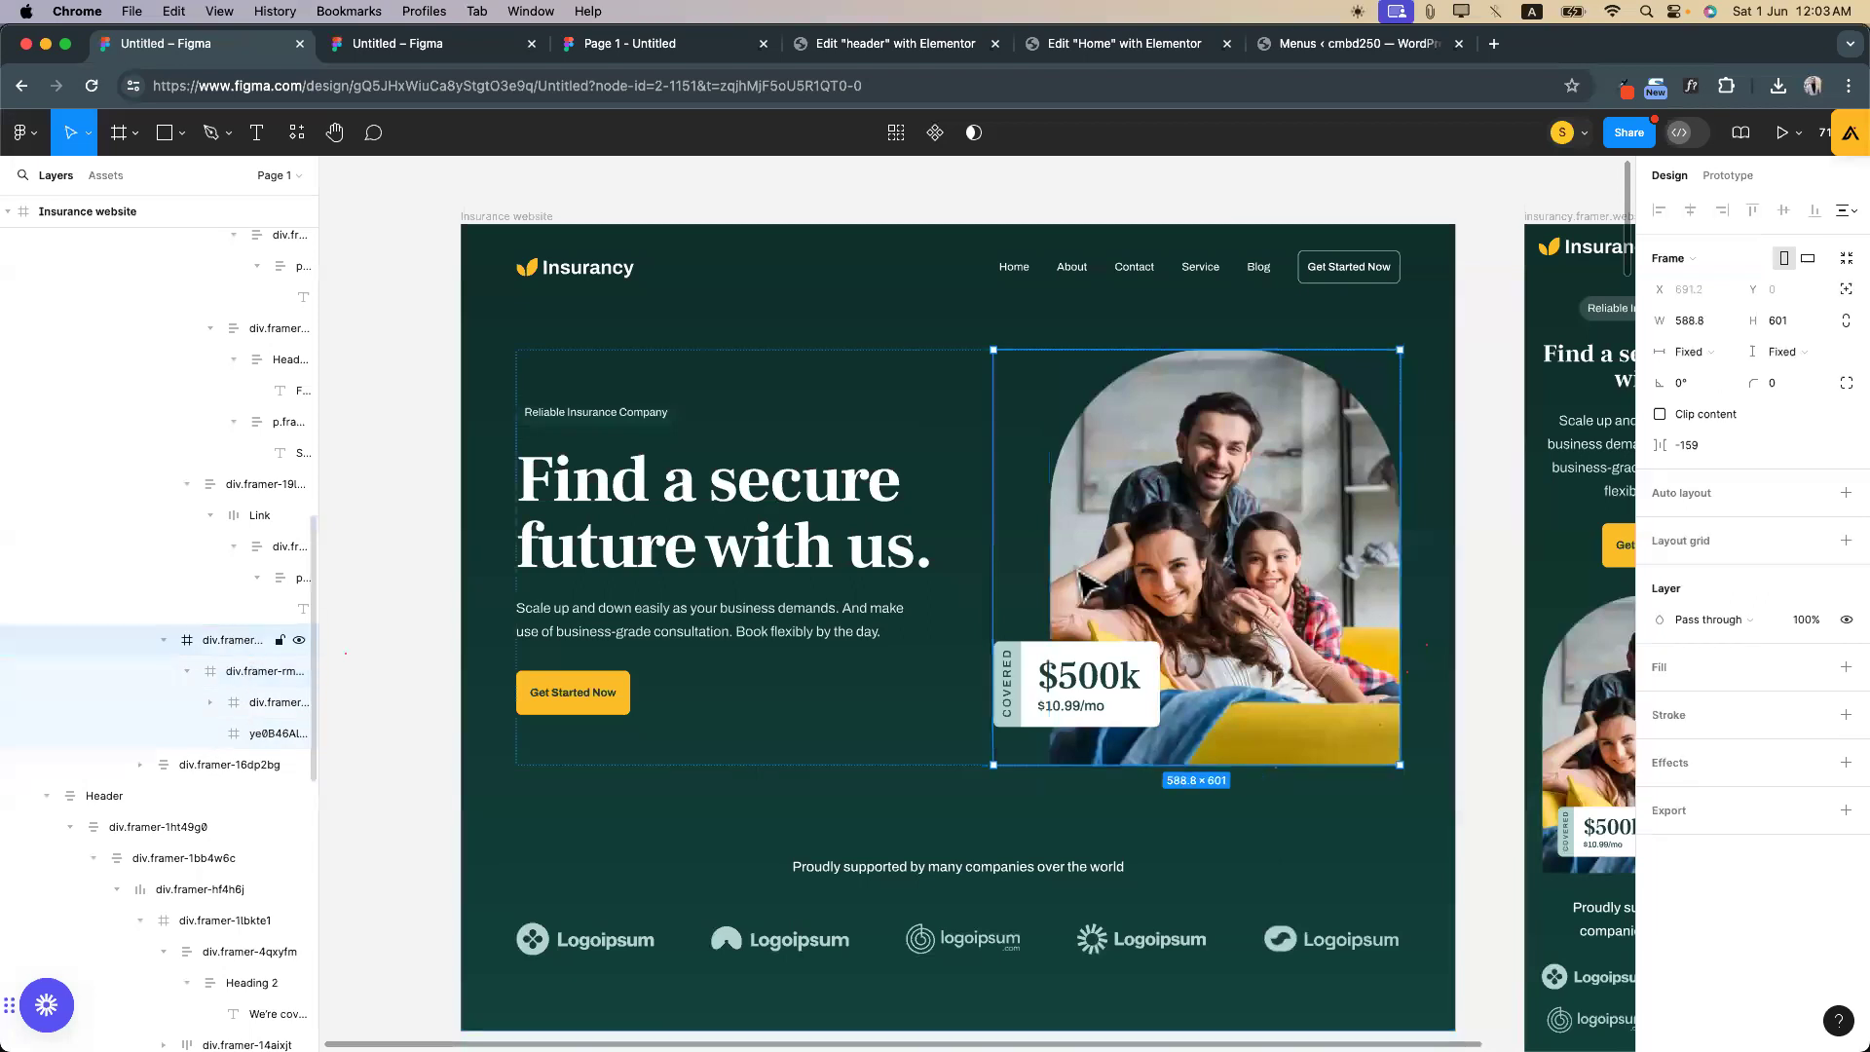
pyautogui.click(1846, 809)
pyautogui.click(1730, 736)
# Add an Image widget to the hero's right column showing the uploaded family photo PNG.
pyautogui.click(960, 49)
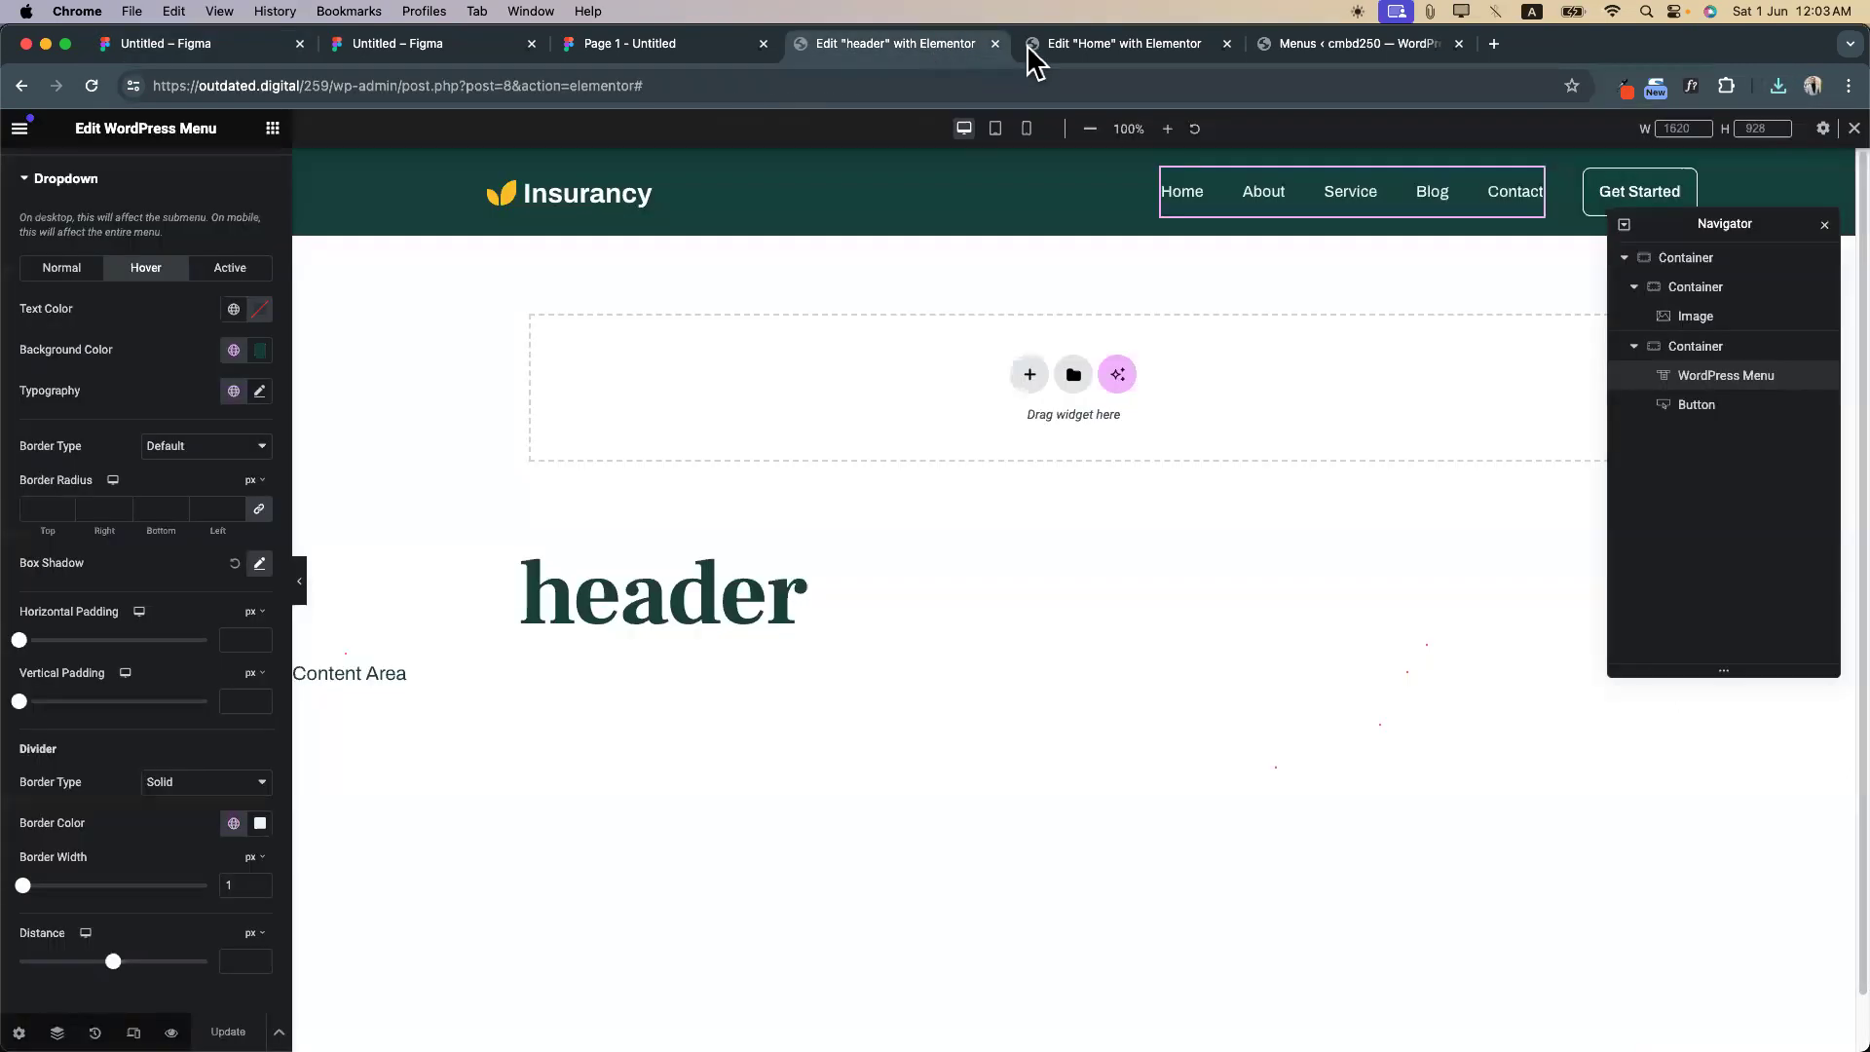
pyautogui.click(1047, 49)
pyautogui.click(272, 127)
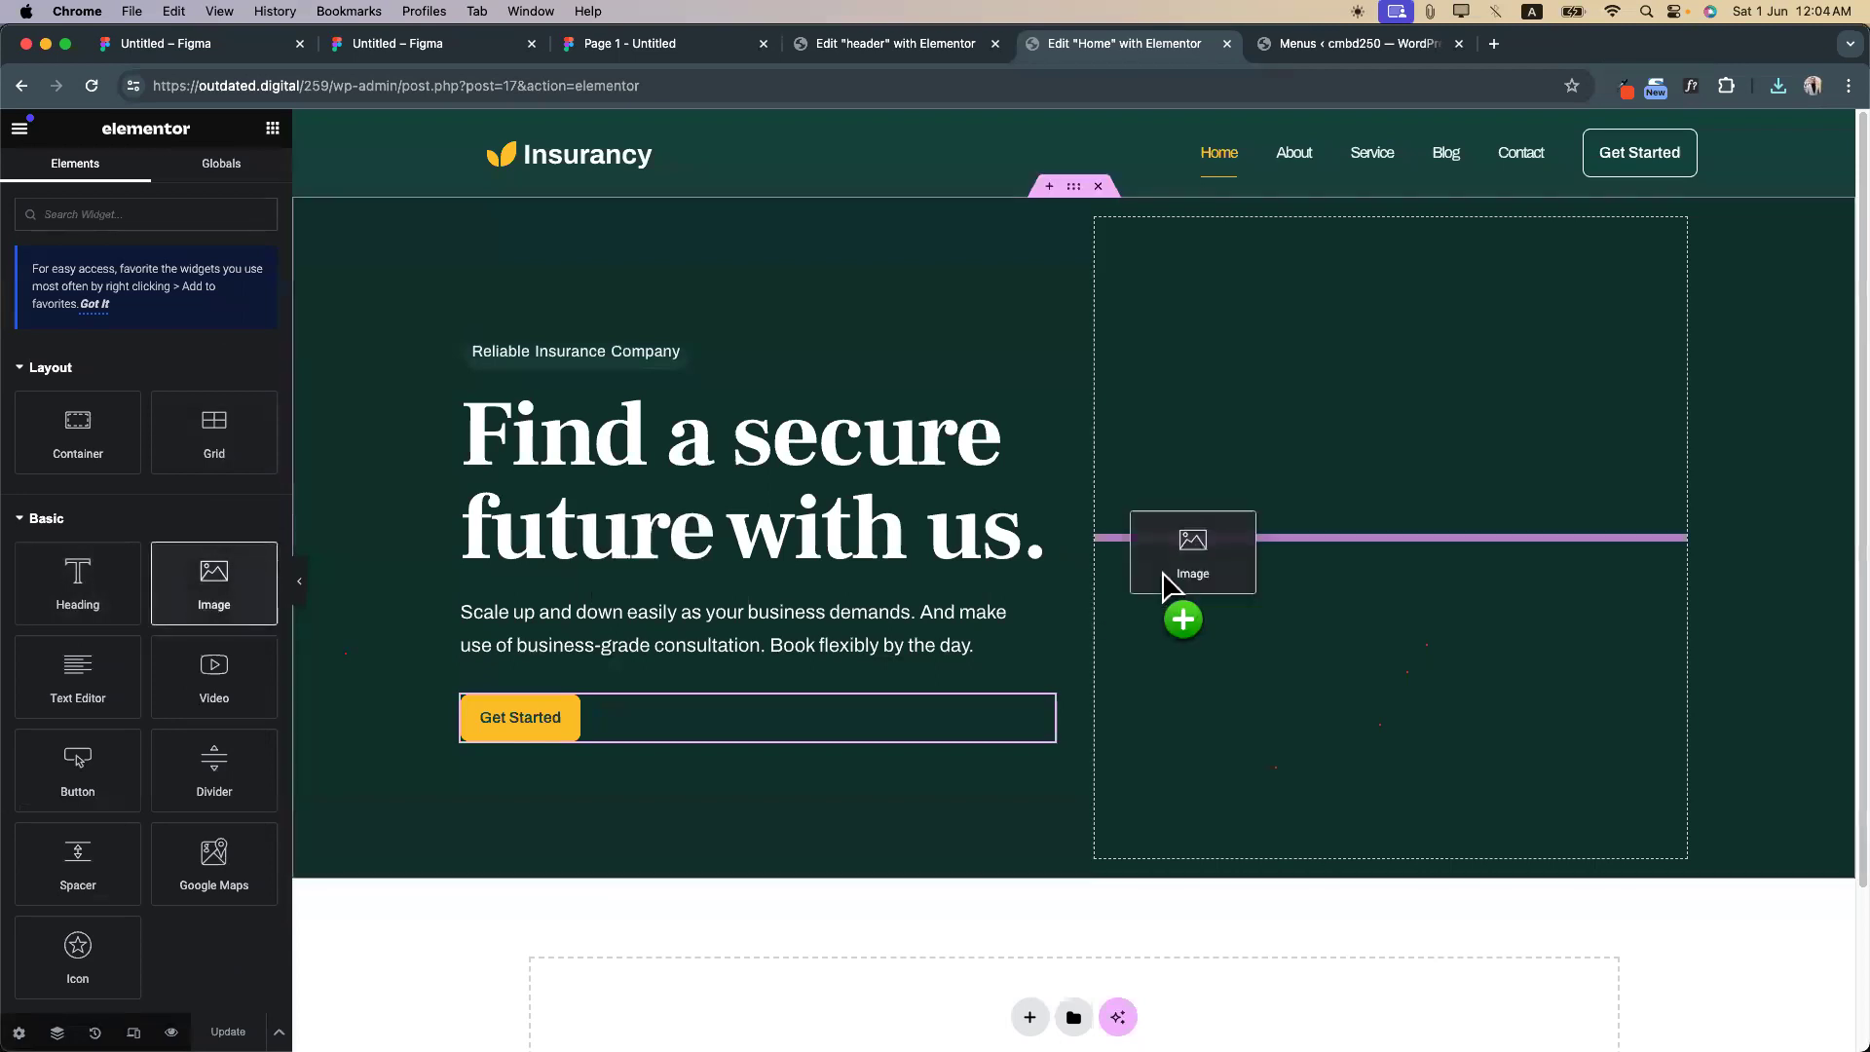
pyautogui.moveTo(694, 582); pyautogui.dragTo(1163, 571)
pyautogui.click(154, 409)
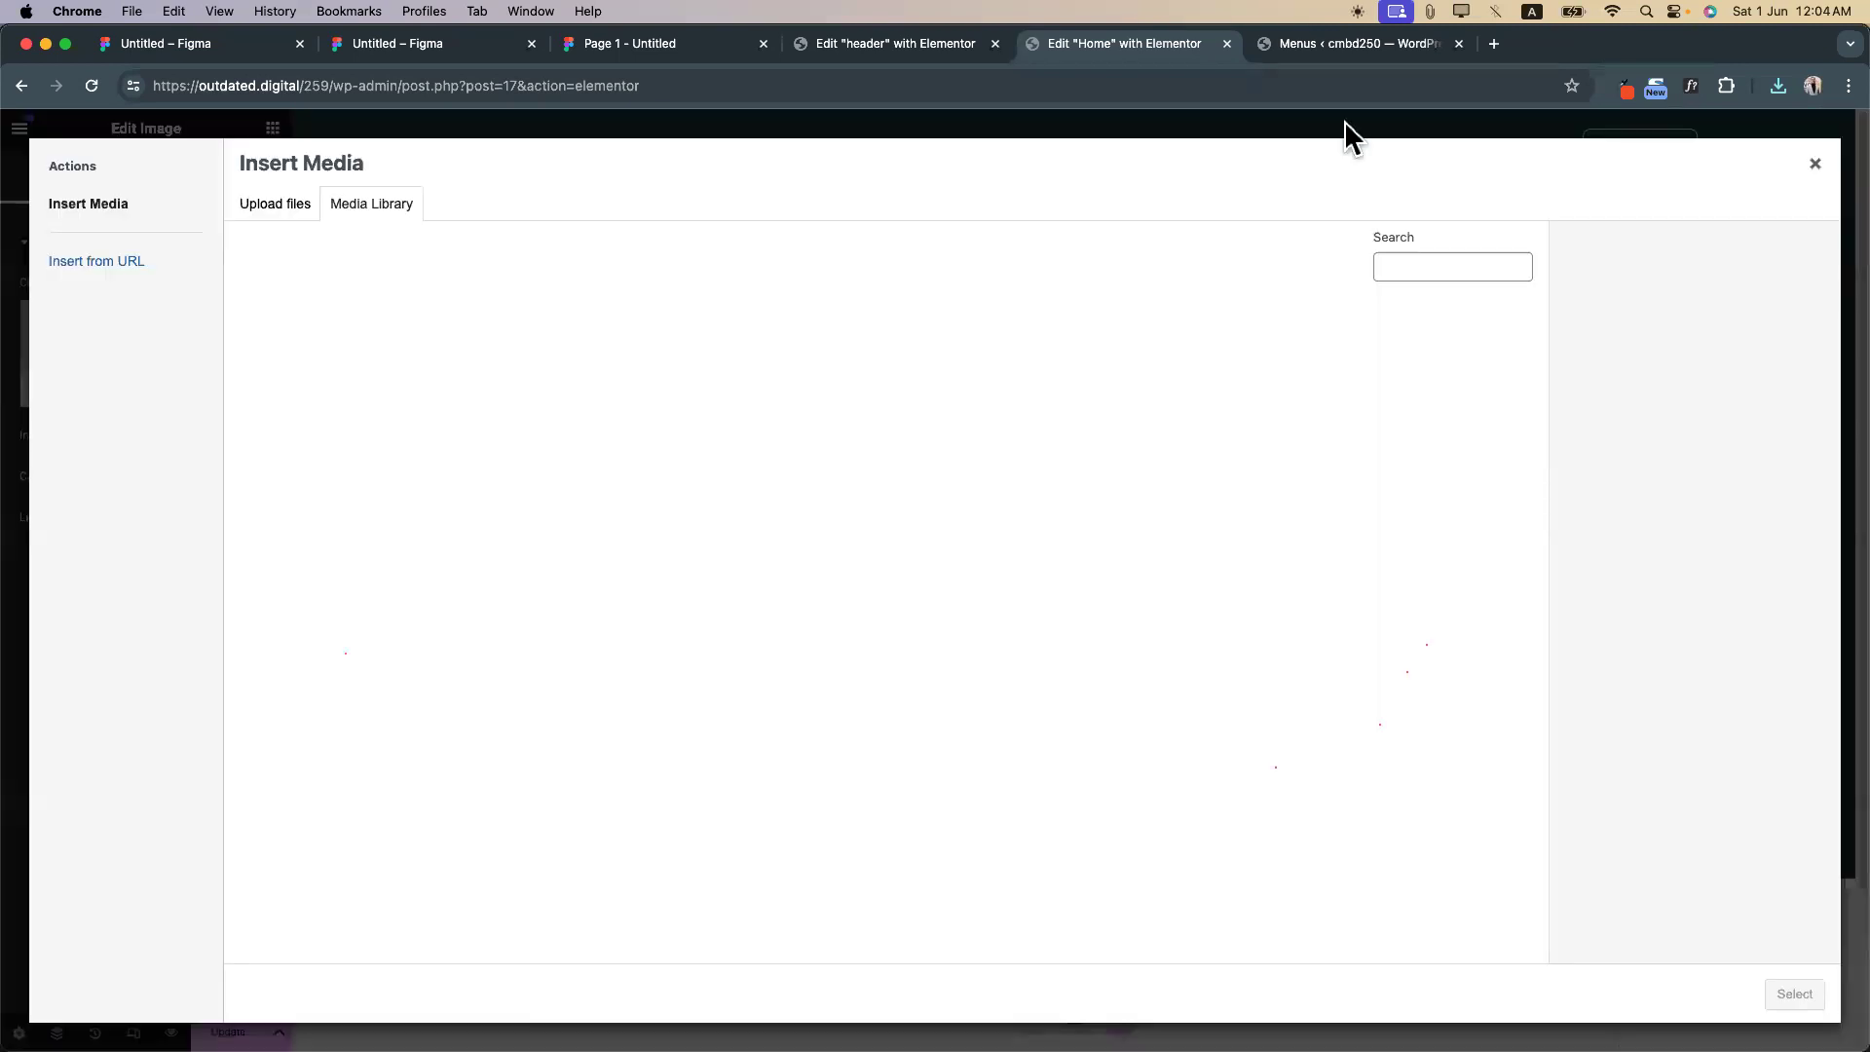
pyautogui.click(1771, 90)
pyautogui.moveTo(1667, 167); pyautogui.dragTo(1079, 434)
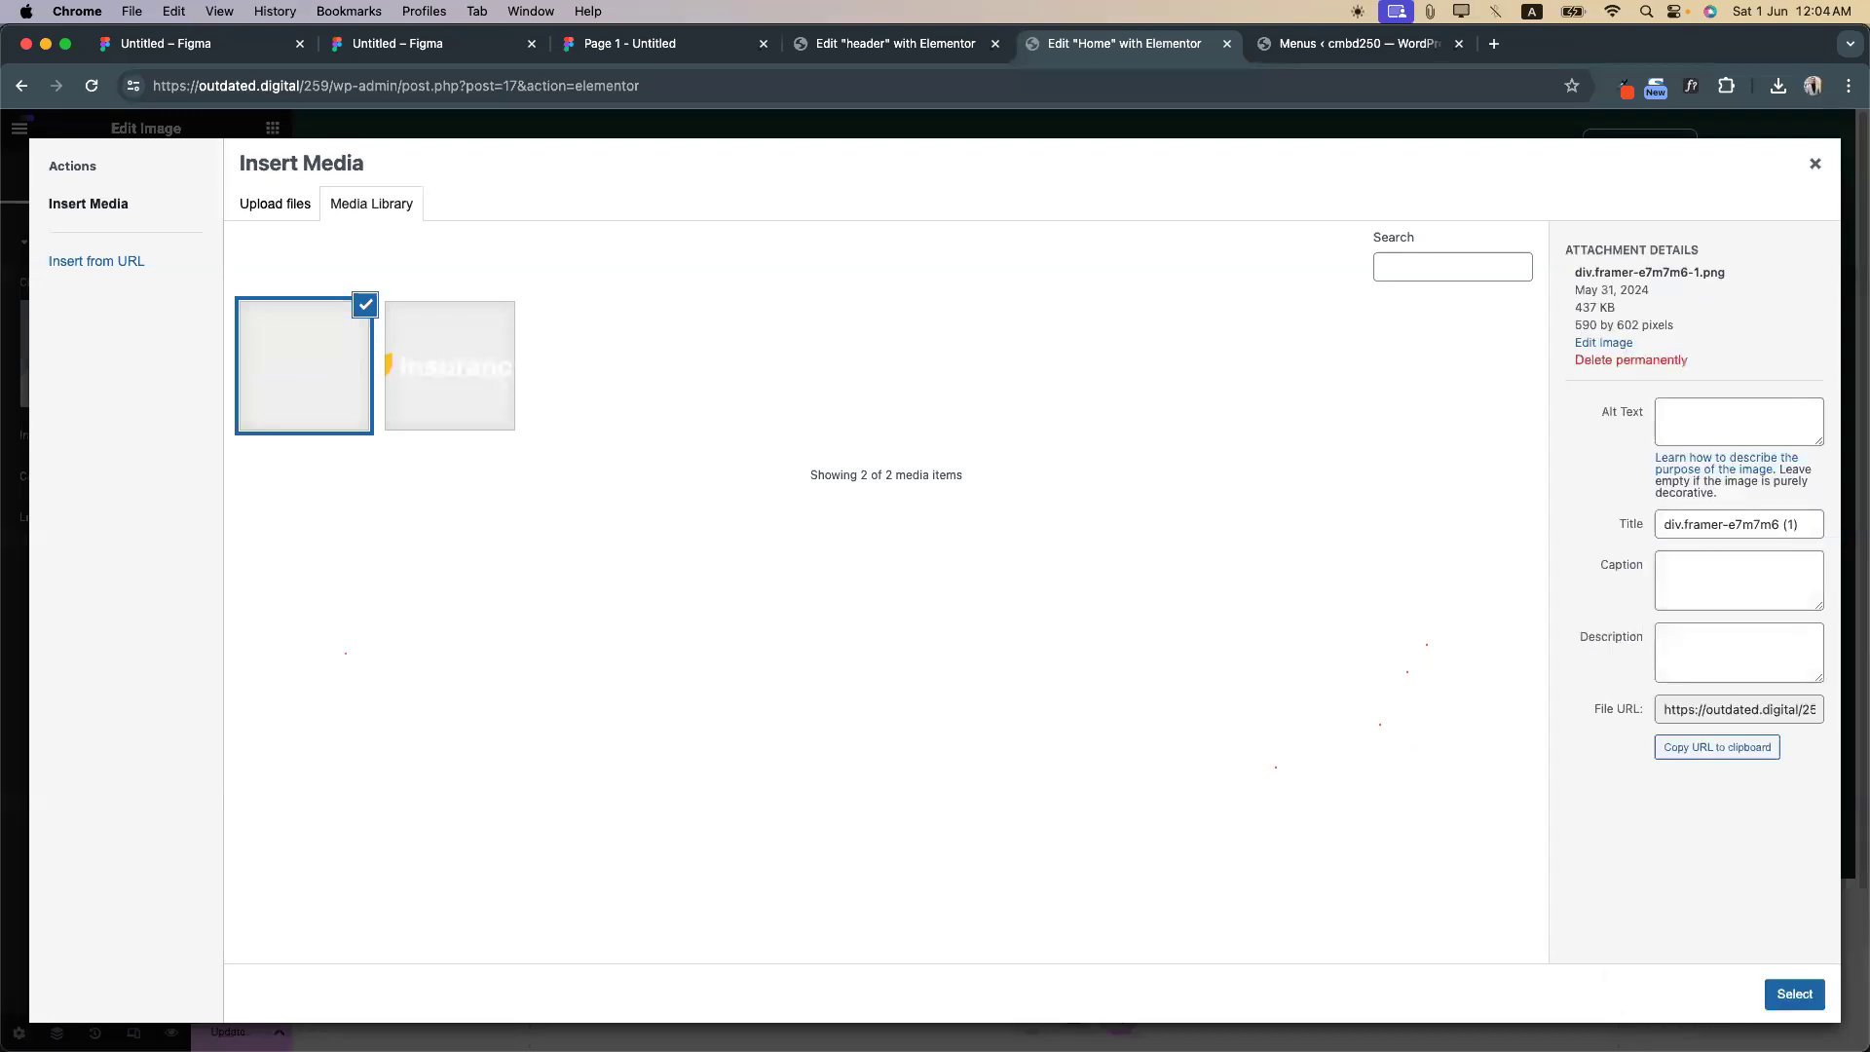
pyautogui.click(1795, 993)
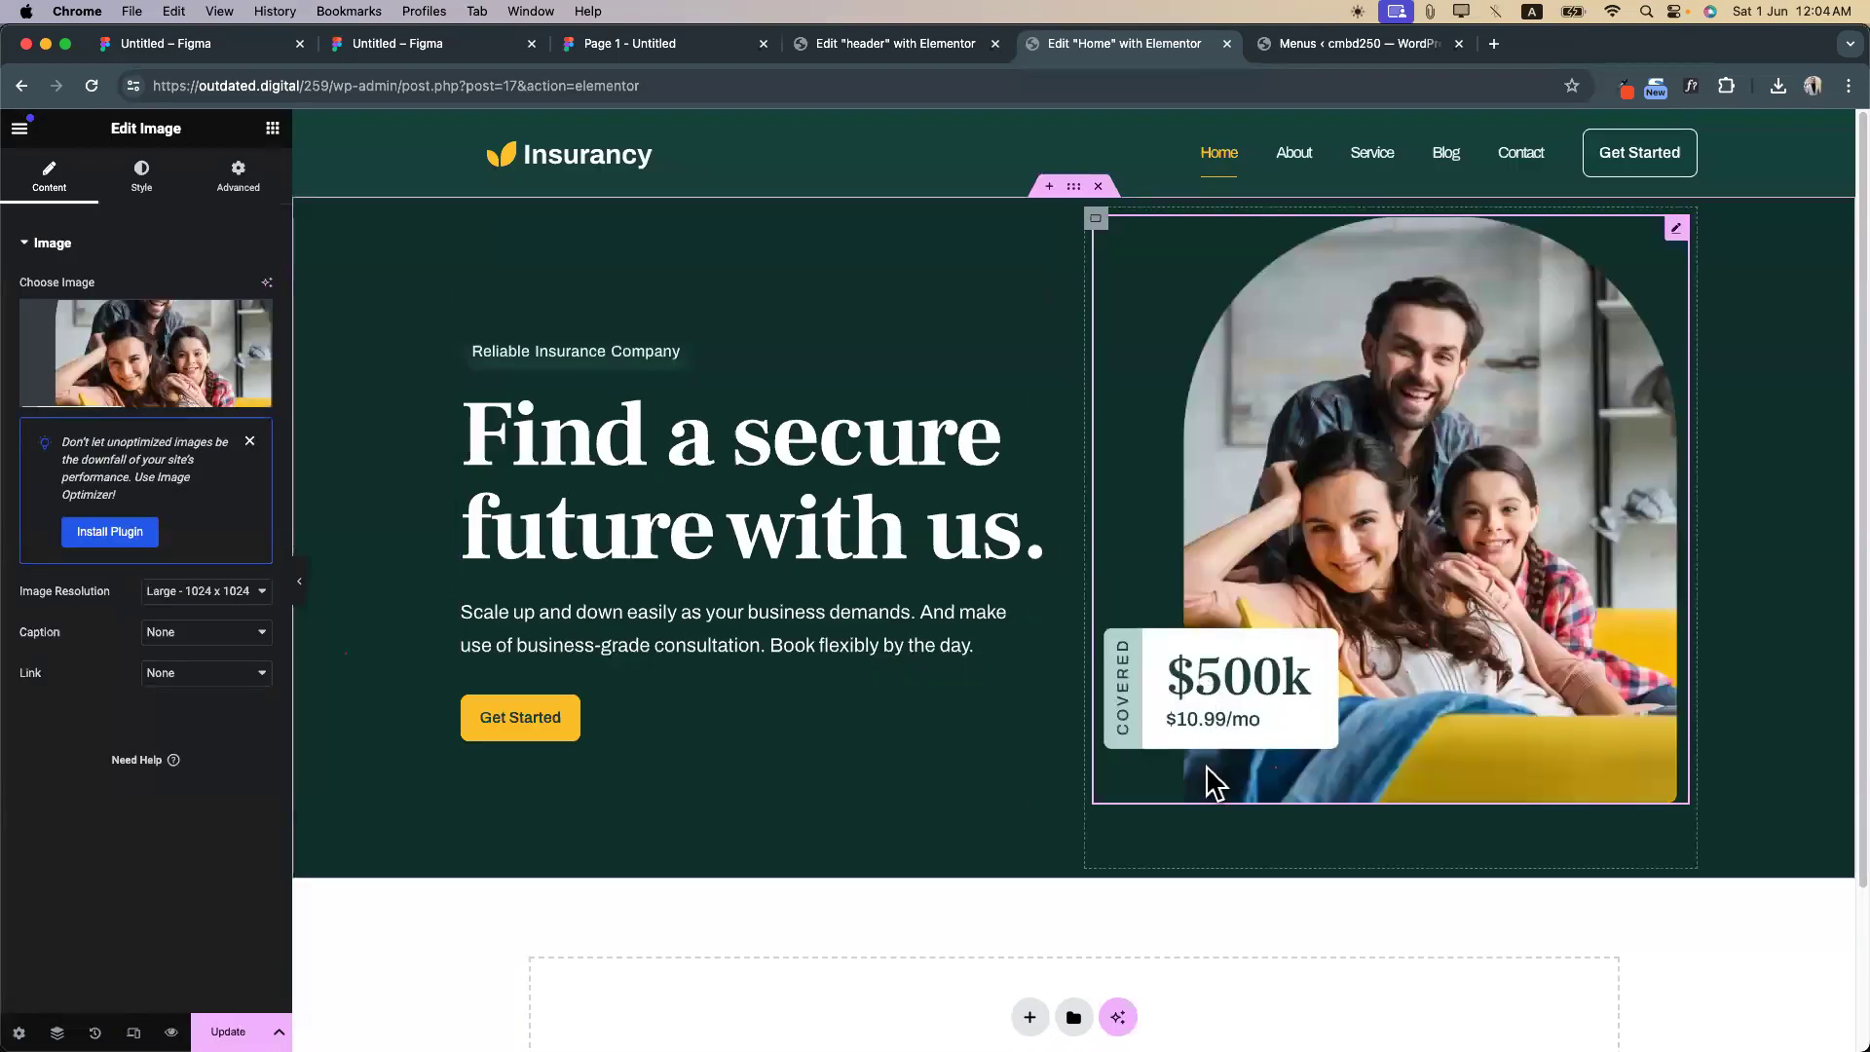
# Set the right column's Align Items to Center, save the page, and open the header for editing.
pyautogui.click(1071, 187)
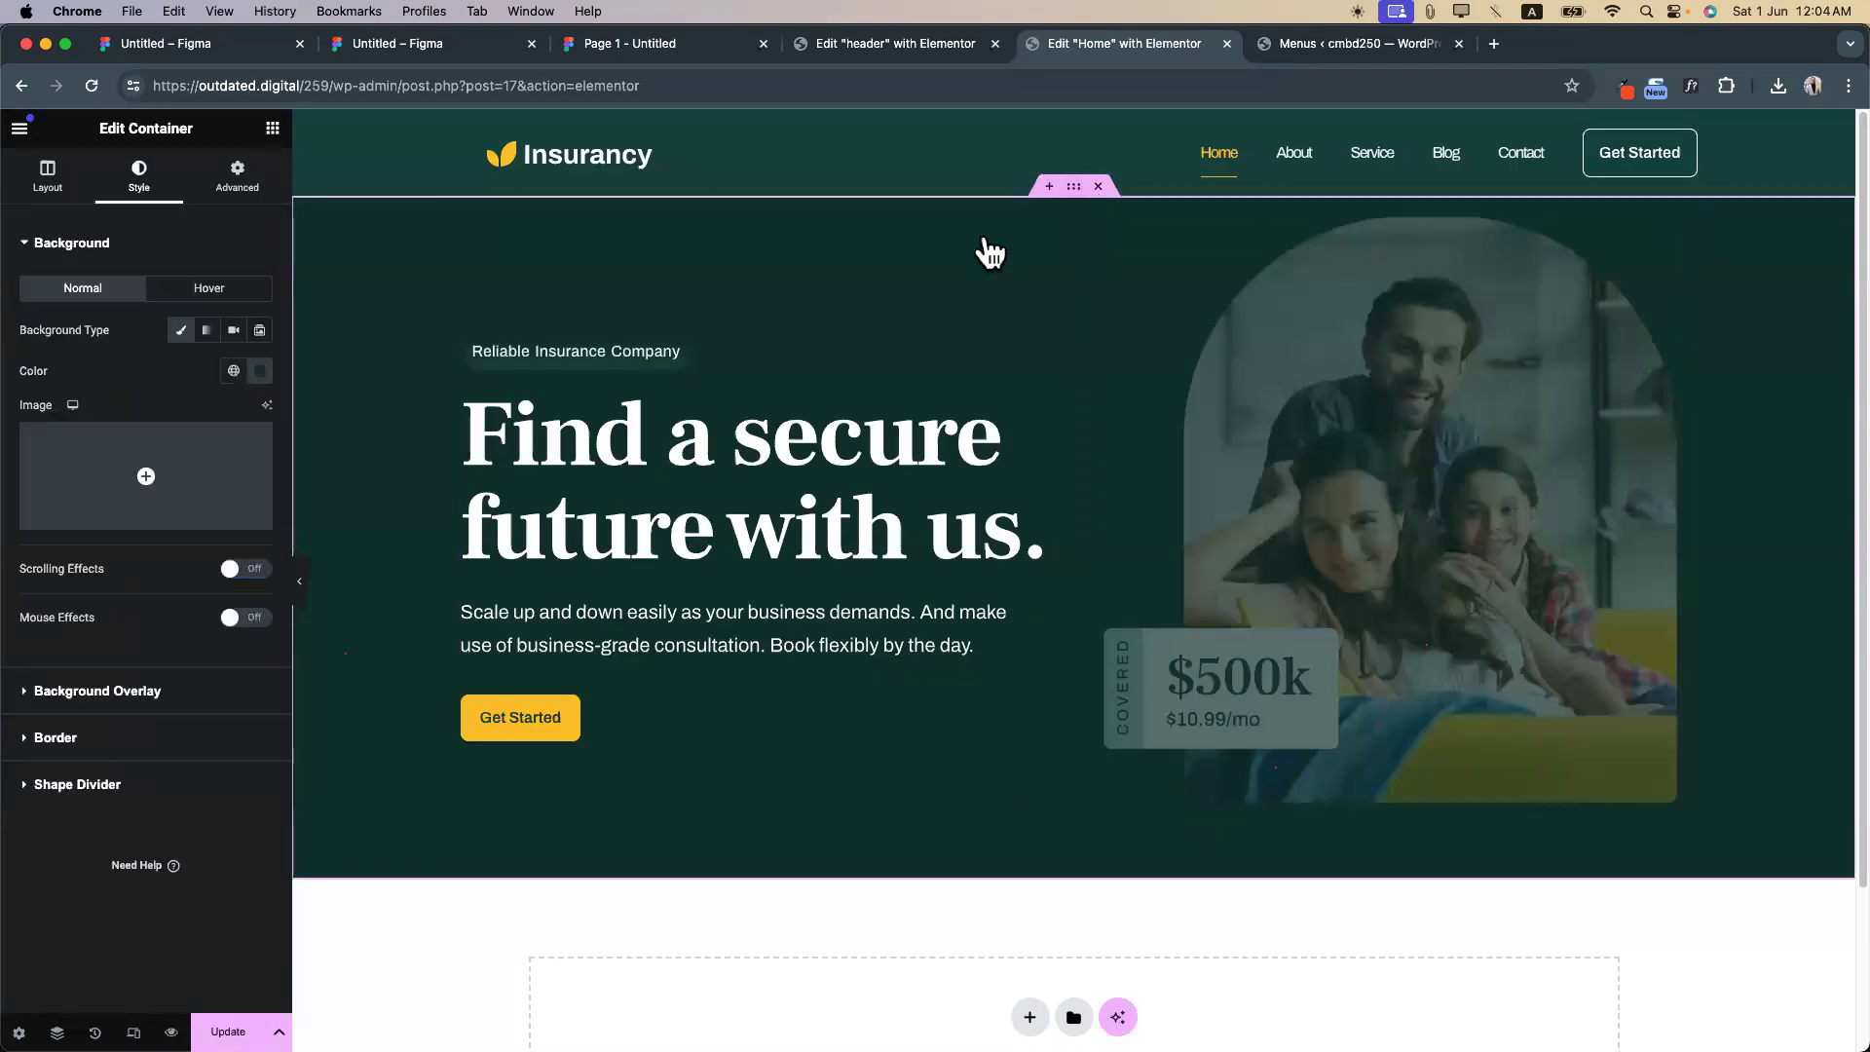
pyautogui.click(48, 185)
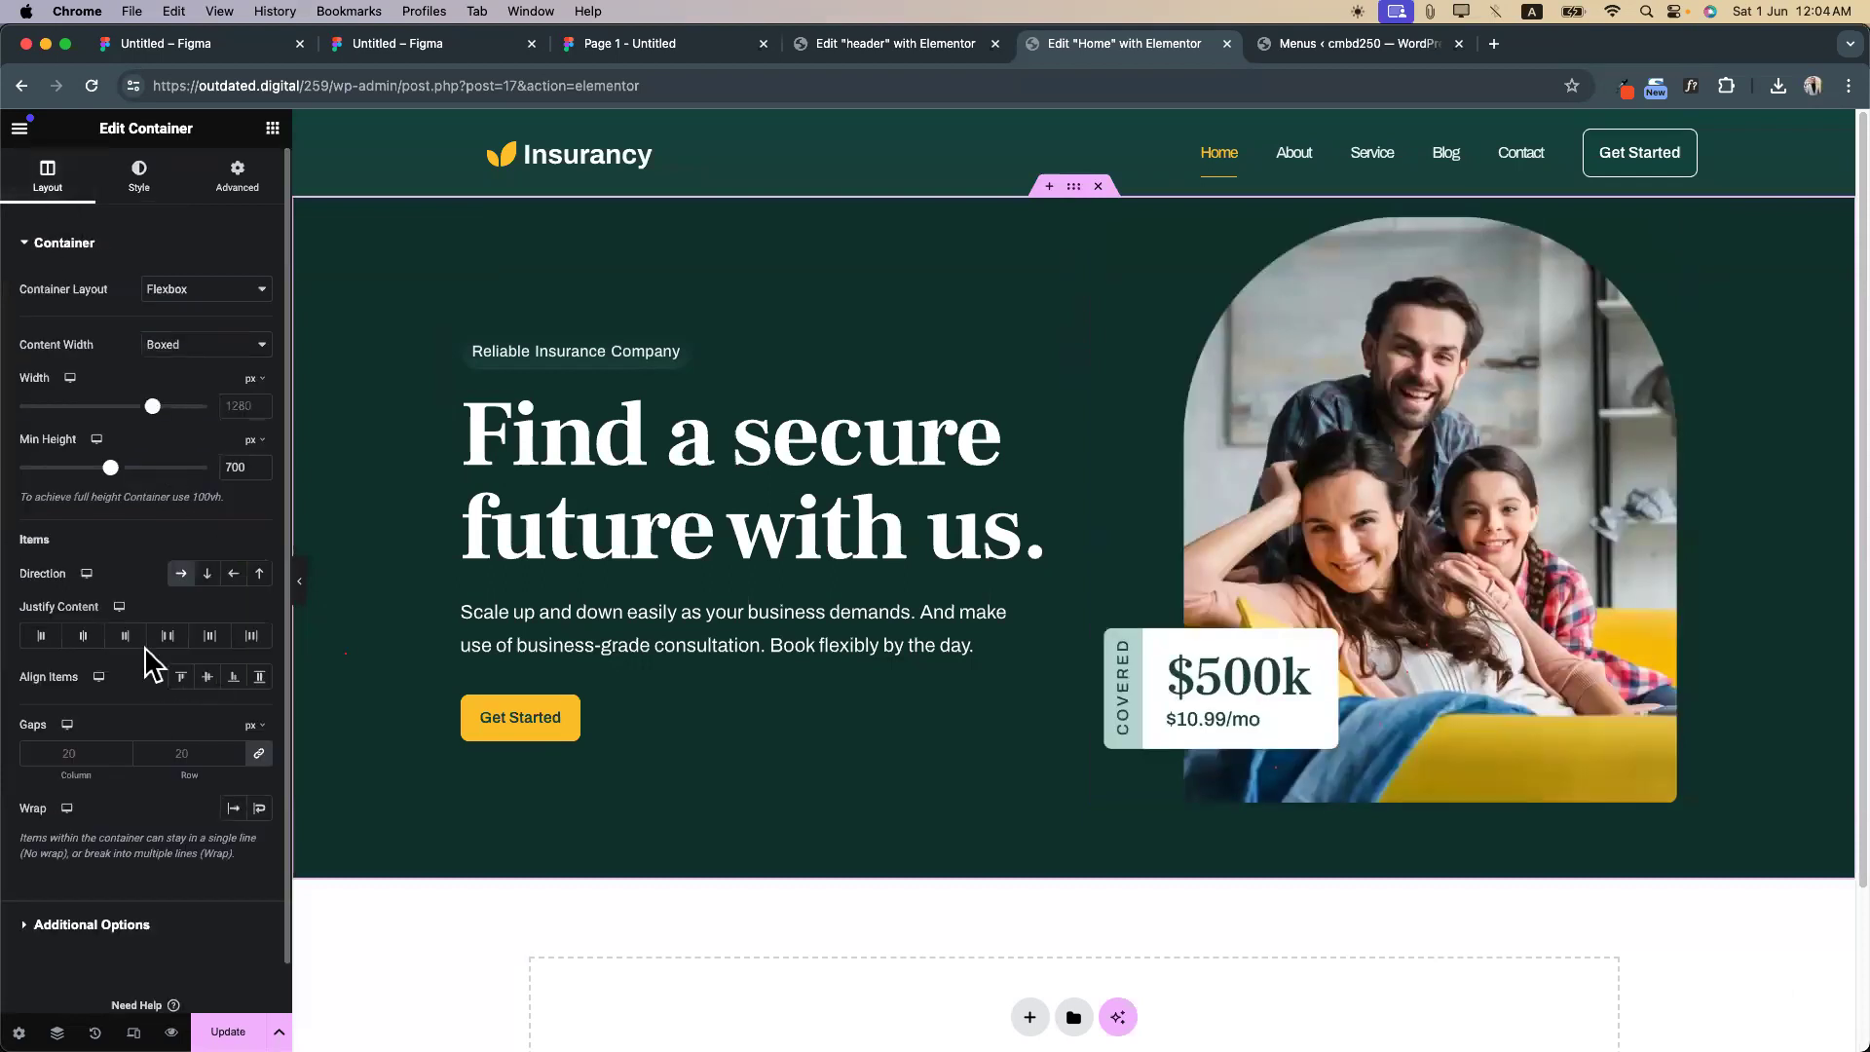
pyautogui.click(208, 676)
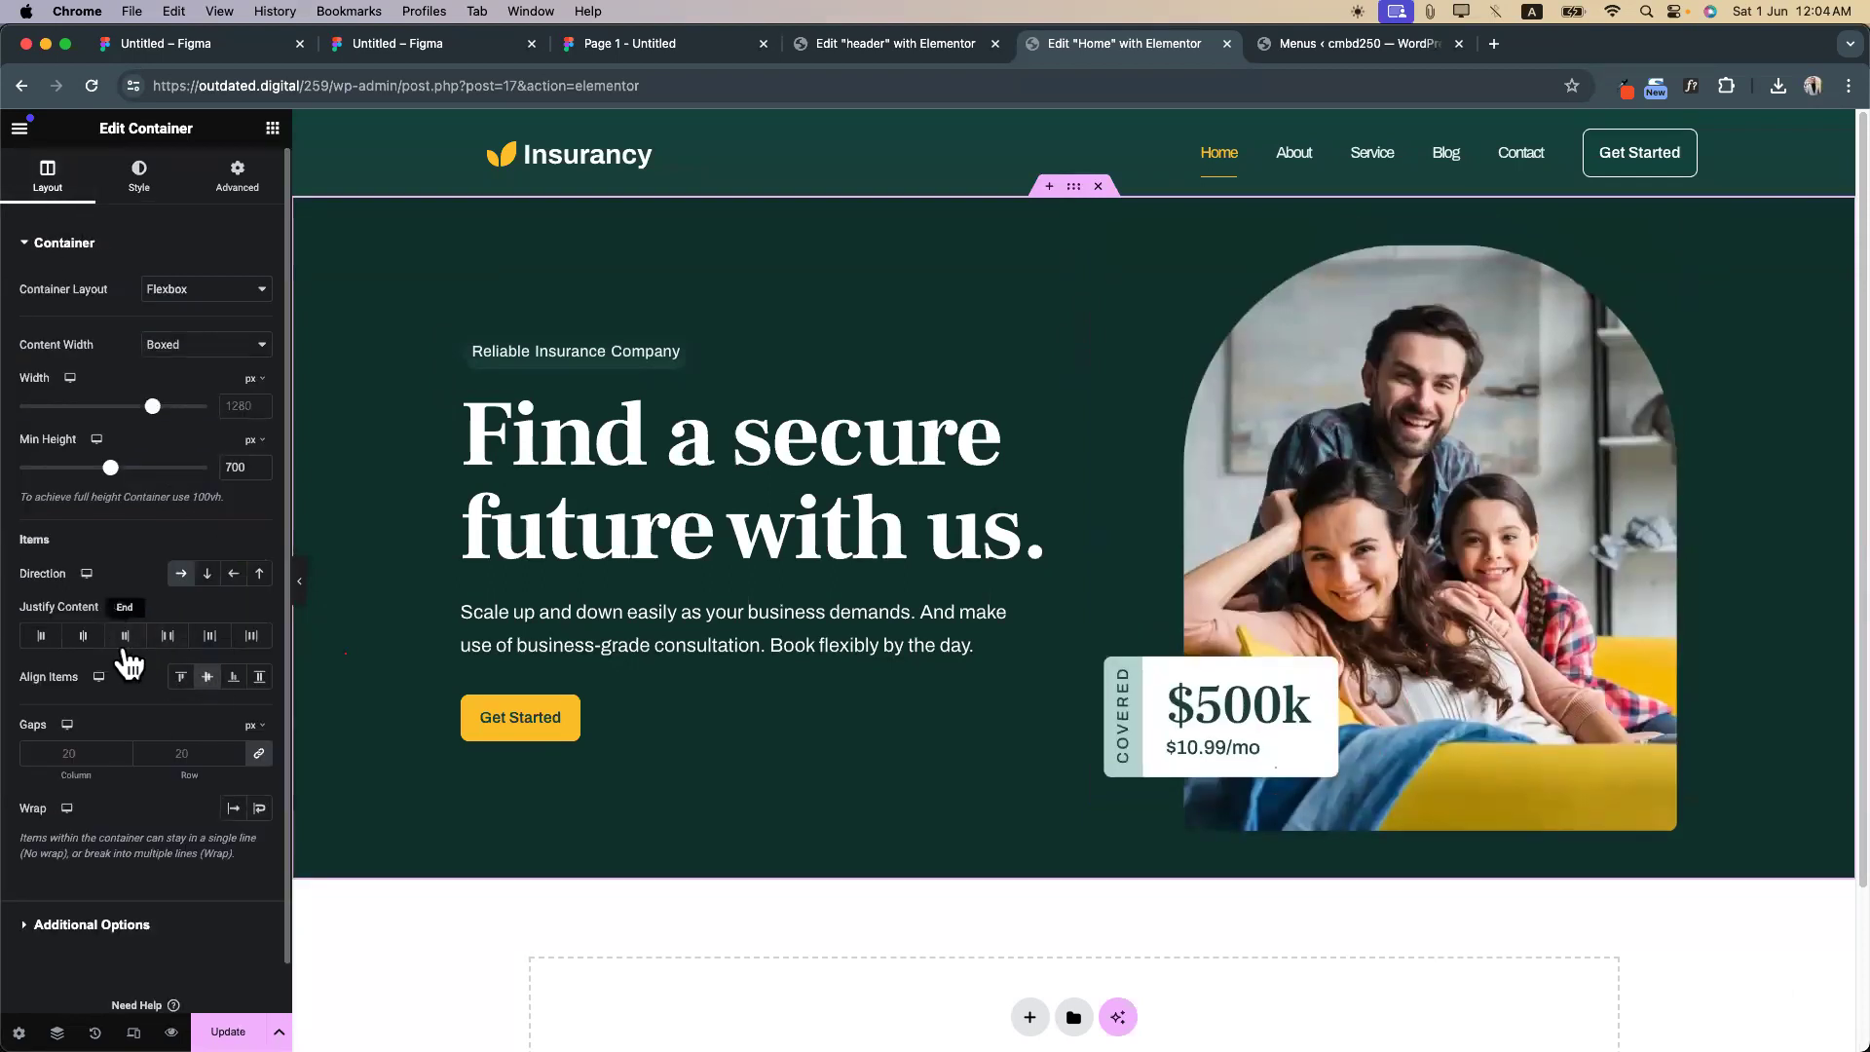
pyautogui.click(228, 1032)
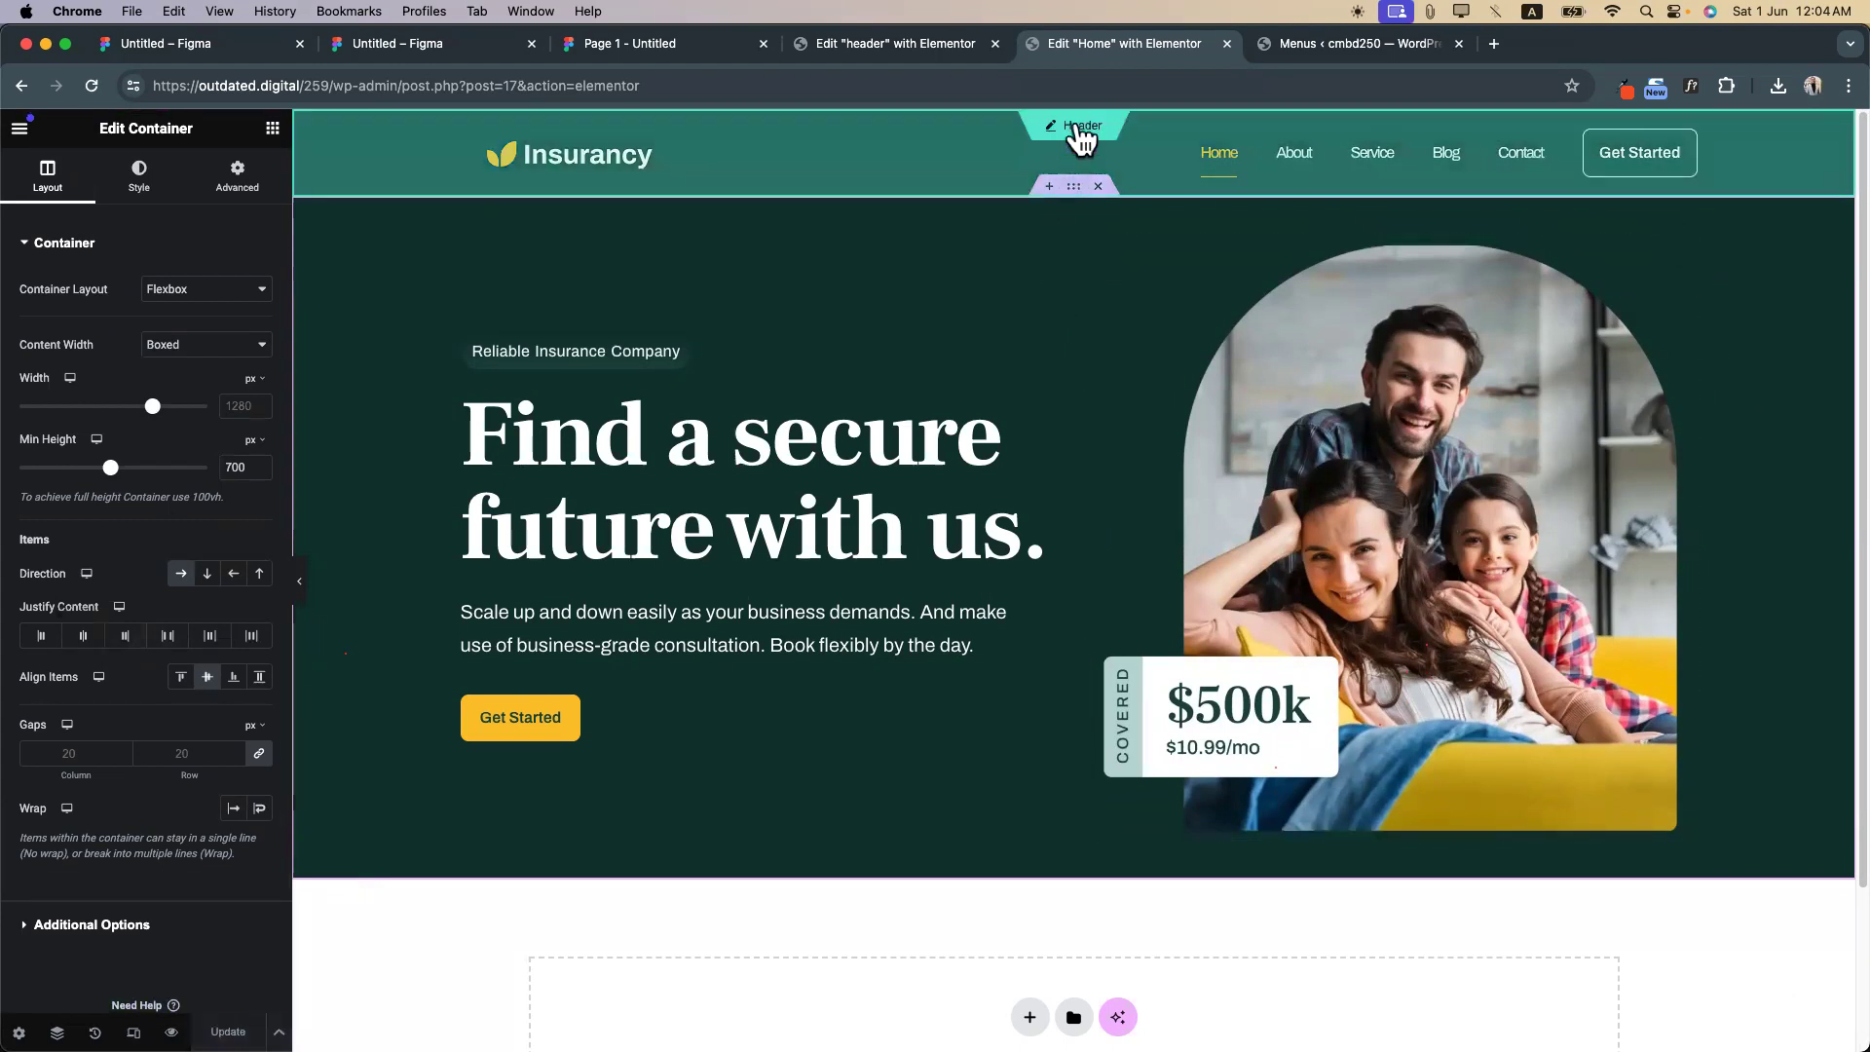
pyautogui.click(1079, 136)
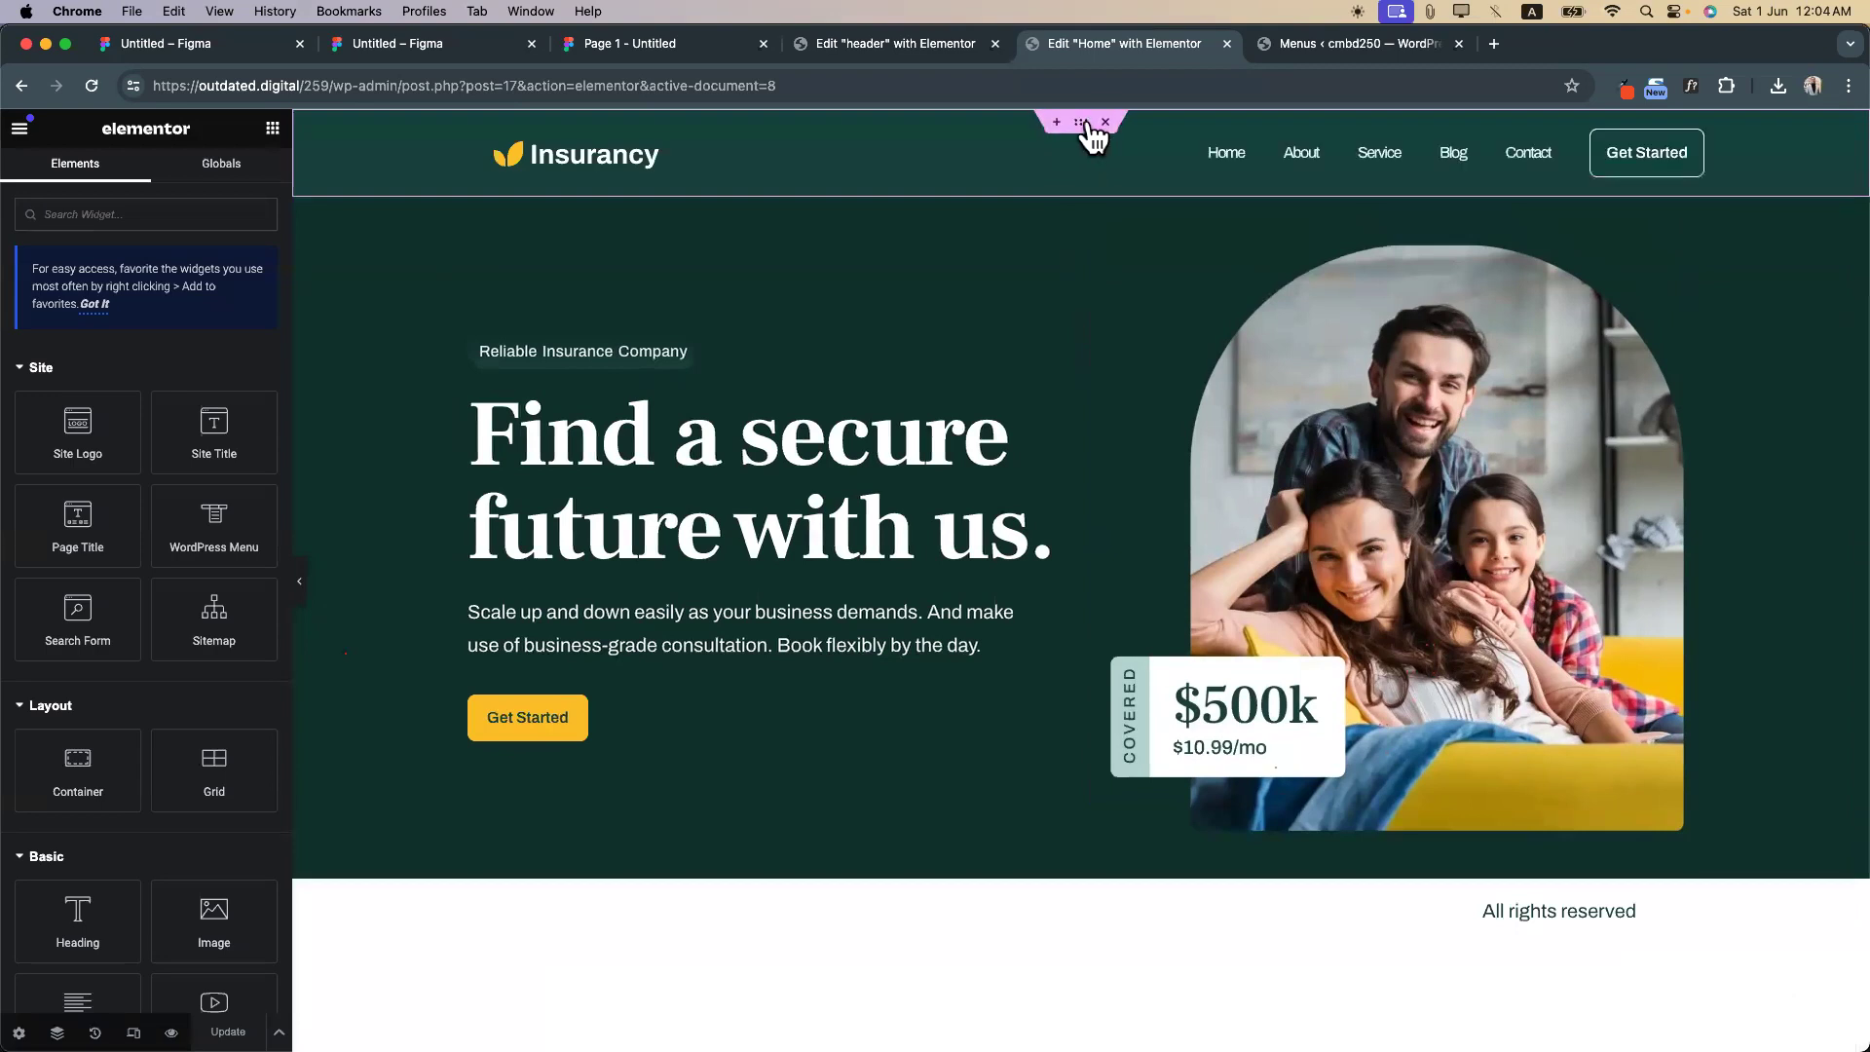
# Give the header container a solid background colour of 0C352F.
pyautogui.click(1084, 124)
pyautogui.click(139, 178)
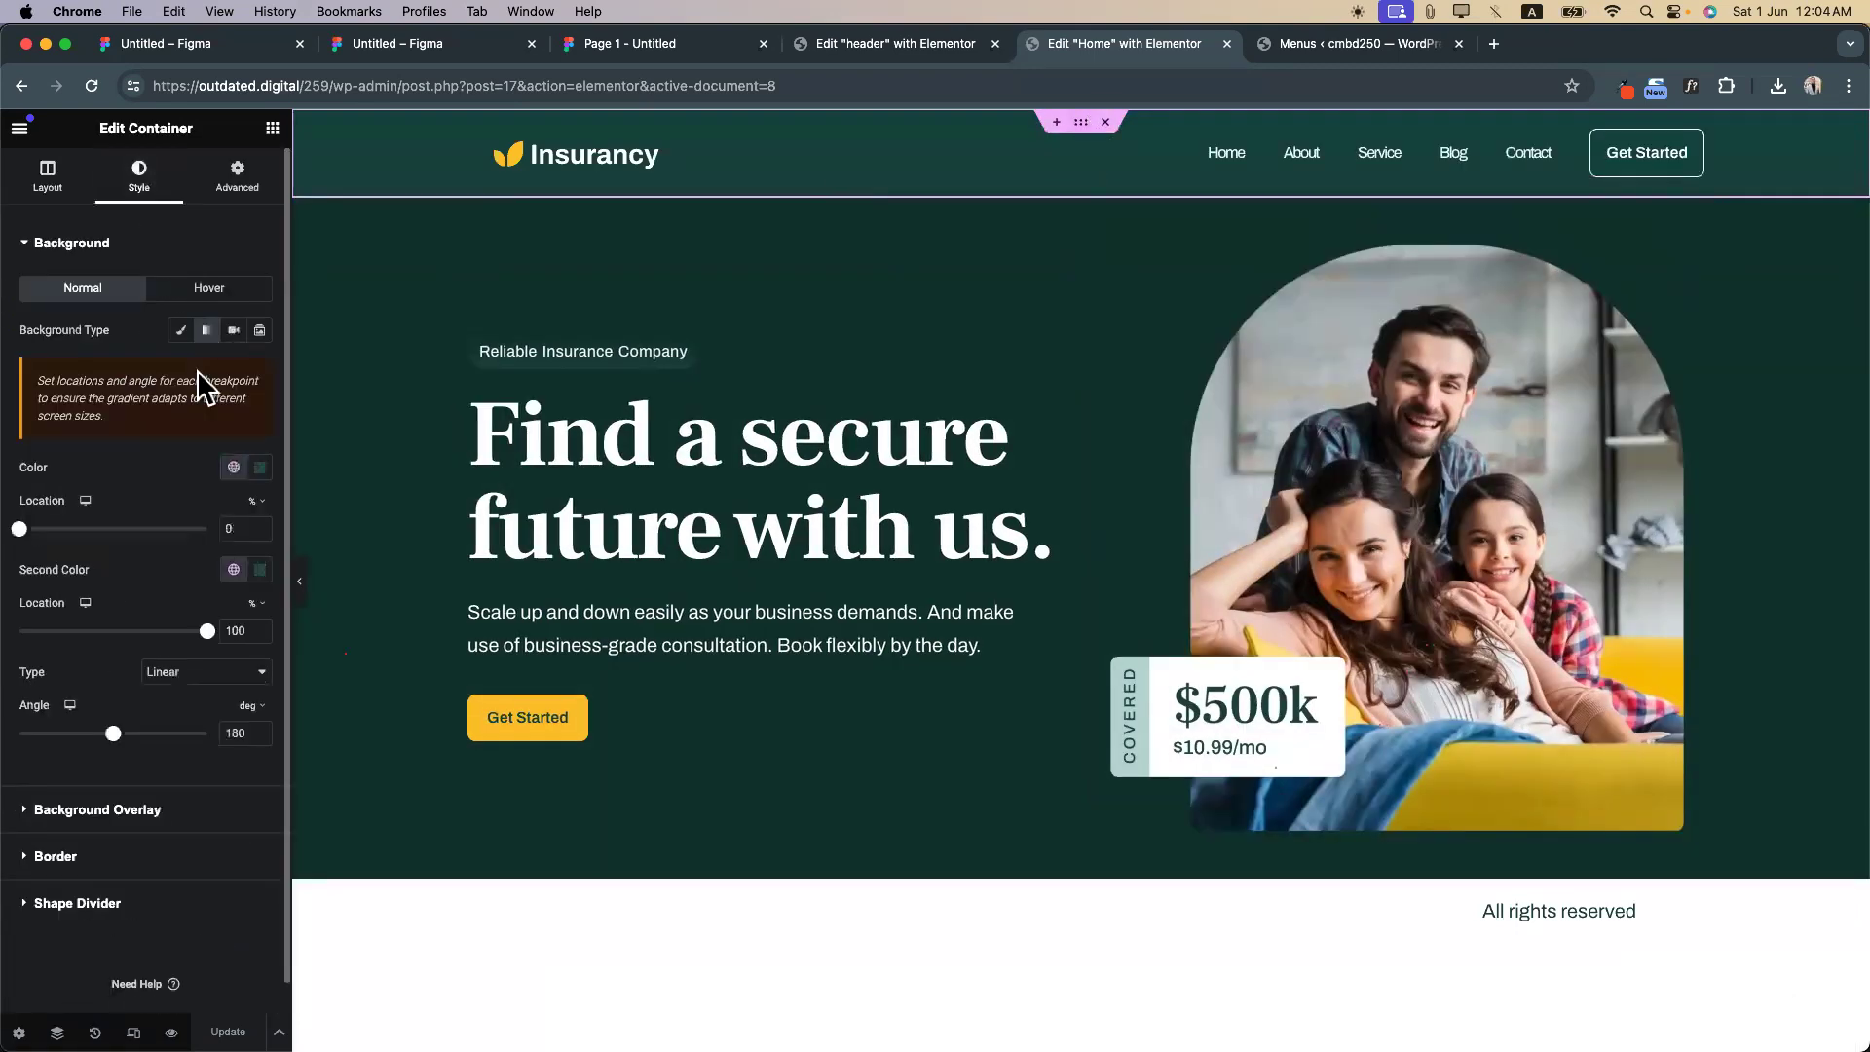
pyautogui.click(234, 469)
pyautogui.click(181, 331)
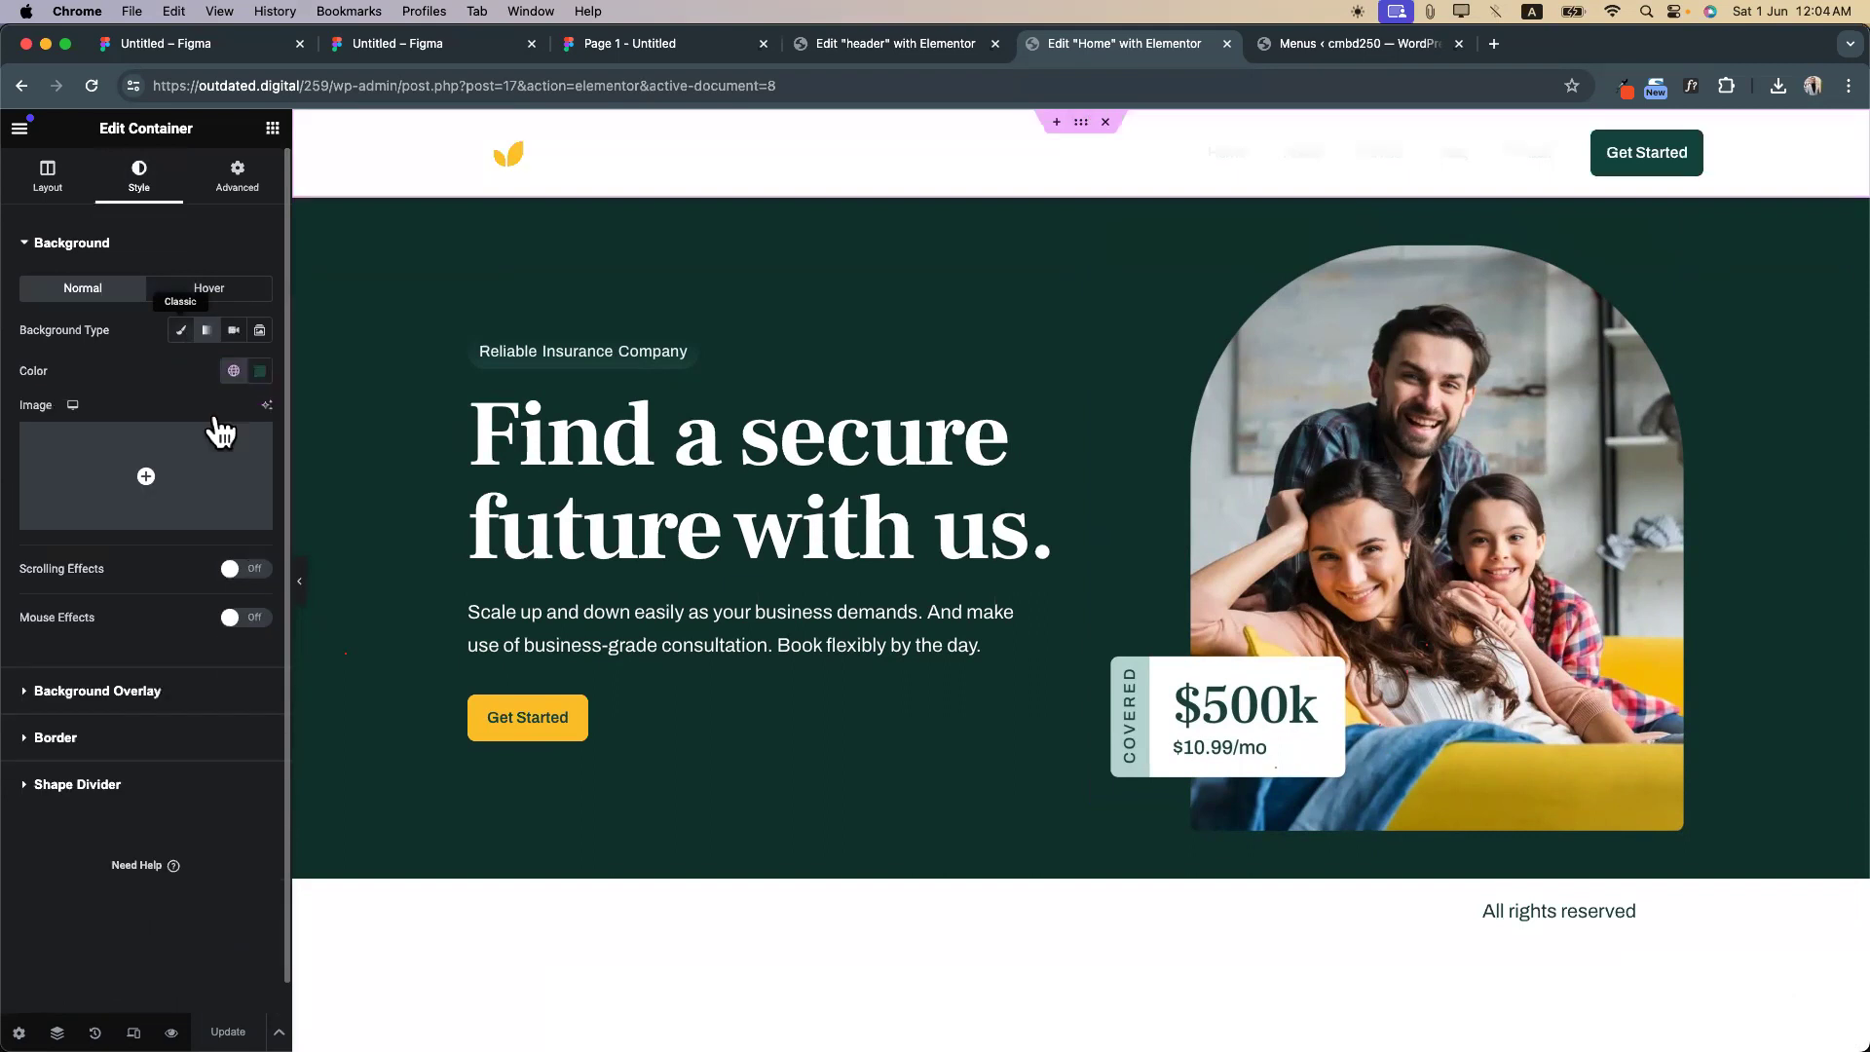
pyautogui.click(236, 370)
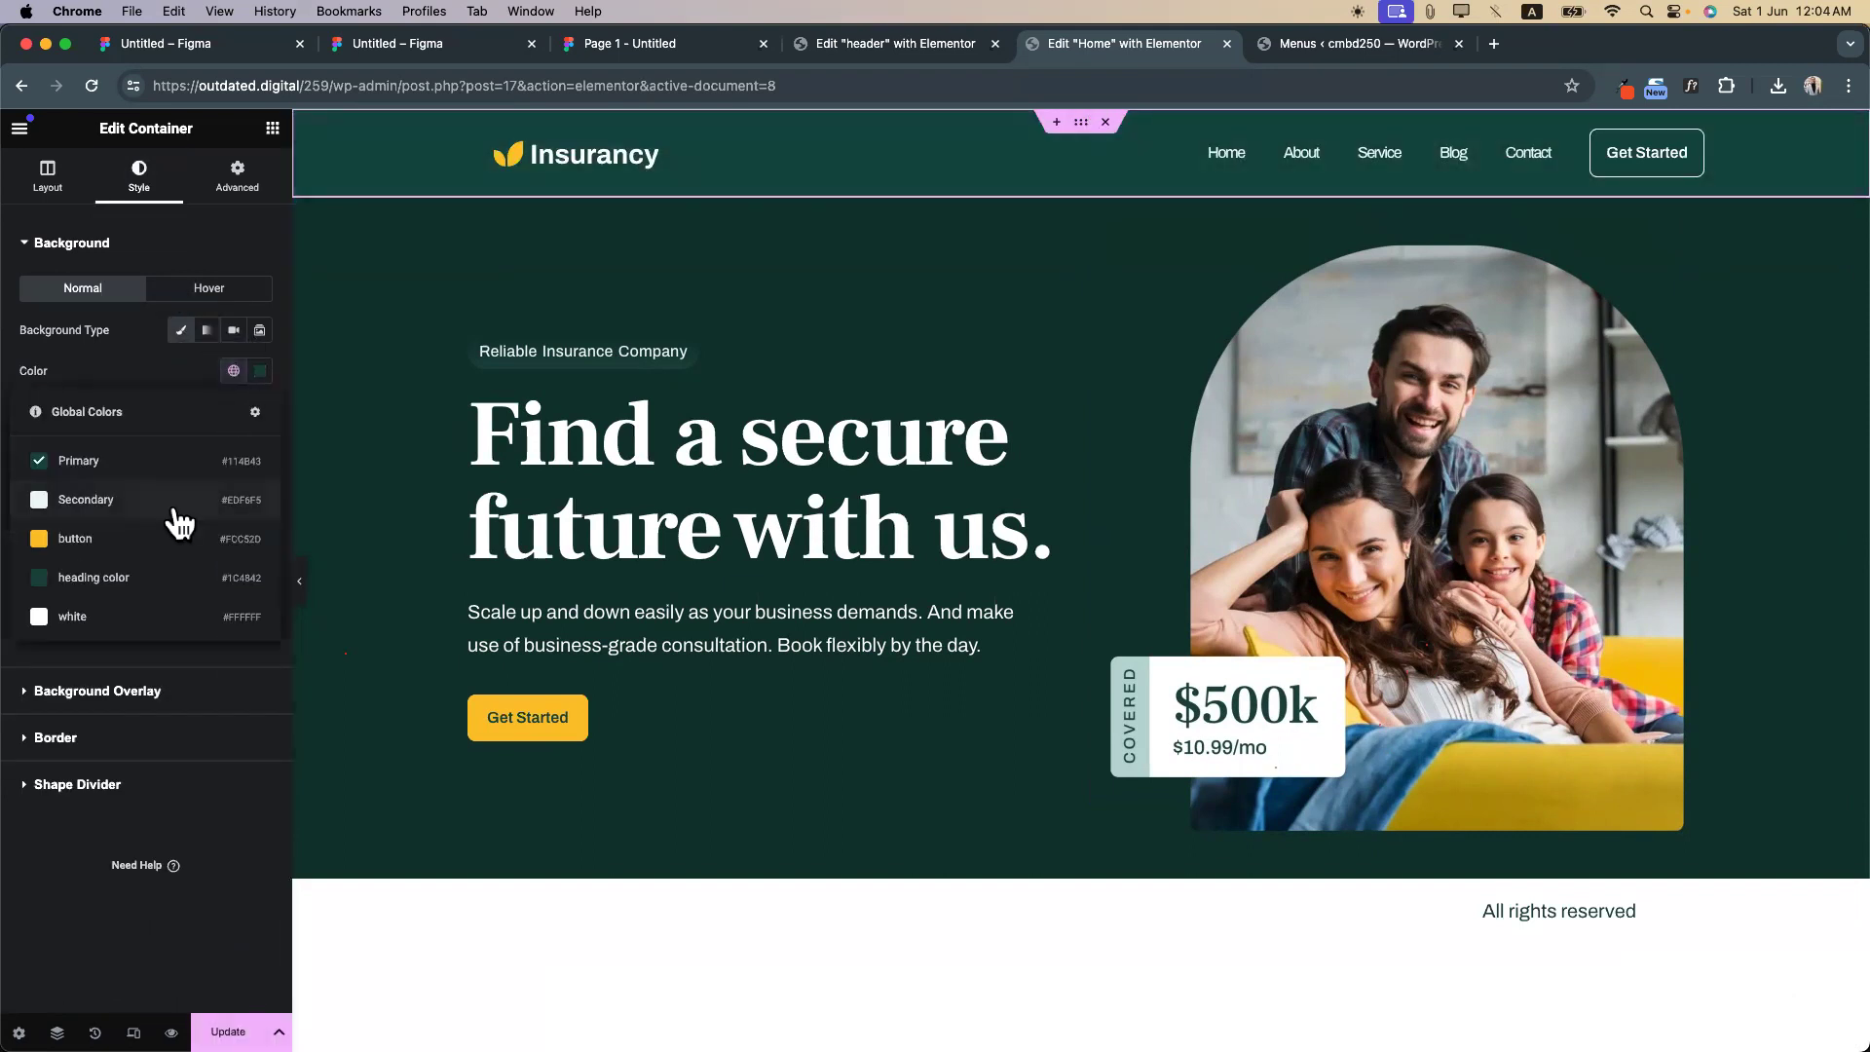
pyautogui.click(261, 372)
pyautogui.click(1430, 12)
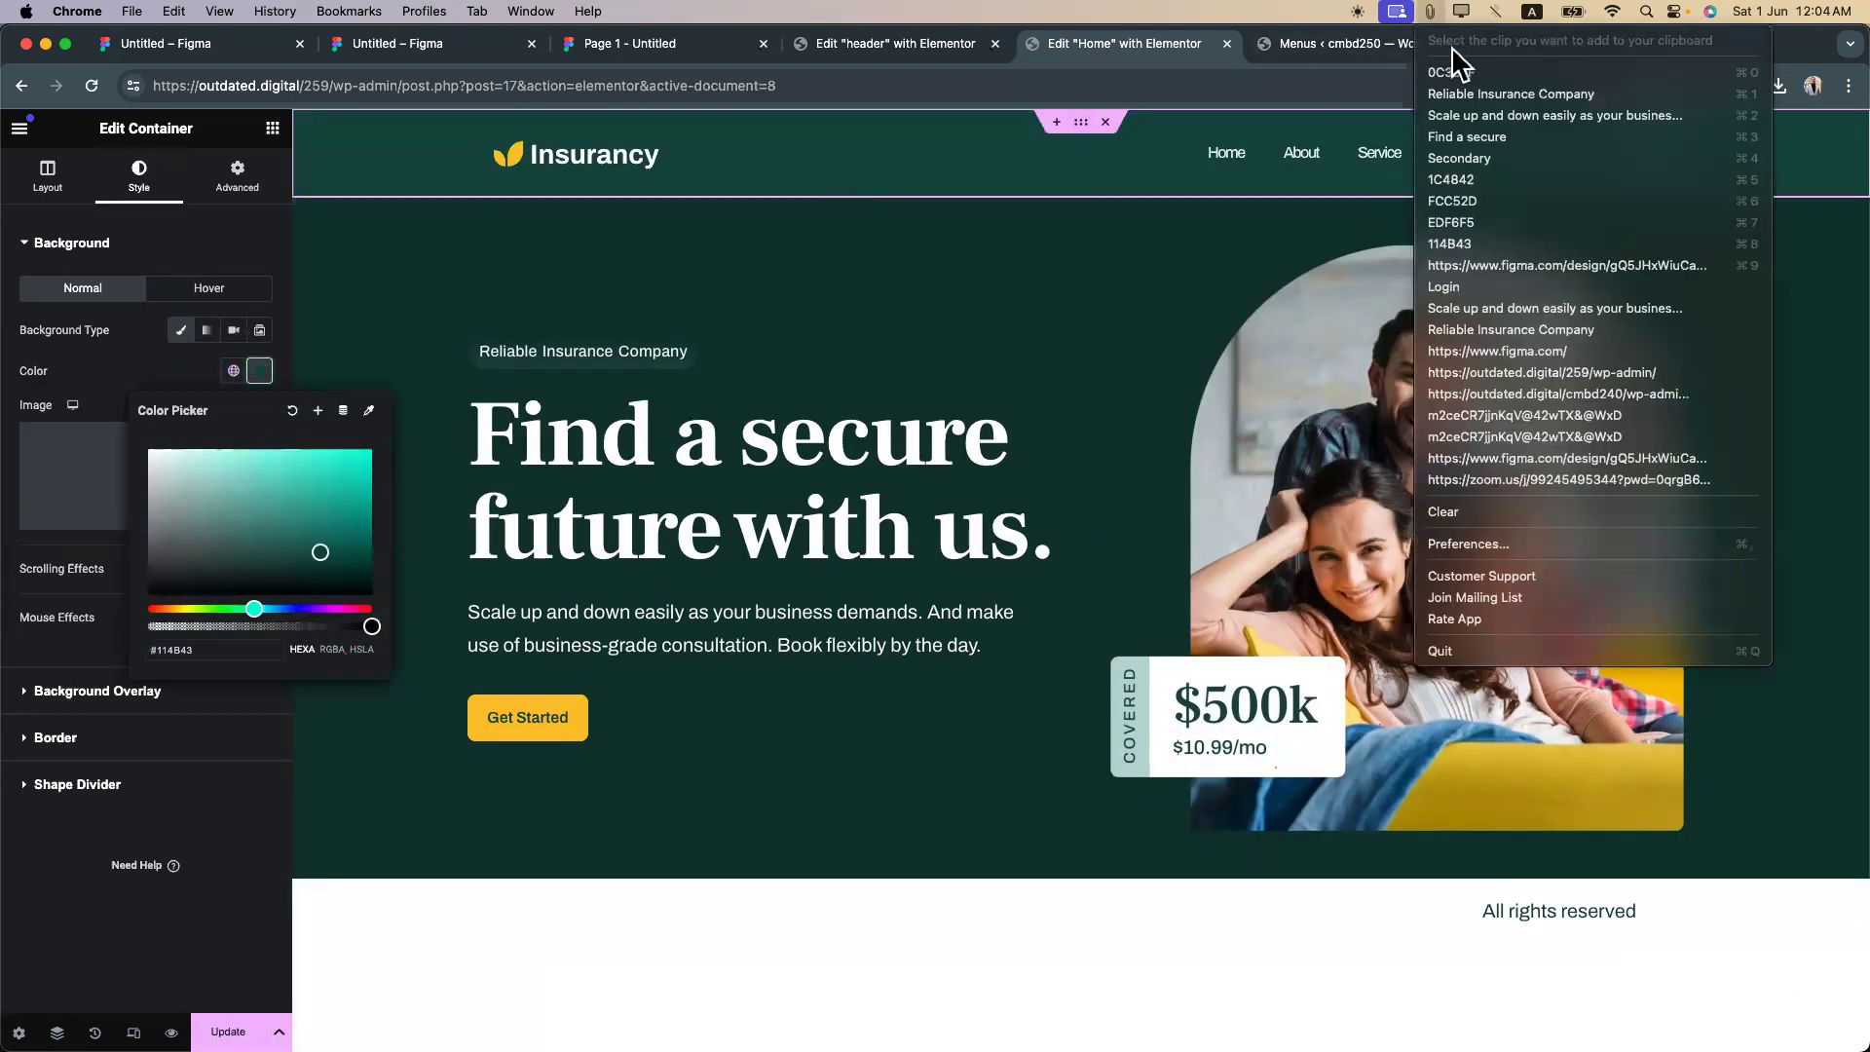
pyautogui.click(1459, 78)
pyautogui.write('0C352F')
pyautogui.press('super+a')
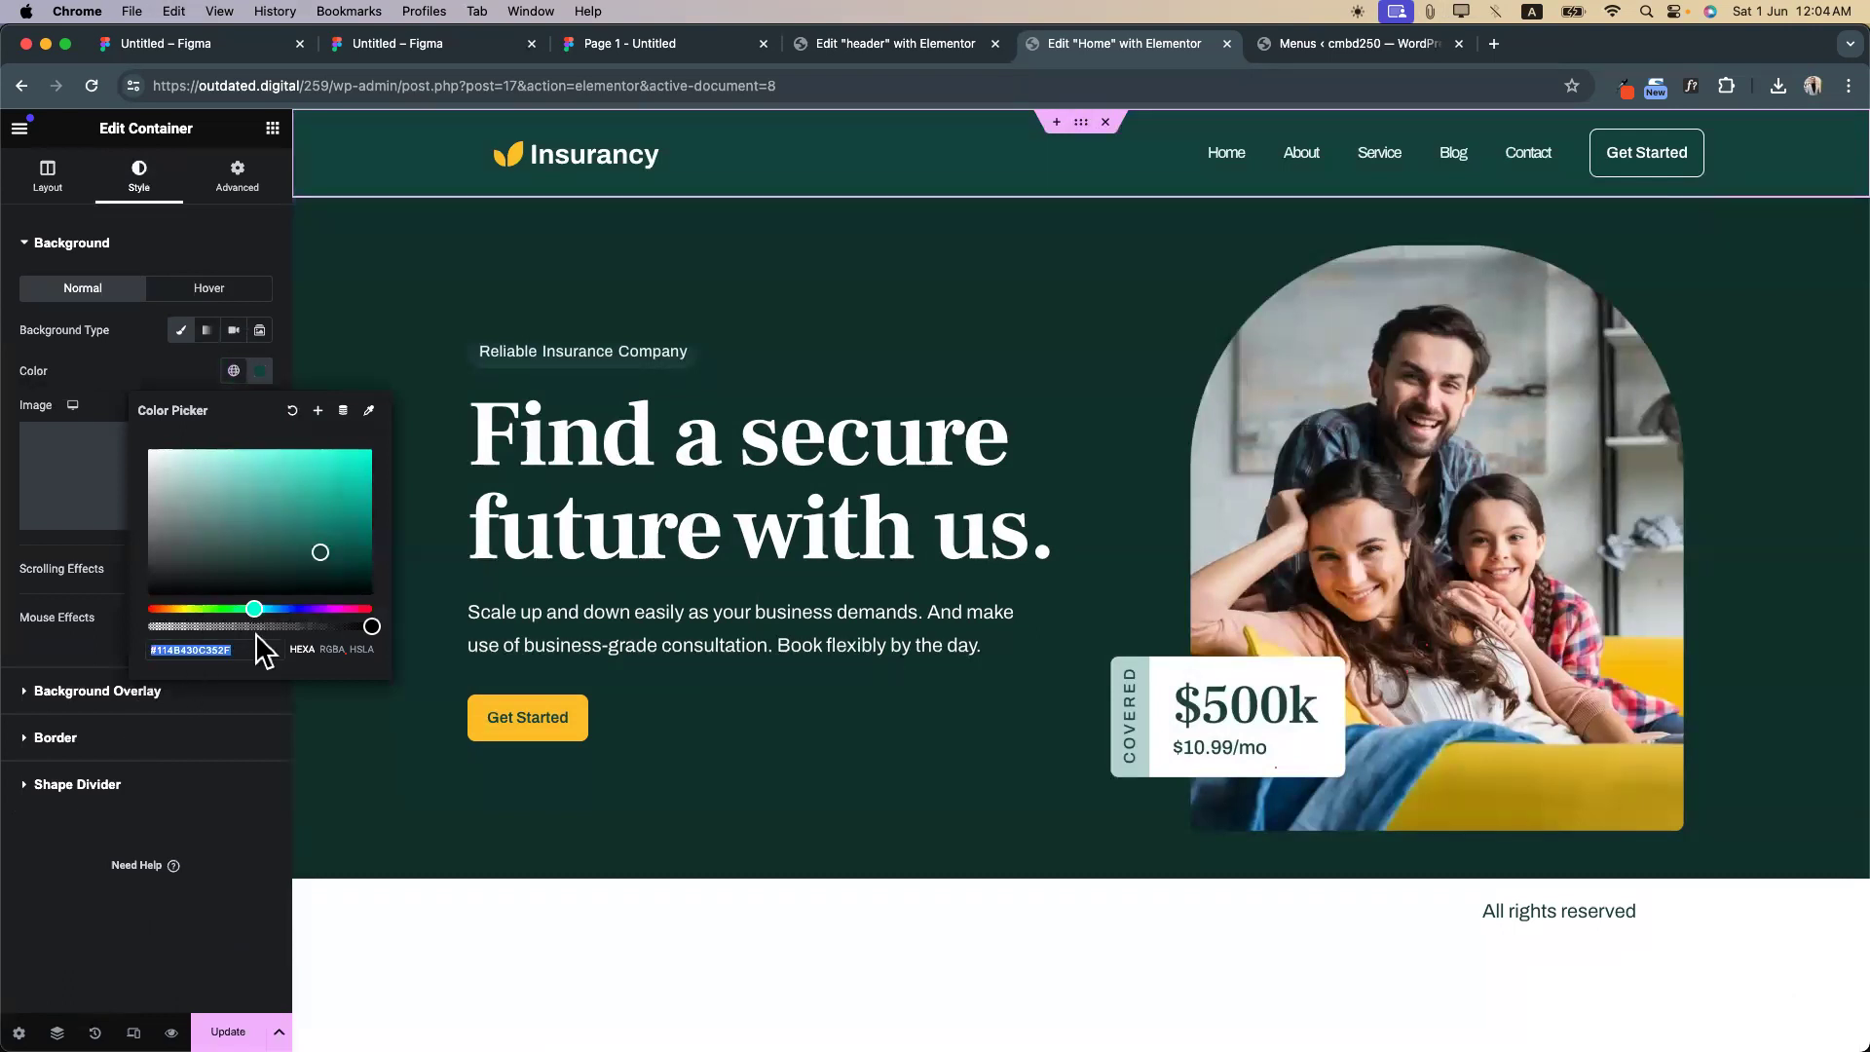
pyautogui.write('0C352F')
pyautogui.click(138, 376)
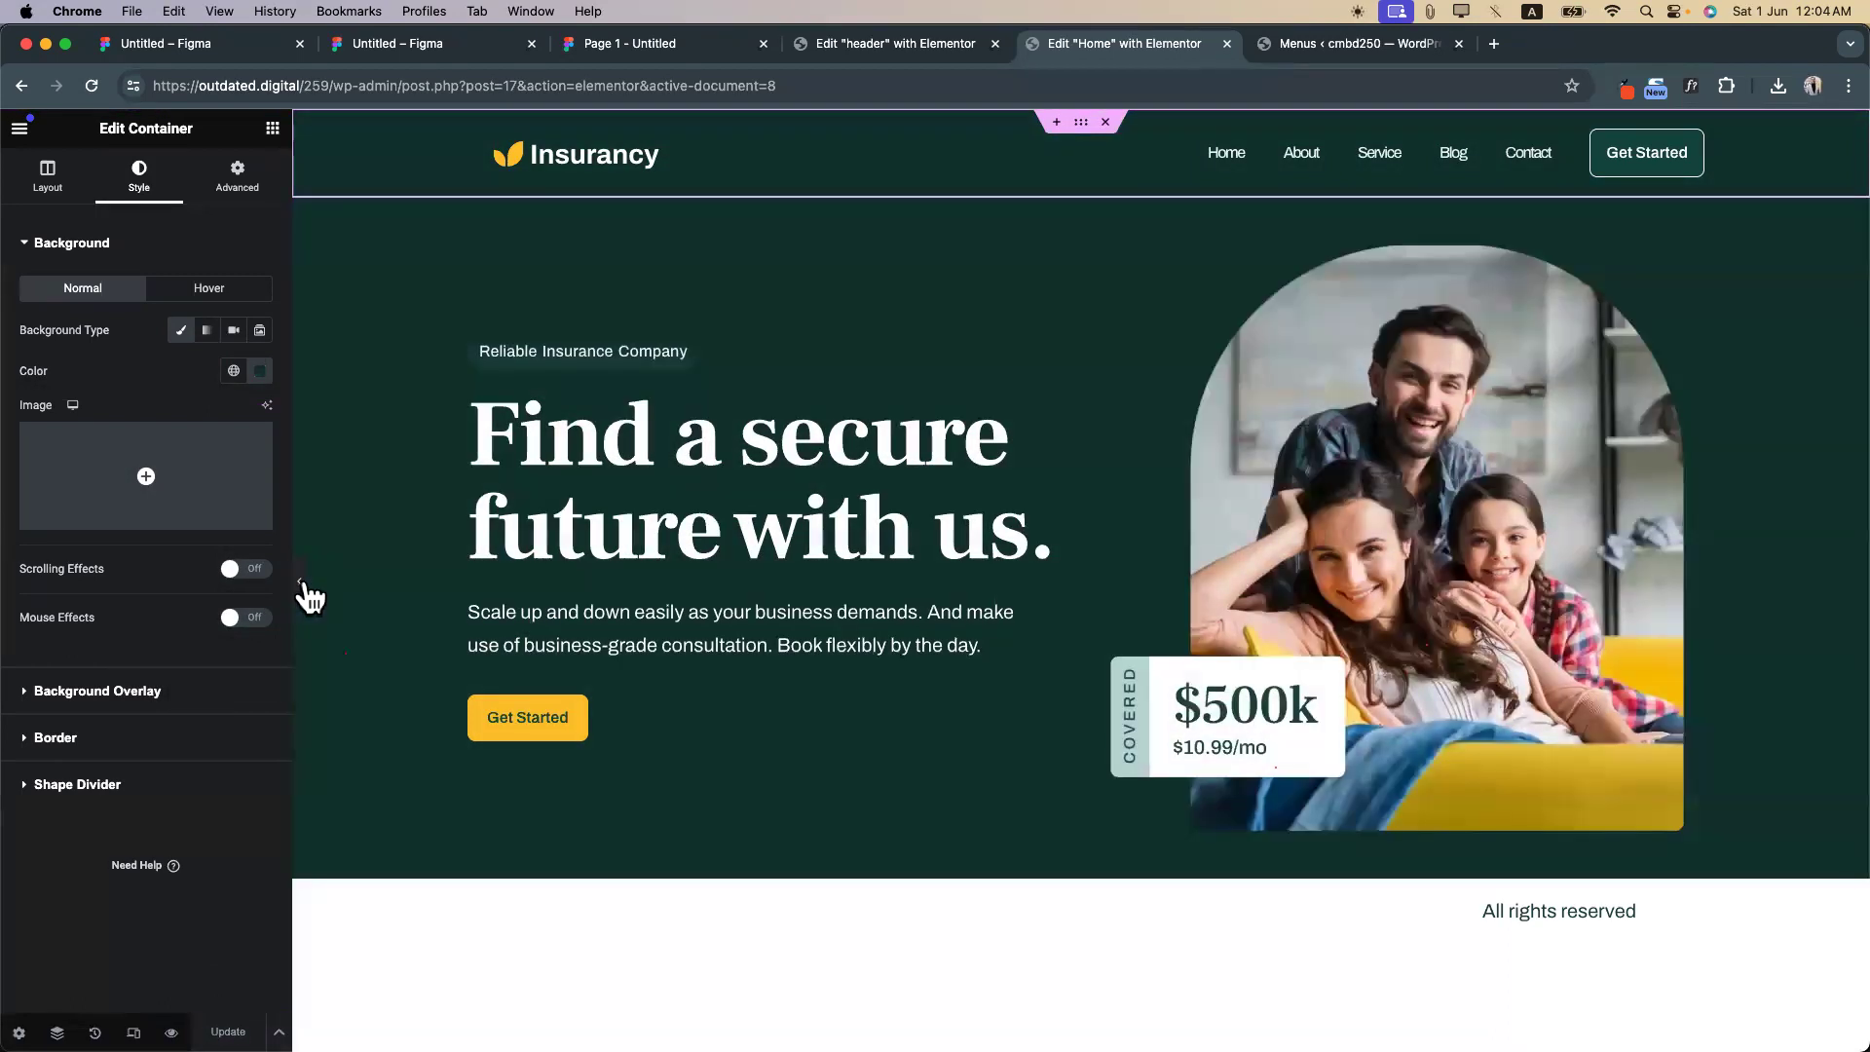
# Preview the hero full width, compare it with Figma, and resume editing the Home page.
pyautogui.click(301, 585)
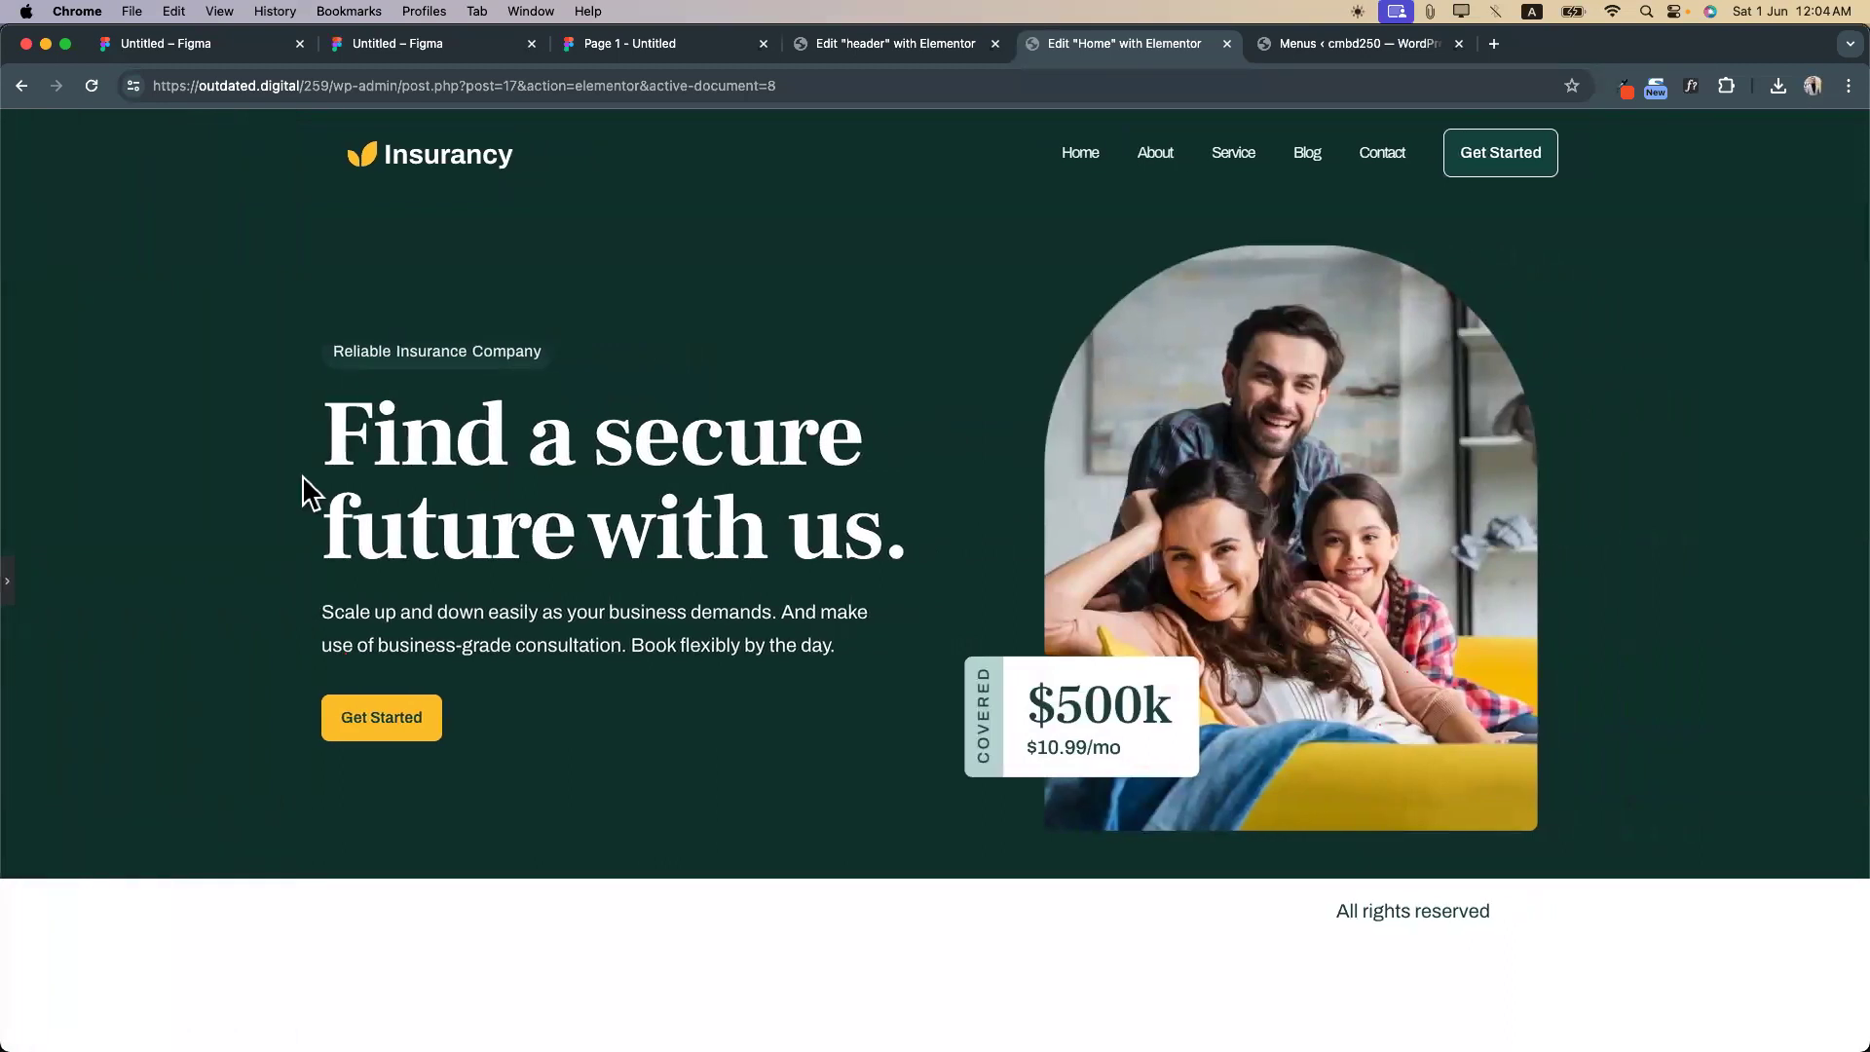
pyautogui.click(202, 45)
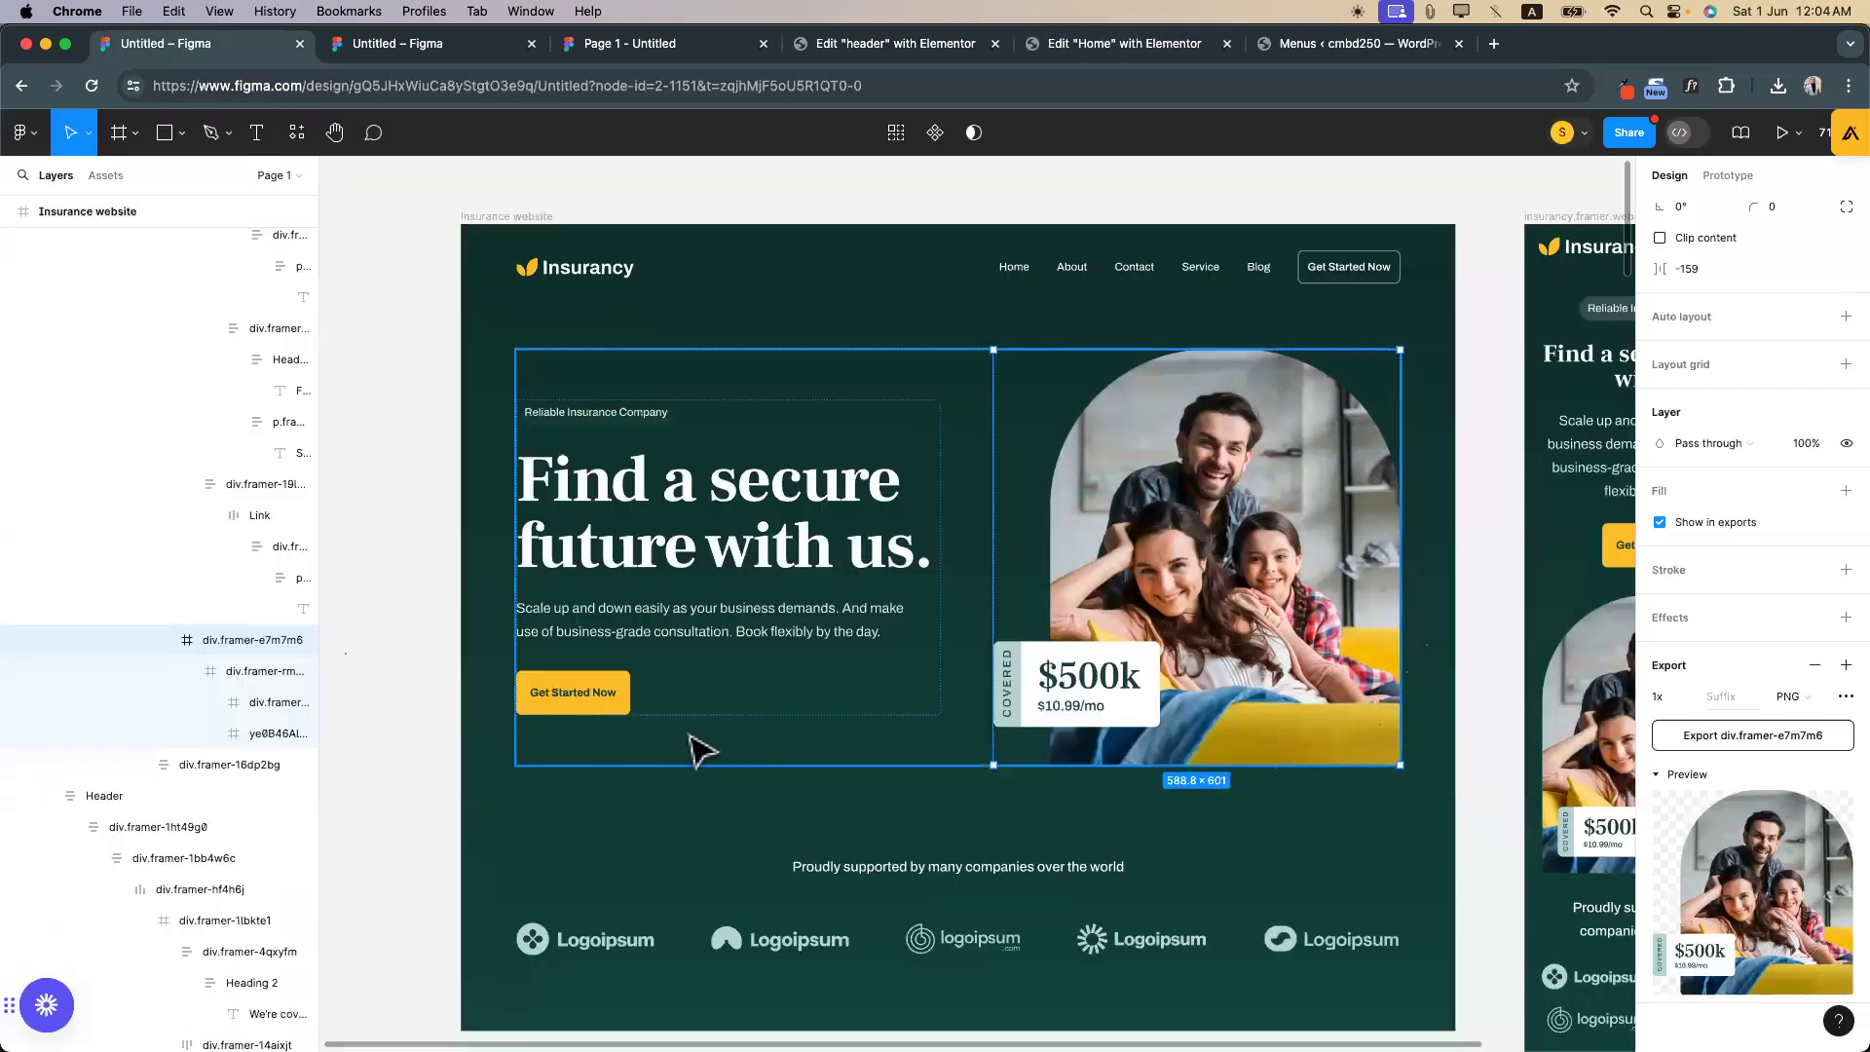
pyautogui.click(1301, 54)
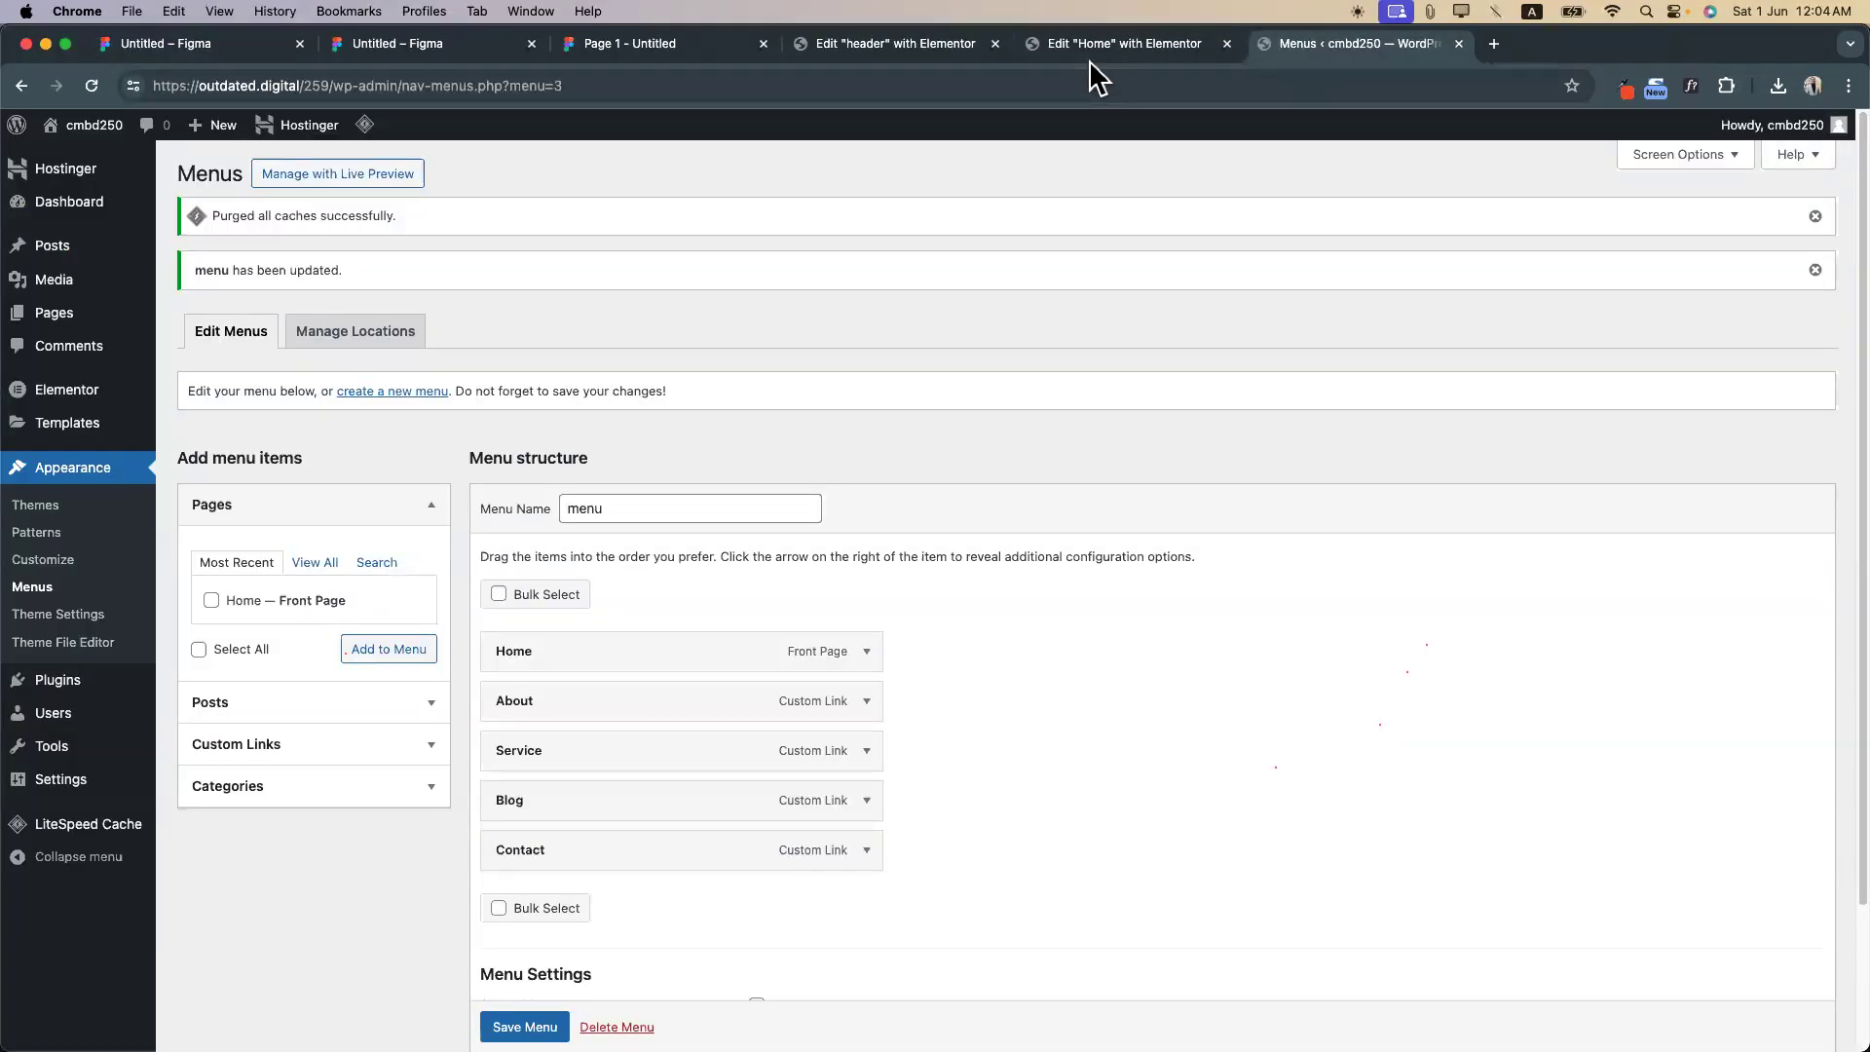
pyautogui.click(1091, 54)
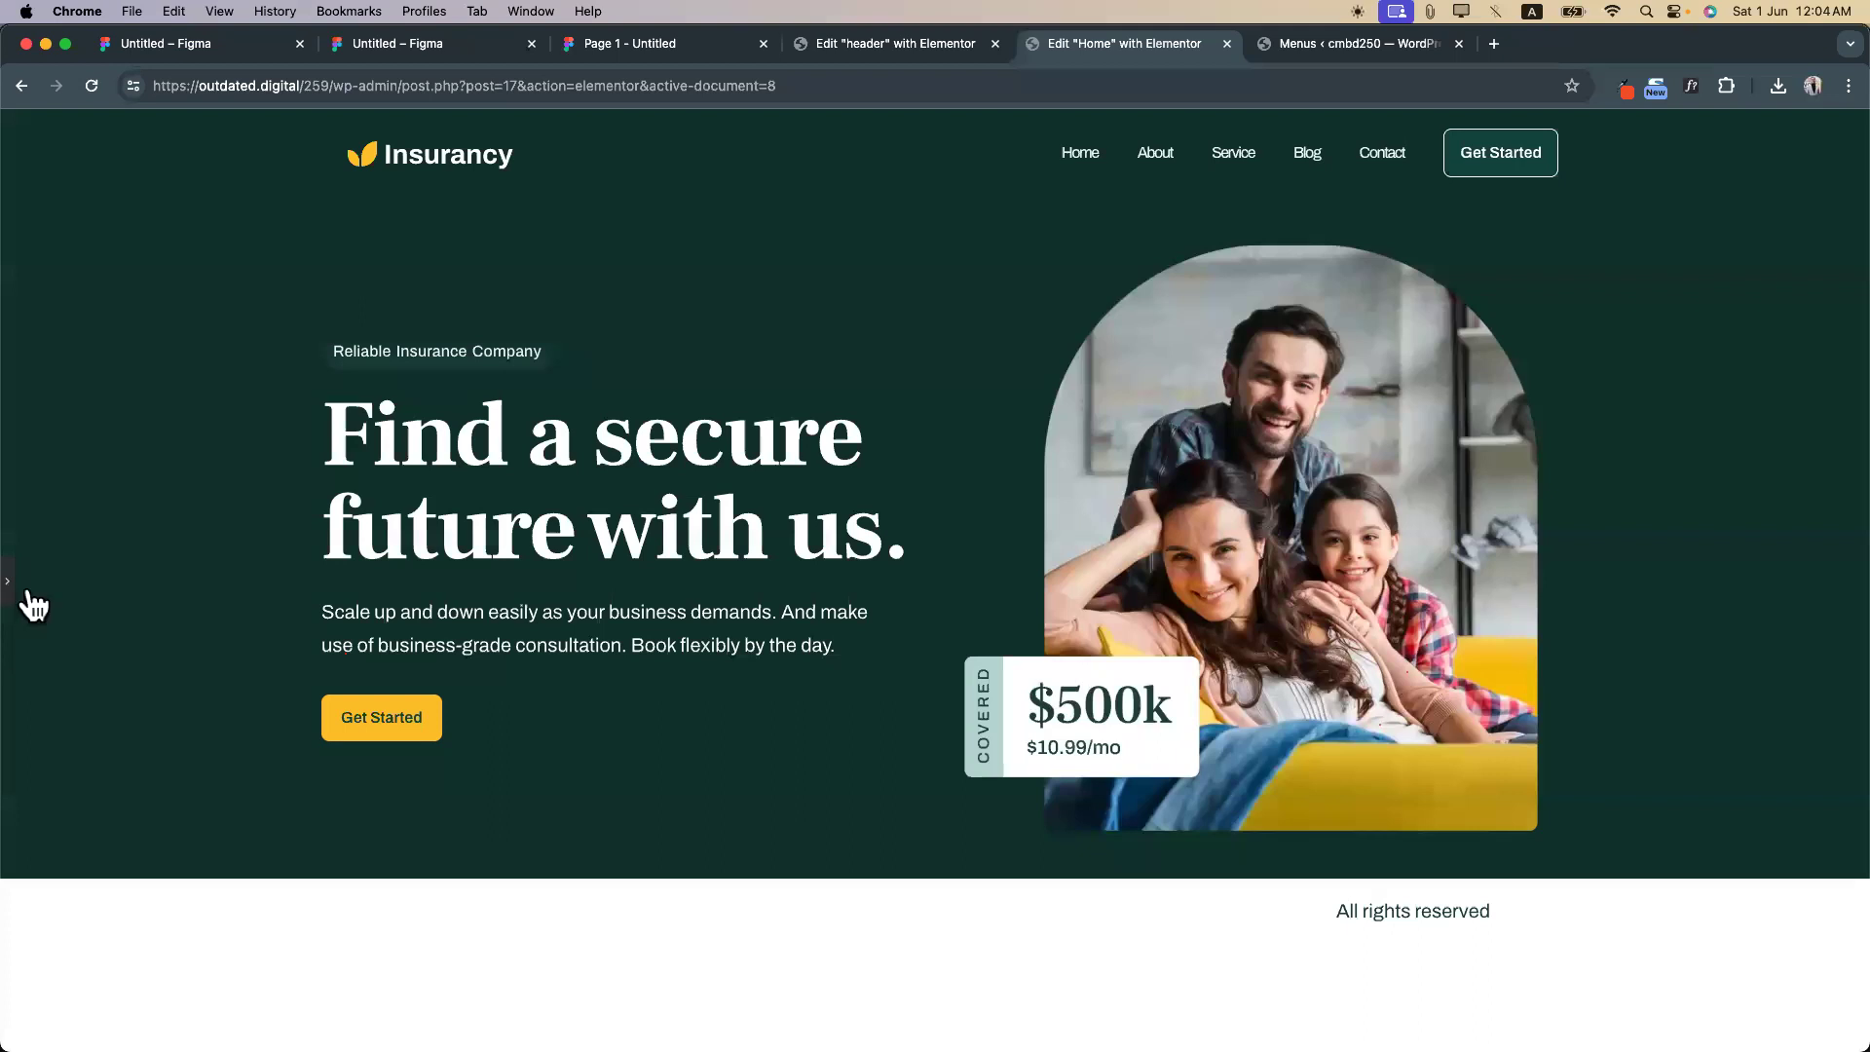
pyautogui.click(31, 594)
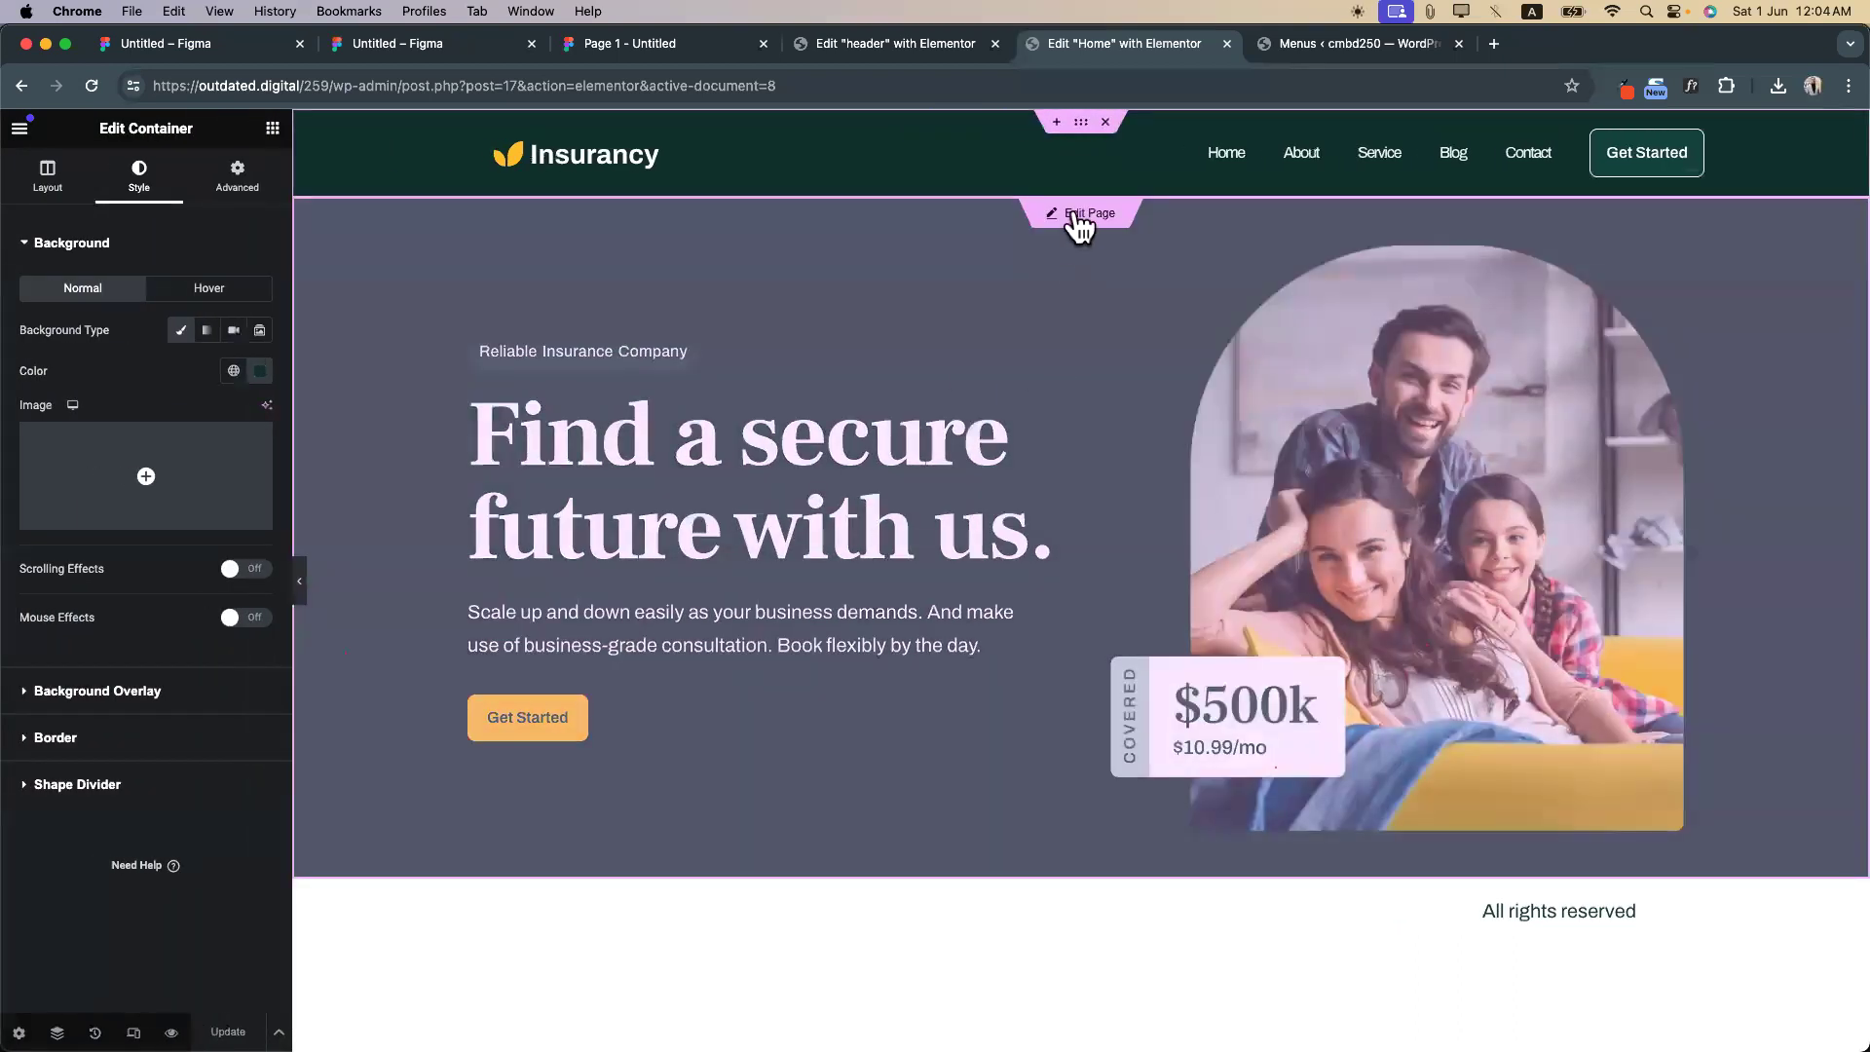
pyautogui.click(1077, 216)
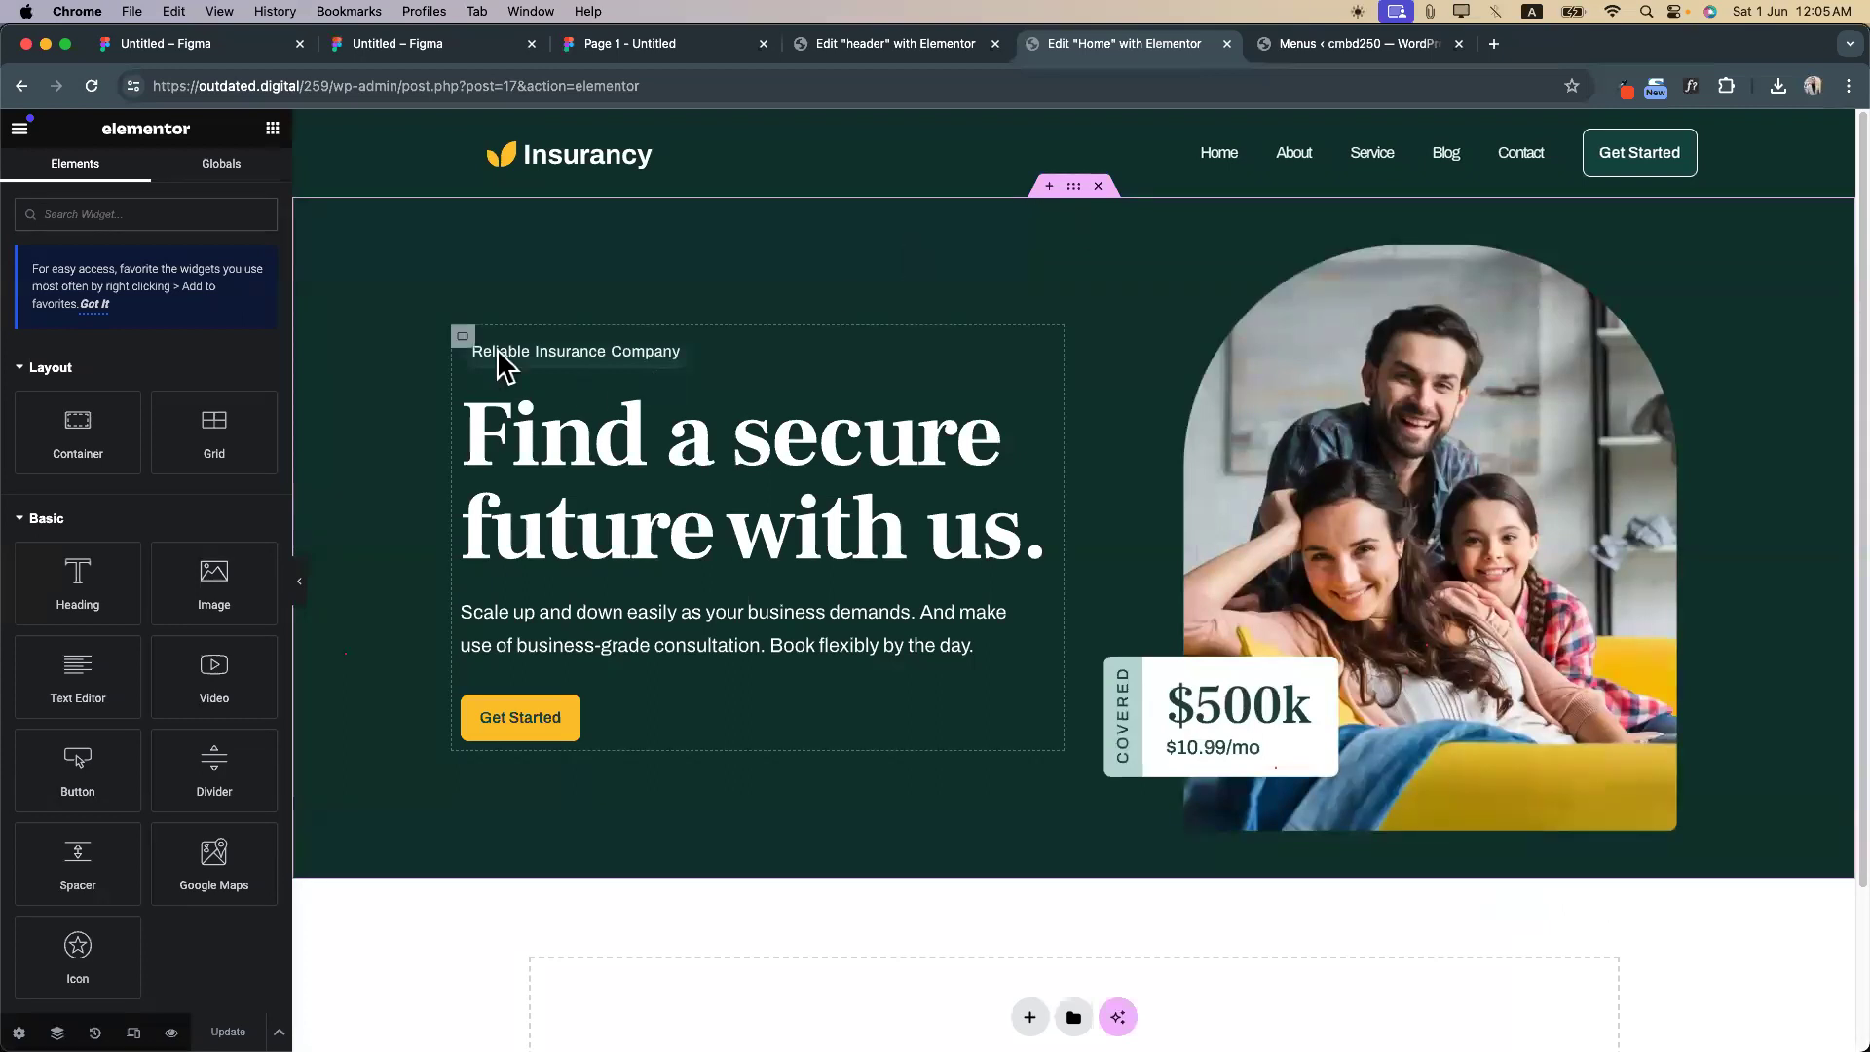
# Set the hero text container's entrance animation to Fade In.
pyautogui.click(463, 336)
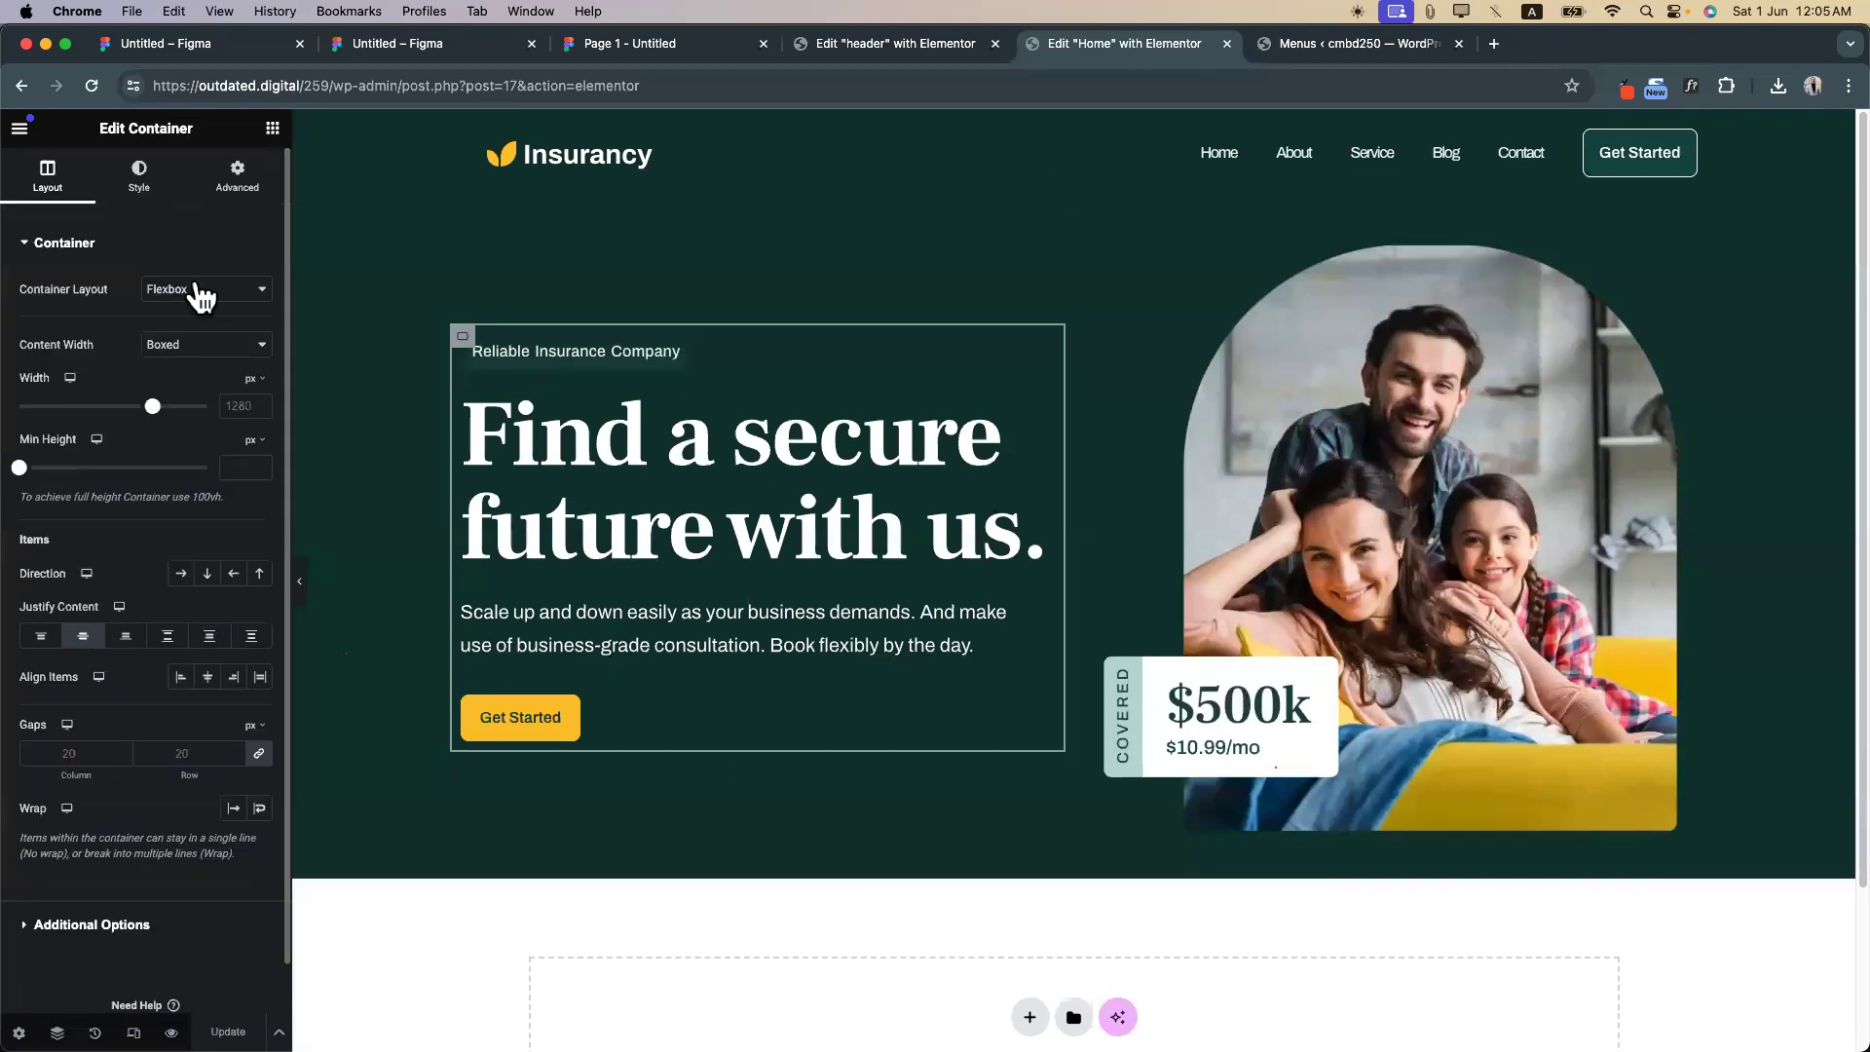
pyautogui.click(112, 255)
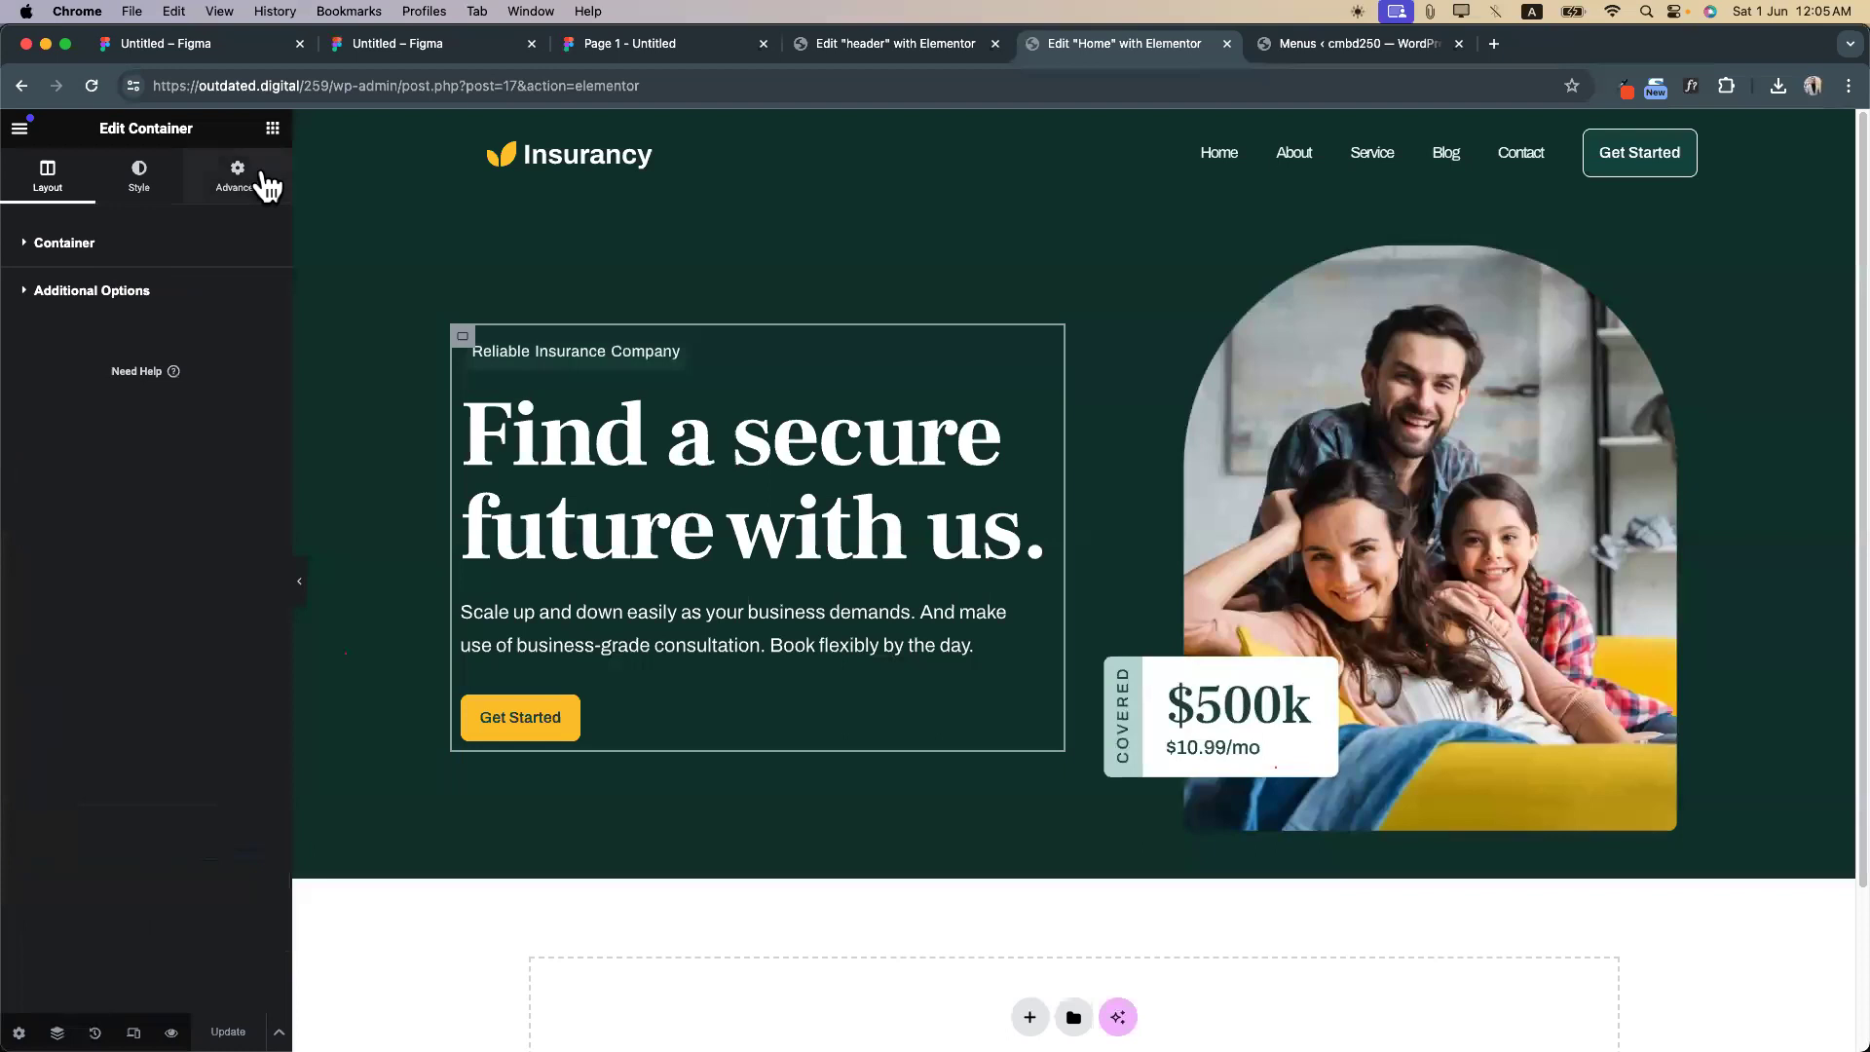
pyautogui.click(238, 176)
pyautogui.click(54, 256)
pyautogui.click(52, 249)
pyautogui.click(52, 248)
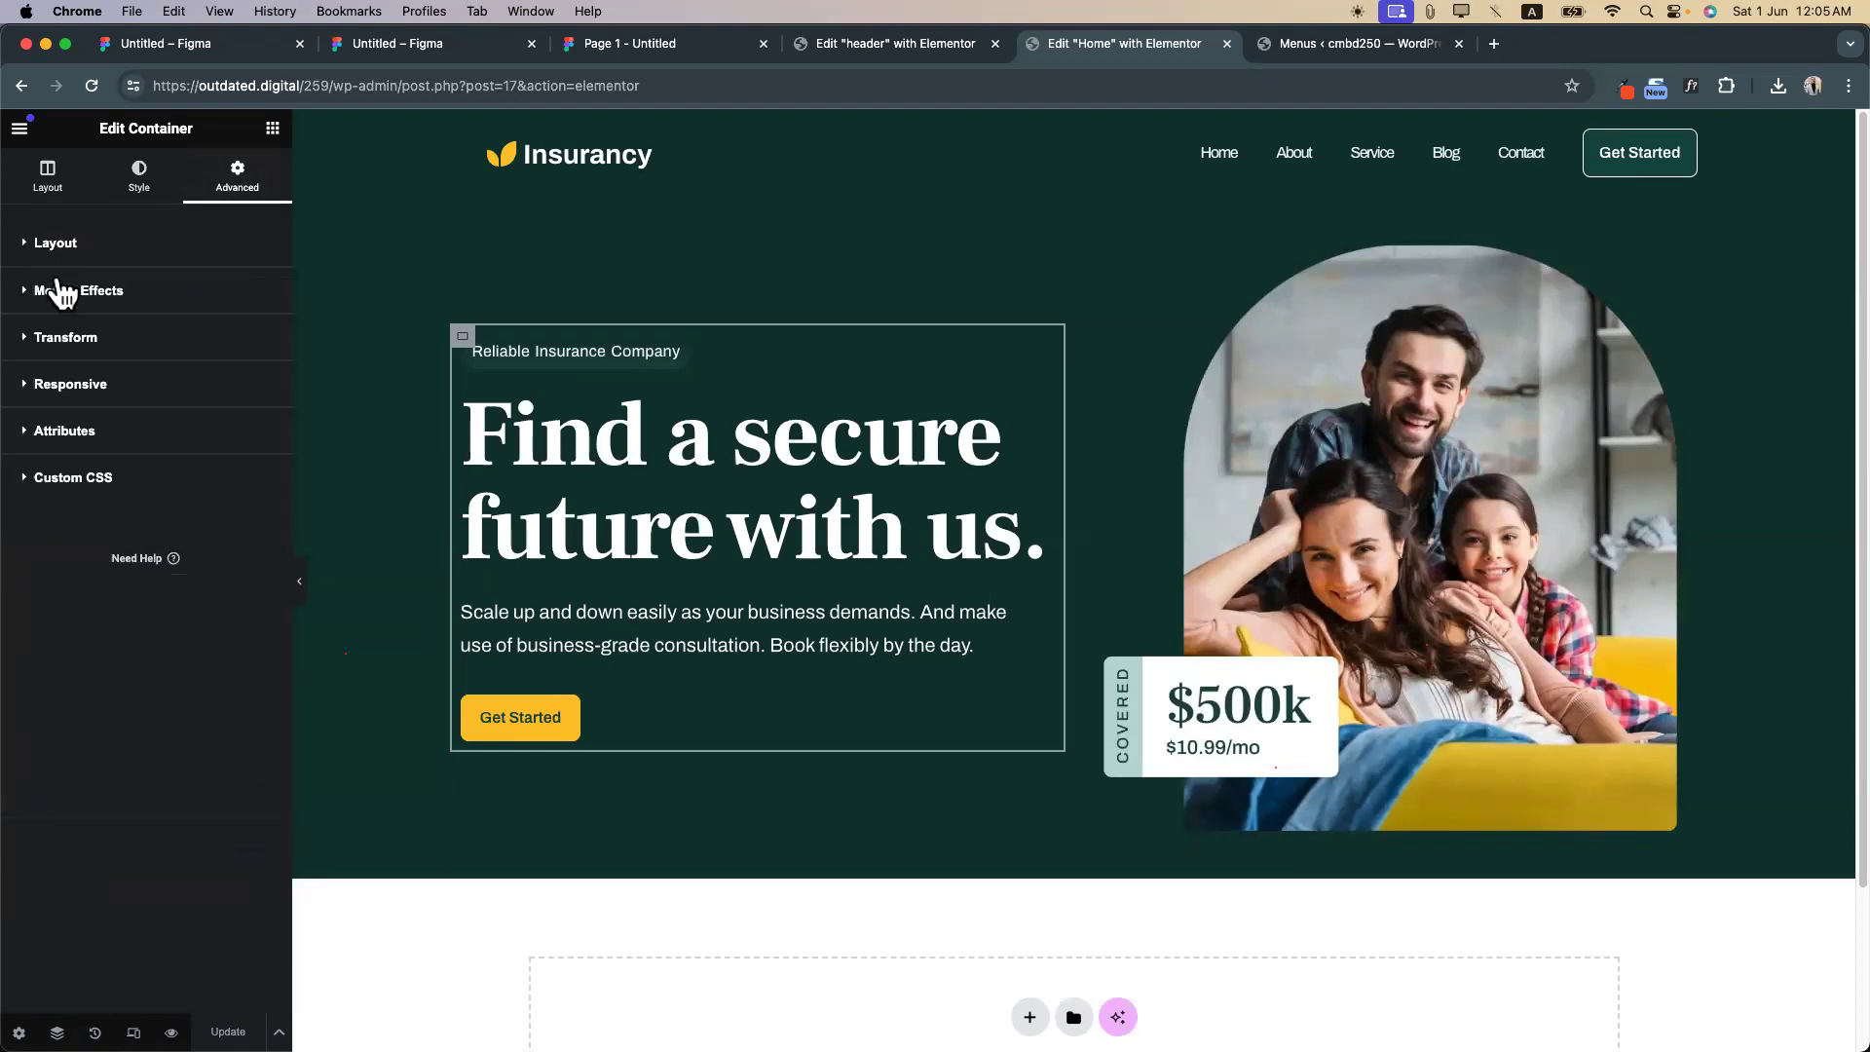
pyautogui.click(68, 290)
pyautogui.click(159, 514)
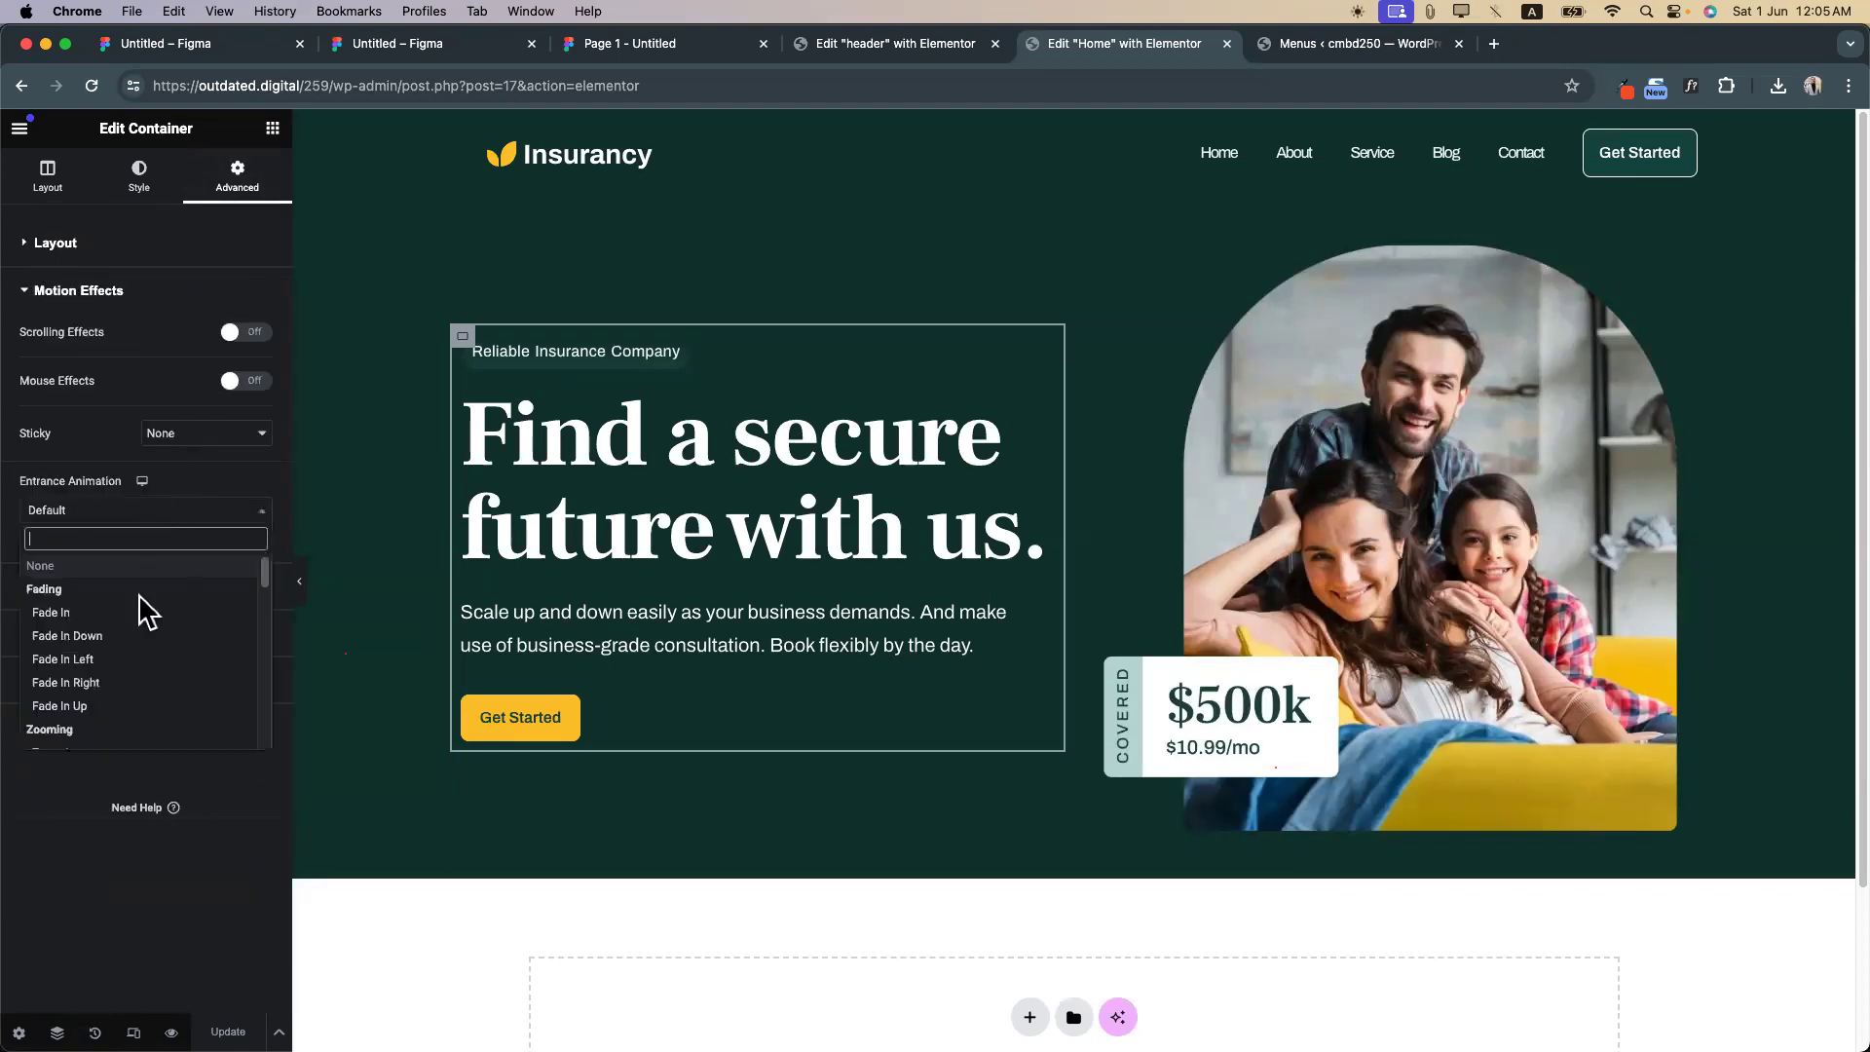
pyautogui.click(146, 616)
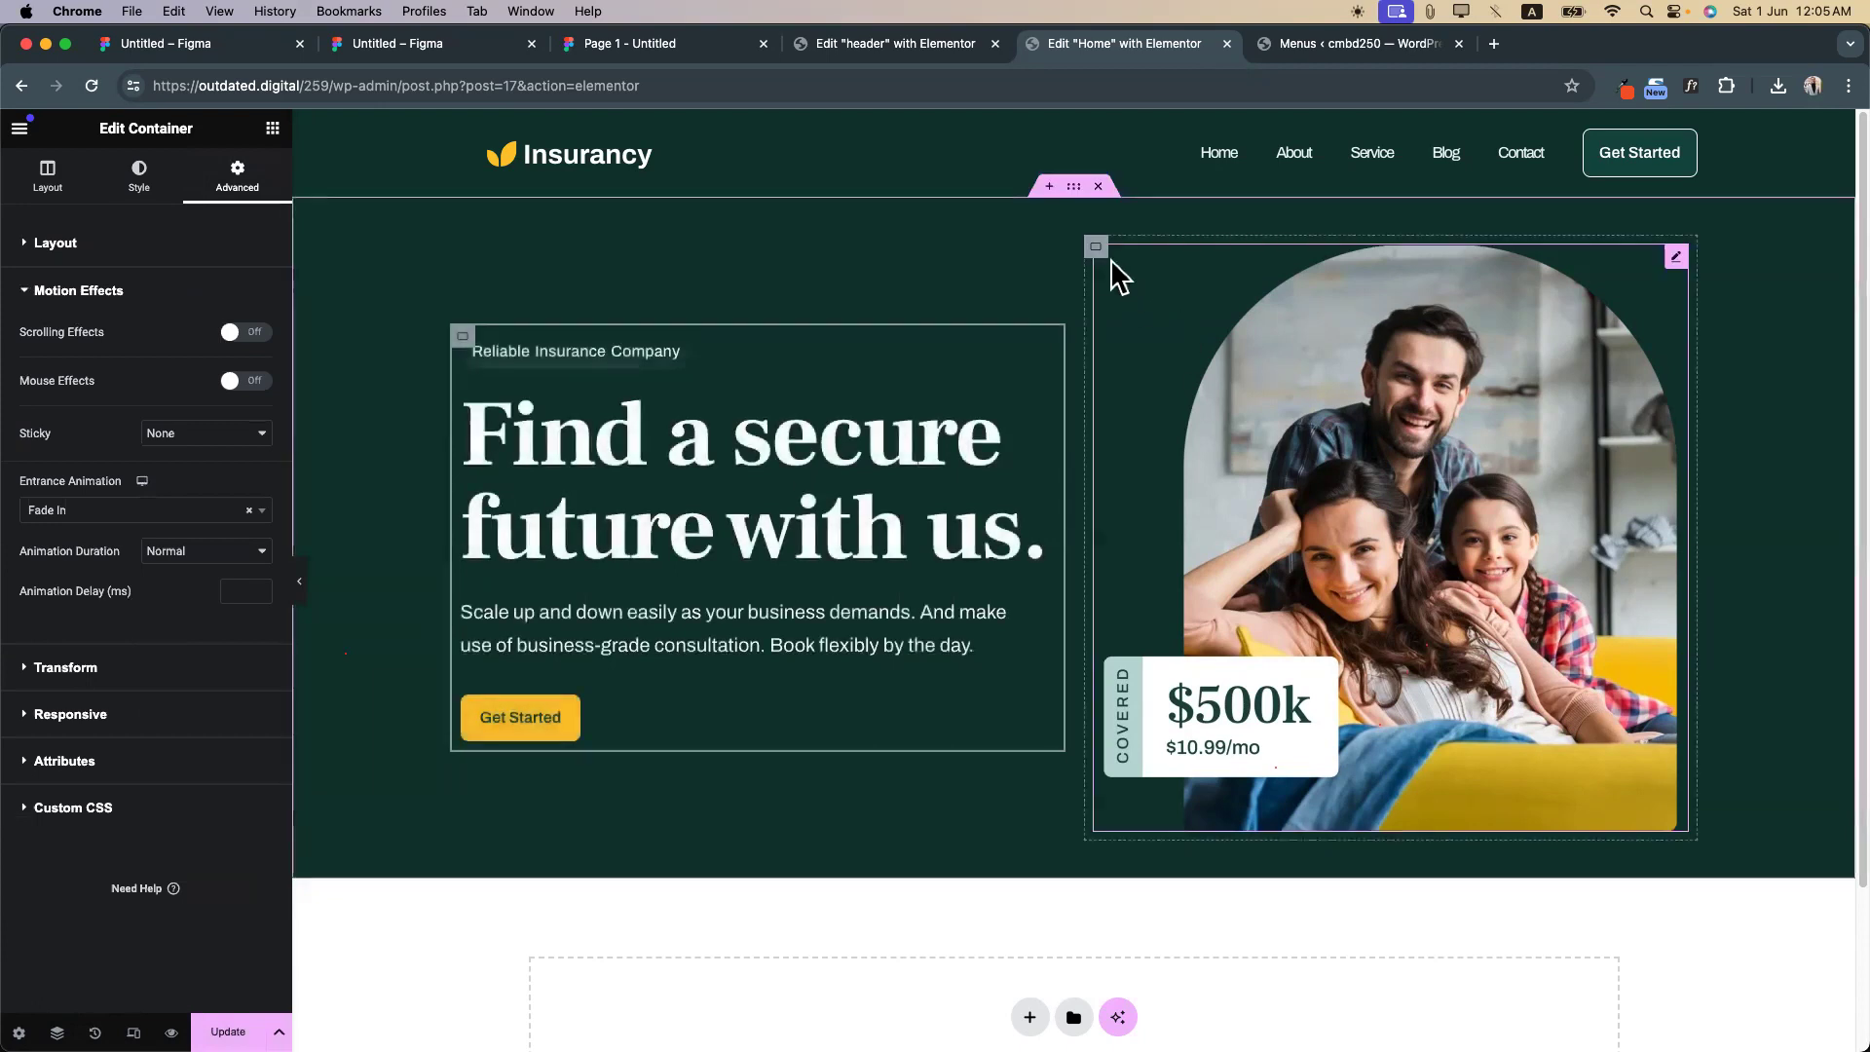
# Set the arched family photo's entrance animation to Fade In Right.
pyautogui.click(1173, 271)
pyautogui.click(212, 187)
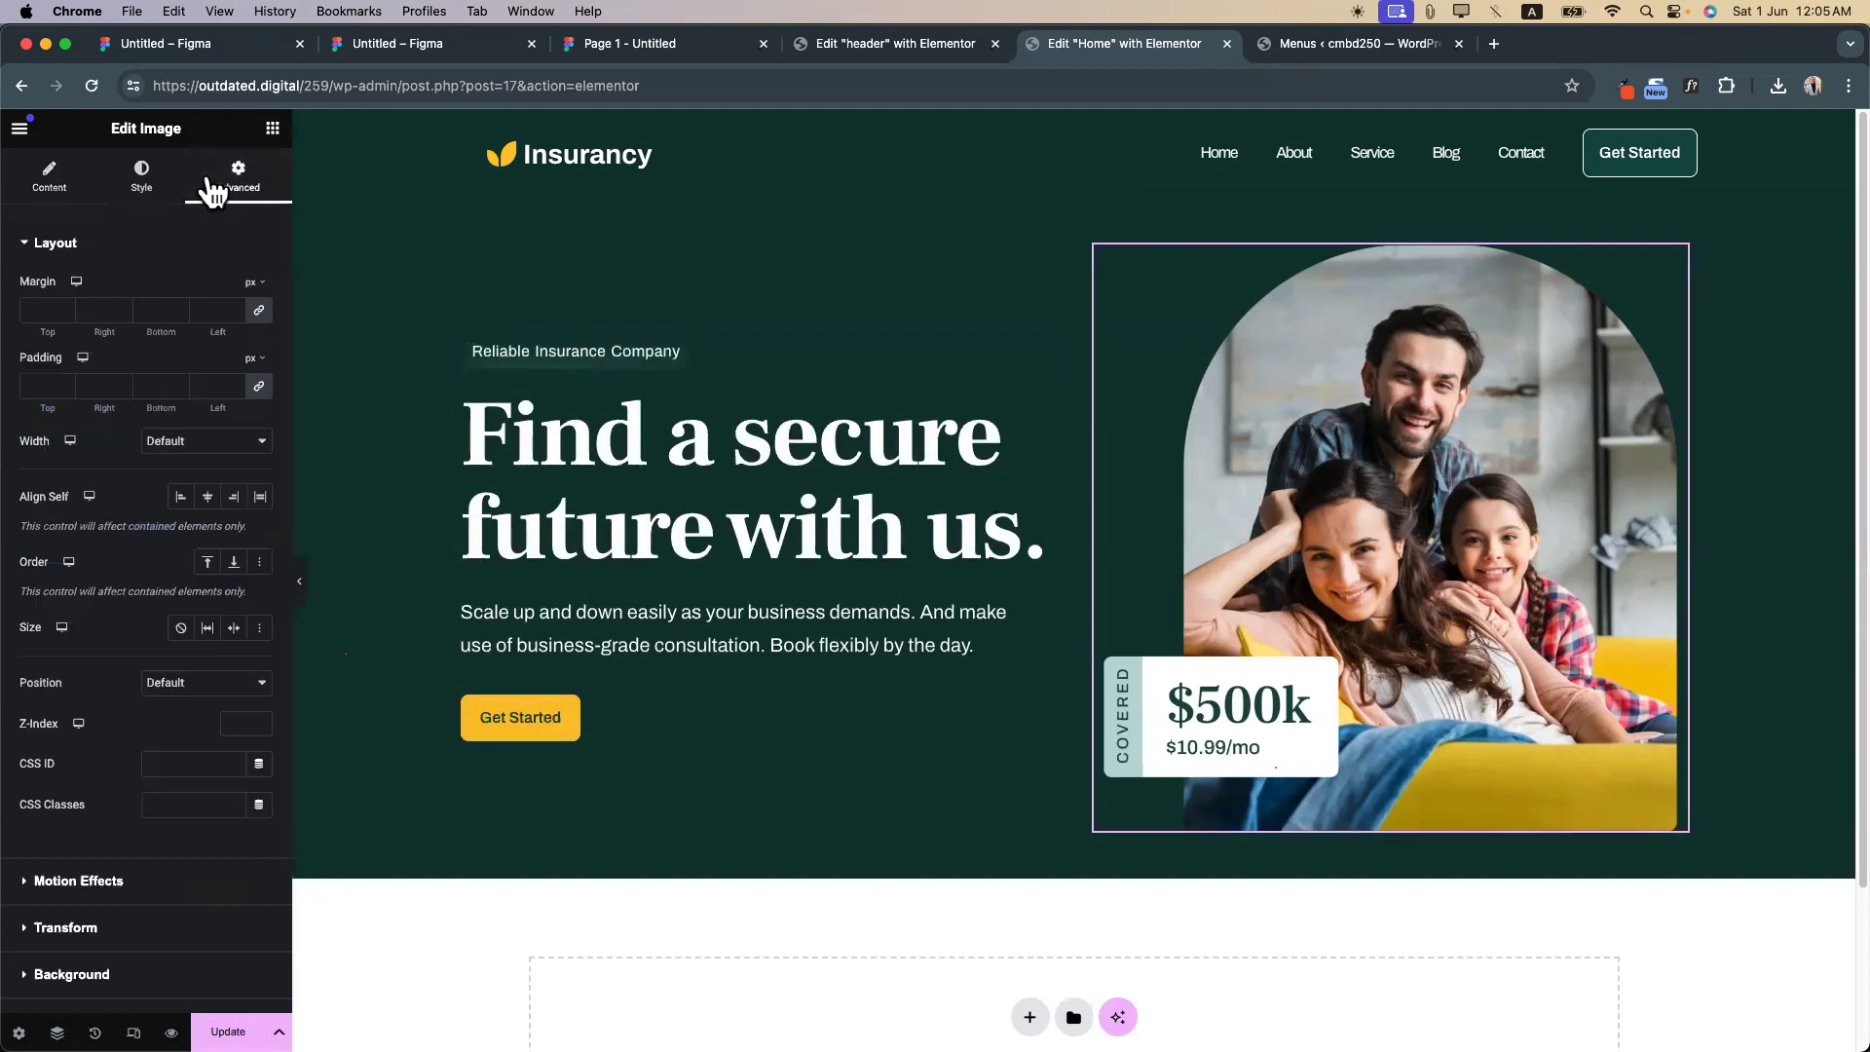
pyautogui.click(92, 245)
pyautogui.click(87, 290)
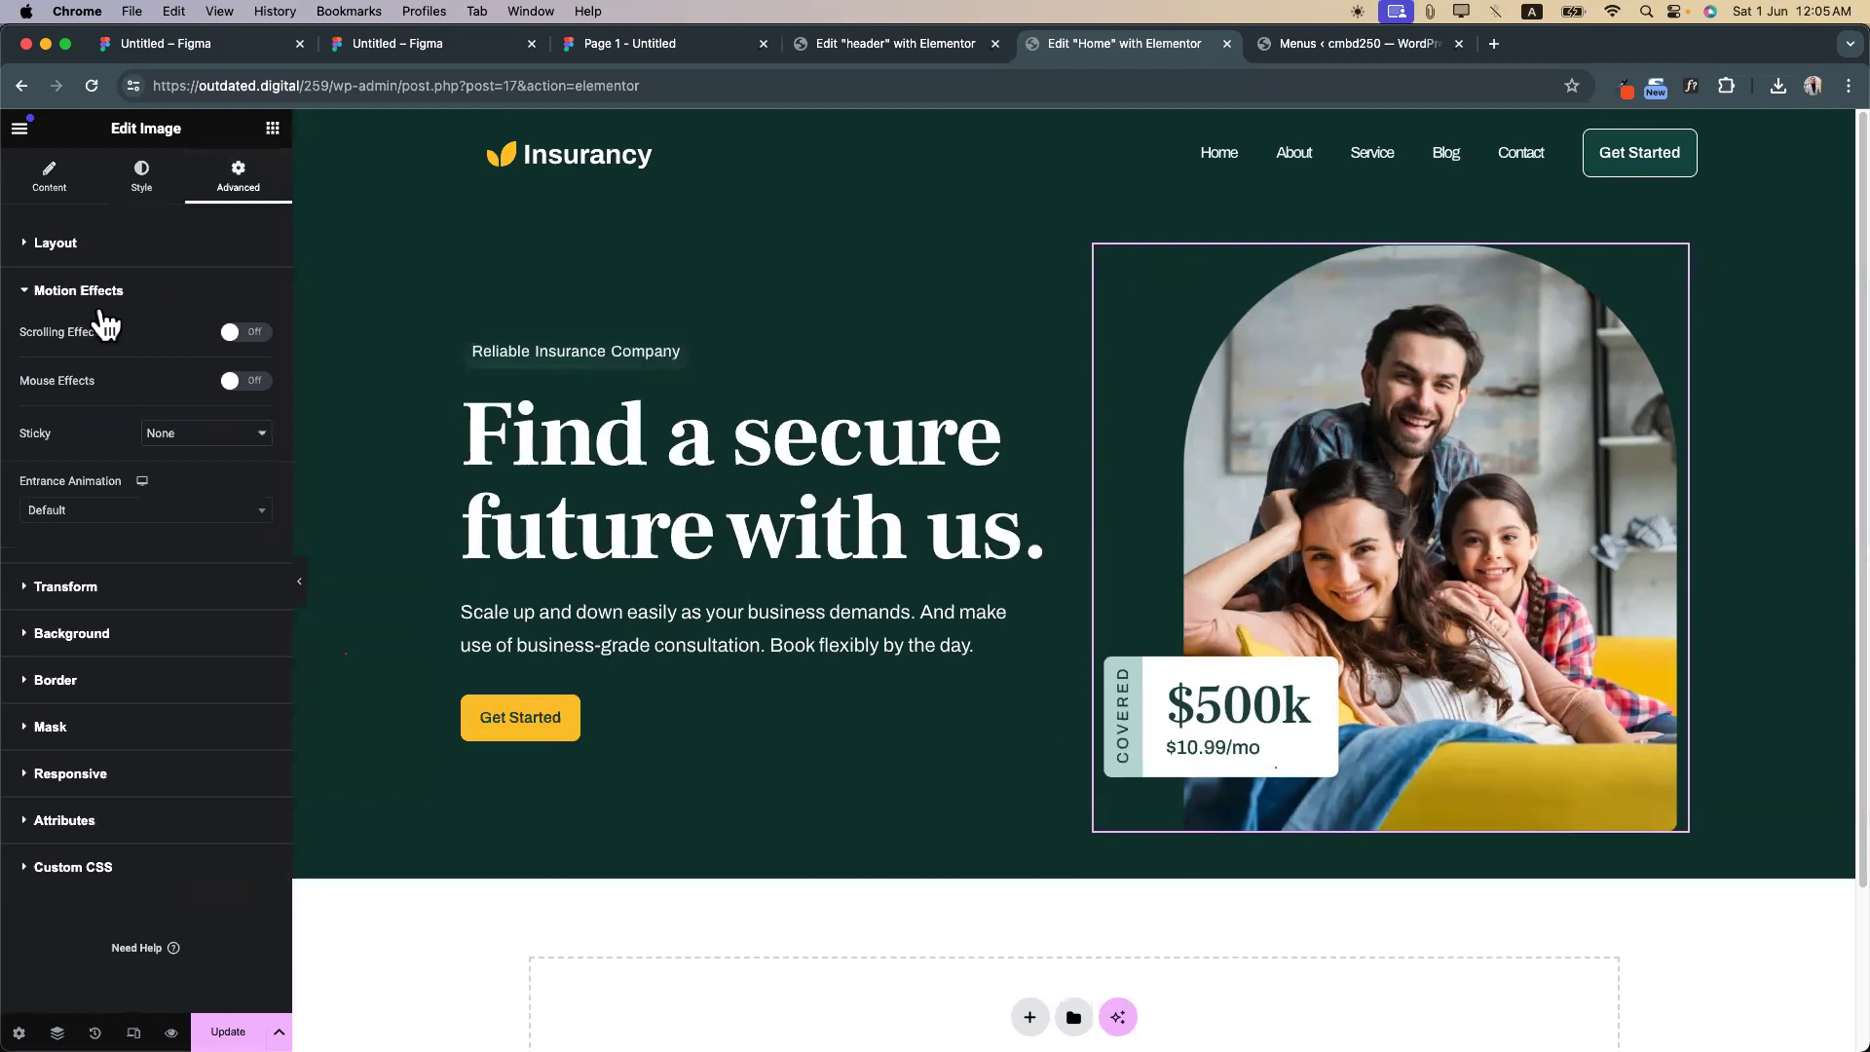
pyautogui.click(107, 512)
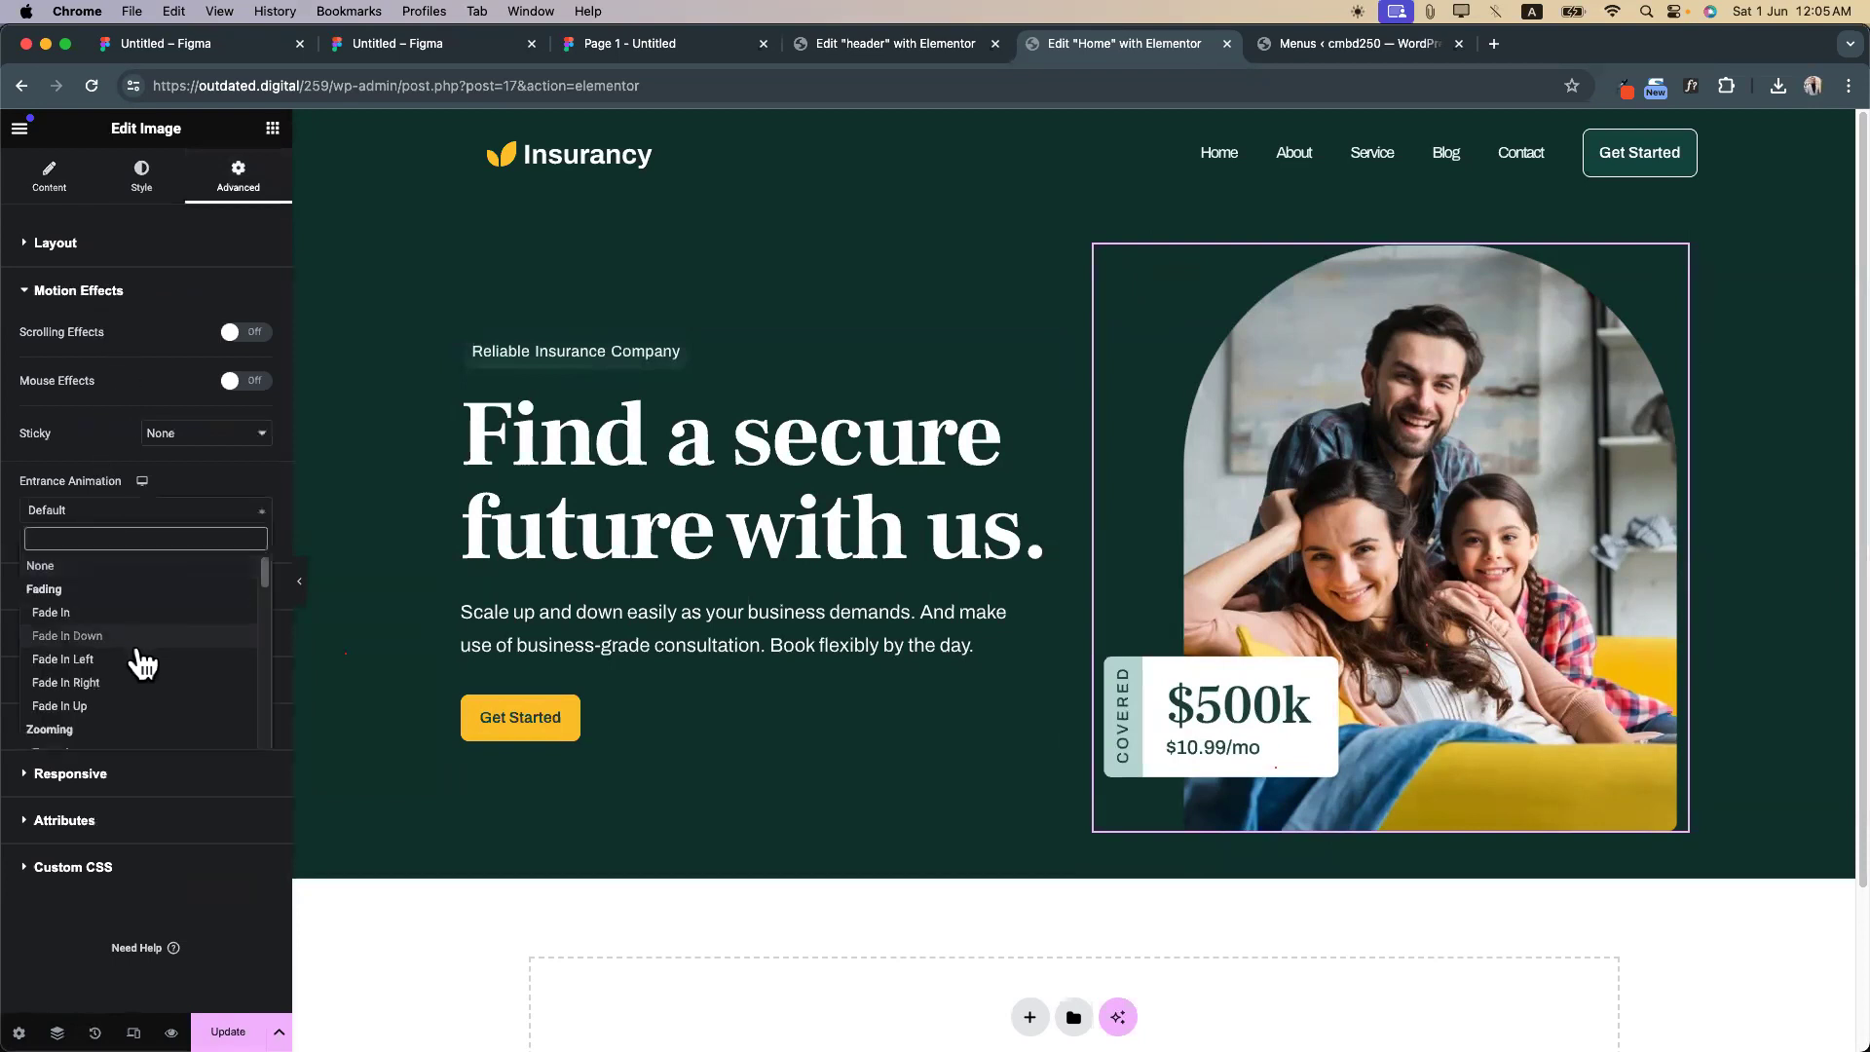
pyautogui.click(122, 706)
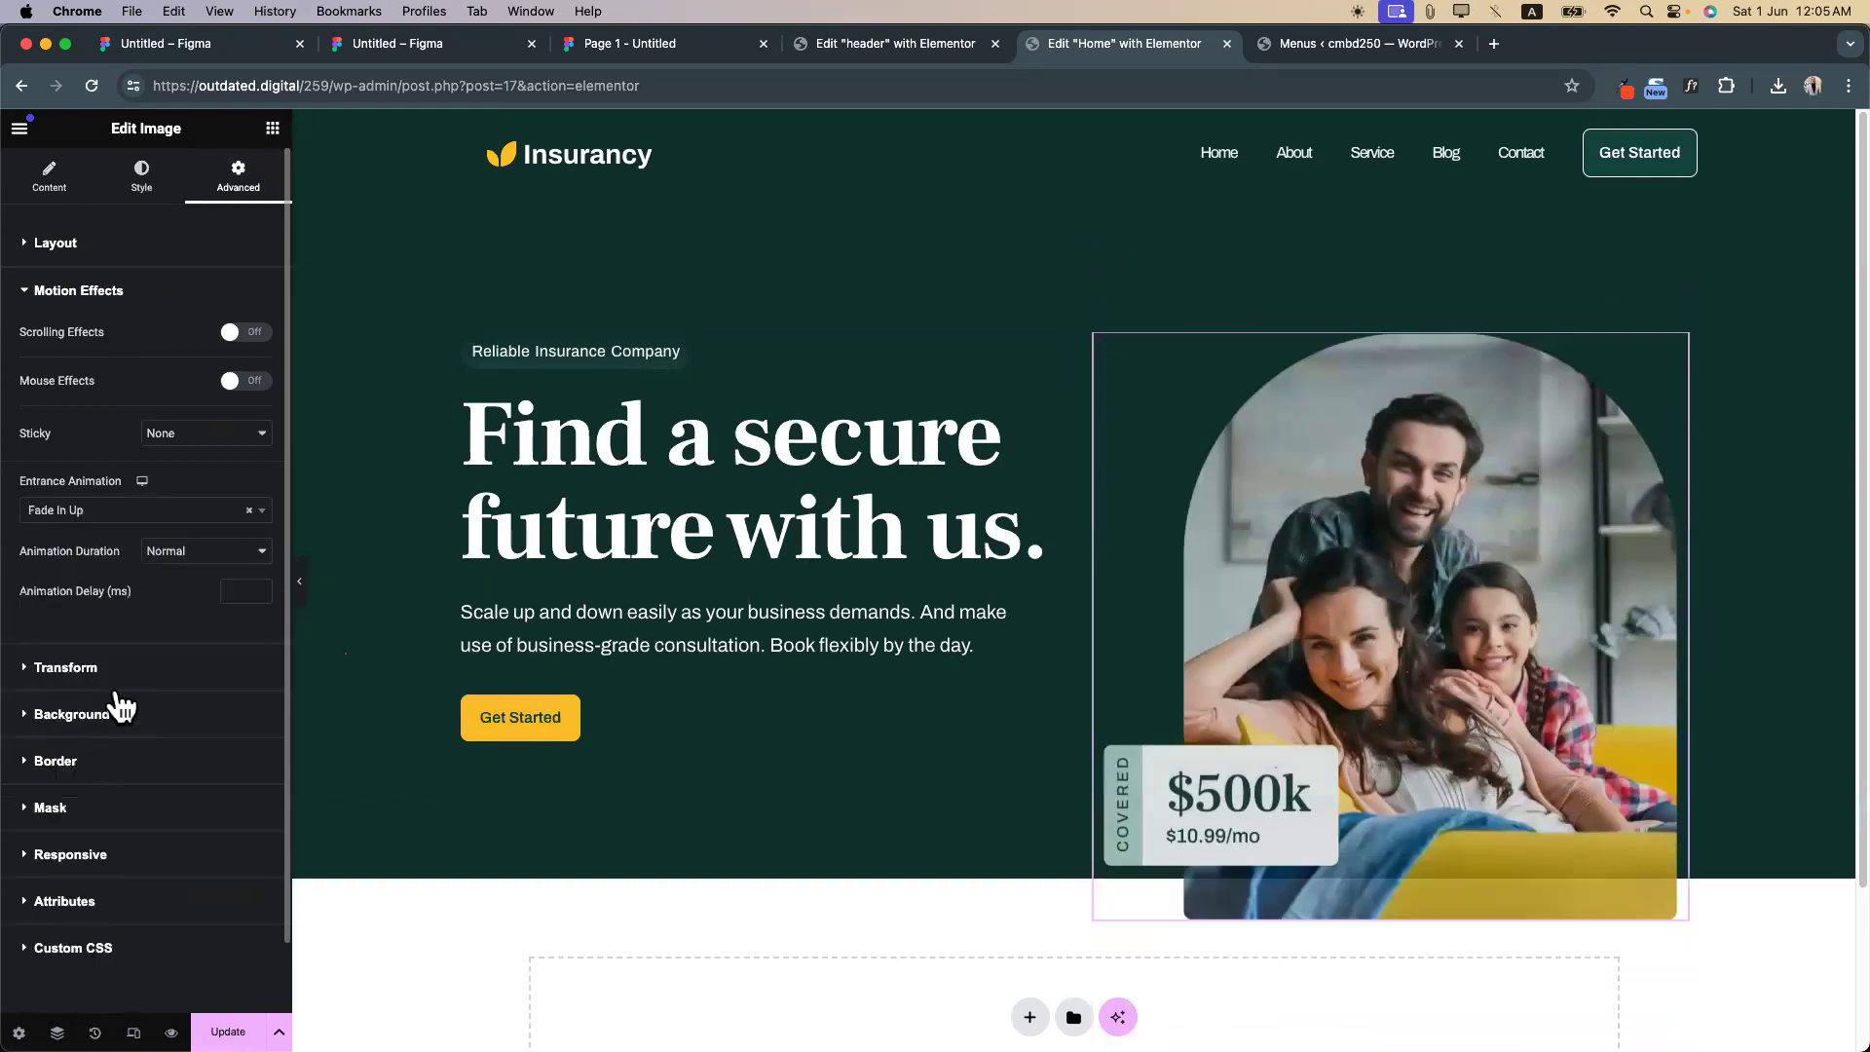
pyautogui.click(137, 511)
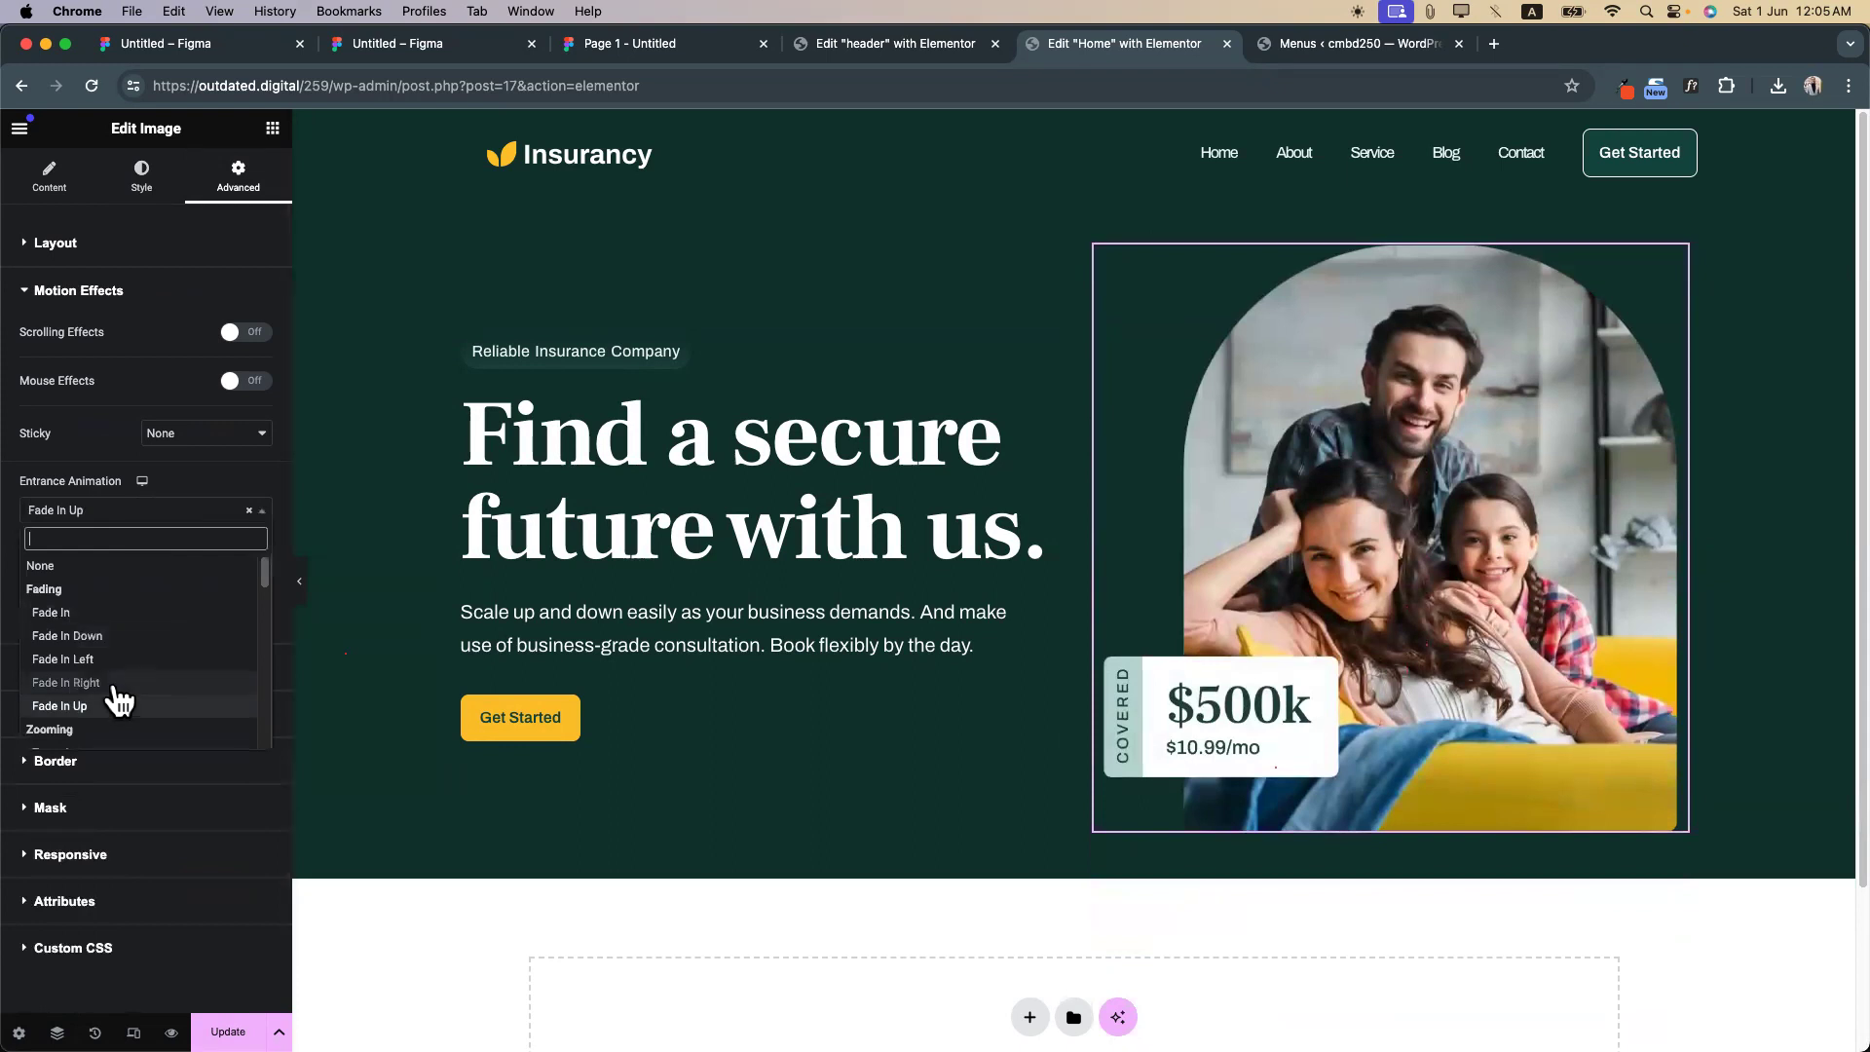
pyautogui.click(114, 683)
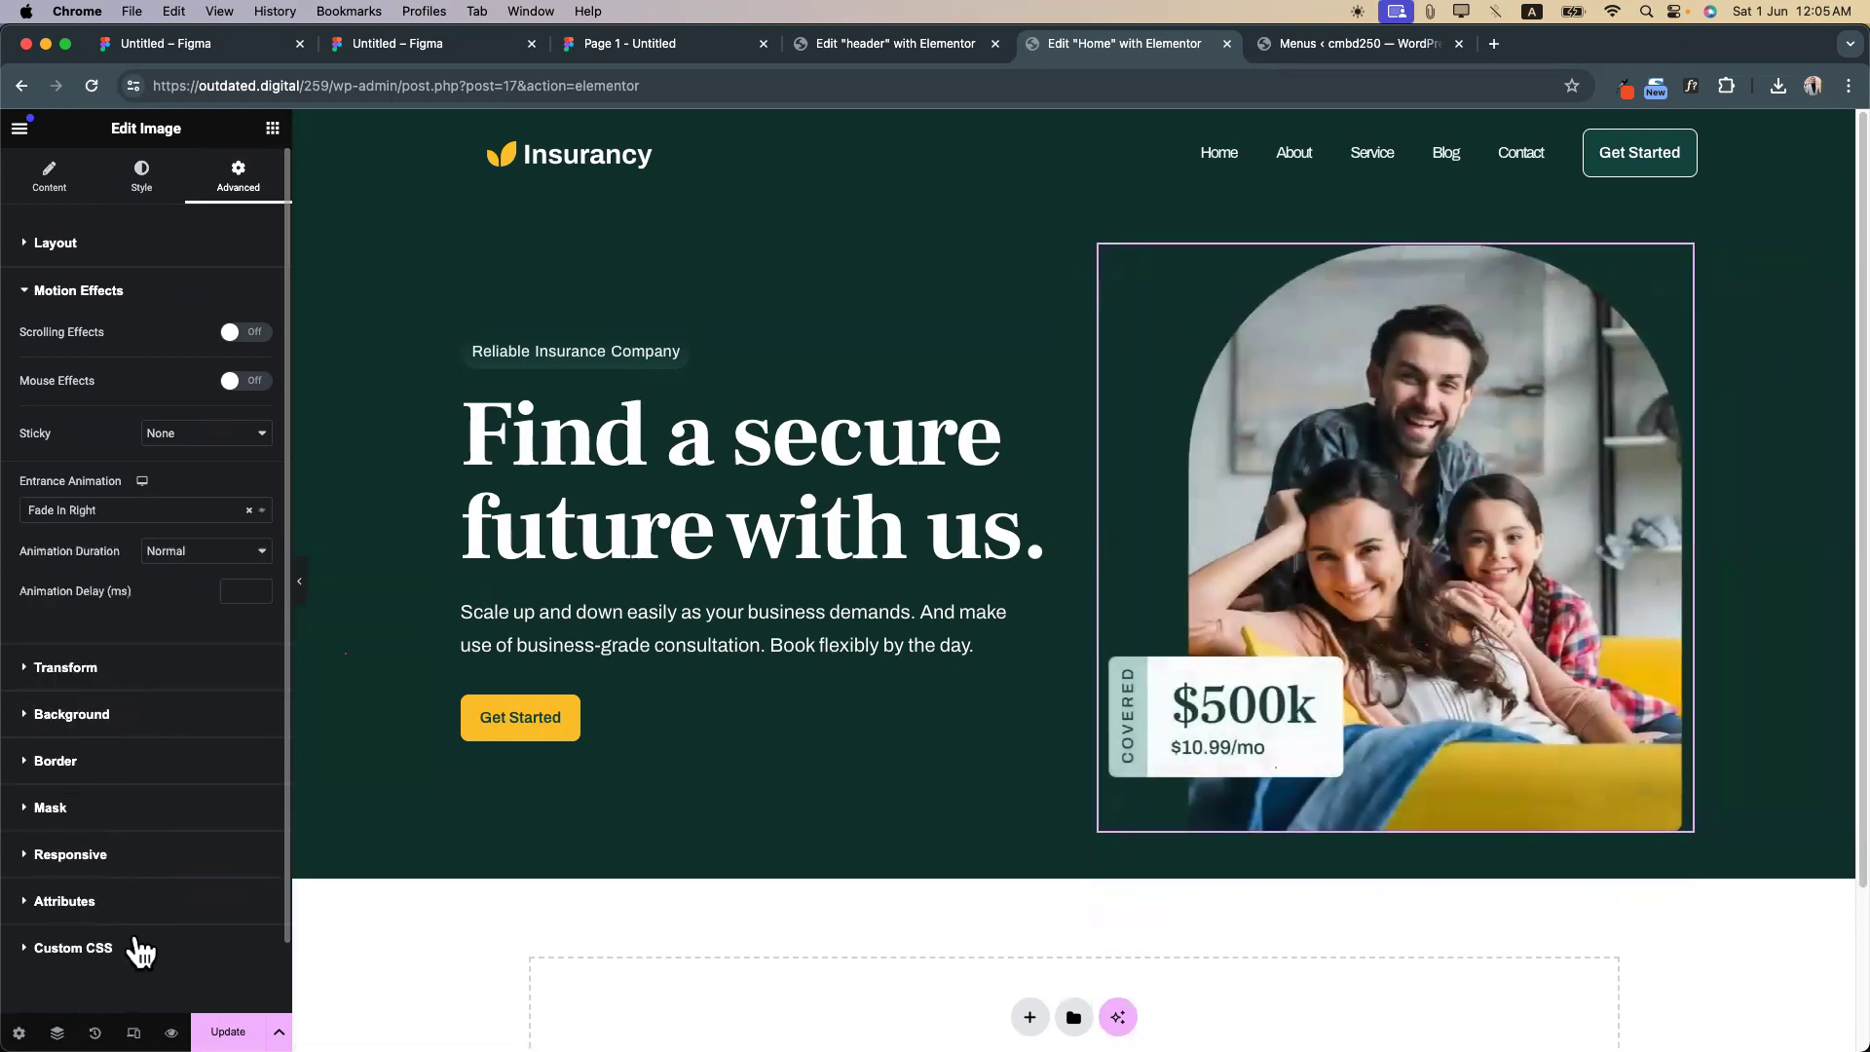
pyautogui.click(171, 1031)
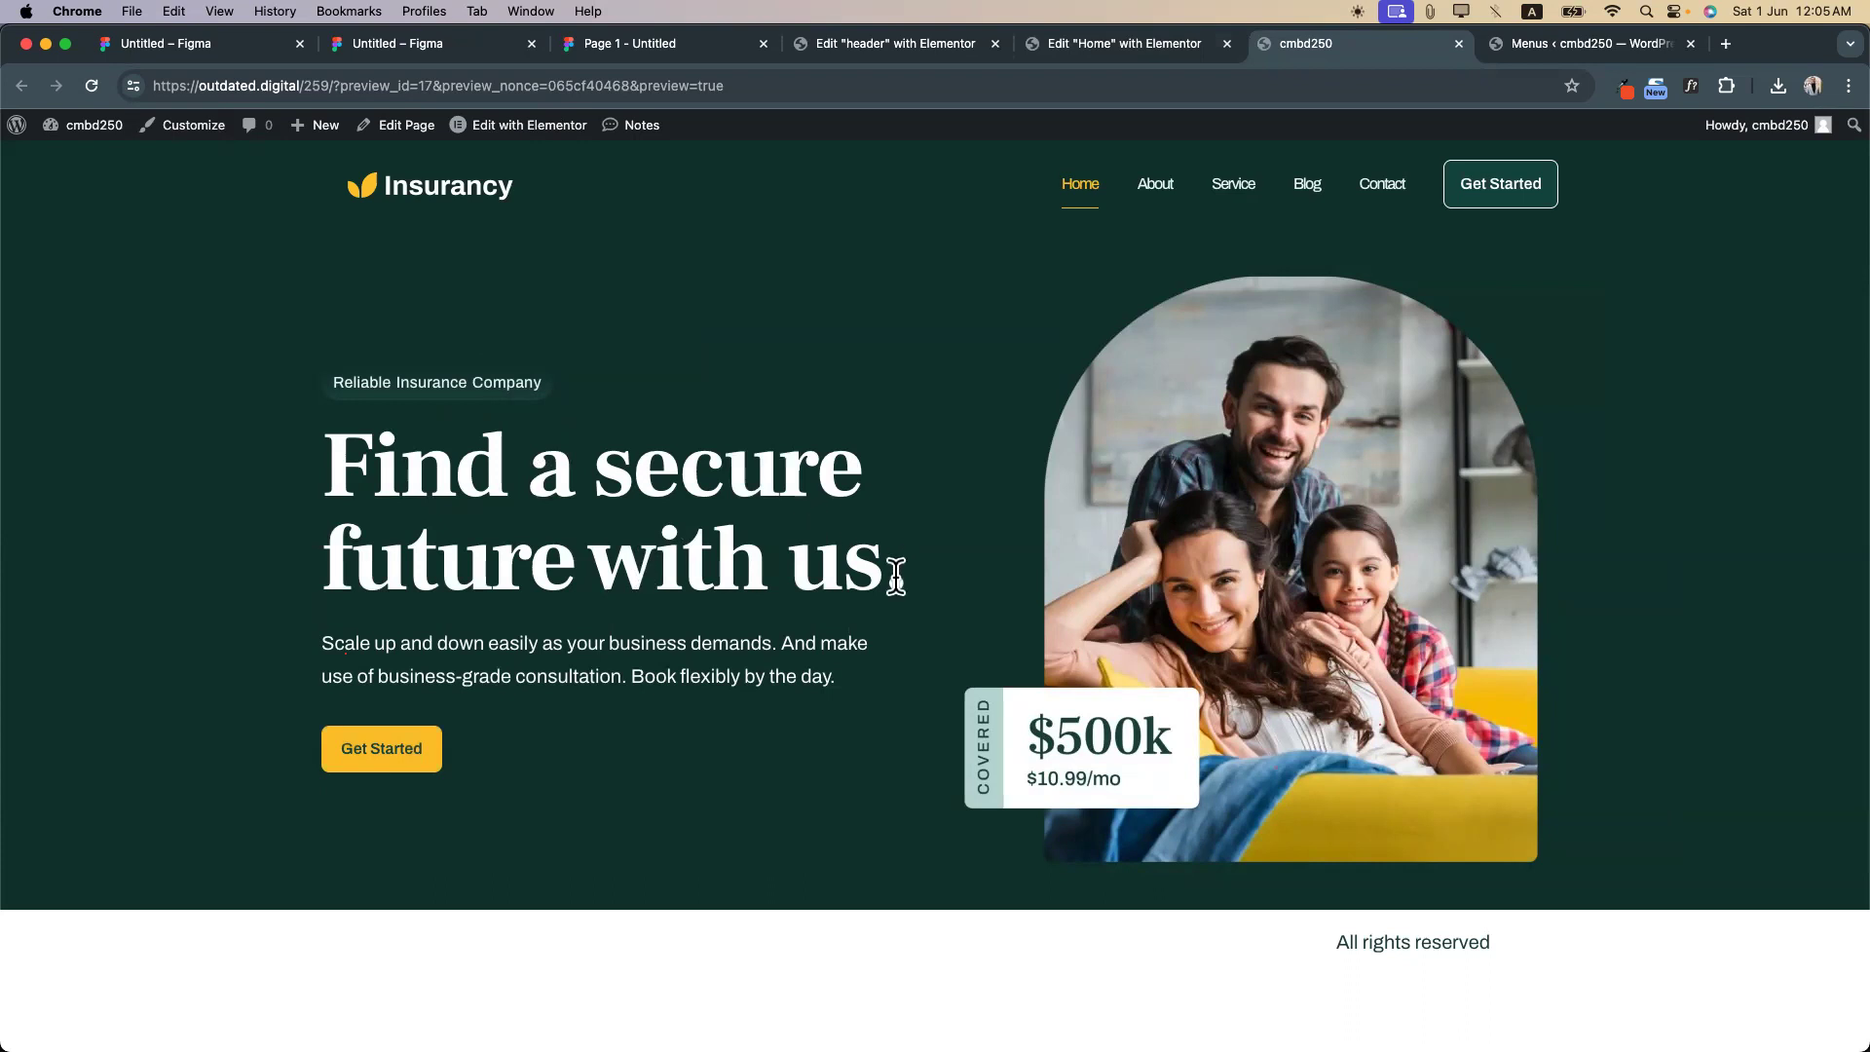
pyautogui.click(231, 54)
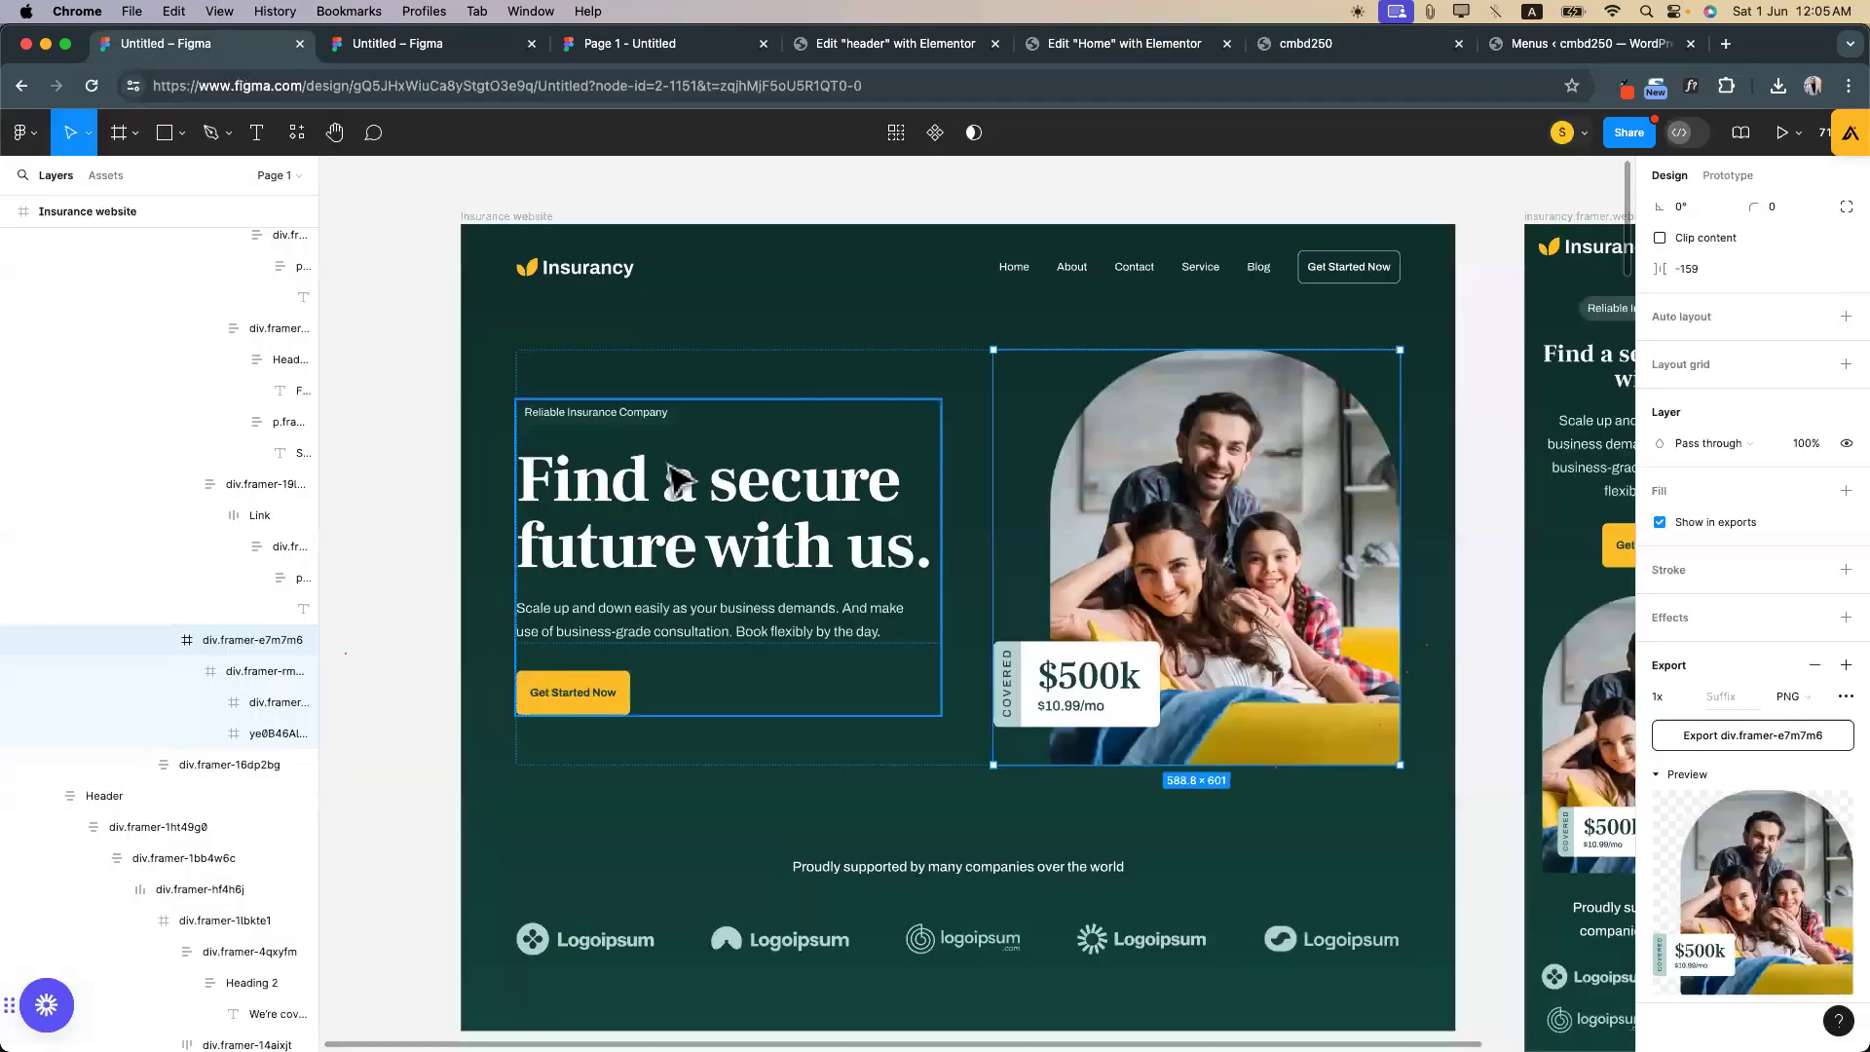
pyautogui.click(438, 43)
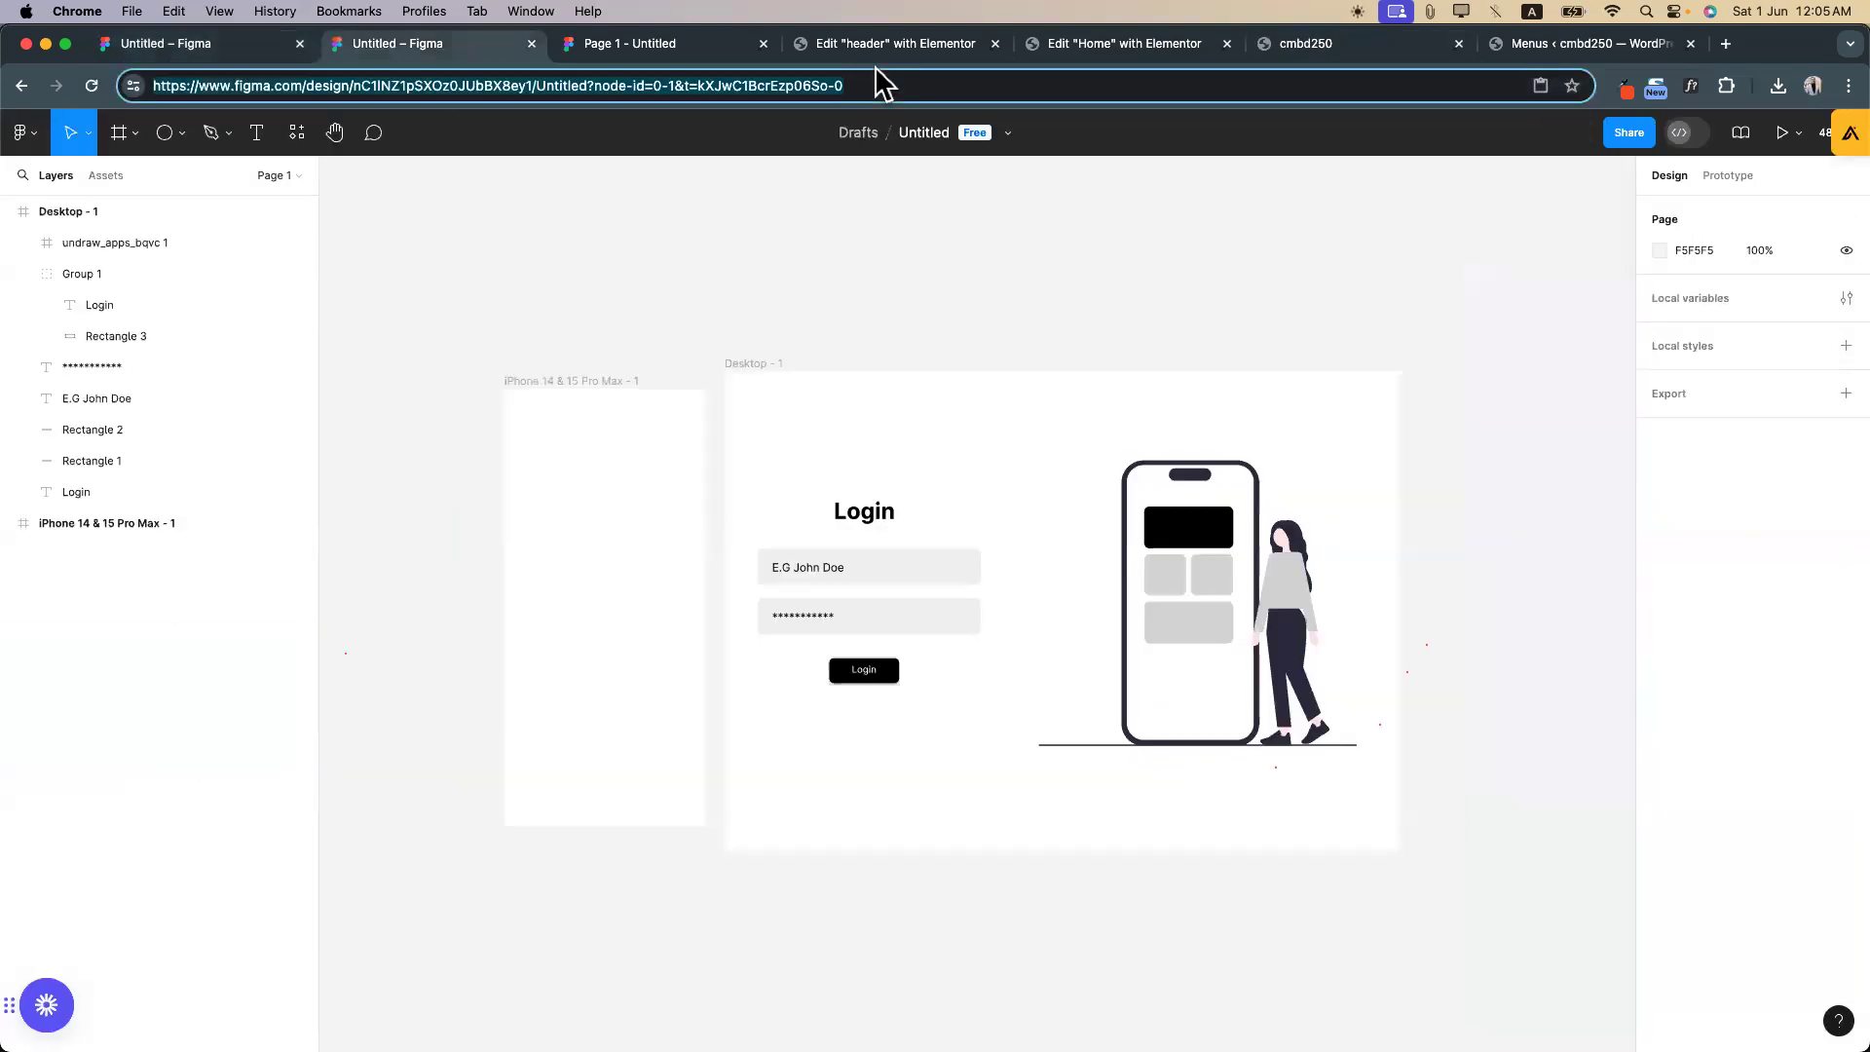
pyautogui.click(874, 43)
# Edit the header and set the Insurancy logo image's alignment to left.
pyautogui.click(1032, 46)
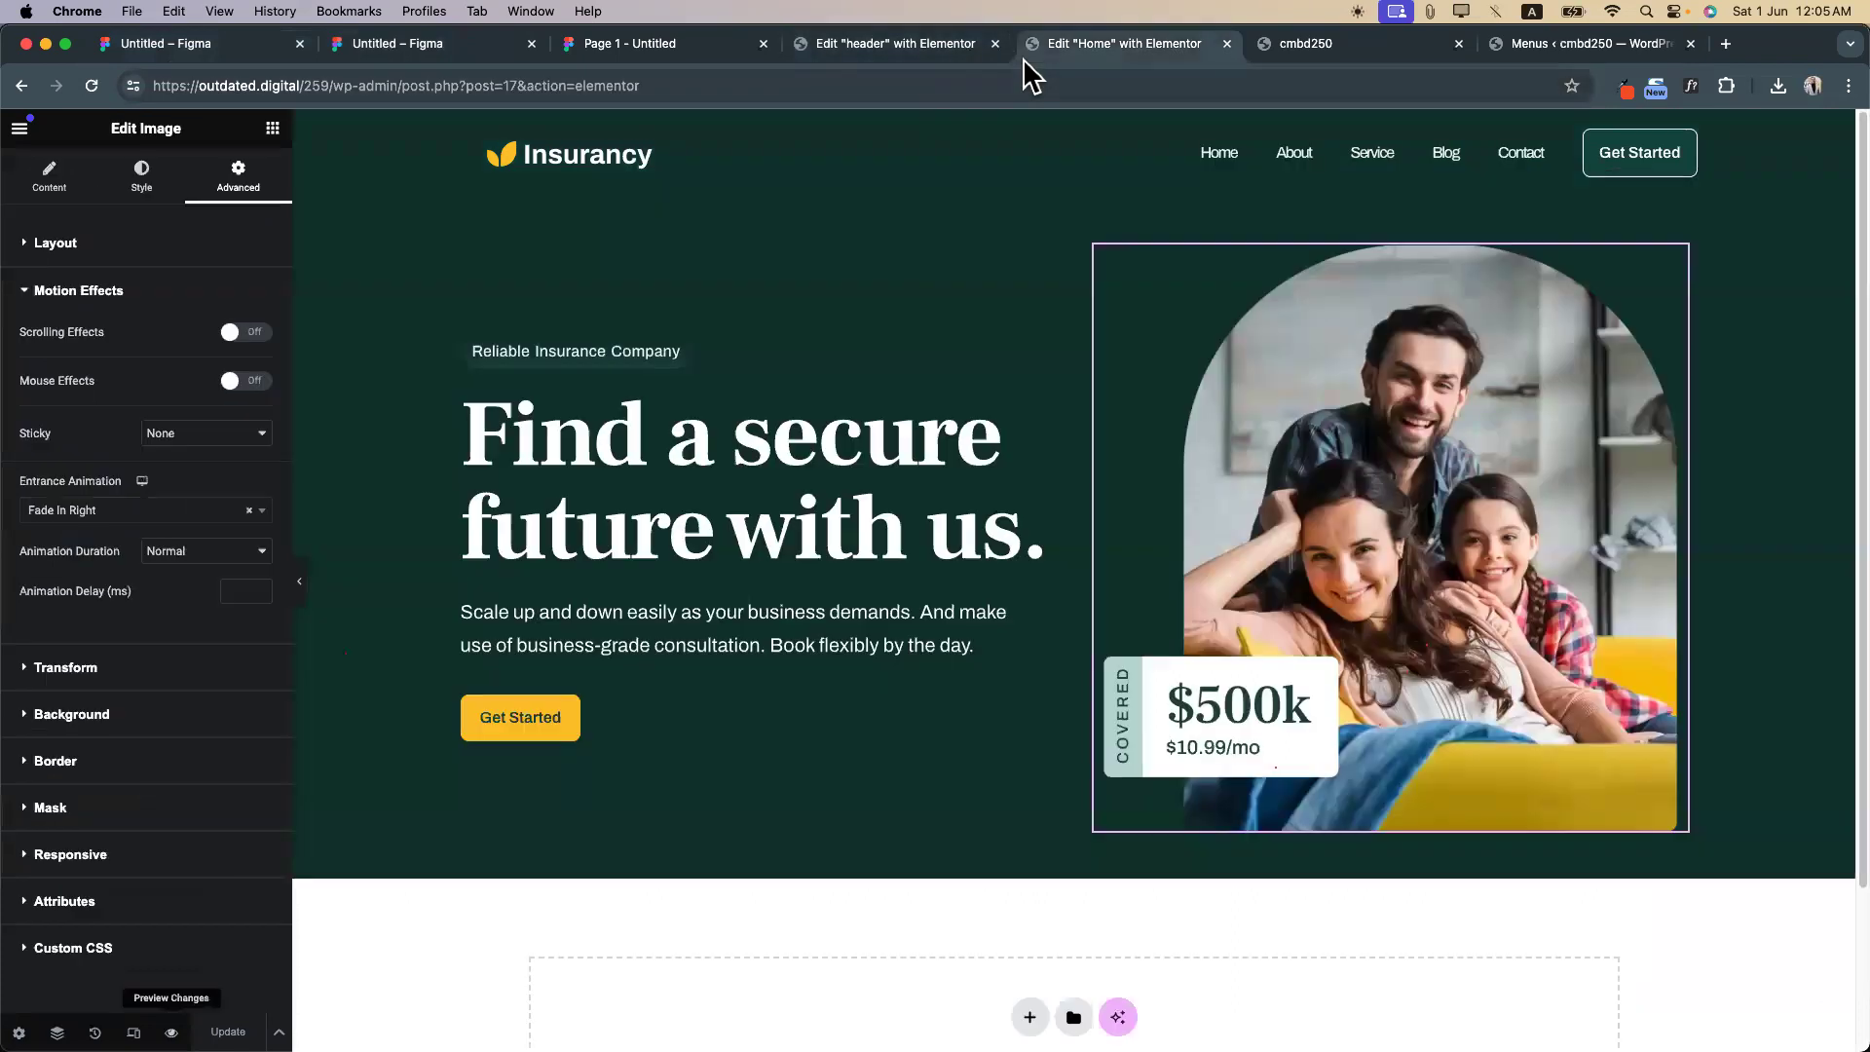
pyautogui.click(1054, 136)
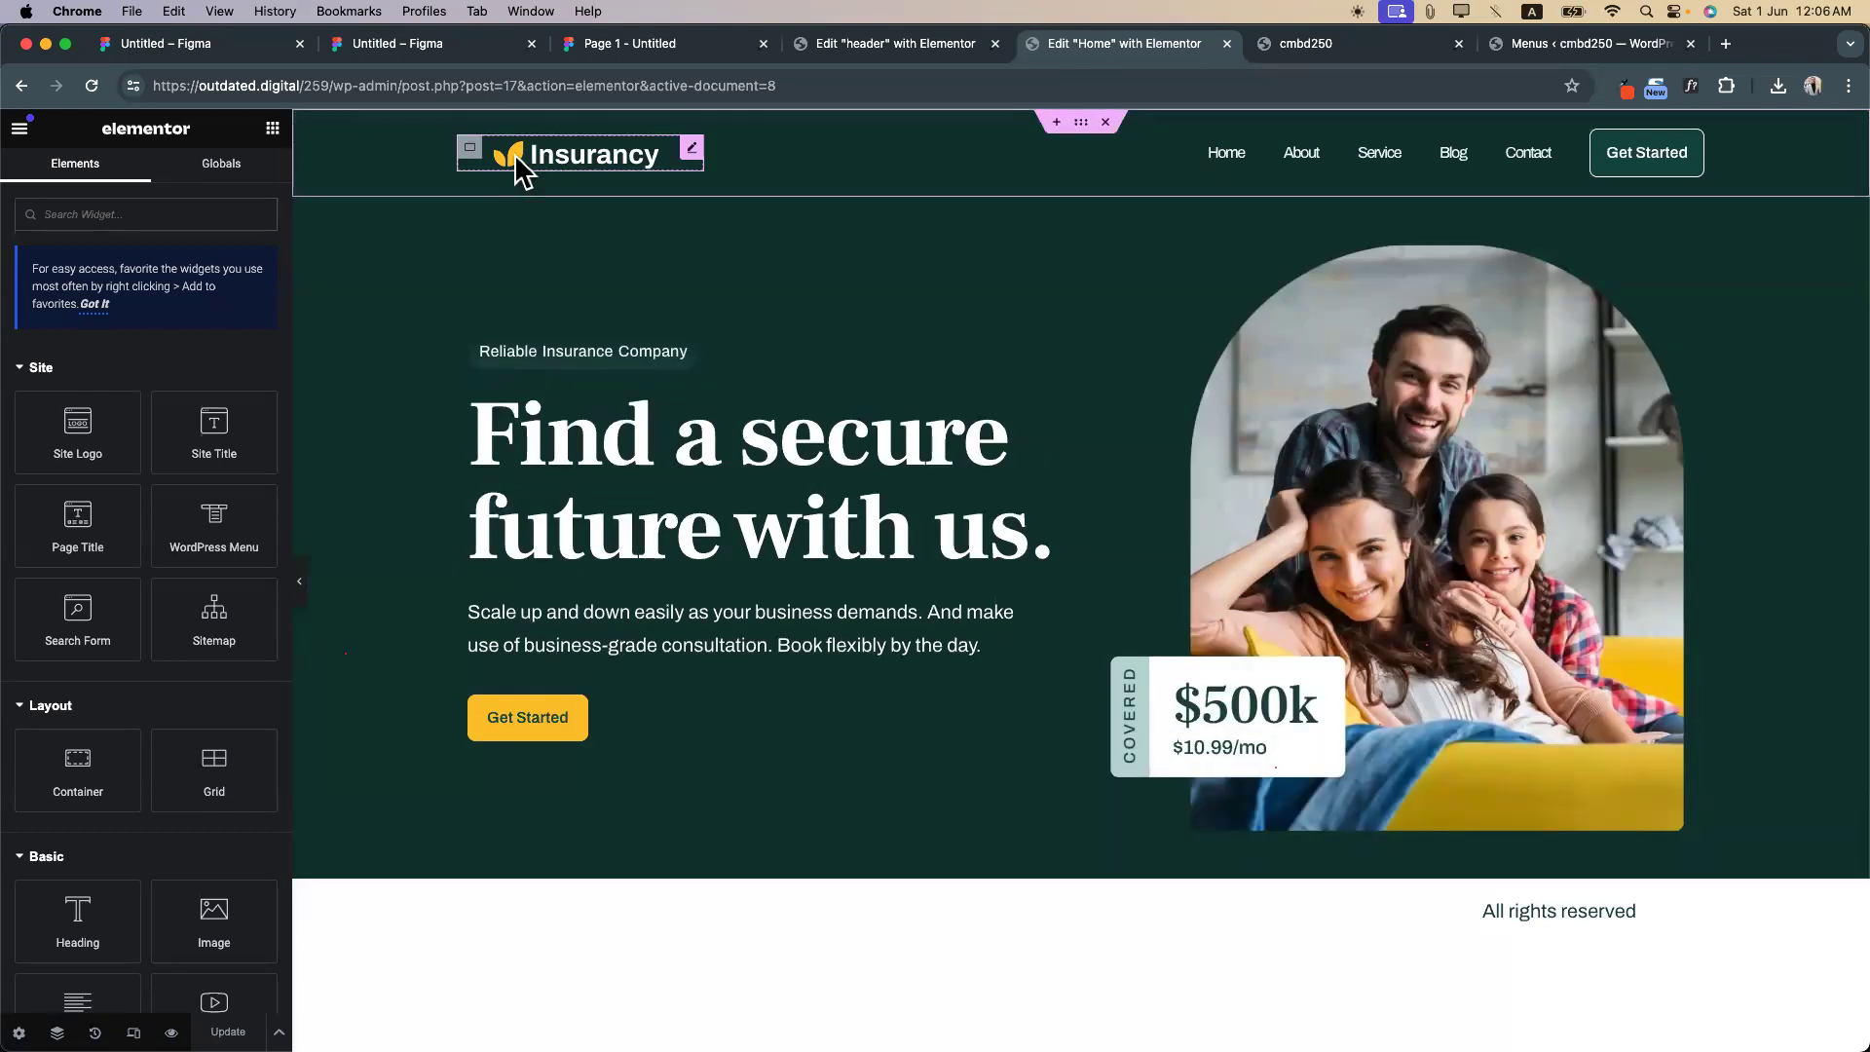
pyautogui.click(519, 171)
pyautogui.click(122, 193)
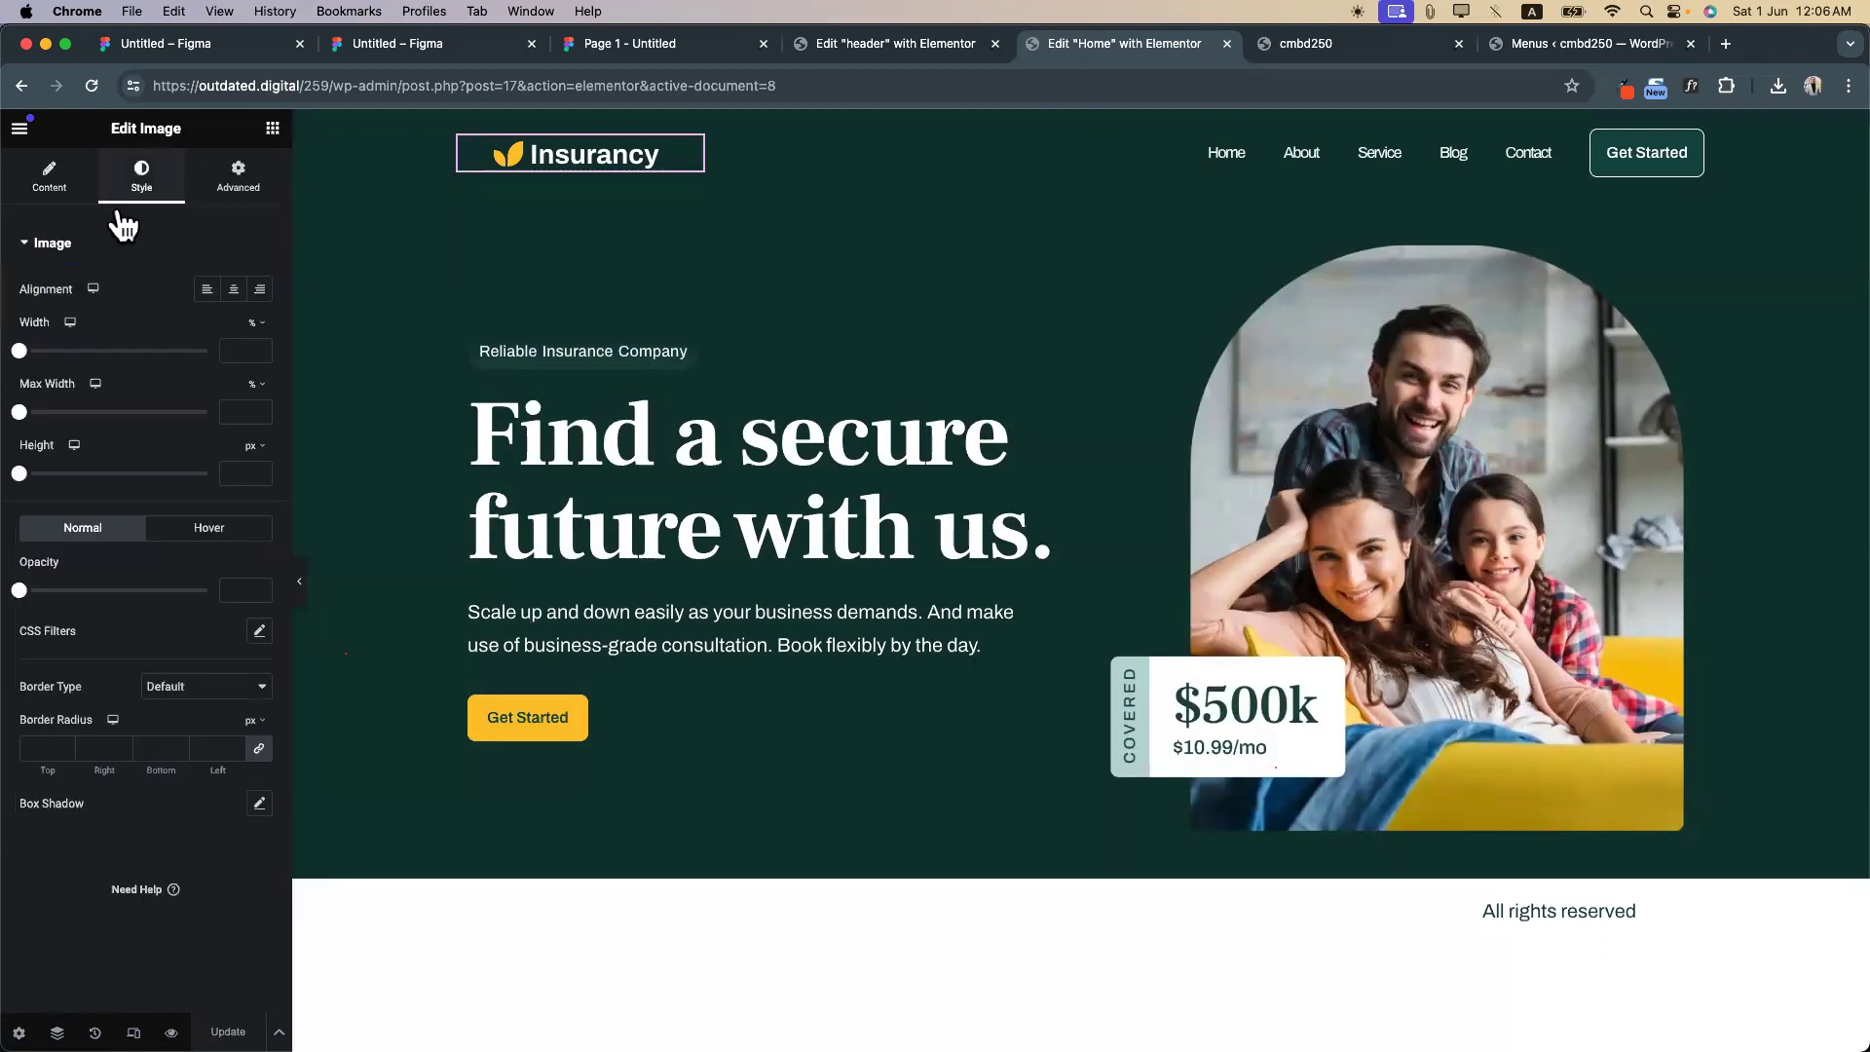
pyautogui.click(206, 288)
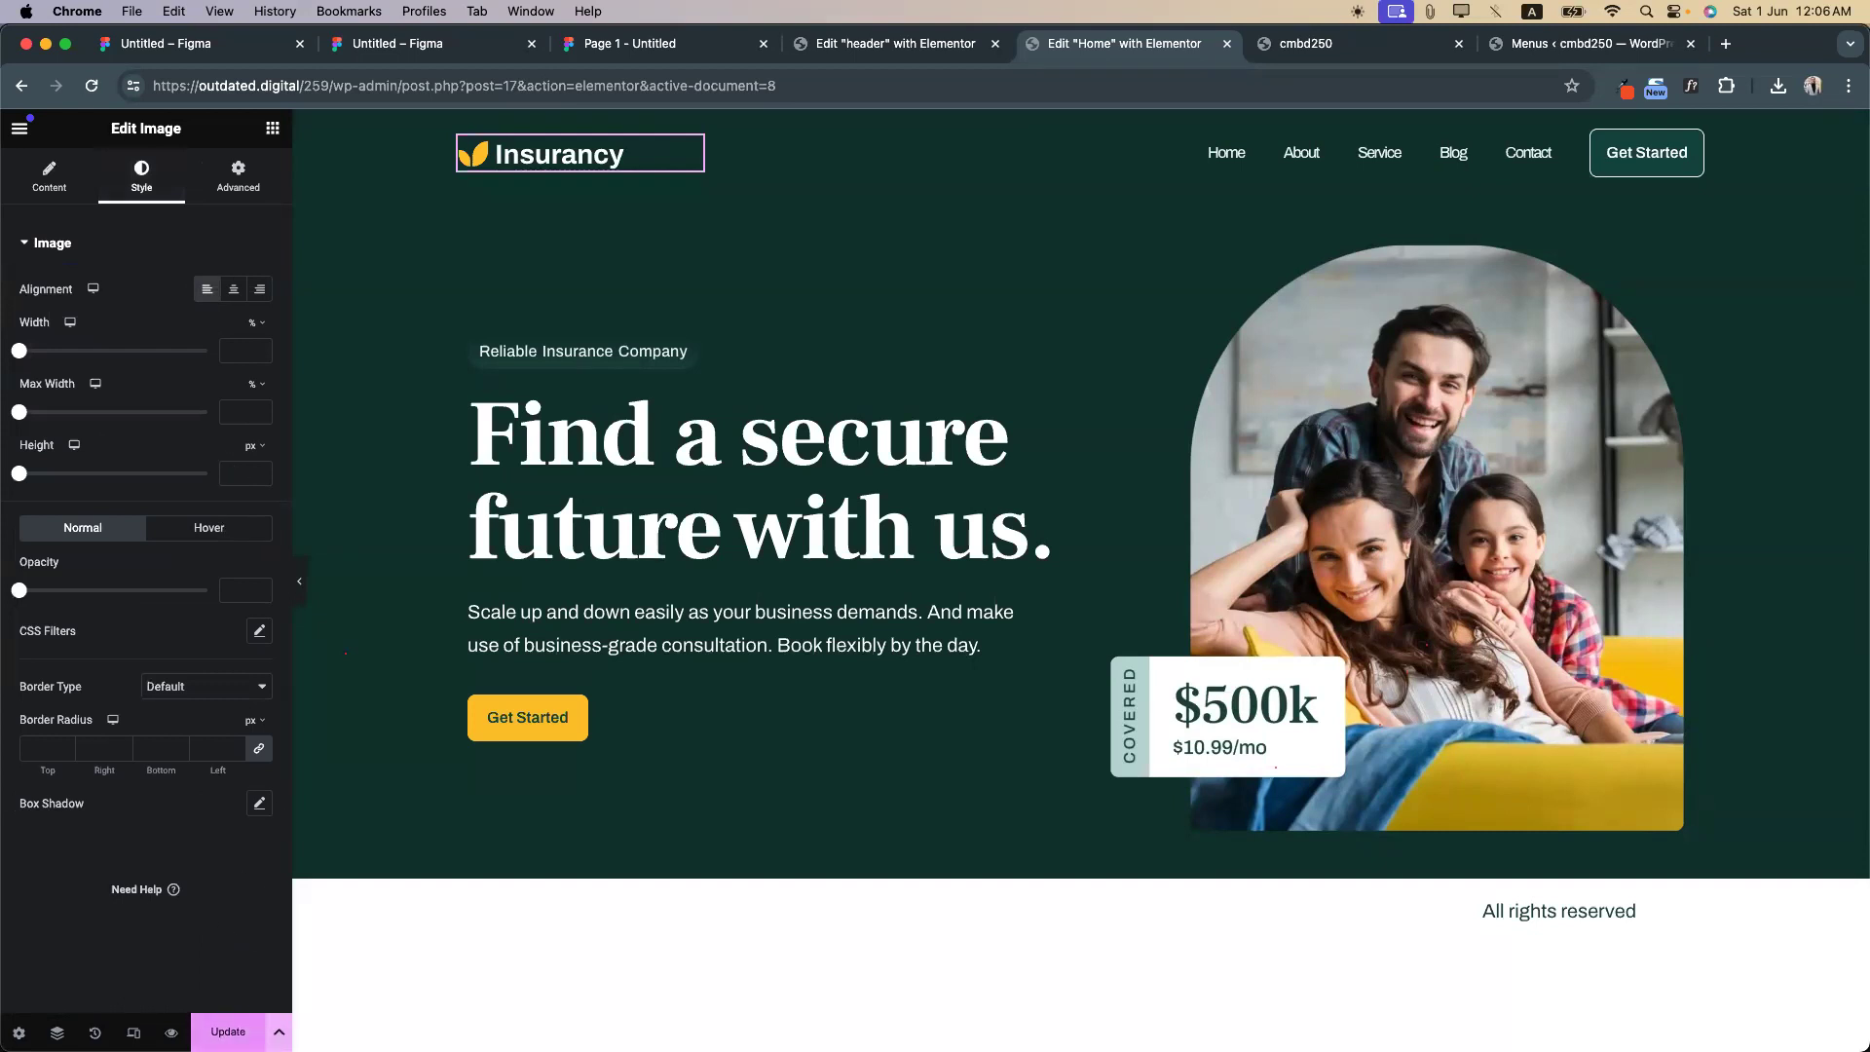
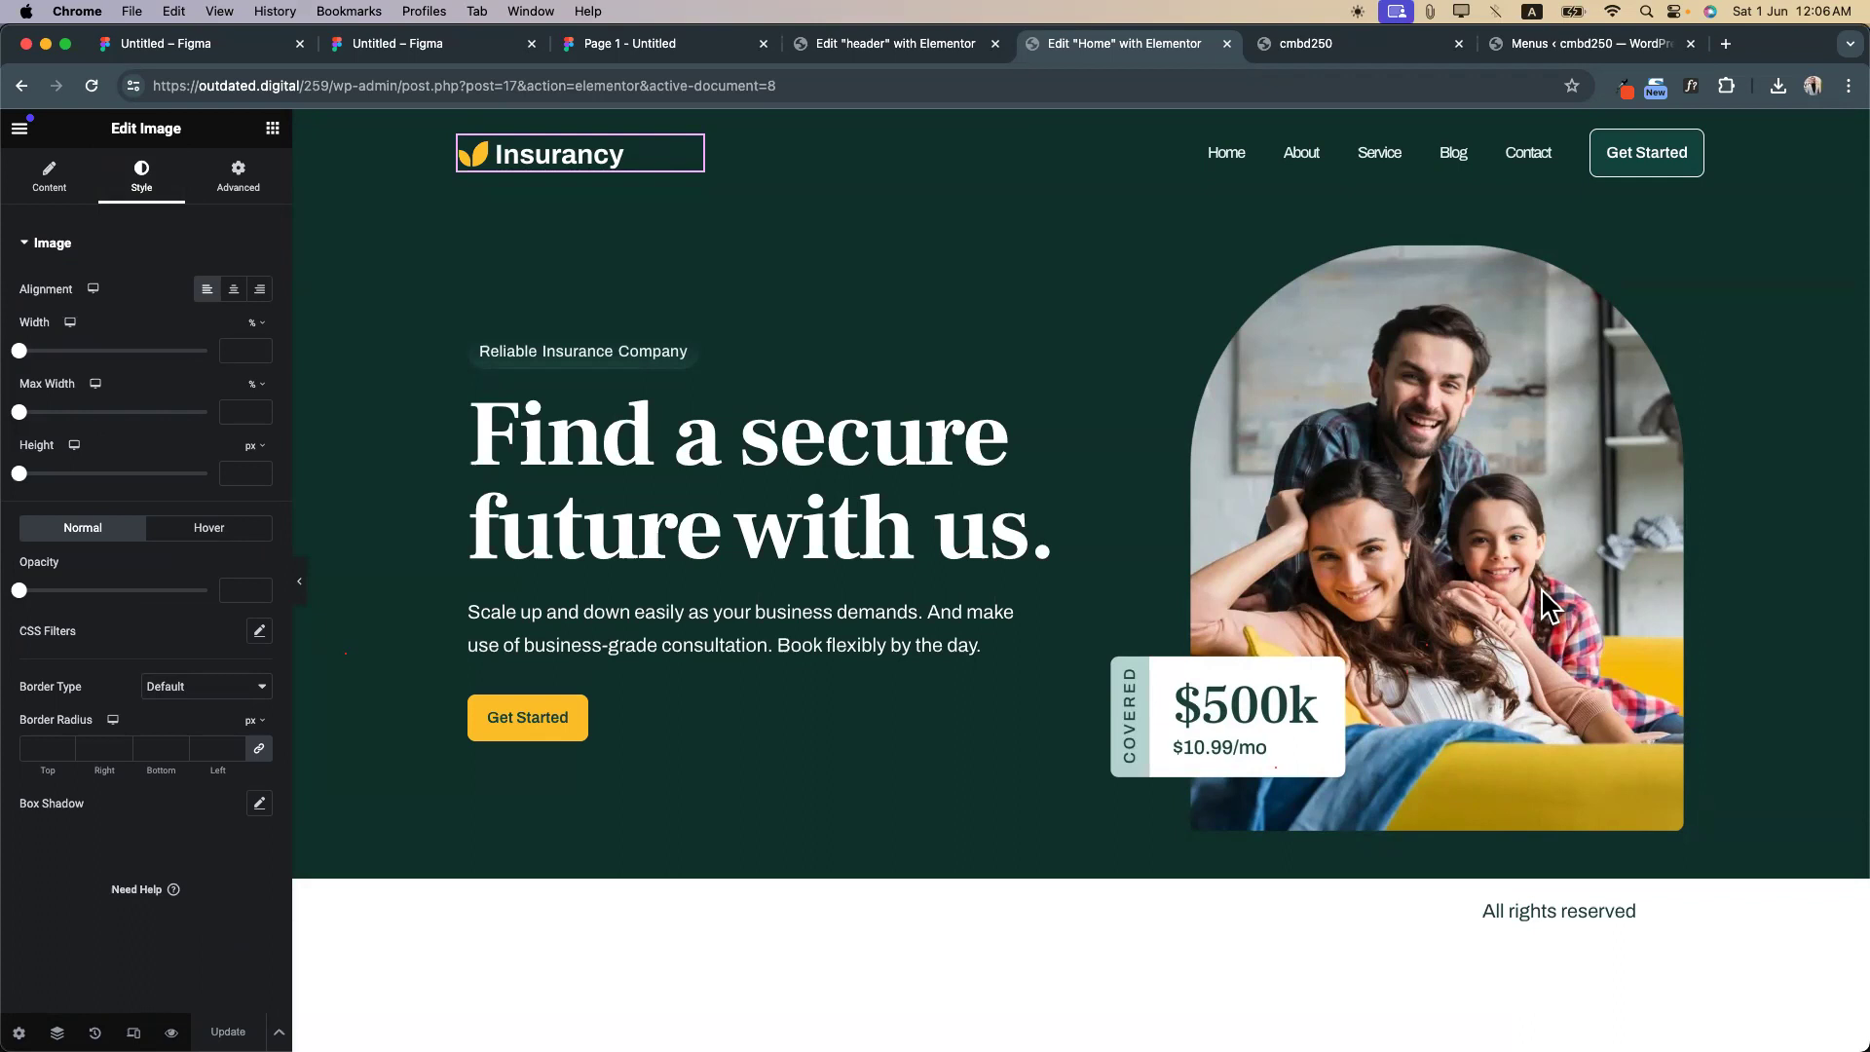
# Scroll through the Figma design to review the section below the hero.
pyautogui.click(132, 44)
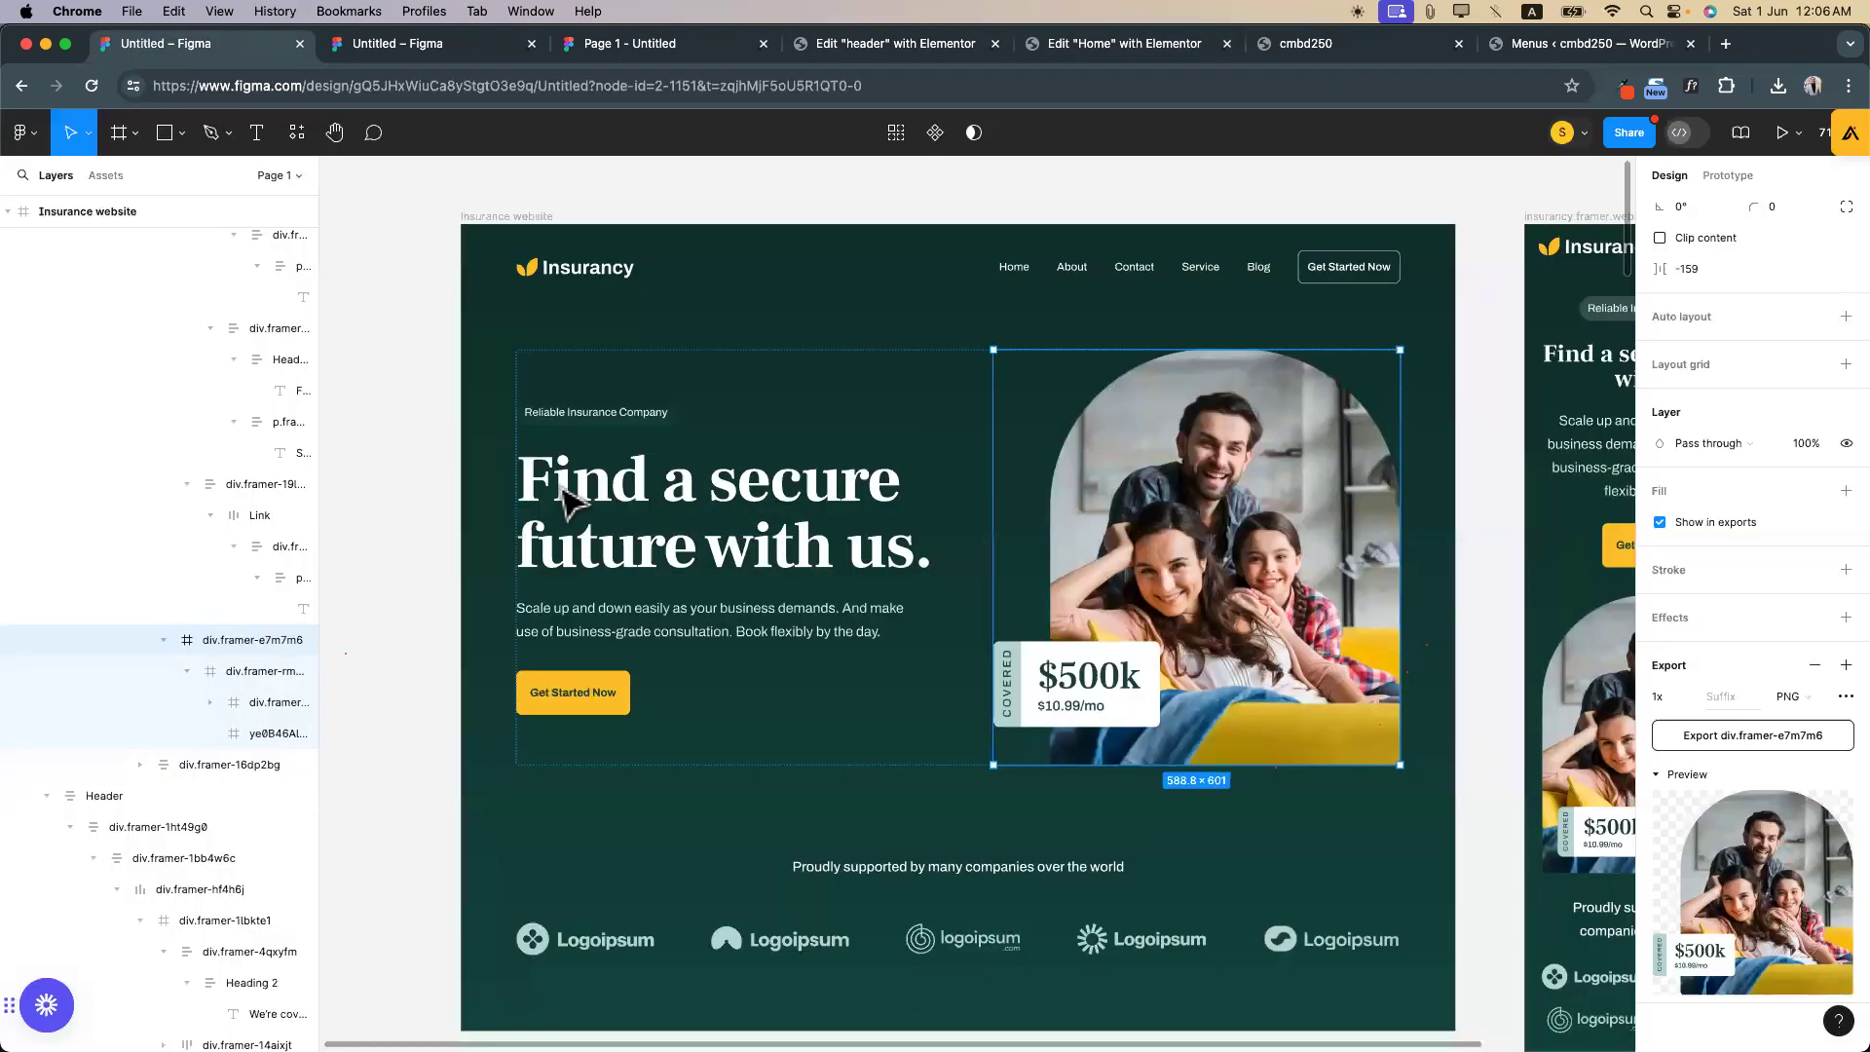
pyautogui.scroll(-4, 740, 584)
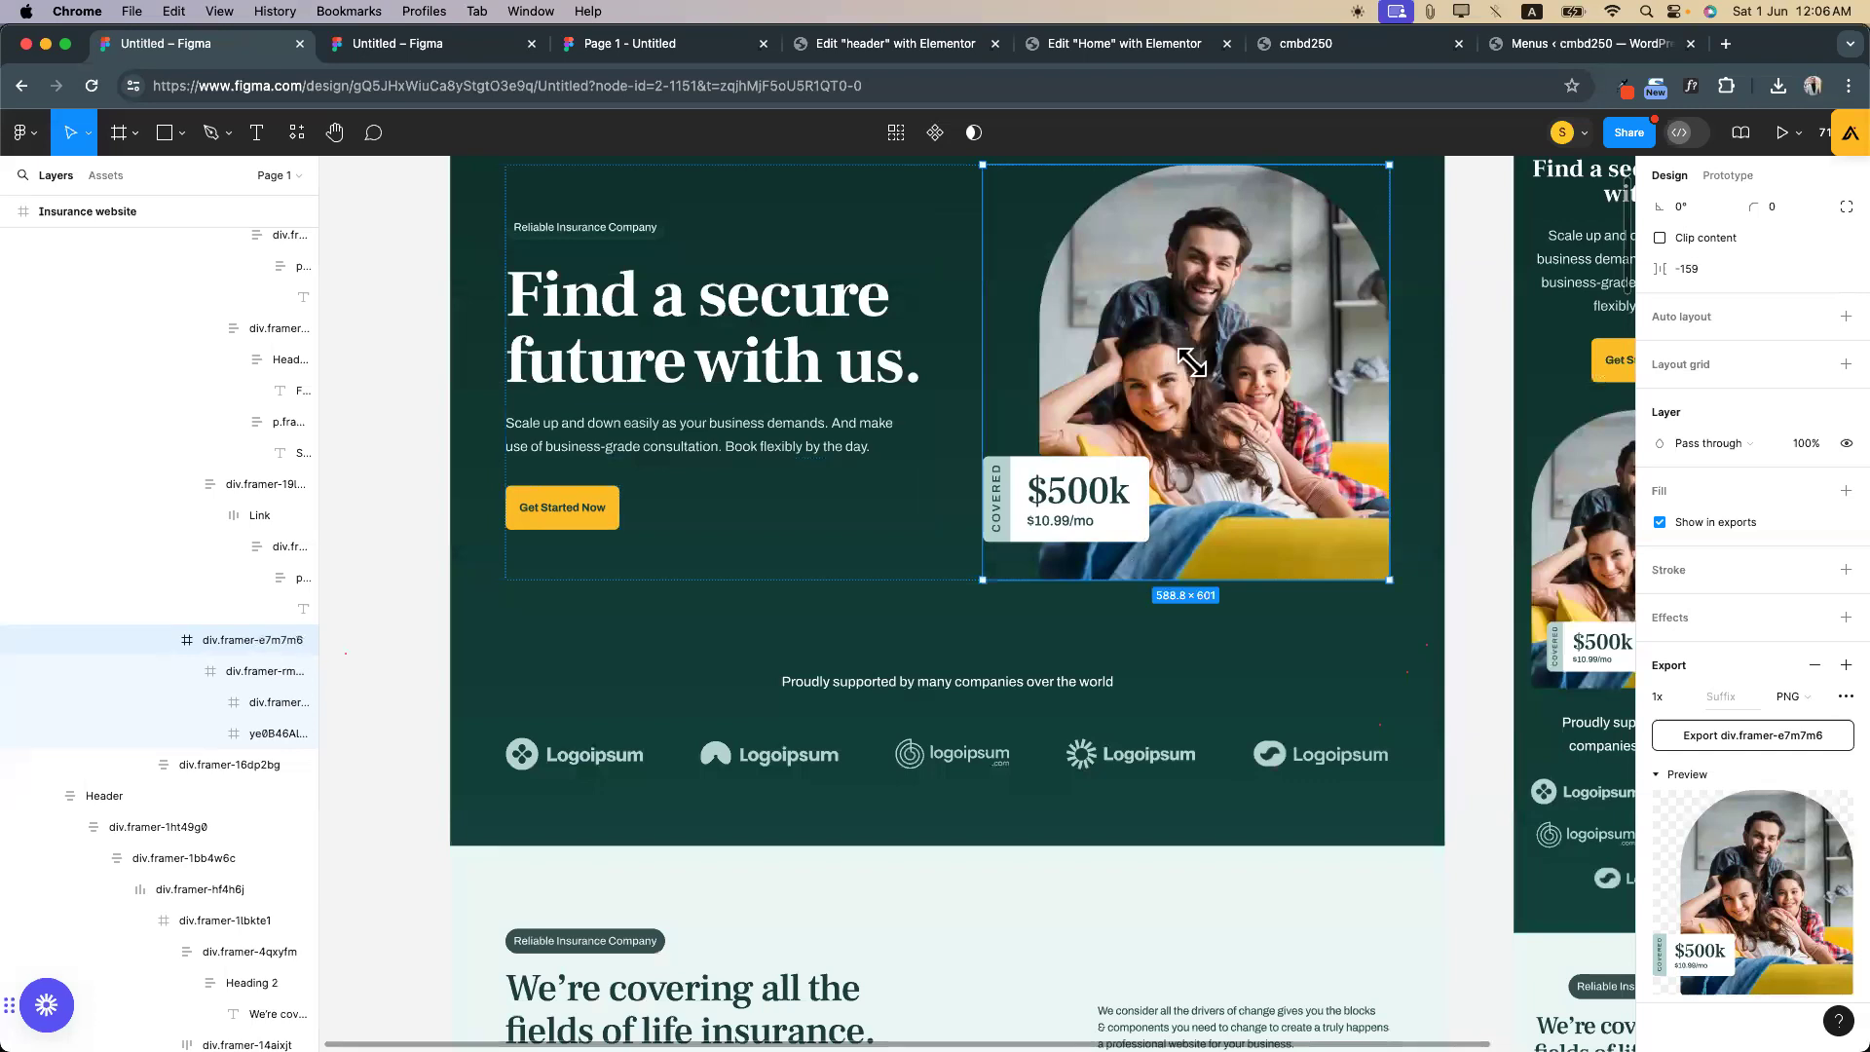
pyautogui.scroll(-5, 873, 873)
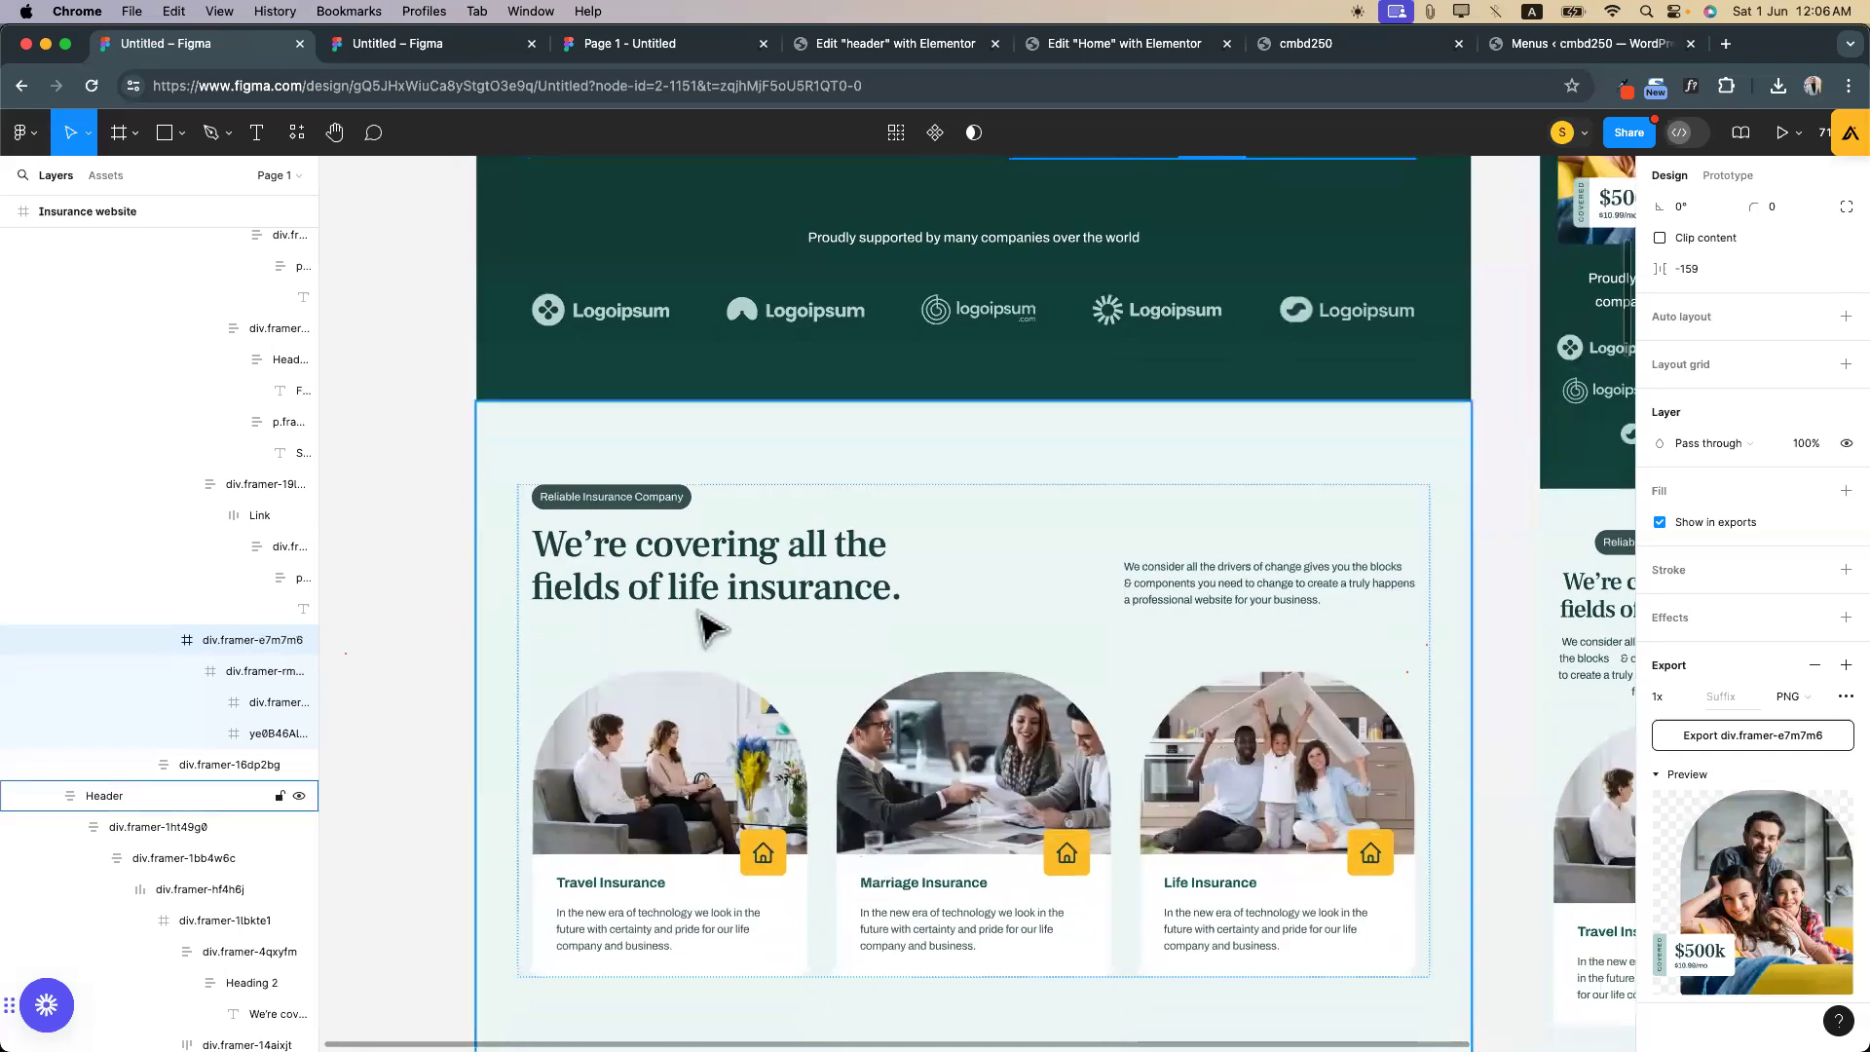
pyautogui.scroll(-1, 777, 672)
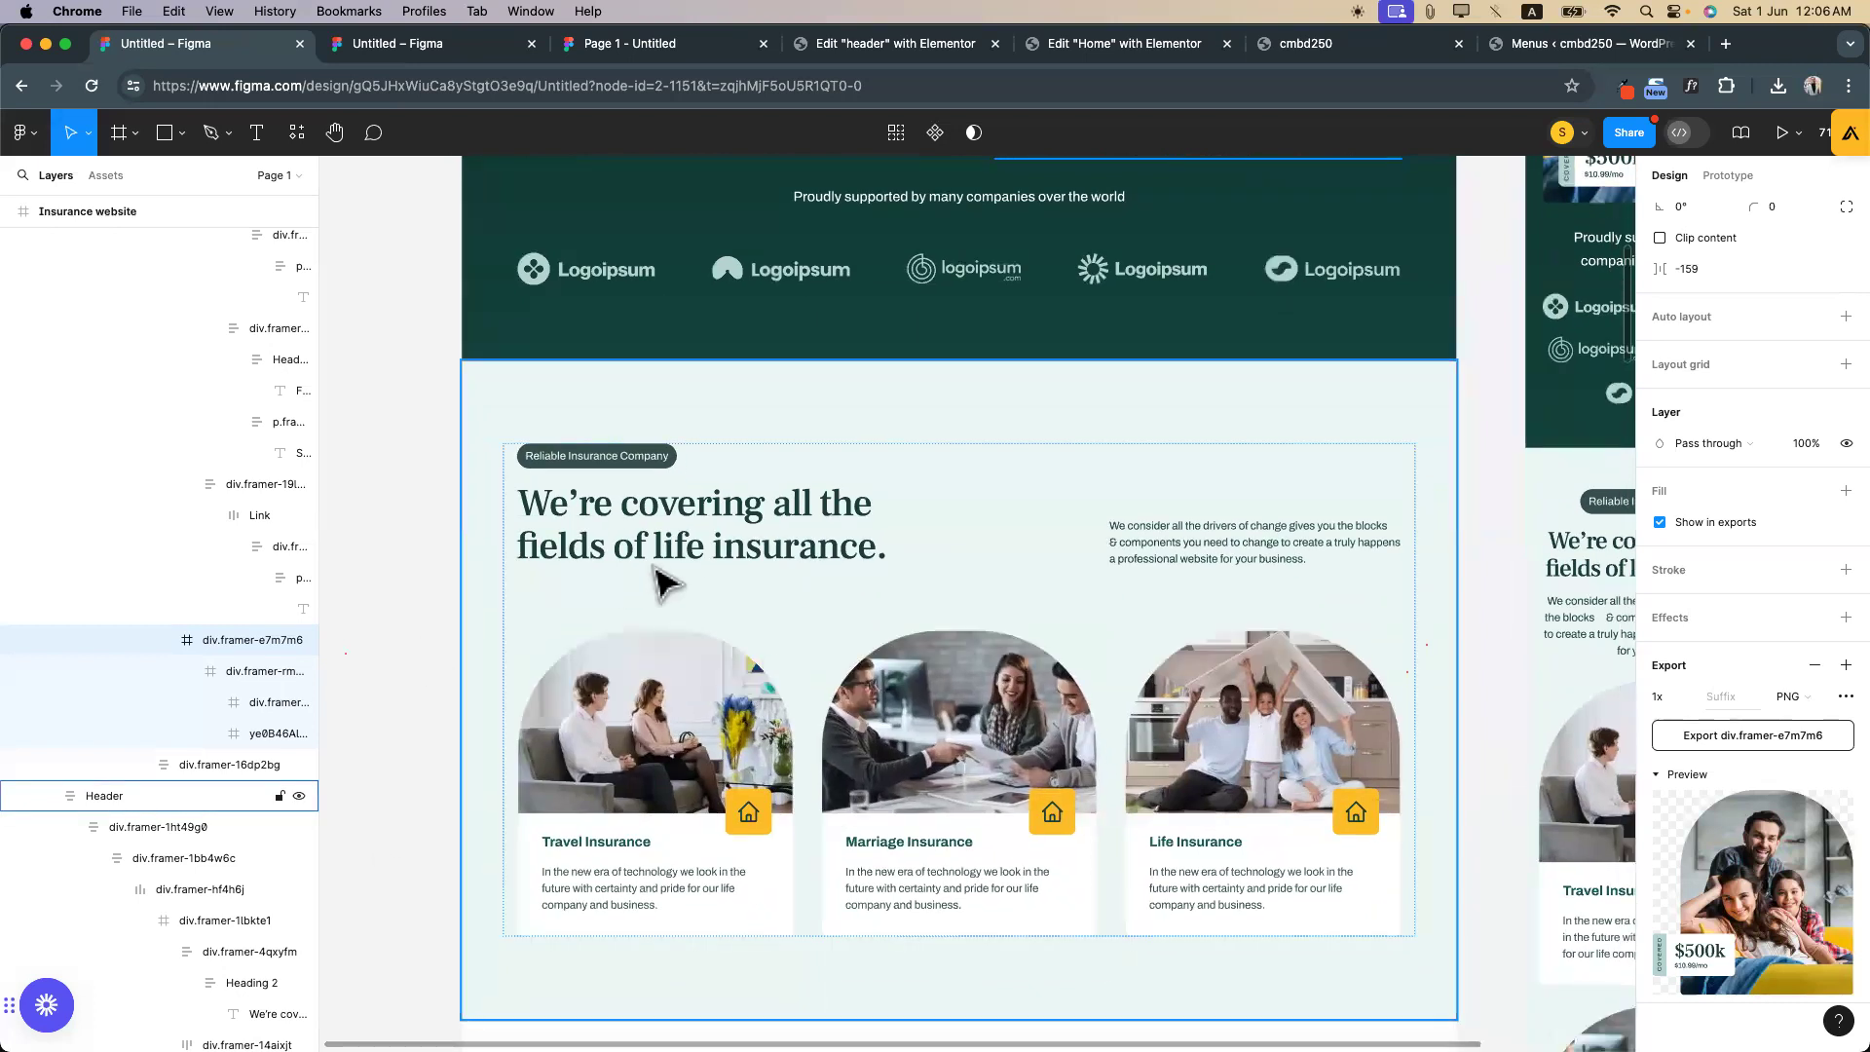
pyautogui.click(979, 44)
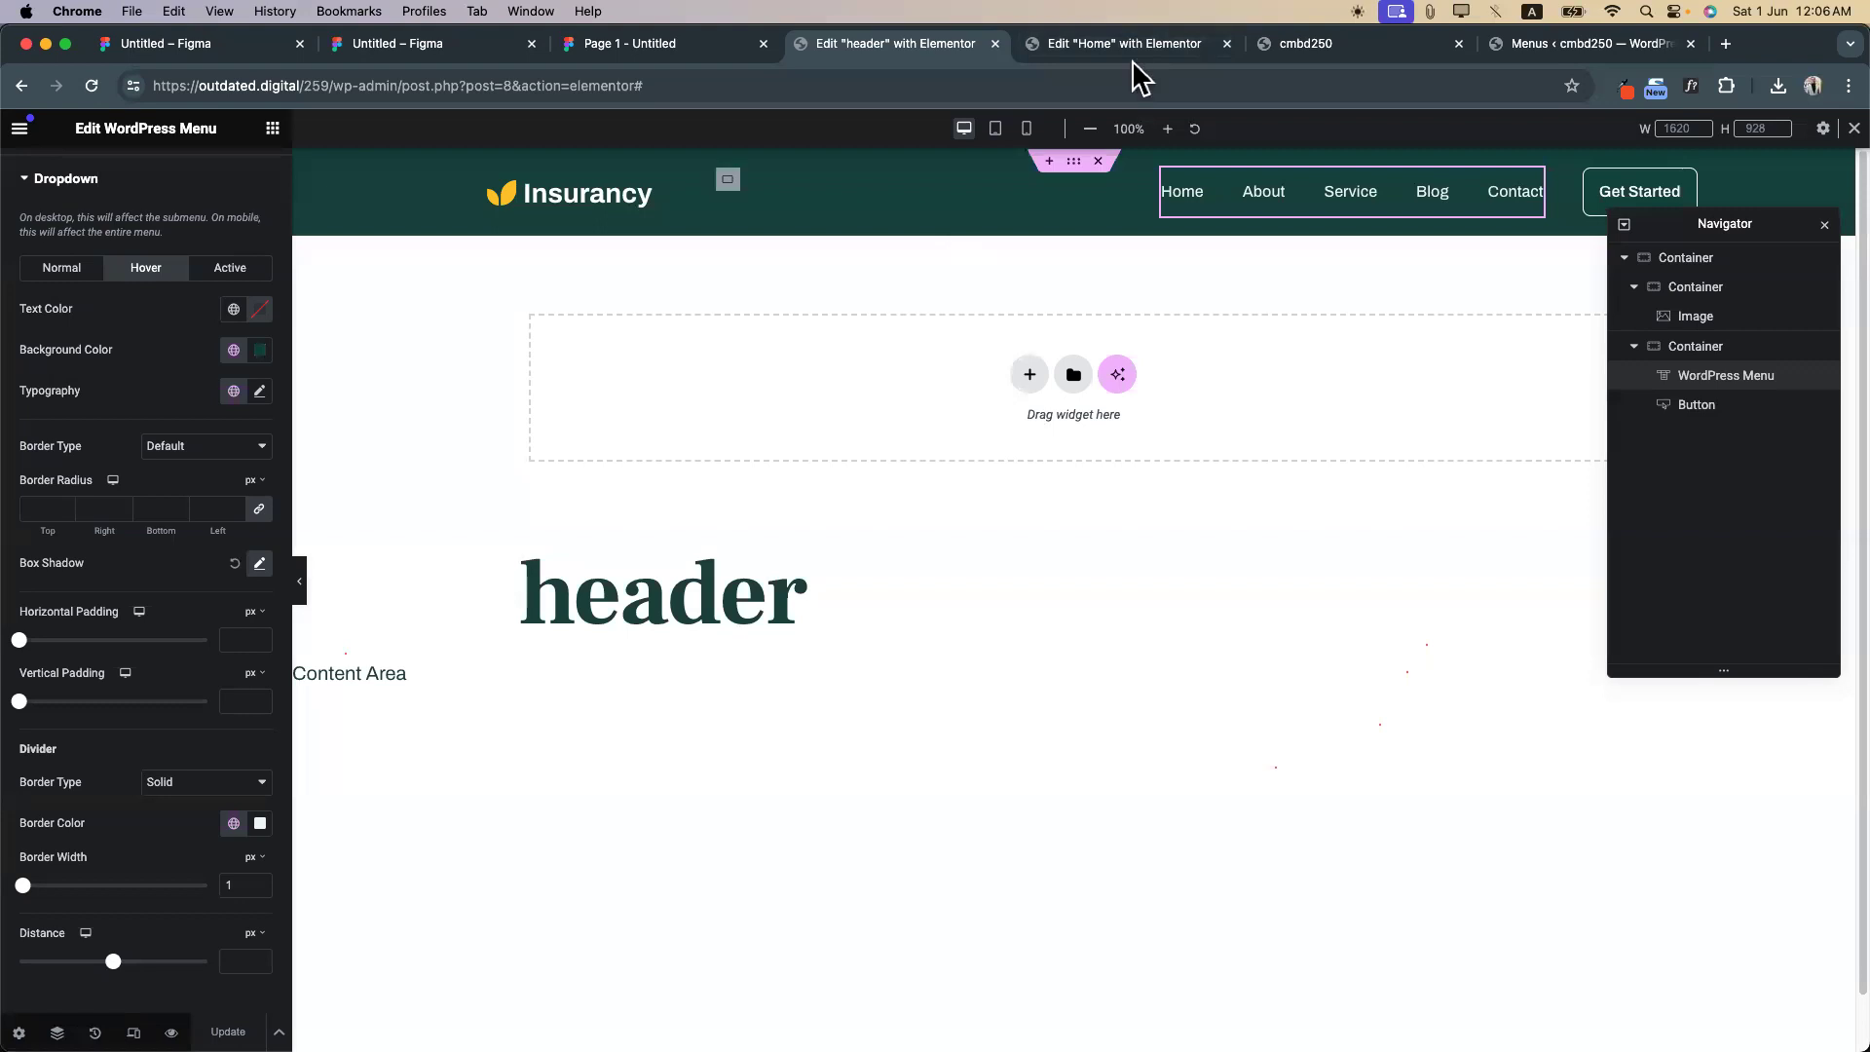
pyautogui.click(1166, 44)
pyautogui.moveTo(1081, 555)
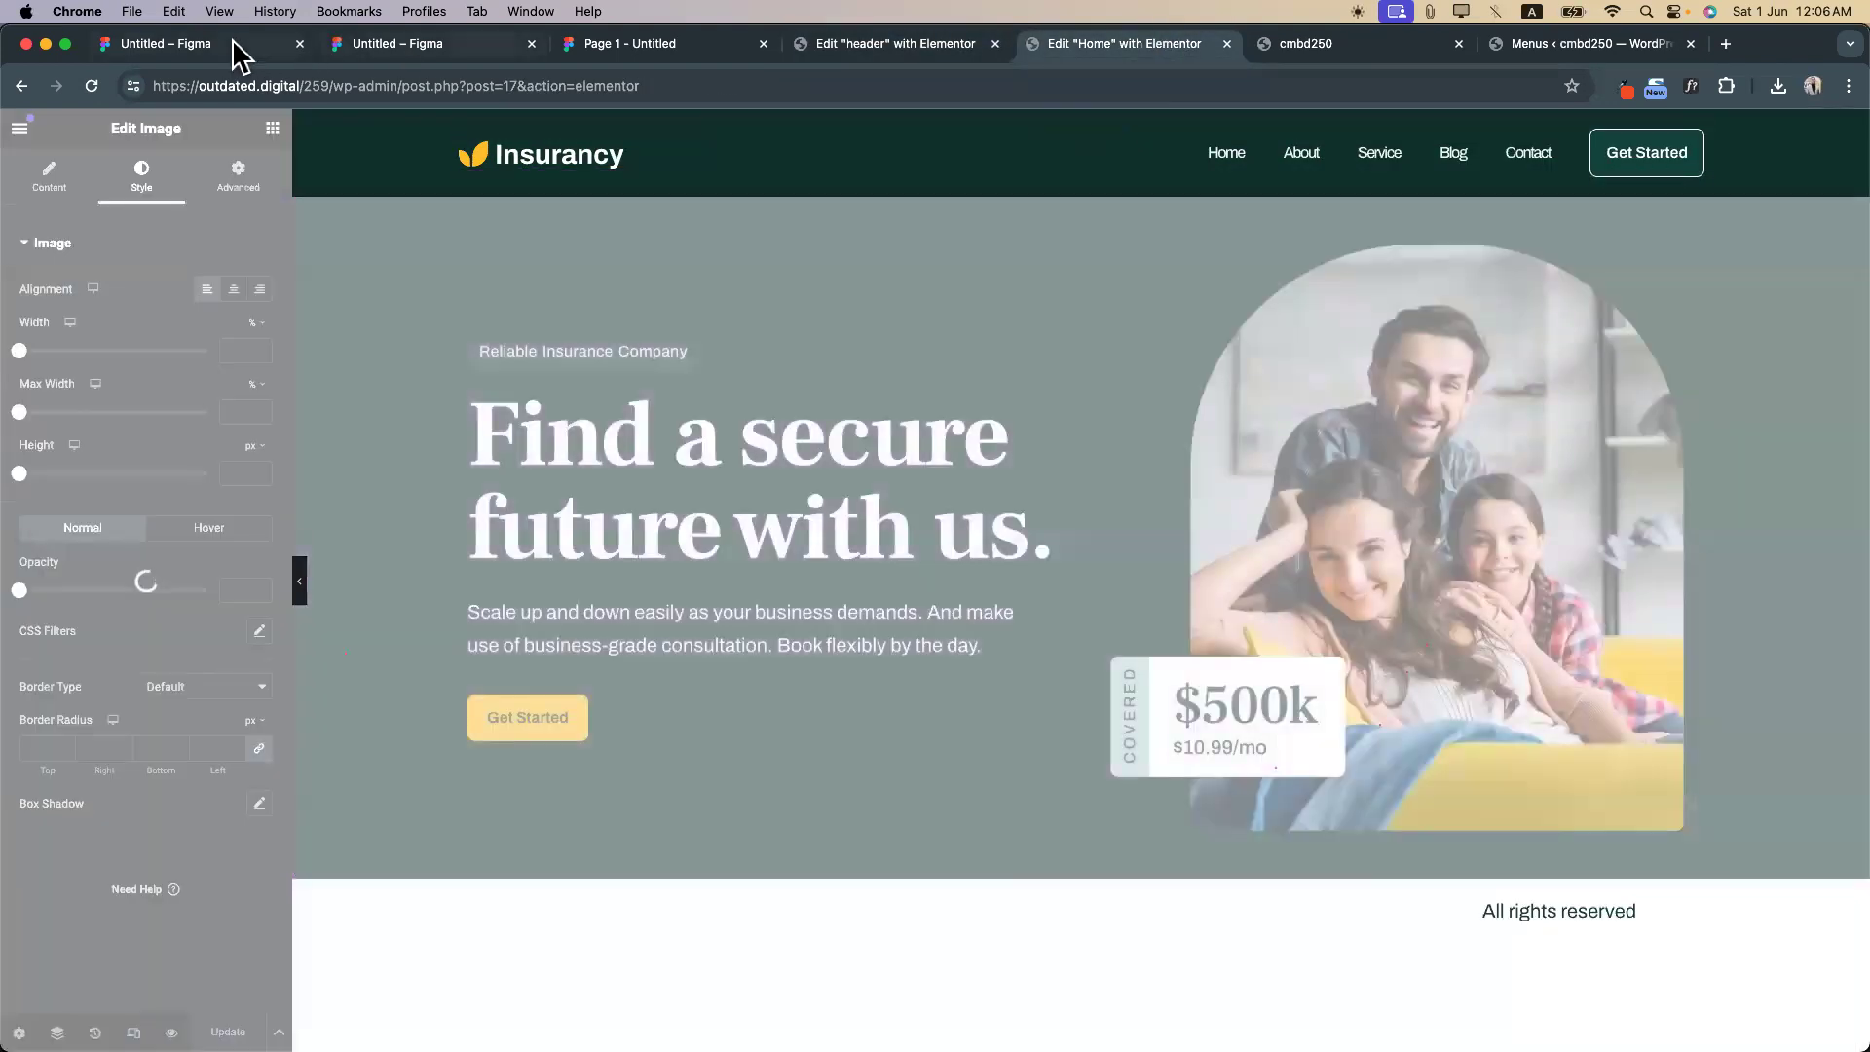
pyautogui.click(263, 44)
pyautogui.scroll(-2, 750, 507)
pyautogui.scroll(-1, 799, 517)
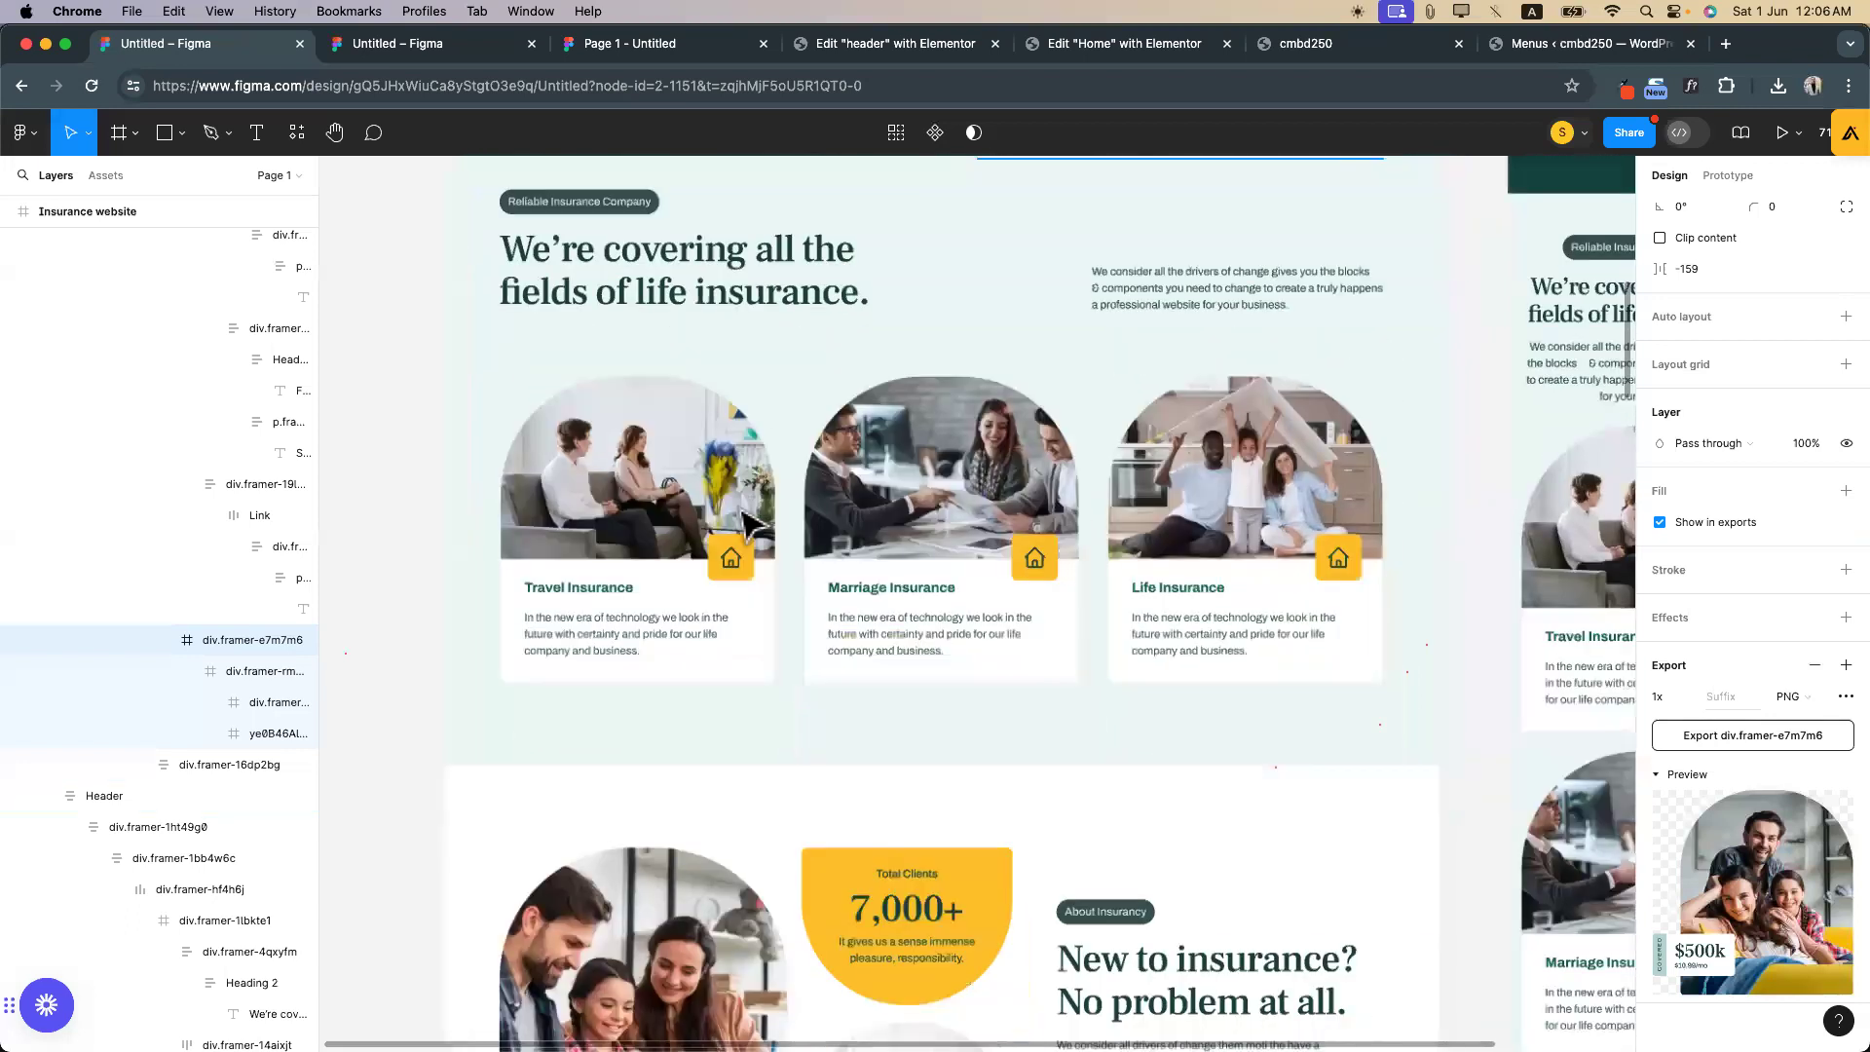
pyautogui.scroll(-4, 857, 526)
pyautogui.scroll(-1, 886, 570)
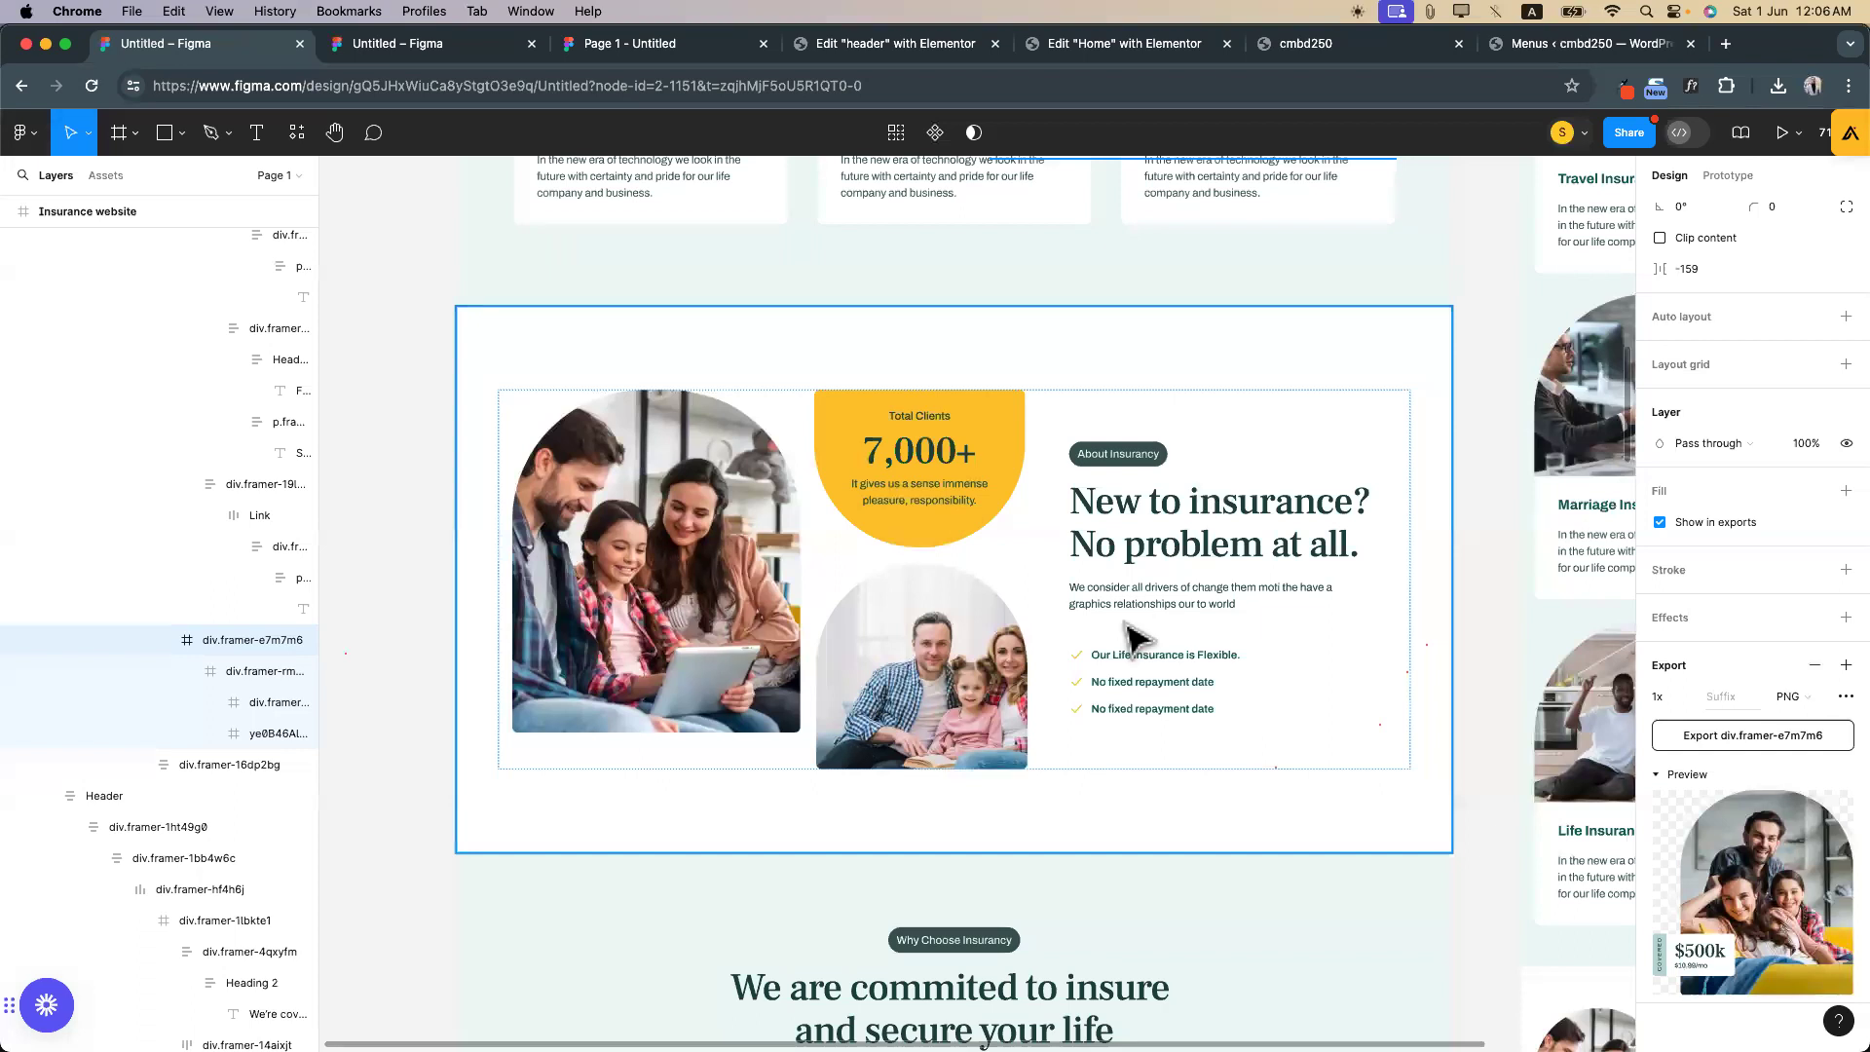
pyautogui.scroll(-5, 1095, 695)
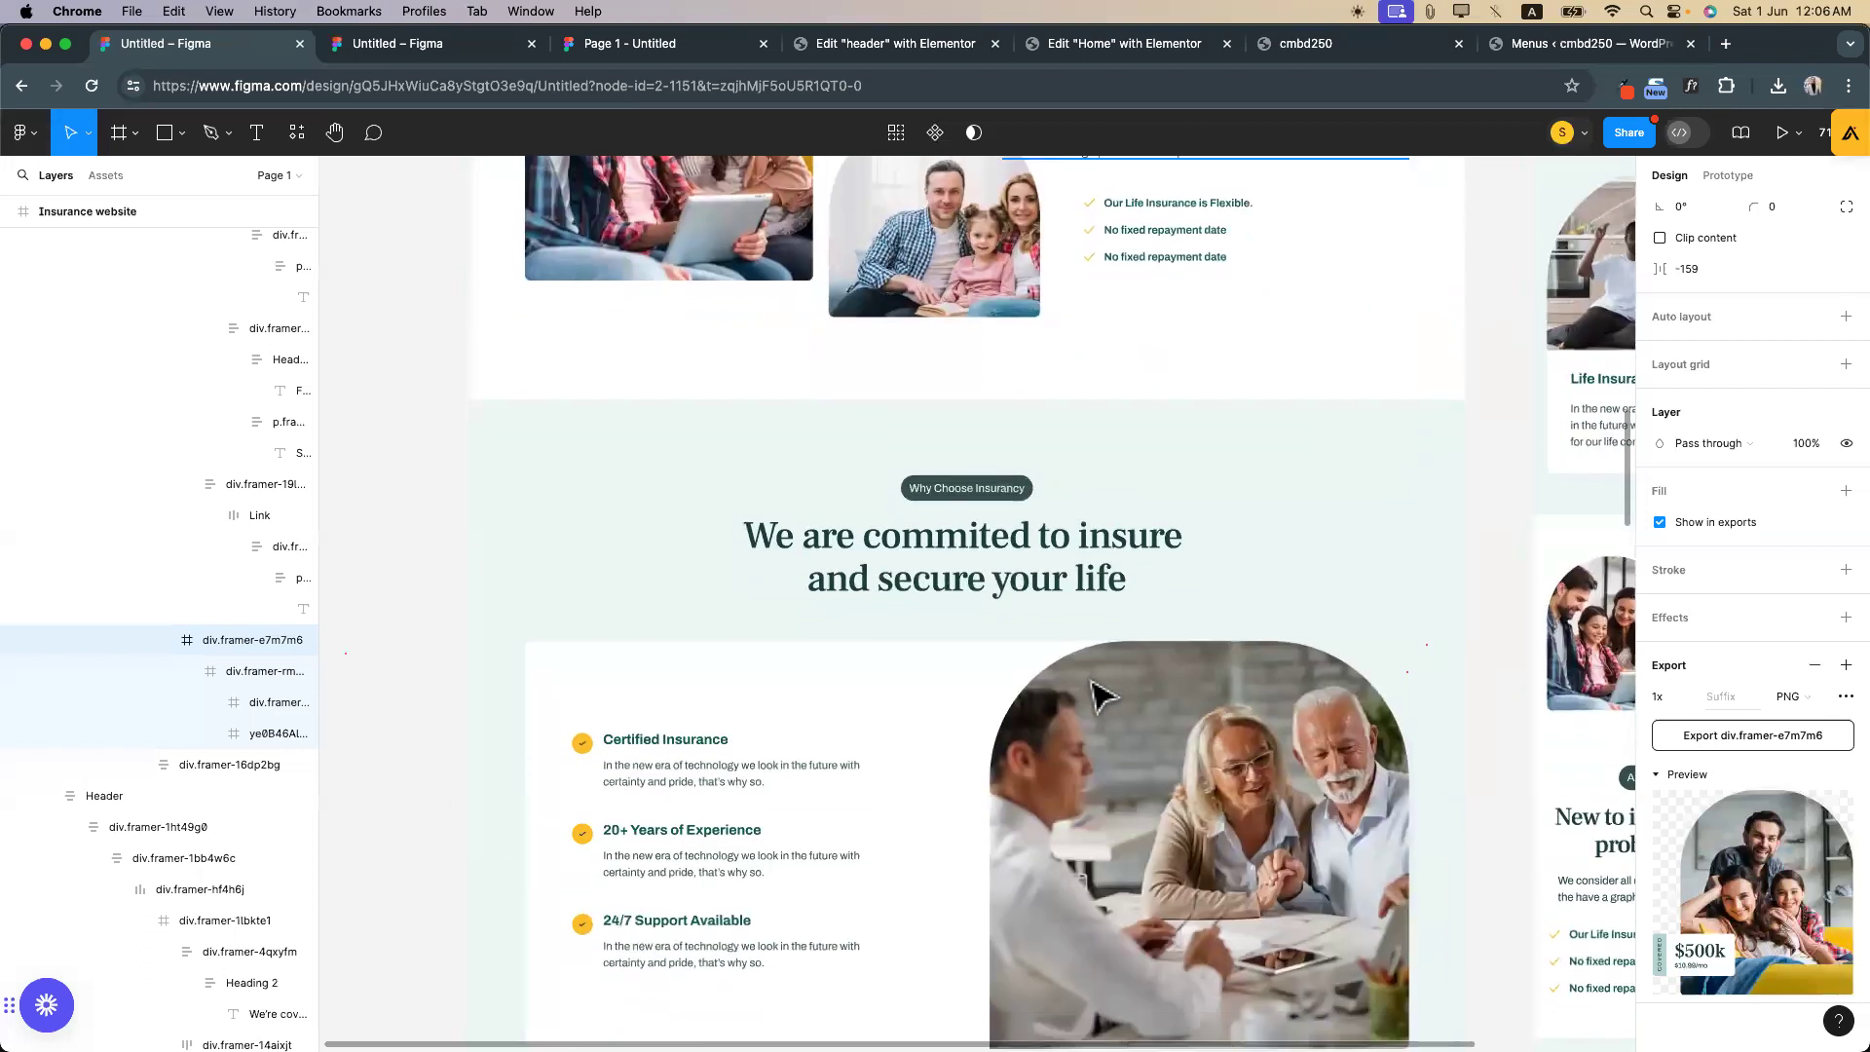
pyautogui.scroll(-2, 1095, 695)
pyautogui.scroll(-5, 1099, 682)
pyautogui.scroll(3, 1159, 696)
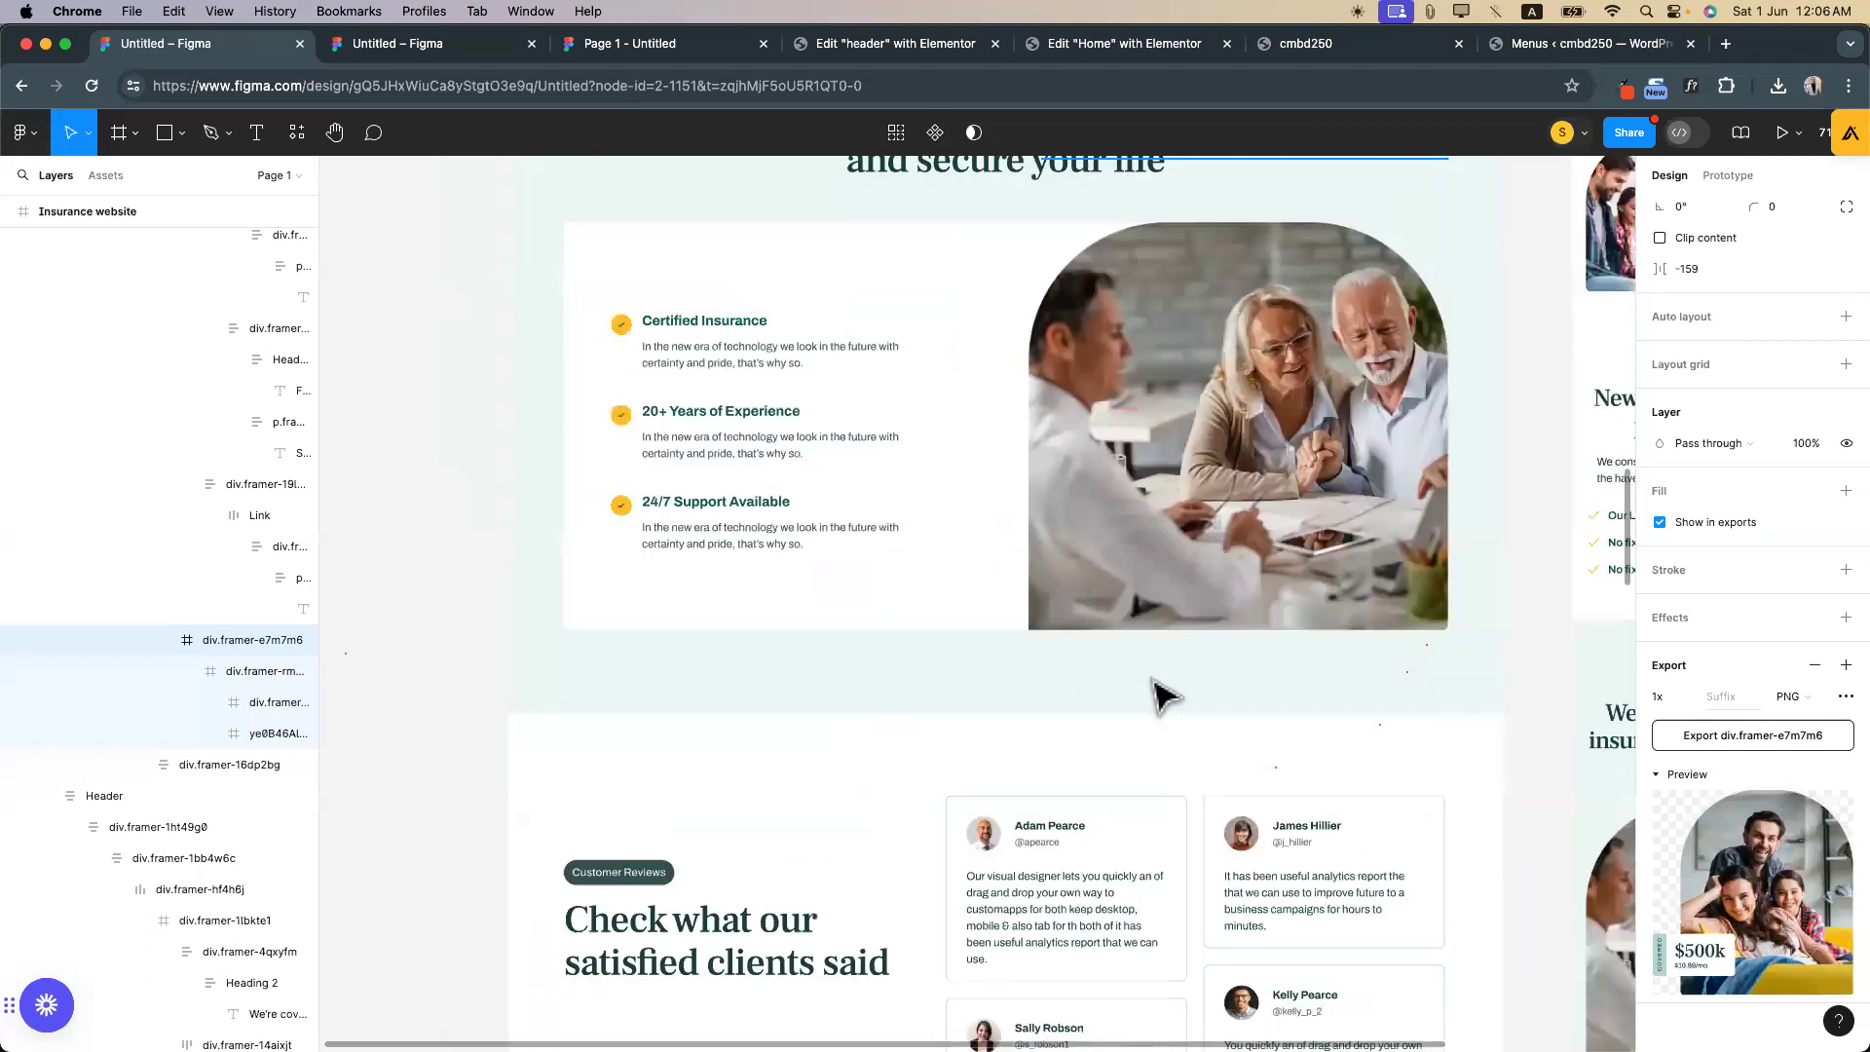
pyautogui.scroll(3, 1159, 695)
pyautogui.scroll(-1, 1257, 814)
pyautogui.scroll(-5, 1257, 813)
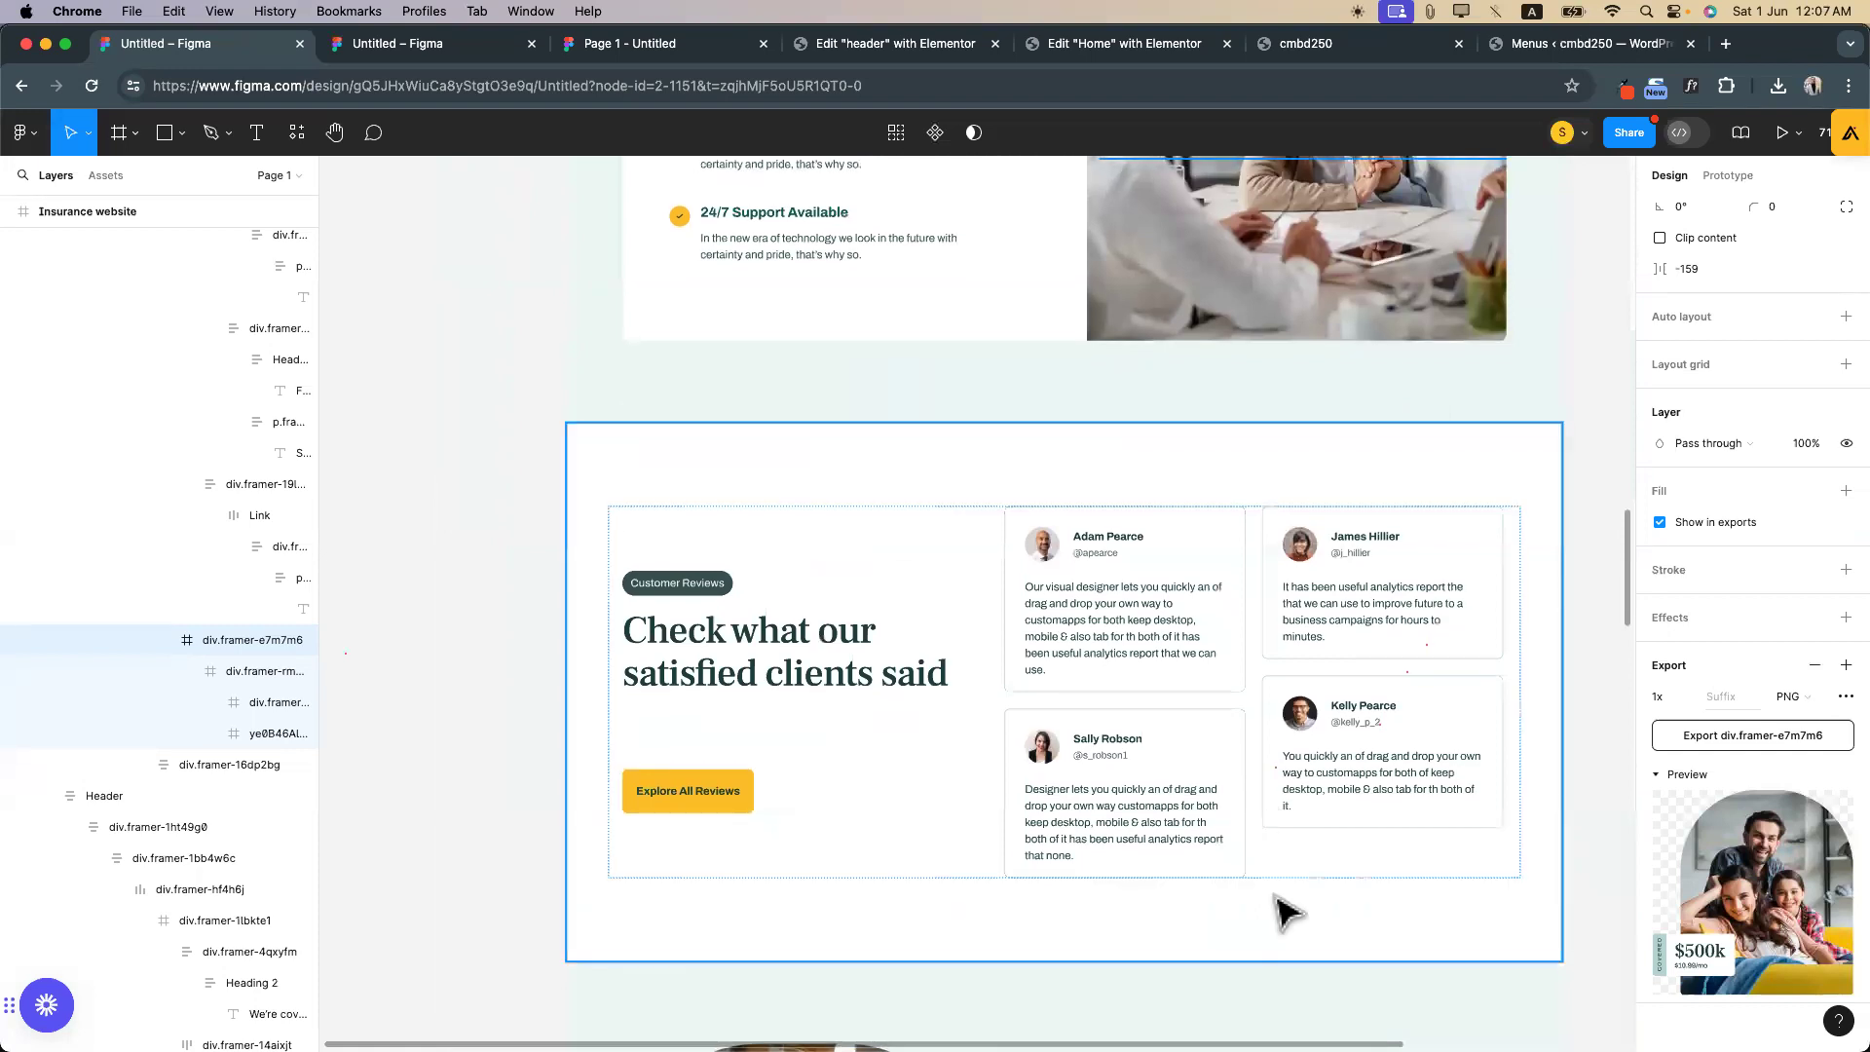
pyautogui.scroll(-3, 1281, 906)
pyautogui.scroll(-3, 1281, 907)
pyautogui.scroll(3, 1281, 911)
pyautogui.scroll(5, 1281, 910)
pyautogui.scroll(5, 1281, 911)
pyautogui.scroll(5, 1281, 911)
pyautogui.scroll(1, 1286, 911)
pyautogui.scroll(1, 1281, 909)
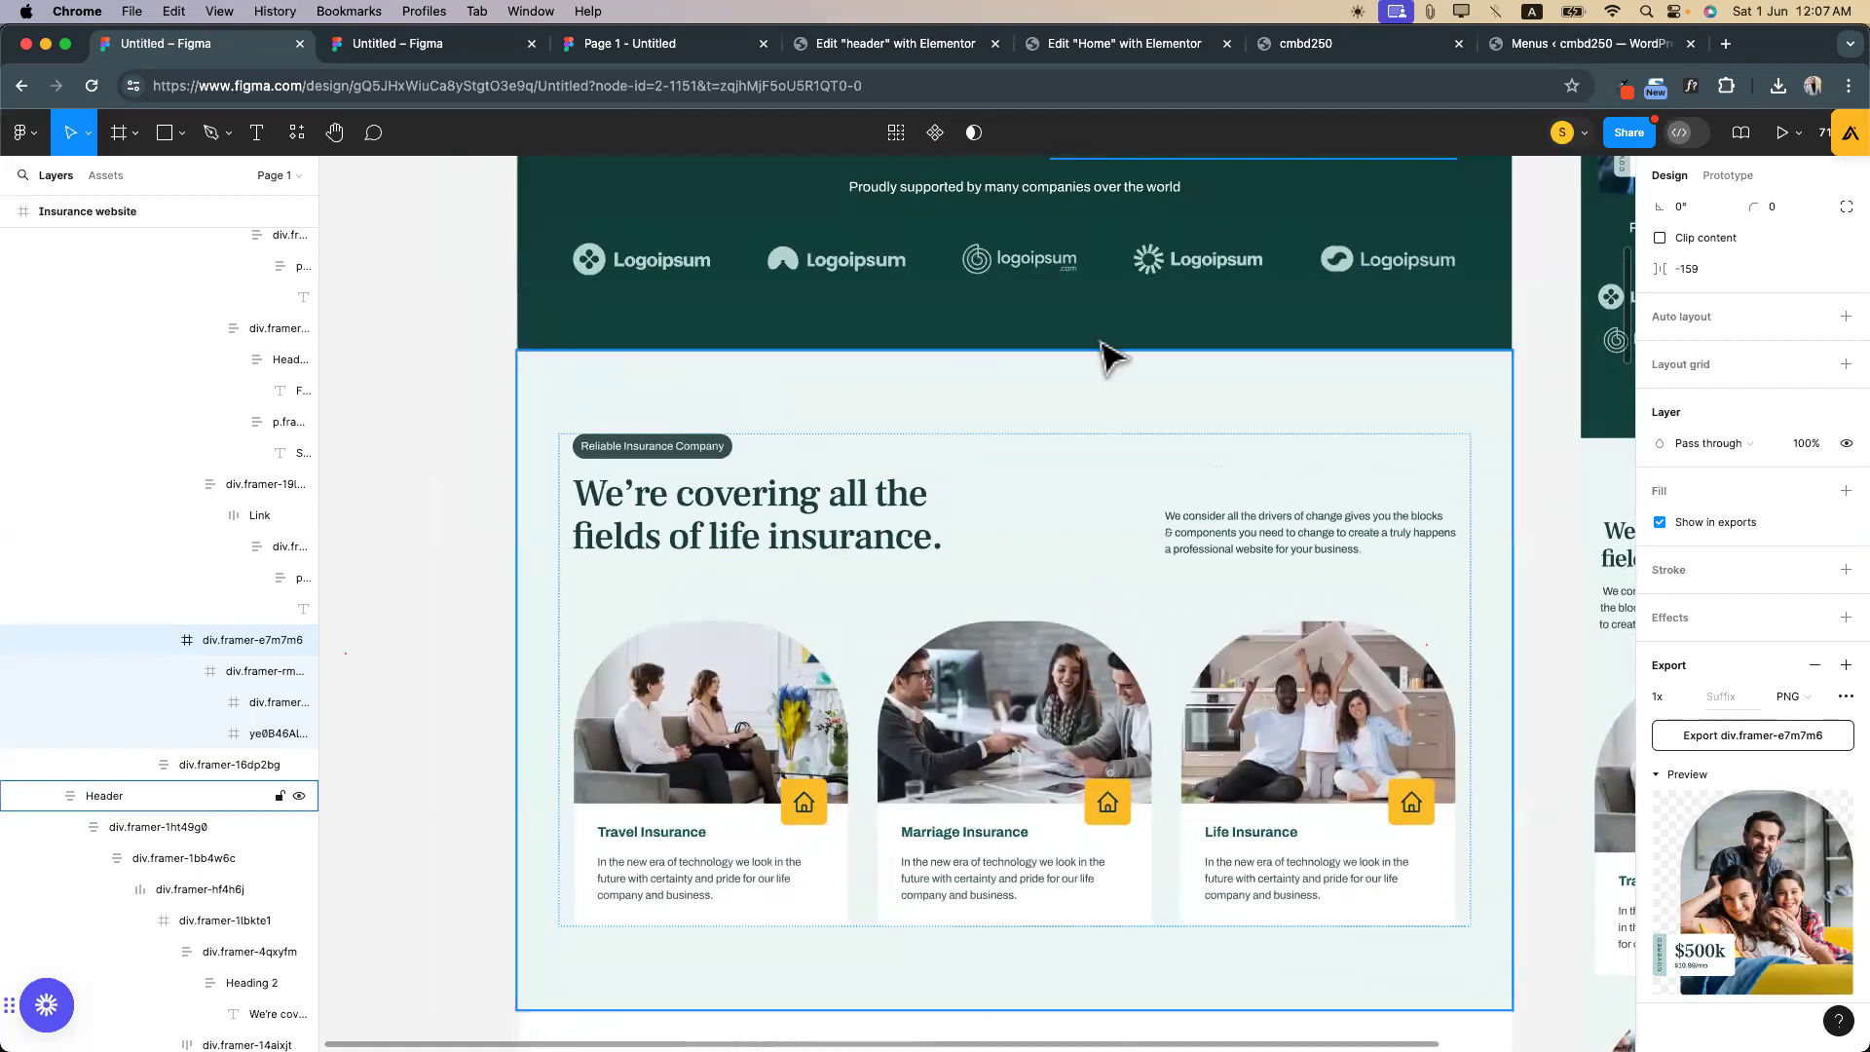
pyautogui.click(1101, 49)
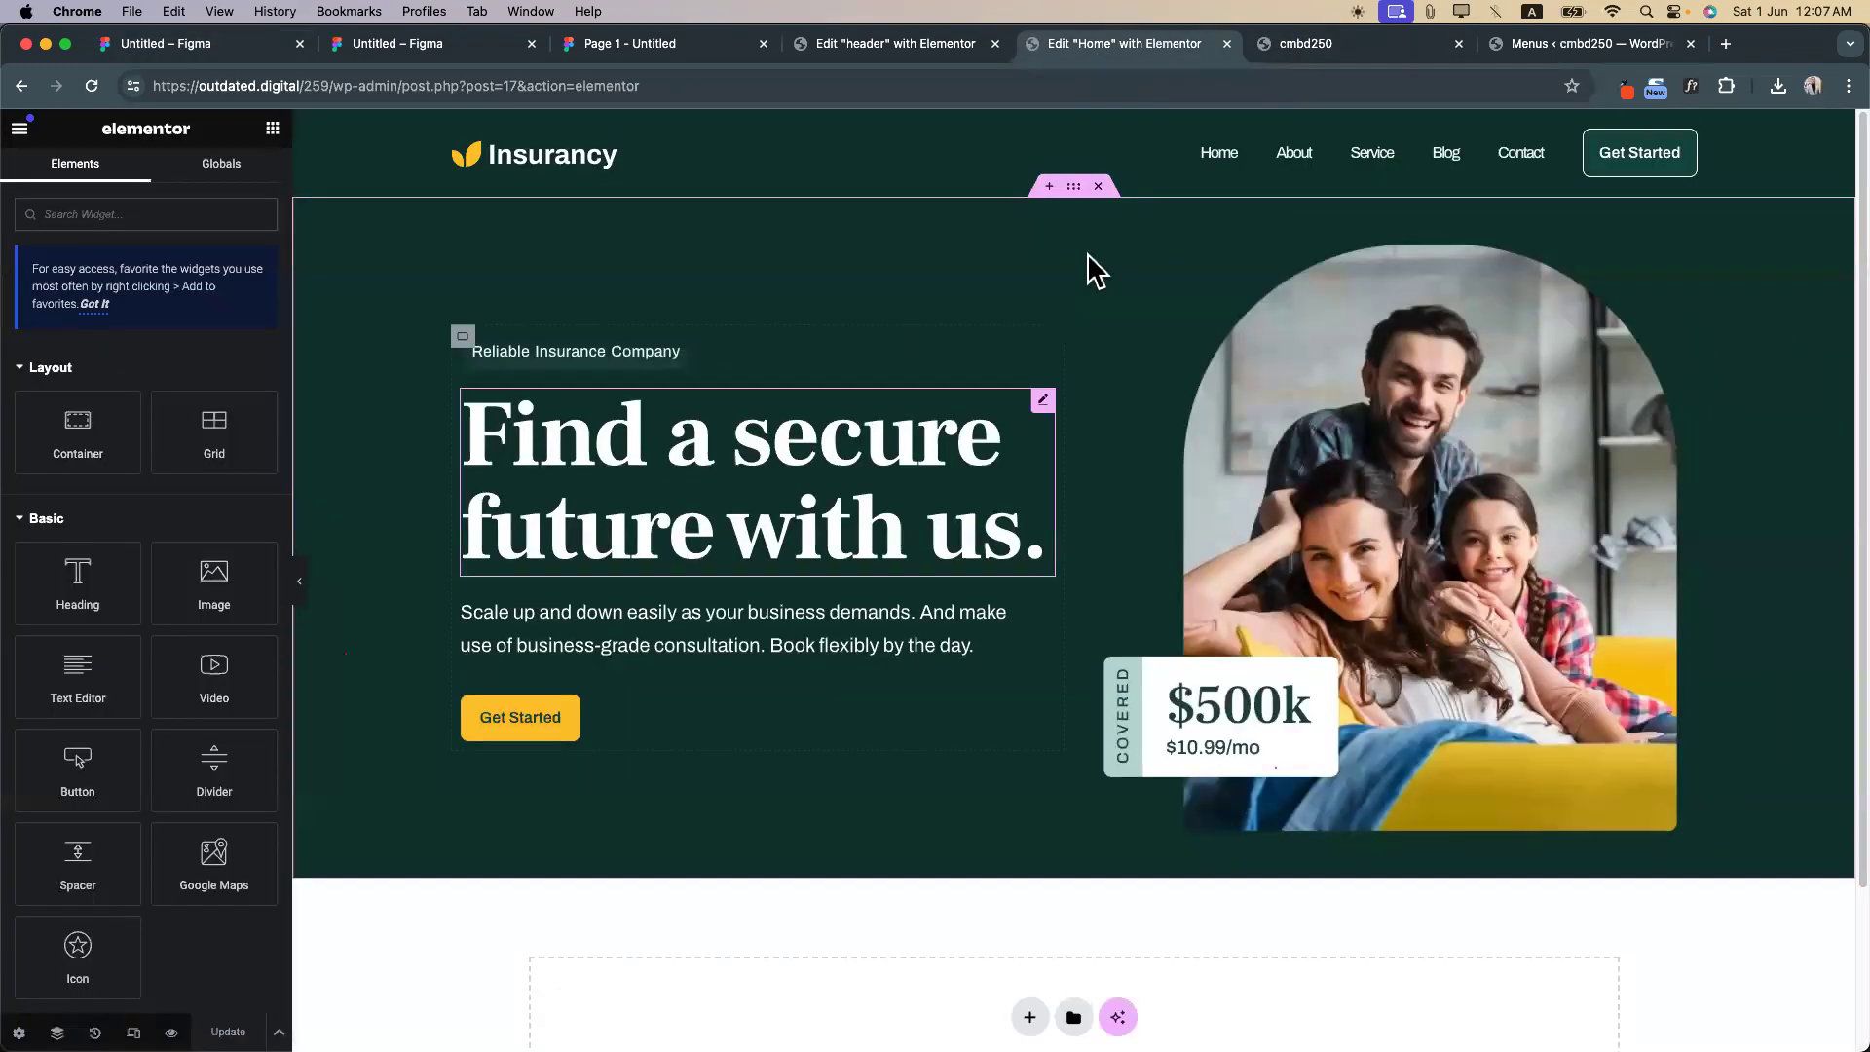
# Set the hero container's minimum height to 760 px and save the page.
pyautogui.click(1074, 186)
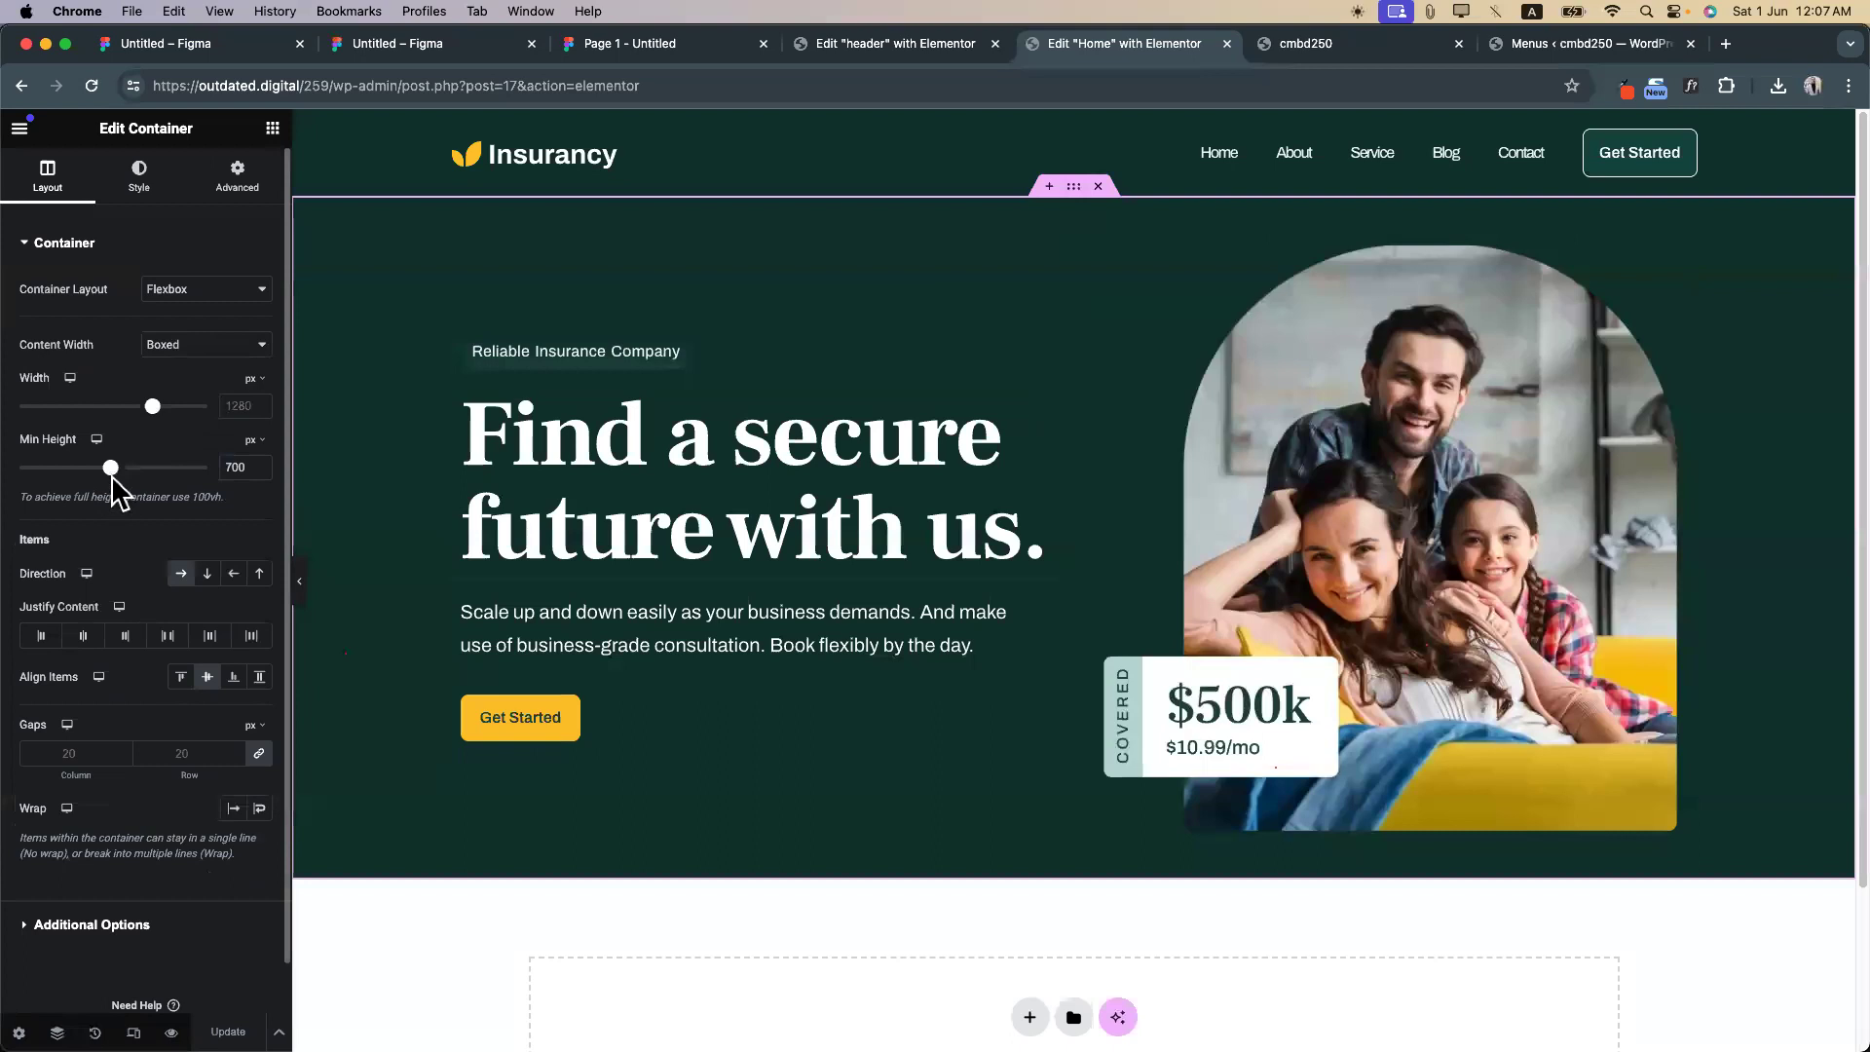
pyautogui.moveTo(112, 470); pyautogui.dragTo(125, 491)
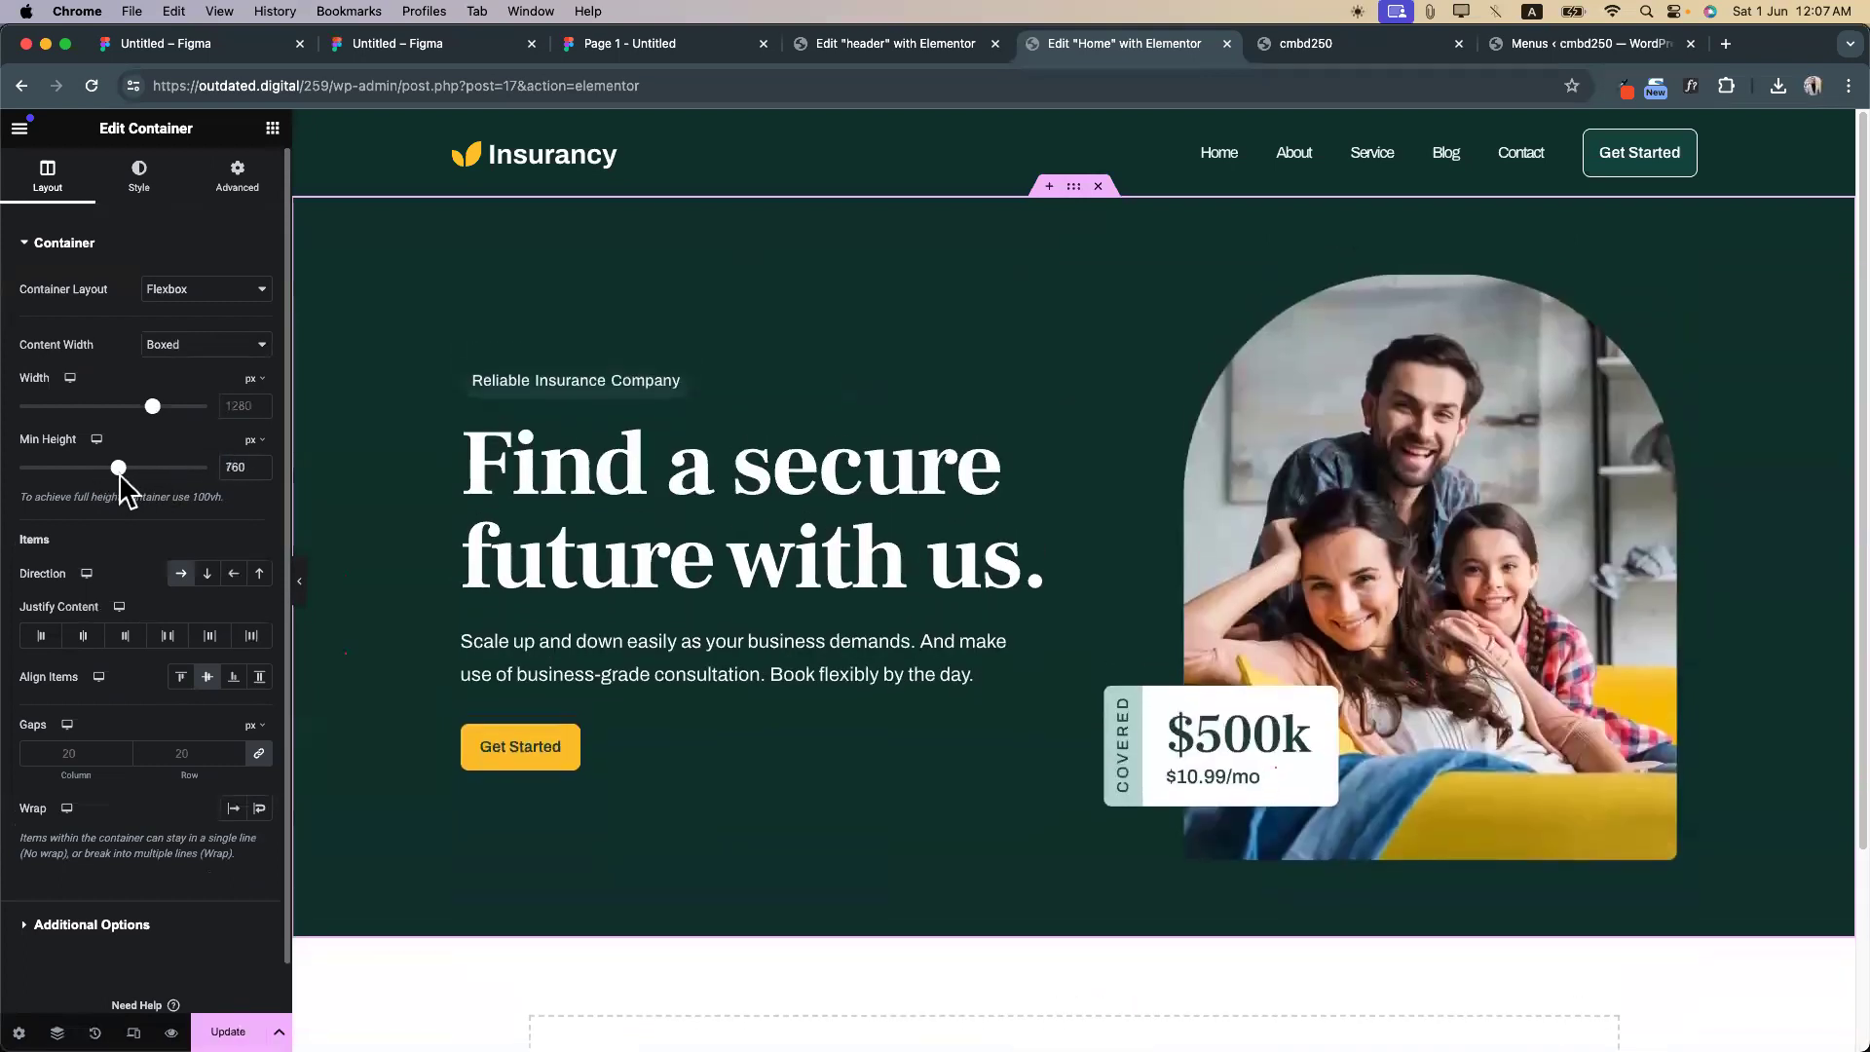
pyautogui.press('super+s')
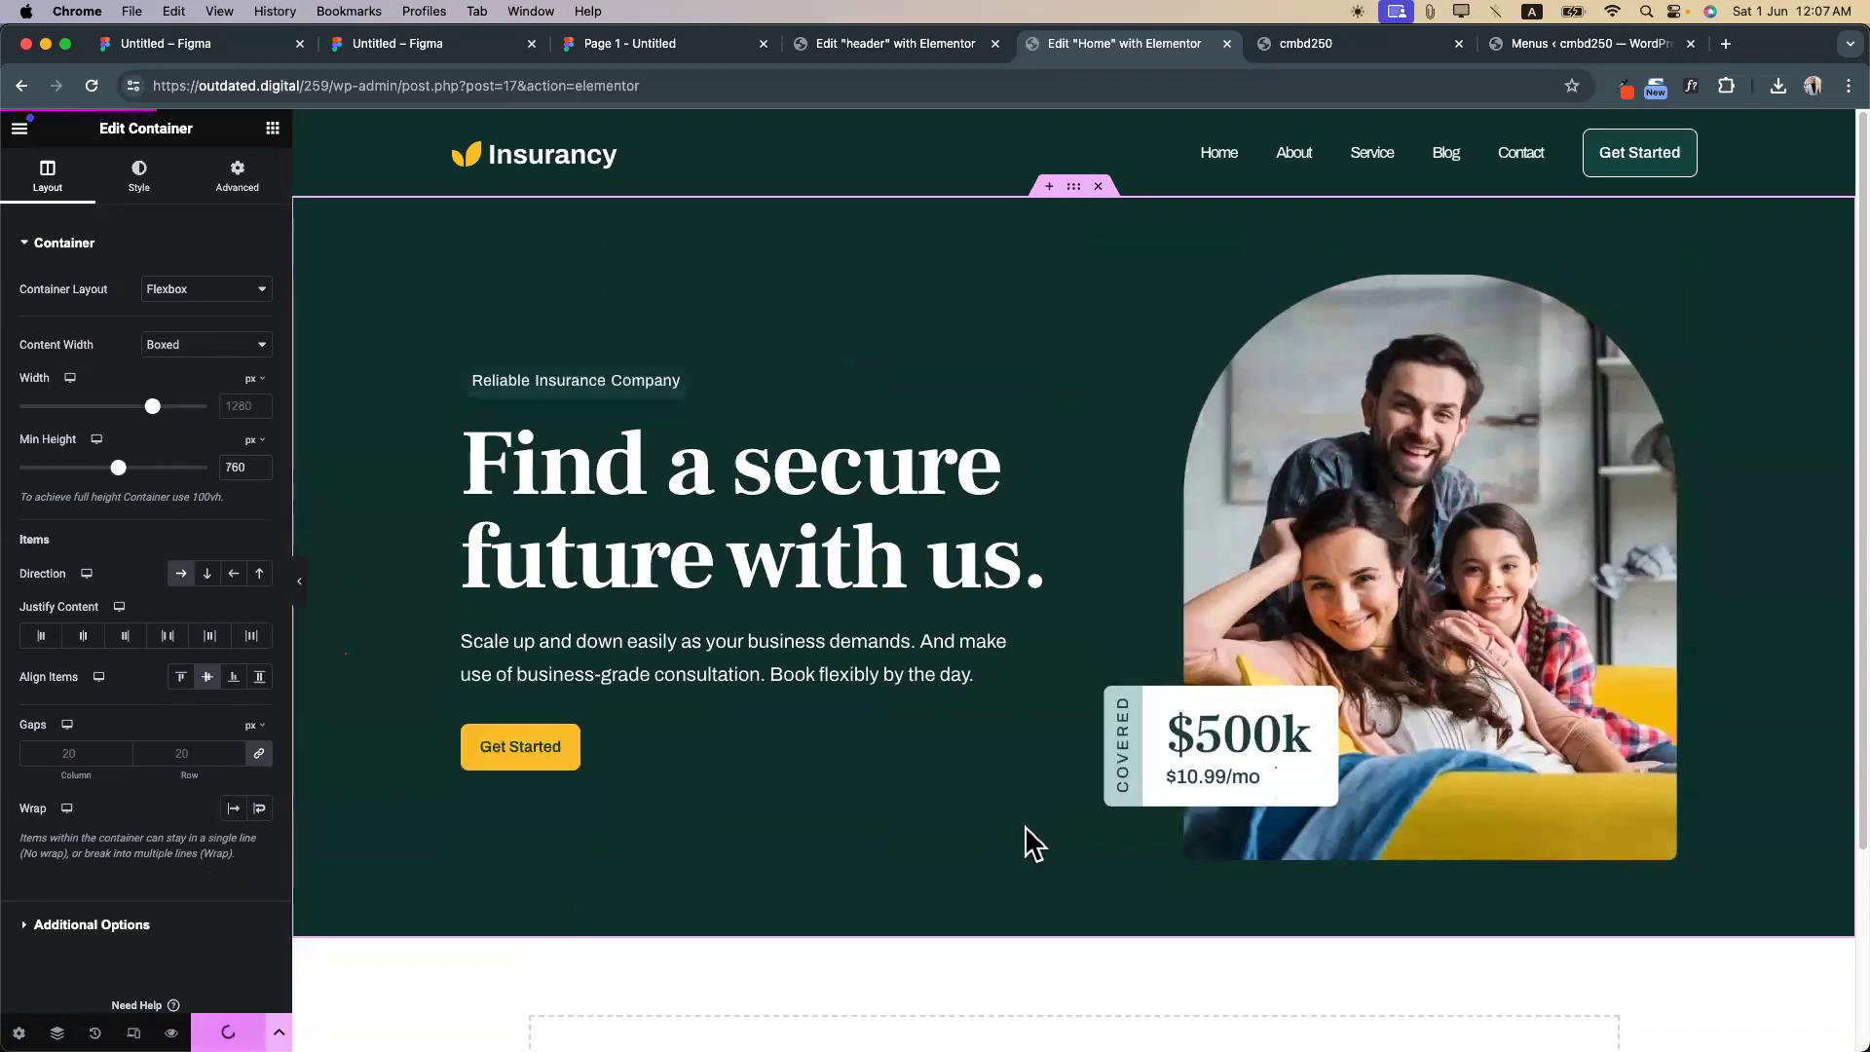
# Add a new Flexbox container below the hero section.
pyautogui.scroll(-3, 1025, 826)
pyautogui.click(1029, 828)
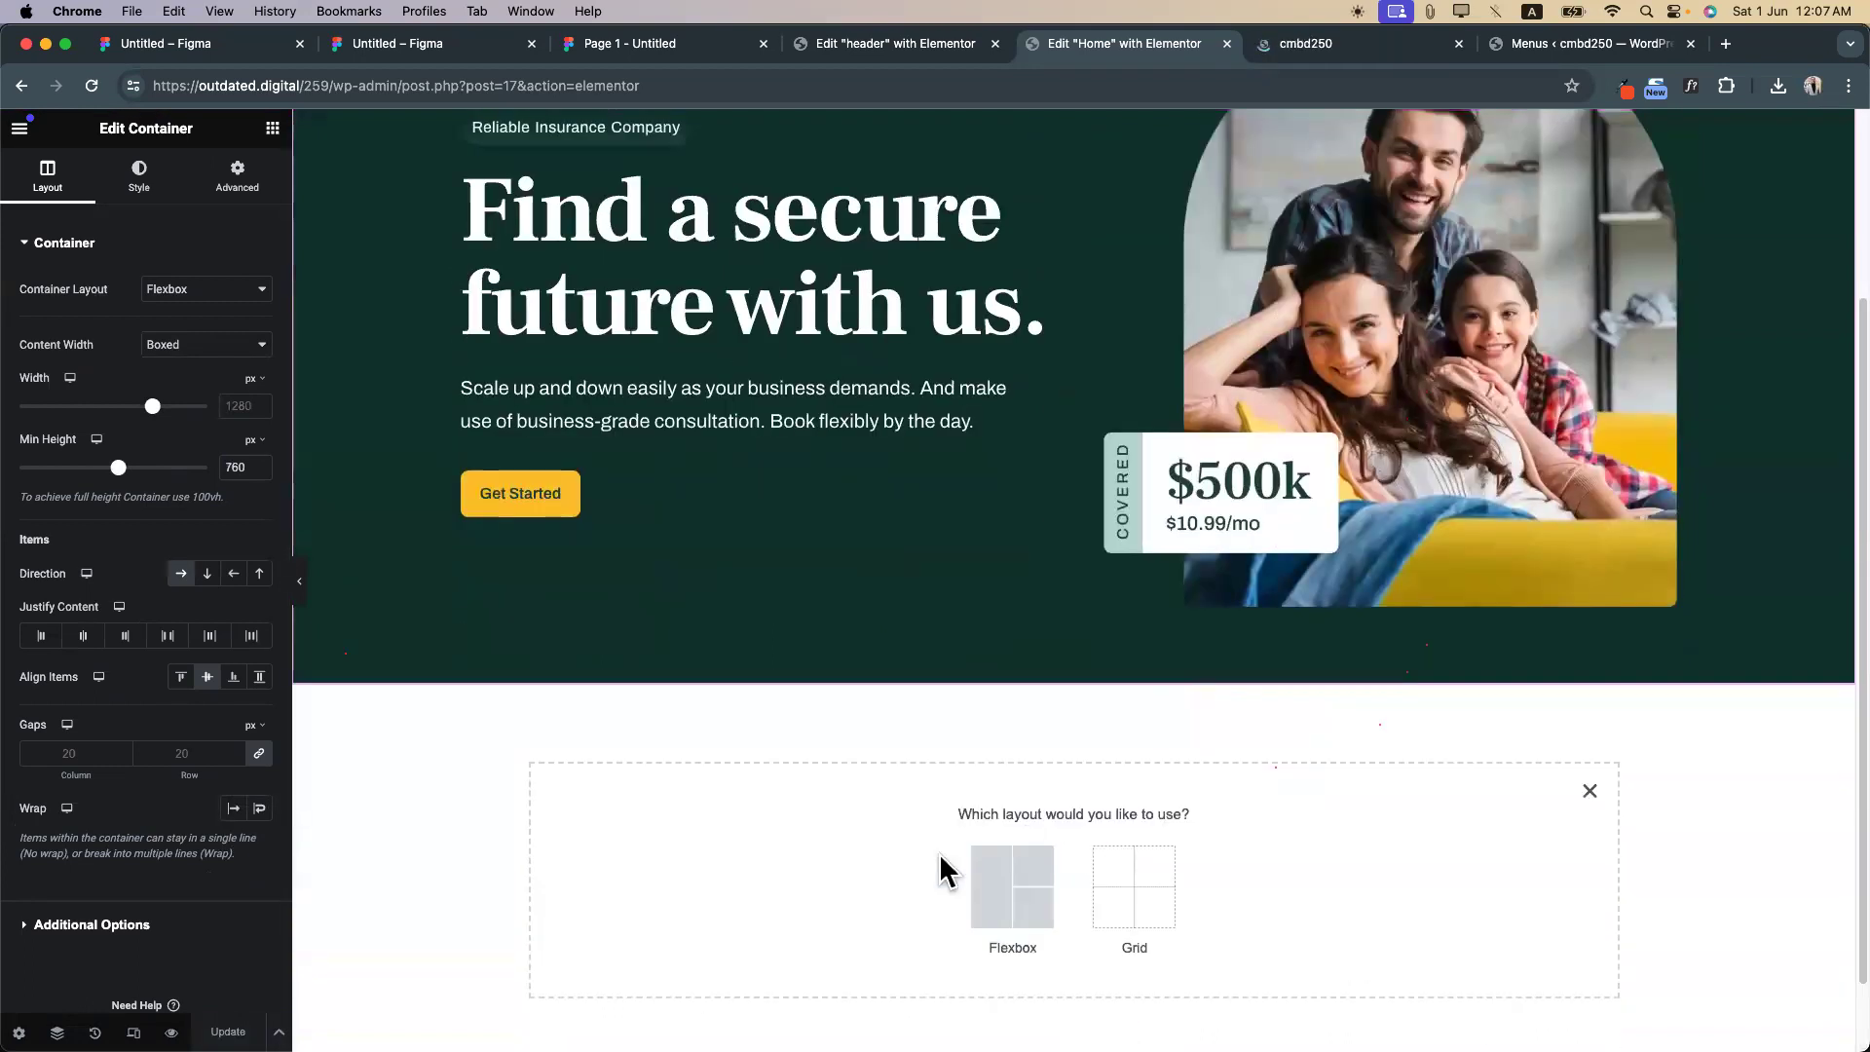
pyautogui.click(991, 889)
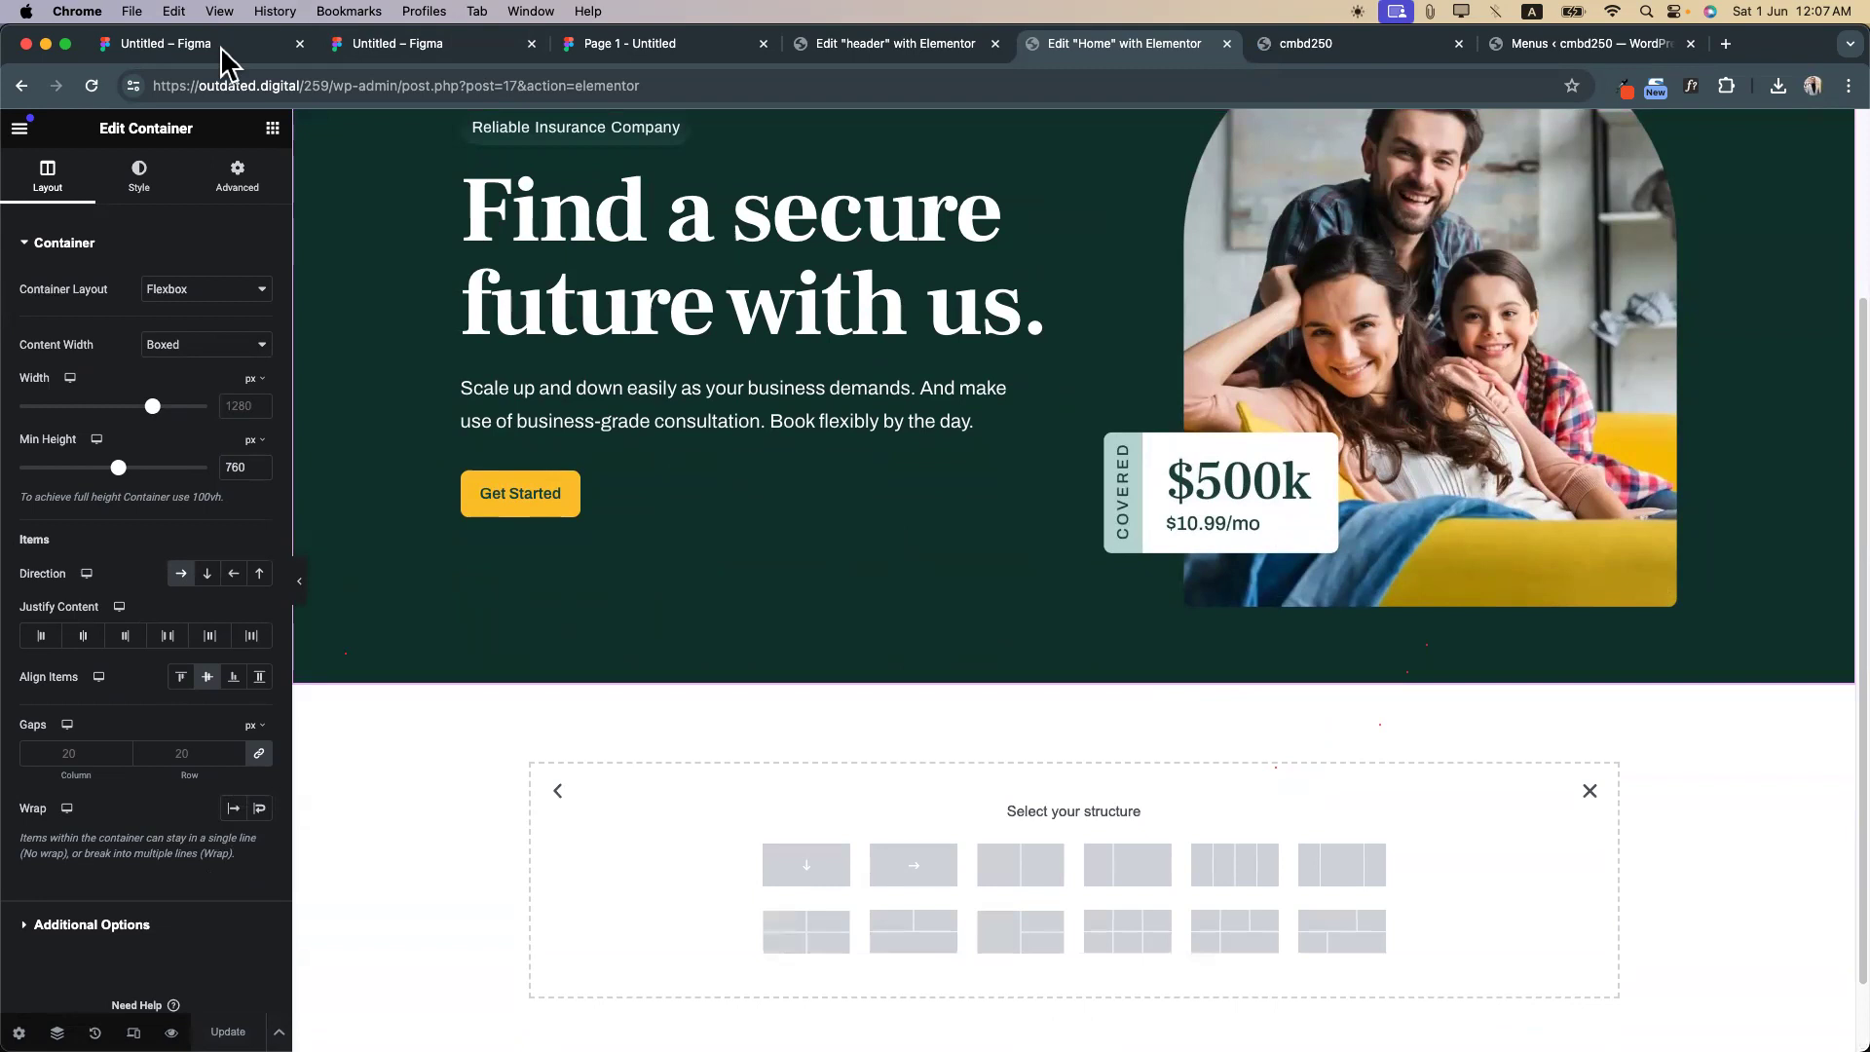
# Close the unused Login, Page 1 and header template tabs, then pick the row structure.
pyautogui.click(204, 43)
pyautogui.scroll(-1, 823, 862)
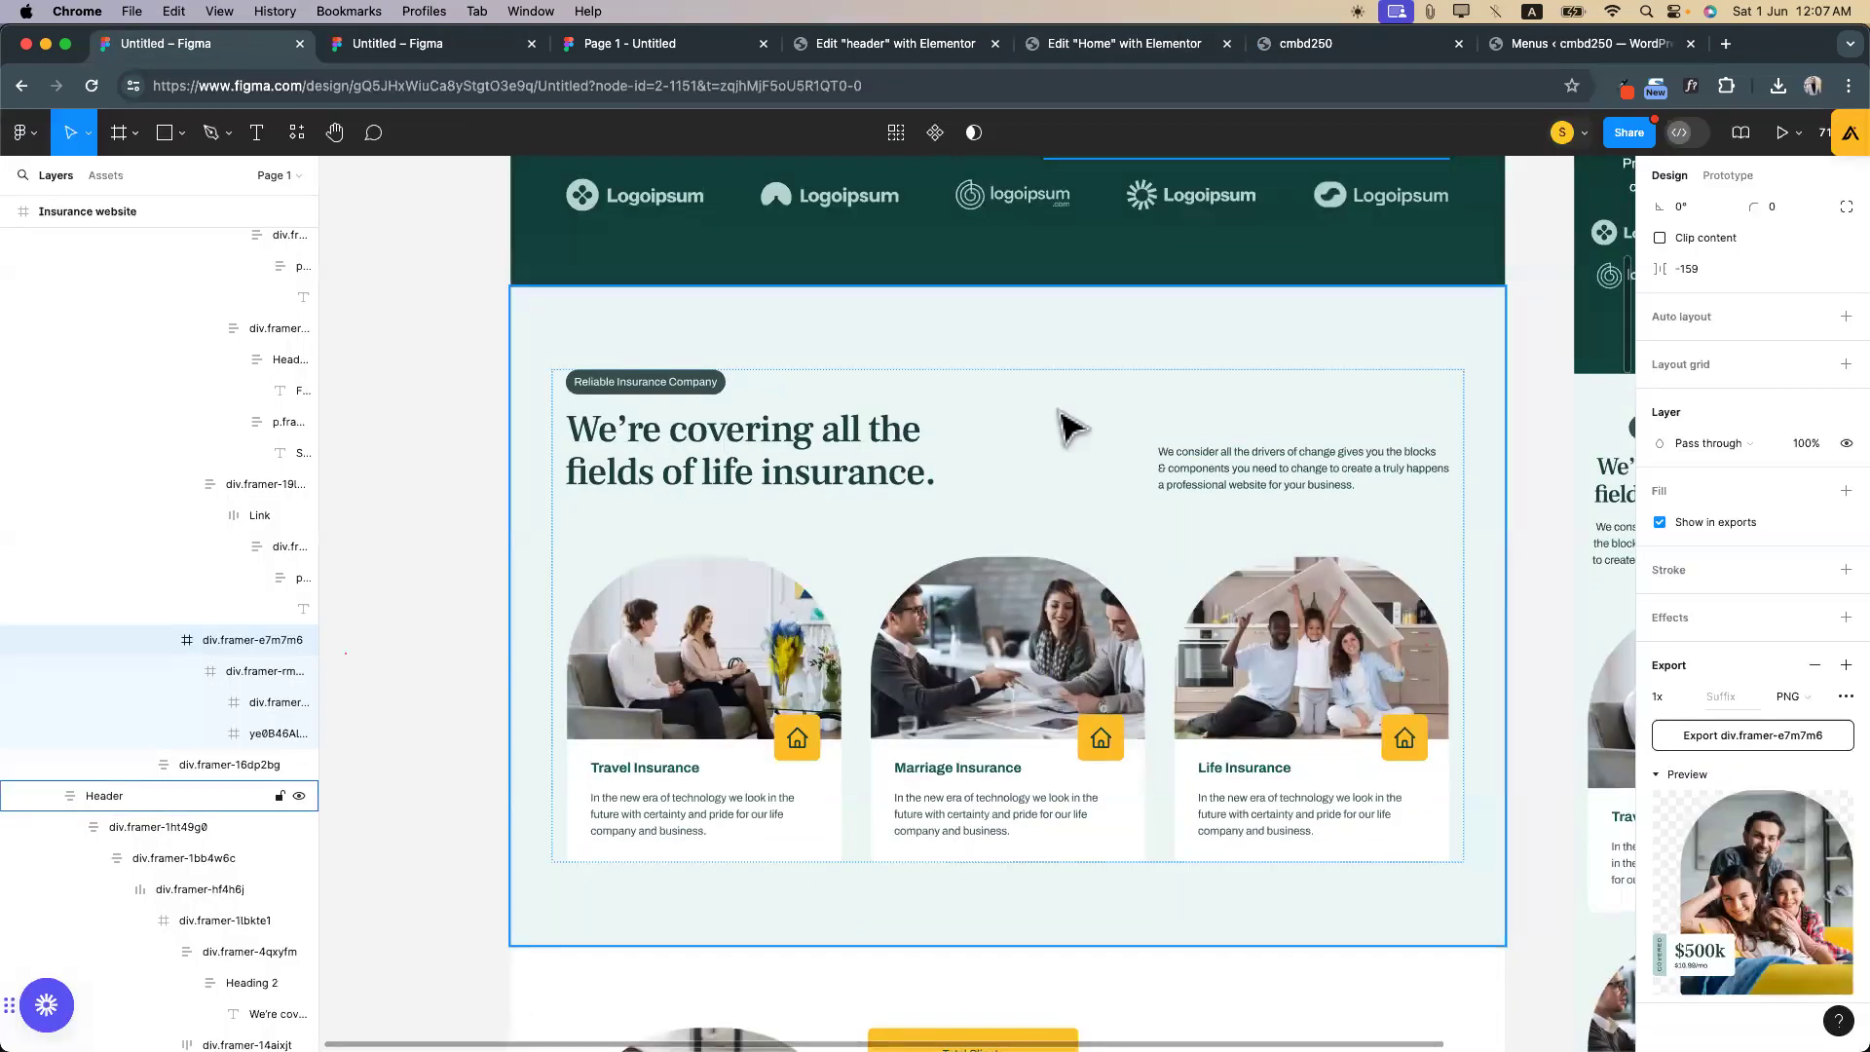
pyautogui.click(375, 48)
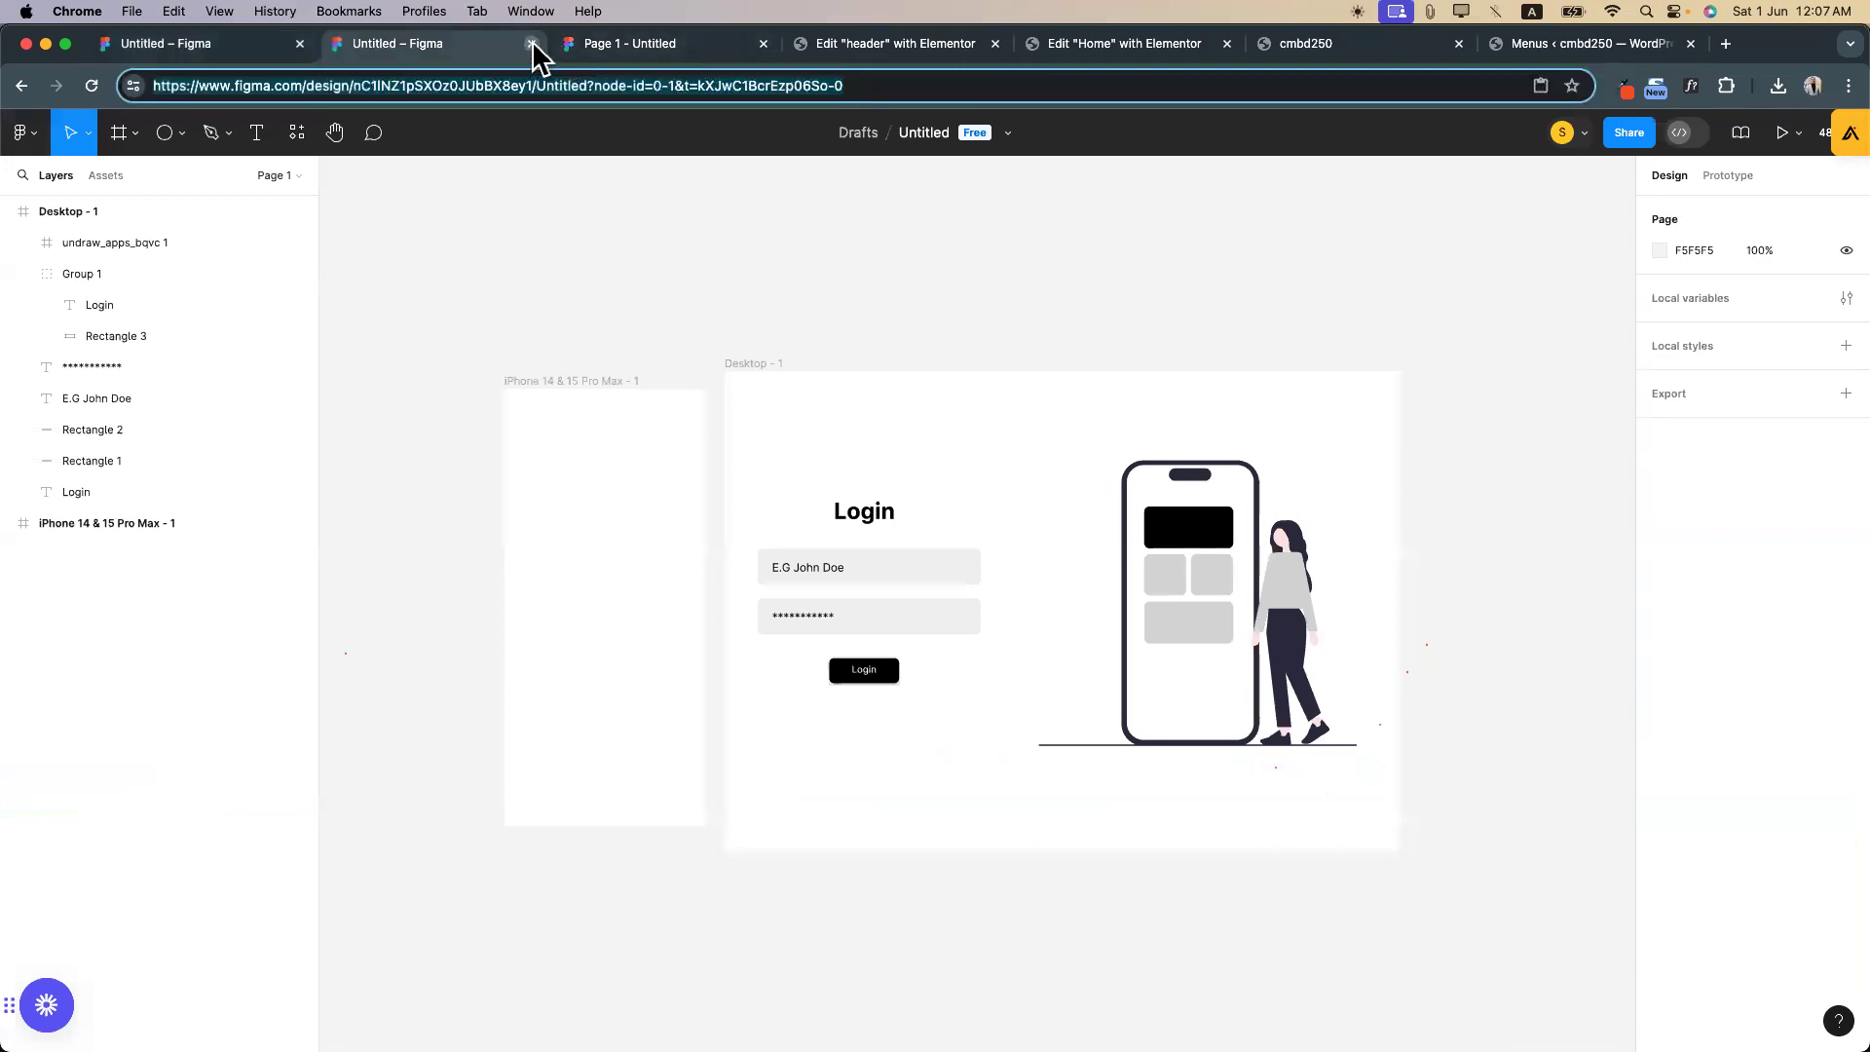
pyautogui.click(532, 43)
pyautogui.click(532, 43)
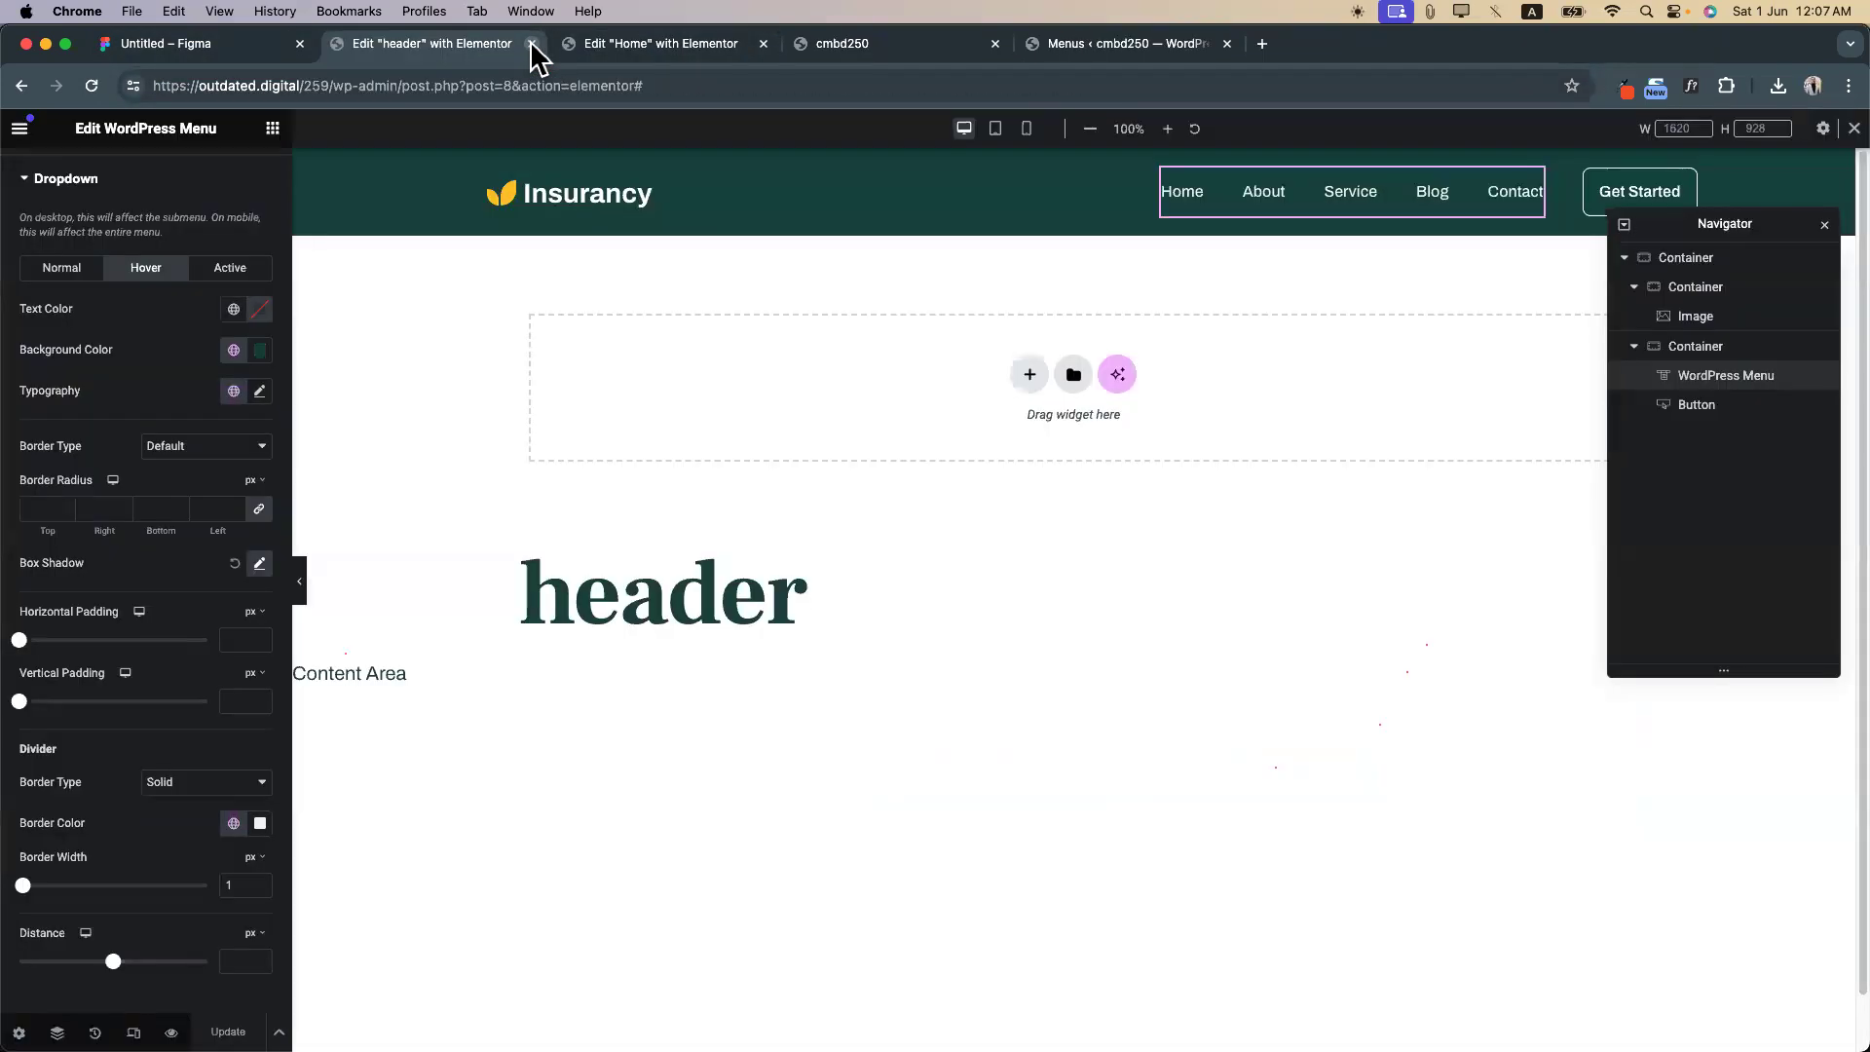
pyautogui.click(532, 43)
pyautogui.click(669, 48)
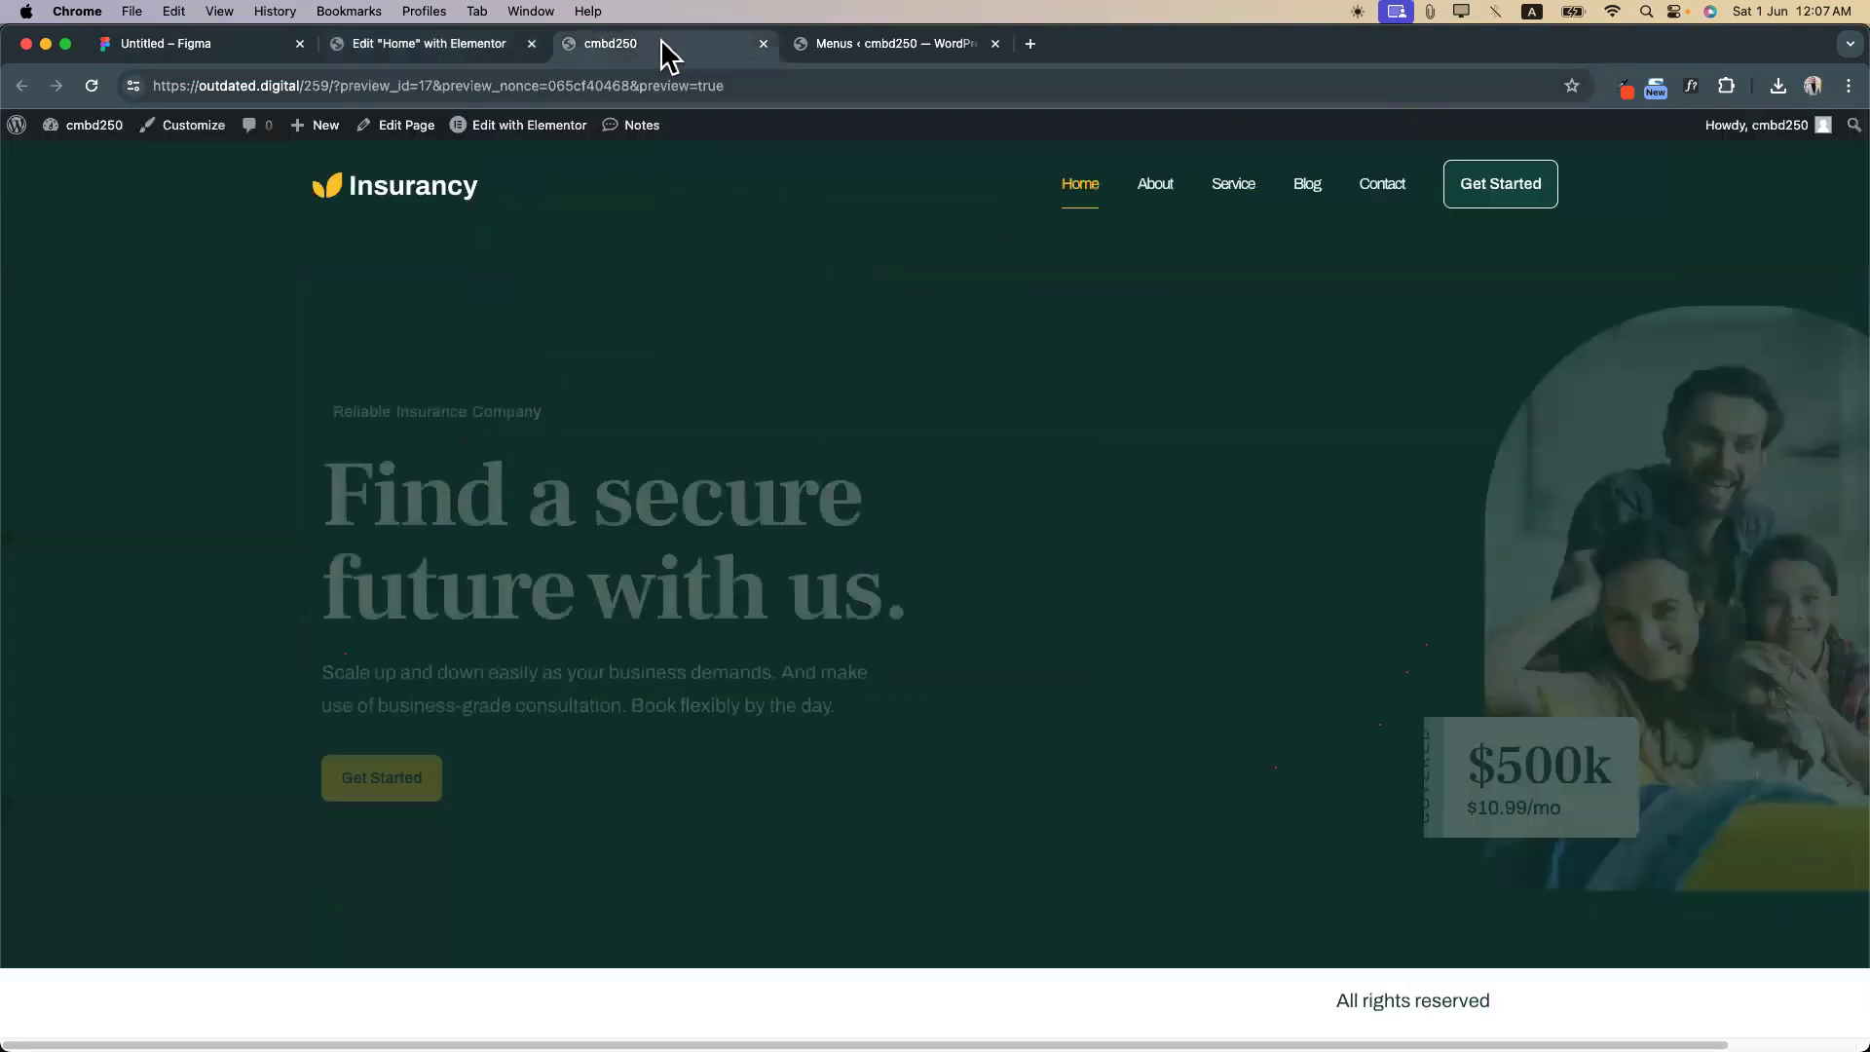
pyautogui.click(477, 53)
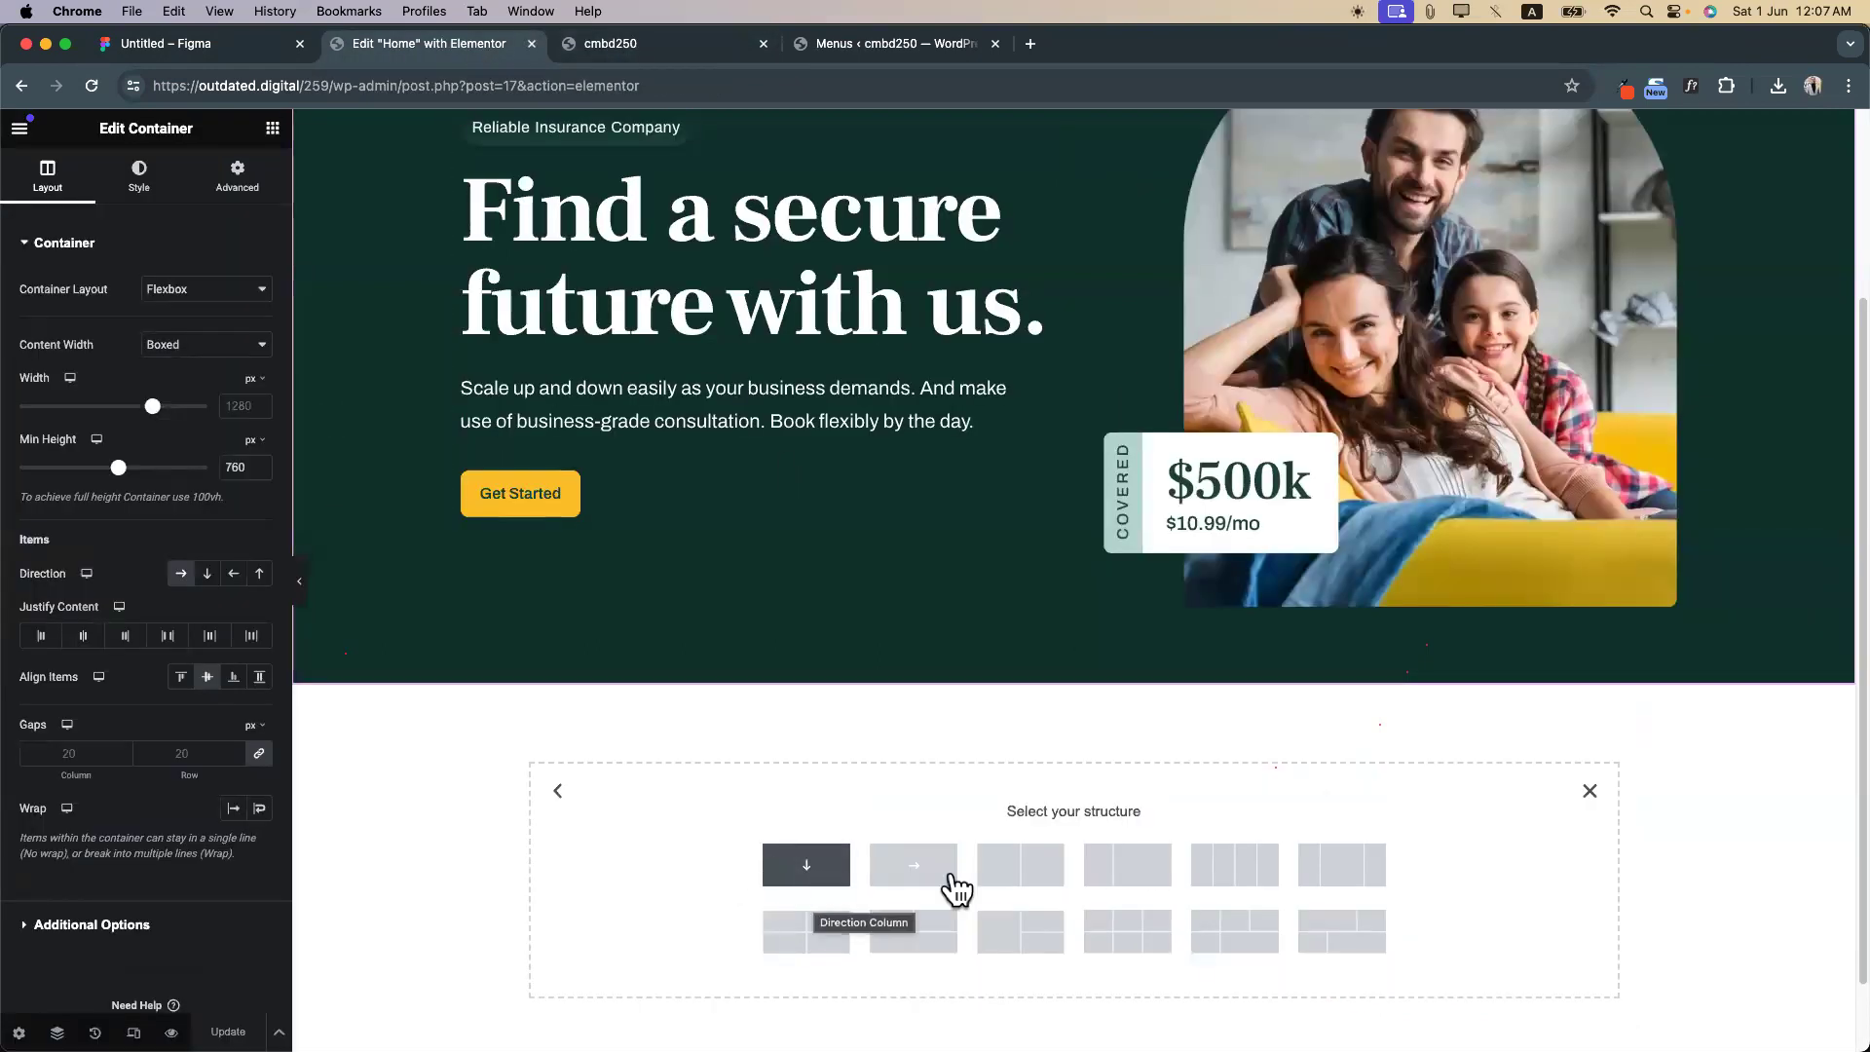
pyautogui.click(887, 859)
# Add a nested container to the new row and duplicate it for two columns.
pyautogui.click(273, 128)
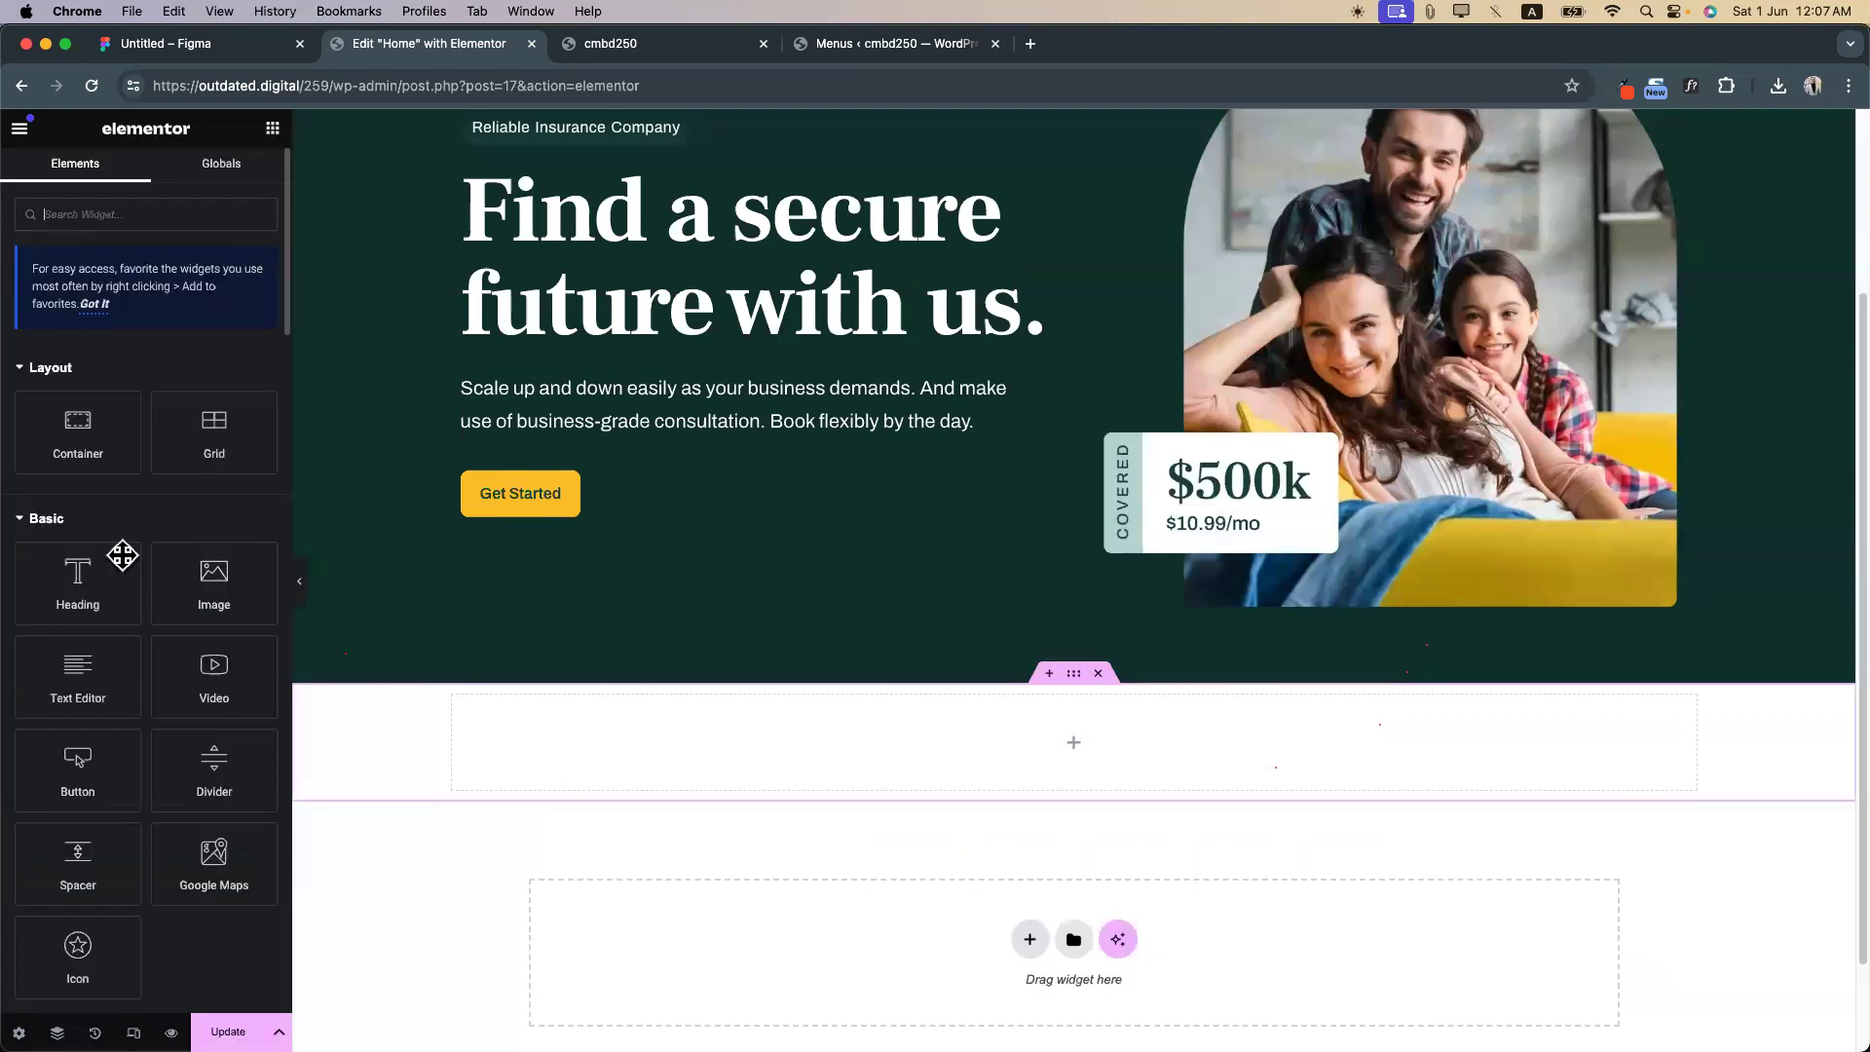
pyautogui.moveTo(95, 431); pyautogui.dragTo(617, 722)
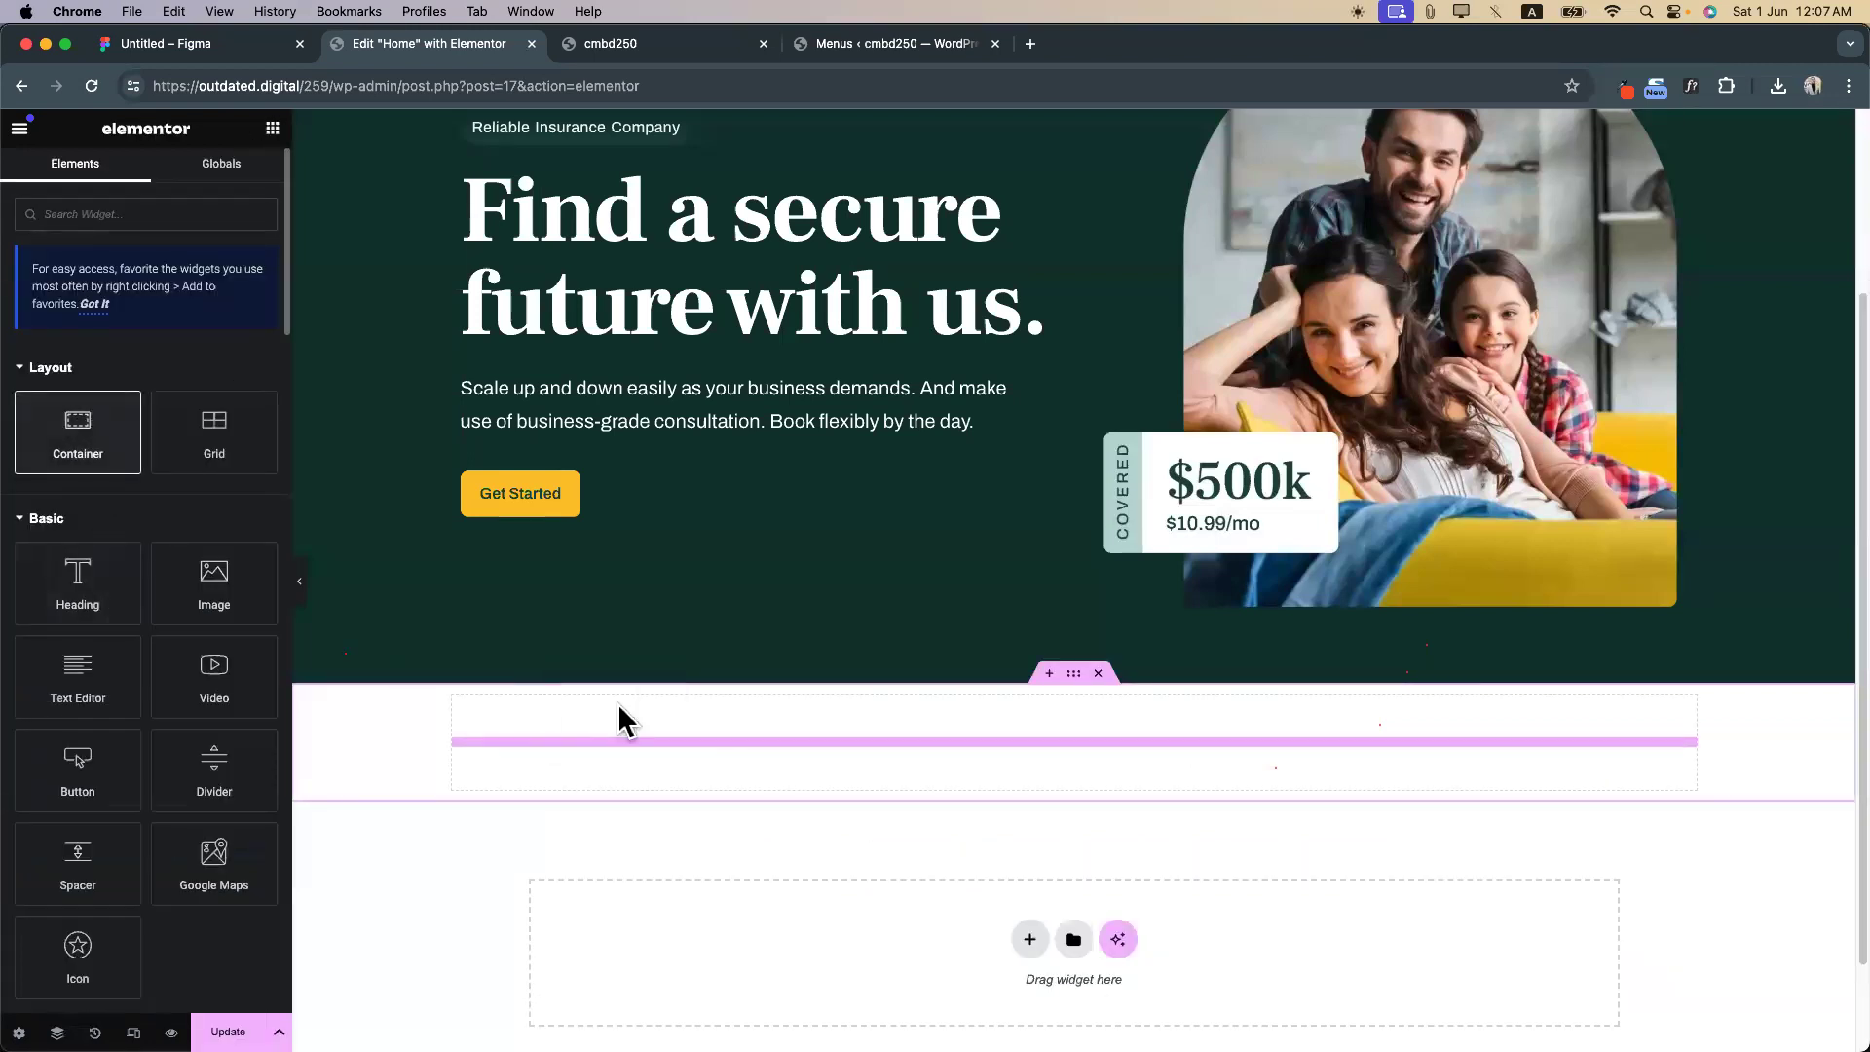
pyautogui.rightClick(469, 729)
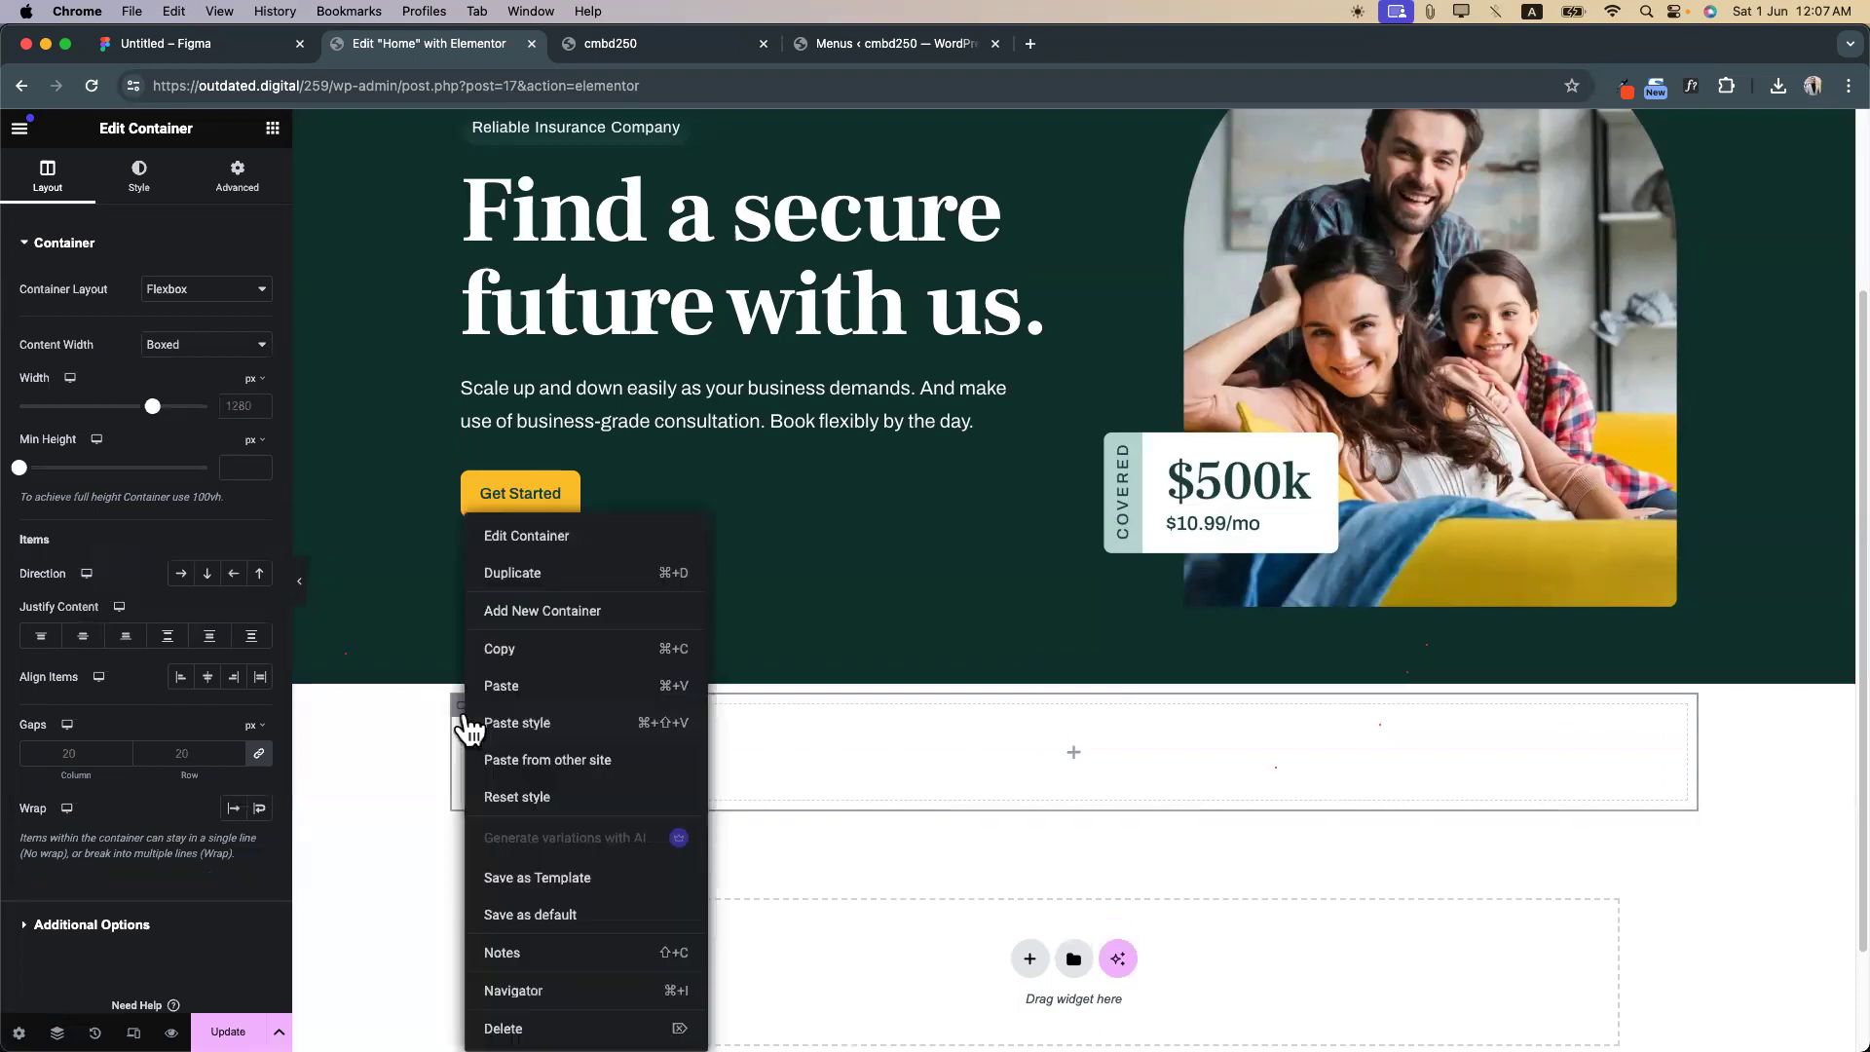
pyautogui.click(512, 575)
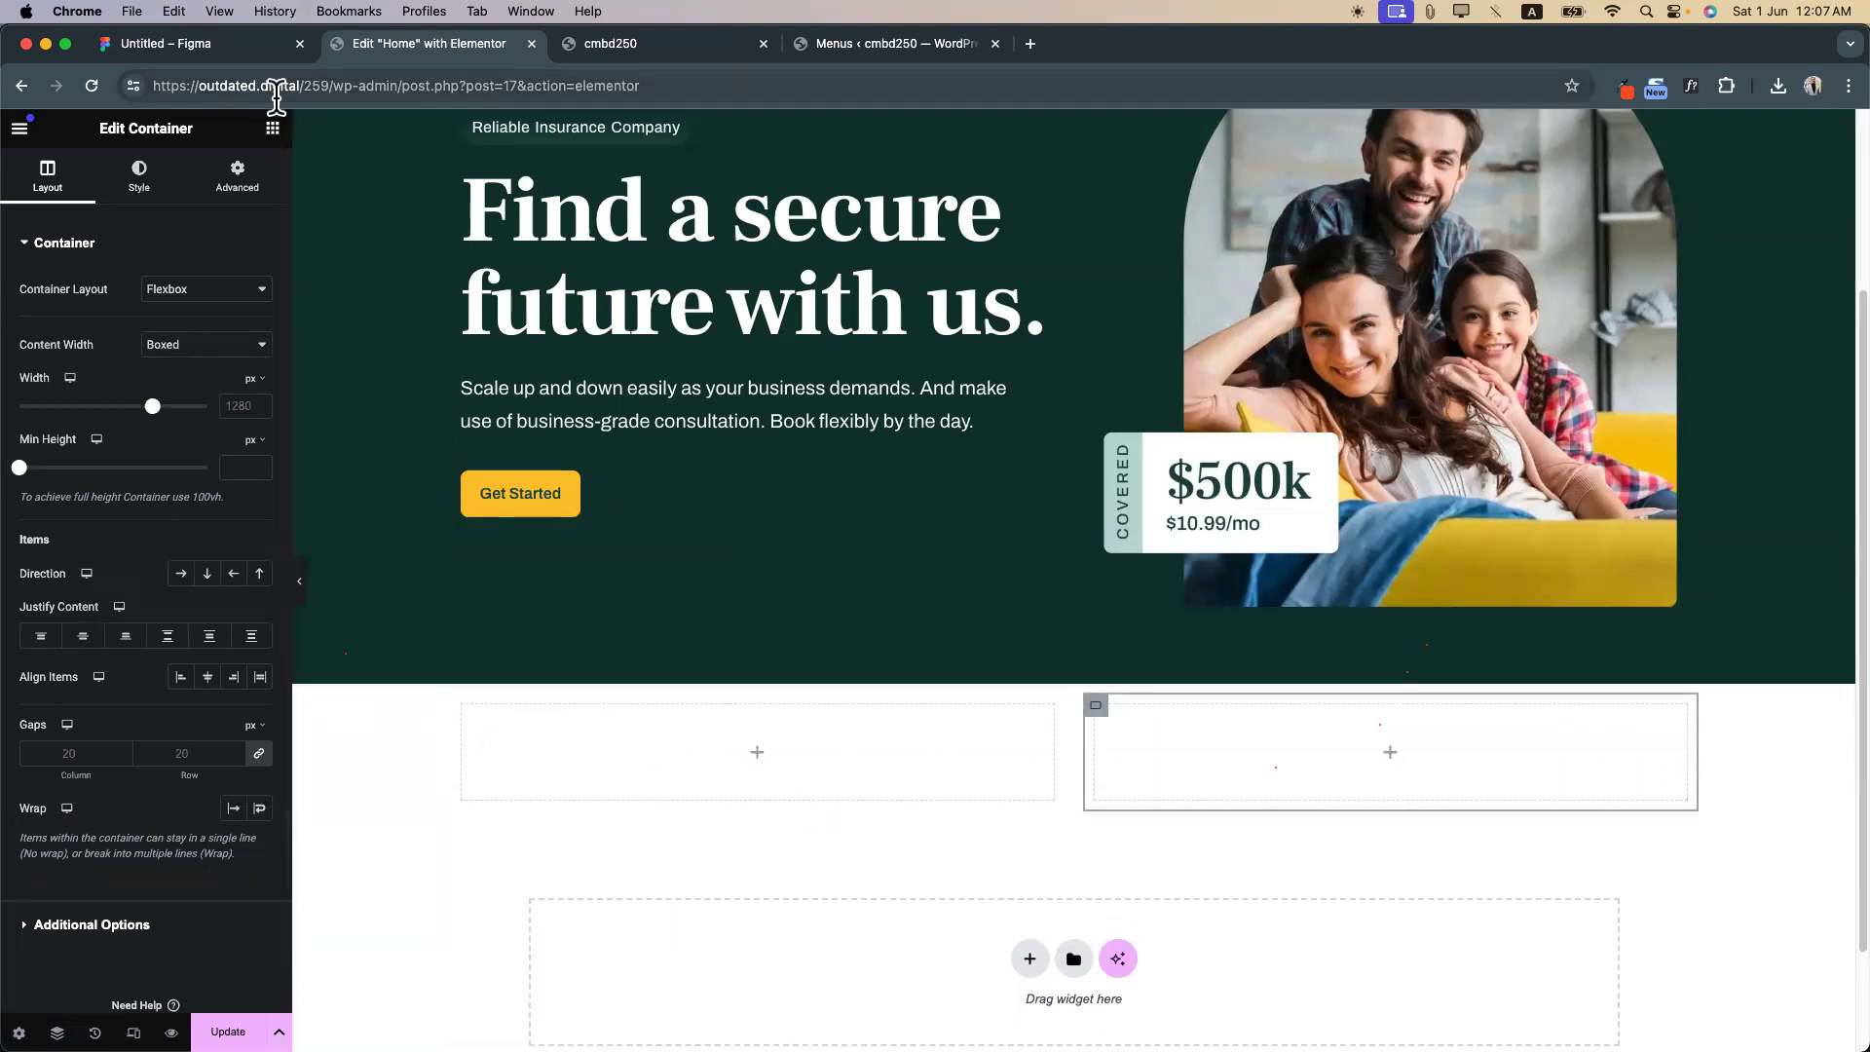
# Paste the 'Reliable Insurance Company' badge into the lower container with a hero title copy beneath.
pyautogui.scroll(2, 526, 205)
pyautogui.rightClick(594, 191)
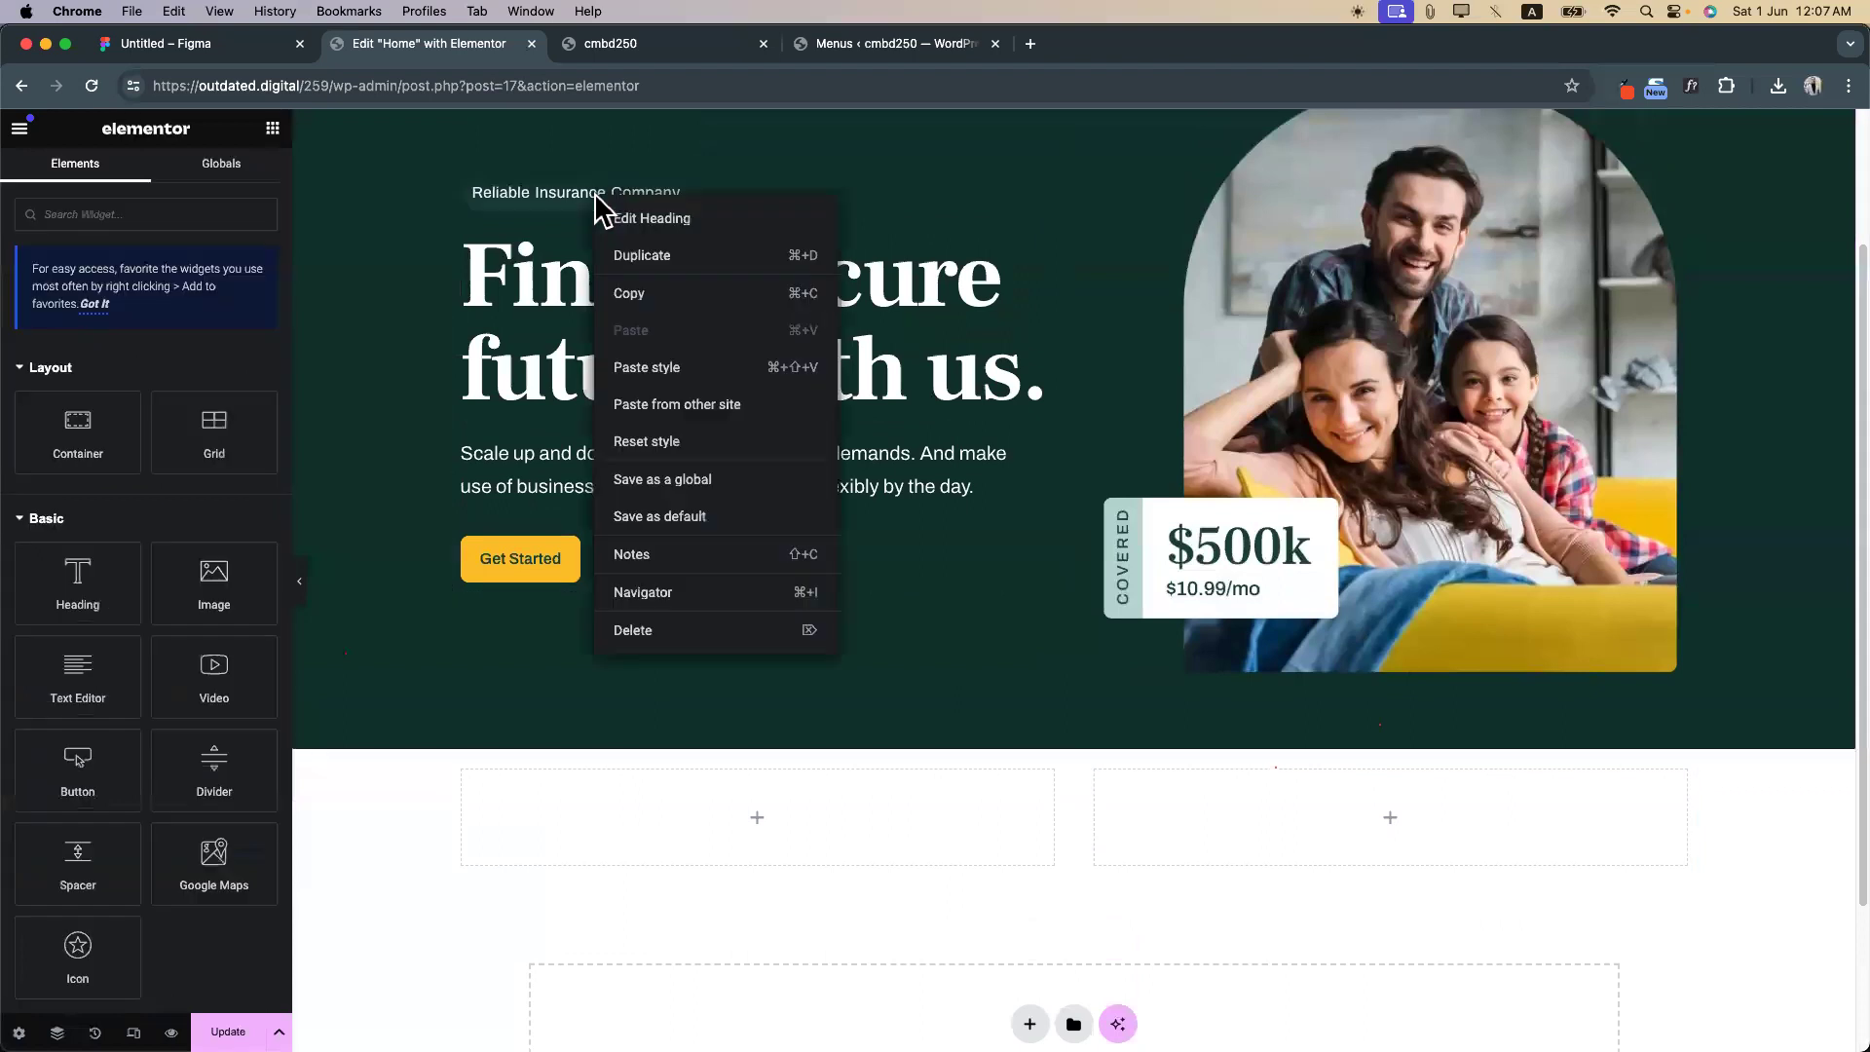
pyautogui.click(632, 302)
pyautogui.rightClick(538, 797)
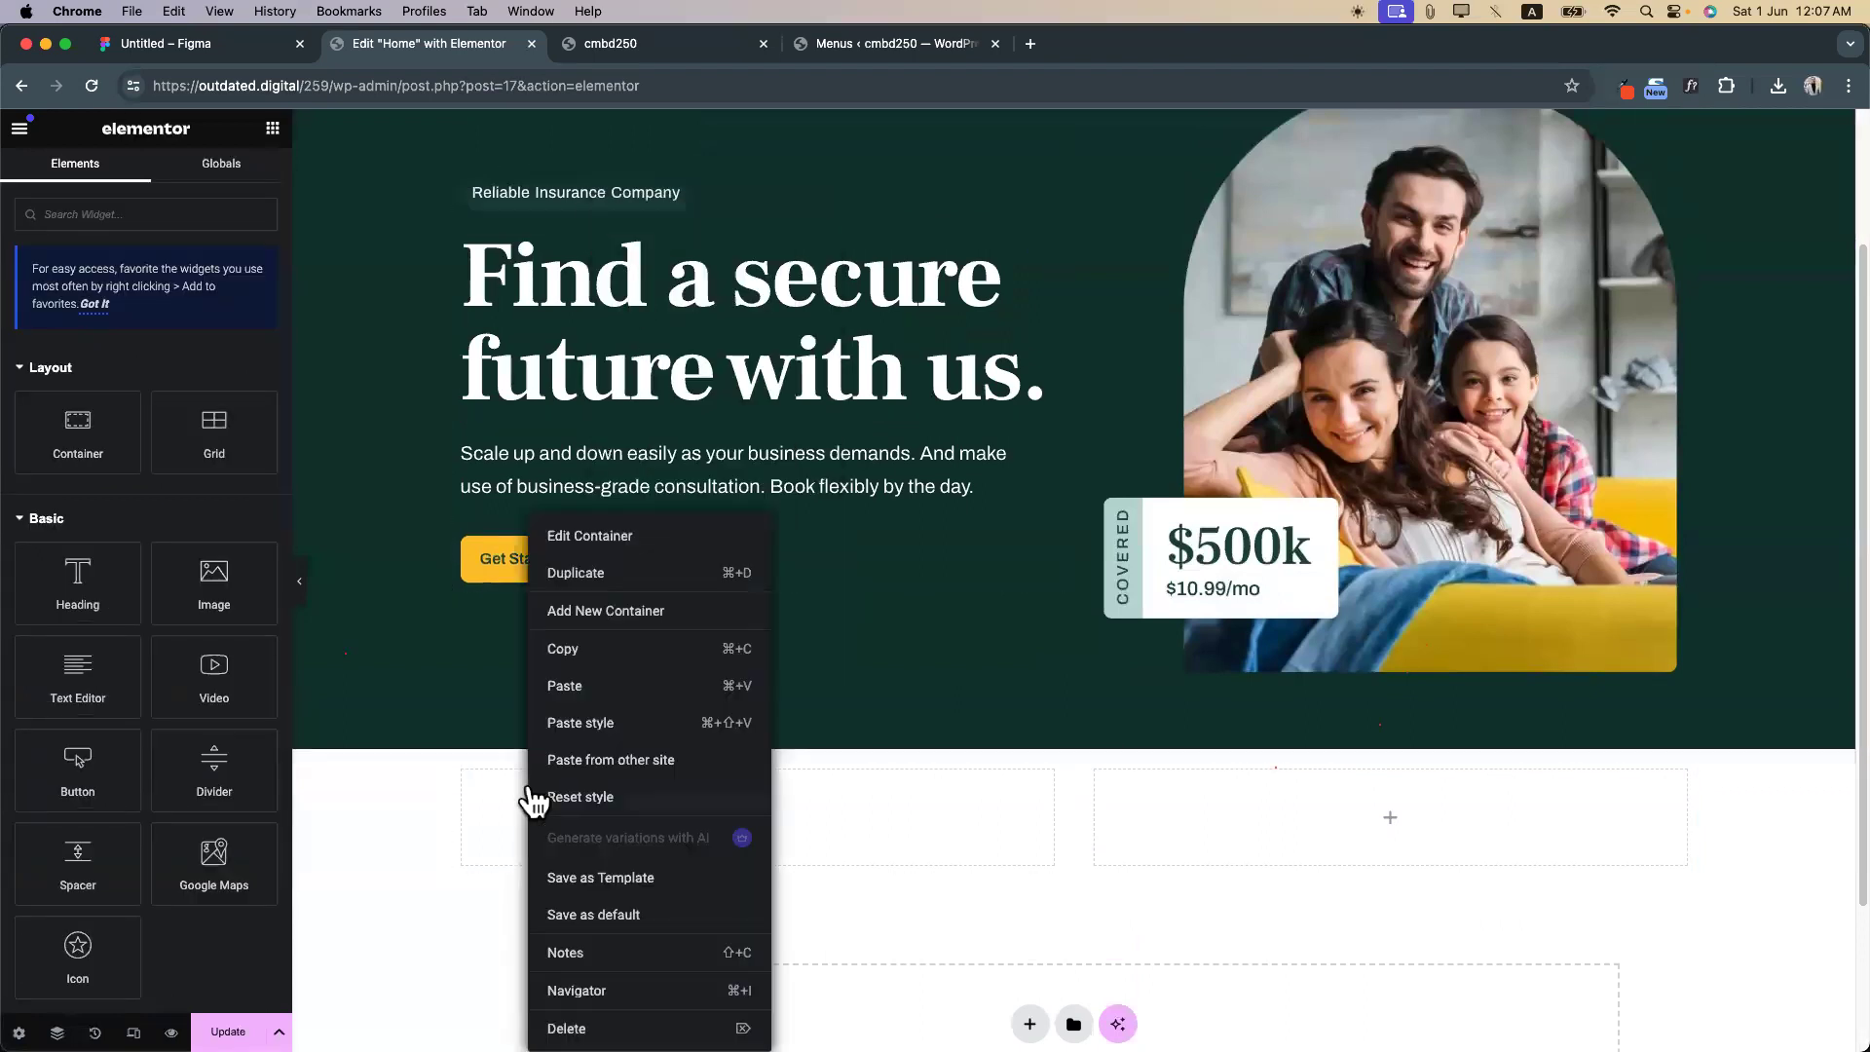
pyautogui.click(575, 694)
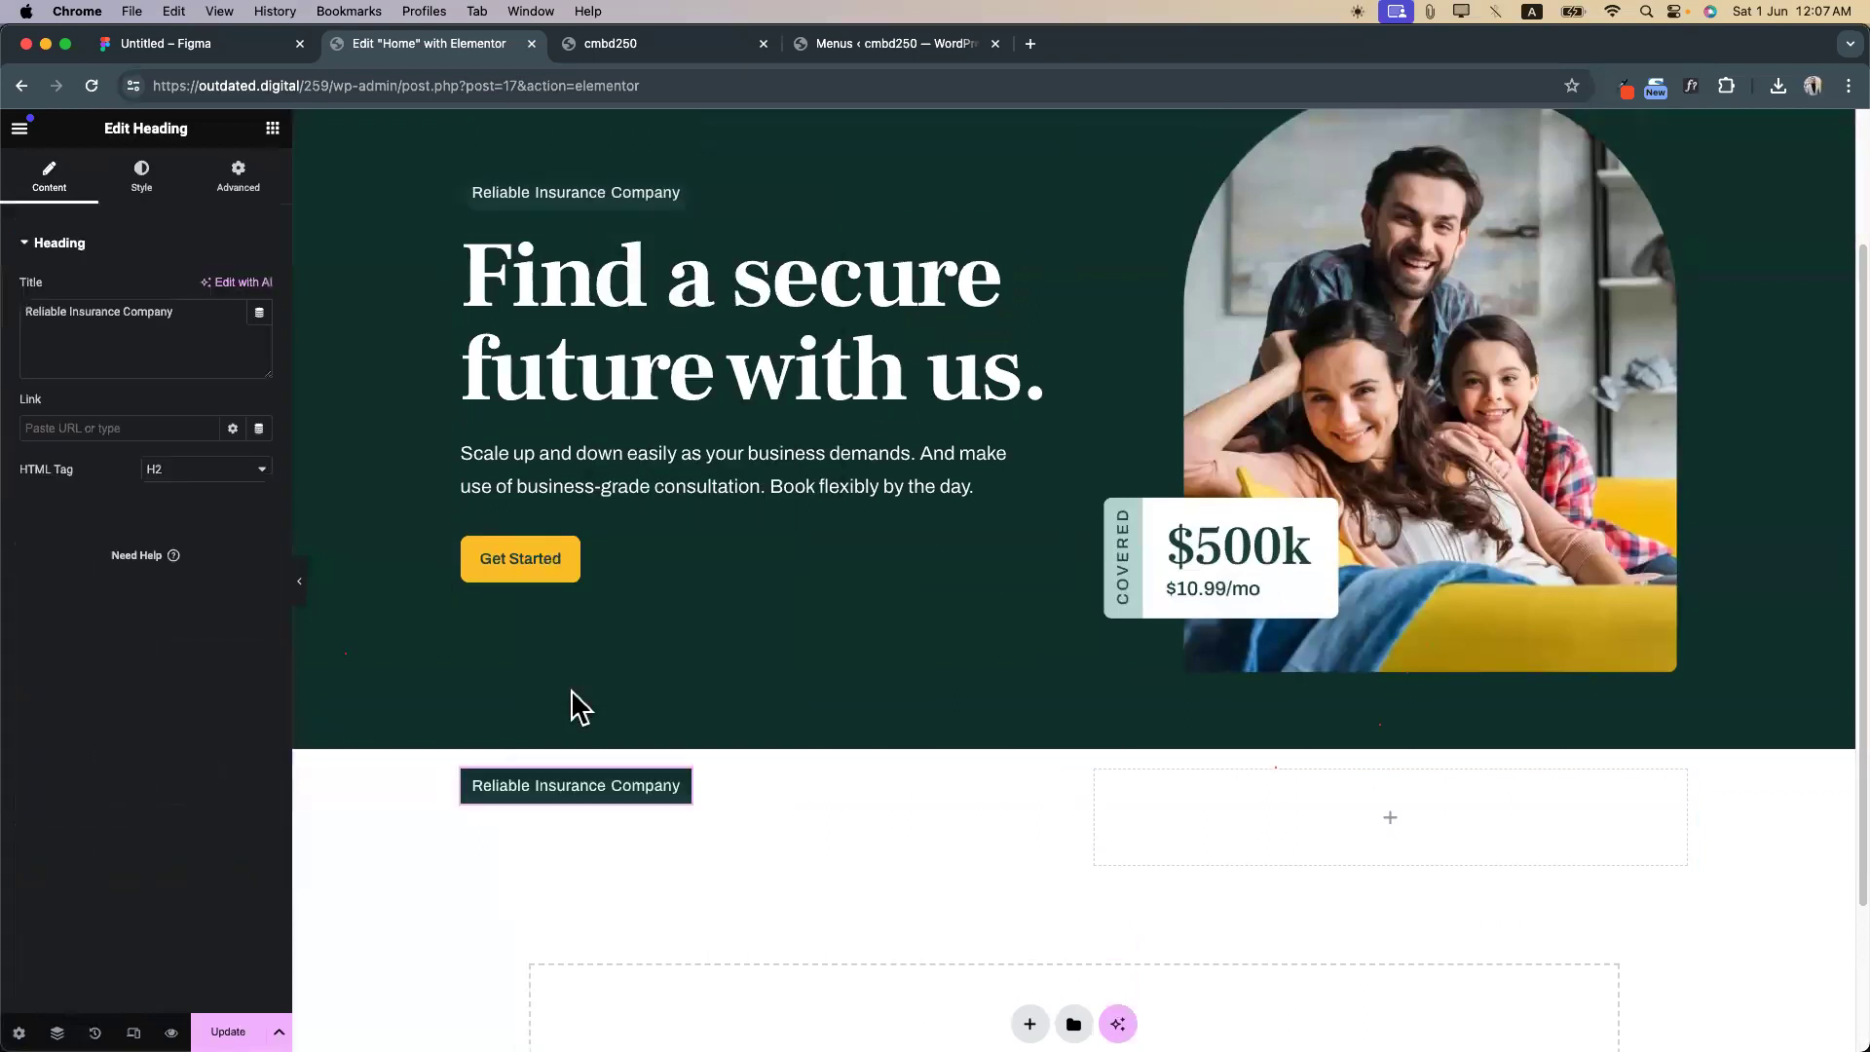
pyautogui.rightClick(584, 375)
pyautogui.click(618, 417)
pyautogui.moveTo(677, 417)
pyautogui.mouseDown()
pyautogui.moveTo(659, 839)
pyautogui.moveTo(621, 787)
pyautogui.mouseUp()
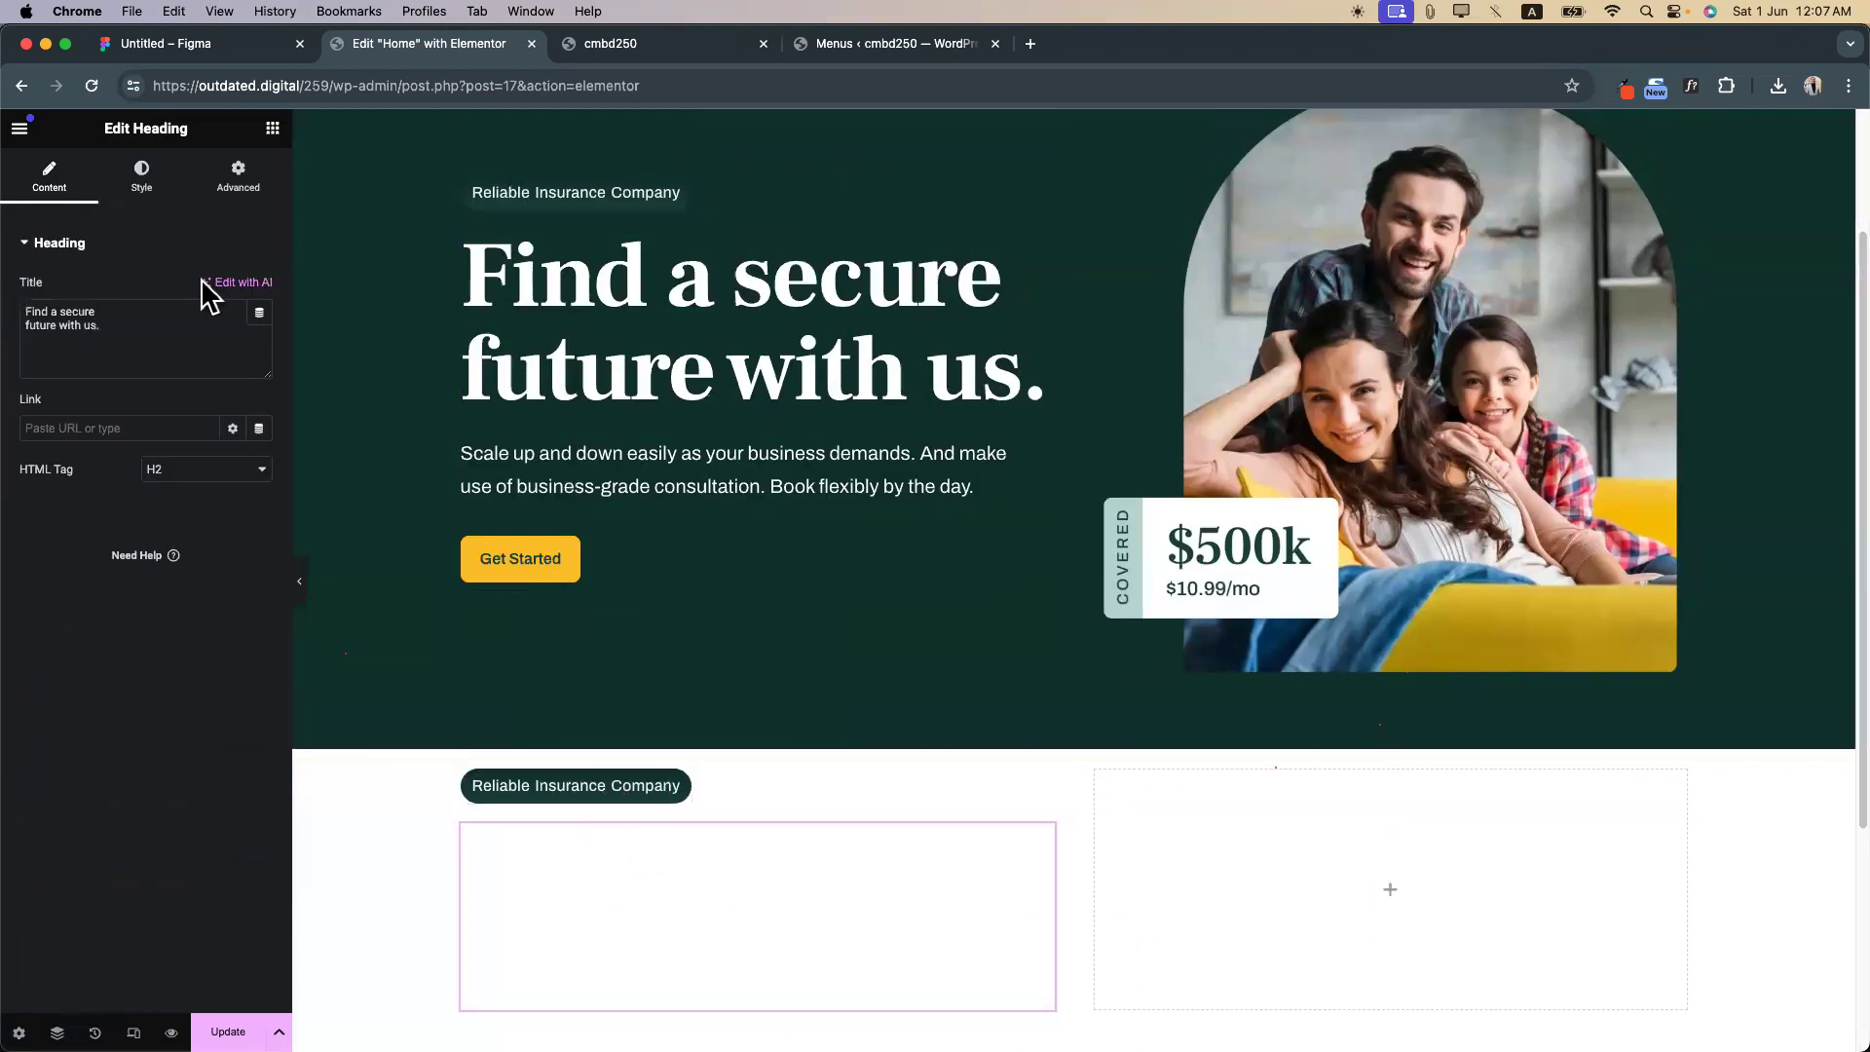
# Style the title copy with the Primary global colour and secondary typography.
pyautogui.click(167, 185)
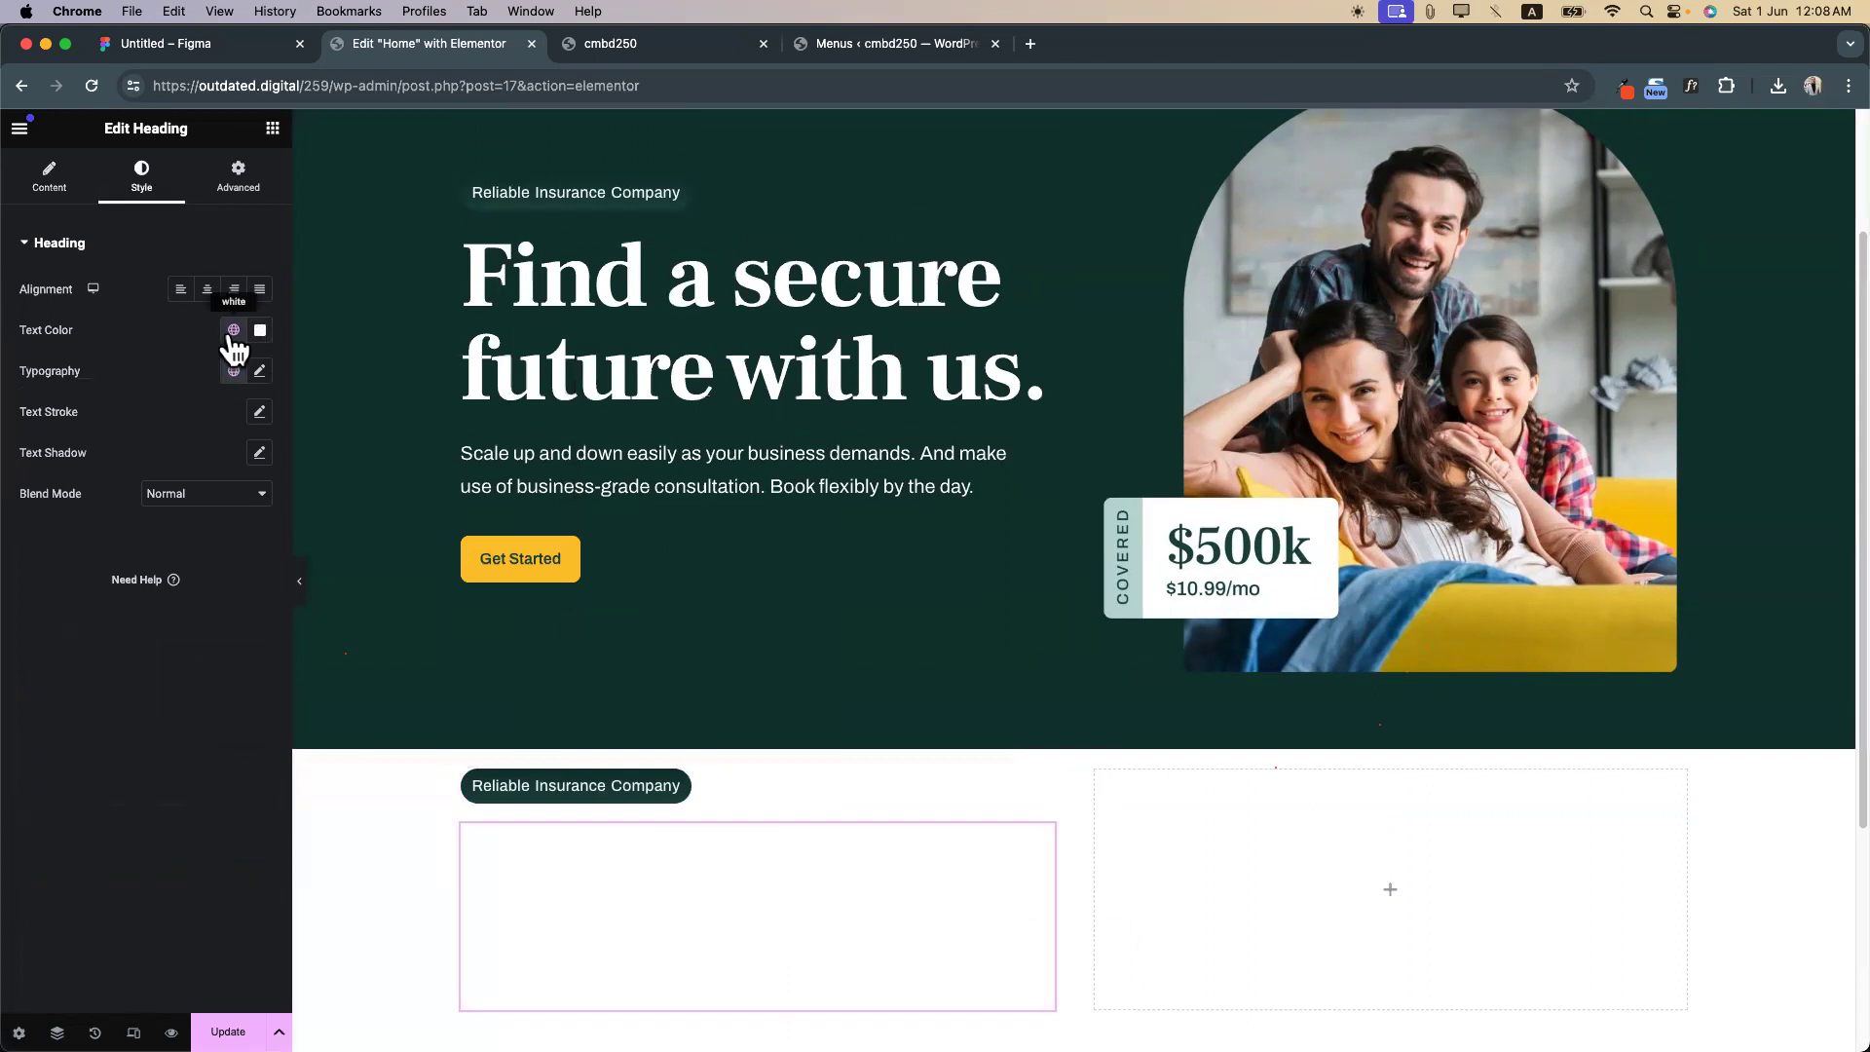
pyautogui.click(234, 331)
pyautogui.click(142, 415)
pyautogui.click(234, 371)
pyautogui.click(185, 477)
pyautogui.scroll(-2, 467, 439)
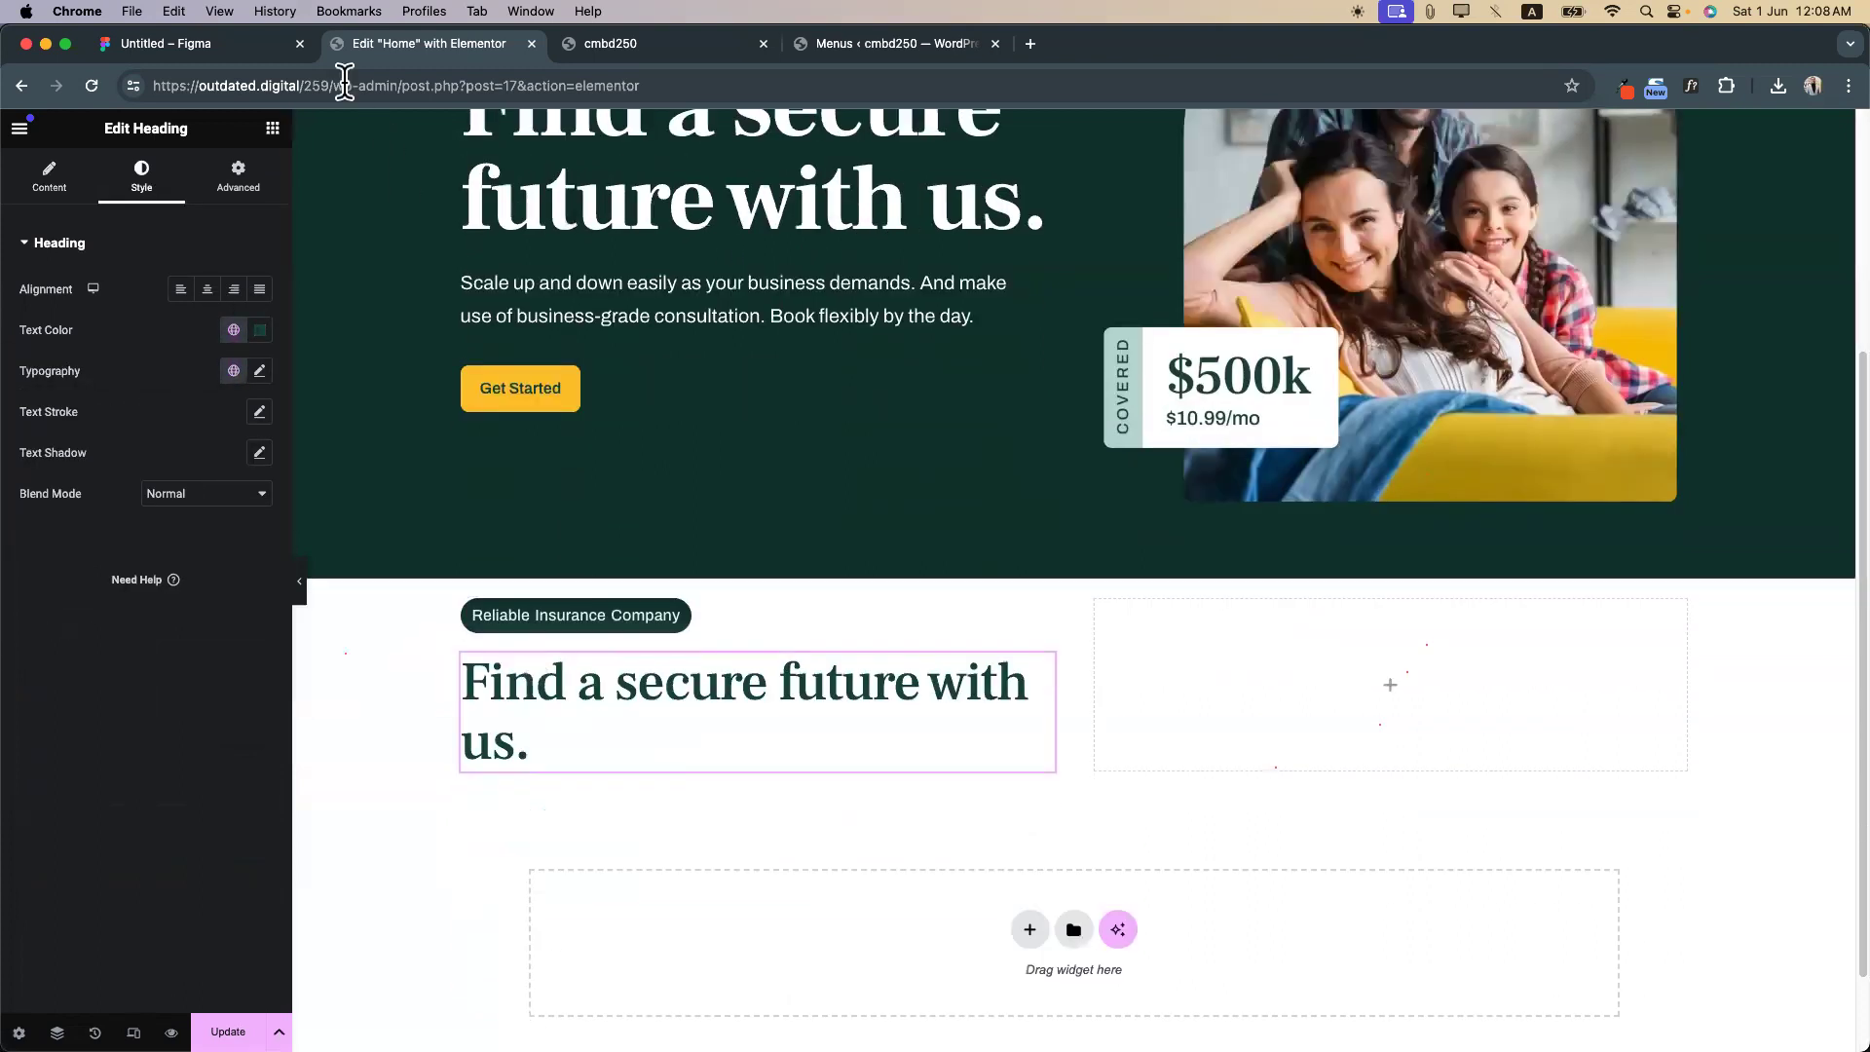
# Replace the title text with 'We're covering all the fields of life insurance.' from Figma.
pyautogui.click(230, 45)
pyautogui.doubleClick(672, 477)
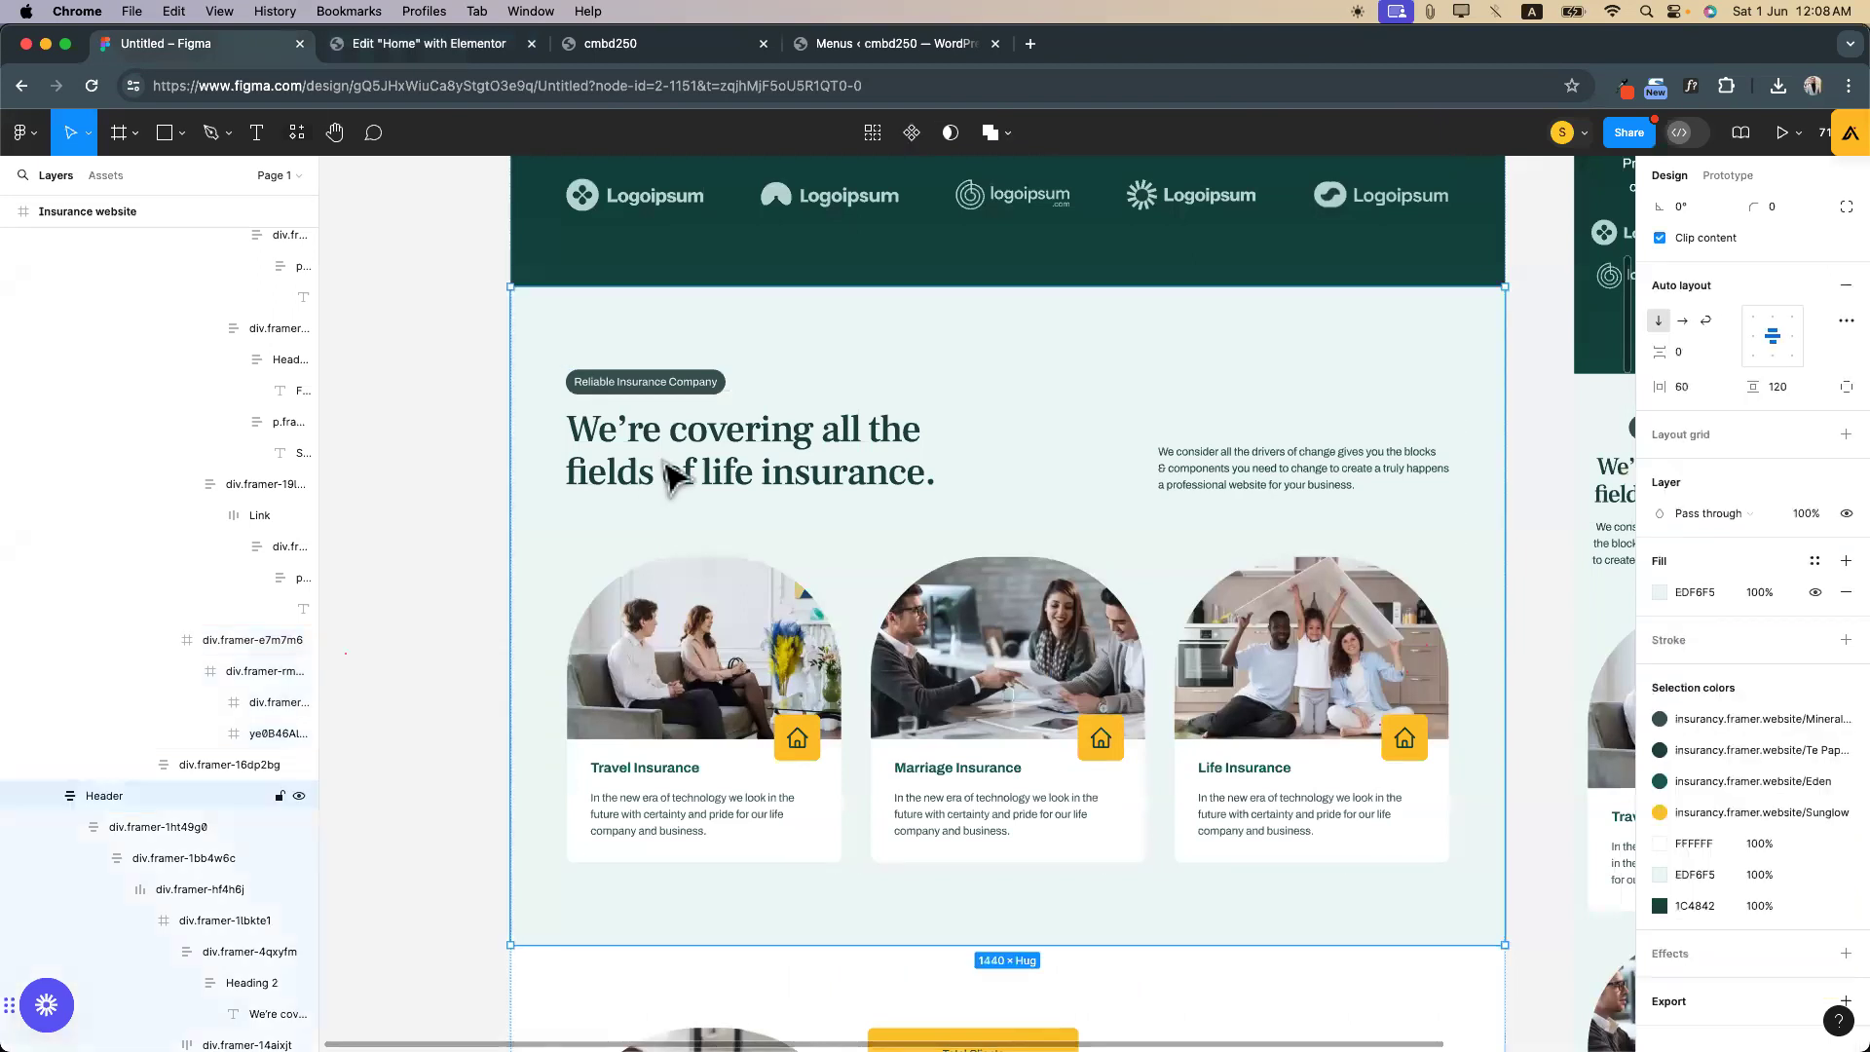
pyautogui.doubleClick(671, 475)
pyautogui.doubleClick(664, 458)
pyautogui.press('super+c')
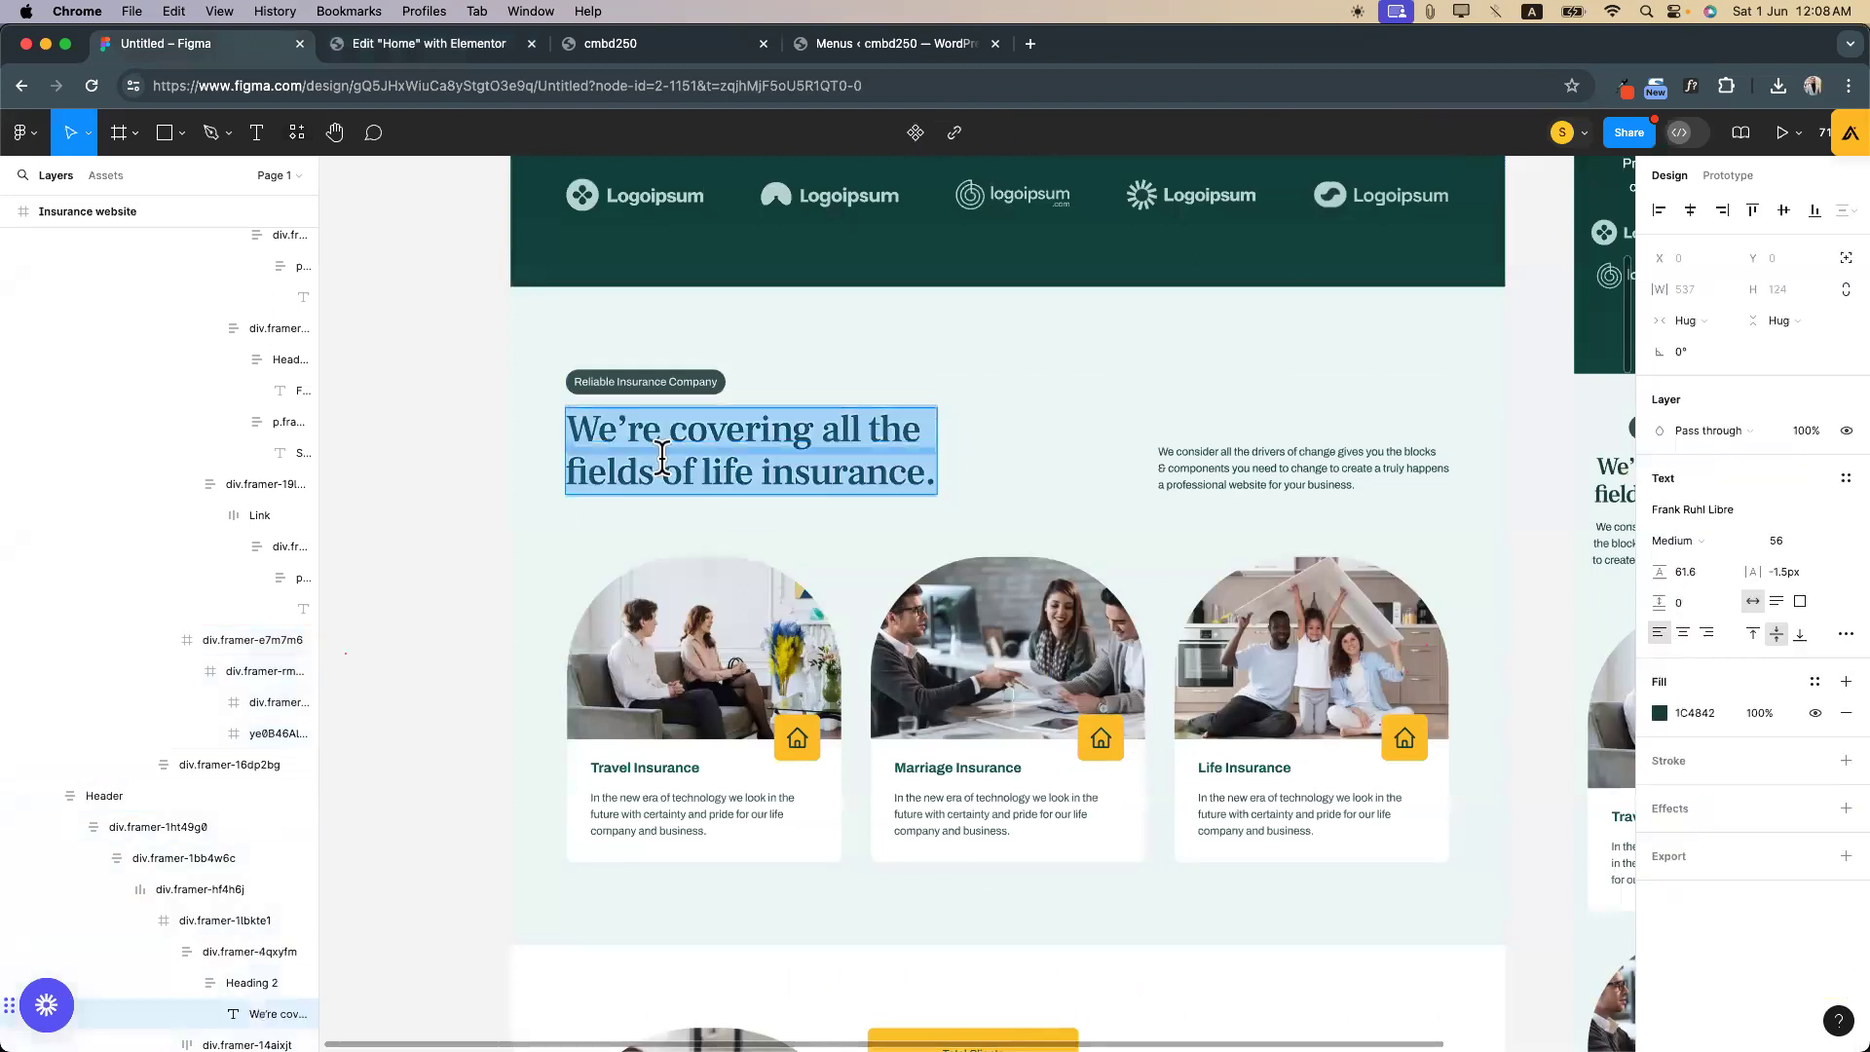
pyautogui.click(805, 47)
pyautogui.click(647, 50)
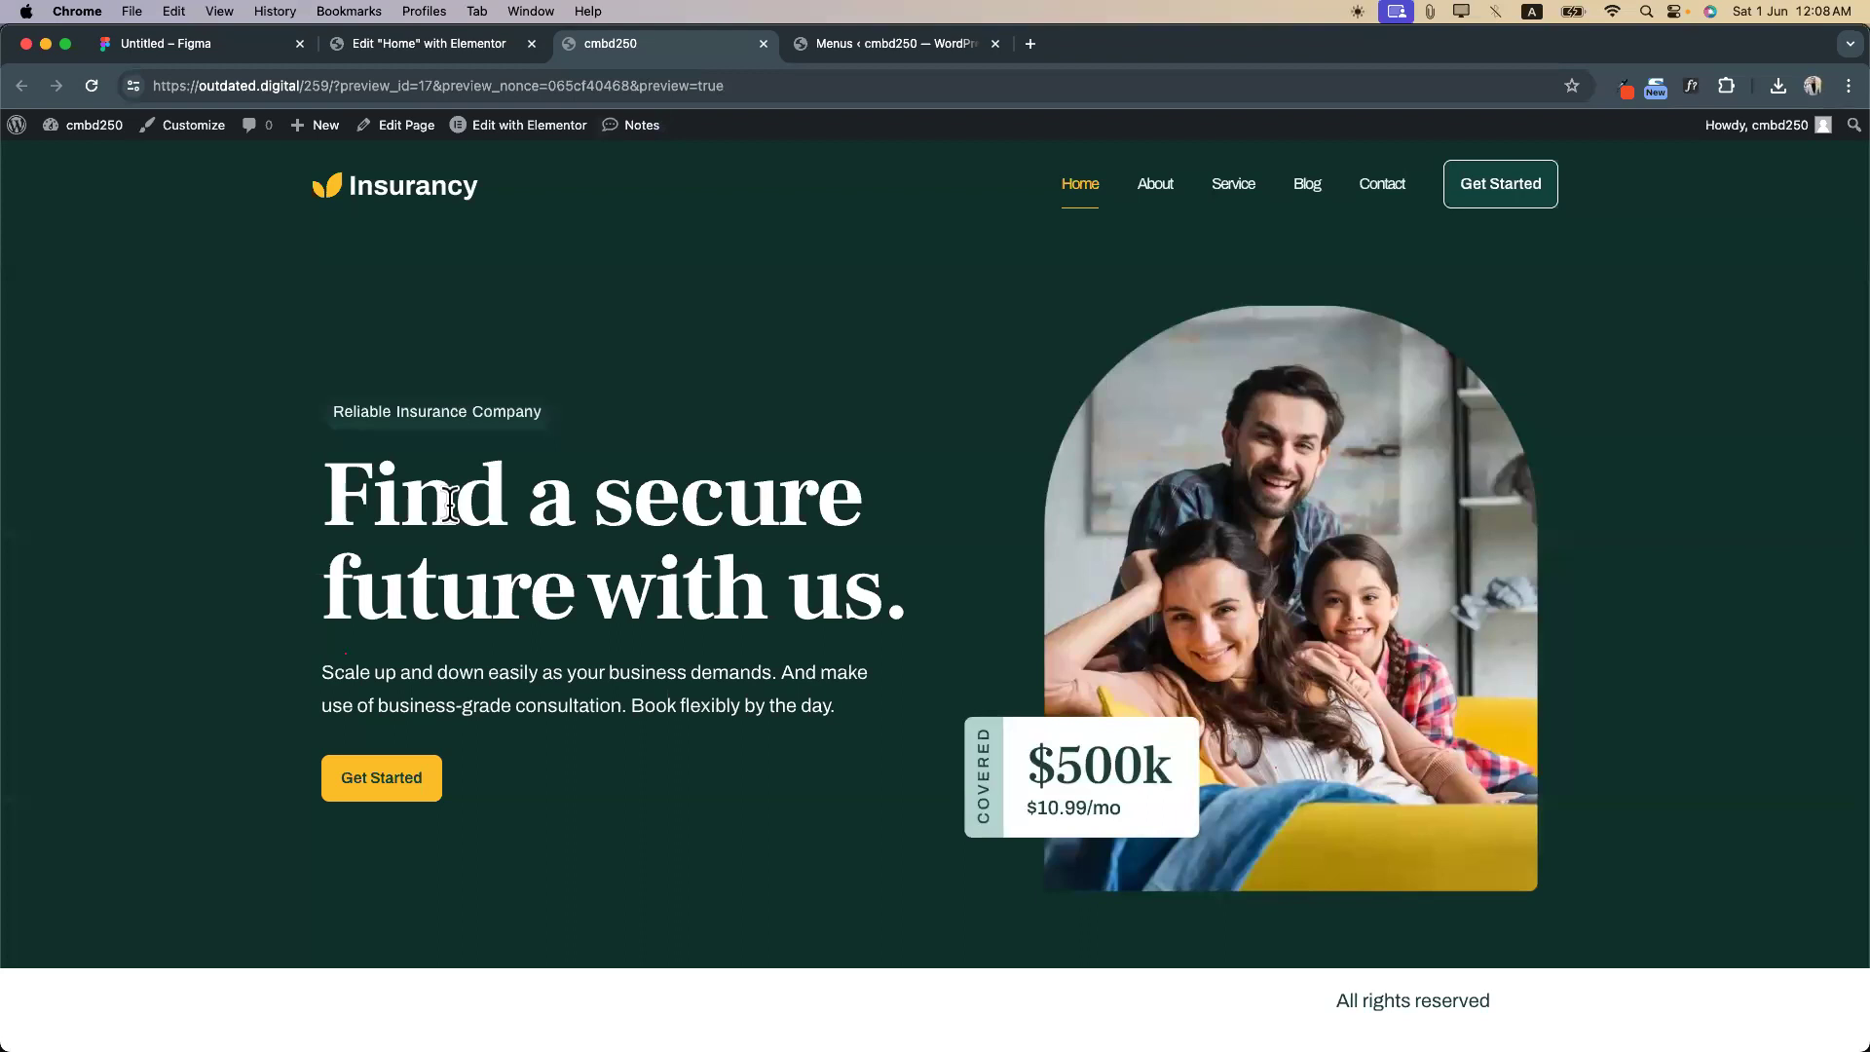
pyautogui.click(386, 65)
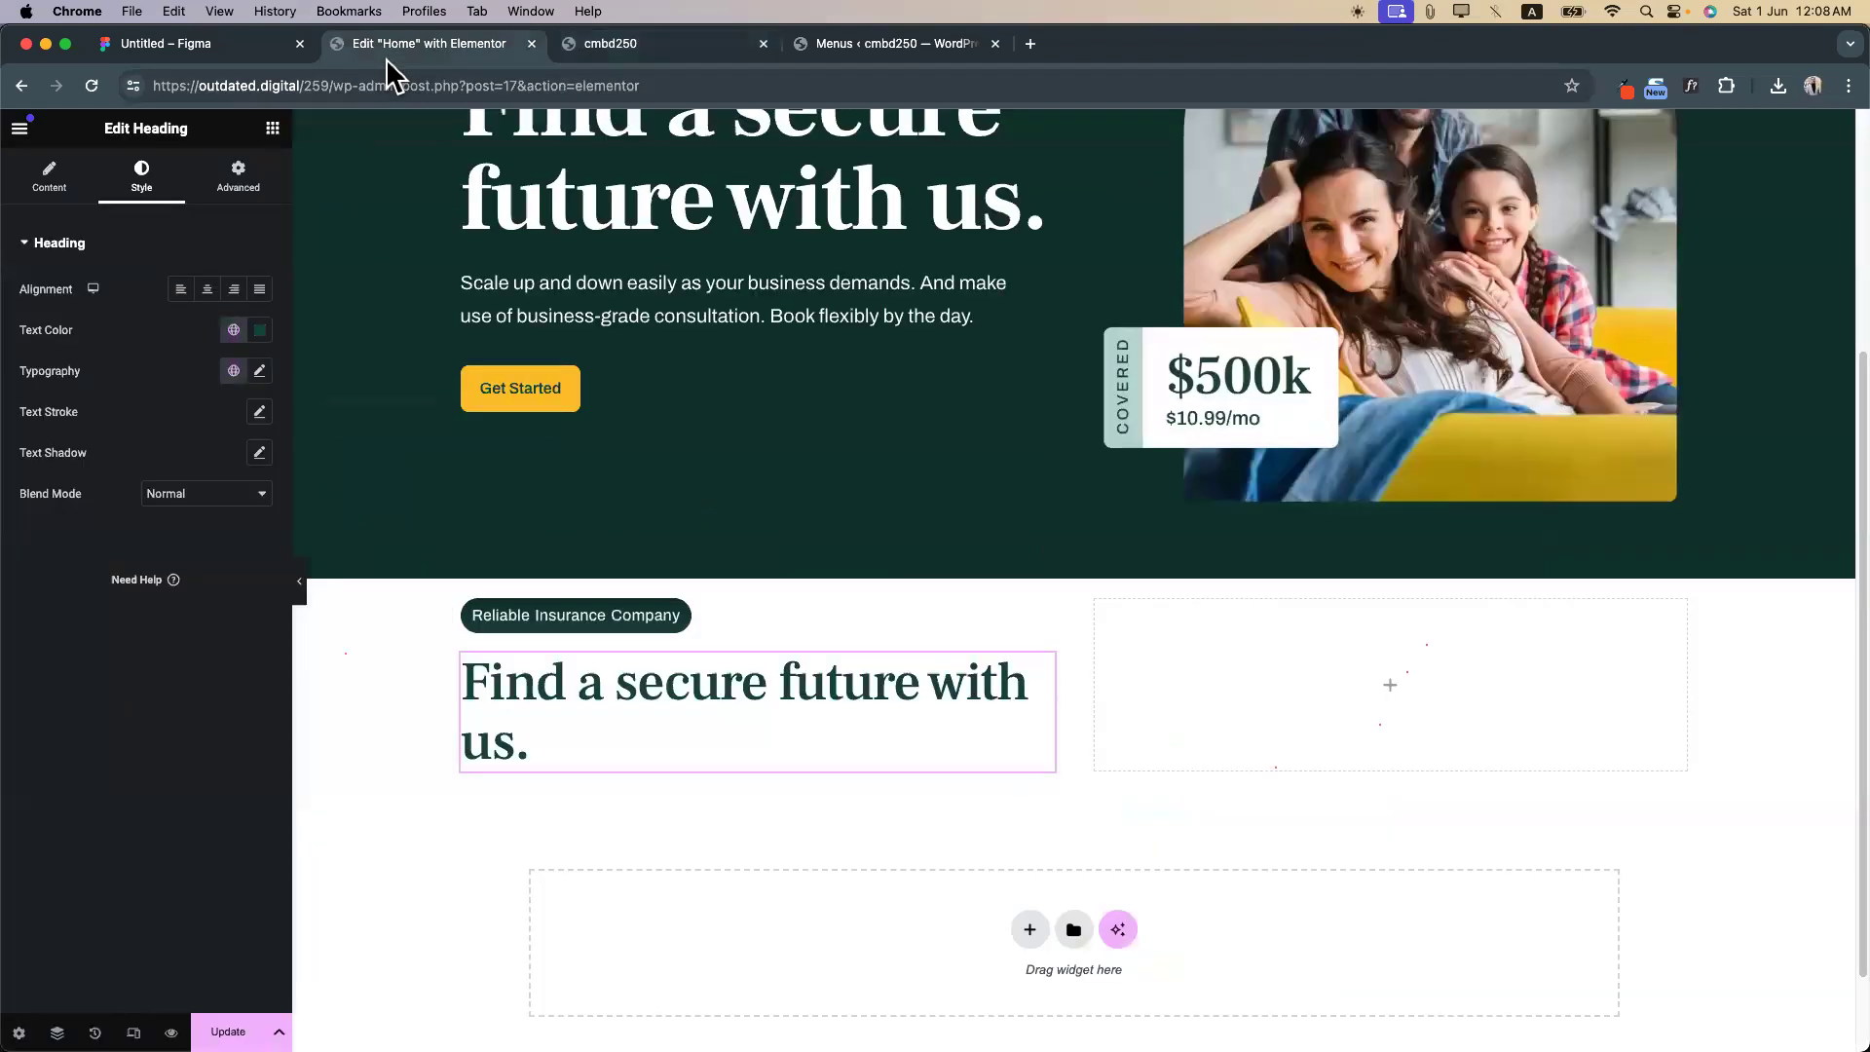
pyautogui.click(70, 191)
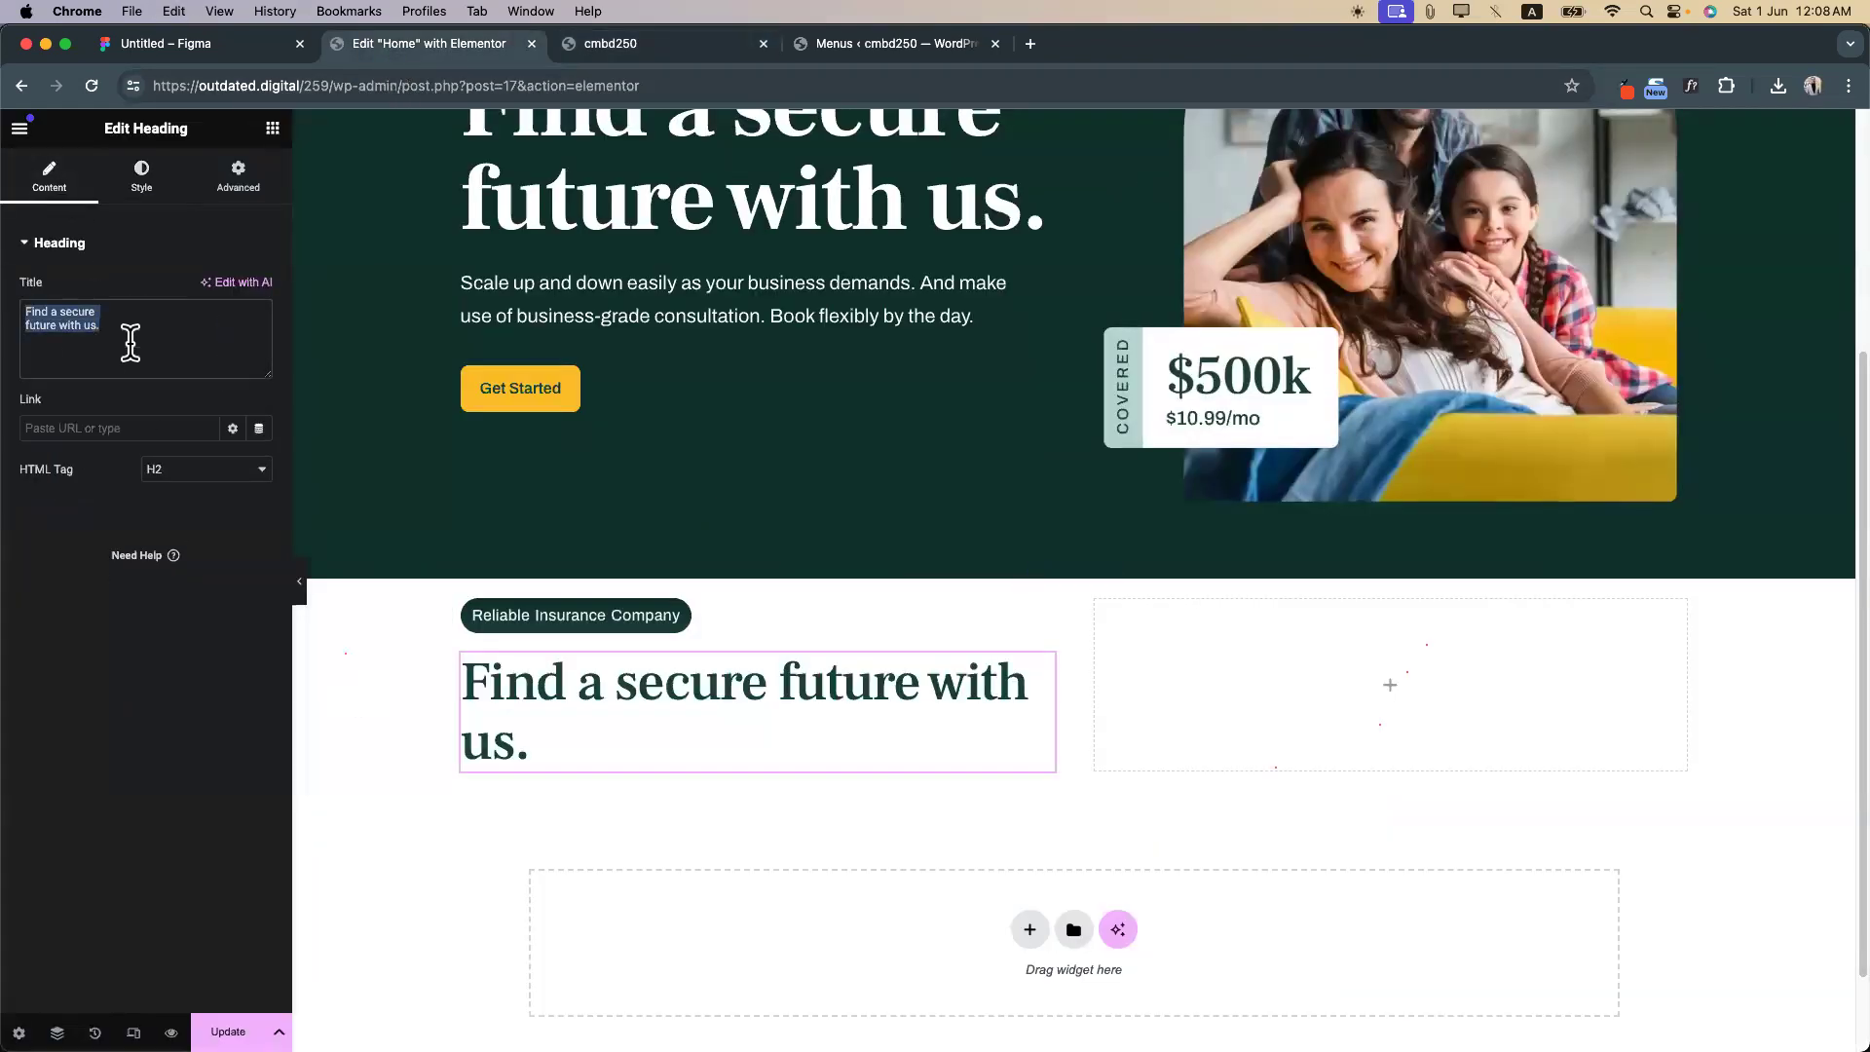
pyautogui.write('z')
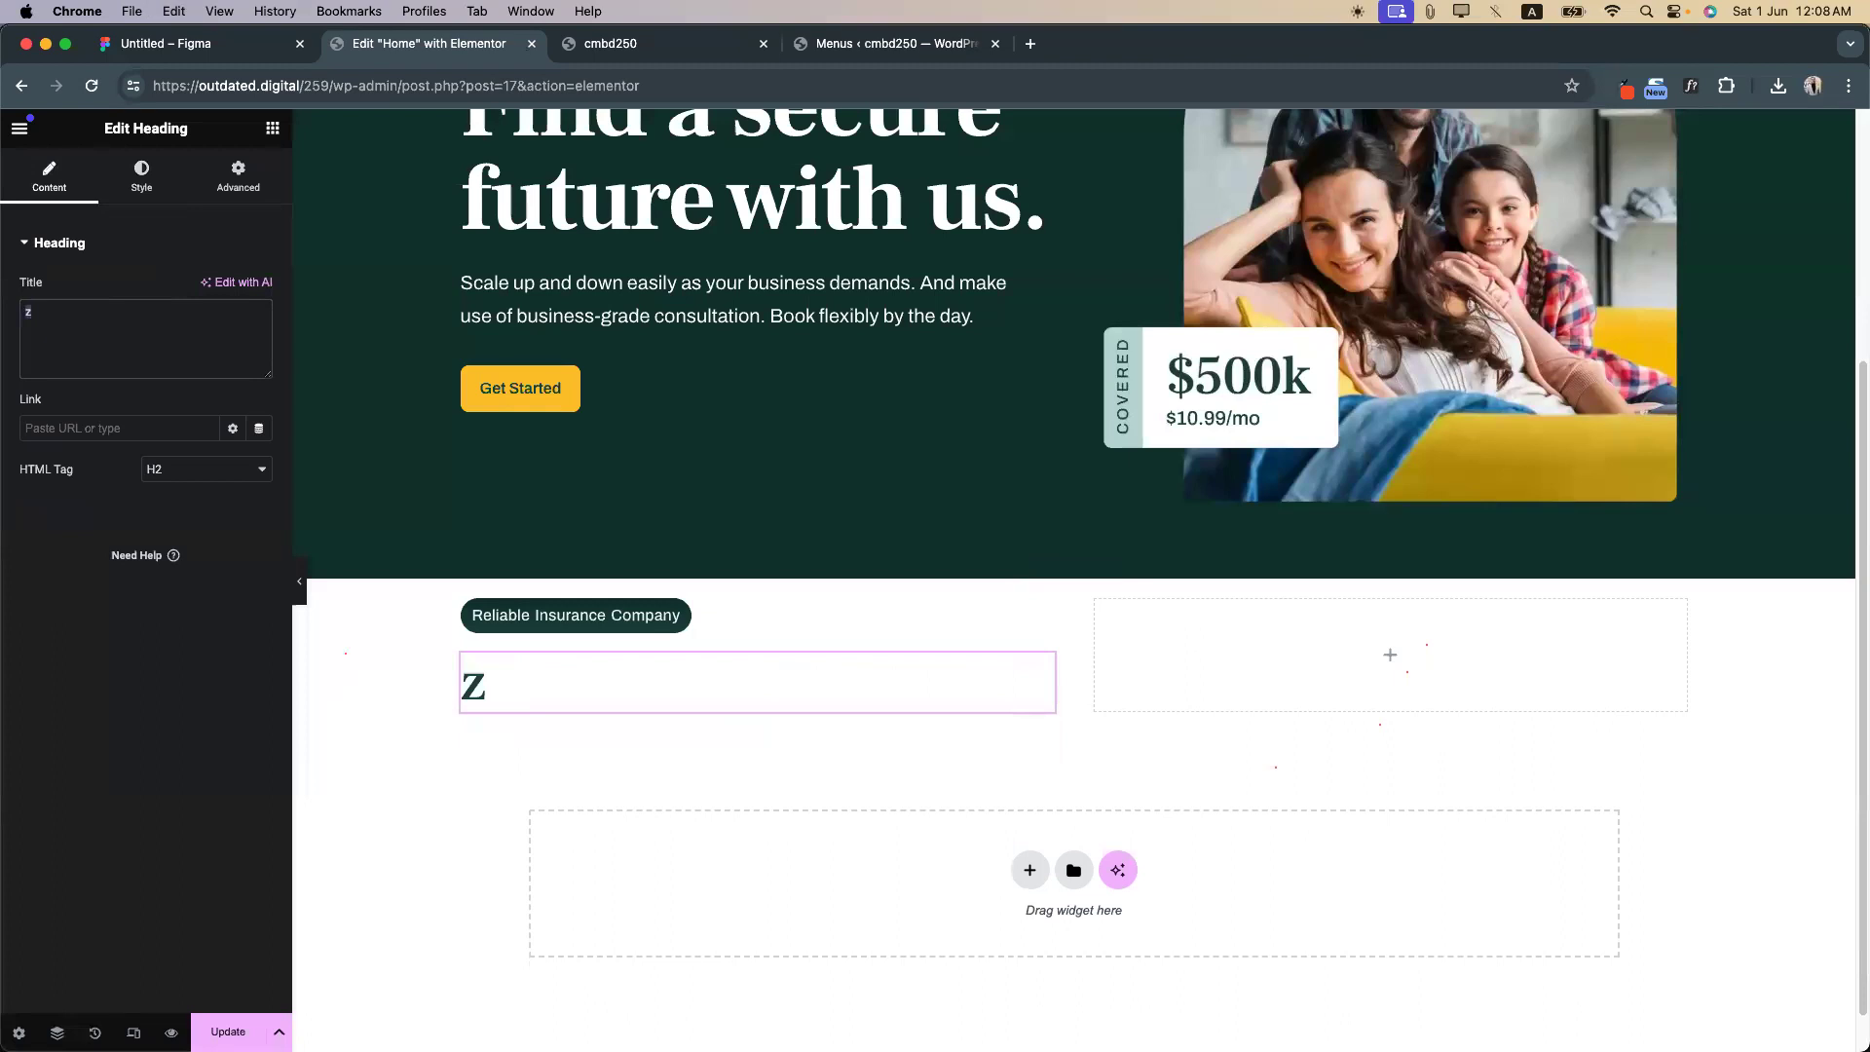
pyautogui.press('super+v')
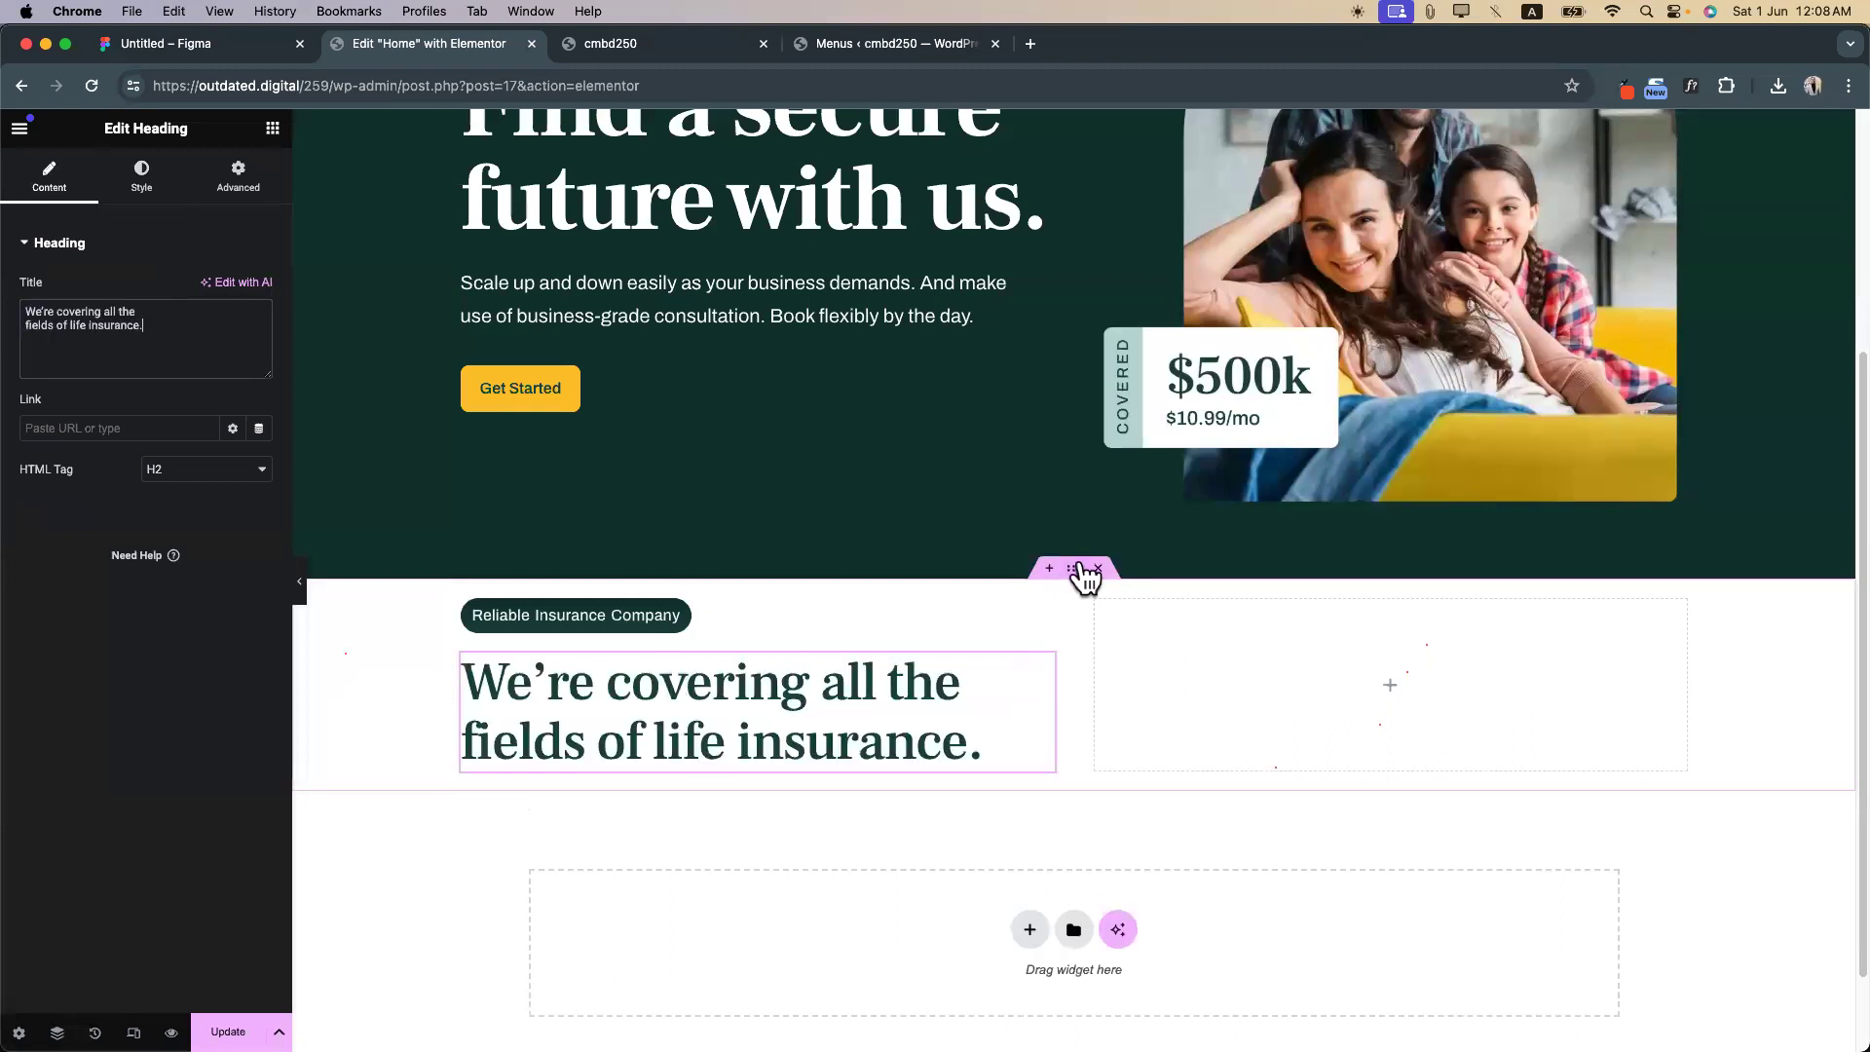
# Give the lower section's container a 90 px top margin.
pyautogui.click(763, 484)
pyautogui.click(259, 179)
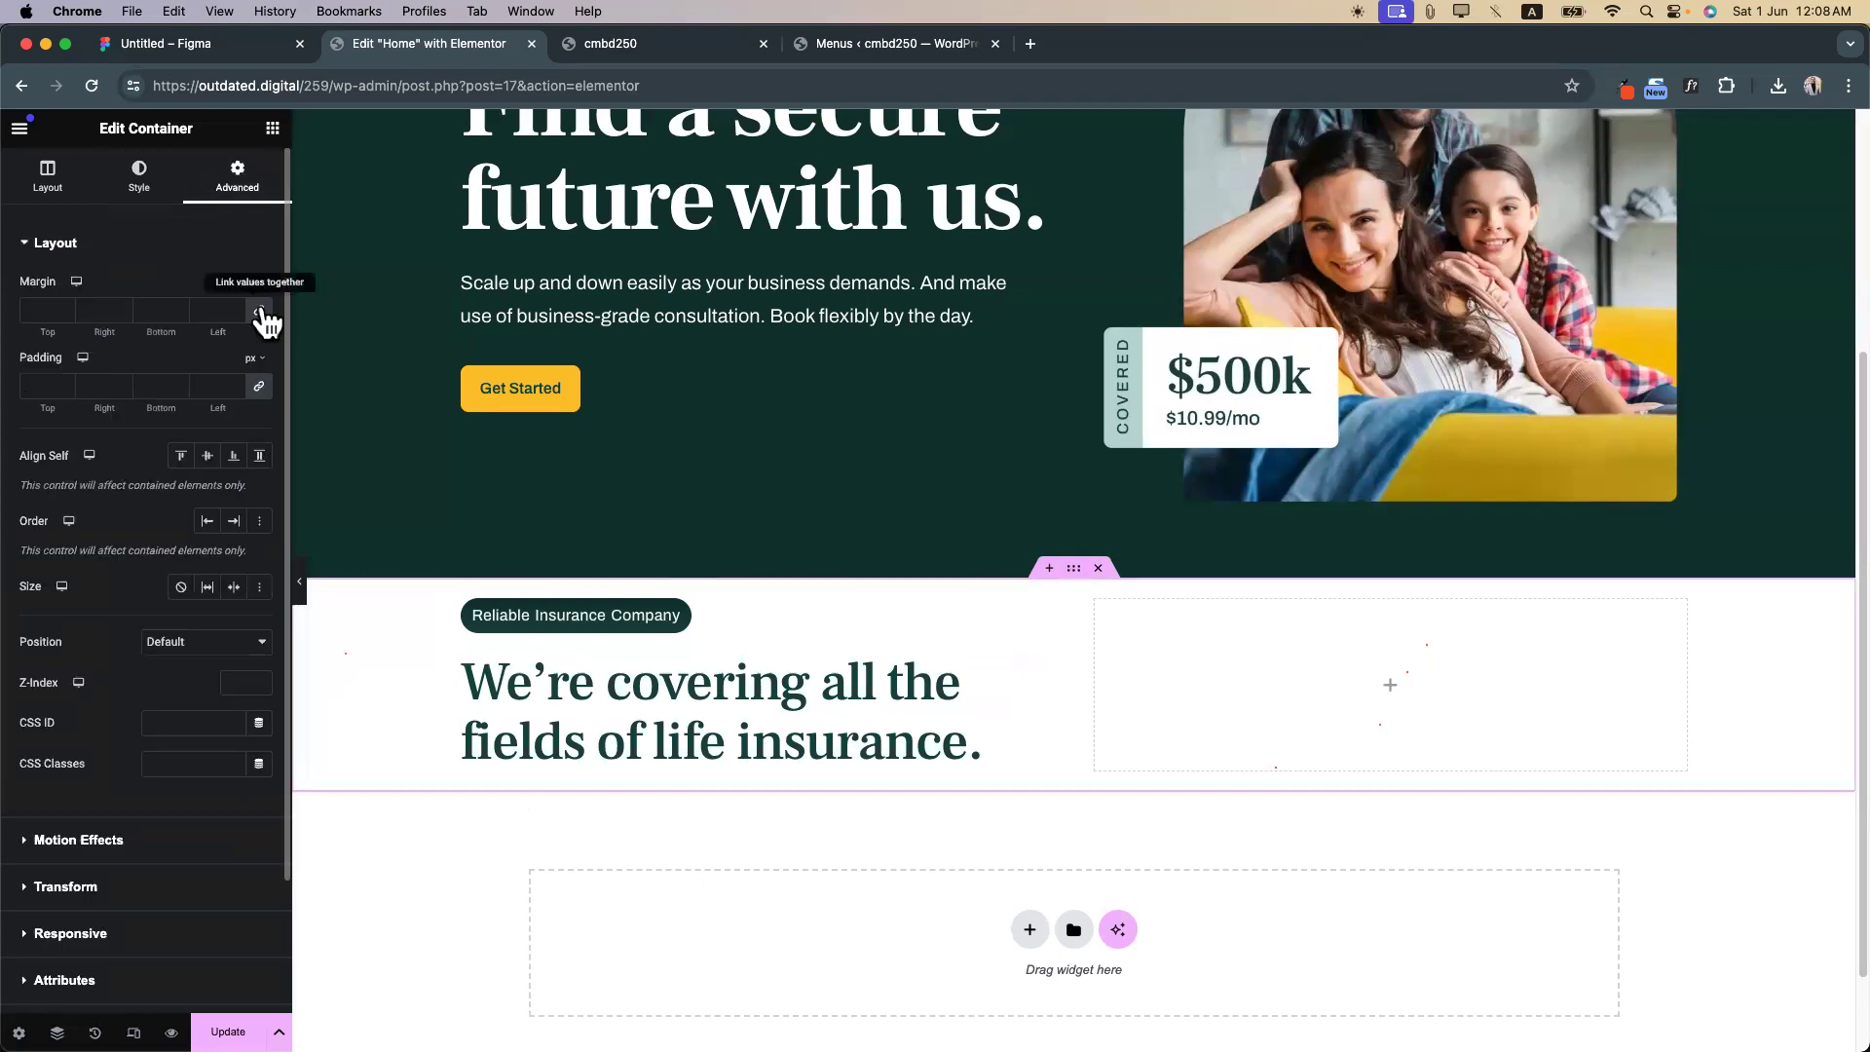
pyautogui.write('0')
pyautogui.click(39, 310)
pyautogui.write('90')
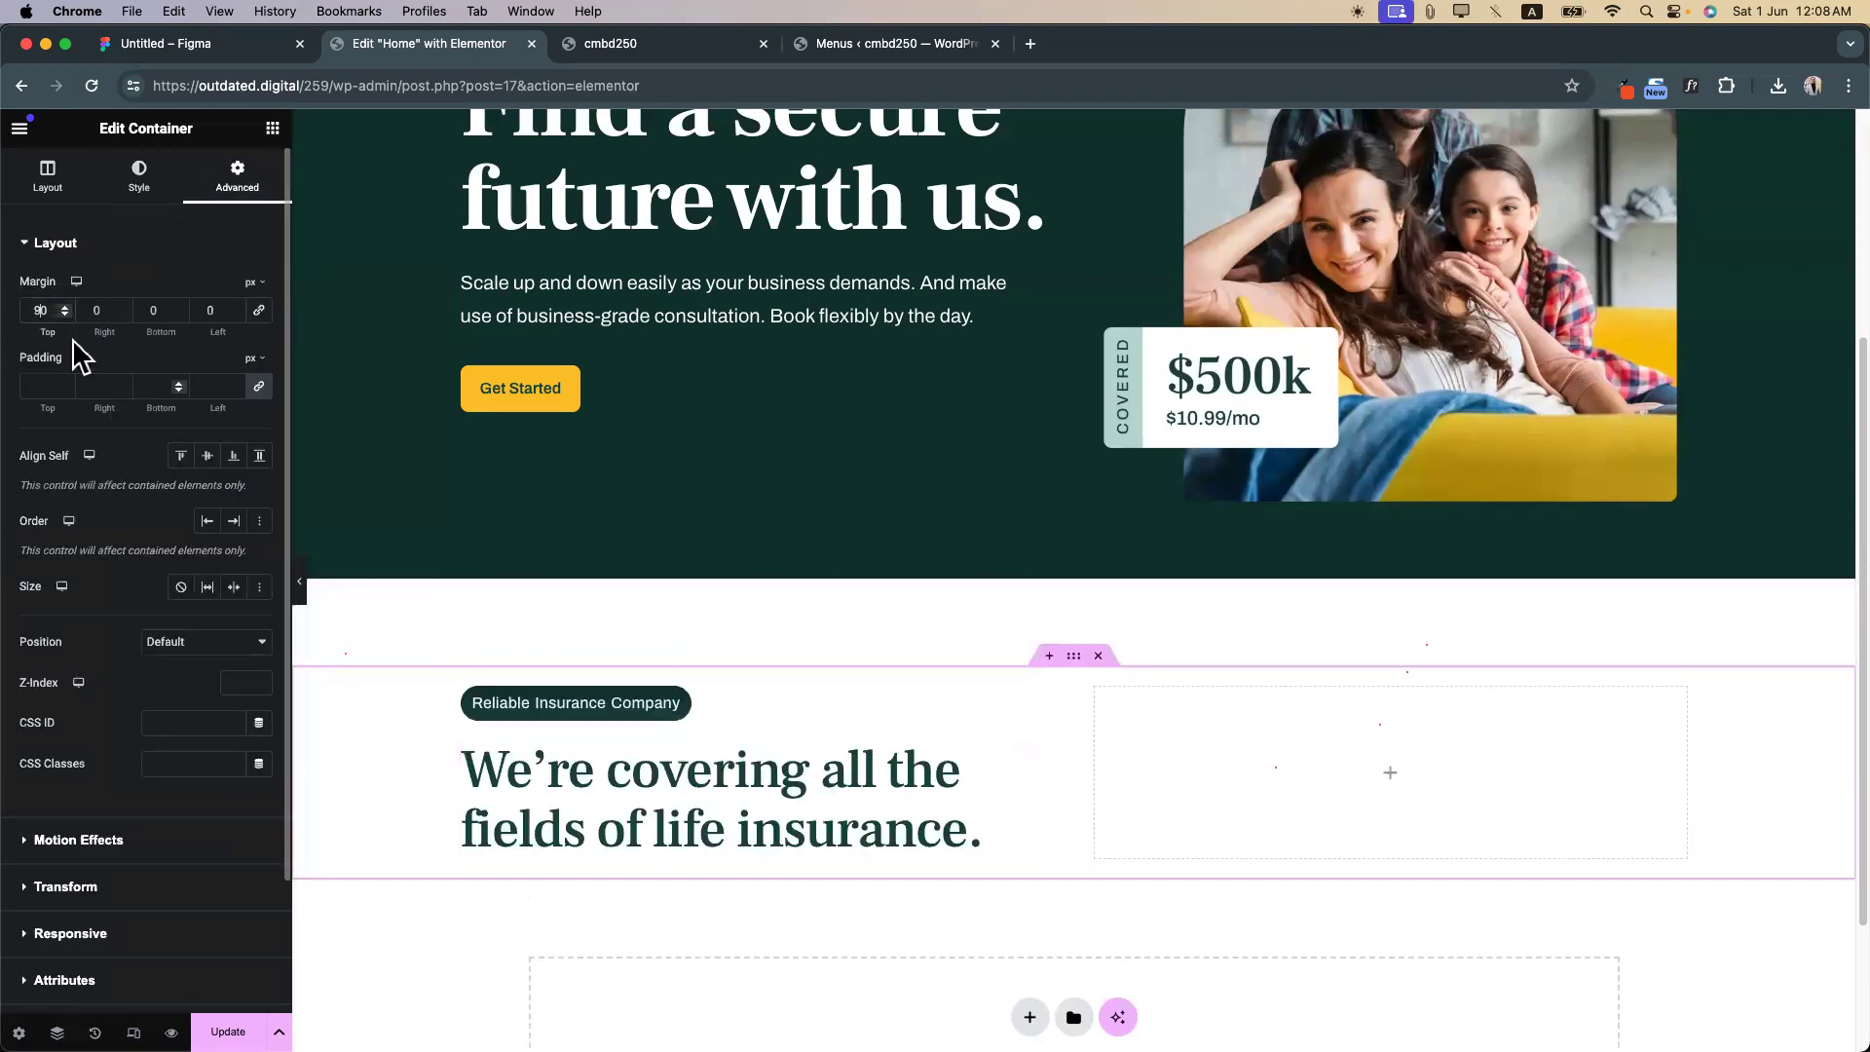
pyautogui.scroll(-3, 701, 594)
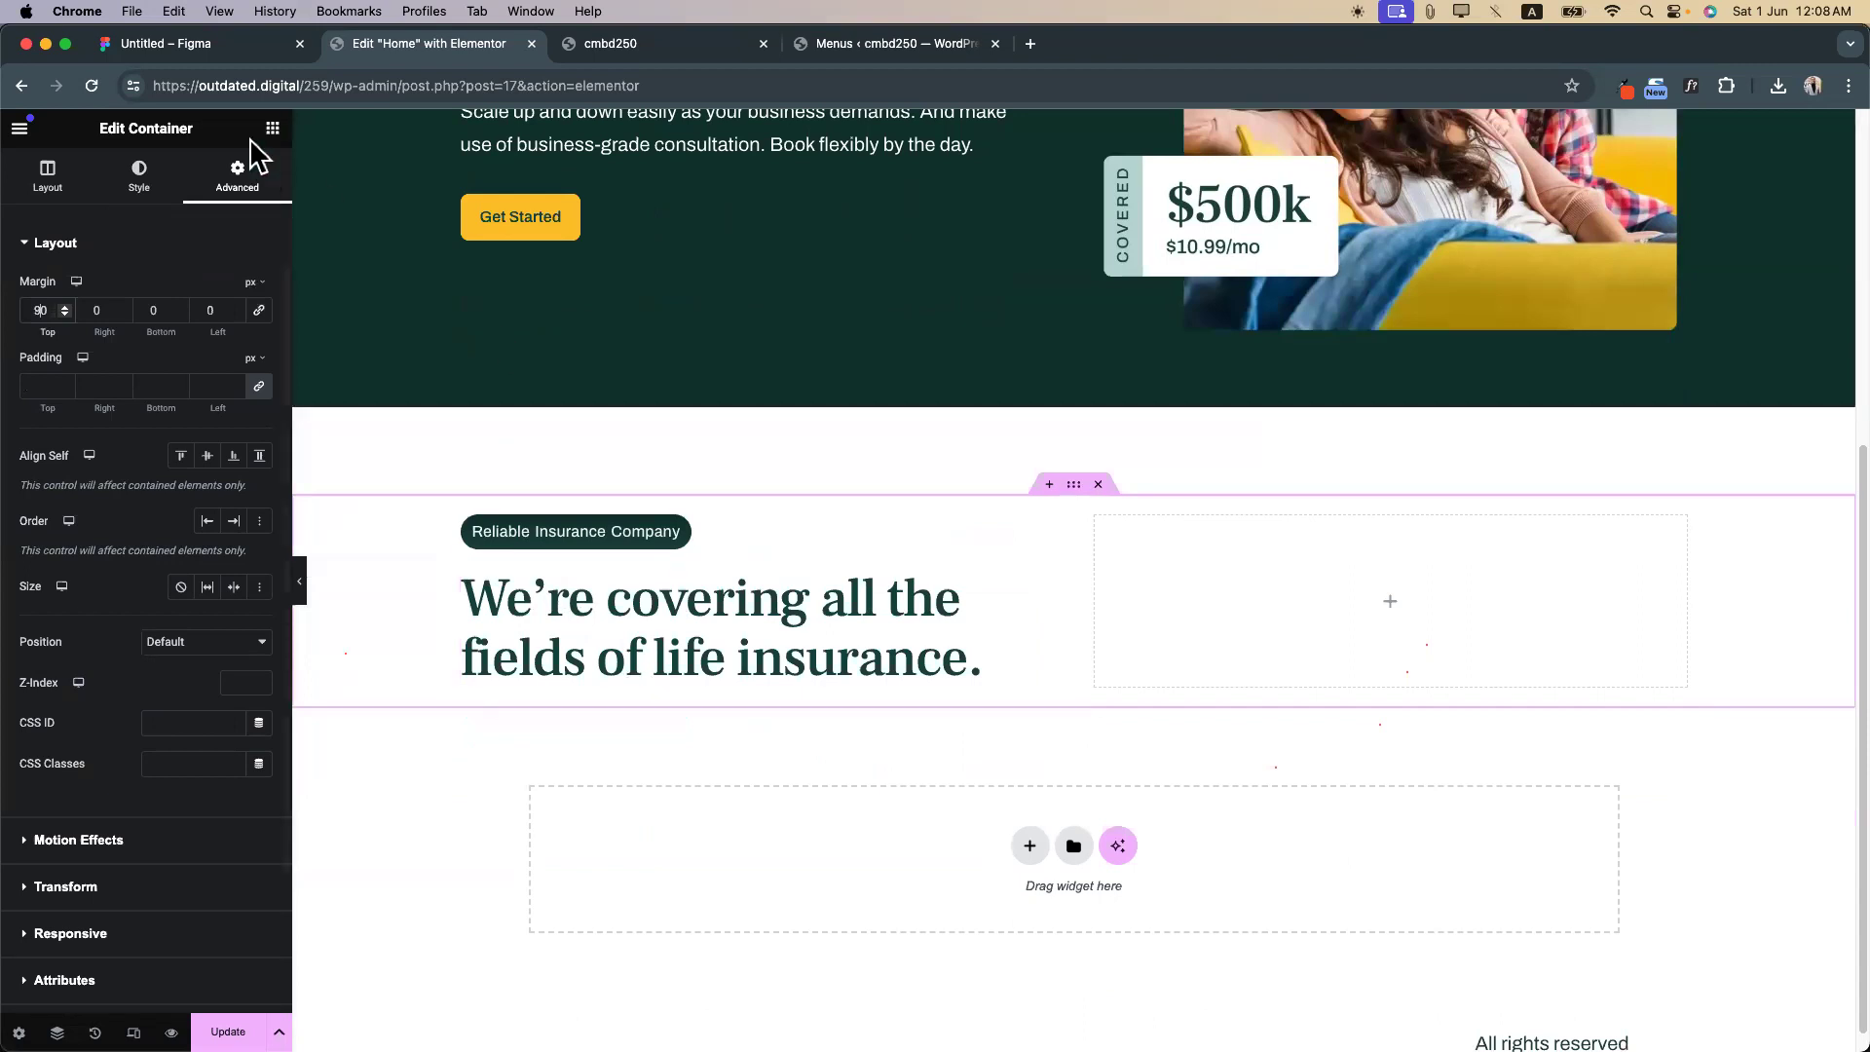
pyautogui.click(234, 43)
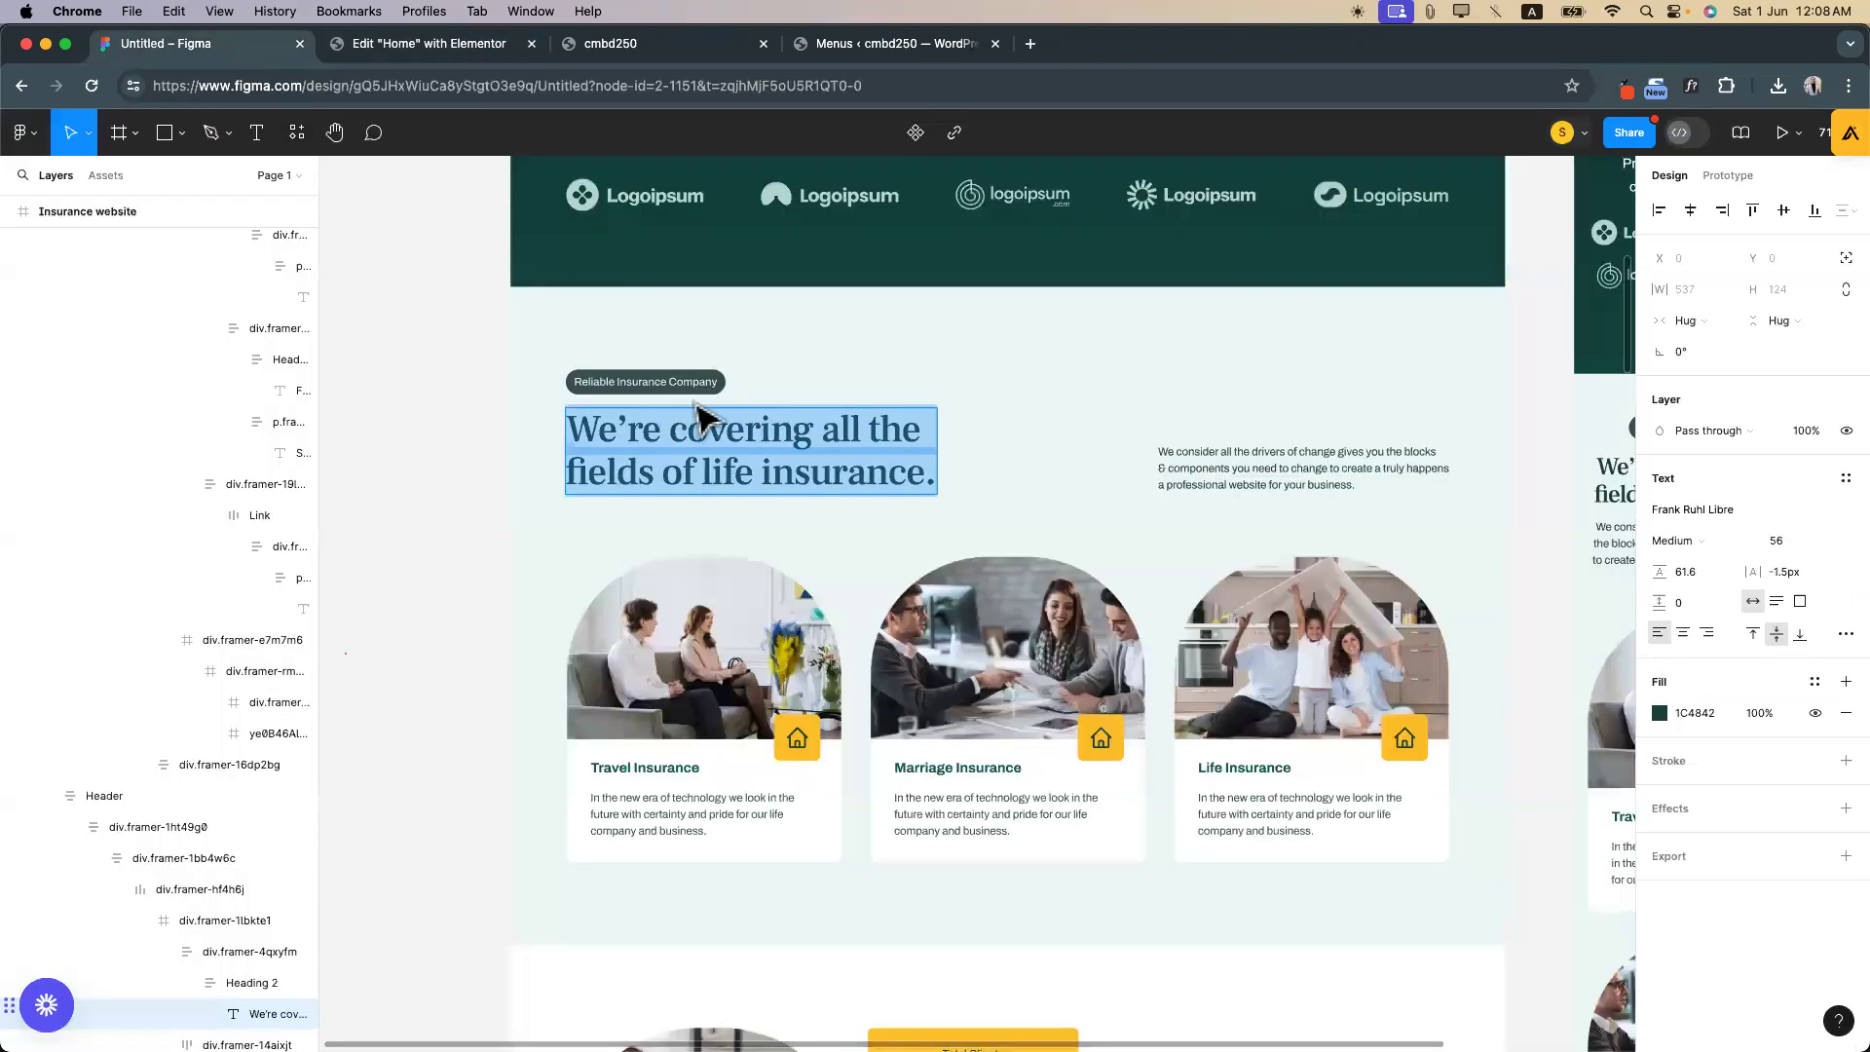
pyautogui.click(456, 39)
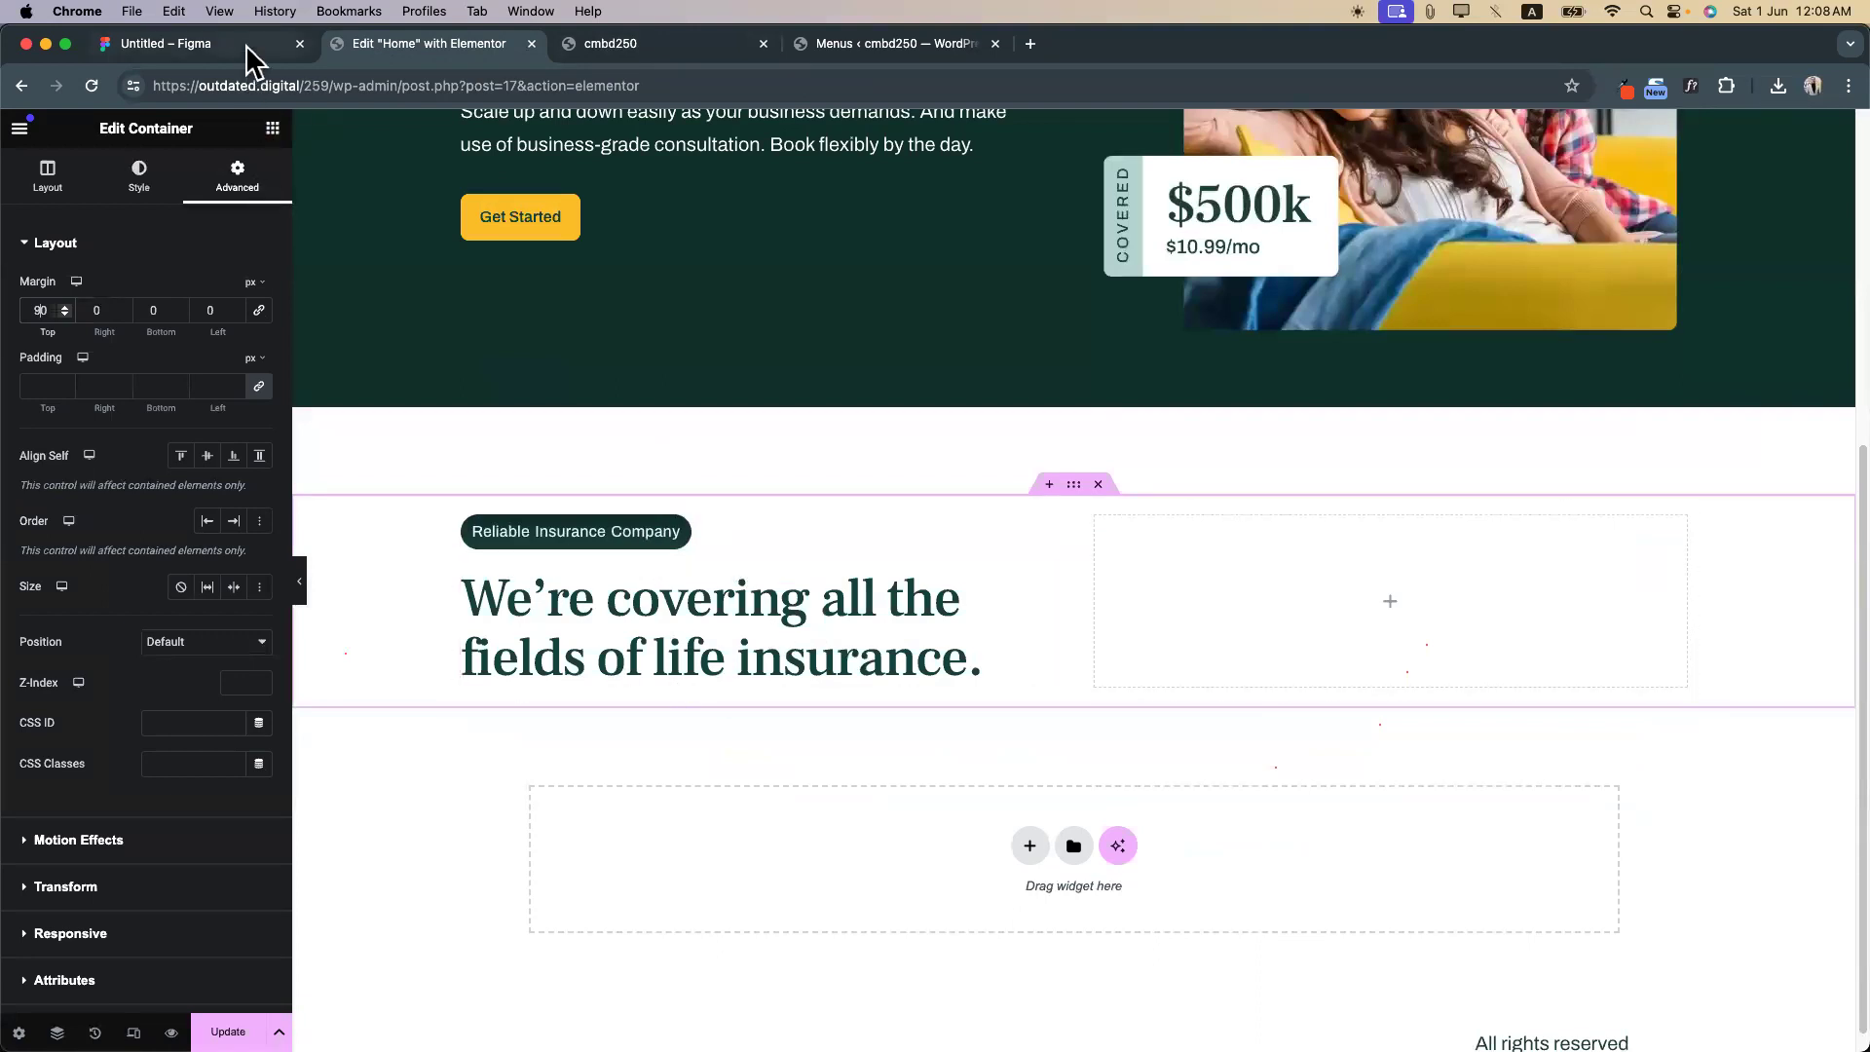
pyautogui.click(195, 43)
# Copy the hero paragraph widget into the empty right column.
pyautogui.click(1213, 458)
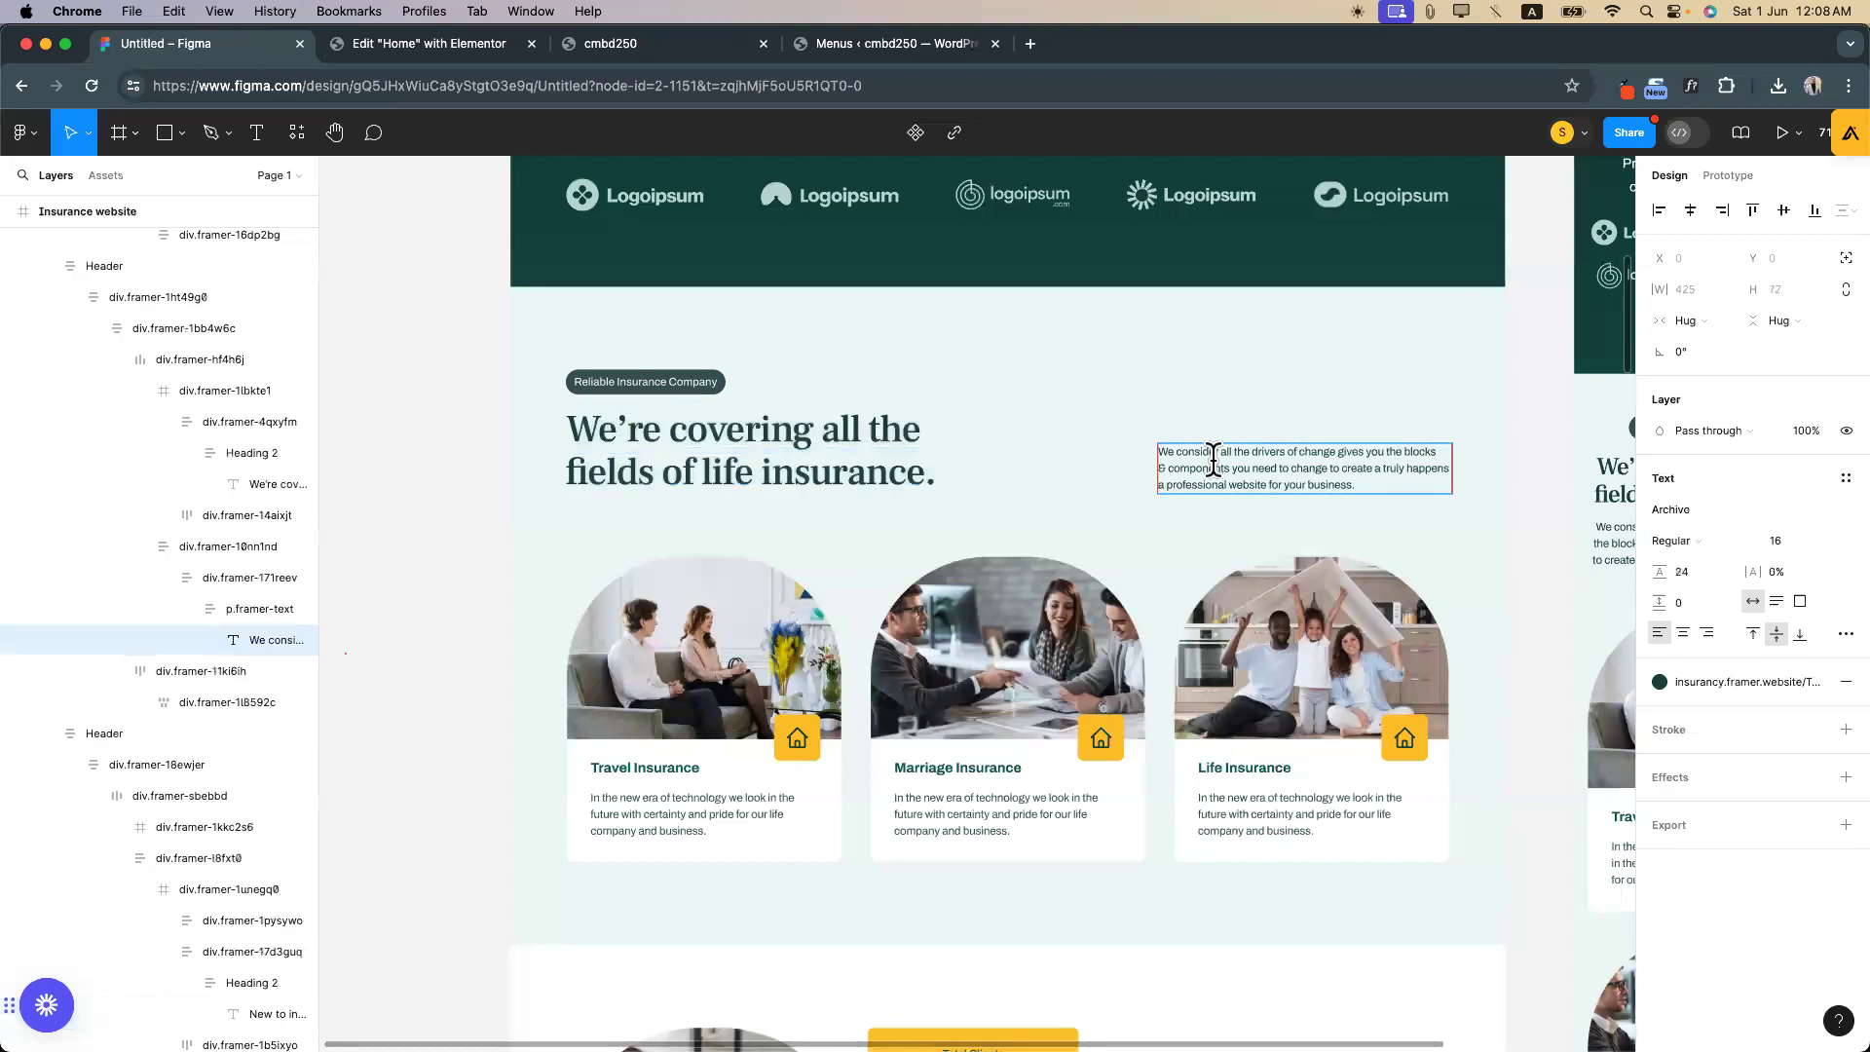
pyautogui.tripleClick(1213, 458)
pyautogui.click(466, 49)
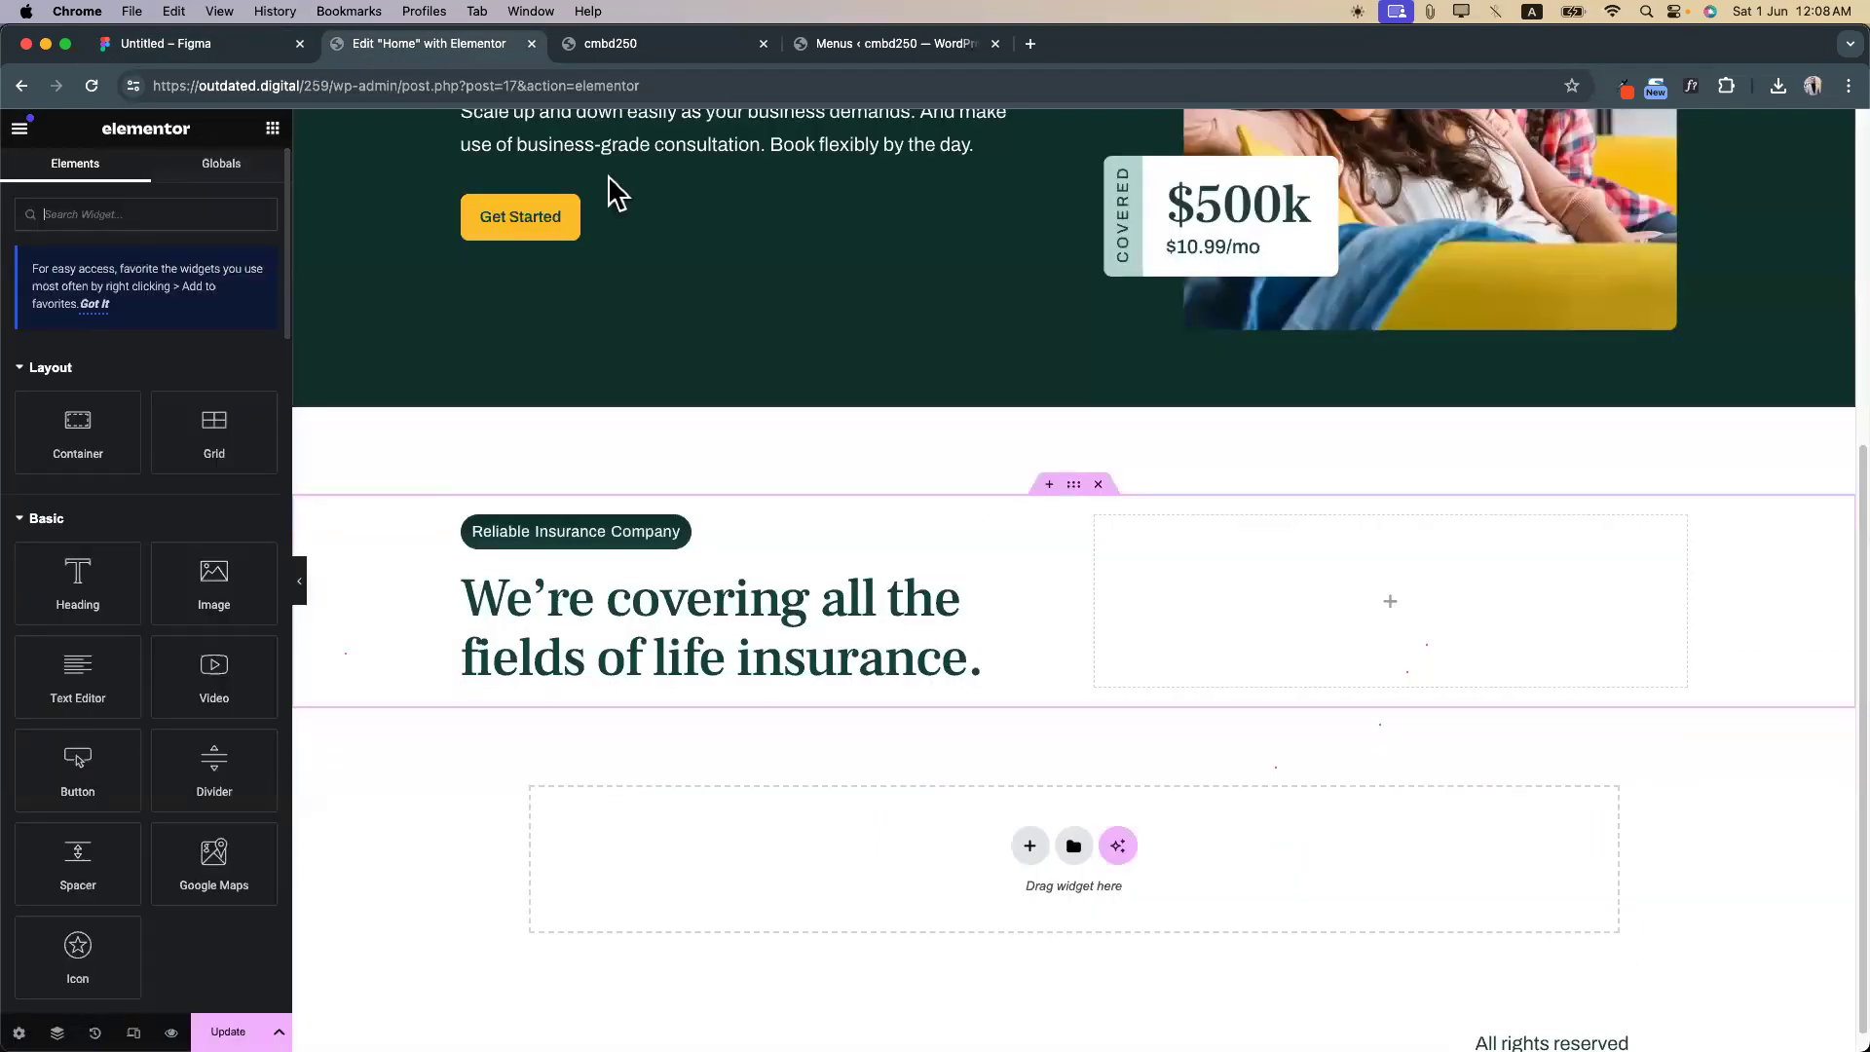
pyautogui.rightClick(618, 144)
pyautogui.click(1265, 555)
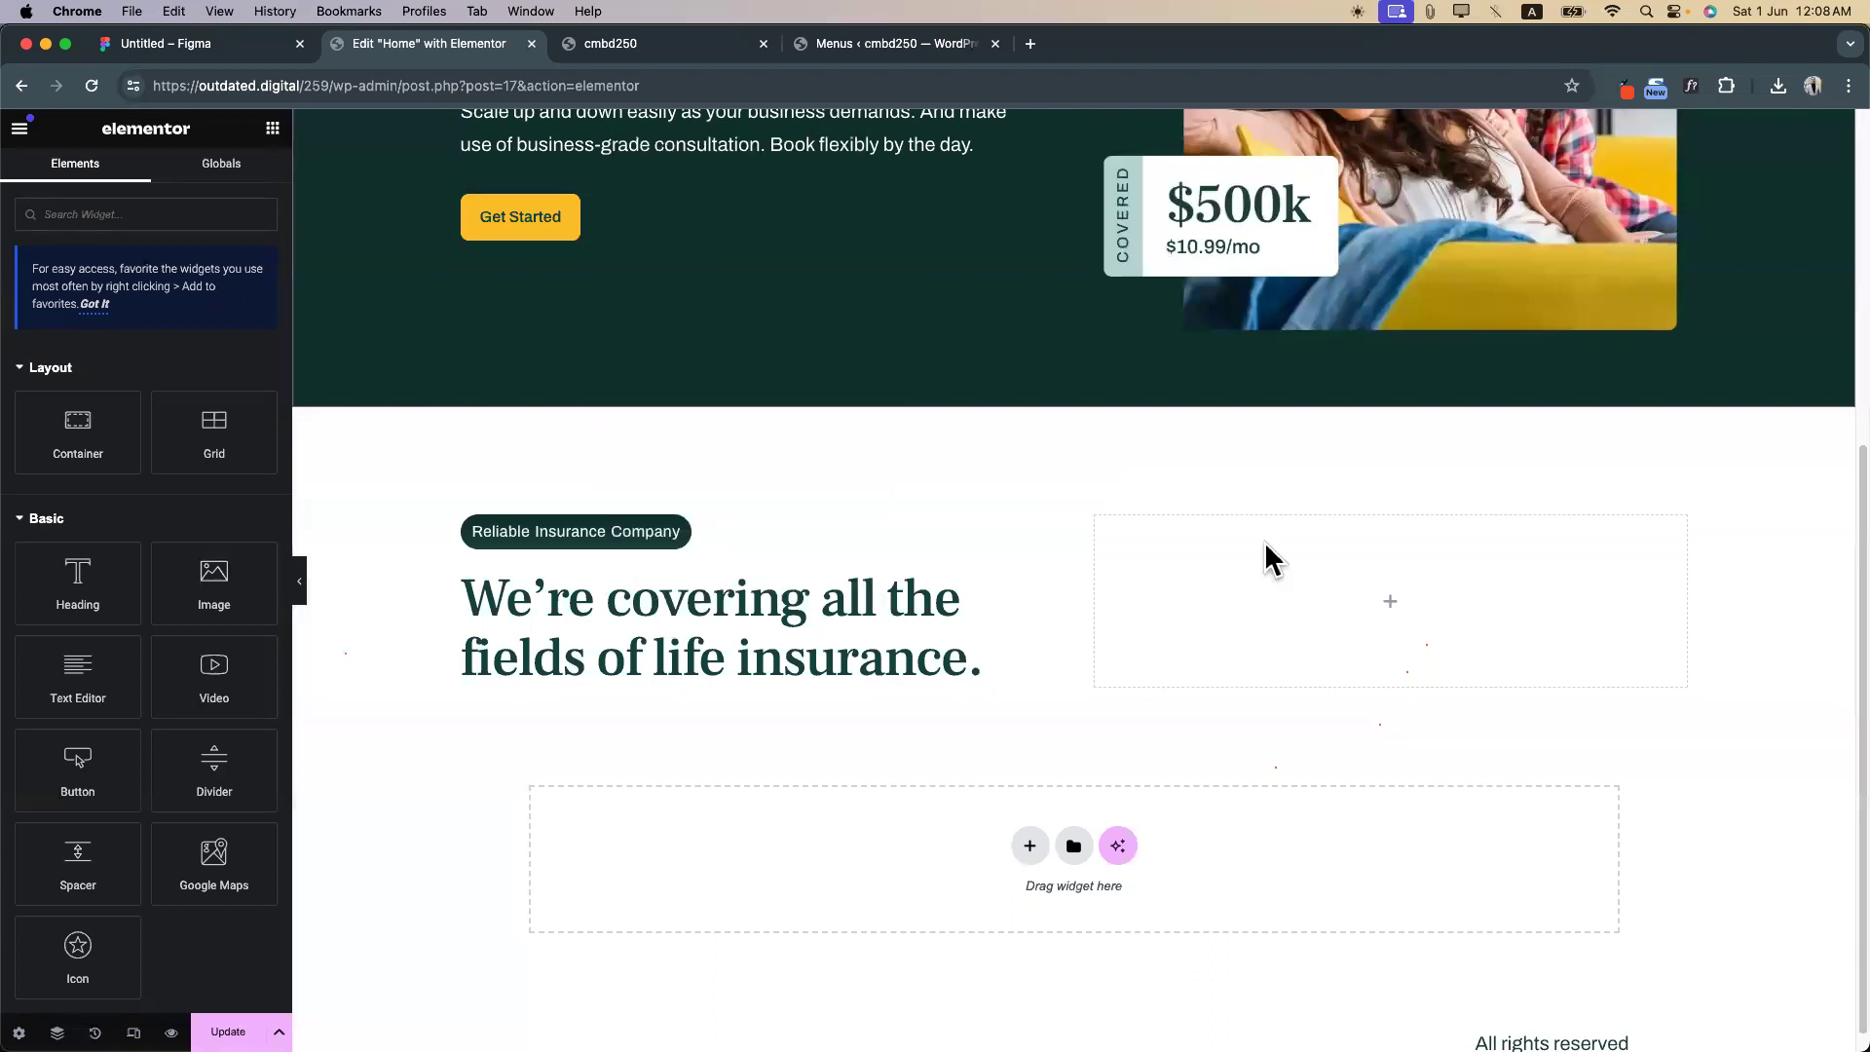
pyautogui.rightClick(1348, 666)
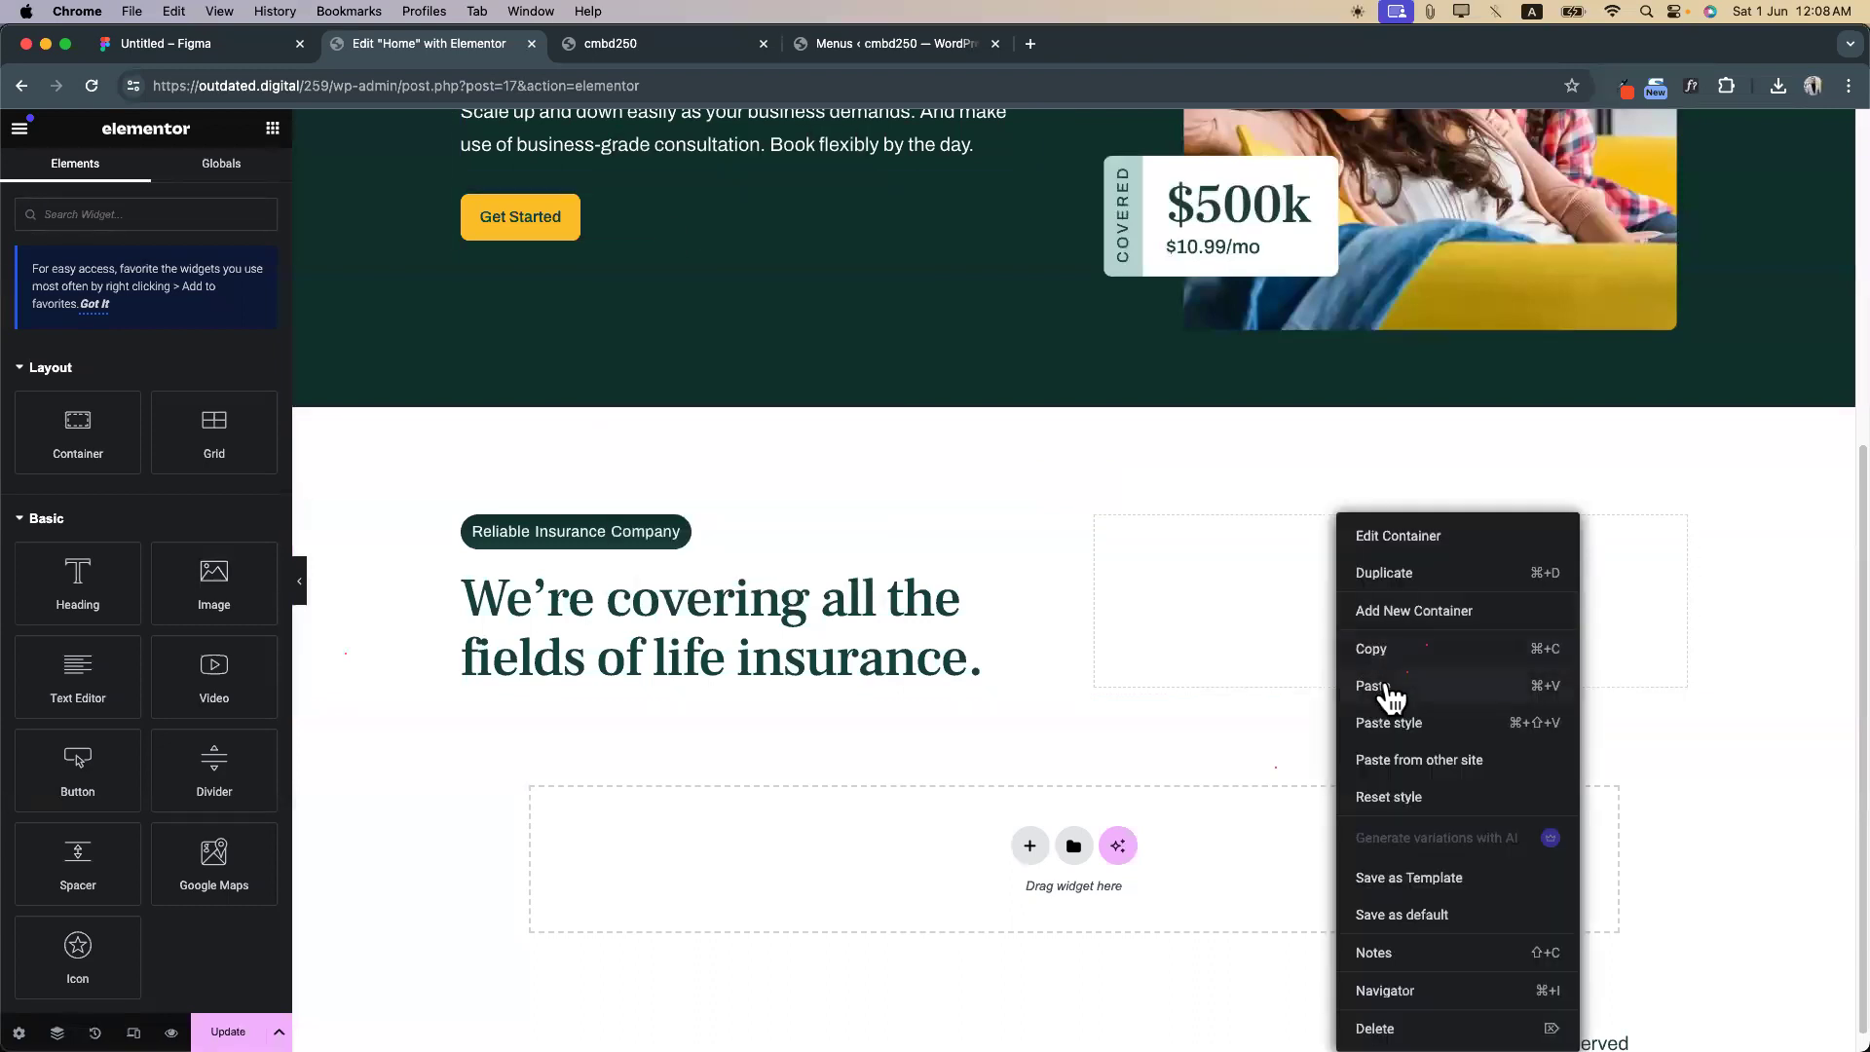
pyautogui.click(1386, 686)
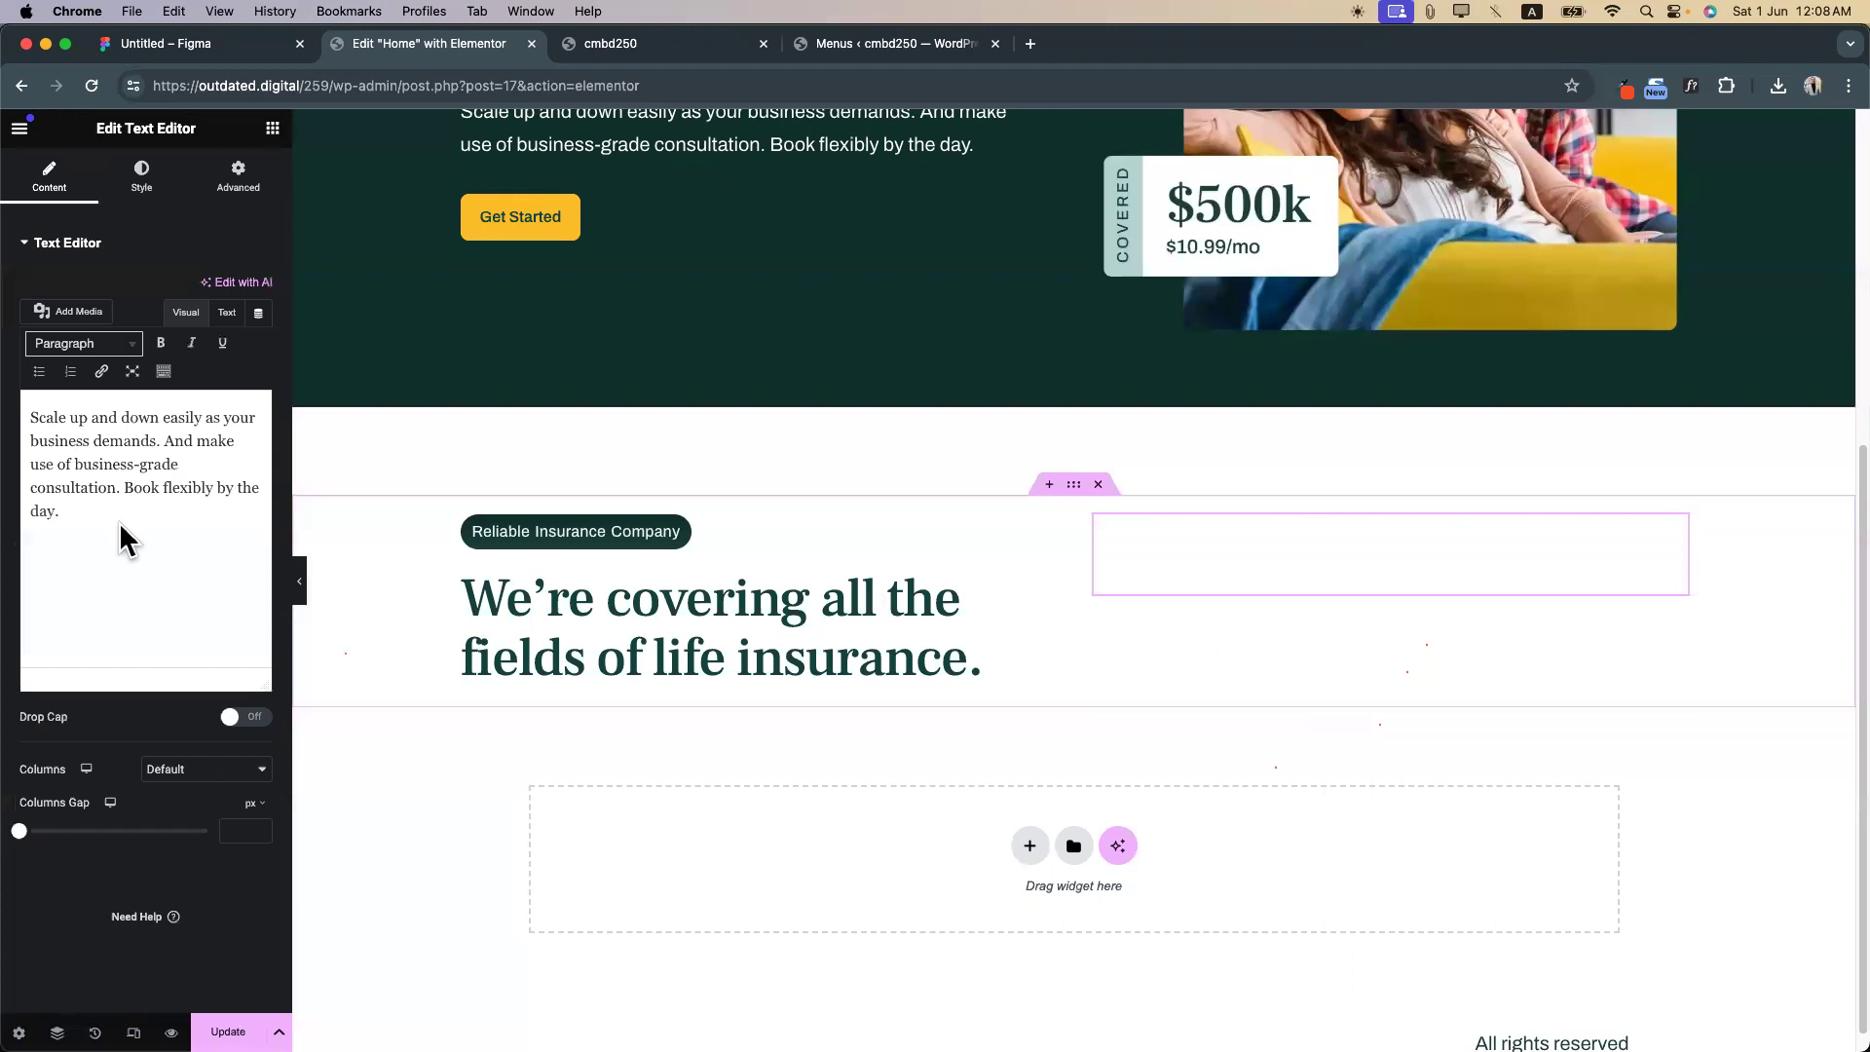
# Replace its text with the design's 'We consider all the drivers of change…' paragraph.
pyautogui.tripleClick(103, 429)
pyautogui.click(103, 429)
pyautogui.tripleClick(101, 426)
pyautogui.press('Right')
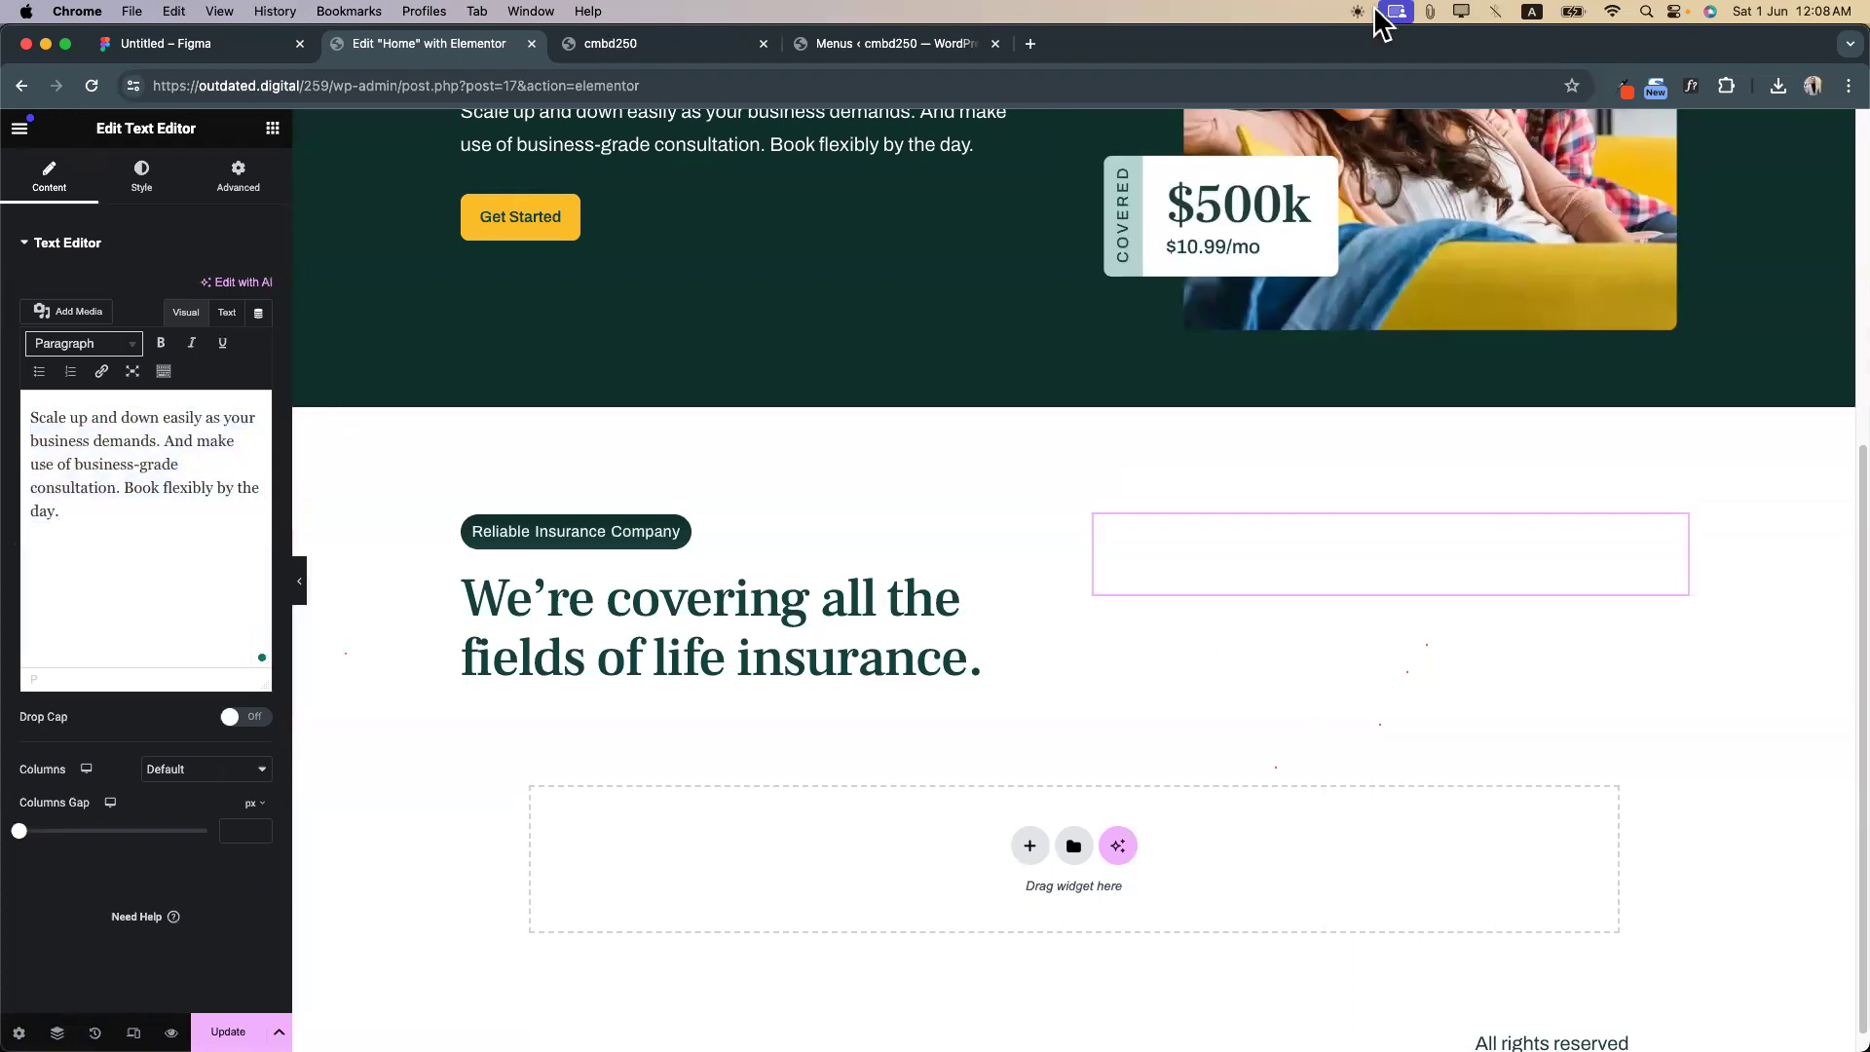
pyautogui.click(1429, 12)
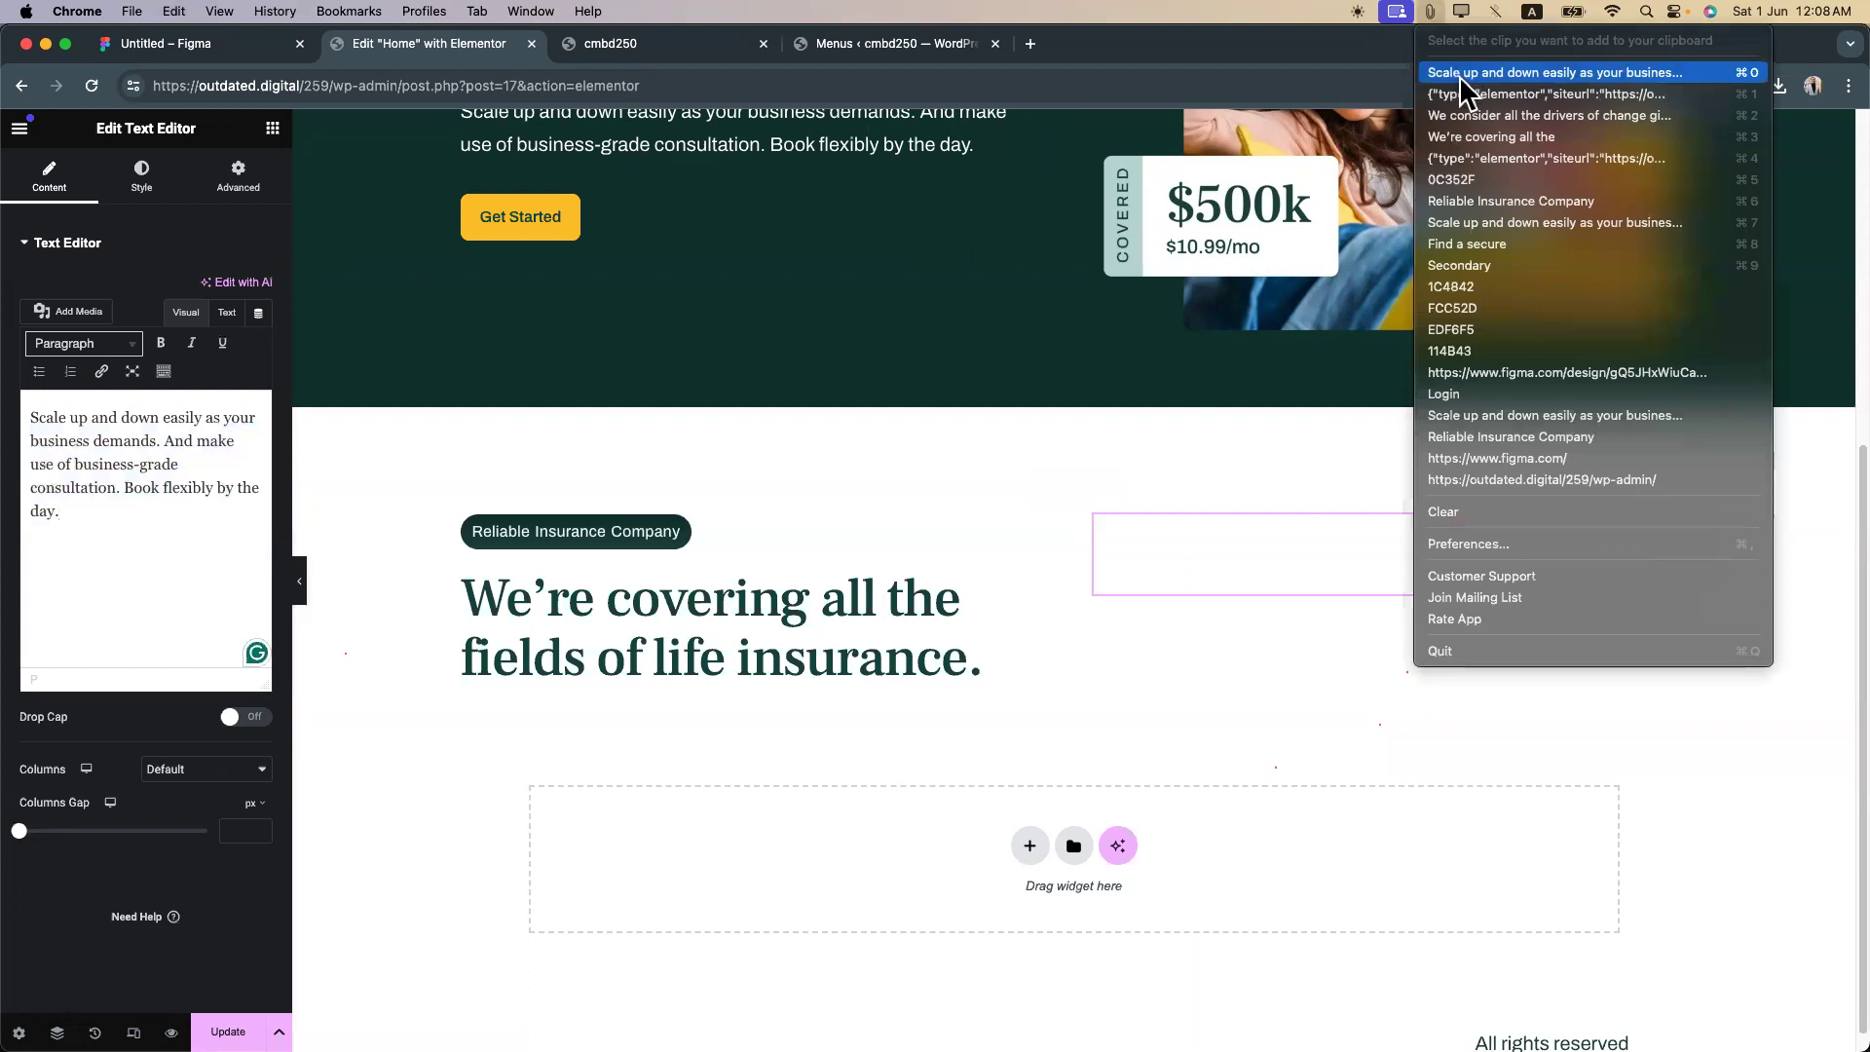
pyautogui.click(1460, 73)
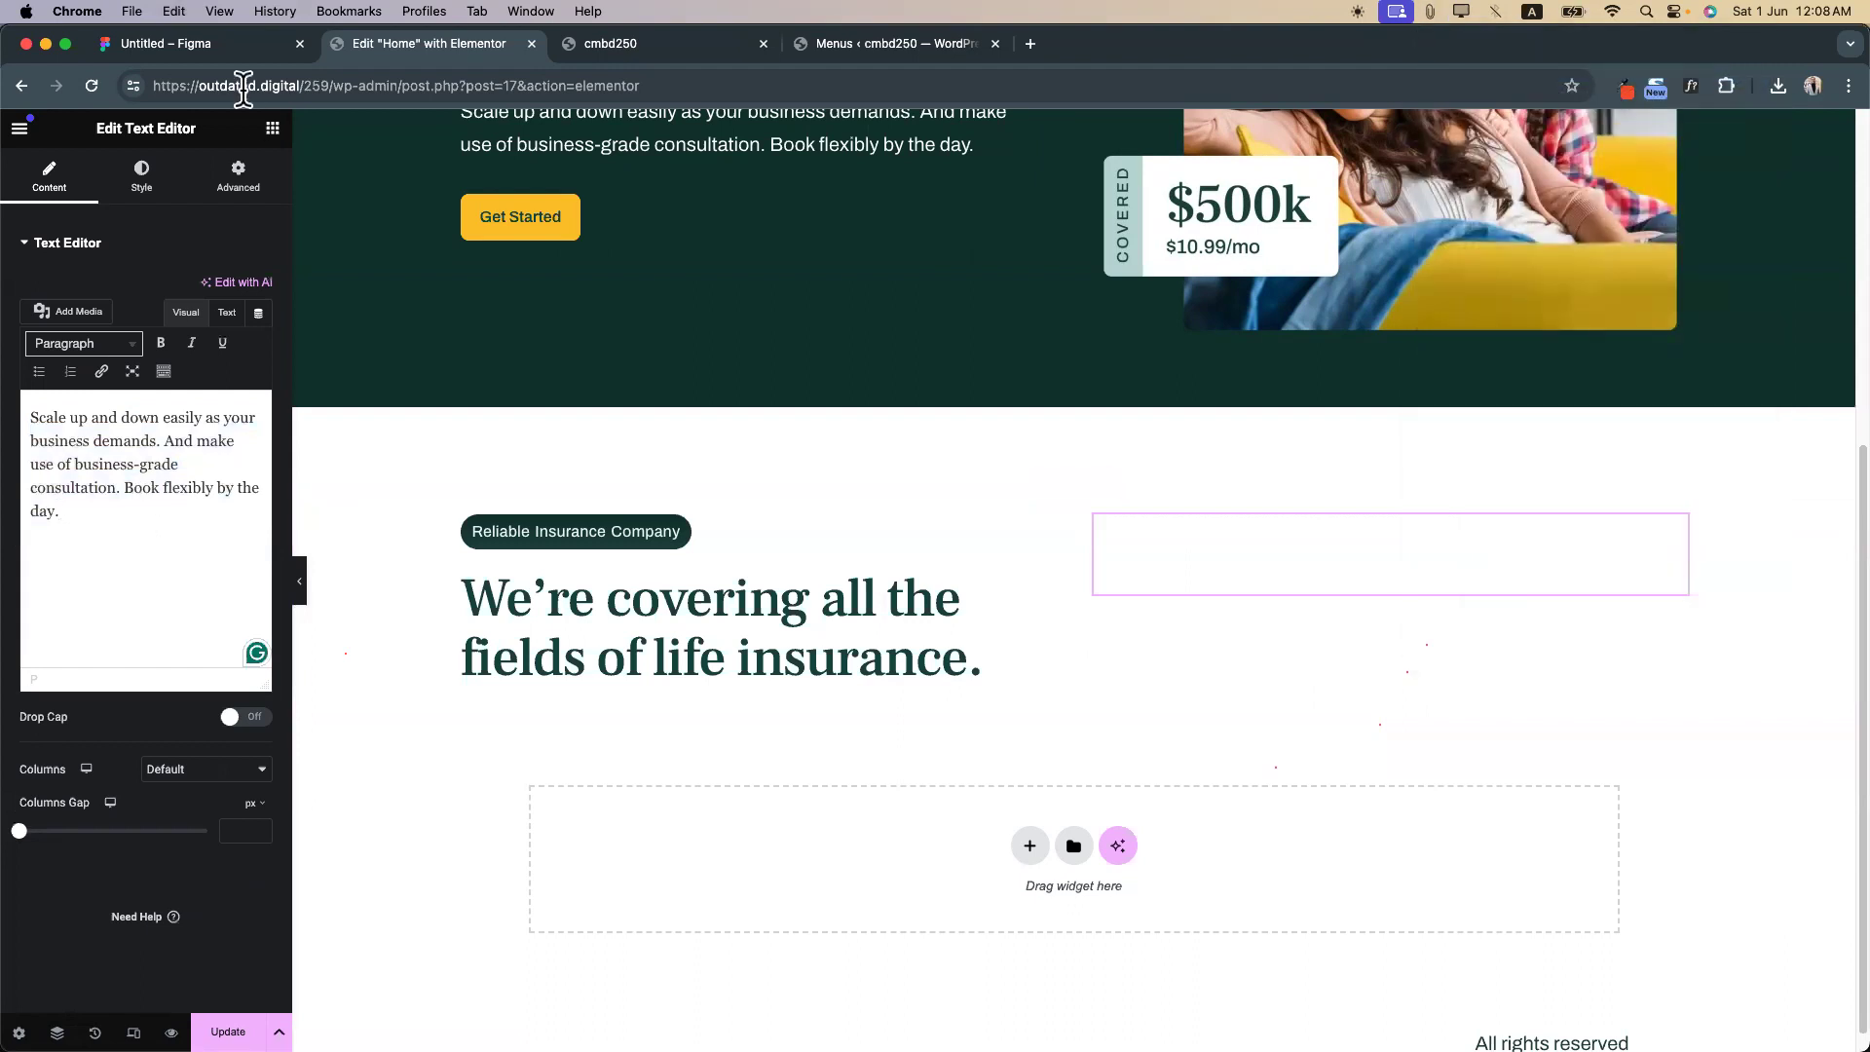
pyautogui.click(219, 47)
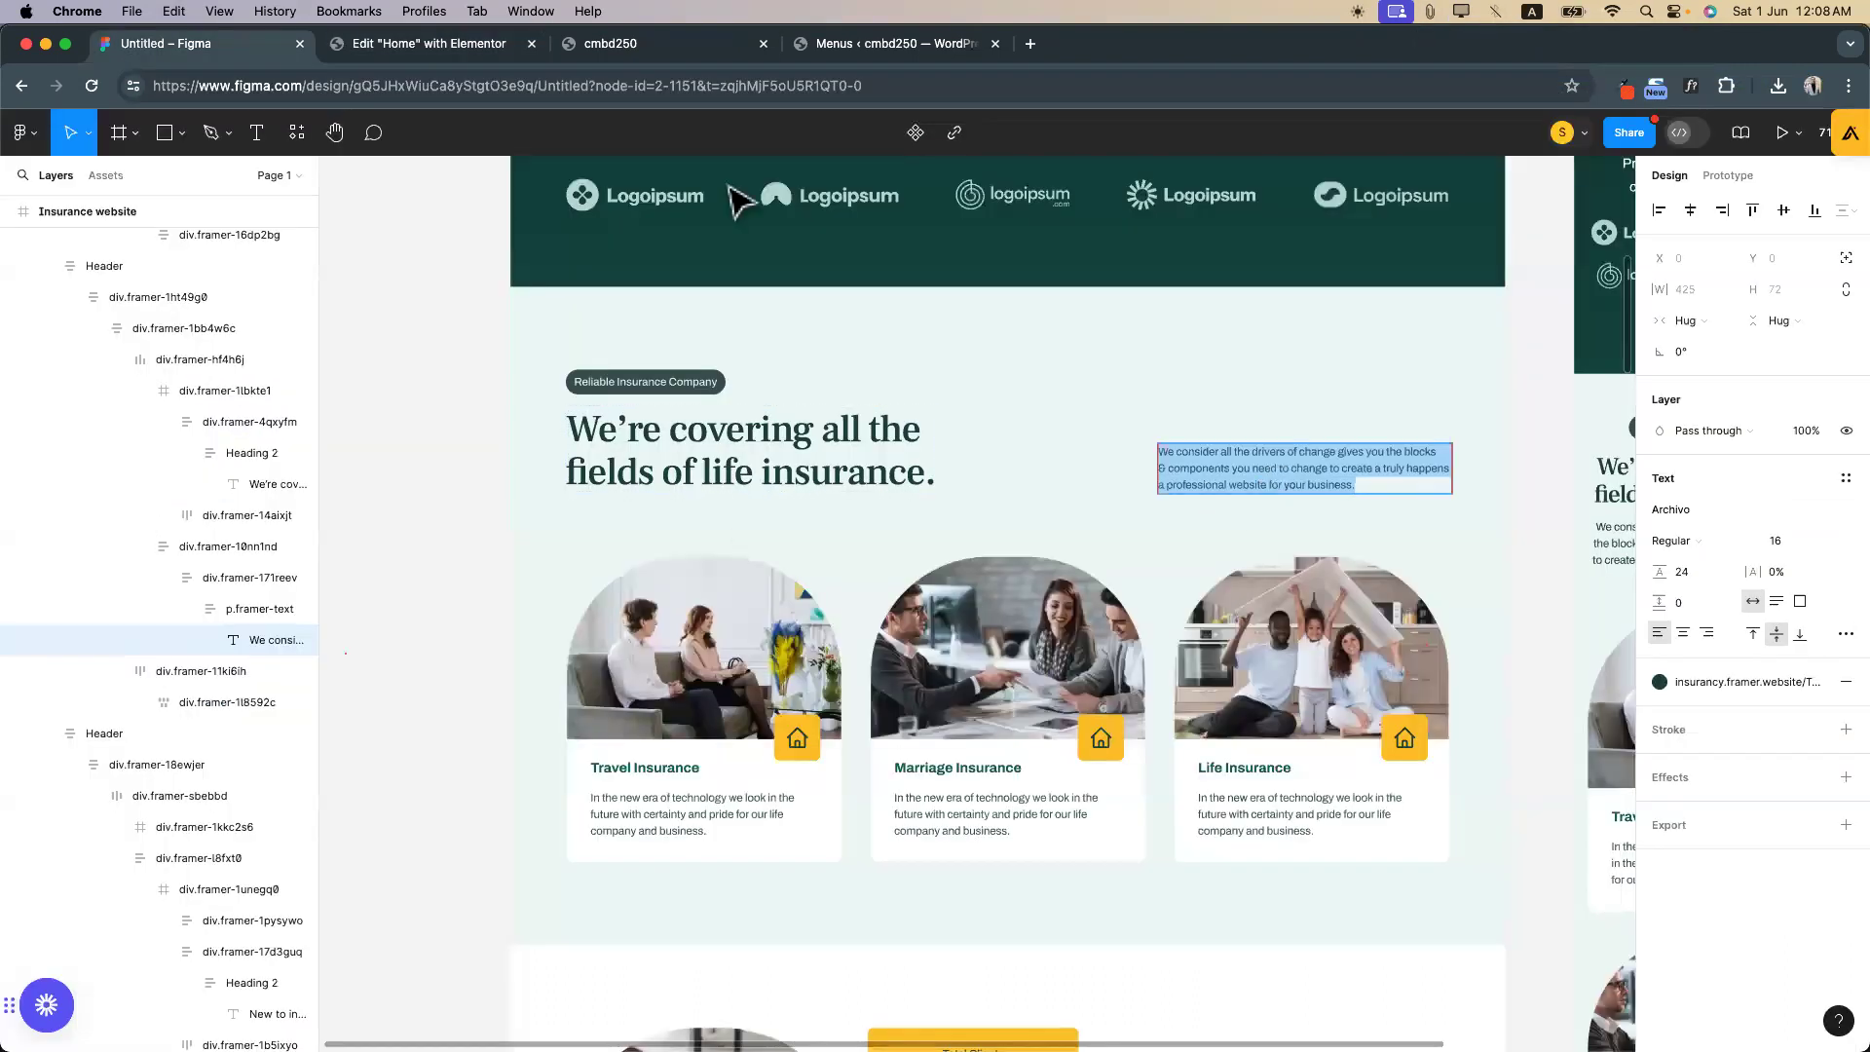
pyautogui.click(448, 46)
pyautogui.press('super+a')
pyautogui.write('We consider all the drivers of change gives you the blocks & components you need to change to create a truly happens a professional website for your business.')
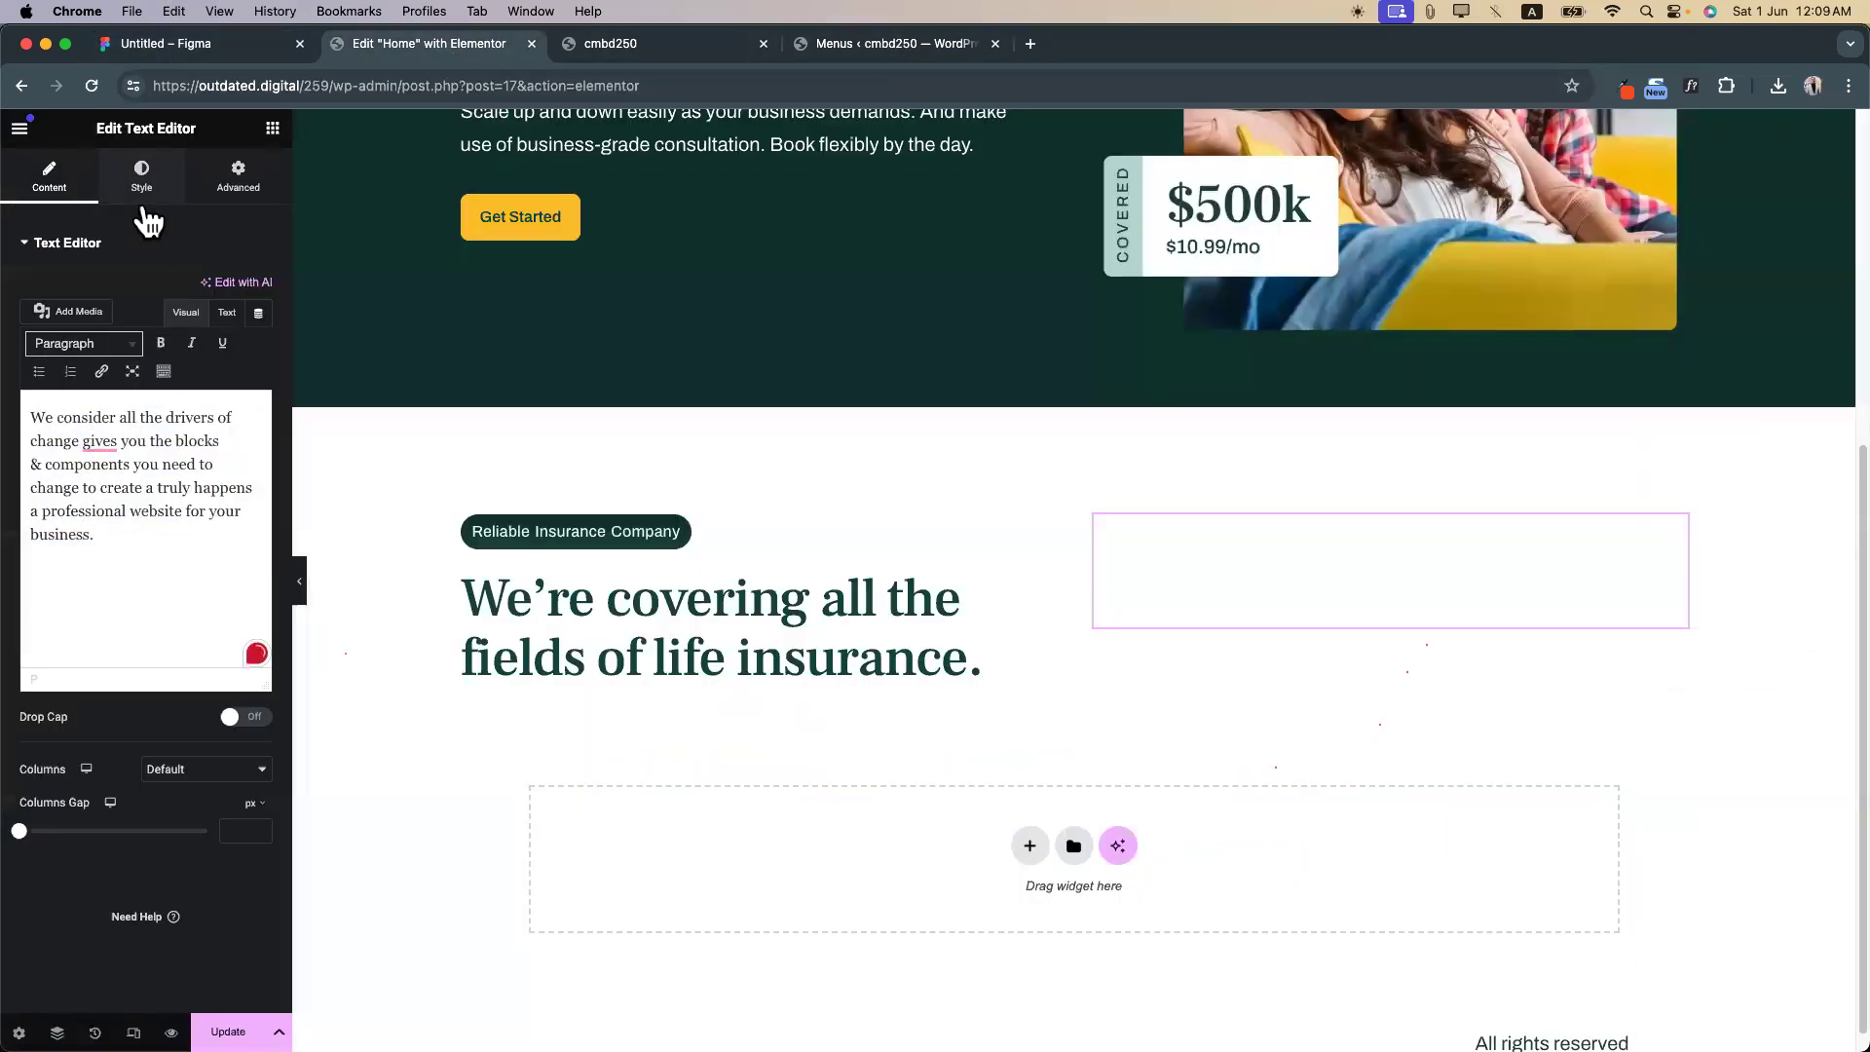
# Give the paragraph a dark global text colour.
pyautogui.click(149, 191)
pyautogui.click(234, 329)
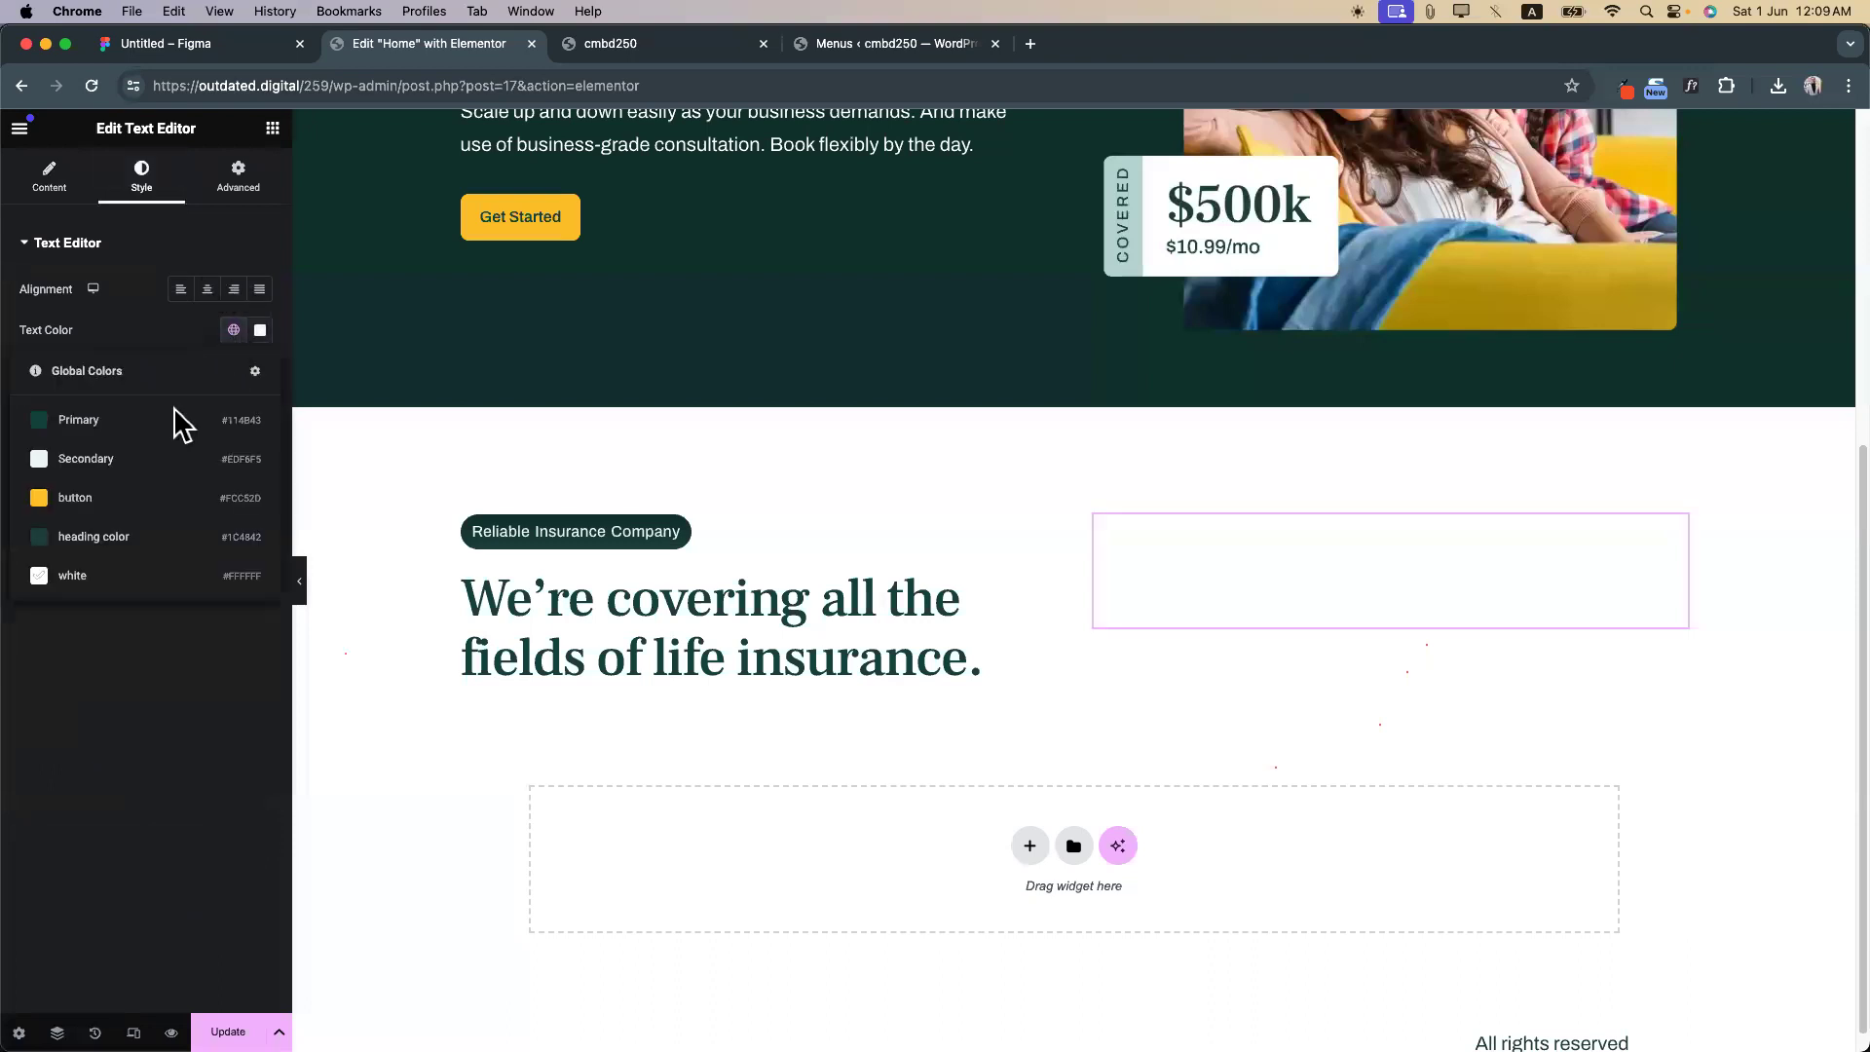
pyautogui.click(92, 548)
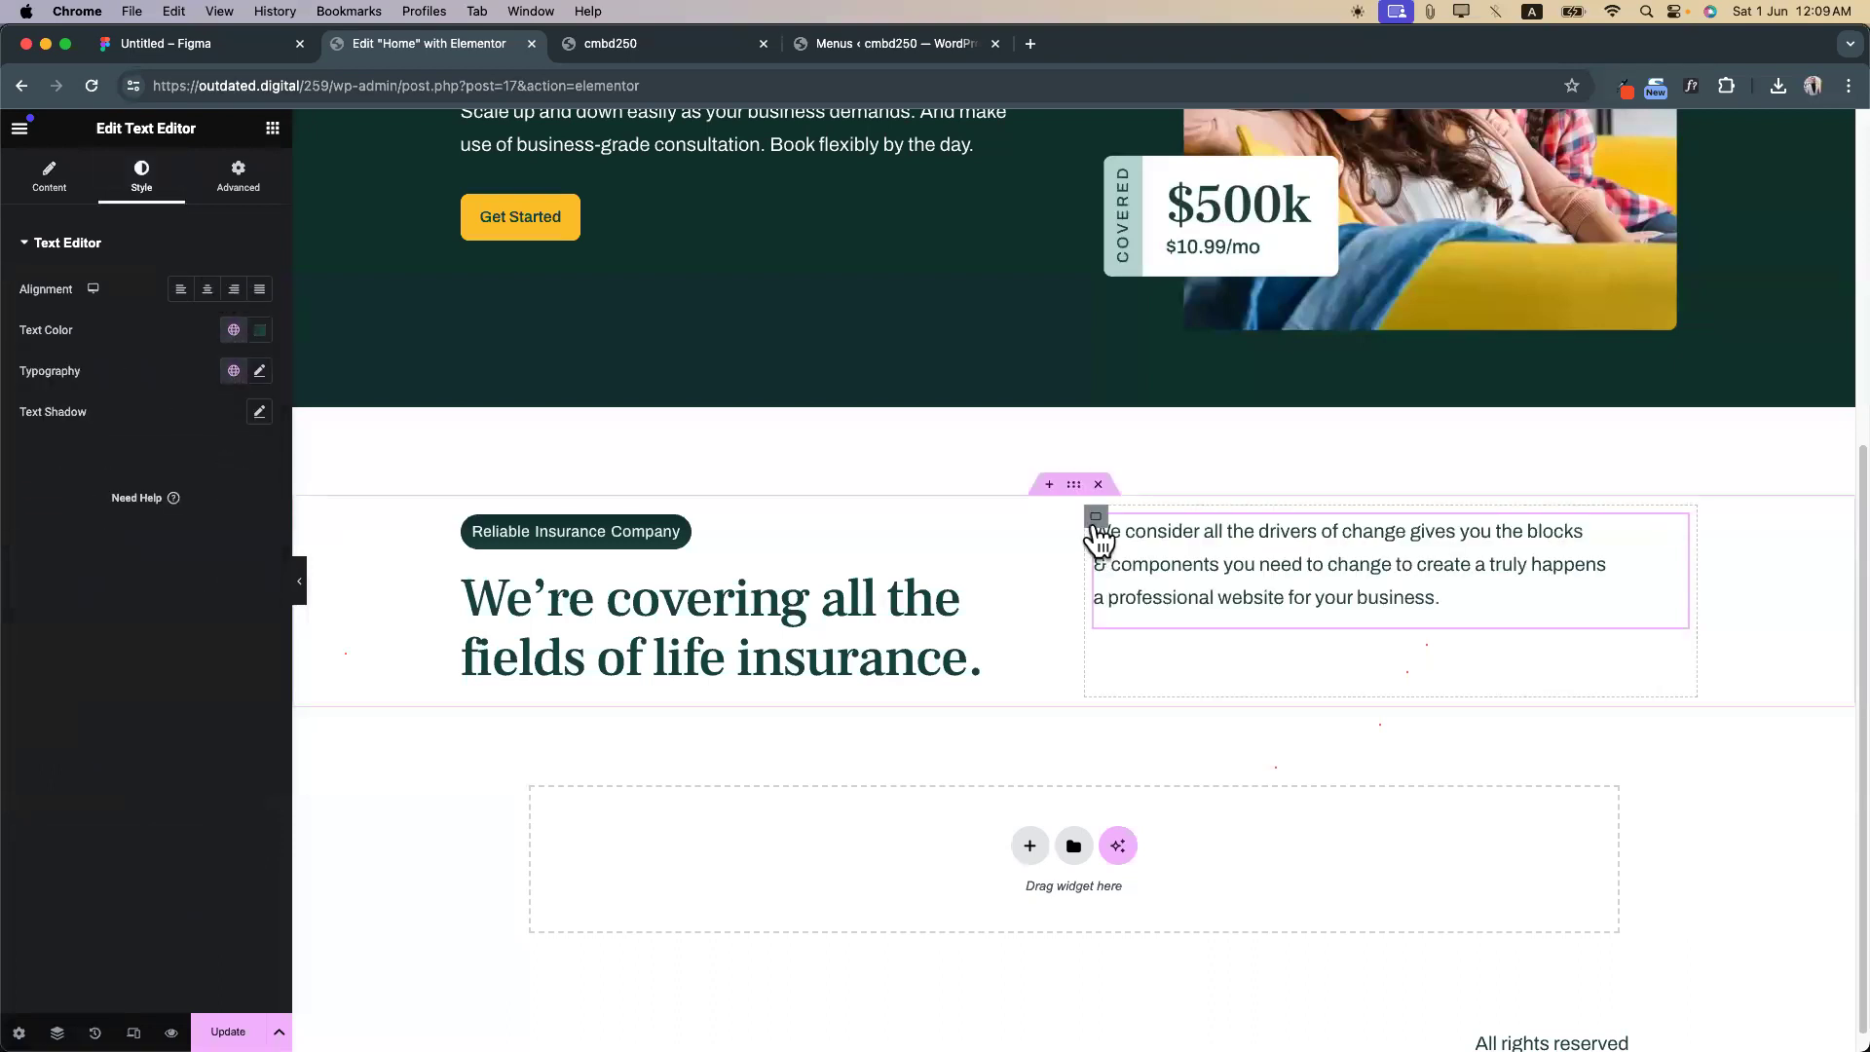
# Set the right column container's Justify Content to End.
pyautogui.click(1046, 523)
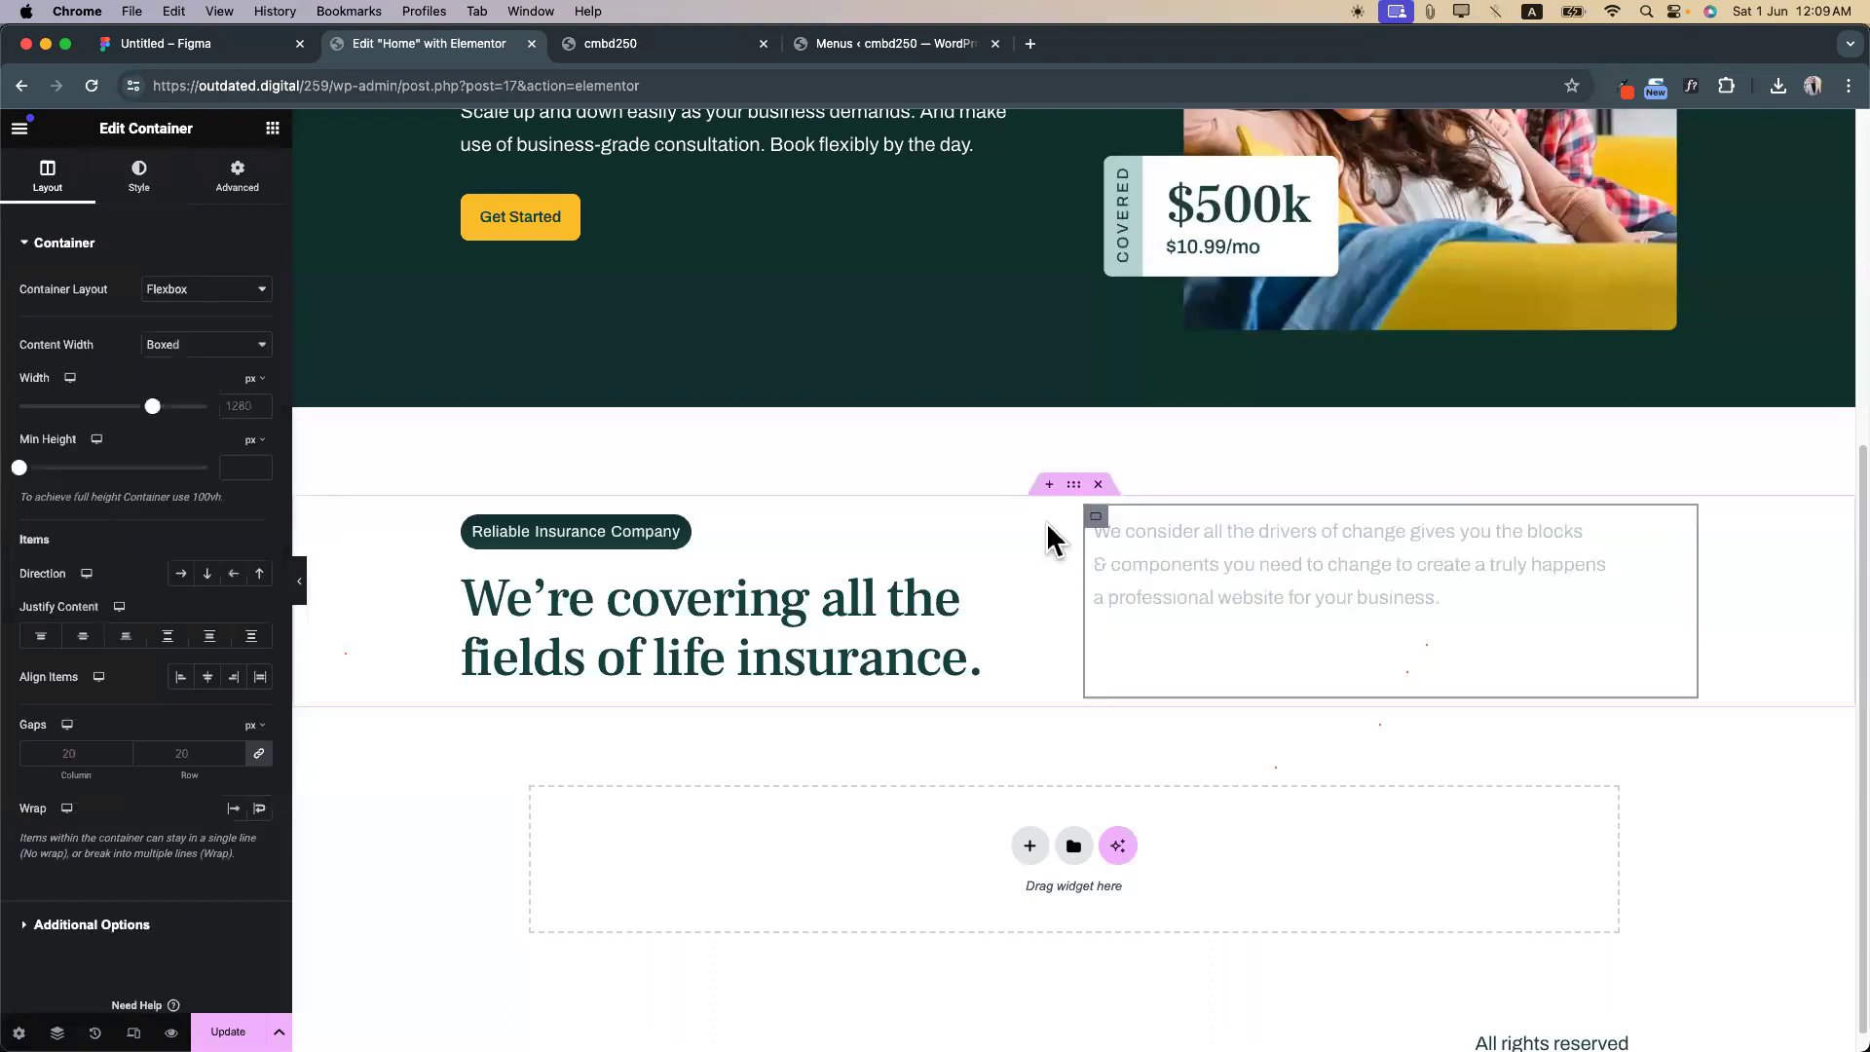
pyautogui.click(83, 639)
pyautogui.click(126, 641)
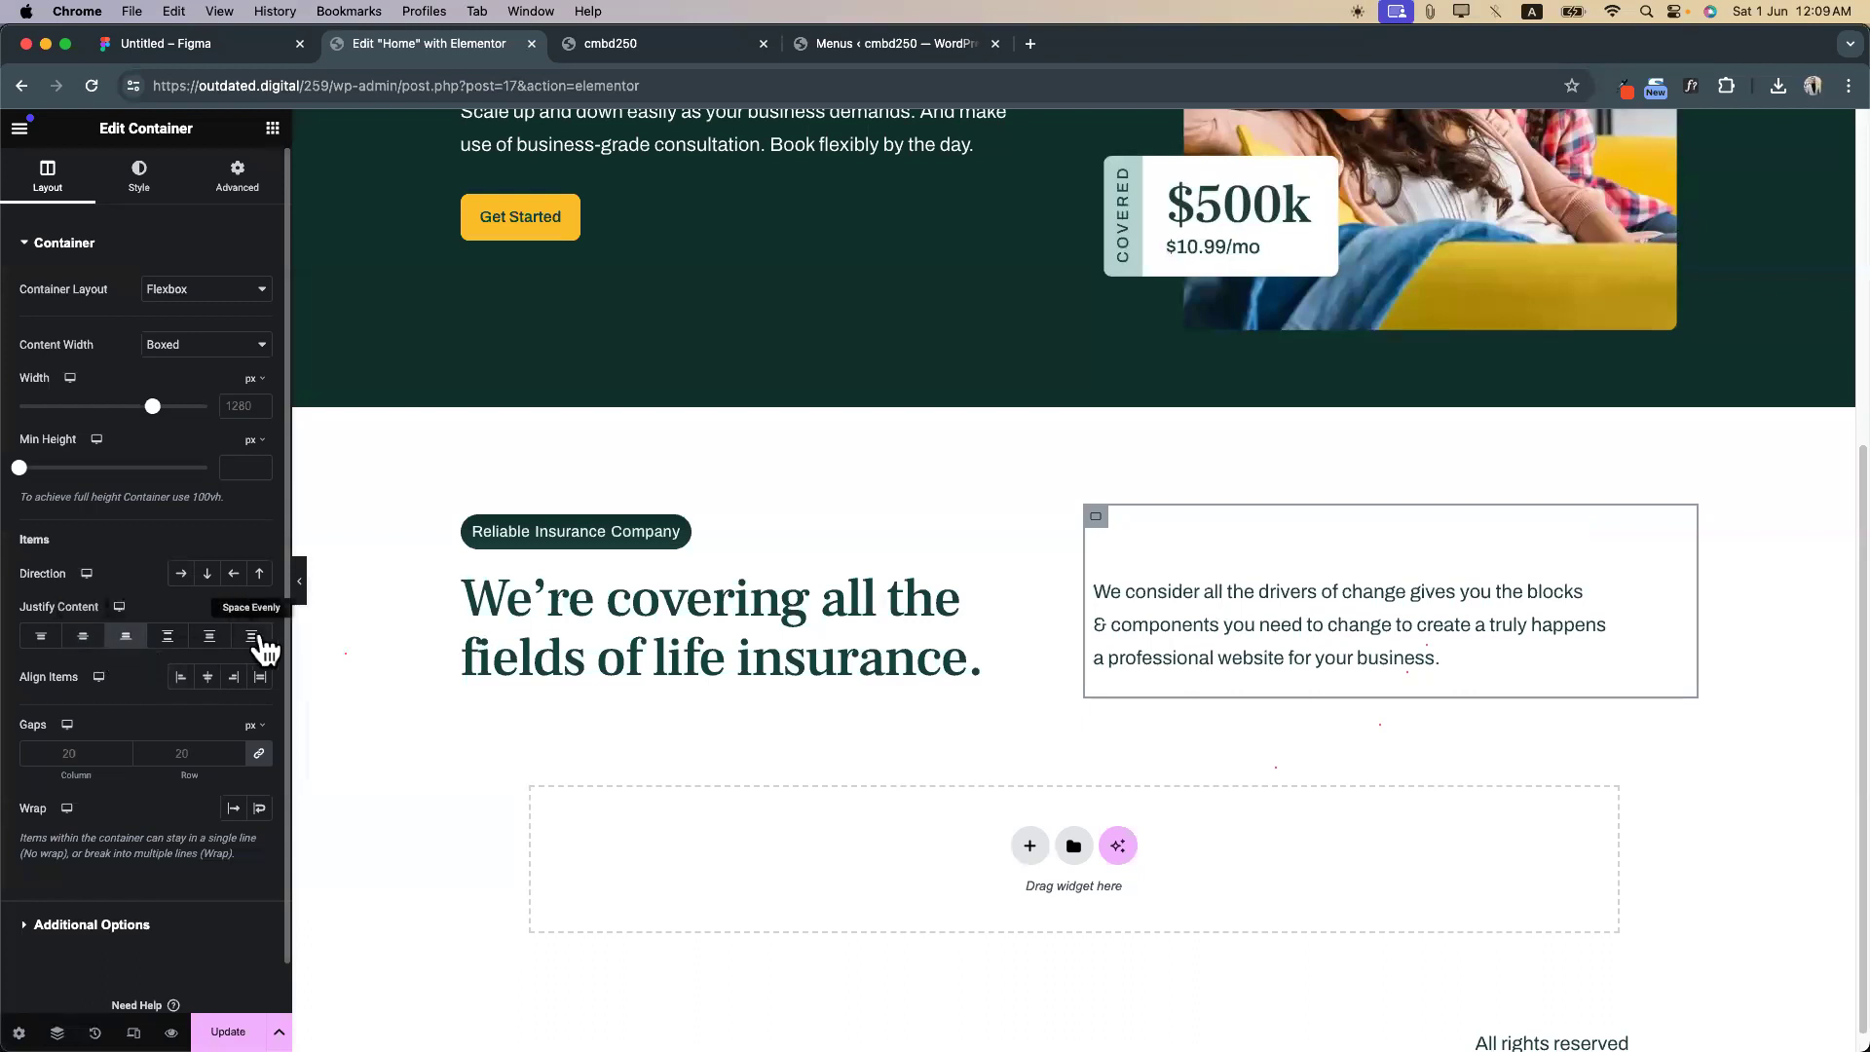
pyautogui.moveTo(1584, 629)
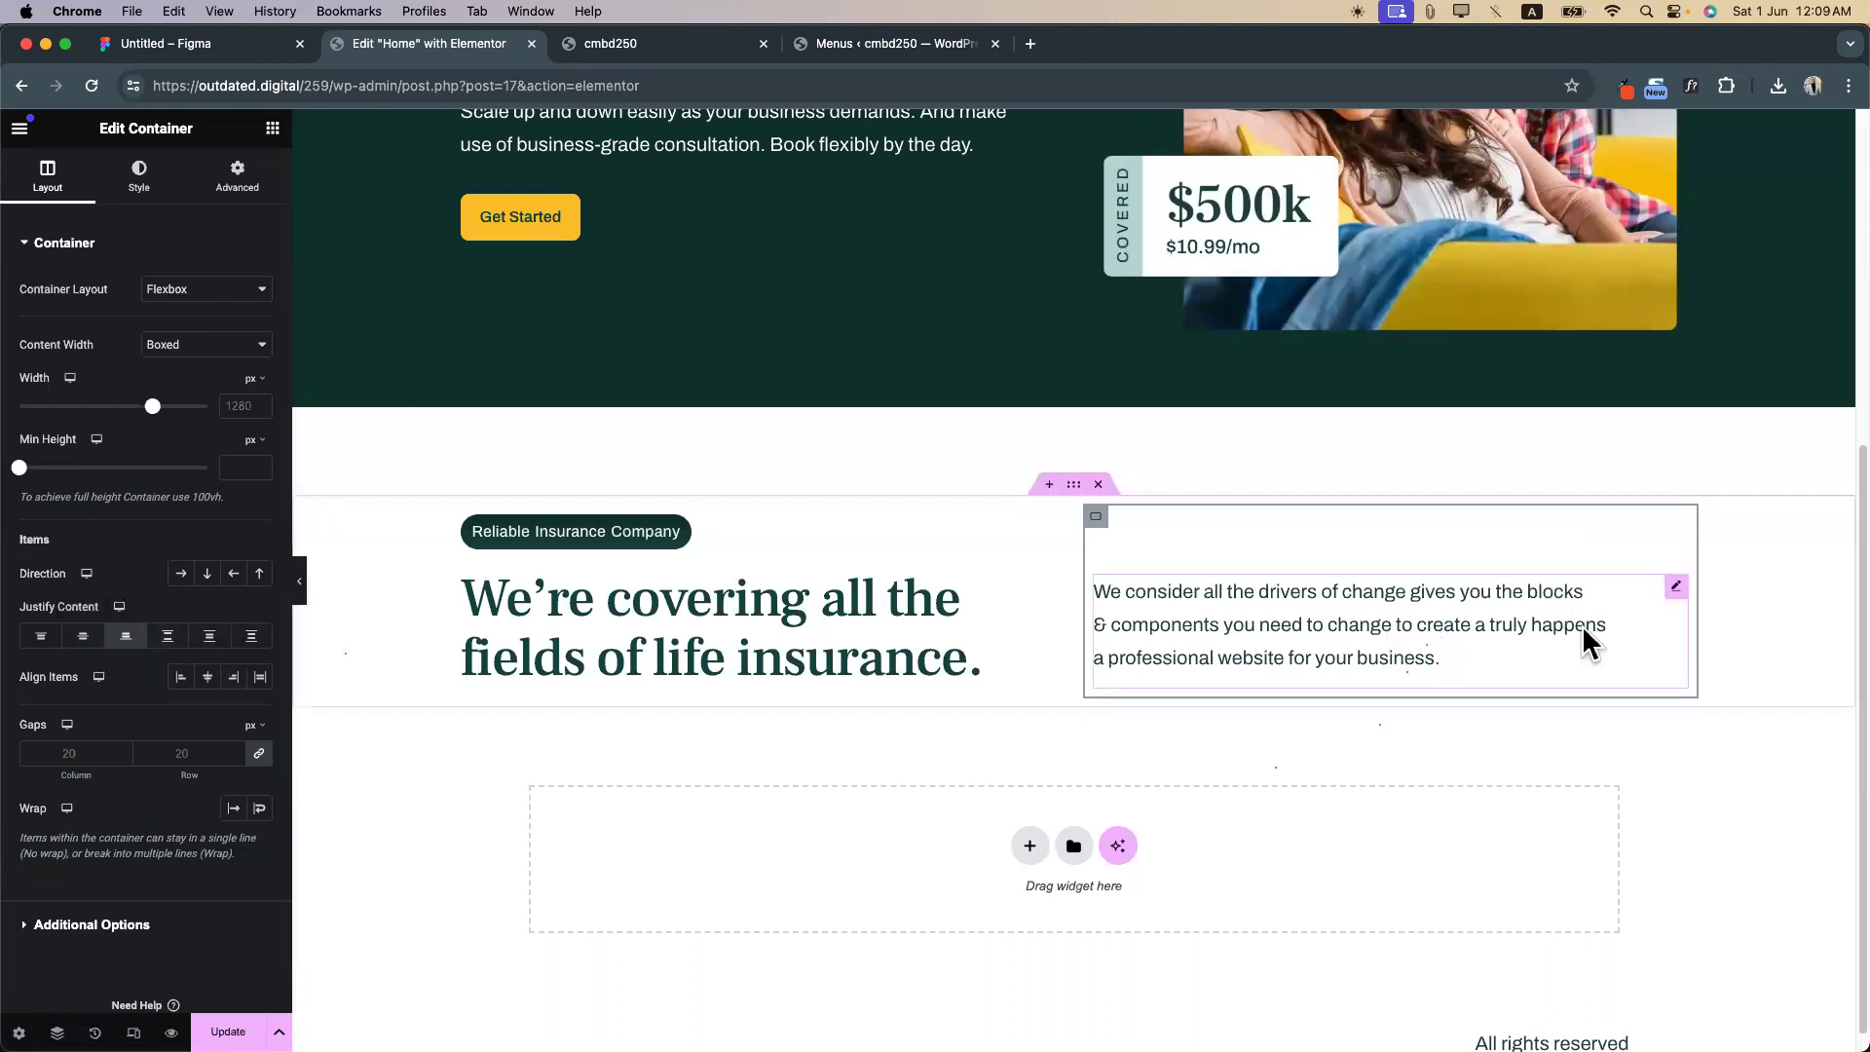
# Apply the global 'paragraph' typography to the intro paragraph.
pyautogui.click(1676, 588)
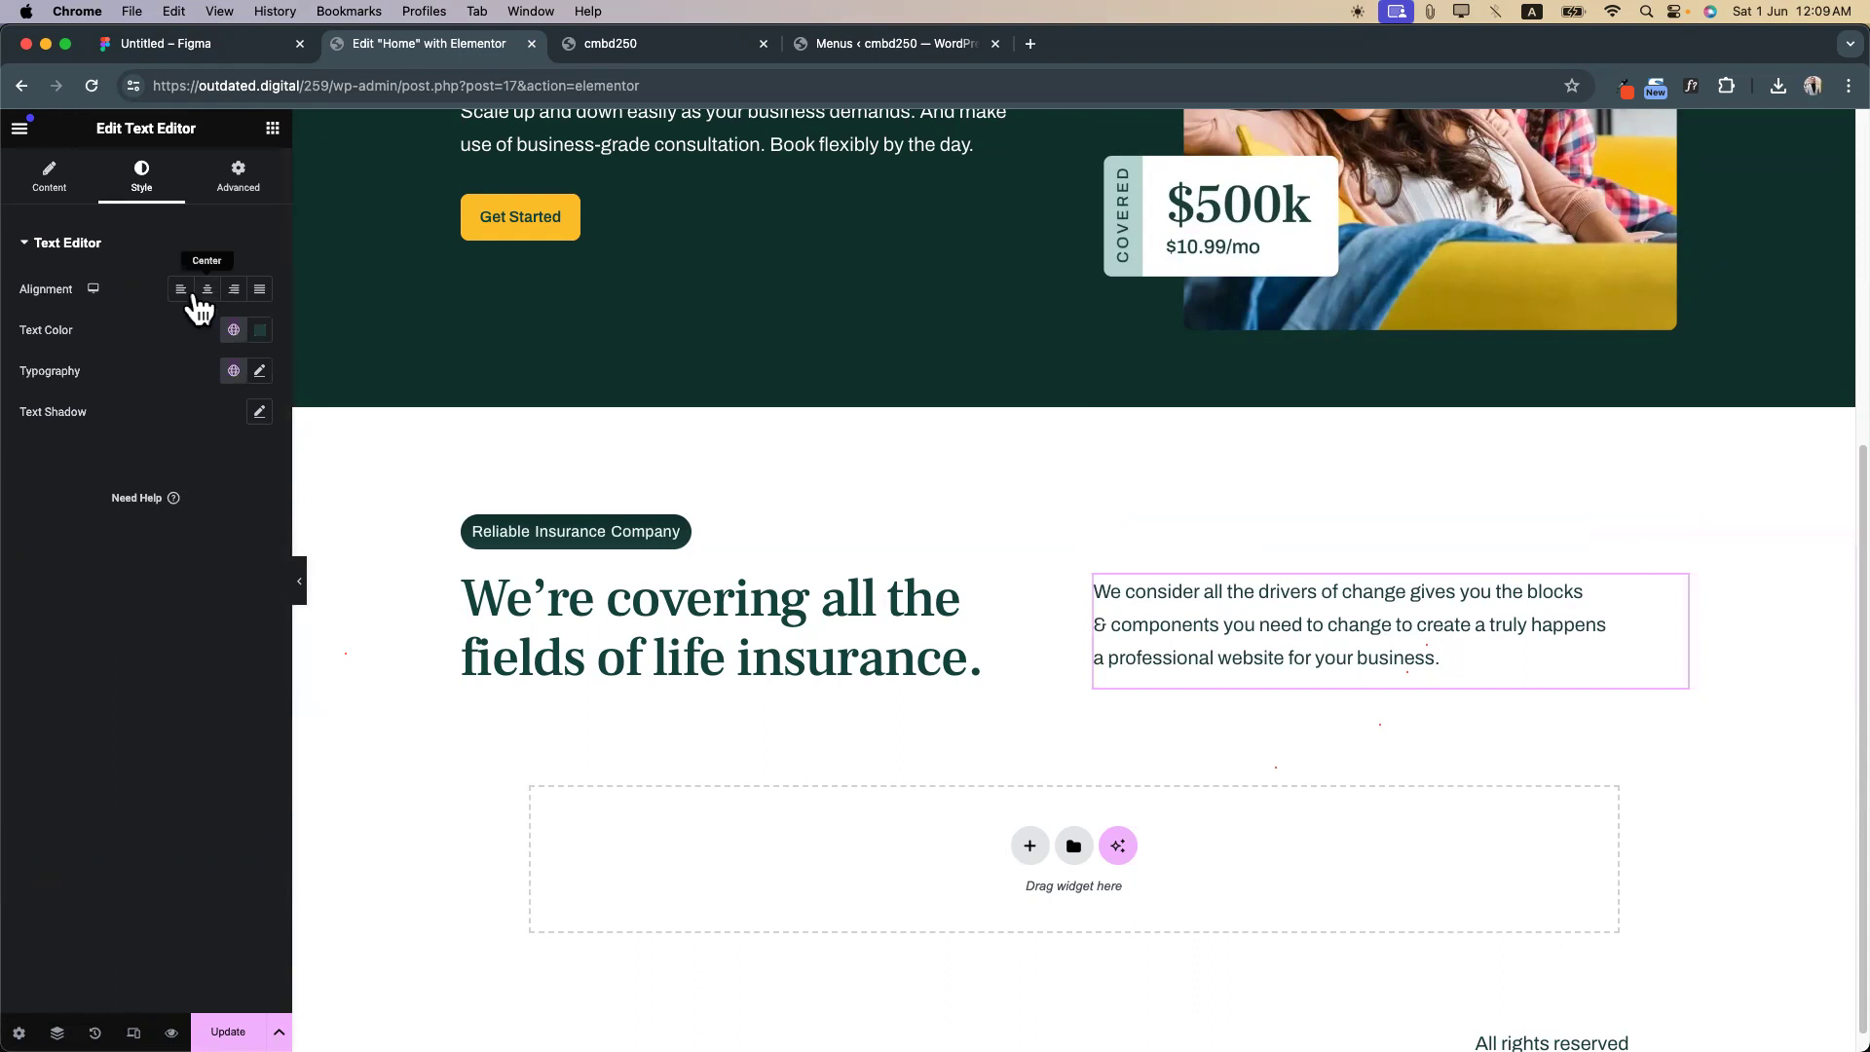
pyautogui.click(238, 177)
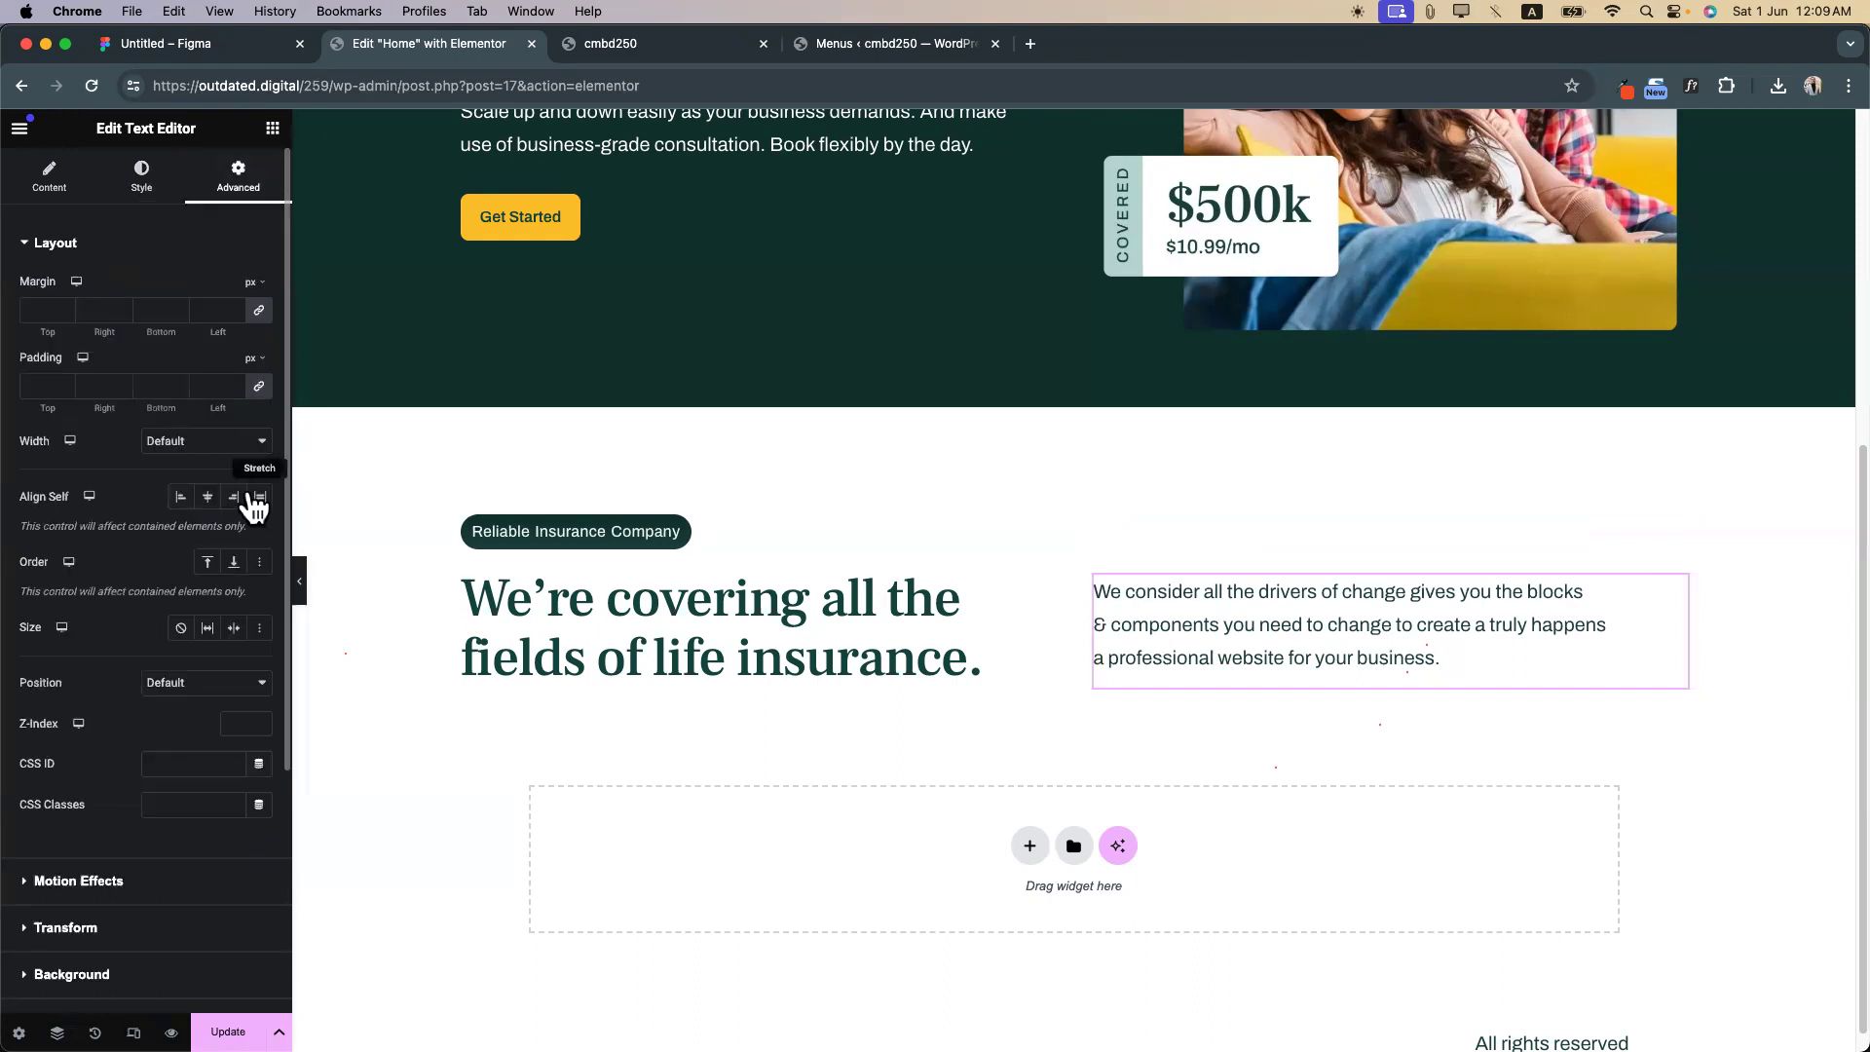
pyautogui.click(136, 185)
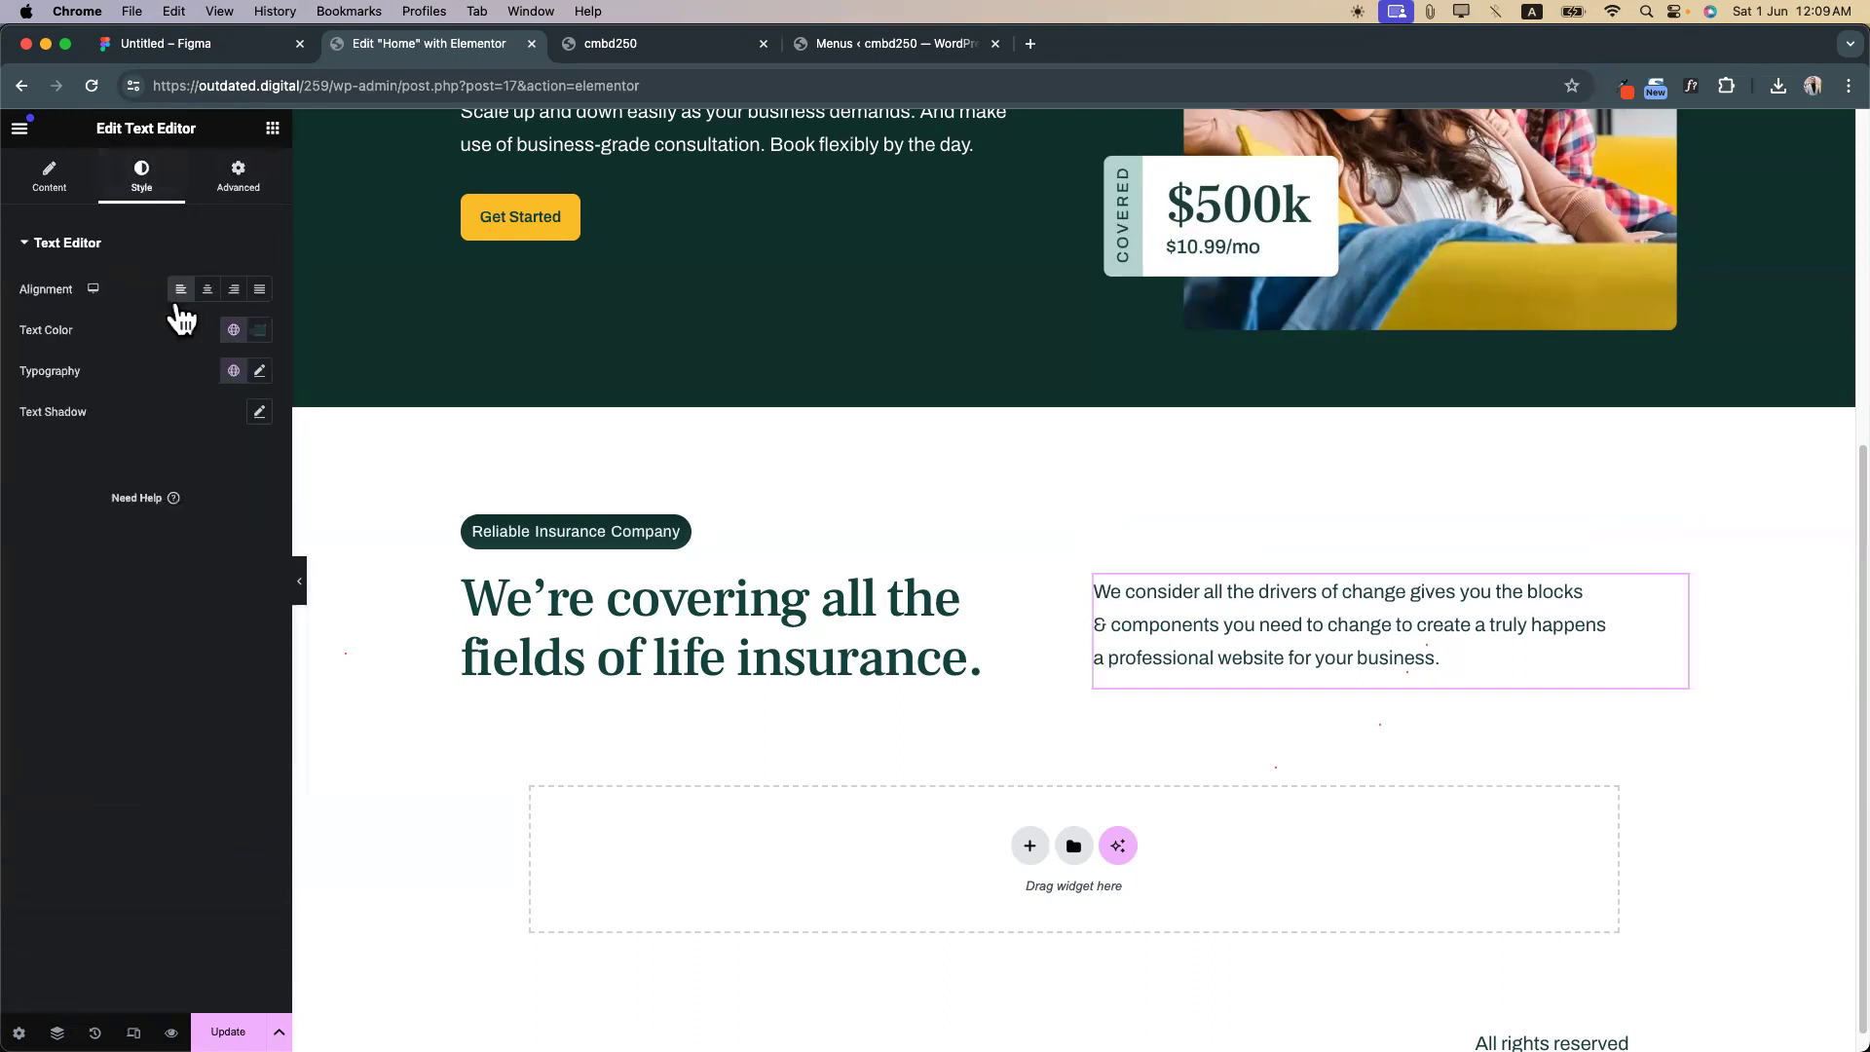
pyautogui.click(236, 333)
pyautogui.click(234, 372)
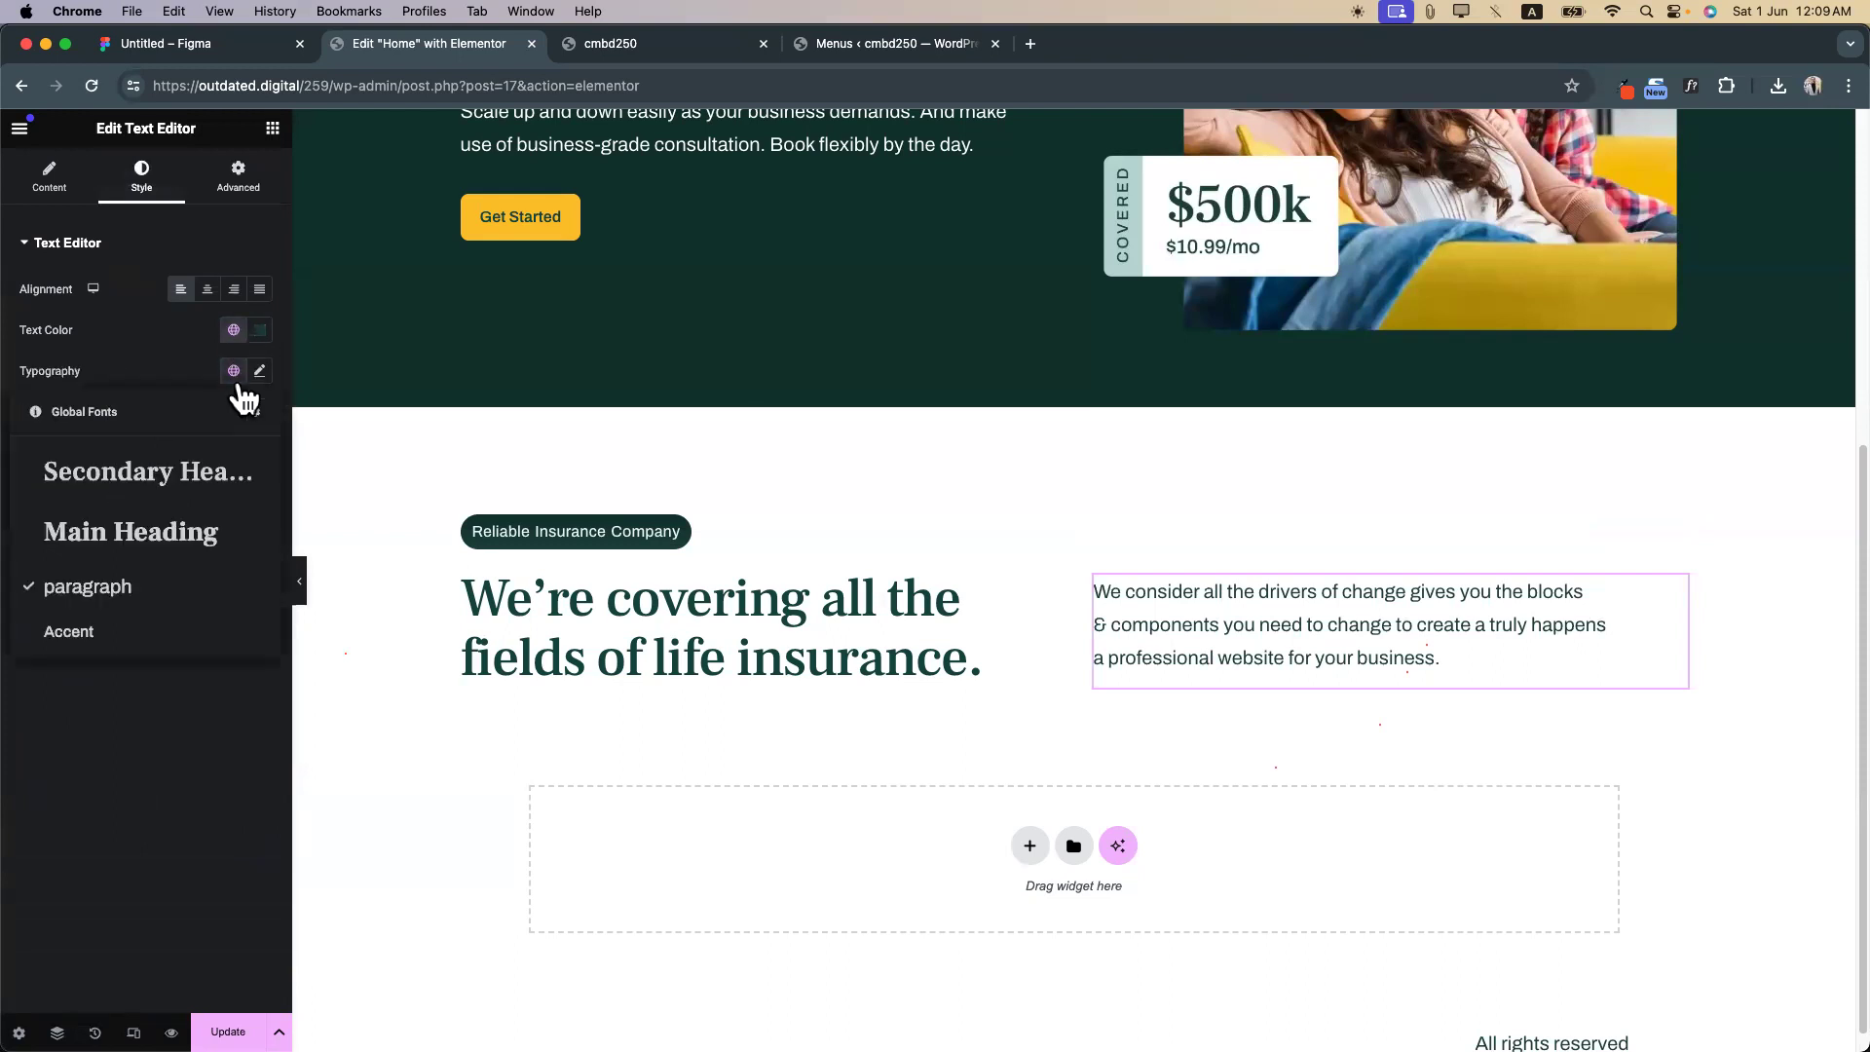
pyautogui.click(88, 587)
pyautogui.click(234, 331)
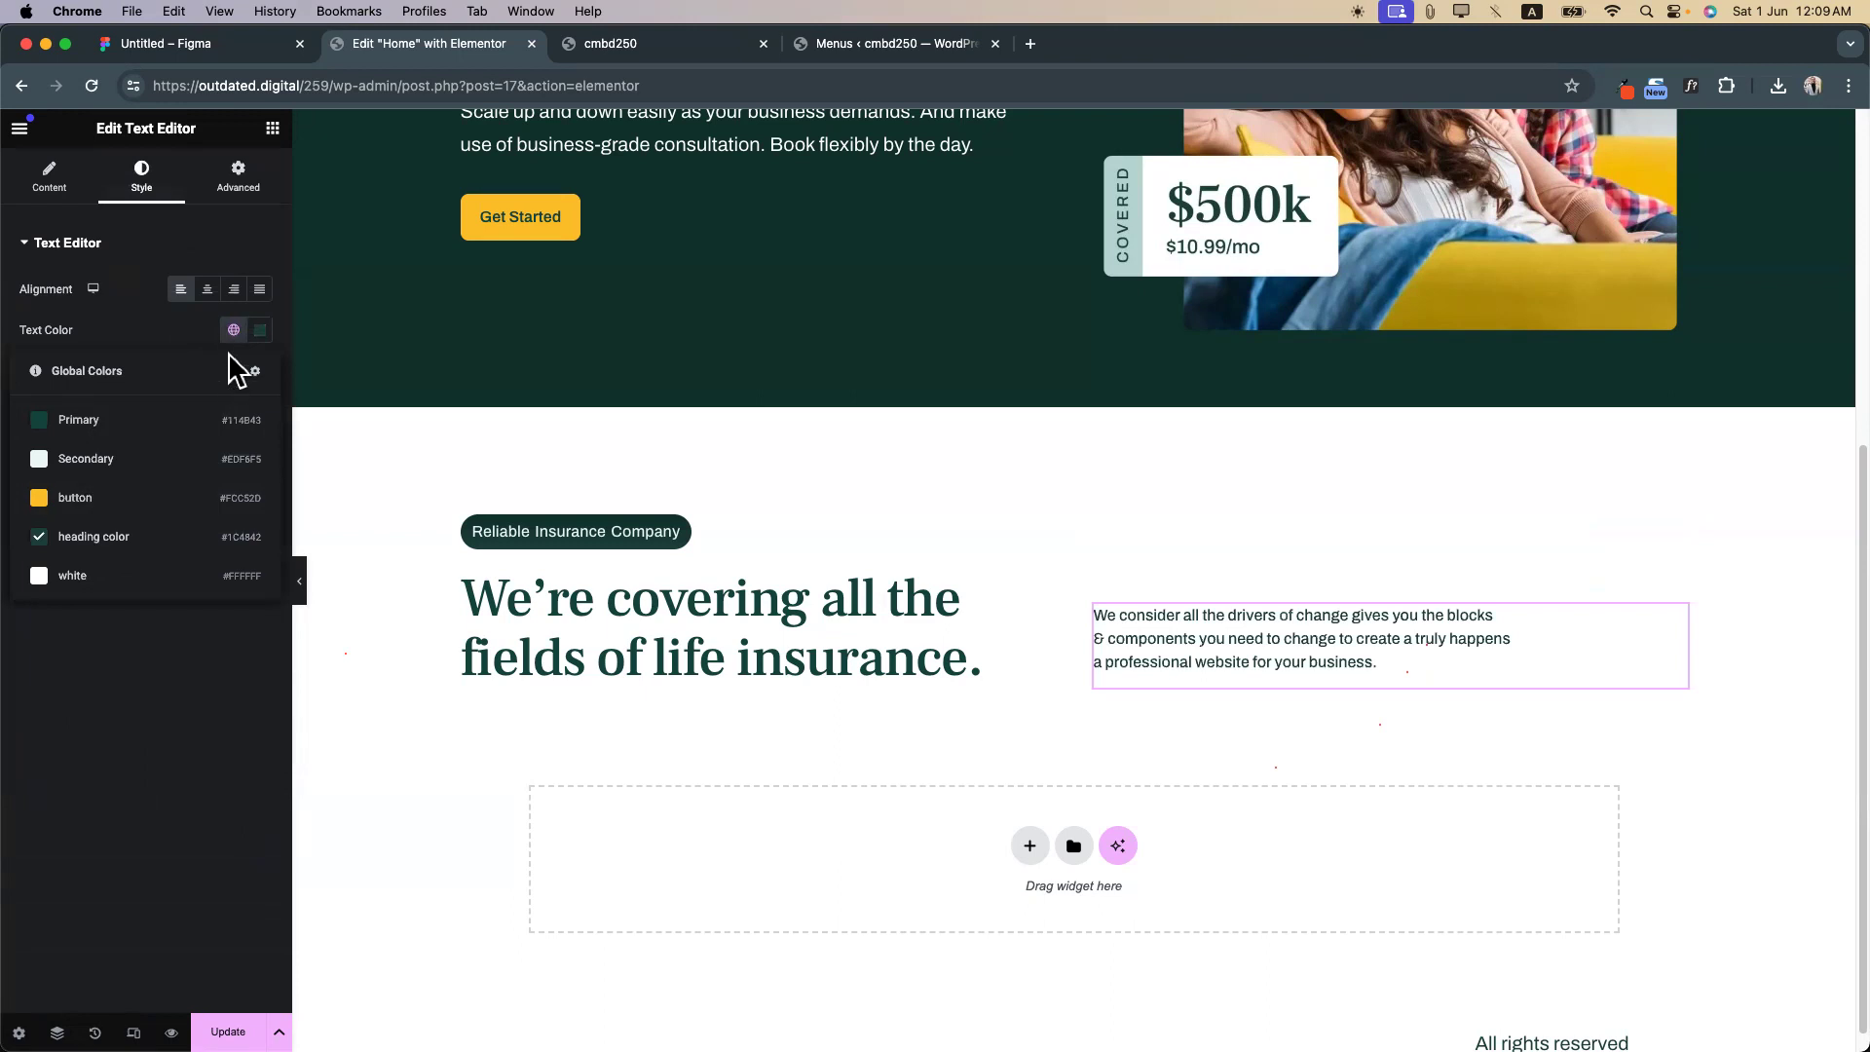
pyautogui.click(210, 331)
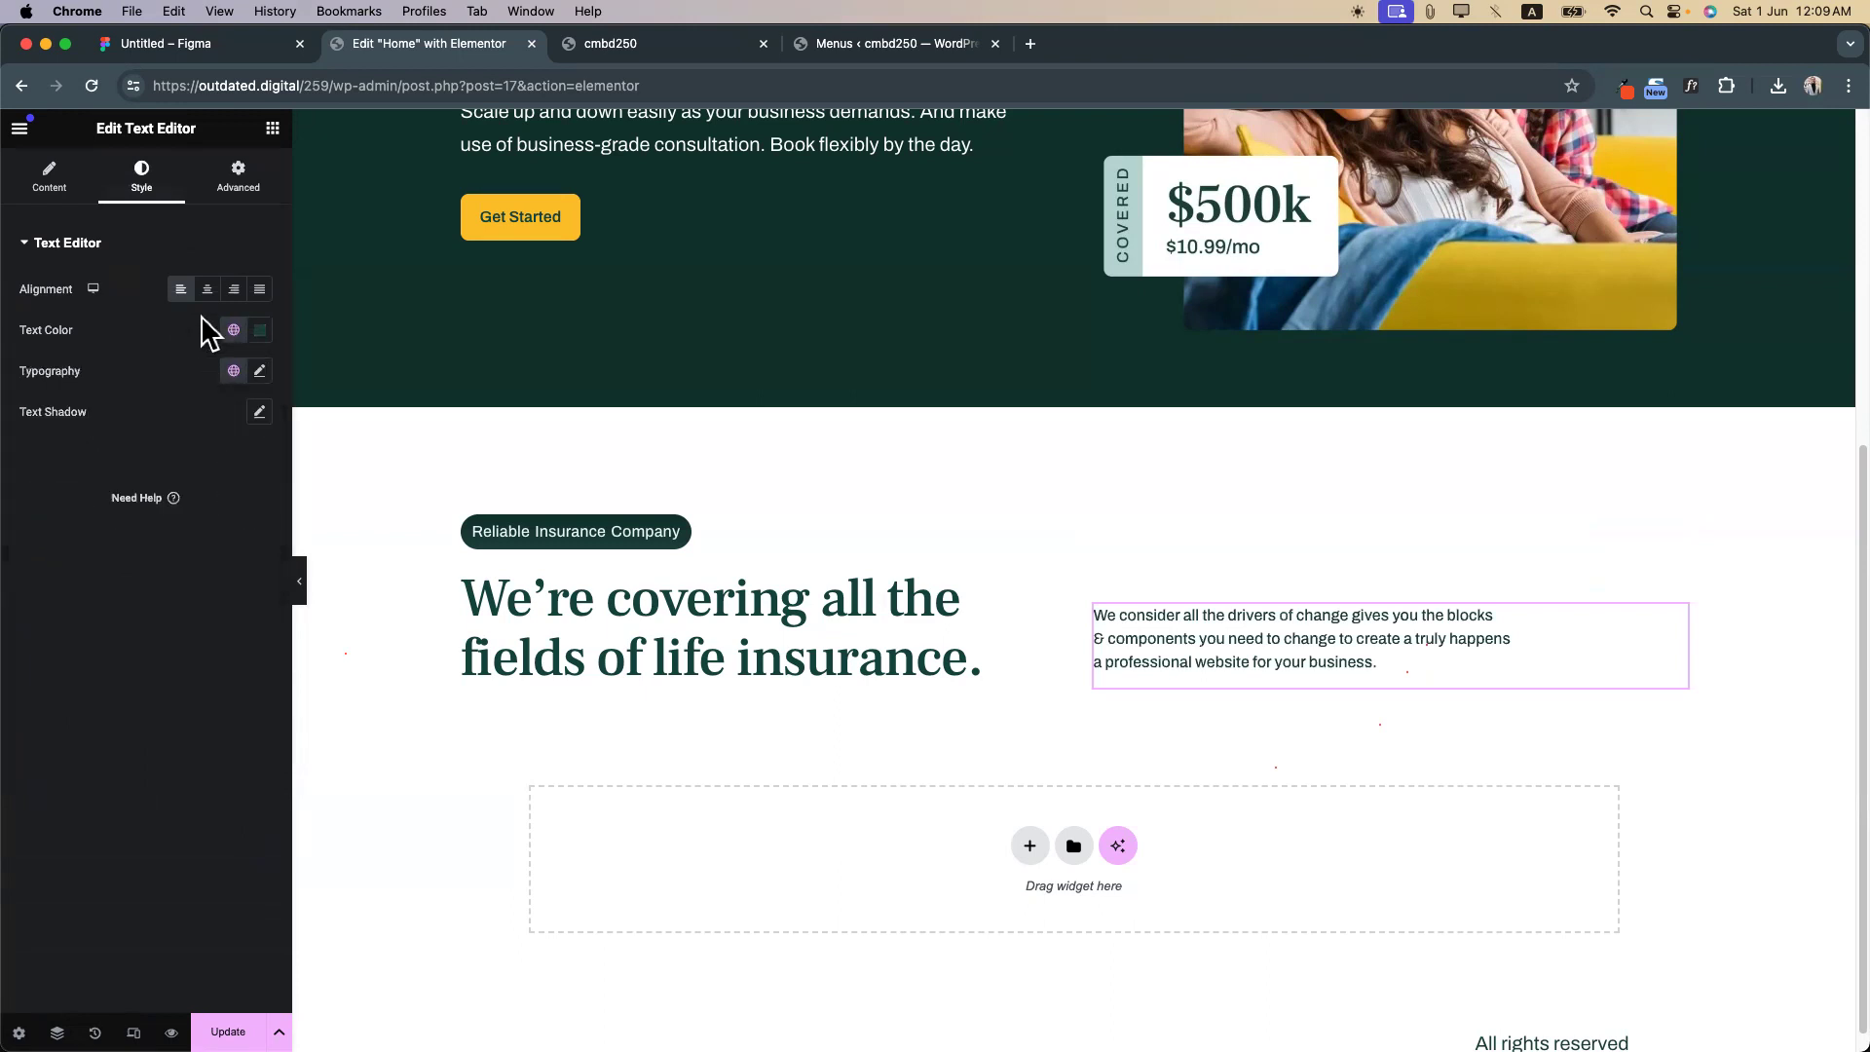
# Give the paragraph a custom width of 72%.
pyautogui.click(238, 180)
pyautogui.click(220, 444)
pyautogui.click(200, 506)
pyautogui.moveTo(30, 510); pyautogui.dragTo(155, 502)
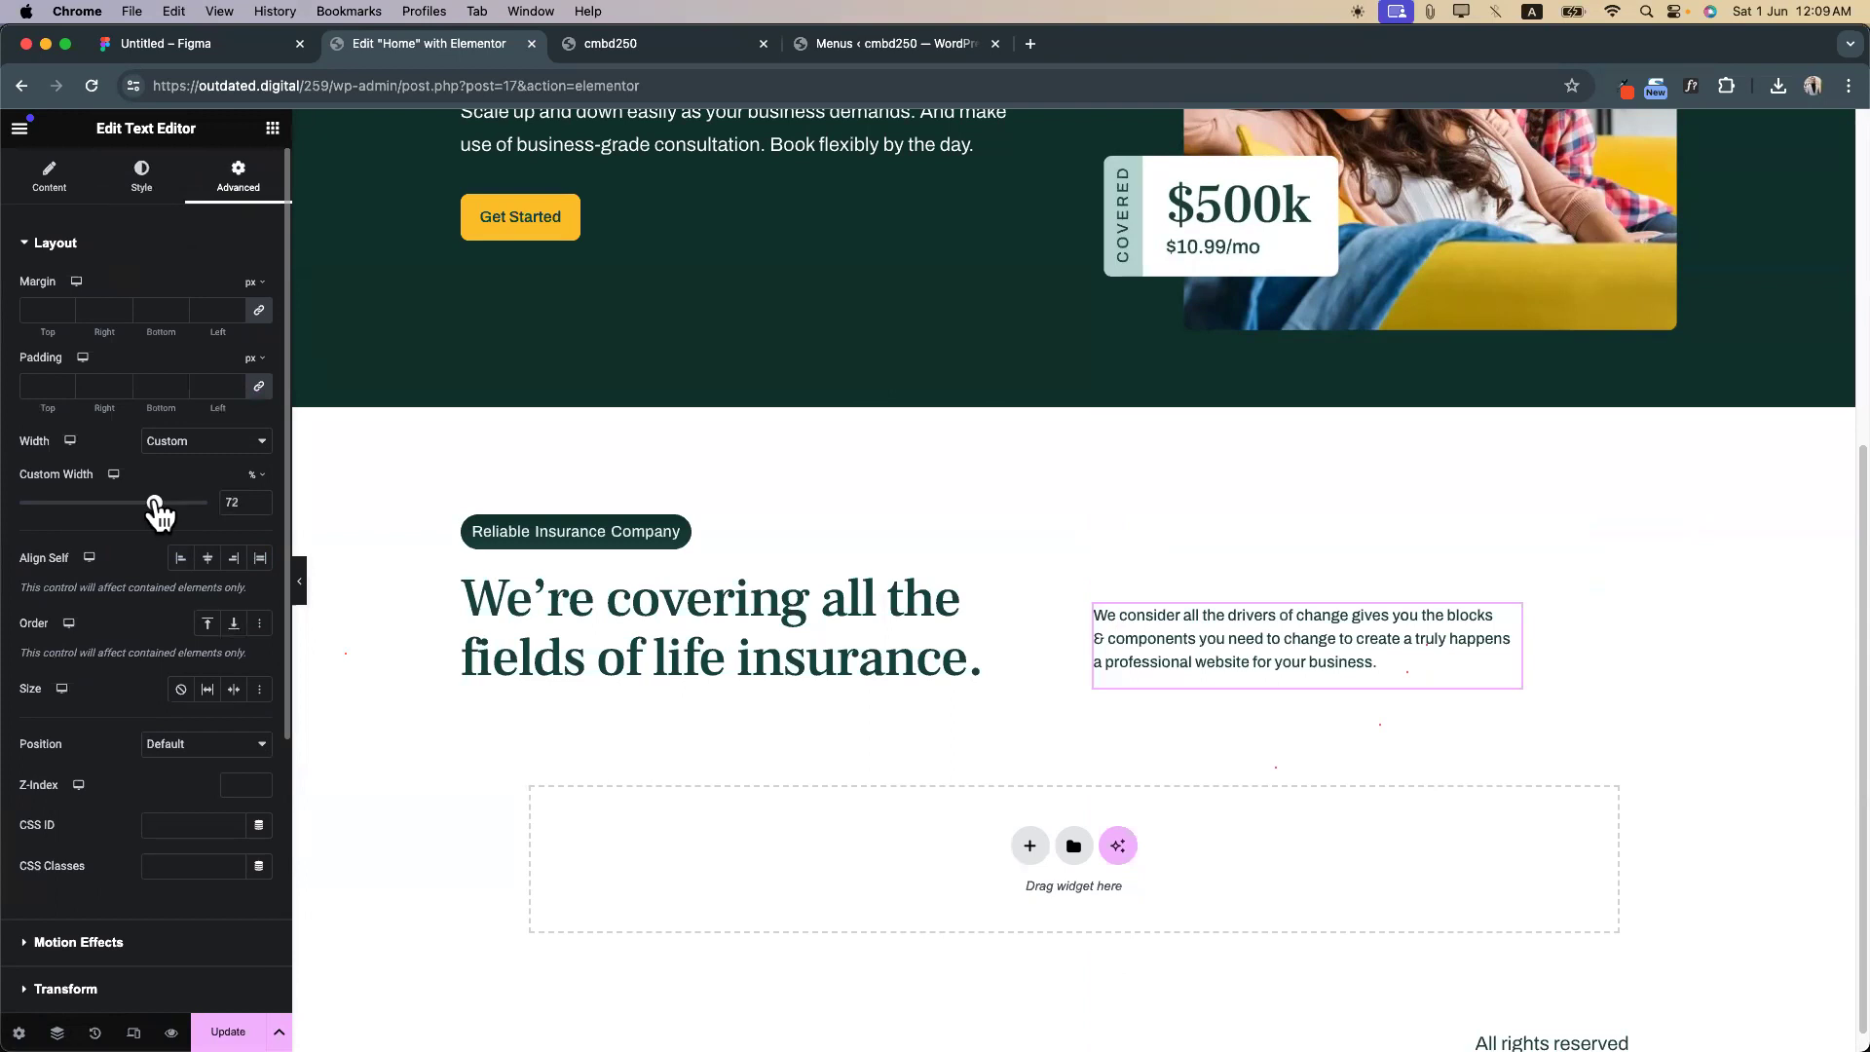
# Set the container's Align Items to End so the paragraph sits right.
pyautogui.click(1097, 519)
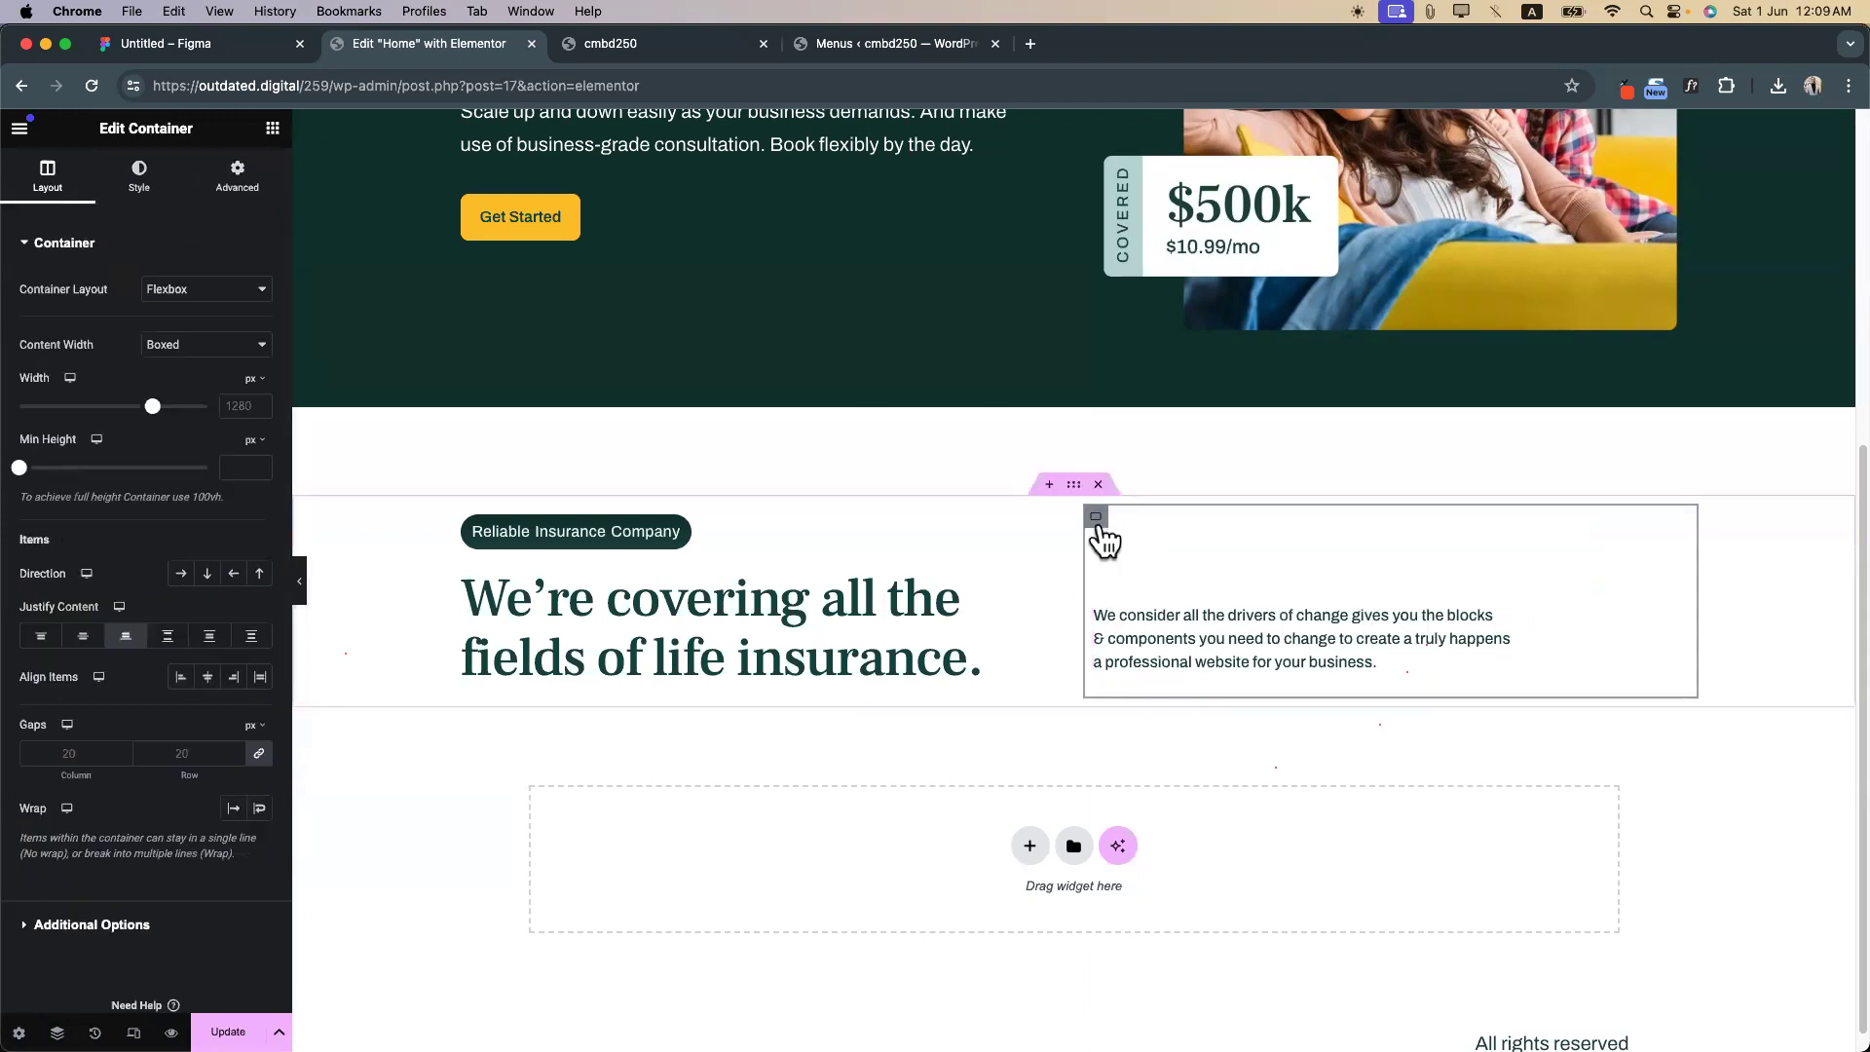
pyautogui.moveTo(1461, 639)
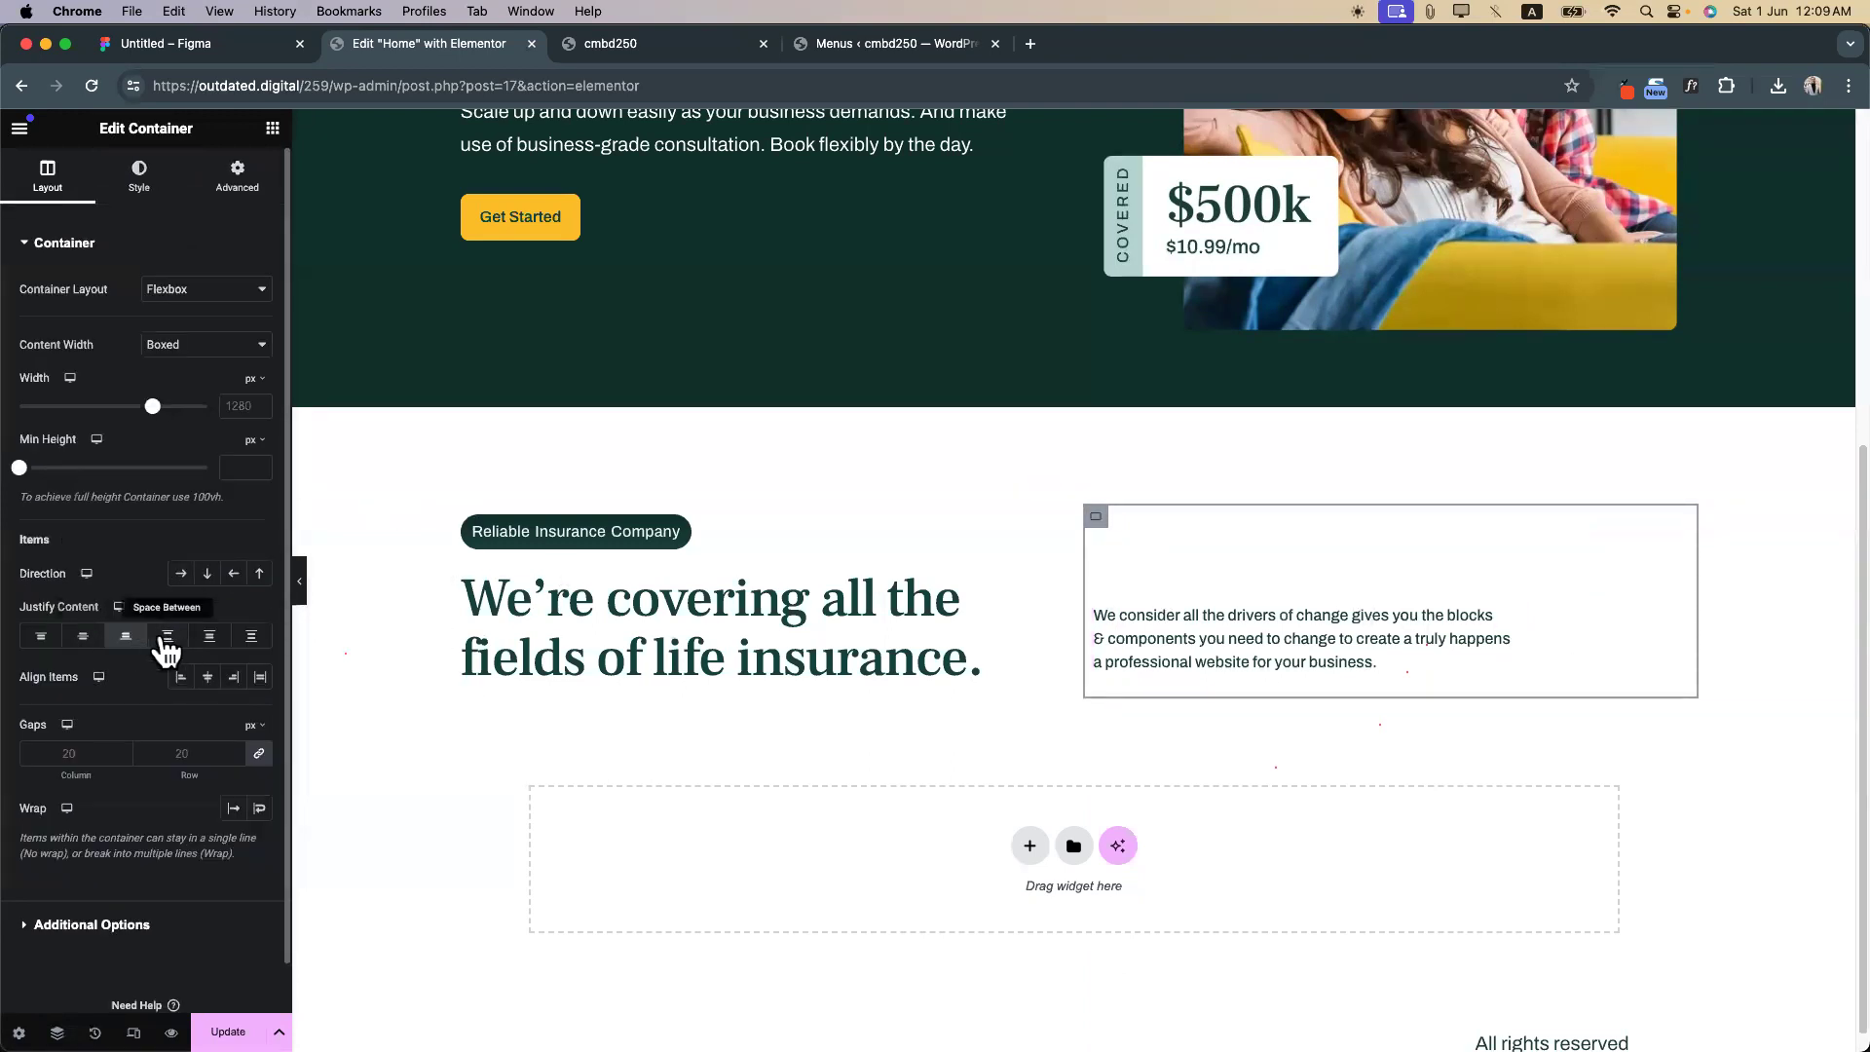
pyautogui.click(232, 679)
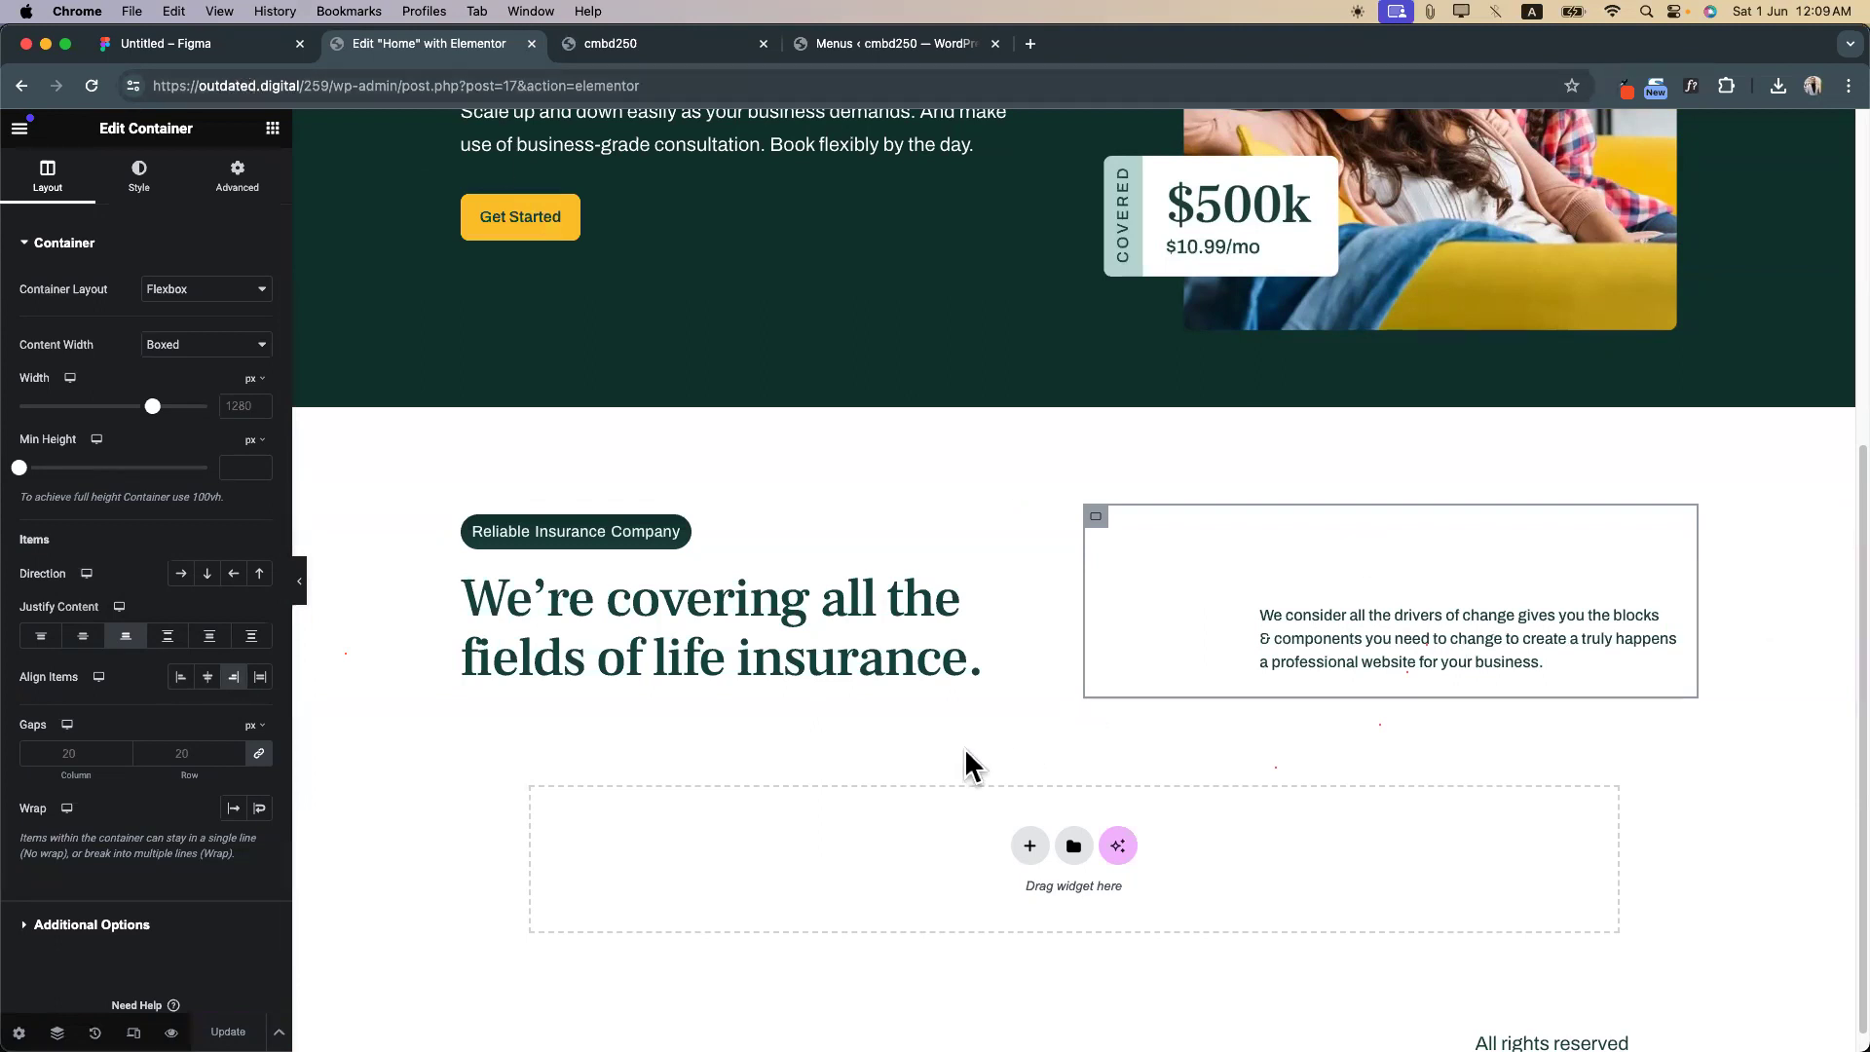
pyautogui.click(1030, 845)
# Add a Flexbox container holding a Grid widget reduced to 1 row of 3 columns.
pyautogui.click(1002, 893)
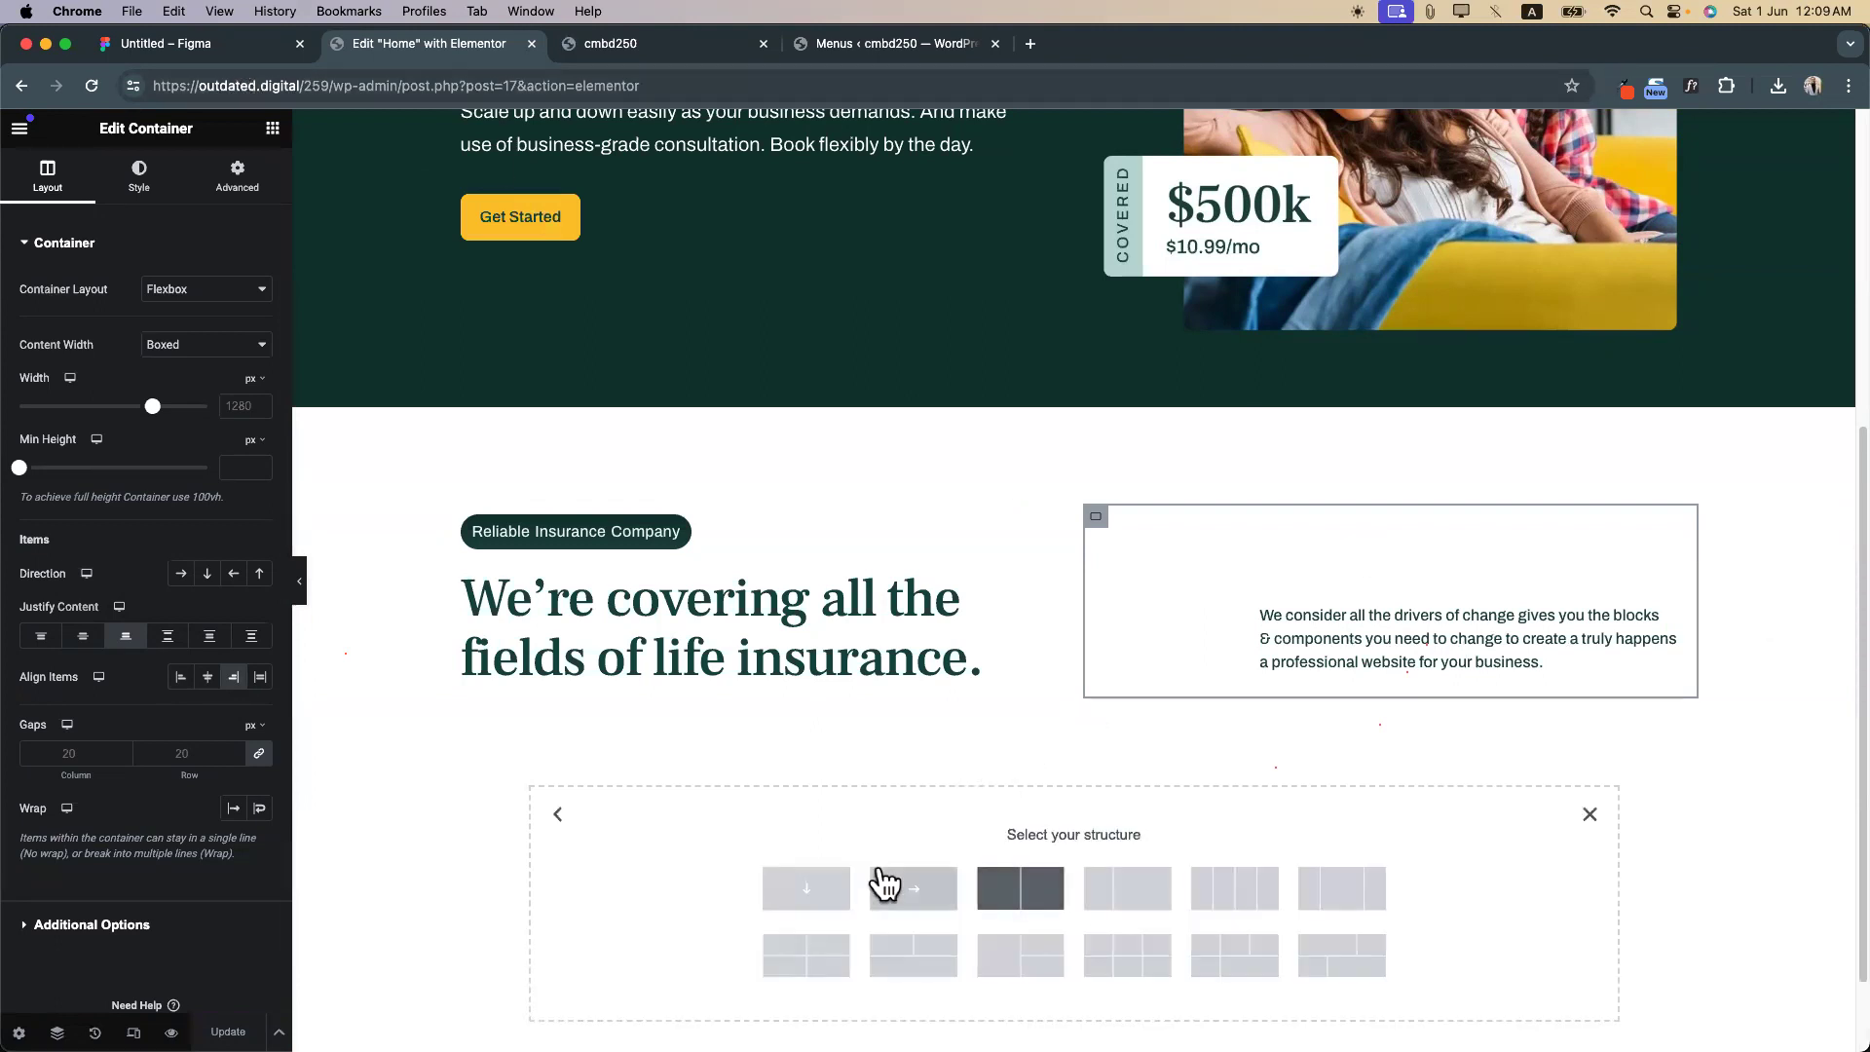
pyautogui.scroll(-2, 857, 867)
pyautogui.click(819, 793)
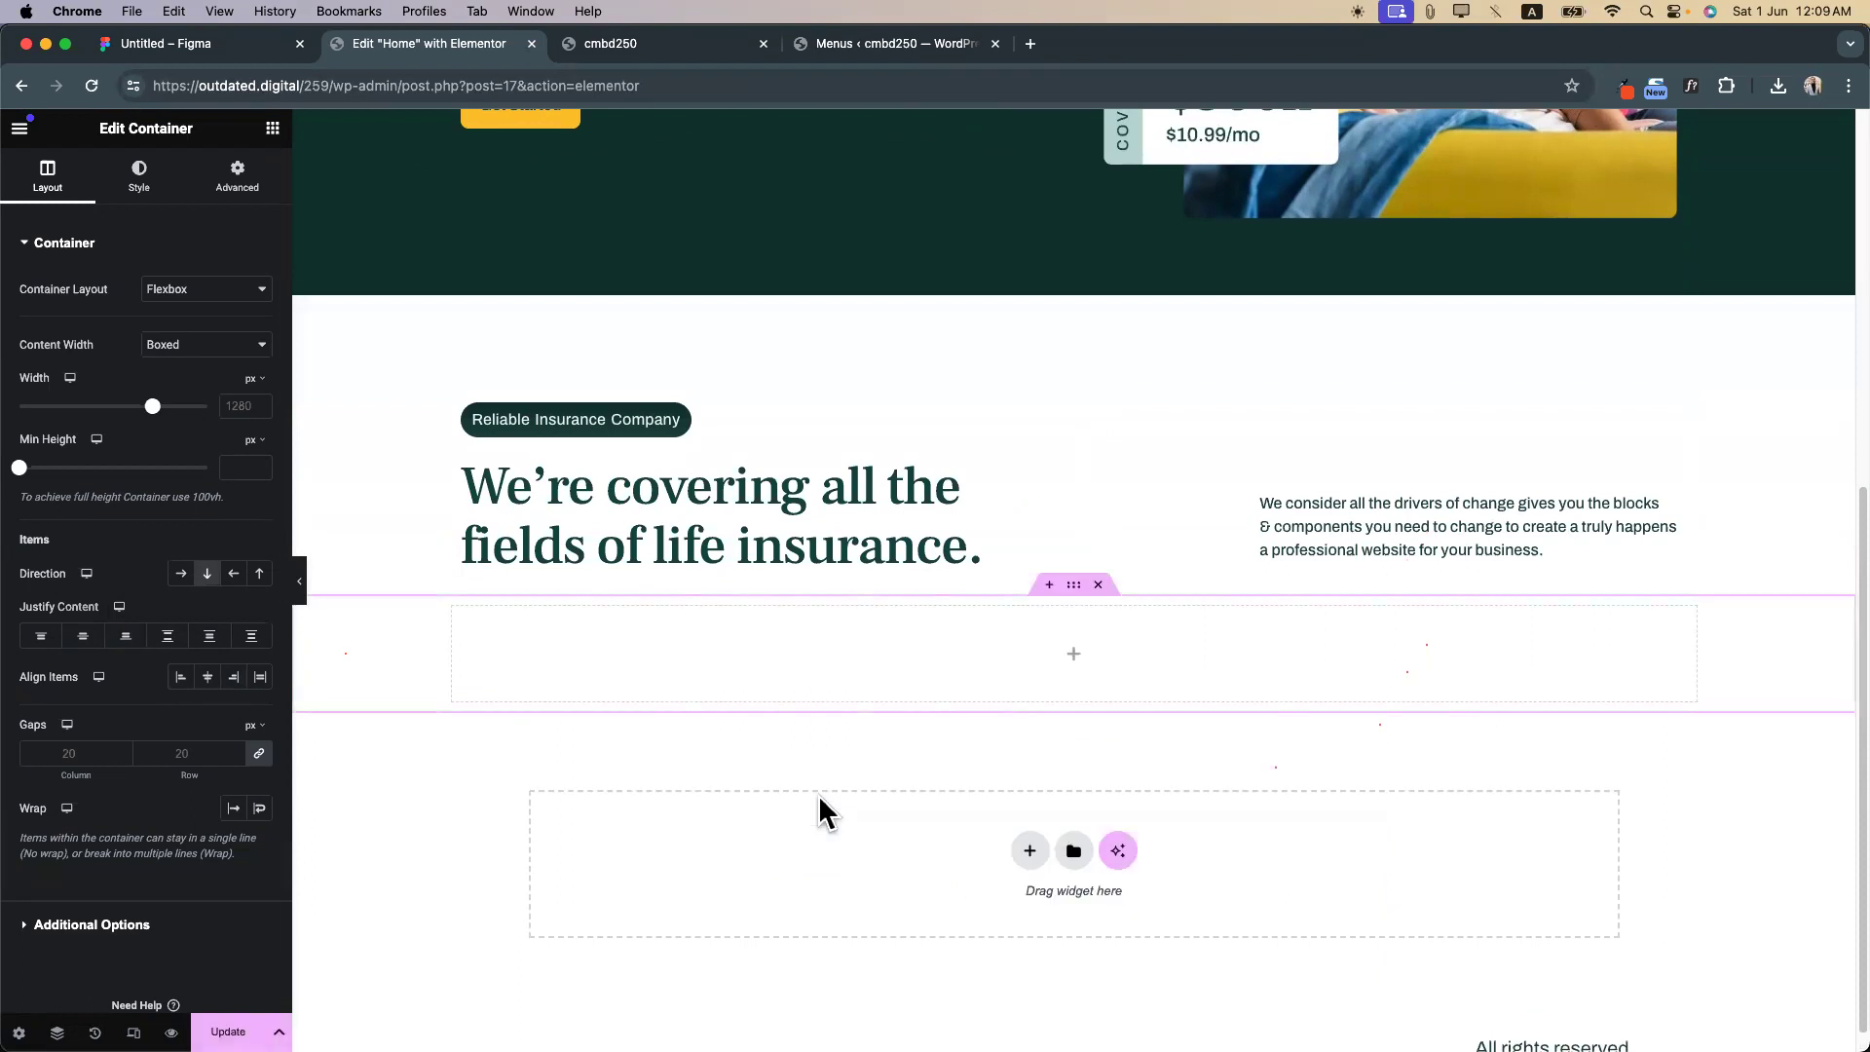
pyautogui.click(274, 132)
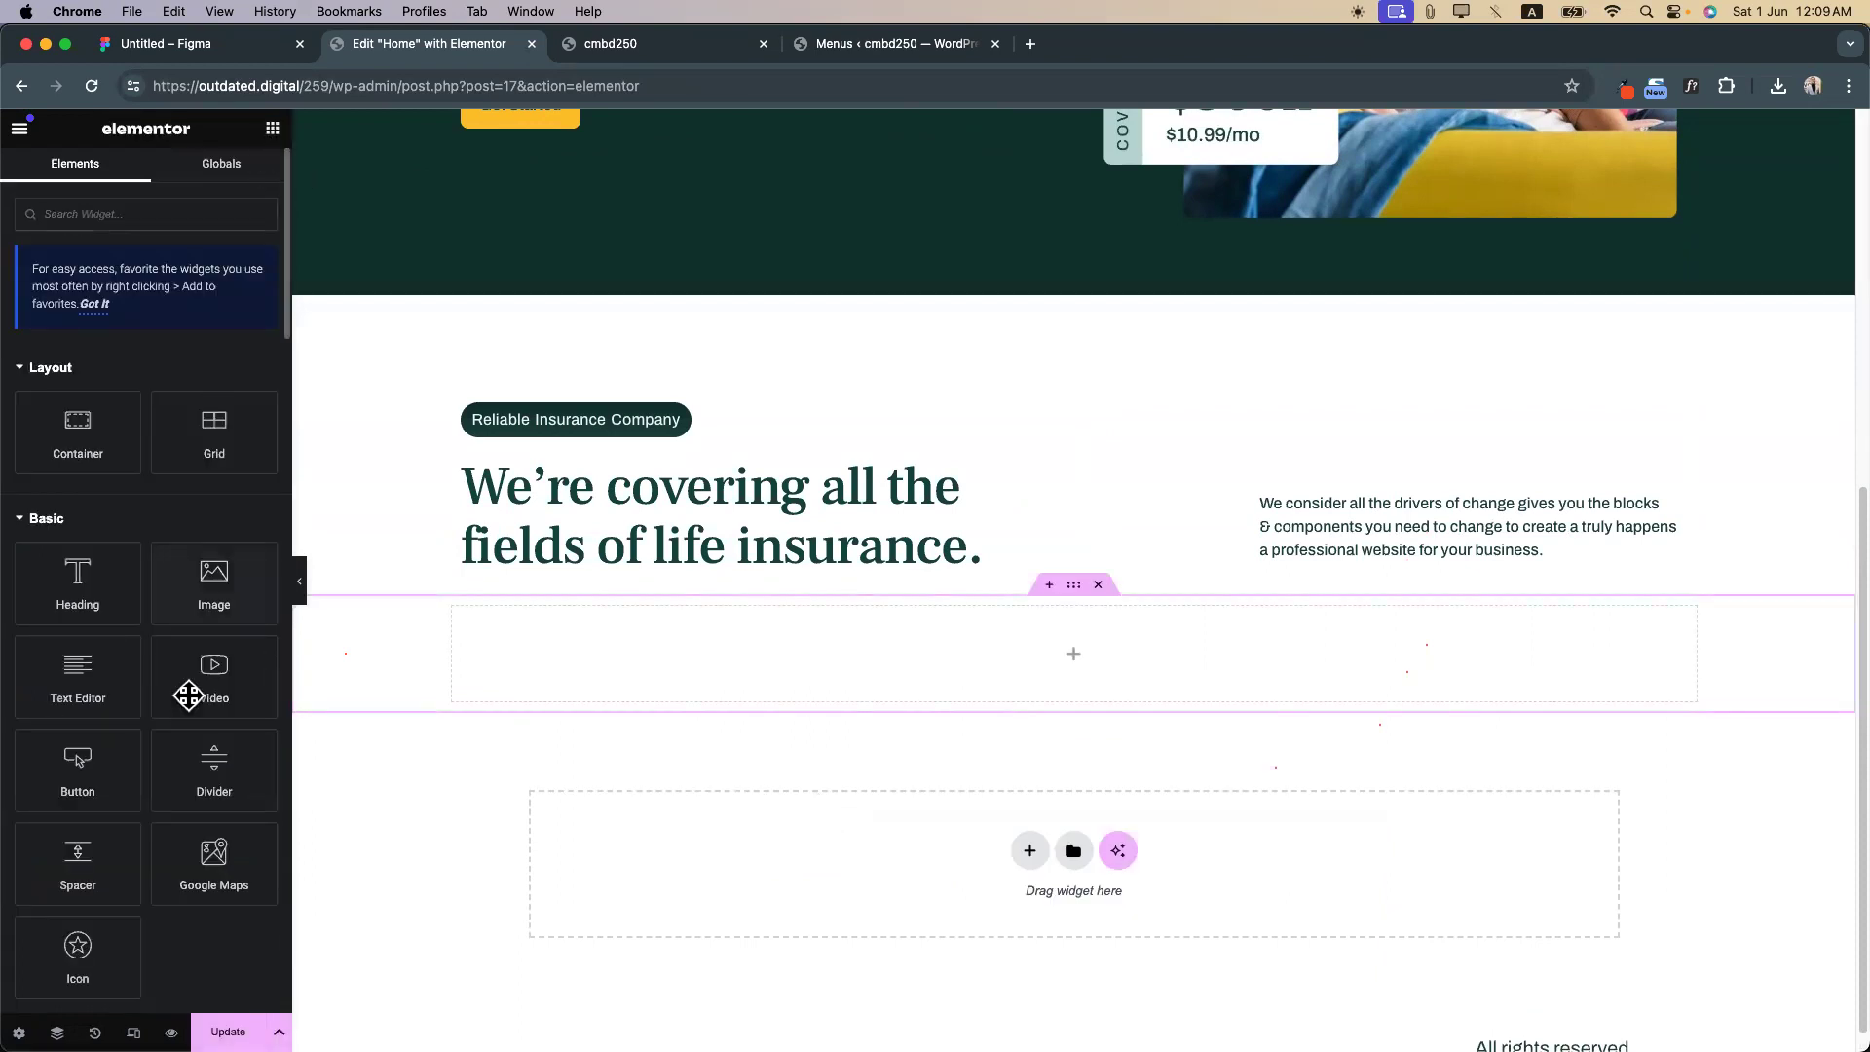
pyautogui.moveTo(209, 434); pyautogui.dragTo(809, 643)
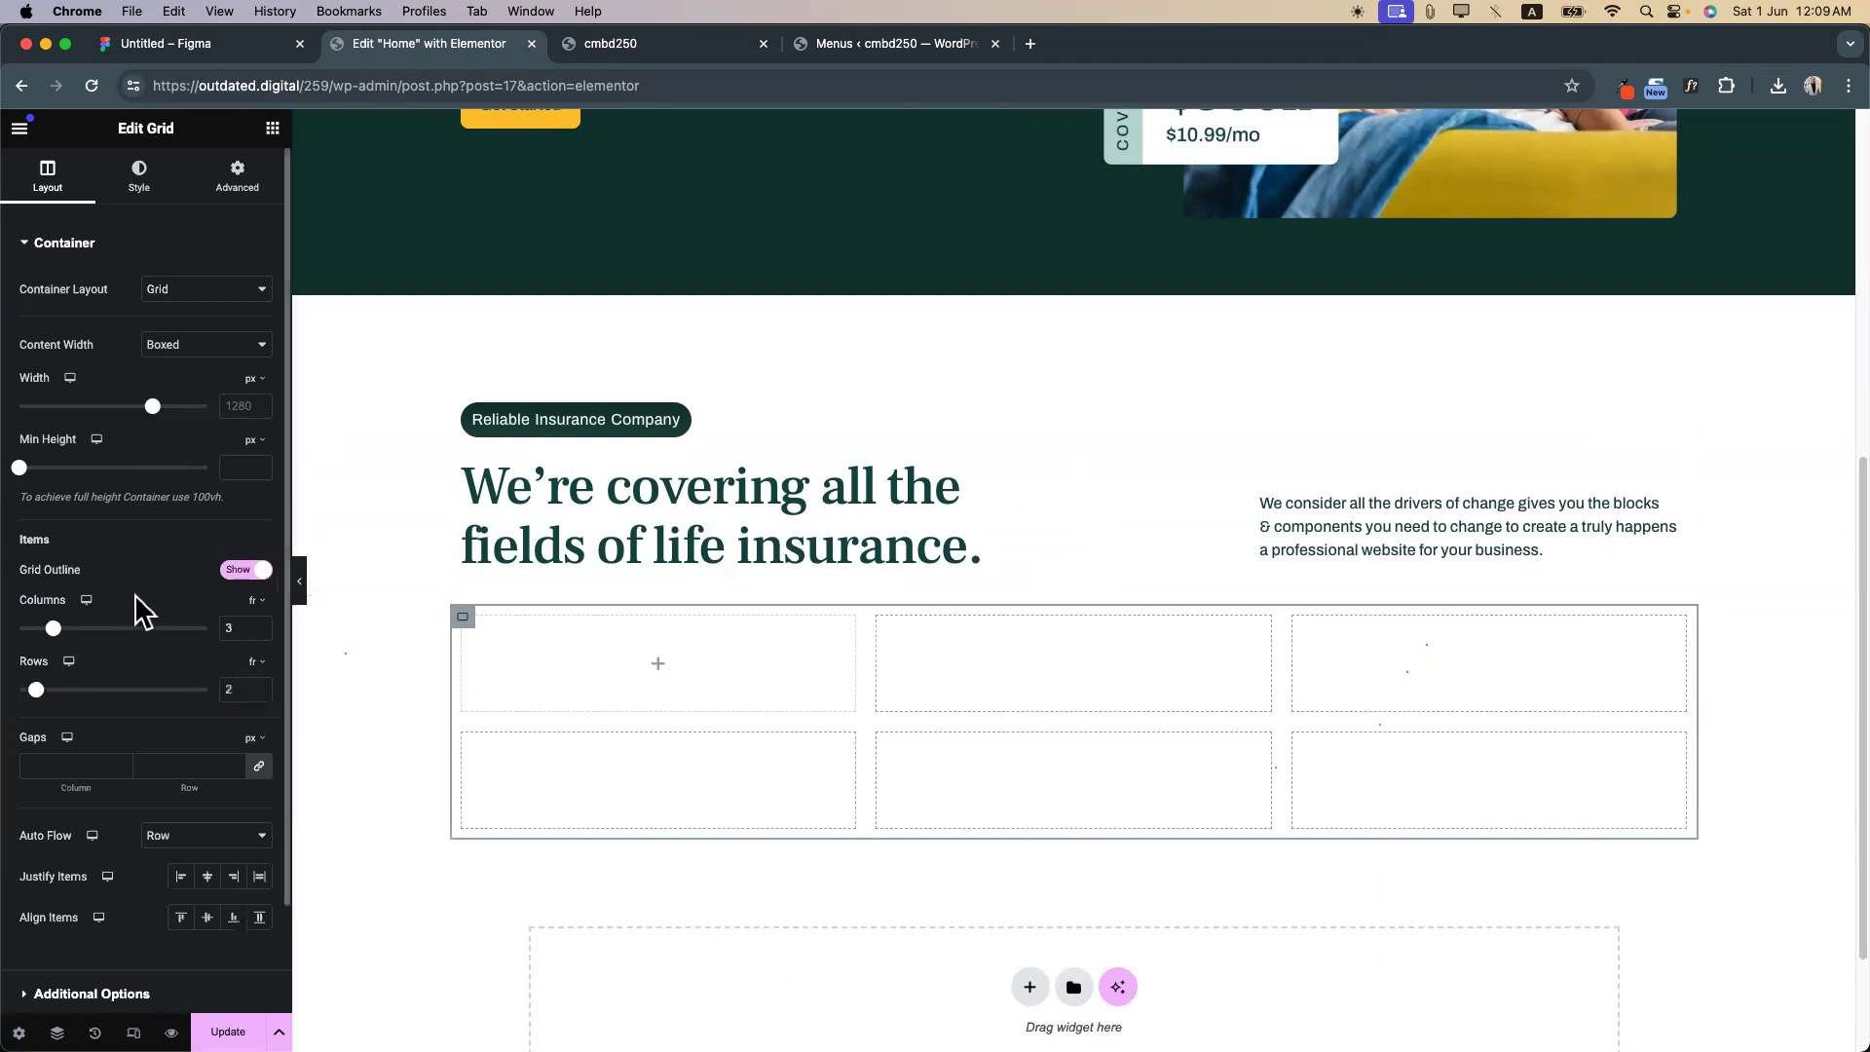
pyautogui.moveTo(34, 691); pyautogui.dragTo(19, 692)
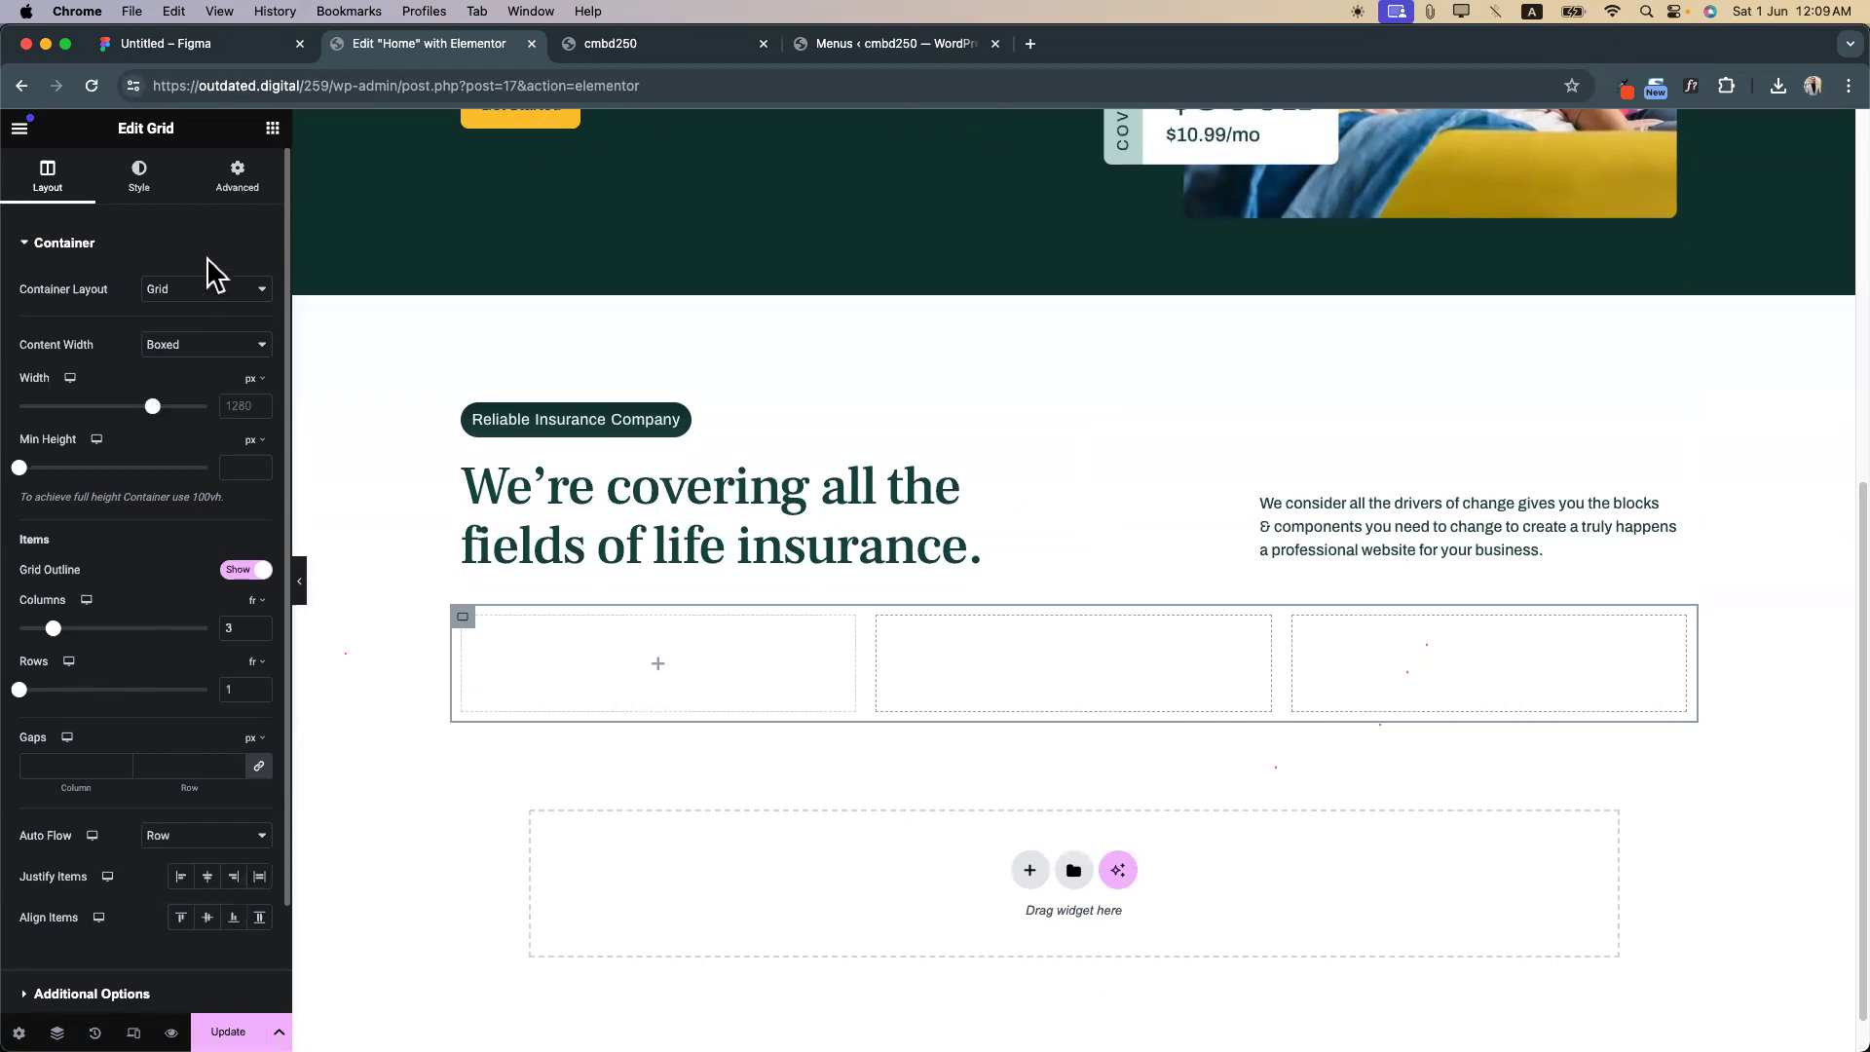
# Drop a Container widget into the grid's first cell.
pyautogui.click(273, 128)
pyautogui.moveTo(78, 467)
pyautogui.mouseDown()
pyautogui.moveTo(551, 596)
pyautogui.moveTo(592, 634)
pyautogui.mouseUp()
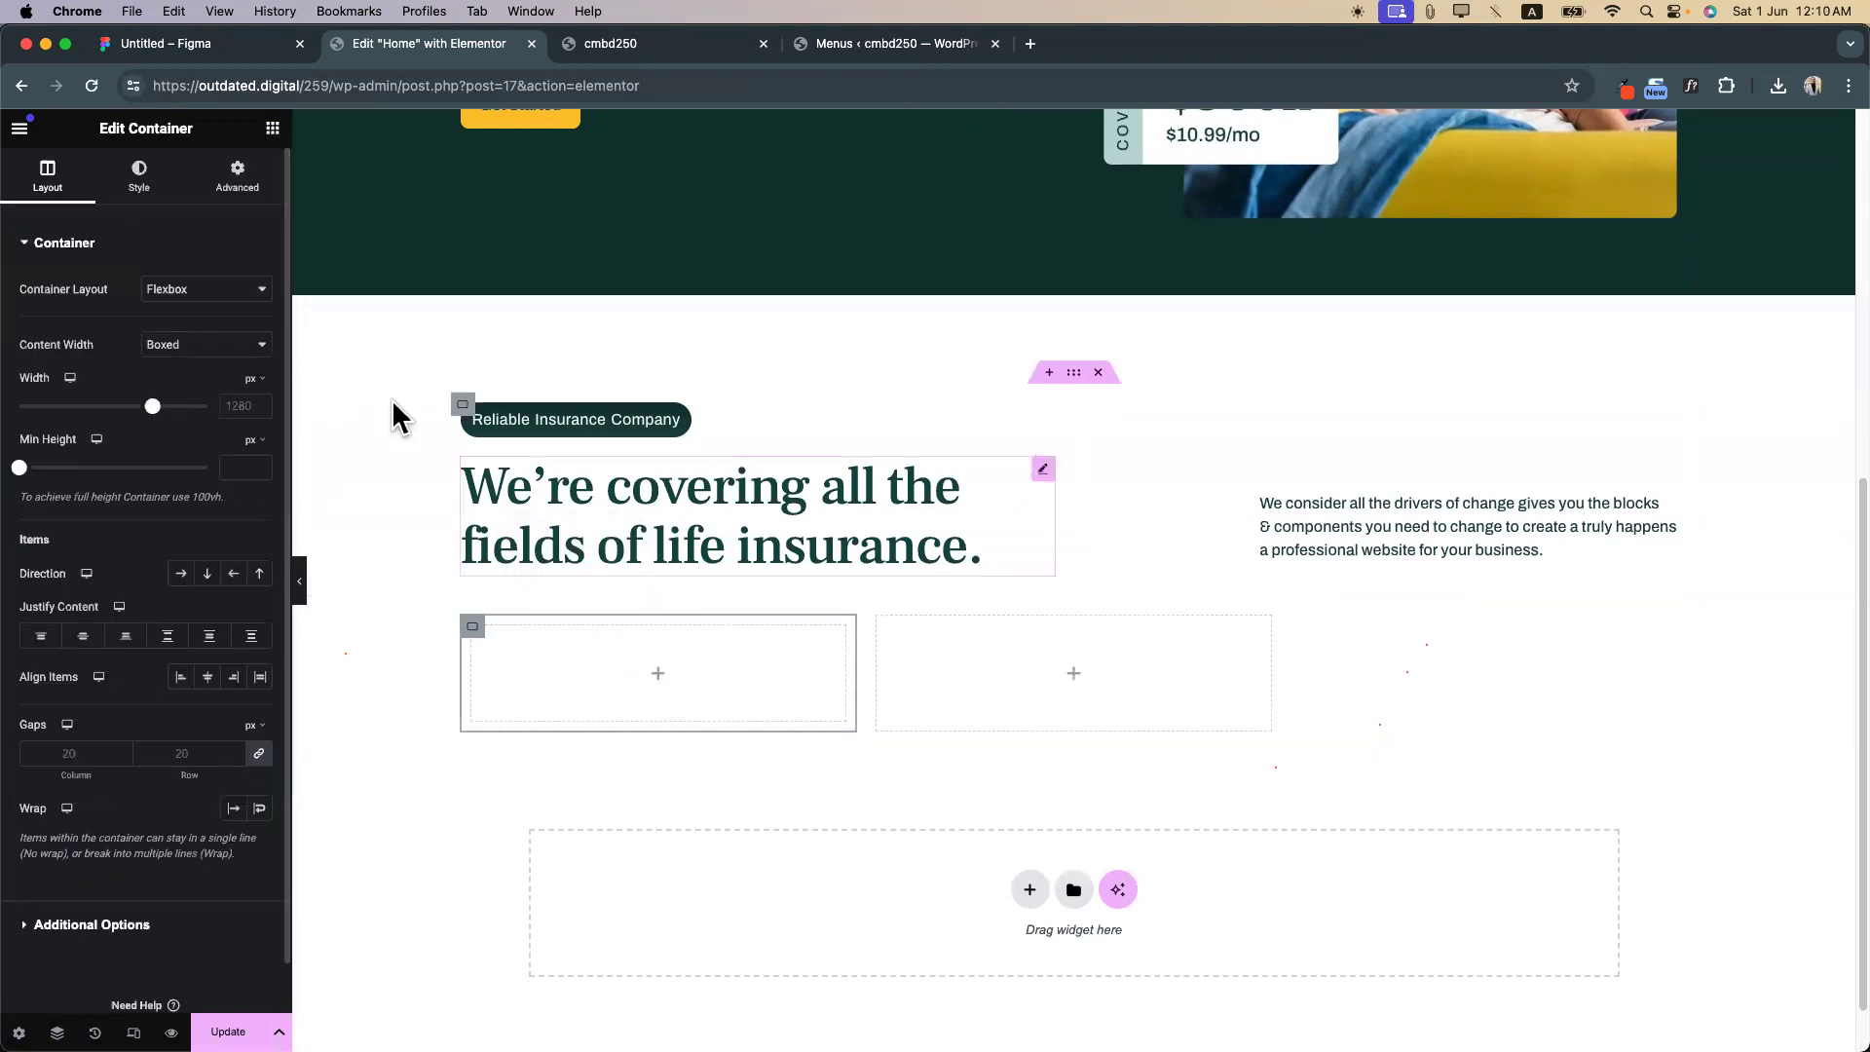
pyautogui.click(203, 44)
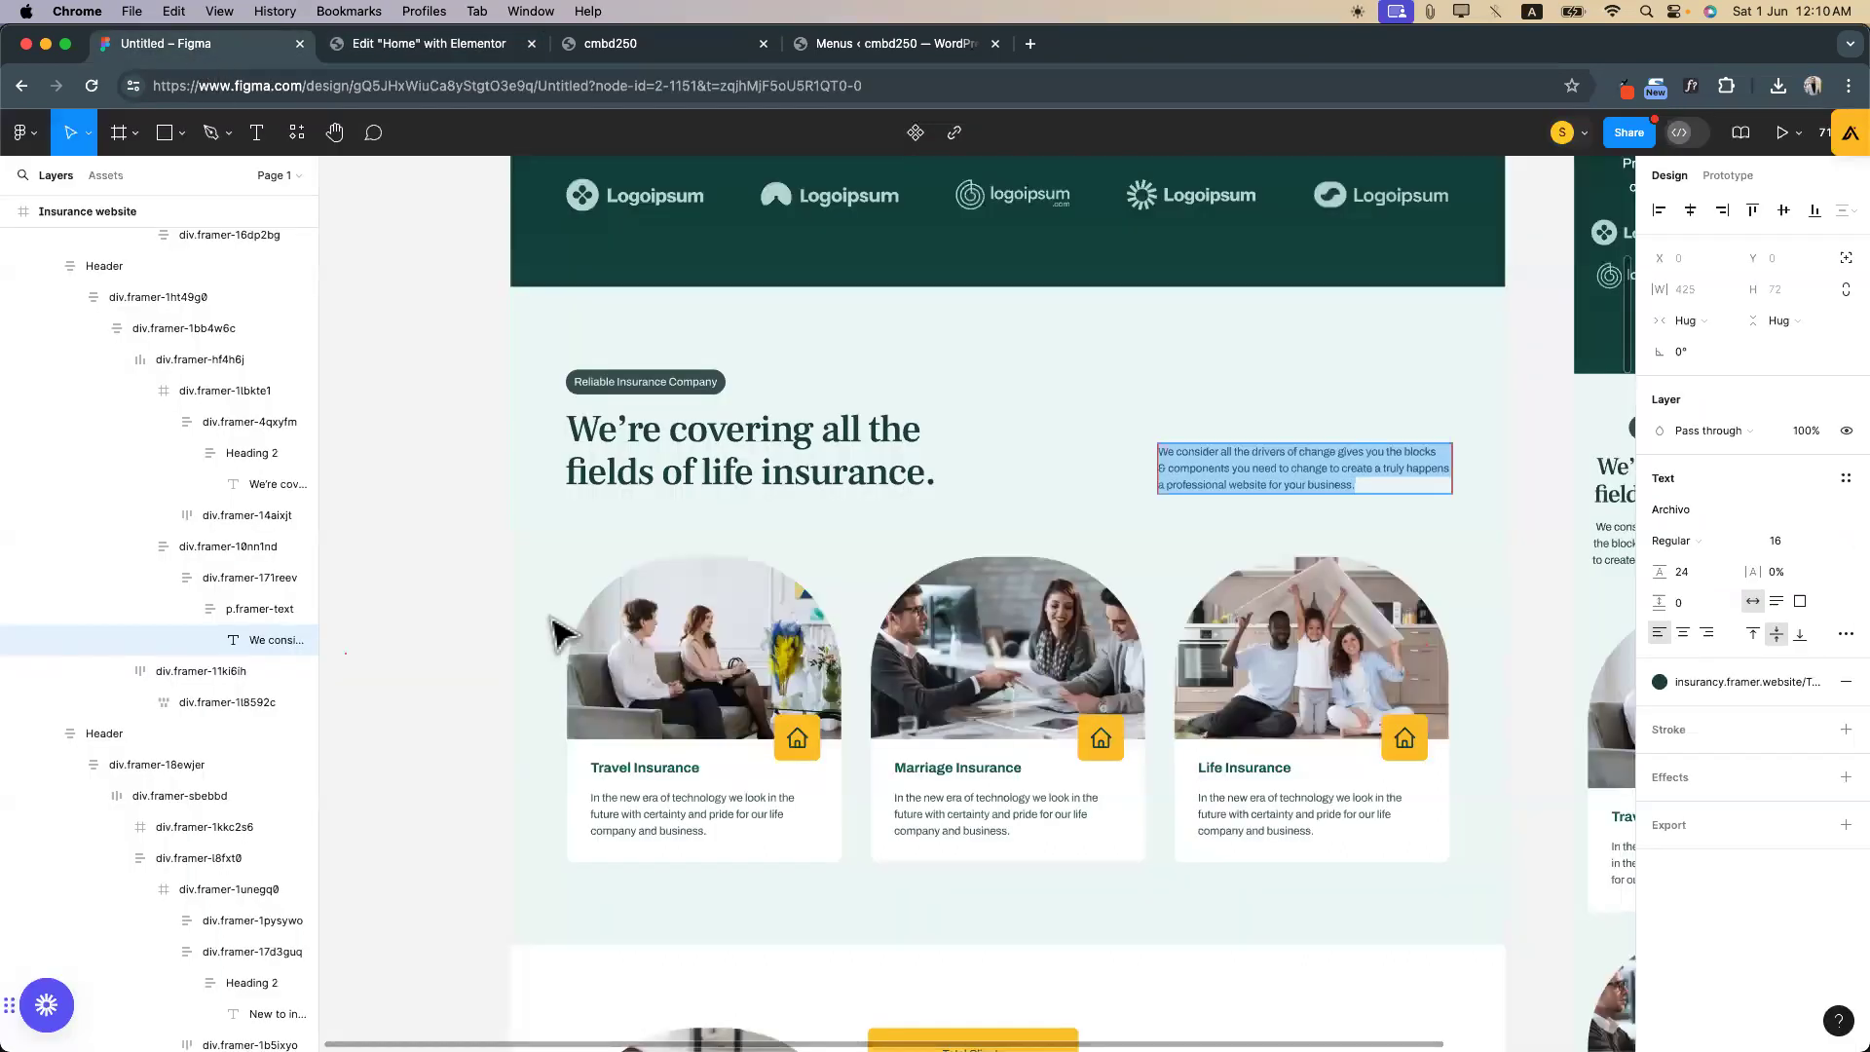
# Select the Travel Insurance card's photo layer and export it as a 1x PNG.
pyautogui.click(733, 676)
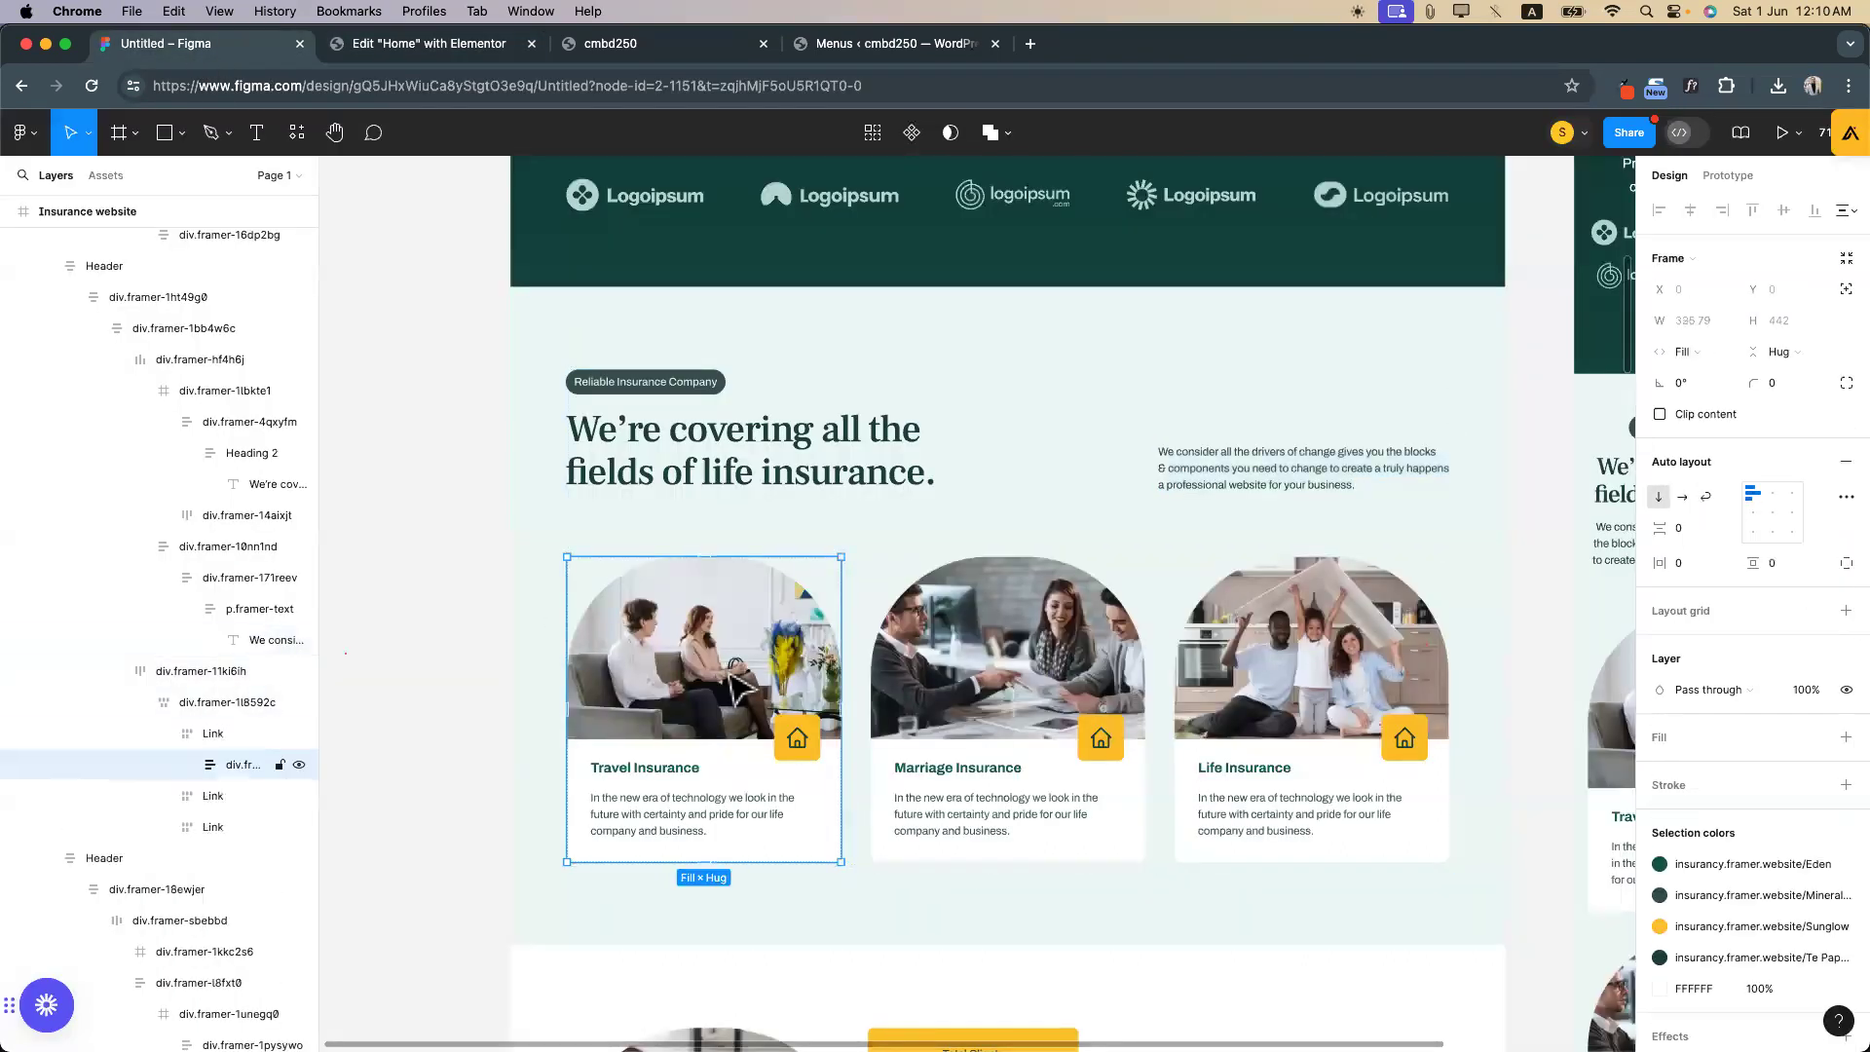
pyautogui.press('Return')
pyautogui.press('Return')
pyautogui.press('Return')
pyautogui.press('Return')
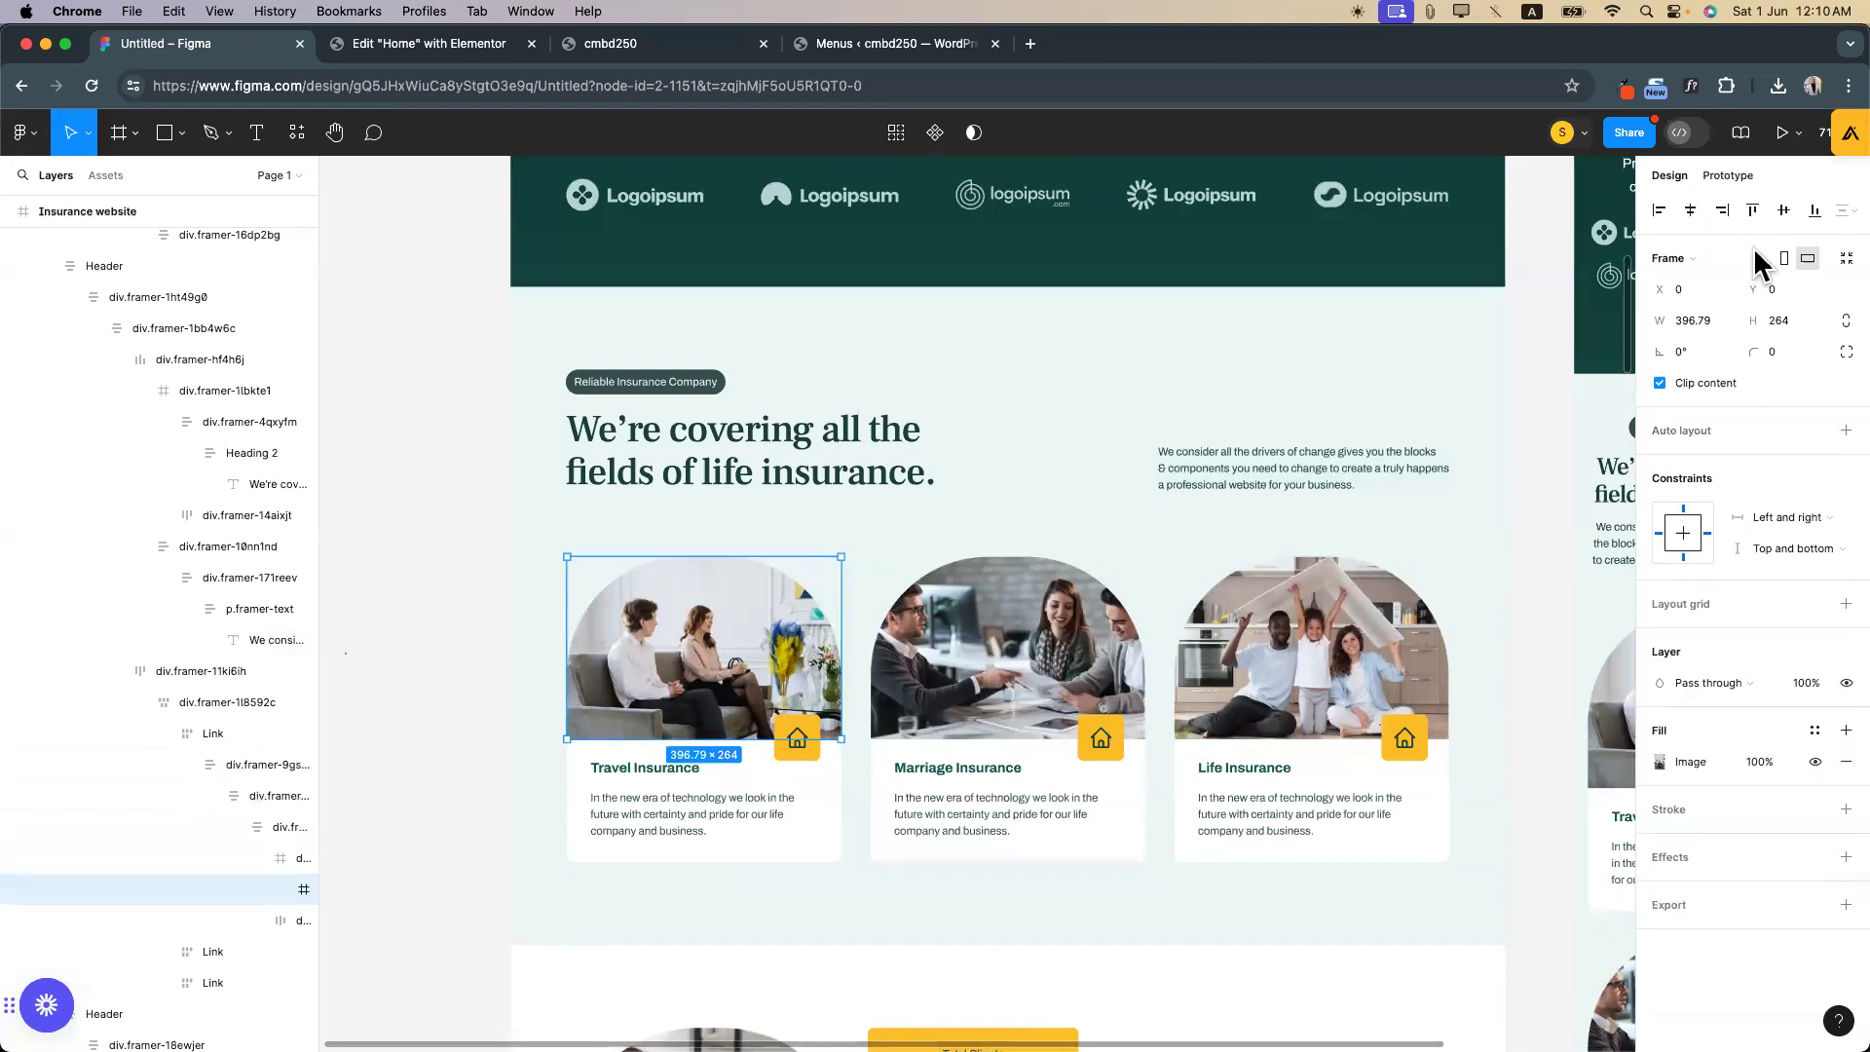
pyautogui.click(1783, 911)
pyautogui.scroll(-3, 1761, 1006)
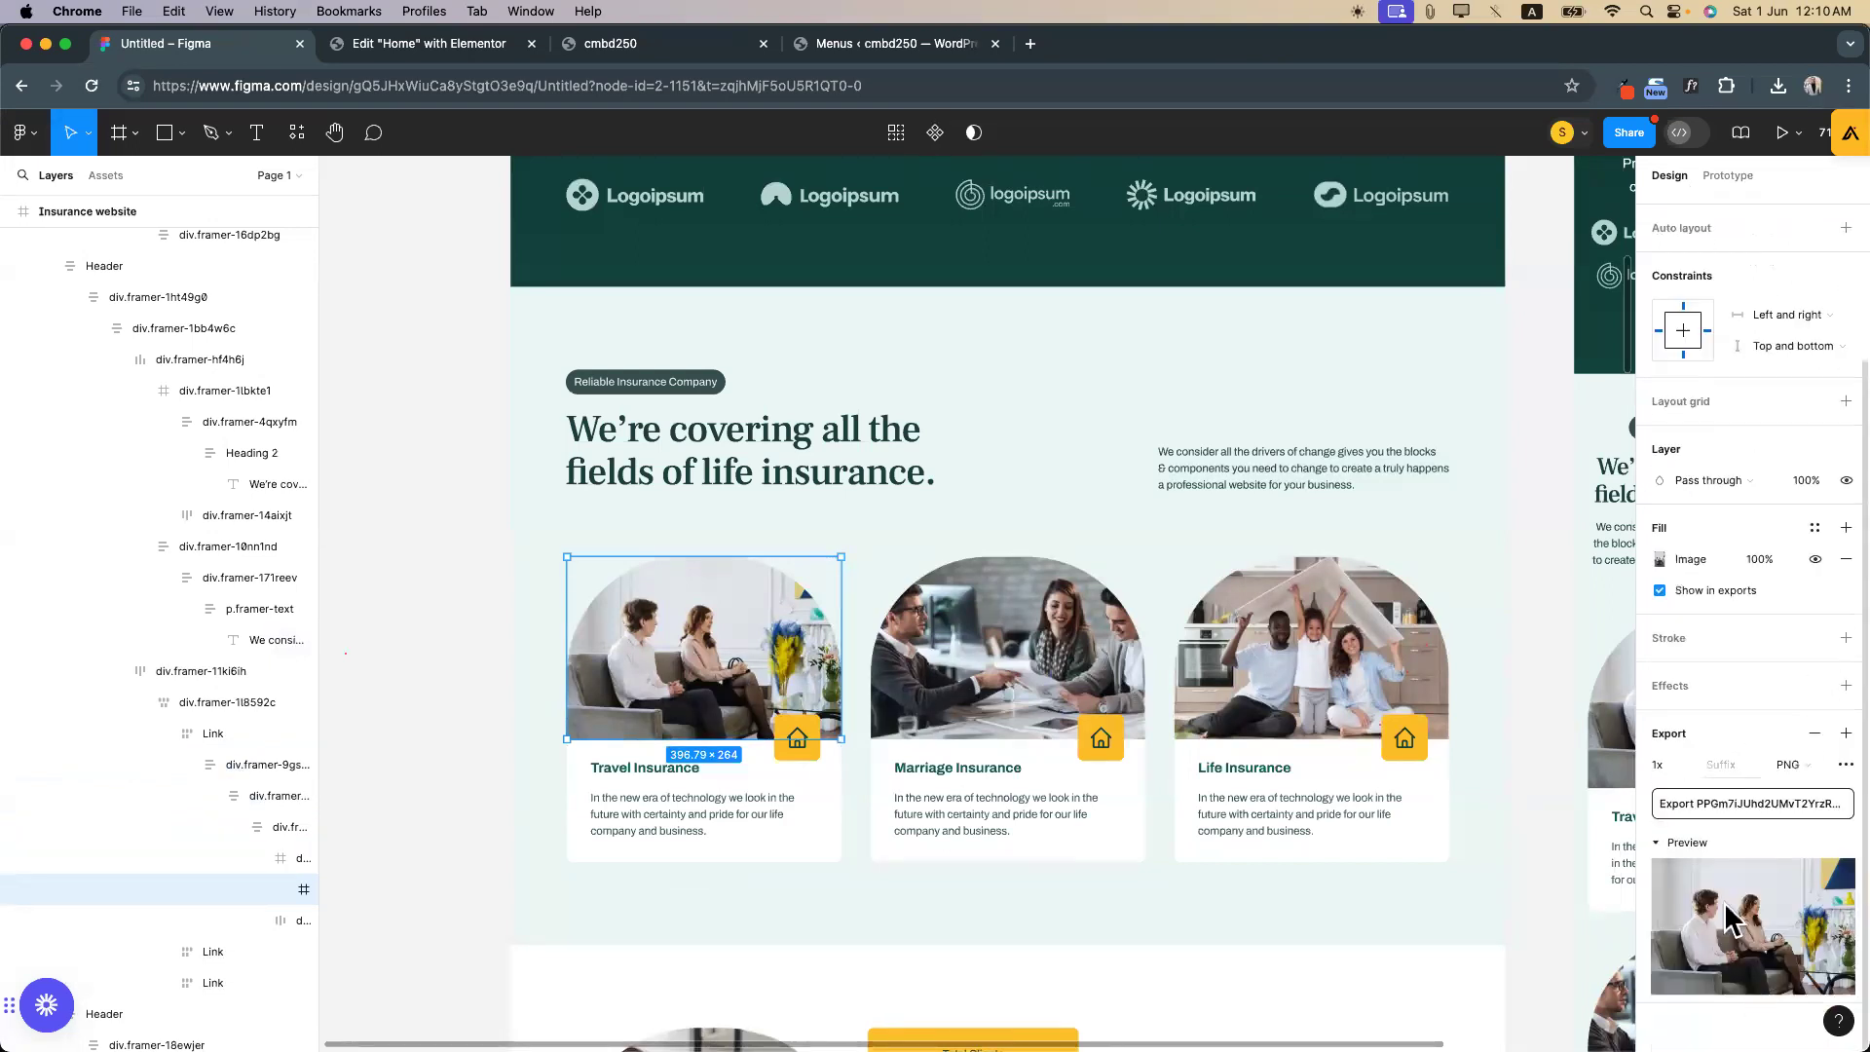
pyautogui.click(1753, 812)
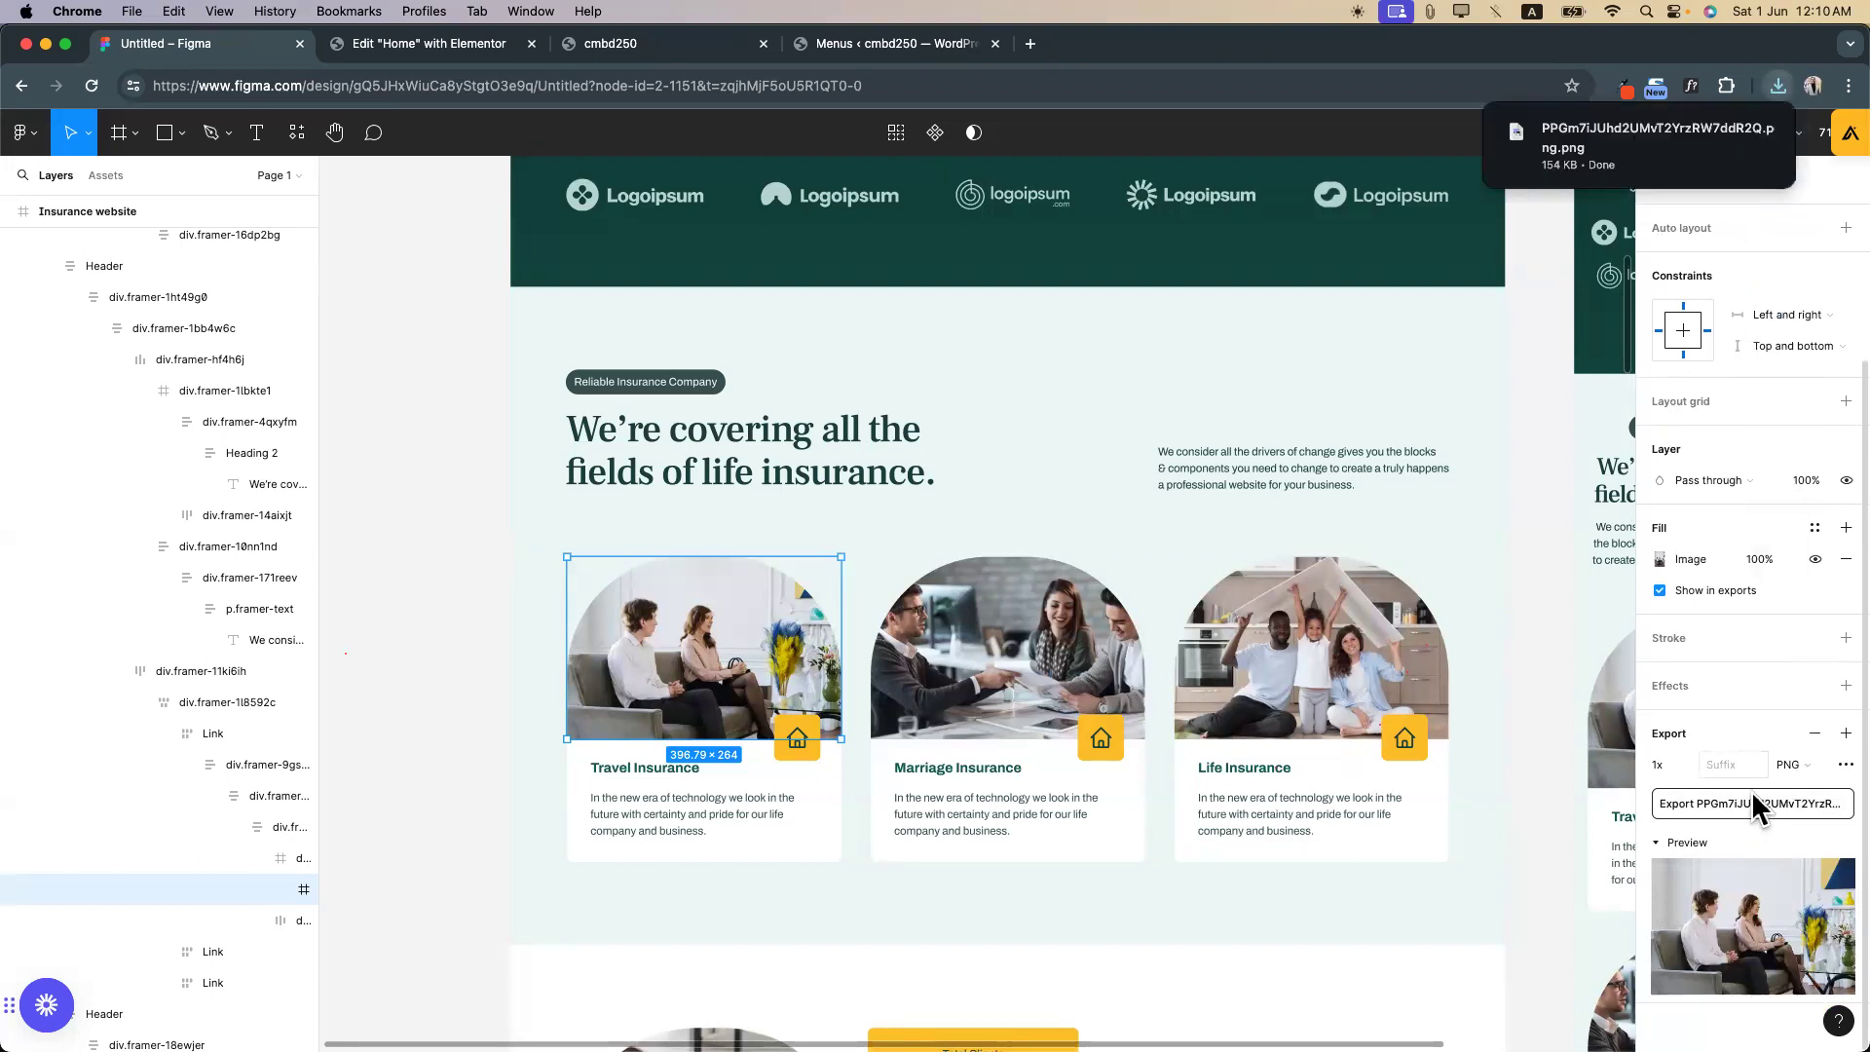
pyautogui.click(804, 44)
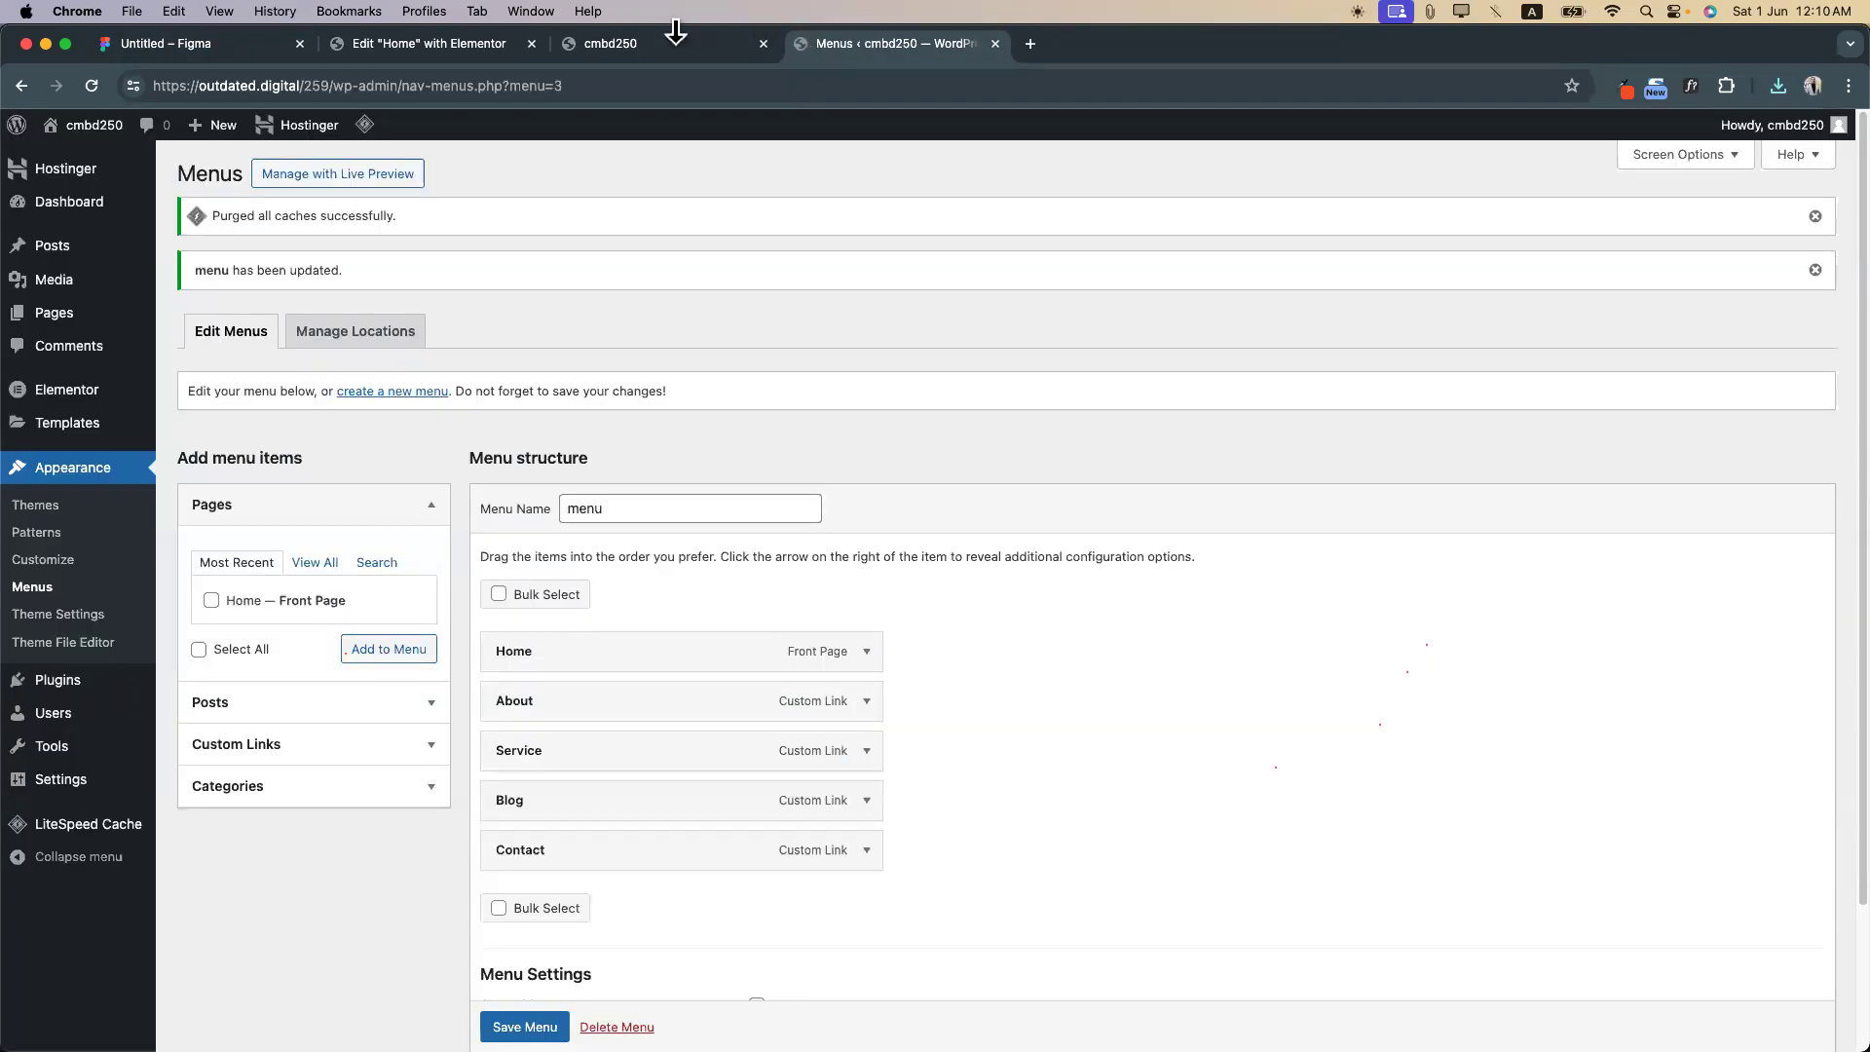
# Add an Image widget to the first cell of the new grid.
pyautogui.click(662, 43)
pyautogui.click(443, 44)
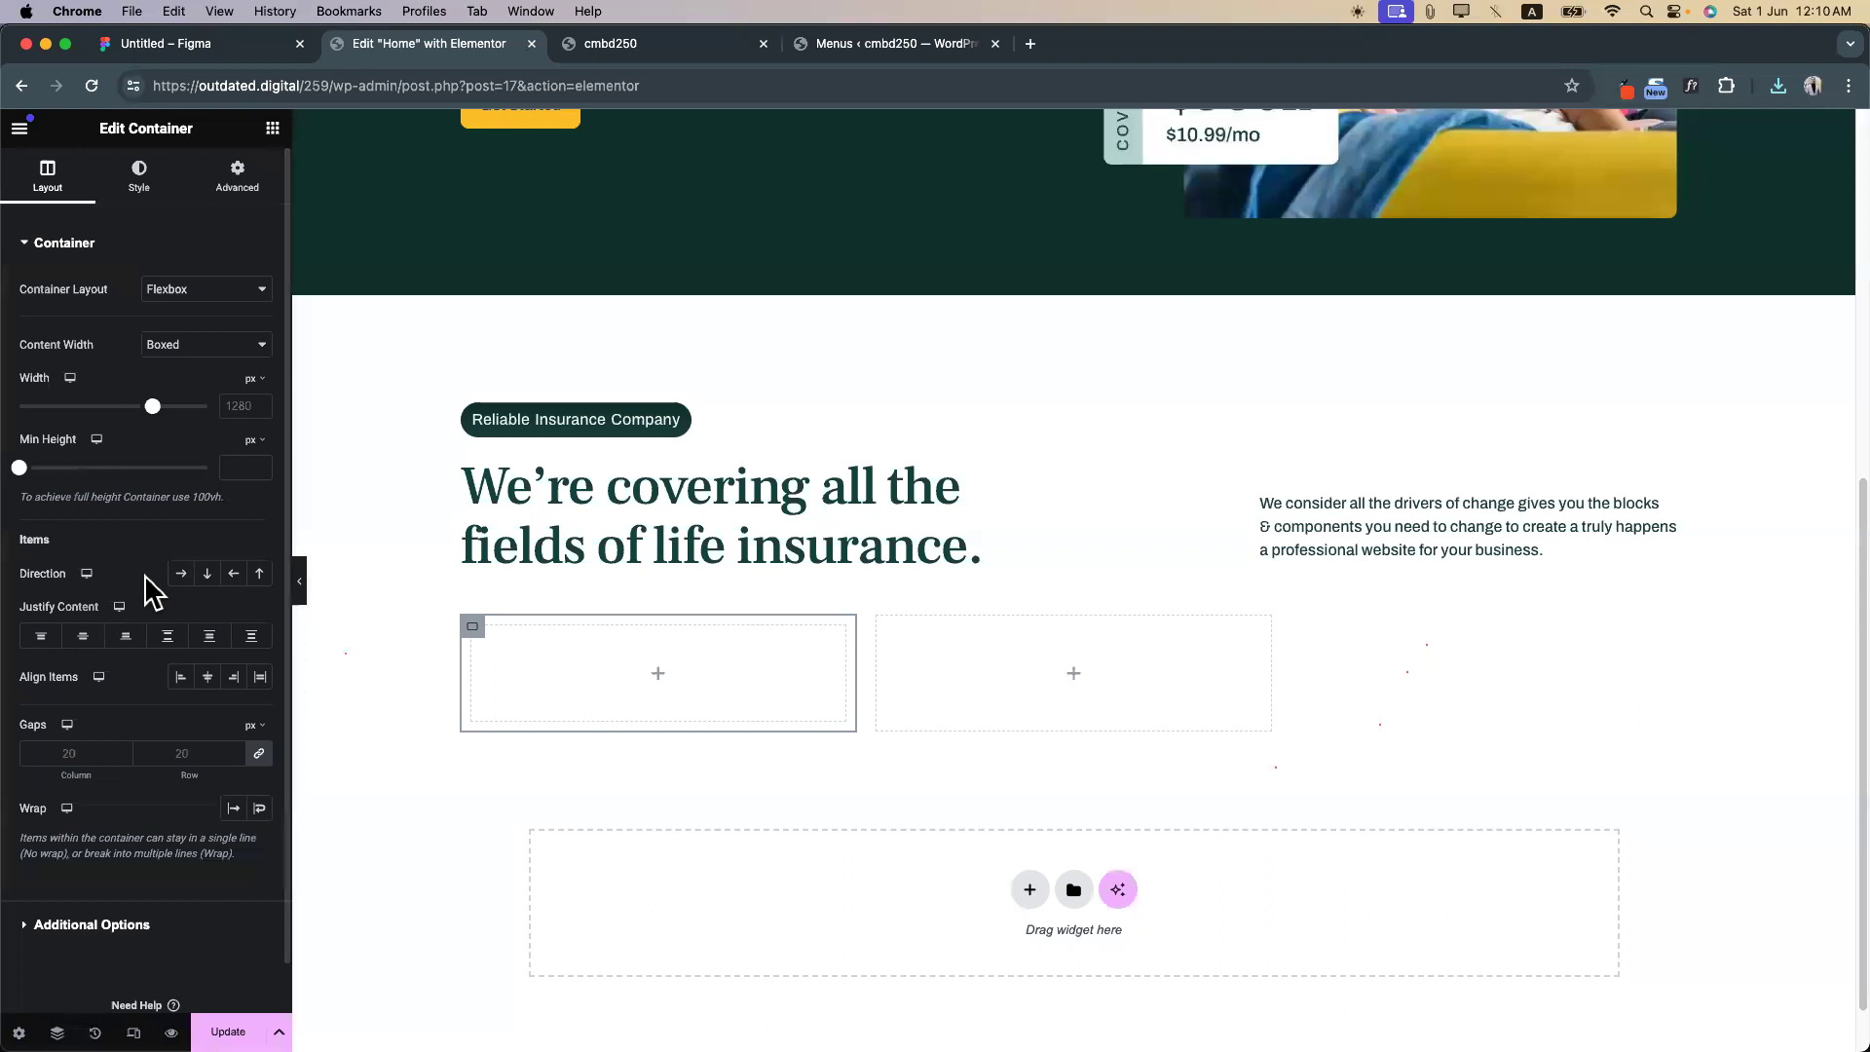
pyautogui.click(139, 181)
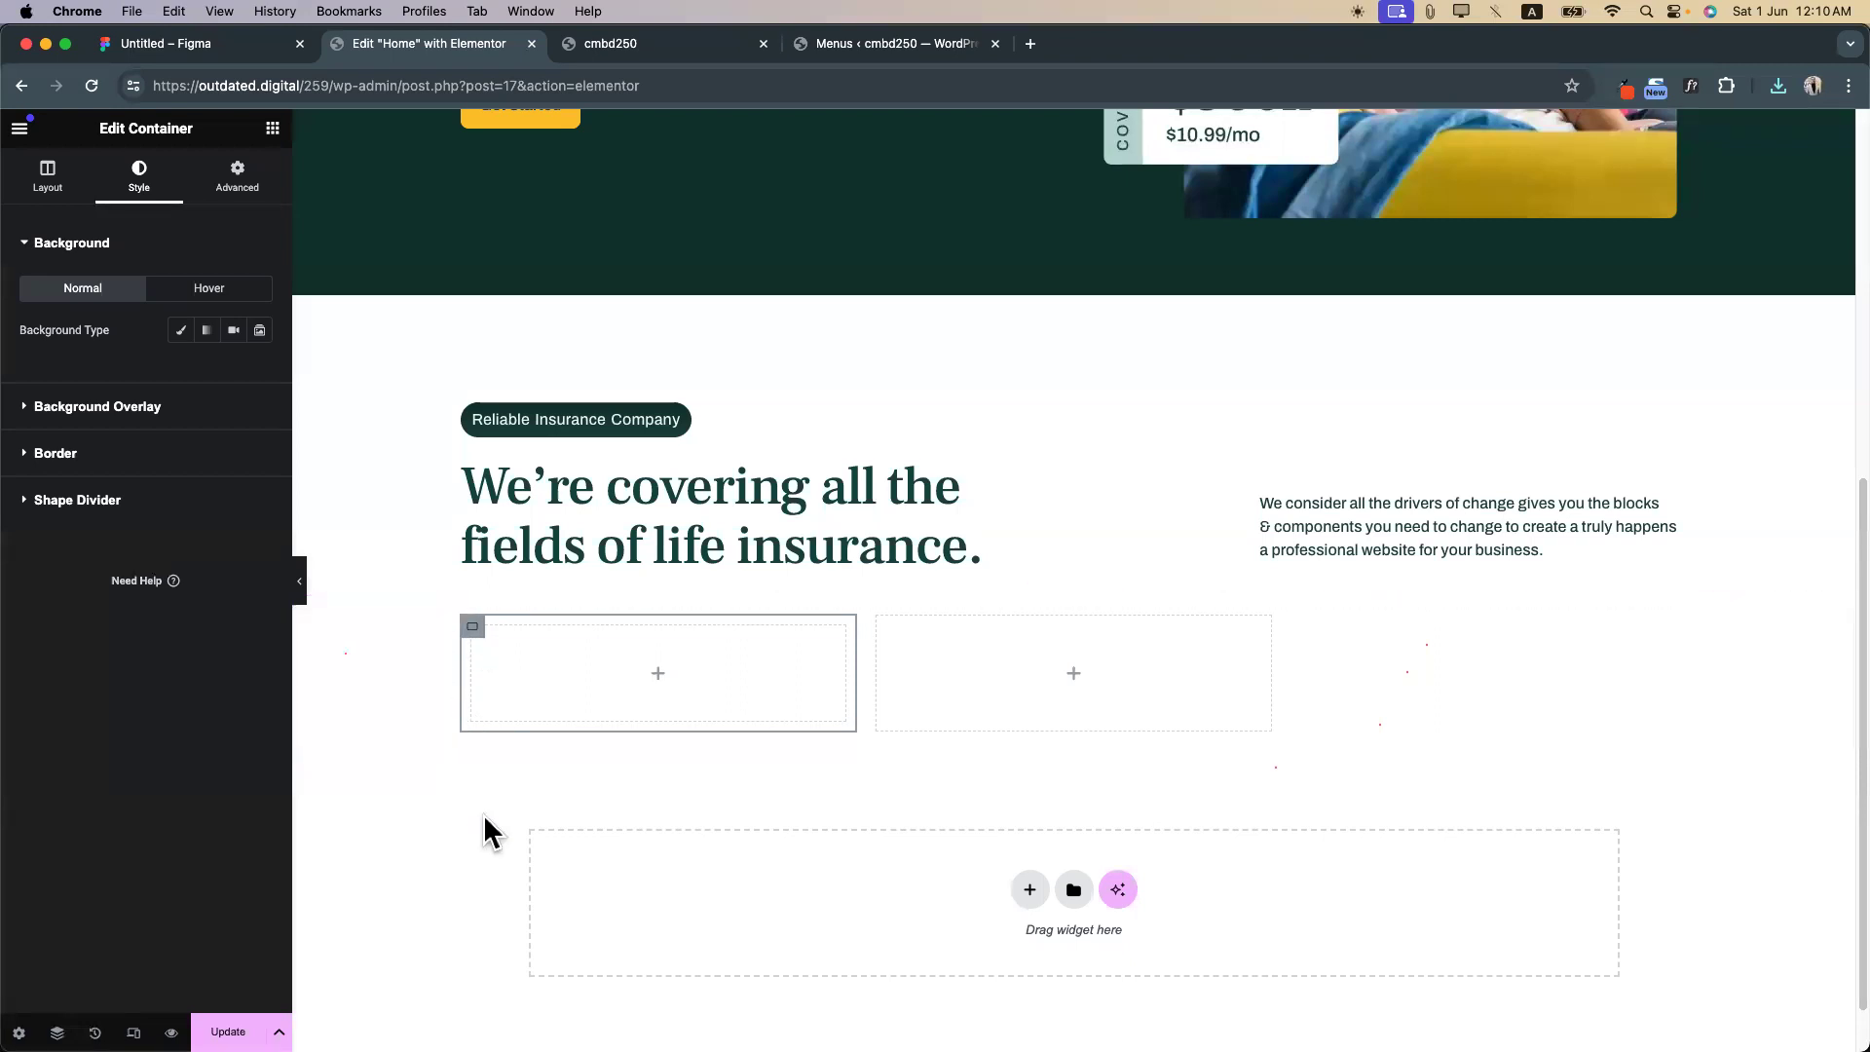
pyautogui.click(273, 134)
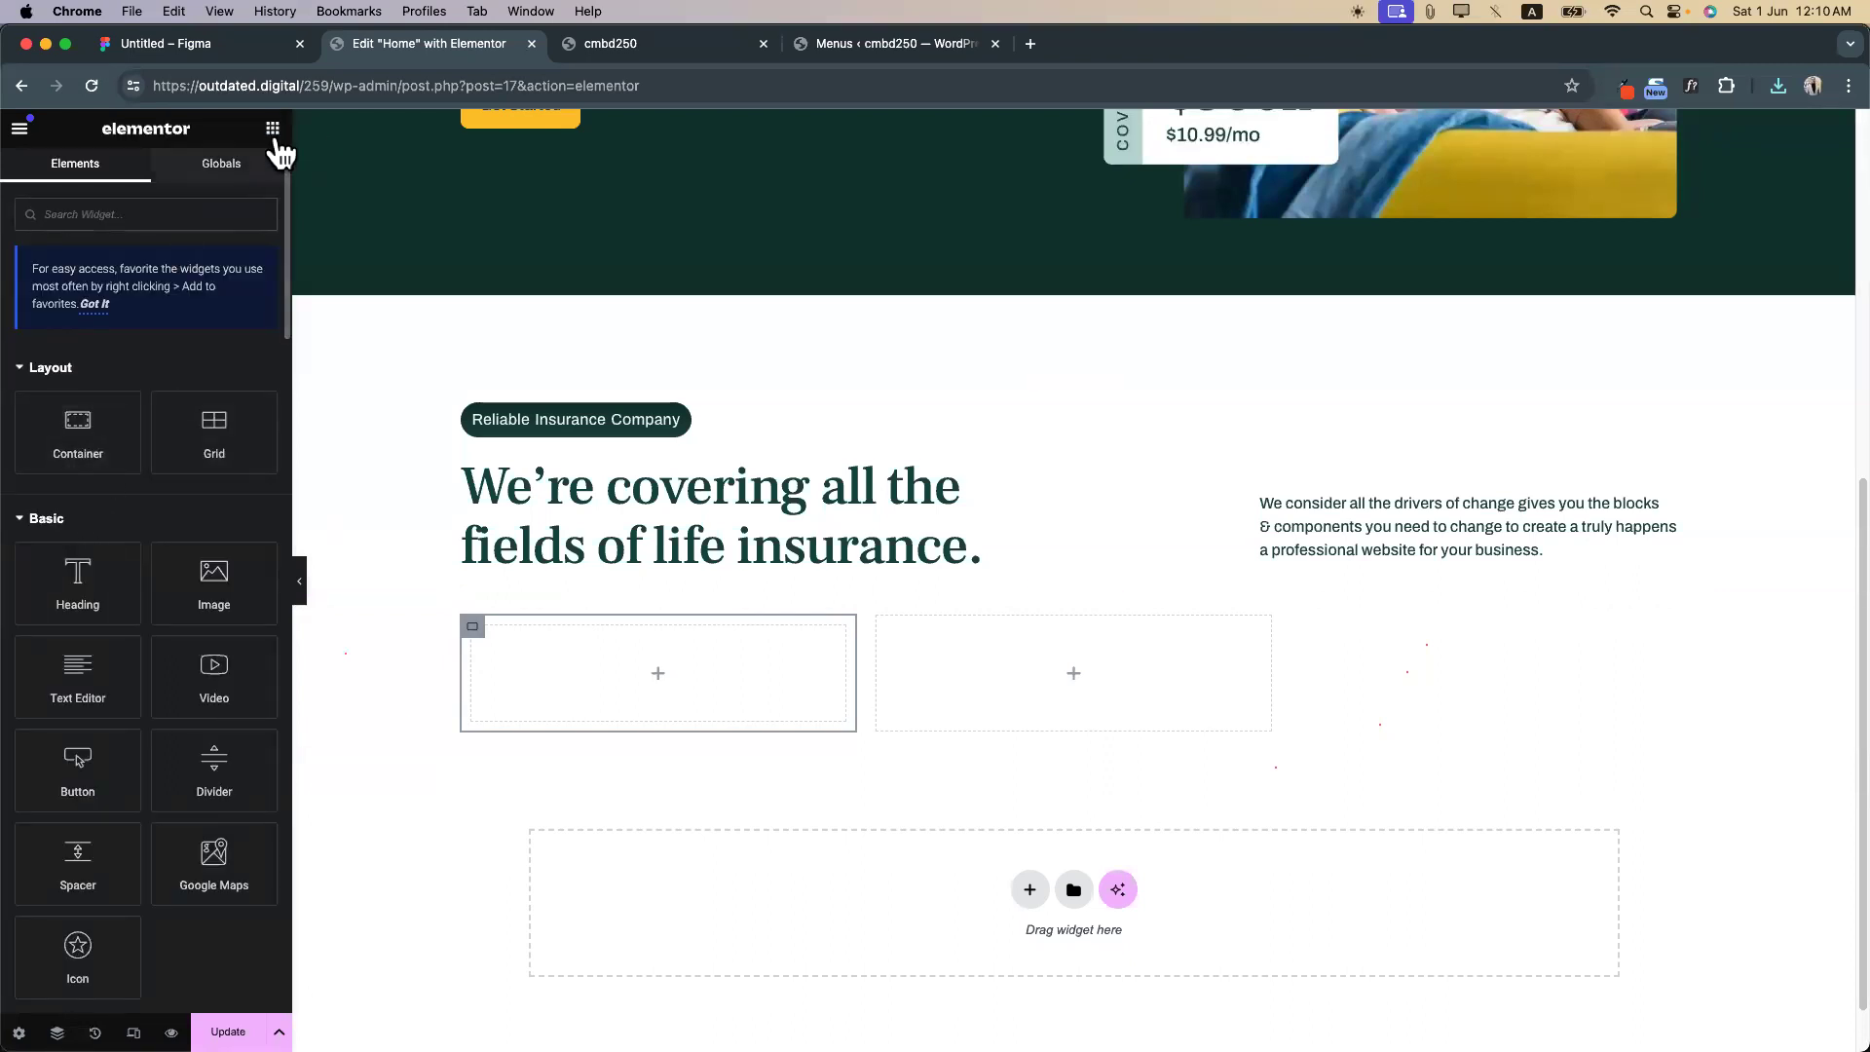
pyautogui.moveTo(181, 609)
pyautogui.mouseDown()
pyautogui.moveTo(494, 624)
pyautogui.moveTo(547, 646)
pyautogui.mouseUp()
# Upload the exported Travel Insurance PNG and insert it into the Image widget.
pyautogui.click(126, 376)
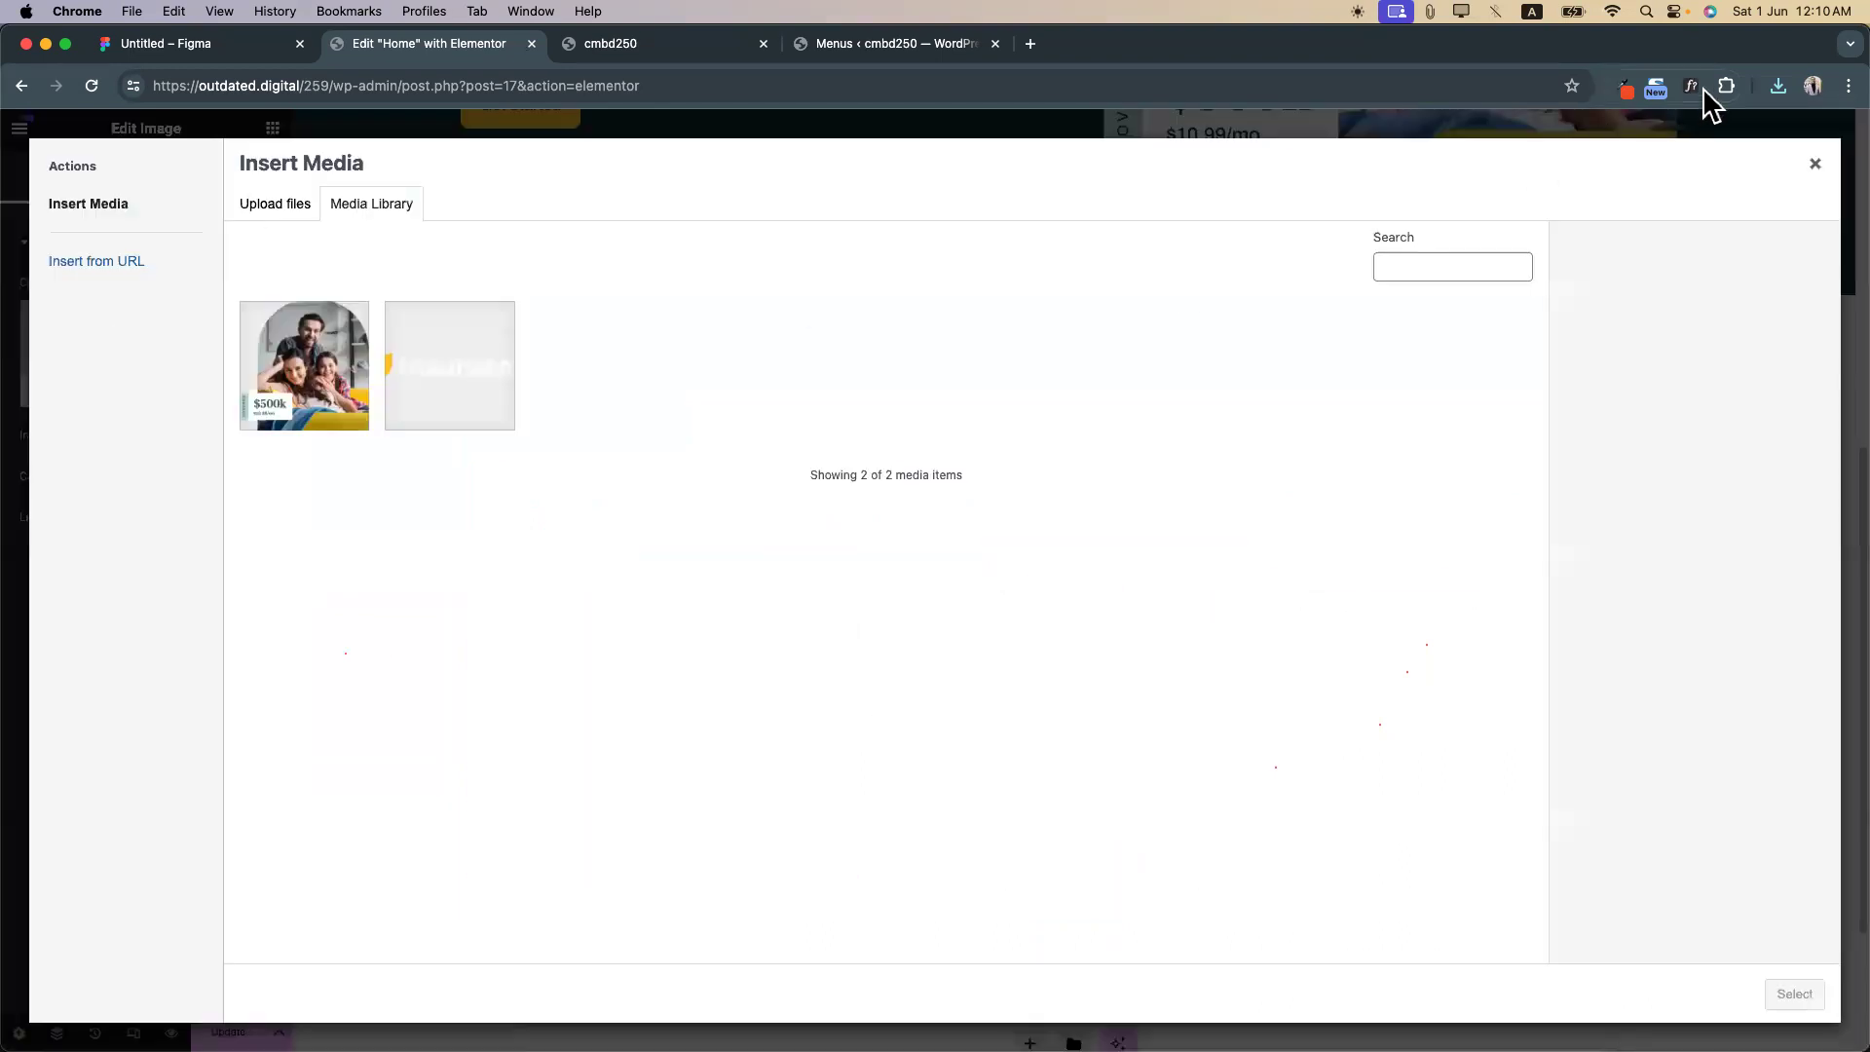
pyautogui.click(1778, 86)
pyautogui.moveTo(1676, 161); pyautogui.dragTo(800, 529)
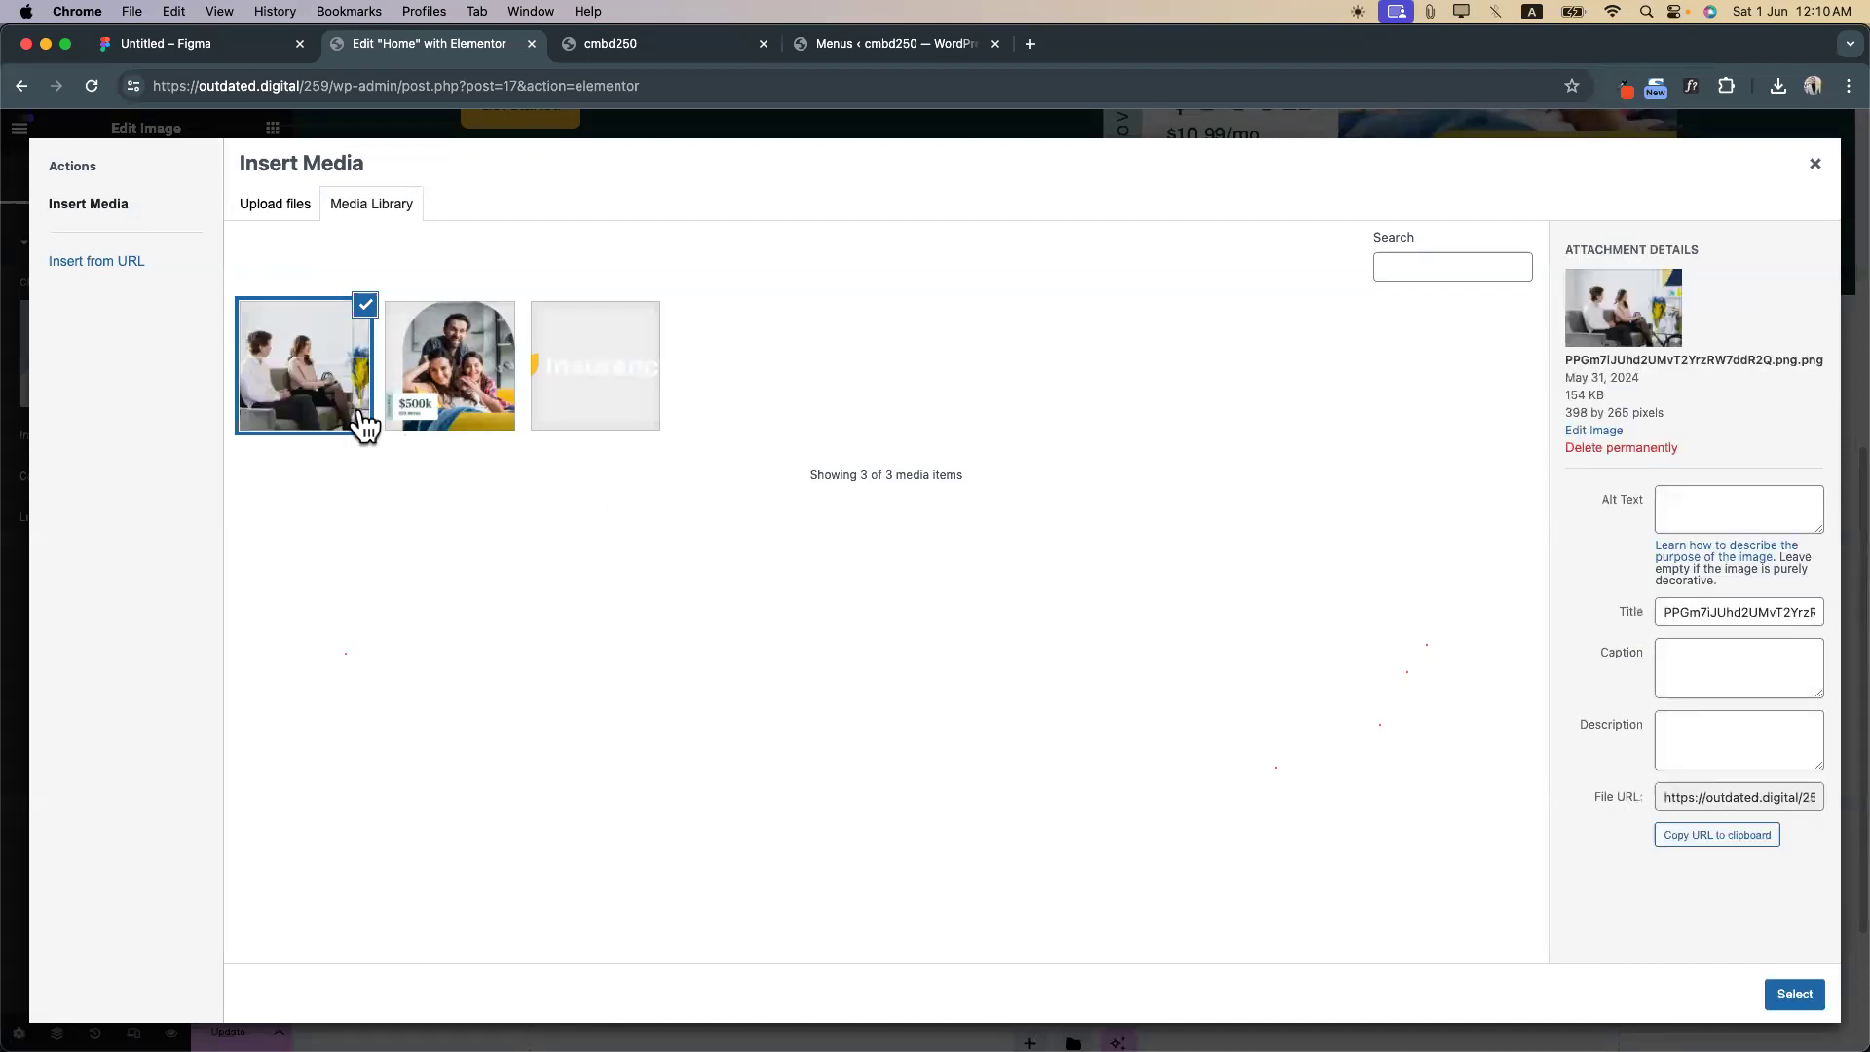
pyautogui.click(1795, 993)
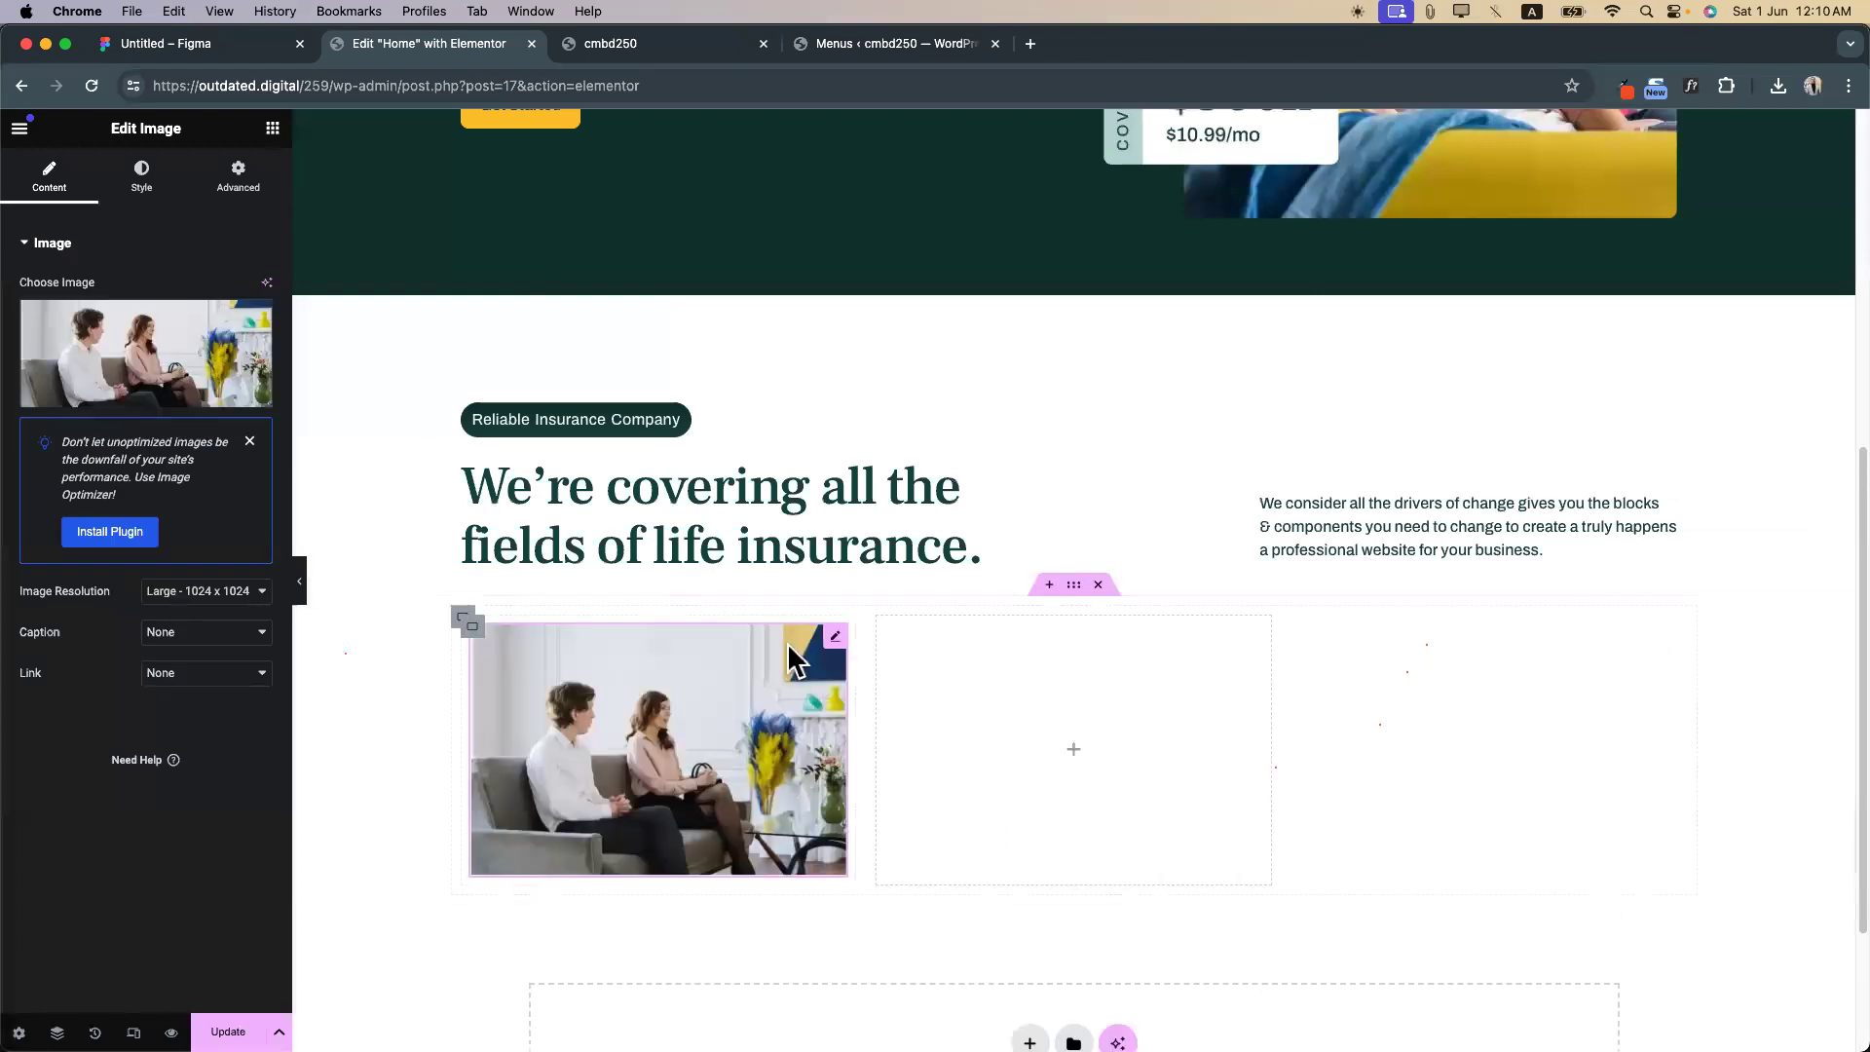
pyautogui.click(170, 43)
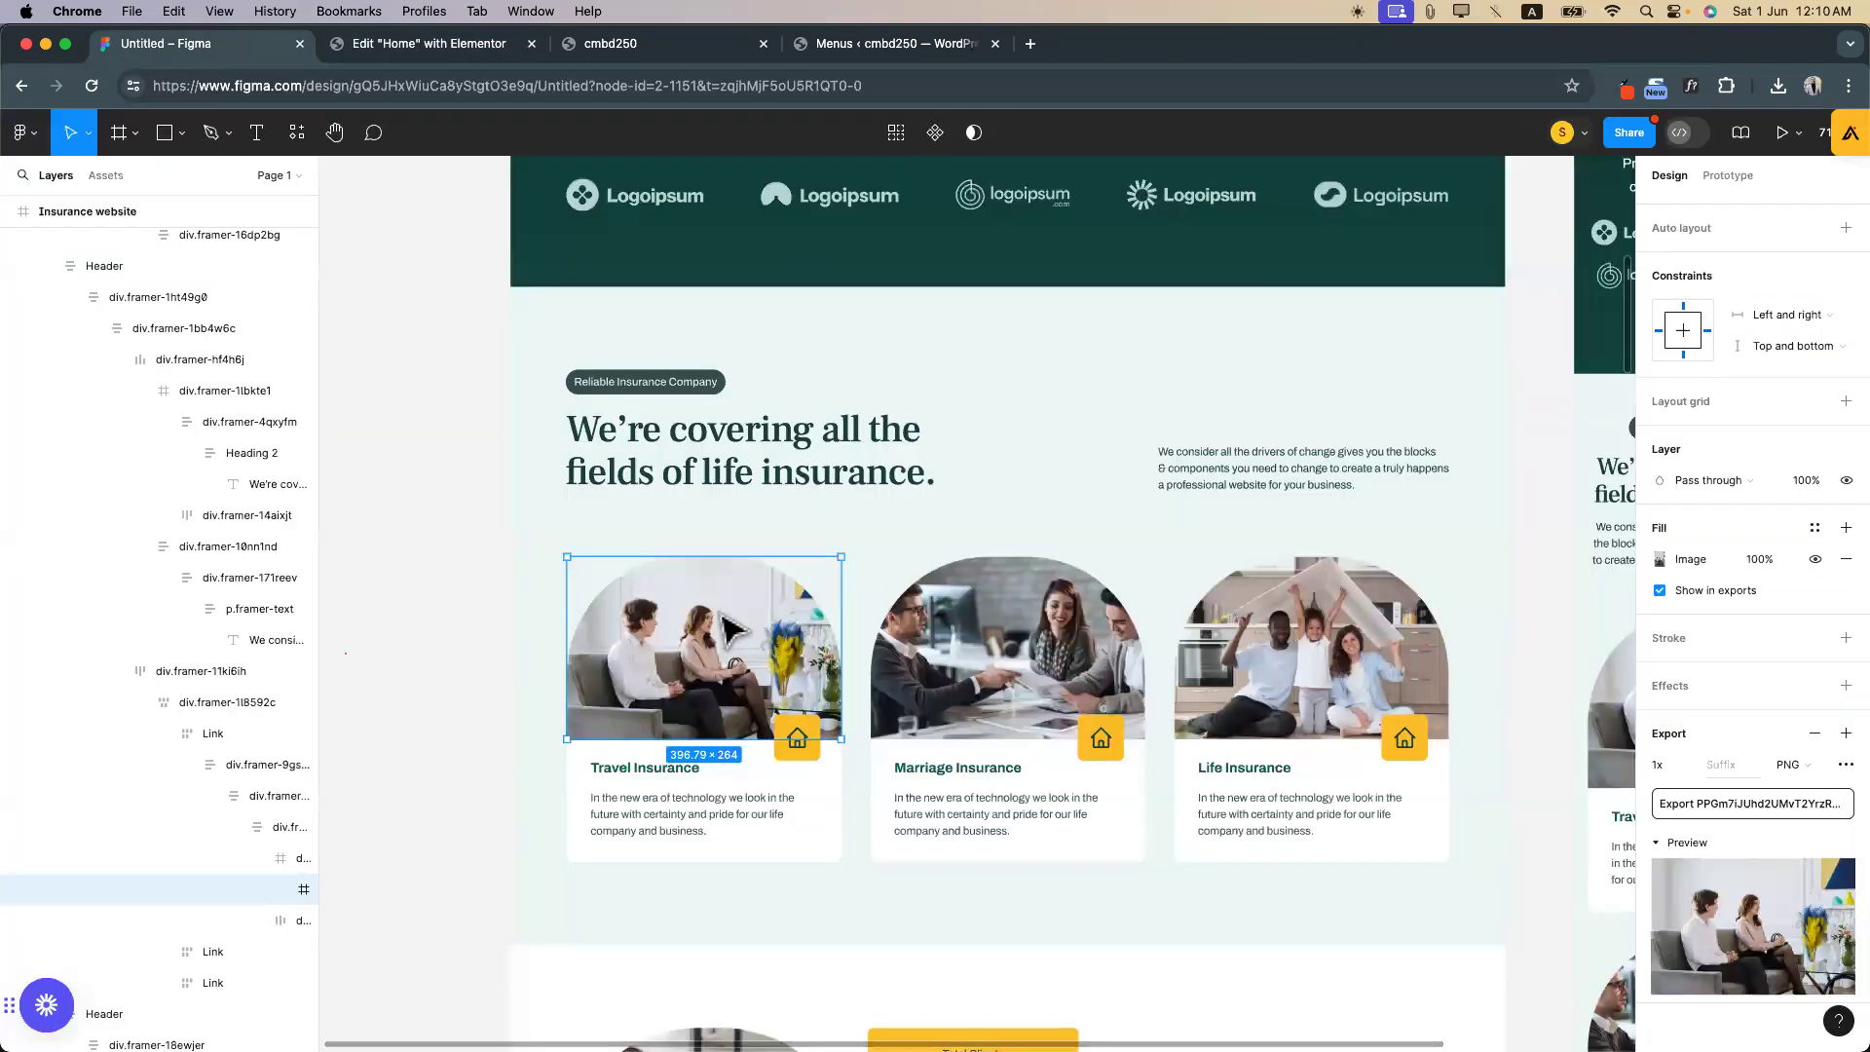
# Inspect the card's image frame div.framer-9zs3zx and its photo layer in Figma's Layers panel.
pyautogui.click(297, 857)
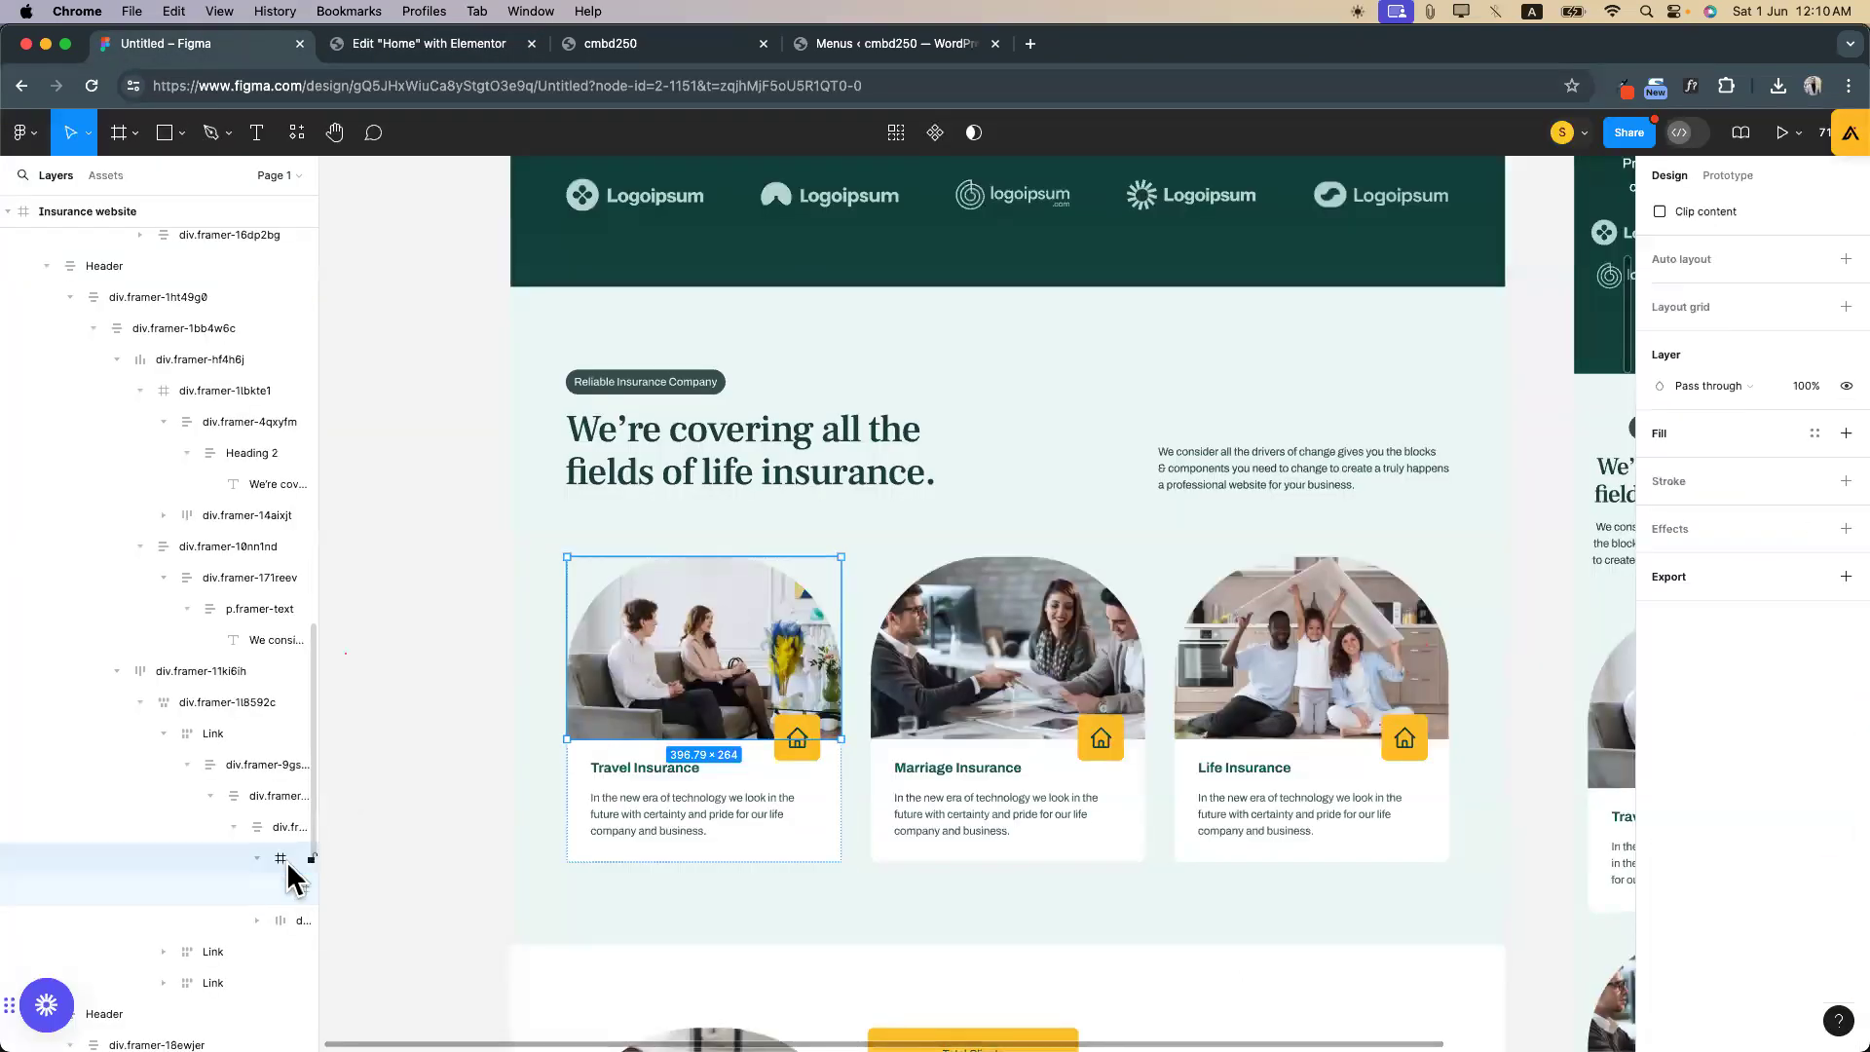
pyautogui.click(1714, 780)
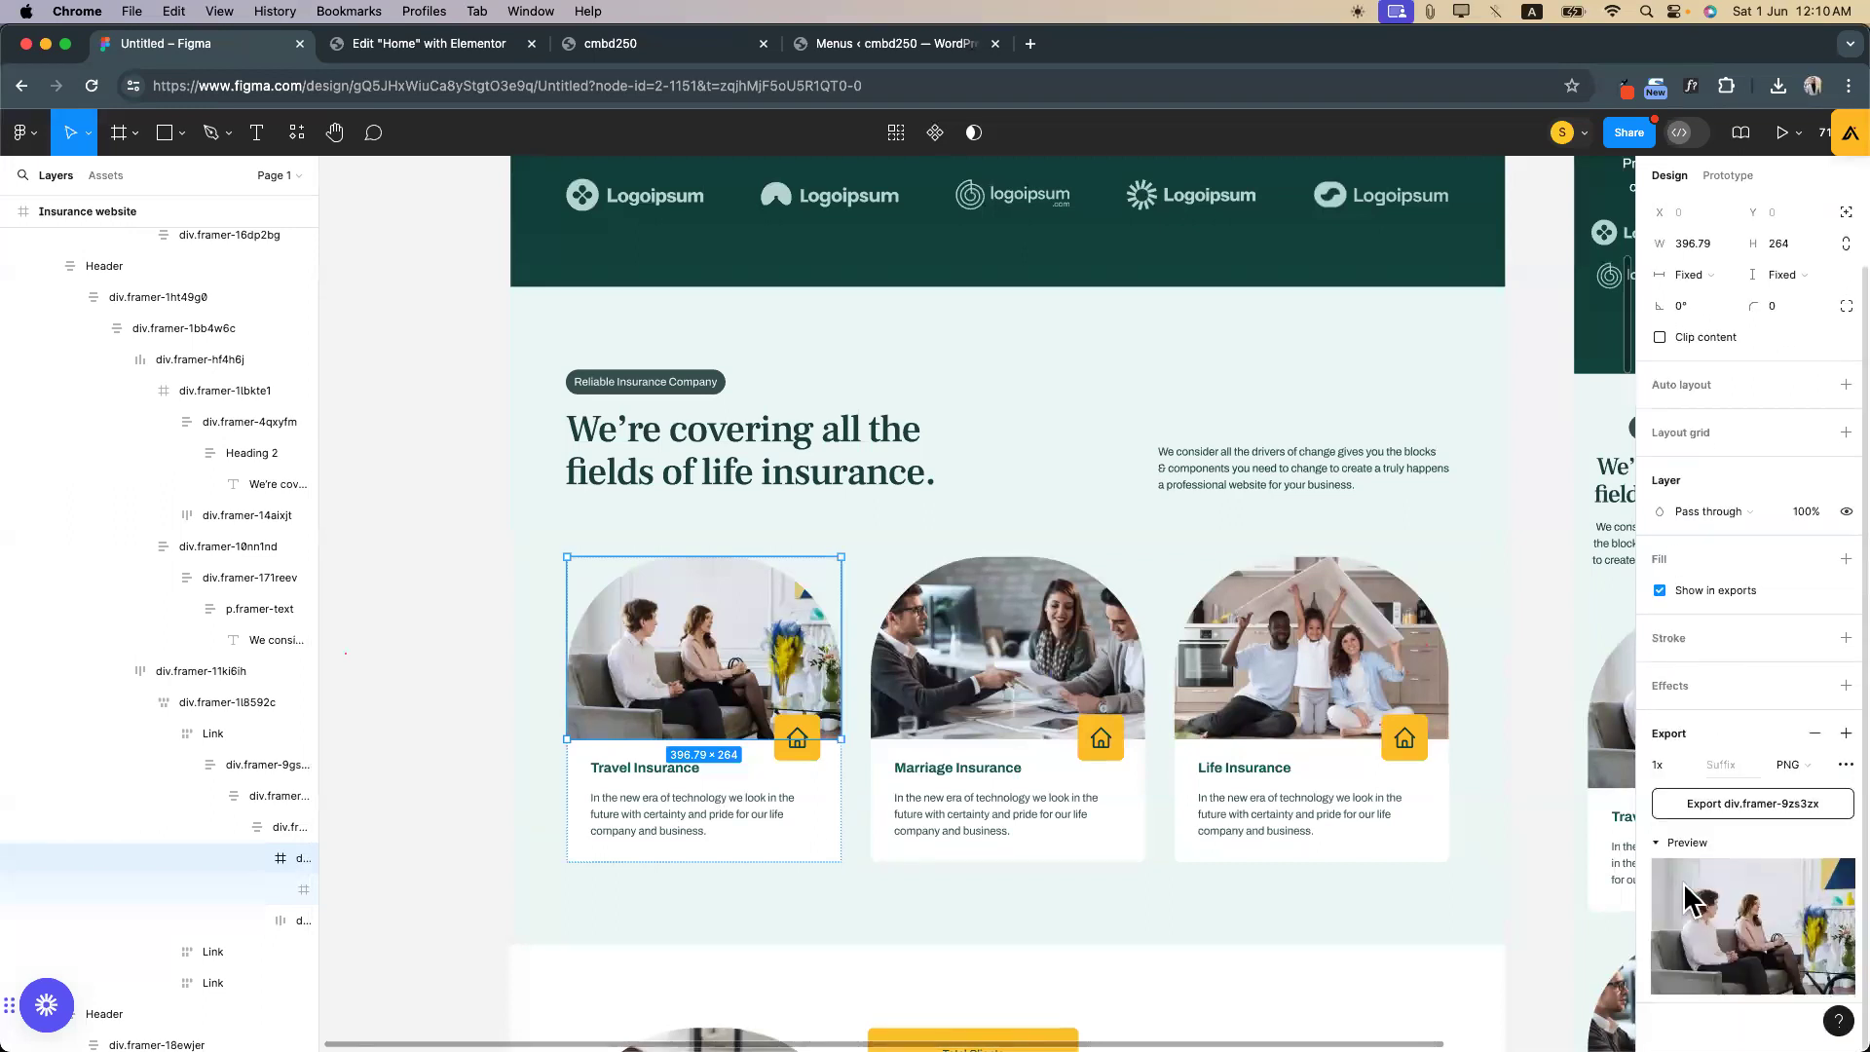
pyautogui.click(261, 828)
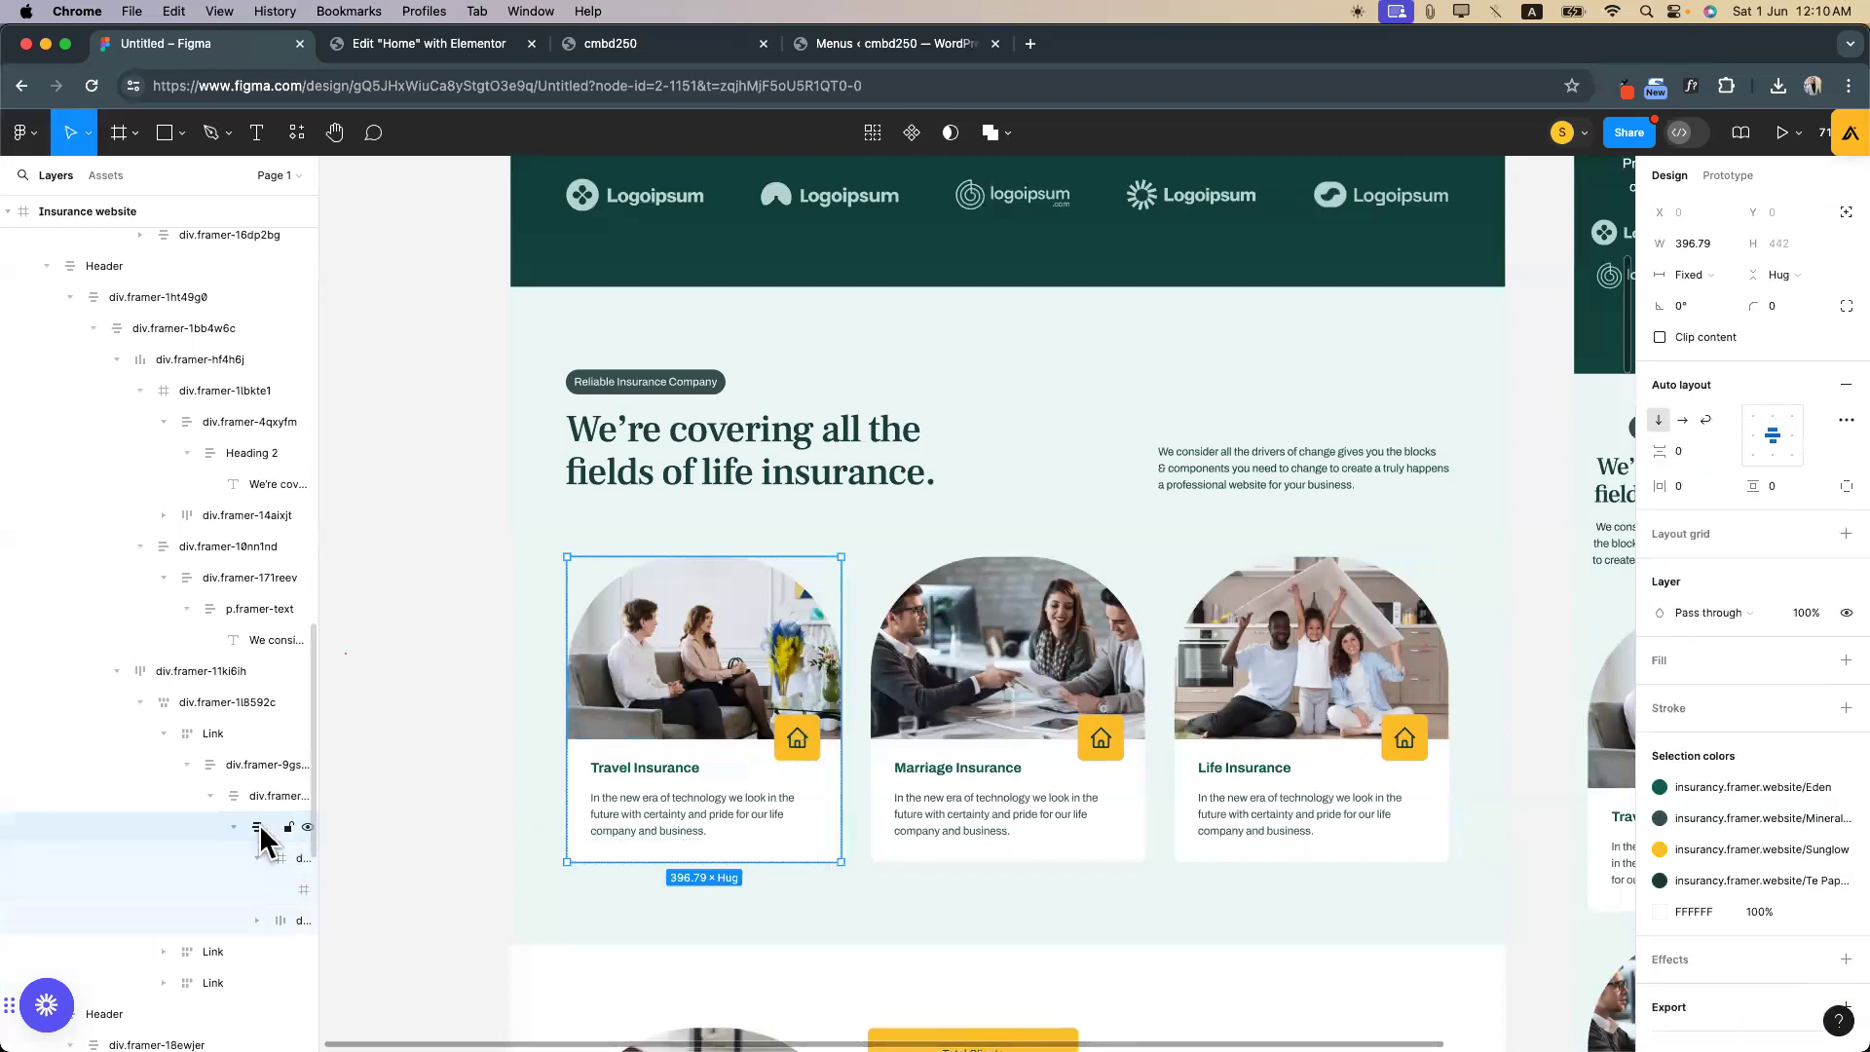
pyautogui.scroll(-3, 292, 808)
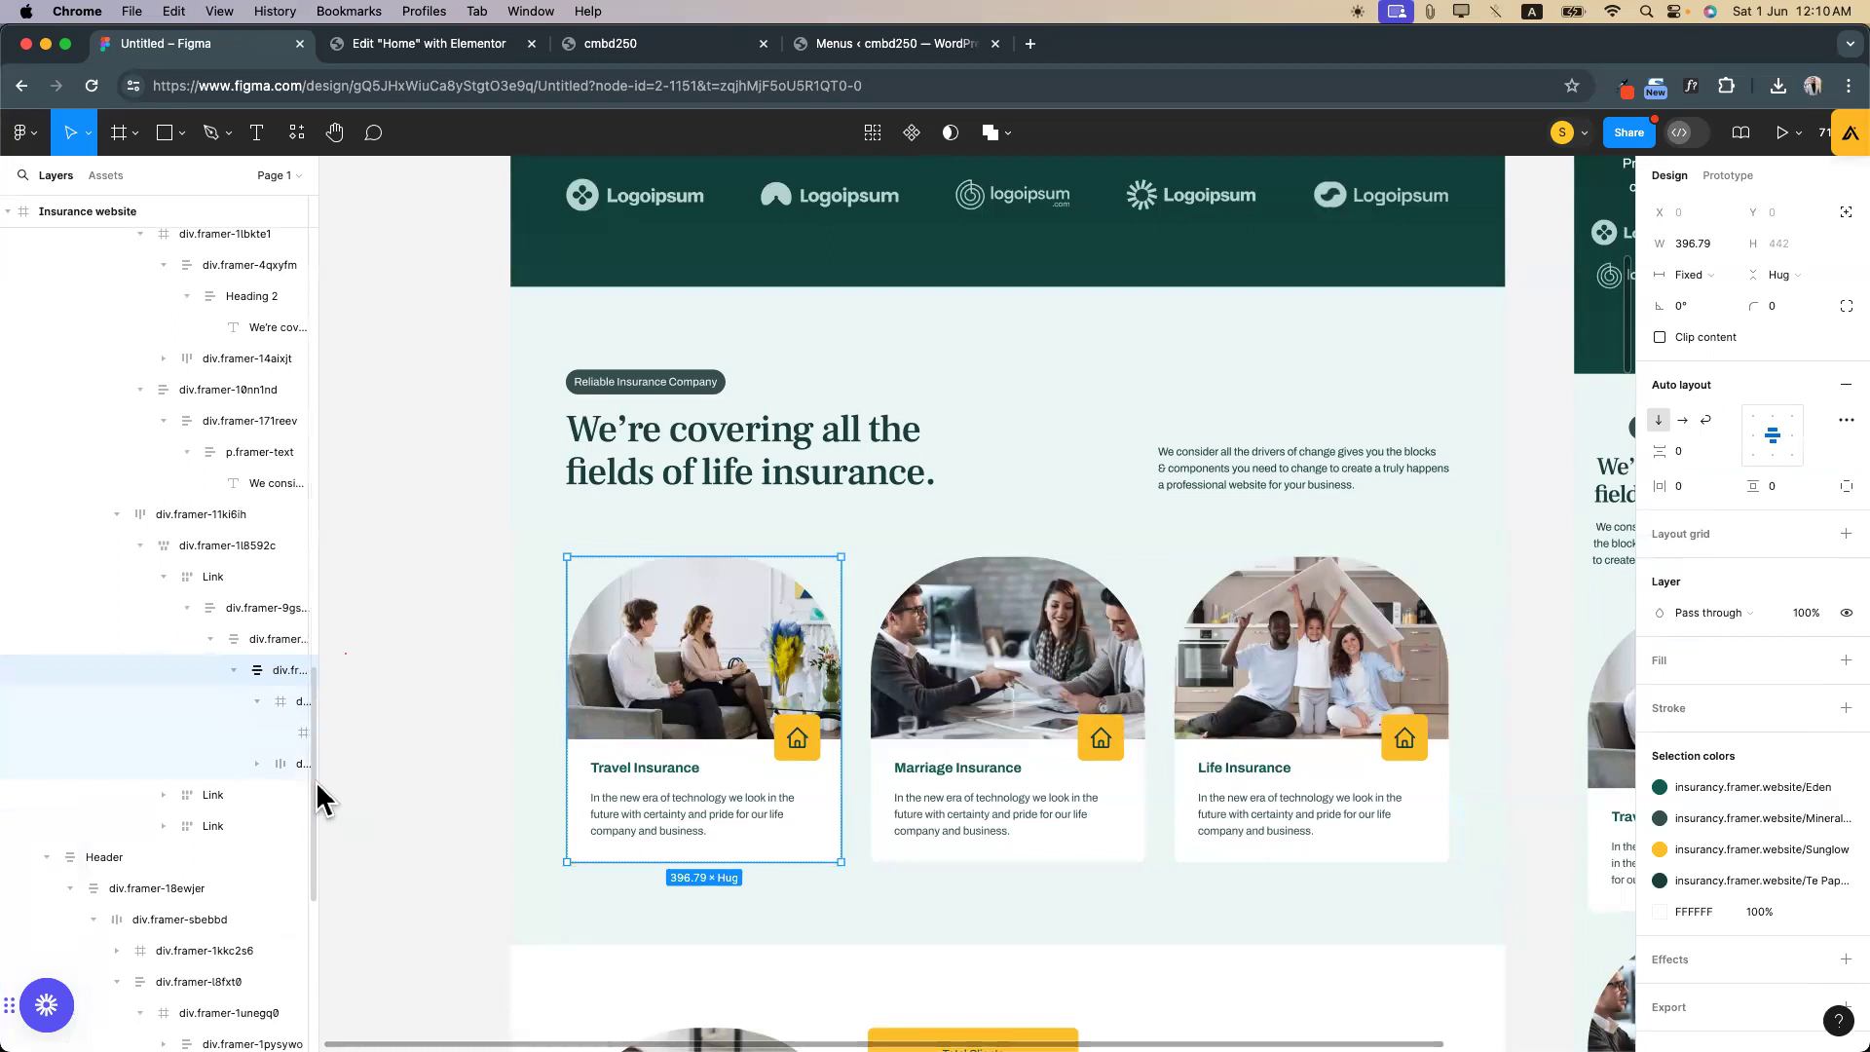
pyautogui.moveTo(315, 784); pyautogui.dragTo(476, 791)
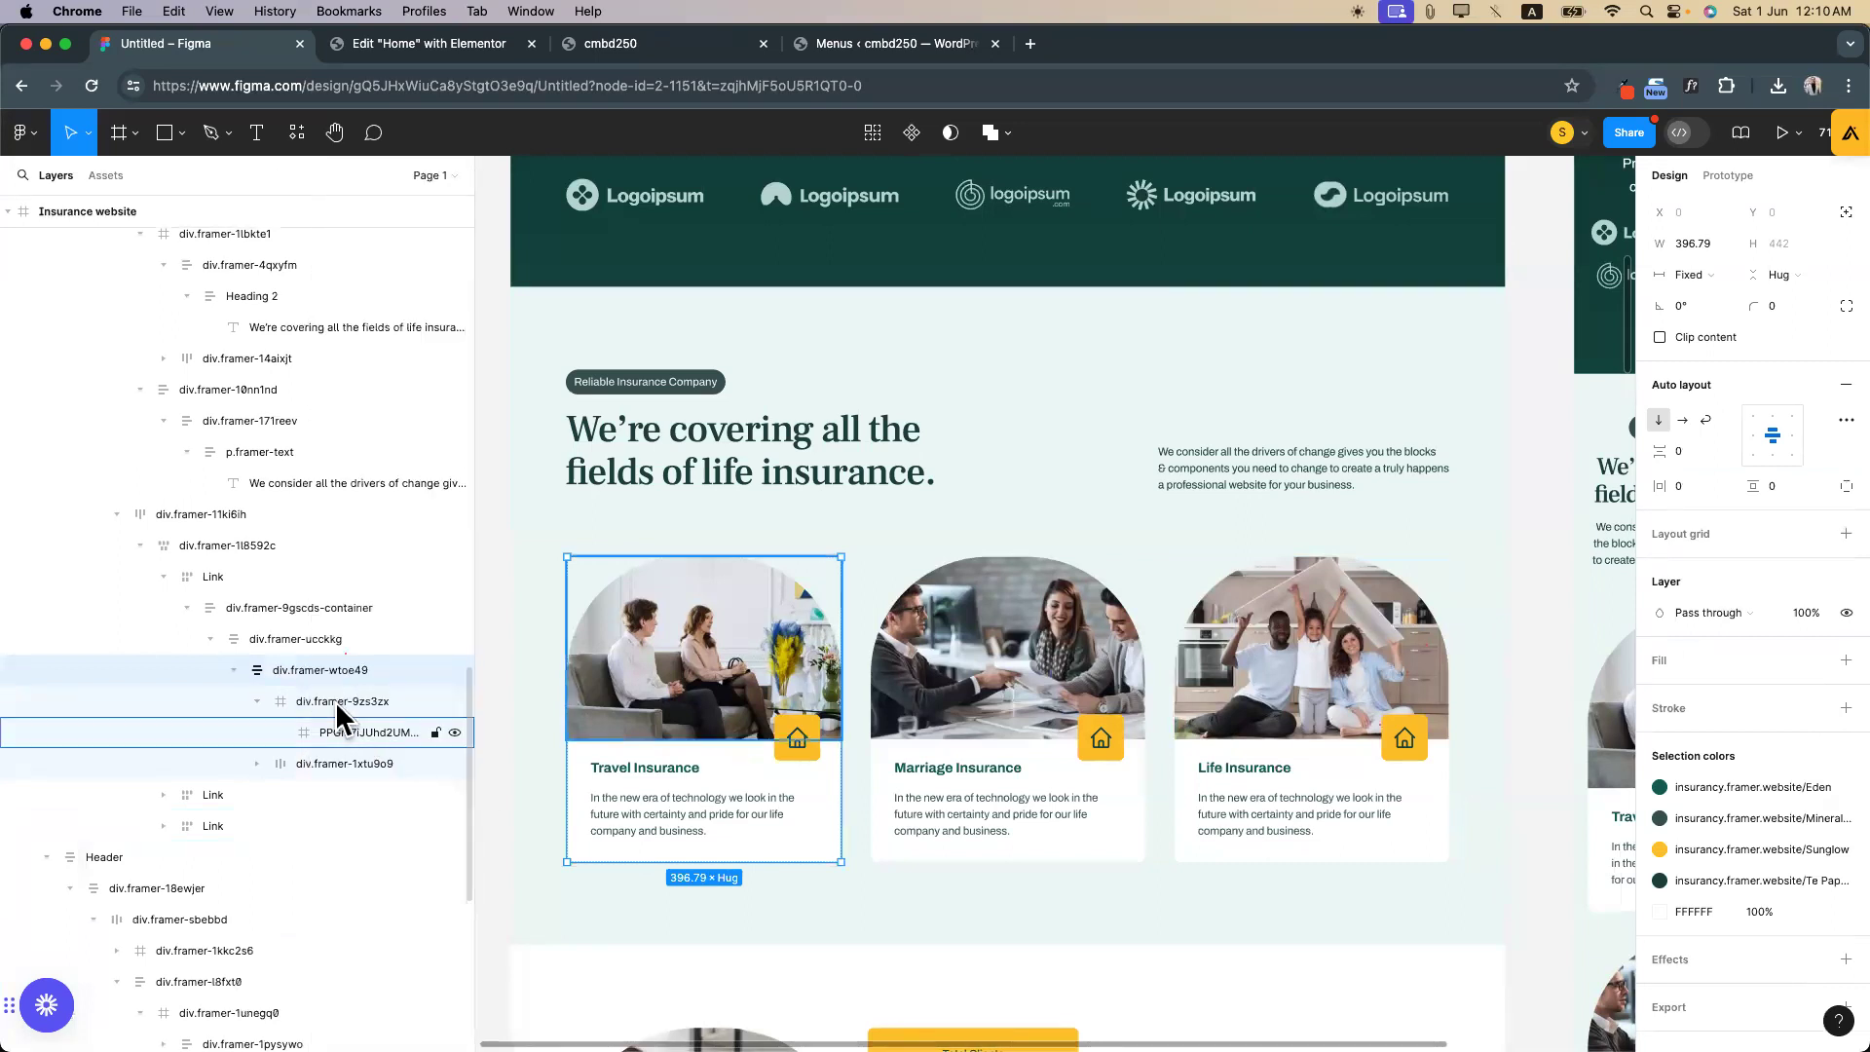
pyautogui.click(335, 700)
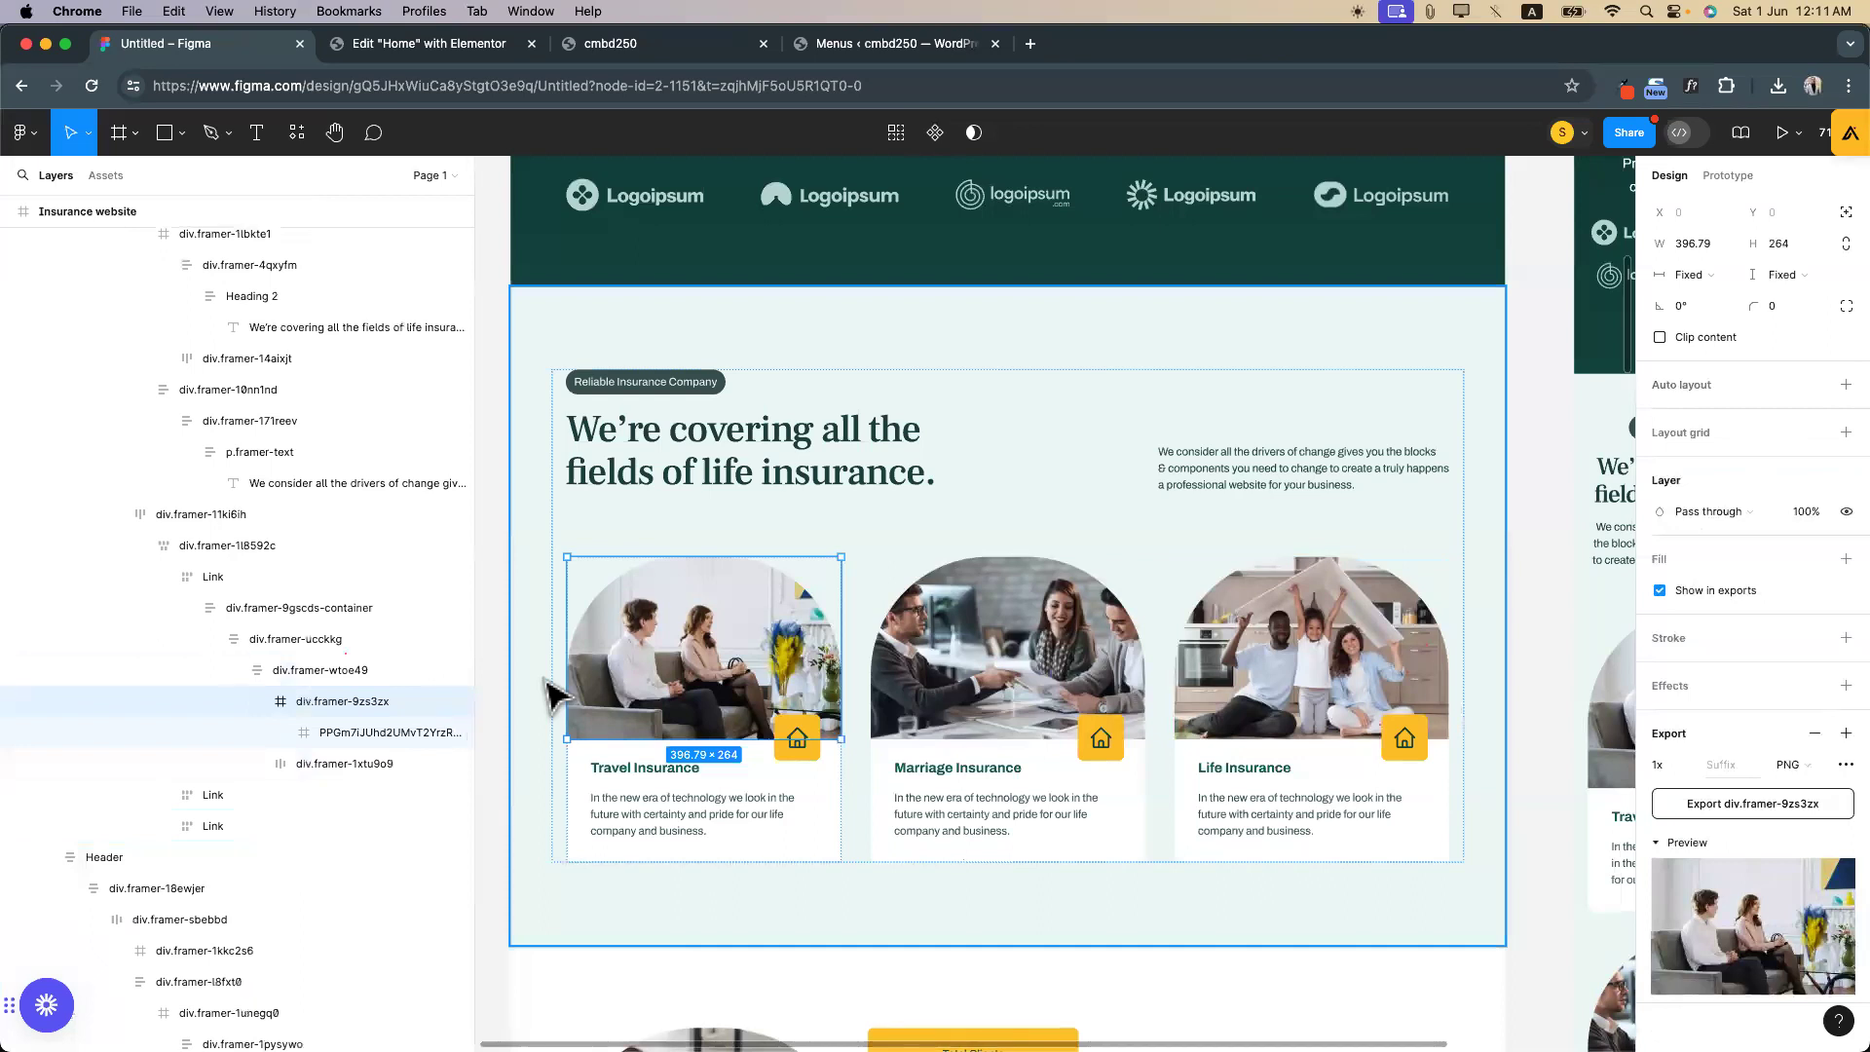
pyautogui.click(336, 737)
pyautogui.scroll(-2, 1656, 935)
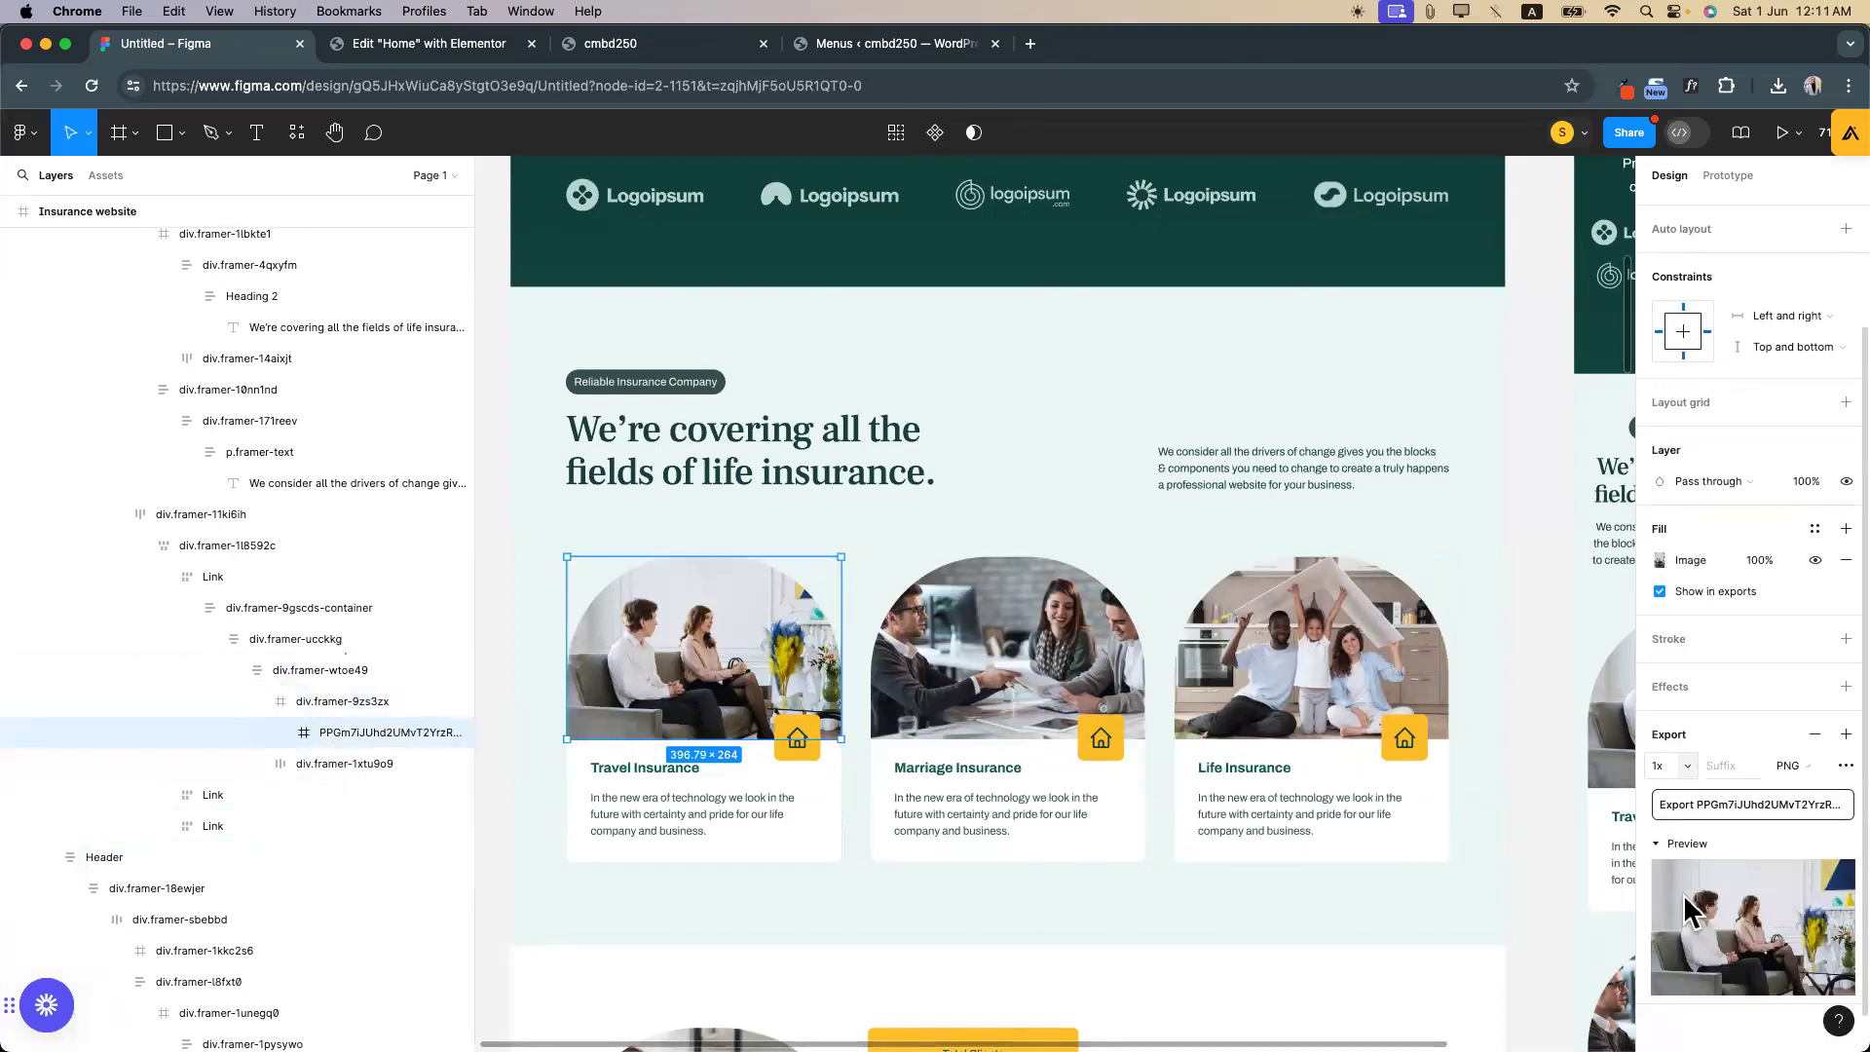
pyautogui.click(298, 703)
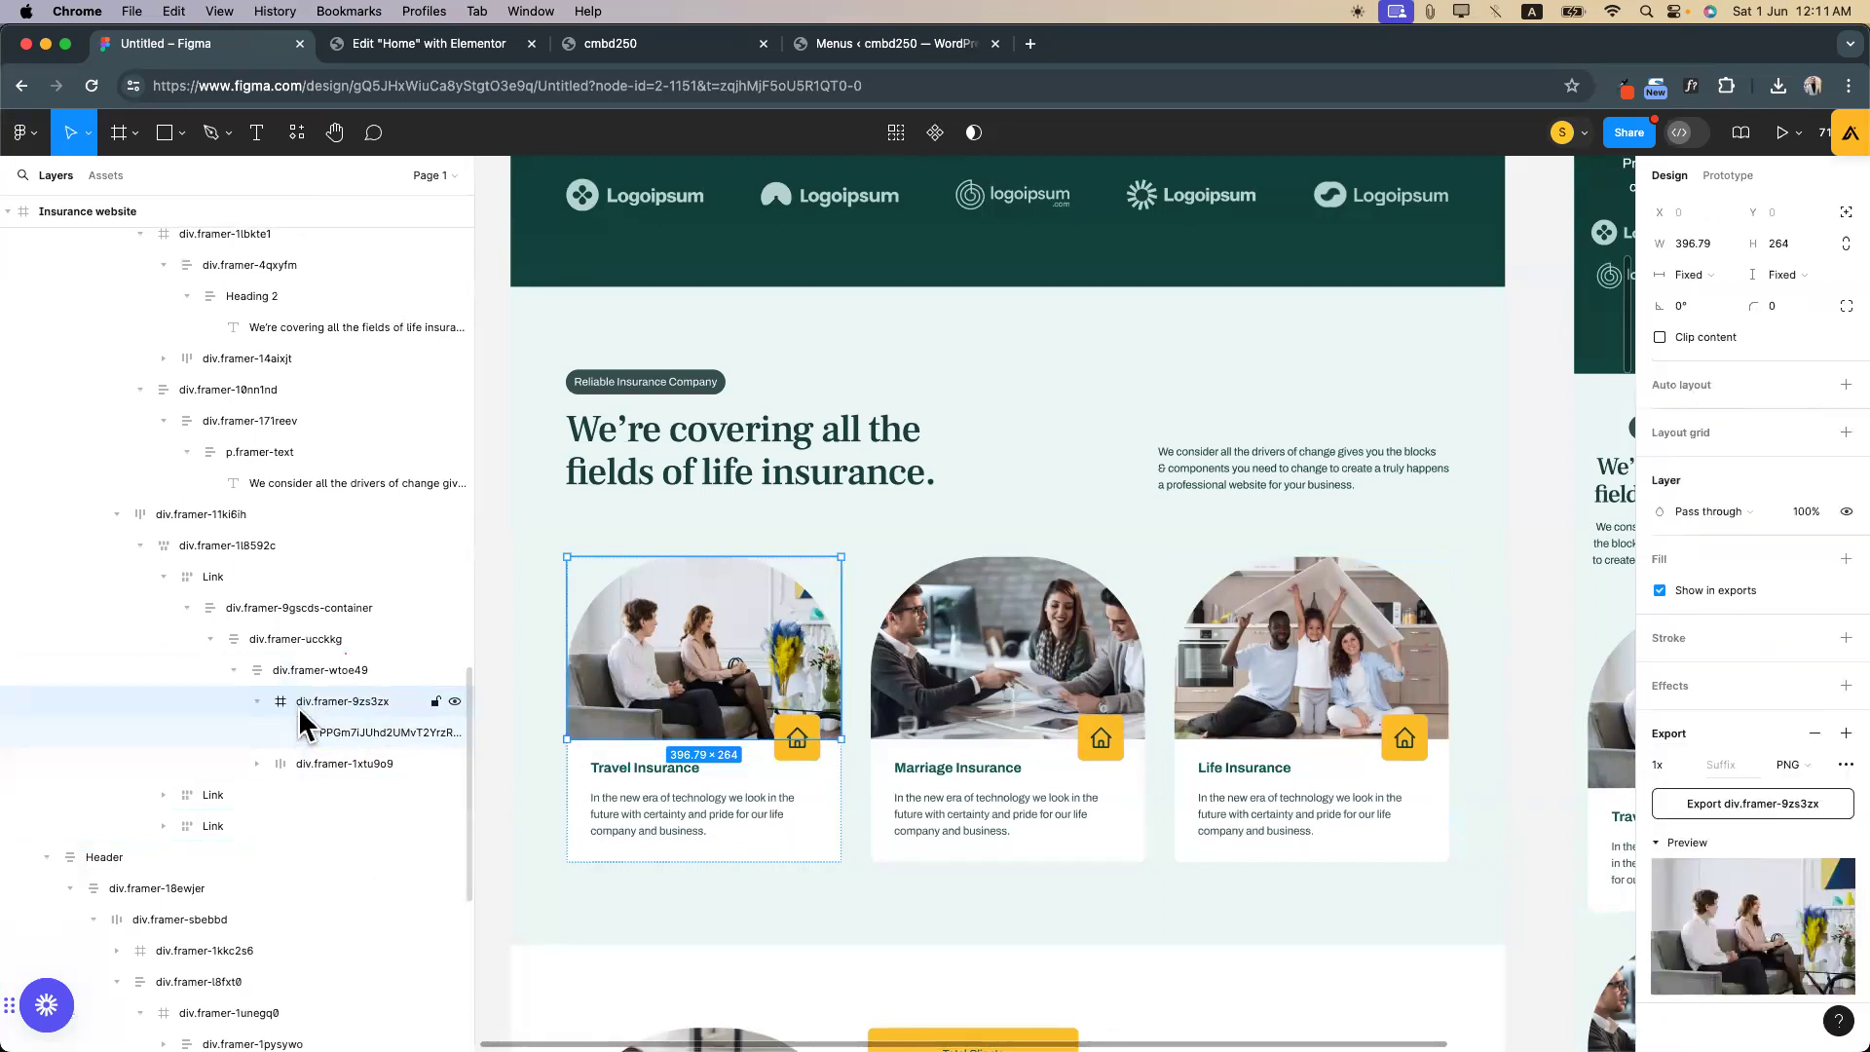
# Select the Travel Insurance card div.framer-wtoe49 and check its parent container layers.
pyautogui.click(282, 672)
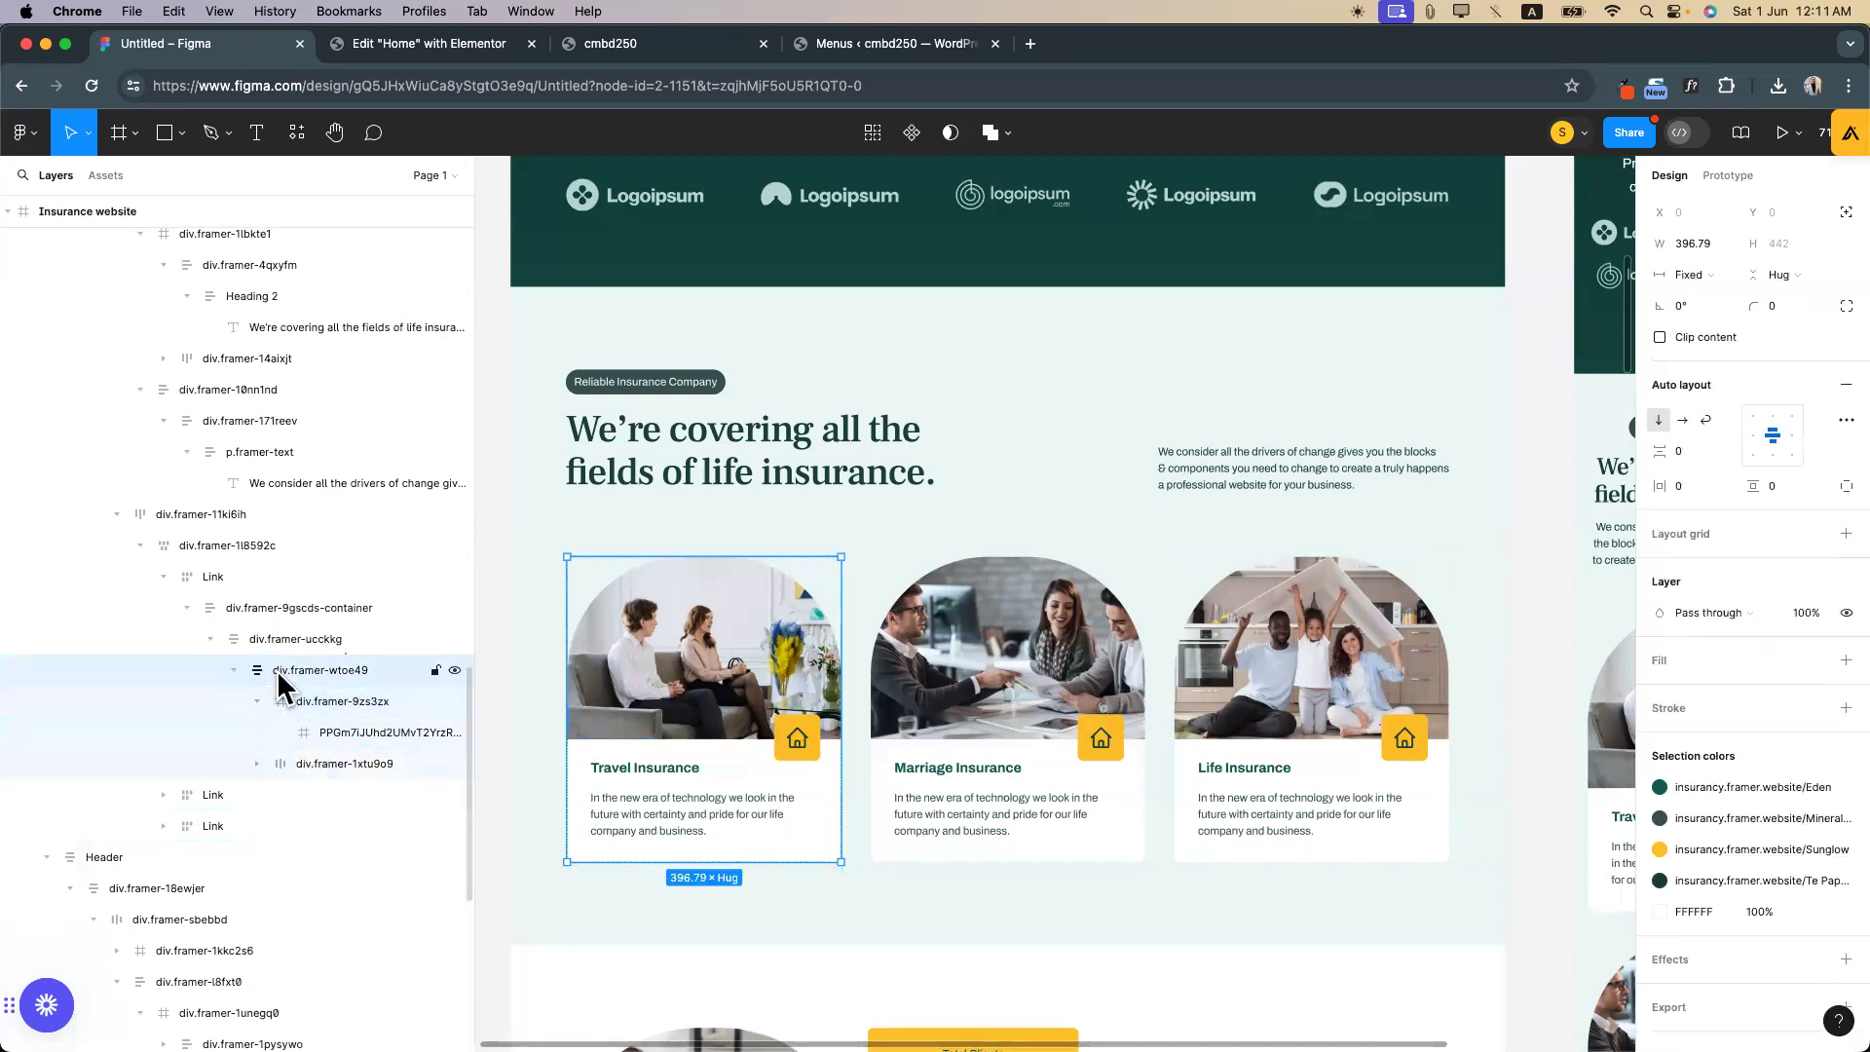
pyautogui.scroll(-1, 1744, 955)
pyautogui.click(1753, 974)
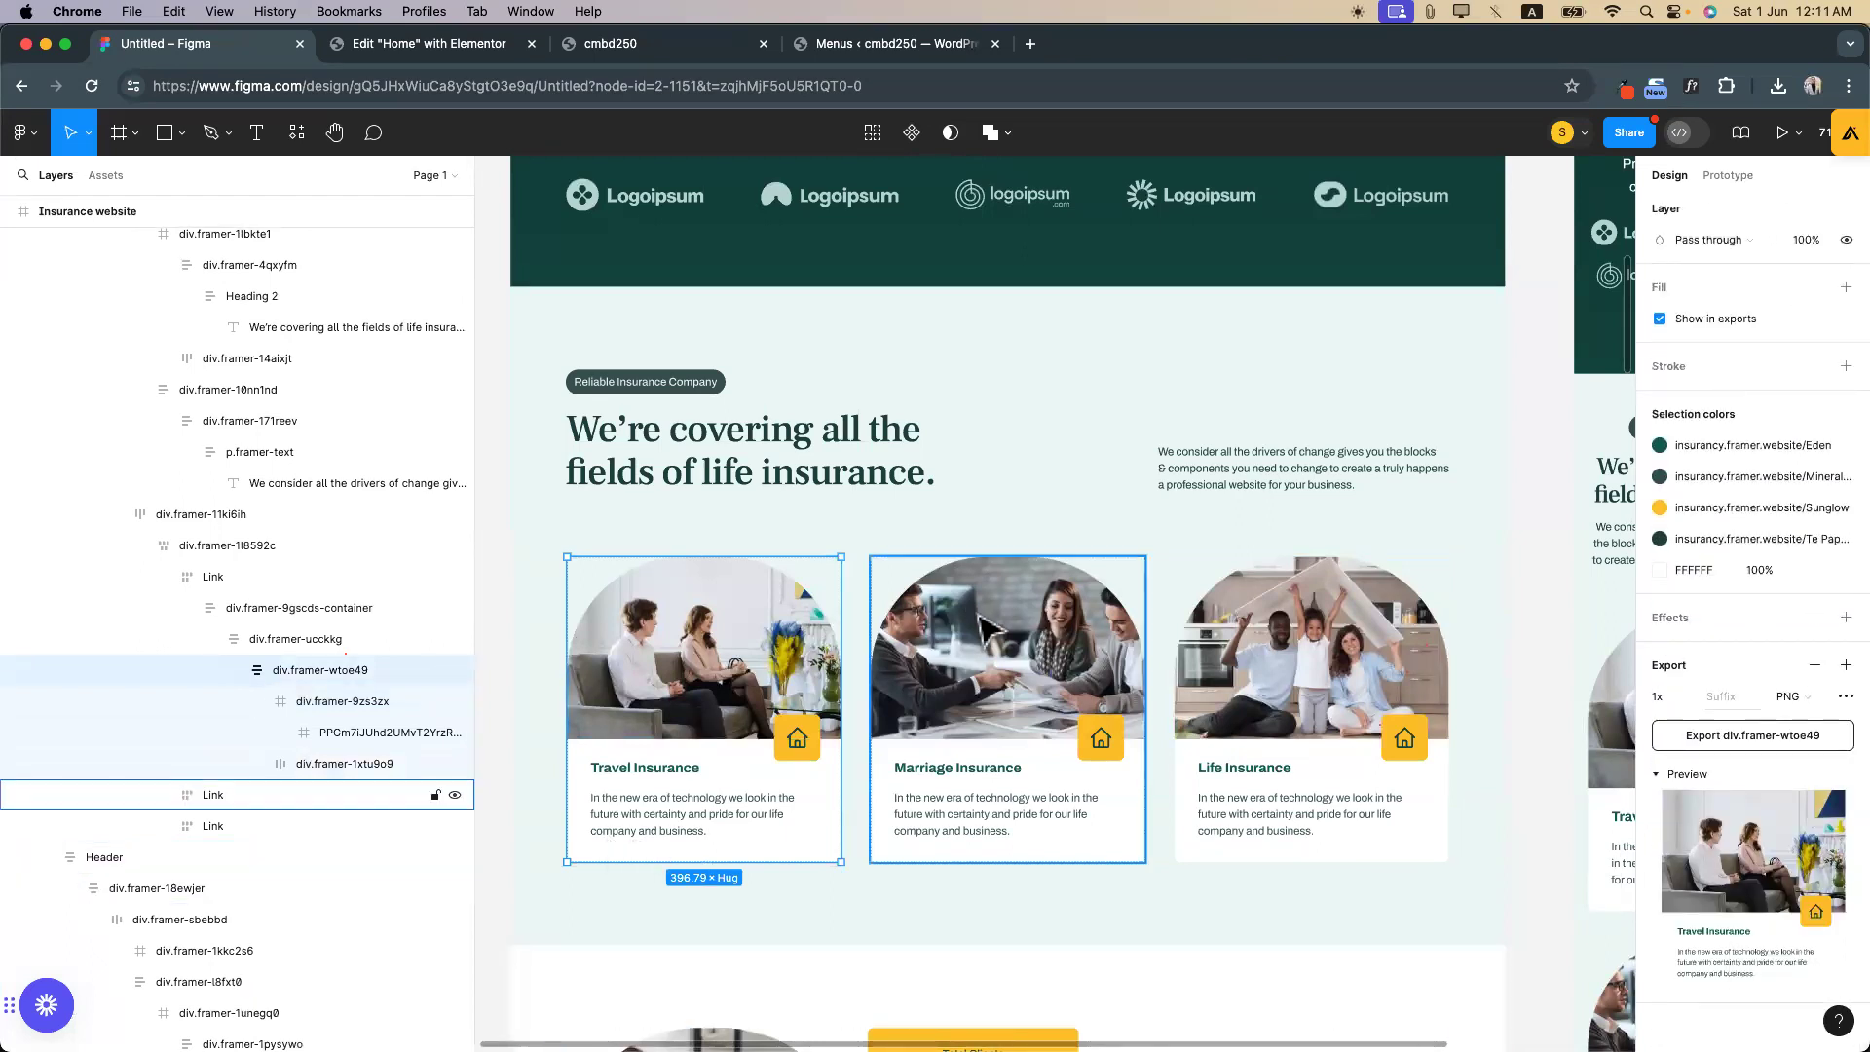
pyautogui.click(285, 615)
pyautogui.click(285, 643)
pyautogui.click(292, 670)
# Duplicate the Travel Insurance card with Cmd+D and move the copy onto empty canvas.
pyautogui.scroll(-1, 1753, 828)
pyautogui.scroll(-4, 1753, 828)
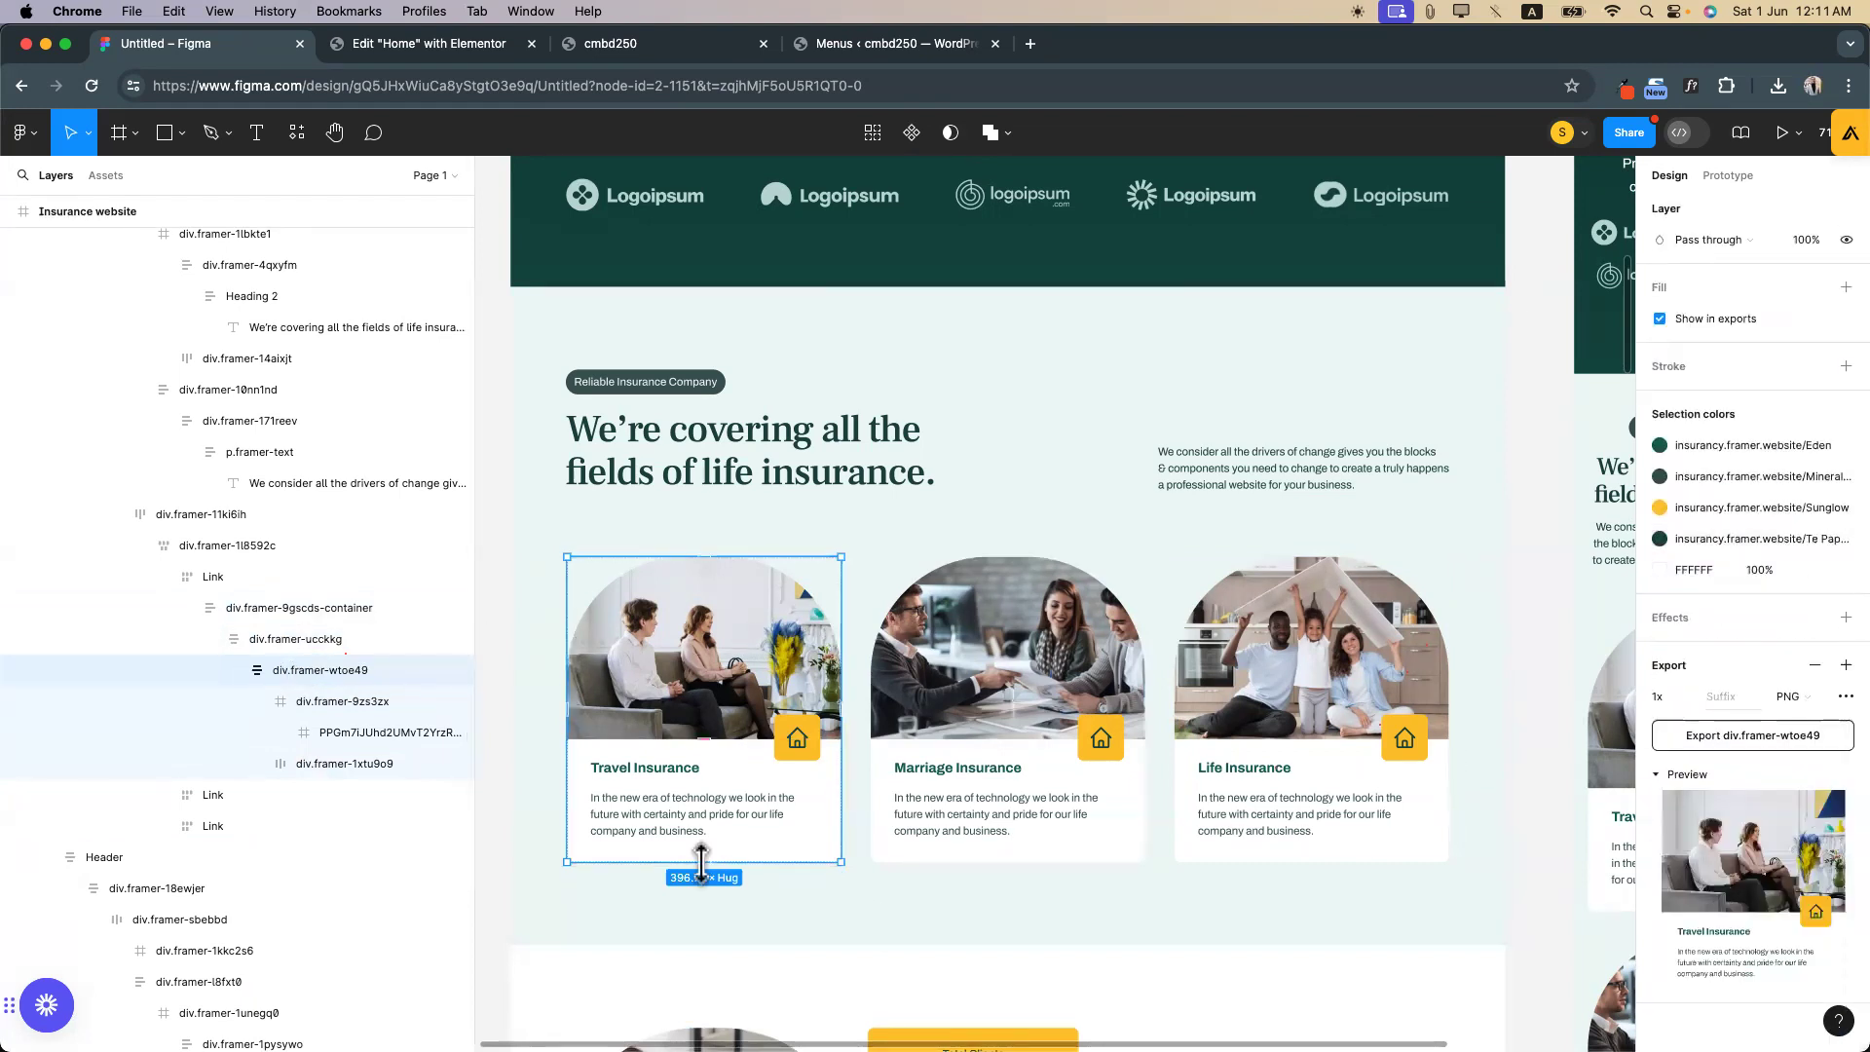
pyautogui.hscroll(-2, 1179, 774)
pyautogui.hscroll(-4, 1174, 770)
pyautogui.hscroll(-4, 1179, 775)
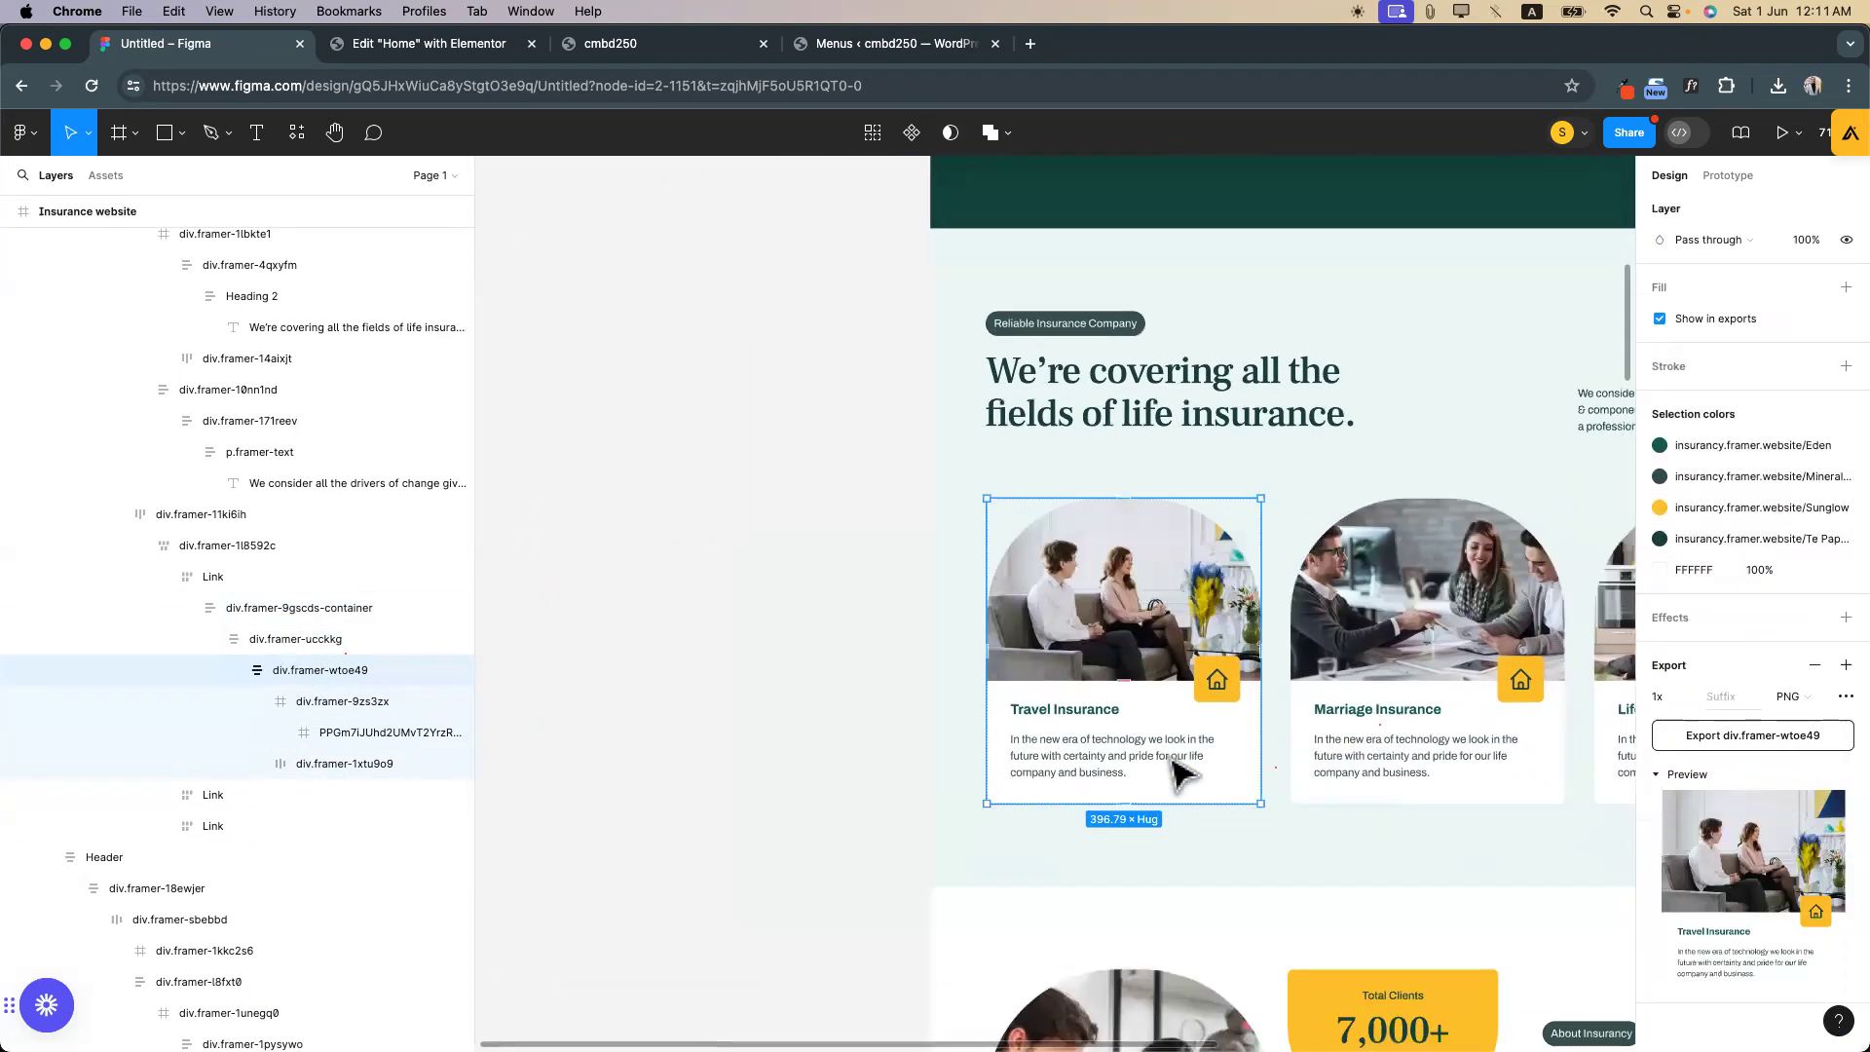
pyautogui.press('super+d')
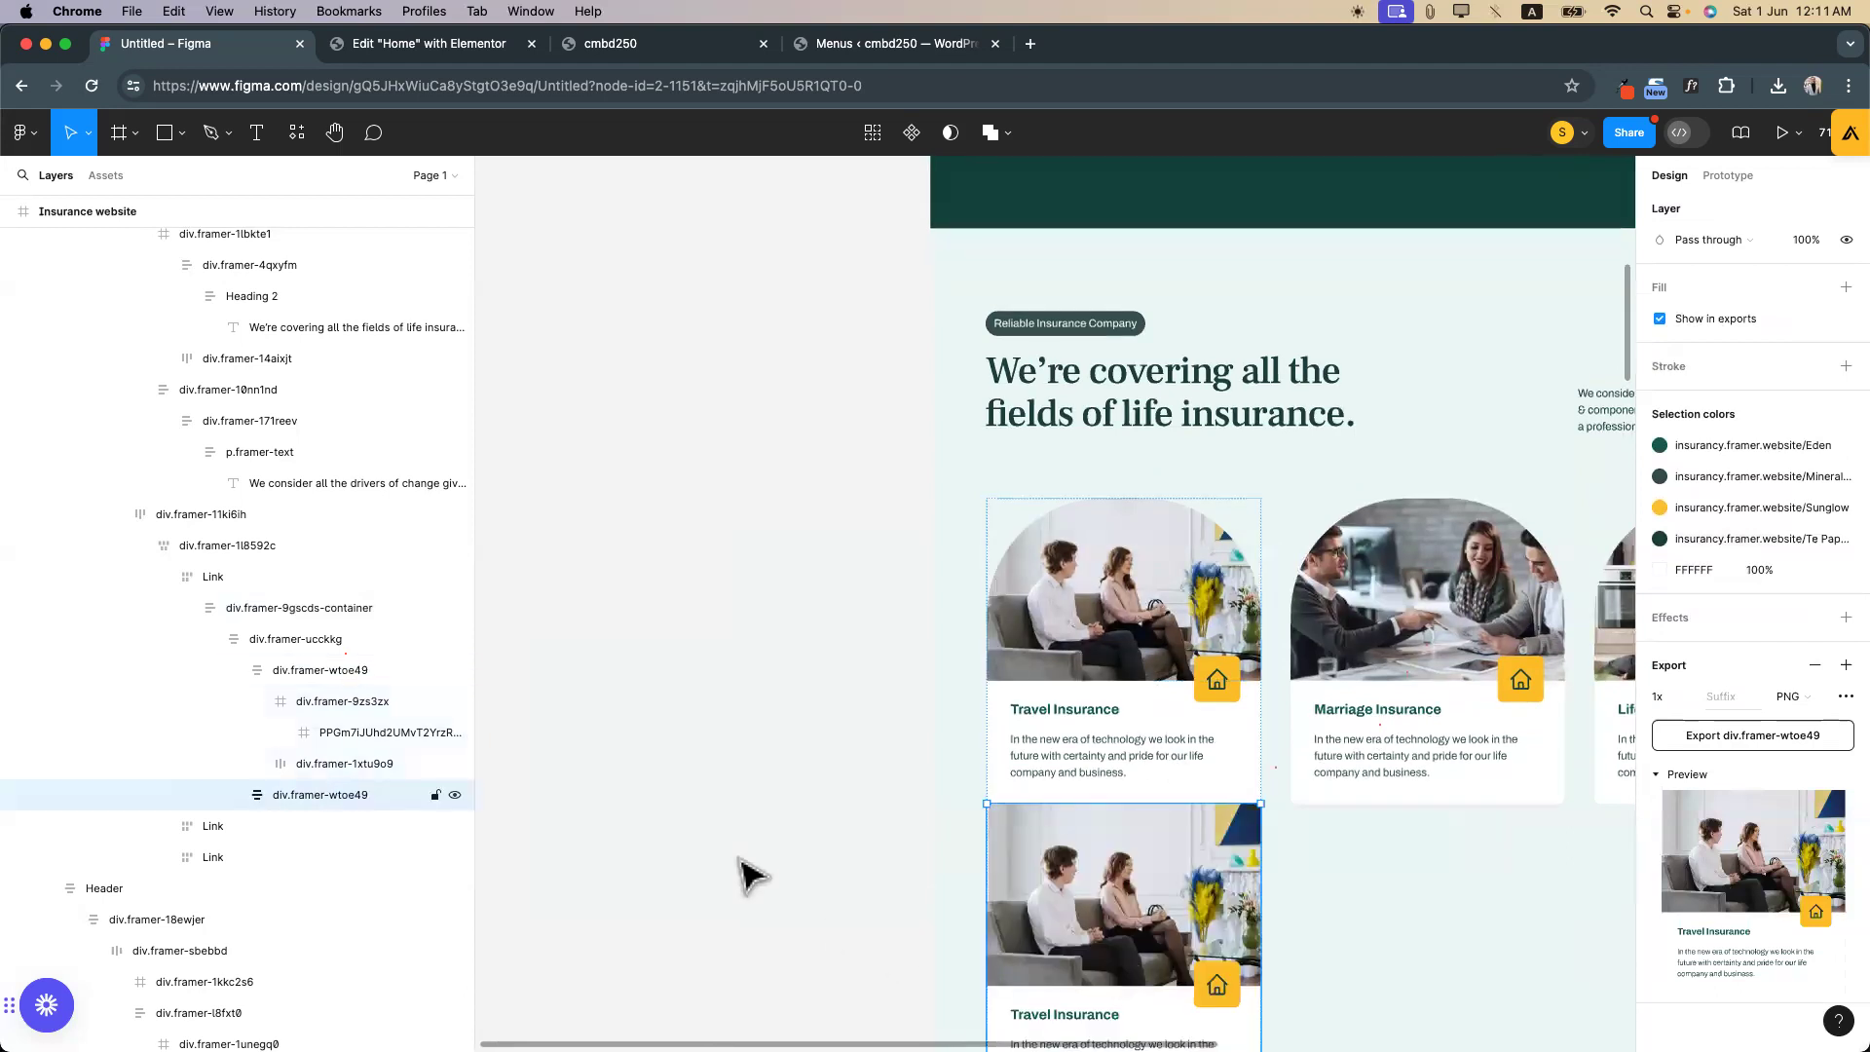
pyautogui.moveTo(658, 749); pyautogui.dragTo(678, 635)
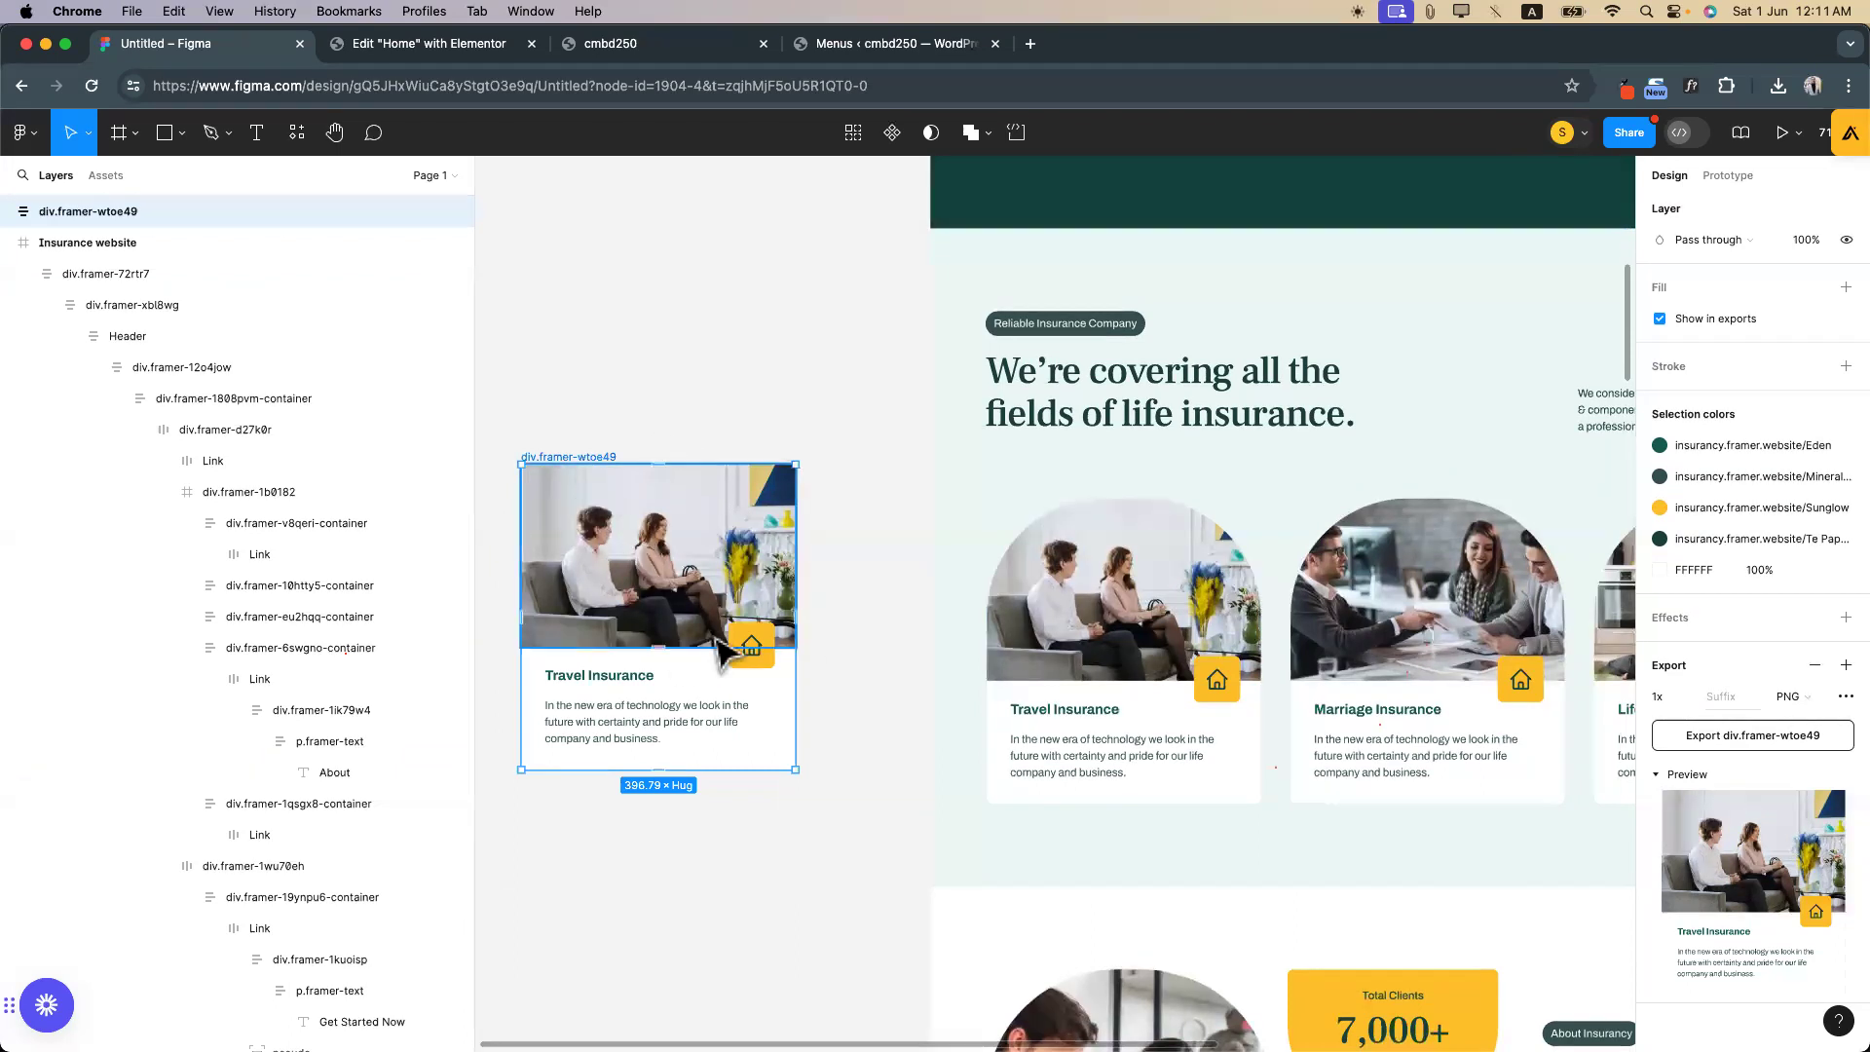
pyautogui.click(707, 43)
# Try a Circle mask on the travel photo, then switch the mask back off.
pyautogui.click(467, 43)
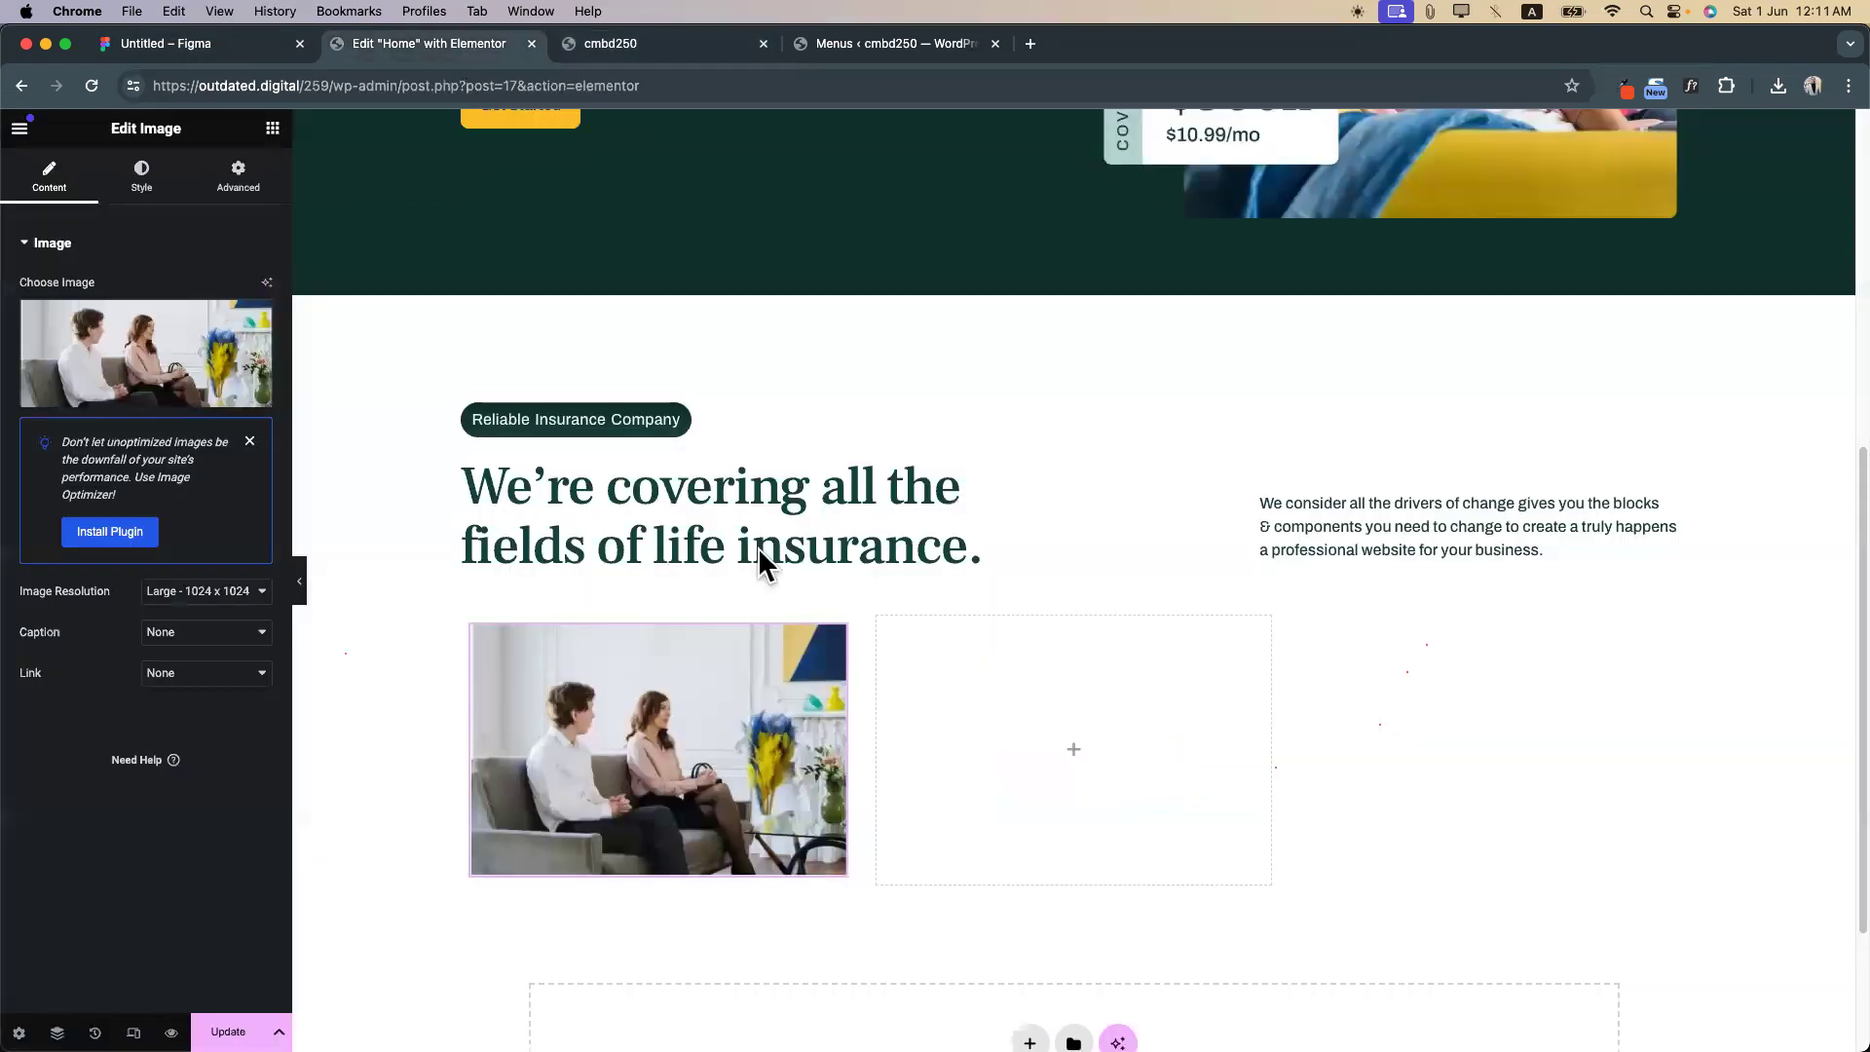
pyautogui.scroll(-2, 758, 547)
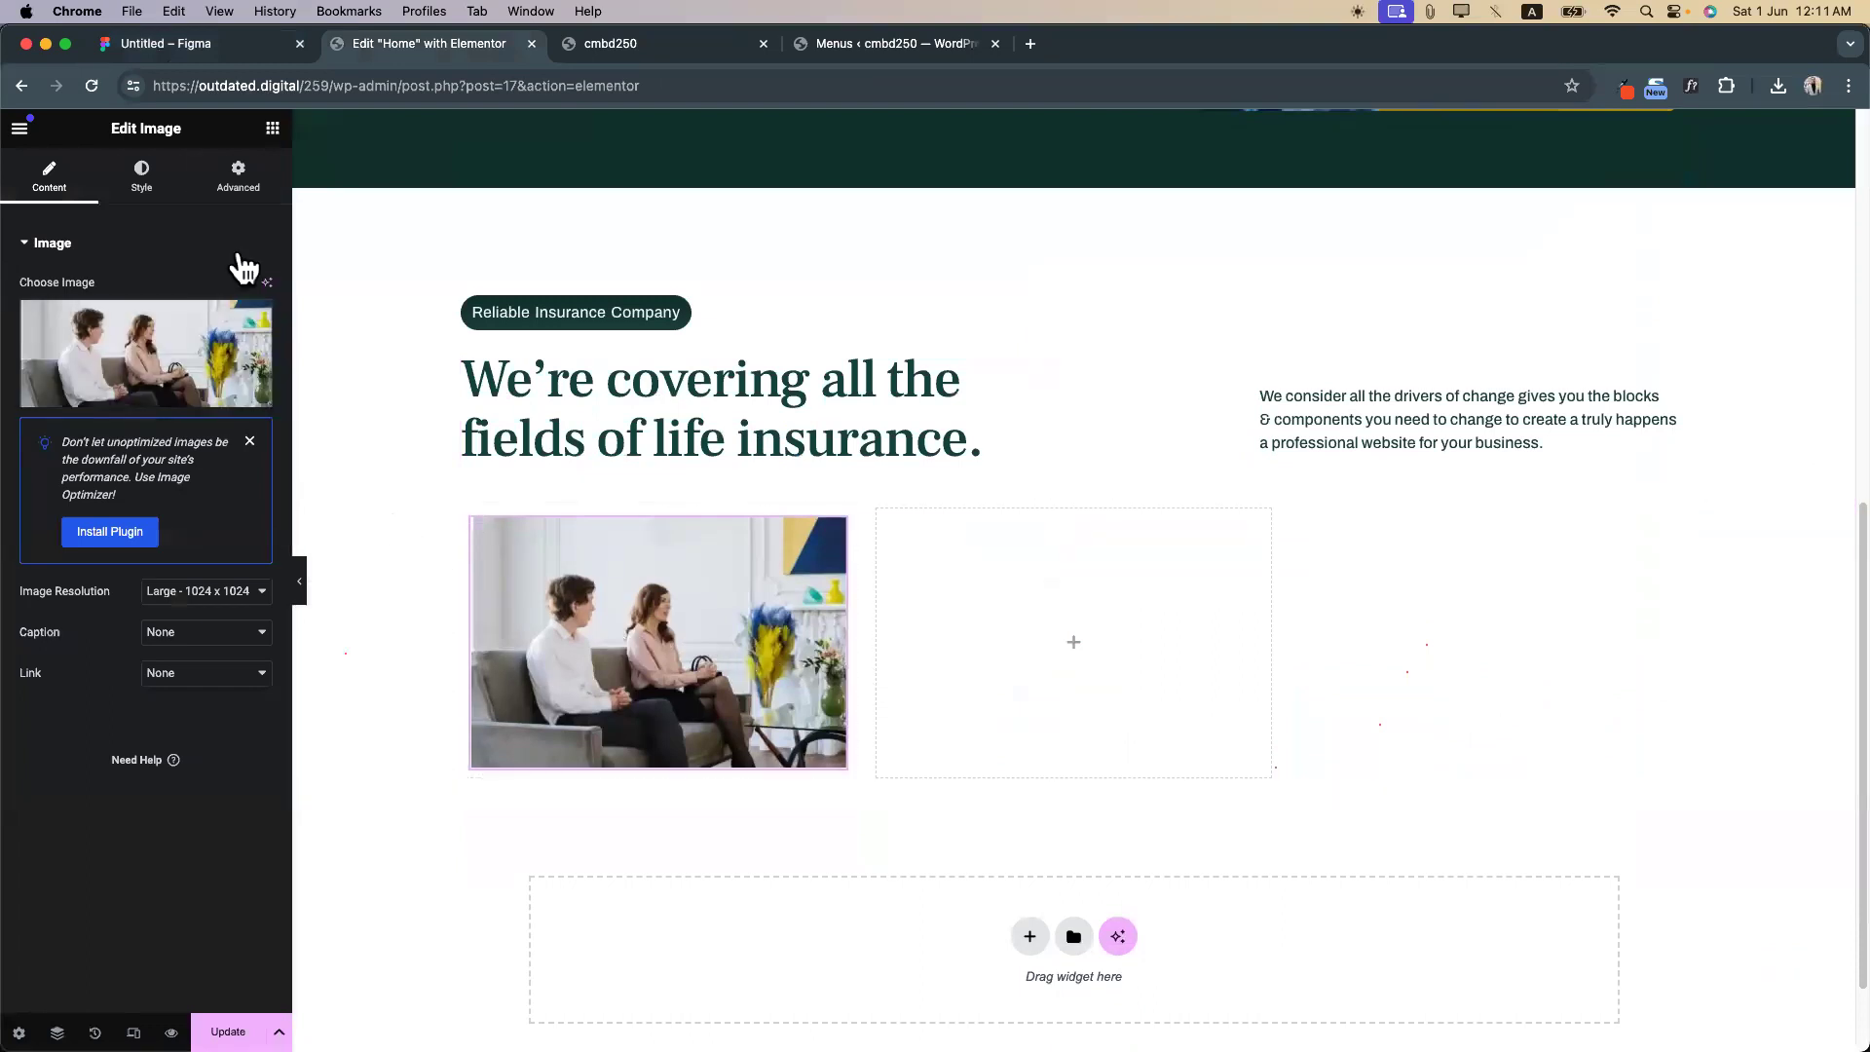
pyautogui.click(206, 185)
pyautogui.scroll(-5, 195, 682)
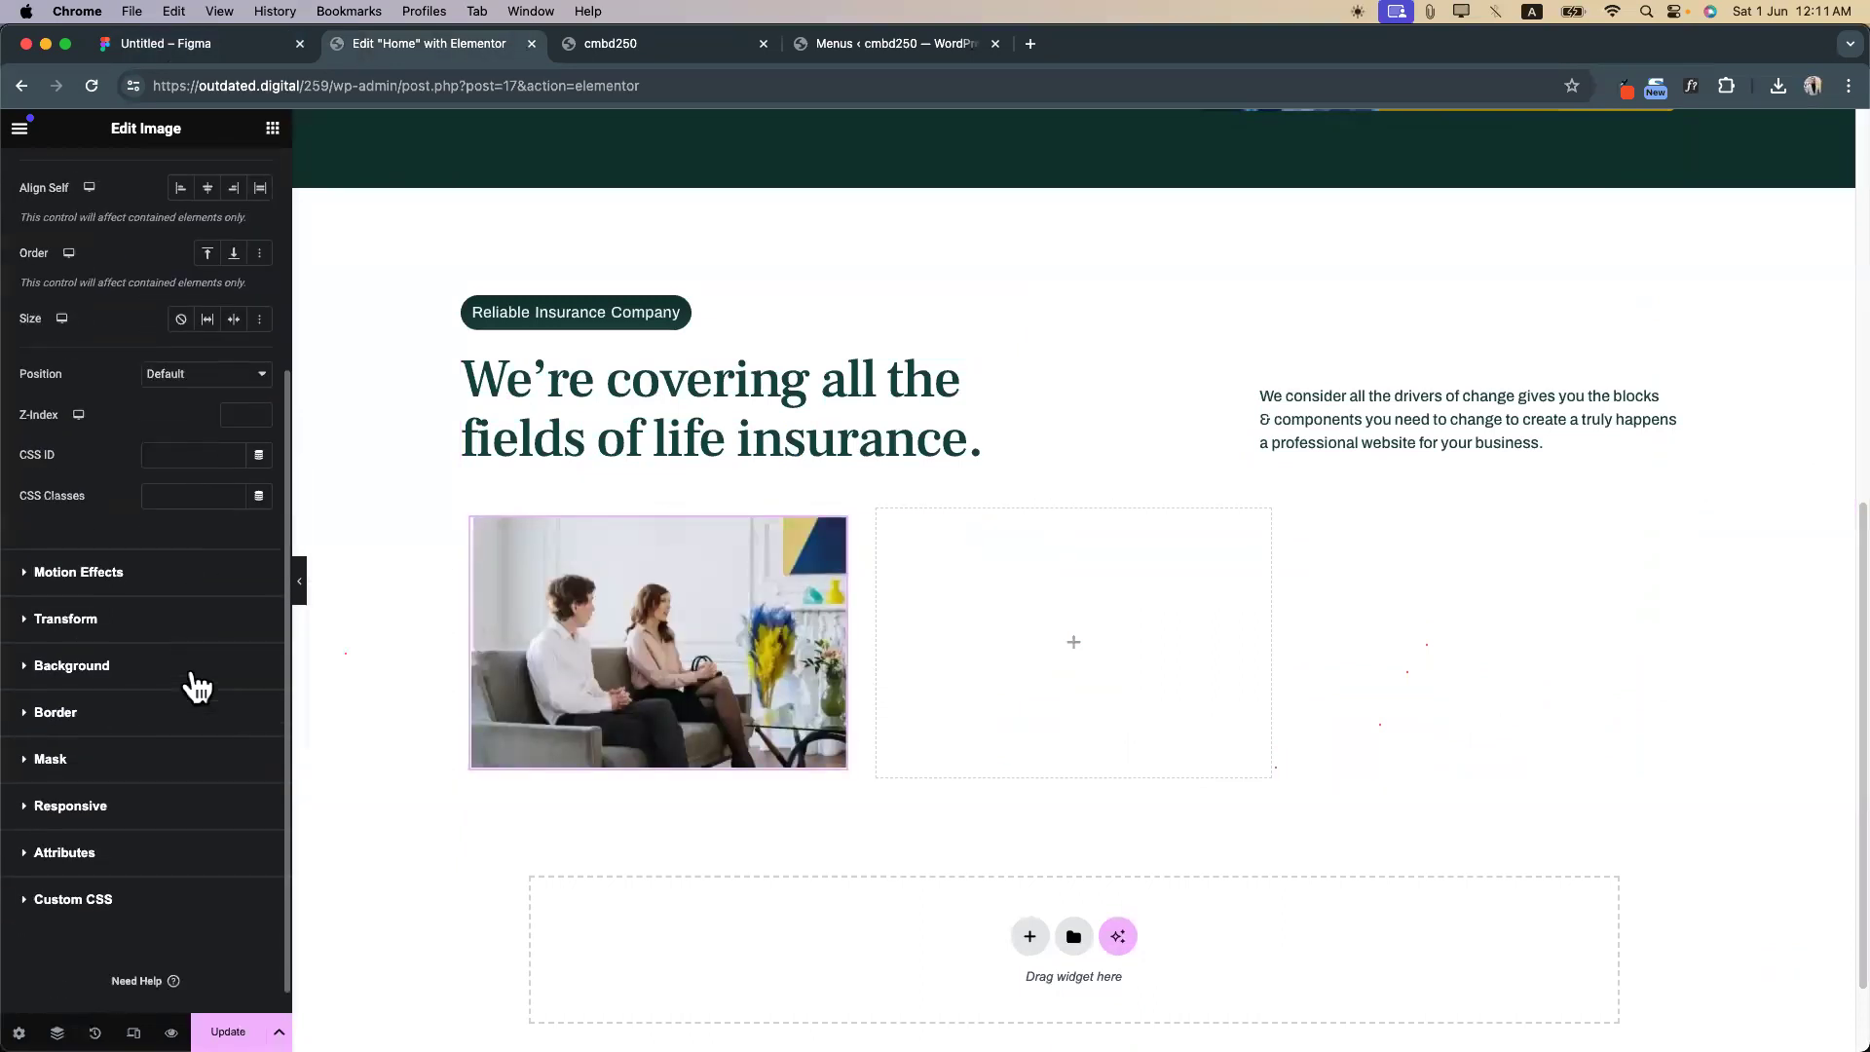
pyautogui.click(60, 709)
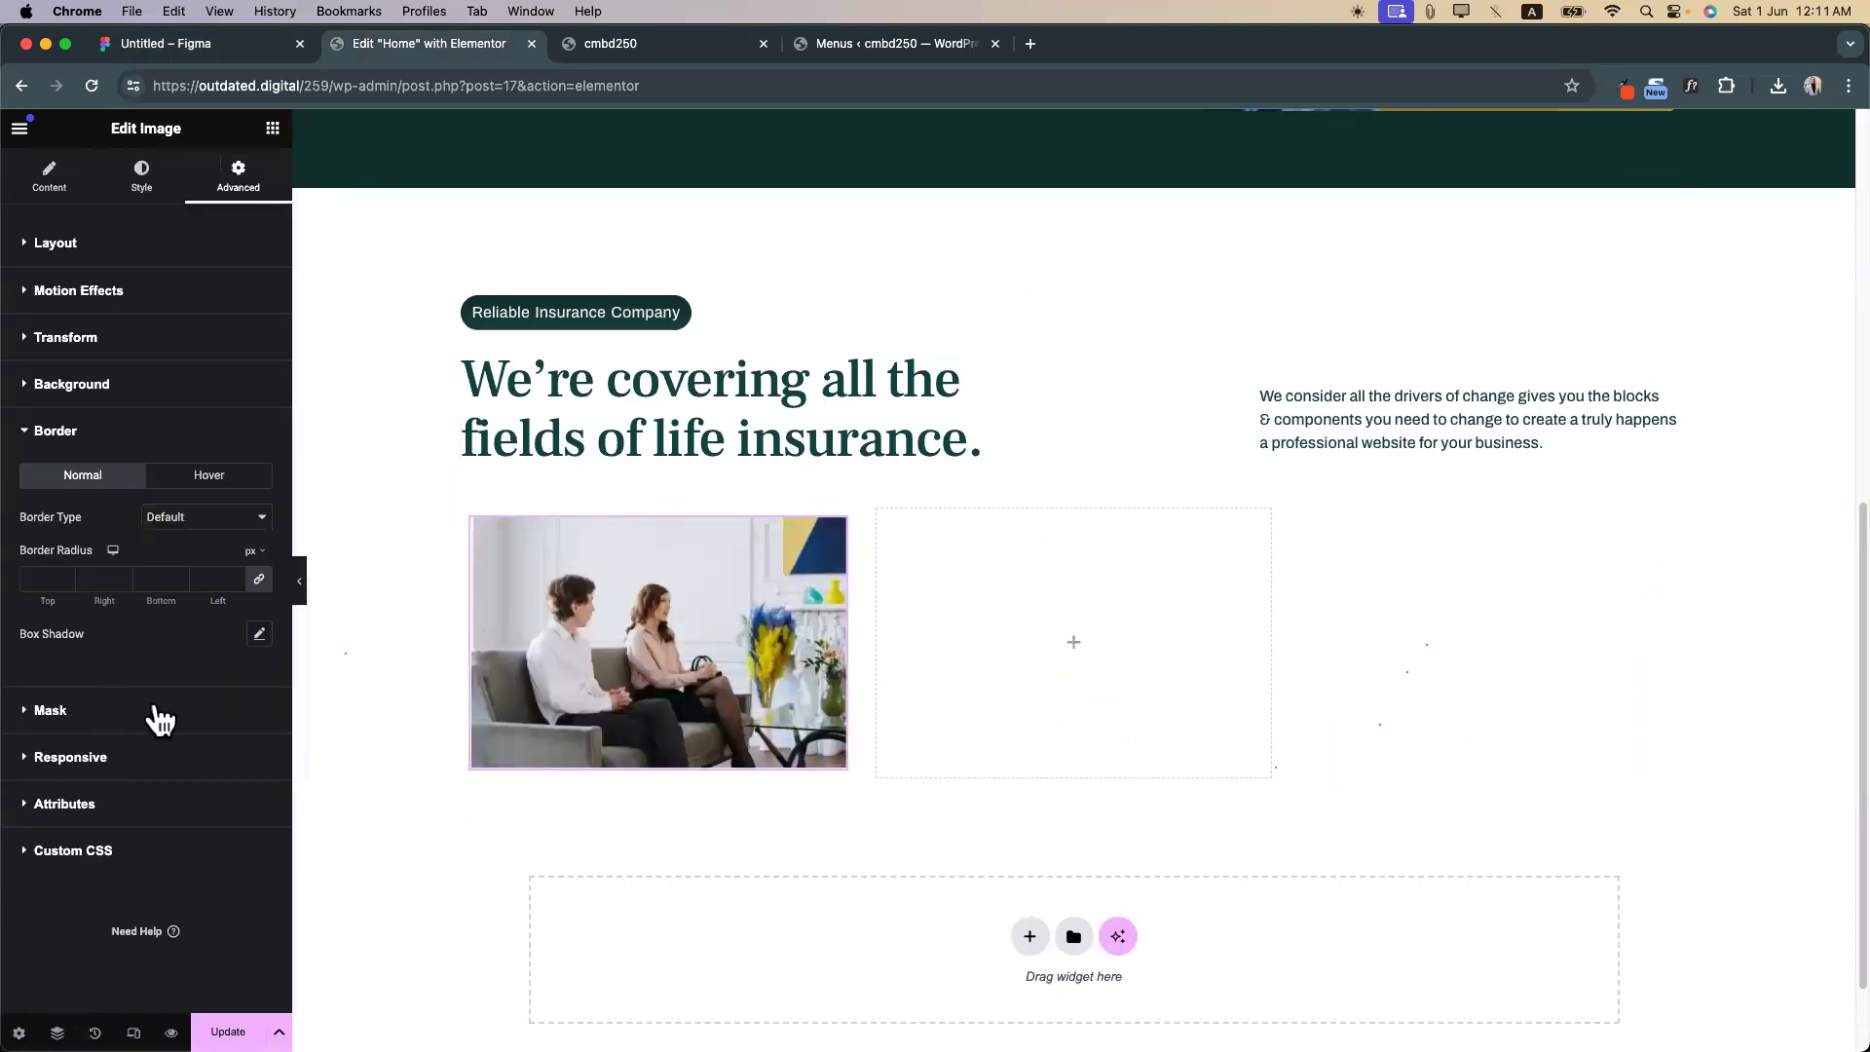
pyautogui.click(100, 719)
pyautogui.click(246, 520)
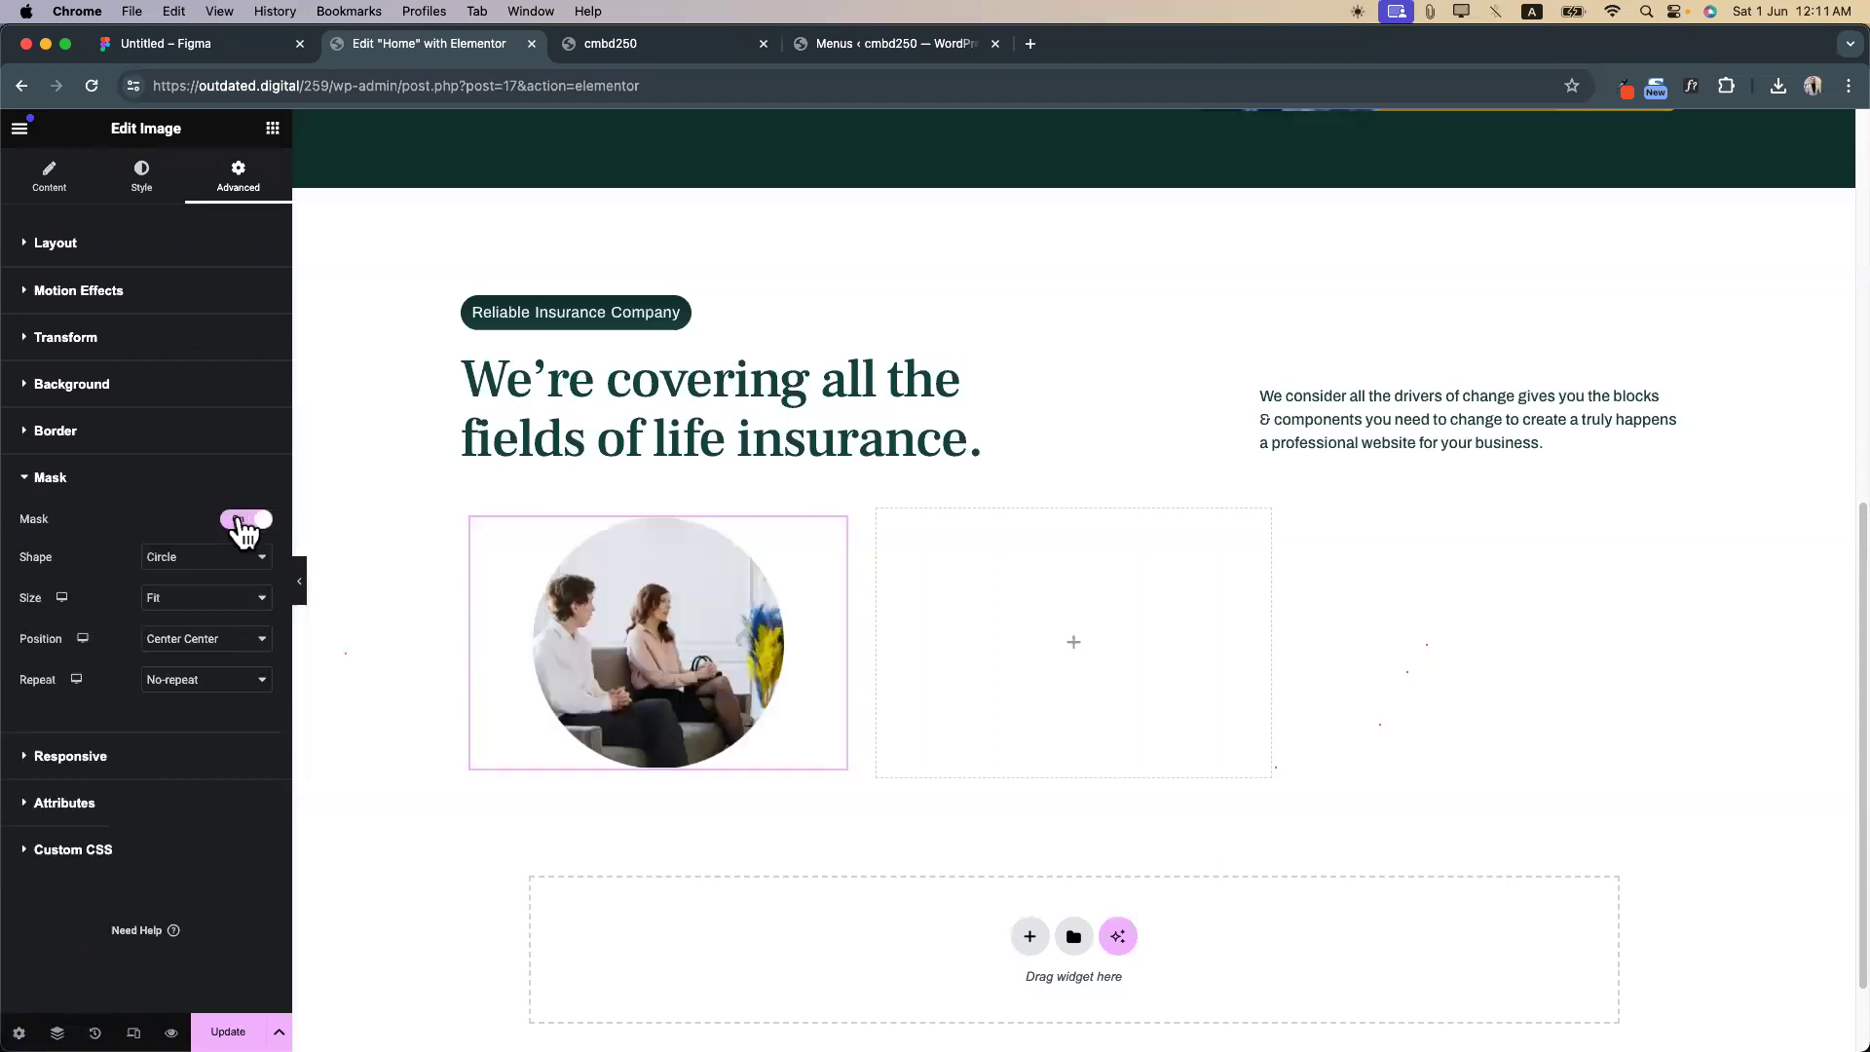
pyautogui.click(215, 558)
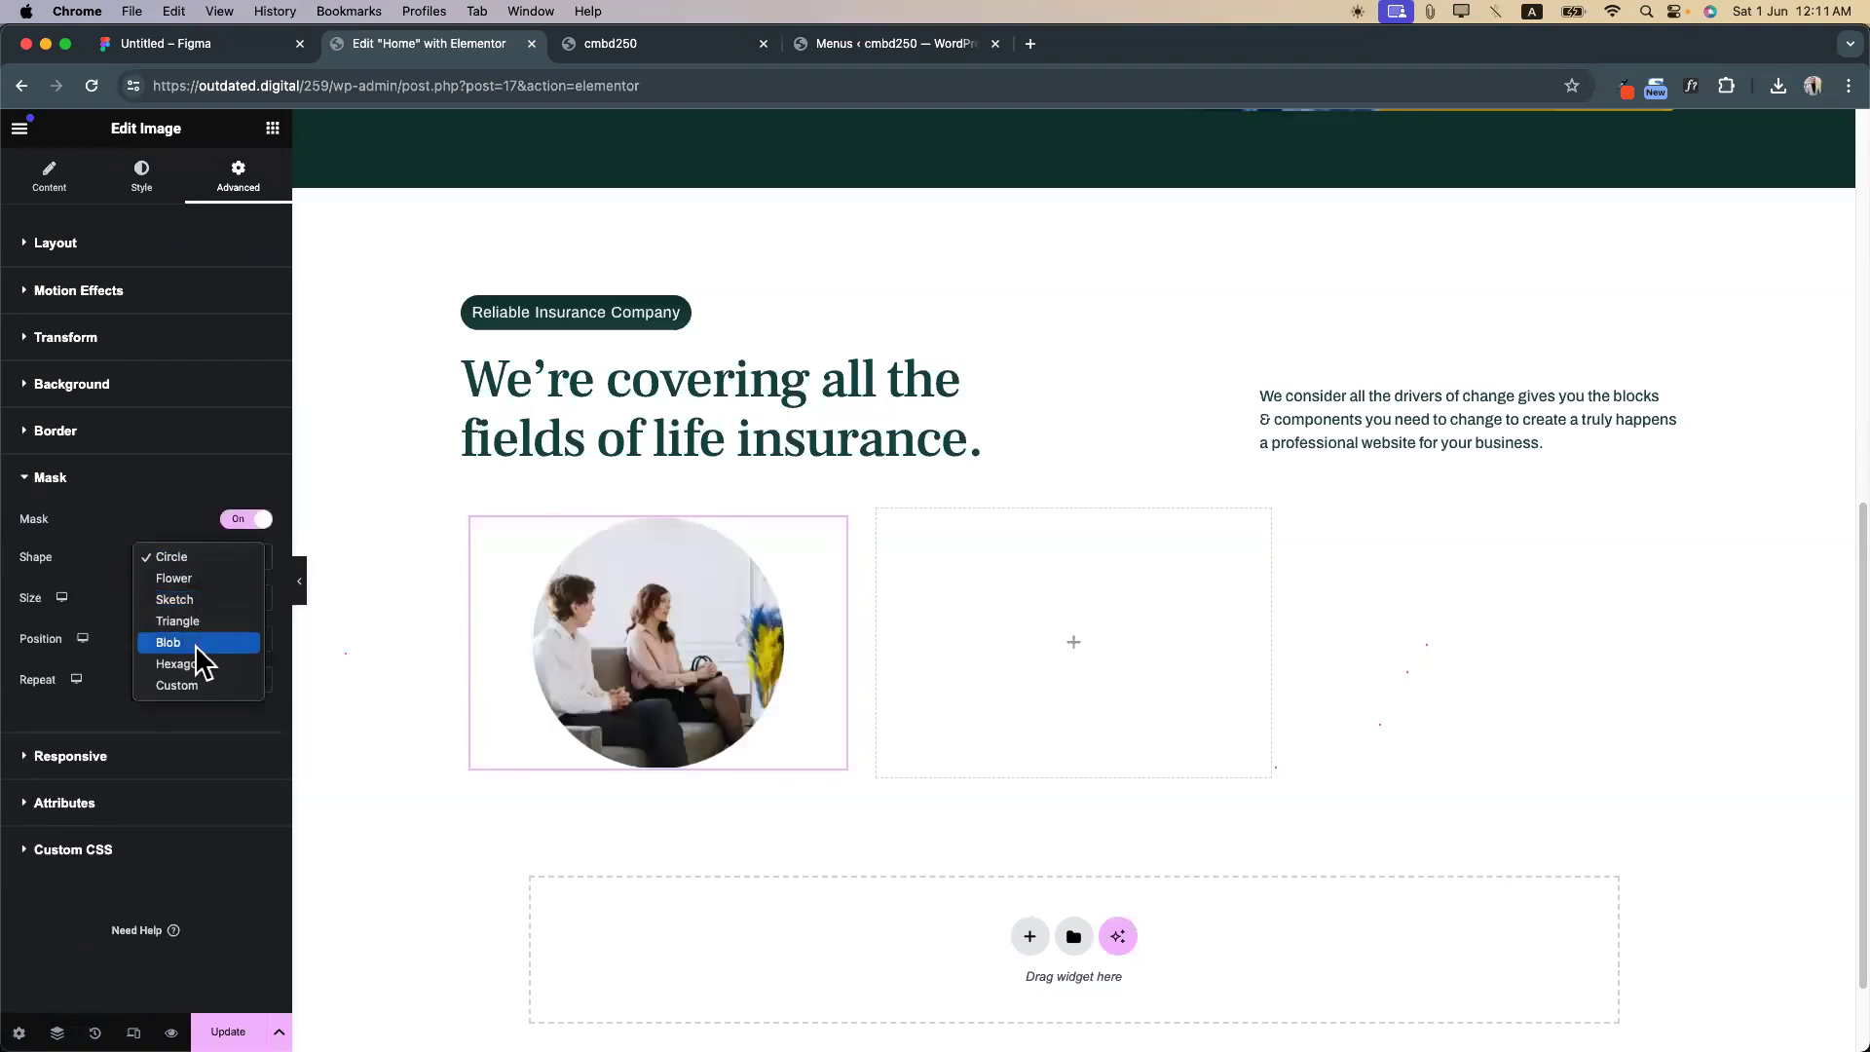
pyautogui.click(127, 670)
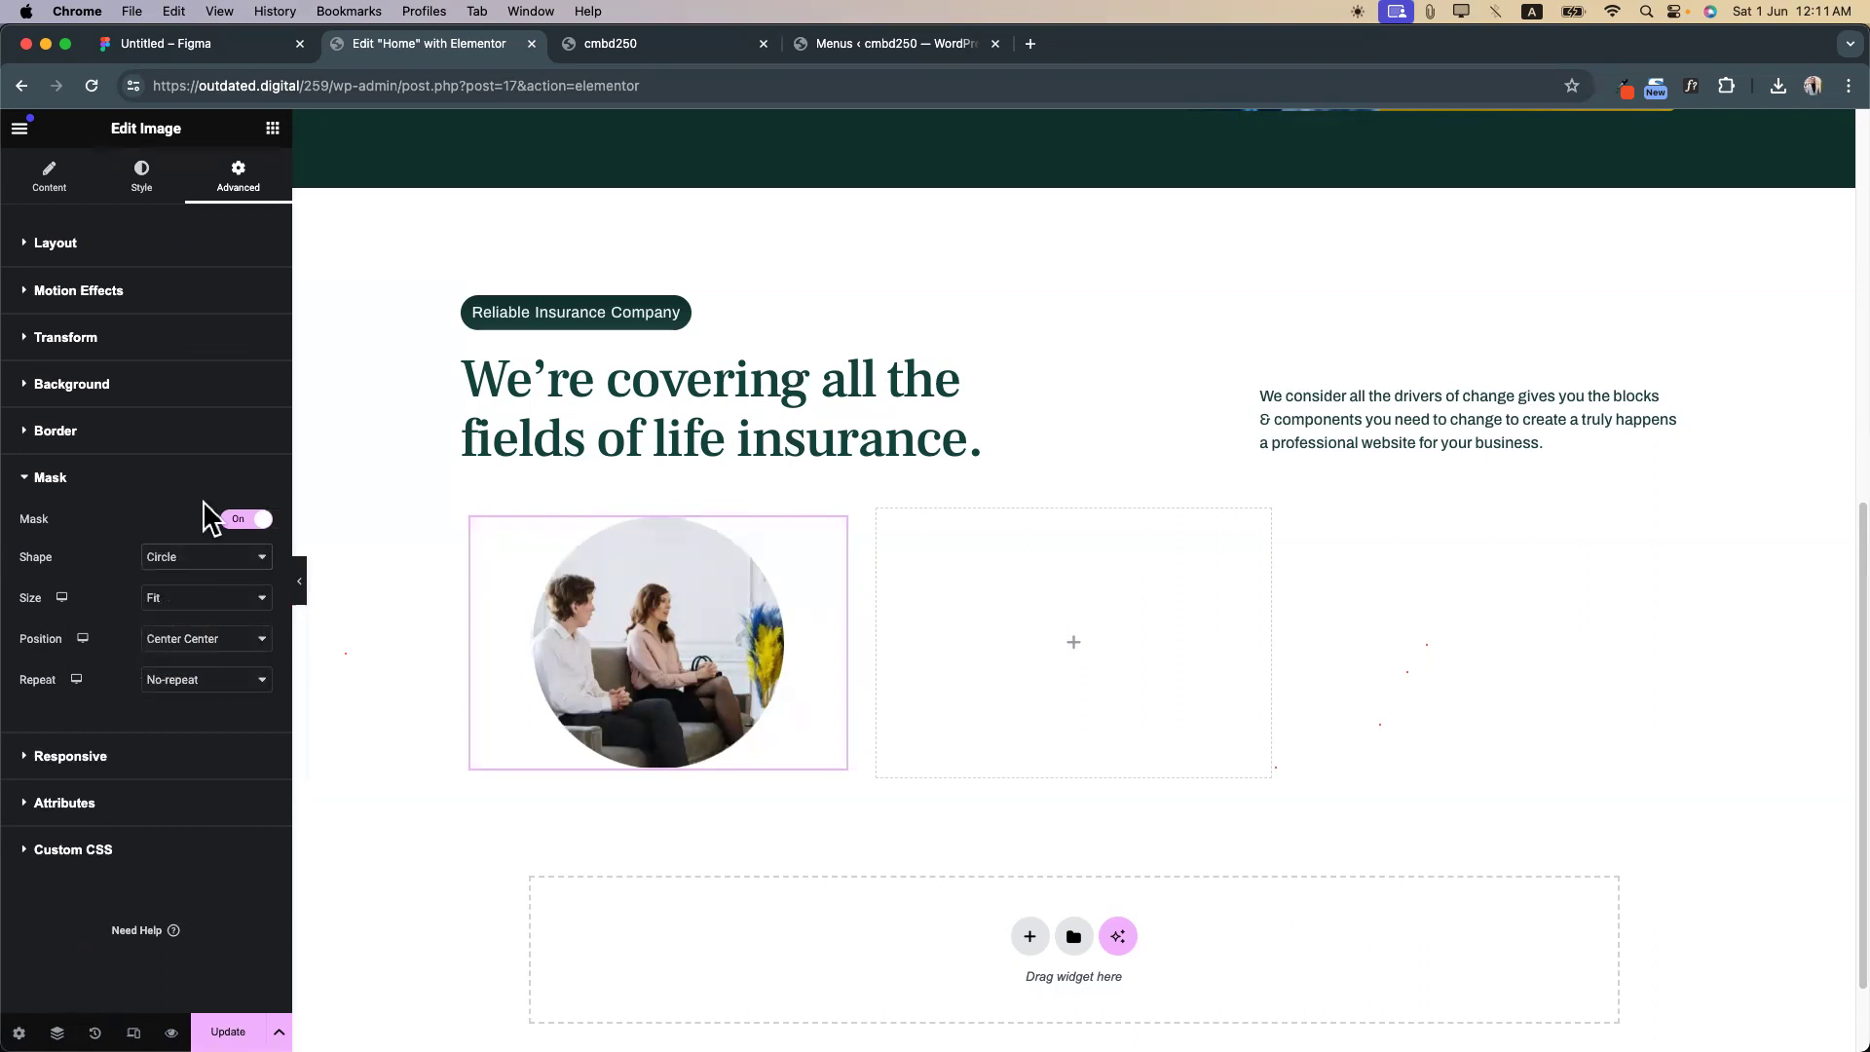
pyautogui.click(238, 520)
# Set the image's unlinked Border Radius to 0 top, 0 right, 120 bottom, 0 left.
pyautogui.click(122, 430)
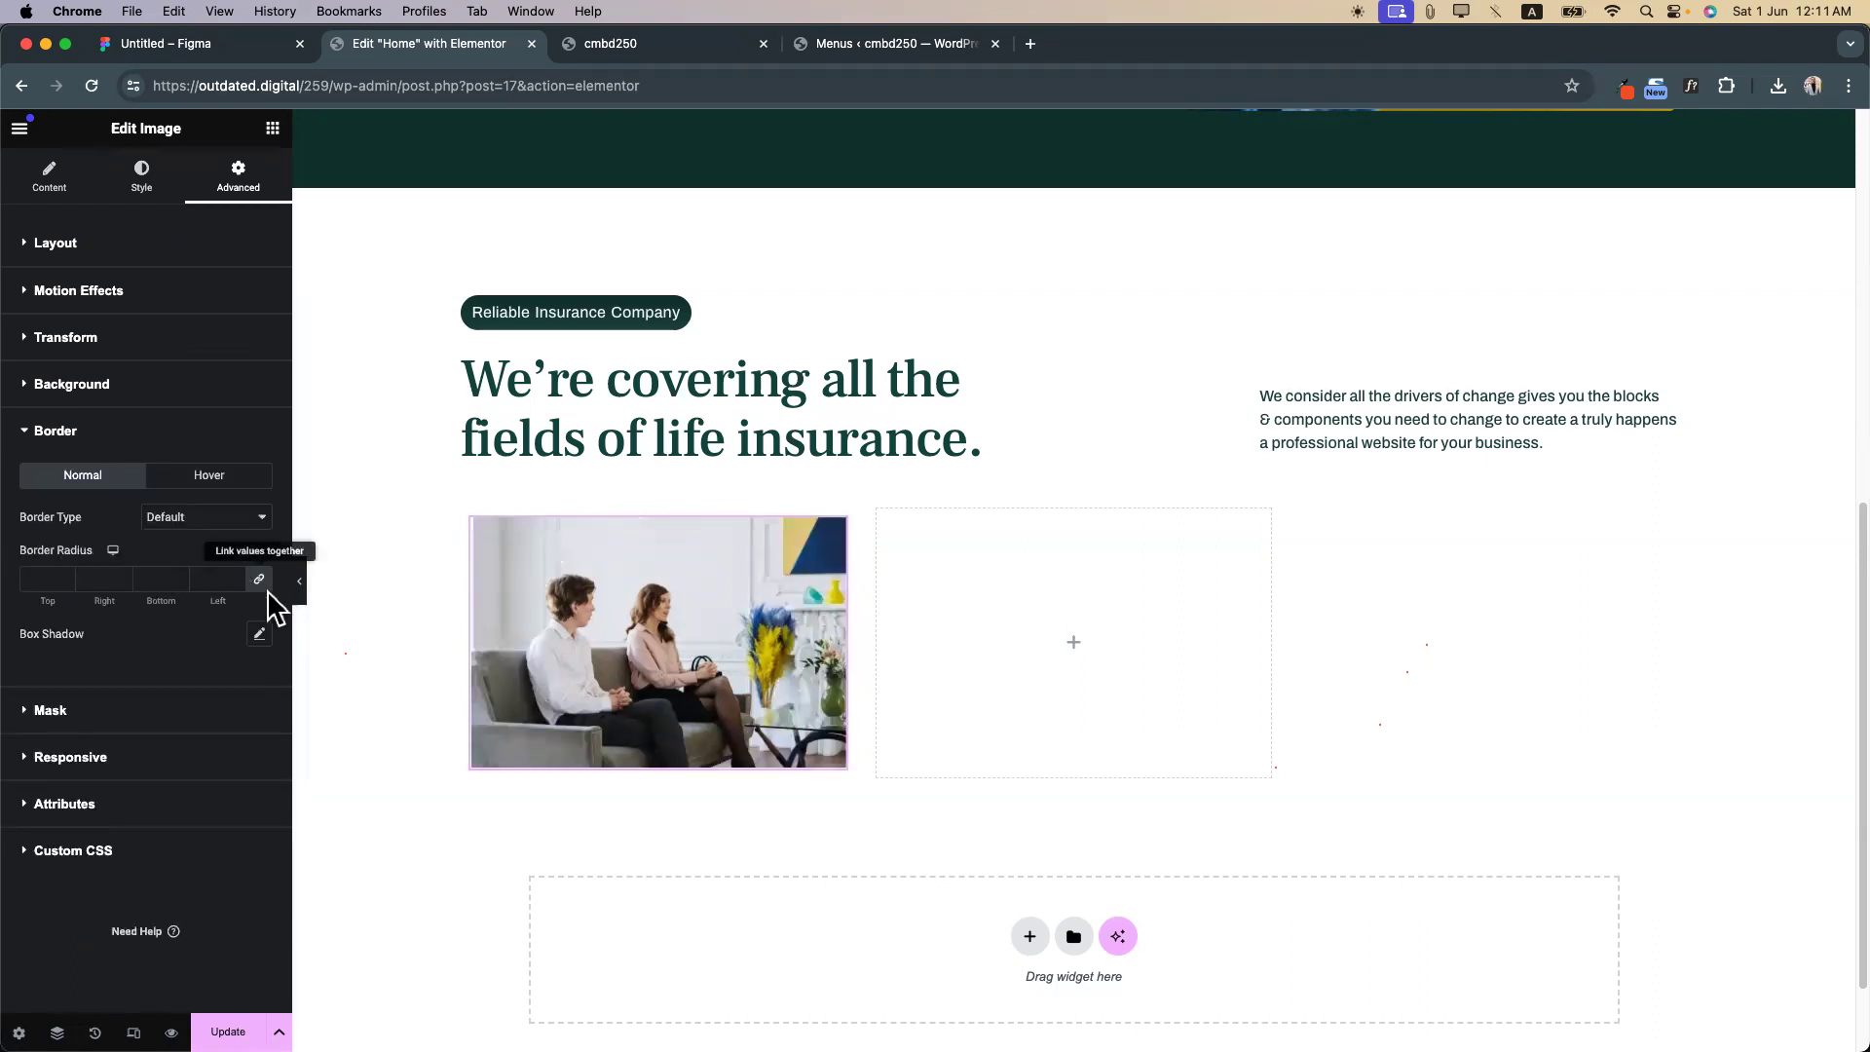
pyautogui.click(44, 578)
pyautogui.write('0')
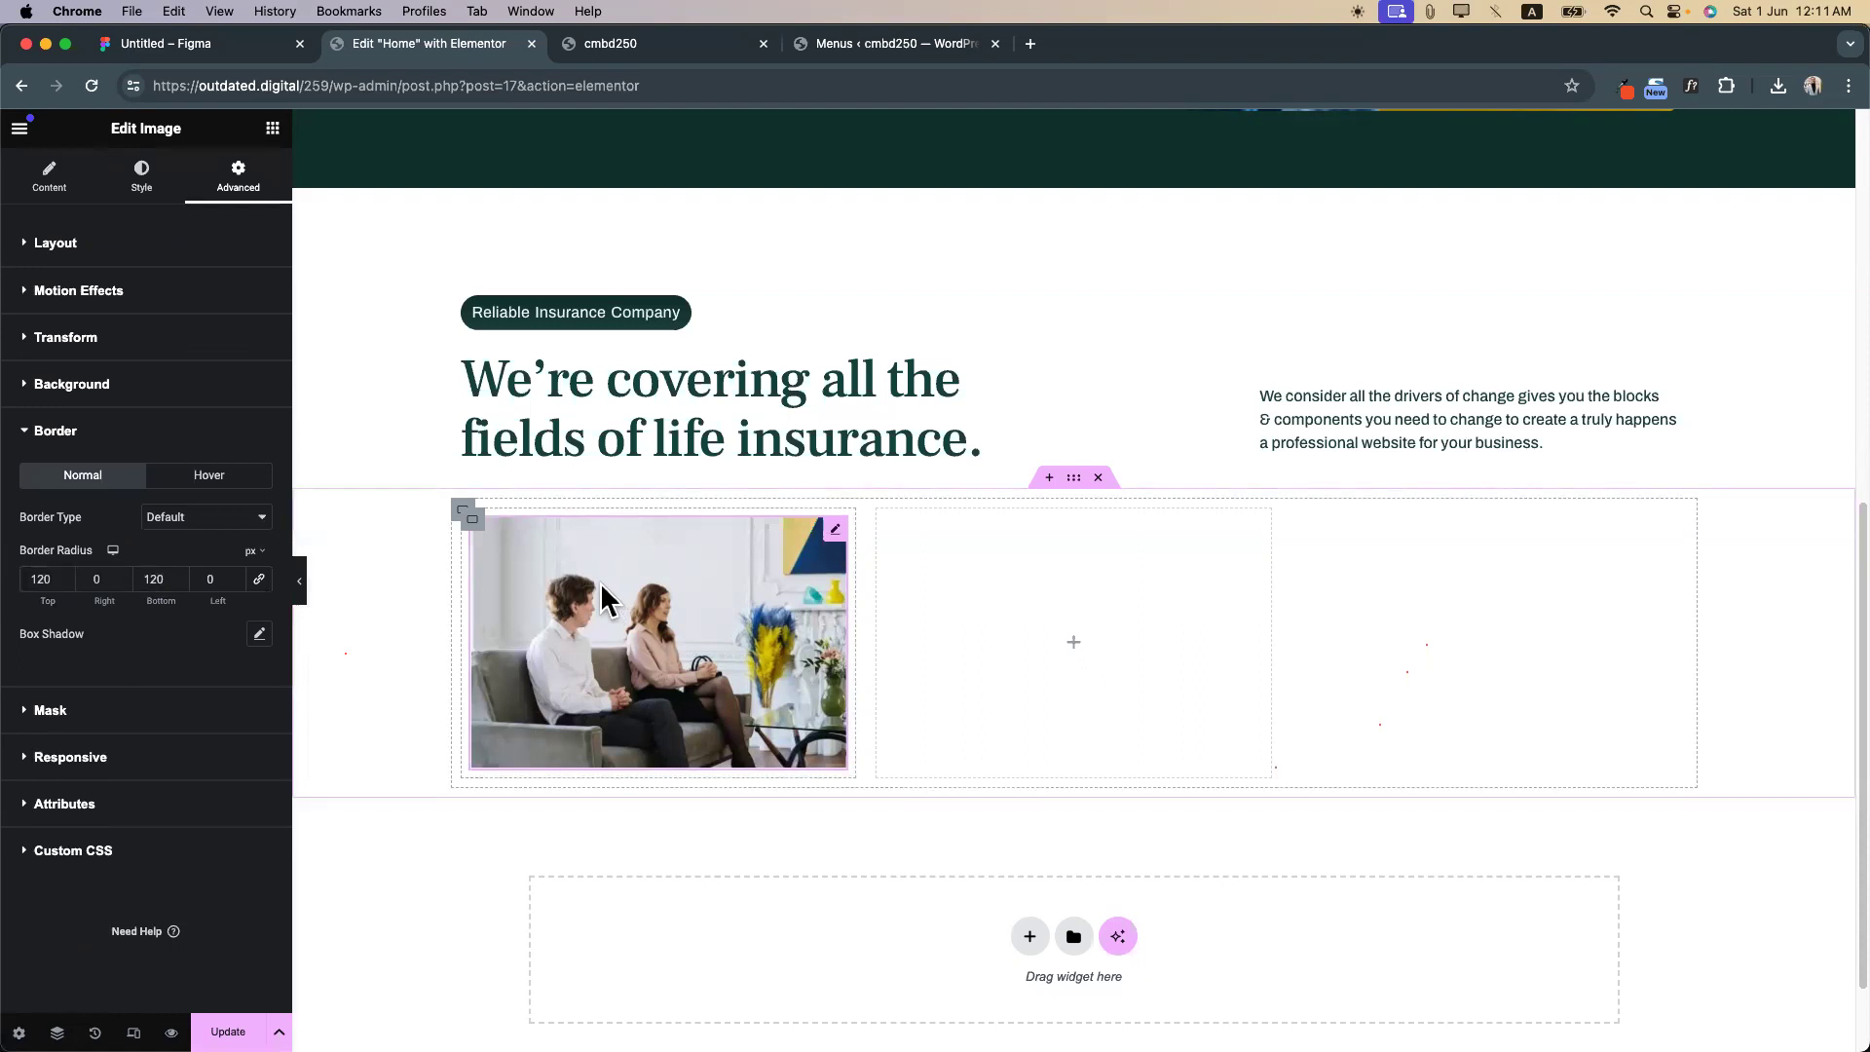
pyautogui.moveTo(47, 578)
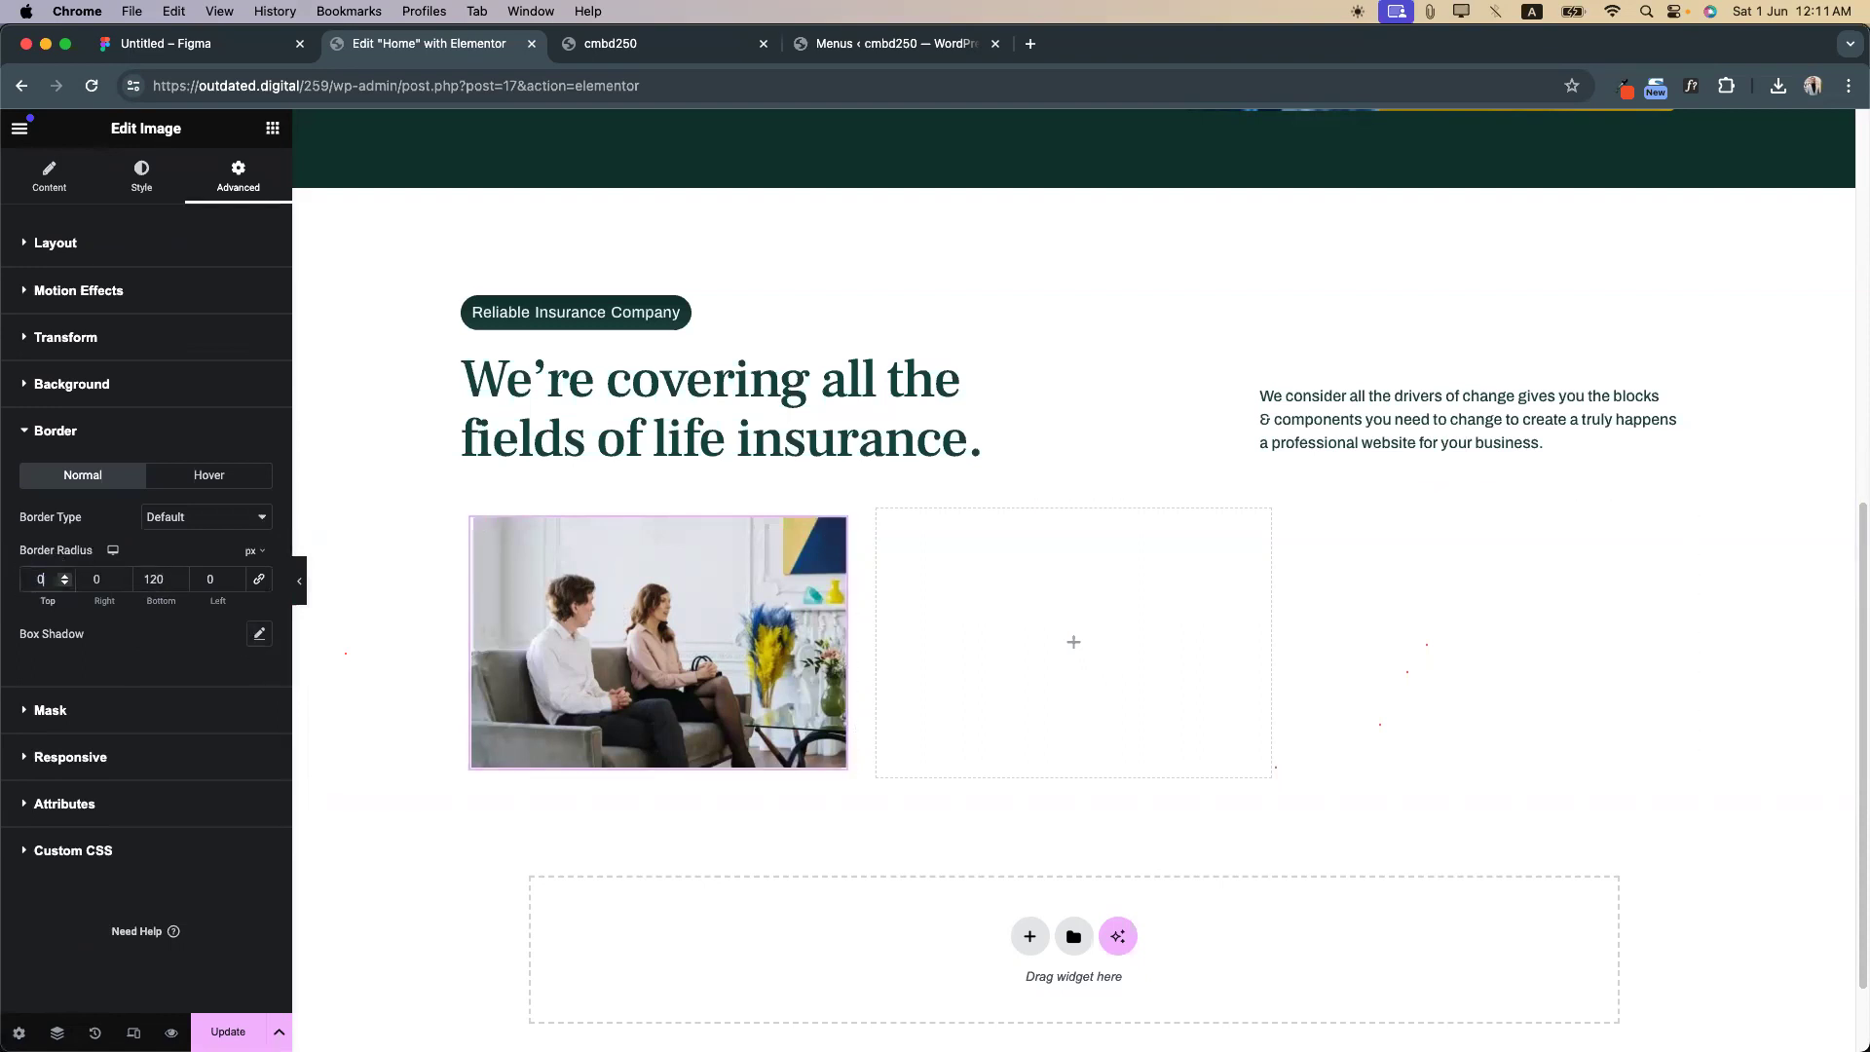
pyautogui.click(259, 634)
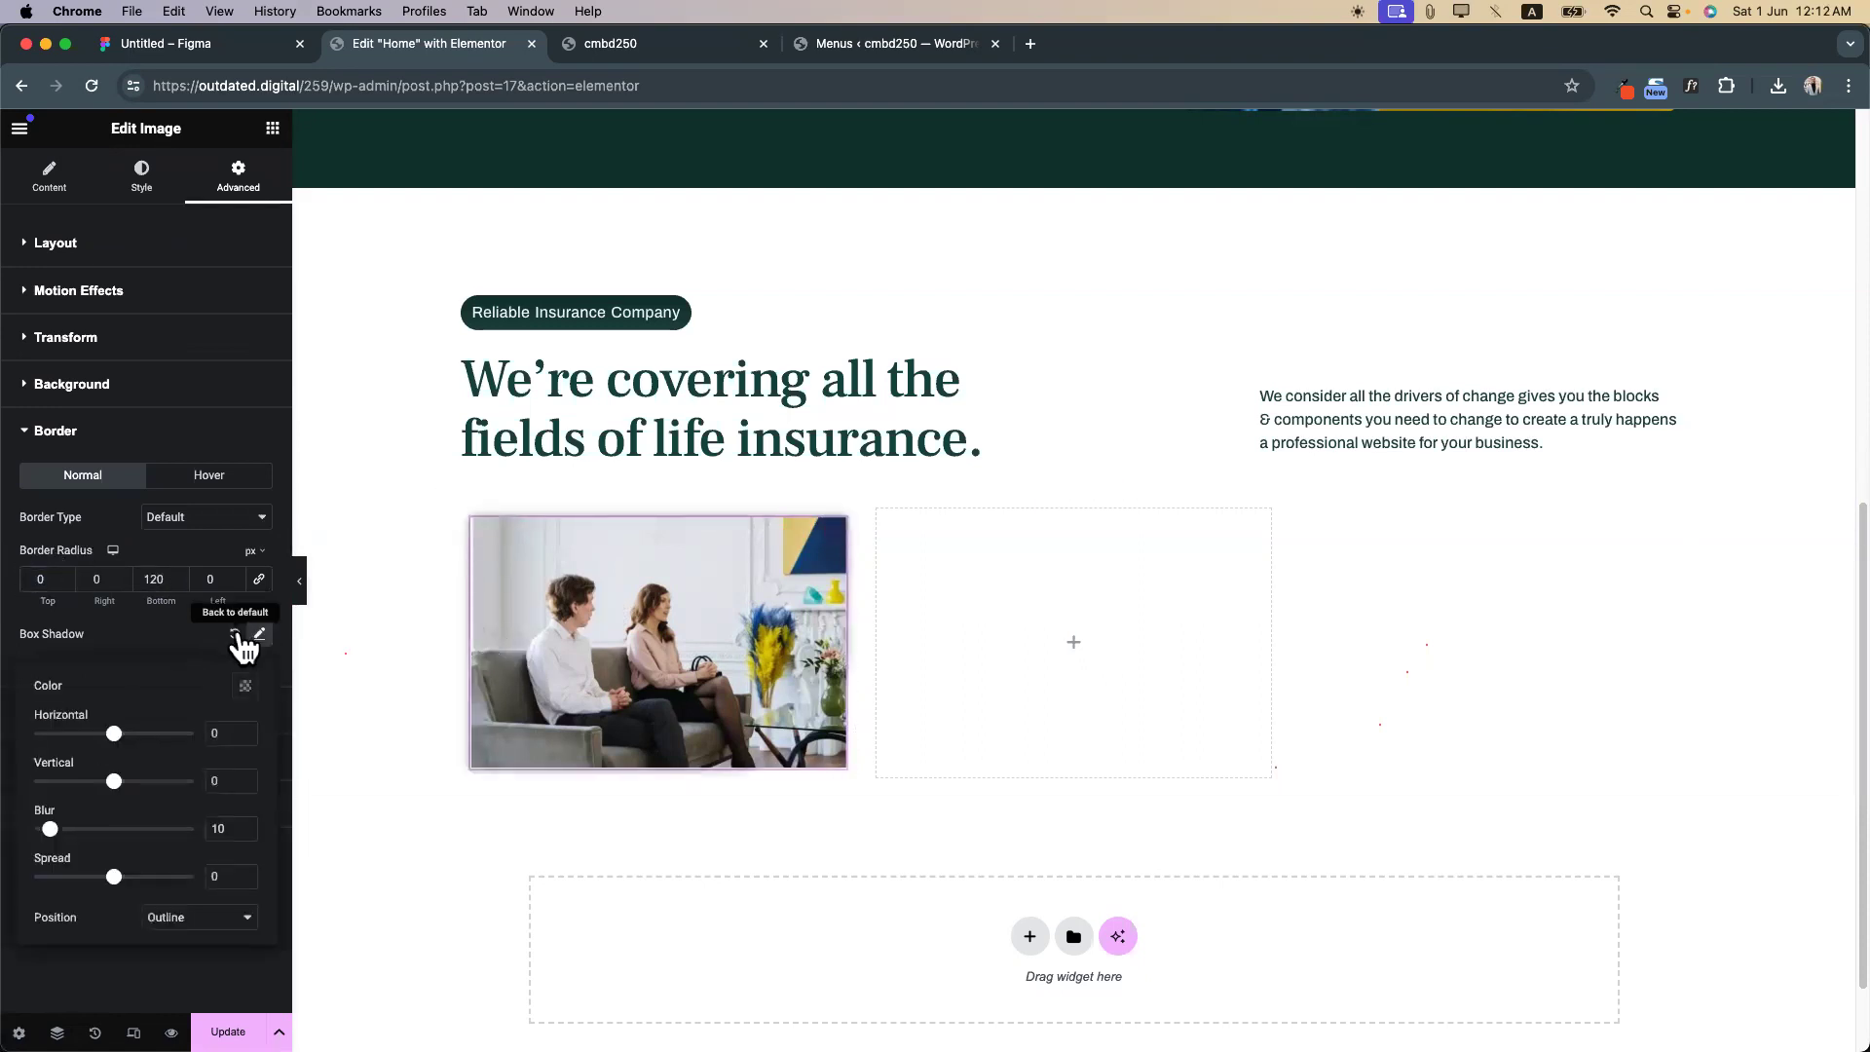
pyautogui.click(32, 582)
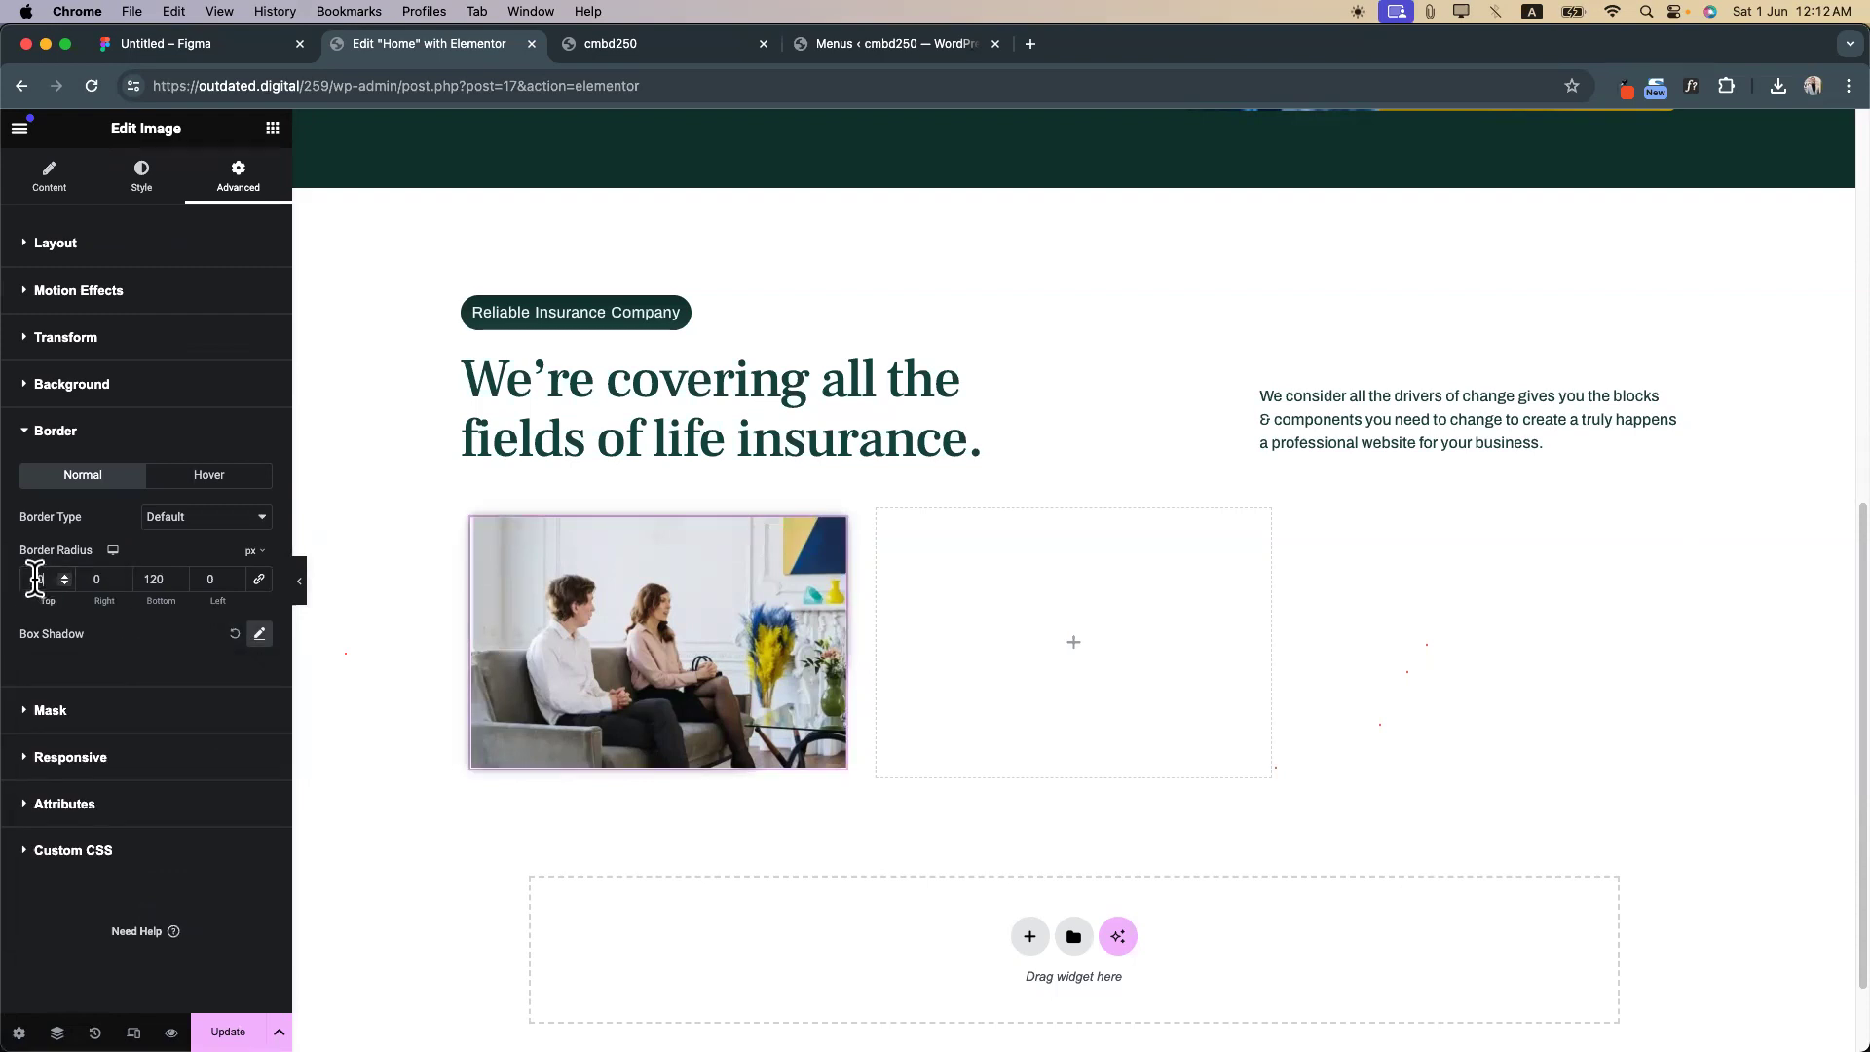
pyautogui.write('100')
# Replace the image widget with a fresh Image widget in the left container.
pyautogui.rightClick(580, 602)
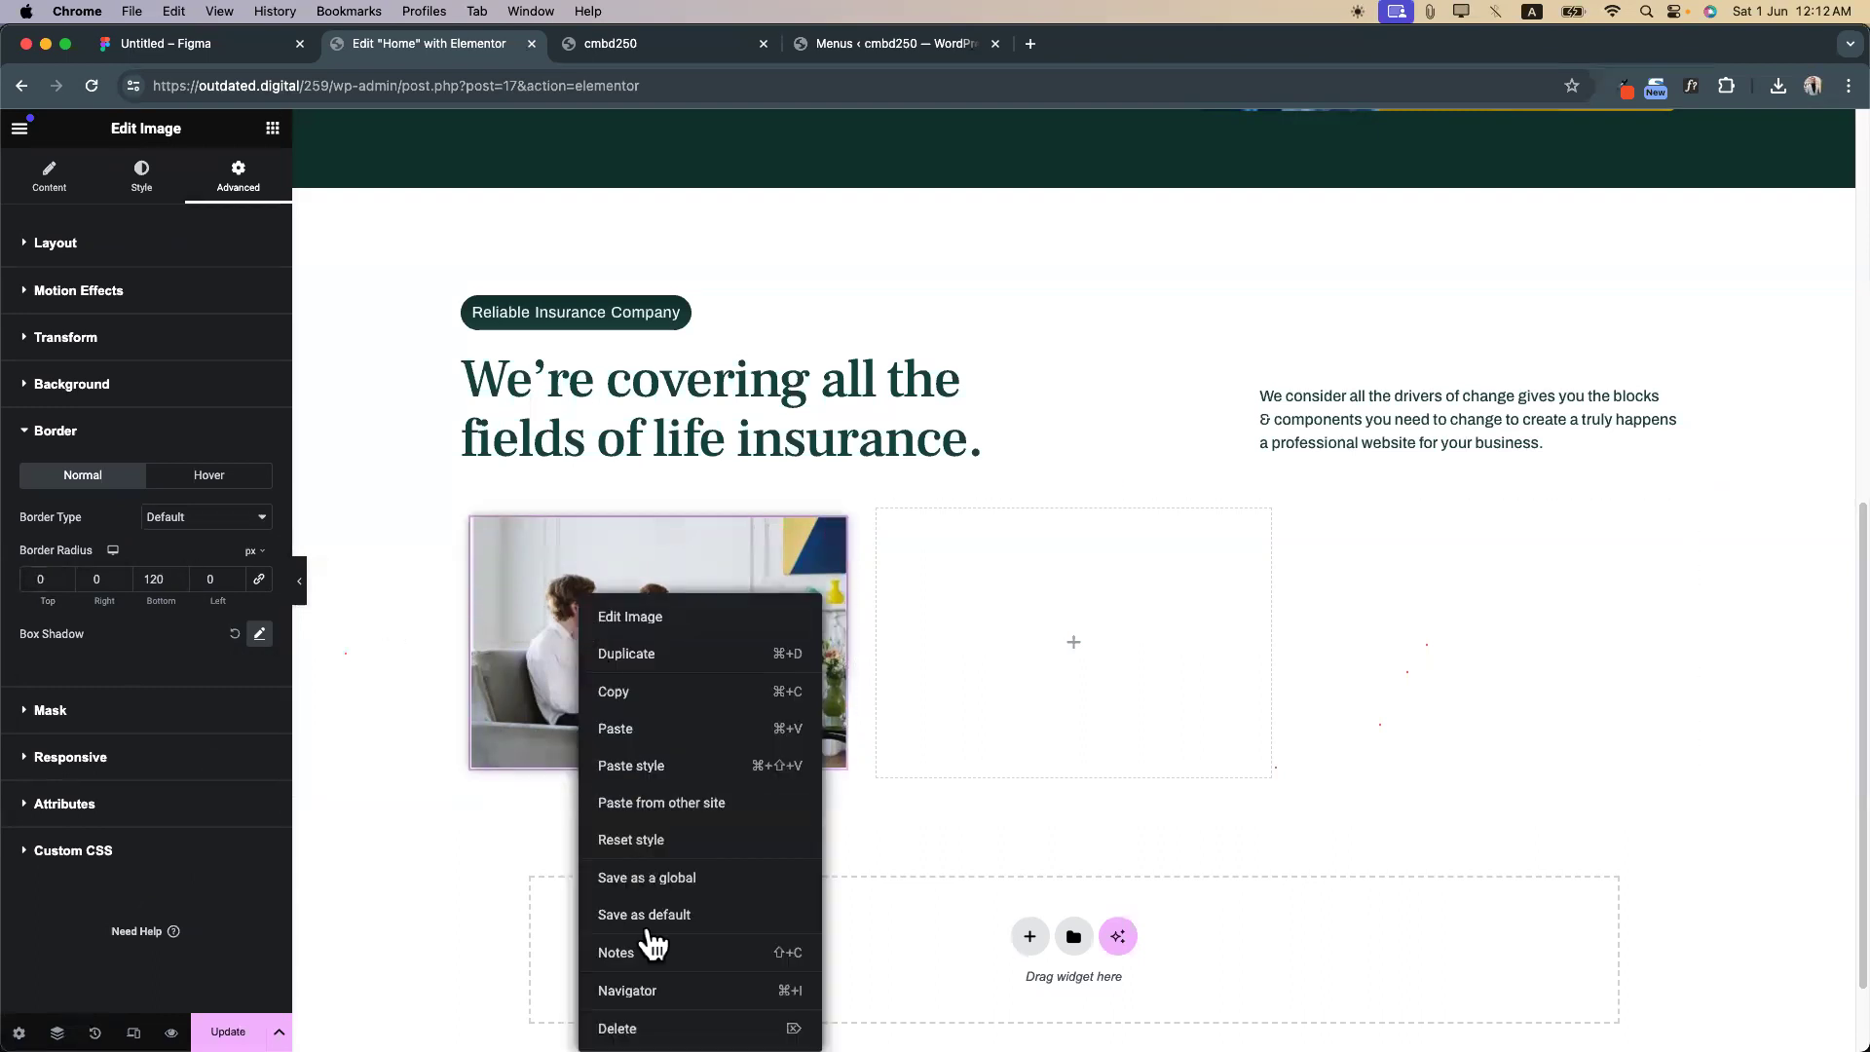
pyautogui.click(618, 1028)
pyautogui.moveTo(214, 582); pyautogui.dragTo(657, 600)
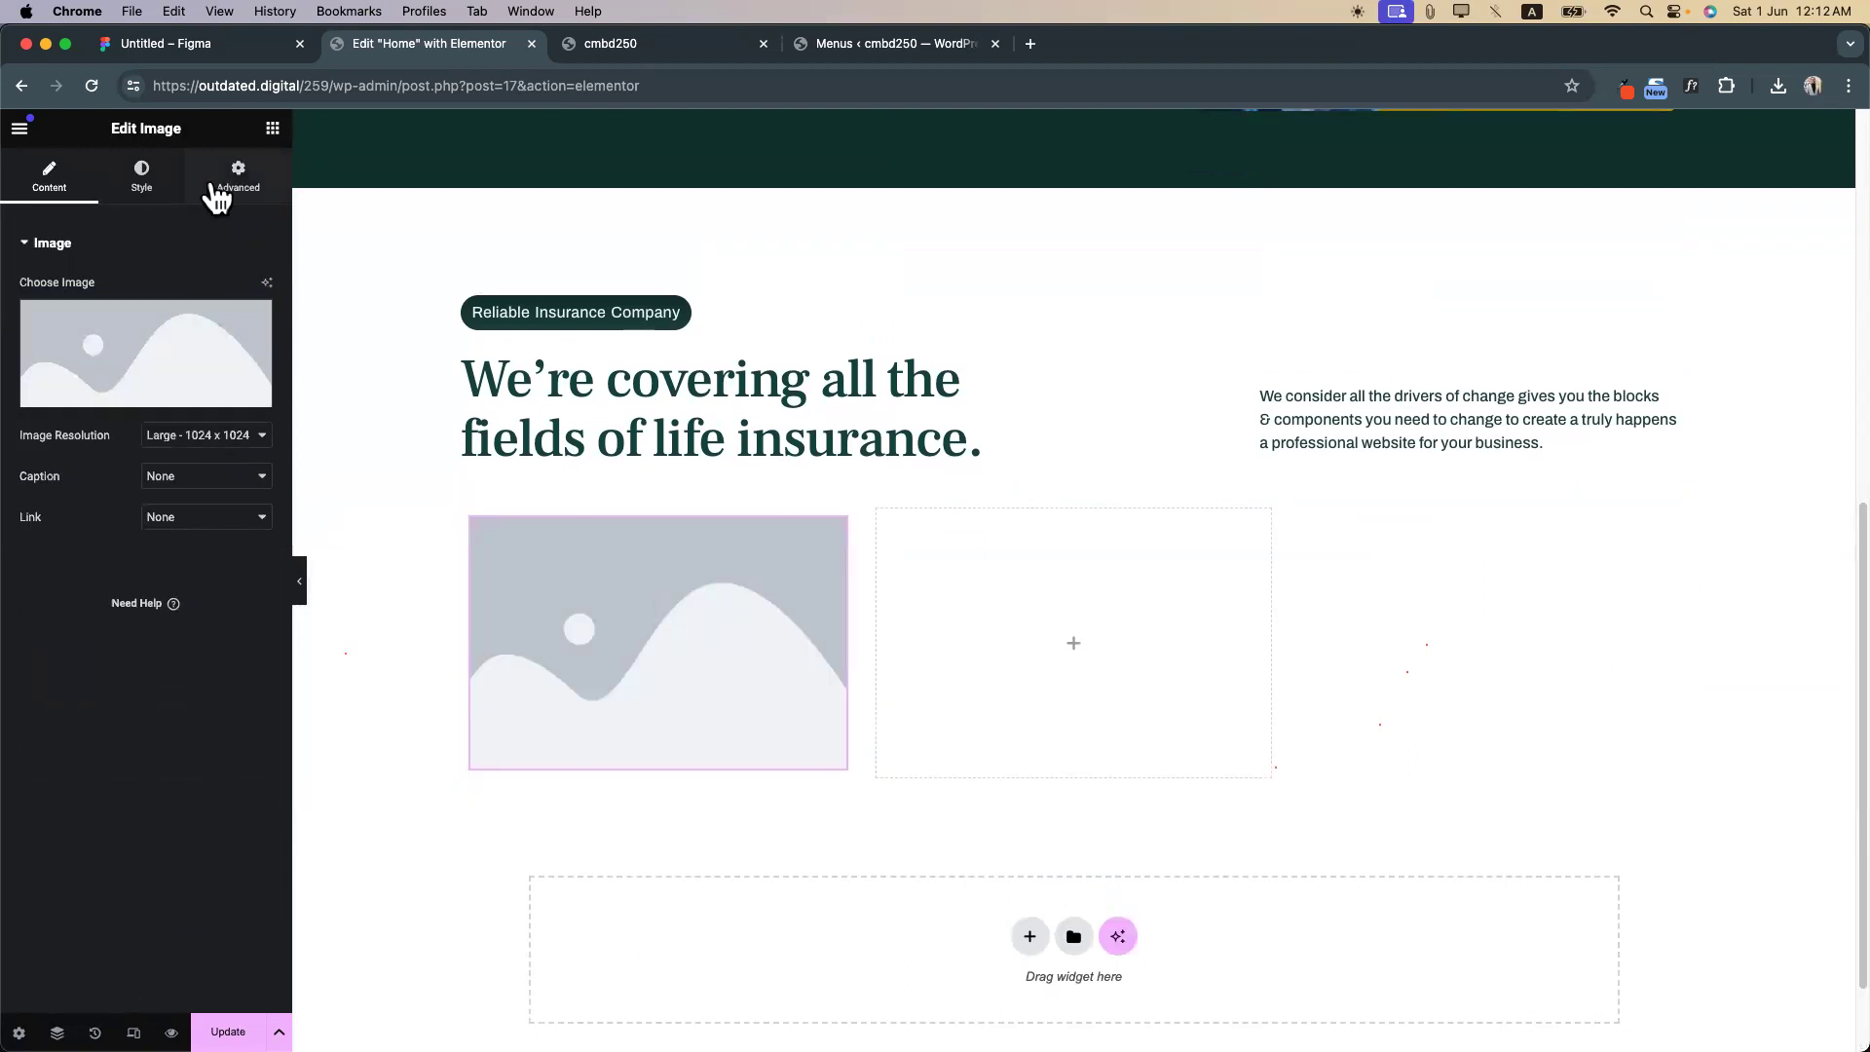
# Set the image's Border Radius to top 120, right 120, bottom 0, left 0.
pyautogui.click(146, 185)
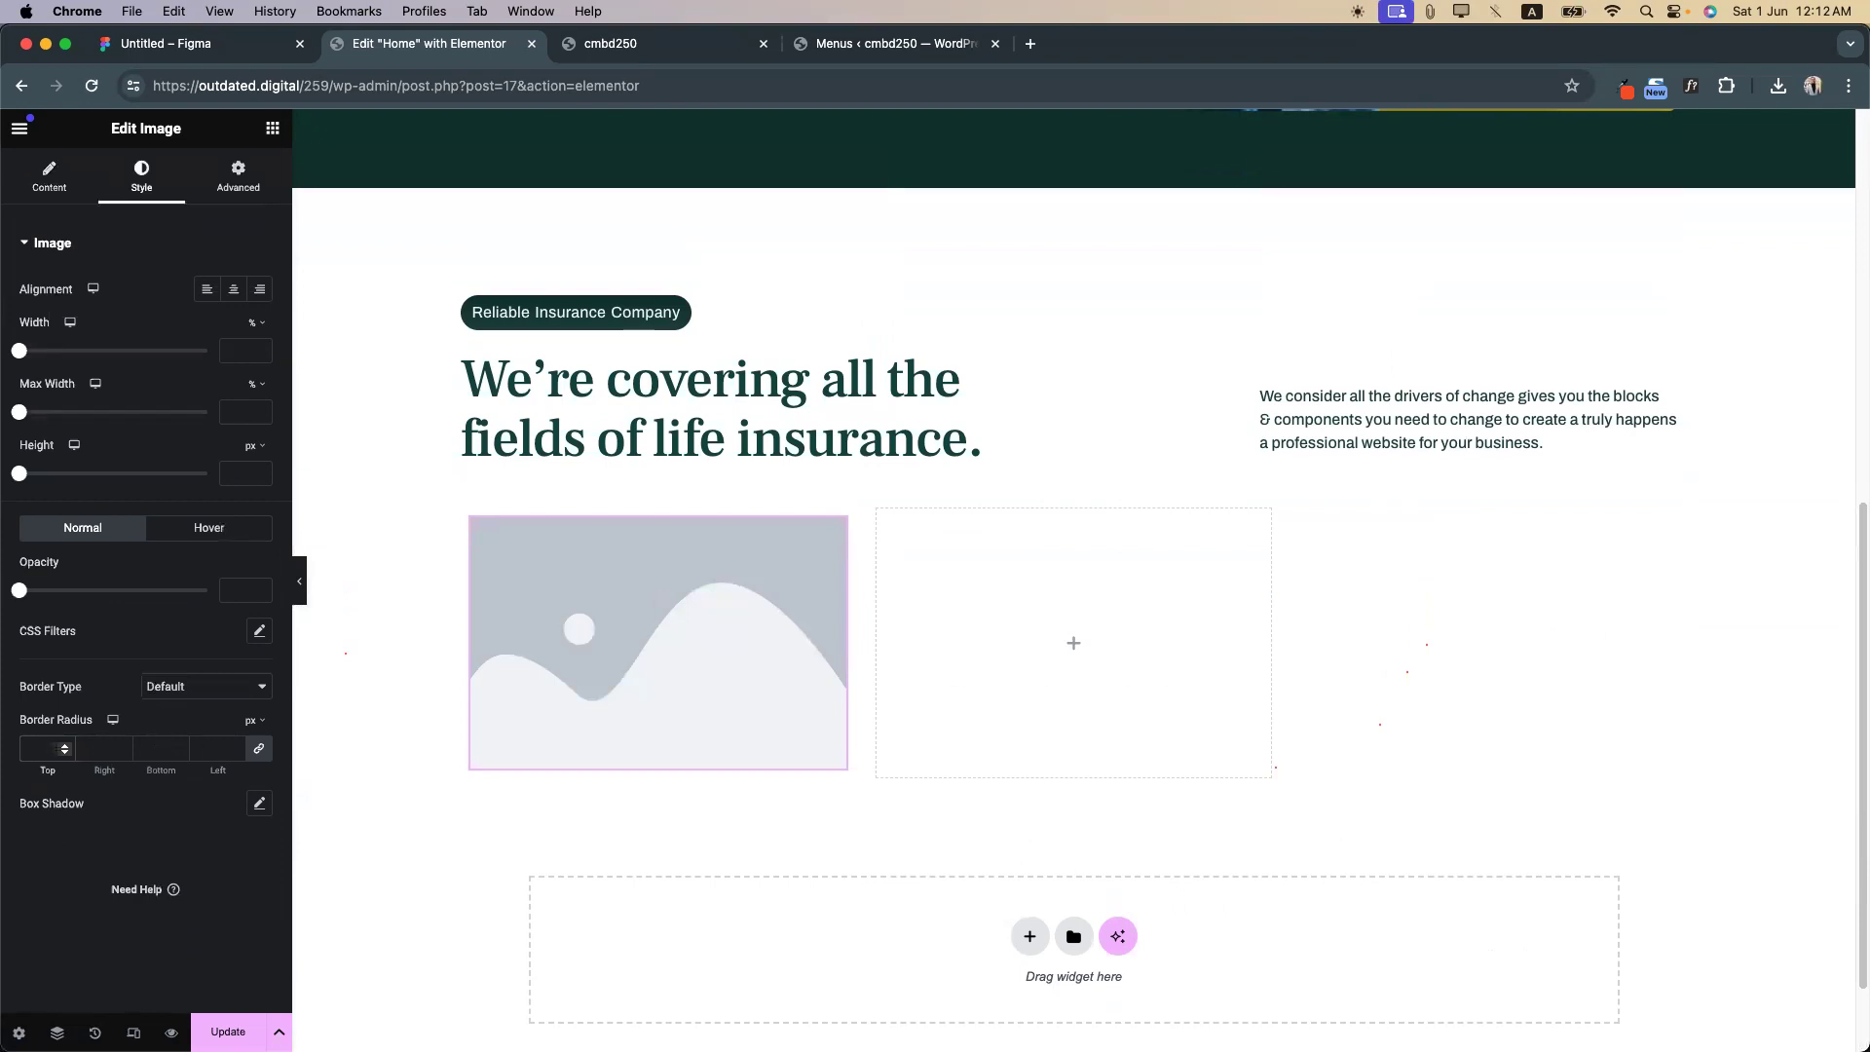
pyautogui.write('140')
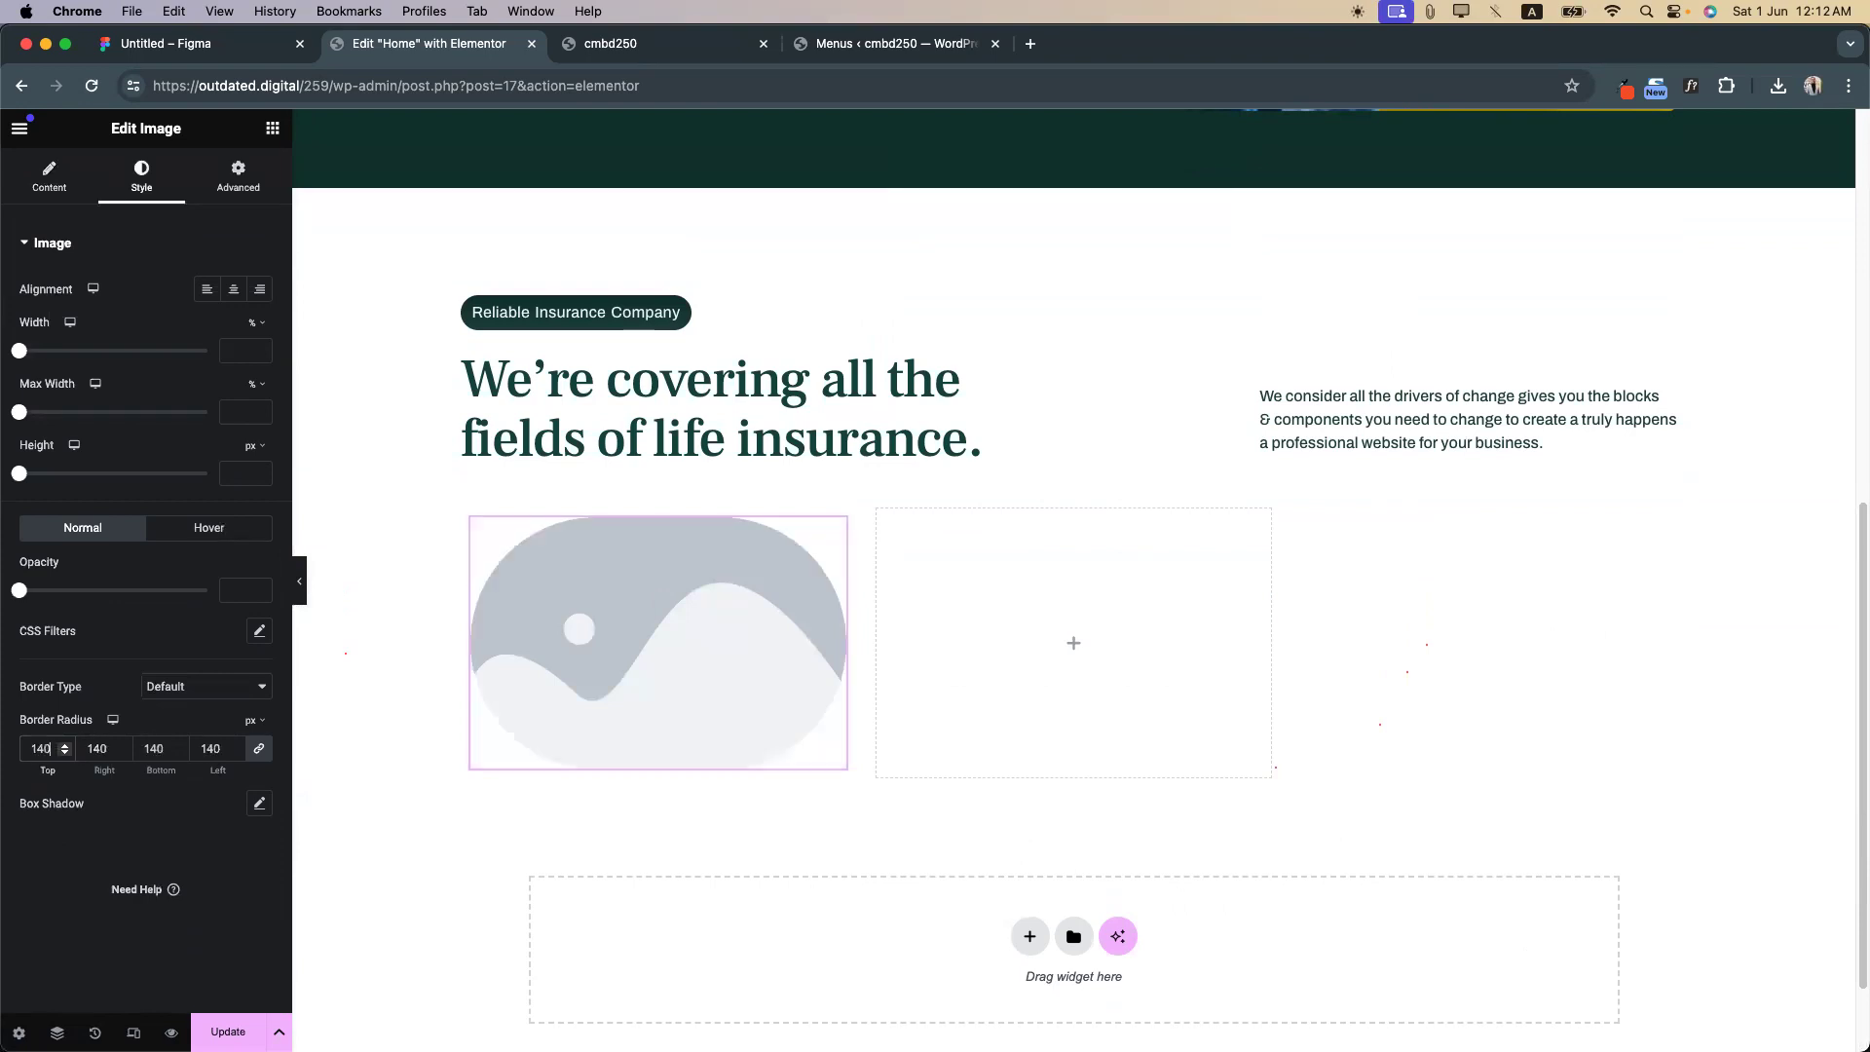
pyautogui.moveTo(161, 748)
pyautogui.doubleClick(153, 748)
pyautogui.write('0')
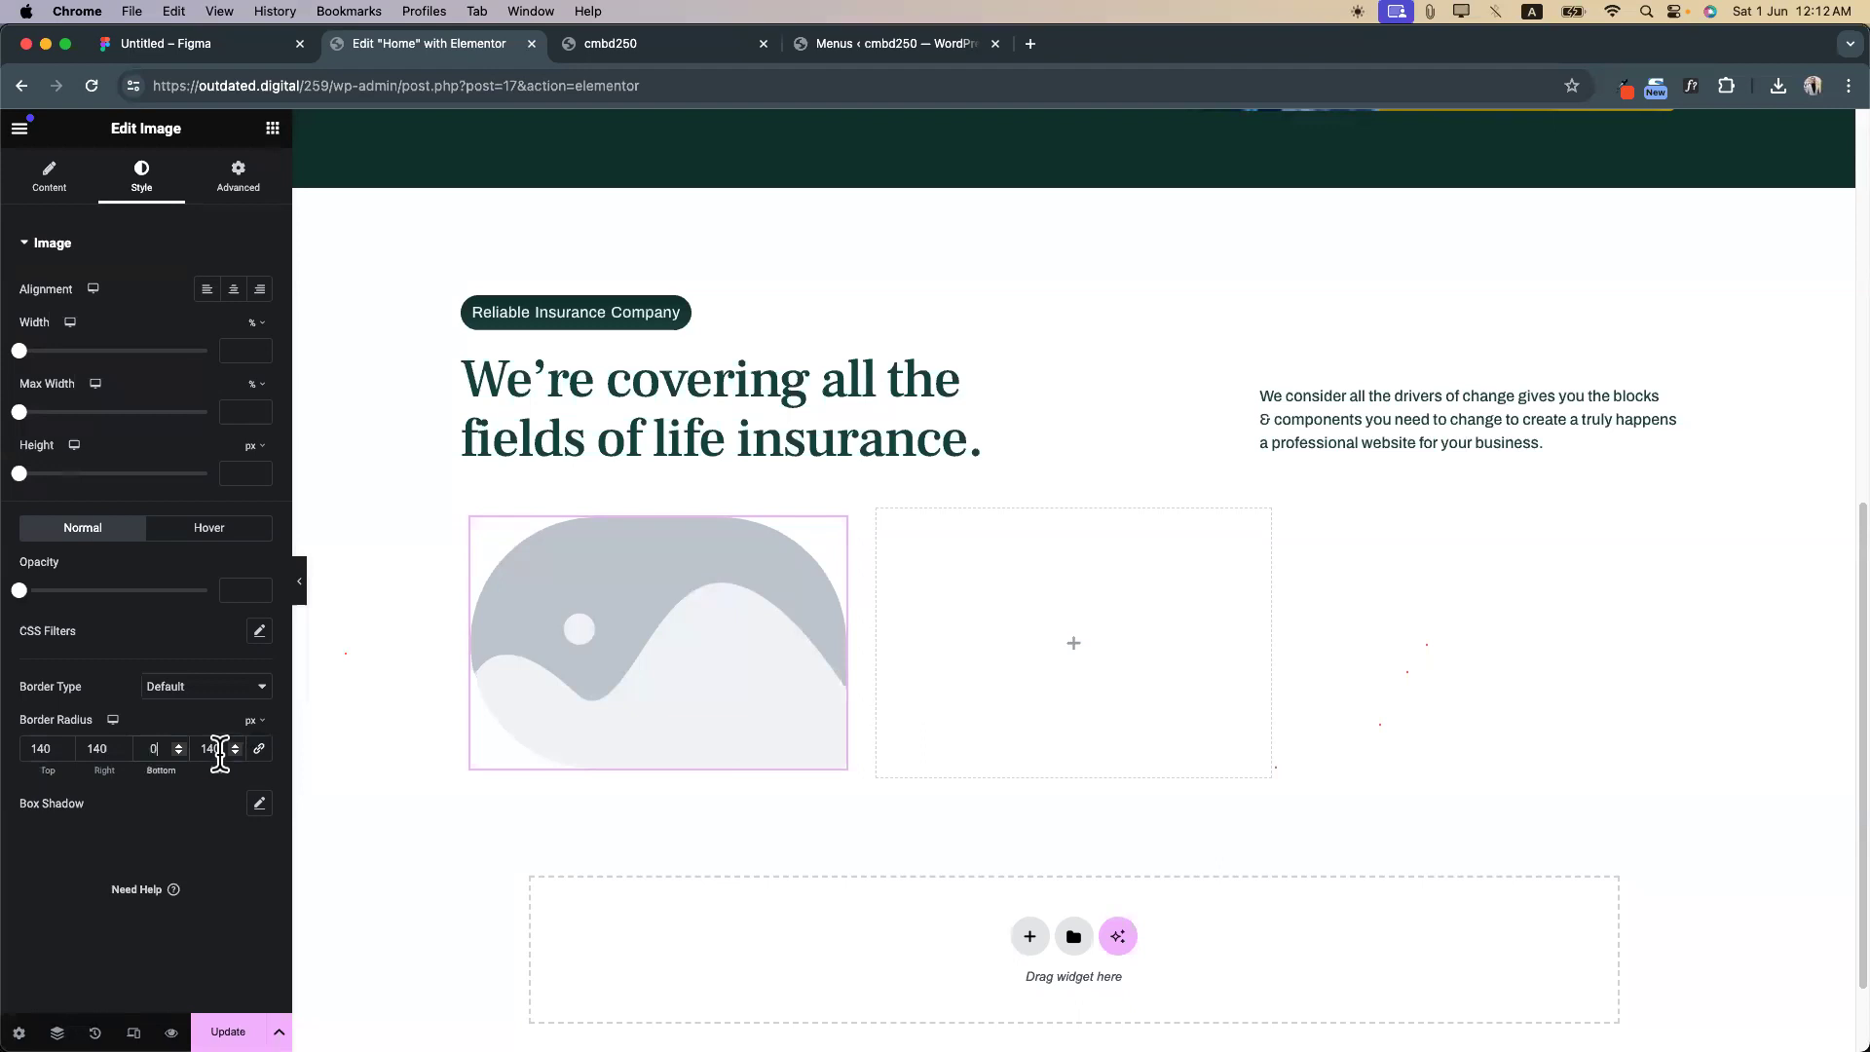
pyautogui.doubleClick(221, 750)
pyautogui.write('0')
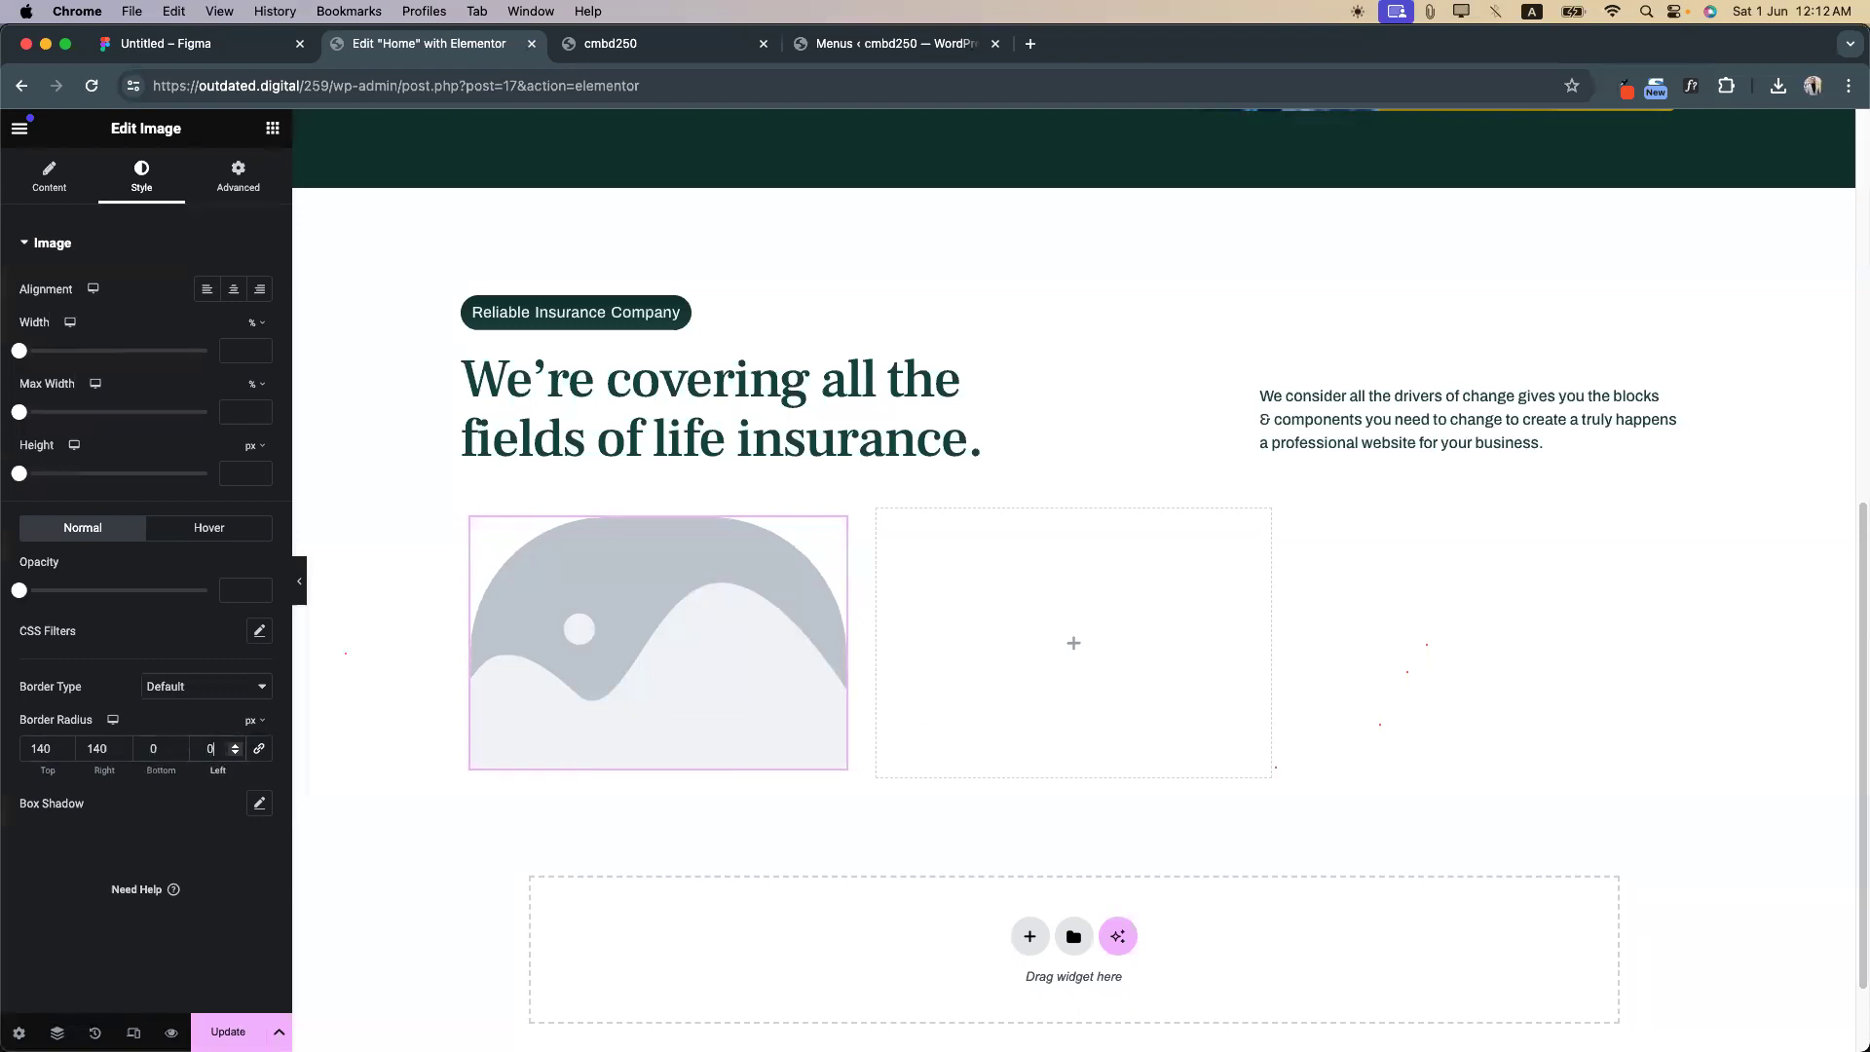
pyautogui.write('120')
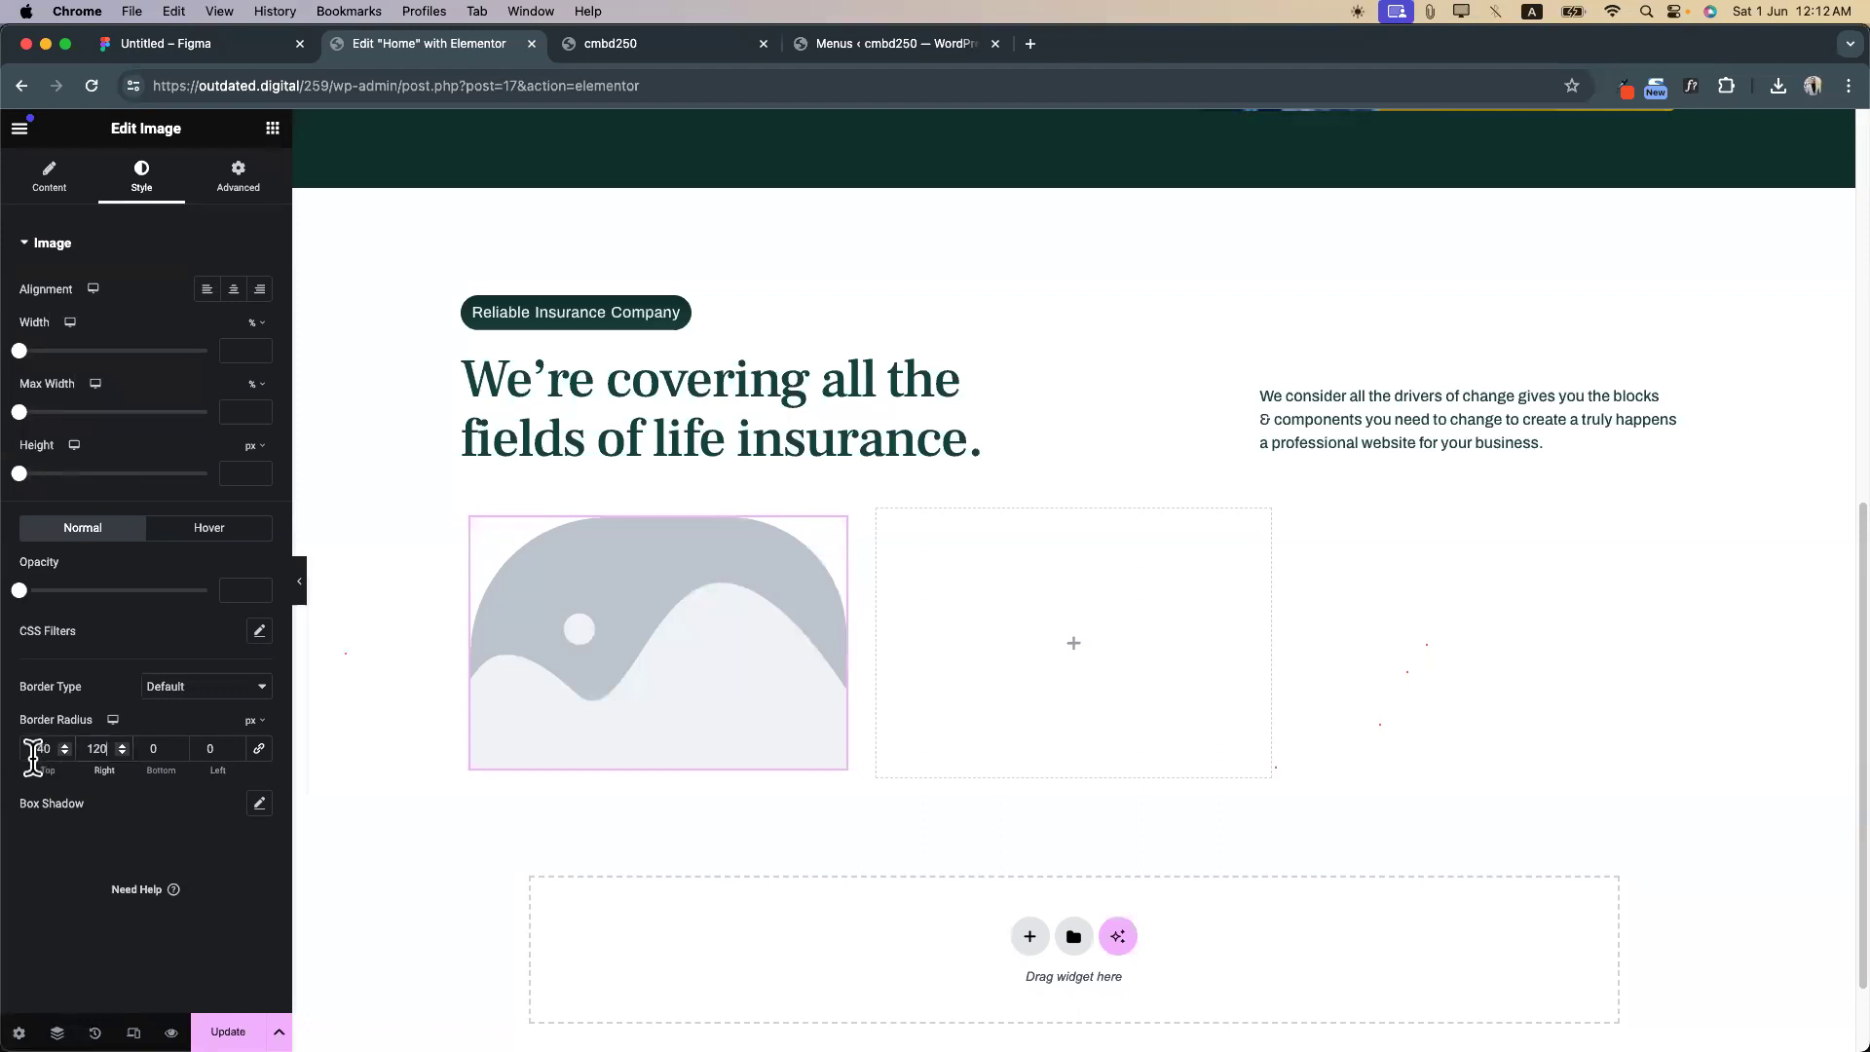
pyautogui.write('120')
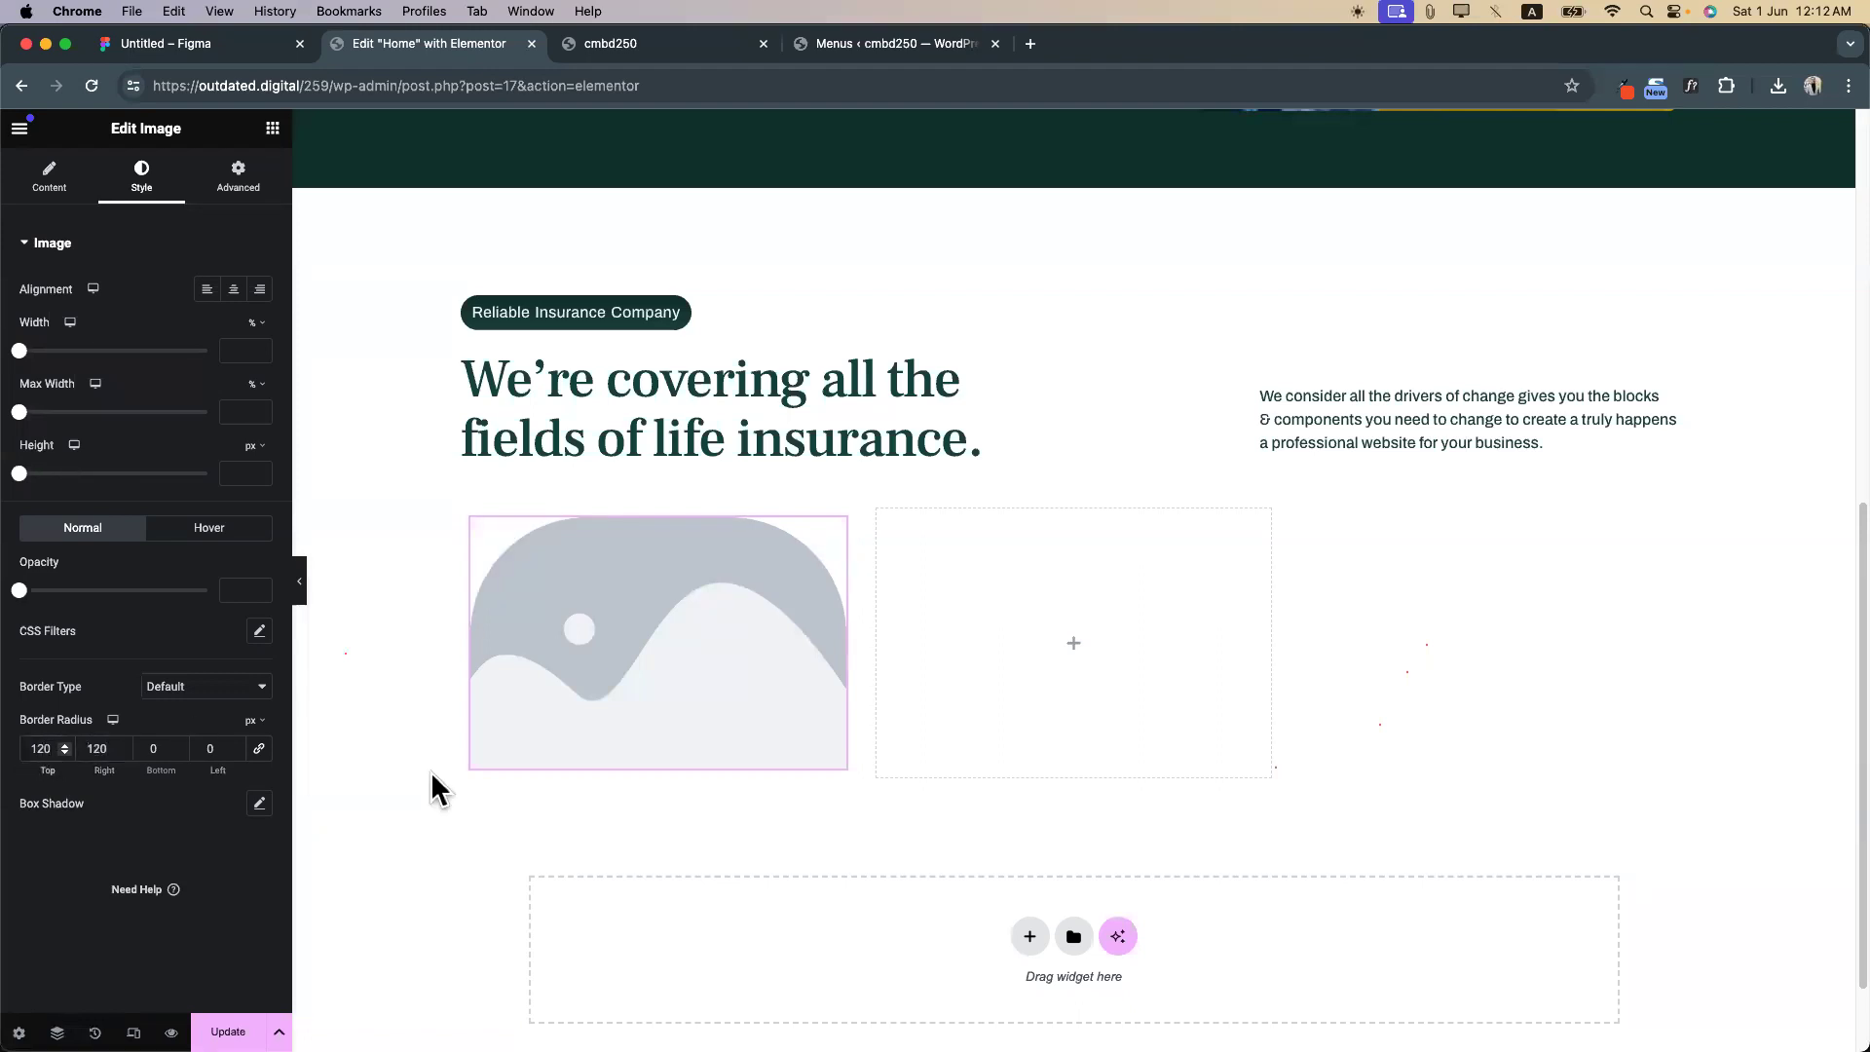
pyautogui.click(204, 46)
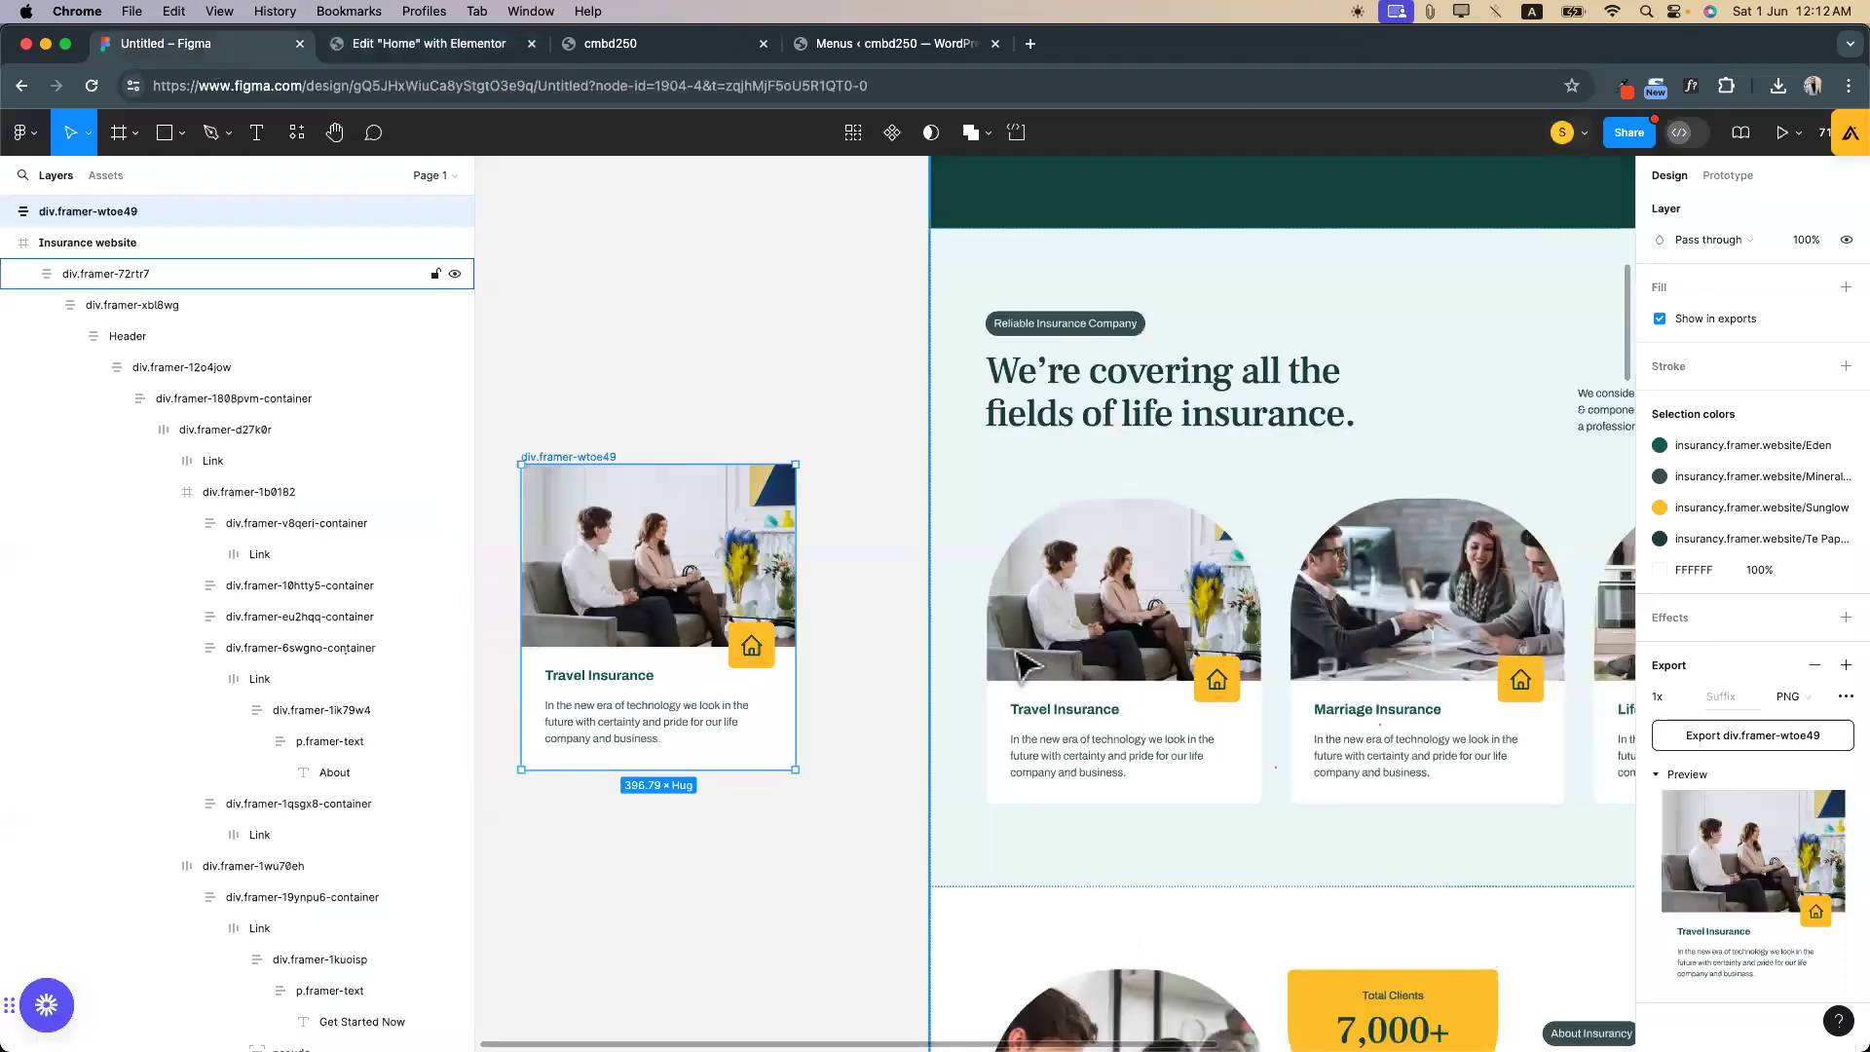
# Select the Travel Insurance card's wrapper in Figma and inspect its mixed corner radius values.
pyautogui.click(1079, 567)
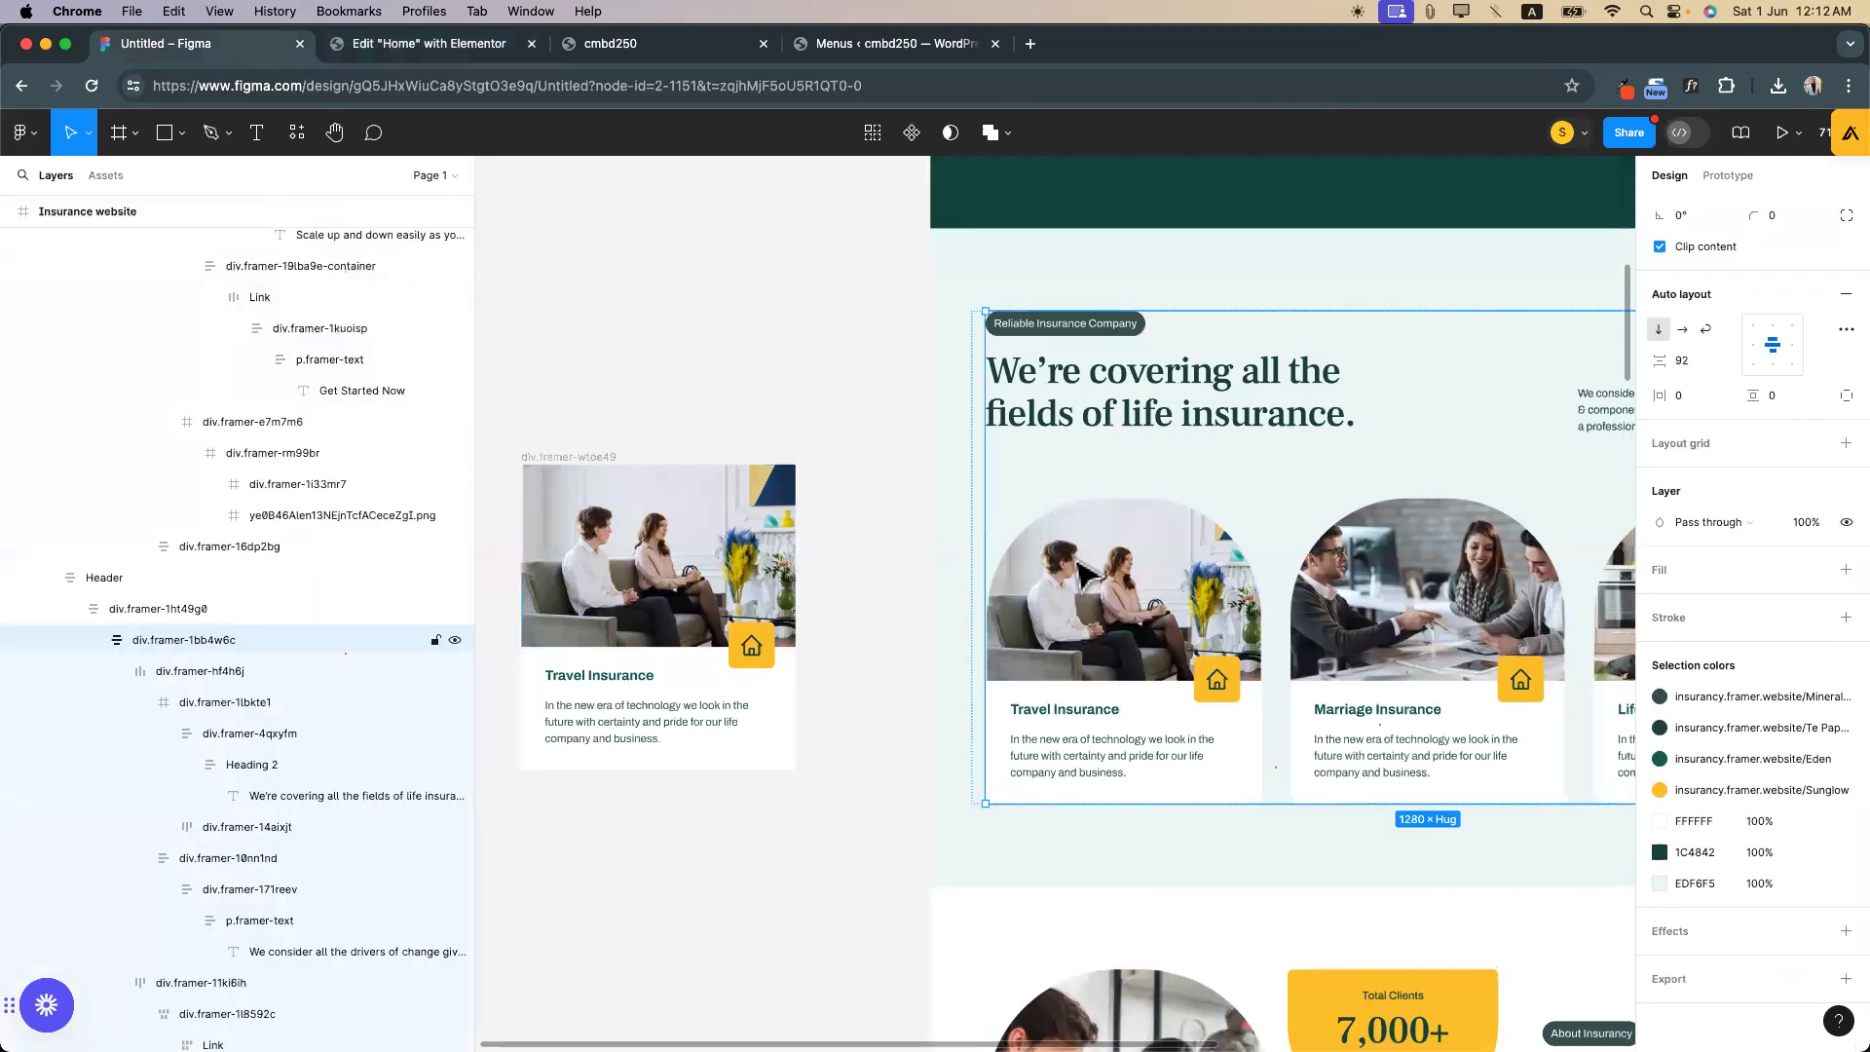
pyautogui.click(1079, 572)
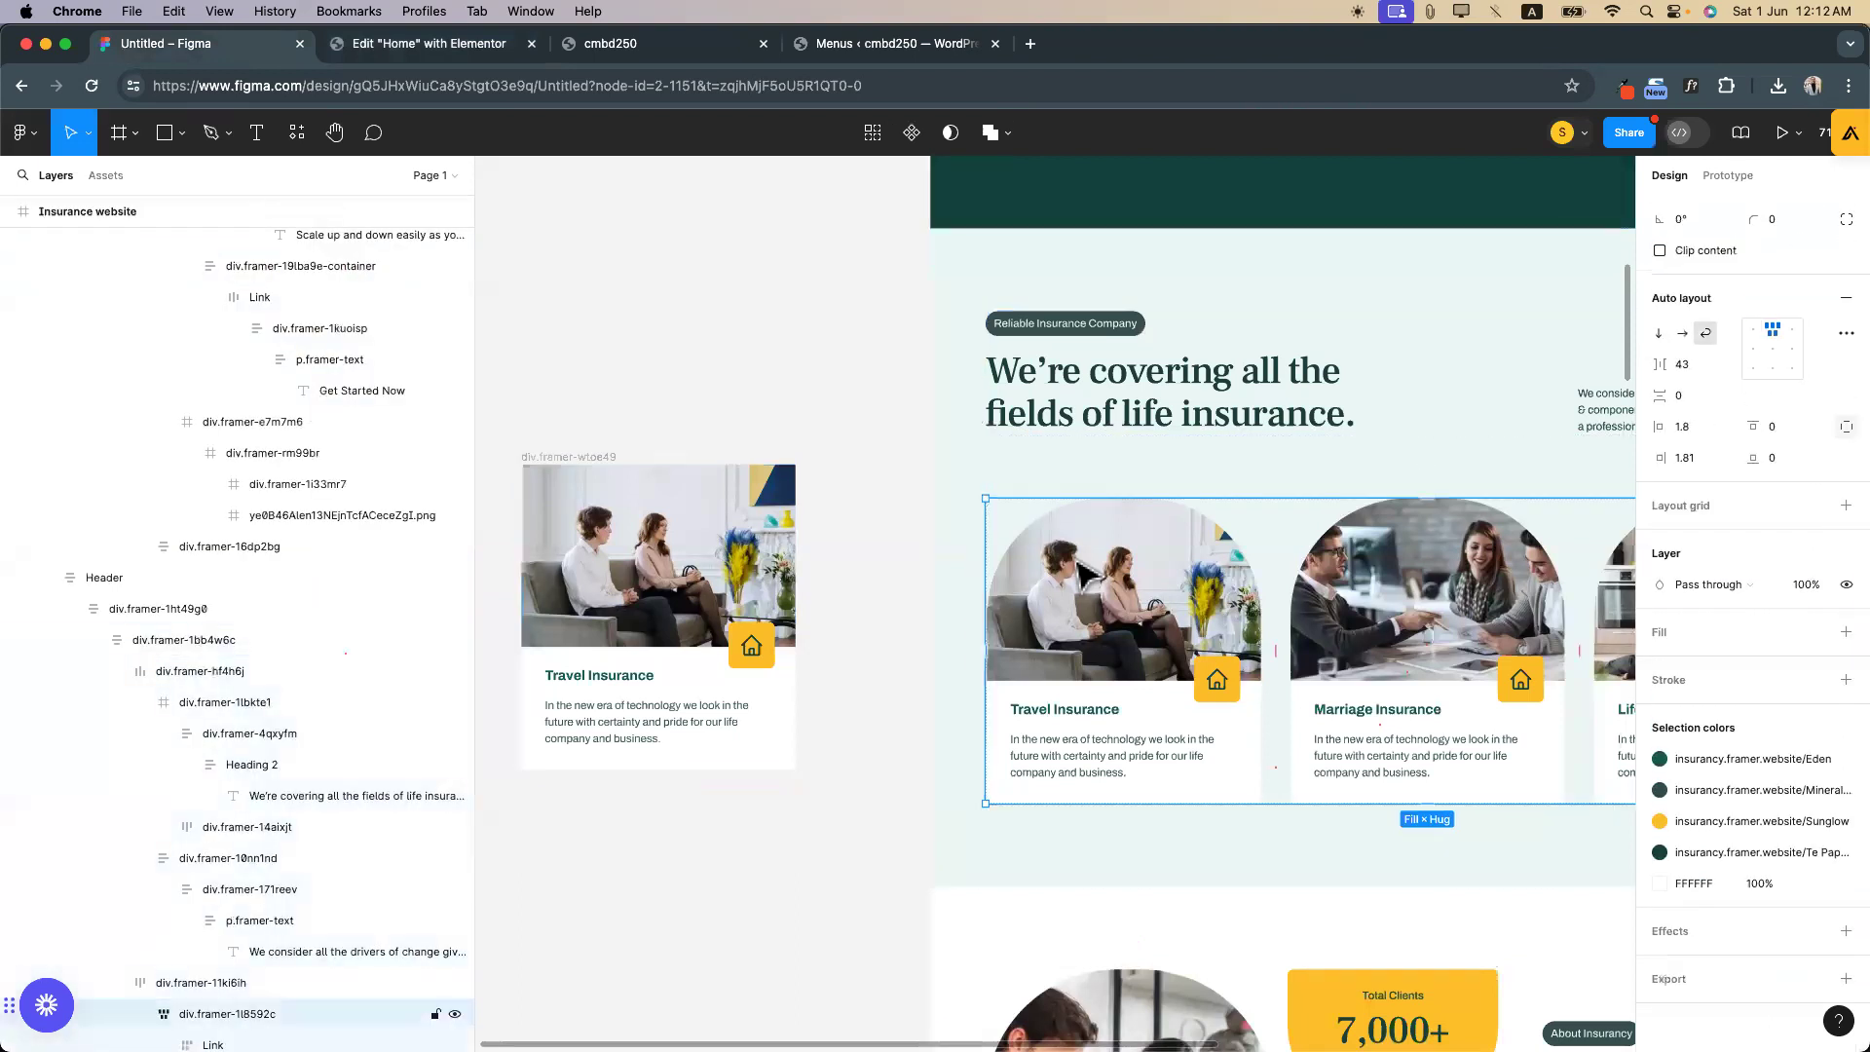
pyautogui.click(1081, 573)
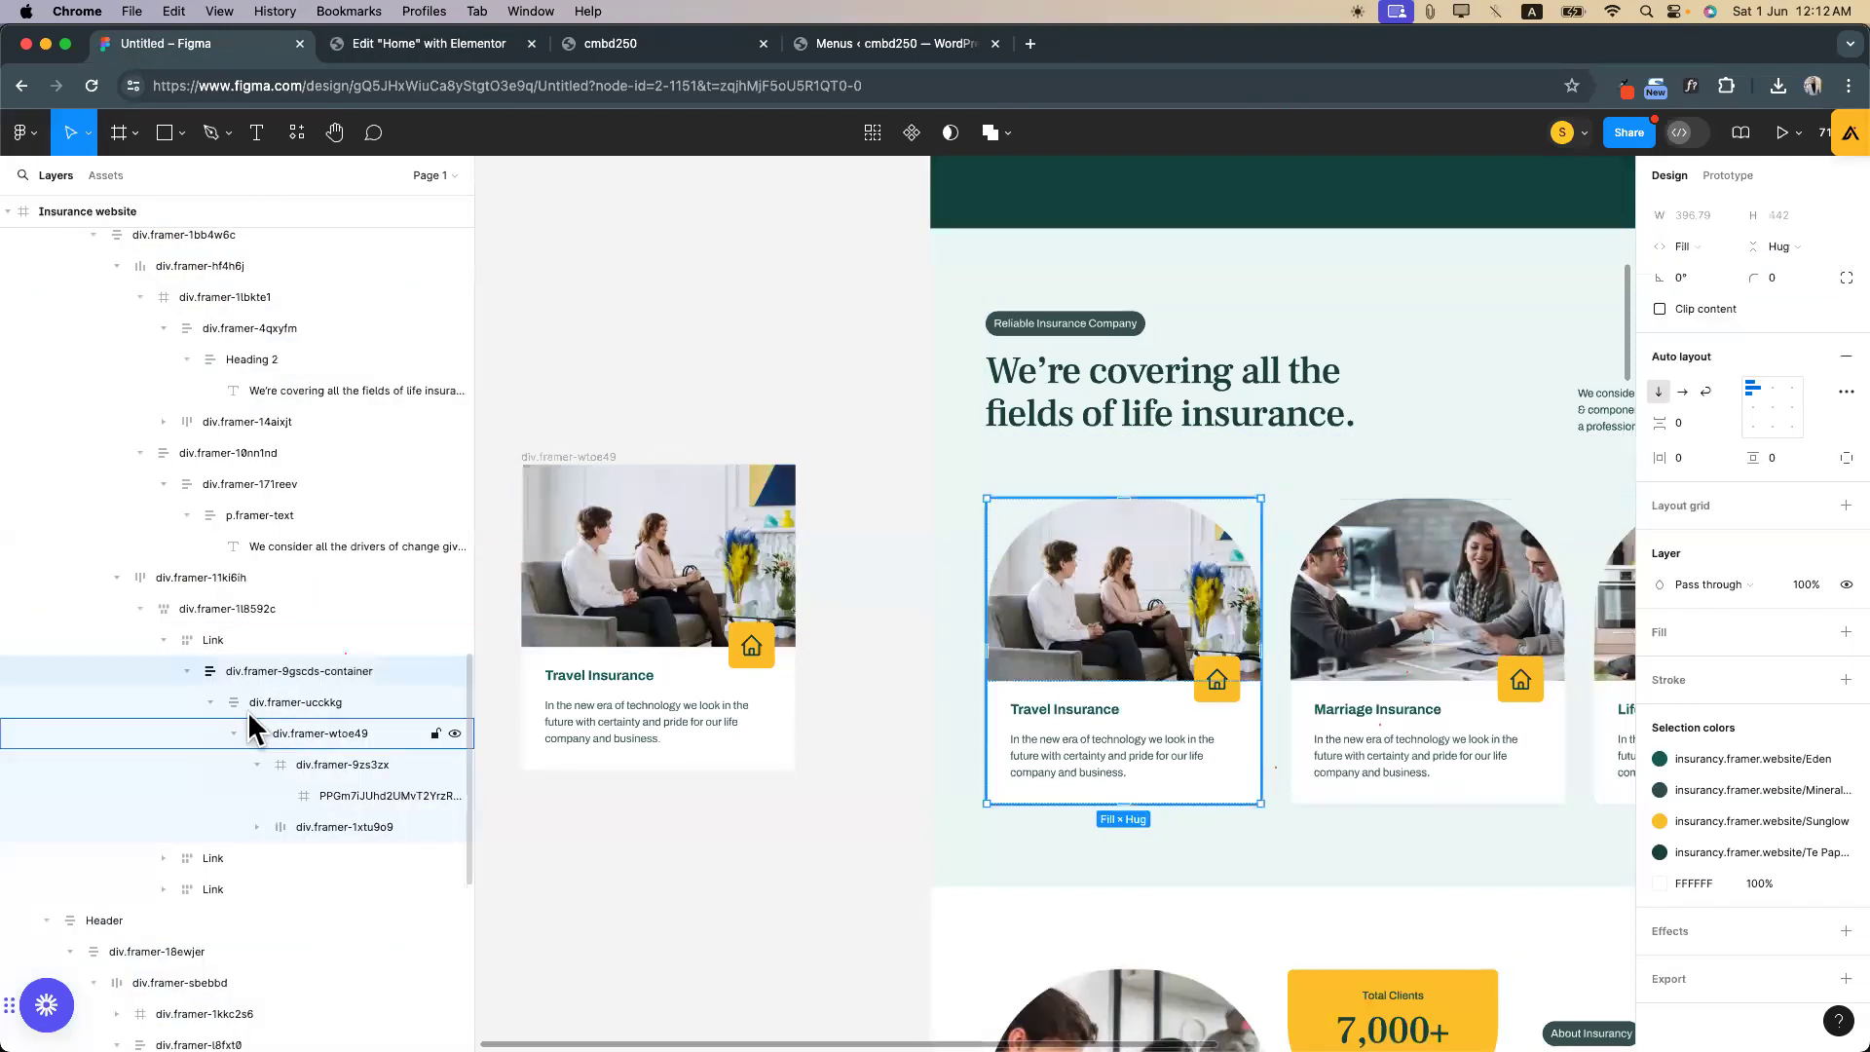
pyautogui.click(302, 695)
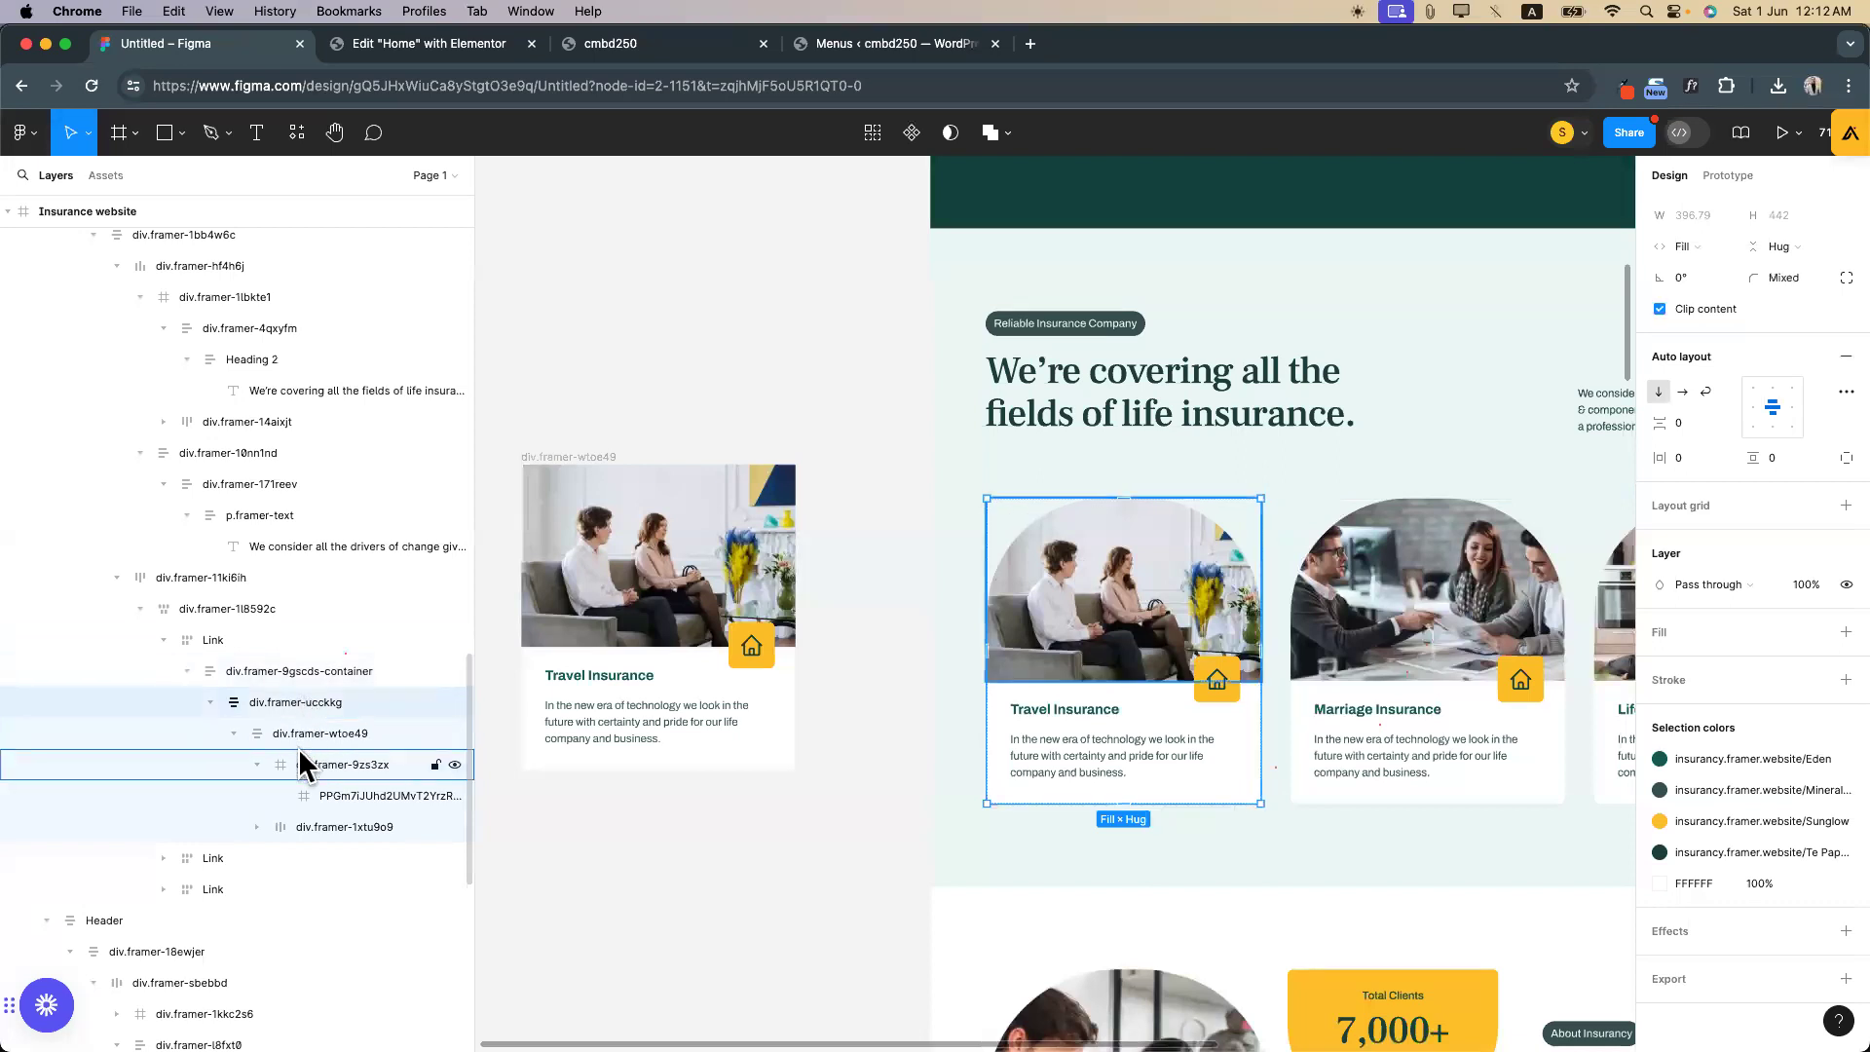
pyautogui.click(1783, 278)
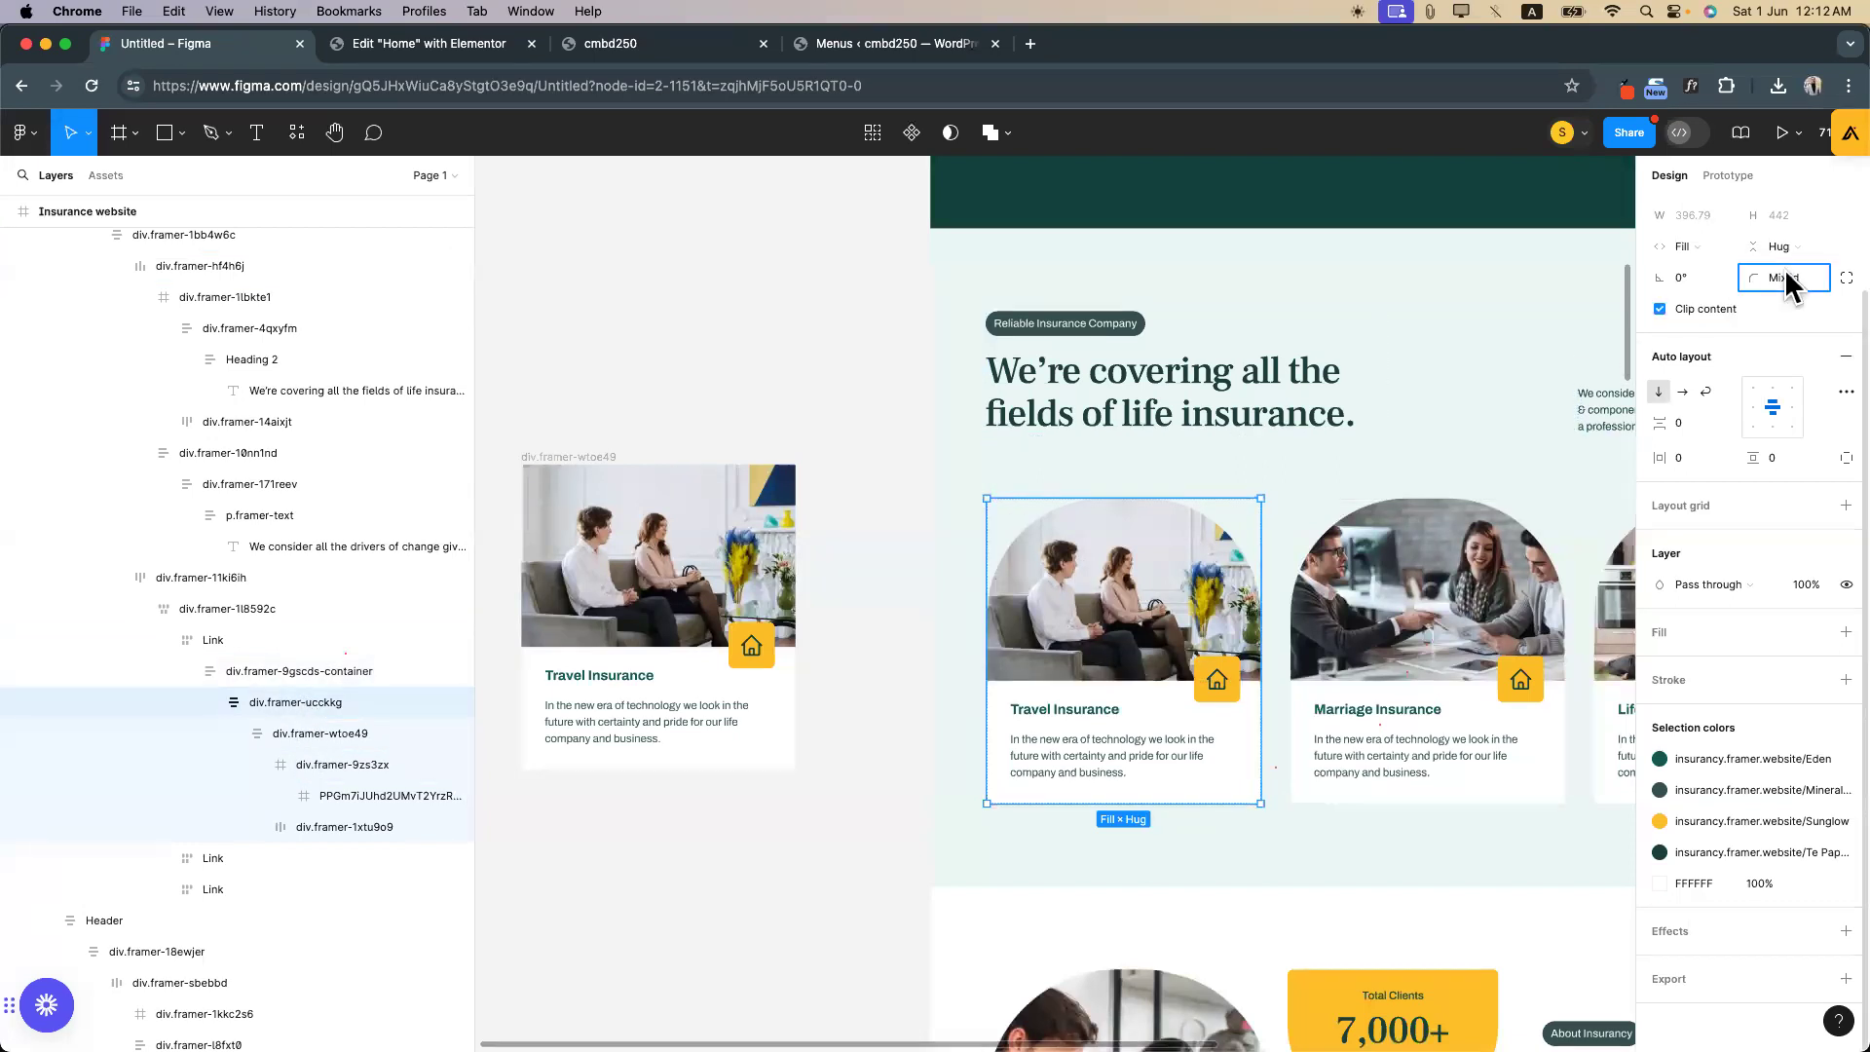
# Step through the card's content frame, image frame, photo and text layers.
pyautogui.click(303, 738)
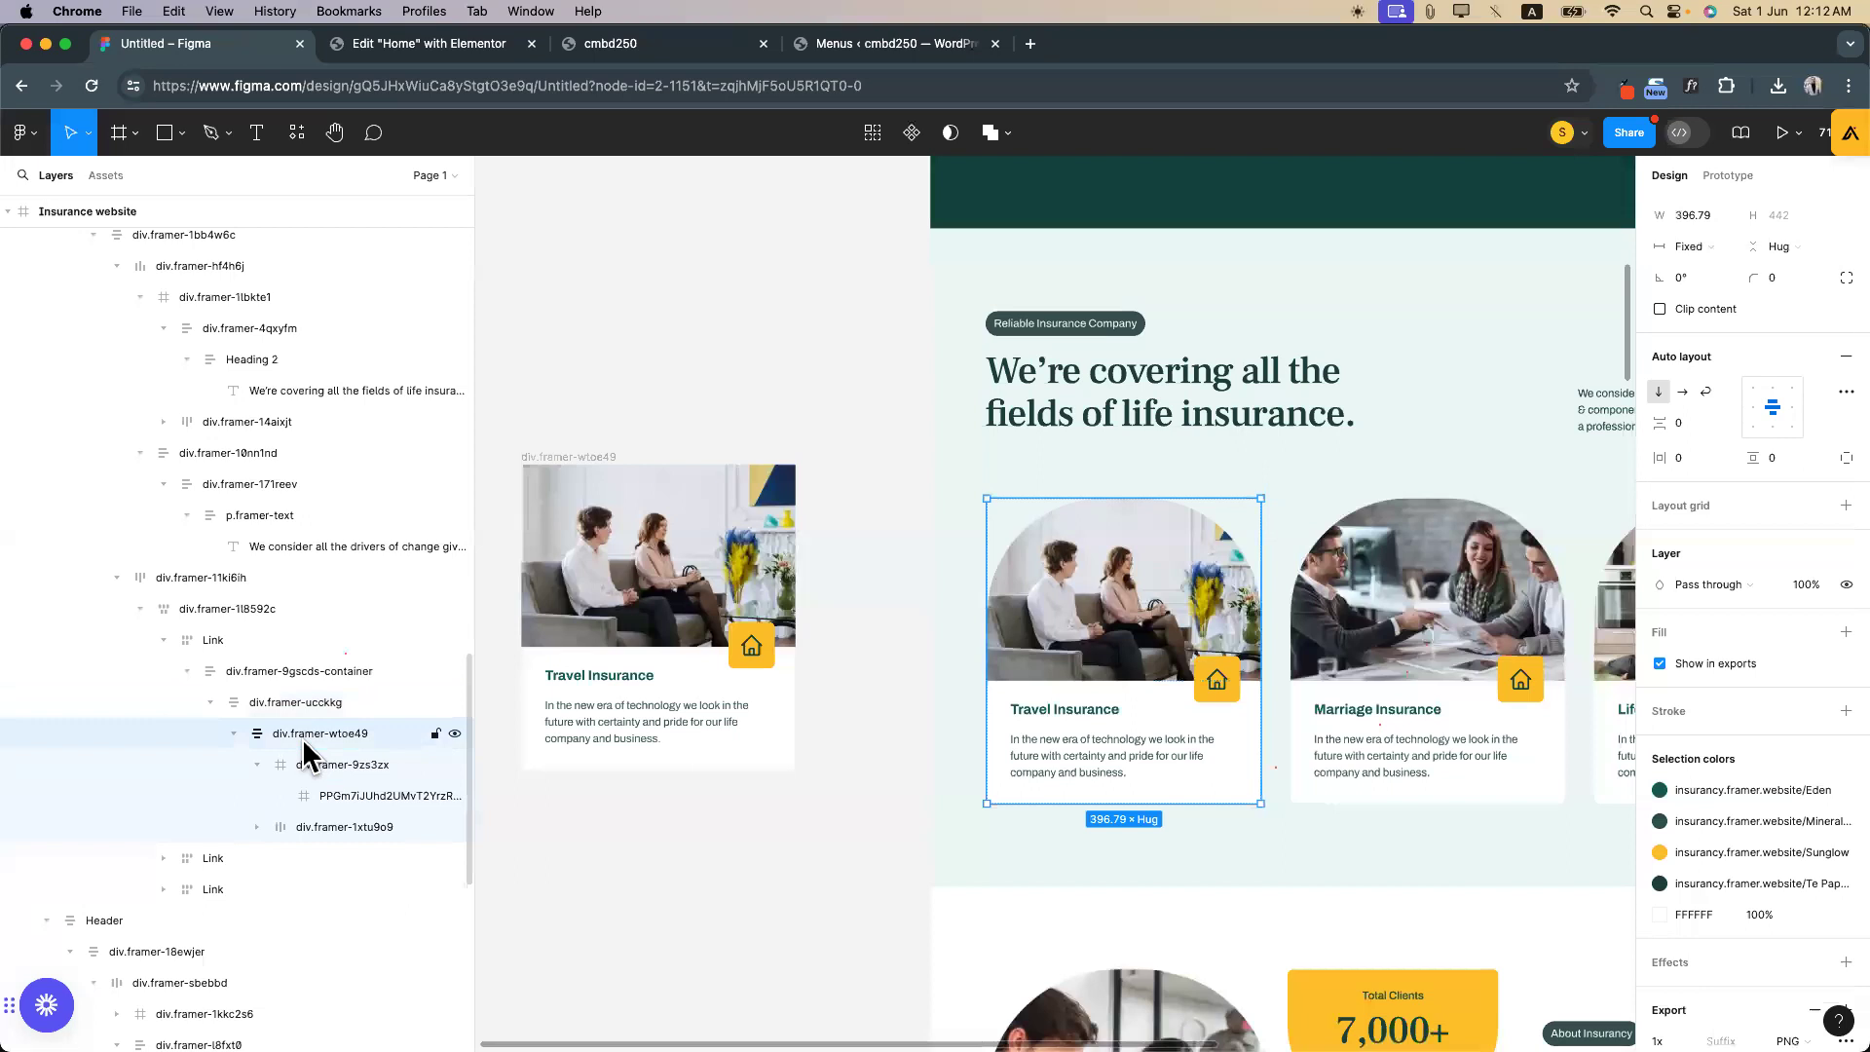
pyautogui.click(305, 765)
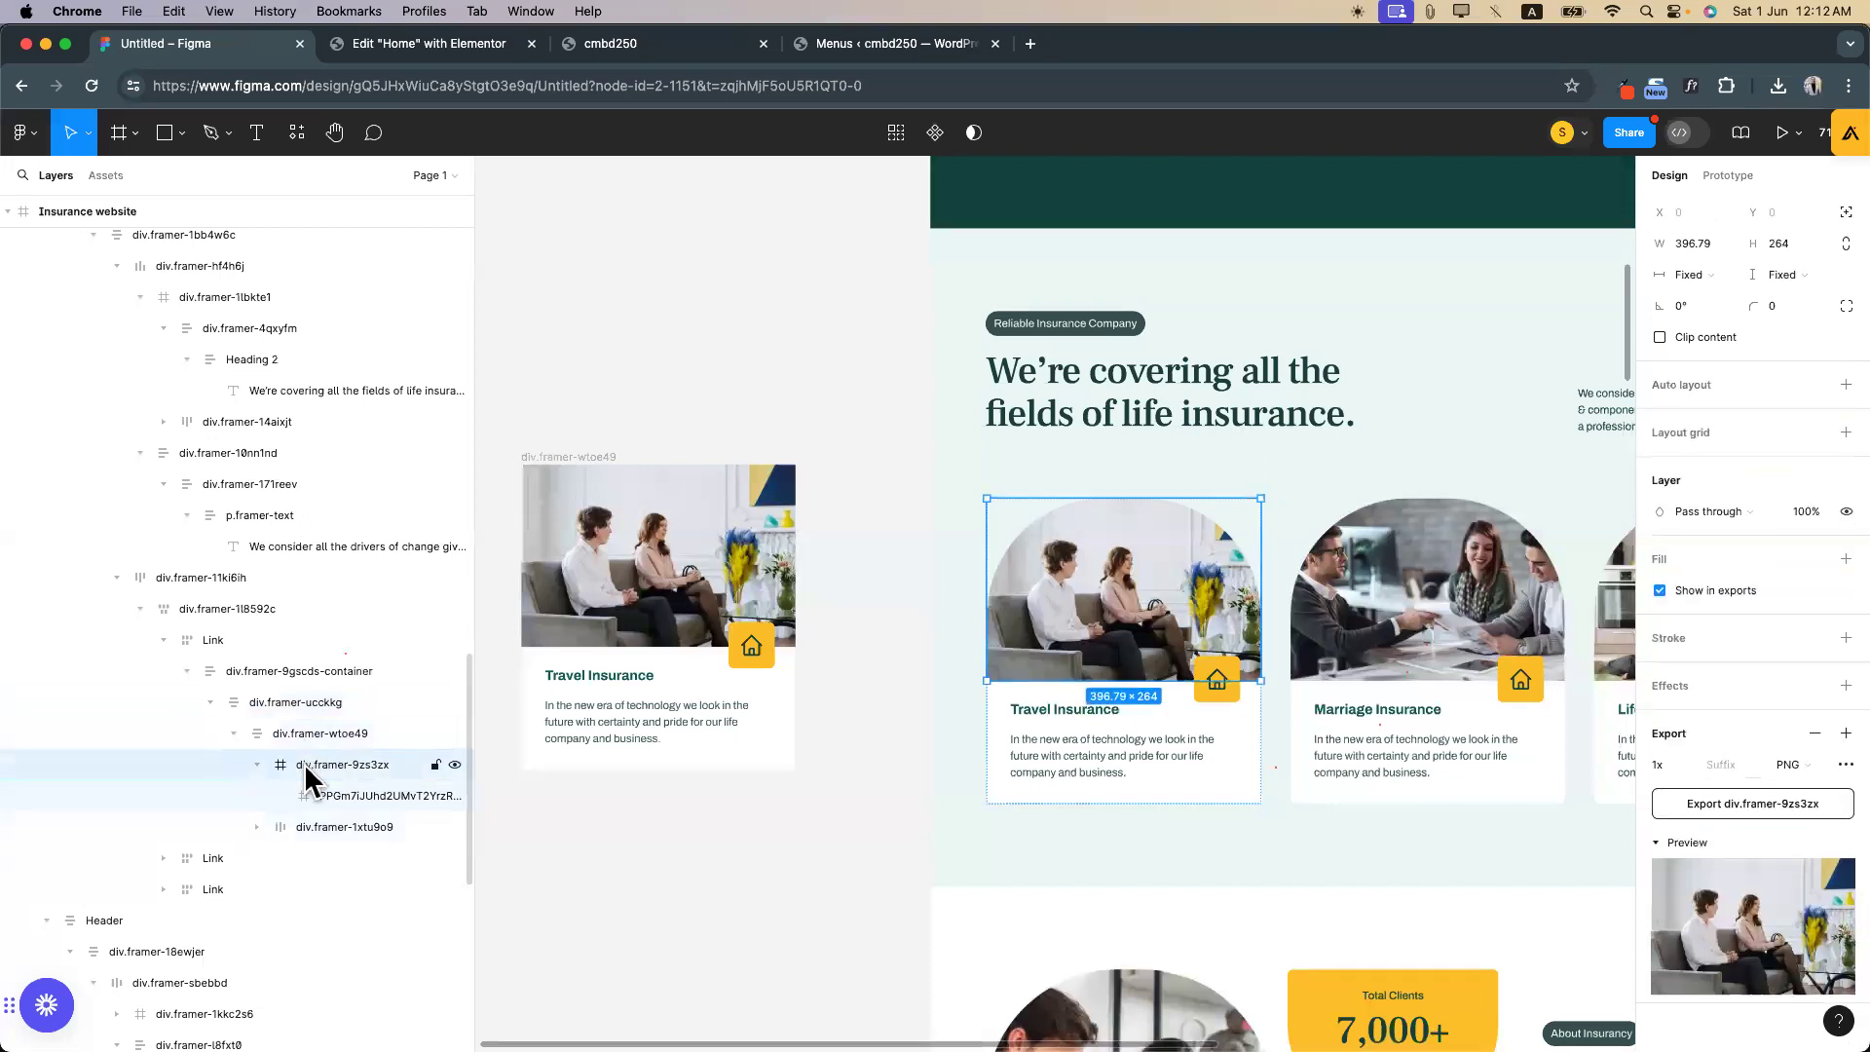
pyautogui.click(317, 796)
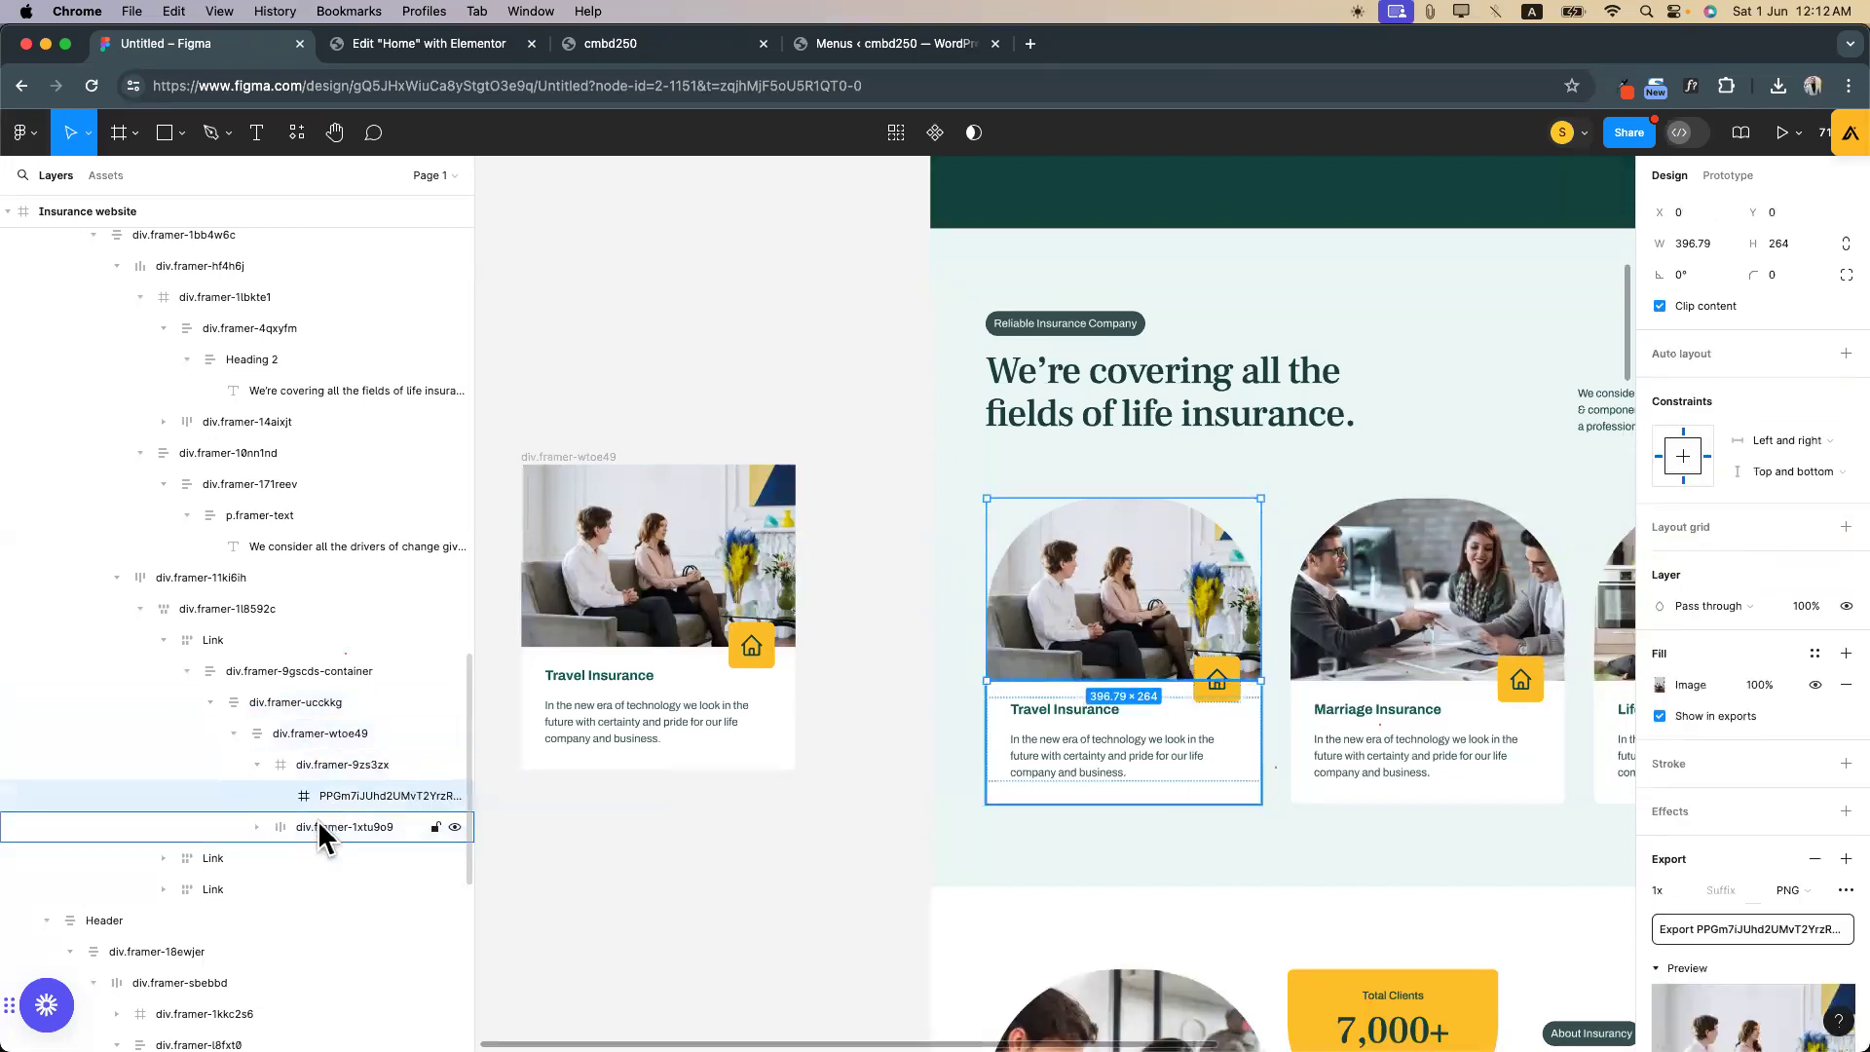
pyautogui.click(318, 820)
pyautogui.click(317, 799)
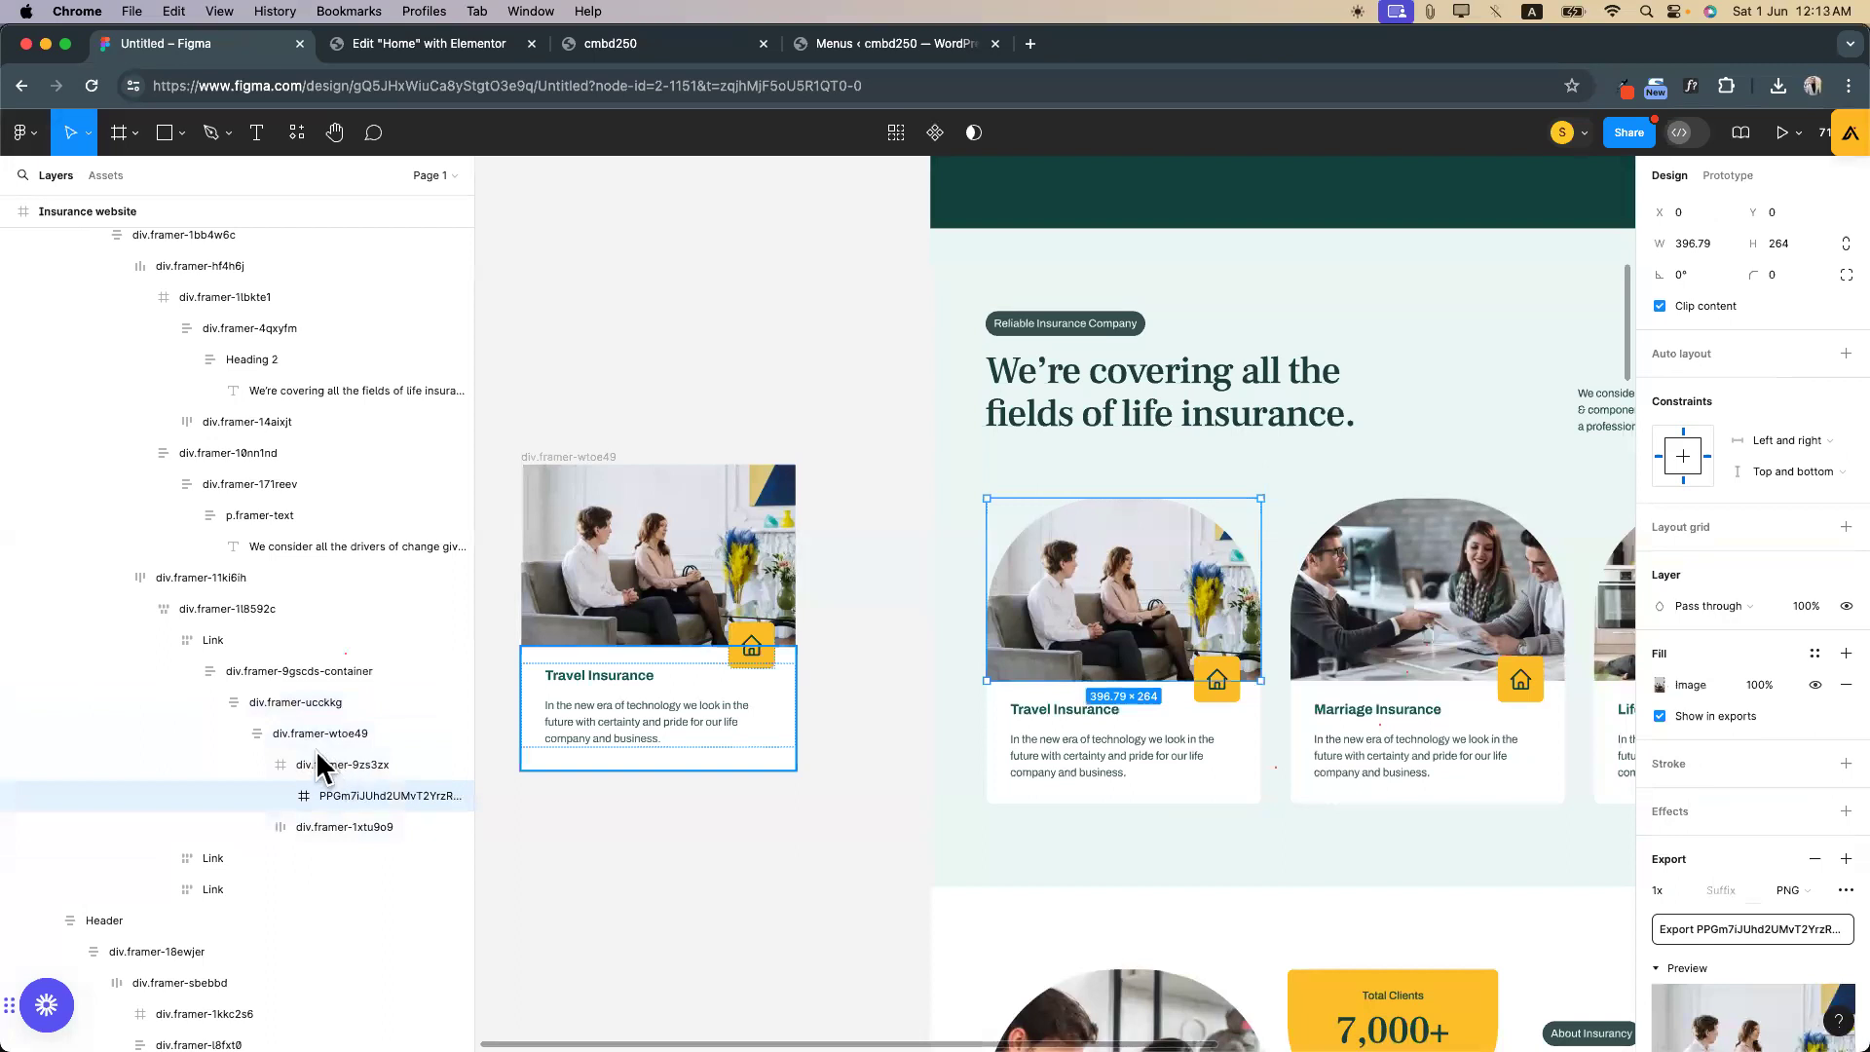
pyautogui.click(289, 705)
pyautogui.click(286, 673)
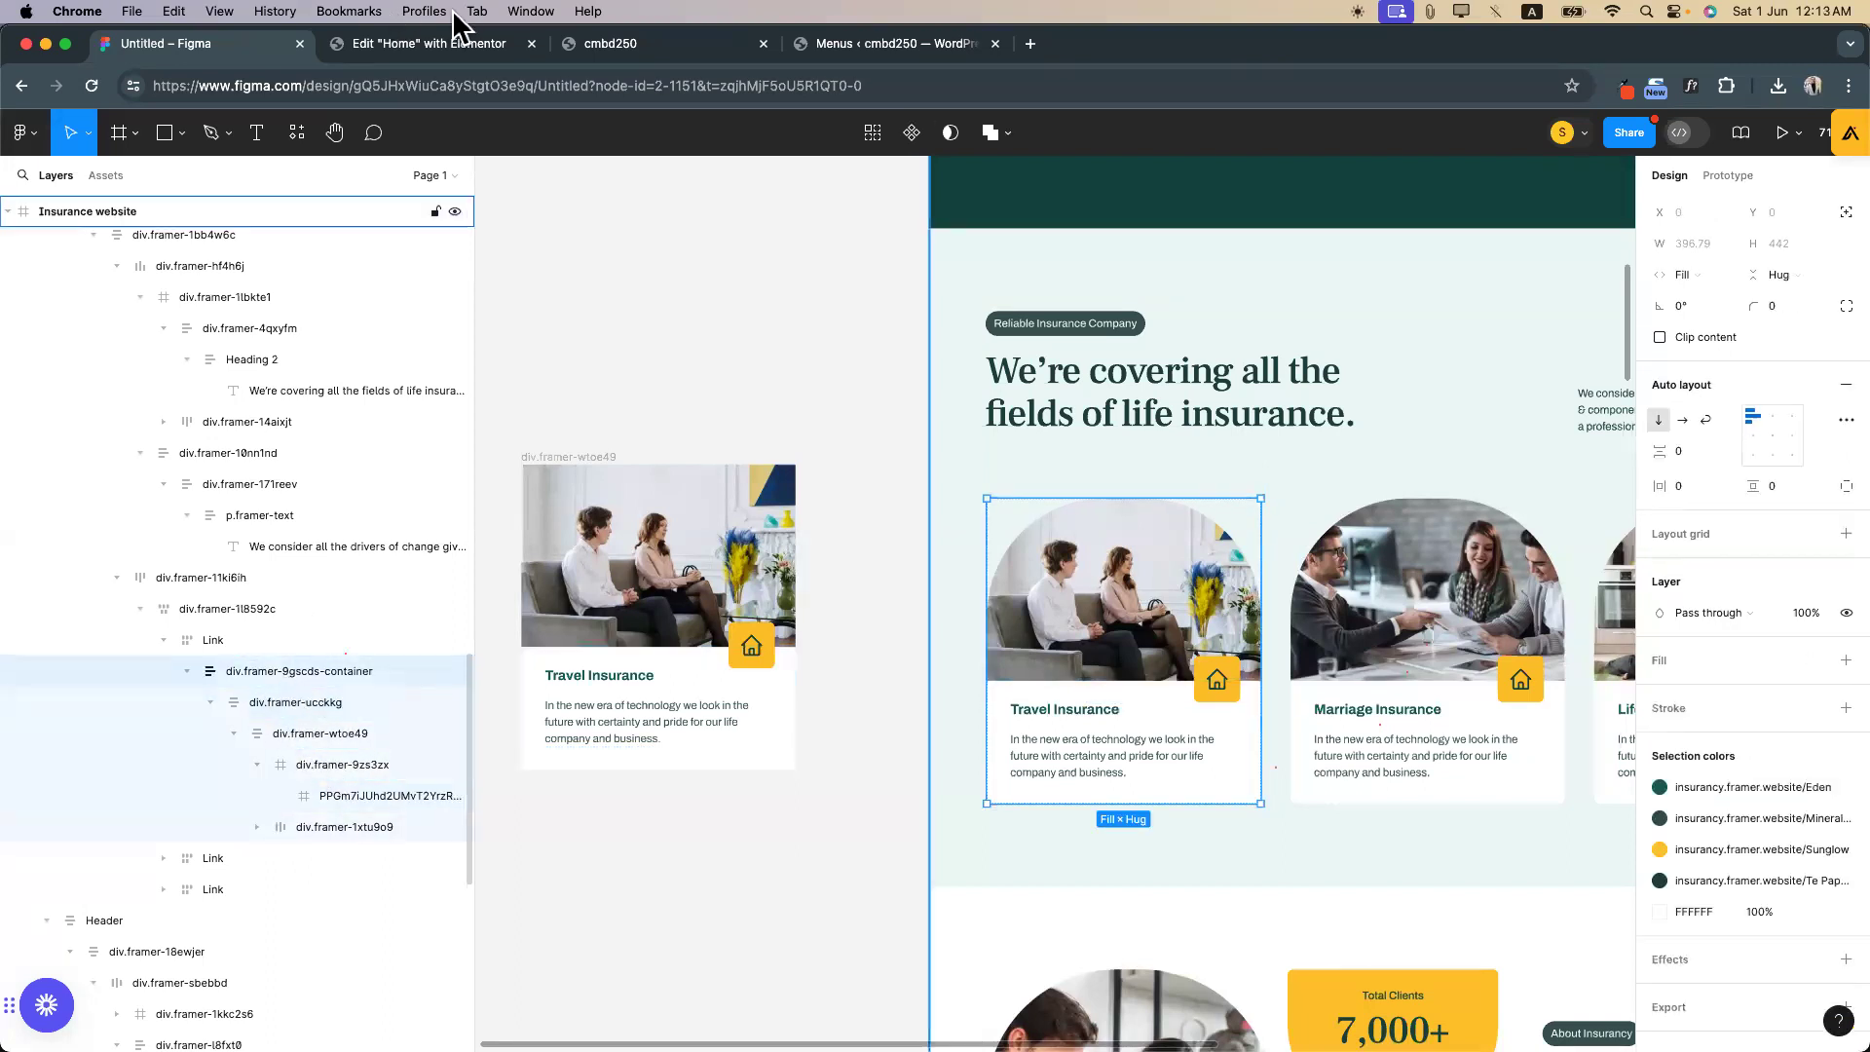
pyautogui.click(424, 51)
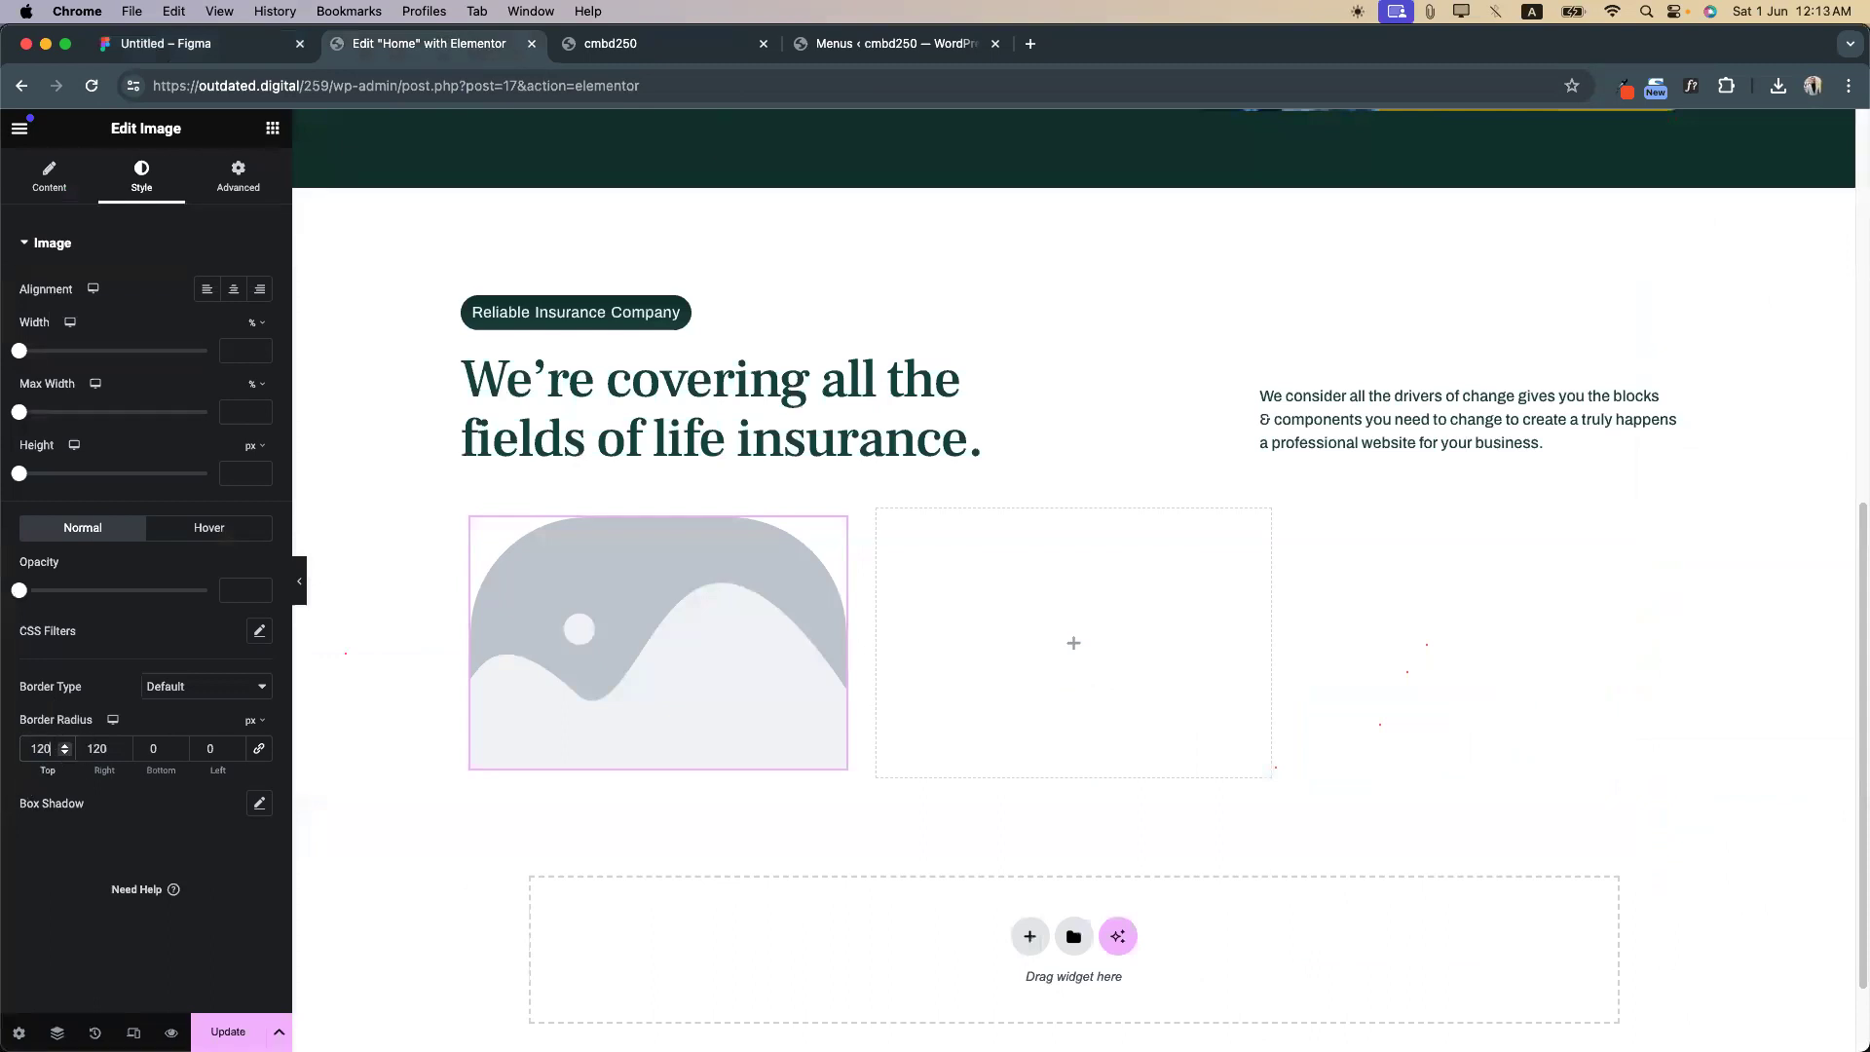
# Round the image's top and right corners to 130 px and insert the couple-on-sofa photo.
pyautogui.doubleClick(97, 748)
pyautogui.write('12')
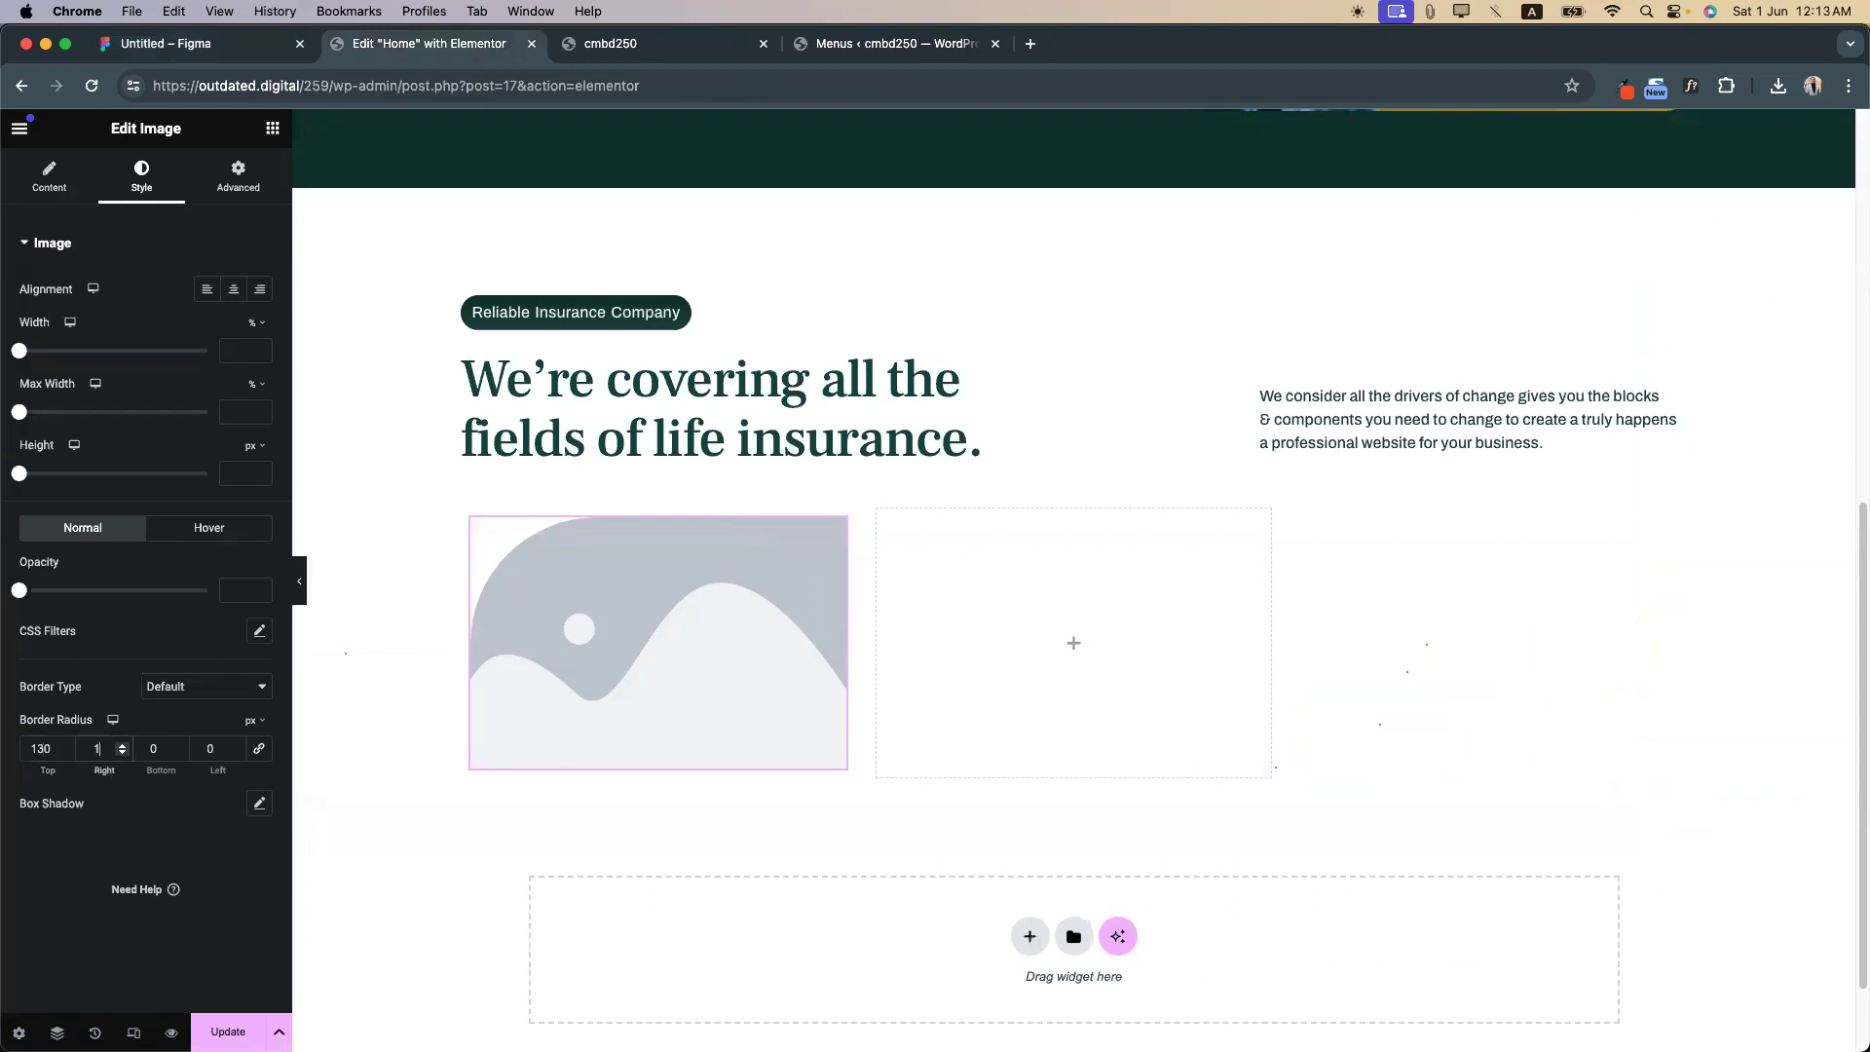
pyautogui.write('30')
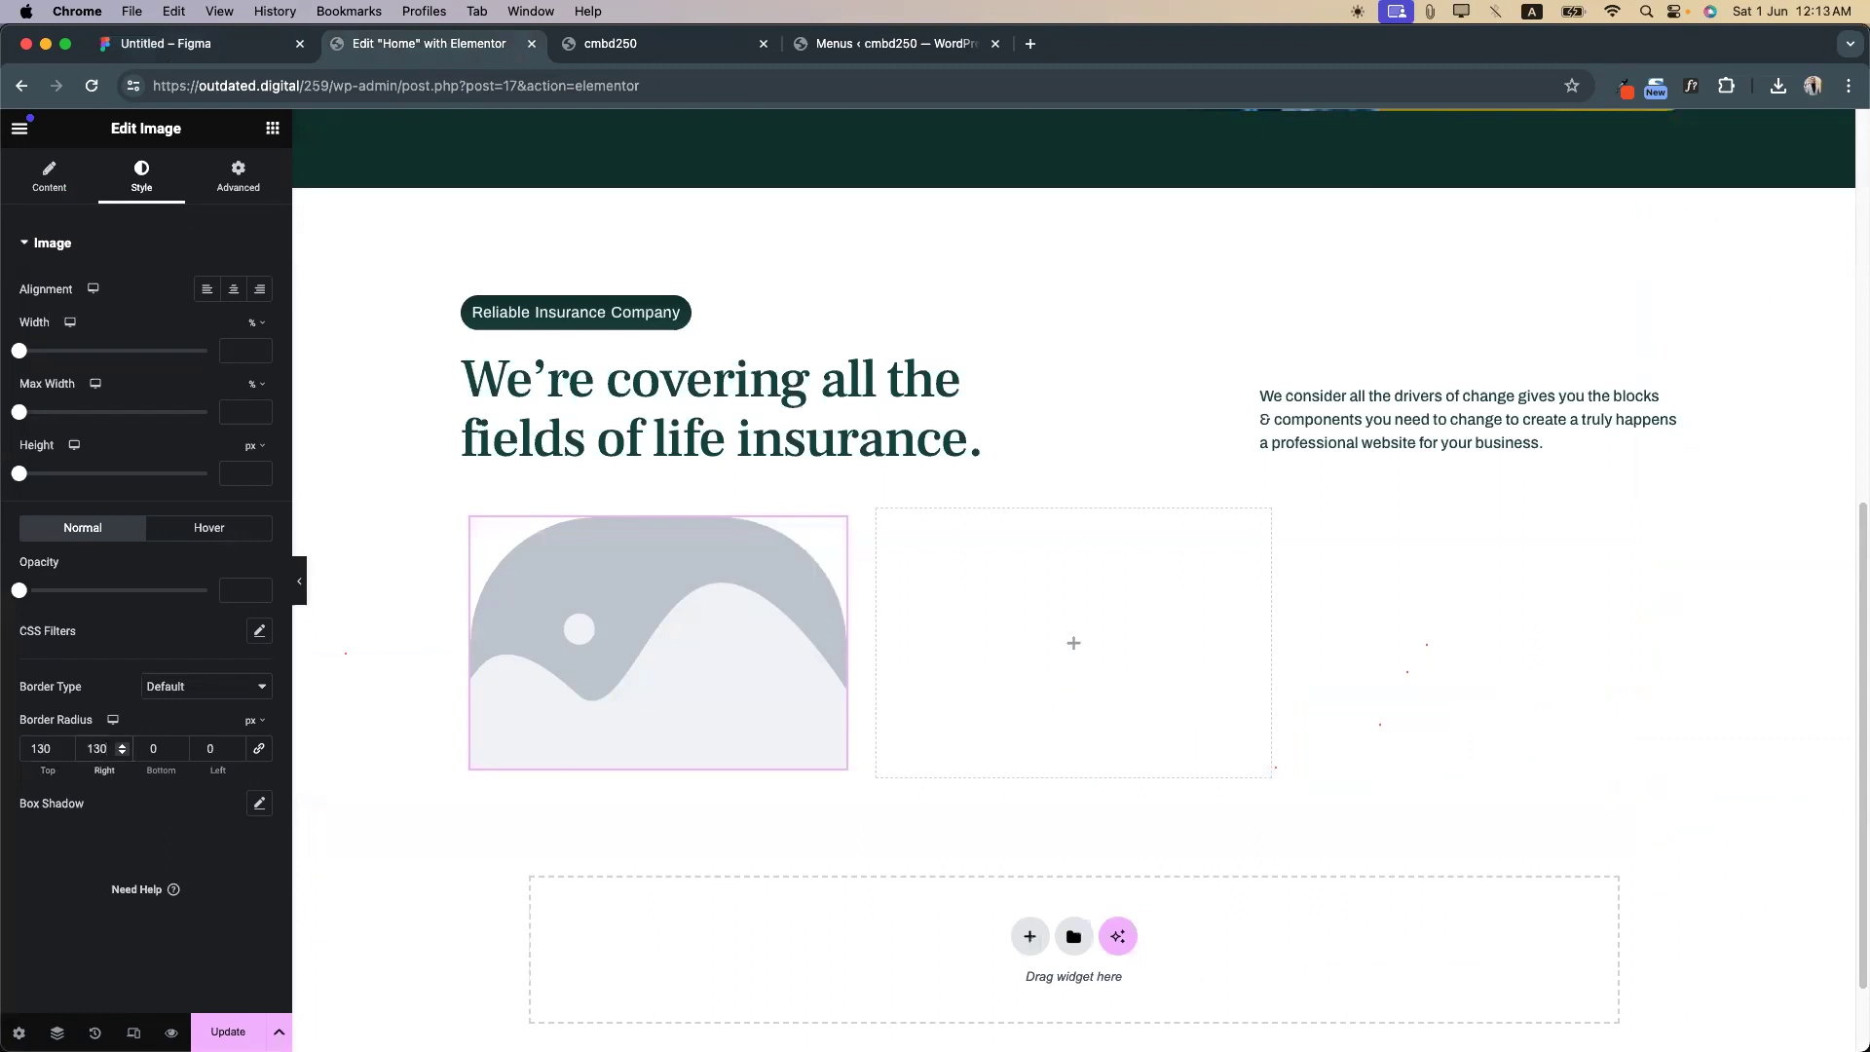
pyautogui.moveTo(658, 642)
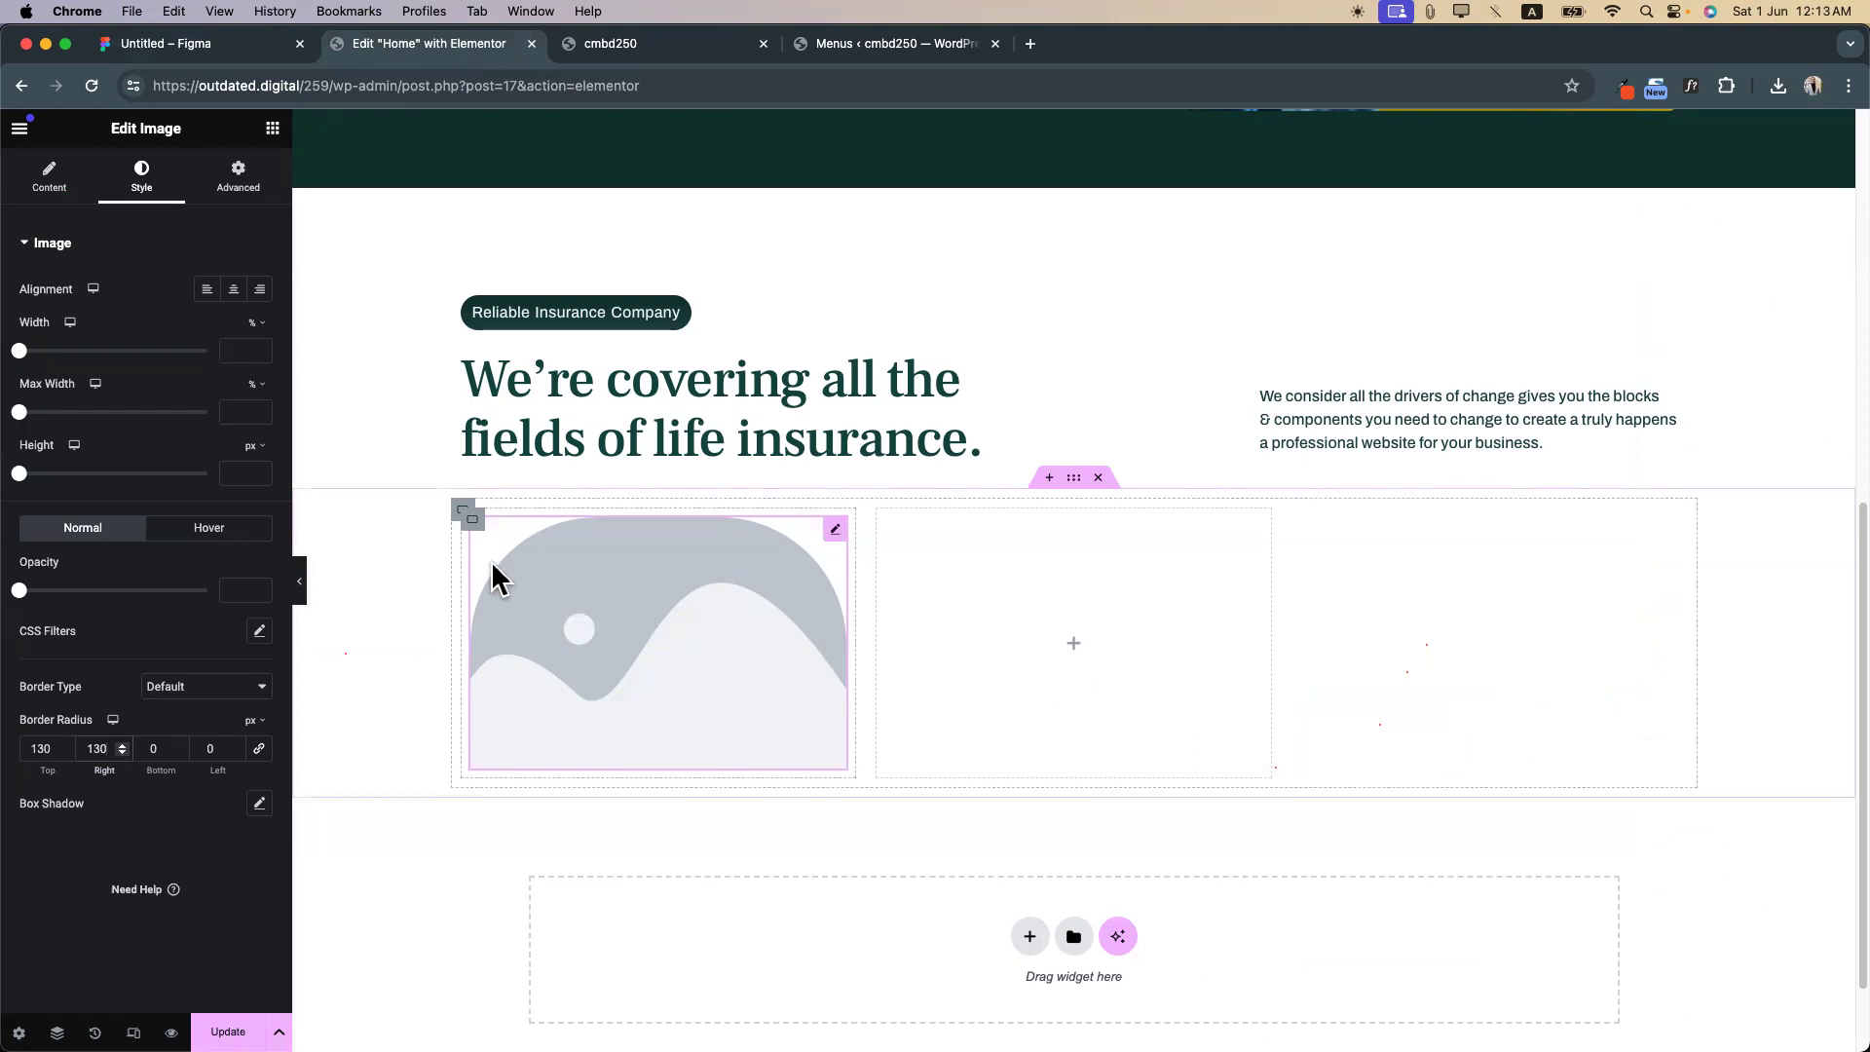
pyautogui.click(48, 177)
pyautogui.click(144, 319)
pyautogui.click(321, 380)
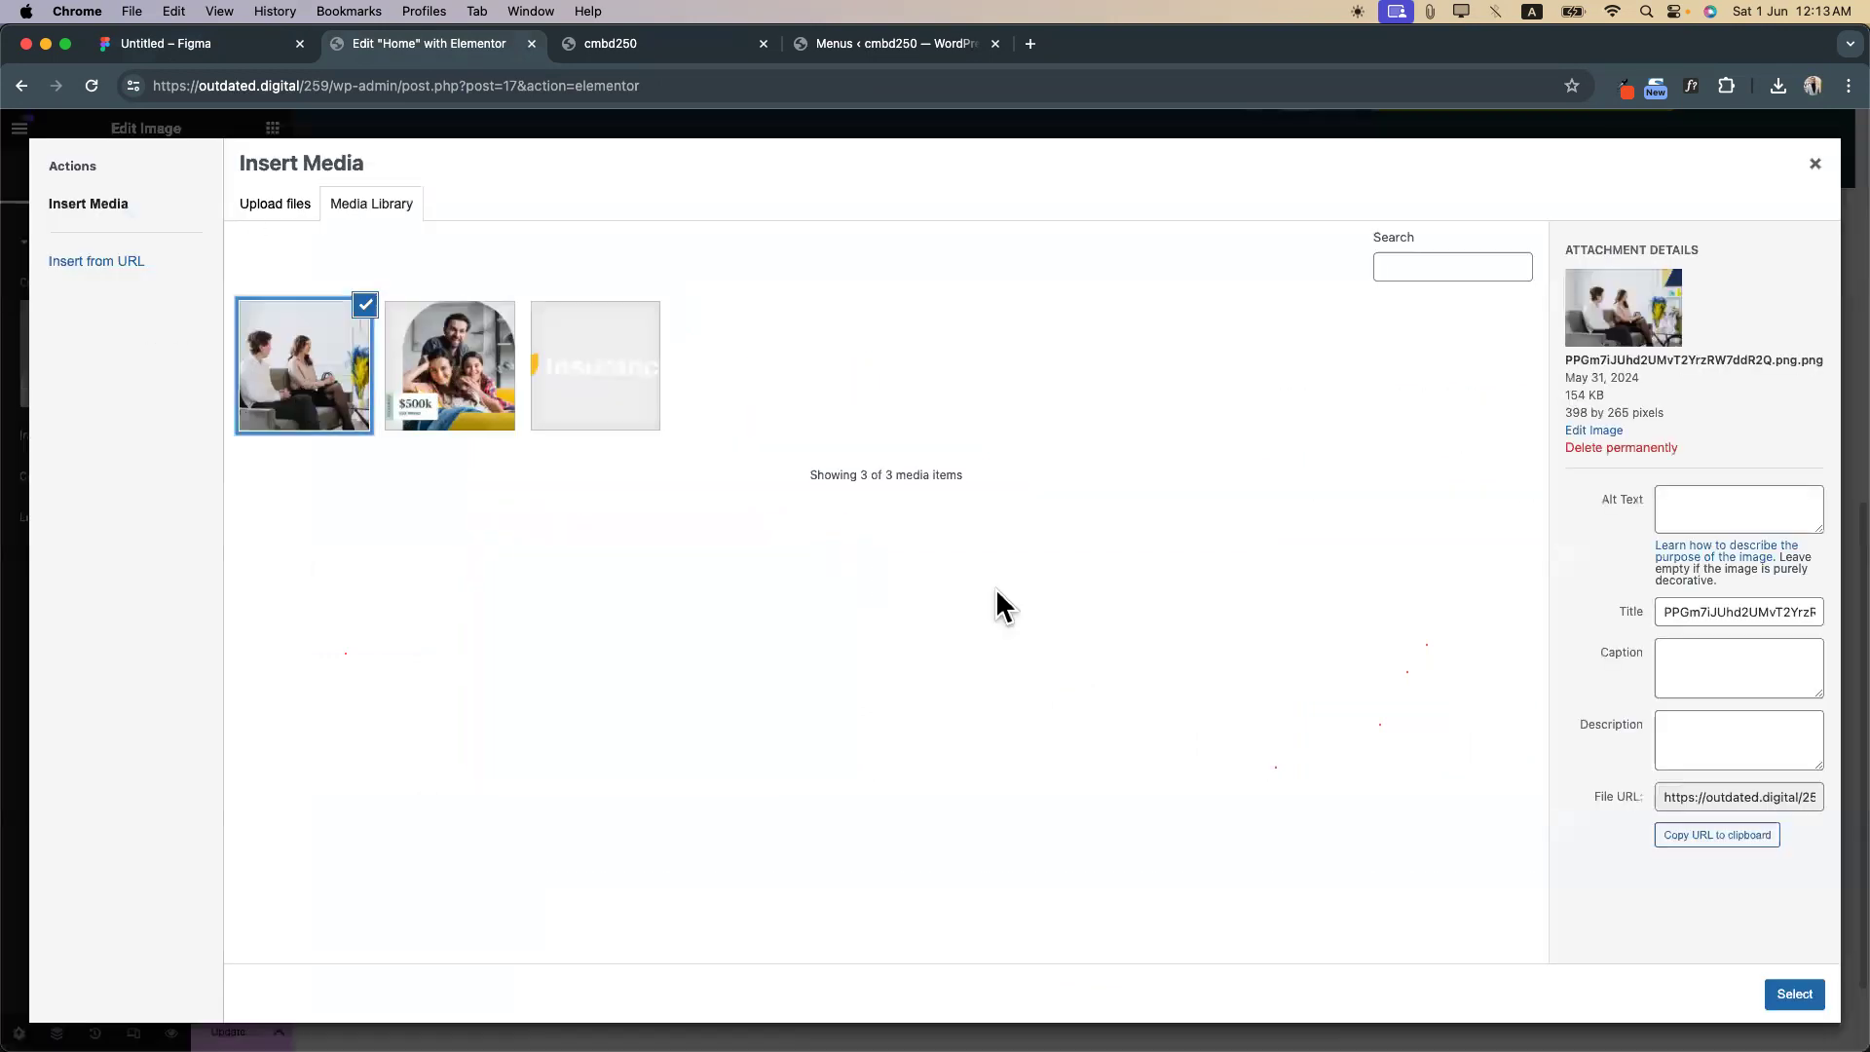
pyautogui.click(1796, 993)
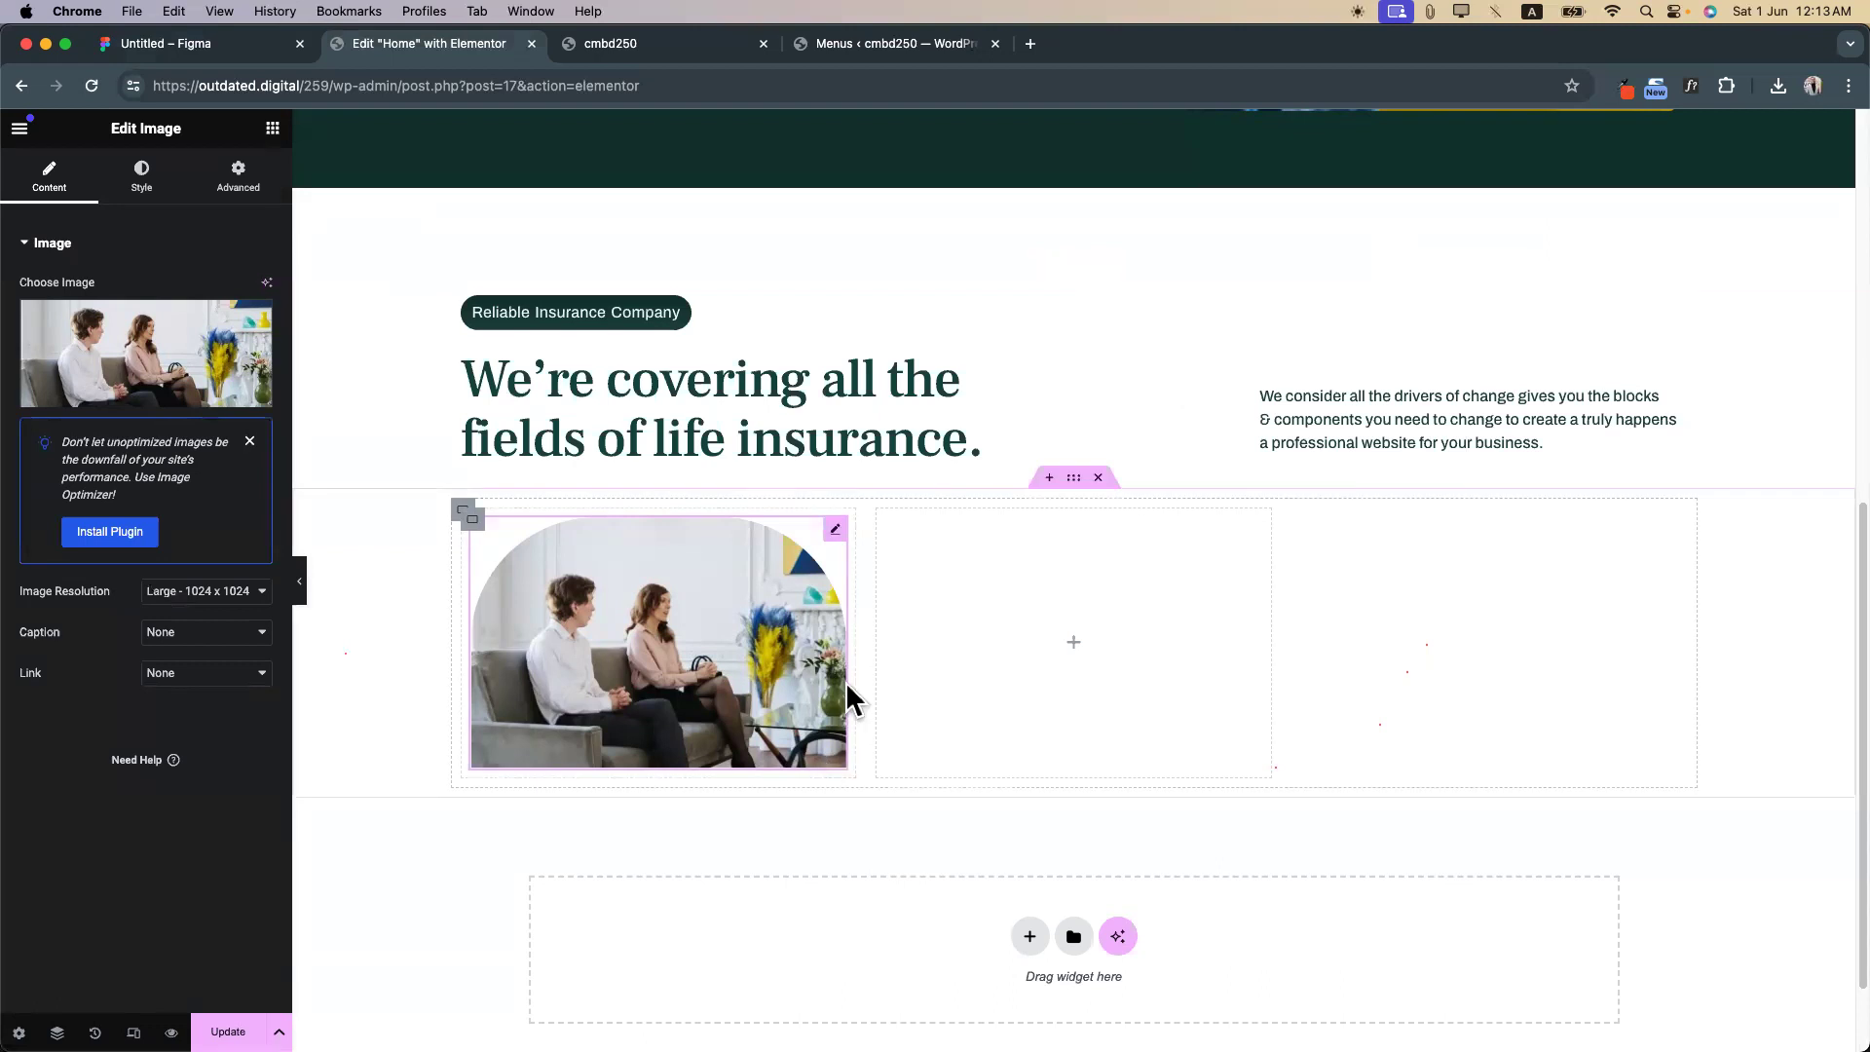
pyautogui.click(237, 39)
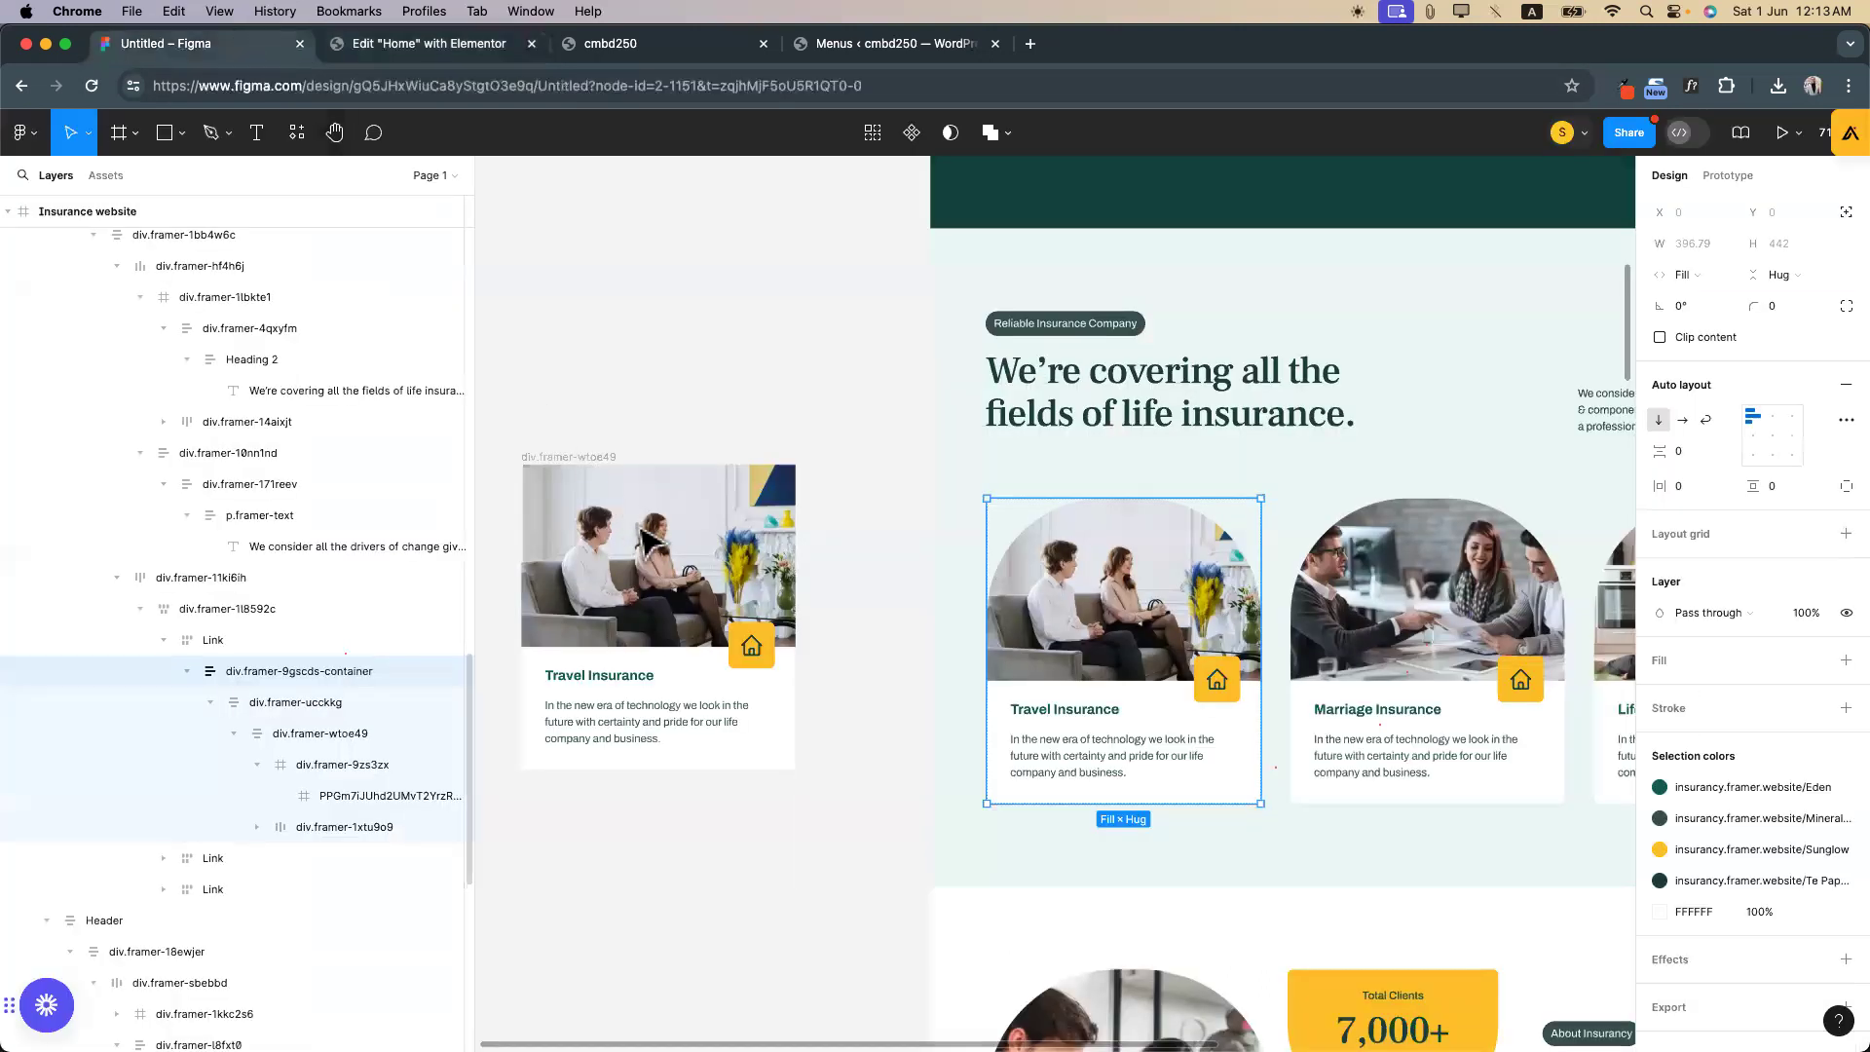
# Select the inner container holding the image through the Navigator.
pyautogui.click(711, 702)
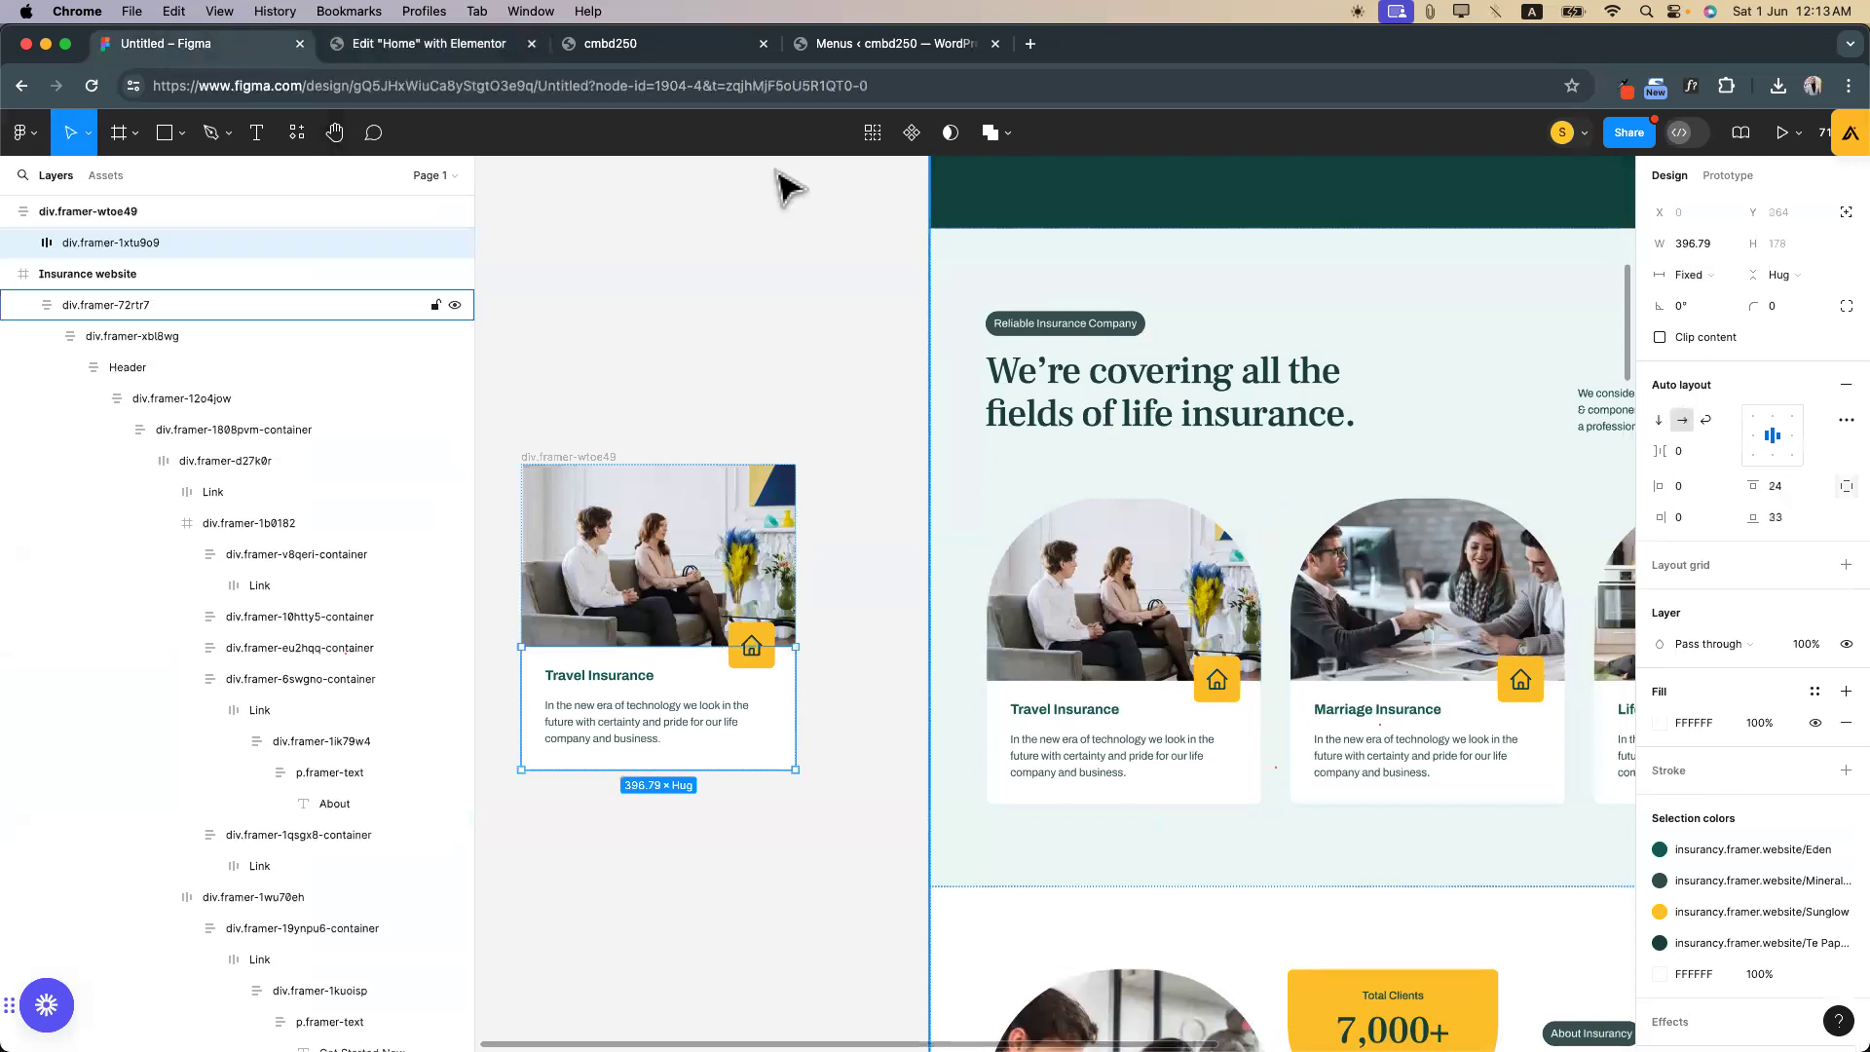
pyautogui.click(503, 50)
pyautogui.moveTo(658, 643)
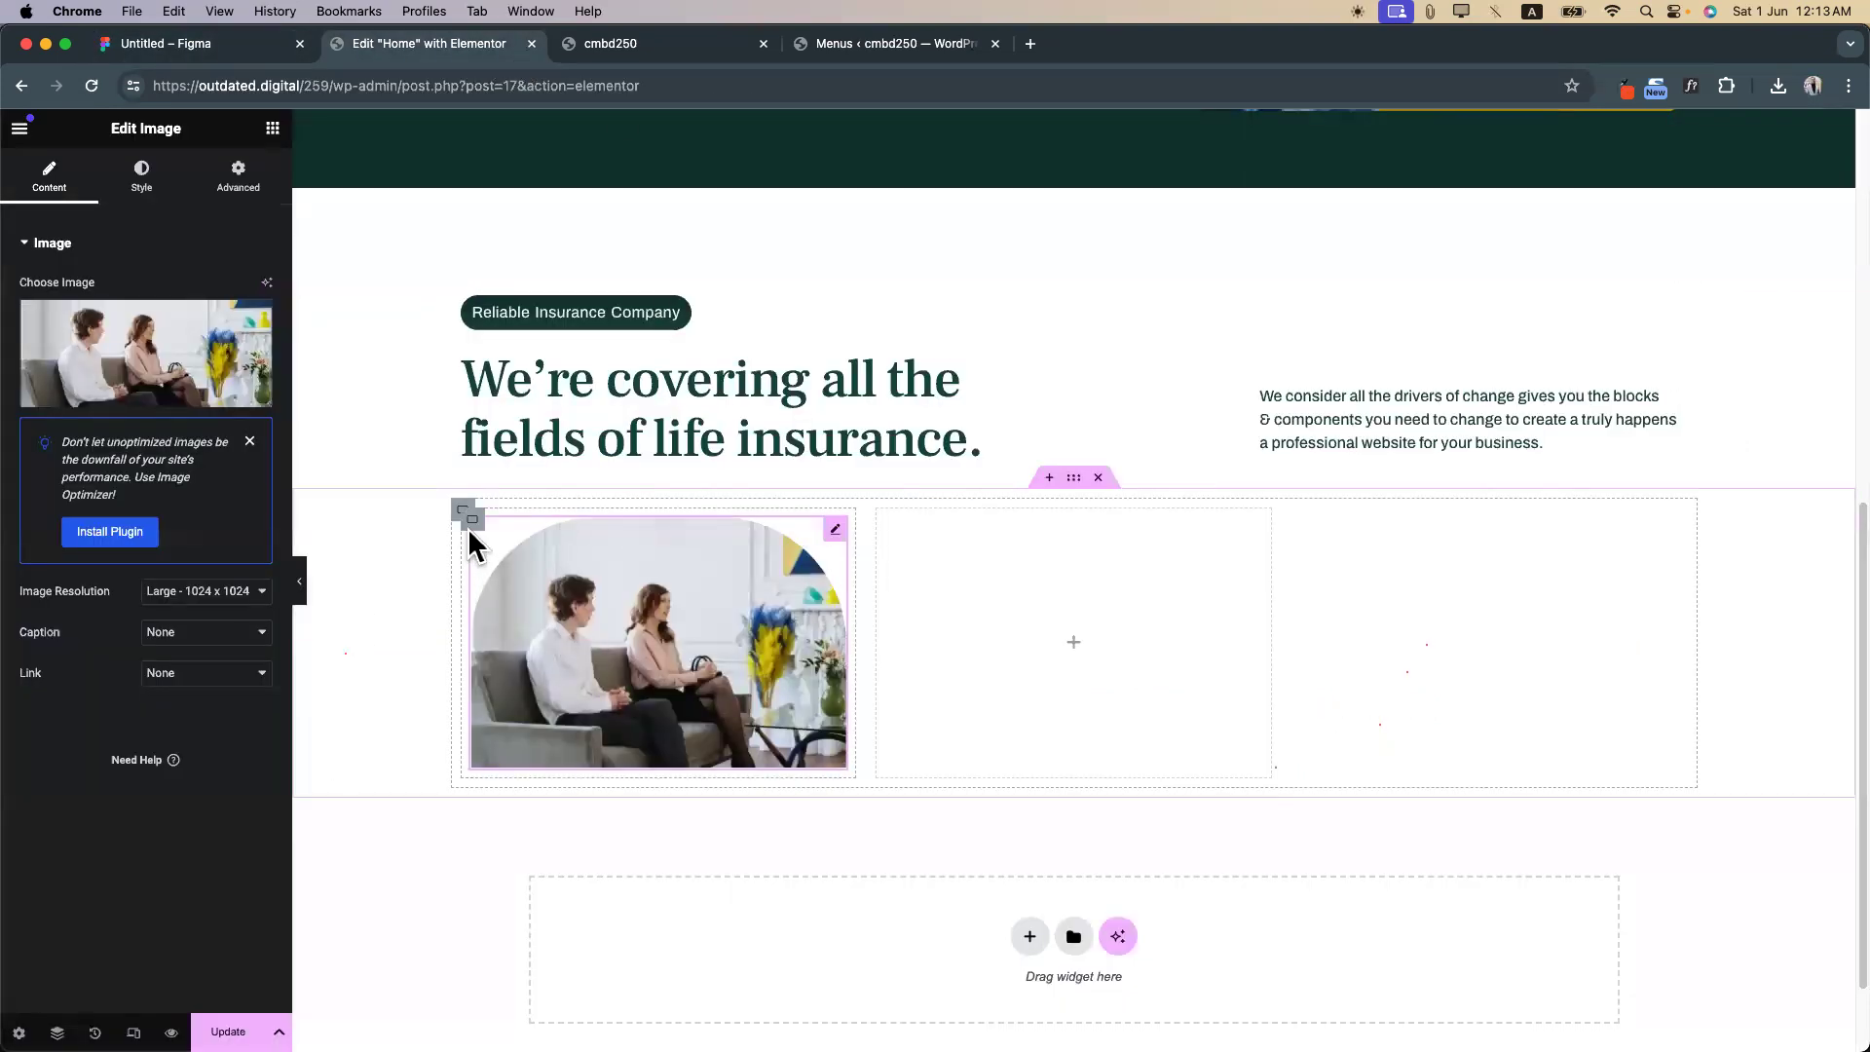
pyautogui.click(471, 524)
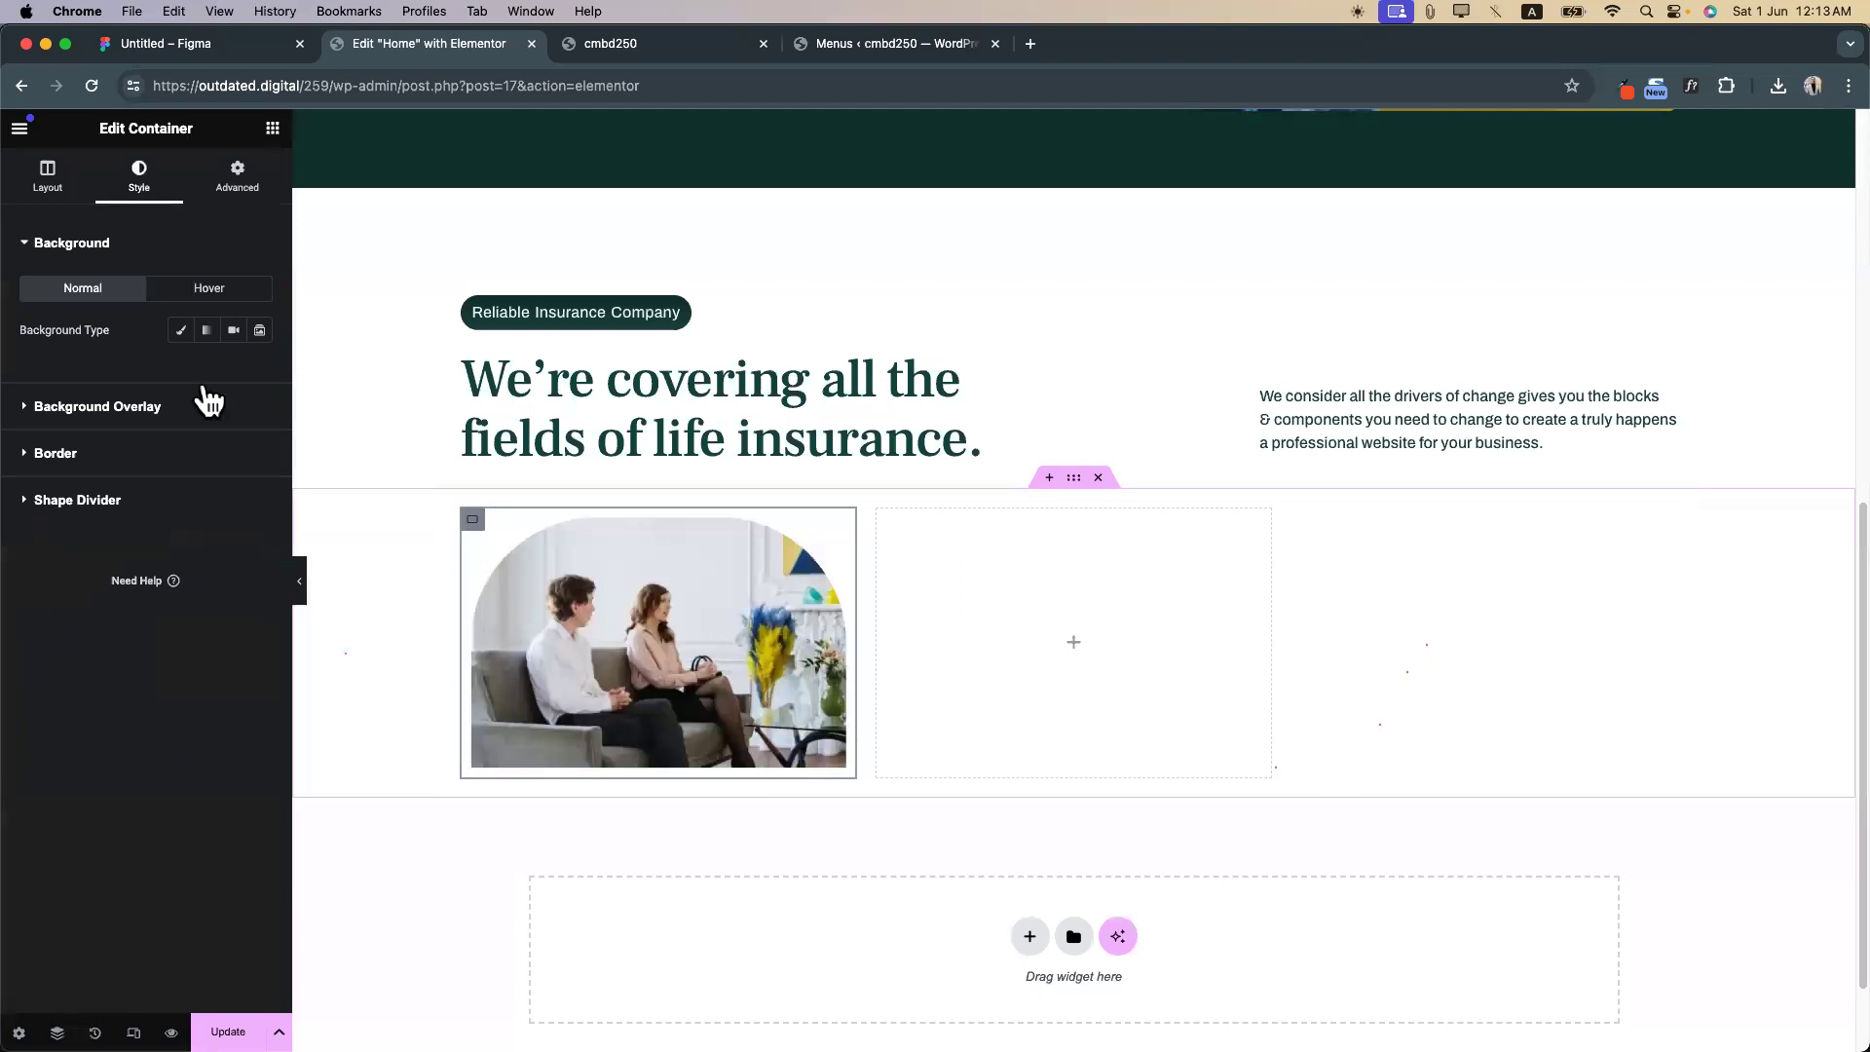
pyautogui.click(47, 175)
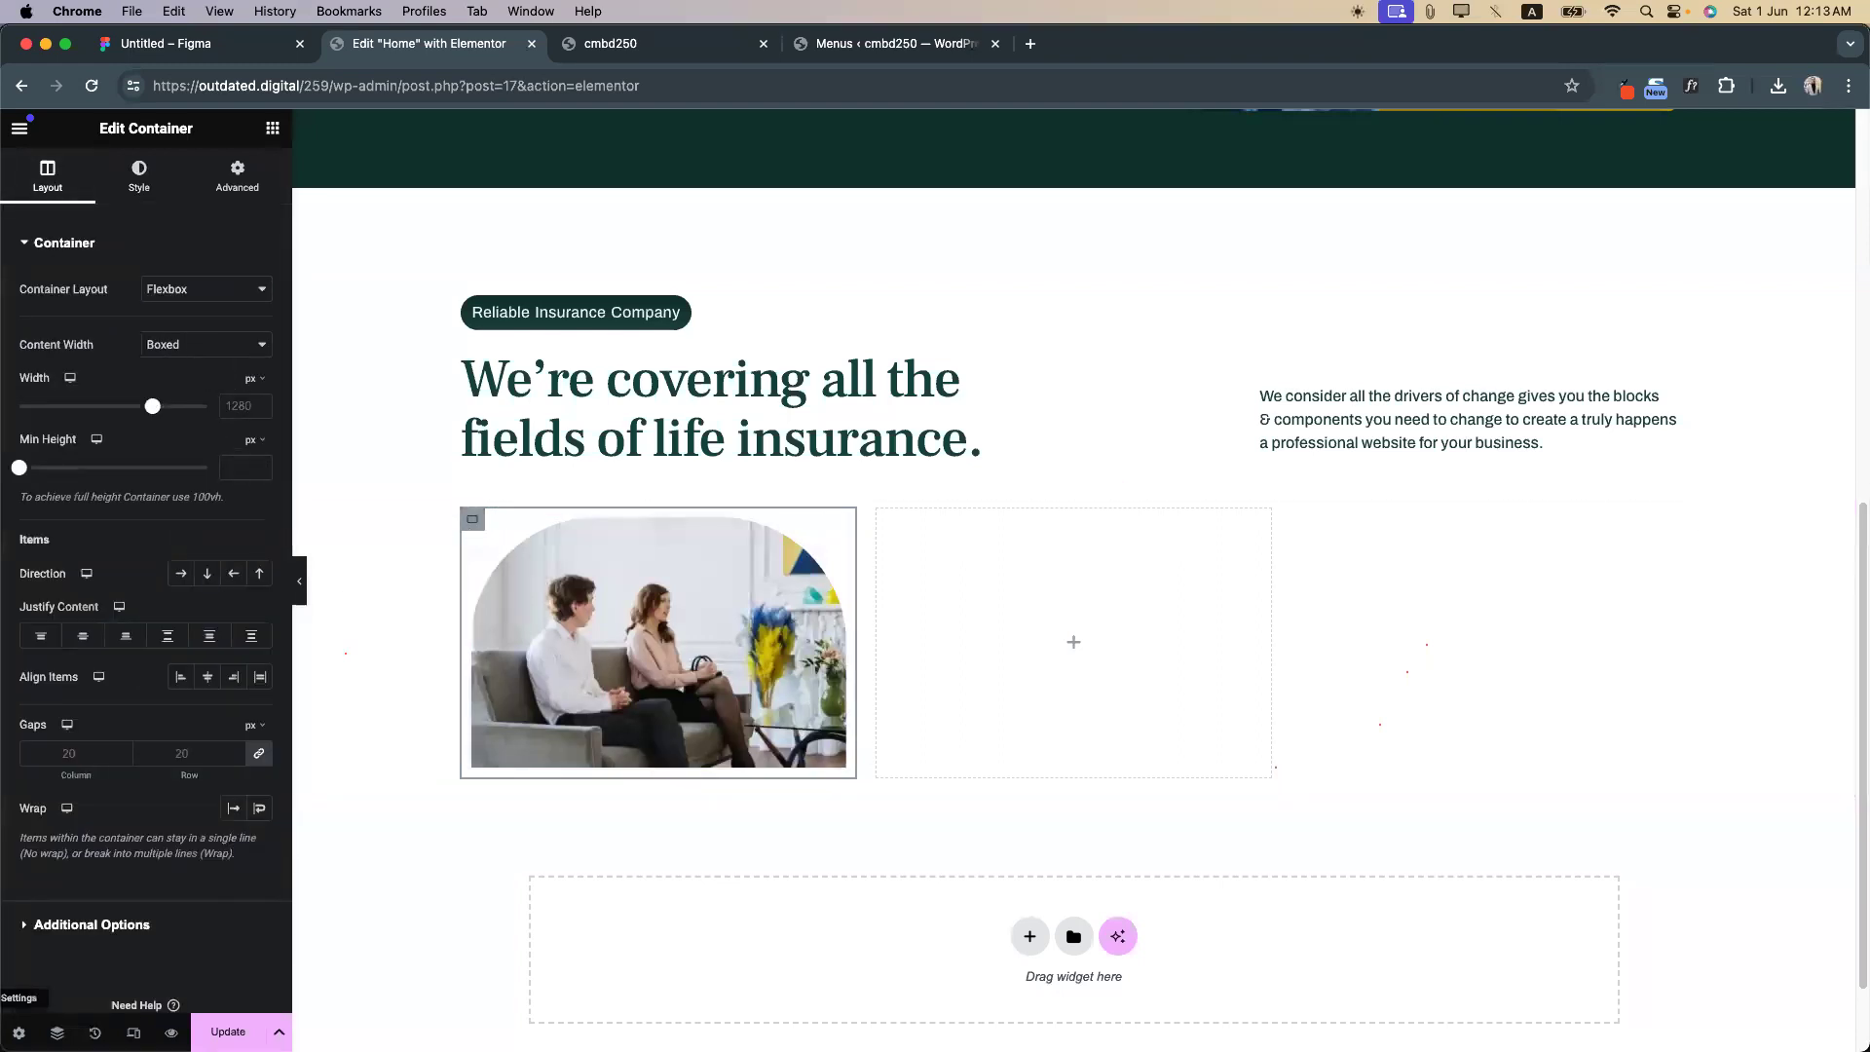
pyautogui.click(56, 1033)
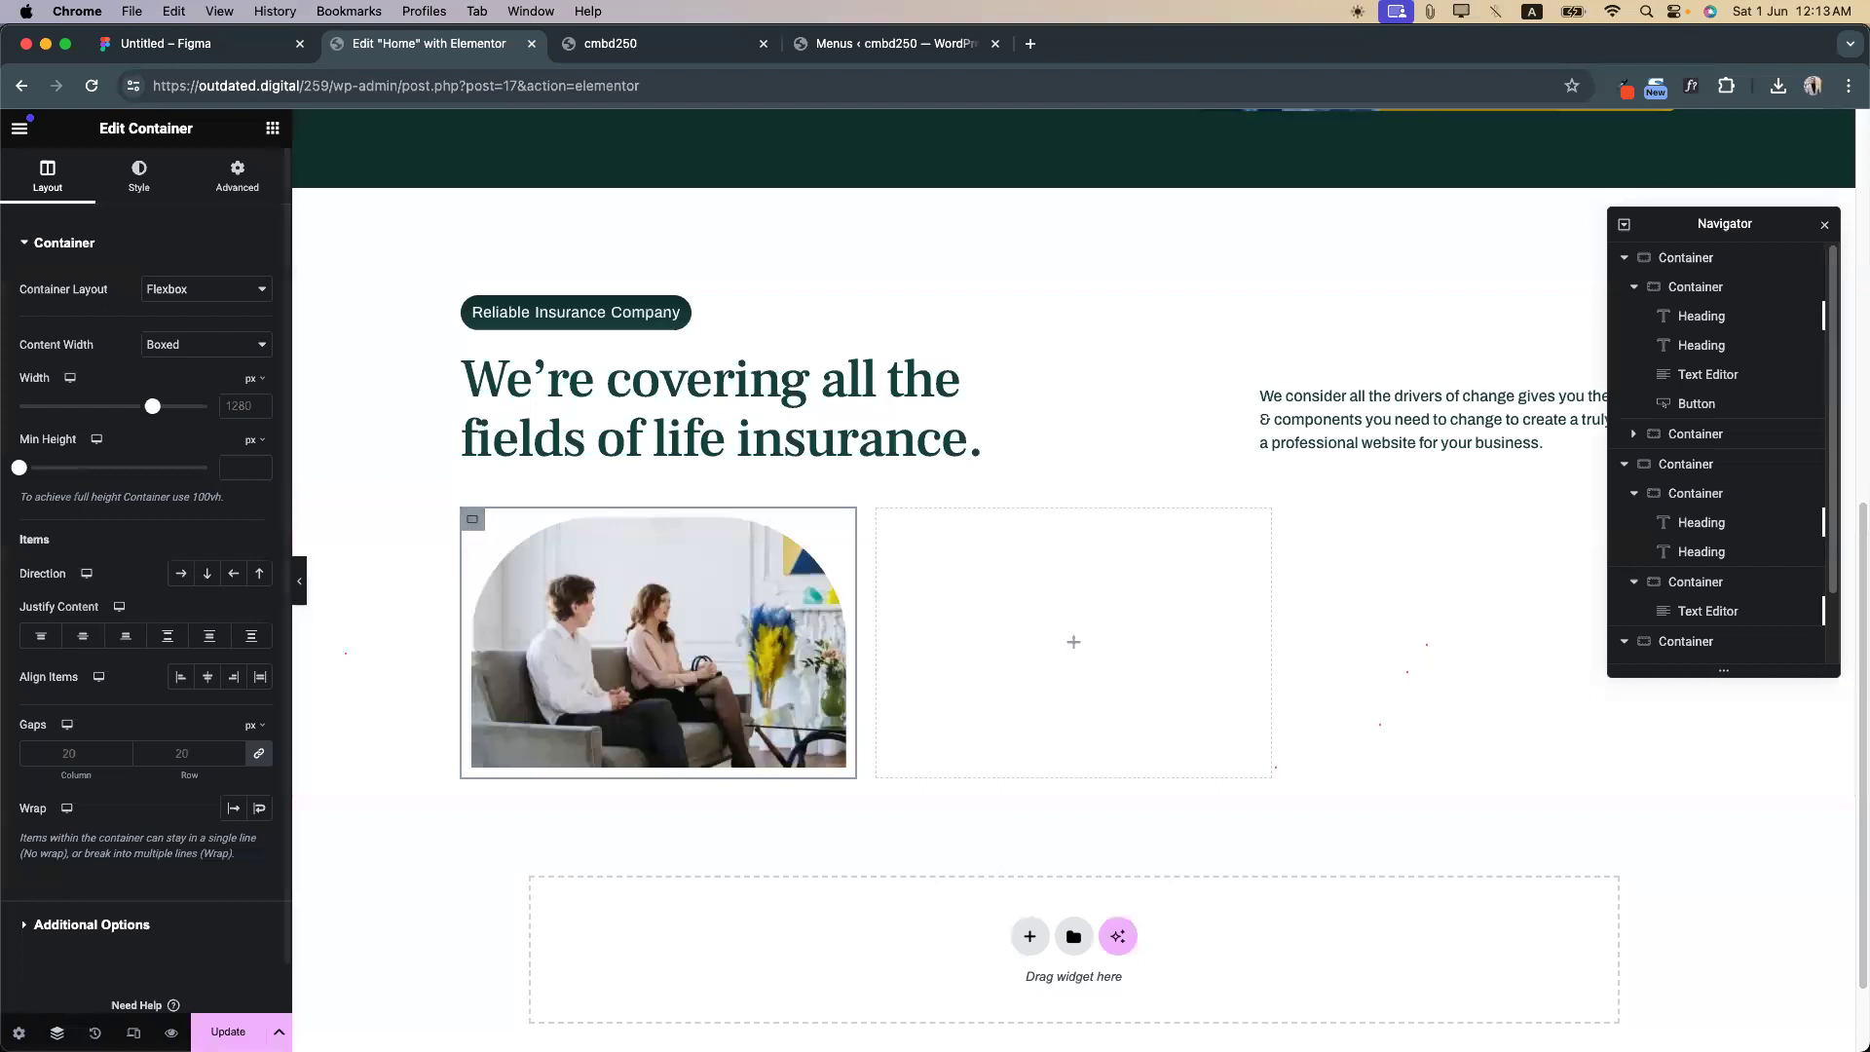
pyautogui.click(1635, 265)
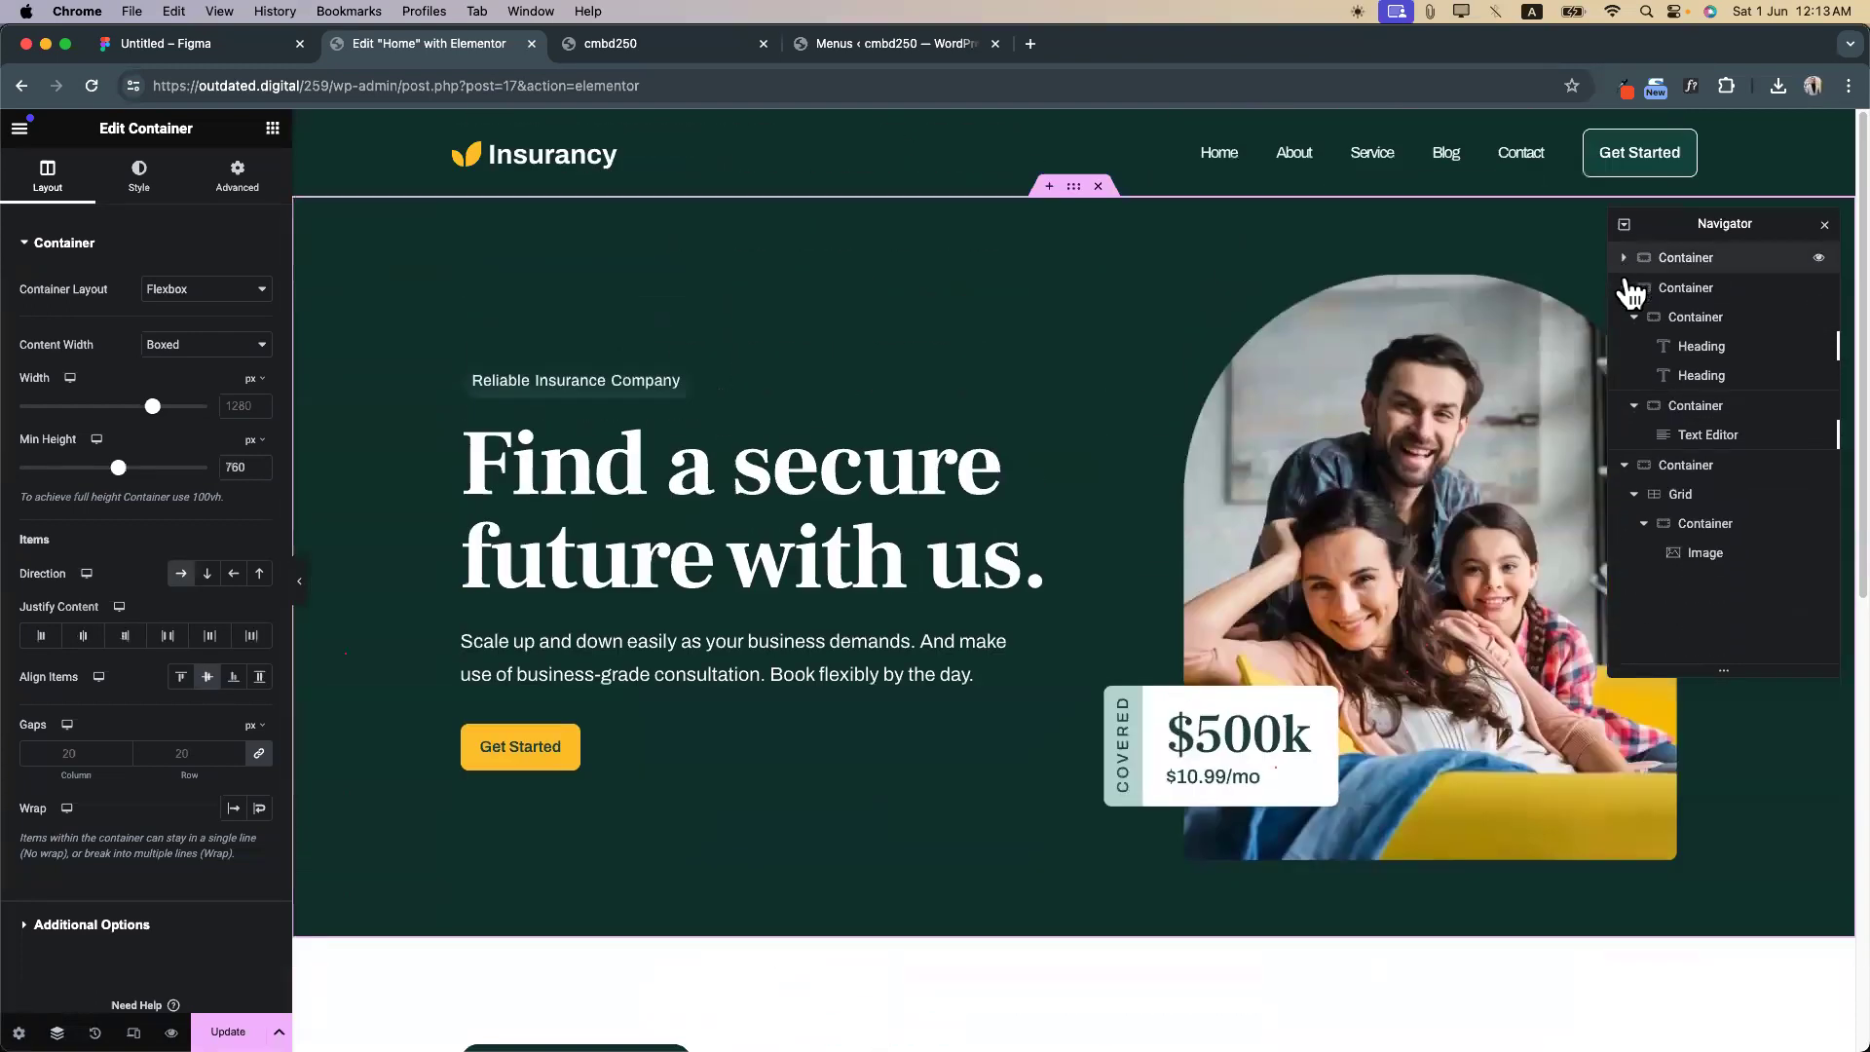
pyautogui.click(1626, 289)
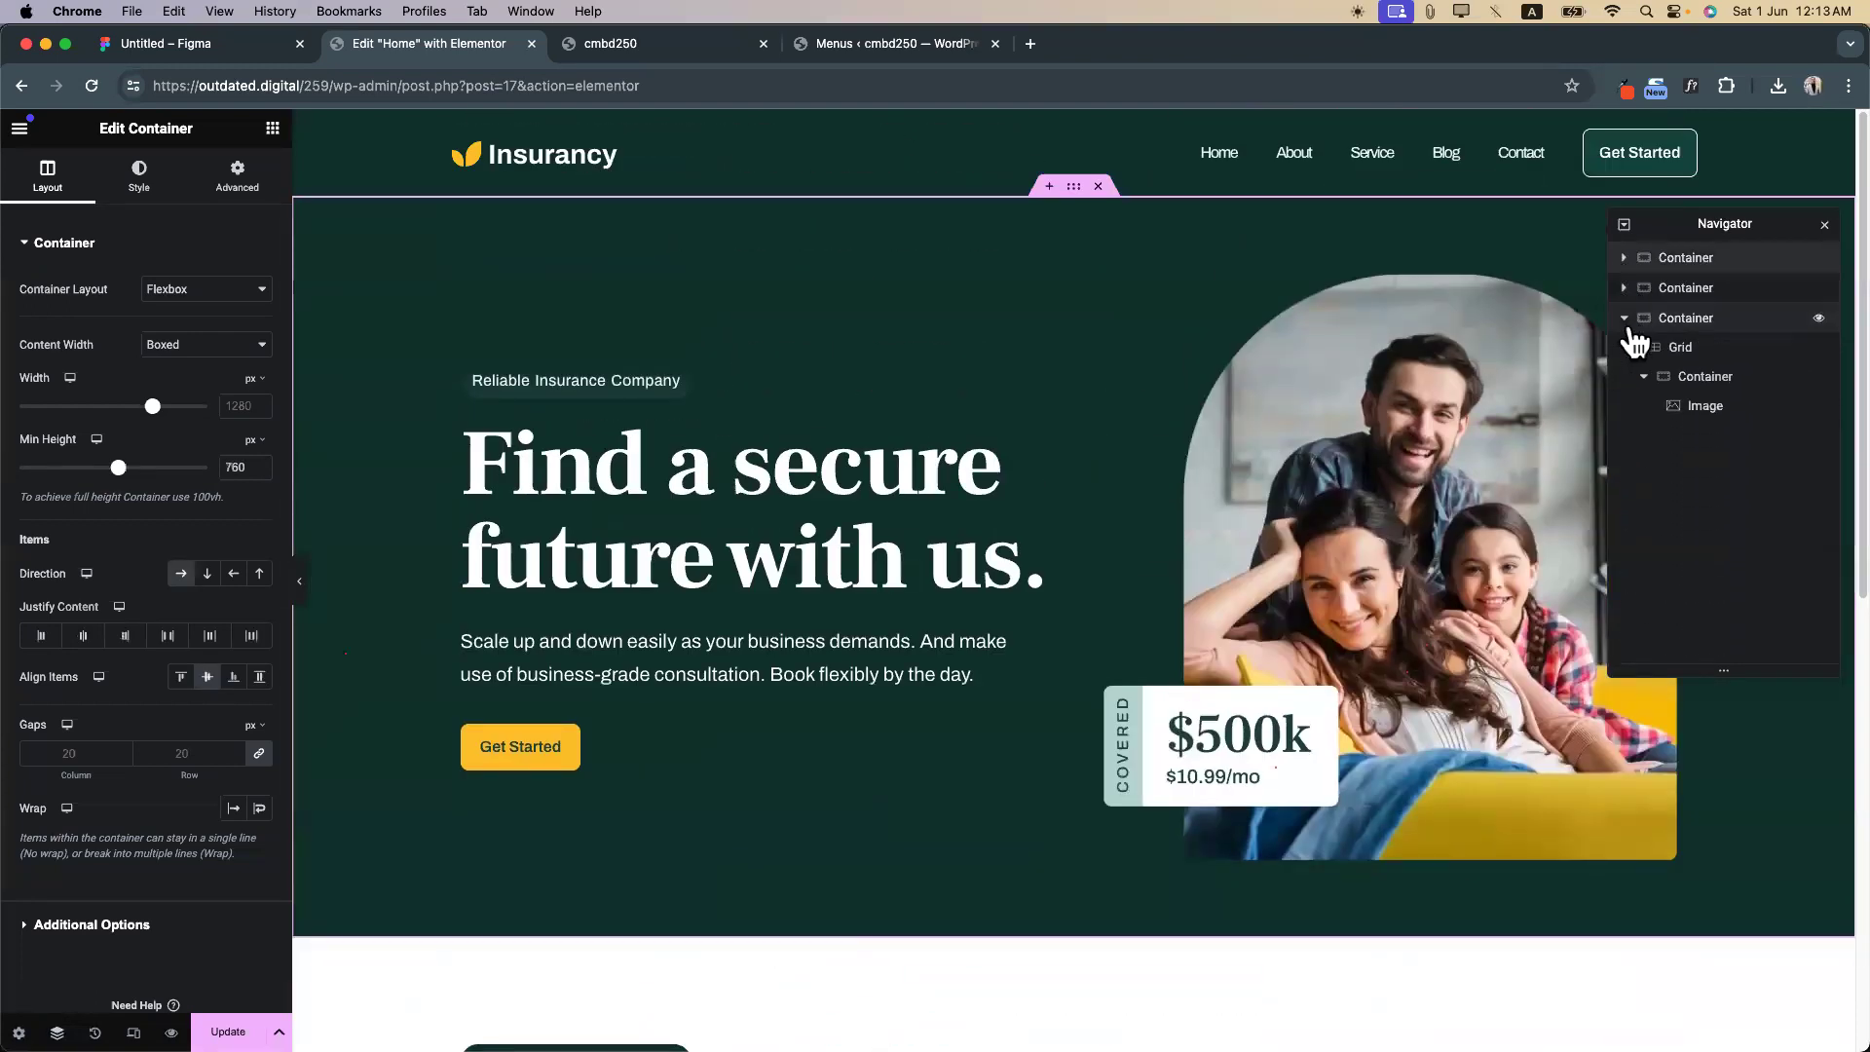
pyautogui.click(1683, 378)
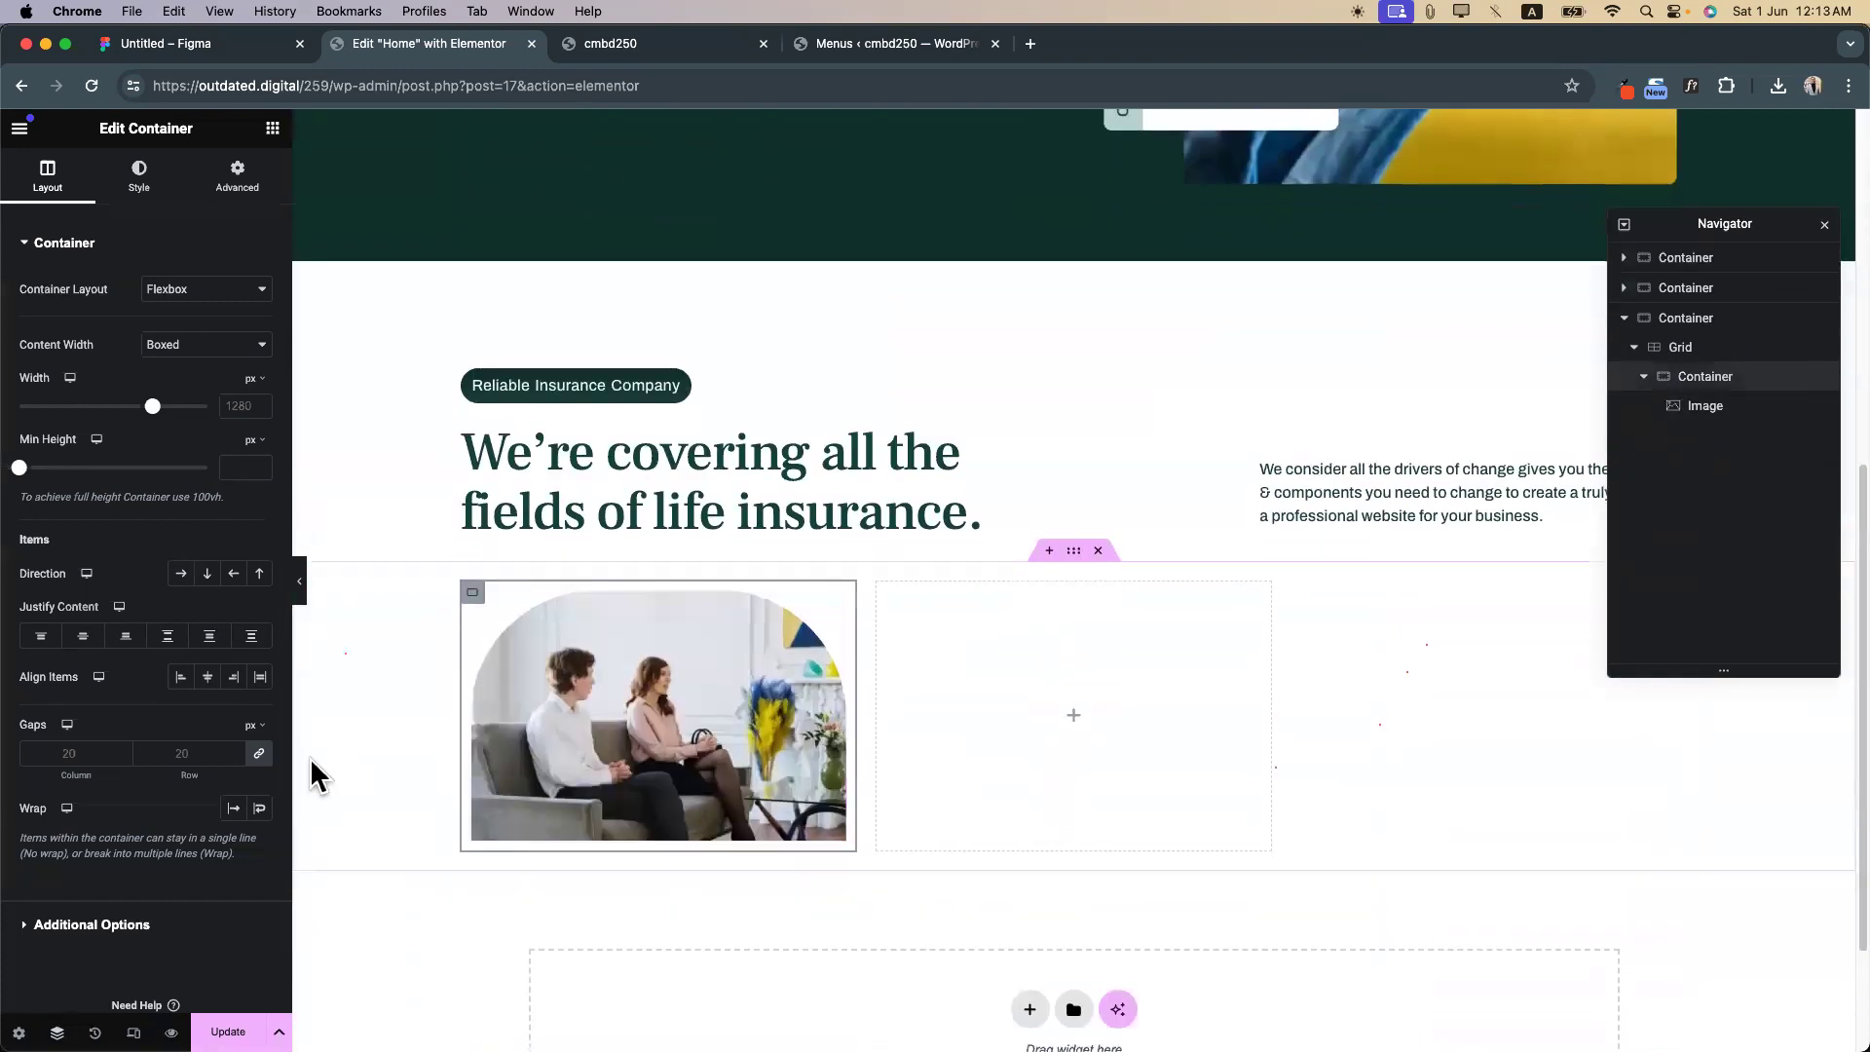
# Set the container's padding to 0 on all sides and its width to 396 px.
pyautogui.click(224, 183)
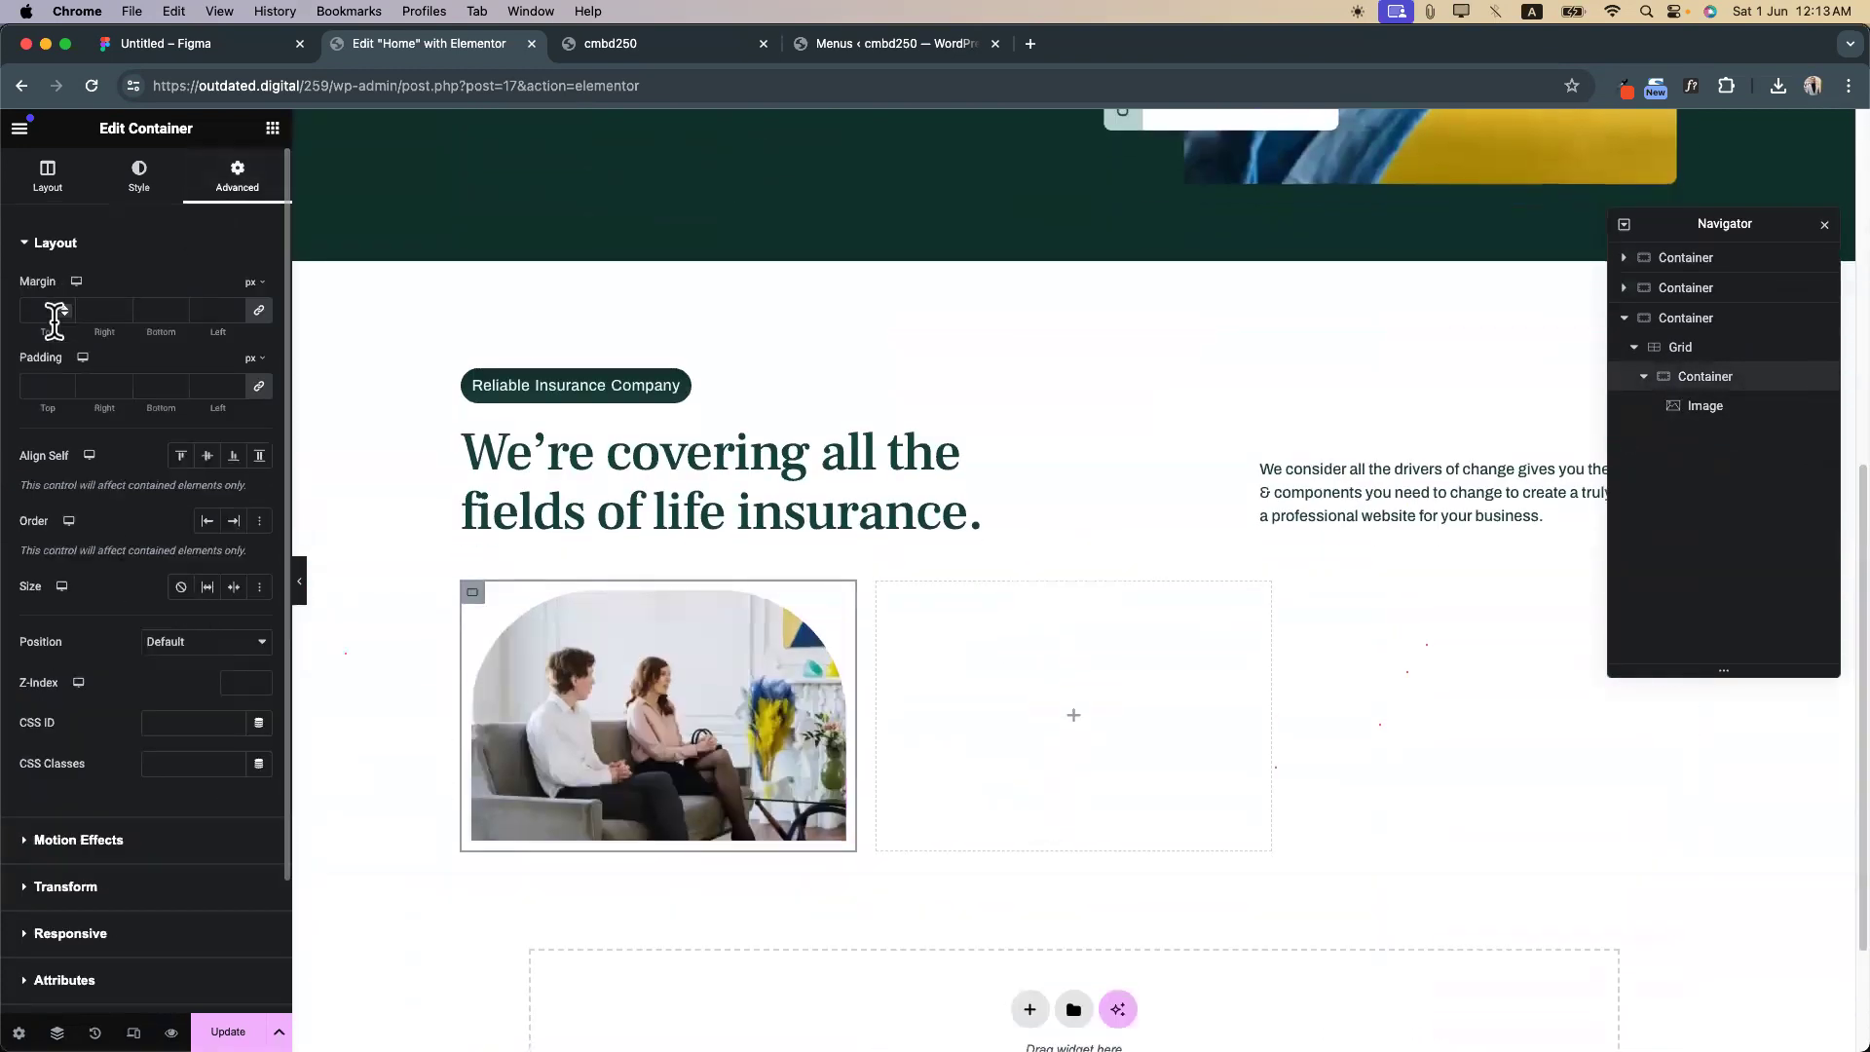
pyautogui.click(43, 387)
pyautogui.write('0')
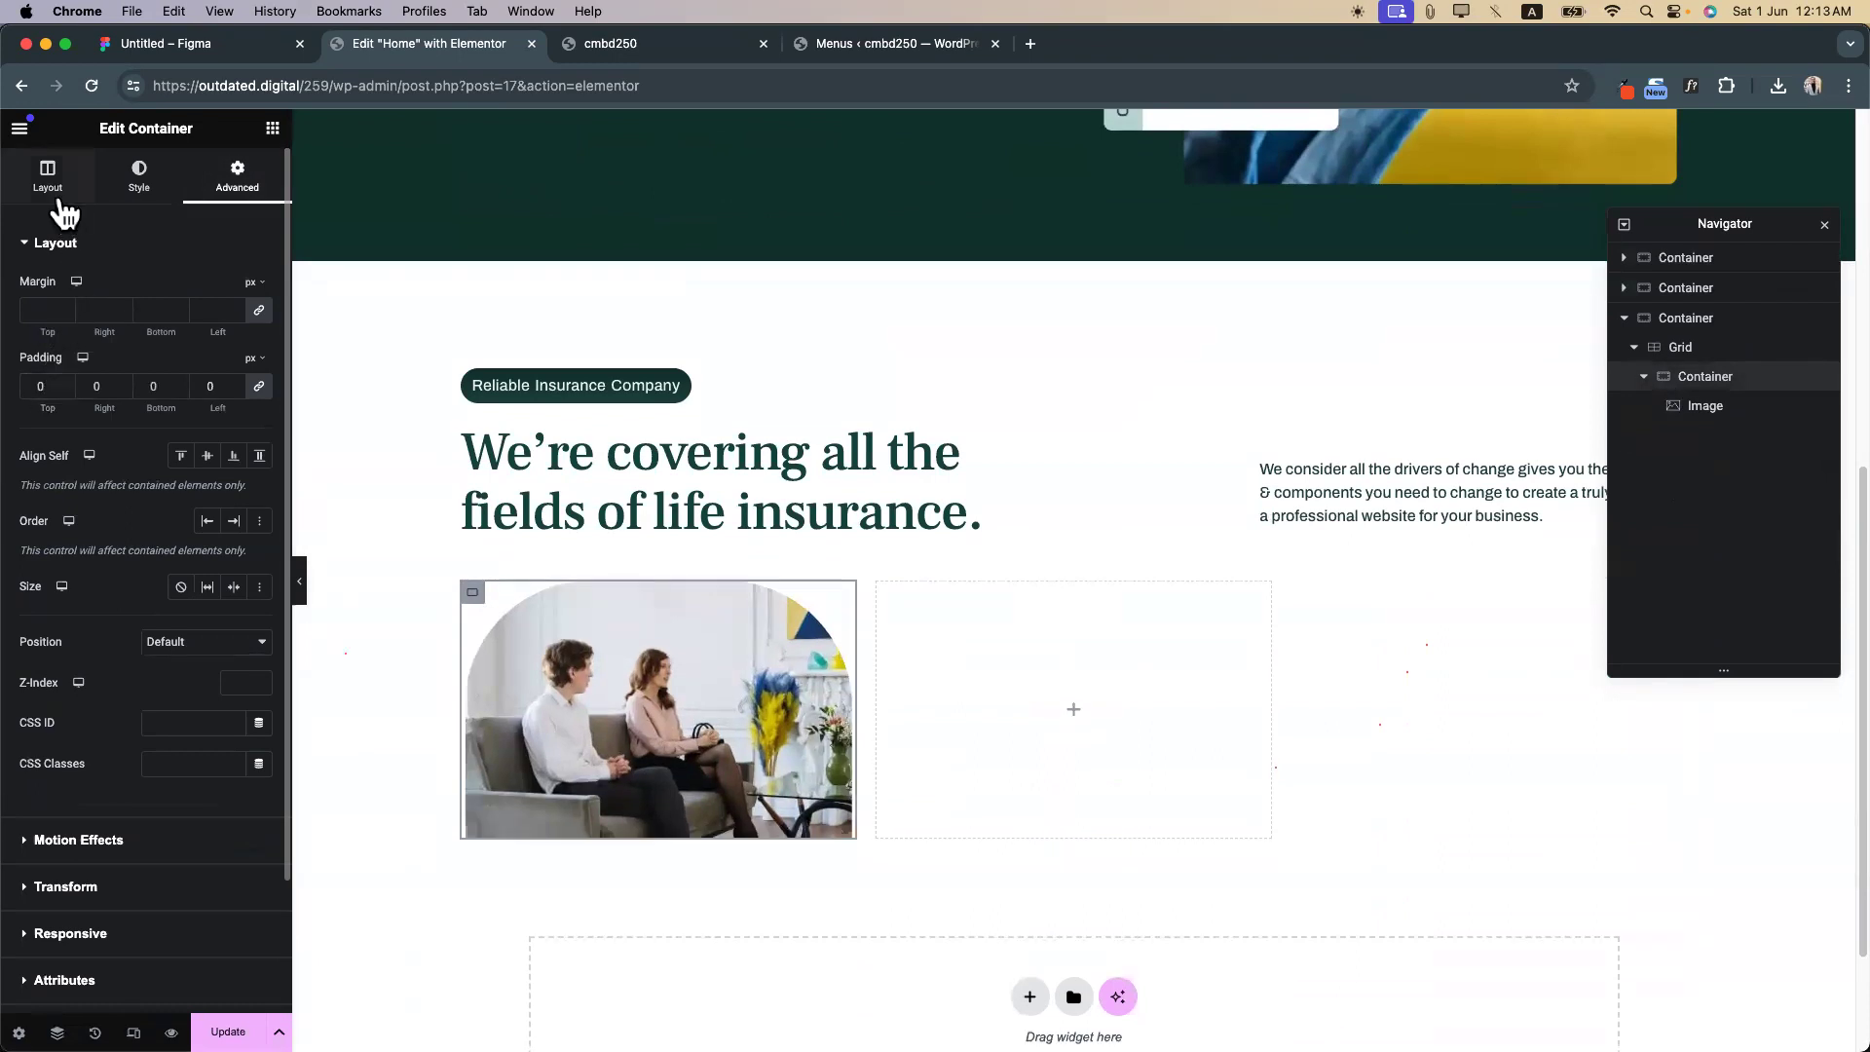
pyautogui.click(51, 186)
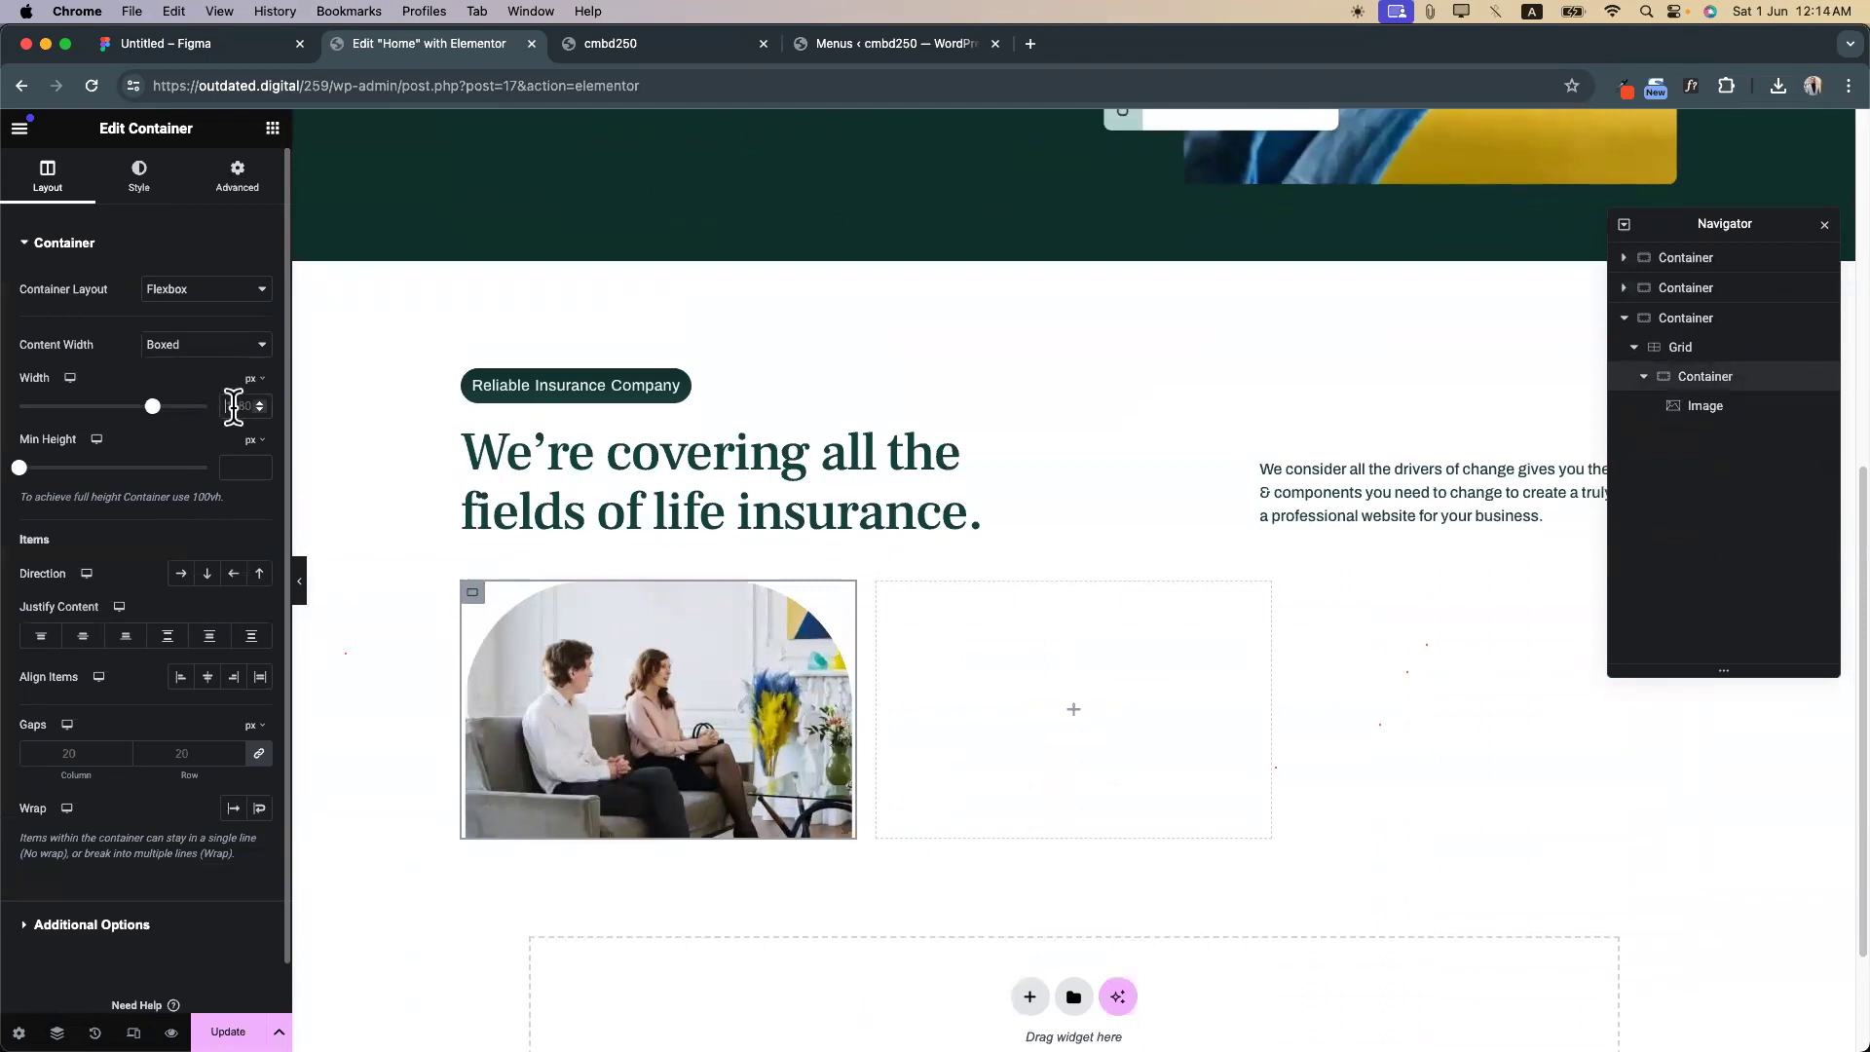
pyautogui.doubleClick(234, 406)
pyautogui.write('396')
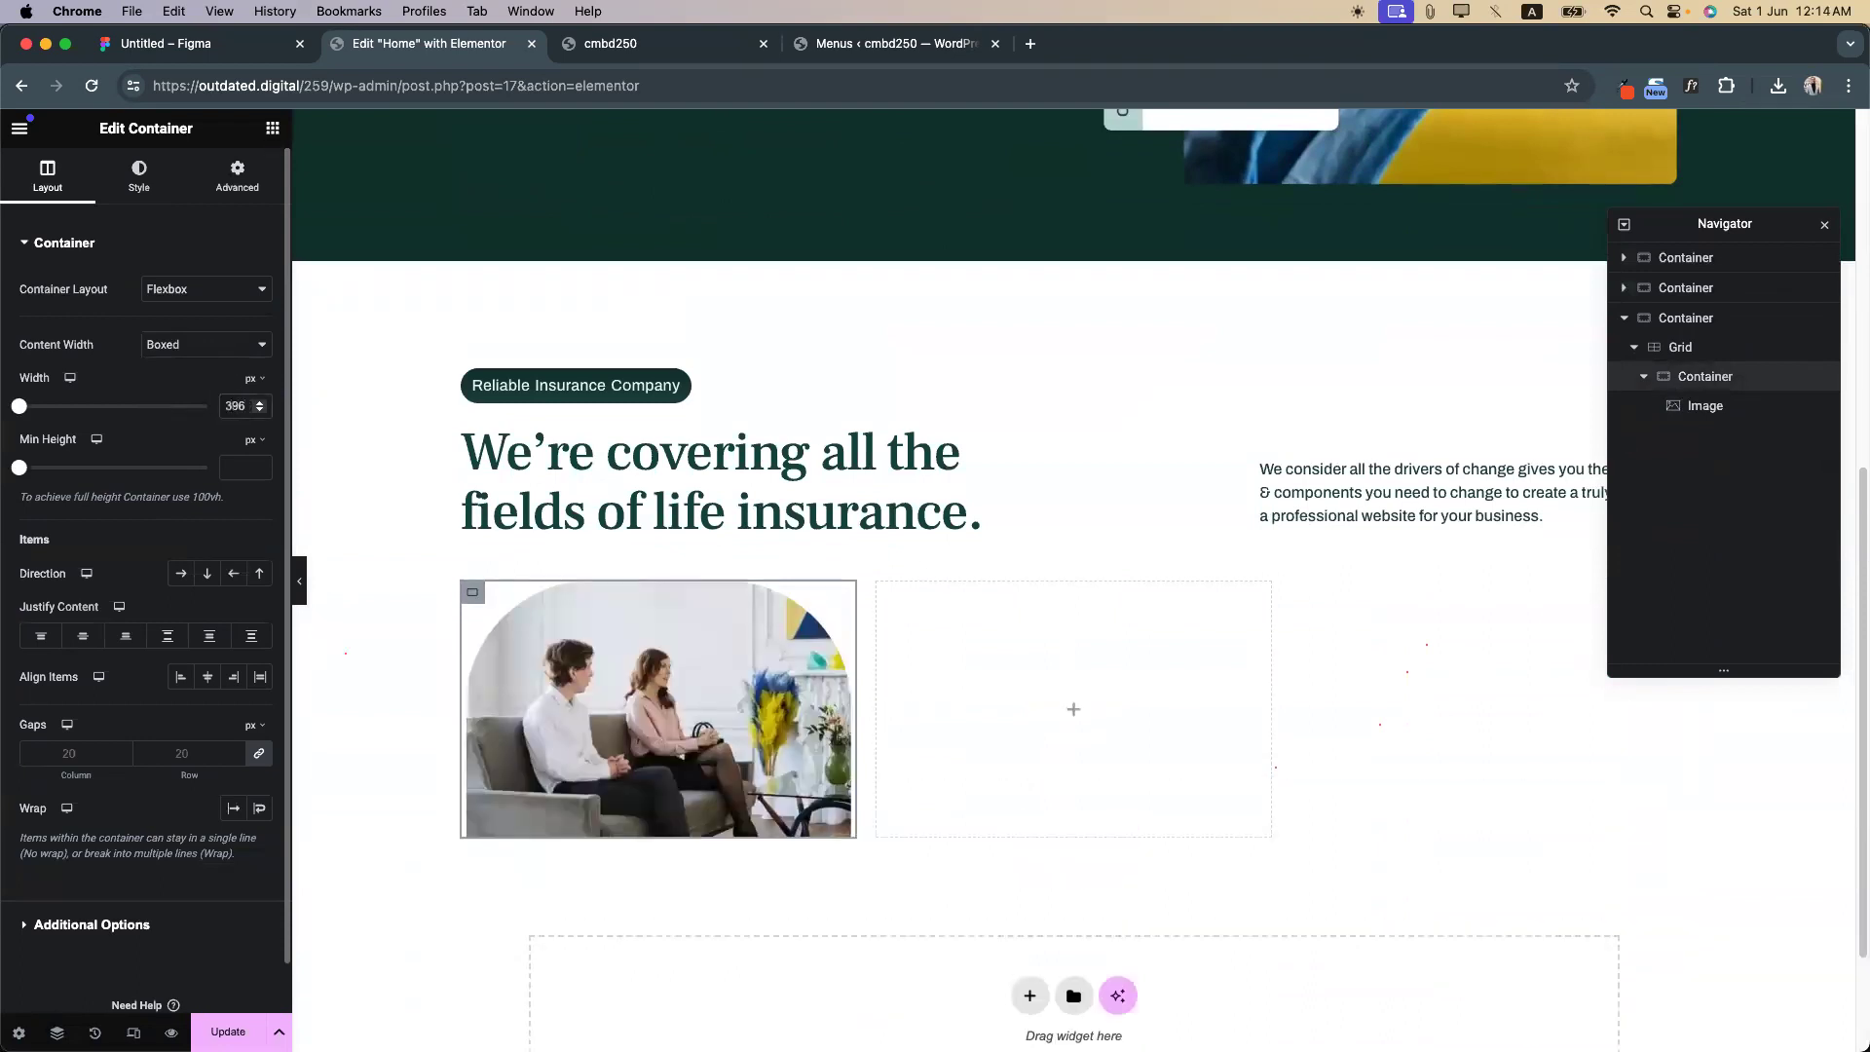
pyautogui.moveTo(658, 710)
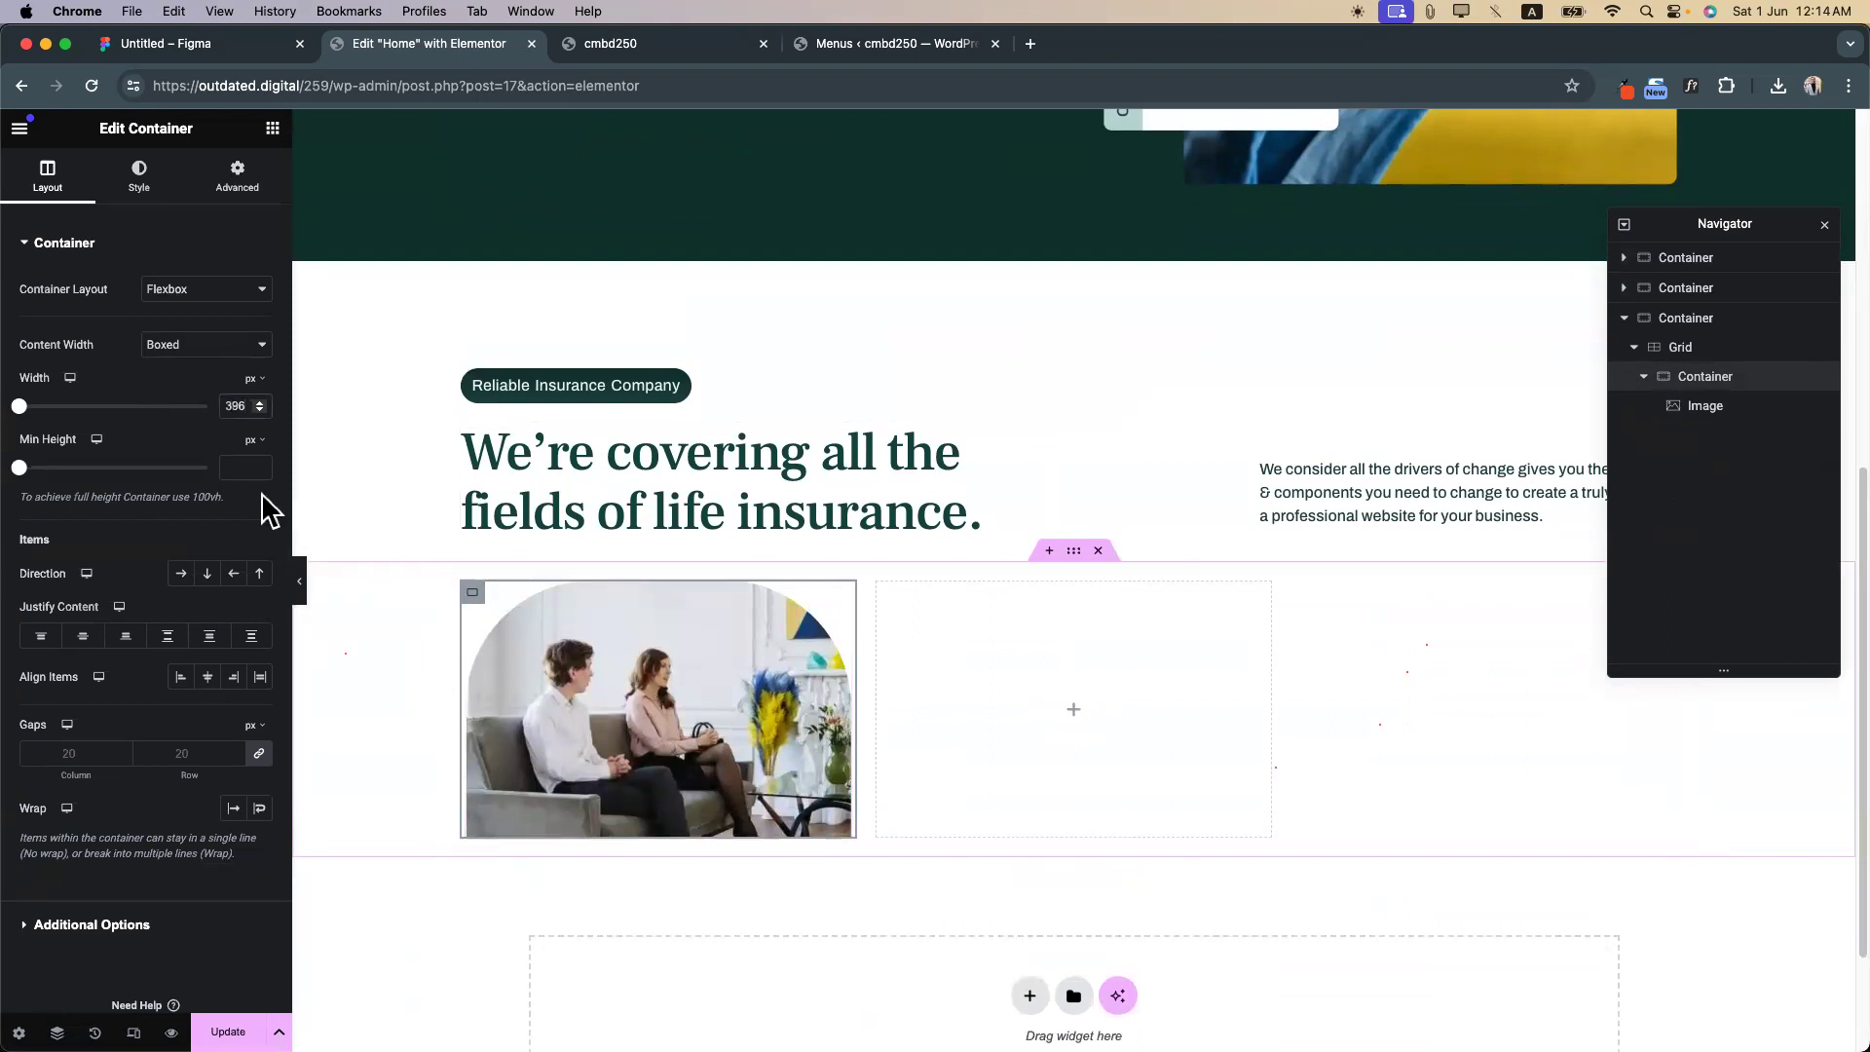
# Read the Travel Insurance card and photo dimensions in the Figma design.
pyautogui.click(236, 49)
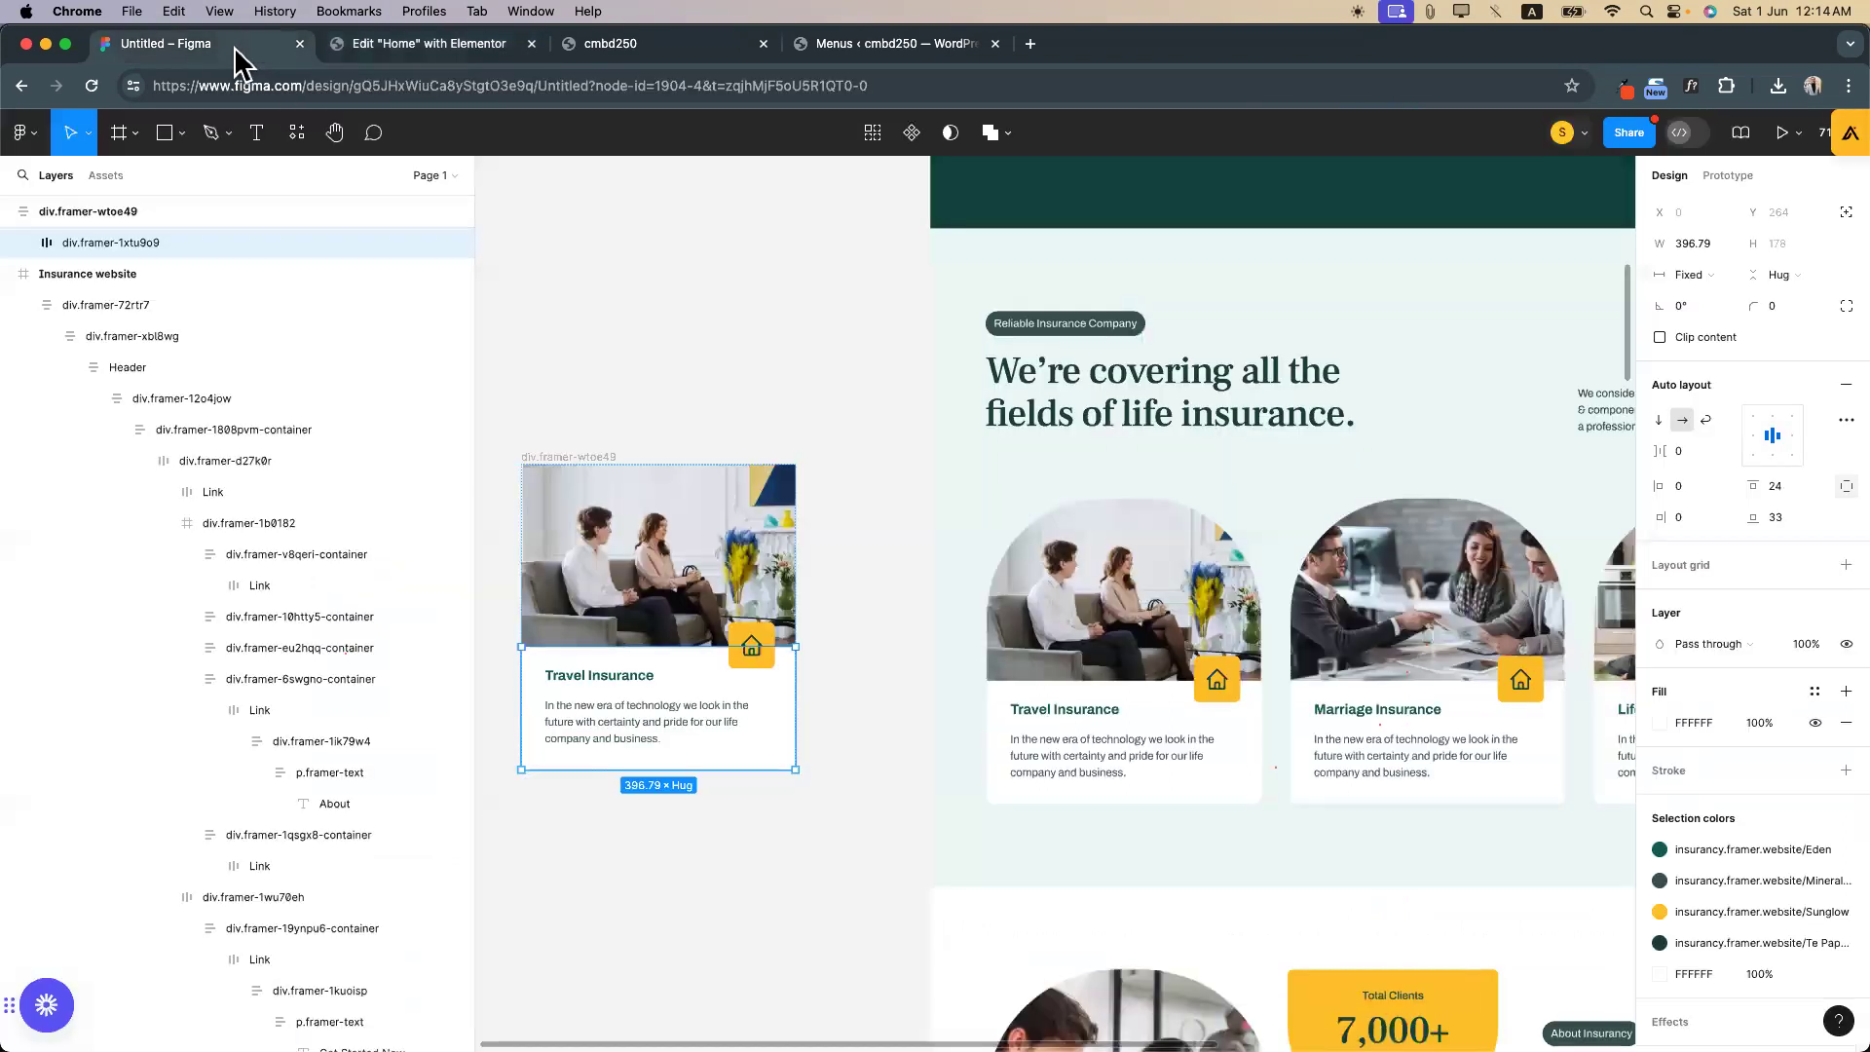
pyautogui.click(419, 44)
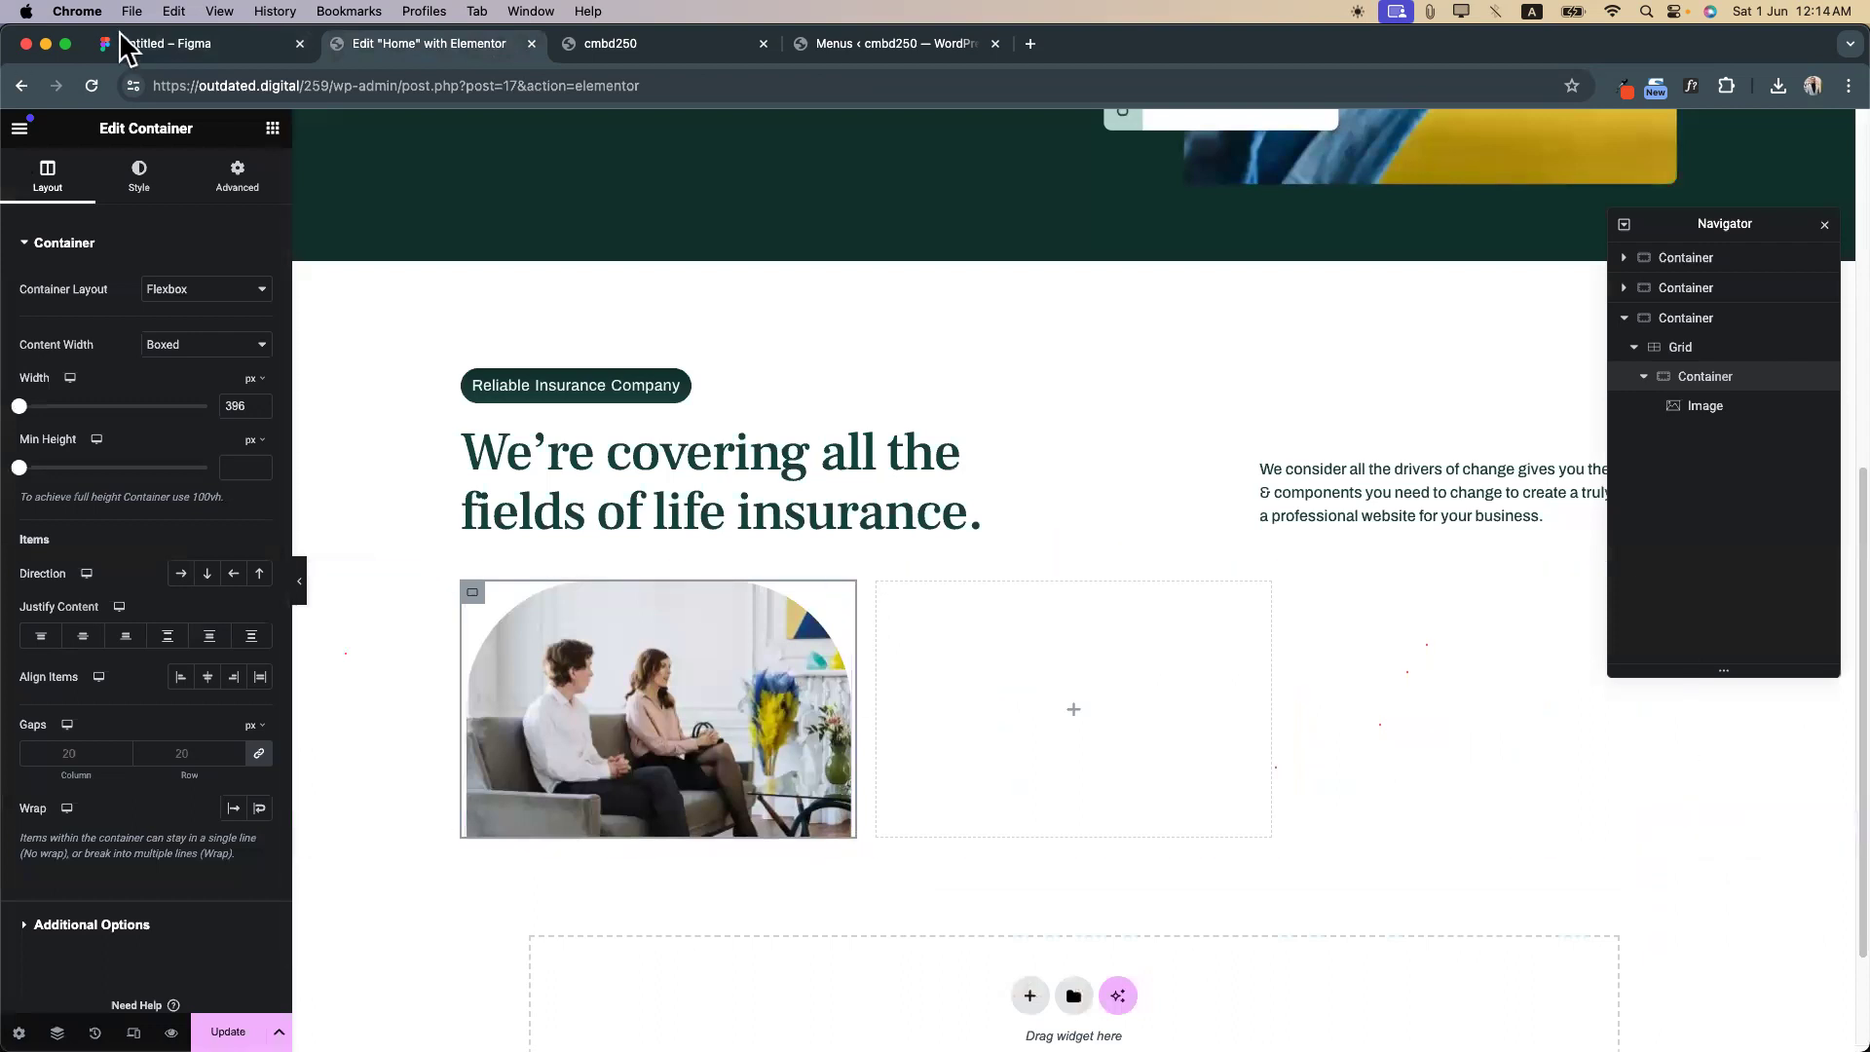
pyautogui.click(185, 44)
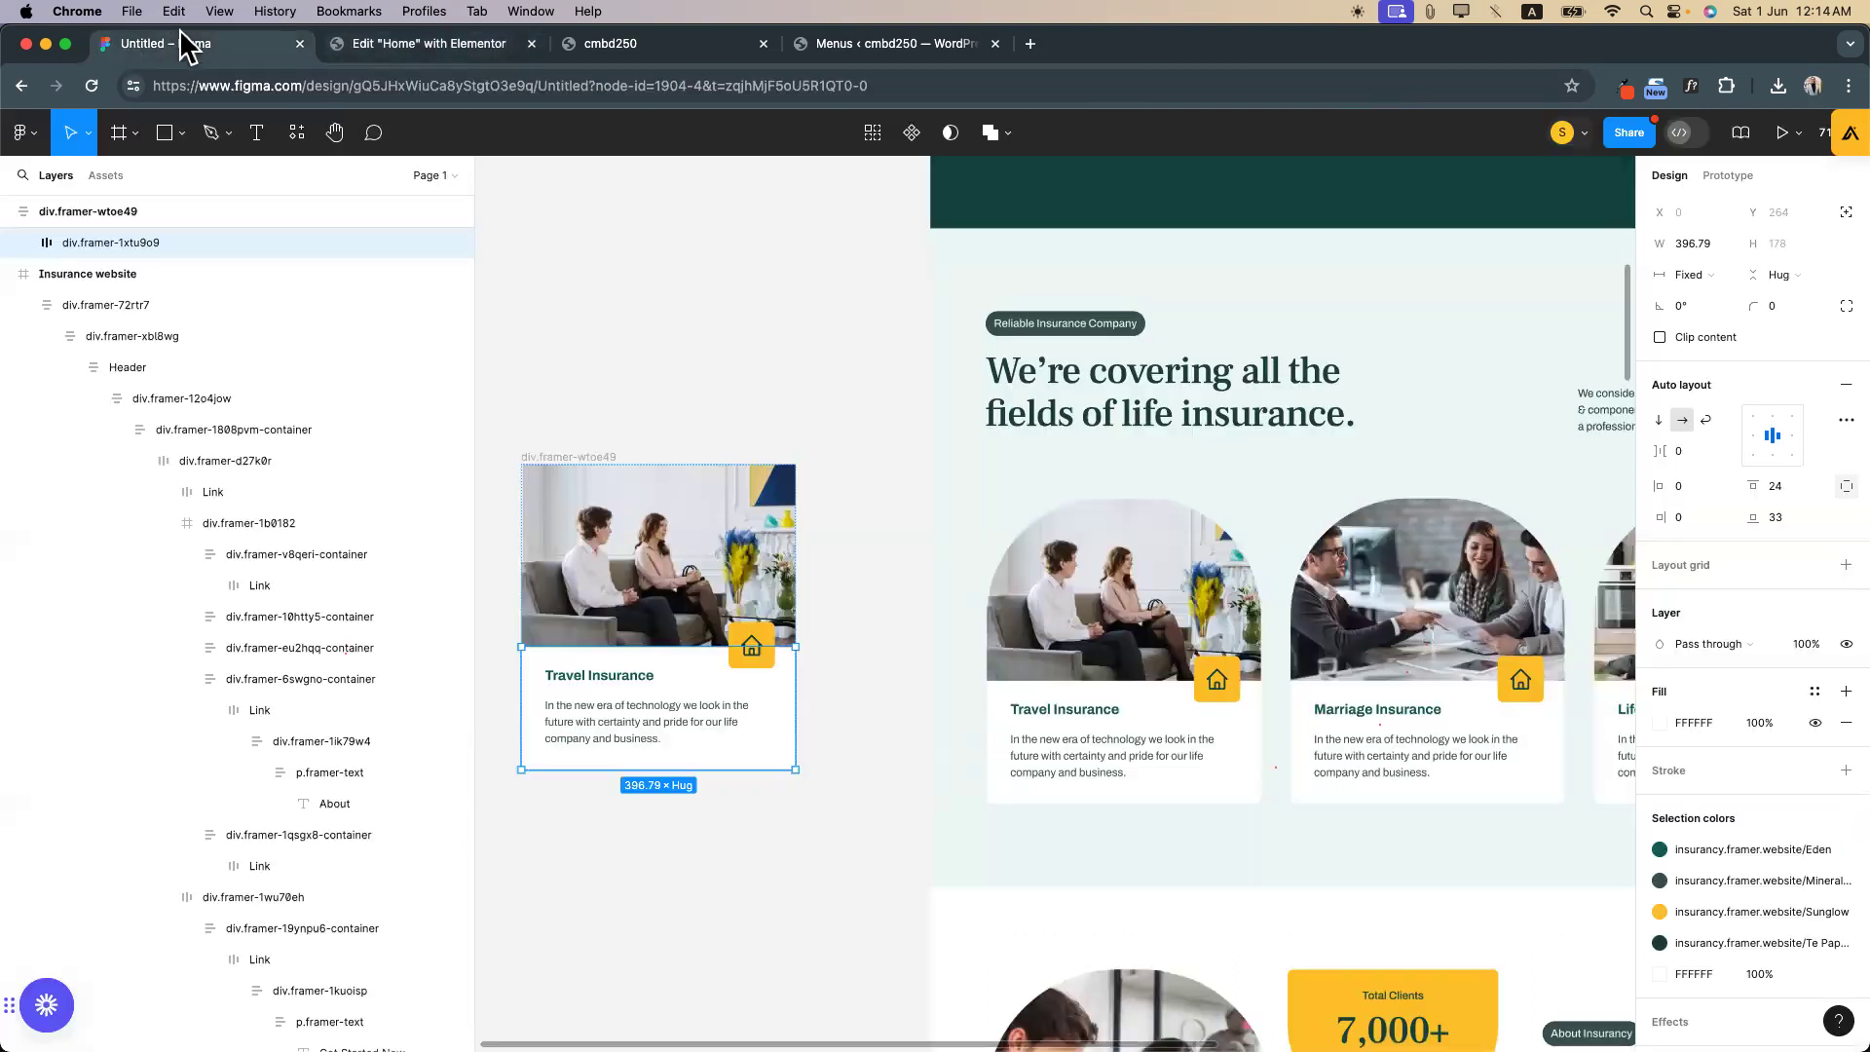
pyautogui.click(1091, 665)
pyautogui.doubleClick(1091, 665)
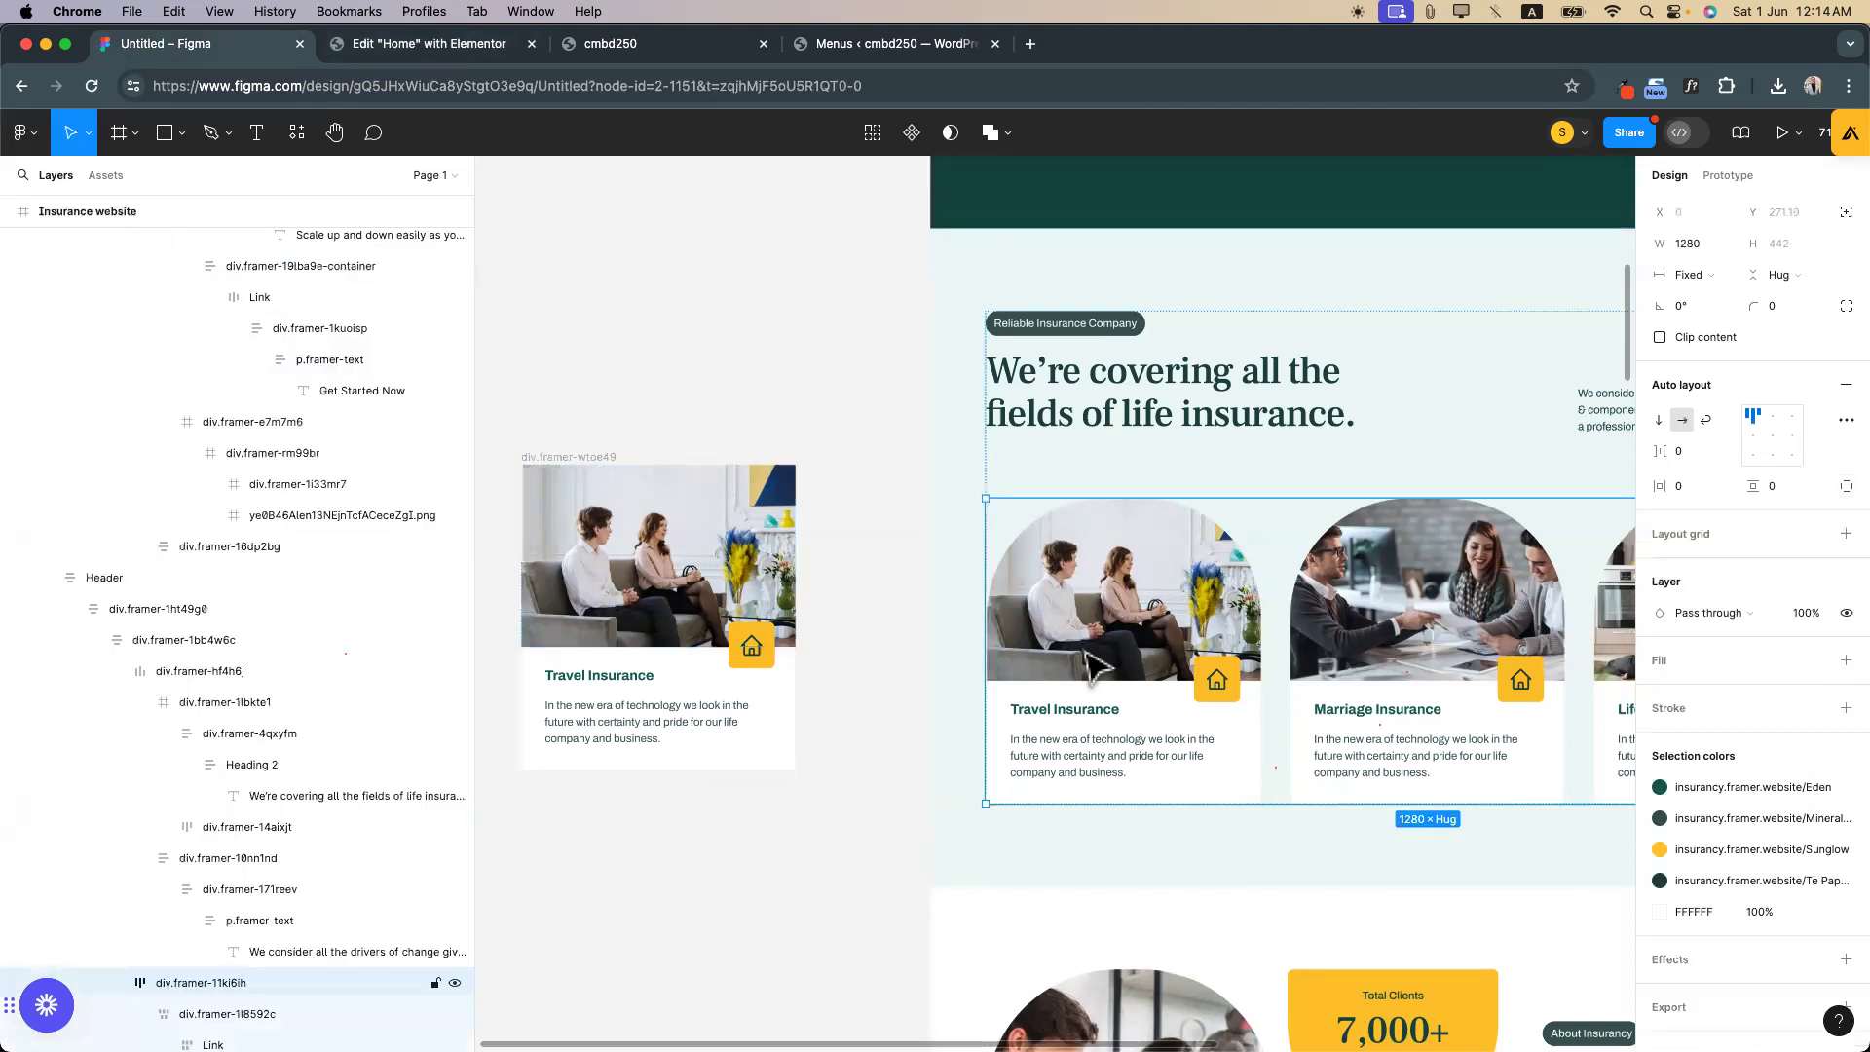
pyautogui.doubleClick(1091, 665)
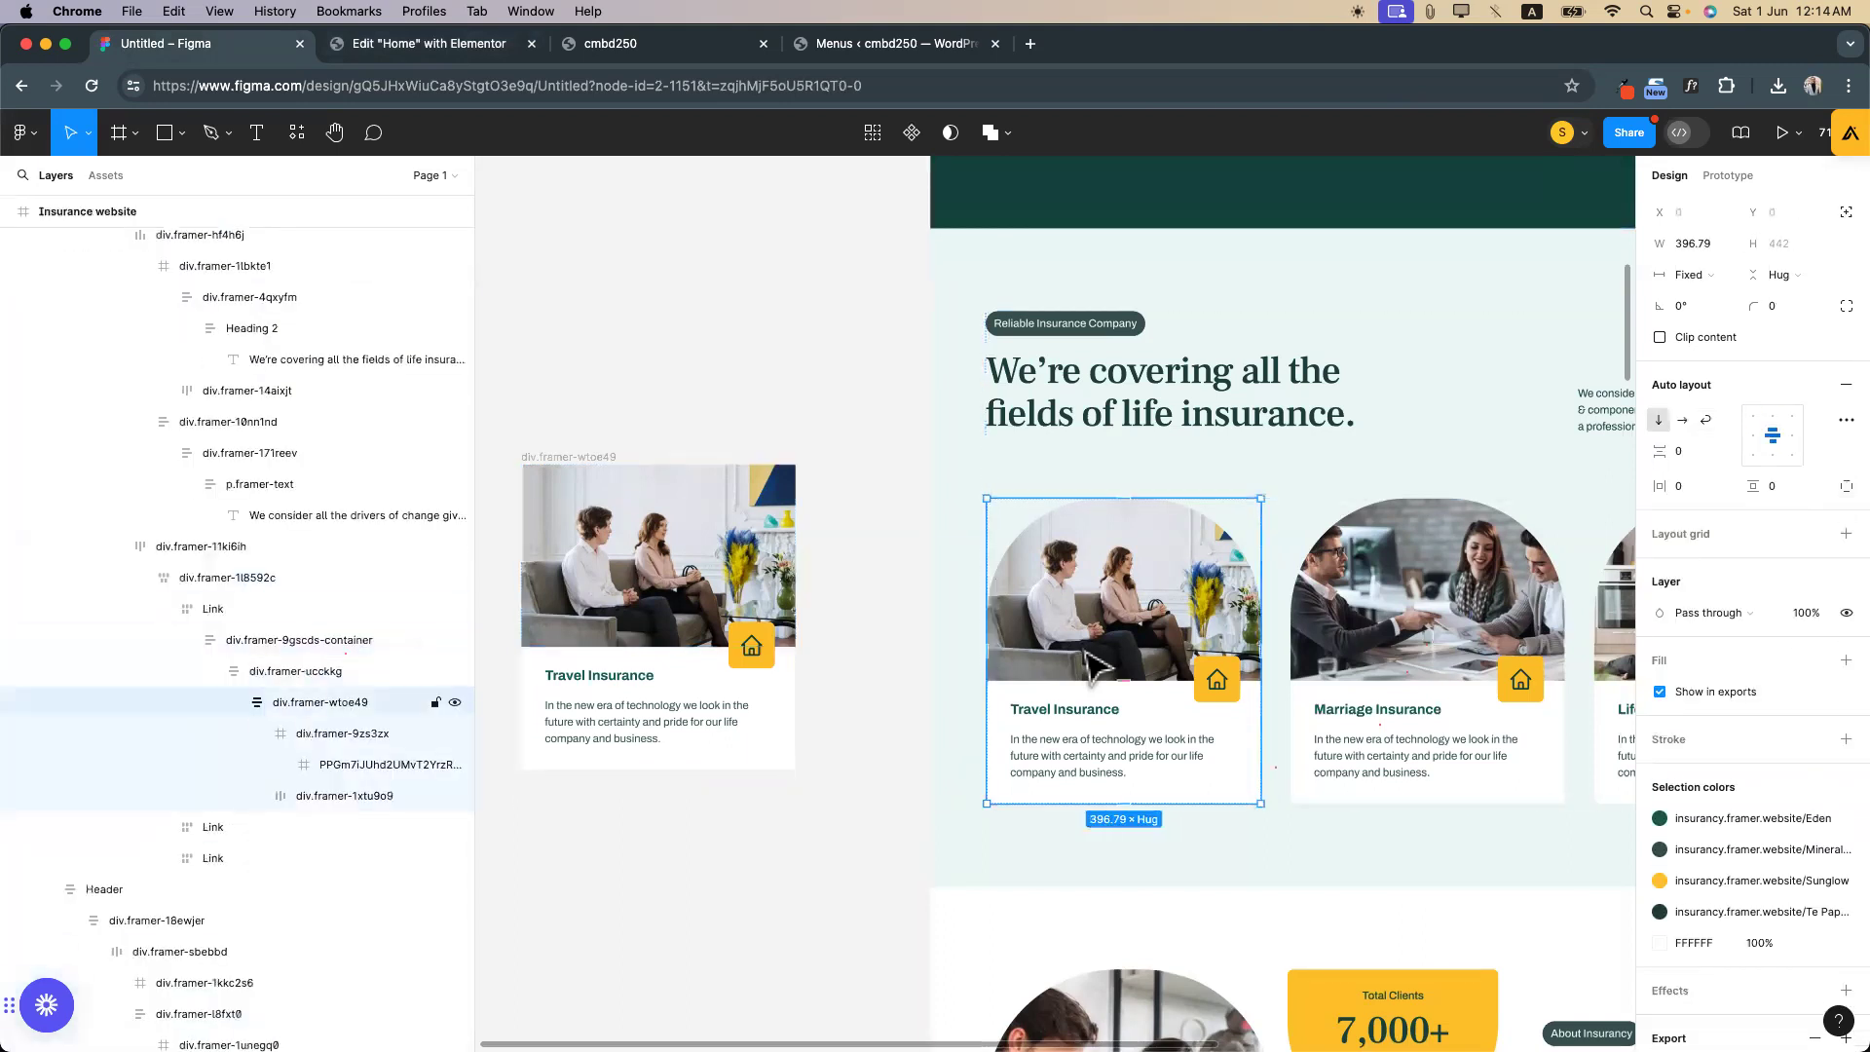
pyautogui.doubleClick(1091, 665)
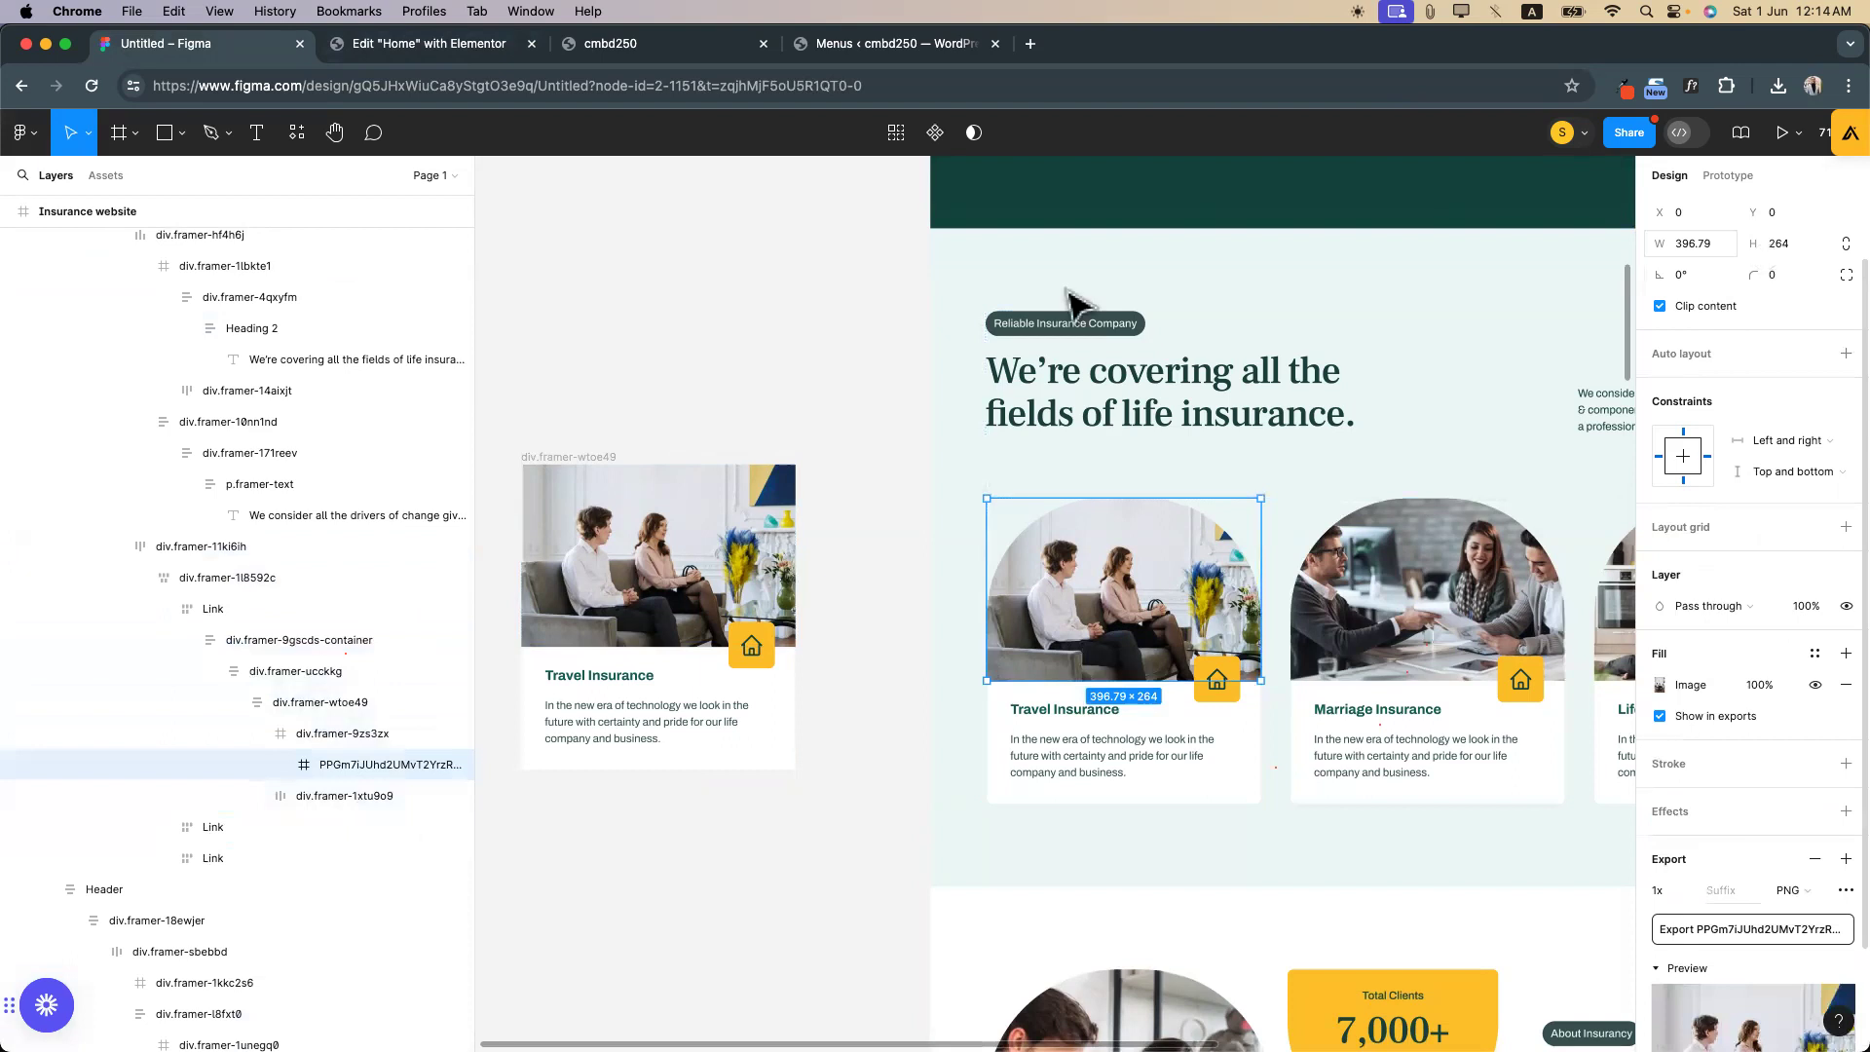
pyautogui.click(882, 44)
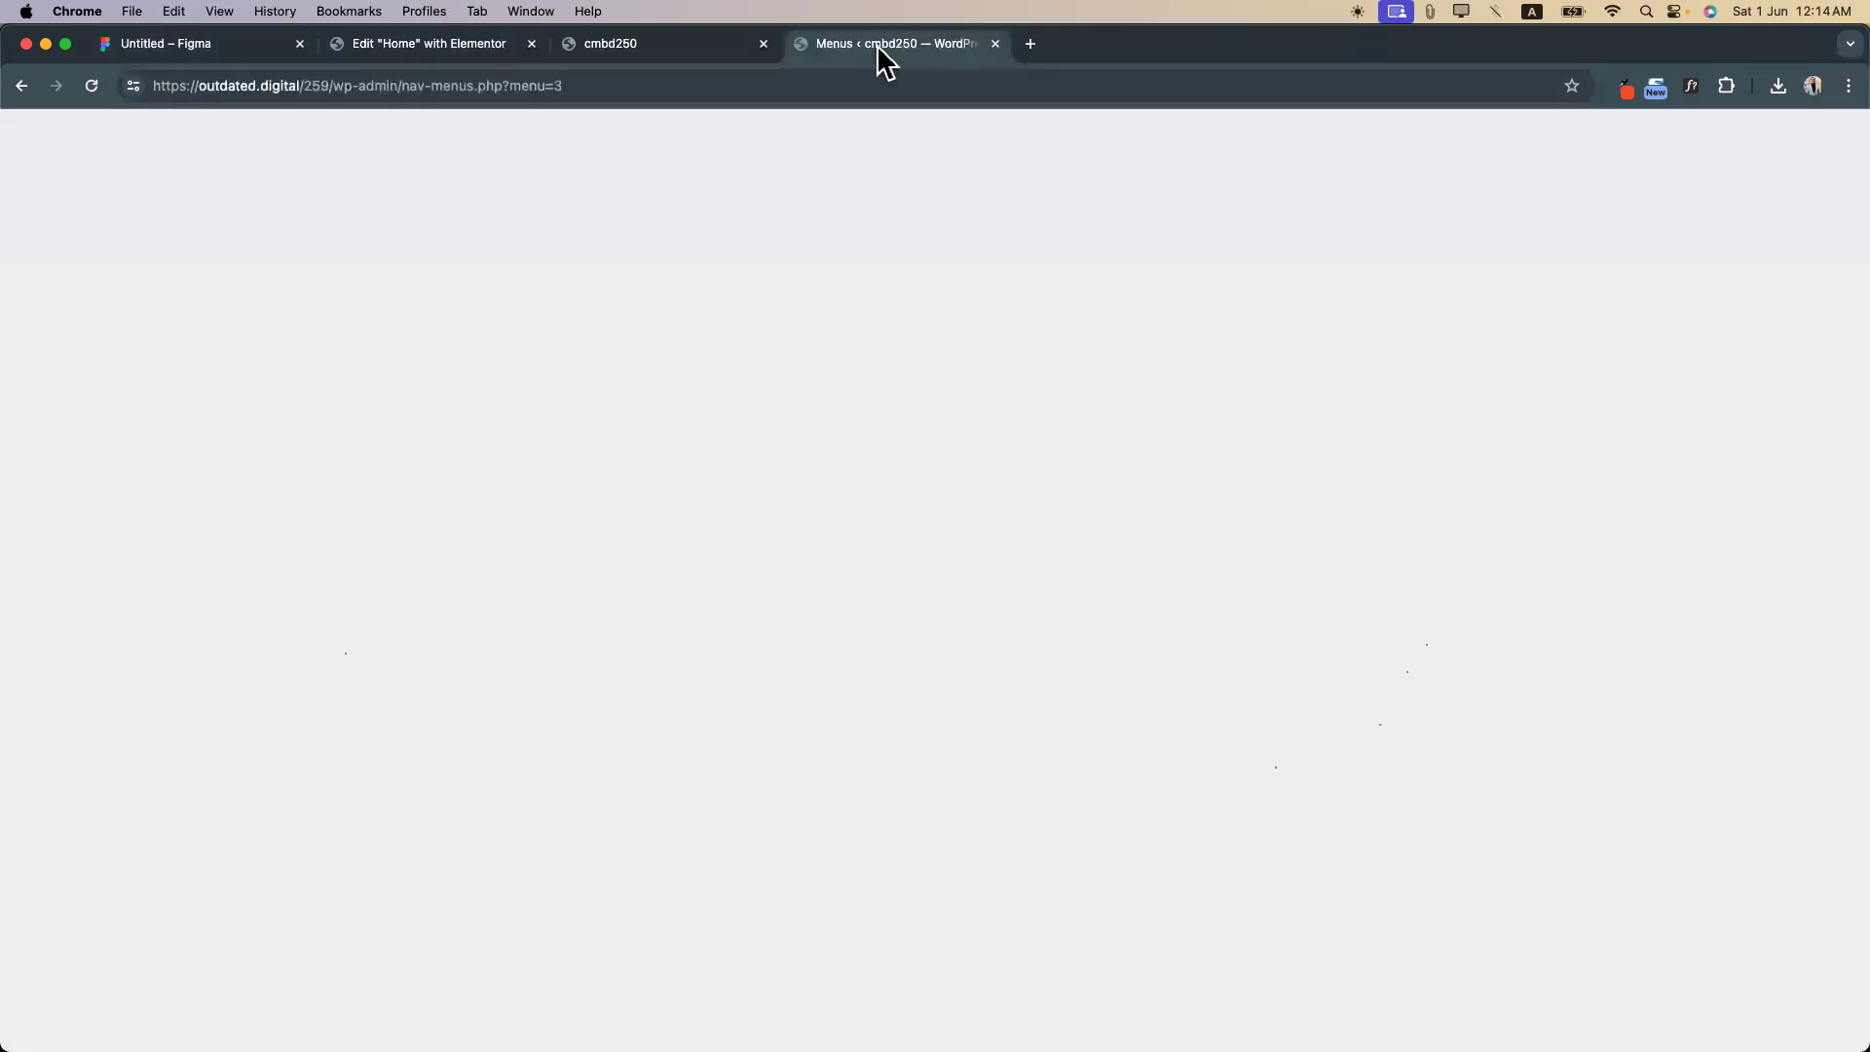
pyautogui.click(471, 56)
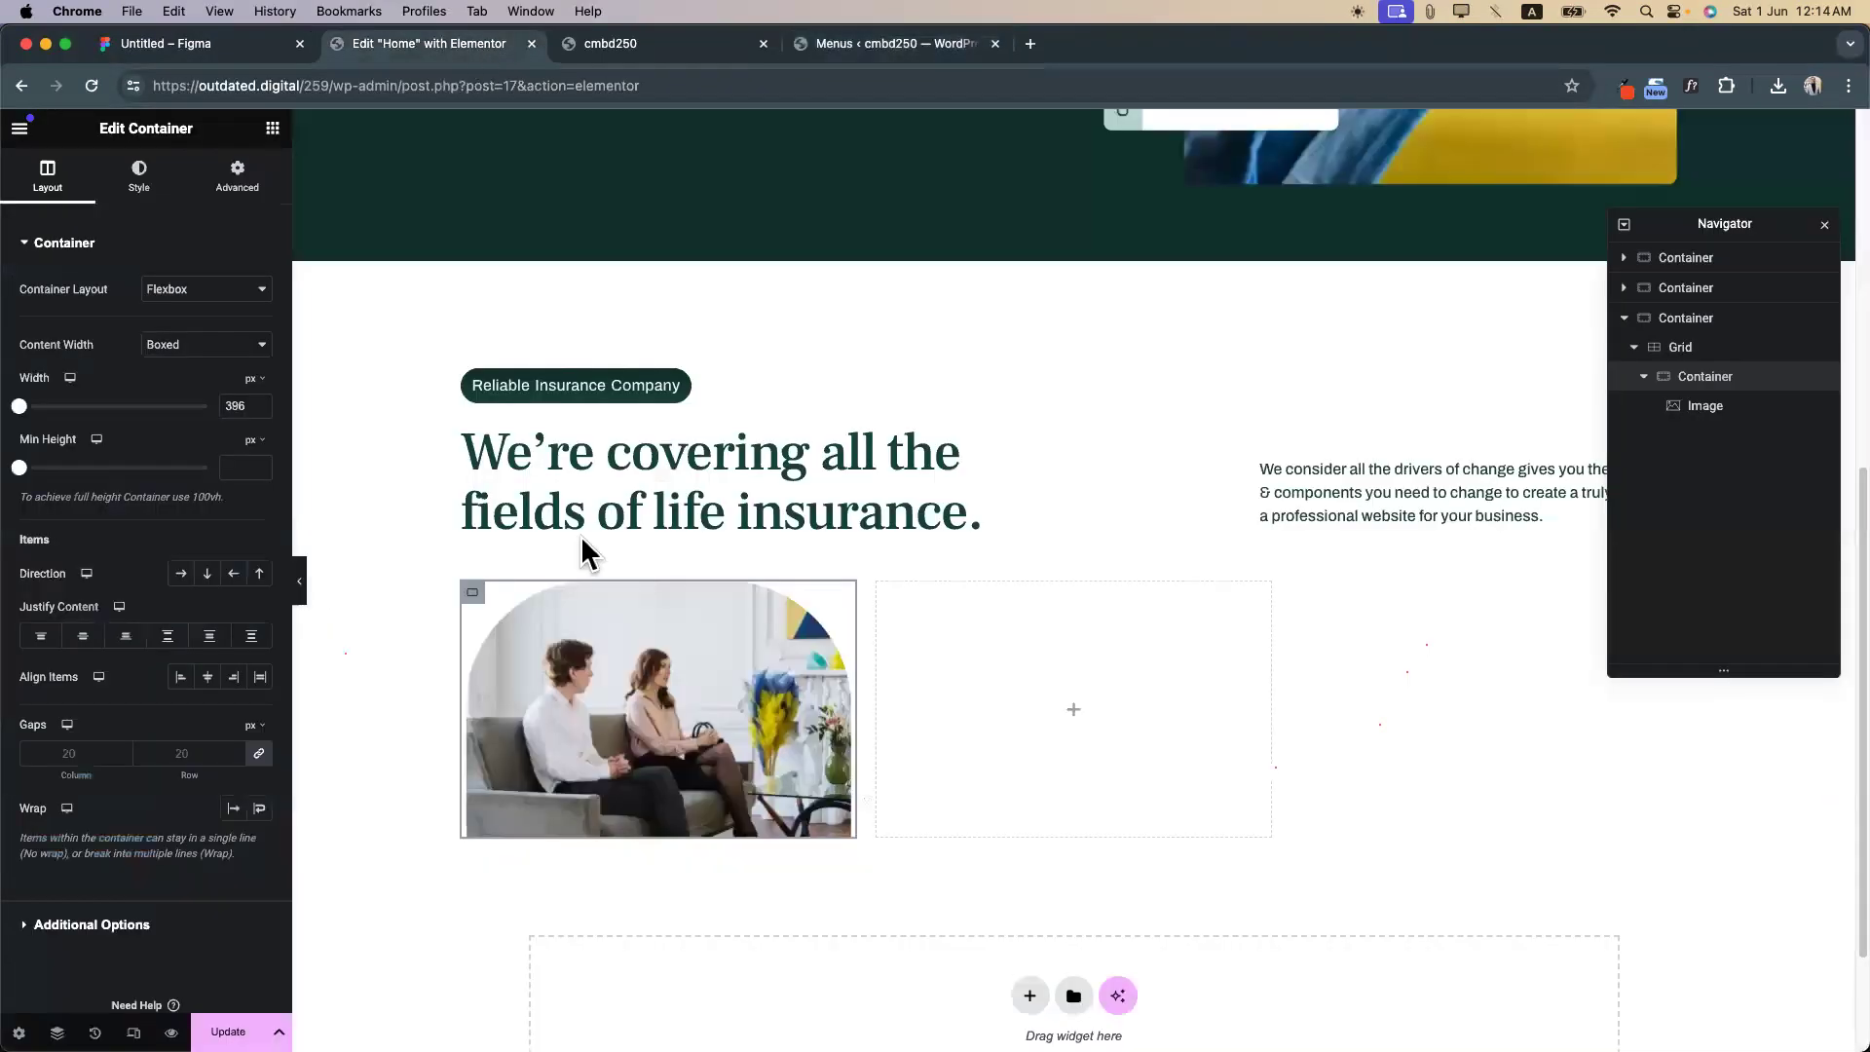
# Give the card photo a 264 px height with Object Fit set to Cover.
pyautogui.click(563, 661)
pyautogui.click(156, 173)
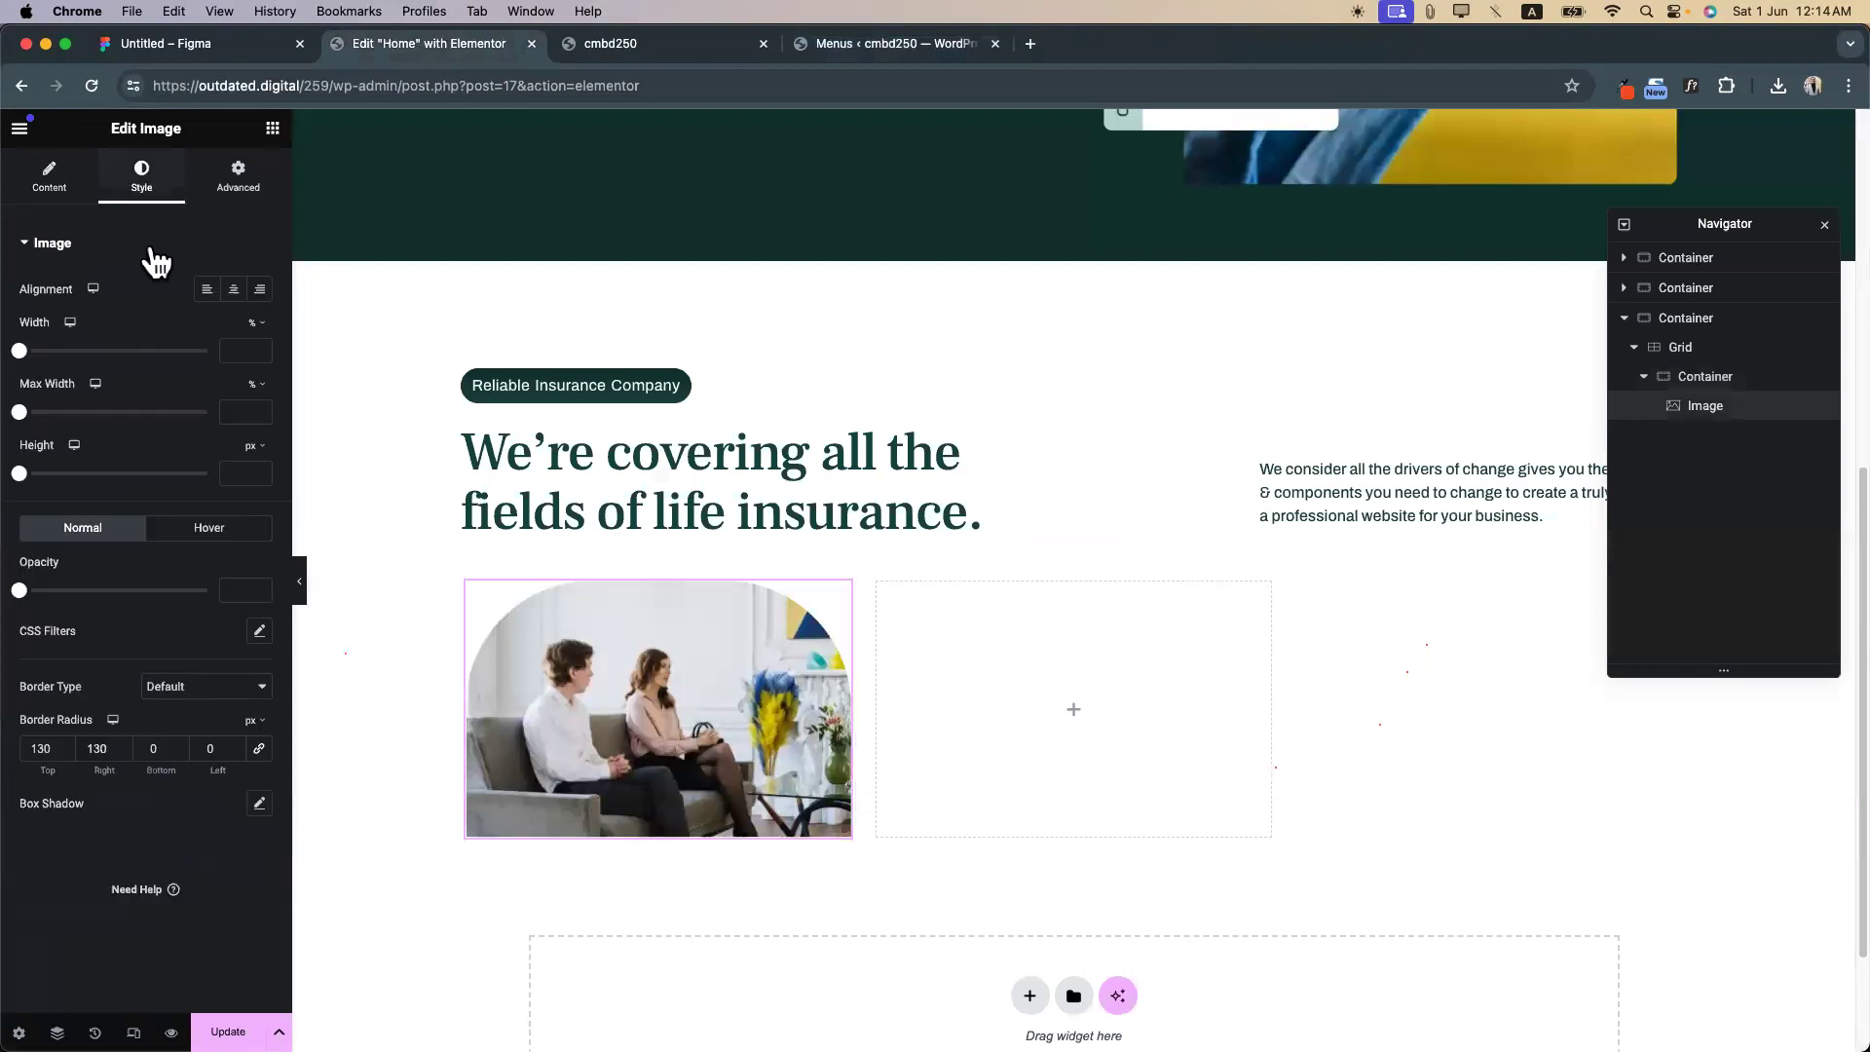
pyautogui.click(236, 474)
pyautogui.write('2')
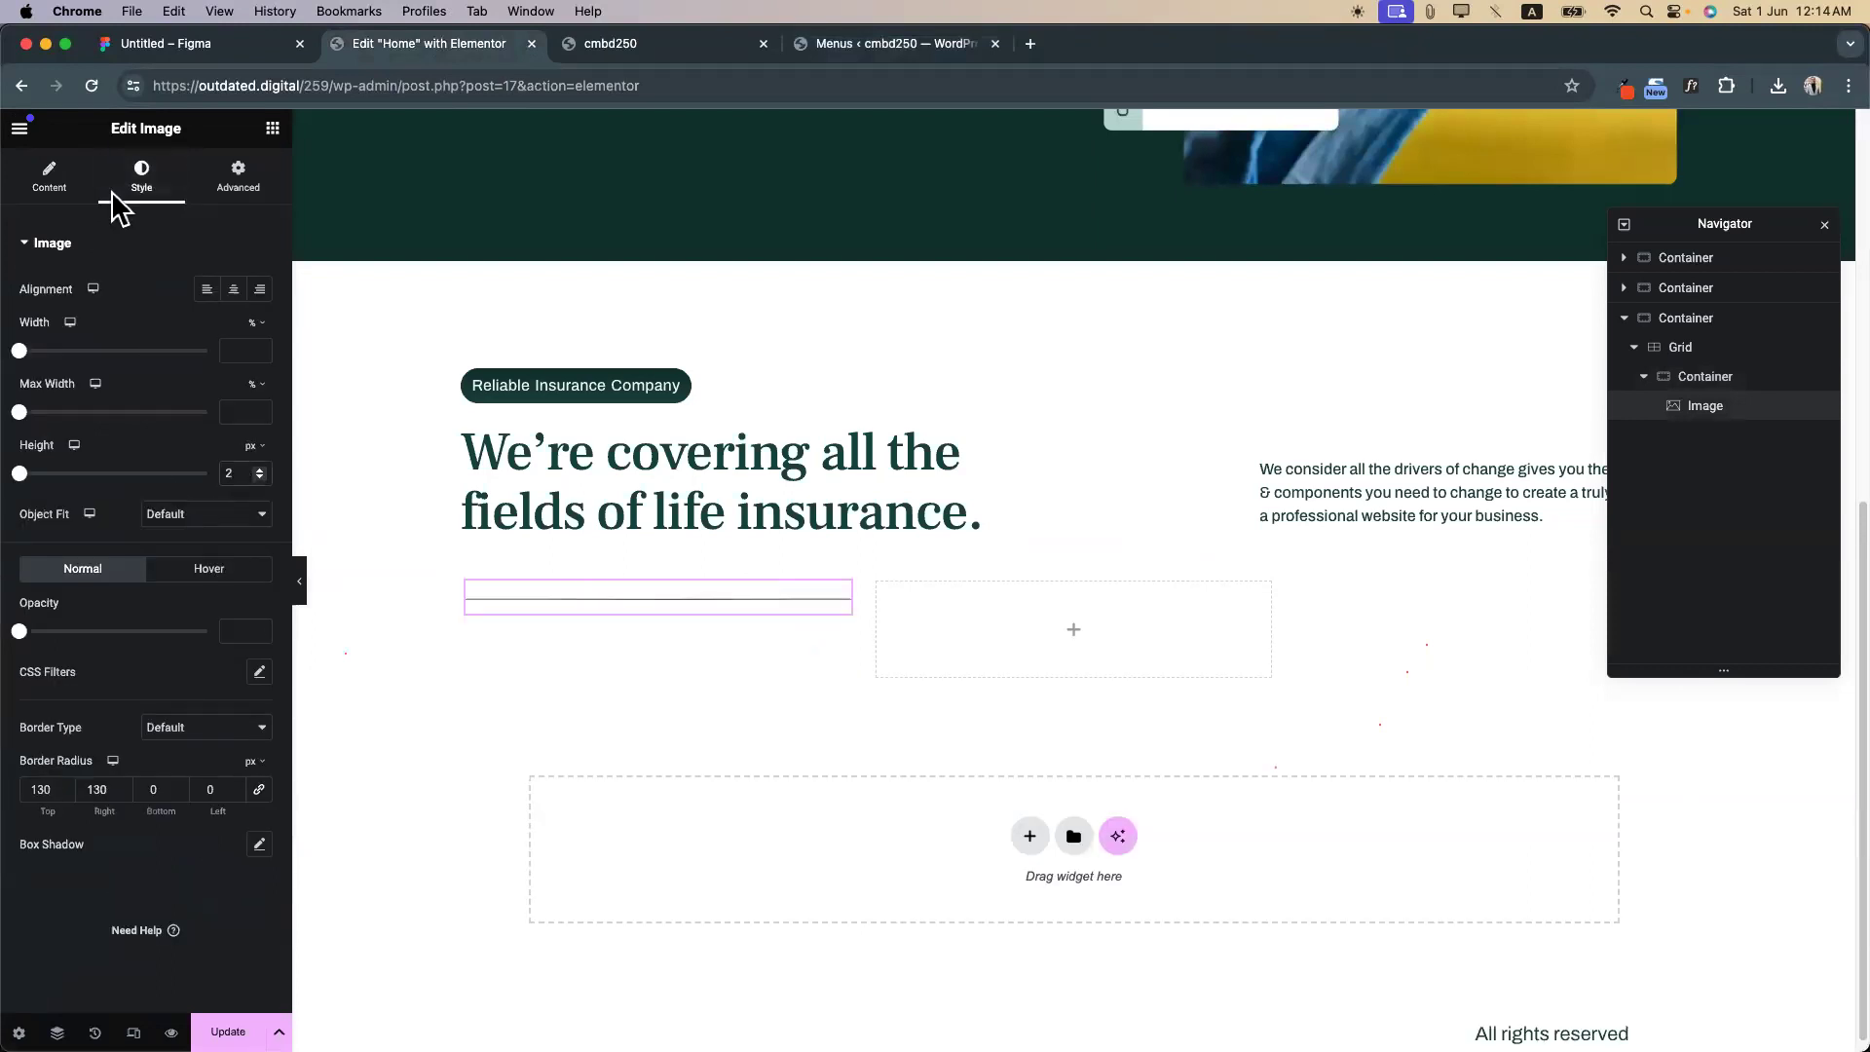
pyautogui.click(247, 47)
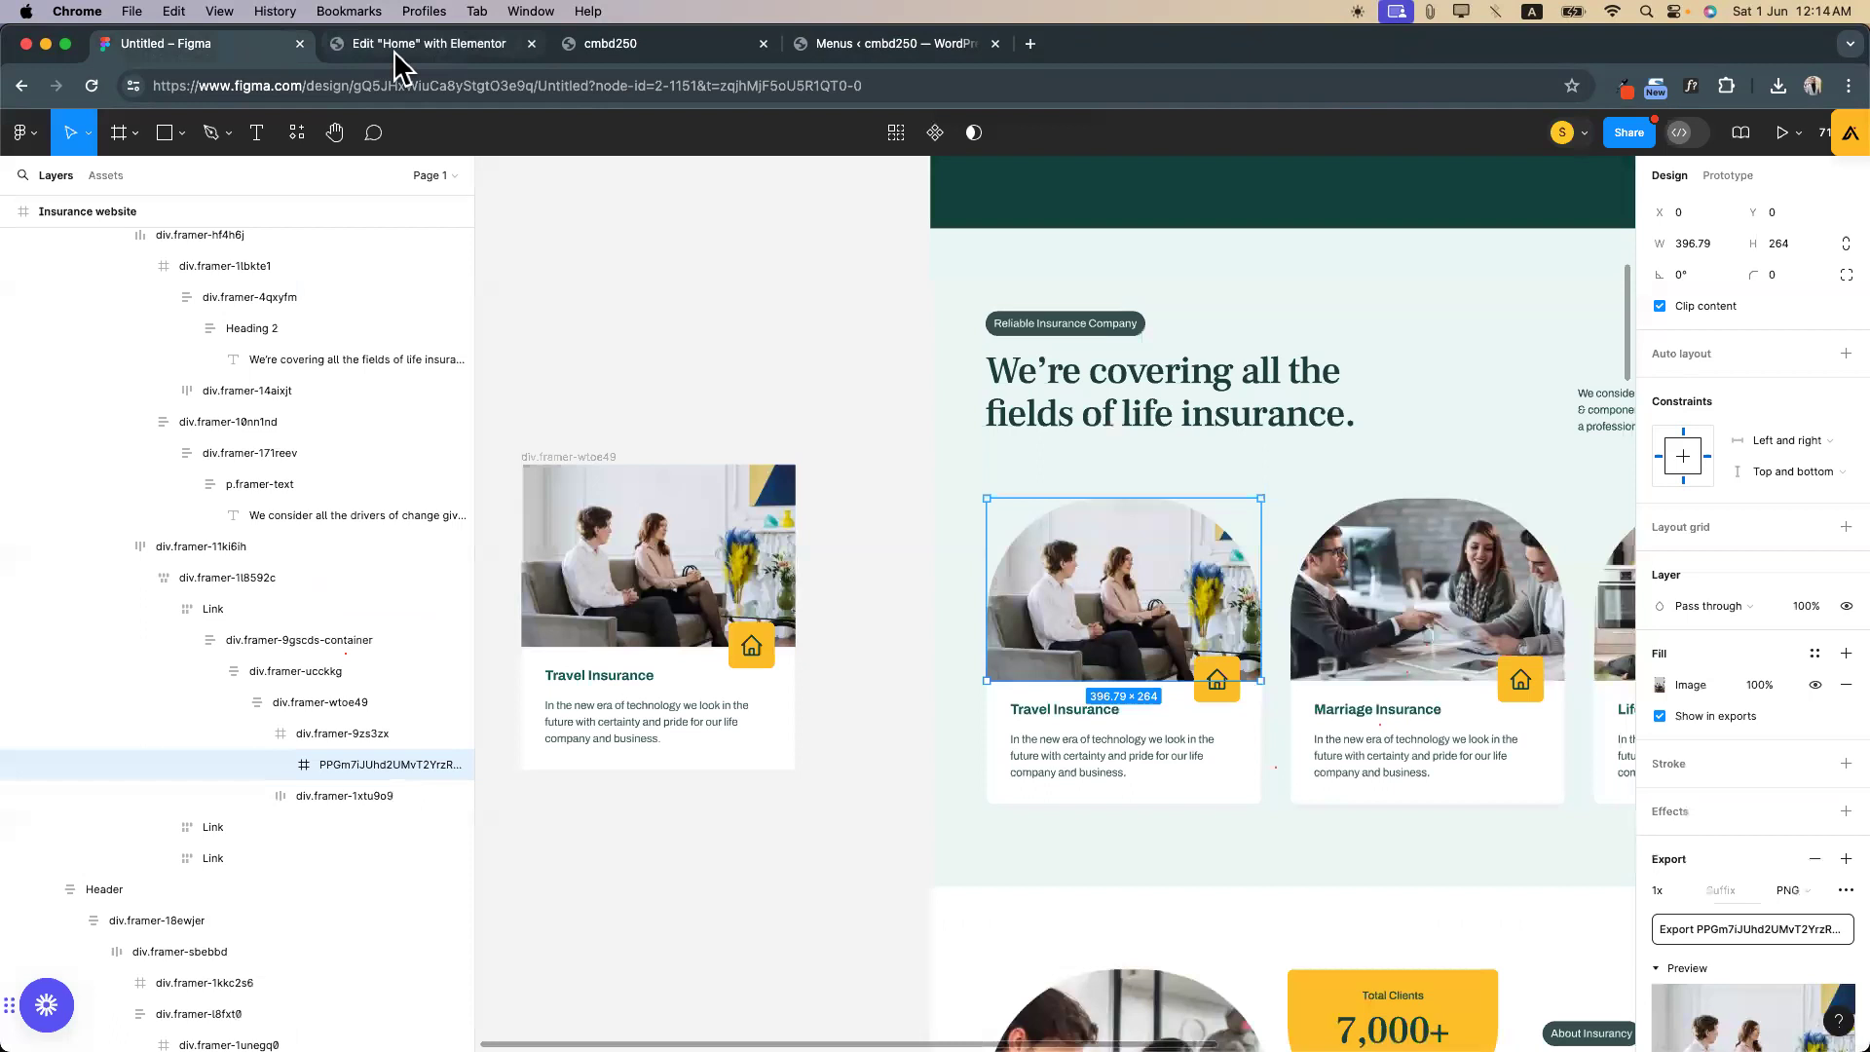
pyautogui.click(399, 45)
pyautogui.write('64')
pyautogui.click(193, 521)
pyautogui.click(199, 568)
pyautogui.moveTo(658, 709)
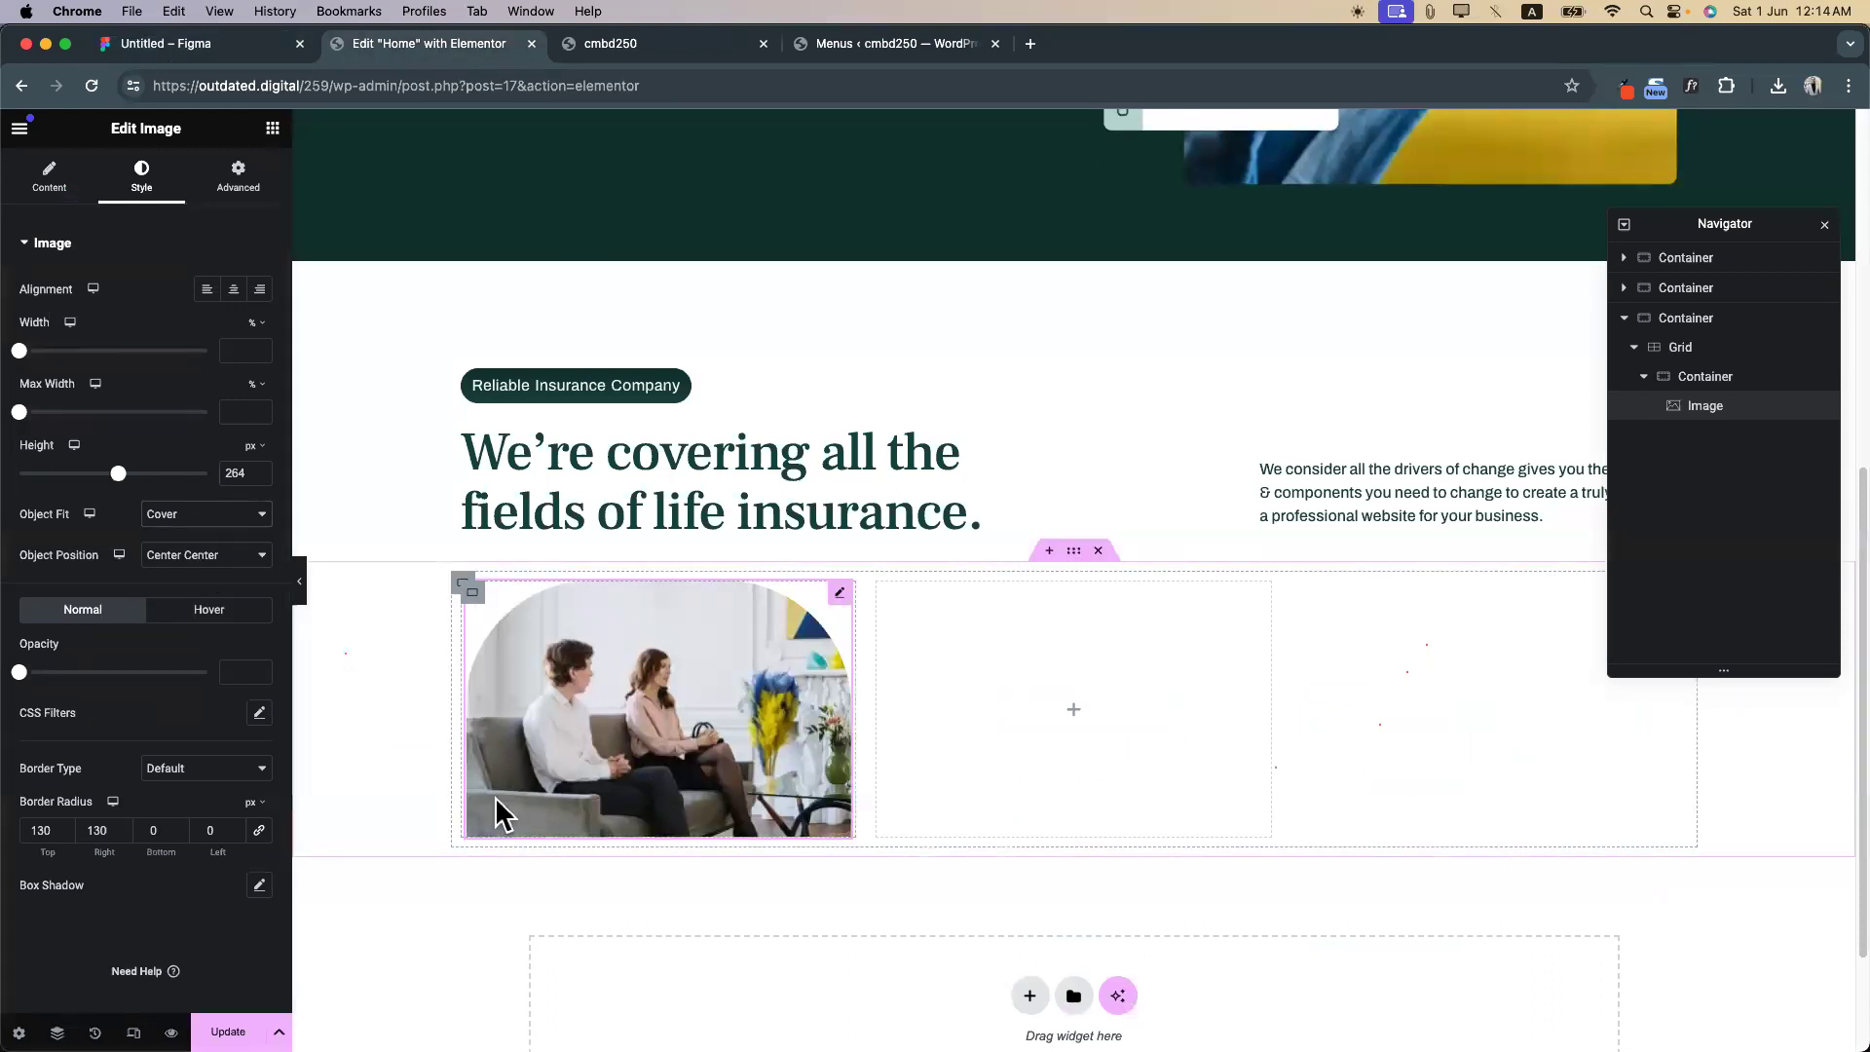
pyautogui.click(245, 57)
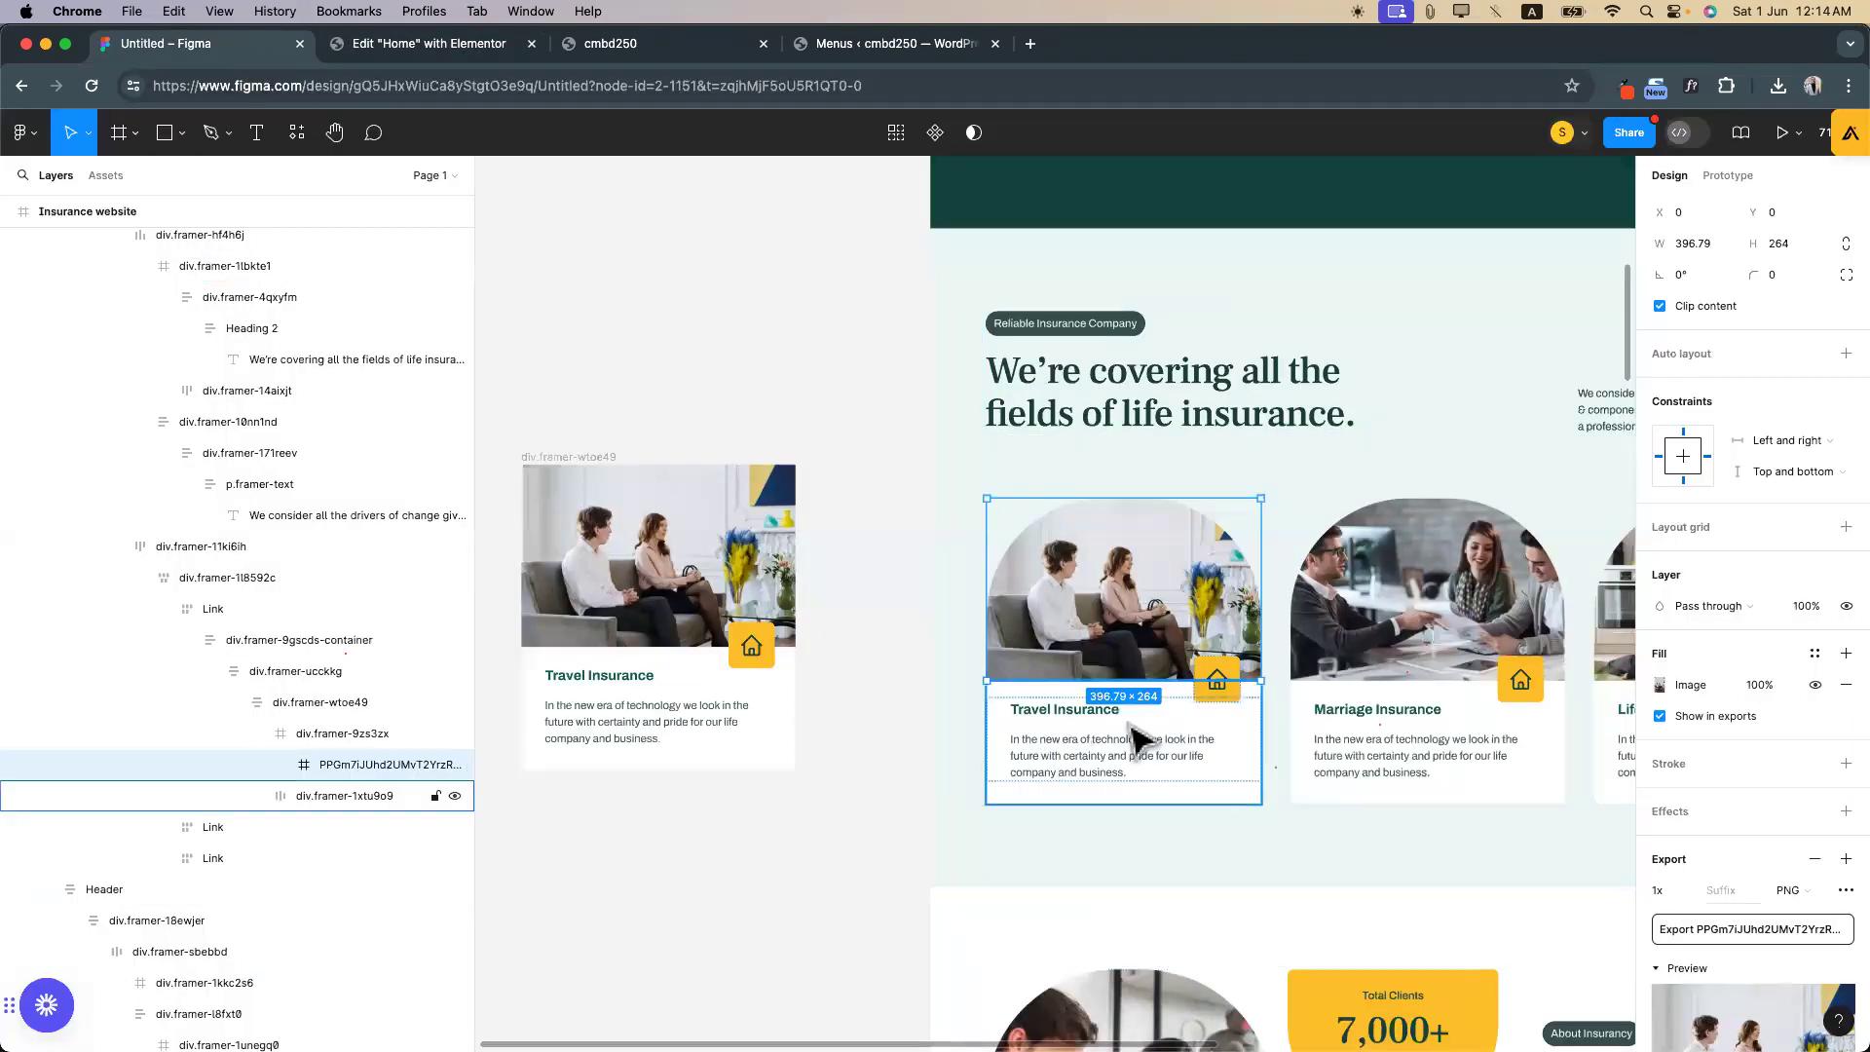
pyautogui.click(429, 43)
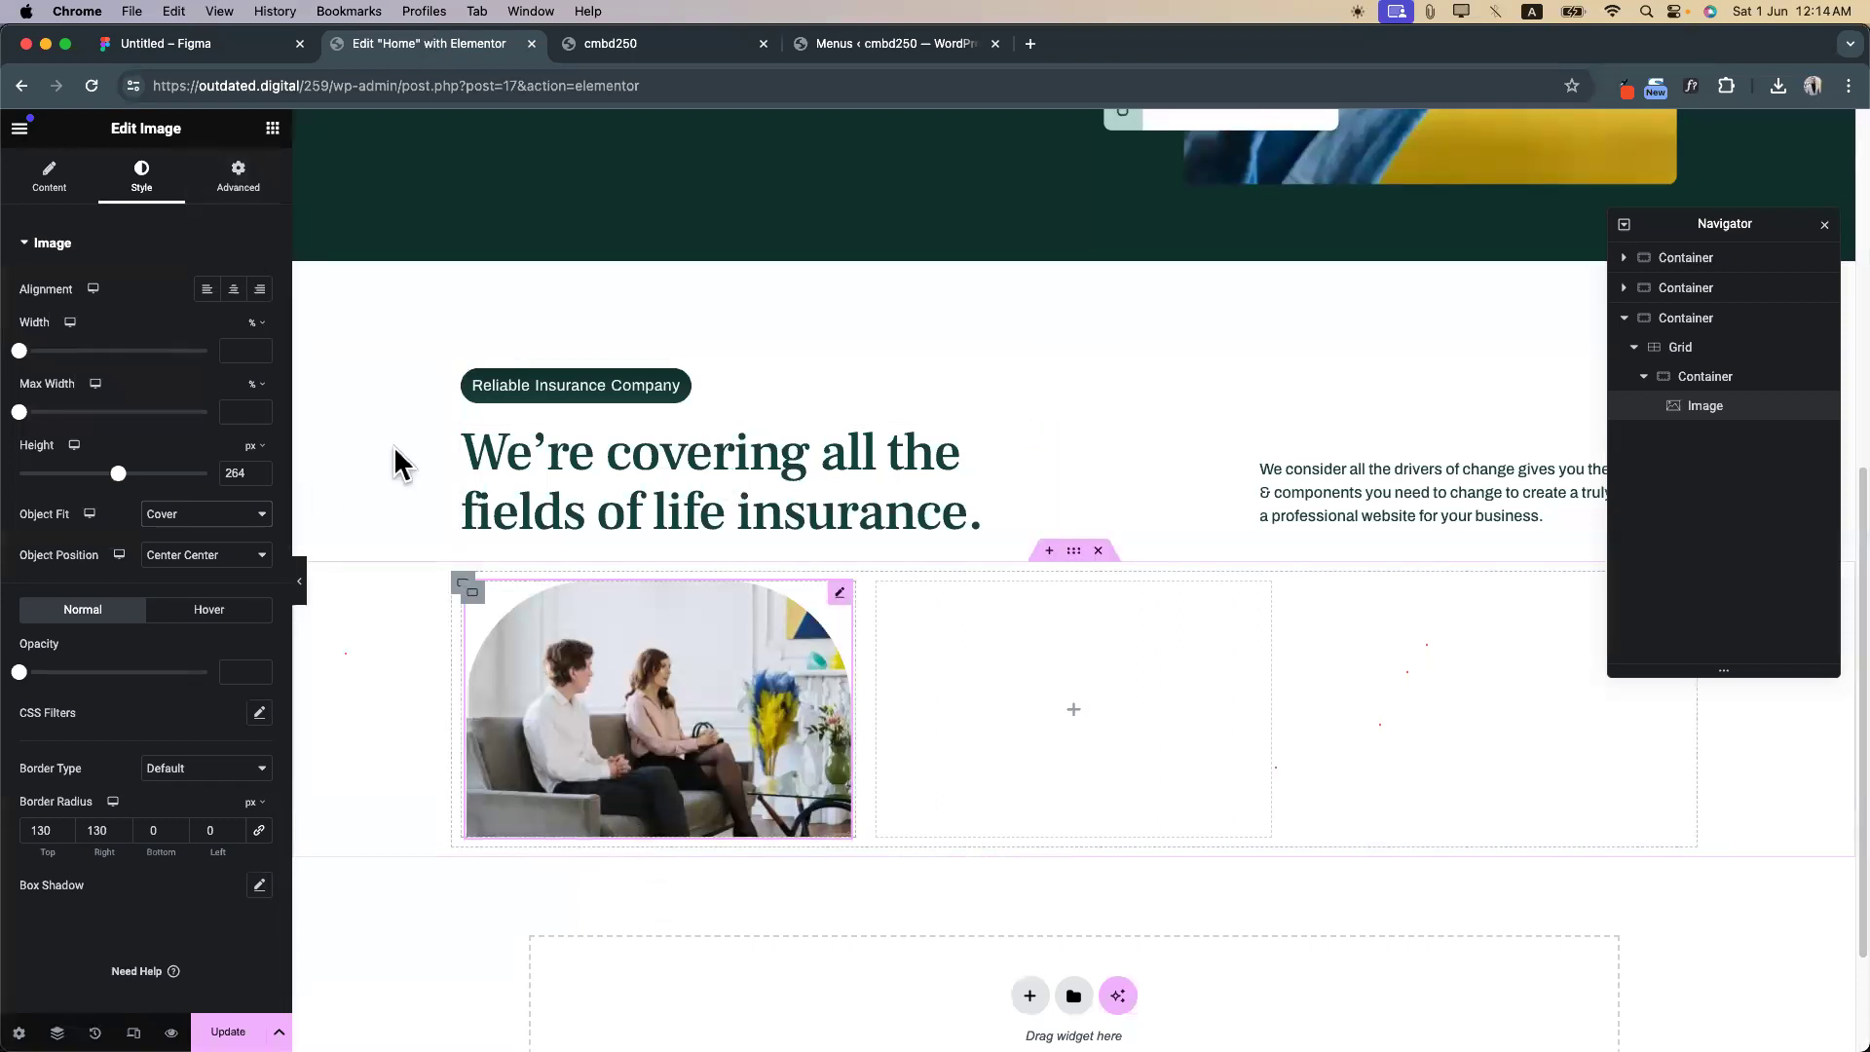
pyautogui.click(273, 127)
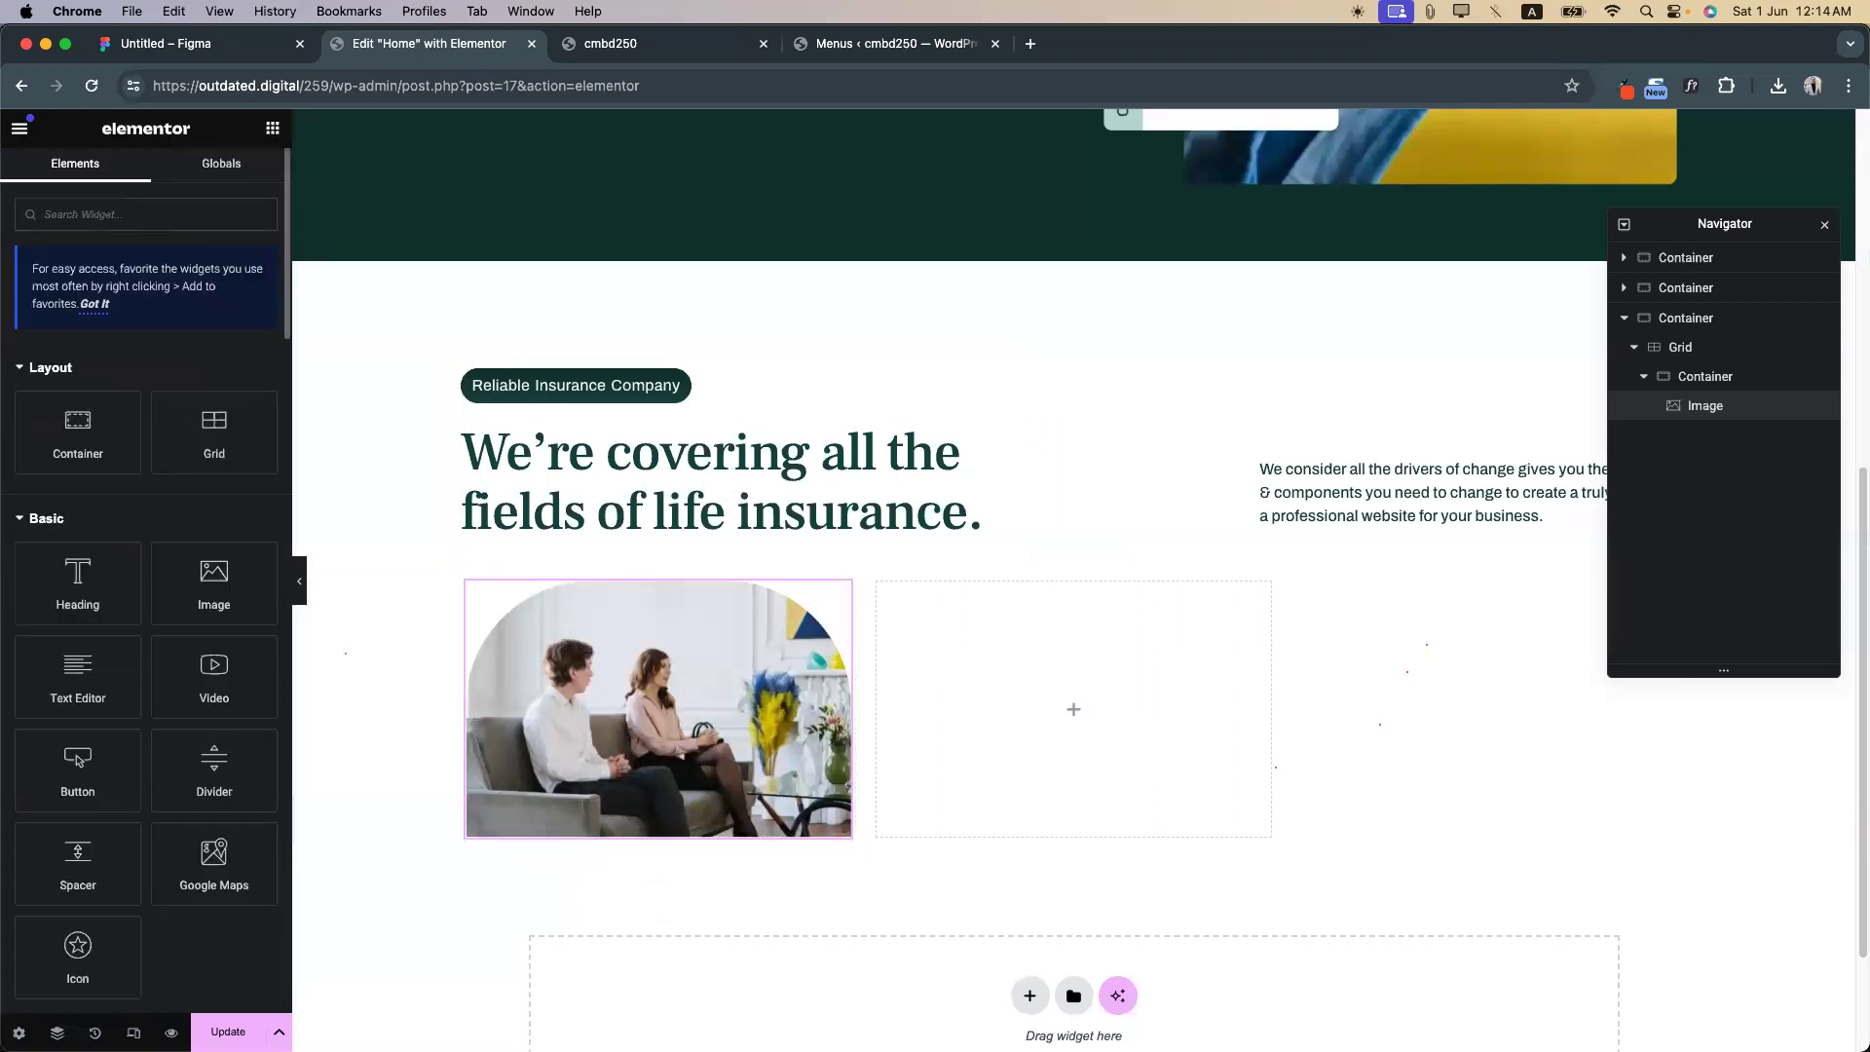
# Add an Image Box below the photo, drop its image, and set container gaps to 0.
pyautogui.write('image')
pyautogui.moveTo(175, 384); pyautogui.dragTo(626, 819)
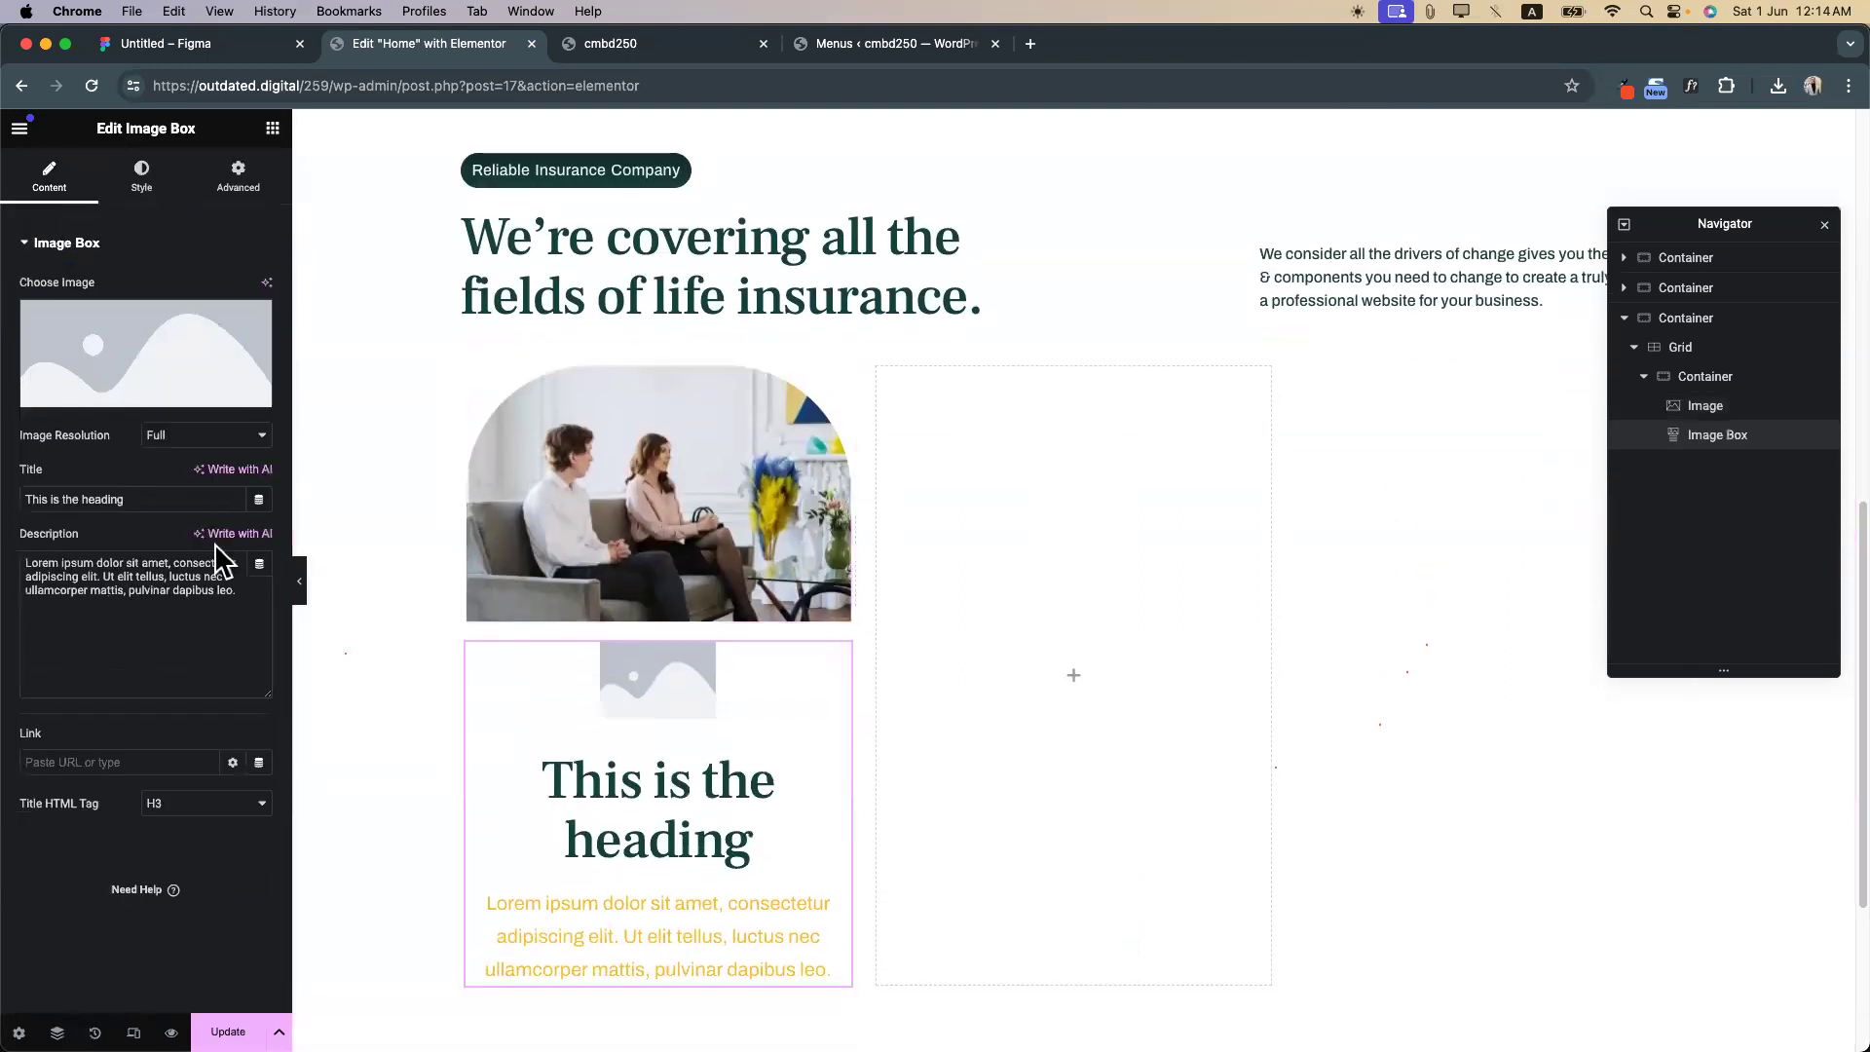
pyautogui.click(252, 318)
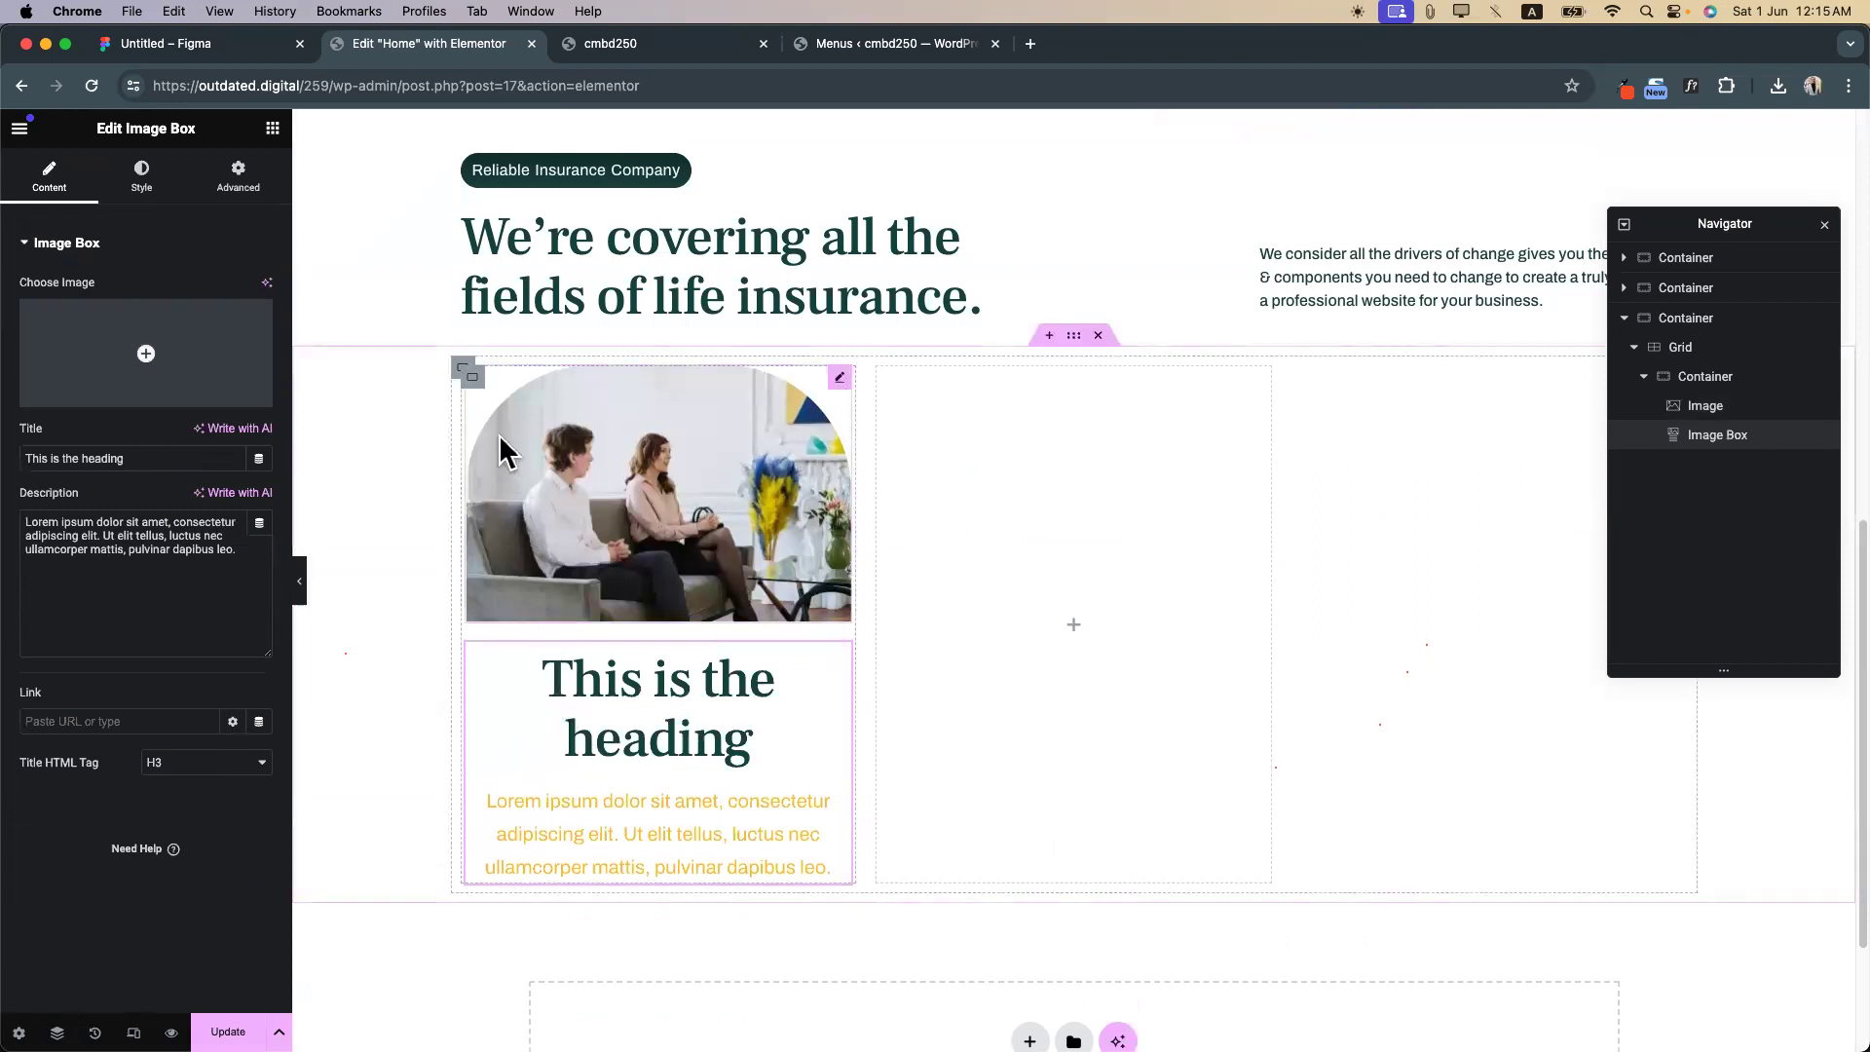
pyautogui.click(472, 376)
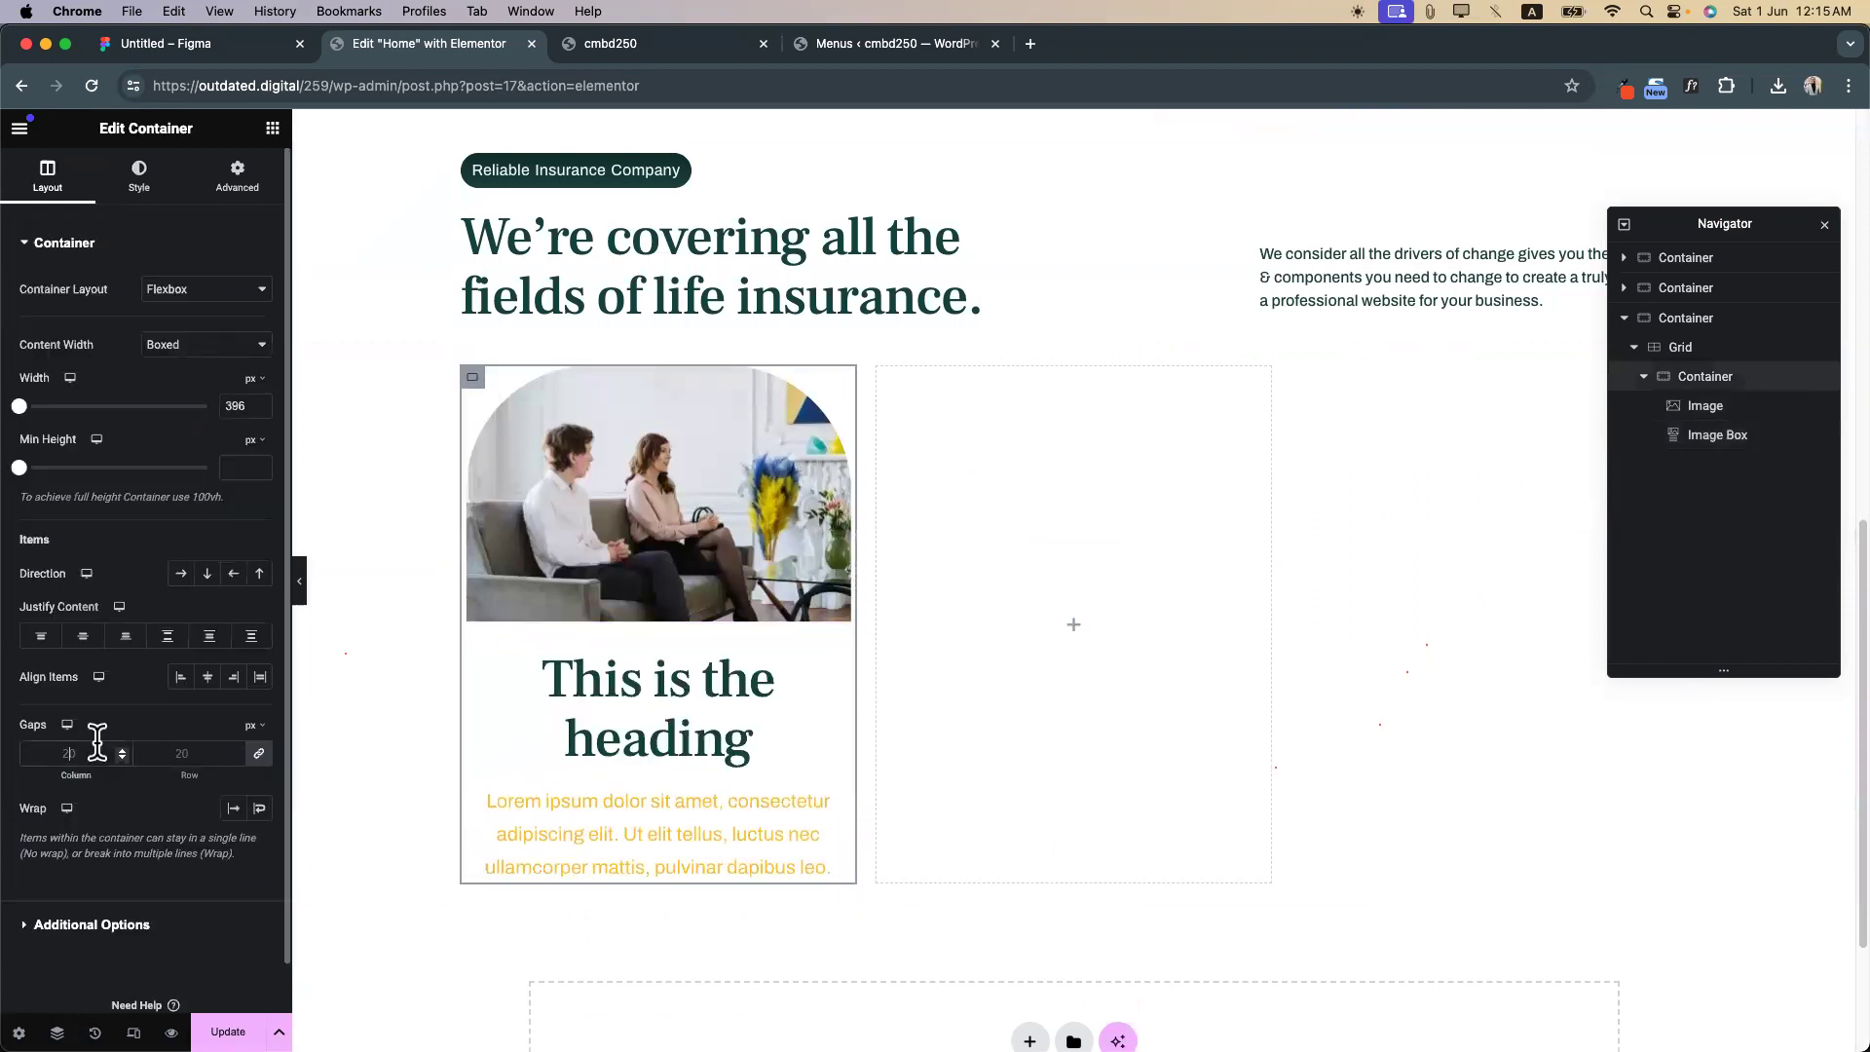
pyautogui.write('0')
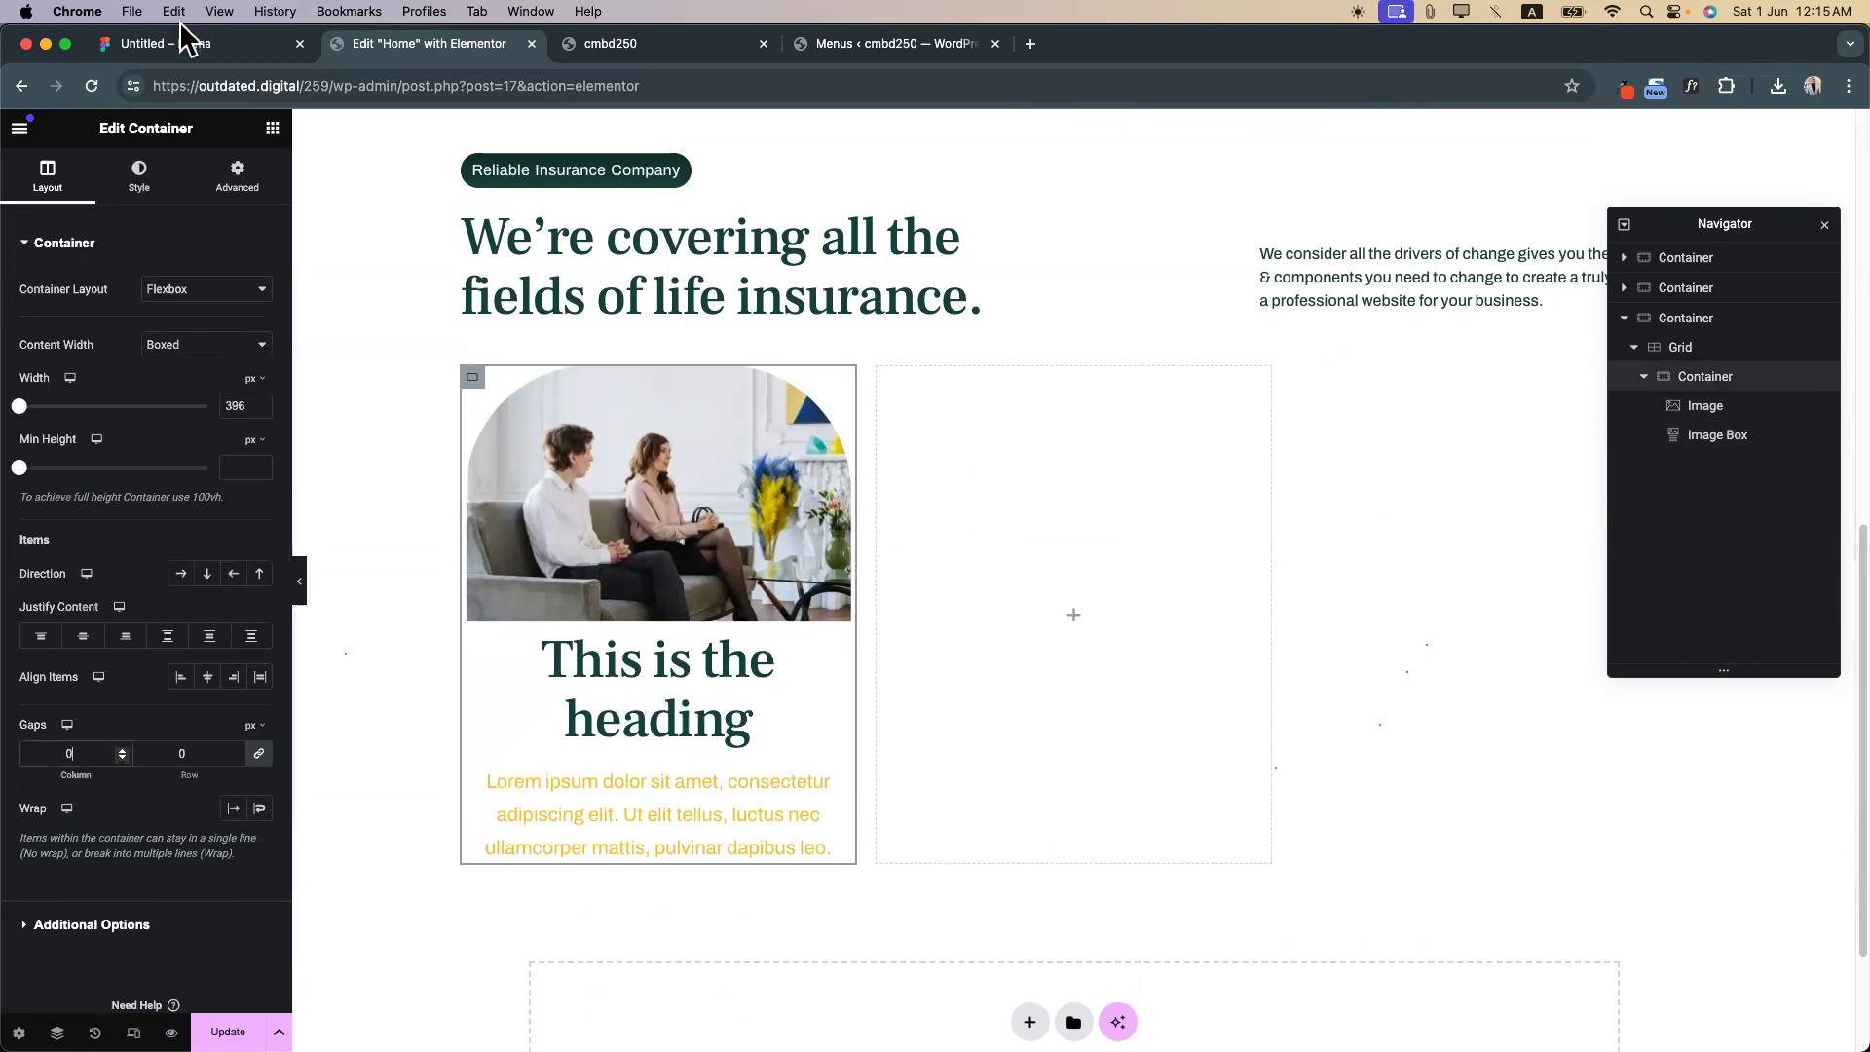
# Select and copy the Travel Insurance heading text from the Figma design.
pyautogui.click(183, 44)
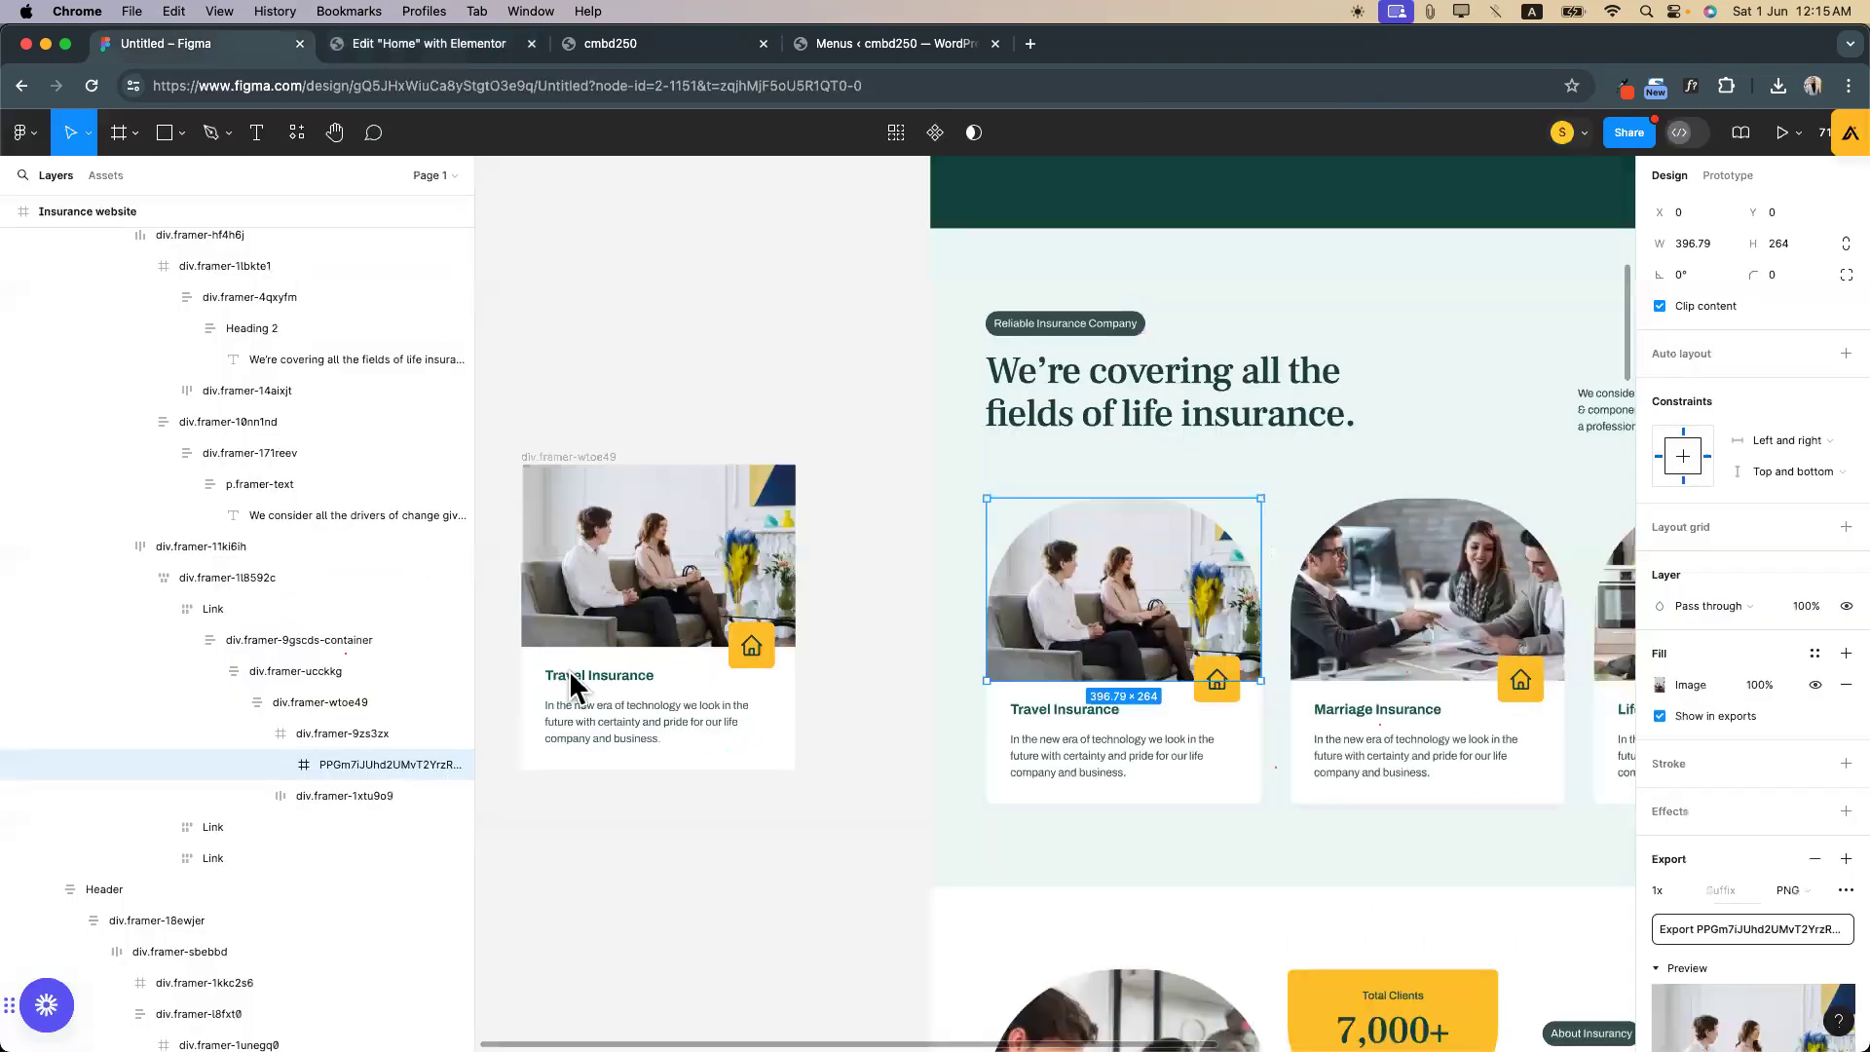
pyautogui.click(1040, 730)
pyautogui.doubleClick(1041, 731)
pyautogui.doubleClick(1041, 730)
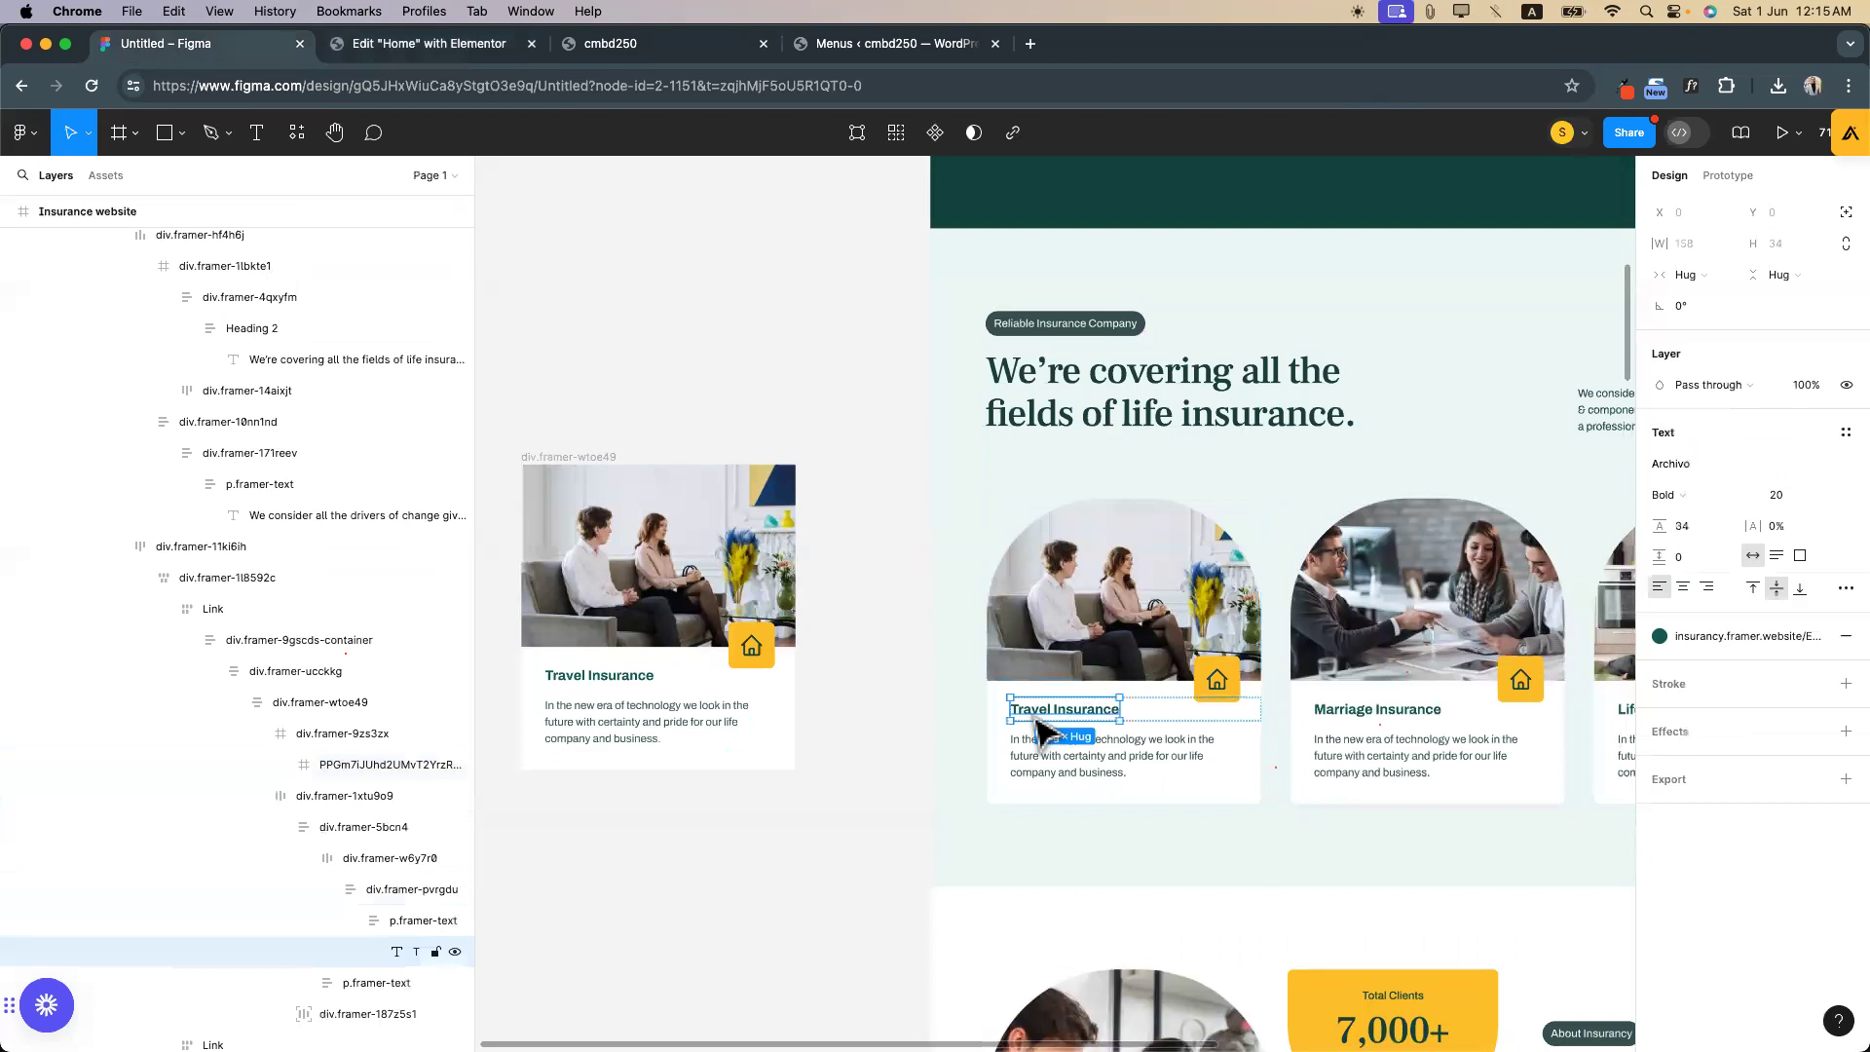
pyautogui.doubleClick(1033, 709)
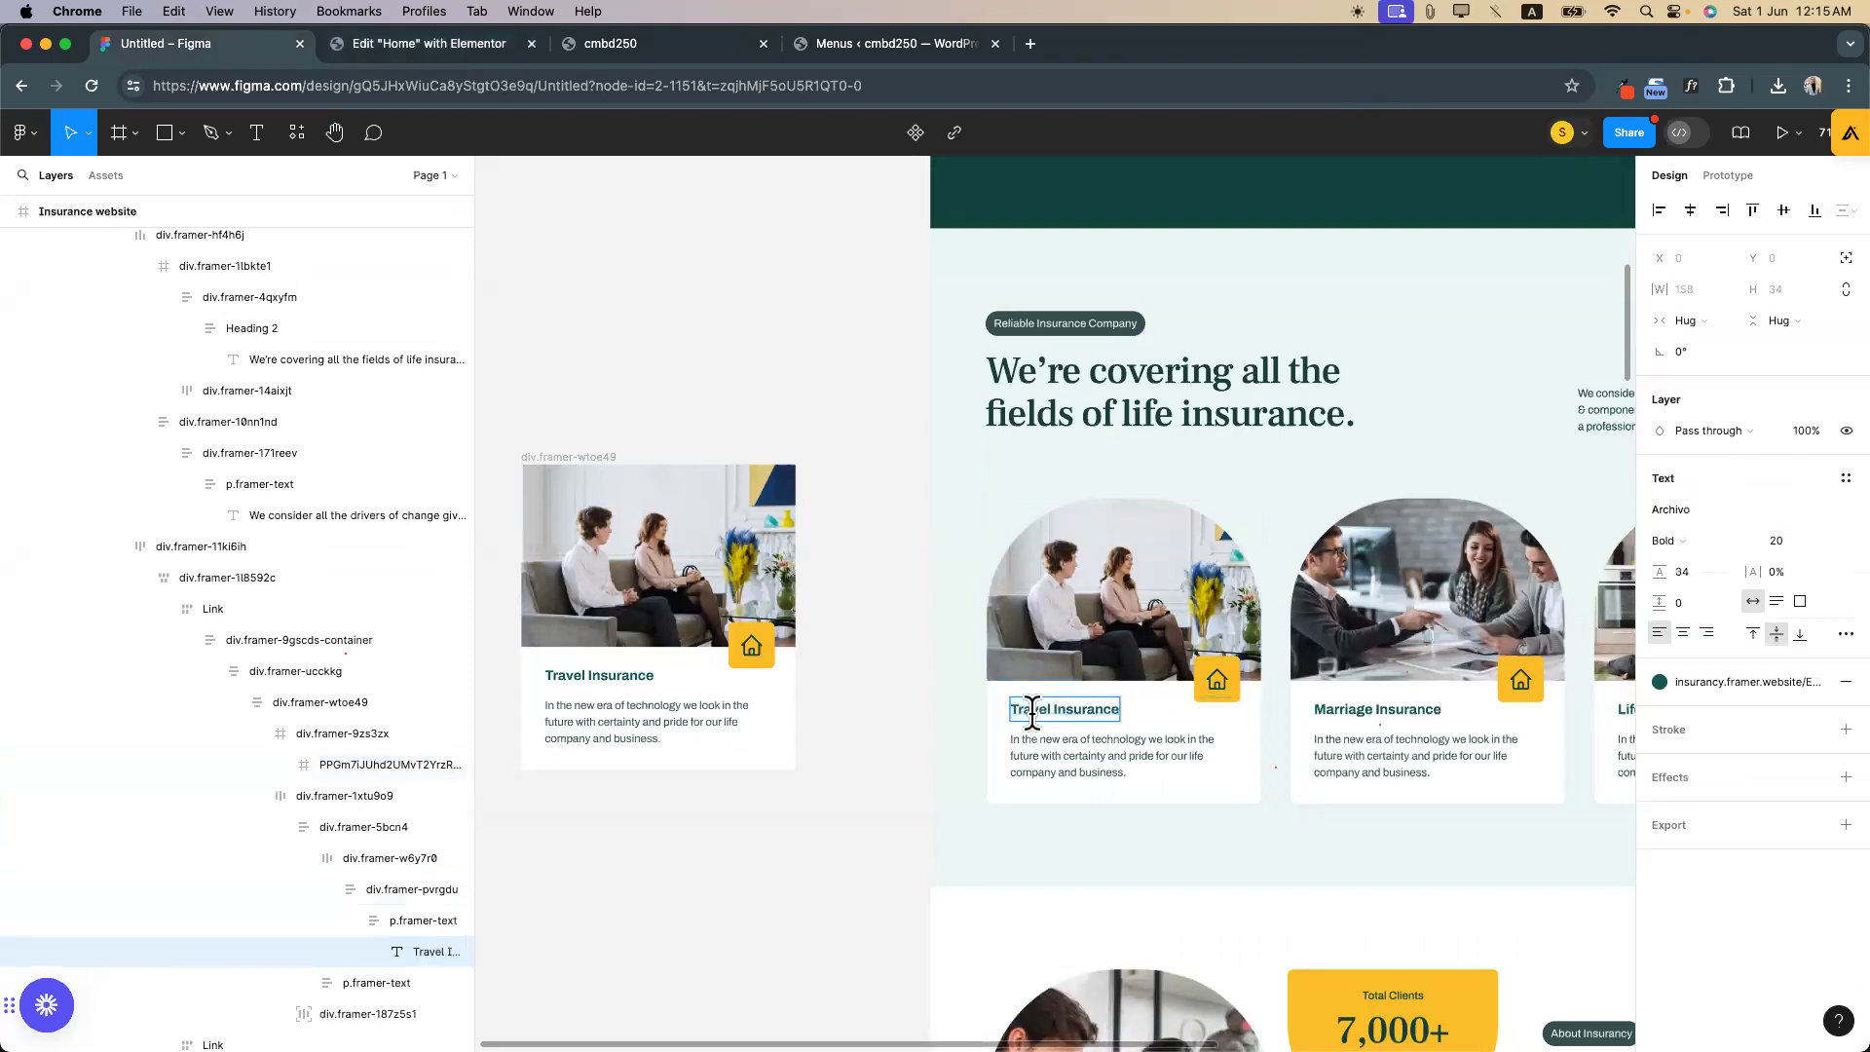
pyautogui.doubleClick(1033, 709)
pyautogui.click(847, 43)
pyautogui.click(458, 43)
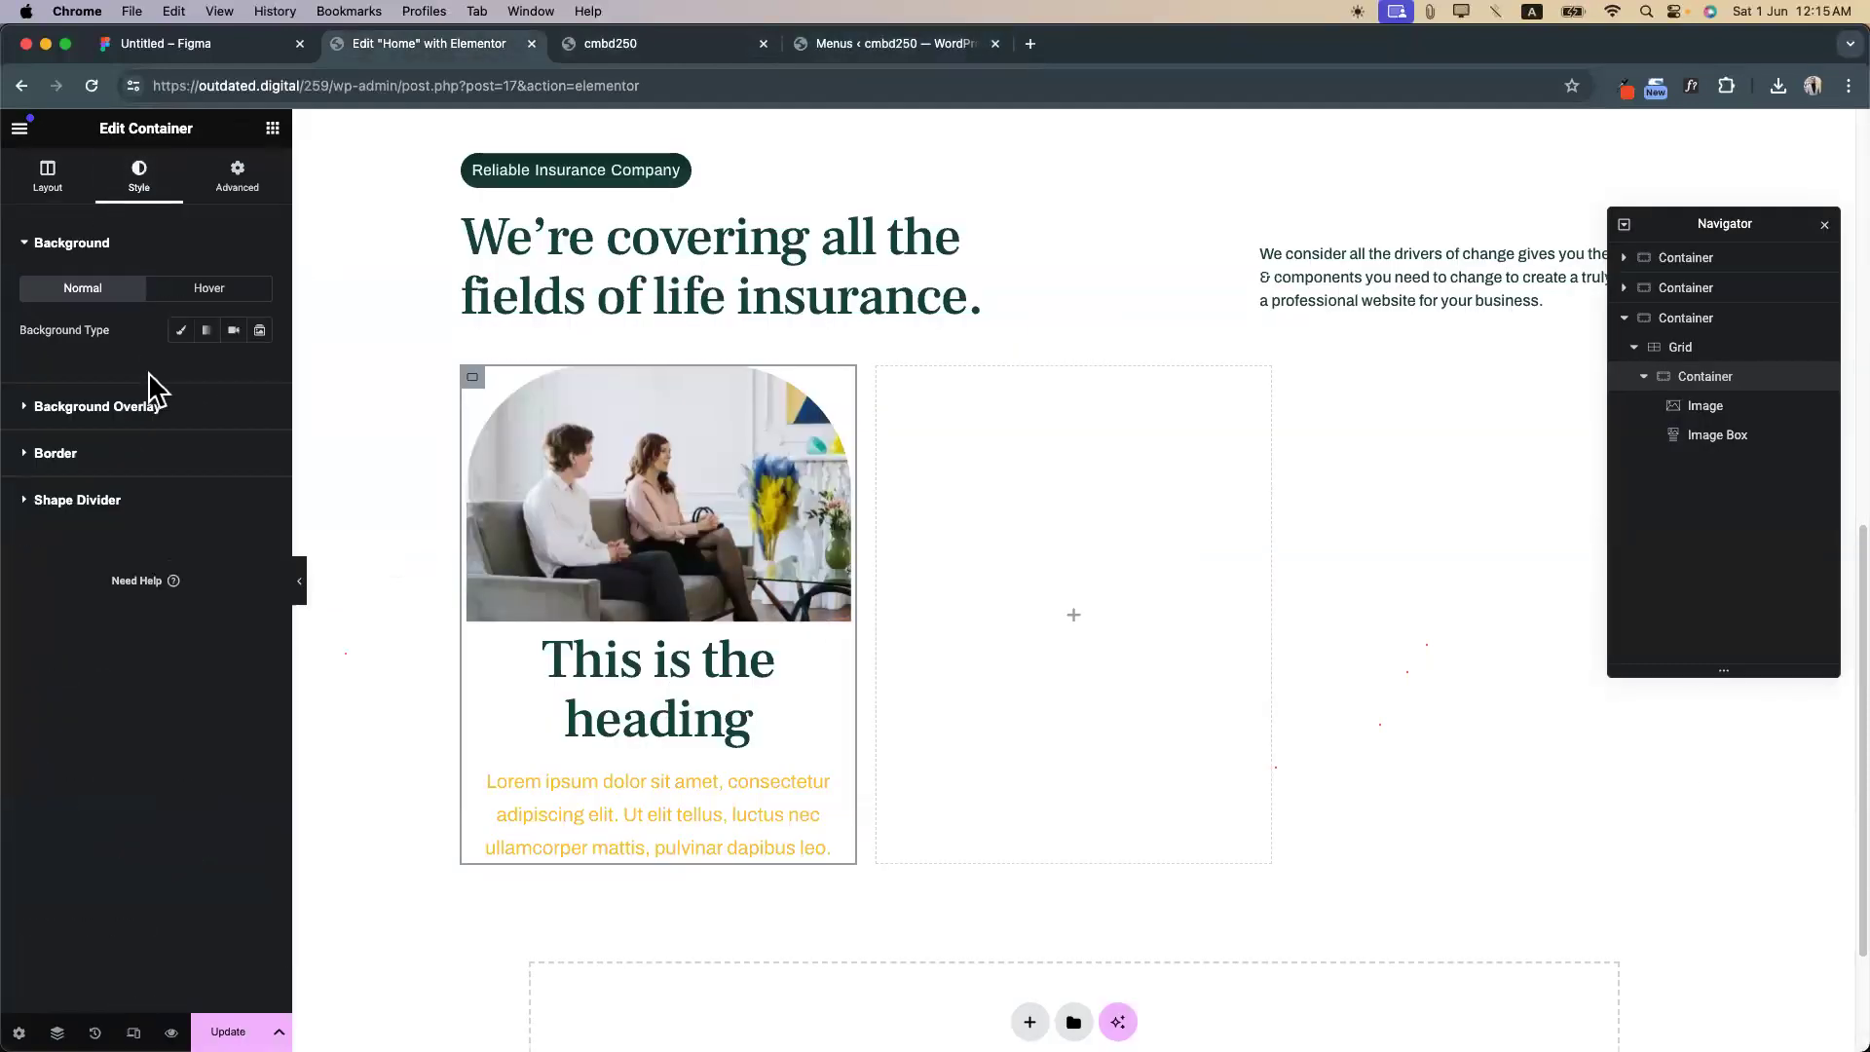
# Change the Image Box title to 'Travel Insurance'.
pyautogui.click(672, 693)
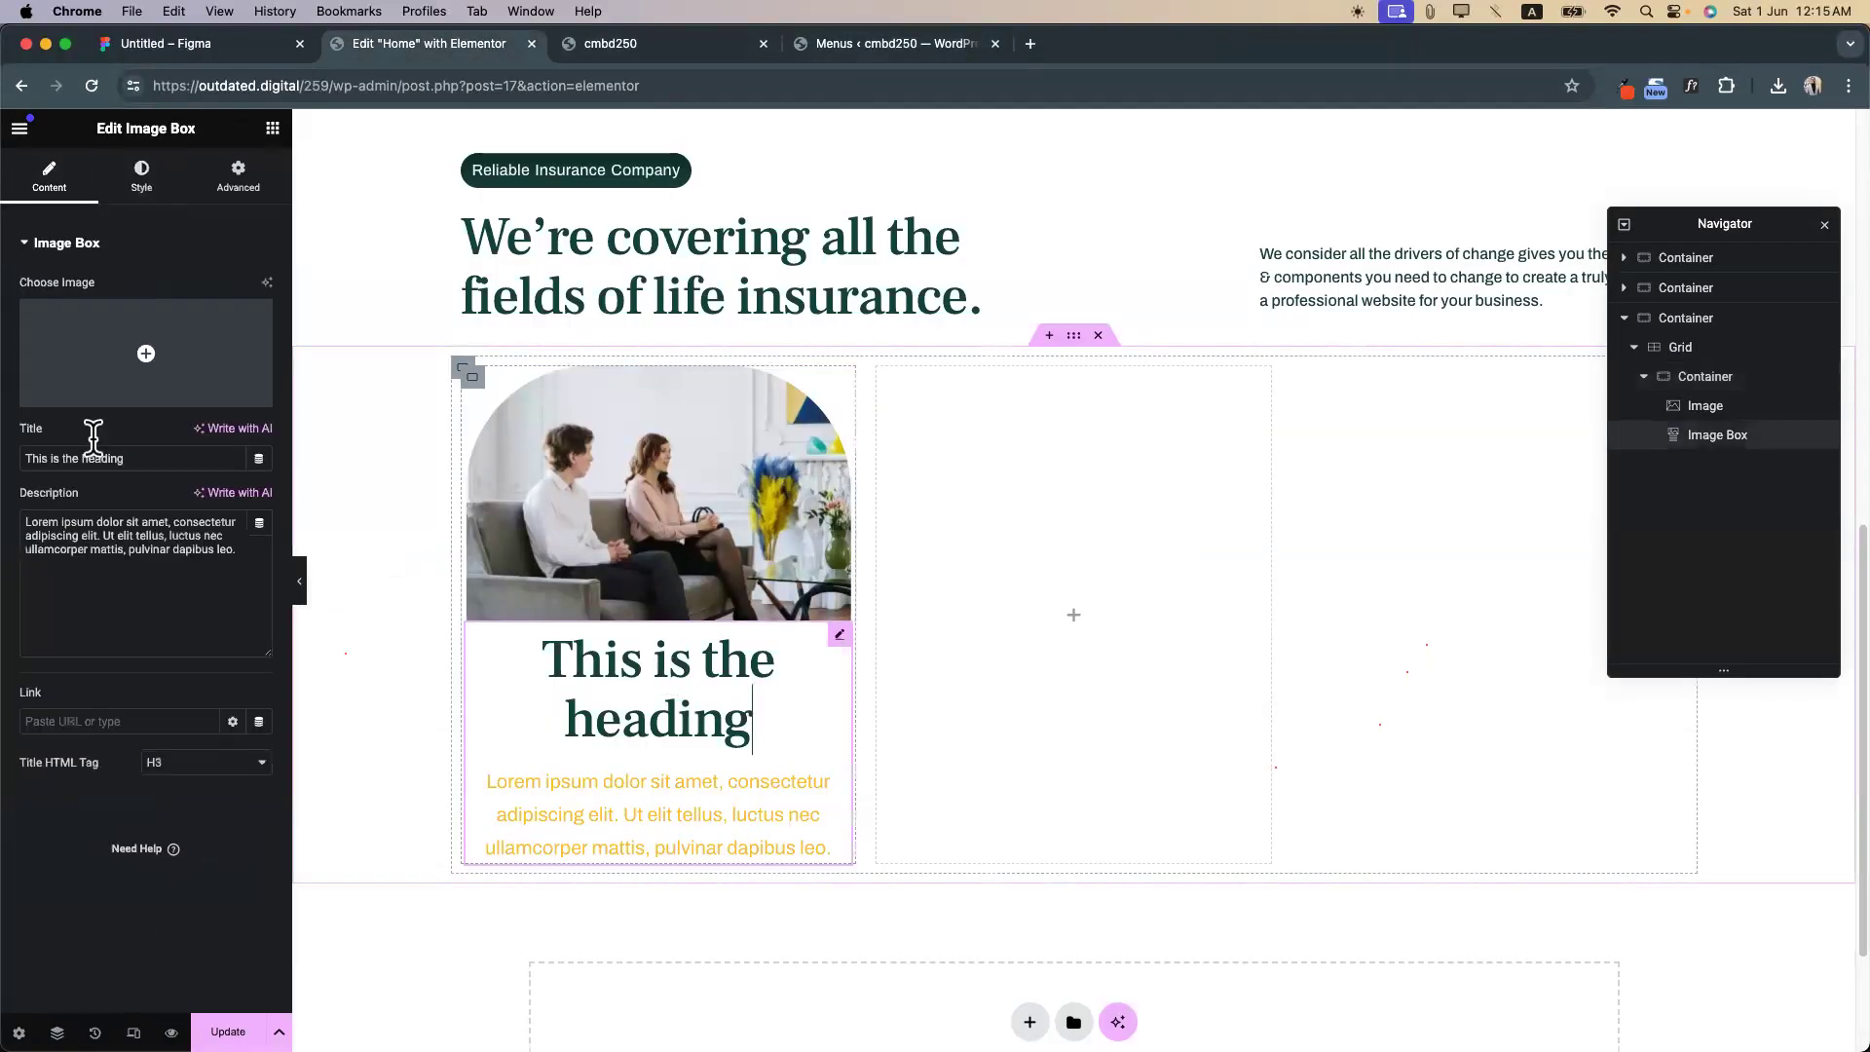
pyautogui.click(115, 458)
pyautogui.press('super+a')
pyautogui.write('Travel Insurance')
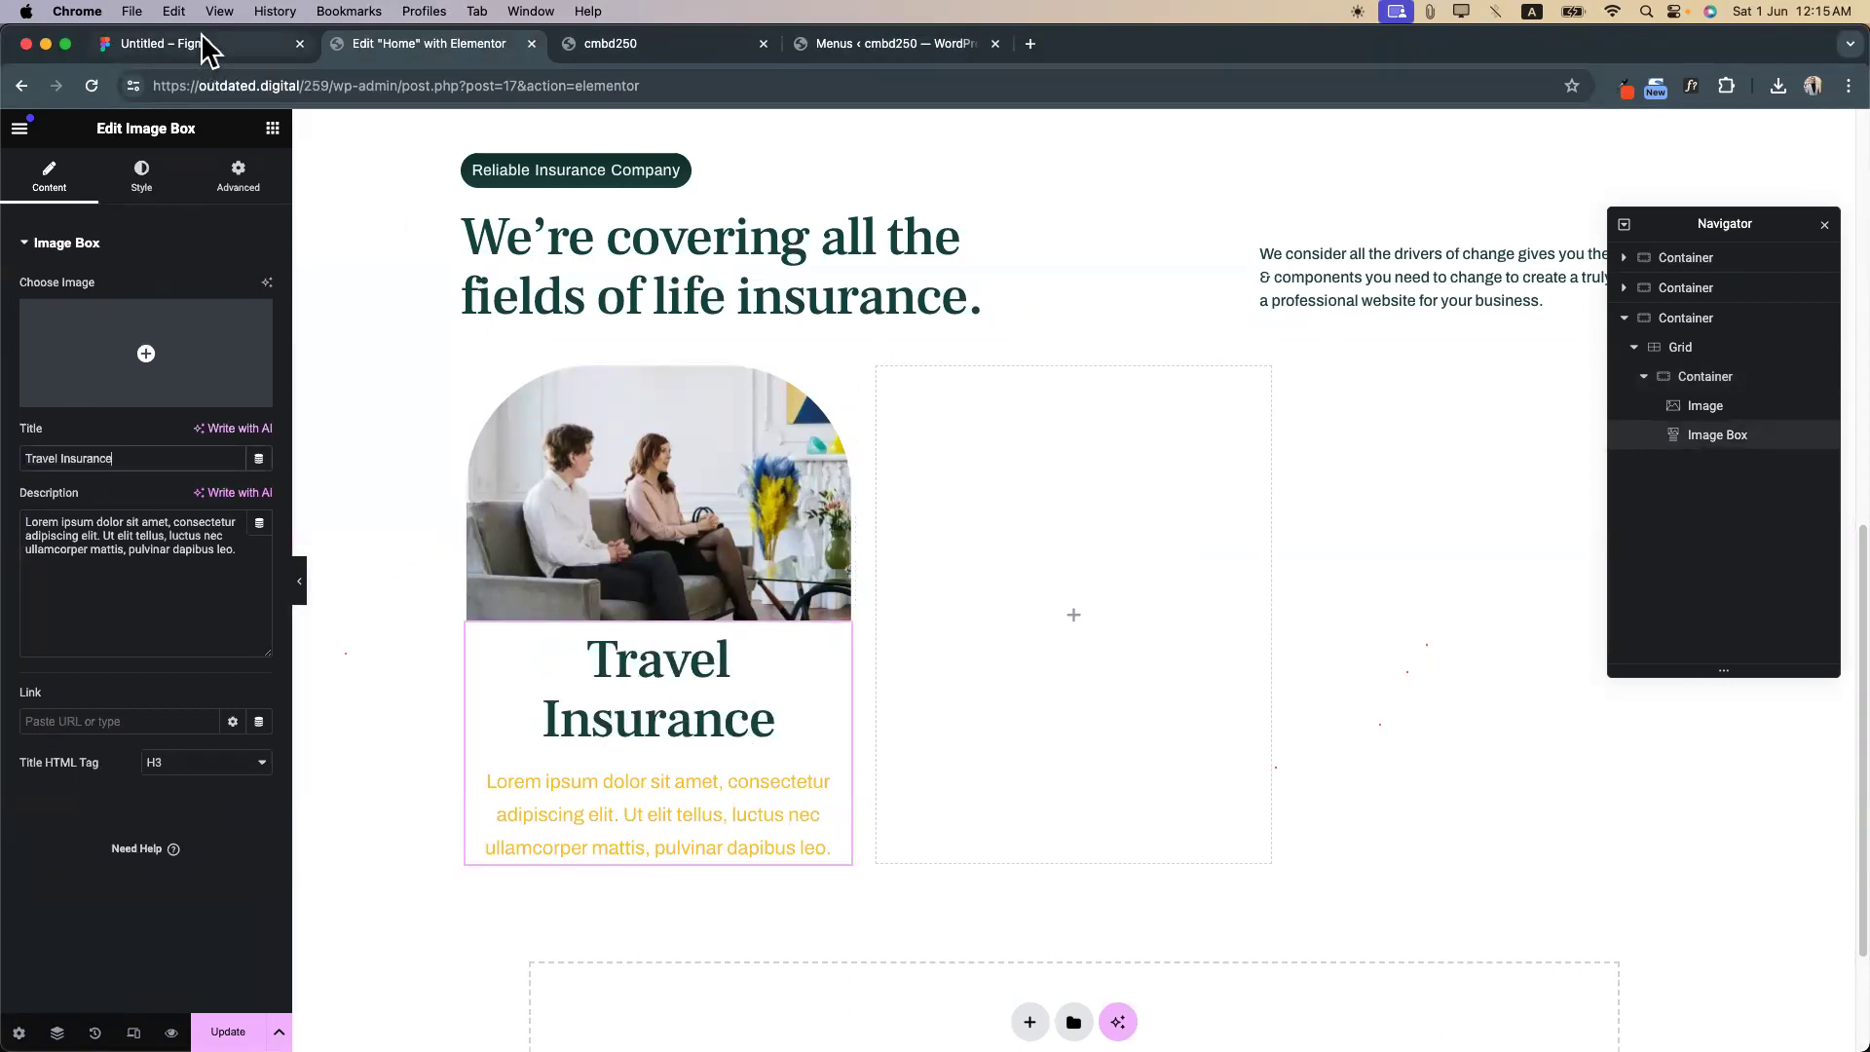
# Copy the card description from the Figma design into the Image Box description.
pyautogui.click(202, 42)
pyautogui.click(573, 718)
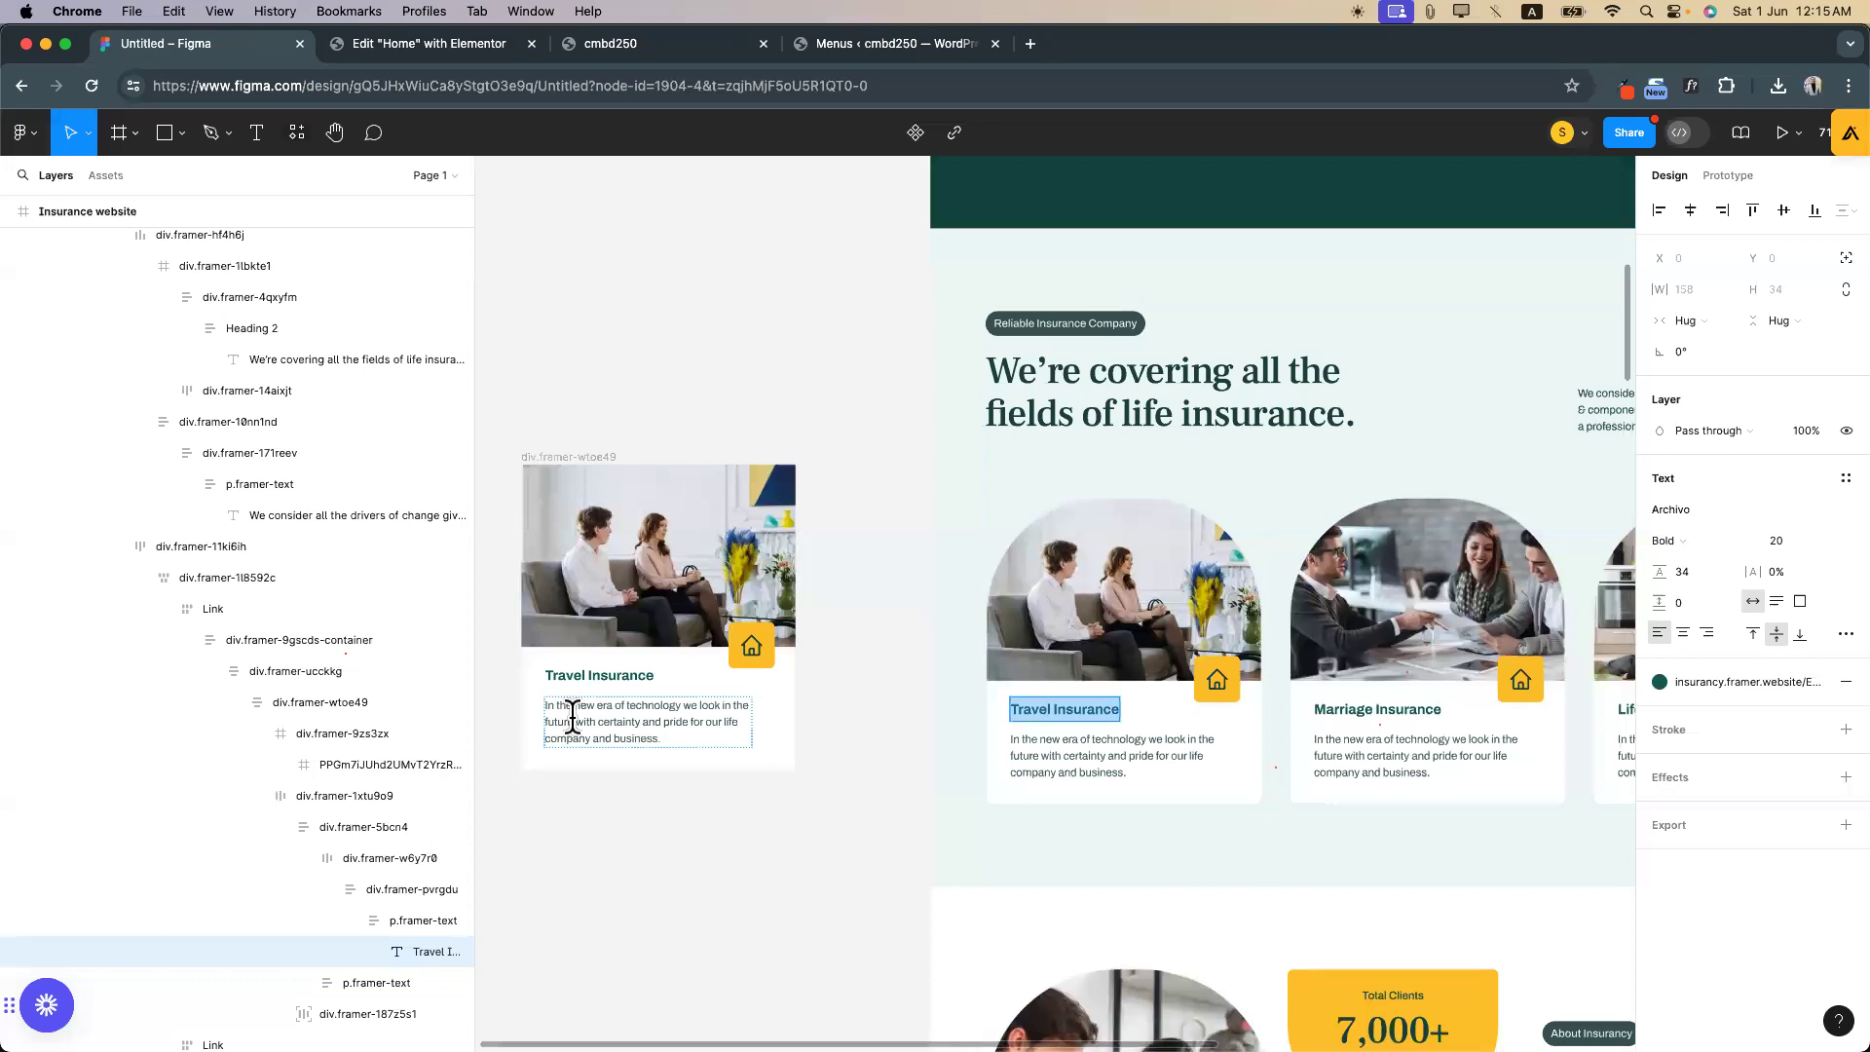
pyautogui.doubleClick(572, 718)
pyautogui.hotkey('ctrl', 'c')
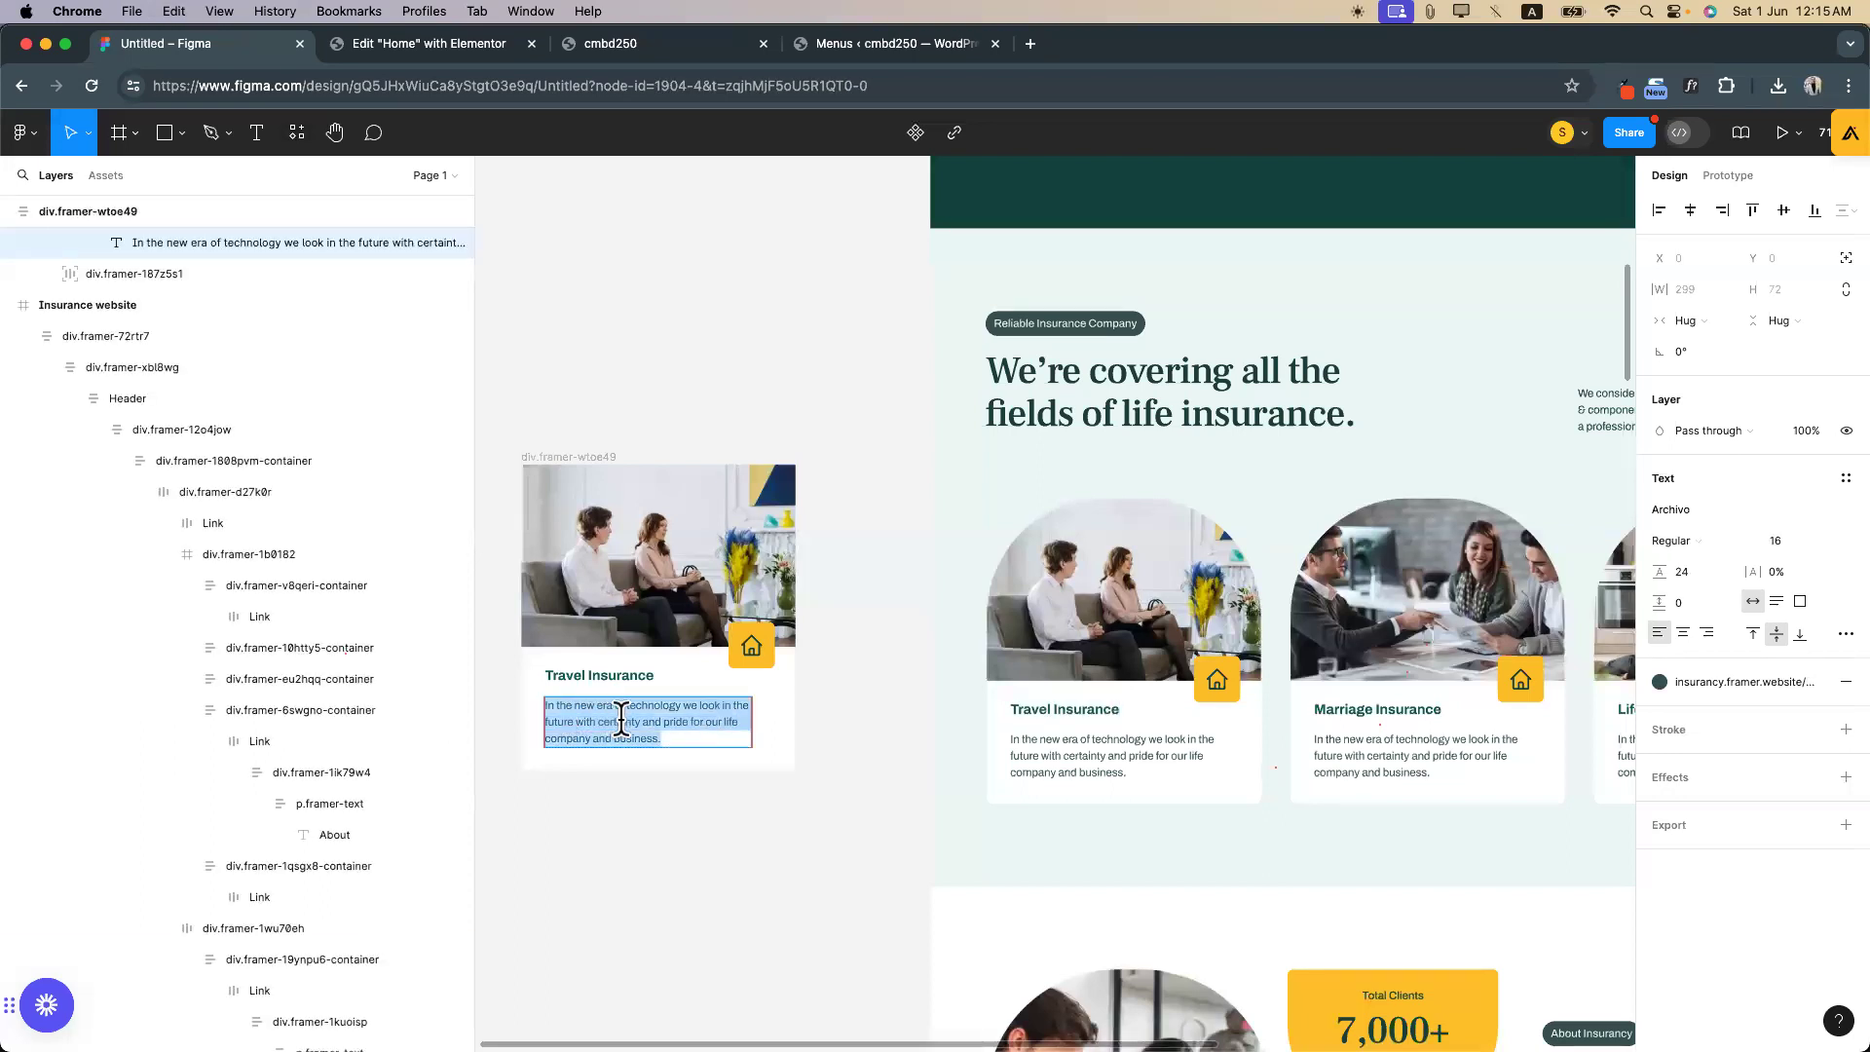
pyautogui.click(600, 675)
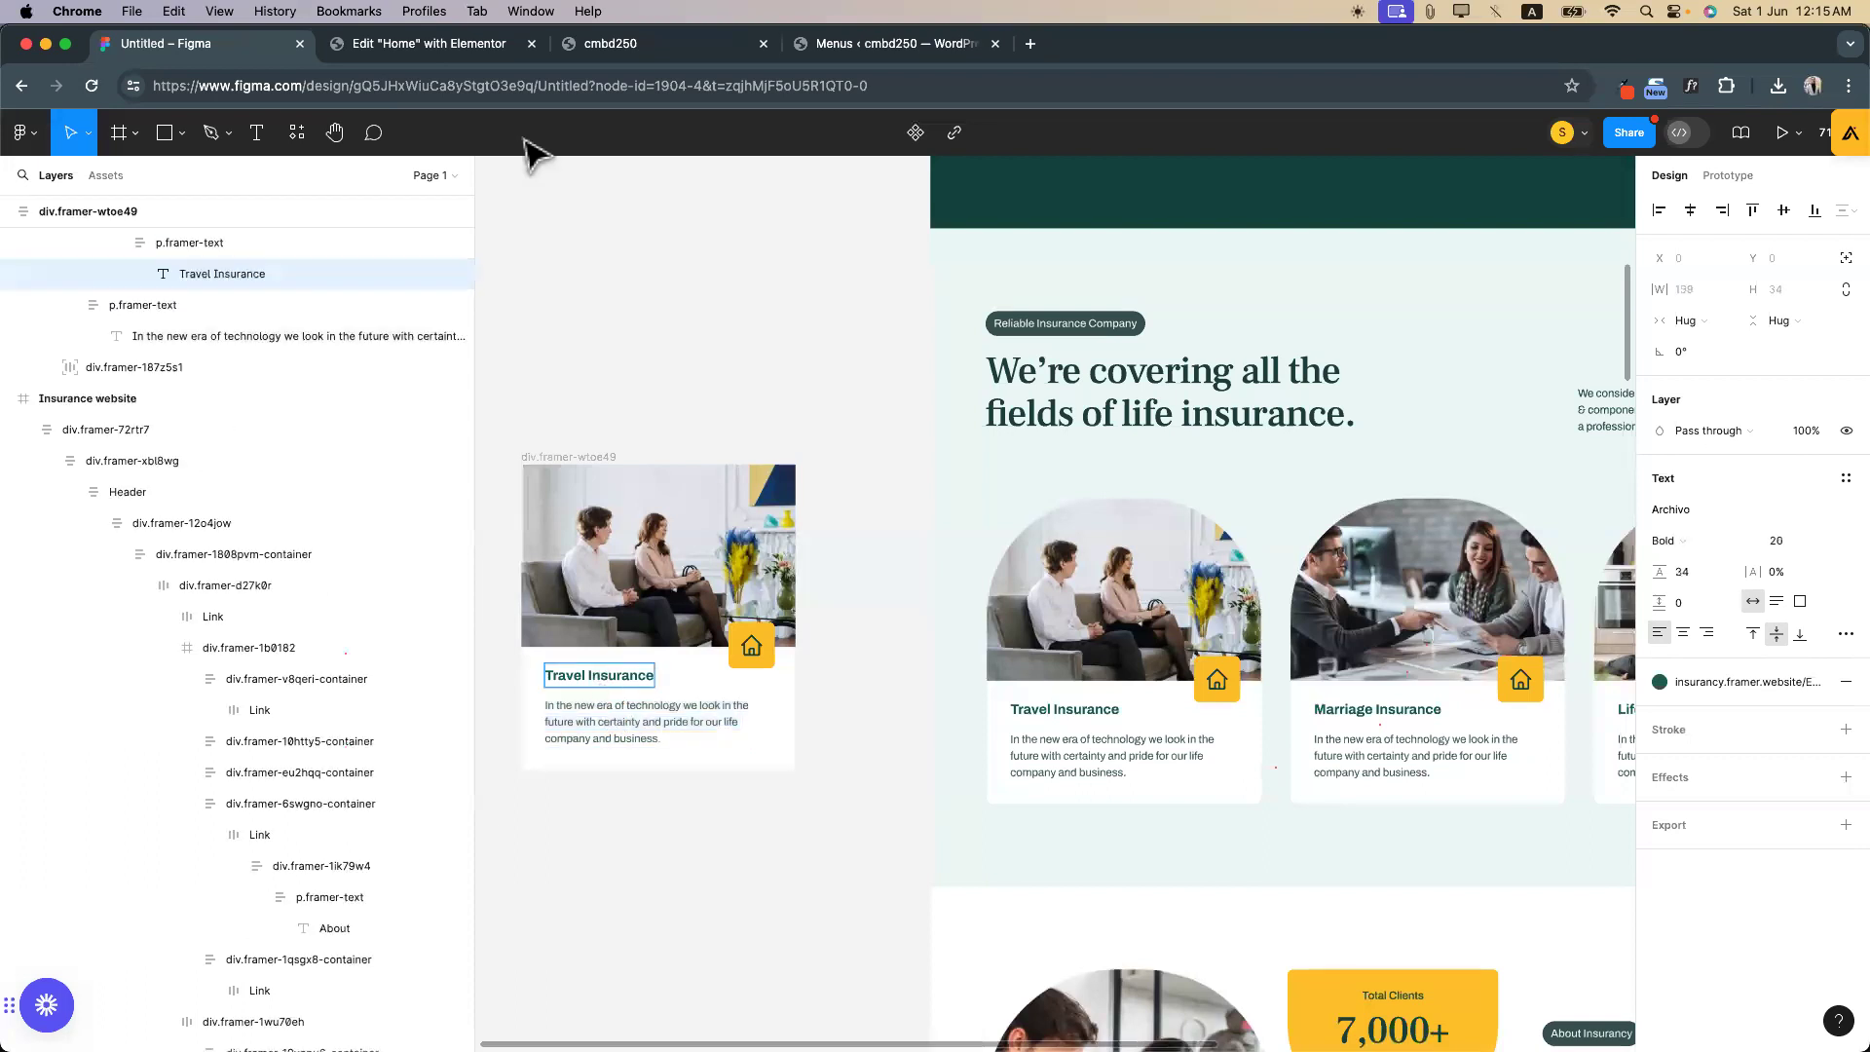
pyautogui.click(446, 51)
pyautogui.click(146, 516)
pyautogui.hotkey('ctrl', 'a')
pyautogui.hotkey('ctrl', 'v')
# Give the title the Paragraph global font, and the description the Accent font and heading colour.
pyautogui.click(142, 175)
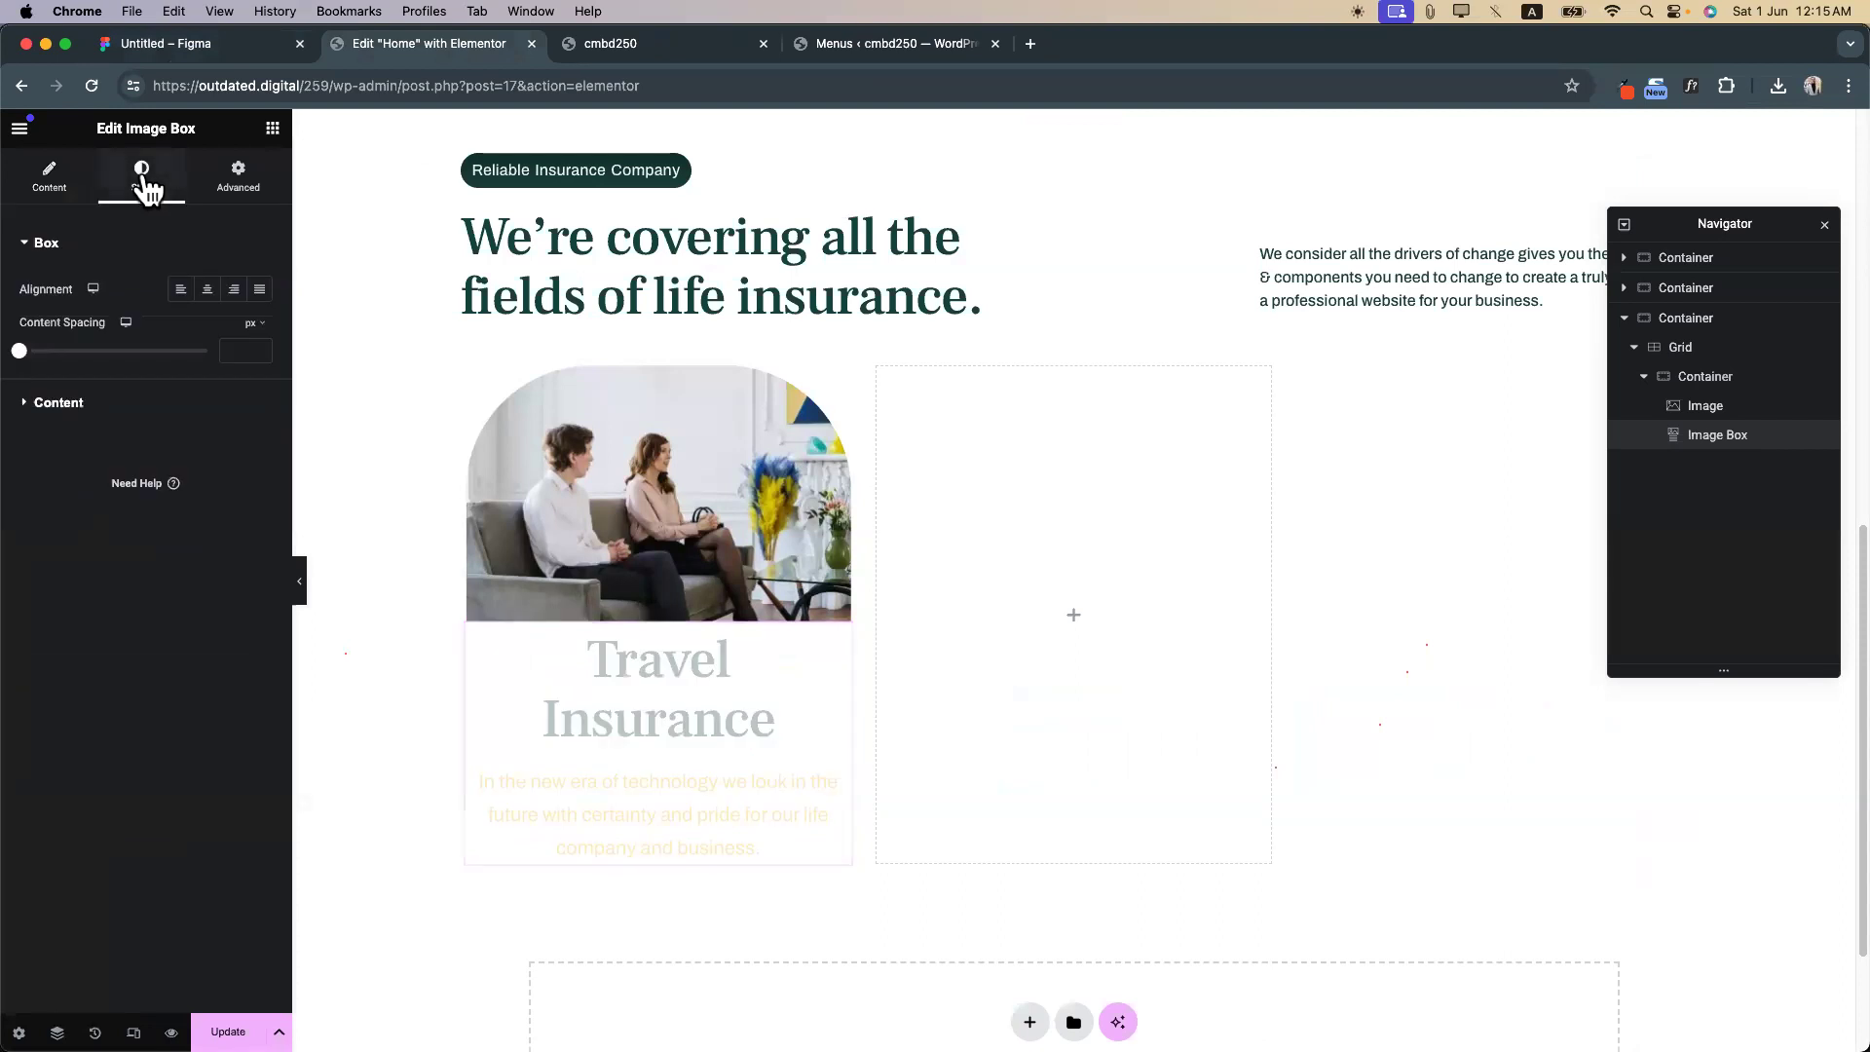
pyautogui.click(124, 417)
pyautogui.click(232, 418)
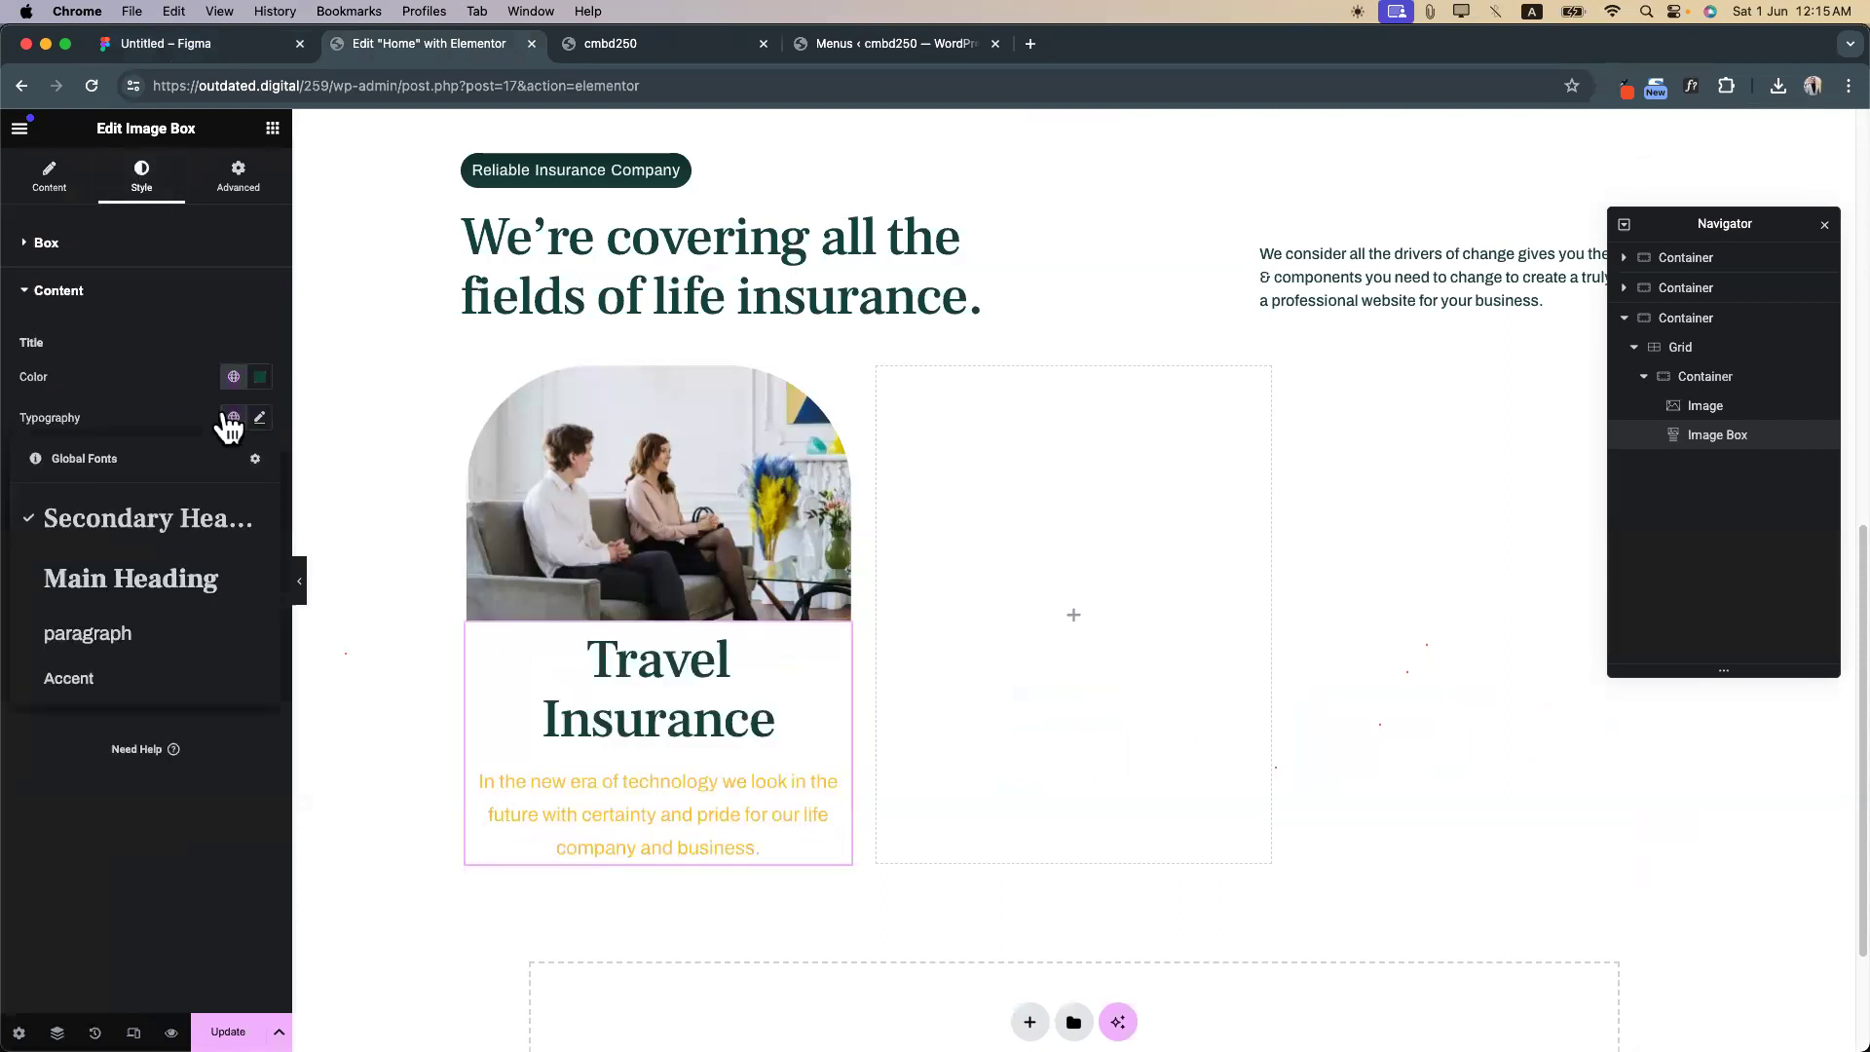
pyautogui.click(117, 637)
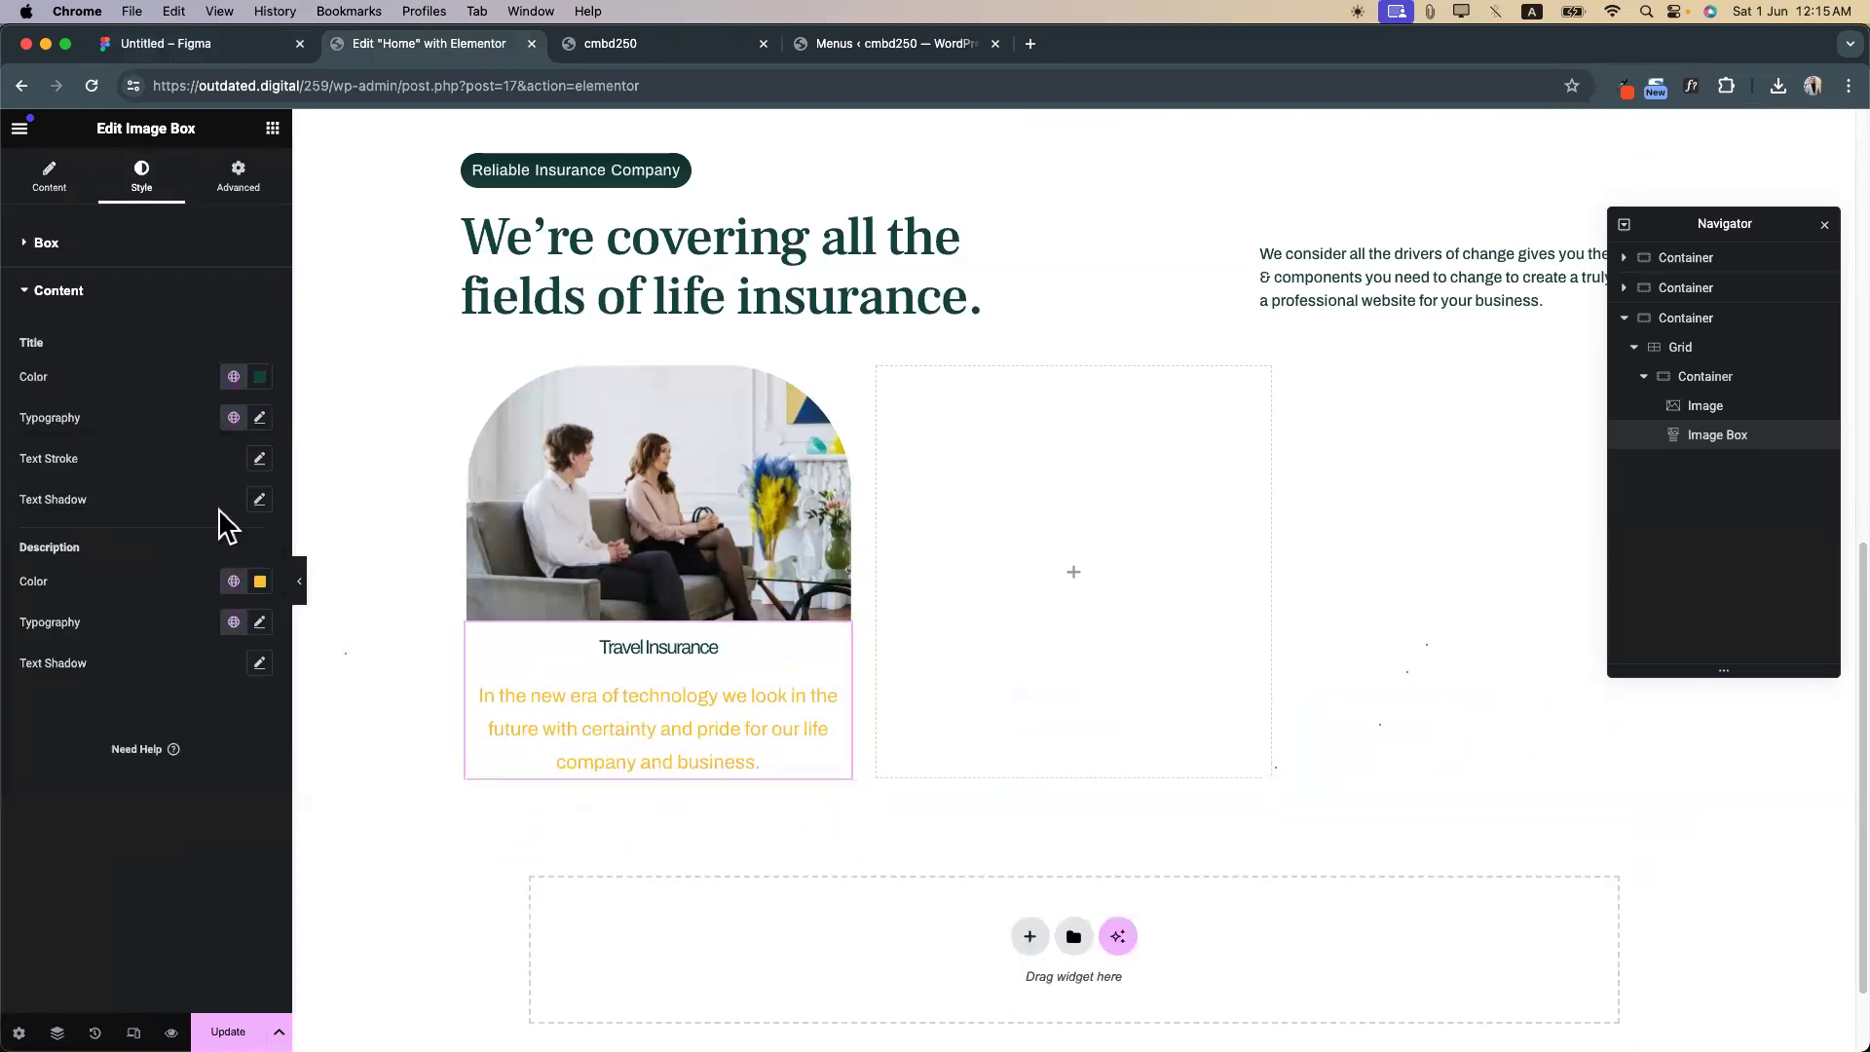
pyautogui.click(232, 621)
pyautogui.click(98, 881)
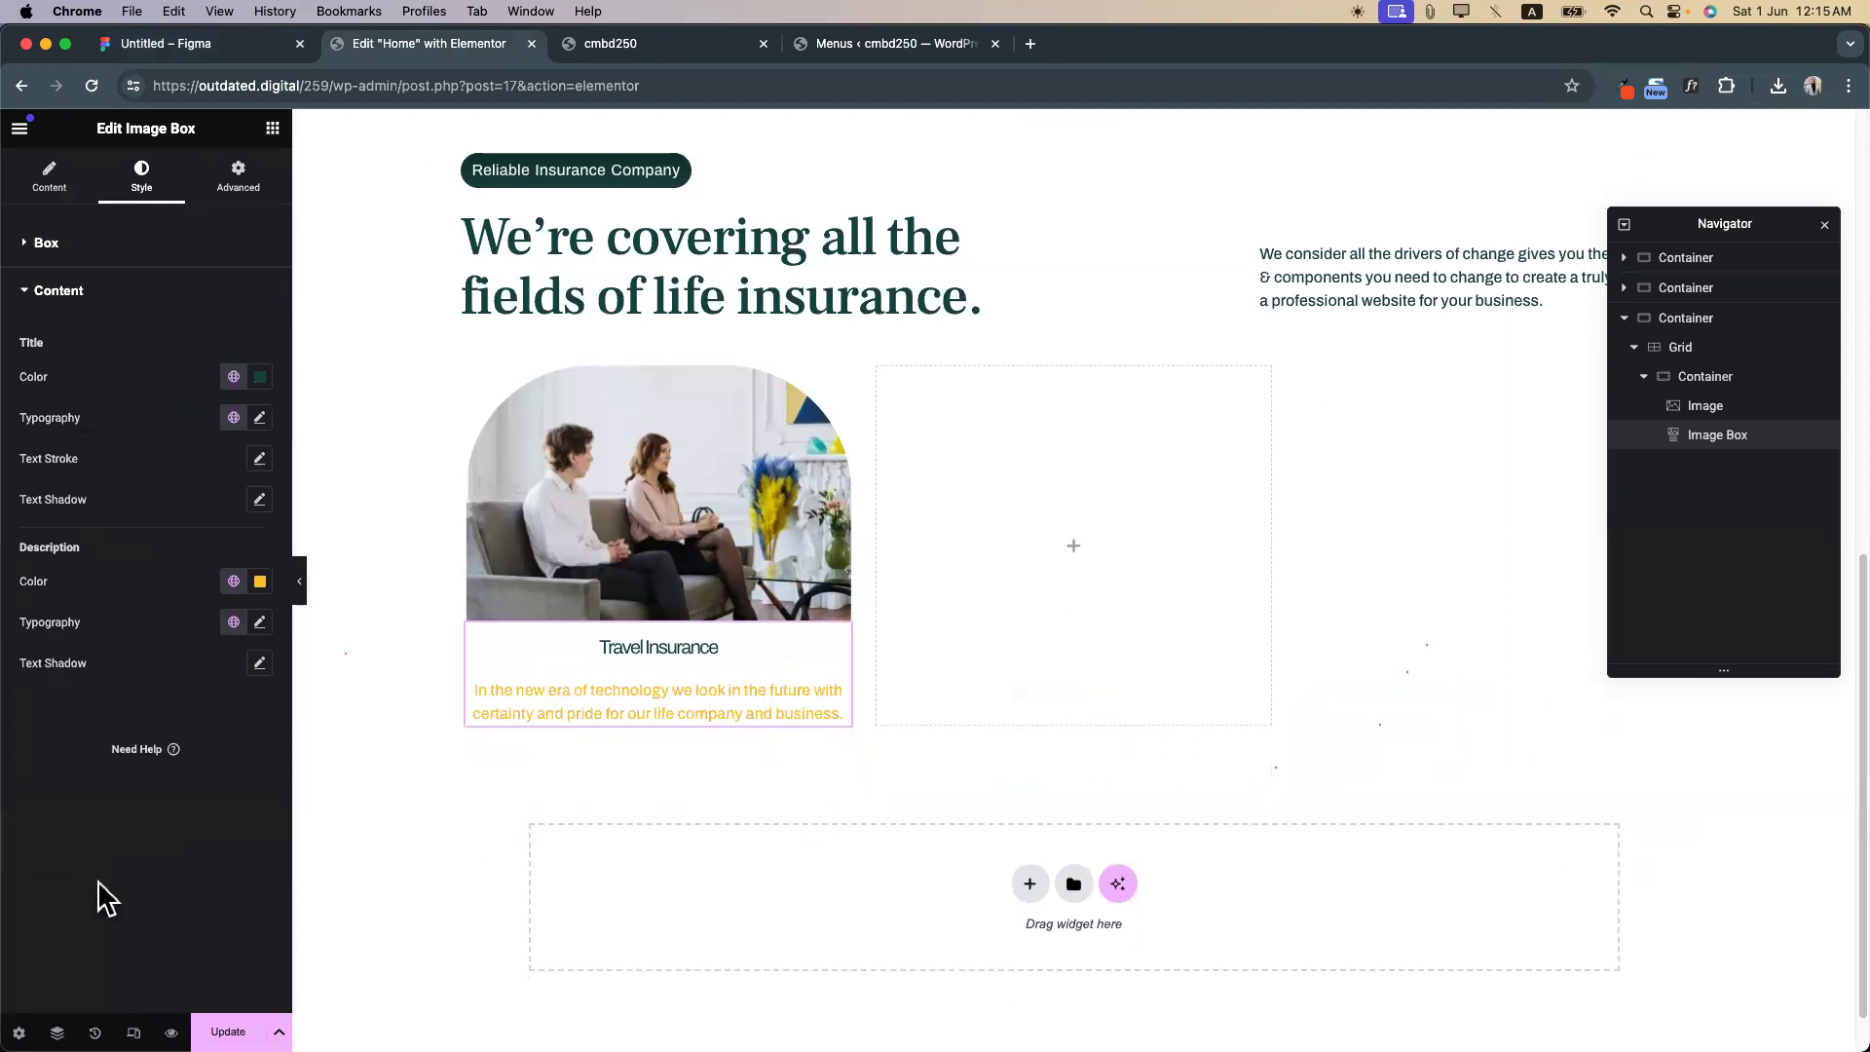
pyautogui.click(233, 584)
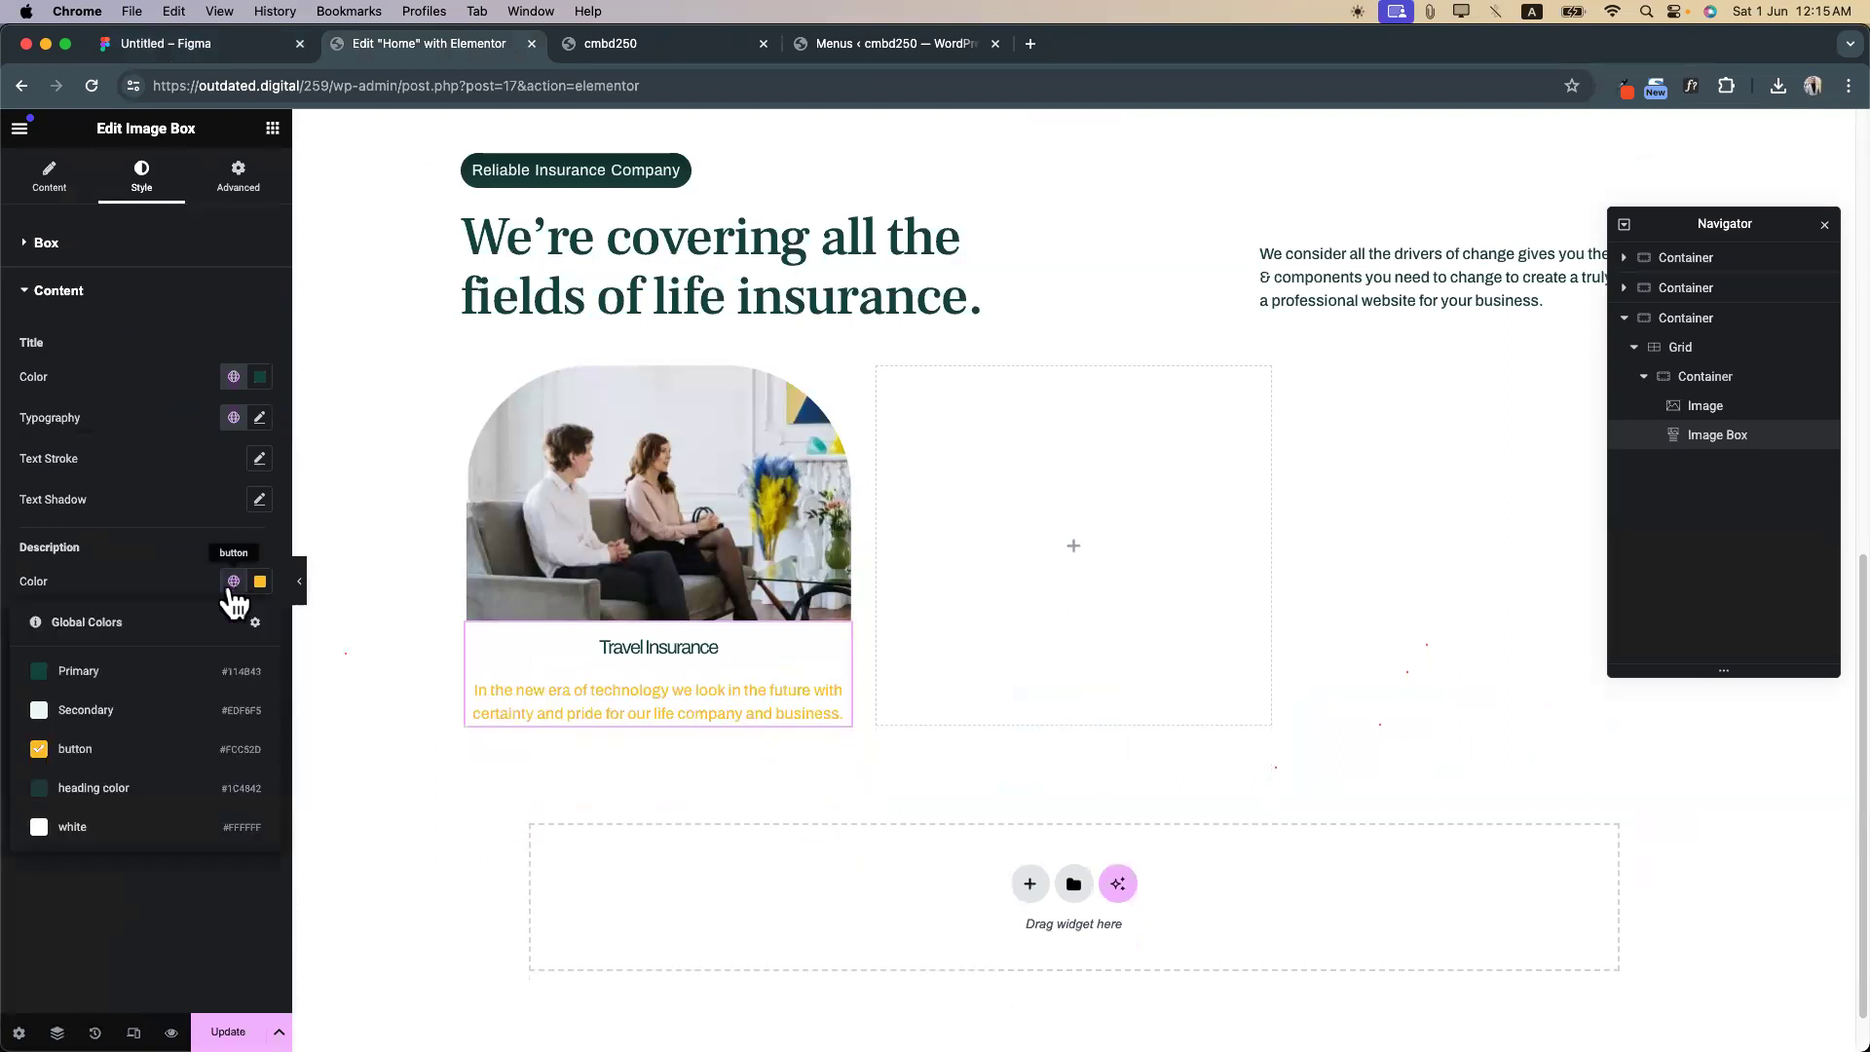
pyautogui.click(82, 804)
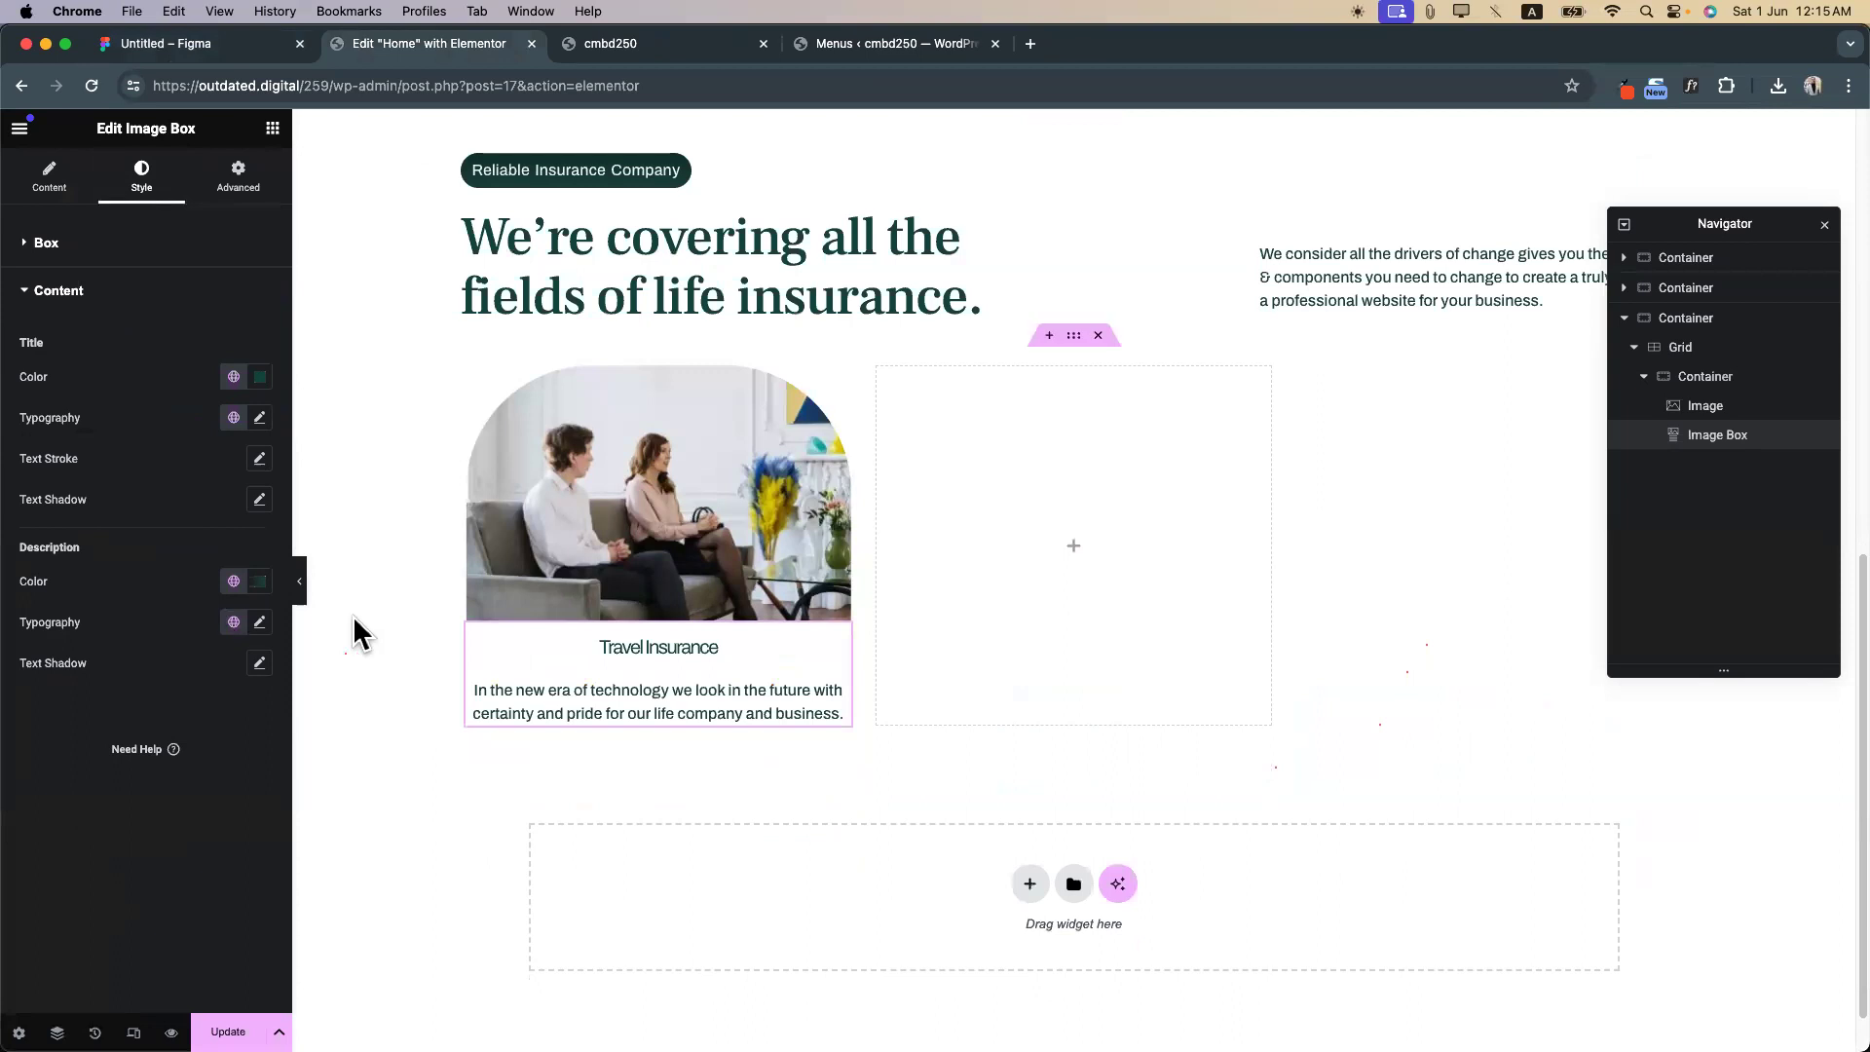
# Set the title weight to 600 Semi Bold with letter spacing 1.
pyautogui.click(258, 419)
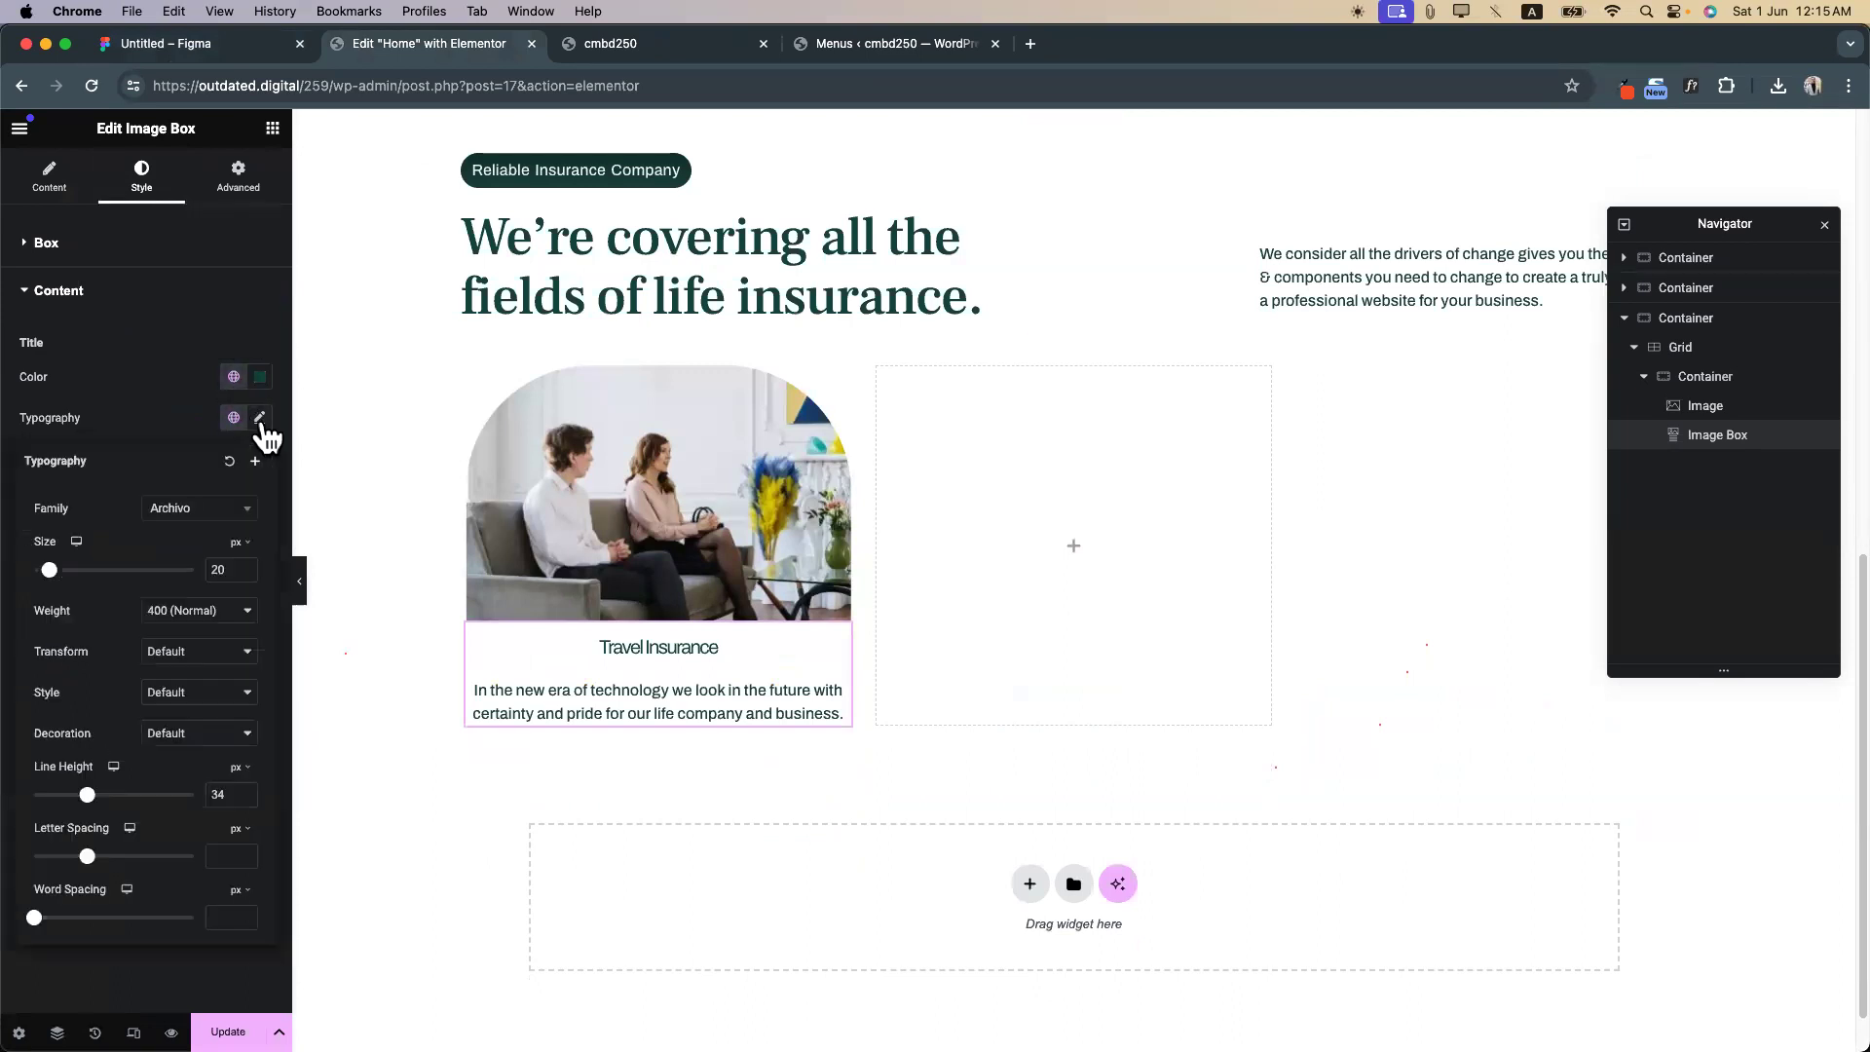
pyautogui.click(222, 623)
pyautogui.click(218, 640)
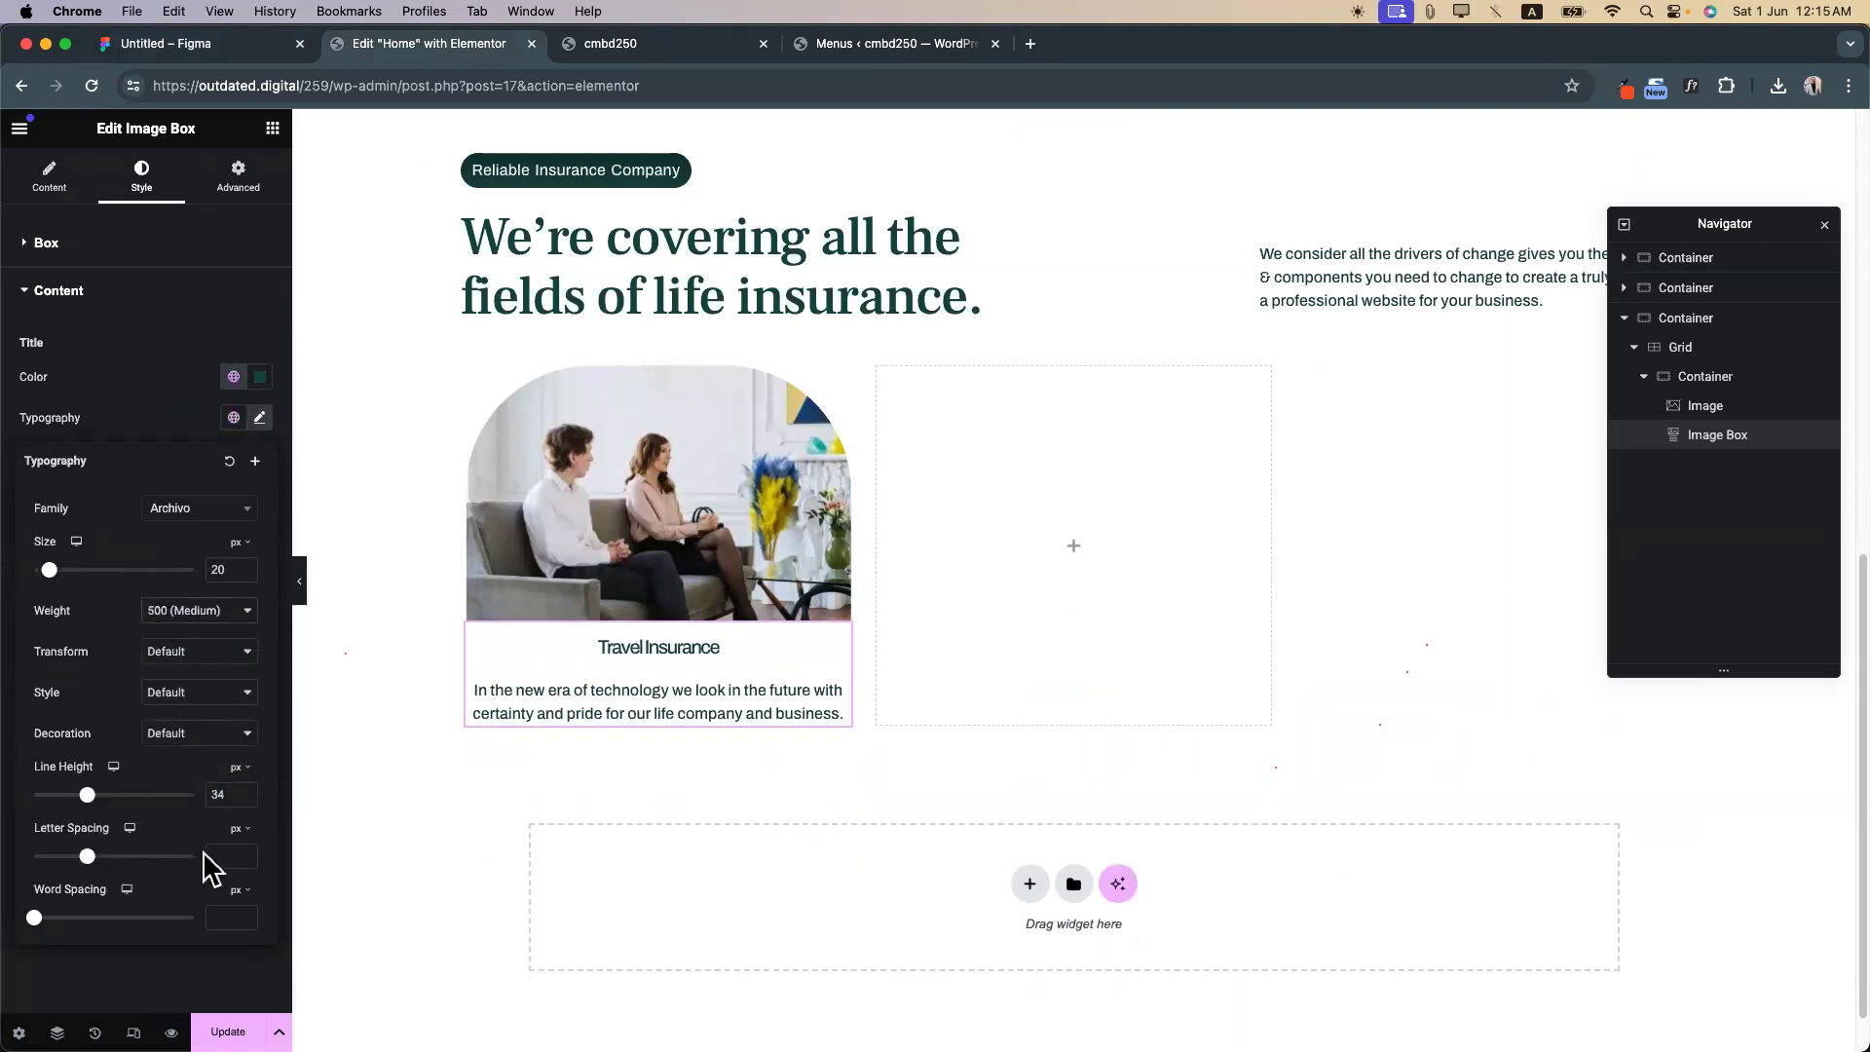
pyautogui.write('2')
pyautogui.press('Down')
pyautogui.click(188, 630)
pyautogui.click(190, 639)
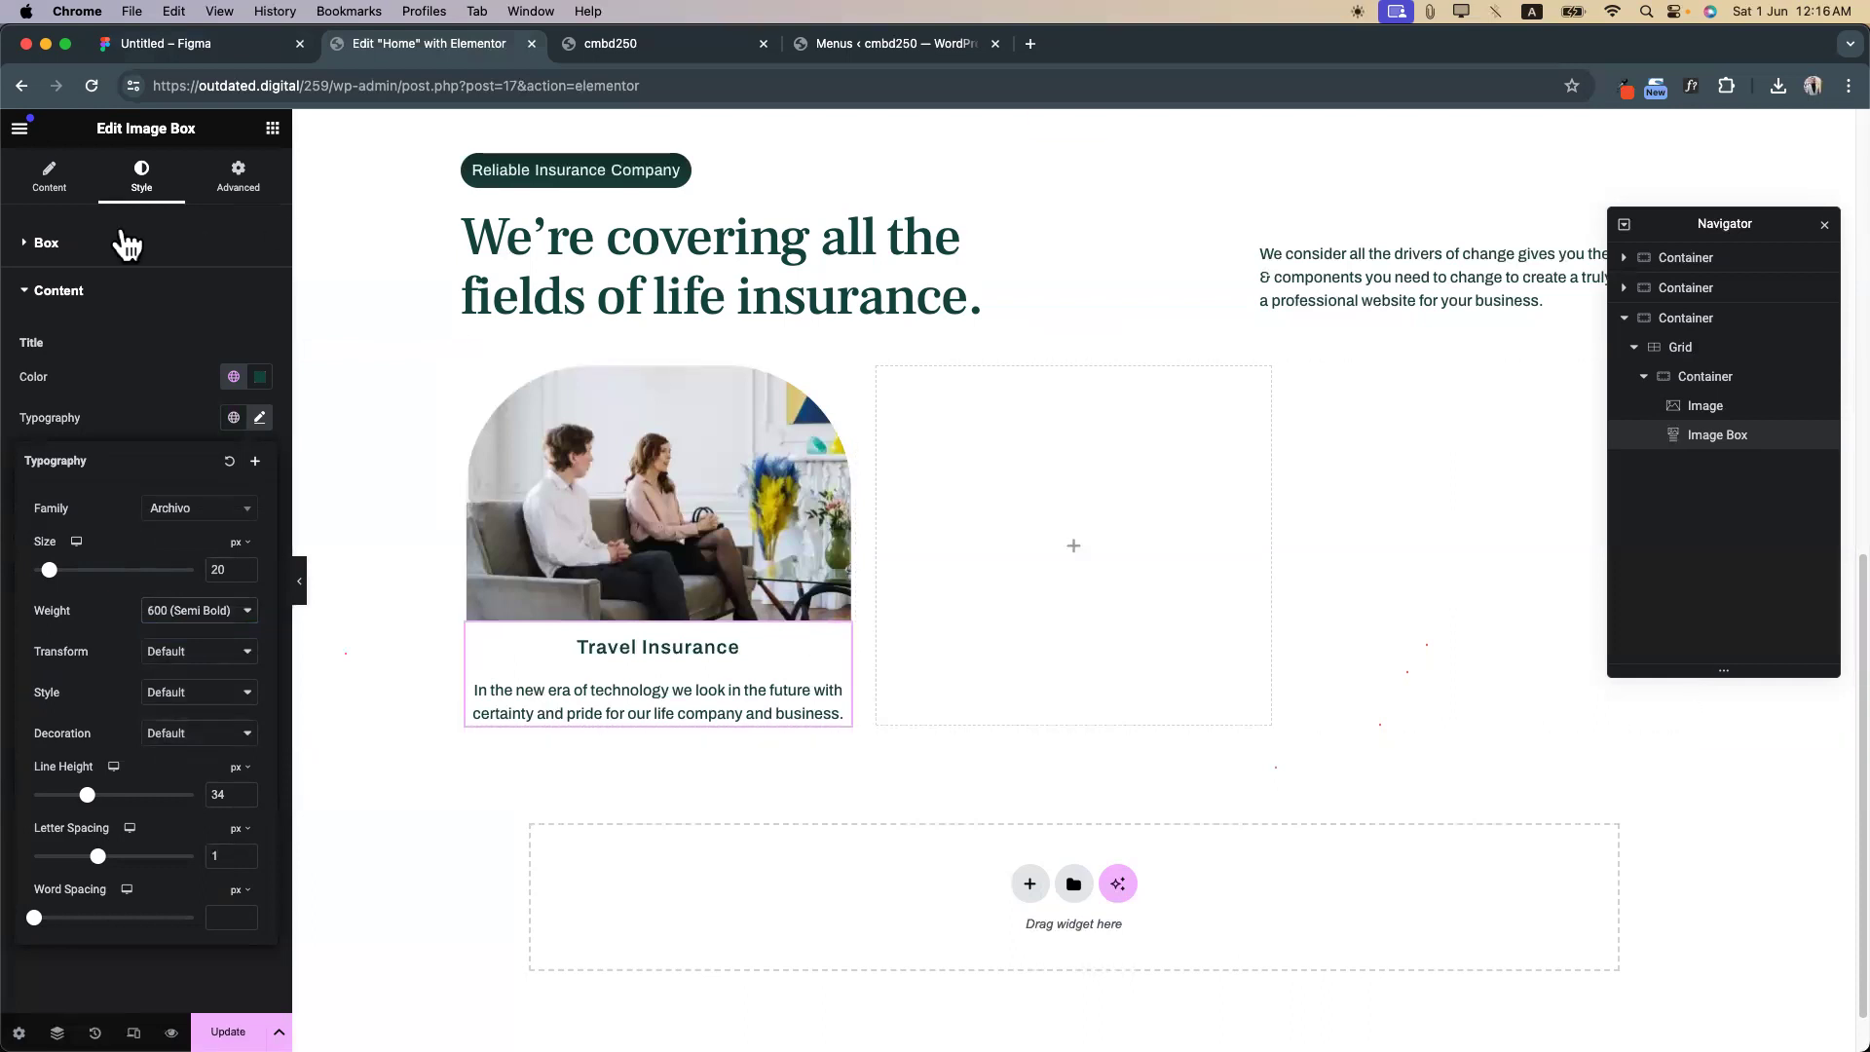
pyautogui.click(53, 180)
# Left-align the title and description and adjust the gap between them.
pyautogui.click(156, 179)
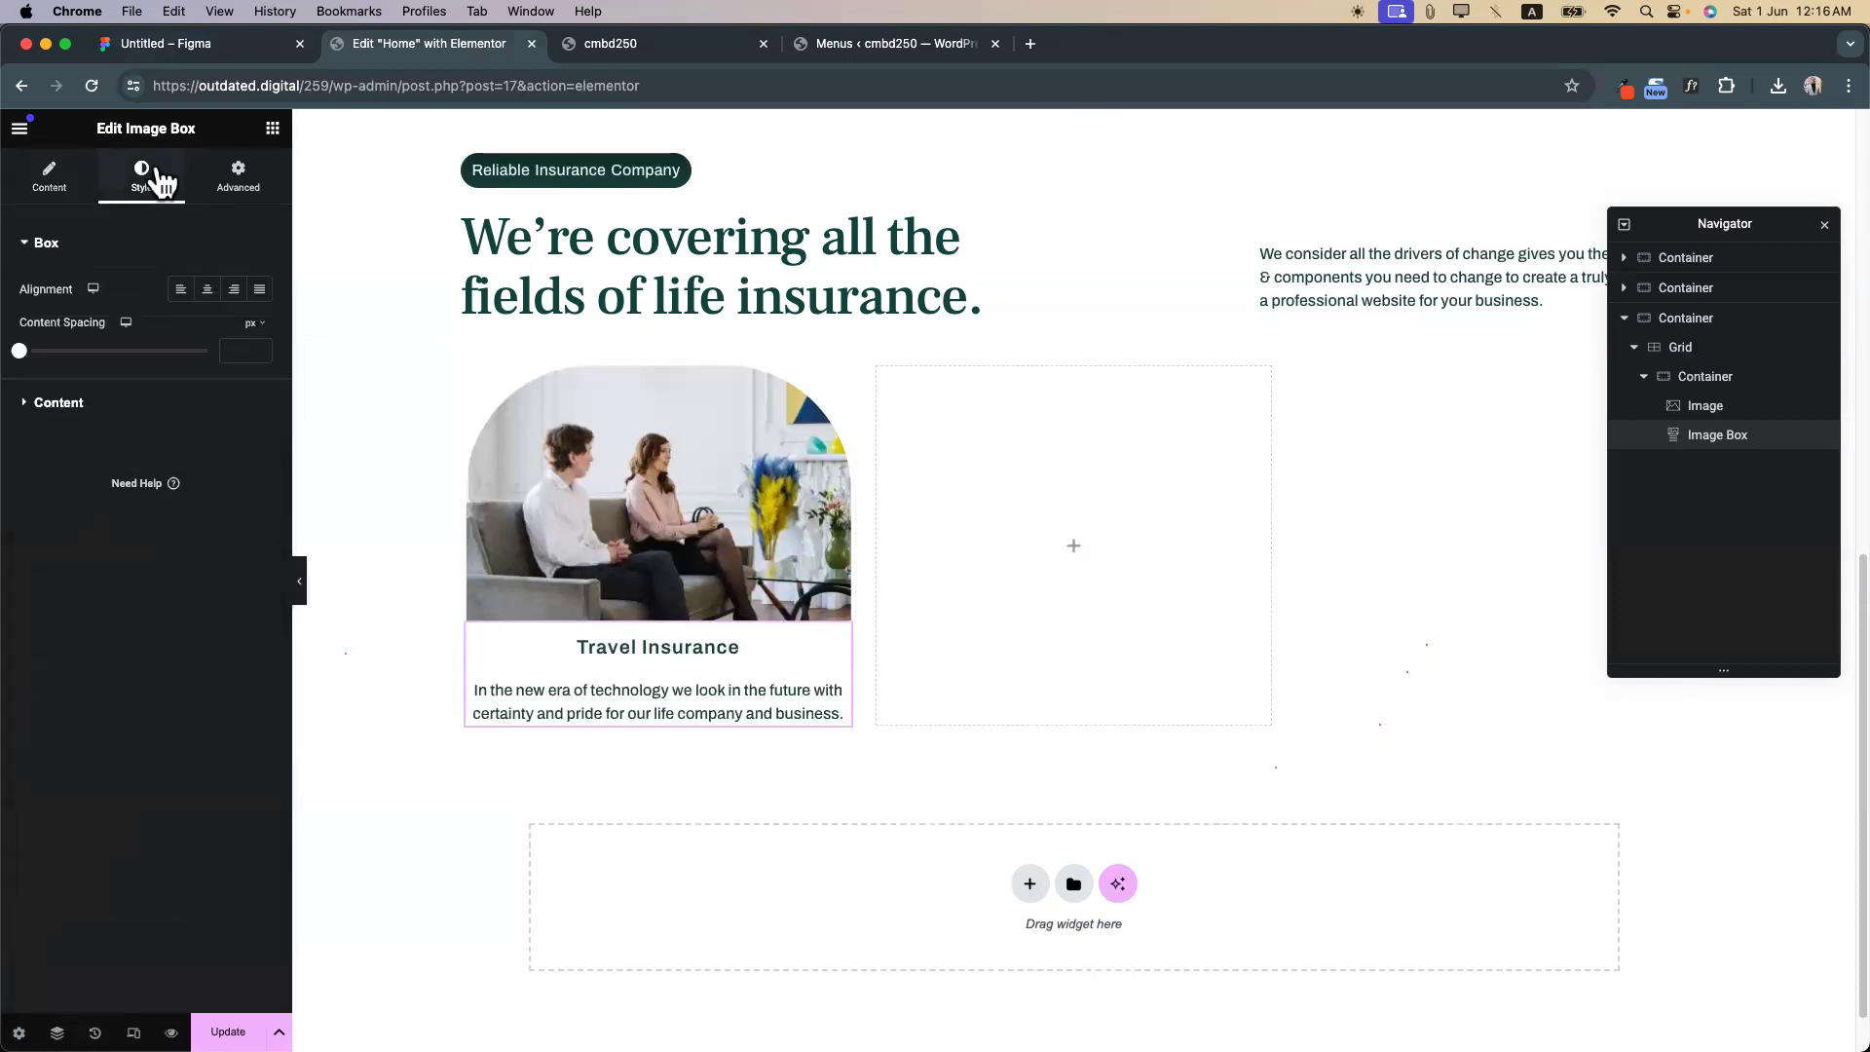
pyautogui.click(180, 289)
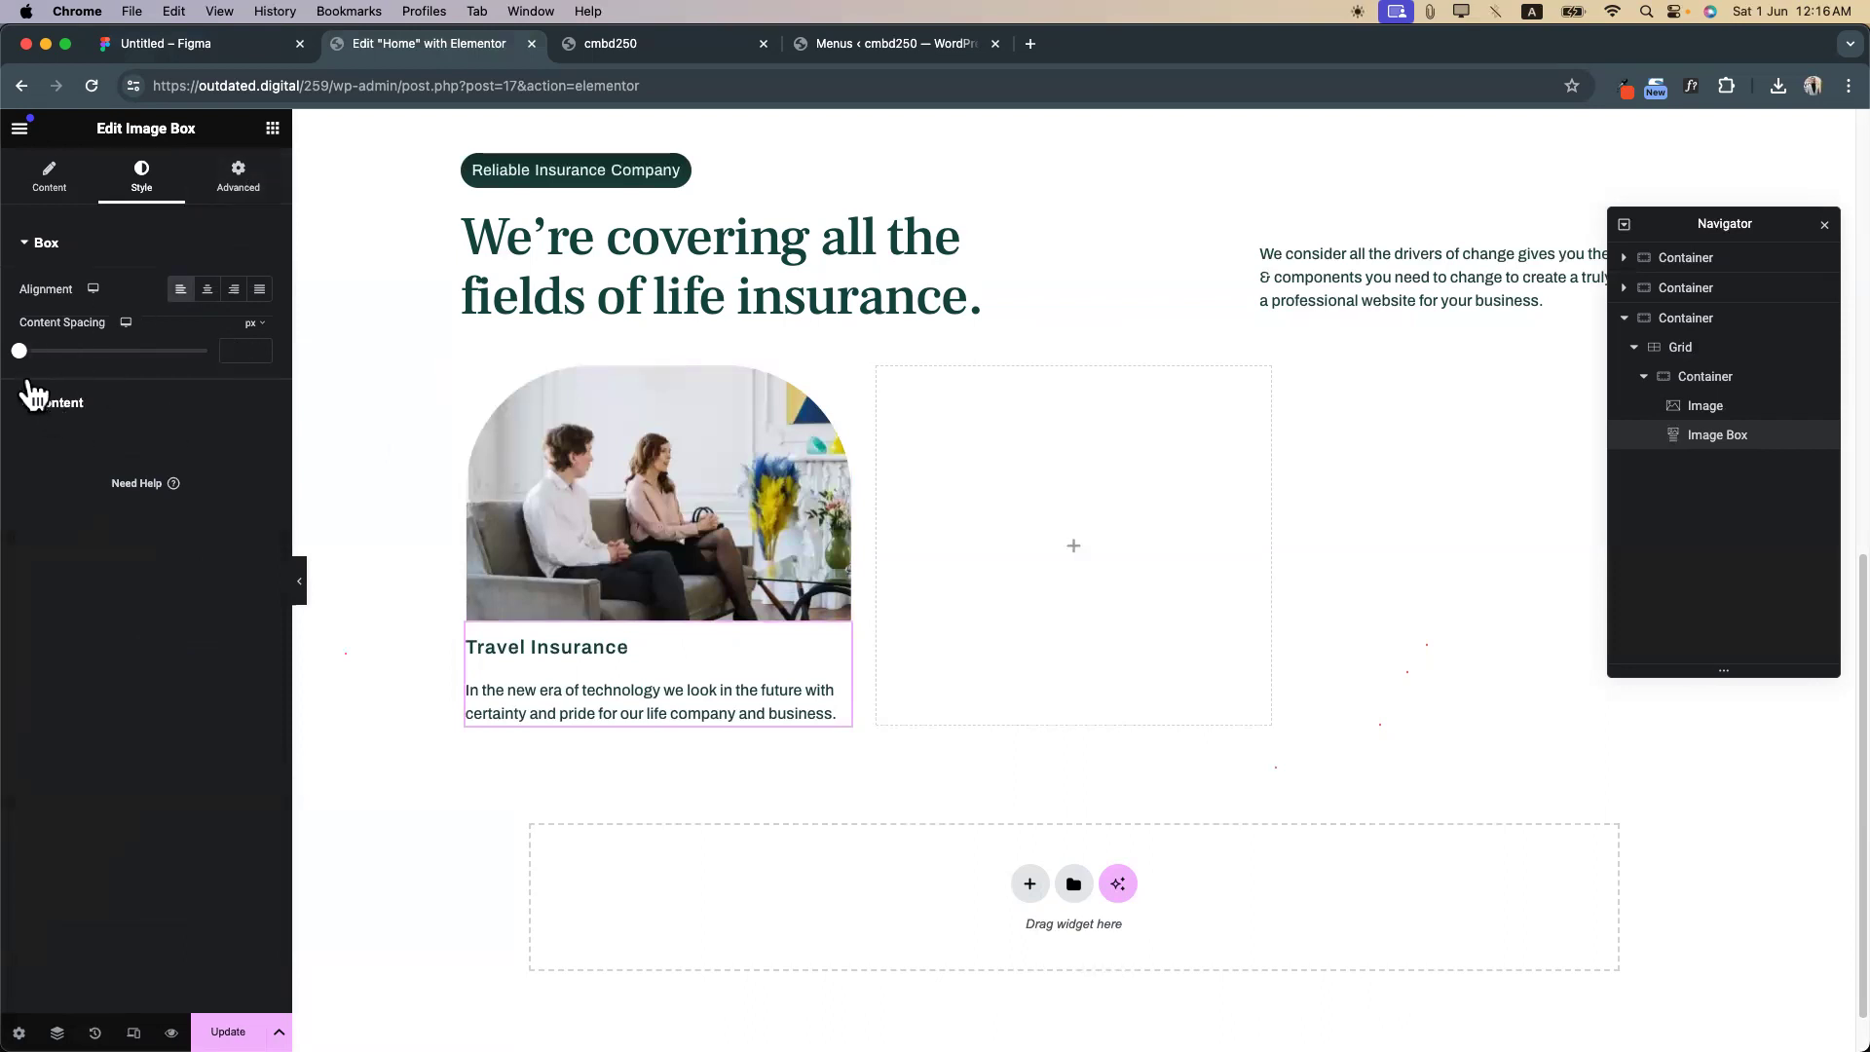
pyautogui.moveTo(19, 350); pyautogui.dragTo(54, 378)
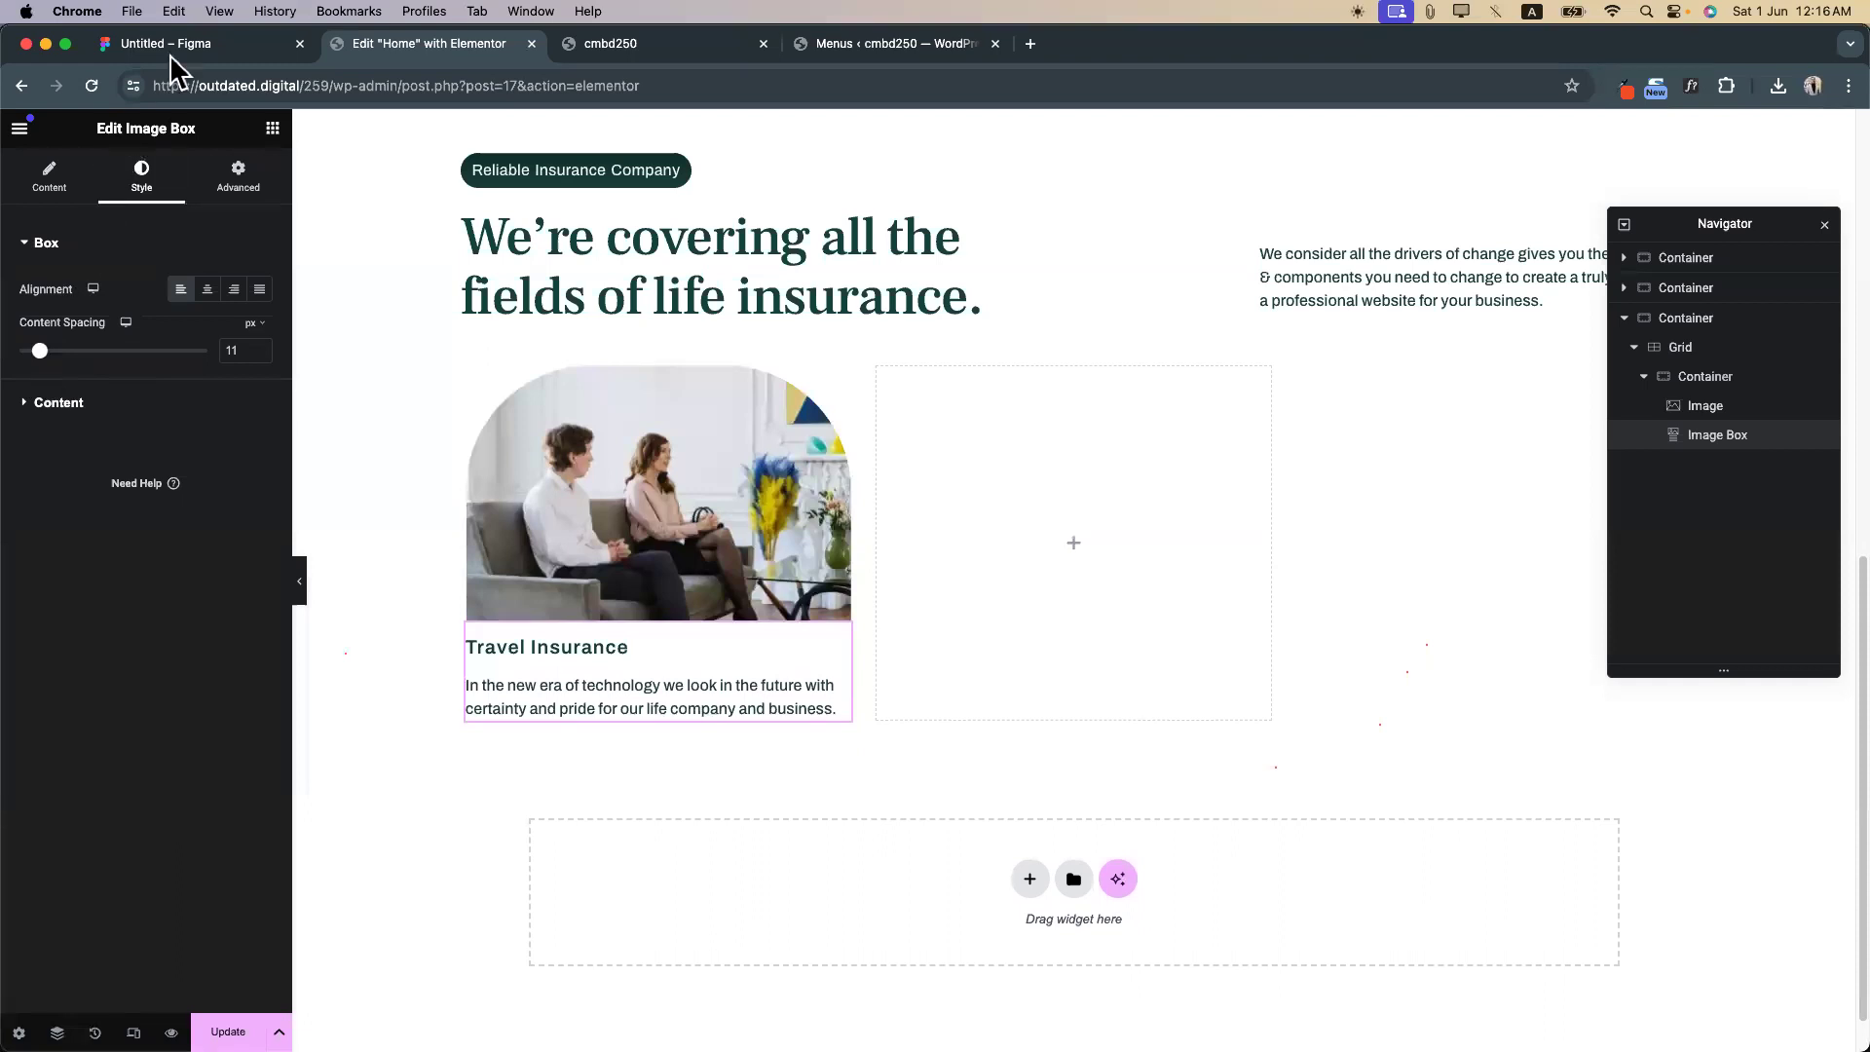
pyautogui.click(169, 44)
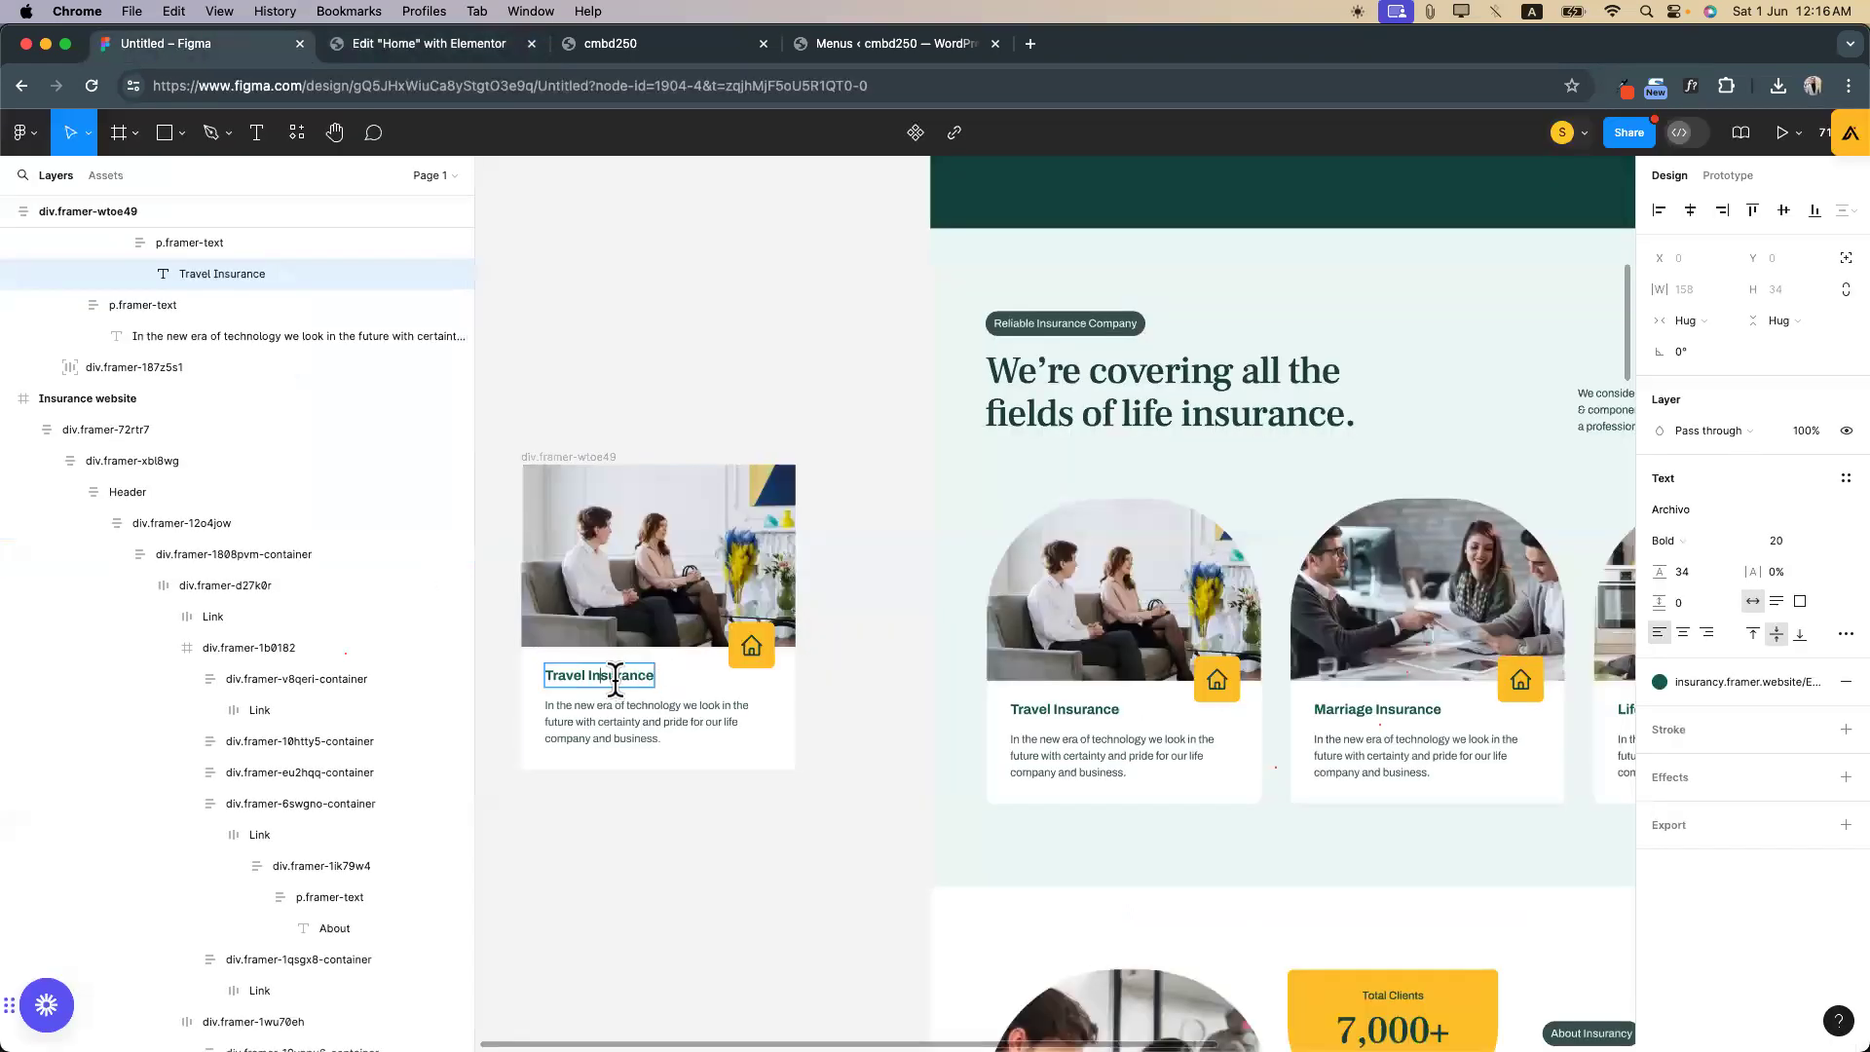
pyautogui.click(628, 714)
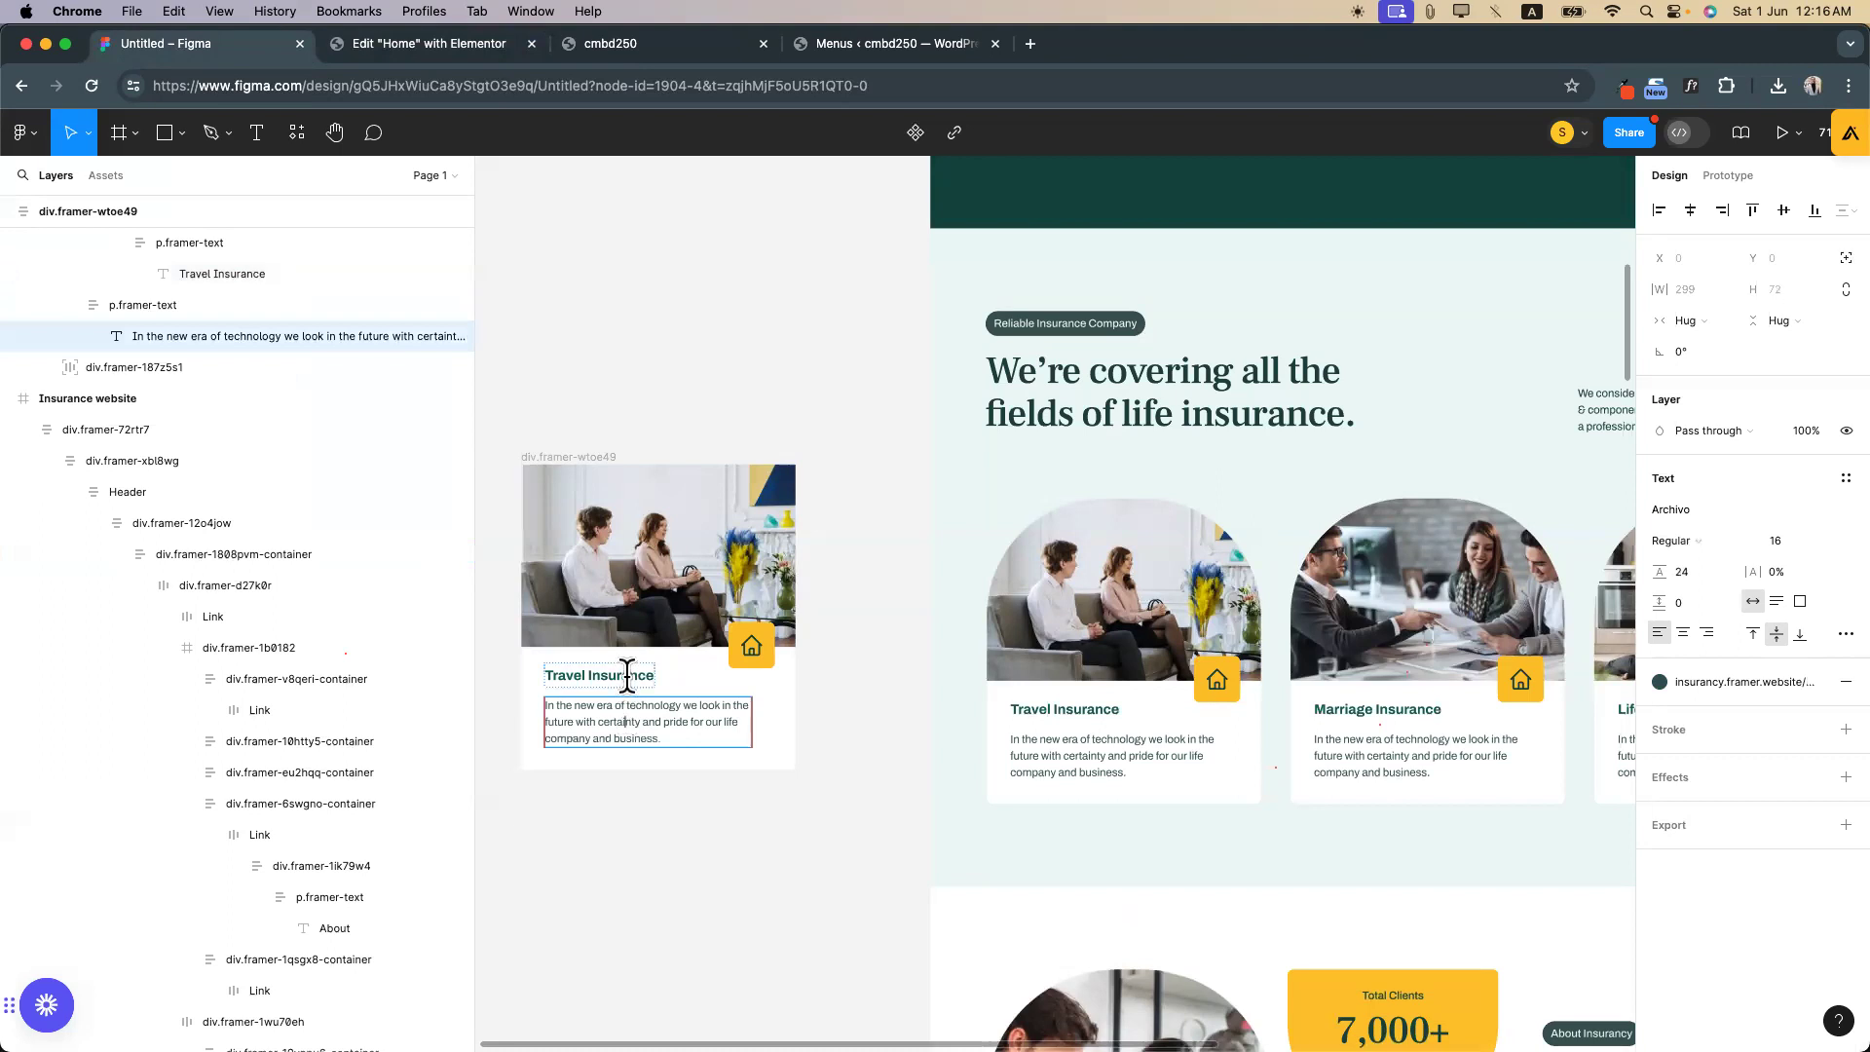
pyautogui.click(628, 672)
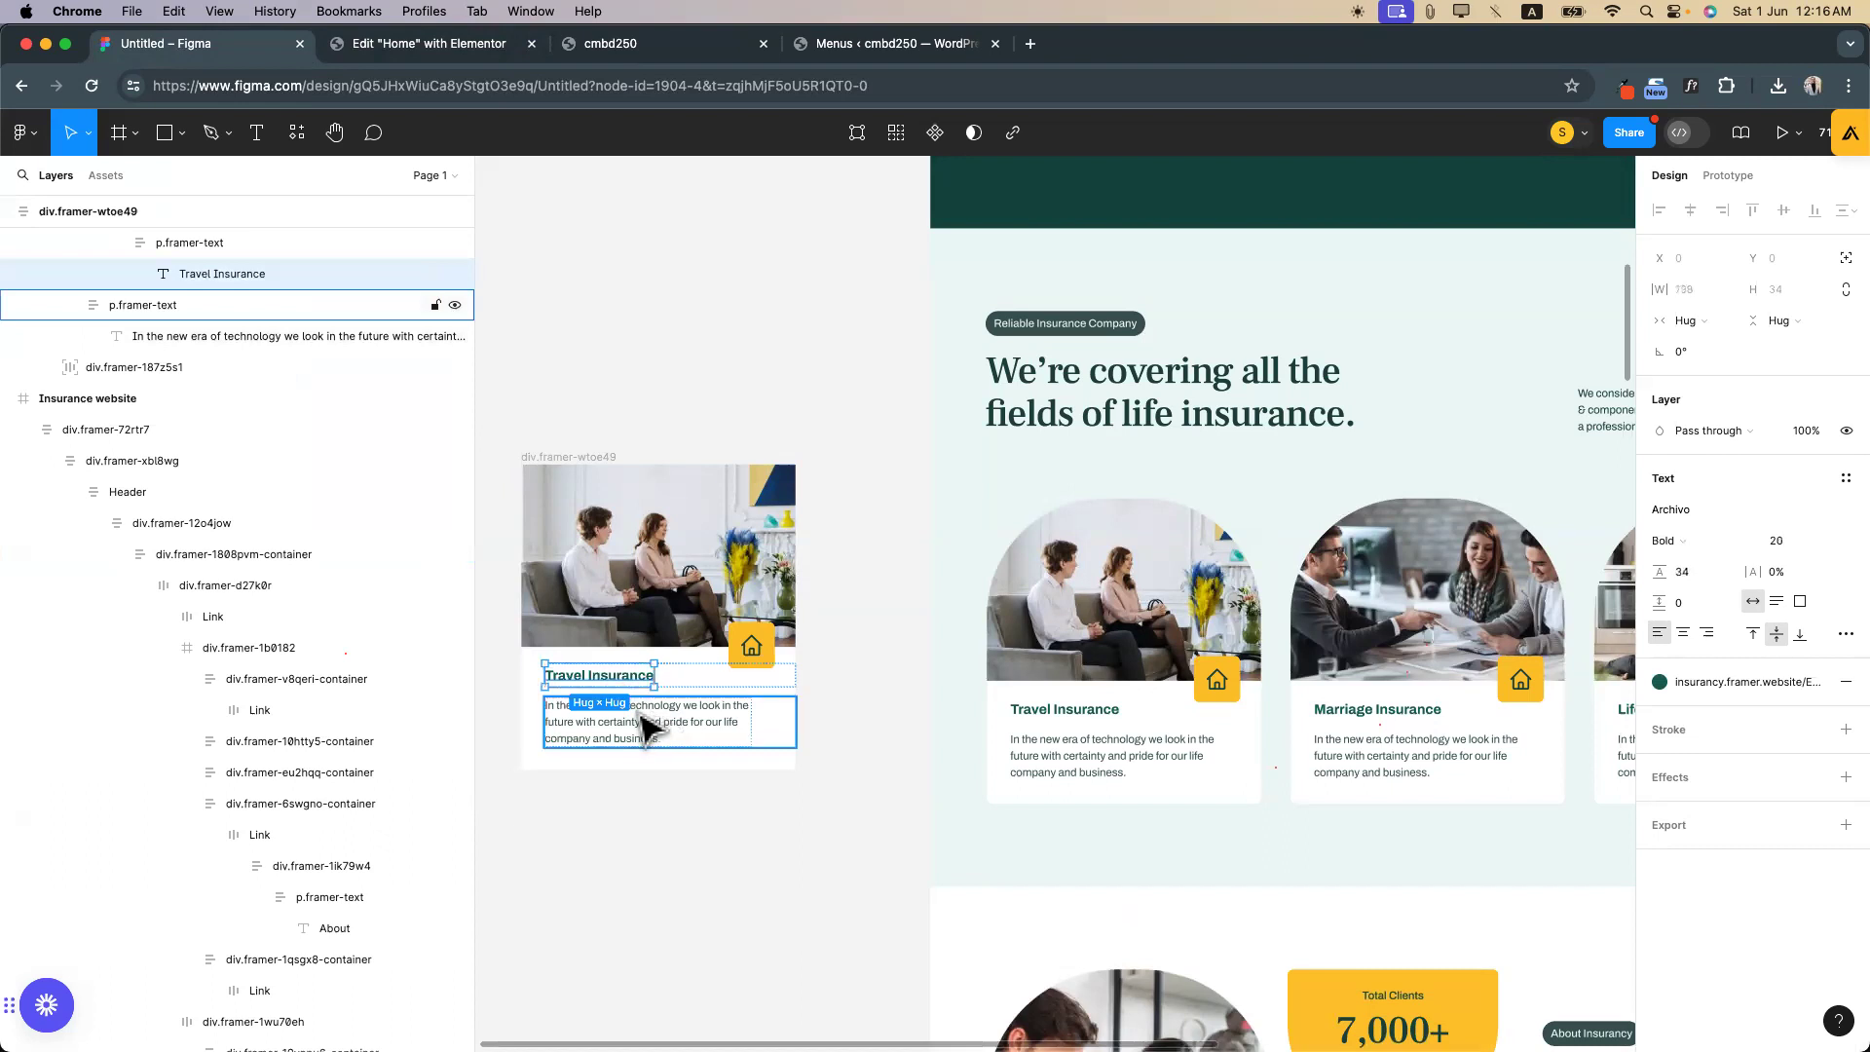
pyautogui.click(647, 723)
pyautogui.click(629, 682)
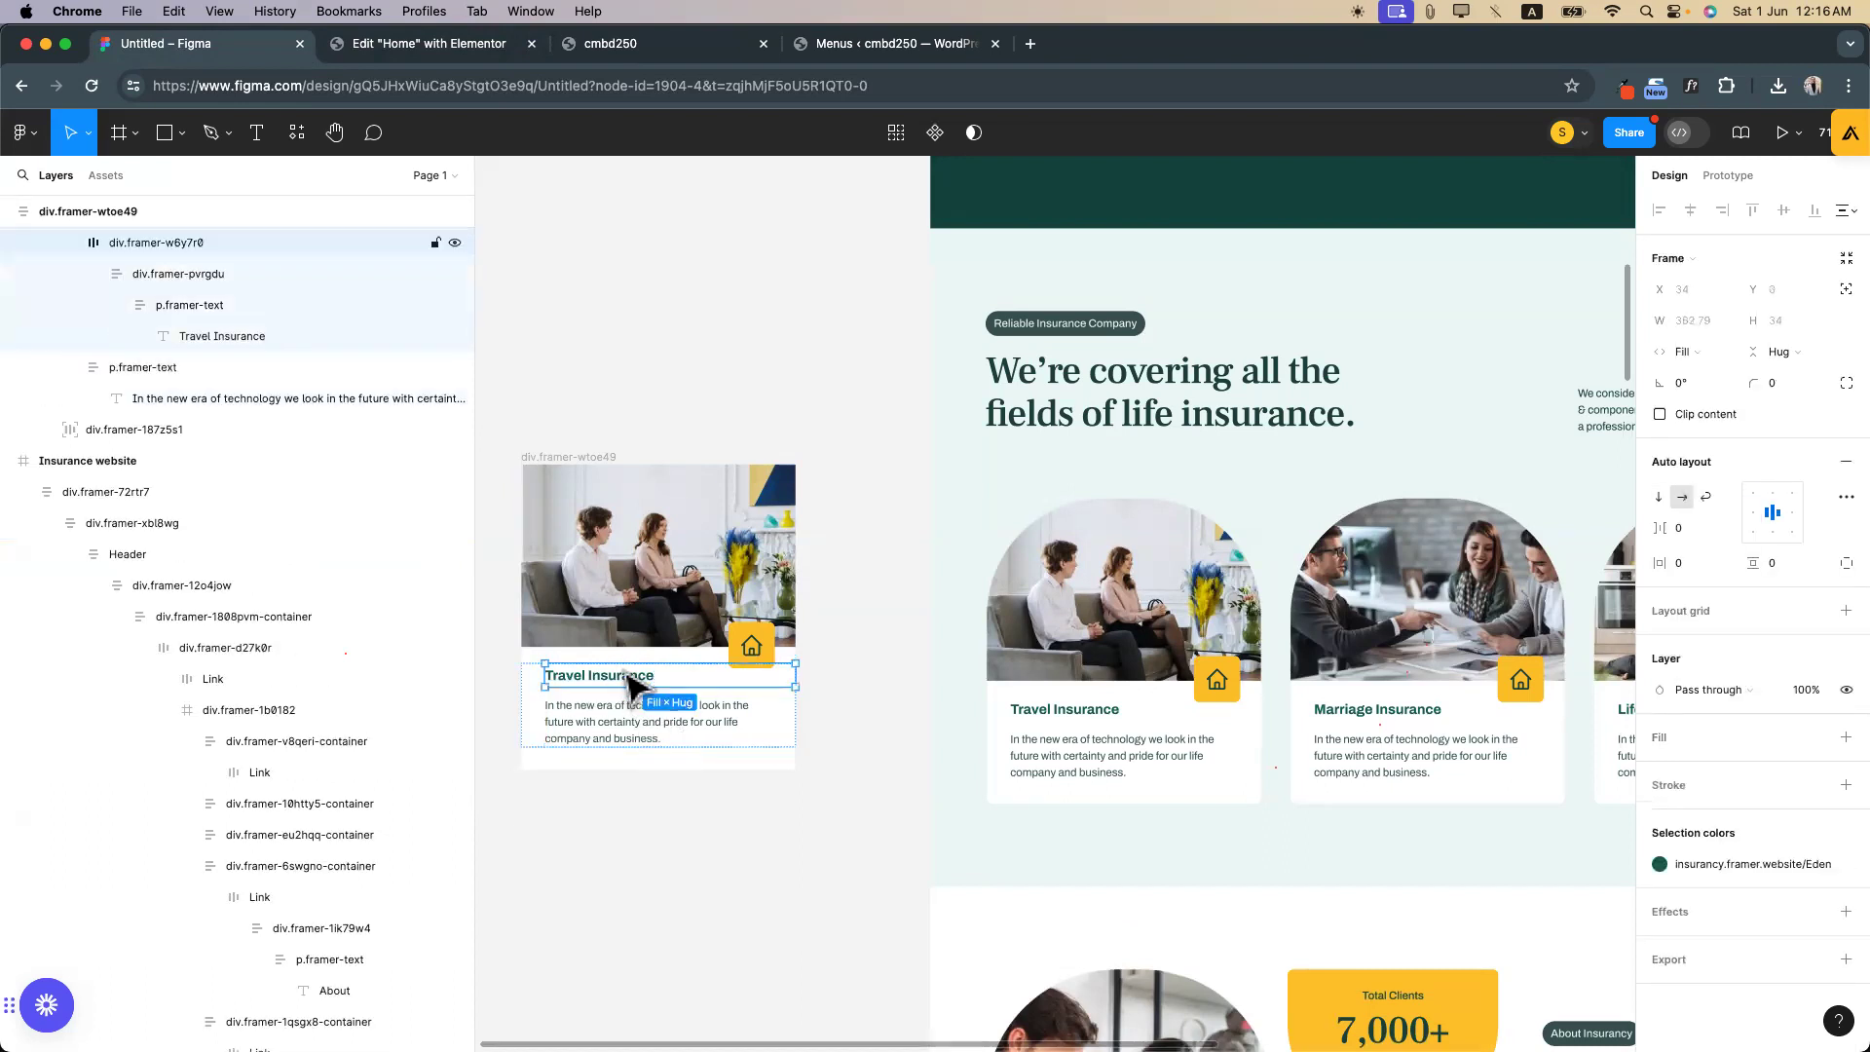
pyautogui.click(628, 682)
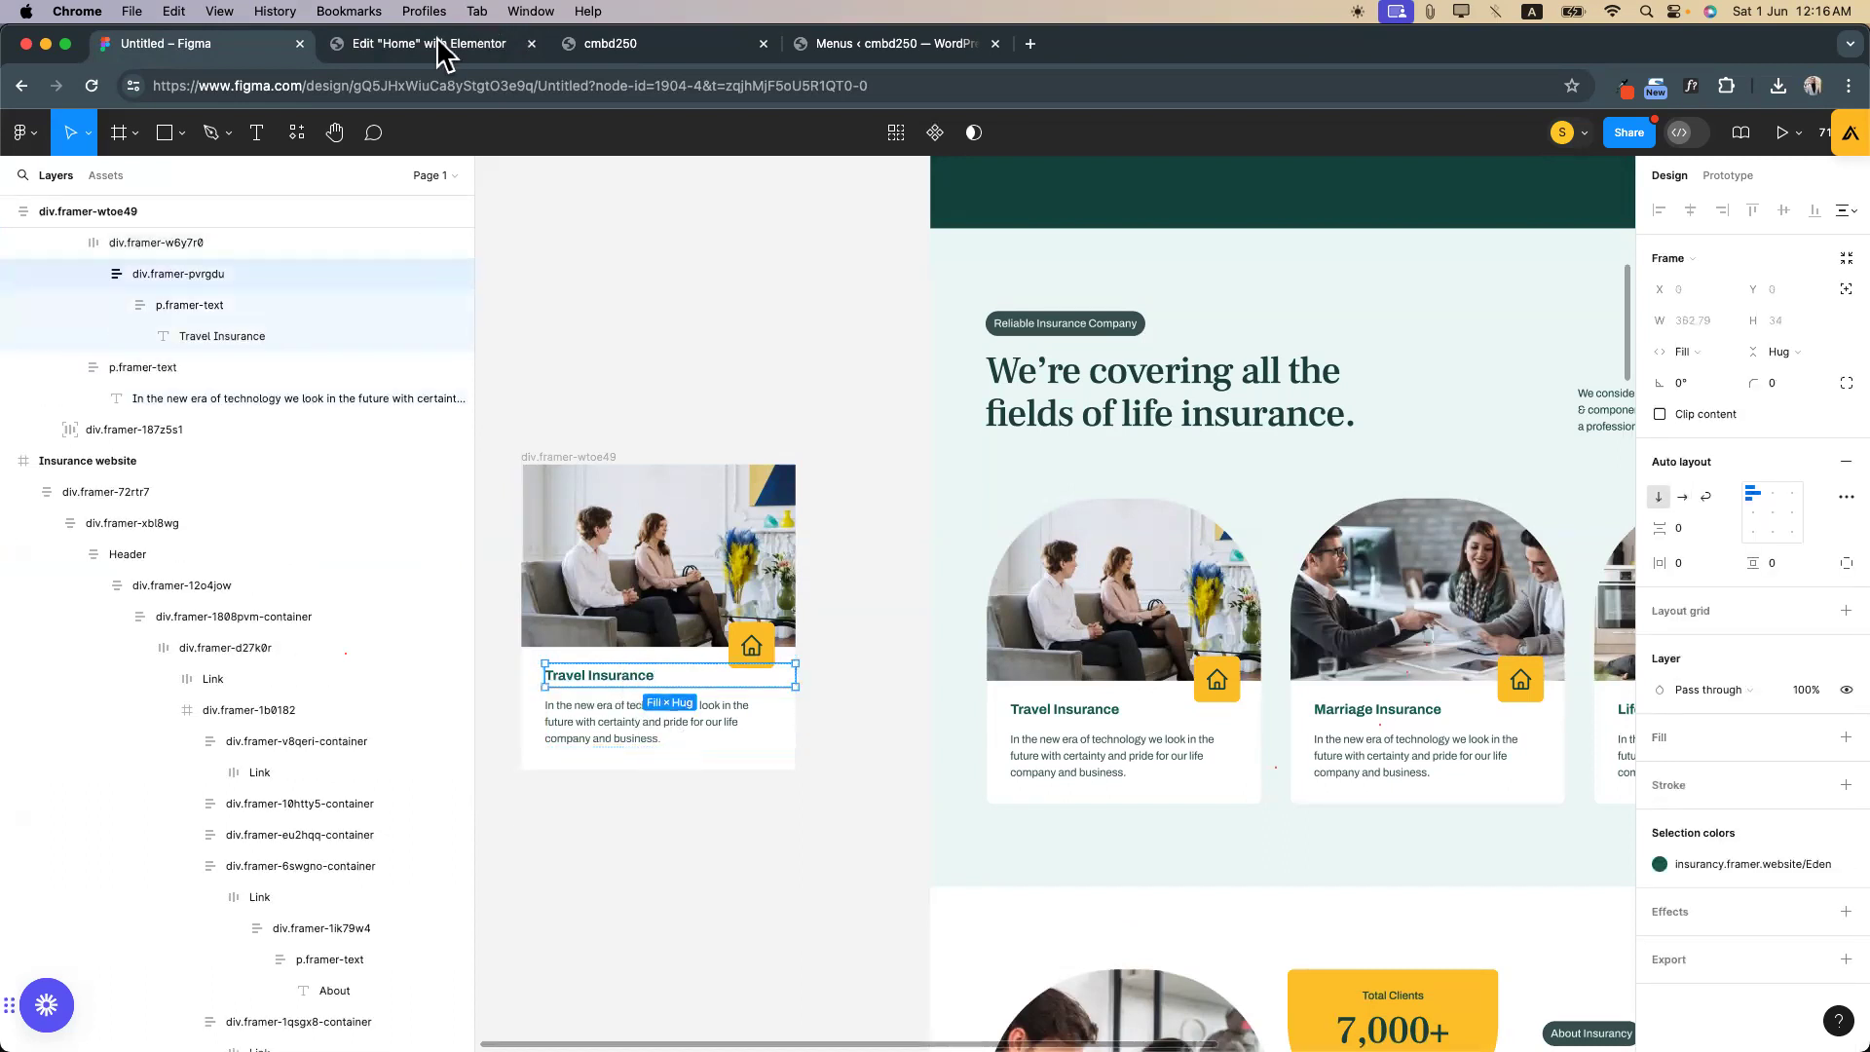
pyautogui.click(444, 44)
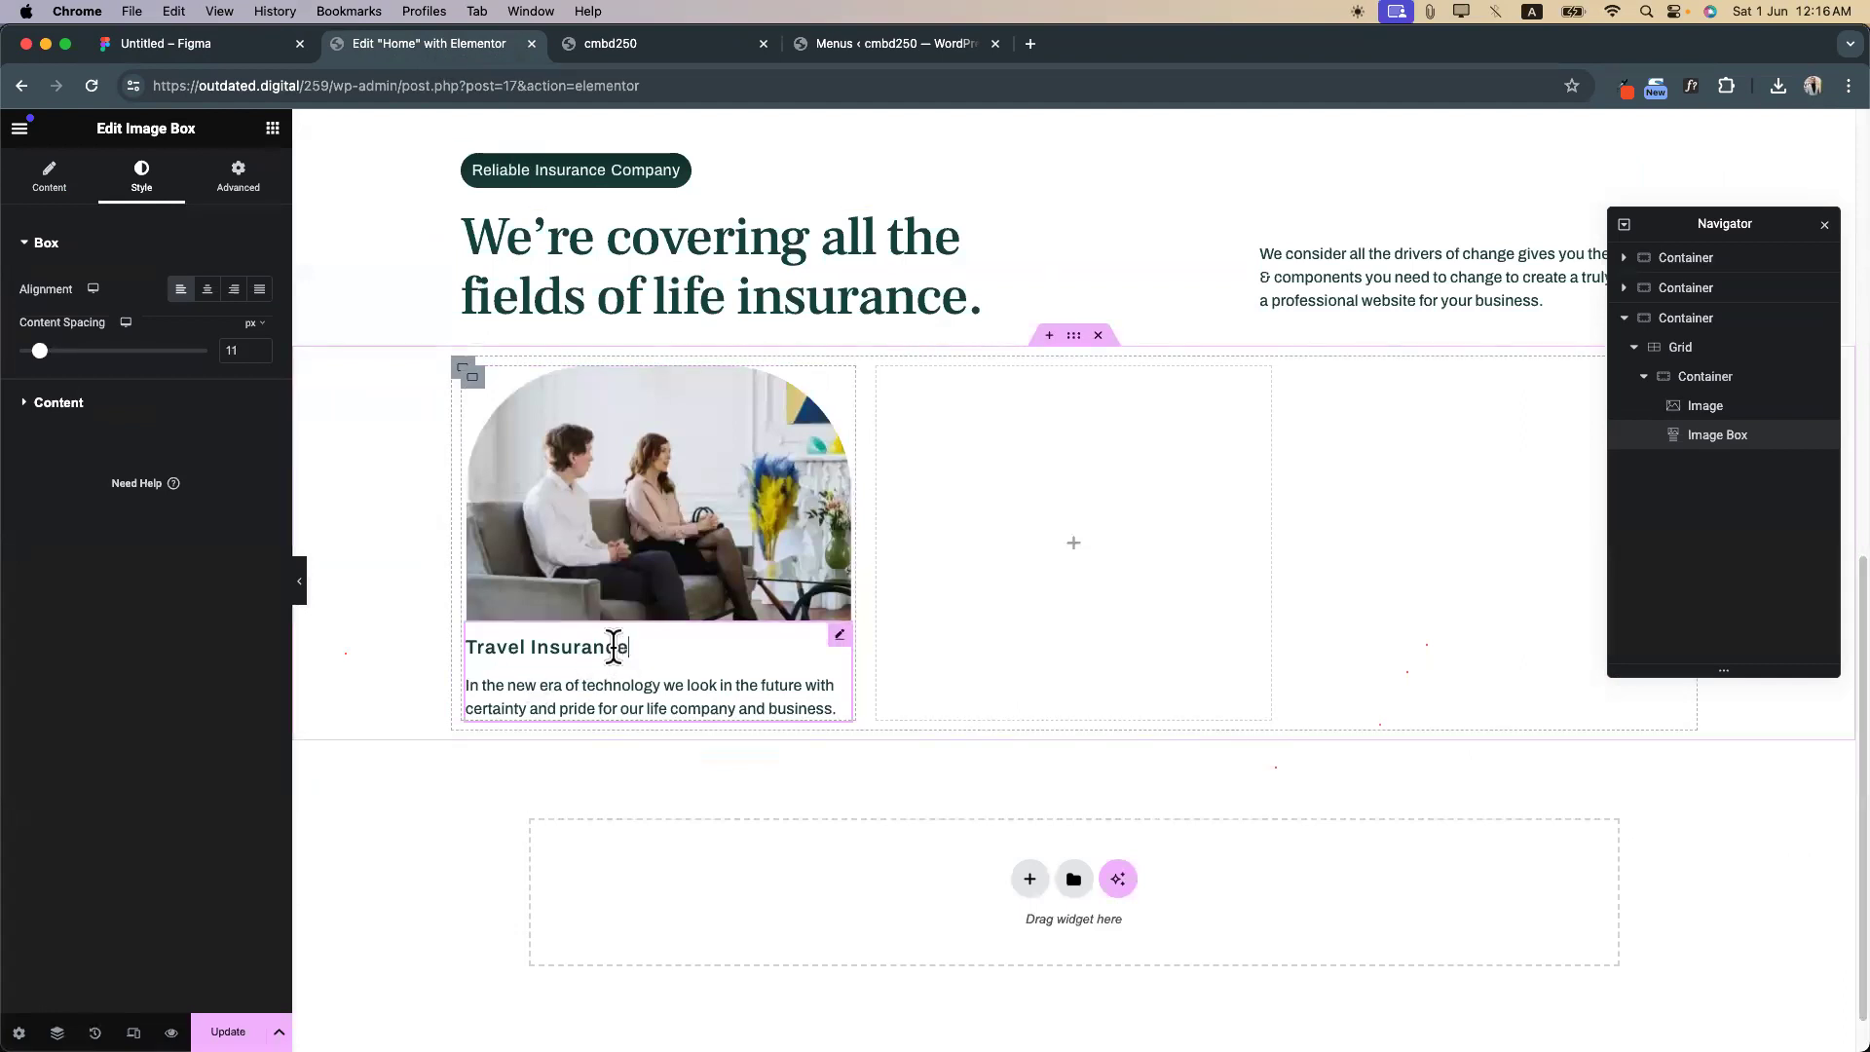
# Try several description font weights and enlarge the description text size.
pyautogui.click(107, 404)
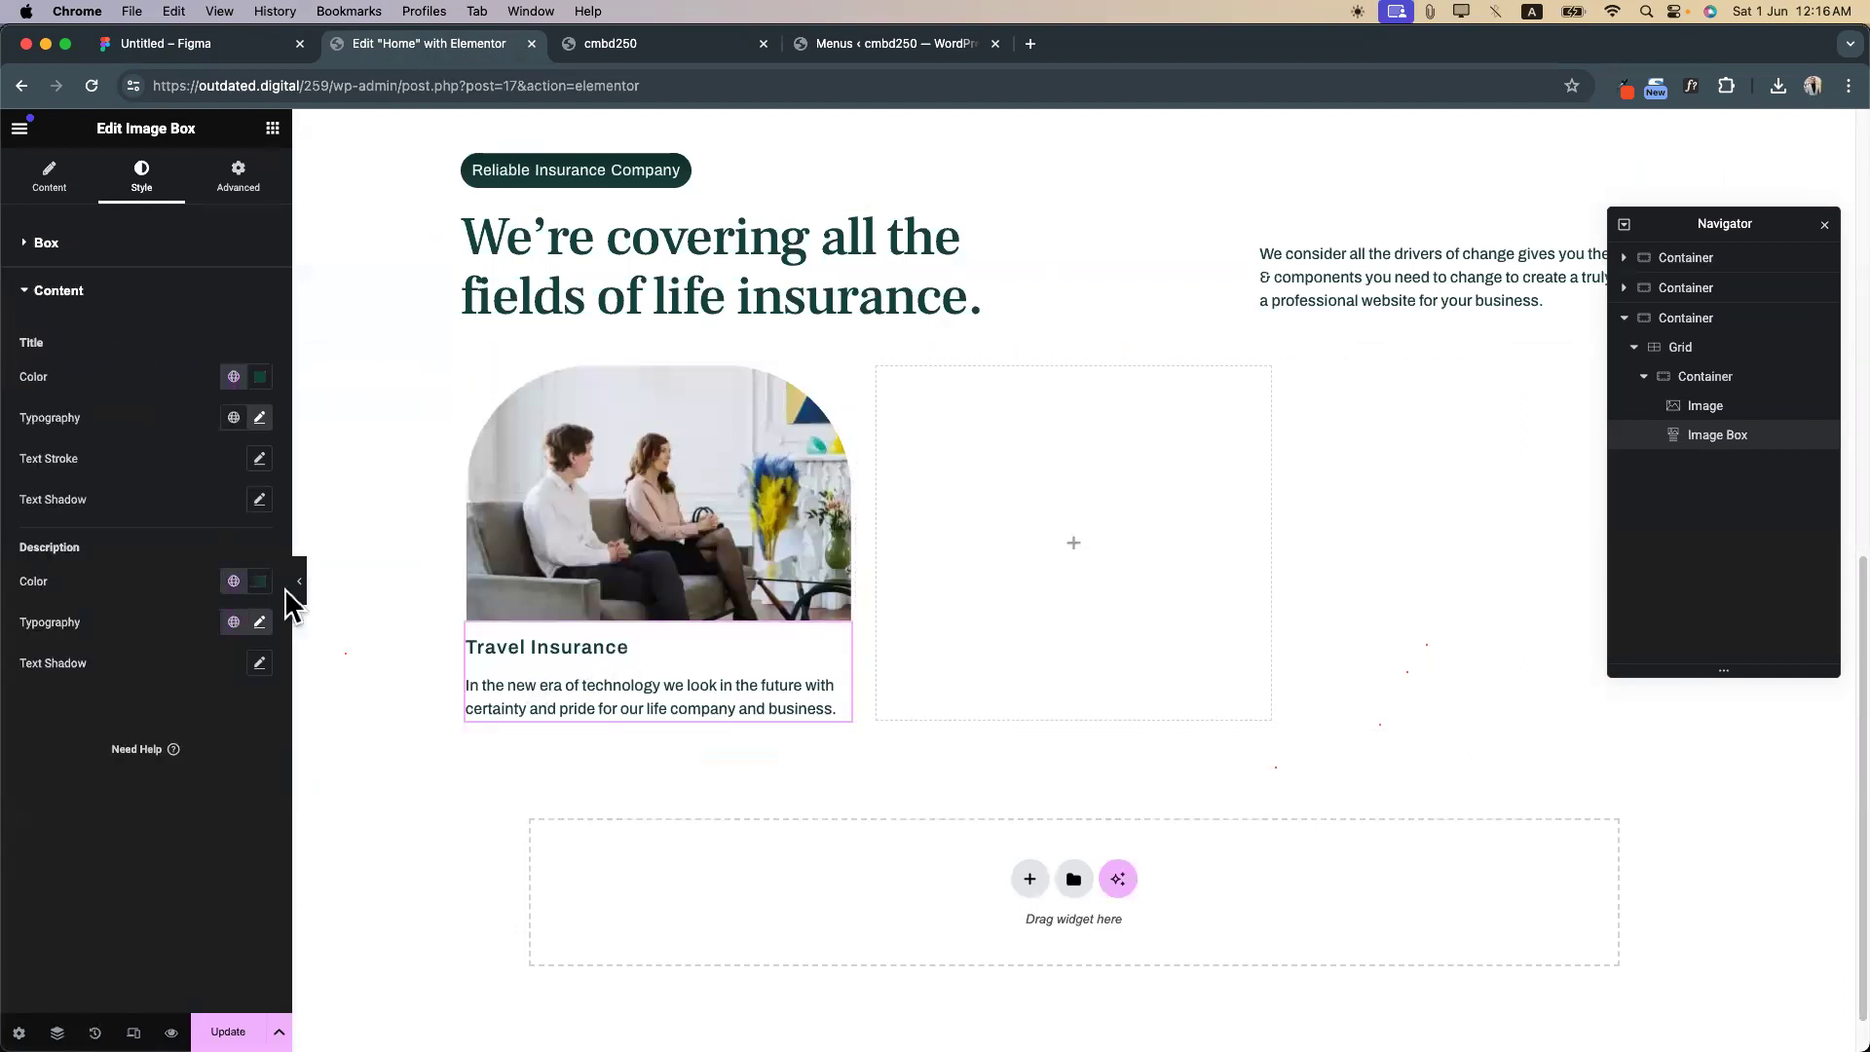
pyautogui.click(259, 623)
pyautogui.click(200, 817)
pyautogui.click(201, 837)
pyautogui.click(200, 816)
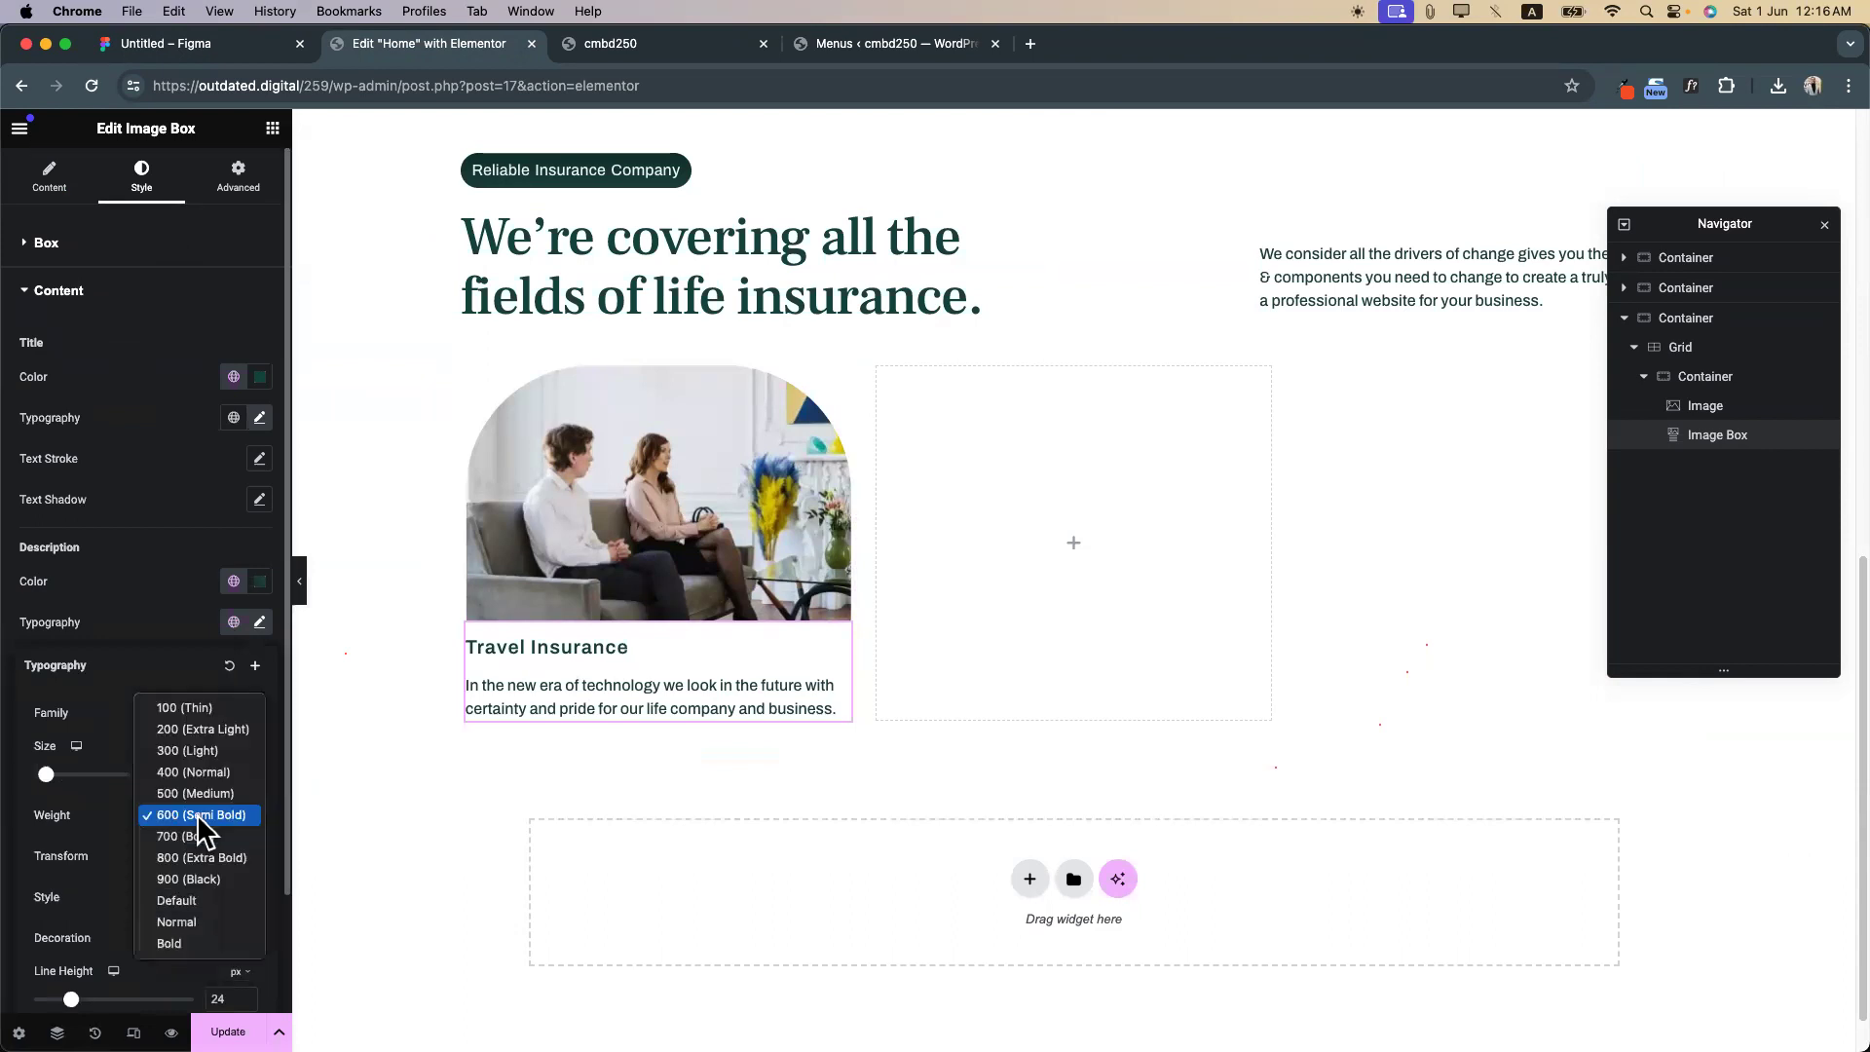
pyautogui.click(199, 834)
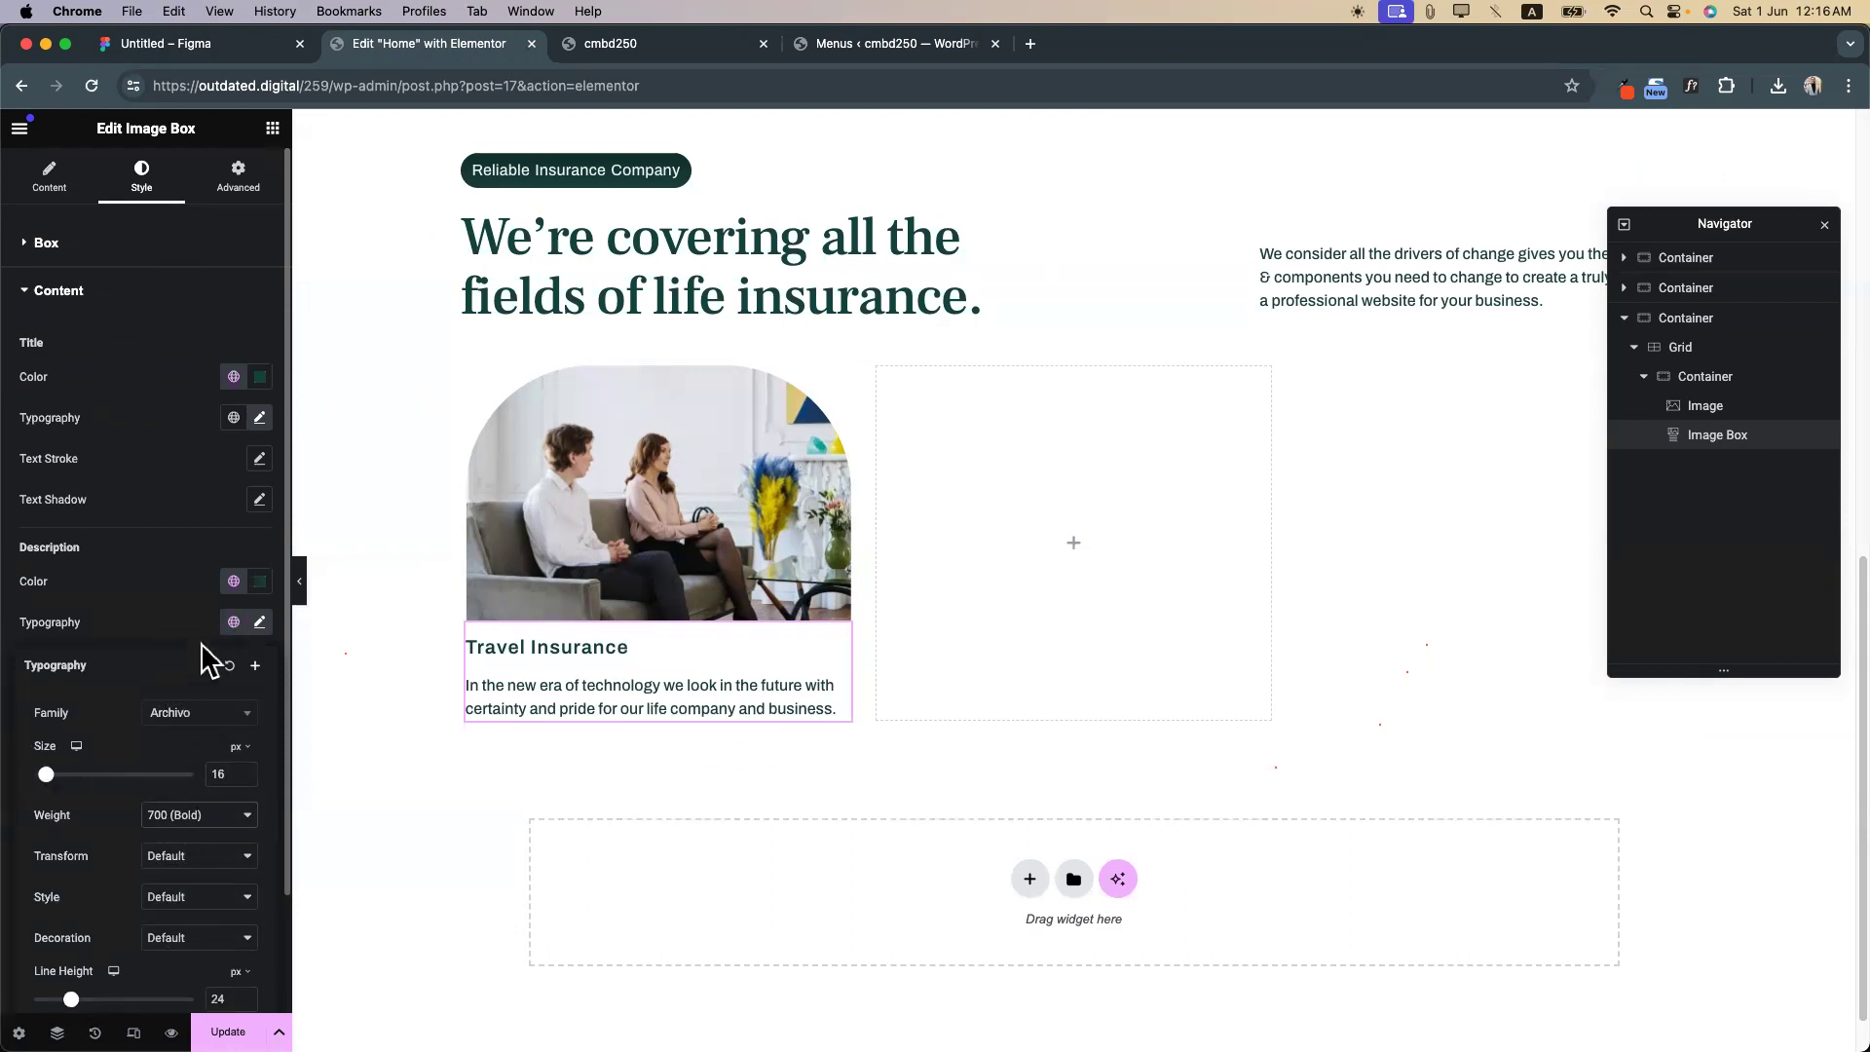
pyautogui.click(156, 818)
pyautogui.click(187, 694)
pyautogui.moveTo(46, 785); pyautogui.dragTo(85, 791)
pyautogui.click(633, 684)
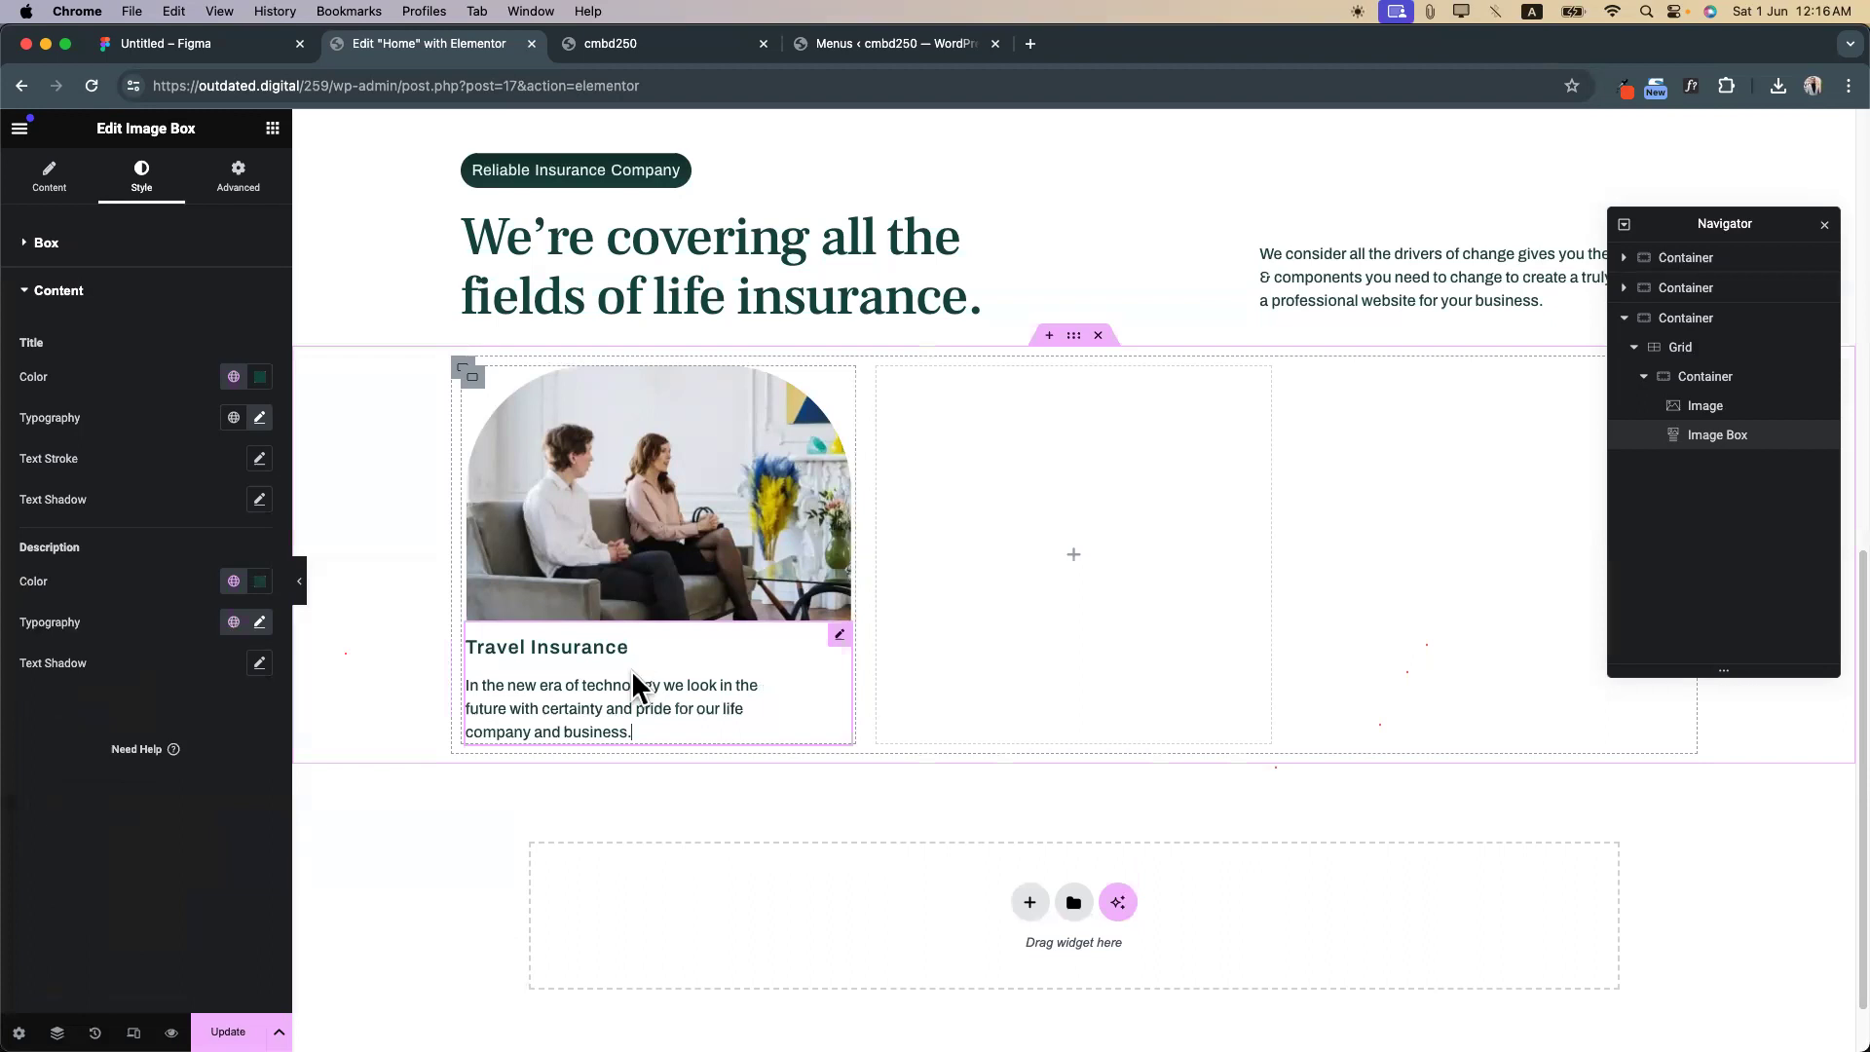
# Set the description text size to 16.
pyautogui.click(698, 650)
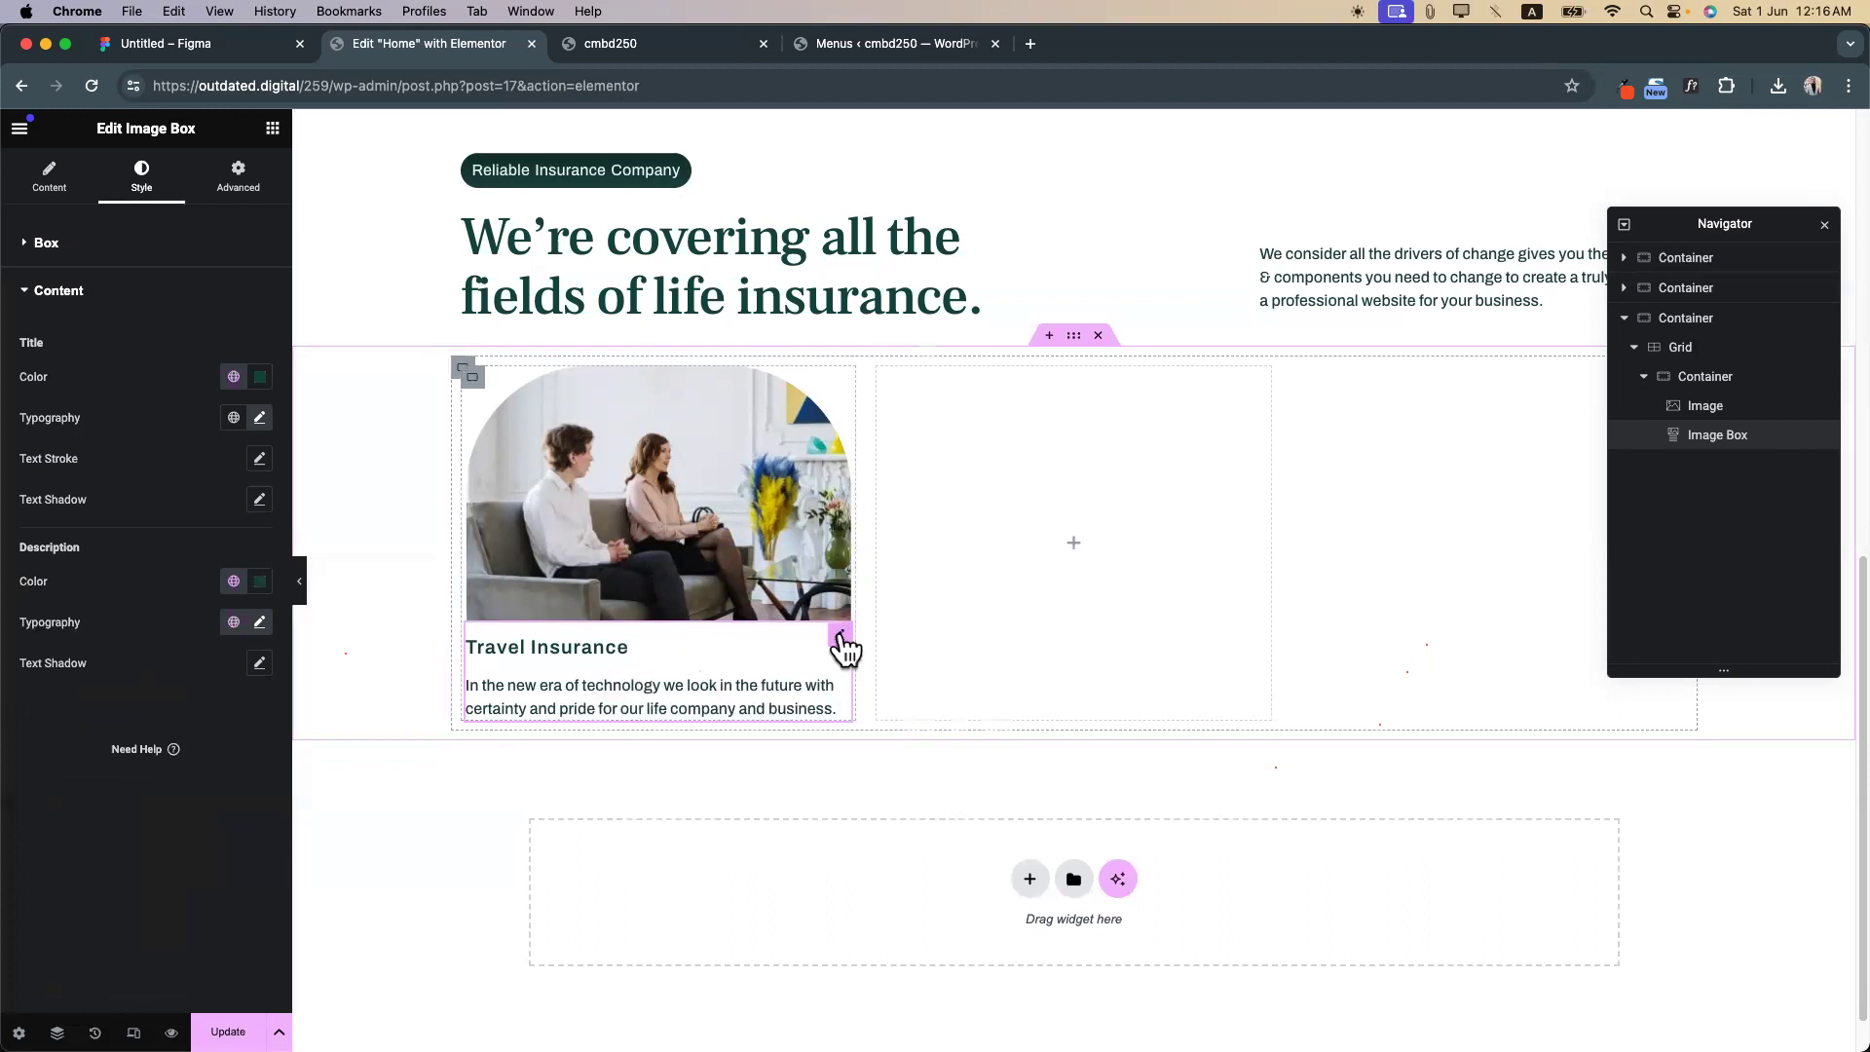
pyautogui.click(259, 622)
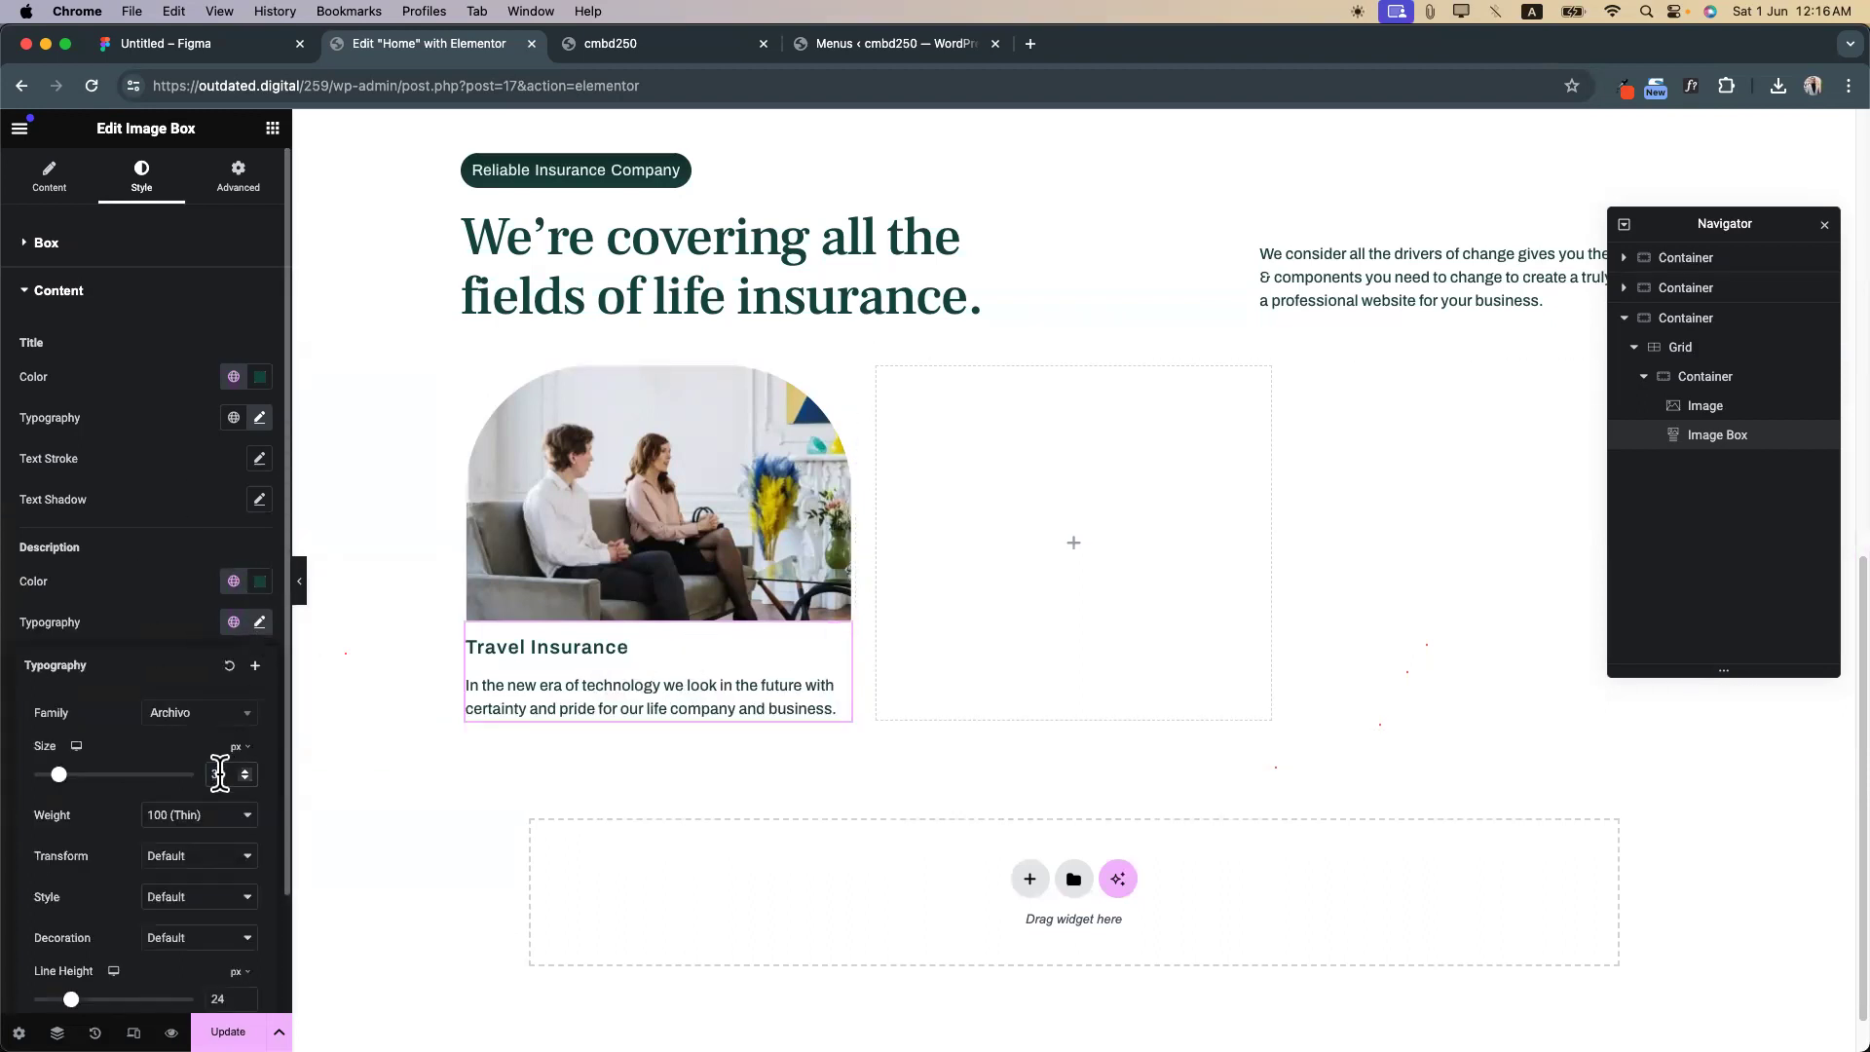
pyautogui.write('16')
pyautogui.click(187, 825)
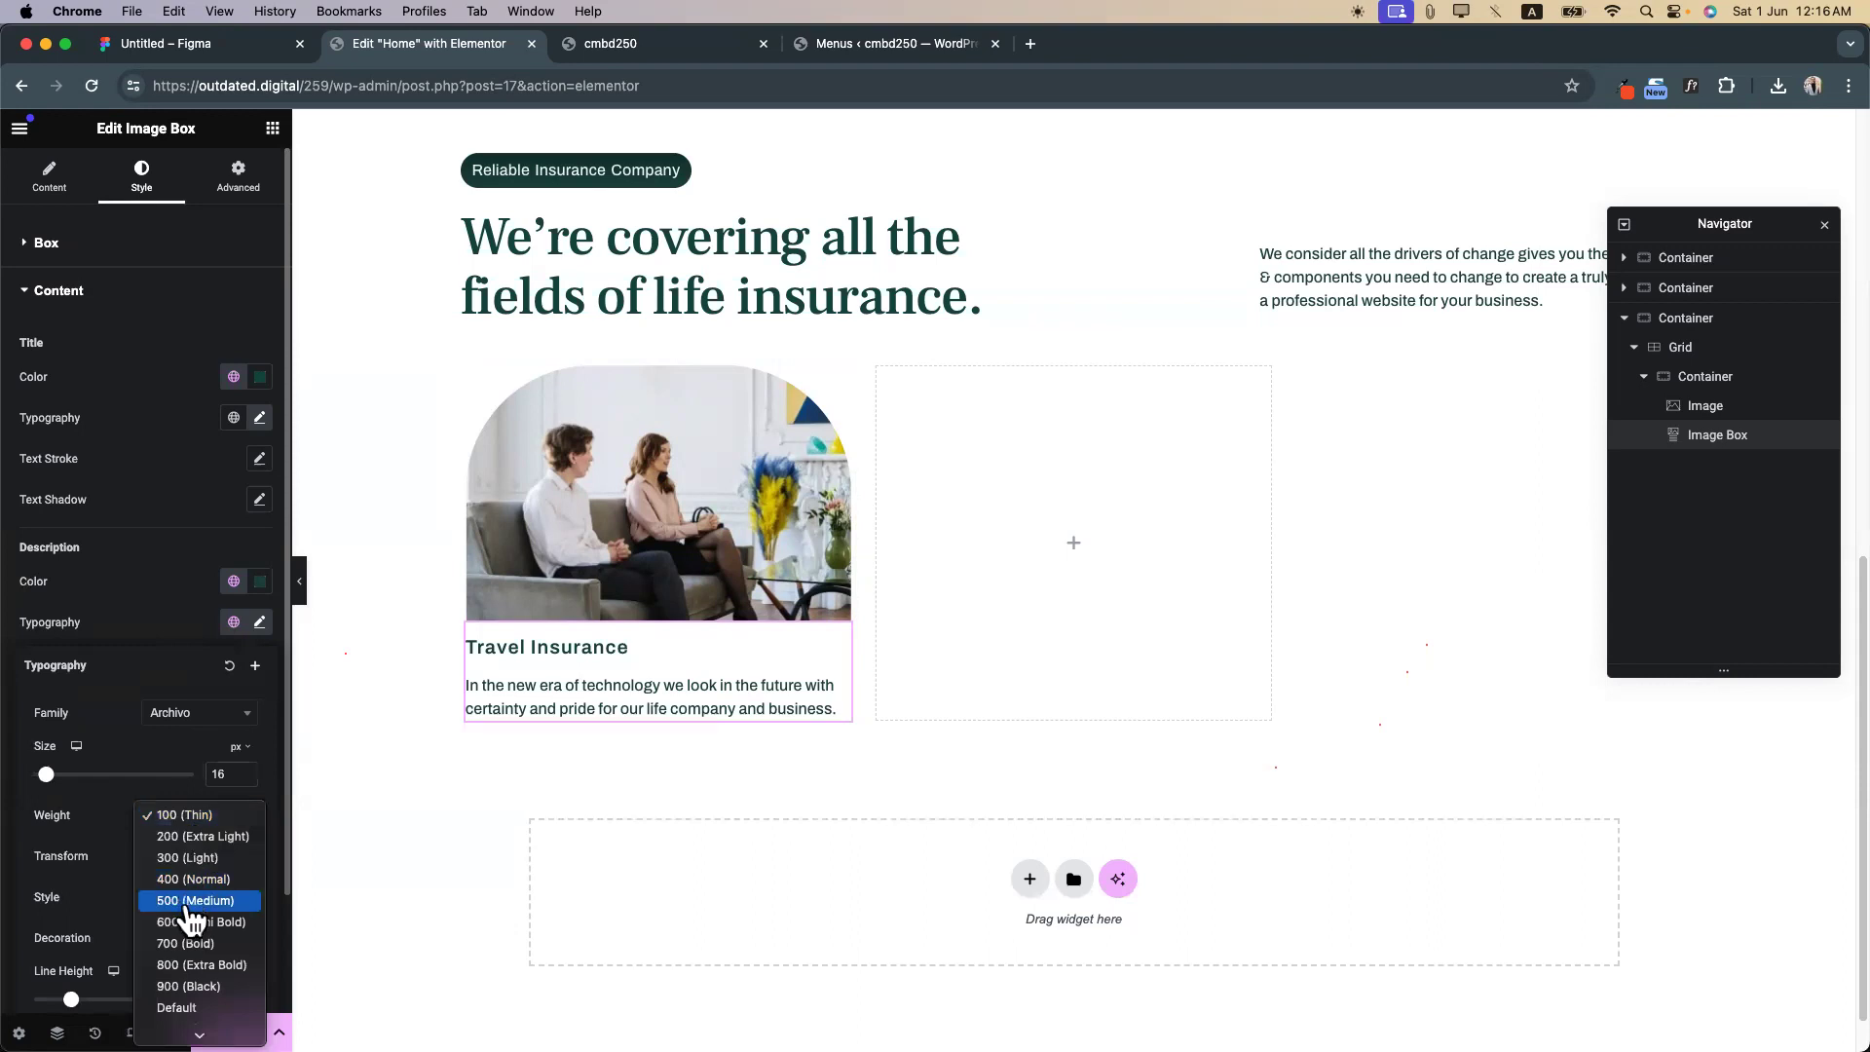
pyautogui.click(199, 901)
pyautogui.click(631, 650)
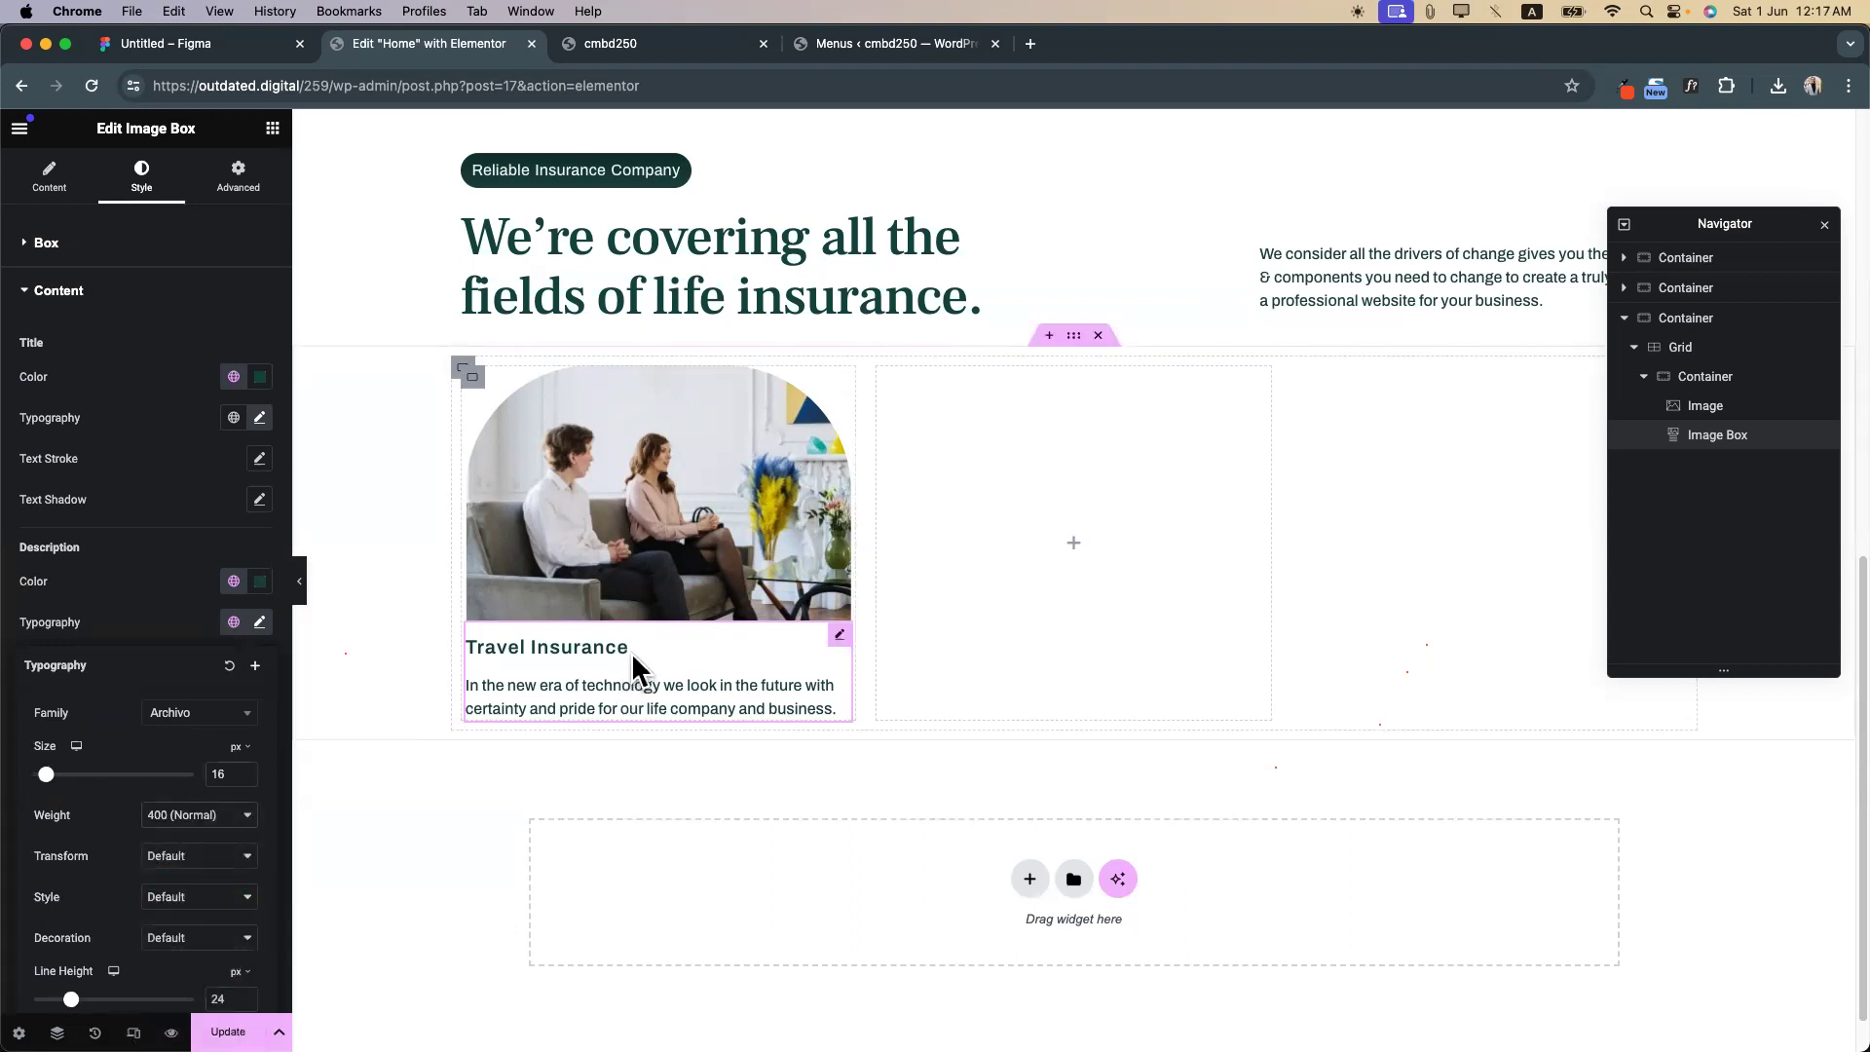
# Set the card title weight to 700 (Bold).
pyautogui.click(260, 418)
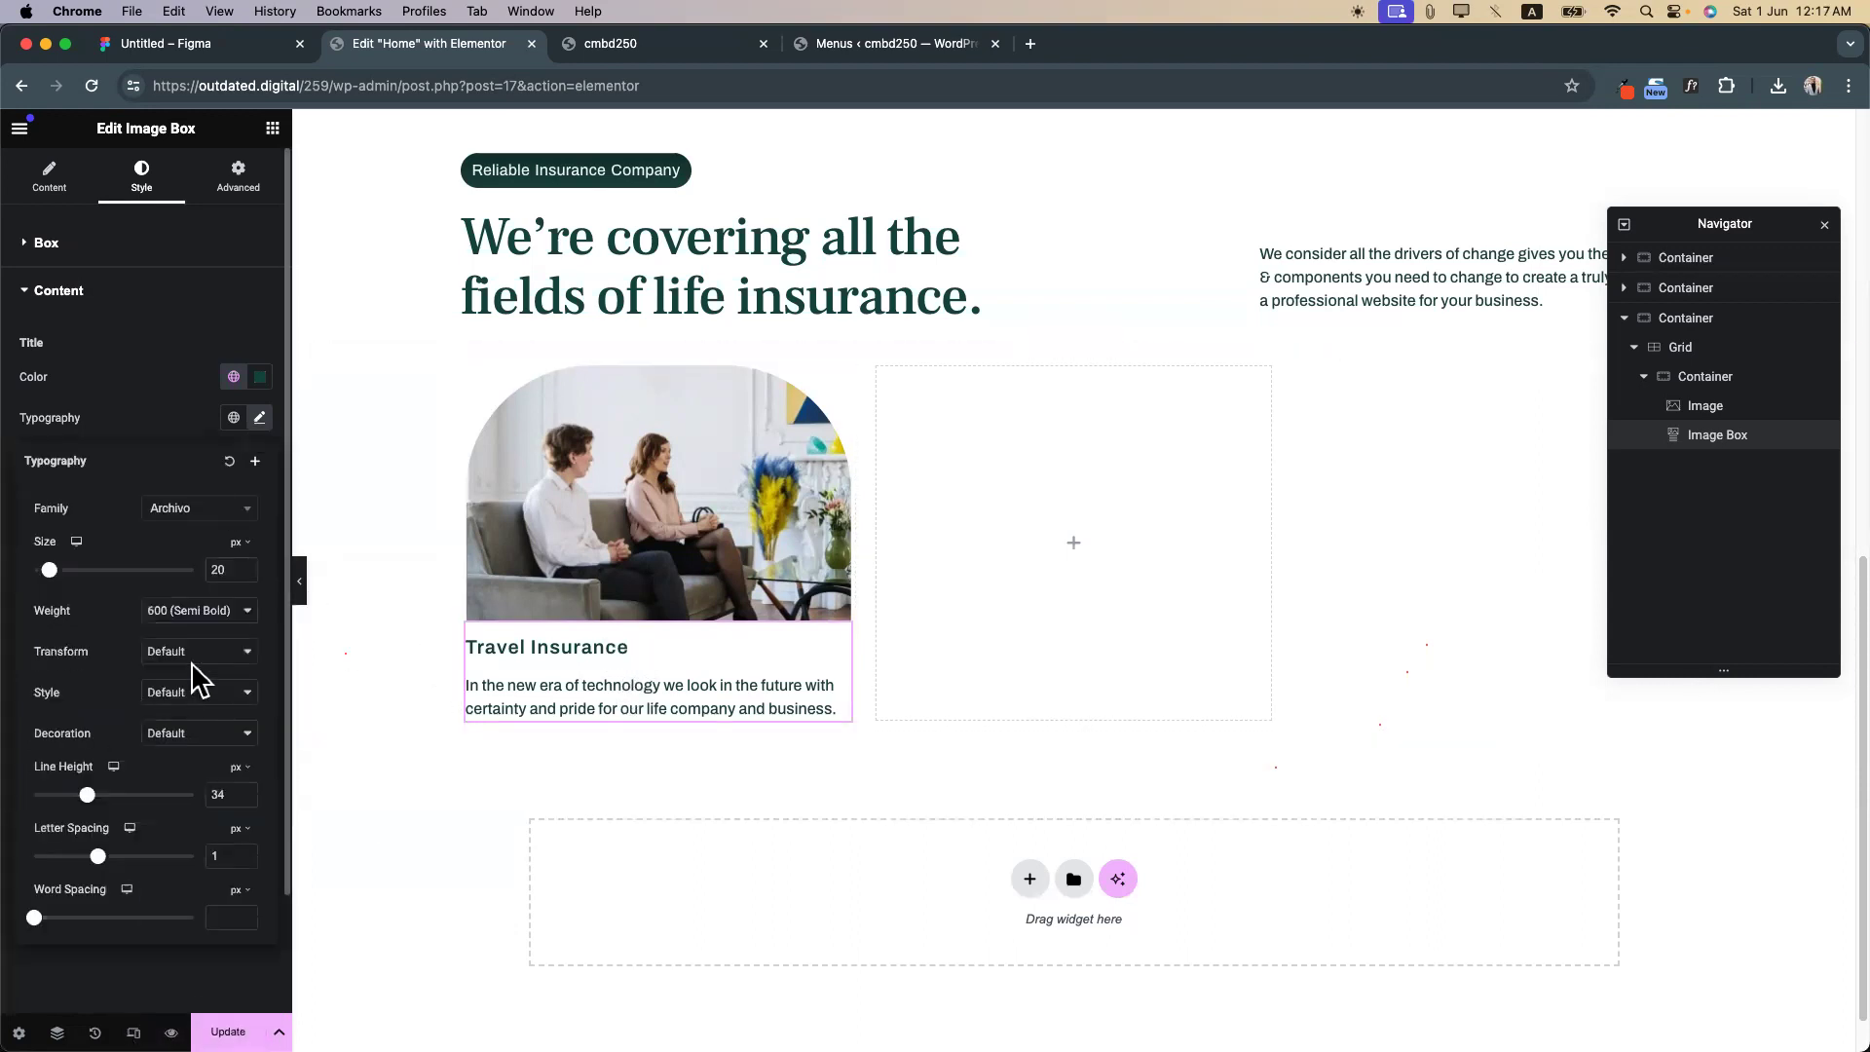
pyautogui.click(192, 624)
pyautogui.click(189, 634)
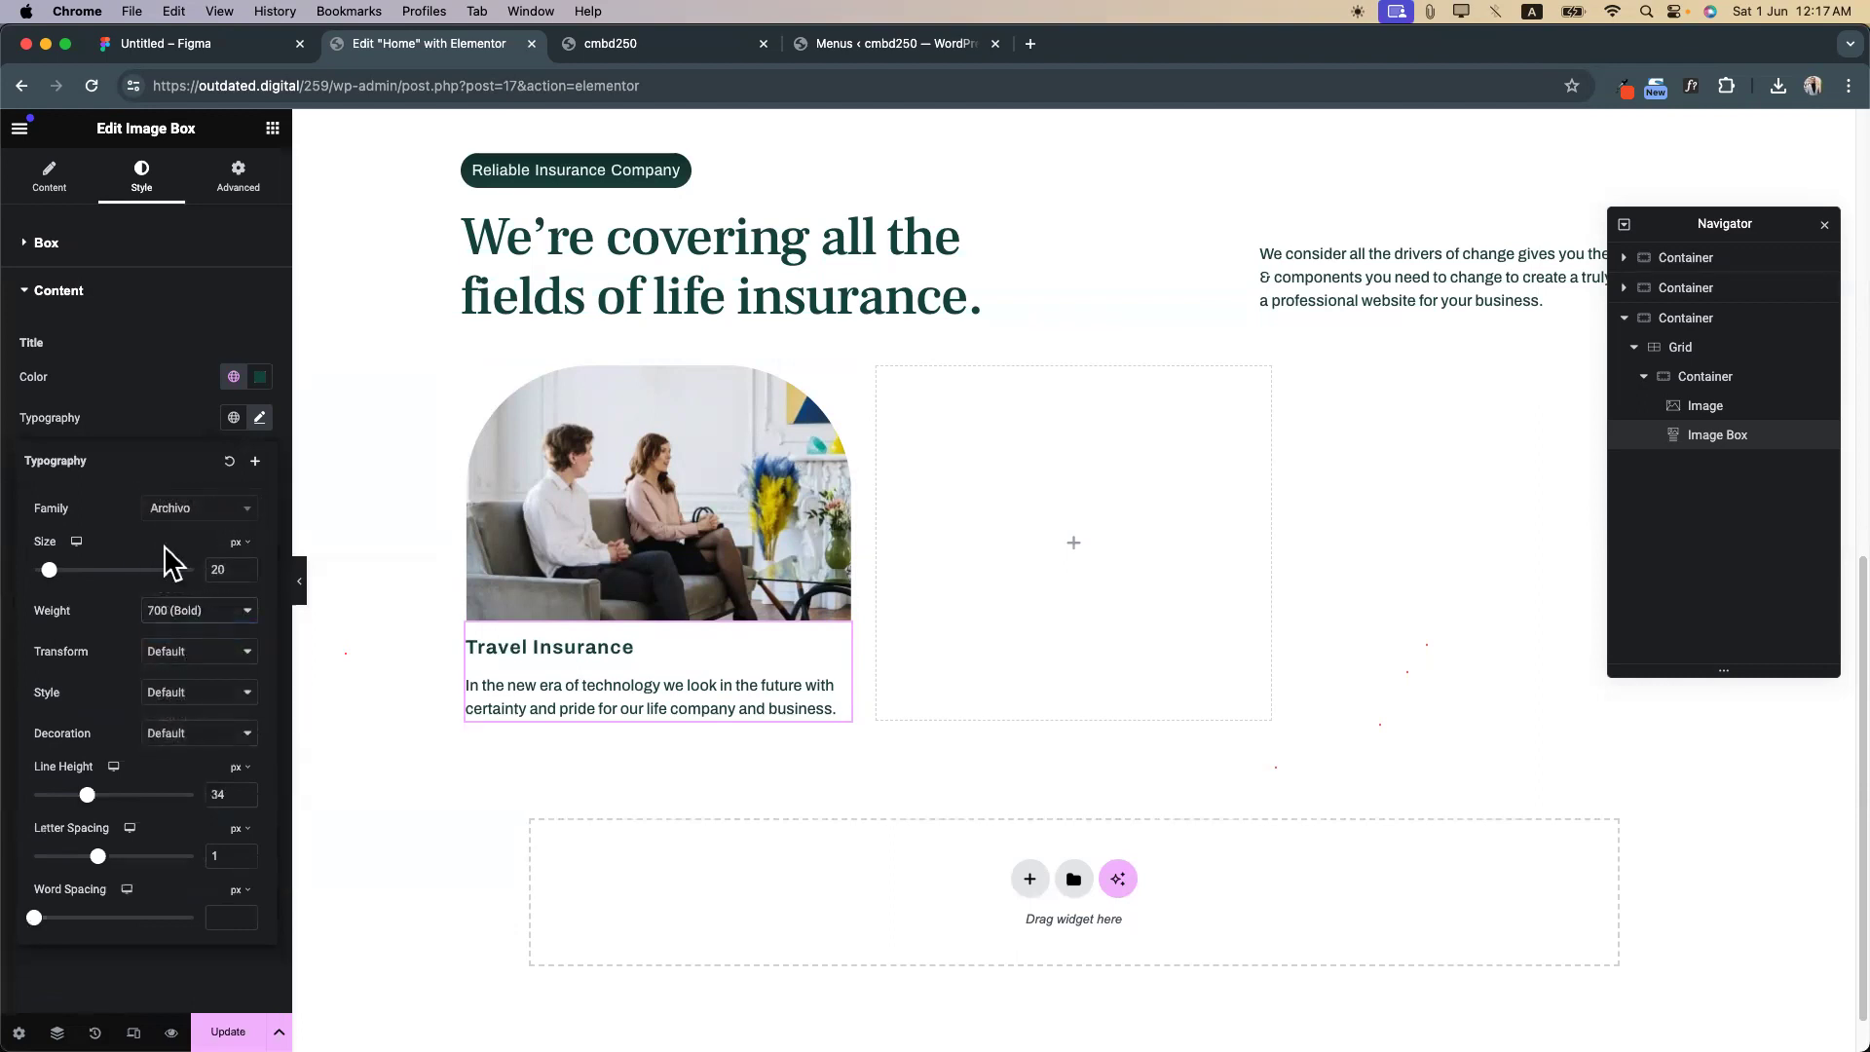
pyautogui.click(168, 428)
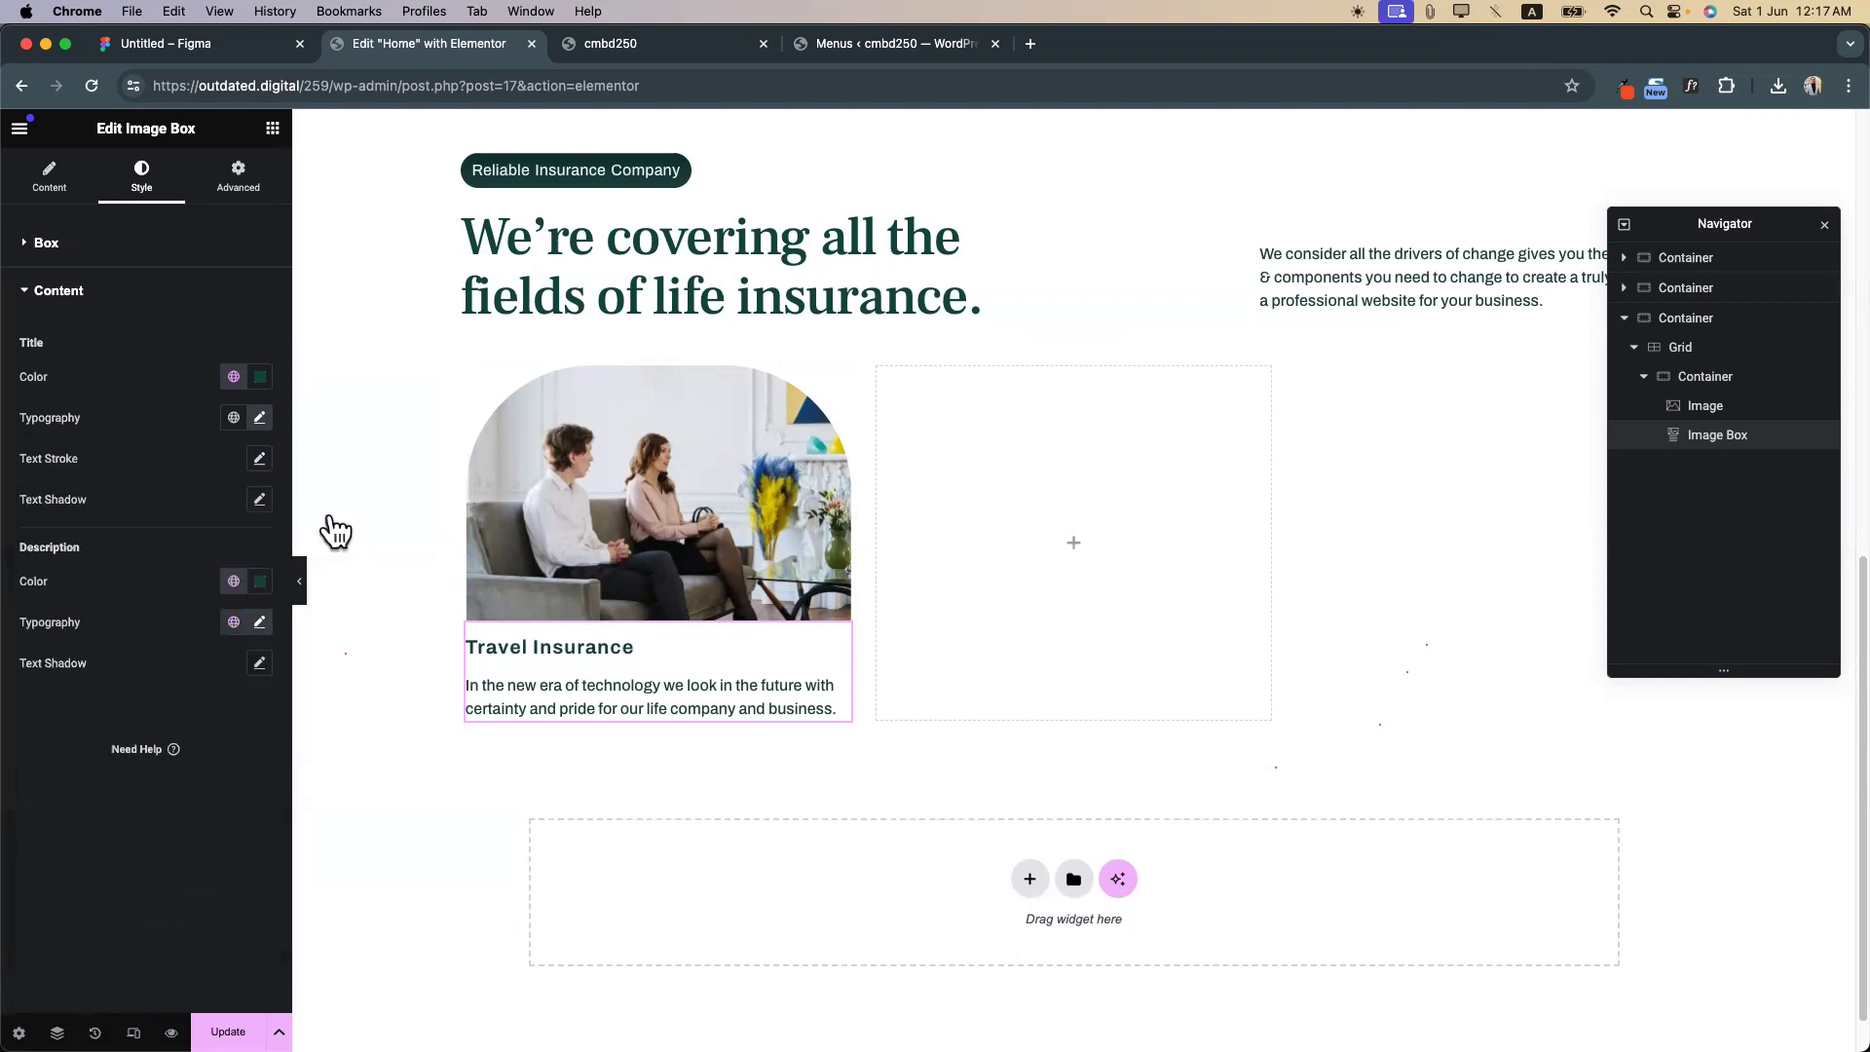
pyautogui.moveTo(756, 324)
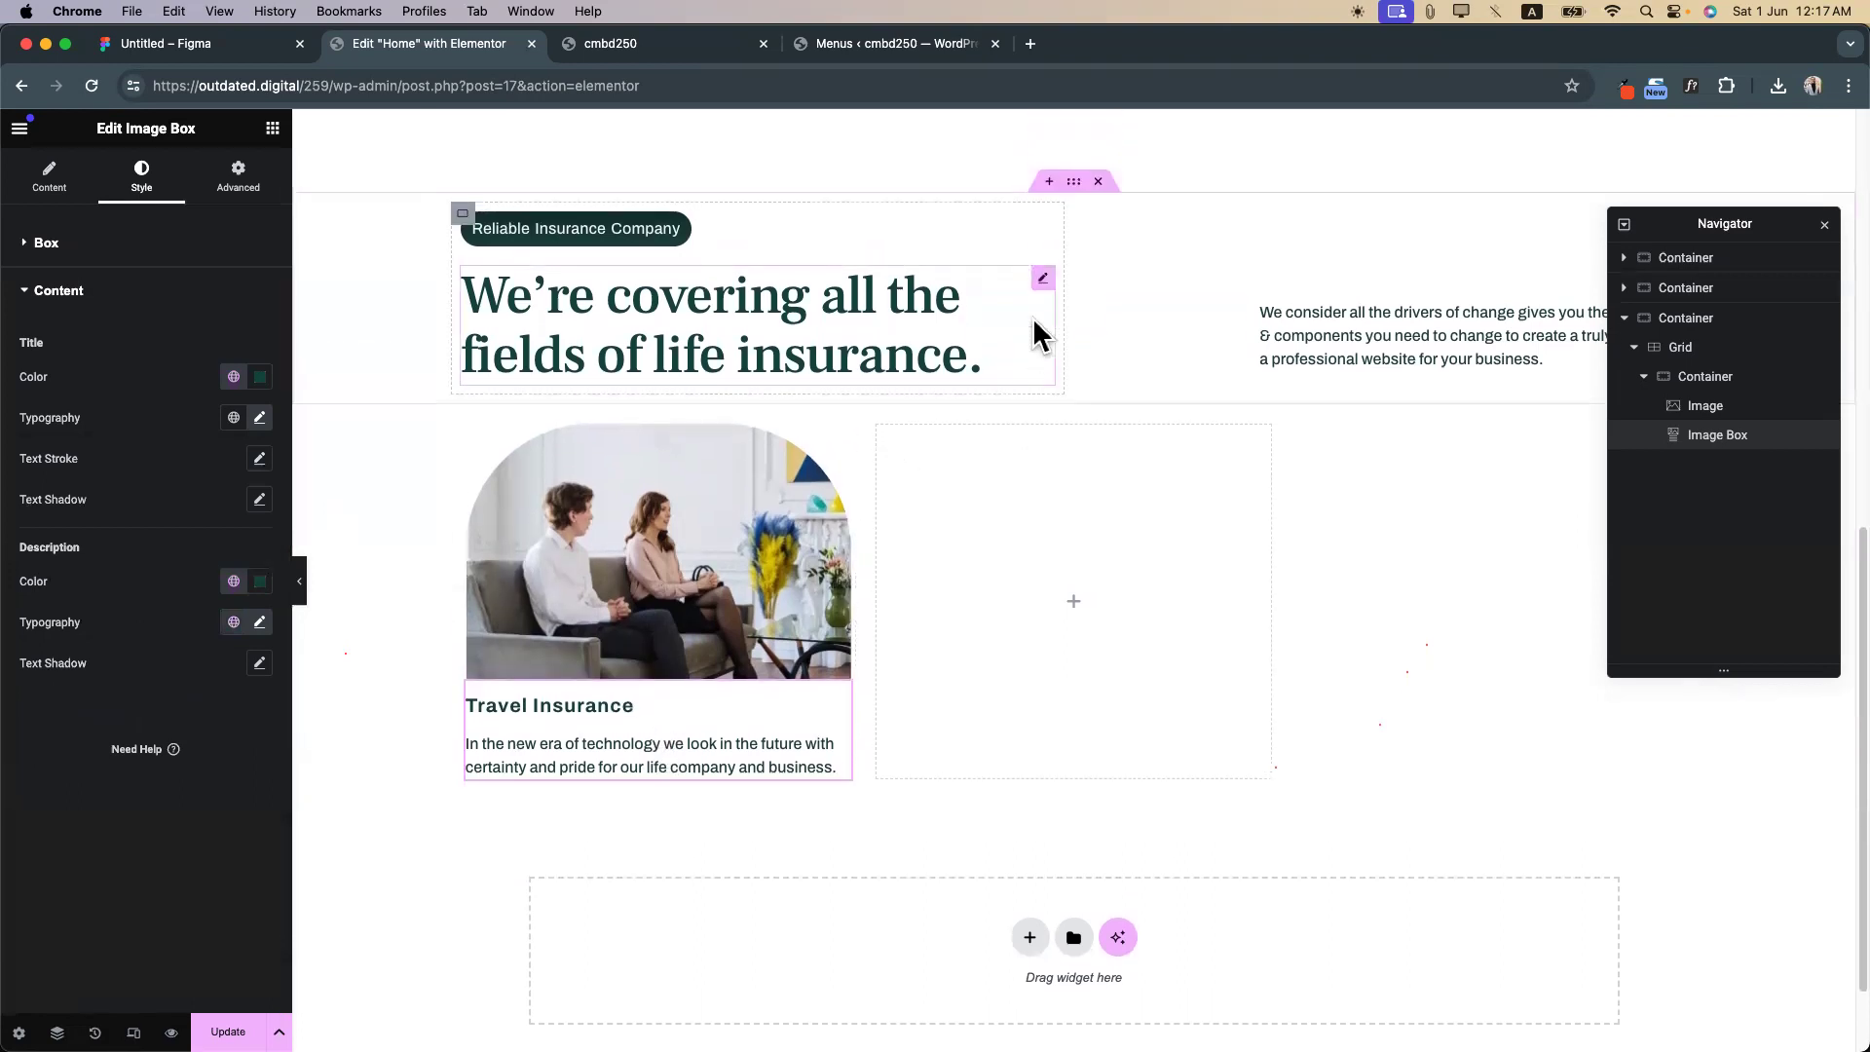
# Give the heading container a top margin of 0 and an unlinked top padding of 100.
pyautogui.click(241, 53)
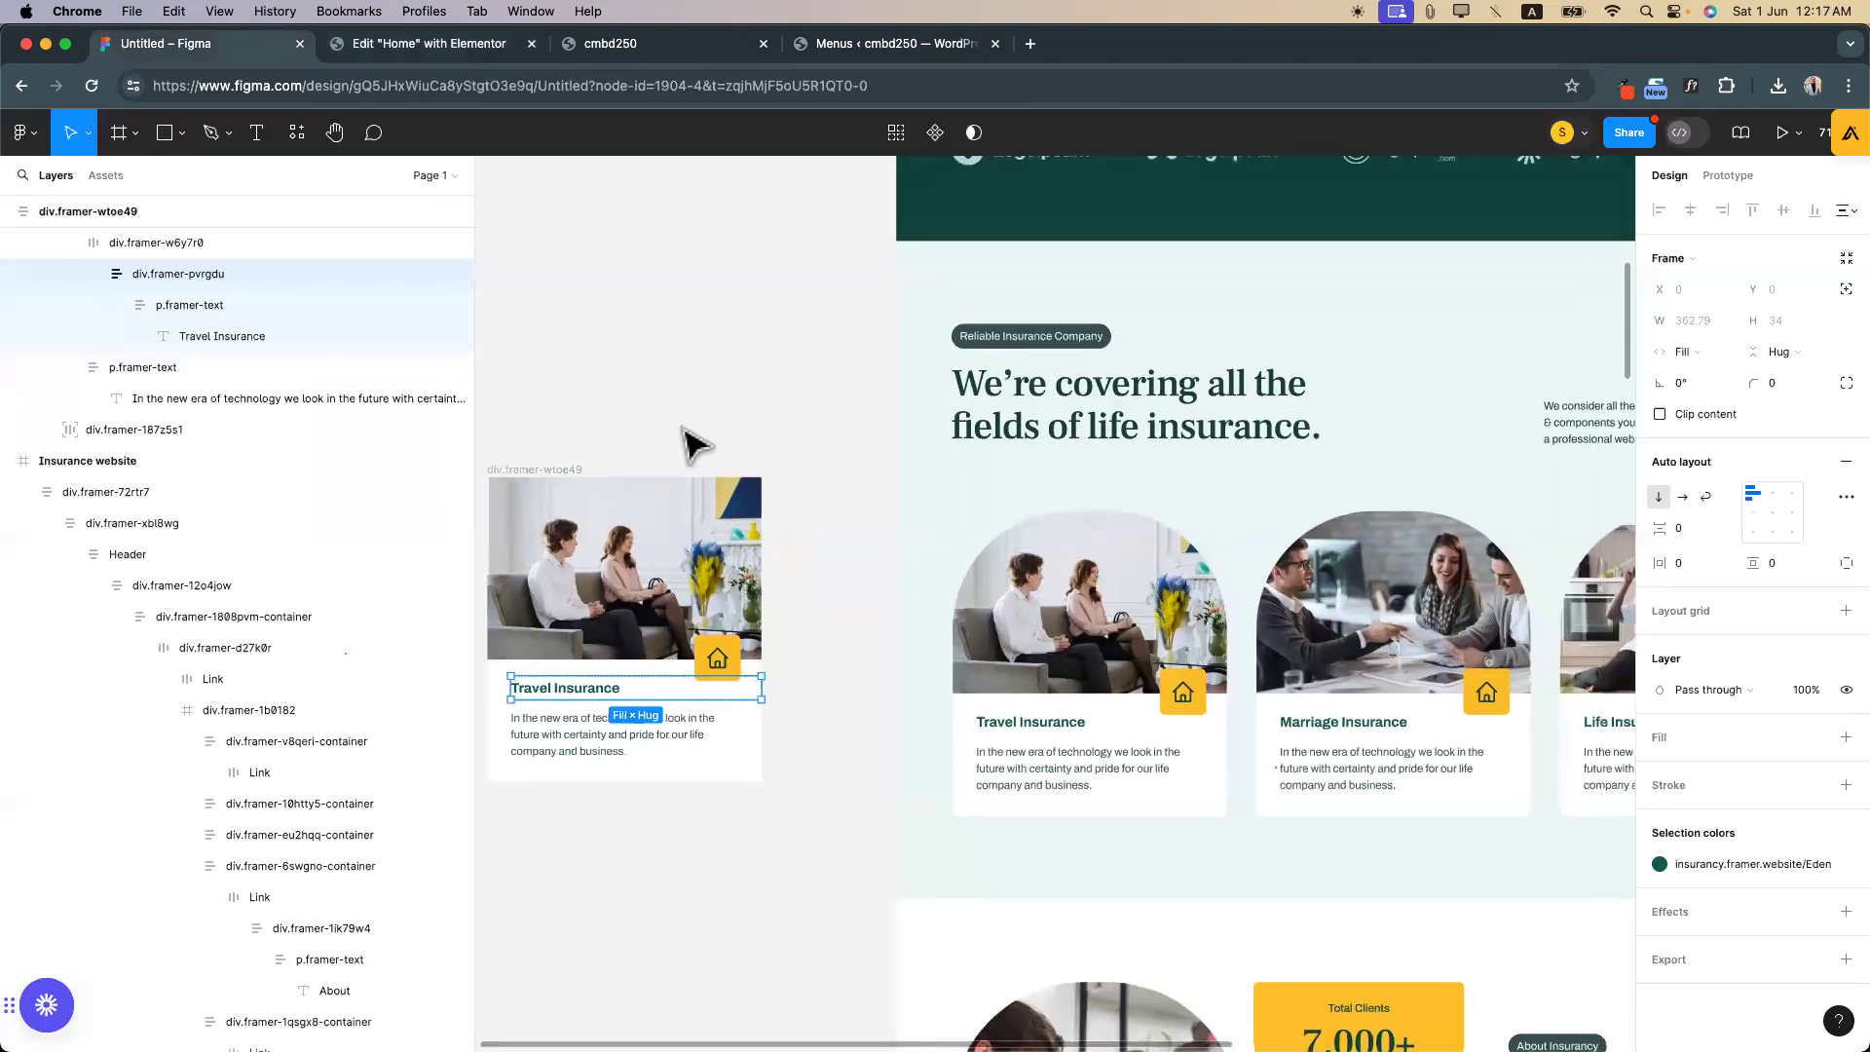
pyautogui.click(455, 51)
pyautogui.scroll(2, 1111, 305)
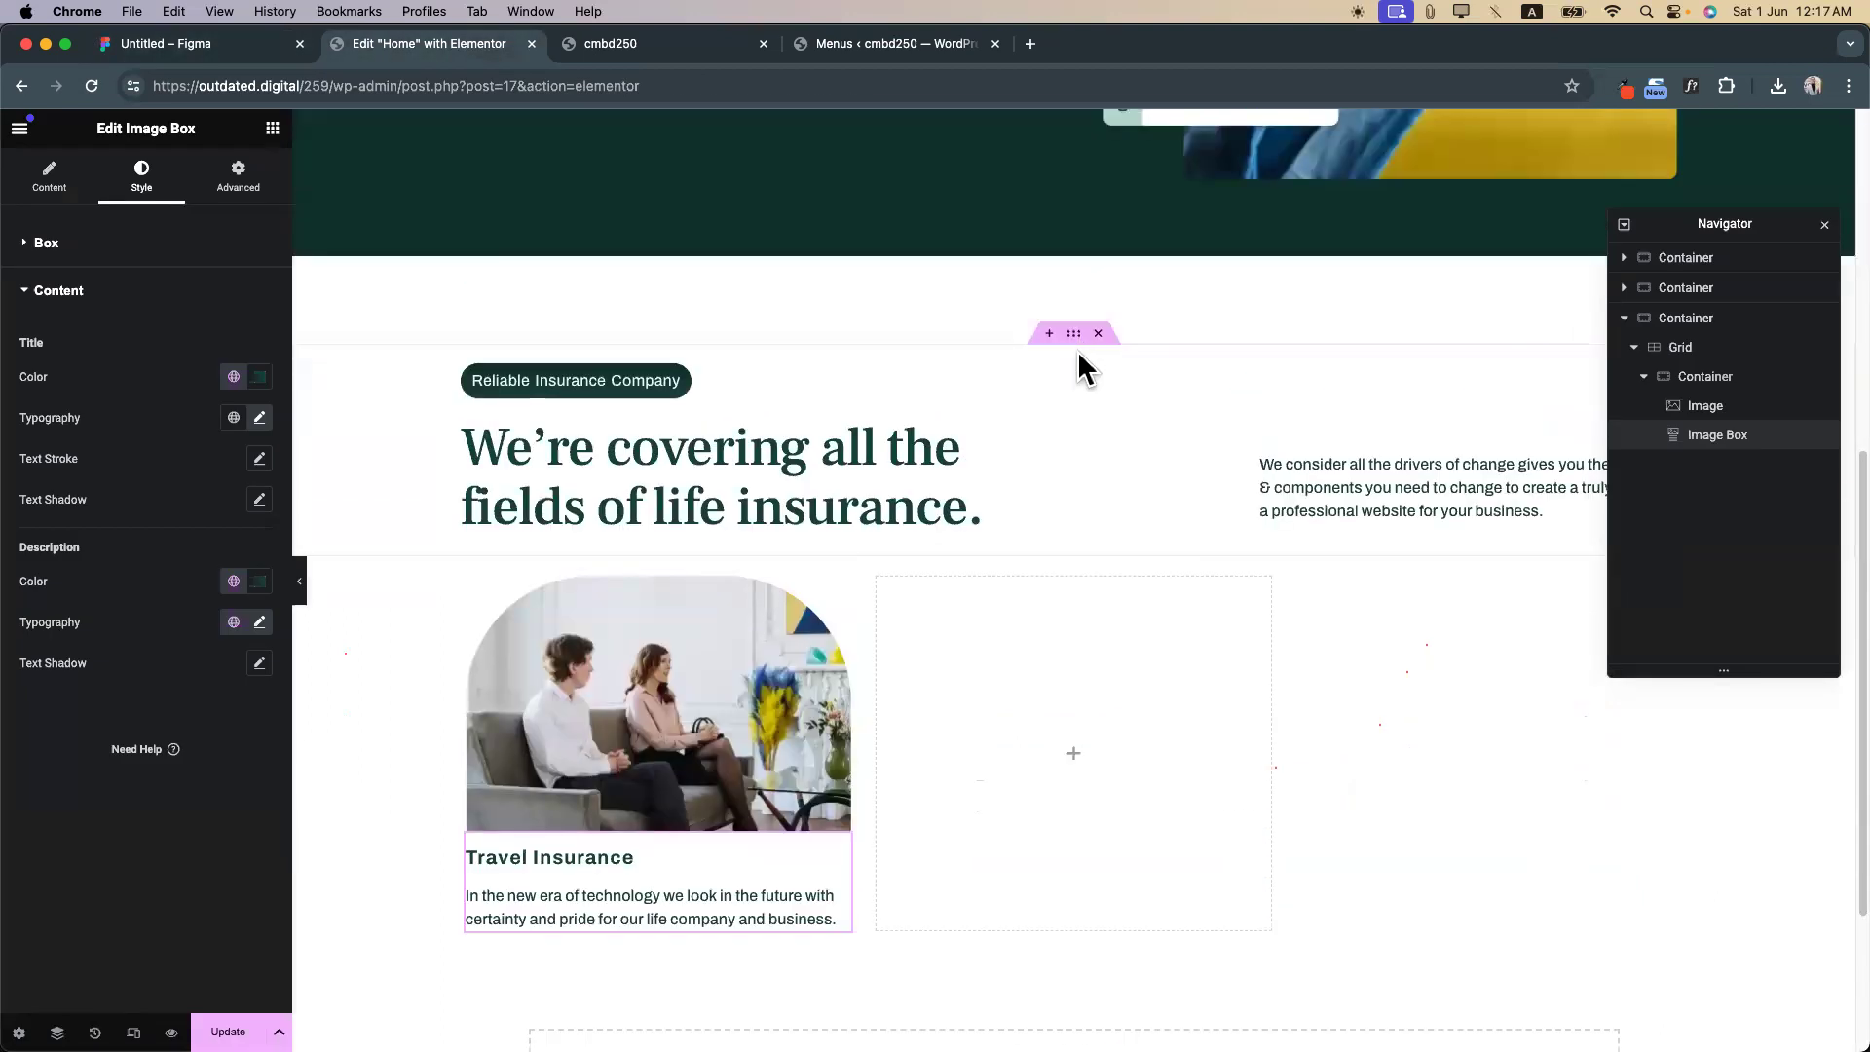
pyautogui.click(1073, 333)
pyautogui.click(238, 175)
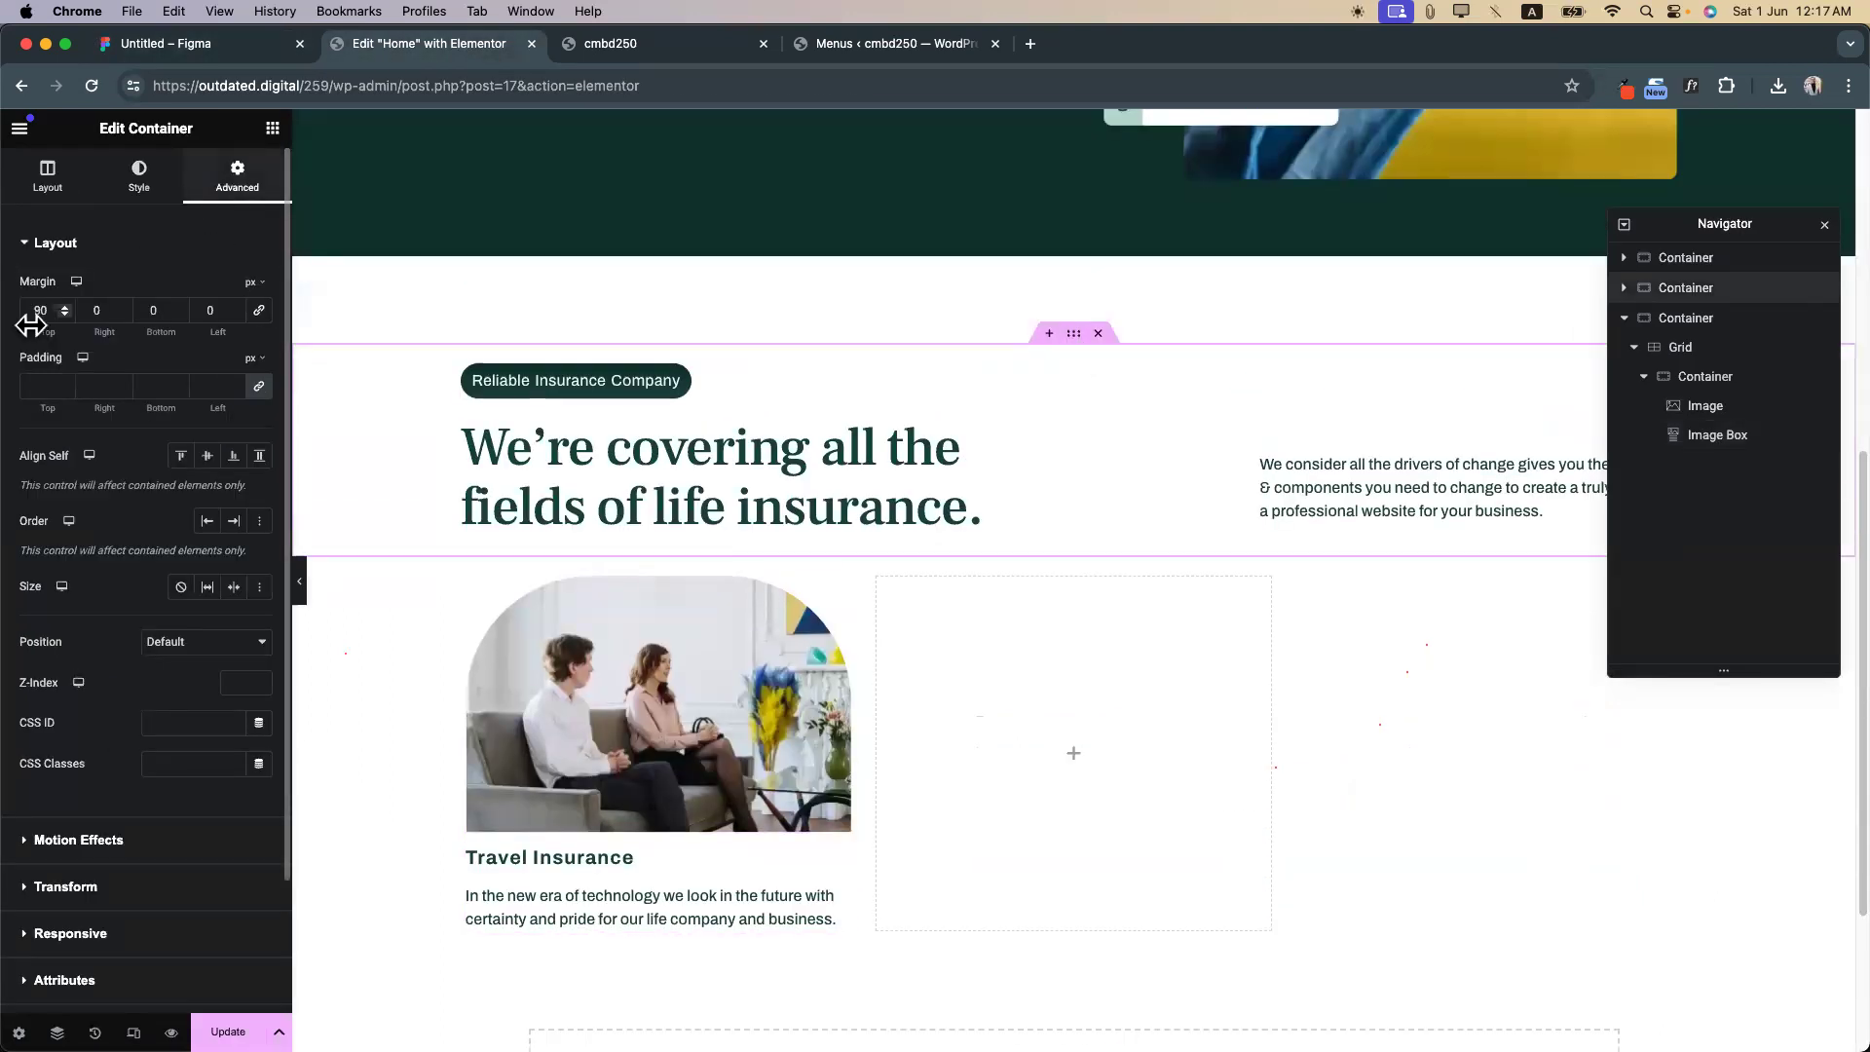
pyautogui.write('0')
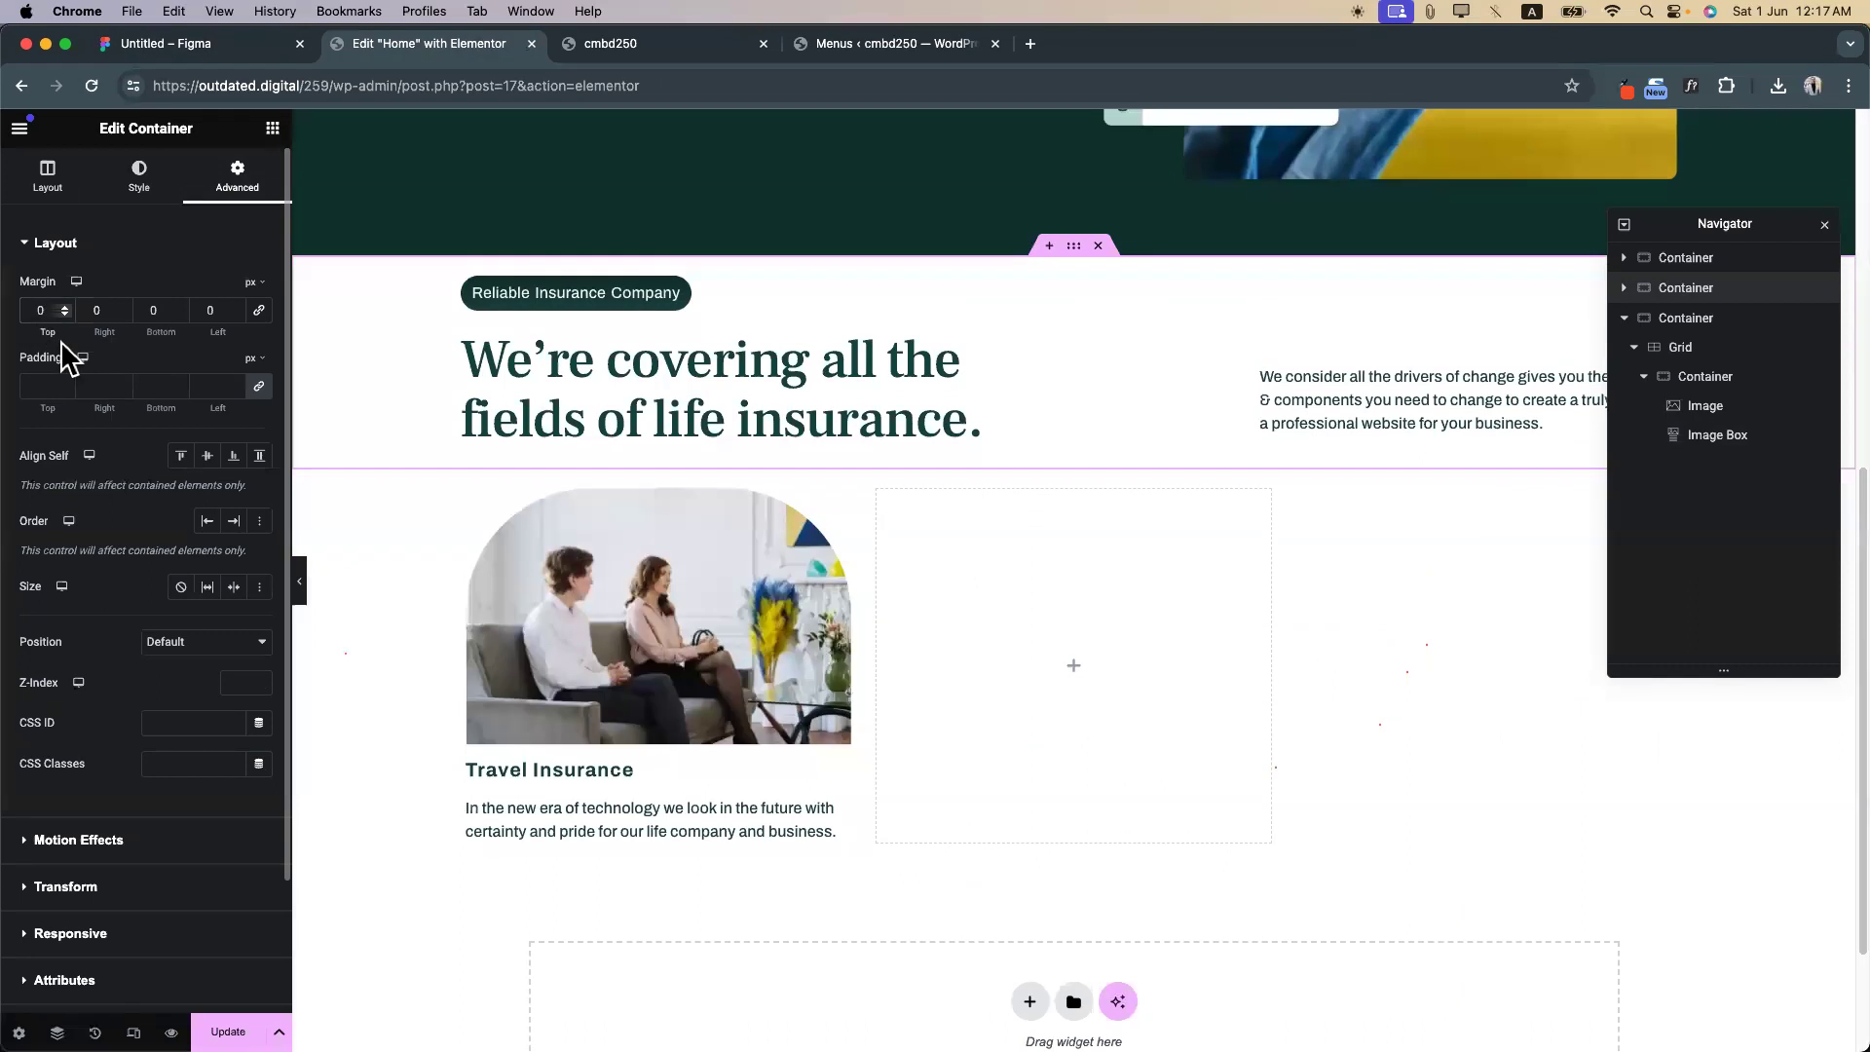
pyautogui.click(258, 386)
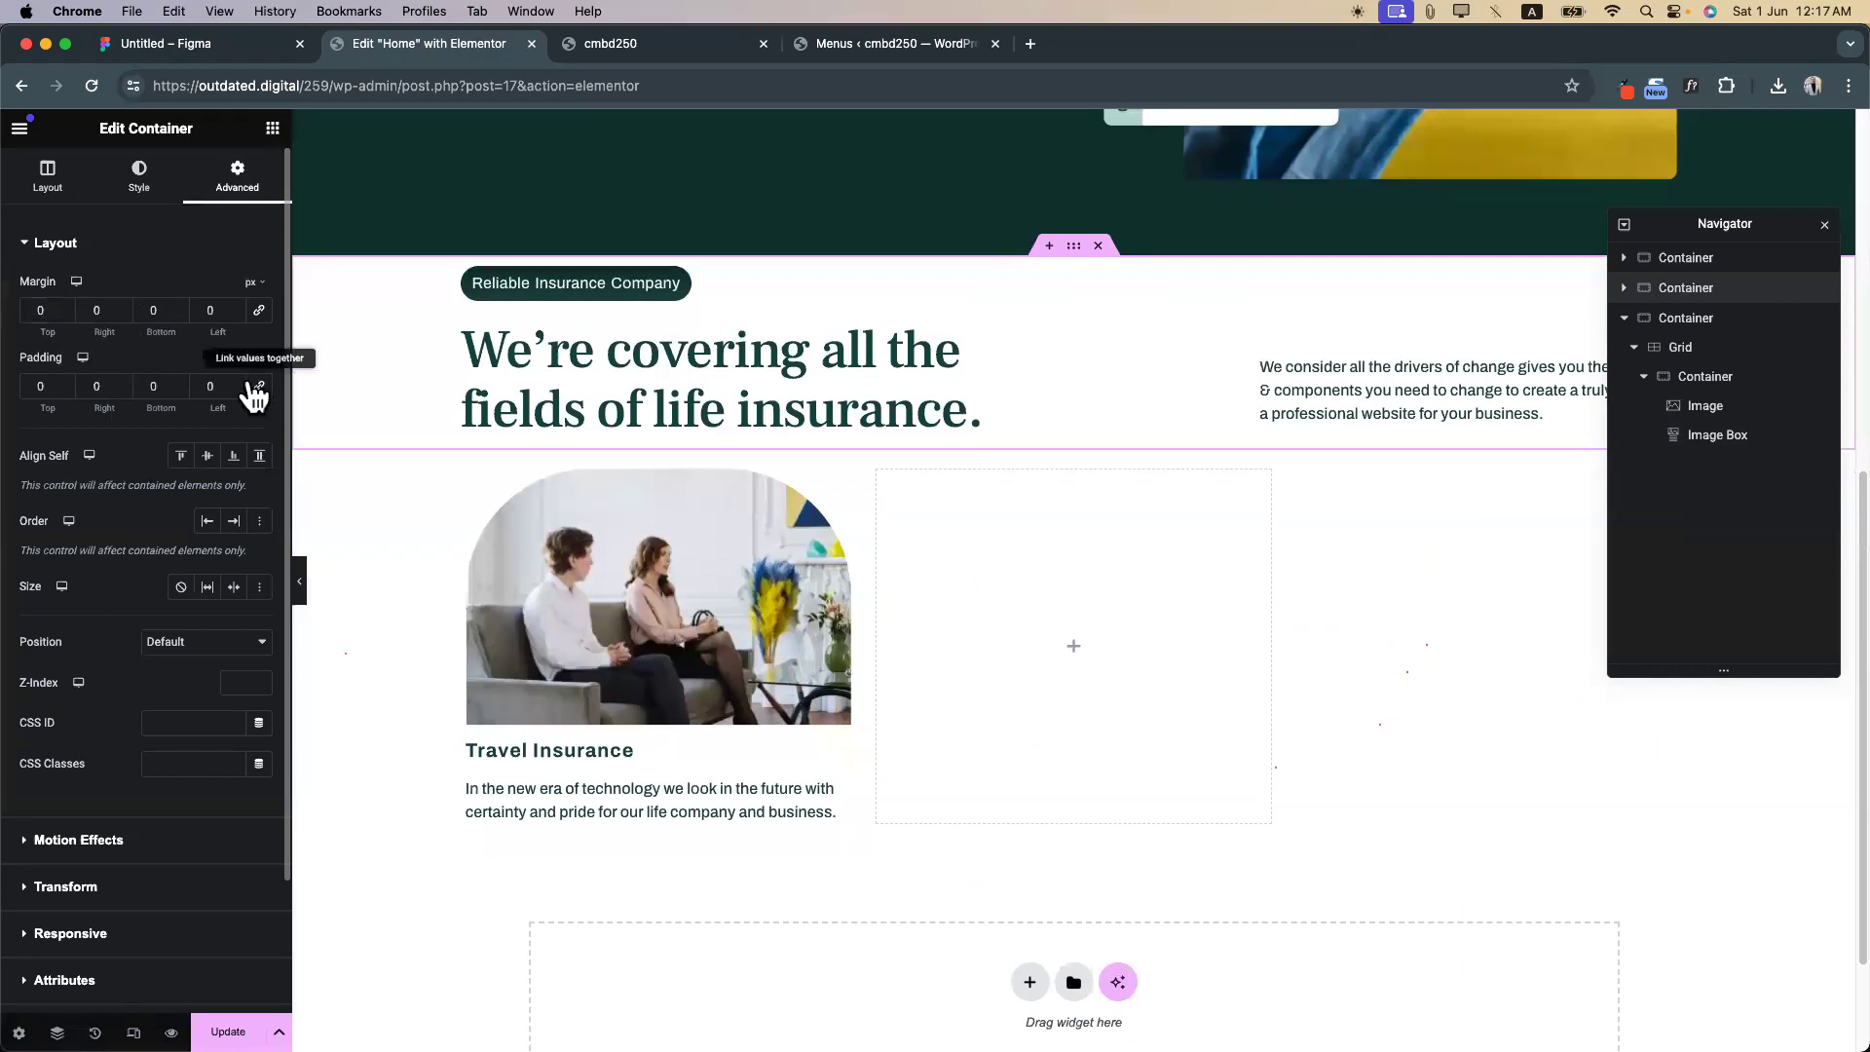
pyautogui.click(29, 386)
pyautogui.write('100')
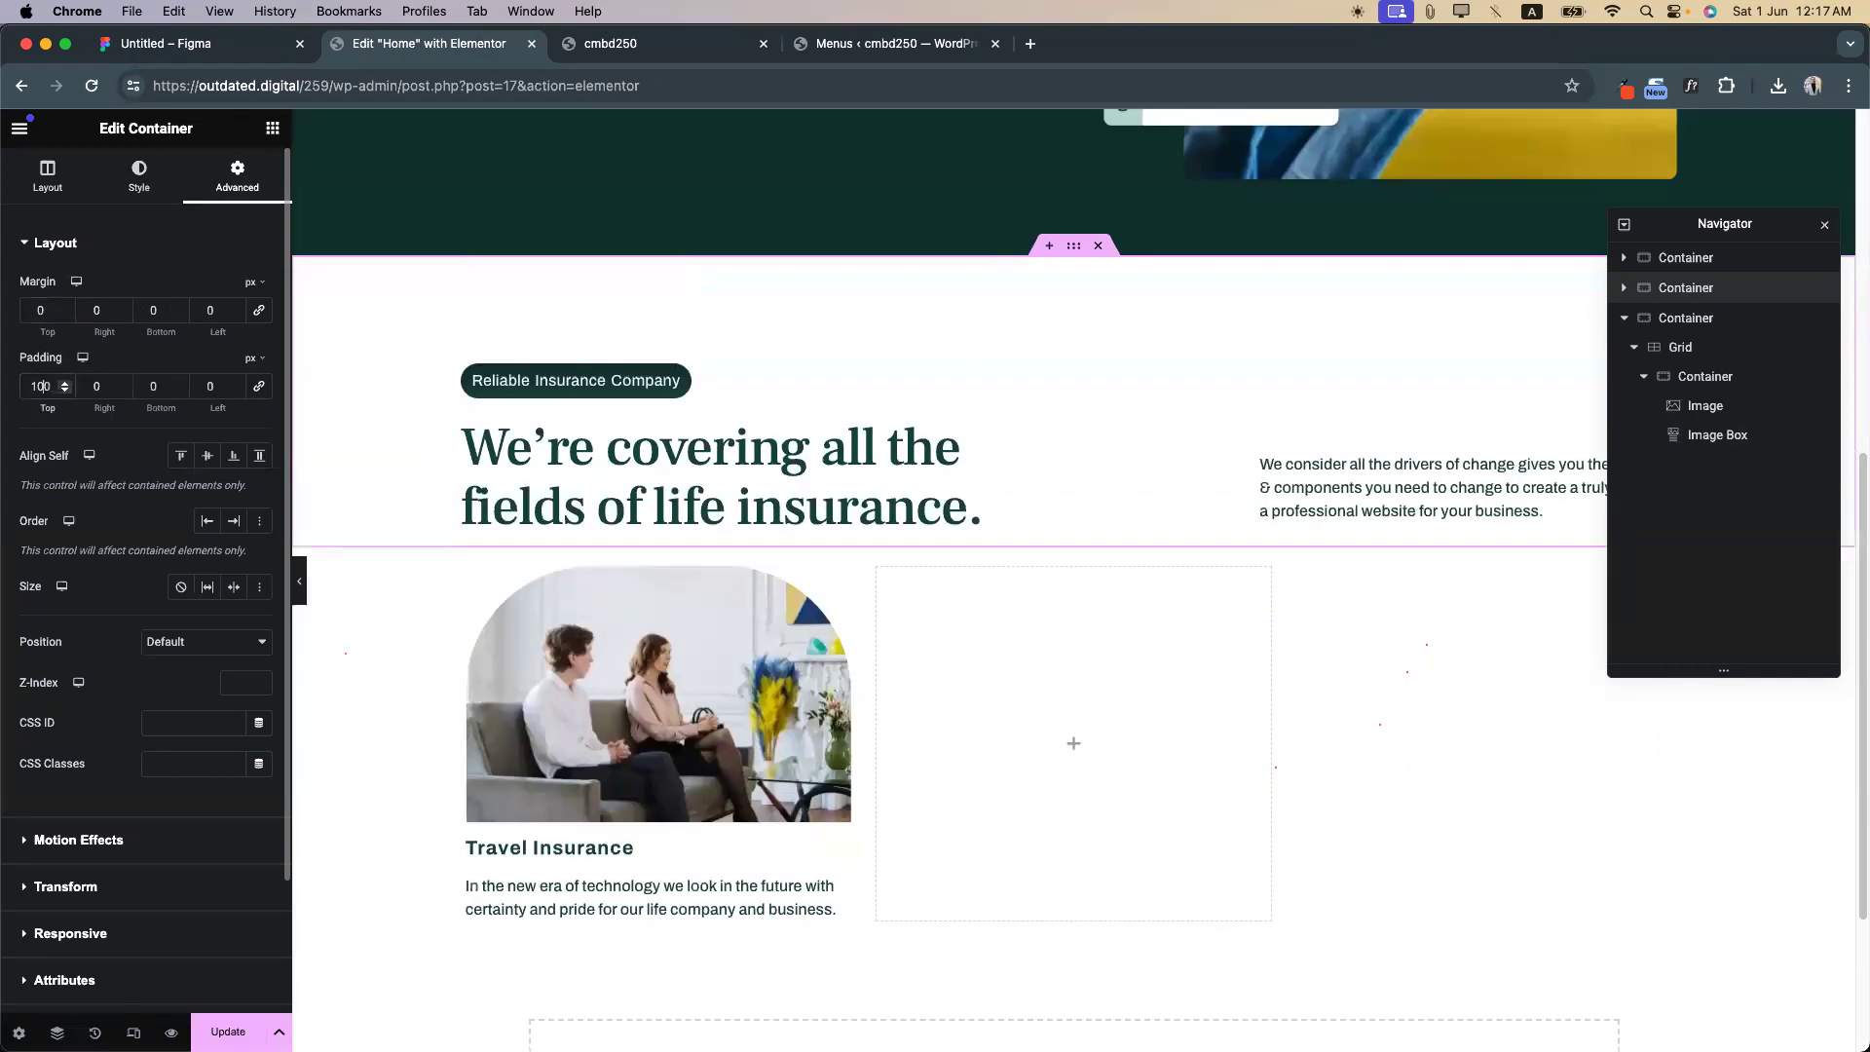
pyautogui.scroll(-1, 752, 609)
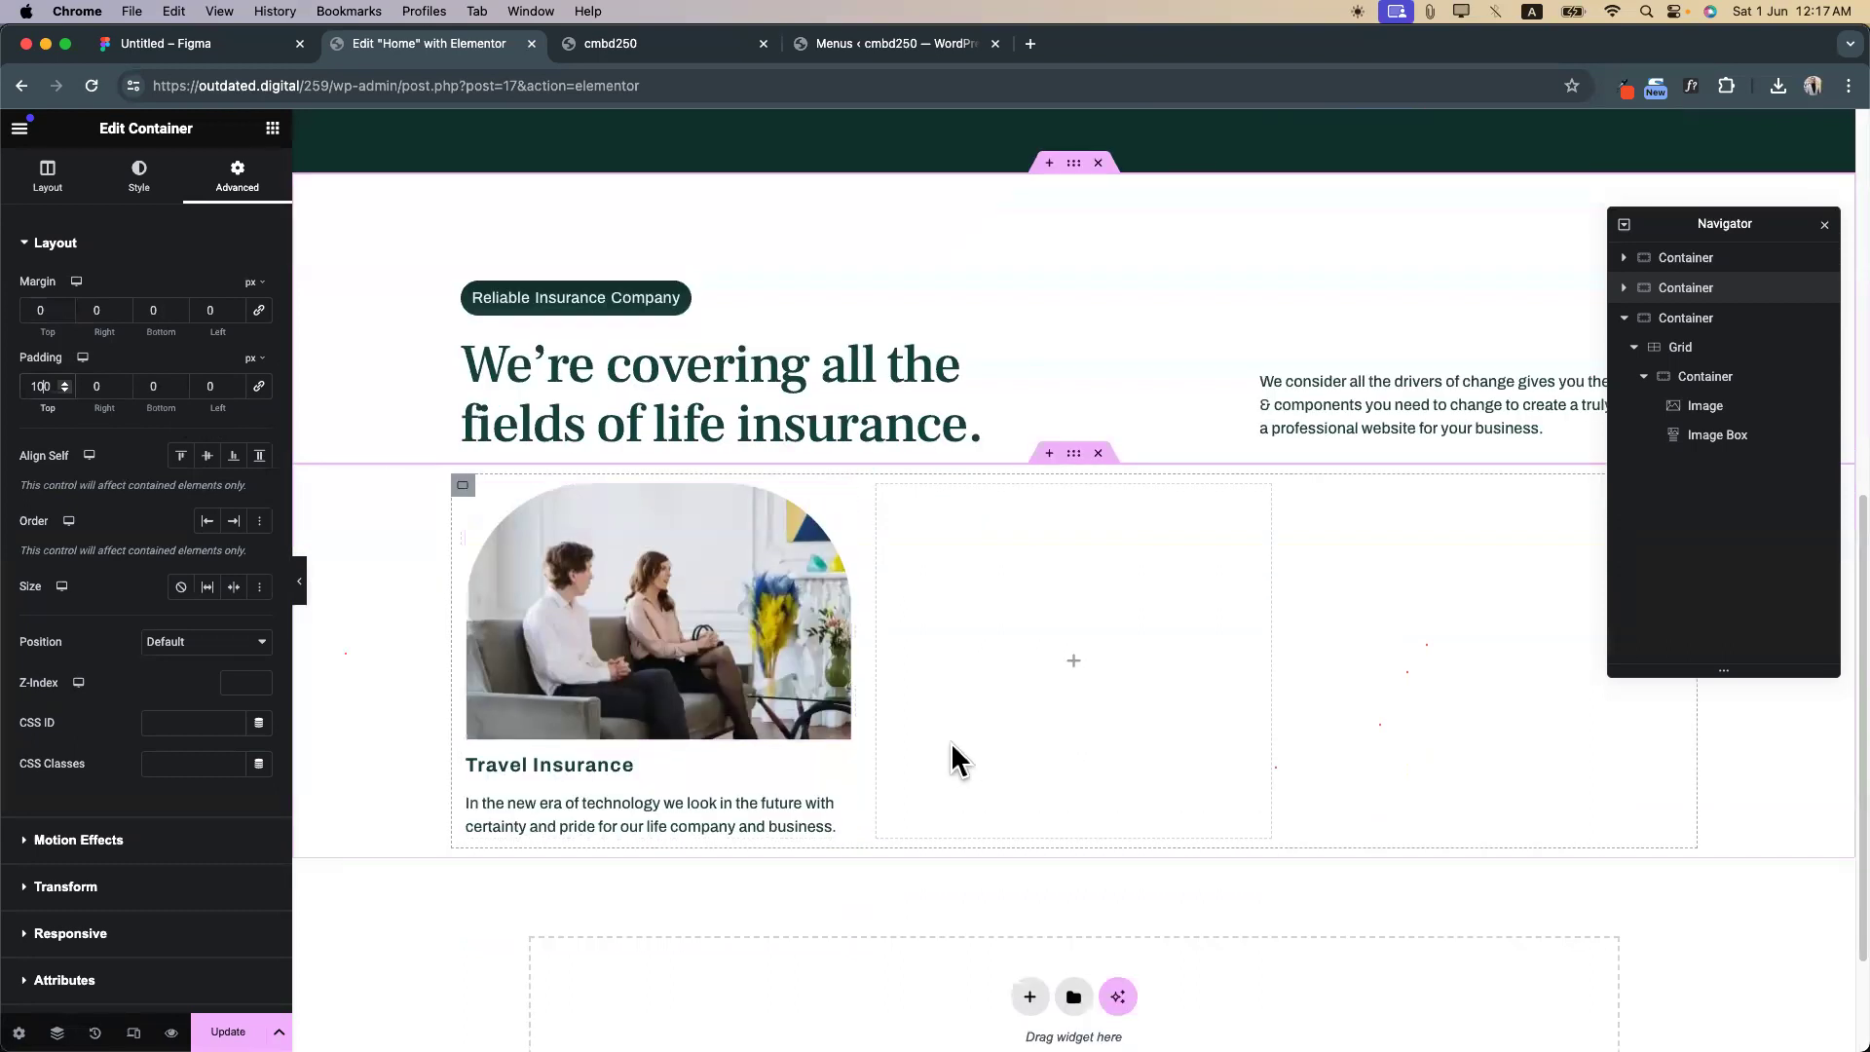
pyautogui.click(1073, 462)
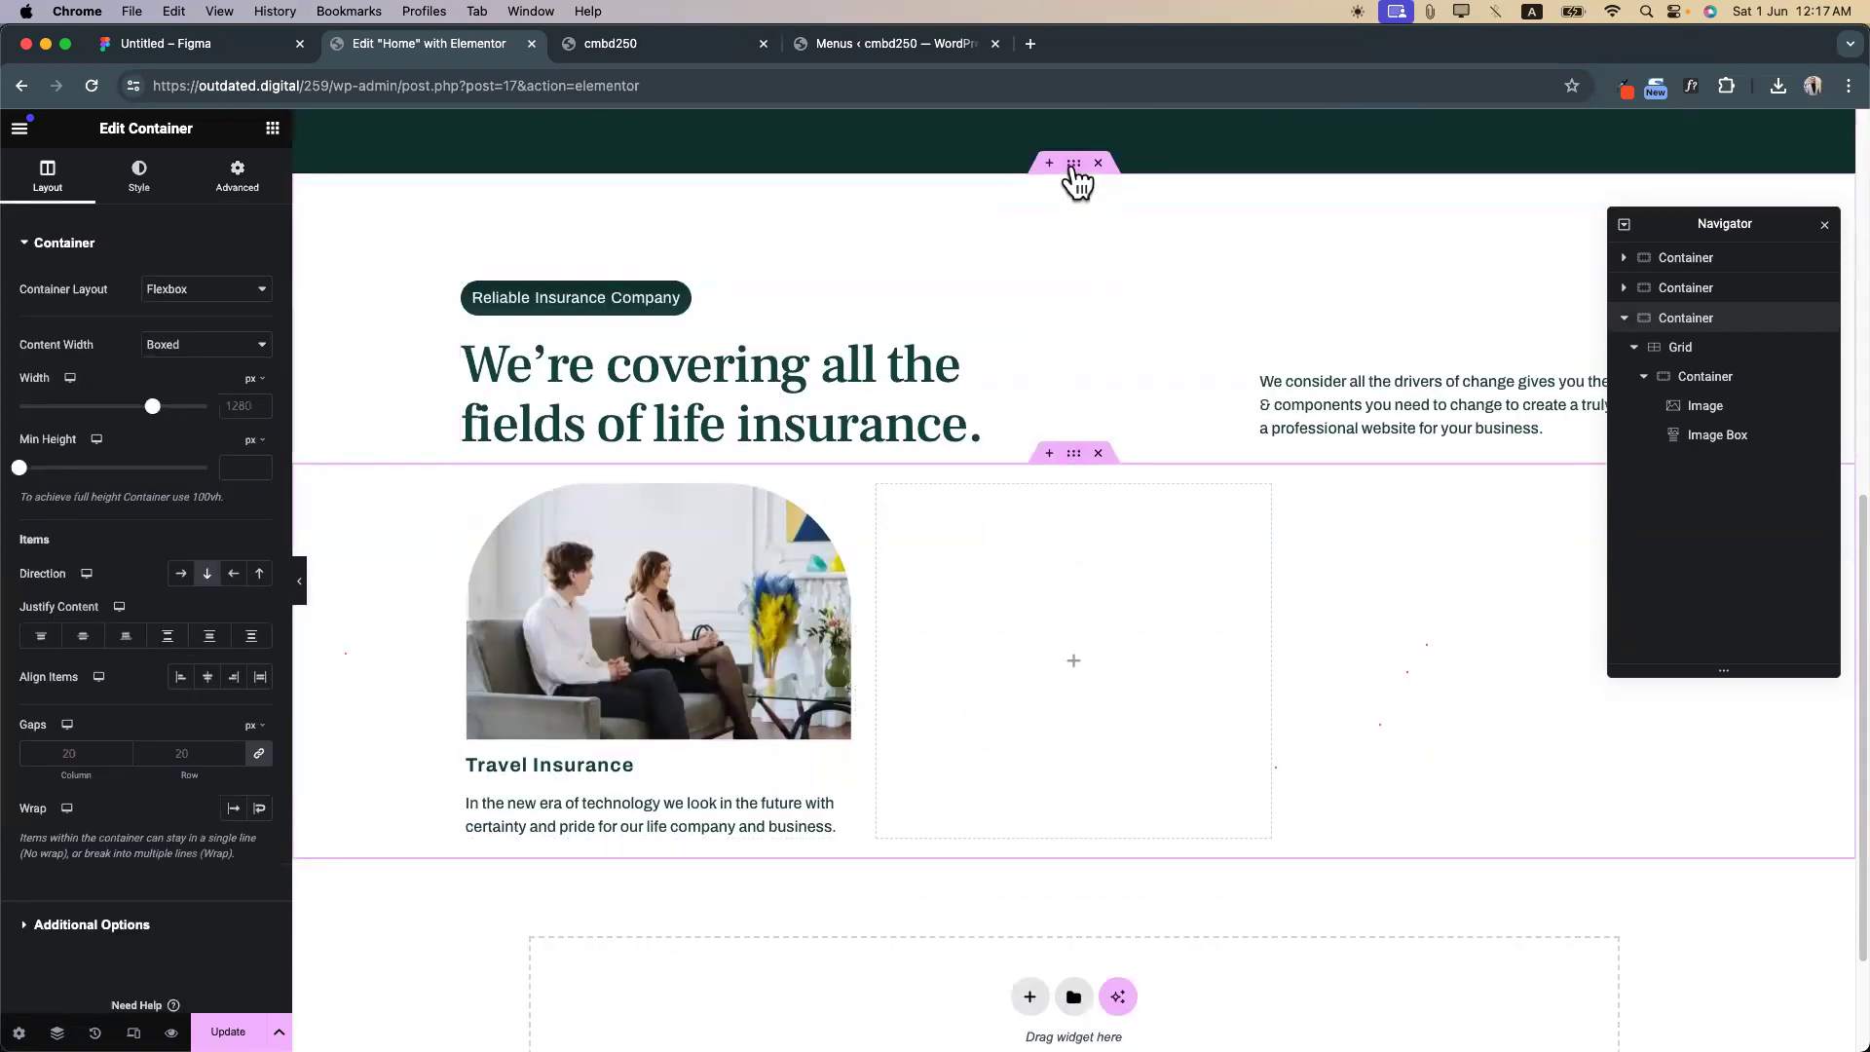
# Give the heading section container a classic Secondary global colour background.
pyautogui.click(1073, 163)
pyautogui.click(139, 175)
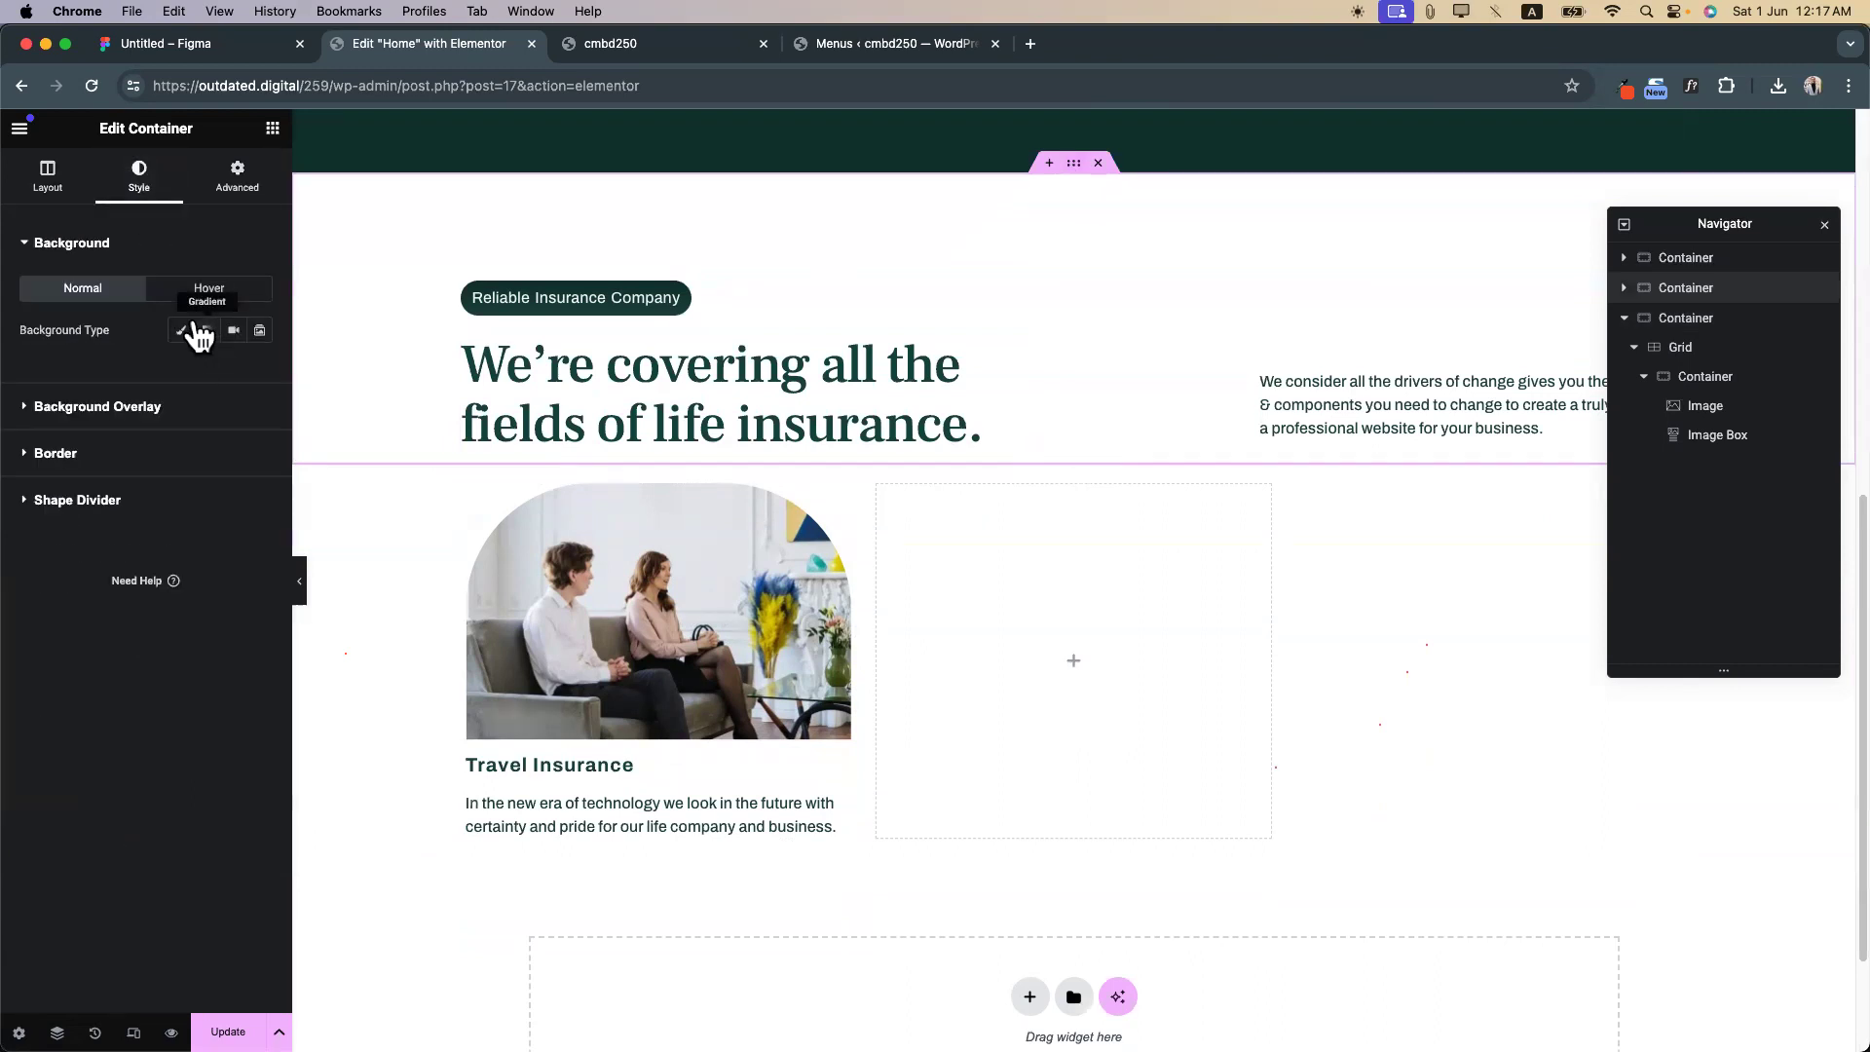
pyautogui.click(181, 330)
pyautogui.click(234, 371)
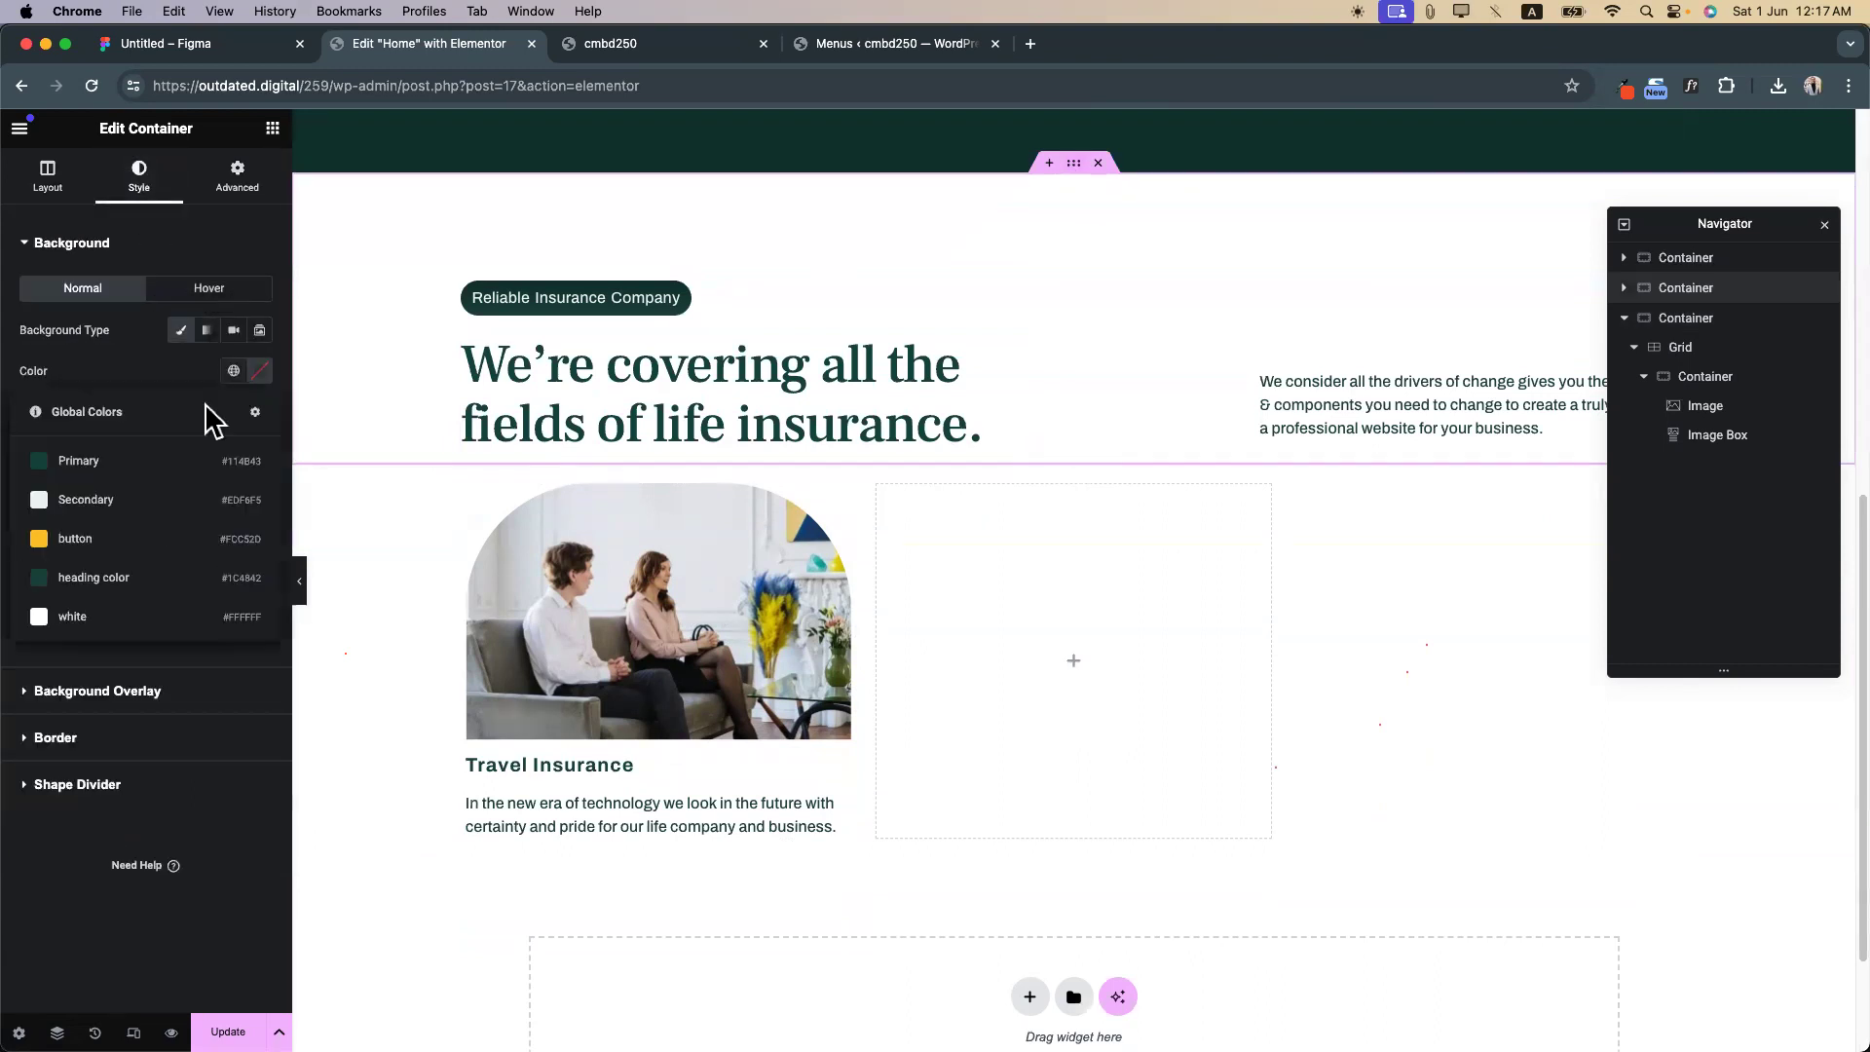
pyautogui.click(82, 514)
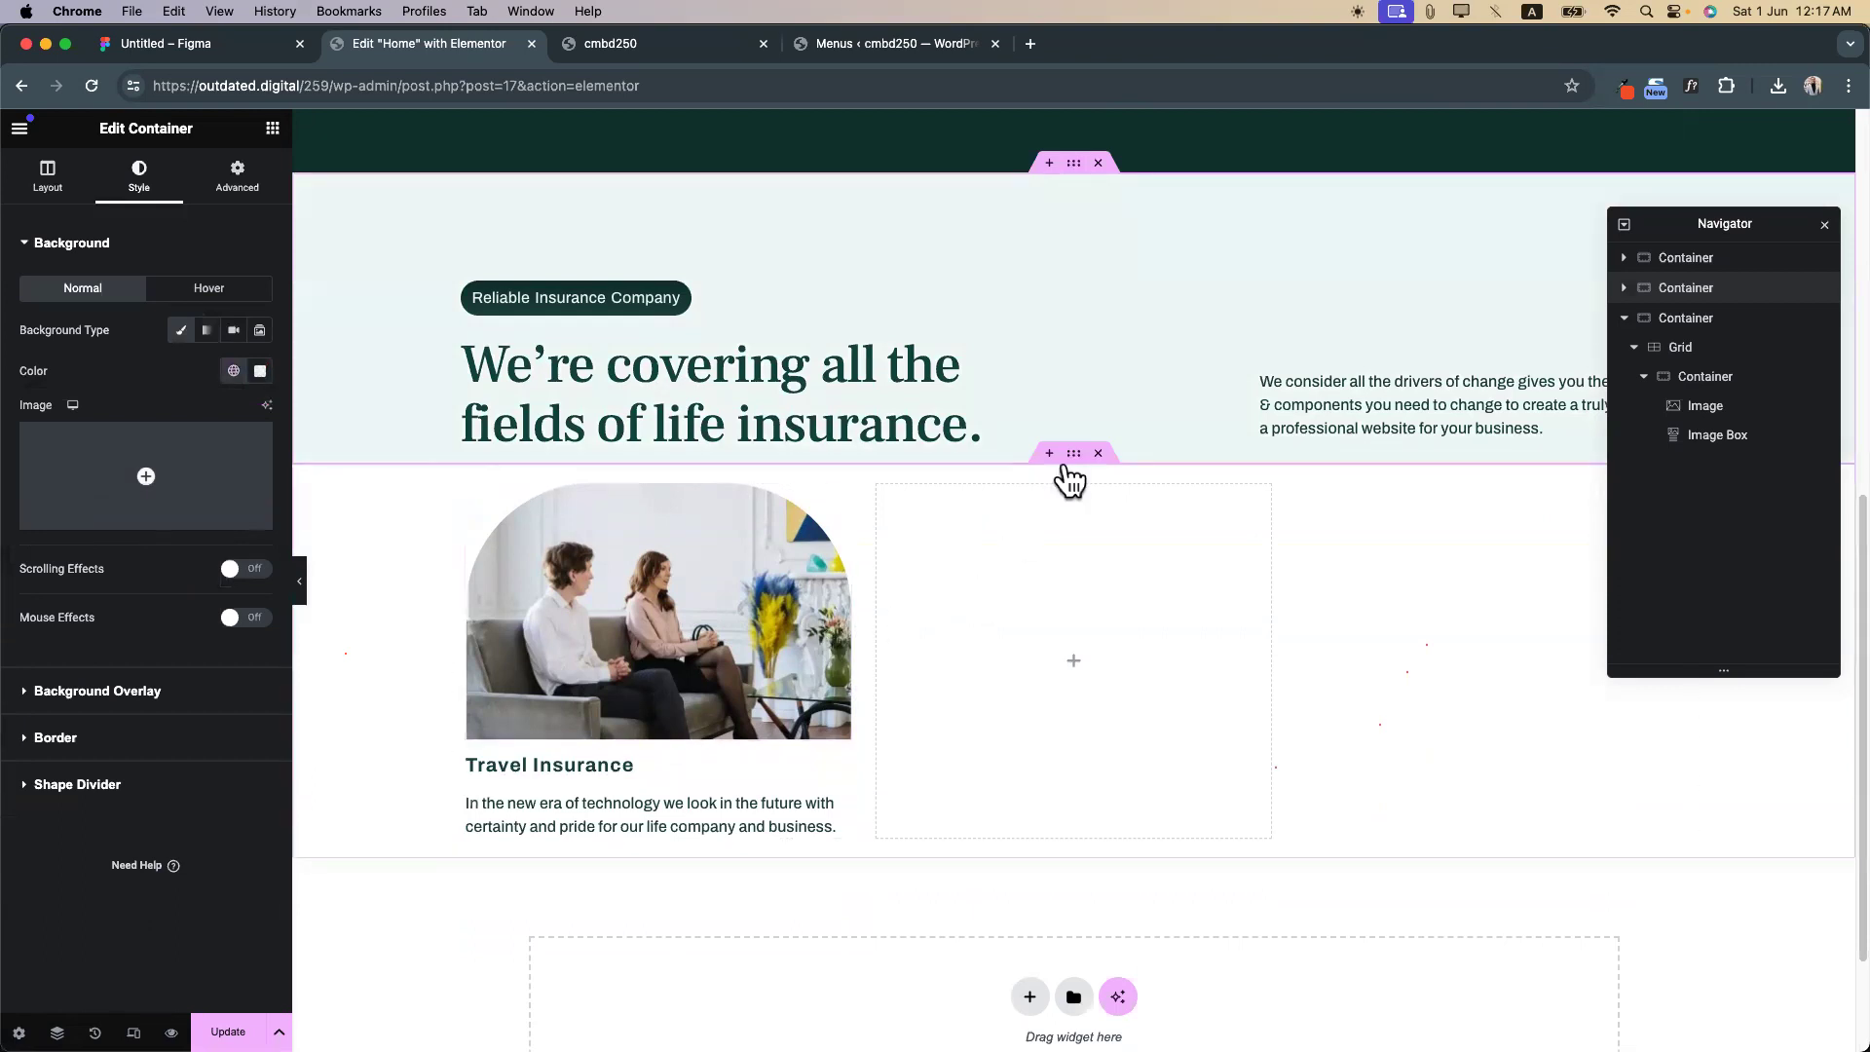
# Apply the same Secondary colour background to the card section container.
pyautogui.click(935, 519)
pyautogui.click(154, 185)
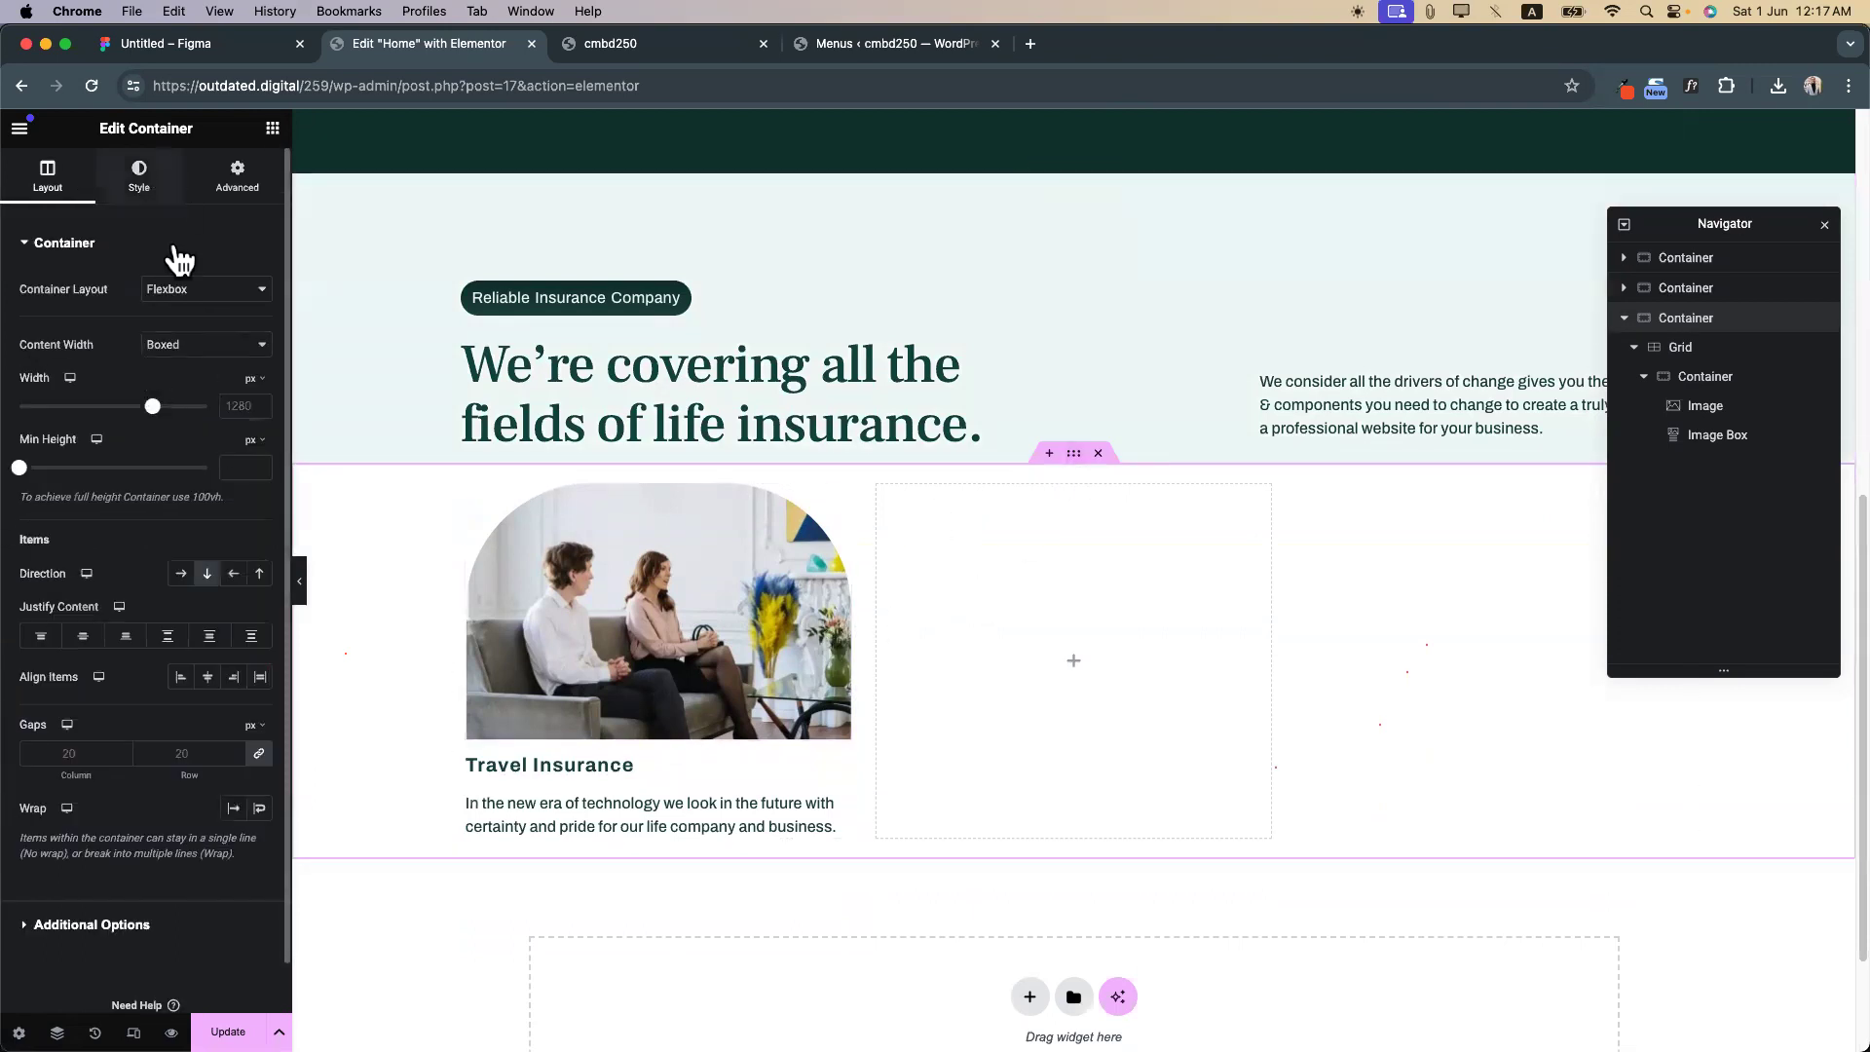
pyautogui.click(181, 330)
pyautogui.click(233, 370)
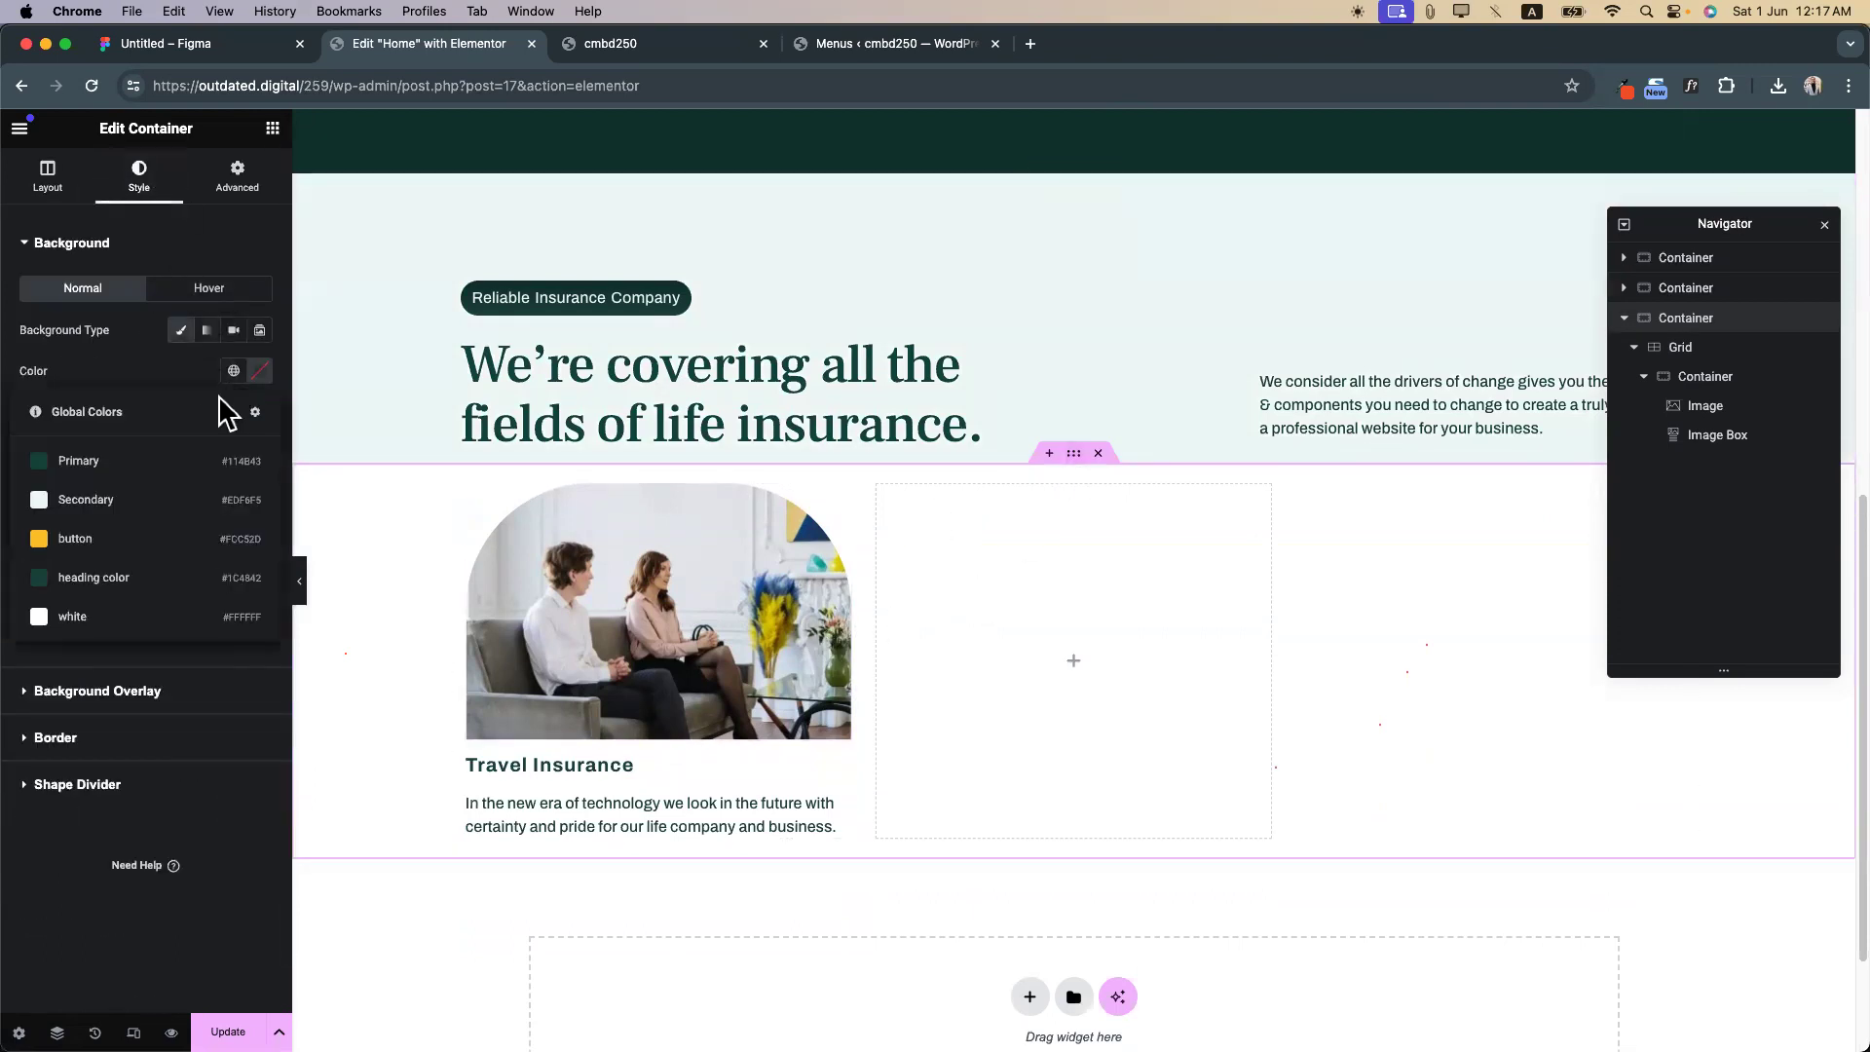
pyautogui.click(90, 504)
pyautogui.scroll(-4, 594, 701)
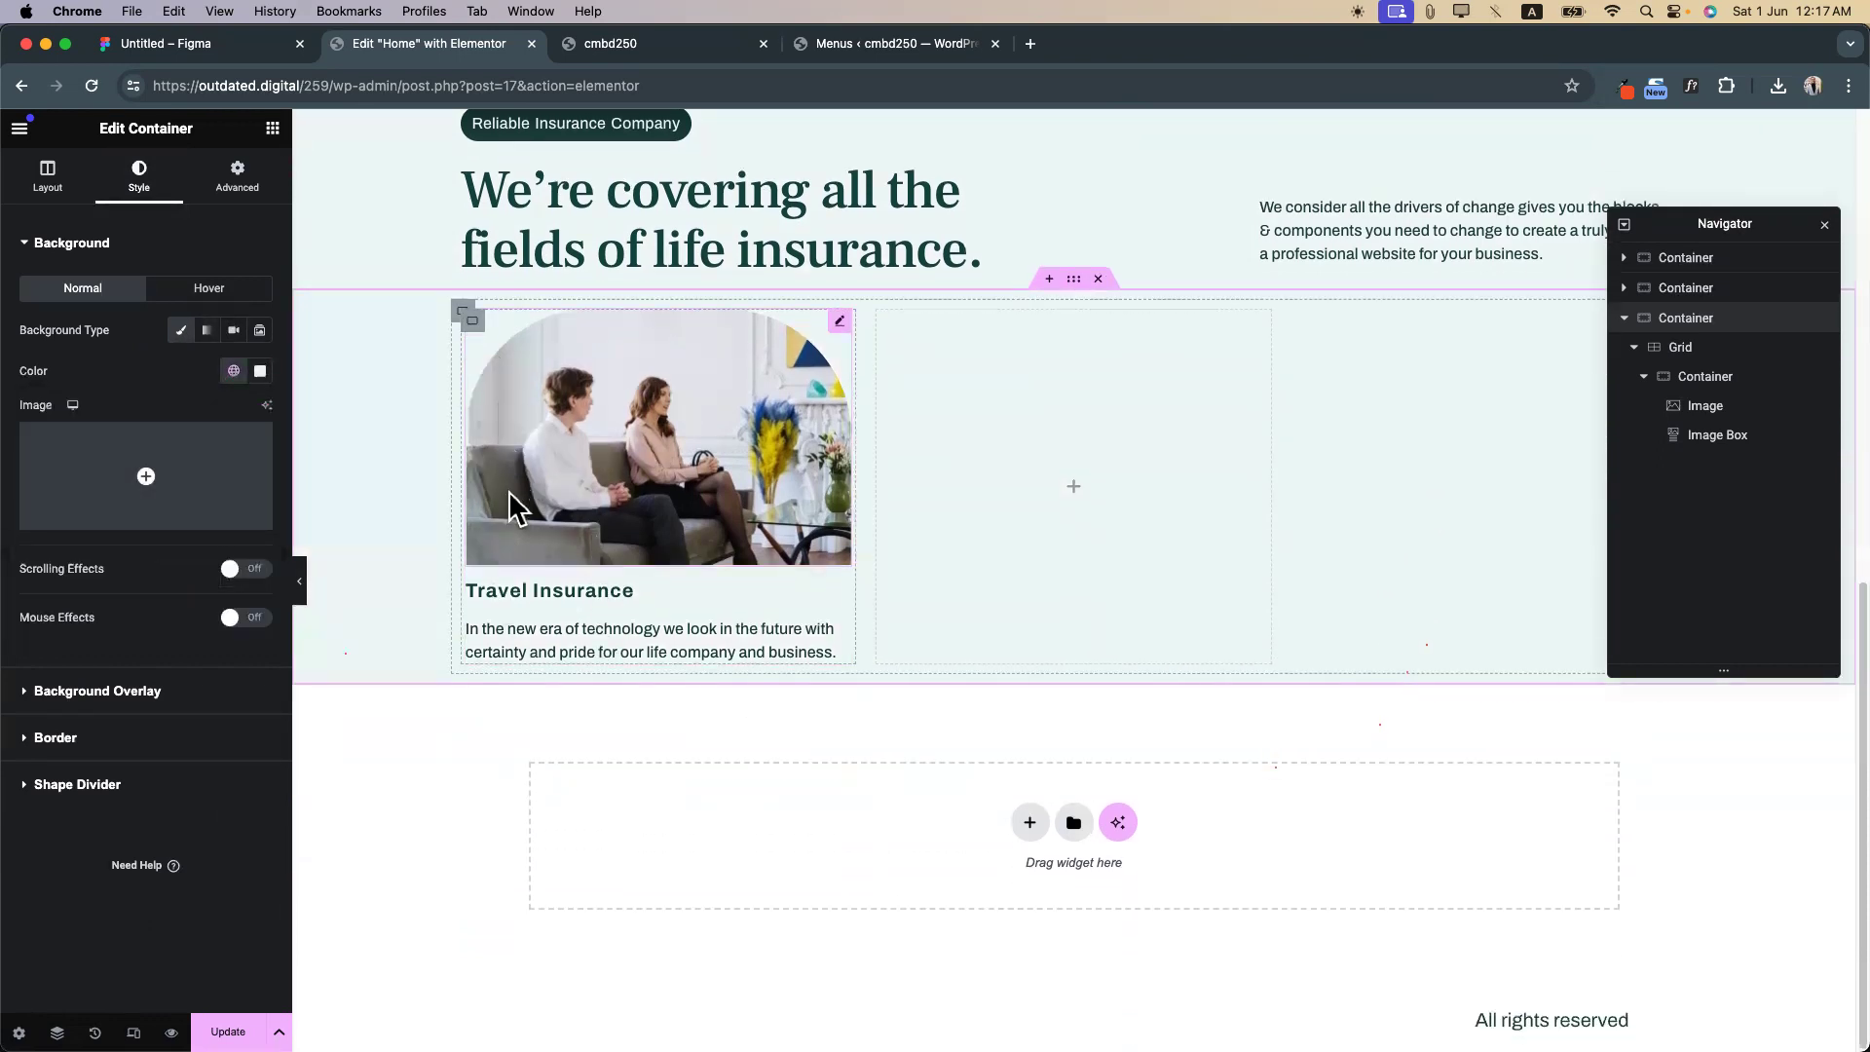
# Give the Travel Insurance image box a white global background and set its padding to 0.
pyautogui.click(840, 579)
pyautogui.click(48, 177)
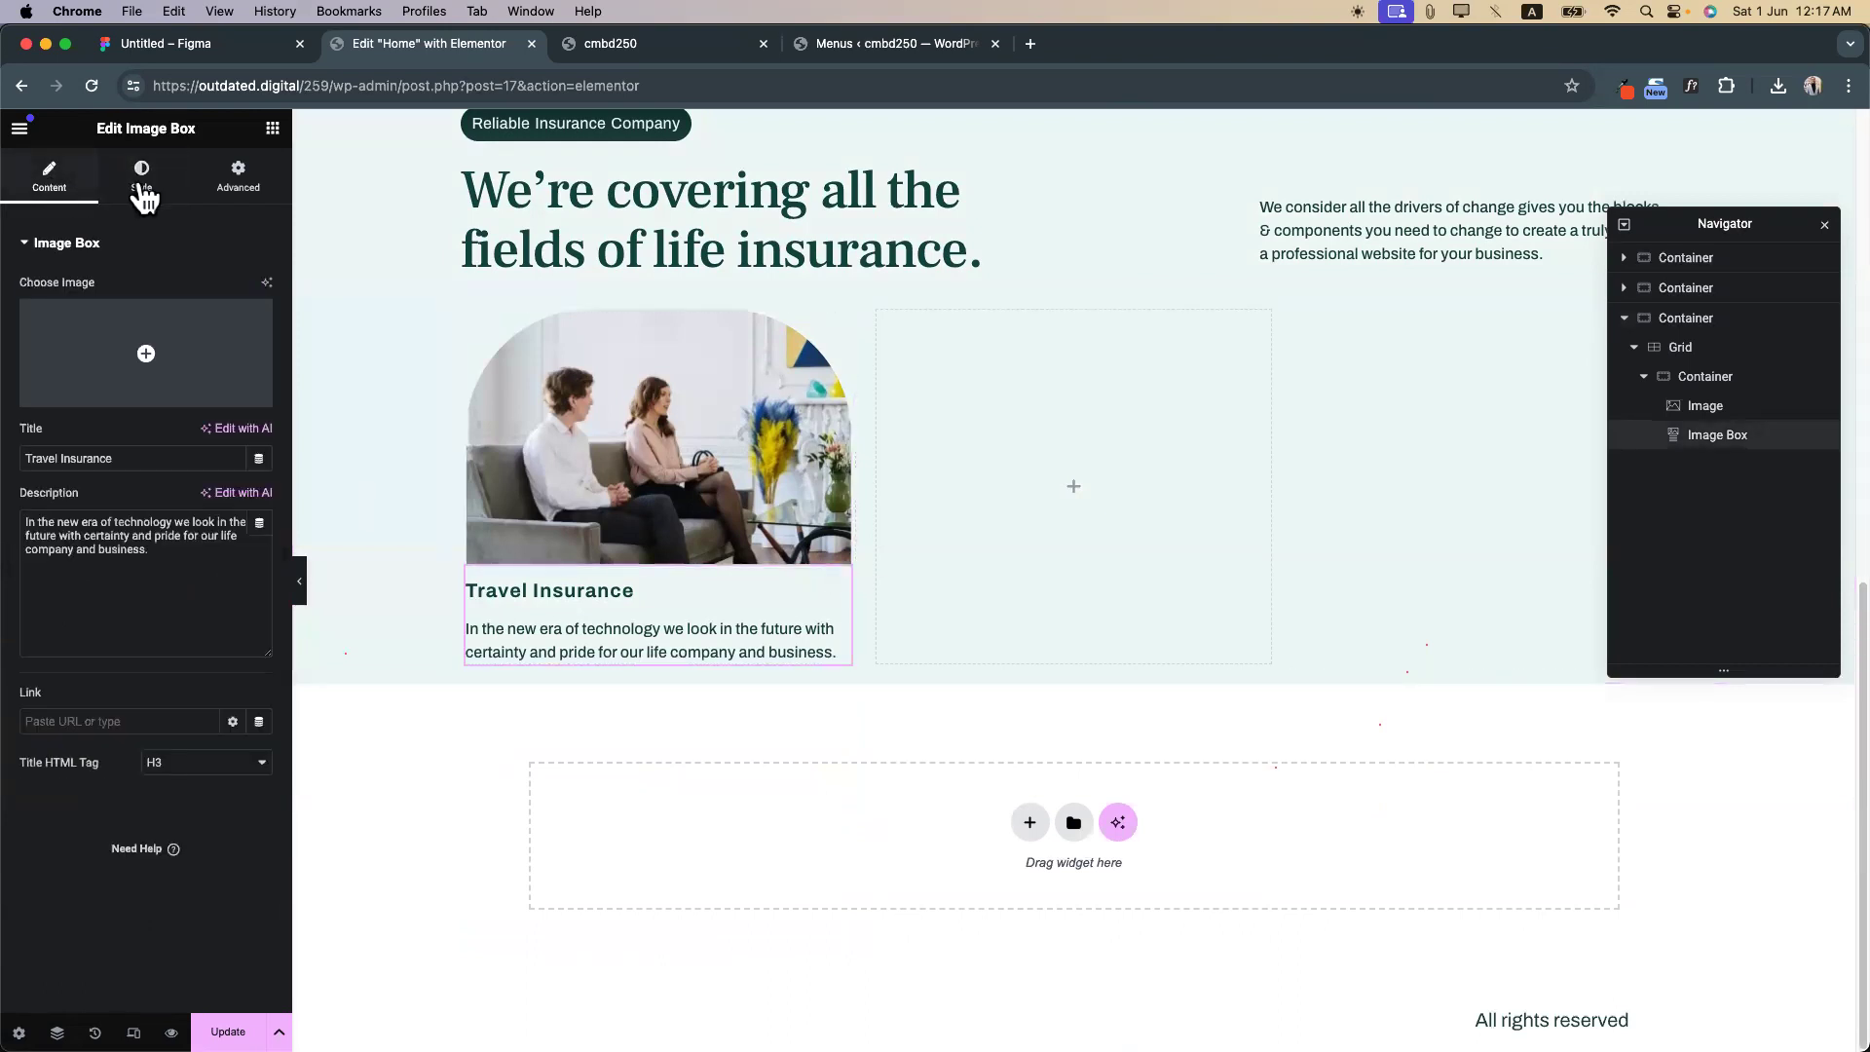
pyautogui.click(238, 177)
pyautogui.click(92, 248)
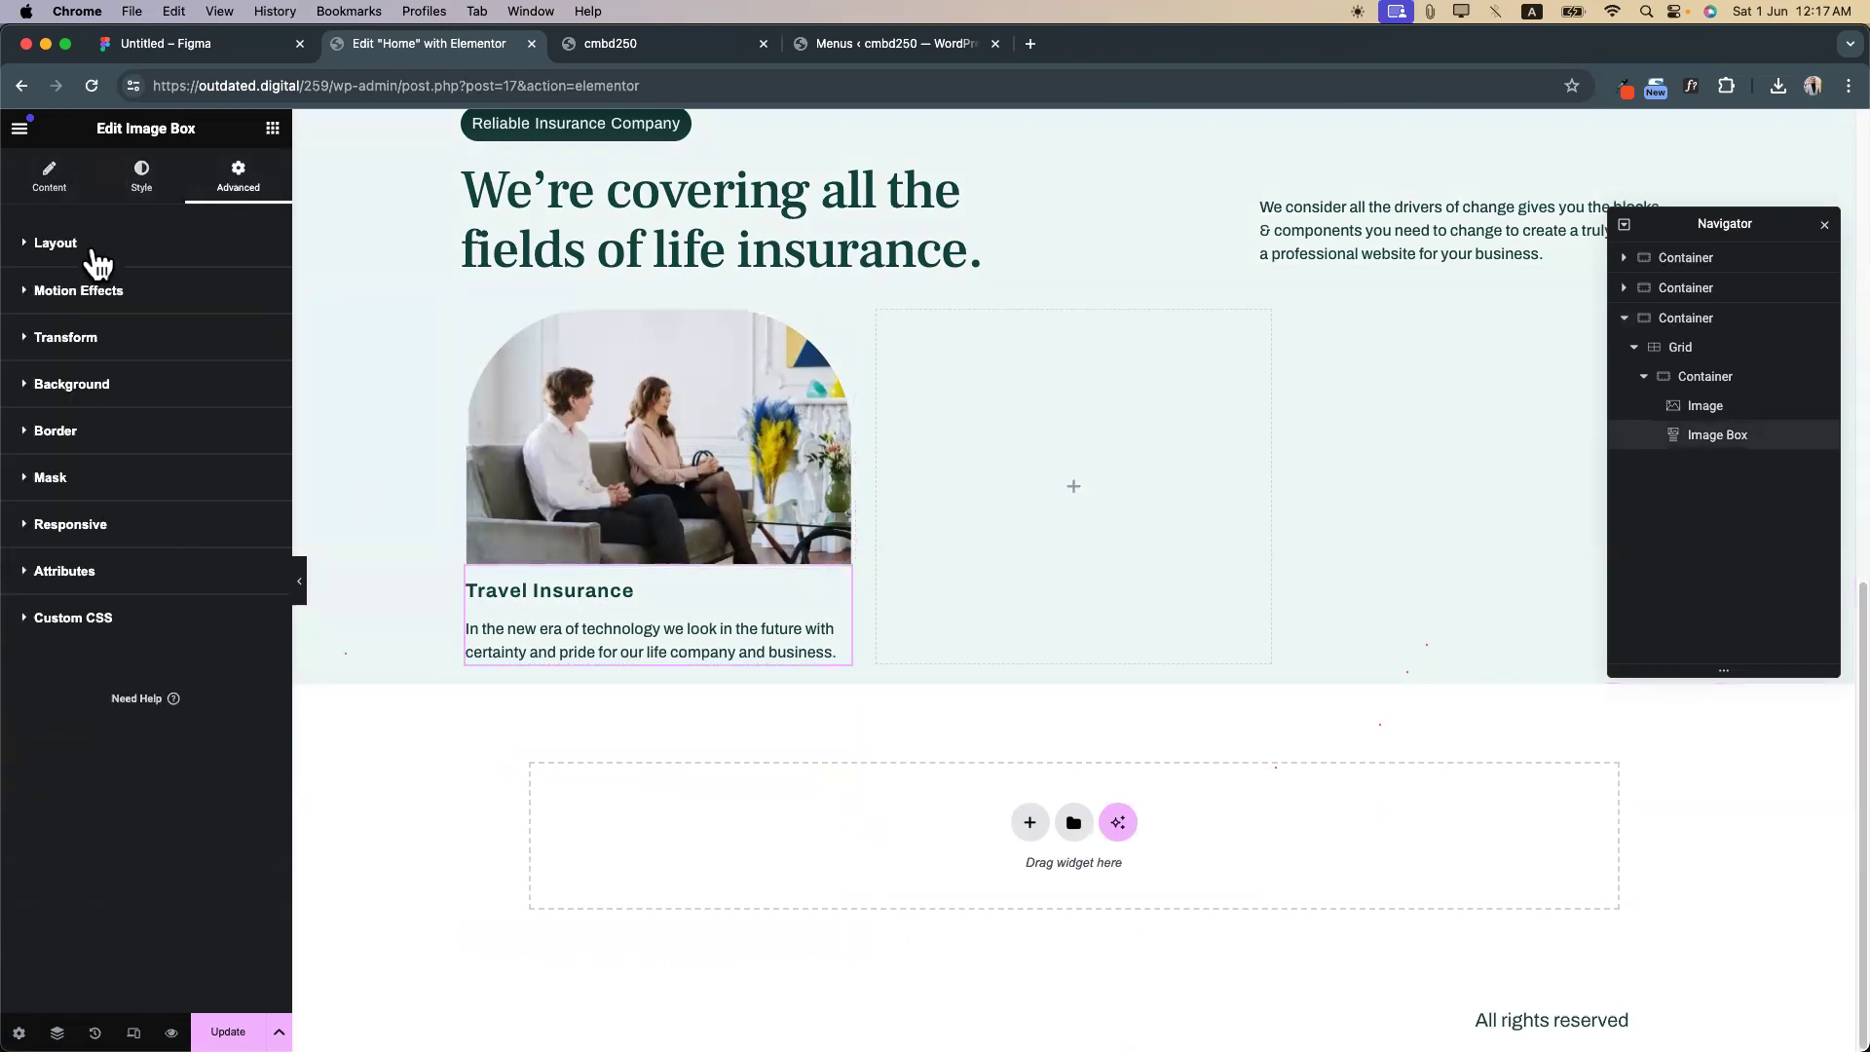
pyautogui.click(71, 394)
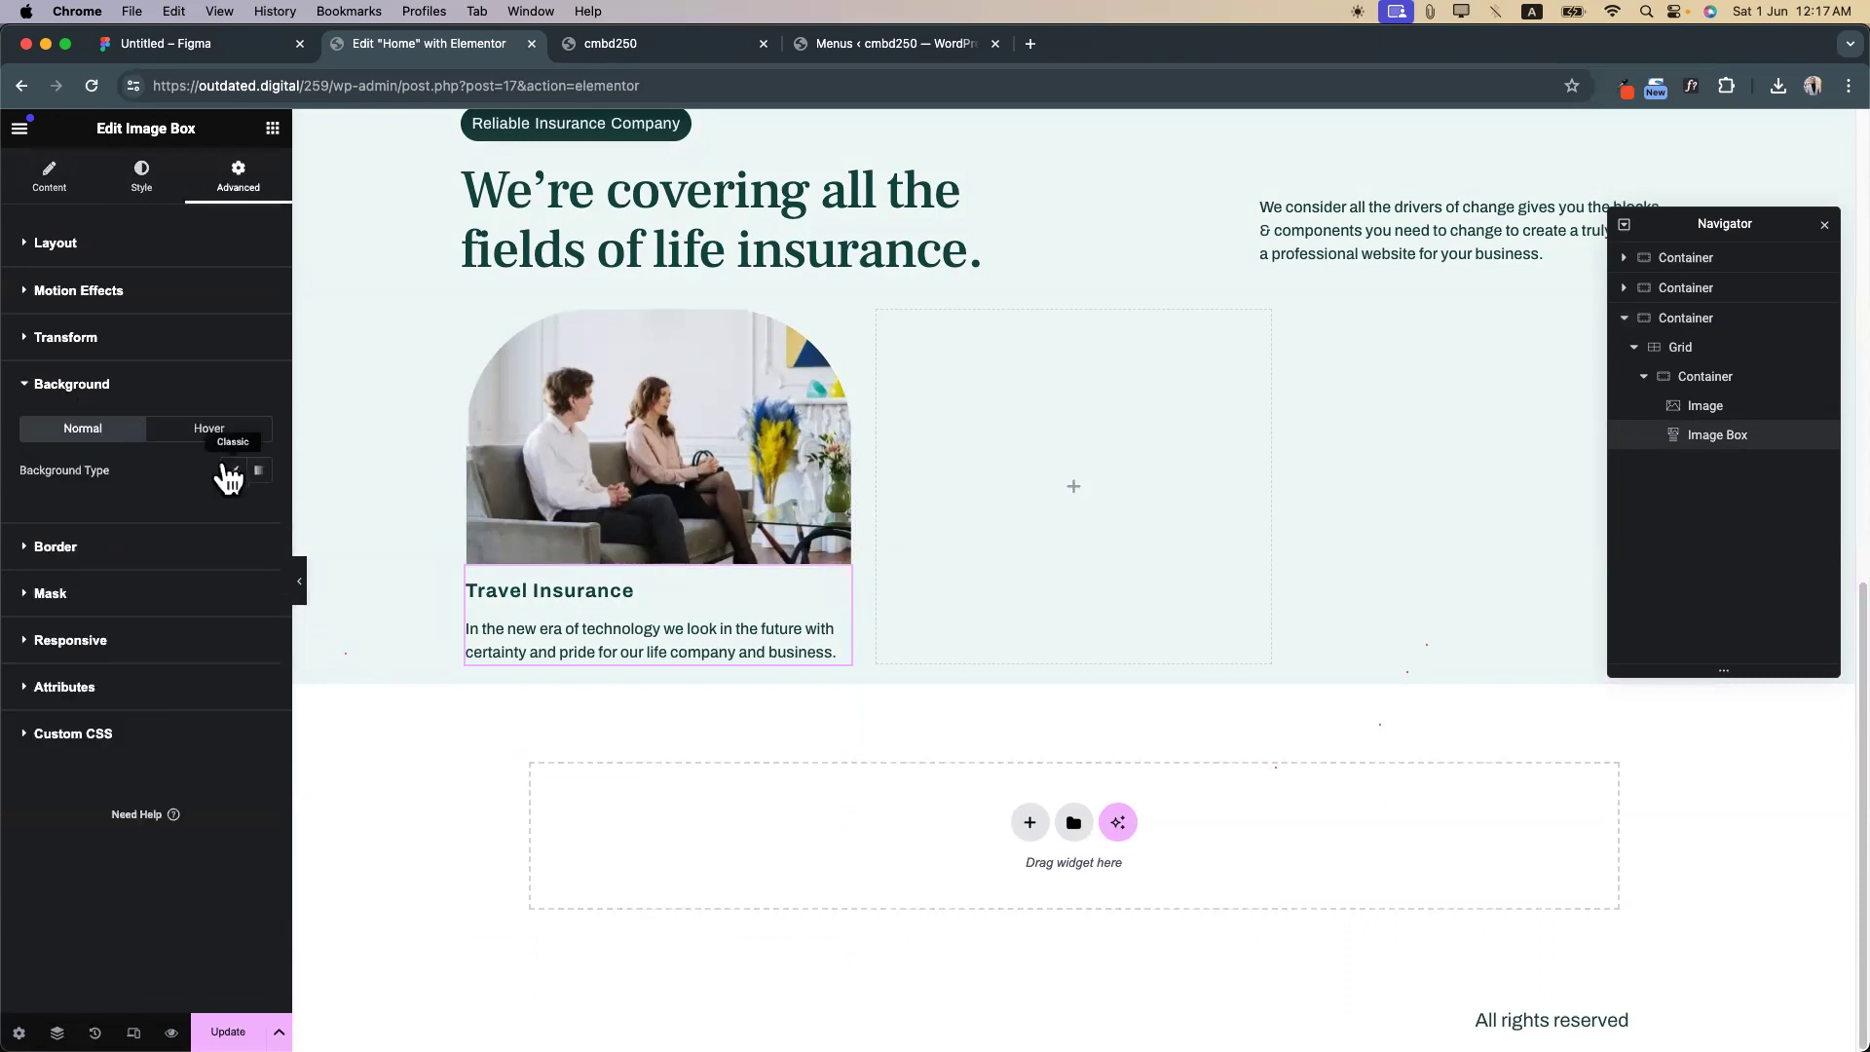
pyautogui.click(233, 470)
pyautogui.click(234, 513)
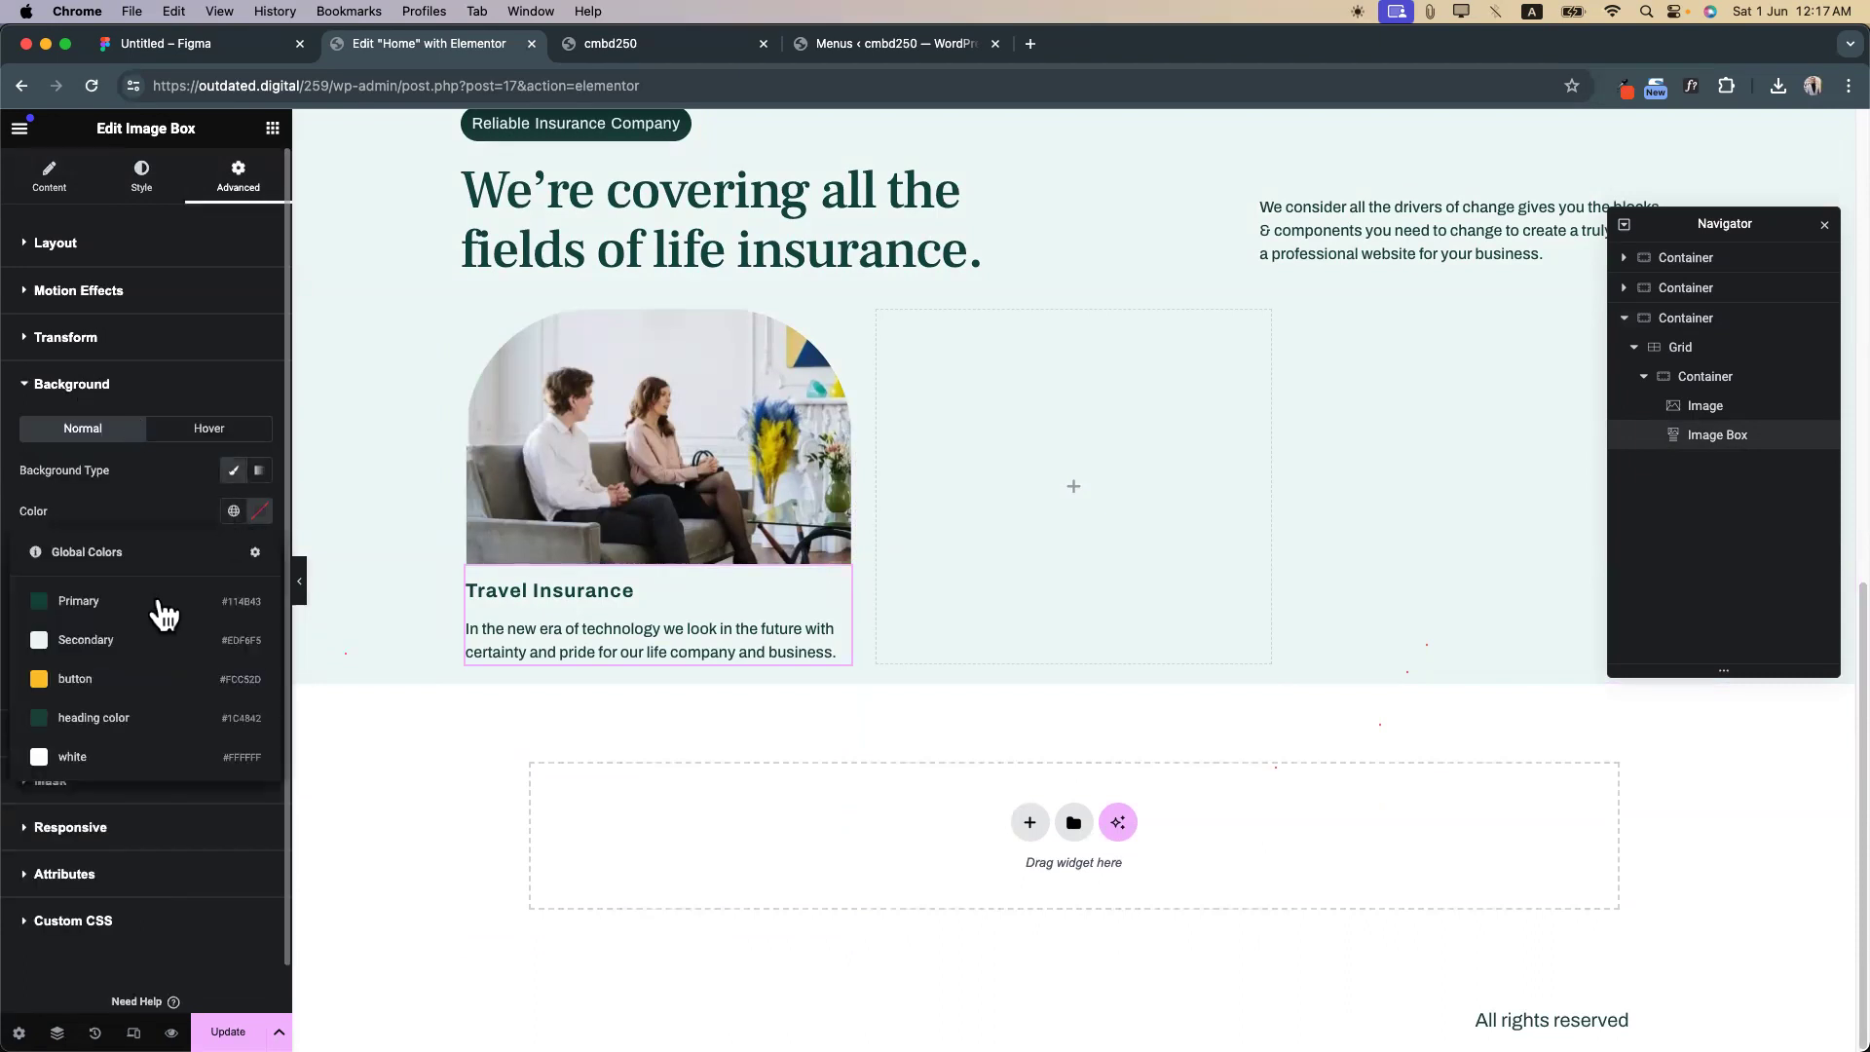
pyautogui.click(92, 759)
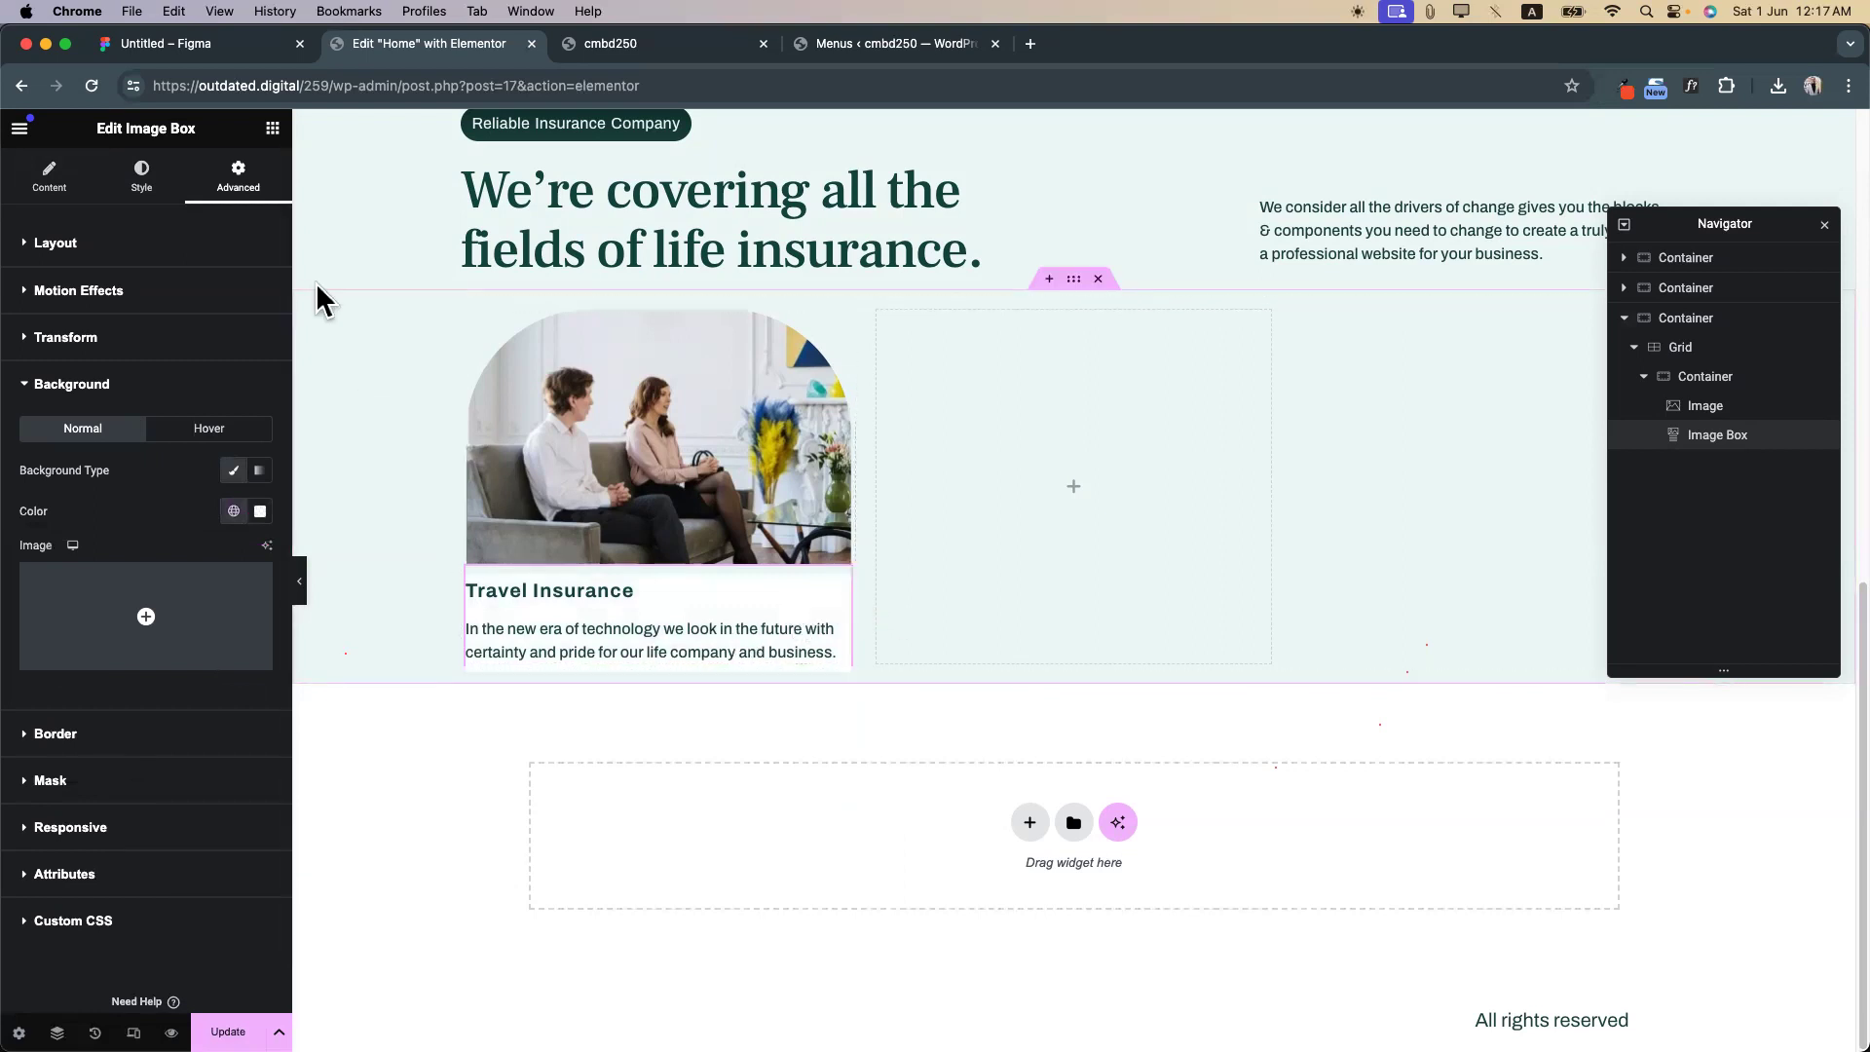
pyautogui.click(190, 243)
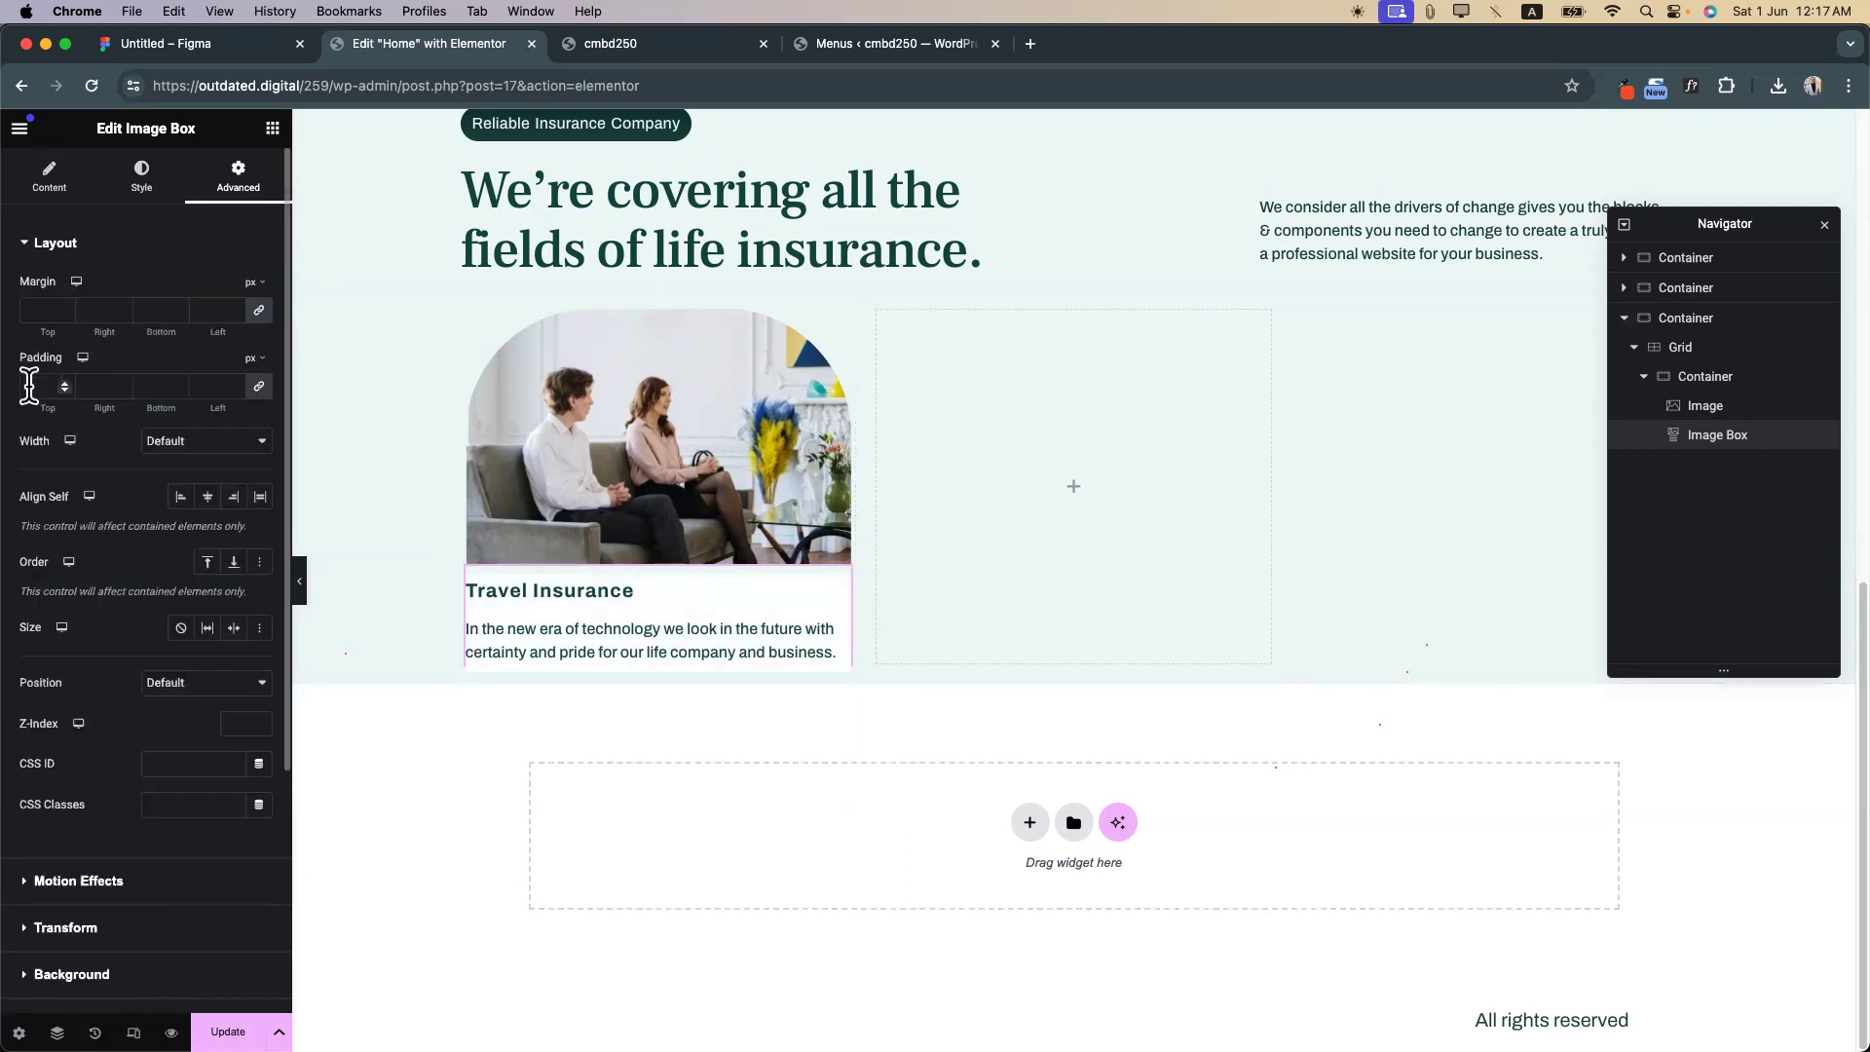
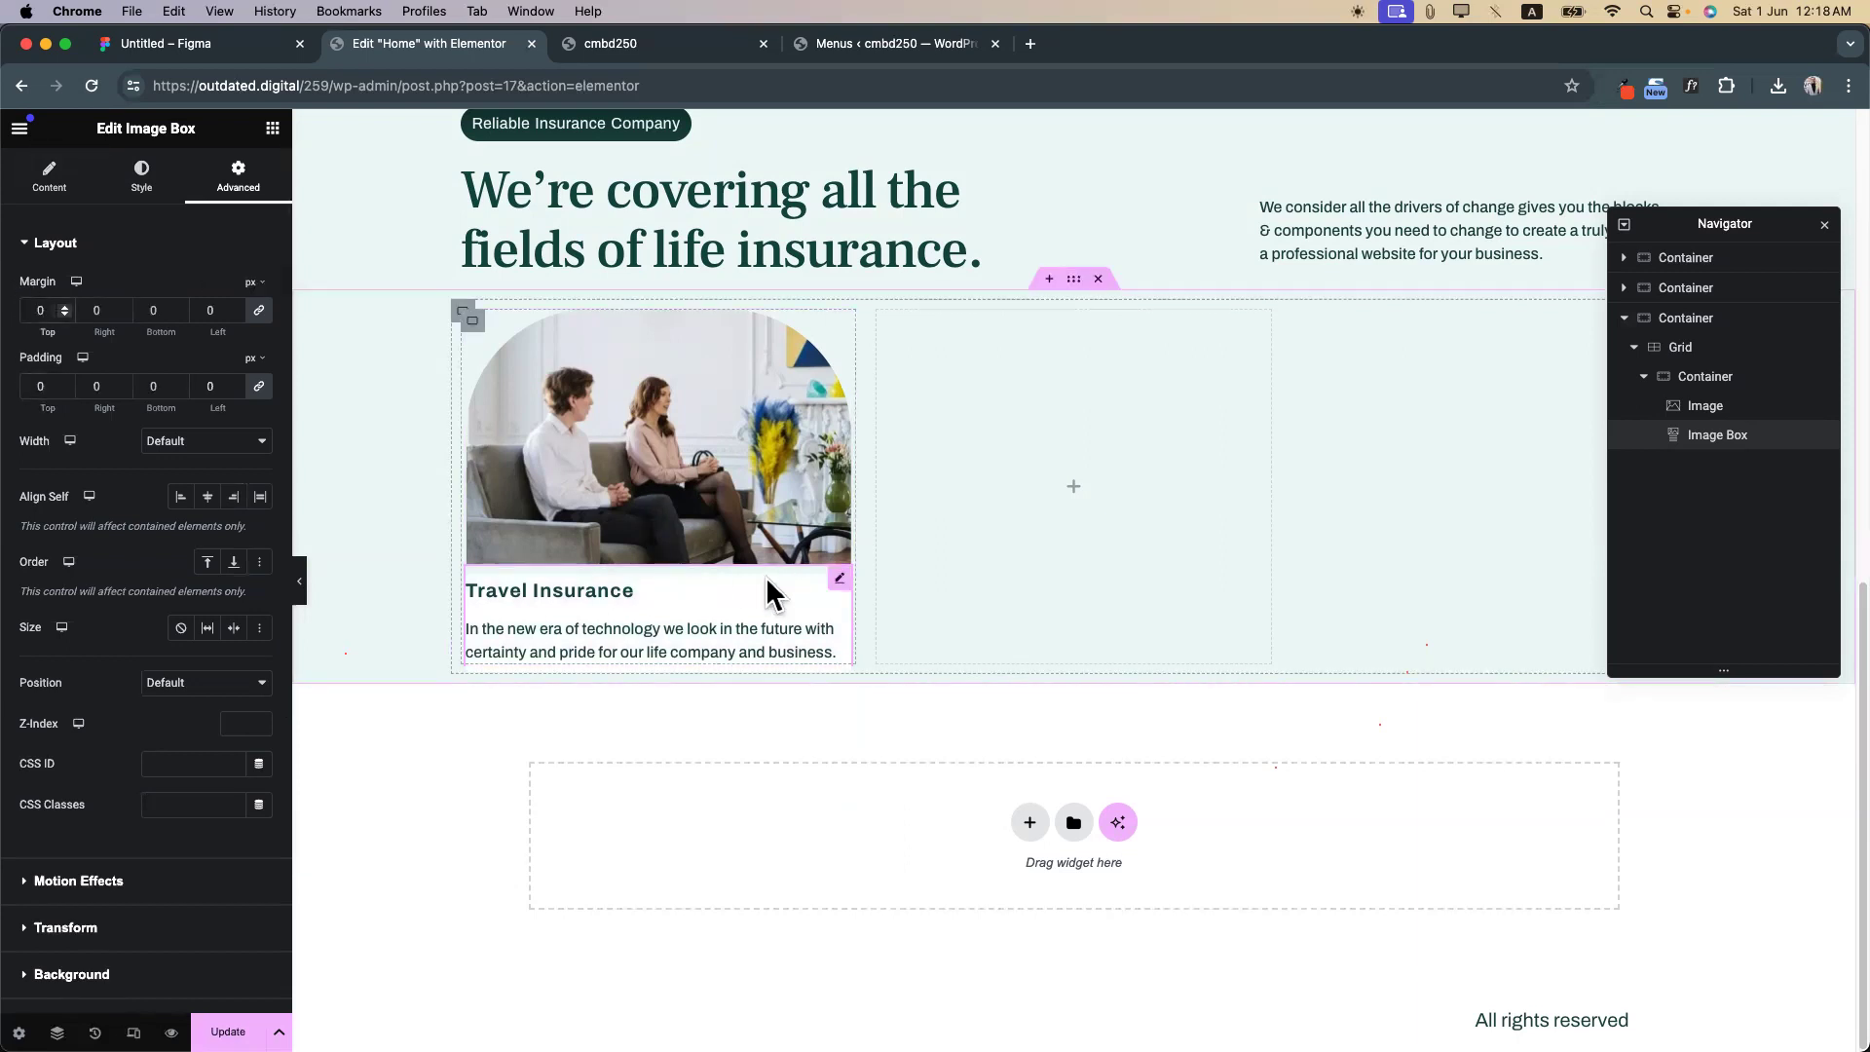
# Give the Travel Insurance image box a -8 top margin and padding of 24 top, 34 sides, 40 bottom.
pyautogui.click(41, 312)
pyautogui.write('-8')
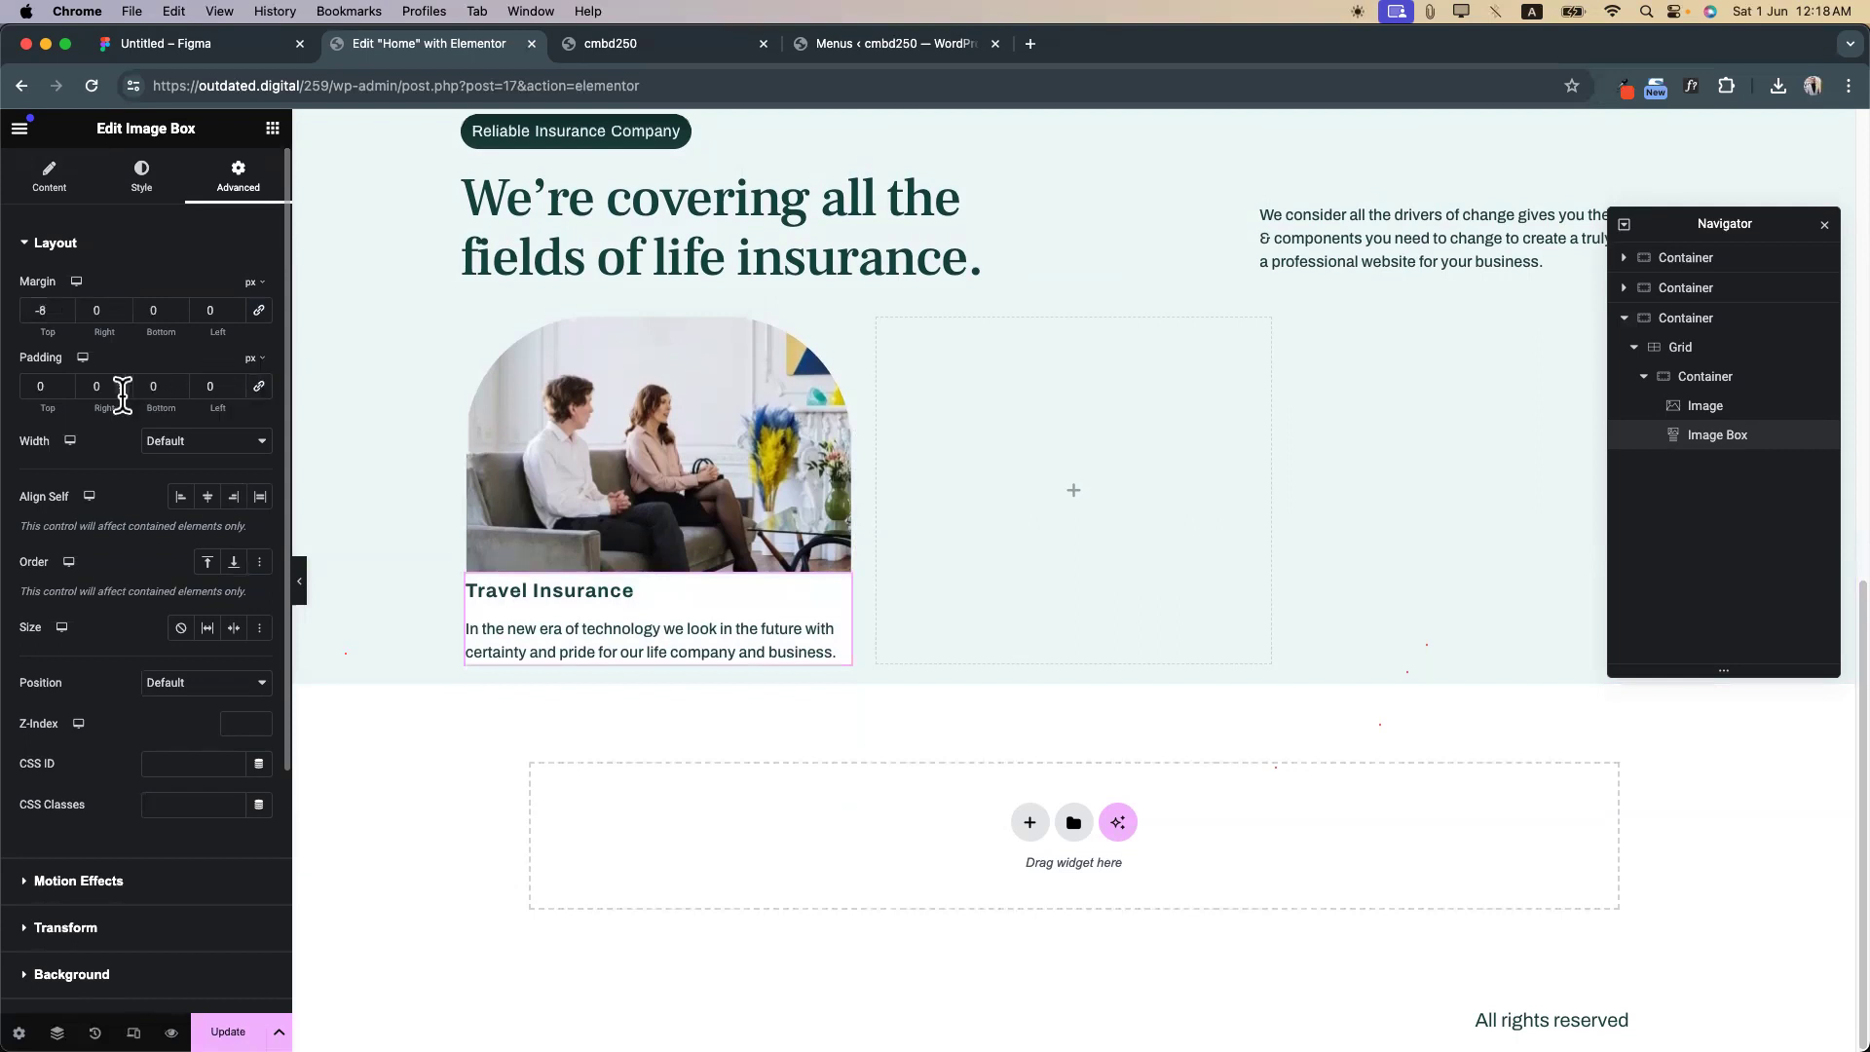
pyautogui.click(265, 389)
pyautogui.write('20')
pyautogui.write('40')
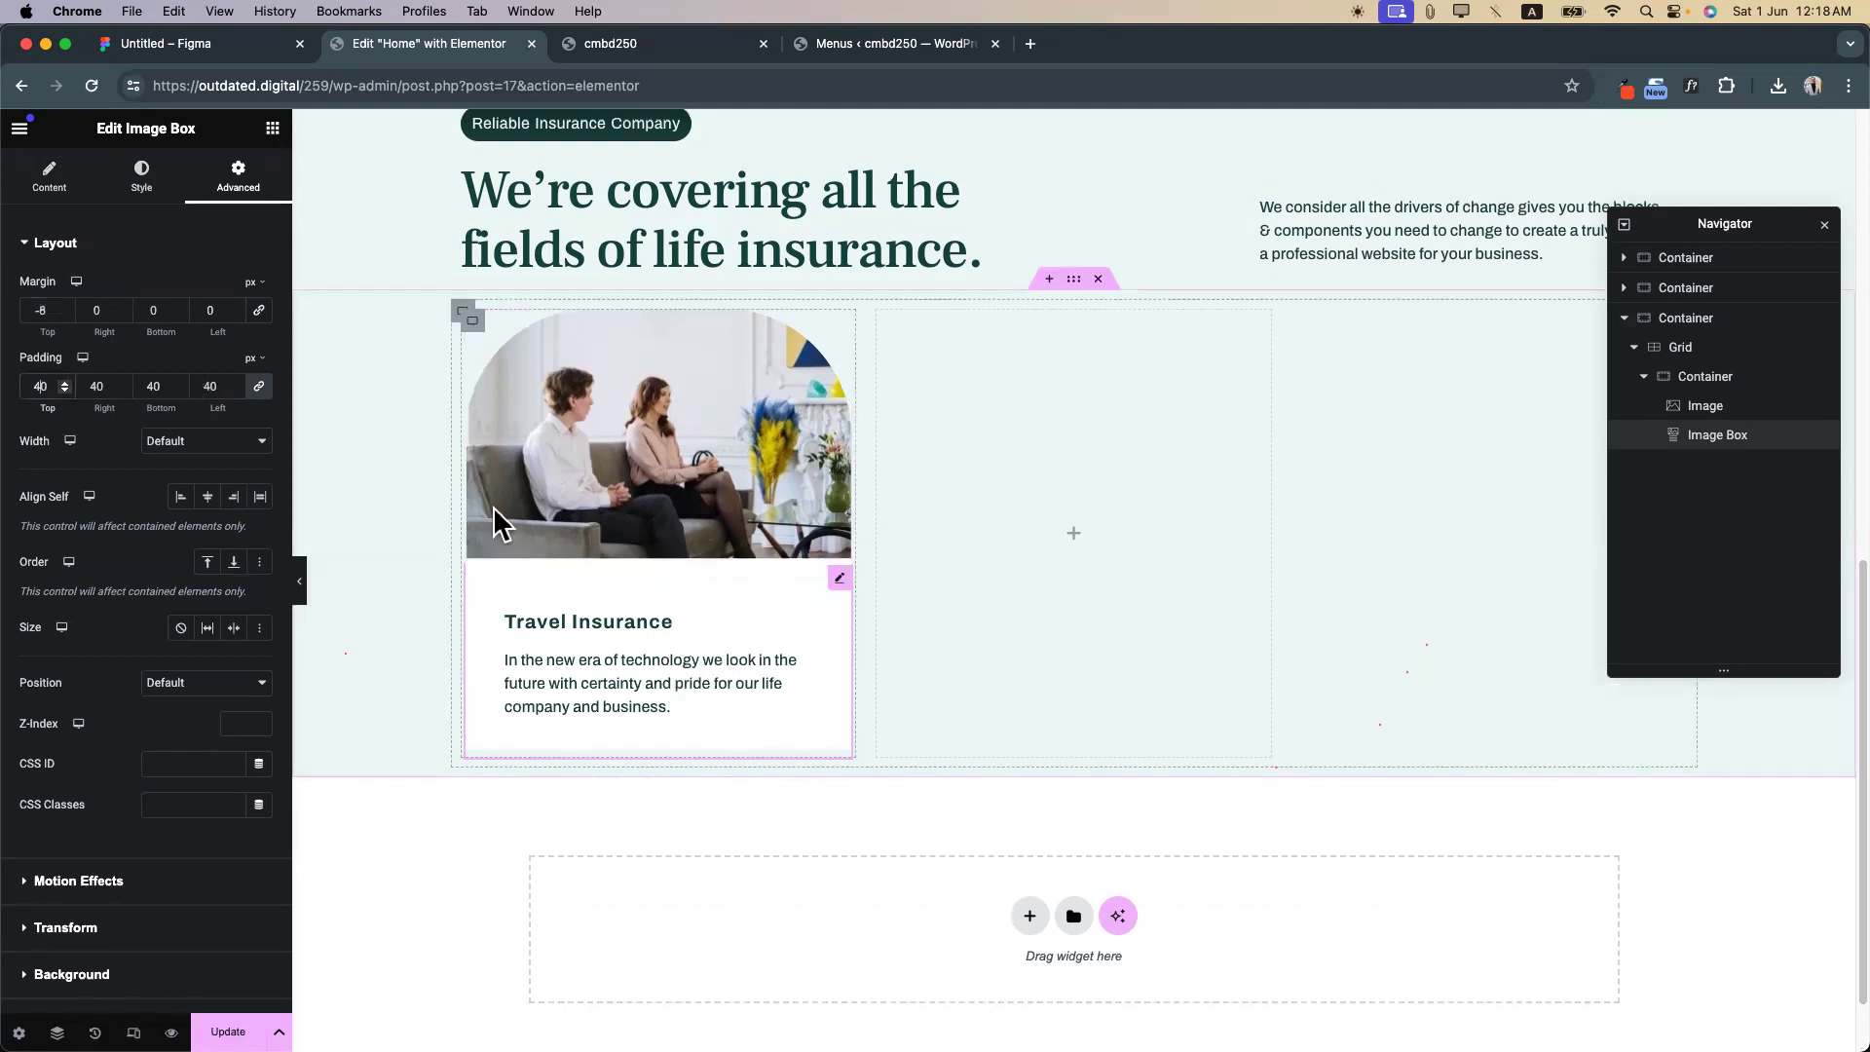
pyautogui.click(189, 53)
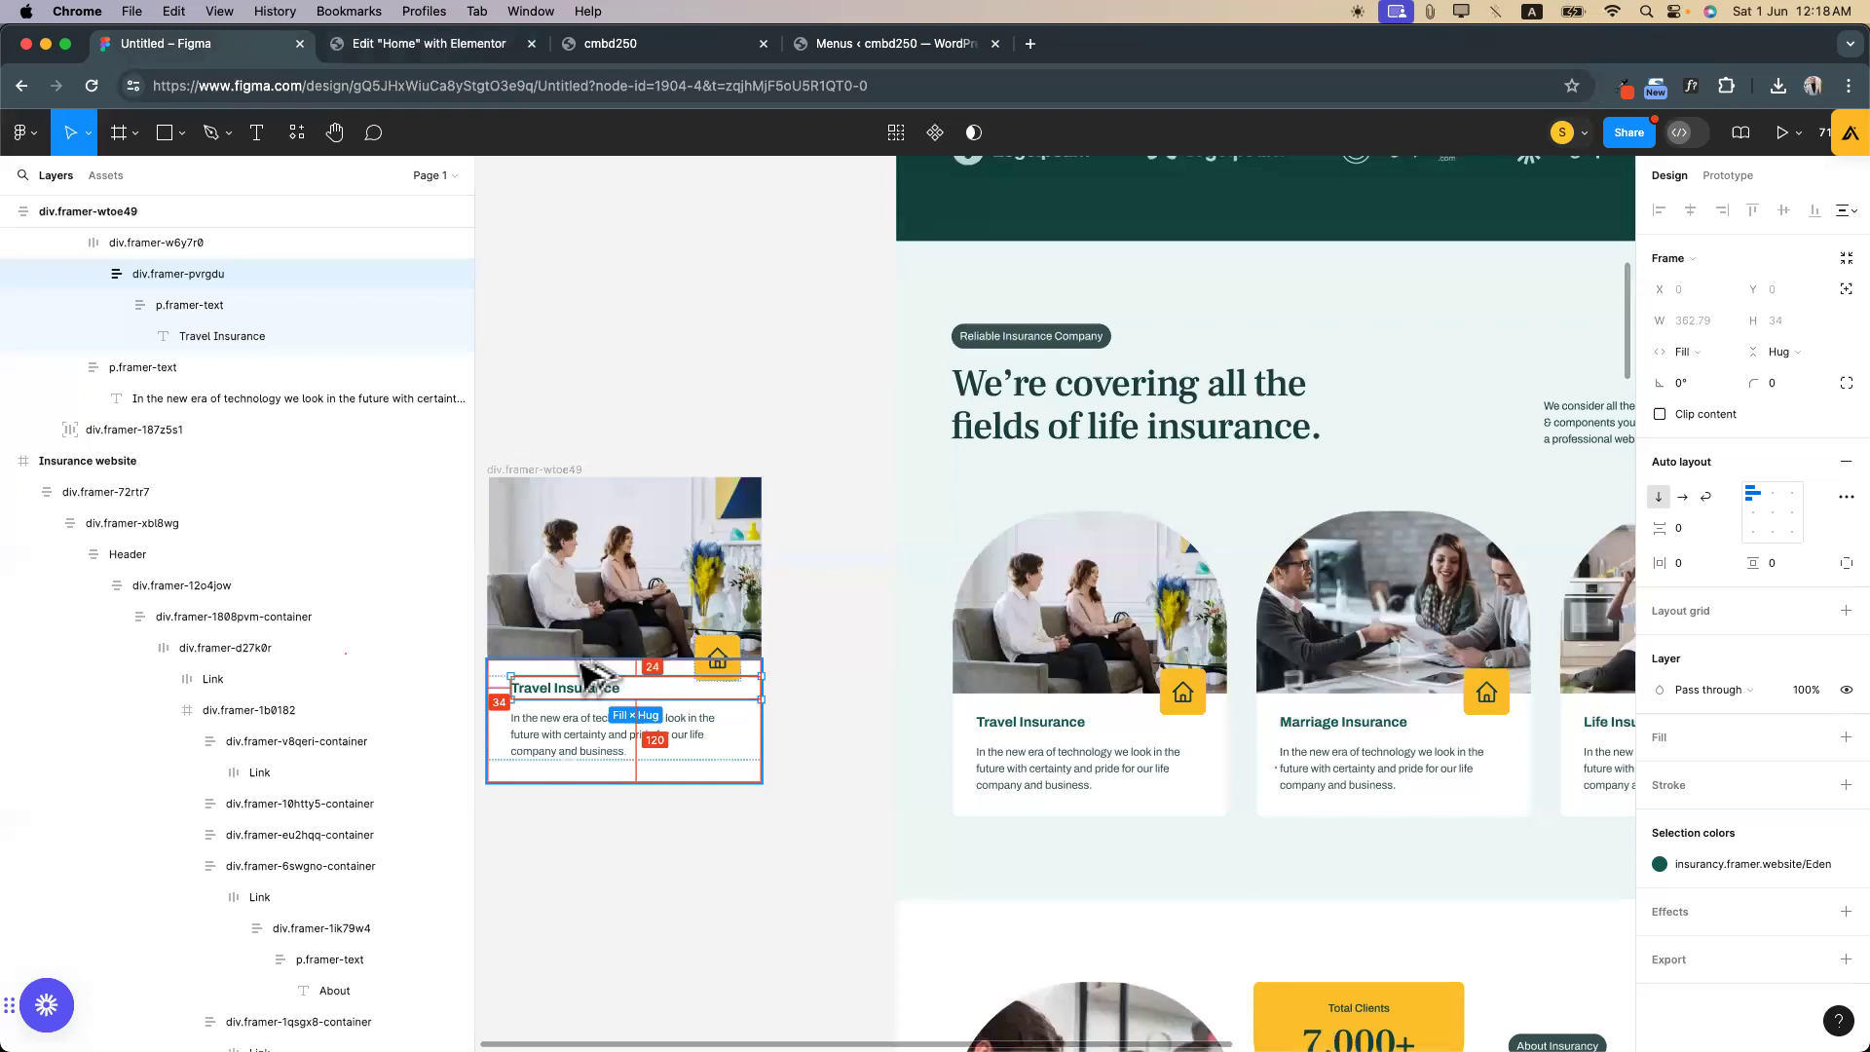
pyautogui.click(389, 44)
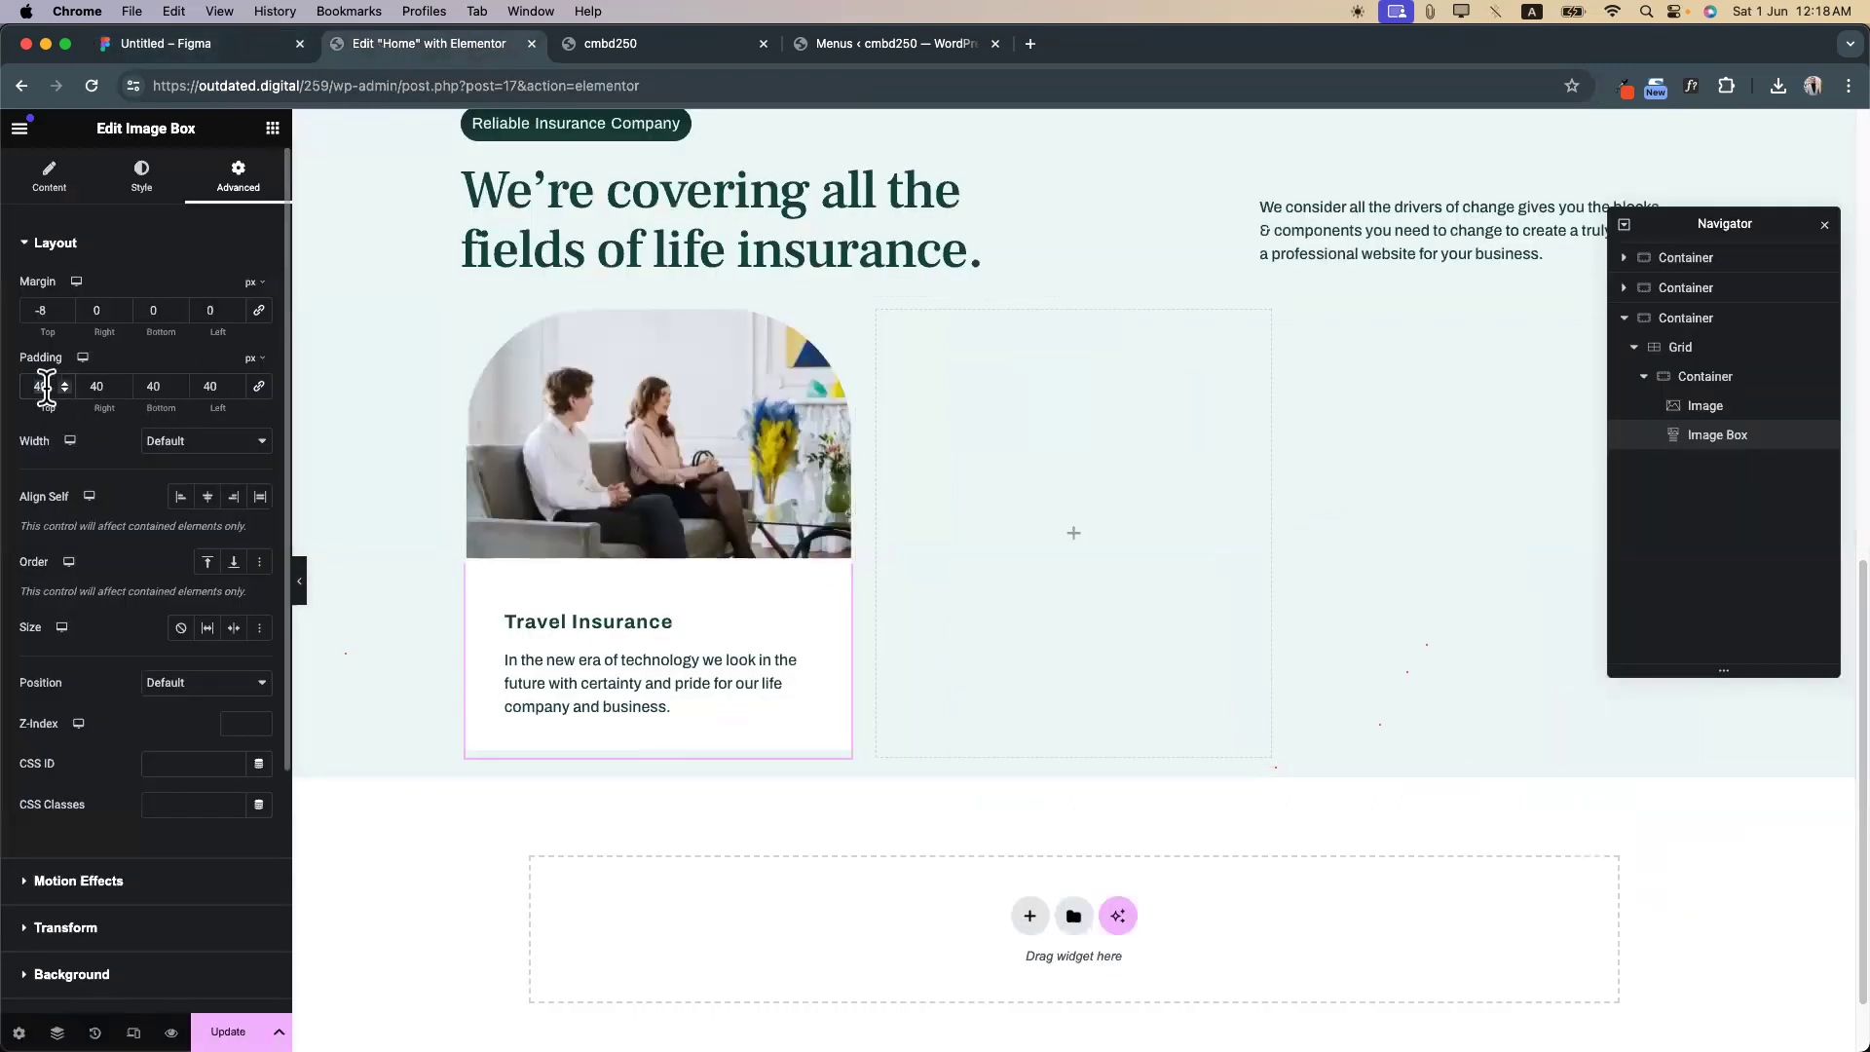
pyautogui.write('24')
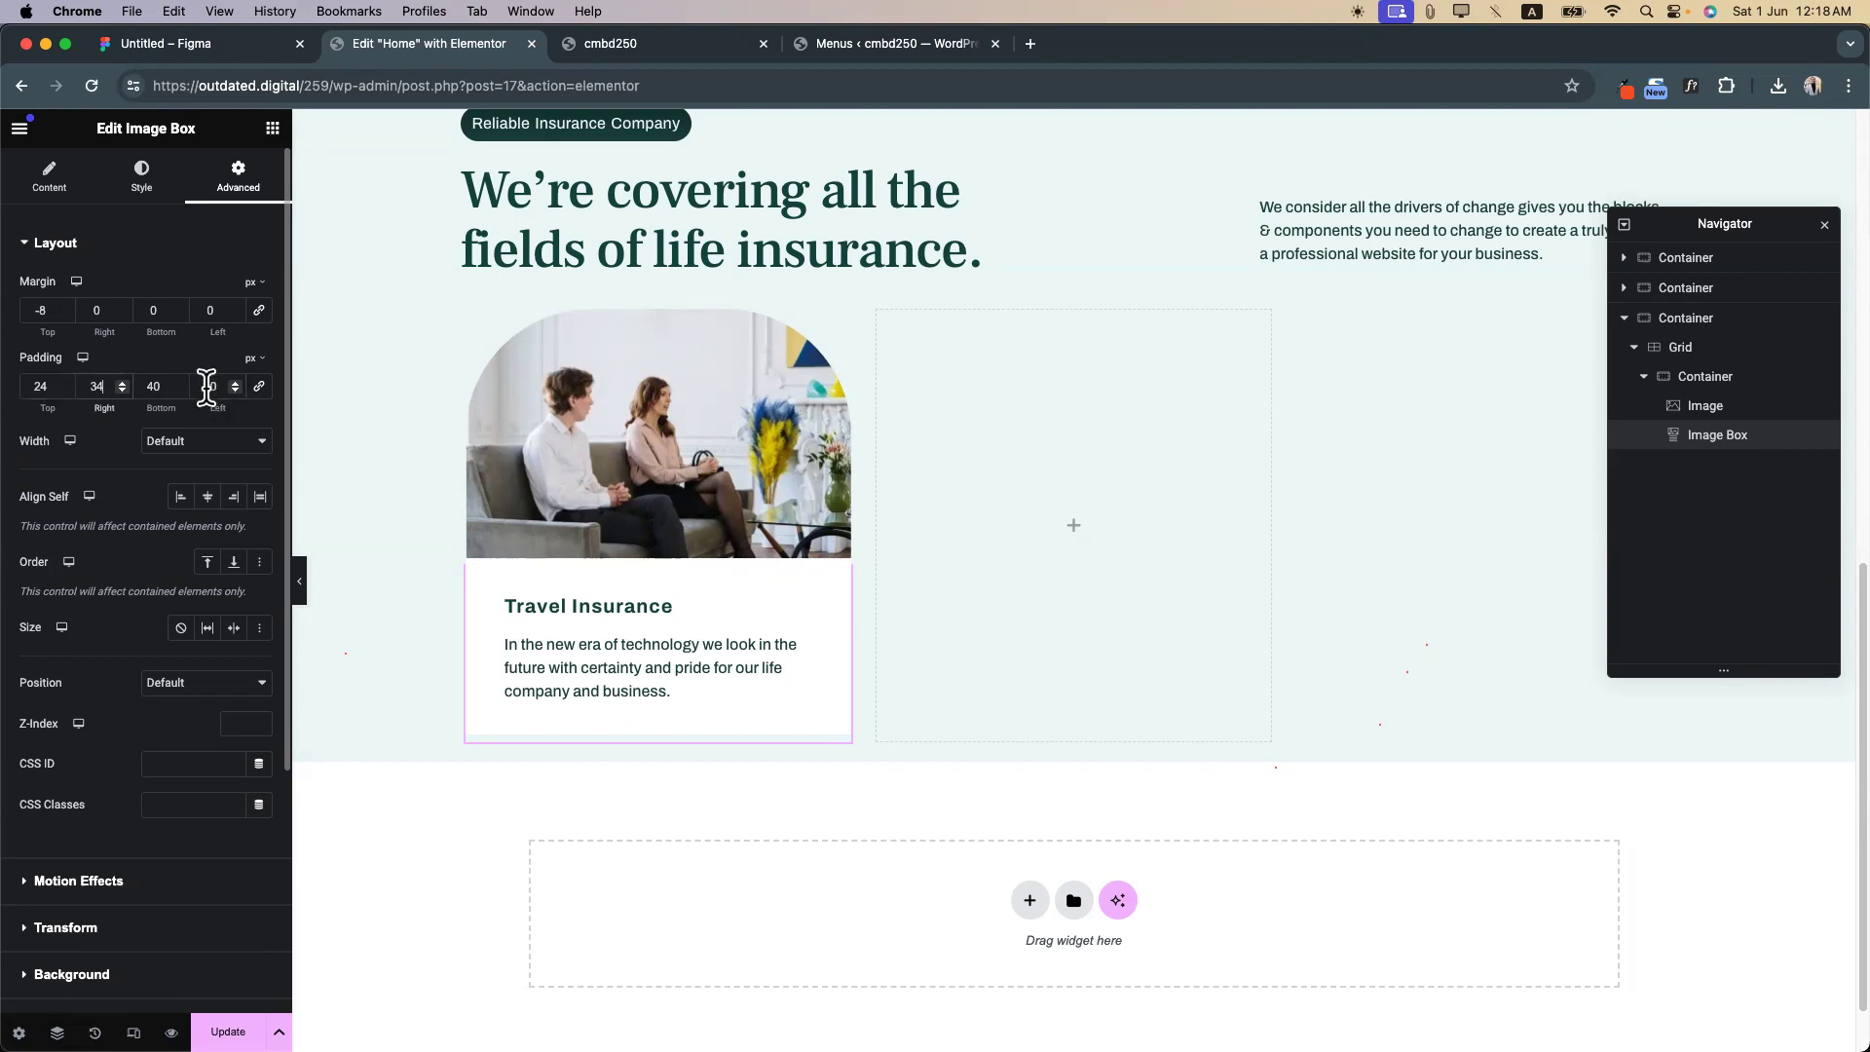
pyautogui.write('34')
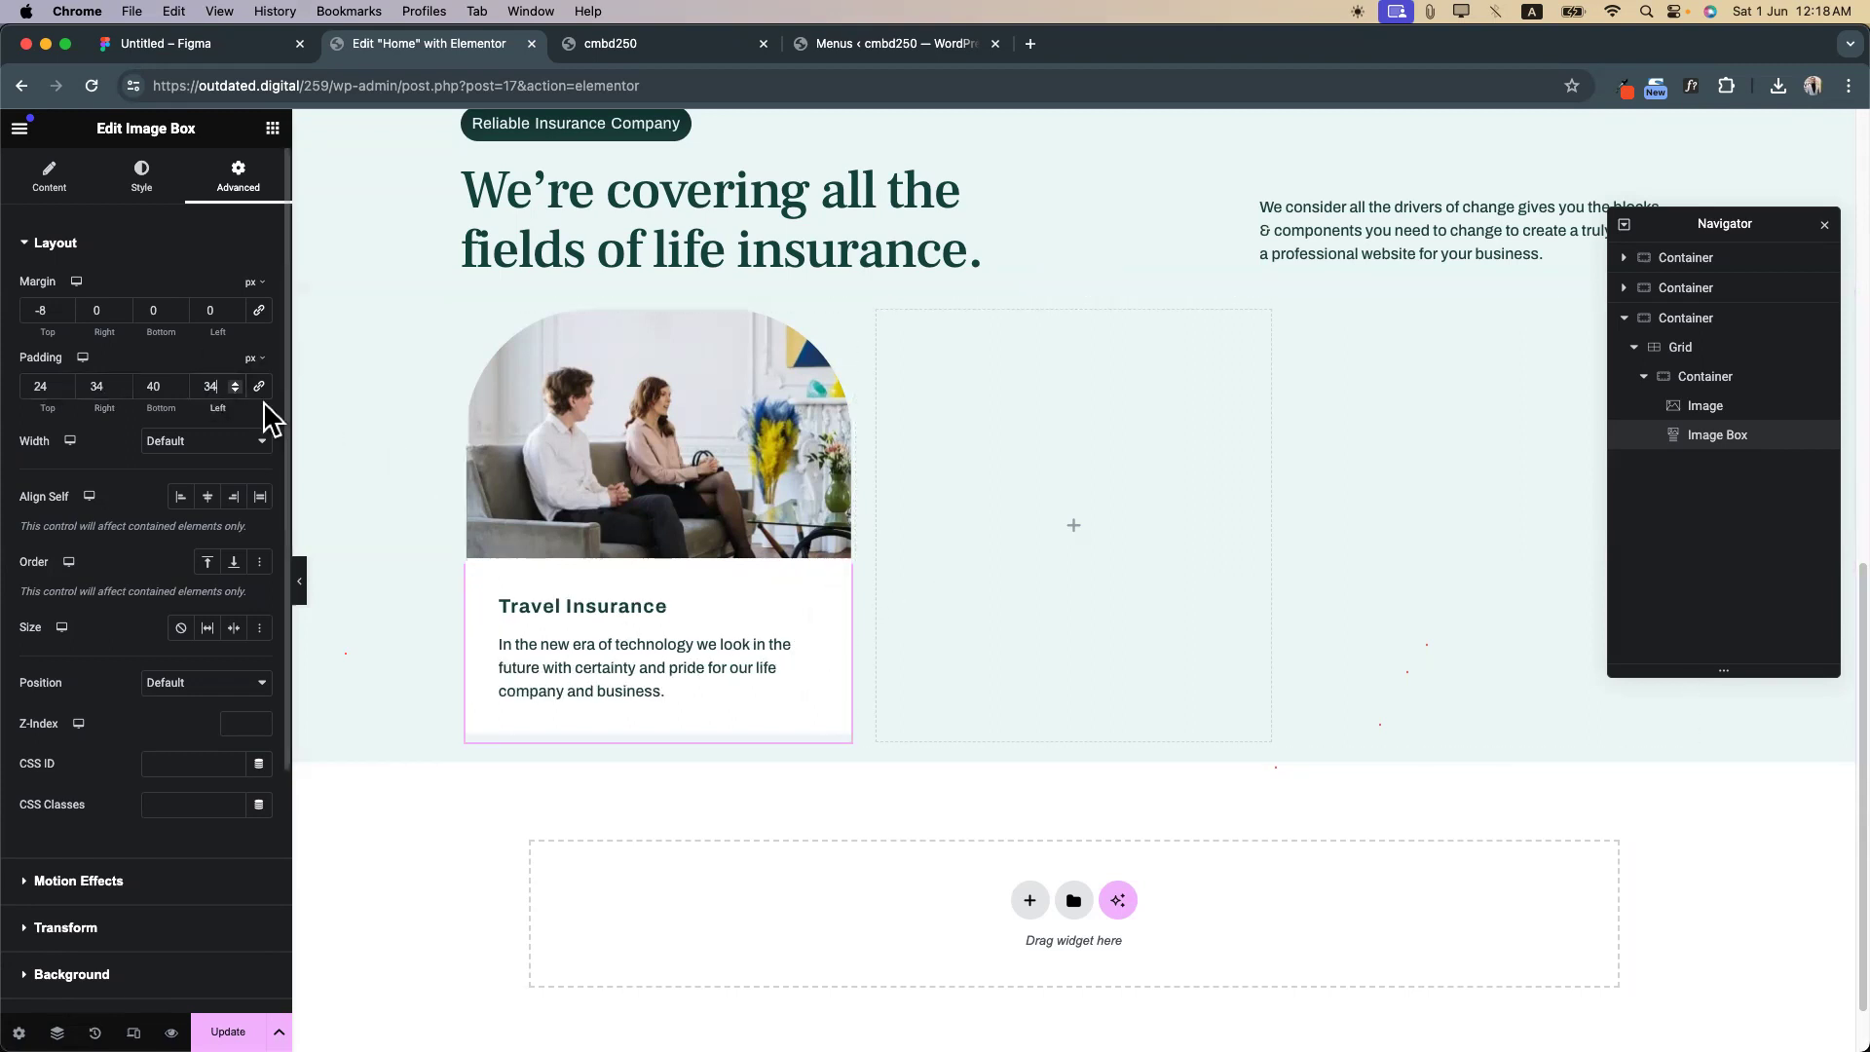
pyautogui.moveTo(657, 651)
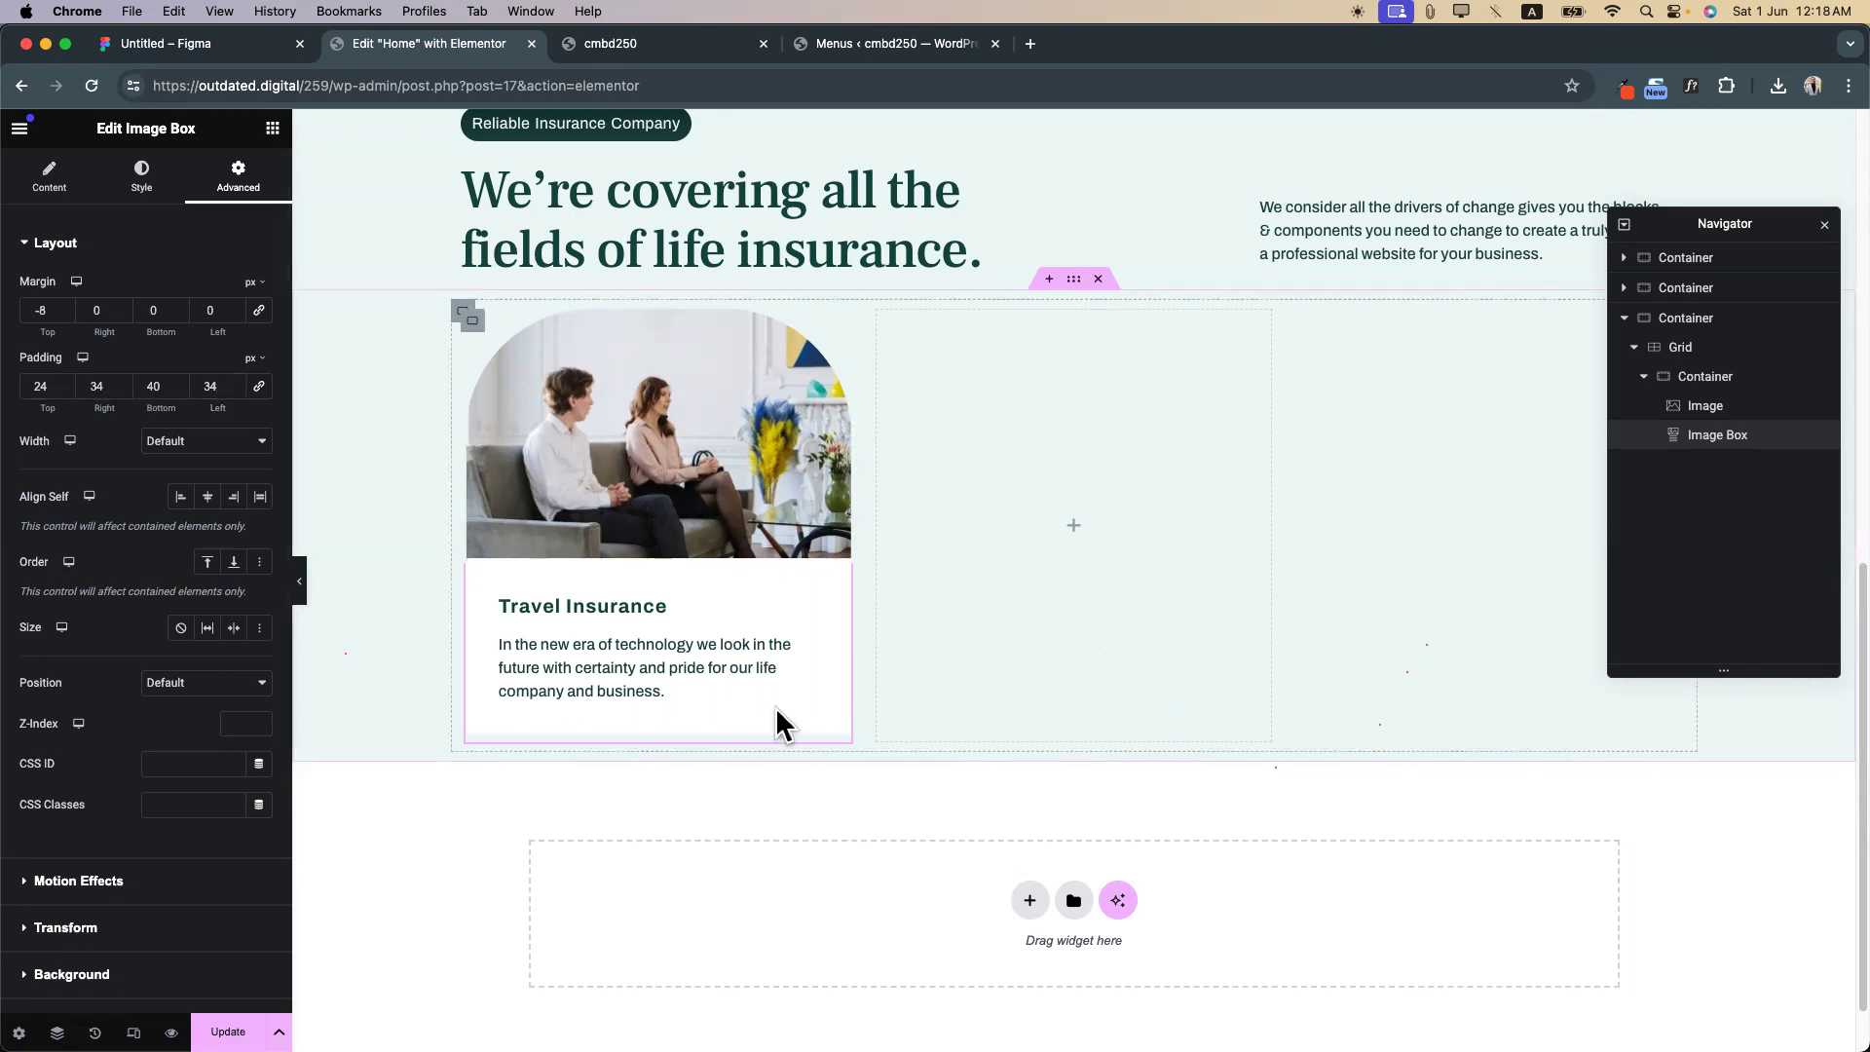
# Add an Icon widget below the Travel Insurance card.
pyautogui.click(273, 127)
pyautogui.click(146, 214)
pyautogui.write('icon')
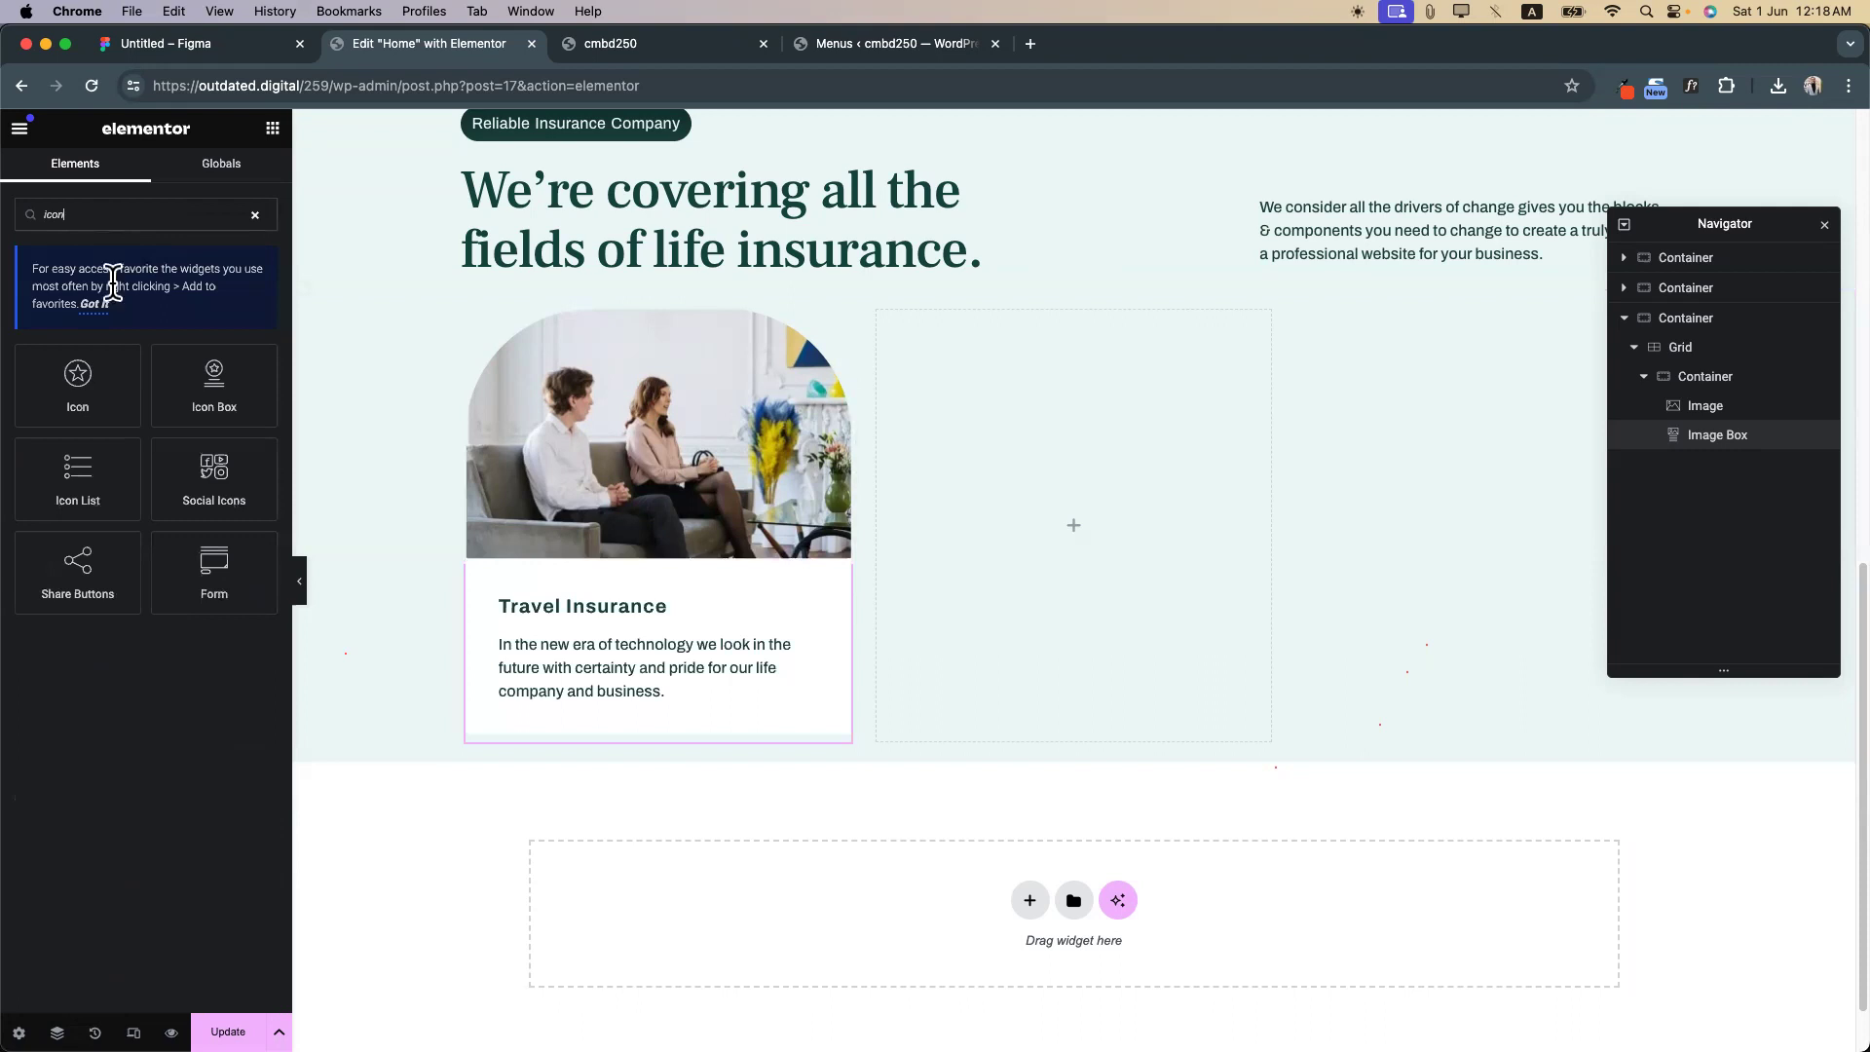
pyautogui.moveTo(78, 385)
pyautogui.mouseDown()
pyautogui.moveTo(516, 484)
pyautogui.moveTo(694, 651)
pyautogui.mouseUp()
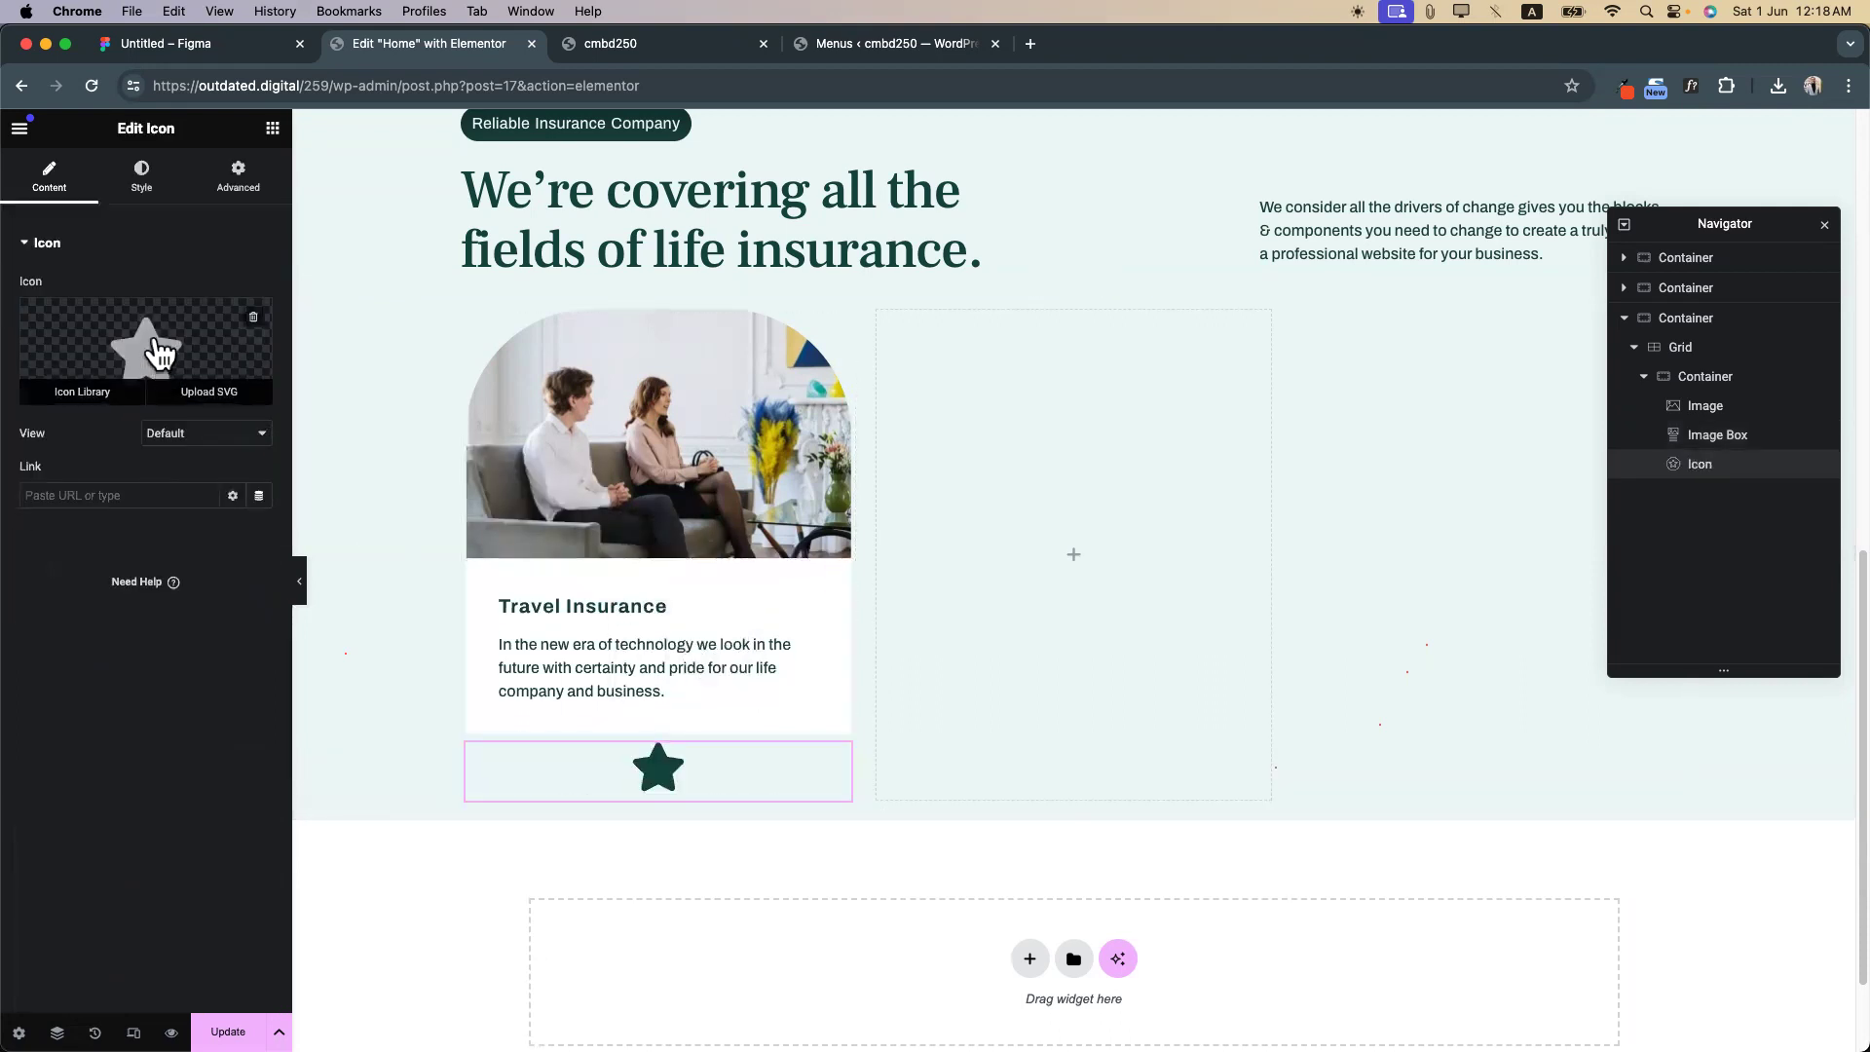
# Set the icon to Stacked view with a Square shape and 10 px border radius.
pyautogui.click(182, 434)
pyautogui.click(180, 456)
pyautogui.click(185, 475)
pyautogui.click(195, 497)
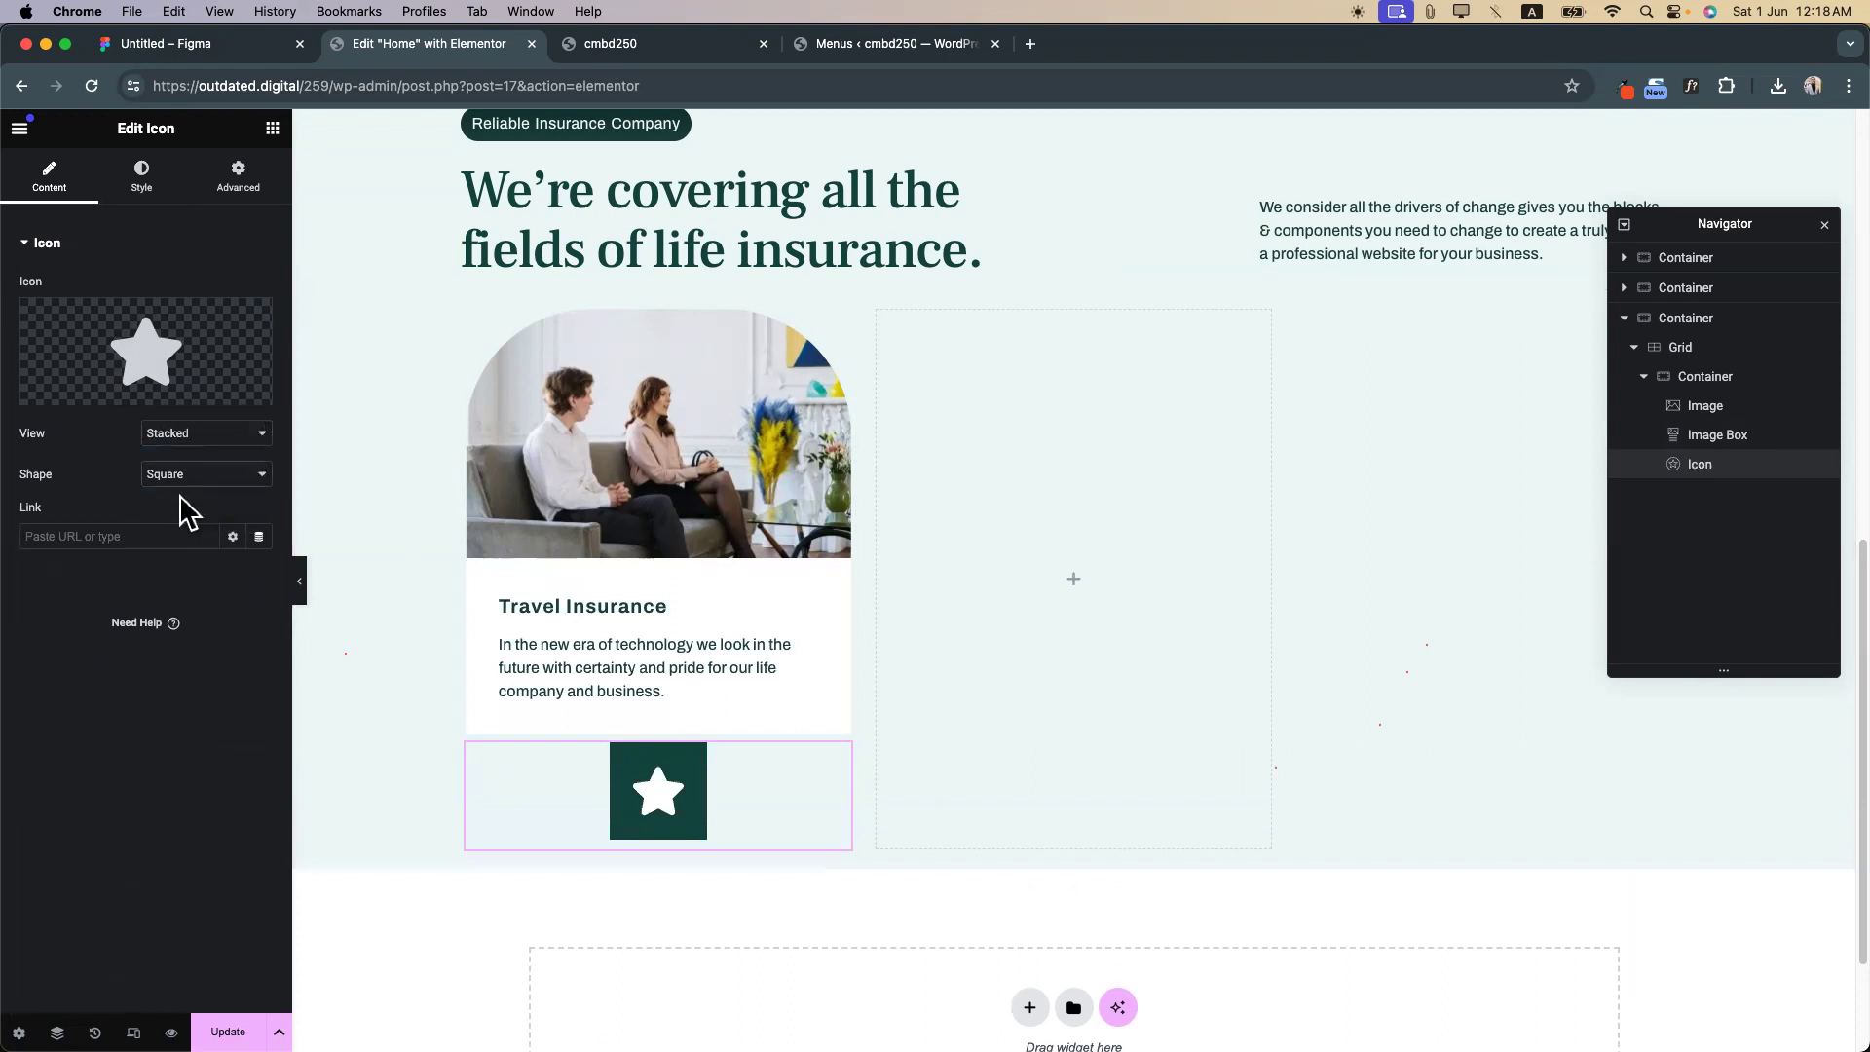
pyautogui.click(138, 194)
pyautogui.write('10')
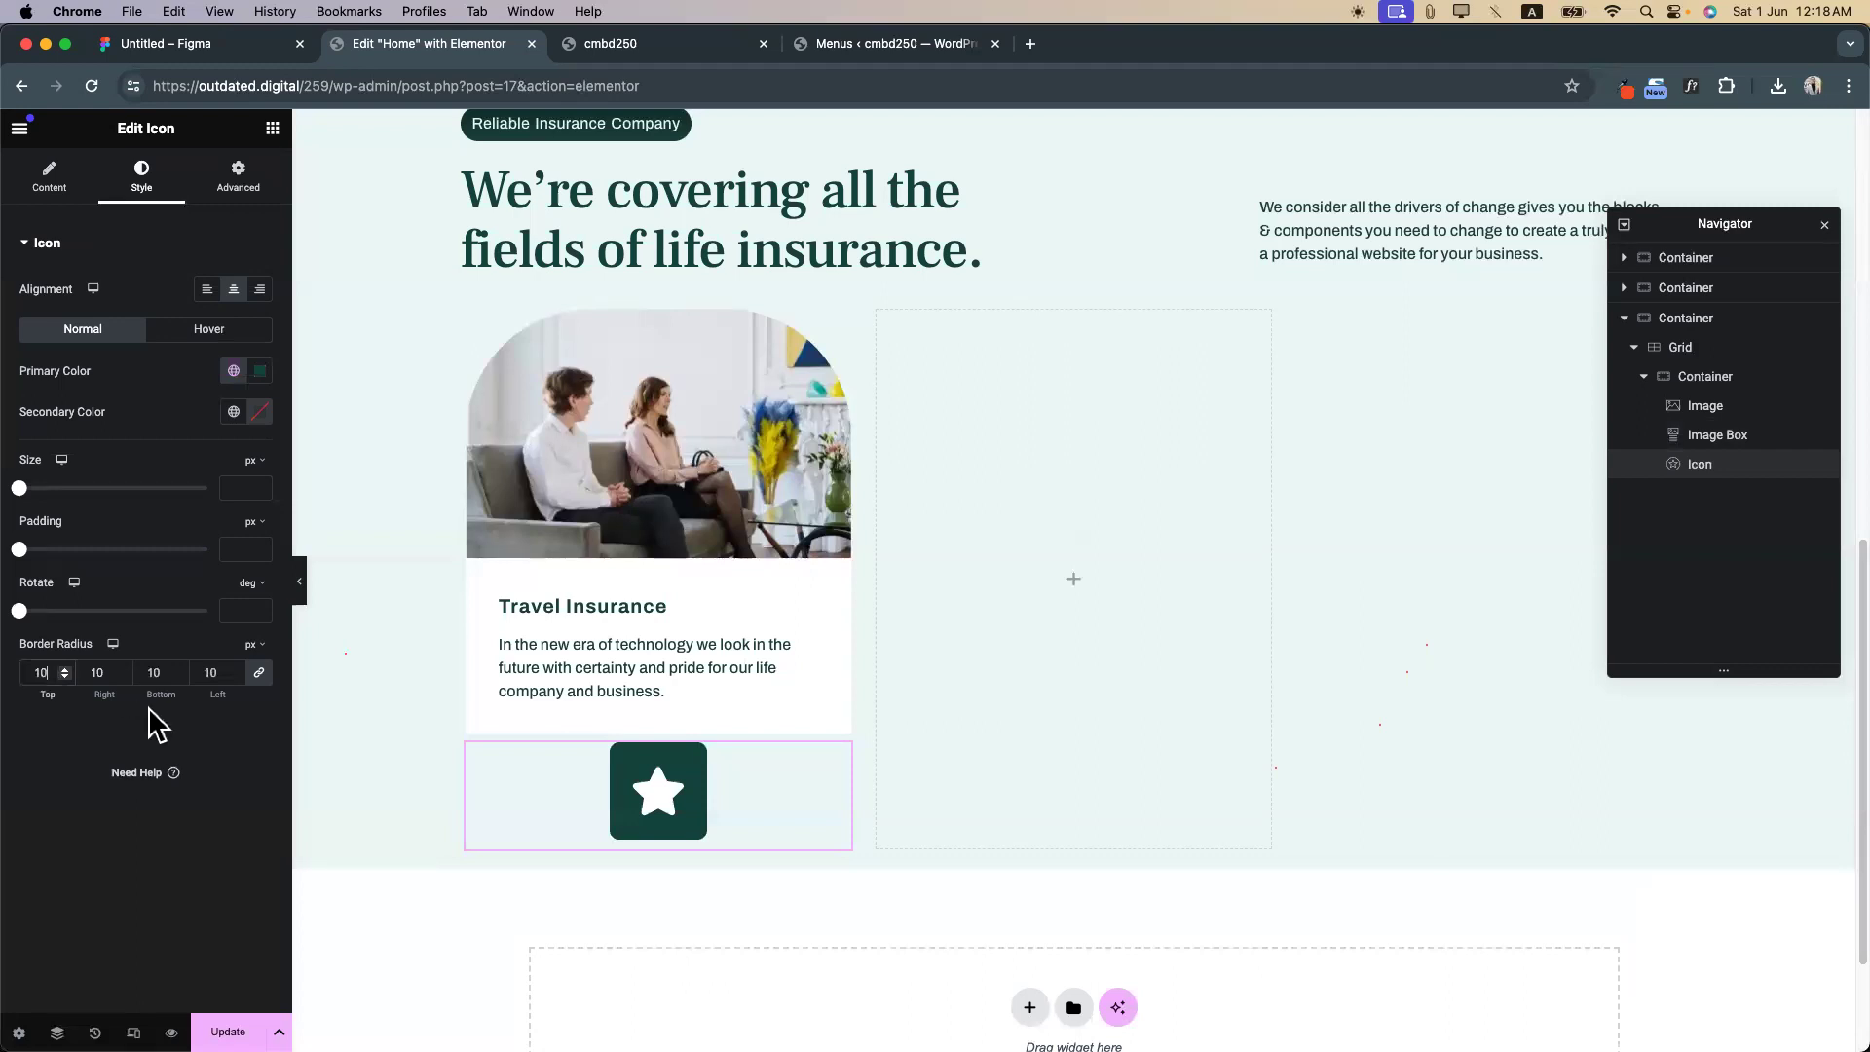
pyautogui.click(64, 193)
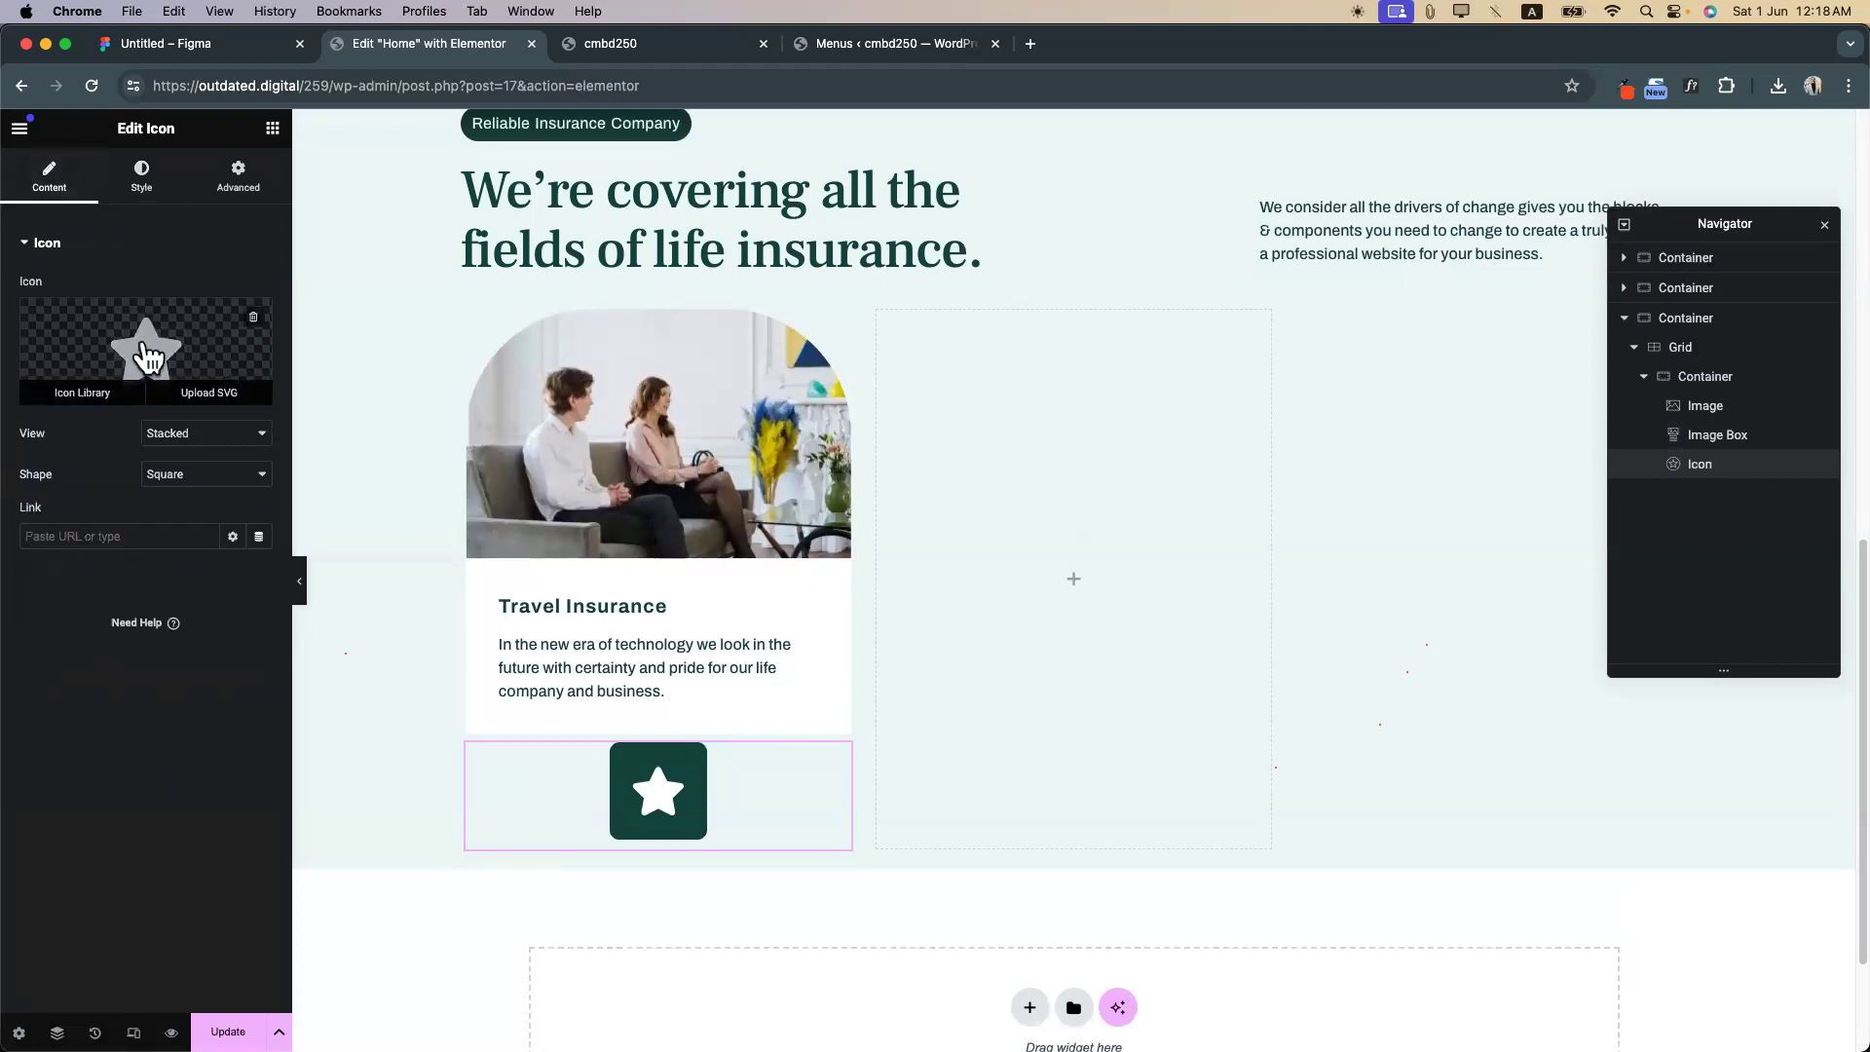
pyautogui.click(87, 390)
# Search the Icon Library for 'home' and insert the Home icon.
pyautogui.write('hour')
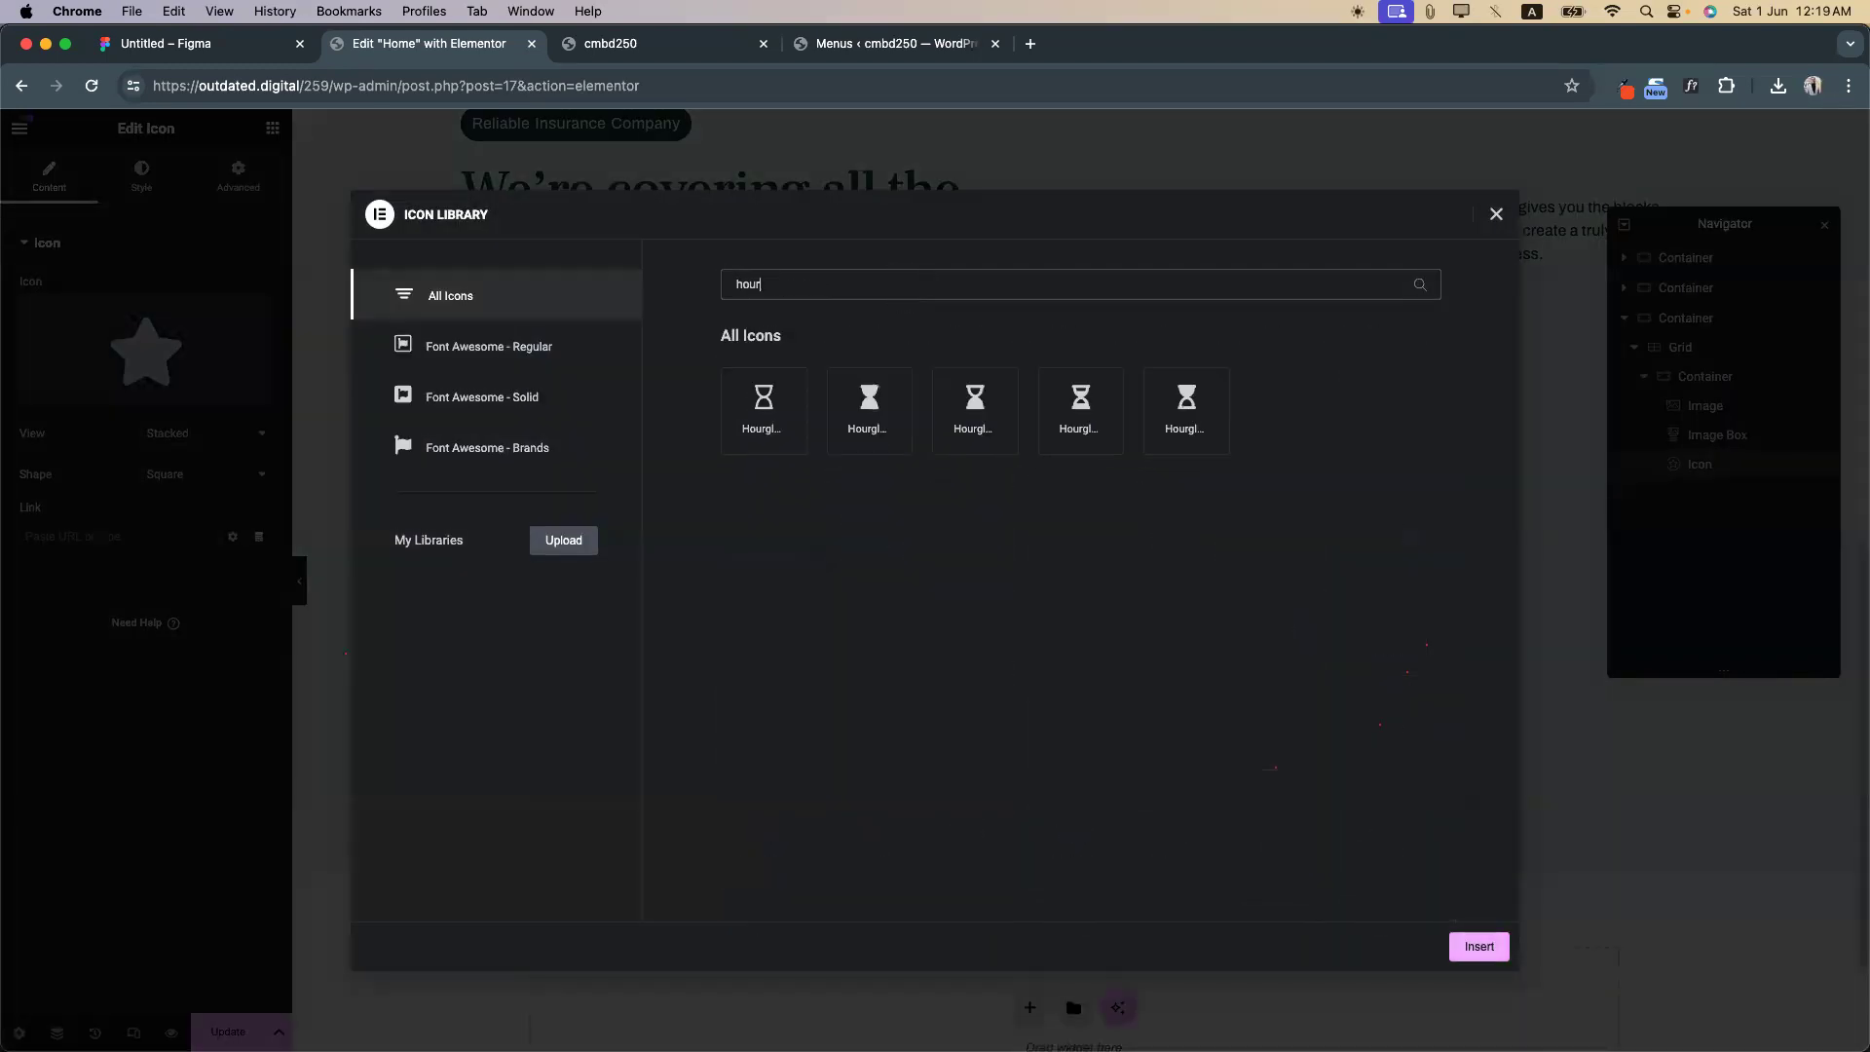
pyautogui.press('BackSpace')
pyautogui.press('BackSpace')
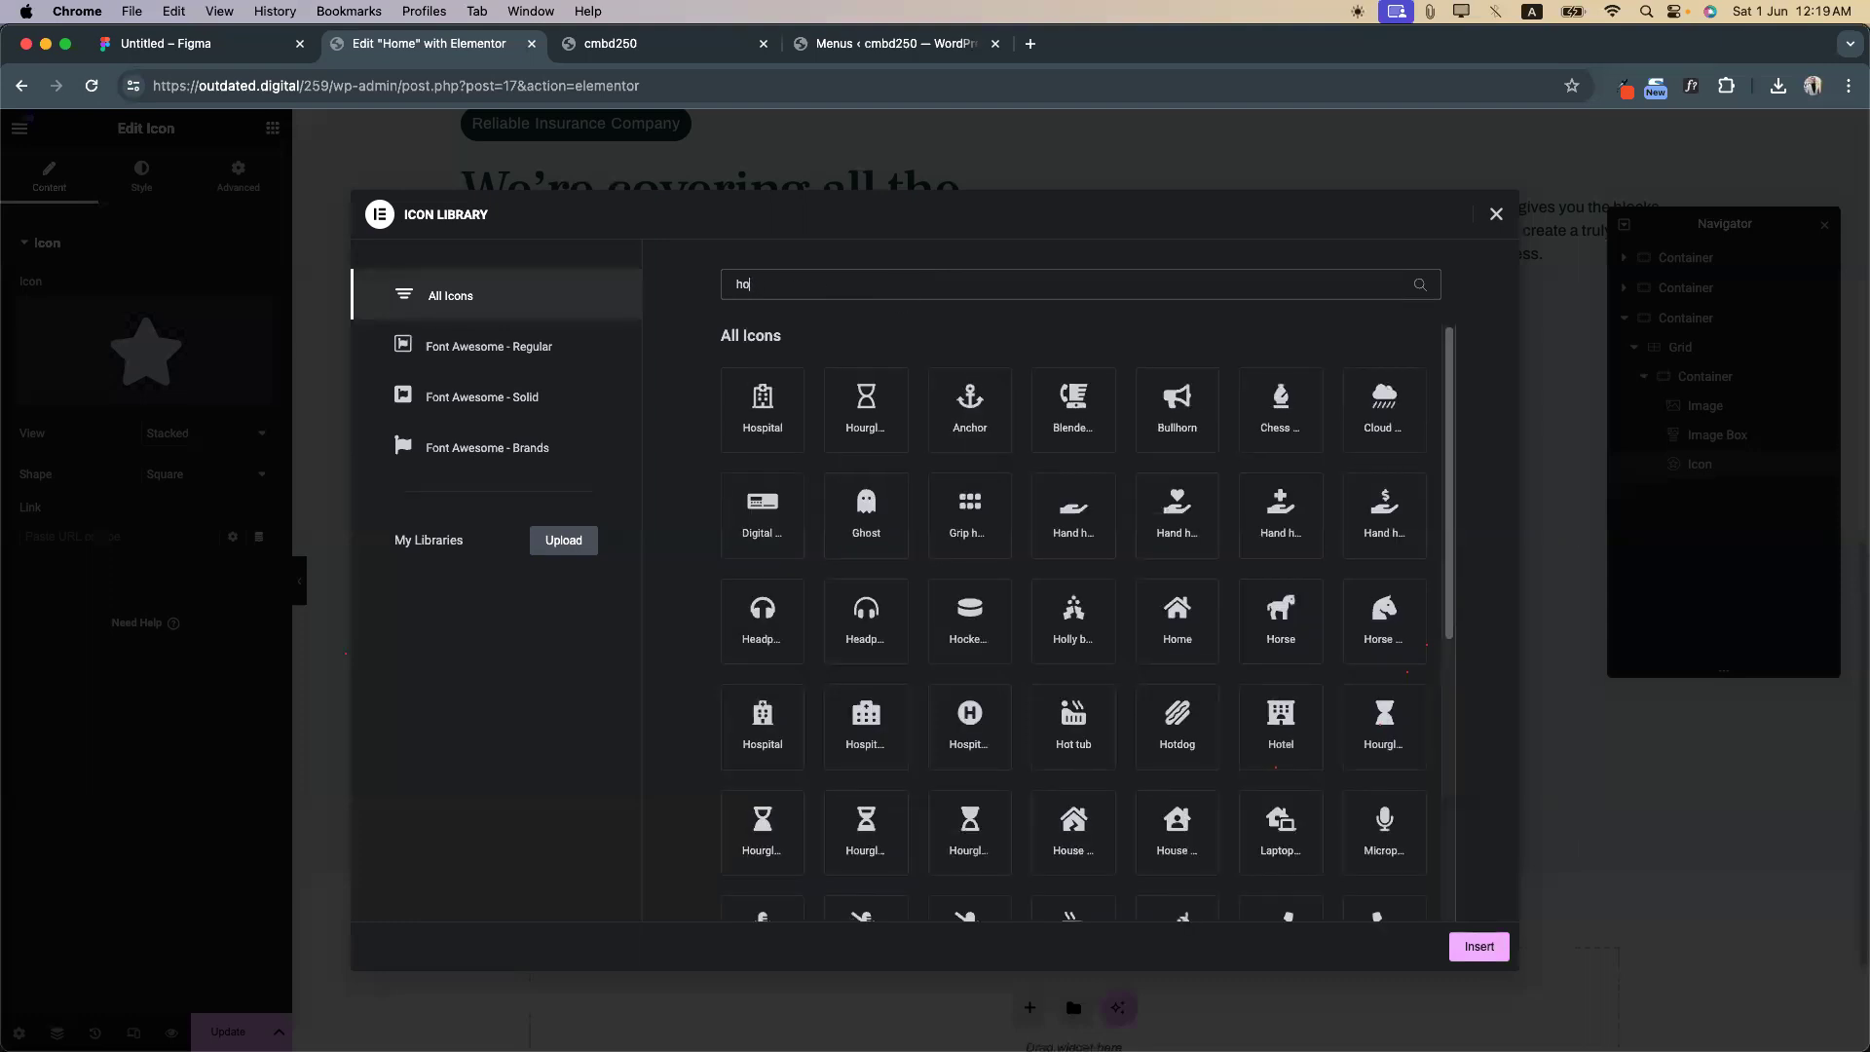
pyautogui.write('me')
pyautogui.click(789, 418)
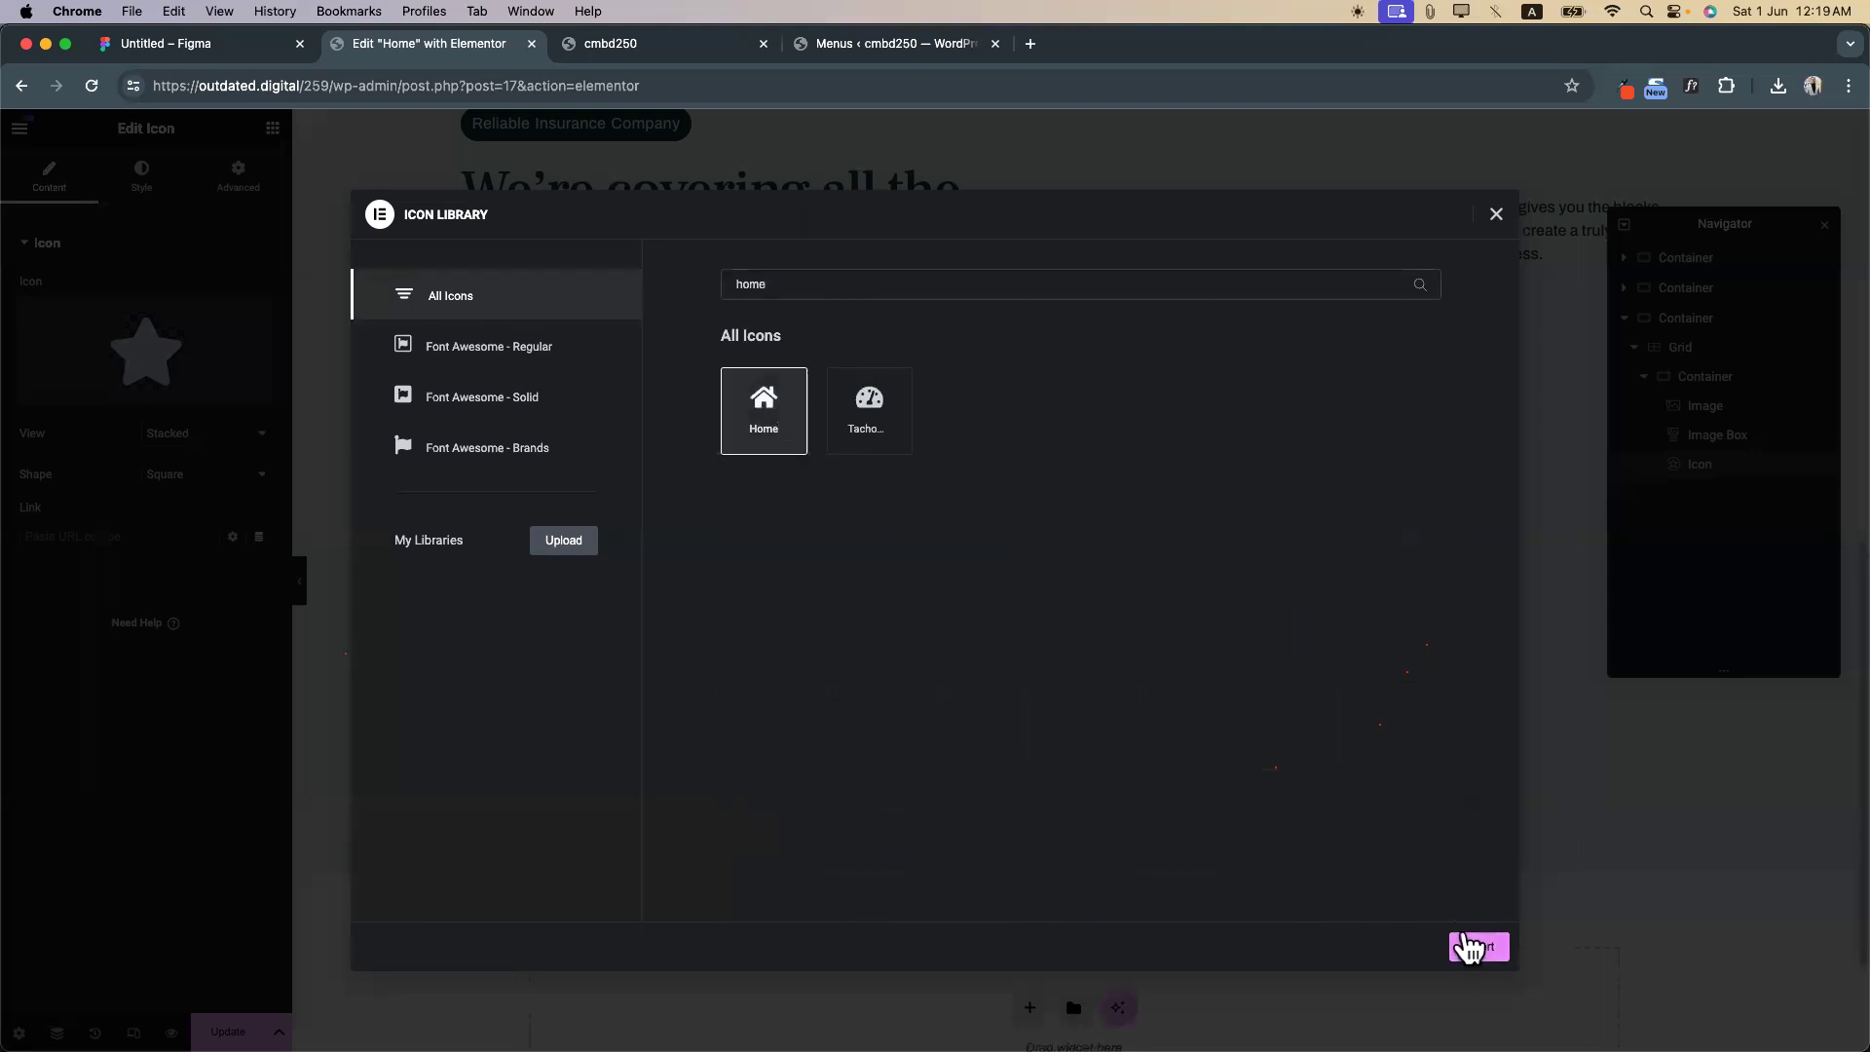
pyautogui.click(1476, 947)
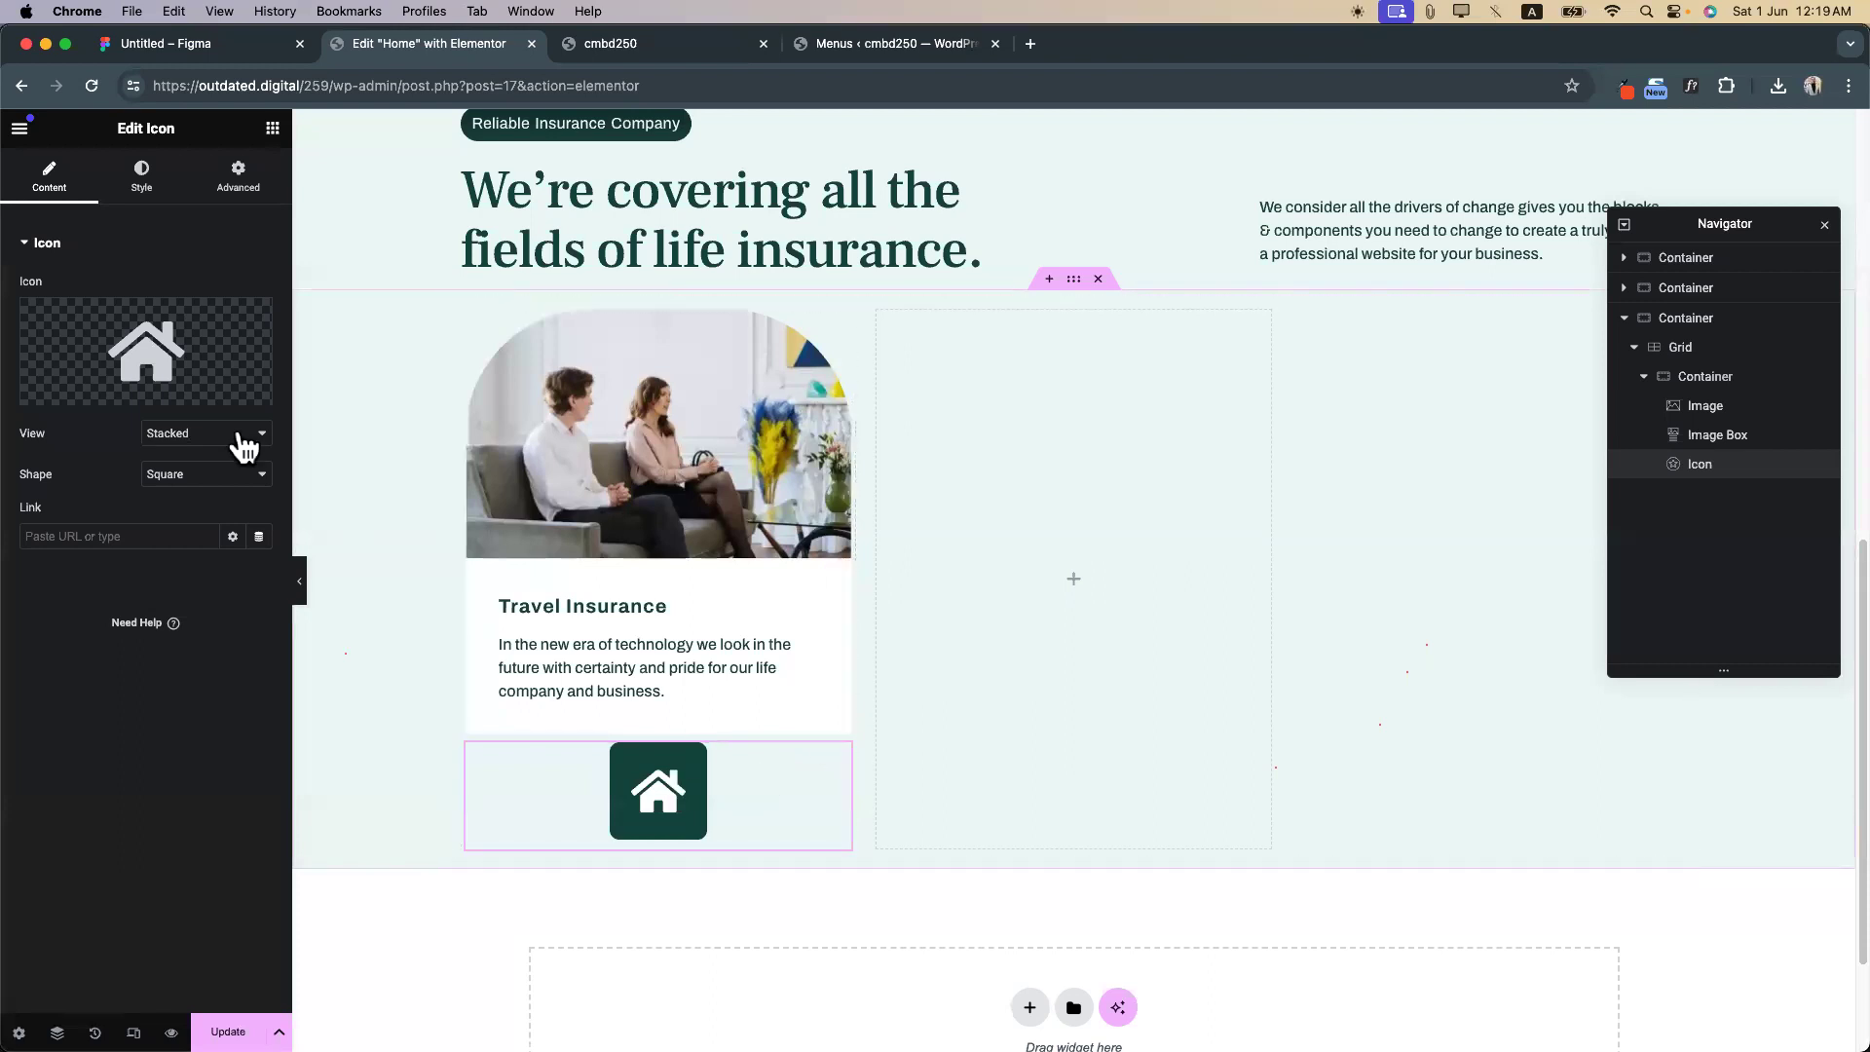
# Color the icon background with the yellow 'button' global and the house glyph dark green.
pyautogui.click(136, 192)
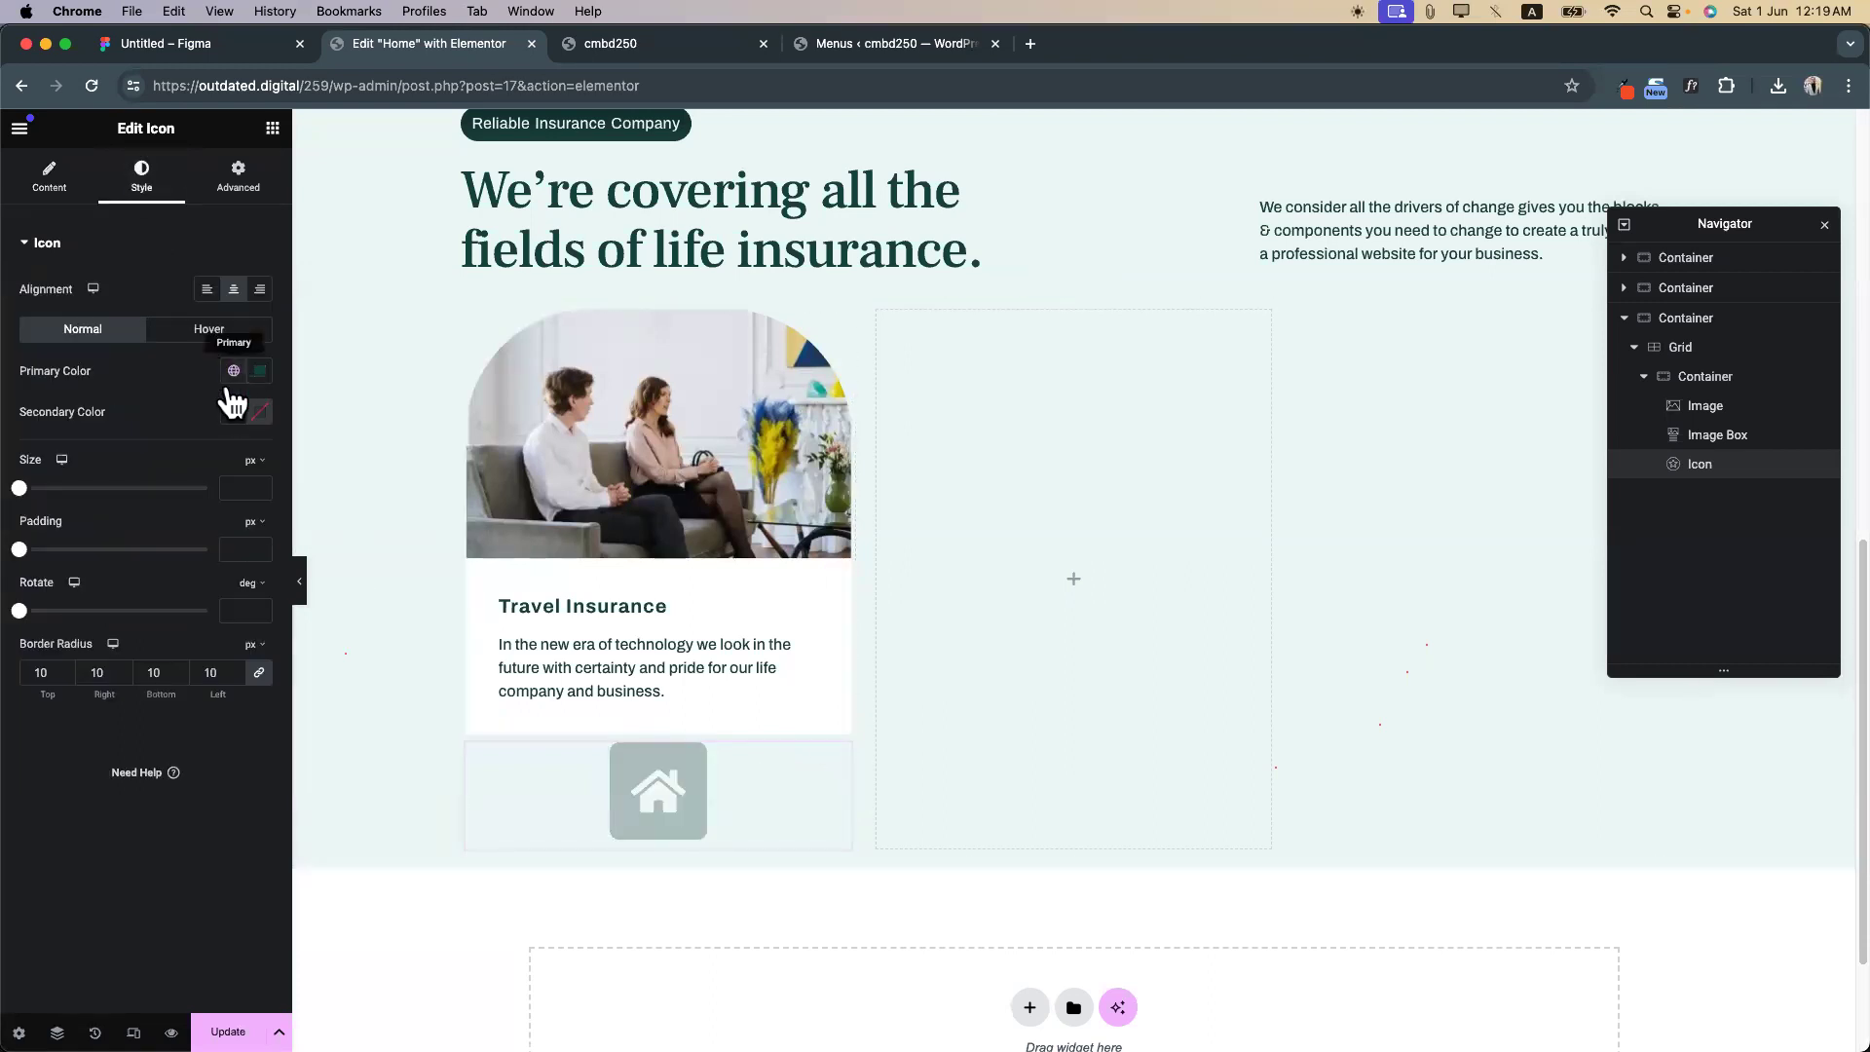
pyautogui.click(234, 370)
pyautogui.click(127, 585)
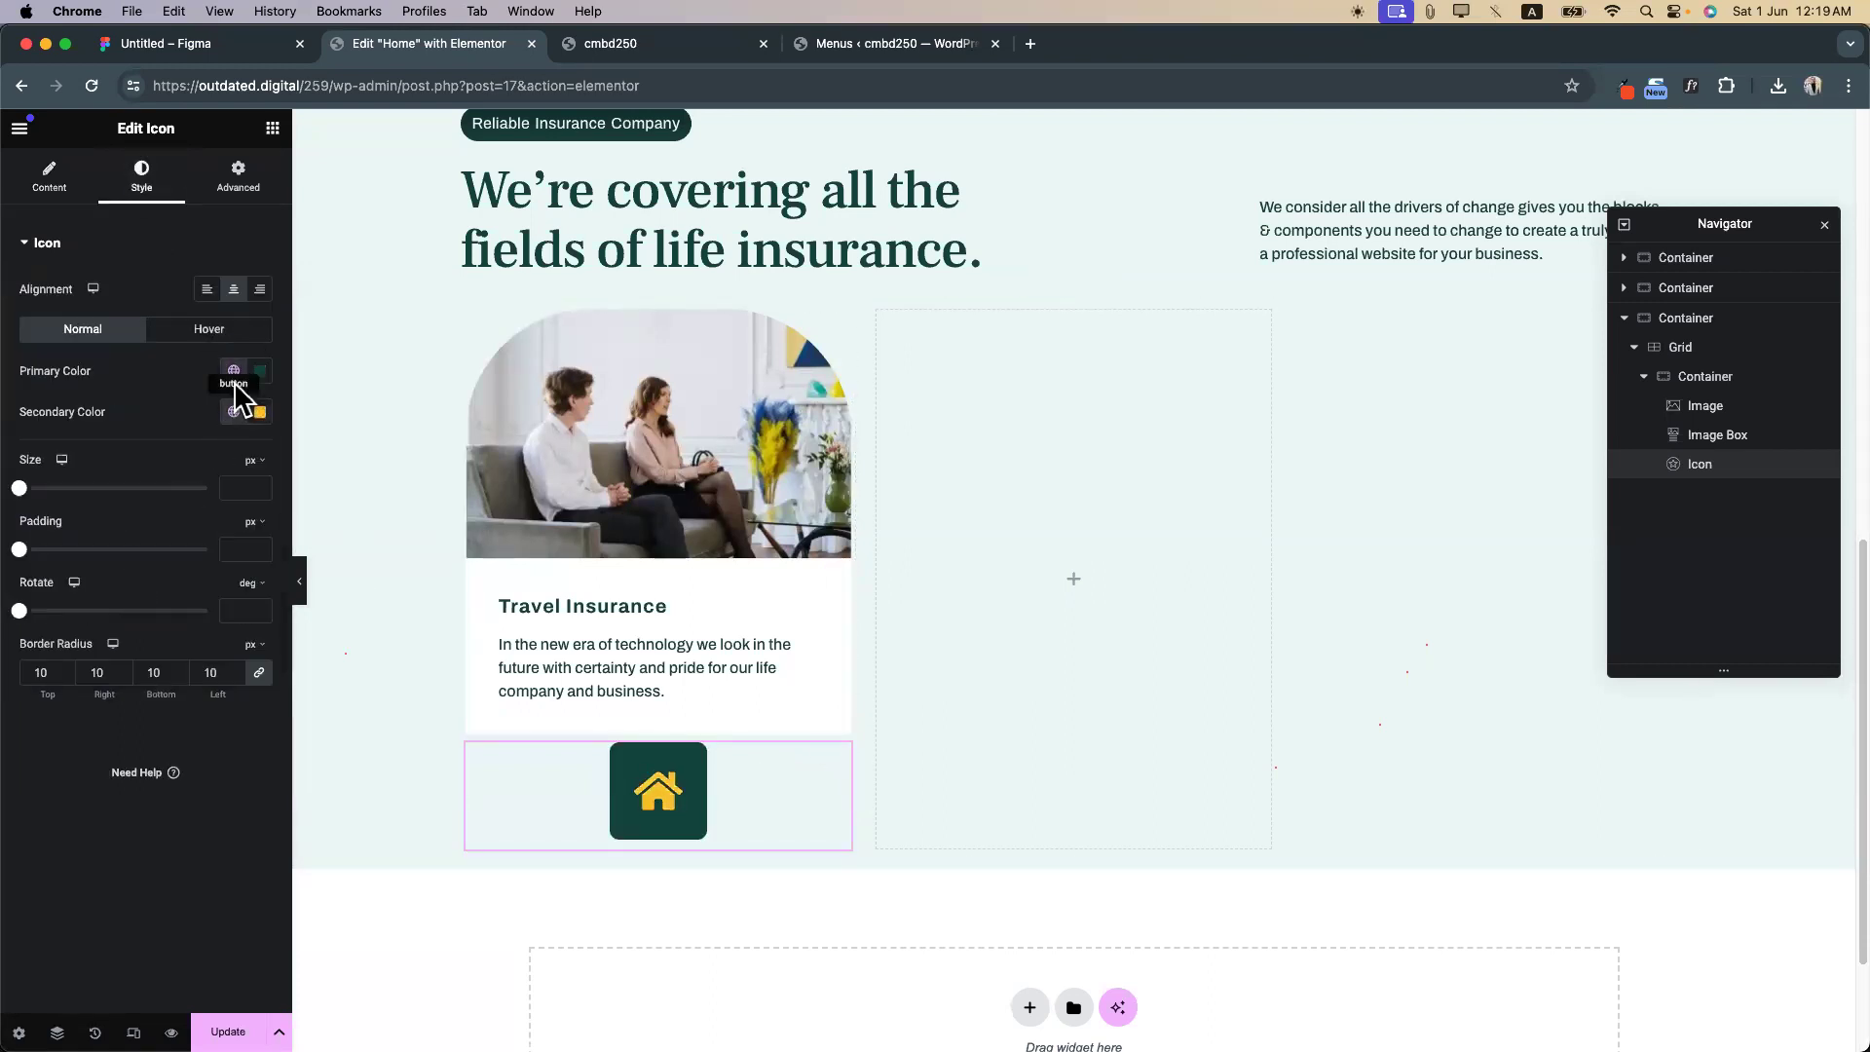
pyautogui.click(234, 370)
pyautogui.click(97, 553)
pyautogui.click(233, 411)
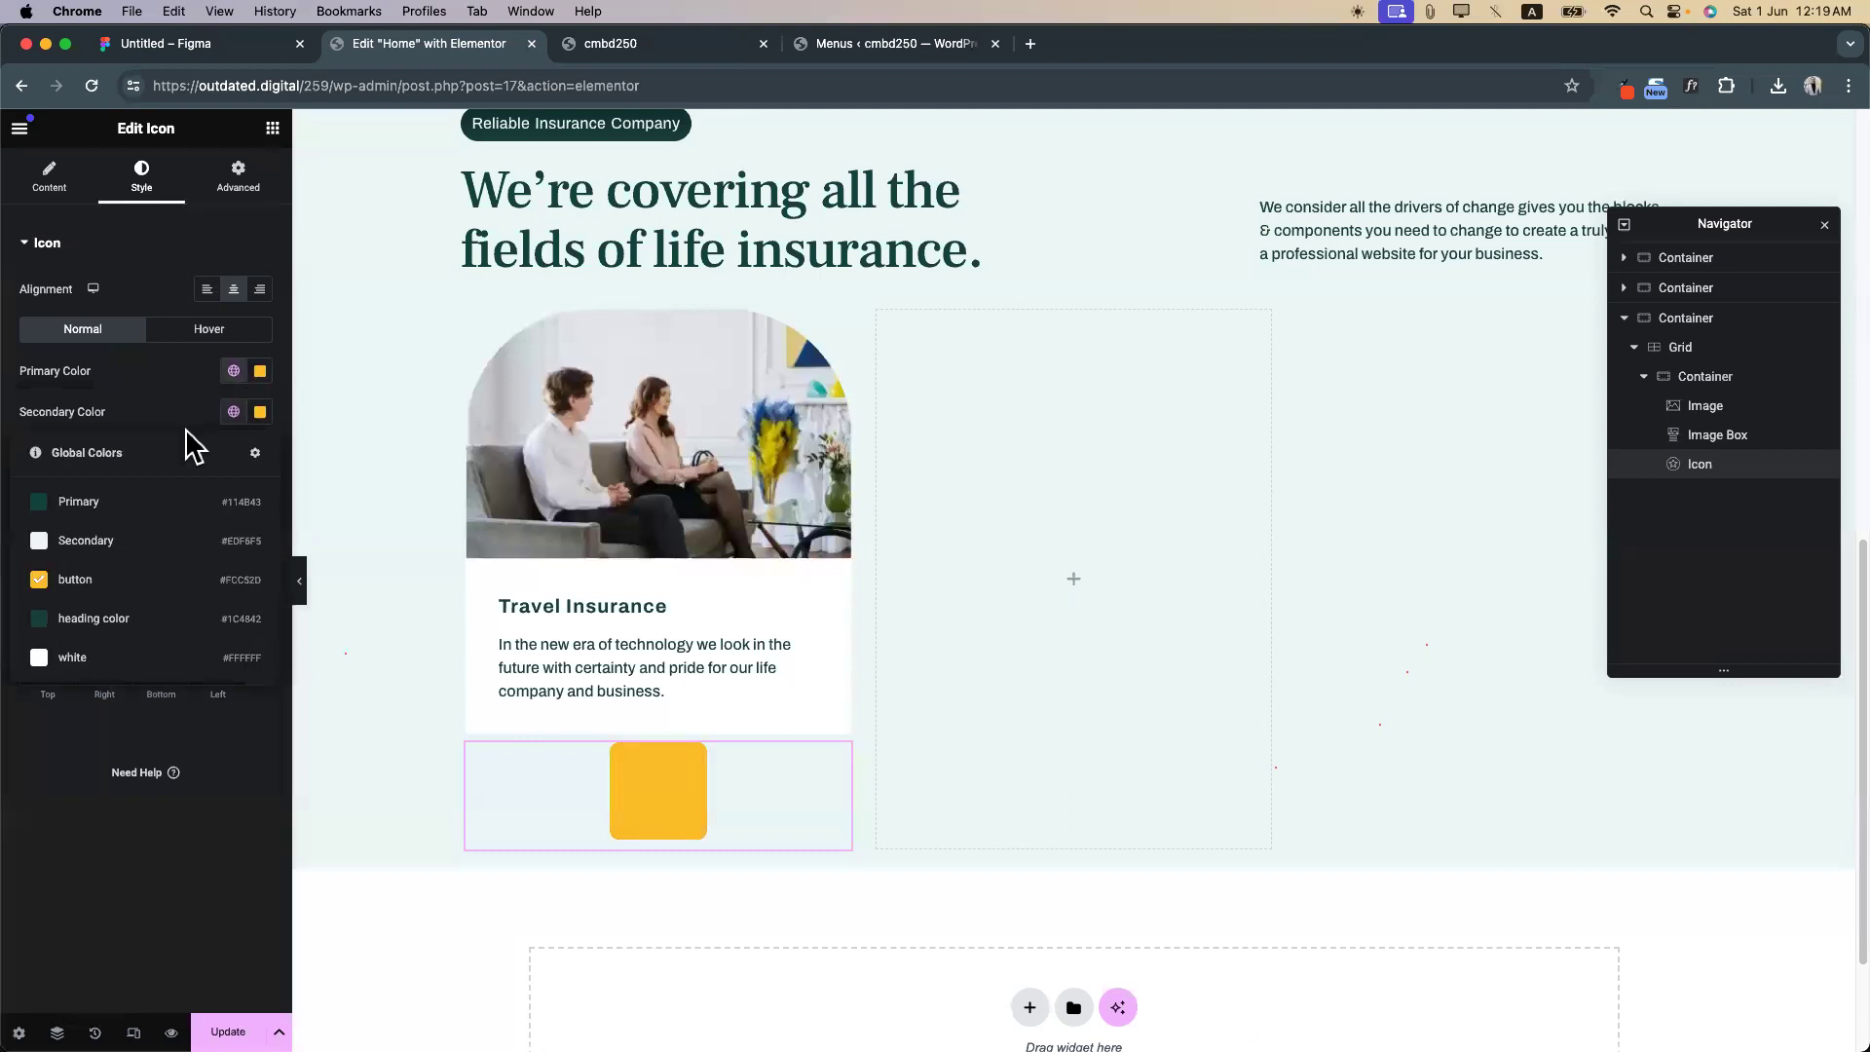
pyautogui.click(107, 507)
# Set the icon size to 30, then 67 after checking the Figma frame width.
pyautogui.click(146, 47)
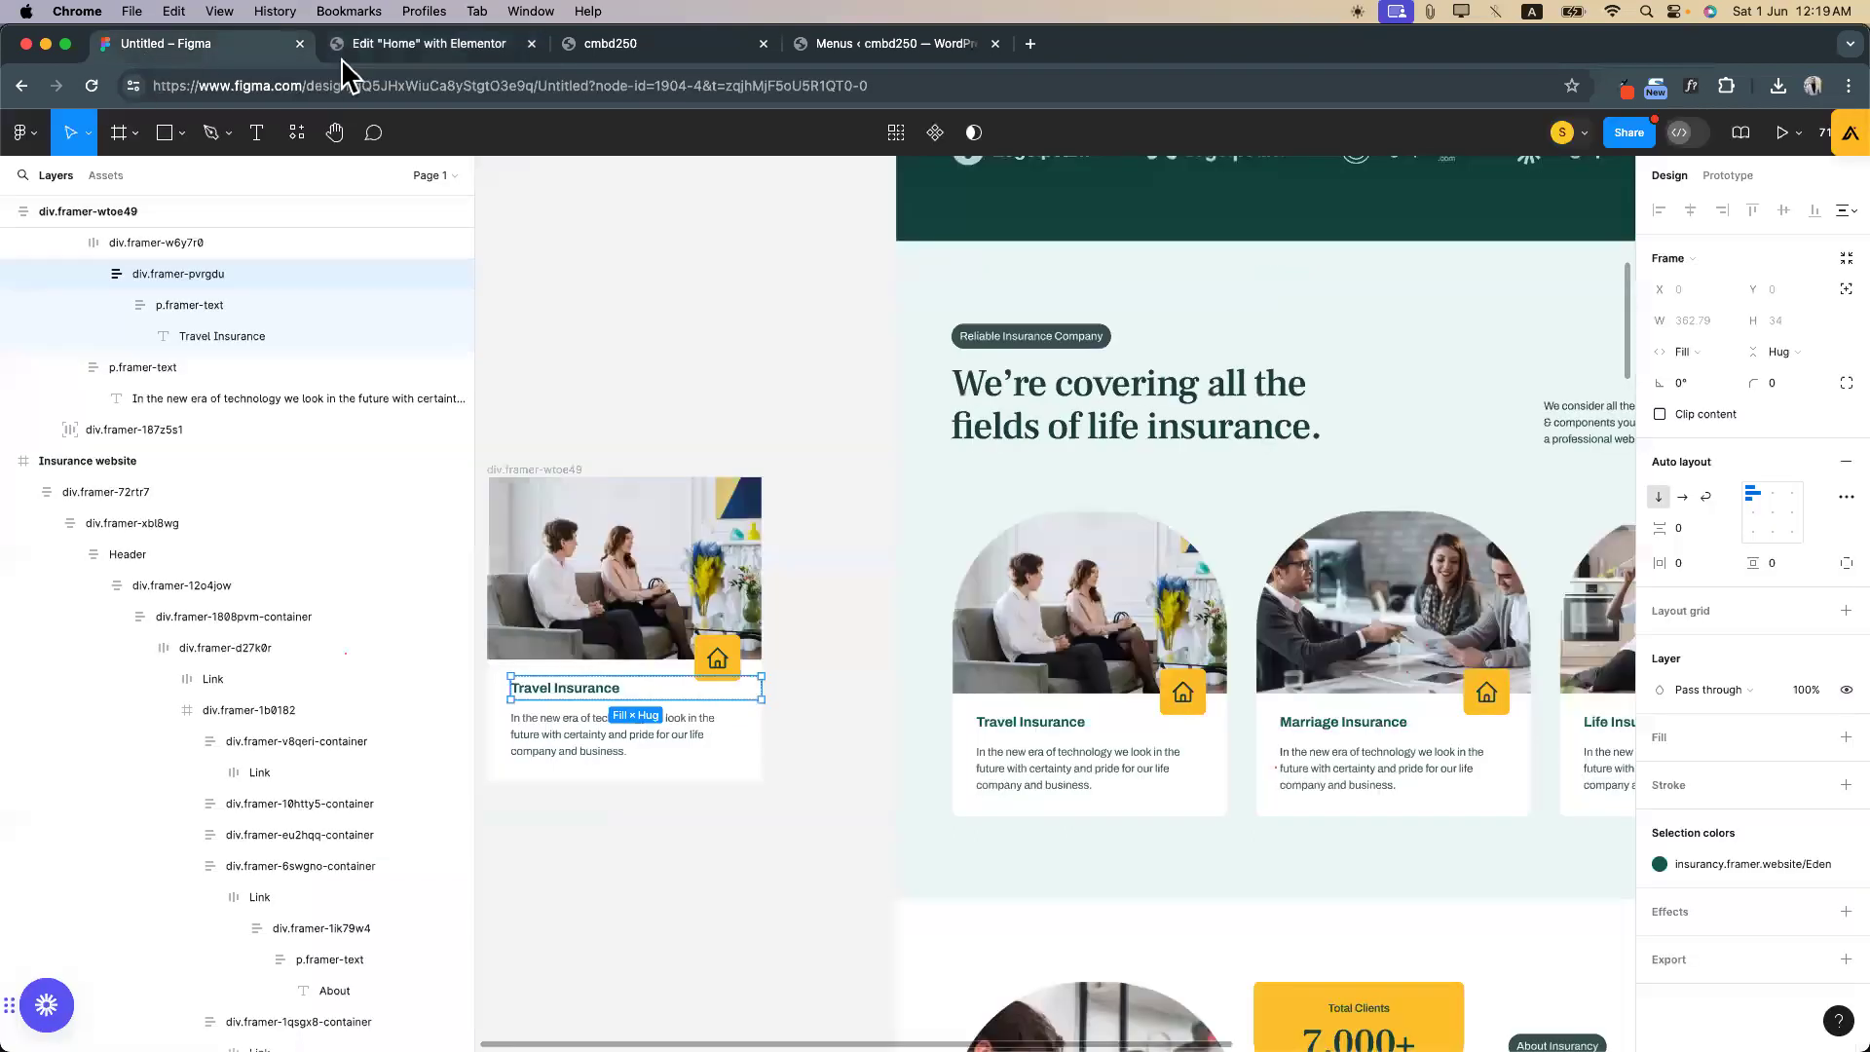
pyautogui.click(386, 47)
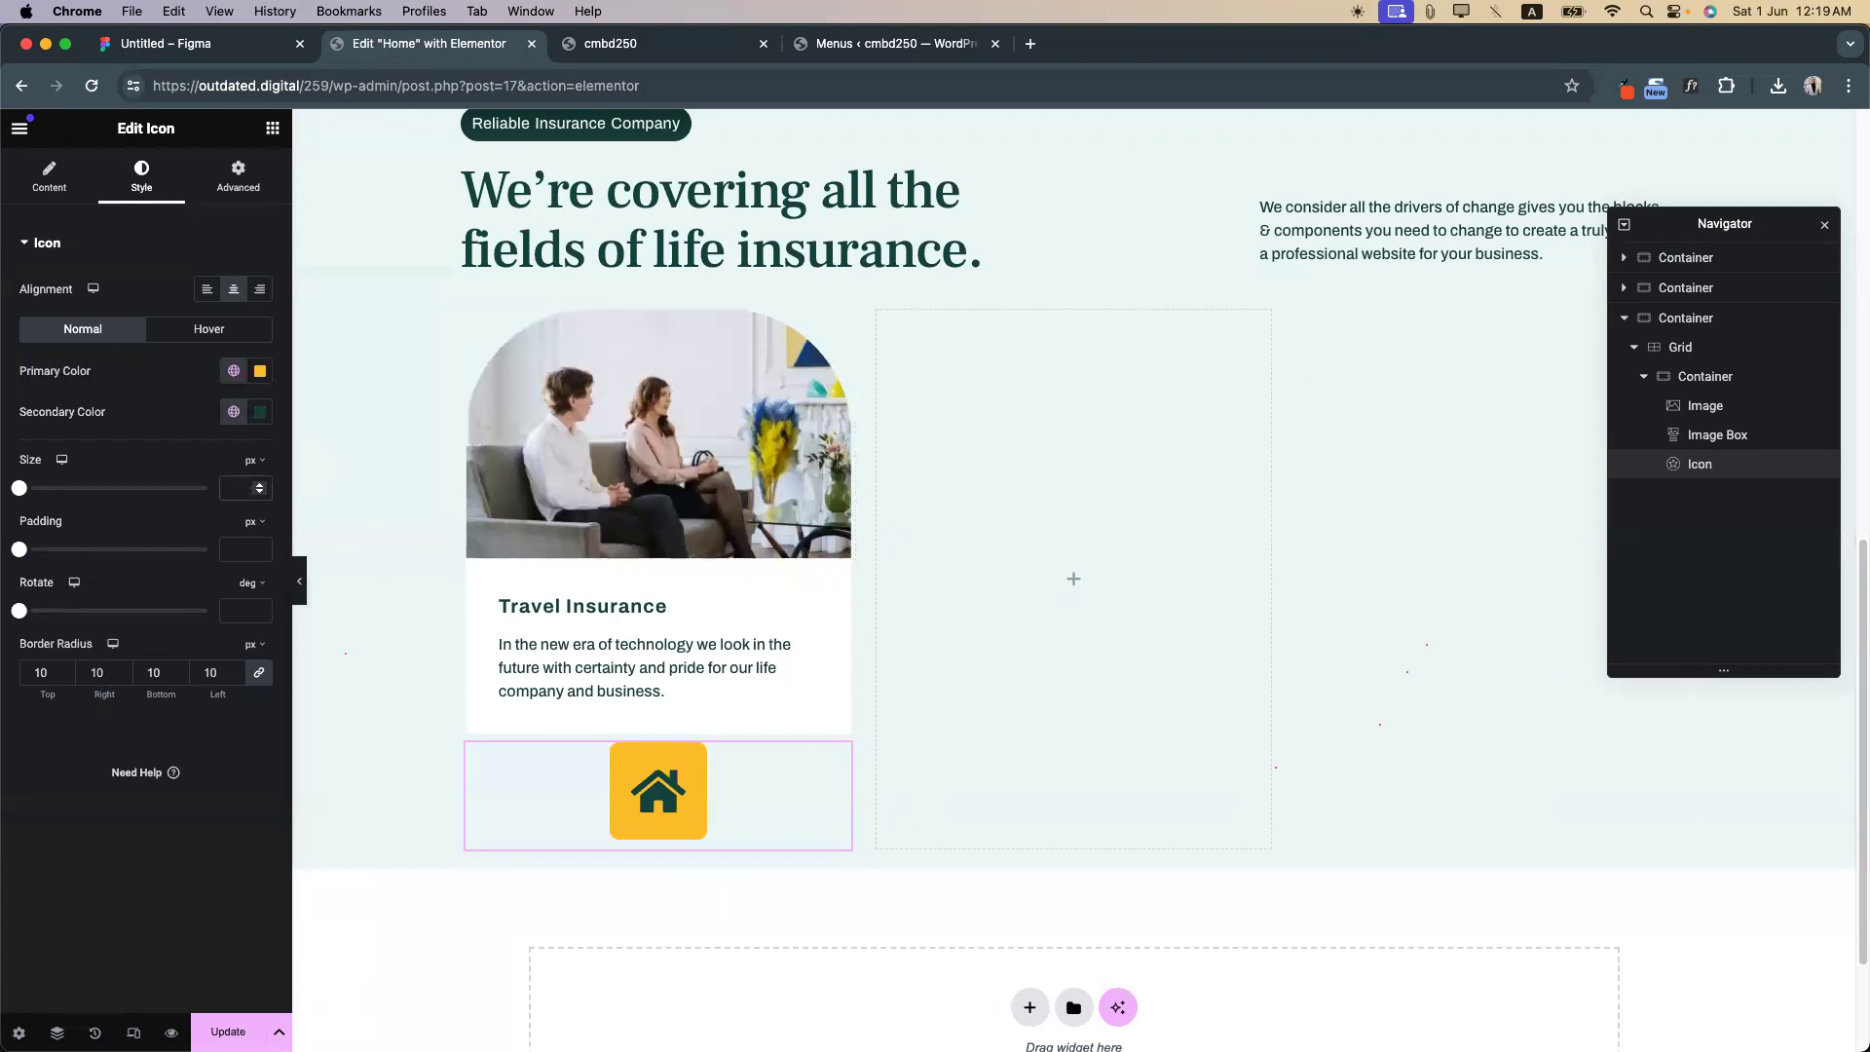
pyautogui.write('30')
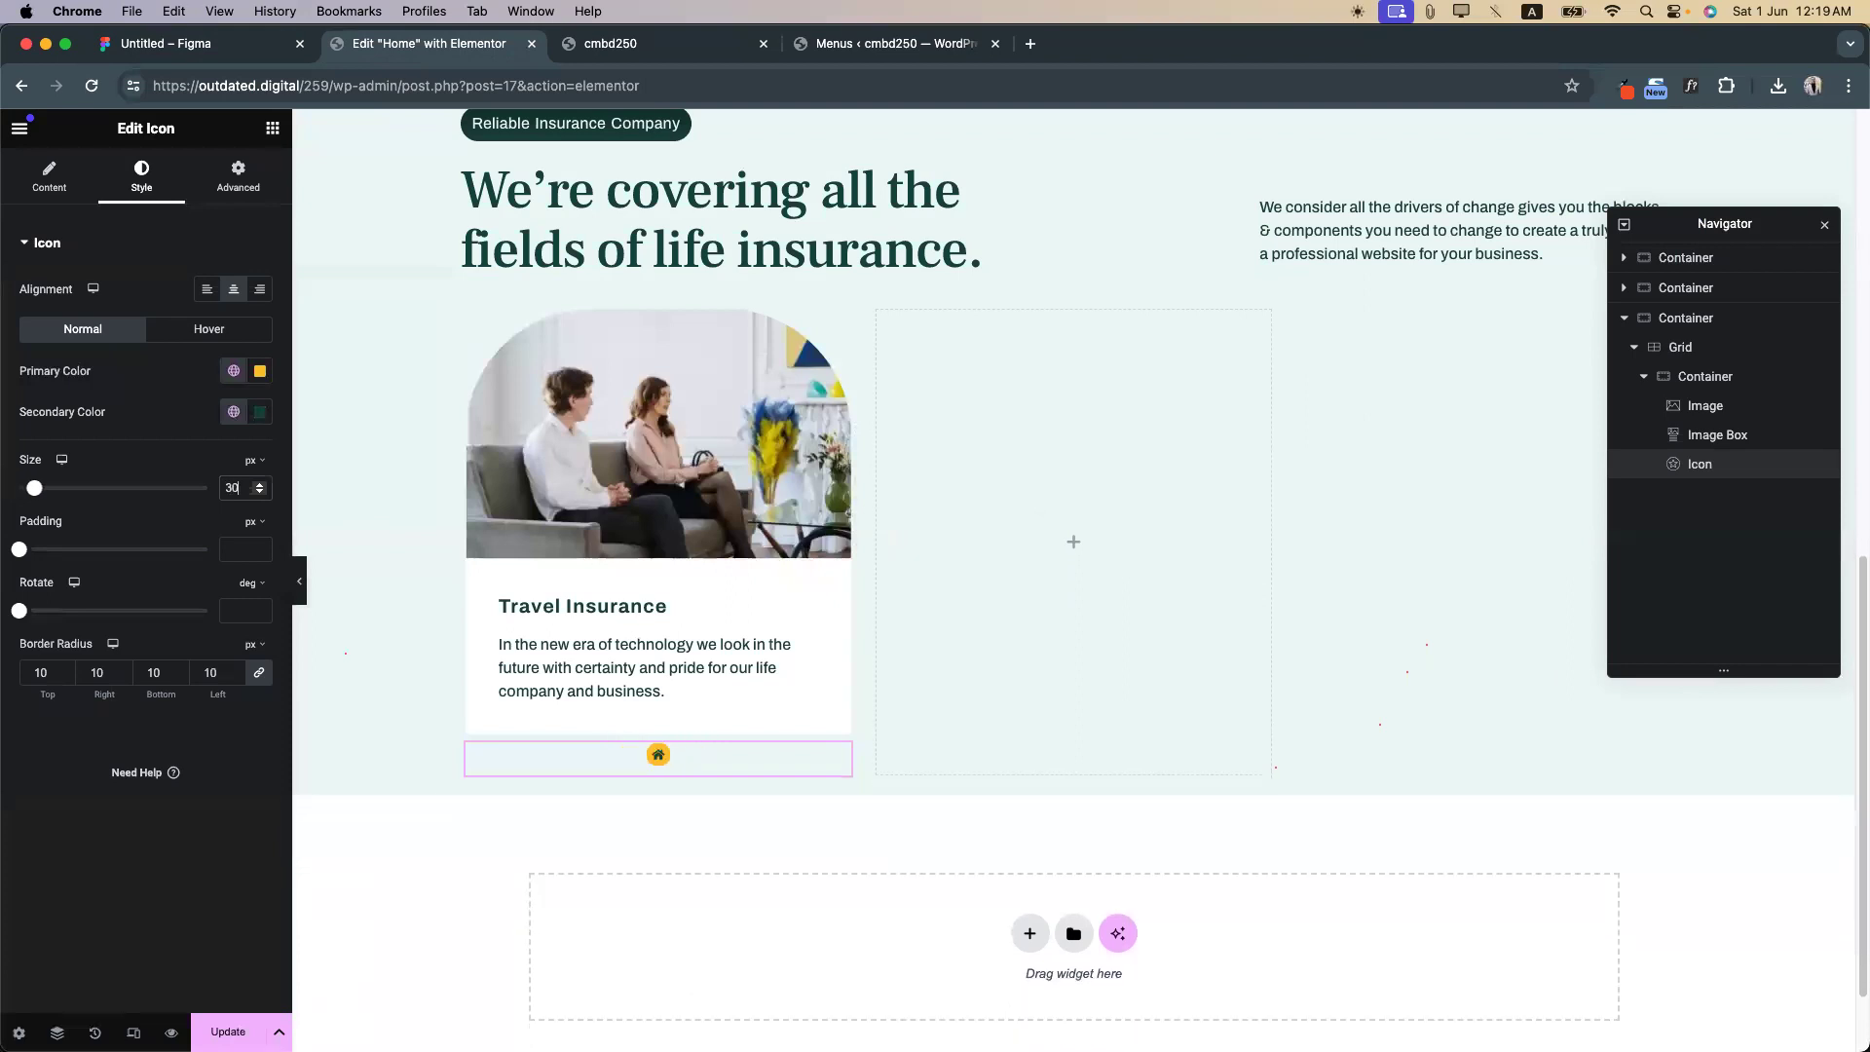
pyautogui.click(154, 46)
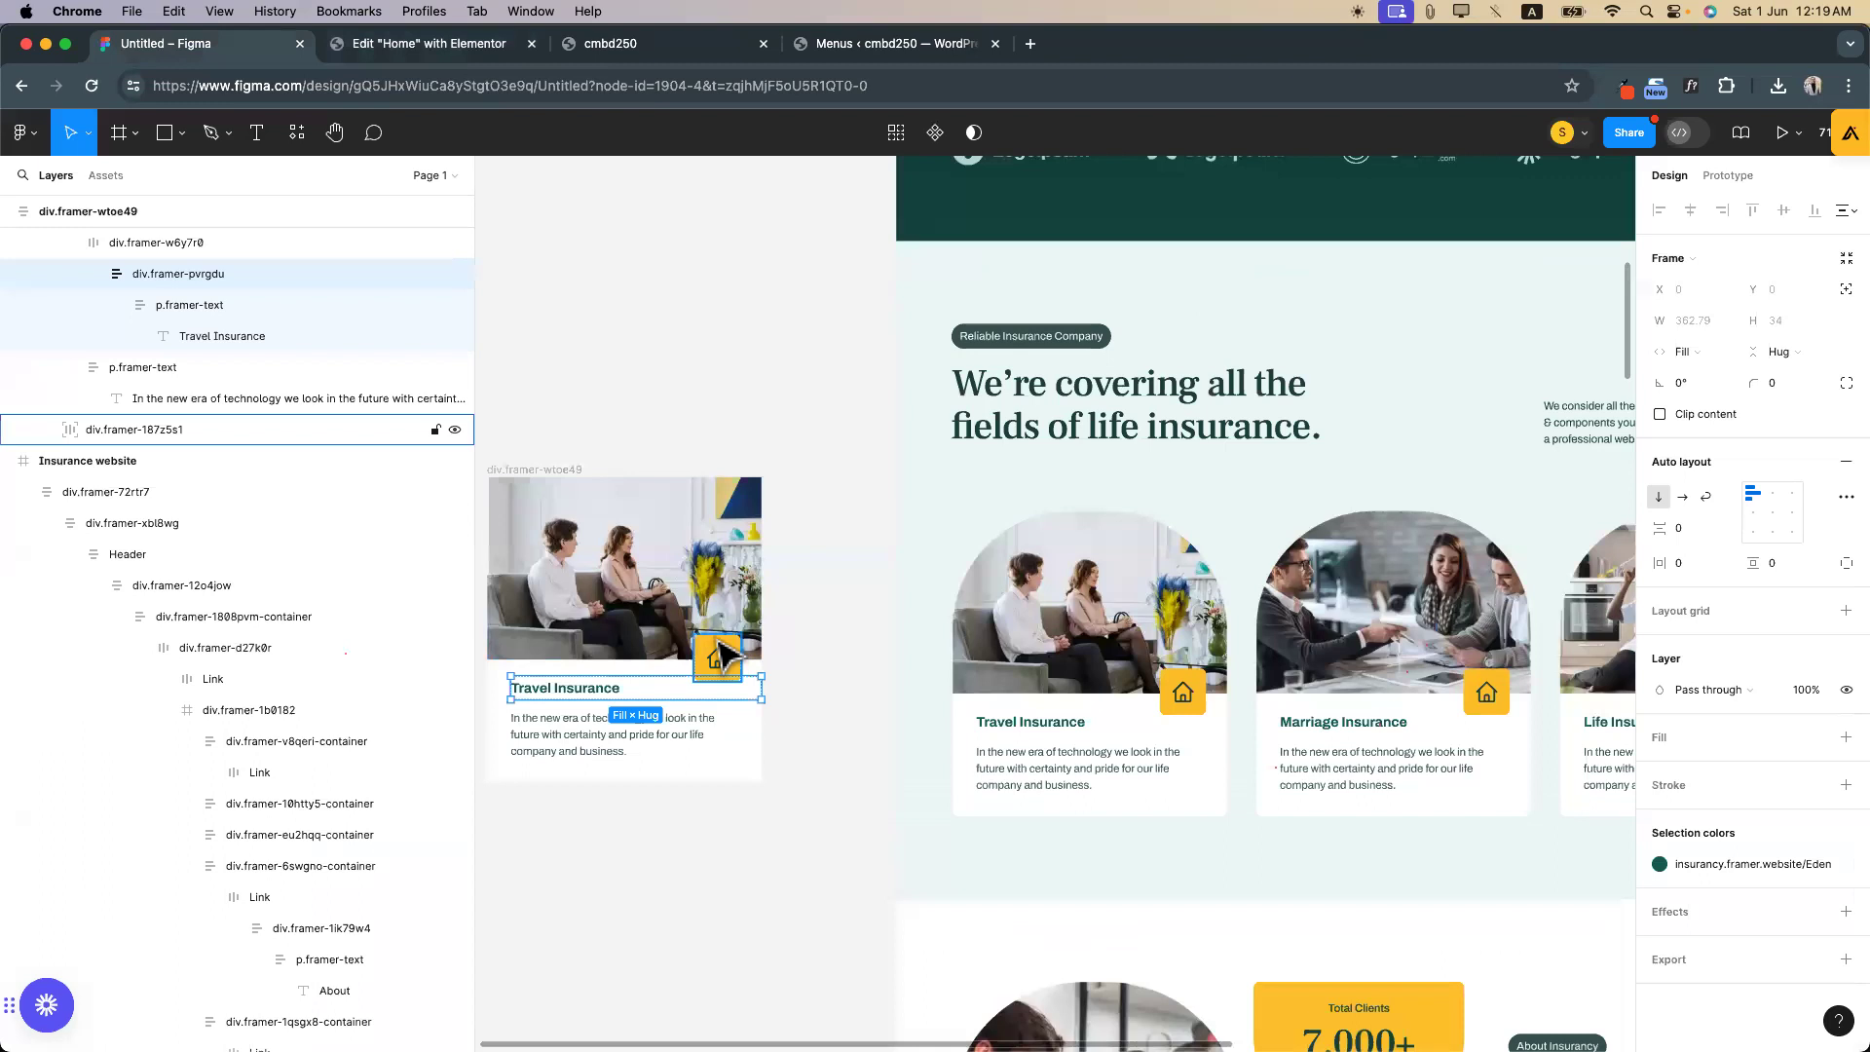
pyautogui.click(726, 657)
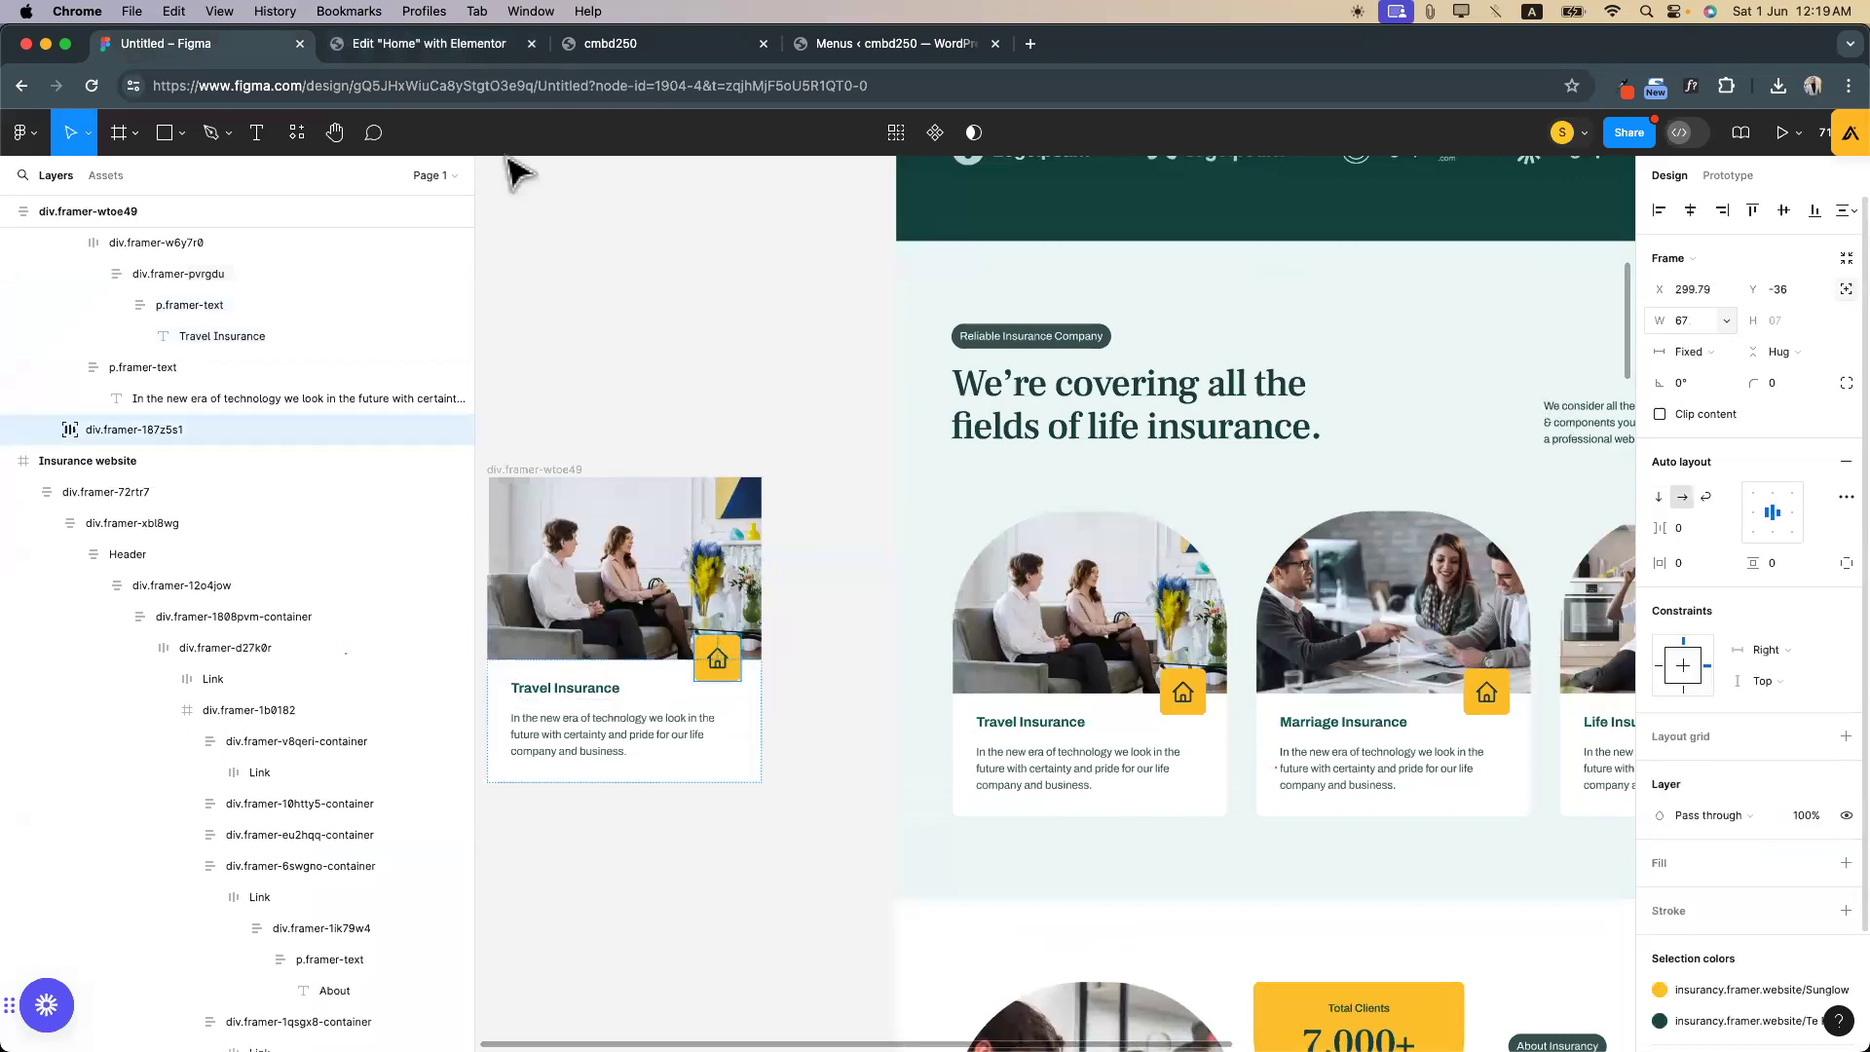
pyautogui.click(399, 35)
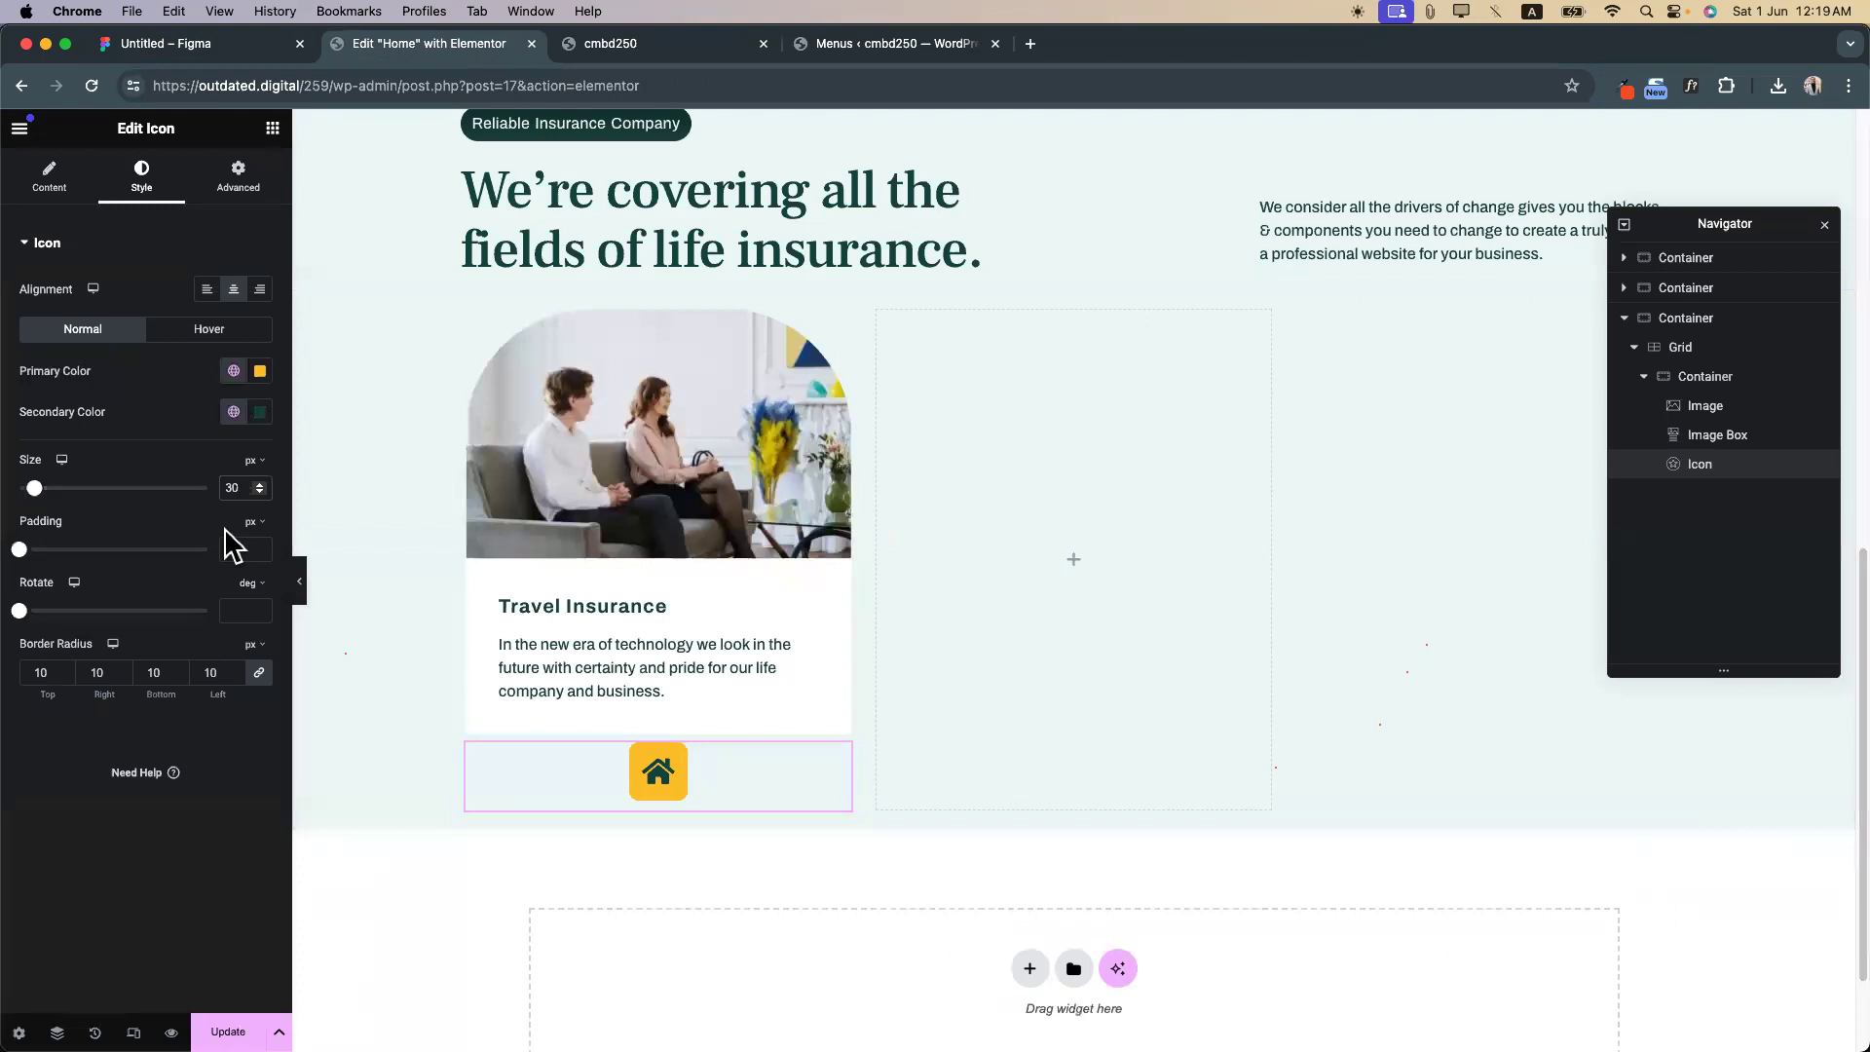
pyautogui.write('67')
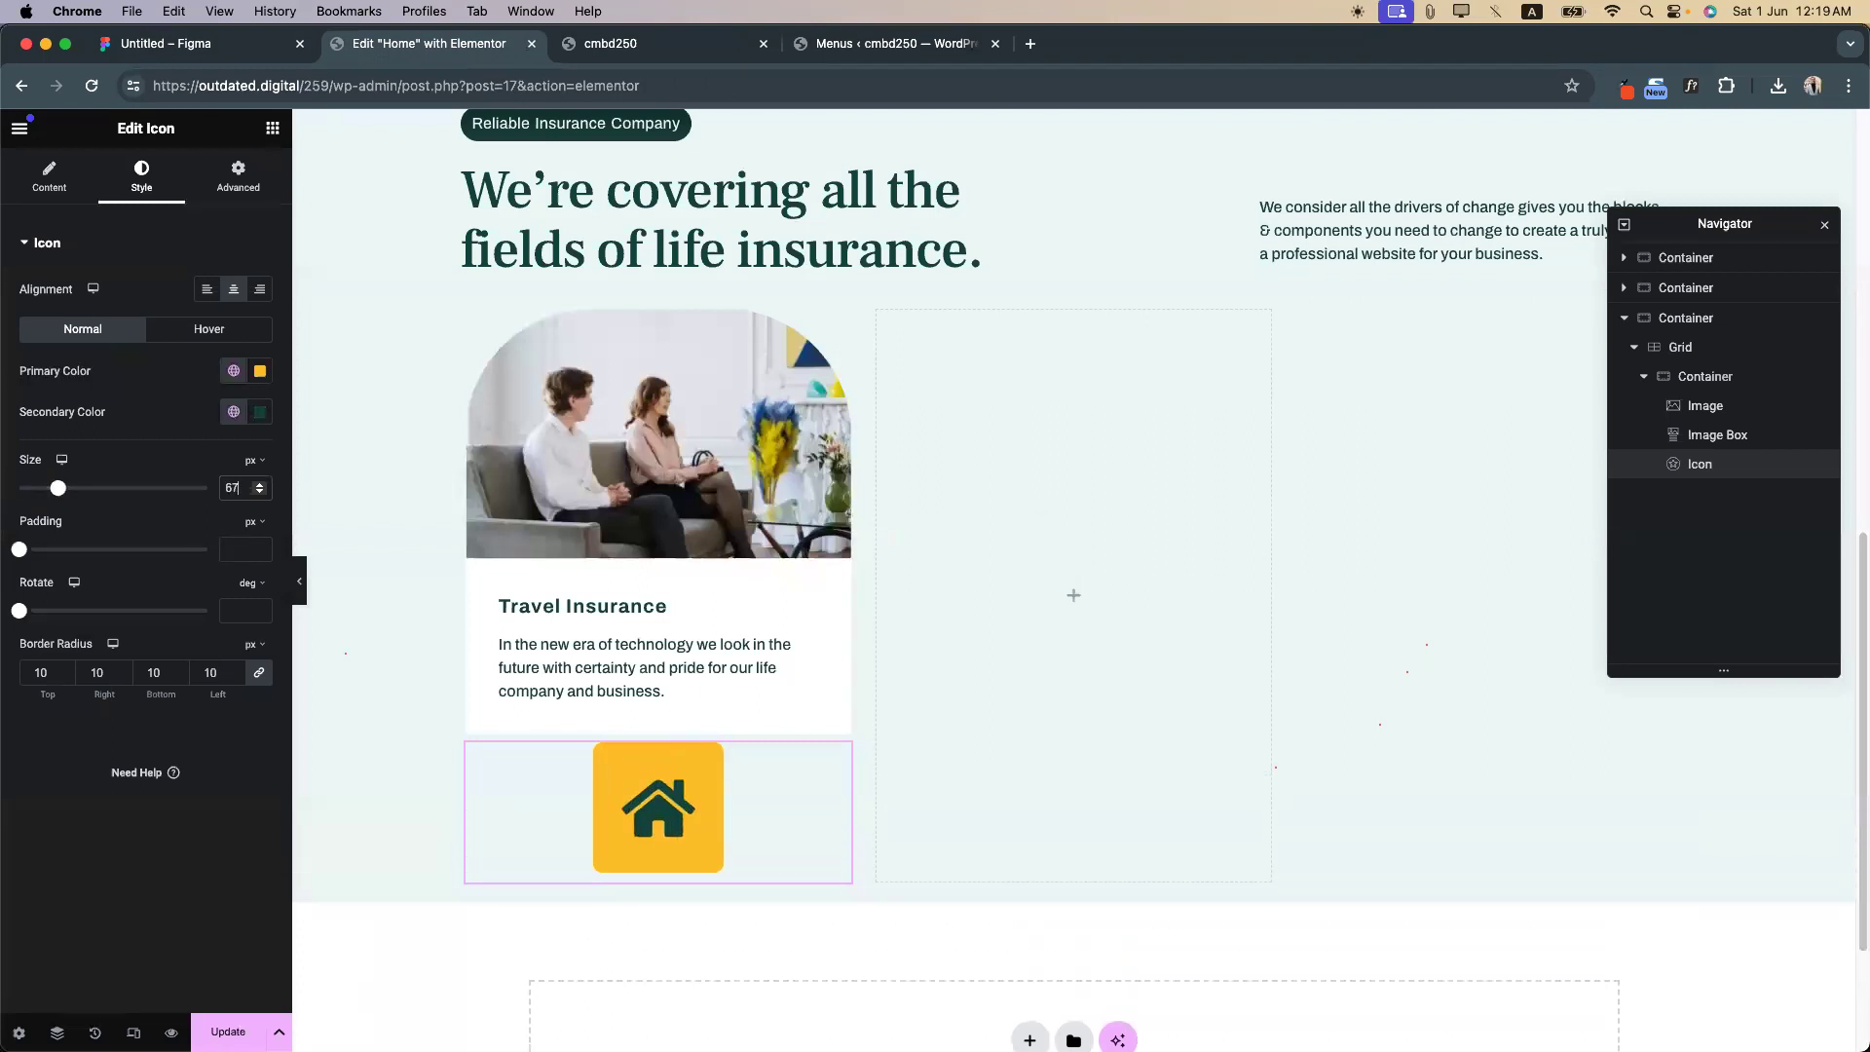
pyautogui.press('BackSpace')
pyautogui.press('BackSpace')
# Export the yellow house icon frame from Figma as div.framer-9xfjv2.png.
pyautogui.click(221, 47)
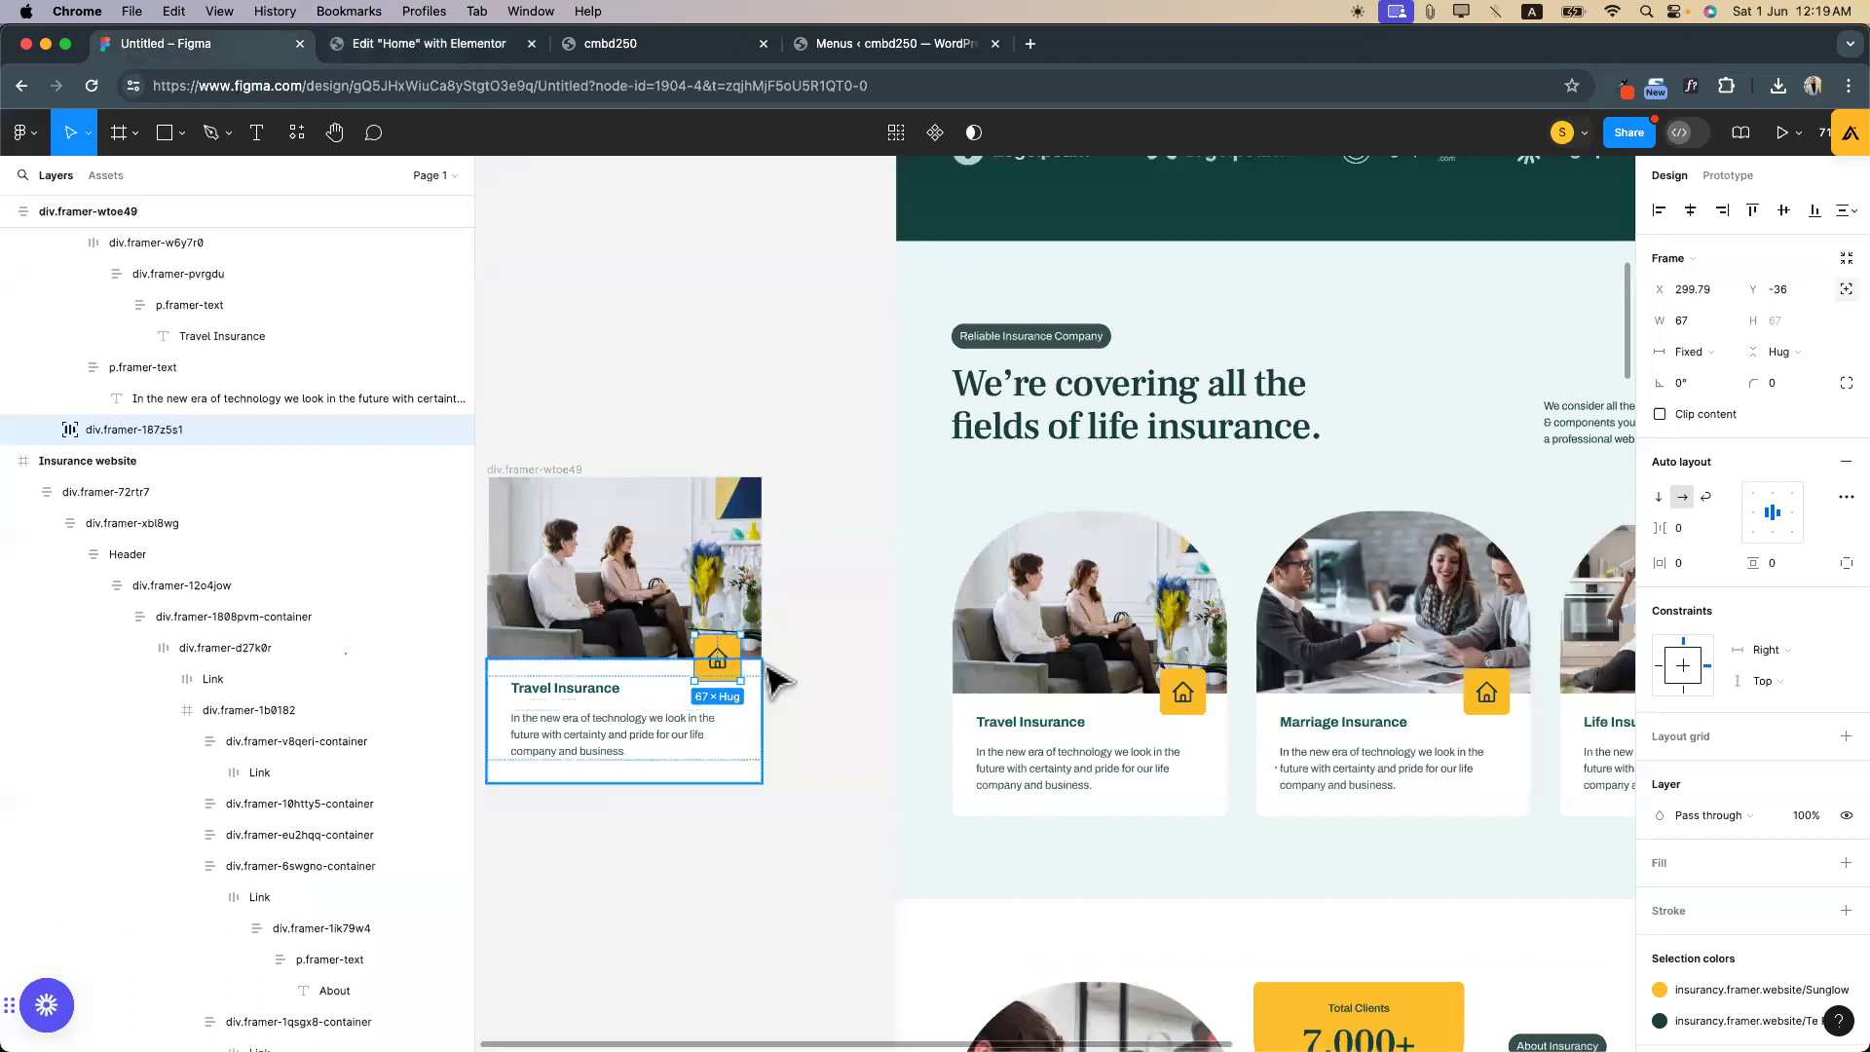
pyautogui.keyDown('ctrl'); pyautogui.scroll(5, 768, 669); pyautogui.keyUp('ctrl')
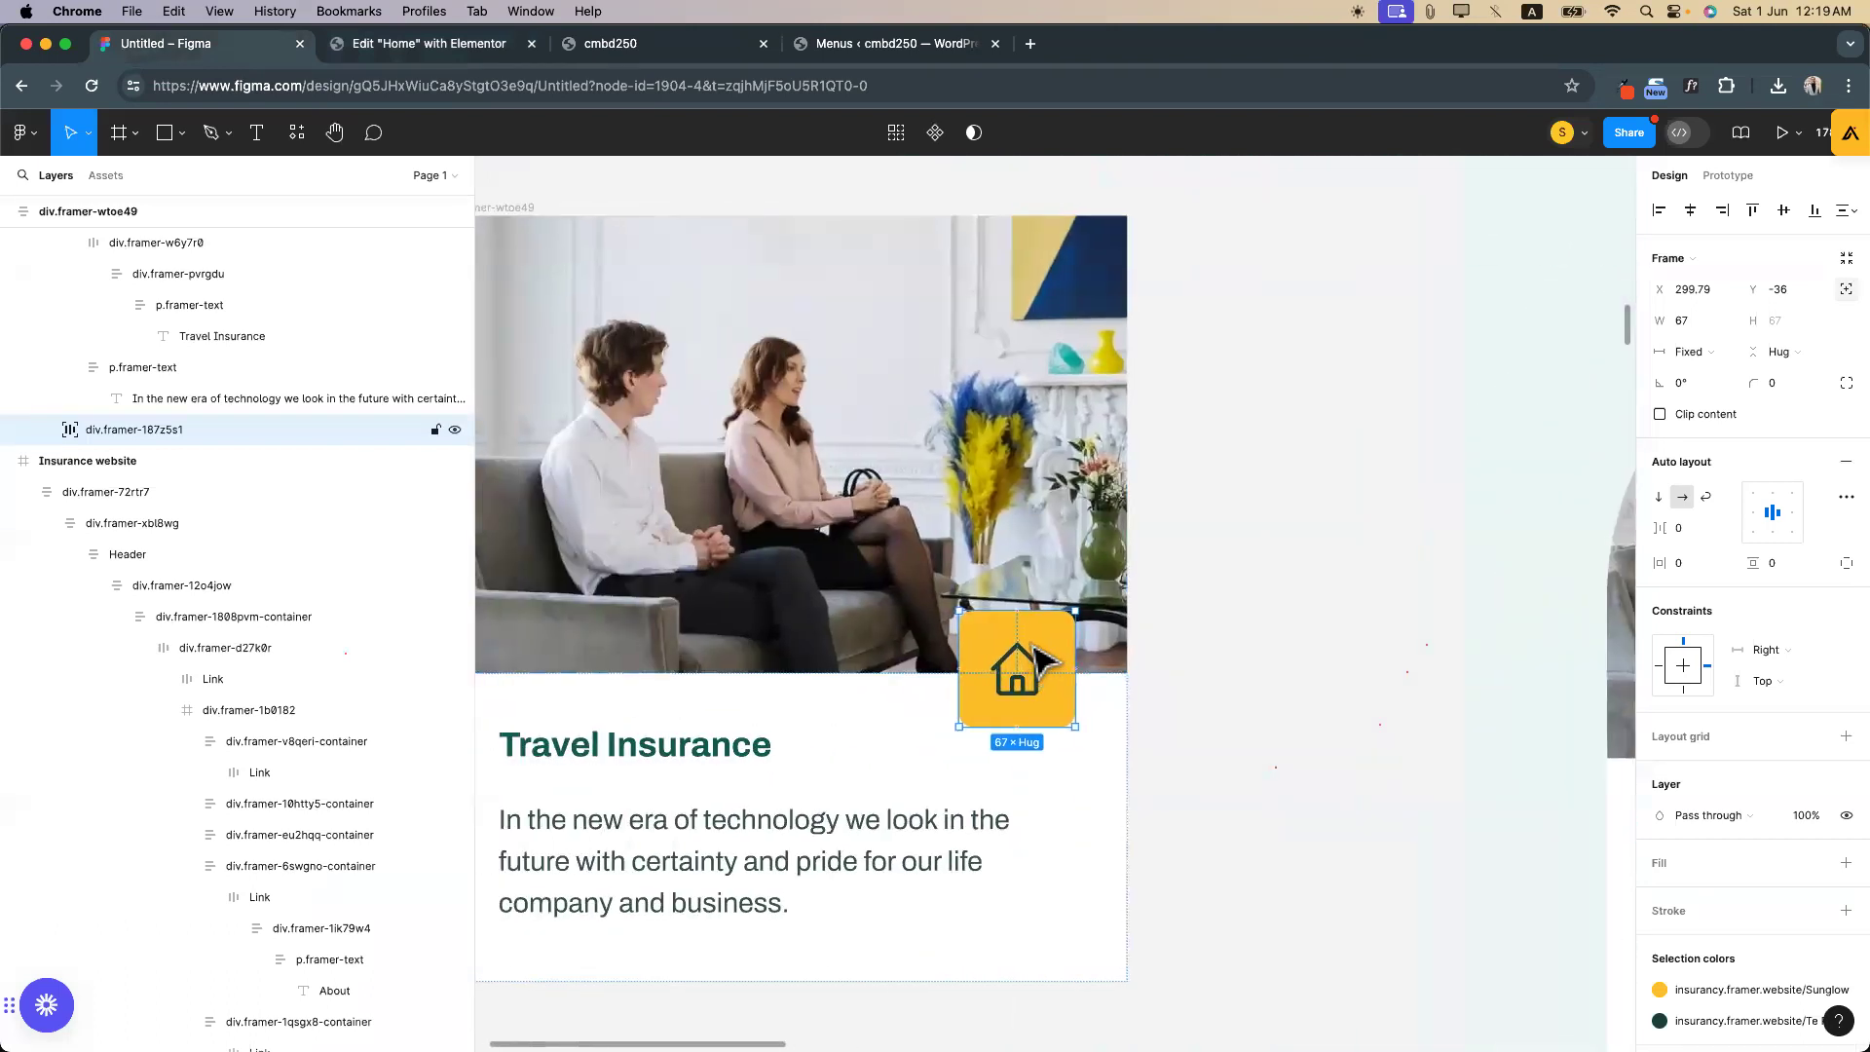
pyautogui.doubleClick(1040, 660)
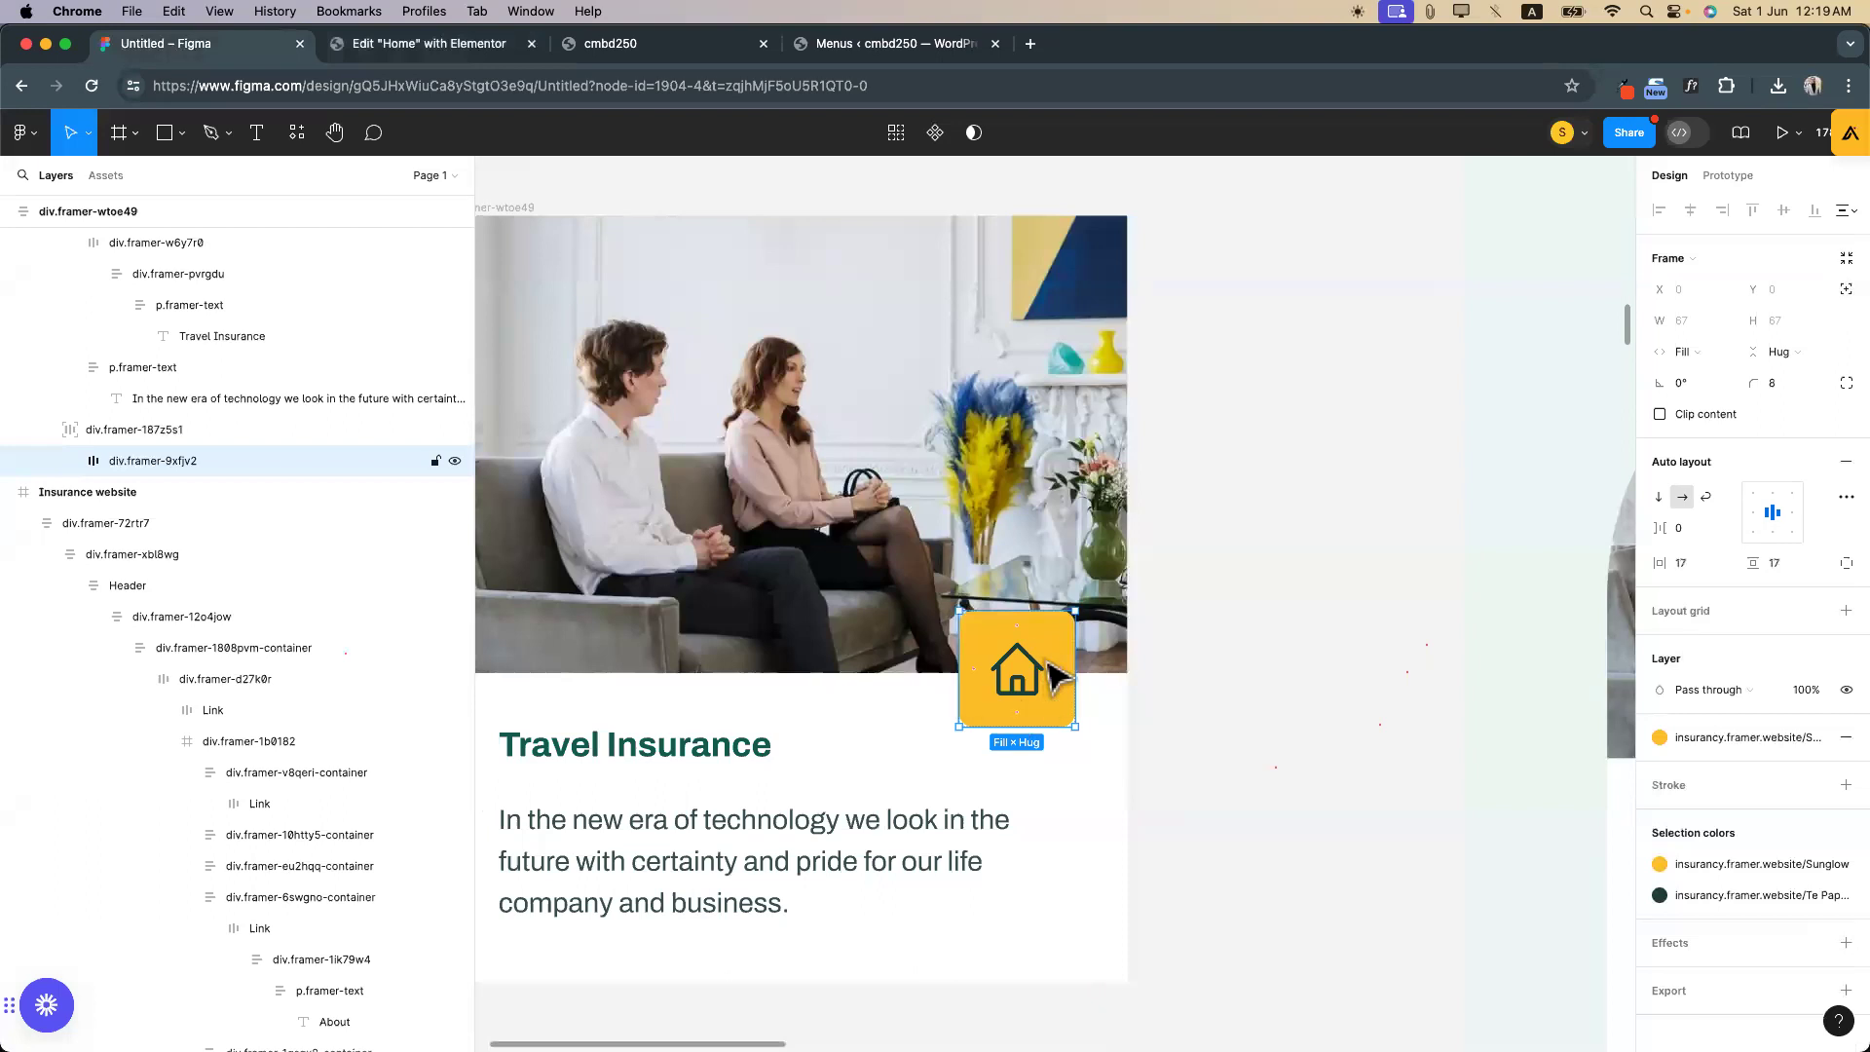
pyautogui.scroll(-1, 1732, 861)
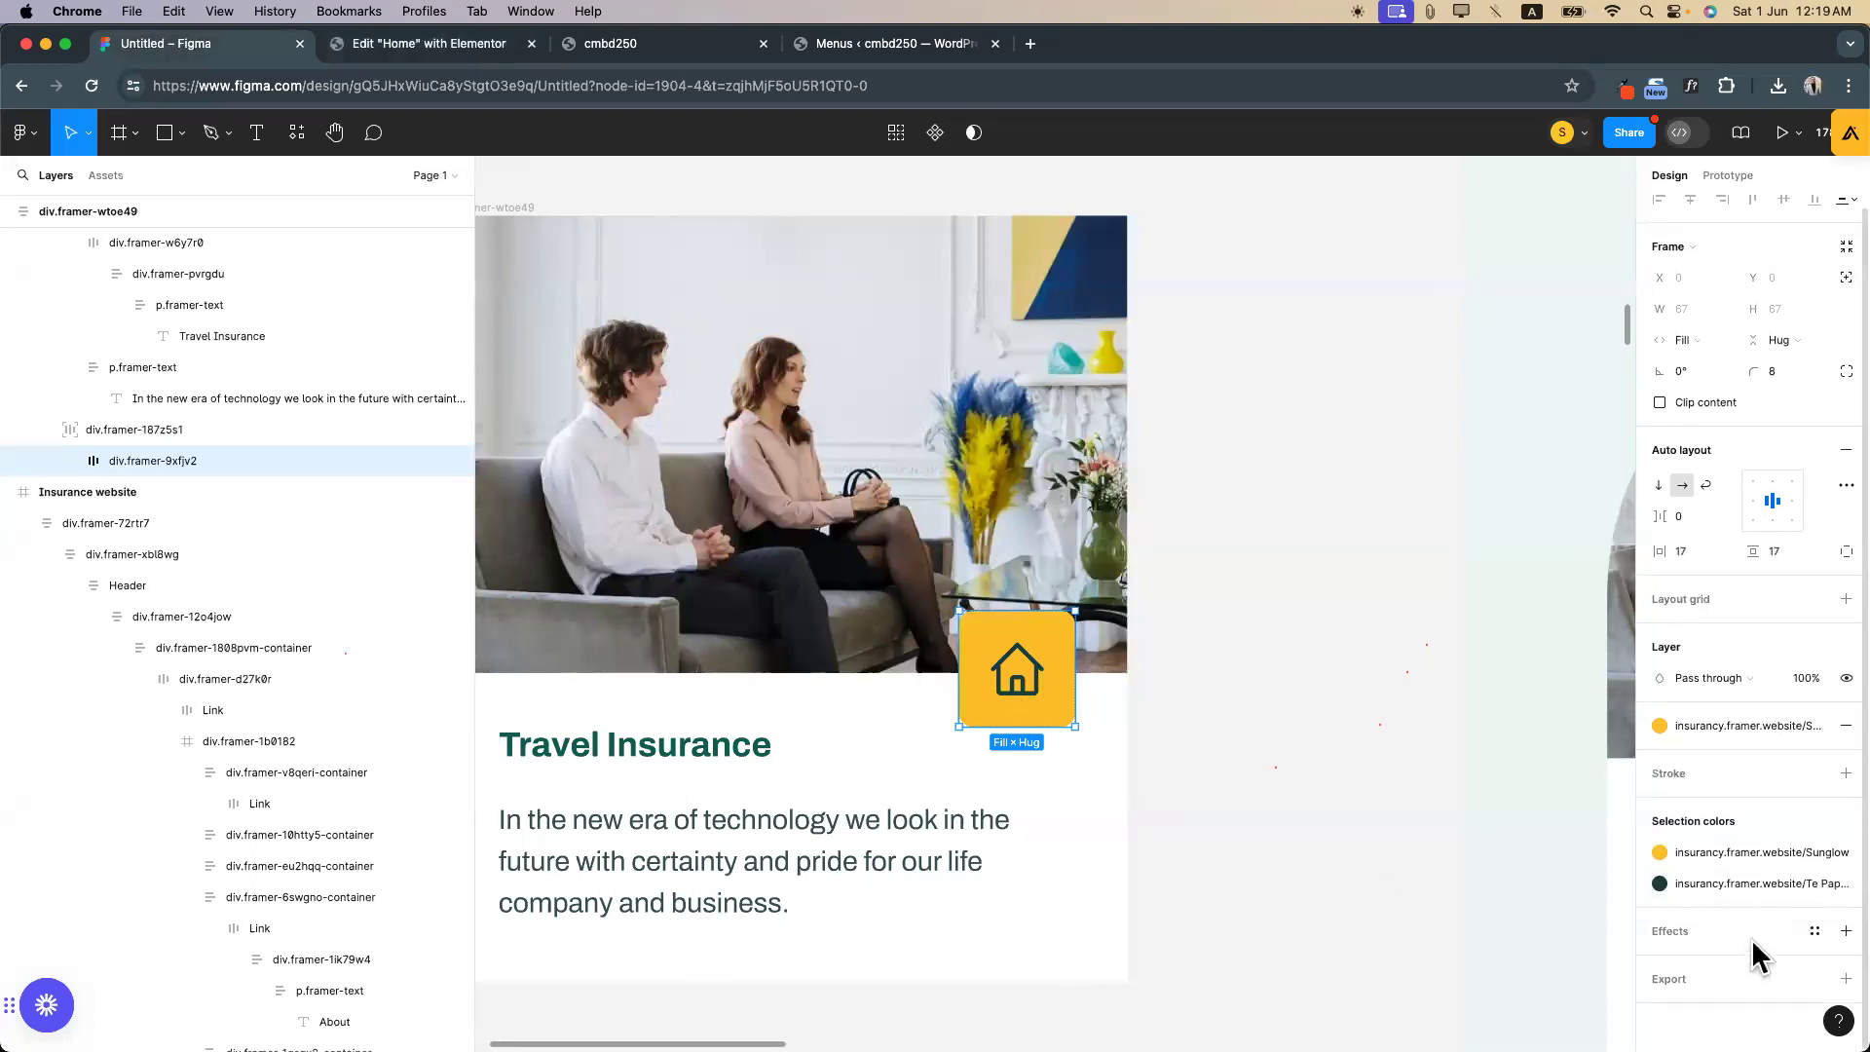
pyautogui.click(1753, 982)
pyautogui.scroll(-5, 1714, 896)
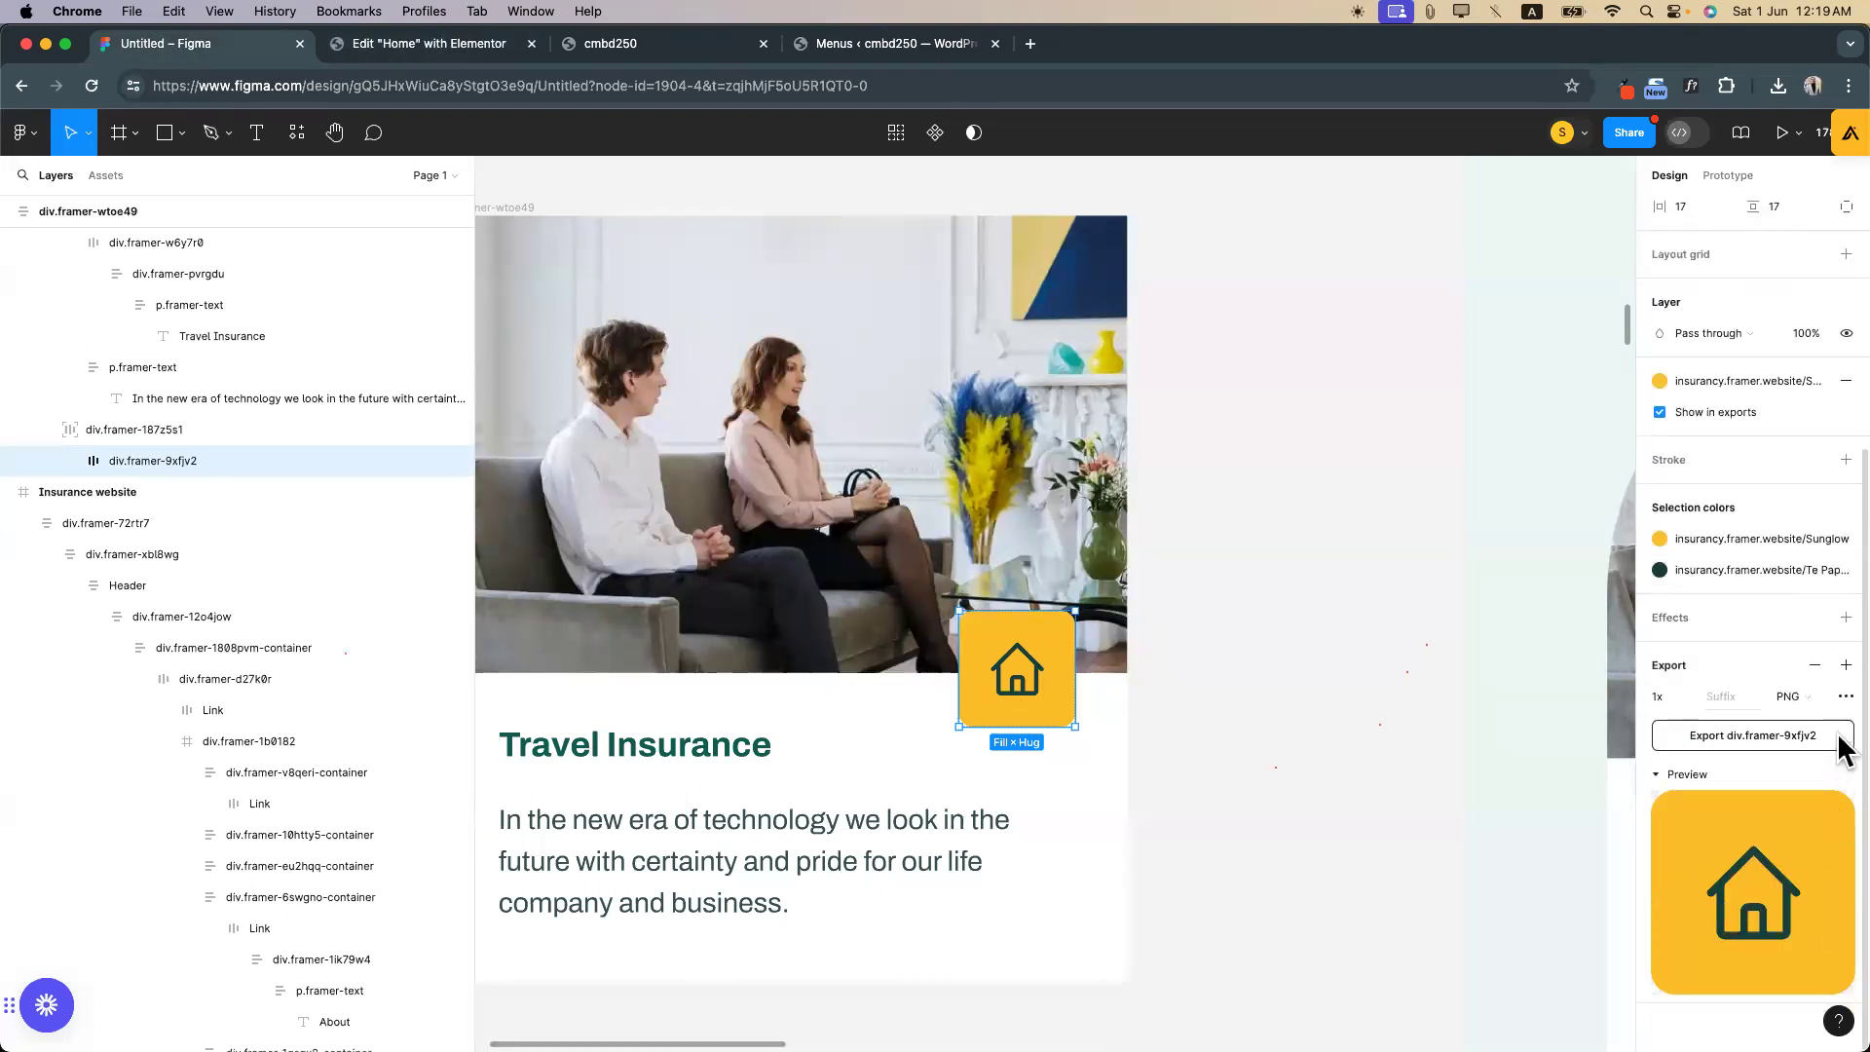
pyautogui.click(1783, 737)
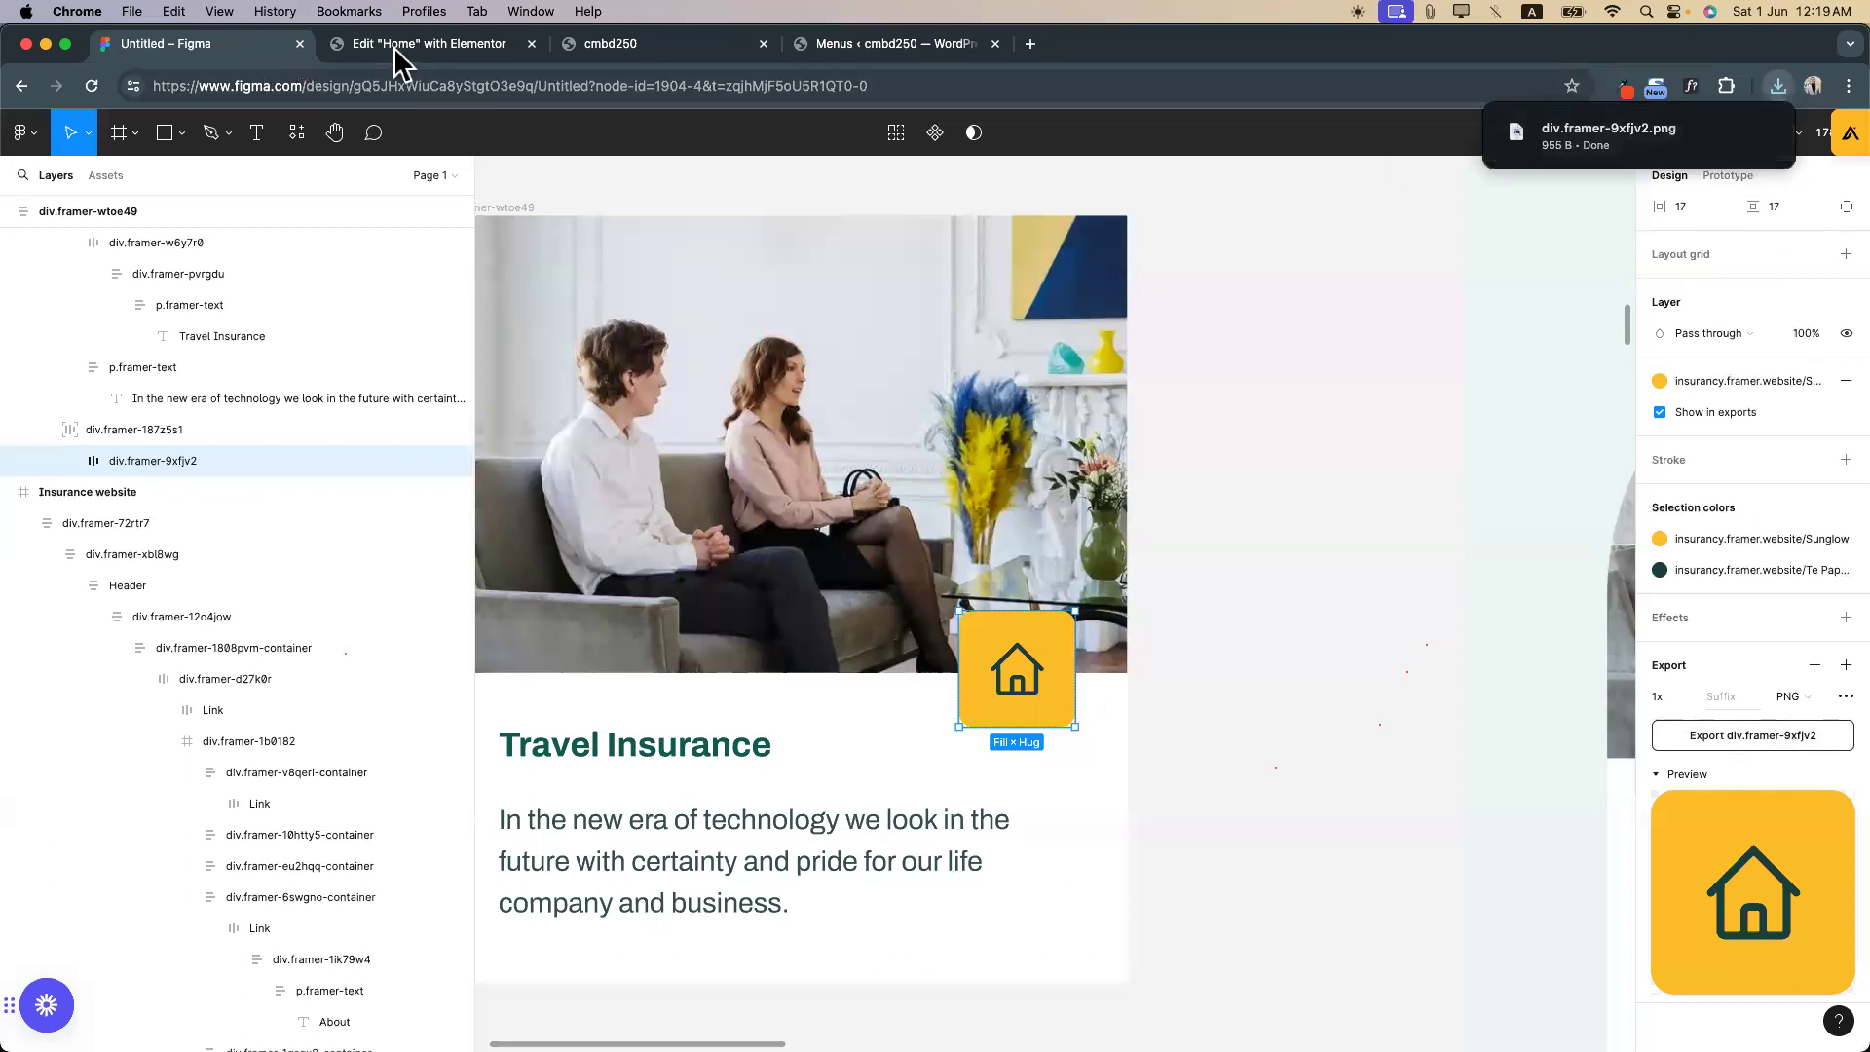
pyautogui.click(670, 51)
pyautogui.click(833, 48)
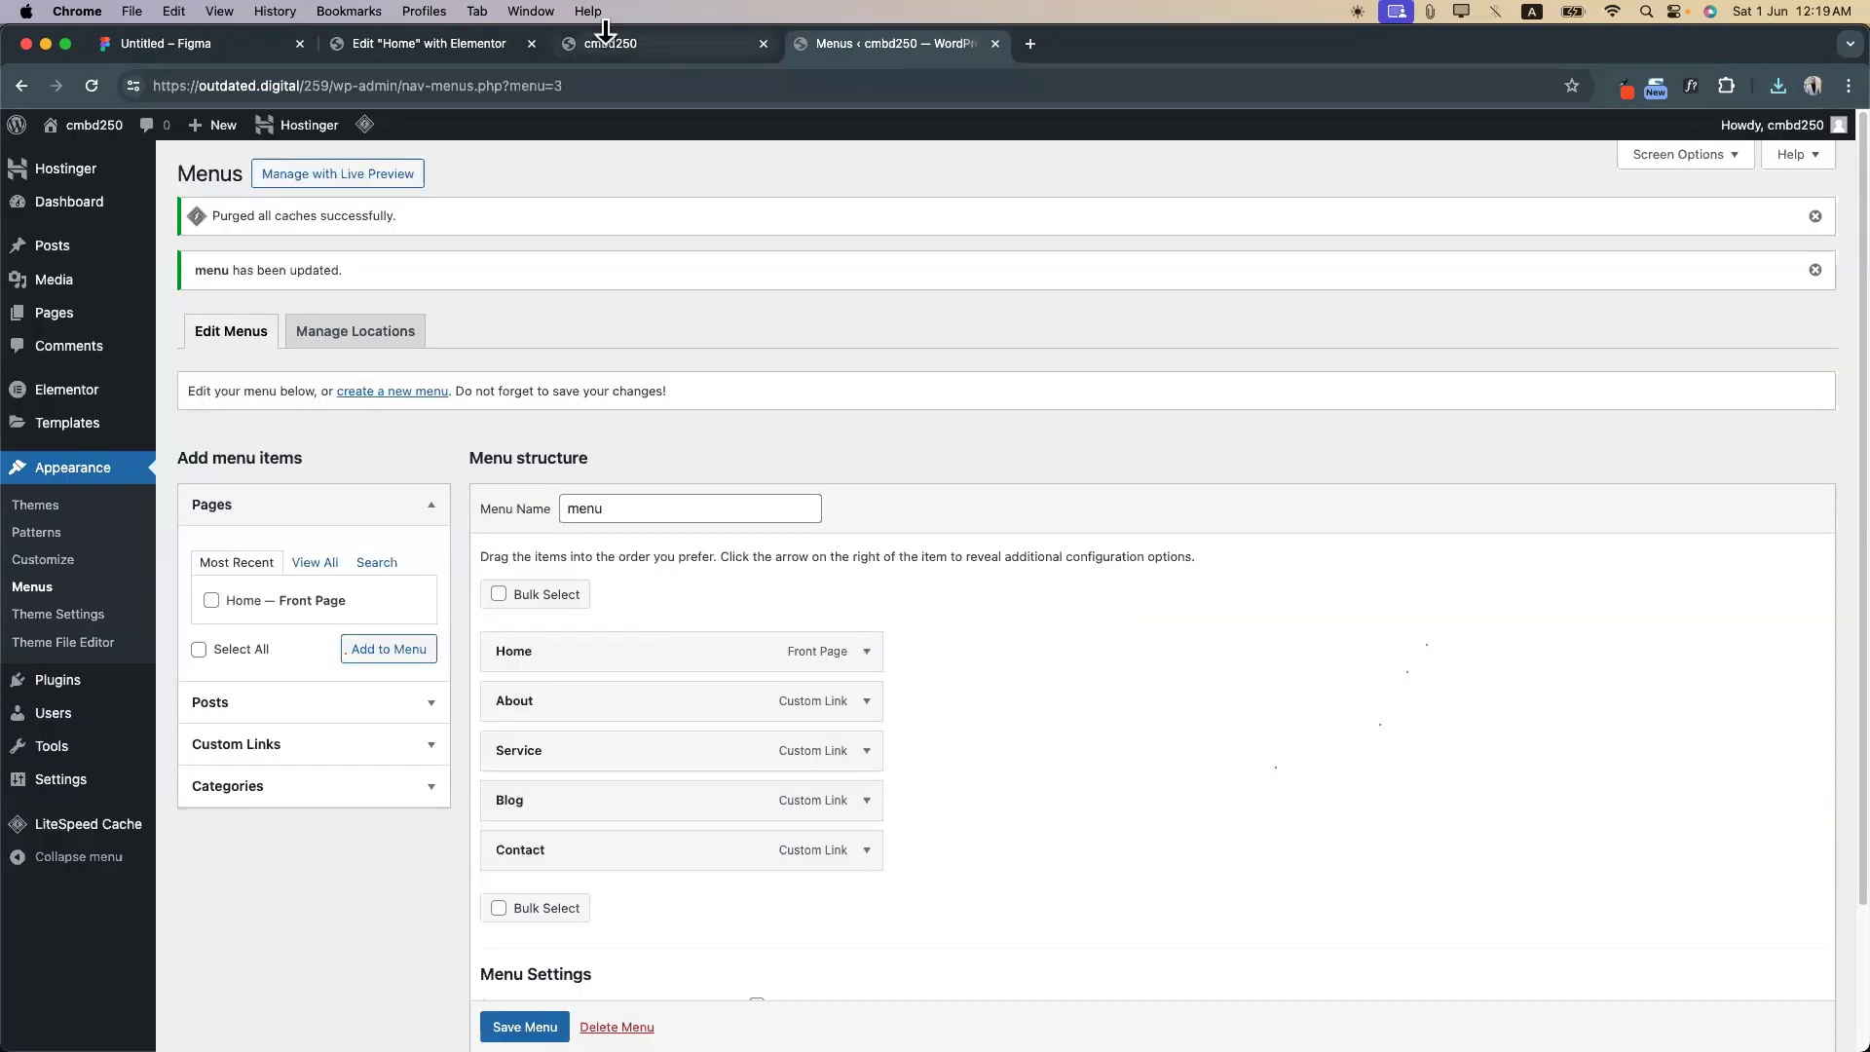
# Delete the house Icon widget below the Travel Insurance card.
pyautogui.click(515, 51)
pyautogui.click(596, 51)
pyautogui.click(358, 44)
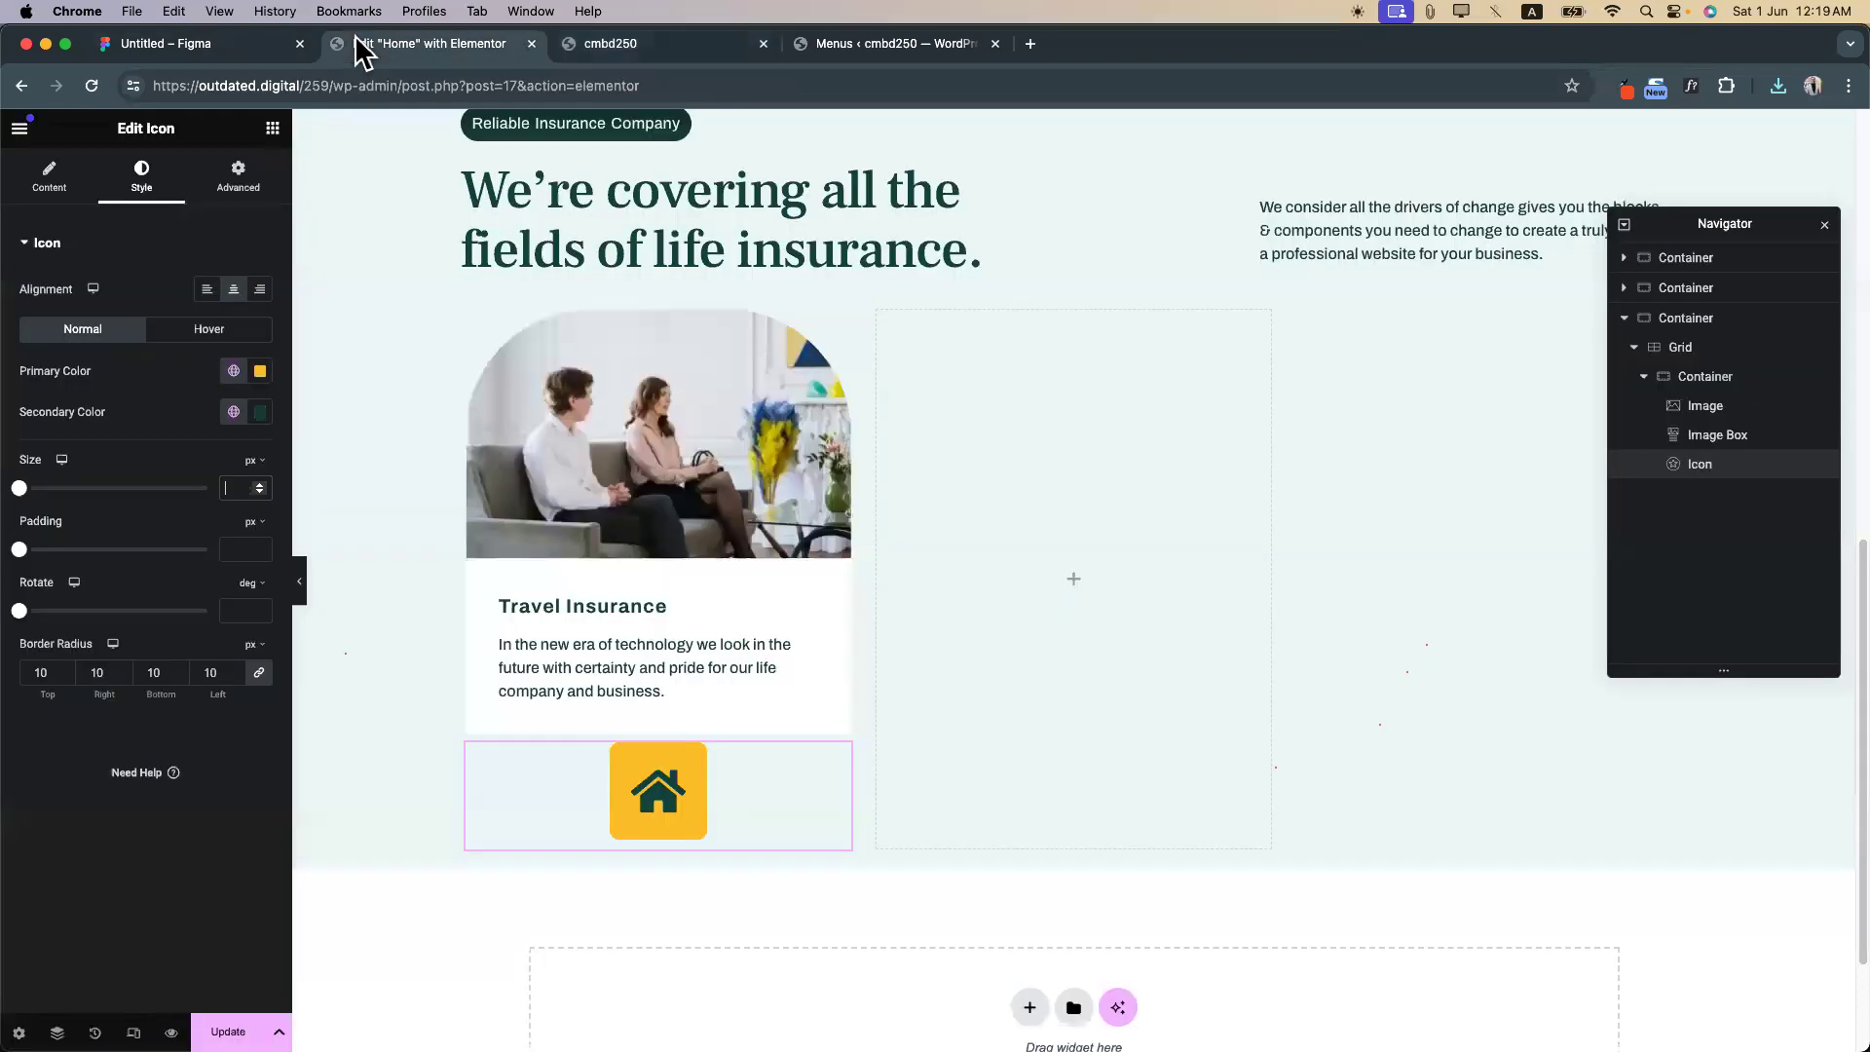
pyautogui.click(272, 136)
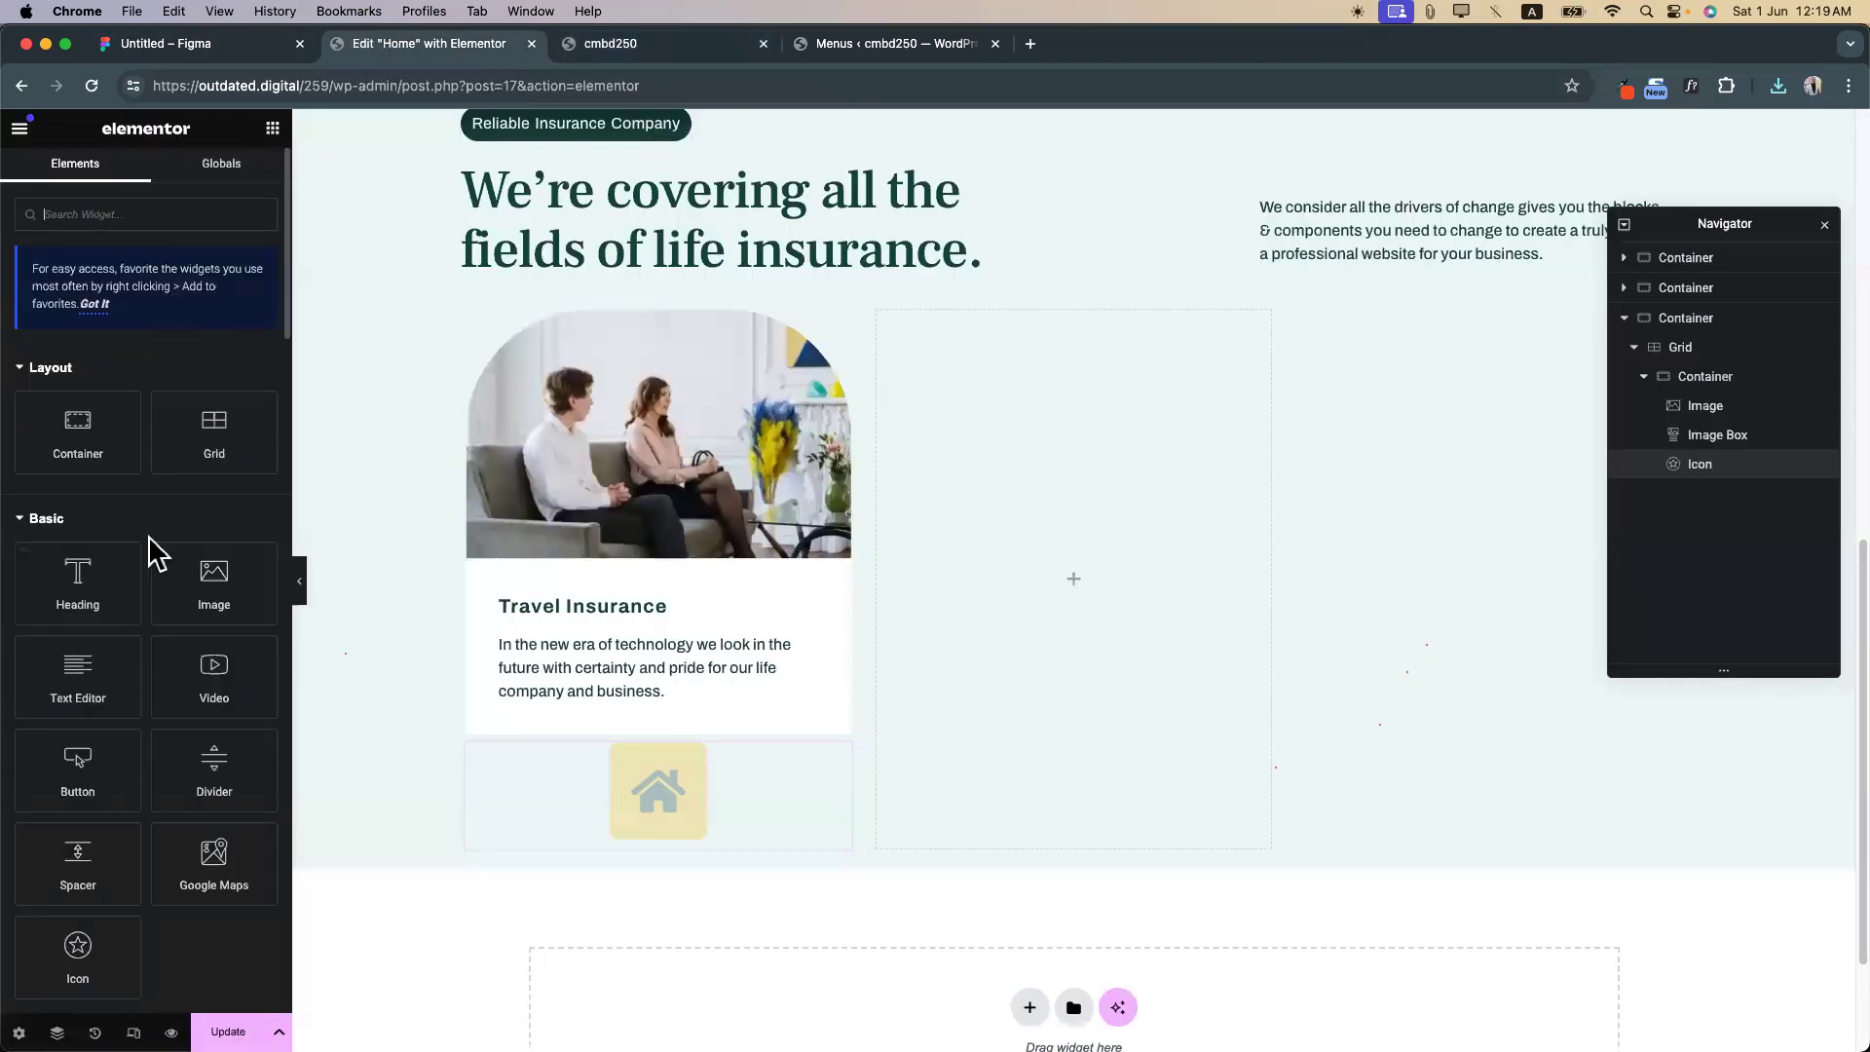
pyautogui.rightClick(643, 811)
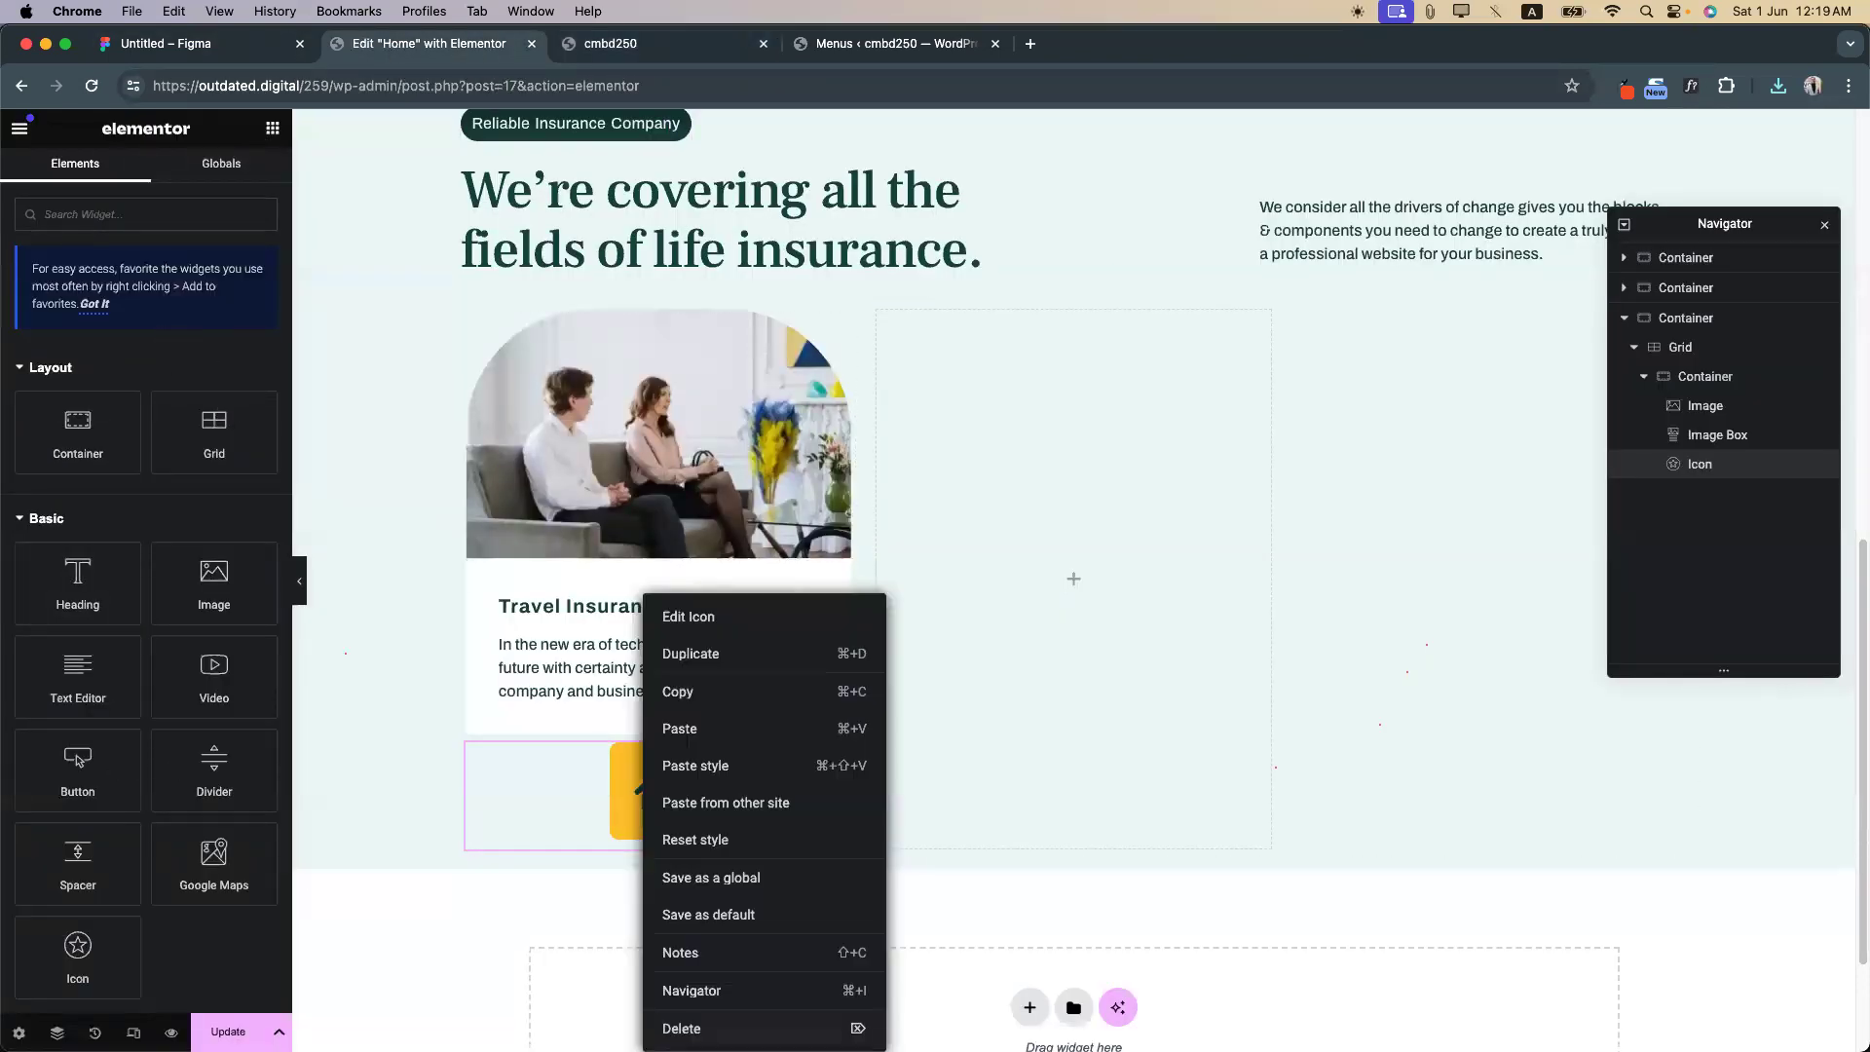
pyautogui.click(681, 1022)
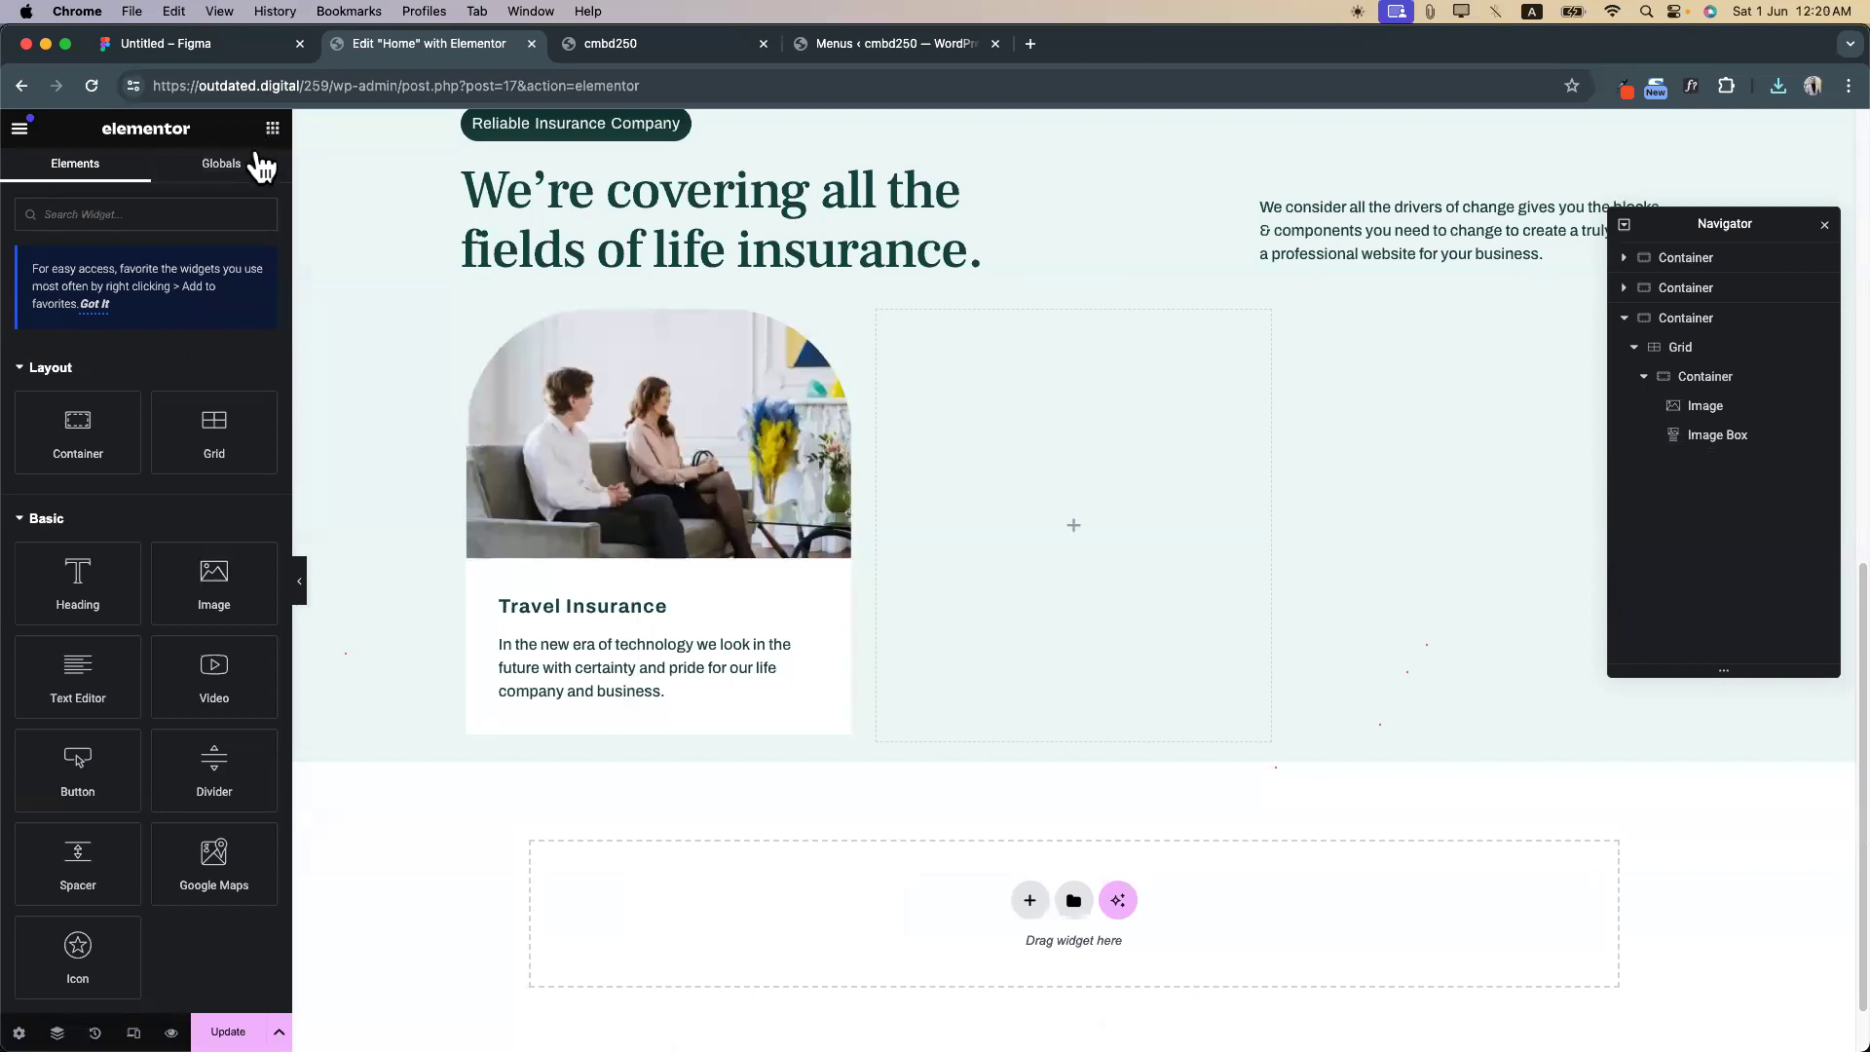
# Add an Image widget below the card showing the uploaded div.framer-9xfjv2.png.
pyautogui.moveTo(213, 584); pyautogui.dragTo(604, 708)
pyautogui.click(234, 371)
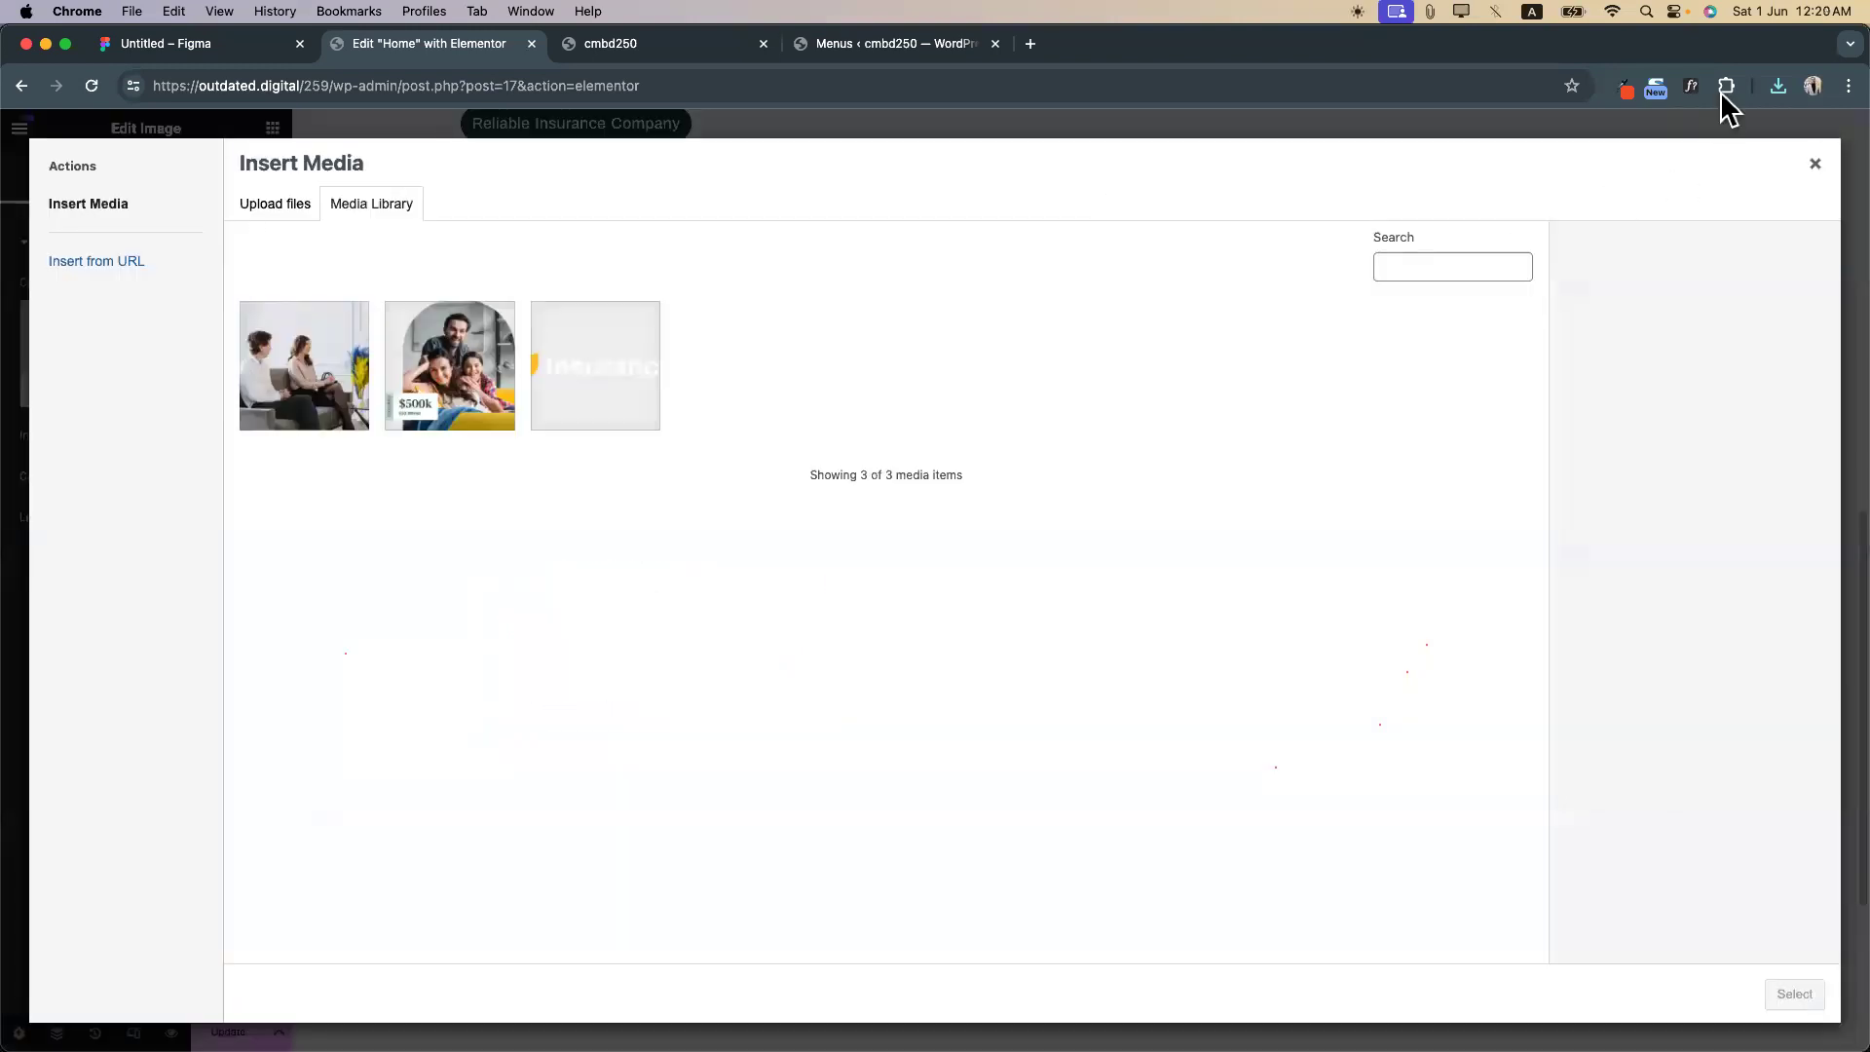
pyautogui.click(1778, 88)
pyautogui.moveTo(808, 481); pyautogui.dragTo(894, 481)
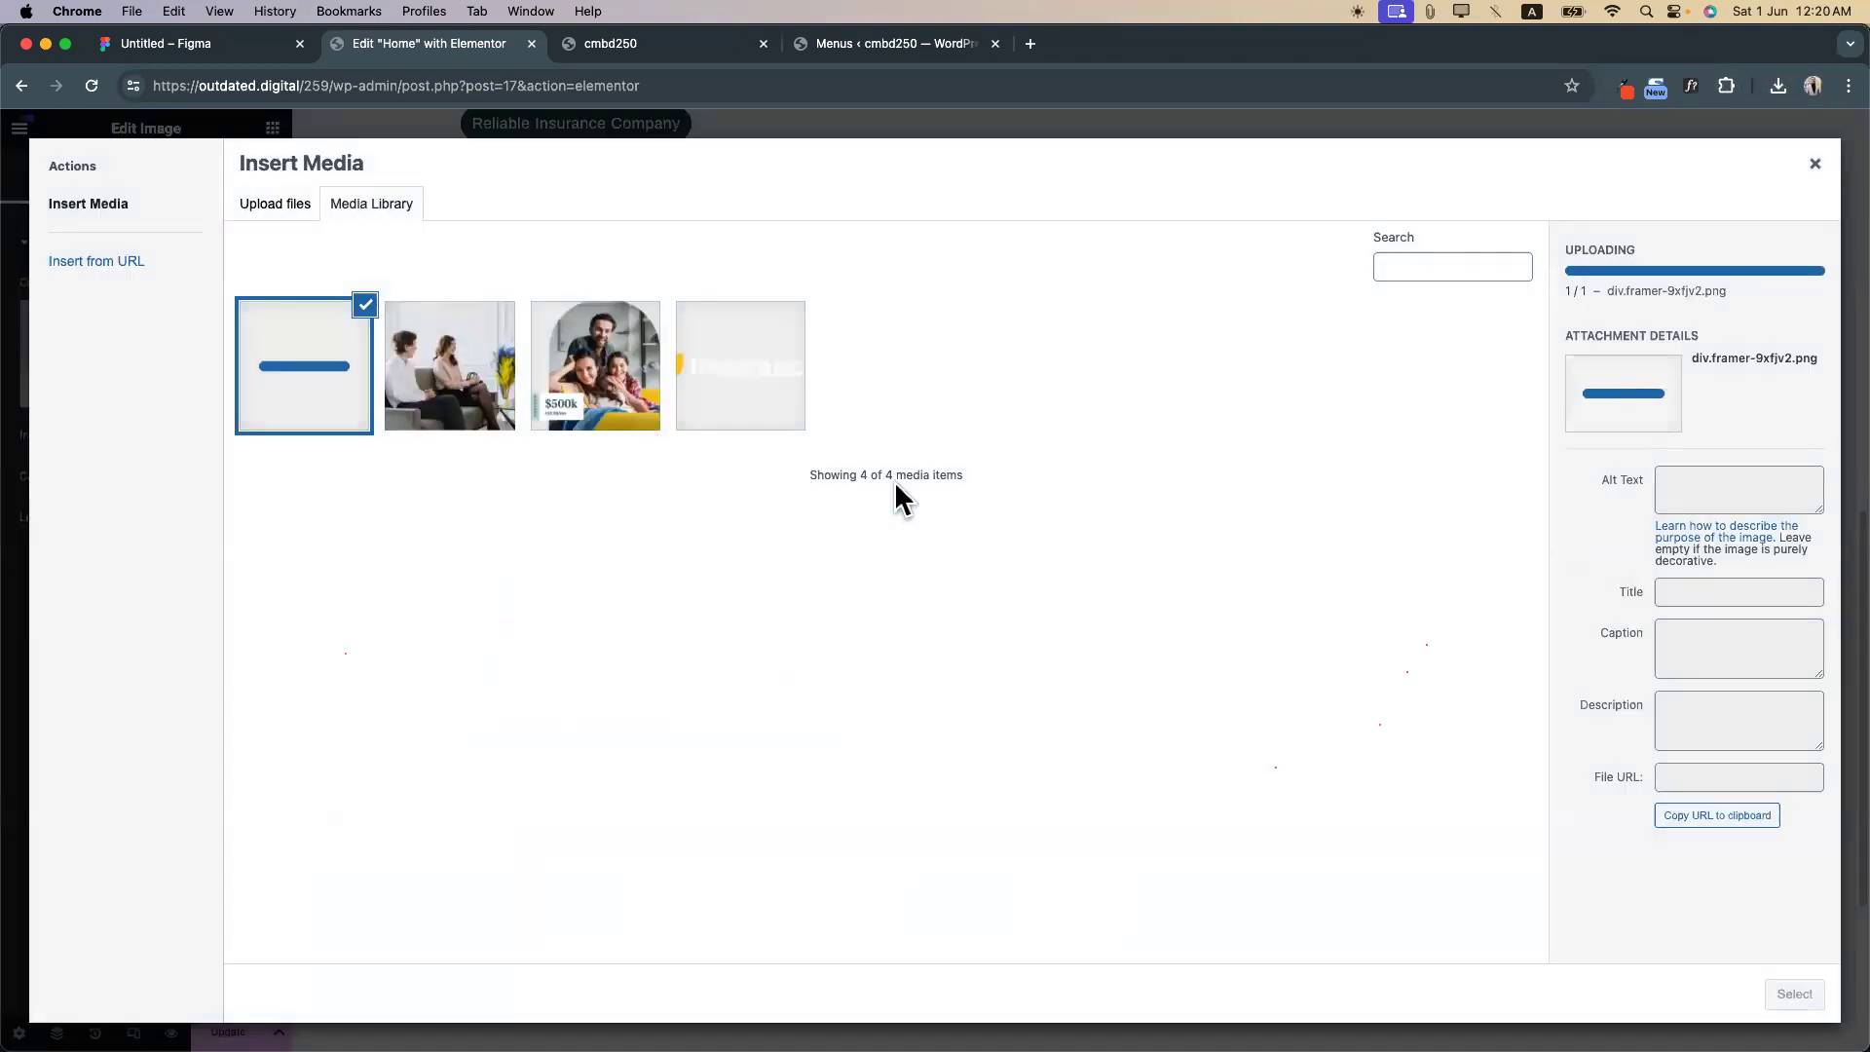
pyautogui.click(1798, 995)
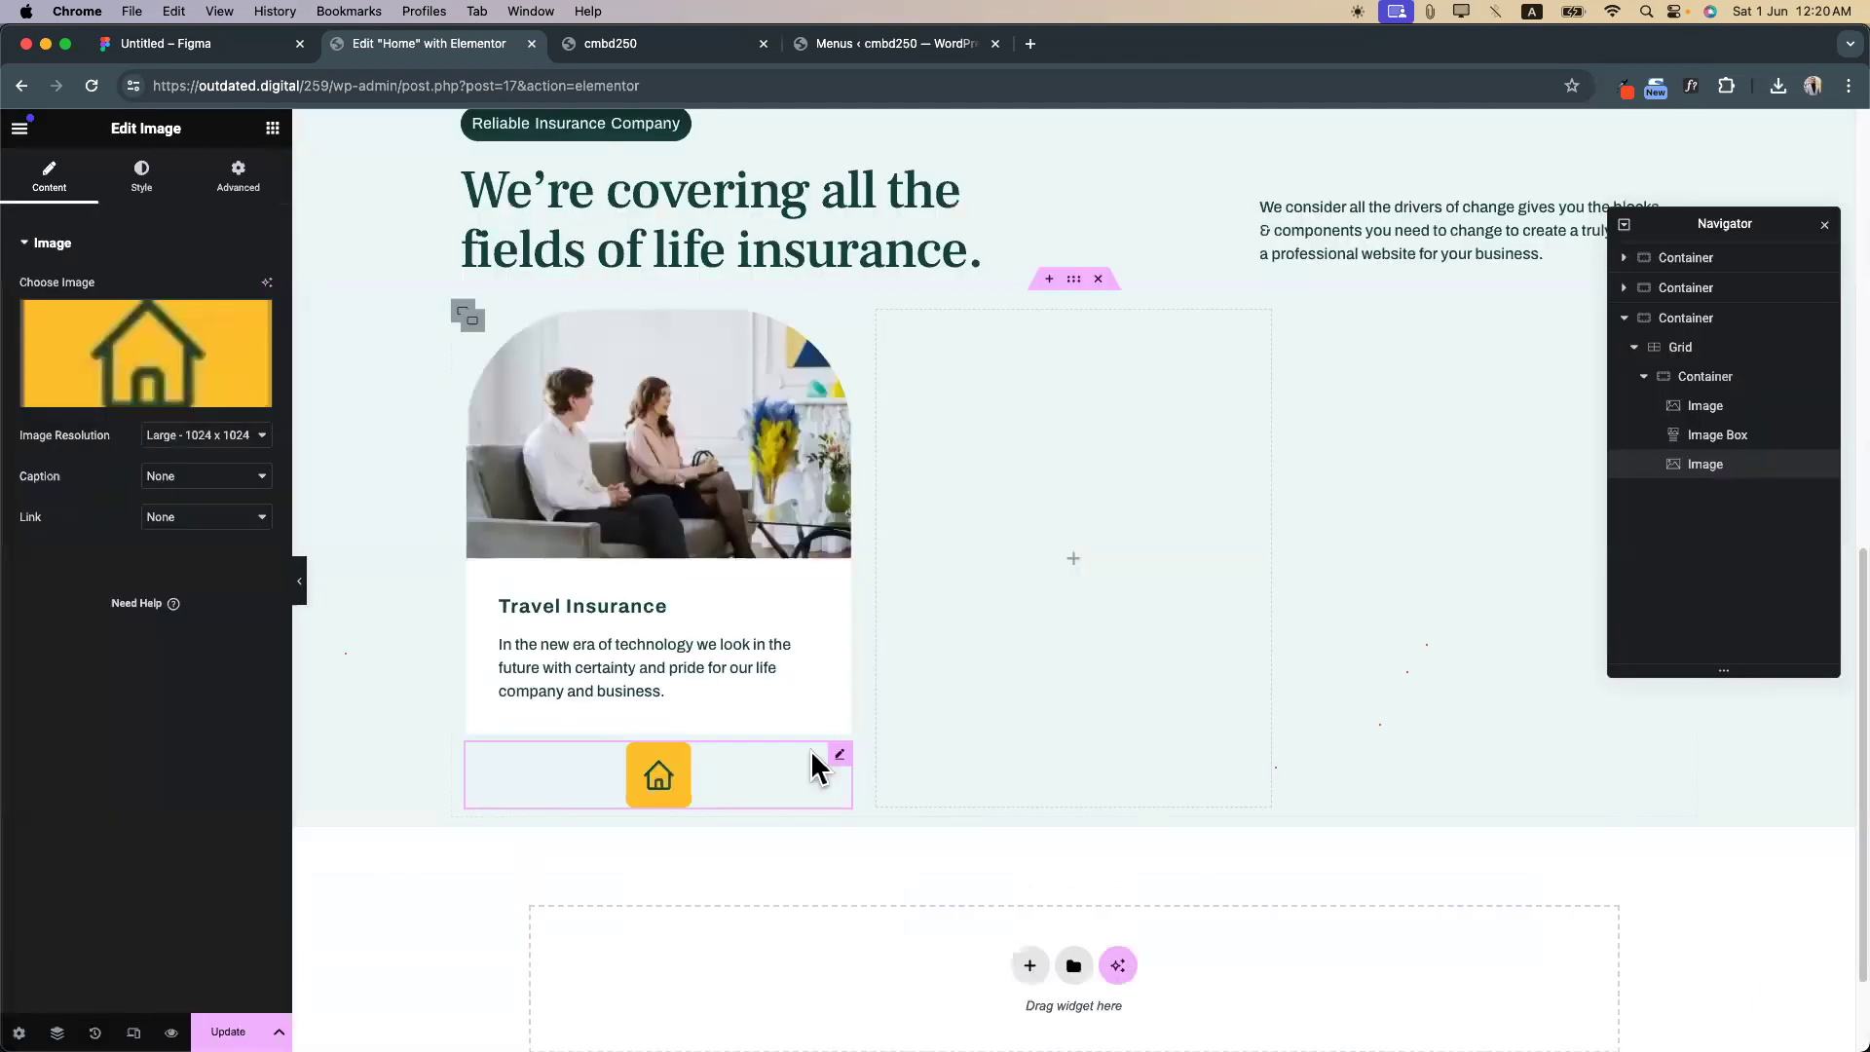
# Set the house image's position to Absolute.
pyautogui.click(247, 202)
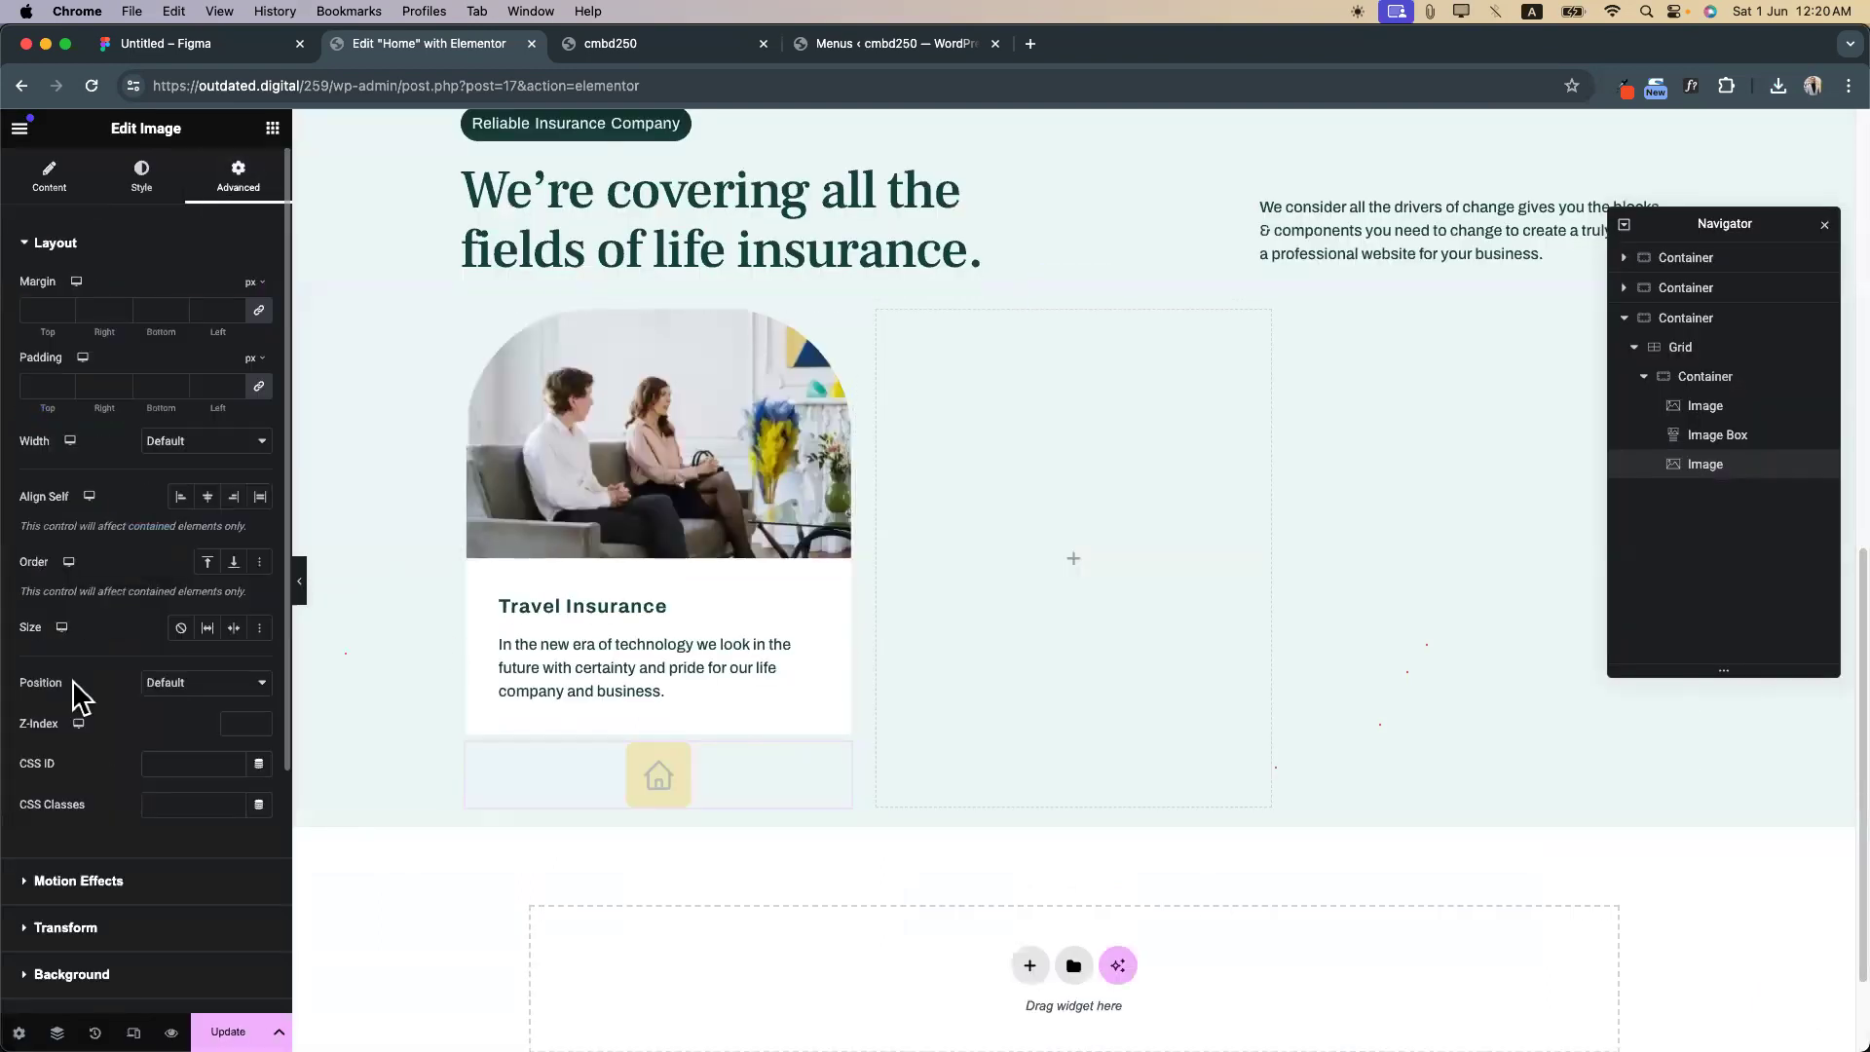
pyautogui.scroll(-5, 83, 857)
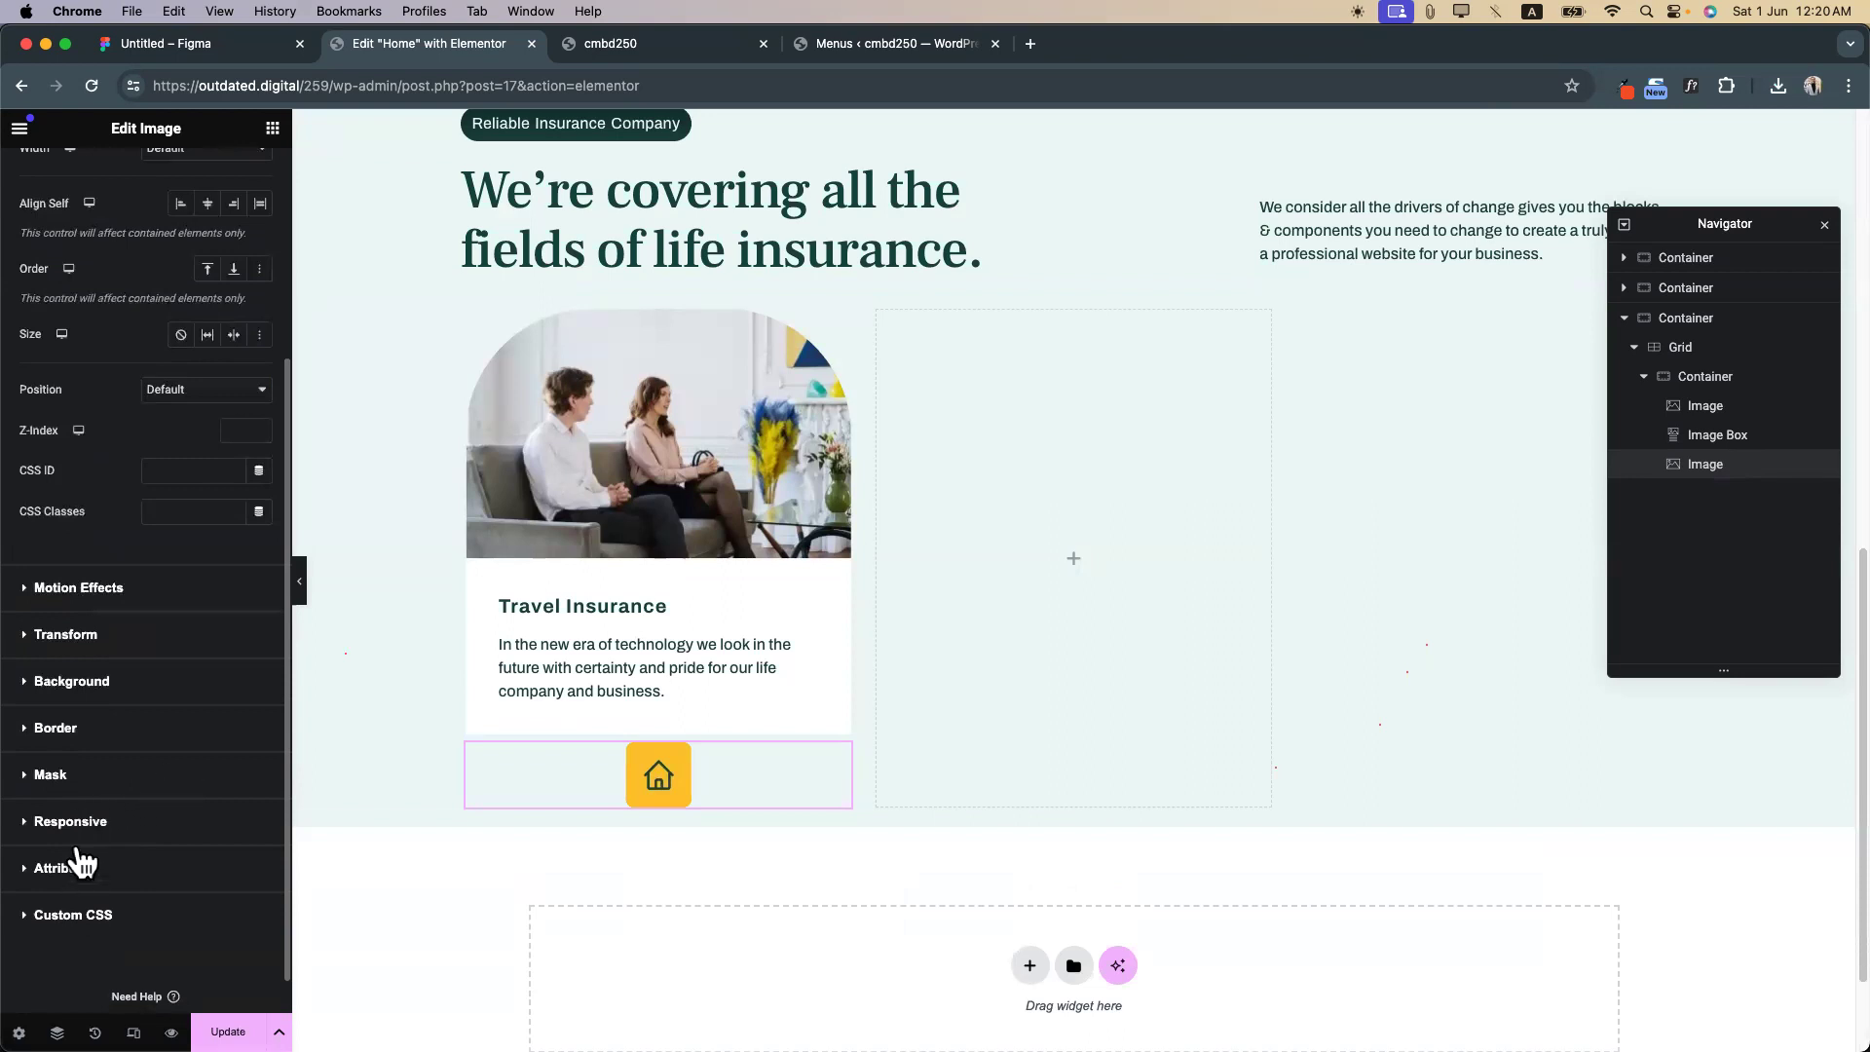
pyautogui.scroll(1, 42, 659)
pyautogui.scroll(3, 101, 659)
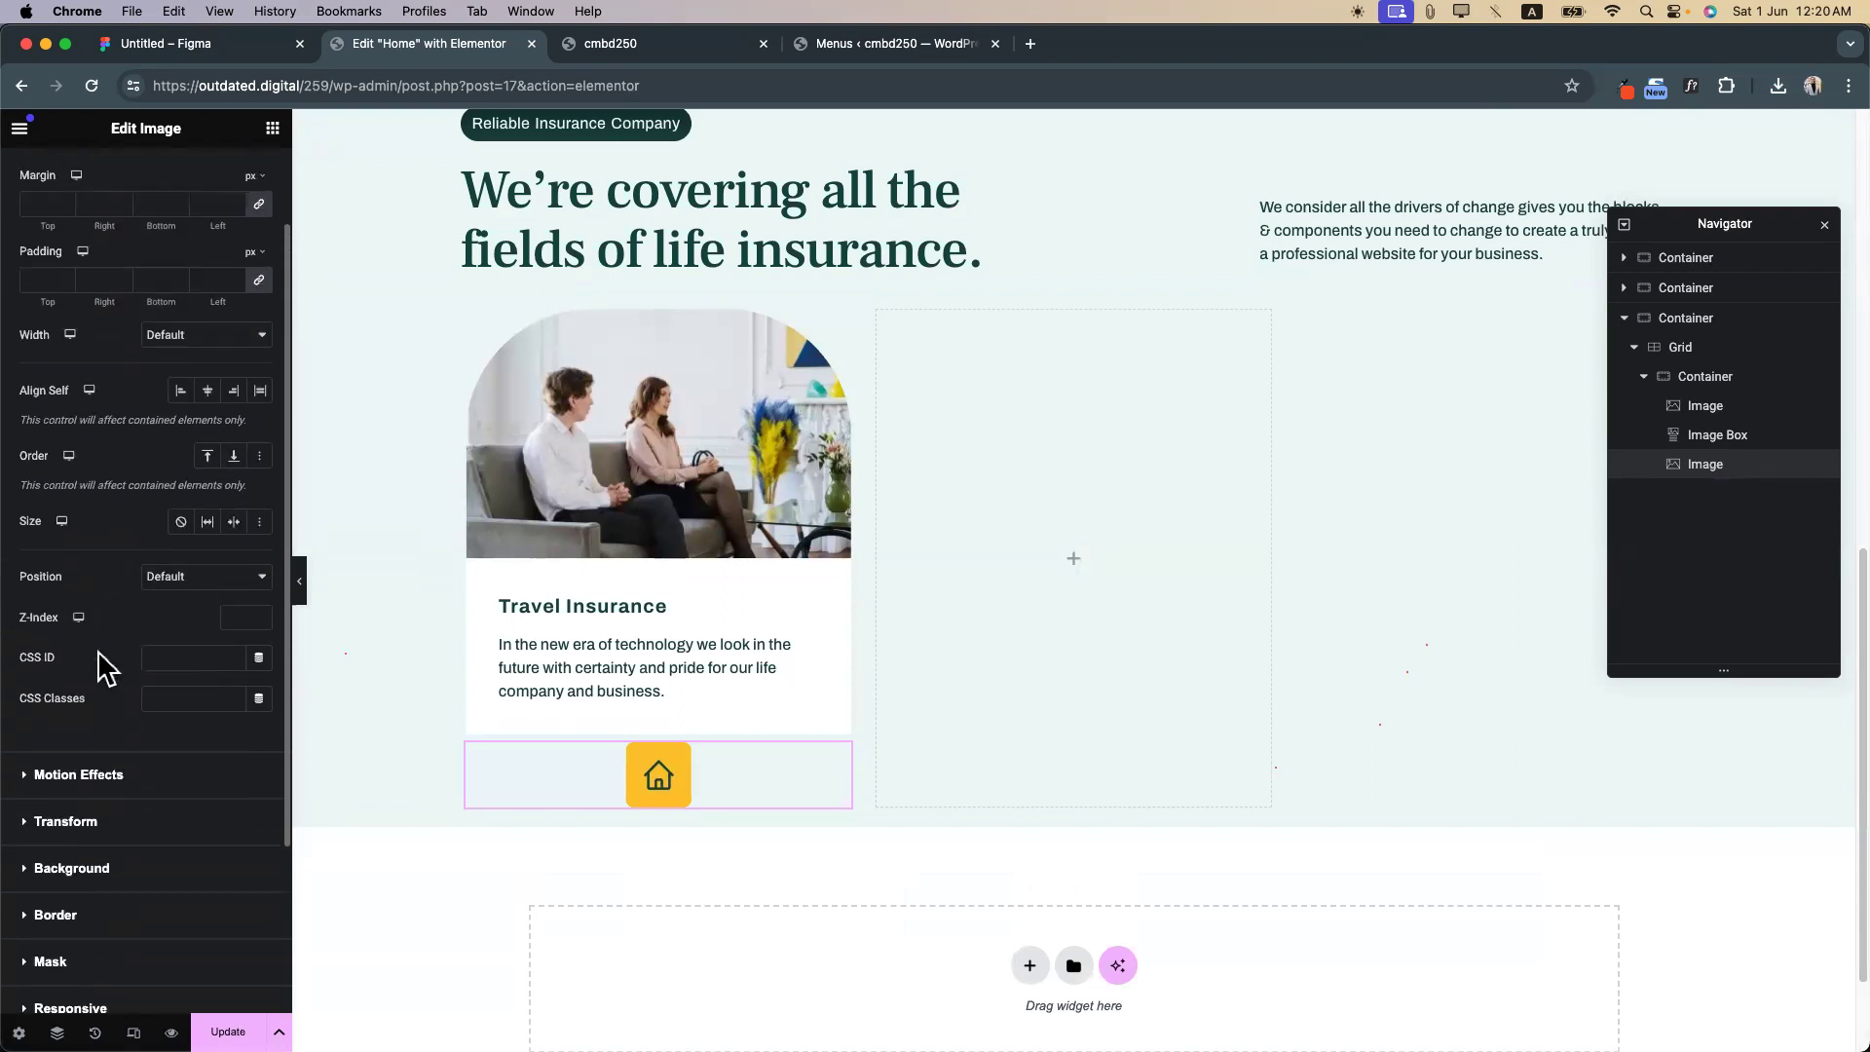
pyautogui.scroll(2, 194, 655)
pyautogui.click(212, 655)
pyautogui.click(206, 695)
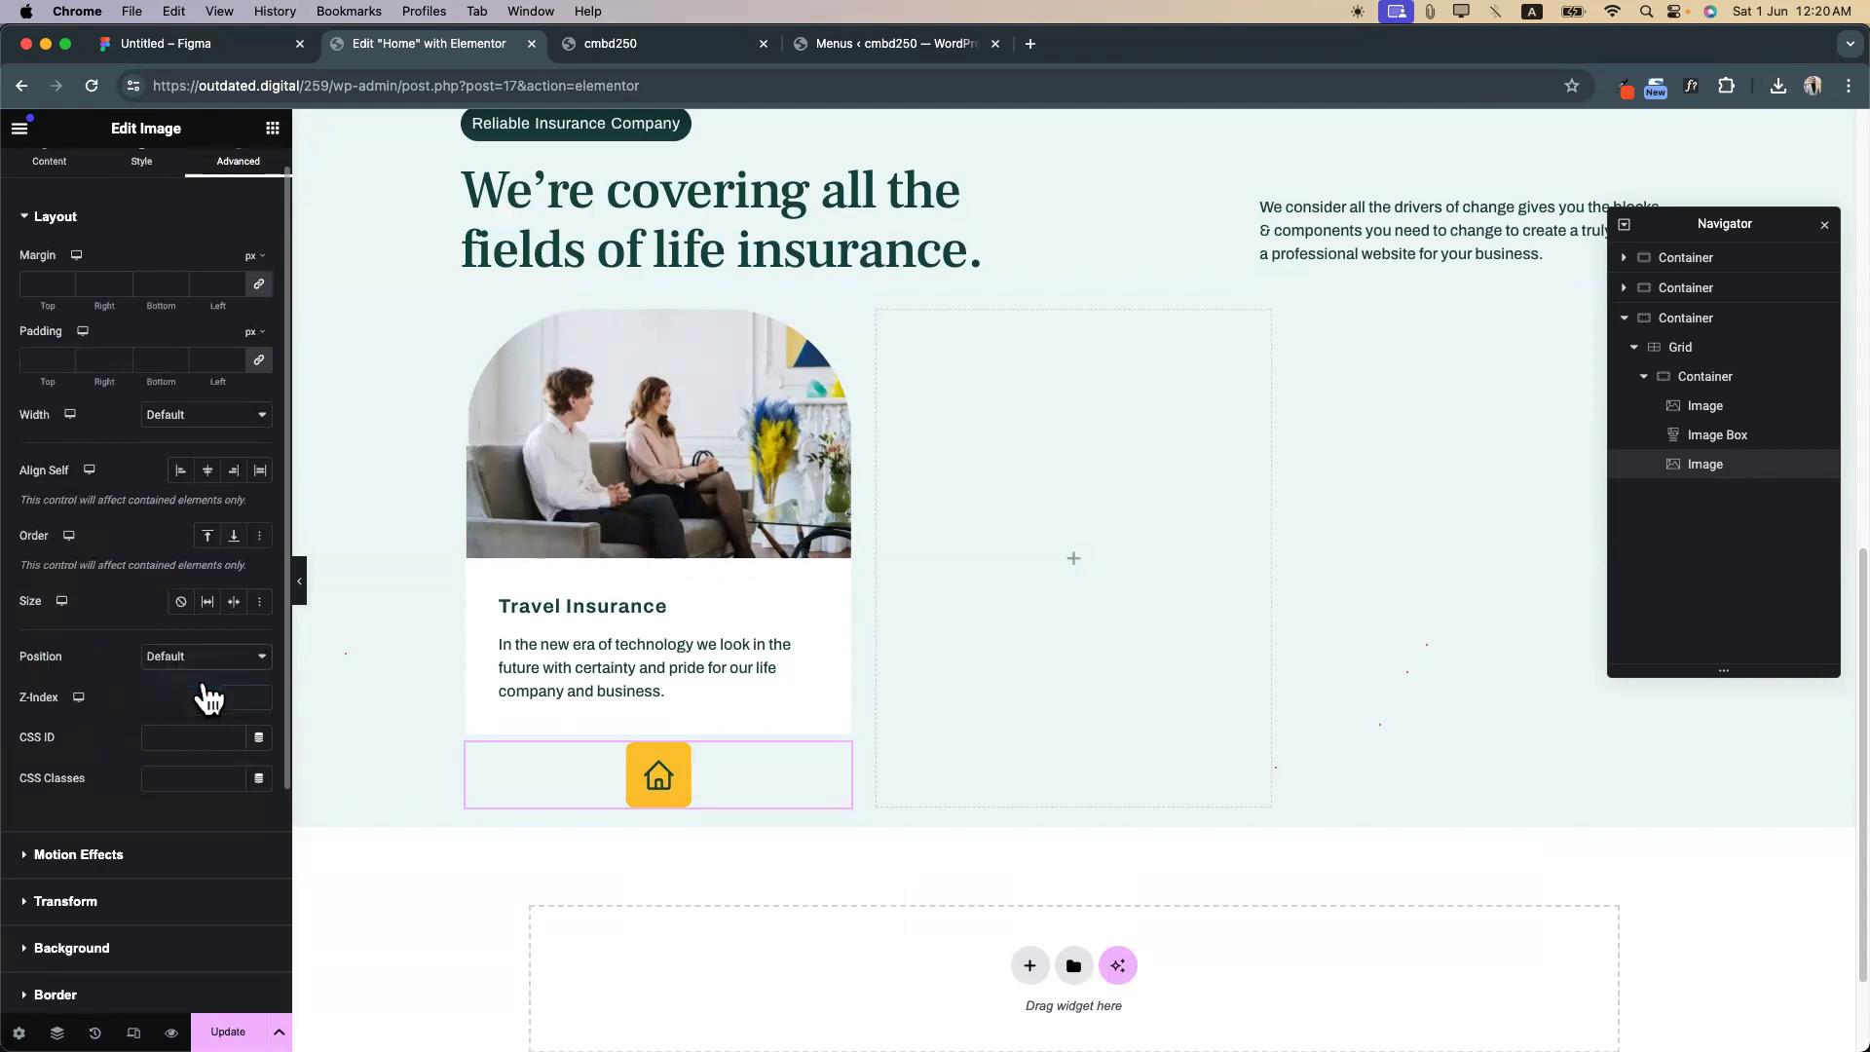
# Anchor the house image right and bottom with offsets of 31 px and 159 px.
pyautogui.scroll(-2, 179, 804)
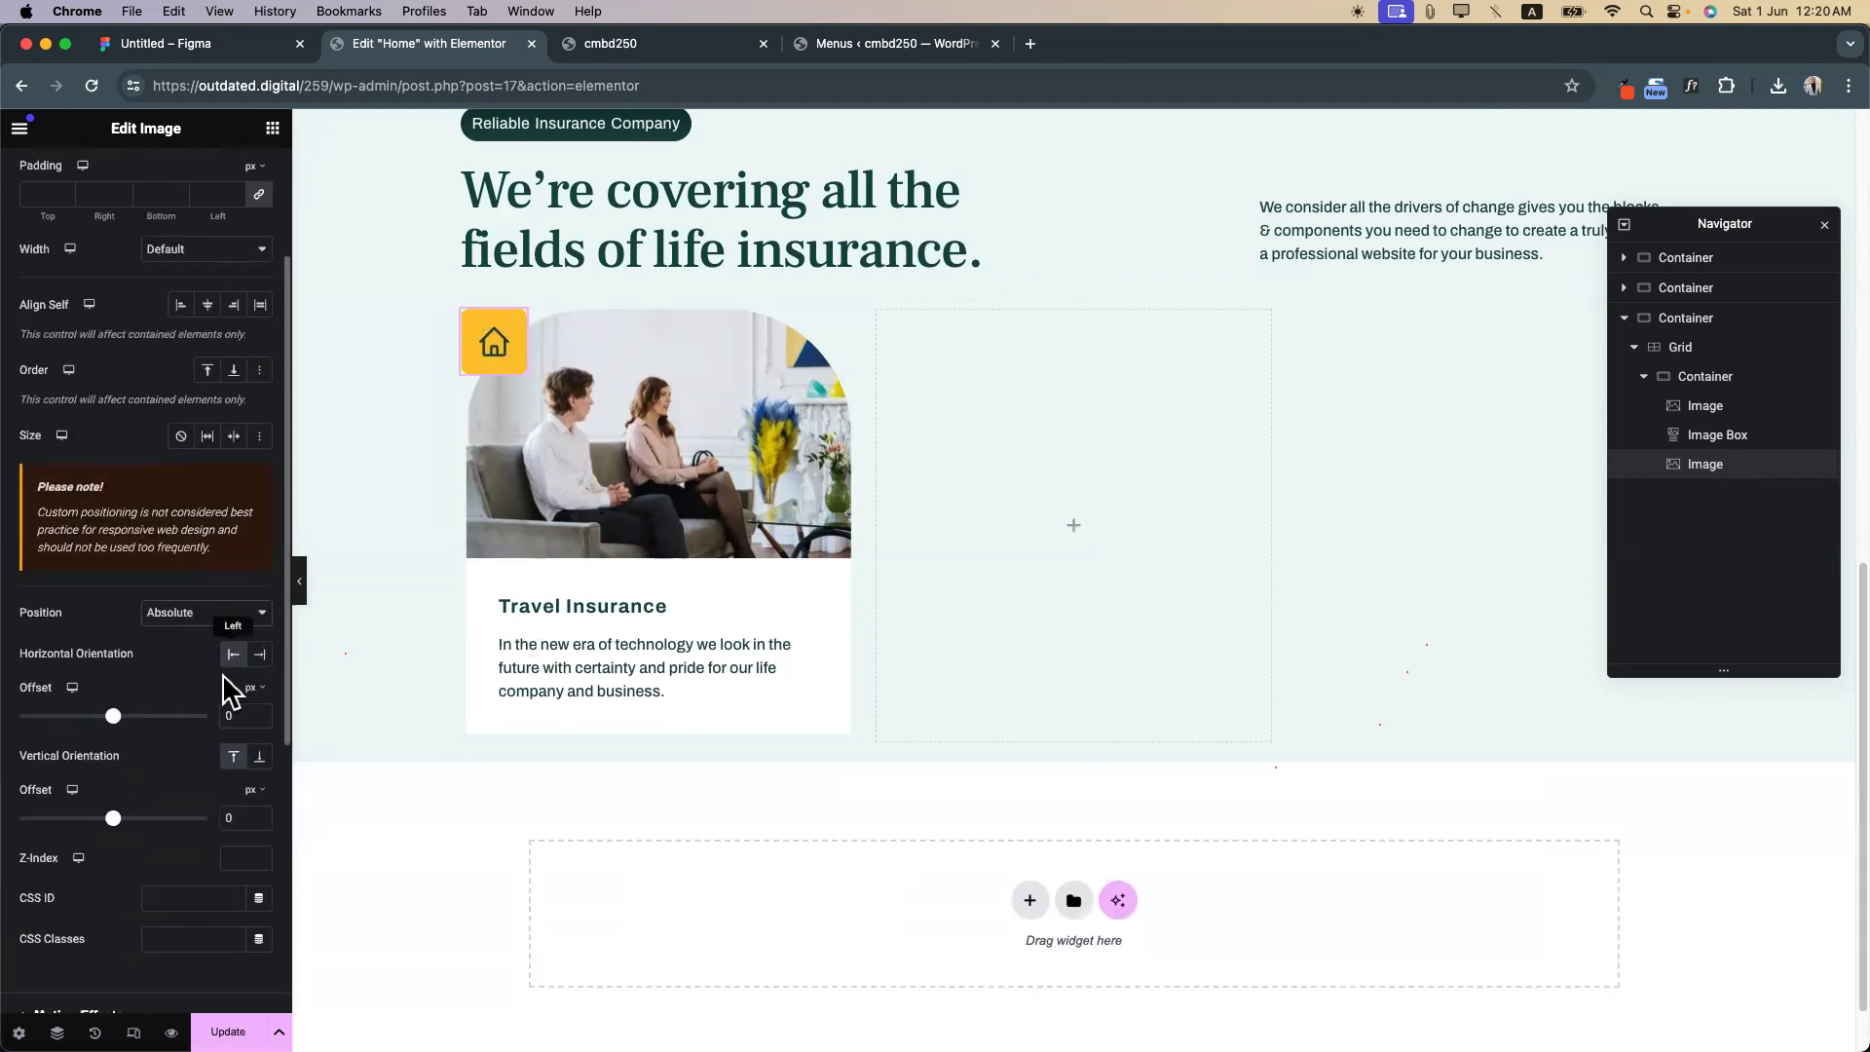
pyautogui.click(259, 655)
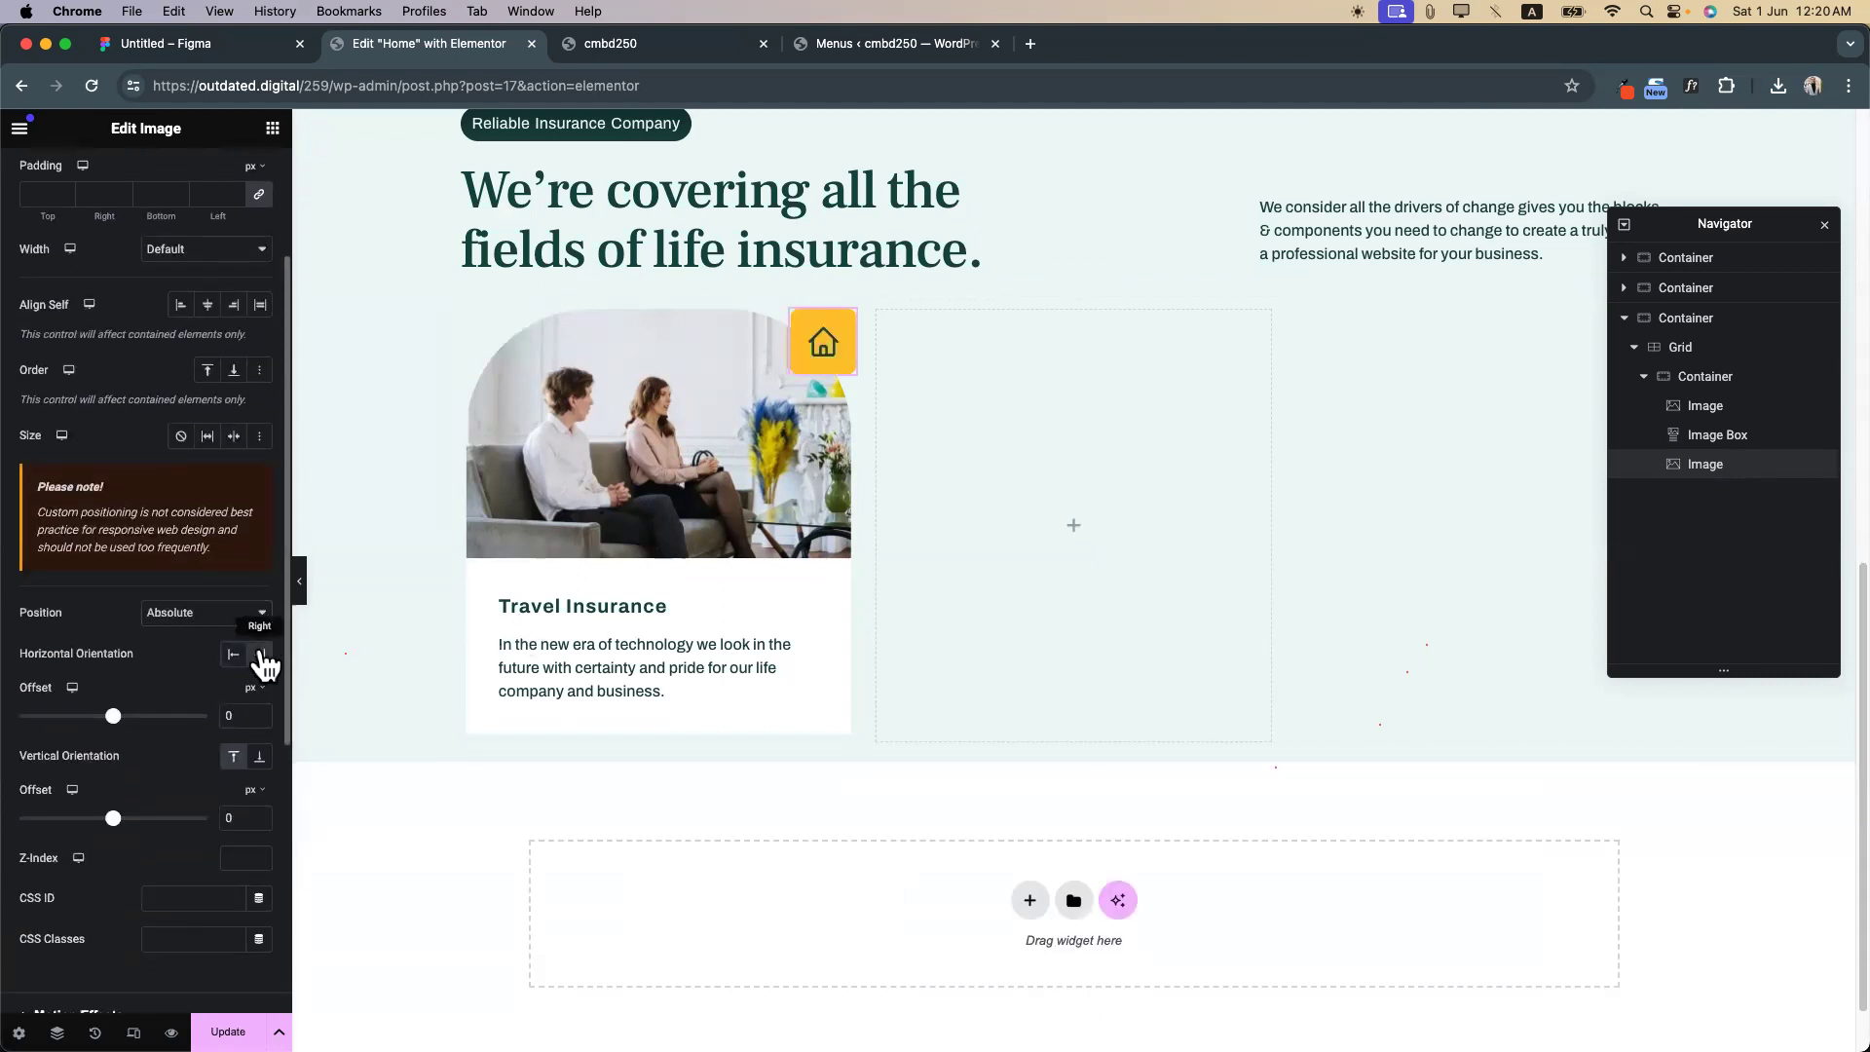
pyautogui.click(259, 757)
pyautogui.moveTo(114, 818); pyautogui.dragTo(129, 819)
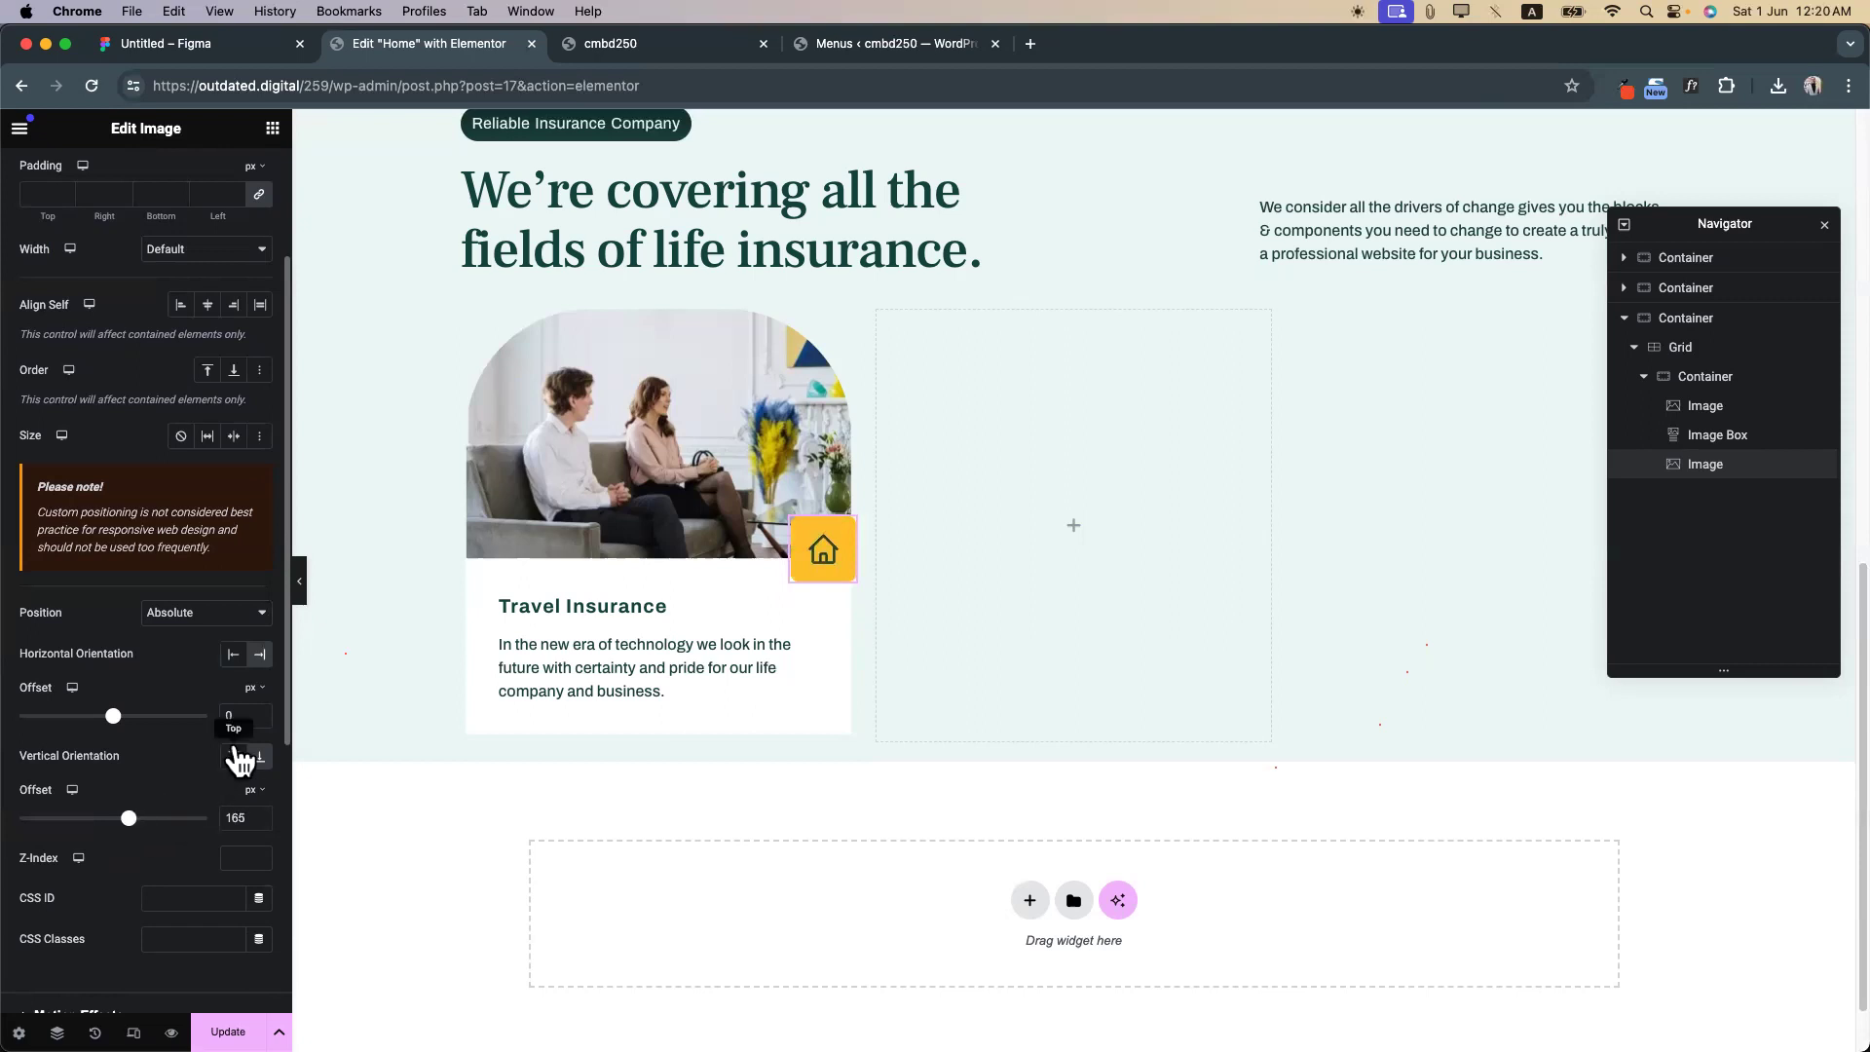
pyautogui.moveTo(114, 717); pyautogui.dragTo(117, 717)
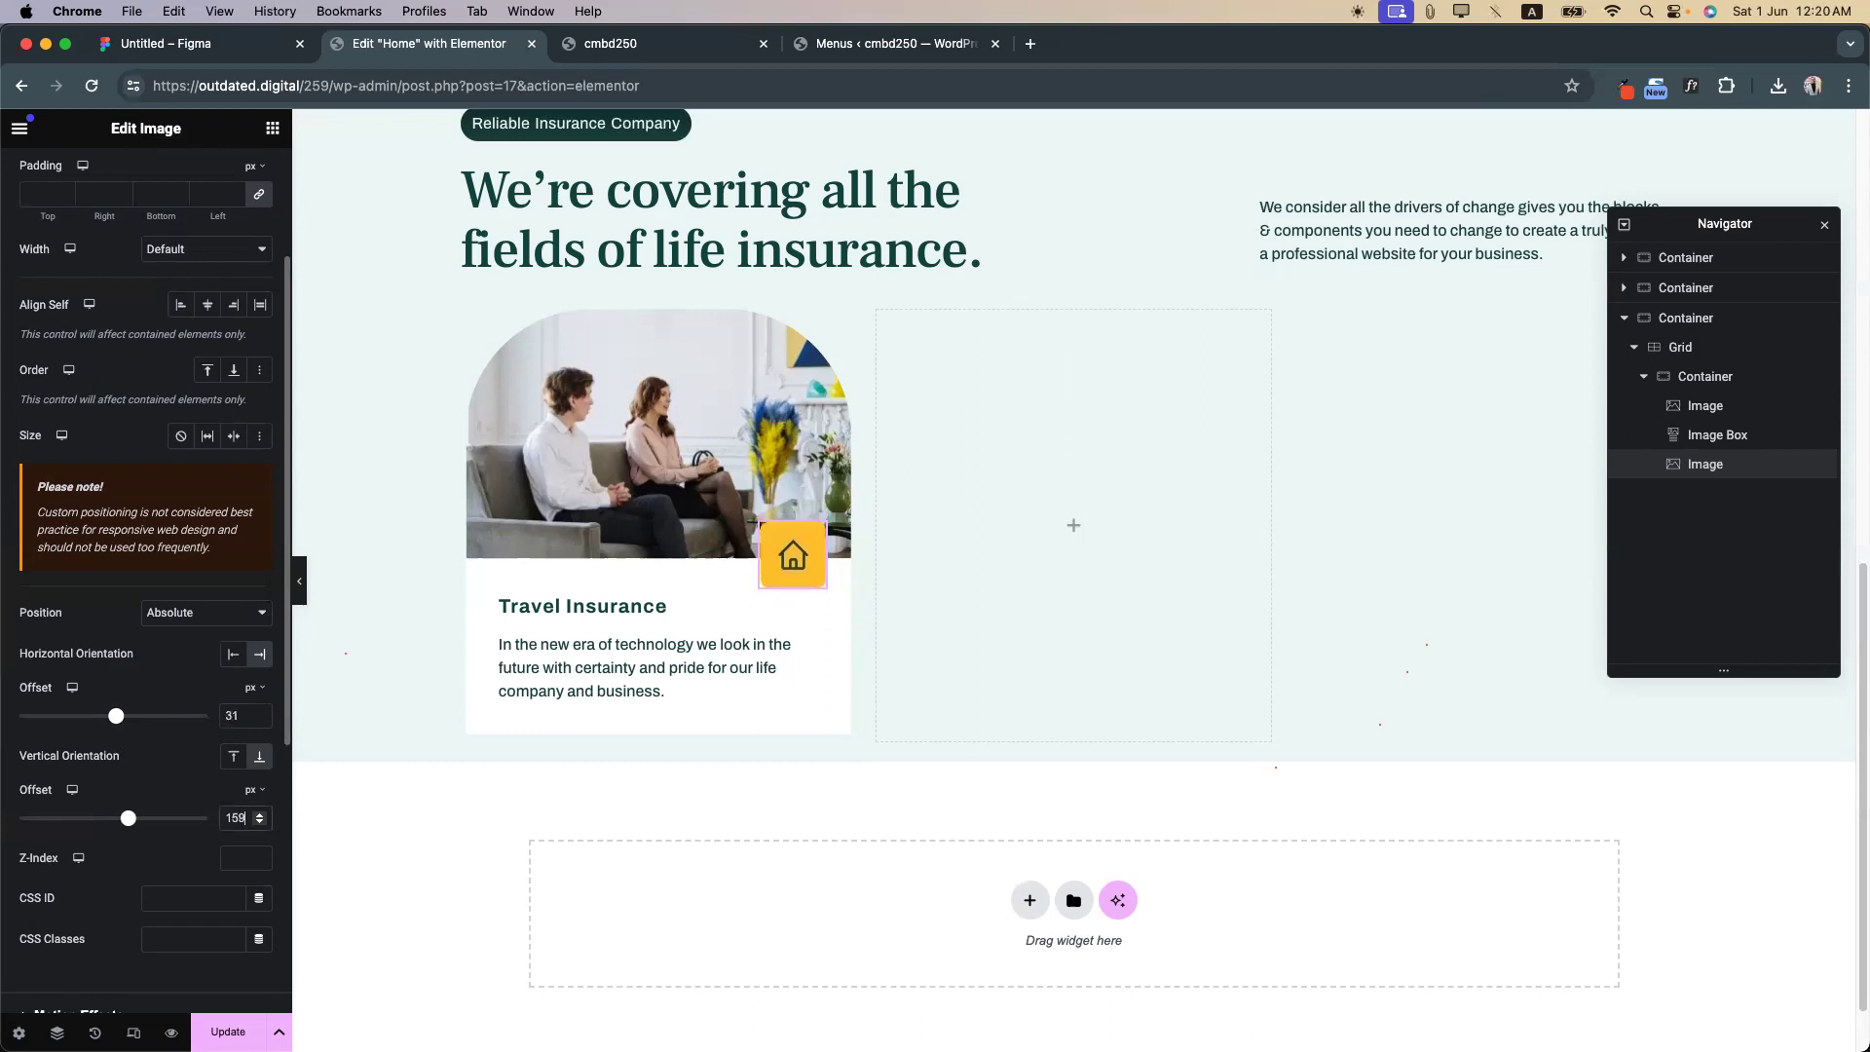
pyautogui.scroll(2, 676, 556)
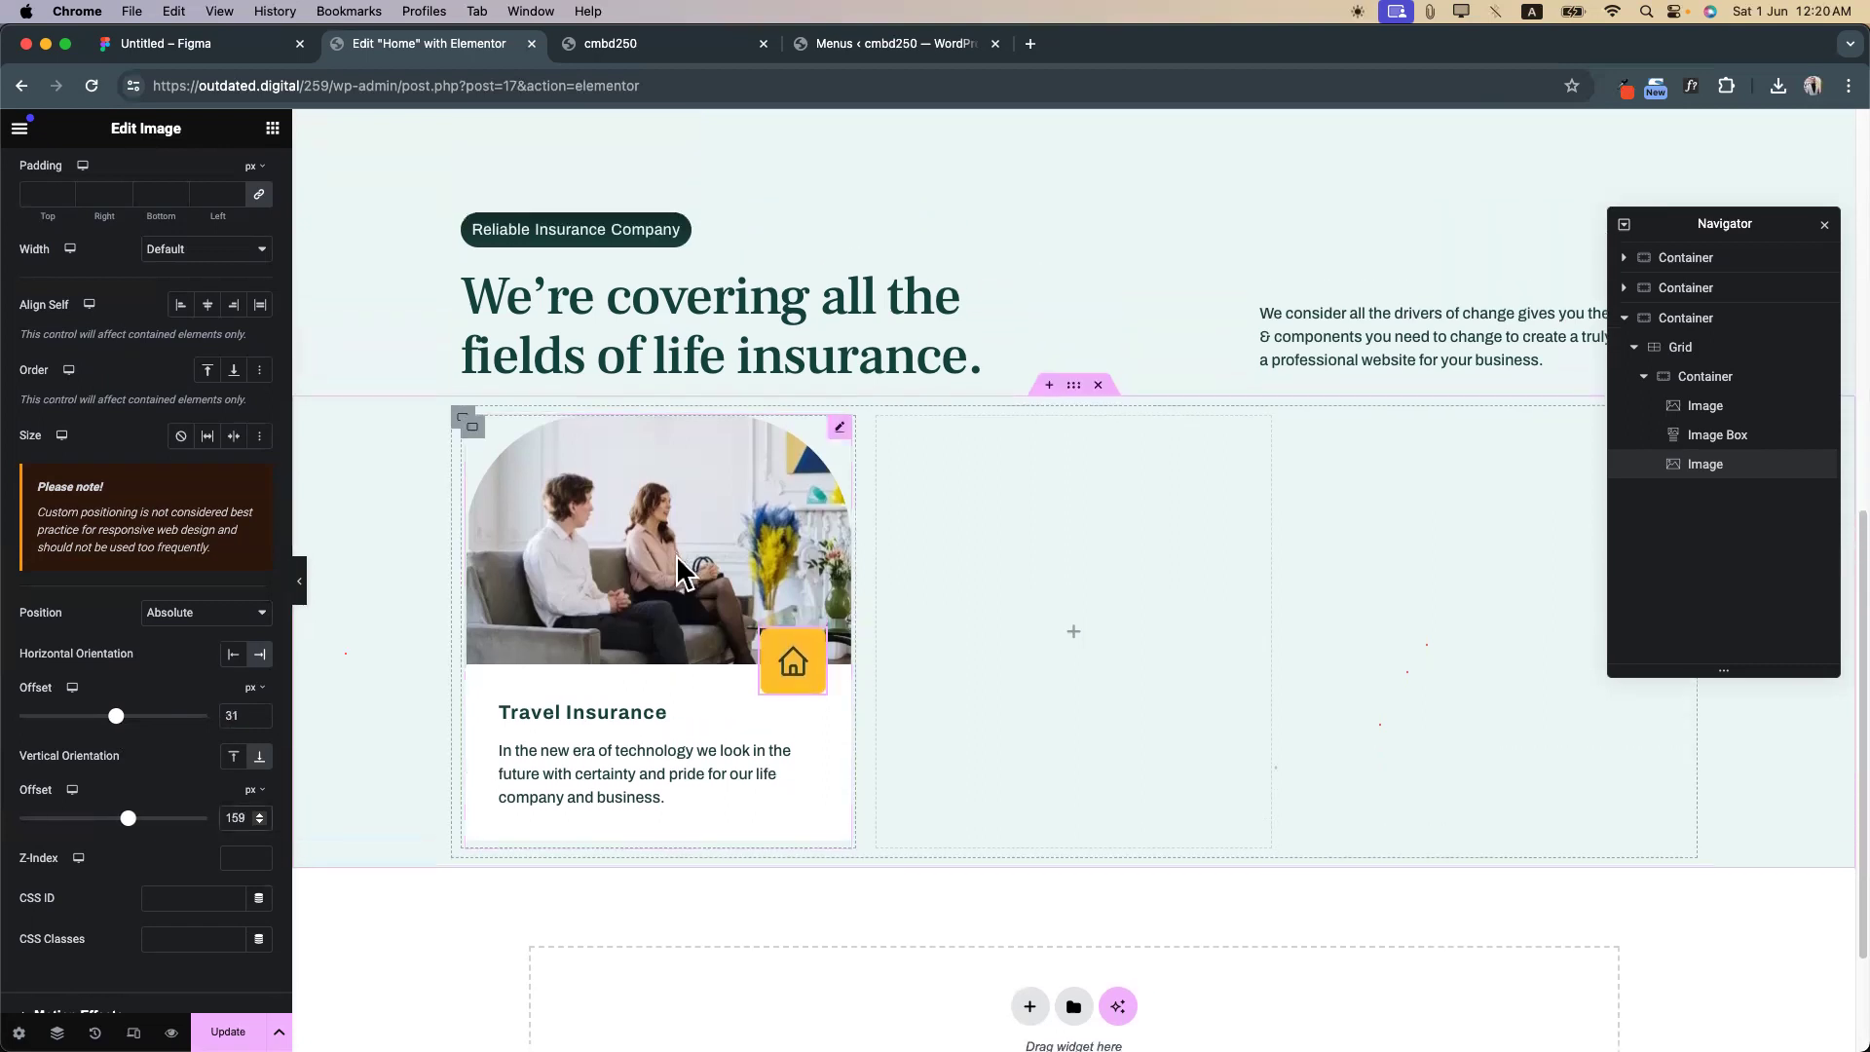
pyautogui.click(212, 53)
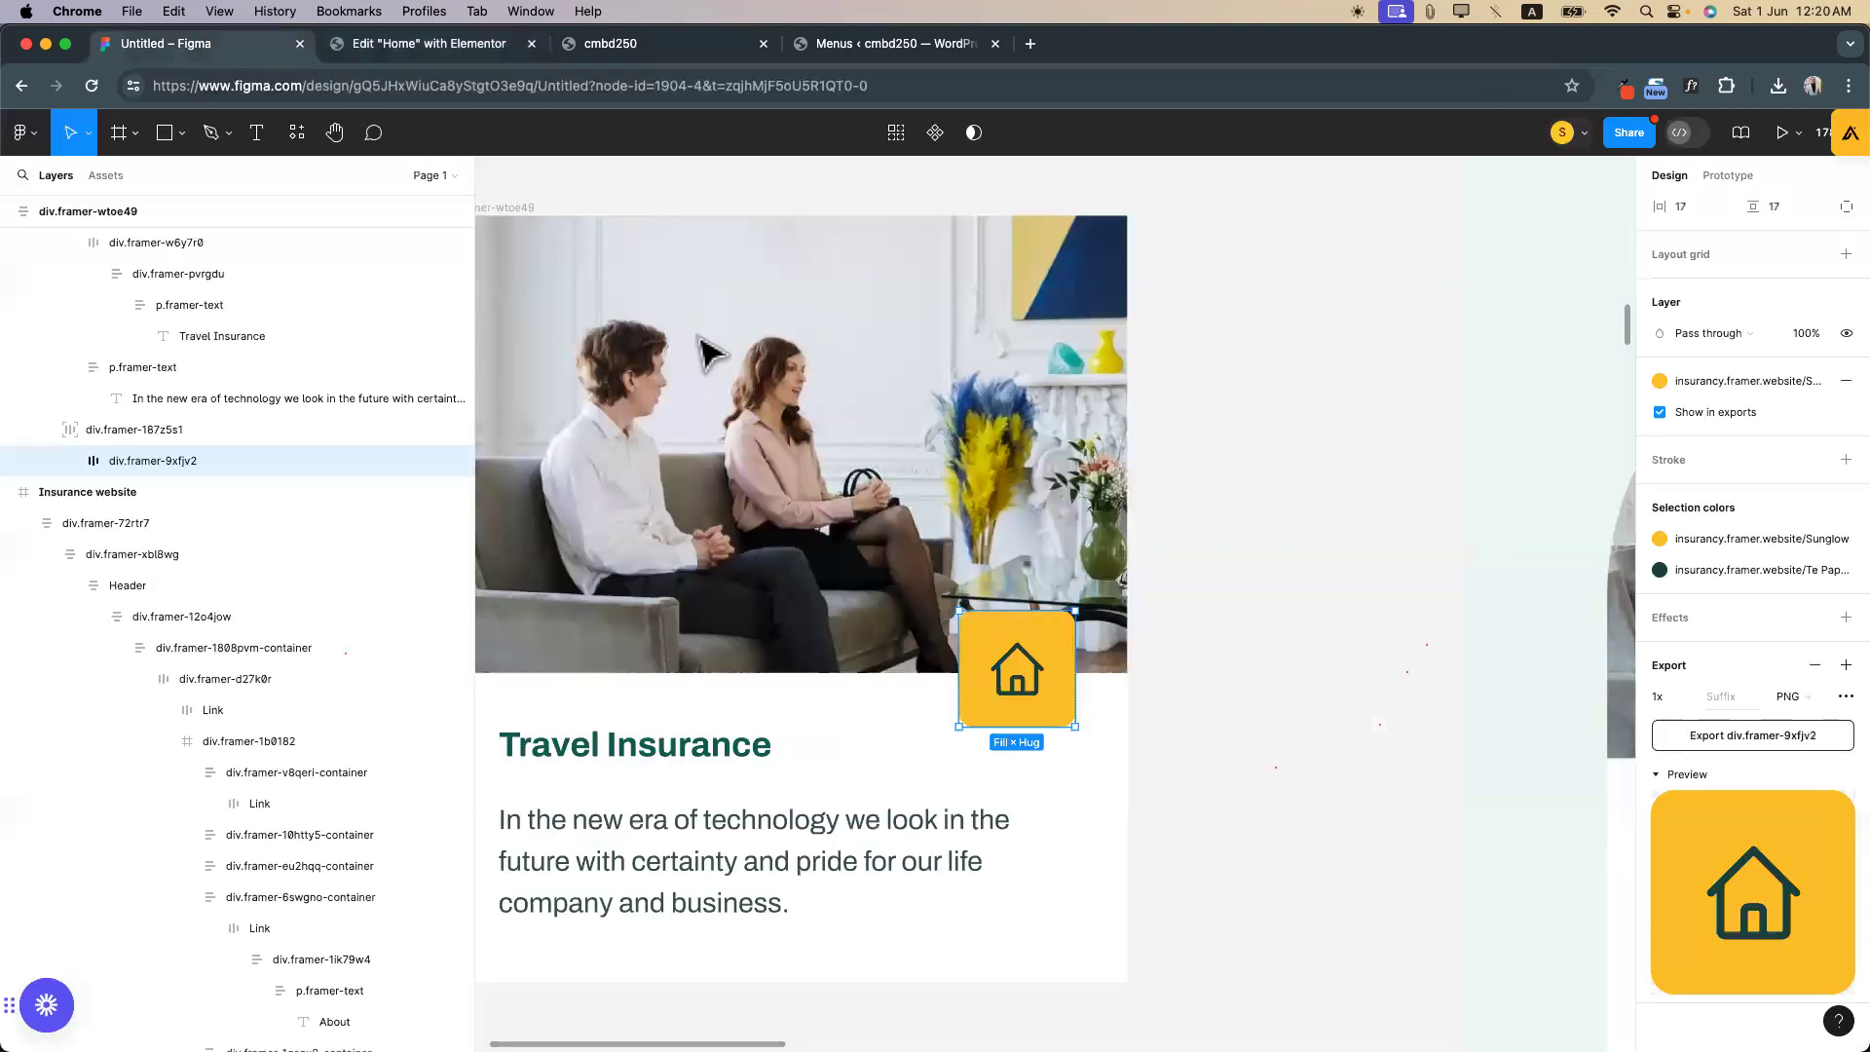
pyautogui.hscroll(5, 1013, 576)
pyautogui.hscroll(5, 1013, 577)
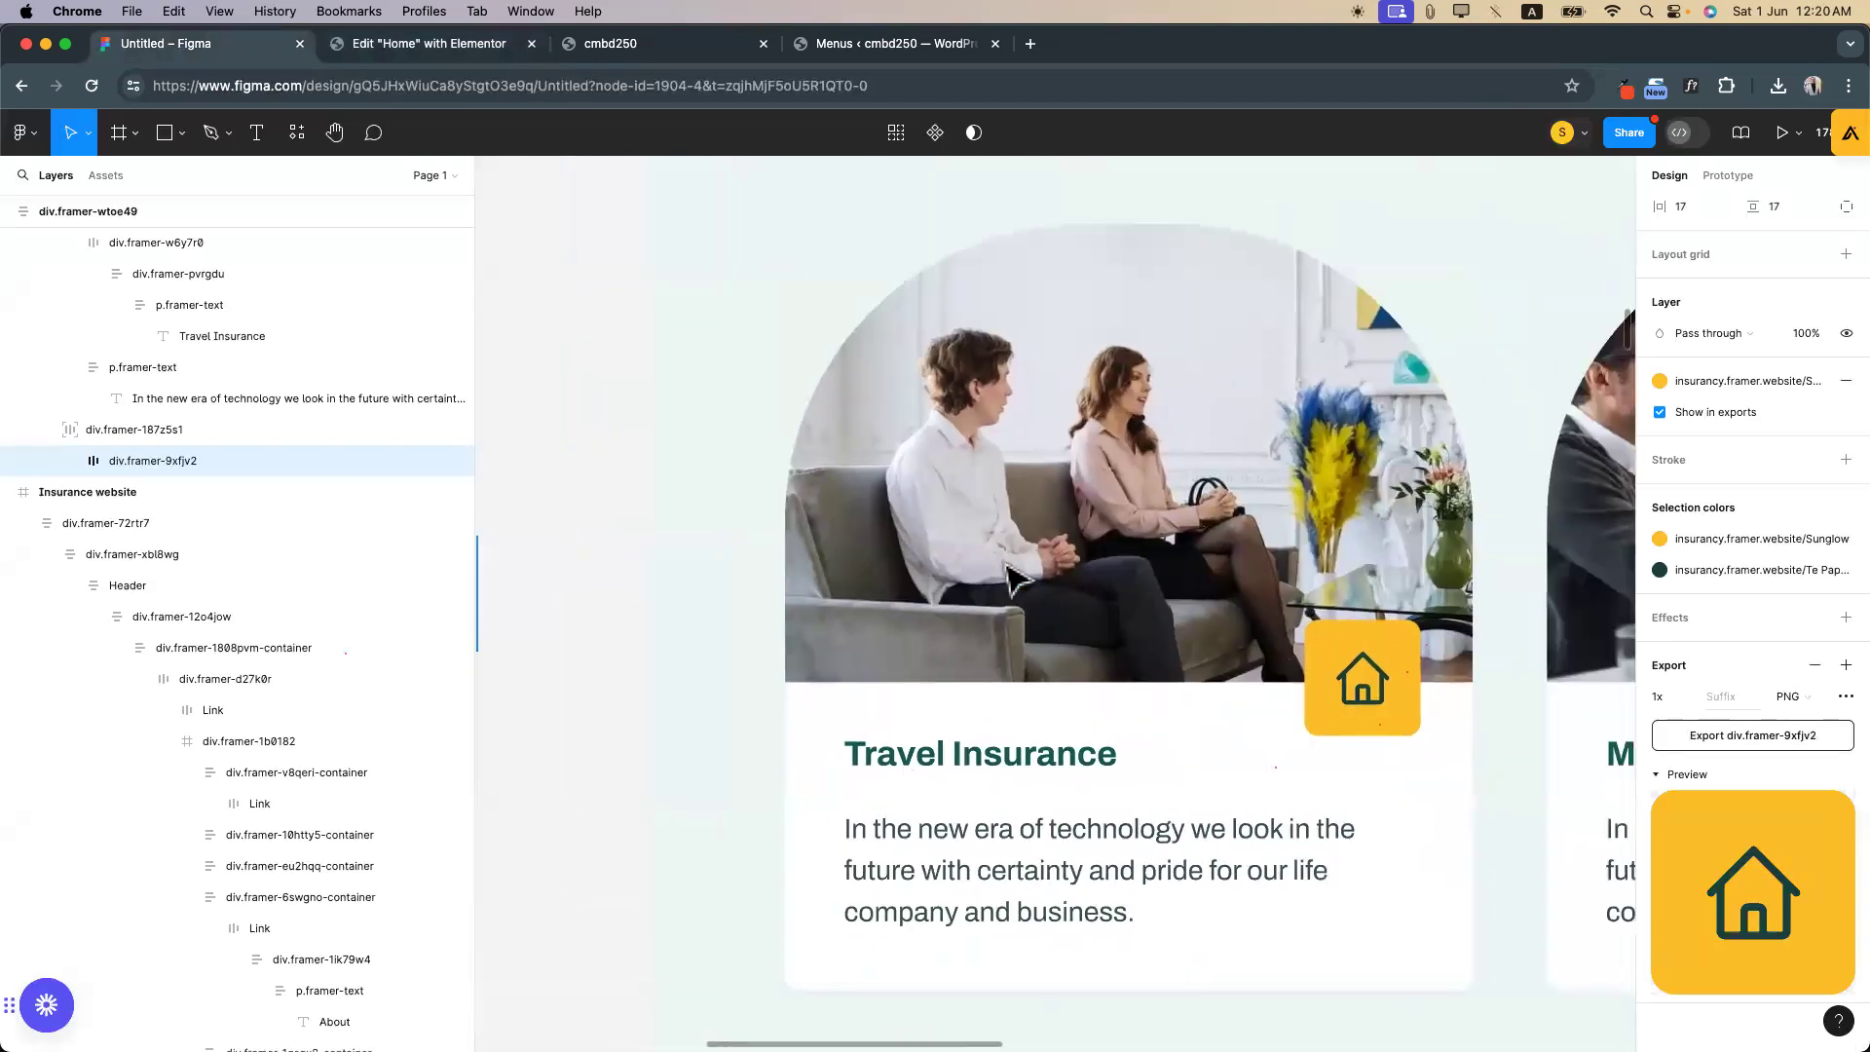
pyautogui.hscroll(3, 1013, 577)
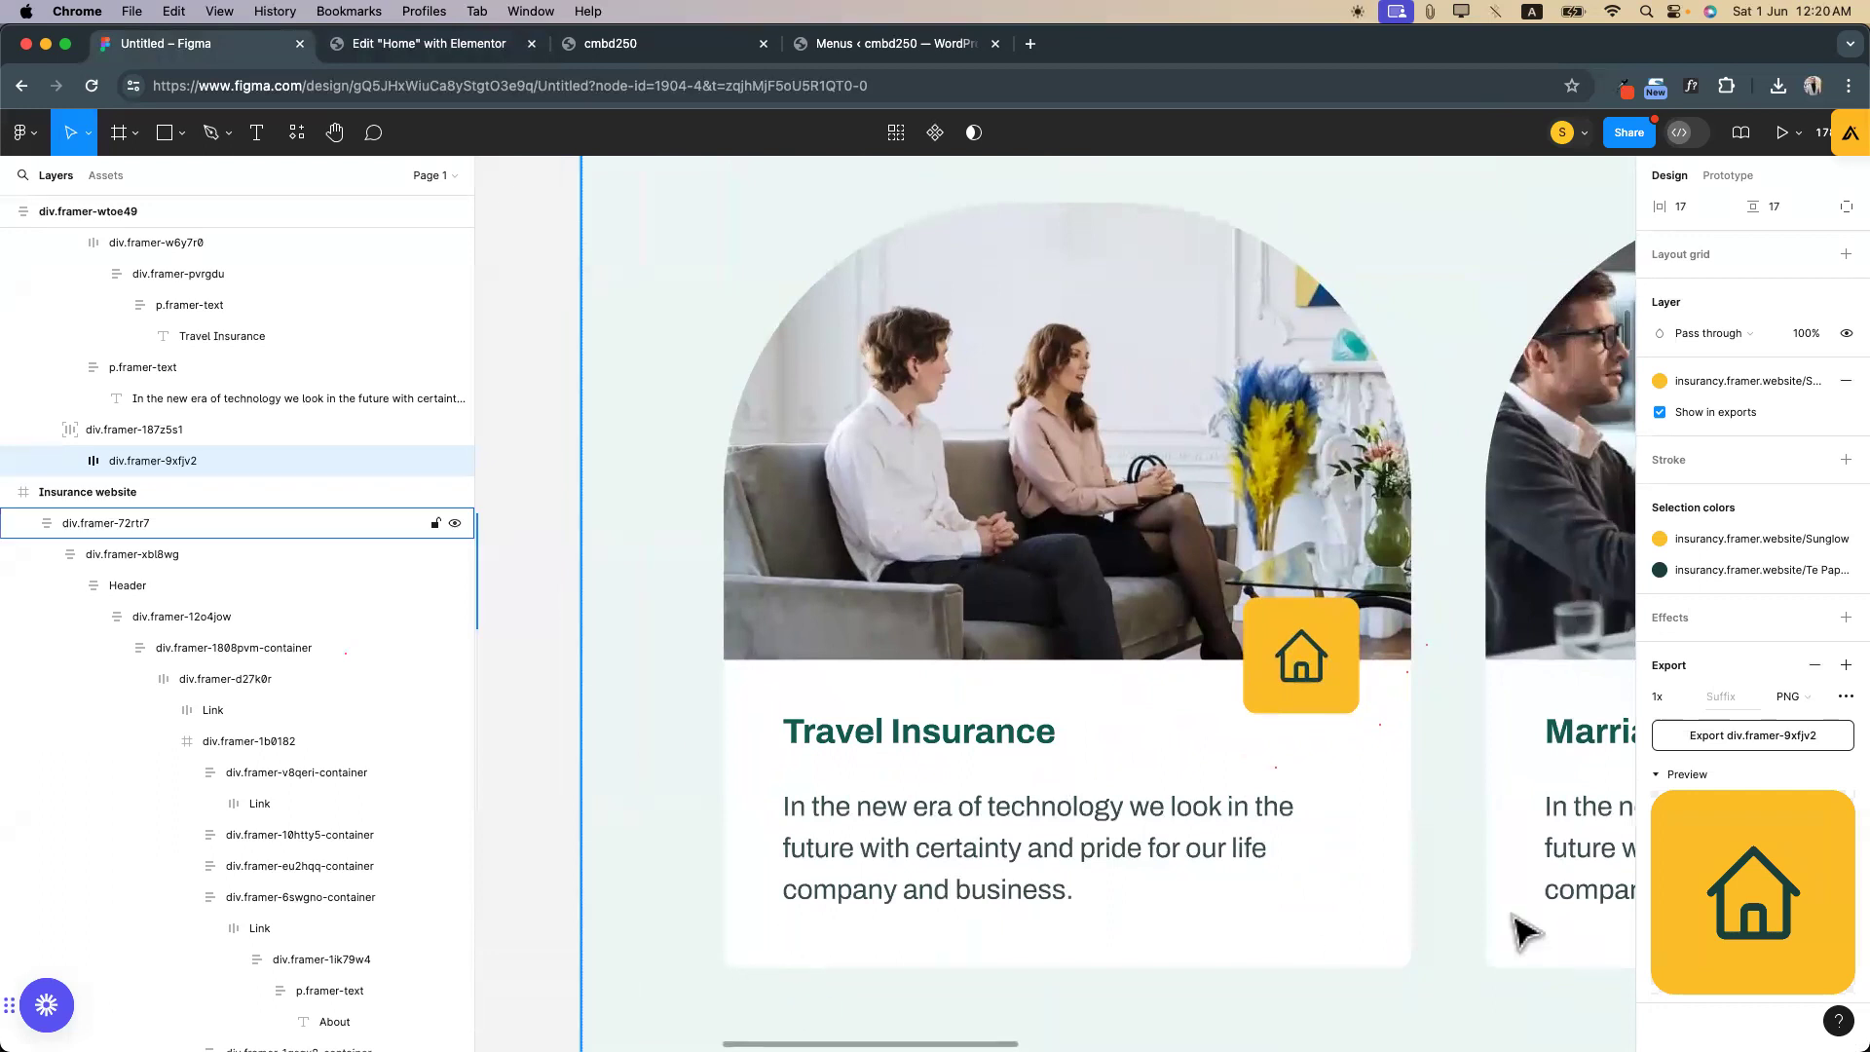
pyautogui.click(778, 783)
pyautogui.click(778, 782)
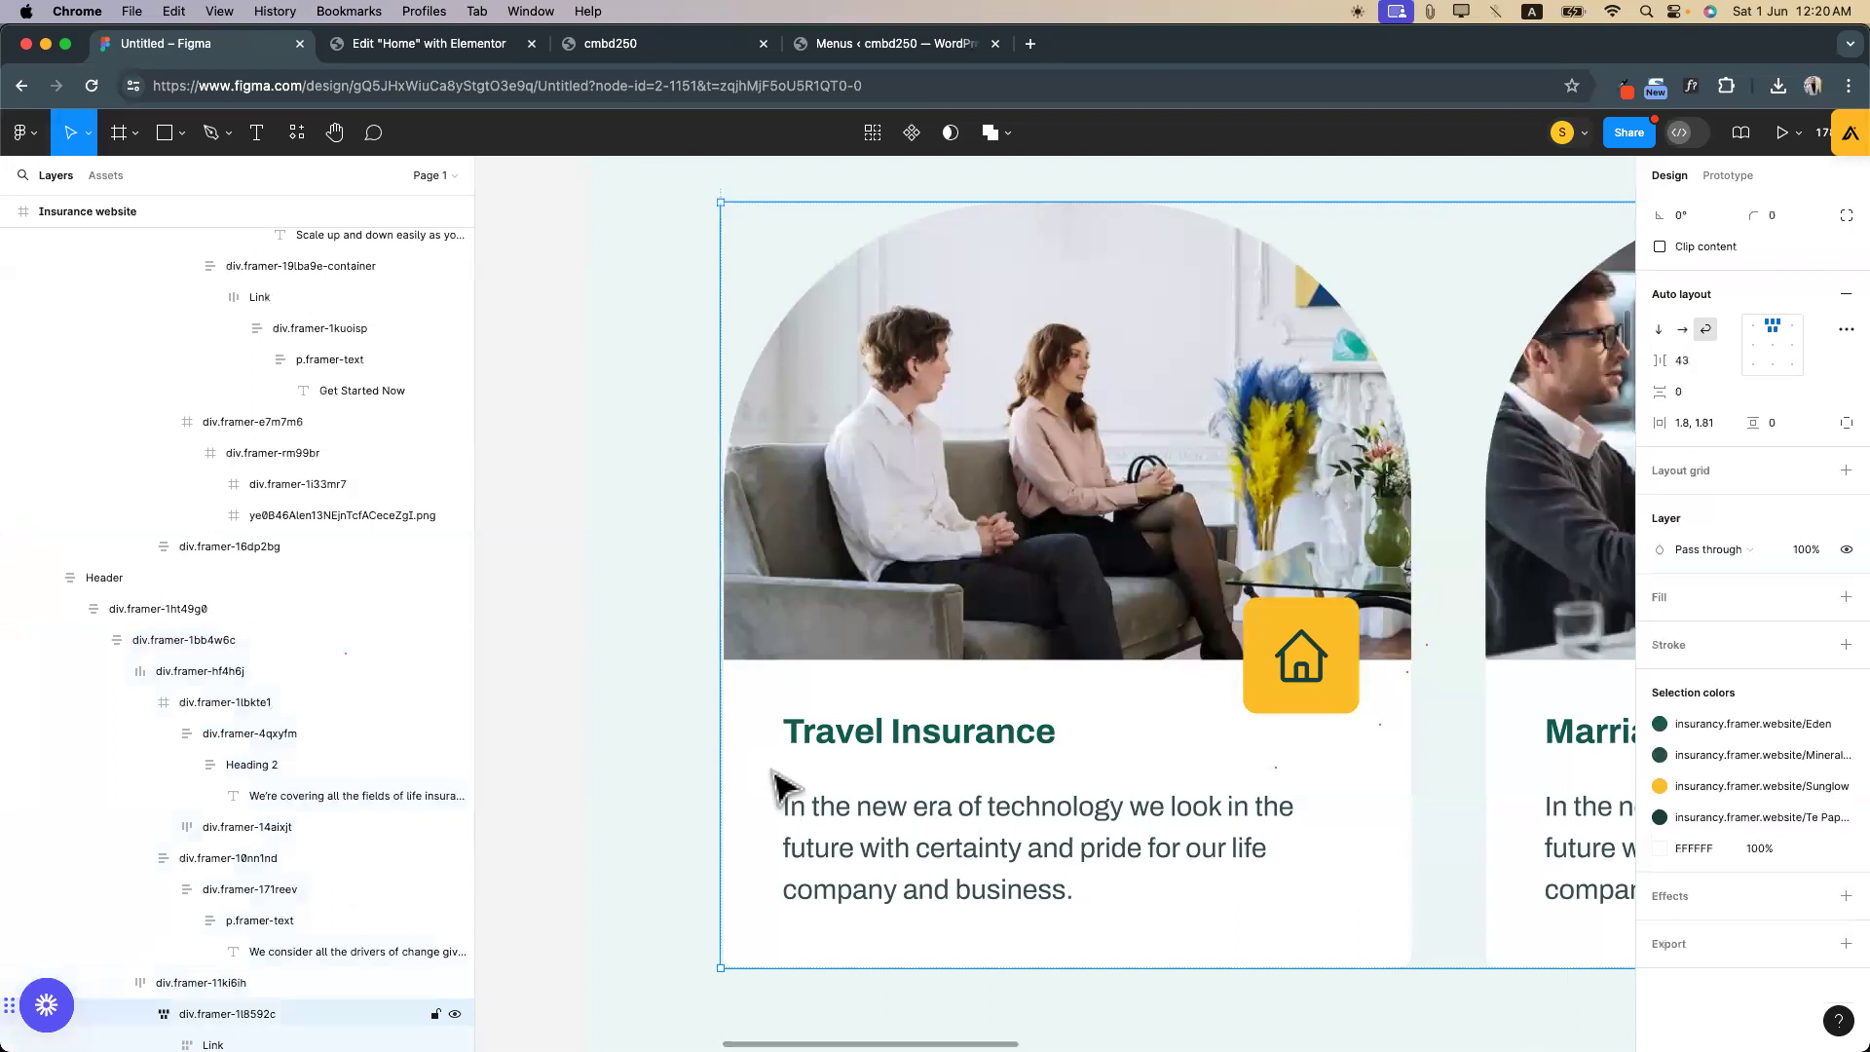
pyautogui.click(777, 782)
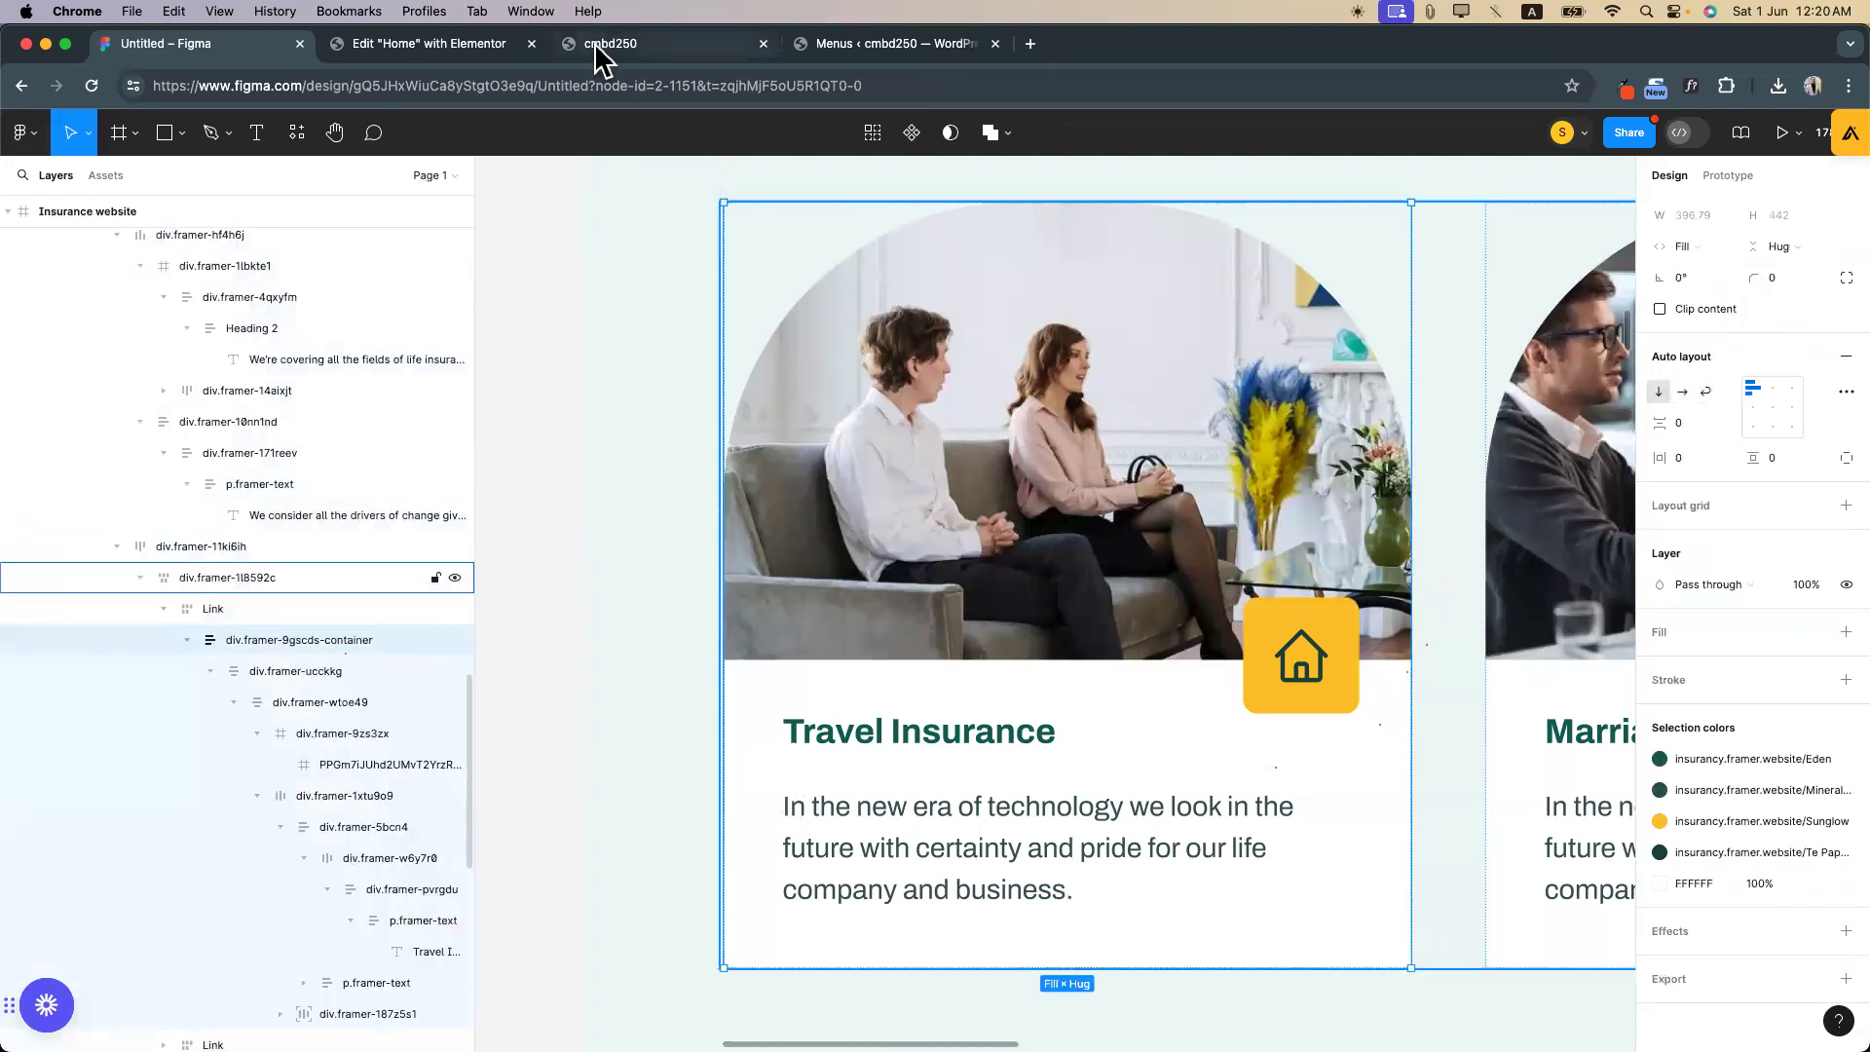
pyautogui.click(419, 47)
pyautogui.moveTo(658, 716)
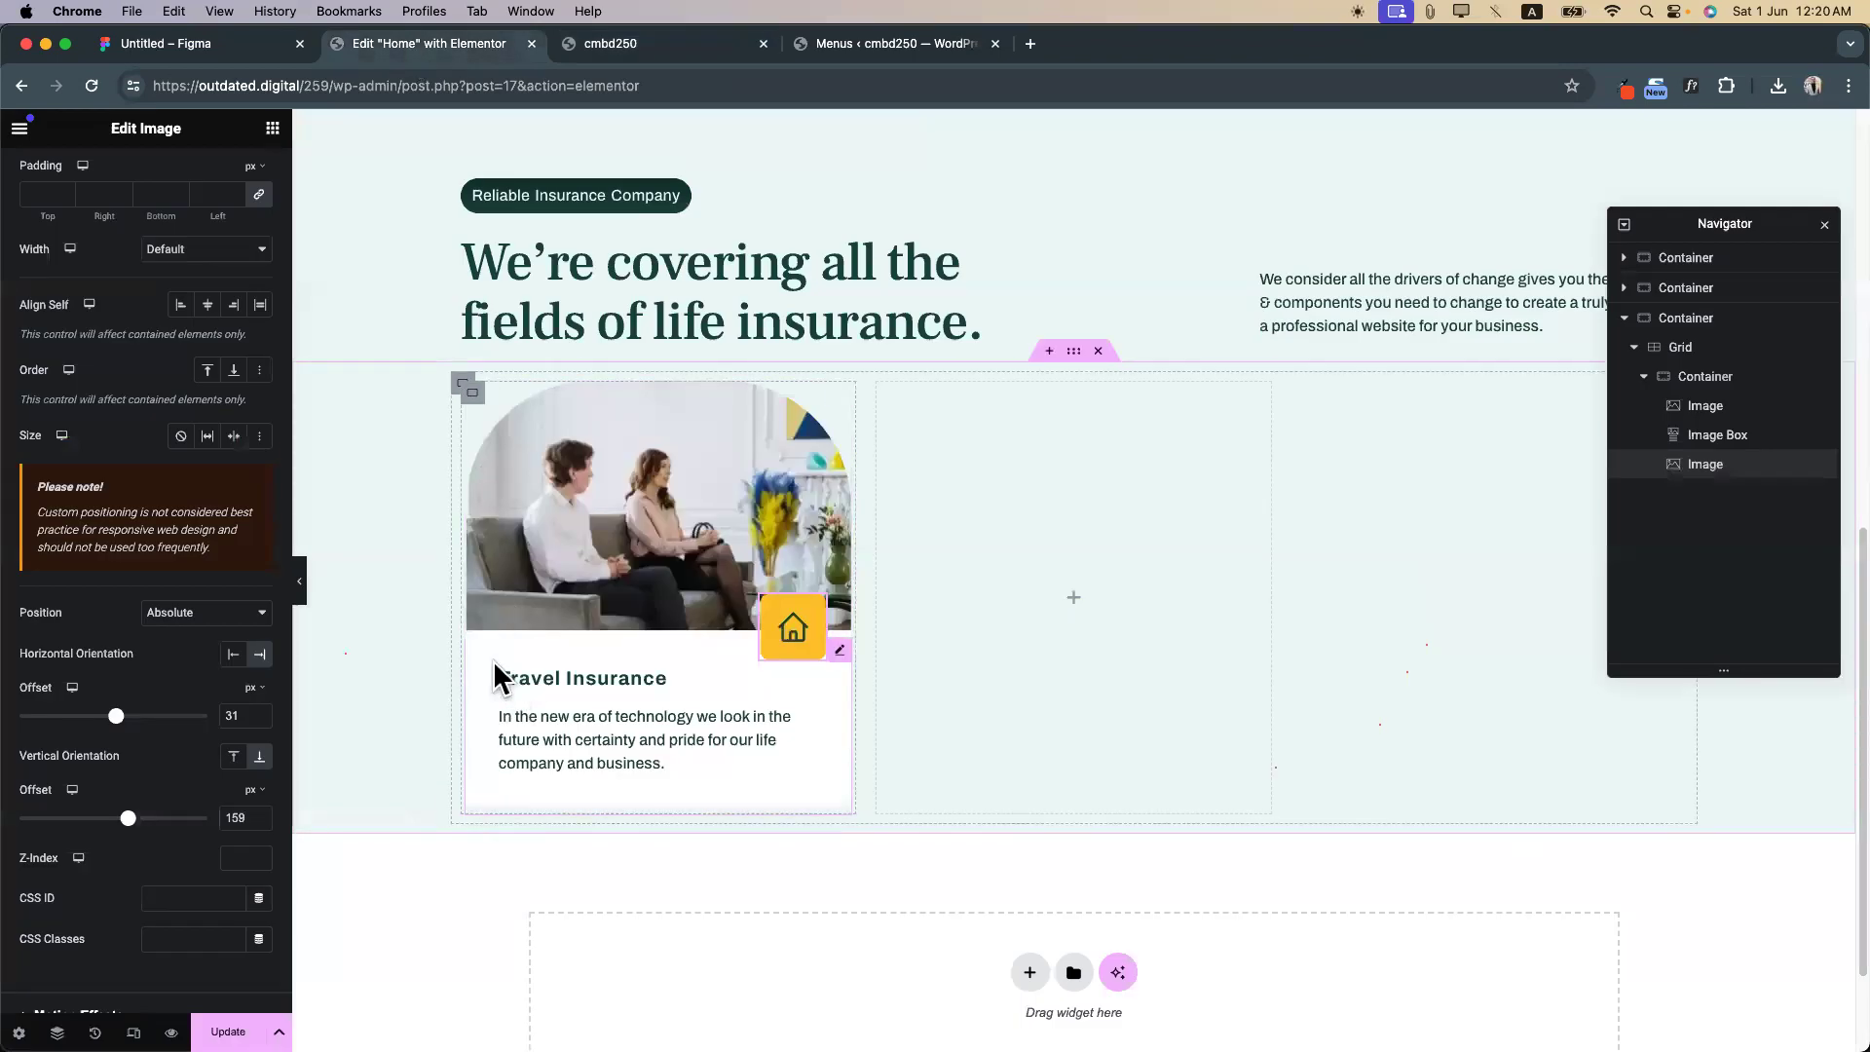
# Open the Travel Insurance card's border settings and preview the page with the panel hidden.
pyautogui.click(493, 661)
pyautogui.click(117, 242)
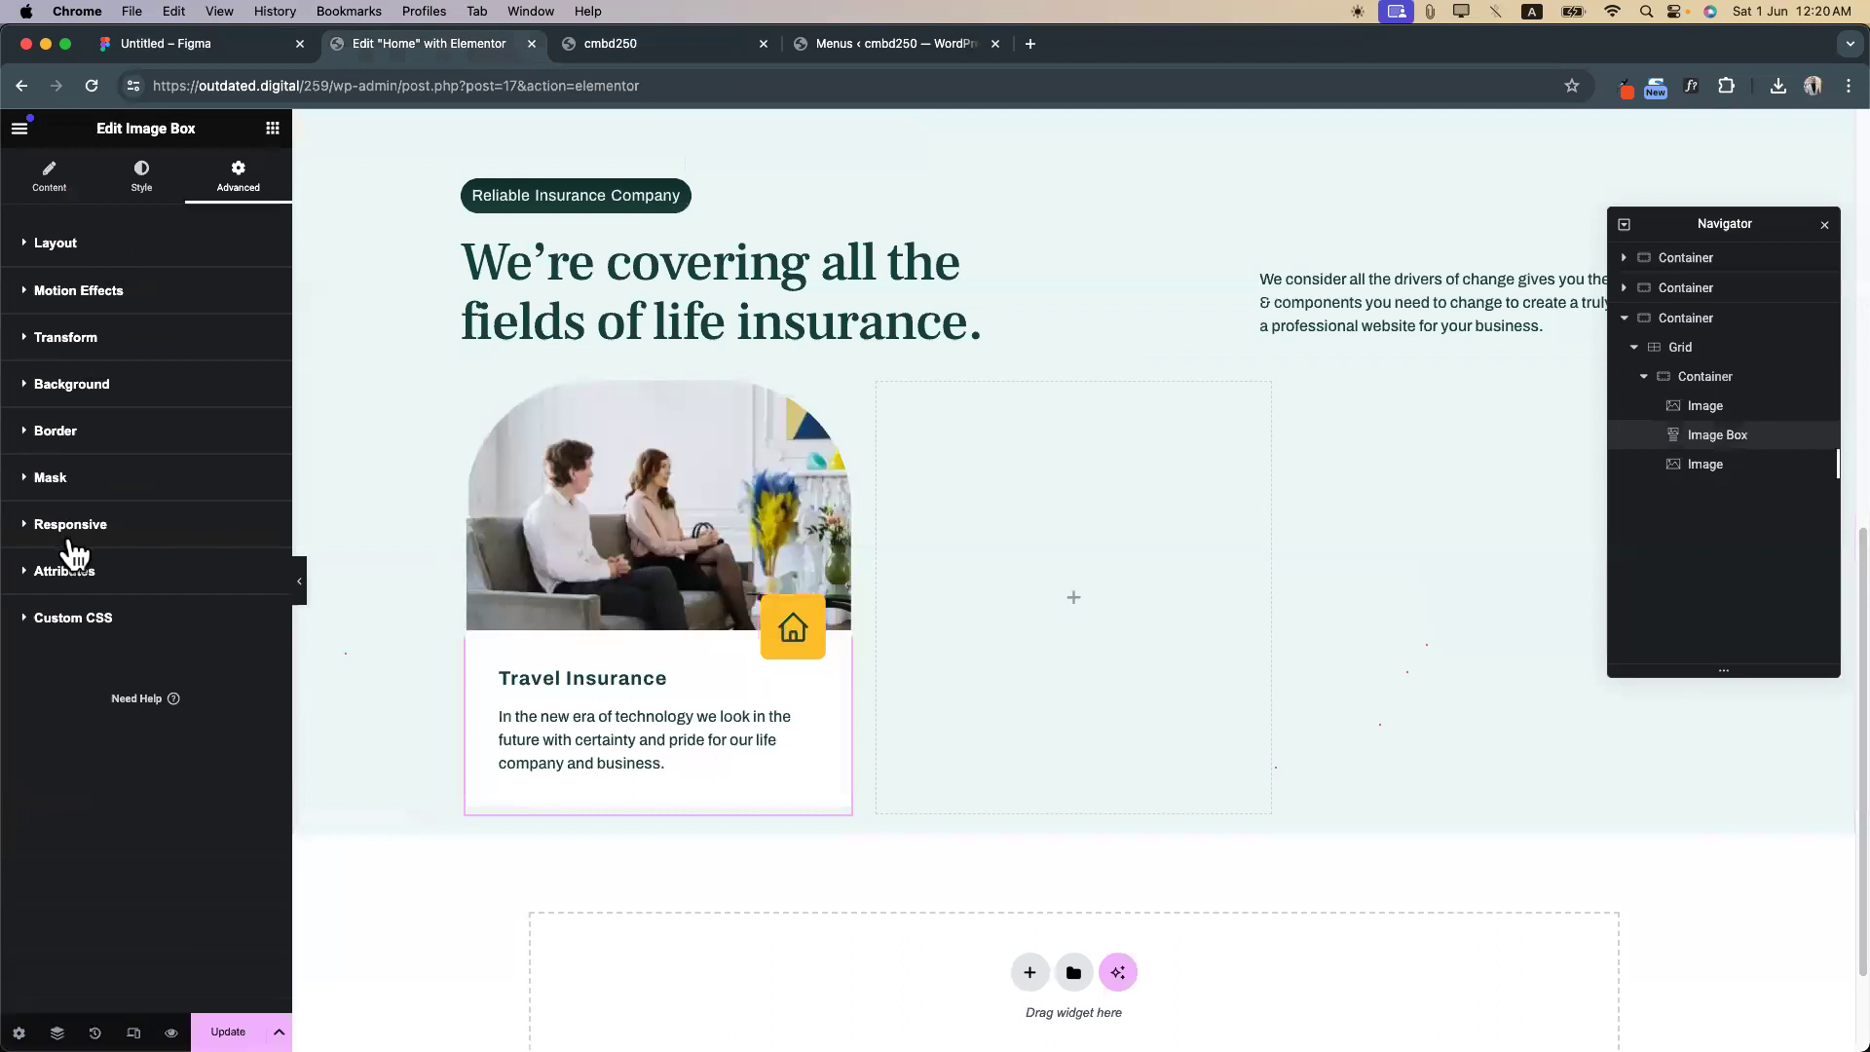
pyautogui.click(78, 439)
pyautogui.click(258, 578)
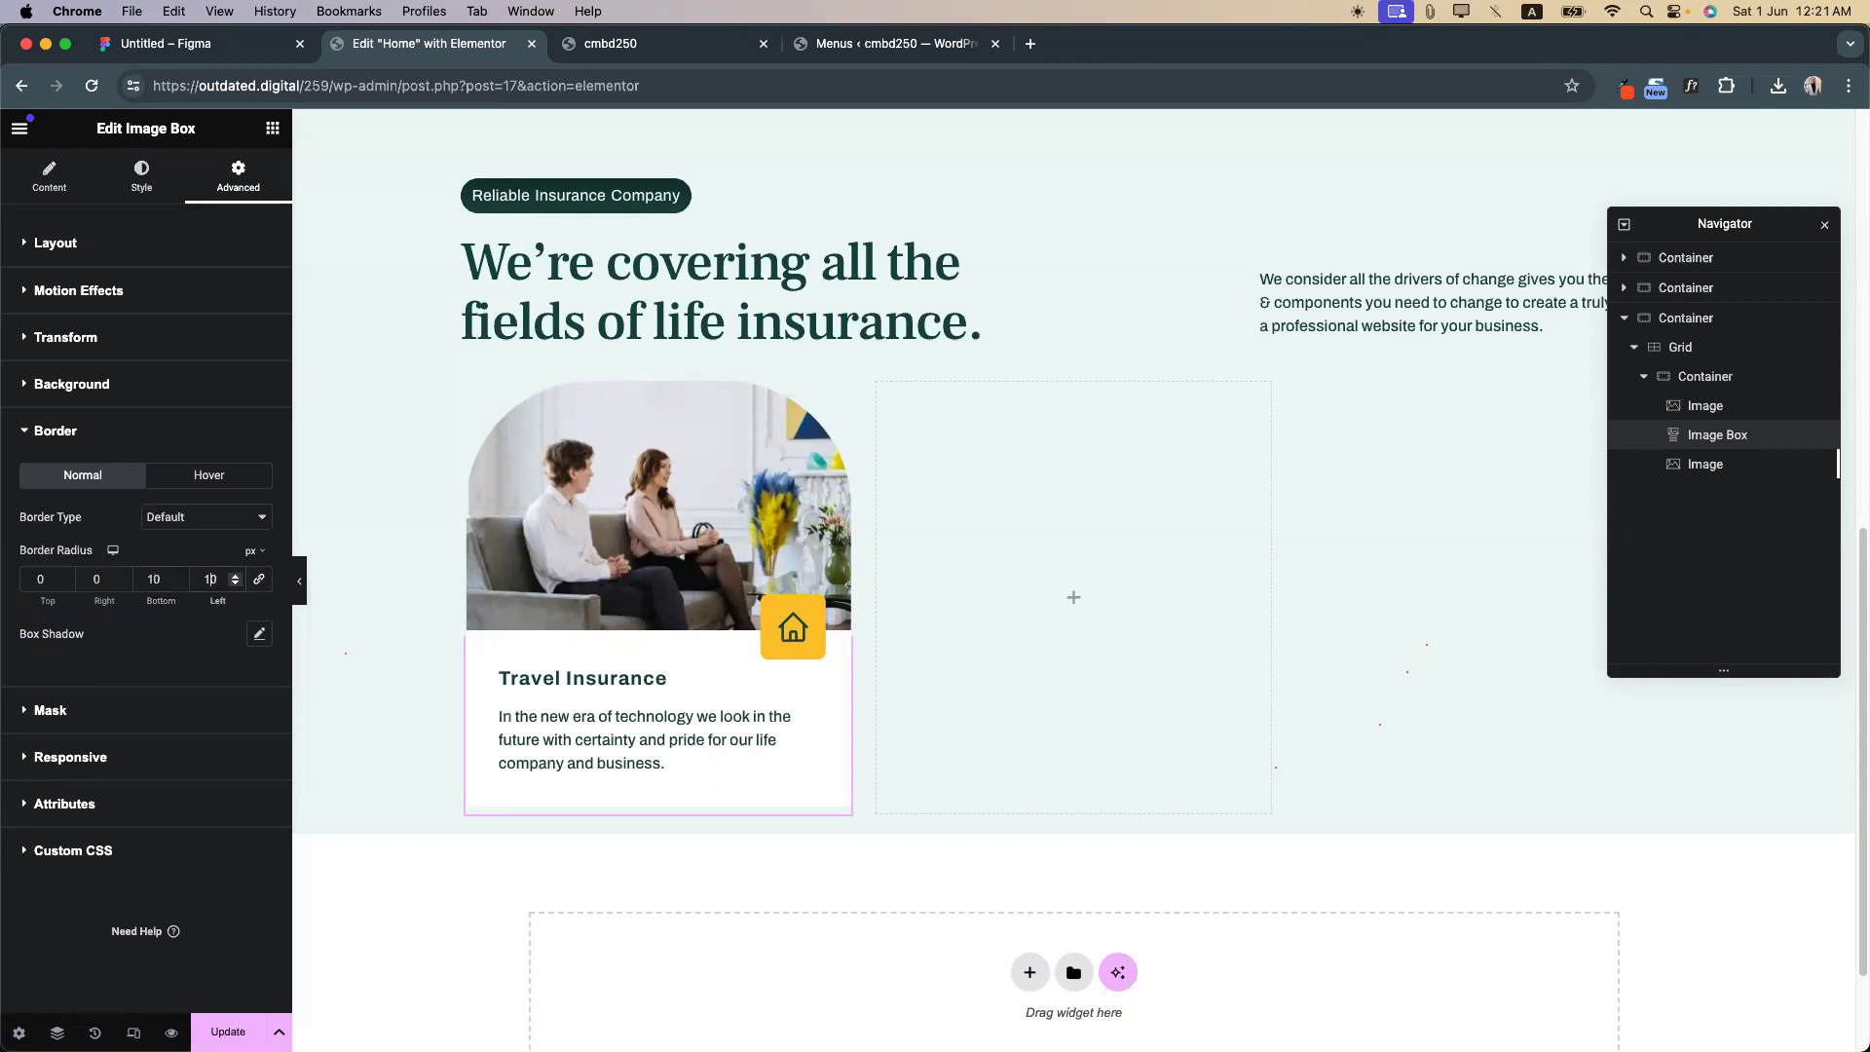
pyautogui.click(302, 584)
pyautogui.click(302, 584)
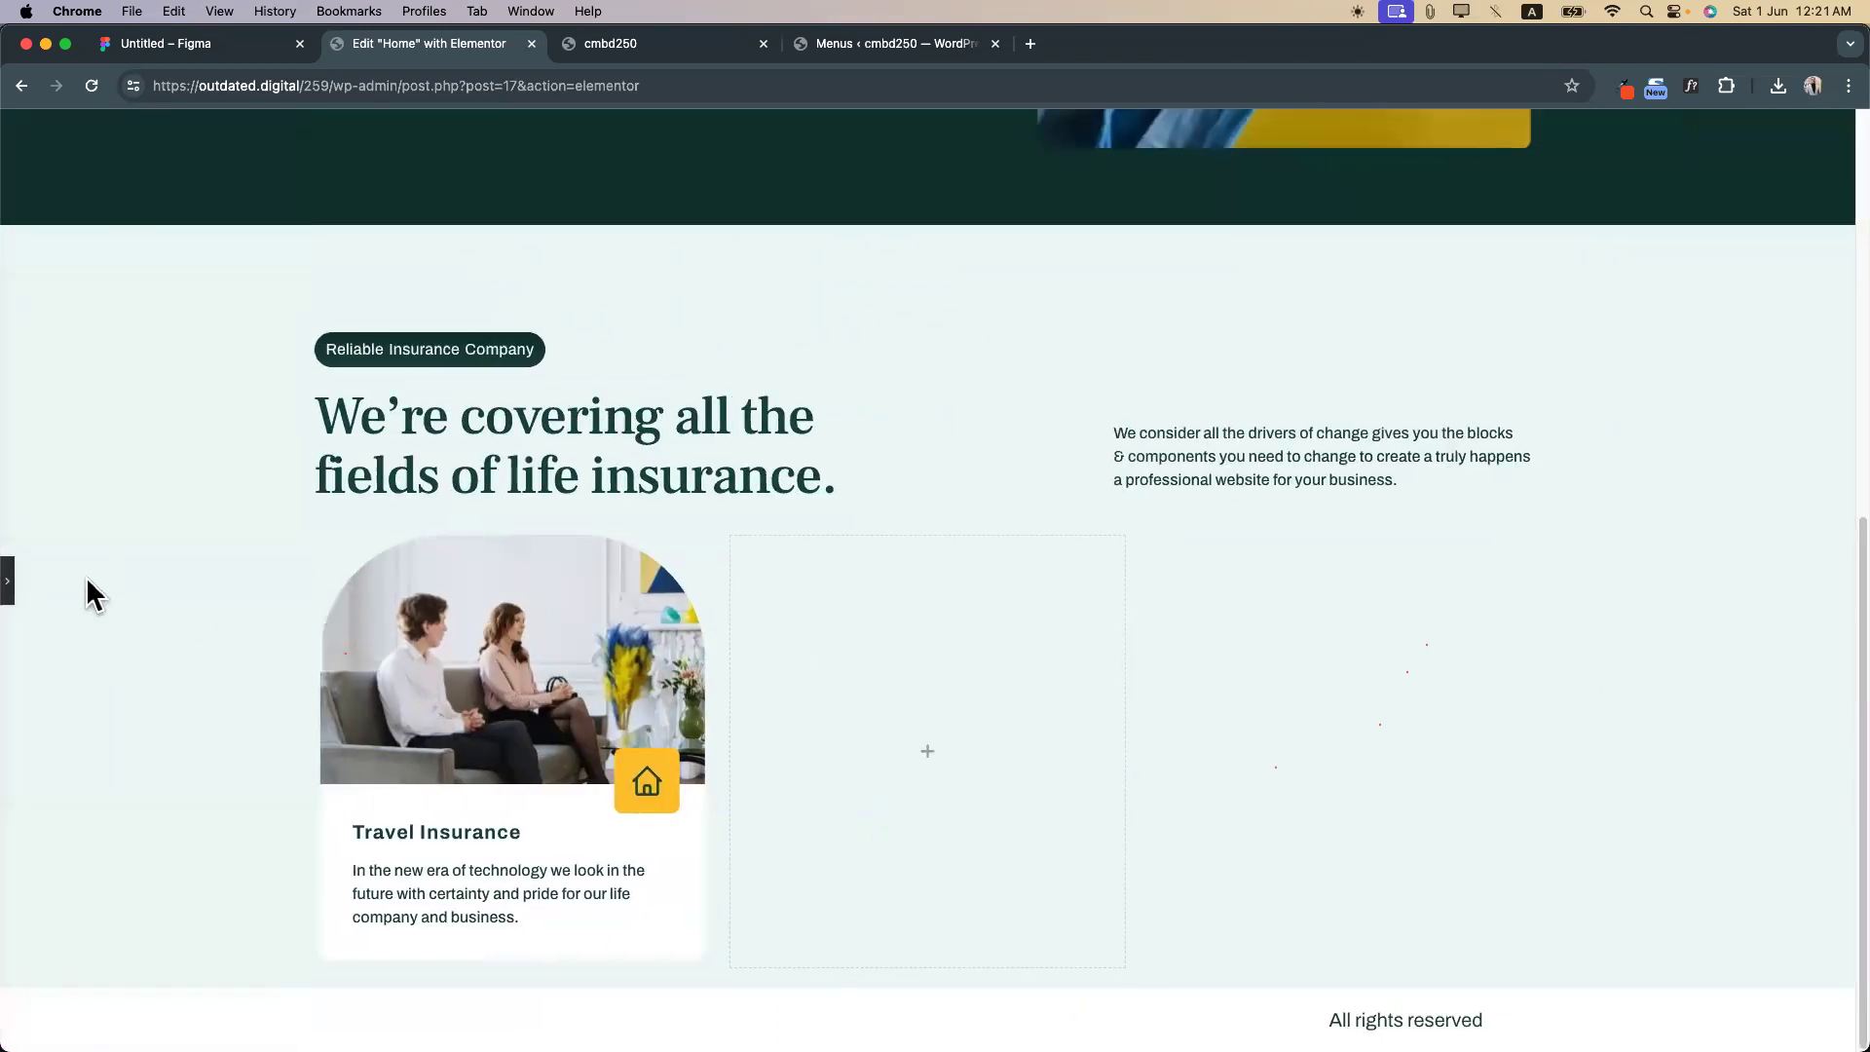
pyautogui.click(8, 581)
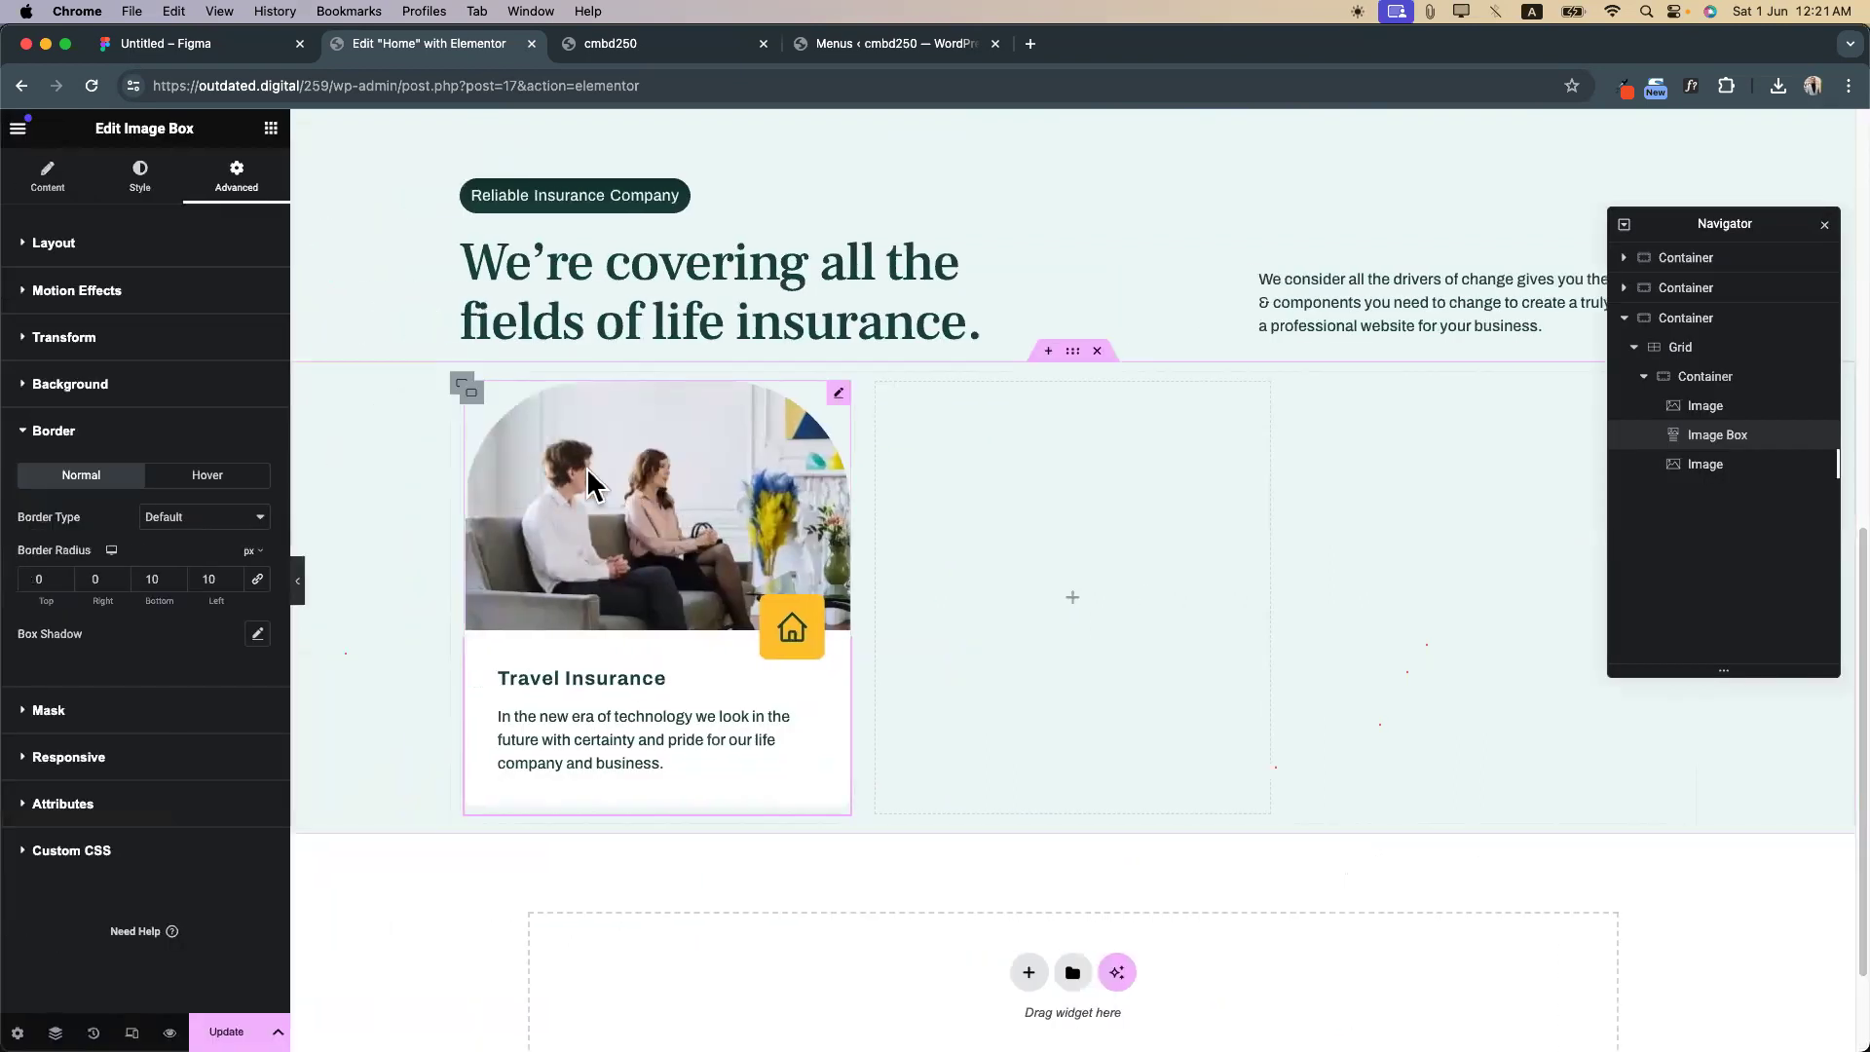
# Round the Travel Insurance photo's top corners to 140 px and preview the result.
pyautogui.click(474, 484)
pyautogui.click(82, 243)
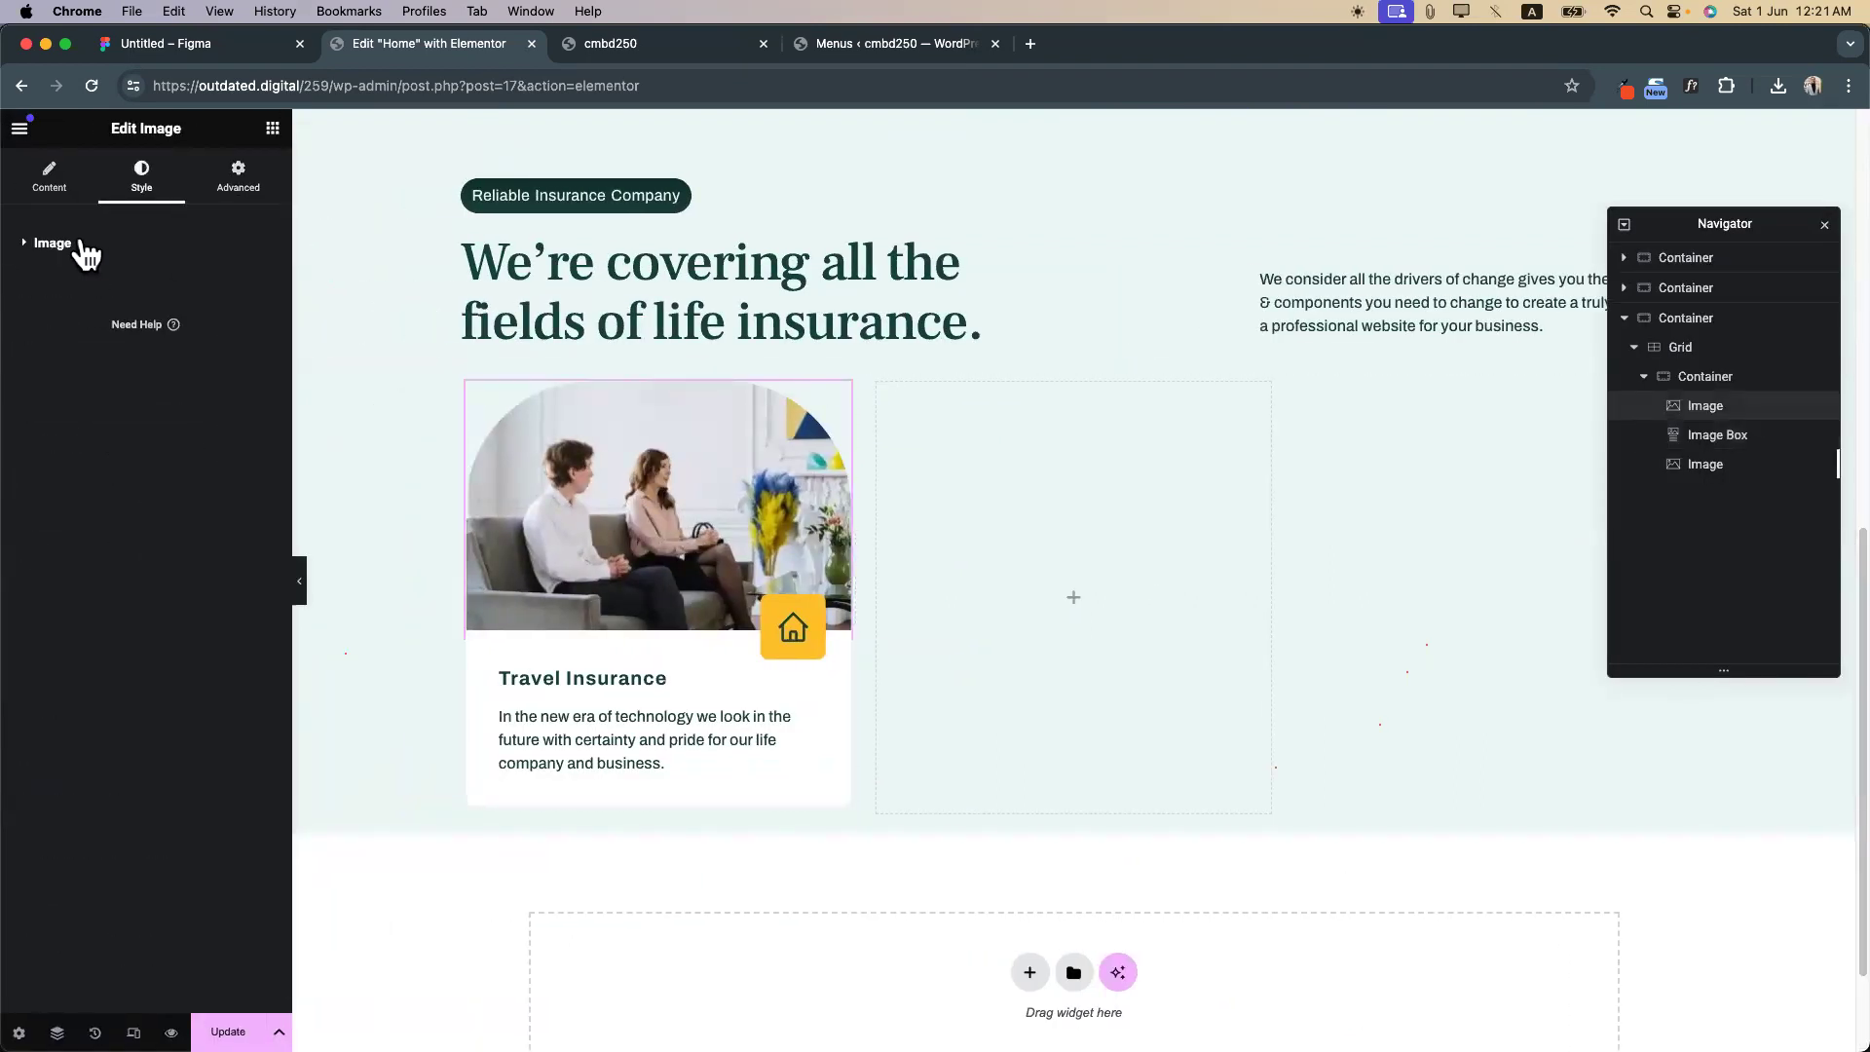
pyautogui.click(82, 245)
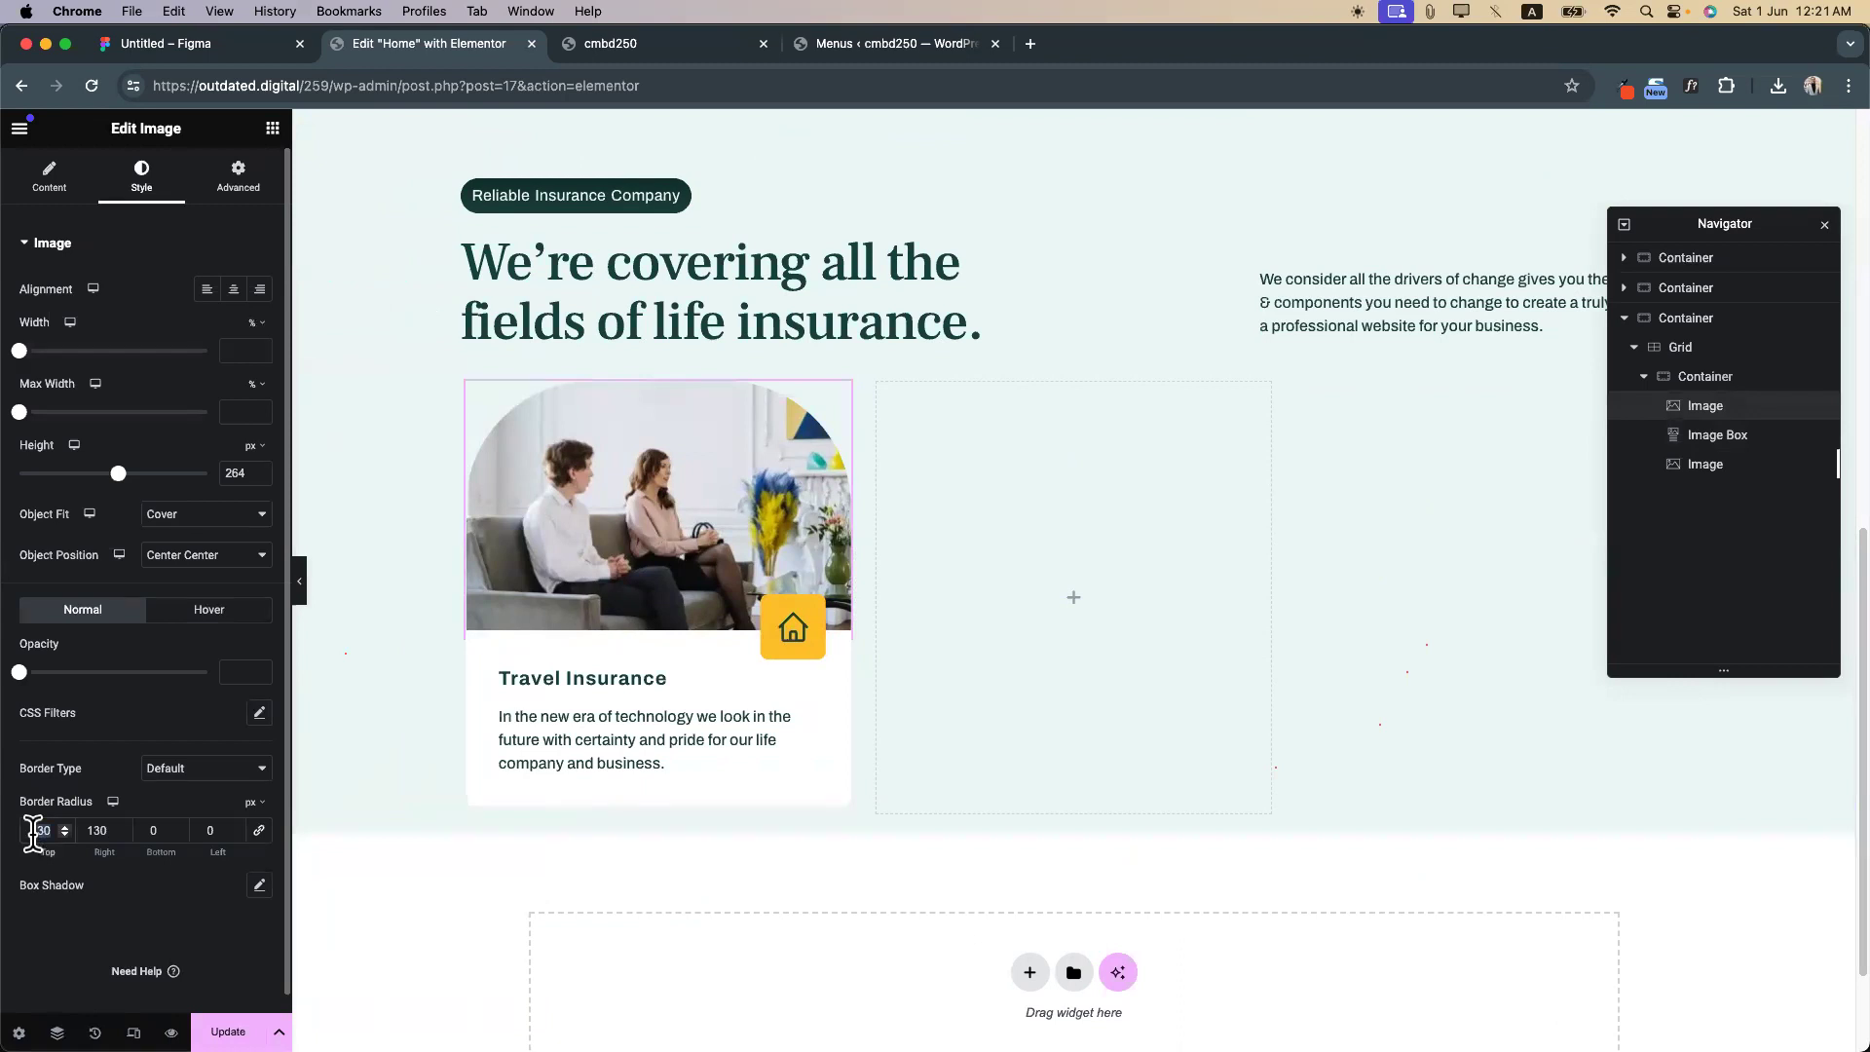
pyautogui.write('140')
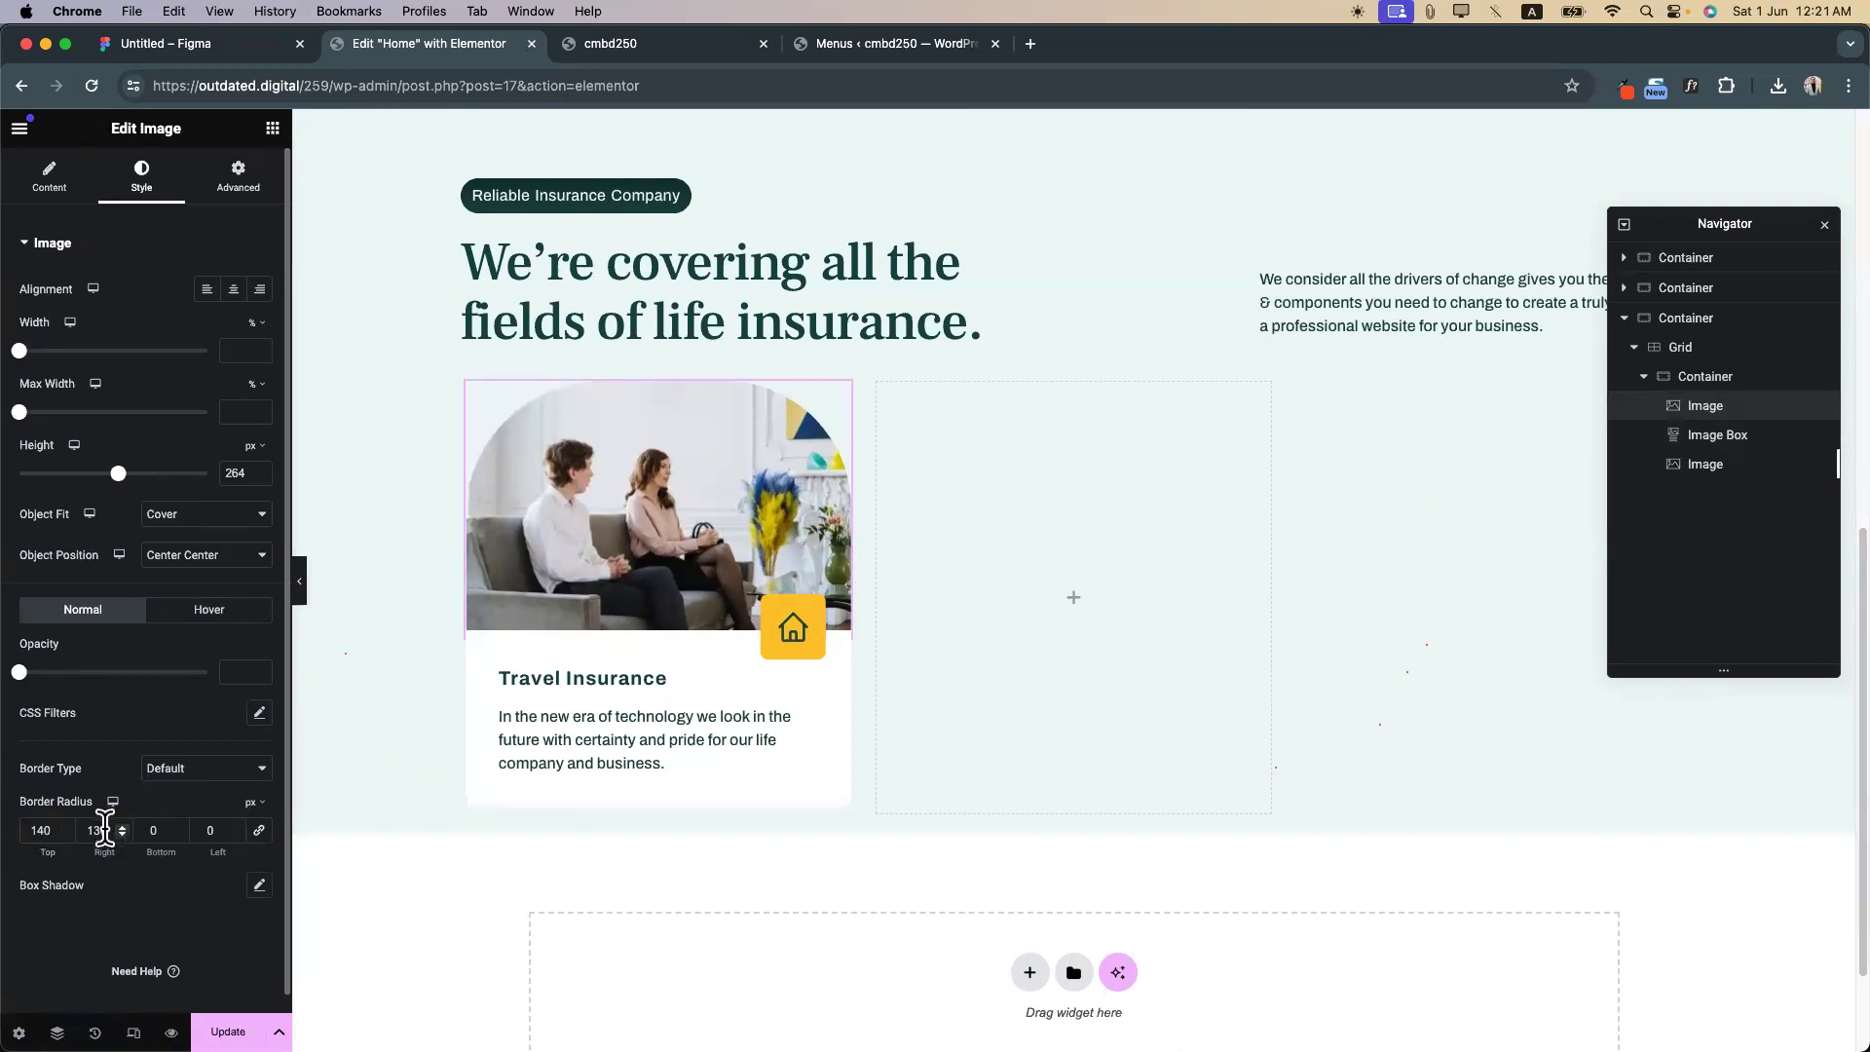
pyautogui.write('140')
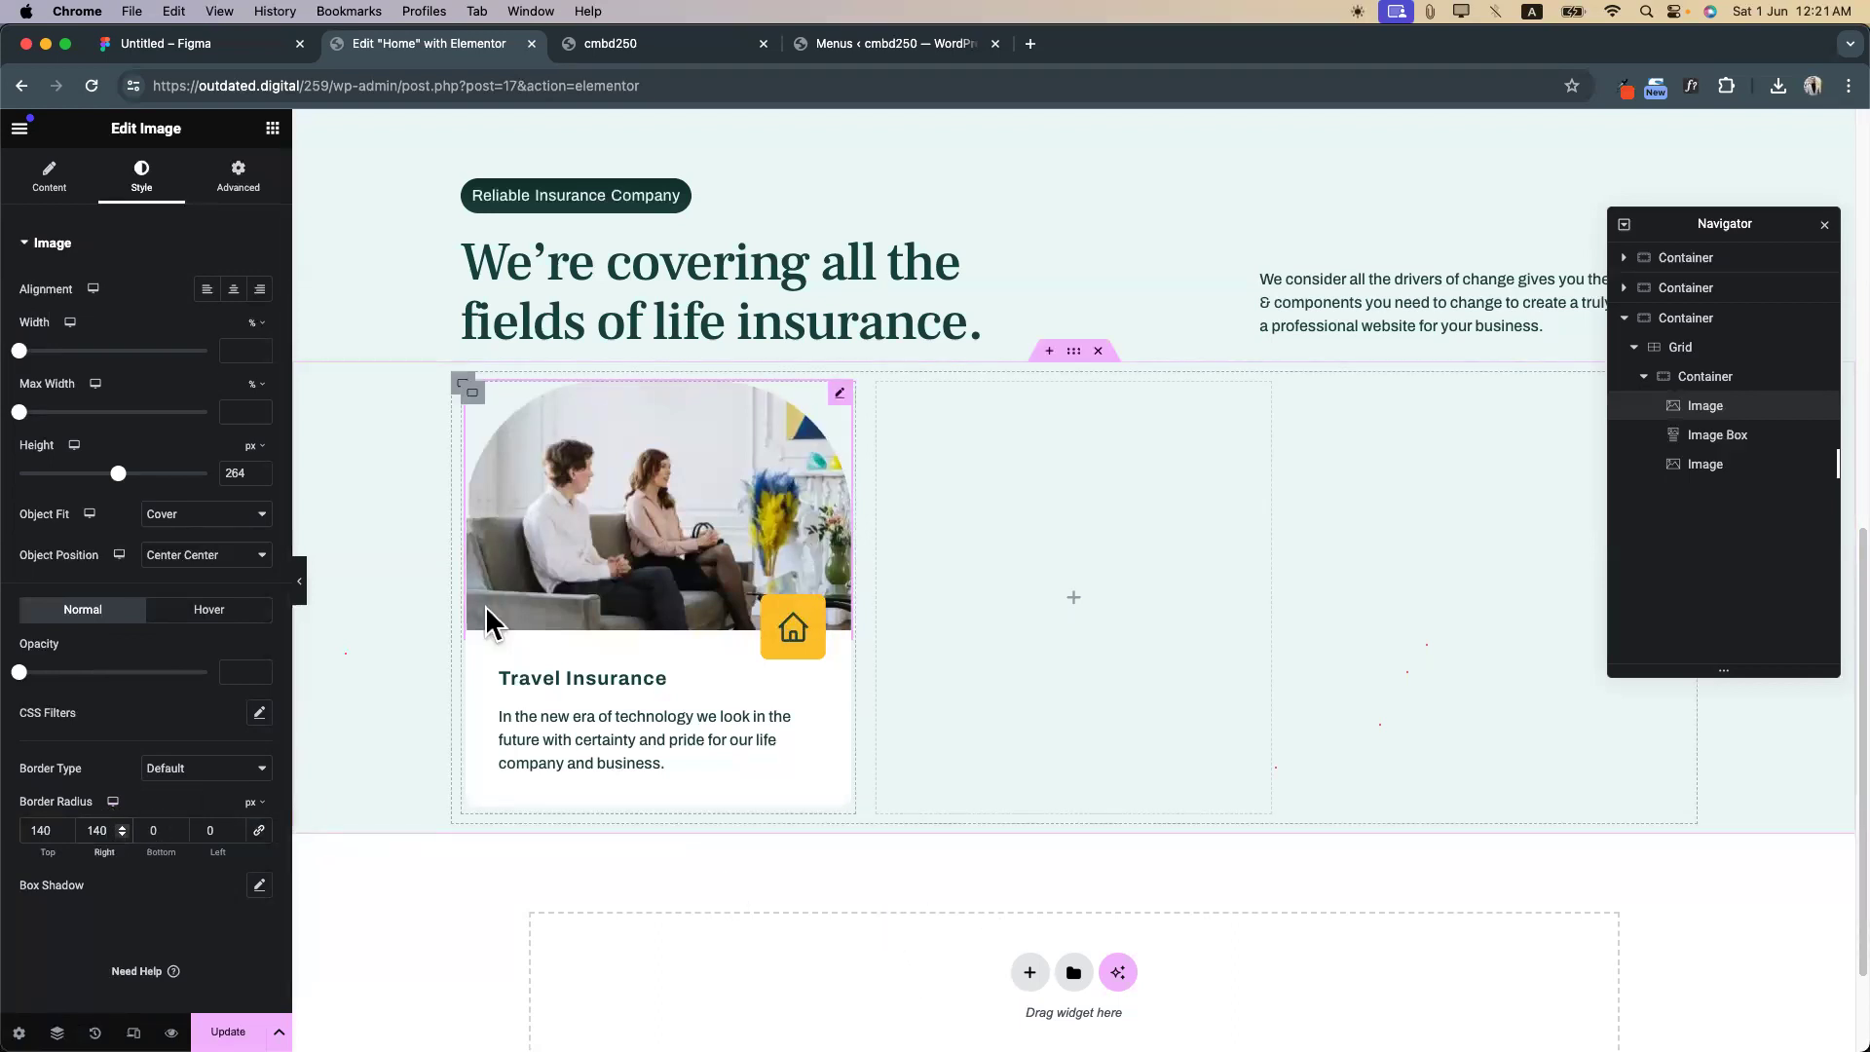
pyautogui.click(301, 580)
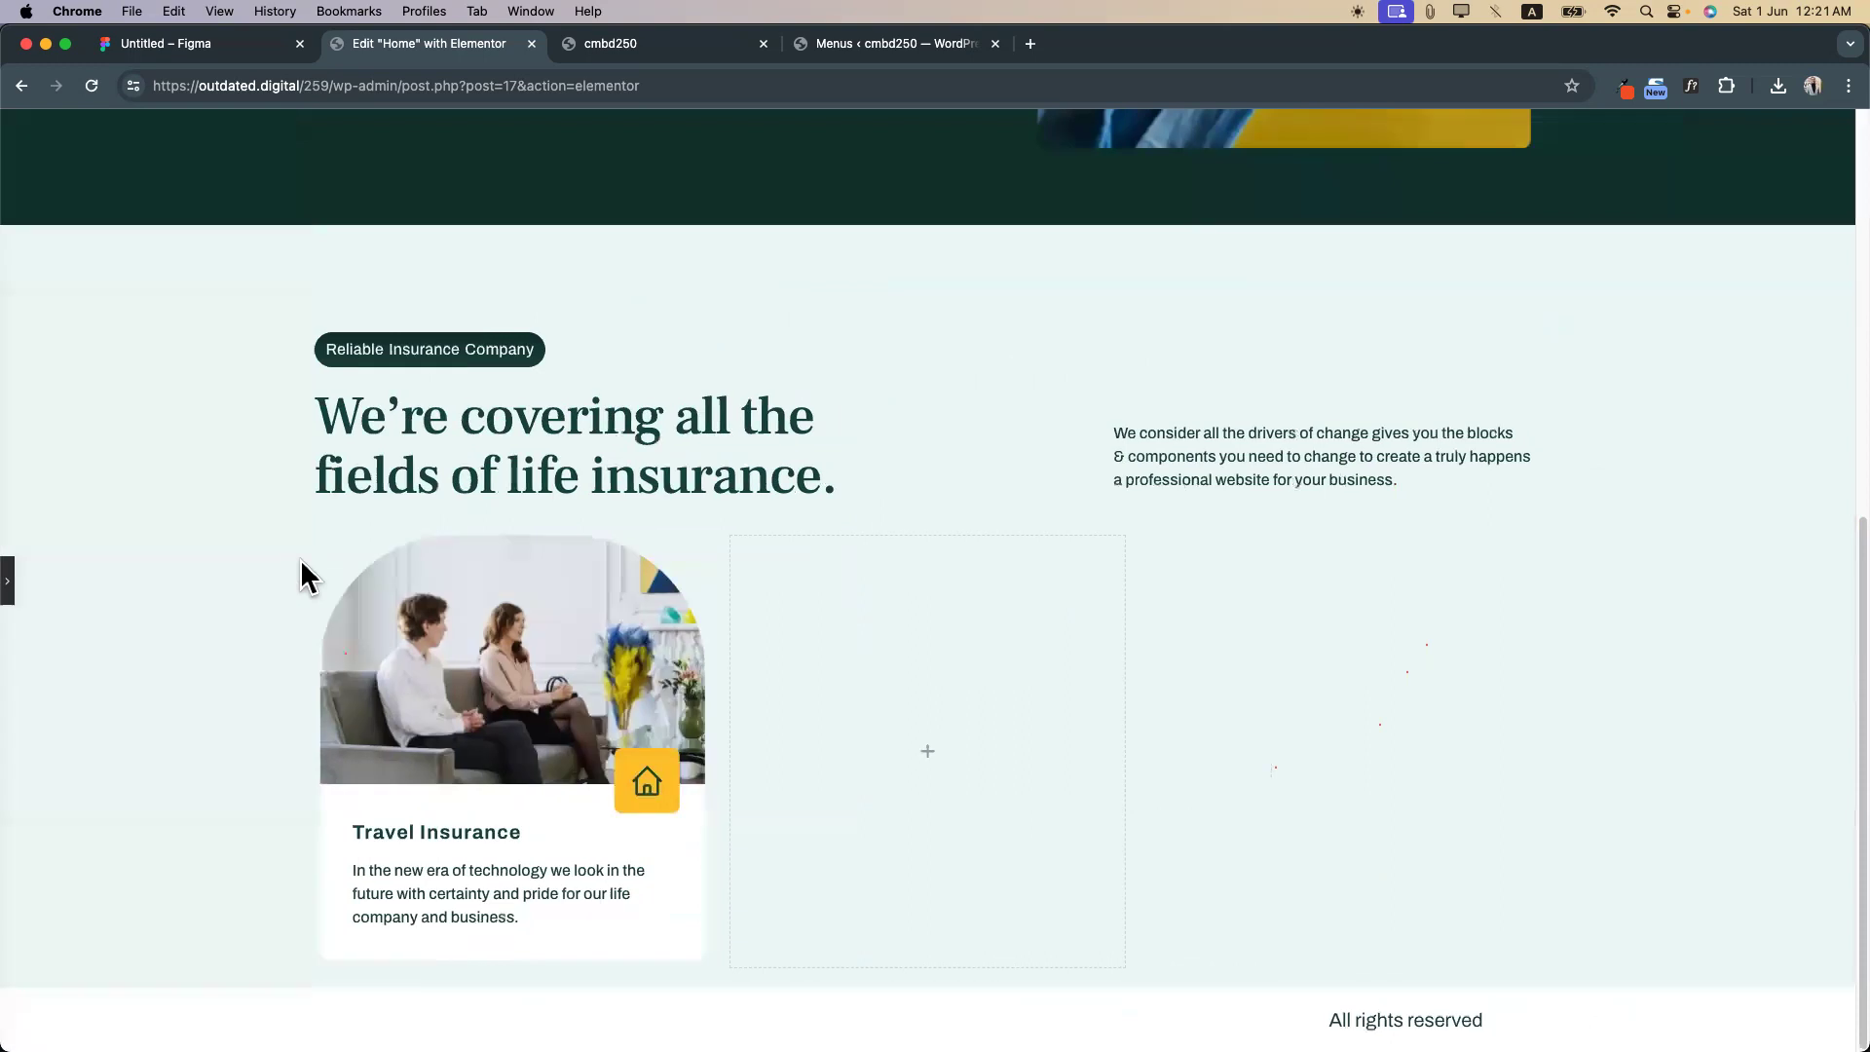
pyautogui.click(8, 580)
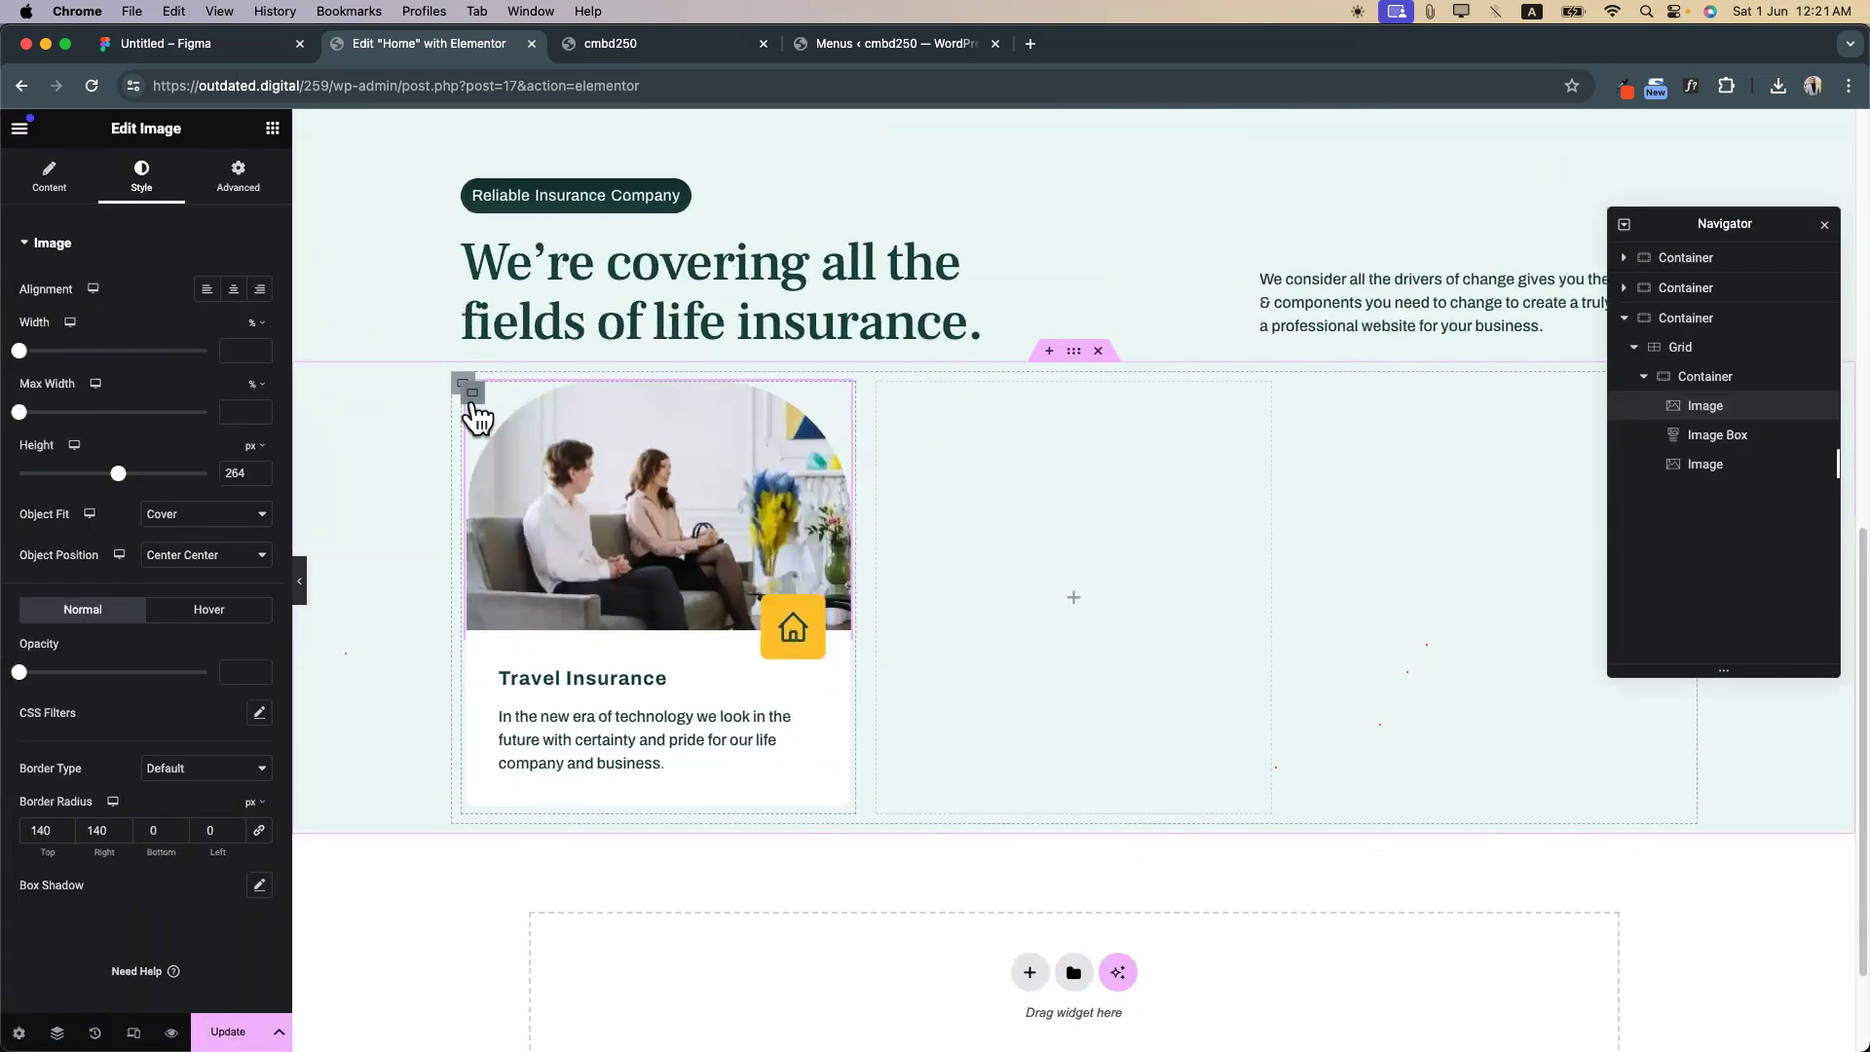
# Duplicate the Travel Insurance card twice to make a row of three cards.
pyautogui.rightClick(473, 403)
pyautogui.click(531, 462)
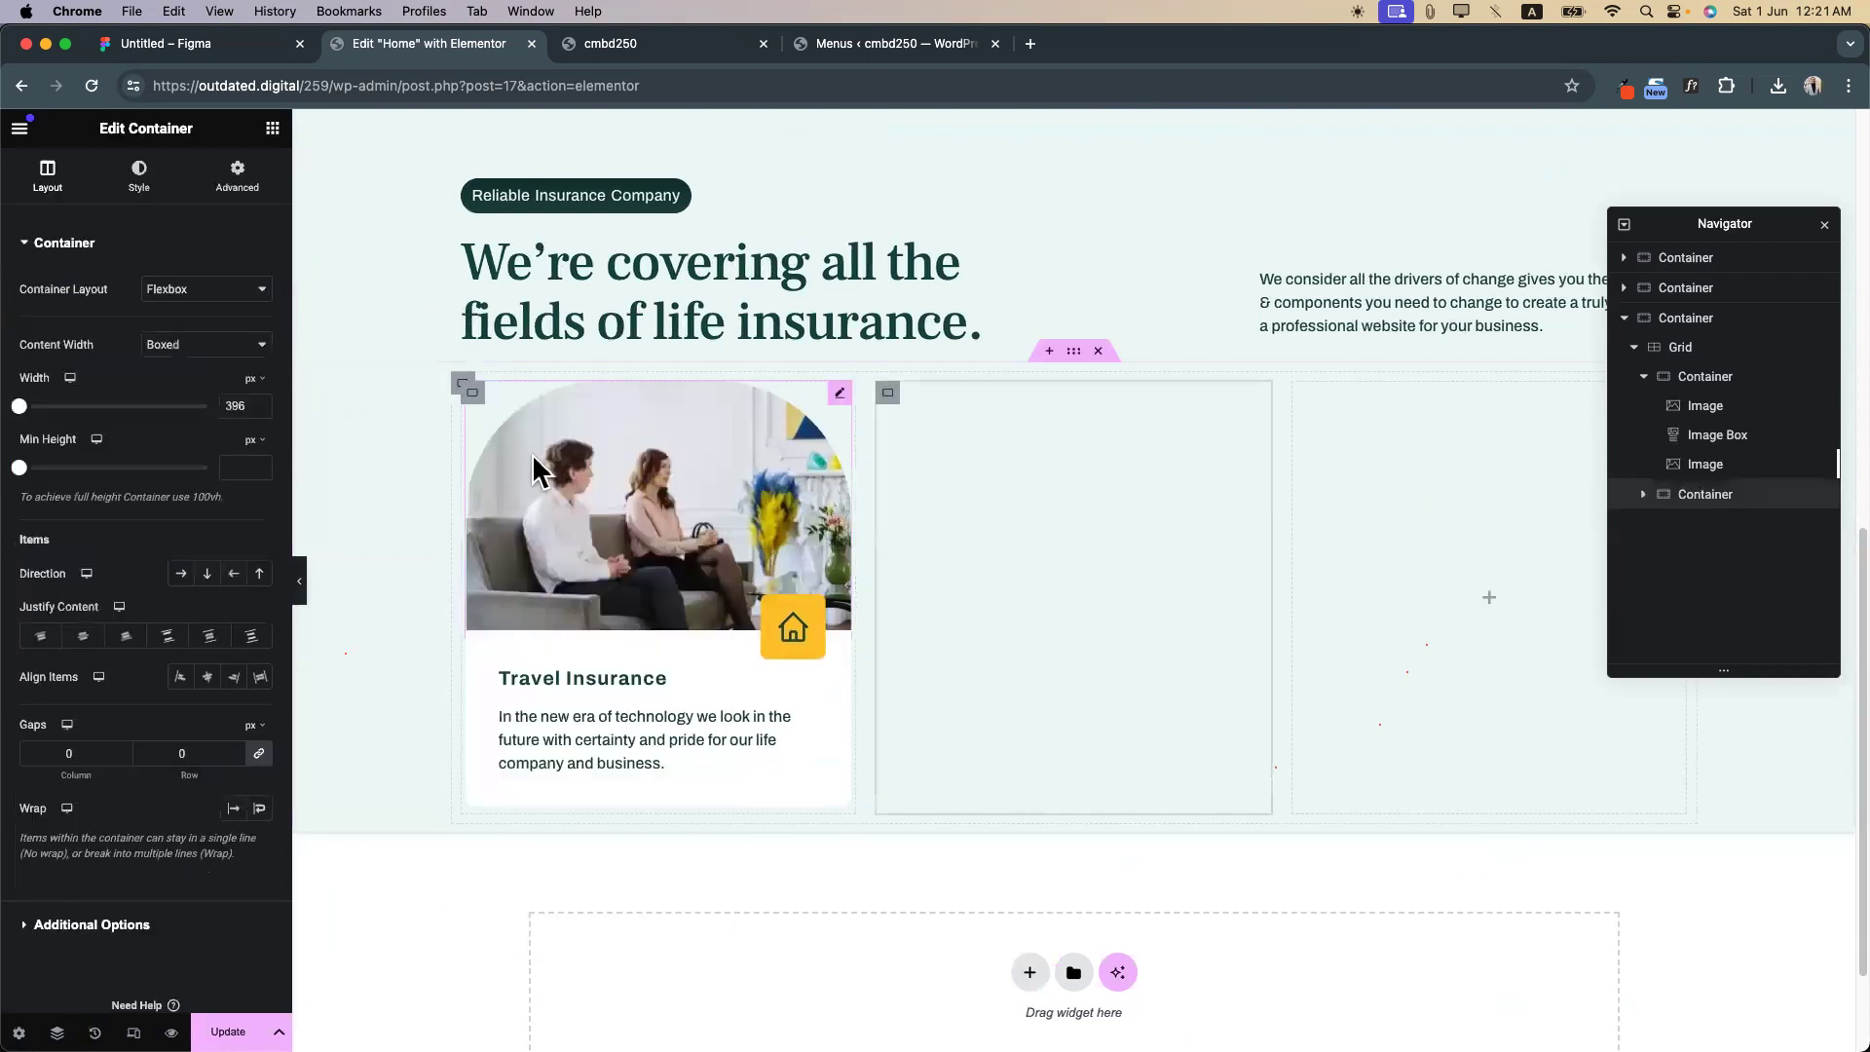
pyautogui.rightClick(888, 399)
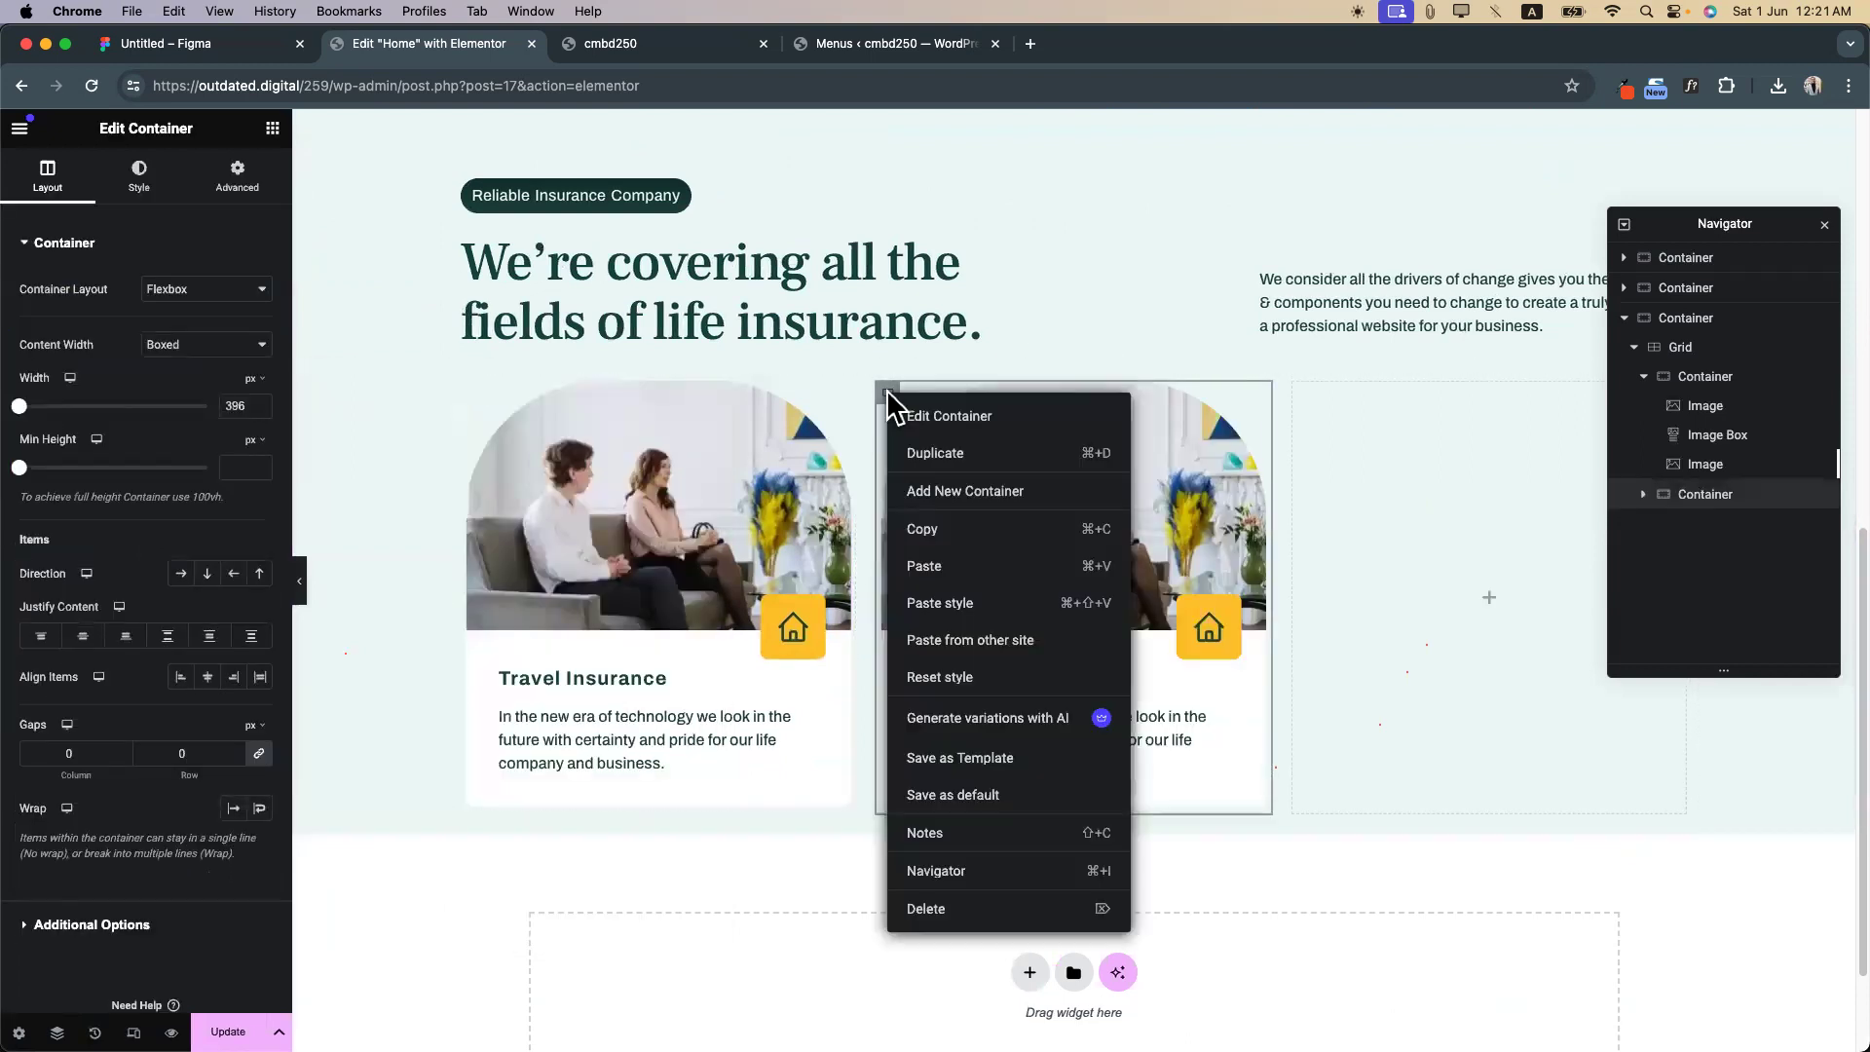
pyautogui.click(935, 453)
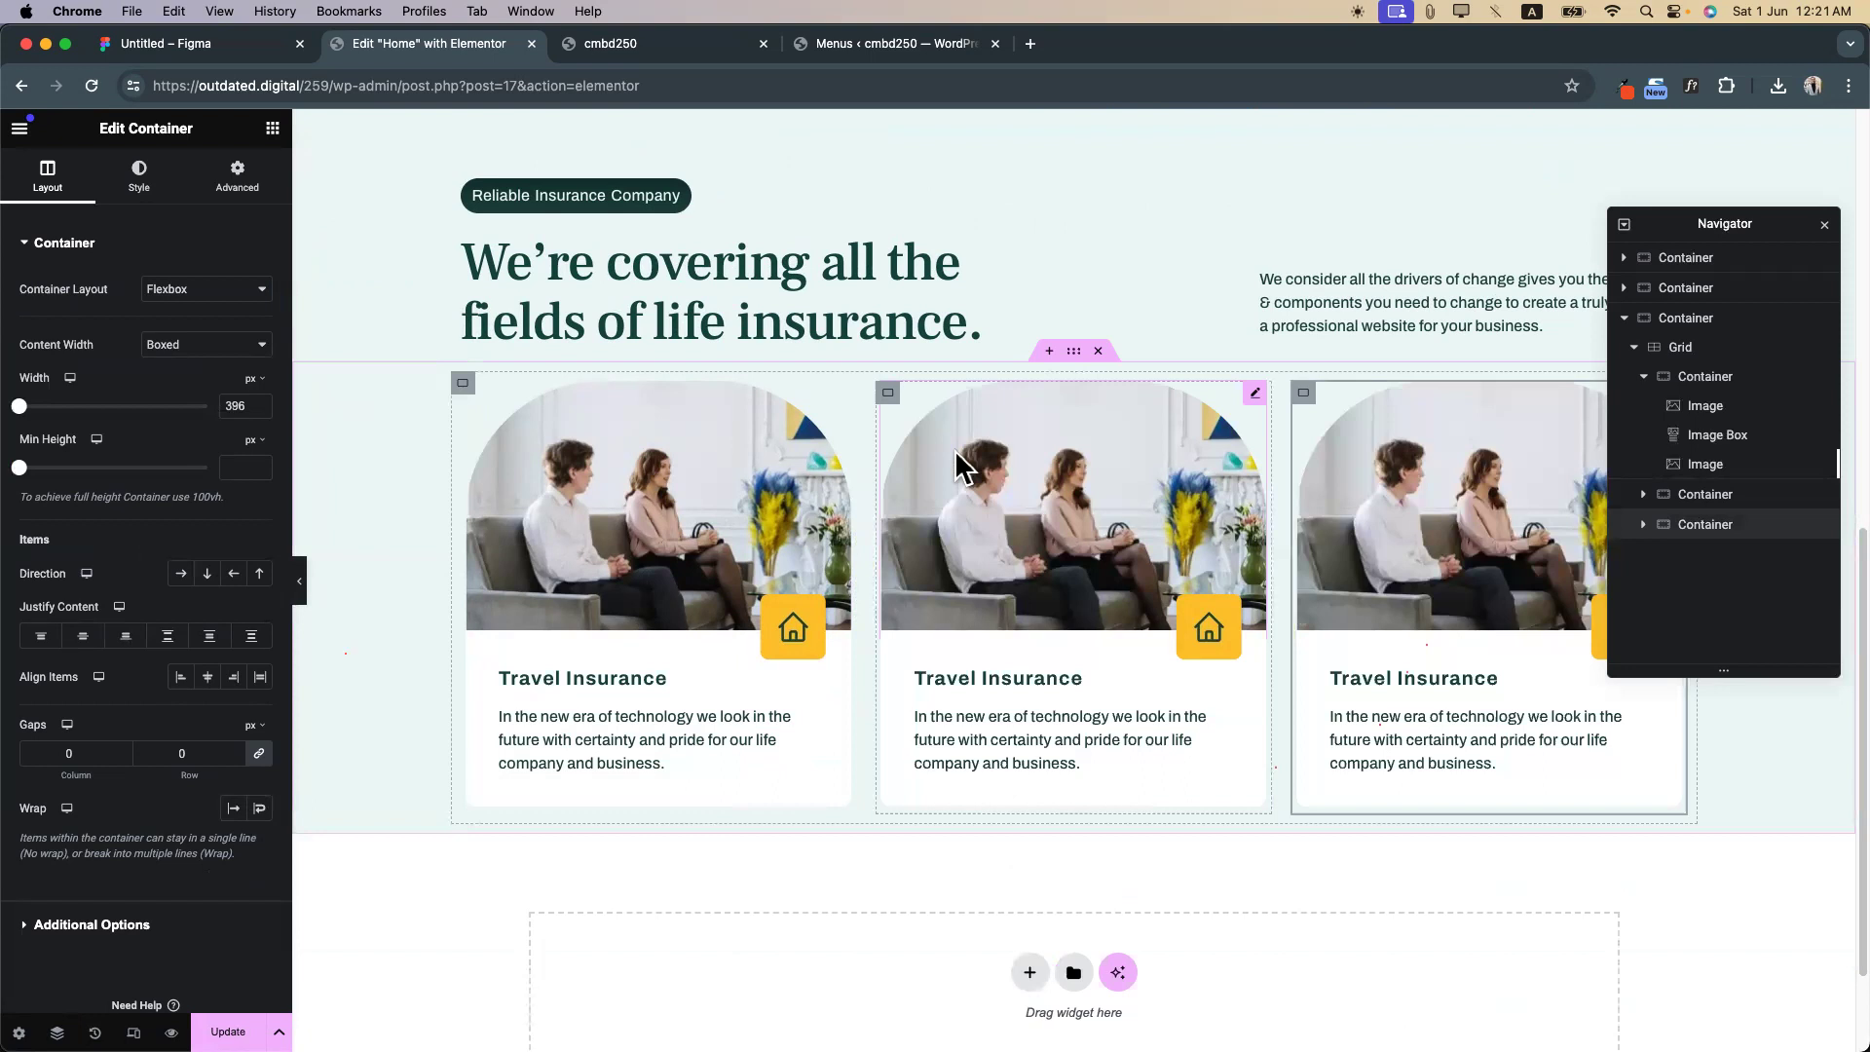
# Give the cards section 60 px top and 90 px bottom padding.
pyautogui.click(998, 376)
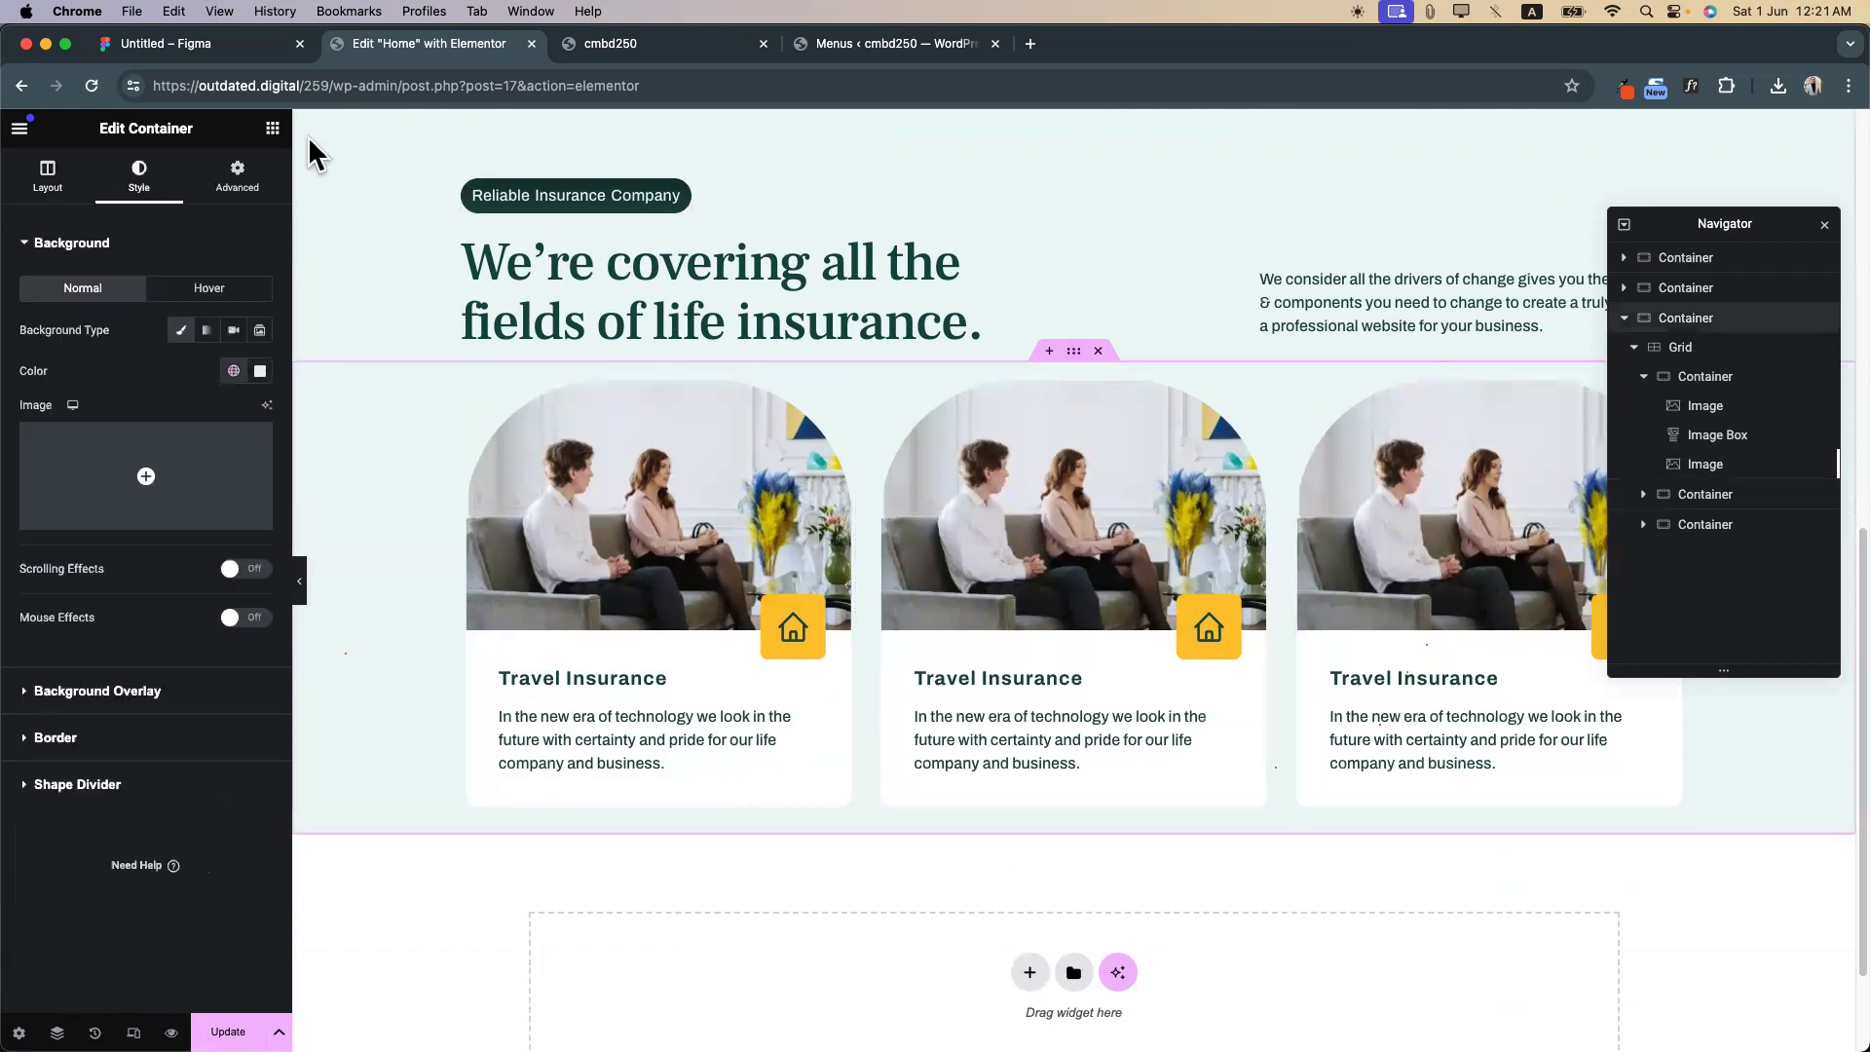
pyautogui.click(237, 175)
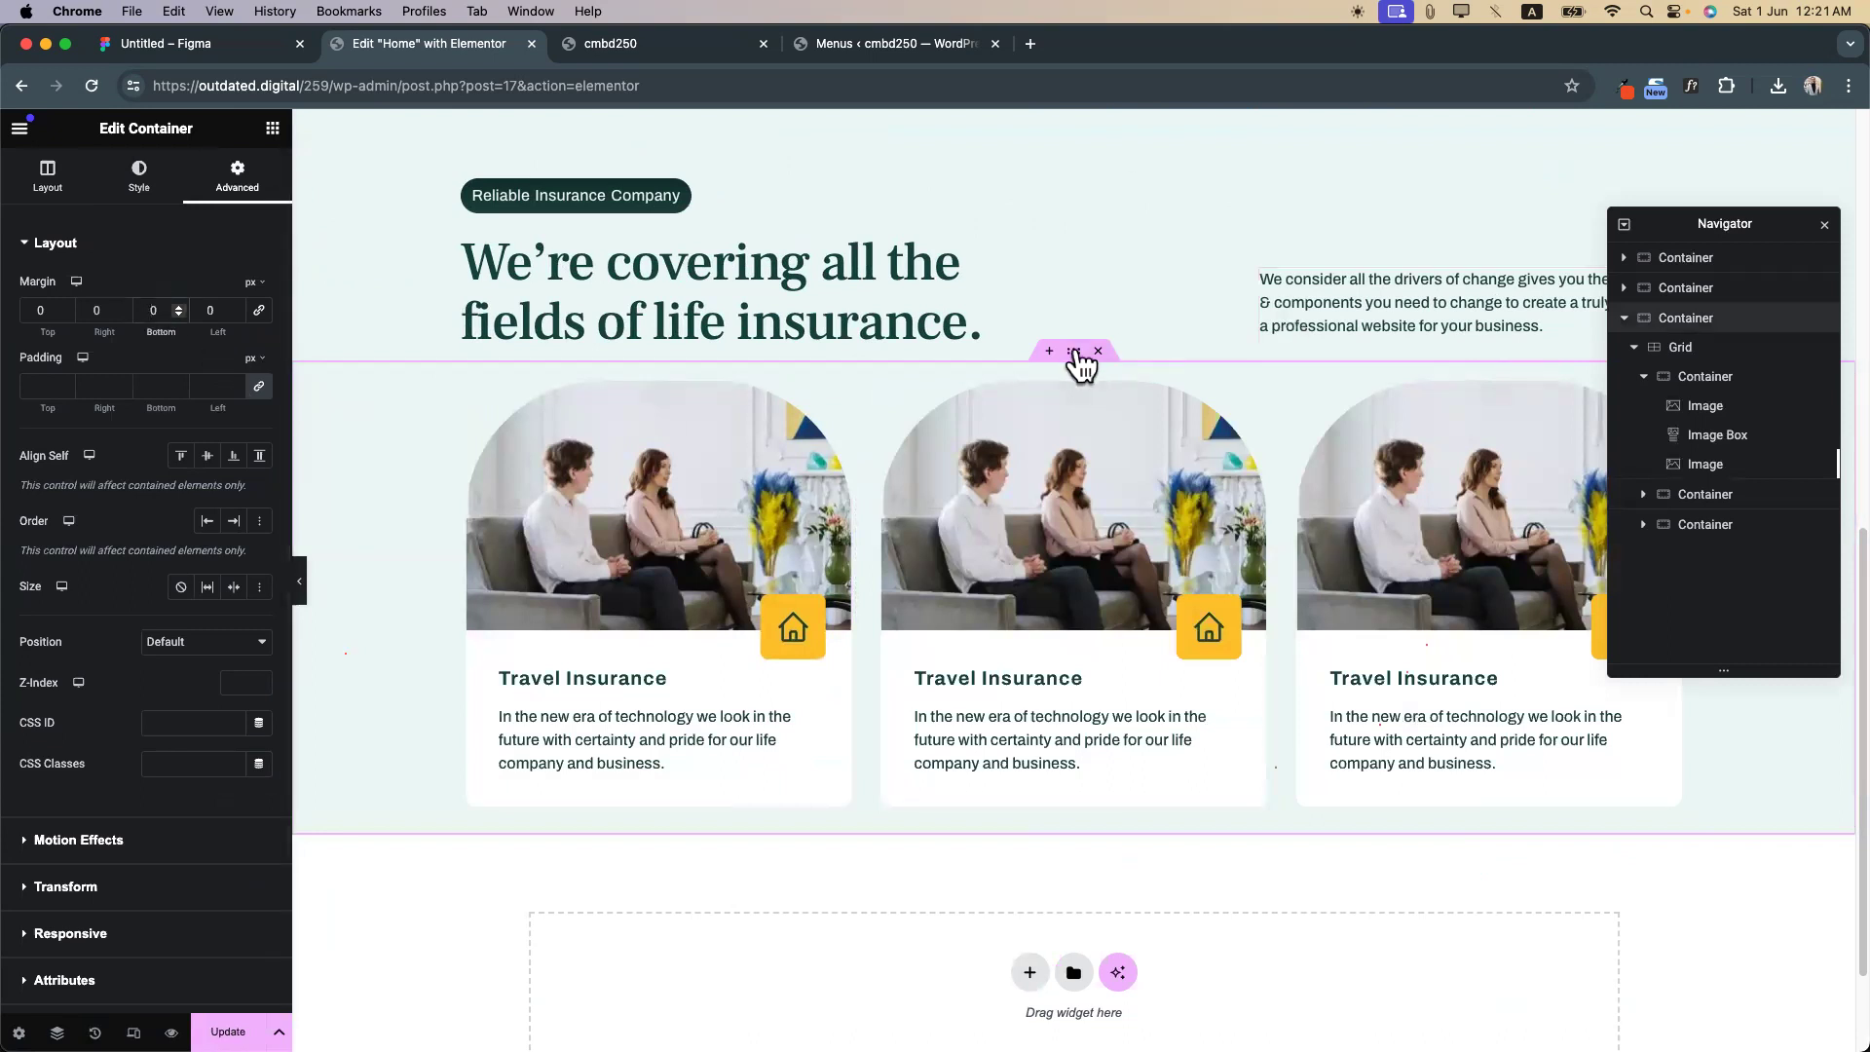
pyautogui.click(259, 386)
pyautogui.write('0')
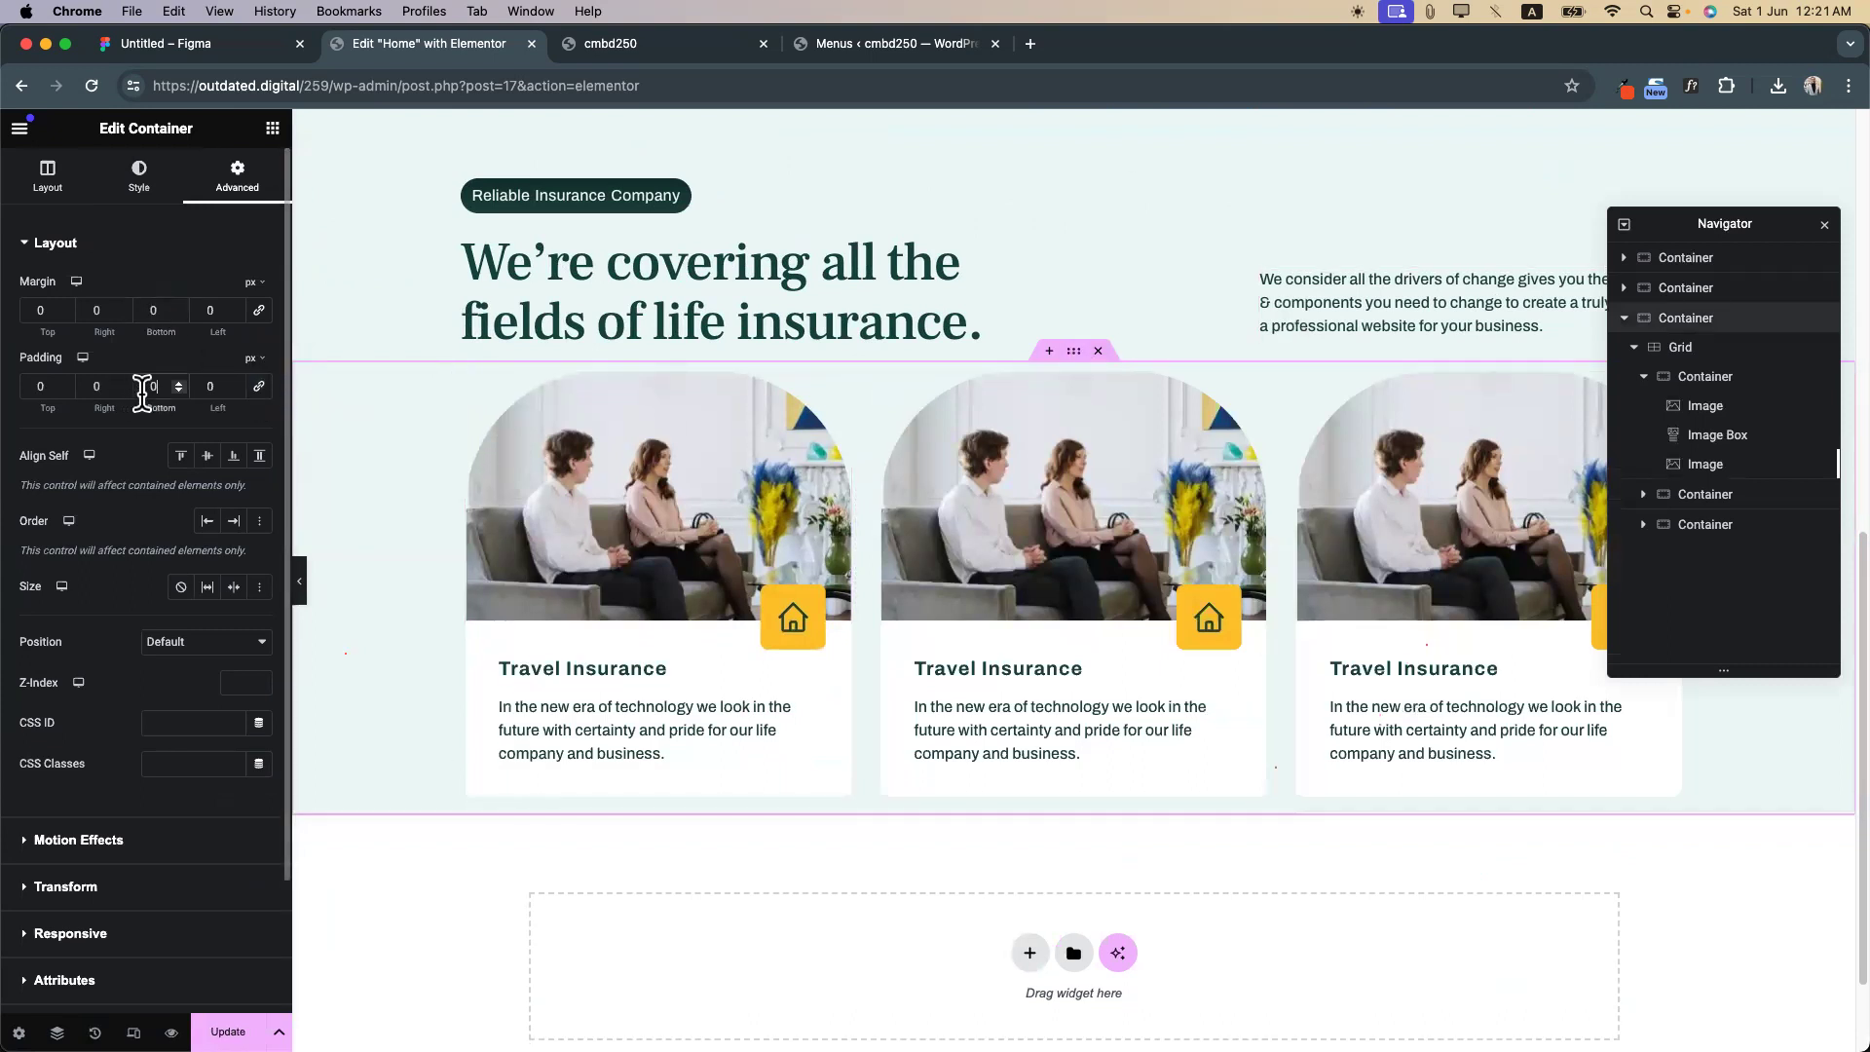
pyautogui.write('5')
pyautogui.press('BackSpace')
pyautogui.write('100')
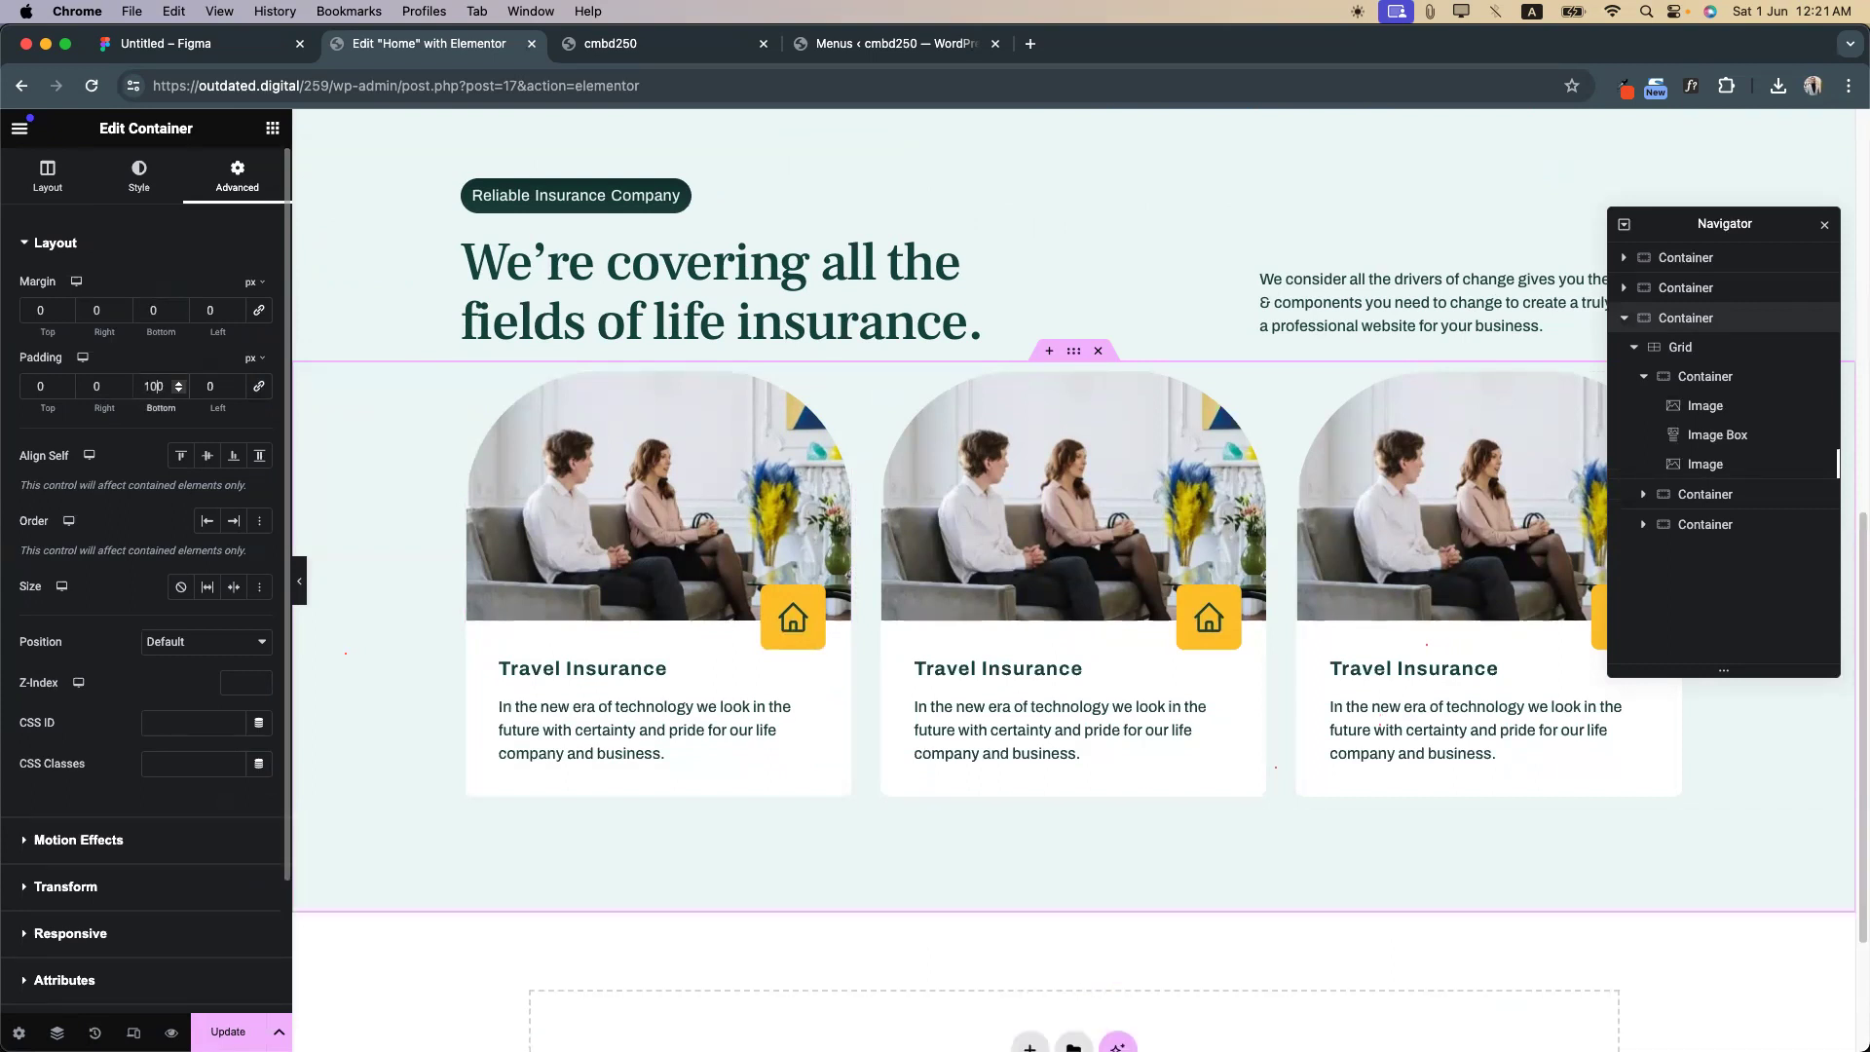
pyautogui.press('BackSpace')
pyautogui.press('BackSpace')
pyautogui.write('90')
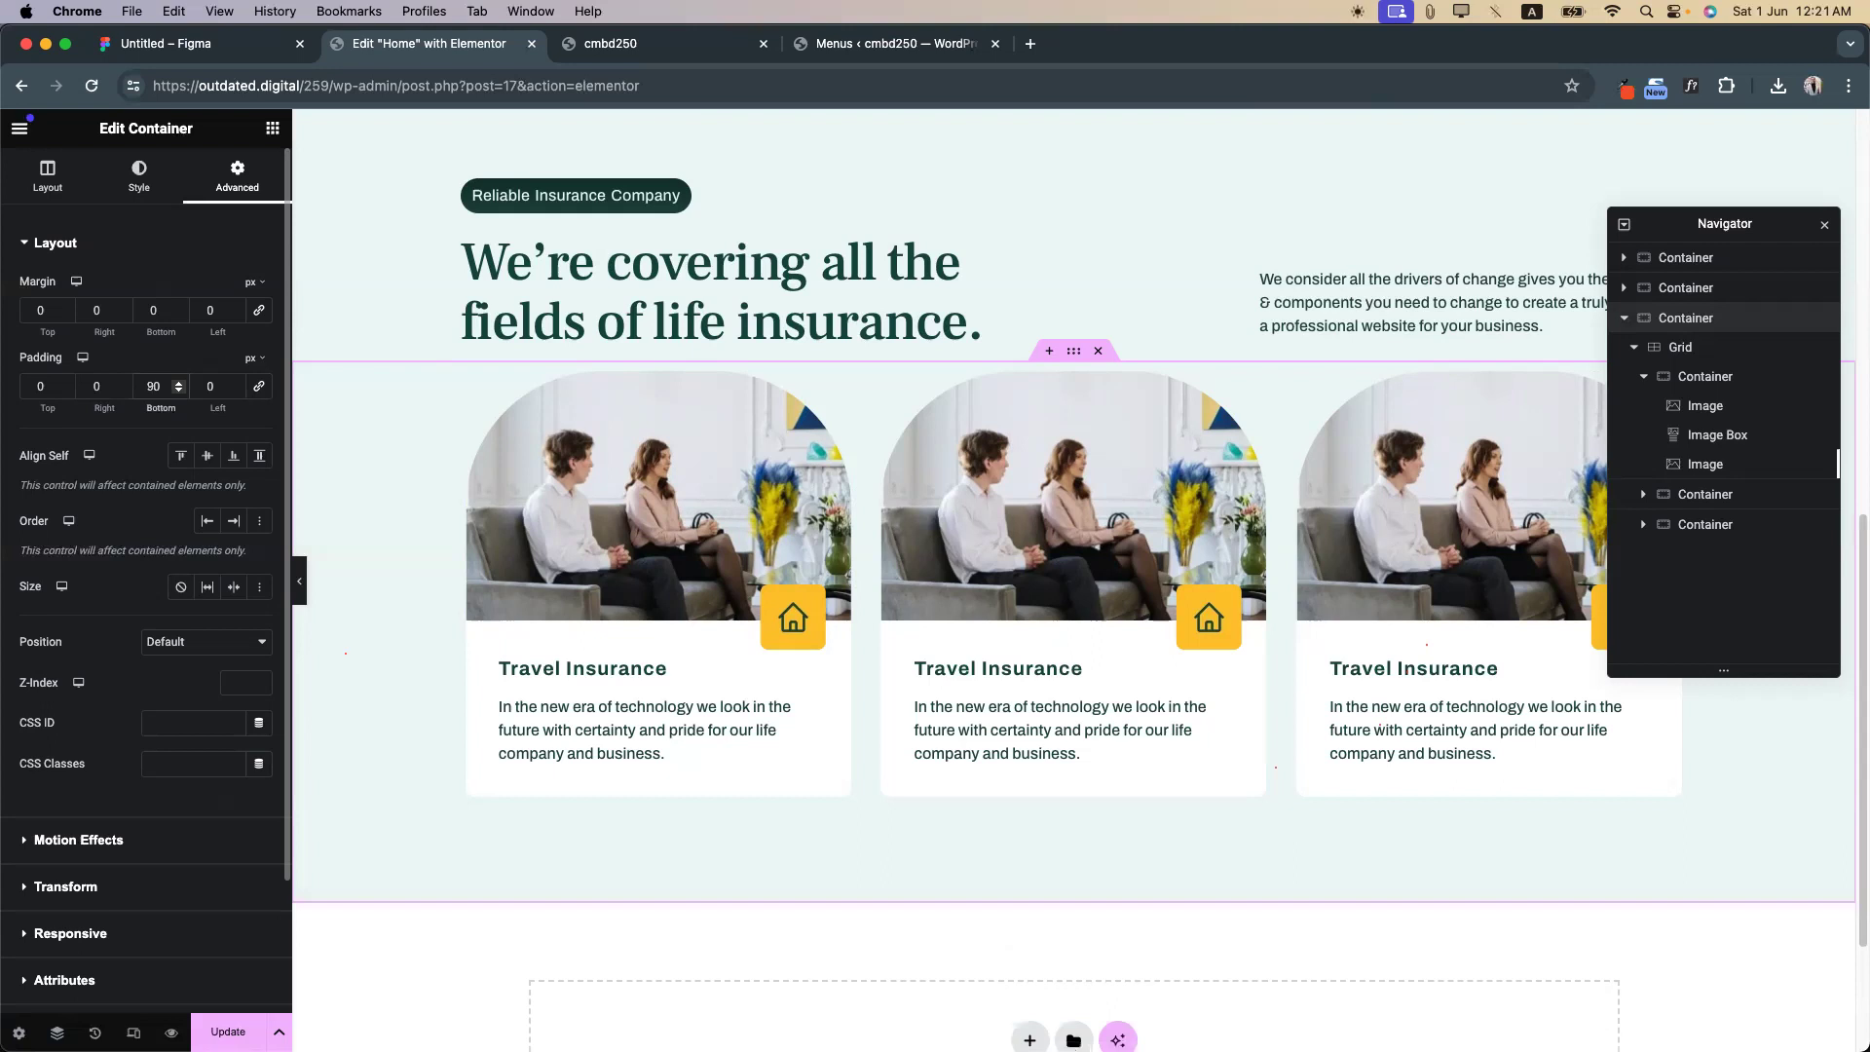
pyautogui.moveTo(41, 385)
pyautogui.click(34, 386)
pyautogui.write('4')
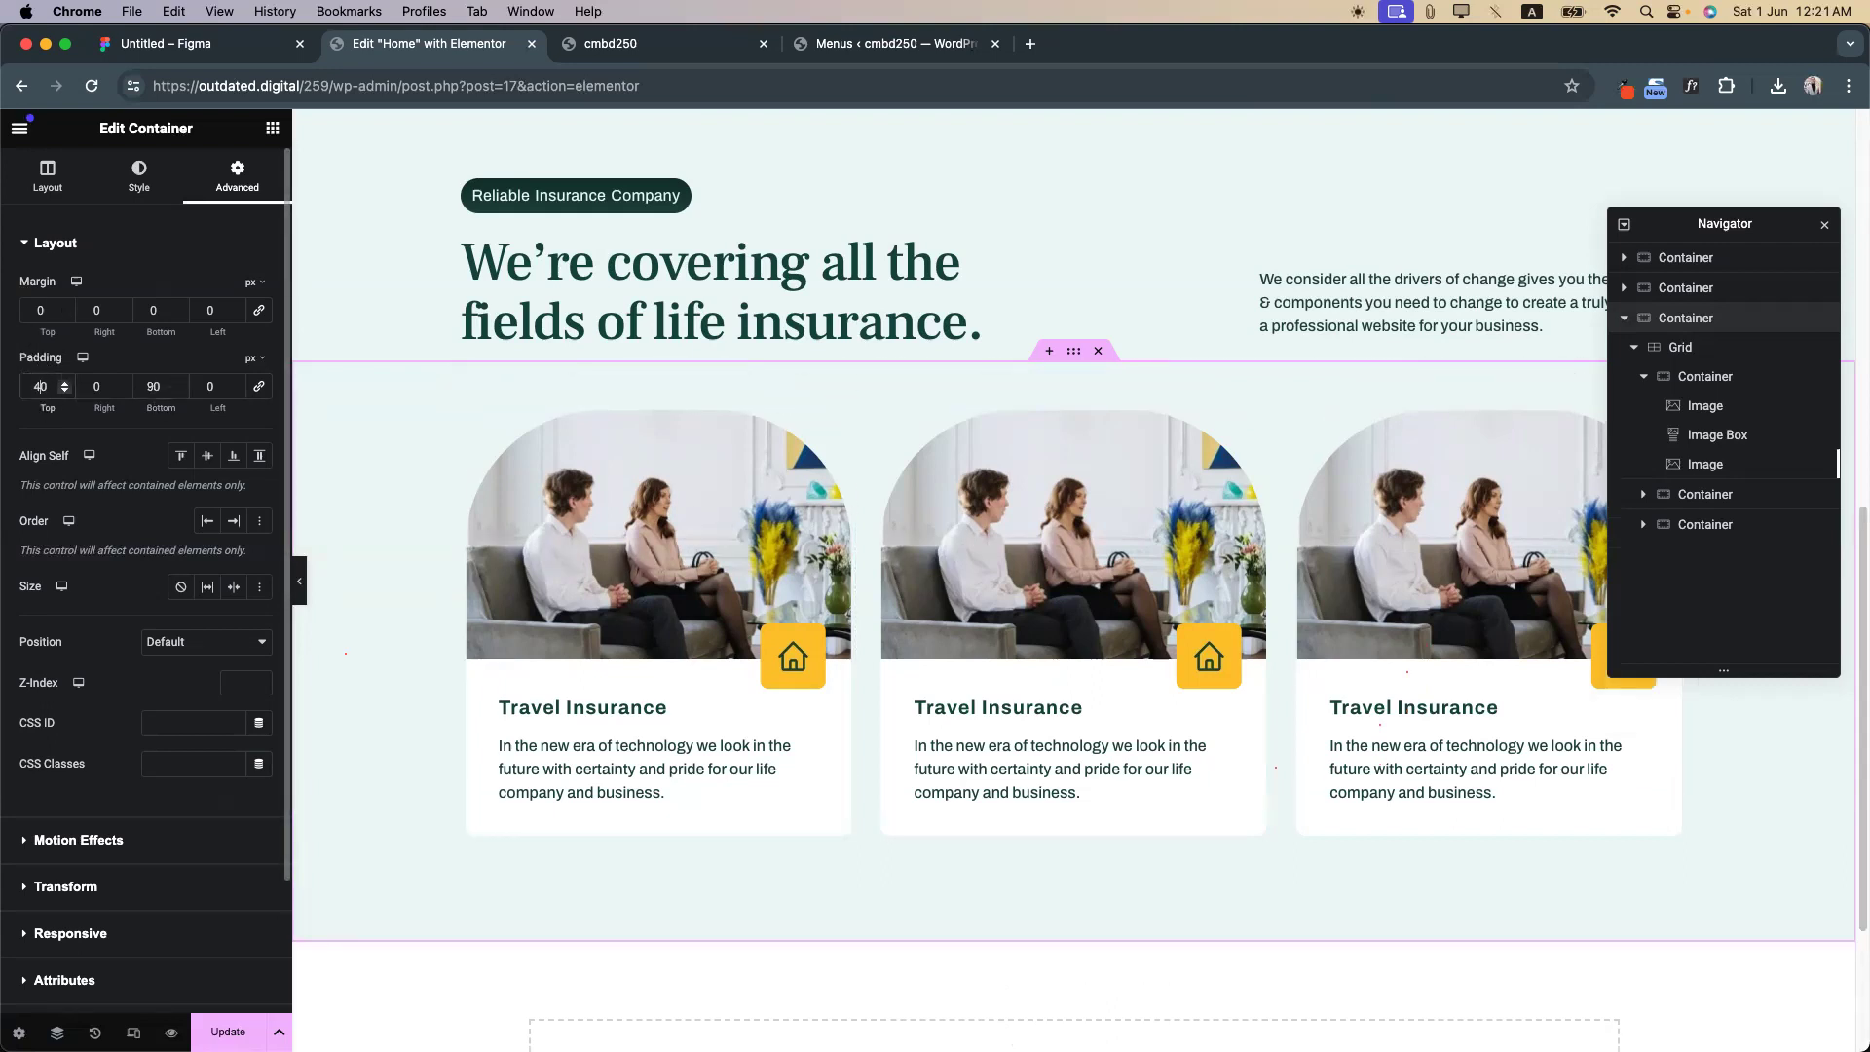
pyautogui.press('BackSpace')
pyautogui.write('6')
# Save the page changes with Update.
pyautogui.click(224, 1031)
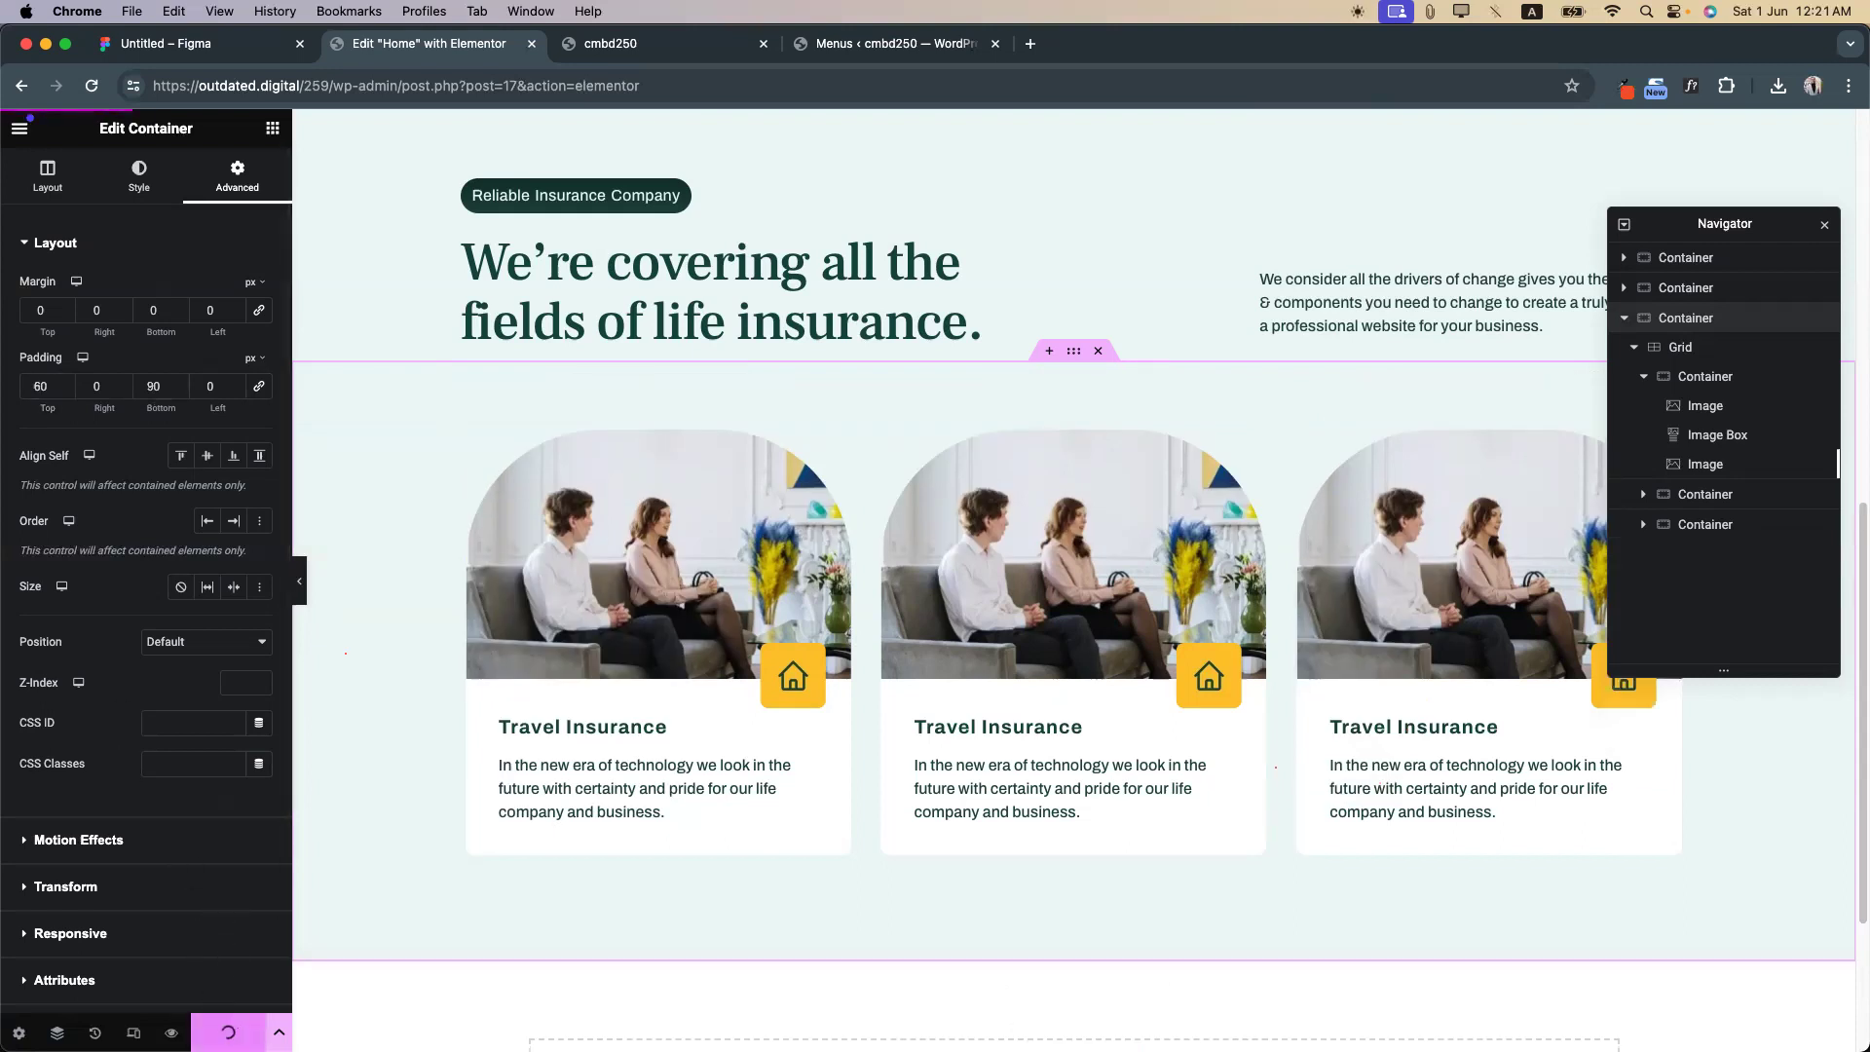
pyautogui.scroll(3, 876, 716)
pyautogui.scroll(-3, 877, 716)
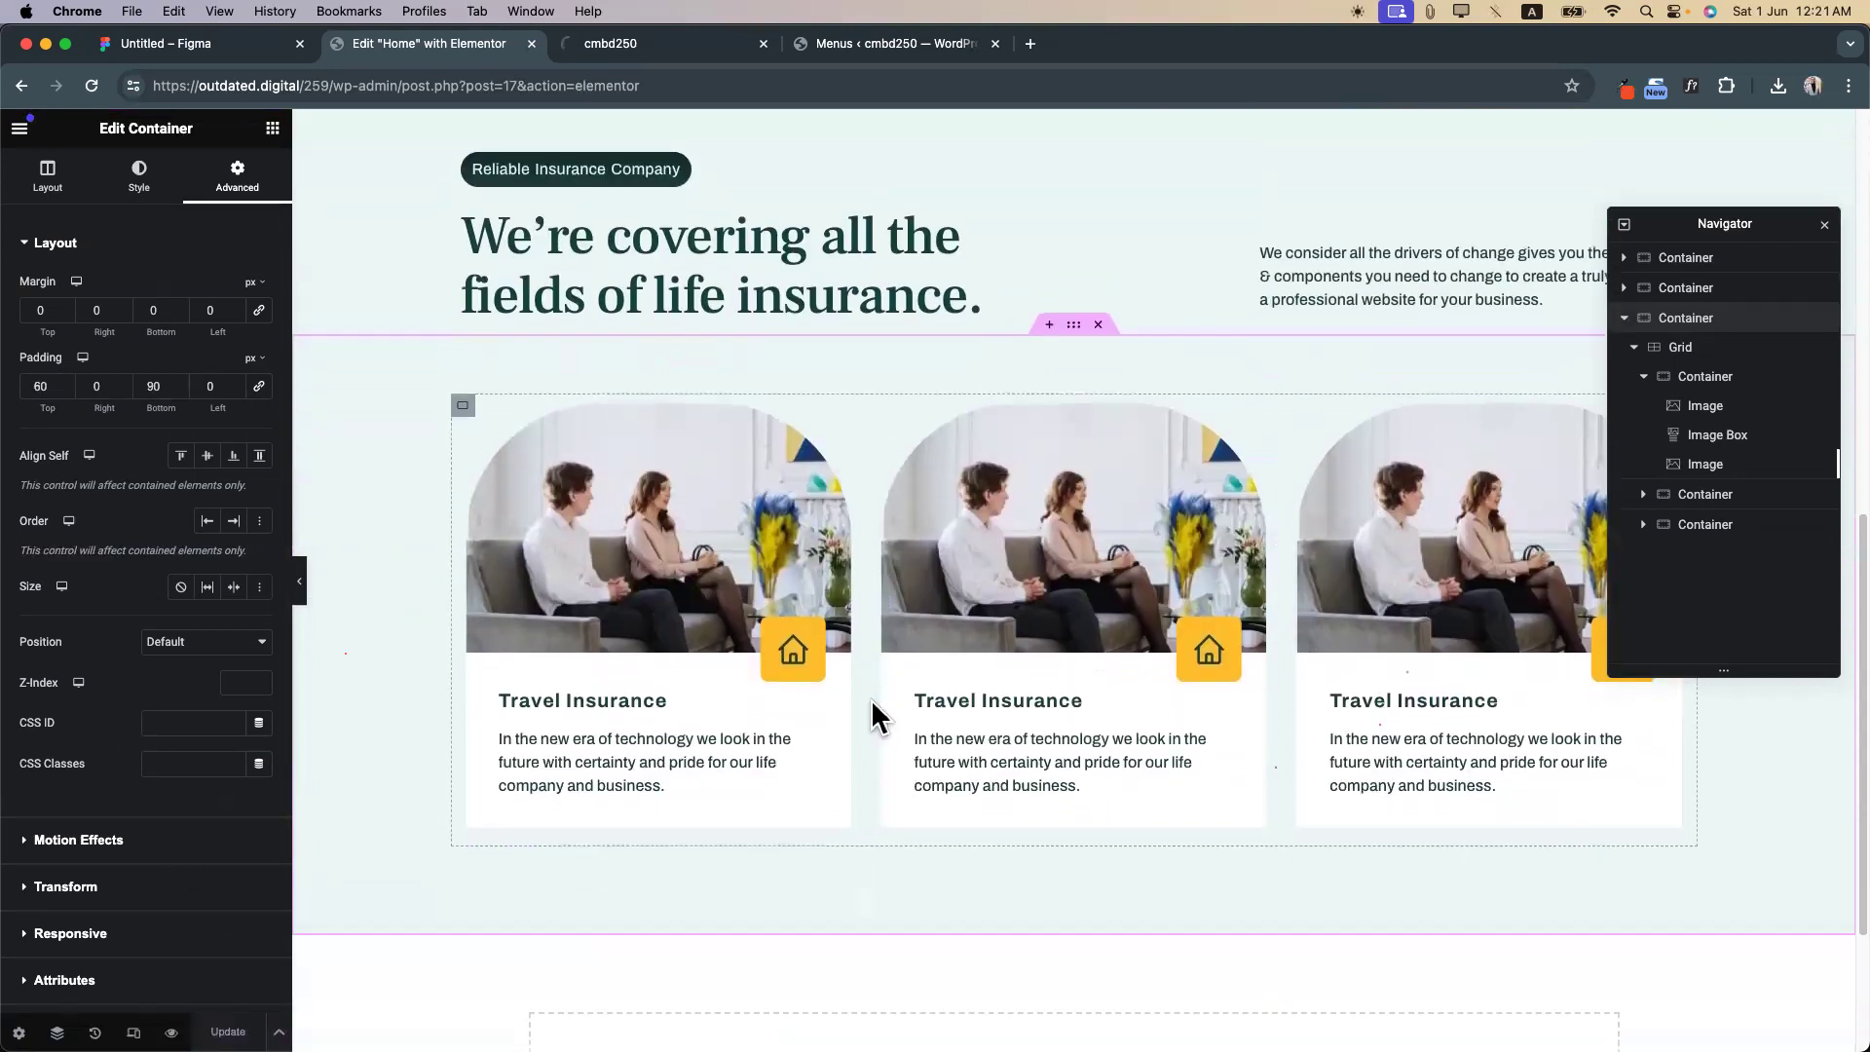
# Browse the Figma insurance design to compare its sections with the cards row.
pyautogui.click(236, 43)
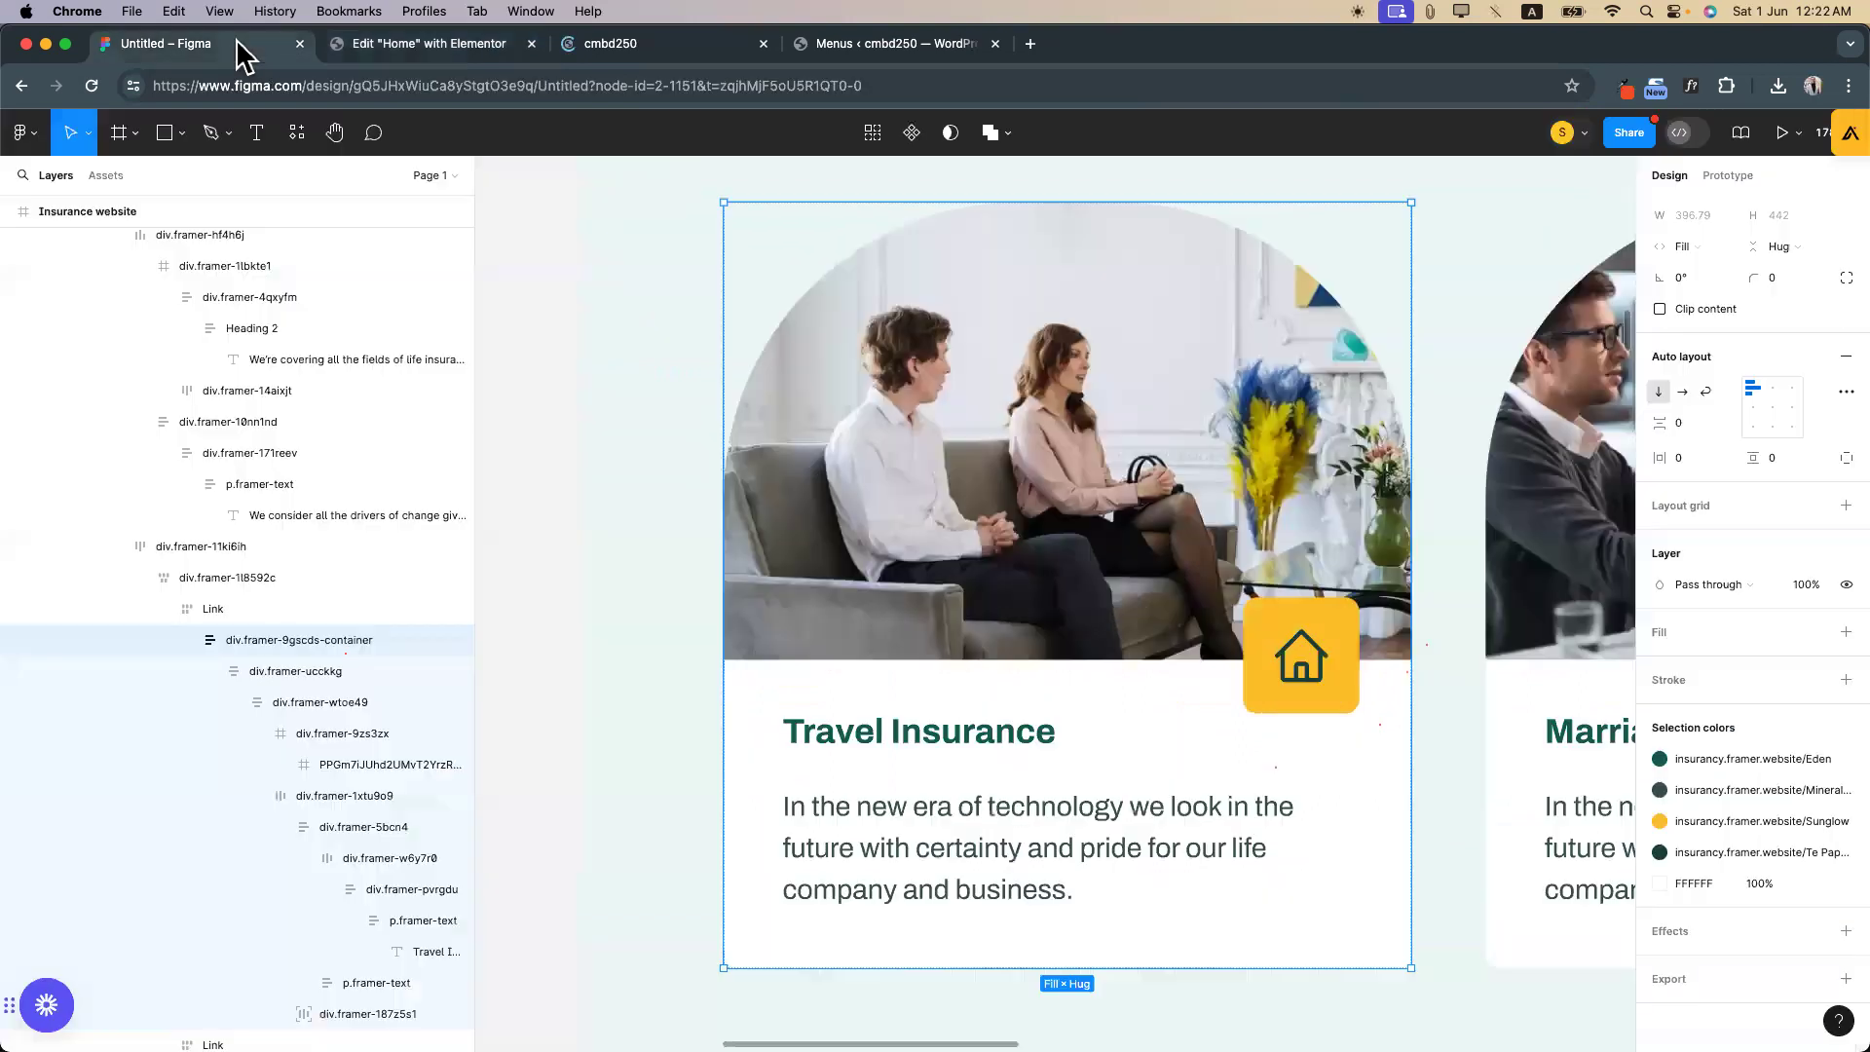
pyautogui.scroll(-2, 710, 575)
pyautogui.scroll(-5, 708, 569)
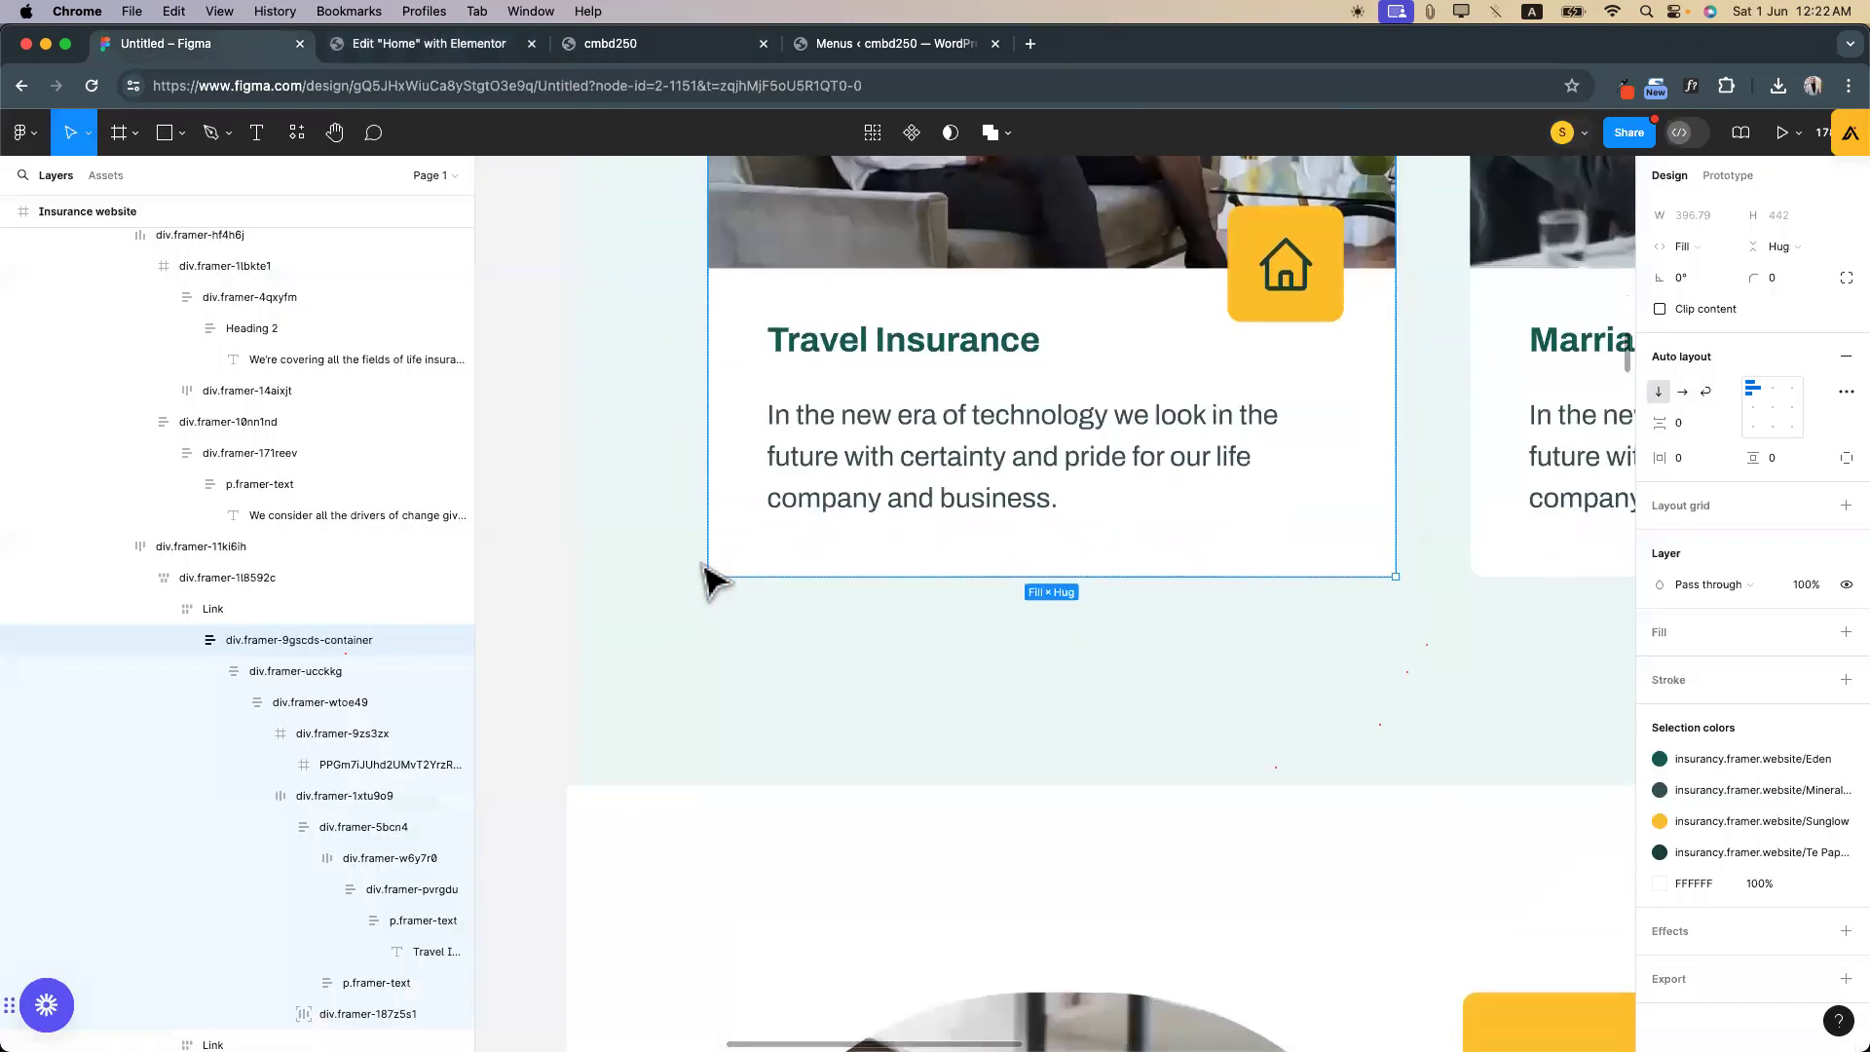
pyautogui.scroll(-3, 1127, 740)
pyautogui.scroll(-1, 1056, 744)
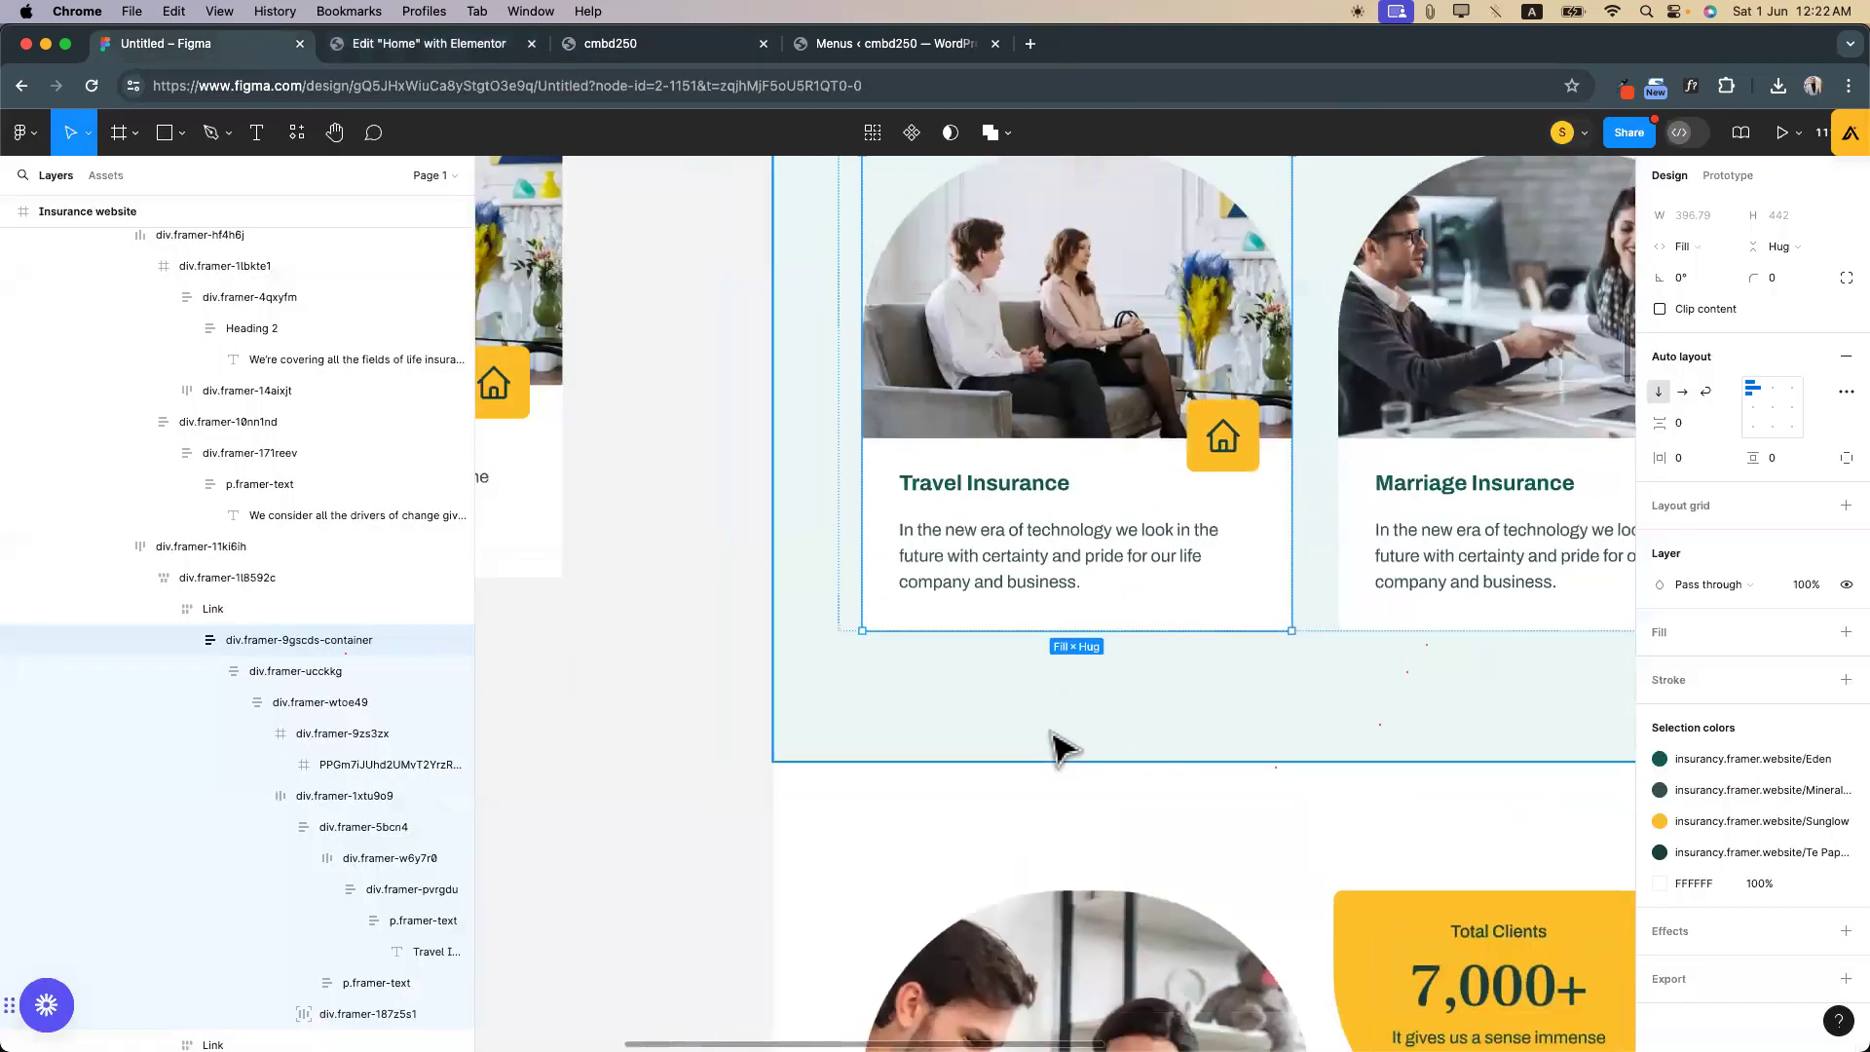
pyautogui.hscroll(2, 799, 755)
pyautogui.hscroll(5, 1036, 613)
pyautogui.scroll(1, 1036, 546)
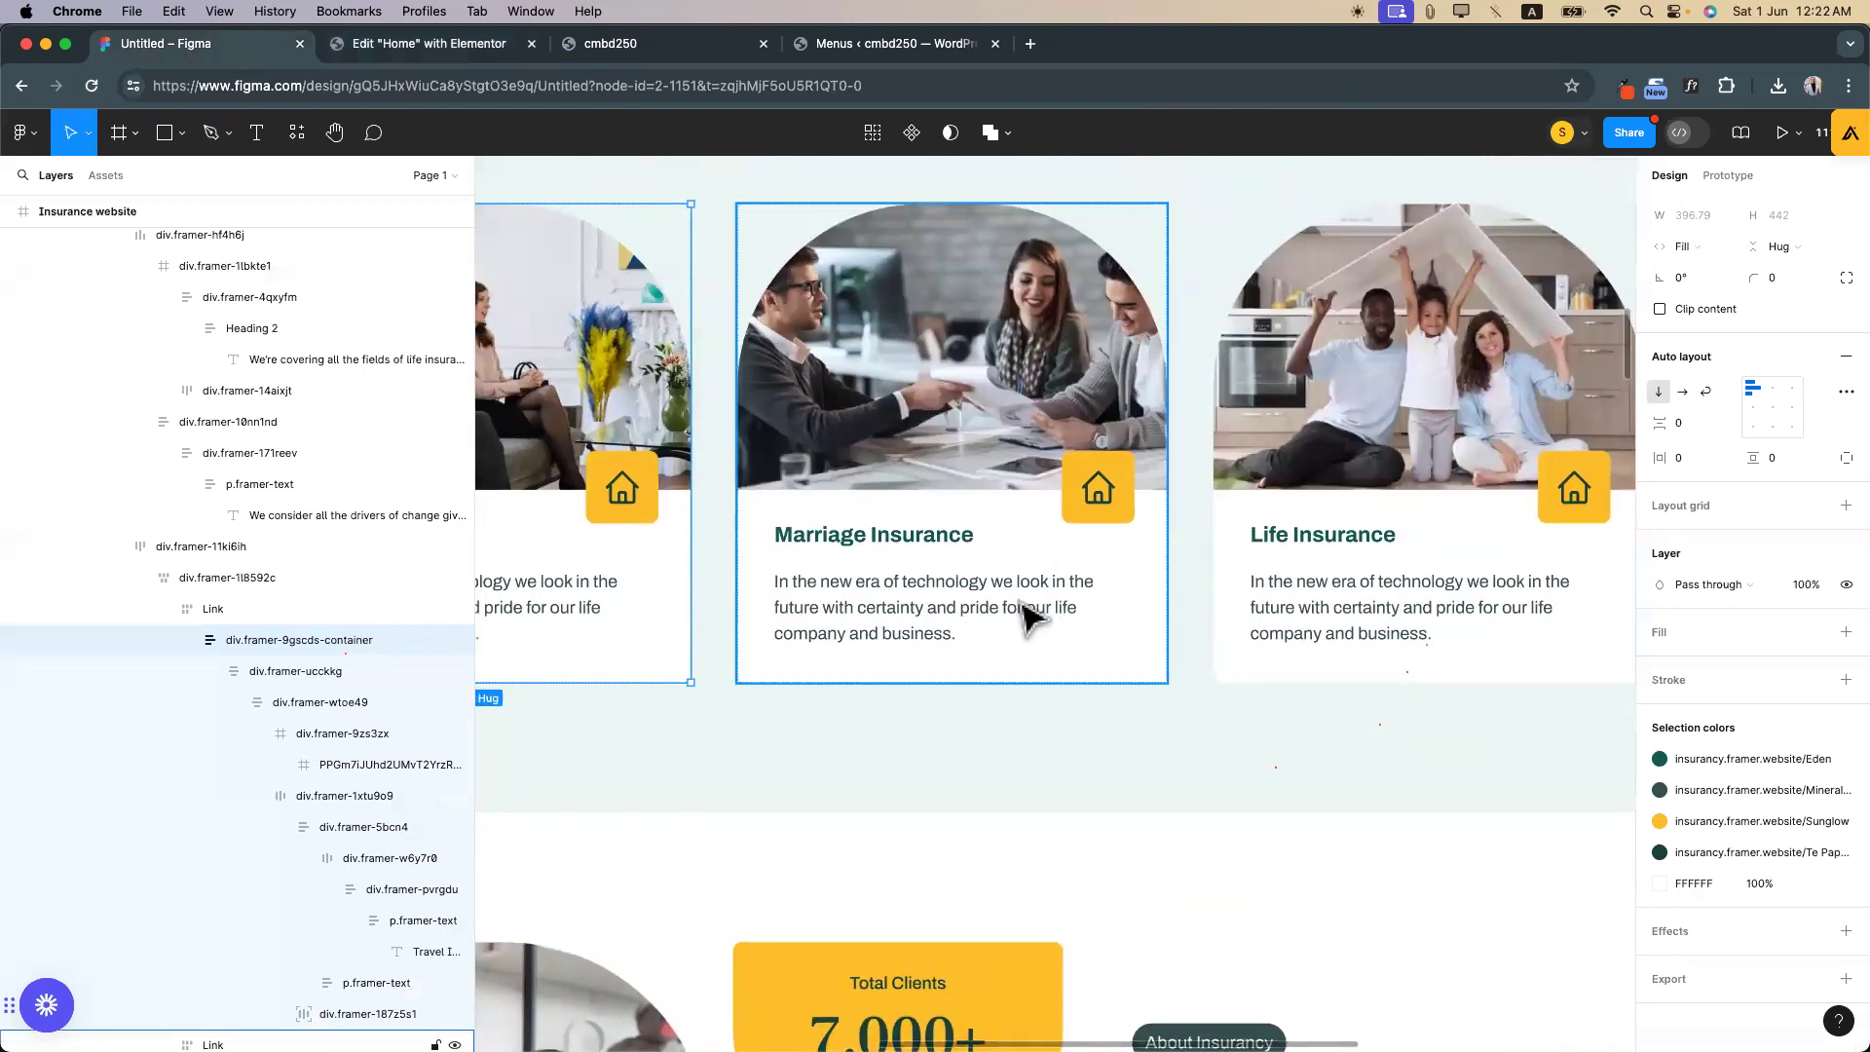
pyautogui.scroll(-2, 1276, 791)
pyautogui.hscroll(-2, 1276, 791)
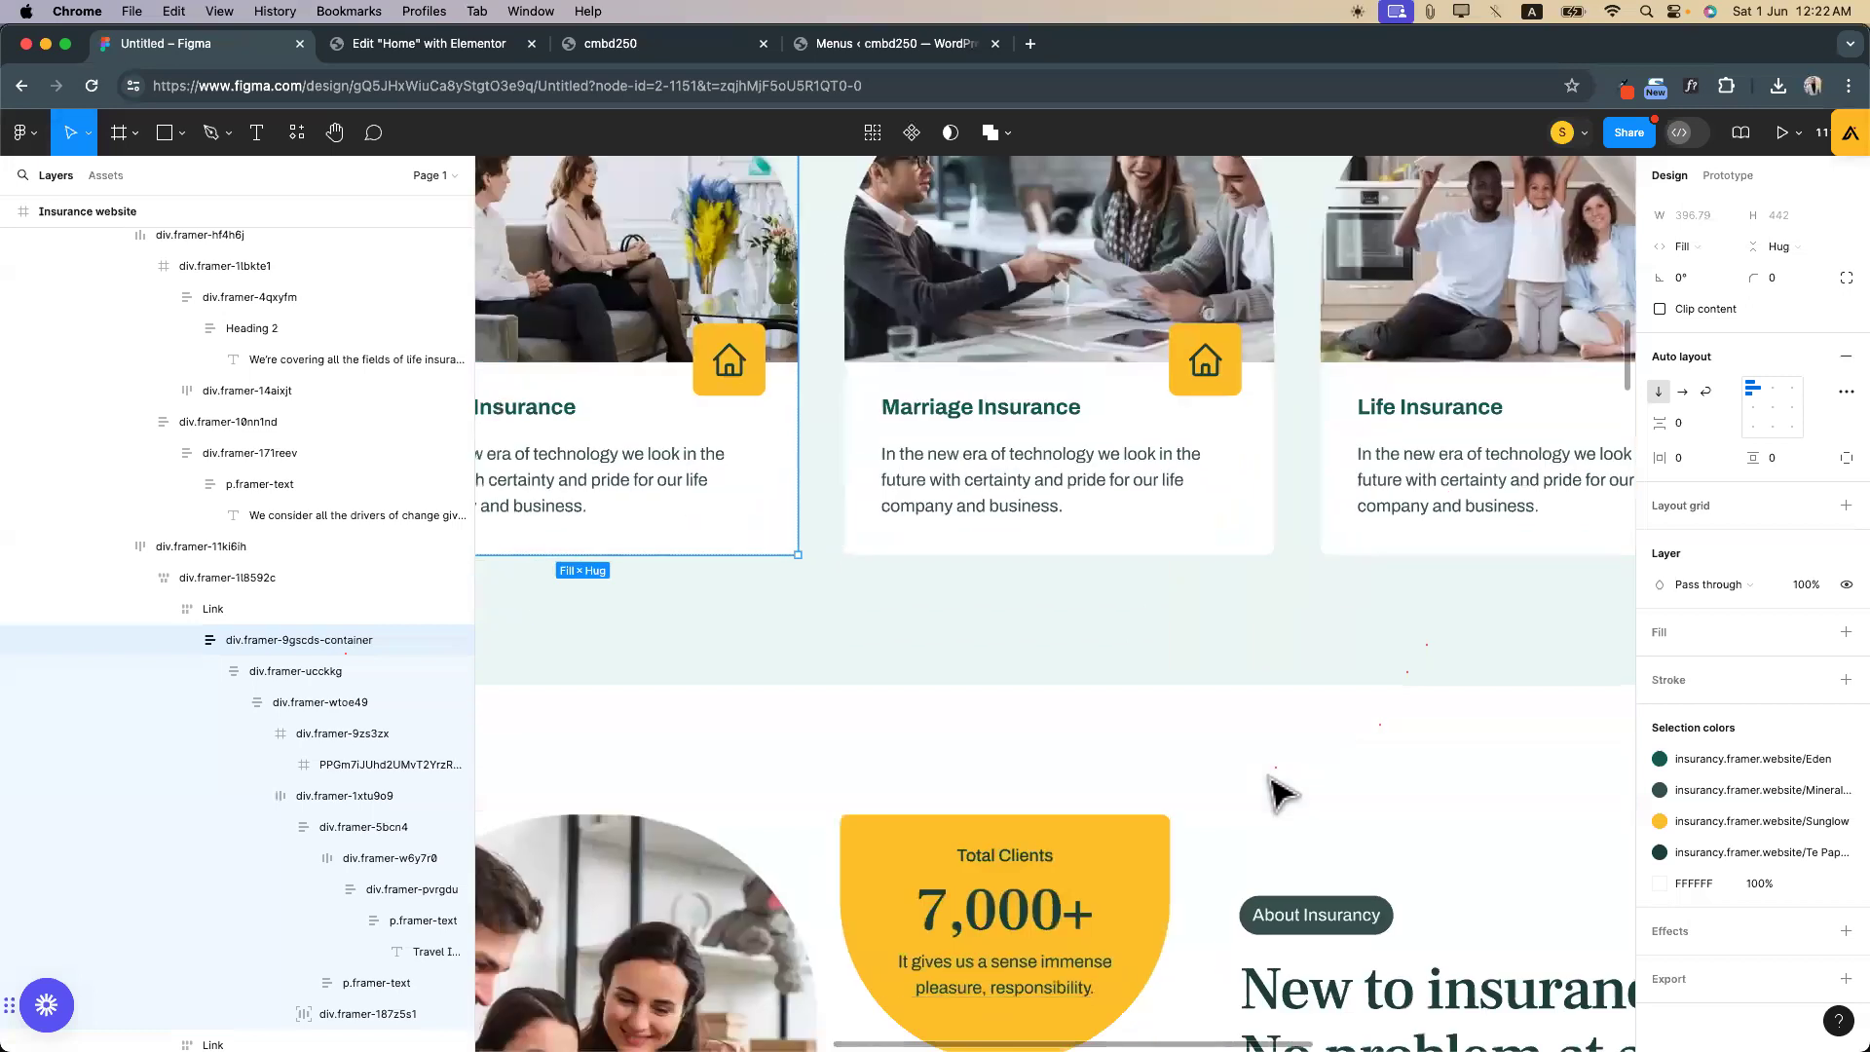
pyautogui.scroll(-4, 1276, 791)
pyautogui.hscroll(-3, 1276, 791)
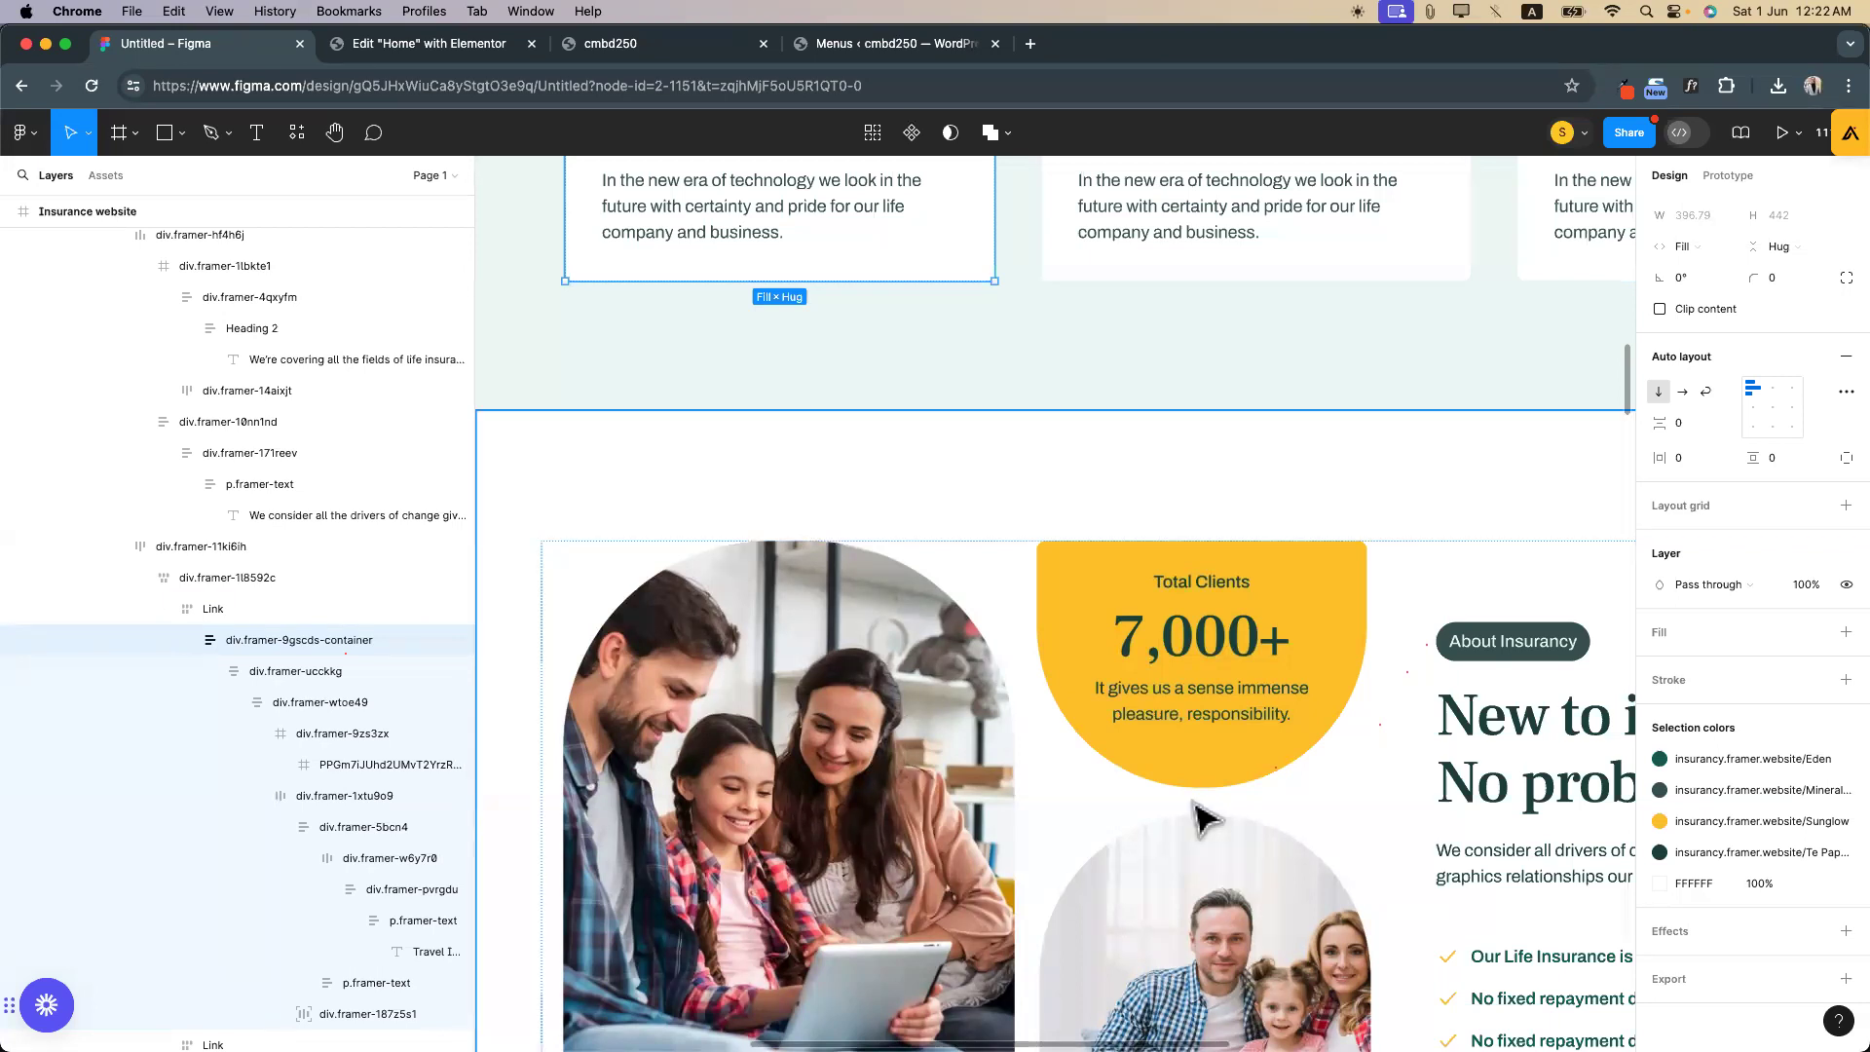
pyautogui.keyDown('ctrl'); pyautogui.scroll(-5, 1198, 798); pyautogui.keyUp('ctrl')
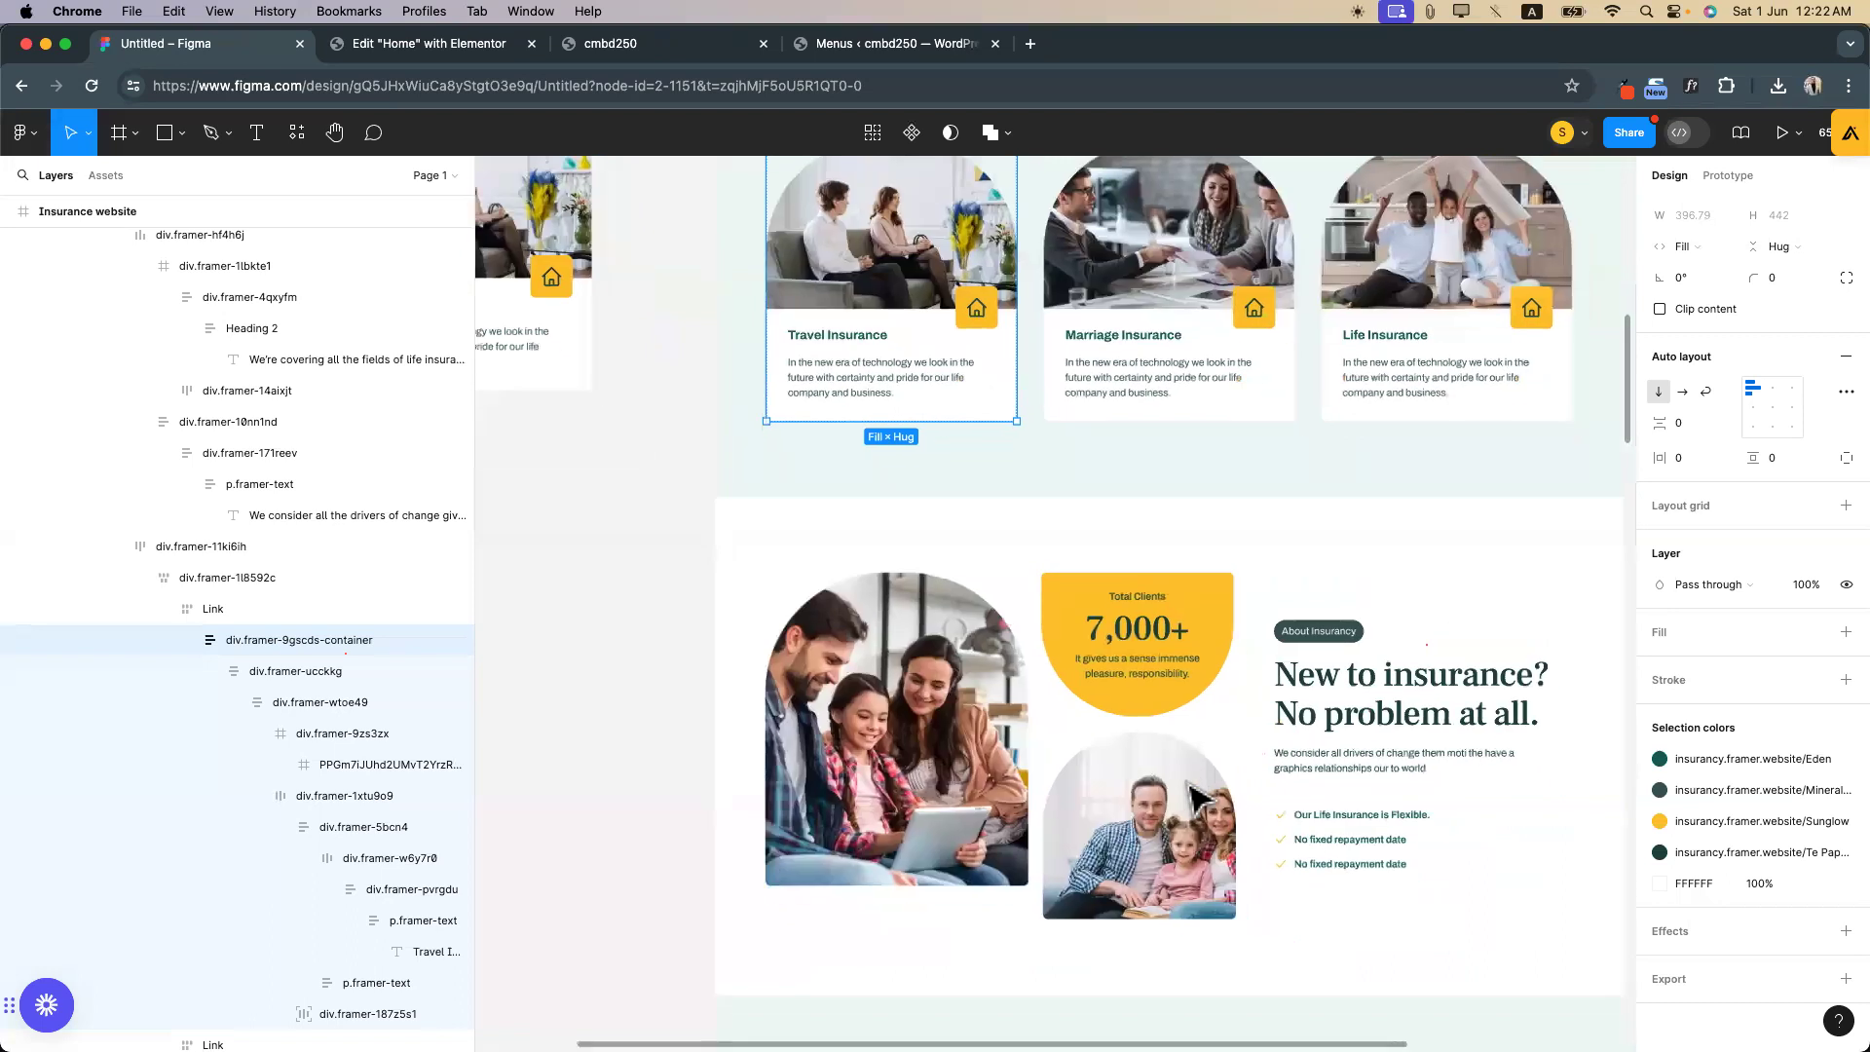
pyautogui.scroll(-3, 1198, 799)
pyautogui.scroll(-2, 1198, 799)
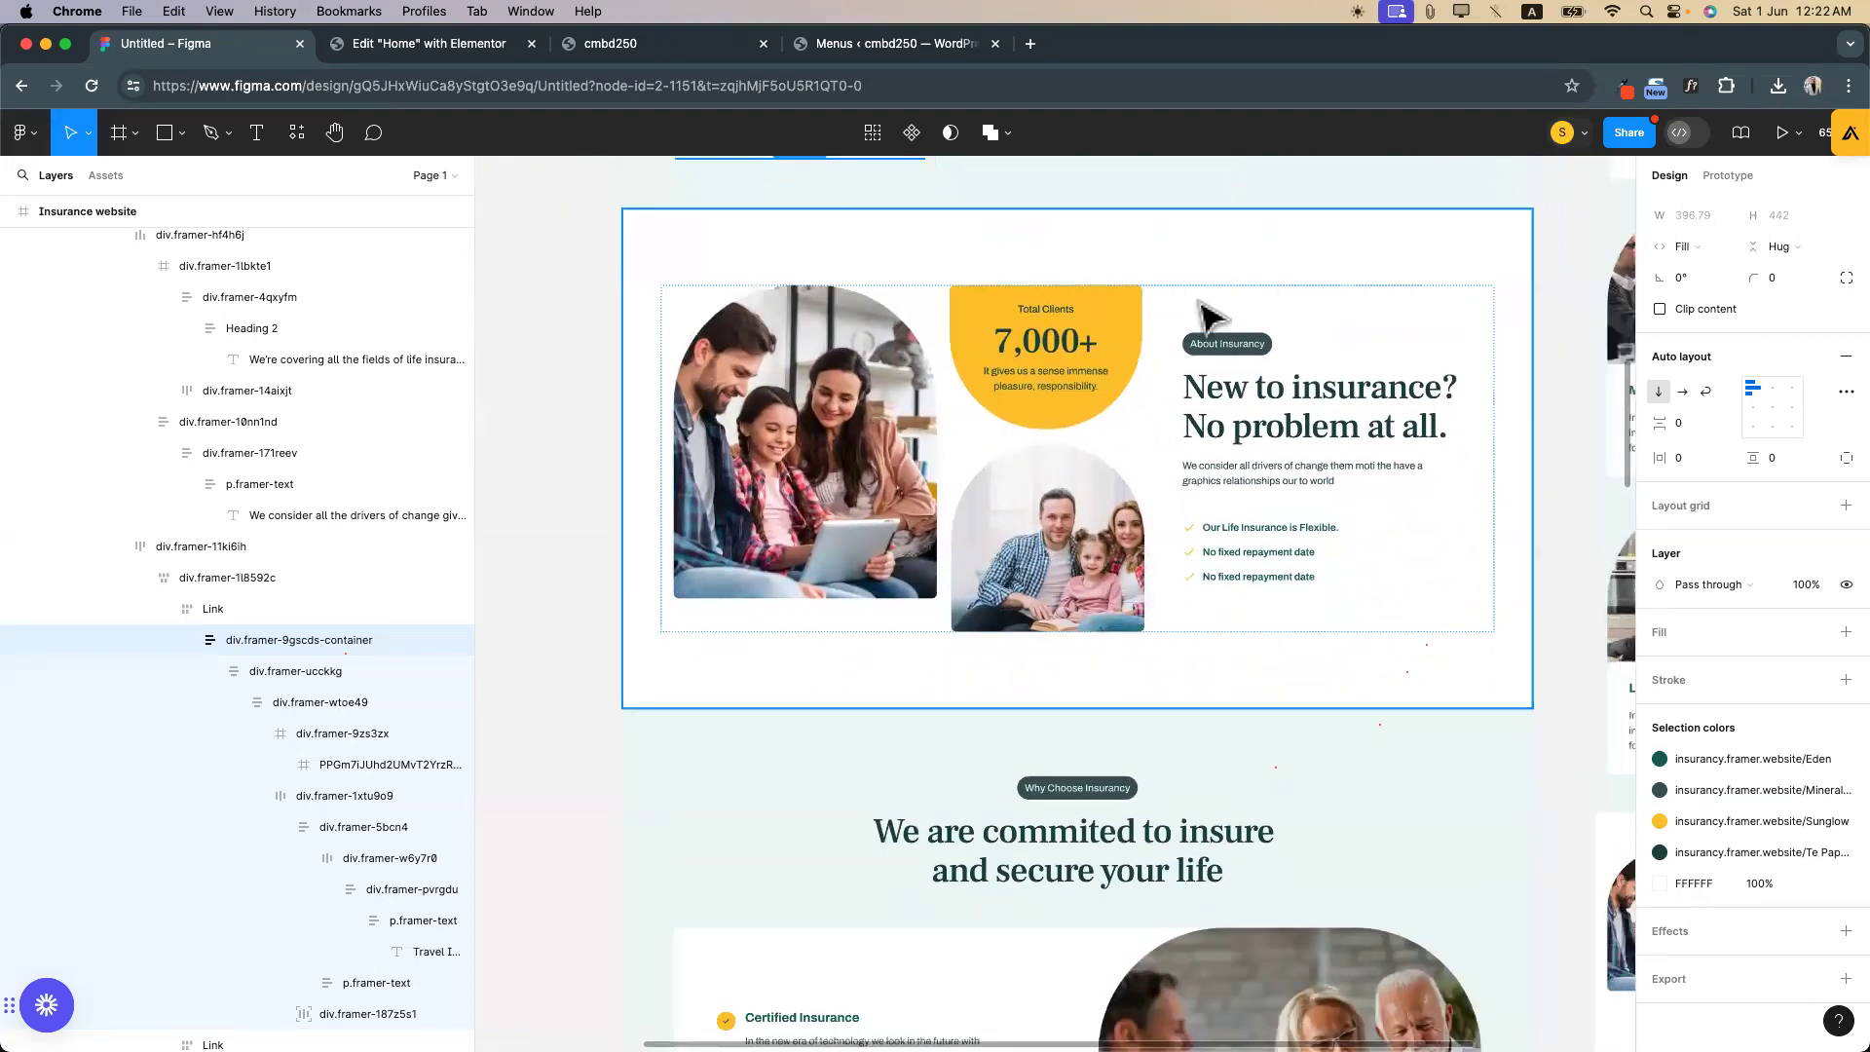
# Add a 1x PNG export to the 'New to insurance?' image collage.
pyautogui.click(1091, 369)
pyautogui.doubleClick(1091, 368)
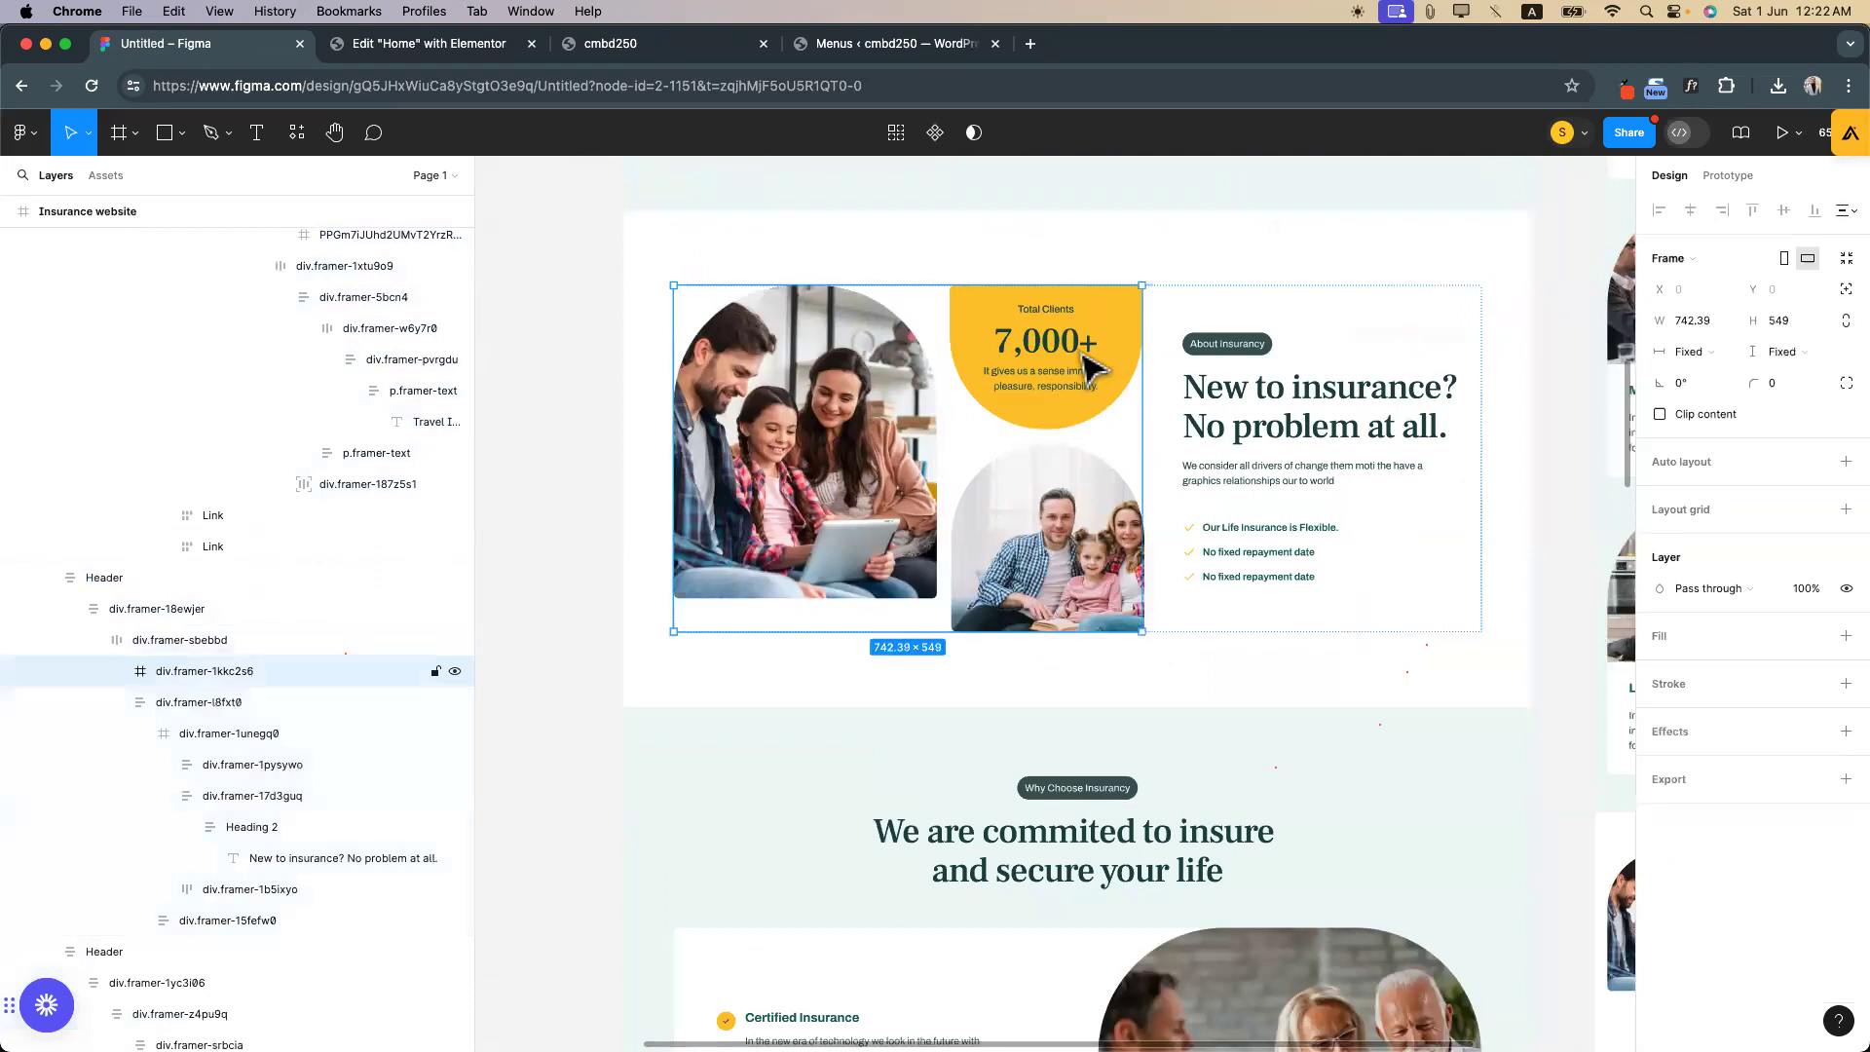
pyautogui.click(1701, 784)
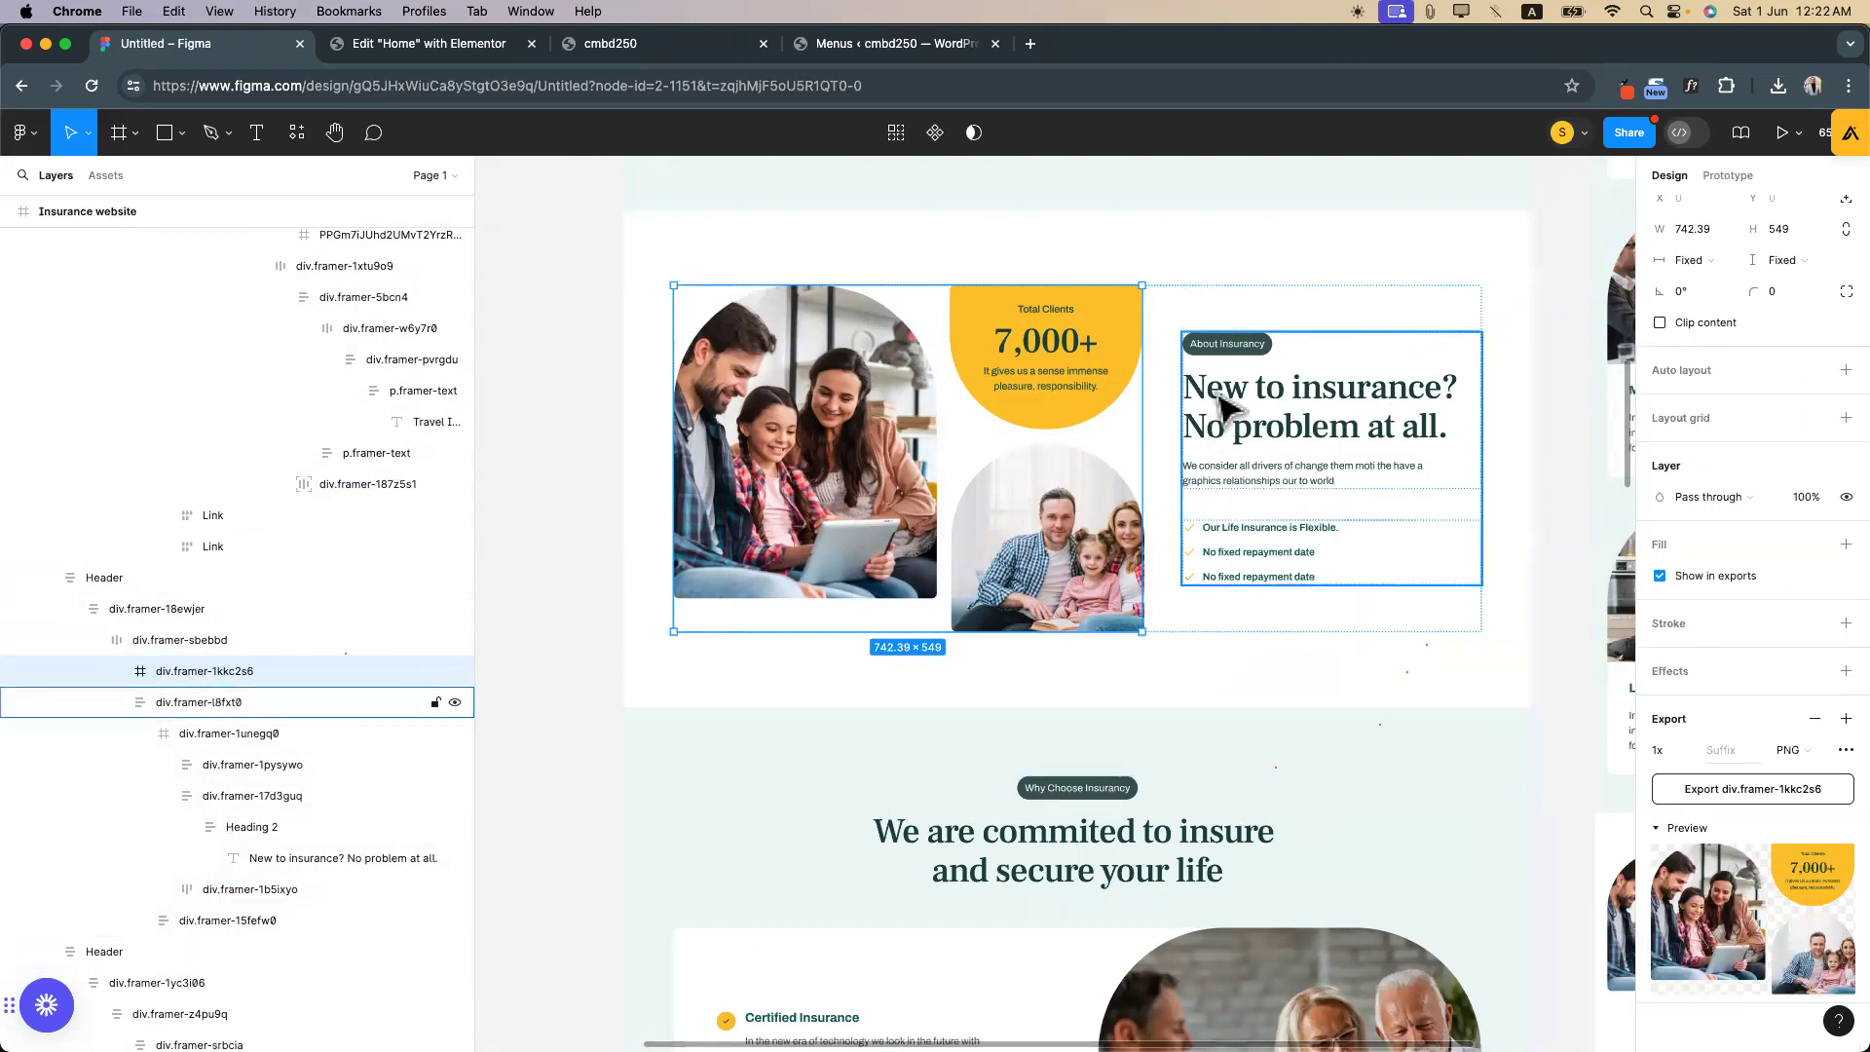
pyautogui.scroll(-5, 1267, 590)
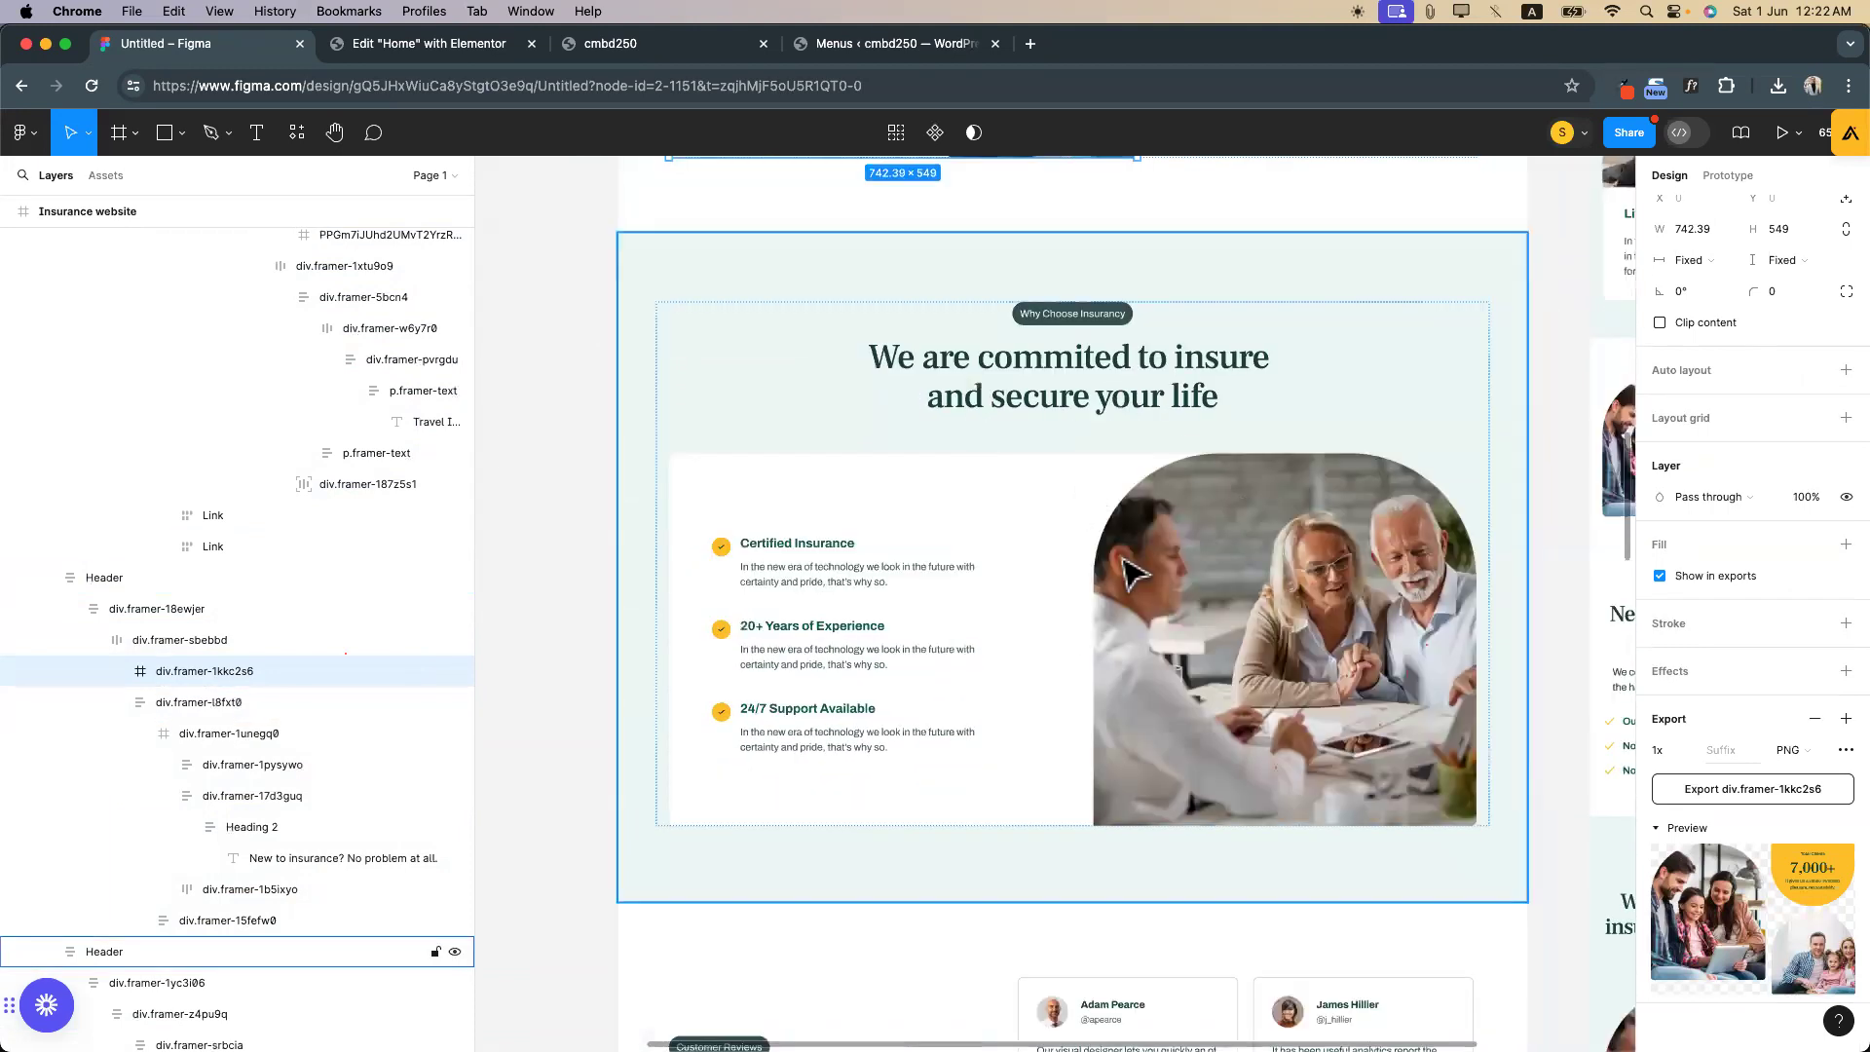
# In Figma, select the commitment section's content block and the newsletter section below it to inspect them.
pyautogui.doubleClick(1279, 651)
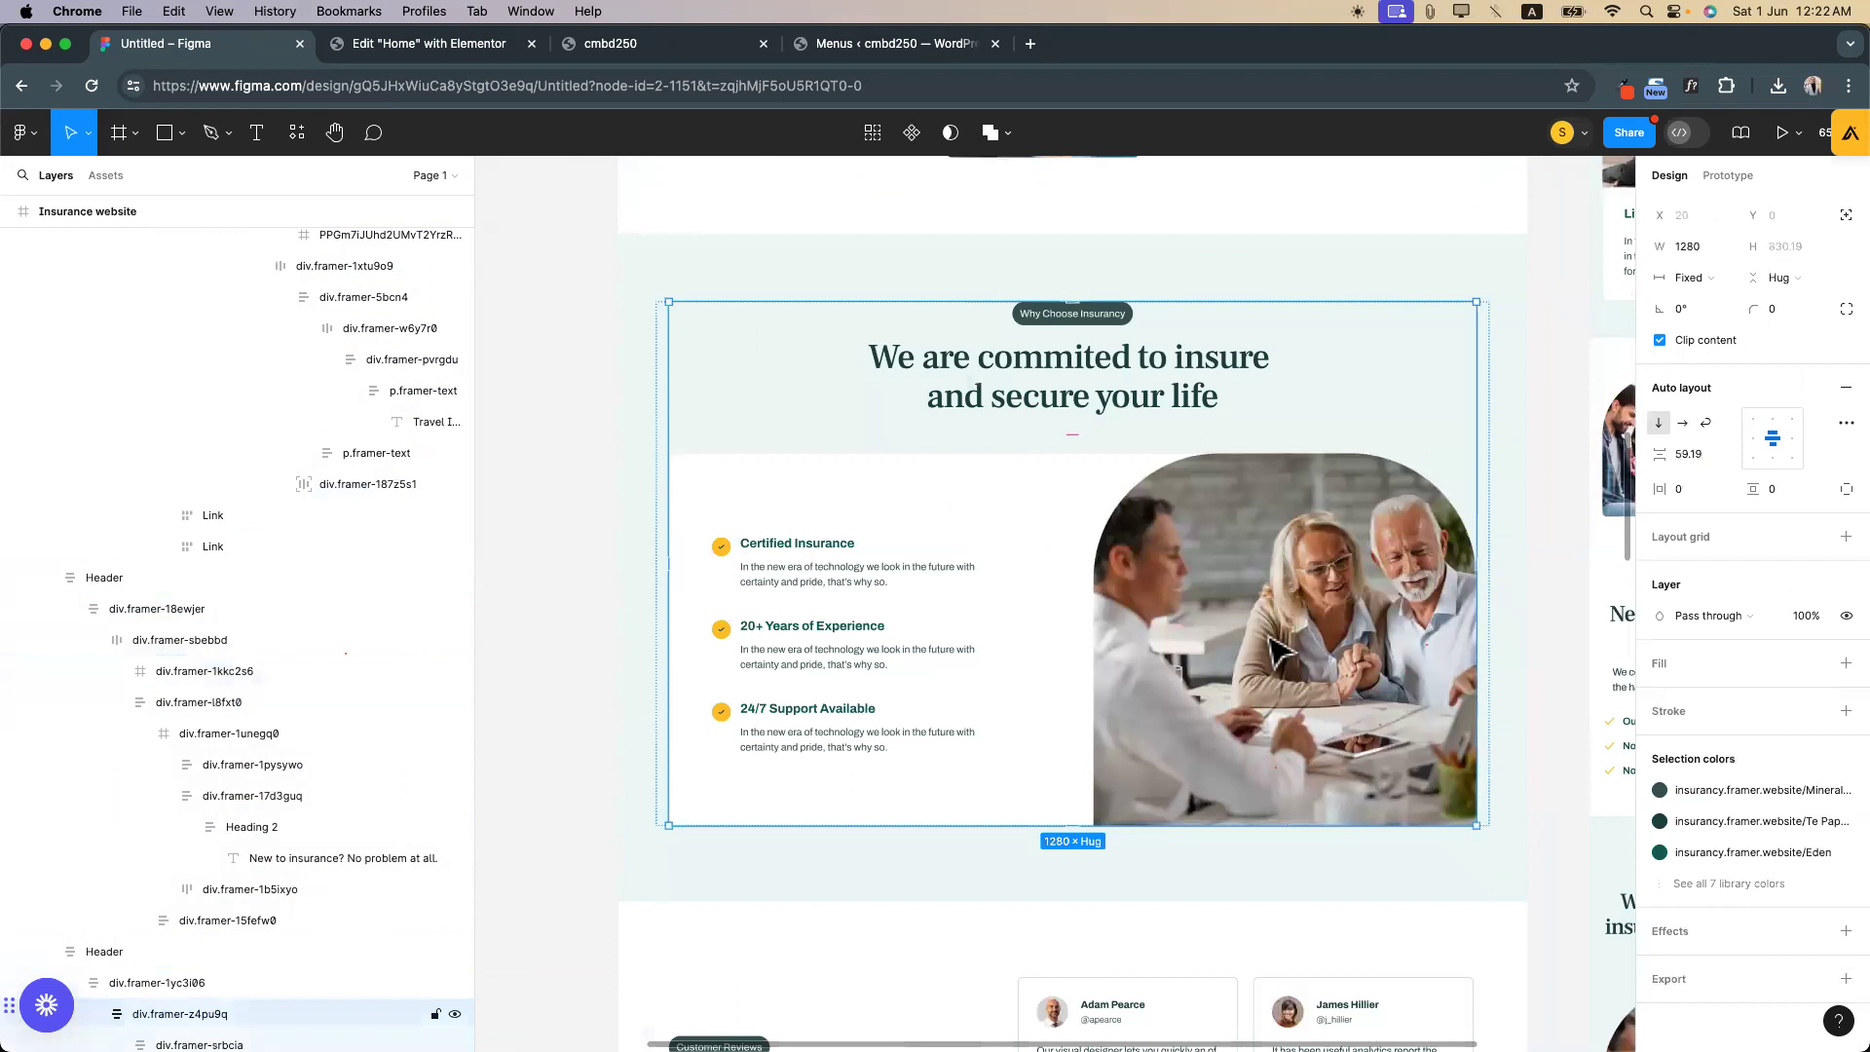
pyautogui.click(1279, 651)
pyautogui.scroll(-5, 1013, 693)
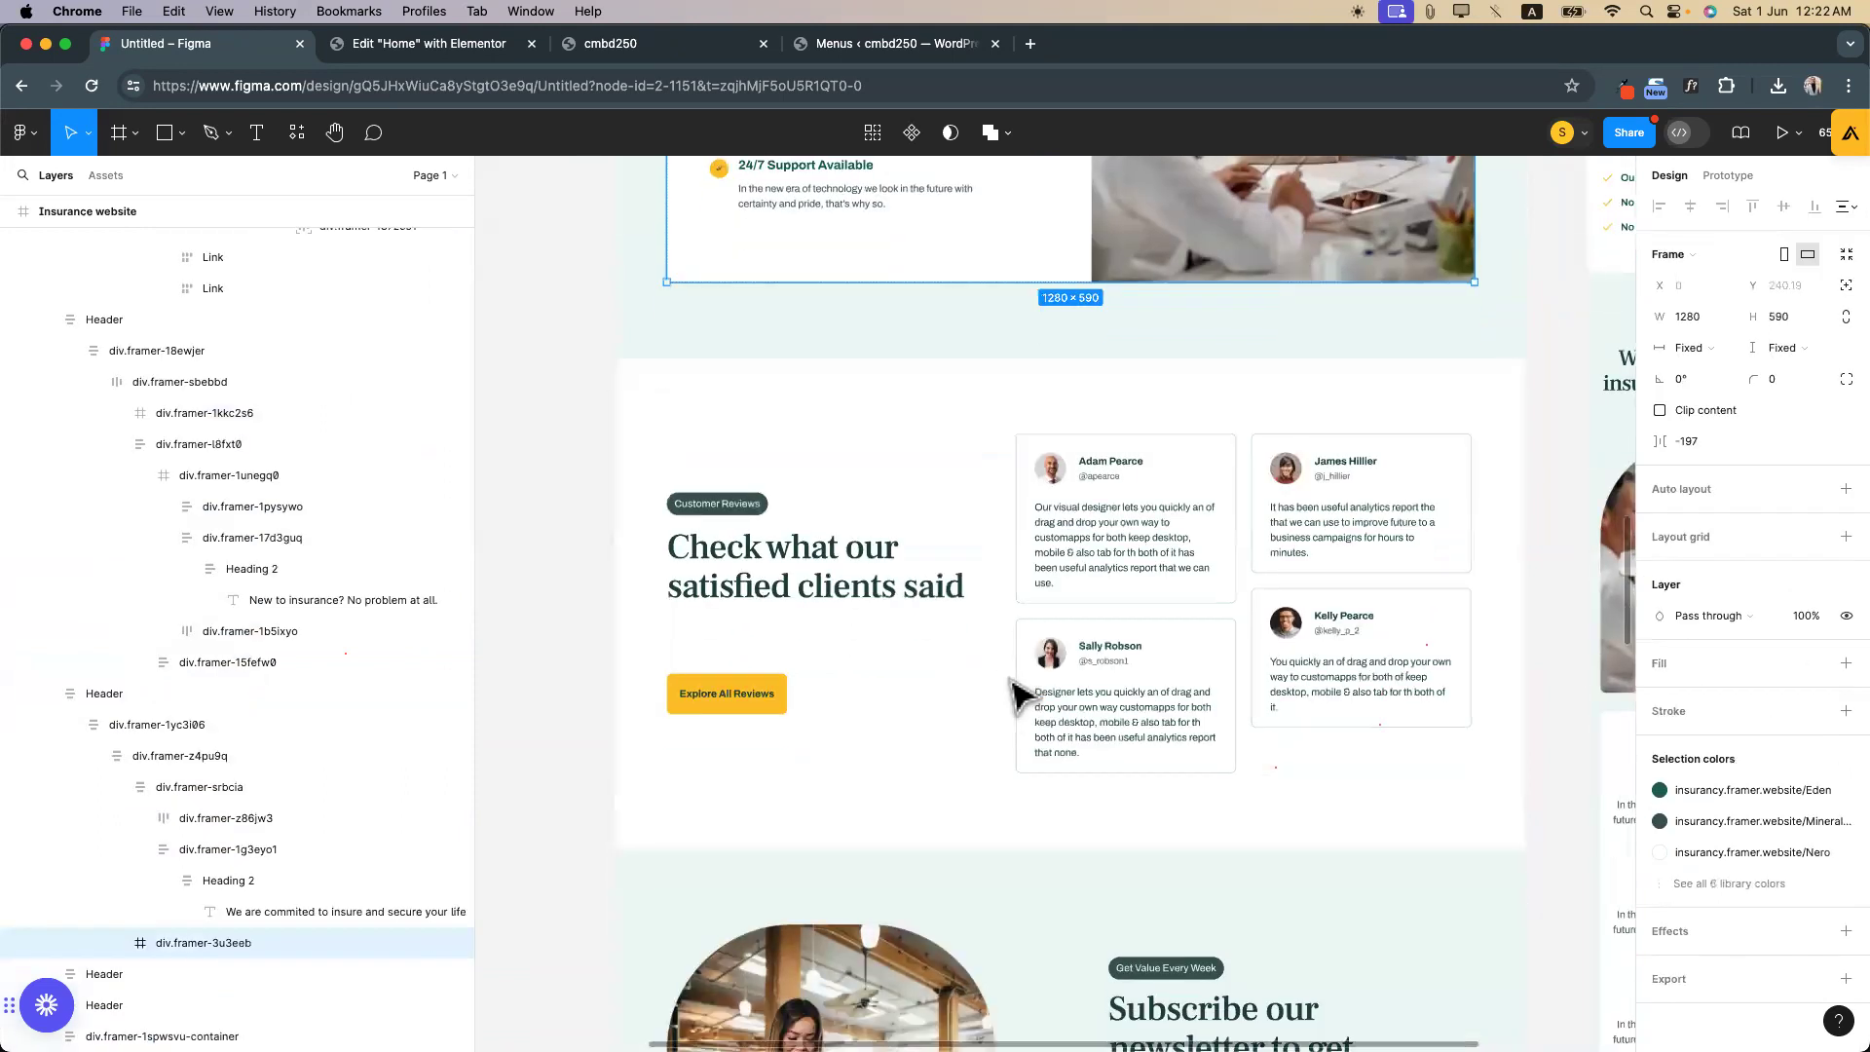
pyautogui.click(1189, 854)
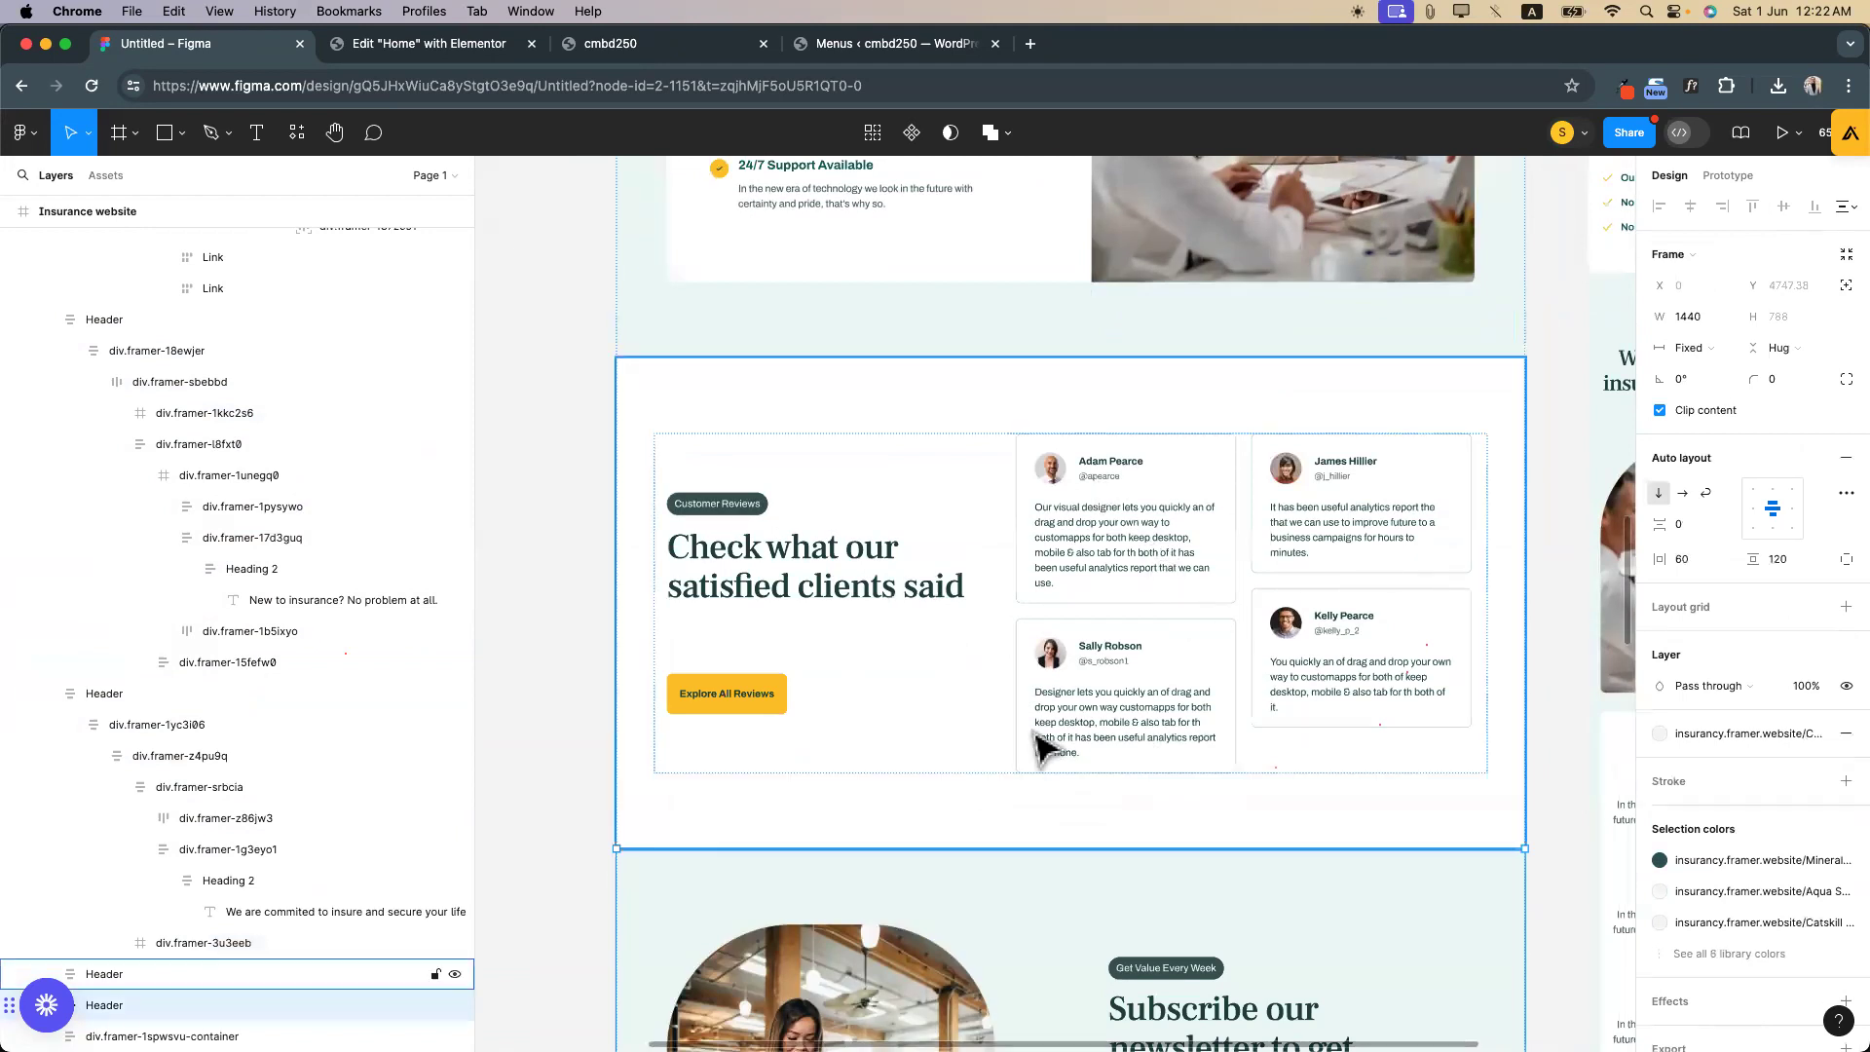
# Scroll the Figma design down to the footer, then back up to the Travel, Marriage and Life Insurance cards.
pyautogui.scroll(-2, 1040, 748)
pyautogui.scroll(-1, 943, 405)
pyautogui.scroll(-3, 984, 405)
pyautogui.scroll(-1, 897, 741)
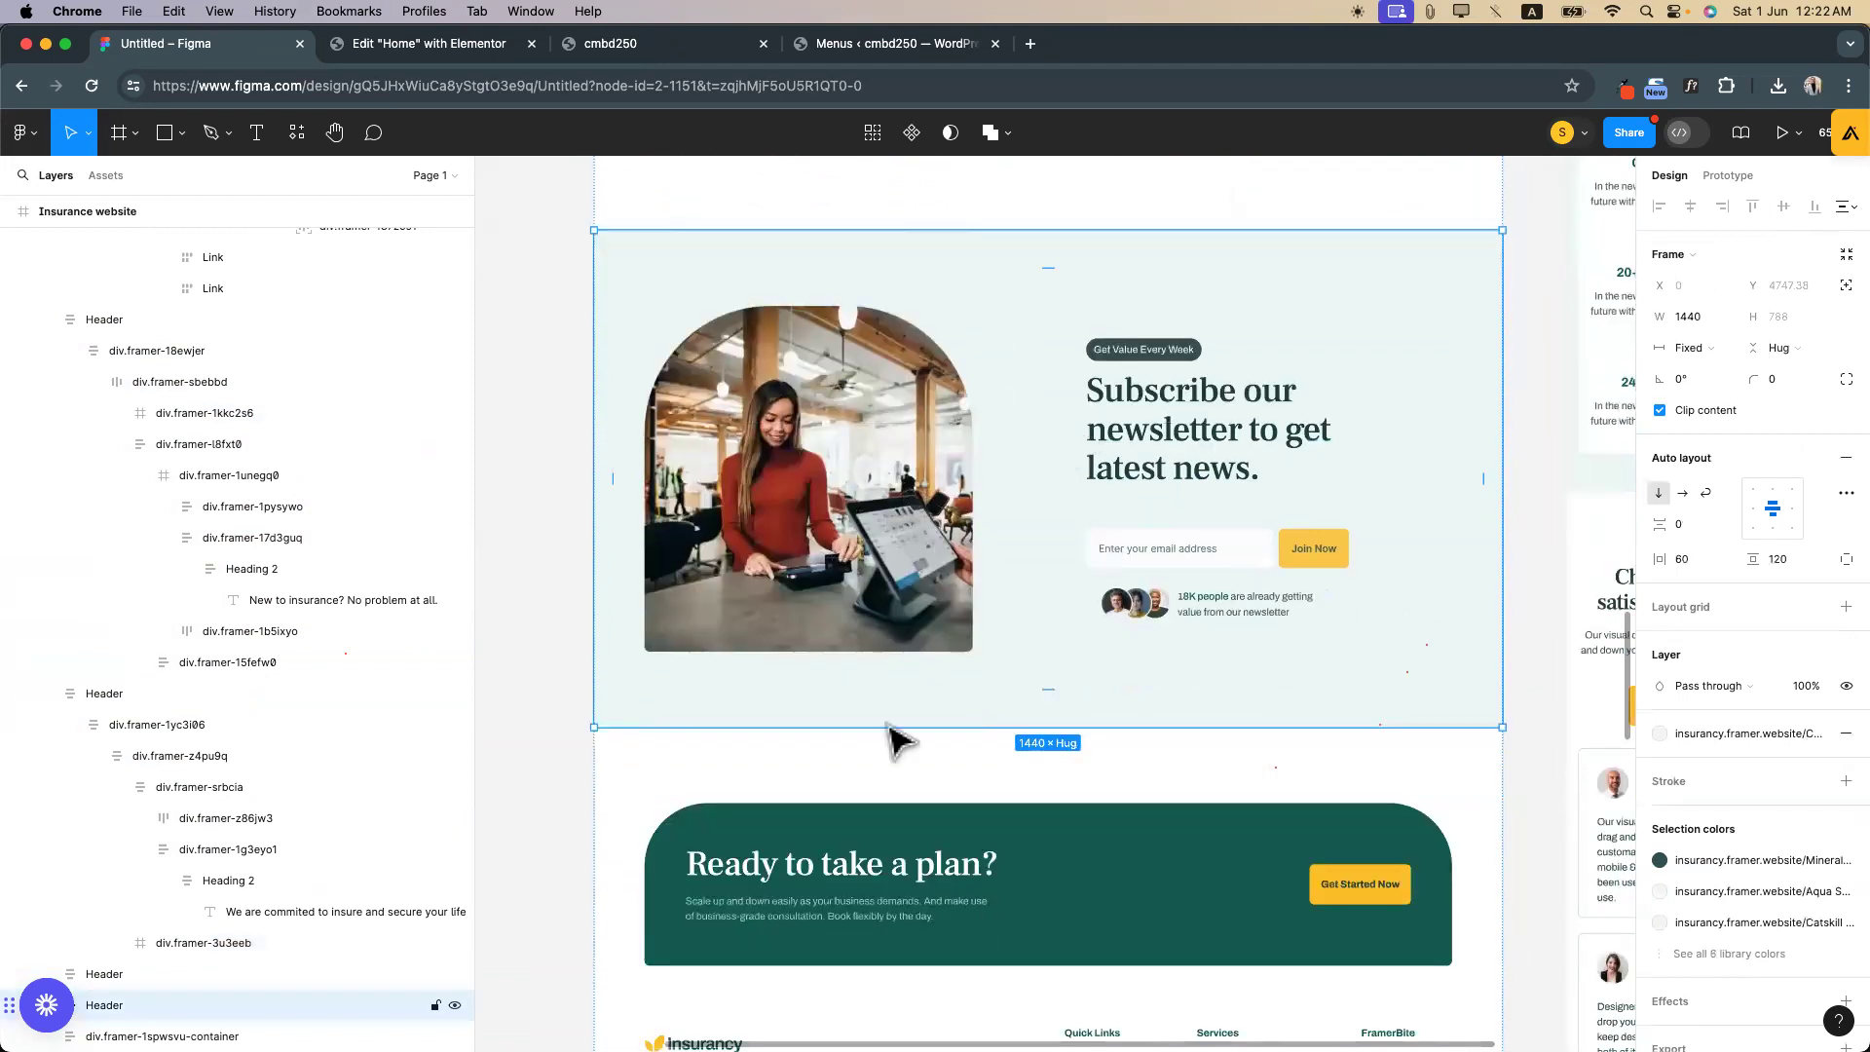
pyautogui.scroll(-4, 1127, 688)
pyautogui.scroll(6, 1127, 694)
pyautogui.scroll(6, 1218, 731)
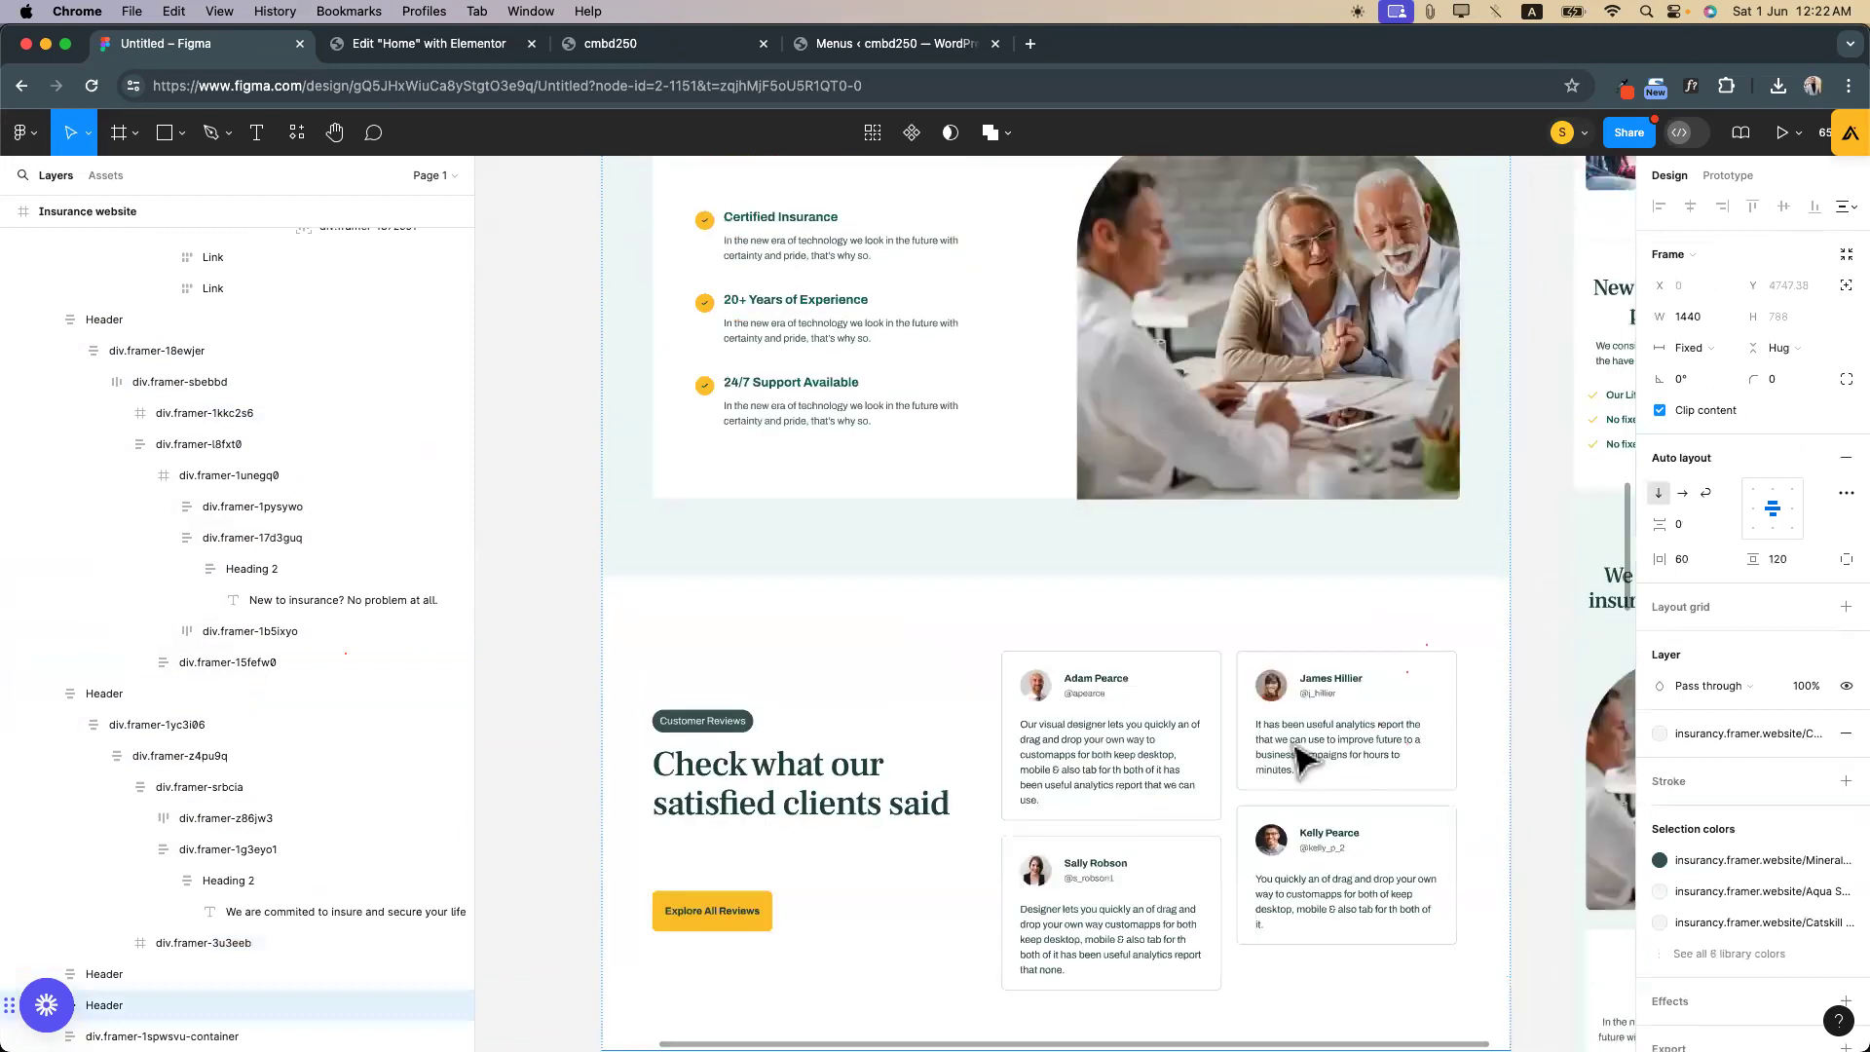
pyautogui.scroll(-4, 1315, 765)
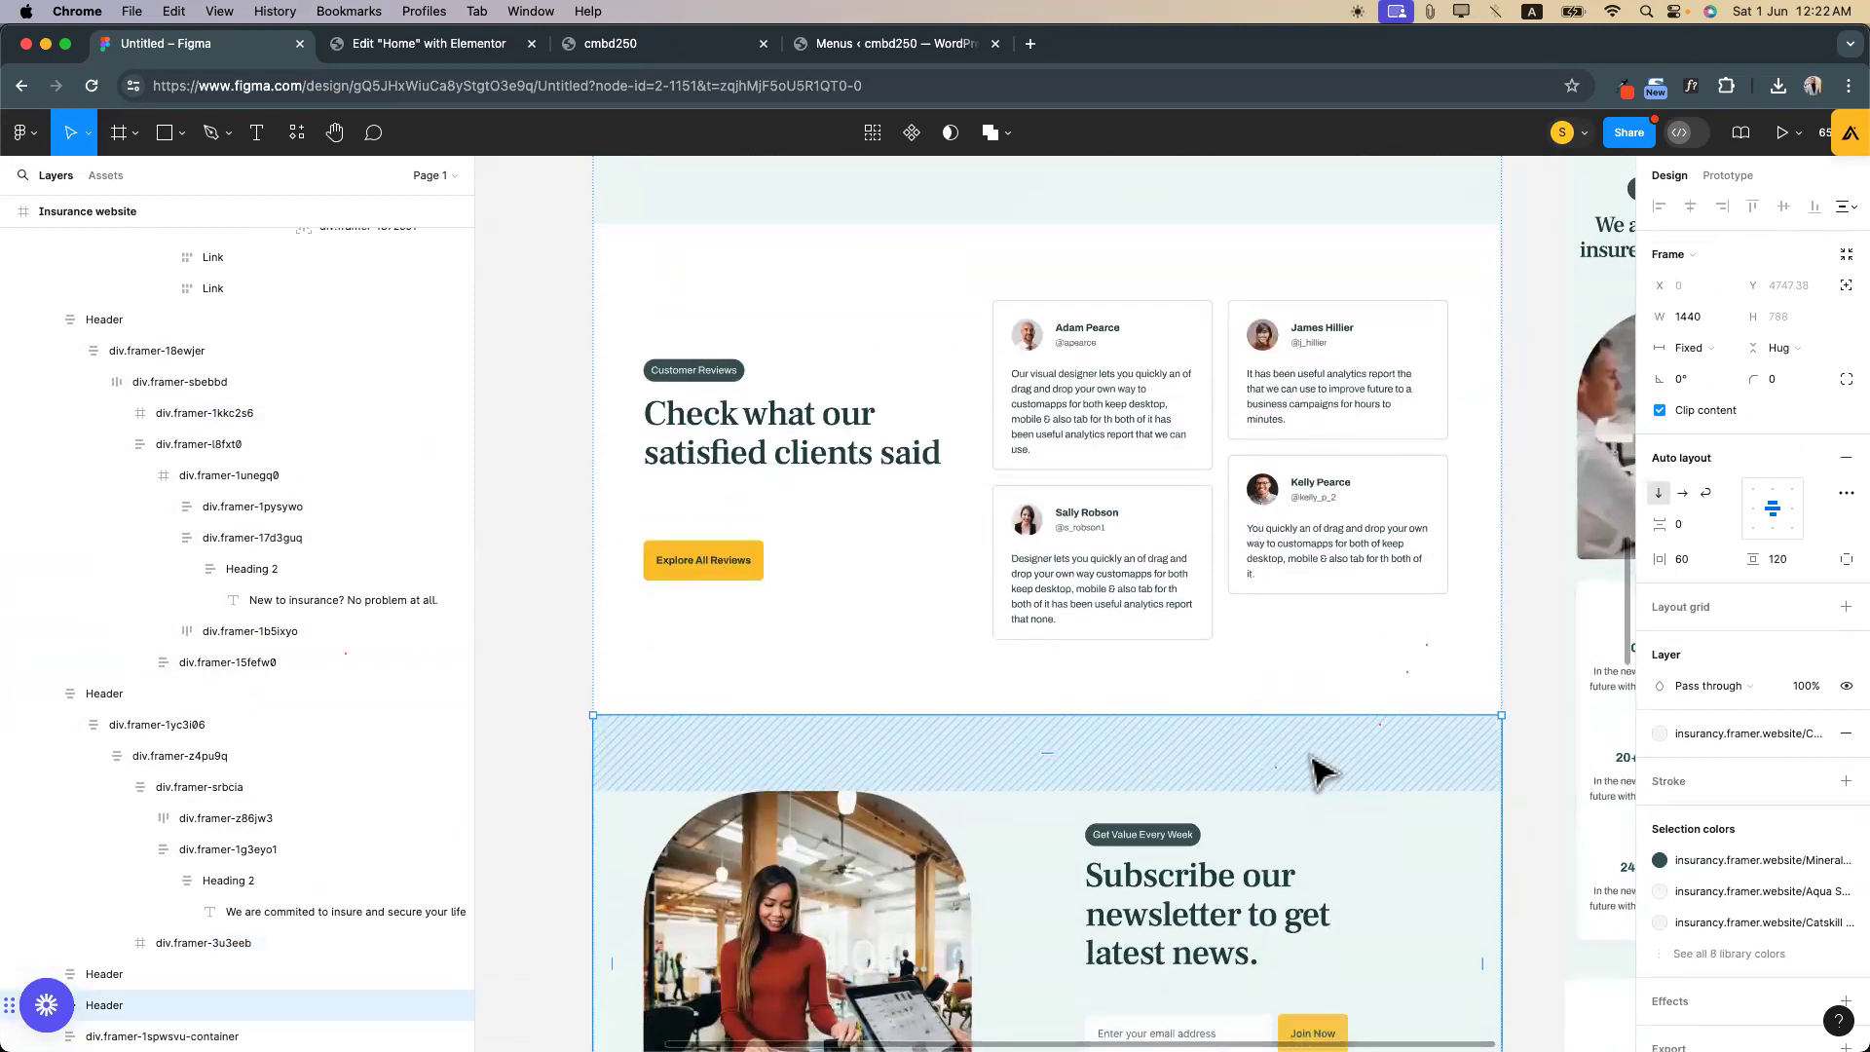
pyautogui.scroll(-2, 1313, 769)
pyautogui.scroll(-4, 1317, 766)
pyautogui.scroll(-1, 1266, 798)
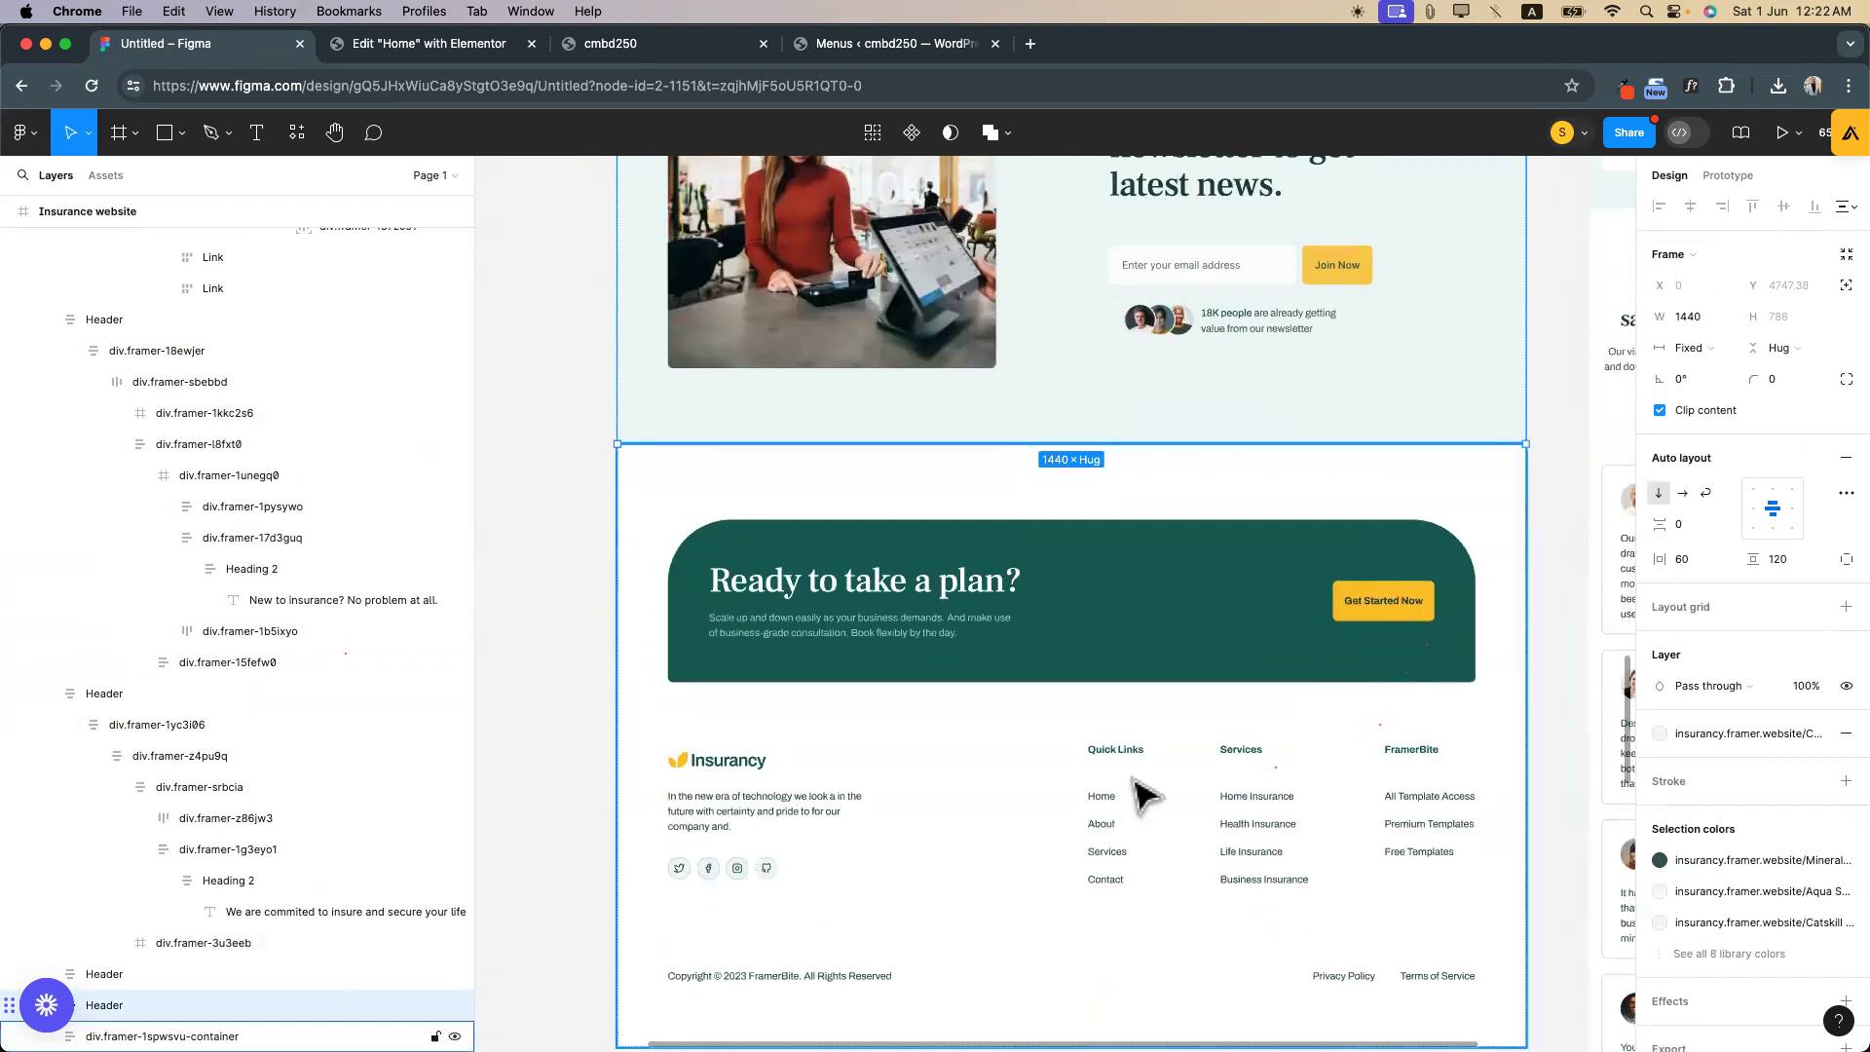
pyautogui.scroll(8, 1198, 804)
pyautogui.scroll(4, 1137, 794)
pyautogui.scroll(8, 1125, 809)
pyautogui.scroll(2, 974, 741)
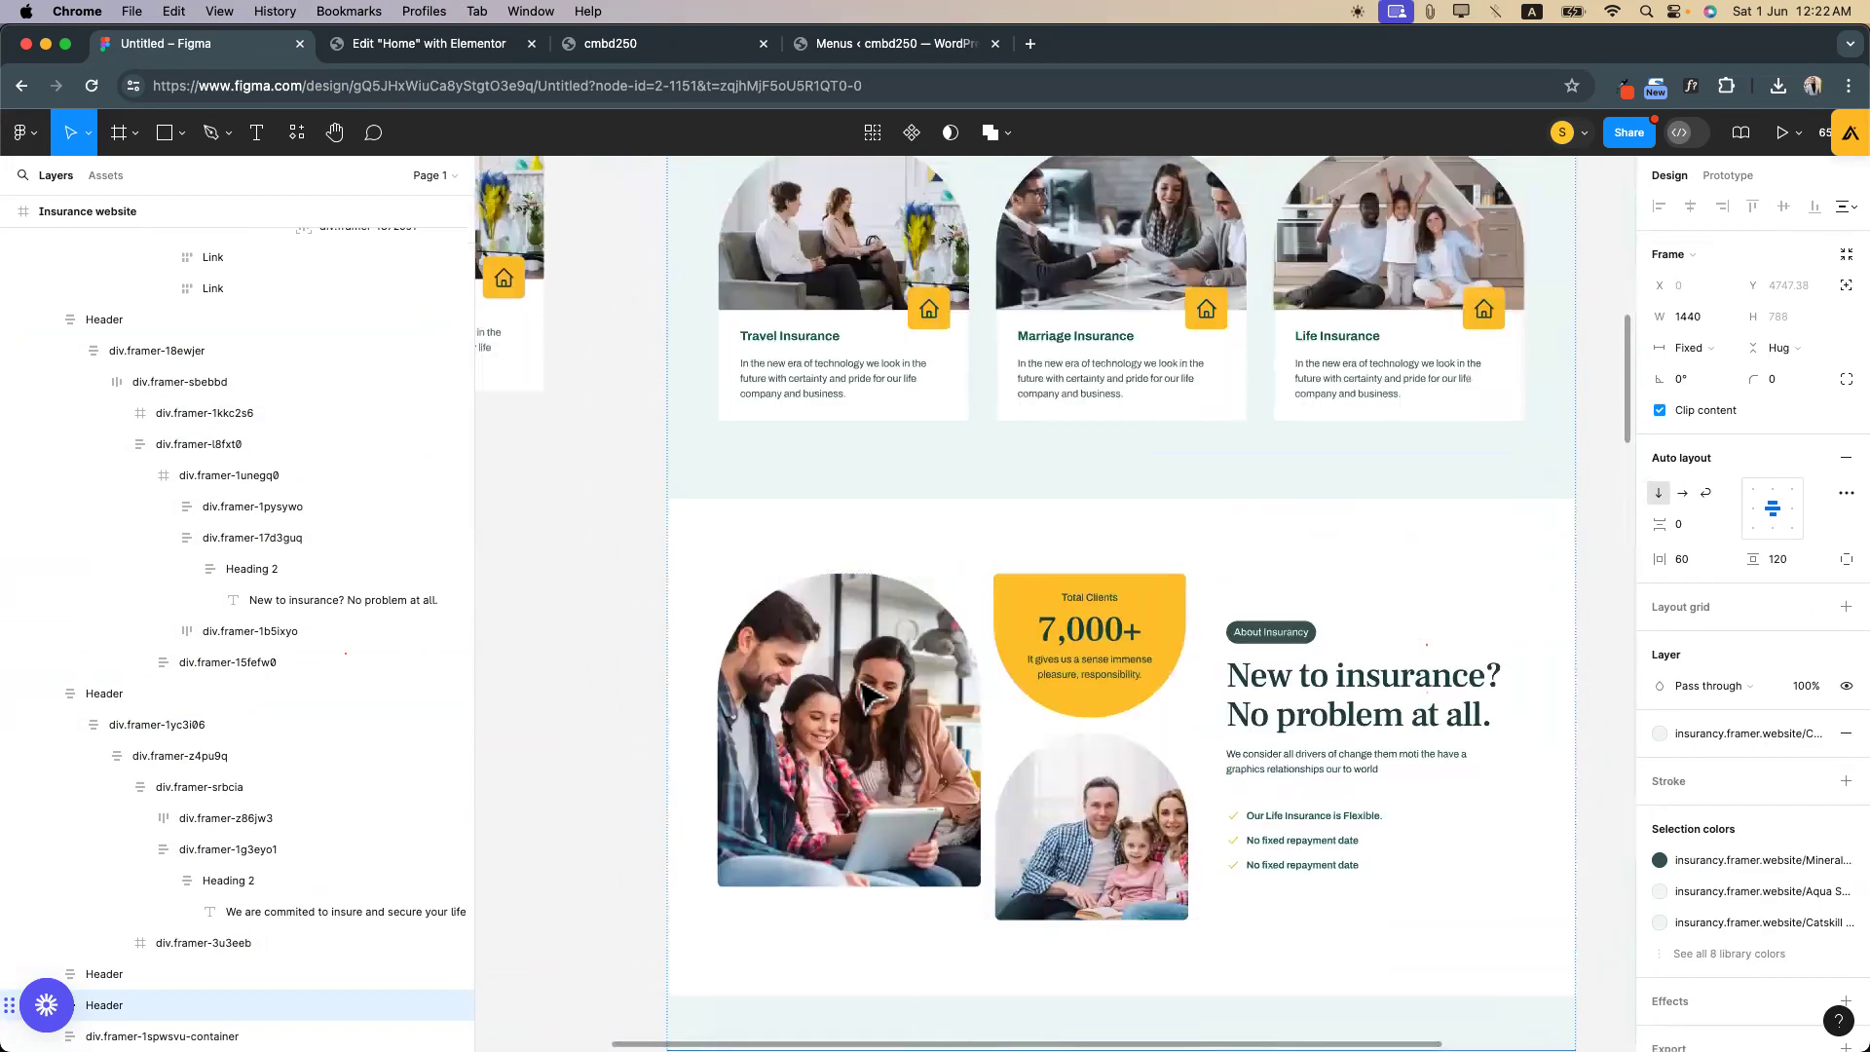
pyautogui.scroll(3, 791, 663)
pyautogui.scroll(1, 791, 662)
pyautogui.scroll(-1, 806, 793)
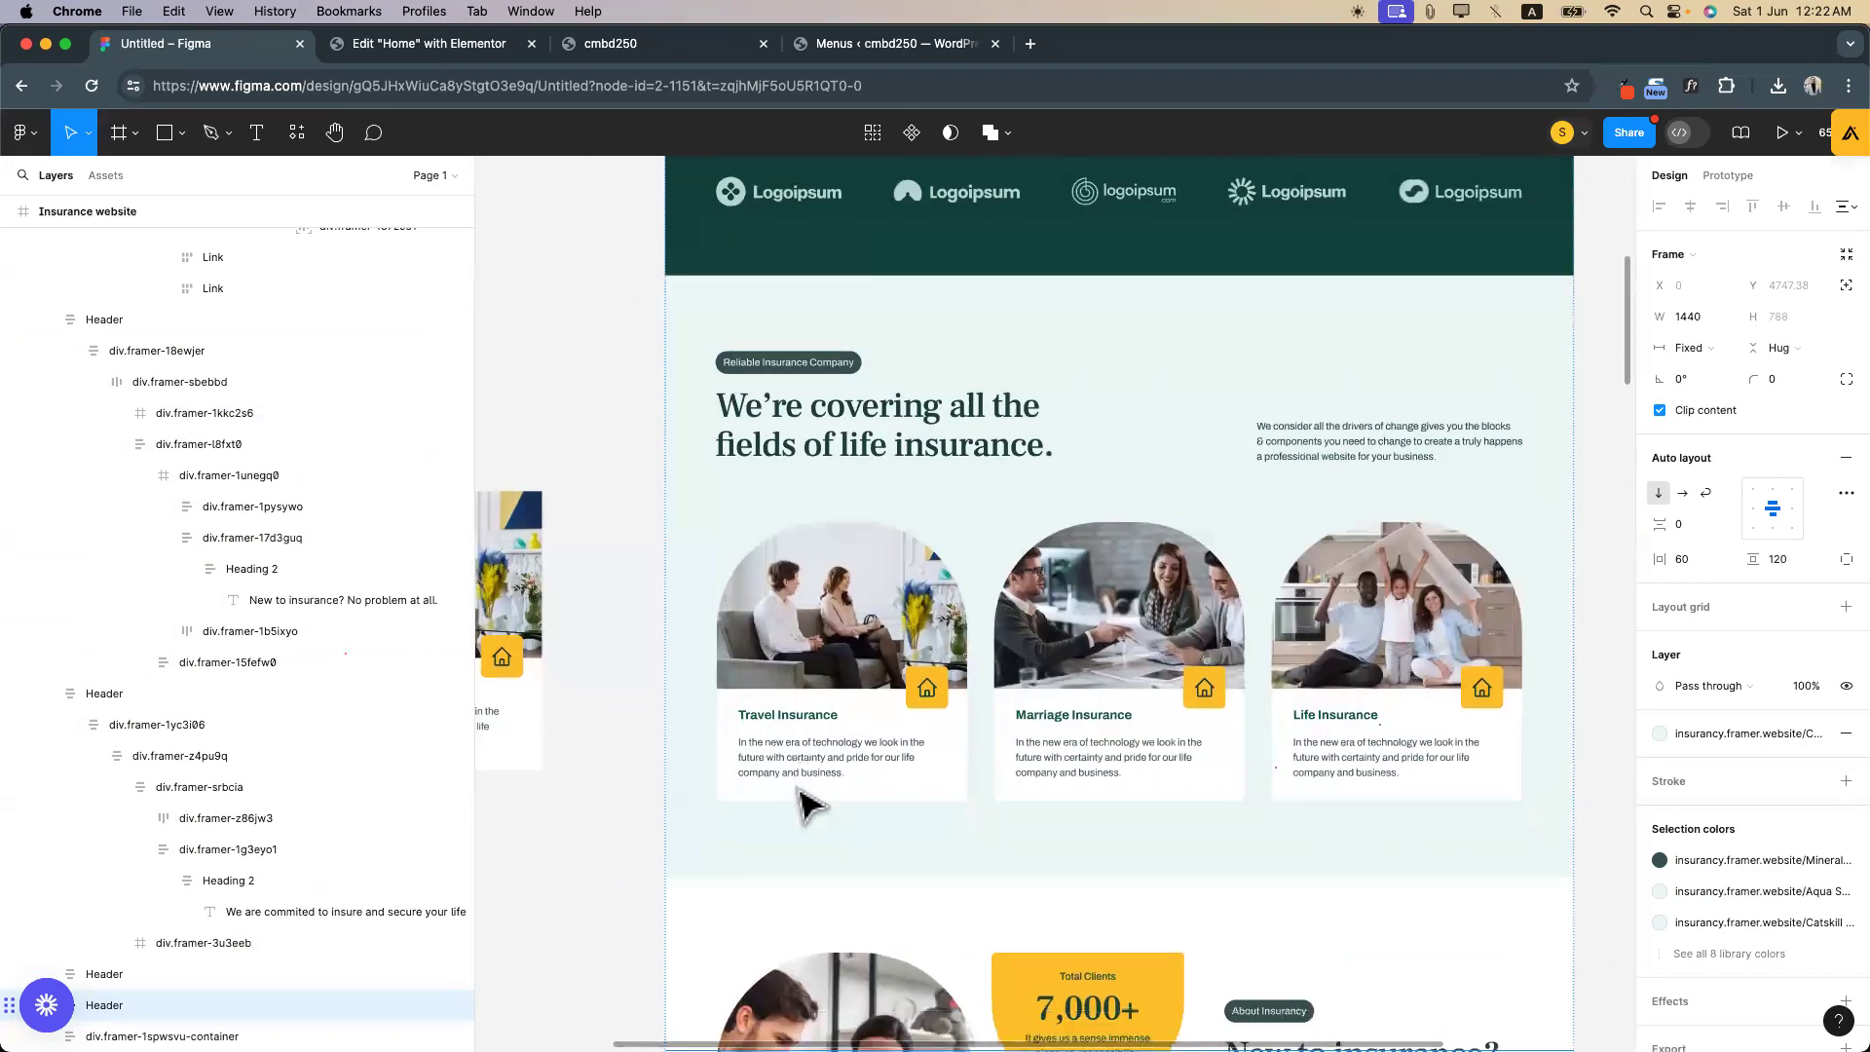
pyautogui.scroll(-9, 798, 803)
pyautogui.scroll(-8, 801, 804)
pyautogui.scroll(-3, 800, 804)
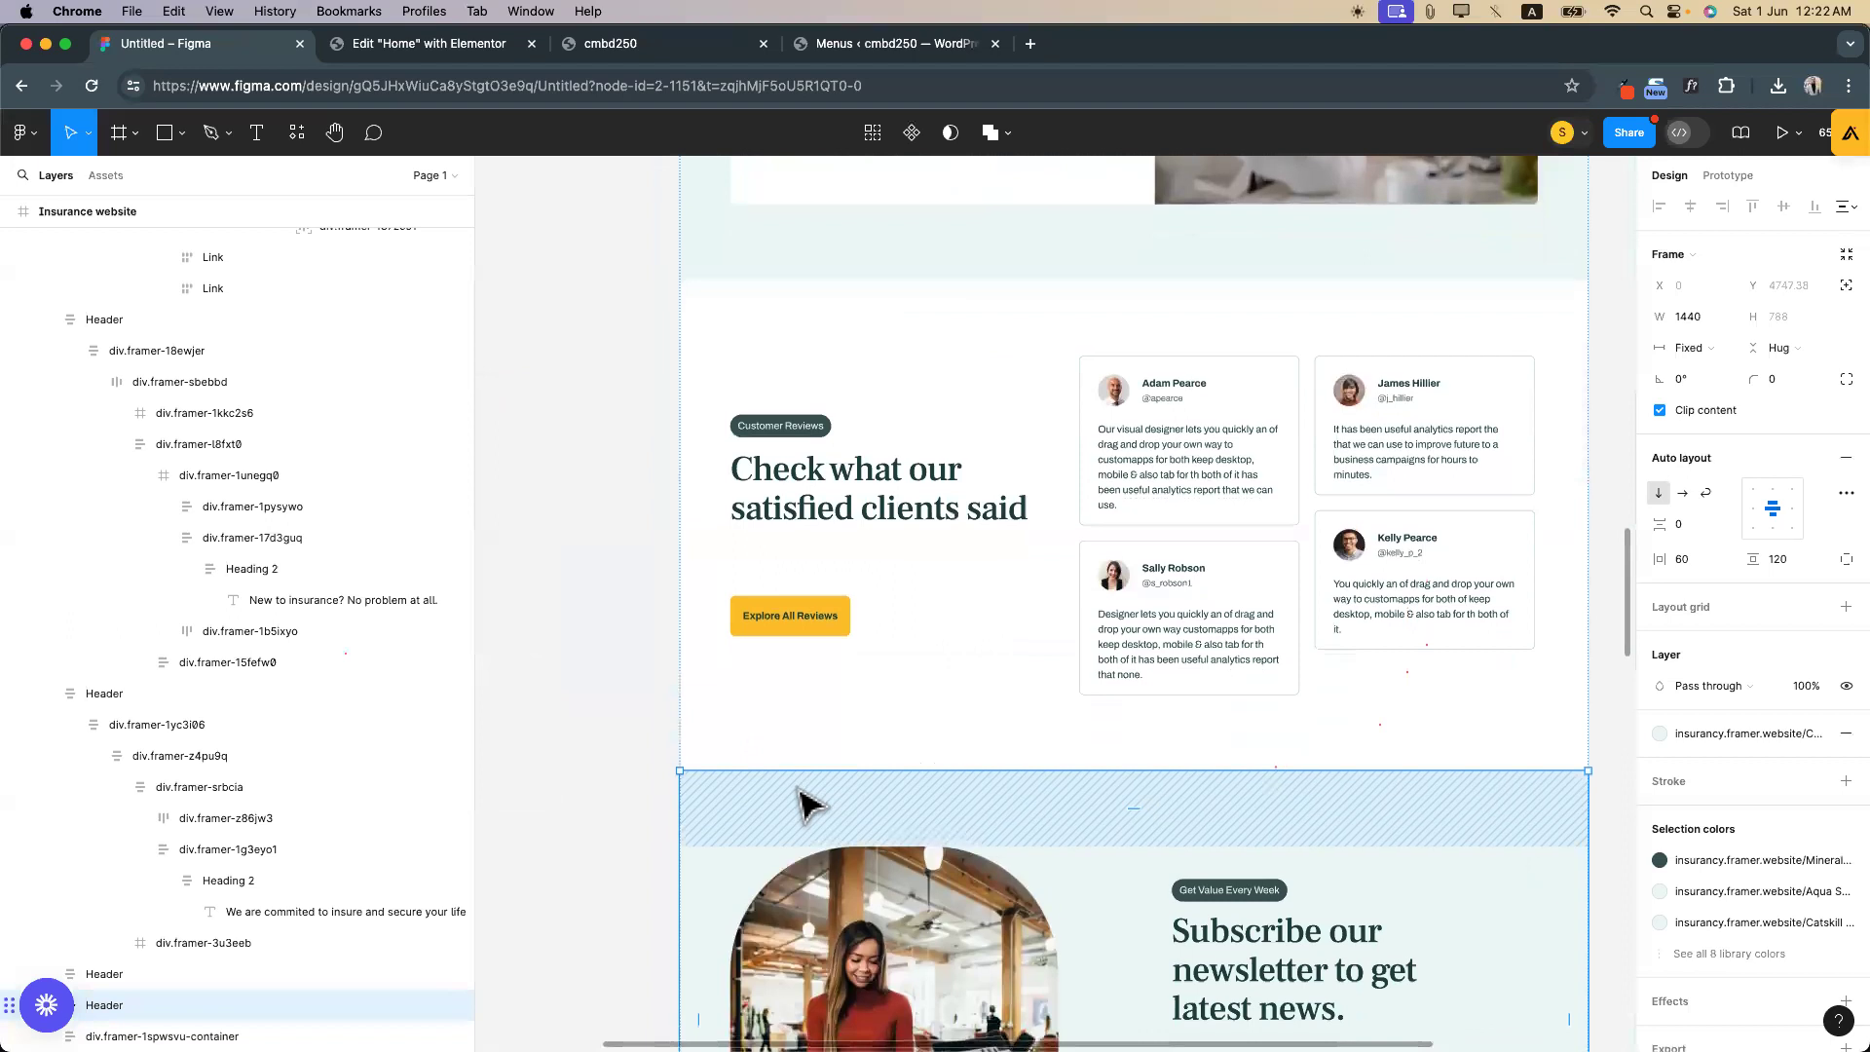
pyautogui.scroll(-5, 805, 805)
pyautogui.scroll(-4, 808, 858)
pyautogui.scroll(-5, 818, 789)
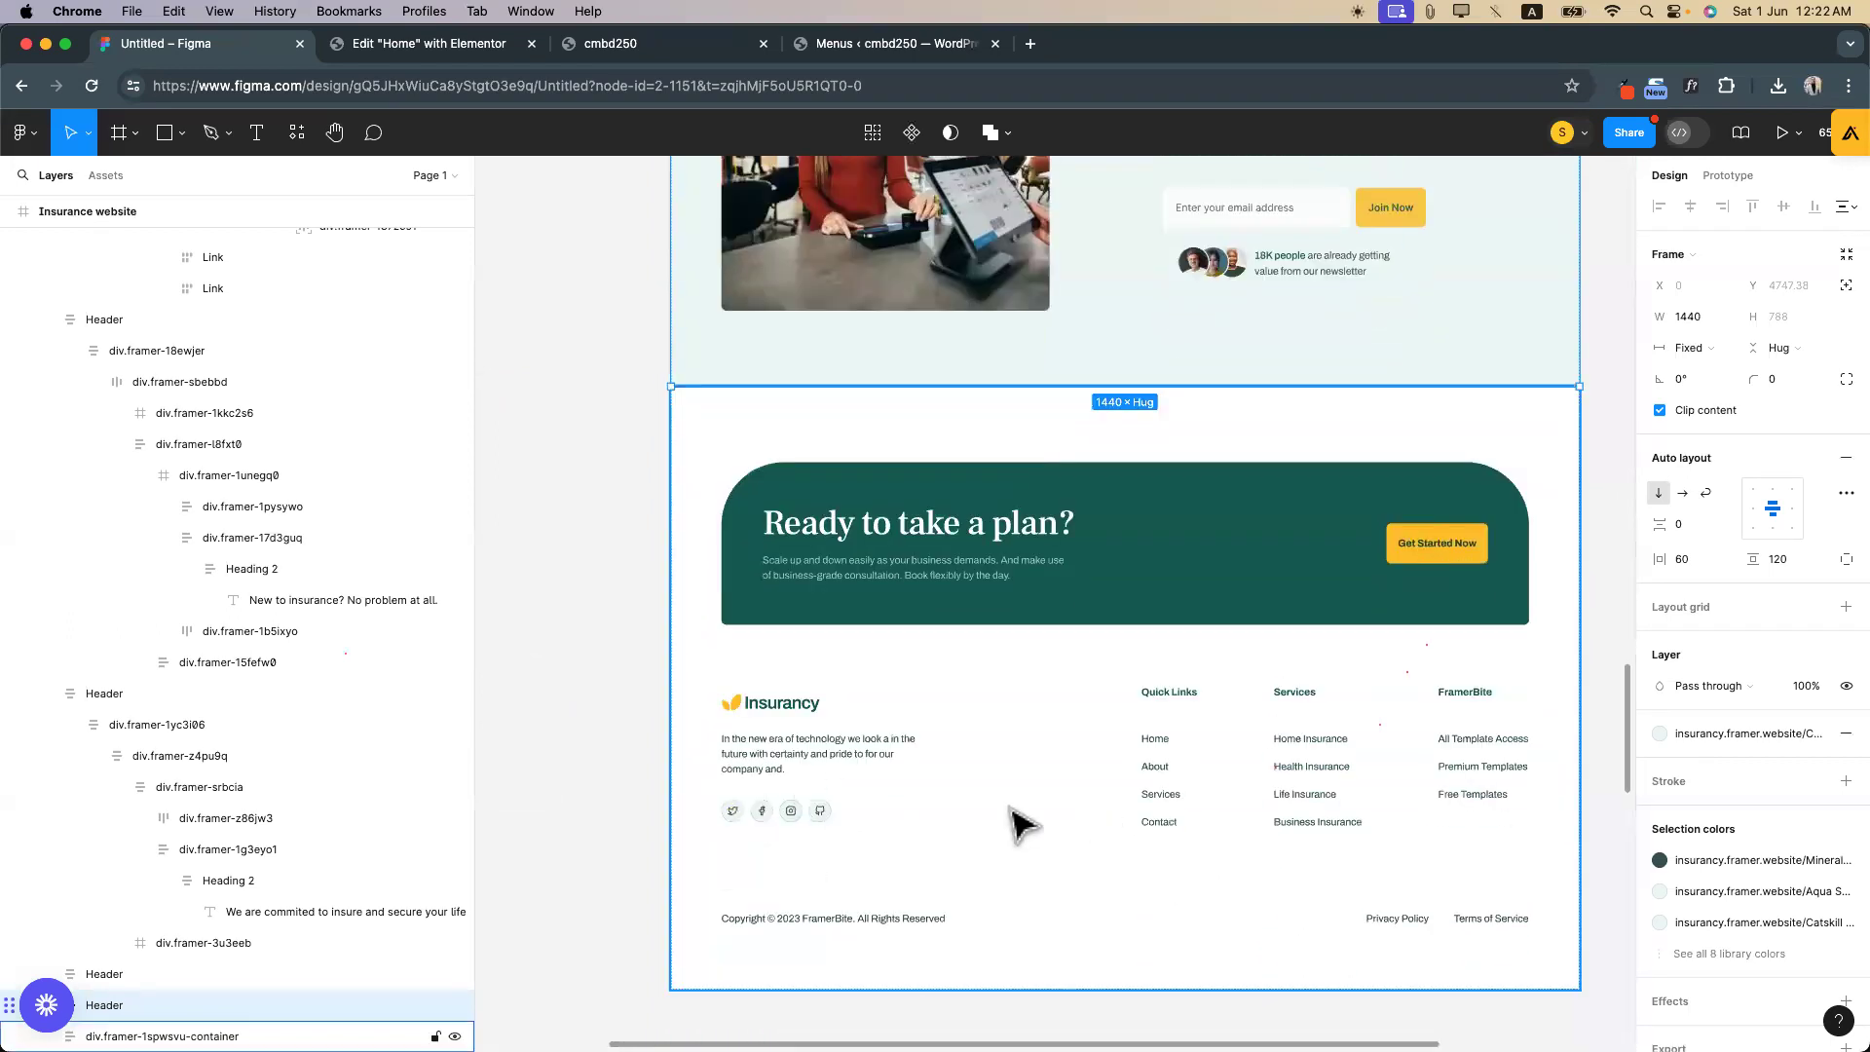
pyautogui.scroll(-2, 1023, 784)
pyautogui.scroll(-4, 1014, 784)
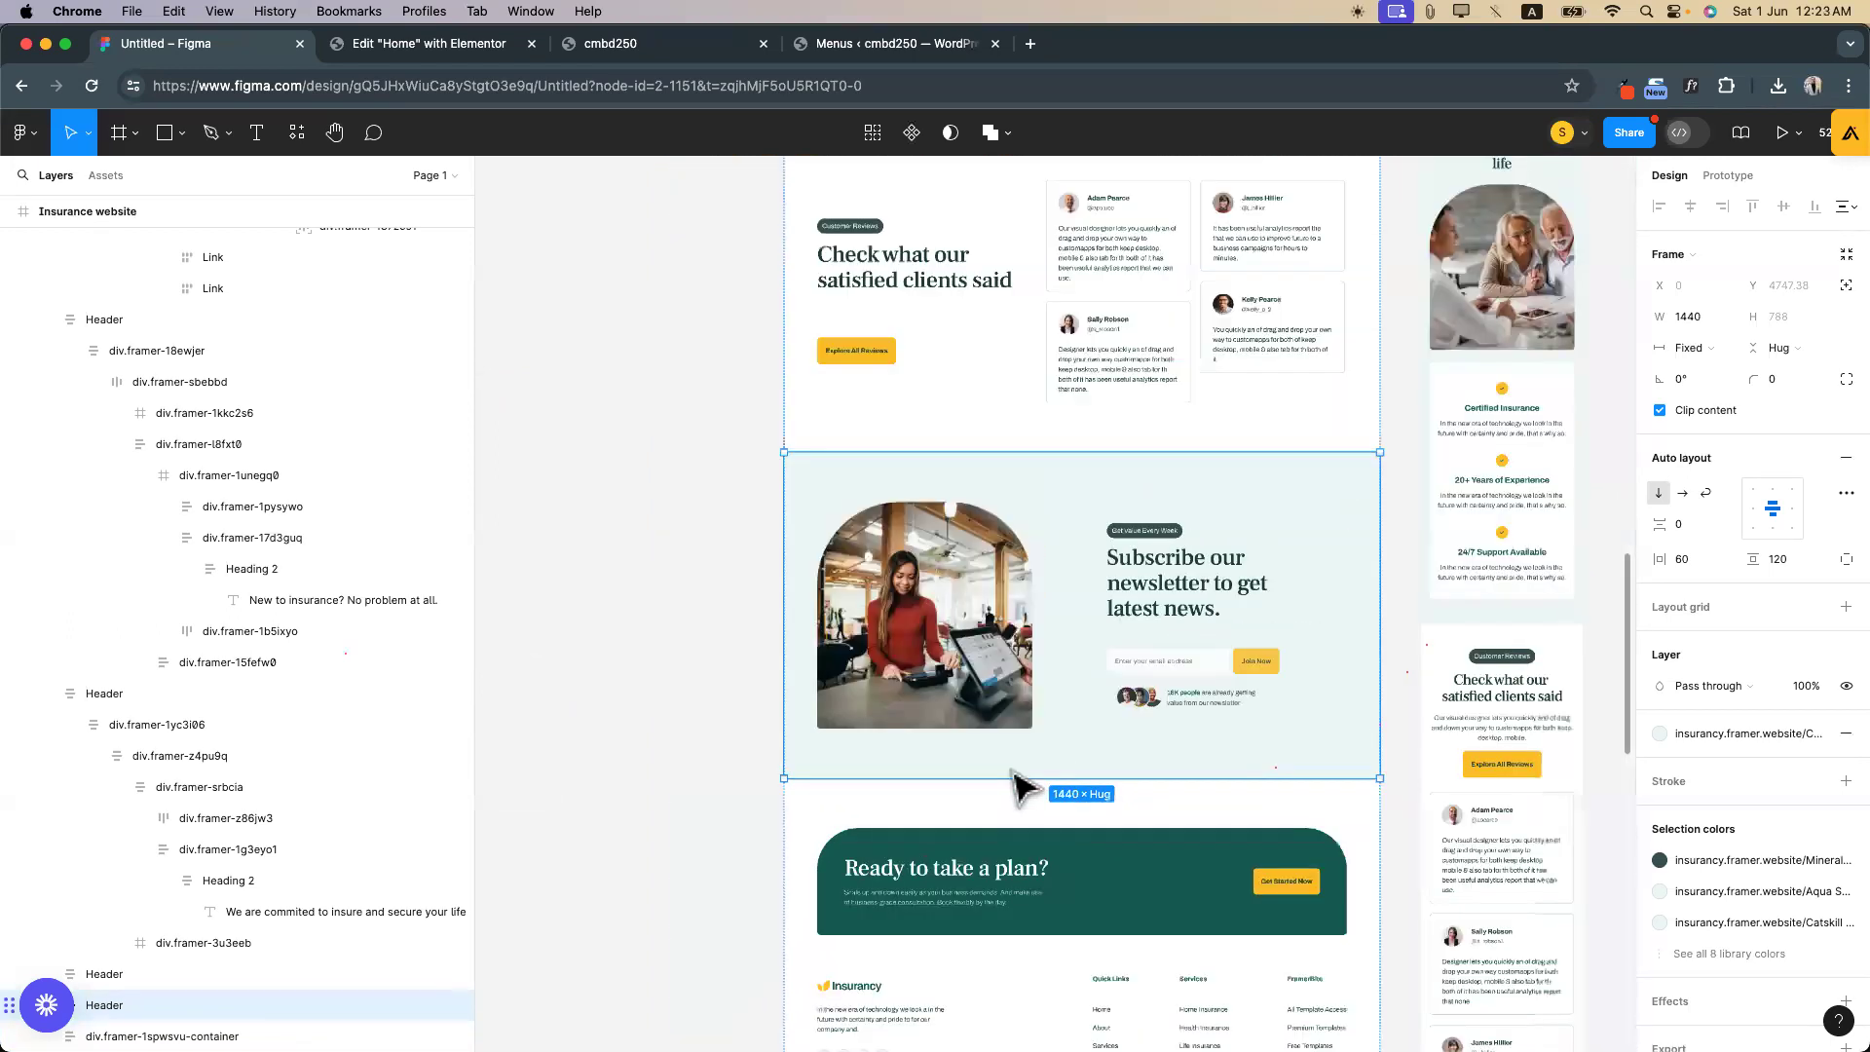
pyautogui.scroll(-2, 1014, 785)
pyautogui.scroll(-2, 916, 801)
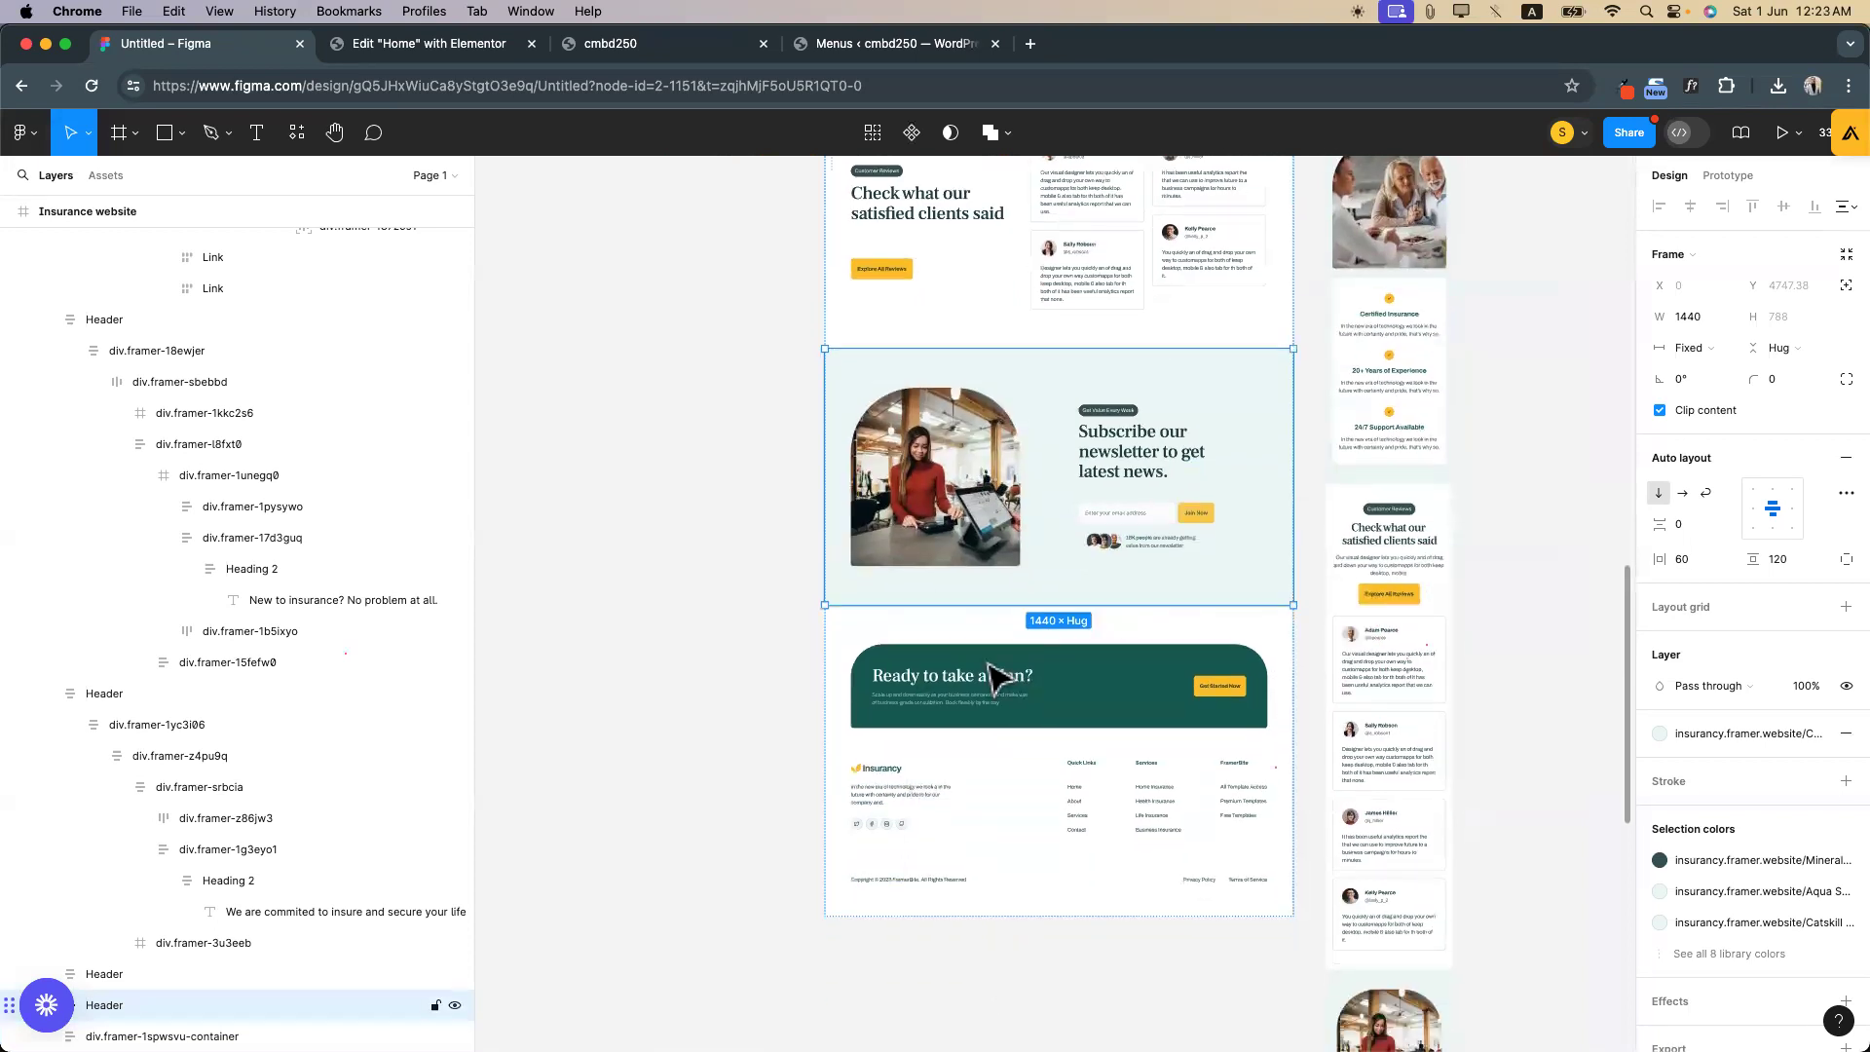
pyautogui.scroll(3, 993, 675)
pyautogui.scroll(2, 992, 676)
pyautogui.scroll(2, 986, 677)
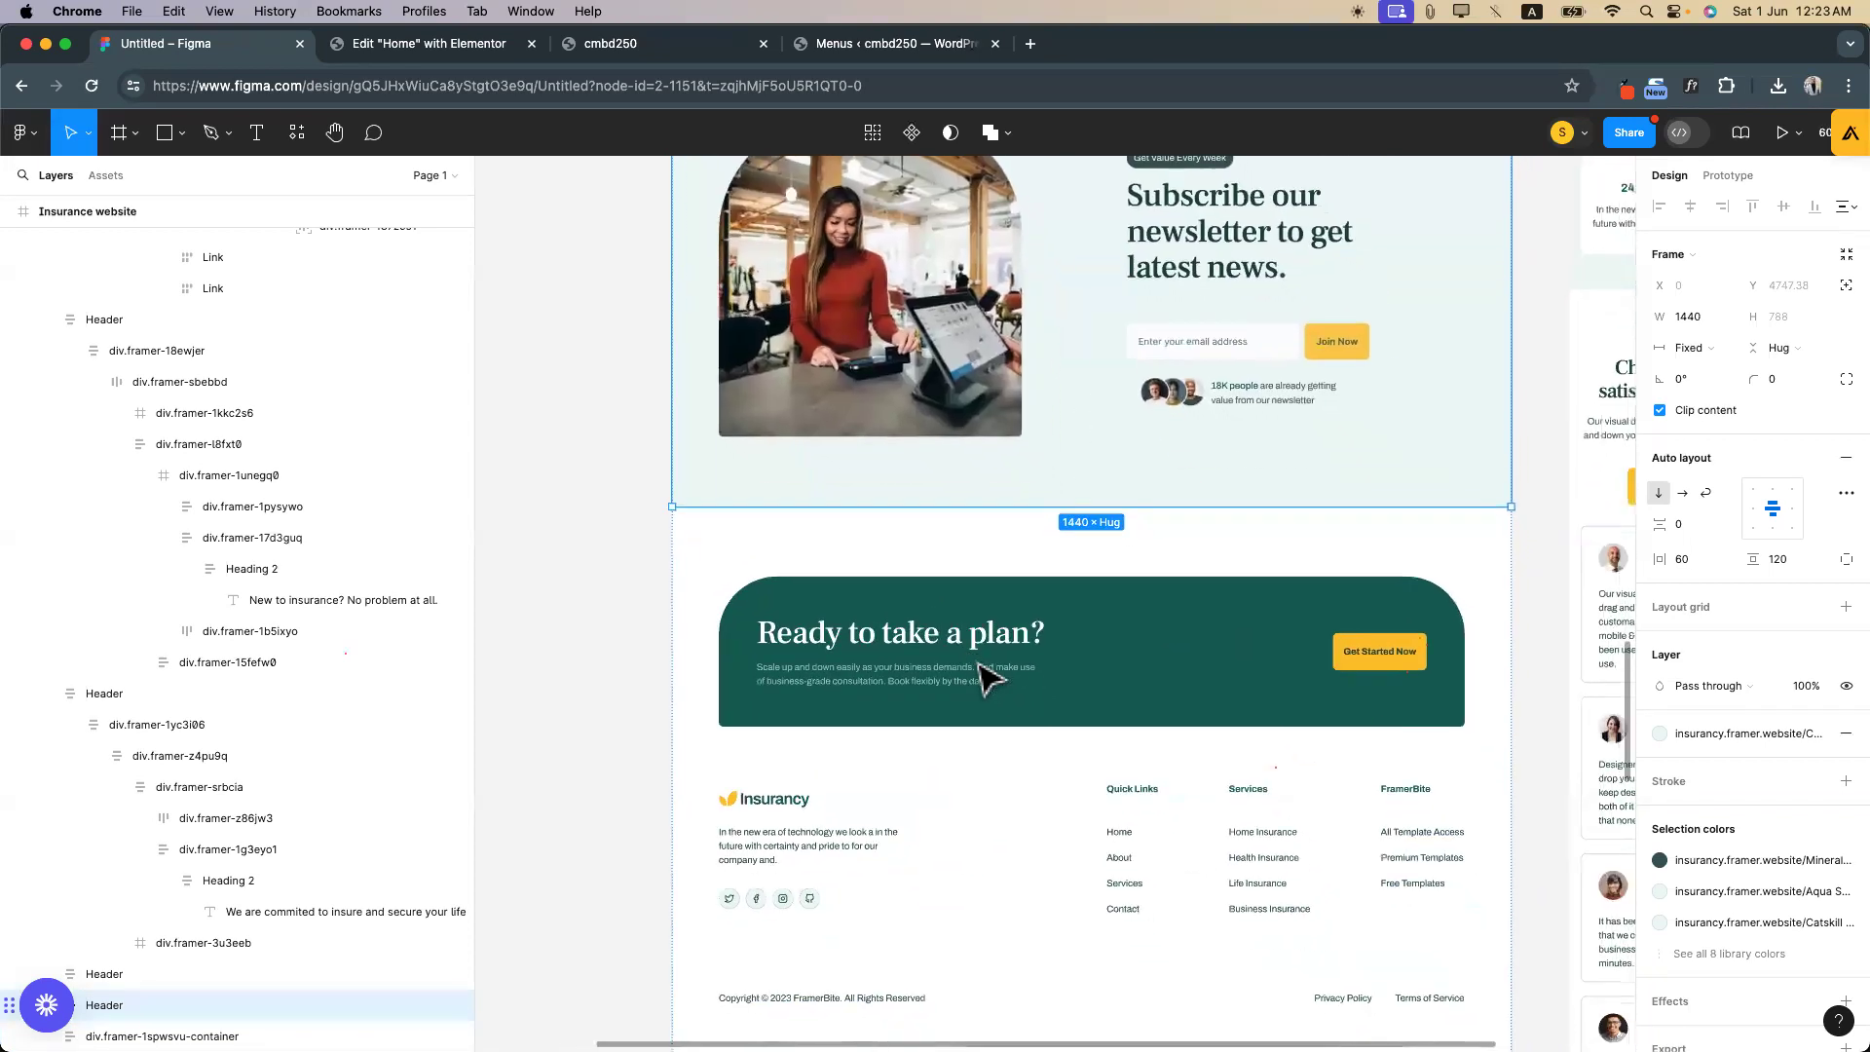
pyautogui.scroll(-2, 986, 677)
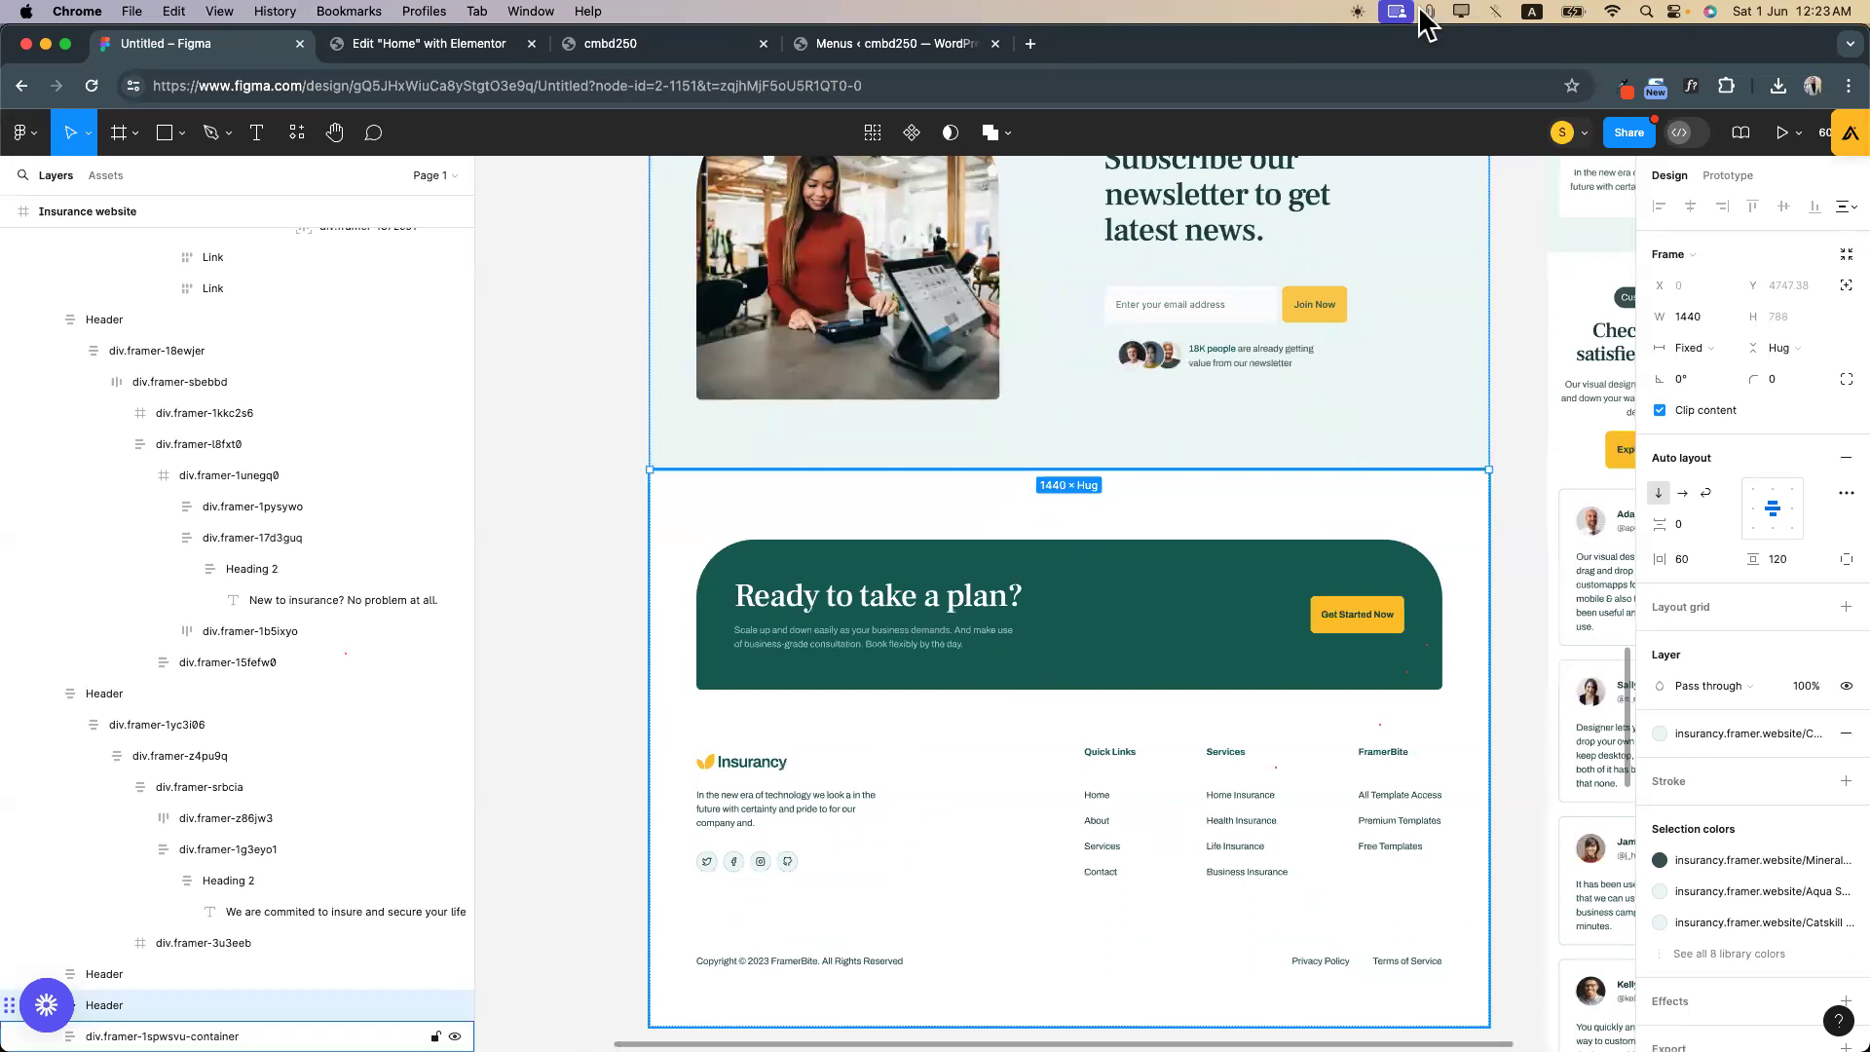
pyautogui.scroll(3, 1062, 463)
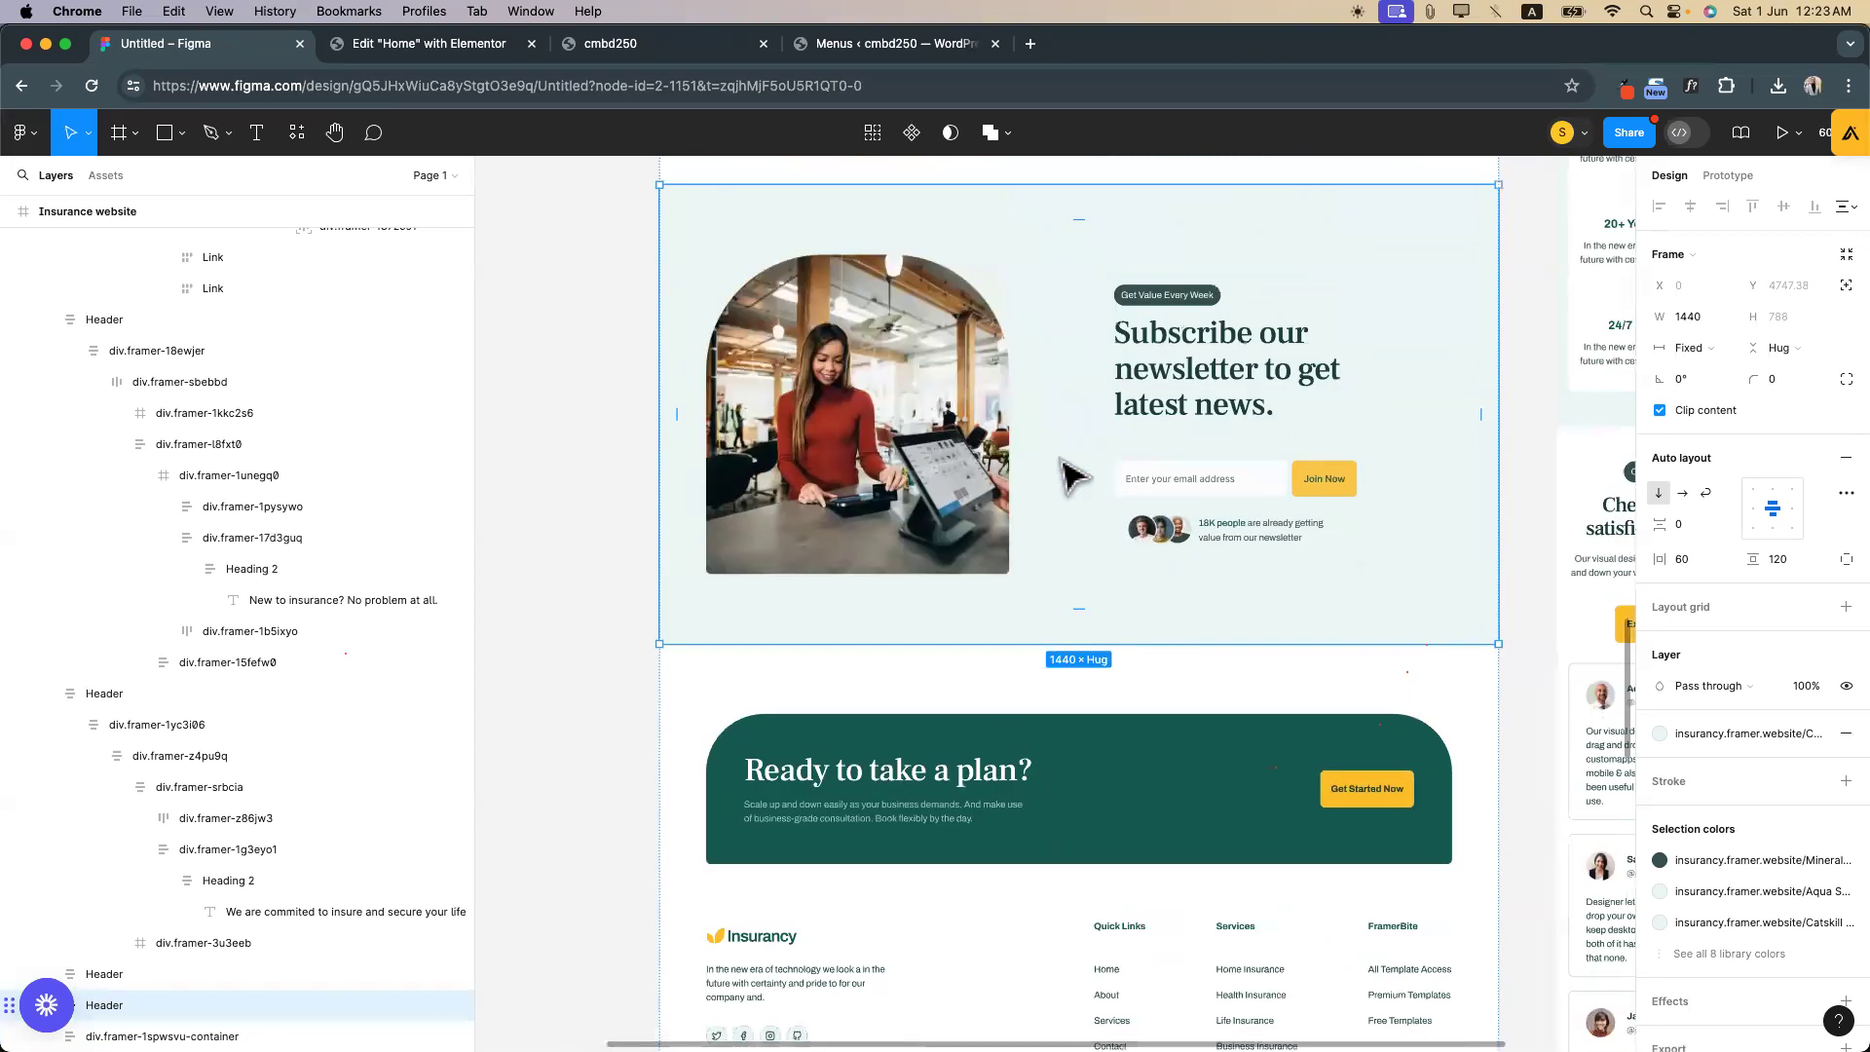
pyautogui.scroll(3, 1065, 471)
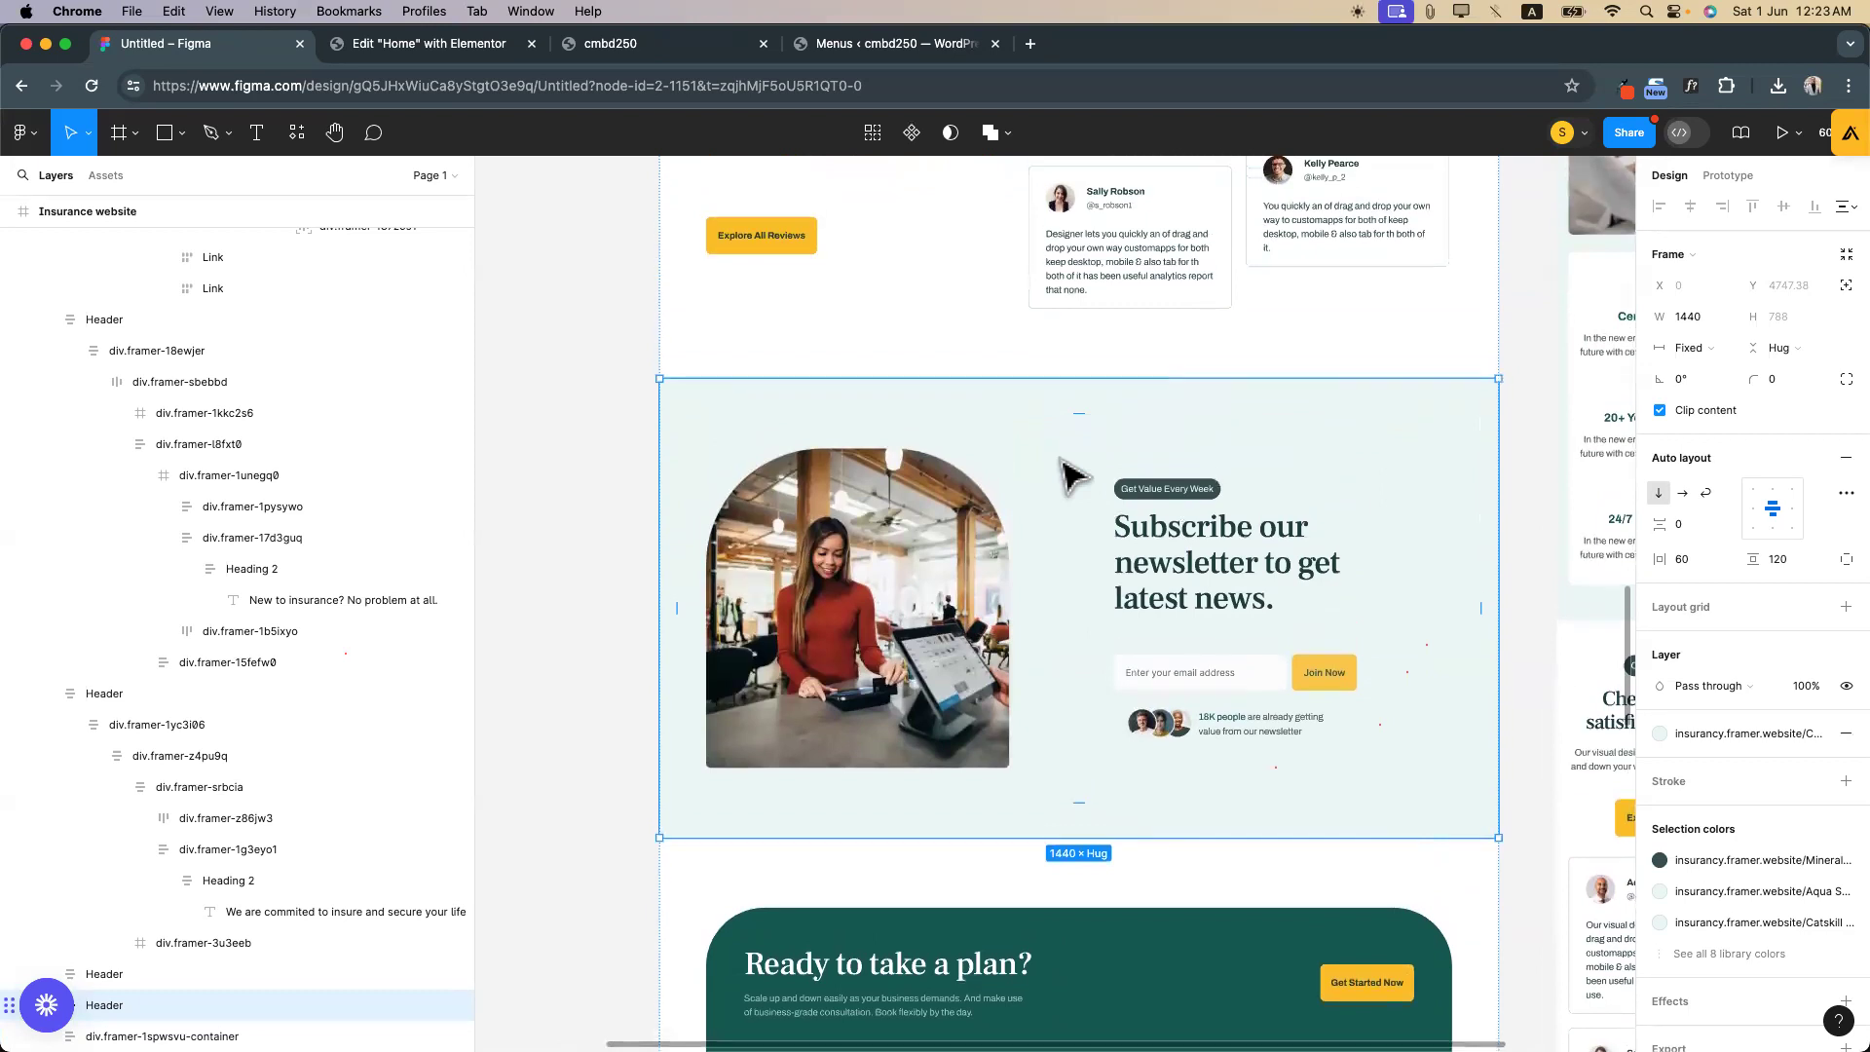
pyautogui.scroll(5, 1069, 474)
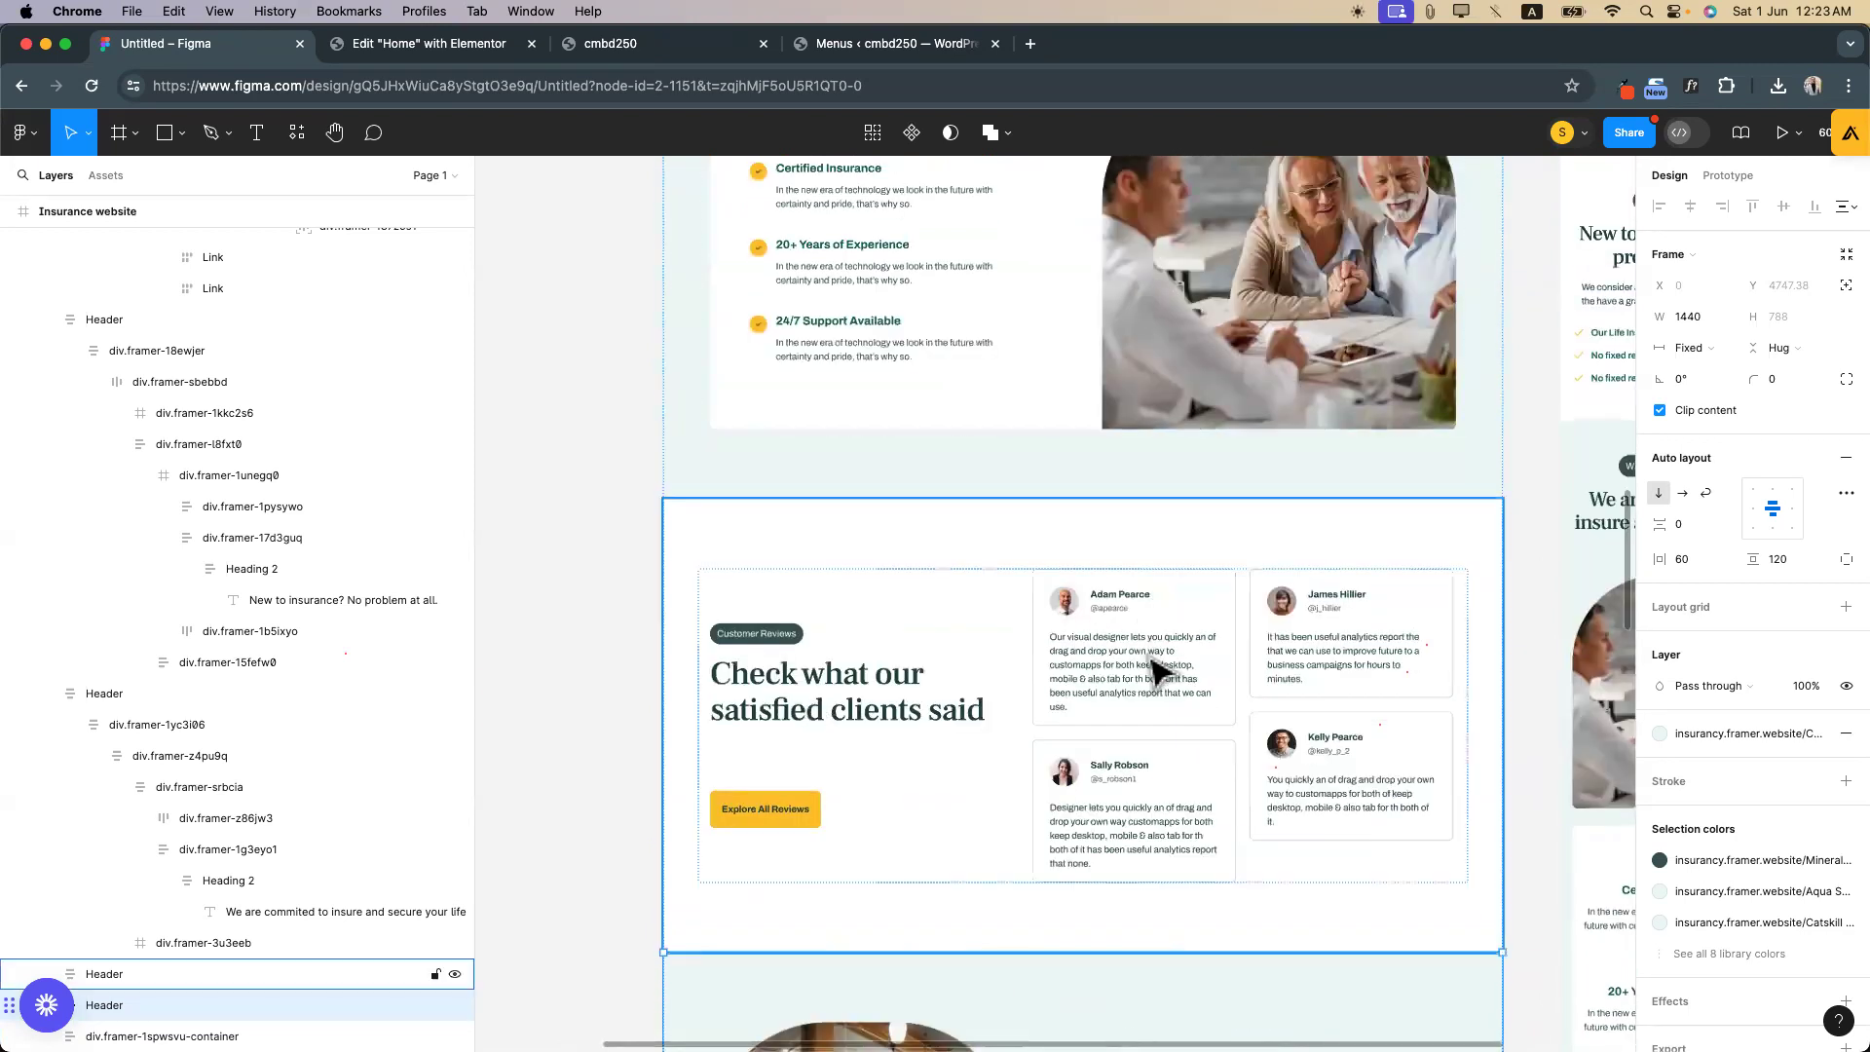
pyautogui.scroll(1, 1157, 672)
pyautogui.scroll(1, 1156, 672)
pyautogui.scroll(3, 1157, 672)
pyautogui.scroll(1, 1159, 672)
pyautogui.scroll(2, 1159, 672)
pyautogui.hscroll(1, 1159, 673)
pyautogui.scroll(3, 1159, 672)
pyautogui.scroll(1, 1158, 673)
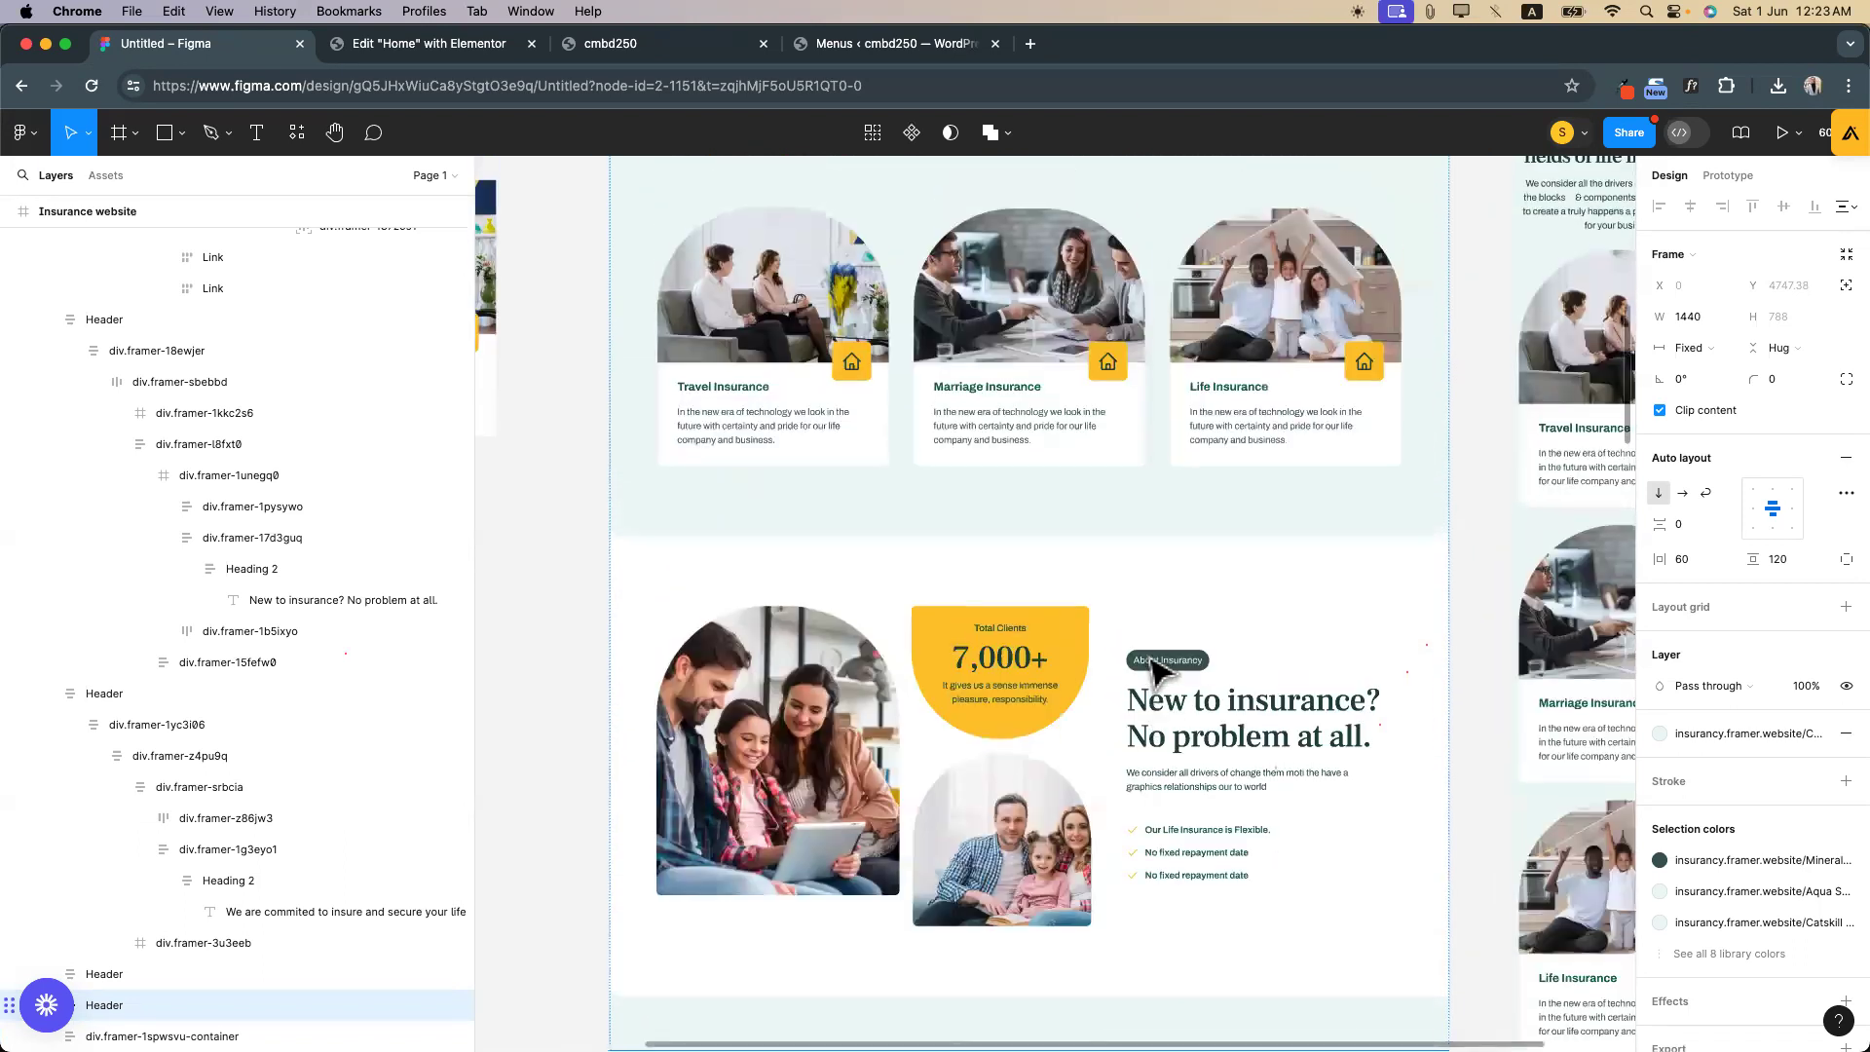
pyautogui.scroll(2, 1156, 668)
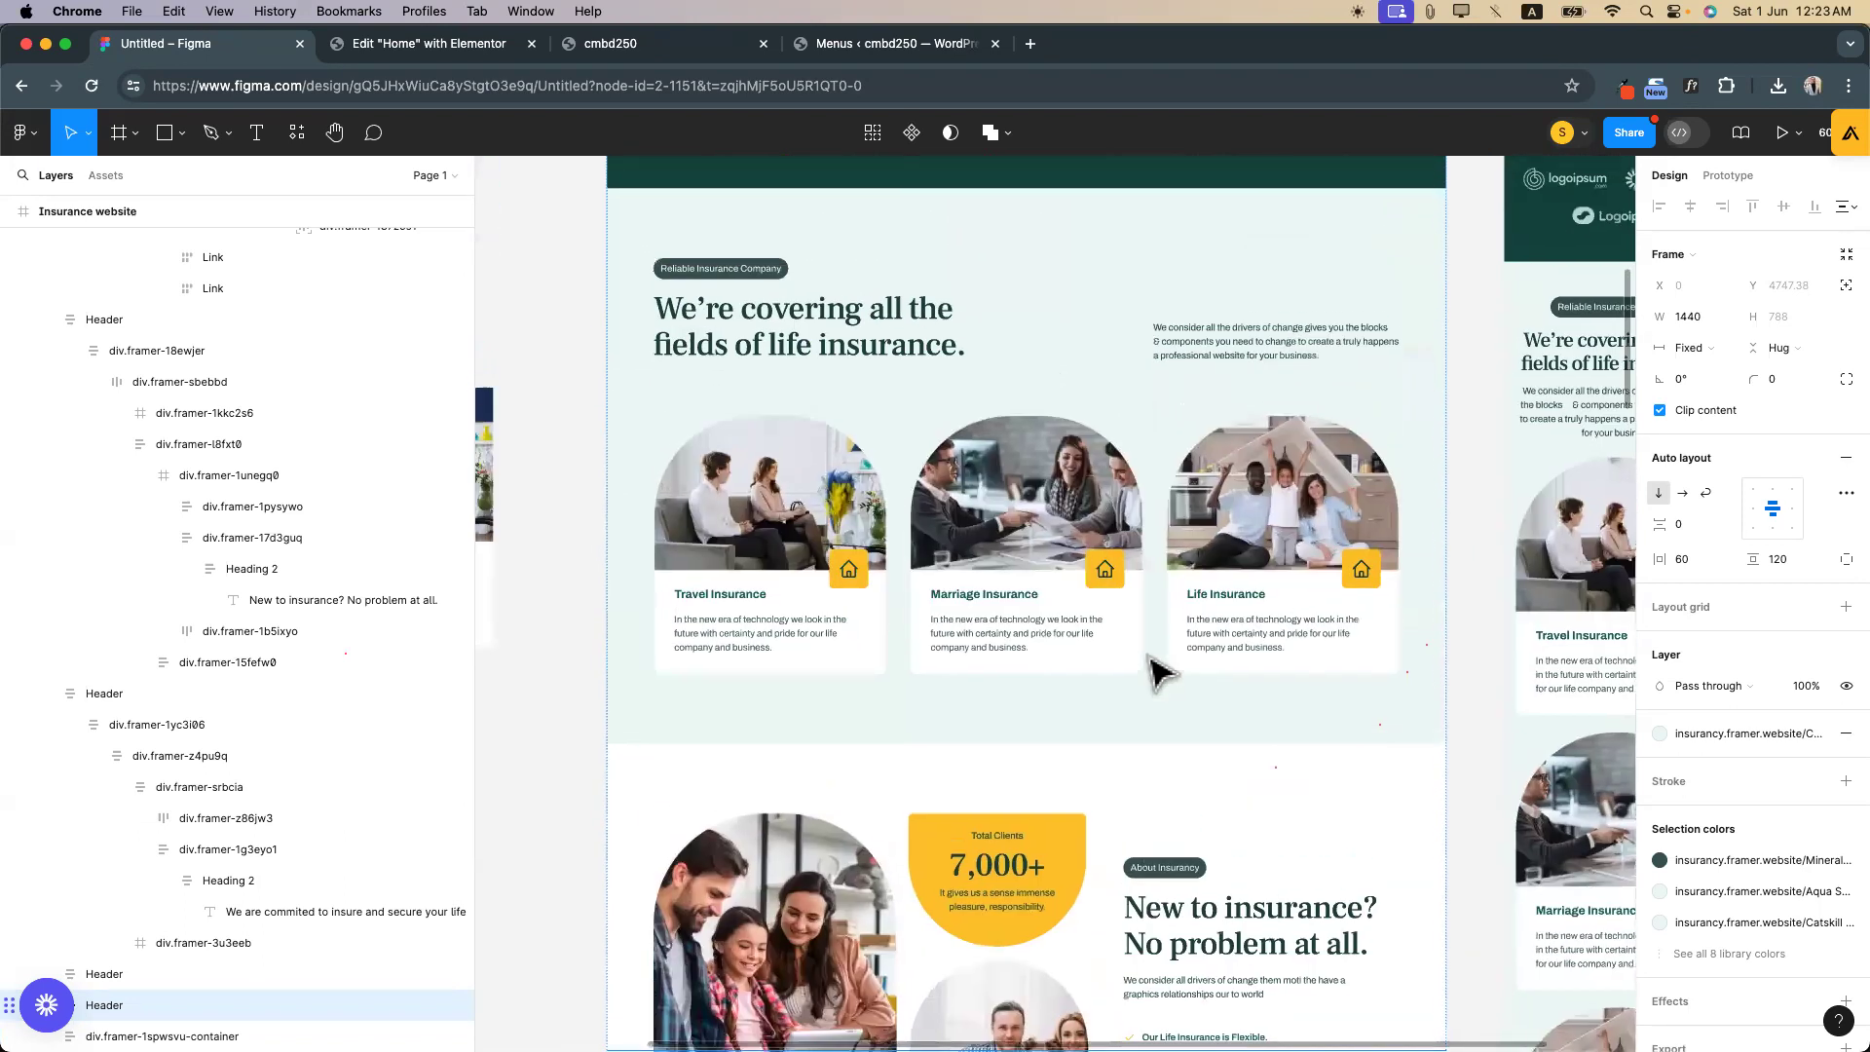
pyautogui.scroll(2, 1156, 662)
# Return to the Elementor editor and preview the page in mobile responsive mode.
pyautogui.click(419, 43)
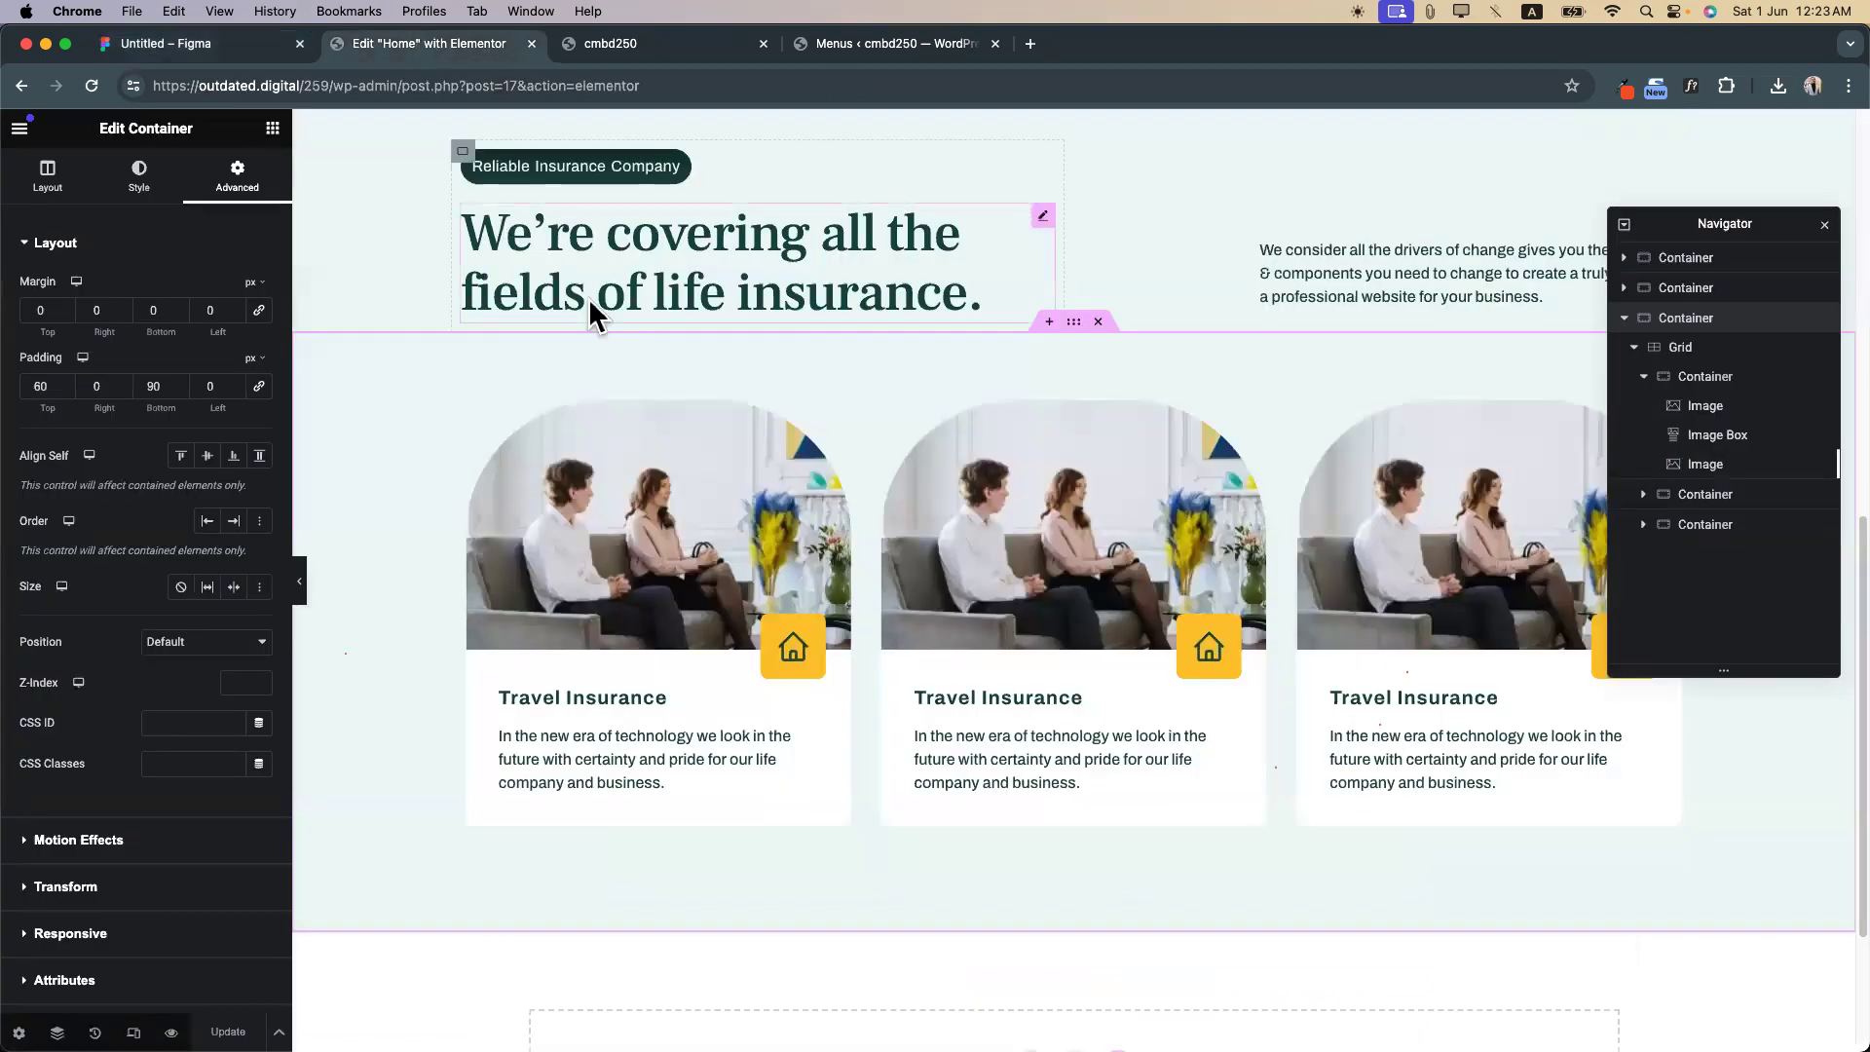
pyautogui.scroll(5, 587, 313)
pyautogui.scroll(1, 587, 312)
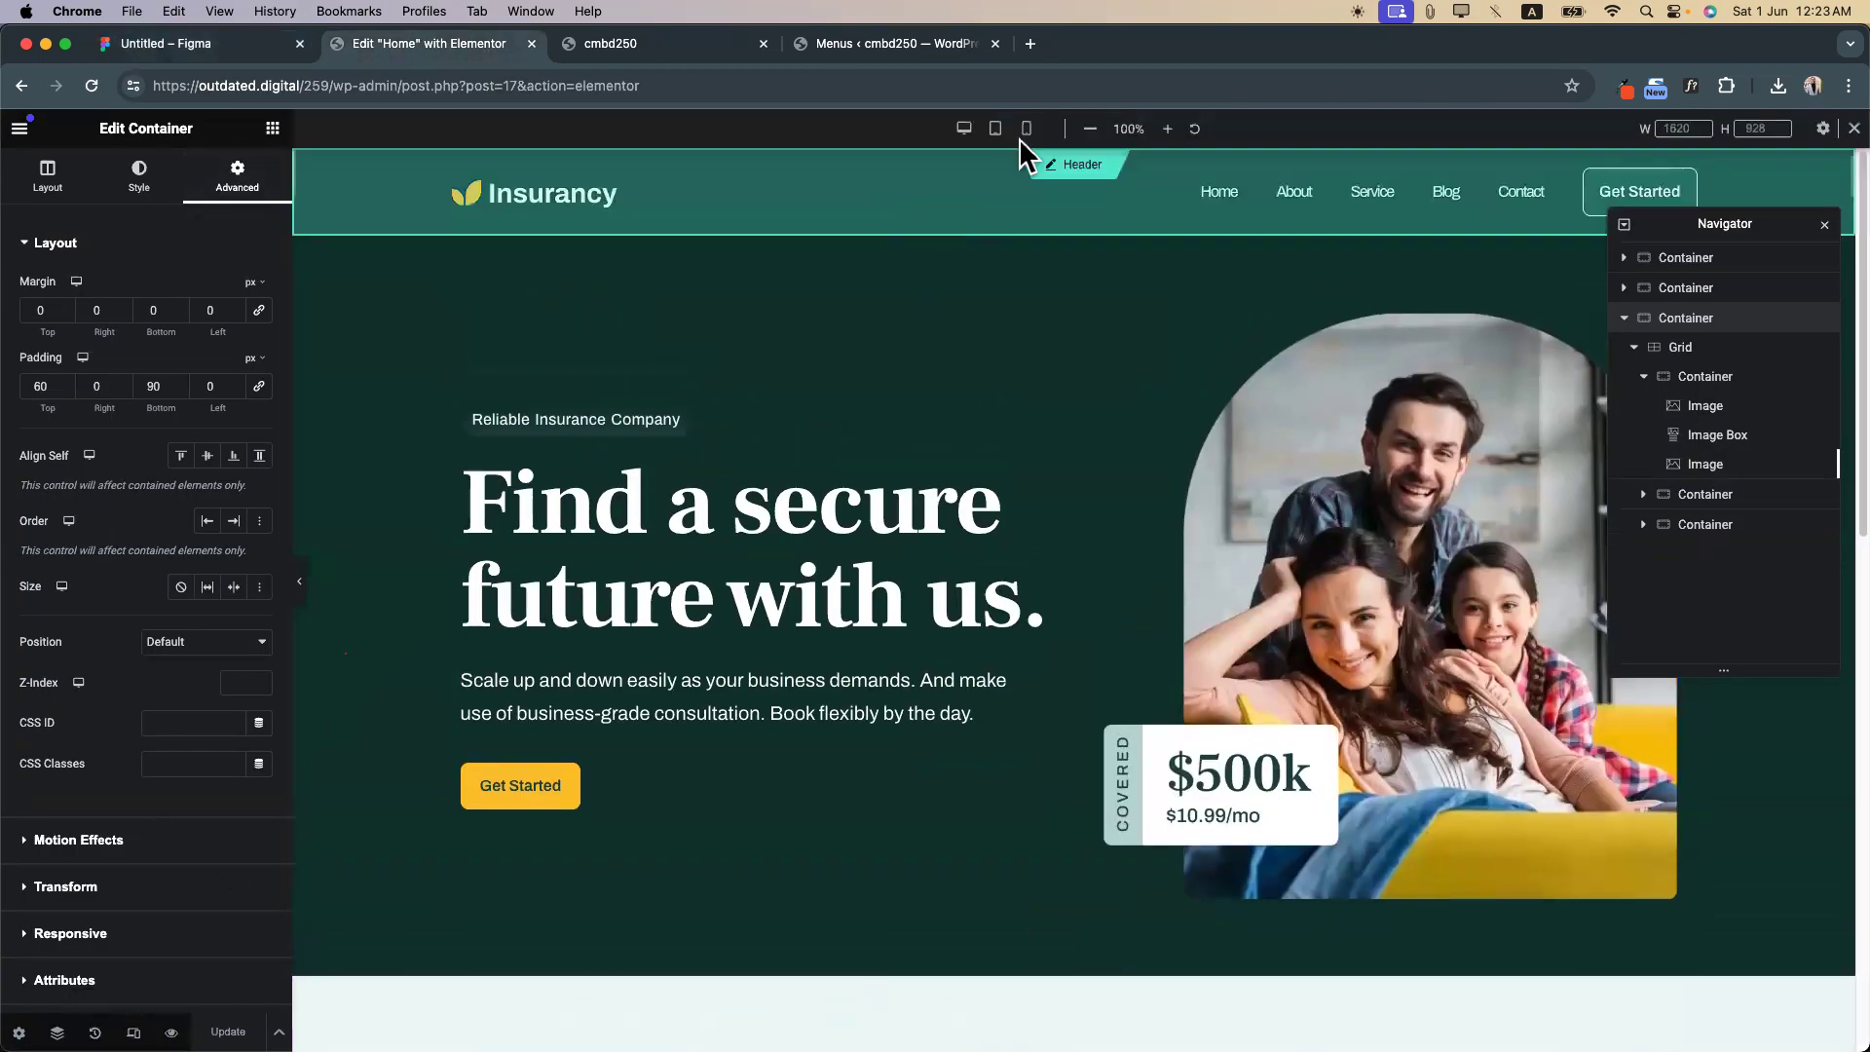
pyautogui.click(1027, 128)
pyautogui.scroll(-2, 1211, 334)
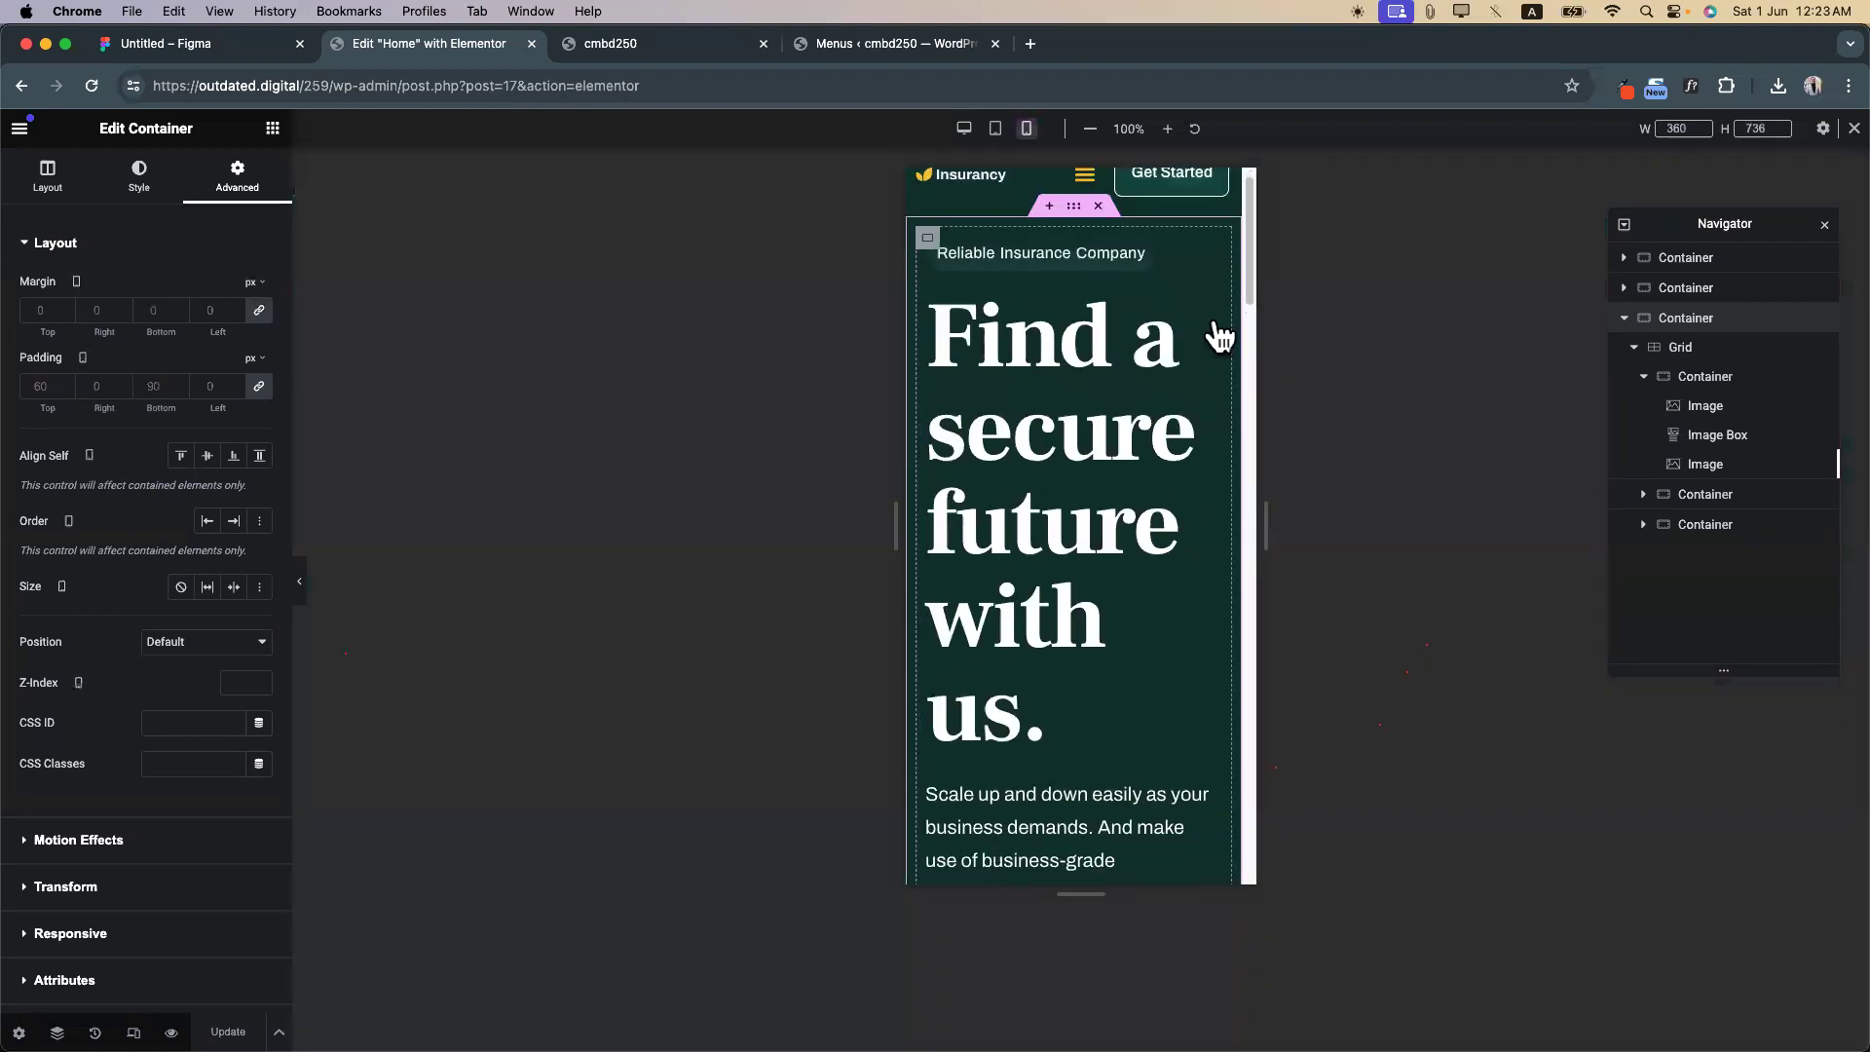
pyautogui.scroll(-10, 1211, 334)
pyautogui.scroll(5, 1211, 334)
pyautogui.scroll(5, 1211, 334)
pyautogui.scroll(3, 1198, 361)
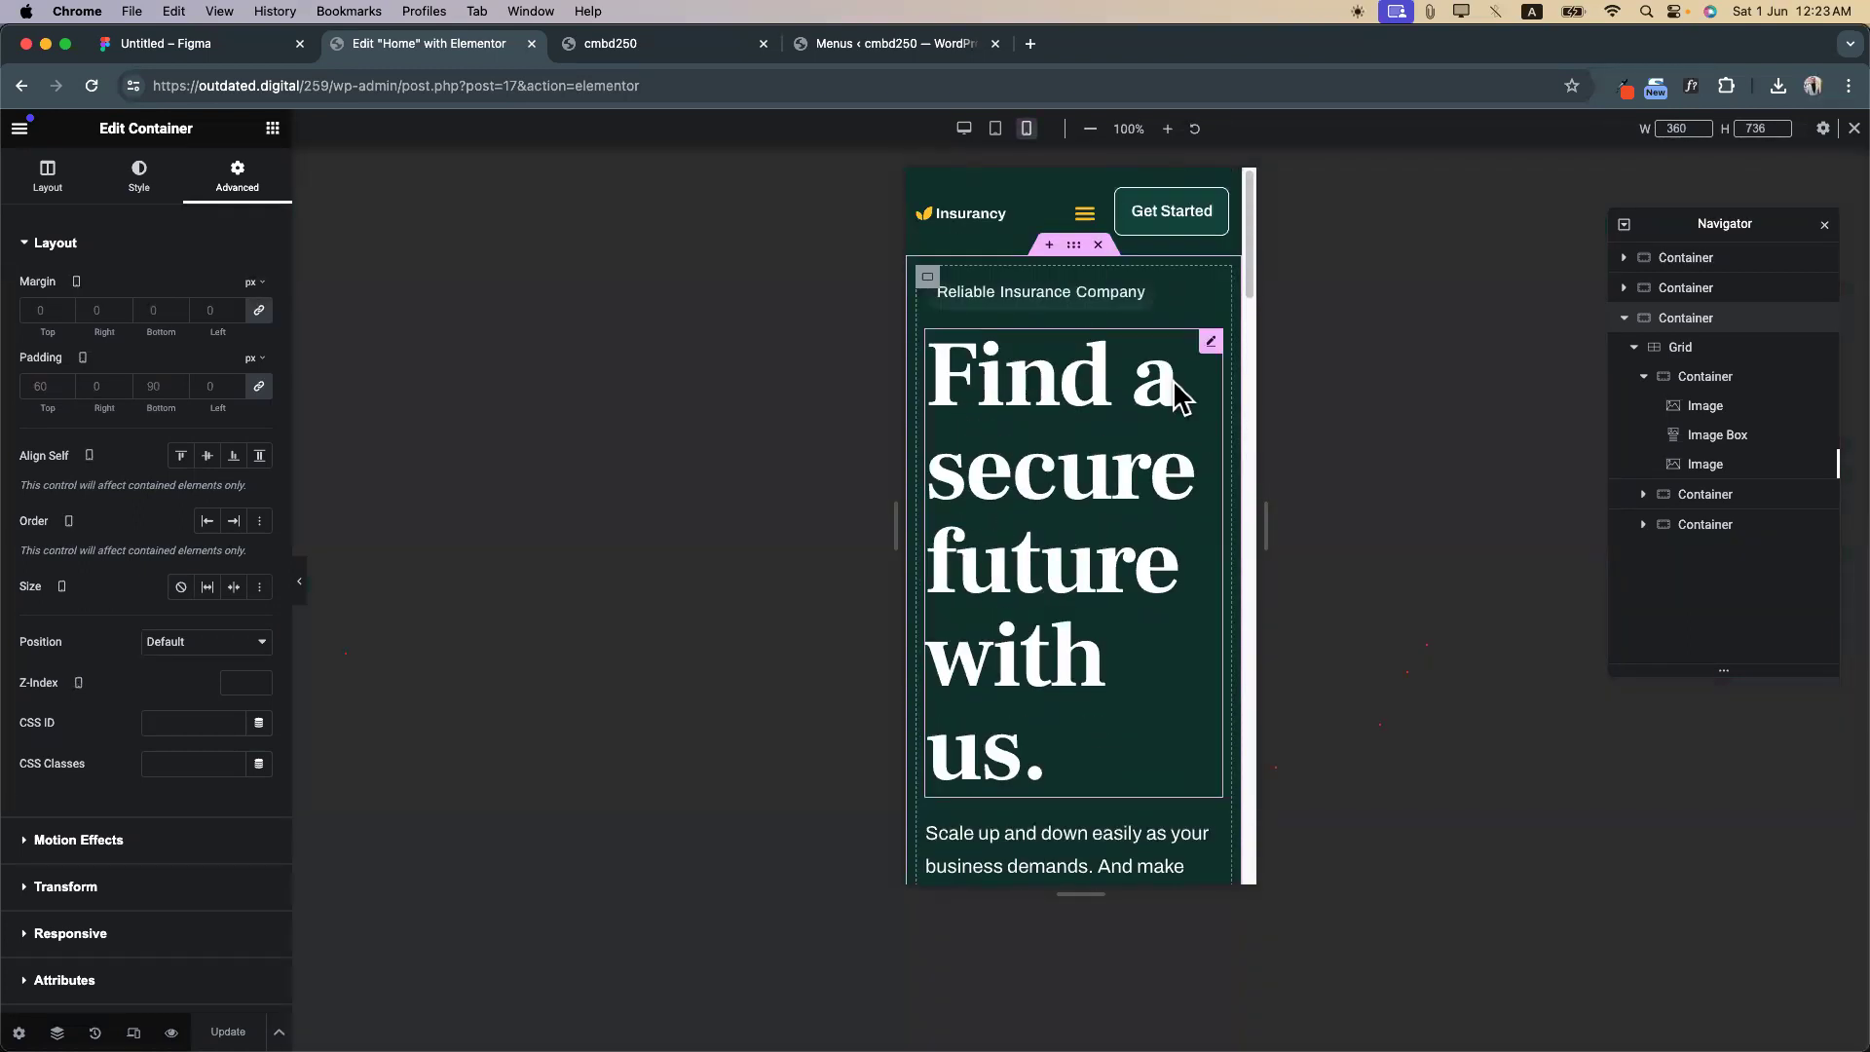
# Set the 'Find a secure future with us.' heading to 43 px with 1 em line height on mobile.
pyautogui.click(1210, 343)
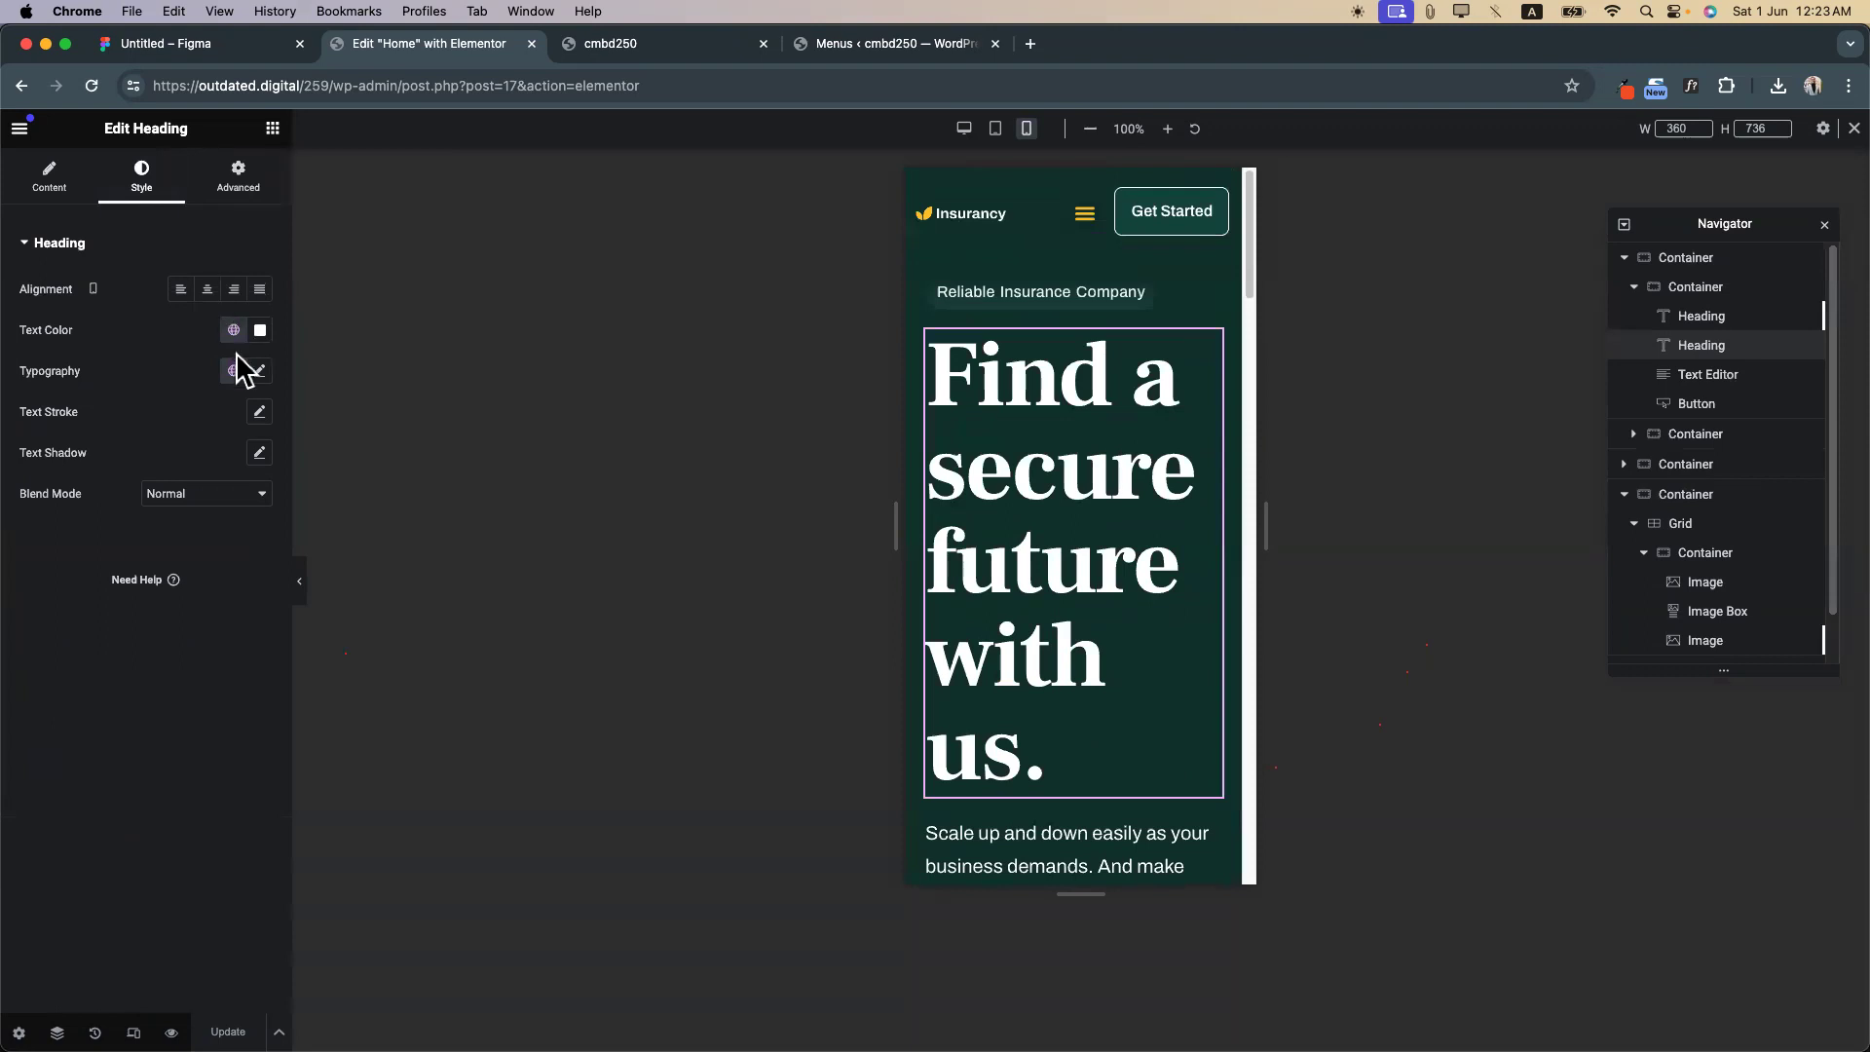
pyautogui.click(259, 372)
pyautogui.moveTo(111, 524); pyautogui.dragTo(68, 524)
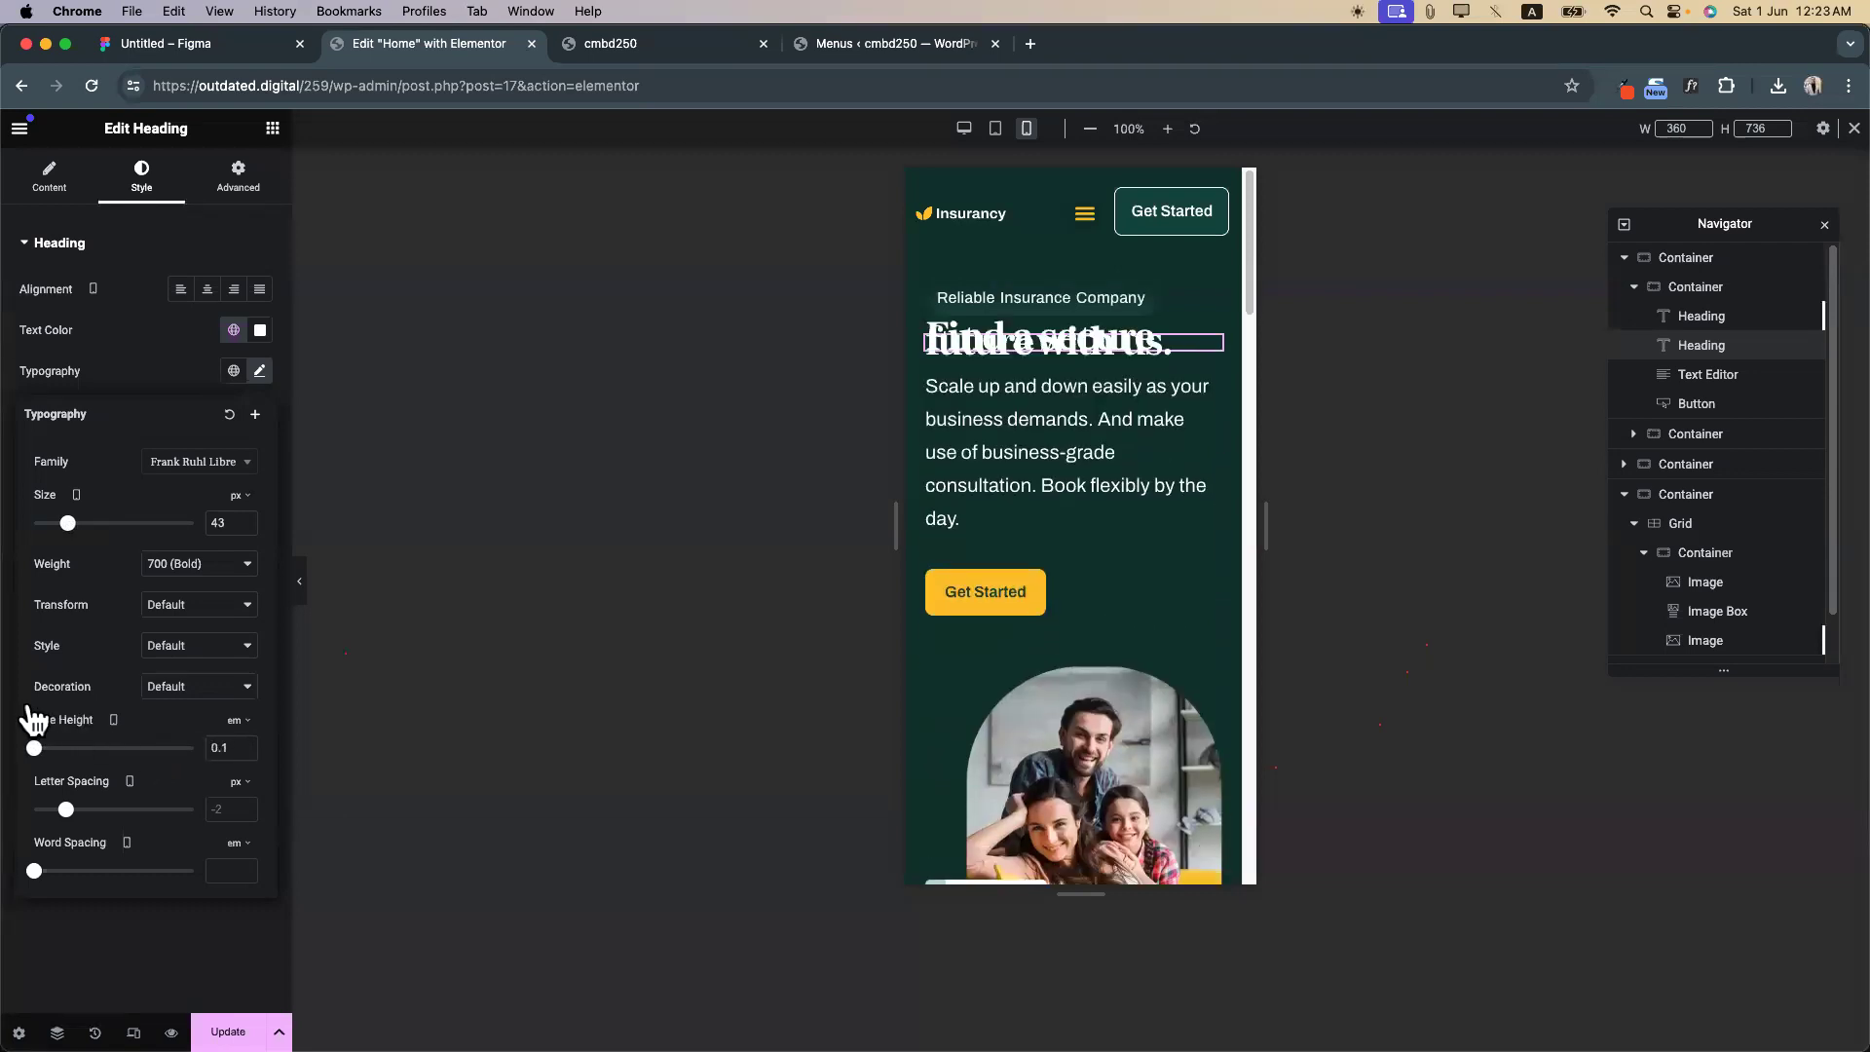
pyautogui.moveTo(192, 750); pyautogui.dragTo(47, 748)
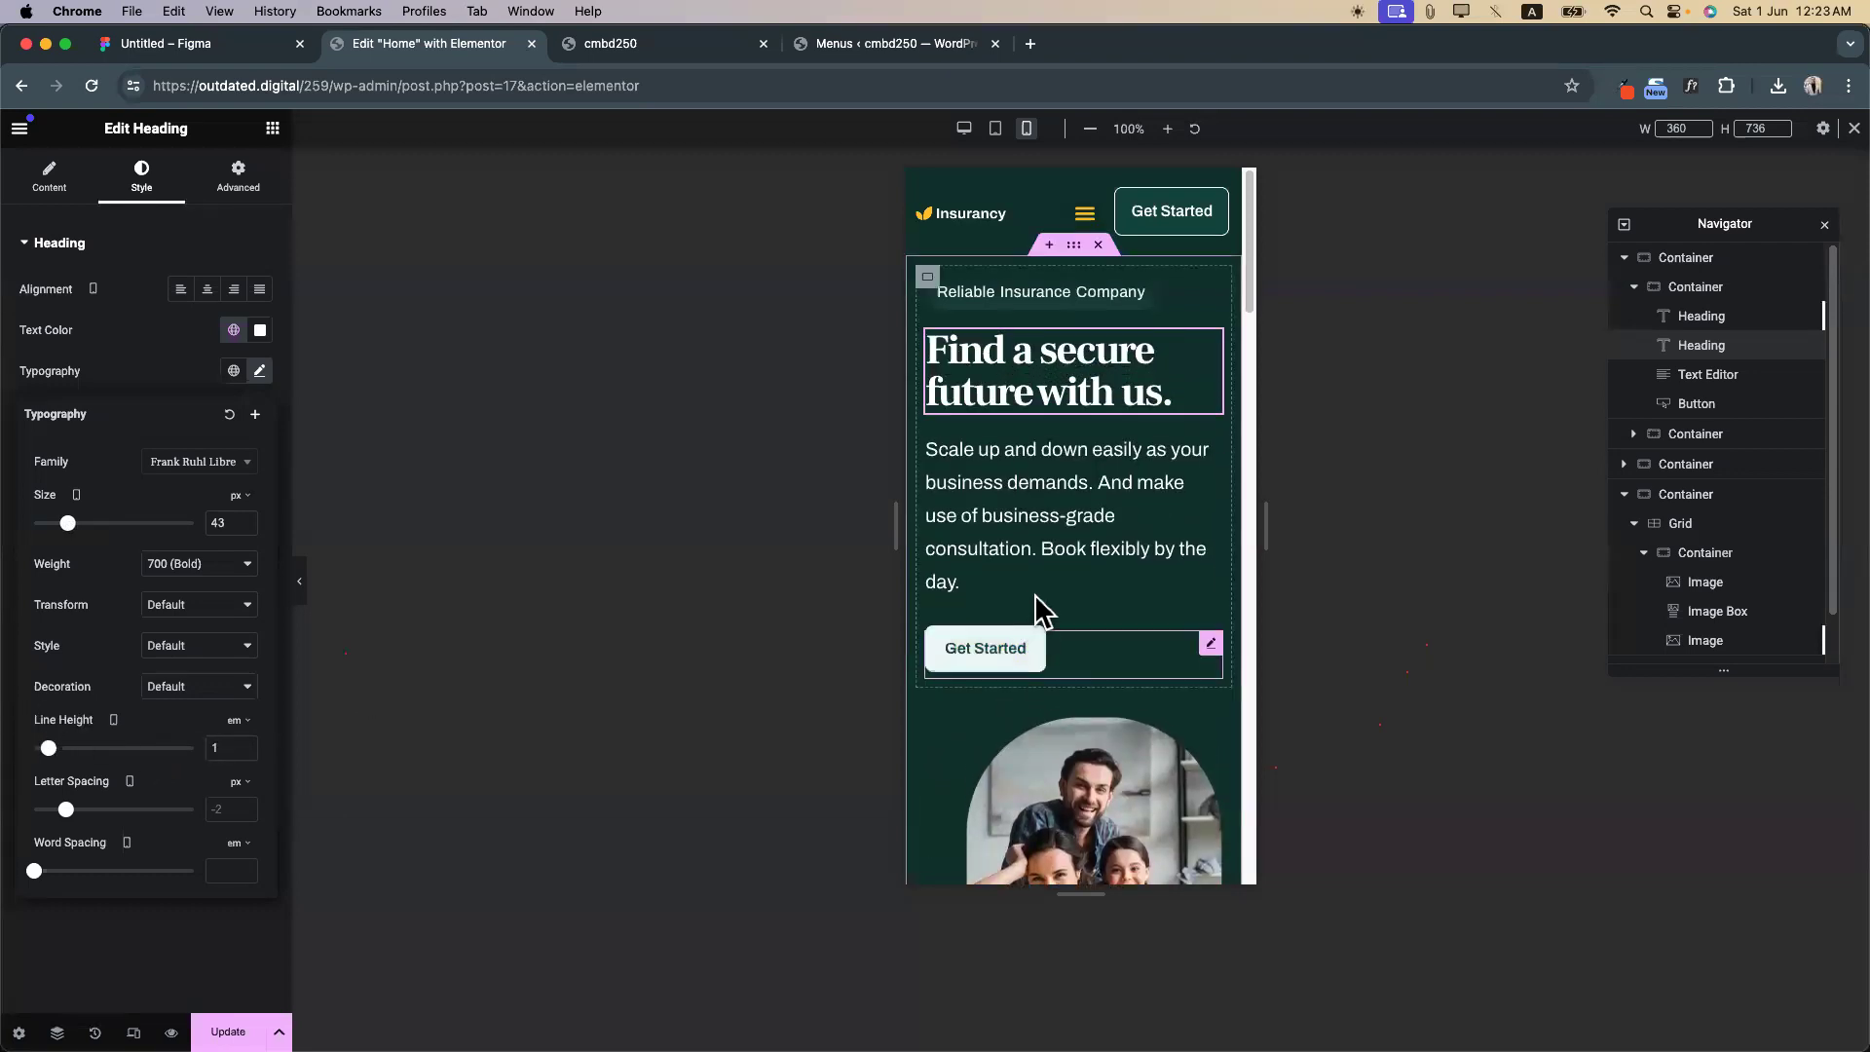
# Set the hero paragraph to 15 px font size with 1.6 em line height on mobile.
pyautogui.click(1062, 526)
pyautogui.click(259, 370)
pyautogui.moveTo(50, 523); pyautogui.dragTo(59, 523)
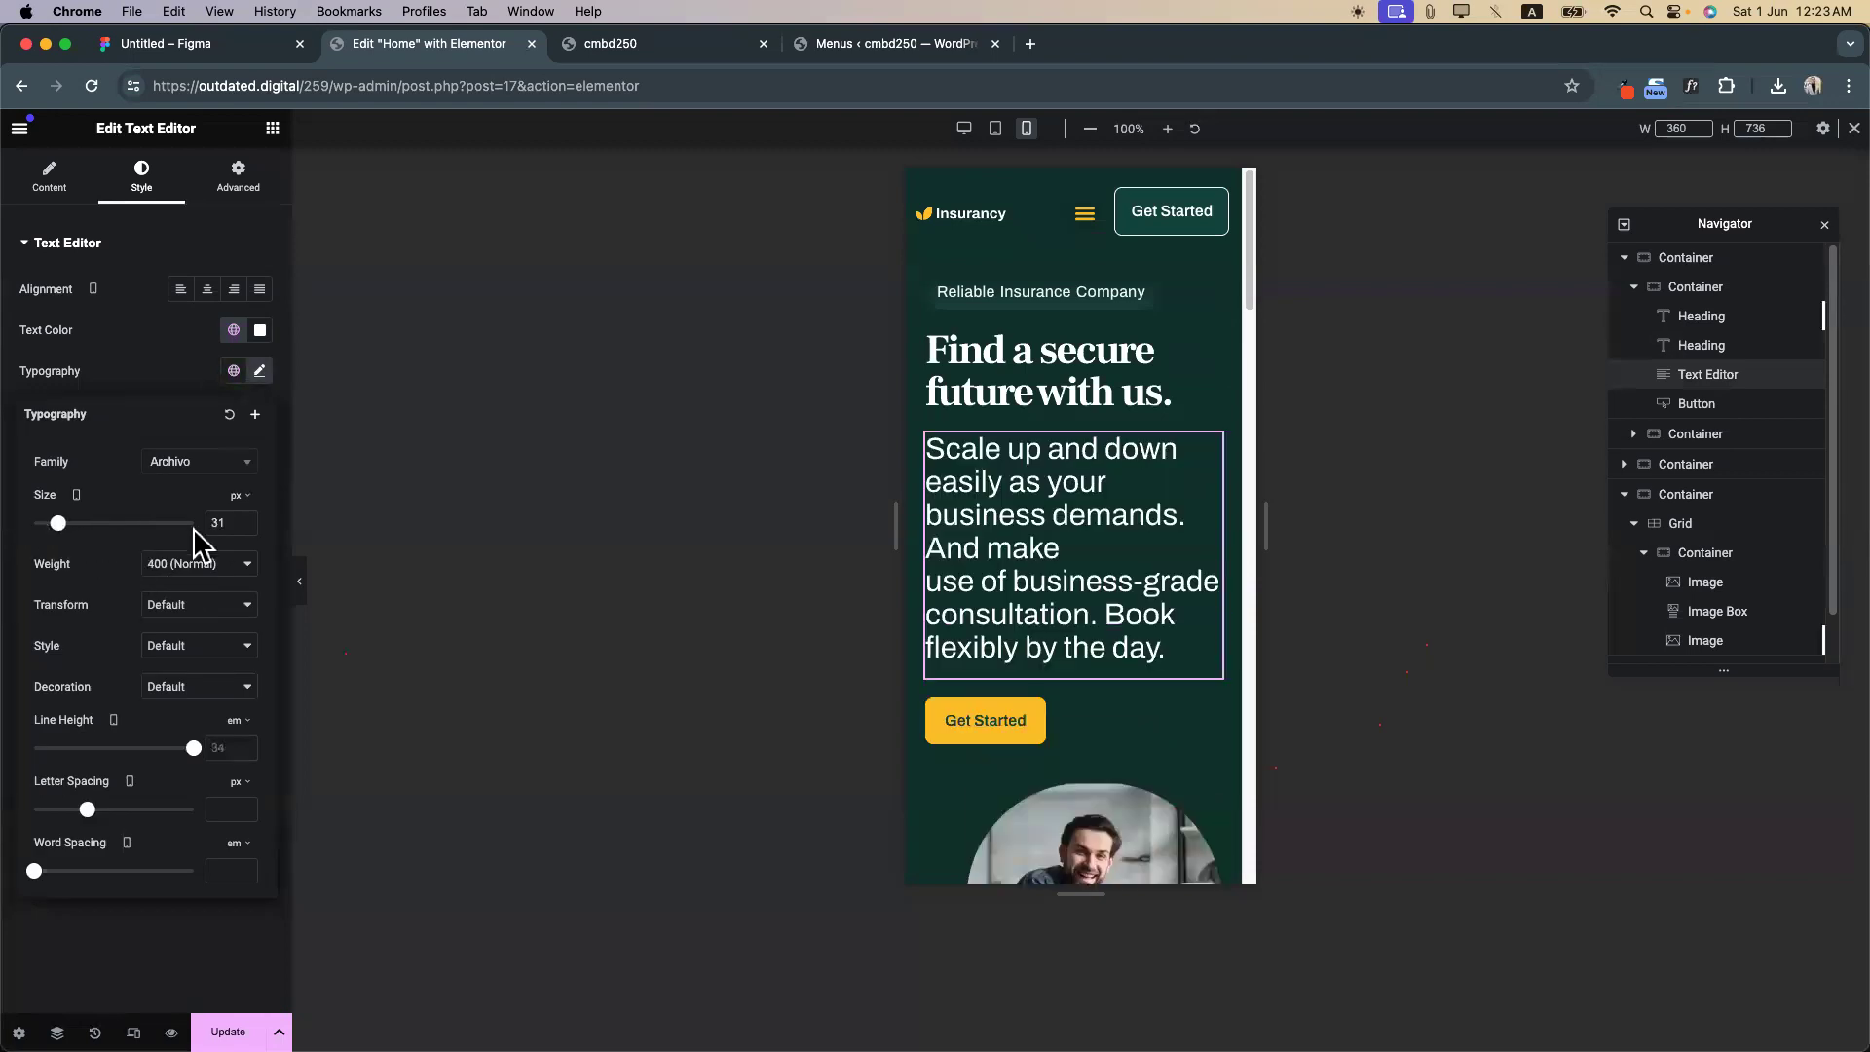
pyautogui.press('Down')
pyautogui.press('Down')
pyautogui.press('Down')
pyautogui.press('Down')
pyautogui.press('Down')
pyautogui.press('Down')
pyautogui.press('Down')
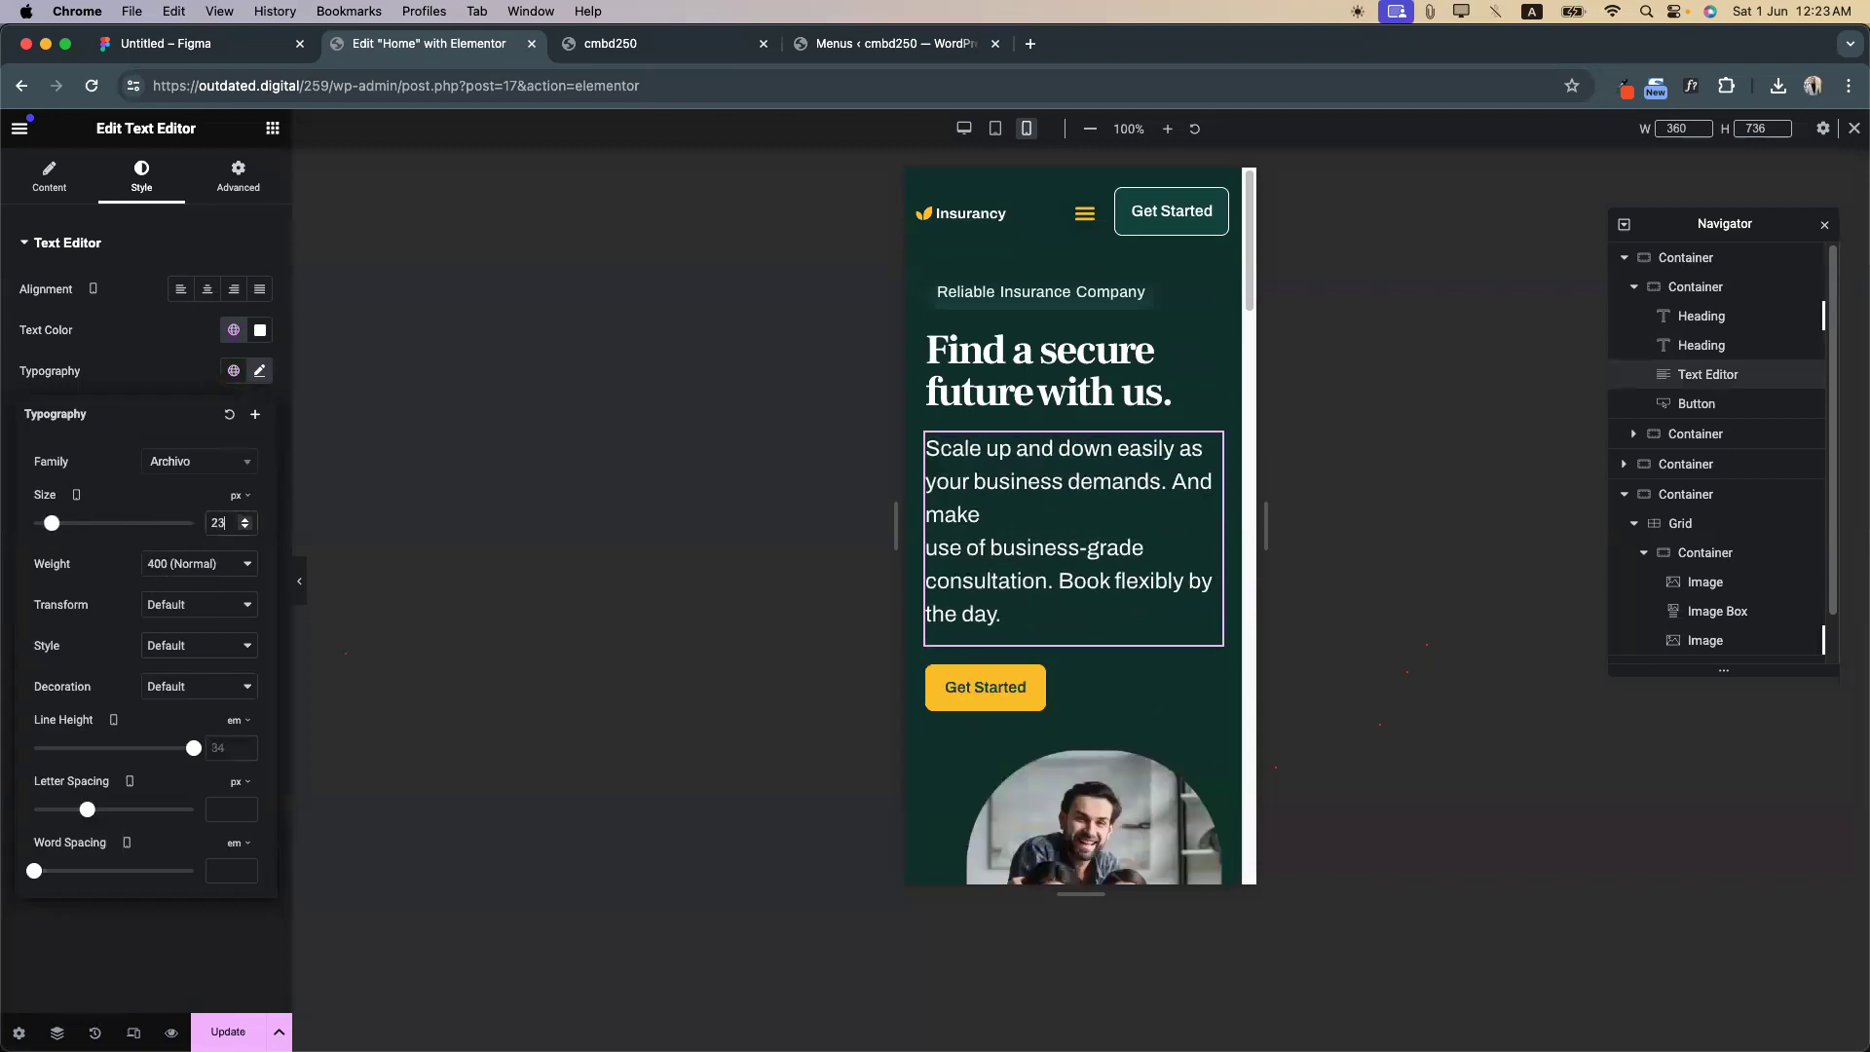
pyautogui.press('Down')
pyautogui.press('Down')
pyautogui.press('Down')
pyautogui.press('Down')
pyautogui.press('Down')
pyautogui.press('Down')
pyautogui.press('Down')
pyautogui.press('Down')
pyautogui.press('Down')
pyautogui.press('Down')
pyautogui.press('Up')
pyautogui.press('Up')
pyautogui.press('Up')
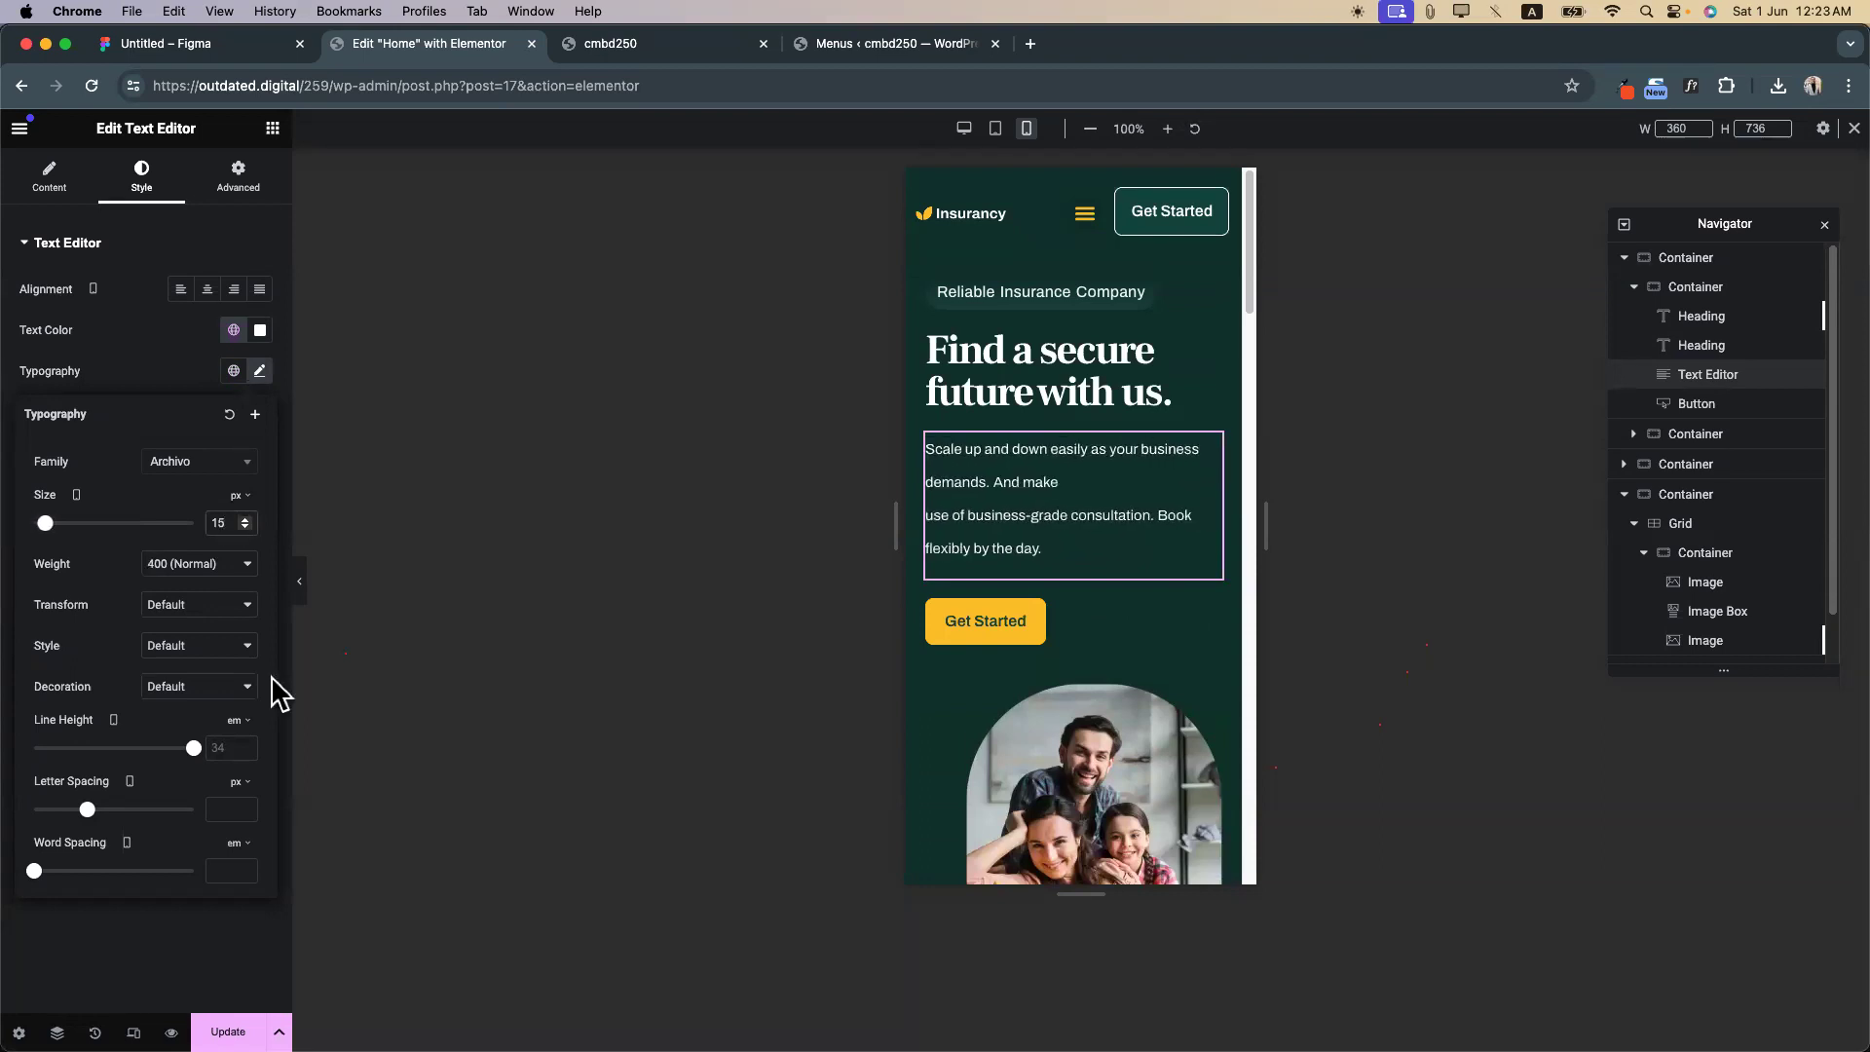
pyautogui.moveTo(200, 760); pyautogui.dragTo(58, 748)
pyautogui.scroll(-1, 980, 646)
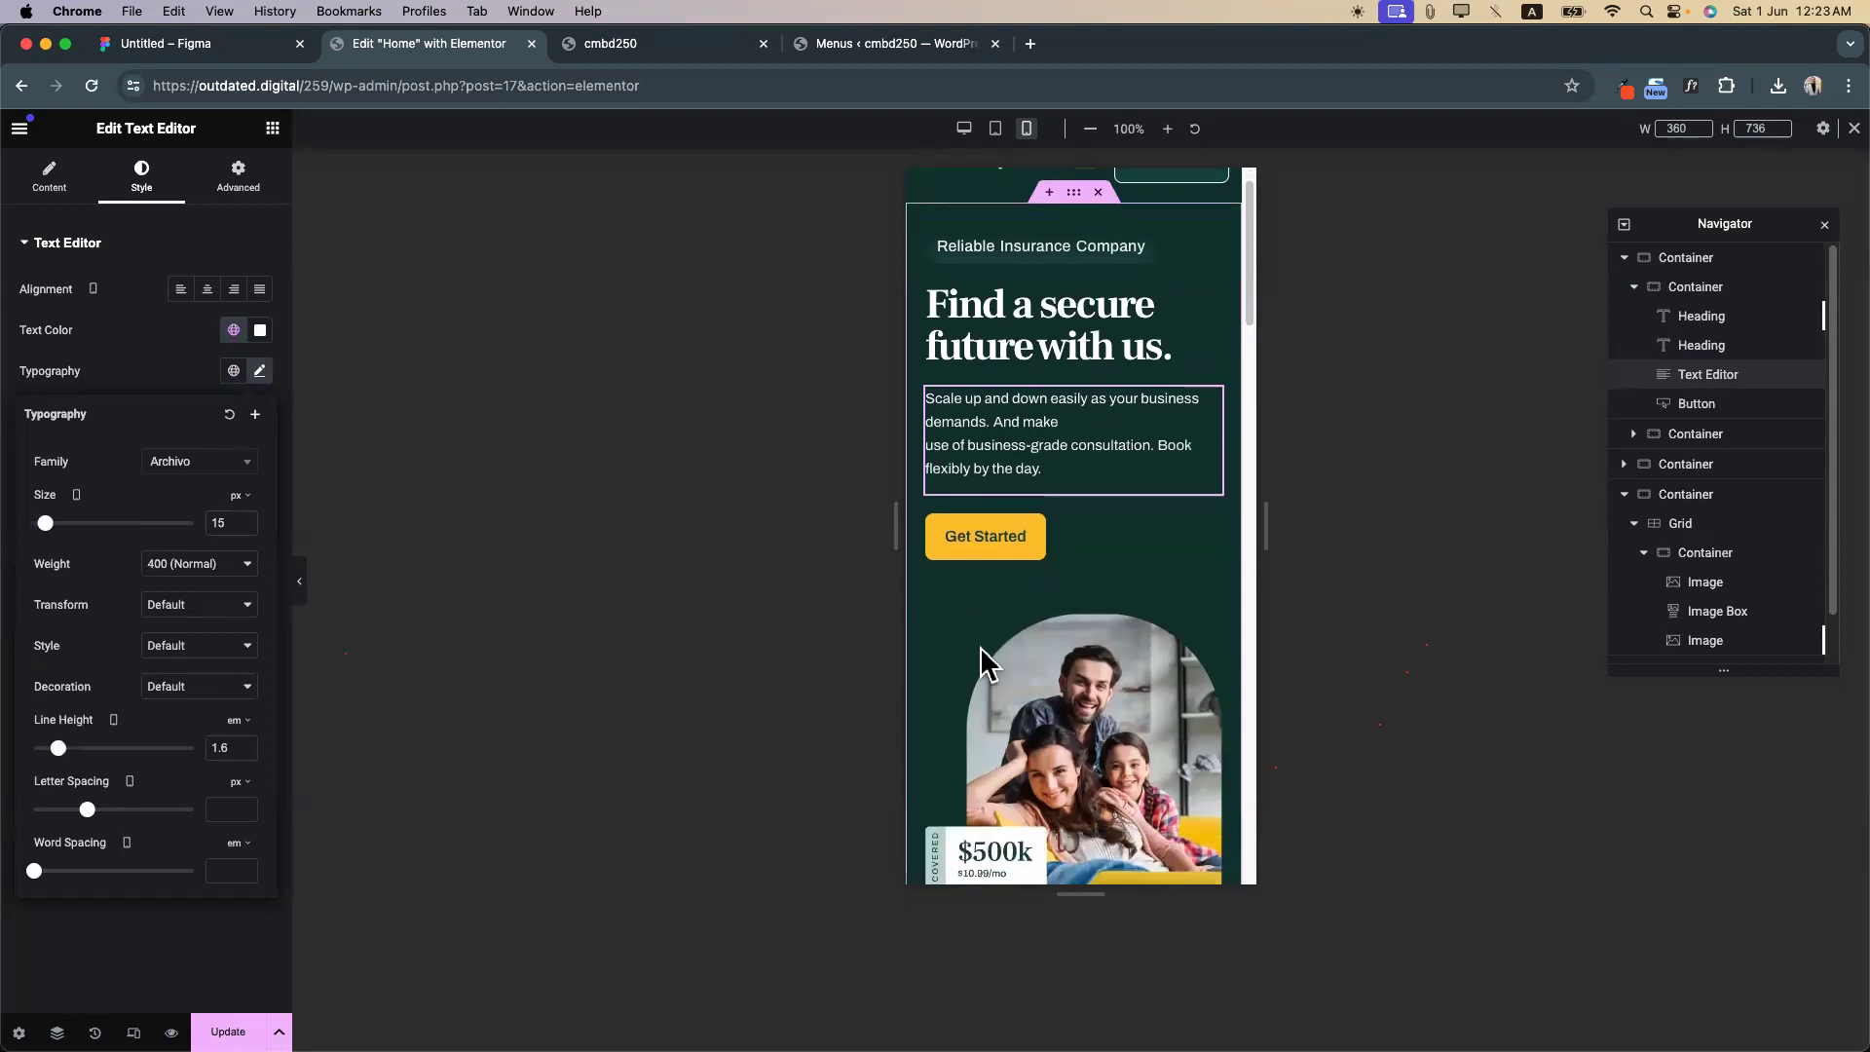
pyautogui.scroll(-5, 980, 646)
pyautogui.scroll(-1, 993, 563)
pyautogui.scroll(-4, 1003, 506)
pyautogui.scroll(1, 1043, 585)
pyautogui.scroll(-6, 1049, 592)
pyautogui.scroll(3, 1047, 588)
pyautogui.scroll(2, 1044, 584)
pyautogui.click(1056, 513)
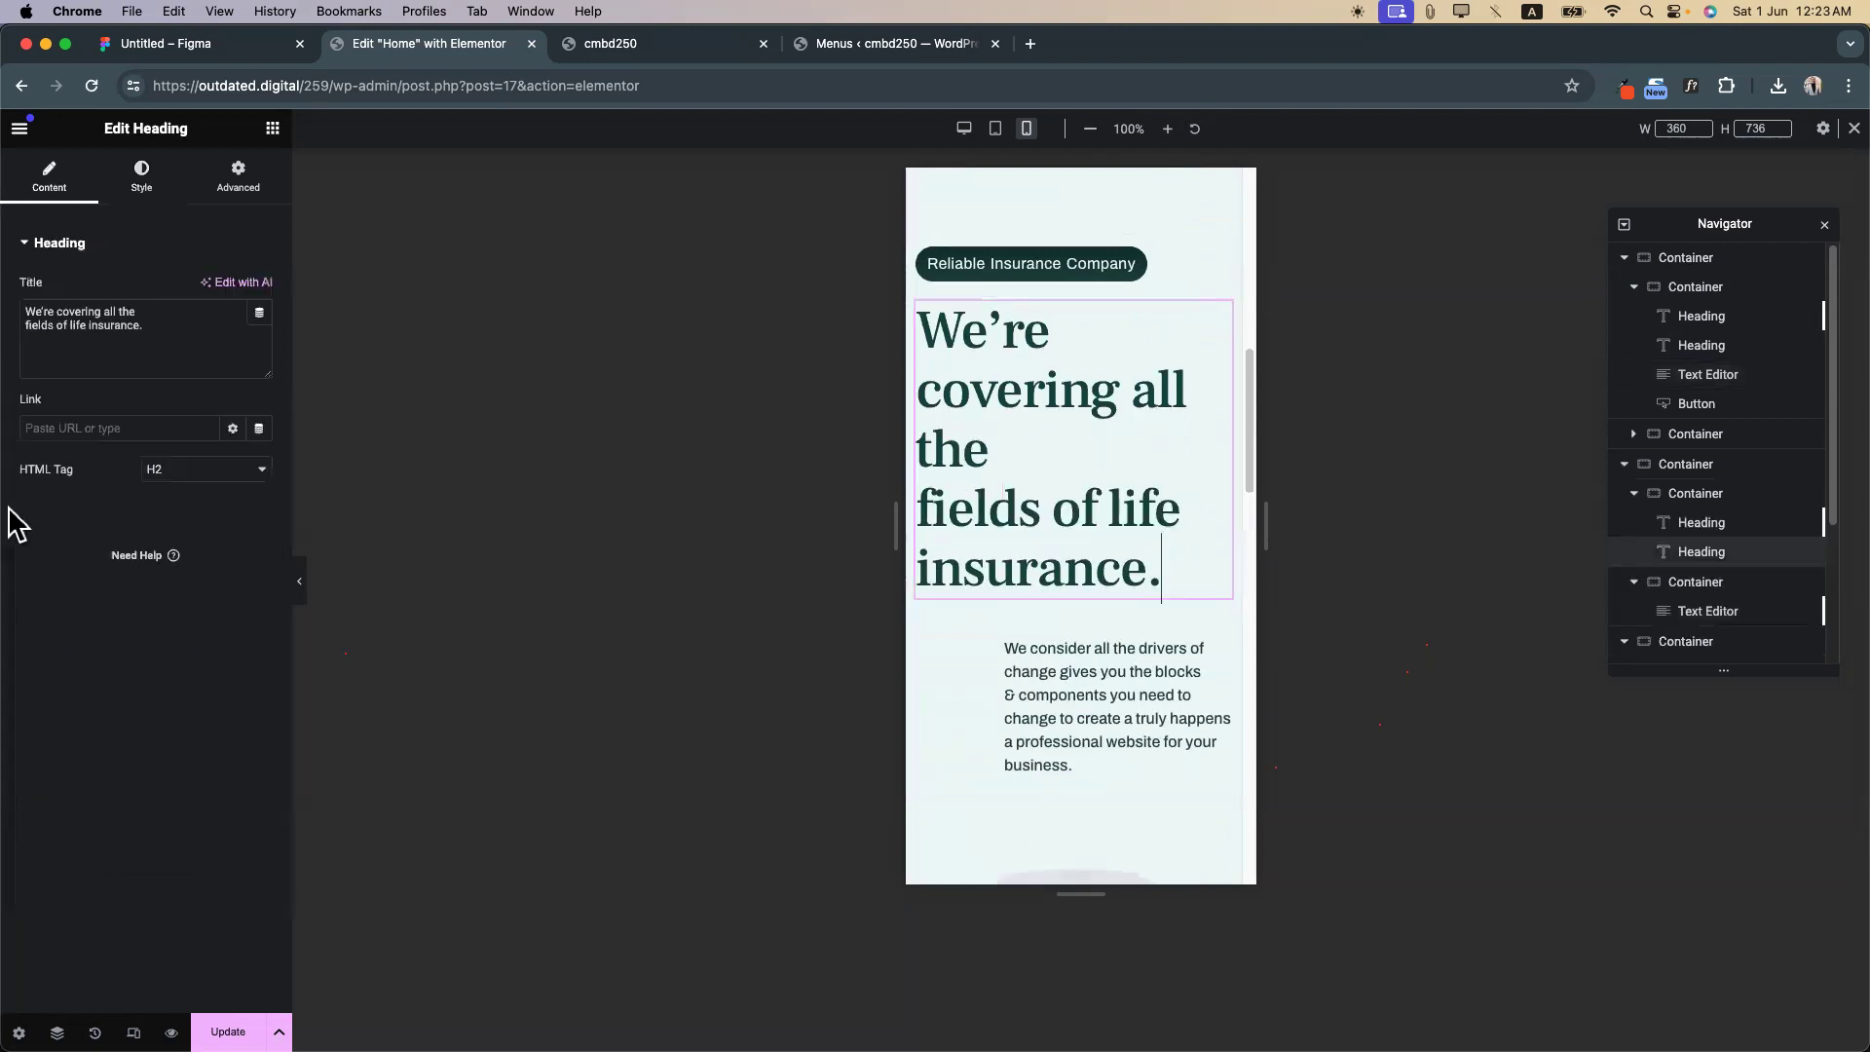
pyautogui.click(156, 195)
pyautogui.click(259, 371)
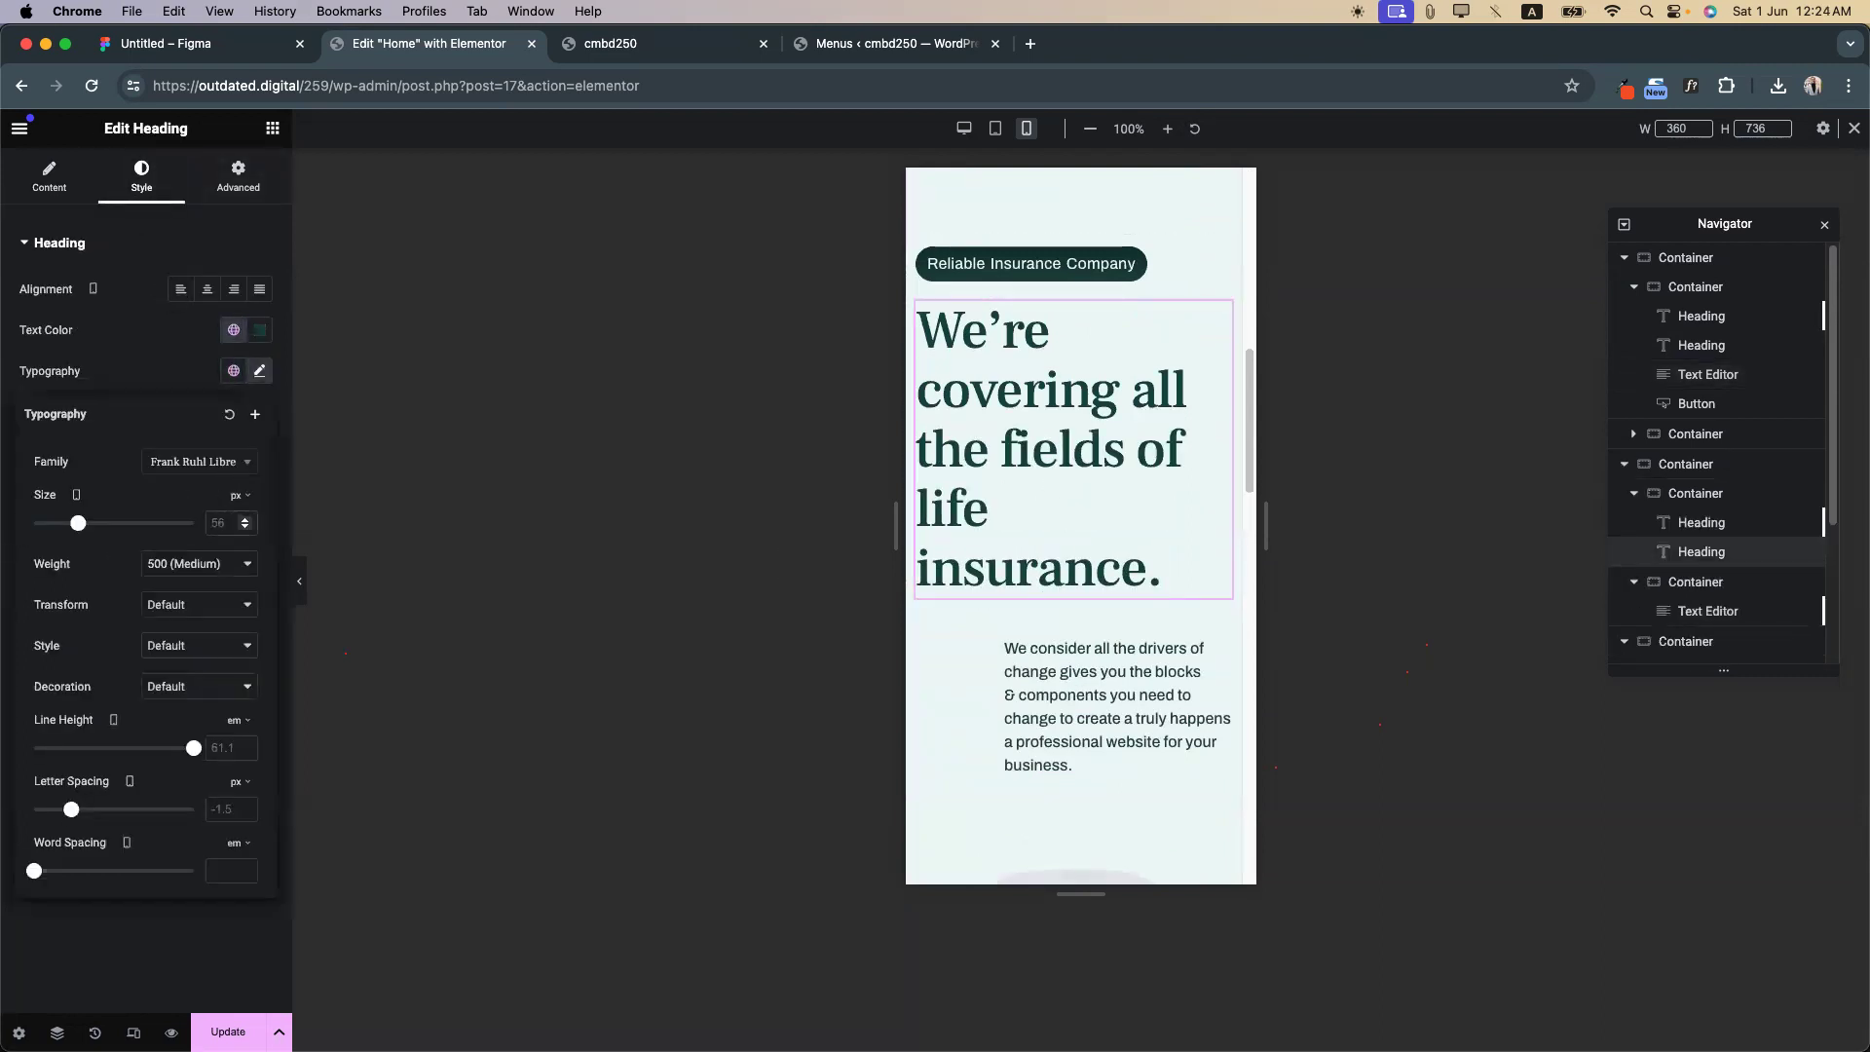
pyautogui.click(219, 523)
pyautogui.write('36')
pyautogui.moveTo(231, 746)
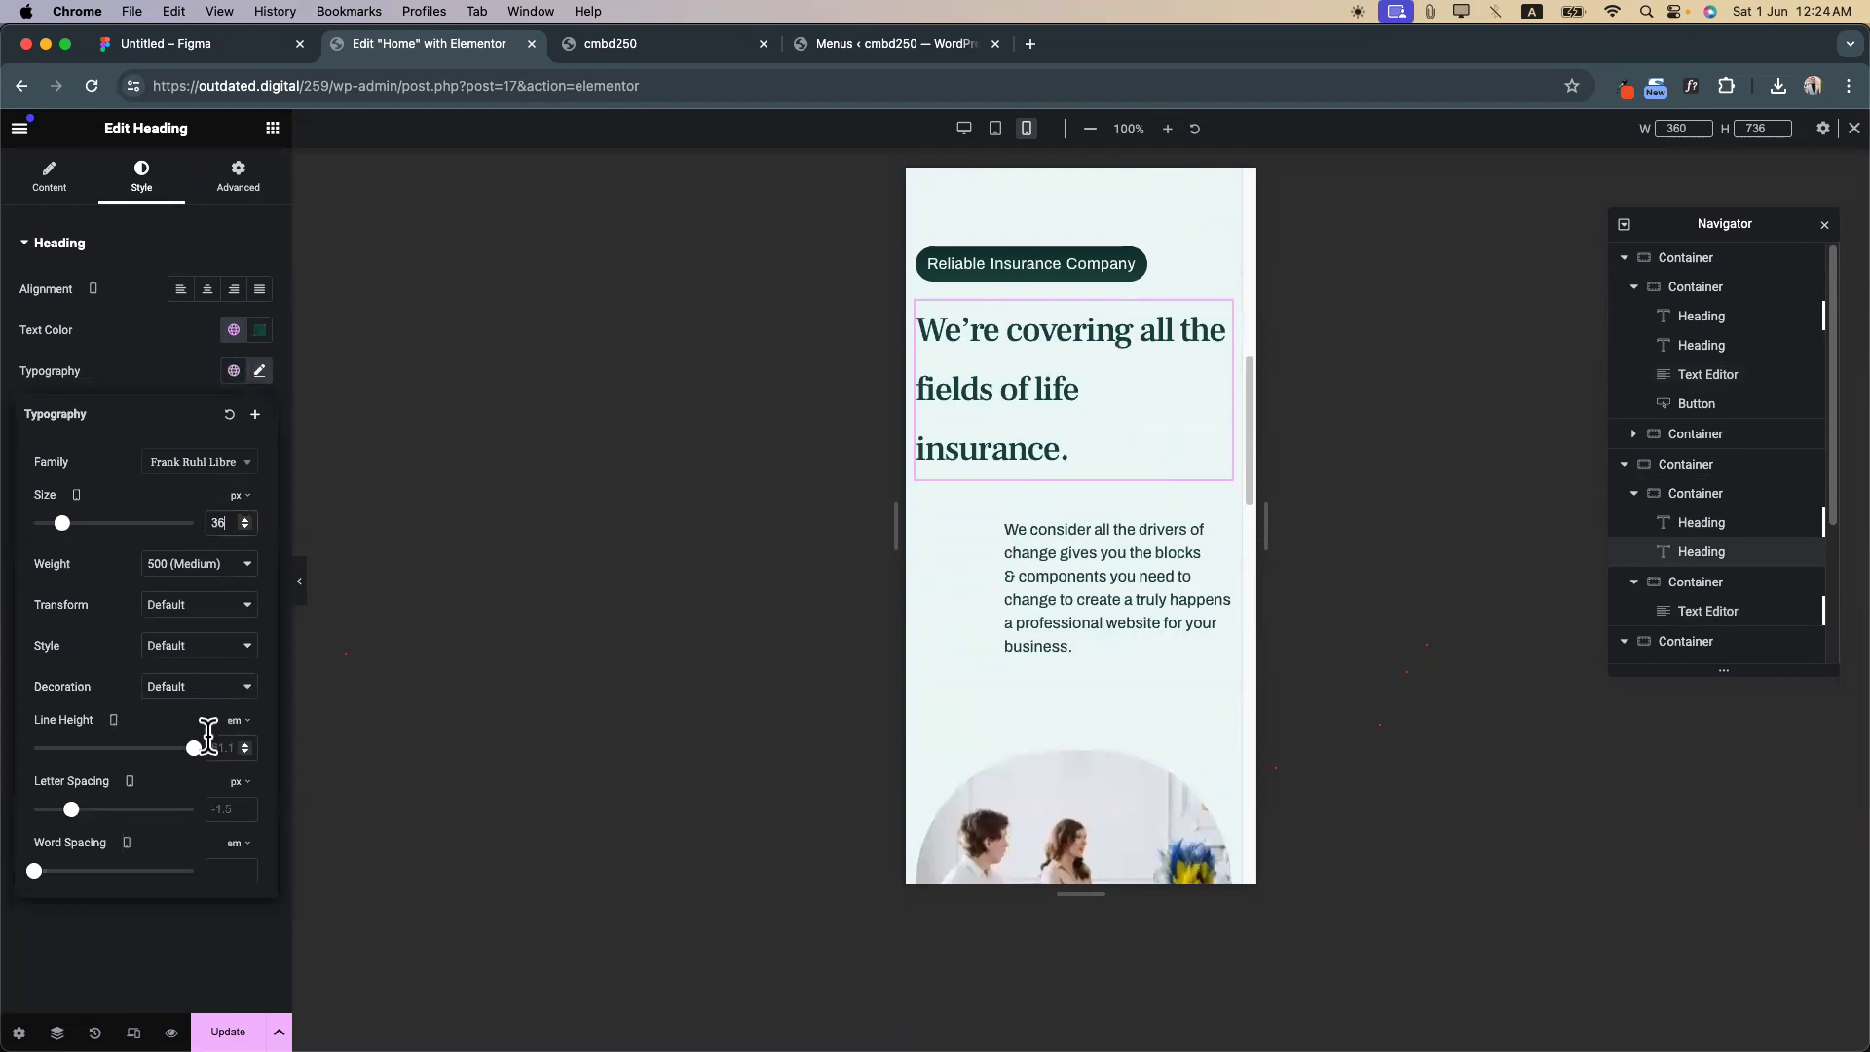
pyautogui.moveTo(194, 748); pyautogui.dragTo(45, 742)
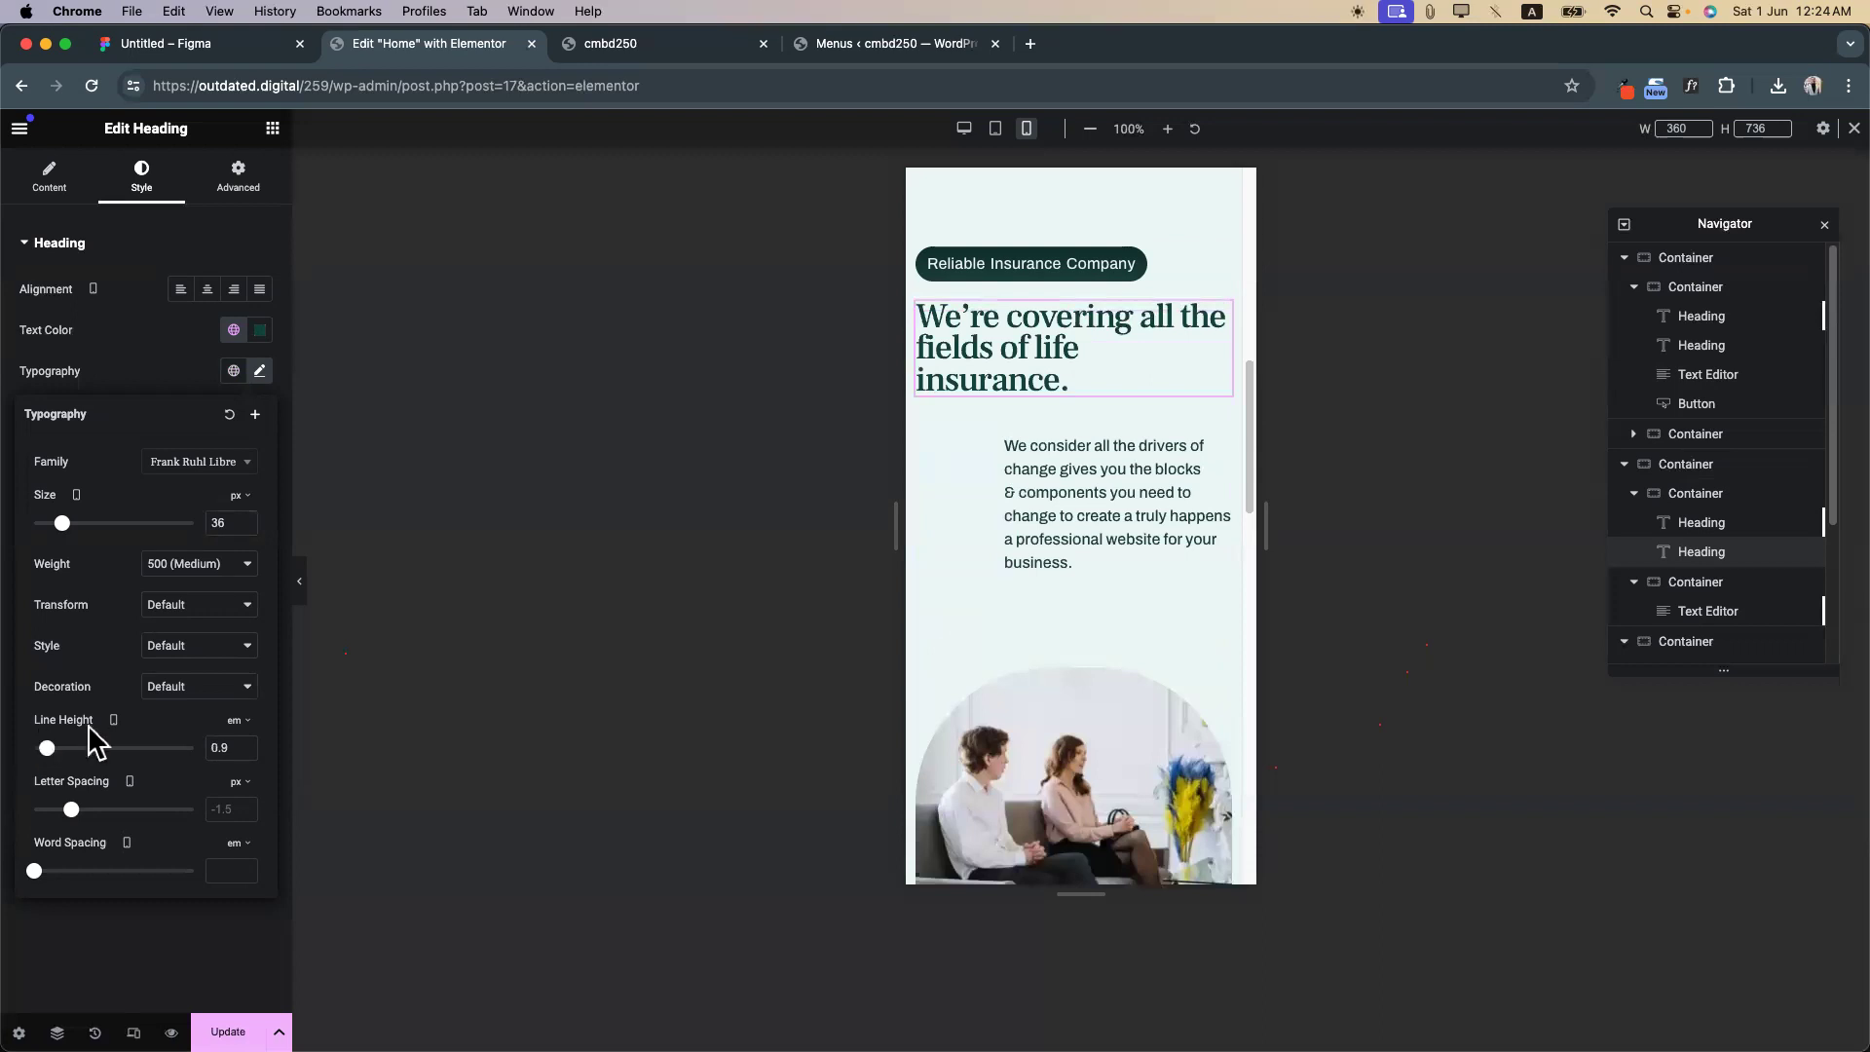
pyautogui.click(1046, 458)
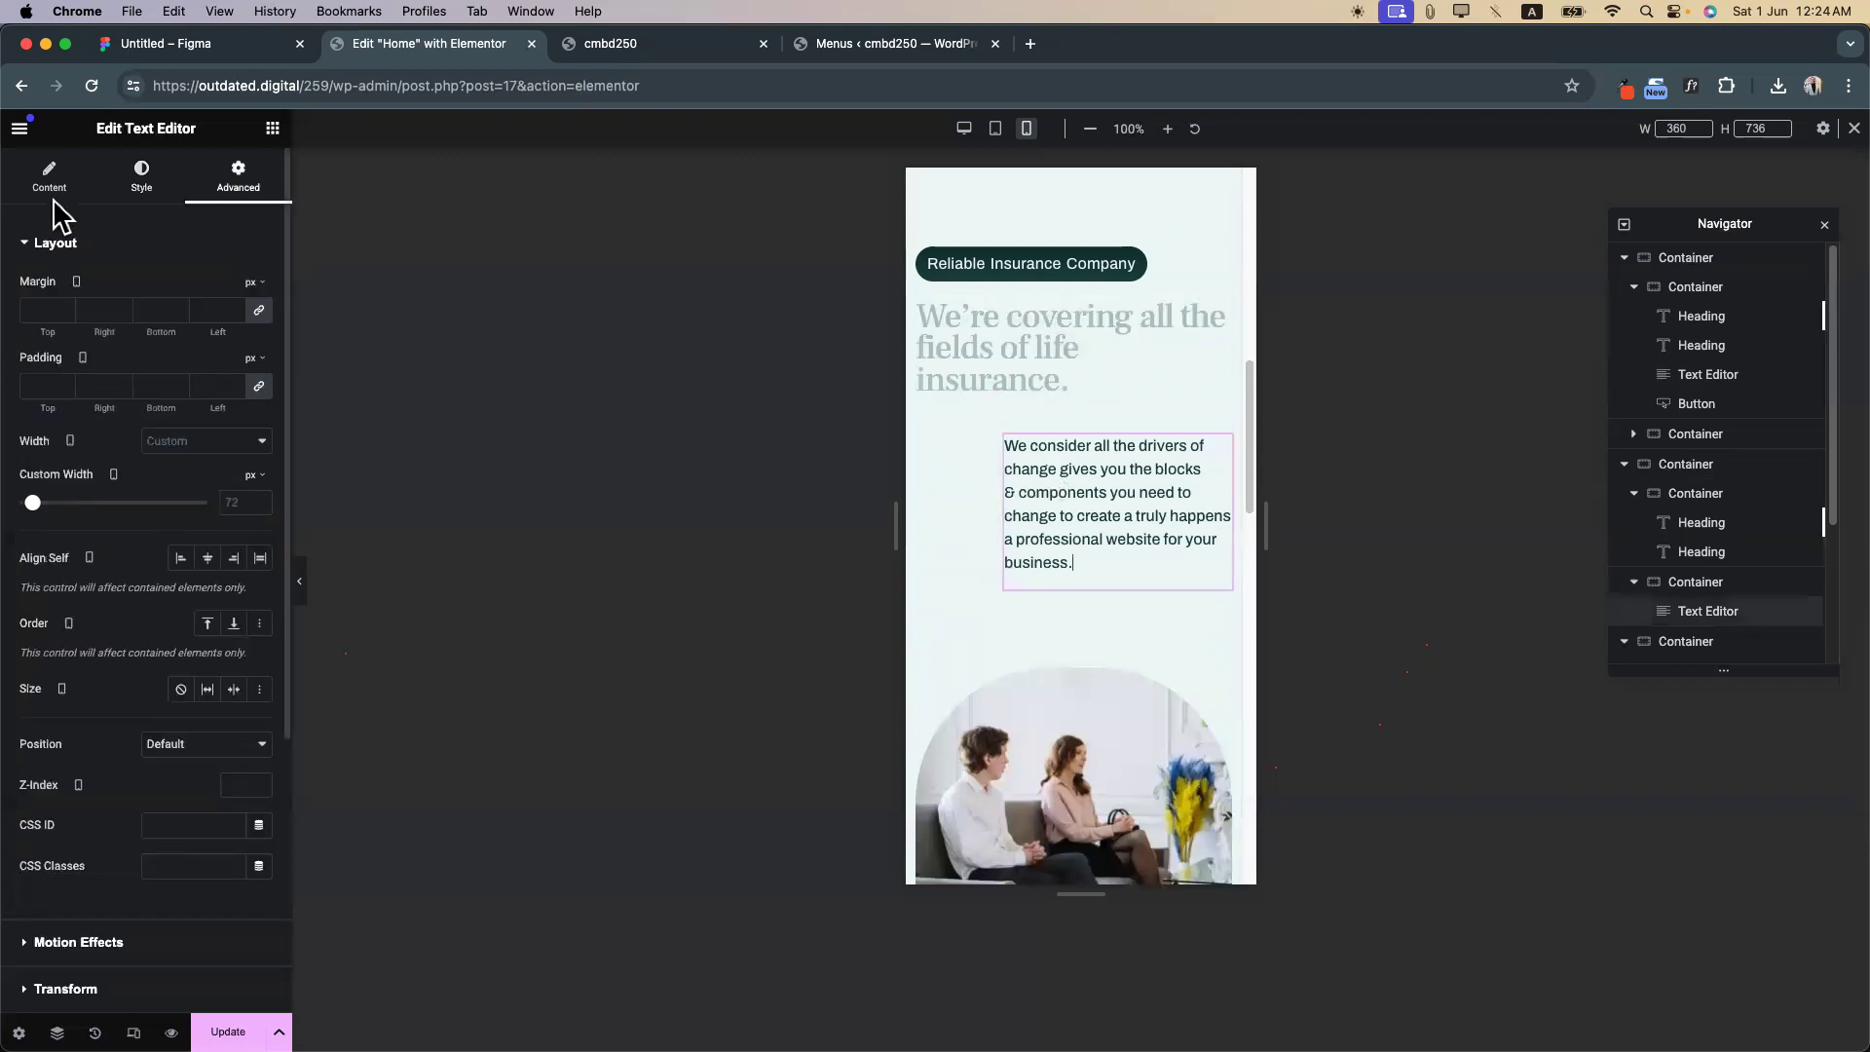
pyautogui.moveTo(32, 502); pyautogui.dragTo(207, 501)
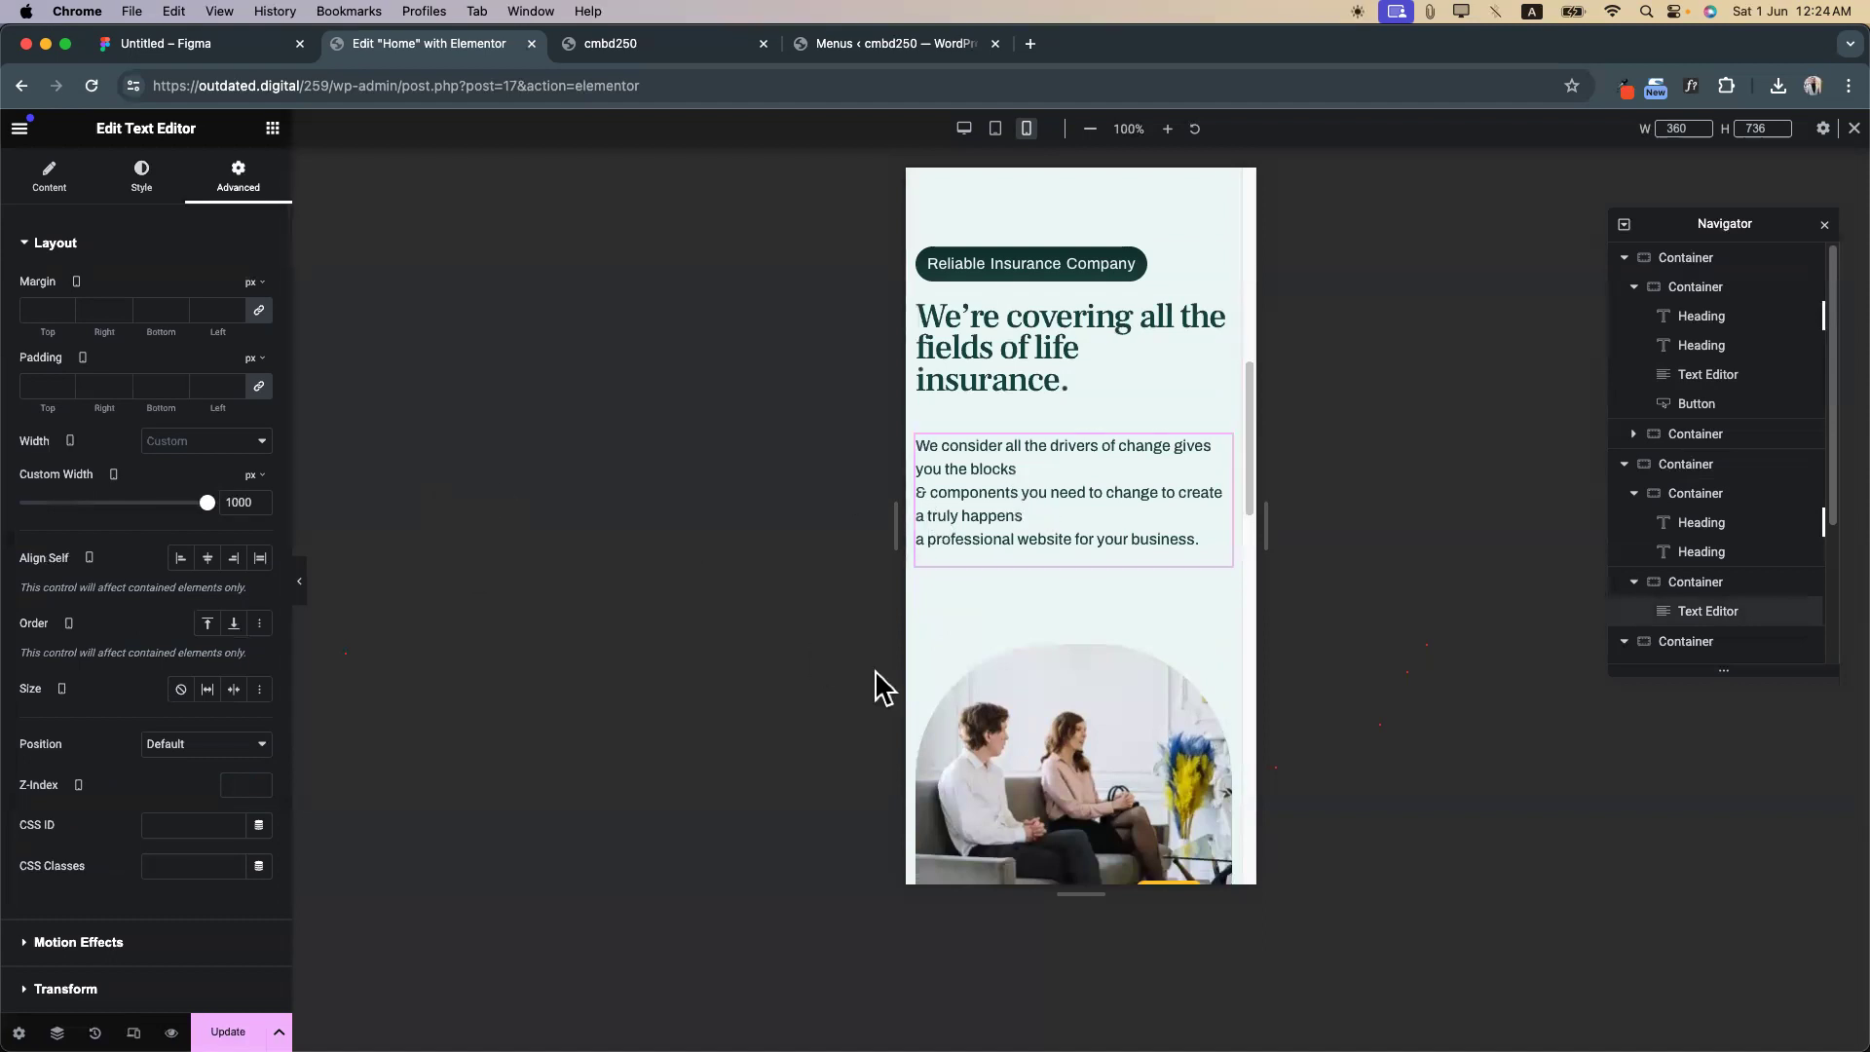
pyautogui.scroll(-5, 1038, 675)
pyautogui.scroll(-2, 1062, 553)
pyautogui.scroll(-3, 1117, 423)
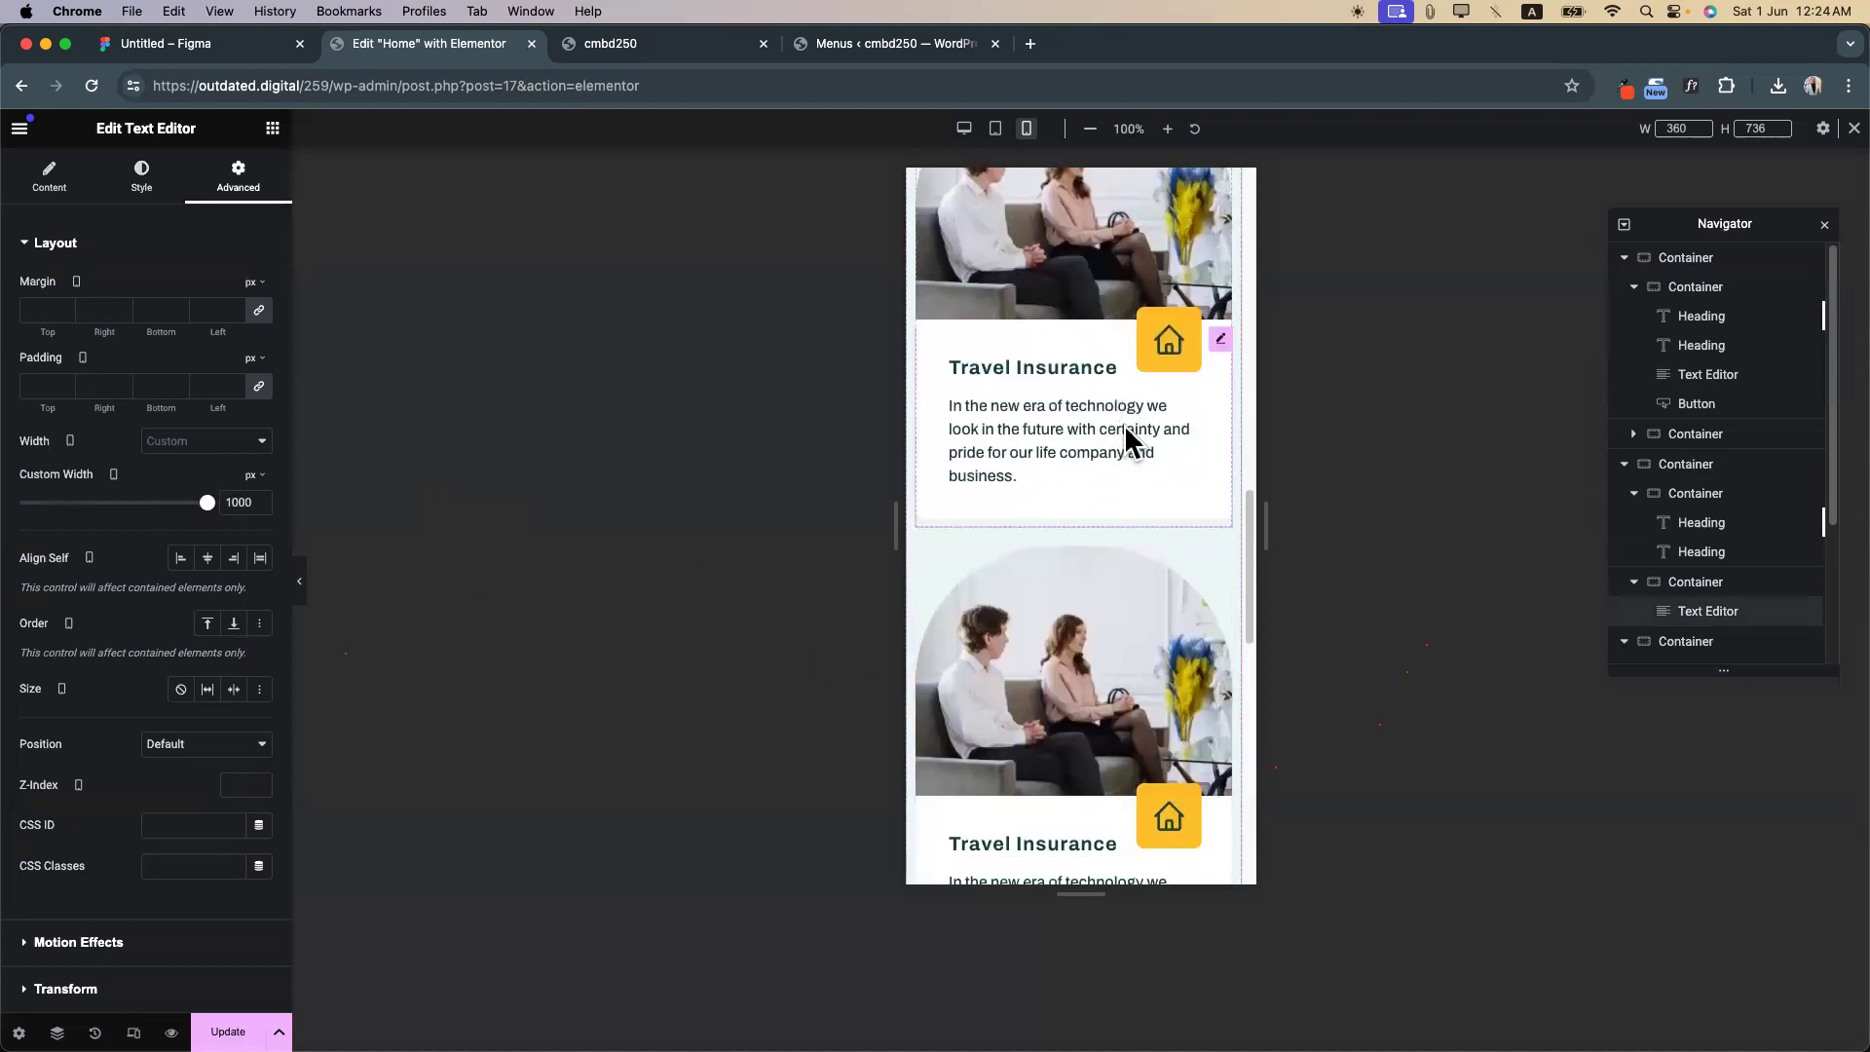
pyautogui.scroll(2, 1130, 429)
# Raise the first insurance card's home icon by setting its Vertical Offset to 180.
pyautogui.click(1169, 431)
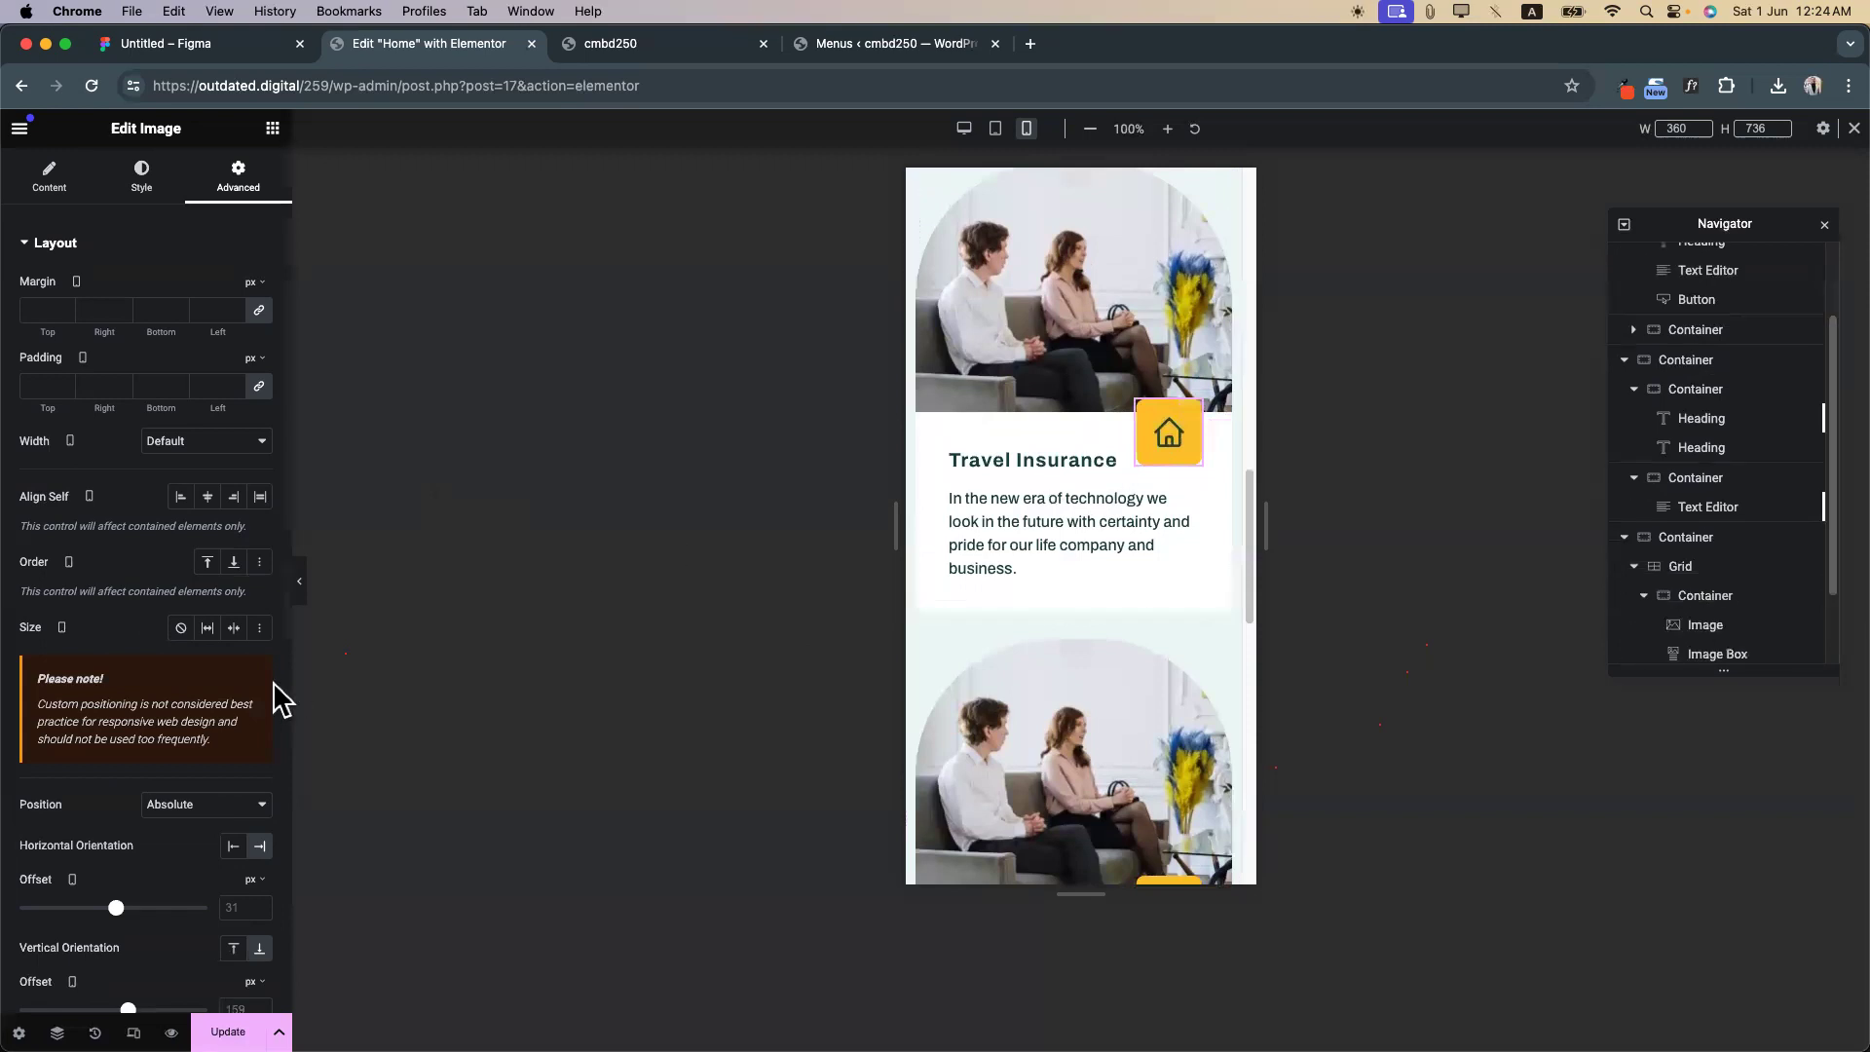
pyautogui.scroll(-3, 146, 809)
pyautogui.moveTo(128, 855); pyautogui.dragTo(130, 854)
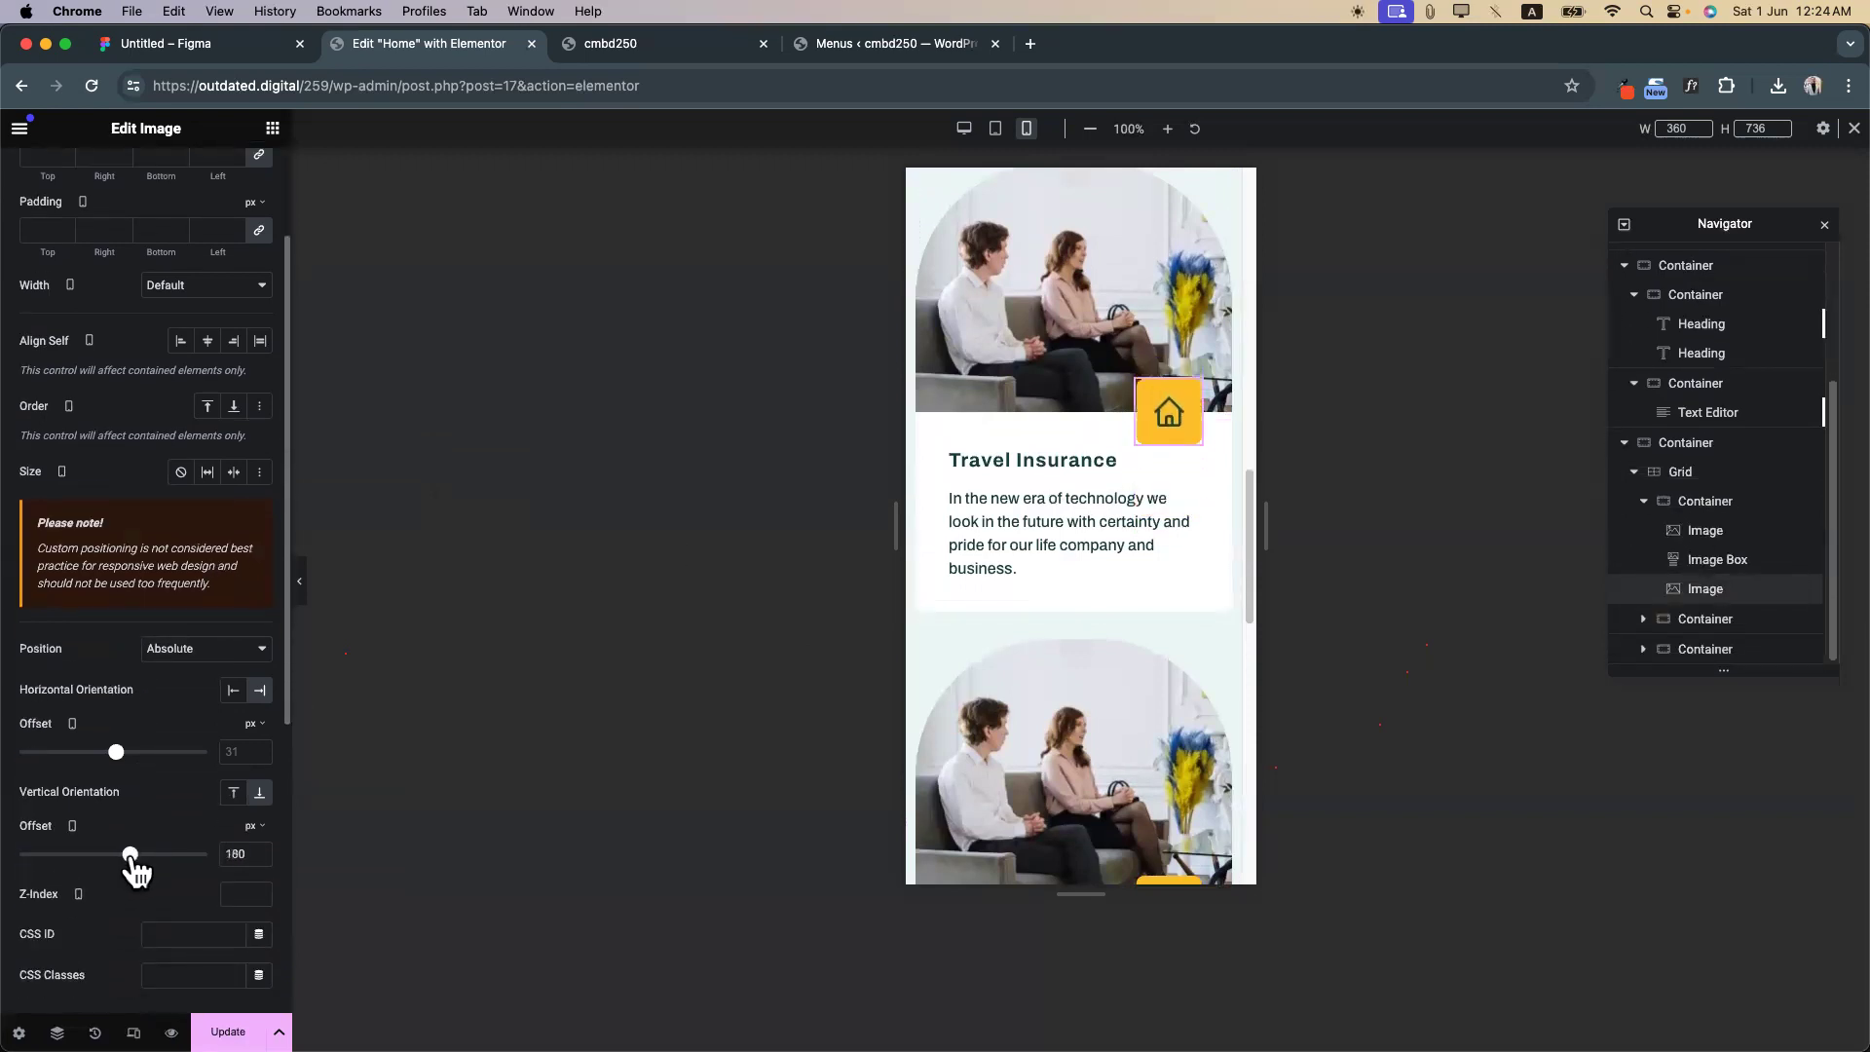
pyautogui.scroll(-2, 964, 822)
pyautogui.scroll(-2, 1021, 711)
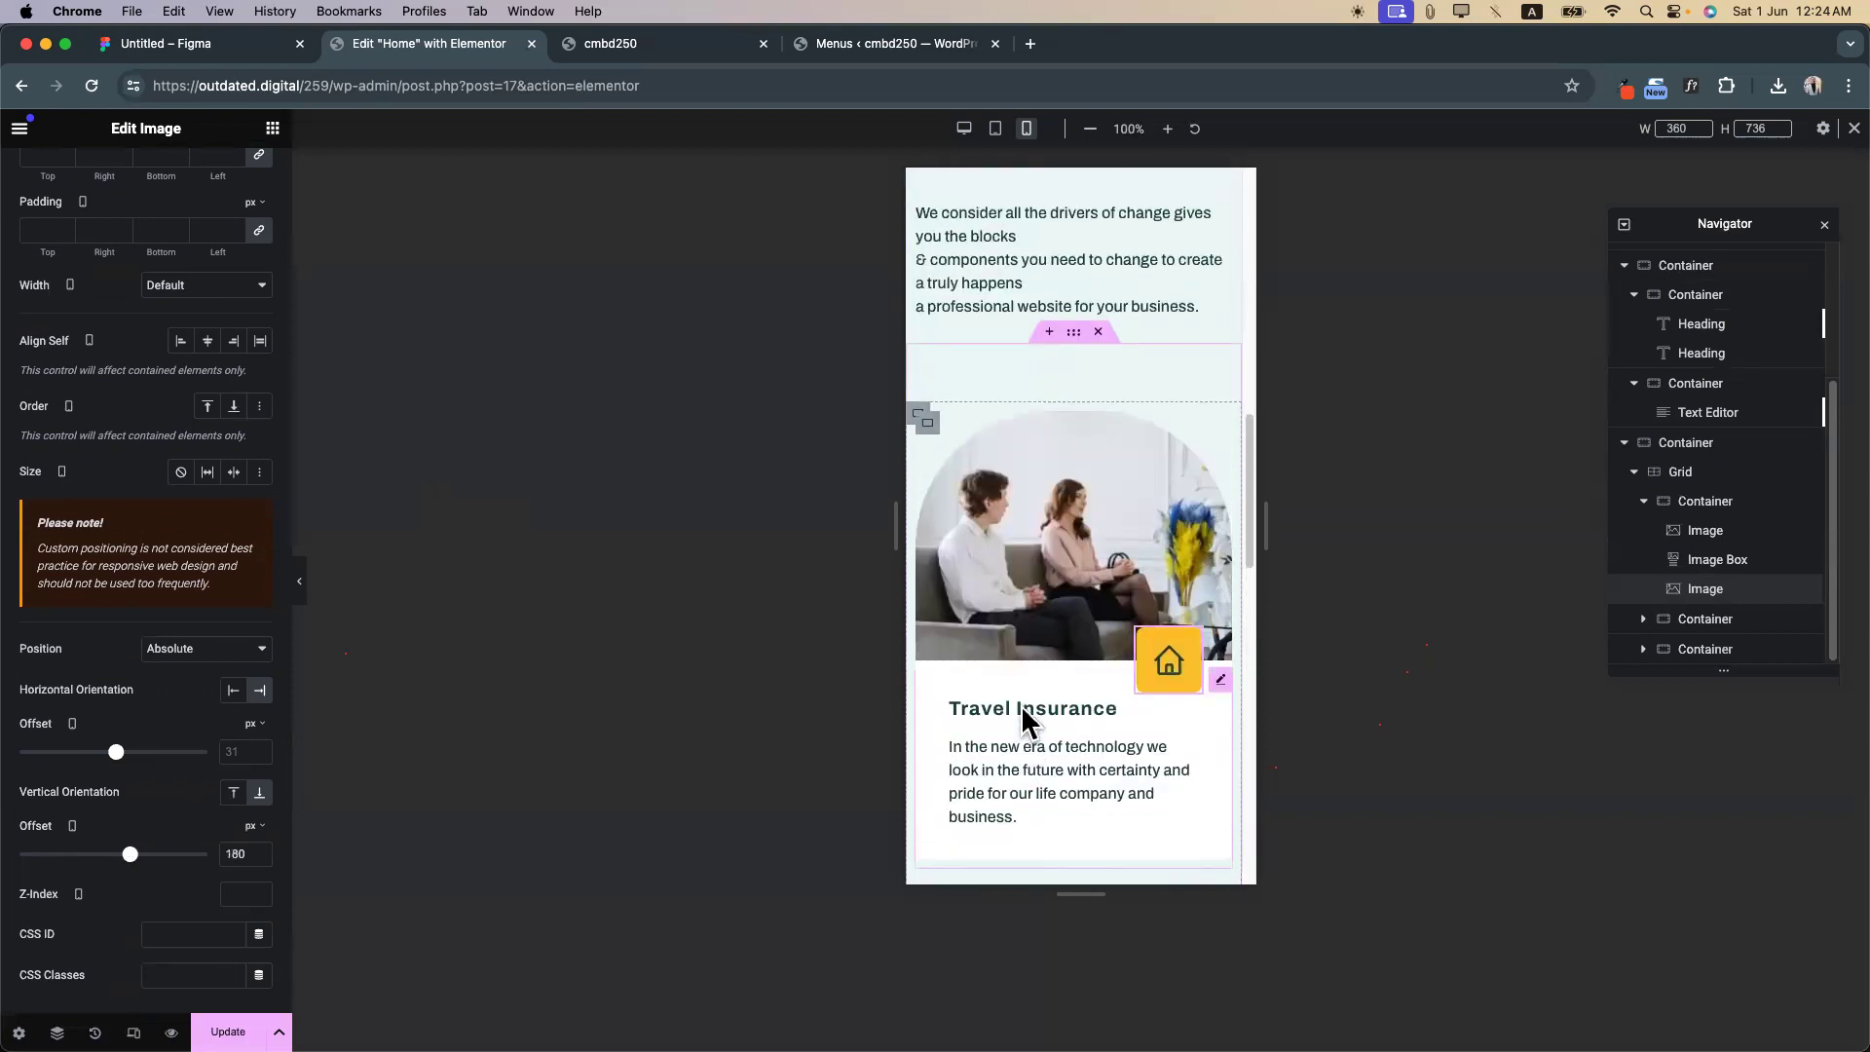
pyautogui.scroll(-1, 1021, 704)
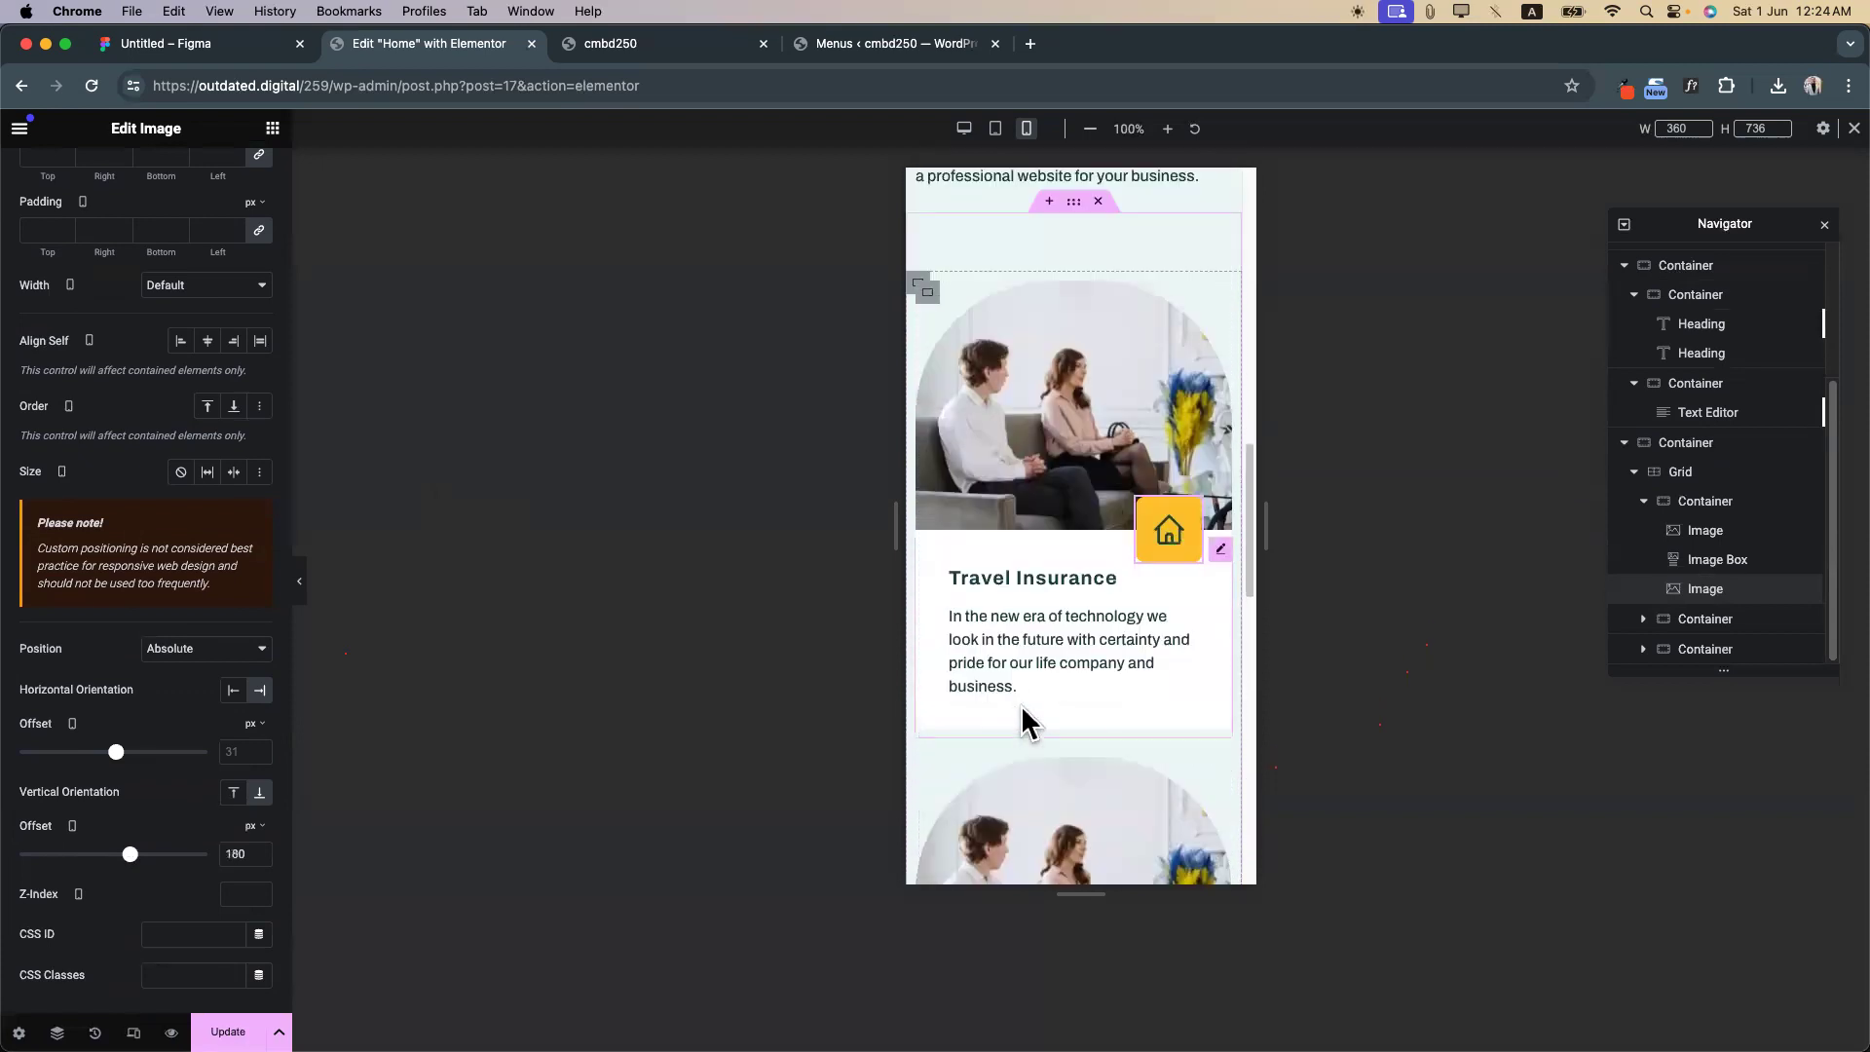
# Copy the adjusted icon's styling and paste it onto the other two cards' home icons.
pyautogui.rightClick(1163, 535)
pyautogui.click(1198, 635)
pyautogui.scroll(-1, 1196, 623)
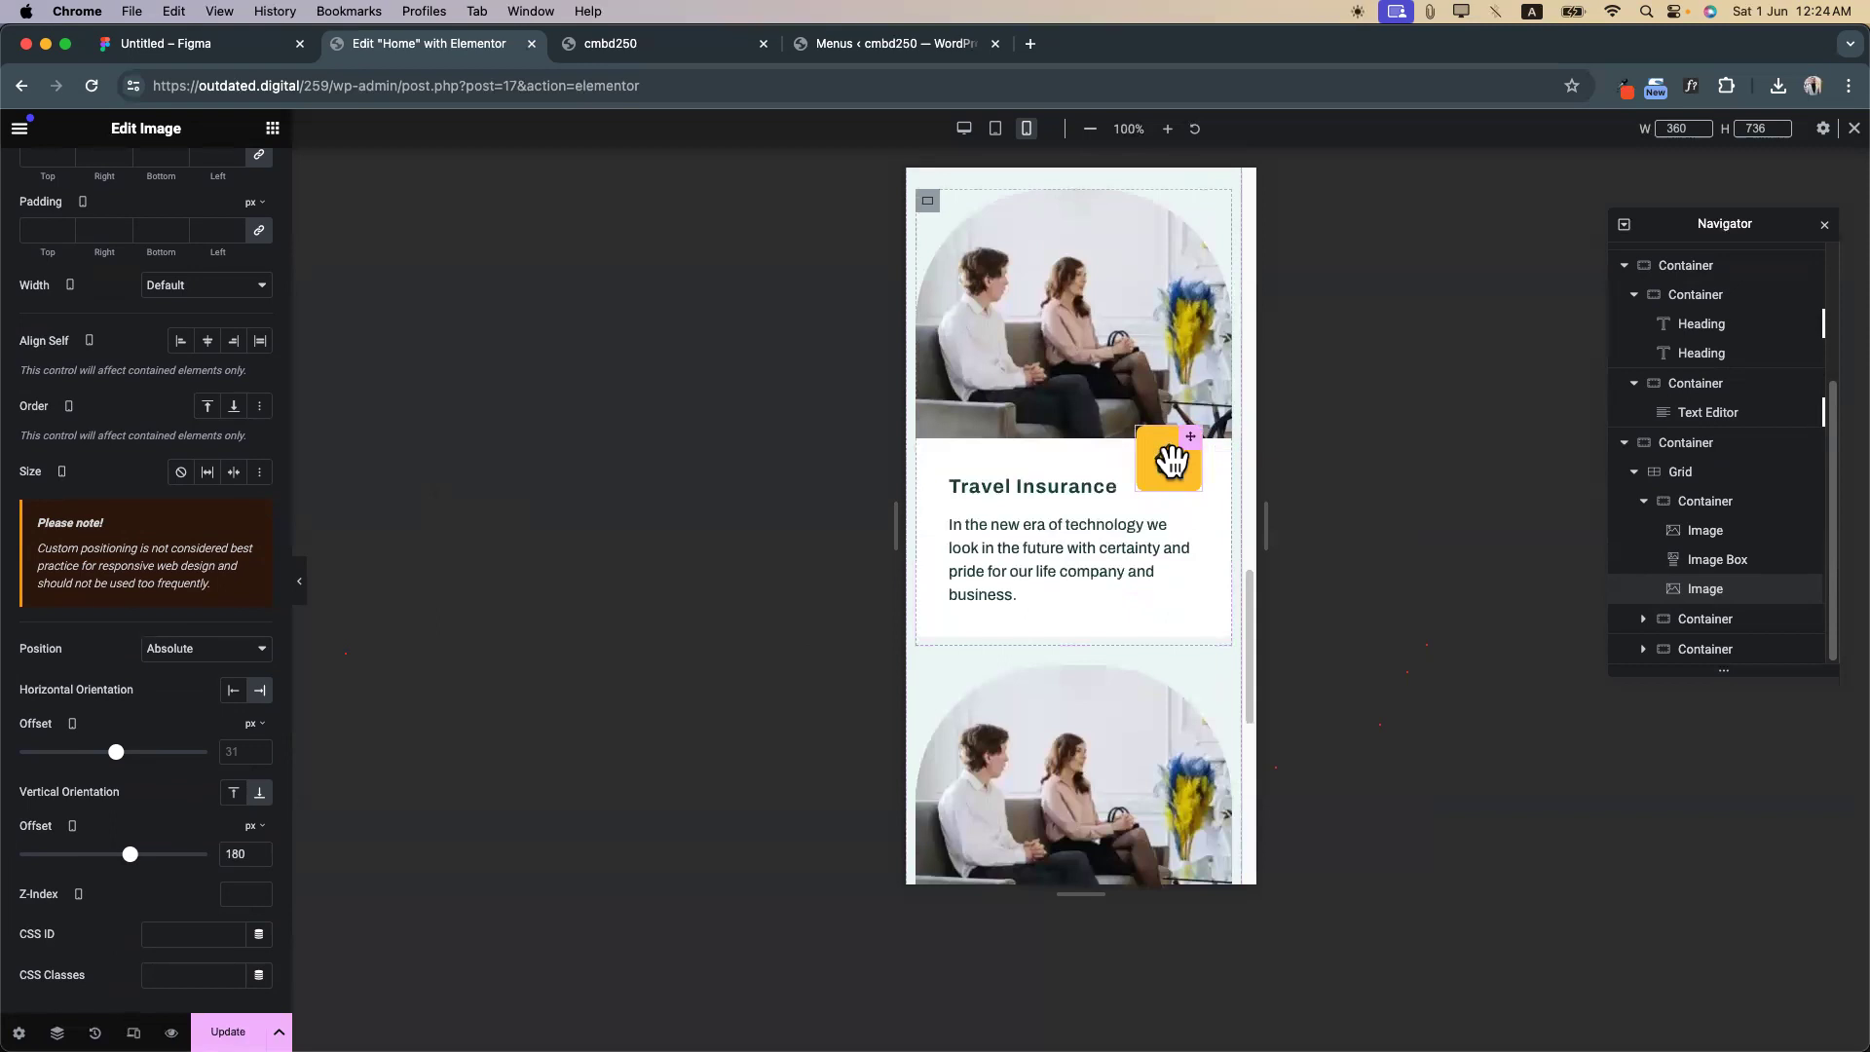
pyautogui.rightClick(1172, 458)
pyautogui.click(1210, 634)
pyautogui.scroll(-1, 1208, 662)
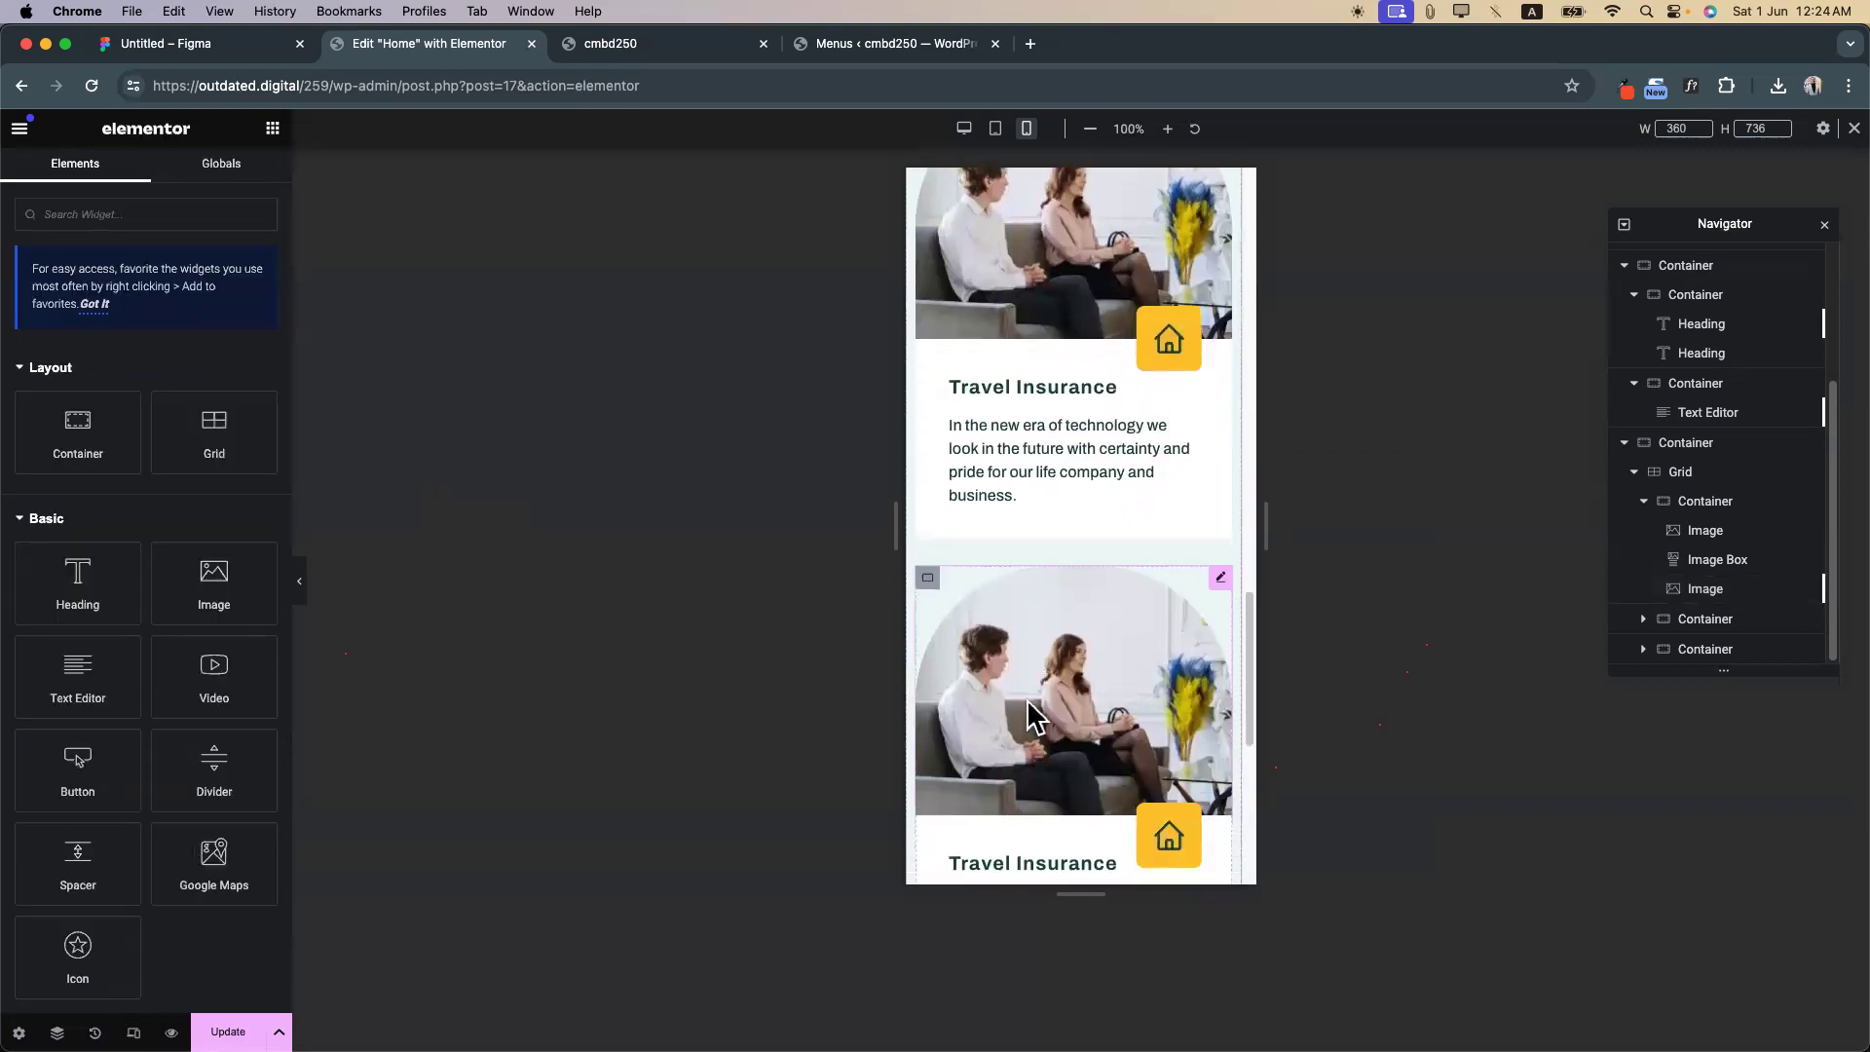
pyautogui.scroll(-1, 1169, 730)
pyautogui.rightClick(1172, 763)
pyautogui.click(1220, 770)
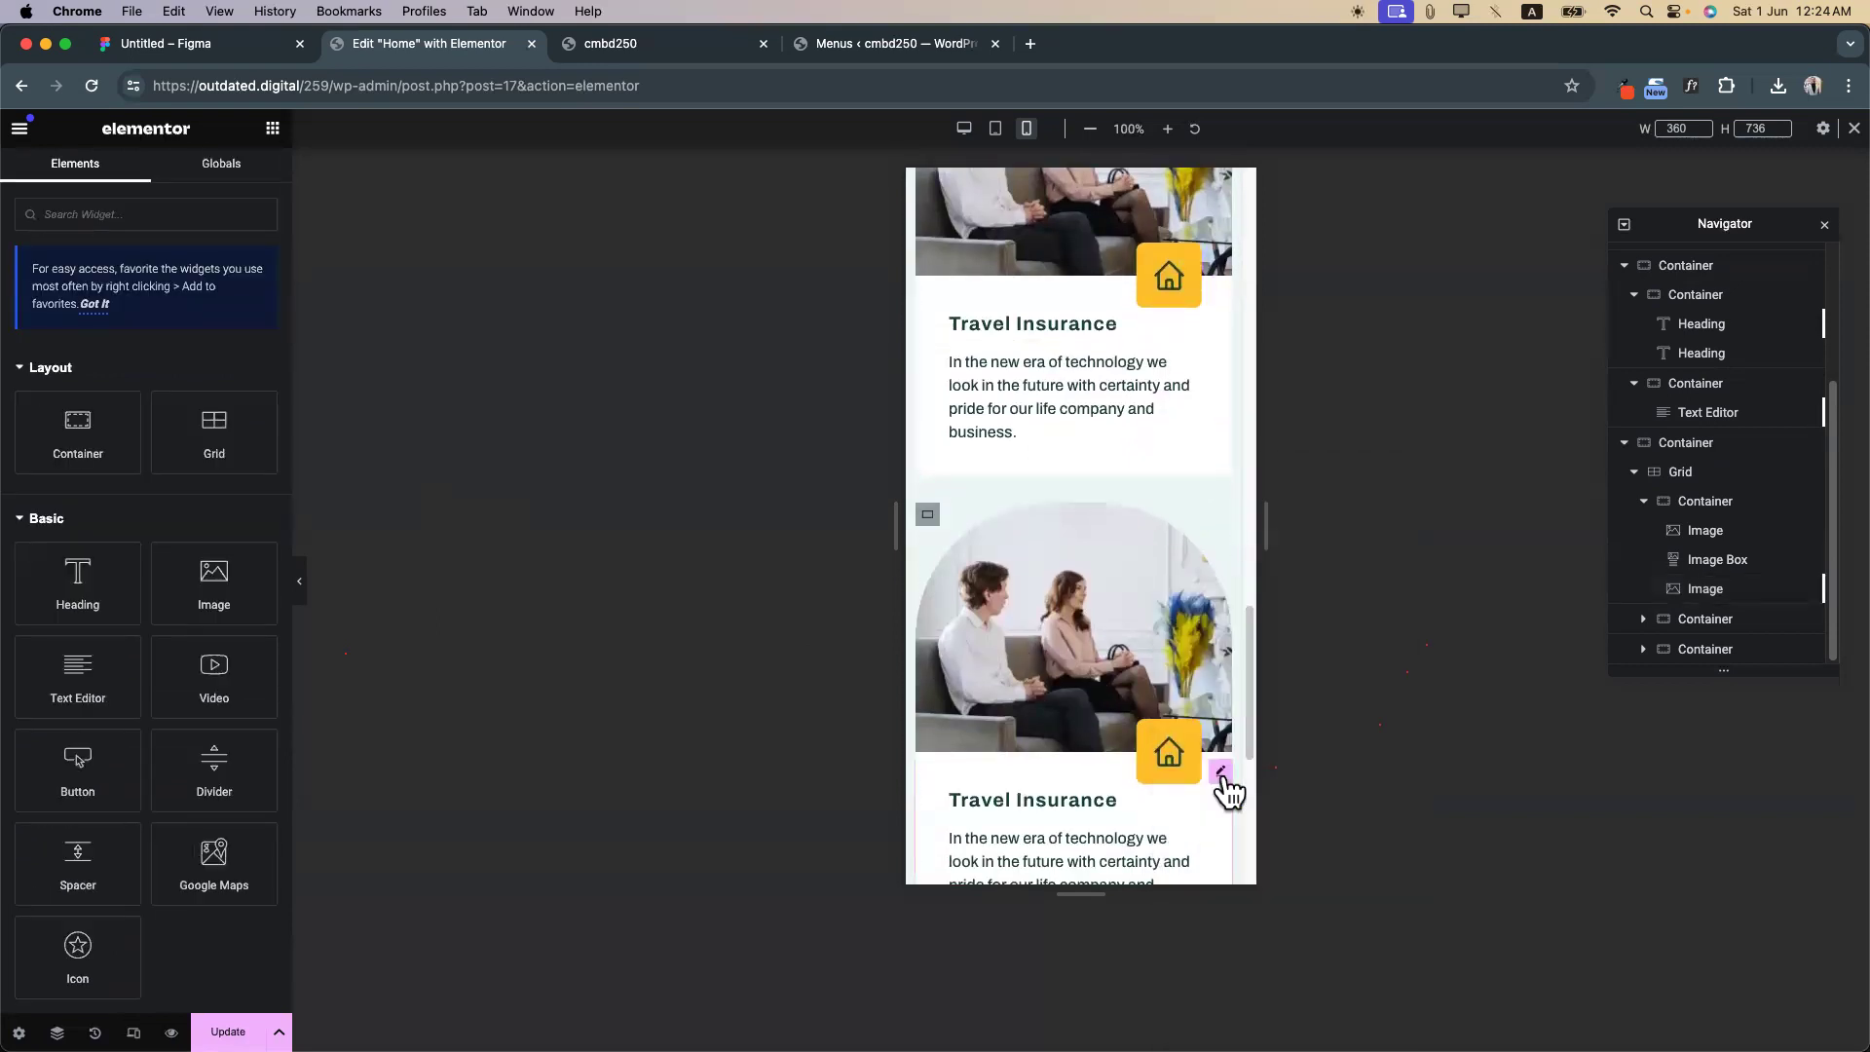
pyautogui.scroll(-2, 1120, 746)
pyautogui.scroll(-2, 1117, 745)
pyautogui.scroll(5, 1154, 623)
pyautogui.scroll(5, 1154, 624)
pyautogui.scroll(5, 1154, 623)
pyautogui.scroll(5, 1154, 623)
pyautogui.scroll(-3, 1147, 604)
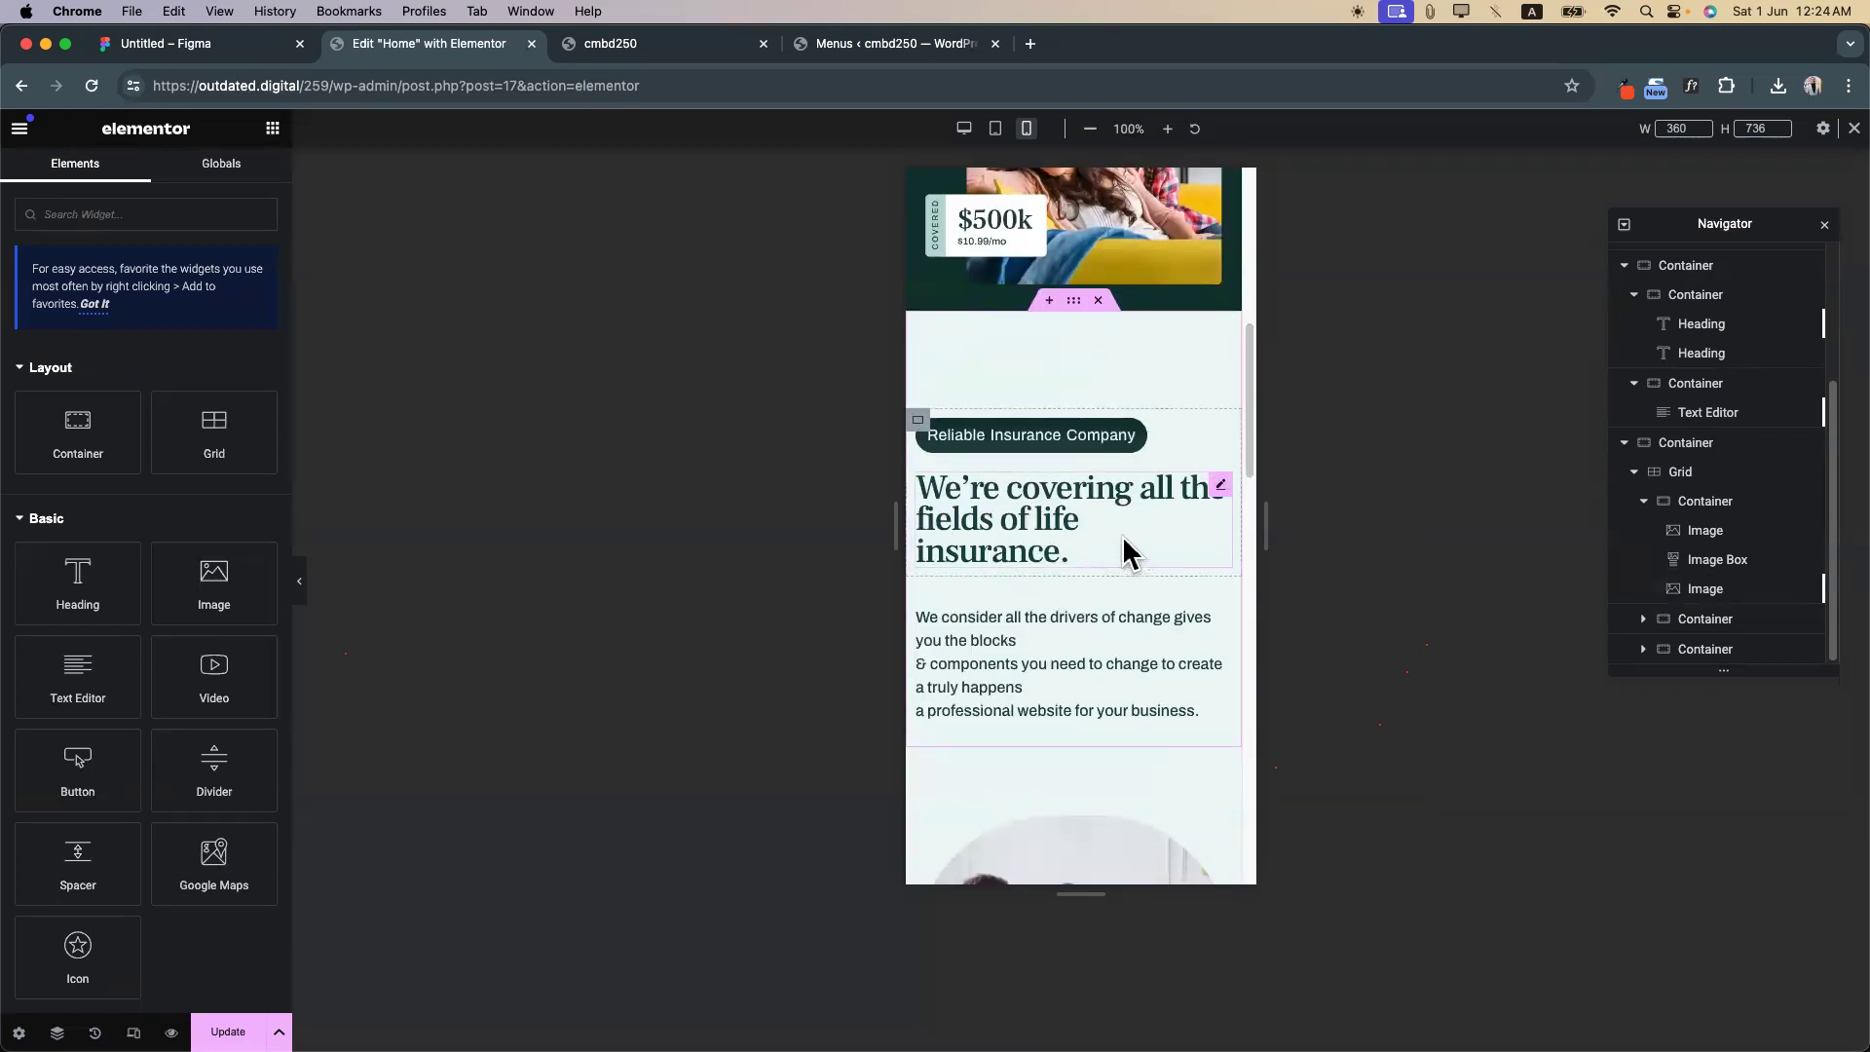
pyautogui.scroll(3, 1122, 536)
pyautogui.scroll(4, 1122, 535)
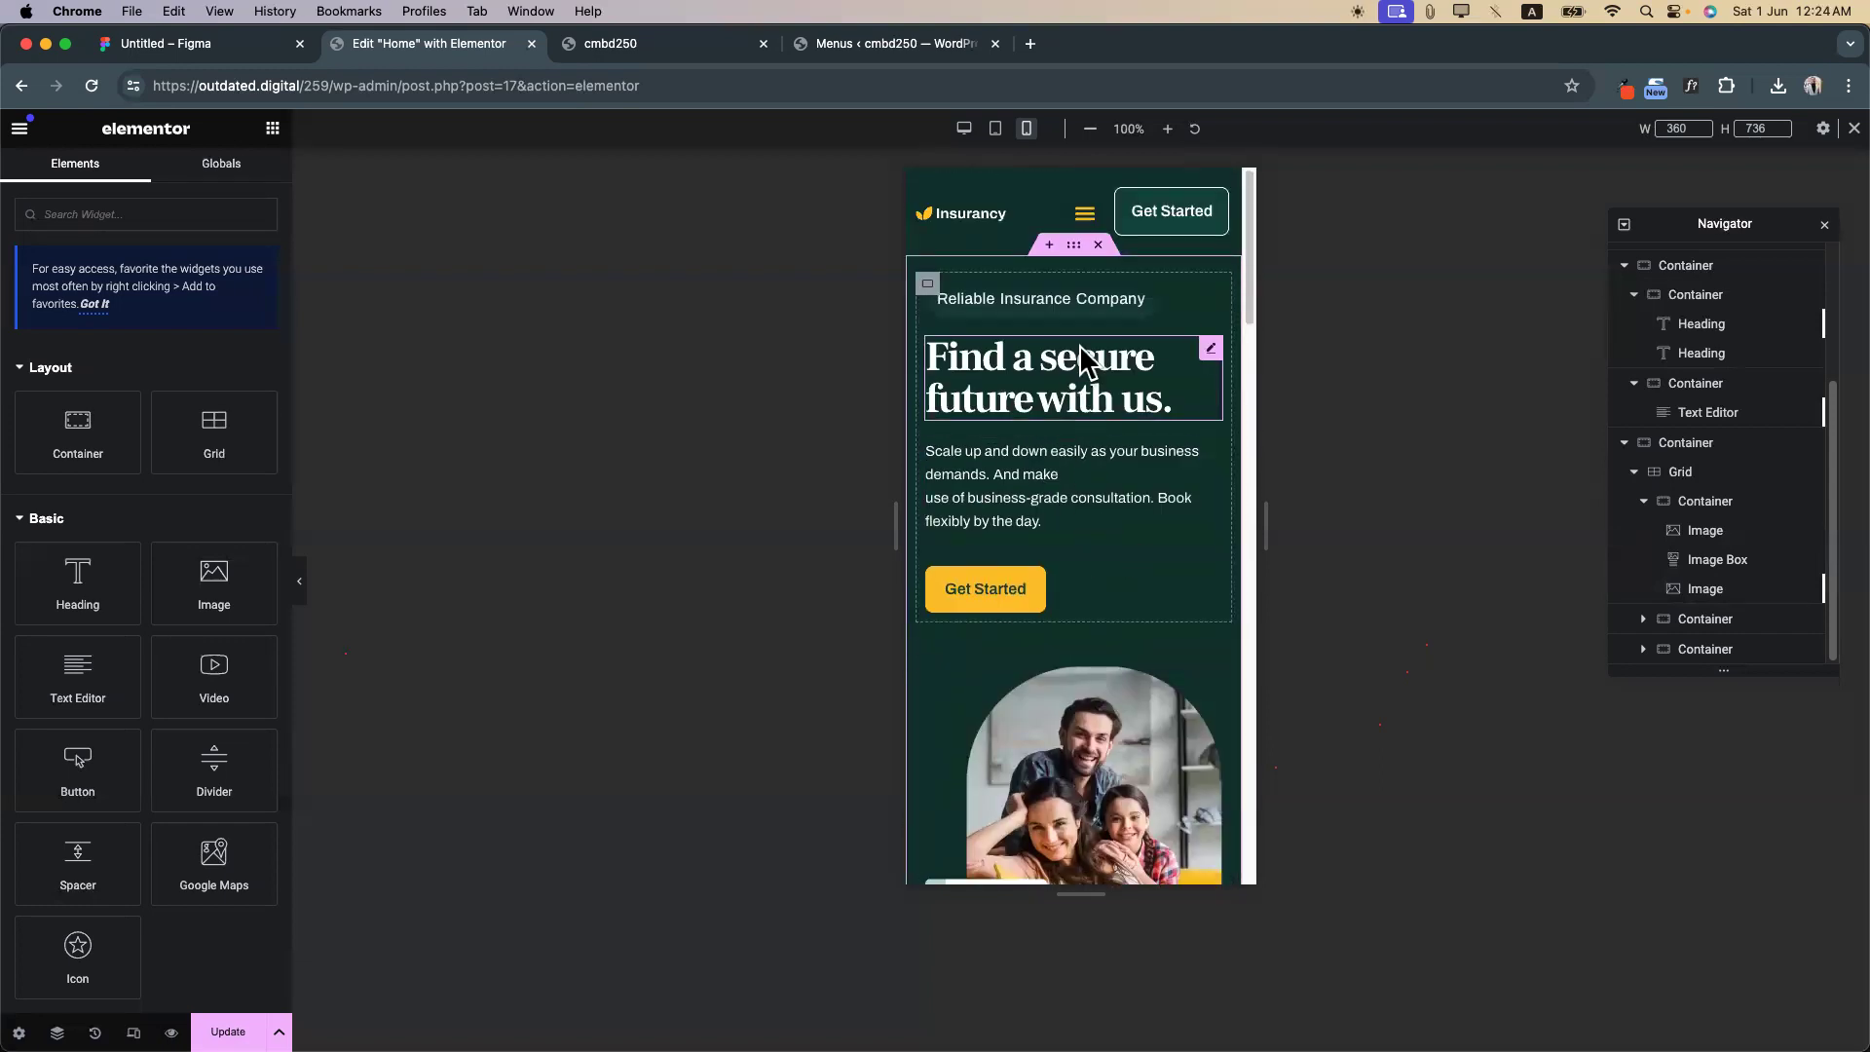
# Save the page, return to desktop view, and go back to the Figma design.
pyautogui.press('super+s')
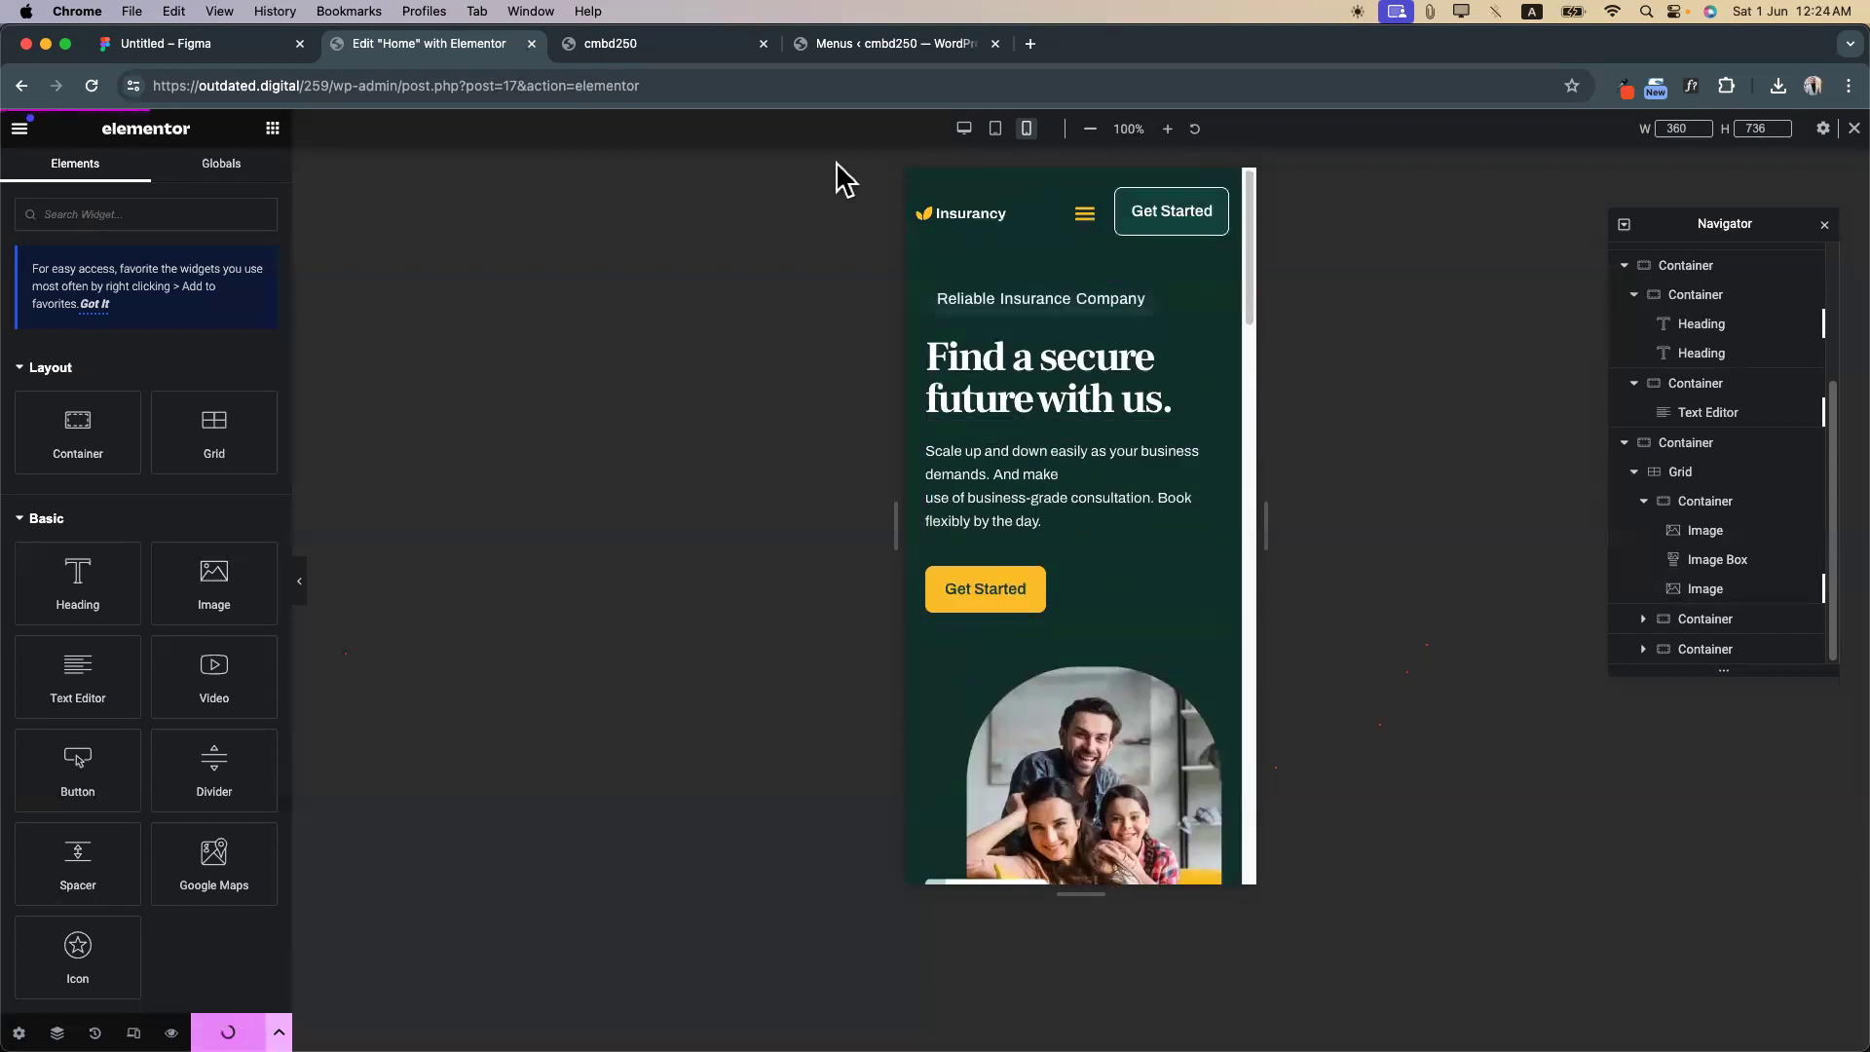
pyautogui.click(964, 128)
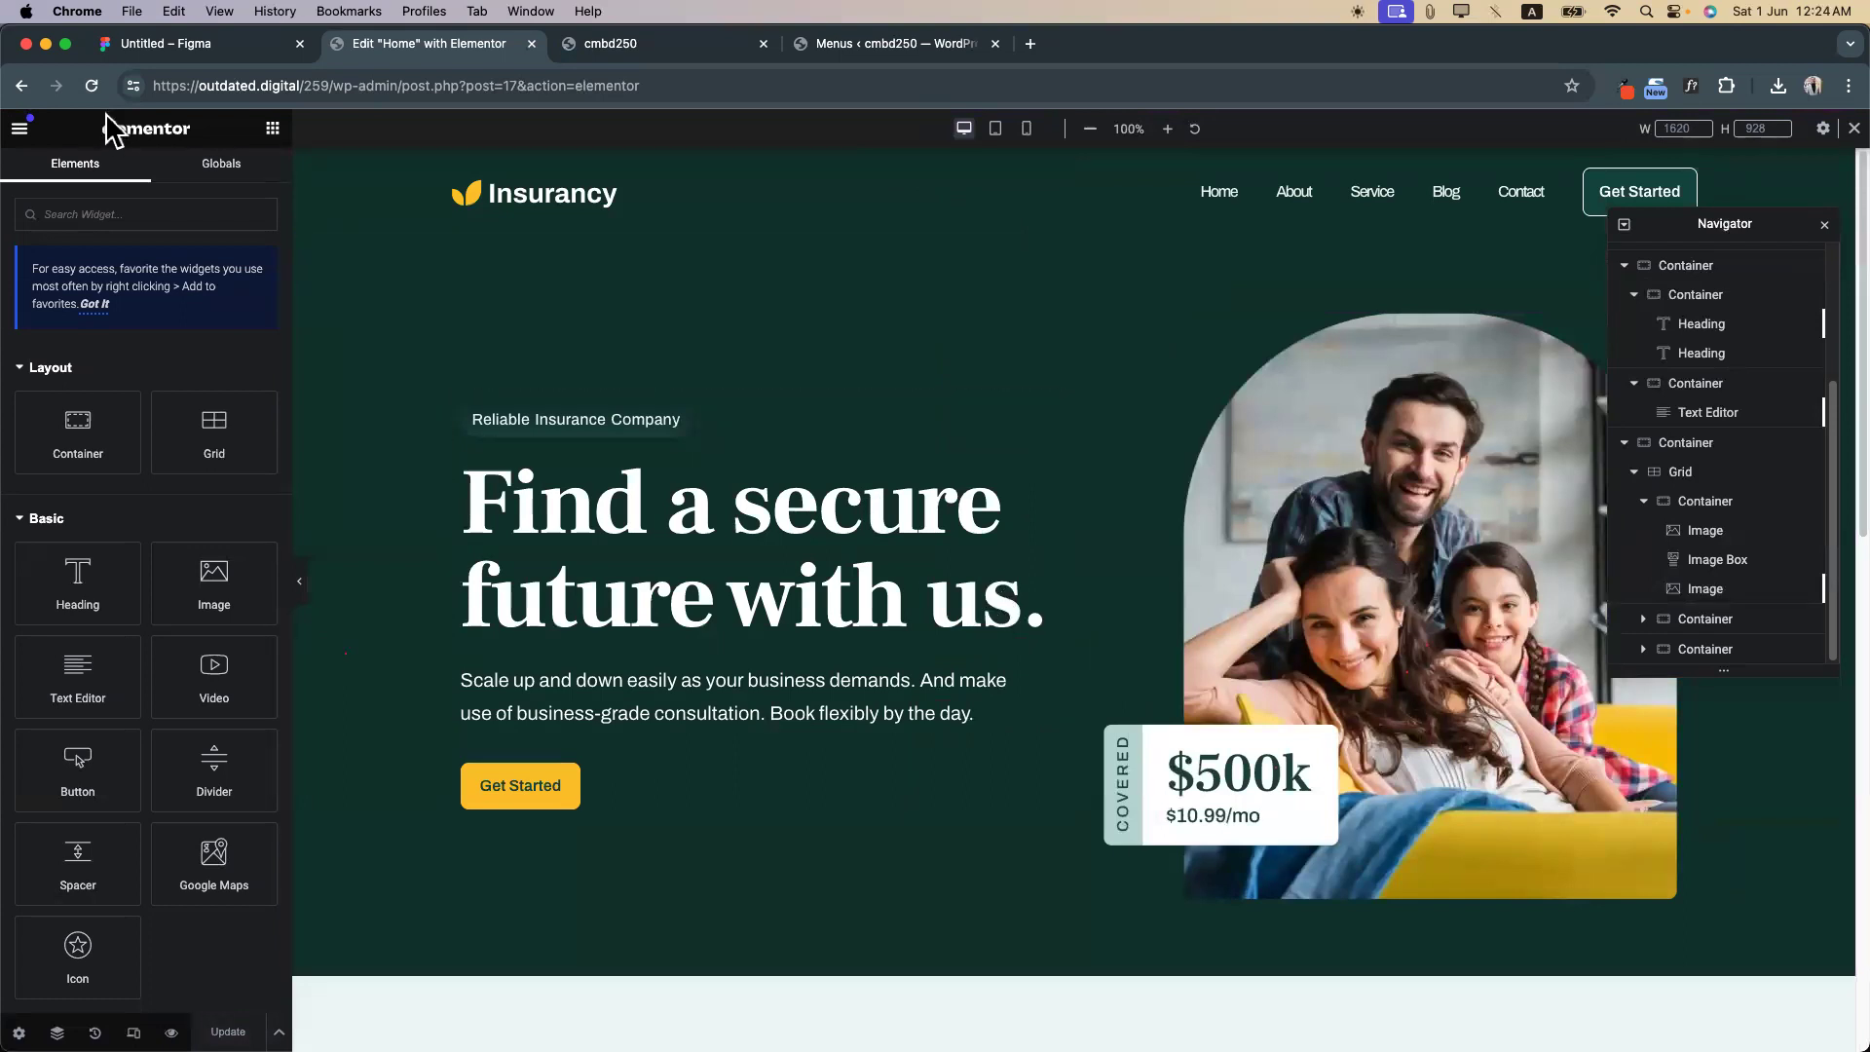
pyautogui.click(181, 49)
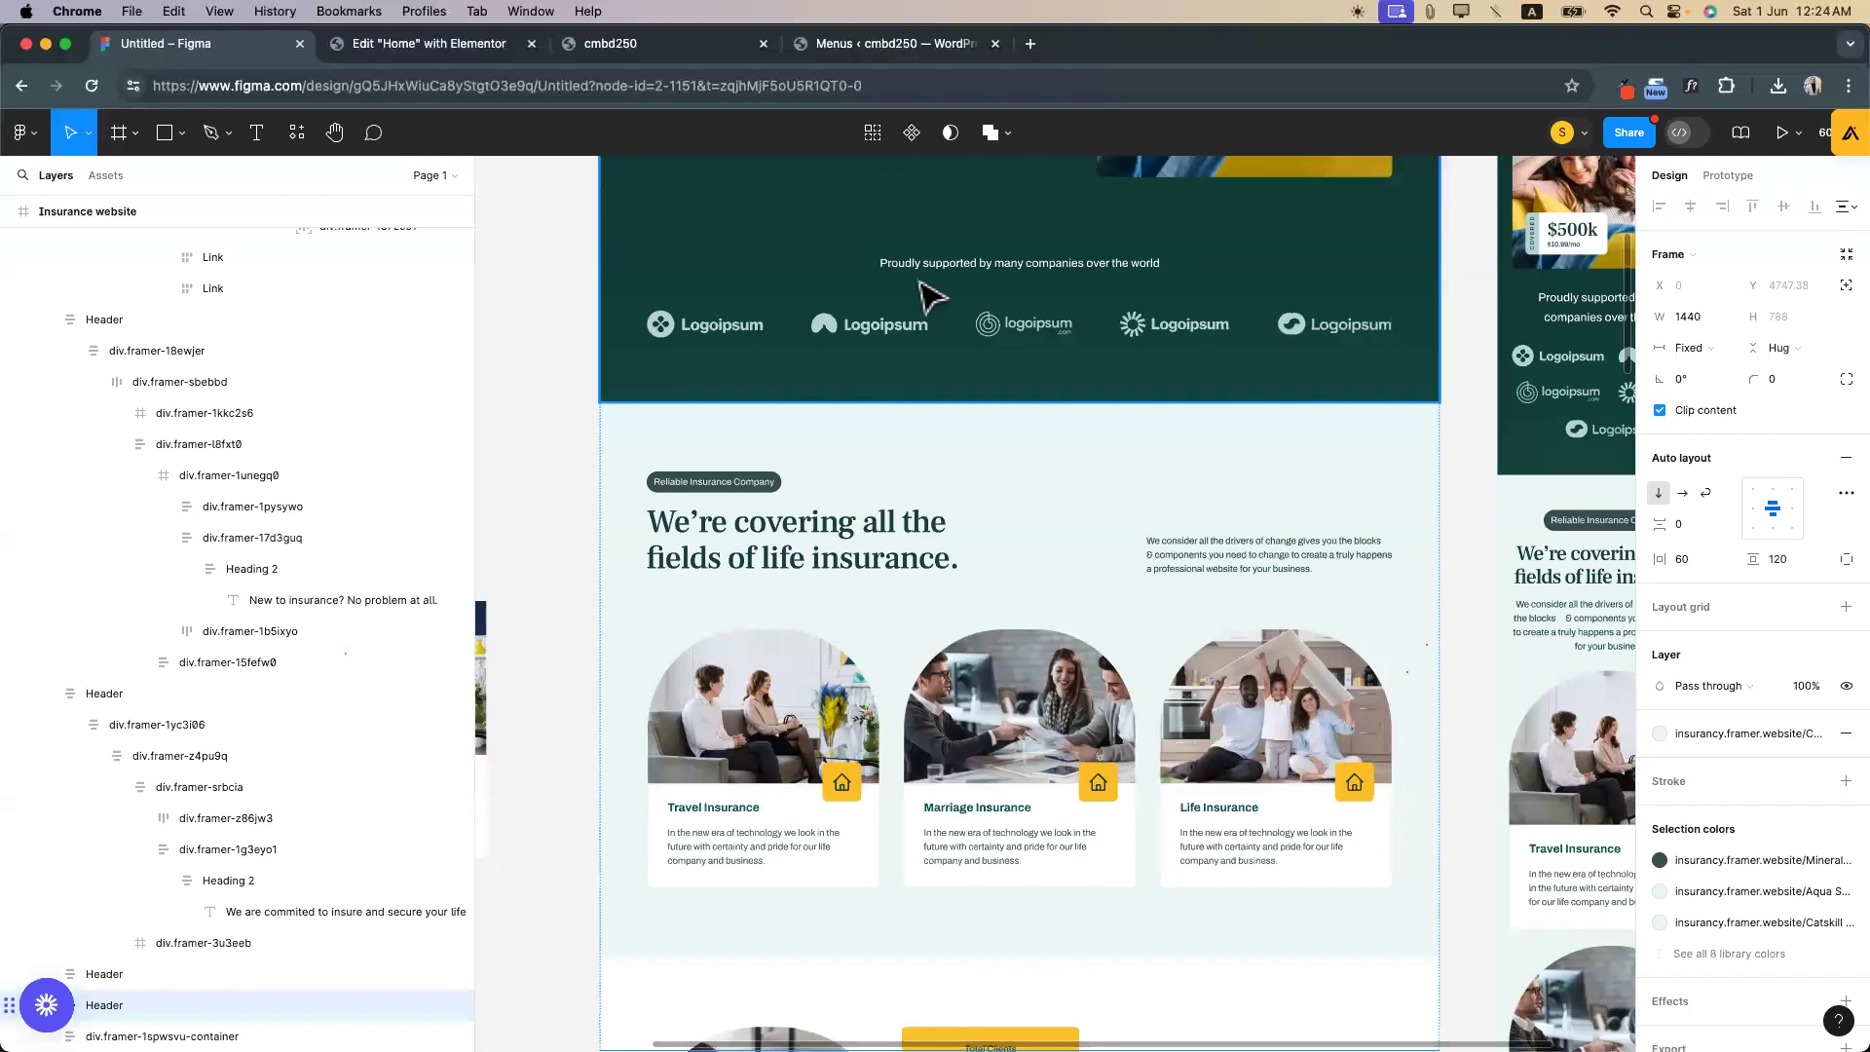
pyautogui.scroll(-2, 1022, 585)
pyautogui.scroll(-5, 1091, 771)
pyautogui.scroll(-5, 1091, 772)
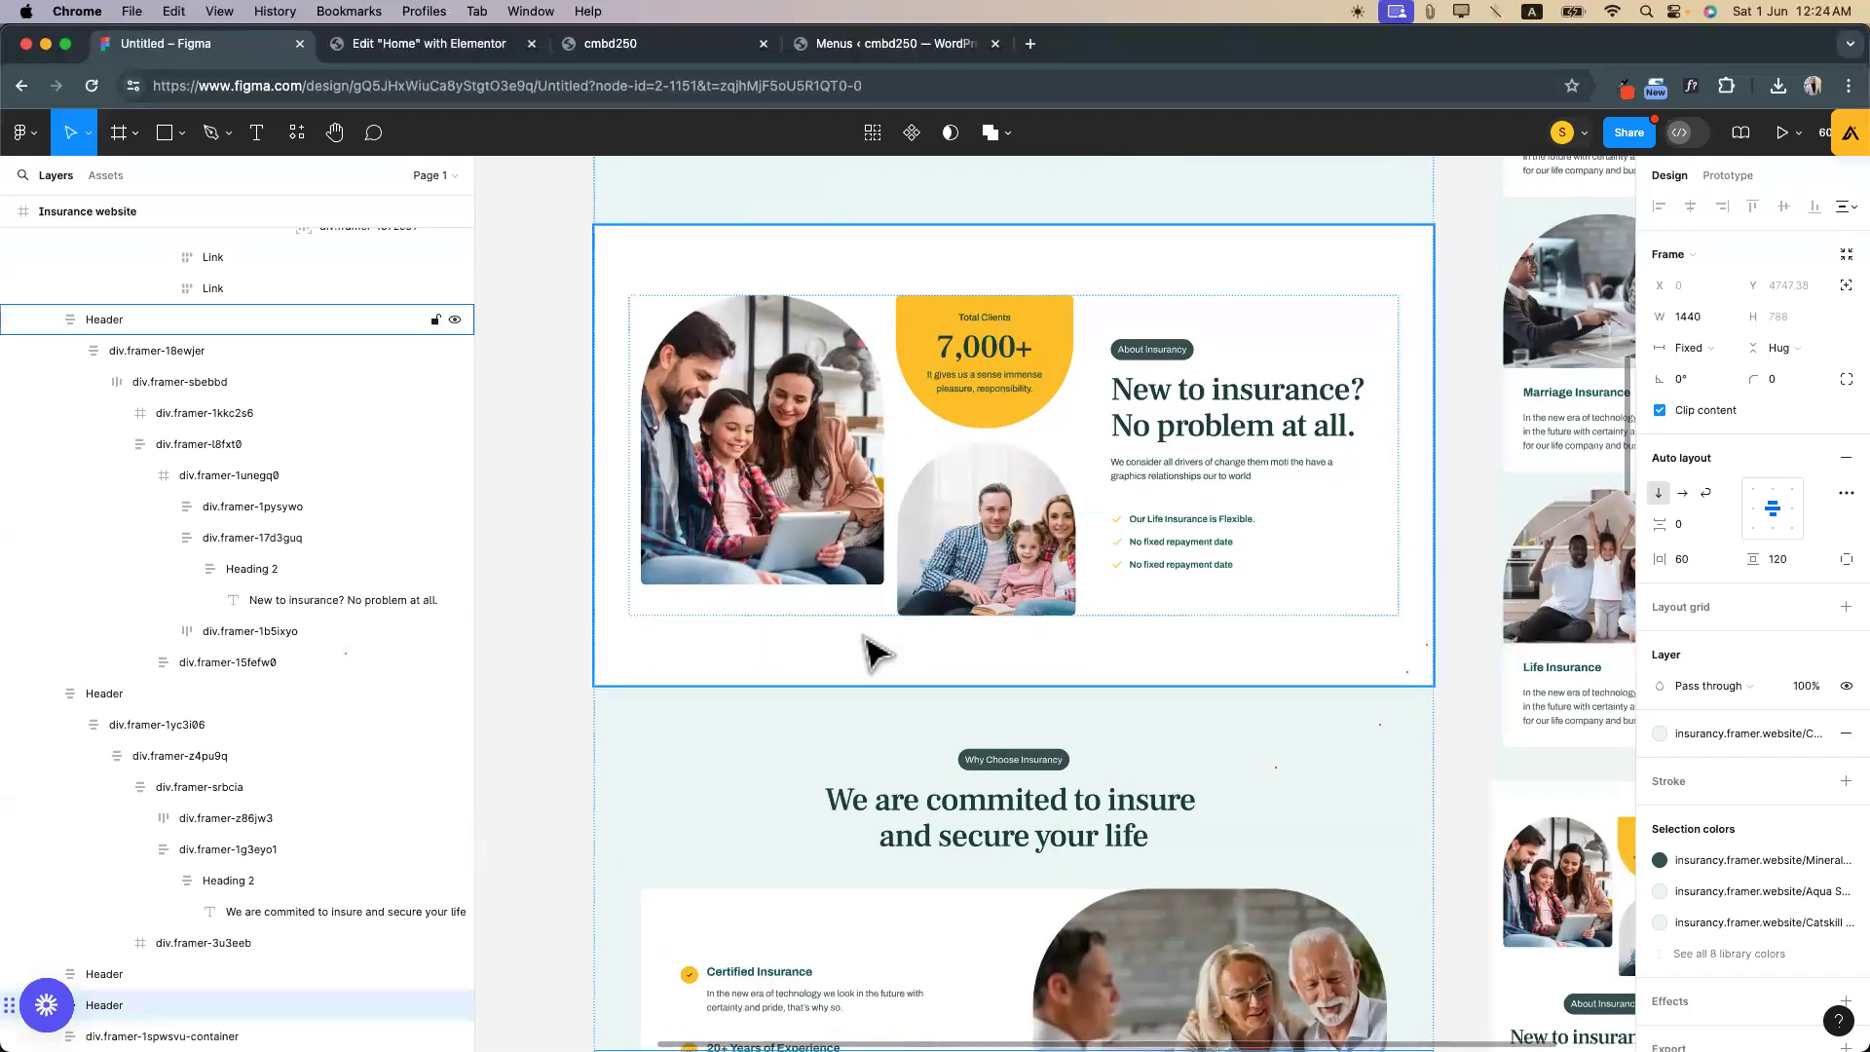
pyautogui.scroll(1, 877, 653)
pyautogui.scroll(5, 876, 652)
pyautogui.scroll(3, 877, 652)
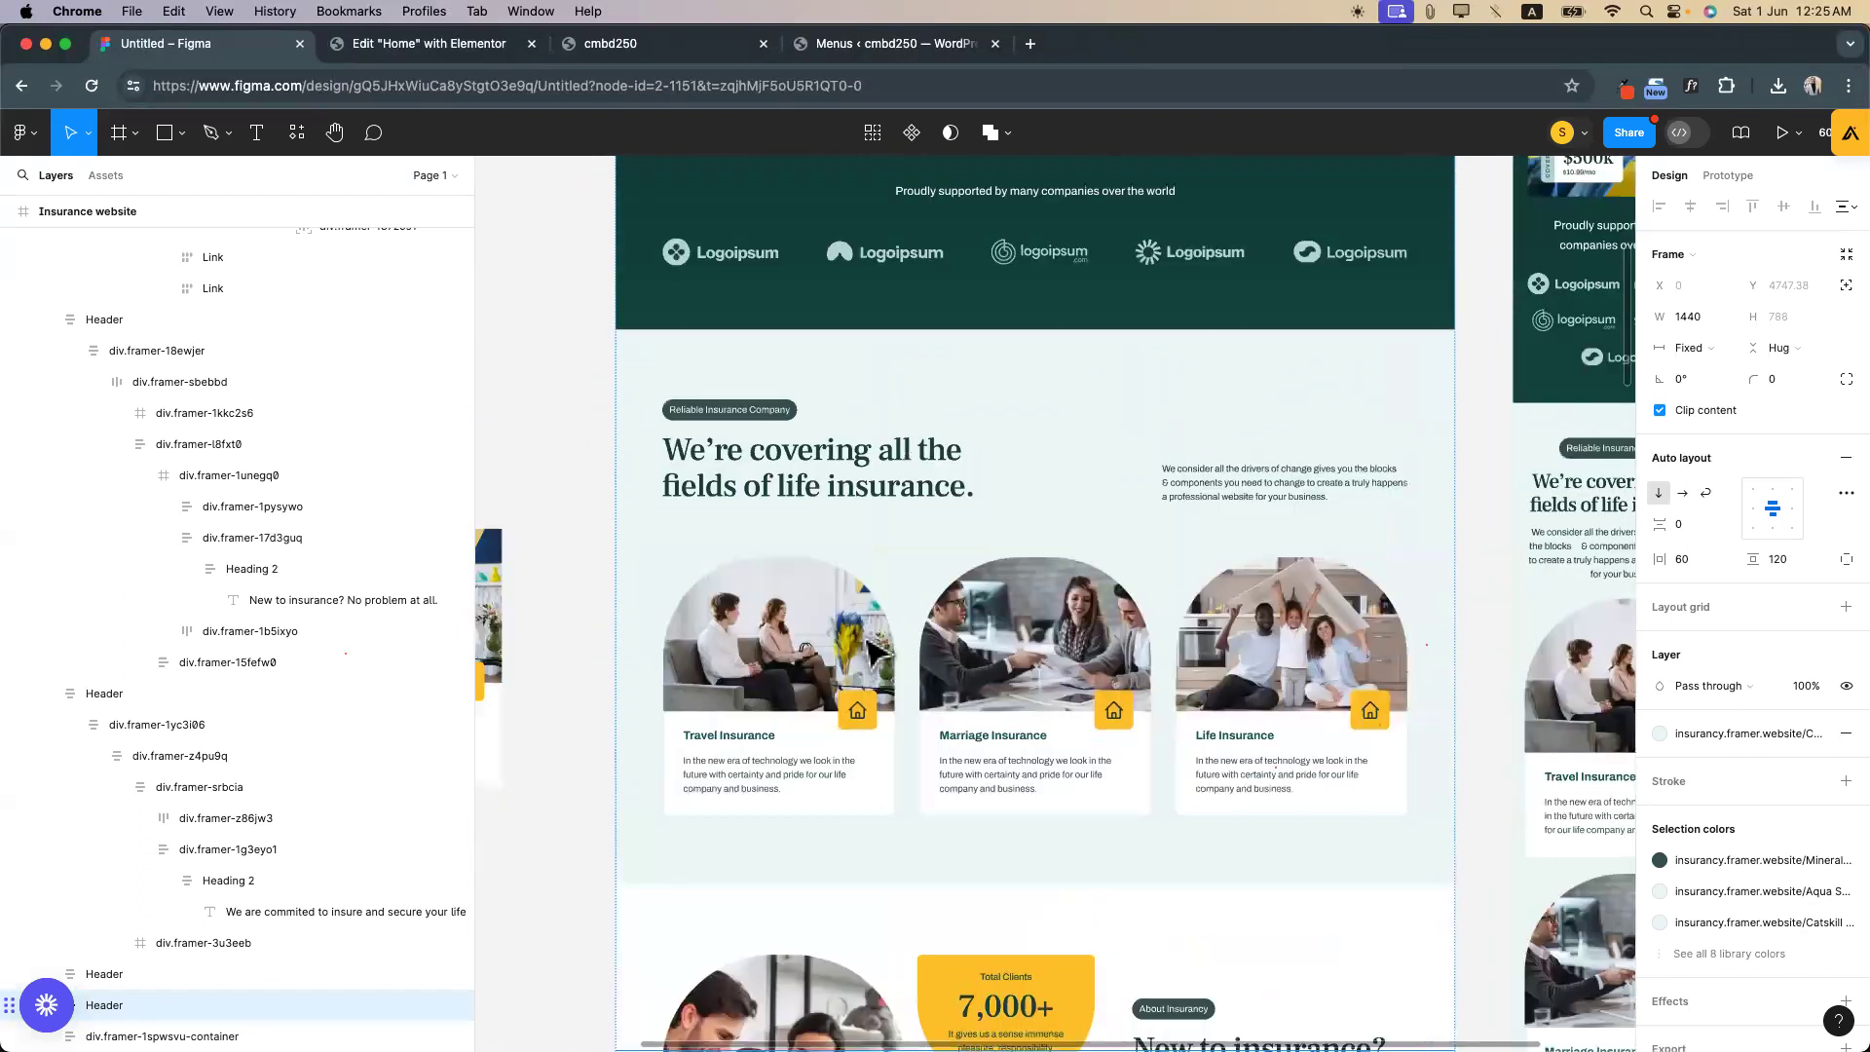
pyautogui.scroll(2, 877, 653)
pyautogui.scroll(2, 870, 651)
pyautogui.hscroll(1, 870, 650)
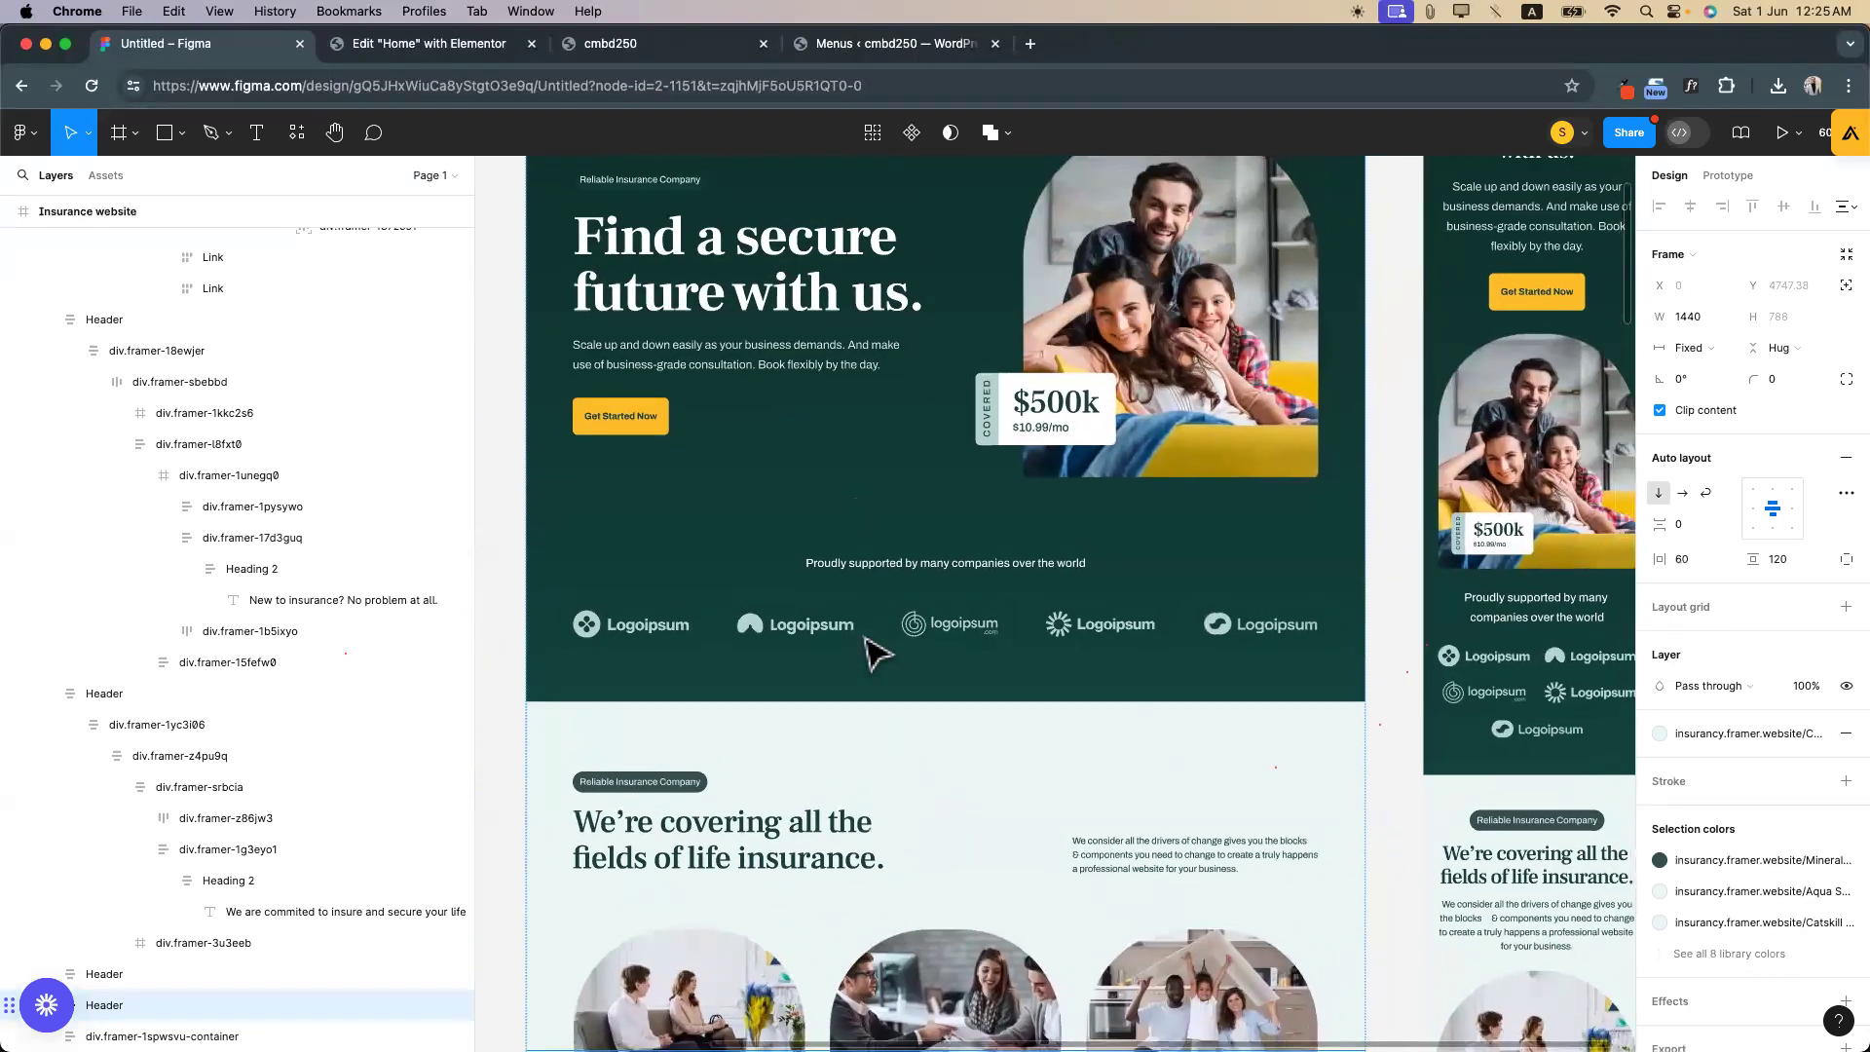
pyautogui.scroll(-4, 870, 651)
pyautogui.scroll(-4, 867, 645)
pyautogui.scroll(-2, 867, 644)
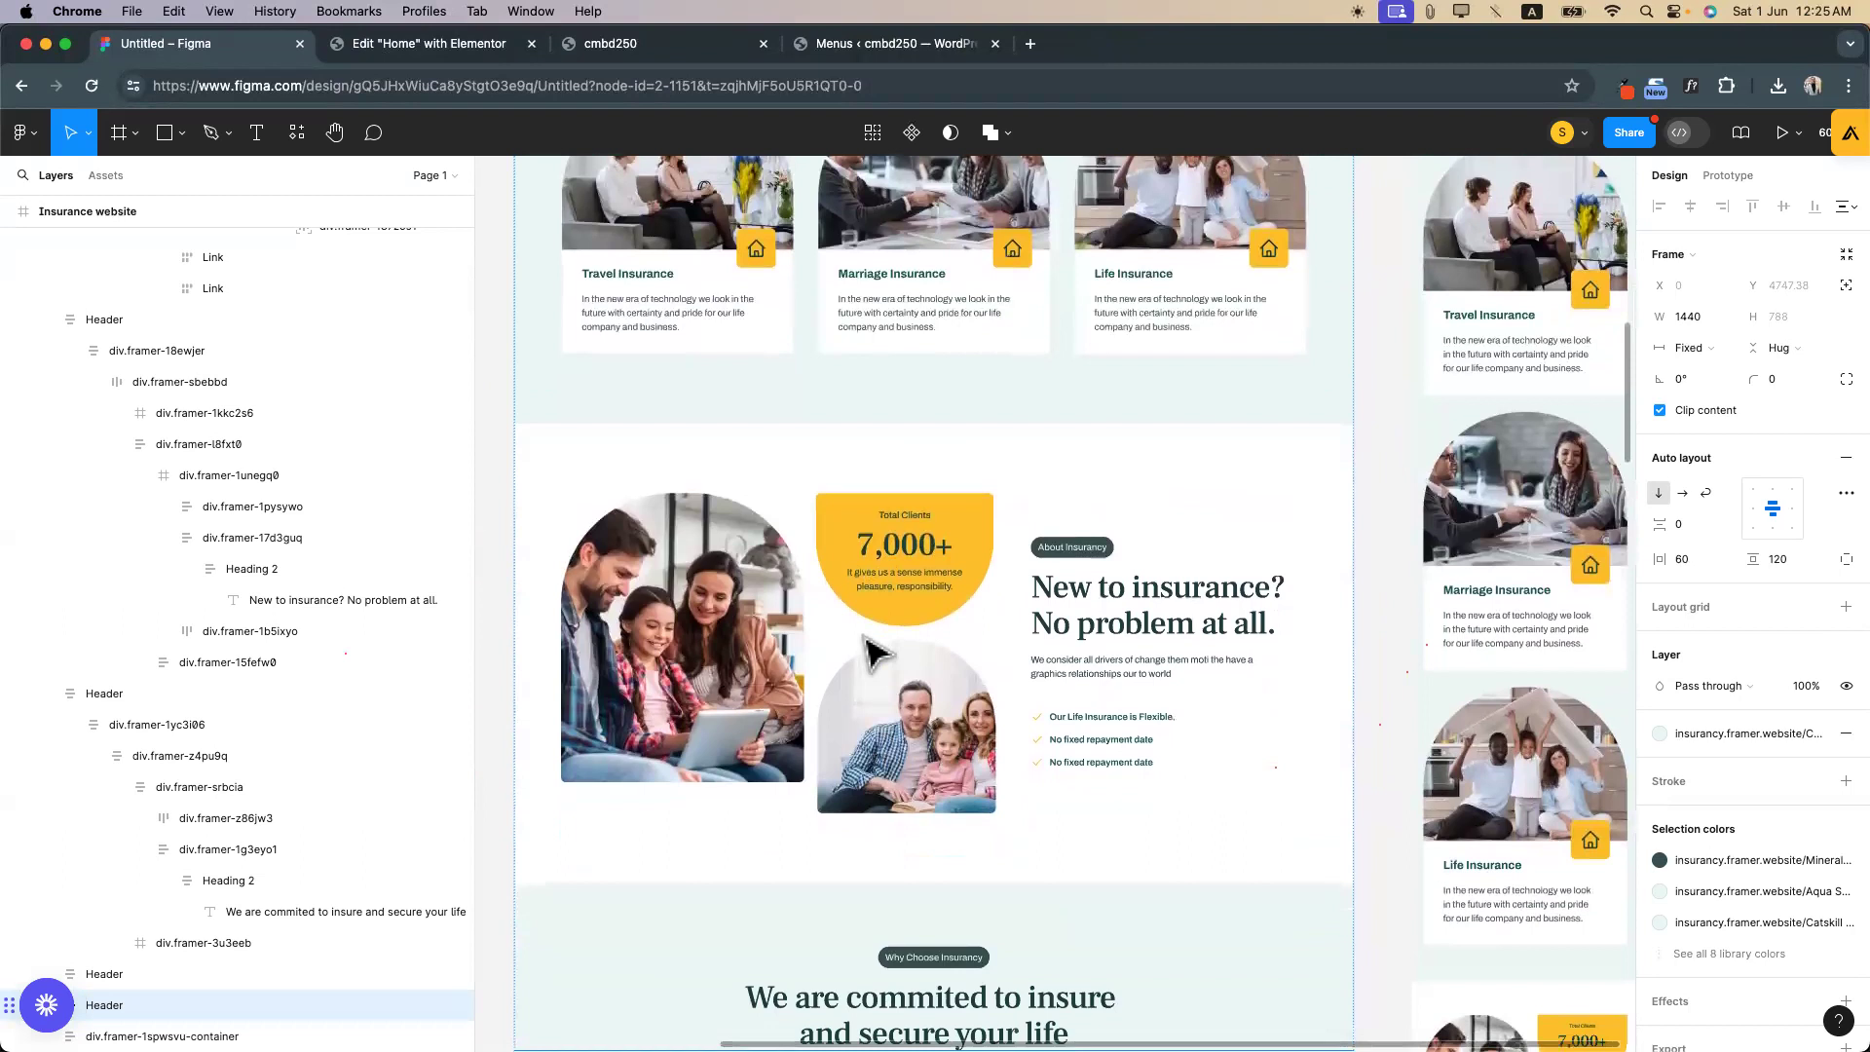
pyautogui.scroll(-3, 870, 650)
pyautogui.scroll(-5, 870, 651)
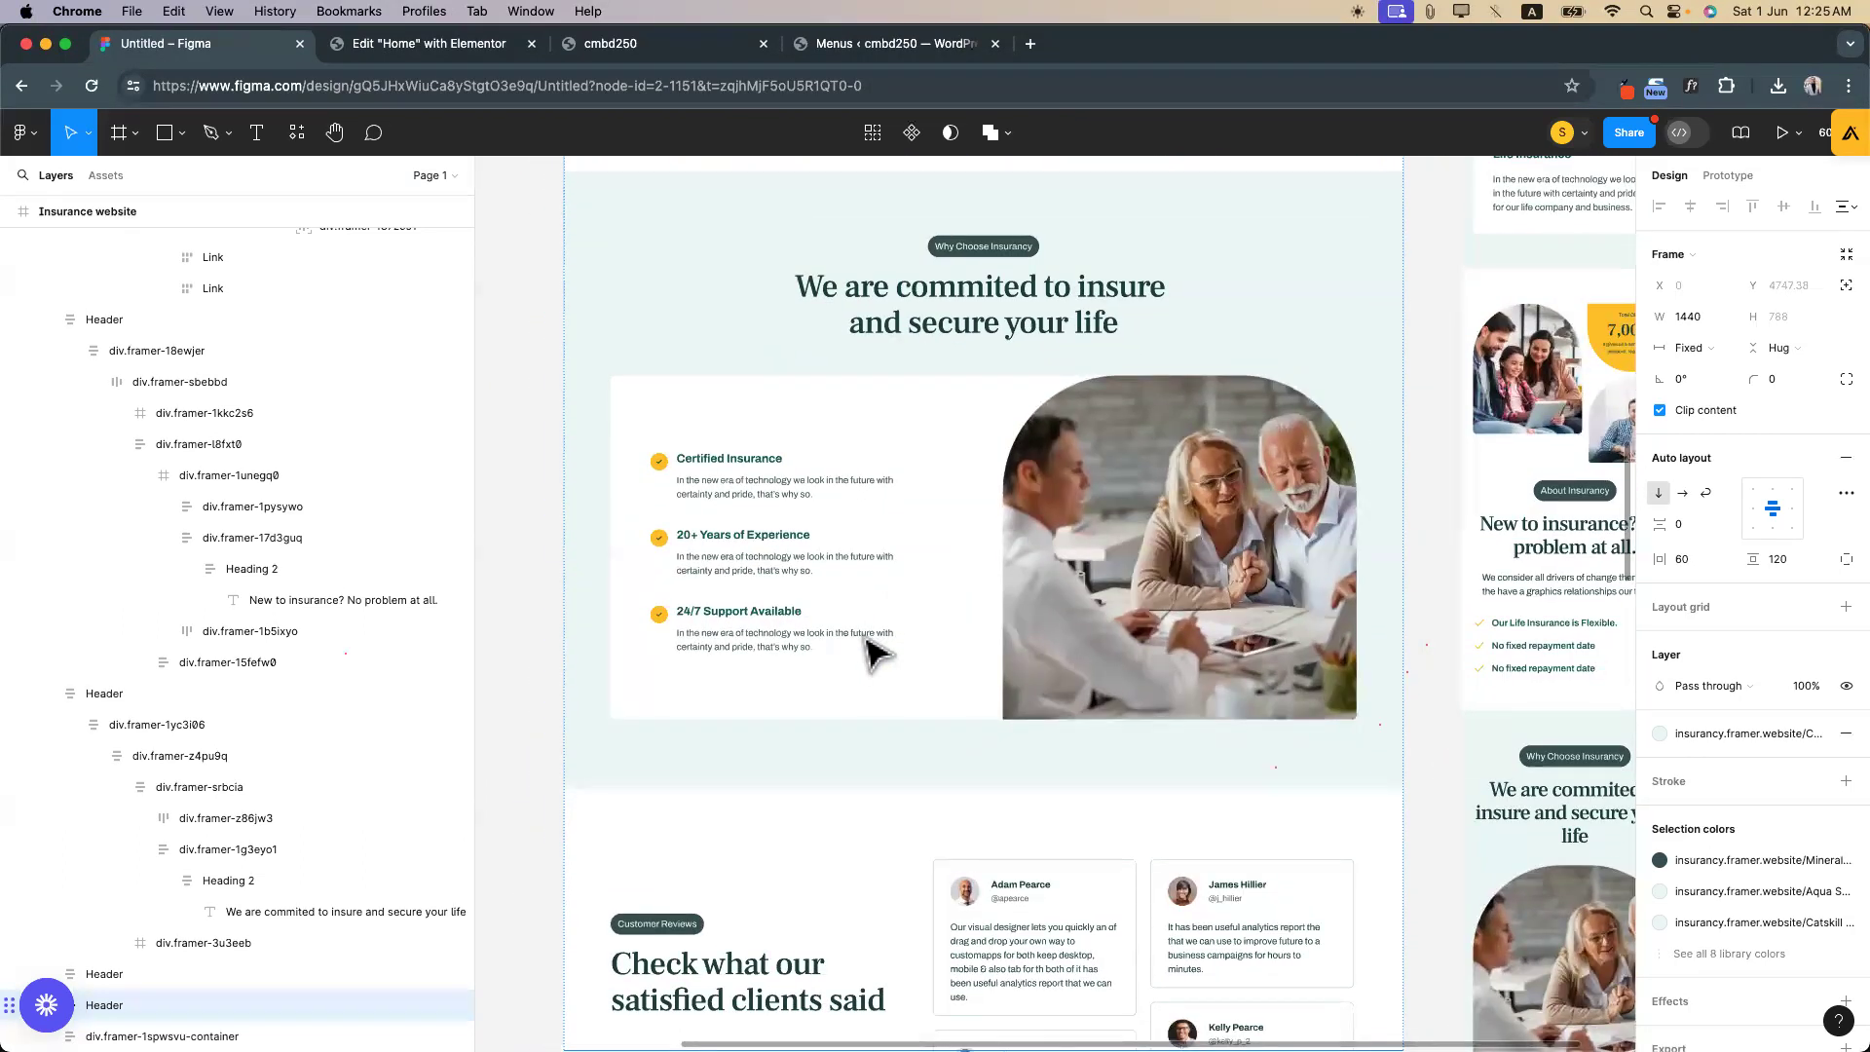
pyautogui.scroll(-2, 869, 650)
pyautogui.scroll(-3, 870, 650)
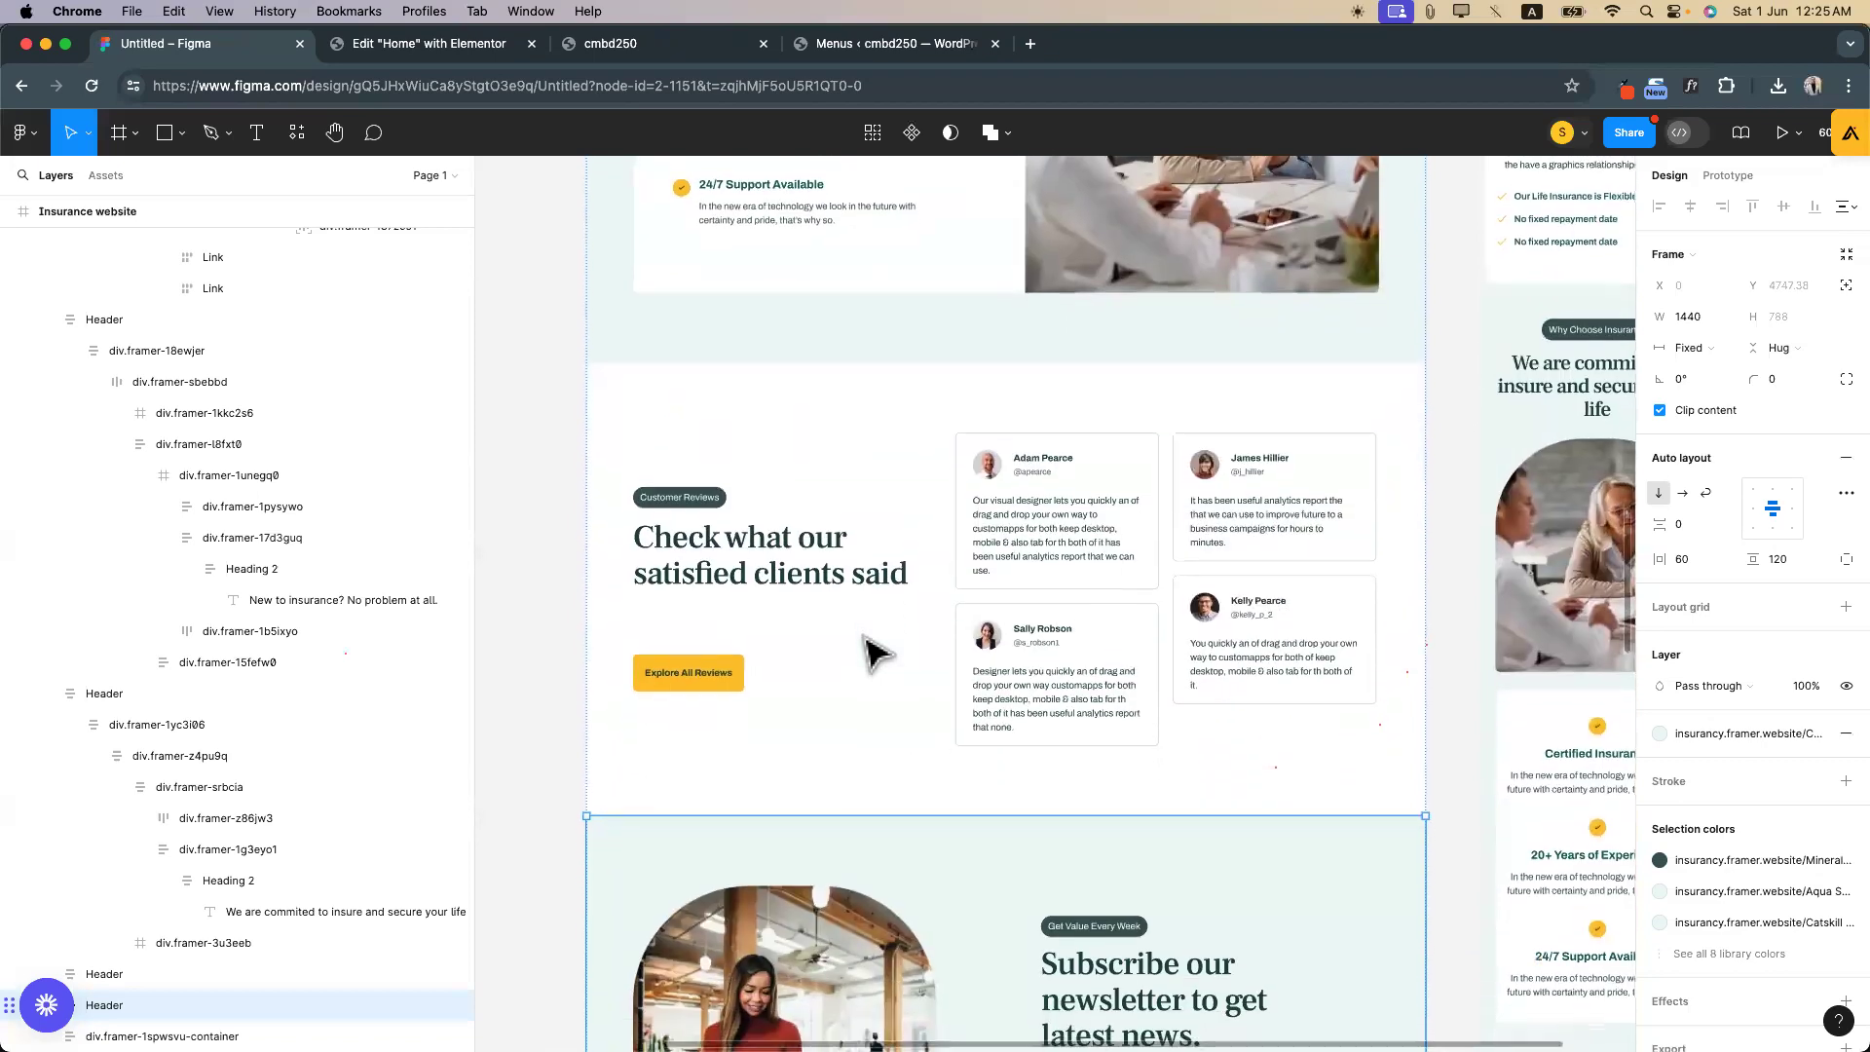
pyautogui.scroll(-3, 870, 651)
pyautogui.scroll(5, 870, 651)
pyautogui.scroll(5, 870, 650)
pyautogui.scroll(5, 869, 651)
pyautogui.scroll(2, 869, 651)
pyautogui.scroll(5, 870, 651)
pyautogui.scroll(-3, 870, 651)
pyautogui.scroll(-5, 870, 651)
pyautogui.scroll(-4, 870, 651)
pyautogui.scroll(-4, 869, 651)
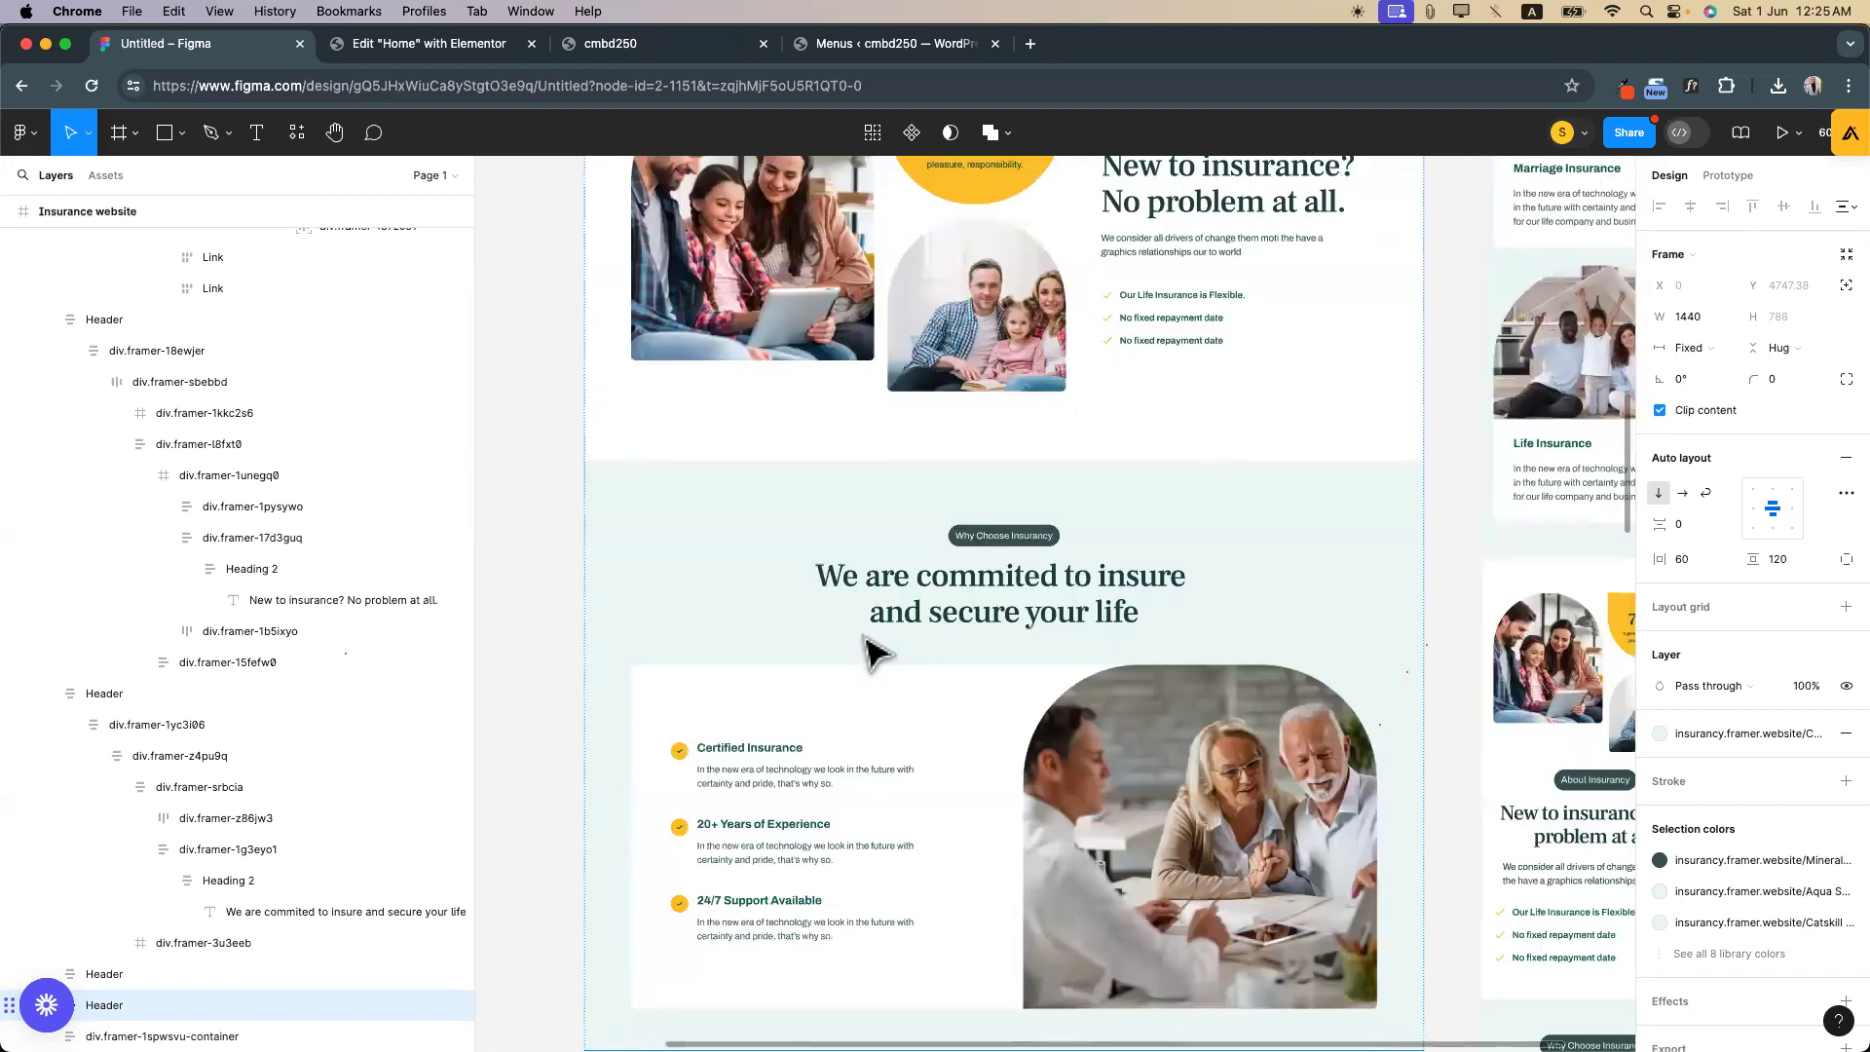
pyautogui.scroll(-5, 926, 597)
pyautogui.scroll(-1, 1014, 937)
pyautogui.scroll(-5, 1013, 937)
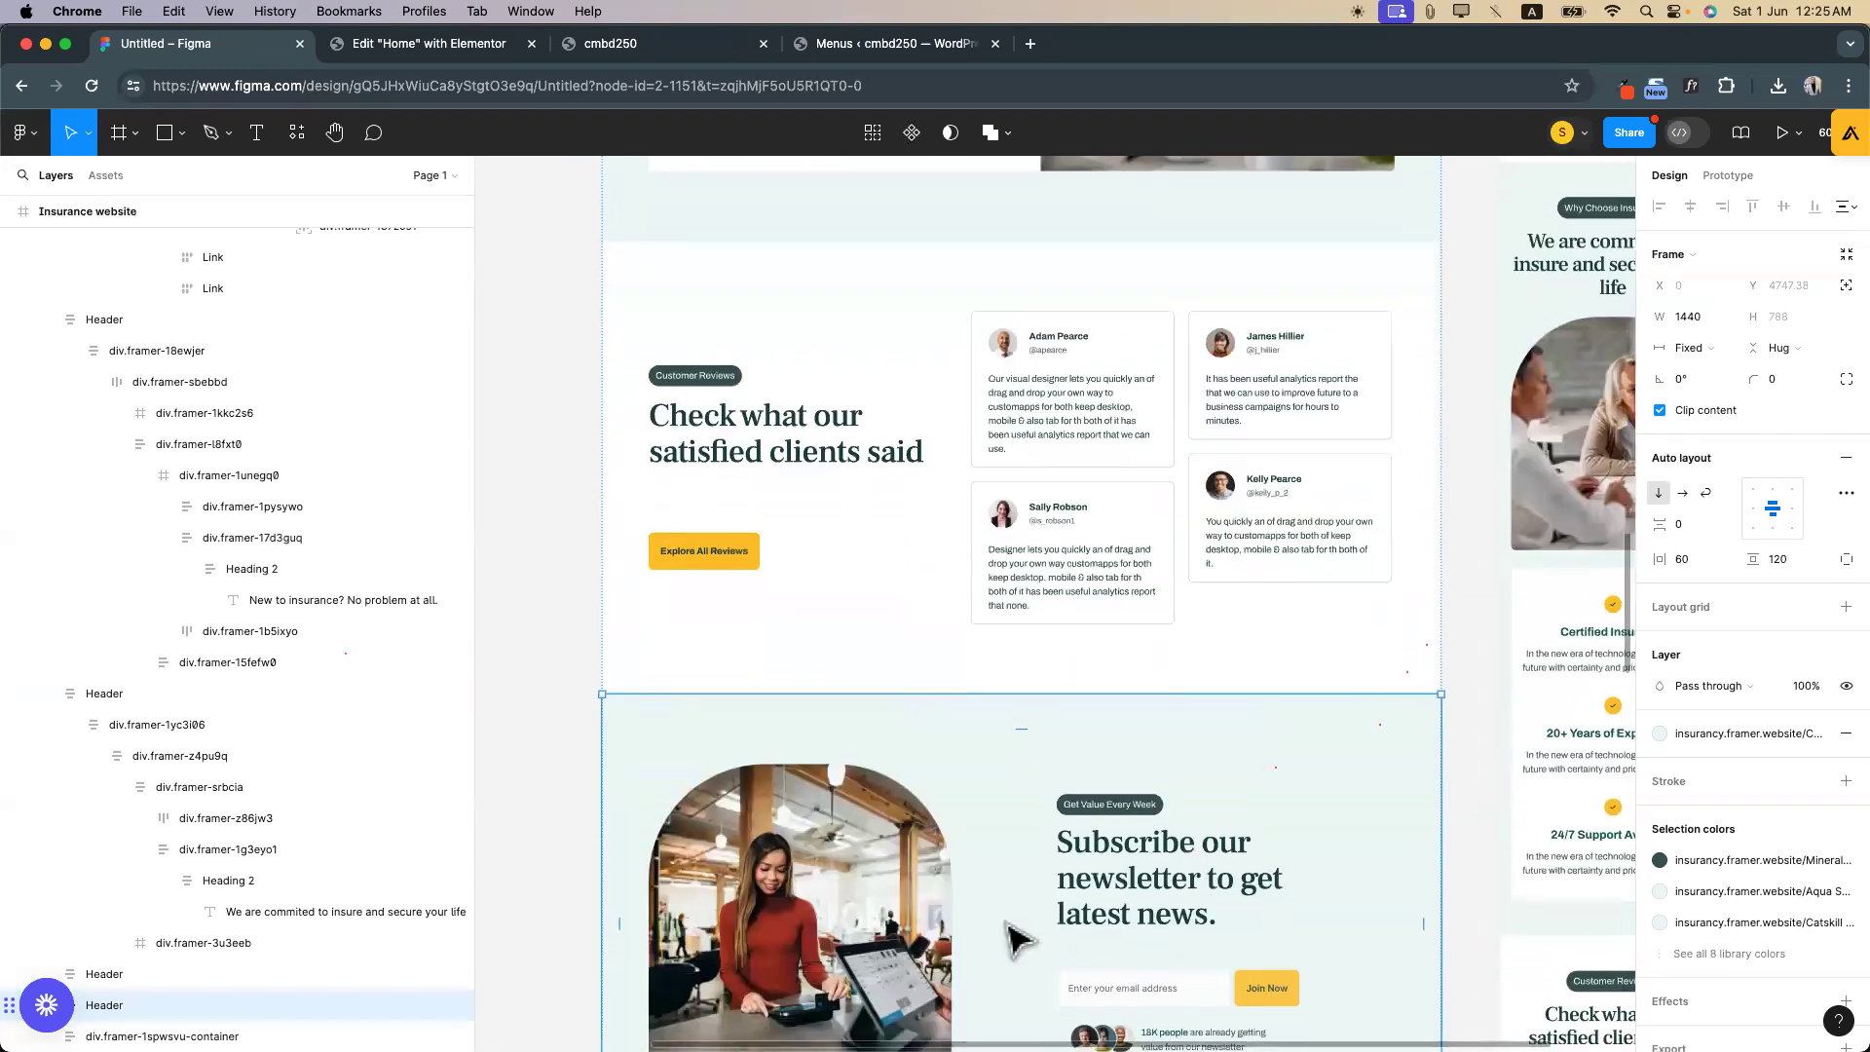
pyautogui.scroll(-5, 1013, 937)
pyautogui.scroll(-3, 1013, 940)
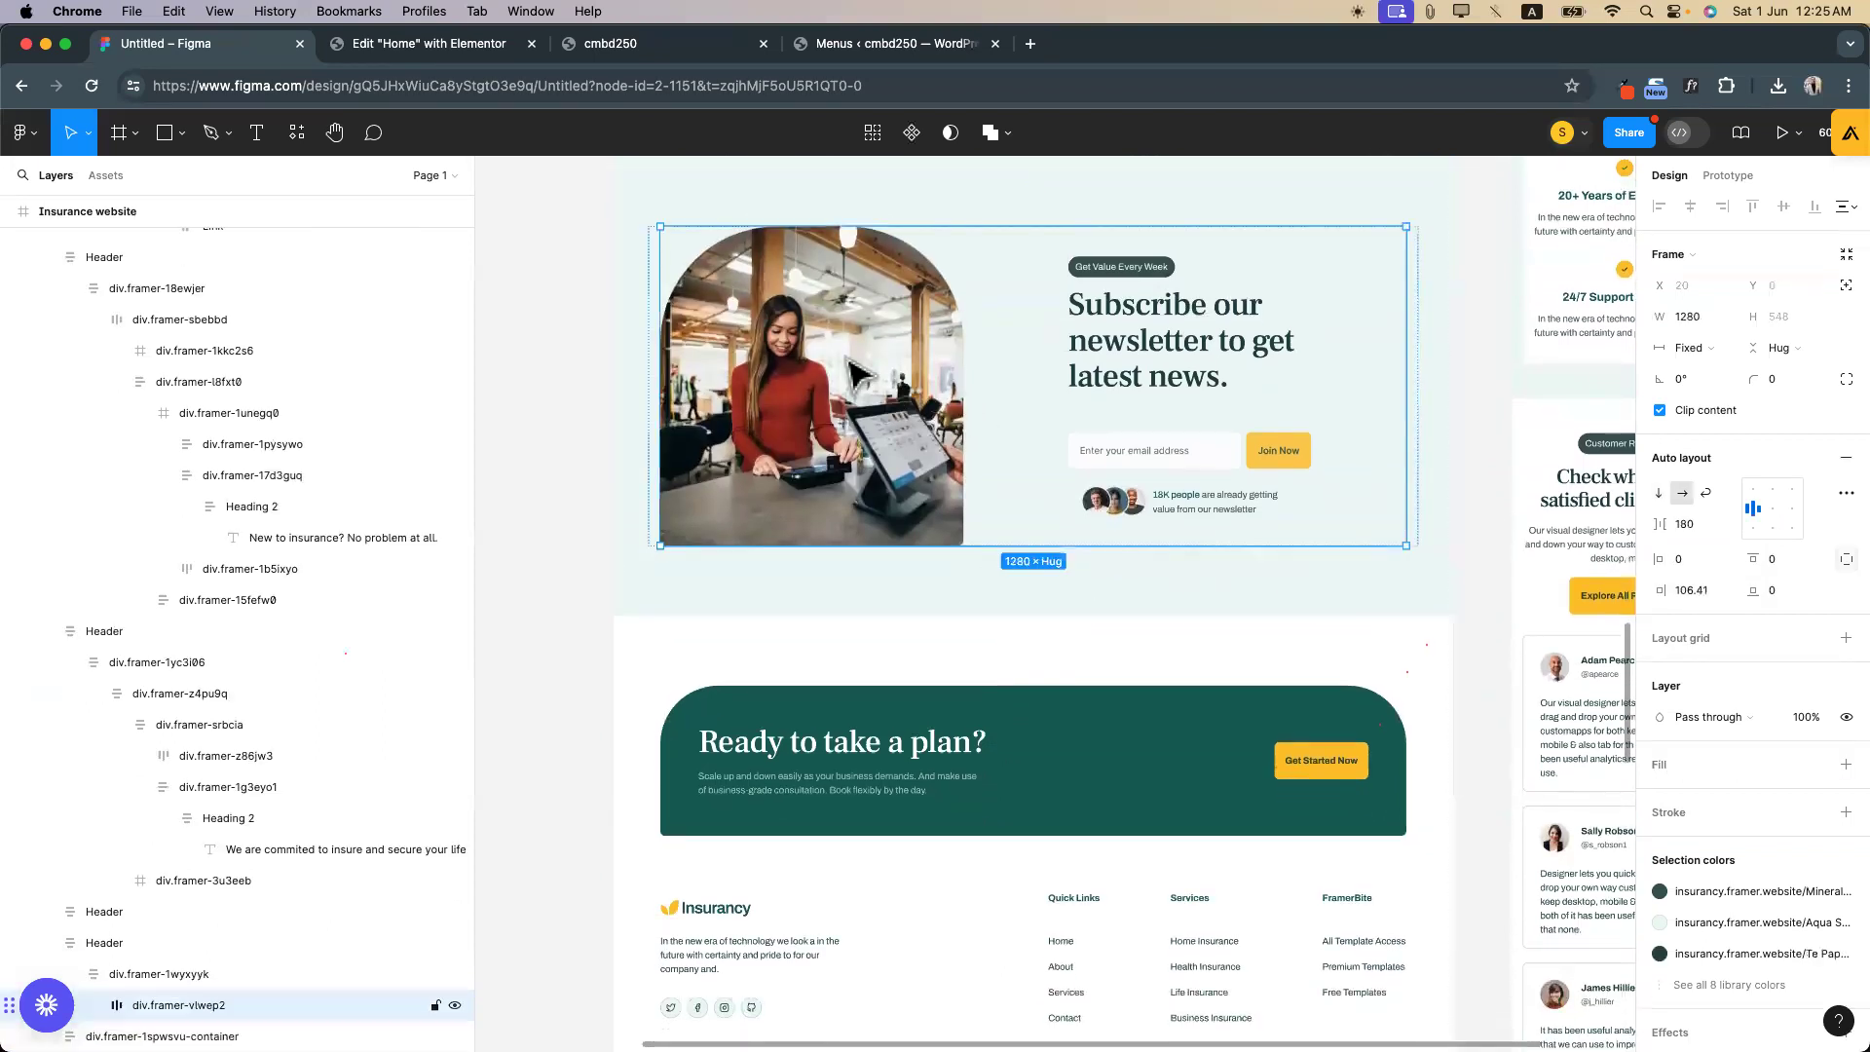
pyautogui.press('Return')
pyautogui.press('Return')
pyautogui.scroll(-1, 1174, 697)
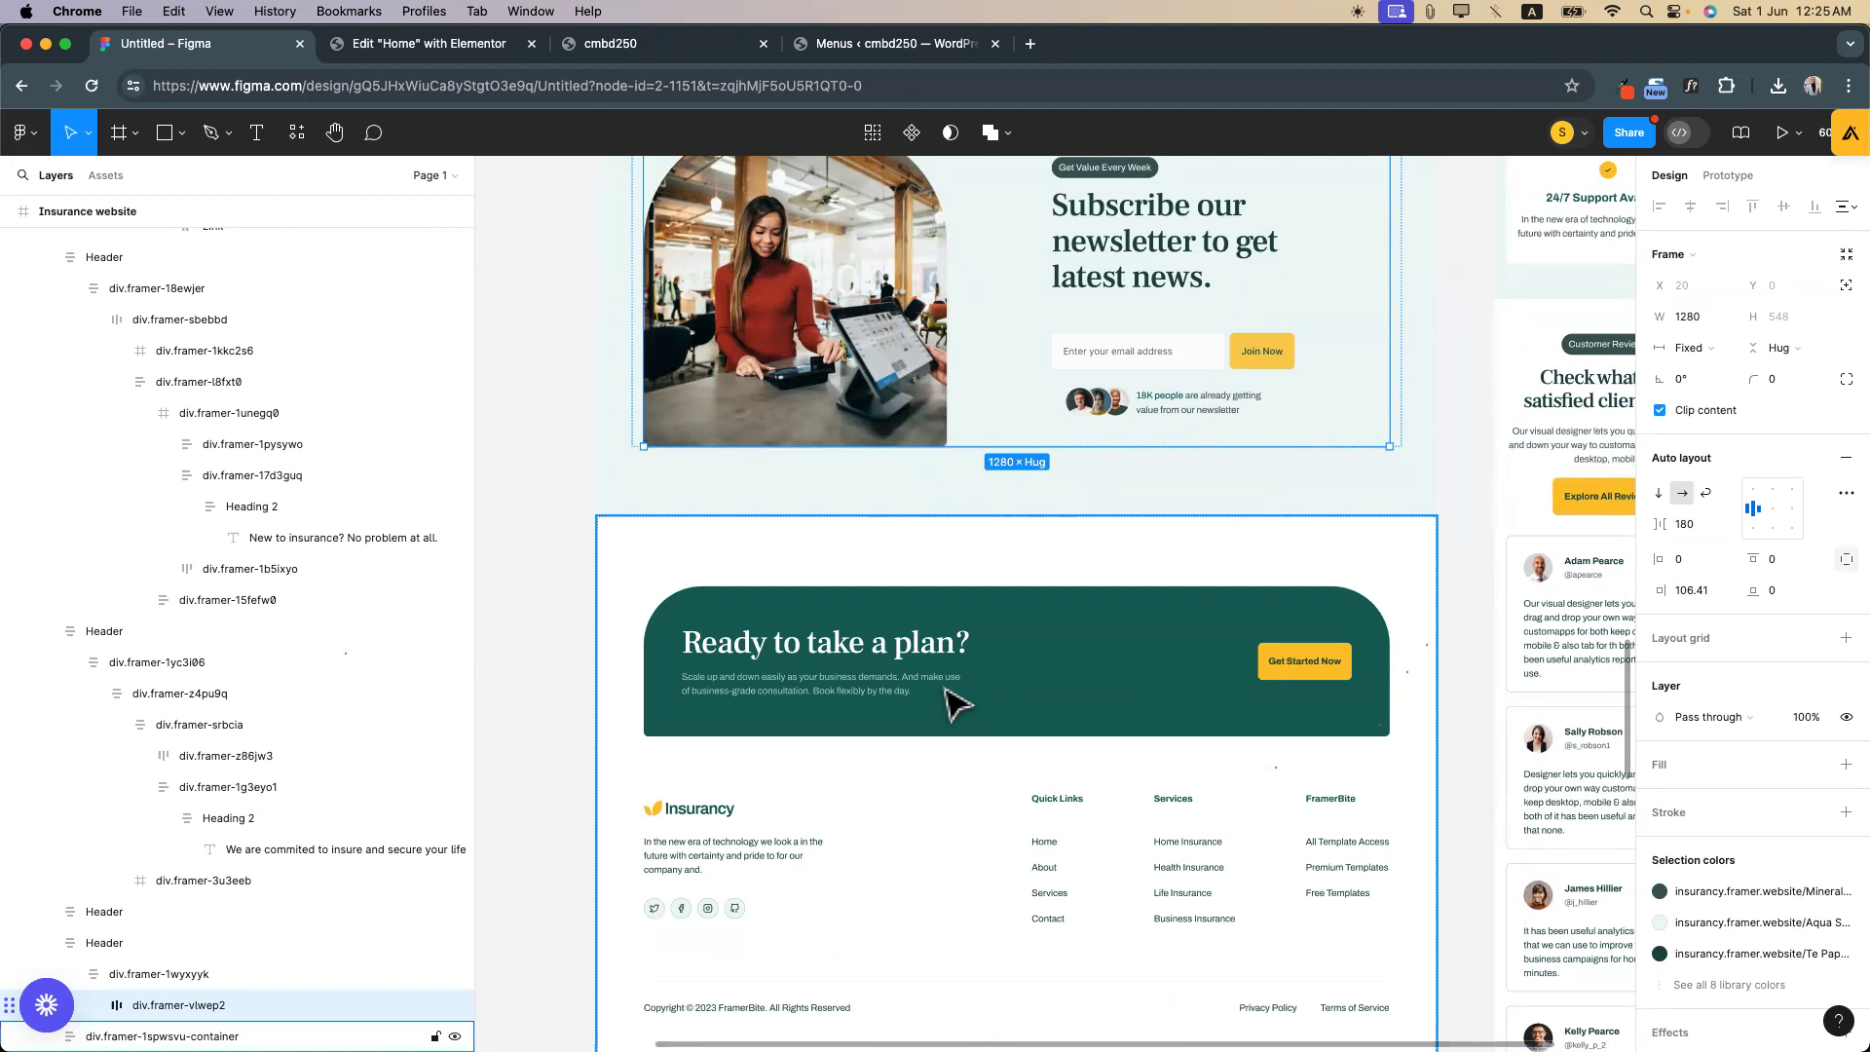
pyautogui.scroll(3, 1185, 484)
pyautogui.scroll(4, 1185, 484)
pyautogui.scroll(3, 1188, 484)
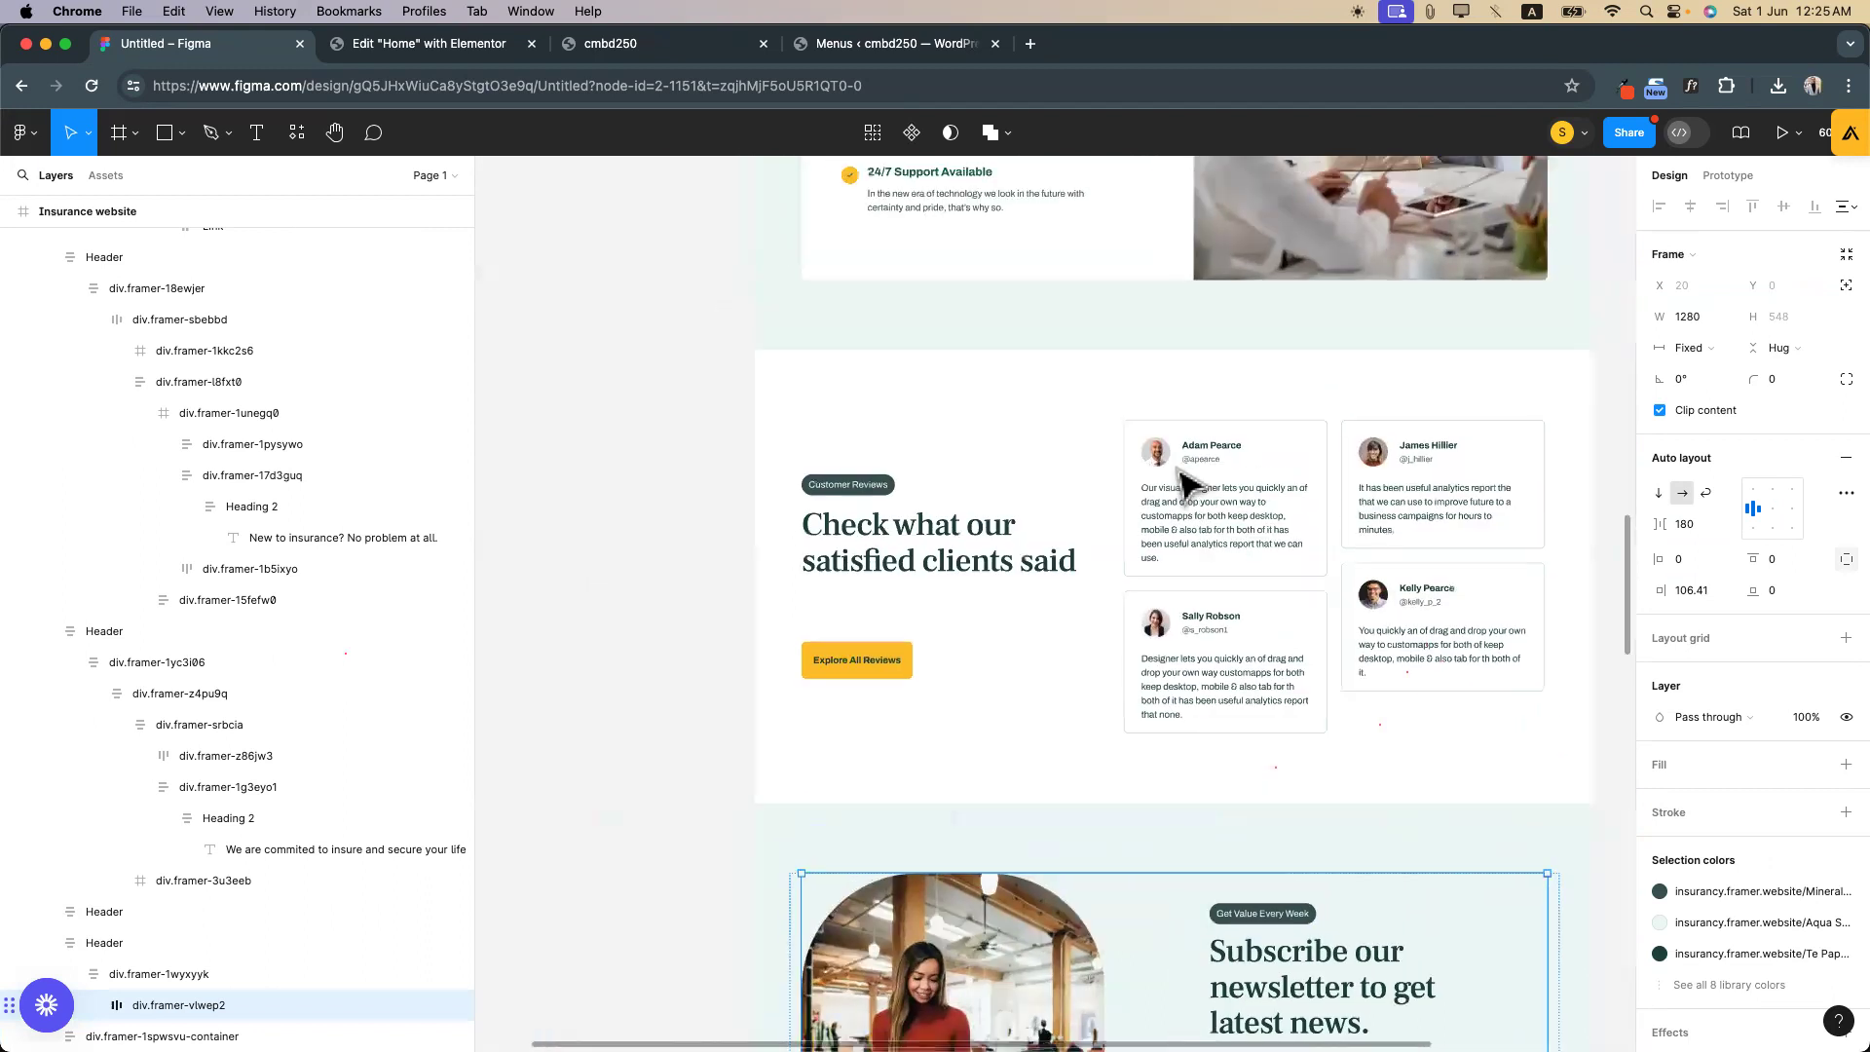
pyautogui.scroll(3, 1185, 484)
pyautogui.hscroll(2, 1185, 484)
pyautogui.scroll(4, 1185, 484)
pyautogui.scroll(3, 1186, 484)
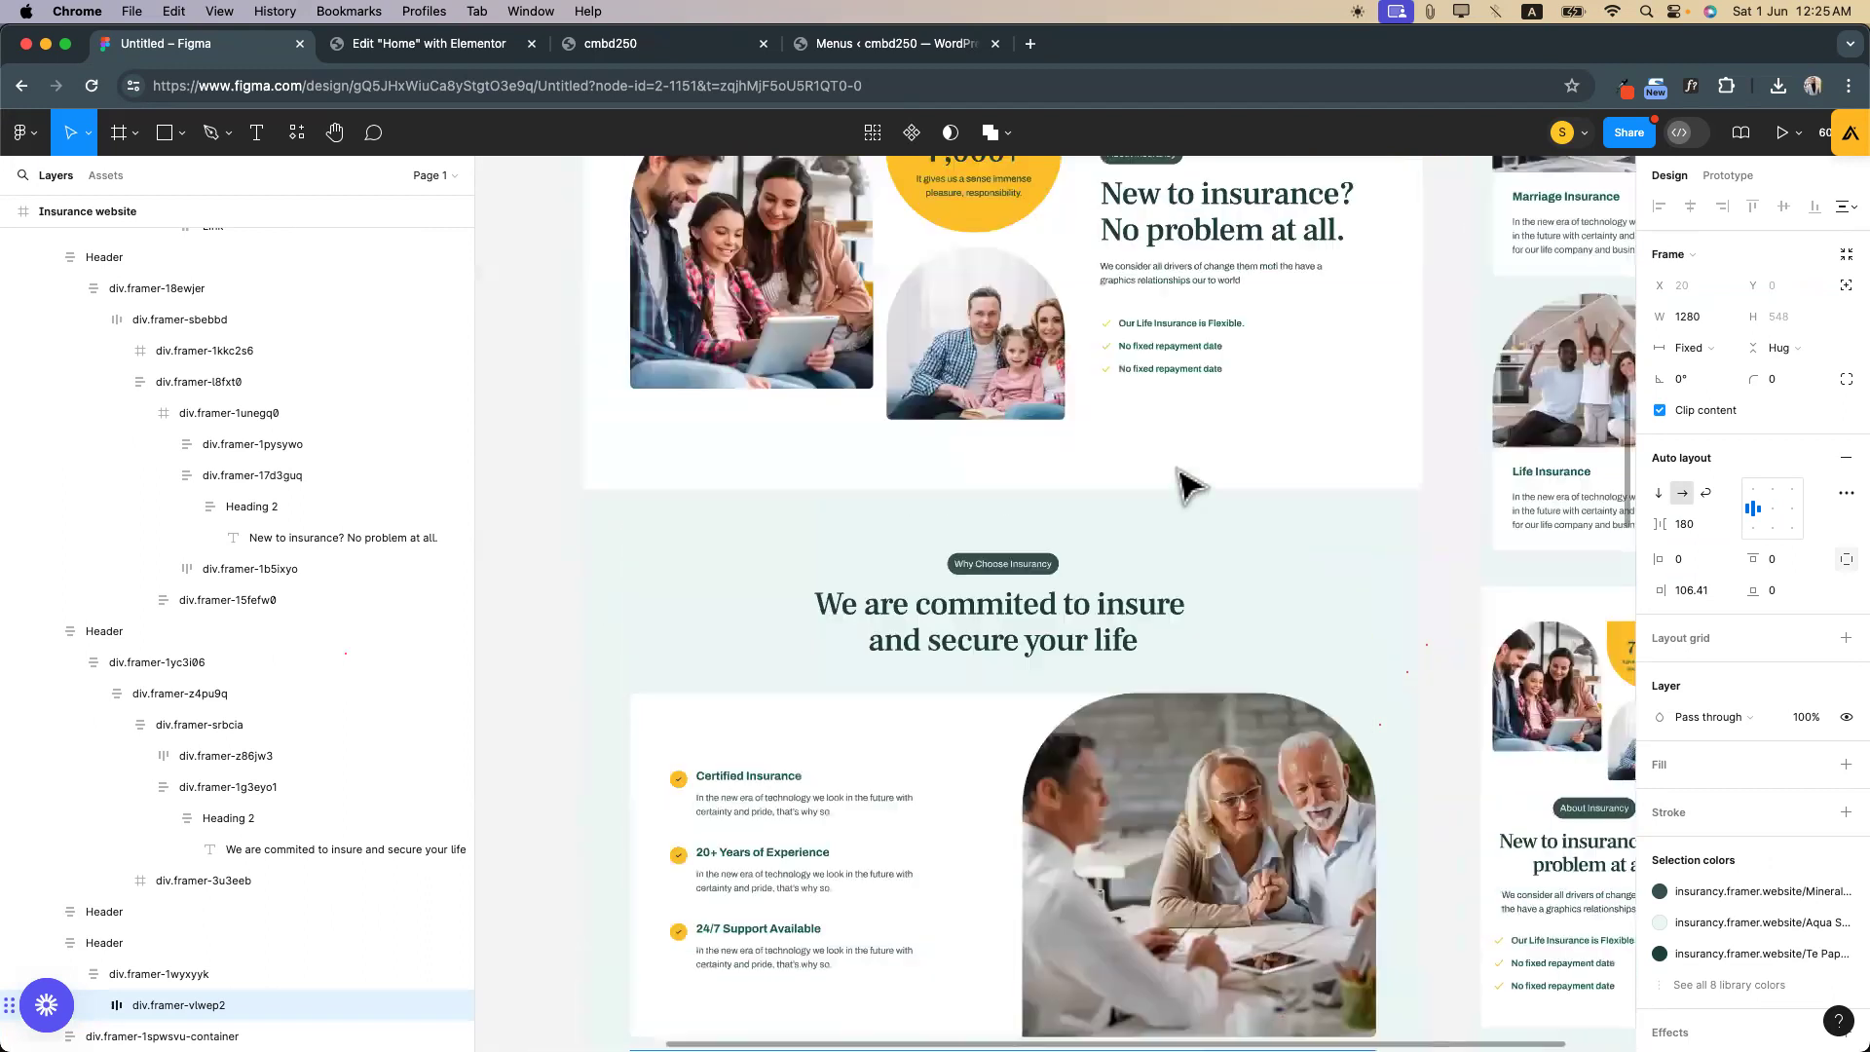
pyautogui.scroll(1, 1186, 484)
pyautogui.scroll(3, 1183, 486)
pyautogui.scroll(5, 1188, 489)
pyautogui.scroll(2, 1169, 565)
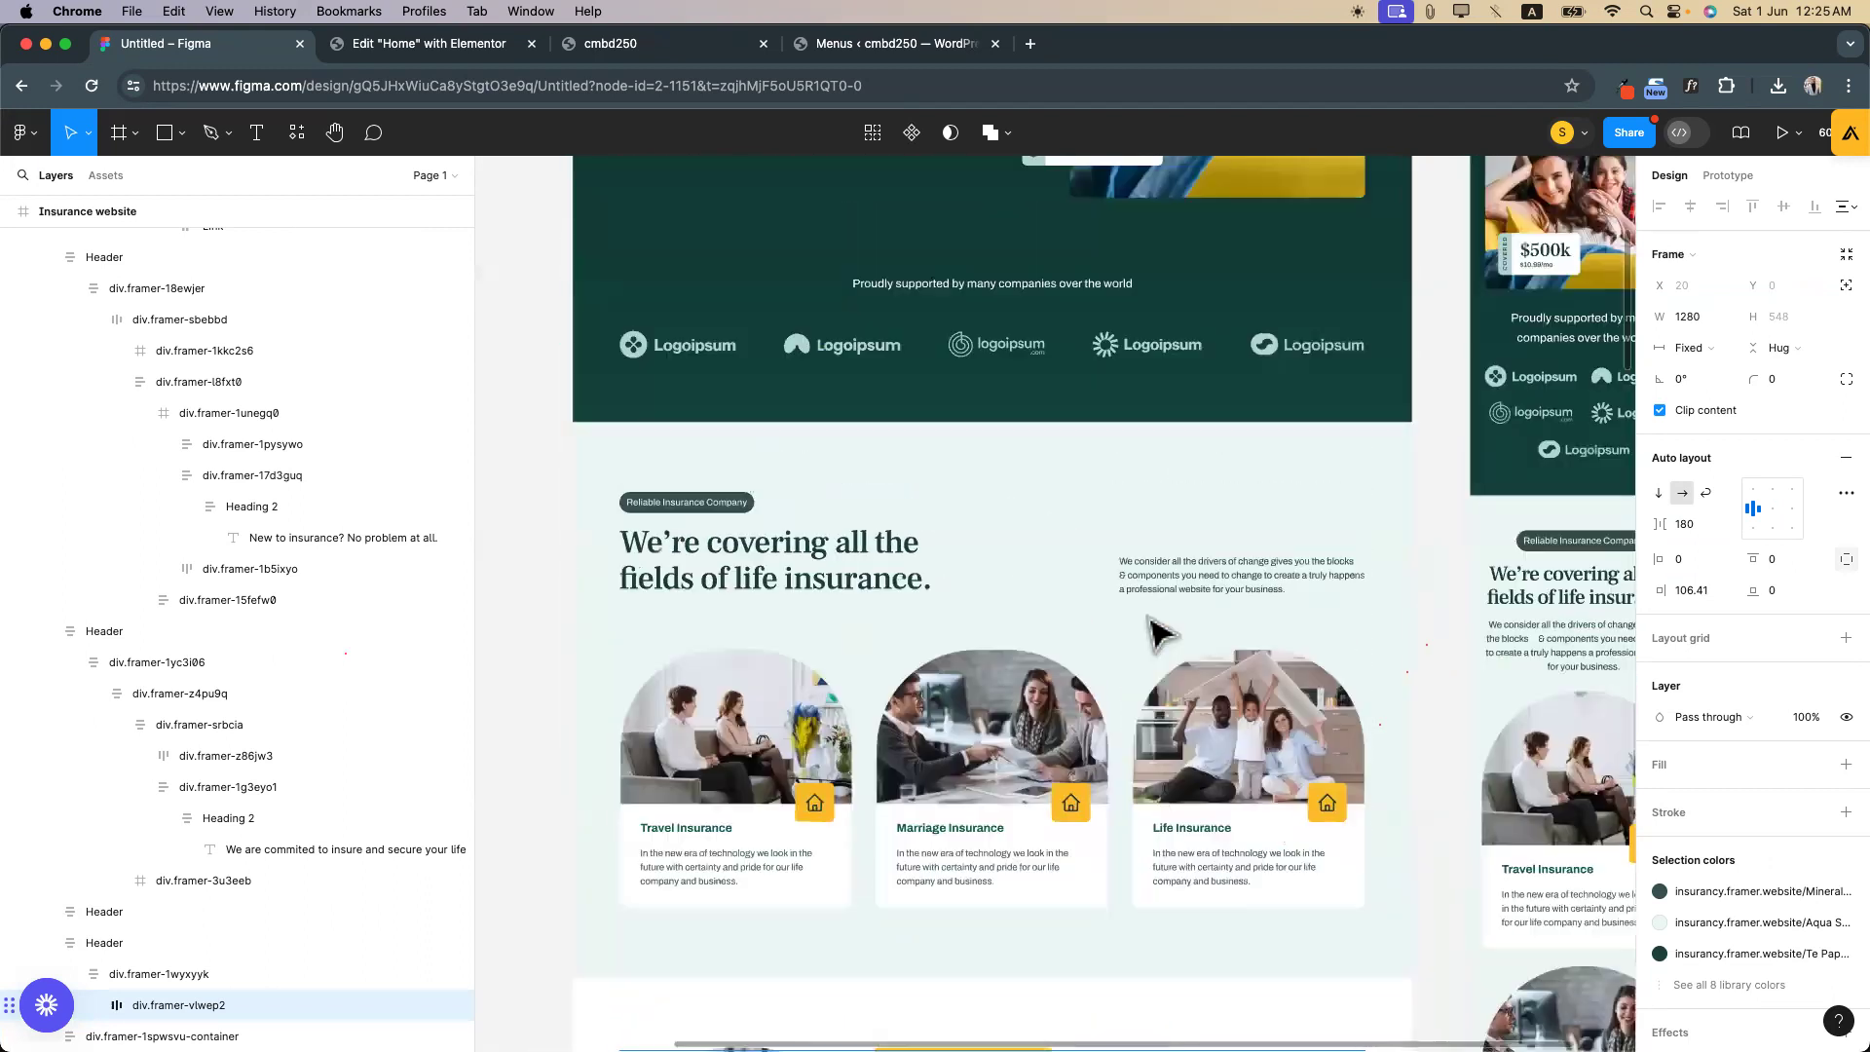
pyautogui.scroll(5, 1276, 458)
pyautogui.scroll(2, 1276, 458)
pyautogui.scroll(2, 1276, 458)
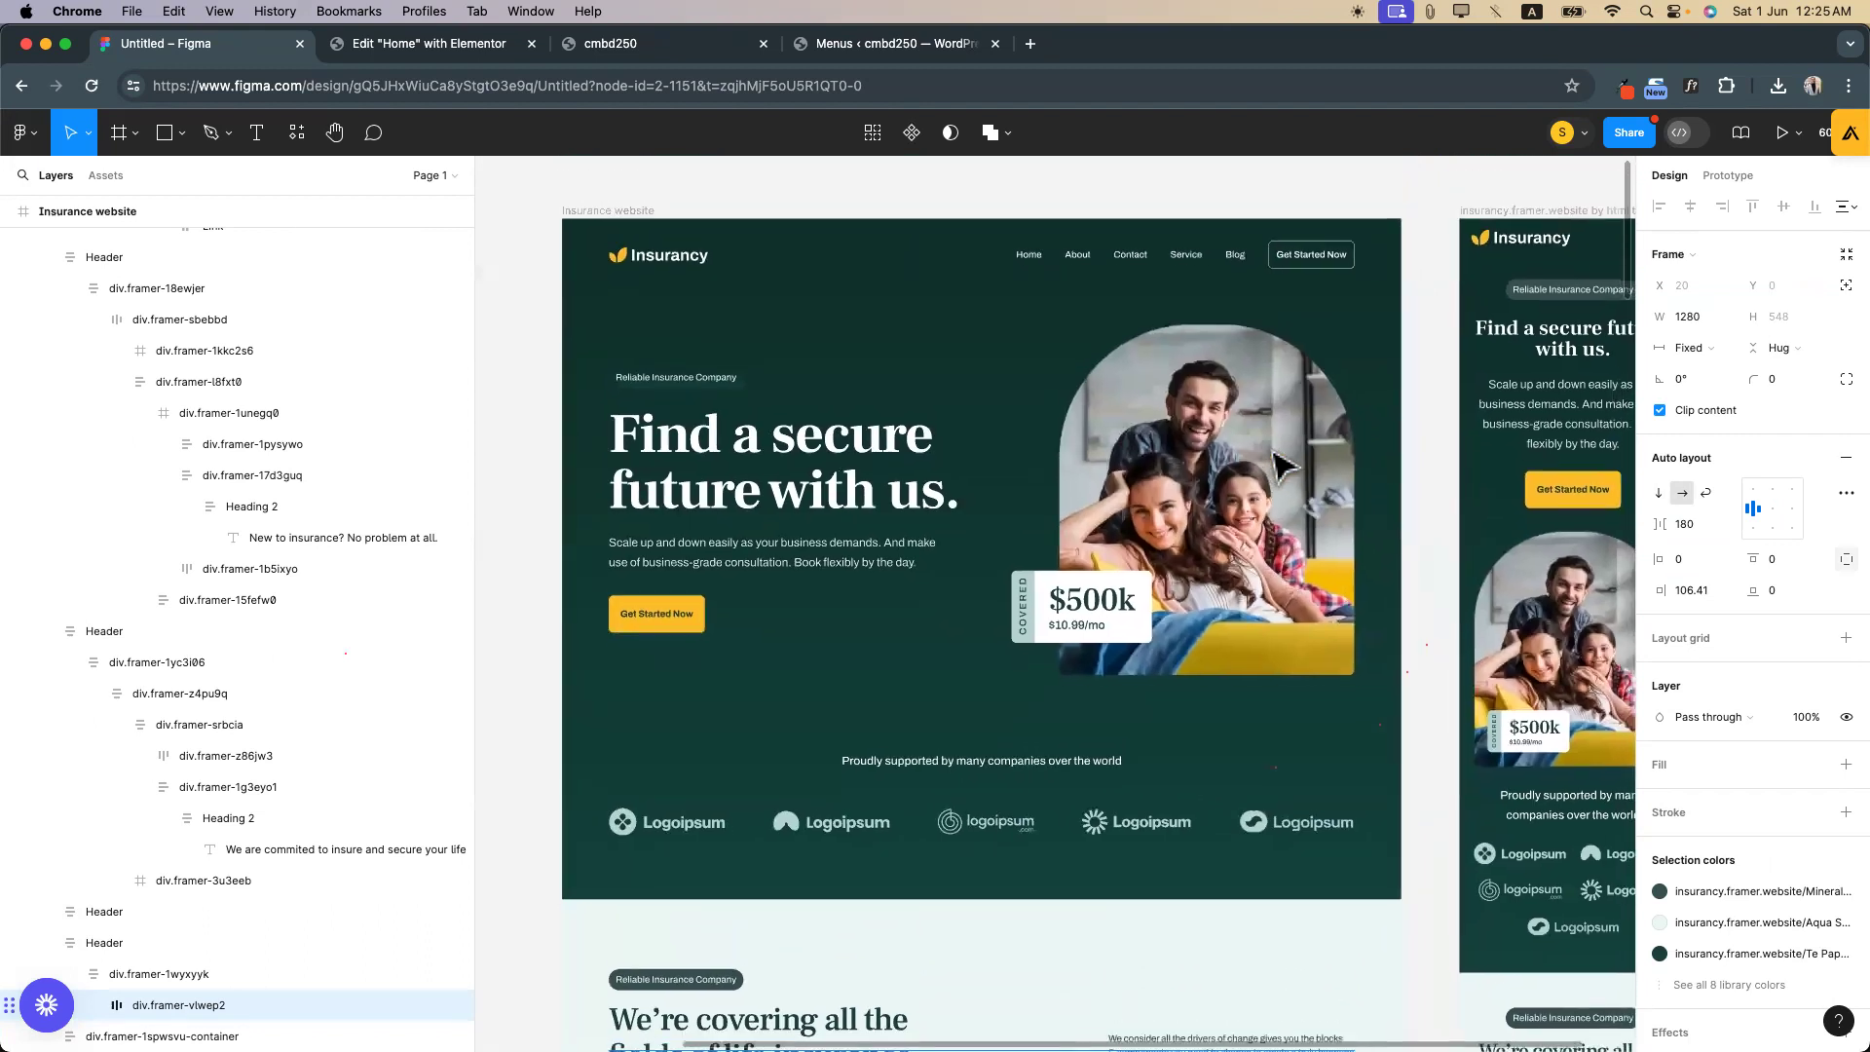